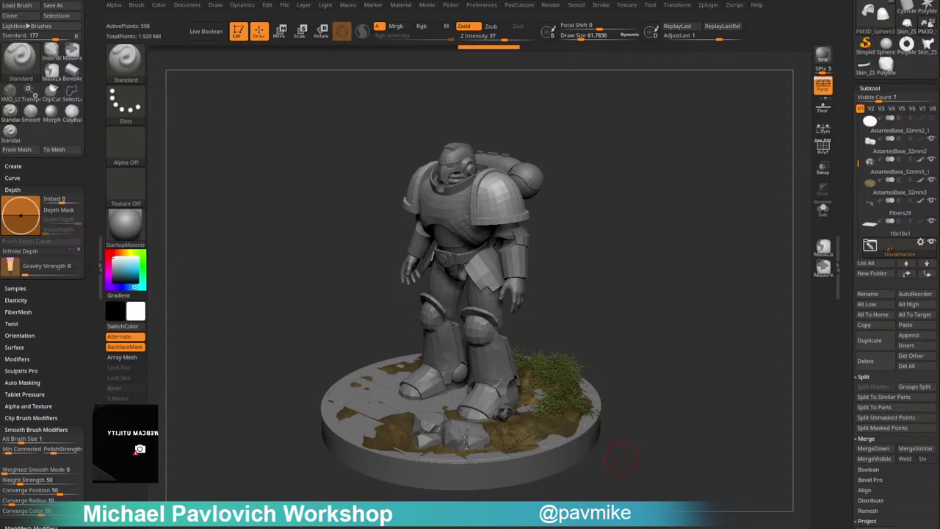
{"action": "left_click_drag", "start_coordinate": [629, 173], "coordinate": [622, 196]}
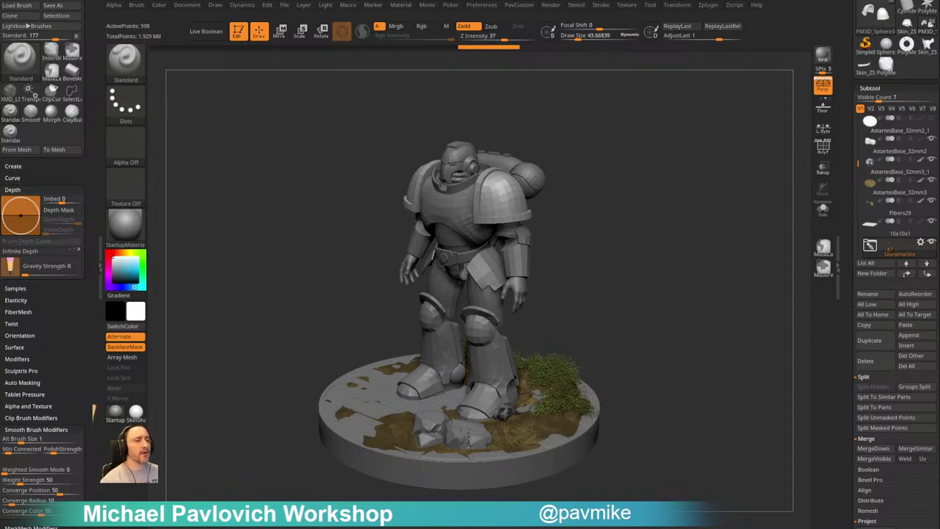
{"action": "key", "text": "s"}
{"action": "left_click", "coordinate": [622, 213]}
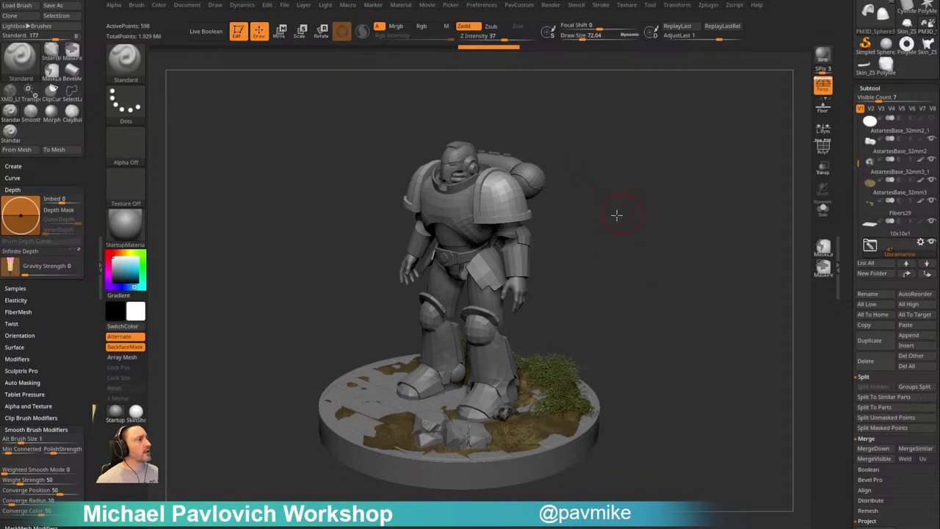
{"action": "left_click_drag", "start_coordinate": [624, 213], "coordinate": [617, 202]}
{"action": "mouse_move", "coordinate": [606, 250]}
{"action": "left_mouse_down"}
{"action": "mouse_move", "coordinate": [652, 339]}
{"action": "mouse_move", "coordinate": [634, 299]}
{"action": "mouse_move", "coordinate": [574, 337]}
{"action": "mouse_move", "coordinate": [659, 316]}
{"action": "mouse_move", "coordinate": [668, 274]}
{"action": "mouse_move", "coordinate": [657, 272]}
{"action": "mouse_move", "coordinate": [646, 288]}
{"action": "mouse_move", "coordinate": [664, 290]}
{"action": "left_mouse_up"}
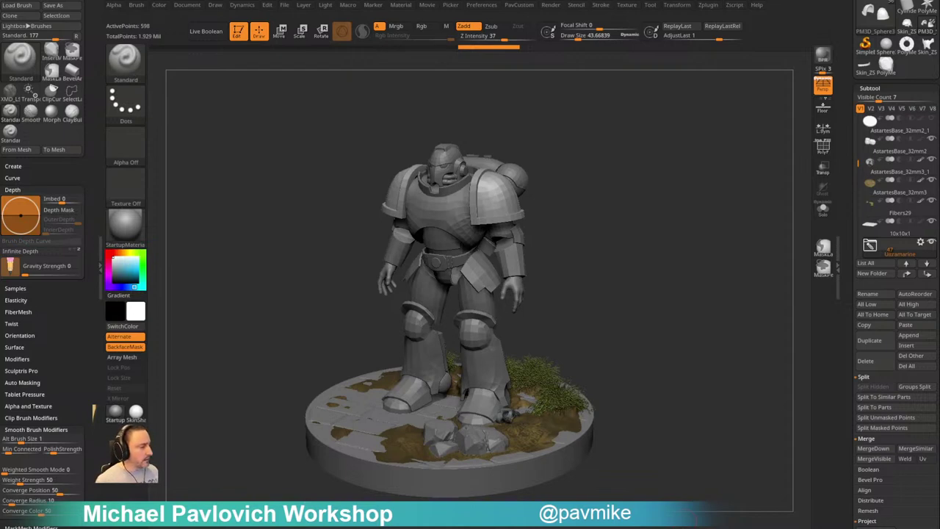
{"action": "mouse_move", "coordinate": [689, 272]}
{"action": "left_mouse_down"}
{"action": "mouse_move", "coordinate": [699, 206]}
{"action": "mouse_move", "coordinate": [688, 224]}
{"action": "mouse_move", "coordinate": [698, 221]}
{"action": "left_mouse_up"}
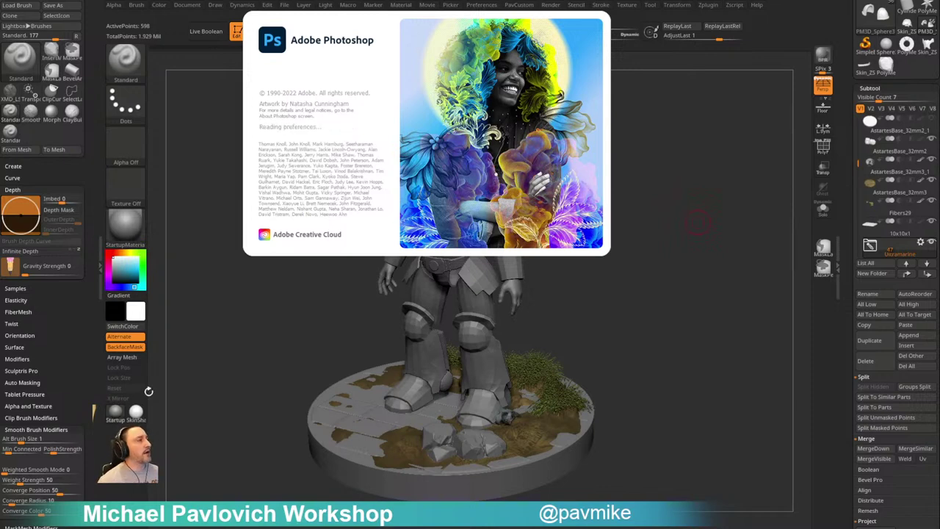
Turn on dynamic subdivision for the shoulder pads and reveal the dynamic subdivision and crease settings
{"action": "mouse_move", "coordinate": [570, 209]}
{"action": "left_mouse_down"}
{"action": "mouse_move", "coordinate": [617, 185]}
{"action": "mouse_move", "coordinate": [604, 203]}
{"action": "mouse_move", "coordinate": [634, 174]}
{"action": "mouse_move", "coordinate": [684, 207]}
{"action": "mouse_move", "coordinate": [671, 204]}
{"action": "left_mouse_up"}
{"action": "key", "text": "f"}
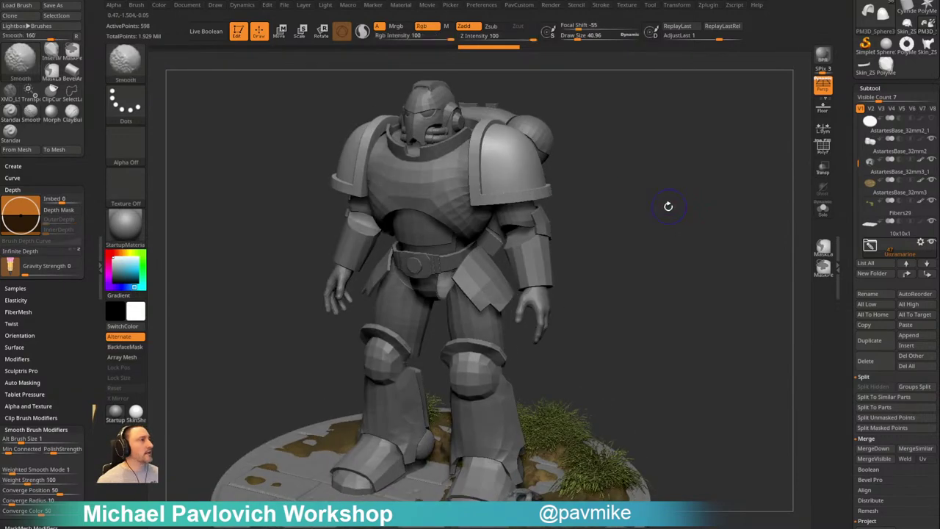
{"action": "left_click_drag", "start_coordinate": [846, 229], "coordinate": [842, 16]}
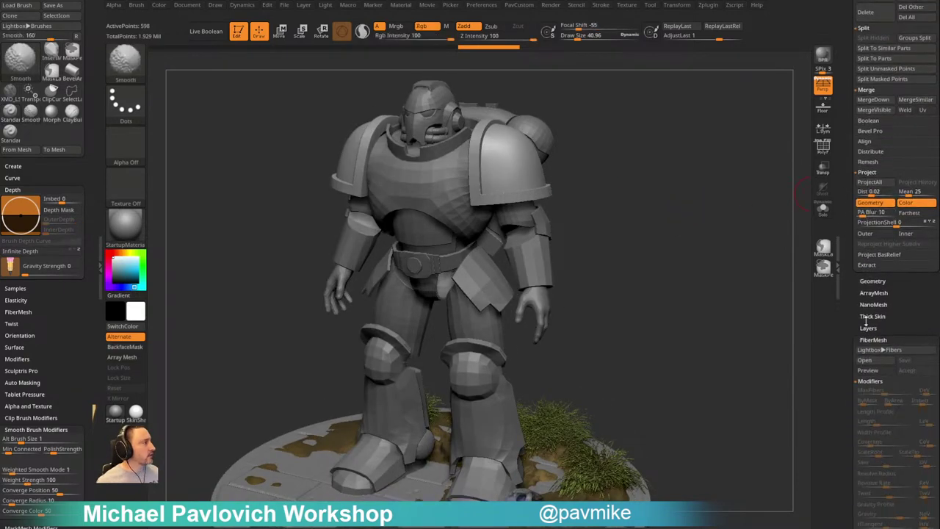
{"action": "left_click", "coordinate": [867, 340], "text": "shift"}
{"action": "left_click", "coordinate": [873, 121]}
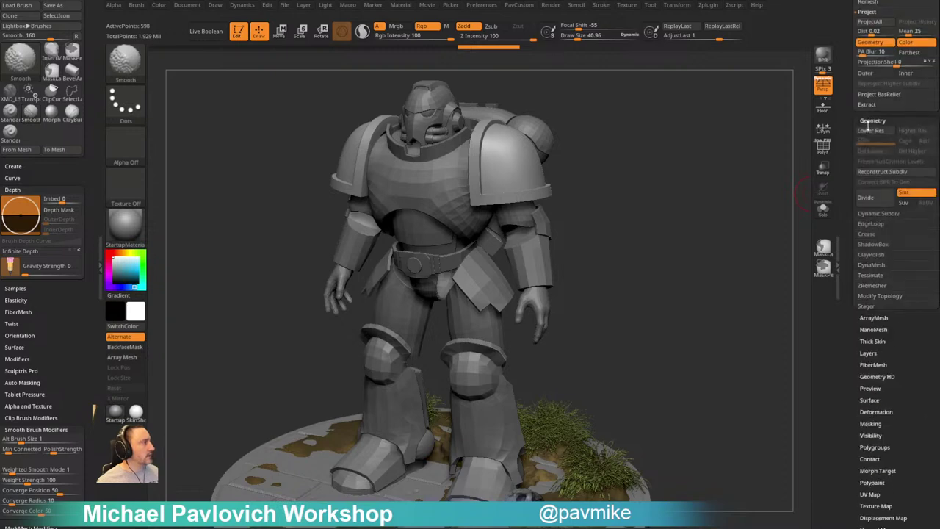
{"action": "left_click", "coordinate": [876, 213]}
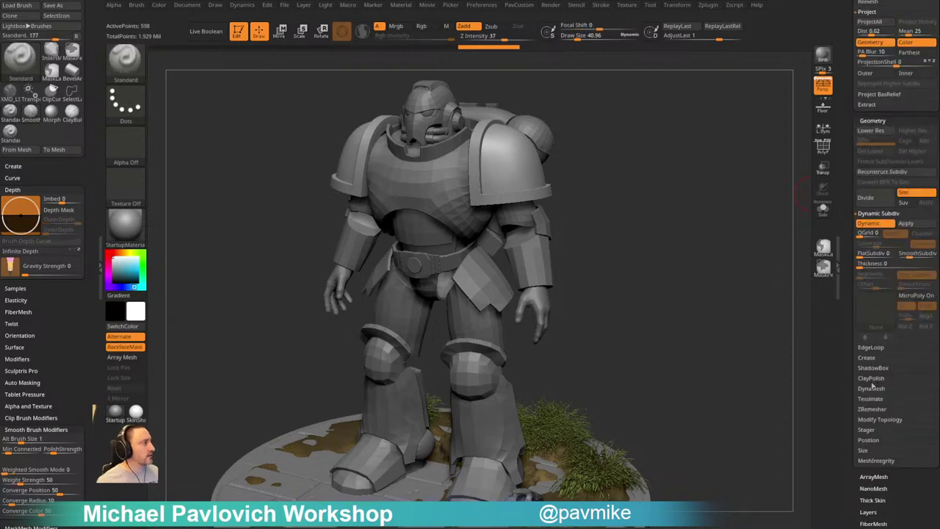
{"action": "key", "text": "shift"}
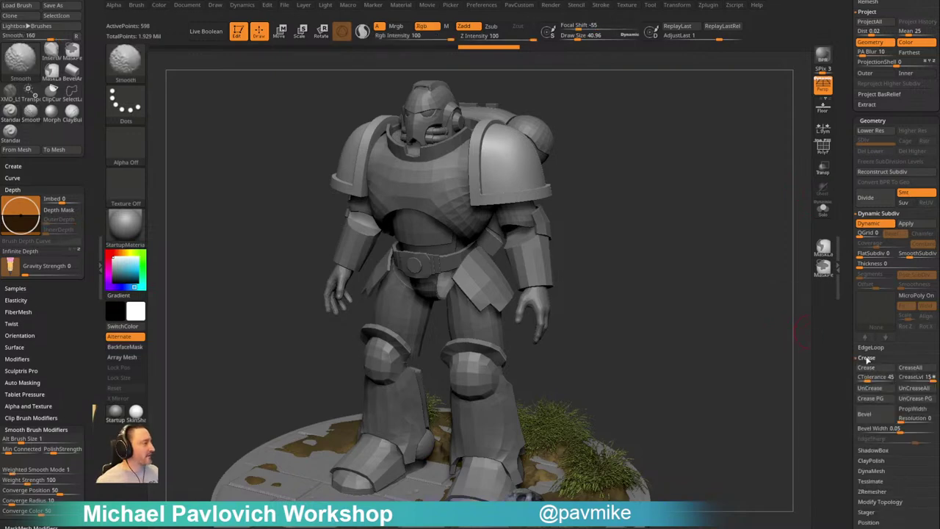
Adjust the crease level and smooth subdivision level of the shoulder pads
{"action": "left_click_drag", "start_coordinate": [771, 259], "coordinate": [713, 275]}
{"action": "key", "text": "space"}
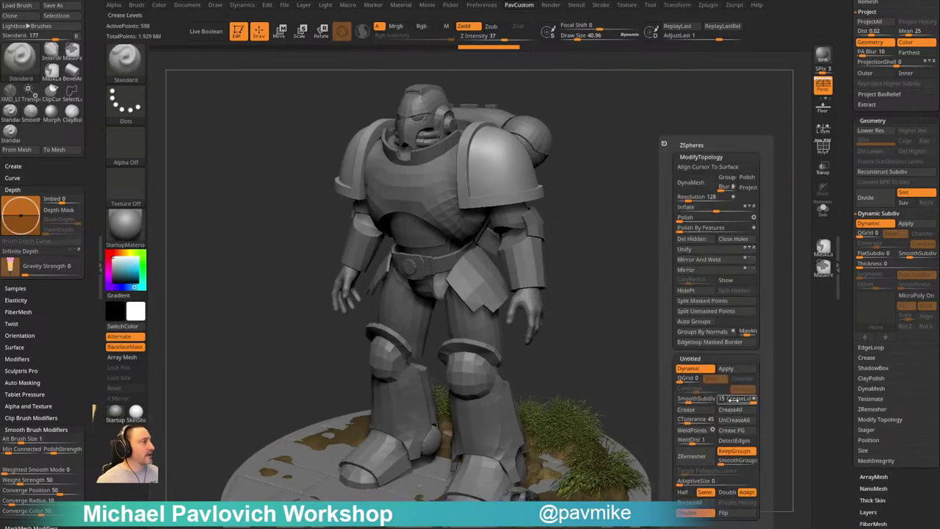
{"action": "left_click", "coordinate": [698, 401]}
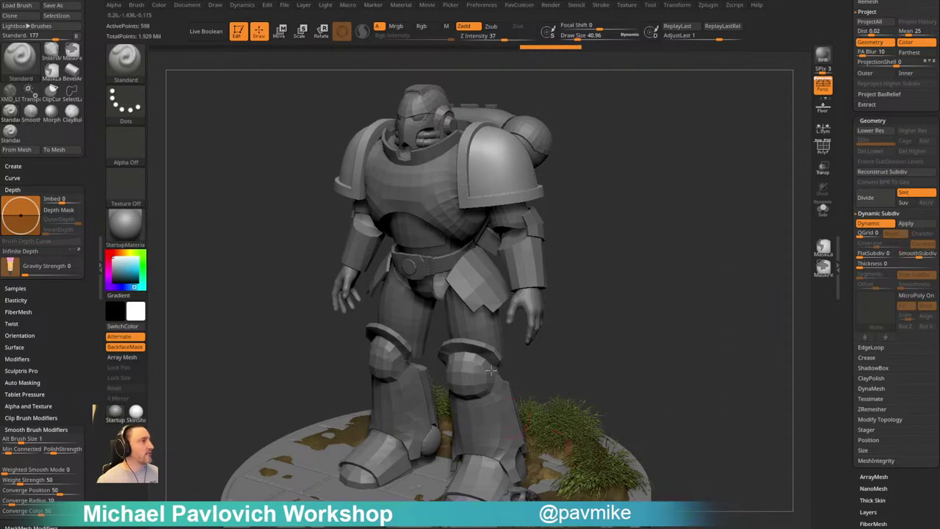
Select the chest armour and examine its wireframe topology in isolation before showing the whole figure again
{"action": "left_click_drag", "start_coordinate": [660, 210], "coordinate": [657, 248], "text": "alt"}
{"action": "left_click", "coordinate": [415, 245], "text": "alt"}
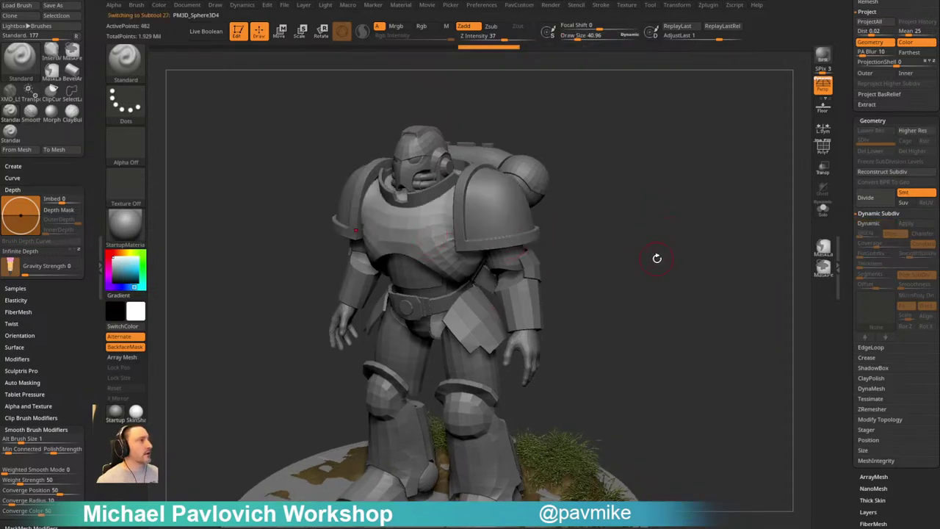
{"action": "left_click", "coordinate": [823, 209]}
{"action": "key", "text": "shift+f"}
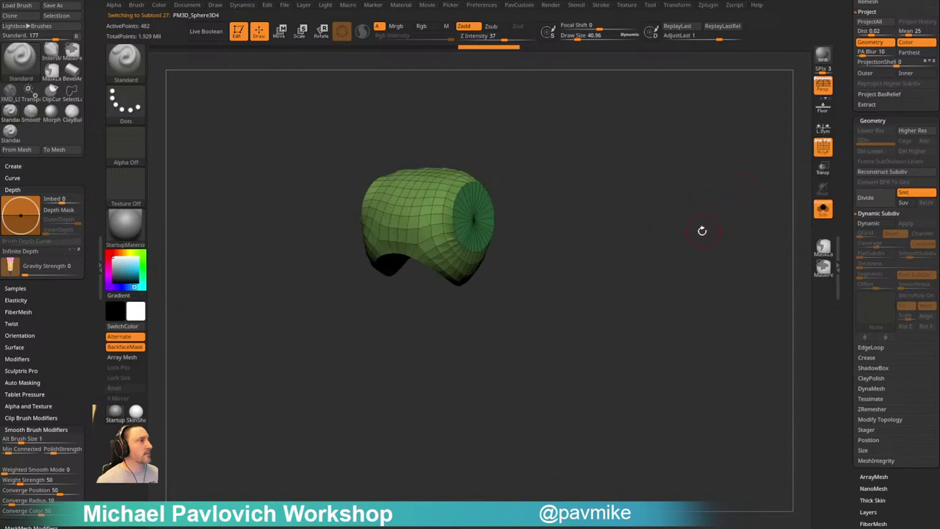
{"action": "mouse_move", "coordinate": [560, 215]}
{"action": "left_mouse_down"}
{"action": "mouse_move", "coordinate": [552, 129]}
{"action": "mouse_move", "coordinate": [607, 133]}
{"action": "mouse_move", "coordinate": [566, 229]}
{"action": "left_mouse_up"}
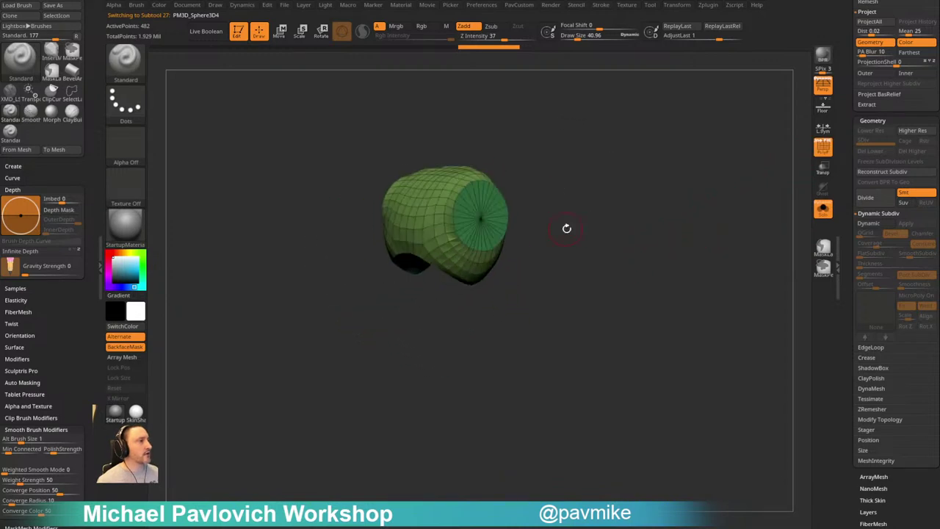
{"action": "key", "text": "space"}
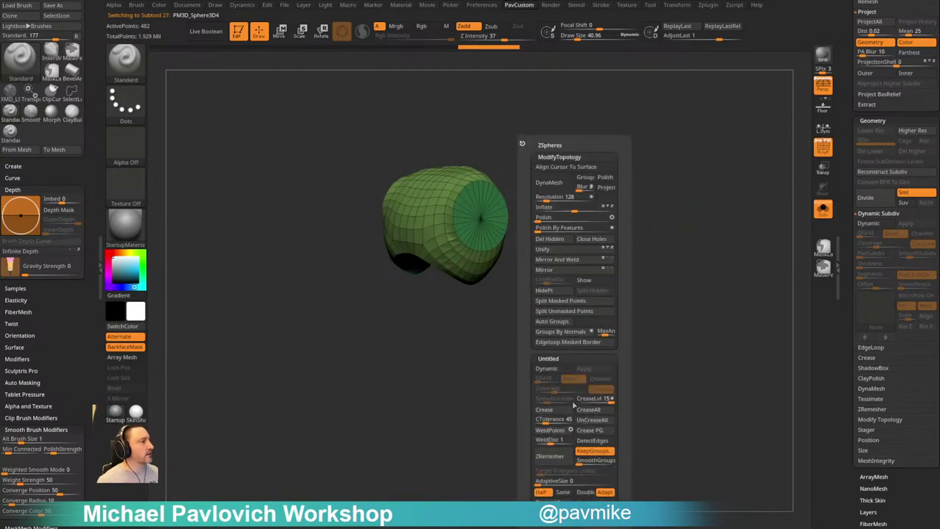
{"action": "left_click_drag", "start_coordinate": [587, 272], "coordinate": [636, 295]}
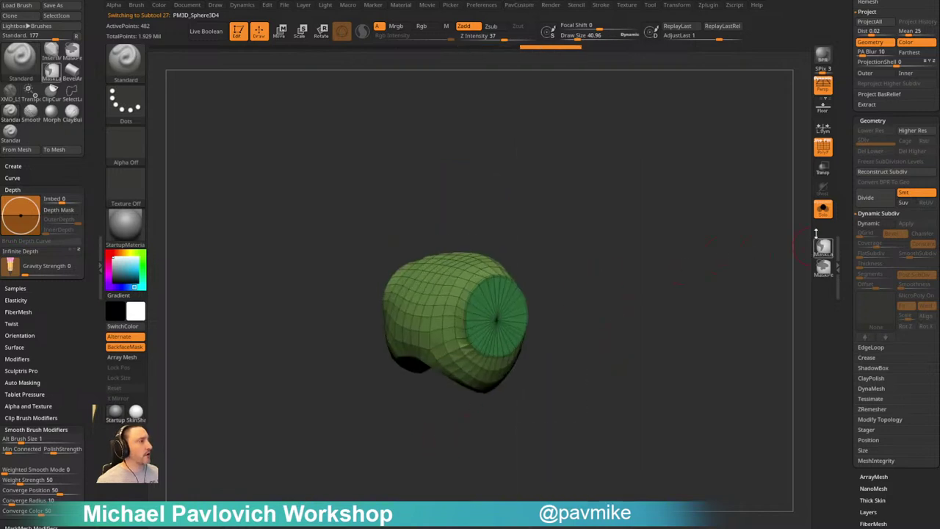
{"action": "left_click", "coordinate": [823, 210]}
{"action": "left_click_drag", "start_coordinate": [713, 257], "coordinate": [724, 247]}
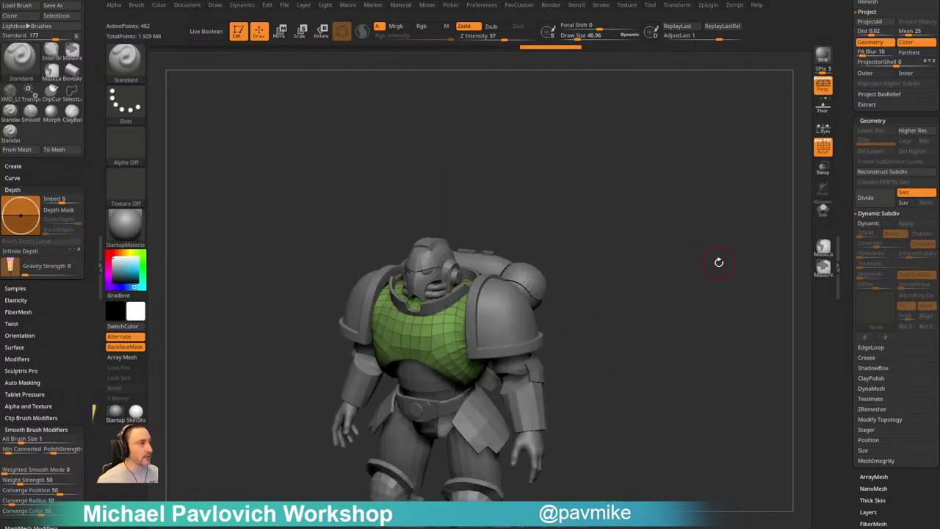
Turn on dynamic subdivision for the chest armour and set its crease level to 3
{"action": "key", "text": "d"}
{"action": "key", "text": "grave"}
{"action": "left_click_drag", "start_coordinate": [728, 399], "coordinate": [722, 401]}
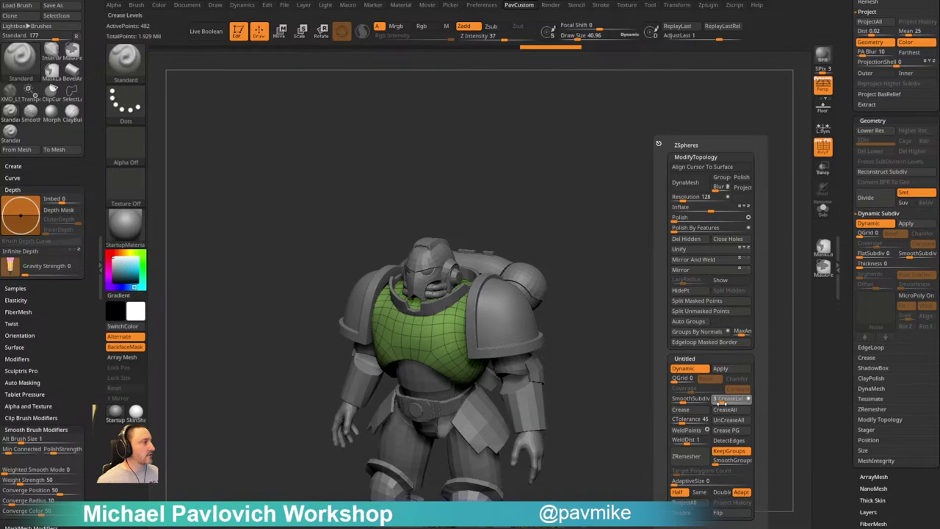
{"action": "left_click", "coordinate": [691, 401]}
{"action": "left_click_drag", "start_coordinate": [649, 397], "coordinate": [636, 322]}
{"action": "left_click_drag", "start_coordinate": [637, 266], "coordinate": [686, 309], "text": "alt"}
Adjust the chest armour's smooth subdivision level and turn off the wireframe display
{"action": "key", "text": "grave"}
{"action": "left_click_drag", "start_coordinate": [709, 400], "coordinate": [655, 401]}
{"action": "left_click_drag", "start_coordinate": [680, 315], "coordinate": [695, 238], "text": "alt"}
{"action": "left_click", "coordinate": [823, 148]}
{"action": "left_click_drag", "start_coordinate": [724, 278], "coordinate": [686, 274]}
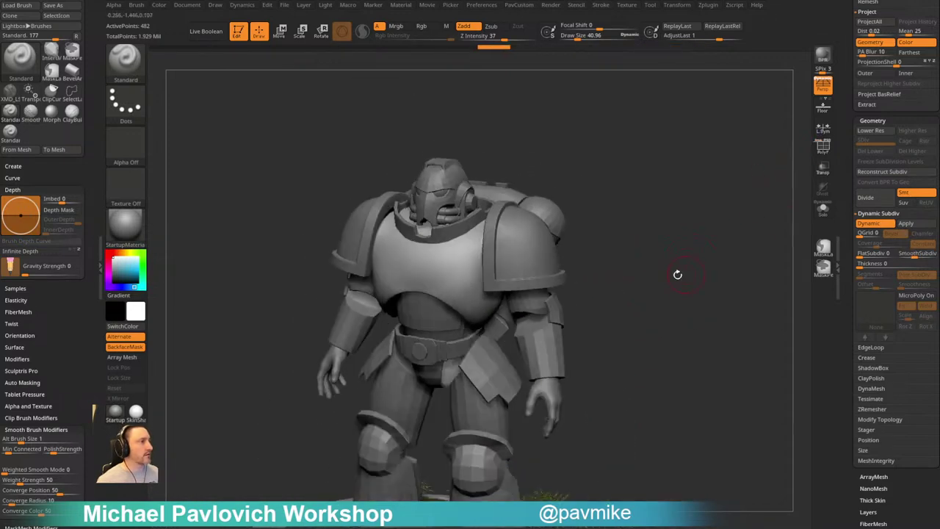
Turn on dynamic subdivision for the armour plate hanging at the hip and adjust its crease and smooth subdivision levels
{"action": "left_click", "coordinate": [502, 364], "text": "alt"}
{"action": "left_click_drag", "start_coordinate": [640, 253], "coordinate": [659, 309]}
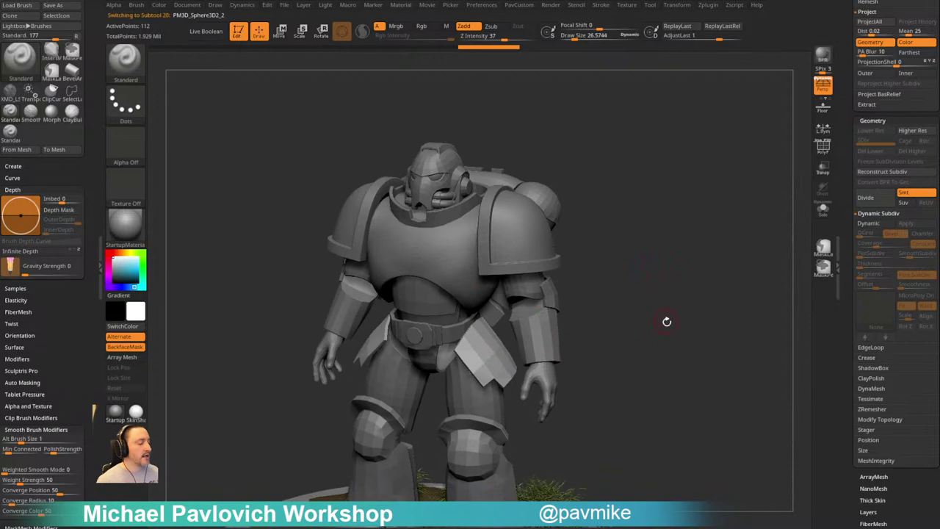
{"action": "key", "text": "space"}
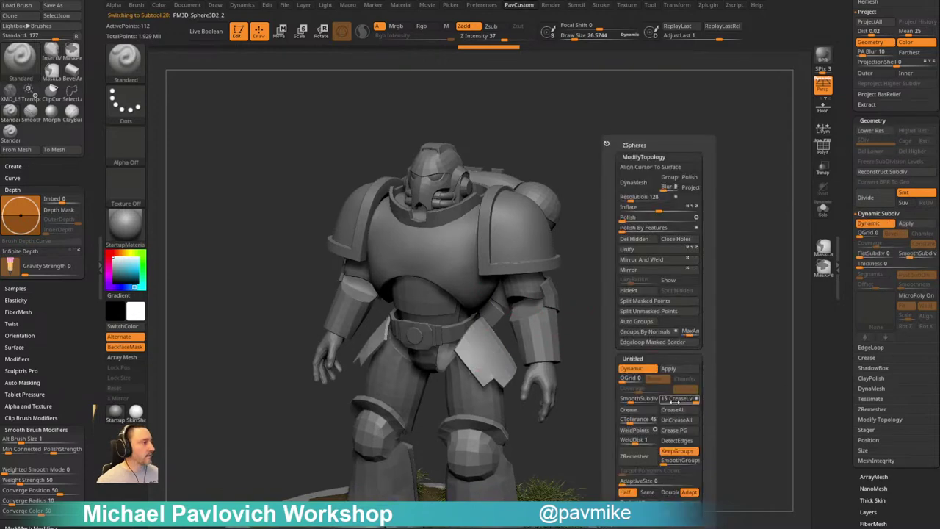
{"action": "left_click_drag", "start_coordinate": [632, 402], "coordinate": [637, 401]}
{"action": "left_click_drag", "start_coordinate": [626, 361], "coordinate": [619, 330], "text": "alt"}
Turn on dynamic subdivision for the thigh armour and adjust its crease and smooth subdivision levels
{"action": "left_click", "coordinate": [499, 382], "text": "alt"}
{"action": "key", "text": "space"}
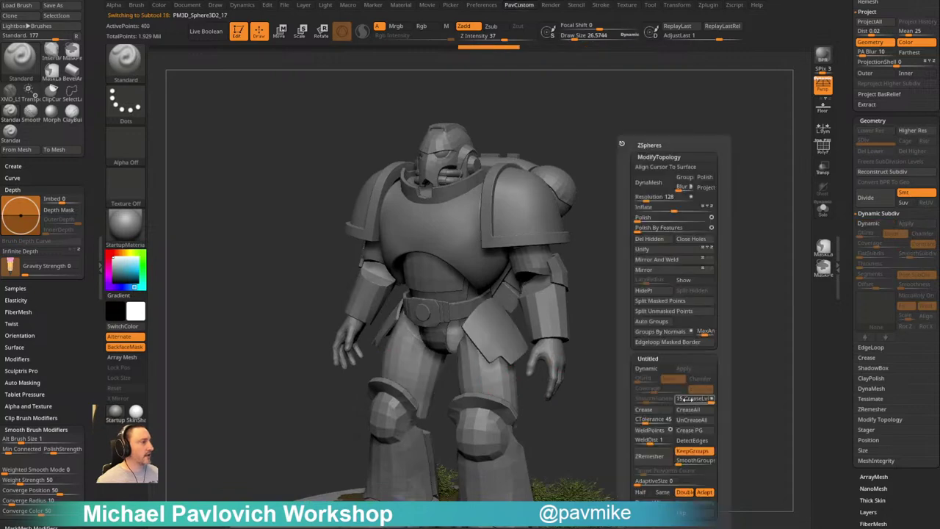
{"action": "left_click", "coordinate": [649, 370]}
{"action": "left_click_drag", "start_coordinate": [648, 399], "coordinate": [646, 400]}
{"action": "key", "text": "space"}
{"action": "left_click_drag", "start_coordinate": [577, 396], "coordinate": [652, 356]}
Turn on dynamic subdivision for the knee and shin armour with a crease level of 3
{"action": "left_click", "coordinate": [489, 395], "text": "alt"}
{"action": "key", "text": "space"}
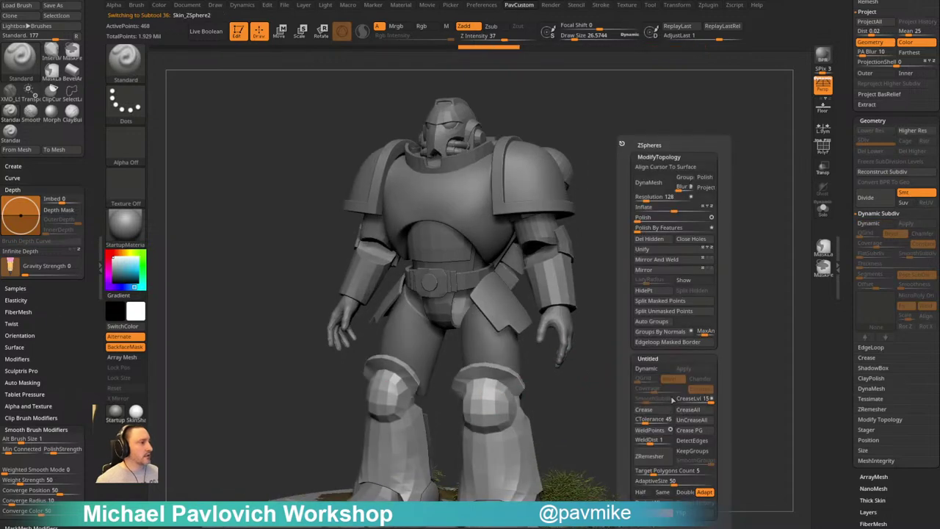
{"action": "left_click", "coordinate": [647, 368]}
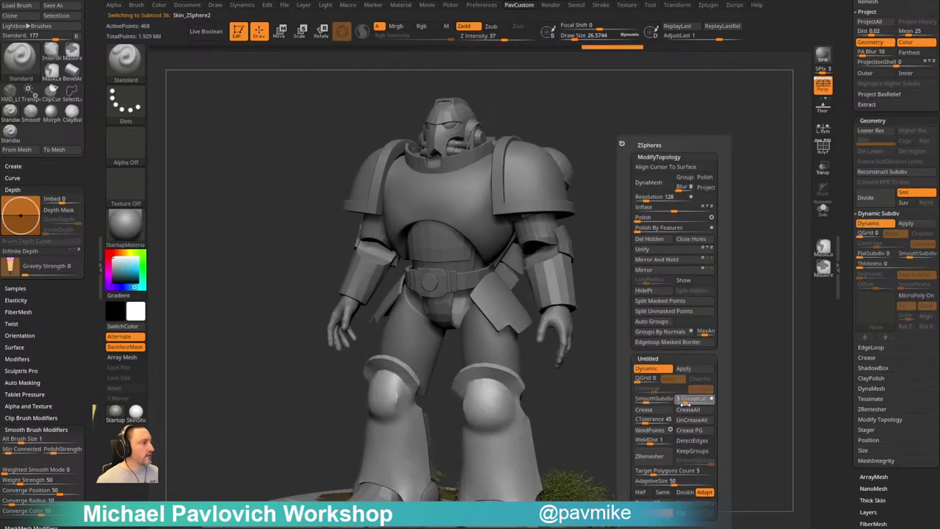
{"action": "mouse_move", "coordinate": [646, 400]}
{"action": "left_mouse_down"}
{"action": "mouse_move", "coordinate": [691, 322]}
{"action": "mouse_move", "coordinate": [607, 323]}
{"action": "mouse_move", "coordinate": [683, 334]}
{"action": "left_mouse_up"}
Choose the ZModeler brush and set the knee and shin armour's smooth subdivision level to 4
{"action": "key", "text": "b"}
{"action": "key", "text": "z"}
{"action": "key", "text": "m"}
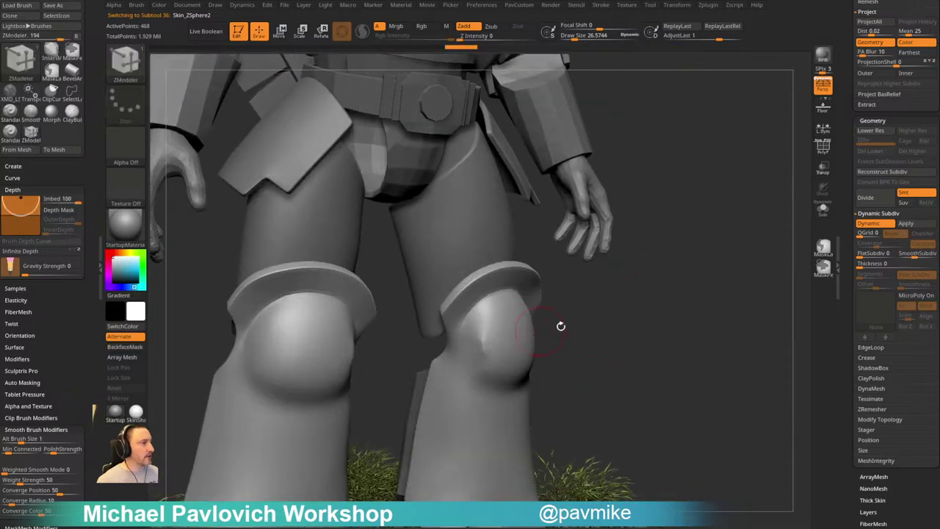
{"action": "key", "text": "space"}
{"action": "left_click_drag", "start_coordinate": [679, 399], "coordinate": [645, 400]}
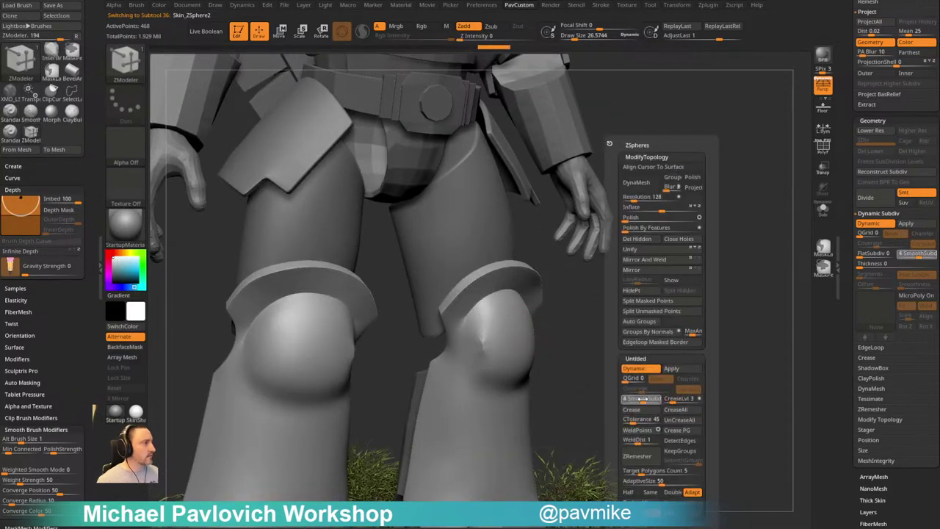
{"action": "key", "text": "space"}
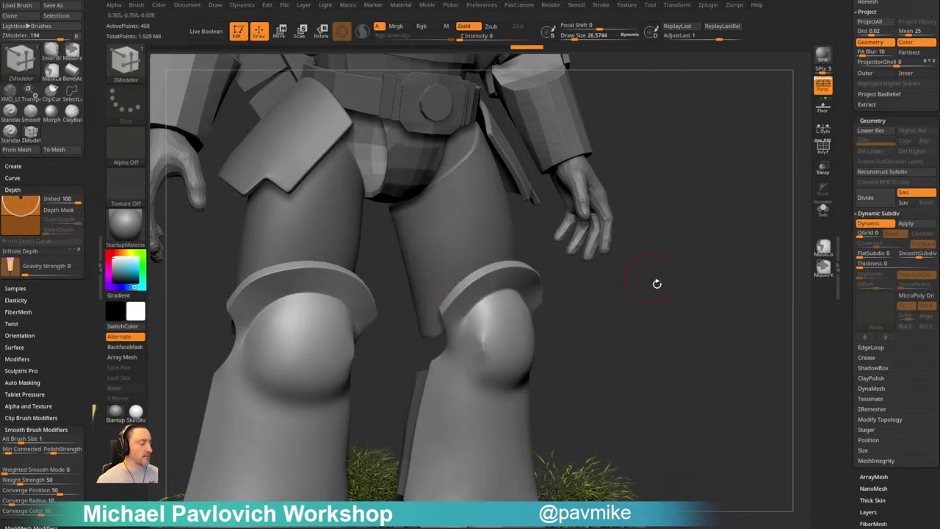
Crease single edges along the side of the knee cap with the ZModeler Crease edge action
{"action": "key", "text": "b"}
{"action": "key", "text": "z"}
{"action": "key", "text": "m"}
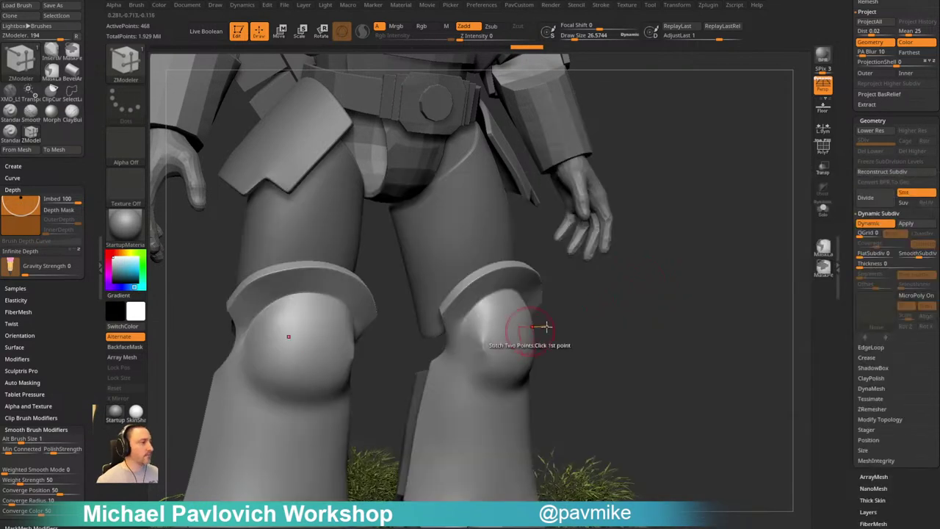
{"action": "key", "text": "b"}
{"action": "key", "text": "z"}
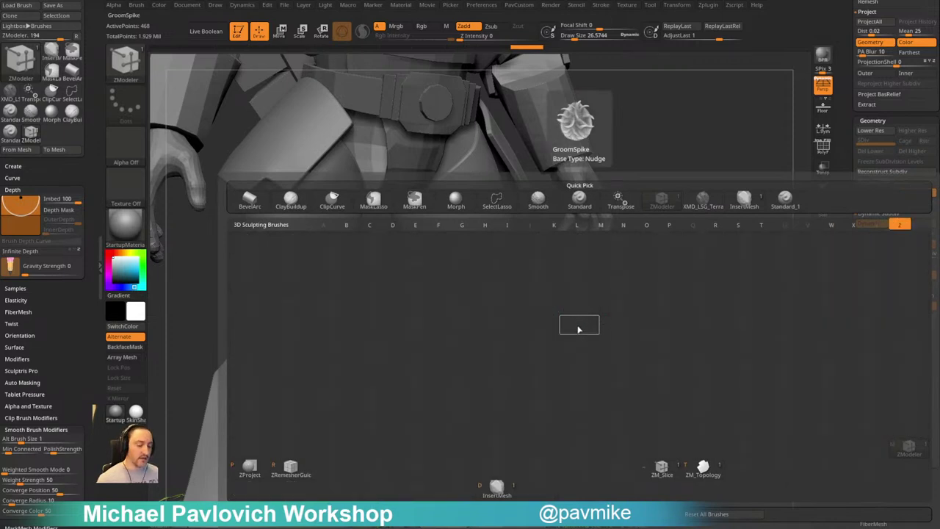
{"action": "key", "text": "m"}
{"action": "key", "text": "space"}
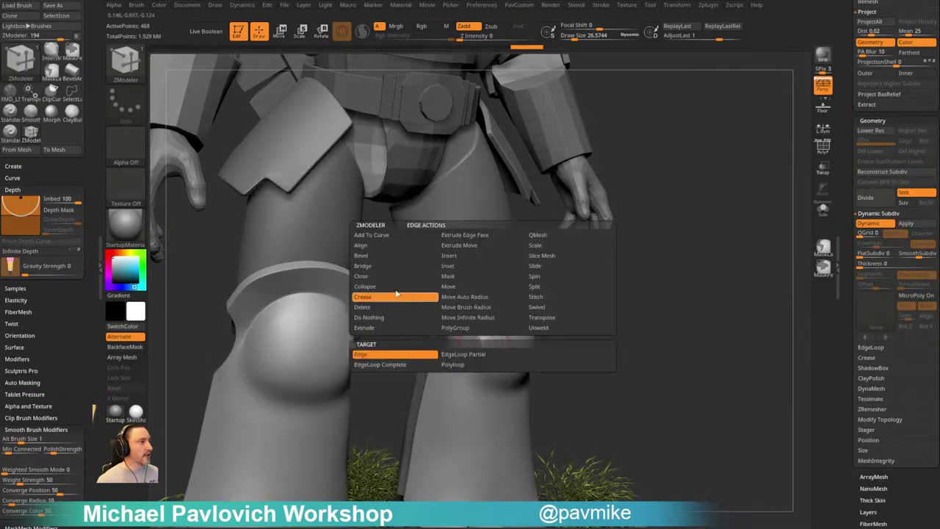
{"action": "mouse_move", "coordinate": [624, 313]}
{"action": "left_mouse_down"}
{"action": "mouse_move", "coordinate": [655, 300]}
{"action": "mouse_move", "coordinate": [659, 321]}
{"action": "mouse_move", "coordinate": [618, 297]}
{"action": "left_mouse_up"}
{"action": "left_click", "coordinate": [454, 332]}
{"action": "left_click", "coordinate": [452, 369]}
{"action": "left_click_drag", "start_coordinate": [581, 333], "coordinate": [497, 359]}
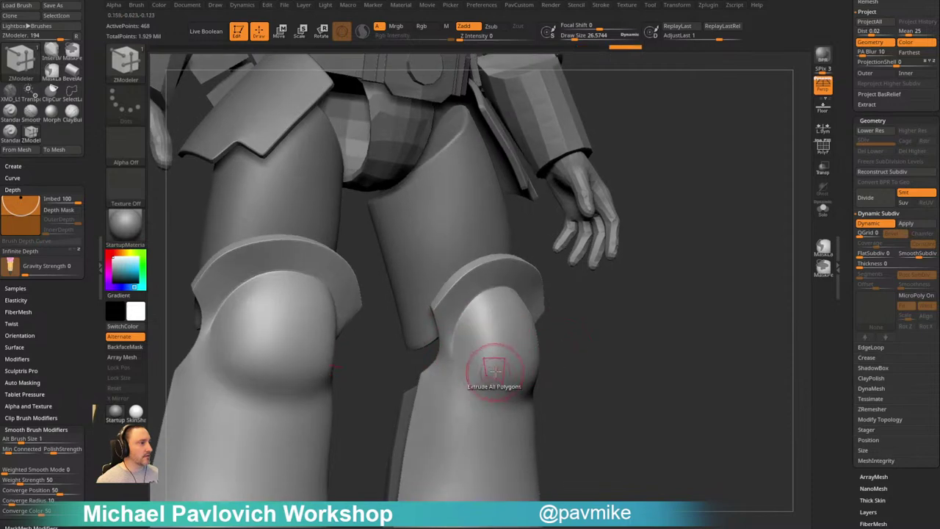
Crease the edge loop around the base of the knee cap using the EdgeLoop Partial target
{"action": "key", "text": "space"}
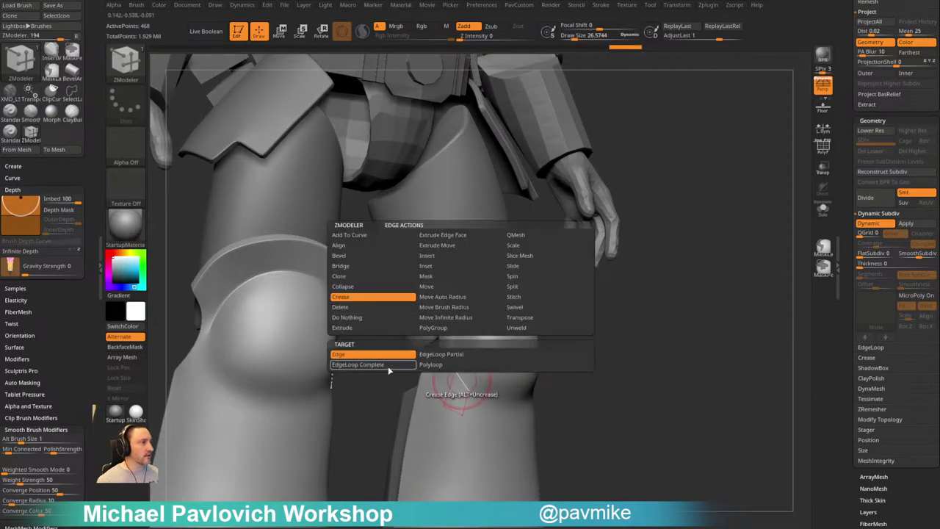
{"action": "left_click", "coordinate": [441, 354]}
{"action": "left_click", "coordinate": [462, 384]}
{"action": "left_click_drag", "start_coordinate": [659, 359], "coordinate": [593, 358]}
{"action": "left_click_drag", "start_coordinate": [672, 357], "coordinate": [662, 309]}
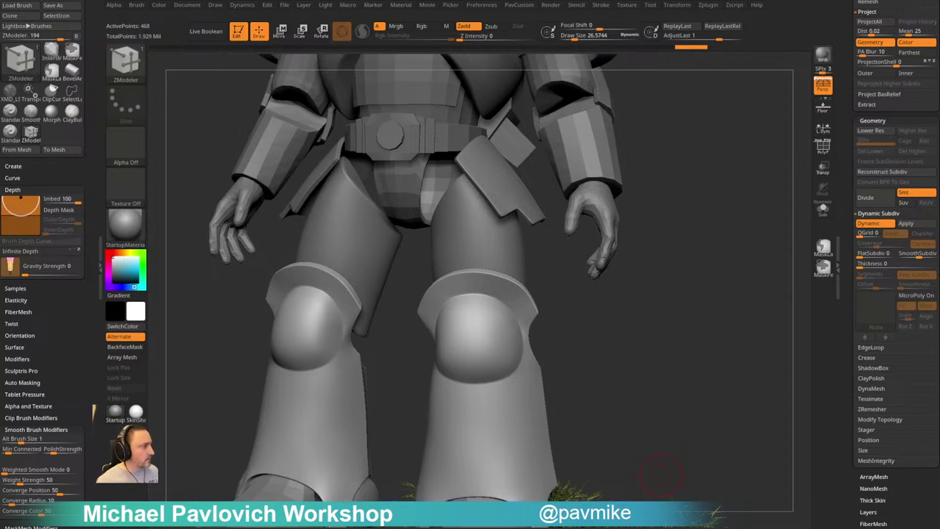
Switch to the 40k Miro board in the browser and examine the Space Marine leg and arm armour references
{"action": "left_click_drag", "start_coordinate": [683, 526], "coordinate": [529, 31]}
{"action": "scroll", "coordinate": [377, 243], "scroll_direction": "down", "scroll_amount": 5}
{"action": "scroll", "coordinate": [402, 312], "scroll_direction": "down", "scroll_amount": 5}
{"action": "middle_click_drag", "start_coordinate": [402, 311], "coordinate": [478, 396]}
{"action": "scroll", "coordinate": [409, 309], "scroll_direction": "up", "scroll_amount": 4}
{"action": "middle_click_drag", "start_coordinate": [506, 259], "coordinate": [534, 11]}
{"action": "middle_click_drag", "start_coordinate": [556, 233], "coordinate": [593, 334]}
{"action": "middle_click_drag", "start_coordinate": [335, 355], "coordinate": [521, 248]}
{"action": "scroll", "coordinate": [426, 299], "scroll_direction": "up", "scroll_amount": 5}
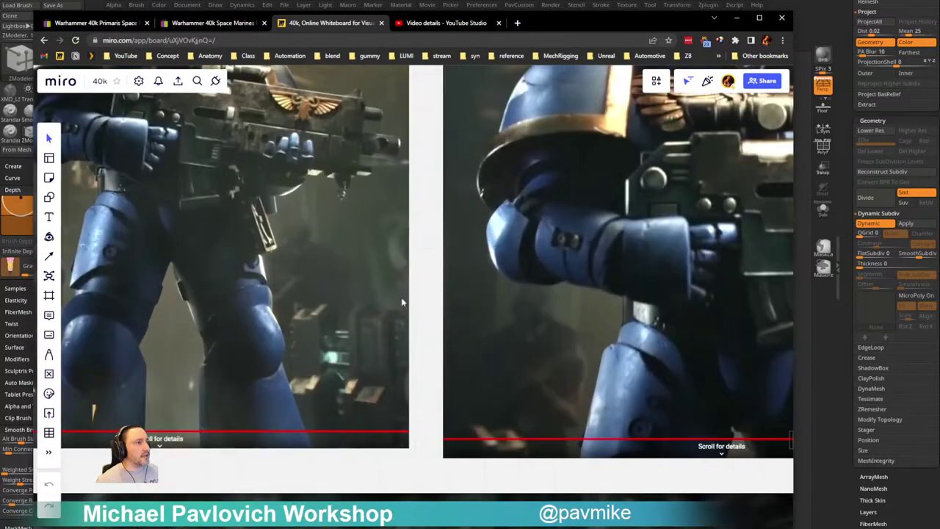
{"action": "middle_click_drag", "start_coordinate": [350, 296], "coordinate": [475, 289]}
{"action": "scroll", "coordinate": [240, 310], "scroll_direction": "down", "scroll_amount": 10}
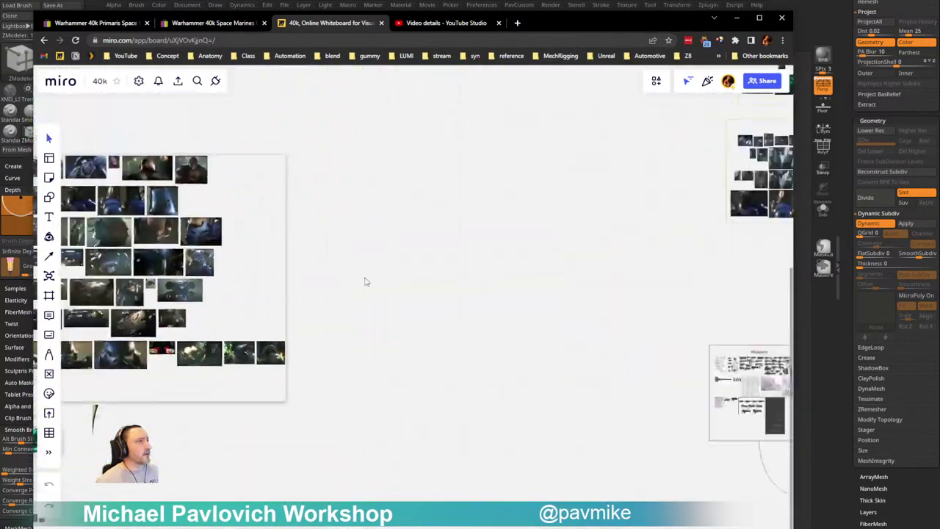
Examine the Physical Models, 3D Models and Conceptual reference groups on the 40k board
{"action": "scroll", "coordinate": [366, 281], "scroll_direction": "down", "scroll_amount": 3}
{"action": "middle_click_drag", "start_coordinate": [303, 238], "coordinate": [224, 357]}
{"action": "middle_click_drag", "start_coordinate": [289, 249], "coordinate": [580, 386]}
{"action": "scroll", "coordinate": [284, 225], "scroll_direction": "up", "scroll_amount": 6}
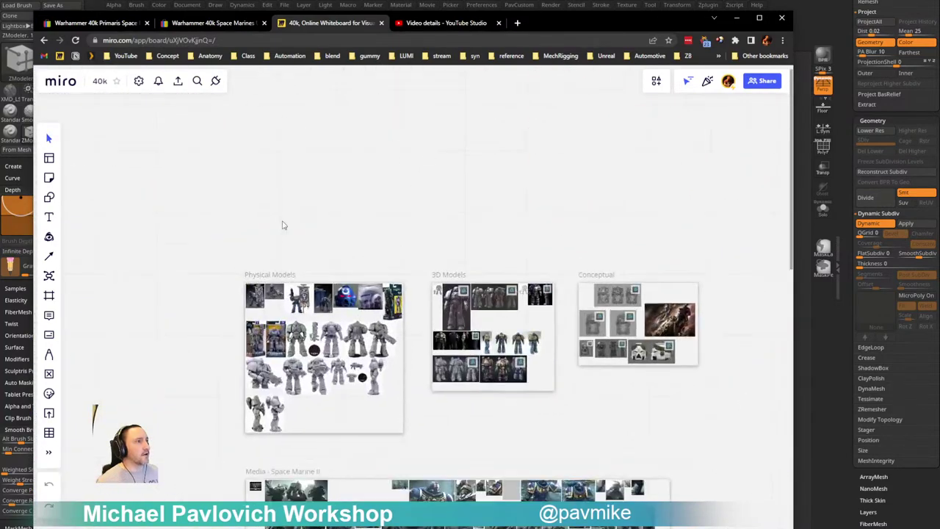
{"action": "middle_click_drag", "start_coordinate": [429, 385], "coordinate": [171, 235]}
{"action": "scroll", "coordinate": [399, 298], "scroll_direction": "up", "scroll_amount": 5}
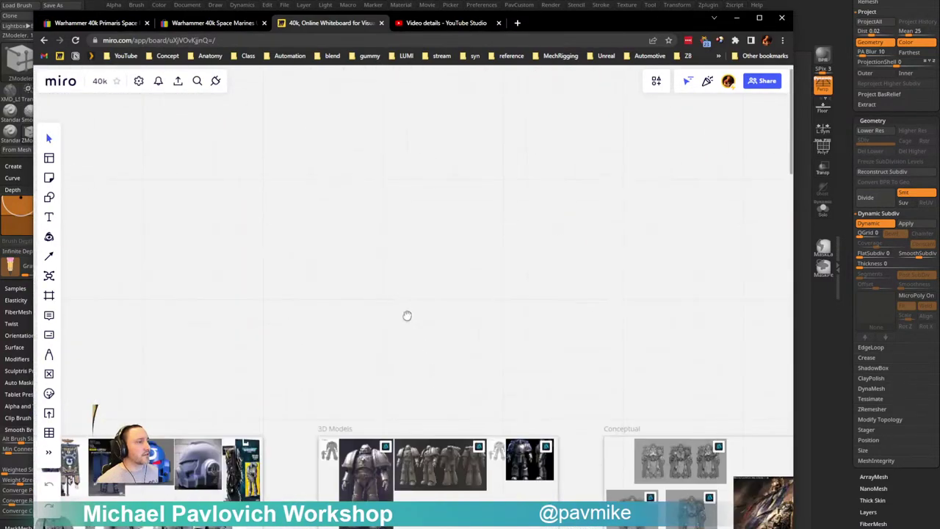
{"action": "middle_click_drag", "start_coordinate": [441, 482], "coordinate": [388, 355]}
{"action": "scroll", "coordinate": [389, 355], "scroll_direction": "up", "scroll_amount": 4}
{"action": "middle_click_drag", "start_coordinate": [408, 406], "coordinate": [442, 239]}
{"action": "scroll", "coordinate": [467, 411], "scroll_direction": "up", "scroll_amount": 2}
{"action": "middle_click_drag", "start_coordinate": [282, 307], "coordinate": [471, 258]}
View the Sons of Horus Legion Centurion artwork on ArtStation and its artist's portfolio, and close that page
{"action": "left_click", "coordinate": [485, 227]}
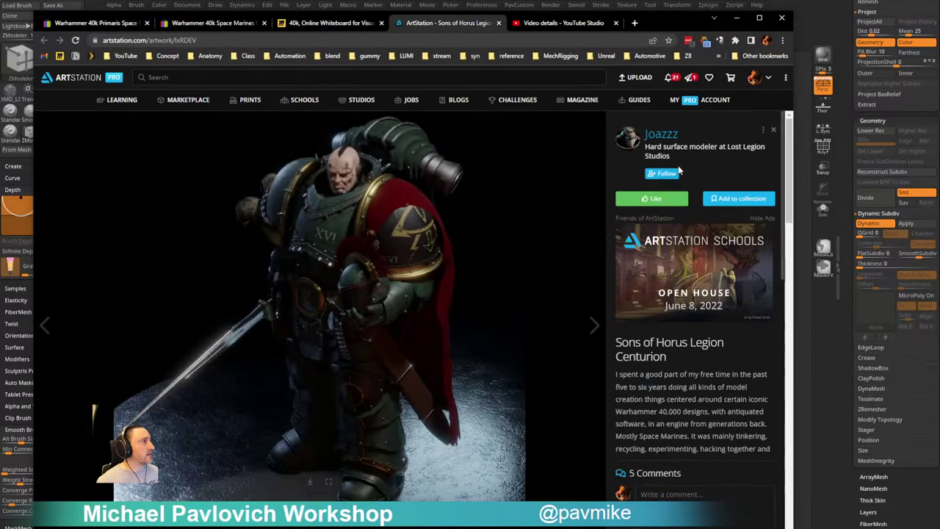
{"action": "left_click", "coordinate": [662, 134]}
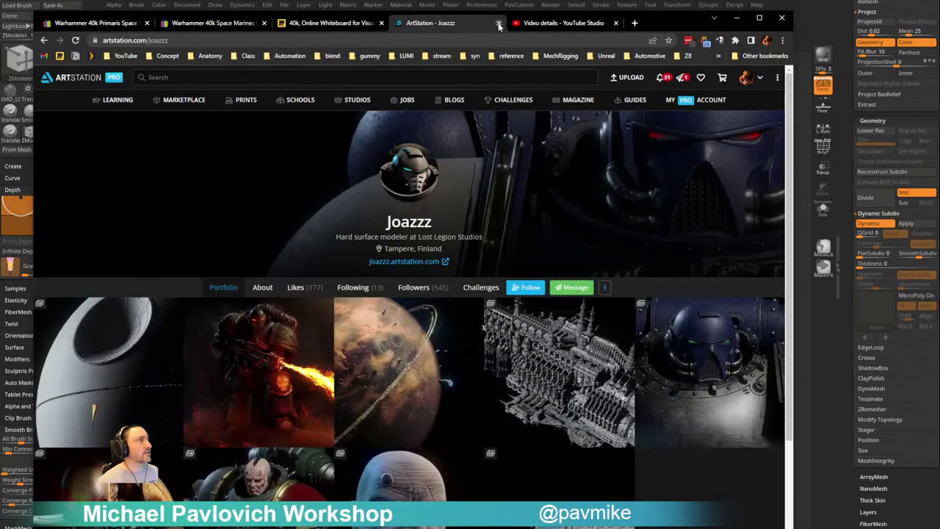
{"action": "left_click", "coordinate": [499, 25]}
Examine the Helmet & Neck Hole reference images on the 40k board
{"action": "scroll", "coordinate": [568, 382], "scroll_direction": "down", "scroll_amount": 6}
{"action": "left_click_drag", "start_coordinate": [624, 339], "coordinate": [323, 319]}
{"action": "left_click_drag", "start_coordinate": [416, 389], "coordinate": [533, 260]}
{"action": "left_click_drag", "start_coordinate": [424, 415], "coordinate": [579, 257]}
{"action": "scroll", "coordinate": [496, 298], "scroll_direction": "down", "scroll_amount": 2}
{"action": "left_click_drag", "start_coordinate": [459, 365], "coordinate": [536, 398]}
{"action": "left_click_drag", "start_coordinate": [405, 361], "coordinate": [123, 318]}
{"action": "scroll", "coordinate": [433, 298], "scroll_direction": "down", "scroll_amount": 3}
{"action": "scroll", "coordinate": [433, 299], "scroll_direction": "down", "scroll_amount": 2}
{"action": "left_click_drag", "start_coordinate": [479, 304], "coordinate": [207, 343]}
{"action": "scroll", "coordinate": [359, 328], "scroll_direction": "up", "scroll_amount": 6}
{"action": "left_click_drag", "start_coordinate": [314, 326], "coordinate": [667, 380]}
{"action": "scroll", "coordinate": [368, 371], "scroll_direction": "up", "scroll_amount": 4}
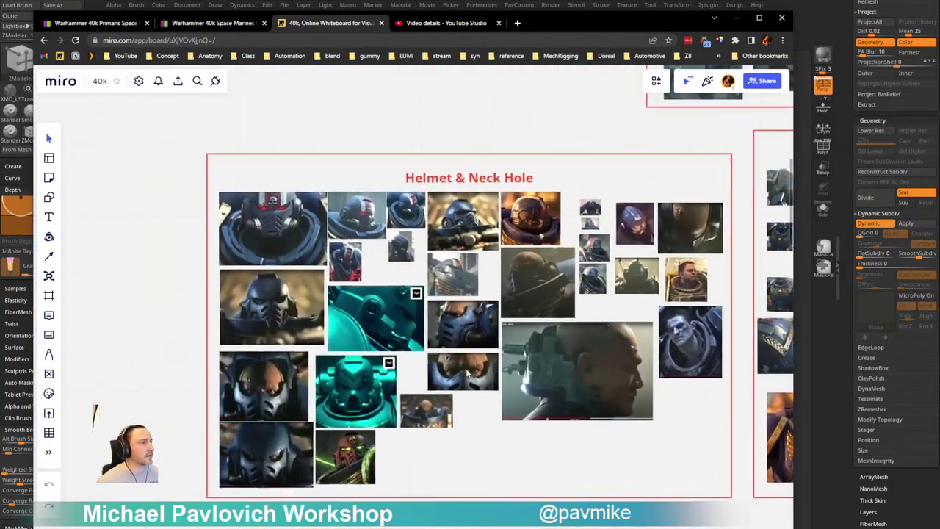
{"action": "scroll", "coordinate": [421, 369], "scroll_direction": "up", "scroll_amount": 3}
{"action": "scroll", "coordinate": [430, 370], "scroll_direction": "down", "scroll_amount": 5}
Examine the Legs and Feet armour references on the 40k board and return to ZBrush
{"action": "middle_click_drag", "start_coordinate": [434, 370], "coordinate": [183, 162]}
{"action": "middle_click_drag", "start_coordinate": [624, 455], "coordinate": [712, 108]}
{"action": "scroll", "coordinate": [466, 189], "scroll_direction": "up", "scroll_amount": 4}
{"action": "middle_click_drag", "start_coordinate": [643, 228], "coordinate": [753, 184]}
{"action": "scroll", "coordinate": [503, 280], "scroll_direction": "up", "scroll_amount": 5}
{"action": "middle_click_drag", "start_coordinate": [660, 453], "coordinate": [771, 135]}
{"action": "middle_click_drag", "start_coordinate": [715, 215], "coordinate": [246, 250]}
{"action": "scroll", "coordinate": [476, 191], "scroll_direction": "down", "scroll_amount": 5}
{"action": "middle_click_drag", "start_coordinate": [621, 160], "coordinate": [106, 387]}
{"action": "middle_click_drag", "start_coordinate": [425, 345], "coordinate": [767, 311]}
{"action": "middle_click_drag", "start_coordinate": [411, 261], "coordinate": [425, 422]}
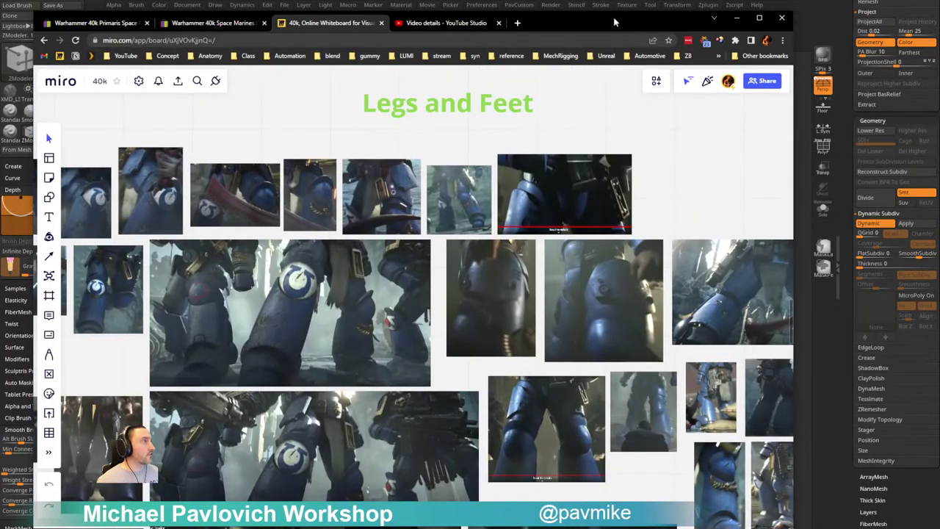
{"action": "left_click", "coordinate": [737, 18]}
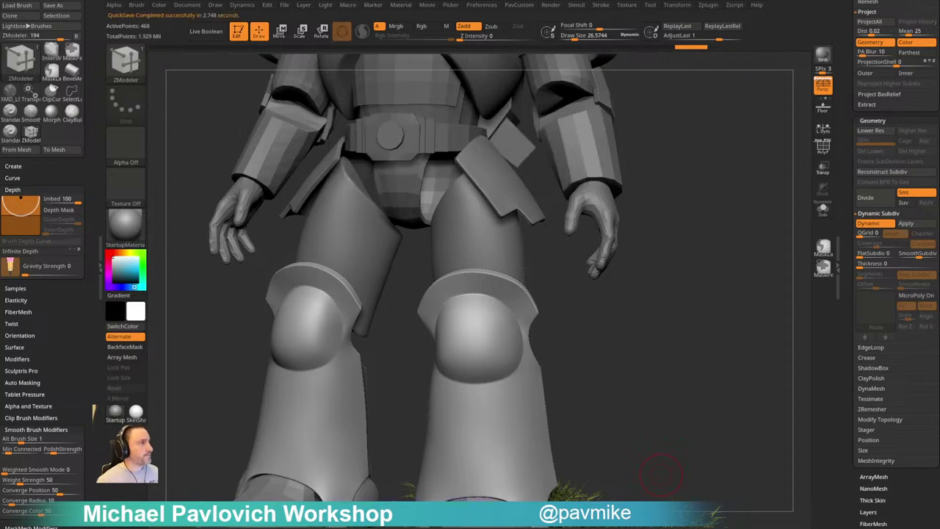
Turn on dynamic subdivision for the foot armour above the toes, setting its crease level to 2 and adjusting its smooth level
{"action": "mouse_move", "coordinate": [724, 322]}
{"action": "left_mouse_down"}
{"action": "mouse_move", "coordinate": [687, 319]}
{"action": "mouse_move", "coordinate": [685, 297]}
{"action": "mouse_move", "coordinate": [705, 287]}
{"action": "mouse_move", "coordinate": [698, 306]}
{"action": "mouse_move", "coordinate": [647, 324]}
{"action": "left_mouse_up"}
{"action": "left_click", "coordinate": [523, 407], "text": "alt"}
{"action": "key", "text": "3"}
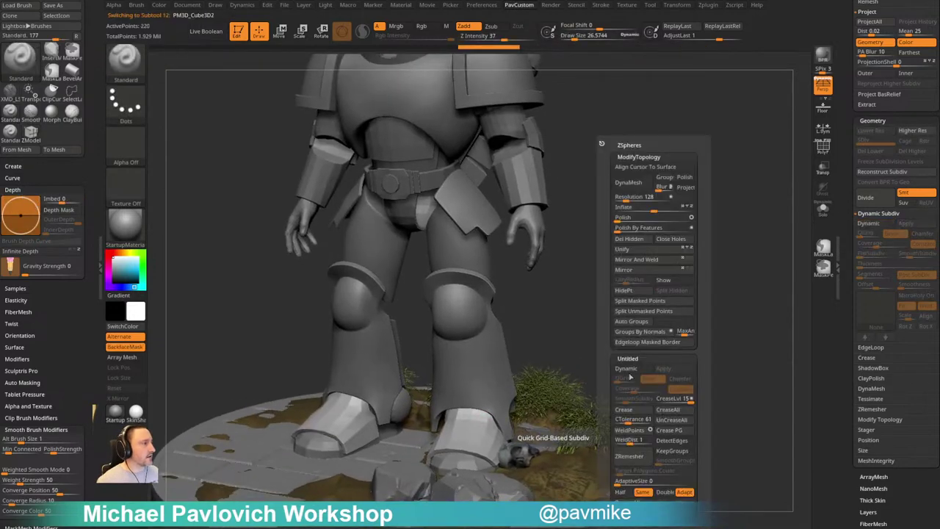
{"action": "left_click", "coordinate": [626, 368]}
{"action": "left_click", "coordinate": [661, 402]}
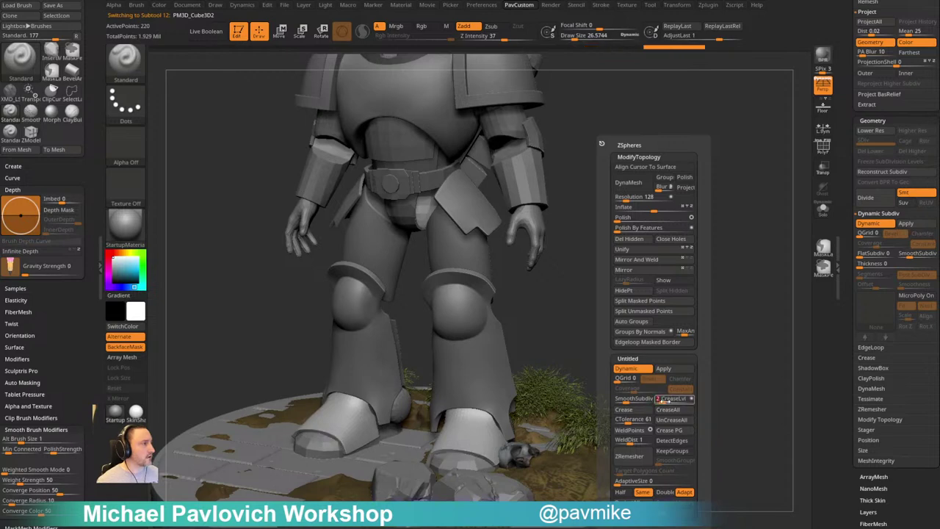
{"action": "left_click", "coordinate": [631, 401]}
{"action": "left_click_drag", "start_coordinate": [650, 325], "coordinate": [636, 362]}
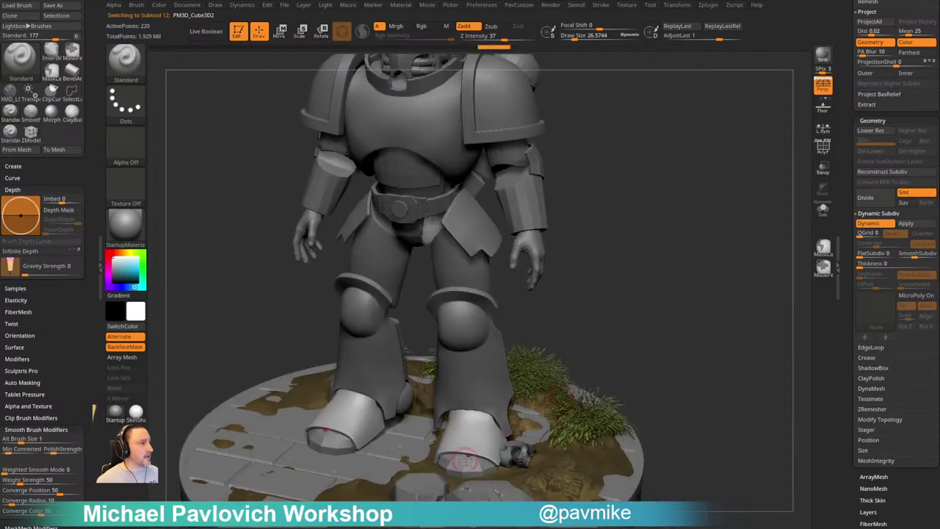
Turn on dynamic subdivision for the toe caps and inspect the smoothed part in isolation
{"action": "left_click", "coordinate": [466, 457], "text": "alt"}
{"action": "key", "text": "3"}
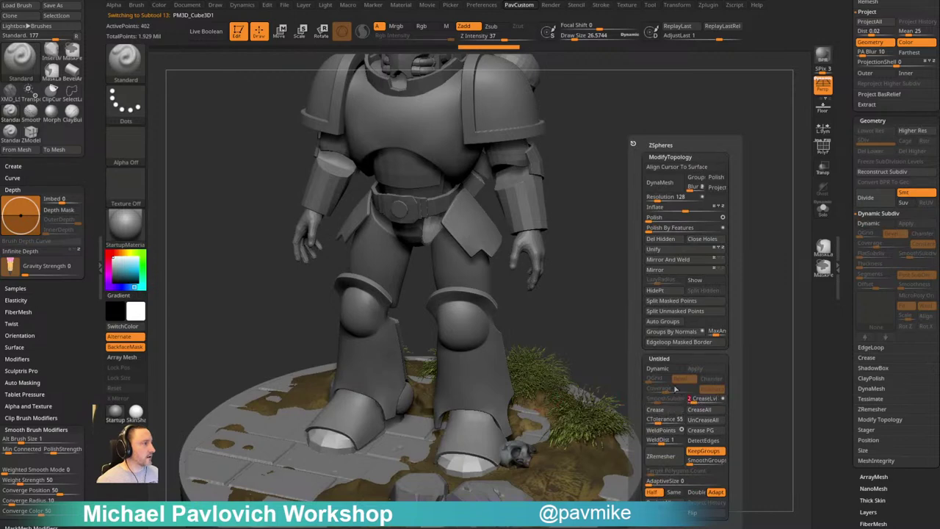
{"action": "key", "text": "d"}
{"action": "left_click", "coordinate": [823, 209]}
{"action": "left_click_drag", "start_coordinate": [745, 245], "coordinate": [720, 359], "text": "alt"}
{"action": "left_click", "coordinate": [822, 153]}
{"action": "left_click", "coordinate": [824, 152]}
{"action": "left_click", "coordinate": [823, 216]}
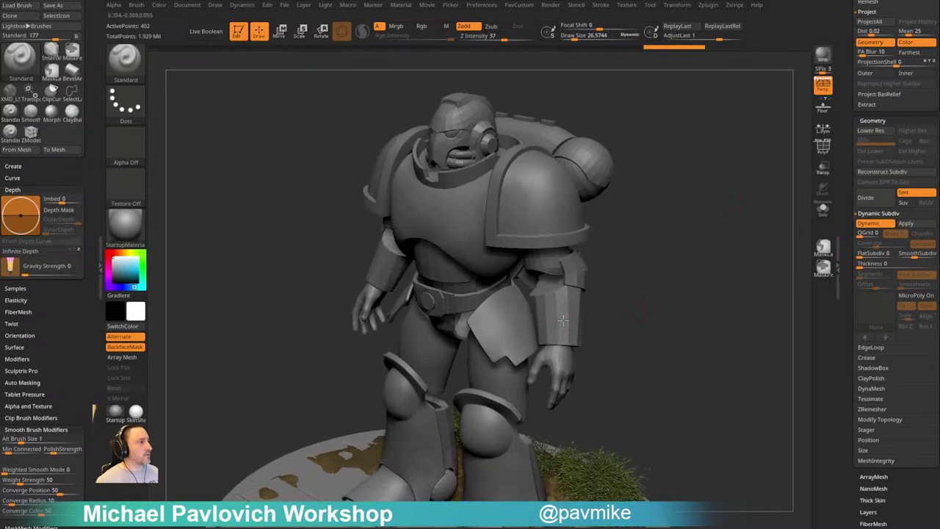
Turn on dynamic subdivision for the forearm armour and adjust its crease and smooth levels
{"action": "left_click", "coordinate": [560, 319], "text": "alt"}
{"action": "left_click", "coordinate": [579, 365], "text": "alt"}
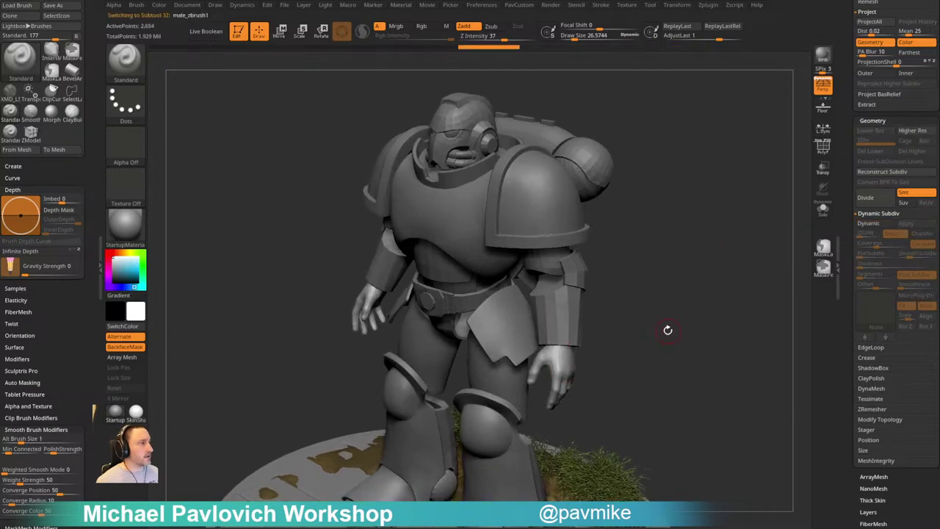
{"action": "left_click", "coordinate": [567, 322], "text": "alt"}
{"action": "key", "text": "space"}
{"action": "left_click", "coordinate": [667, 370]}
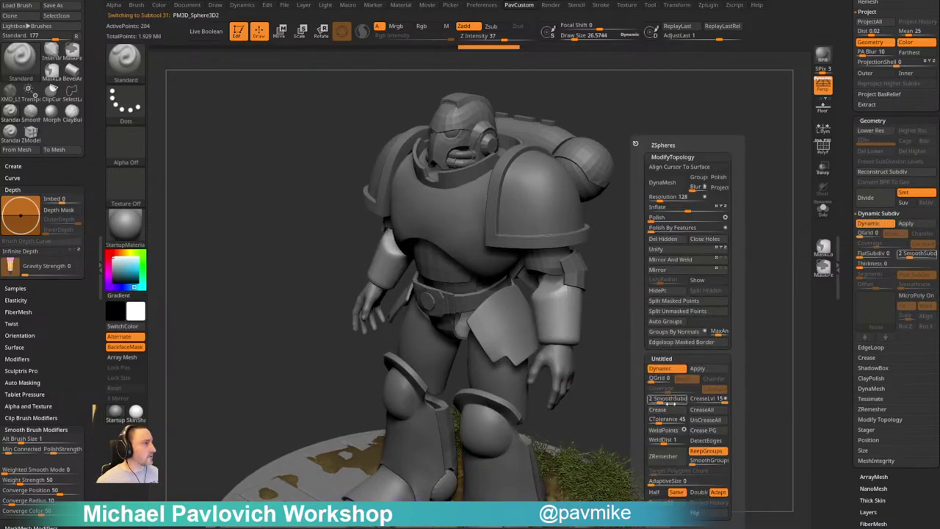
{"action": "left_click", "coordinate": [700, 401]}
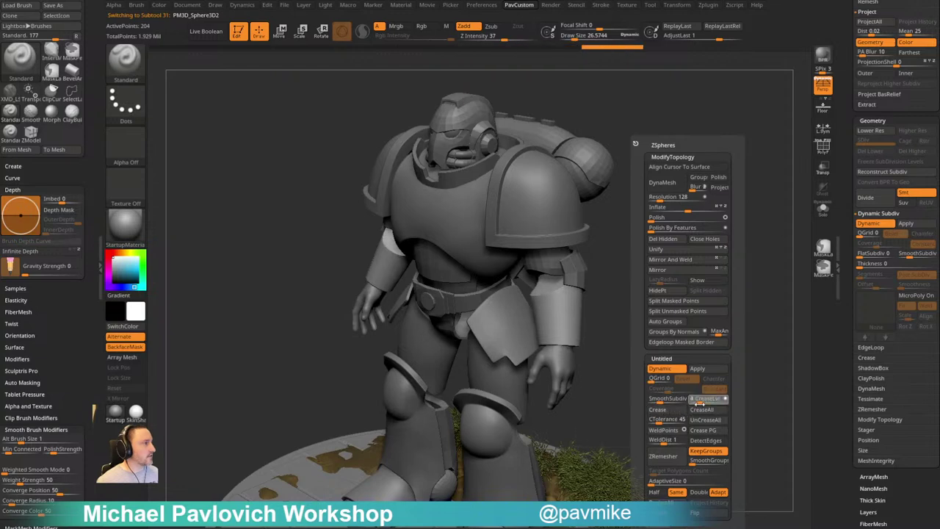
{"action": "left_click", "coordinate": [667, 402]}
{"action": "left_click_drag", "start_coordinate": [621, 294], "coordinate": [631, 355]}
Select the elbow guard and try to step back through the undo history
{"action": "left_click", "coordinate": [582, 339], "text": "alt"}
{"action": "key", "text": "3"}
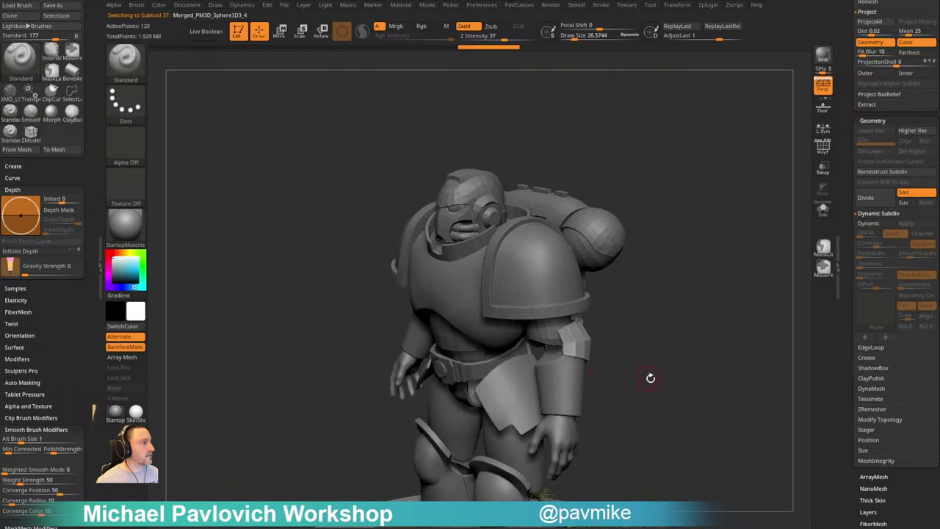
{"action": "key", "text": "ctrl+z"}
{"action": "key", "text": "3"}
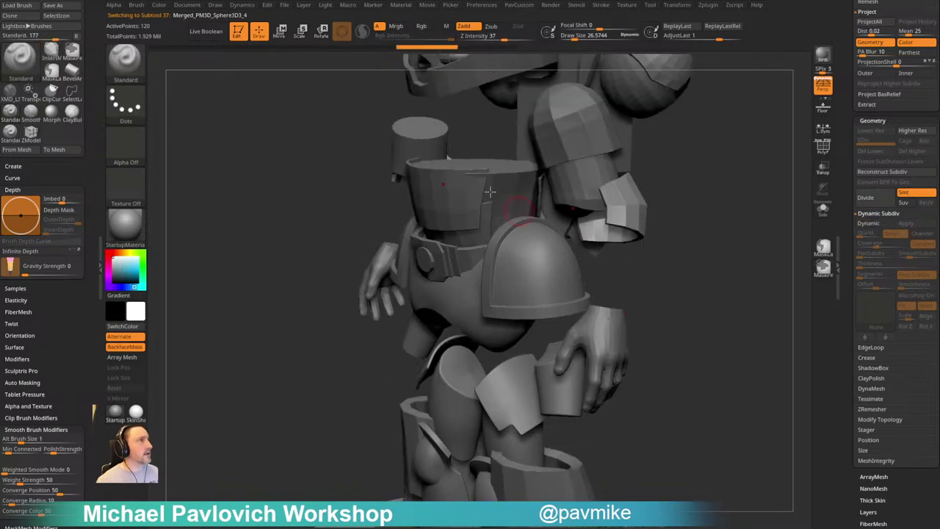
{"action": "left_click", "coordinate": [489, 49]}
{"action": "mouse_move", "coordinate": [661, 234]}
{"action": "left_mouse_down"}
{"action": "mouse_move", "coordinate": [674, 243]}
{"action": "mouse_move", "coordinate": [666, 235]}
{"action": "mouse_move", "coordinate": [660, 256]}
{"action": "mouse_move", "coordinate": [606, 257]}
{"action": "mouse_move", "coordinate": [697, 244]}
{"action": "left_mouse_up"}
Restore the figure from the QS_41407 QuickSave project
{"action": "key", "text": "s"}
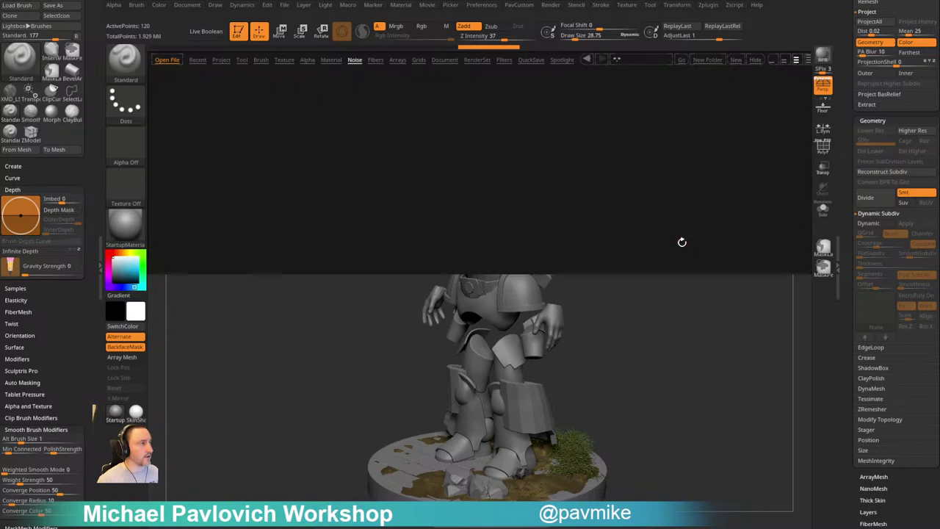
{"action": "left_click", "coordinate": [532, 60]}
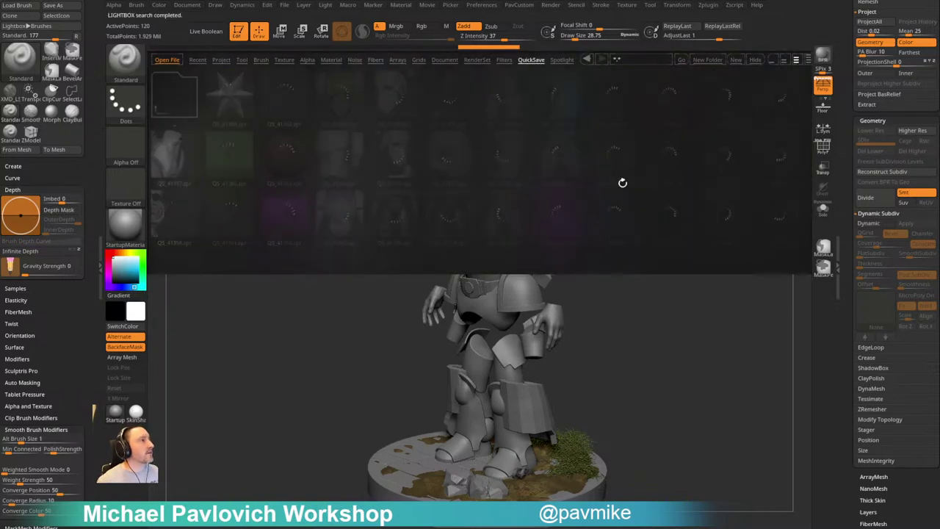
{"action": "left_click_drag", "start_coordinate": [466, 185], "coordinate": [525, 185]}
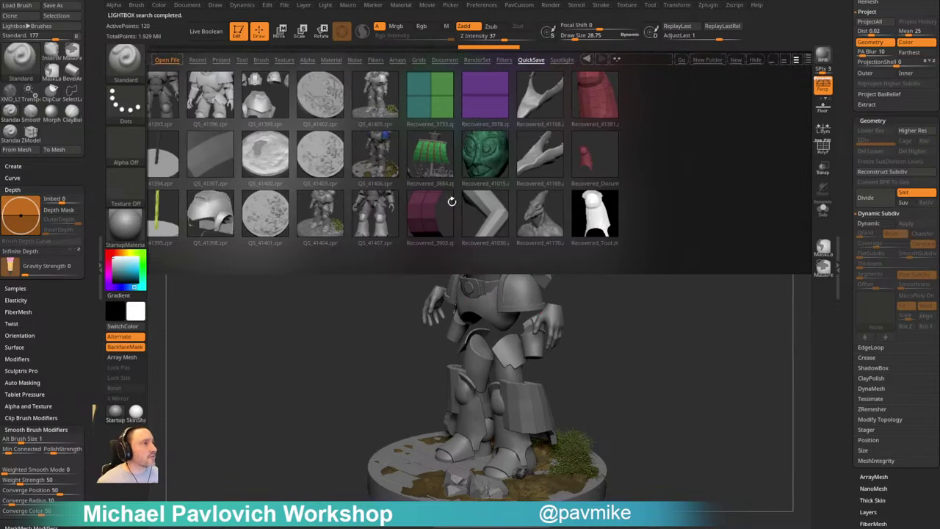
{"action": "double_click", "coordinate": [392, 224]}
{"action": "left_click", "coordinate": [469, 251]}
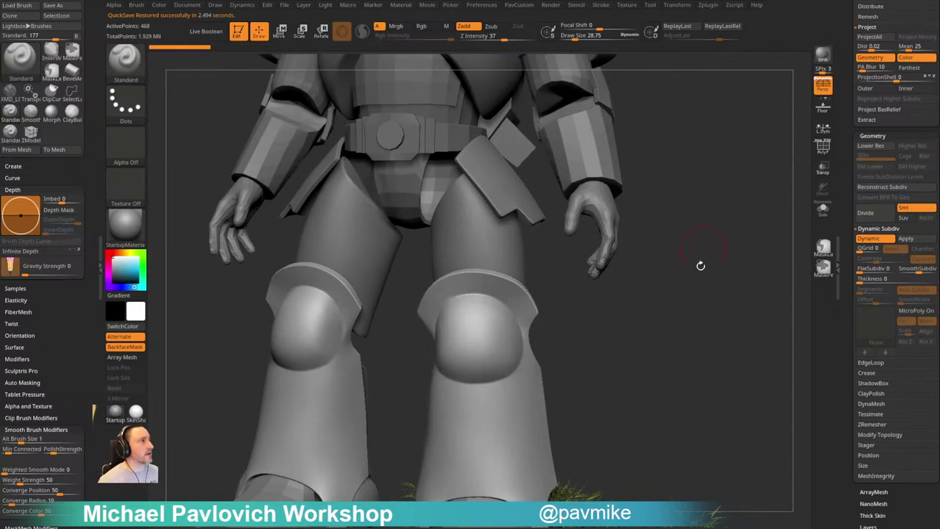
Turn on dynamic subdivision for the forearm armour, crease its borders and adjust its crease and smooth levels
{"action": "mouse_move", "coordinate": [701, 266]}
{"action": "left_mouse_down"}
{"action": "mouse_move", "coordinate": [700, 287]}
{"action": "mouse_move", "coordinate": [634, 319]}
{"action": "mouse_move", "coordinate": [674, 271]}
{"action": "left_mouse_up"}
{"action": "key", "text": "s"}
{"action": "left_click_drag", "start_coordinate": [579, 301], "coordinate": [584, 301]}
{"action": "left_click_drag", "start_coordinate": [622, 284], "coordinate": [613, 316], "text": "alt"}
{"action": "left_click_drag", "start_coordinate": [750, 239], "coordinate": [710, 230]}
{"action": "mouse_move", "coordinate": [712, 183]}
{"action": "left_mouse_down", "text": "alt"}
{"action": "mouse_move", "coordinate": [659, 248]}
{"action": "mouse_move", "coordinate": [635, 246]}
{"action": "left_mouse_up", "text": "alt"}
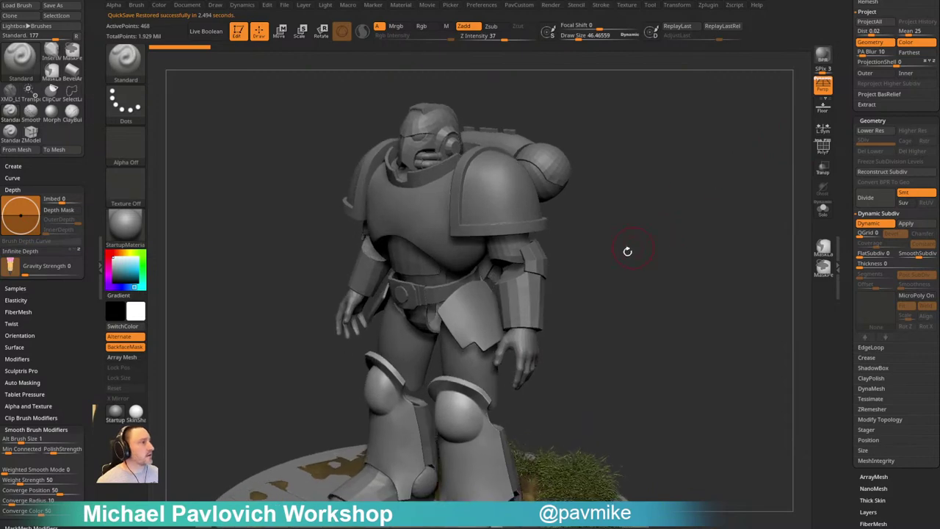
{"action": "left_click", "coordinate": [533, 303], "text": "alt"}
{"action": "key", "text": "d"}
{"action": "key", "text": "space"}
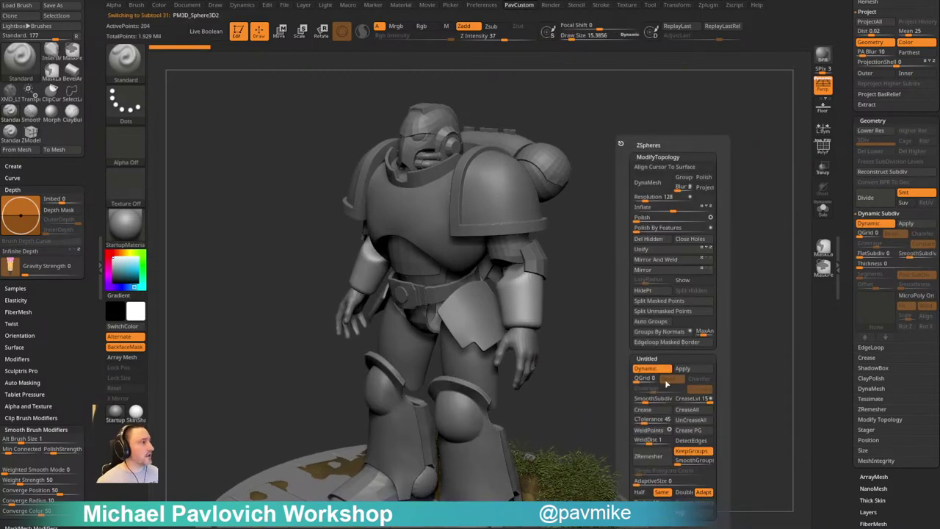
{"action": "left_click", "coordinate": [654, 410]}
{"action": "left_click_drag", "start_coordinate": [685, 400], "coordinate": [651, 400]}
{"action": "left_click_drag", "start_coordinate": [597, 317], "coordinate": [554, 323], "text": "alt"}
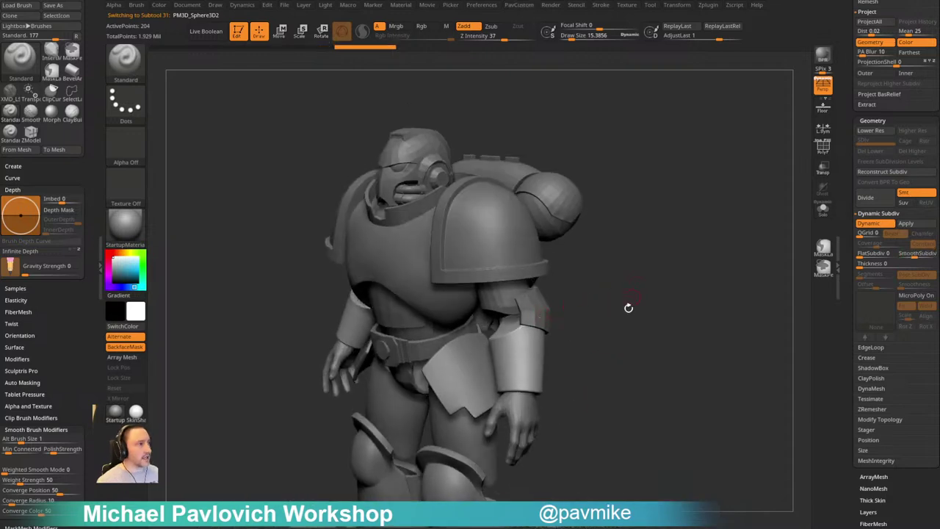
Turn on dynamic subdivision for the elbow guards and adjust their subdivision settings
{"action": "left_click", "coordinate": [544, 311], "text": "alt"}
{"action": "key", "text": "d"}
{"action": "left_click_drag", "start_coordinate": [617, 301], "coordinate": [588, 357], "text": "alt"}
{"action": "key", "text": "space"}
{"action": "left_click", "coordinate": [631, 401]}
{"action": "left_click_drag", "start_coordinate": [541, 282], "coordinate": [551, 323], "text": "alt"}
Turn on dynamic subdivision for the upper arm armour, crease its borders, and set crease level 2 and smooth subdivision 4
{"action": "left_click", "coordinate": [460, 355], "text": "alt"}
{"action": "key", "text": "d"}
{"action": "left_click_drag", "start_coordinate": [627, 329], "coordinate": [643, 324]}
{"action": "key", "text": "space"}
{"action": "left_click", "coordinate": [621, 413]}
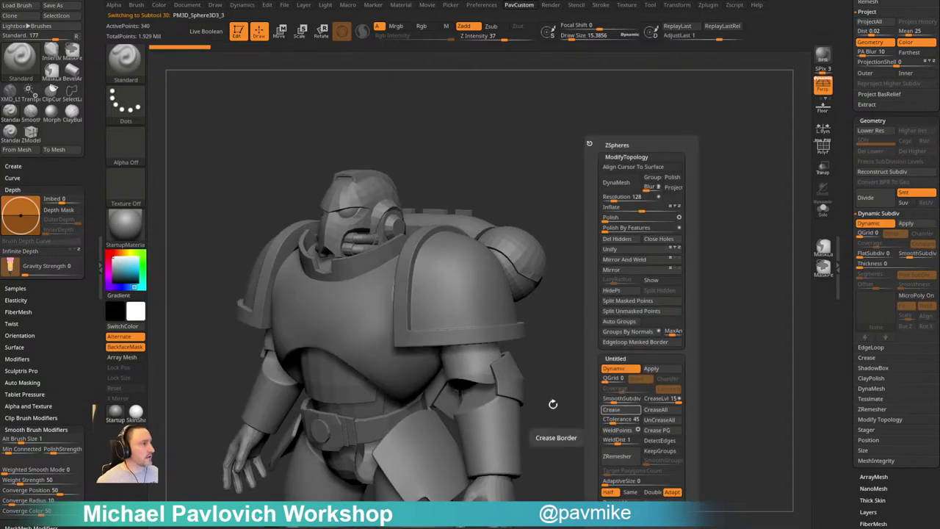
{"action": "key", "text": "space"}
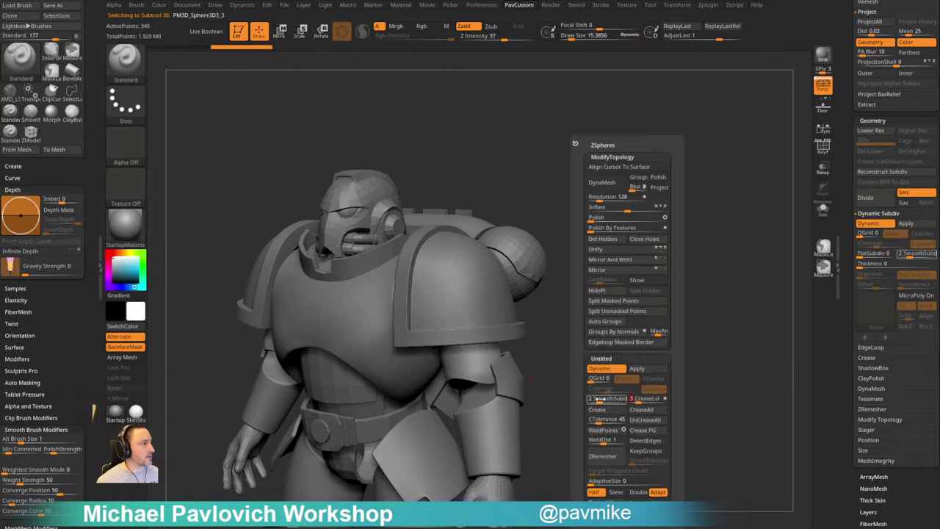
{"action": "left_click_drag", "start_coordinate": [581, 307], "coordinate": [556, 358], "text": "alt"}
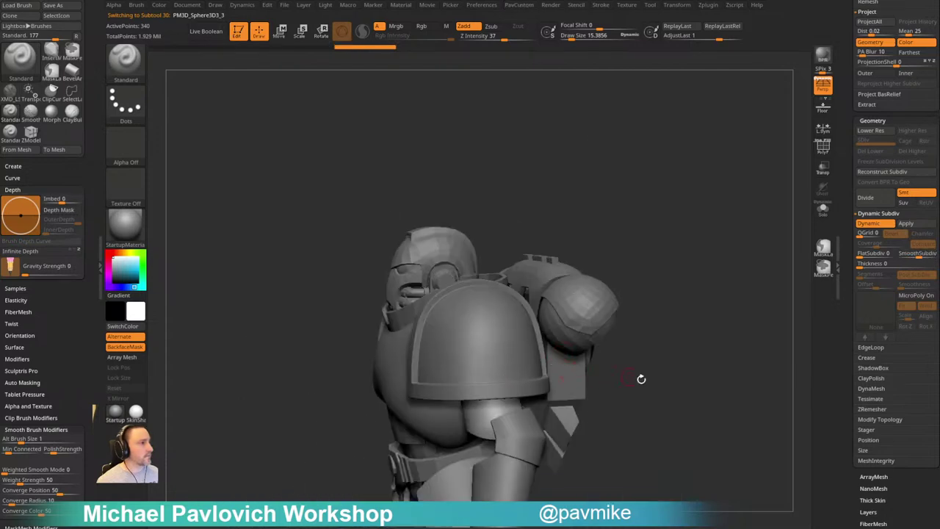
{"action": "key", "text": "space"}
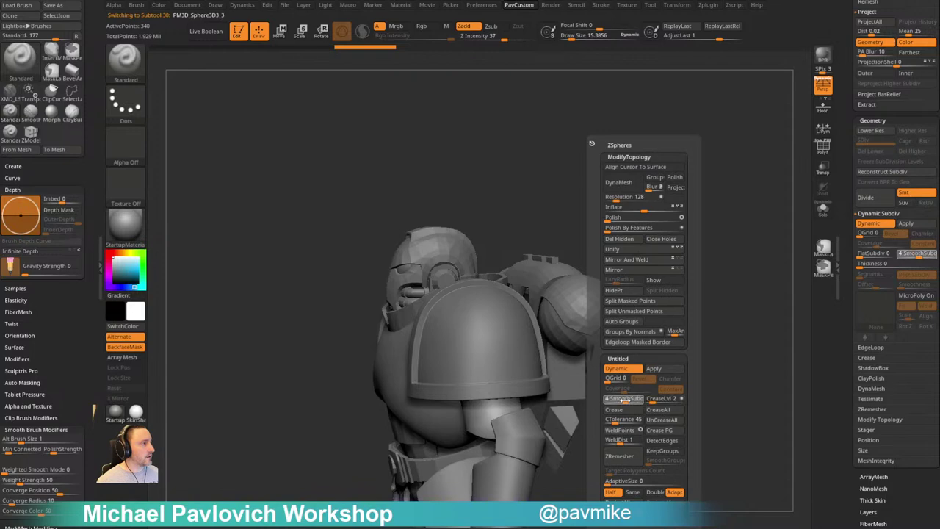
{"action": "left_click_drag", "start_coordinate": [624, 389], "coordinate": [667, 378]}
{"action": "left_click_drag", "start_coordinate": [668, 378], "coordinate": [679, 323], "text": "alt"}
Turn on dynamic subdivision for the abdomen armour, setting its crease level to 3 and its smooth subdivision level to 4
{"action": "left_click", "coordinate": [453, 365], "text": "alt"}
{"action": "key", "text": "d"}
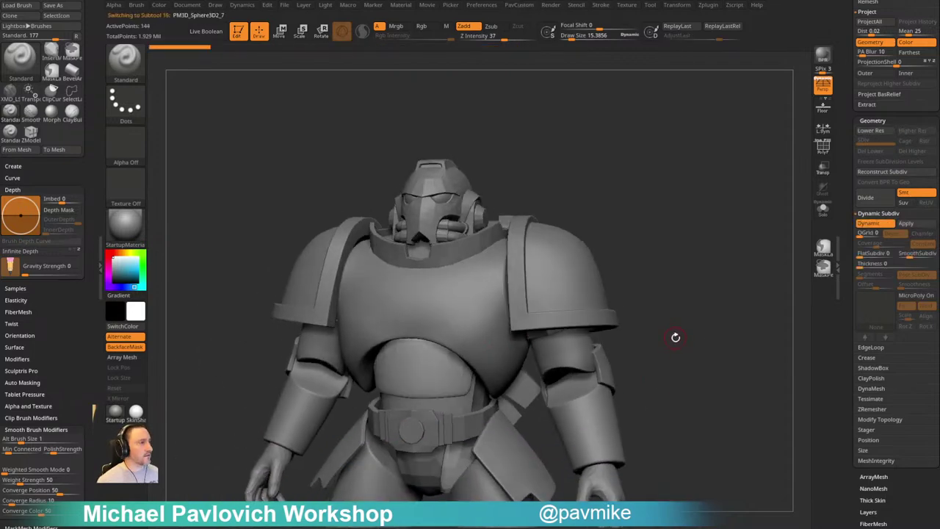
{"action": "key", "text": "3"}
{"action": "left_click", "coordinate": [727, 430]}
{"action": "key", "text": "3"}
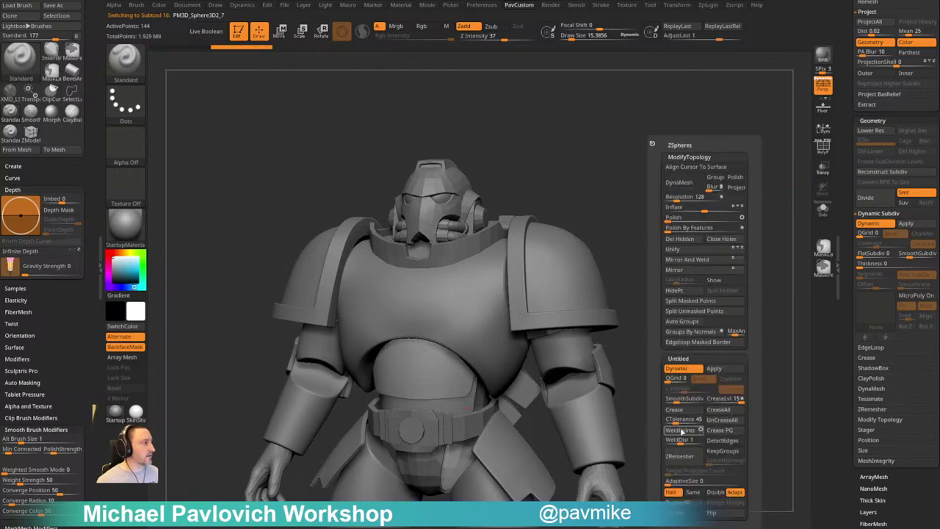
{"action": "left_click", "coordinate": [718, 403]}
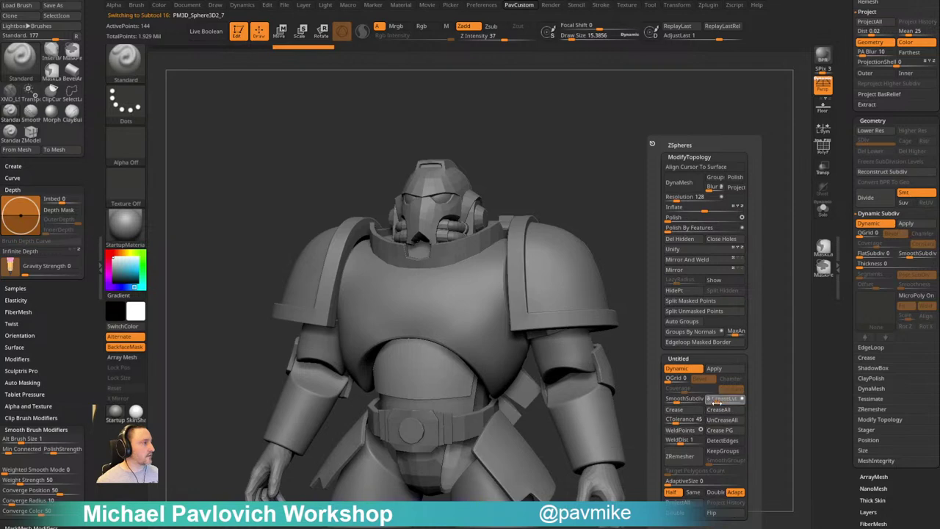
{"action": "left_click", "coordinate": [681, 400]}
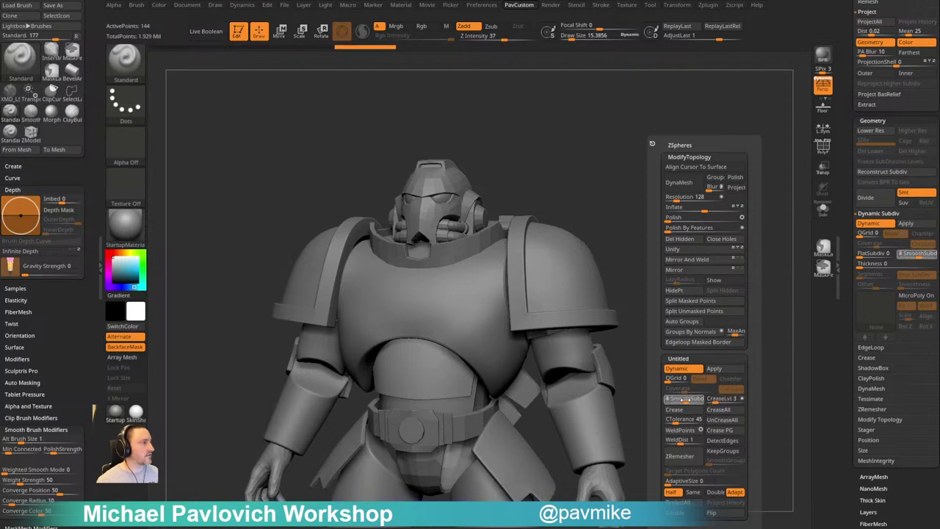
{"action": "key", "text": "3"}
{"action": "left_click", "coordinate": [680, 402]}
{"action": "left_click", "coordinate": [652, 401]}
Turn on dynamic subdivision for the helmet's faceplate and dome, and set the faceplate's crease level to 2
{"action": "right_click_drag", "start_coordinate": [615, 201], "coordinate": [622, 305], "text": "alt"}
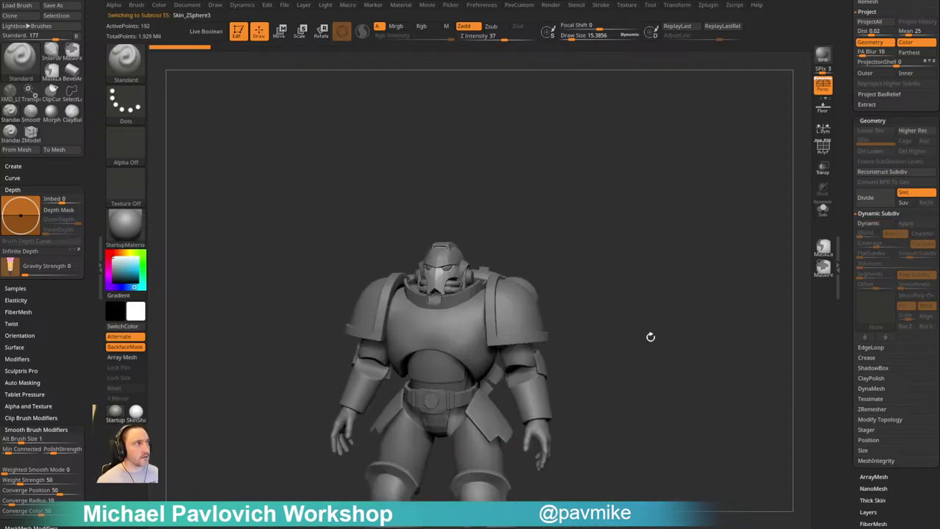
{"action": "left_click_drag", "start_coordinate": [651, 336], "coordinate": [586, 323]}
{"action": "key", "text": "d"}
{"action": "left_click", "coordinate": [466, 360], "text": "alt"}
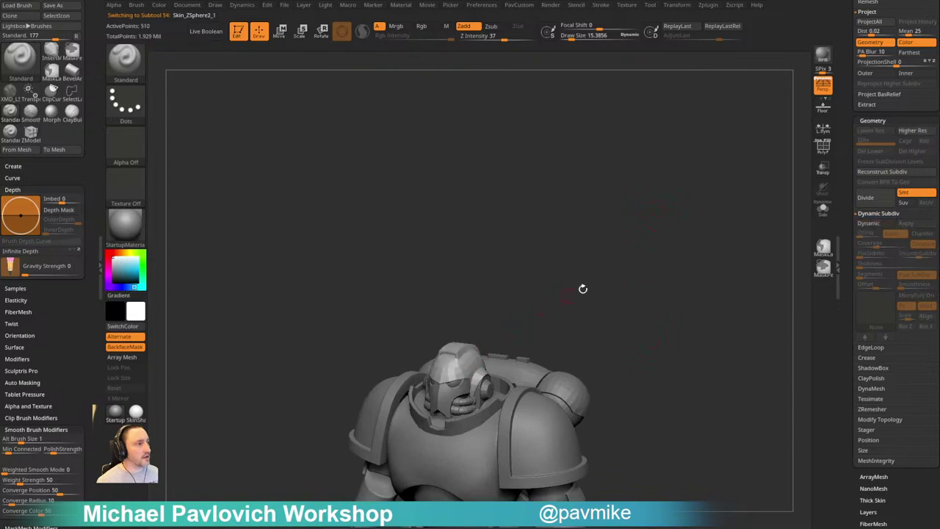
{"action": "key", "text": "d"}
{"action": "left_click_drag", "start_coordinate": [615, 272], "coordinate": [642, 259], "text": "alt"}
{"action": "left_click", "coordinate": [445, 393], "text": "alt"}
{"action": "key", "text": "2"}
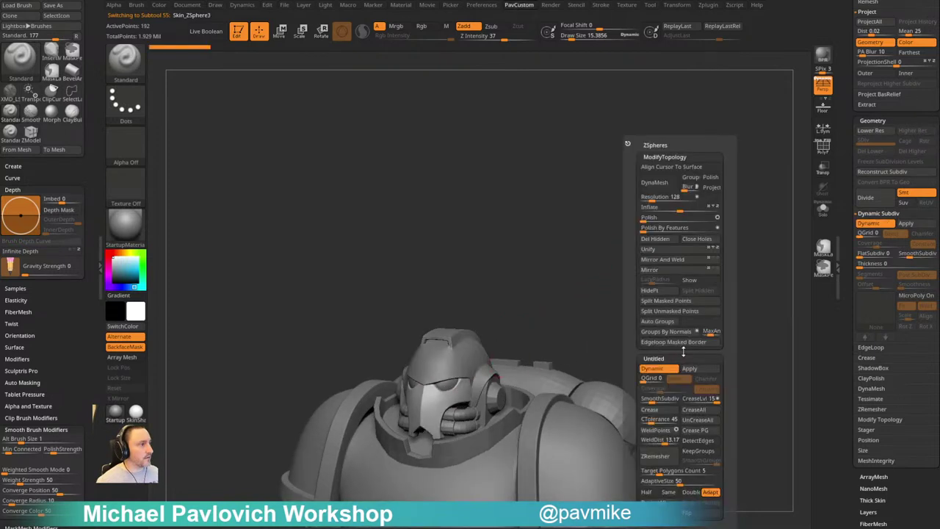
{"action": "left_click", "coordinate": [662, 412]}
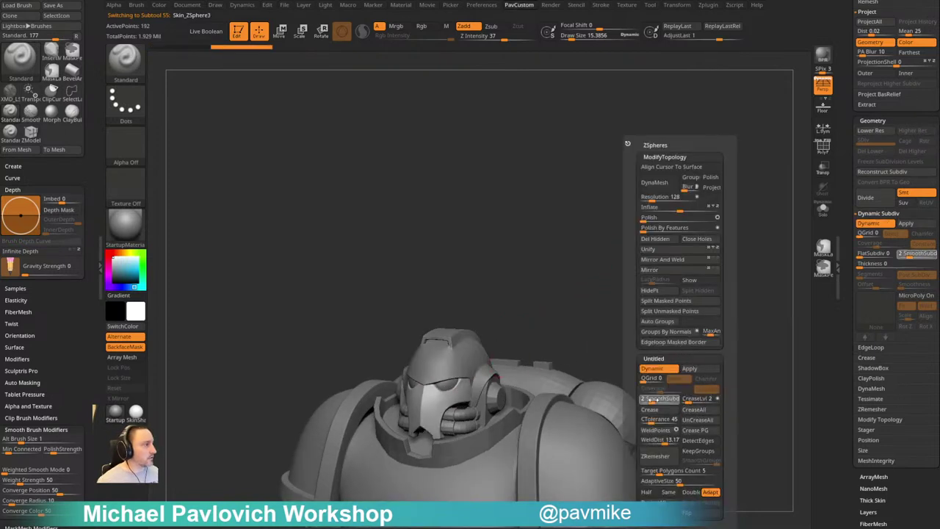
Set the crease level of the helmet dome to 3
{"action": "left_click", "coordinate": [455, 371], "text": "alt"}
{"action": "key", "text": "2"}
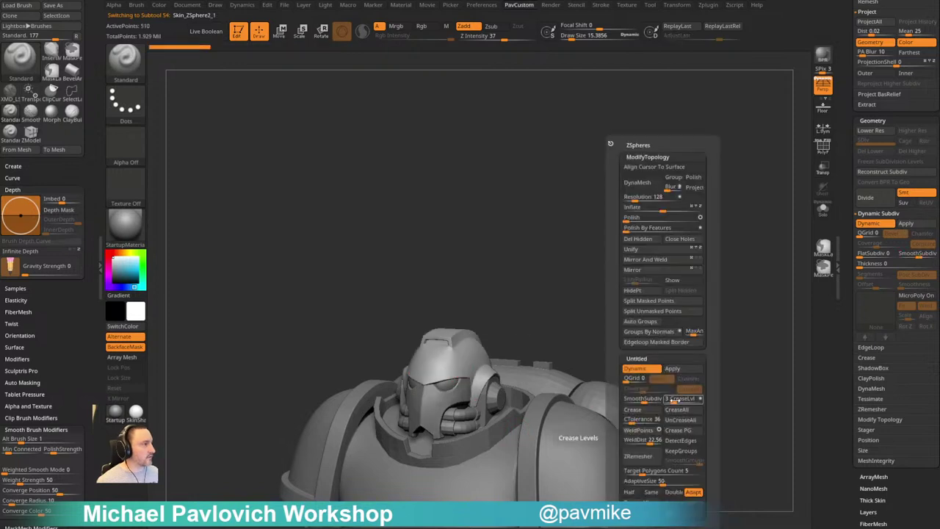
{"action": "left_click_drag", "start_coordinate": [596, 314], "coordinate": [570, 302]}
Turn on dynamic subdivision for the helmet's ear caps, set their crease level to 3 and raise their smooth subdivision level
{"action": "left_click", "coordinate": [501, 394], "text": "alt"}
{"action": "left_click_drag", "start_coordinate": [652, 276], "coordinate": [669, 258], "text": "alt"}
{"action": "key", "text": "d"}
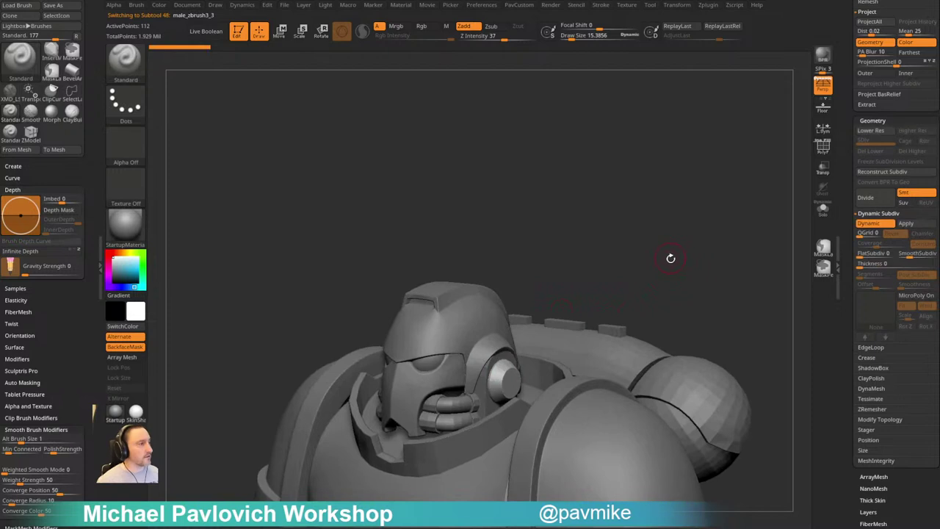
{"action": "key", "text": "2"}
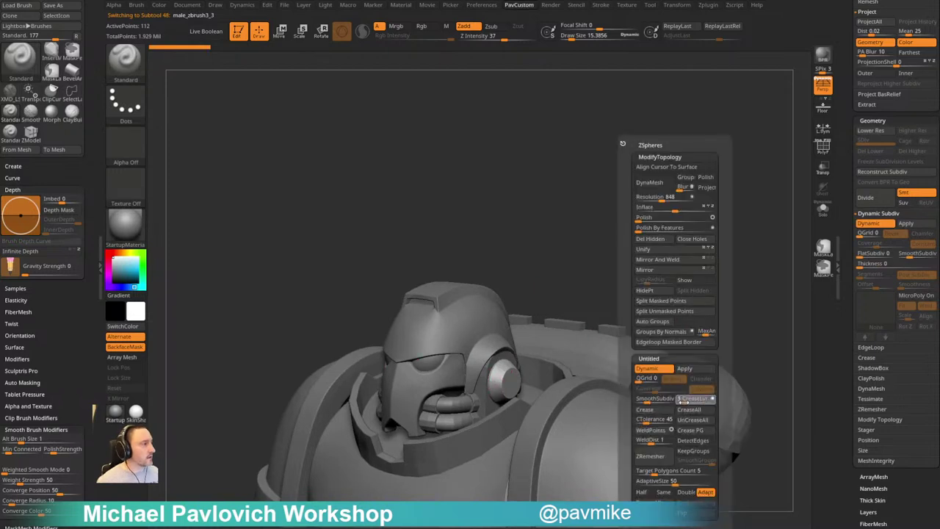
{"action": "left_click_drag", "start_coordinate": [647, 401], "coordinate": [654, 401]}
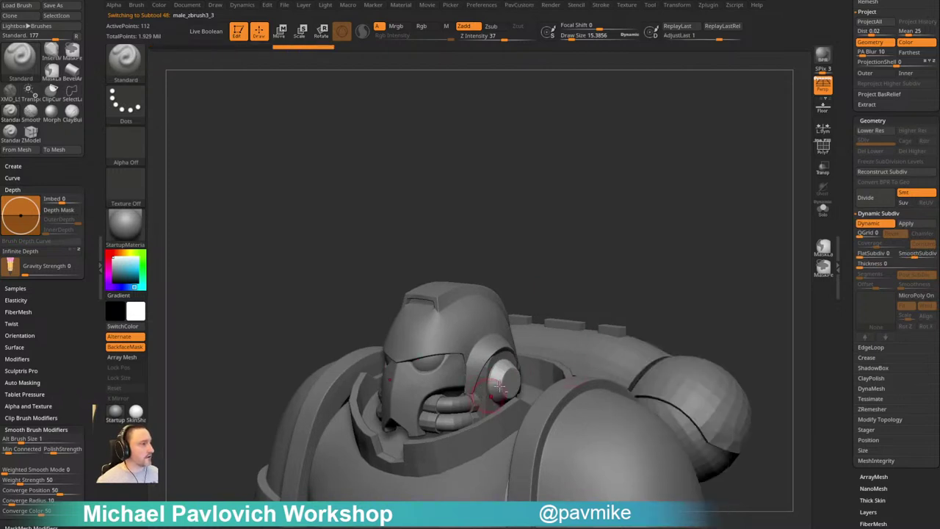
Turn on dynamic subdivision for the discs behind the ear caps, with crease level 2 and smooth subdivision 3
{"action": "left_click_drag", "start_coordinate": [500, 401], "coordinate": [488, 399]}
{"action": "left_click", "coordinate": [487, 379], "text": "alt"}
{"action": "mouse_move", "coordinate": [724, 295]}
{"action": "left_mouse_down"}
{"action": "mouse_move", "coordinate": [672, 291]}
{"action": "mouse_move", "coordinate": [668, 237]}
{"action": "left_mouse_up"}
{"action": "left_click", "coordinate": [498, 389], "text": "alt"}
{"action": "left_click", "coordinate": [493, 397], "text": "alt"}
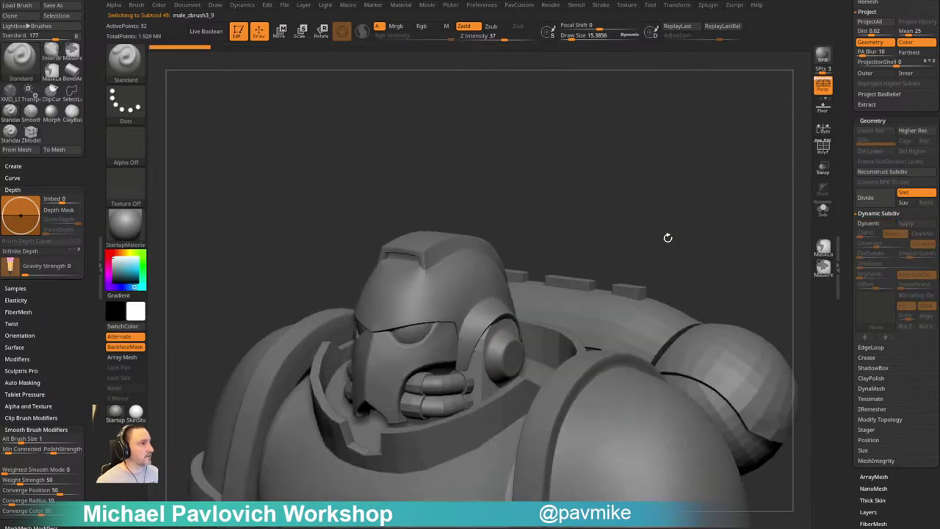
{"action": "key", "text": "space"}
{"action": "left_click", "coordinate": [685, 369]}
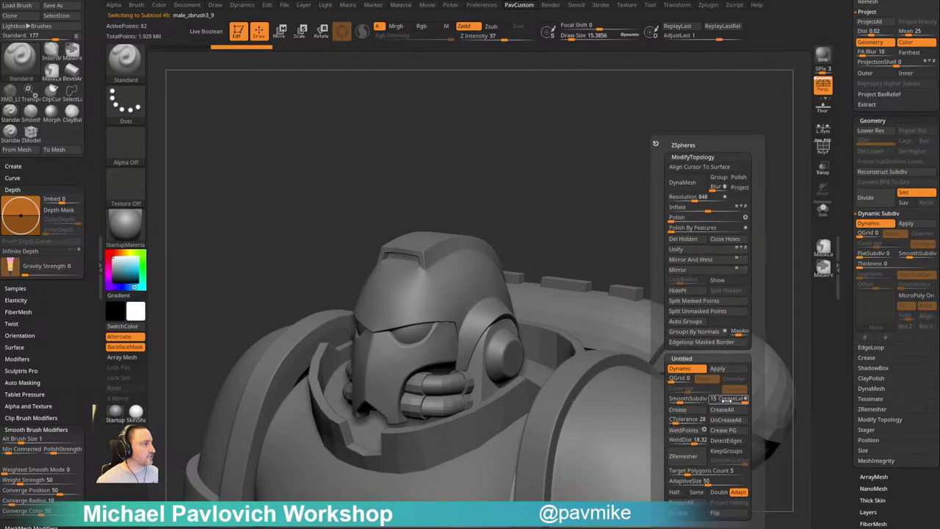
{"action": "left_click_drag", "start_coordinate": [680, 402], "coordinate": [686, 402]}
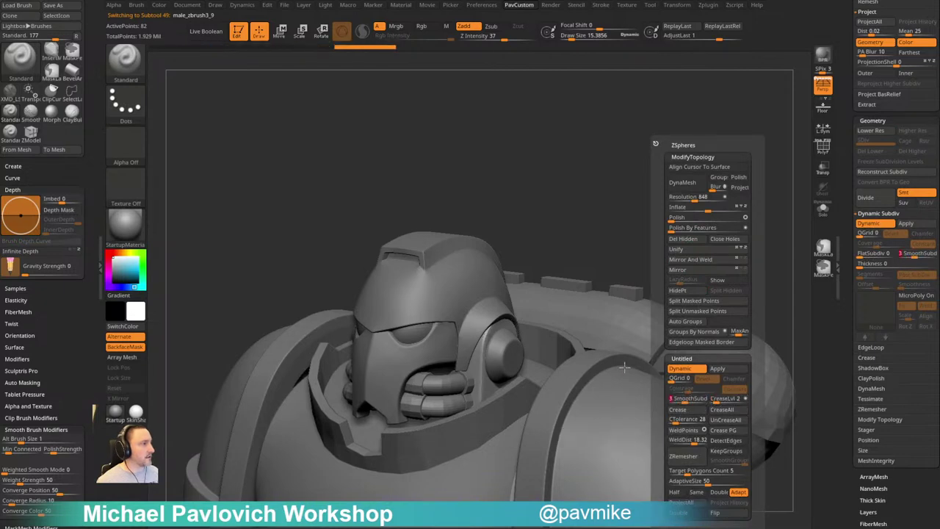
{"action": "left_click_drag", "start_coordinate": [633, 220], "coordinate": [662, 206], "text": "alt"}
{"action": "key", "text": "space"}
{"action": "left_click", "coordinate": [699, 400]}
Turn on dynamic subdivision for the helmet's breathing tubes and delete their lower subdivision levels
{"action": "left_click_drag", "start_coordinate": [611, 239], "coordinate": [644, 250]}
{"action": "left_click", "coordinate": [470, 392], "text": "alt"}
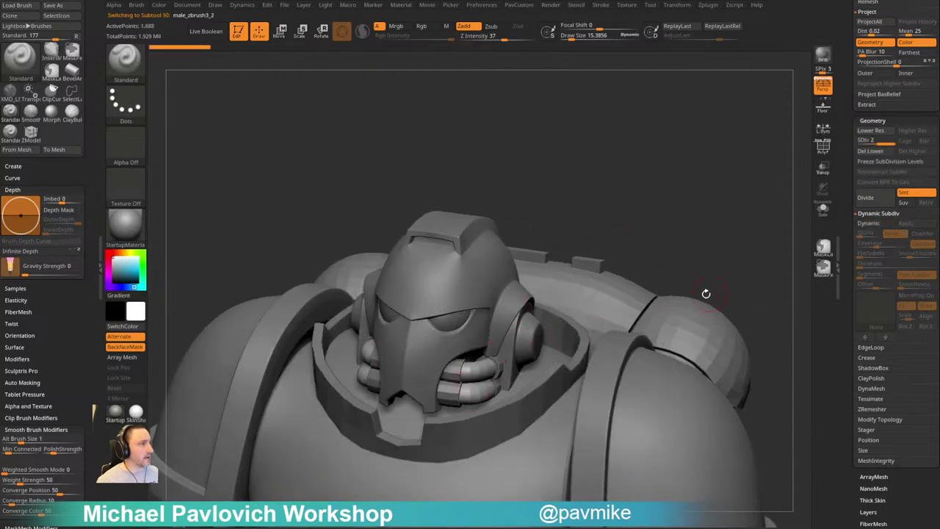
{"action": "left_click_drag", "start_coordinate": [693, 272], "coordinate": [580, 295]}
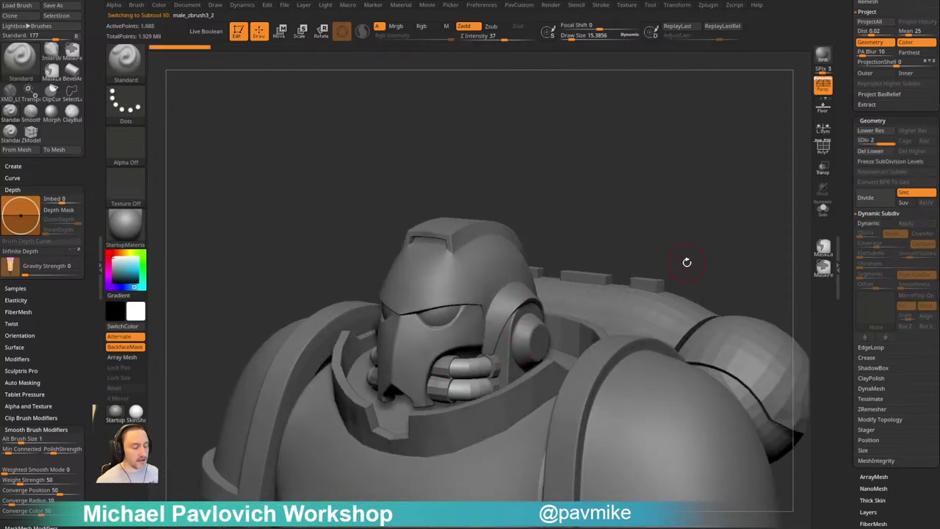
{"action": "key", "text": "space"}
{"action": "left_click", "coordinate": [668, 369]}
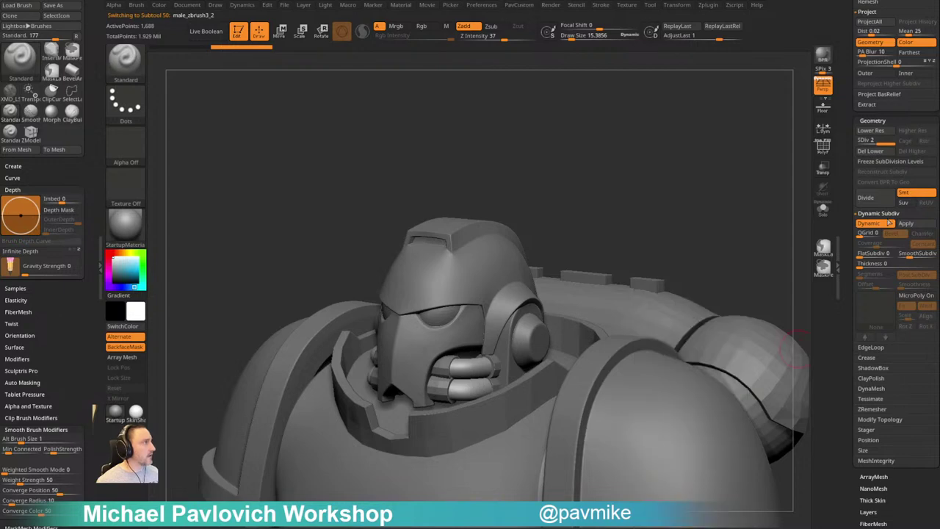
{"action": "left_click", "coordinate": [868, 144]}
{"action": "key", "text": "d"}
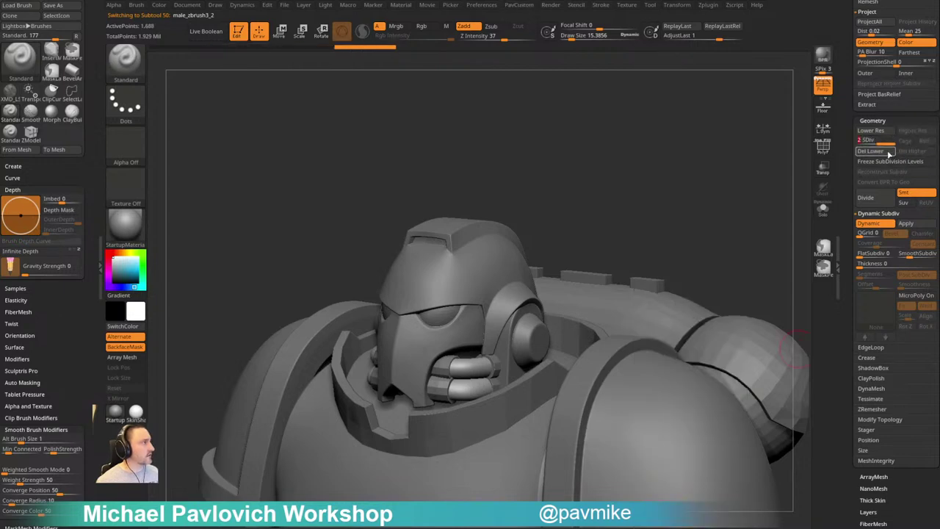
{"action": "left_click", "coordinate": [891, 155]}
Turn on dynamic subdivision for the front cuffs of the breathing tubes, with crease level 2 and smooth subdivision 3
{"action": "left_click_drag", "start_coordinate": [687, 281], "coordinate": [698, 239]}
{"action": "left_click", "coordinate": [445, 369], "text": "alt"}
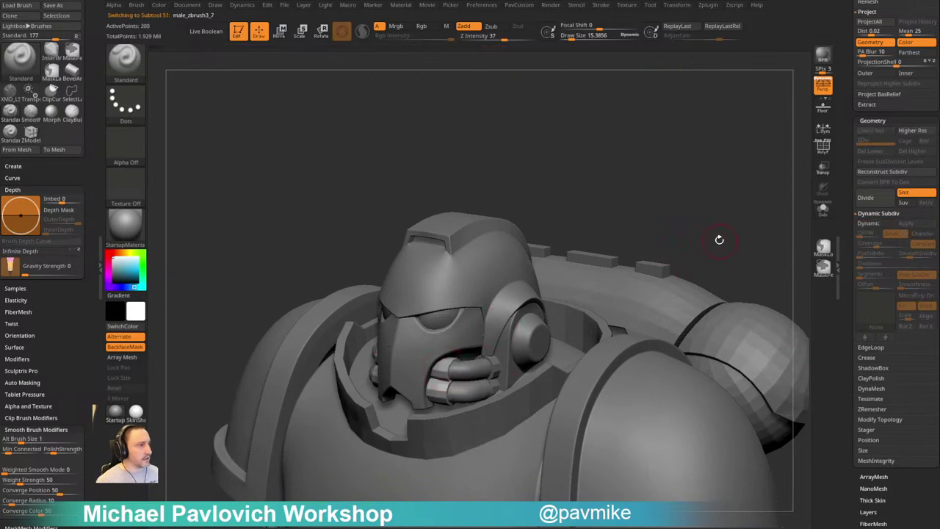
{"action": "key", "text": "d"}
{"action": "key", "text": "2"}
{"action": "left_click", "coordinate": [745, 431]}
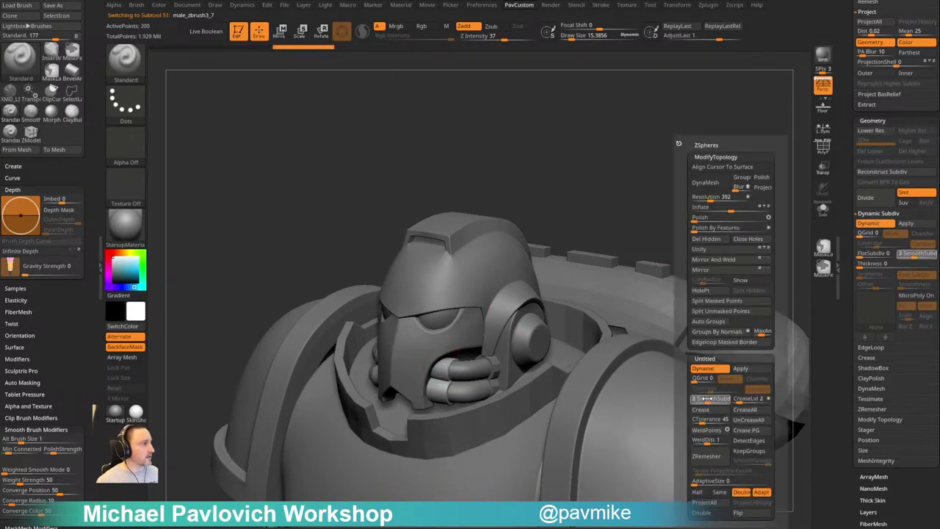
Turn on dynamic subdivision for the rear cuffs of the breathing tubes, with crease level 2 and smooth subdivision 3
{"action": "left_click", "coordinate": [494, 366], "text": "alt"}
{"action": "key", "text": "2"}
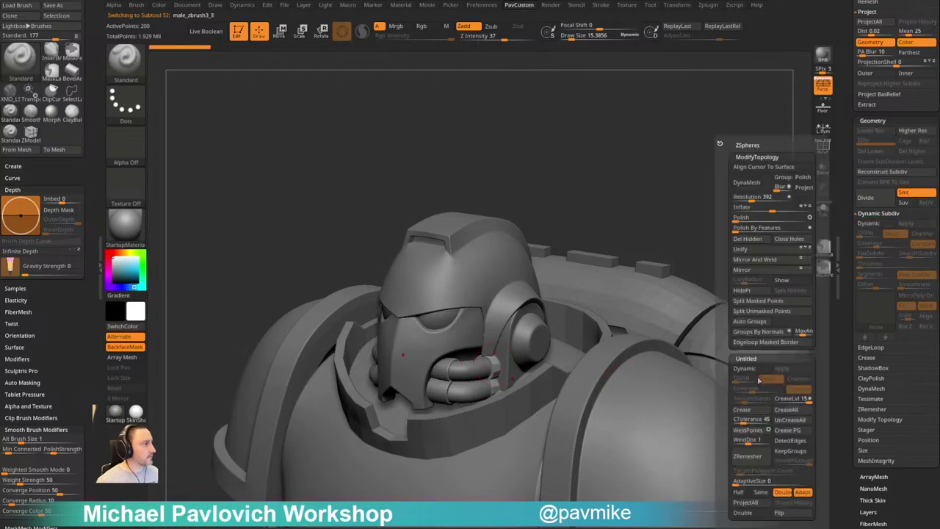
{"action": "left_click", "coordinate": [751, 369]}
{"action": "left_click", "coordinate": [781, 401]}
{"action": "left_click", "coordinate": [748, 400]}
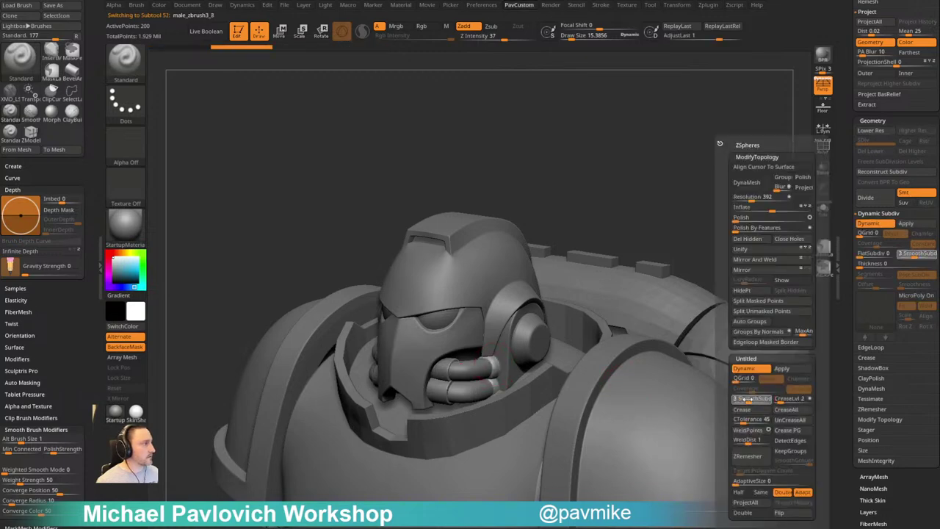
{"action": "key", "text": "2"}
{"action": "left_click", "coordinate": [728, 409]}
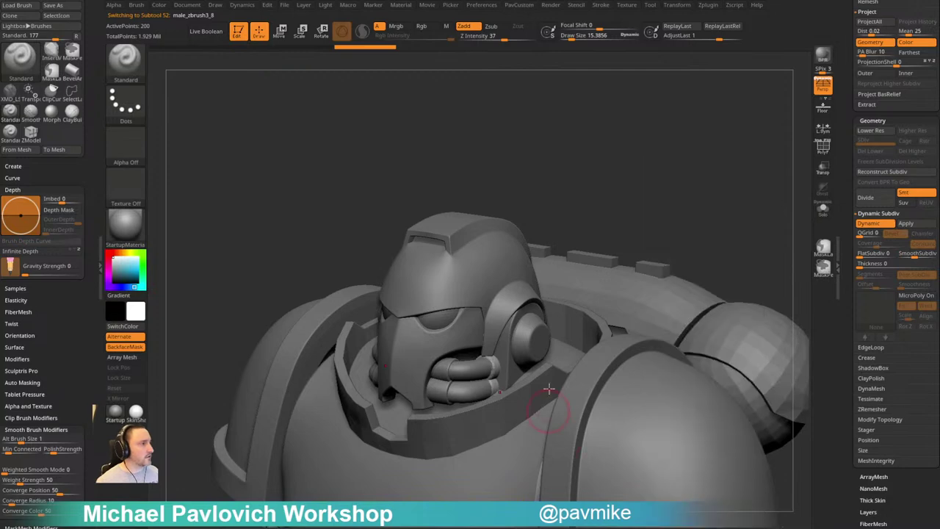
Turn on dynamic subdivision for the neck collar and crease its borders
{"action": "left_click_drag", "start_coordinate": [606, 199], "coordinate": [543, 249]}
{"action": "left_click_drag", "start_coordinate": [672, 242], "coordinate": [646, 246], "text": "alt"}
{"action": "left_click", "coordinate": [501, 344], "text": "alt"}
{"action": "key", "text": "d"}
{"action": "key", "text": "2"}
{"action": "left_click", "coordinate": [725, 413]}
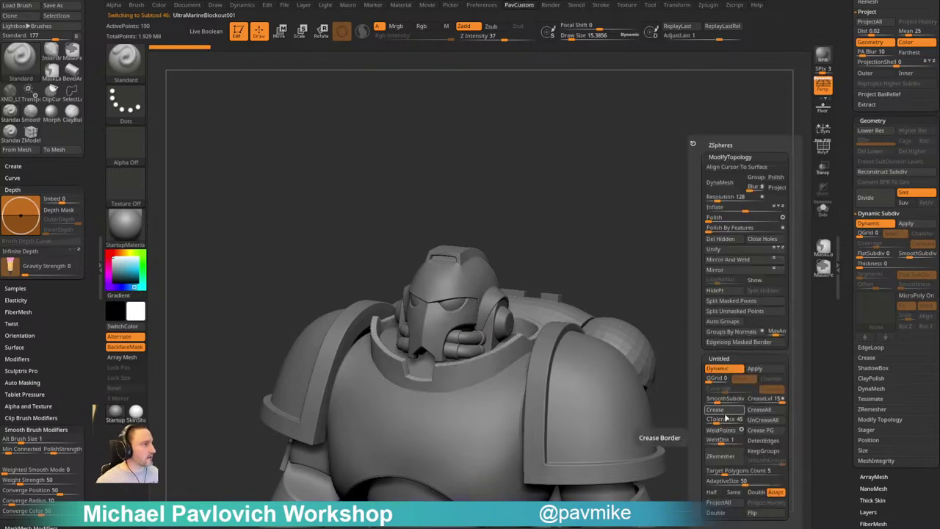
Show the collar's polyframe and uncrease a single edge at a corner of its front notch with the ZModeler brush
{"action": "left_click_drag", "start_coordinate": [674, 224], "coordinate": [768, 224]}
{"action": "left_click", "coordinate": [825, 154]}
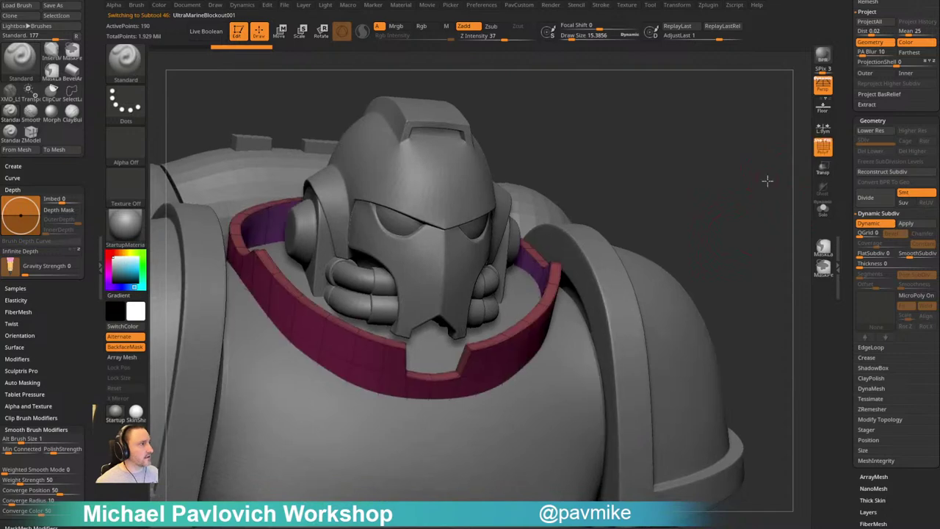
{"action": "left_click_drag", "start_coordinate": [766, 176], "coordinate": [764, 221], "text": "alt"}
{"action": "key", "text": "s"}
{"action": "left_click_drag", "start_coordinate": [470, 402], "coordinate": [465, 403]}
{"action": "key", "text": "b"}
{"action": "key", "text": "z"}
{"action": "key", "text": "m"}
{"action": "key", "text": "space"}
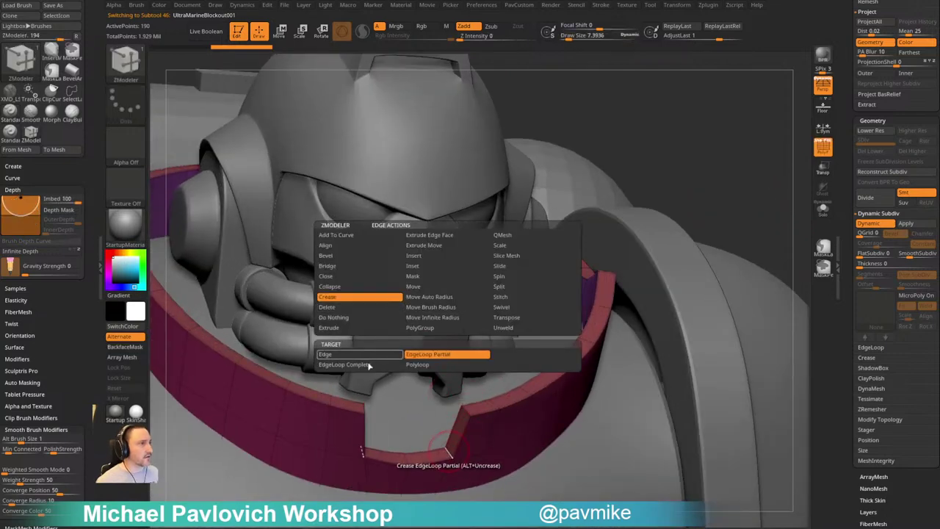
{"action": "left_click", "coordinate": [371, 357]}
{"action": "left_click", "coordinate": [448, 453], "text": "alt"}
{"action": "left_click_drag", "start_coordinate": [710, 197], "coordinate": [690, 221], "text": "alt"}
{"action": "left_click_drag", "start_coordinate": [690, 220], "coordinate": [712, 290]}
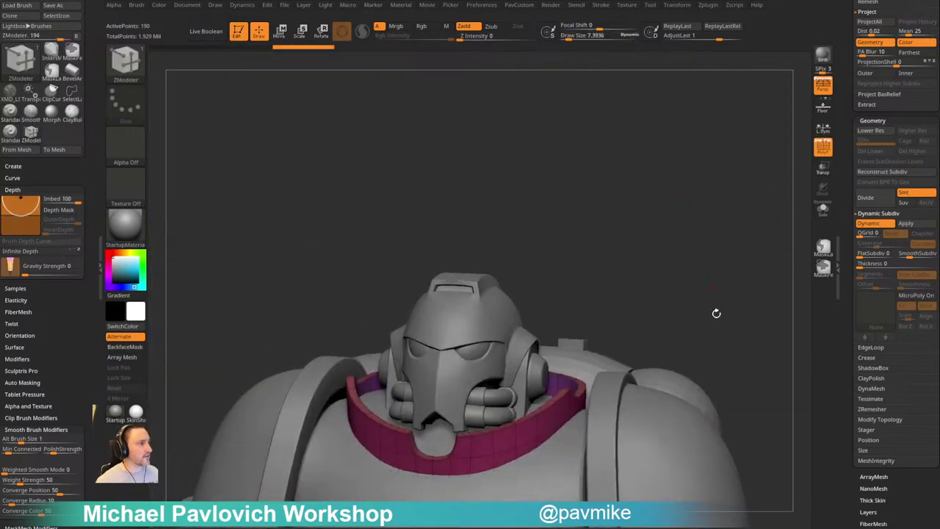
Set both the crease level and the smooth subdivision level of the neck collar to 2
{"action": "key", "text": "5"}
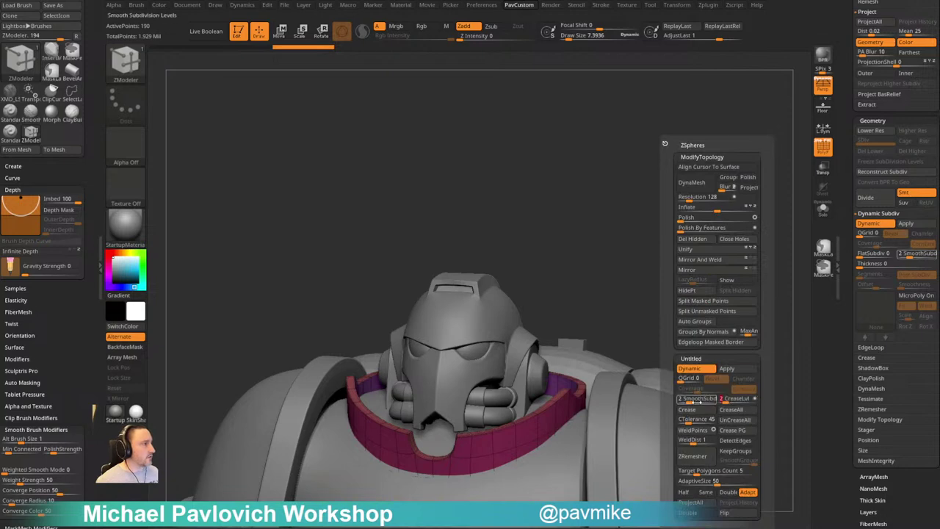
{"action": "left_click_drag", "start_coordinate": [680, 302], "coordinate": [724, 281]}
{"action": "key", "text": "5"}
{"action": "left_click", "coordinate": [695, 398]}
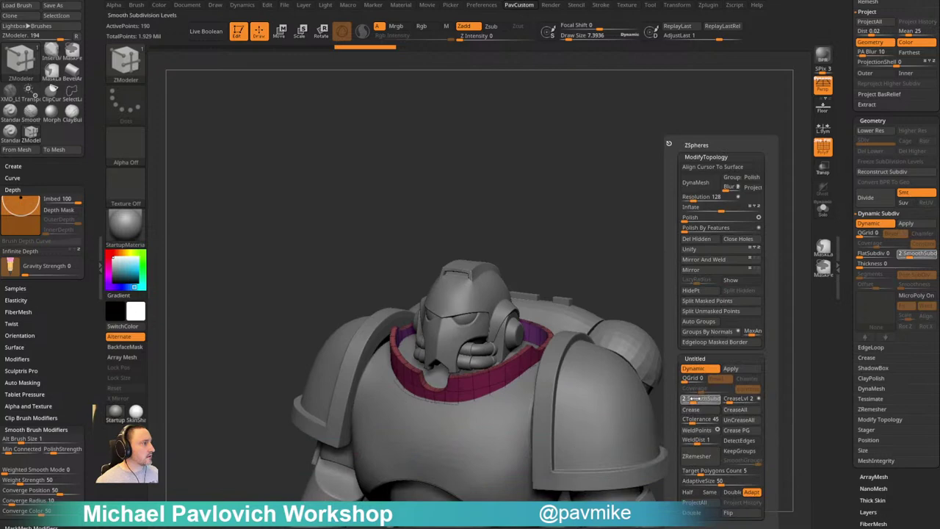
{"action": "key", "text": "Return"}
Turn on dynamic subdivision for the upper shells of the backpack spheres, set crease level 2 and raise the smooth subdivision level
{"action": "left_click_drag", "start_coordinate": [684, 345], "coordinate": [624, 257], "text": "alt"}
{"action": "left_click", "coordinate": [624, 257], "text": "alt"}
{"action": "left_click_drag", "start_coordinate": [779, 198], "coordinate": [560, 329], "text": "alt"}
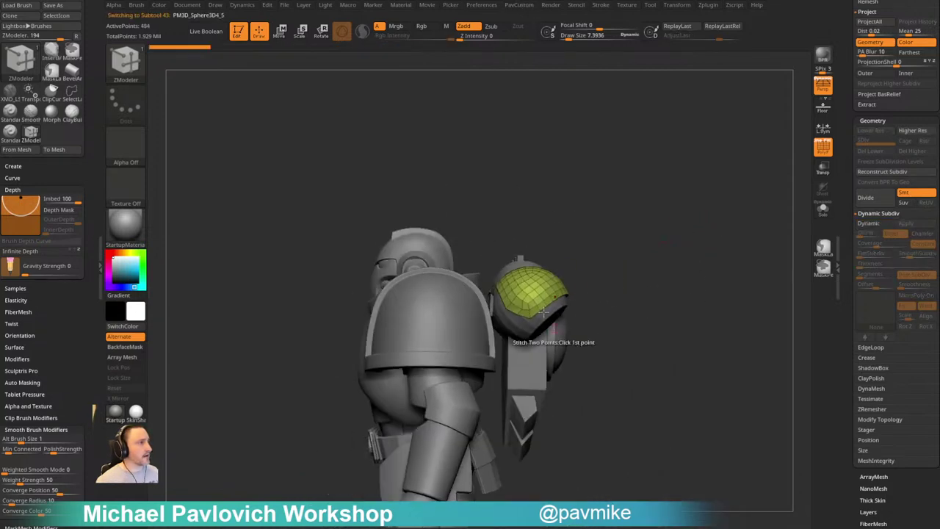
{"action": "mouse_move", "coordinate": [680, 325]}
{"action": "left_mouse_down"}
{"action": "mouse_move", "coordinate": [648, 330]}
{"action": "mouse_move", "coordinate": [741, 315]}
{"action": "mouse_move", "coordinate": [696, 319]}
{"action": "left_mouse_up"}
{"action": "key", "text": "d"}
{"action": "key", "text": "space"}
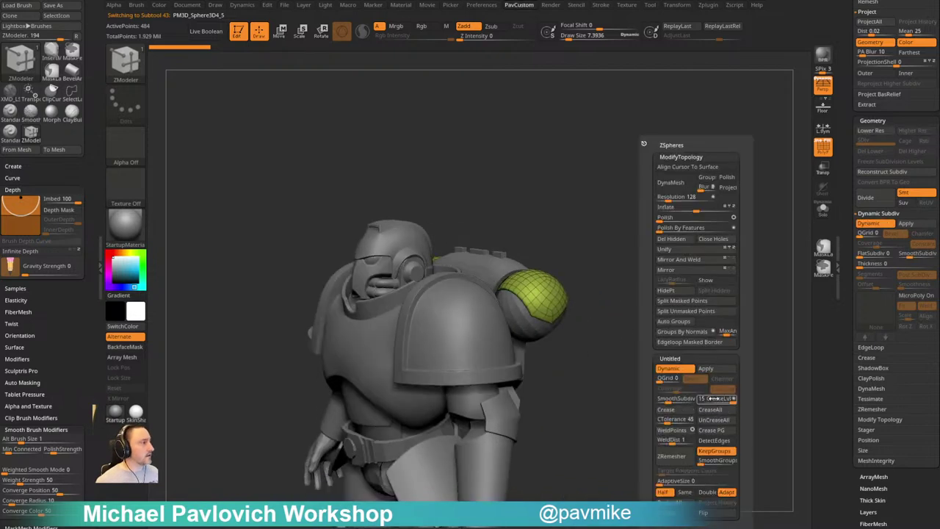
{"action": "left_click_drag", "start_coordinate": [672, 402], "coordinate": [677, 402]}
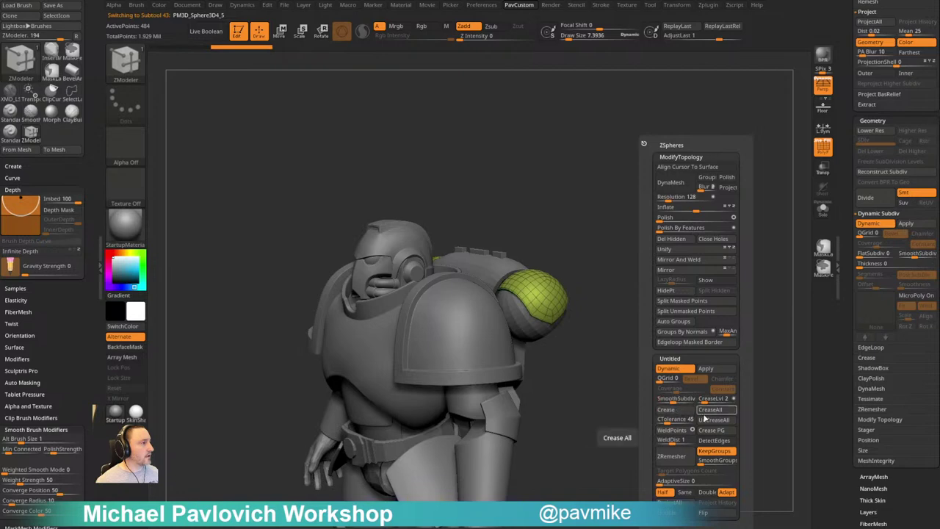
{"action": "left_click_drag", "start_coordinate": [618, 432], "coordinate": [614, 463]}
Turn on dynamic subdivision for the lower shells of the backpack spheres and crease them by polygroup
{"action": "left_click", "coordinate": [548, 329], "text": "alt"}
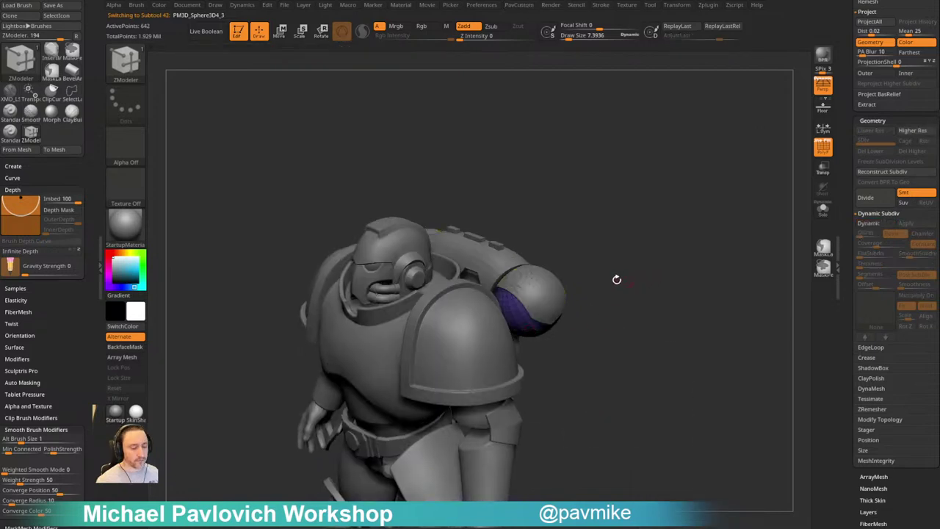
{"action": "key", "text": "d"}
{"action": "key", "text": "space"}
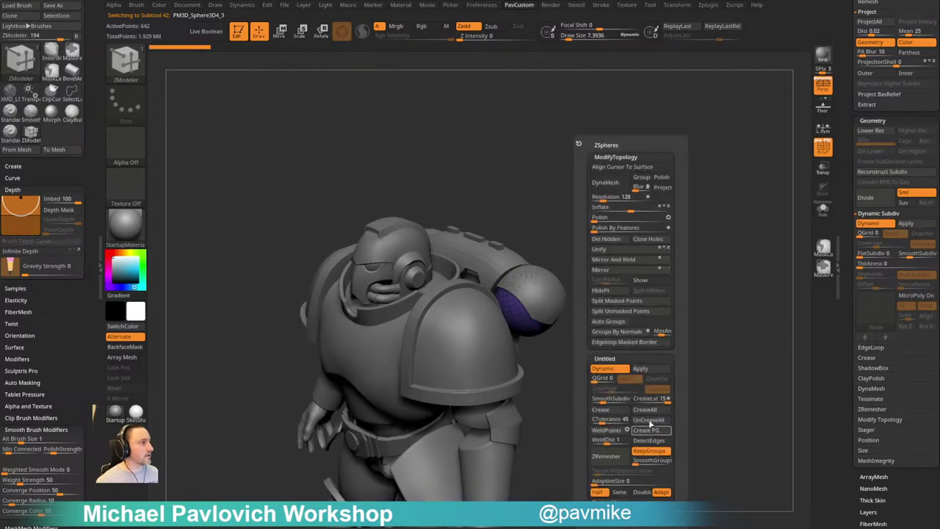
{"action": "left_click", "coordinate": [653, 435]}
Turn on dynamic subdivision for the curved top housing of the backpack
{"action": "left_click", "coordinate": [482, 262], "text": "alt"}
{"action": "left_click_drag", "start_coordinate": [667, 233], "coordinate": [688, 269]}
{"action": "key", "text": "d"}
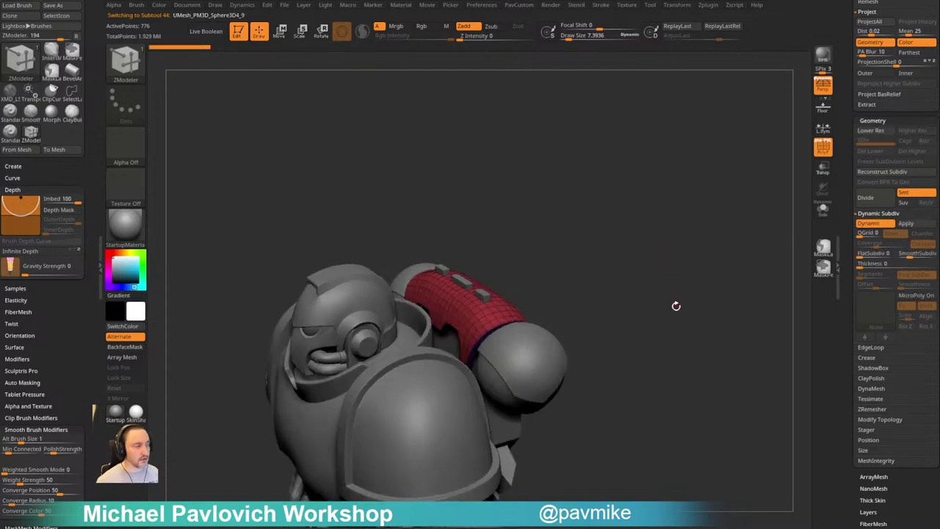
Switch to the browser and open the "Intro to ZBrush - New and Updated!" artwork on ArtStation with its video playlist
{"action": "left_click_drag", "start_coordinate": [544, 528], "coordinate": [437, 46]}
{"action": "scroll", "coordinate": [288, 168], "scroll_direction": "up", "scroll_amount": 15}
{"action": "scroll", "coordinate": [287, 168], "scroll_direction": "down", "scroll_amount": 1}
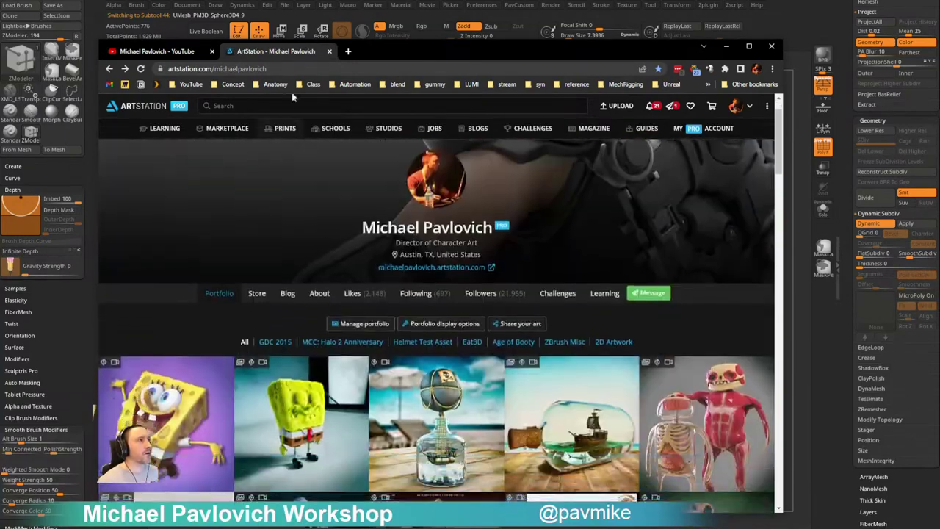
{"action": "left_click", "coordinate": [291, 69]}
{"action": "scroll", "coordinate": [357, 248], "scroll_direction": "down", "scroll_amount": 6}
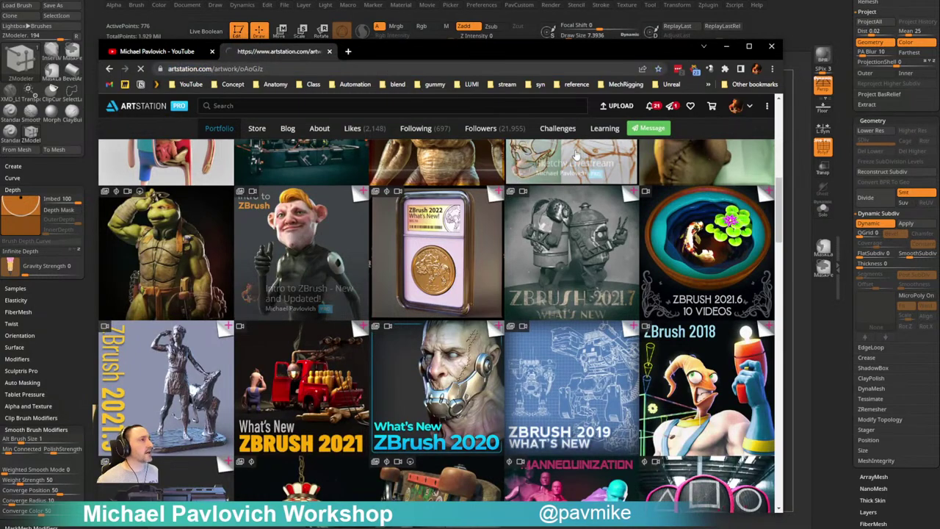
{"action": "left_click", "coordinate": [318, 232]}
{"action": "left_click", "coordinate": [564, 154]}
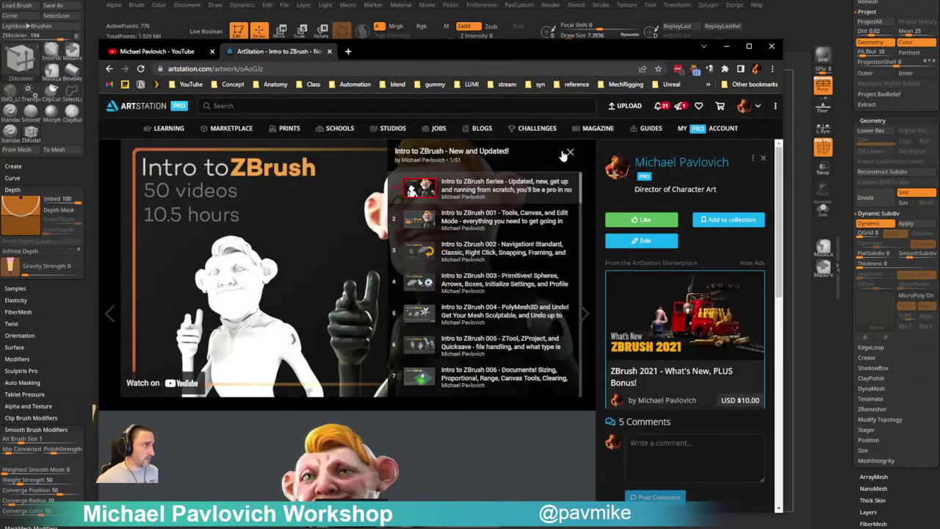
Close the video playlist and return to the artist's ArtStation portfolio
{"action": "left_click", "coordinate": [566, 154]}
{"action": "left_click", "coordinate": [109, 69]}
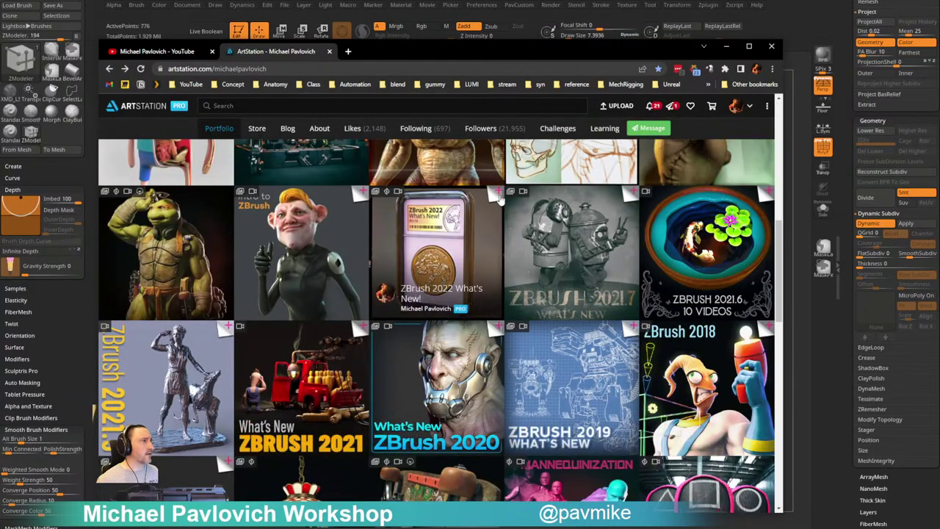
{"action": "left_click", "coordinate": [310, 67]}
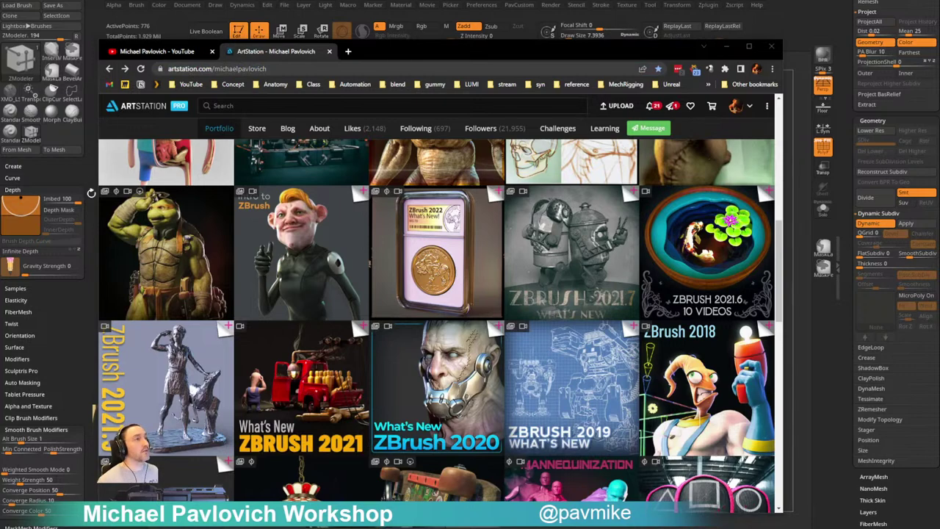
Switch to the YouTube channel's playlists and look through the ZBrush tutorial and livestream playlists
{"action": "left_click", "coordinate": [165, 52]}
{"action": "scroll", "coordinate": [478, 290], "scroll_direction": "down", "scroll_amount": 5}
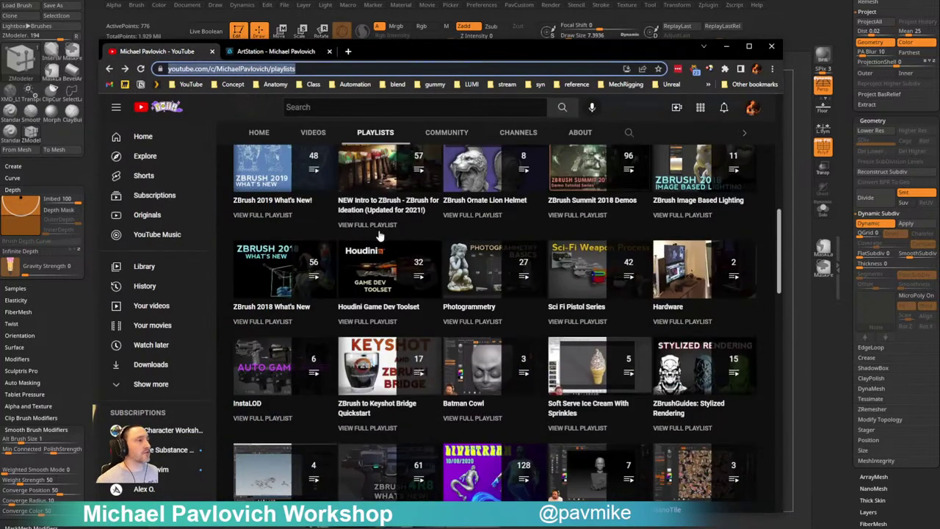
{"action": "scroll", "coordinate": [478, 290], "scroll_direction": "down", "scroll_amount": 2}
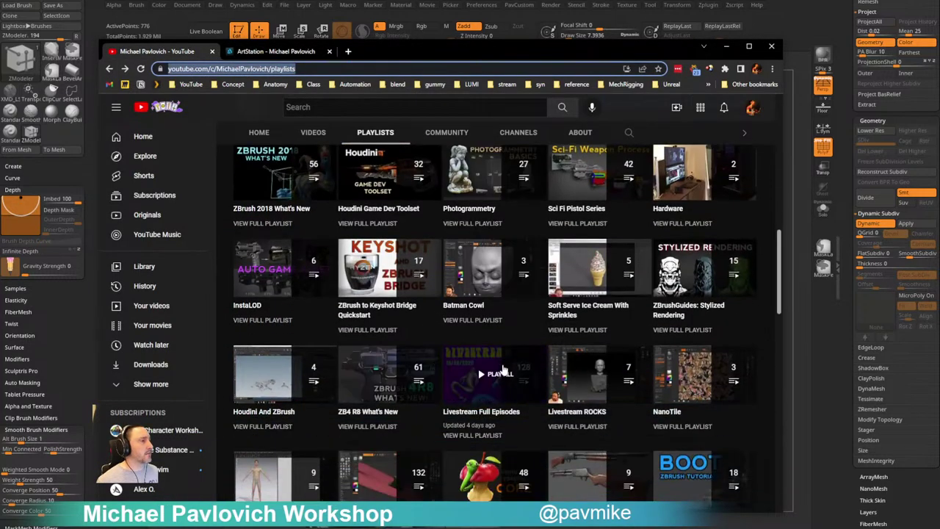
{"action": "left_click", "coordinate": [296, 67]}
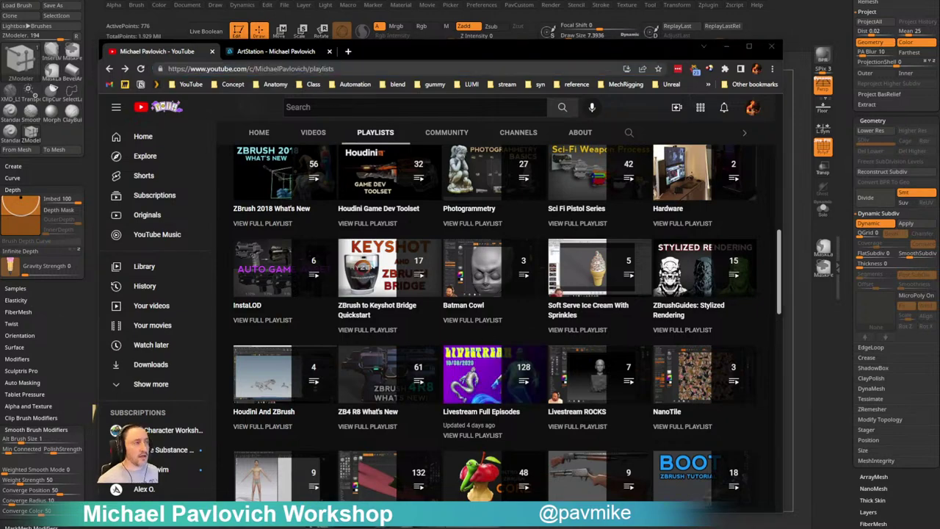
Search the YouTube channel for "dynamic", review the results and return to ZBrush
{"action": "scroll", "coordinate": [477, 242], "scroll_direction": "up", "scroll_amount": 10}
{"action": "left_click", "coordinate": [628, 228]}
{"action": "type", "text": "mir"}
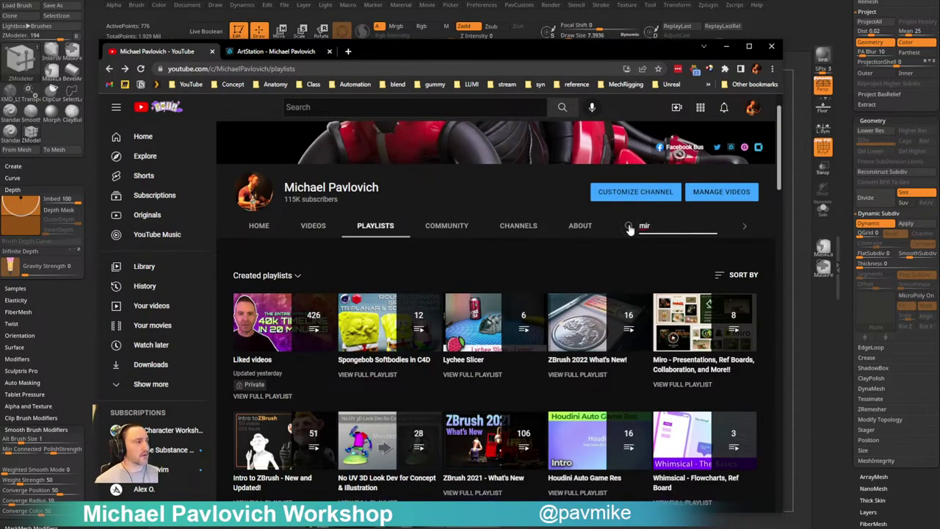
{"action": "type", "text": "oc"}
{"action": "key", "text": "Return"}
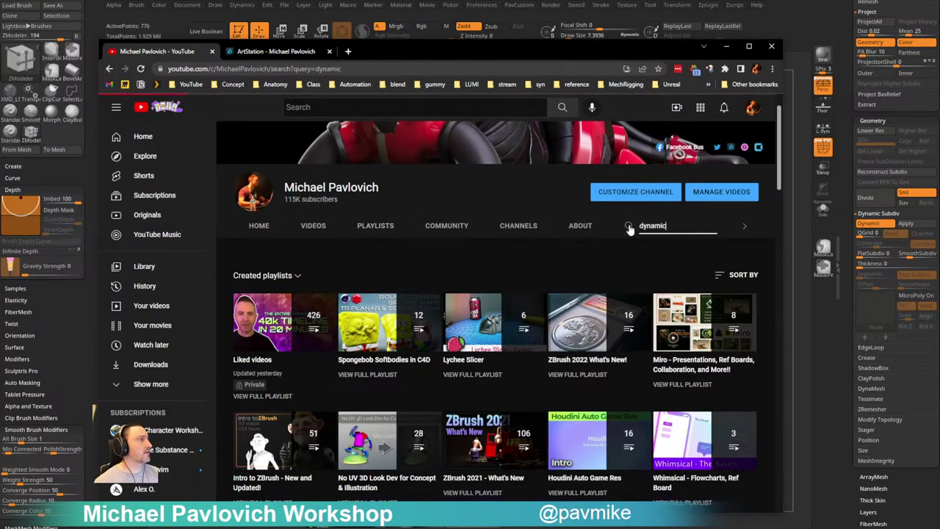
{"action": "scroll", "coordinate": [542, 323], "scroll_direction": "down", "scroll_amount": 4}
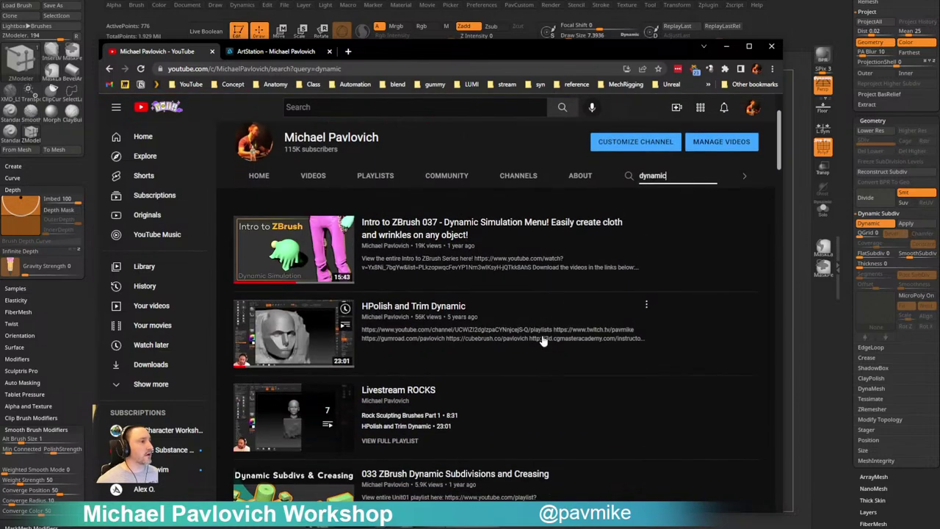
{"action": "scroll", "coordinate": [542, 341], "scroll_direction": "up", "scroll_amount": 4}
{"action": "scroll", "coordinate": [542, 340], "scroll_direction": "down", "scroll_amount": 5}
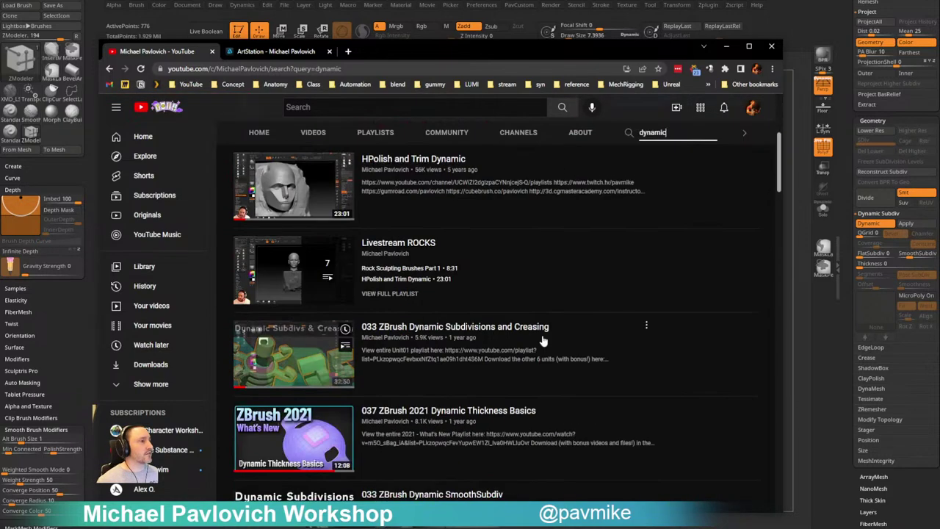
{"action": "scroll", "coordinate": [326, 345], "scroll_direction": "down", "scroll_amount": 2}
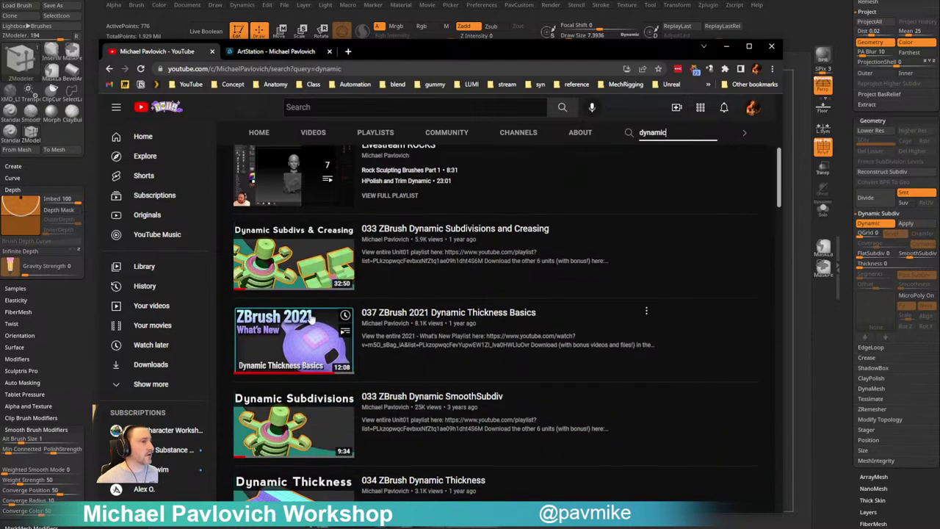
{"action": "left_click", "coordinate": [109, 69]}
{"action": "left_click", "coordinate": [727, 46]}
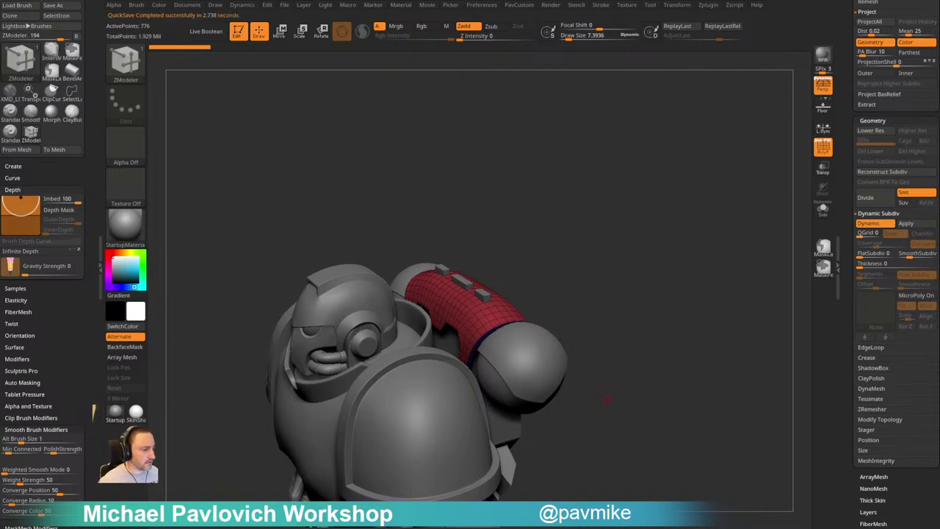
Switch to the Miro reference board and examine the Space Marine helmet and winged chest plate image up close
{"action": "key", "text": "alt+Tab"}
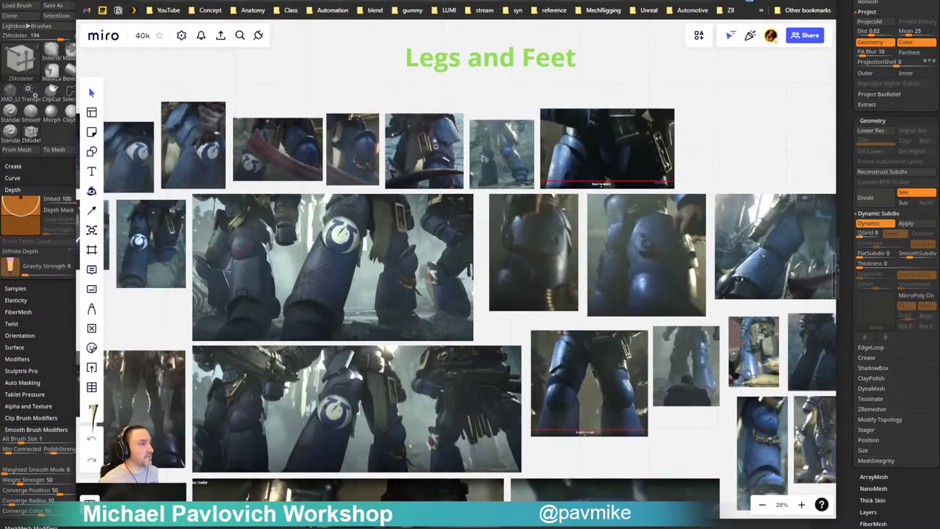
{"action": "scroll", "coordinate": [445, 184], "scroll_direction": "down", "scroll_amount": 5}
{"action": "middle_click_drag", "start_coordinate": [409, 188], "coordinate": [369, 343]}
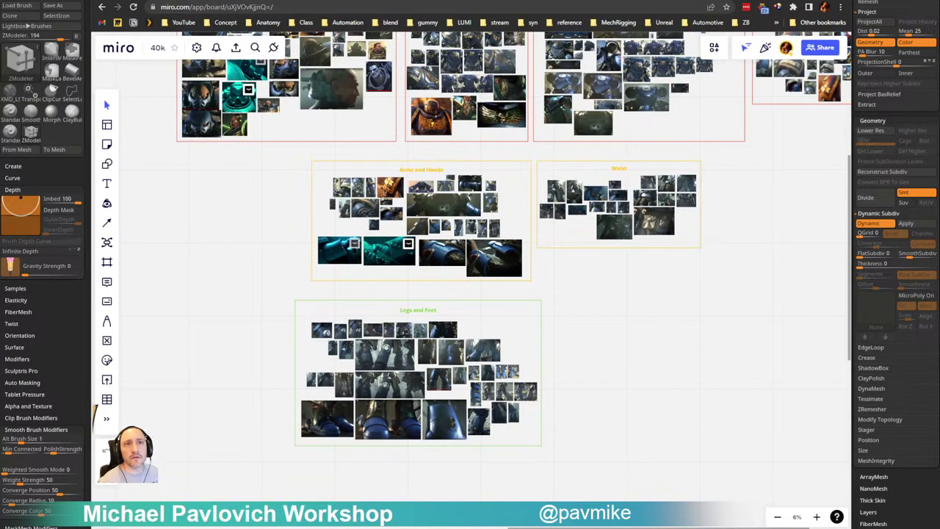
{"action": "scroll", "coordinate": [432, 192], "scroll_direction": "up", "scroll_amount": 5}
{"action": "middle_click_drag", "start_coordinate": [432, 84], "coordinate": [447, 491]}
{"action": "scroll", "coordinate": [442, 340], "scroll_direction": "up", "scroll_amount": 4}
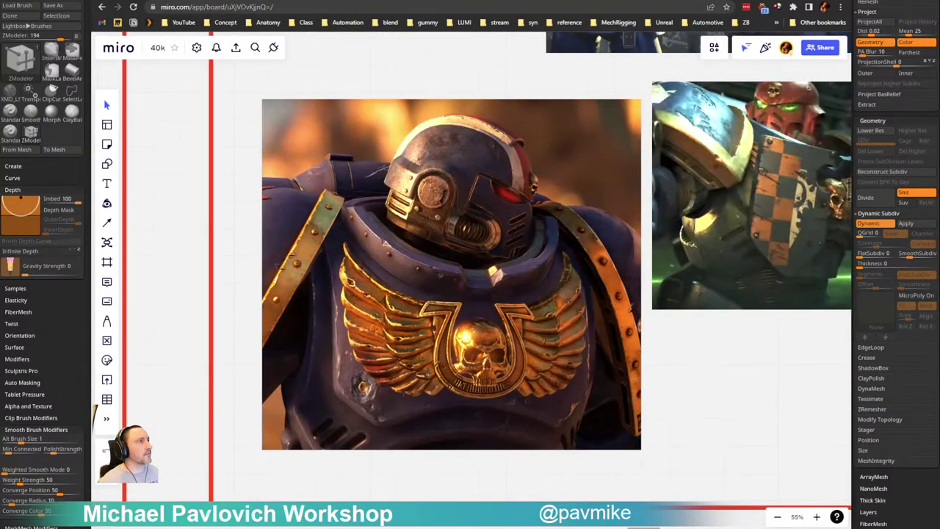
Search Google Images for "teutonic knight helmet" and look through the helmet pictures
{"action": "key", "text": "ctrl+t"}
{"action": "type", "text": "teutonic knight helmet"}
{"action": "key", "text": "Return"}
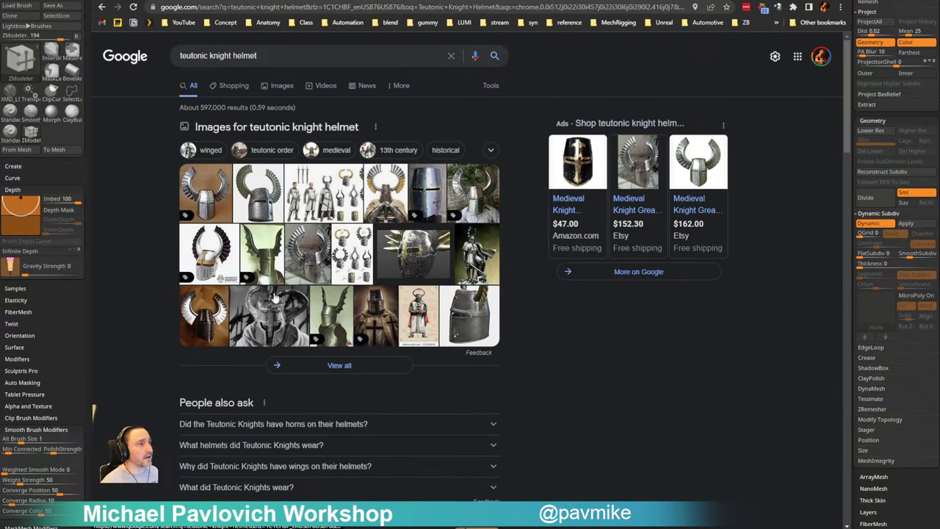
{"action": "left_click", "coordinate": [280, 86]}
{"action": "scroll", "coordinate": [314, 321], "scroll_direction": "down", "scroll_amount": 2}
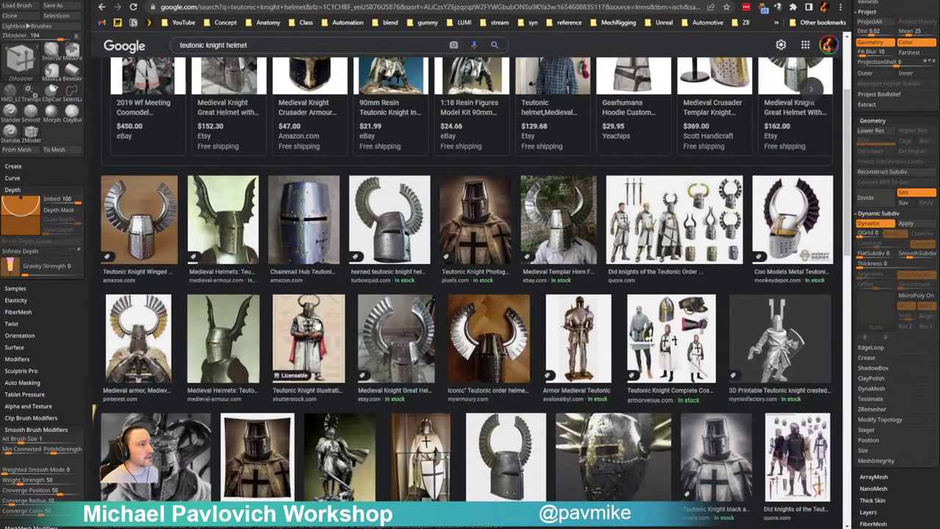
{"action": "scroll", "coordinate": [481, 397], "scroll_direction": "down", "scroll_amount": 1}
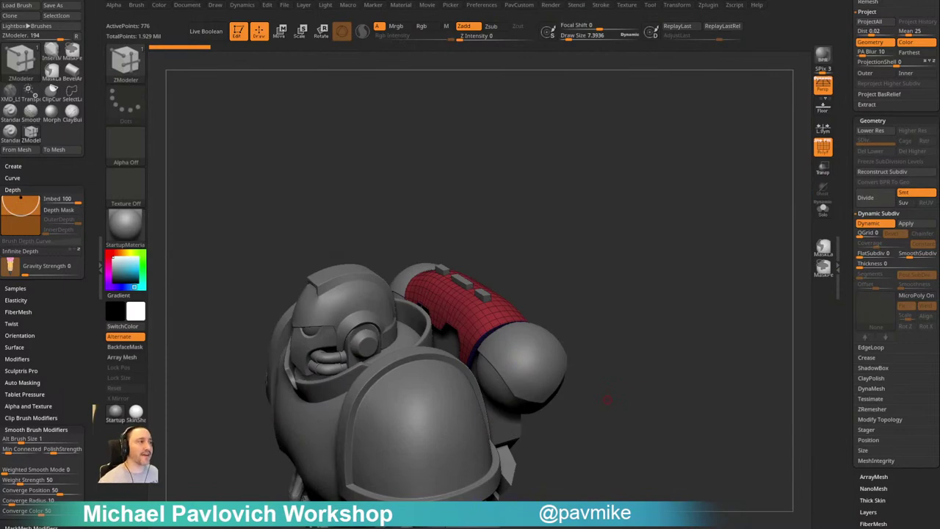
In ZBrush, switch to the Standard brush and set its draw size to about 14
{"action": "left_click_drag", "start_coordinate": [607, 398], "coordinate": [552, 271]}
{"action": "mouse_move", "coordinate": [671, 221]}
{"action": "left_mouse_down"}
{"action": "mouse_move", "coordinate": [676, 197]}
{"action": "mouse_move", "coordinate": [661, 237]}
{"action": "mouse_move", "coordinate": [661, 203]}
{"action": "mouse_move", "coordinate": [631, 304]}
{"action": "mouse_move", "coordinate": [587, 292]}
{"action": "left_mouse_up"}
{"action": "key", "text": "s"}
{"action": "key", "text": "b"}
{"action": "key", "text": "s"}
{"action": "key", "text": "t"}
{"action": "key", "text": "s"}
{"action": "key", "text": "s"}
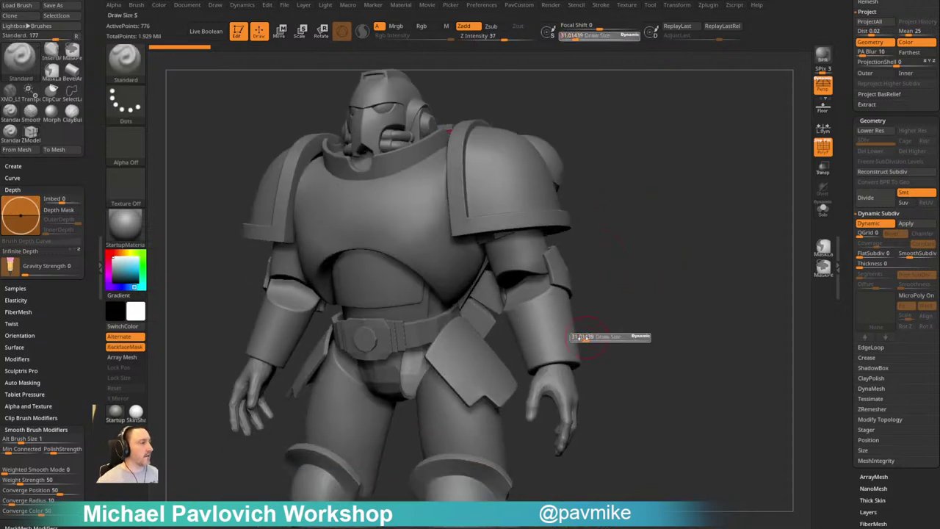
Turn on dynamic subdivision for the hands and hide the polygon wireframe
{"action": "left_click", "coordinate": [562, 387], "text": "alt"}
{"action": "key", "text": "d"}
{"action": "key", "text": "shift+f"}
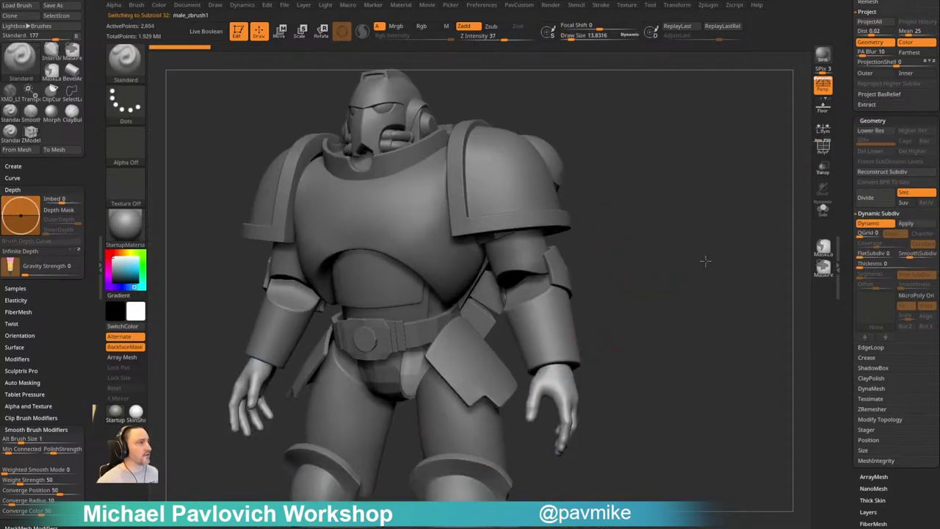
Turn on dynamic subdivision for the pelvis armour, set crease level 2 and adjust the smooth subdivision level
{"action": "left_click_drag", "start_coordinate": [696, 277], "coordinate": [729, 266]}
{"action": "left_click_drag", "start_coordinate": [729, 266], "coordinate": [761, 229], "text": "alt"}
{"action": "left_click", "coordinate": [460, 330], "text": "alt"}
{"action": "key", "text": "d"}
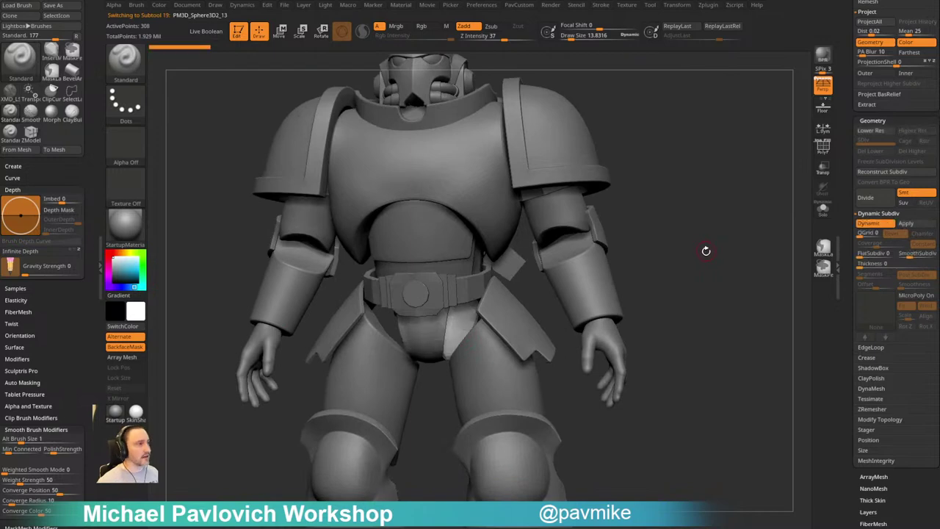
{"action": "key", "text": "grave"}
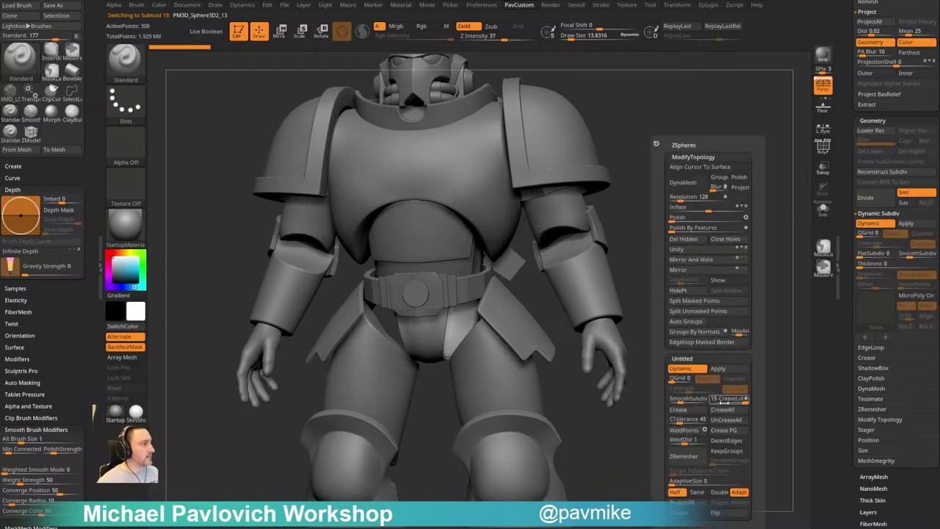
{"action": "left_click", "coordinate": [698, 409]}
{"action": "left_click", "coordinate": [686, 399]}
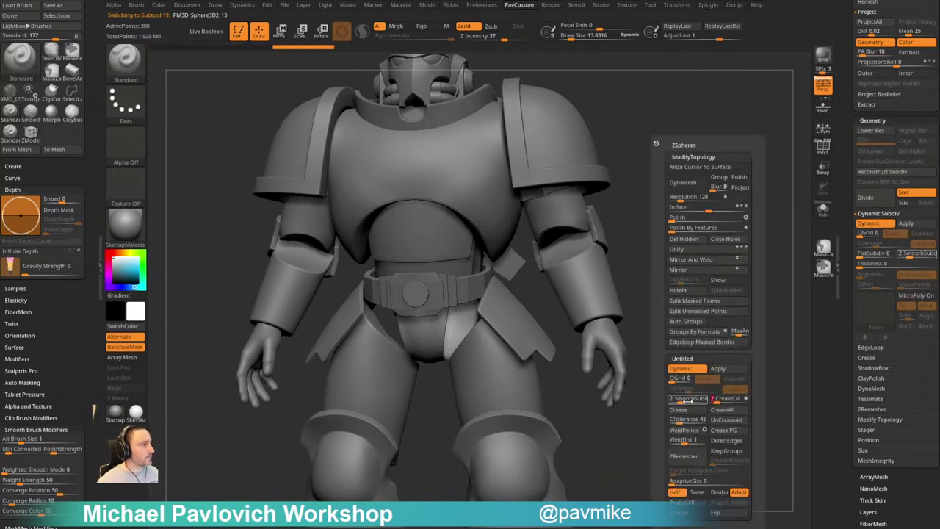
Turn on dynamic subdivision for the next waist armour piece and adjust its crease and smooth subdivision levels
{"action": "left_click_drag", "start_coordinate": [665, 207], "coordinate": [485, 214]}
{"action": "left_click_drag", "start_coordinate": [723, 293], "coordinate": [689, 267]}
{"action": "left_click", "coordinate": [556, 309], "text": "alt"}
{"action": "key", "text": "d"}
{"action": "key", "text": "space"}
{"action": "left_click", "coordinate": [655, 413]}
{"action": "left_click", "coordinate": [686, 402]}
{"action": "left_click", "coordinate": [684, 402]}
{"action": "left_click", "coordinate": [653, 402]}
Turn on dynamic subdivision for the rear hip plates, crease their edges and adjust the smooth subdivision level
{"action": "left_click", "coordinate": [463, 295], "text": "alt"}
{"action": "left_click_drag", "start_coordinate": [635, 276], "coordinate": [655, 335], "text": "alt"}
{"action": "key", "text": "space"}
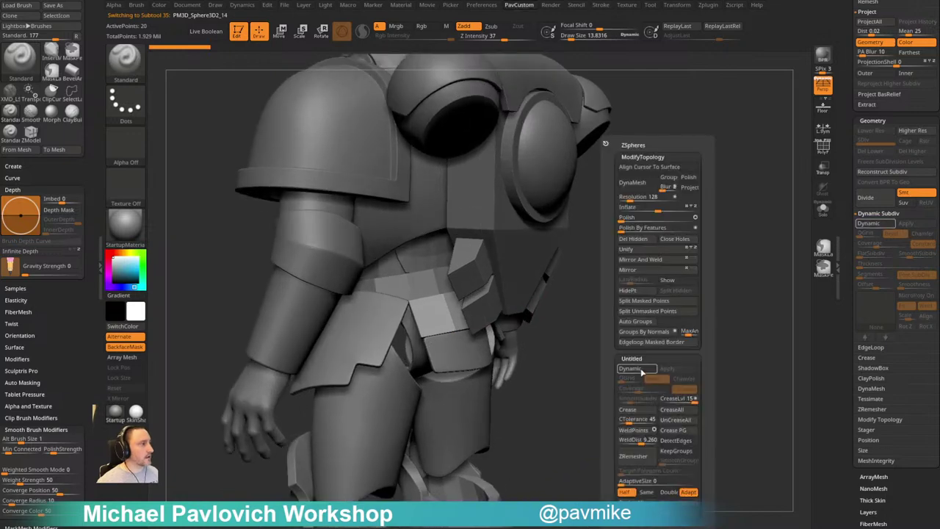
{"action": "left_click", "coordinate": [636, 369]}
{"action": "left_click", "coordinate": [668, 411]}
{"action": "left_click", "coordinate": [669, 420]}
{"action": "left_click", "coordinate": [668, 410]}
{"action": "left_click_drag", "start_coordinate": [664, 403], "coordinate": [636, 402]}
{"action": "left_click_drag", "start_coordinate": [595, 343], "coordinate": [620, 383], "text": "alt"}
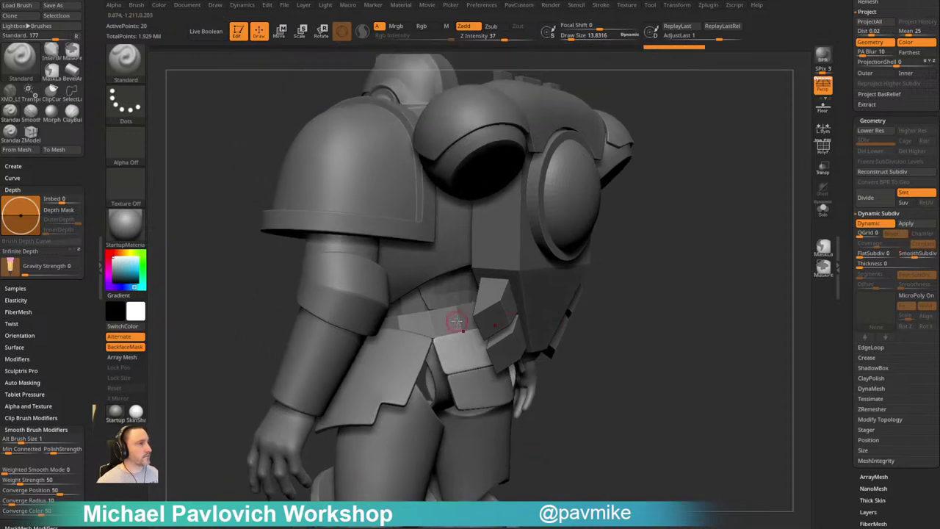
Turn on dynamic subdivision for the belt, with crease level 2 and smooth subdivision level 3
{"action": "left_click", "coordinate": [456, 321], "text": "alt"}
{"action": "key", "text": "d"}
{"action": "left_click_drag", "start_coordinate": [674, 321], "coordinate": [695, 323]}
{"action": "key", "text": "space"}
{"action": "left_click", "coordinate": [722, 424]}
{"action": "left_click_drag", "start_coordinate": [602, 401], "coordinate": [724, 324]}
{"action": "key", "text": "space"}
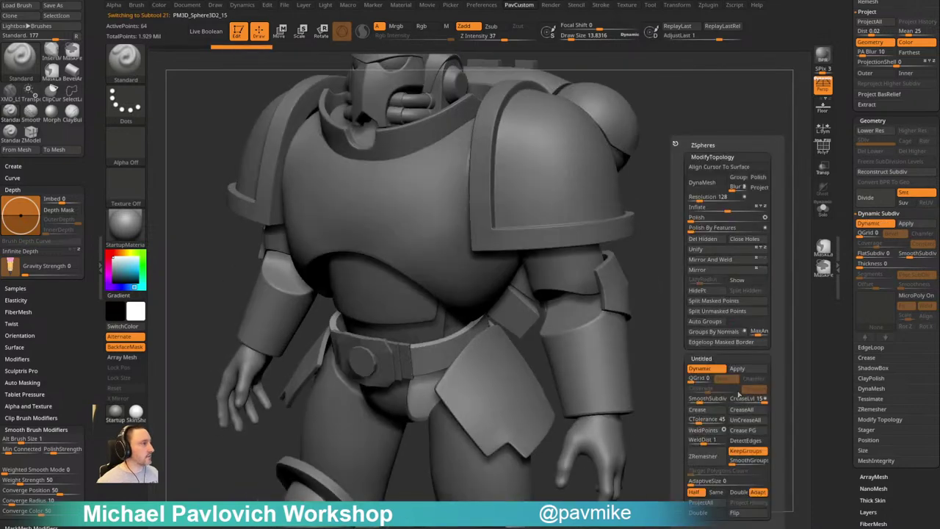
{"action": "left_click_drag", "start_coordinate": [700, 399], "coordinate": [705, 399]}
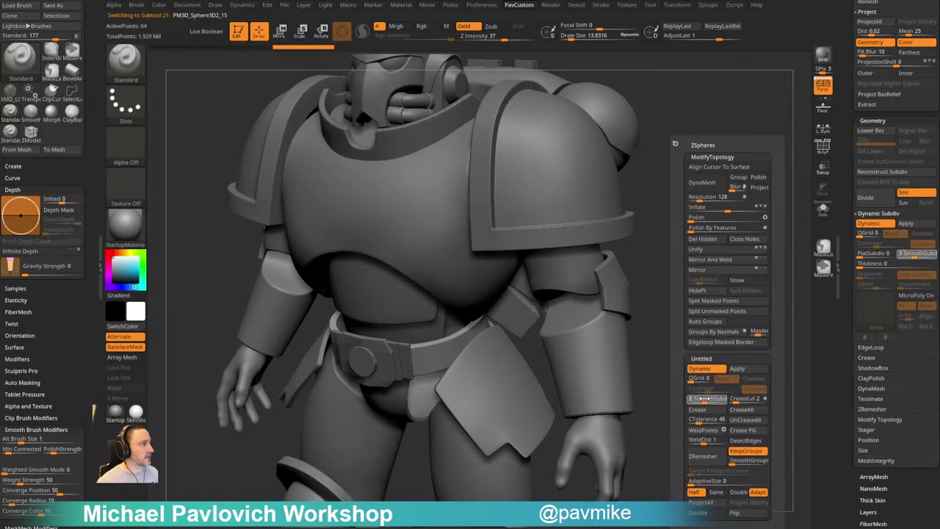
{"action": "left_click_drag", "start_coordinate": [648, 352], "coordinate": [685, 360], "text": "alt"}
Crease the first belt buckle part, turn on its dynamic subdivision and adjust its crease and smooth subdivision levels
{"action": "key", "text": "shift+d"}
{"action": "left_click", "coordinate": [649, 308], "text": "alt"}
{"action": "key", "text": "space"}
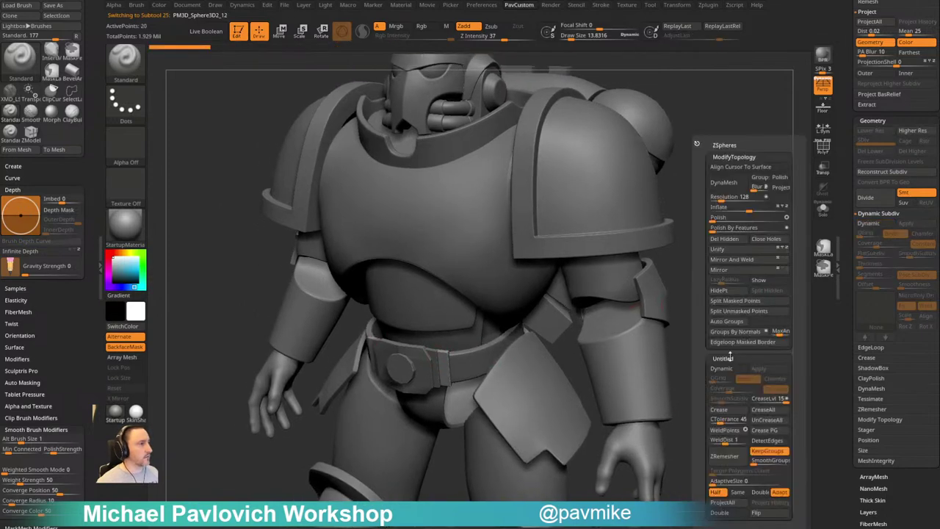
{"action": "left_click", "coordinate": [727, 410]}
{"action": "left_click", "coordinate": [760, 402]}
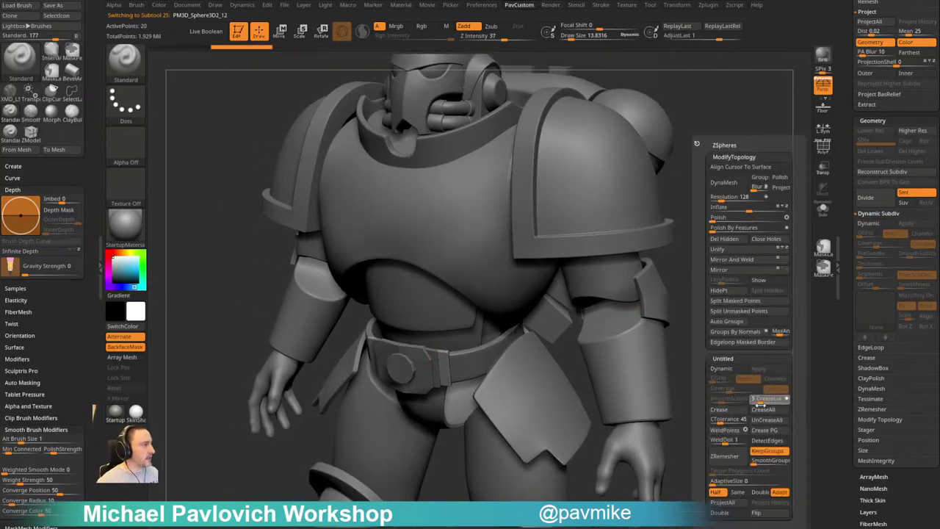
{"action": "left_click", "coordinate": [729, 371]}
{"action": "left_click_drag", "start_coordinate": [722, 401], "coordinate": [728, 401]}
Turn on dynamic subdivision for the next belt buckle part and crease its edges with crease level 2
{"action": "left_click", "coordinate": [437, 355], "text": "alt"}
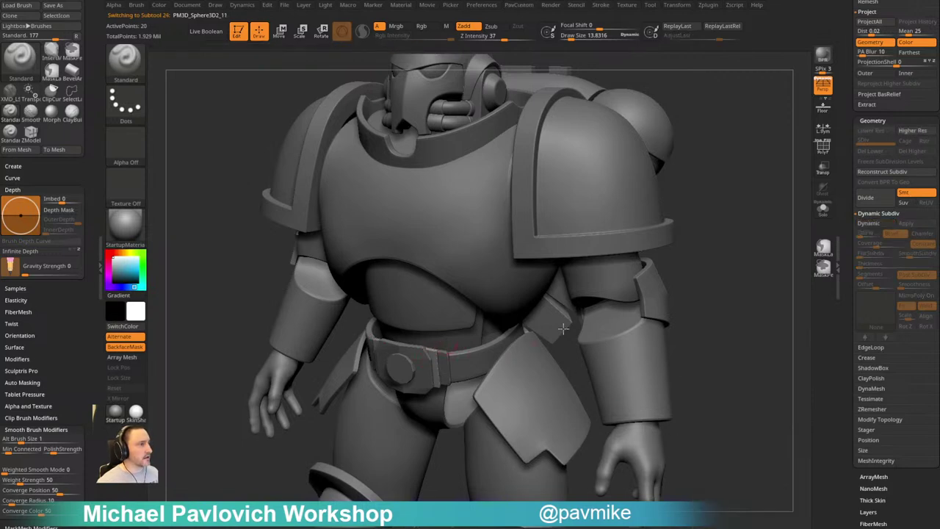
{"action": "key", "text": "grave"}
{"action": "left_click", "coordinate": [730, 372]}
{"action": "left_click_drag", "start_coordinate": [757, 402], "coordinate": [729, 401]}
{"action": "left_click_drag", "start_coordinate": [708, 346], "coordinate": [733, 340], "text": "alt"}
{"action": "key", "text": "grave"}
{"action": "left_click", "coordinate": [733, 398]}
{"action": "left_click", "coordinate": [723, 410]}
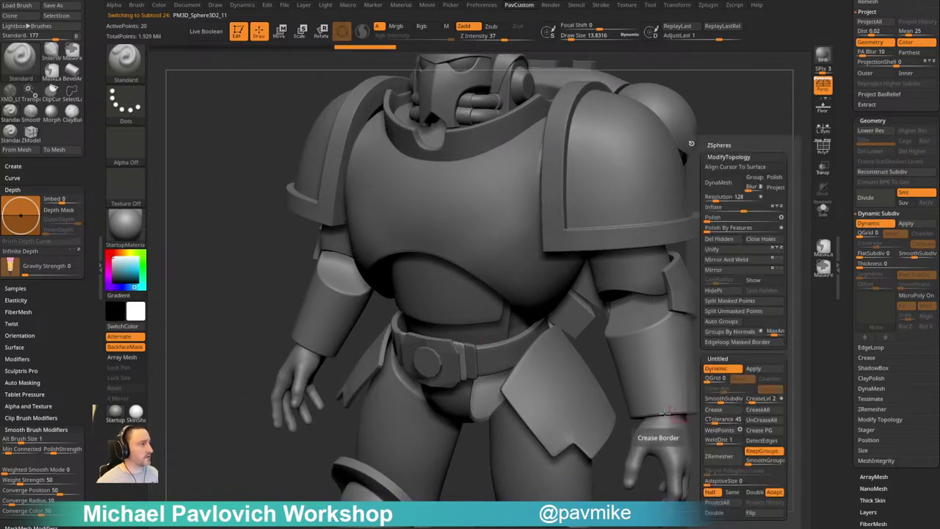
Select the octagonal buckle plate, set its crease tolerance to 36 and turn on dynamic subdivision
{"action": "left_click", "coordinate": [451, 352], "text": "alt"}
{"action": "key", "text": "grave"}
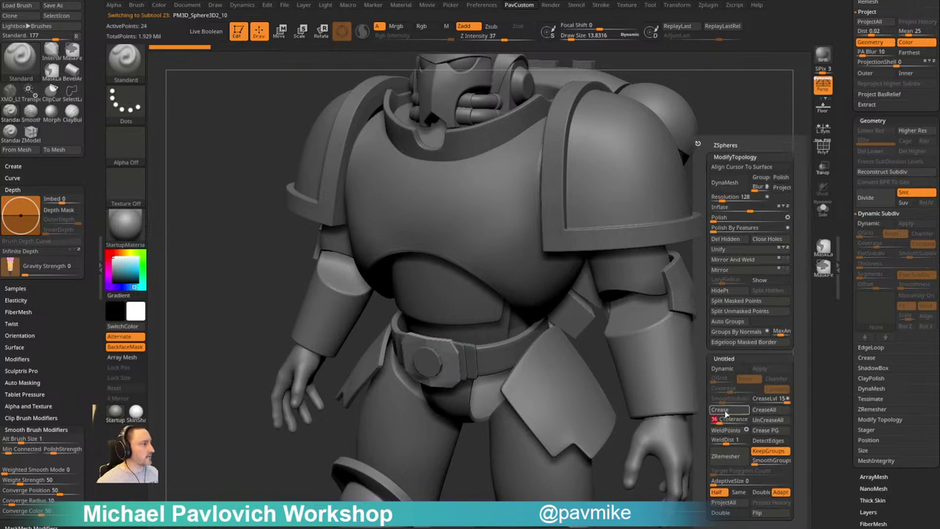
{"action": "key", "text": "d"}
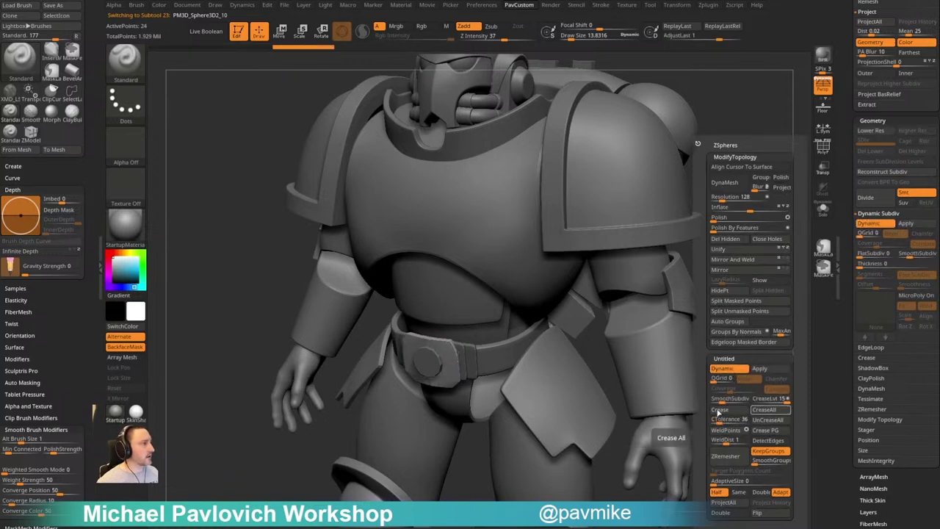
Isolate the unsmoothed buckle plate with its polygon wireframe shown and switch to the ZModeler brush
{"action": "left_click", "coordinate": [823, 210]}
{"action": "left_click", "coordinate": [824, 148]}
{"action": "key", "text": "shift+d"}
{"action": "mouse_move", "coordinate": [697, 295]}
{"action": "right_mouse_down", "text": "ctrl"}
{"action": "mouse_move", "coordinate": [710, 331]}
{"action": "mouse_move", "coordinate": [705, 298]}
{"action": "mouse_move", "coordinate": [556, 359]}
{"action": "right_mouse_up", "text": "ctrl"}
{"action": "key", "text": "b"}
{"action": "key", "text": "z"}
{"action": "key", "text": "m"}
Crease the complete edge loop around the rim of the octagonal buckle plate with ZModeler
{"action": "mouse_move", "coordinate": [496, 380]}
{"action": "right_mouse_down"}
{"action": "mouse_move", "coordinate": [525, 343]}
{"action": "mouse_move", "coordinate": [547, 387]}
{"action": "mouse_move", "coordinate": [482, 361]}
{"action": "right_mouse_up"}
{"action": "key", "text": "space"}
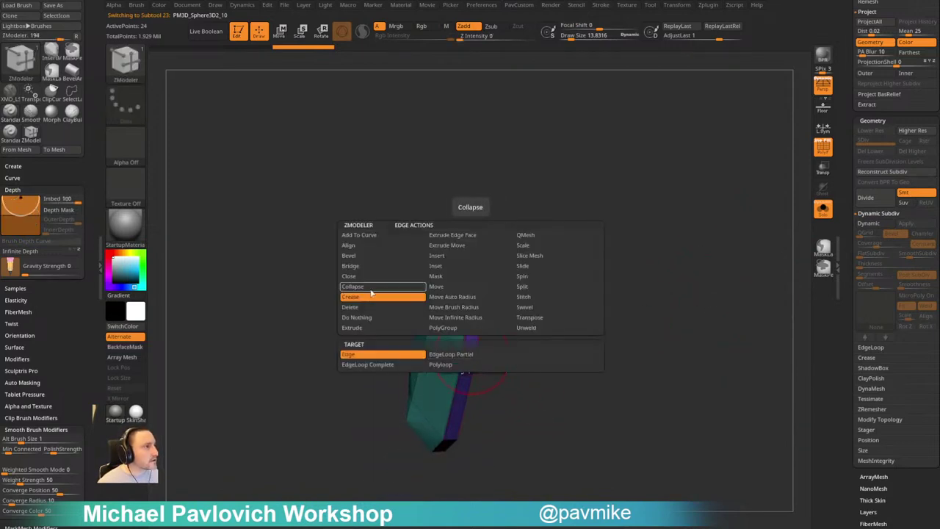
{"action": "left_click", "coordinate": [370, 365]}
{"action": "left_click", "coordinate": [469, 356]}
Turn dynamic subdivision back on for the buckle plate with crease level 3 and smooth subdivision level 4
{"action": "right_click_drag", "start_coordinate": [584, 356], "coordinate": [578, 325], "text": "ctrl"}
{"action": "key", "text": "d"}
{"action": "key", "text": "3"}
{"action": "key", "text": "3"}
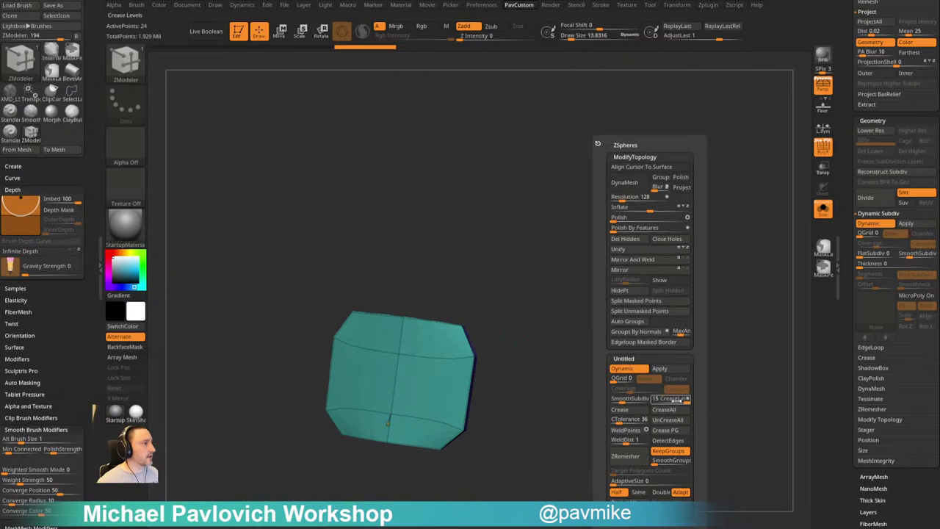
{"action": "left_click", "coordinate": [631, 399]}
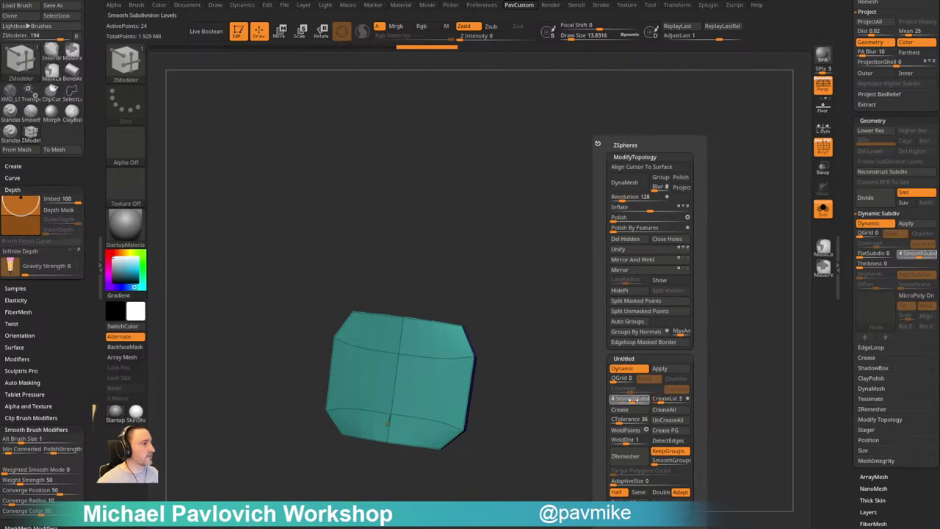
Exit the isolated view of the buckle plate, hide the polygon wireframe and switch to the Standard brush
{"action": "right_click_drag", "start_coordinate": [468, 358], "coordinate": [605, 374]}
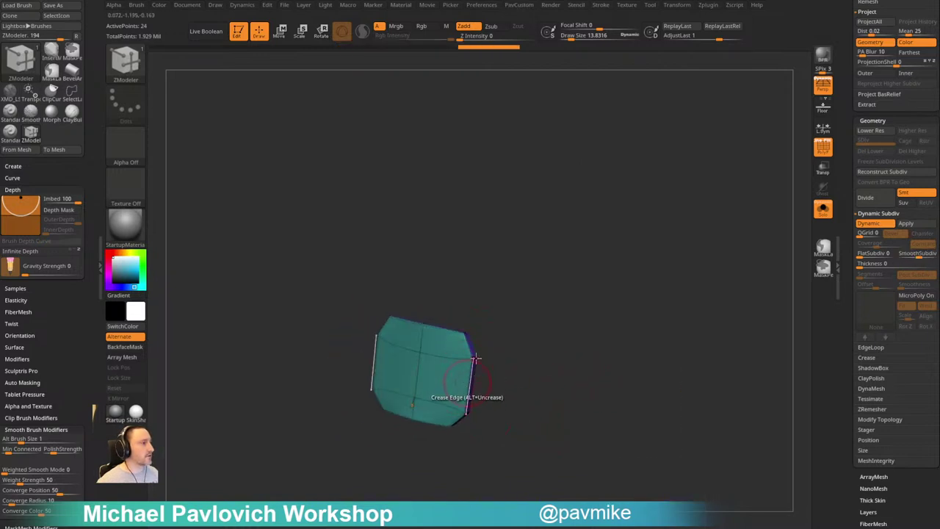
{"action": "left_click", "coordinate": [825, 211]}
{"action": "left_click", "coordinate": [818, 152]}
{"action": "right_click_drag", "start_coordinate": [632, 321], "coordinate": [547, 272], "text": "ctrl"}
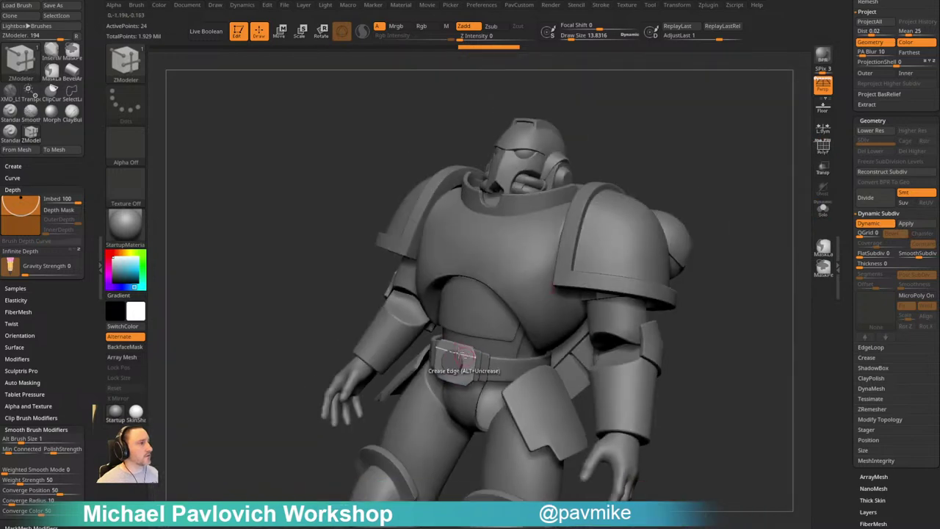
{"action": "left_click_drag", "start_coordinate": [718, 260], "coordinate": [712, 297]}
{"action": "left_click_drag", "start_coordinate": [713, 298], "coordinate": [650, 324], "text": "alt"}
{"action": "key", "text": "b"}
{"action": "key", "text": "s"}
{"action": "key", "text": "t"}
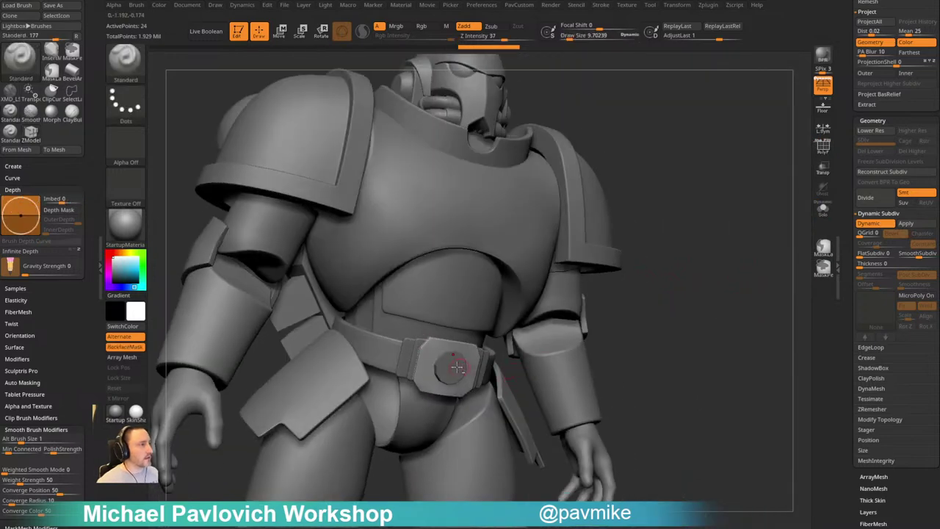
Select the round disc in the buckle's centre, turn on dynamic subdivision and set its crease level to 2
{"action": "left_click", "coordinate": [459, 368], "text": "alt"}
{"action": "left_click_drag", "start_coordinate": [695, 275], "coordinate": [710, 290], "text": "alt"}
{"action": "key", "text": "d"}
{"action": "key", "text": "space"}
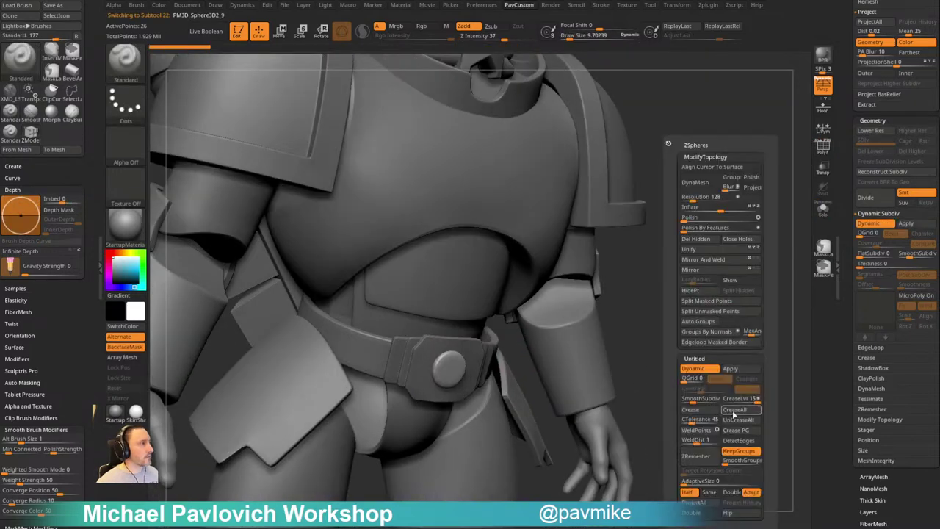
{"action": "key", "text": "shift+d"}
{"action": "left_click", "coordinate": [730, 402]}
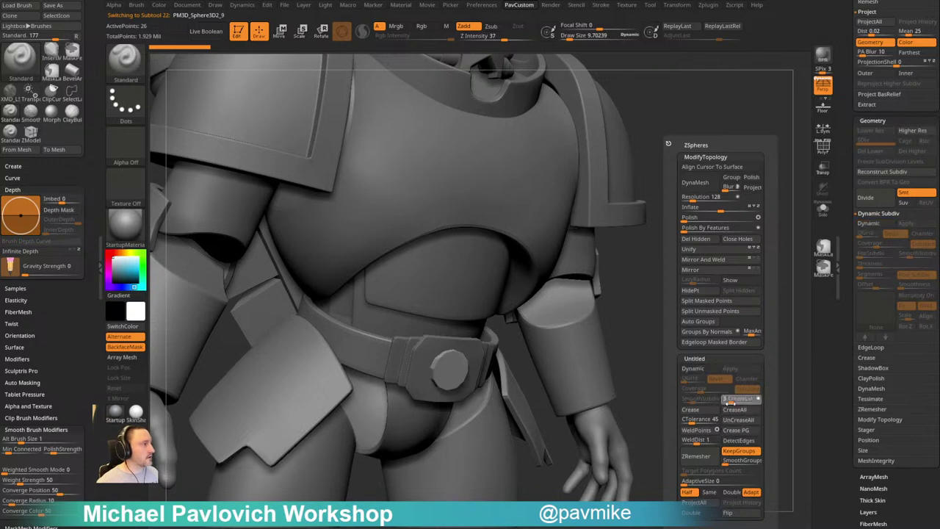
{"action": "key", "text": "shift+d"}
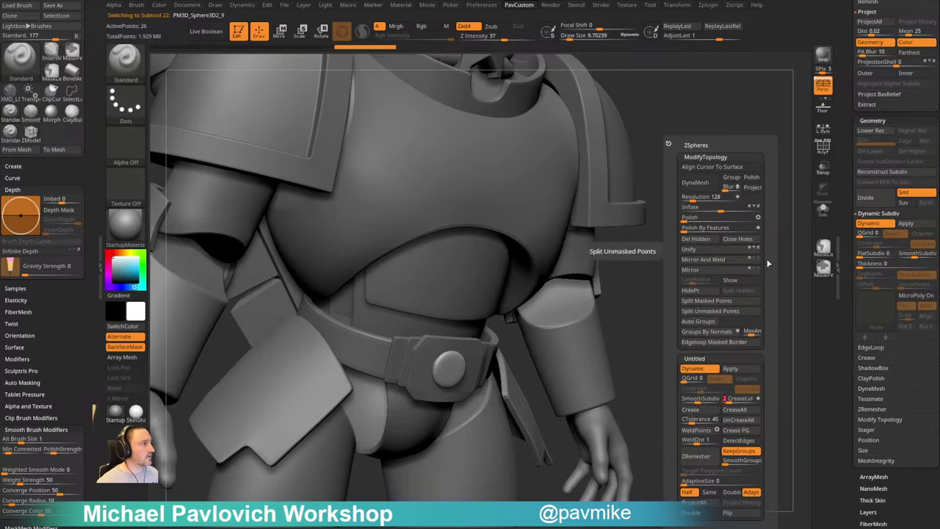
Polygroup the buckle's round disc by normals and crease its polygroup borders, with dynamic subdivision back on
{"action": "left_click", "coordinate": [825, 152]}
{"action": "key", "text": "shift+d"}
{"action": "left_click_drag", "start_coordinate": [703, 264], "coordinate": [725, 297]}
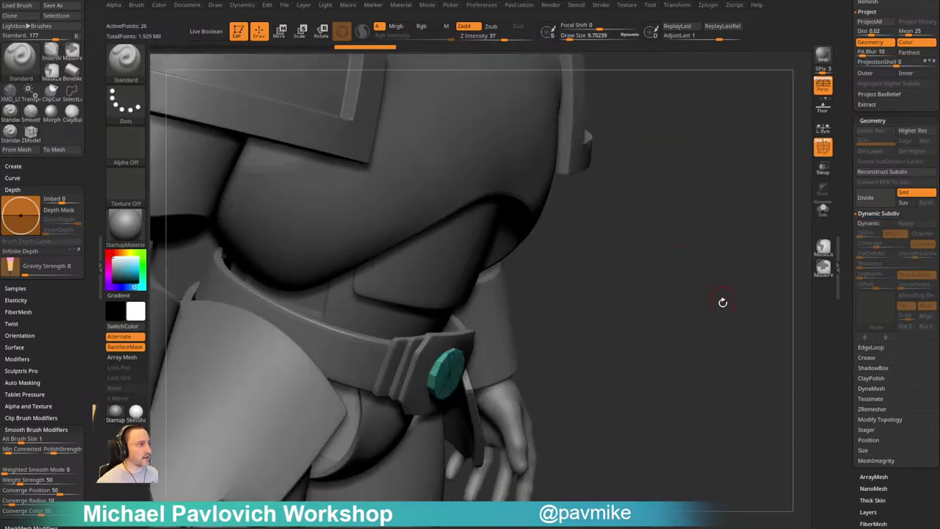
{"action": "key", "text": "space"}
{"action": "left_click", "coordinate": [708, 335]}
{"action": "left_click_drag", "start_coordinate": [640, 361], "coordinate": [678, 299]}
{"action": "key", "text": "d"}
{"action": "key", "text": "space"}
{"action": "left_click", "coordinate": [728, 431]}
{"action": "left_click_drag", "start_coordinate": [678, 299], "coordinate": [684, 319]}
Turn on dynamic subdivision for the boot plates, adjusting their smooth subdivision level, and for the toe caps in front of them
{"action": "left_click", "coordinate": [487, 435], "text": "alt"}
{"action": "key", "text": "d"}
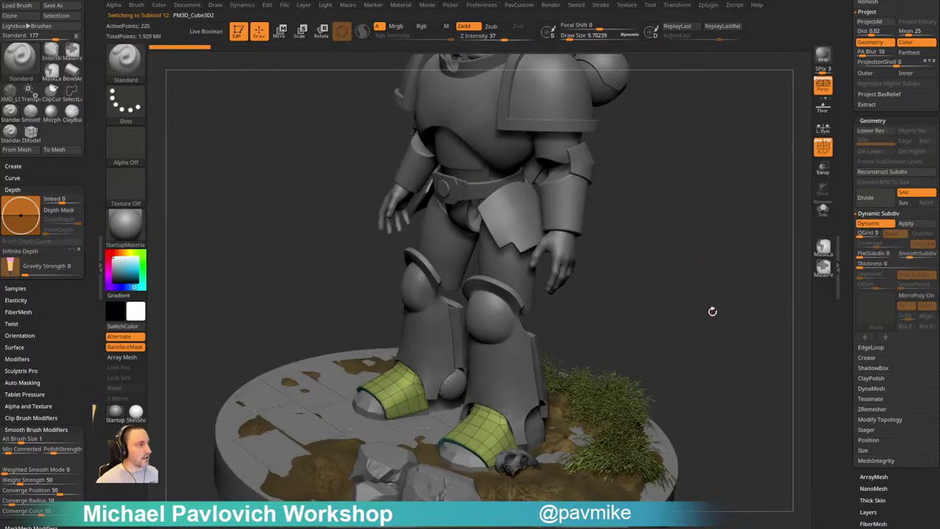
{"action": "key", "text": "space"}
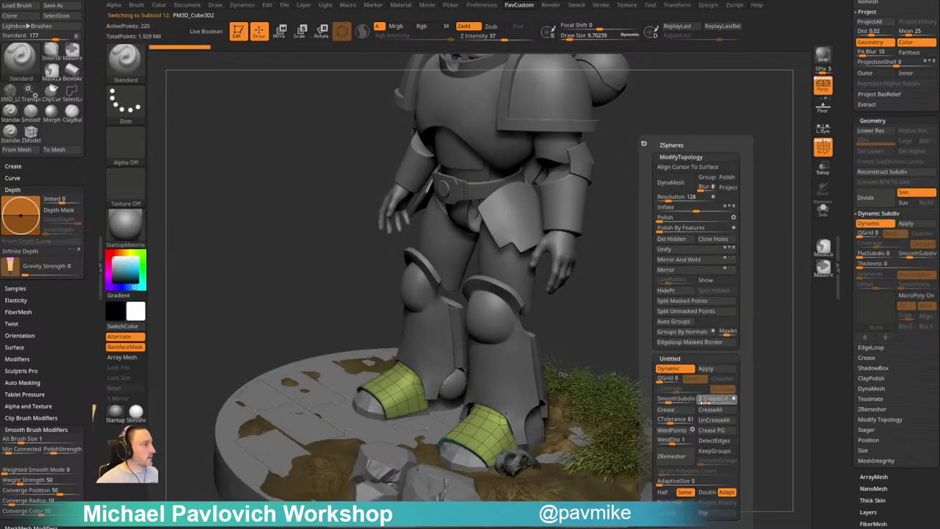
{"action": "left_click_drag", "start_coordinate": [669, 401], "coordinate": [674, 401]}
{"action": "left_click_drag", "start_coordinate": [657, 365], "coordinate": [655, 337], "text": "alt"}
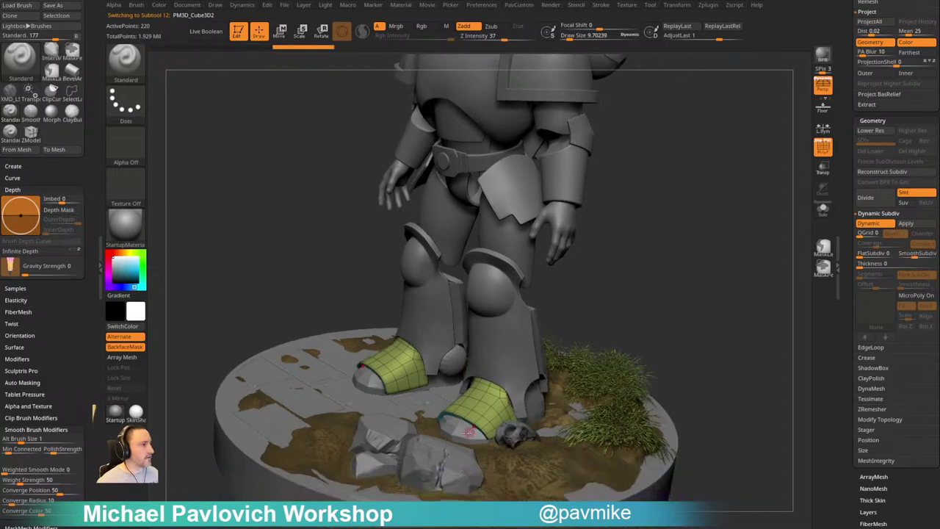
{"action": "left_click", "coordinate": [469, 432], "text": "alt"}
{"action": "key", "text": "d"}
Select the small boxes below the backpack, turn on dynamic subdivision, crease all their edges and adjust crease and smooth subdivision levels
{"action": "left_click_drag", "start_coordinate": [683, 217], "coordinate": [694, 354], "text": "alt"}
{"action": "left_click_drag", "start_coordinate": [691, 239], "coordinate": [664, 298], "text": "alt"}
{"action": "mouse_move", "coordinate": [674, 285]}
{"action": "left_mouse_down"}
{"action": "mouse_move", "coordinate": [682, 287]}
{"action": "mouse_move", "coordinate": [585, 328]}
{"action": "left_mouse_up"}
{"action": "left_click", "coordinate": [460, 230], "text": "alt"}
{"action": "left_click_drag", "start_coordinate": [683, 193], "coordinate": [708, 238], "text": "alt"}
{"action": "key", "text": "d"}
{"action": "key", "text": "space"}
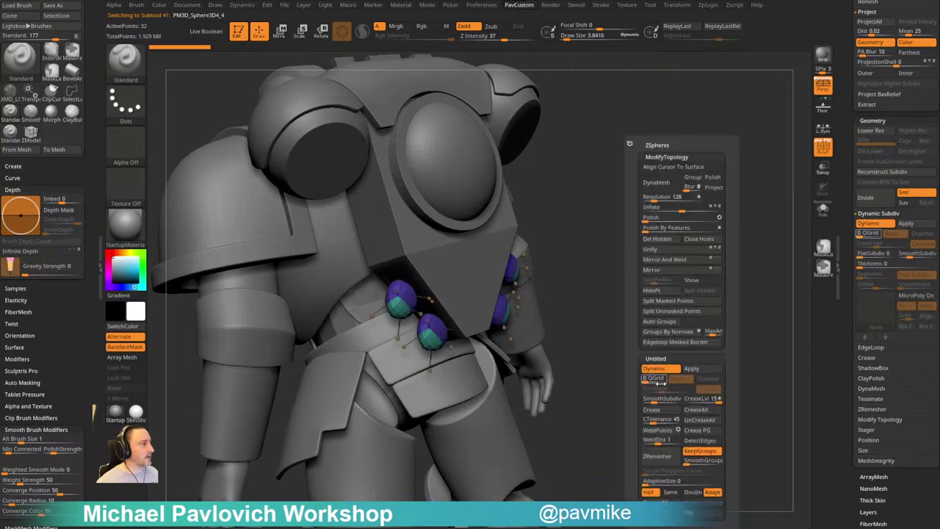
{"action": "left_click", "coordinate": [698, 413]}
{"action": "left_click_drag", "start_coordinate": [703, 399], "coordinate": [692, 400]}
{"action": "left_click_drag", "start_coordinate": [656, 399], "coordinate": [663, 400]}
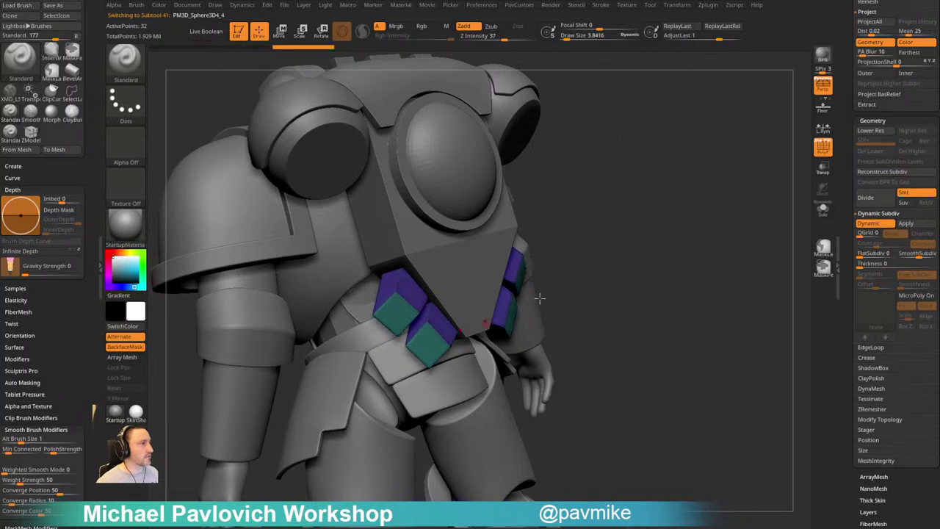
Set the boxes to QGrid 5 in bevel mode with a coverage of 0.0378 and hide the wireframe
{"action": "key", "text": "space"}
{"action": "left_click_drag", "start_coordinate": [655, 400], "coordinate": [647, 379]}
{"action": "left_click", "coordinate": [823, 151]}
{"action": "left_click_drag", "start_coordinate": [732, 294], "coordinate": [701, 287], "text": "alt"}
{"action": "key", "text": "space"}
{"action": "mouse_move", "coordinate": [667, 381]}
{"action": "left_mouse_down"}
{"action": "mouse_move", "coordinate": [698, 388]}
{"action": "mouse_move", "coordinate": [682, 390]}
{"action": "left_mouse_up"}
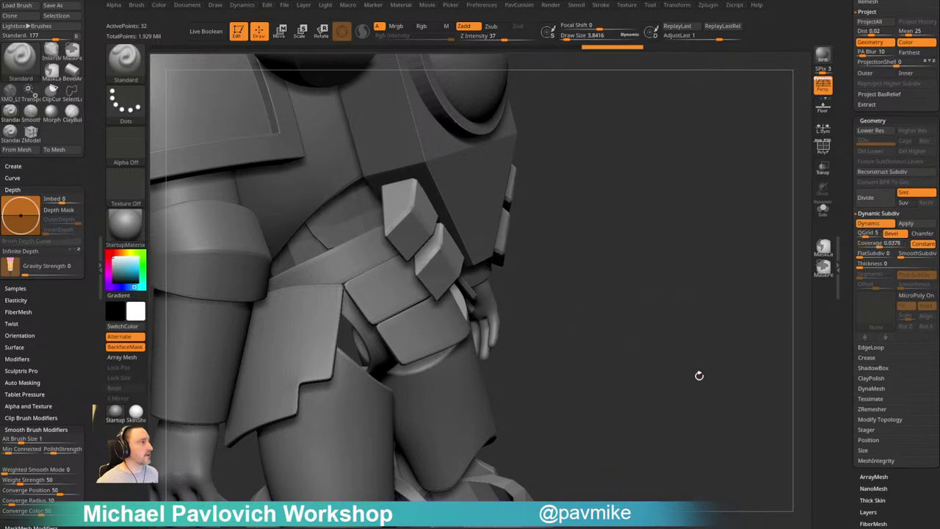
Switch the boxes' QGrid to Chamfer mode and reduce the coverage to 0.0251
{"action": "key", "text": "space"}
{"action": "left_click", "coordinate": [732, 381]}
{"action": "left_click", "coordinate": [713, 381]}
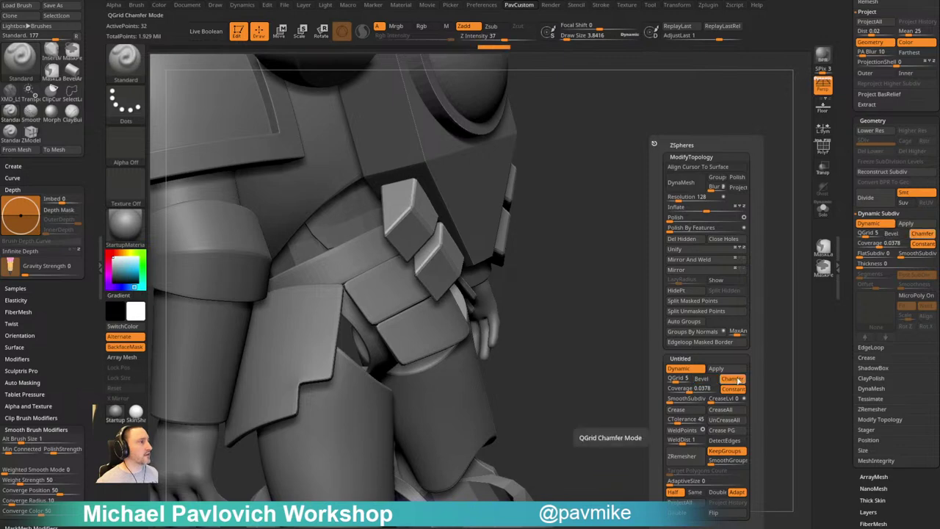
{"action": "left_click_drag", "start_coordinate": [690, 390], "coordinate": [688, 392]}
Frame the whole figure on its base from the front, turn on the floor and make a BPR render
{"action": "left_click_drag", "start_coordinate": [630, 361], "coordinate": [697, 304], "text": "alt"}
{"action": "left_click_drag", "start_coordinate": [670, 342], "coordinate": [692, 357], "text": "alt"}
{"action": "mouse_move", "coordinate": [692, 356]}
{"action": "left_mouse_down", "text": "alt"}
{"action": "mouse_move", "coordinate": [698, 288]}
{"action": "mouse_move", "coordinate": [670, 275]}
{"action": "left_mouse_up", "text": "alt"}
{"action": "left_click_drag", "start_coordinate": [670, 274], "coordinate": [678, 296]}
{"action": "key", "text": "s"}
{"action": "left_click", "coordinate": [684, 299]}
{"action": "left_click_drag", "start_coordinate": [769, 107], "coordinate": [748, 167]}
{"action": "left_click", "coordinate": [824, 110]}
{"action": "left_click", "coordinate": [822, 57]}
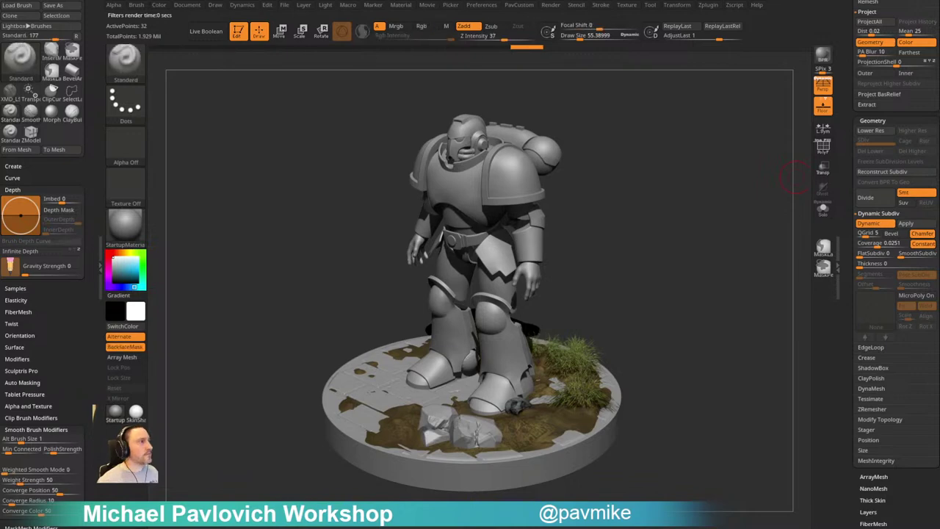
Capture a screenshot of the rendered figure with its whole base and switch to Photoshop
{"action": "key", "text": "super+shift+s"}
{"action": "left_click_drag", "start_coordinate": [272, 104], "coordinate": [673, 501]}
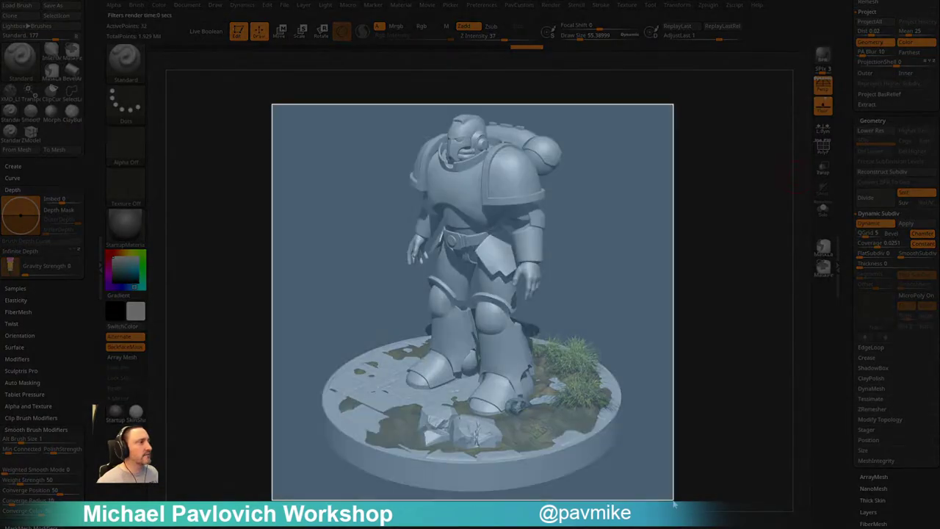
{"action": "key", "text": "alt+Tab"}
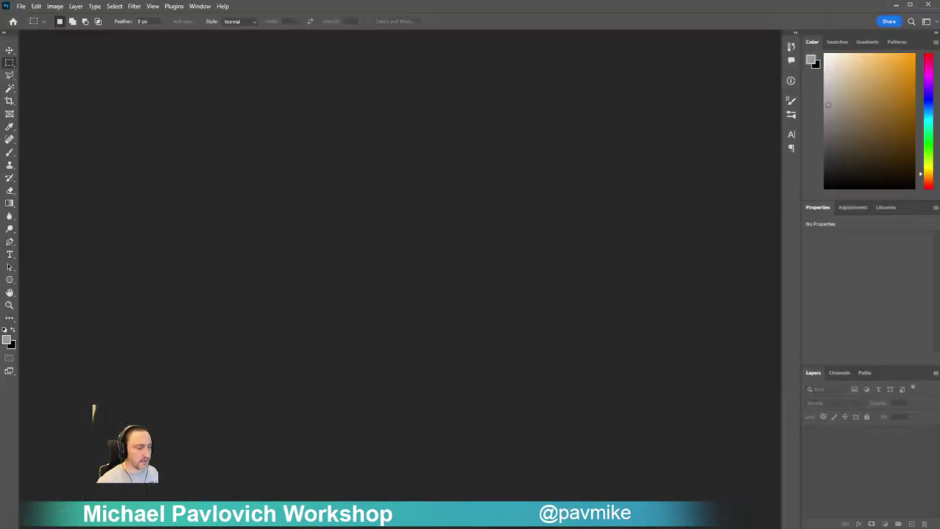
Create a new 1280 × 720 pixel document and paste the captured figure into it
{"action": "key", "text": "ctrl+n"}
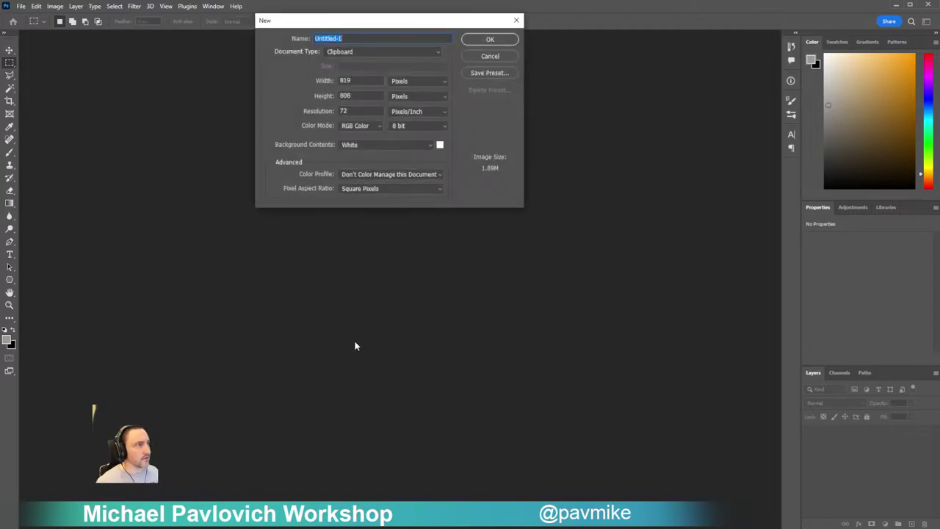
{"action": "type", "text": "1280"}
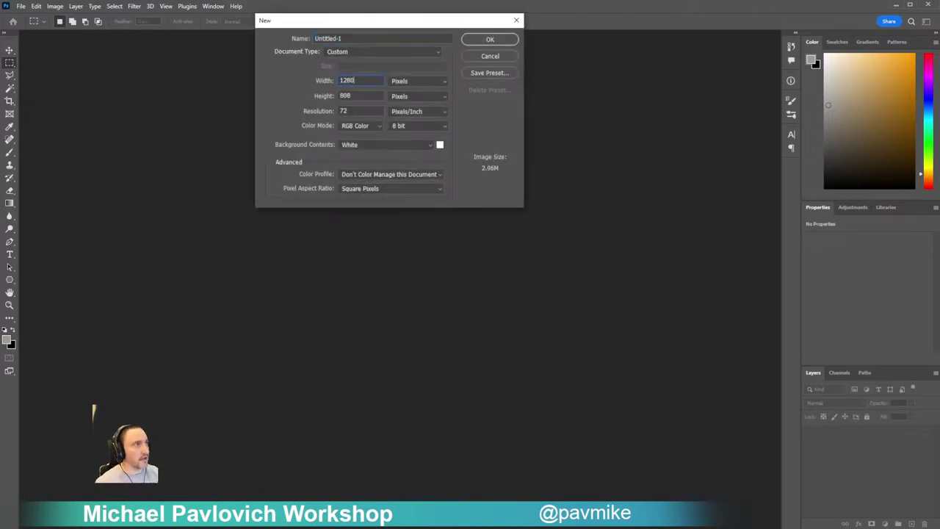
{"action": "type", "text": "720"}
{"action": "key", "text": "Return"}
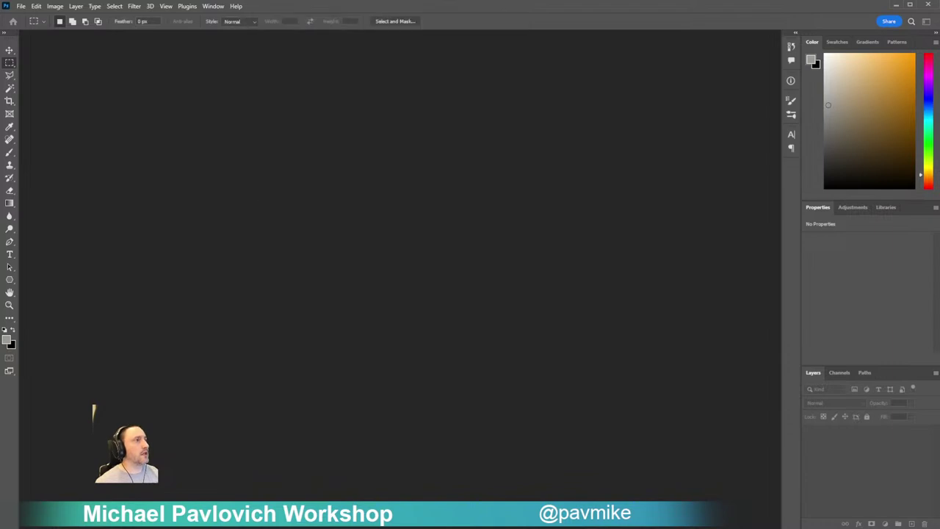
{"action": "key", "text": "ctrl+v"}
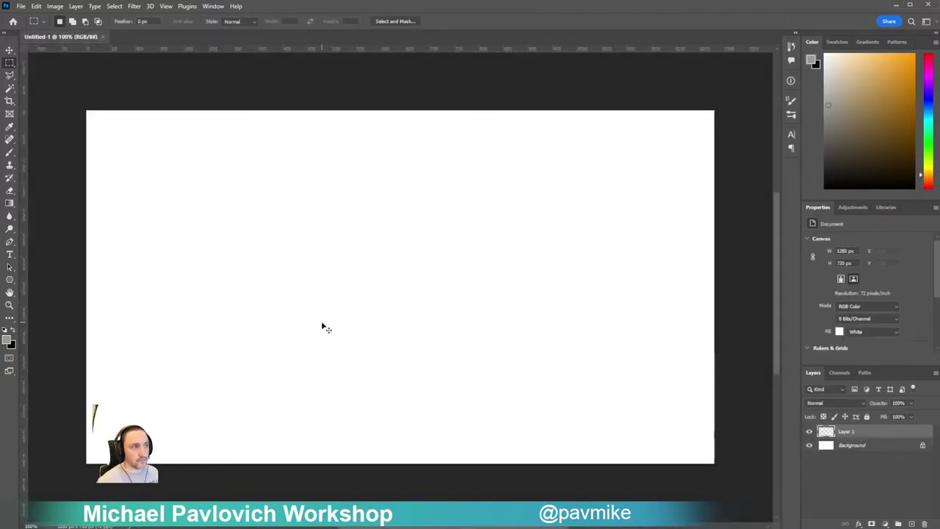
Sample the dark grey around the pasted figure and fill the Background layer with it
{"action": "key", "text": "b"}
{"action": "left_click", "coordinate": [519, 250], "text": "alt"}
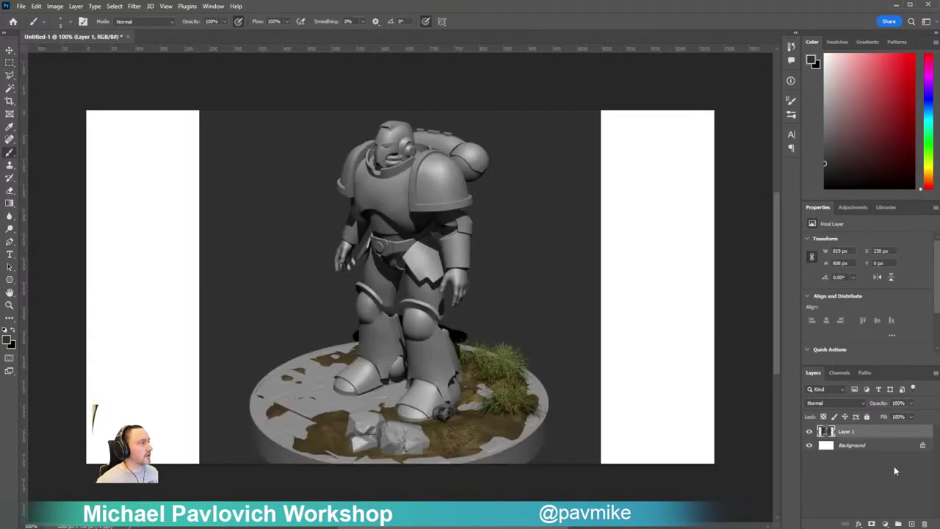
{"action": "left_click", "coordinate": [891, 450]}
{"action": "key", "text": "alt+e"}
{"action": "key", "text": "alt+BackSpace"}
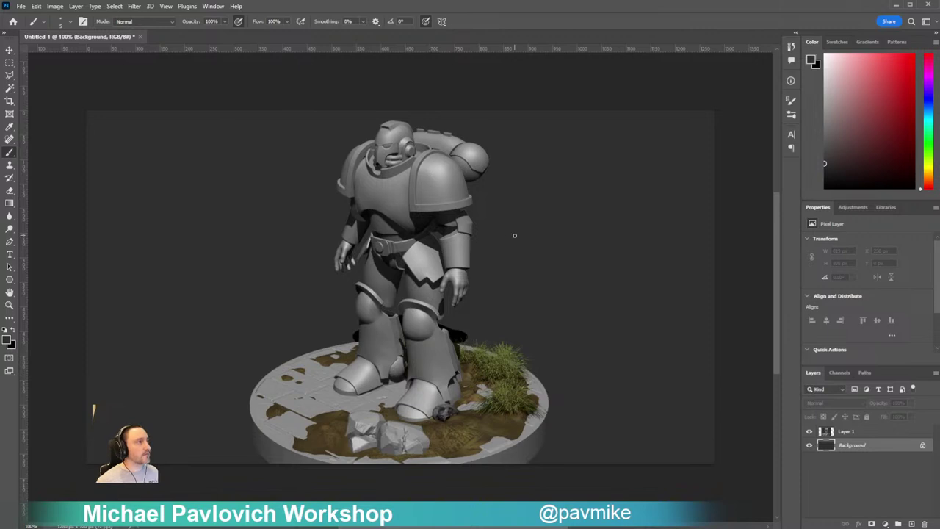
Scale the figure layer down to about 763 × 754 px and move it to the right side of the canvas
{"action": "left_click", "coordinate": [870, 433]}
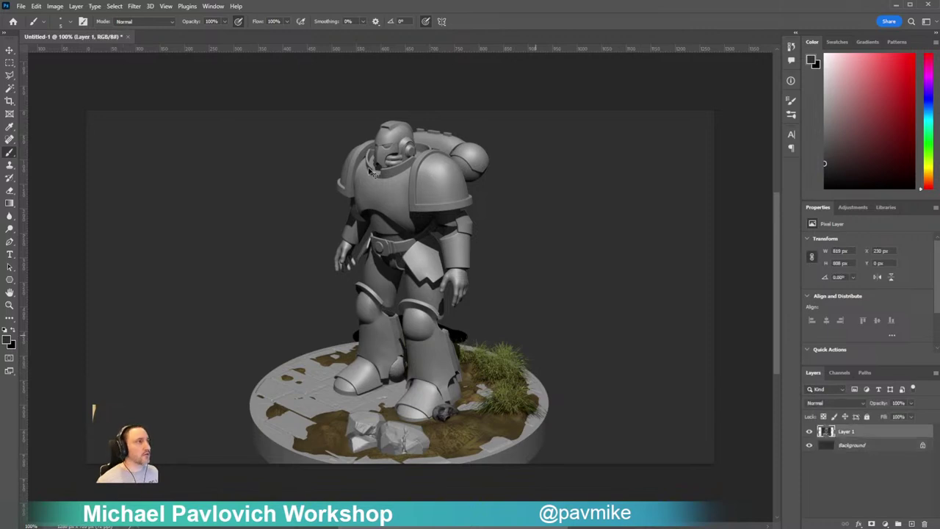
{"action": "key", "text": "ctrl+t"}
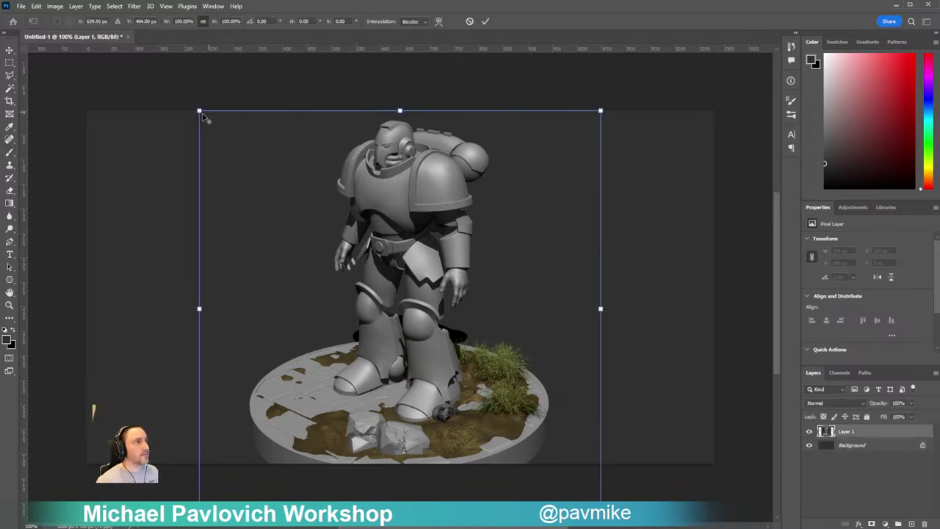
{"action": "left_click_drag", "start_coordinate": [200, 111], "coordinate": [213, 125], "text": "alt"}
{"action": "mouse_move", "coordinate": [371, 212]}
{"action": "left_mouse_down"}
{"action": "mouse_move", "coordinate": [427, 196]}
{"action": "mouse_move", "coordinate": [494, 197]}
{"action": "left_mouse_up"}
{"action": "key", "text": "Return"}
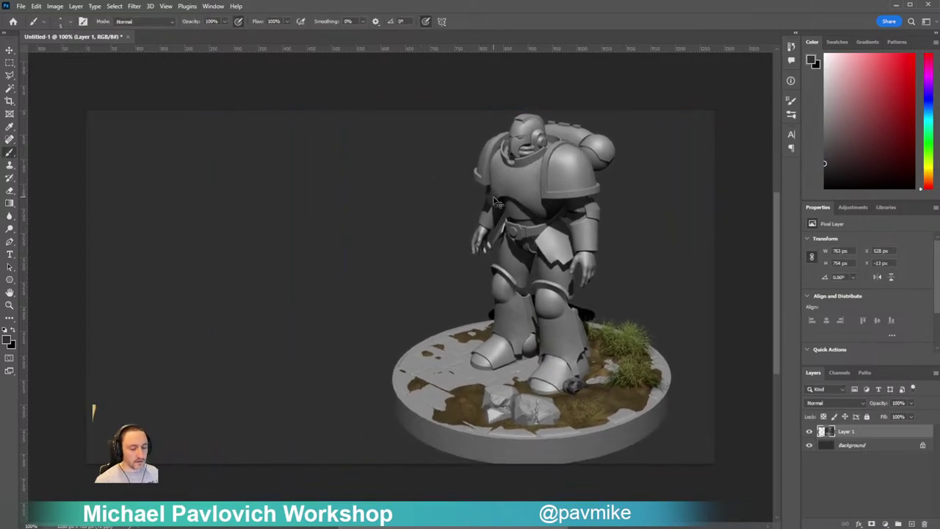
Brighten the figure layer's tones and fill the Background layer with the matching lighter grey
{"action": "key", "text": "i"}
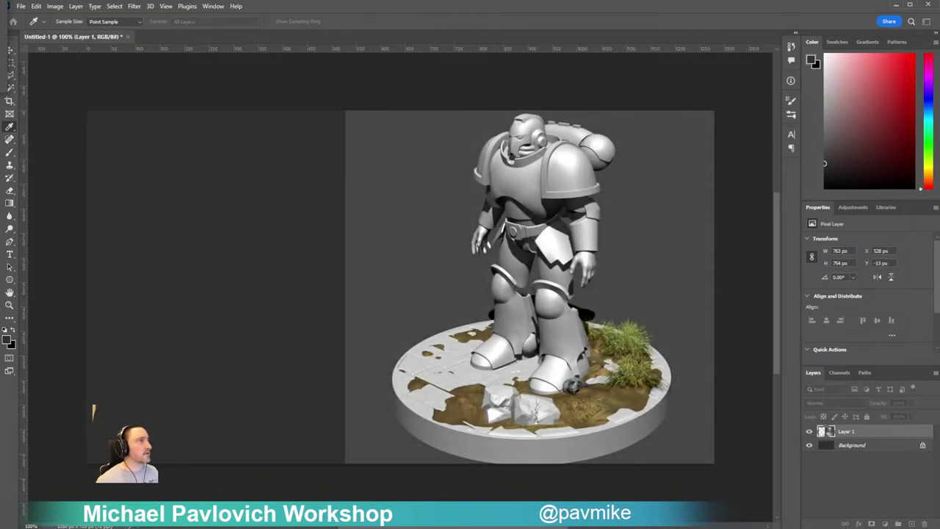
{"action": "key", "text": "b"}
{"action": "left_click", "coordinate": [851, 446]}
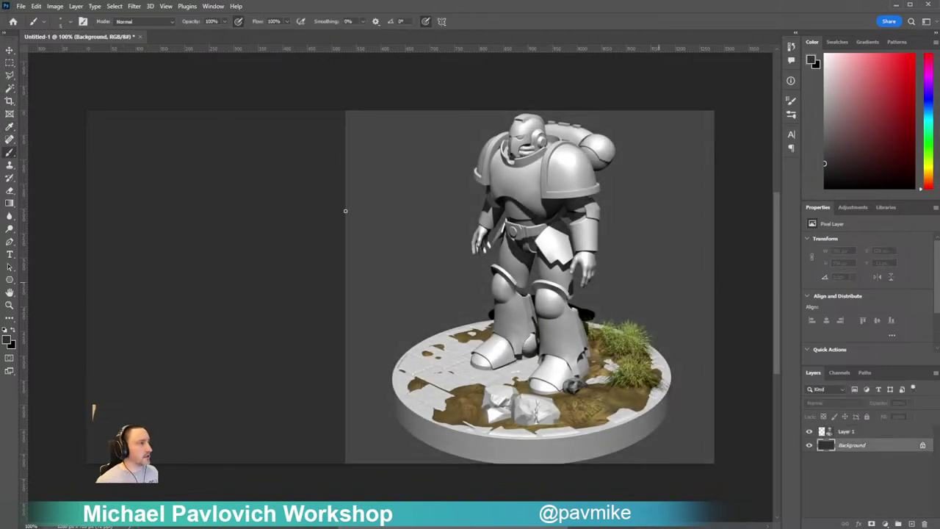
{"action": "key", "text": "alt+e"}
{"action": "key", "text": "l"}
{"action": "key", "text": "Return"}
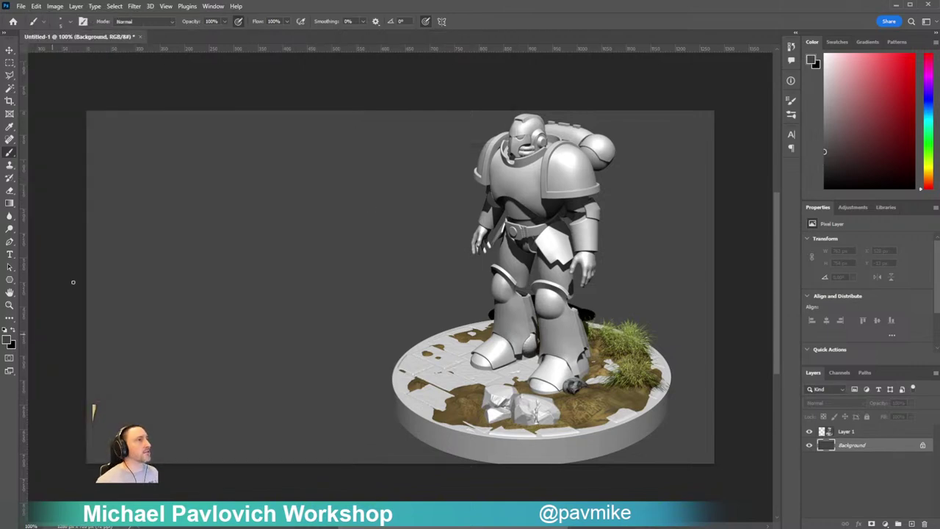
Add a three-line text layer beside the figure reading "Warhammer 40k", "Ultramarine Livestream" and "Part 1"
{"action": "key", "text": "t"}
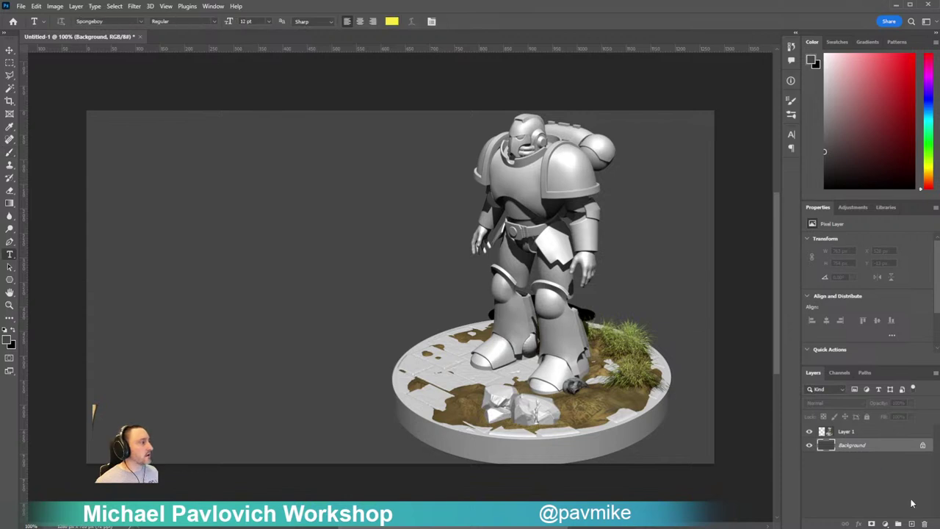
{"action": "left_click", "coordinate": [912, 523]}
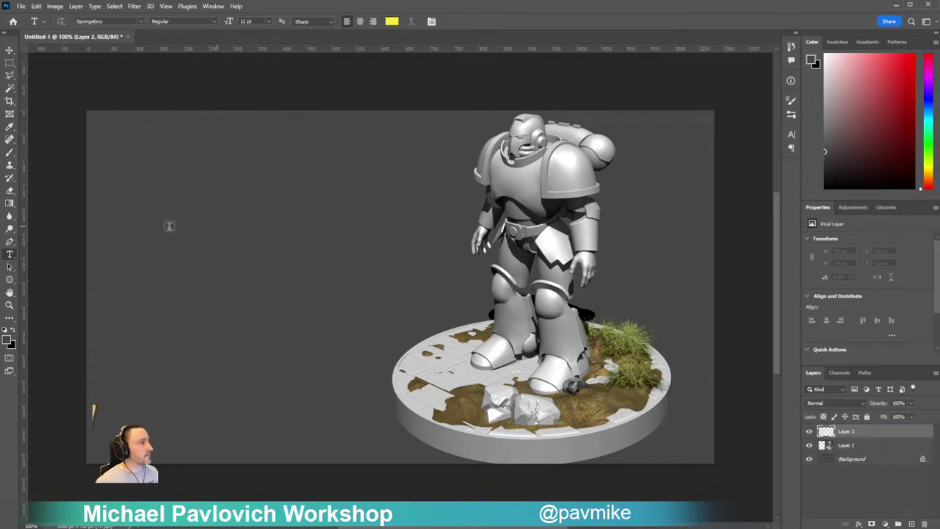
{"action": "left_click", "coordinate": [166, 223]}
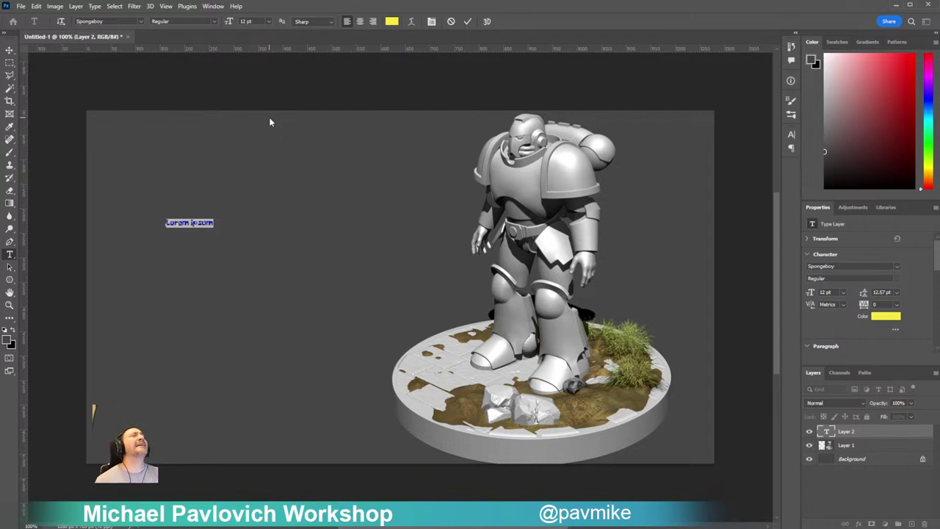
{"action": "type", "text": "War"}
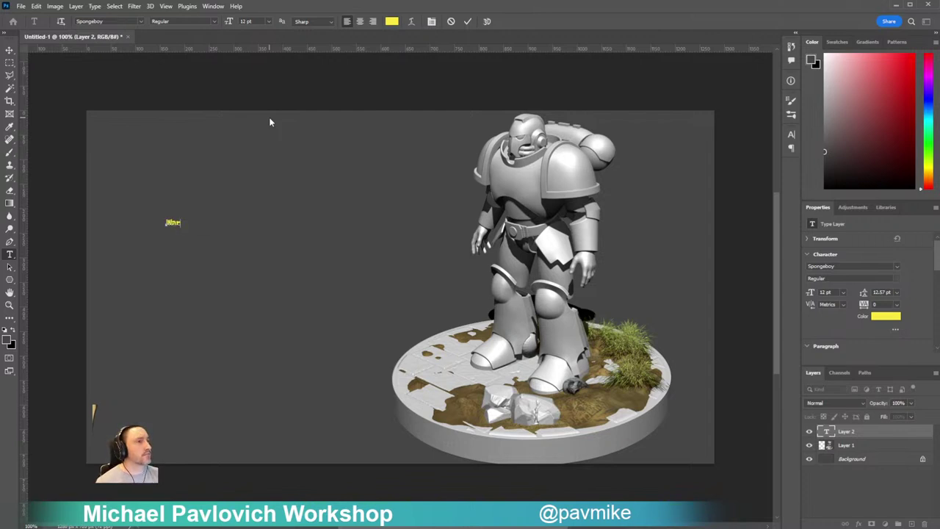
{"action": "type", "text": "hammer 40k"}
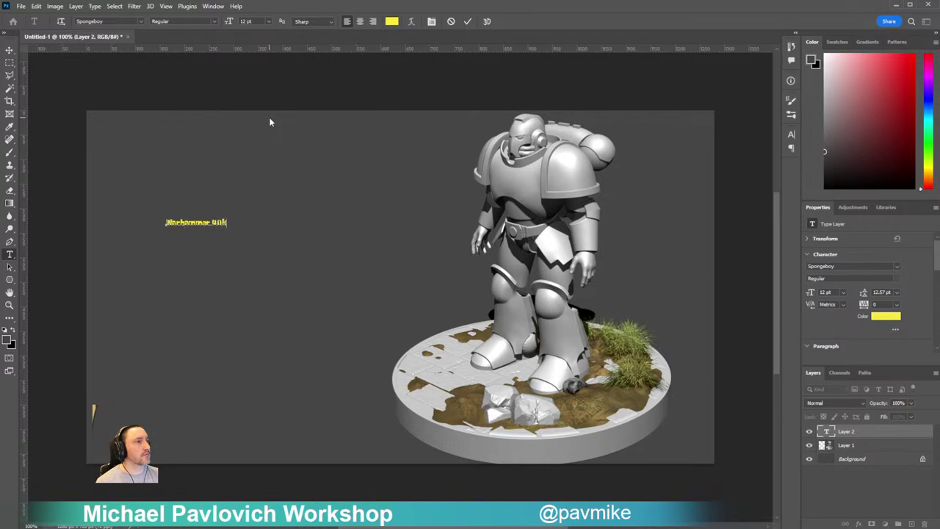
{"action": "key", "text": "Return"}
{"action": "type", "text": "Ultr"}
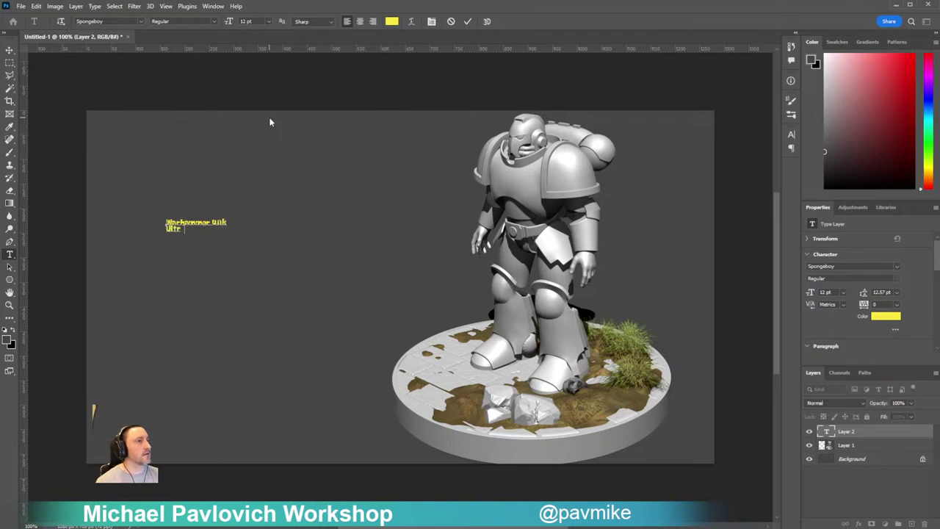
{"action": "type", "text": "amarine Livestream"}
{"action": "key", "text": "Return"}
{"action": "type", "text": "Part 1"}
Set the font of the whole title text to Myriad Pro
{"action": "key", "text": "ctrl+a"}
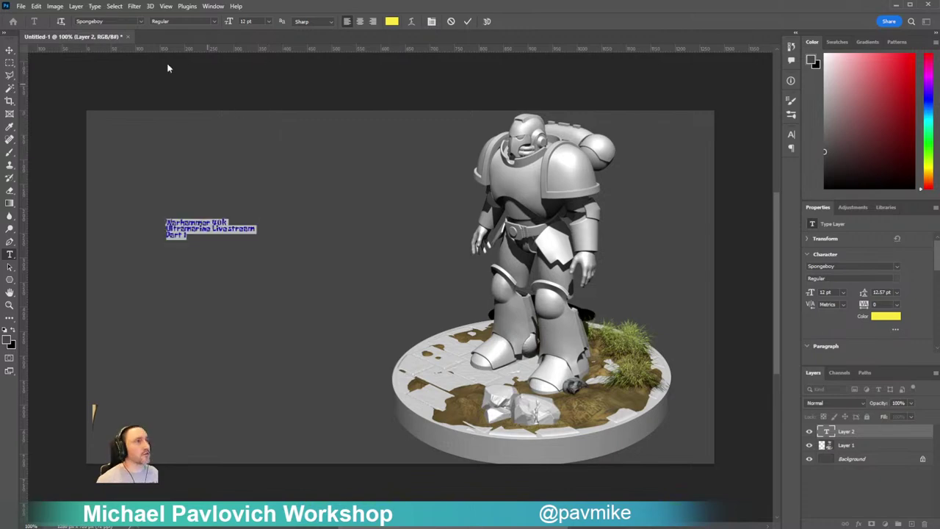
{"action": "left_click", "coordinate": [140, 23]}
{"action": "left_click", "coordinate": [123, 70]}
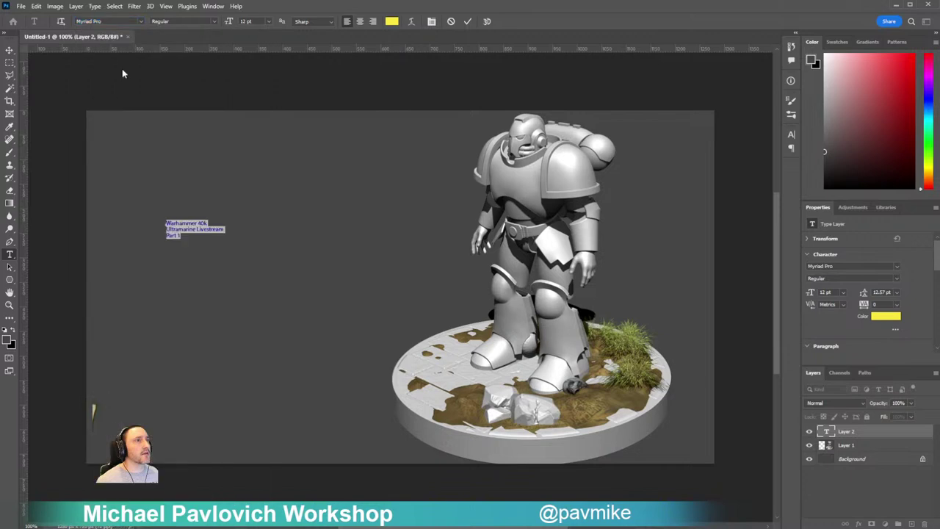
{"action": "left_click", "coordinate": [315, 250]}
Enlarge the title to about 74.66 pt and place it in the upper empty area beside the figure
{"action": "key", "text": "ctrl+shift+t"}
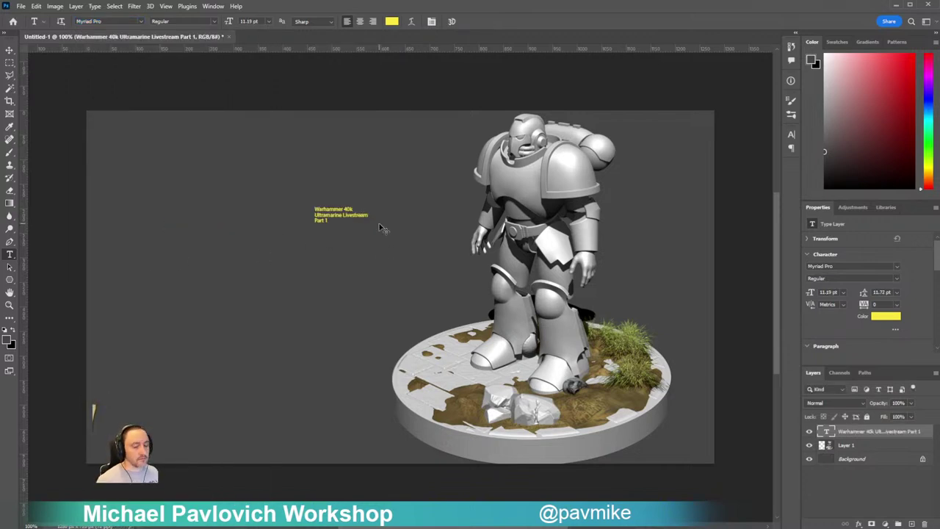
{"action": "key", "text": "ctrl+t"}
{"action": "left_click_drag", "start_coordinate": [371, 226], "coordinate": [309, 207], "text": "alt"}
{"action": "key", "text": "Return"}
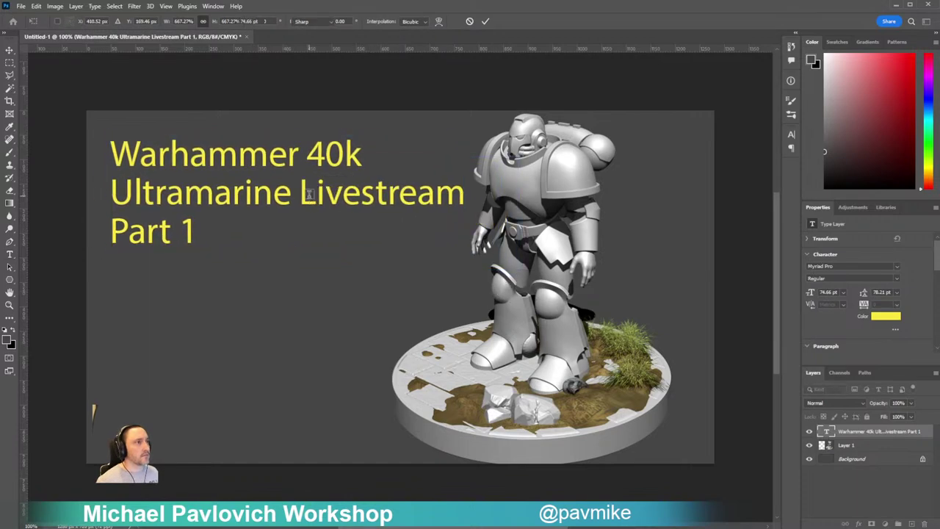
Set the font style of all three title lines to Bold and commit the text
{"action": "triple_click", "coordinate": [311, 199]}
{"action": "key", "text": "ctrl+h"}
{"action": "key", "text": "ctrl+a"}
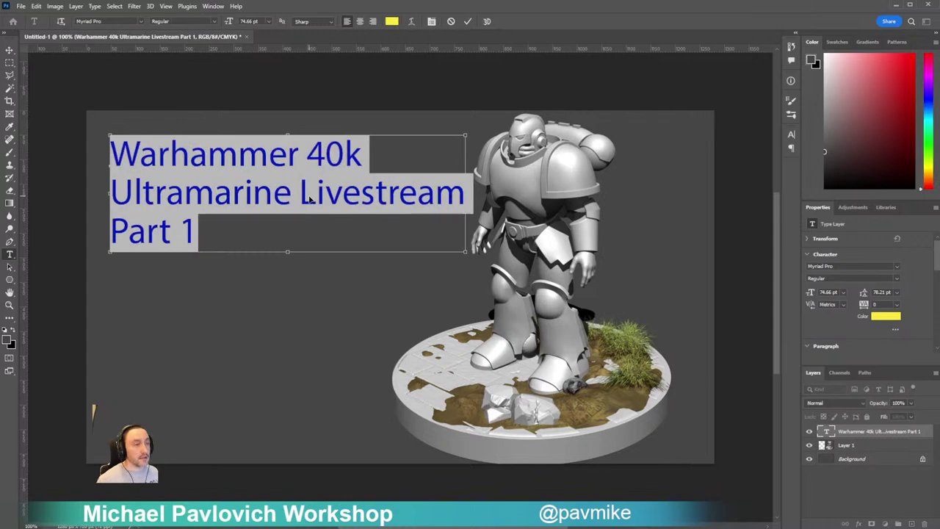
{"action": "left_click", "coordinate": [218, 22]}
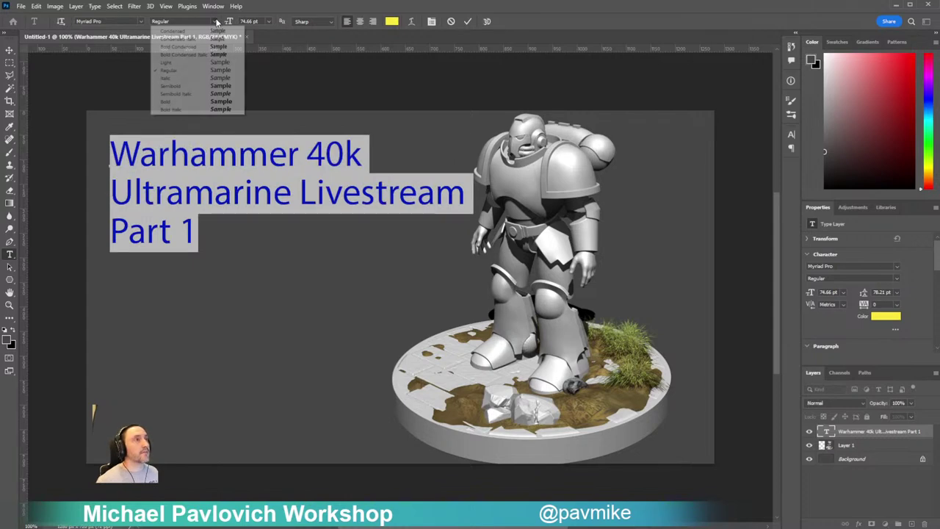
{"action": "left_click", "coordinate": [176, 102]}
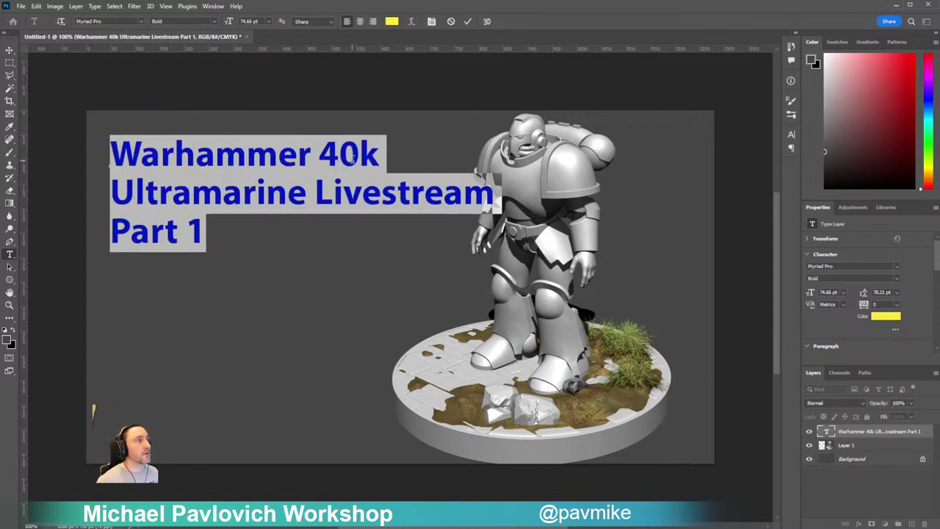
{"action": "key", "text": "ctrl+Return"}
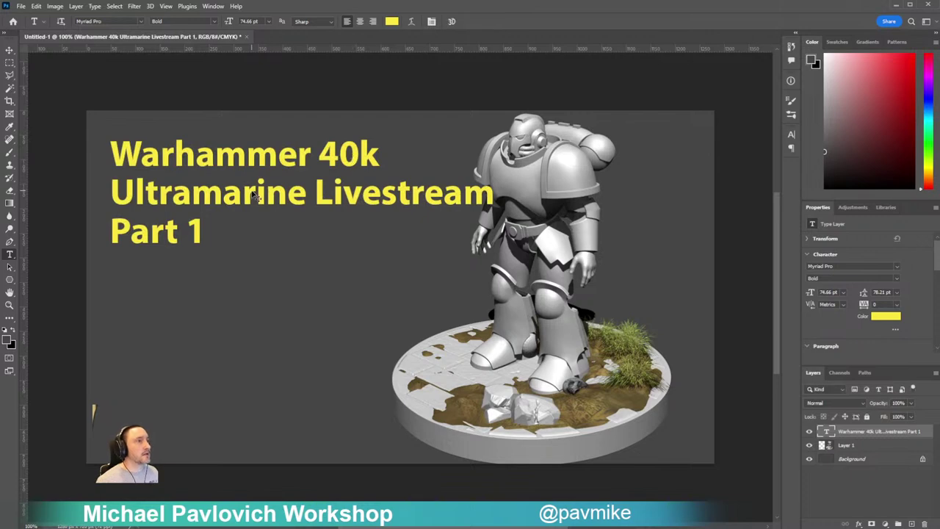
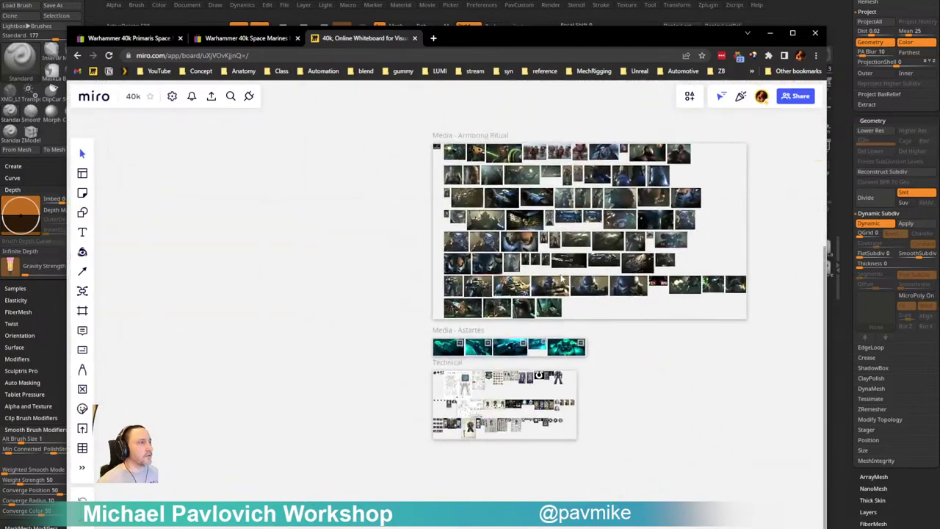
Examine the close-up images of the black bodysuit's back, torso and arms in the Armoring Ritual references on the Miro board
{"action": "scroll", "coordinate": [515, 288], "scroll_direction": "up", "scroll_amount": 9}
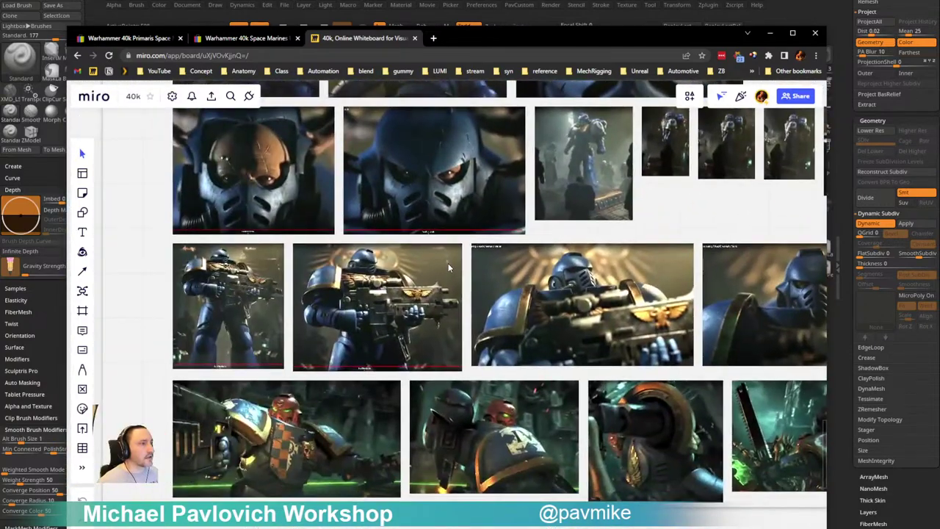
{"action": "scroll", "coordinate": [450, 268], "scroll_direction": "up", "scroll_amount": 2}
{"action": "middle_click_drag", "start_coordinate": [482, 177], "coordinate": [482, 455]}
{"action": "middle_click_drag", "start_coordinate": [556, 107], "coordinate": [508, 515]}
{"action": "scroll", "coordinate": [505, 329], "scroll_direction": "down", "scroll_amount": 4}
{"action": "middle_click_drag", "start_coordinate": [512, 347], "coordinate": [497, 368]}
{"action": "scroll", "coordinate": [439, 352], "scroll_direction": "up", "scroll_amount": 10}
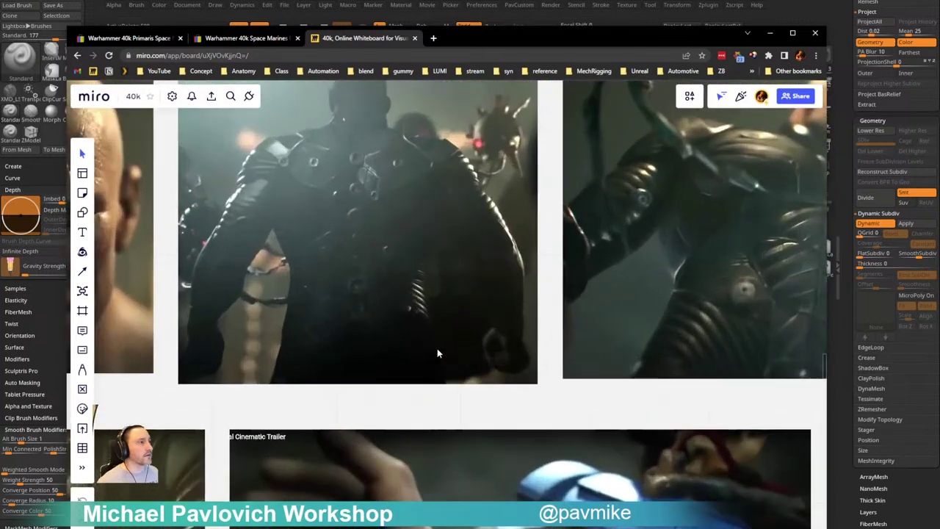
{"action": "middle_click_drag", "start_coordinate": [494, 319], "coordinate": [329, 381]}
{"action": "middle_click_drag", "start_coordinate": [670, 376], "coordinate": [417, 392]}
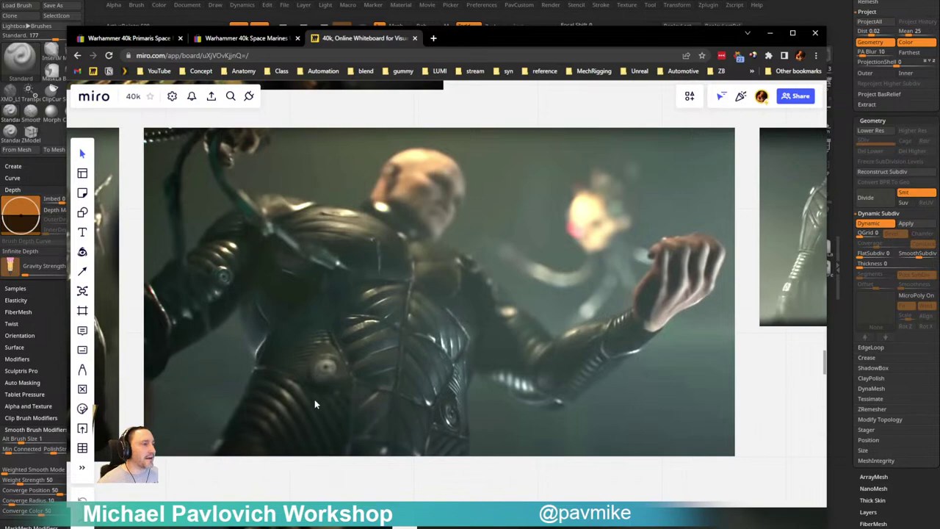
{"action": "middle_click_drag", "start_coordinate": [315, 399], "coordinate": [365, 387]}
{"action": "middle_click_drag", "start_coordinate": [430, 362], "coordinate": [933, 404]}
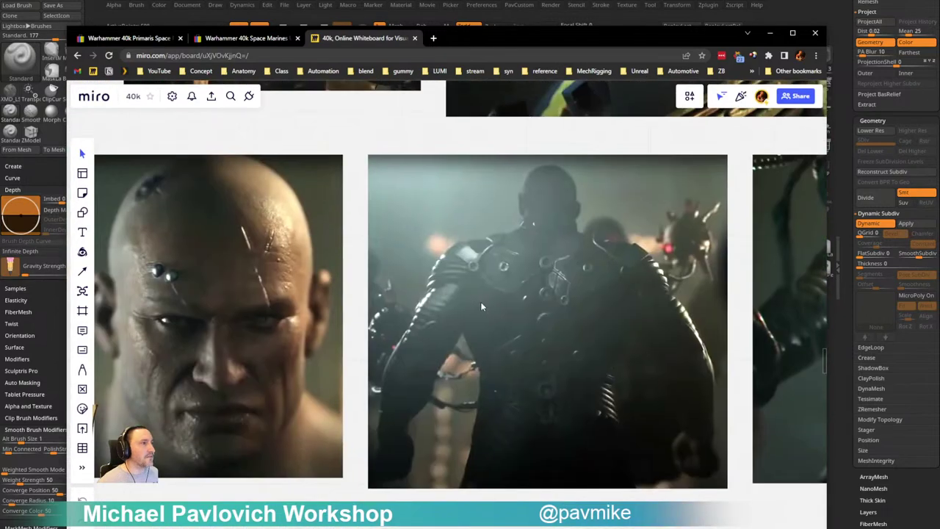
Examine the full-figure front images of the bodysuit, including its torso and leg details, in the Armoring Ritual references
{"action": "middle_click_drag", "start_coordinate": [735, 370], "coordinate": [325, 351]}
{"action": "middle_click_drag", "start_coordinate": [779, 367], "coordinate": [250, 354]}
{"action": "middle_click_drag", "start_coordinate": [595, 320], "coordinate": [337, 398]}
{"action": "scroll", "coordinate": [588, 380], "scroll_direction": "up", "scroll_amount": 3}
{"action": "middle_click_drag", "start_coordinate": [629, 354], "coordinate": [408, 308]}
{"action": "scroll", "coordinate": [576, 239], "scroll_direction": "right", "scroll_amount": 4}
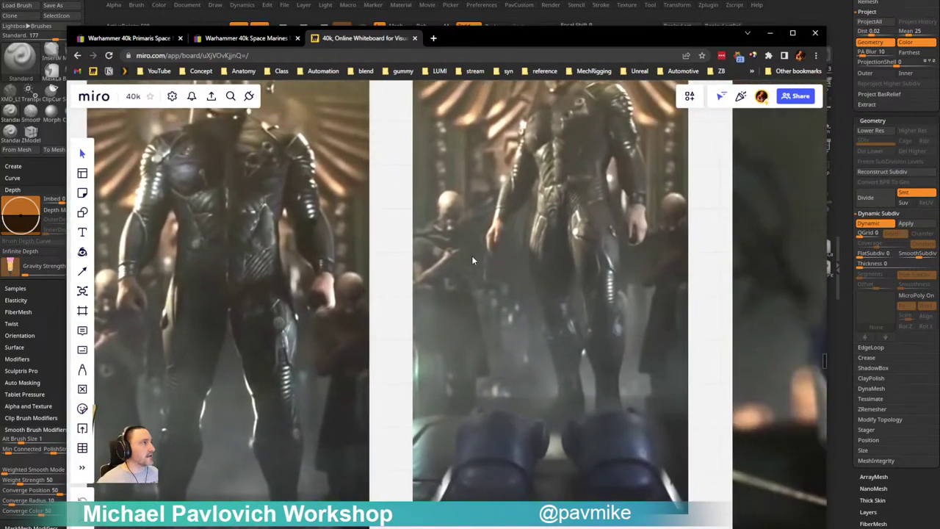
{"action": "scroll", "coordinate": [291, 226], "scroll_direction": "left", "scroll_amount": 1}
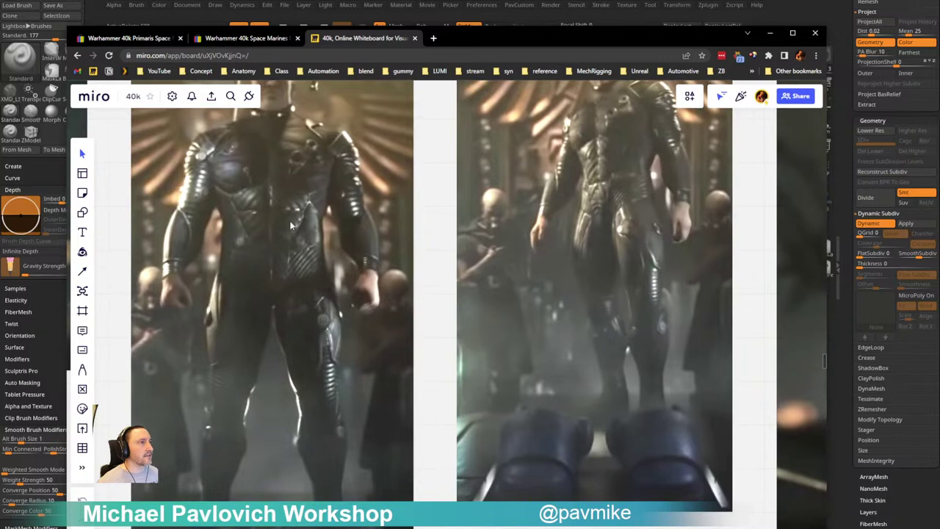
{"action": "middle_click_drag", "start_coordinate": [325, 272], "coordinate": [360, 269]}
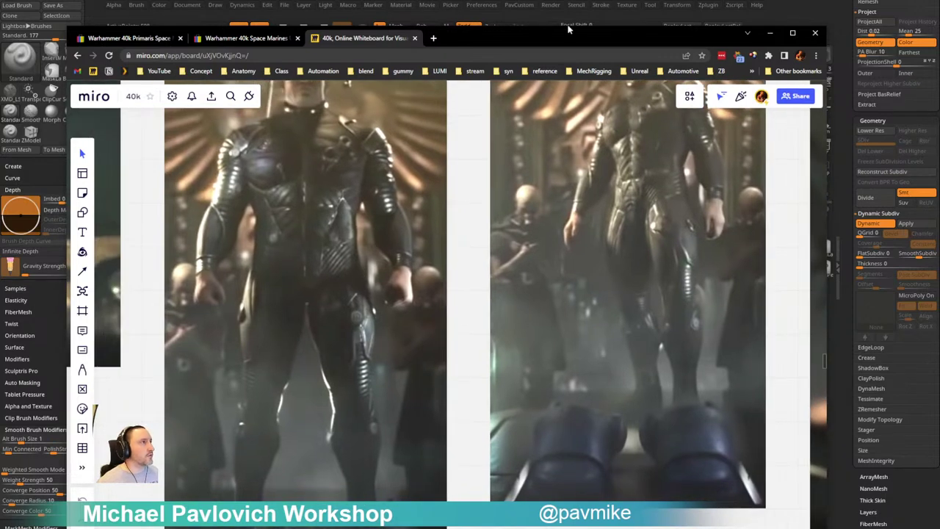
Switch to ZBrush and move the XMD ToolBox window away from the Space Marine figure
{"action": "key", "text": "alt+Tab"}
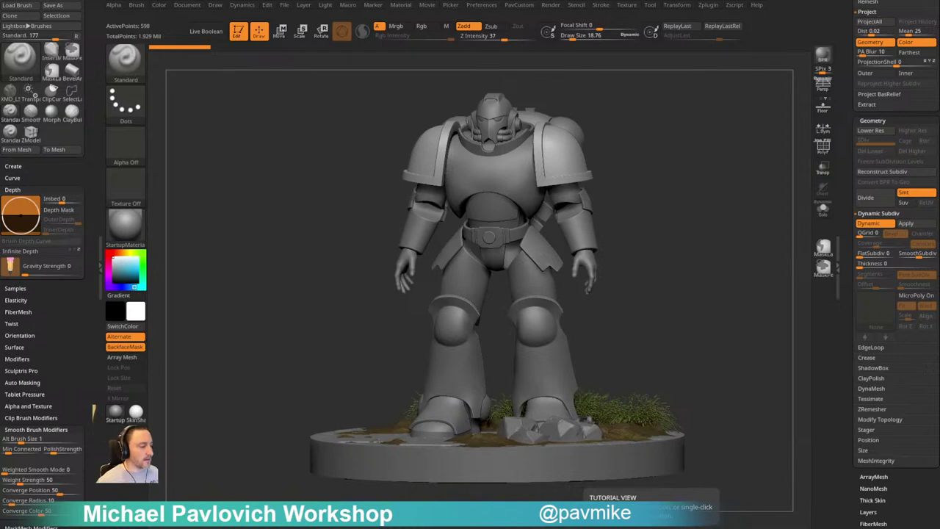
{"action": "mouse_move", "coordinate": [768, 166]}
{"action": "left_mouse_down"}
{"action": "mouse_move", "coordinate": [535, 275]}
{"action": "mouse_move", "coordinate": [625, 252]}
{"action": "left_mouse_up"}
{"action": "key", "text": "s"}
{"action": "left_click_drag", "start_coordinate": [621, 274], "coordinate": [615, 306]}
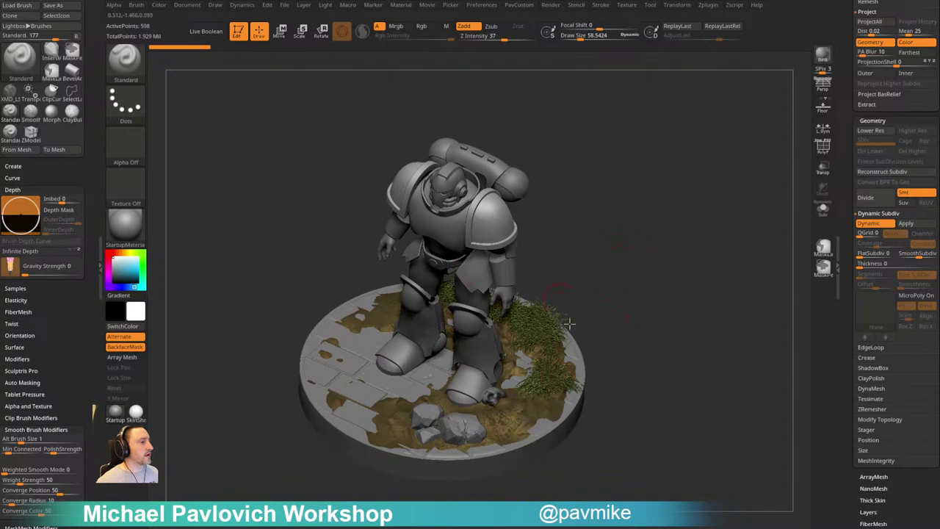
{"action": "key", "text": "alt+Tab"}
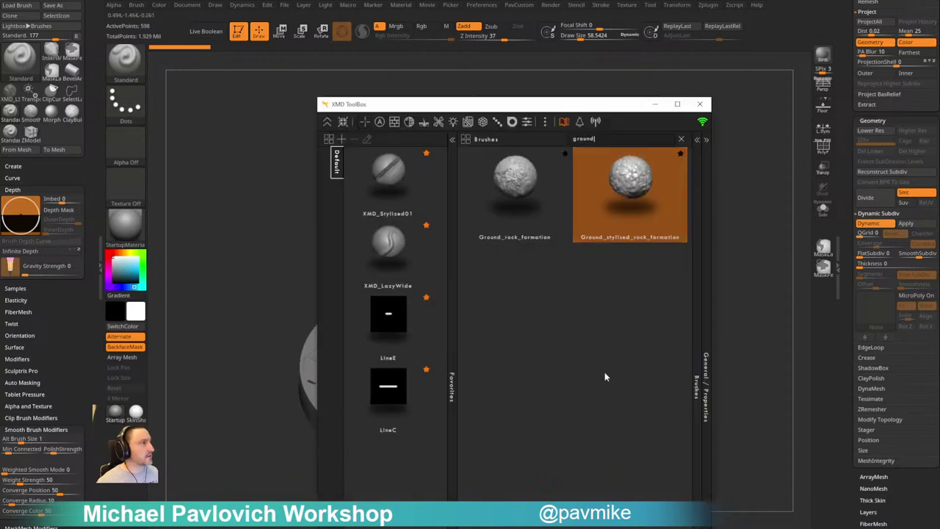
{"action": "left_click_drag", "start_coordinate": [629, 105], "coordinate": [939, 3]}
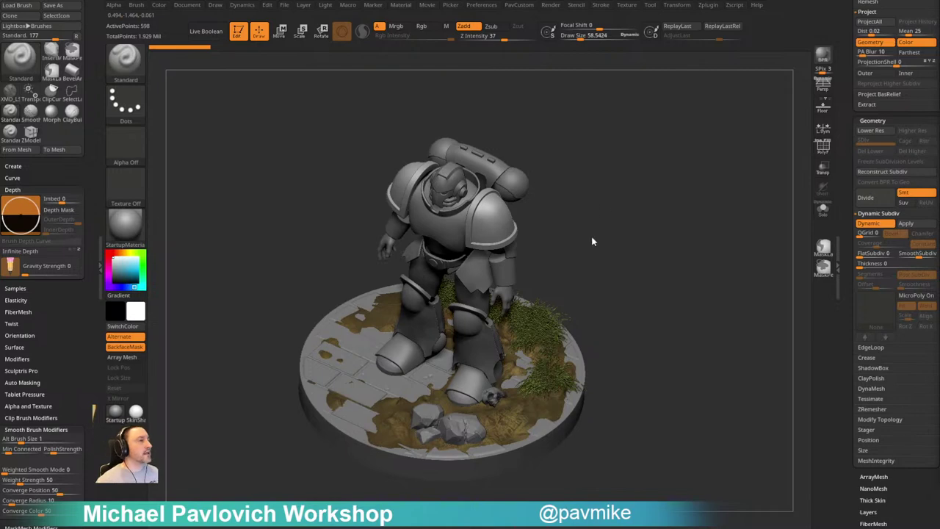
Select the forearm armour with a draw size of about 8.56 and inspect the figure from the front
{"action": "left_click_drag", "start_coordinate": [651, 291], "coordinate": [604, 267]}
{"action": "mouse_move", "coordinate": [557, 242]}
{"action": "left_mouse_down"}
{"action": "mouse_move", "coordinate": [642, 248]}
{"action": "mouse_move", "coordinate": [570, 240]}
{"action": "mouse_move", "coordinate": [582, 247]}
{"action": "left_mouse_up"}
{"action": "key", "text": "s"}
{"action": "left_click", "coordinate": [499, 242], "text": "alt"}
{"action": "key", "text": "s"}
{"action": "mouse_move", "coordinate": [582, 247]}
{"action": "left_mouse_down"}
{"action": "mouse_move", "coordinate": [591, 247]}
{"action": "mouse_move", "coordinate": [579, 248]}
{"action": "mouse_move", "coordinate": [583, 215]}
{"action": "left_mouse_up"}
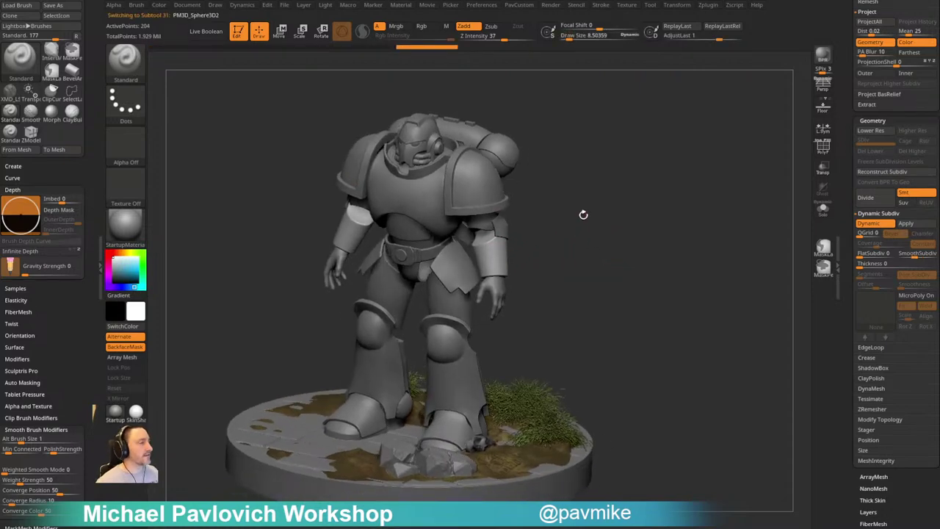
Select the shin armour, enable dynamic subdivision on it and adjust its SmoothSubdiv level
{"action": "mouse_move", "coordinate": [681, 202]}
{"action": "left_mouse_down"}
{"action": "mouse_move", "coordinate": [613, 225]}
{"action": "mouse_move", "coordinate": [635, 207]}
{"action": "mouse_move", "coordinate": [673, 230]}
{"action": "mouse_move", "coordinate": [713, 216]}
{"action": "mouse_move", "coordinate": [646, 235]}
{"action": "mouse_move", "coordinate": [645, 267]}
{"action": "mouse_move", "coordinate": [712, 256]}
{"action": "left_mouse_up"}
{"action": "key", "text": "s"}
{"action": "left_click", "coordinate": [517, 345], "text": "alt"}
{"action": "key", "text": "d"}
{"action": "key", "text": "space"}
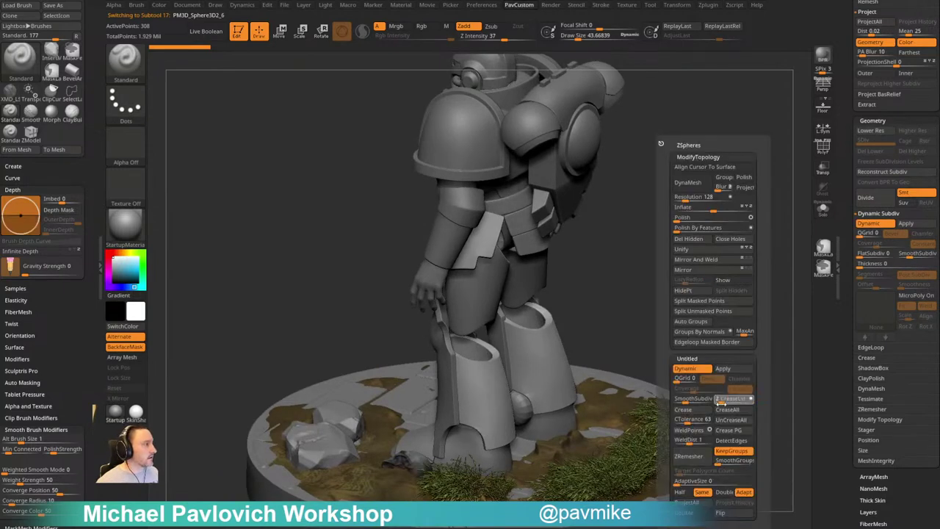
{"action": "left_click_drag", "start_coordinate": [688, 401], "coordinate": [692, 401]}
Select the inner ankle sphere and enable dynamic subdivision on it
{"action": "left_click_drag", "start_coordinate": [697, 349], "coordinate": [707, 298], "text": "alt"}
{"action": "left_click", "coordinate": [500, 366], "text": "alt"}
{"action": "key", "text": "d"}
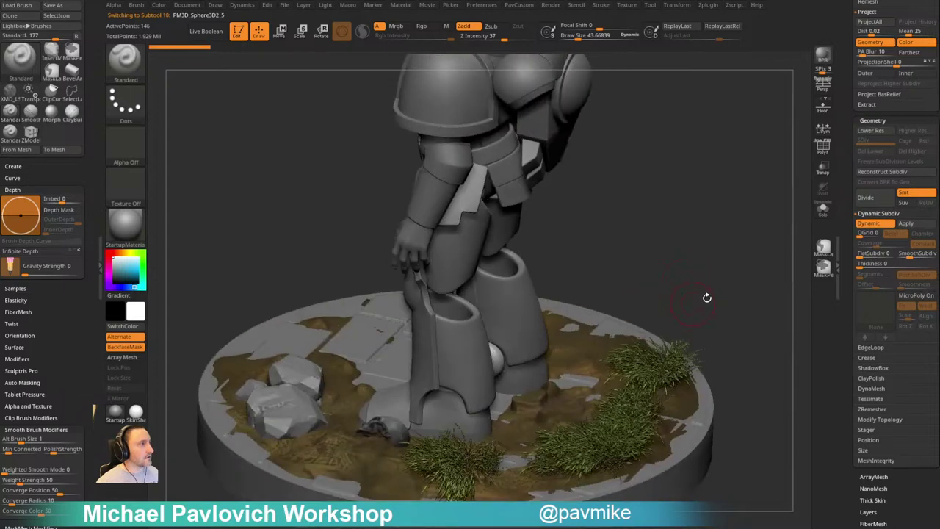
Expand the Ultramarine subtool folder and toggle the visibility of the other subtools around PM3D_Sphere3D2_5 off and on
{"action": "left_click", "coordinate": [842, 332]}
{"action": "left_click_drag", "start_coordinate": [846, 332], "coordinate": [844, 413]}
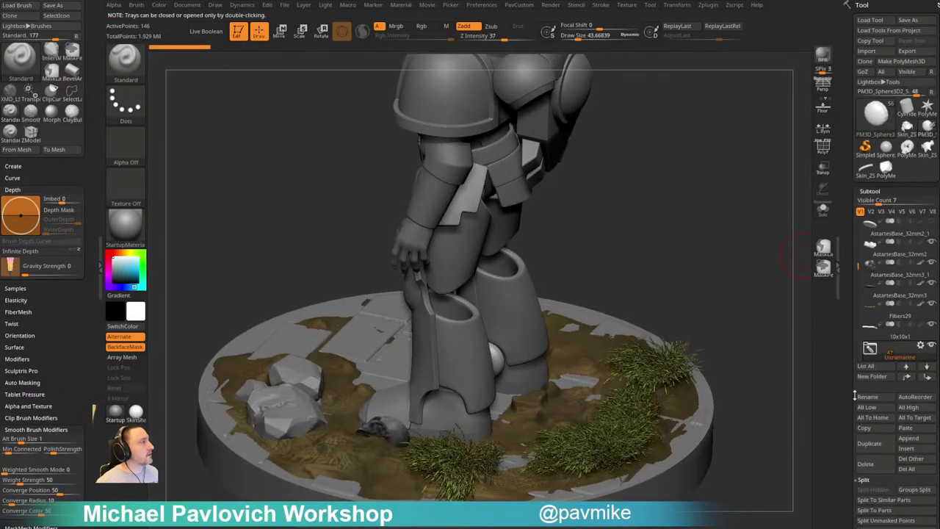
{"action": "left_click", "coordinate": [920, 346]}
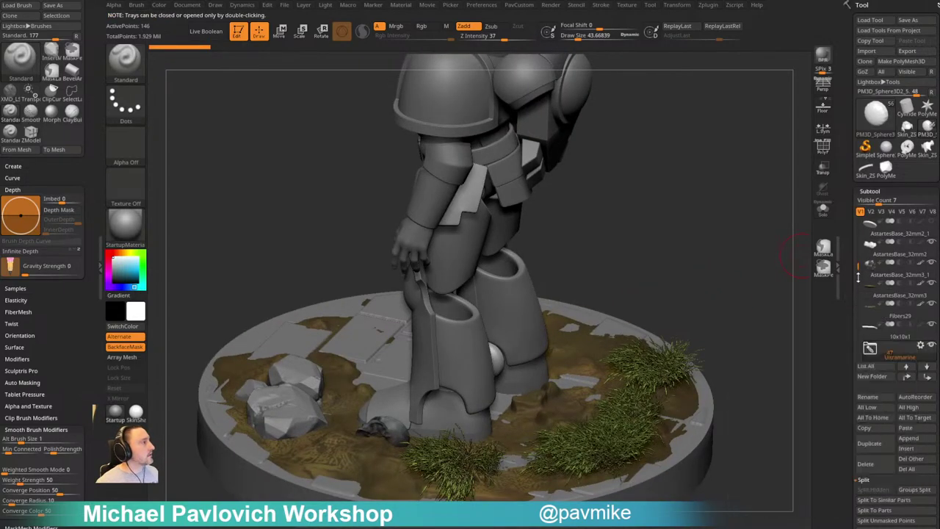
{"action": "left_click_drag", "start_coordinate": [858, 269], "coordinate": [859, 292]}
{"action": "left_click", "coordinate": [871, 306]}
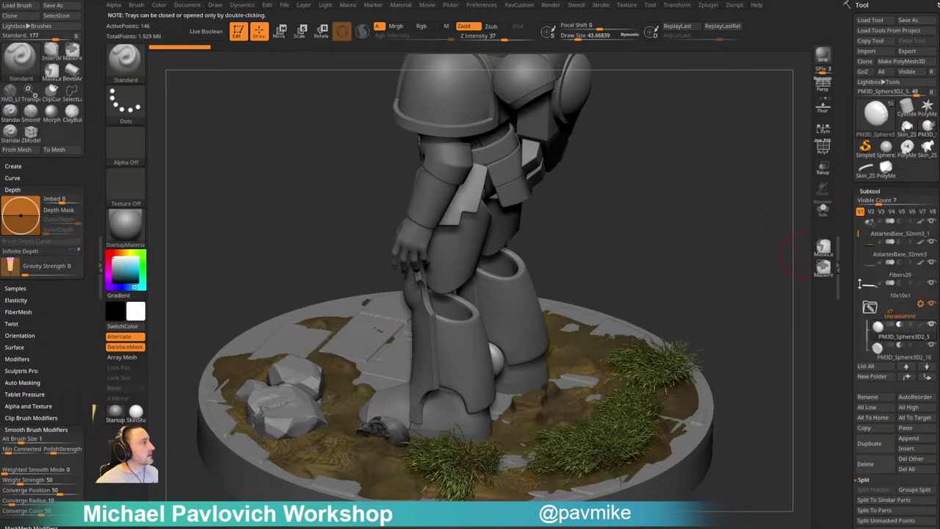
{"action": "left_click", "coordinate": [930, 325], "text": "shift"}
{"action": "left_click", "coordinate": [930, 325], "text": "shift"}
Select the outer ankle sphere on the figure's right leg and mirror it onto the left leg
{"action": "left_click_drag", "start_coordinate": [764, 264], "coordinate": [611, 299]}
{"action": "left_click", "coordinate": [580, 339], "text": "alt"}
{"action": "left_click_drag", "start_coordinate": [643, 265], "coordinate": [694, 279]}
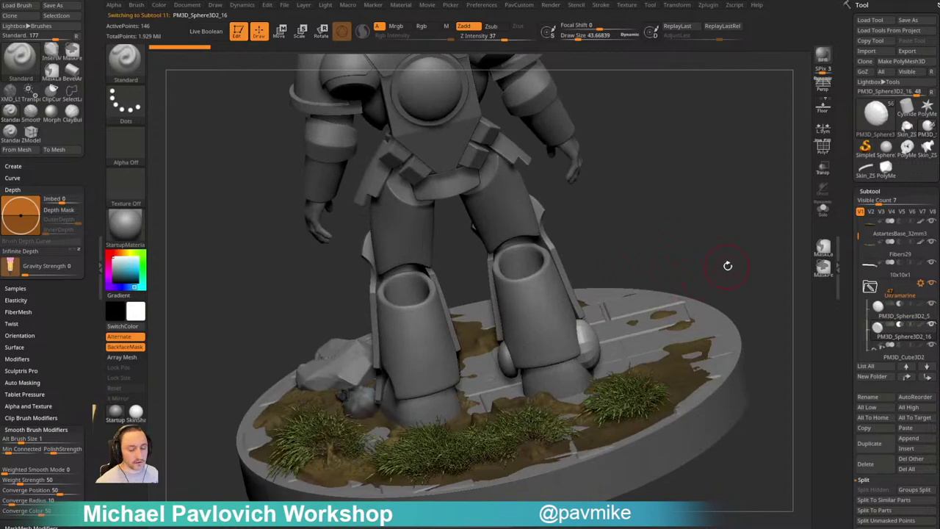
{"action": "key", "text": "space"}
{"action": "left_click", "coordinate": [719, 261]}
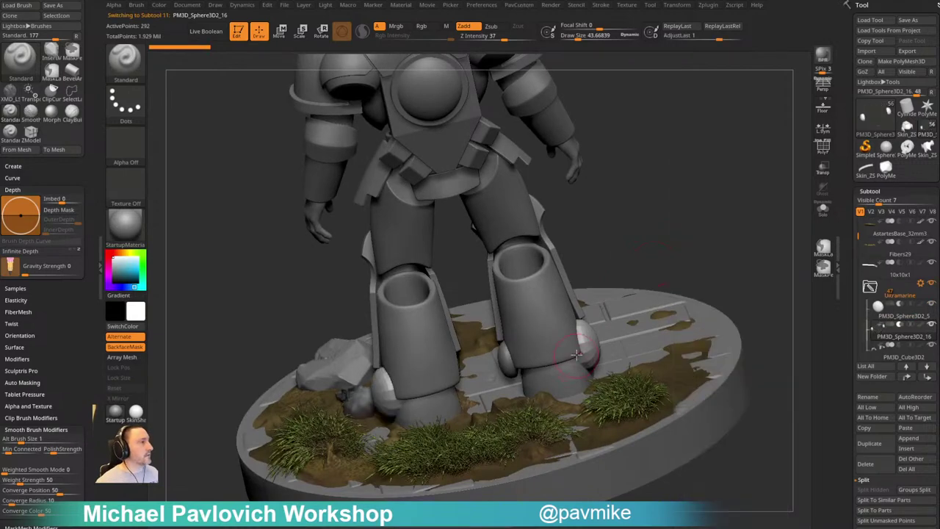
{"action": "left_click_drag", "start_coordinate": [701, 253], "coordinate": [739, 93]}
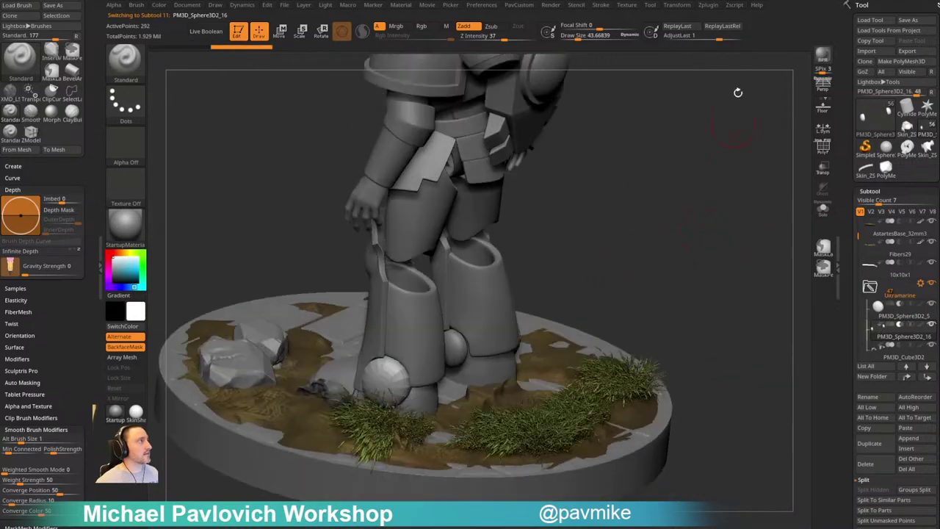
Toggle X symmetry for the mirrored outer ankle spheres and frame the whole figure
{"action": "mouse_move", "coordinate": [685, 5]}
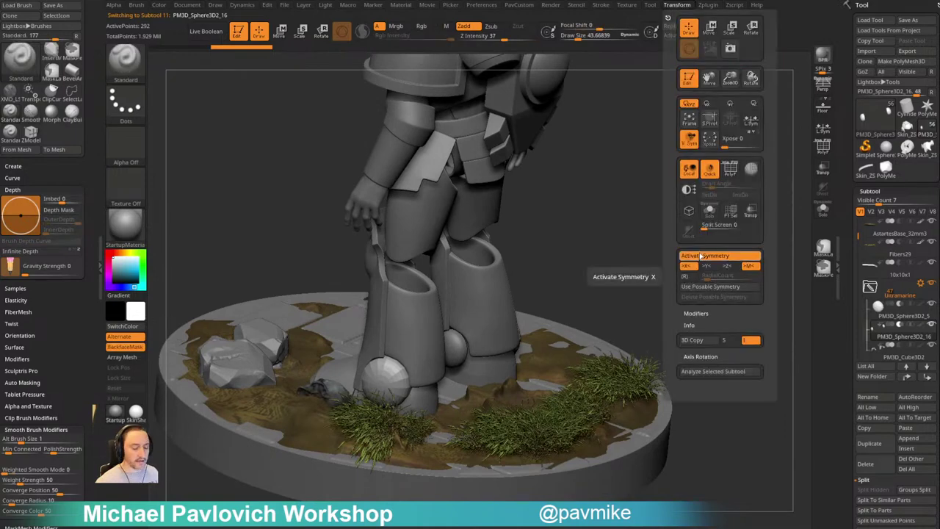
{"action": "left_click", "coordinate": [700, 255]}
{"action": "left_click", "coordinate": [700, 256]}
{"action": "left_click_drag", "start_coordinate": [670, 227], "coordinate": [724, 274]}
{"action": "key", "text": "space"}
{"action": "key", "text": "f"}
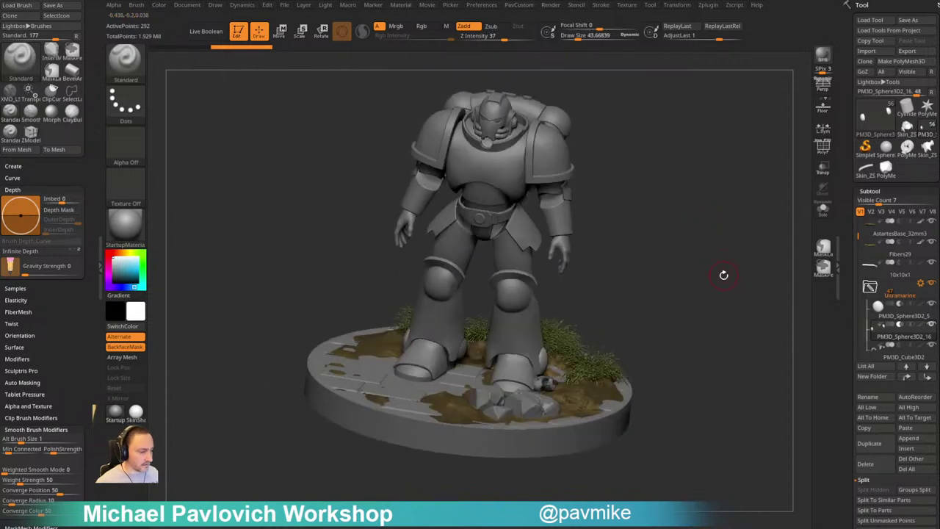
Select the inner ankle sphere and mirror it onto the opposite leg
{"action": "left_click_drag", "start_coordinate": [723, 280], "coordinate": [680, 315]}
{"action": "left_click", "coordinate": [450, 352], "text": "alt"}
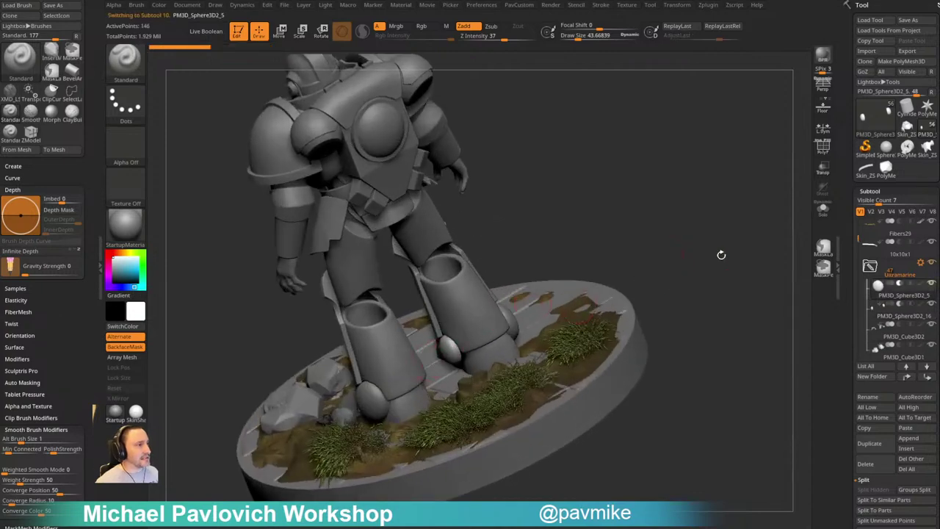
{"action": "key", "text": "space"}
{"action": "left_click", "coordinate": [722, 262]}
{"action": "mouse_move", "coordinate": [689, 261]}
{"action": "left_mouse_down"}
{"action": "mouse_move", "coordinate": [691, 243]}
{"action": "mouse_move", "coordinate": [668, 262]}
{"action": "mouse_move", "coordinate": [664, 285]}
{"action": "mouse_move", "coordinate": [604, 269]}
{"action": "mouse_move", "coordinate": [686, 266]}
{"action": "mouse_move", "coordinate": [693, 257]}
{"action": "mouse_move", "coordinate": [684, 277]}
{"action": "left_mouse_up"}
{"action": "key", "text": "s"}
{"action": "left_click", "coordinate": [676, 275]}
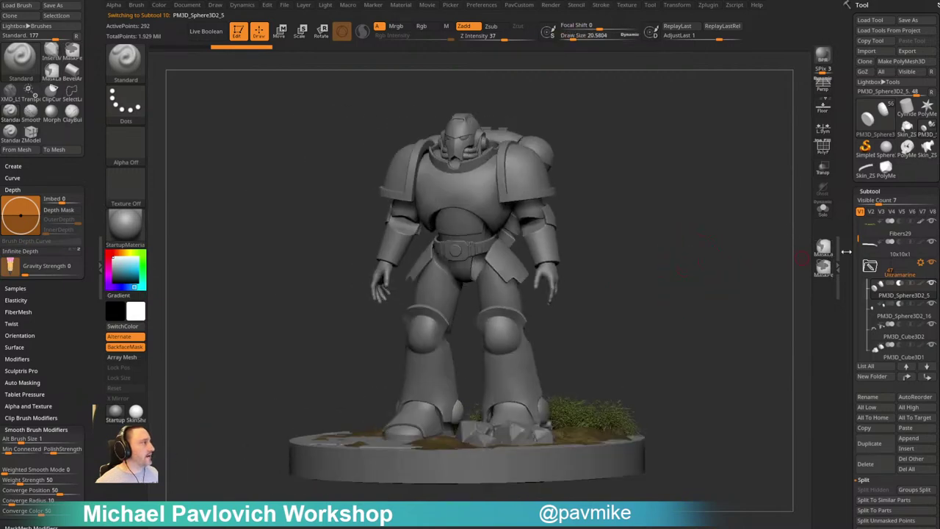
Select the Skin_ZSphere3 subtool on the helmet, isolate it in Solo mode and restore the full figure
{"action": "left_click_drag", "start_coordinate": [755, 259], "coordinate": [680, 302], "text": "alt"}
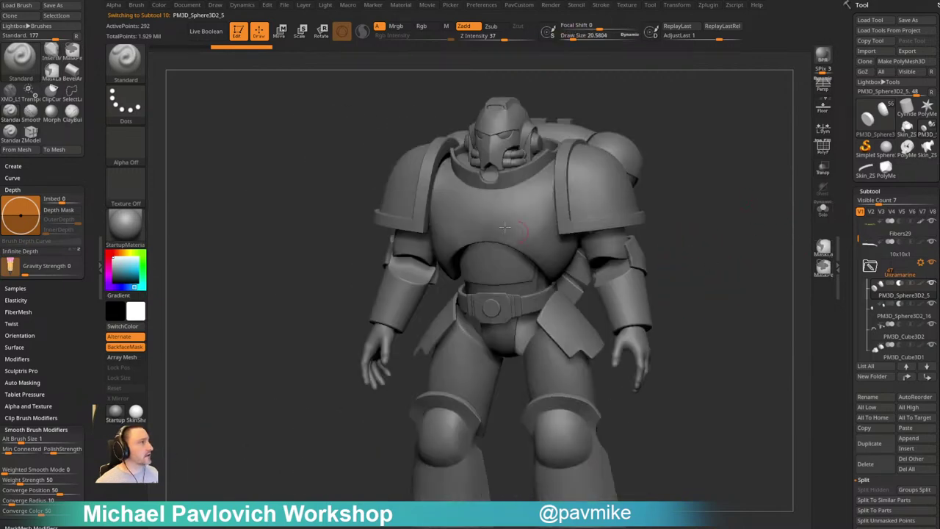
{"action": "left_click", "coordinate": [499, 148], "text": "alt"}
{"action": "left_click_drag", "start_coordinate": [718, 108], "coordinate": [749, 241], "text": "alt"}
{"action": "left_click", "coordinate": [823, 211]}
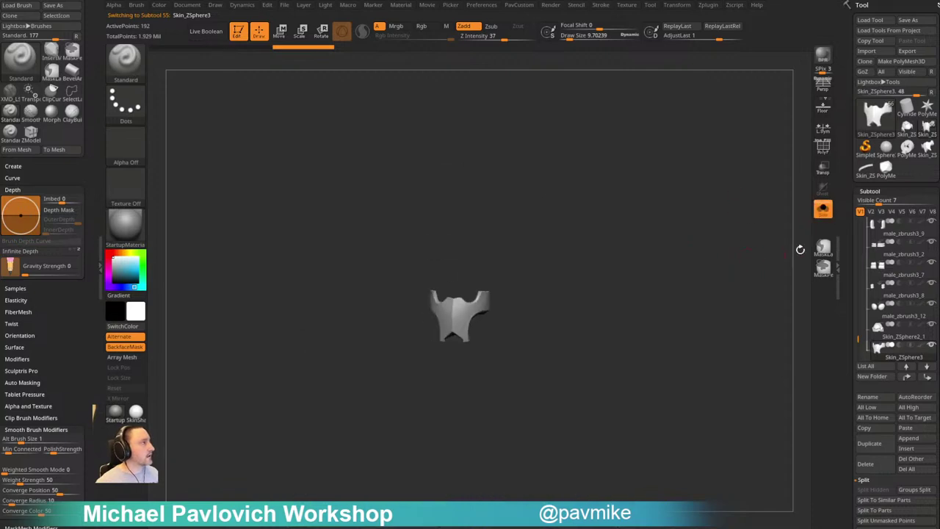
{"action": "left_click", "coordinate": [824, 216]}
Select the male_zbrush3_9 subtool and check the whole figure from several angles
{"action": "left_click", "coordinate": [500, 299], "text": "alt"}
{"action": "left_click_drag", "start_coordinate": [664, 219], "coordinate": [691, 189], "text": "alt"}
{"action": "mouse_move", "coordinate": [673, 233]}
{"action": "left_mouse_down"}
{"action": "mouse_move", "coordinate": [698, 235]}
{"action": "mouse_move", "coordinate": [645, 212]}
{"action": "mouse_move", "coordinate": [667, 246]}
{"action": "left_mouse_up"}
{"action": "left_click_drag", "start_coordinate": [667, 247], "coordinate": [680, 239]}
{"action": "left_click_drag", "start_coordinate": [648, 273], "coordinate": [675, 261]}
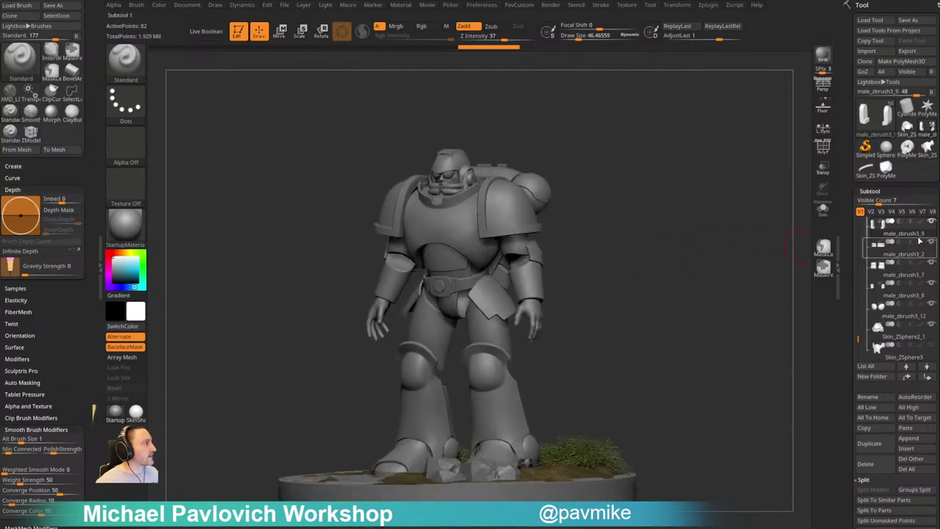
{"action": "left_click_drag", "start_coordinate": [749, 306], "coordinate": [728, 276]}
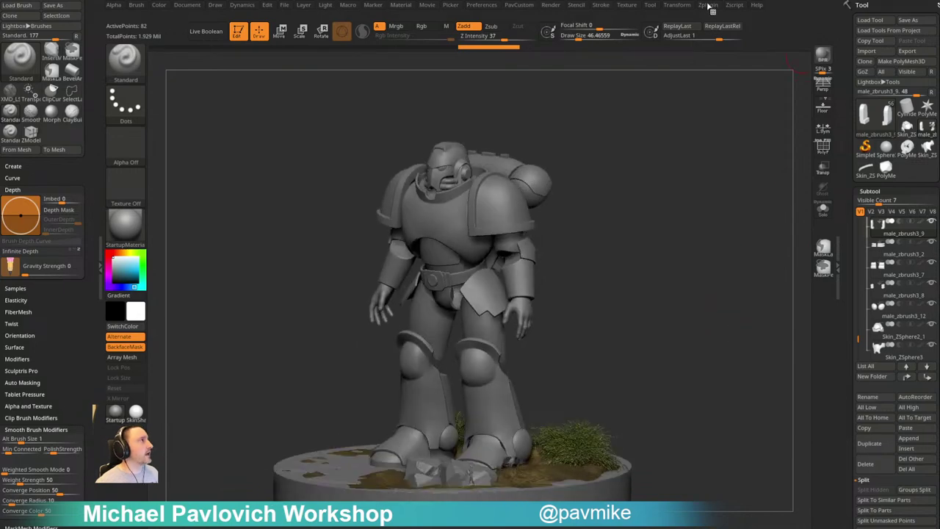
Save the tool with all its subtools to disk as a ZTL file
{"action": "left_click", "coordinate": [908, 20]}
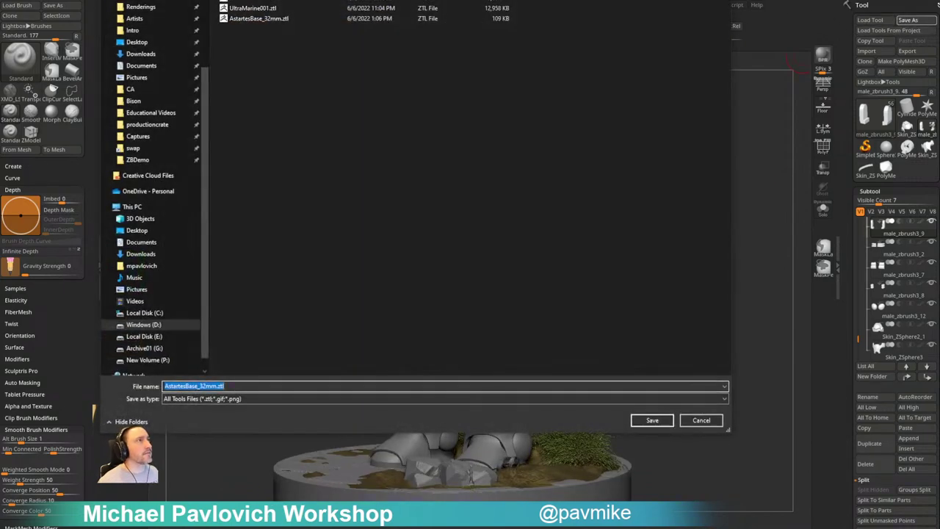
{"action": "key", "text": "Escape"}
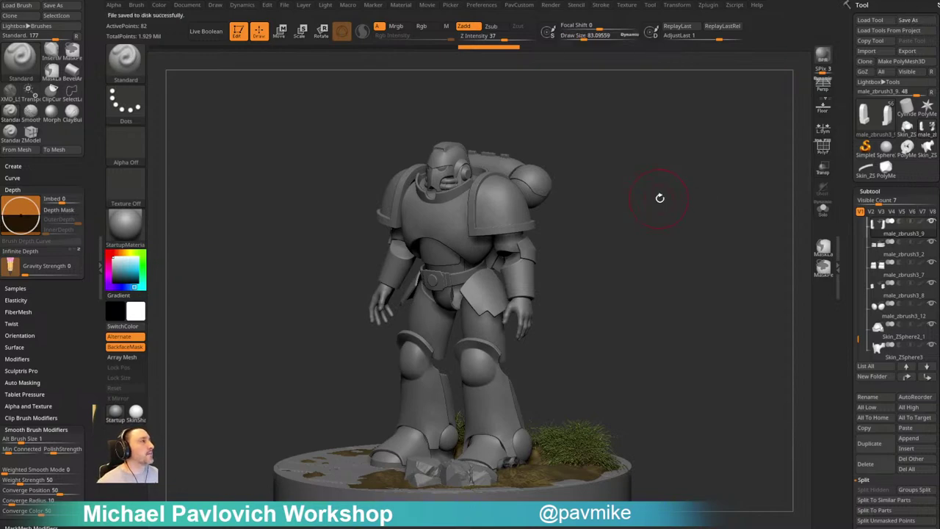
{"action": "left_click_drag", "start_coordinate": [654, 189], "coordinate": [540, 193]}
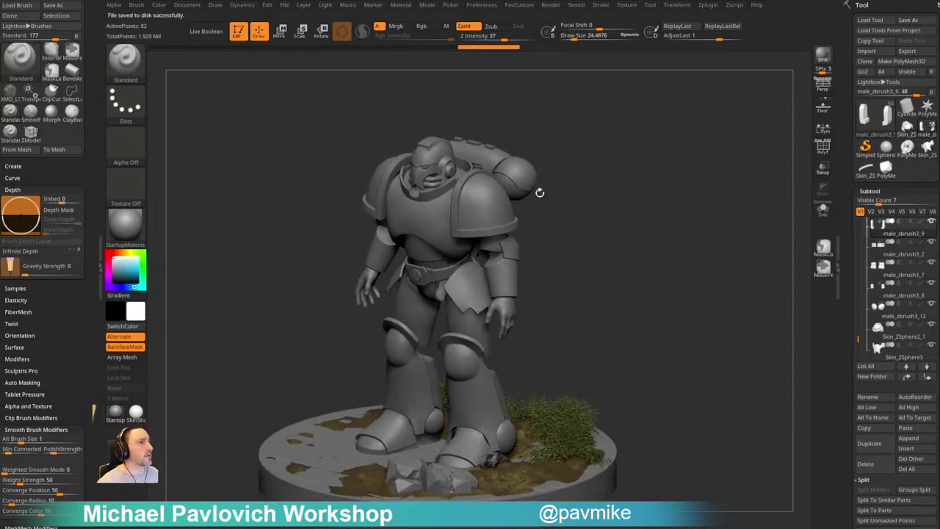
Dock the Zplugin palette beside the canvas, collapse Decimation Master and expand Clean Tool Utility
{"action": "left_click", "coordinate": [709, 6]}
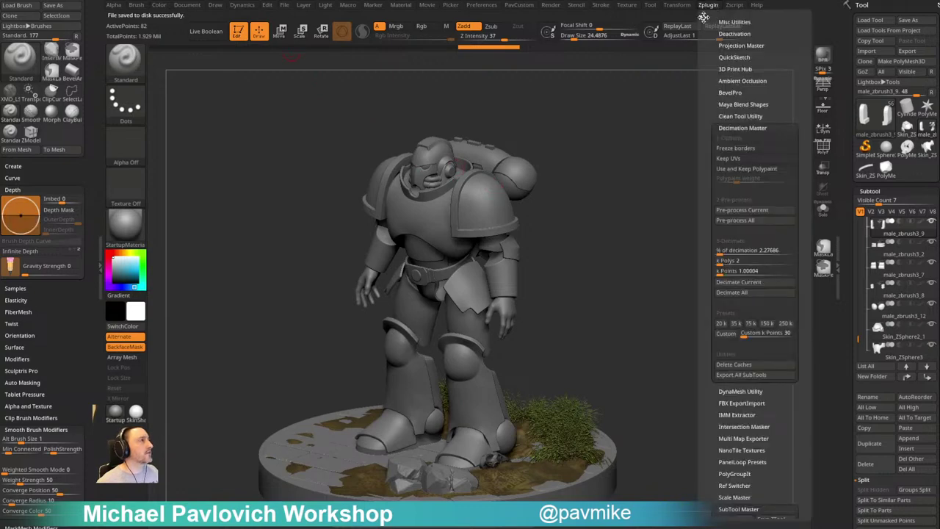
{"action": "left_click_drag", "start_coordinate": [704, 17], "coordinate": [49, 29]}
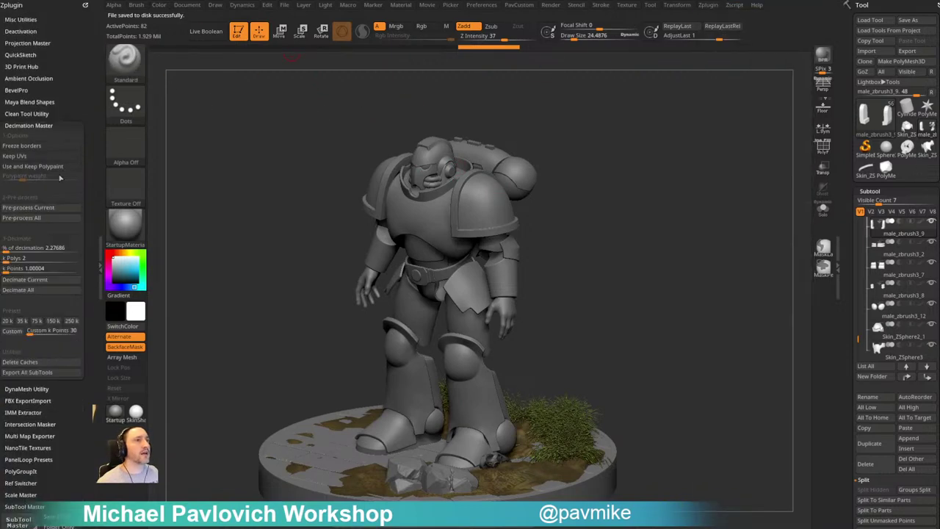
{"action": "left_click", "coordinate": [45, 124]}
{"action": "key", "text": "shift"}
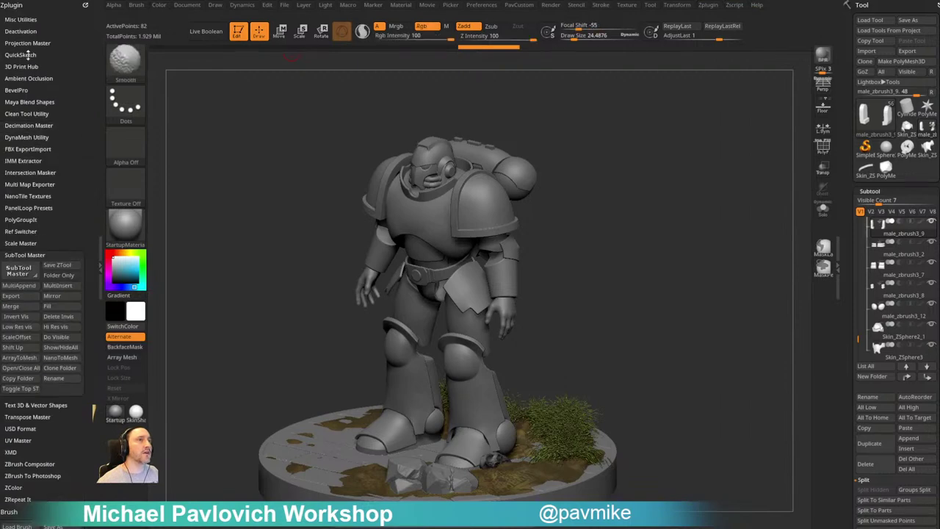
{"action": "left_click", "coordinate": [26, 114]}
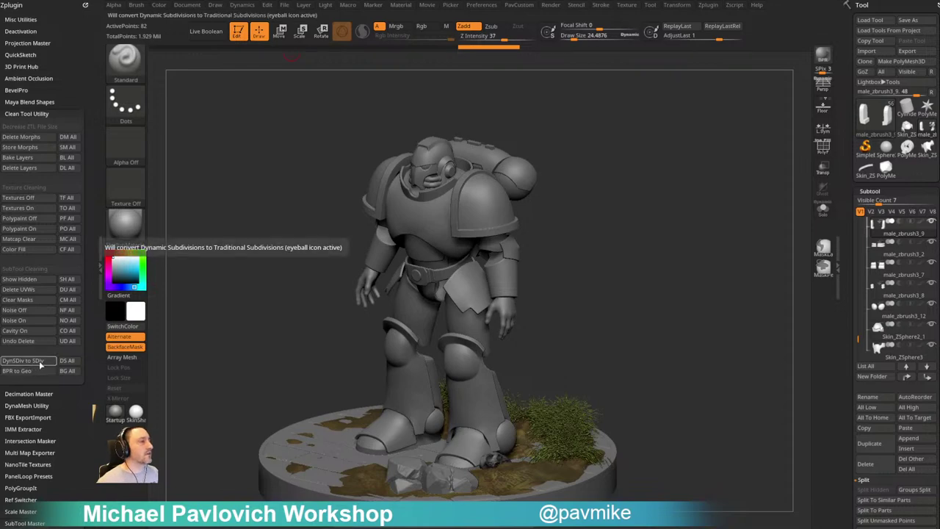
Activate the Move gizmo, select the PM3D_Sphere3D2_2 hip plate and arrange the figure in side view
{"action": "mouse_move", "coordinate": [749, 314]}
{"action": "left_mouse_down"}
{"action": "mouse_move", "coordinate": [722, 290]}
{"action": "mouse_move", "coordinate": [581, 227]}
{"action": "left_mouse_up"}
{"action": "key", "text": "w"}
{"action": "left_click_drag", "start_coordinate": [539, 166], "coordinate": [518, 168], "text": "shift"}
{"action": "left_click", "coordinate": [489, 251], "text": "alt"}
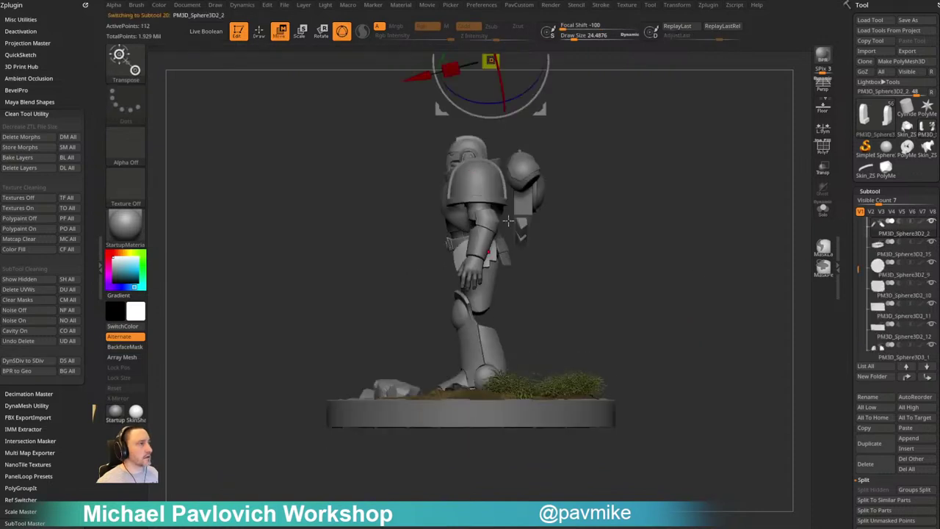
{"action": "left_click_drag", "start_coordinate": [581, 117], "coordinate": [566, 227], "text": "alt"}
{"action": "left_click", "coordinate": [510, 76]}
{"action": "left_click_drag", "start_coordinate": [645, 250], "coordinate": [646, 192], "text": "alt"}
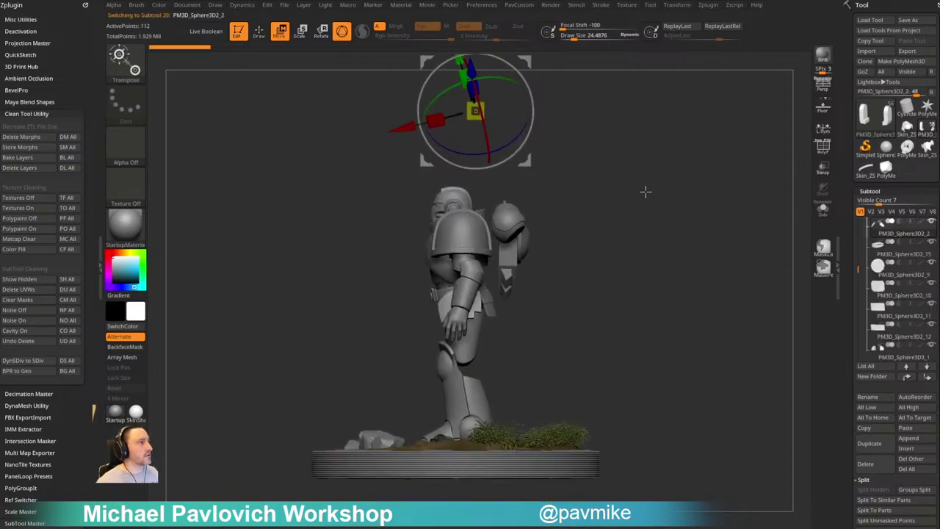
Try to limit the multi-subtool selection to the base with the SelectLasso brush
{"action": "left_click_drag", "start_coordinate": [589, 317], "coordinate": [652, 392], "text": "ctrl+alt+shift"}
{"action": "left_click", "coordinate": [653, 392], "text": "ctrl+shift"}
{"action": "mouse_move", "coordinate": [667, 433]}
{"action": "left_mouse_down", "text": "ctrl+shift"}
{"action": "mouse_move", "coordinate": [442, 506]}
{"action": "mouse_move", "coordinate": [319, 495]}
{"action": "mouse_move", "coordinate": [297, 353]}
{"action": "left_mouse_up", "text": "ctrl+shift"}
Switch to the SelectRect brush and adjust the multi-subtool selection to cover the base and deselect the figure
{"action": "left_click", "coordinate": [141, 70], "text": "ctrl+shift"}
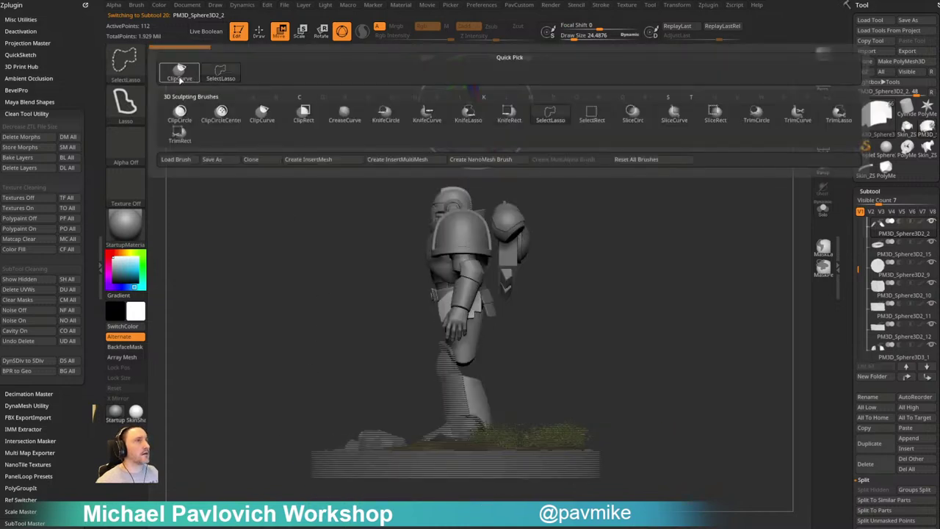
{"action": "left_click", "coordinate": [180, 72], "text": "ctrl+shift"}
{"action": "left_click", "coordinate": [592, 114], "text": "ctrl+shift"}
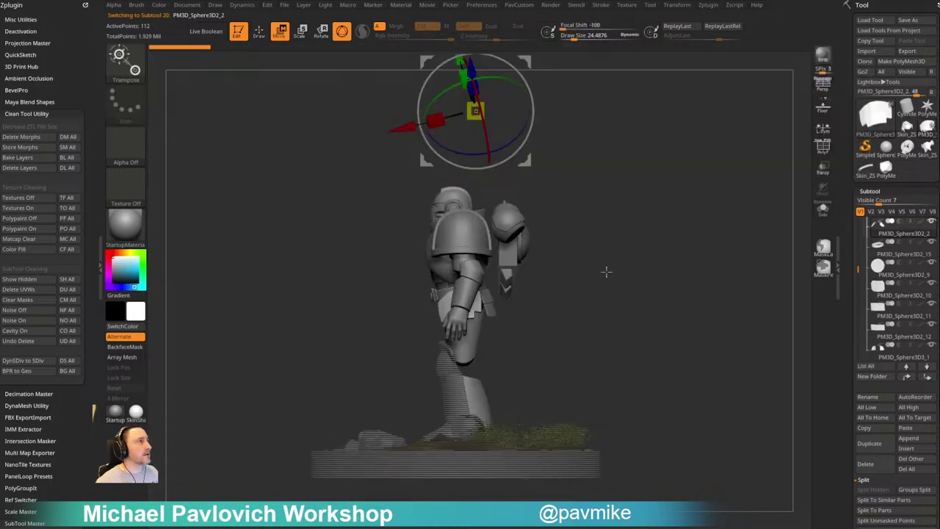
{"action": "left_click_drag", "start_coordinate": [608, 275], "coordinate": [647, 353], "text": "ctrl+shift"}
{"action": "mouse_move", "coordinate": [681, 498]}
{"action": "left_mouse_down", "text": "ctrl+shift"}
{"action": "mouse_move", "coordinate": [653, 477]}
{"action": "mouse_move", "coordinate": [416, 472]}
{"action": "mouse_move", "coordinate": [297, 440]}
{"action": "left_mouse_up", "text": "ctrl+shift"}
{"action": "left_click_drag", "start_coordinate": [557, 370], "coordinate": [428, 408], "text": "ctrl+alt+shift"}
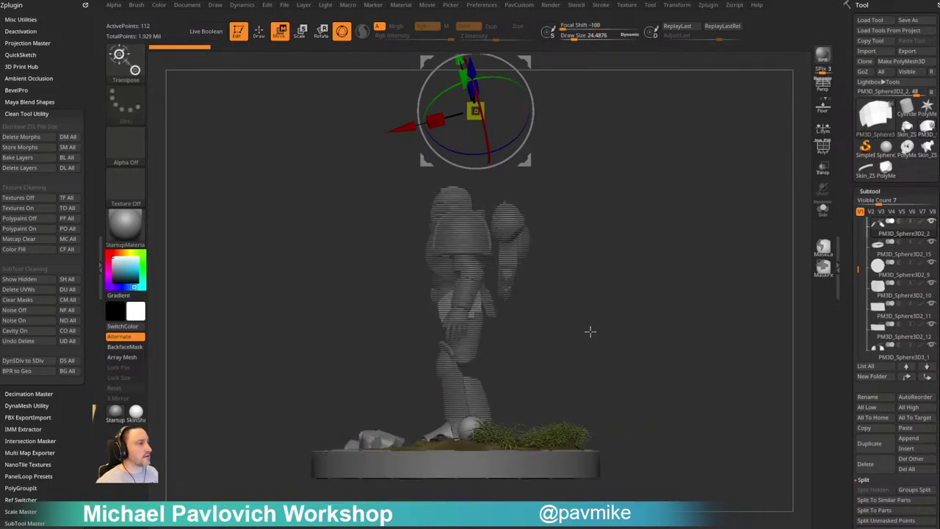
Deselect the leftover ankle and foot subtools so only the base parts join the active hip plate
{"action": "left_click_drag", "start_coordinate": [542, 349], "coordinate": [512, 378]}
{"action": "left_click", "coordinate": [475, 428], "text": "ctrl+shift"}
{"action": "left_click", "coordinate": [443, 436], "text": "ctrl+shift"}
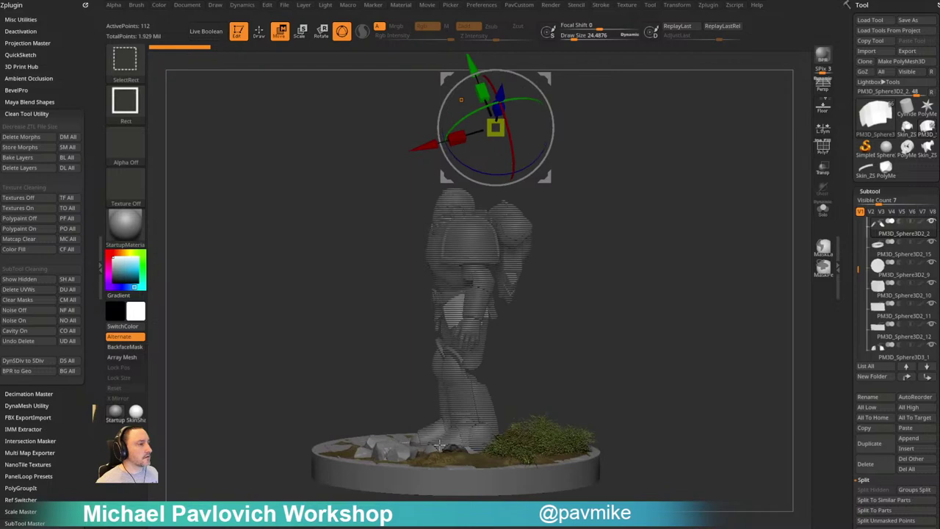
{"action": "left_click", "coordinate": [436, 446], "text": "ctrl+shift"}
Group the selected base subtools into a new subtool folder named Base
{"action": "left_click_drag", "start_coordinate": [599, 341], "coordinate": [628, 379]}
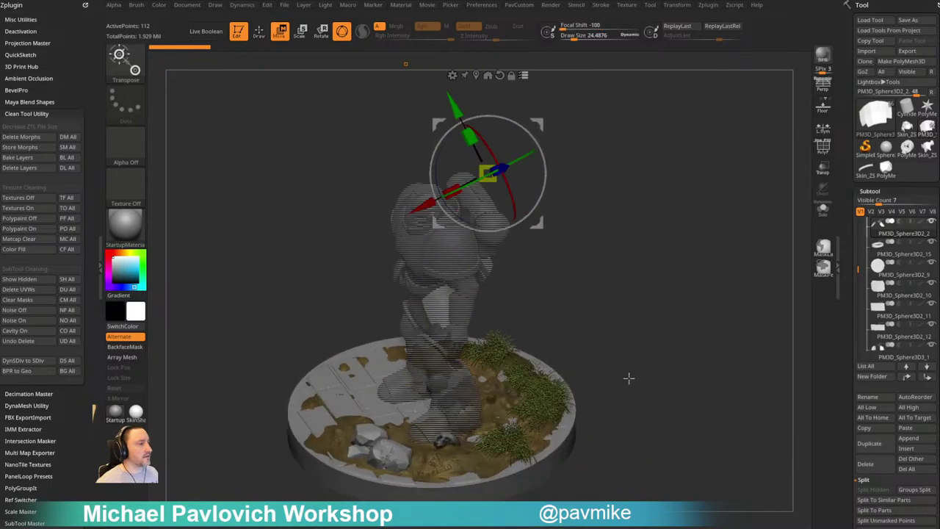
{"action": "key", "text": "ctrl+g"}
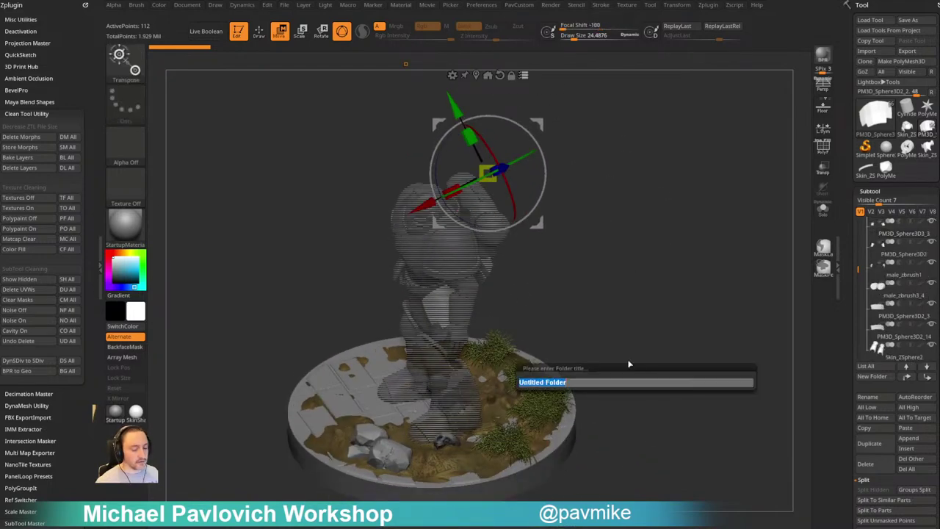
{"action": "type", "text": "Base"}
{"action": "key", "text": "Return"}
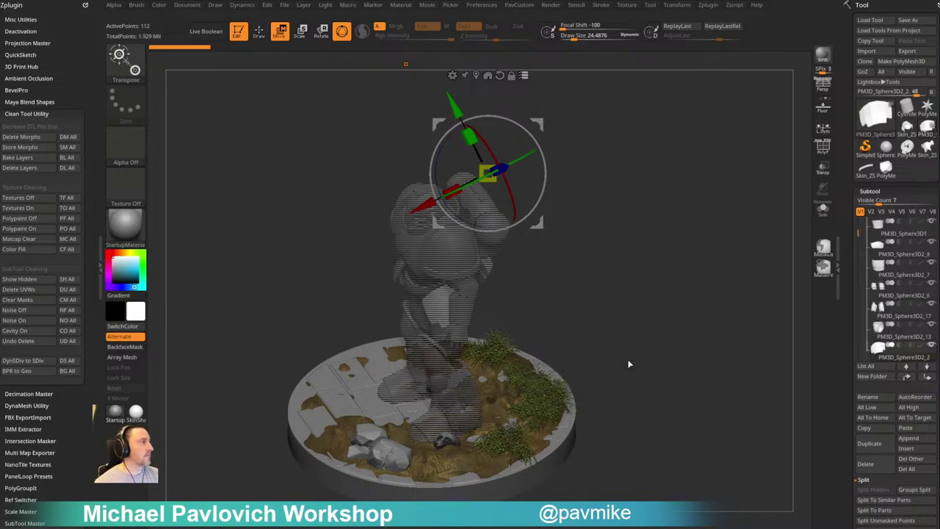
Hide the Base folder, select the Skin_ZSphere4 subtool and return to Draw mode with the figure fully in view
{"action": "left_click_drag", "start_coordinate": [858, 236], "coordinate": [859, 345]}
{"action": "left_click", "coordinate": [933, 305]}
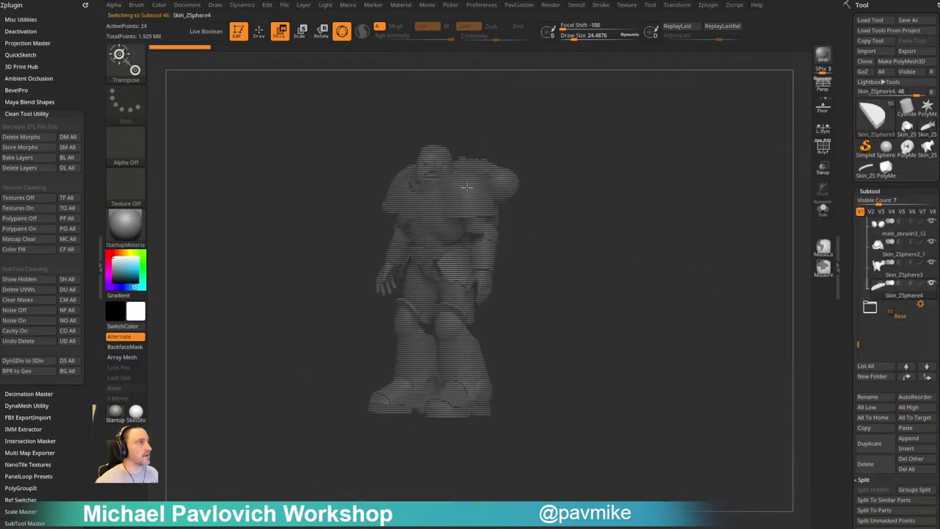
{"action": "right_click_drag", "start_coordinate": [491, 217], "coordinate": [537, 296], "text": "alt"}
{"action": "mouse_move", "coordinate": [544, 253]}
{"action": "right_mouse_down", "text": "ctrl"}
{"action": "mouse_move", "coordinate": [519, 233]}
{"action": "mouse_move", "coordinate": [566, 285]}
{"action": "mouse_move", "coordinate": [583, 360]}
{"action": "right_mouse_up", "text": "ctrl"}
{"action": "right_click_drag", "start_coordinate": [582, 360], "coordinate": [586, 180], "text": "alt"}
{"action": "key", "text": "q"}
{"action": "mouse_move", "coordinate": [586, 180]}
{"action": "right_mouse_down", "text": "ctrl"}
{"action": "mouse_move", "coordinate": [599, 298]}
{"action": "mouse_move", "coordinate": [590, 256]}
{"action": "right_mouse_up", "text": "ctrl"}
{"action": "right_click_drag", "start_coordinate": [590, 257], "coordinate": [586, 311], "text": "alt"}
{"action": "mouse_move", "coordinate": [586, 276]}
{"action": "right_mouse_down", "text": "ctrl"}
{"action": "mouse_move", "coordinate": [587, 312]}
{"action": "mouse_move", "coordinate": [595, 314]}
{"action": "right_mouse_up", "text": "ctrl"}
{"action": "left_click_drag", "start_coordinate": [583, 295], "coordinate": [601, 283]}
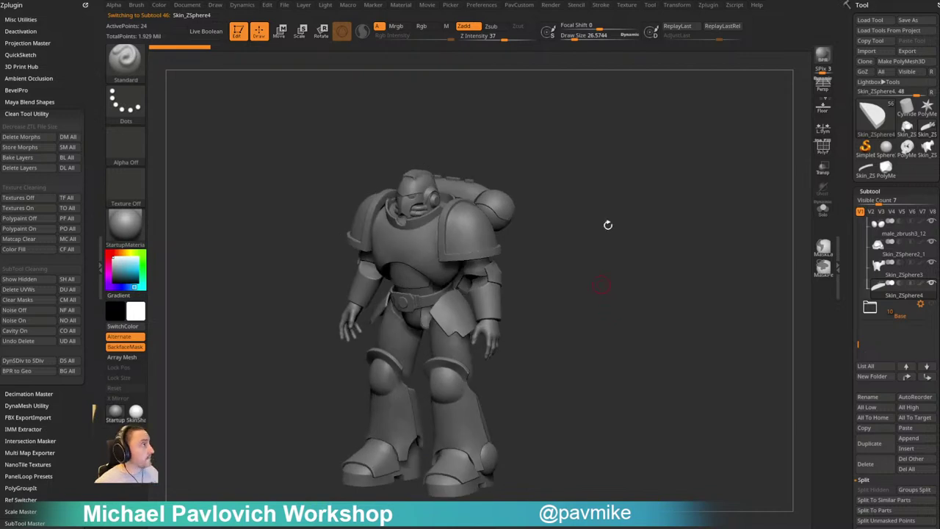
Copy the whole tool, switch to the PolyMesh3D star and paste the copy as a separate tool
{"action": "left_click", "coordinate": [872, 43]}
{"action": "left_click", "coordinate": [926, 110]}
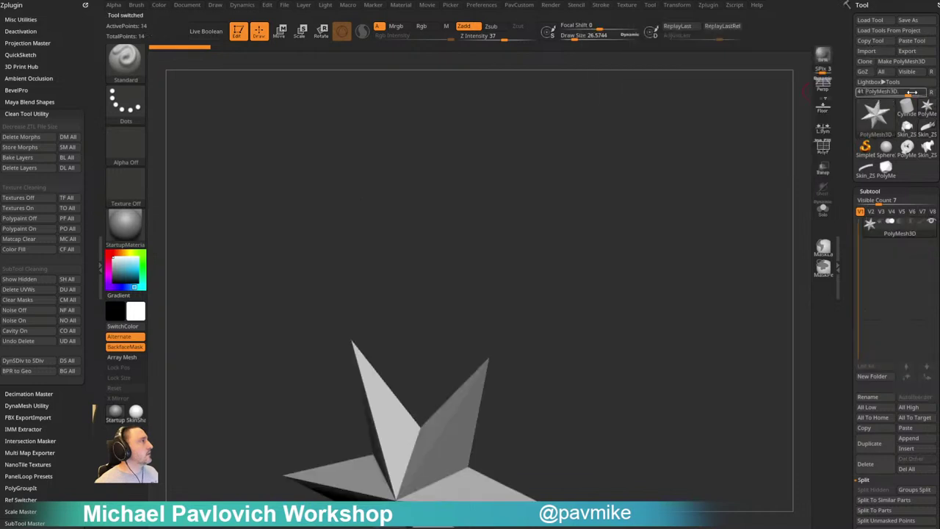
{"action": "left_click", "coordinate": [904, 41]}
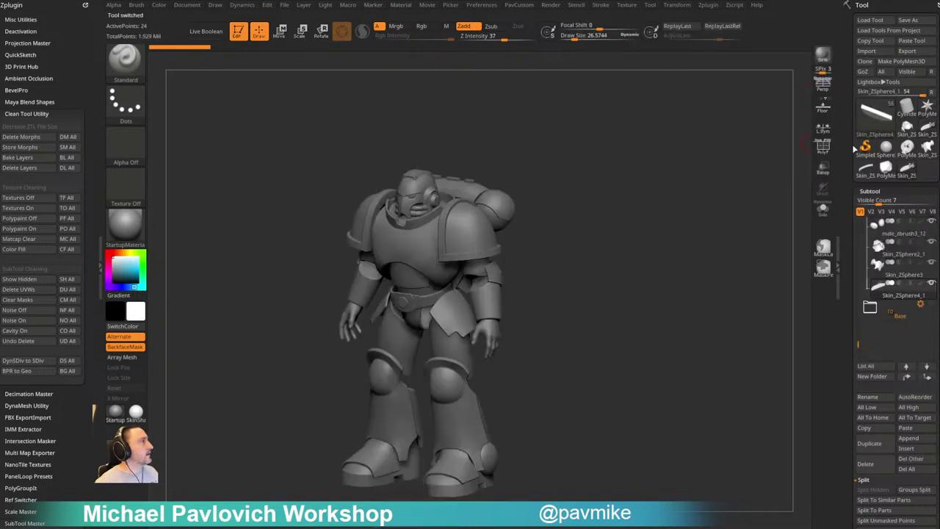
{"action": "left_click_drag", "start_coordinate": [712, 166], "coordinate": [780, 232]}
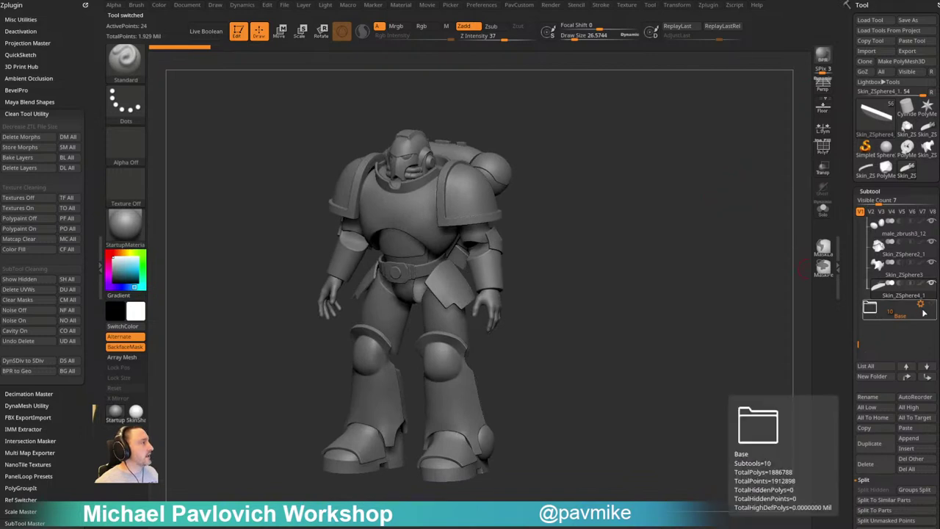
Delete the Base folder with all its subtools from the copied tool and accept the warning
{"action": "left_click", "coordinate": [876, 313]}
{"action": "left_click", "coordinate": [865, 487]}
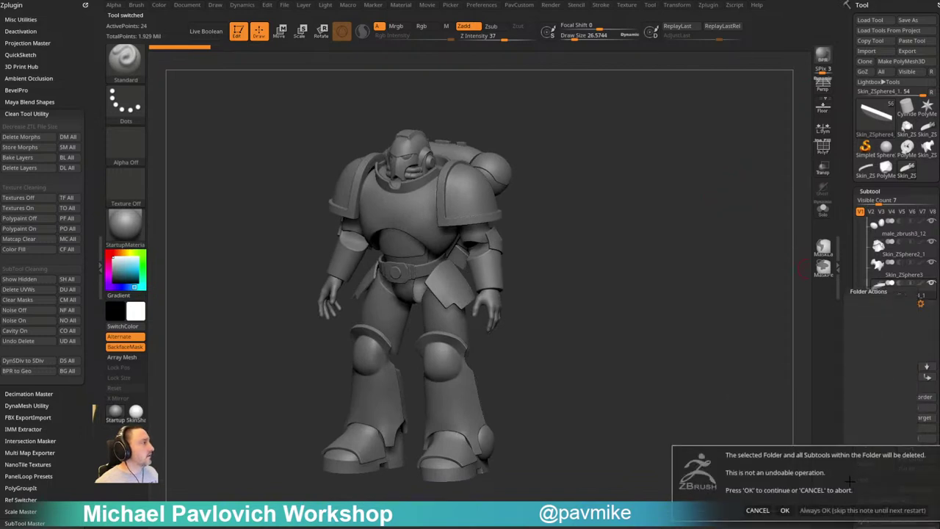
{"action": "left_click", "coordinate": [849, 508]}
Delete the Ultramarine folder from the copied tool while keeping its subtools
{"action": "left_click_drag", "start_coordinate": [857, 346], "coordinate": [849, 213]}
{"action": "left_click", "coordinate": [921, 223]}
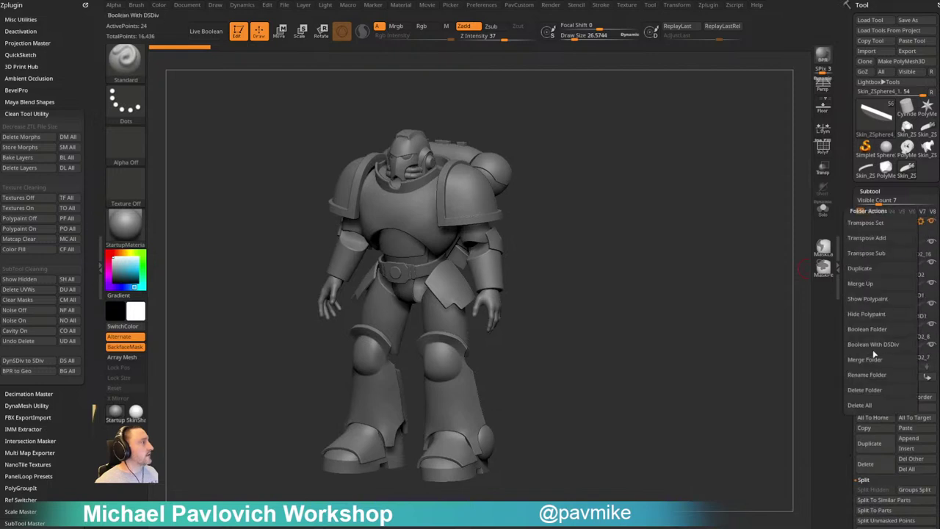
{"action": "left_click", "coordinate": [865, 392]}
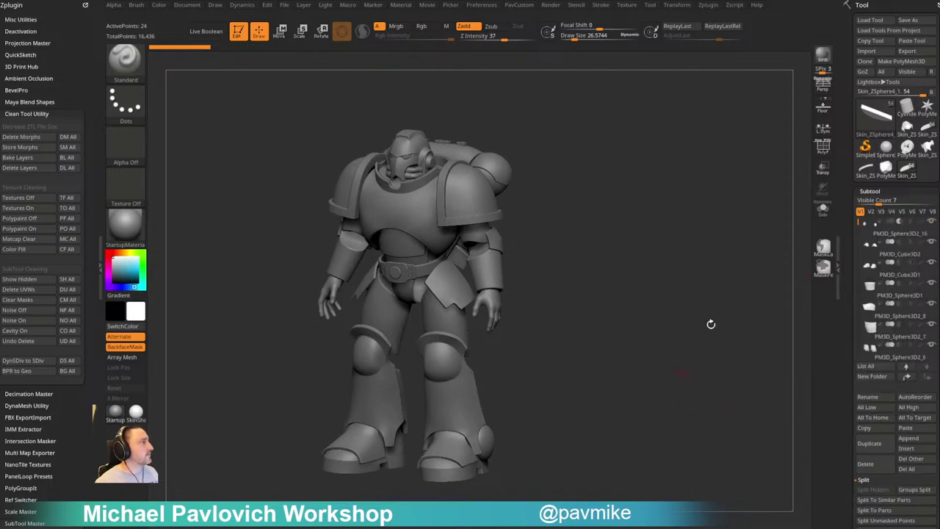
Convert dynamic subdivision to traditional subdivision levels on all subtools and select the hip plate on the figure's left side
{"action": "left_click_drag", "start_coordinate": [611, 255], "coordinate": [604, 254]}
{"action": "key", "text": "s"}
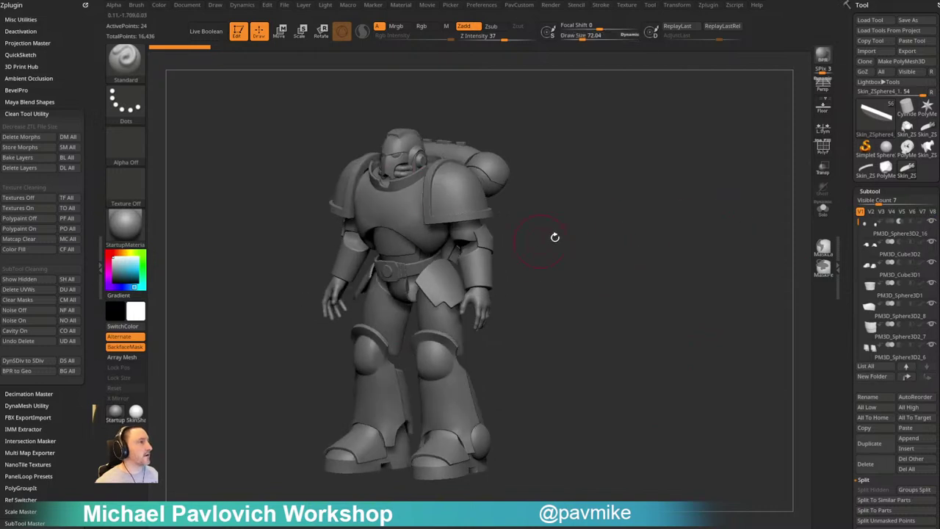
{"action": "left_click_drag", "start_coordinate": [555, 237], "coordinate": [568, 241]}
{"action": "key", "text": "s"}
{"action": "left_click_drag", "start_coordinate": [568, 241], "coordinate": [583, 236]}
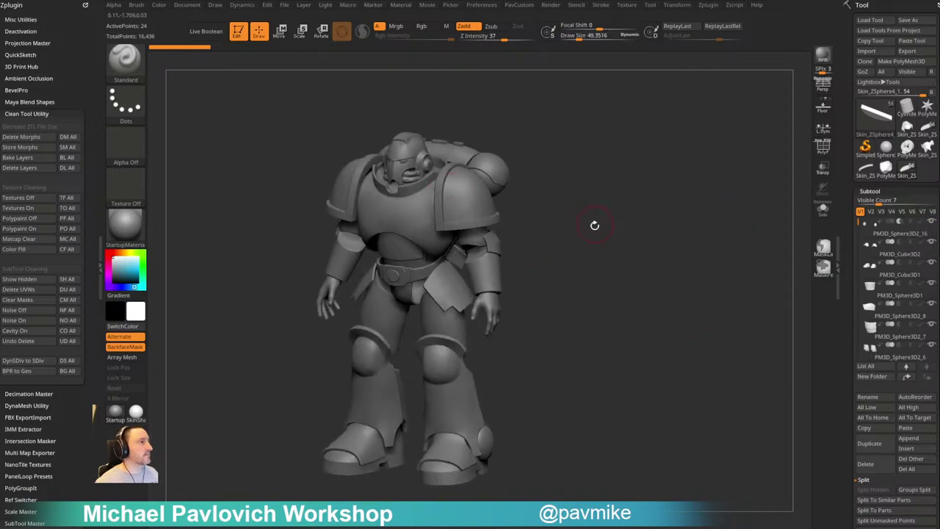
{"action": "left_click", "coordinate": [451, 286], "text": "alt"}
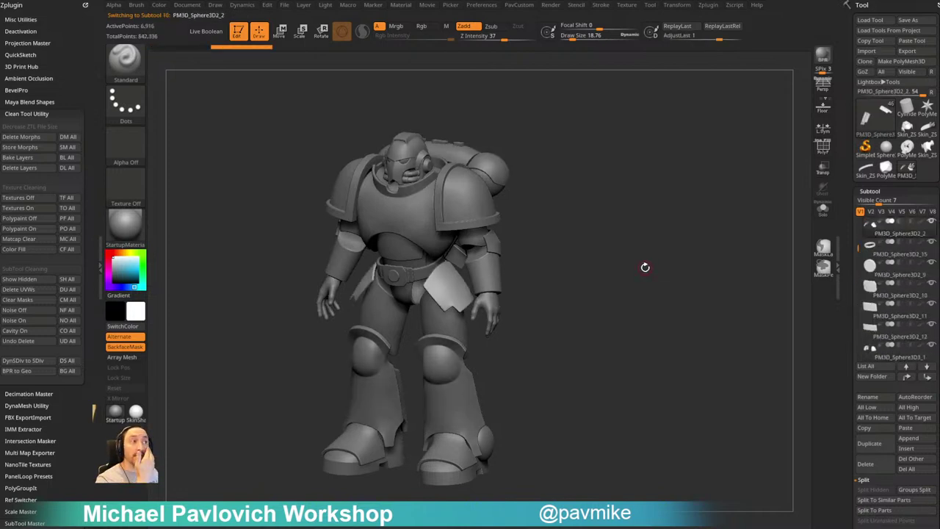
Merge all visible subtools into one mesh, delete the source copy and select the merged tool
{"action": "left_click_drag", "start_coordinate": [621, 270], "coordinate": [641, 274]}
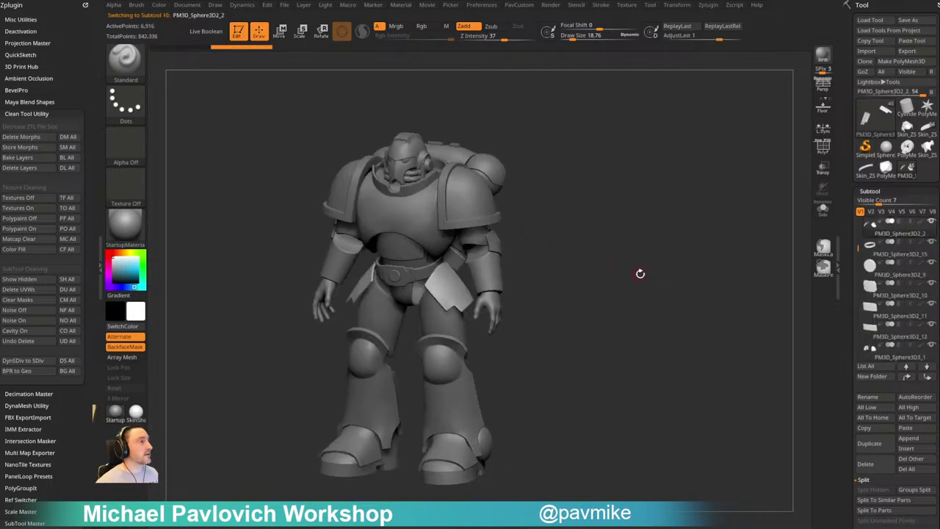
{"action": "left_click_drag", "start_coordinate": [852, 320], "coordinate": [843, 242]}
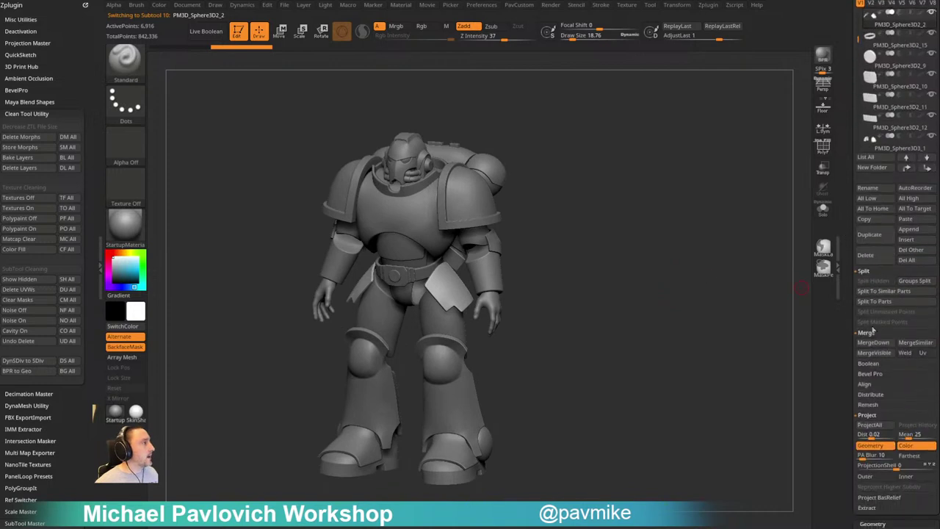
{"action": "left_click", "coordinate": [915, 261]}
{"action": "left_click_drag", "start_coordinate": [851, 272], "coordinate": [846, 375]}
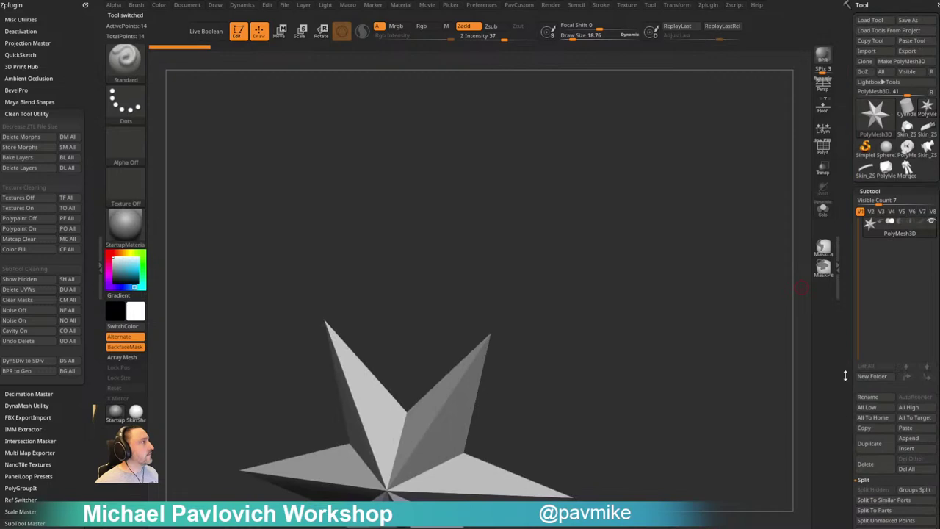
{"action": "left_click", "coordinate": [908, 171]}
{"action": "mouse_move", "coordinate": [654, 288]}
{"action": "left_mouse_down"}
{"action": "mouse_move", "coordinate": [625, 296]}
{"action": "mouse_move", "coordinate": [668, 287]}
{"action": "left_mouse_up"}
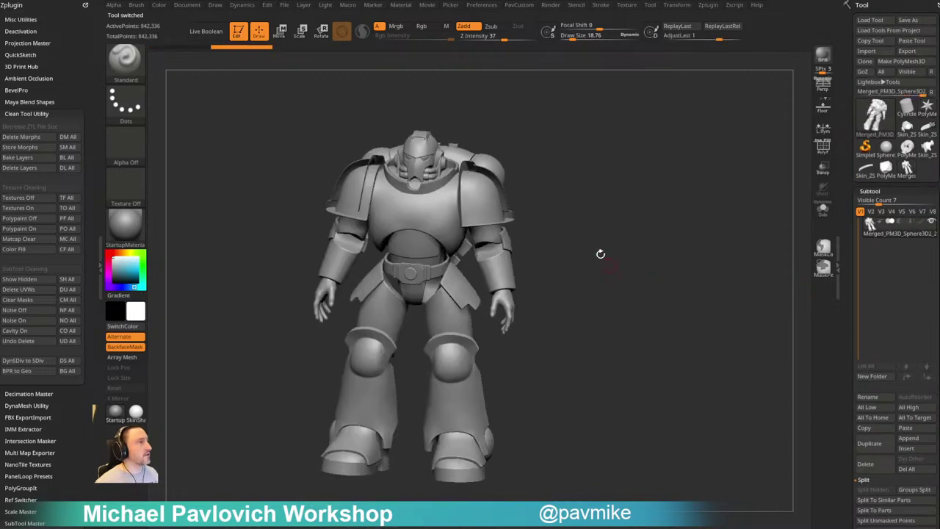
Isolate both shoulder pads, flip their normals and show the whole merged figure again
{"action": "mouse_move", "coordinate": [630, 244]}
{"action": "left_mouse_down", "text": "alt"}
{"action": "mouse_move", "coordinate": [654, 282]}
{"action": "mouse_move", "coordinate": [670, 274]}
{"action": "left_mouse_up", "text": "alt"}
{"action": "key", "text": "s"}
{"action": "mouse_move", "coordinate": [670, 273]}
{"action": "left_mouse_down"}
{"action": "mouse_move", "coordinate": [648, 275]}
{"action": "mouse_move", "coordinate": [710, 261]}
{"action": "mouse_move", "coordinate": [539, 327]}
{"action": "left_mouse_up"}
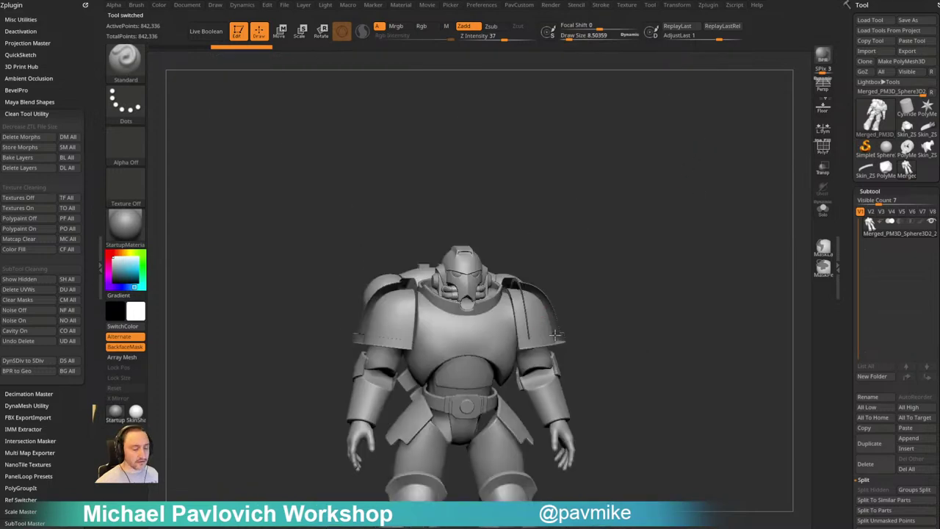
{"action": "left_click_drag", "start_coordinate": [585, 303], "coordinate": [561, 348], "text": "ctrl+shift"}
{"action": "key", "text": "ctrl+shift+a"}
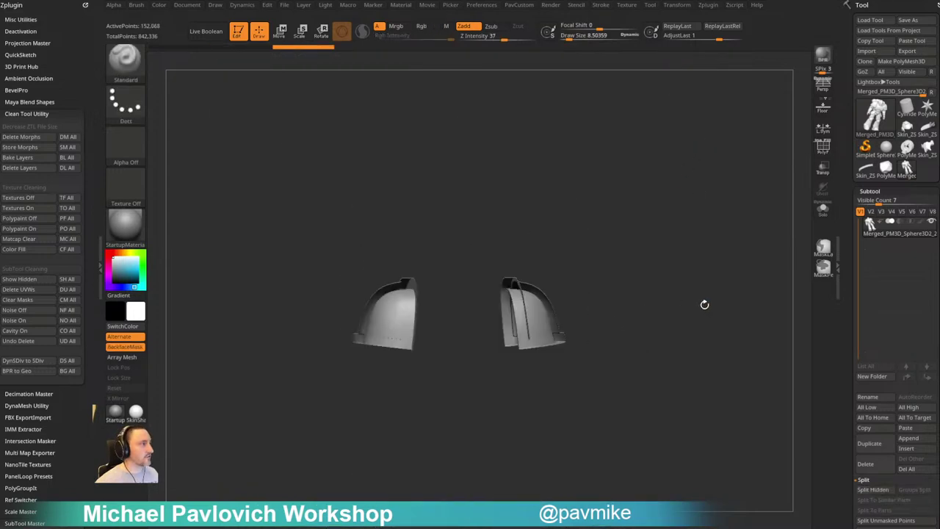
{"action": "key", "text": "4"}
{"action": "left_click", "coordinate": [718, 514]}
{"action": "left_click_drag", "start_coordinate": [836, 397], "coordinate": [882, 172]}
{"action": "left_click", "coordinate": [874, 85], "text": "shift"}
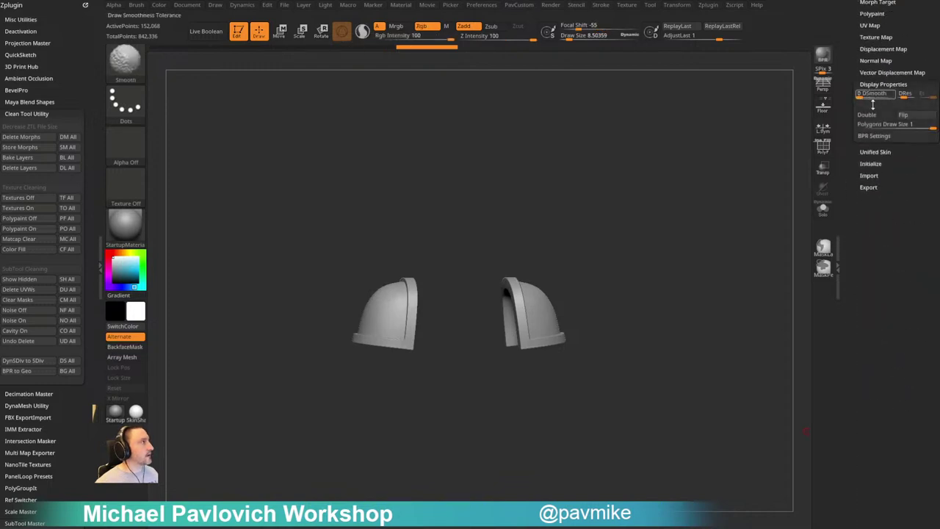
{"action": "left_click", "coordinate": [882, 84], "text": "shift"}
{"action": "left_click", "coordinate": [845, 84]}
{"action": "left_click", "coordinate": [701, 295], "text": "ctrl+shift"}
Select the backpack with its connected parts, hide it and delete the hidden geometry
{"action": "left_click_drag", "start_coordinate": [680, 264], "coordinate": [677, 233]}
{"action": "left_click_drag", "start_coordinate": [621, 112], "coordinate": [527, 331], "text": "ctrl+shift"}
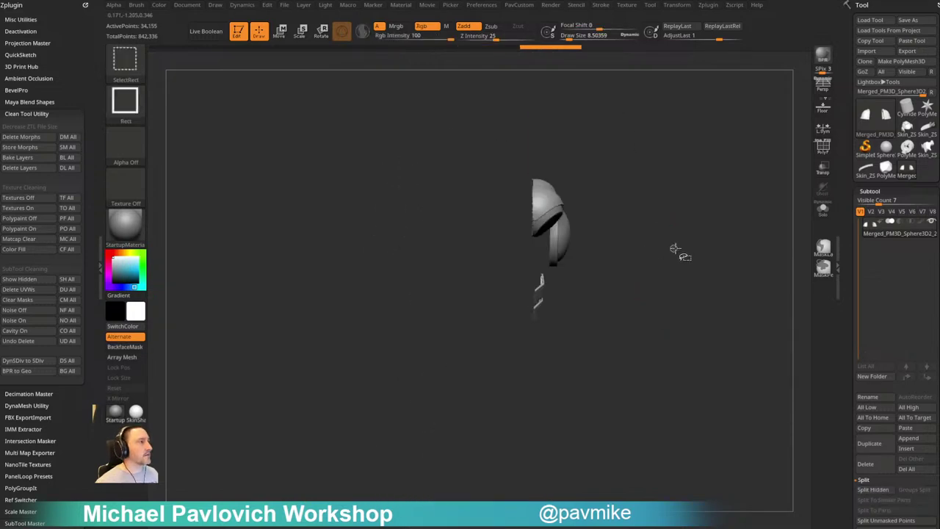
{"action": "key", "text": "ctrl+shift+a"}
{"action": "left_click_drag", "start_coordinate": [676, 248], "coordinate": [723, 276], "text": "ctrl+shift"}
{"action": "key", "text": "3"}
{"action": "left_click", "coordinate": [695, 239]}
Lasso-select the helmet and head parts, hide everything connected to them and delete the hidden geometry
{"action": "left_click_drag", "start_coordinate": [695, 239], "coordinate": [667, 237]}
{"action": "key", "text": "space"}
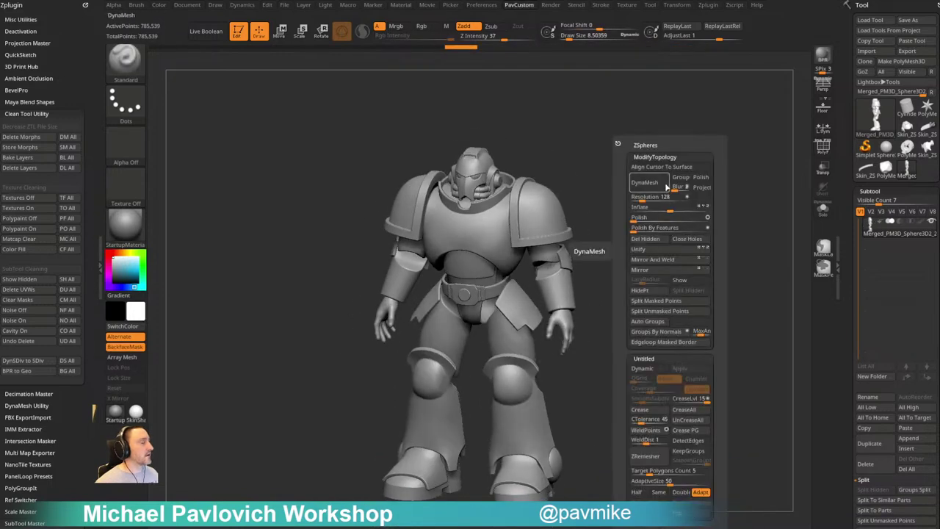
{"action": "mouse_move", "coordinate": [609, 166]}
{"action": "left_mouse_down", "text": "alt"}
{"action": "mouse_move", "coordinate": [655, 258]}
{"action": "mouse_move", "coordinate": [612, 233]}
{"action": "left_mouse_up", "text": "alt"}
{"action": "left_click", "coordinate": [141, 59], "text": "ctrl+shift"}
{"action": "left_click", "coordinate": [220, 72], "text": "ctrl+shift"}
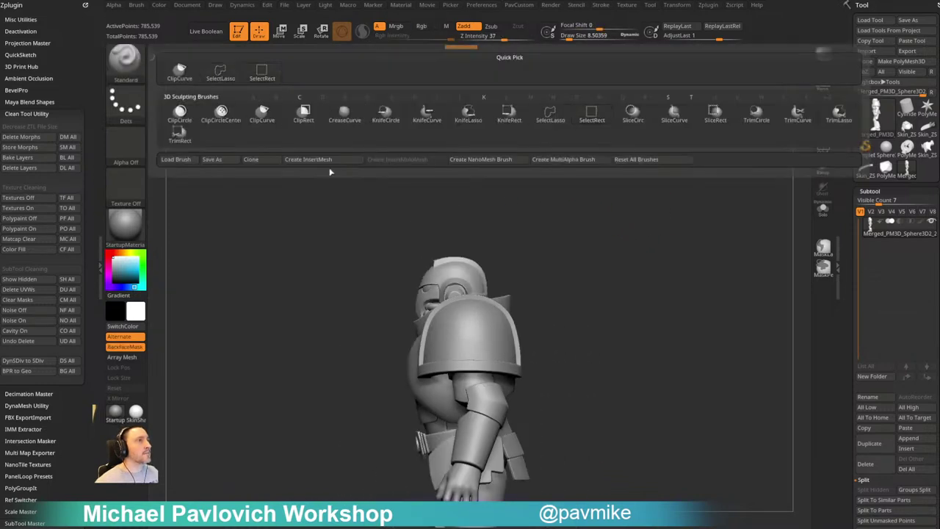
{"action": "mouse_move", "coordinate": [508, 249]}
{"action": "left_mouse_down", "text": "ctrl+shift"}
{"action": "mouse_move", "coordinate": [414, 267]}
{"action": "mouse_move", "coordinate": [416, 315]}
{"action": "mouse_move", "coordinate": [429, 313]}
{"action": "left_mouse_up", "text": "ctrl+shift"}
{"action": "left_click_drag", "start_coordinate": [627, 234], "coordinate": [698, 272]}
{"action": "key", "text": "ctrl+shift+a"}
{"action": "left_click_drag", "start_coordinate": [620, 238], "coordinate": [649, 239], "text": "shift"}
{"action": "mouse_move", "coordinate": [622, 382]}
{"action": "left_mouse_down", "text": "ctrl+alt+shift"}
{"action": "mouse_move", "coordinate": [537, 274]}
{"action": "mouse_move", "coordinate": [514, 358]}
{"action": "left_mouse_up", "text": "ctrl+alt+shift"}
{"action": "left_click_drag", "start_coordinate": [733, 321], "coordinate": [724, 297], "text": "ctrl+shift"}
{"action": "key", "text": "ctrl+shift+a"}
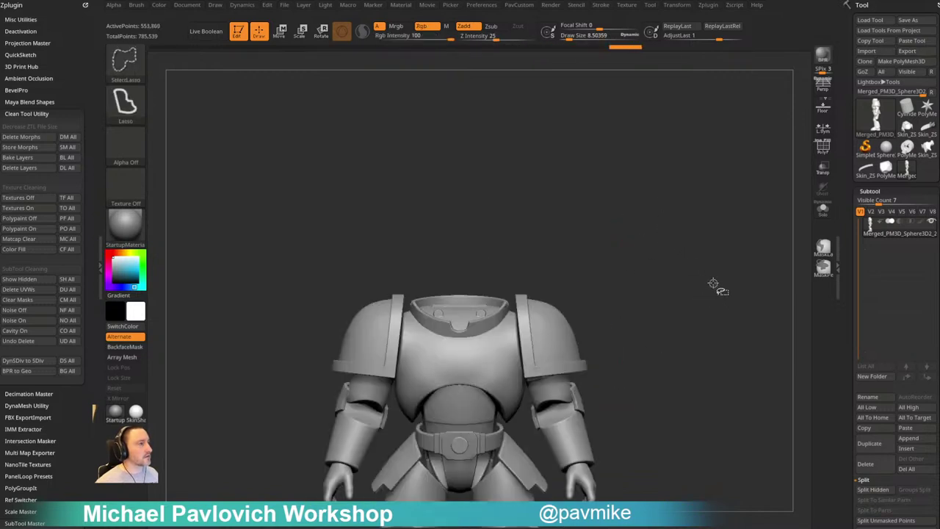
{"action": "left_click_drag", "start_coordinate": [701, 260], "coordinate": [684, 271]}
{"action": "key", "text": "1"}
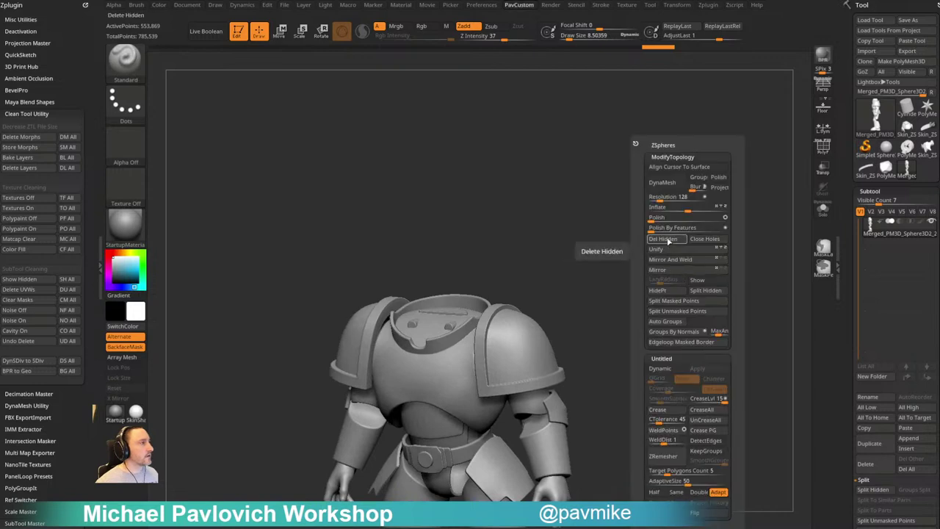
{"action": "left_click", "coordinate": [668, 241]}
Frame the headless figure and DynaMesh it at resolution 128
{"action": "left_click_drag", "start_coordinate": [603, 272], "coordinate": [638, 281], "text": "shift"}
{"action": "key", "text": "f"}
{"action": "left_click_drag", "start_coordinate": [681, 176], "coordinate": [658, 235]}
{"action": "key", "text": "1"}
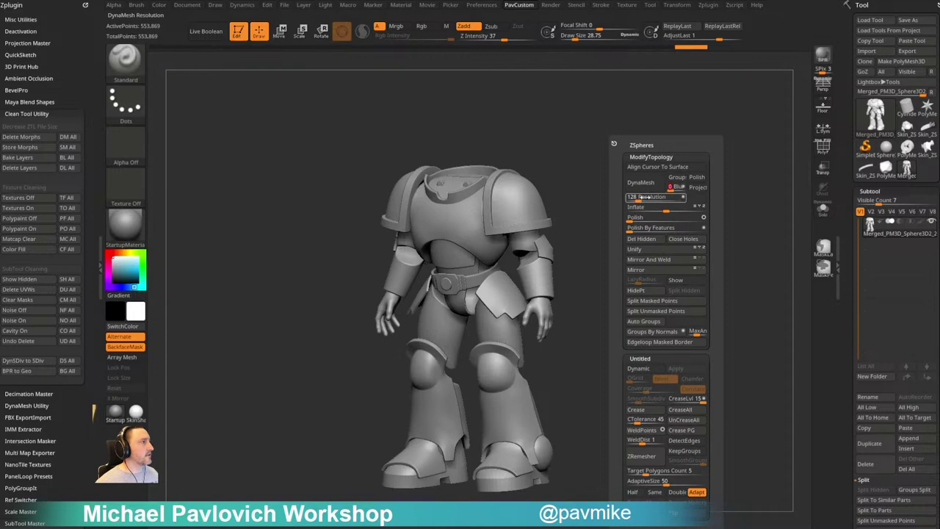
{"action": "left_click", "coordinate": [643, 184]}
Fill the gaps behind both knees with the Inflat brush and smooth the knee and shin armour
{"action": "mouse_move", "coordinate": [527, 271]}
{"action": "left_mouse_down"}
{"action": "mouse_move", "coordinate": [622, 224]}
{"action": "mouse_move", "coordinate": [522, 268]}
{"action": "mouse_move", "coordinate": [619, 239]}
{"action": "mouse_move", "coordinate": [554, 243]}
{"action": "mouse_move", "coordinate": [638, 206]}
{"action": "mouse_move", "coordinate": [606, 238]}
{"action": "left_mouse_up"}
{"action": "key", "text": "b"}
{"action": "key", "text": "i"}
{"action": "key", "text": "n"}
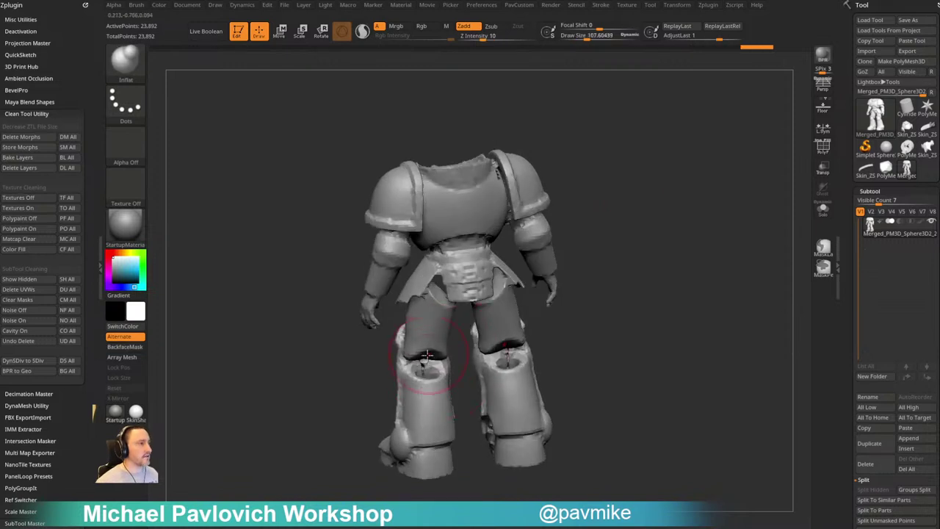
{"action": "mouse_move", "coordinate": [427, 355]}
{"action": "left_mouse_down"}
{"action": "mouse_move", "coordinate": [369, 371]}
{"action": "mouse_move", "coordinate": [425, 336]}
{"action": "left_mouse_up"}
{"action": "left_click_drag", "start_coordinate": [377, 397], "coordinate": [395, 343]}
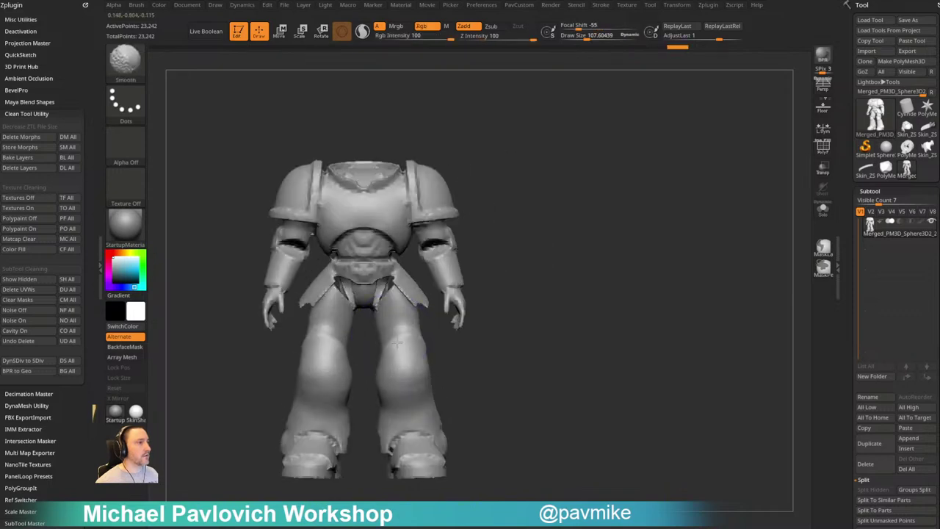
Smooth the boots and lower legs into simple forms, re-DynaMeshing the figure between strokes
{"action": "left_click_drag", "start_coordinate": [520, 371], "coordinate": [529, 410]}
{"action": "left_click_drag", "start_coordinate": [399, 405], "coordinate": [392, 393], "text": "shift"}
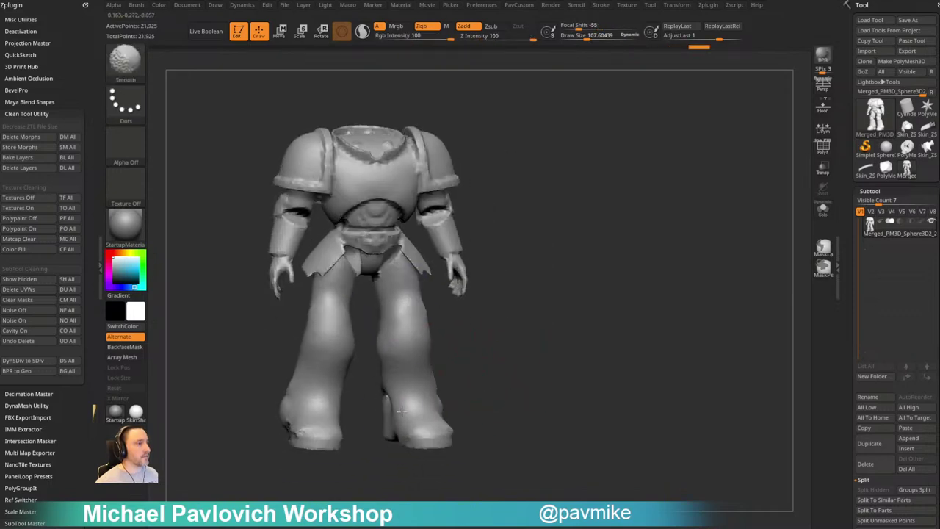
{"action": "left_click_drag", "start_coordinate": [518, 376], "coordinate": [435, 425]}
{"action": "left_click_drag", "start_coordinate": [512, 328], "coordinate": [538, 377], "text": "ctrl"}
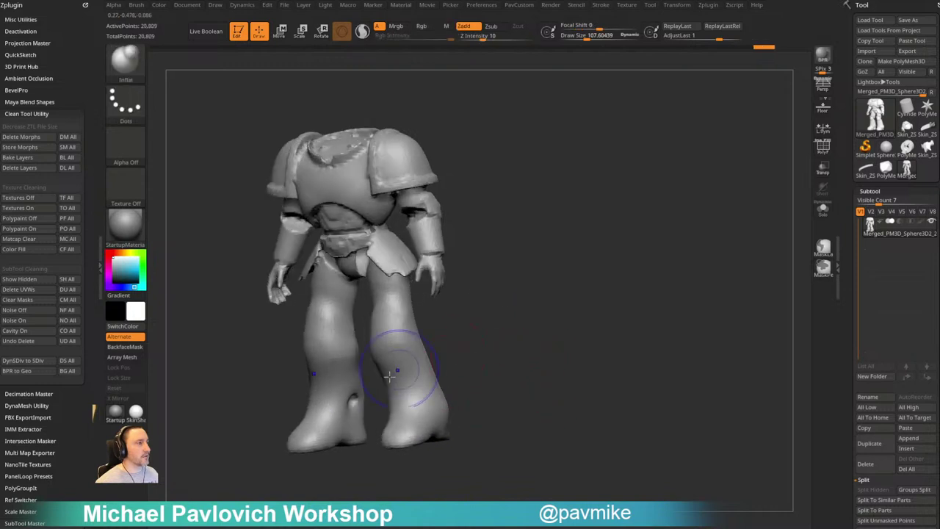
{"action": "left_click_drag", "start_coordinate": [392, 374], "coordinate": [351, 412], "text": "shift"}
Re-DynaMesh the figure and smooth away the pouch detail on the back of the belt
{"action": "left_click_drag", "start_coordinate": [548, 345], "coordinate": [514, 320]}
{"action": "left_click_drag", "start_coordinate": [514, 320], "coordinate": [466, 348], "text": "ctrl"}
{"action": "left_click_drag", "start_coordinate": [551, 334], "coordinate": [618, 318]}
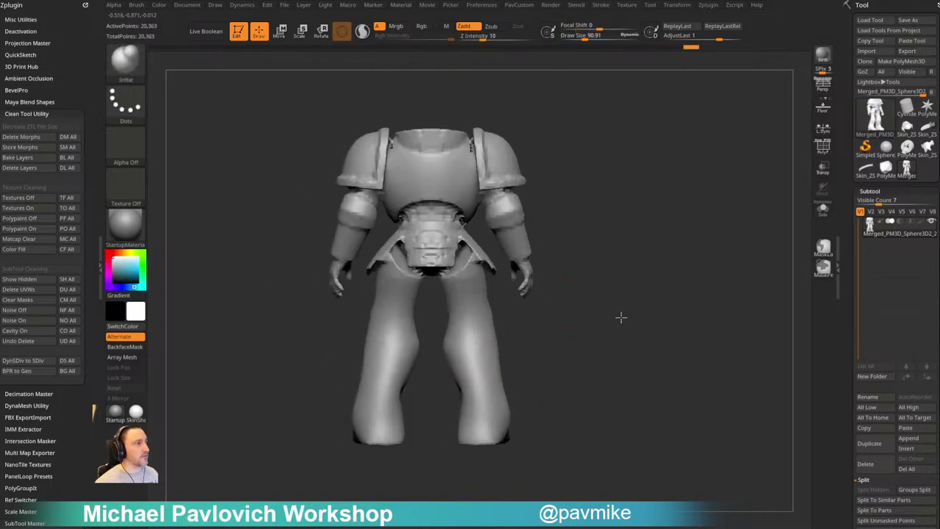
{"action": "left_click_drag", "start_coordinate": [592, 147], "coordinate": [623, 272], "text": "ctrl"}
{"action": "left_click_drag", "start_coordinate": [441, 324], "coordinate": [433, 350], "text": "shift"}
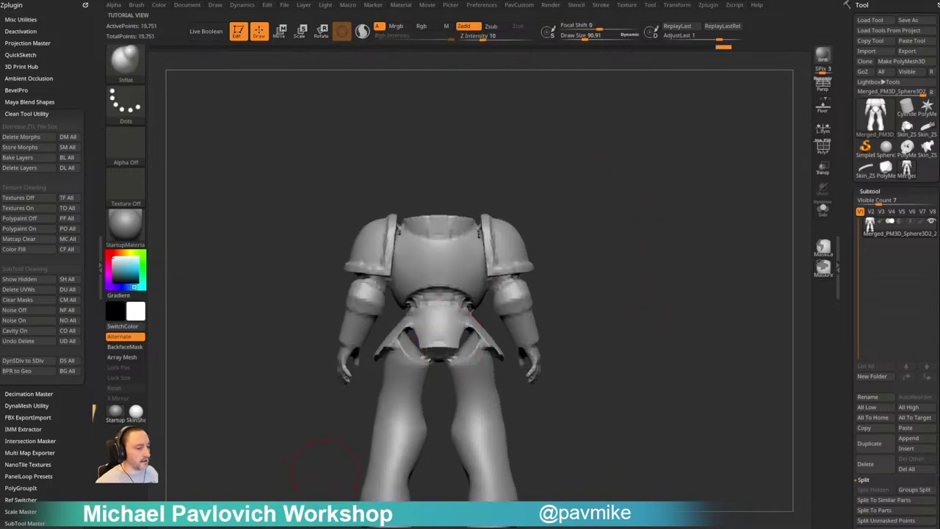
Switch to the Miro board in the browser and examine the undersuit and bare-chested Space Marine references
{"action": "left_click_drag", "start_coordinate": [412, 527], "coordinate": [452, 40]}
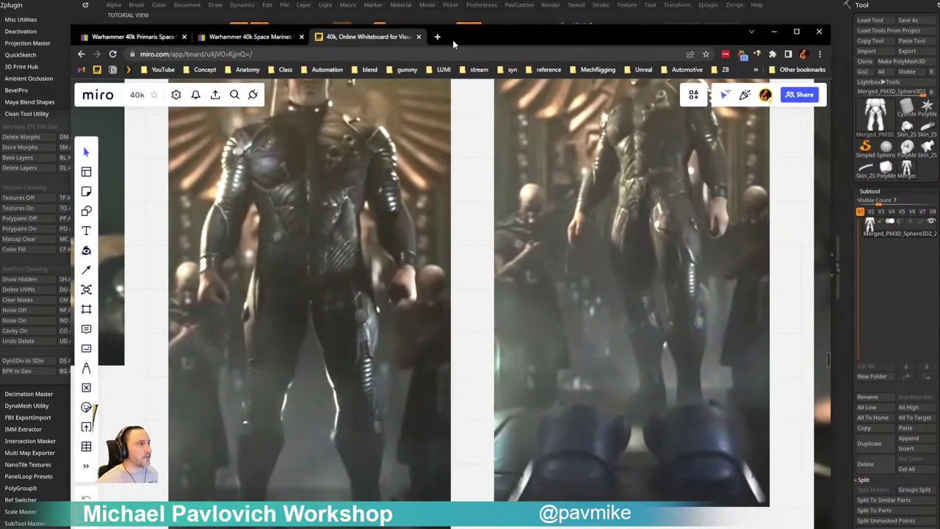
{"action": "scroll", "coordinate": [358, 241], "scroll_direction": "down", "scroll_amount": 5}
{"action": "right_click_drag", "start_coordinate": [333, 180], "coordinate": [666, 438]}
{"action": "scroll", "coordinate": [468, 301], "scroll_direction": "down", "scroll_amount": 5}
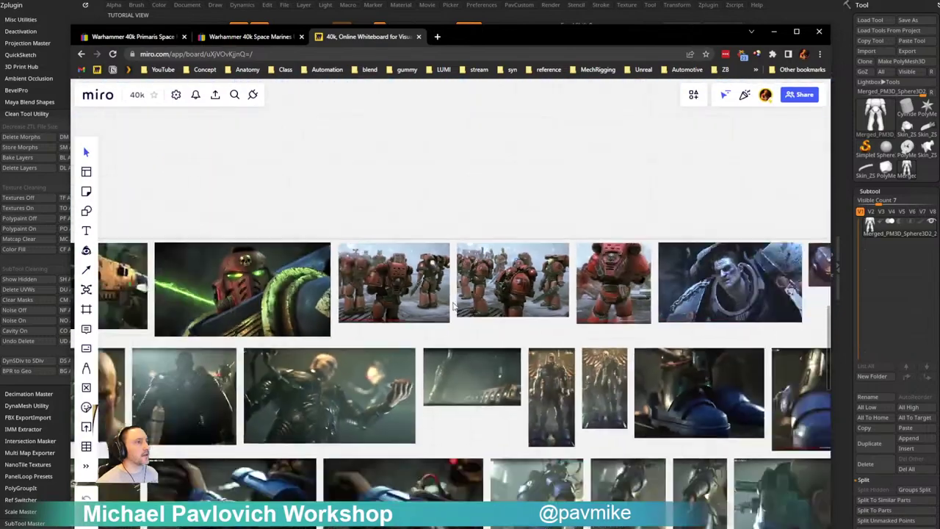
{"action": "right_click_drag", "start_coordinate": [293, 411], "coordinate": [579, 442]}
{"action": "scroll", "coordinate": [359, 228], "scroll_direction": "up", "scroll_amount": 4}
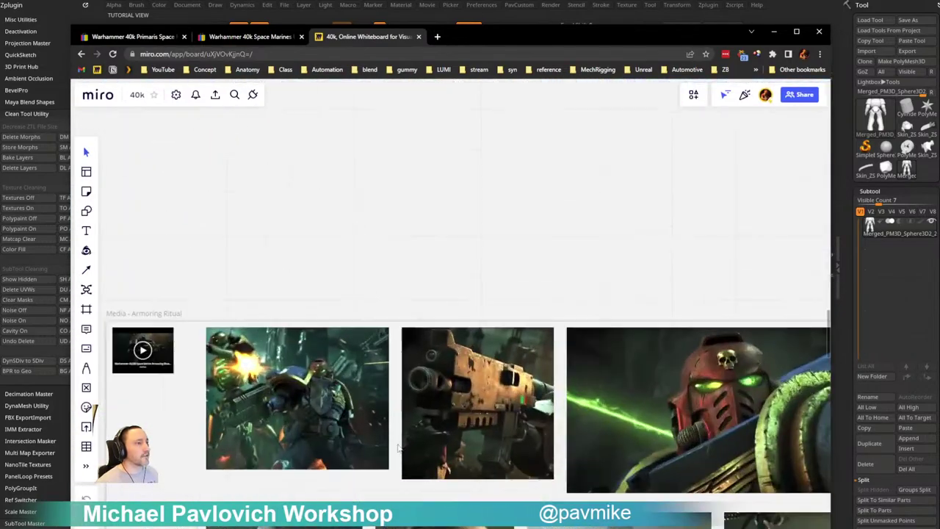
{"action": "right_click_drag", "start_coordinate": [313, 527], "coordinate": [445, 333]}
{"action": "scroll", "coordinate": [421, 370], "scroll_direction": "up", "scroll_amount": 5}
{"action": "scroll", "coordinate": [421, 369], "scroll_direction": "up", "scroll_amount": 2}
{"action": "right_click_drag", "start_coordinate": [535, 394], "coordinate": [490, 338]}
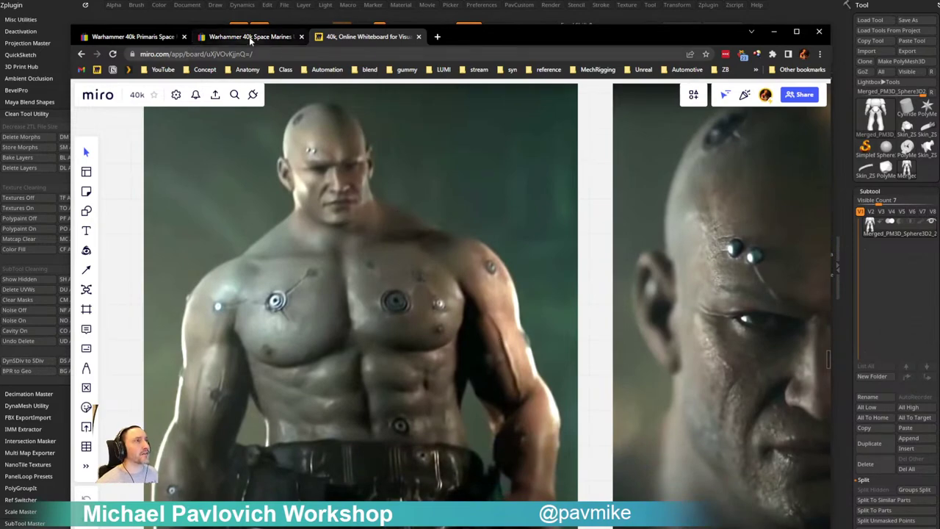
Check the eBay listing of Space Marine miniatures, revisit the Miro reference and switch back to ZBrush
{"action": "left_click", "coordinate": [250, 37]}
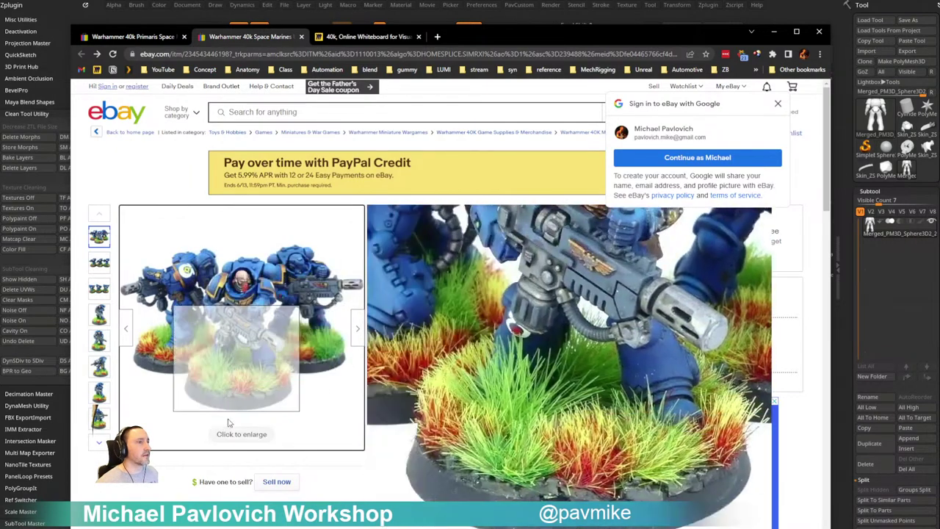
{"action": "left_click", "coordinate": [381, 38]}
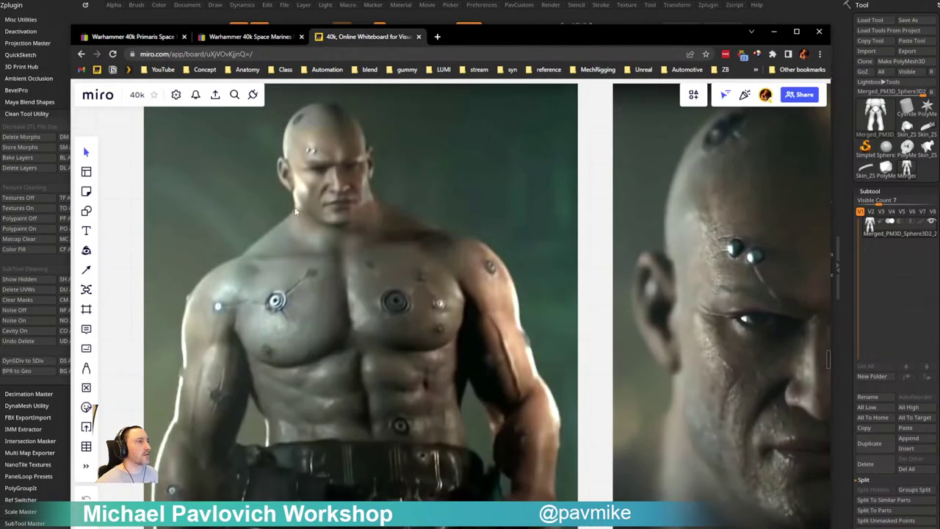
{"action": "left_click", "coordinate": [324, 525]}
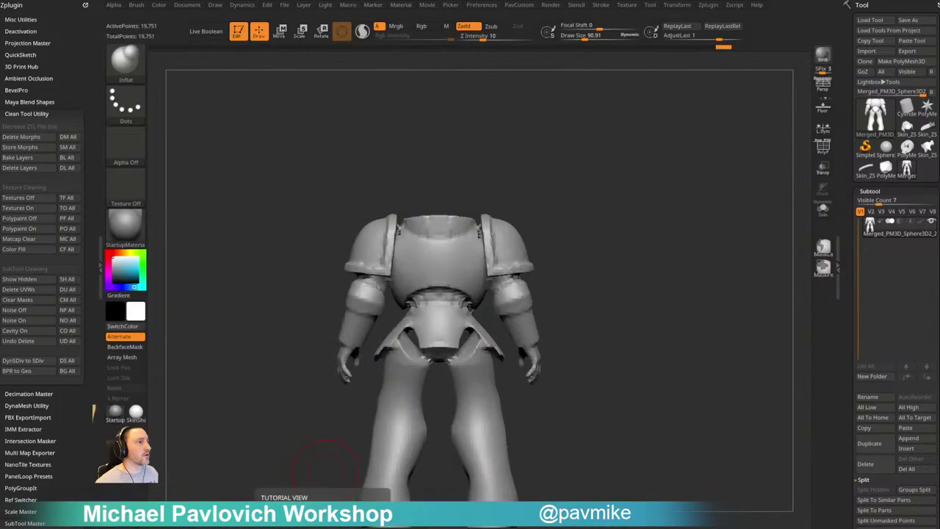
Blend the hip plates and belt armour into a rounded pelvis
{"action": "left_click_drag", "start_coordinate": [640, 193], "coordinate": [481, 333]}
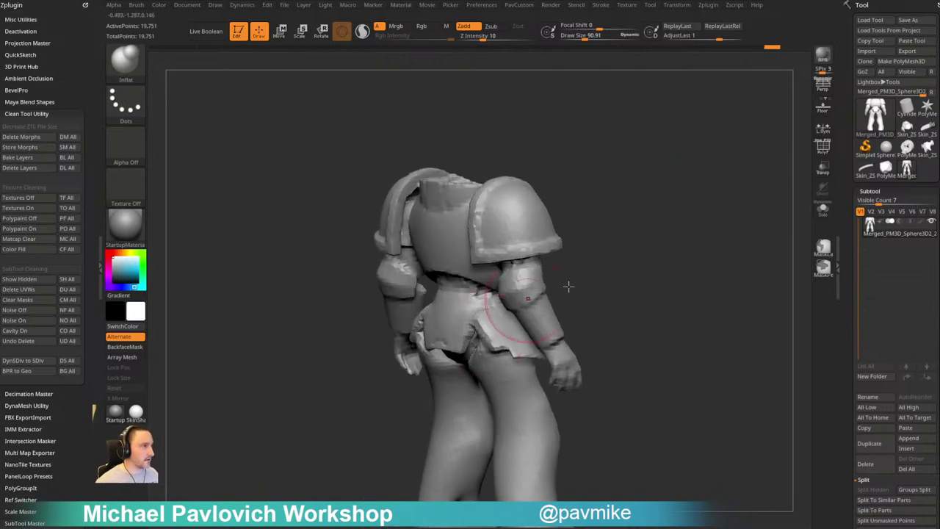
{"action": "left_click_drag", "start_coordinate": [568, 286], "coordinate": [489, 311]}
{"action": "mouse_move", "coordinate": [682, 232]}
{"action": "left_mouse_down"}
{"action": "mouse_move", "coordinate": [663, 274]}
{"action": "mouse_move", "coordinate": [617, 295]}
{"action": "left_mouse_up"}
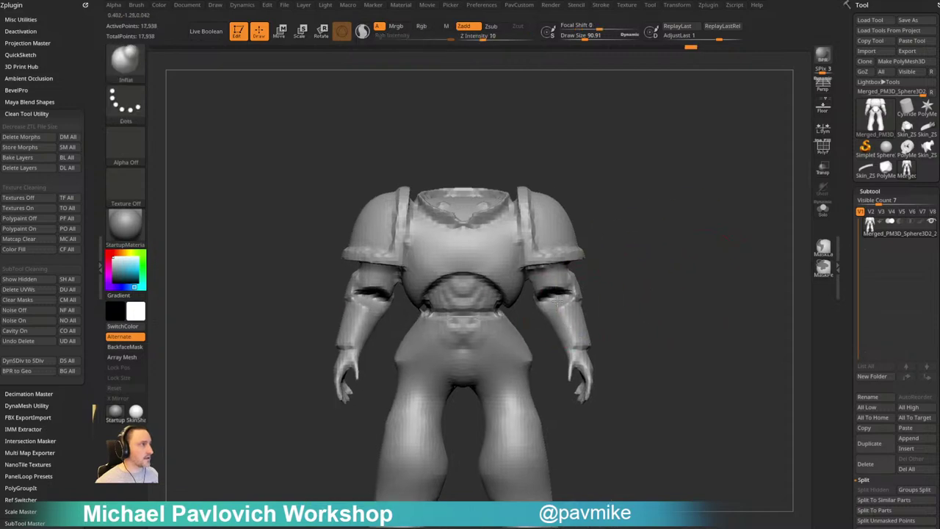
Fill the inner elbow gaps with the Inflat brush, re-DynaMesh and smooth the arms
{"action": "left_click_drag", "start_coordinate": [549, 288], "coordinate": [564, 295]}
{"action": "mouse_move", "coordinate": [549, 286]}
{"action": "left_mouse_down"}
{"action": "mouse_move", "coordinate": [562, 288]}
{"action": "mouse_move", "coordinate": [555, 301]}
{"action": "left_mouse_up"}
{"action": "left_click_drag", "start_coordinate": [649, 330], "coordinate": [665, 342], "text": "ctrl"}
{"action": "mouse_move", "coordinate": [661, 323]}
{"action": "left_mouse_down", "text": "alt"}
{"action": "mouse_move", "coordinate": [646, 302]}
{"action": "mouse_move", "coordinate": [580, 327]}
{"action": "left_mouse_up", "text": "alt"}
{"action": "key", "text": "s"}
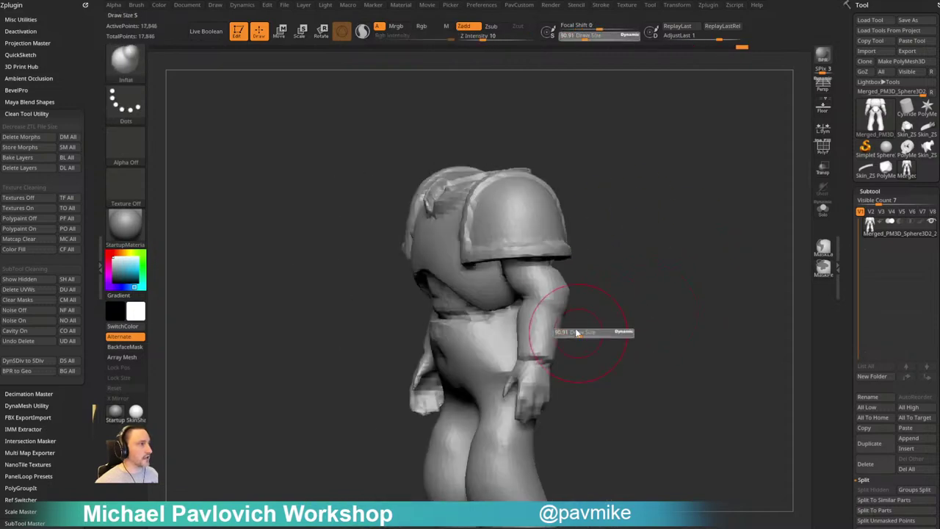
{"action": "mouse_move", "coordinate": [539, 279]}
{"action": "left_mouse_down", "text": "shift"}
{"action": "mouse_move", "coordinate": [526, 316]}
{"action": "mouse_move", "coordinate": [534, 270]}
{"action": "left_mouse_up", "text": "shift"}
Smooth the shoulder pads and the recessed abdomen into the torso, re-DynaMeshing between strokes
{"action": "left_click_drag", "start_coordinate": [588, 220], "coordinate": [639, 196]}
{"action": "mouse_move", "coordinate": [482, 225]}
{"action": "left_mouse_down", "text": "shift"}
{"action": "mouse_move", "coordinate": [471, 228]}
{"action": "mouse_move", "coordinate": [503, 254]}
{"action": "left_mouse_up", "text": "shift"}
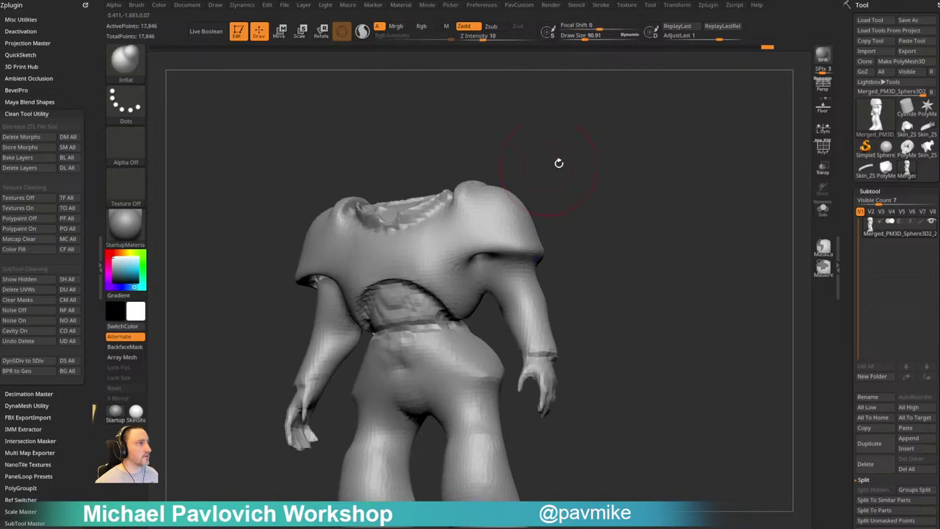
{"action": "left_click_drag", "start_coordinate": [559, 162], "coordinate": [573, 177], "text": "ctrl"}
{"action": "left_click_drag", "start_coordinate": [588, 213], "coordinate": [532, 157]}
{"action": "left_click_drag", "start_coordinate": [484, 264], "coordinate": [514, 258]}
{"action": "left_click_drag", "start_coordinate": [592, 198], "coordinate": [646, 250], "text": "ctrl"}
{"action": "left_click_drag", "start_coordinate": [430, 316], "coordinate": [419, 296], "text": "shift"}
Mirror and weld the body mesh
{"action": "left_click_drag", "start_coordinate": [599, 199], "coordinate": [648, 219], "text": "shift"}
{"action": "key", "text": "2"}
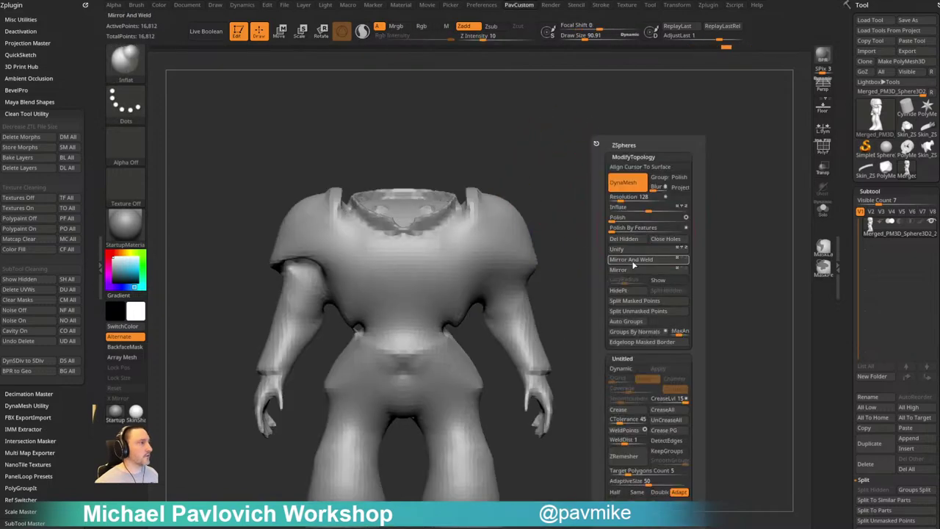
{"action": "left_click", "coordinate": [635, 263]}
Smooth down the collar rim and upper chest, re-DynaMeshing to close the neck opening
{"action": "left_click_drag", "start_coordinate": [577, 179], "coordinate": [595, 260]}
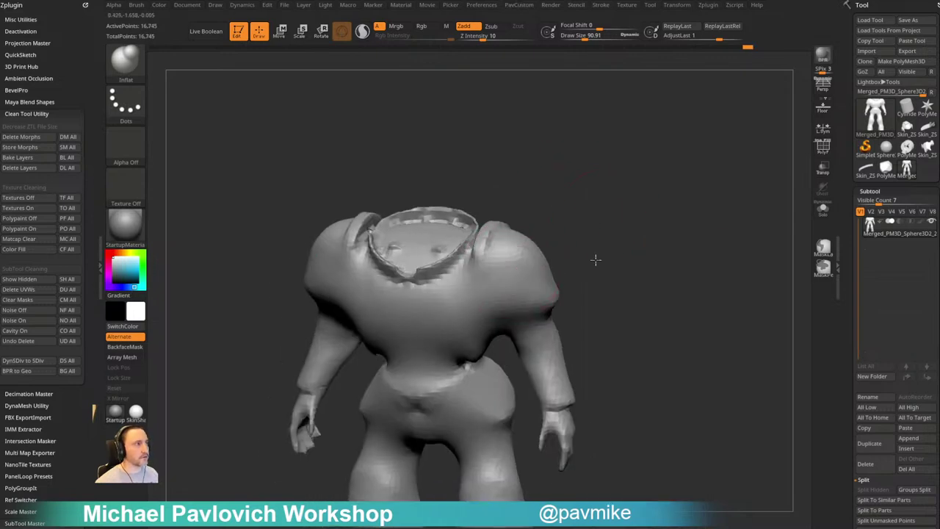
{"action": "mouse_move", "coordinate": [456, 298]}
{"action": "left_mouse_down", "text": "shift"}
{"action": "mouse_move", "coordinate": [473, 246]}
{"action": "mouse_move", "coordinate": [457, 221]}
{"action": "left_mouse_up", "text": "shift"}
{"action": "mouse_move", "coordinate": [590, 174]}
{"action": "left_mouse_down"}
{"action": "mouse_move", "coordinate": [514, 235]}
{"action": "mouse_move", "coordinate": [540, 227]}
{"action": "mouse_move", "coordinate": [519, 316]}
{"action": "mouse_move", "coordinate": [546, 308]}
{"action": "left_mouse_up"}
{"action": "left_click_drag", "start_coordinate": [622, 183], "coordinate": [590, 196], "text": "ctrl"}
{"action": "left_click_drag", "start_coordinate": [482, 246], "coordinate": [540, 214], "text": "shift"}
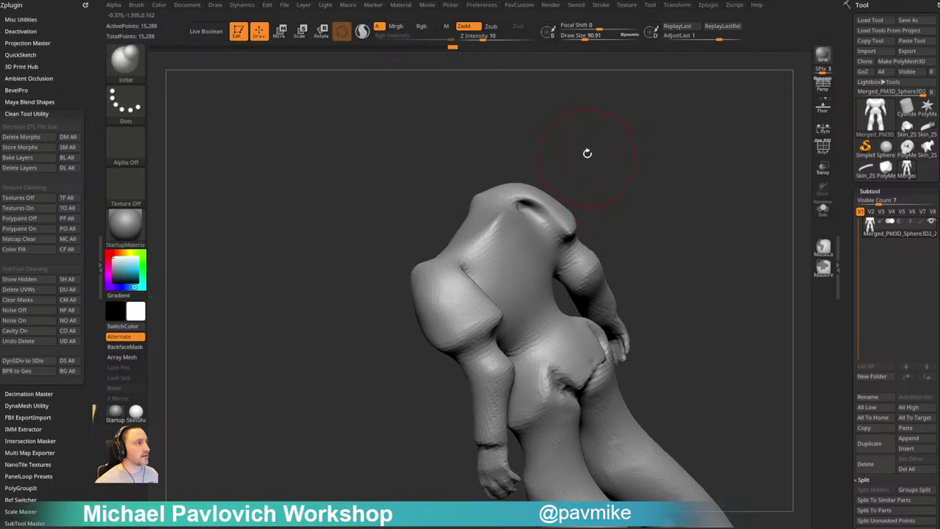
Smooth the remaining neck hollow, shoulders and upper back, re-DynaMeshing between strokes
{"action": "left_click_drag", "start_coordinate": [601, 168], "coordinate": [558, 176]}
{"action": "left_click_drag", "start_coordinate": [532, 231], "coordinate": [555, 200], "text": "shift"}
{"action": "left_click_drag", "start_coordinate": [642, 147], "coordinate": [618, 163], "text": "ctrl"}
{"action": "mouse_move", "coordinate": [547, 198]}
{"action": "left_mouse_down", "text": "shift"}
{"action": "mouse_move", "coordinate": [581, 223]}
{"action": "mouse_move", "coordinate": [519, 181]}
{"action": "left_mouse_up", "text": "shift"}
{"action": "left_click_drag", "start_coordinate": [638, 156], "coordinate": [731, 140]}
{"action": "left_click_drag", "start_coordinate": [640, 197], "coordinate": [578, 202]}
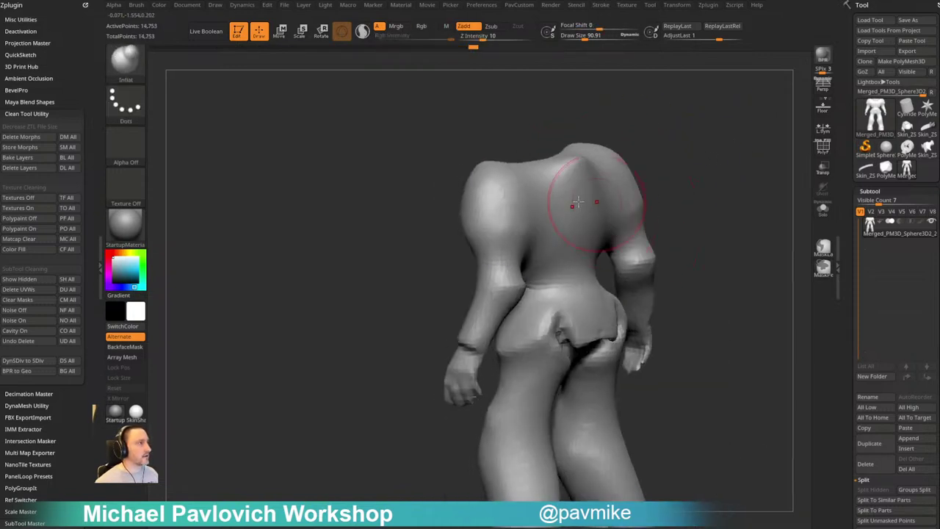
Smooth the torn plate remnants over the buttocks and the inner thighs
{"action": "mouse_move", "coordinate": [563, 312]}
{"action": "left_mouse_down", "text": "shift"}
{"action": "mouse_move", "coordinate": [599, 335]}
{"action": "mouse_move", "coordinate": [573, 330]}
{"action": "left_mouse_up", "text": "shift"}
{"action": "left_click_drag", "start_coordinate": [706, 236], "coordinate": [654, 239]}
{"action": "left_click_drag", "start_coordinate": [555, 308], "coordinate": [481, 338], "text": "shift"}
{"action": "mouse_move", "coordinate": [680, 264]}
{"action": "left_mouse_down", "text": "alt"}
{"action": "mouse_move", "coordinate": [692, 229]}
{"action": "mouse_move", "coordinate": [695, 269]}
{"action": "mouse_move", "coordinate": [664, 276]}
{"action": "left_mouse_up", "text": "alt"}
{"action": "left_click_drag", "start_coordinate": [534, 351], "coordinate": [545, 312], "text": "shift"}
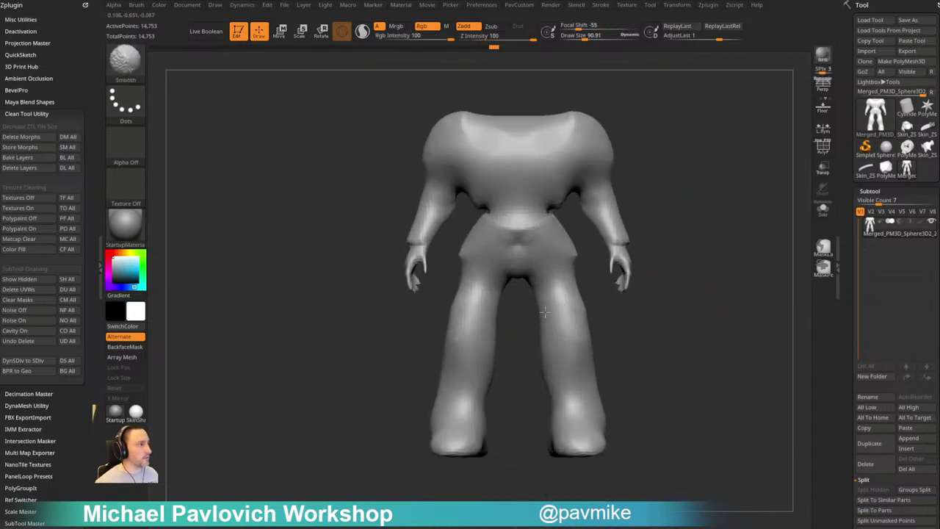
Hide both hands with a lasso selection, delete the hidden geometry and re-DynaMesh the body to close the wrists
{"action": "left_click_drag", "start_coordinate": [623, 347], "coordinate": [475, 371]}
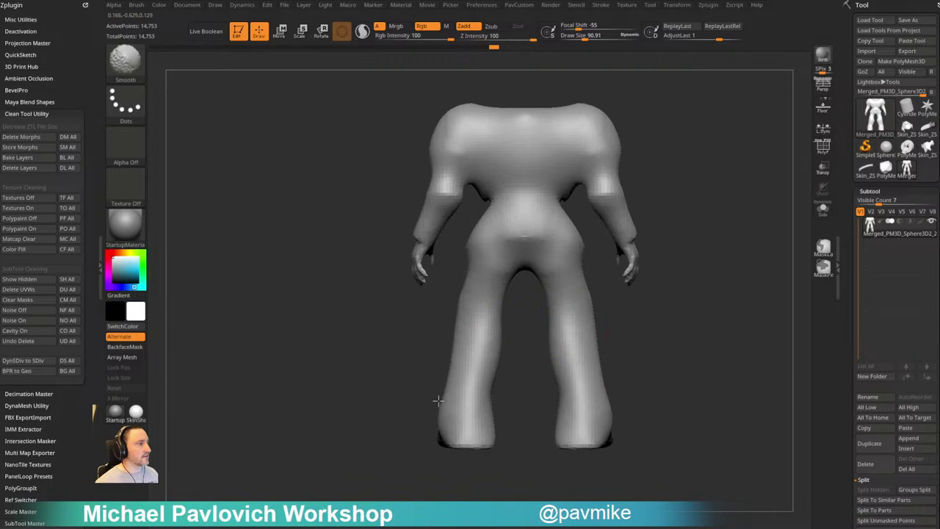
{"action": "left_click_drag", "start_coordinate": [438, 401], "coordinate": [466, 363], "text": "shift"}
{"action": "left_click_drag", "start_coordinate": [672, 227], "coordinate": [693, 180]}
{"action": "mouse_move", "coordinate": [730, 233]}
{"action": "left_mouse_down", "text": "shift"}
{"action": "mouse_move", "coordinate": [644, 235]}
{"action": "mouse_move", "coordinate": [665, 258]}
{"action": "left_mouse_up", "text": "shift"}
{"action": "left_click", "coordinate": [126, 63], "text": "ctrl+shift"}
{"action": "left_click_drag", "start_coordinate": [613, 279], "coordinate": [613, 279], "text": "ctrl+alt+shift"}
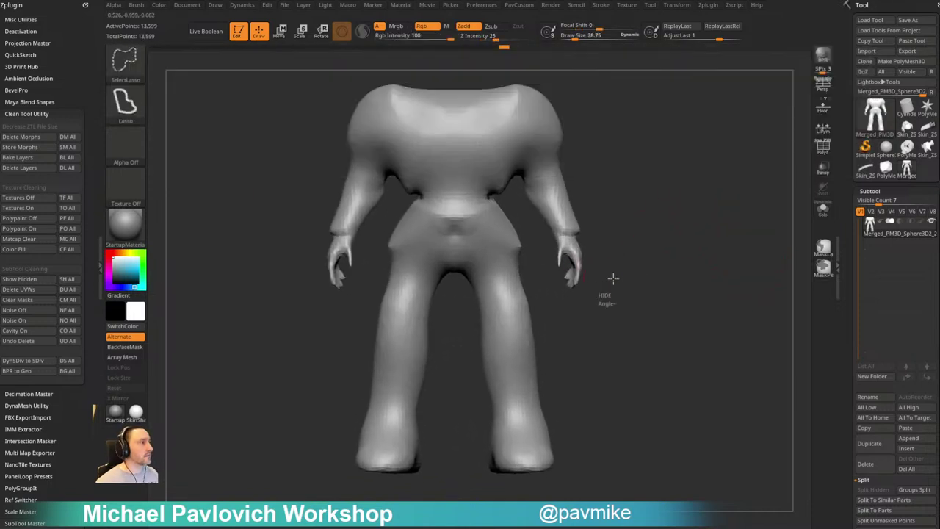
{"action": "left_click_drag", "start_coordinate": [565, 236], "coordinate": [552, 288], "text": "ctrl+alt+shift"}
{"action": "key", "text": "space"}
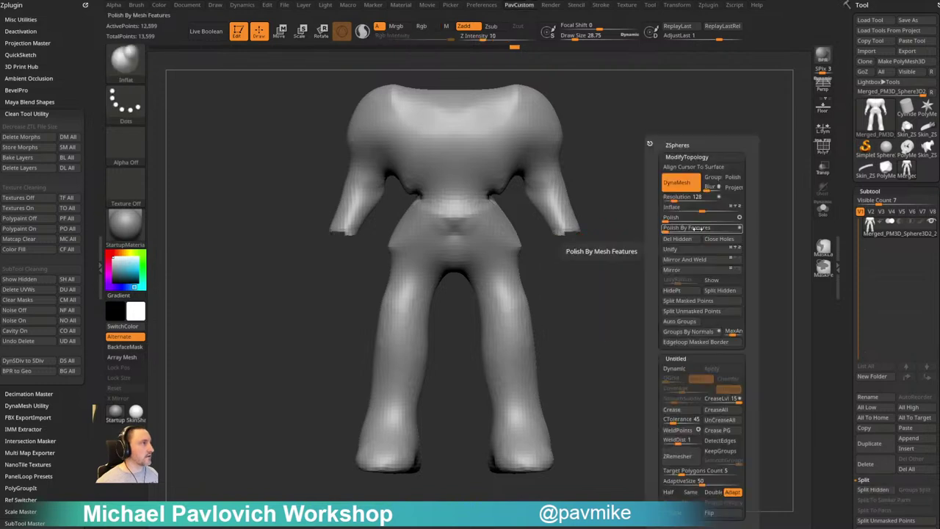
{"action": "left_click", "coordinate": [687, 243]}
{"action": "left_click_drag", "start_coordinate": [689, 247], "coordinate": [595, 237], "text": "ctrl"}
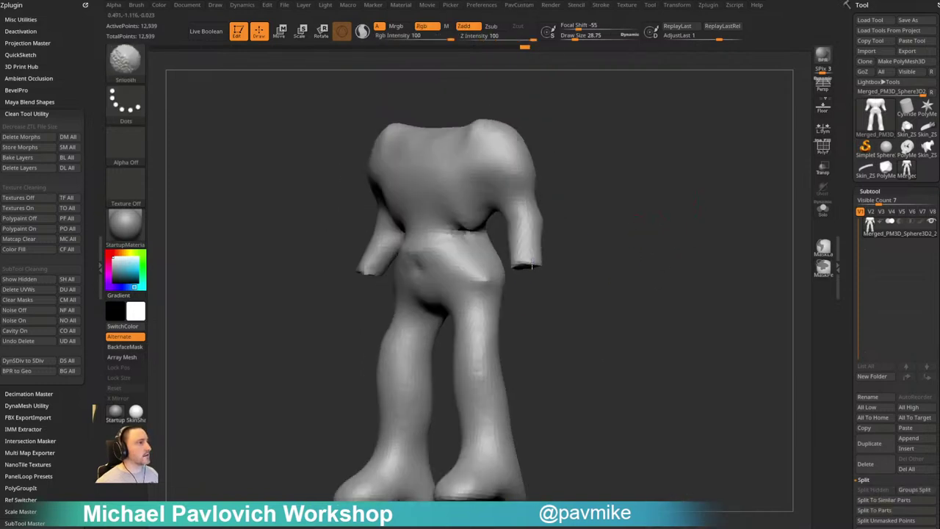
Smooth the body's wrist stumps, waist crease and belly
{"action": "key", "text": "shift"}
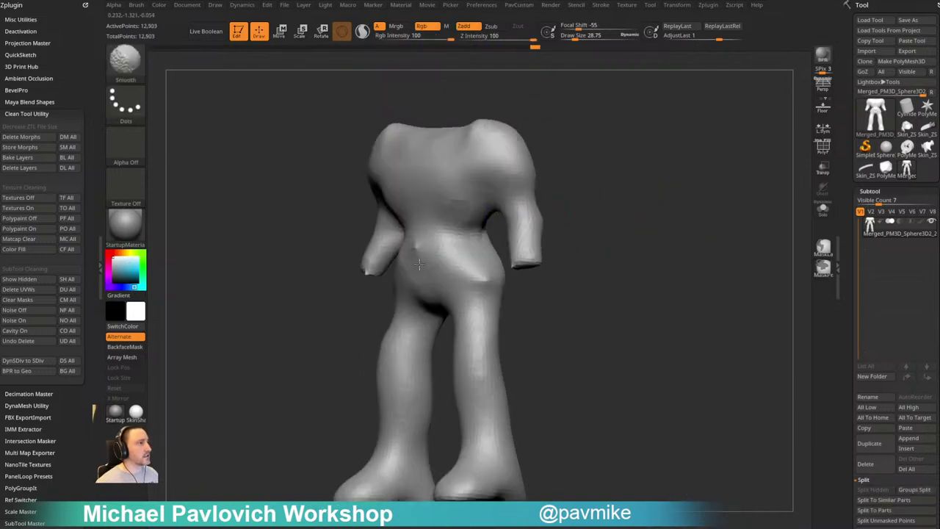
{"action": "left_click_drag", "start_coordinate": [468, 285], "coordinate": [478, 299], "text": "shift"}
{"action": "left_click_drag", "start_coordinate": [588, 254], "coordinate": [638, 240], "text": "shift"}
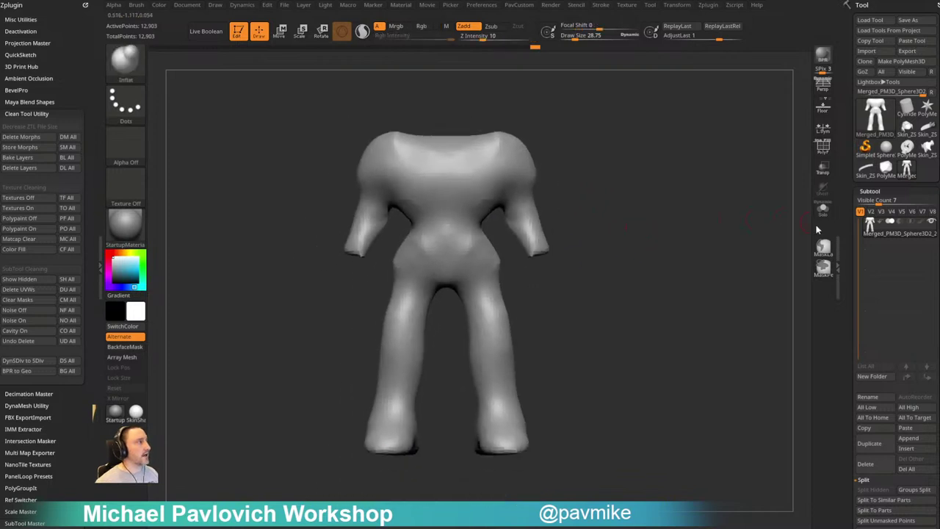
Return to the full Space Marine armour tool and insert the merged body mesh as a subtool
{"action": "left_click_drag", "start_coordinate": [752, 227], "coordinate": [836, 205]}
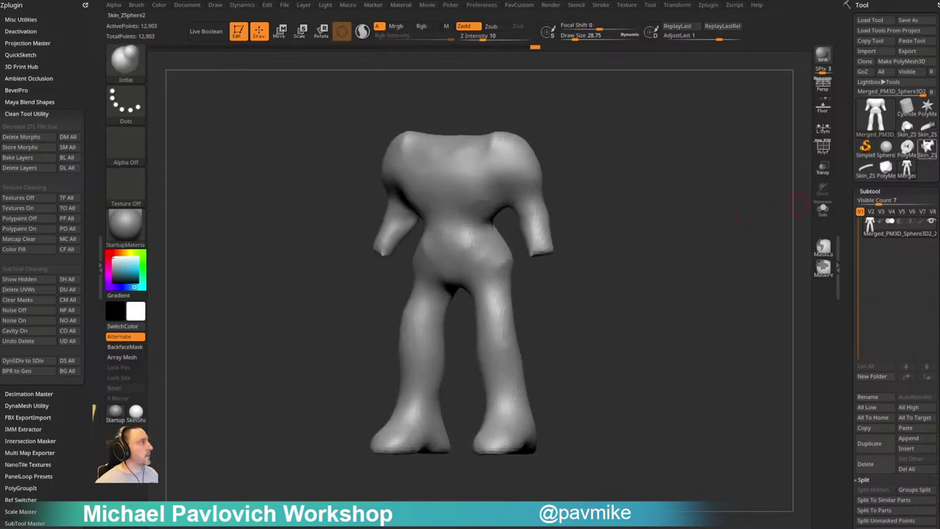
{"action": "left_click", "coordinate": [927, 145]}
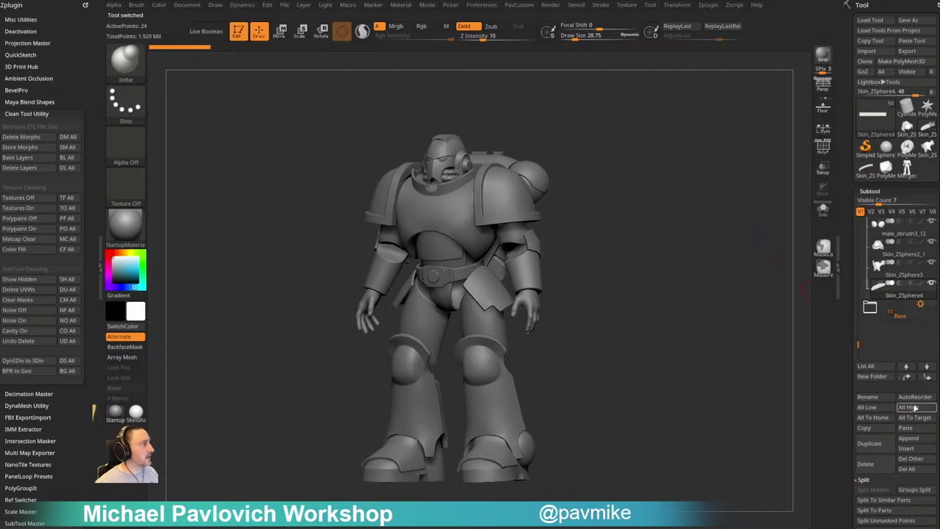
{"action": "left_click", "coordinate": [908, 449]}
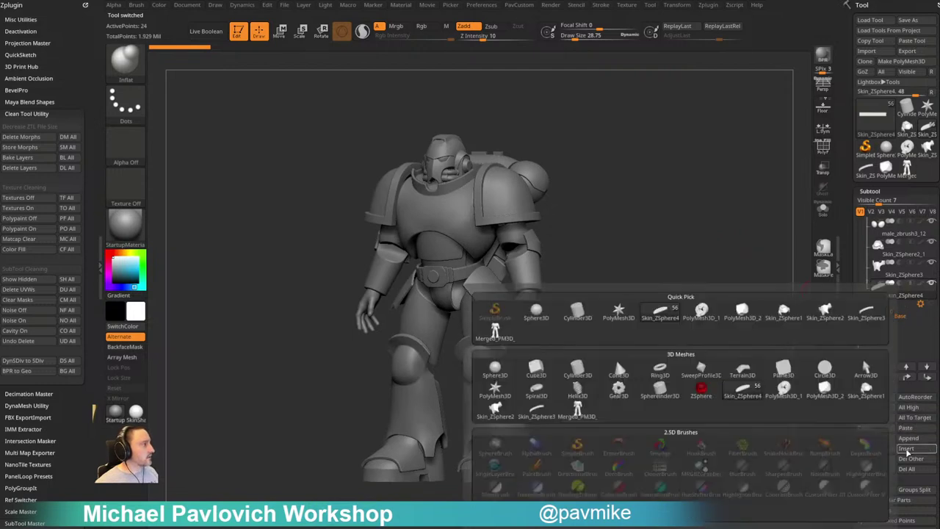
{"action": "left_click", "coordinate": [577, 410]}
{"action": "mouse_move", "coordinate": [626, 241]}
{"action": "left_mouse_down"}
{"action": "mouse_move", "coordinate": [661, 236]}
{"action": "mouse_move", "coordinate": [683, 272]}
{"action": "mouse_move", "coordinate": [637, 265]}
{"action": "left_mouse_up"}
Reshape the inserted body's neck, chest and abdomen with the Move brush so they fit inside the armour
{"action": "key", "text": "s"}
{"action": "left_click_drag", "start_coordinate": [431, 202], "coordinate": [414, 202]}
{"action": "key", "text": "b"}
{"action": "key", "text": "m"}
{"action": "key", "text": "v"}
{"action": "mouse_move", "coordinate": [442, 82]}
{"action": "left_mouse_down"}
{"action": "mouse_move", "coordinate": [493, 101]}
{"action": "mouse_move", "coordinate": [496, 117]}
{"action": "left_mouse_up"}
{"action": "key", "text": "s"}
{"action": "left_click_drag", "start_coordinate": [441, 171], "coordinate": [435, 171]}
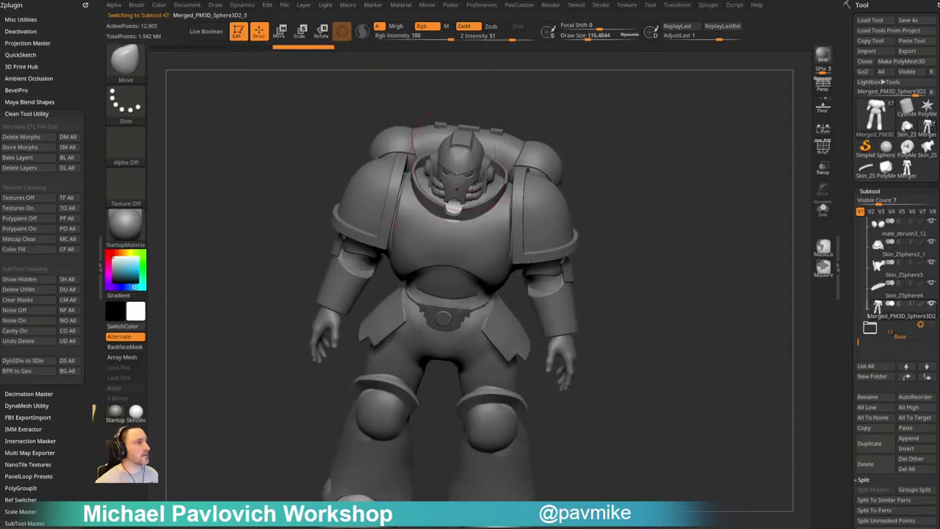
{"action": "left_click_drag", "start_coordinate": [605, 239], "coordinate": [562, 193]}
{"action": "left_click_drag", "start_coordinate": [485, 259], "coordinate": [487, 249]}
{"action": "left_click_drag", "start_coordinate": [585, 256], "coordinate": [618, 140]}
{"action": "left_click_drag", "start_coordinate": [507, 283], "coordinate": [501, 272]}
{"action": "left_click_drag", "start_coordinate": [559, 164], "coordinate": [535, 213]}
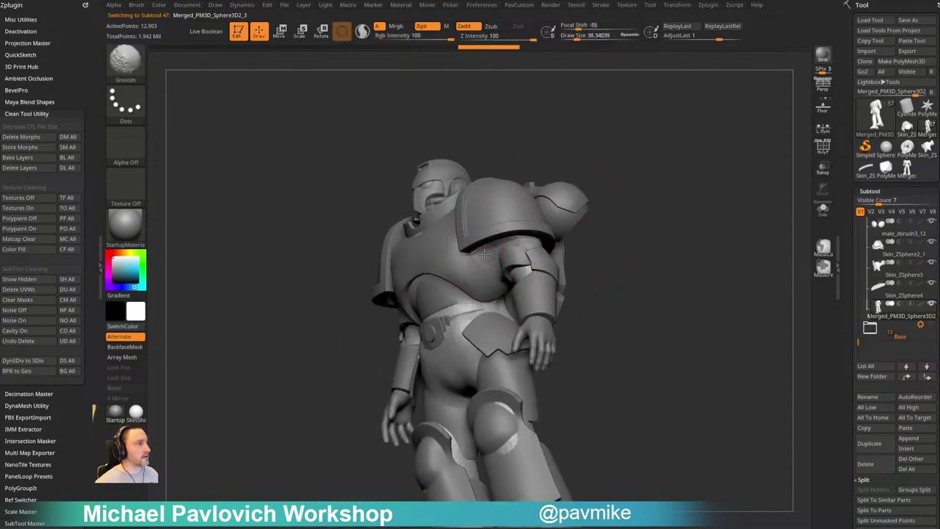
Carve in and smooth the body around the chest and armpits with DamStandard, then re-DynaMesh it
{"action": "key", "text": "b"}
{"action": "key", "text": "d"}
{"action": "key", "text": "s"}
{"action": "left_click_drag", "start_coordinate": [610, 191], "coordinate": [604, 140]}
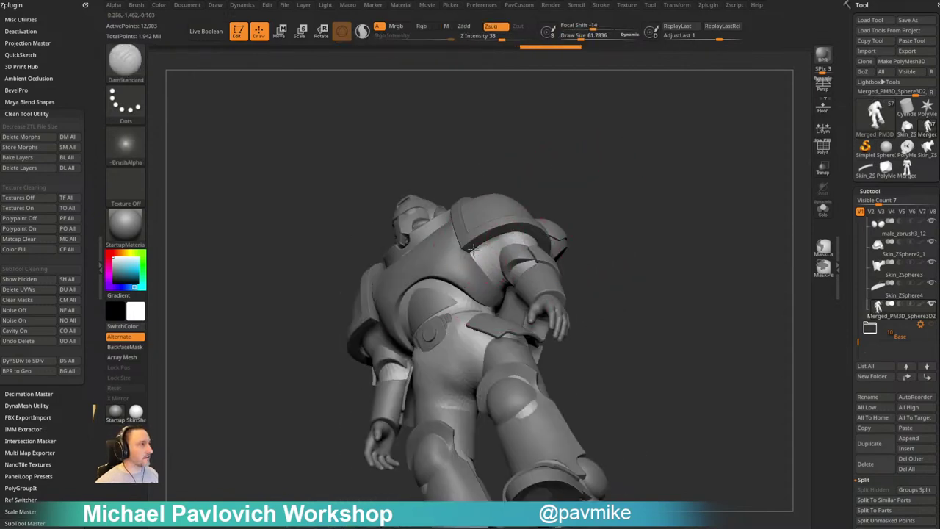
{"action": "right_click_drag", "start_coordinate": [574, 190], "coordinate": [467, 239]}
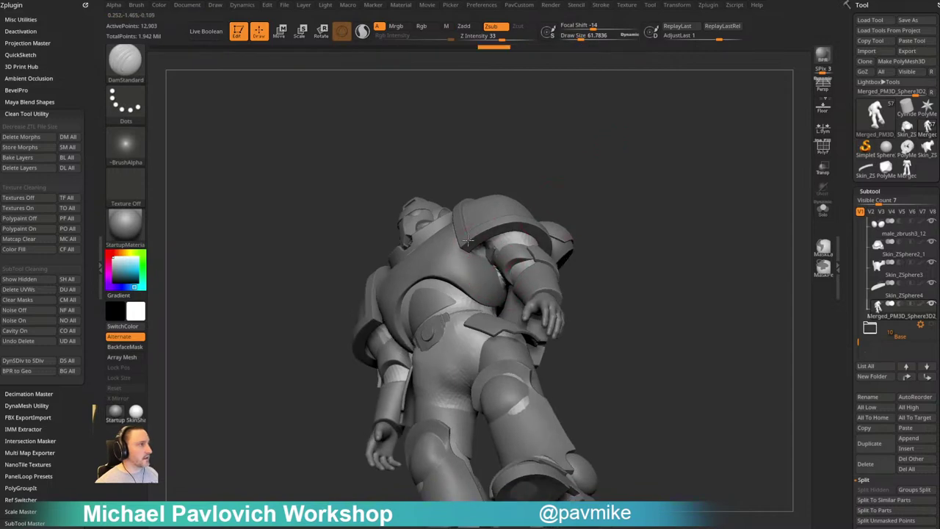
{"action": "right_click_drag", "start_coordinate": [583, 192], "coordinate": [519, 254]}
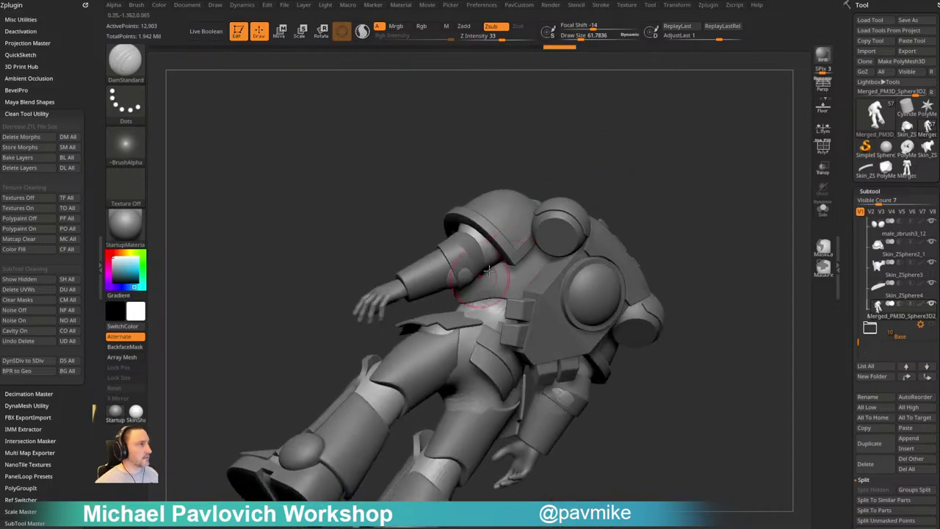
{"action": "left_click_drag", "start_coordinate": [479, 270], "coordinate": [485, 257], "text": "shift"}
{"action": "mouse_move", "coordinate": [577, 228]}
{"action": "right_mouse_down"}
{"action": "mouse_move", "coordinate": [613, 162]}
{"action": "mouse_move", "coordinate": [628, 161]}
{"action": "right_mouse_up"}
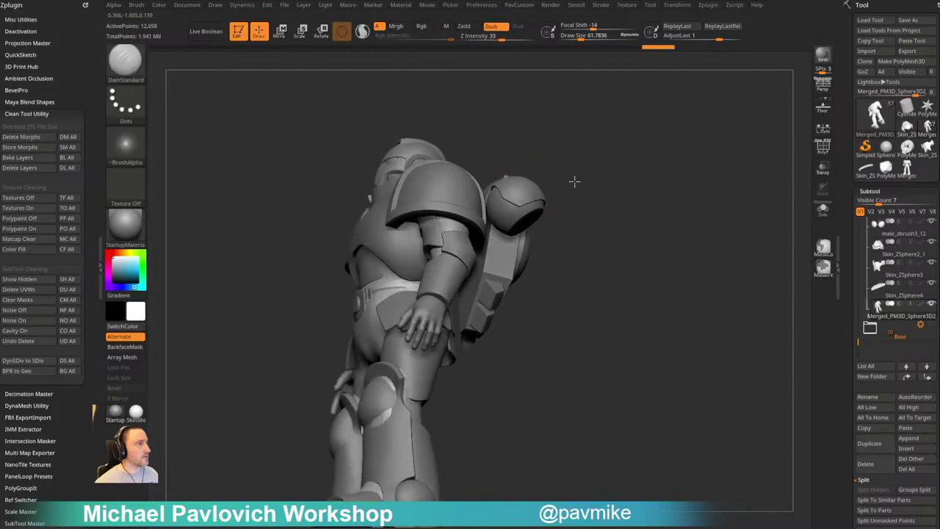
Adjust the body's waist beneath the chest plate with the Move brush
{"action": "mouse_move", "coordinate": [575, 180]}
{"action": "right_mouse_down"}
{"action": "mouse_move", "coordinate": [621, 161]}
{"action": "mouse_move", "coordinate": [594, 256]}
{"action": "mouse_move", "coordinate": [585, 233]}
{"action": "right_mouse_up"}
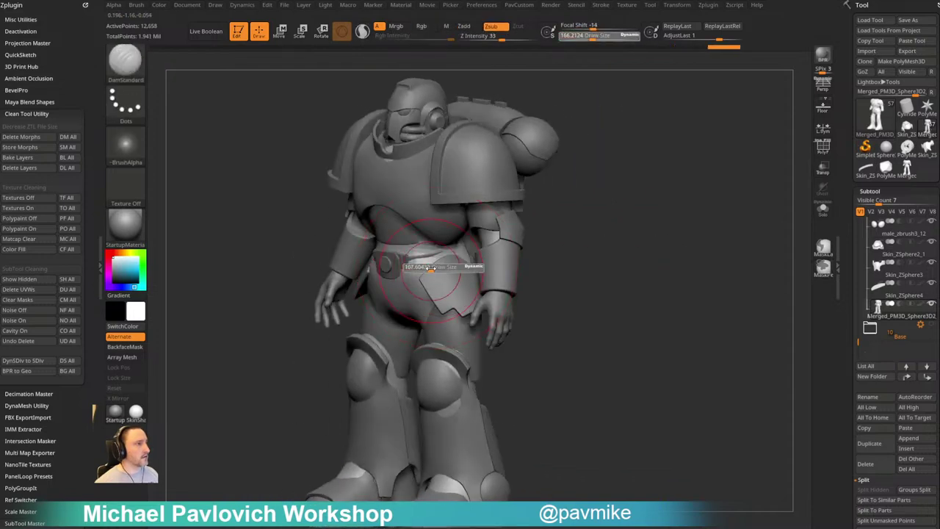
{"action": "key", "text": "b"}
{"action": "key", "text": "m"}
{"action": "key", "text": "v"}
{"action": "right_click_drag", "start_coordinate": [549, 199], "coordinate": [616, 197]}
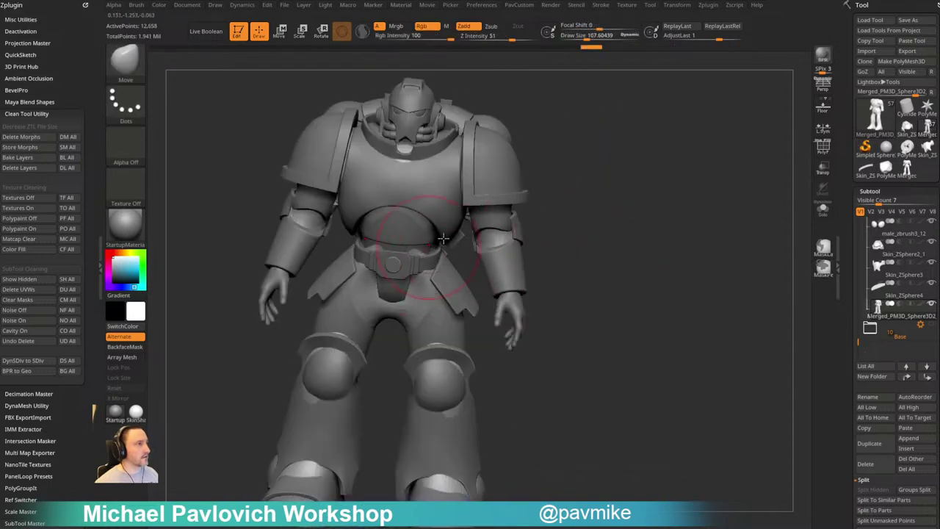
{"action": "right_click_drag", "start_coordinate": [559, 212], "coordinate": [443, 243]}
{"action": "key", "text": "s"}
{"action": "left_click_drag", "start_coordinate": [422, 259], "coordinate": [429, 259]}
{"action": "right_click_drag", "start_coordinate": [599, 232], "coordinate": [553, 240]}
{"action": "key", "text": "s"}
{"action": "left_click_drag", "start_coordinate": [494, 261], "coordinate": [499, 261]}
{"action": "mouse_move", "coordinate": [510, 246]}
{"action": "right_mouse_down"}
{"action": "mouse_move", "coordinate": [555, 235]}
{"action": "mouse_move", "coordinate": [466, 277]}
{"action": "right_mouse_up"}
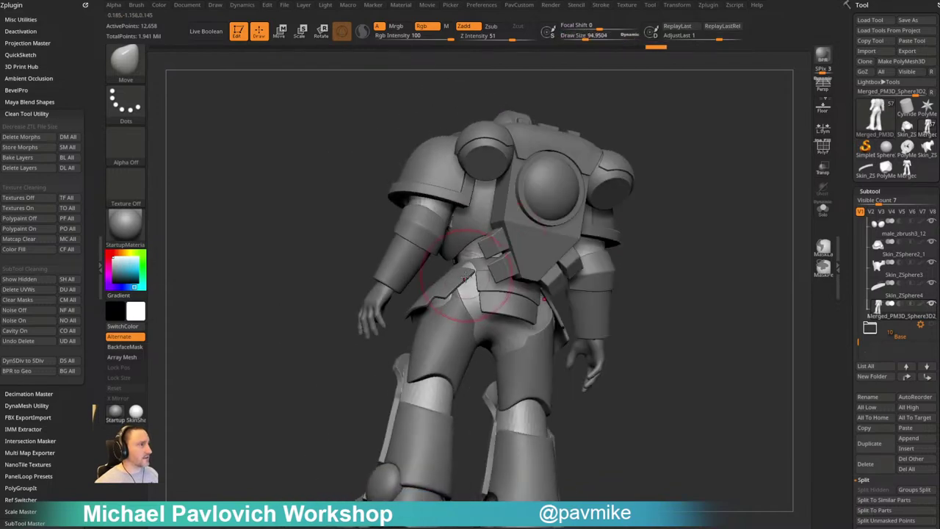
Refine the body's hips, flanks and lower back with the Move brush to fit under the waist plates
{"action": "left_click_drag", "start_coordinate": [470, 284], "coordinate": [464, 288]}
{"action": "left_click_drag", "start_coordinate": [584, 259], "coordinate": [656, 243]}
{"action": "left_click_drag", "start_coordinate": [478, 260], "coordinate": [482, 254]}
{"action": "left_click_drag", "start_coordinate": [578, 245], "coordinate": [636, 238]}
{"action": "left_click_drag", "start_coordinate": [473, 220], "coordinate": [476, 215]}
{"action": "mouse_move", "coordinate": [570, 218]}
{"action": "left_mouse_down"}
{"action": "mouse_move", "coordinate": [520, 224]}
{"action": "mouse_move", "coordinate": [477, 209]}
{"action": "left_mouse_up"}
{"action": "left_click_drag", "start_coordinate": [571, 303], "coordinate": [543, 286]}
Reshape the body's buttocks below the rear waist plate with the Move brush
{"action": "right_click_drag", "start_coordinate": [305, 273], "coordinate": [459, 312]}
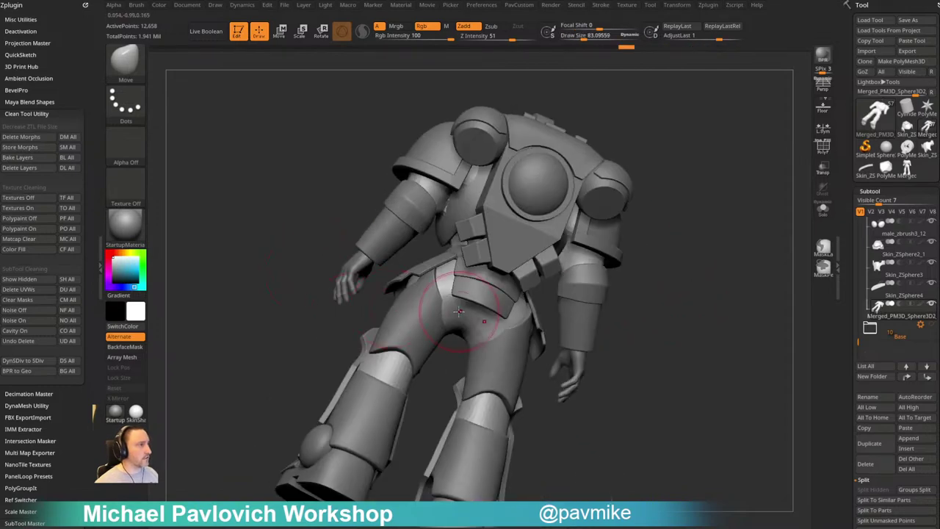
{"action": "right_click_drag", "start_coordinate": [621, 273], "coordinate": [504, 282]}
{"action": "key", "text": "s"}
{"action": "left_click_drag", "start_coordinate": [482, 266], "coordinate": [488, 277]}
{"action": "right_click_drag", "start_coordinate": [570, 273], "coordinate": [486, 297]}
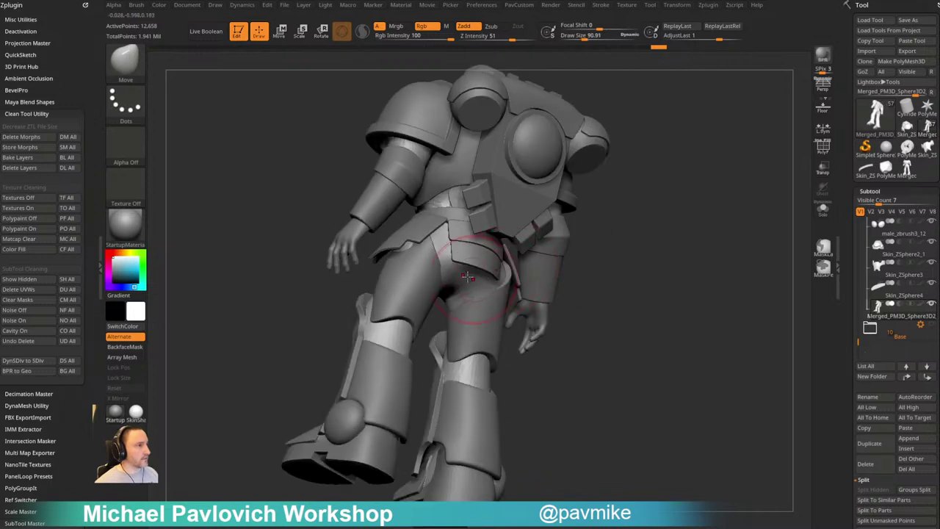
{"action": "right_click_drag", "start_coordinate": [497, 260], "coordinate": [585, 257]}
{"action": "left_click_drag", "start_coordinate": [446, 255], "coordinate": [450, 259]}
Select the curved armour piece under the rear waist plates and isolate it in Solo mode
{"action": "mouse_move", "coordinate": [459, 316]}
{"action": "right_mouse_down"}
{"action": "mouse_move", "coordinate": [474, 257]}
{"action": "mouse_move", "coordinate": [507, 228]}
{"action": "mouse_move", "coordinate": [489, 279]}
{"action": "right_mouse_up"}
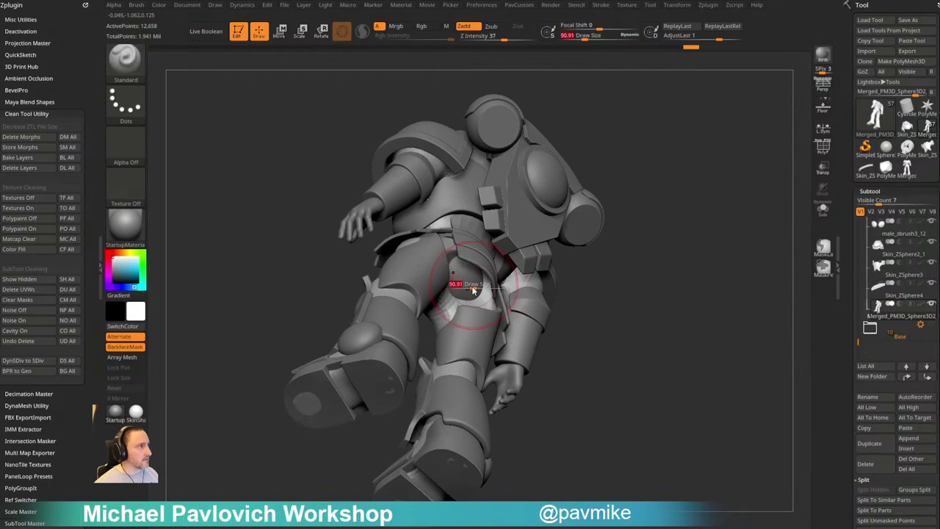
{"action": "left_click", "coordinate": [472, 291], "text": "alt"}
{"action": "left_click", "coordinate": [824, 213]}
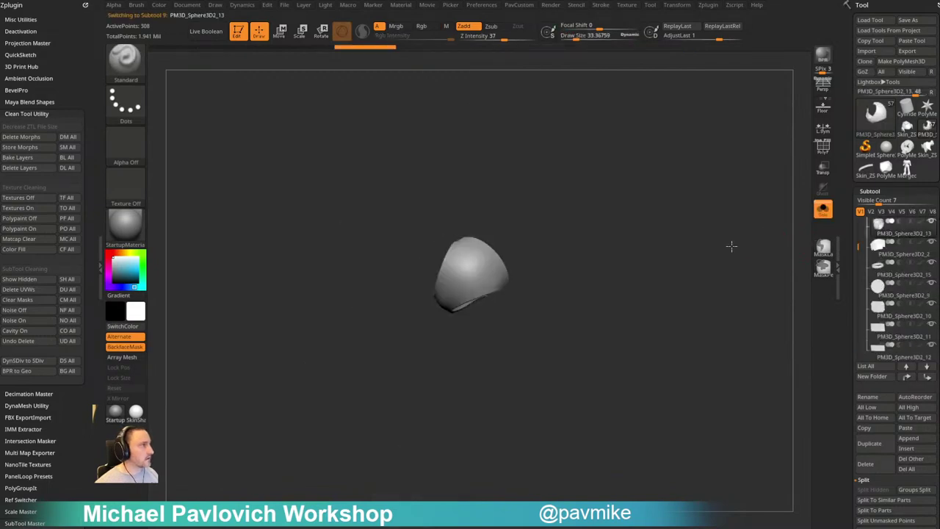
{"action": "left_click", "coordinate": [823, 211]}
{"action": "right_click_drag", "start_coordinate": [722, 228], "coordinate": [721, 192]}
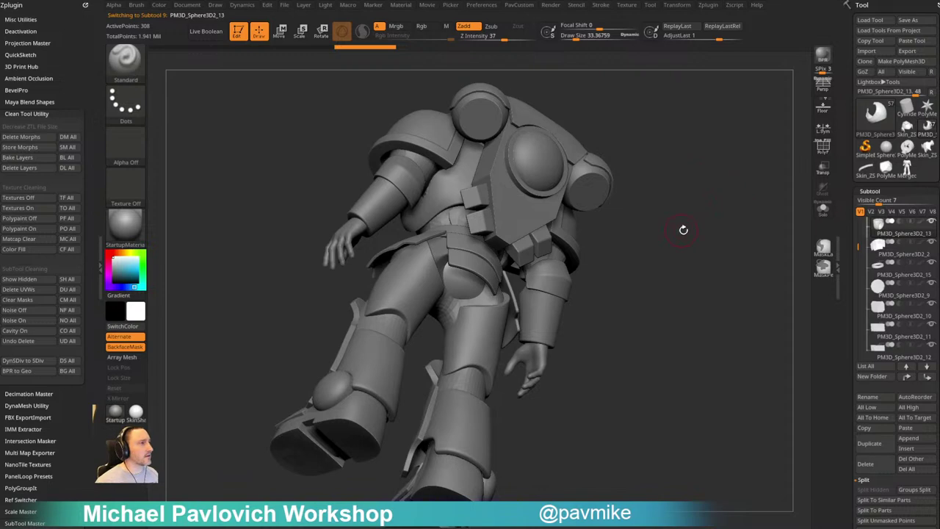
{"action": "mouse_move", "coordinate": [683, 230]}
{"action": "left_mouse_down"}
{"action": "mouse_move", "coordinate": [634, 235]}
{"action": "mouse_move", "coordinate": [665, 268]}
{"action": "left_mouse_up"}
{"action": "key", "text": "s"}
{"action": "left_click_drag", "start_coordinate": [491, 292], "coordinate": [477, 293]}
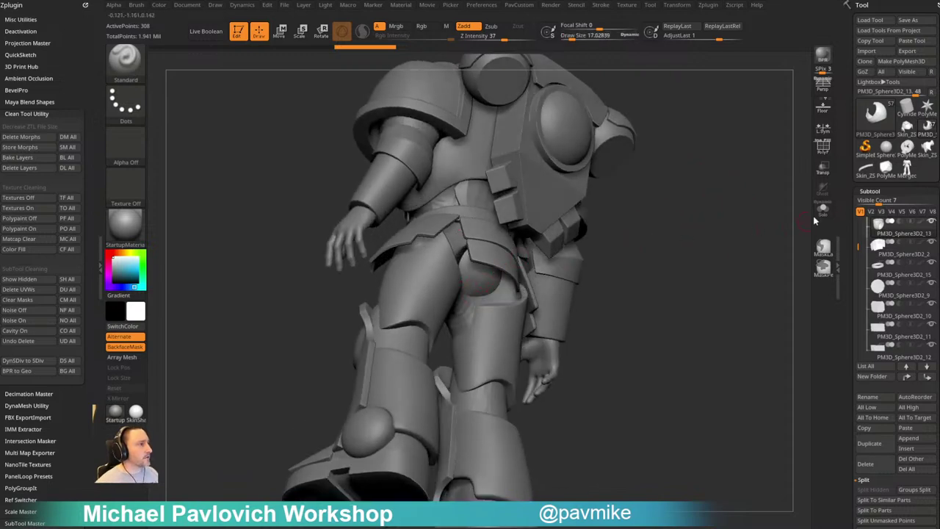
{"action": "left_click", "coordinate": [823, 209]}
{"action": "left_click_drag", "start_coordinate": [684, 233], "coordinate": [562, 252]}
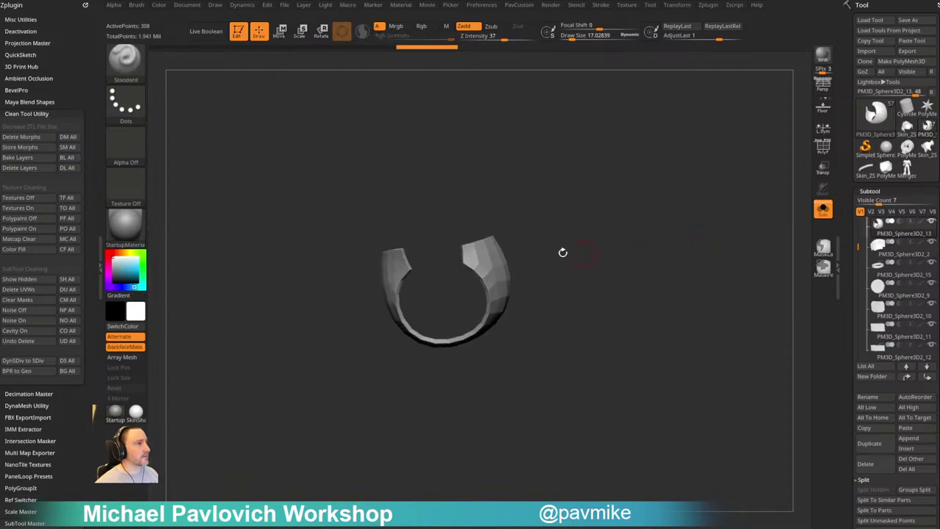
Turn off the piece's dynamic subdivision and mask its front half with MaskLasso, leaving the rear half free
{"action": "key", "text": "ctrl"}
{"action": "mouse_move", "coordinate": [586, 194]}
{"action": "left_mouse_down", "text": "ctrl"}
{"action": "mouse_move", "coordinate": [451, 311]}
{"action": "mouse_move", "coordinate": [438, 397]}
{"action": "left_mouse_up", "text": "ctrl"}
{"action": "left_click_drag", "start_coordinate": [686, 261], "coordinate": [682, 243]}
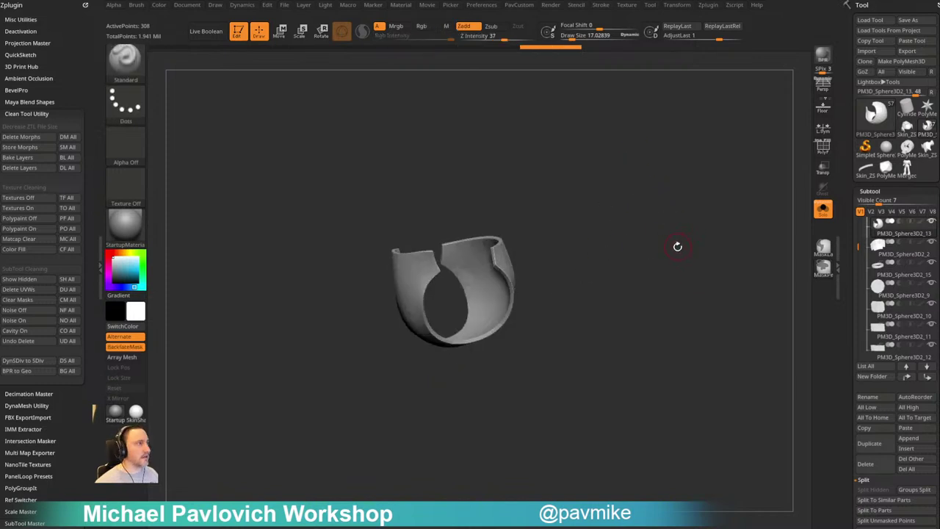
{"action": "key", "text": "shift+d"}
{"action": "left_click_drag", "start_coordinate": [617, 250], "coordinate": [581, 241], "text": "shift"}
{"action": "left_click", "coordinate": [126, 62], "text": "ctrl"}
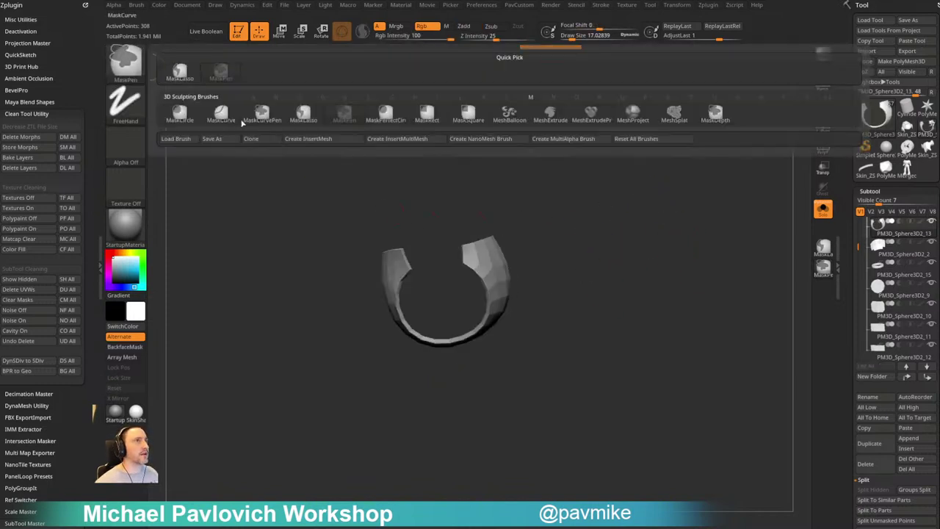
{"action": "left_click", "coordinate": [304, 112], "text": "ctrl"}
{"action": "mouse_move", "coordinate": [604, 317]}
{"action": "left_mouse_down", "text": "ctrl"}
{"action": "mouse_move", "coordinate": [437, 219]}
{"action": "mouse_move", "coordinate": [537, 365]}
{"action": "left_mouse_up", "text": "ctrl"}
{"action": "left_click", "coordinate": [627, 279], "text": "ctrl"}
Pull the unmasked rear half of the piece outward with the Move brush
{"action": "key", "text": "w"}
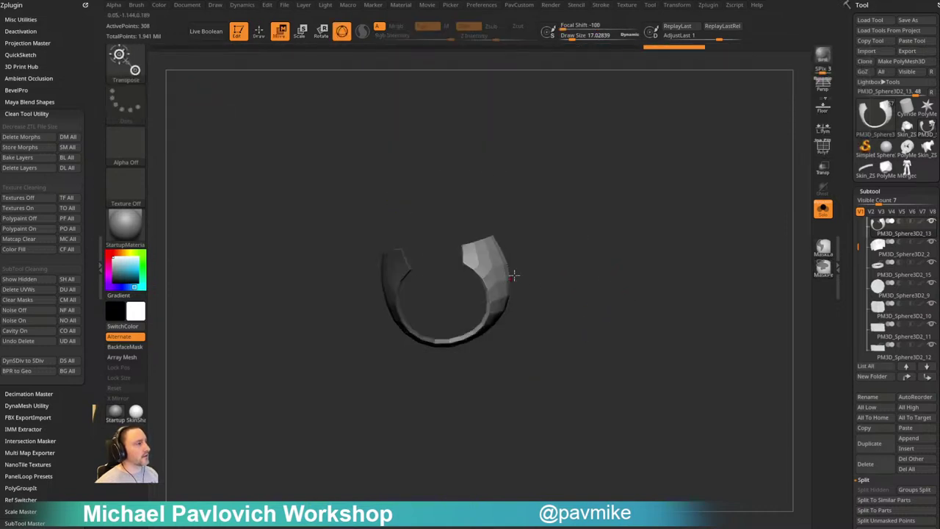
{"action": "key", "text": "s"}
{"action": "mouse_move", "coordinate": [518, 277]}
{"action": "left_mouse_down"}
{"action": "mouse_move", "coordinate": [560, 275]}
{"action": "mouse_move", "coordinate": [520, 279]}
{"action": "left_mouse_up"}
{"action": "key", "text": "q"}
{"action": "key", "text": "s"}
{"action": "mouse_move", "coordinate": [531, 278]}
{"action": "left_mouse_down"}
{"action": "mouse_move", "coordinate": [537, 271]}
{"action": "mouse_move", "coordinate": [504, 277]}
{"action": "mouse_move", "coordinate": [514, 274]}
{"action": "left_mouse_up"}
{"action": "key", "text": "b"}
{"action": "key", "text": "m"}
{"action": "key", "text": "v"}
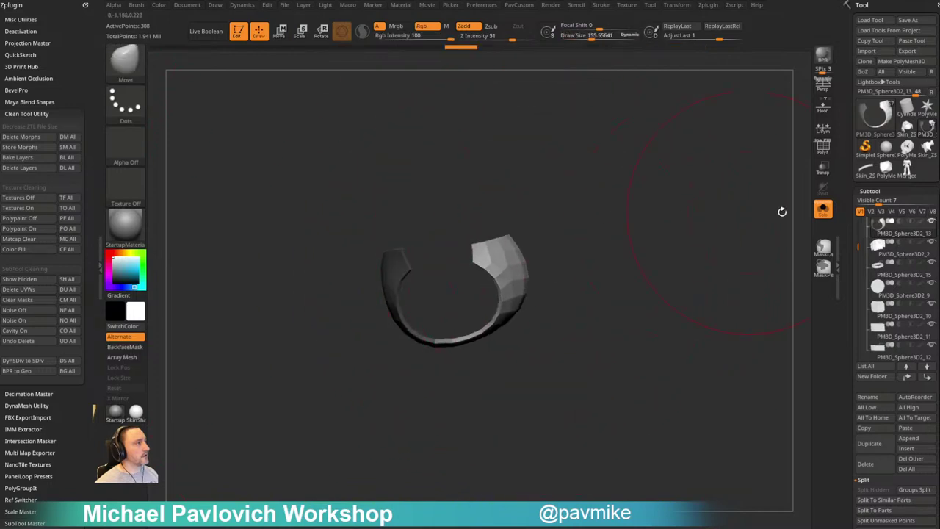
Show the whole armour again and fit the curved piece's edges under the rear waist plates with the Move brush
{"action": "left_click", "coordinate": [821, 210]}
{"action": "mouse_move", "coordinate": [734, 219]}
{"action": "left_mouse_down"}
{"action": "mouse_move", "coordinate": [683, 214]}
{"action": "mouse_move", "coordinate": [684, 188]}
{"action": "left_mouse_up"}
{"action": "key", "text": "s"}
{"action": "left_click_drag", "start_coordinate": [508, 289], "coordinate": [502, 288]}
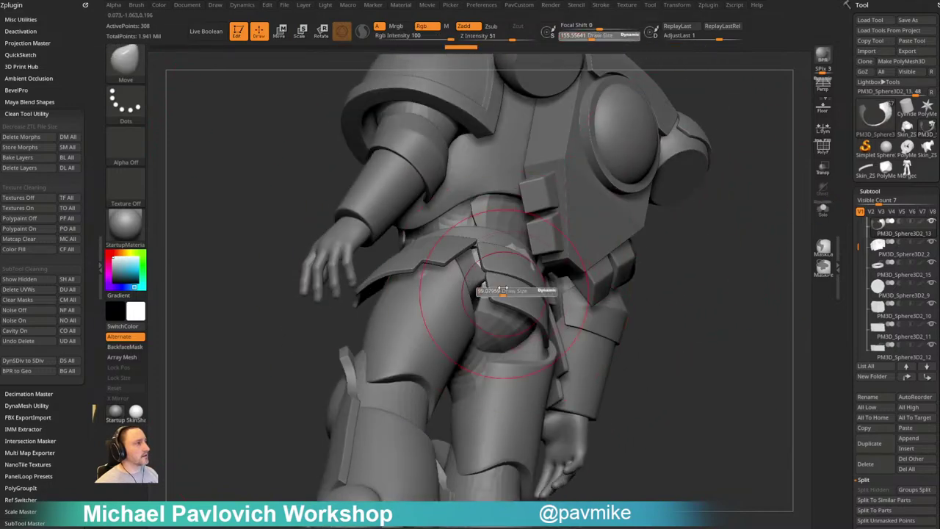
{"action": "left_click_drag", "start_coordinate": [661, 323], "coordinate": [625, 246]}
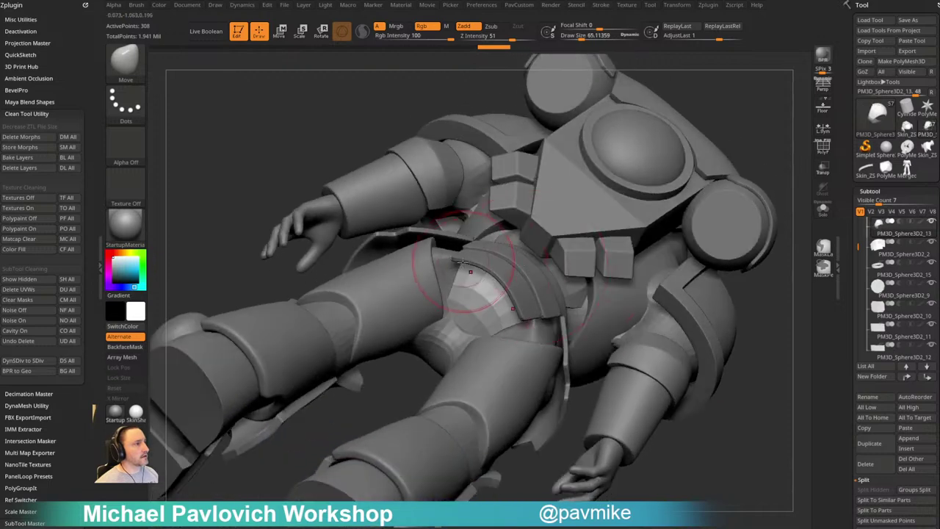
{"action": "left_click_drag", "start_coordinate": [796, 440], "coordinate": [751, 300]}
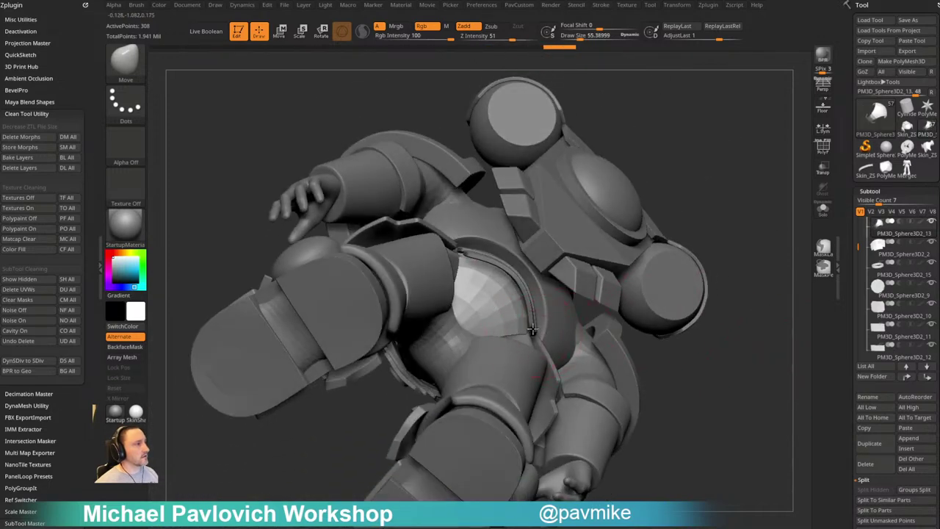
{"action": "mouse_move", "coordinate": [737, 343]}
{"action": "left_mouse_down"}
{"action": "mouse_move", "coordinate": [705, 348]}
{"action": "mouse_move", "coordinate": [692, 337]}
{"action": "left_mouse_up"}
{"action": "key", "text": "s"}
{"action": "left_click", "coordinate": [522, 338]}
Select the undersuit body and fill and smooth its crotch area from behind with a smaller Clay brush, about 41 in size
{"action": "left_click", "coordinate": [517, 338], "text": "alt"}
{"action": "mouse_move", "coordinate": [680, 297]}
{"action": "left_mouse_down"}
{"action": "mouse_move", "coordinate": [693, 304]}
{"action": "mouse_move", "coordinate": [675, 301]}
{"action": "left_mouse_up"}
{"action": "key", "text": "s"}
{"action": "left_click_drag", "start_coordinate": [463, 279], "coordinate": [450, 278]}
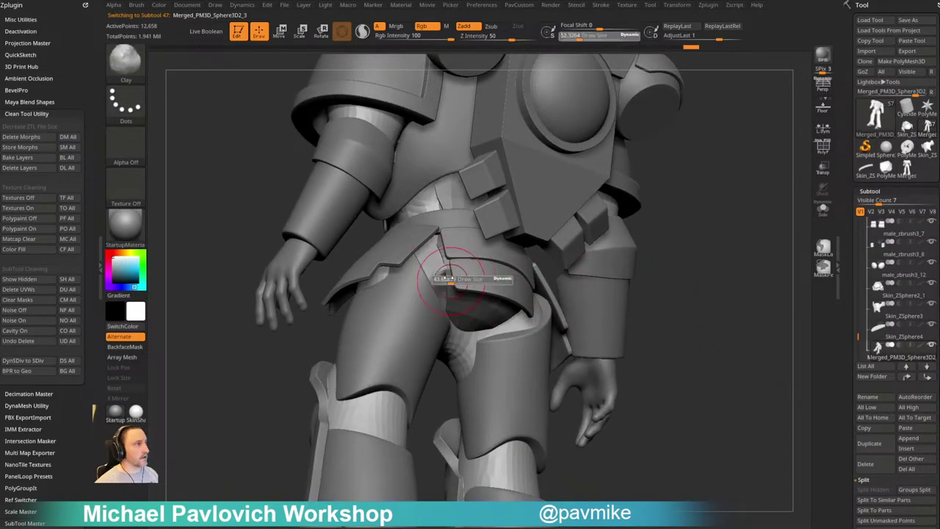
{"action": "left_click_drag", "start_coordinate": [458, 318], "coordinate": [470, 316], "text": "shift"}
{"action": "left_click_drag", "start_coordinate": [687, 298], "coordinate": [675, 275]}
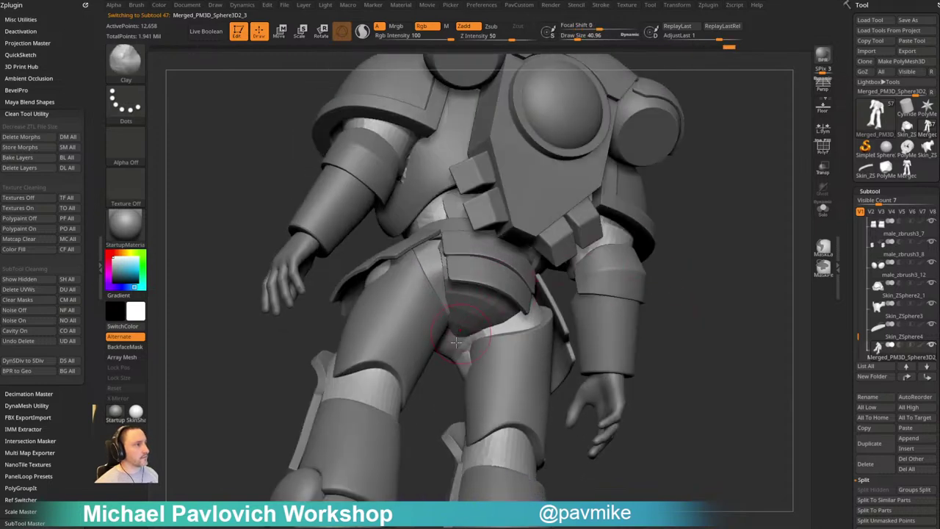
{"action": "left_click_drag", "start_coordinate": [468, 363], "coordinate": [470, 360]}
{"action": "mouse_move", "coordinate": [668, 303]}
{"action": "left_mouse_down"}
{"action": "mouse_move", "coordinate": [675, 327]}
{"action": "mouse_move", "coordinate": [730, 292]}
{"action": "mouse_move", "coordinate": [708, 287]}
{"action": "mouse_move", "coordinate": [701, 266]}
{"action": "left_mouse_up"}
Smooth the undersuit's front hips and crotch below the belt, using the Clay brush for shaping
{"action": "key", "text": "b"}
{"action": "key", "text": "c"}
{"action": "key", "text": "l"}
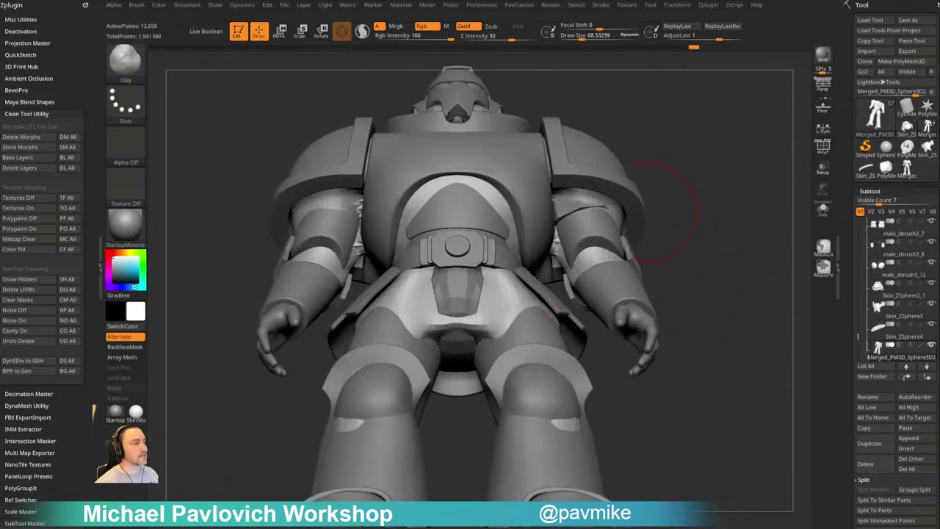
{"action": "left_click_drag", "start_coordinate": [474, 296], "coordinate": [459, 309], "text": "alt"}
{"action": "left_click_drag", "start_coordinate": [665, 290], "coordinate": [670, 314]}
{"action": "left_click_drag", "start_coordinate": [508, 316], "coordinate": [517, 291], "text": "shift"}
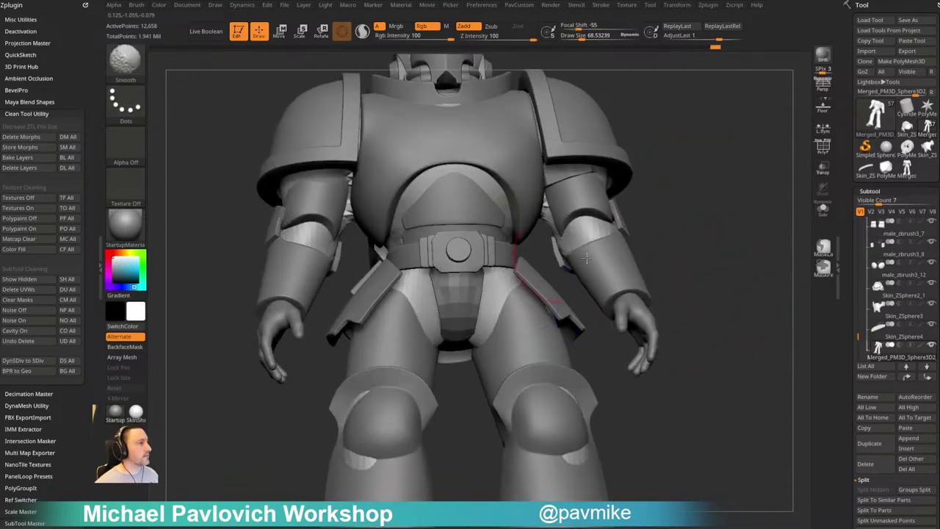
{"action": "left_click_drag", "start_coordinate": [468, 390], "coordinate": [470, 393], "text": "shift"}
{"action": "mouse_move", "coordinate": [714, 356]}
{"action": "left_mouse_down"}
{"action": "mouse_move", "coordinate": [718, 376]}
{"action": "mouse_move", "coordinate": [695, 386]}
{"action": "left_mouse_up"}
{"action": "left_click_drag", "start_coordinate": [695, 386], "coordinate": [651, 326], "text": "alt"}
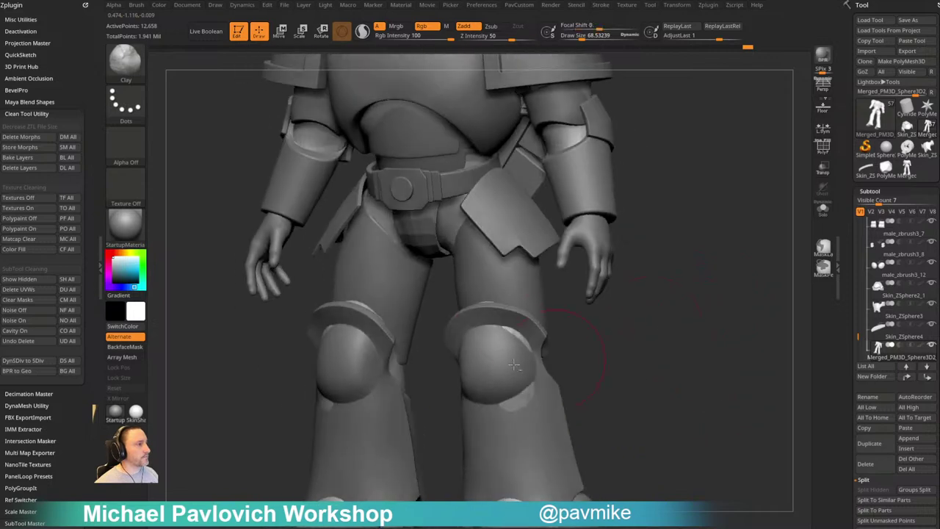
Smooth the undersuit's exposed areas at the knees, behind the knees and at the ankles
{"action": "left_click_drag", "start_coordinate": [476, 345], "coordinate": [481, 324]}
{"action": "mouse_move", "coordinate": [647, 329]}
{"action": "left_mouse_down", "text": "alt"}
{"action": "mouse_move", "coordinate": [623, 317]}
{"action": "mouse_move", "coordinate": [621, 351]}
{"action": "left_mouse_up", "text": "alt"}
{"action": "left_click_drag", "start_coordinate": [504, 304], "coordinate": [496, 312]}
{"action": "mouse_move", "coordinate": [627, 300]}
{"action": "left_mouse_down", "text": "alt"}
{"action": "mouse_move", "coordinate": [634, 318]}
{"action": "mouse_move", "coordinate": [548, 323]}
{"action": "mouse_move", "coordinate": [509, 356]}
{"action": "left_mouse_up", "text": "alt"}
{"action": "mouse_move", "coordinate": [548, 373]}
{"action": "left_mouse_down", "text": "shift"}
{"action": "mouse_move", "coordinate": [558, 366]}
{"action": "mouse_move", "coordinate": [565, 380]}
{"action": "left_mouse_up", "text": "shift"}
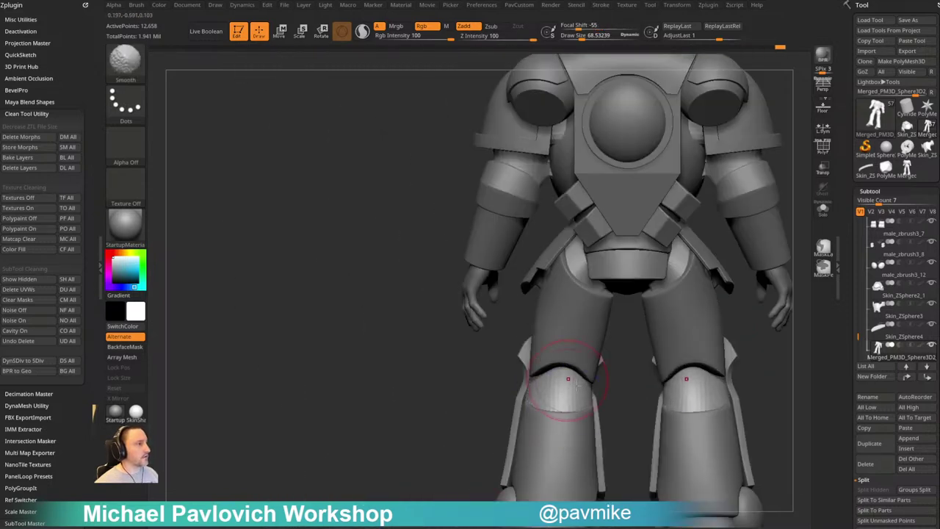
{"action": "left_click_drag", "start_coordinate": [462, 412], "coordinate": [378, 315], "text": "alt"}
{"action": "left_click_drag", "start_coordinate": [378, 314], "coordinate": [422, 337]}
{"action": "left_click_drag", "start_coordinate": [469, 268], "coordinate": [474, 279], "text": "shift"}
{"action": "left_click_drag", "start_coordinate": [419, 463], "coordinate": [565, 448]}
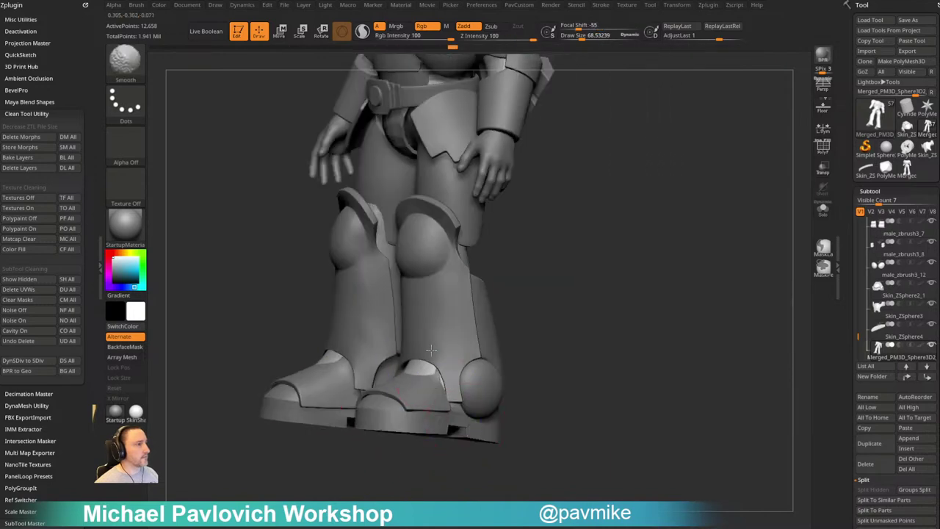
{"action": "left_click_drag", "start_coordinate": [432, 350], "coordinate": [409, 363]}
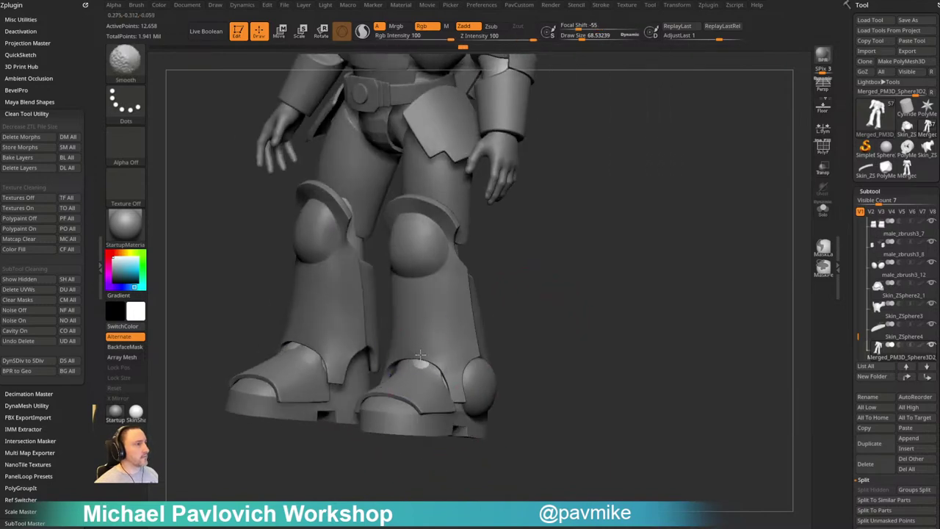
{"action": "left_click_drag", "start_coordinate": [507, 316], "coordinate": [642, 391], "text": "shift"}
{"action": "left_click_drag", "start_coordinate": [657, 130], "coordinate": [547, 316], "text": "alt"}
Examine the undersuit's fit at the elbows, shoulders and neck from several angles with the Move brush ready
{"action": "key", "text": "b"}
{"action": "key", "text": "m"}
{"action": "key", "text": "v"}
{"action": "left_click_drag", "start_coordinate": [647, 315], "coordinate": [724, 325]}
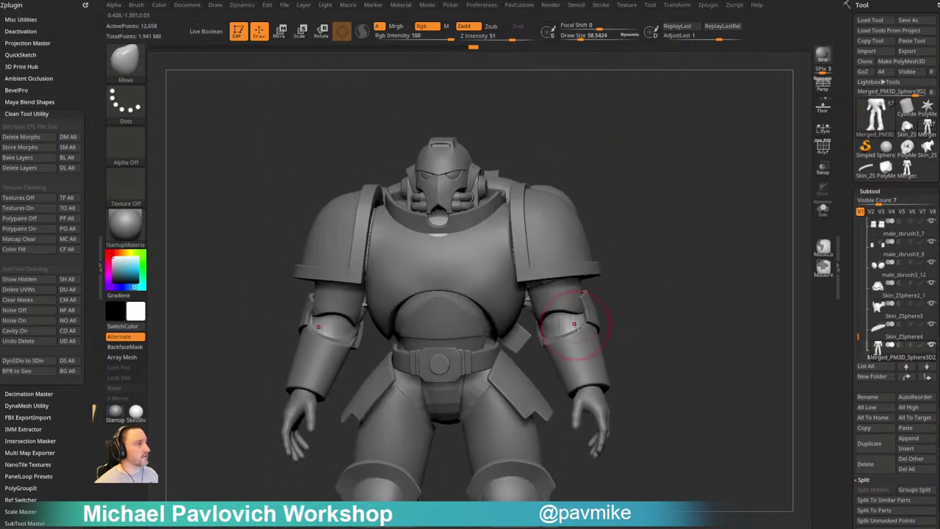
{"action": "mouse_move", "coordinate": [623, 291]}
{"action": "left_mouse_down"}
{"action": "mouse_move", "coordinate": [375, 292]}
{"action": "mouse_move", "coordinate": [477, 292]}
{"action": "mouse_move", "coordinate": [427, 291]}
{"action": "left_mouse_up"}
{"action": "mouse_move", "coordinate": [461, 218]}
{"action": "left_mouse_down"}
{"action": "mouse_move", "coordinate": [623, 151]}
{"action": "mouse_move", "coordinate": [588, 206]}
{"action": "left_mouse_up"}
{"action": "left_click_drag", "start_coordinate": [633, 162], "coordinate": [547, 184]}
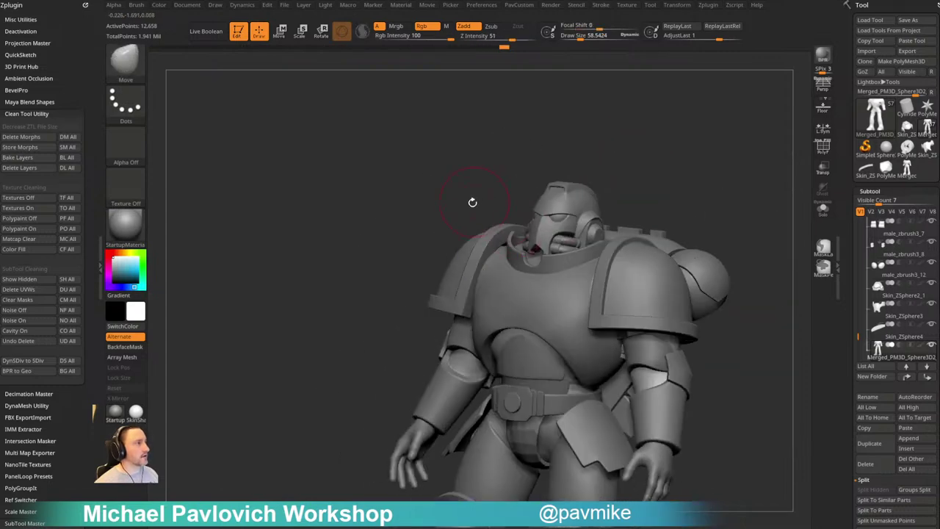
{"action": "left_click_drag", "start_coordinate": [472, 202], "coordinate": [493, 169]}
{"action": "left_click_drag", "start_coordinate": [457, 323], "coordinate": [475, 326], "text": "shift"}
{"action": "left_click_drag", "start_coordinate": [399, 350], "coordinate": [381, 331], "text": "alt"}
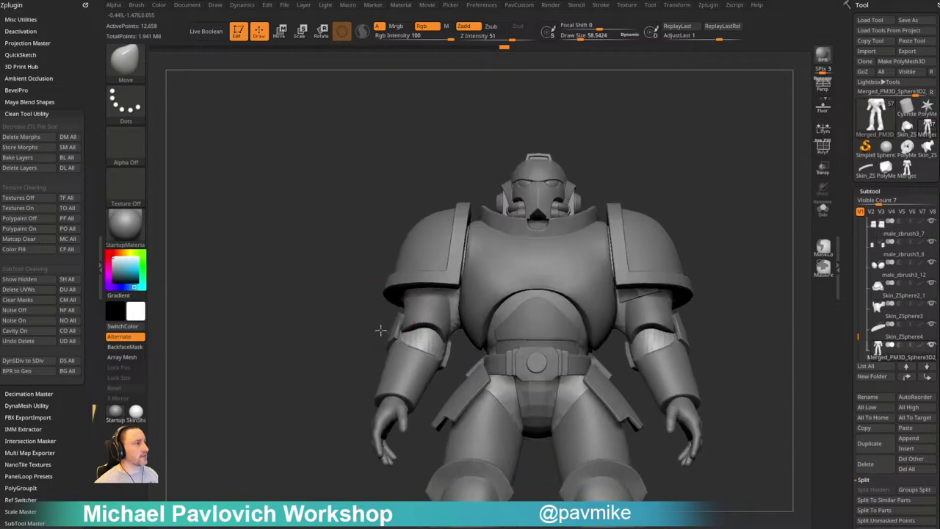
Isolate the undersuit in Solo mode and split its arms off into a separate remeshed subtool
{"action": "left_click", "coordinate": [823, 210]}
{"action": "mouse_move", "coordinate": [738, 260]}
{"action": "left_mouse_down", "text": "alt"}
{"action": "mouse_move", "coordinate": [663, 280]}
{"action": "mouse_move", "coordinate": [685, 284]}
{"action": "mouse_move", "coordinate": [668, 242]}
{"action": "left_mouse_up", "text": "alt"}
{"action": "mouse_move", "coordinate": [559, 312]}
{"action": "left_mouse_down", "text": "ctrl+shift"}
{"action": "mouse_move", "coordinate": [502, 199]}
{"action": "mouse_move", "coordinate": [478, 236]}
{"action": "mouse_move", "coordinate": [482, 275]}
{"action": "mouse_move", "coordinate": [572, 328]}
{"action": "left_mouse_up", "text": "ctrl+shift"}
{"action": "left_click_drag", "start_coordinate": [631, 281], "coordinate": [587, 263]}
{"action": "key", "text": "3"}
{"action": "left_click", "coordinate": [641, 290]}
{"action": "left_click_drag", "start_coordinate": [527, 252], "coordinate": [566, 283], "text": "ctrl"}
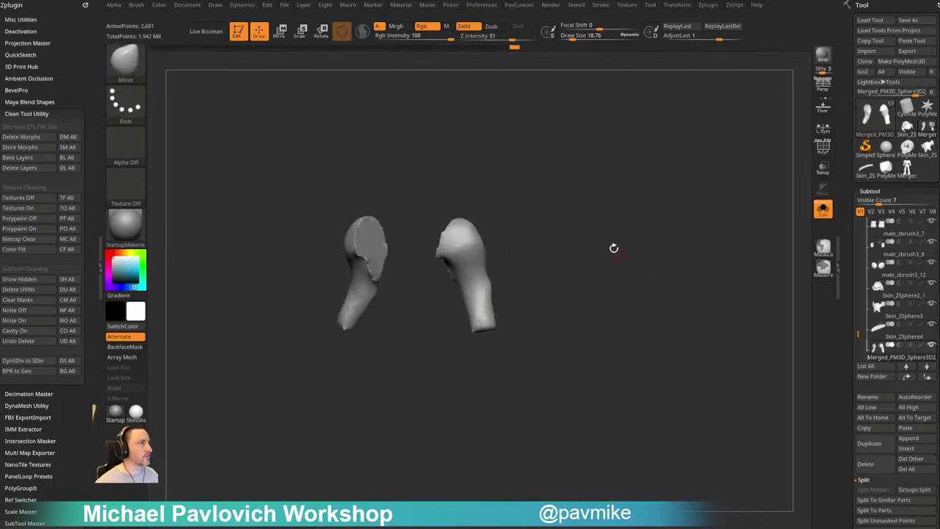
Smooth the cut shoulder ends of the separated arms with a larger brush and show the whole armour again
{"action": "left_click_drag", "start_coordinate": [613, 247], "coordinate": [664, 254]}
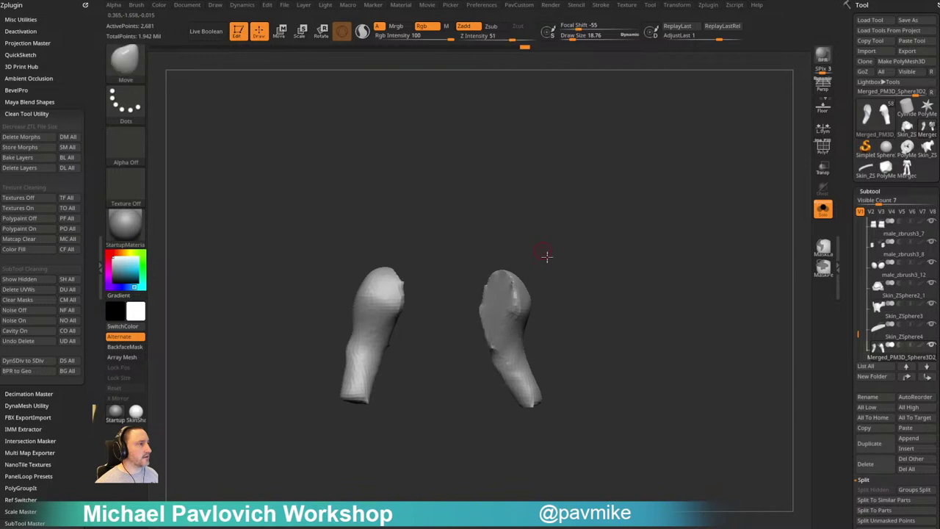
{"action": "left_click_drag", "start_coordinate": [547, 257], "coordinate": [577, 259]}
{"action": "key", "text": "bracketright"}
{"action": "left_click_drag", "start_coordinate": [508, 294], "coordinate": [489, 287], "text": "shift"}
{"action": "mouse_move", "coordinate": [540, 300]}
{"action": "left_mouse_down"}
{"action": "mouse_move", "coordinate": [590, 325]}
{"action": "mouse_move", "coordinate": [576, 323]}
{"action": "left_mouse_up"}
{"action": "left_click_drag", "start_coordinate": [592, 242], "coordinate": [569, 220], "text": "shift"}
{"action": "left_click", "coordinate": [823, 210]}
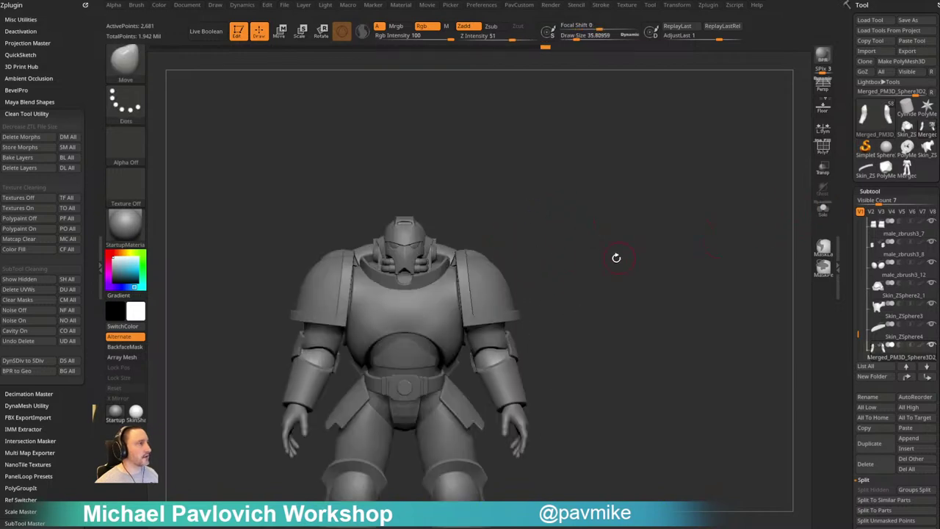
Select the remaining torso-and-legs body, smooth its shoulder cuts in Solo mode, and show the full armour again
{"action": "right_click_drag", "start_coordinate": [615, 257], "coordinate": [642, 243]}
{"action": "left_click", "coordinate": [444, 354], "text": "alt"}
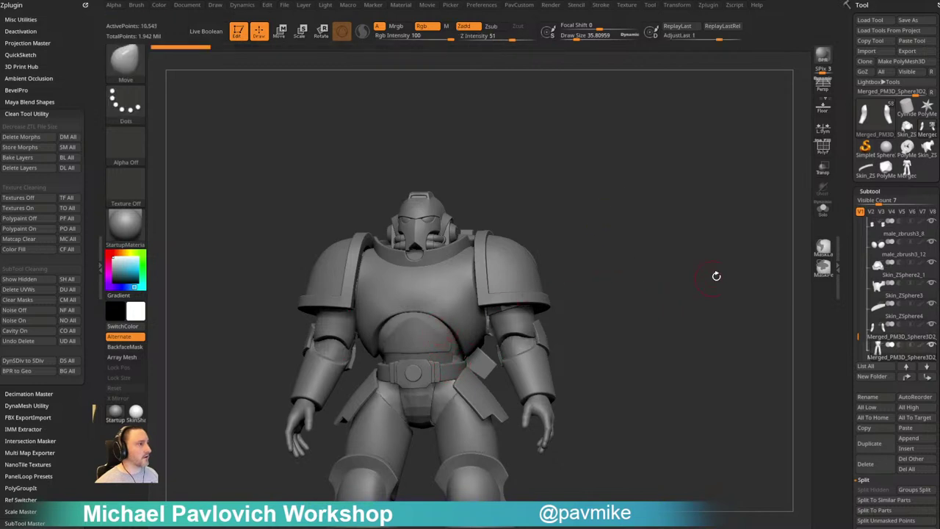
{"action": "left_click", "coordinate": [822, 210]}
{"action": "left_click_drag", "start_coordinate": [749, 229], "coordinate": [672, 255]}
{"action": "mouse_move", "coordinate": [517, 319]}
{"action": "left_mouse_down", "text": "shift"}
{"action": "mouse_move", "coordinate": [472, 273]}
{"action": "mouse_move", "coordinate": [548, 290]}
{"action": "left_mouse_up", "text": "shift"}
{"action": "mouse_move", "coordinate": [755, 239]}
{"action": "left_mouse_down"}
{"action": "mouse_move", "coordinate": [737, 230]}
{"action": "mouse_move", "coordinate": [733, 241]}
{"action": "mouse_move", "coordinate": [724, 213]}
{"action": "left_mouse_up"}
{"action": "left_click", "coordinate": [817, 217]}
{"action": "key", "text": "1"}
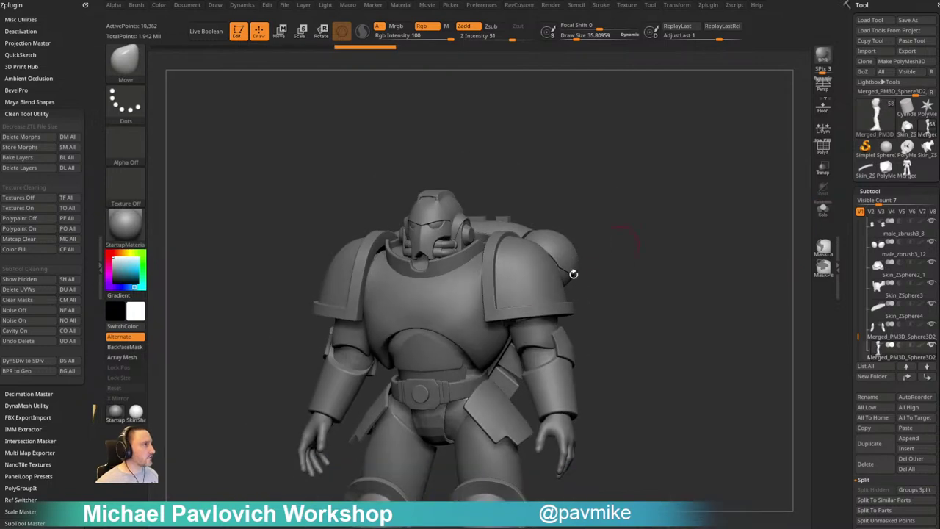
Bring the undersuit body to a denser mesh and open its DynaMesh settings
{"action": "key", "text": "ctrl+shift+z"}
{"action": "key", "text": "ctrl+shift+z"}
{"action": "left_click_drag", "start_coordinate": [713, 288], "coordinate": [744, 260], "text": "alt"}
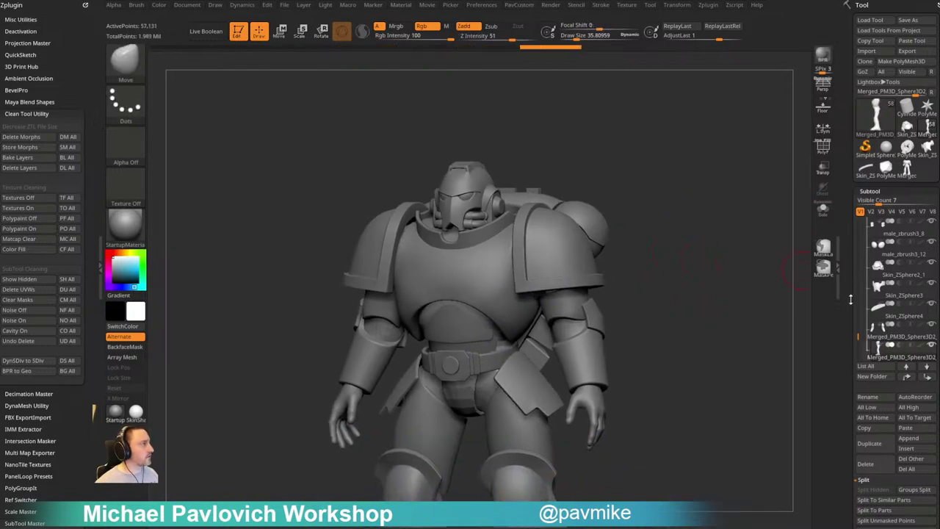
{"action": "left_click_drag", "start_coordinate": [851, 299], "coordinate": [848, 250]}
{"action": "left_click_drag", "start_coordinate": [849, 351], "coordinate": [850, 259]}
{"action": "left_click_drag", "start_coordinate": [853, 319], "coordinate": [854, 271]}
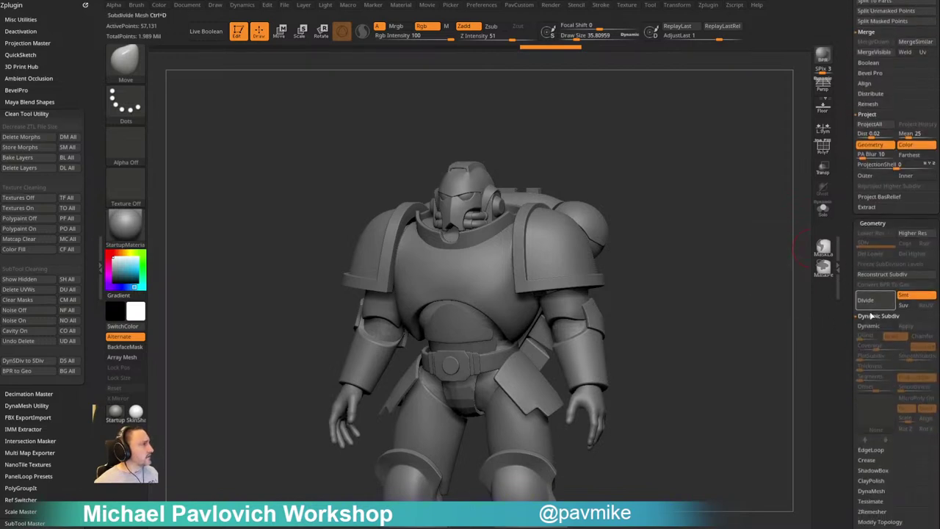
{"action": "left_click", "coordinate": [871, 318], "text": "shift"}
{"action": "left_click", "coordinate": [870, 368]}
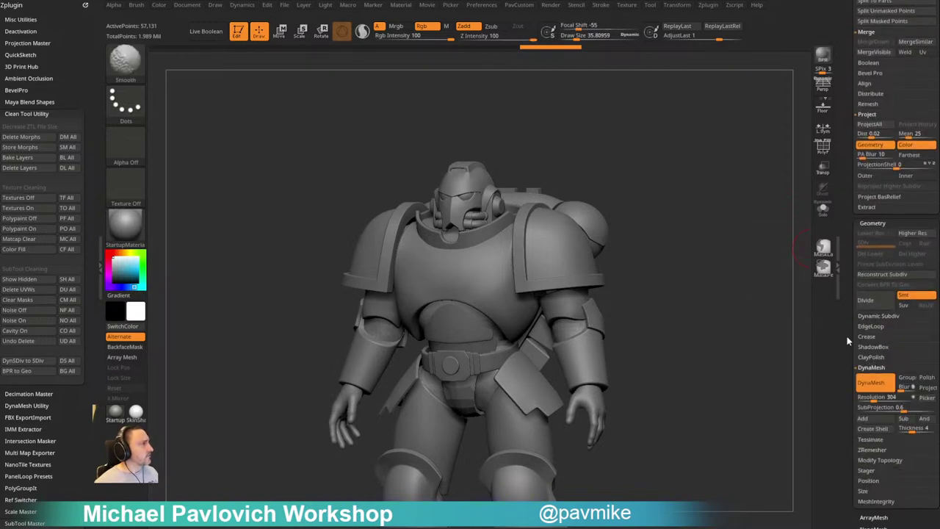
Sculpt the undersuit's abdomen below the chest plate with the Standard brush and backface masking on, and update its DynaMesh
{"action": "left_click_drag", "start_coordinate": [659, 202], "coordinate": [586, 248], "text": "shift"}
{"action": "key", "text": "b"}
{"action": "key", "text": "s"}
{"action": "key", "text": "t"}
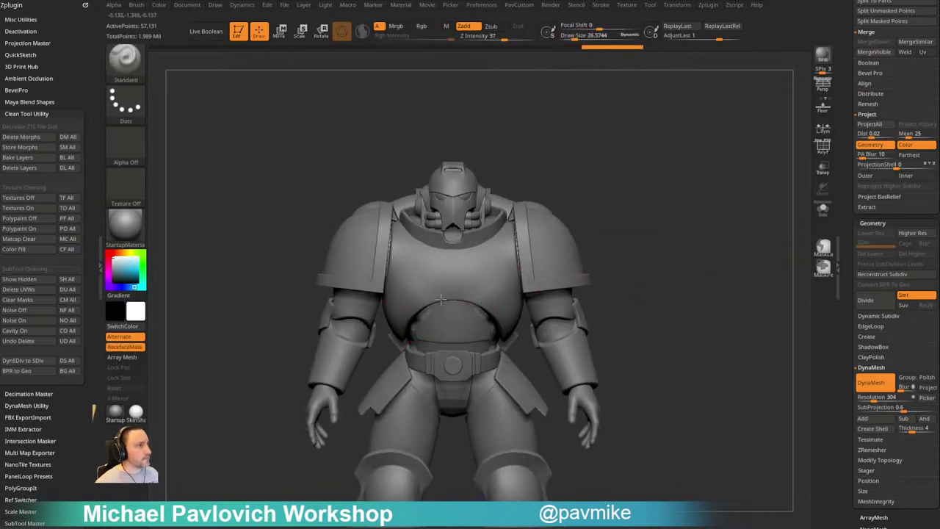
{"action": "left_click_drag", "start_coordinate": [634, 281], "coordinate": [630, 247]}
{"action": "left_click_drag", "start_coordinate": [661, 302], "coordinate": [617, 331]}
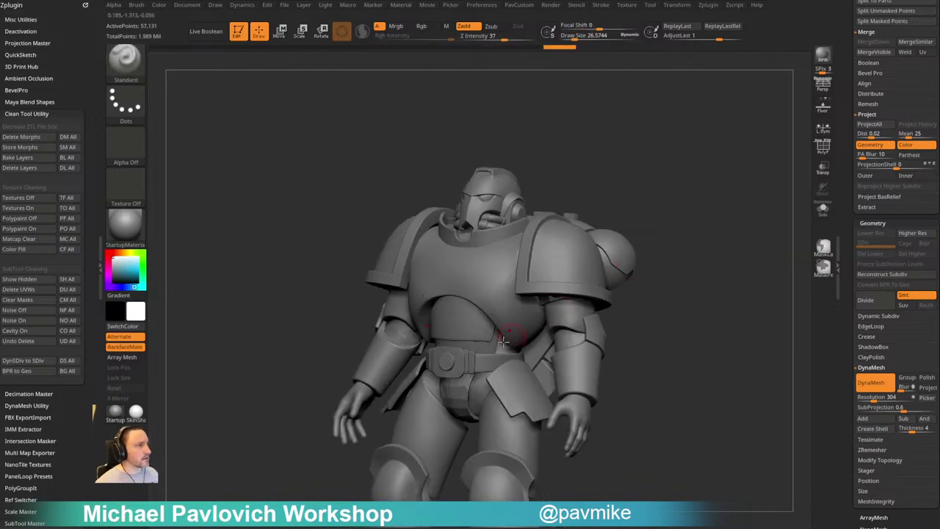
{"action": "left_click_drag", "start_coordinate": [686, 284], "coordinate": [727, 342], "text": "ctrl"}
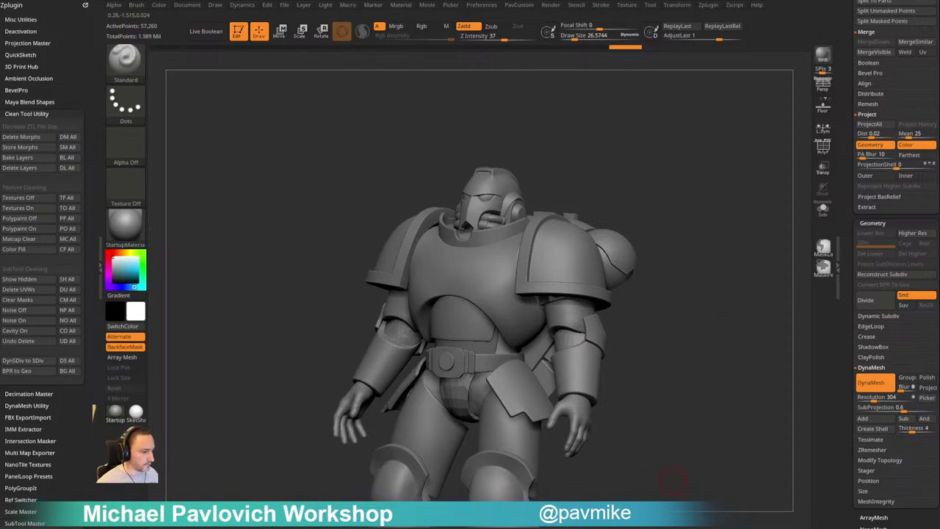
Switch to the Miro 40k board in the browser and look over the armour reference groups to locate the weapons frame
{"action": "left_click_drag", "start_coordinate": [705, 0], "coordinate": [529, 2]}
{"action": "scroll", "coordinate": [522, 239], "scroll_direction": "down", "scroll_amount": 10}
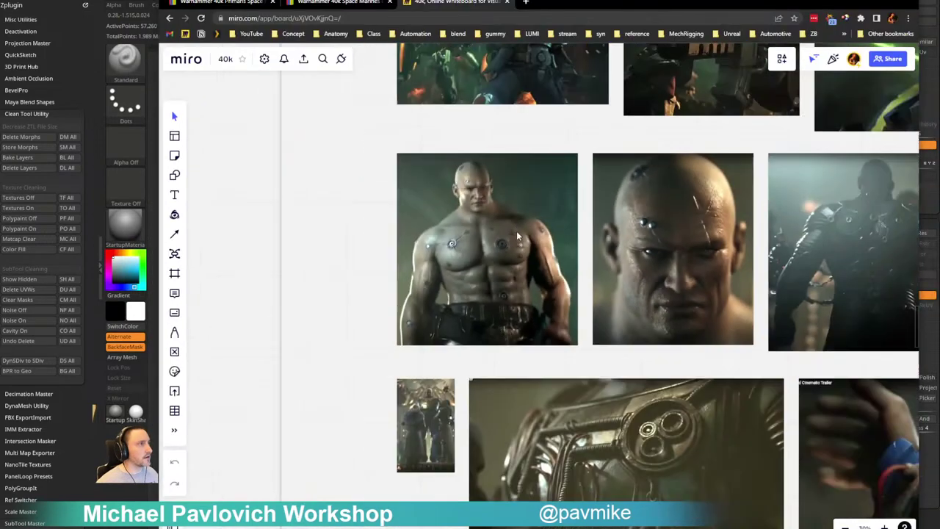
{"action": "scroll", "coordinate": [520, 238], "scroll_direction": "down", "scroll_amount": 2}
{"action": "right_click_drag", "start_coordinate": [519, 265], "coordinate": [301, 329]}
{"action": "scroll", "coordinate": [437, 251], "scroll_direction": "down", "scroll_amount": 6}
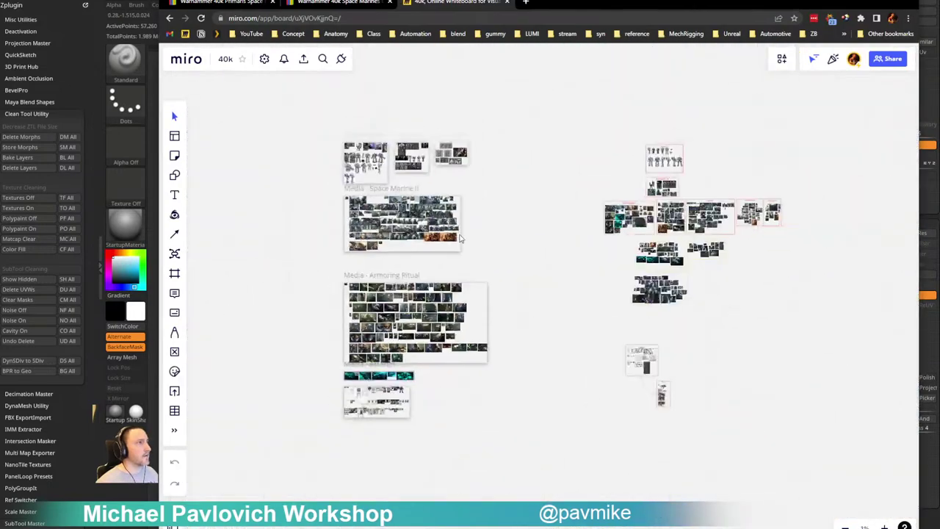
{"action": "right_click_drag", "start_coordinate": [535, 266], "coordinate": [318, 301]}
{"action": "scroll", "coordinate": [318, 301], "scroll_direction": "up", "scroll_amount": 10}
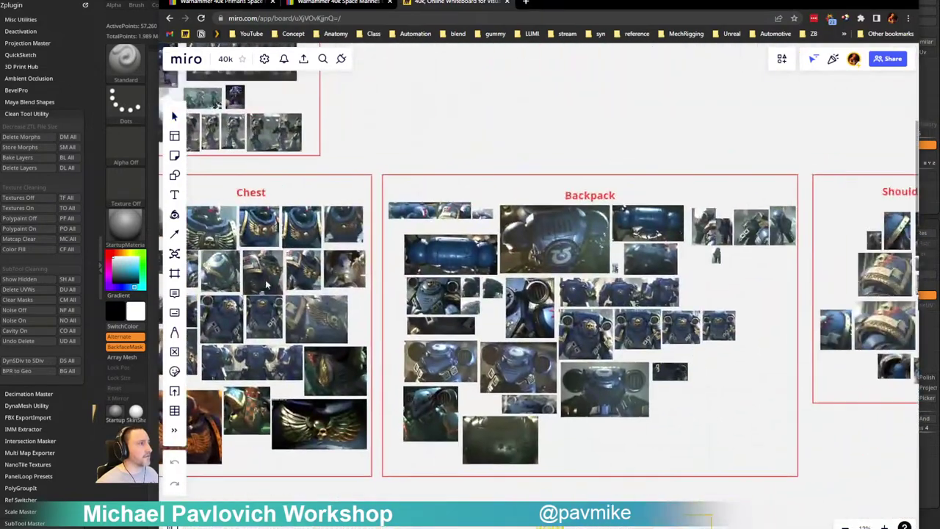
{"action": "right_click_drag", "start_coordinate": [669, 335], "coordinate": [421, 320]}
{"action": "right_click_drag", "start_coordinate": [294, 421], "coordinate": [542, 228]}
{"action": "right_click_drag", "start_coordinate": [348, 249], "coordinate": [798, 235]}
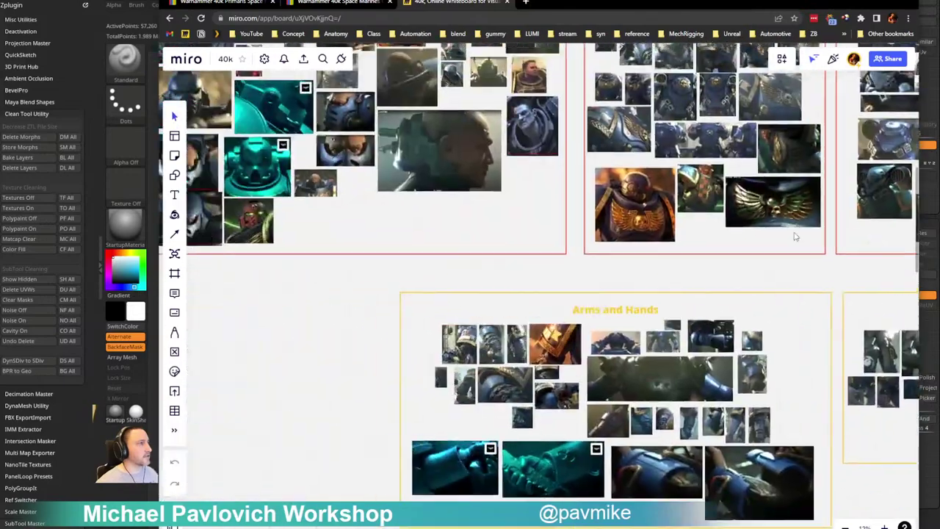
{"action": "scroll", "coordinate": [499, 226], "scroll_direction": "down", "scroll_amount": 5}
{"action": "scroll", "coordinate": [422, 219], "scroll_direction": "down", "scroll_amount": 2}
{"action": "right_click_drag", "start_coordinate": [369, 293], "coordinate": [821, 163]}
{"action": "right_click_drag", "start_coordinate": [560, 262], "coordinate": [168, 257]}
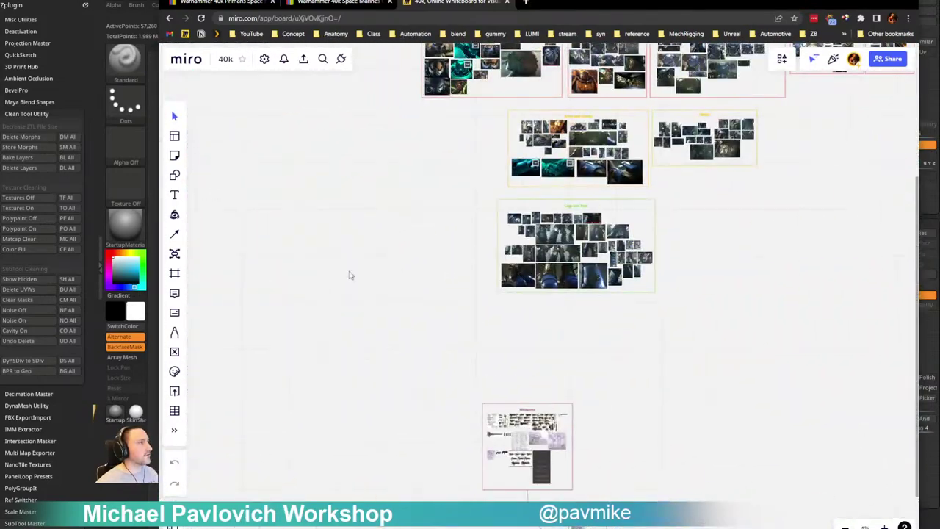
Examine the weapon references on the board, including the Stormbolter, Heavy Bolter and Bolt Pistol sketches
{"action": "scroll", "coordinate": [614, 323], "scroll_direction": "up", "scroll_amount": 3}
{"action": "scroll", "coordinate": [614, 323], "scroll_direction": "up", "scroll_amount": 1}
{"action": "right_click_drag", "start_coordinate": [586, 335], "coordinate": [624, 81]}
{"action": "scroll", "coordinate": [520, 263], "scroll_direction": "up", "scroll_amount": 5}
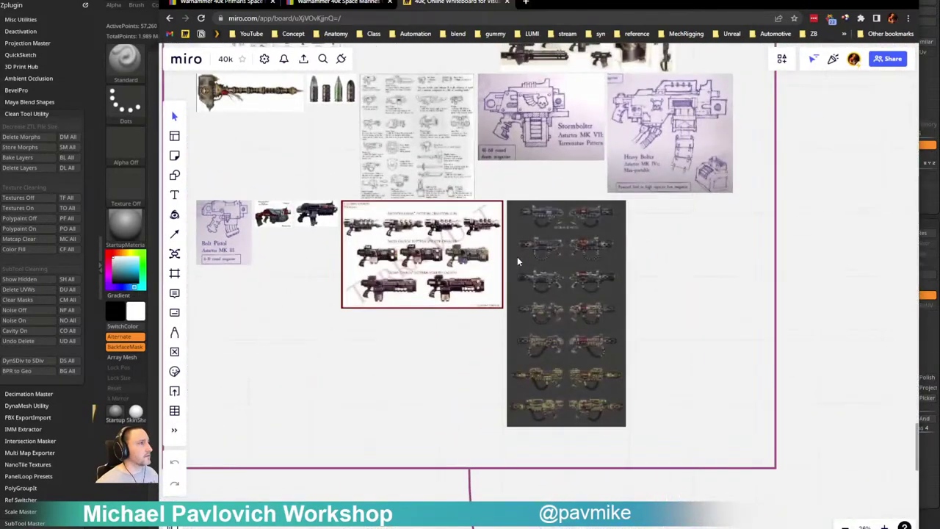
{"action": "right_click_drag", "start_coordinate": [526, 193], "coordinate": [530, 322]}
{"action": "scroll", "coordinate": [529, 322], "scroll_direction": "up", "scroll_amount": 3}
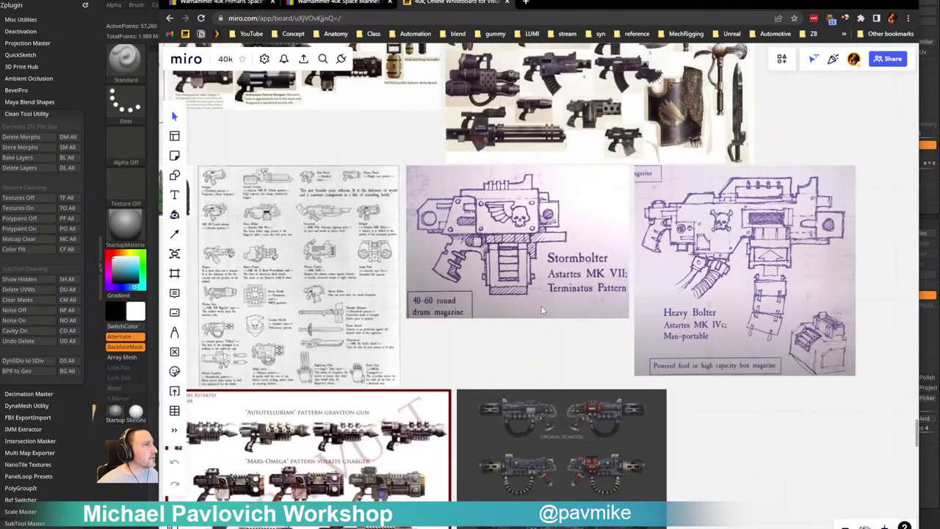
{"action": "right_click_drag", "start_coordinate": [495, 334], "coordinate": [881, 216]}
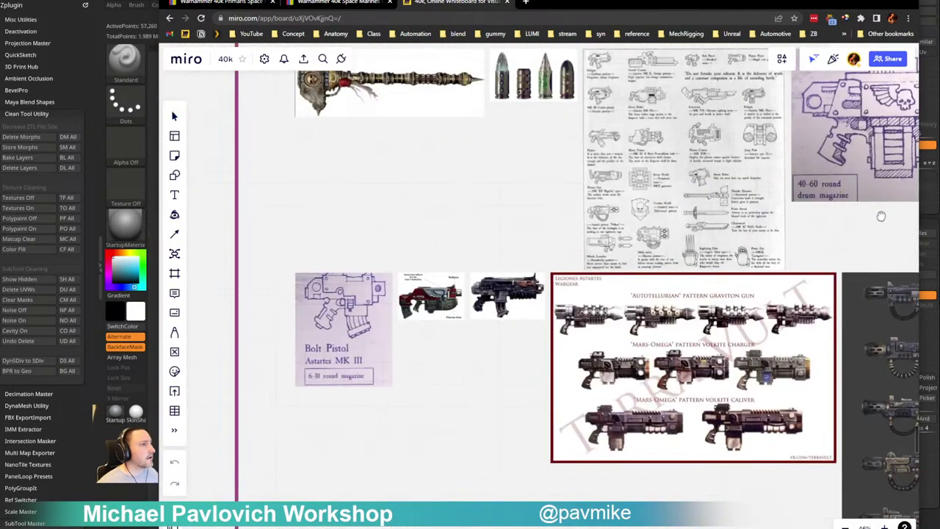
{"action": "left_click_drag", "start_coordinate": [881, 216], "coordinate": [420, 439]}
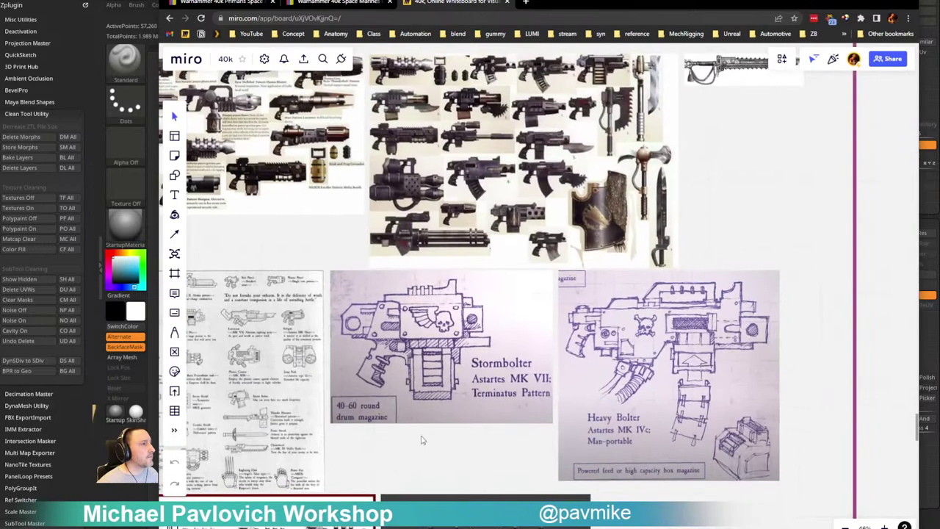
{"action": "scroll", "coordinate": [434, 432], "scroll_direction": "up", "scroll_amount": 3}
{"action": "scroll", "coordinate": [448, 393], "scroll_direction": "down", "scroll_amount": 3}
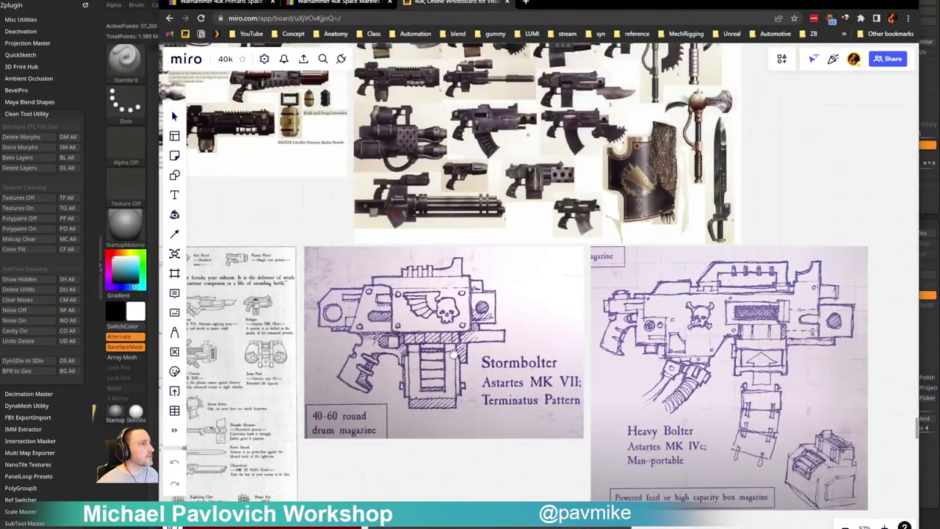
Download the Stormbolter sketch bolt002.jpg from the Miro board and show it in its folder
{"action": "left_click", "coordinate": [518, 355]}
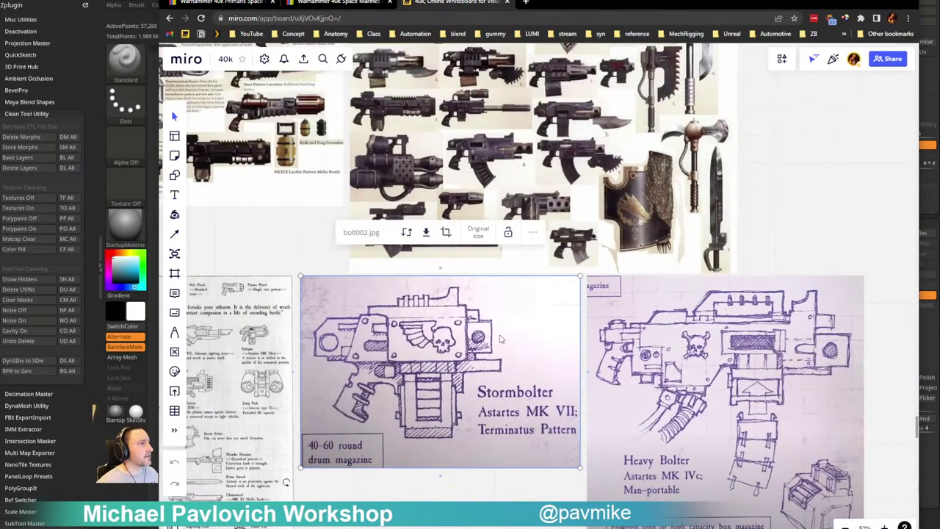
{"action": "left_click", "coordinate": [427, 232]}
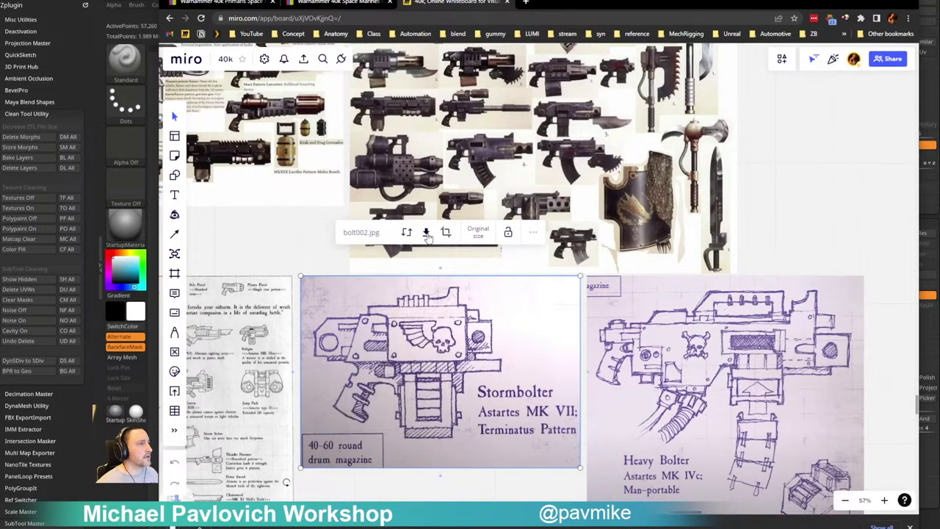
{"action": "left_click", "coordinate": [263, 527]}
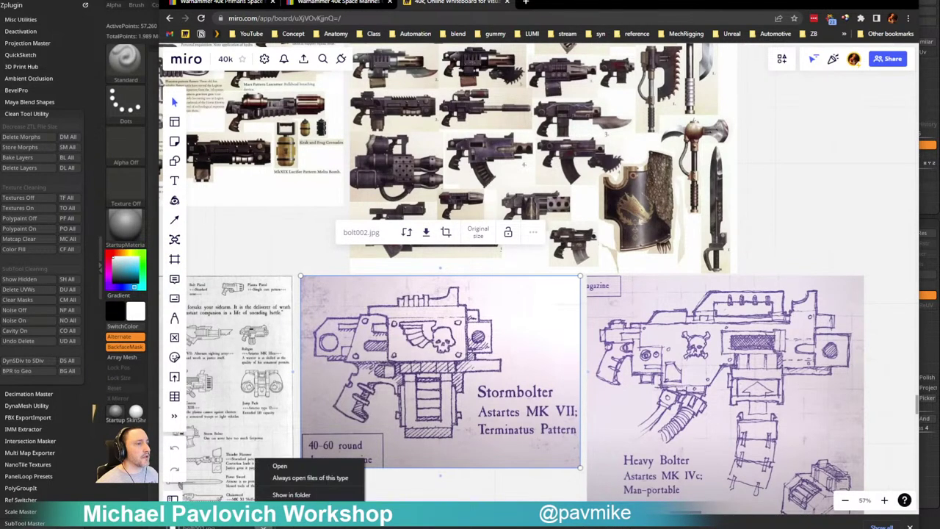
{"action": "left_click", "coordinate": [288, 495]}
{"action": "left_click_drag", "start_coordinate": [371, 66], "coordinate": [334, 528]}
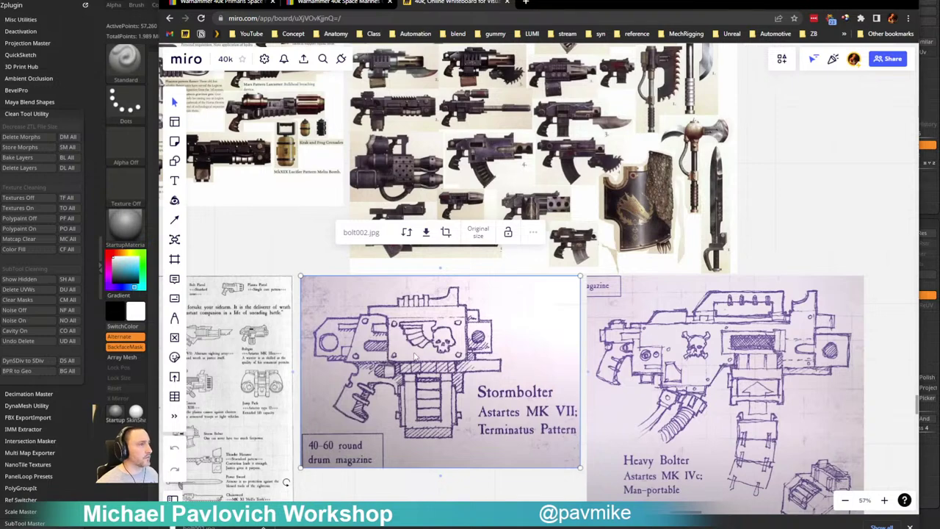
Switch back to ZBrush and isolate the crotch plate with its dynamic subdivision off and PolyFrame on
{"action": "key", "text": "alt+Tab"}
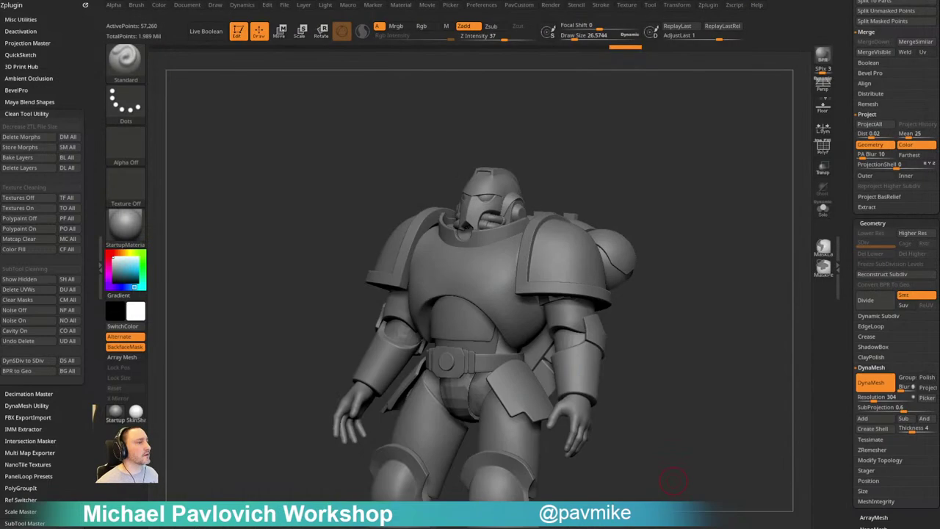
{"action": "left_click_drag", "start_coordinate": [727, 203], "coordinate": [739, 224]}
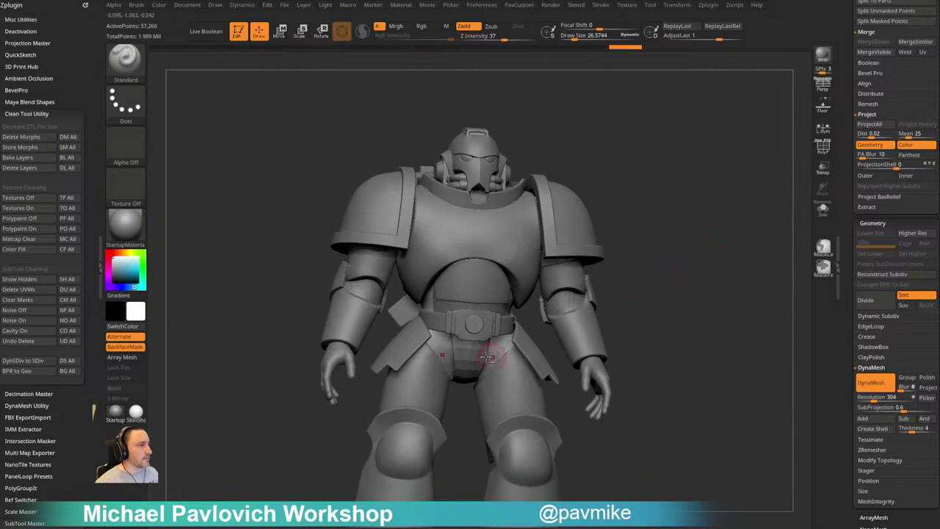
{"action": "left_click", "coordinate": [491, 354], "text": "alt"}
{"action": "mouse_move", "coordinate": [672, 271]}
{"action": "left_mouse_down"}
{"action": "mouse_move", "coordinate": [664, 286]}
{"action": "mouse_move", "coordinate": [712, 308]}
{"action": "mouse_move", "coordinate": [705, 277]}
{"action": "mouse_move", "coordinate": [735, 285]}
{"action": "mouse_move", "coordinate": [733, 217]}
{"action": "left_mouse_up"}
{"action": "key", "text": "shift+d"}
{"action": "left_click", "coordinate": [823, 148]}
{"action": "left_click", "coordinate": [823, 210]}
{"action": "left_click_drag", "start_coordinate": [734, 218], "coordinate": [734, 248], "text": "alt"}
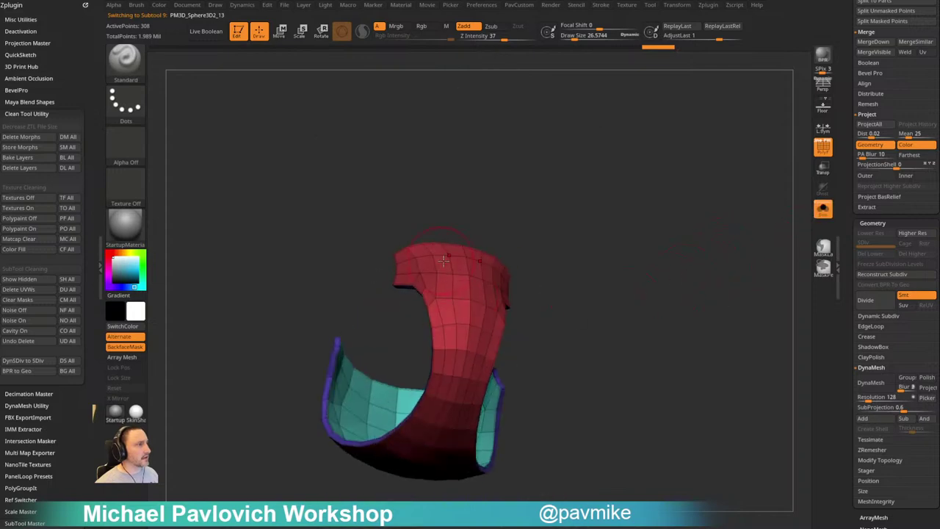
Keep only the crotch plate's outer polygroup, delete the hidden geometry and ZRemesh the shell at Half density
{"action": "mouse_move", "coordinate": [570, 292]}
{"action": "left_mouse_down"}
{"action": "mouse_move", "coordinate": [567, 238]}
{"action": "mouse_move", "coordinate": [597, 223]}
{"action": "mouse_move", "coordinate": [610, 278]}
{"action": "mouse_move", "coordinate": [594, 294]}
{"action": "mouse_move", "coordinate": [578, 292]}
{"action": "left_mouse_up"}
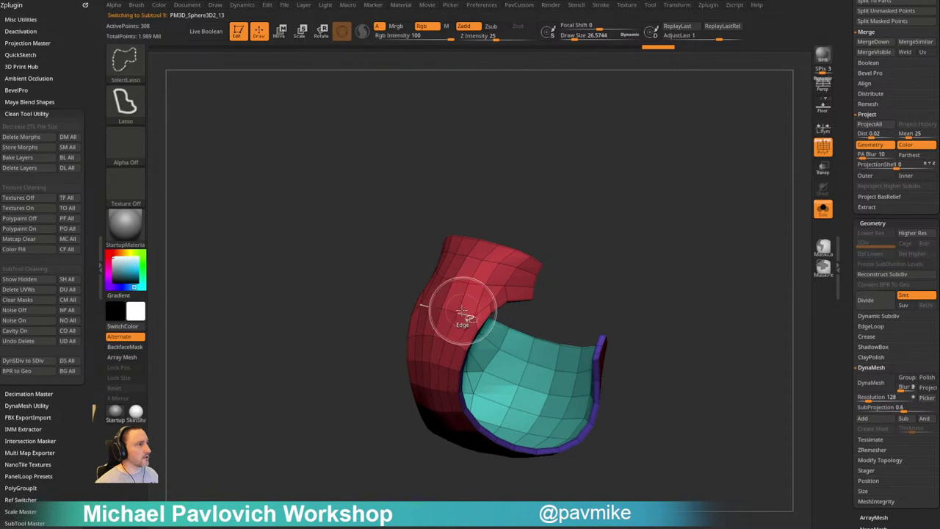
{"action": "left_click", "coordinate": [463, 307], "text": "ctrl+shift"}
{"action": "key", "text": "space"}
{"action": "left_click", "coordinate": [689, 240]}
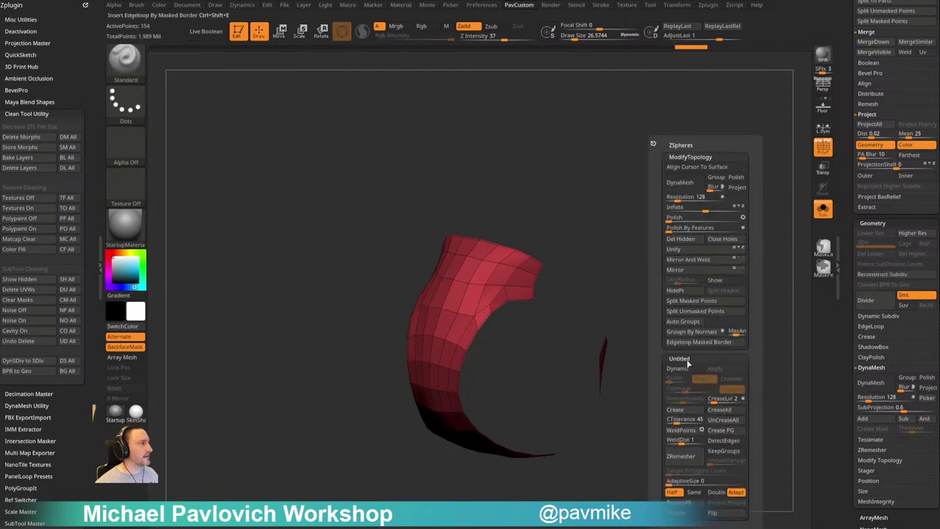
{"action": "left_click", "coordinate": [681, 457]}
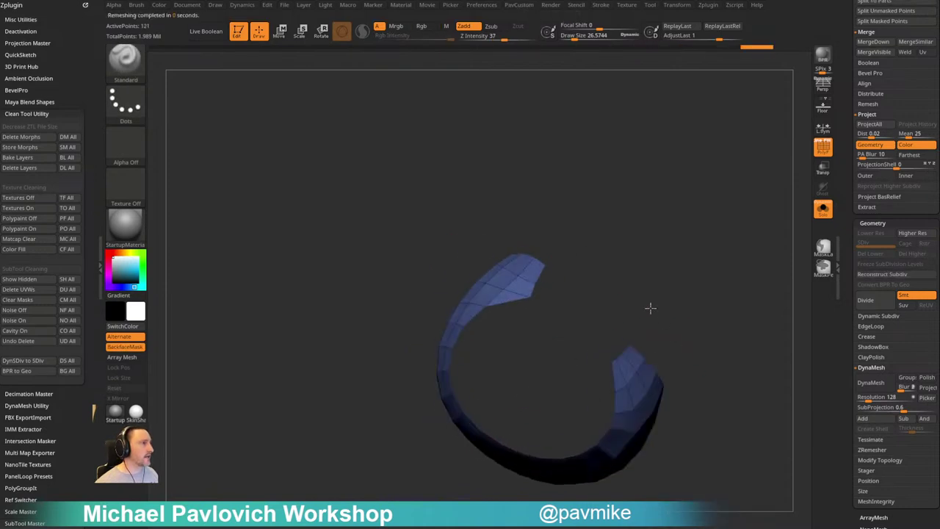
Extrude all polygons of the remeshed crotch shell with ZModeler to give it an even thickness
{"action": "mouse_move", "coordinate": [674, 312]}
{"action": "left_mouse_down"}
{"action": "mouse_move", "coordinate": [705, 355]}
{"action": "mouse_move", "coordinate": [666, 323]}
{"action": "mouse_move", "coordinate": [699, 283]}
{"action": "mouse_move", "coordinate": [674, 294]}
{"action": "left_mouse_up"}
{"action": "key", "text": "b"}
{"action": "key", "text": "z"}
{"action": "key", "text": "m"}
{"action": "left_click_drag", "start_coordinate": [491, 263], "coordinate": [500, 263]}
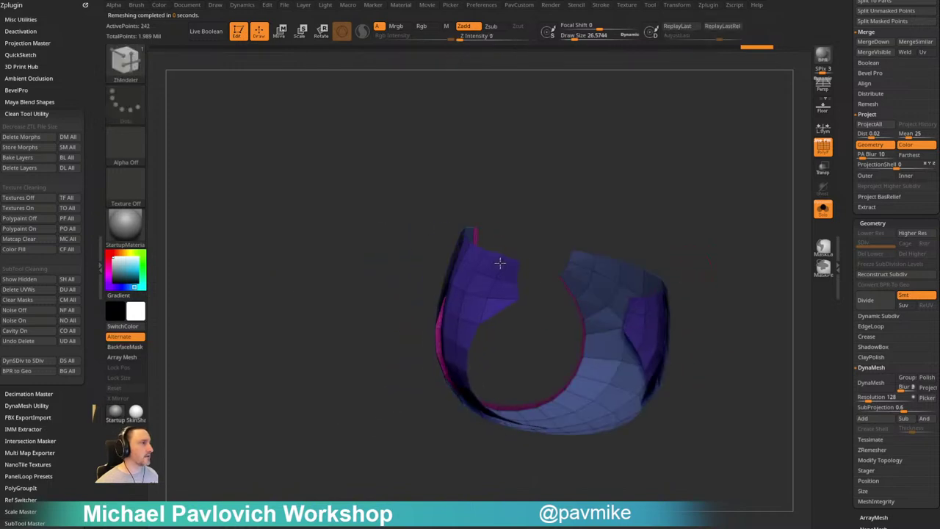
Turn on dynamic subdivision for the crotch plate, crease it by polygroups and bring back the full figure without PolyFrame
{"action": "key", "text": "2"}
{"action": "left_click_drag", "start_coordinate": [672, 440], "coordinate": [665, 385]}
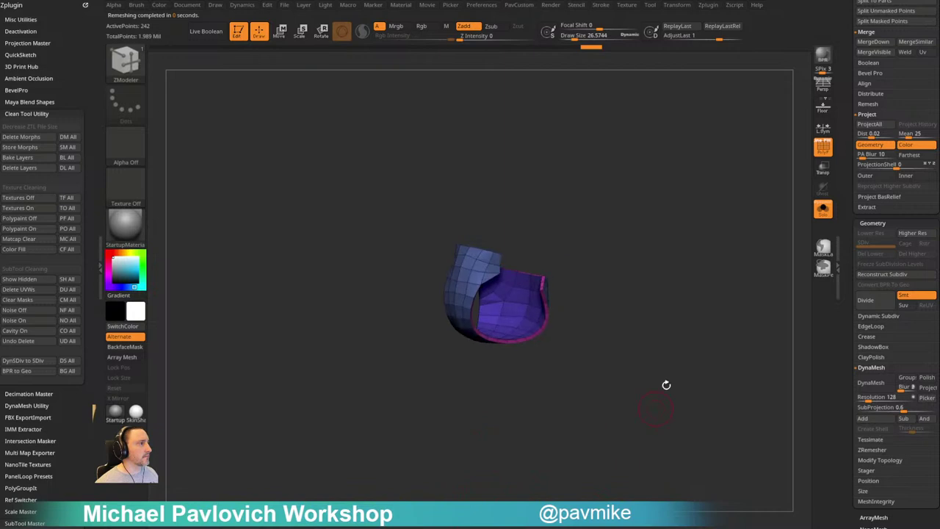
{"action": "key", "text": "2"}
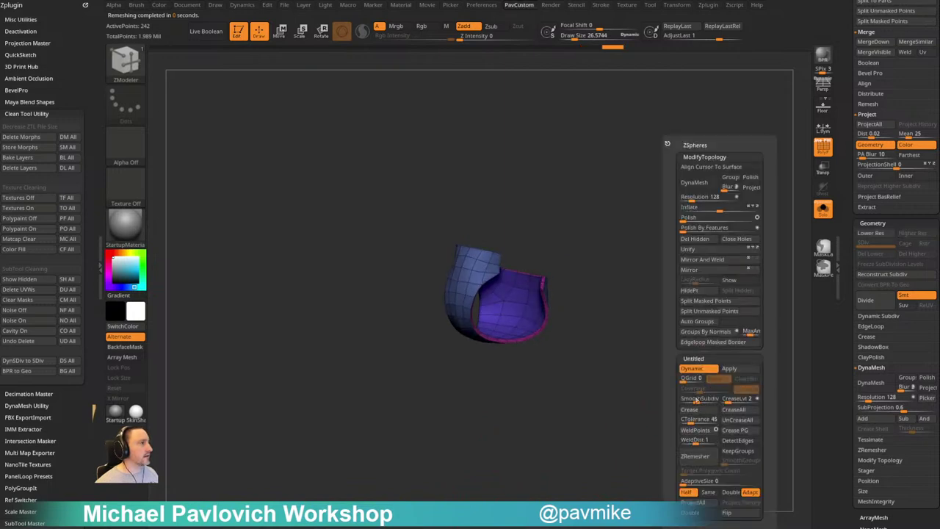
{"action": "left_click", "coordinate": [735, 430]}
{"action": "left_click", "coordinate": [824, 150]}
{"action": "mouse_move", "coordinate": [764, 183]}
{"action": "left_mouse_down"}
{"action": "mouse_move", "coordinate": [709, 242]}
{"action": "mouse_move", "coordinate": [764, 258]}
{"action": "mouse_move", "coordinate": [702, 266]}
{"action": "left_mouse_up"}
{"action": "left_click", "coordinate": [818, 214]}
{"action": "left_click_drag", "start_coordinate": [701, 266], "coordinate": [698, 313], "text": "alt"}
Reshape the crotch plate with the Move brush so it fits between the belt and the thighs
{"action": "key", "text": "s"}
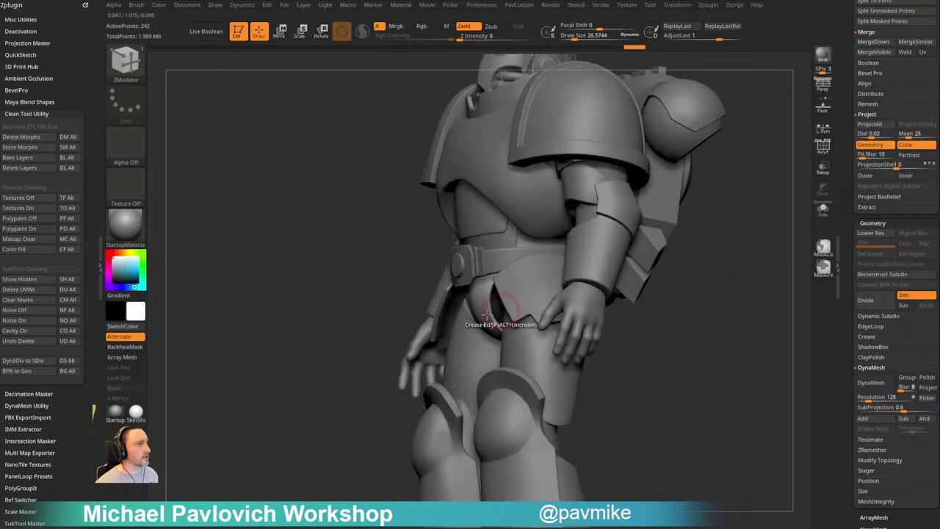
{"action": "left_click_drag", "start_coordinate": [499, 324], "coordinate": [510, 324]}
{"action": "key", "text": "b"}
{"action": "key", "text": "m"}
{"action": "key", "text": "v"}
{"action": "left_click_drag", "start_coordinate": [665, 306], "coordinate": [469, 279]}
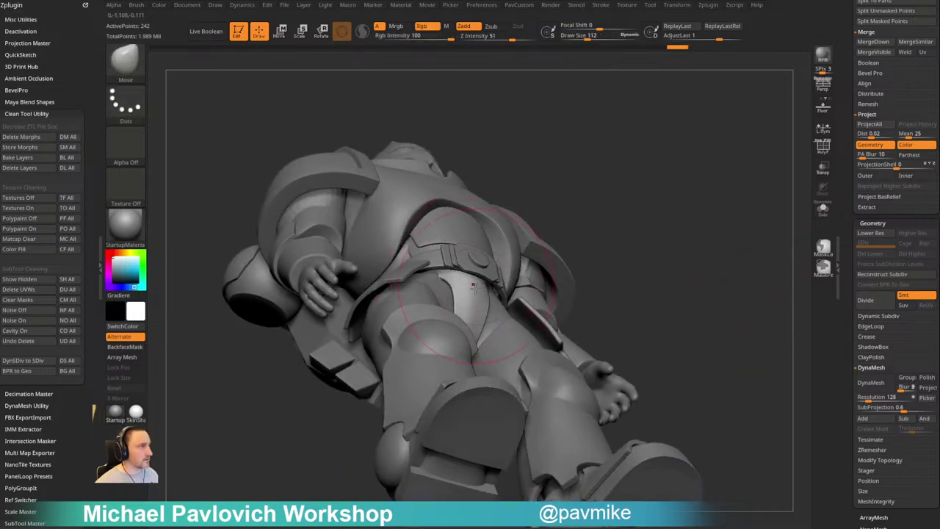
{"action": "mouse_move", "coordinate": [600, 242]}
{"action": "left_mouse_down"}
{"action": "mouse_move", "coordinate": [514, 270]}
{"action": "mouse_move", "coordinate": [474, 323]}
{"action": "left_mouse_up"}
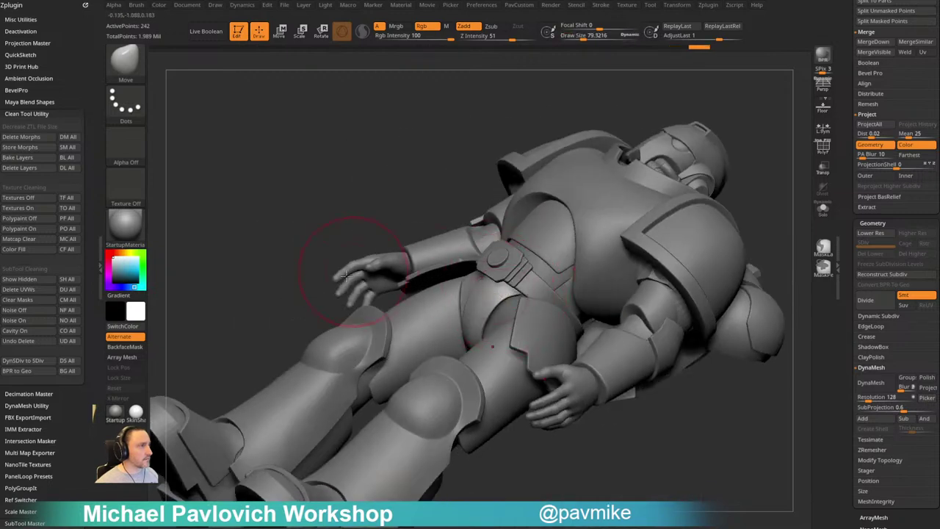
{"action": "left_click_drag", "start_coordinate": [309, 288], "coordinate": [359, 328], "text": "shift"}
Select the undersuit body and adjust its crotch area around the plate with the Move brush, finishing on the Standard brush
{"action": "key", "text": "b"}
{"action": "key", "text": "s"}
{"action": "key", "text": "t"}
{"action": "left_click", "coordinate": [499, 294], "text": "alt"}
{"action": "left_click_drag", "start_coordinate": [650, 235], "coordinate": [709, 239]}
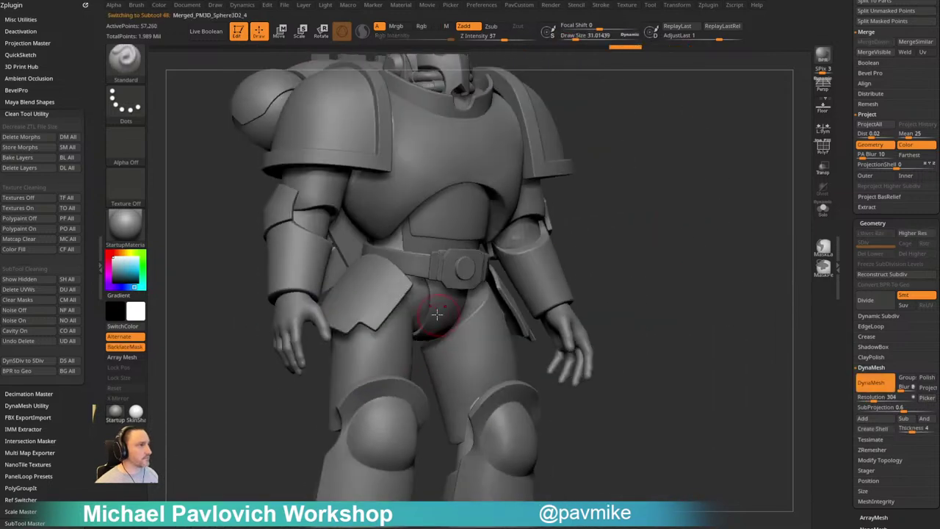
{"action": "key", "text": "b"}
{"action": "key", "text": "m"}
{"action": "key", "text": "v"}
{"action": "left_click_drag", "start_coordinate": [420, 309], "coordinate": [422, 300]}
{"action": "left_click_drag", "start_coordinate": [691, 224], "coordinate": [595, 234]}
{"action": "right_click_drag", "start_coordinate": [589, 259], "coordinate": [592, 260], "text": "ctrl"}
{"action": "key", "text": "b"}
{"action": "key", "text": "s"}
{"action": "key", "text": "t"}
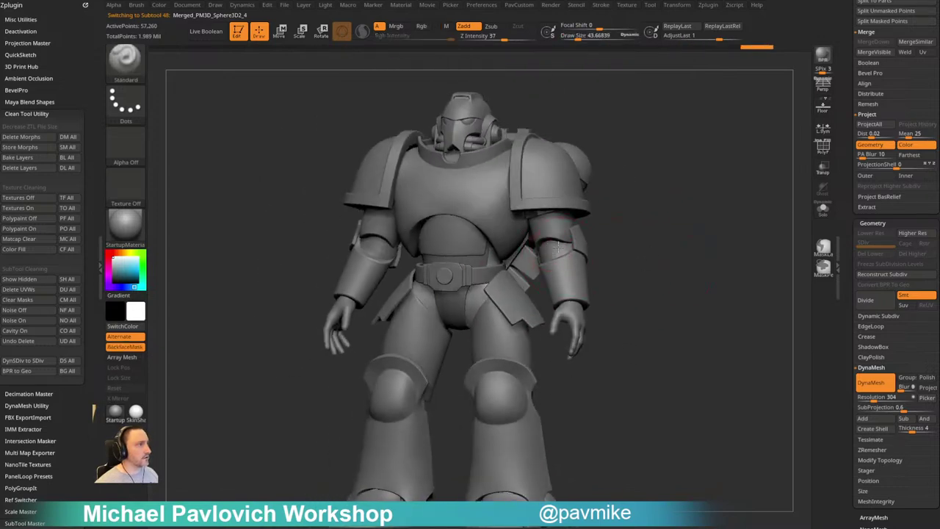
Set the undersuit arms' DynaMesh resolution to 192, smooth them lightly and update the DynaMesh
{"action": "left_click", "coordinate": [560, 253], "text": "alt"}
{"action": "key", "text": "2"}
{"action": "left_click", "coordinate": [648, 198]}
{"action": "type", "text": "192"}
{"action": "key", "text": "Return"}
{"action": "left_click_drag", "start_coordinate": [598, 214], "coordinate": [625, 218], "text": "shift"}
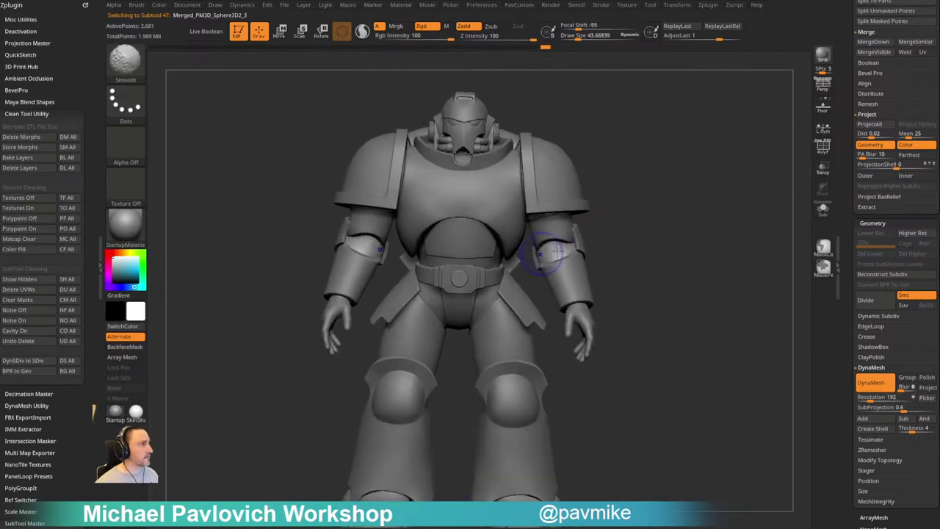
{"action": "left_click_drag", "start_coordinate": [624, 257], "coordinate": [641, 270], "text": "ctrl"}
Smooth the undersuit arms at the inner elbow and on the upper arm beneath the shoulder pad
{"action": "mouse_move", "coordinate": [707, 294]}
{"action": "left_mouse_down", "text": "alt"}
{"action": "mouse_move", "coordinate": [691, 265]}
{"action": "mouse_move", "coordinate": [671, 262]}
{"action": "left_mouse_up", "text": "alt"}
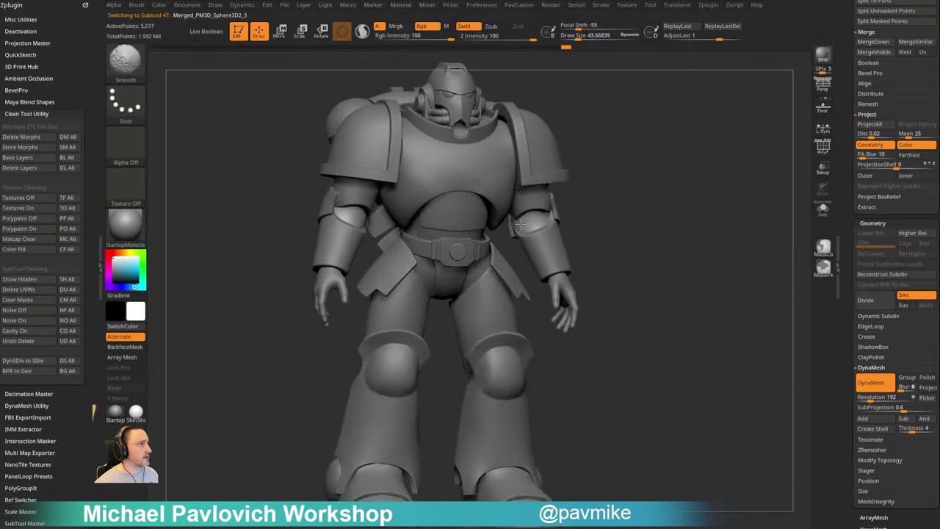
{"action": "left_click_drag", "start_coordinate": [524, 212], "coordinate": [519, 224], "text": "shift"}
{"action": "mouse_move", "coordinate": [681, 212]}
{"action": "left_mouse_down"}
{"action": "mouse_move", "coordinate": [593, 224]}
{"action": "mouse_move", "coordinate": [622, 222]}
{"action": "mouse_move", "coordinate": [607, 225]}
{"action": "left_mouse_up"}
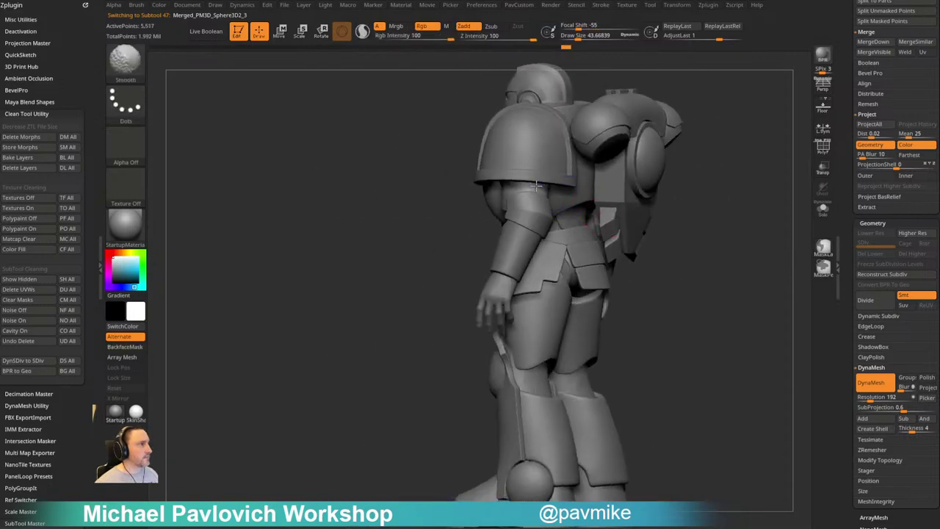
{"action": "left_click_drag", "start_coordinate": [538, 180], "coordinate": [540, 188], "text": "shift"}
Adjust the upper part of the undersuit arms beneath the shoulder pads with the Move brush at decreasing draw sizes
{"action": "left_click_drag", "start_coordinate": [779, 147], "coordinate": [759, 205], "text": "alt"}
{"action": "left_click_drag", "start_coordinate": [758, 206], "coordinate": [770, 208]}
{"action": "key", "text": "b"}
{"action": "key", "text": "m"}
{"action": "key", "text": "v"}
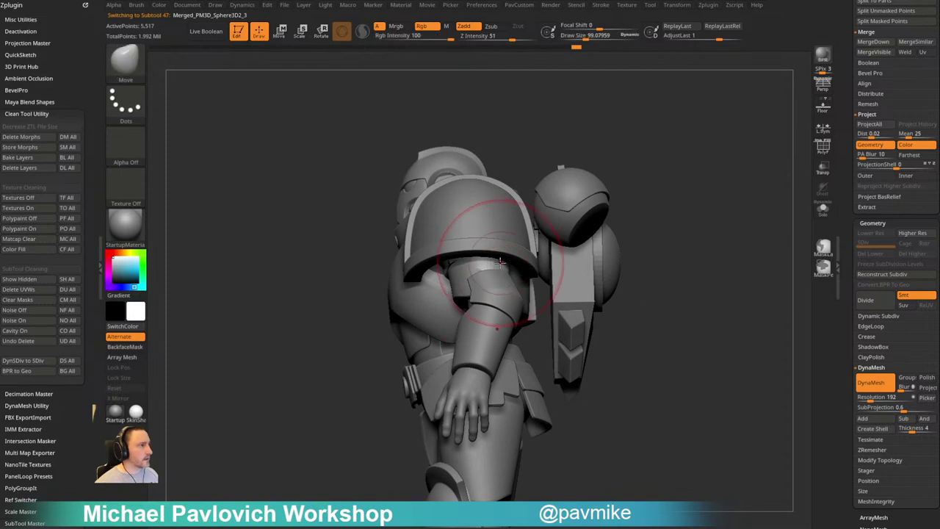
{"action": "left_click_drag", "start_coordinate": [639, 197], "coordinate": [702, 143]}
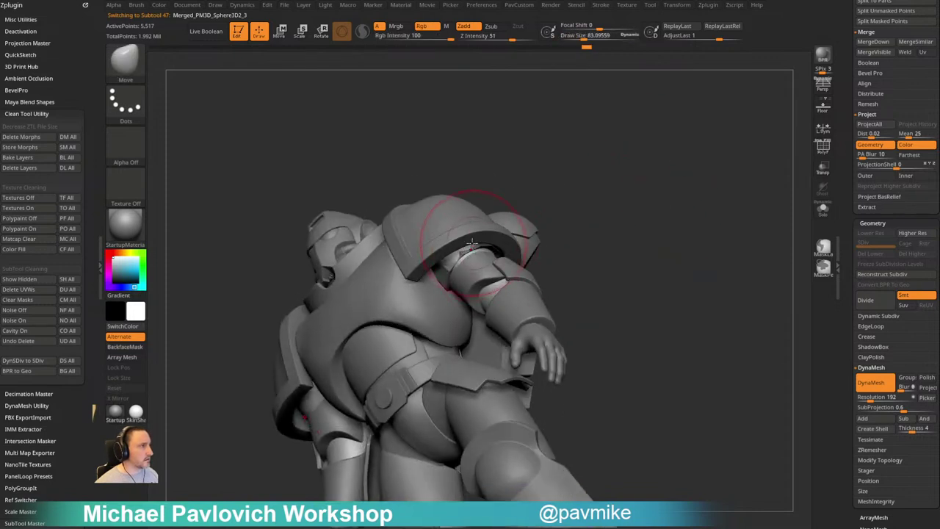
{"action": "left_click_drag", "start_coordinate": [547, 254], "coordinate": [516, 213]}
{"action": "key", "text": "s"}
{"action": "left_click_drag", "start_coordinate": [475, 251], "coordinate": [438, 262]}
{"action": "key", "text": "s"}
{"action": "left_click_drag", "start_coordinate": [452, 261], "coordinate": [447, 261]}
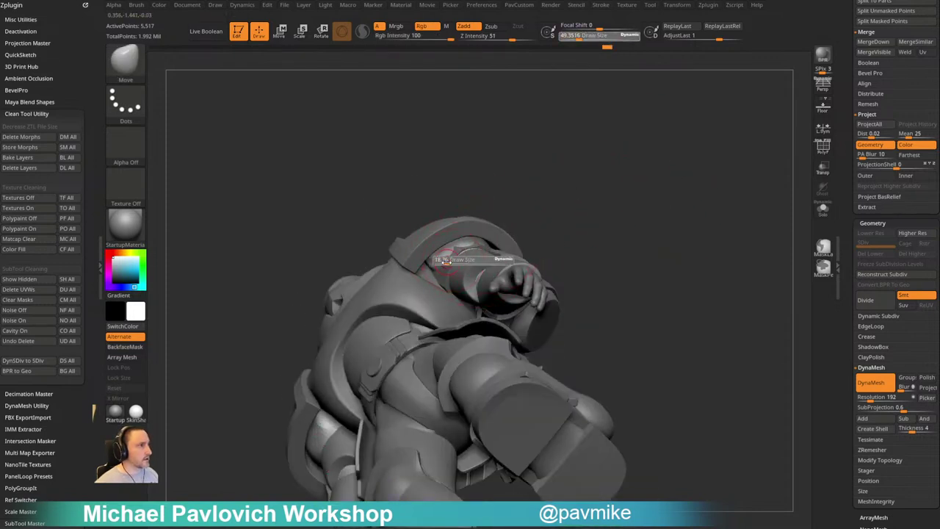
Turn on dynamic subdivision for the armour piece under the shoulder pad, with crease tolerance 50 and crease level 3
{"action": "left_click", "coordinate": [478, 250], "text": "alt"}
{"action": "left_click_drag", "start_coordinate": [560, 182], "coordinate": [594, 258]}
{"action": "key", "text": "space"}
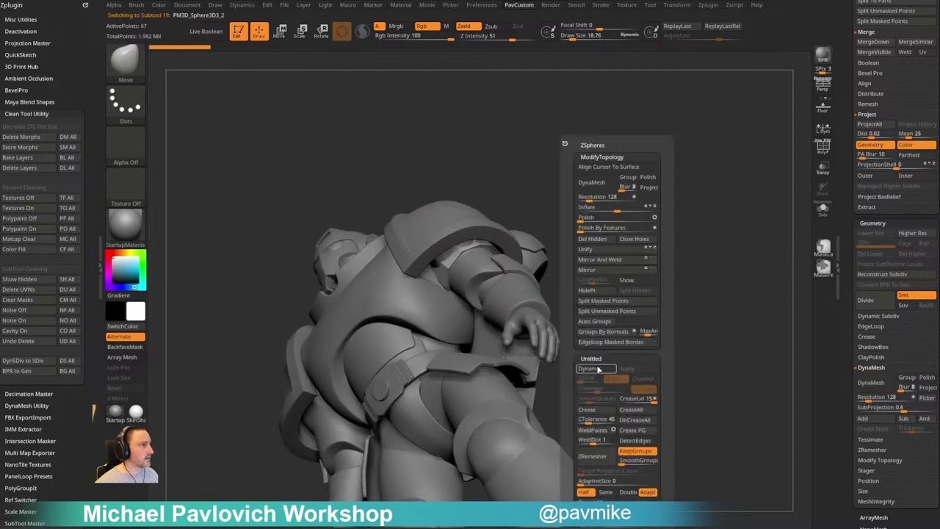
{"action": "left_click", "coordinate": [599, 369]}
{"action": "left_click_drag", "start_coordinate": [588, 420], "coordinate": [589, 420]}
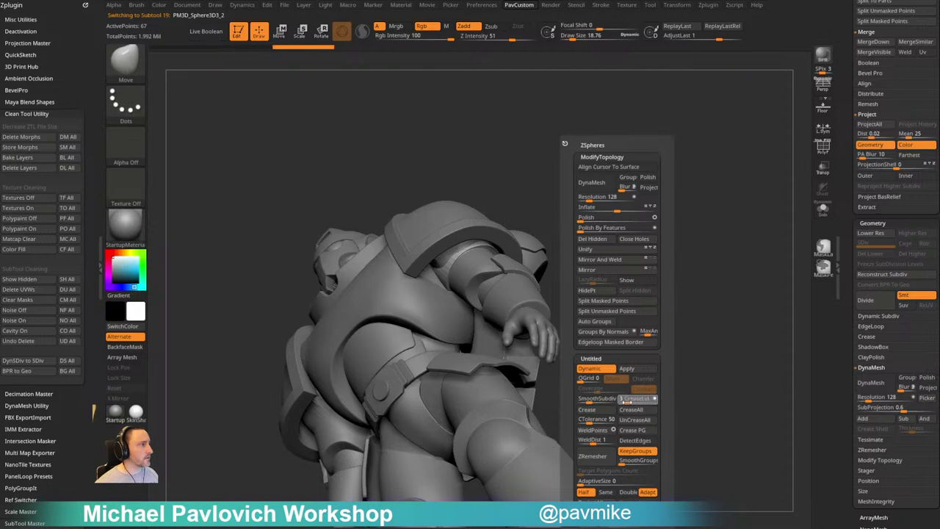
{"action": "left_click_drag", "start_coordinate": [579, 178], "coordinate": [539, 229]}
Select the shoulder pads and hide their subtool PM3D_Sphere3D3_1 to expose the upper arms
{"action": "left_click", "coordinate": [473, 273], "text": "alt"}
{"action": "left_click_drag", "start_coordinate": [699, 222], "coordinate": [695, 276]}
{"action": "left_click", "coordinate": [530, 229], "text": "alt"}
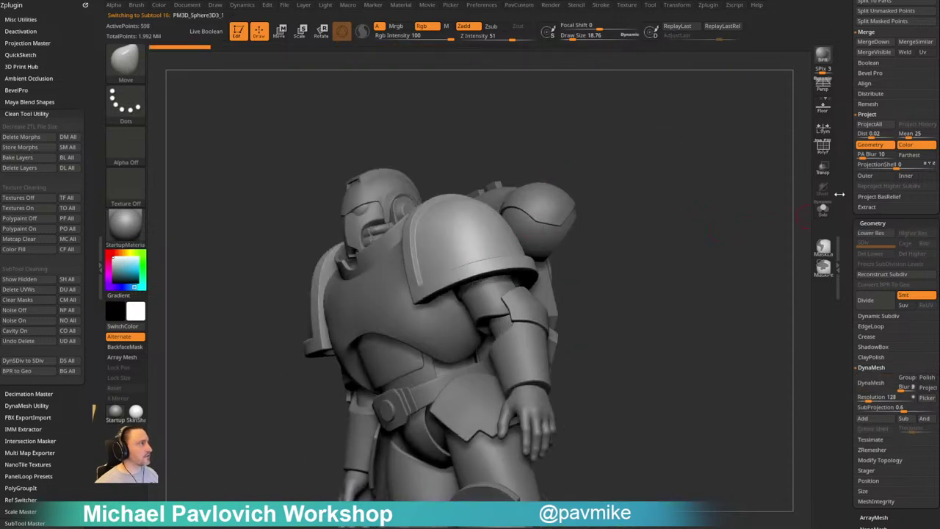
{"action": "left_click_drag", "start_coordinate": [842, 195], "coordinate": [843, 389]}
{"action": "left_click", "coordinate": [933, 225]}
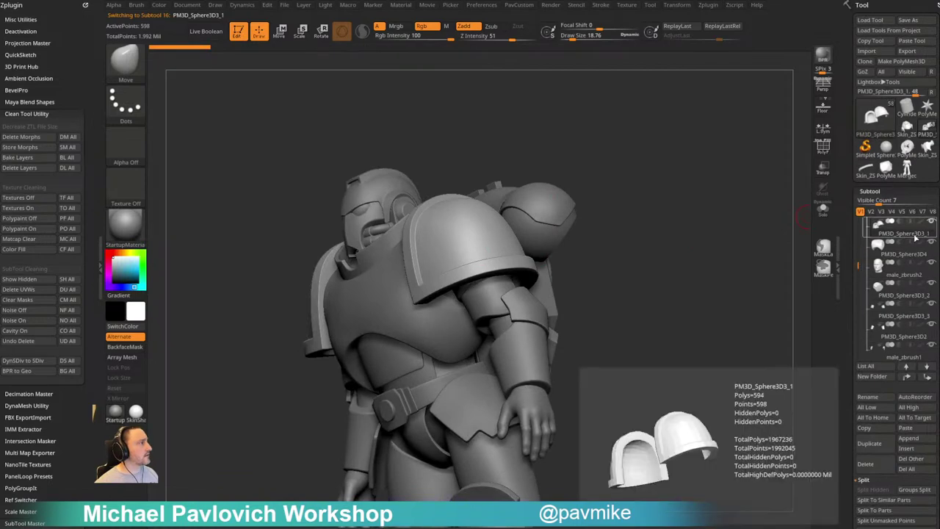
{"action": "left_click", "coordinate": [897, 254]}
Select the undersuit arms and build up the back and sides of the upper arms with the Clay brush, smoothing the strokes
{"action": "left_click", "coordinate": [461, 247], "text": "alt"}
{"action": "mouse_move", "coordinate": [607, 200]}
{"action": "left_mouse_down"}
{"action": "mouse_move", "coordinate": [625, 189]}
{"action": "mouse_move", "coordinate": [550, 222]}
{"action": "left_mouse_up"}
{"action": "key", "text": "2"}
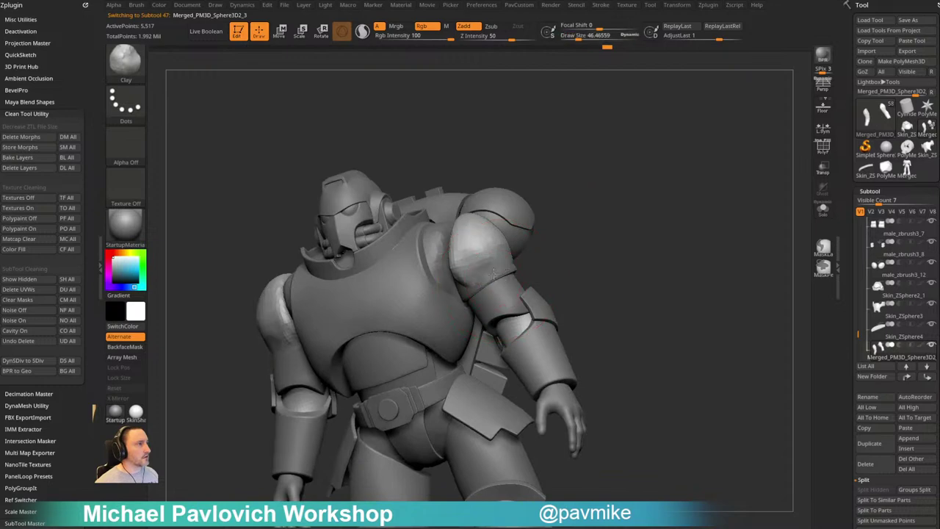
{"action": "left_click_drag", "start_coordinate": [604, 244], "coordinate": [552, 258]}
{"action": "left_click_drag", "start_coordinate": [680, 247], "coordinate": [615, 249]}
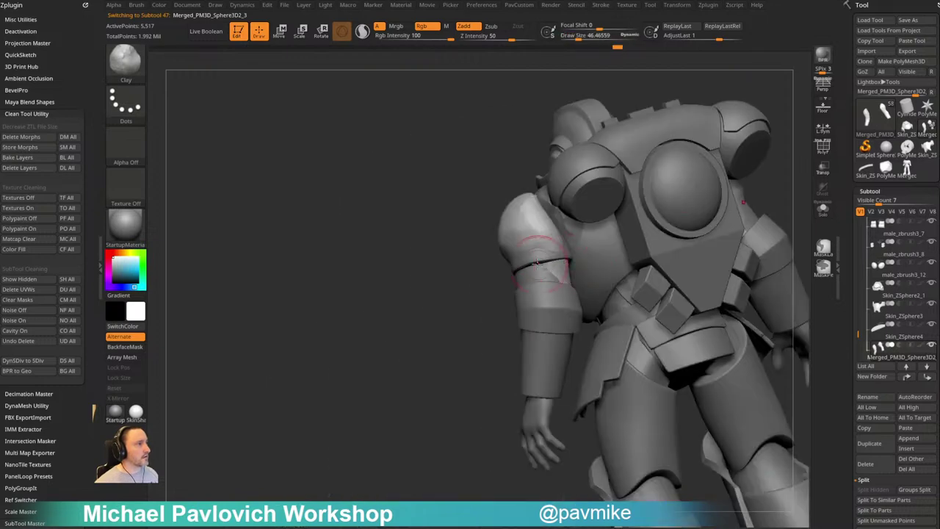
{"action": "mouse_move", "coordinate": [480, 294]}
{"action": "left_mouse_down"}
{"action": "mouse_move", "coordinate": [484, 308]}
{"action": "mouse_move", "coordinate": [514, 279]}
{"action": "mouse_move", "coordinate": [578, 260]}
{"action": "left_mouse_up"}
{"action": "left_click_drag", "start_coordinate": [656, 191], "coordinate": [637, 202]}
{"action": "left_click_drag", "start_coordinate": [587, 237], "coordinate": [585, 213], "text": "shift"}
{"action": "left_click_drag", "start_coordinate": [658, 226], "coordinate": [638, 224], "text": "shift"}
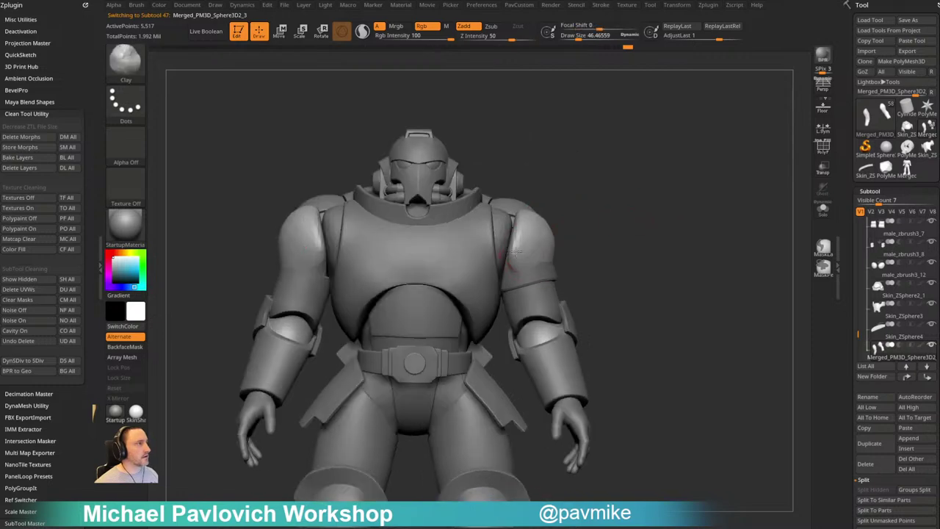
Fill out the front and top of the undersuit's shoulder caps with Clay strokes and smooth them round
{"action": "left_click_drag", "start_coordinate": [516, 237], "coordinate": [528, 250]}
{"action": "mouse_move", "coordinate": [590, 221]}
{"action": "left_mouse_down"}
{"action": "mouse_move", "coordinate": [544, 232]}
{"action": "mouse_move", "coordinate": [548, 223]}
{"action": "left_mouse_up"}
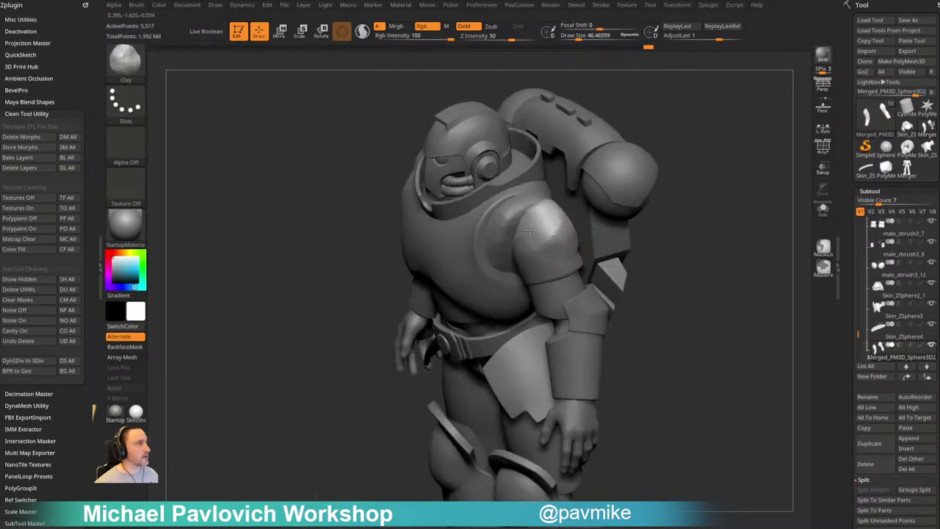
{"action": "left_click_drag", "start_coordinate": [703, 165], "coordinate": [682, 213]}
{"action": "mouse_move", "coordinate": [562, 214]}
{"action": "left_mouse_down"}
{"action": "mouse_move", "coordinate": [548, 206]}
{"action": "mouse_move", "coordinate": [580, 221]}
{"action": "left_mouse_up"}
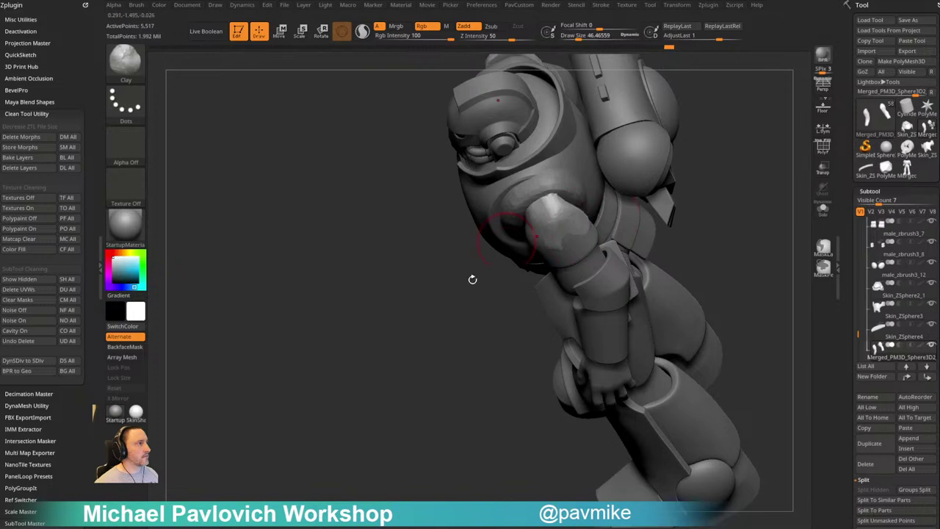
{"action": "left_click_drag", "start_coordinate": [473, 279], "coordinate": [487, 307]}
{"action": "left_click_drag", "start_coordinate": [545, 219], "coordinate": [569, 211], "text": "shift"}
{"action": "left_click_drag", "start_coordinate": [540, 271], "coordinate": [521, 246]}
{"action": "mouse_move", "coordinate": [547, 214]}
{"action": "left_mouse_down", "text": "shift"}
{"action": "mouse_move", "coordinate": [562, 200]}
{"action": "mouse_move", "coordinate": [566, 208]}
{"action": "left_mouse_up", "text": "shift"}
{"action": "mouse_move", "coordinate": [675, 234]}
{"action": "left_mouse_down"}
{"action": "mouse_move", "coordinate": [743, 188]}
{"action": "mouse_move", "coordinate": [739, 220]}
{"action": "mouse_move", "coordinate": [658, 235]}
{"action": "left_mouse_up"}
Set the Smooth brush's Weighted Smooth Mode to 1 in the Smooth Brush Modifiers
{"action": "left_click_drag", "start_coordinate": [82, 72], "coordinate": [87, 25]}
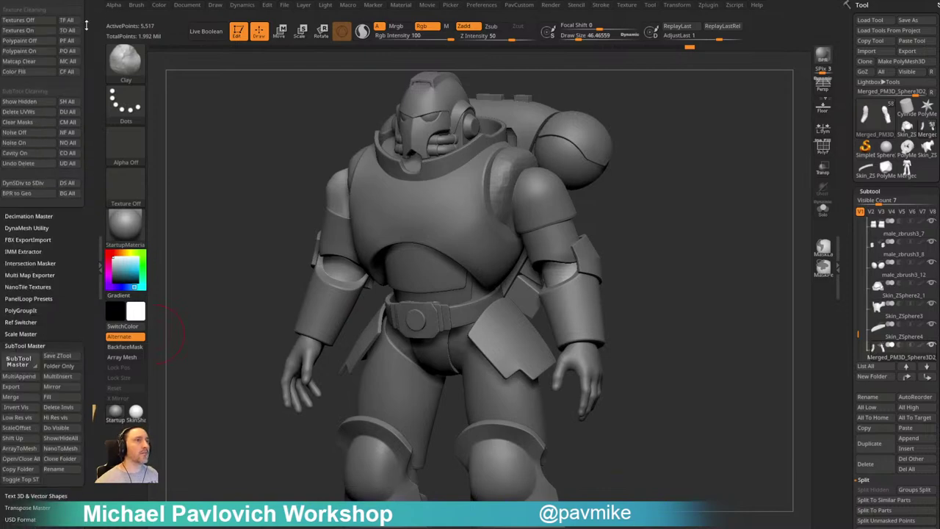
{"action": "left_click_drag", "start_coordinate": [63, 278], "coordinate": [66, 119]}
{"action": "key", "text": "shift"}
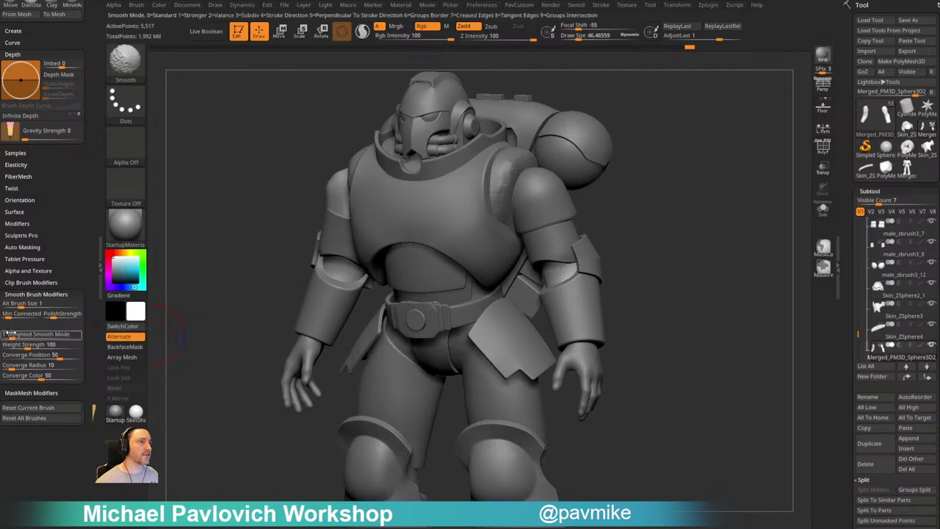
{"action": "mouse_move", "coordinate": [634, 271]}
{"action": "left_mouse_down"}
{"action": "mouse_move", "coordinate": [687, 285]}
{"action": "mouse_move", "coordinate": [686, 321]}
{"action": "mouse_move", "coordinate": [636, 309]}
{"action": "left_mouse_up"}
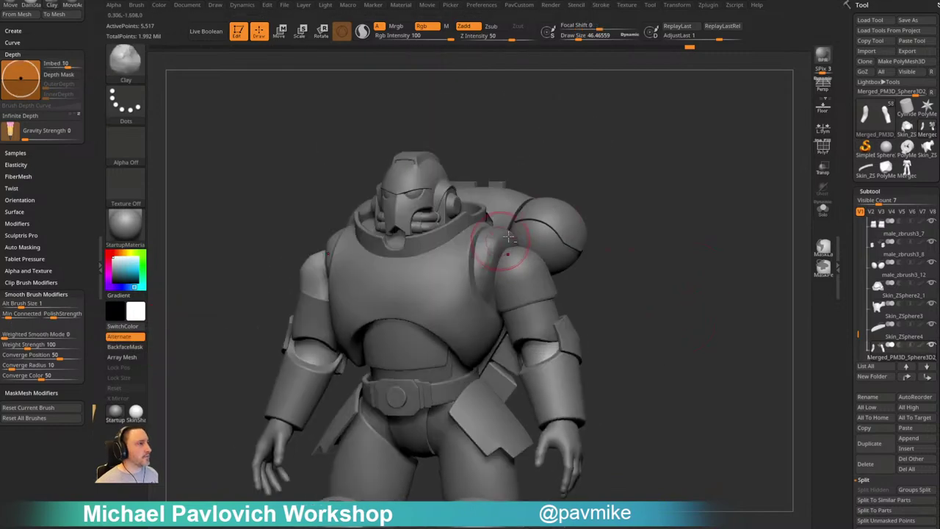
Select the undersuit body, raise the Smooth brush's intensity and smooth its shoulder area next to the arm
{"action": "left_click", "coordinate": [509, 245], "text": "alt"}
{"action": "mouse_move", "coordinate": [626, 179]}
{"action": "left_mouse_down"}
{"action": "mouse_move", "coordinate": [567, 220]}
{"action": "mouse_move", "coordinate": [540, 226]}
{"action": "left_mouse_up"}
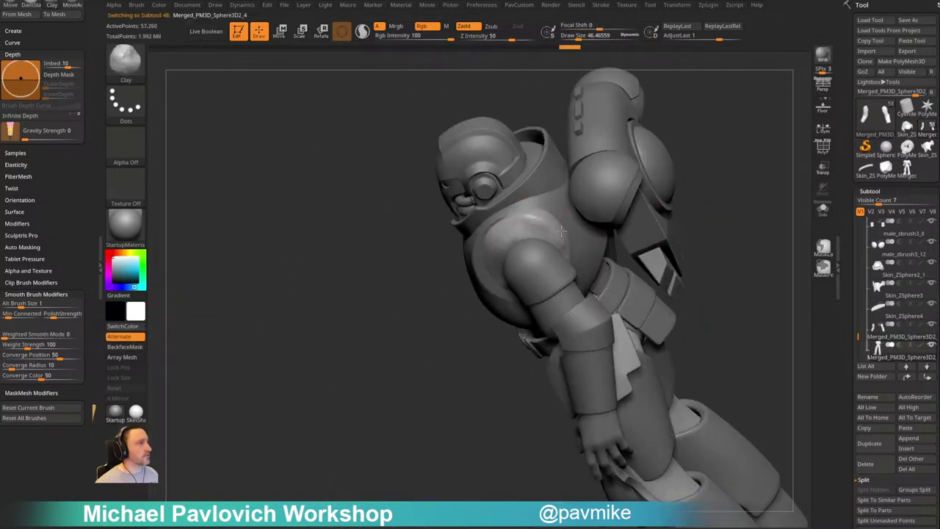
{"action": "key", "text": "shift"}
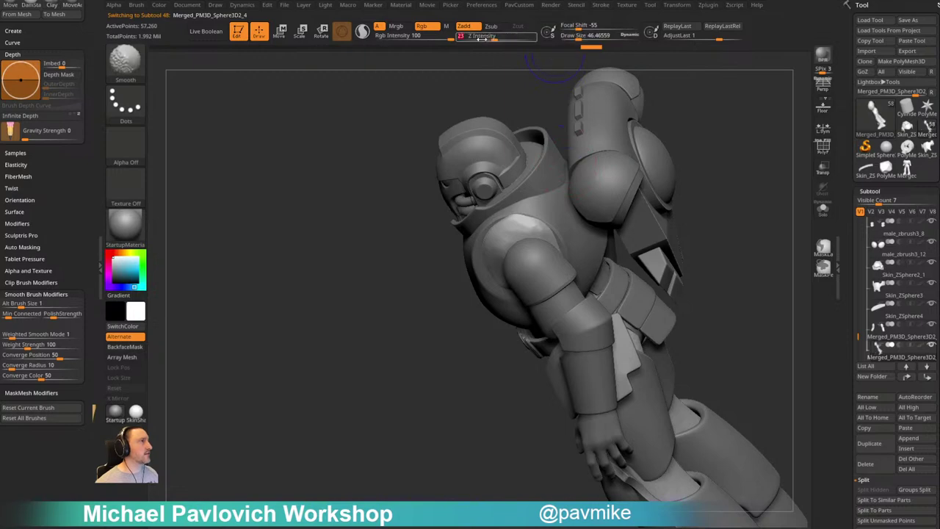
{"action": "left_click_drag", "start_coordinate": [482, 38], "coordinate": [545, 39], "text": "shift"}
{"action": "mouse_move", "coordinate": [539, 239]}
{"action": "left_mouse_down", "text": "shift"}
{"action": "mouse_move", "coordinate": [511, 232]}
{"action": "mouse_move", "coordinate": [522, 226]}
{"action": "left_mouse_up", "text": "shift"}
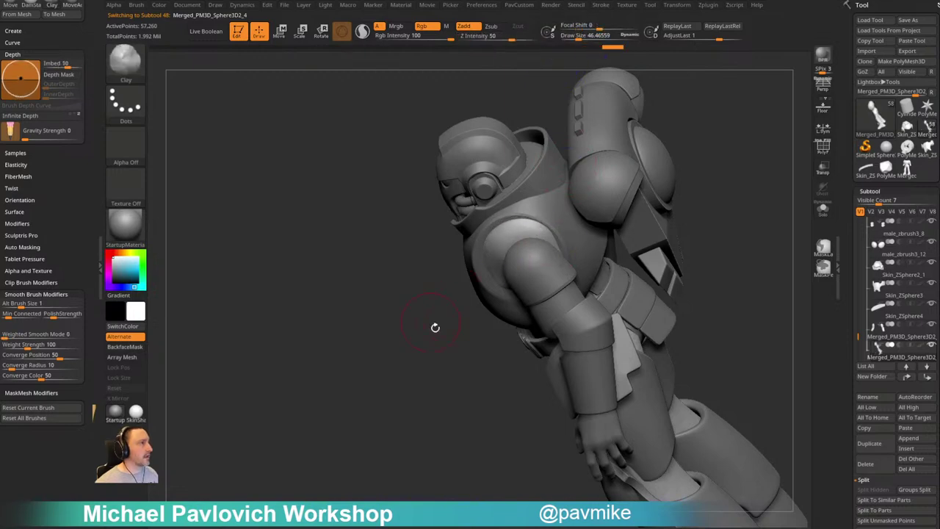
Smooth the undersuit mesh at the shoulder joint and isolate it briefly to check the arm's surface
{"action": "right_click_drag", "start_coordinate": [435, 327], "coordinate": [640, 213]}
{"action": "left_click_drag", "start_coordinate": [520, 229], "coordinate": [514, 258], "text": "shift"}
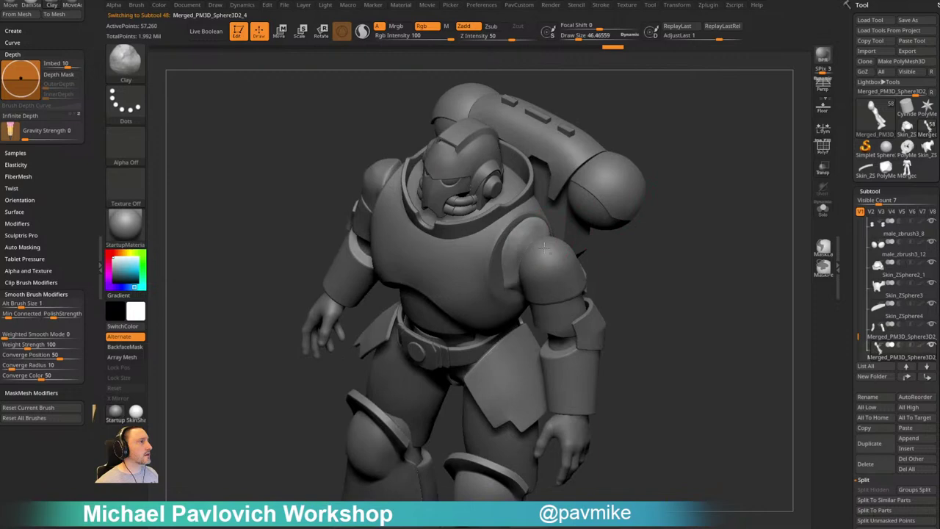
{"action": "right_click_drag", "start_coordinate": [661, 220], "coordinate": [515, 287]}
{"action": "left_click", "coordinate": [824, 208]}
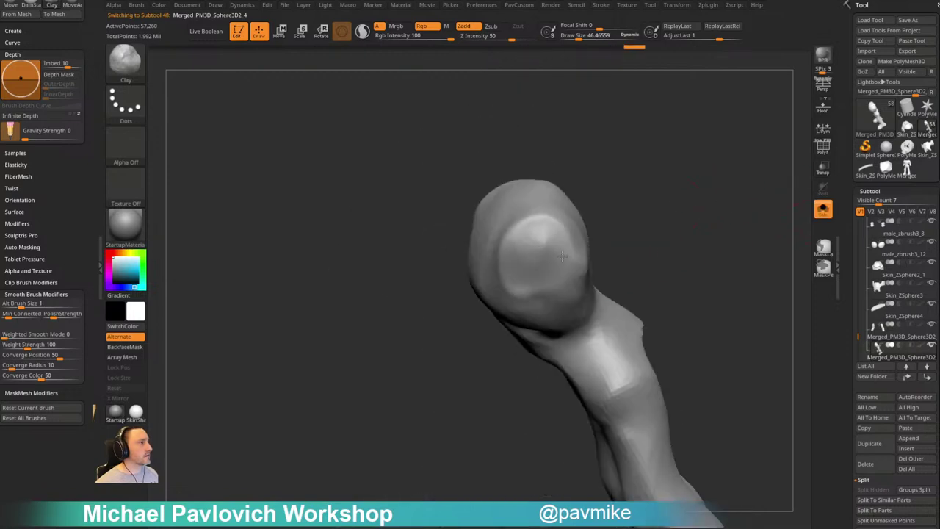
{"action": "left_click", "coordinate": [818, 209]}
{"action": "right_click_drag", "start_coordinate": [661, 239], "coordinate": [748, 207]}
{"action": "right_click_drag", "start_coordinate": [692, 198], "coordinate": [521, 252]}
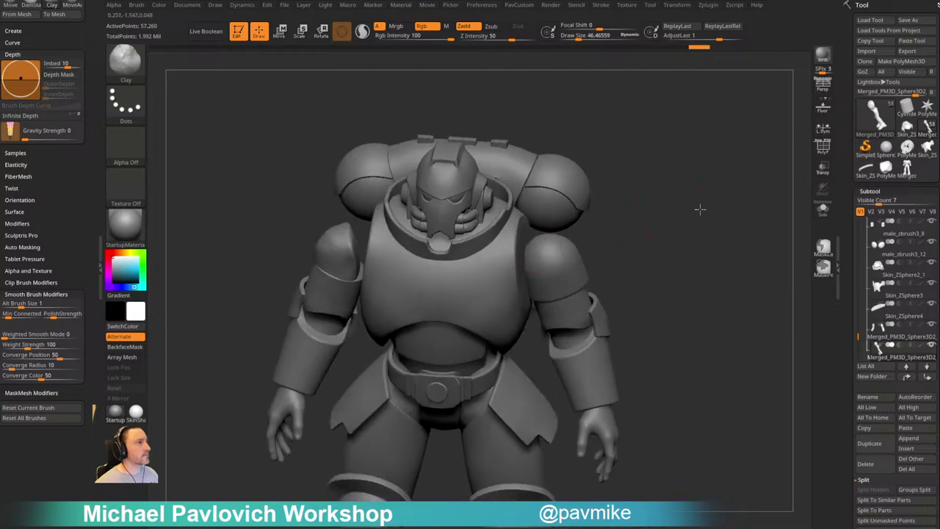
{"action": "right_click_drag", "start_coordinate": [701, 209], "coordinate": [657, 215]}
Select the rounded upper-arm armor piece and apply Mirror And Weld so both arms match
{"action": "left_click", "coordinate": [563, 256], "text": "alt"}
{"action": "key", "text": "3"}
{"action": "left_click", "coordinate": [712, 261]}
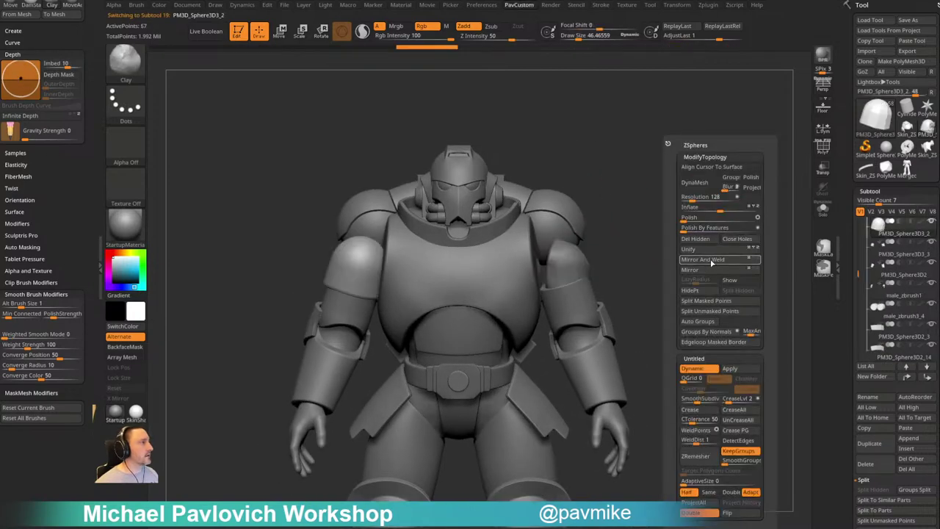
{"action": "right_click_drag", "start_coordinate": [719, 246], "coordinate": [712, 208], "text": "ctrl"}
Select the arm armor below the shoulder cap and reshape its lower edge near the elbow with the Move brush
{"action": "left_click", "coordinate": [582, 276], "text": "alt"}
{"action": "right_click_drag", "start_coordinate": [672, 258], "coordinate": [625, 258]}
{"action": "right_click_drag", "start_coordinate": [624, 259], "coordinate": [623, 273], "text": "ctrl"}
{"action": "key", "text": "b"}
{"action": "key", "text": "m"}
{"action": "key", "text": "v"}
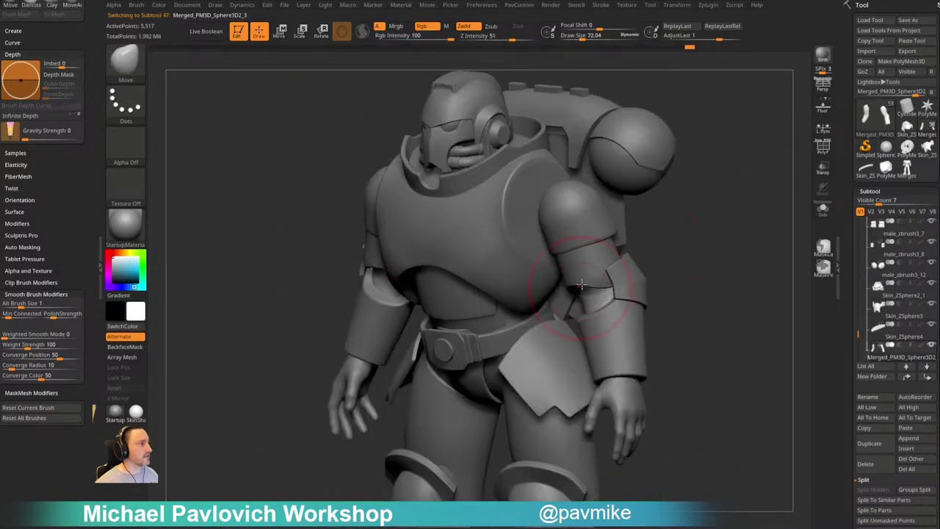
{"action": "left_click_drag", "start_coordinate": [581, 285], "coordinate": [597, 281]}
Switch to the Standard brush and set its draw size to about 33
{"action": "mouse_move", "coordinate": [596, 280]}
{"action": "right_mouse_down"}
{"action": "mouse_move", "coordinate": [651, 274]}
{"action": "mouse_move", "coordinate": [723, 241]}
{"action": "mouse_move", "coordinate": [696, 293]}
{"action": "mouse_move", "coordinate": [718, 201]}
{"action": "mouse_move", "coordinate": [639, 221]}
{"action": "mouse_move", "coordinate": [658, 239]}
{"action": "mouse_move", "coordinate": [653, 251]}
{"action": "right_mouse_up"}
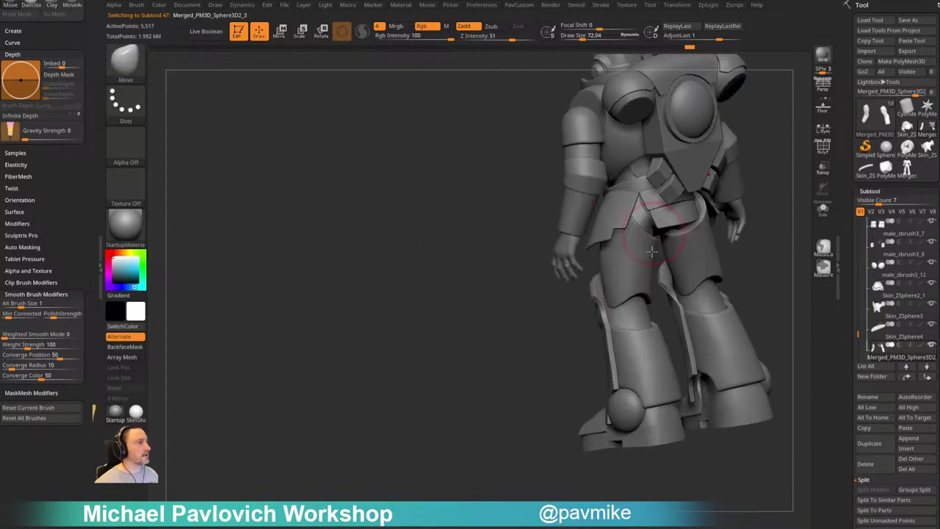
{"action": "right_click_drag", "start_coordinate": [757, 139], "coordinate": [667, 297], "text": "alt"}
{"action": "right_click_drag", "start_coordinate": [683, 265], "coordinate": [728, 260]}
{"action": "right_click_drag", "start_coordinate": [629, 228], "coordinate": [720, 234], "text": "alt"}
{"action": "mouse_move", "coordinate": [720, 233]}
{"action": "right_mouse_down", "text": "ctrl"}
{"action": "mouse_move", "coordinate": [730, 257]}
{"action": "mouse_move", "coordinate": [676, 266]}
{"action": "right_mouse_up", "text": "ctrl"}
{"action": "key", "text": "b"}
{"action": "key", "text": "s"}
{"action": "key", "text": "t"}
{"action": "key", "text": "s"}
{"action": "left_click_drag", "start_coordinate": [573, 272], "coordinate": [563, 273]}
Select the chest armor subtool and adjust the Standard brush's draw size with the whole figure in view
{"action": "left_click", "coordinate": [553, 291], "text": "alt"}
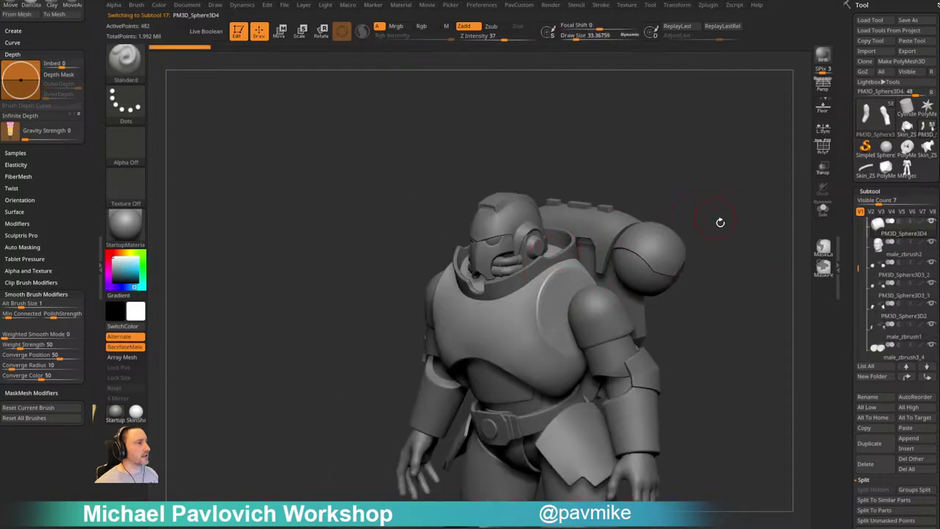
{"action": "mouse_move", "coordinate": [720, 223]}
{"action": "right_mouse_down", "text": "alt"}
{"action": "mouse_move", "coordinate": [682, 233]}
{"action": "mouse_move", "coordinate": [693, 245]}
{"action": "mouse_move", "coordinate": [706, 199]}
{"action": "right_mouse_up", "text": "alt"}
{"action": "mouse_move", "coordinate": [706, 200]}
{"action": "right_mouse_down"}
{"action": "mouse_move", "coordinate": [716, 235]}
{"action": "mouse_move", "coordinate": [713, 199]}
{"action": "right_mouse_up"}
{"action": "mouse_move", "coordinate": [713, 199]}
{"action": "right_mouse_down", "text": "ctrl"}
{"action": "mouse_move", "coordinate": [687, 243]}
{"action": "mouse_move", "coordinate": [678, 231]}
{"action": "right_mouse_up", "text": "ctrl"}
{"action": "key", "text": "s"}
{"action": "key", "text": "s"}
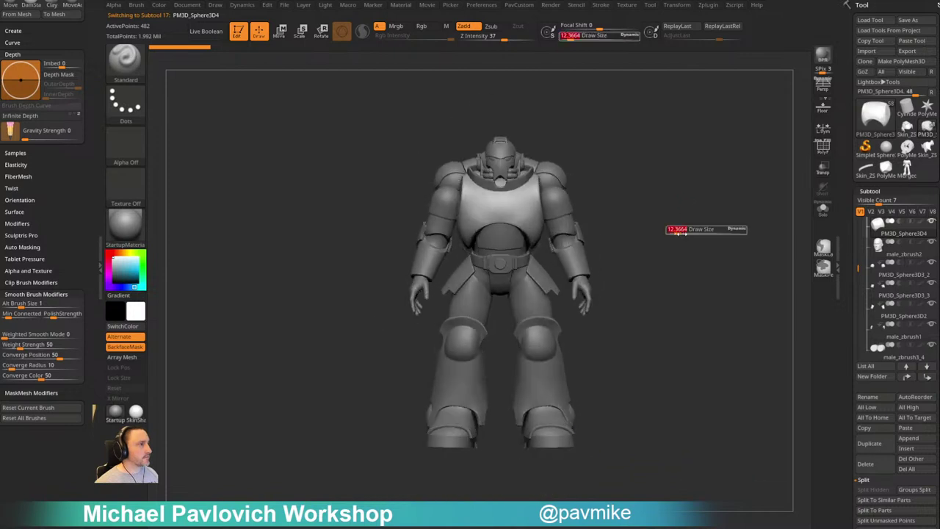
{"action": "left_click_drag", "start_coordinate": [679, 231], "coordinate": [684, 234]}
{"action": "mouse_move", "coordinate": [685, 234]}
{"action": "right_mouse_down", "text": "ctrl"}
{"action": "mouse_move", "coordinate": [692, 250]}
{"action": "mouse_move", "coordinate": [694, 227]}
{"action": "mouse_move", "coordinate": [683, 231]}
{"action": "right_mouse_up", "text": "ctrl"}
{"action": "right_click_drag", "start_coordinate": [682, 230], "coordinate": [679, 243], "text": "ctrl"}
Select the undersuit body mesh and remesh it with DynaMesh at a higher resolution
{"action": "left_click", "coordinate": [516, 259], "text": "alt"}
{"action": "right_click_drag", "start_coordinate": [676, 208], "coordinate": [690, 225], "text": "ctrl"}
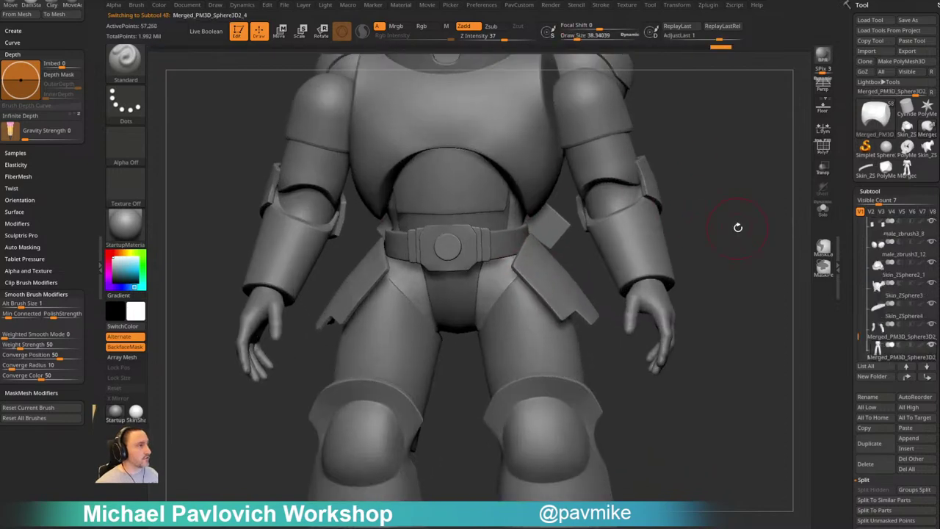
{"action": "key", "text": "space"}
{"action": "left_click", "coordinate": [720, 199]}
{"action": "mouse_move", "coordinate": [741, 176]}
{"action": "left_mouse_down", "text": "ctrl"}
{"action": "mouse_move", "coordinate": [754, 246]}
{"action": "mouse_move", "coordinate": [744, 245]}
{"action": "left_mouse_up", "text": "ctrl"}
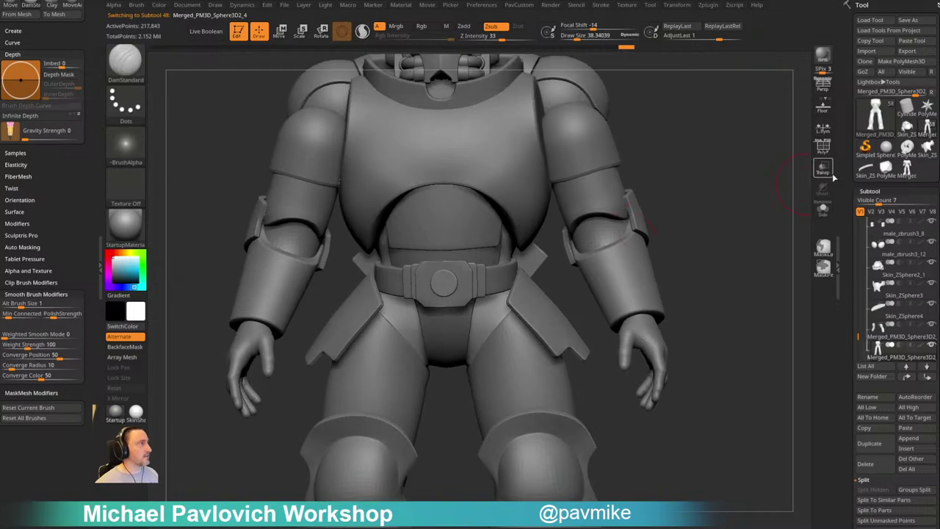
Show the armor transparent with ghosting to examine the undersuit around the waist and hips, and turn transparency off again
{"action": "left_click", "coordinate": [824, 170]}
{"action": "left_click", "coordinate": [823, 189]}
{"action": "left_click_drag", "start_coordinate": [760, 203], "coordinate": [743, 220]}
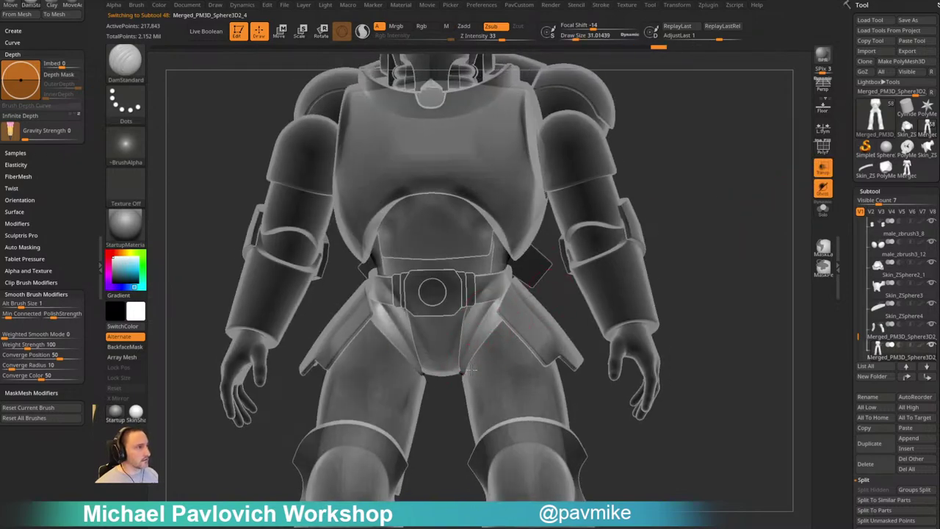
{"action": "left_click", "coordinate": [831, 174]}
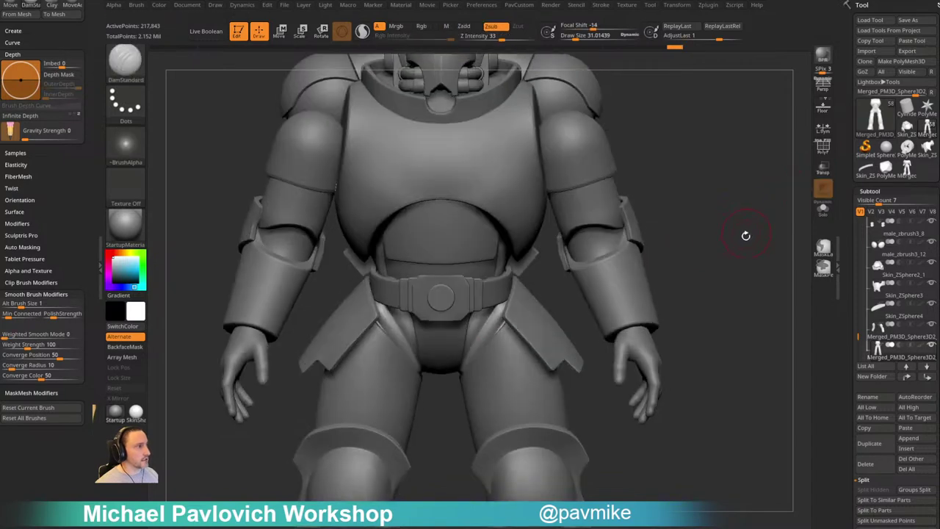
Smooth the undersuit on the back of the hip beside the rear belt plate
{"action": "mouse_move", "coordinate": [745, 233]}
{"action": "left_mouse_down"}
{"action": "mouse_move", "coordinate": [639, 220]}
{"action": "mouse_move", "coordinate": [738, 226]}
{"action": "mouse_move", "coordinate": [695, 230]}
{"action": "left_mouse_up"}
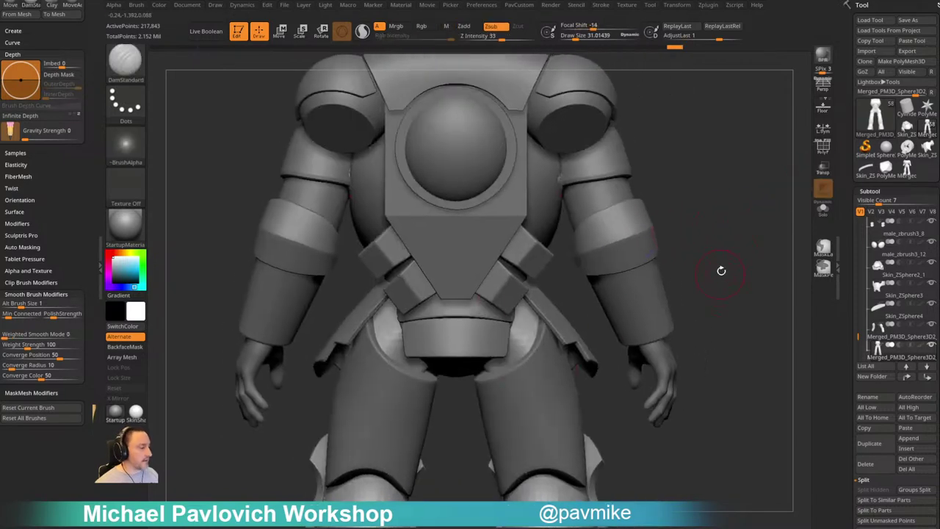
{"action": "left_click_drag", "start_coordinate": [722, 270], "coordinate": [725, 257]}
{"action": "left_click_drag", "start_coordinate": [531, 323], "coordinate": [526, 309], "text": "shift"}
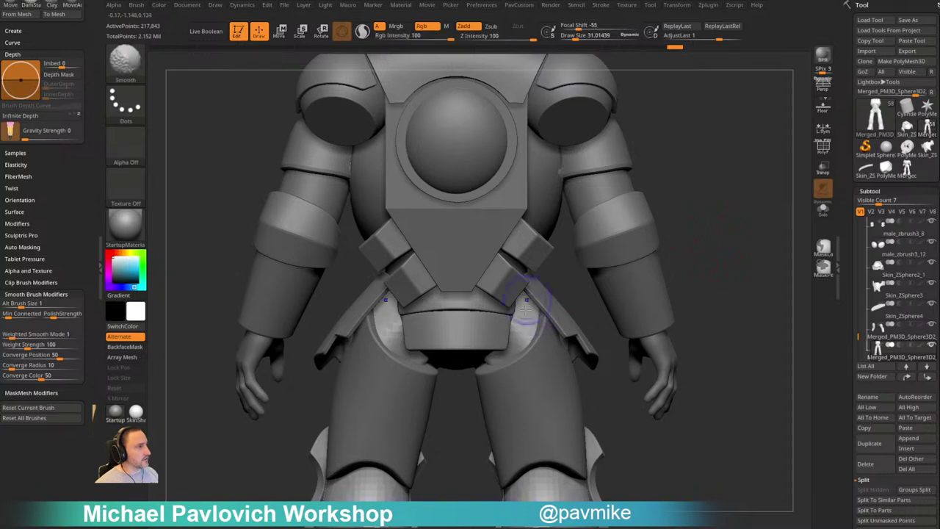
Build up the undersuit at the back of the hip with the Clay brush and smooth the strokes toward the side skirt plate
{"action": "mouse_move", "coordinate": [735, 263]}
{"action": "left_mouse_down"}
{"action": "mouse_move", "coordinate": [693, 244]}
{"action": "mouse_move", "coordinate": [706, 227]}
{"action": "left_mouse_up"}
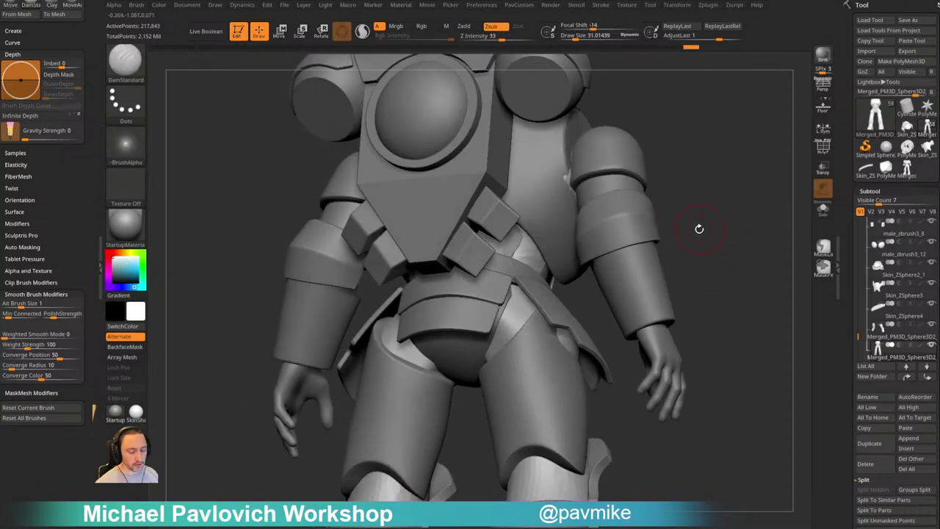
{"action": "key", "text": "b"}
{"action": "key", "text": "c"}
{"action": "key", "text": "l"}
{"action": "left_click_drag", "start_coordinate": [499, 341], "coordinate": [531, 309]}
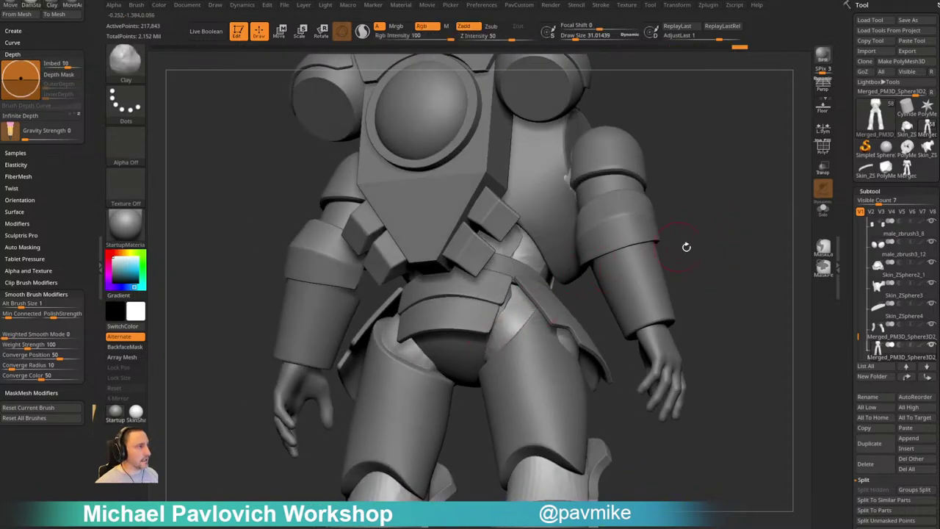
{"action": "left_click_drag", "start_coordinate": [687, 247], "coordinate": [681, 225]}
{"action": "left_click_drag", "start_coordinate": [496, 350], "coordinate": [525, 295], "text": "shift"}
{"action": "left_click_drag", "start_coordinate": [687, 283], "coordinate": [646, 269]}
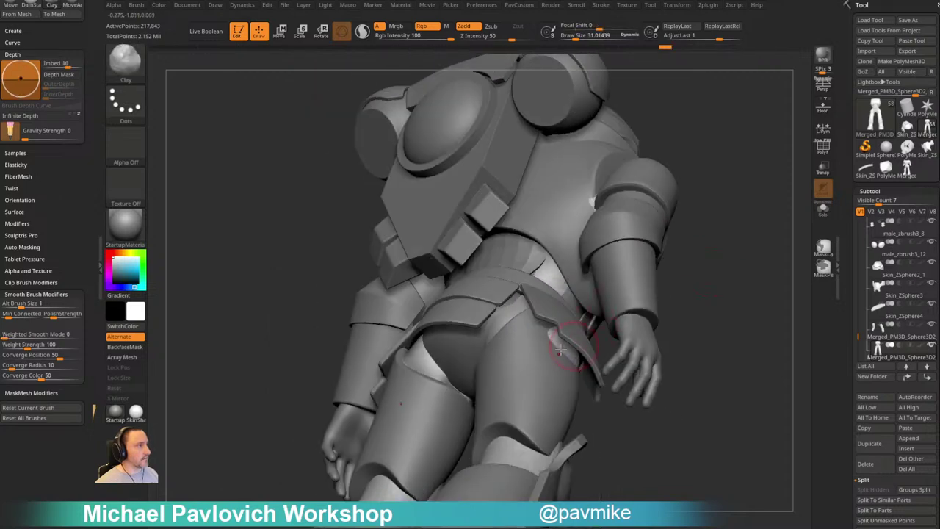
{"action": "left_click_drag", "start_coordinate": [567, 342], "coordinate": [565, 329], "text": "shift"}
Isolate the undersuit, fill out the rear hip and upper thigh using Clay at a draw size of about 69, and smooth the result
{"action": "left_click_drag", "start_coordinate": [678, 318], "coordinate": [759, 289]}
{"action": "left_click", "coordinate": [823, 210]}
{"action": "left_click_drag", "start_coordinate": [731, 260], "coordinate": [713, 255]}
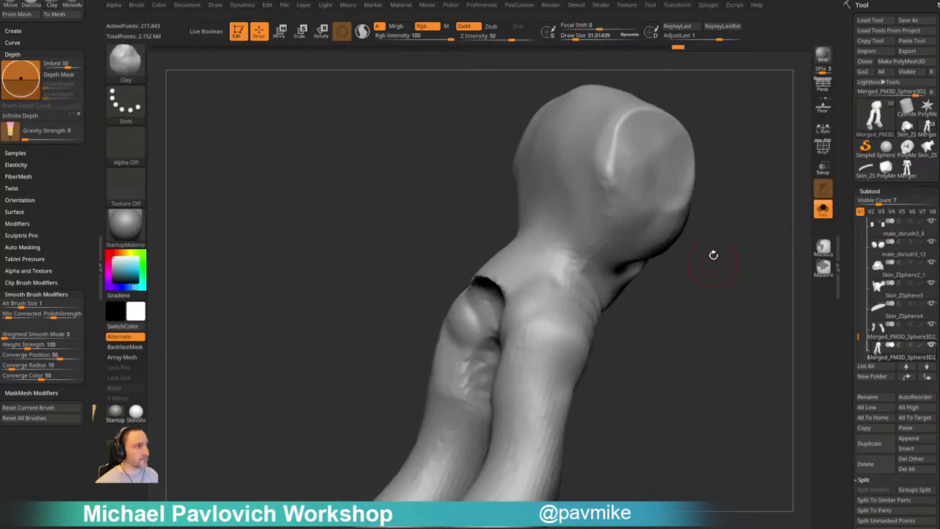
{"action": "key", "text": "s"}
{"action": "mouse_move", "coordinate": [576, 333]}
{"action": "left_mouse_down"}
{"action": "mouse_move", "coordinate": [587, 335]}
{"action": "mouse_move", "coordinate": [569, 351]}
{"action": "mouse_move", "coordinate": [560, 328]}
{"action": "left_mouse_up"}
{"action": "left_click_drag", "start_coordinate": [558, 325], "coordinate": [564, 338], "text": "shift"}
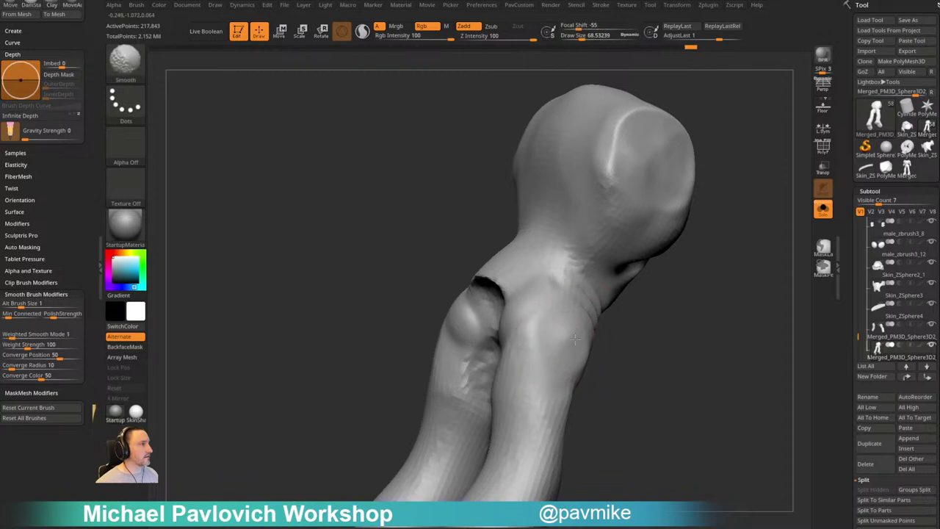
{"action": "mouse_move", "coordinate": [670, 304]}
{"action": "left_mouse_down"}
{"action": "mouse_move", "coordinate": [714, 257]}
{"action": "mouse_move", "coordinate": [730, 213]}
{"action": "mouse_move", "coordinate": [612, 282]}
{"action": "mouse_move", "coordinate": [670, 281]}
{"action": "mouse_move", "coordinate": [598, 409]}
{"action": "left_mouse_up"}
{"action": "left_click", "coordinate": [823, 209]}
{"action": "left_click_drag", "start_coordinate": [600, 476], "coordinate": [551, 443], "text": "shift"}
{"action": "left_click_drag", "start_coordinate": [696, 422], "coordinate": [564, 391], "text": "alt"}
{"action": "left_click_drag", "start_coordinate": [756, 334], "coordinate": [631, 291]}
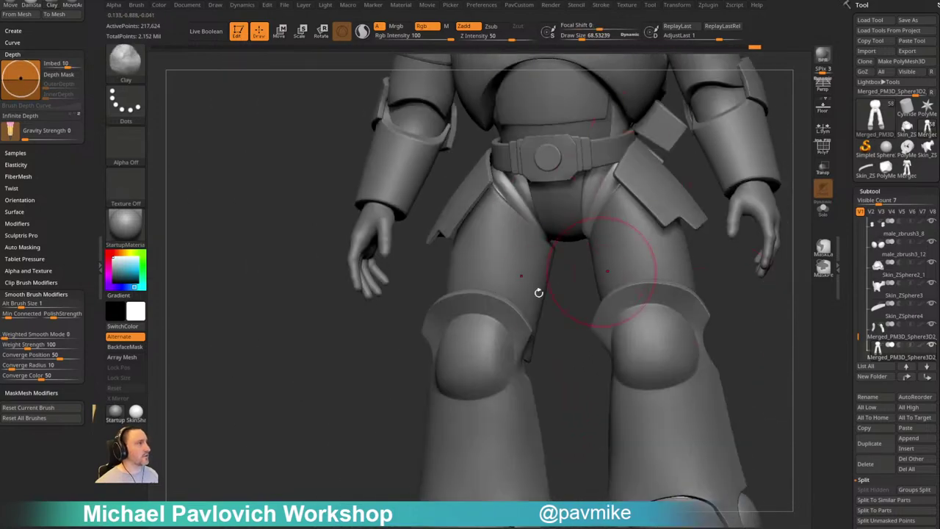
Reshape the undersuit behind the knee to fit inside the leg armor, using the Move brush at a draw size of about 65
{"action": "left_click_drag", "start_coordinate": [538, 293], "coordinate": [435, 388]}
{"action": "mouse_move", "coordinate": [705, 194]}
{"action": "left_mouse_down", "text": "alt"}
{"action": "mouse_move", "coordinate": [717, 263]}
{"action": "mouse_move", "coordinate": [717, 206]}
{"action": "mouse_move", "coordinate": [705, 271]}
{"action": "mouse_move", "coordinate": [694, 277]}
{"action": "left_mouse_up", "text": "alt"}
{"action": "key", "text": "2"}
{"action": "key", "text": "s"}
{"action": "left_click_drag", "start_coordinate": [570, 358], "coordinate": [563, 356]}
{"action": "mouse_move", "coordinate": [637, 328]}
{"action": "left_mouse_down"}
{"action": "mouse_move", "coordinate": [673, 309]}
{"action": "mouse_move", "coordinate": [652, 311]}
{"action": "left_mouse_up"}
{"action": "key", "text": "1"}
{"action": "key", "text": "s"}
{"action": "left_click_drag", "start_coordinate": [516, 370], "coordinate": [504, 360]}
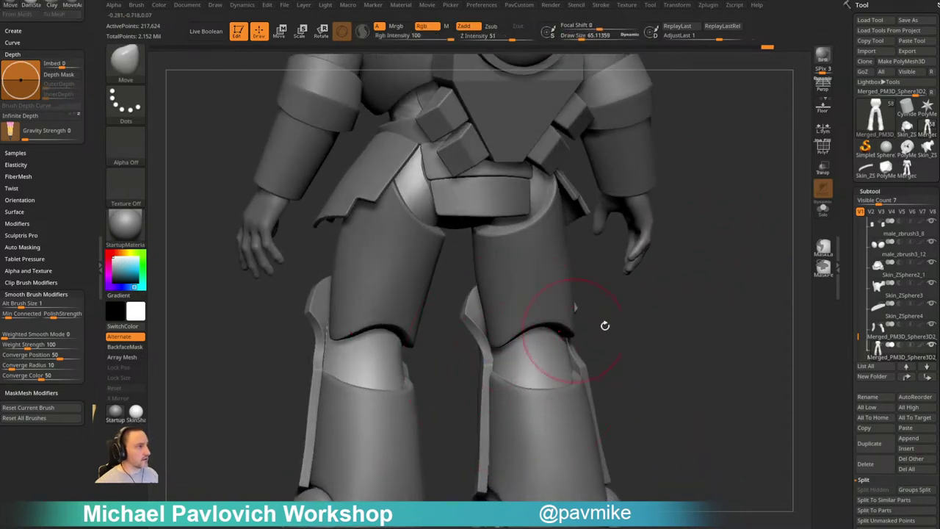
{"action": "mouse_move", "coordinate": [606, 326]}
{"action": "left_mouse_down"}
{"action": "mouse_move", "coordinate": [587, 338]}
{"action": "mouse_move", "coordinate": [662, 319]}
{"action": "mouse_move", "coordinate": [654, 299]}
{"action": "left_mouse_up"}
{"action": "left_click_drag", "start_coordinate": [571, 320], "coordinate": [560, 314]}
{"action": "left_click_drag", "start_coordinate": [645, 318], "coordinate": [556, 315]}
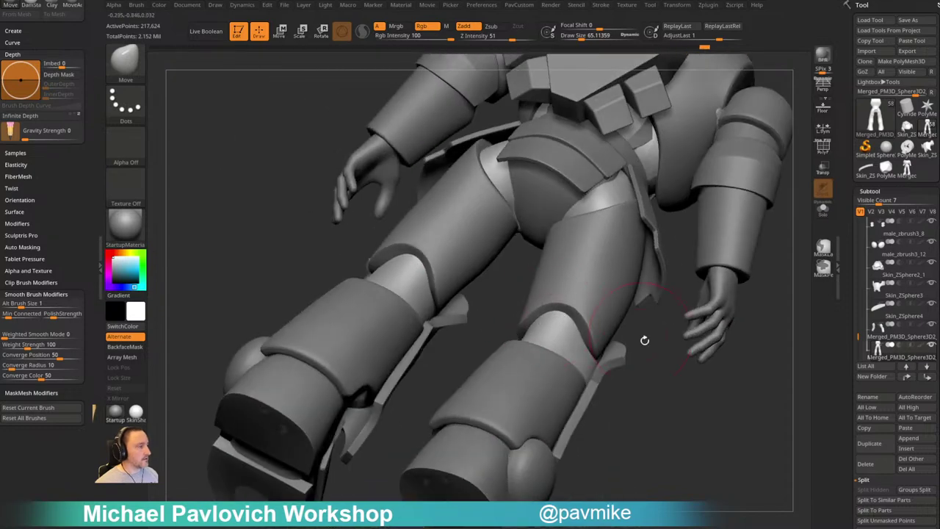
{"action": "left_click_drag", "start_coordinate": [644, 340], "coordinate": [629, 316]}
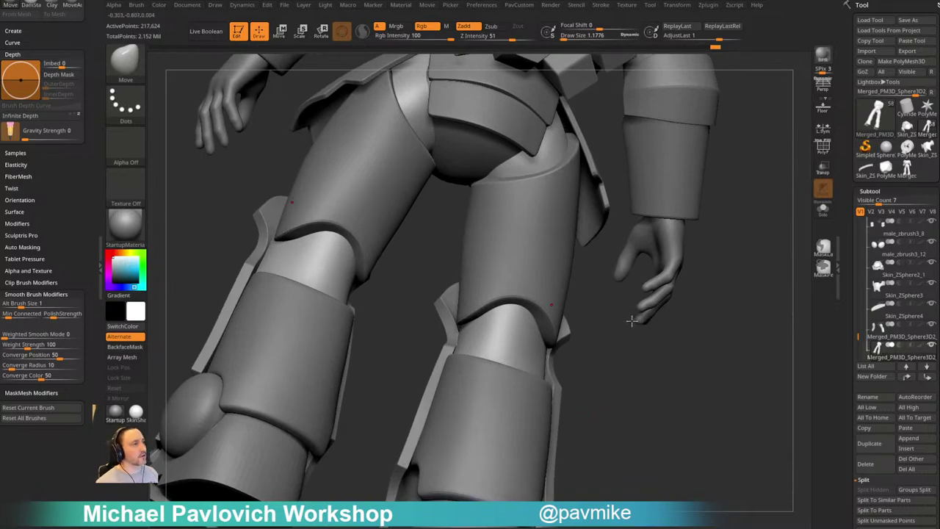
Switch to the Standard brush and set its draw size to about 14 while viewing the legs from behind
{"action": "mouse_move", "coordinate": [632, 320]}
{"action": "left_mouse_down"}
{"action": "mouse_move", "coordinate": [640, 377]}
{"action": "mouse_move", "coordinate": [641, 361]}
{"action": "mouse_move", "coordinate": [654, 354]}
{"action": "left_mouse_up"}
{"action": "key", "text": "s"}
{"action": "key", "text": "b"}
{"action": "key", "text": "s"}
{"action": "key", "text": "t"}
{"action": "key", "text": "s"}
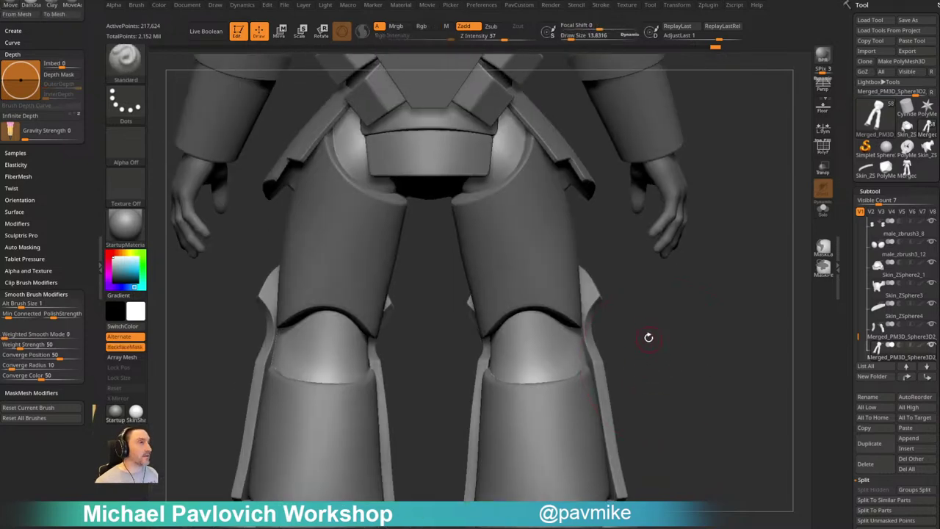
Switch from the Gizmo to the Transpose line and draw measuring lines across and beside the back of the knee
{"action": "key", "text": "w"}
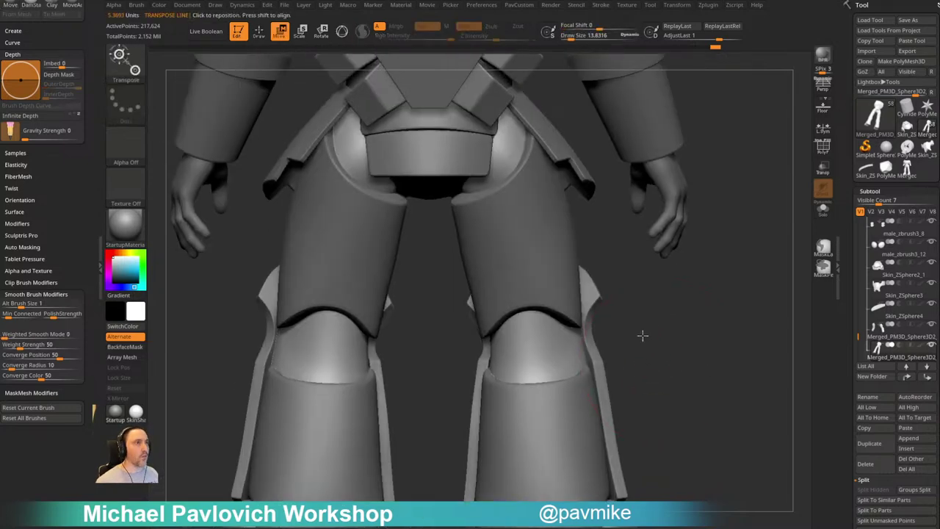
{"action": "left_click", "coordinate": [342, 33]}
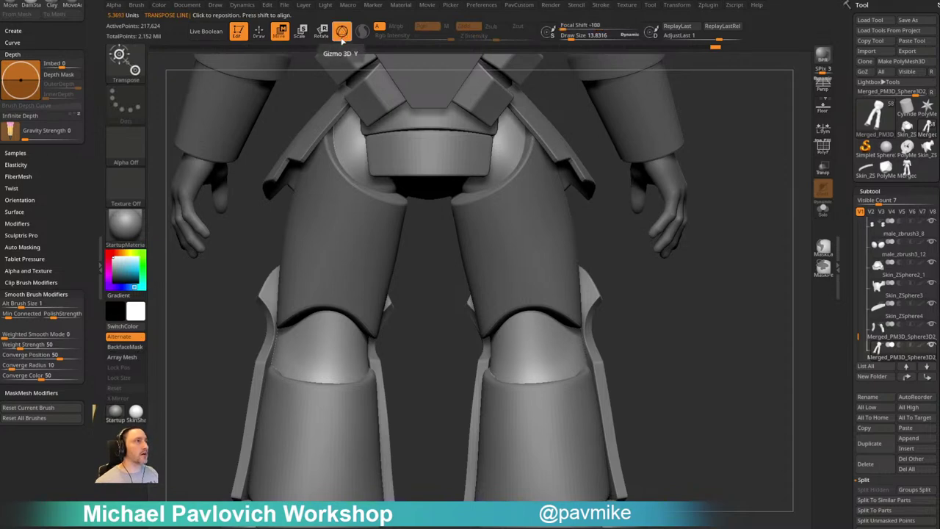
{"action": "left_click", "coordinate": [343, 33]}
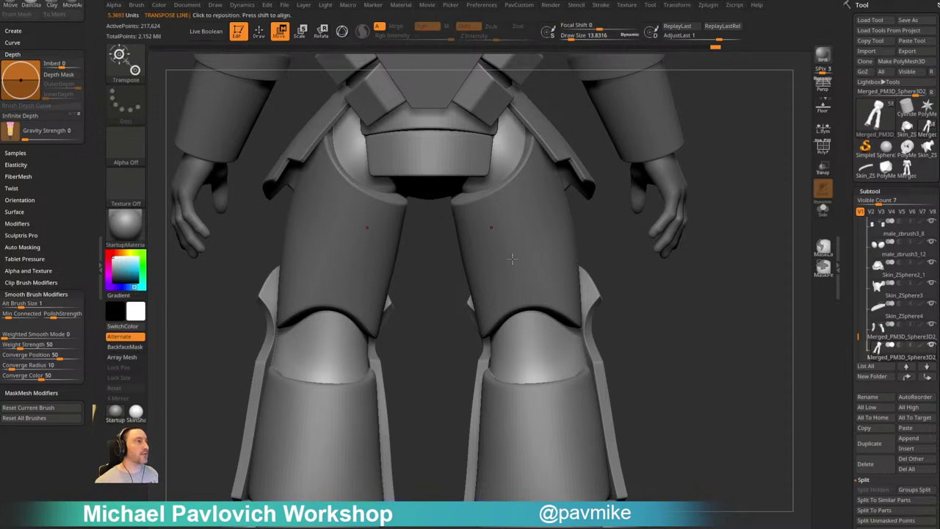
{"action": "left_click_drag", "start_coordinate": [528, 344], "coordinate": [595, 344]}
{"action": "mouse_move", "coordinate": [682, 309]}
{"action": "left_mouse_down", "text": "alt"}
{"action": "mouse_move", "coordinate": [596, 303]}
{"action": "mouse_move", "coordinate": [591, 342]}
{"action": "left_mouse_up", "text": "alt"}
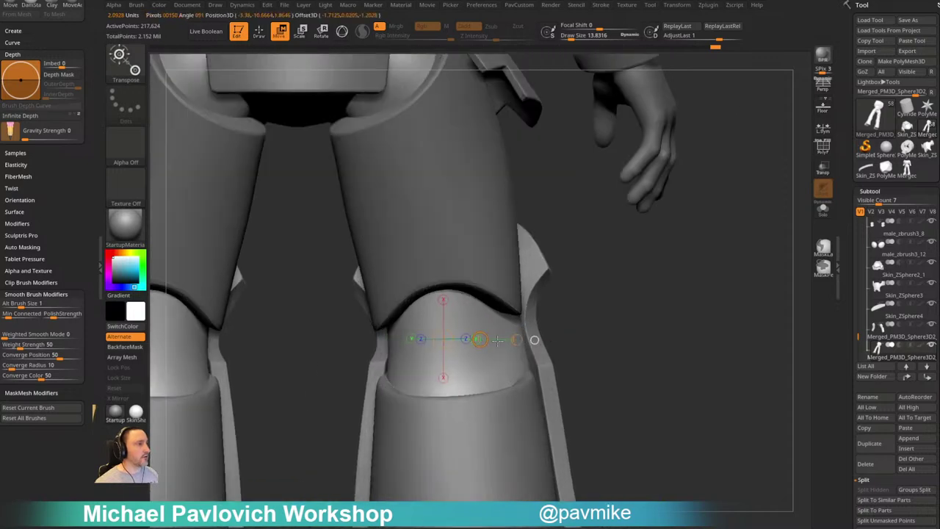
{"action": "left_click_drag", "start_coordinate": [499, 341], "coordinate": [688, 320]}
{"action": "left_click_drag", "start_coordinate": [551, 334], "coordinate": [646, 313]}
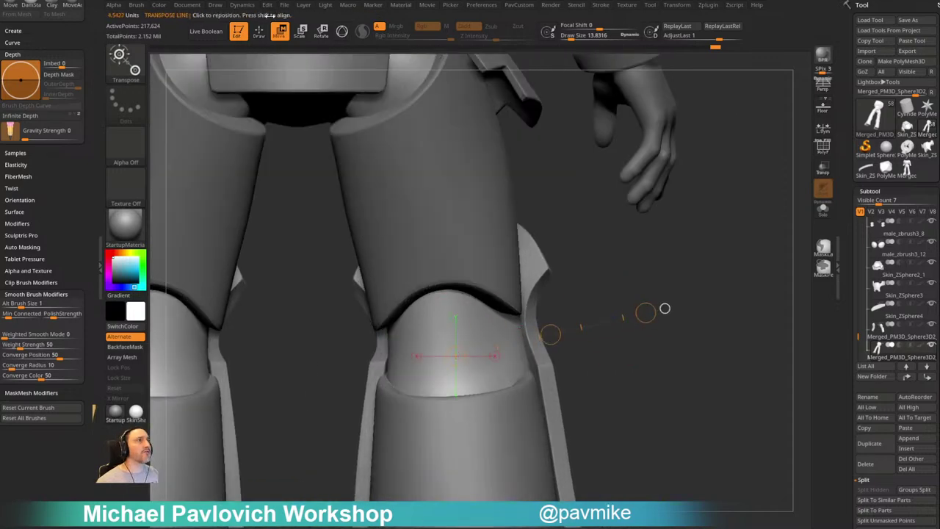
Review the major ticks per unit in the Transpose Units preferences and draw short measuring lines near the knee
{"action": "left_click", "coordinate": [480, 5]}
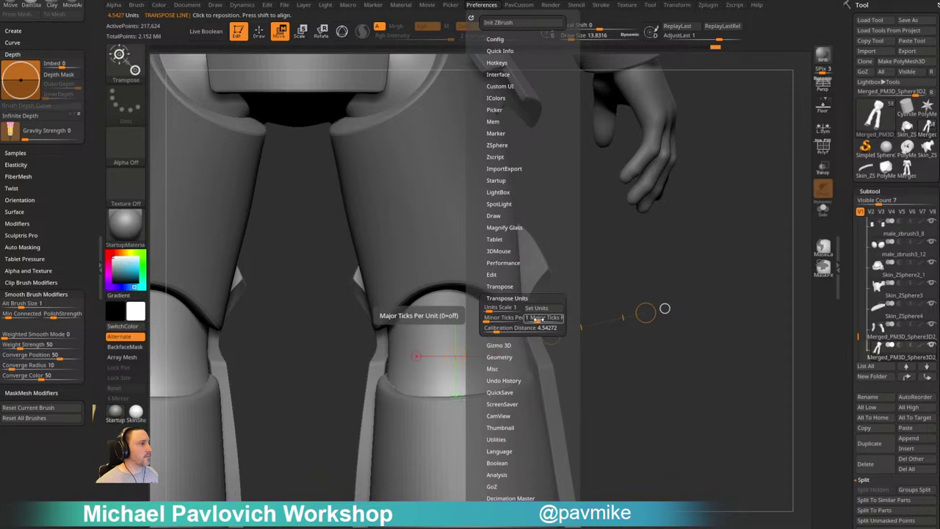
{"action": "left_click_drag", "start_coordinate": [657, 375], "coordinate": [653, 293]}
{"action": "left_click_drag", "start_coordinate": [455, 316], "coordinate": [470, 297]}
Set the Transpose minor ticks per unit to 1 and redraw the measuring line across the thigh armor's lower rim
{"action": "left_click_drag", "start_coordinate": [710, 332], "coordinate": [656, 377], "text": "alt"}
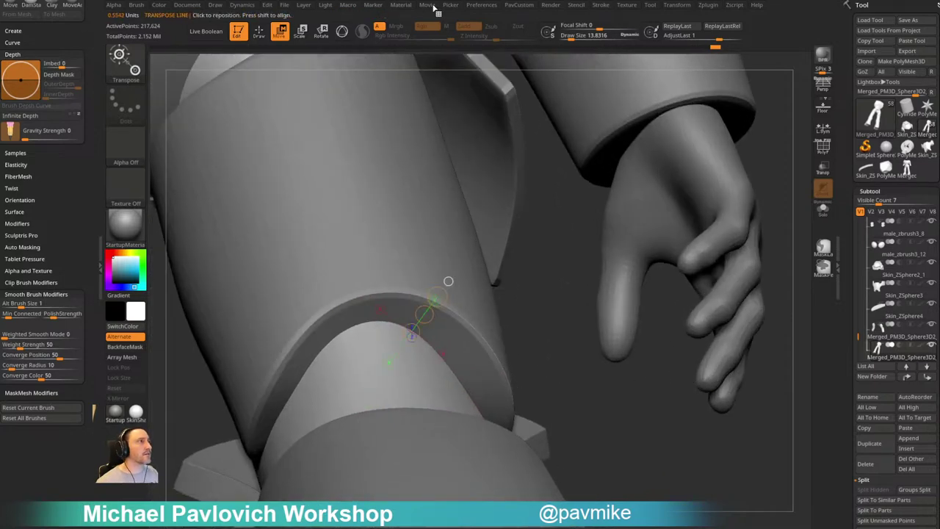
{"action": "left_click", "coordinate": [474, 6]}
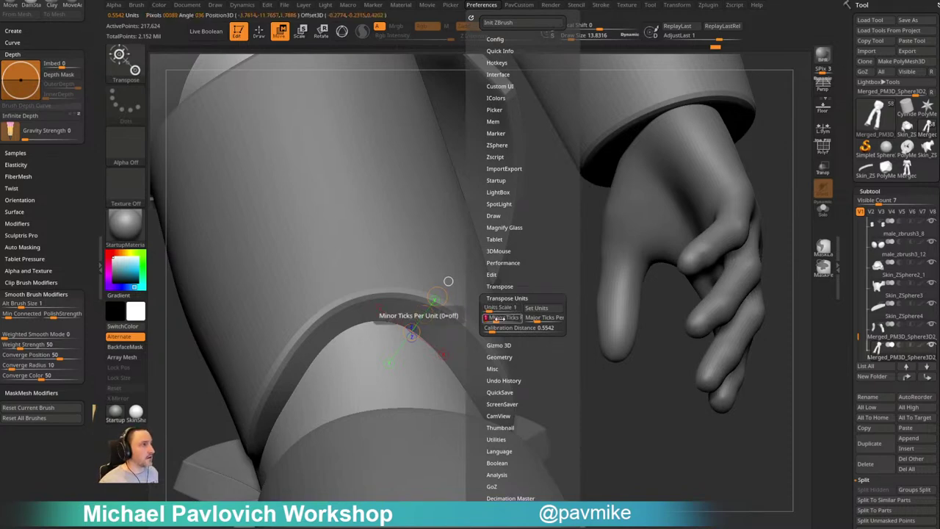
{"action": "mouse_move", "coordinate": [461, 351]}
{"action": "left_mouse_down"}
{"action": "mouse_move", "coordinate": [540, 283]}
{"action": "mouse_move", "coordinate": [567, 236]}
{"action": "left_mouse_up"}
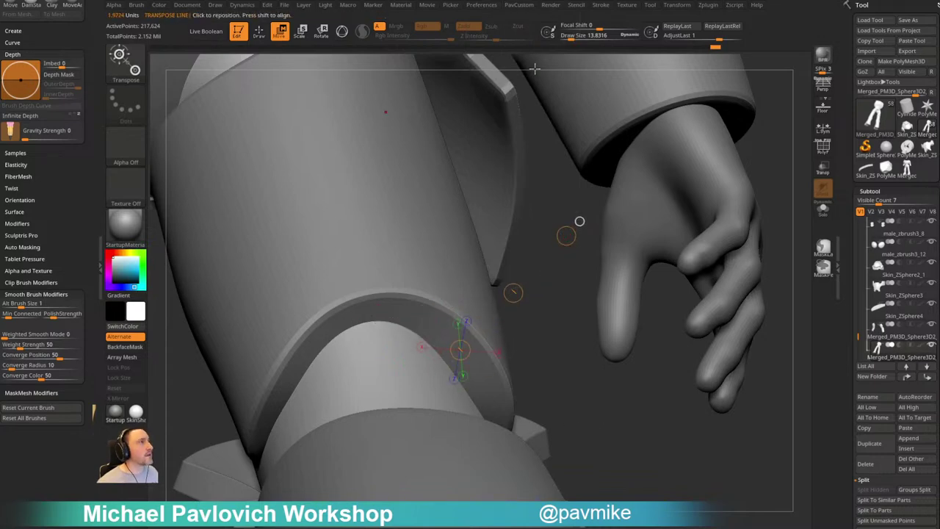
{"action": "left_click", "coordinate": [493, 7]}
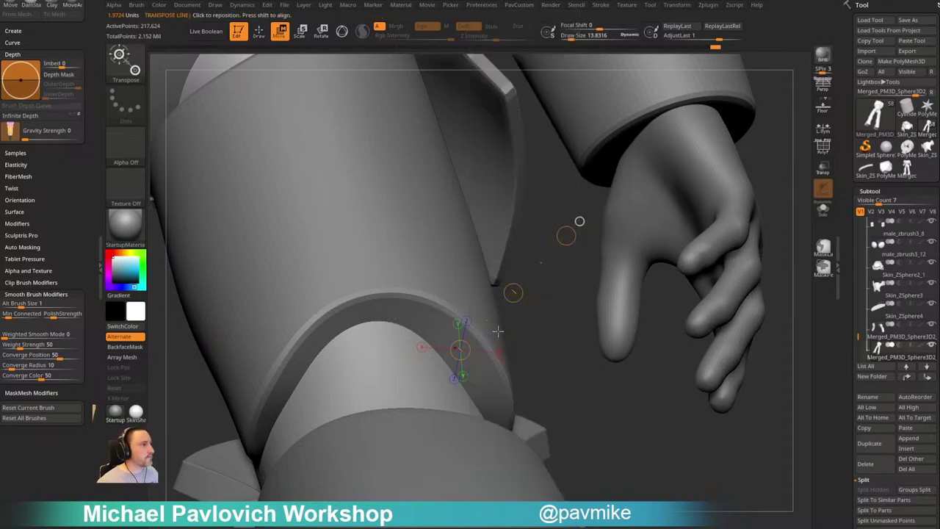
{"action": "left_click_drag", "start_coordinate": [466, 391], "coordinate": [524, 320]}
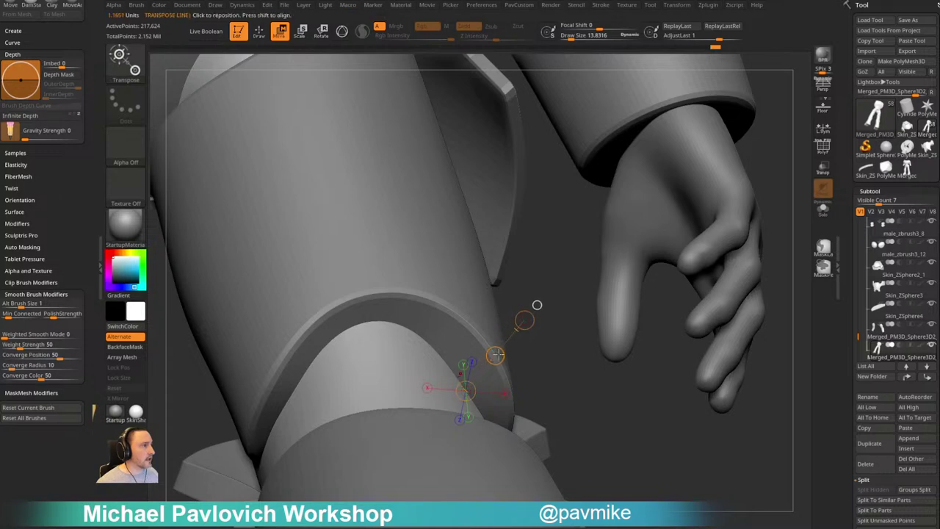
Leave Transpose mode, switch to the Move brush at draw size about 55, and reshape the undersuit behind the knee
{"action": "mouse_move", "coordinate": [512, 374]}
{"action": "right_mouse_down", "text": "ctrl"}
{"action": "mouse_move", "coordinate": [613, 319]}
{"action": "mouse_move", "coordinate": [651, 380]}
{"action": "mouse_move", "coordinate": [678, 353]}
{"action": "mouse_move", "coordinate": [659, 346]}
{"action": "right_mouse_up", "text": "ctrl"}
{"action": "key", "text": "q"}
{"action": "right_click_drag", "start_coordinate": [598, 337], "coordinate": [622, 329], "text": "alt"}
{"action": "key", "text": "b"}
{"action": "key", "text": "m"}
{"action": "key", "text": "v"}
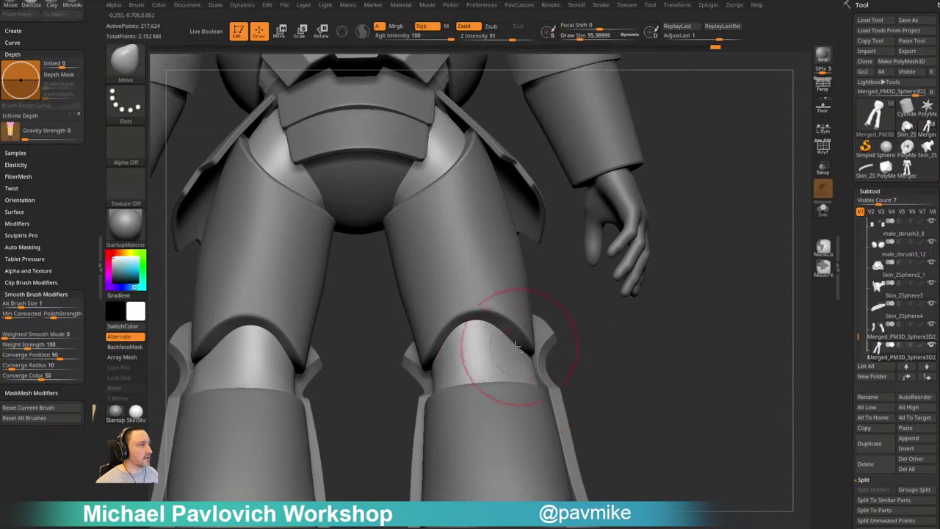
{"action": "left_click_drag", "start_coordinate": [519, 346], "coordinate": [511, 325]}
Examine the full armored figure and the backs of the legs from several angles and distances
{"action": "right_click_drag", "start_coordinate": [621, 323], "coordinate": [603, 384], "text": "ctrl"}
{"action": "right_click_drag", "start_coordinate": [604, 384], "coordinate": [652, 383]}
{"action": "right_click_drag", "start_coordinate": [569, 398], "coordinate": [623, 348]}
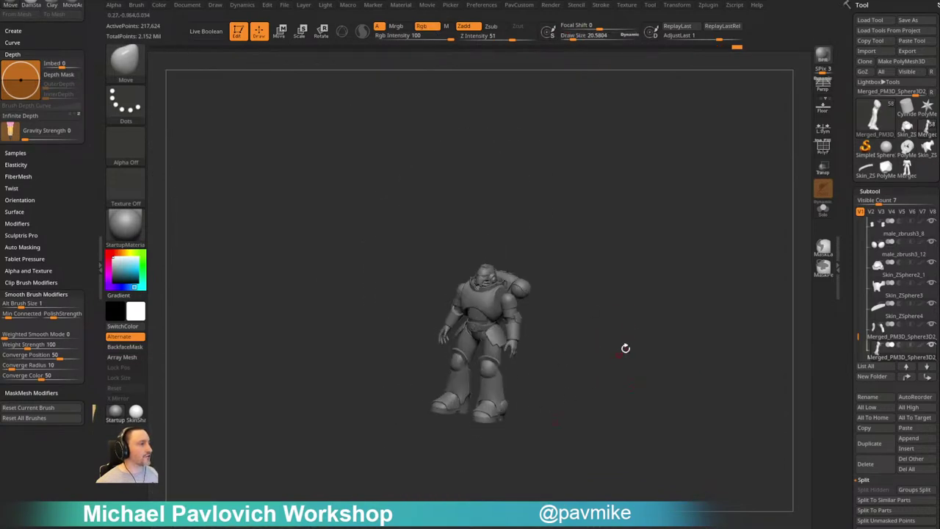
{"action": "right_click_drag", "start_coordinate": [591, 317], "coordinate": [629, 393], "text": "ctrl"}
{"action": "mouse_move", "coordinate": [546, 330]}
{"action": "right_mouse_down"}
{"action": "mouse_move", "coordinate": [635, 370]}
{"action": "mouse_move", "coordinate": [617, 370]}
{"action": "right_mouse_up"}
{"action": "key", "text": "s"}
{"action": "left_click_drag", "start_coordinate": [603, 370], "coordinate": [609, 367]}
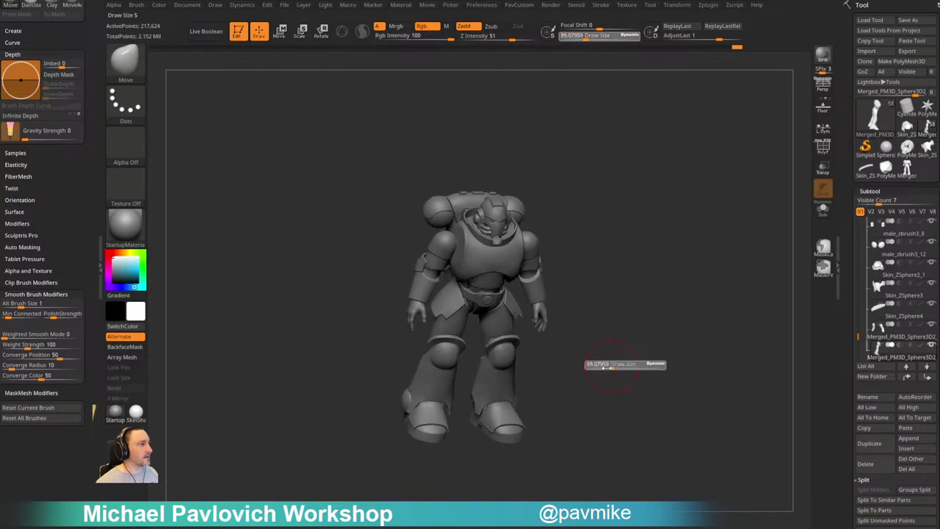
{"action": "right_click_drag", "start_coordinate": [637, 361], "coordinate": [624, 346]}
{"action": "mouse_move", "coordinate": [625, 345]}
{"action": "right_mouse_down", "text": "ctrl"}
{"action": "mouse_move", "coordinate": [623, 335]}
{"action": "mouse_move", "coordinate": [648, 319]}
{"action": "mouse_move", "coordinate": [673, 320]}
{"action": "mouse_move", "coordinate": [637, 349]}
{"action": "right_mouse_up", "text": "ctrl"}
{"action": "right_click_drag", "start_coordinate": [638, 349], "coordinate": [634, 386], "text": "ctrl"}
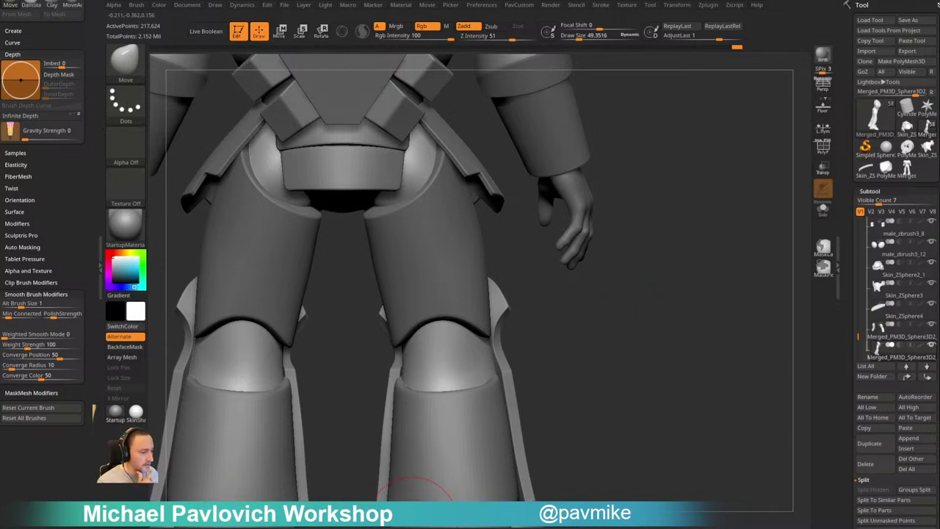
Switch to the YouTube channel in the web browser and search its videos for "3d print"
{"action": "left_click_drag", "start_coordinate": [415, 526], "coordinate": [427, 40]}
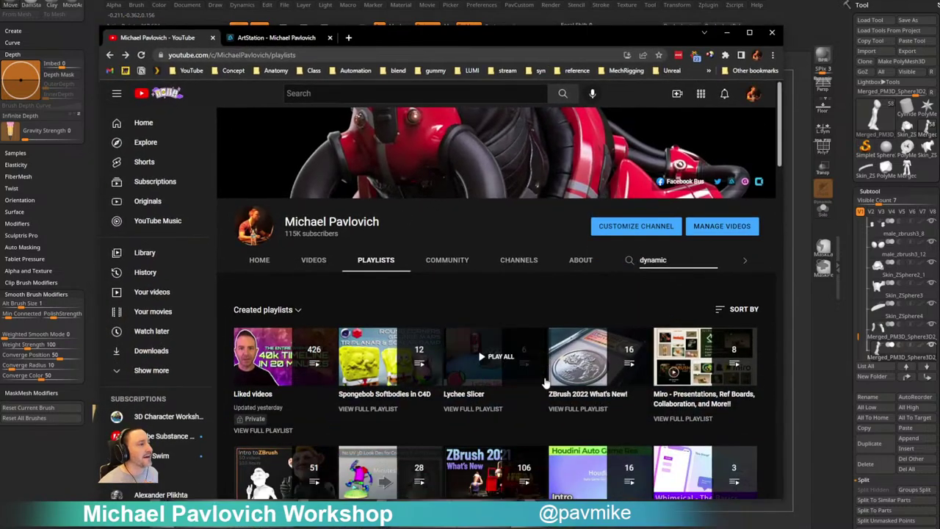
{"action": "left_click_drag", "start_coordinate": [670, 262], "coordinate": [593, 268]}
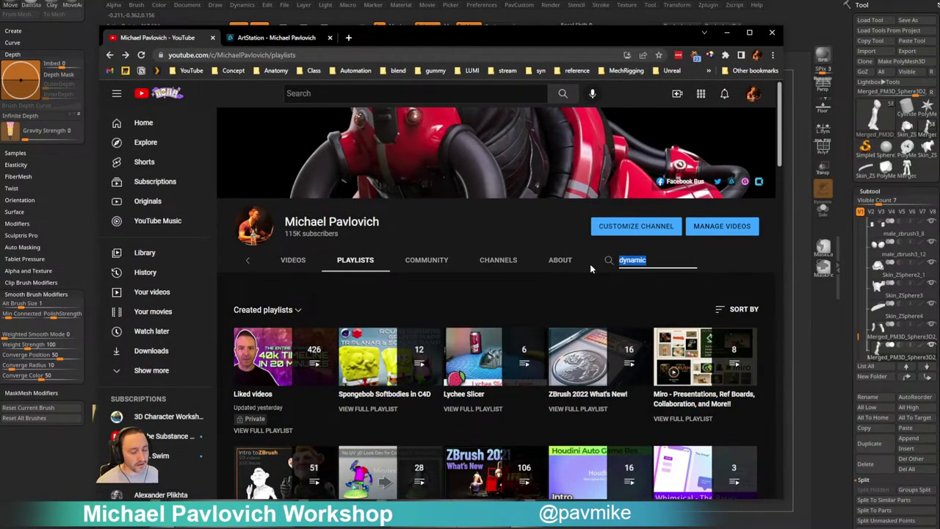
{"action": "type", "text": "3d pin"}
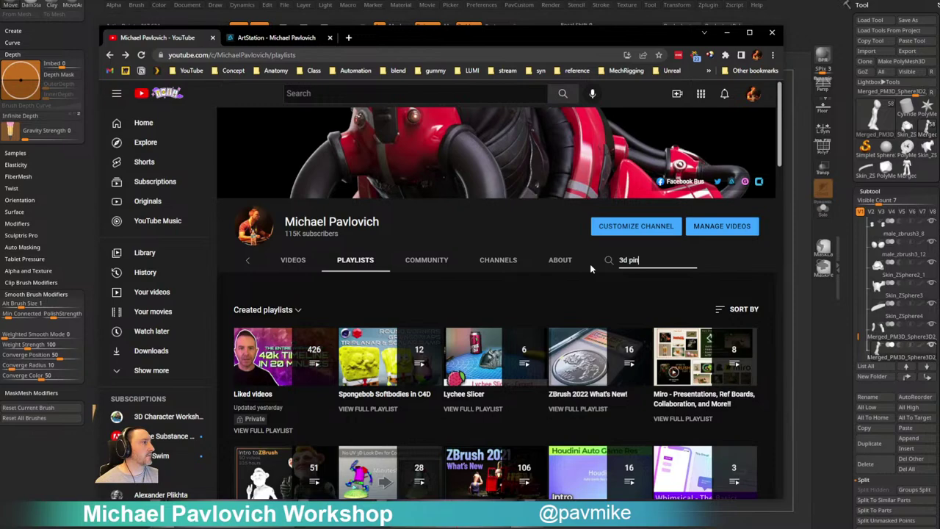
{"action": "key", "text": "BackSpace"}
{"action": "key", "text": "BackSpace"}
{"action": "type", "text": "rint"}
{"action": "key", "text": "Return"}
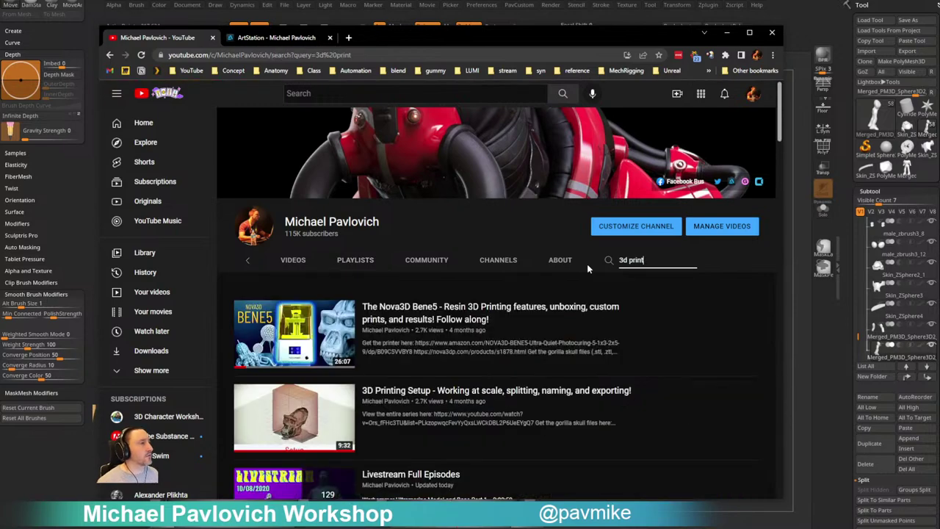
Look through the channel's search results for videos and playlists about 3D printing
{"action": "scroll", "coordinate": [445, 323], "scroll_direction": "down", "scroll_amount": 7}
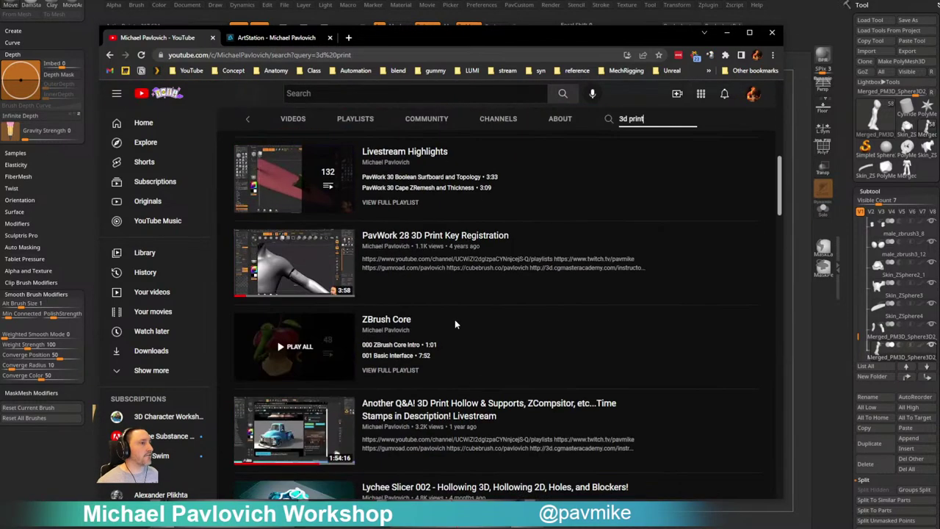
{"action": "scroll", "coordinate": [455, 323], "scroll_direction": "down", "scroll_amount": 3}
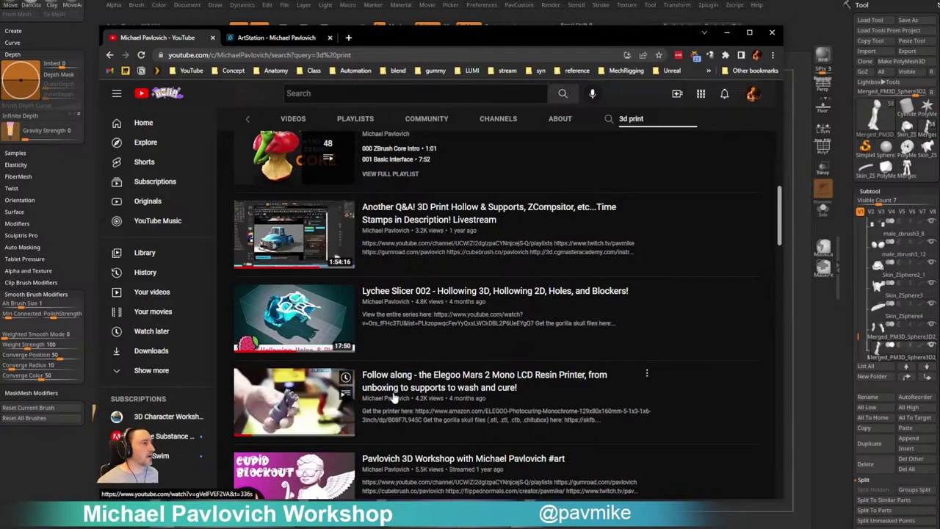
{"action": "scroll", "coordinate": [489, 397], "scroll_direction": "up", "scroll_amount": 1}
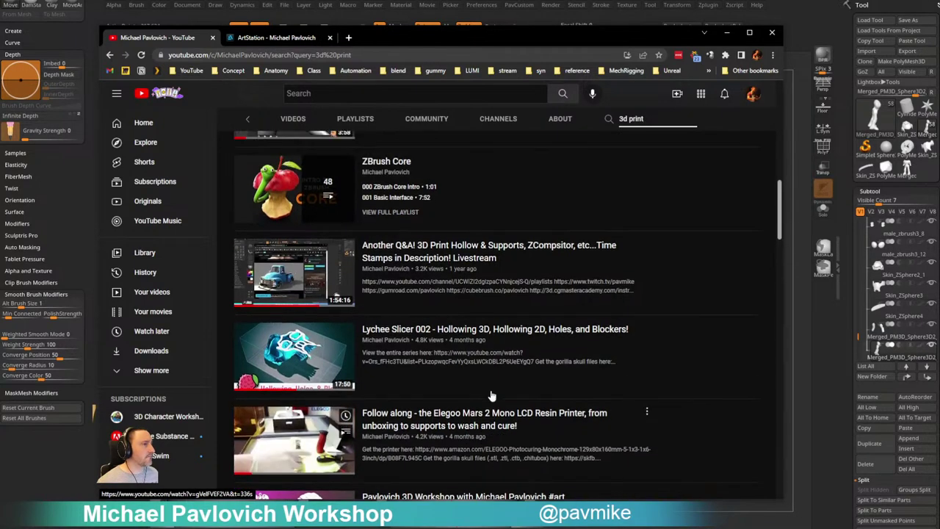
{"action": "scroll", "coordinate": [492, 397], "scroll_direction": "up", "scroll_amount": 3}
{"action": "scroll", "coordinate": [323, 202], "scroll_direction": "up", "scroll_amount": 2}
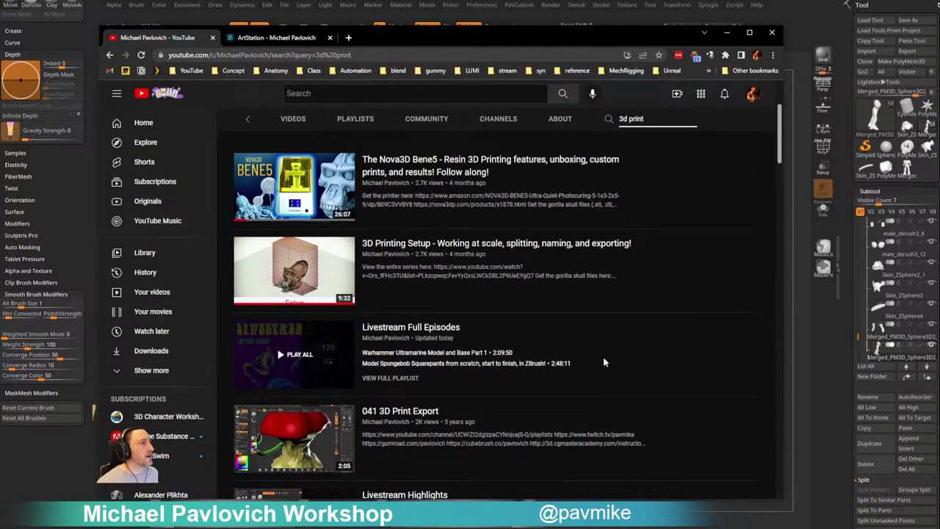
{"action": "scroll", "coordinate": [604, 356], "scroll_direction": "down", "scroll_amount": 2}
{"action": "scroll", "coordinate": [607, 351], "scroll_direction": "down", "scroll_amount": 12}
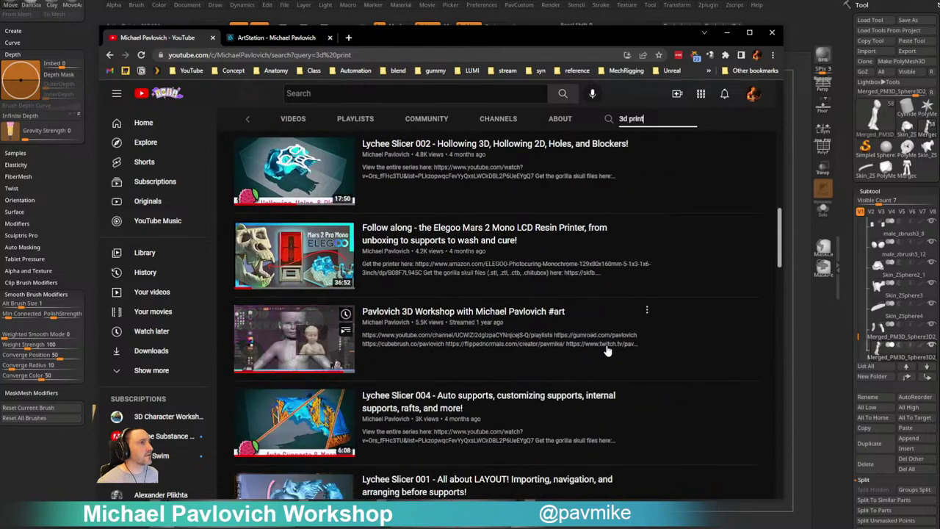
{"action": "scroll", "coordinate": [607, 352], "scroll_direction": "up", "scroll_amount": 2}
{"action": "scroll", "coordinate": [607, 352], "scroll_direction": "down", "scroll_amount": 4}
{"action": "scroll", "coordinate": [610, 346], "scroll_direction": "up", "scroll_amount": 2}
{"action": "scroll", "coordinate": [610, 346], "scroll_direction": "up", "scroll_amount": 15}
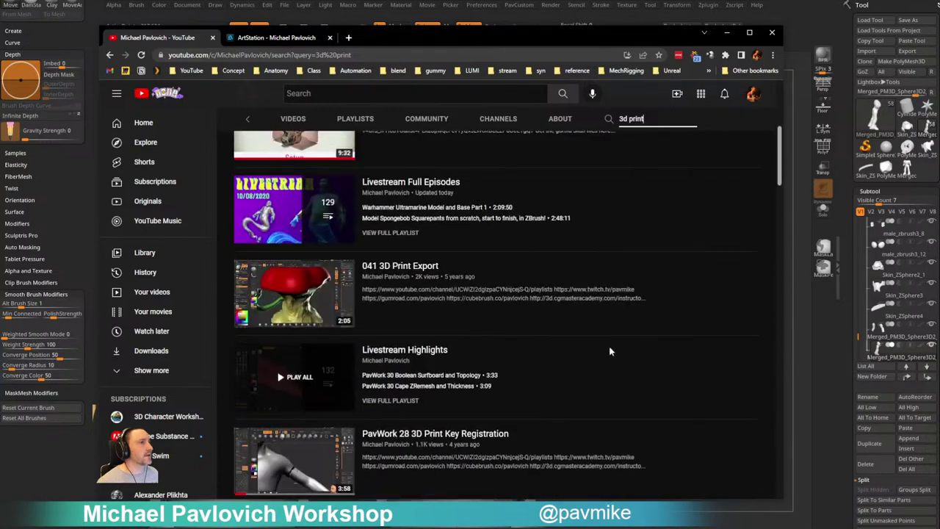
Open the full Lychee Slicer playlist from the channel's playlists, and return to ZBrush
{"action": "left_click", "coordinate": [360, 261]}
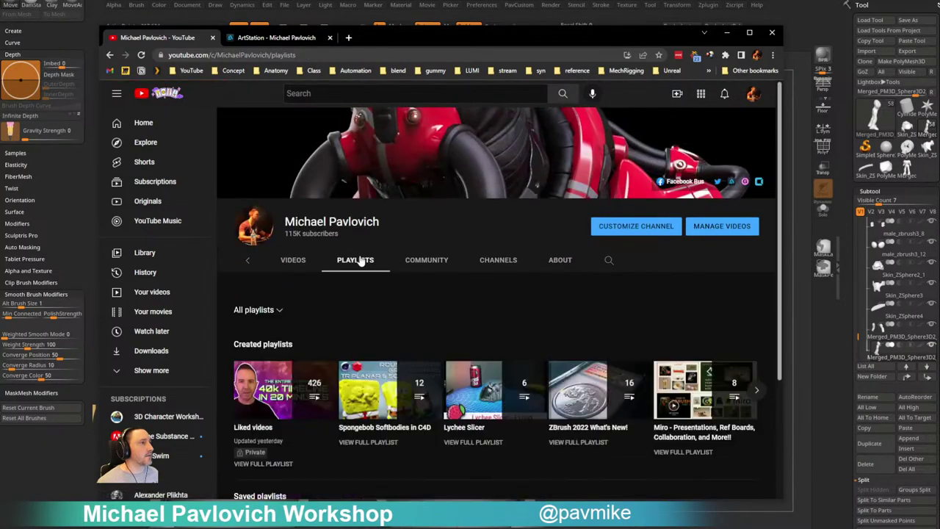
{"action": "left_click", "coordinate": [472, 443]}
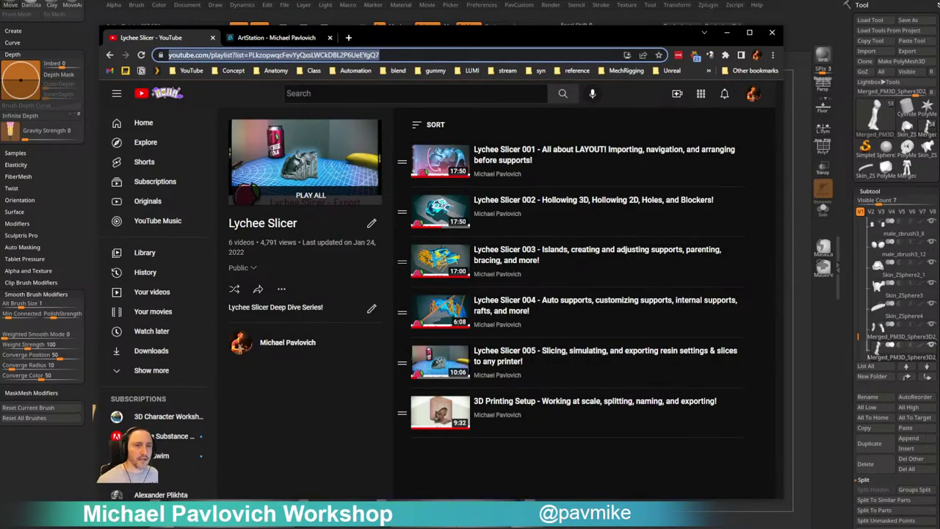
{"action": "key", "text": "alt+Tab"}
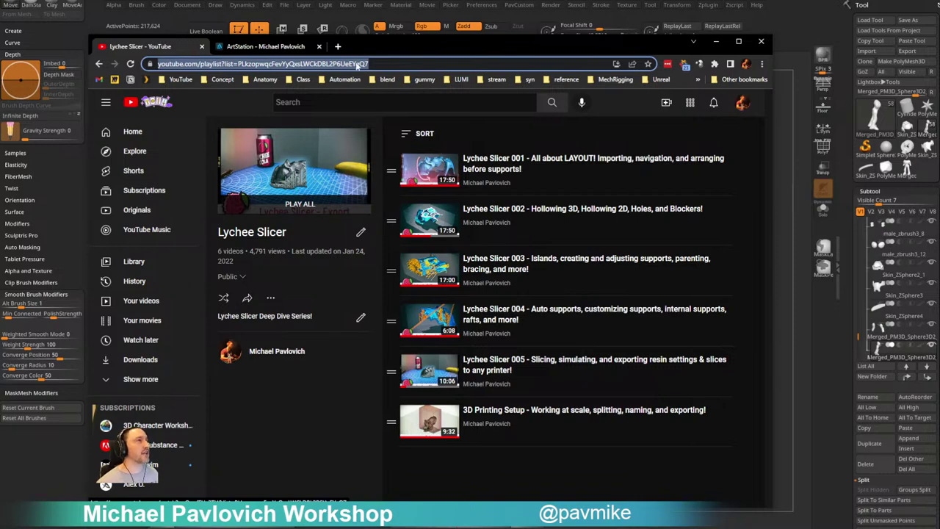
{"action": "key", "text": "alt+Tab"}
Inspect the thigh armor's lower edge up close and the full figure from the side and below
{"action": "mouse_move", "coordinate": [663, 319]}
{"action": "left_mouse_down", "text": "alt"}
{"action": "mouse_move", "coordinate": [722, 434]}
{"action": "mouse_move", "coordinate": [723, 457]}
{"action": "left_mouse_up", "text": "alt"}
{"action": "key", "text": "s"}
{"action": "left_click_drag", "start_coordinate": [559, 348], "coordinate": [548, 333]}
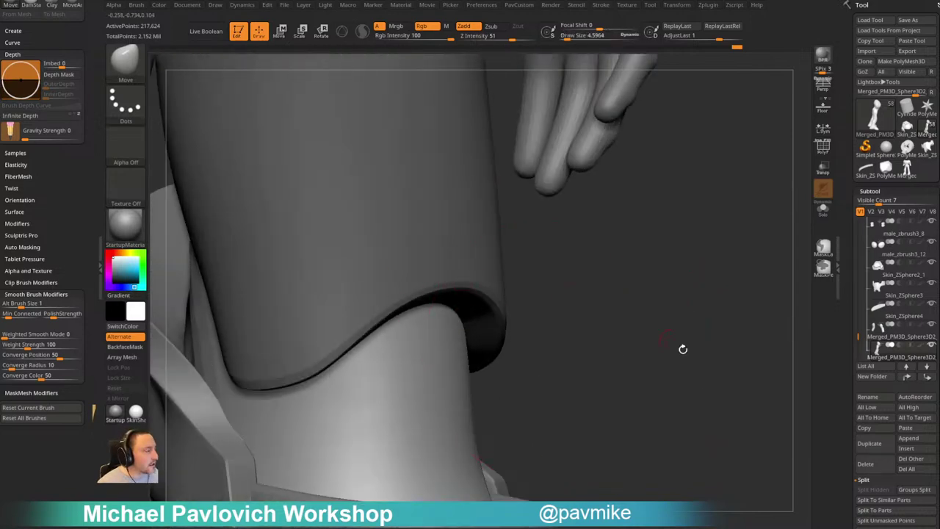
{"action": "left_click_drag", "start_coordinate": [683, 351], "coordinate": [529, 198], "text": "alt"}
{"action": "left_click_drag", "start_coordinate": [618, 257], "coordinate": [586, 240]}
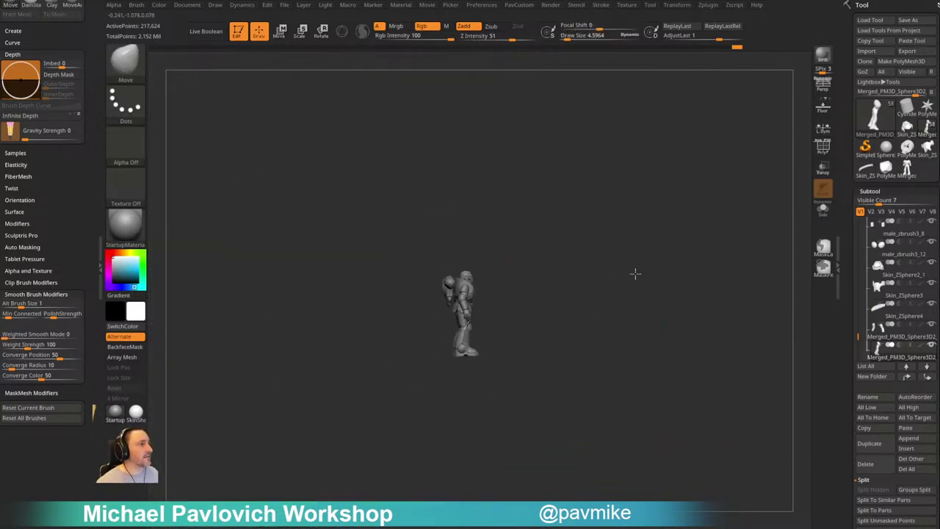
{"action": "mouse_move", "coordinate": [636, 272]}
{"action": "left_mouse_down"}
{"action": "mouse_move", "coordinate": [580, 260]}
{"action": "mouse_move", "coordinate": [627, 277]}
{"action": "left_mouse_up"}
{"action": "left_click_drag", "start_coordinate": [626, 277], "coordinate": [445, 336]}
{"action": "left_click_drag", "start_coordinate": [628, 253], "coordinate": [644, 338], "text": "alt"}
{"action": "left_click_drag", "start_coordinate": [644, 337], "coordinate": [644, 239]}
Make the chest armor the active subtool and set the Move brush's draw size to about 41
{"action": "left_click", "coordinate": [484, 273], "text": "alt"}
{"action": "mouse_move", "coordinate": [633, 163]}
{"action": "left_mouse_down", "text": "alt"}
{"action": "mouse_move", "coordinate": [625, 194]}
{"action": "mouse_move", "coordinate": [629, 157]}
{"action": "left_mouse_up", "text": "alt"}
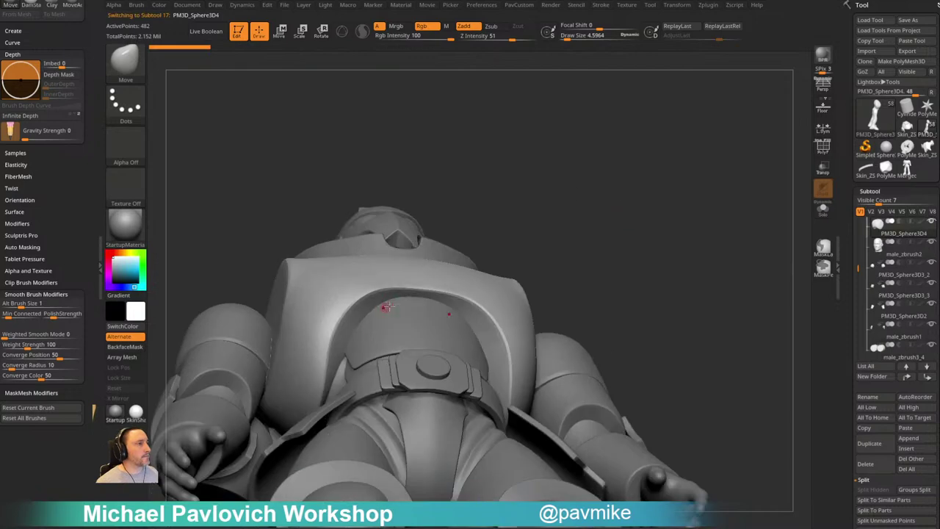
{"action": "key", "text": "s"}
{"action": "left_click_drag", "start_coordinate": [384, 307], "coordinate": [413, 274]}
{"action": "left_click_drag", "start_coordinate": [646, 220], "coordinate": [577, 237]}
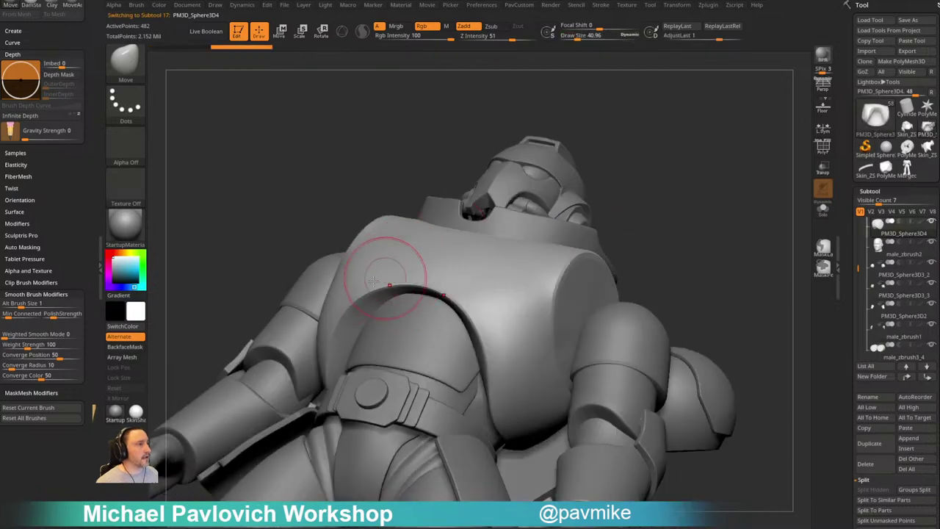
Make the undersuit visible behind the knees the active subtool
{"action": "mouse_move", "coordinate": [700, 250]}
{"action": "left_mouse_down", "text": "alt"}
{"action": "mouse_move", "coordinate": [652, 220]}
{"action": "mouse_move", "coordinate": [684, 237]}
{"action": "mouse_move", "coordinate": [644, 258]}
{"action": "mouse_move", "coordinate": [591, 256]}
{"action": "mouse_move", "coordinate": [565, 267]}
{"action": "mouse_move", "coordinate": [579, 265]}
{"action": "mouse_move", "coordinate": [560, 248]}
{"action": "mouse_move", "coordinate": [568, 259]}
{"action": "left_mouse_up", "text": "alt"}
{"action": "left_click", "coordinate": [478, 287], "text": "alt"}
{"action": "left_click", "coordinate": [434, 371], "text": "alt"}
{"action": "mouse_move", "coordinate": [593, 331]}
{"action": "left_mouse_down", "text": "alt"}
{"action": "mouse_move", "coordinate": [587, 261]}
{"action": "mouse_move", "coordinate": [581, 266]}
{"action": "mouse_move", "coordinate": [624, 304]}
{"action": "mouse_move", "coordinate": [627, 281]}
{"action": "mouse_move", "coordinate": [637, 284]}
{"action": "mouse_move", "coordinate": [598, 274]}
{"action": "left_mouse_up", "text": "alt"}
{"action": "left_click", "coordinate": [478, 360], "text": "alt"}
Switch to the Standard brush and smooth the undersuit just below the thigh armor's lower rim
{"action": "key", "text": "2"}
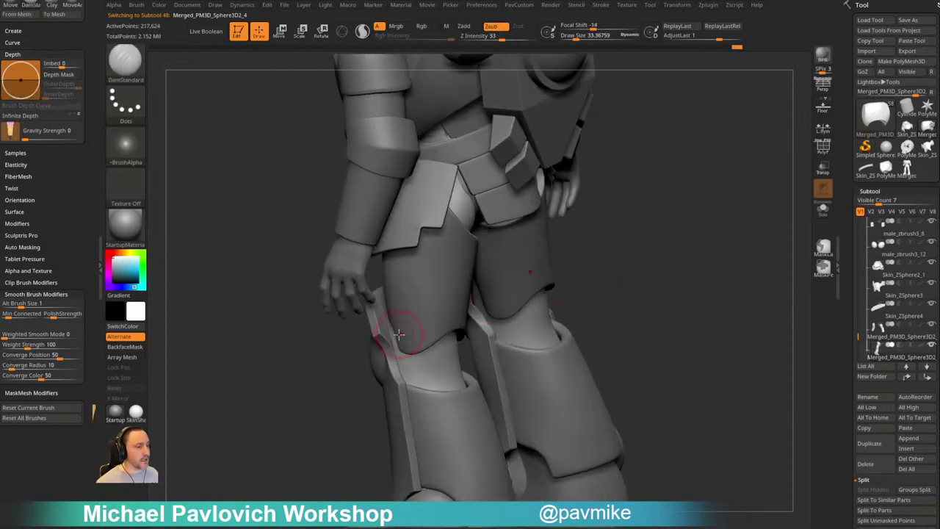
{"action": "key", "text": "b"}
{"action": "key", "text": "s"}
{"action": "key", "text": "t"}
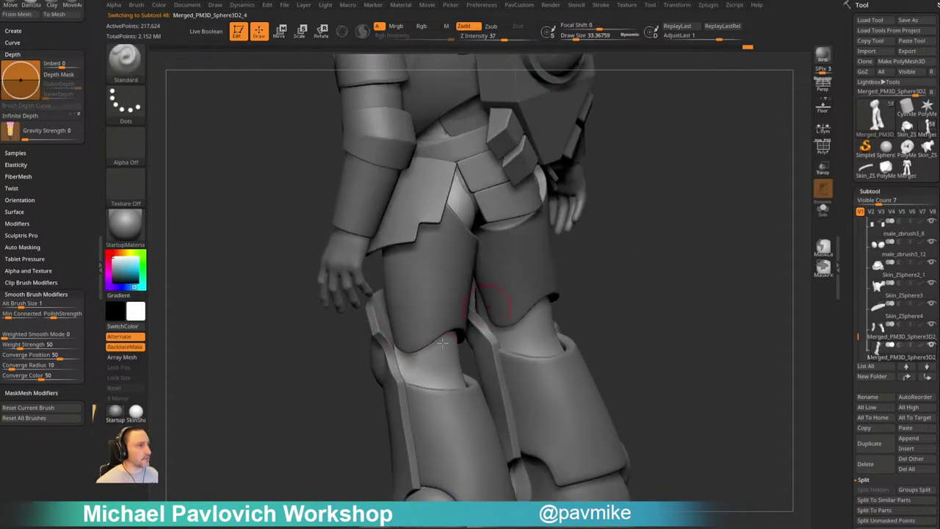
{"action": "mouse_move", "coordinate": [396, 352]}
{"action": "left_mouse_down", "text": "shift"}
{"action": "mouse_move", "coordinate": [411, 356]}
{"action": "mouse_move", "coordinate": [452, 342]}
{"action": "left_mouse_up", "text": "shift"}
{"action": "left_click_drag", "start_coordinate": [683, 272], "coordinate": [558, 294]}
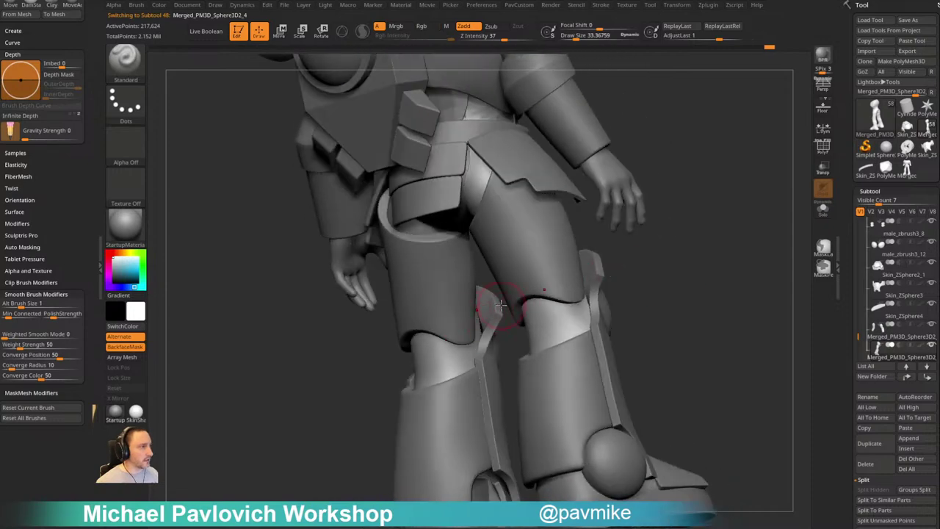
{"action": "right_click_drag", "start_coordinate": [501, 305], "coordinate": [485, 317]}
Adjust the undersuit's shape behind the knee with the Move brush at draw size about 59, and smooth it
{"action": "key", "text": "1"}
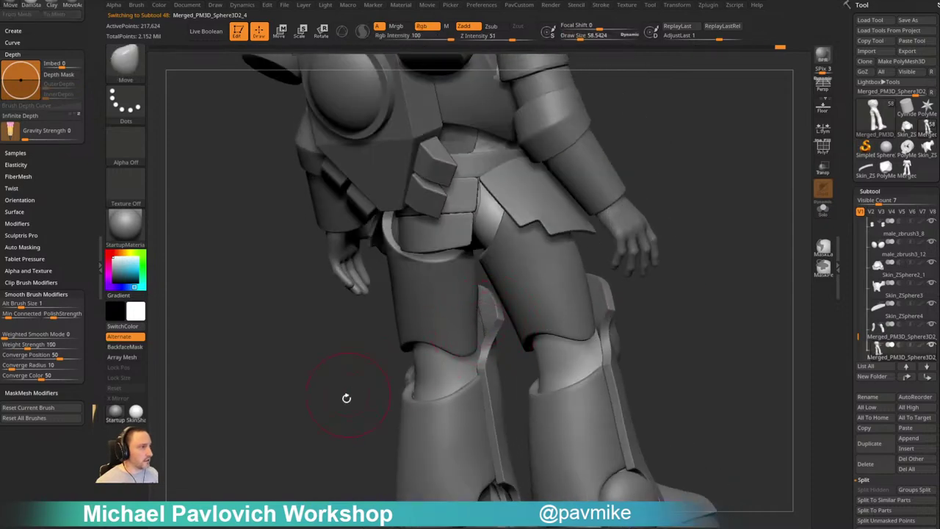
{"action": "right_click_drag", "start_coordinate": [347, 398], "coordinate": [423, 396]}
{"action": "right_click_drag", "start_coordinate": [351, 398], "coordinate": [408, 389]}
{"action": "left_click_drag", "start_coordinate": [424, 391], "coordinate": [419, 372]}
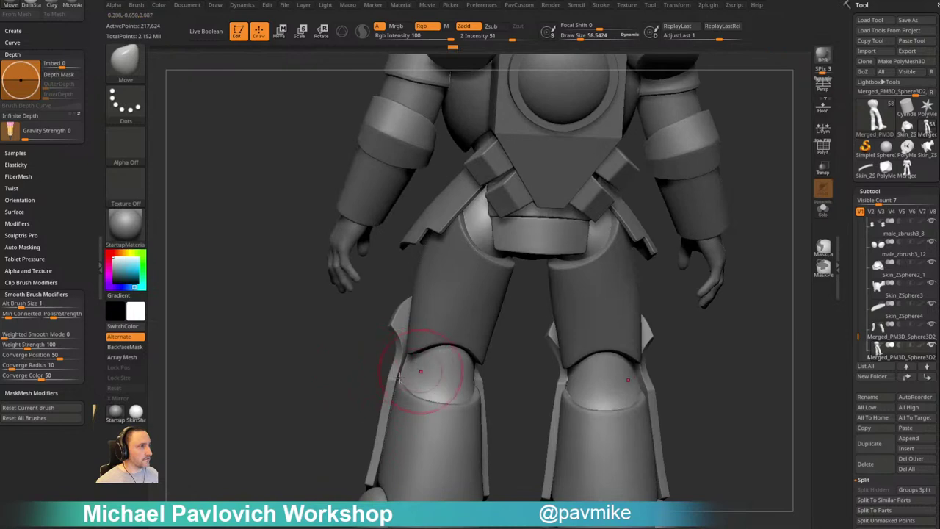
{"action": "right_click_drag", "start_coordinate": [338, 379], "coordinate": [405, 374]}
{"action": "left_click_drag", "start_coordinate": [405, 373], "coordinate": [426, 368], "text": "shift"}
{"action": "mouse_move", "coordinate": [620, 327]}
{"action": "right_mouse_down", "text": "ctrl"}
{"action": "mouse_move", "coordinate": [695, 319]}
{"action": "mouse_move", "coordinate": [627, 326]}
{"action": "right_mouse_up", "text": "ctrl"}
{"action": "right_click_drag", "start_coordinate": [627, 326], "coordinate": [680, 294], "text": "alt"}
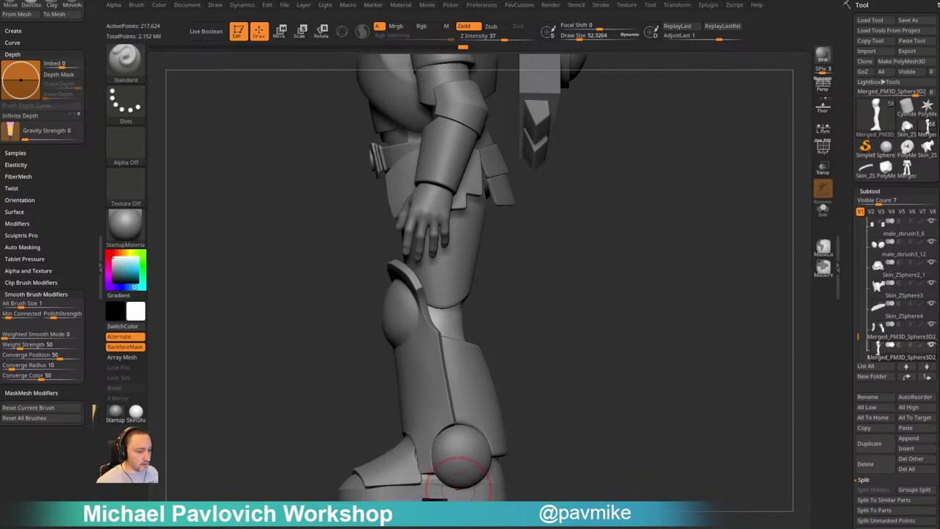
Switch to the DamStandard brush, turn on ghost transparency, and reduce the draw size to about 22
{"action": "mouse_move", "coordinate": [656, 274]}
{"action": "left_mouse_down"}
{"action": "mouse_move", "coordinate": [643, 313]}
{"action": "mouse_move", "coordinate": [609, 321]}
{"action": "mouse_move", "coordinate": [686, 306]}
{"action": "mouse_move", "coordinate": [690, 296]}
{"action": "left_mouse_up"}
{"action": "key", "text": "b"}
{"action": "key", "text": "d"}
{"action": "key", "text": "s"}
{"action": "left_click", "coordinate": [823, 168]}
{"action": "left_click_drag", "start_coordinate": [495, 355], "coordinate": [563, 350]}
{"action": "key", "text": "bracketleft"}
{"action": "key", "text": "bracketleft"}
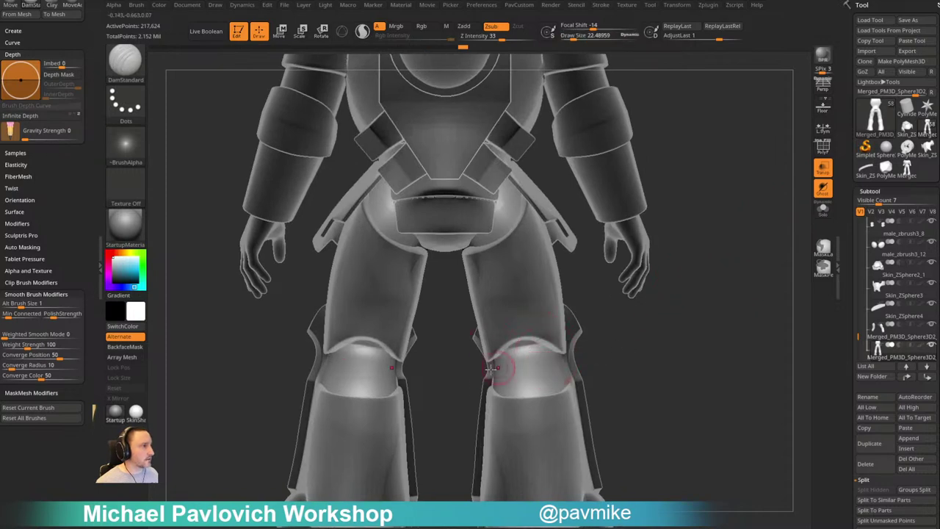
Carve horizontal fold creases across the undersuit behind both knees, and turn off transparency
{"action": "left_click_drag", "start_coordinate": [467, 375], "coordinate": [694, 344]}
{"action": "left_click_drag", "start_coordinate": [498, 368], "coordinate": [671, 361]}
{"action": "left_click_drag", "start_coordinate": [561, 387], "coordinate": [500, 390]}
{"action": "mouse_move", "coordinate": [657, 353]}
{"action": "left_mouse_down"}
{"action": "mouse_move", "coordinate": [619, 363]}
{"action": "mouse_move", "coordinate": [714, 340]}
{"action": "left_mouse_up"}
{"action": "left_click", "coordinate": [824, 168]}
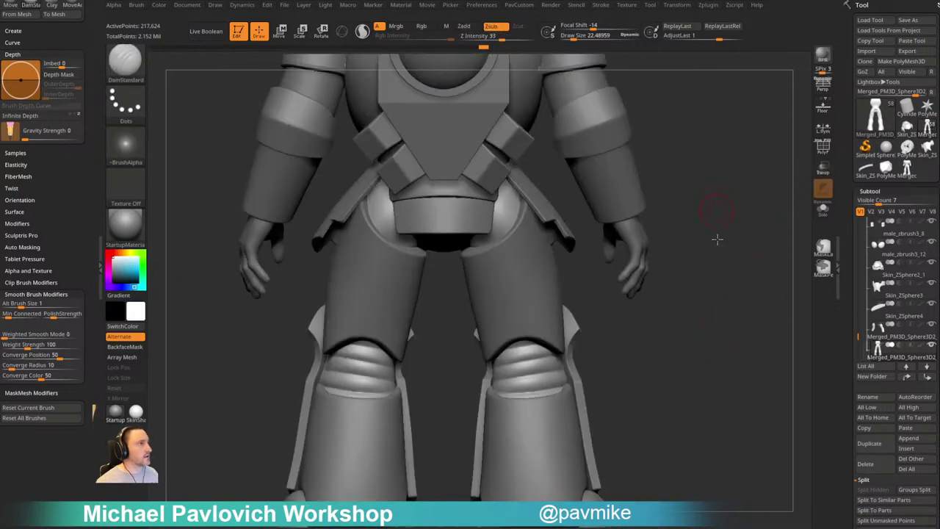
Inspect the creased undersuit on its own in Solo mode, and show the armor again
{"action": "left_click", "coordinate": [718, 244], "text": "shift"}
{"action": "left_click_drag", "start_coordinate": [718, 248], "coordinate": [699, 233]}
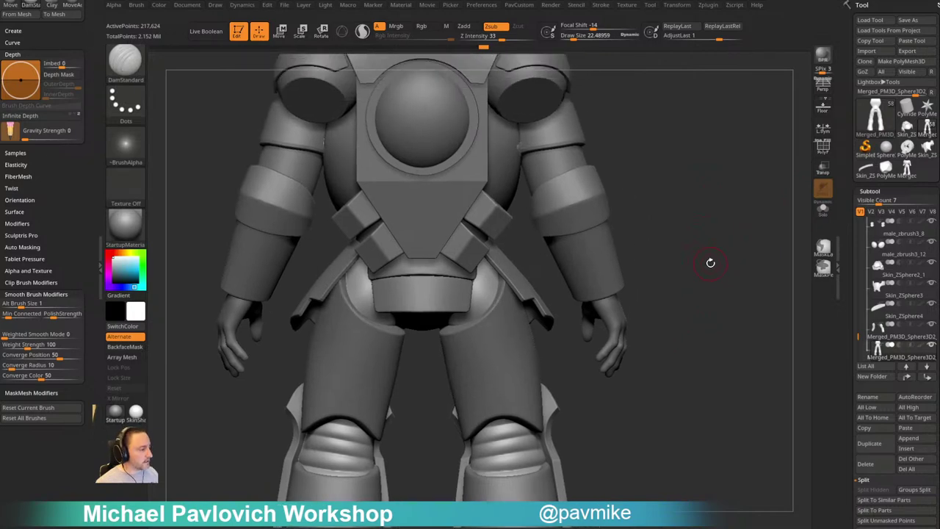
{"action": "left_click", "coordinate": [823, 212]}
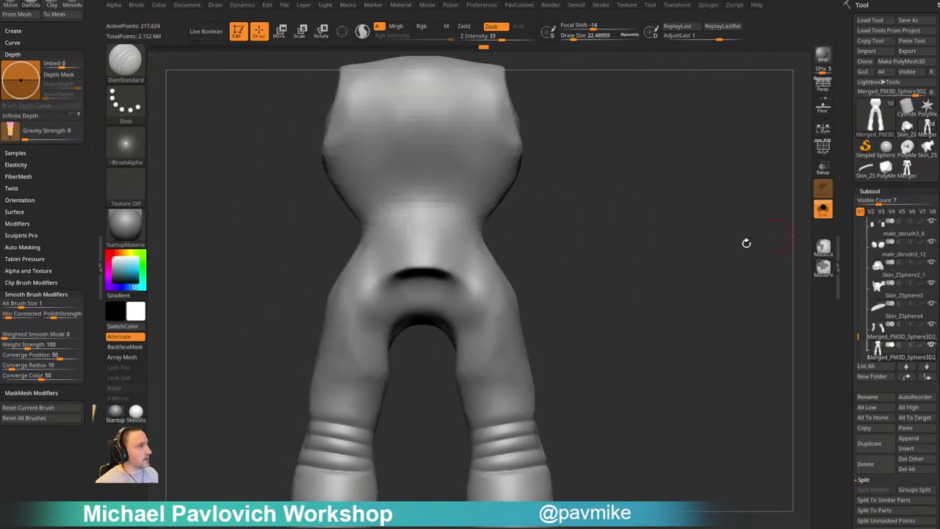
{"action": "left_click", "coordinate": [823, 211]}
With transparency on, carve DamStandard fold creases into the undersuit around the rear hips and upper thighs
{"action": "key", "text": "bracketright"}
{"action": "left_click", "coordinate": [823, 169]}
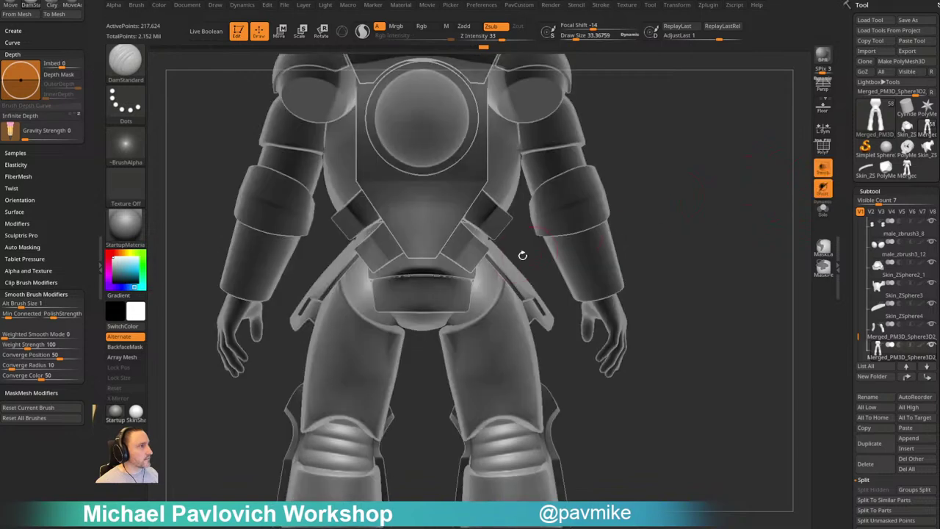
{"action": "mouse_move", "coordinate": [476, 278]}
{"action": "left_mouse_down"}
{"action": "mouse_move", "coordinate": [495, 282]}
{"action": "mouse_move", "coordinate": [485, 332]}
{"action": "left_mouse_up"}
{"action": "mouse_move", "coordinate": [463, 295]}
{"action": "left_mouse_down"}
{"action": "mouse_move", "coordinate": [477, 360]}
{"action": "mouse_move", "coordinate": [463, 309]}
{"action": "left_mouse_up"}
{"action": "left_click_drag", "start_coordinate": [701, 246], "coordinate": [710, 207]}
{"action": "left_click_drag", "start_coordinate": [459, 316], "coordinate": [471, 367]}
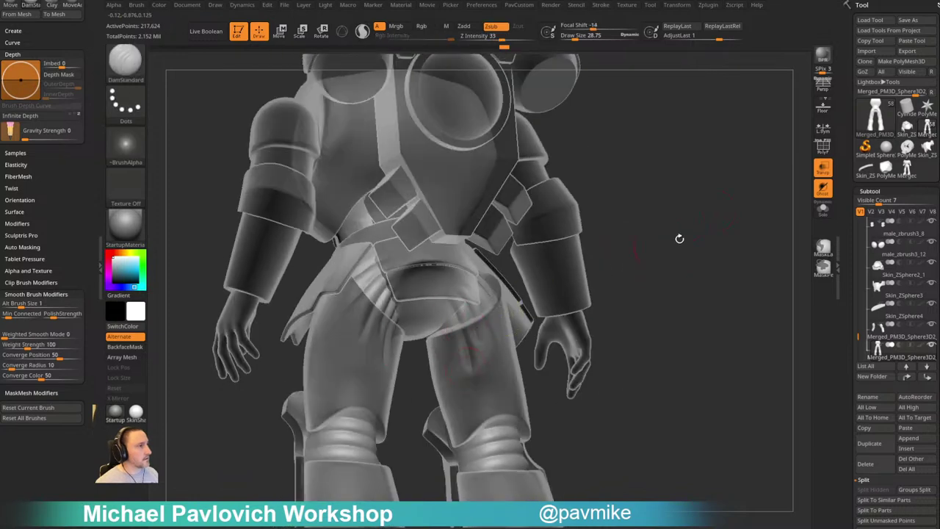
Undo the last crease, carve a new one from beneath the buttock down the rear thigh, and turn off transparency
{"action": "left_click_drag", "start_coordinate": [670, 243], "coordinate": [663, 261]}
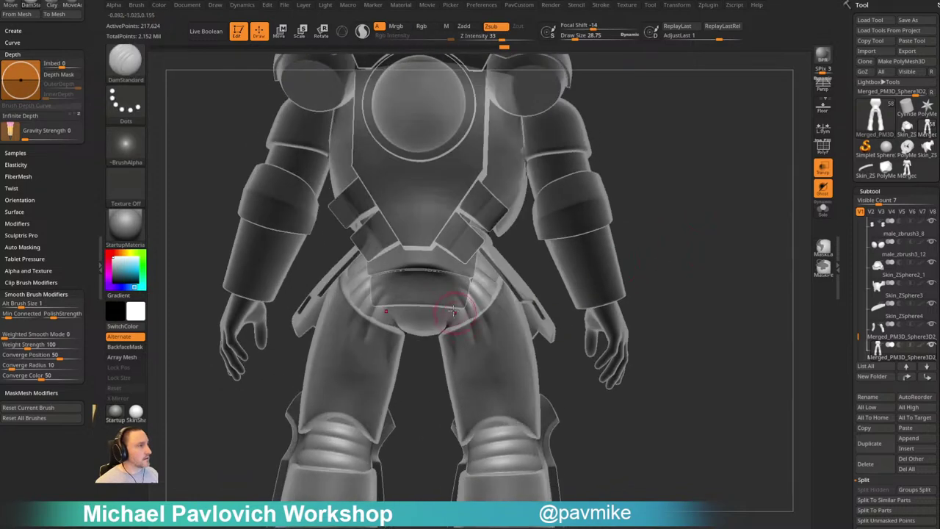
{"action": "key", "text": "ctrl+z"}
{"action": "left_click_drag", "start_coordinate": [453, 312], "coordinate": [479, 371]}
{"action": "mouse_move", "coordinate": [709, 239]}
{"action": "left_mouse_down"}
{"action": "mouse_move", "coordinate": [707, 253]}
{"action": "mouse_move", "coordinate": [717, 250]}
{"action": "left_mouse_up"}
{"action": "left_click", "coordinate": [824, 171]}
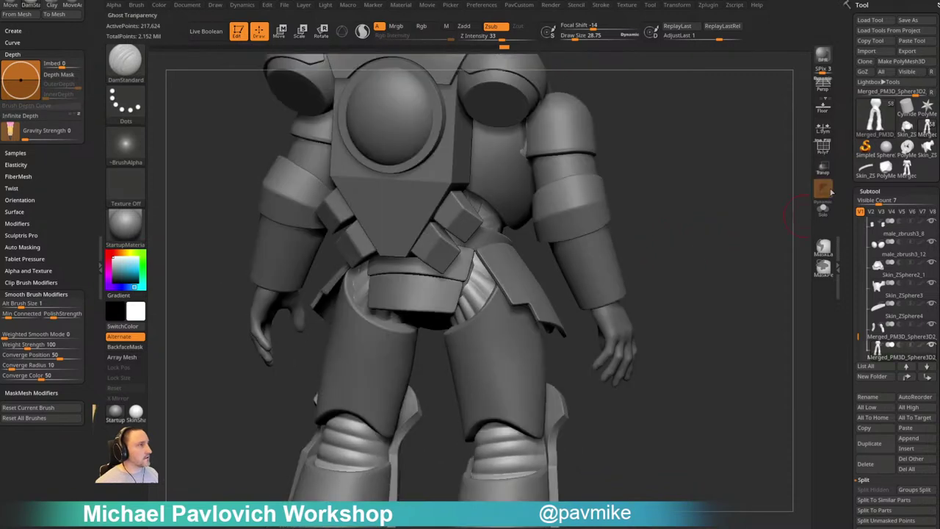
Isolate the undersuit in Solo mode, smooth its surface around the waist, and show the armor again
{"action": "mouse_move", "coordinate": [728, 215]}
{"action": "left_mouse_down", "text": "shift"}
{"action": "mouse_move", "coordinate": [661, 227]}
{"action": "mouse_move", "coordinate": [718, 219]}
{"action": "mouse_move", "coordinate": [703, 235]}
{"action": "mouse_move", "coordinate": [573, 266]}
{"action": "mouse_move", "coordinate": [700, 269]}
{"action": "mouse_move", "coordinate": [657, 267]}
{"action": "mouse_move", "coordinate": [705, 250]}
{"action": "mouse_move", "coordinate": [714, 288]}
{"action": "left_mouse_up", "text": "shift"}
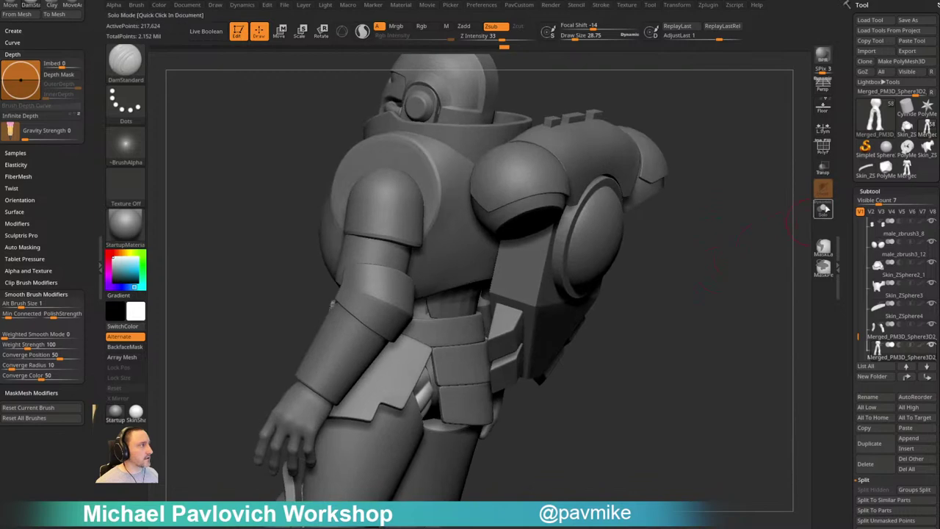
{"action": "left_click", "coordinate": [823, 210]}
{"action": "left_click_drag", "start_coordinate": [724, 246], "coordinate": [710, 263]}
{"action": "key", "text": "s"}
{"action": "mouse_move", "coordinate": [453, 340]}
{"action": "left_mouse_down"}
{"action": "mouse_move", "coordinate": [461, 339]}
{"action": "mouse_move", "coordinate": [408, 318]}
{"action": "left_mouse_up"}
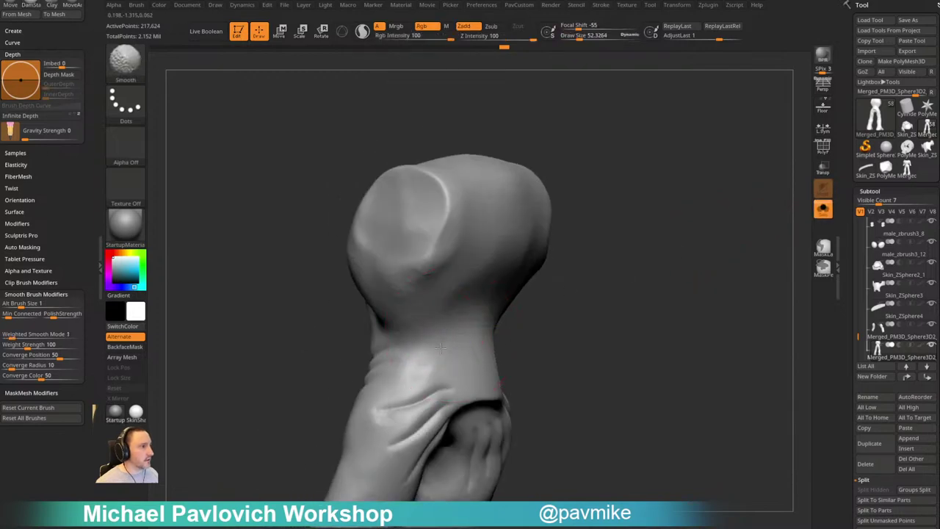
{"action": "left_click_drag", "start_coordinate": [452, 280], "coordinate": [457, 275], "text": "shift"}
{"action": "mouse_move", "coordinate": [618, 280]}
{"action": "left_mouse_down"}
{"action": "mouse_move", "coordinate": [686, 262]}
{"action": "mouse_move", "coordinate": [623, 266]}
{"action": "left_mouse_up"}
{"action": "left_click", "coordinate": [817, 213]}
{"action": "left_click_drag", "start_coordinate": [701, 261], "coordinate": [662, 272]}
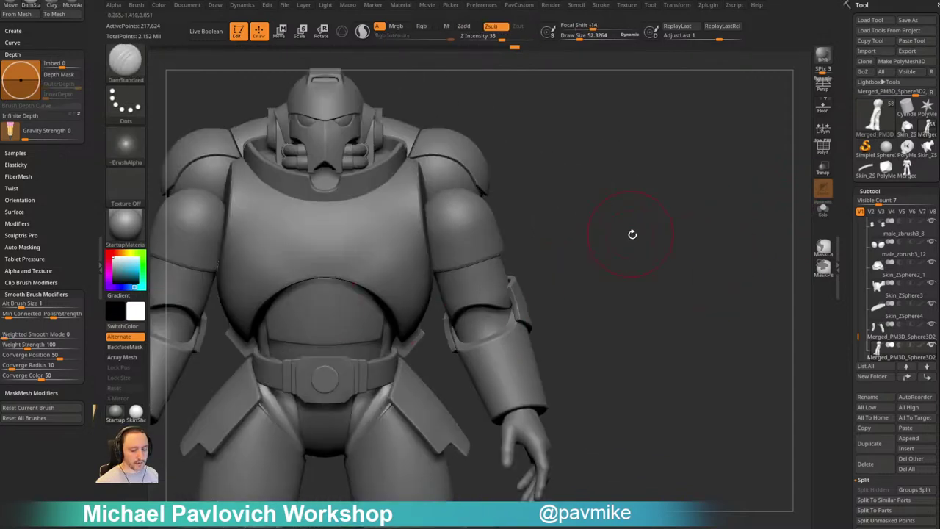
With transparency on, carve DamStandard fold creases into the undersuit around the sides of the waist and lower back
{"action": "left_click_drag", "start_coordinate": [628, 235], "coordinate": [679, 232]}
{"action": "left_click", "coordinate": [821, 169]}
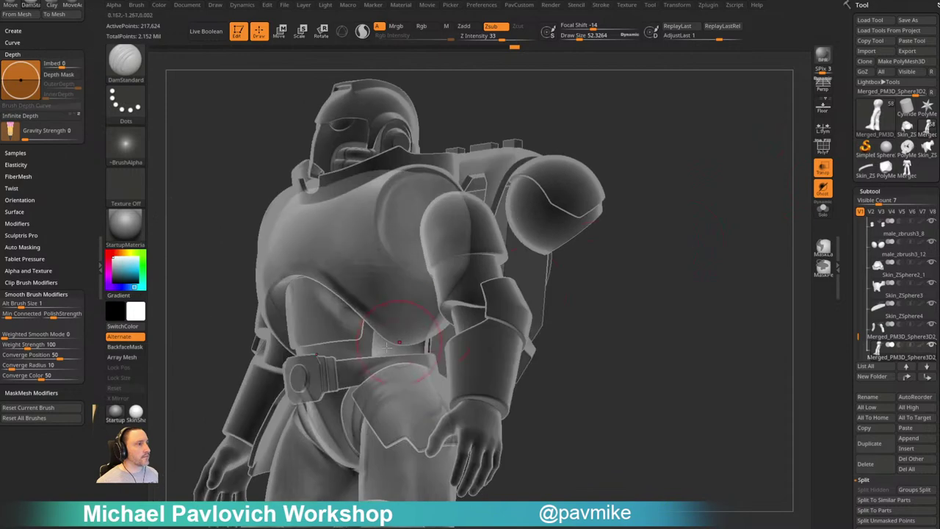
{"action": "left_click_drag", "start_coordinate": [621, 285], "coordinate": [550, 290]}
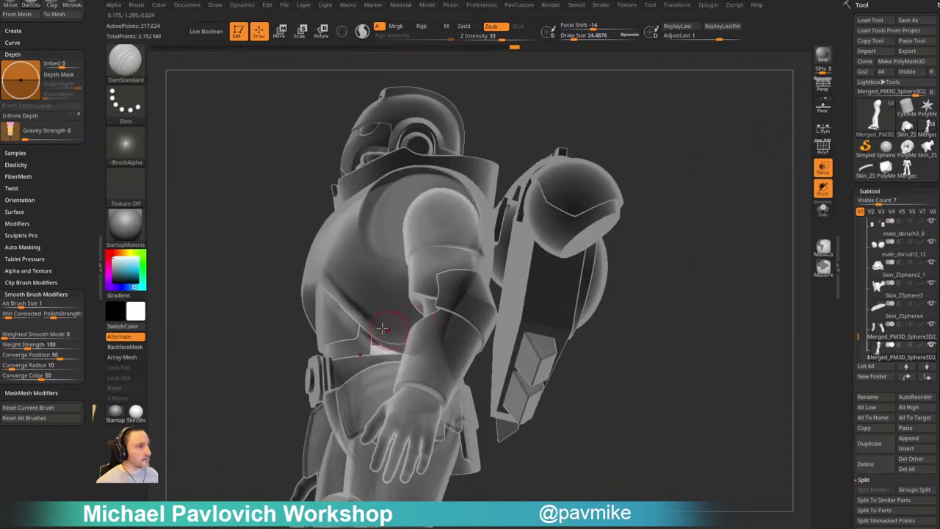
{"action": "left_click_drag", "start_coordinate": [524, 339], "coordinate": [477, 307]}
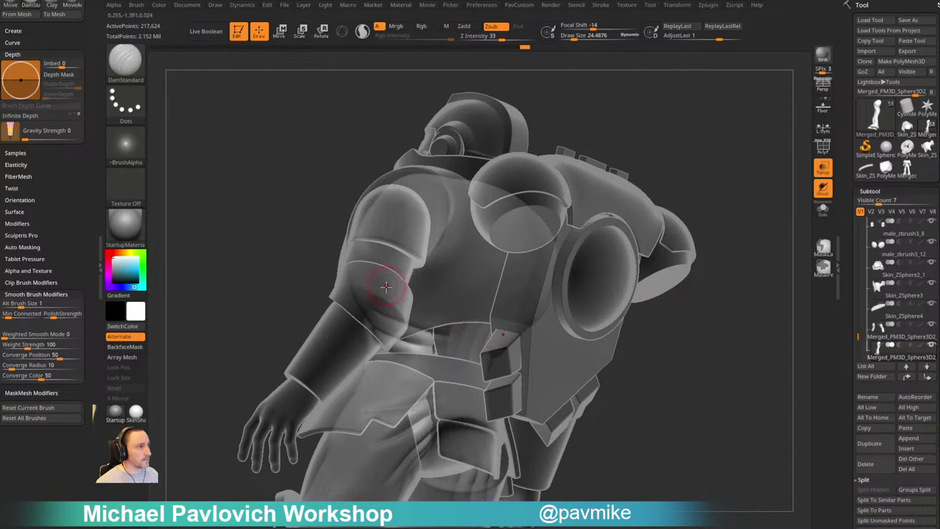
{"action": "left_click_drag", "start_coordinate": [756, 279], "coordinate": [665, 199]}
{"action": "mouse_move", "coordinate": [718, 219]}
{"action": "left_mouse_down"}
{"action": "mouse_move", "coordinate": [730, 183]}
{"action": "mouse_move", "coordinate": [670, 202]}
{"action": "left_mouse_up"}
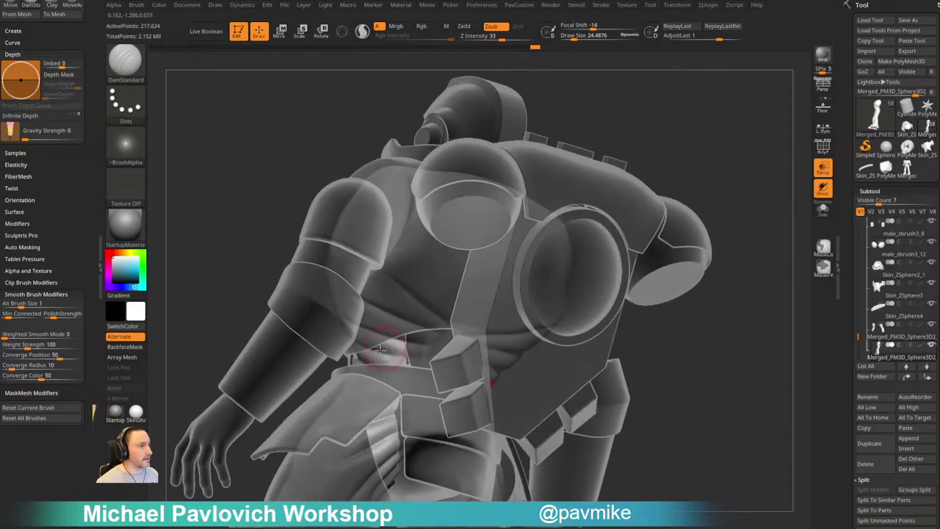
{"action": "left_click_drag", "start_coordinate": [380, 352], "coordinate": [434, 360]}
{"action": "left_click_drag", "start_coordinate": [667, 126], "coordinate": [555, 227]}
{"action": "left_click_drag", "start_coordinate": [645, 311], "coordinate": [614, 254]}
Select the undersuit arm mesh, bring up its DynaMesh resolution setting, and turn off transparency
{"action": "left_click", "coordinate": [512, 286], "text": "alt"}
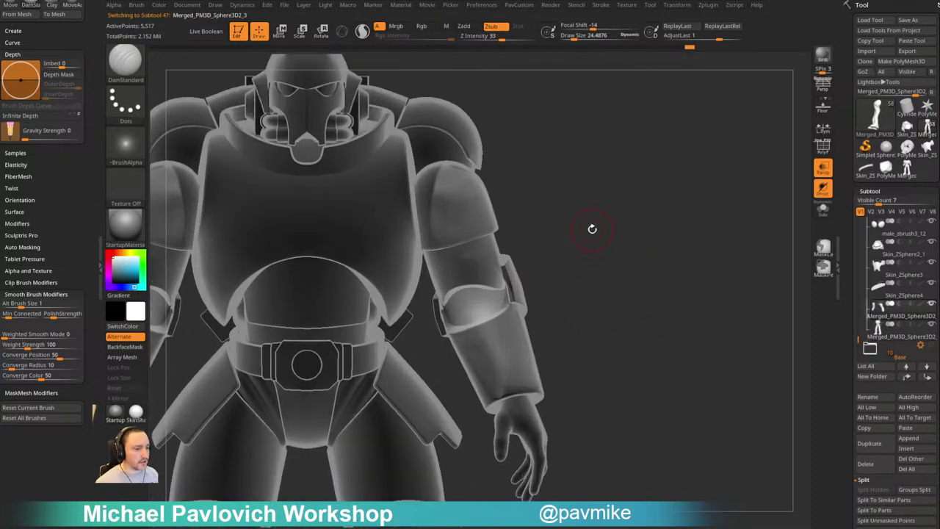
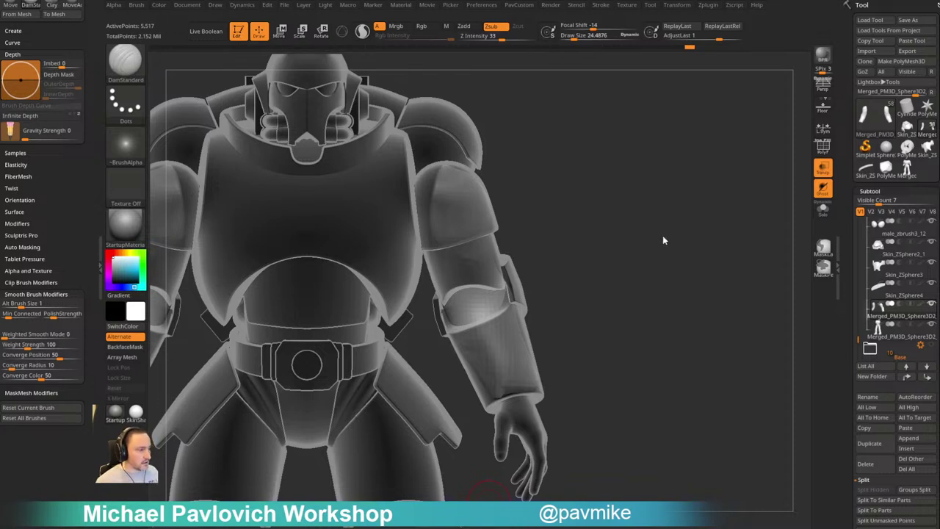
{"action": "left_click_drag", "start_coordinate": [616, 223], "coordinate": [632, 245]}
{"action": "key", "text": "space"}
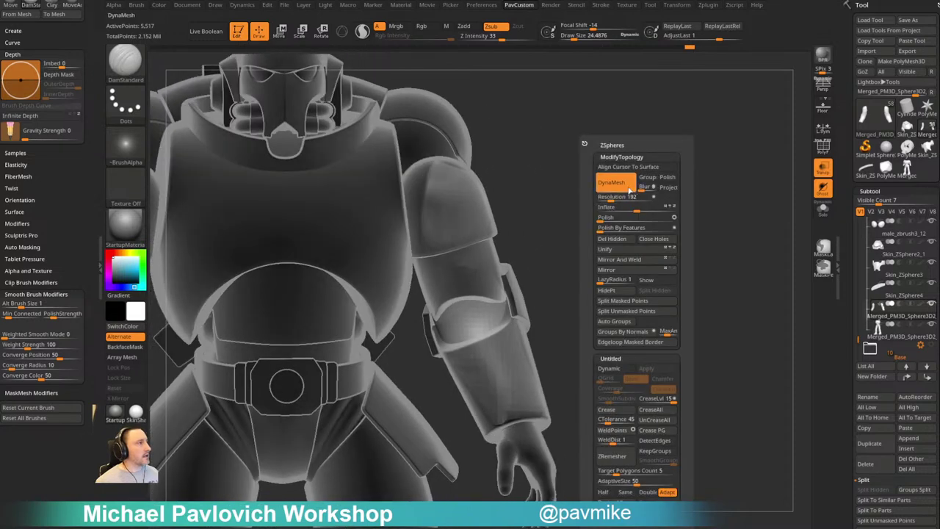
{"action": "left_click", "coordinate": [613, 198]}
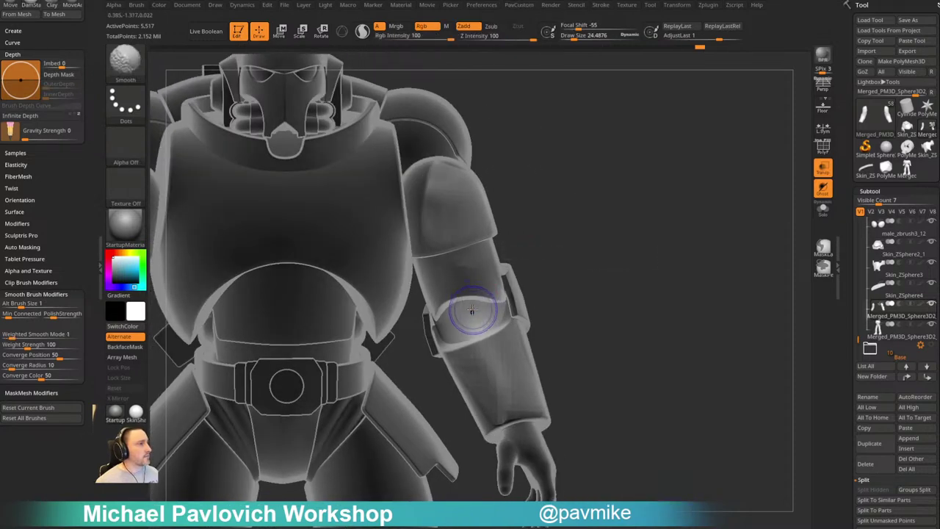
{"action": "mouse_move", "coordinate": [574, 285]}
{"action": "left_mouse_down", "text": "alt"}
{"action": "mouse_move", "coordinate": [579, 252]}
{"action": "mouse_move", "coordinate": [598, 229]}
{"action": "left_mouse_up", "text": "alt"}
{"action": "left_click", "coordinate": [822, 170]}
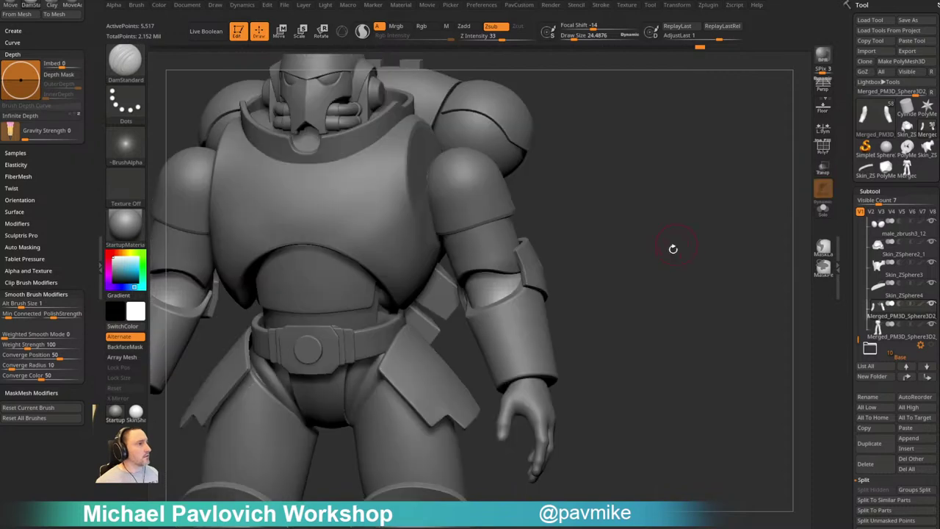
Set the arm mesh's DynaMesh resolution to 512 by sampling polygon size at the hip, and sample the leg undersuit the same way
{"action": "left_click_drag", "start_coordinate": [673, 248], "coordinate": [652, 246]}
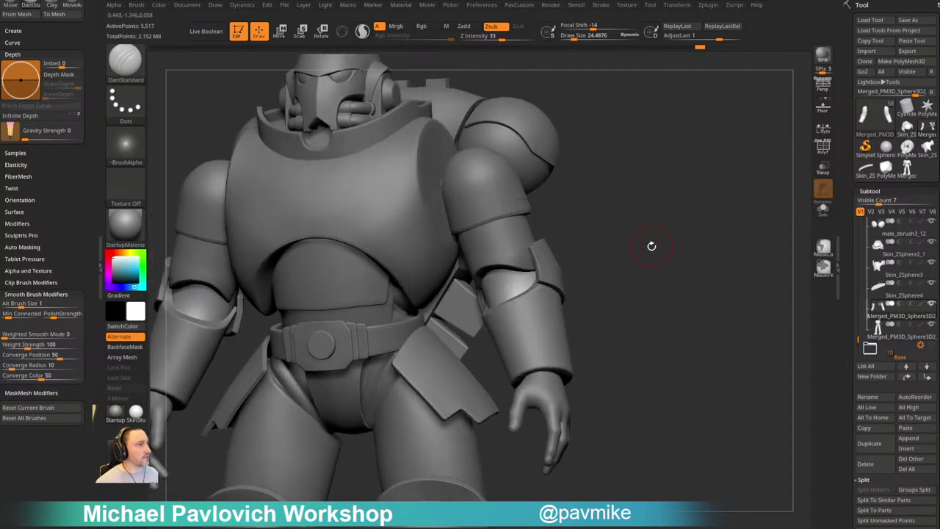
{"action": "left_click_drag", "start_coordinate": [851, 265], "coordinate": [848, 107]}
{"action": "left_click_drag", "start_coordinate": [874, 369], "coordinate": [377, 372]}
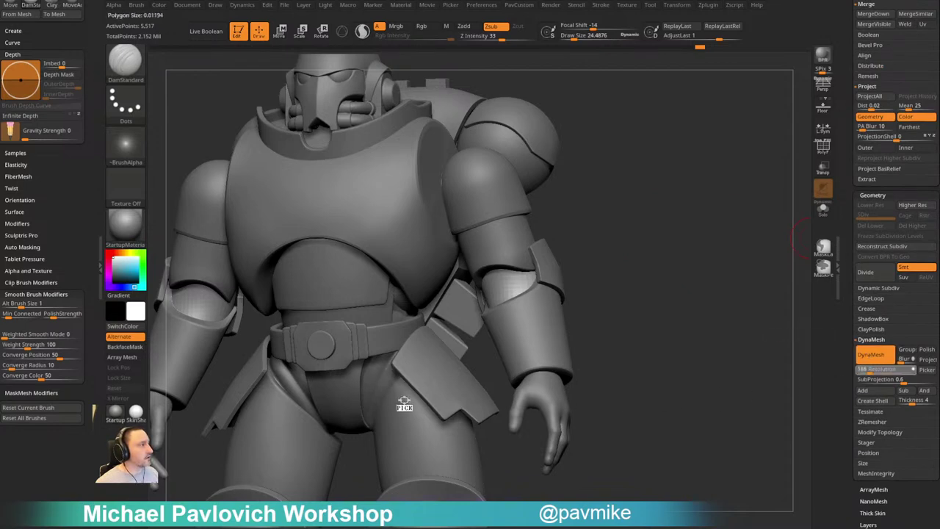
{"action": "left_click_drag", "start_coordinate": [583, 323], "coordinate": [583, 324]}
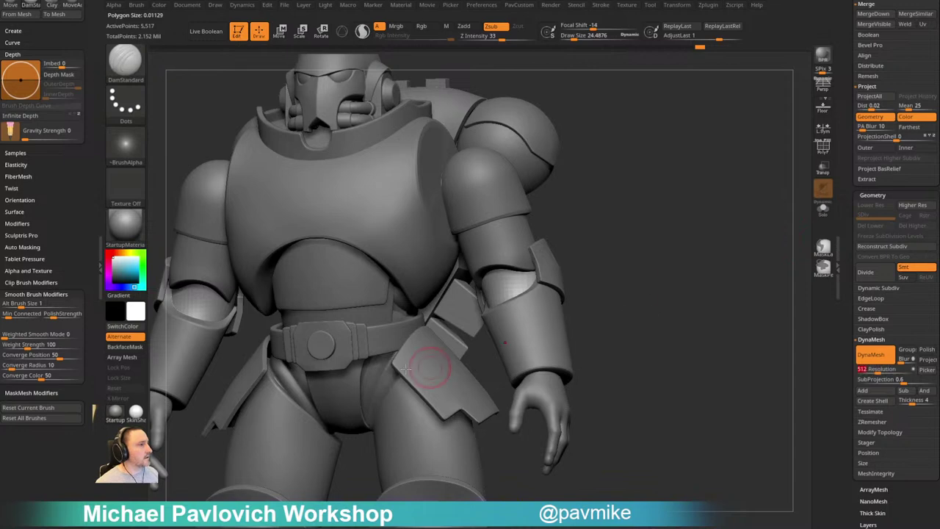
{"action": "key", "text": "s"}
{"action": "left_click", "coordinate": [383, 373]}
{"action": "left_click", "coordinate": [378, 373], "text": "alt"}
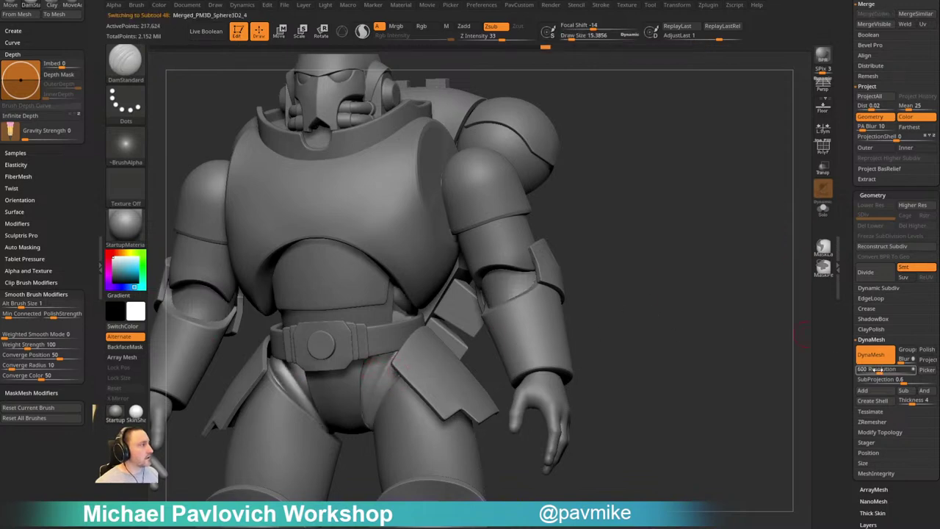
{"action": "left_click_drag", "start_coordinate": [877, 369], "coordinate": [376, 375]}
Select the undersuit arms and re-DynaMesh them at resolution 544
{"action": "left_click", "coordinate": [512, 285], "text": "alt"}
{"action": "key", "text": "space"}
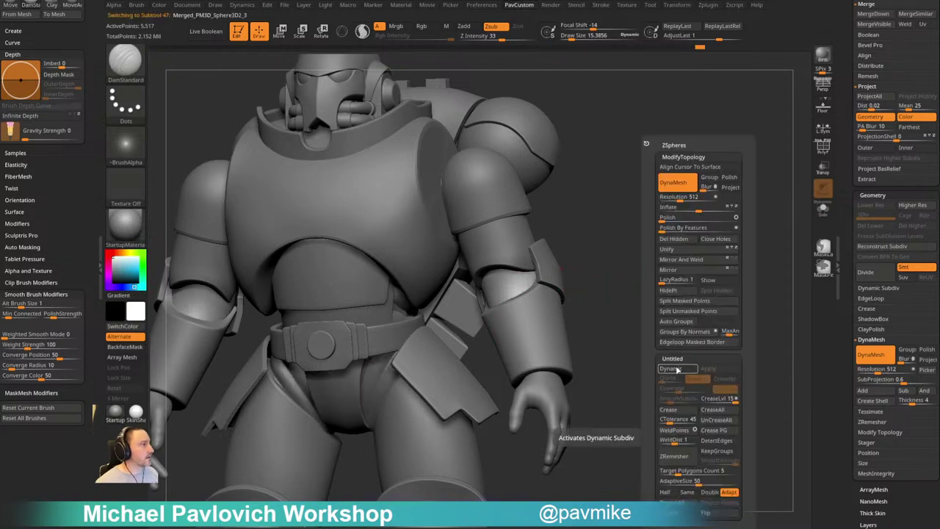
{"action": "left_click", "coordinate": [683, 198]}
{"action": "left_click", "coordinate": [681, 197]}
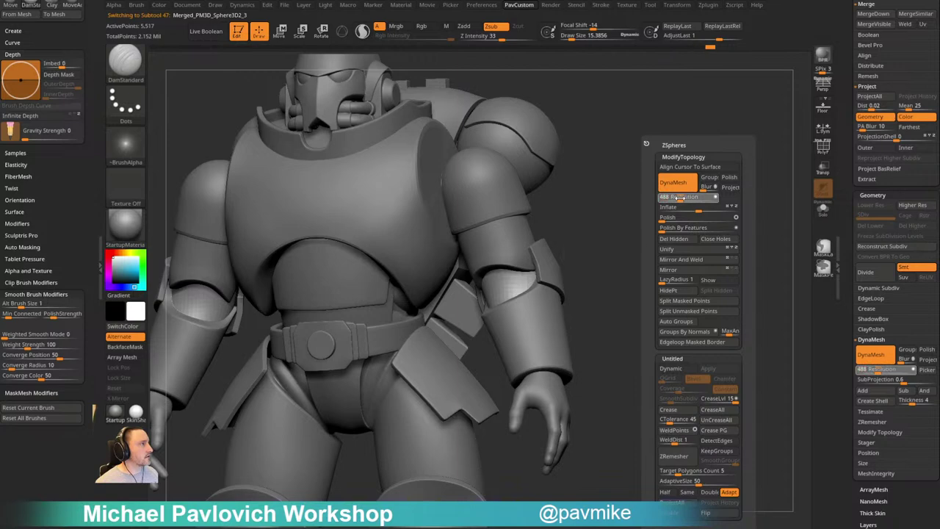
{"action": "left_click", "coordinate": [681, 198]}
{"action": "left_click_drag", "start_coordinate": [613, 182], "coordinate": [630, 213], "text": "ctrl"}
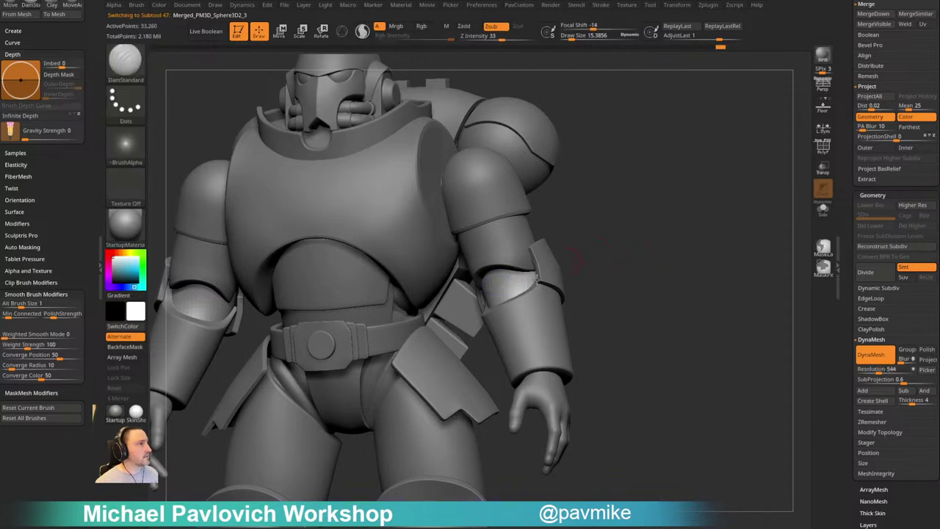
Brush over the undersuit at the inner elbow with the Standard brush
{"action": "key", "text": "b"}
{"action": "key", "text": "s"}
{"action": "key", "text": "t"}
{"action": "key", "text": "s"}
{"action": "left_click_drag", "start_coordinate": [507, 287], "coordinate": [541, 286]}
{"action": "mouse_move", "coordinate": [595, 246]}
{"action": "left_mouse_down", "text": "shift"}
{"action": "mouse_move", "coordinate": [640, 246]}
{"action": "mouse_move", "coordinate": [630, 221]}
{"action": "mouse_move", "coordinate": [596, 230]}
{"action": "left_mouse_up", "text": "shift"}
With transparency on, carve DamStandard fold creases across the undersuit's inner elbows, and turn off transparency
{"action": "key", "text": "b"}
{"action": "key", "text": "d"}
{"action": "key", "text": "s"}
{"action": "key", "text": "s"}
{"action": "left_click", "coordinate": [824, 168]}
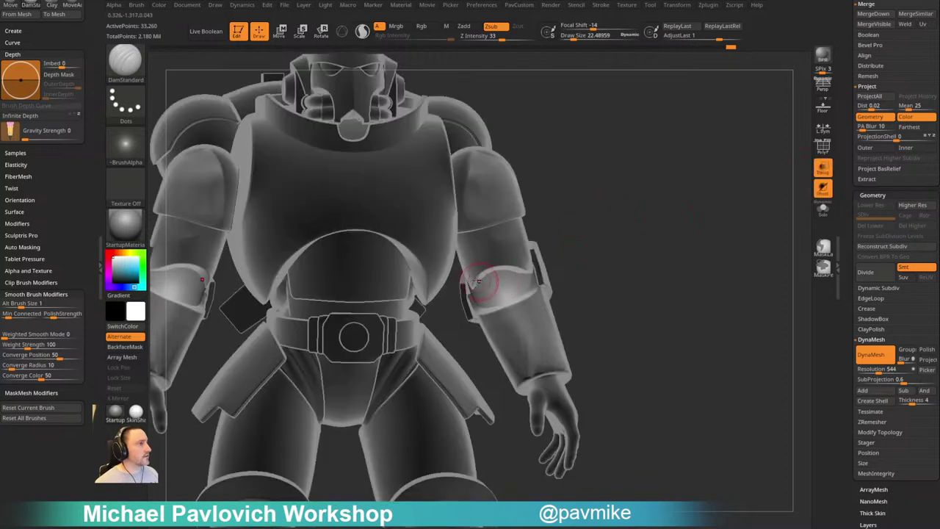
{"action": "left_click_drag", "start_coordinate": [553, 271], "coordinate": [556, 270]}
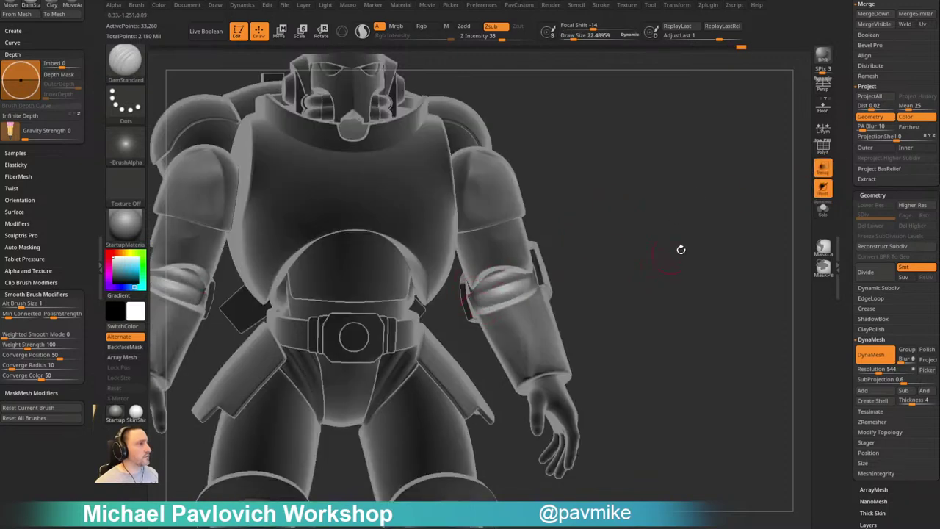
{"action": "mouse_move", "coordinate": [681, 250]}
{"action": "left_mouse_down"}
{"action": "mouse_move", "coordinate": [674, 271]}
{"action": "mouse_move", "coordinate": [680, 263]}
{"action": "mouse_move", "coordinate": [667, 258]}
{"action": "left_mouse_up"}
{"action": "left_click", "coordinate": [823, 168]}
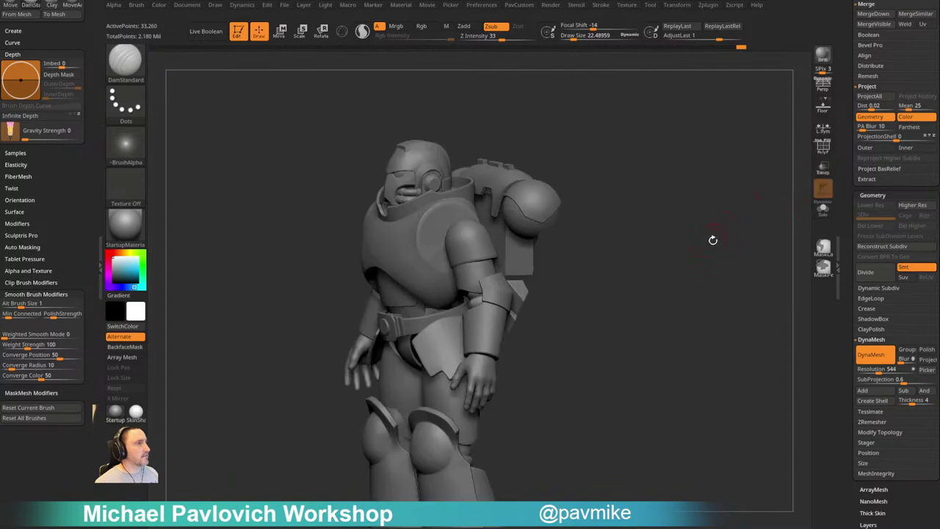
Duplicate the armor collar around the helmet and delete the copy
{"action": "left_click_drag", "start_coordinate": [713, 240], "coordinate": [673, 235]}
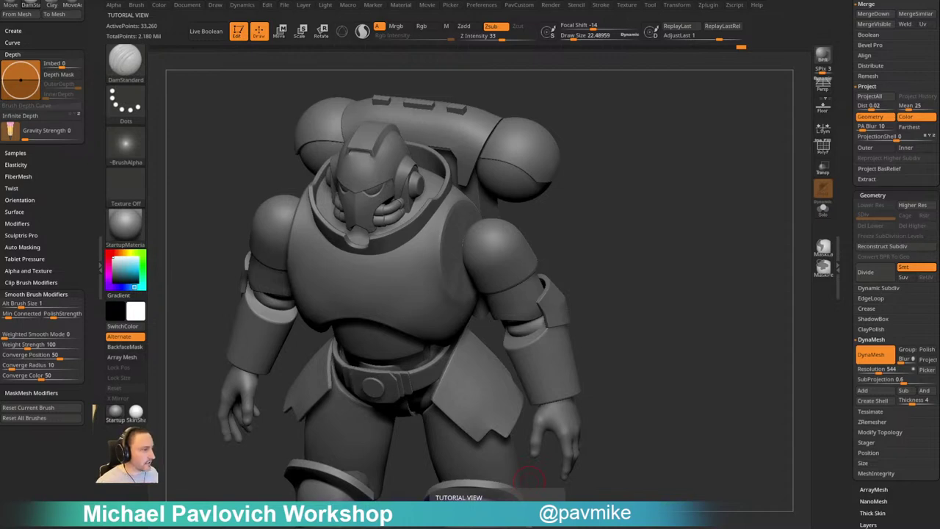
{"action": "left_click_drag", "start_coordinate": [626, 219], "coordinate": [693, 197]}
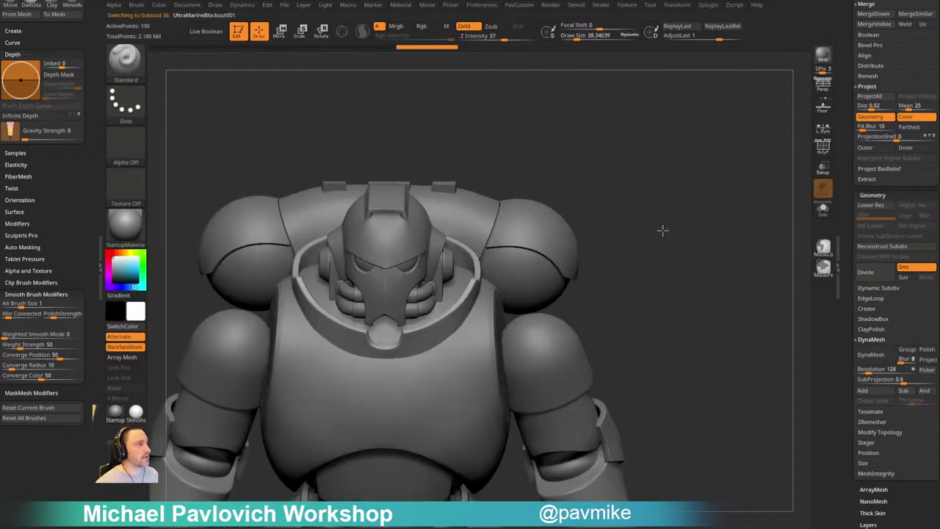
{"action": "left_click_drag", "start_coordinate": [663, 231], "coordinate": [665, 228]}
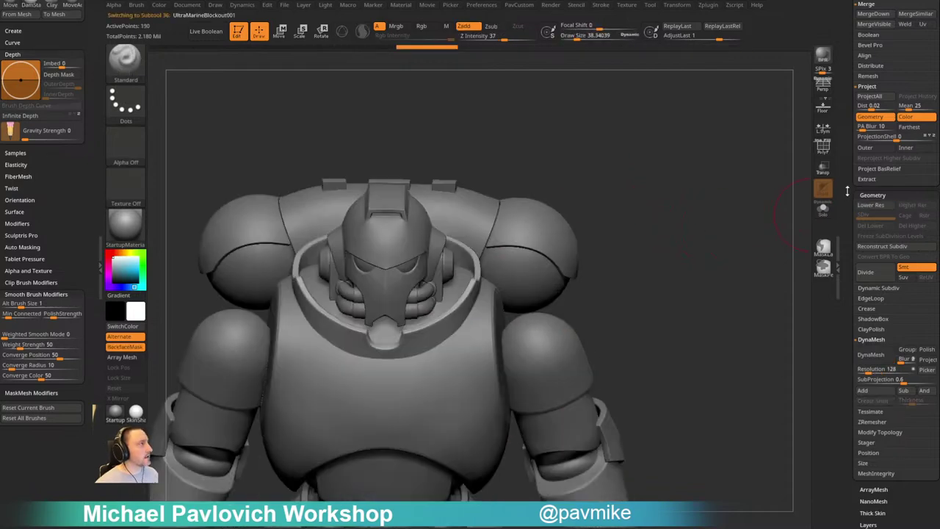
{"action": "left_click_drag", "start_coordinate": [847, 191], "coordinate": [847, 362]}
{"action": "left_click", "coordinate": [871, 440]}
{"action": "left_click_drag", "start_coordinate": [669, 264], "coordinate": [718, 235], "text": "alt"}
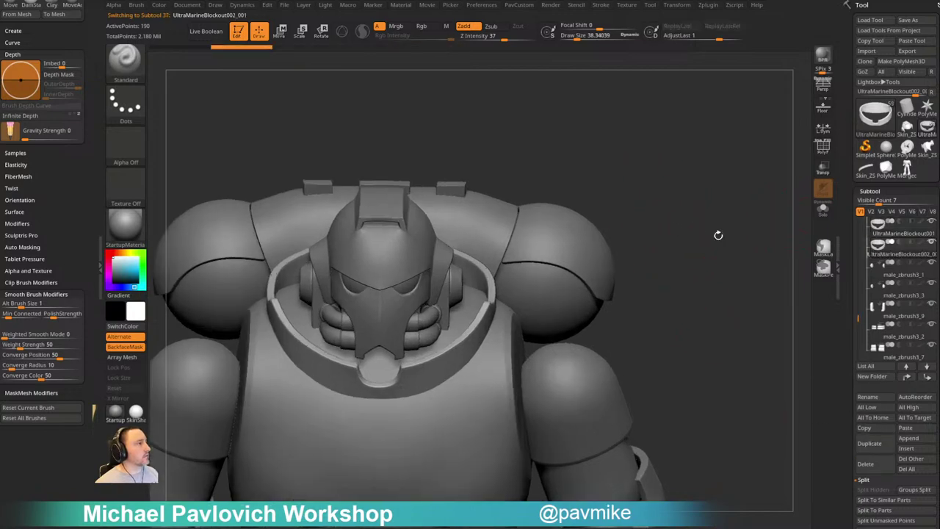
{"action": "left_click", "coordinate": [862, 470]}
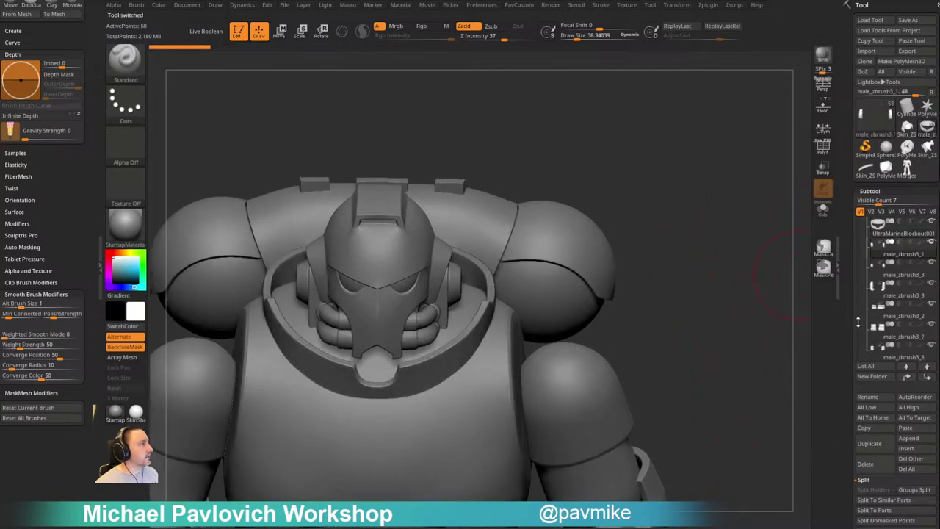
Select the armor collar, show its polyframe, and turn off its Dynamic Subdivision preview
{"action": "left_click_drag", "start_coordinate": [858, 321], "coordinate": [855, 347]}
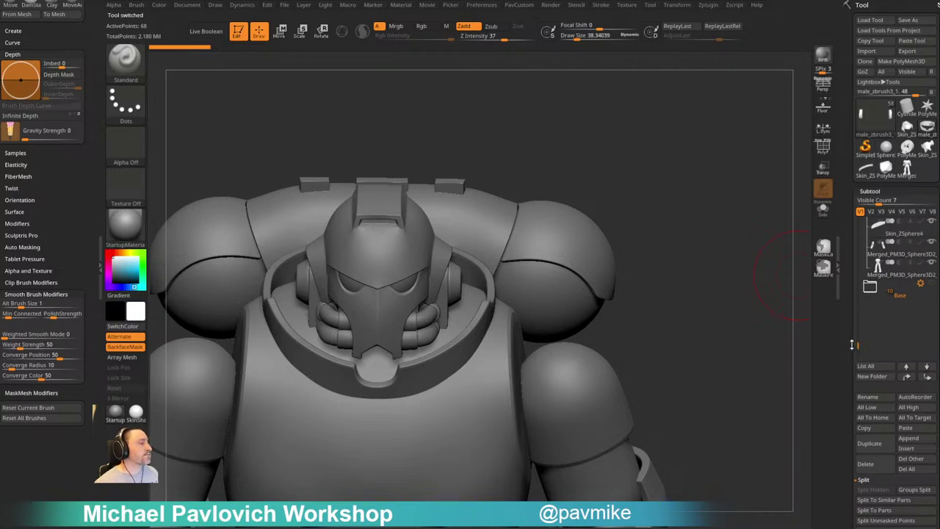
{"action": "key", "text": "s"}
{"action": "left_click_drag", "start_coordinate": [732, 272], "coordinate": [727, 273]}
{"action": "left_click_drag", "start_coordinate": [671, 239], "coordinate": [806, 261], "text": "alt"}
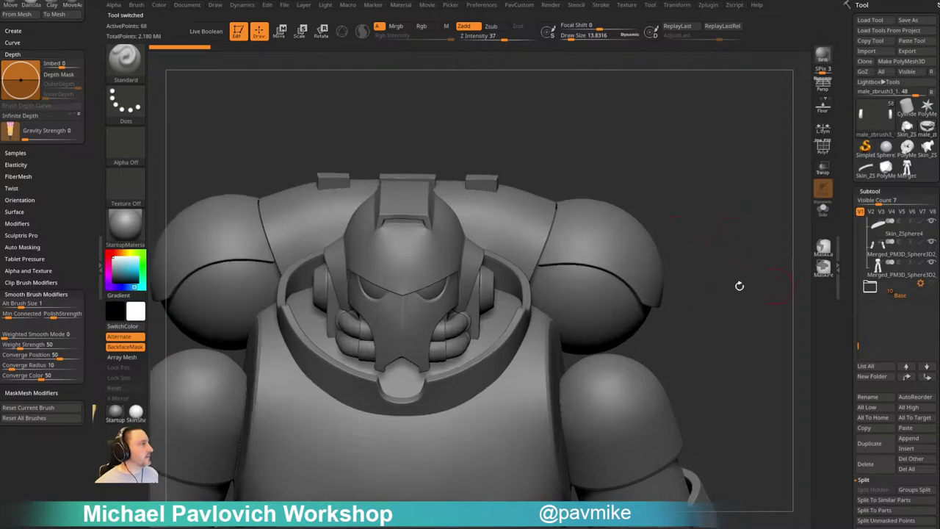
{"action": "left_click", "coordinate": [521, 321], "text": "alt"}
{"action": "left_click_drag", "start_coordinate": [738, 252], "coordinate": [780, 266]}
{"action": "left_click", "coordinate": [823, 149]}
{"action": "key", "text": "shift+d"}
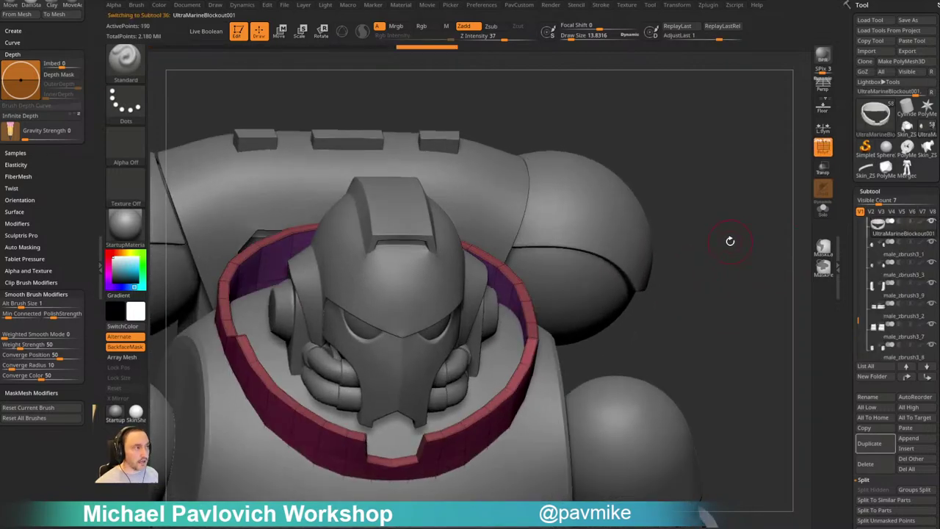
Switch to the ZModeler brush with the QMesh polygon action, and isolate the collar in Solo mode
{"action": "key", "text": "b"}
{"action": "key", "text": "z"}
{"action": "key", "text": "m"}
{"action": "key", "text": "space"}
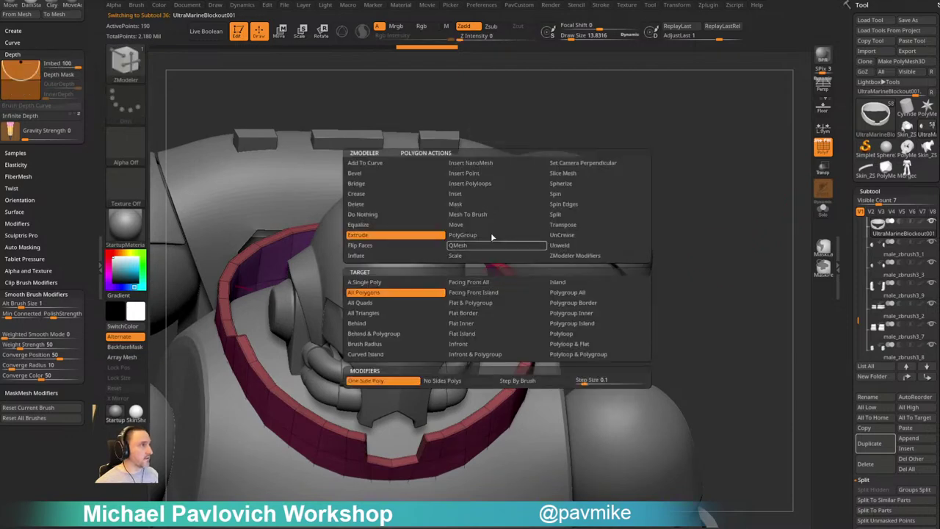
{"action": "left_click", "coordinate": [492, 240]}
{"action": "left_click", "coordinate": [823, 211]}
{"action": "mouse_move", "coordinate": [768, 233]}
{"action": "left_mouse_down"}
{"action": "mouse_move", "coordinate": [690, 241]}
{"action": "mouse_move", "coordinate": [701, 238]}
{"action": "mouse_move", "coordinate": [704, 250]}
{"action": "left_mouse_up"}
Merge the collar into a single polygroup and regroup its faces with Groups By Normals
{"action": "key", "text": "2"}
{"action": "key", "text": "ctrl+w"}
{"action": "key", "text": "2"}
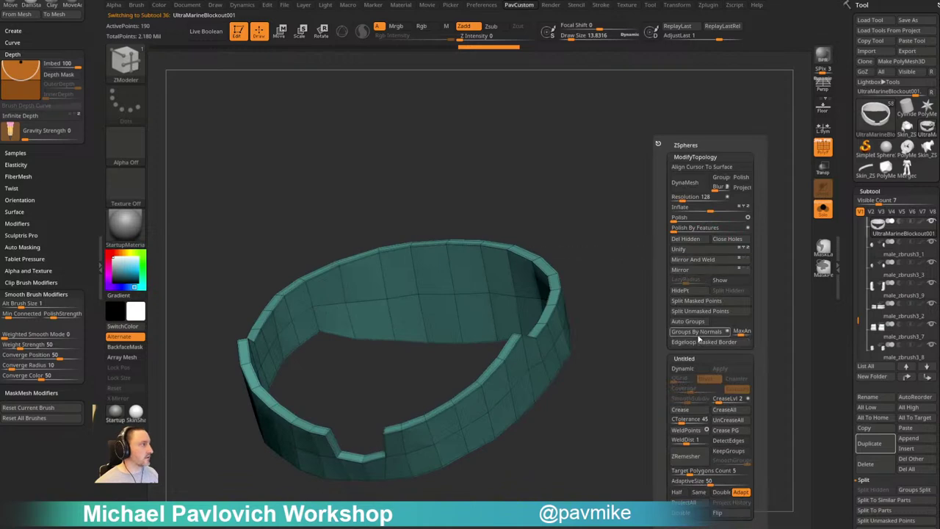
{"action": "left_click", "coordinate": [700, 334]}
{"action": "left_click_drag", "start_coordinate": [625, 365], "coordinate": [709, 325]}
{"action": "key", "text": "2"}
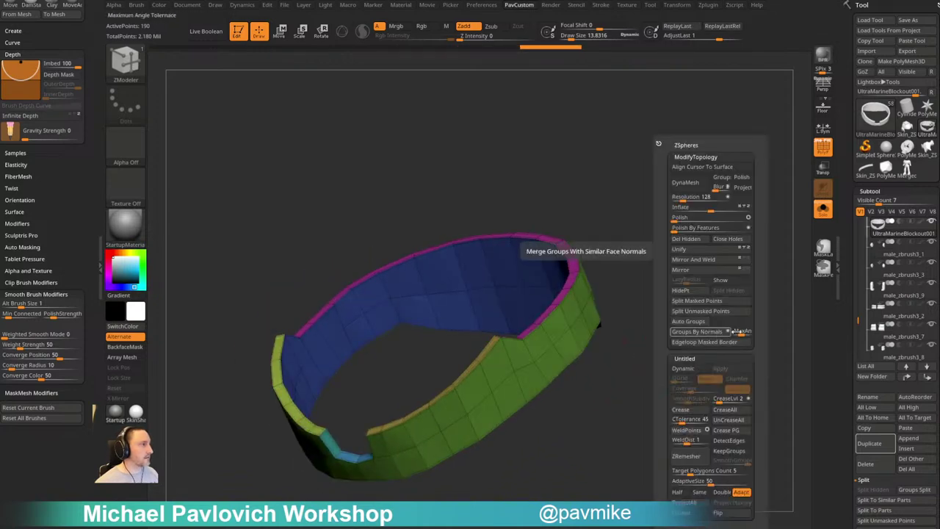
Apply Mirror And Weld to the collar to make it symmetrical
{"action": "left_click_drag", "start_coordinate": [621, 378], "coordinate": [672, 360]}
{"action": "key", "text": "2"}
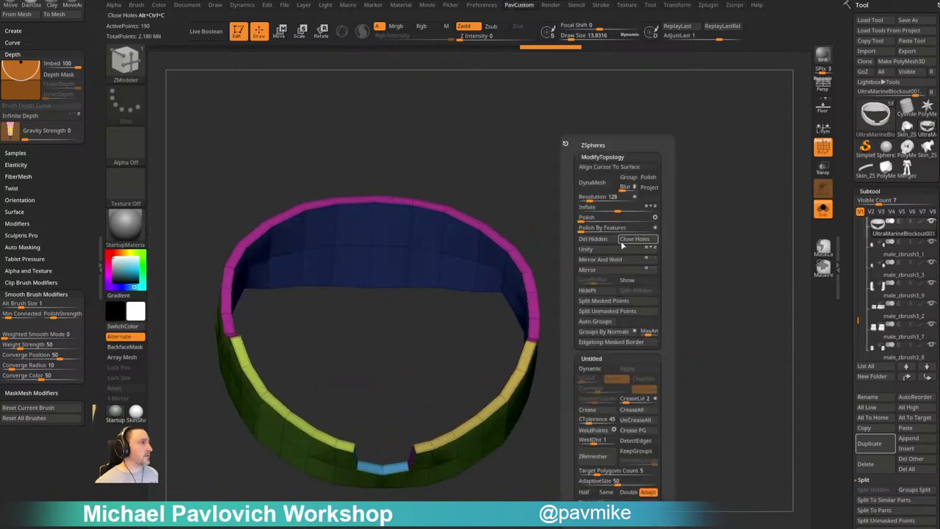
{"action": "left_click", "coordinate": [618, 261]}
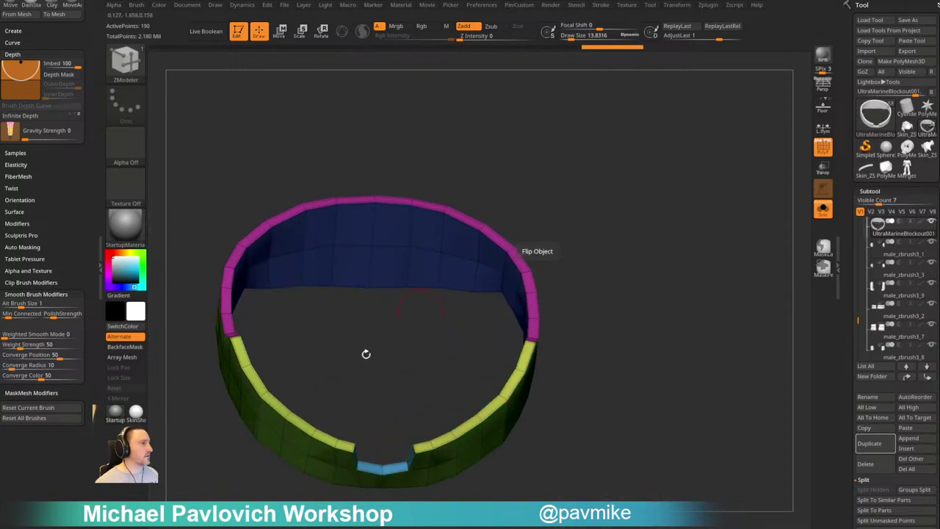
Set ZModeler's polygon action to Extrude with target Polygroup All, and extrude the collar's outer wall slightly to thicken the ring
{"action": "left_click_drag", "start_coordinate": [616, 296], "coordinate": [551, 278]}
{"action": "key", "text": "space"}
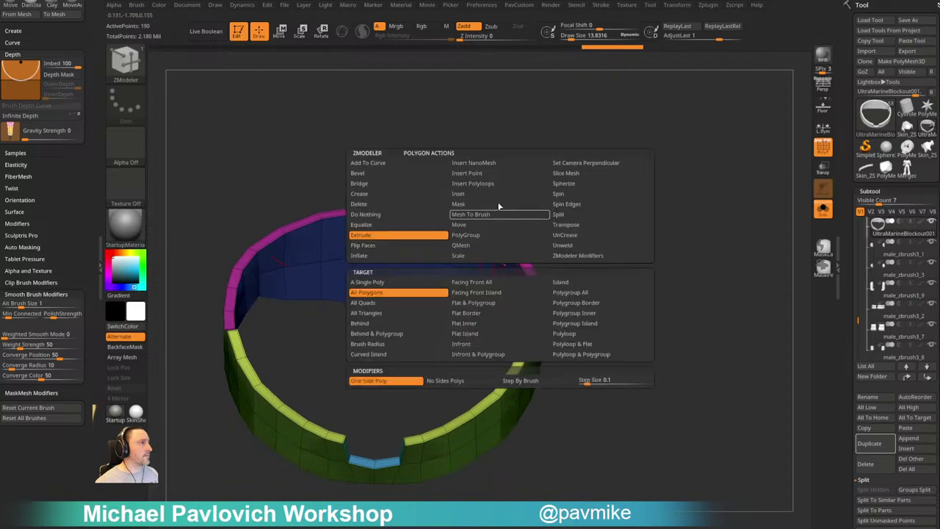
{"action": "left_click", "coordinate": [576, 293]}
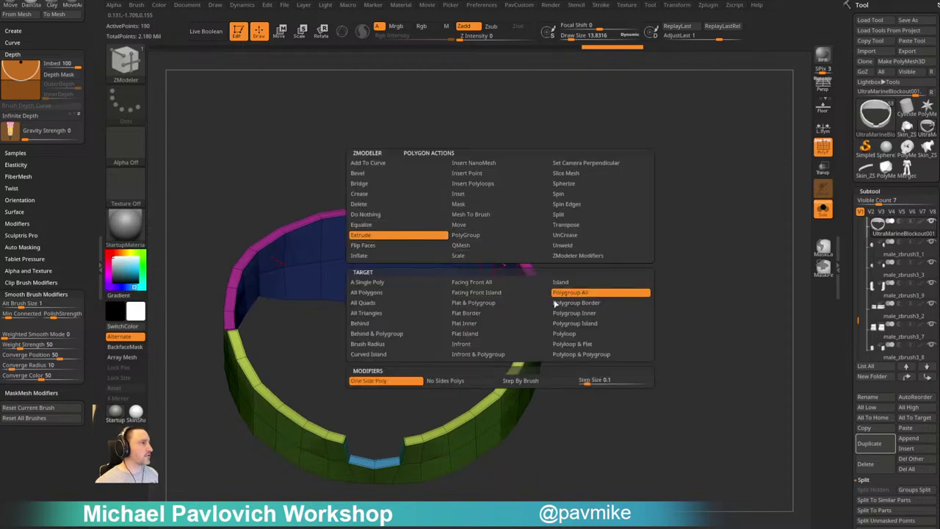
{"action": "left_click_drag", "start_coordinate": [631, 264], "coordinate": [579, 261]}
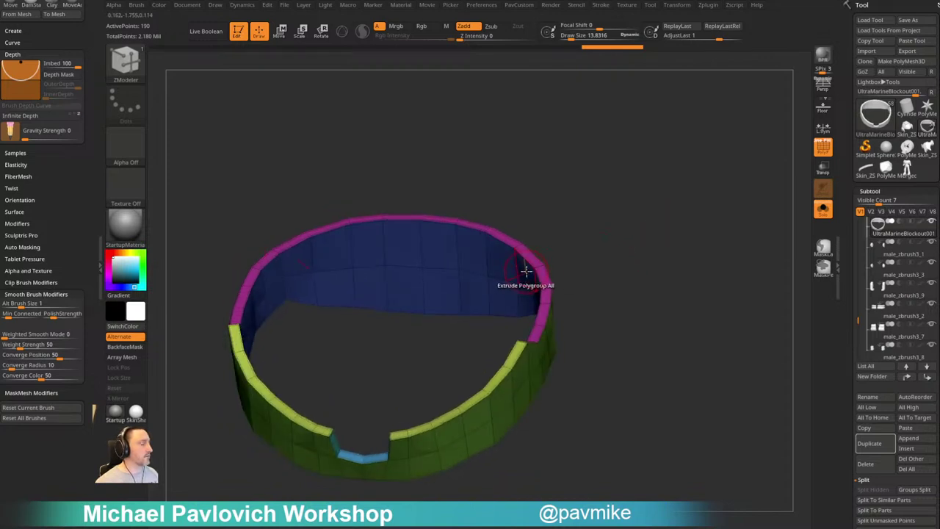
{"action": "key", "text": "space"}
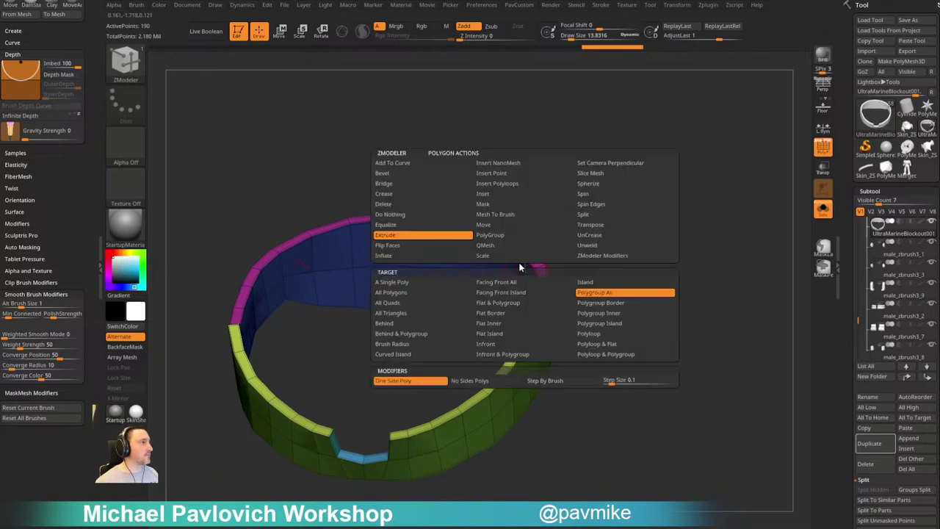
{"action": "left_click_drag", "start_coordinate": [629, 246], "coordinate": [598, 252]}
{"action": "left_click_drag", "start_coordinate": [523, 266], "coordinate": [520, 268]}
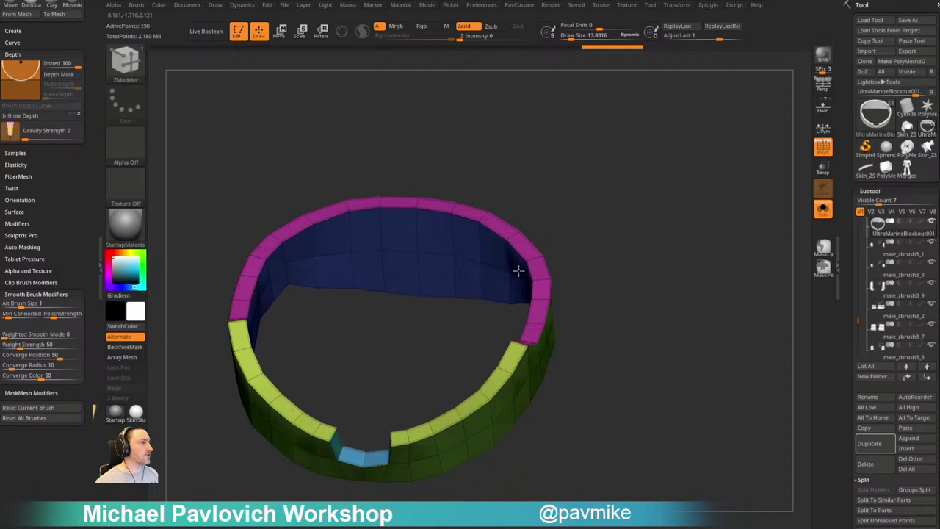
{"action": "key", "text": "ctrl+z"}
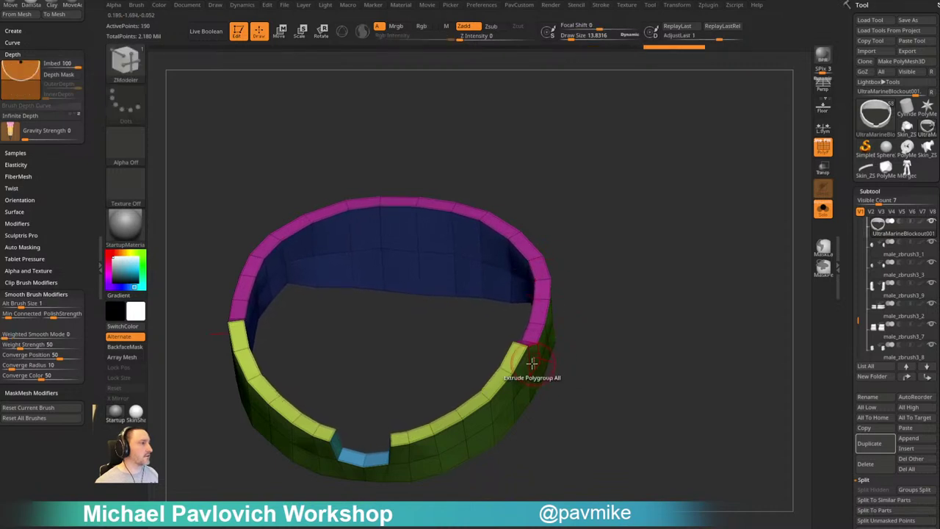
{"action": "left_click_drag", "start_coordinate": [532, 361], "coordinate": [535, 365]}
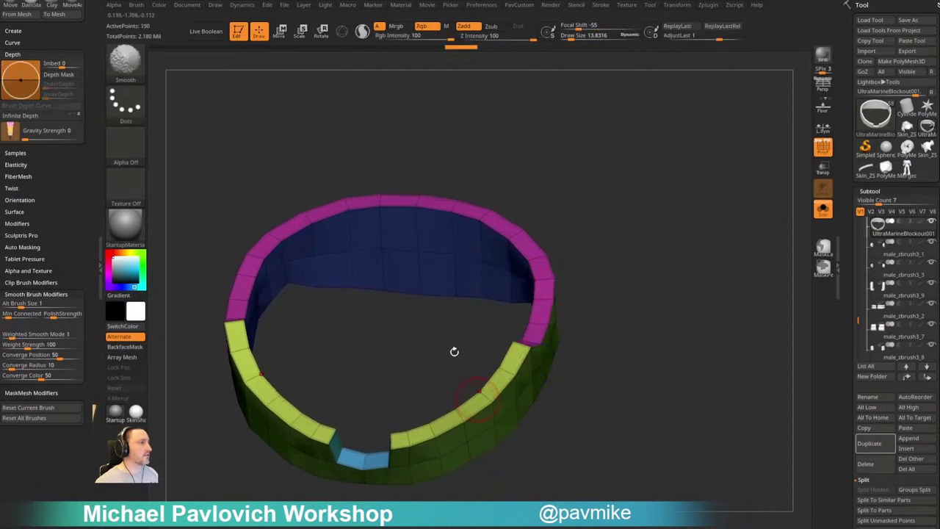
{"action": "left_click_drag", "start_coordinate": [696, 322], "coordinate": [663, 348]}
{"action": "left_click_drag", "start_coordinate": [650, 385], "coordinate": [659, 328]}
Leave Solo mode to show the whole character and duplicate the thickened collar subtool
{"action": "key", "text": "space"}
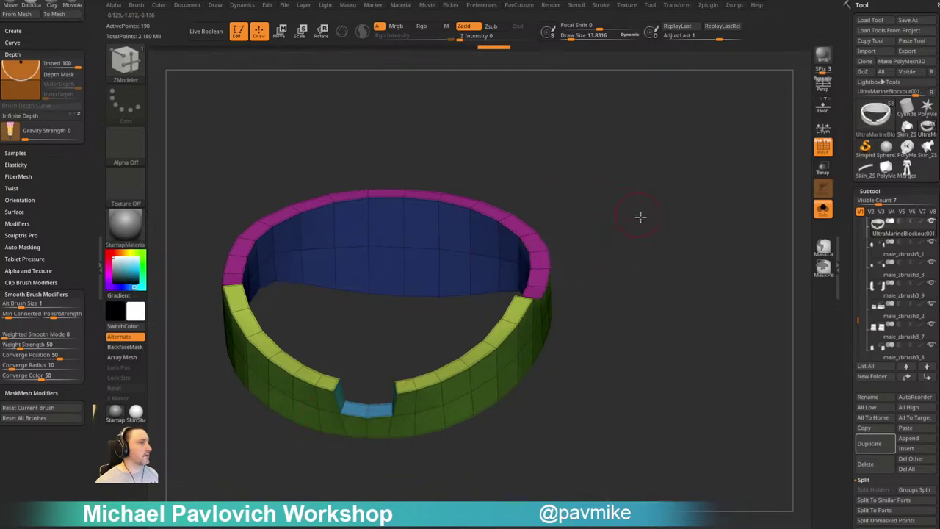
{"action": "mouse_move", "coordinate": [640, 217]}
{"action": "left_mouse_down"}
{"action": "mouse_move", "coordinate": [593, 179]}
{"action": "mouse_move", "coordinate": [617, 245]}
{"action": "mouse_move", "coordinate": [661, 203]}
{"action": "mouse_move", "coordinate": [653, 221]}
{"action": "mouse_move", "coordinate": [639, 221]}
{"action": "mouse_move", "coordinate": [668, 210]}
{"action": "mouse_move", "coordinate": [729, 237]}
{"action": "mouse_move", "coordinate": [716, 248]}
{"action": "mouse_move", "coordinate": [720, 263]}
{"action": "mouse_move", "coordinate": [782, 271]}
{"action": "mouse_move", "coordinate": [751, 296]}
{"action": "mouse_move", "coordinate": [761, 294]}
{"action": "mouse_move", "coordinate": [747, 254]}
{"action": "left_mouse_up"}
{"action": "left_click", "coordinate": [821, 210]}
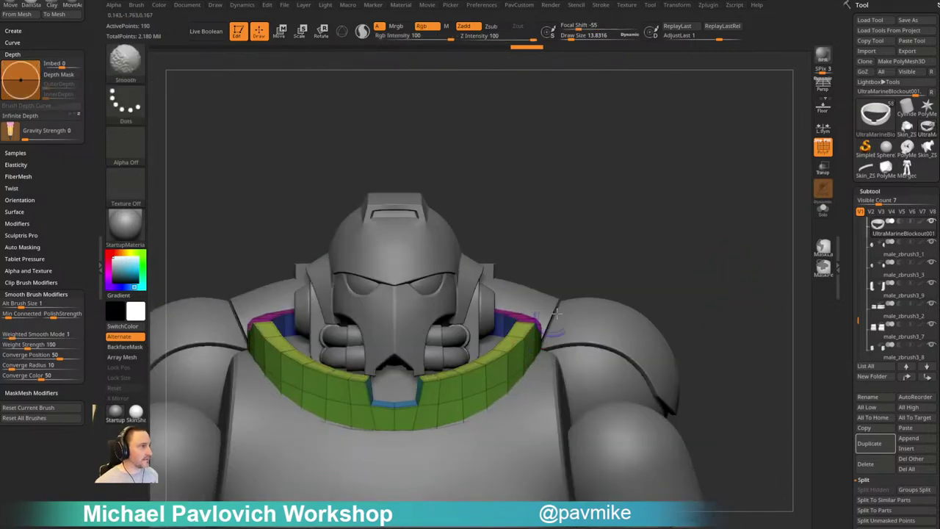
{"action": "left_click_drag", "start_coordinate": [582, 279], "coordinate": [590, 312]}
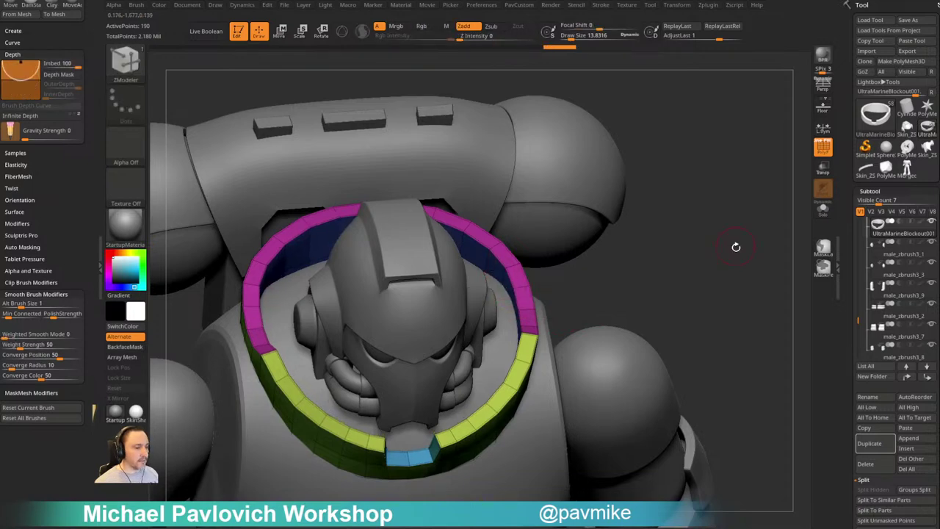
{"action": "left_click_drag", "start_coordinate": [714, 267], "coordinate": [731, 241]}
{"action": "left_click", "coordinate": [869, 443]}
{"action": "key", "text": "w"}
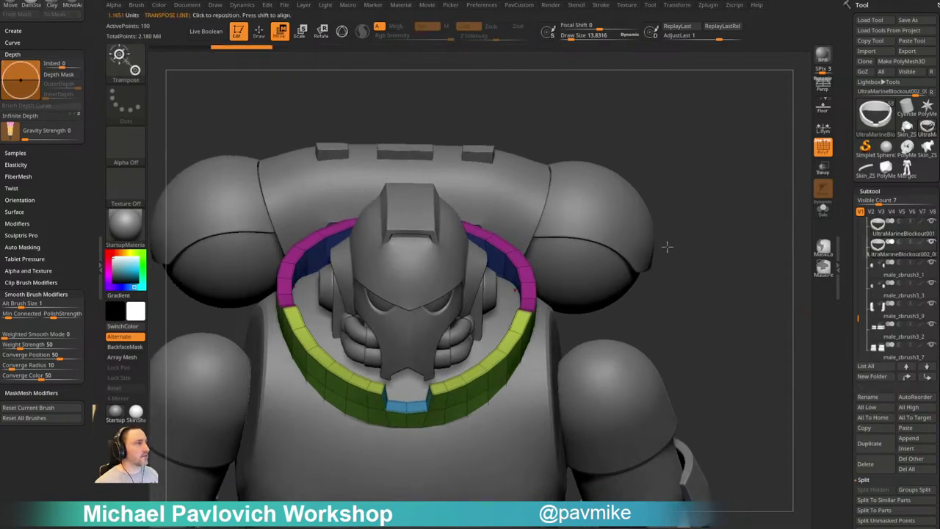
{"action": "left_click_drag", "start_coordinate": [667, 247], "coordinate": [662, 209]}
{"action": "left_click_drag", "start_coordinate": [500, 231], "coordinate": [591, 242], "text": "alt"}
{"action": "left_click_drag", "start_coordinate": [673, 192], "coordinate": [717, 282], "text": "alt"}
{"action": "key", "text": "ctrl+z"}
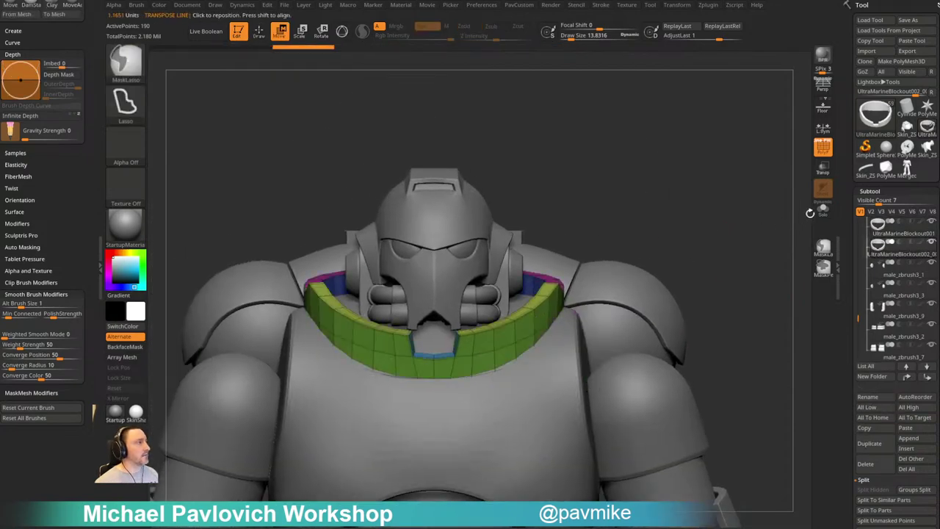
Isolate the duplicated collar in Solo mode and raise the draw size to about 65
{"action": "left_click", "coordinate": [823, 210]}
{"action": "key", "text": "q"}
{"action": "key", "text": "w"}
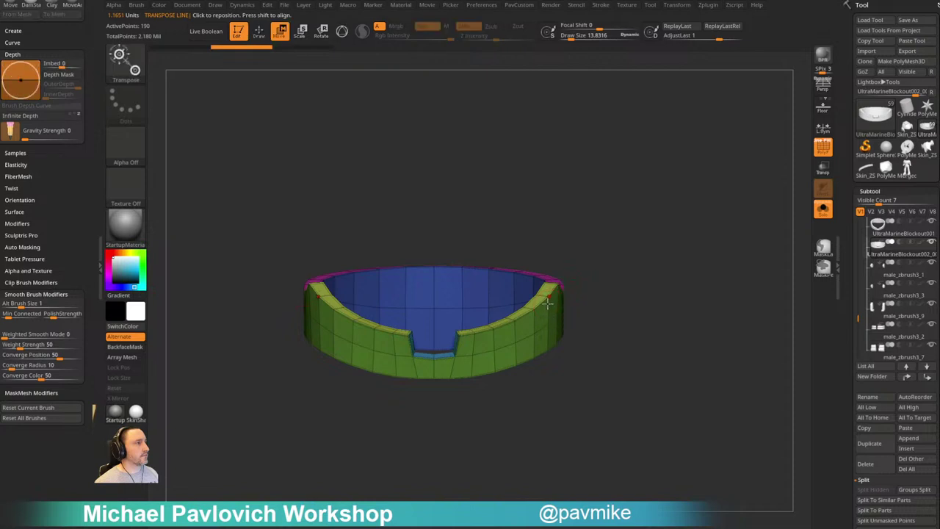
{"action": "mouse_move", "coordinate": [549, 303]}
{"action": "left_mouse_down", "text": "alt"}
{"action": "mouse_move", "coordinate": [582, 342]}
{"action": "mouse_move", "coordinate": [572, 315]}
{"action": "left_mouse_up", "text": "alt"}
{"action": "key", "text": "ctrl+z"}
{"action": "key", "text": "s"}
{"action": "key", "text": "q"}
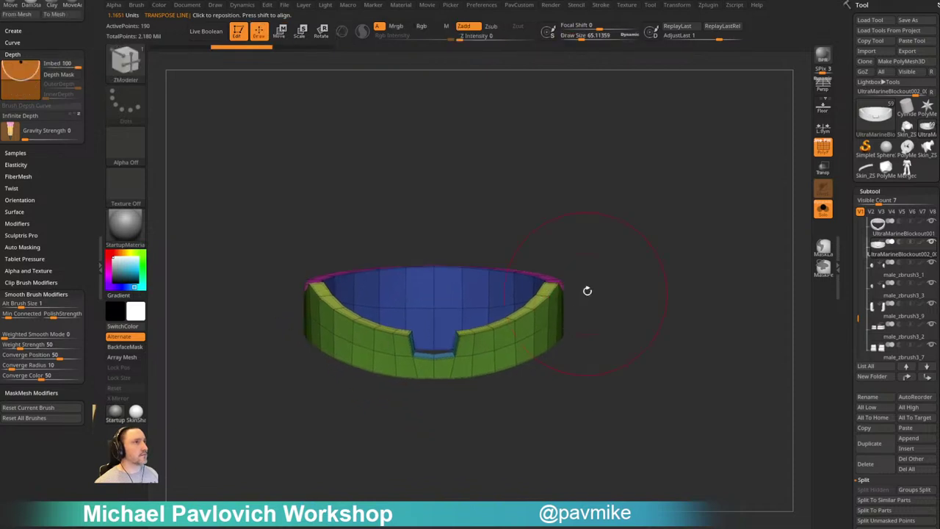
Place the Move gizmo on the duplicated collar, reset its orientation and center it on the mesh
{"action": "key", "text": "w"}
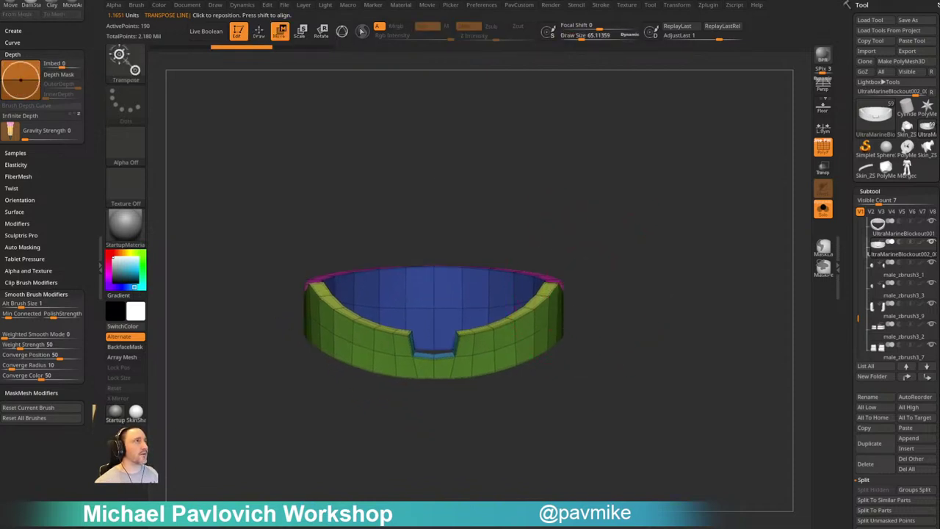
{"action": "left_click_drag", "start_coordinate": [507, 244], "coordinate": [495, 247], "text": "alt"}
{"action": "left_click", "coordinate": [537, 299], "text": "alt"}
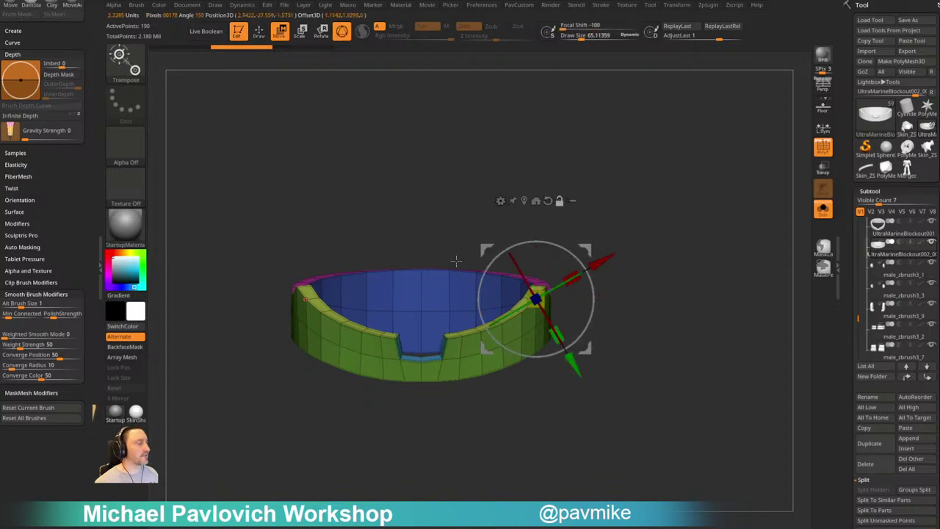
{"action": "left_click", "coordinate": [549, 203], "text": "alt"}
{"action": "left_click", "coordinate": [524, 201], "text": "alt"}
{"action": "left_click_drag", "start_coordinate": [596, 212], "coordinate": [581, 251]}
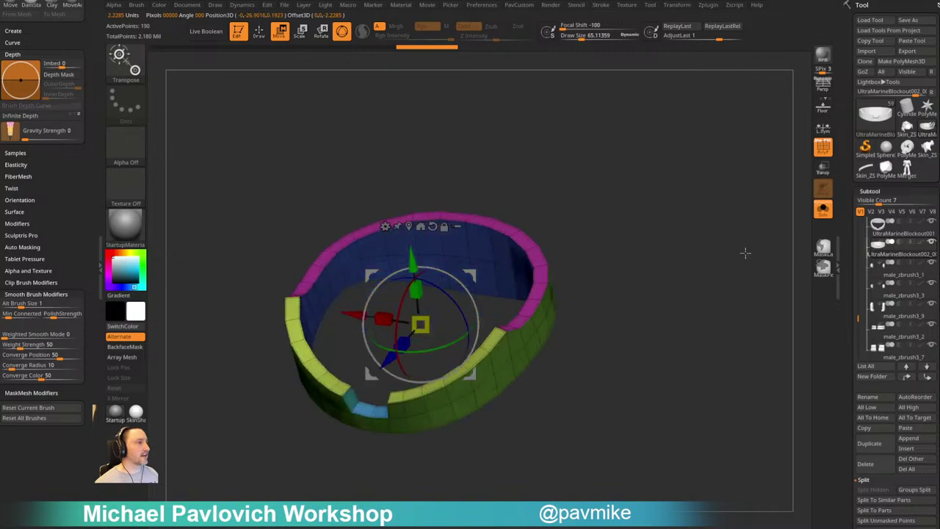
Show the full character, then shrink and lower the duplicated collar so it nests inside the original collar
{"action": "left_click", "coordinate": [823, 210]}
{"action": "key", "text": "q"}
{"action": "mouse_move", "coordinate": [733, 185]}
{"action": "left_mouse_down"}
{"action": "mouse_move", "coordinate": [747, 181]}
{"action": "mouse_move", "coordinate": [715, 174]}
{"action": "mouse_move", "coordinate": [729, 180]}
{"action": "left_mouse_up"}
{"action": "key", "text": "w"}
{"action": "left_click_drag", "start_coordinate": [352, 329], "coordinate": [388, 349], "text": "ctrl"}
{"action": "mouse_move", "coordinate": [632, 147]}
{"action": "left_mouse_down", "text": "ctrl"}
{"action": "mouse_move", "coordinate": [644, 156]}
{"action": "mouse_move", "coordinate": [618, 147]}
{"action": "left_mouse_up", "text": "ctrl"}
{"action": "left_click_drag", "start_coordinate": [392, 297], "coordinate": [393, 313], "text": "ctrl"}
{"action": "left_click_drag", "start_coordinate": [623, 151], "coordinate": [661, 131]}
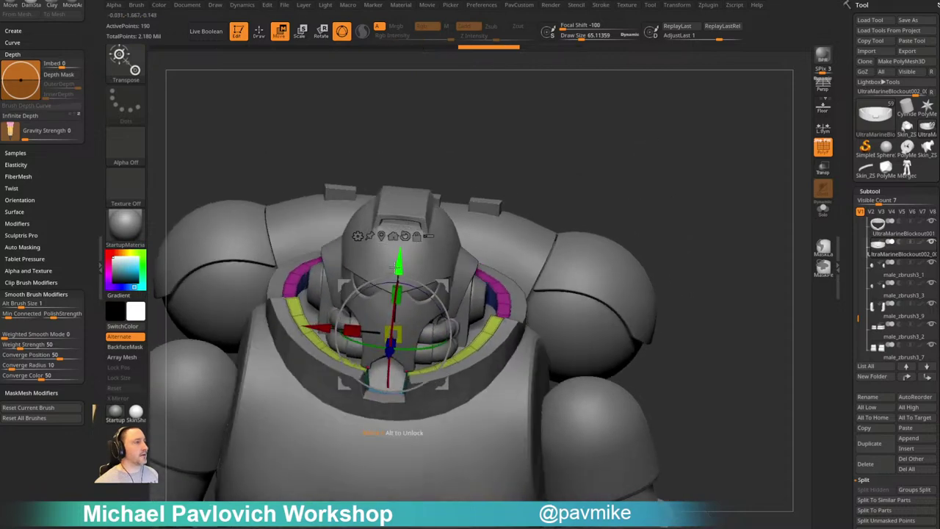
{"action": "left_click_drag", "start_coordinate": [399, 263], "coordinate": [398, 272]}
Return to Draw mode and make the original outer collar the active subtool
{"action": "key", "text": "q"}
{"action": "mouse_move", "coordinate": [672, 175]}
{"action": "left_mouse_down"}
{"action": "mouse_move", "coordinate": [737, 240]}
{"action": "mouse_move", "coordinate": [701, 219]}
{"action": "mouse_move", "coordinate": [737, 227]}
{"action": "mouse_move", "coordinate": [716, 236]}
{"action": "mouse_move", "coordinate": [727, 212]}
{"action": "mouse_move", "coordinate": [714, 193]}
{"action": "mouse_move", "coordinate": [719, 255]}
{"action": "mouse_move", "coordinate": [737, 252]}
{"action": "mouse_move", "coordinate": [733, 172]}
{"action": "mouse_move", "coordinate": [742, 179]}
{"action": "mouse_move", "coordinate": [720, 191]}
{"action": "mouse_move", "coordinate": [716, 208]}
{"action": "mouse_move", "coordinate": [727, 194]}
{"action": "left_mouse_up"}
{"action": "left_click", "coordinate": [822, 210]}
{"action": "left_click", "coordinate": [822, 211]}
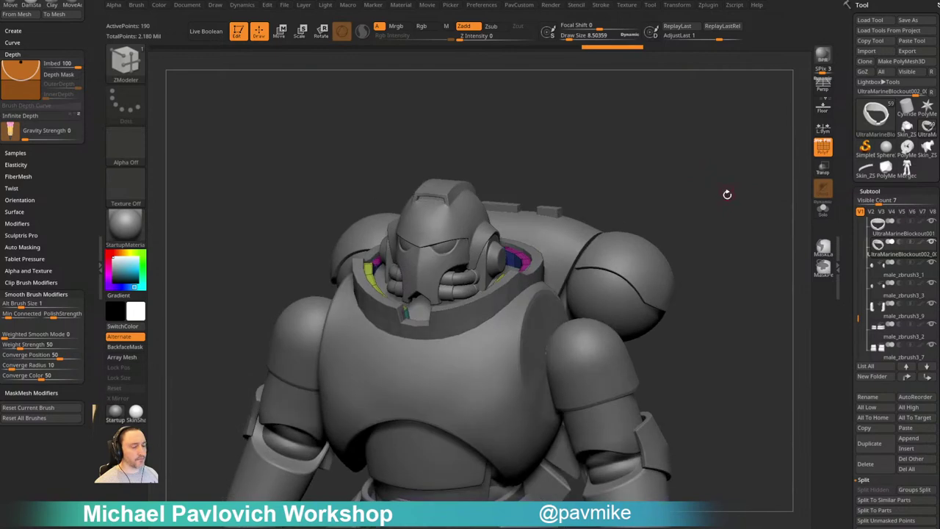
{"action": "left_click", "coordinate": [556, 267], "text": "alt"}
{"action": "left_click", "coordinate": [532, 269], "text": "alt"}
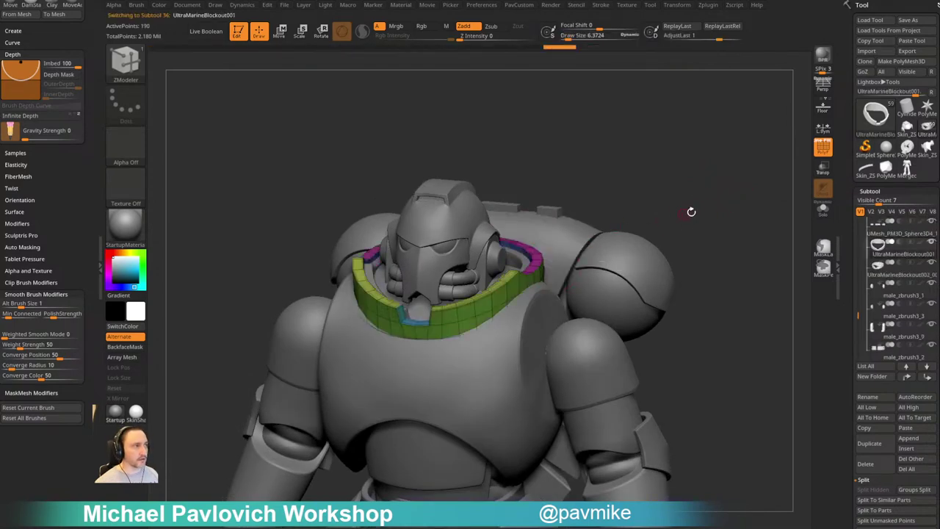
Select the chest armor, switch to the Move brush with polyframe hidden, and set the draw size to about 52
{"action": "mouse_move", "coordinate": [765, 177]}
{"action": "left_mouse_down"}
{"action": "mouse_move", "coordinate": [730, 204]}
{"action": "mouse_move", "coordinate": [714, 203]}
{"action": "mouse_move", "coordinate": [724, 218]}
{"action": "mouse_move", "coordinate": [718, 203]}
{"action": "mouse_move", "coordinate": [673, 224]}
{"action": "mouse_move", "coordinate": [684, 242]}
{"action": "mouse_move", "coordinate": [712, 250]}
{"action": "mouse_move", "coordinate": [697, 269]}
{"action": "mouse_move", "coordinate": [693, 248]}
{"action": "mouse_move", "coordinate": [714, 250]}
{"action": "mouse_move", "coordinate": [710, 236]}
{"action": "left_mouse_up"}
{"action": "left_click", "coordinate": [504, 361], "text": "alt"}
{"action": "key", "text": "s"}
{"action": "mouse_move", "coordinate": [439, 366]}
{"action": "left_mouse_down"}
{"action": "mouse_move", "coordinate": [453, 365]}
{"action": "mouse_move", "coordinate": [433, 352]}
{"action": "mouse_move", "coordinate": [419, 359]}
{"action": "left_mouse_up"}
{"action": "key", "text": "b"}
{"action": "key", "text": "m"}
{"action": "key", "text": "v"}
{"action": "left_click_drag", "start_coordinate": [638, 243], "coordinate": [676, 269]}
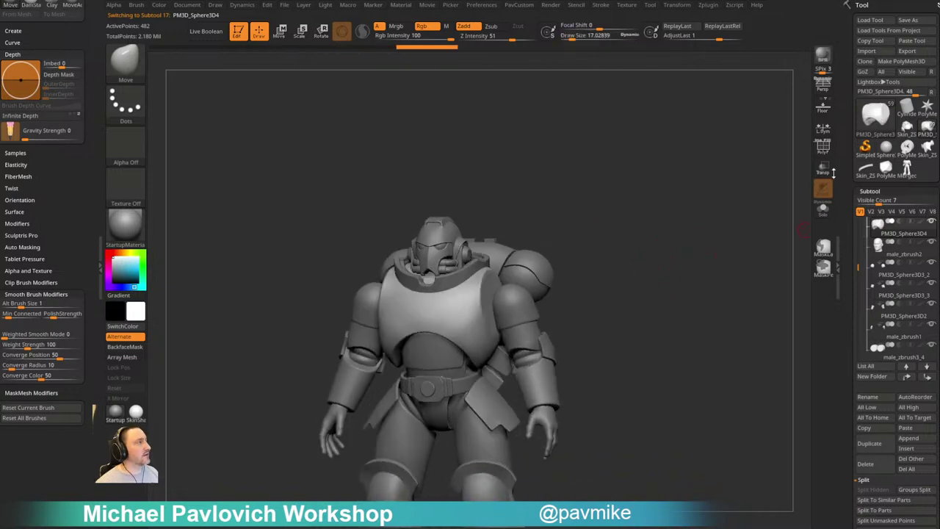
{"action": "mouse_move", "coordinate": [724, 191]}
{"action": "left_mouse_down", "text": "shift"}
{"action": "mouse_move", "coordinate": [691, 231]}
{"action": "mouse_move", "coordinate": [733, 248]}
{"action": "mouse_move", "coordinate": [695, 263]}
{"action": "mouse_move", "coordinate": [662, 228]}
{"action": "mouse_move", "coordinate": [693, 258]}
{"action": "mouse_move", "coordinate": [647, 260]}
{"action": "mouse_move", "coordinate": [679, 248]}
{"action": "left_mouse_up", "text": "shift"}
{"action": "key", "text": "s"}
{"action": "left_click", "coordinate": [686, 265]}
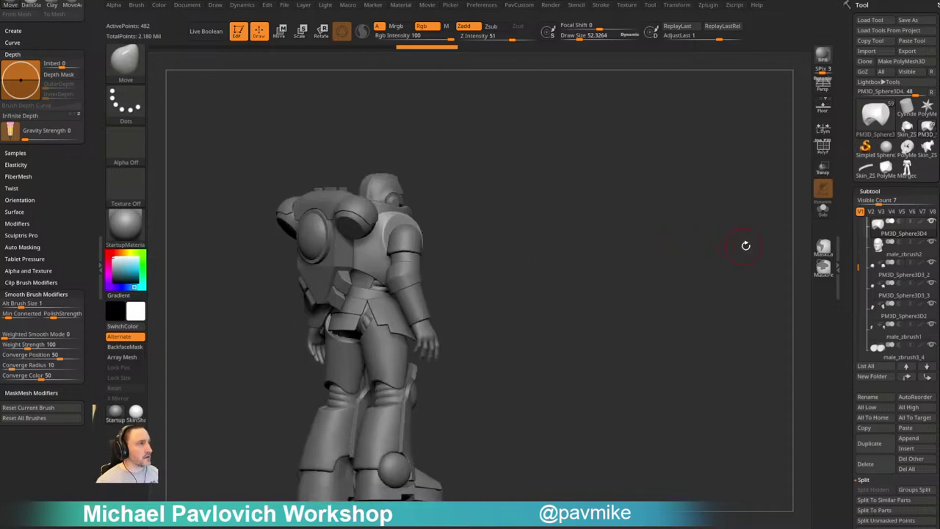
{"action": "left_click_drag", "start_coordinate": [746, 245], "coordinate": [498, 183]}
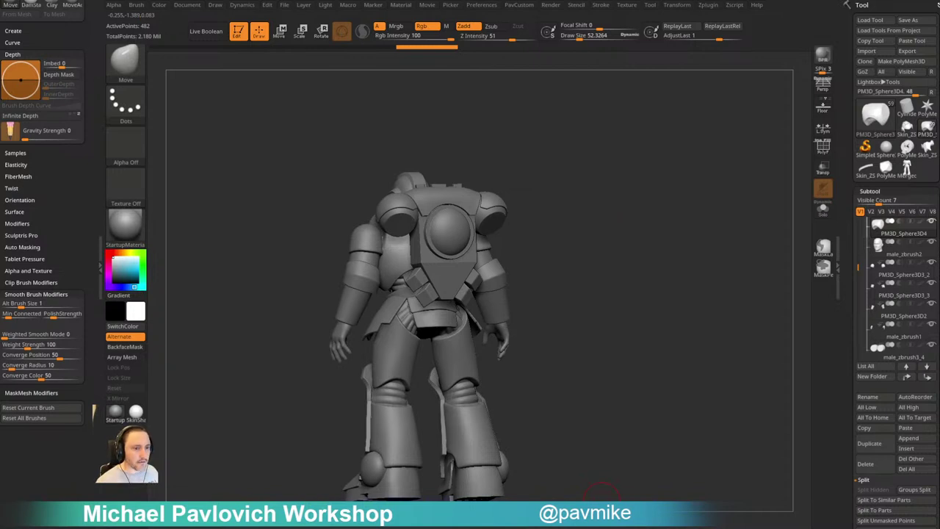
Switch to the Standard brush at a draw size of about 22 and select the backpack's tapered back plate
{"action": "key", "text": "b"}
{"action": "key", "text": "s"}
{"action": "key", "text": "t"}
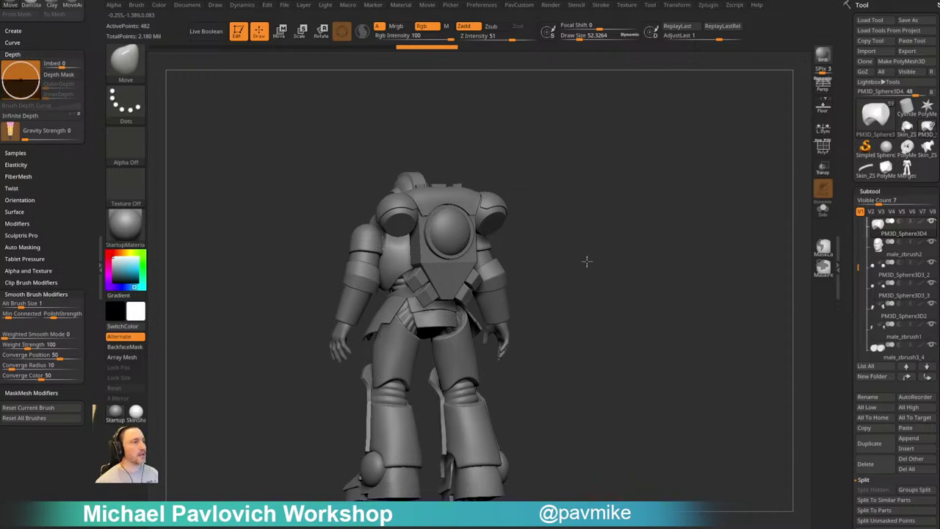
{"action": "mouse_move", "coordinate": [588, 263]}
{"action": "left_mouse_down", "text": "shift"}
{"action": "mouse_move", "coordinate": [596, 251]}
{"action": "mouse_move", "coordinate": [659, 248]}
{"action": "mouse_move", "coordinate": [592, 243]}
{"action": "left_mouse_up", "text": "shift"}
{"action": "key", "text": "s"}
{"action": "left_click_drag", "start_coordinate": [466, 370], "coordinate": [458, 370]}
{"action": "left_click", "coordinate": [459, 374], "text": "alt"}
{"action": "mouse_move", "coordinate": [623, 263]}
{"action": "left_mouse_down"}
{"action": "mouse_move", "coordinate": [632, 231]}
{"action": "mouse_move", "coordinate": [660, 238]}
{"action": "mouse_move", "coordinate": [668, 219]}
{"action": "left_mouse_up"}
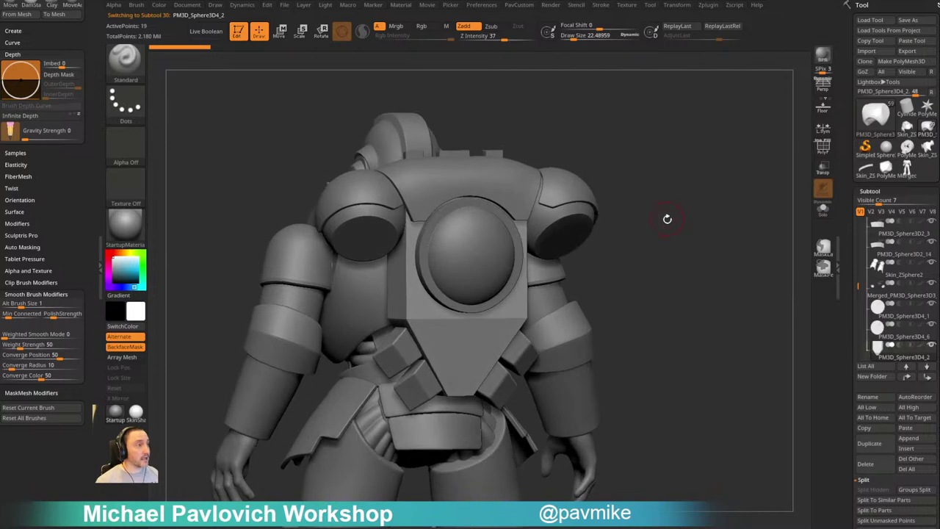
Crease the backpack plate's edges with crease level 2 and turn on its Dynamic Subdivision preview
{"action": "key", "text": "space"}
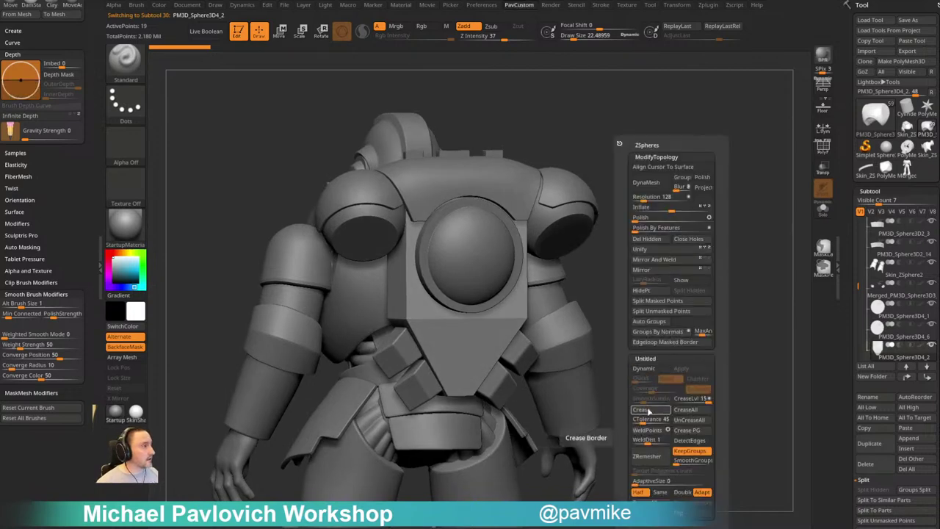
{"action": "left_click", "coordinate": [649, 411]}
{"action": "left_click", "coordinate": [678, 401]}
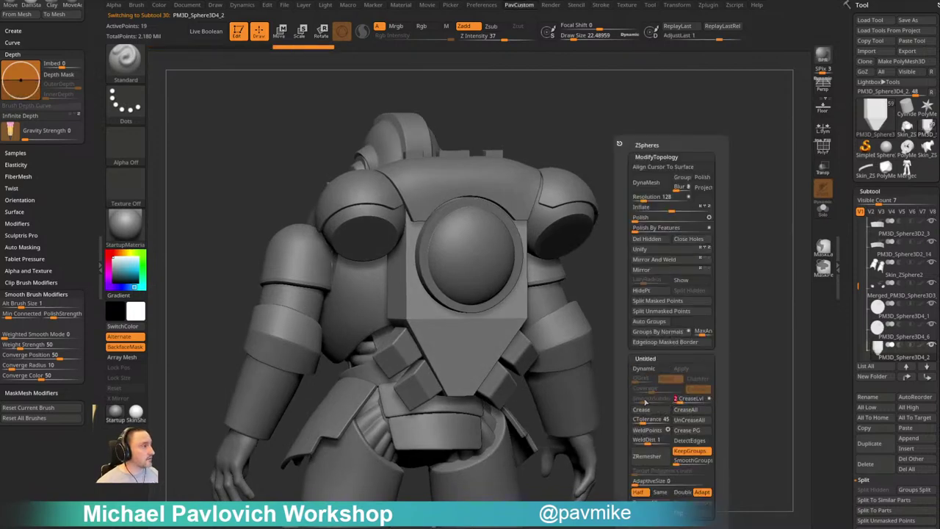
{"action": "left_click", "coordinate": [646, 370]}
{"action": "left_click", "coordinate": [650, 400]}
Lower the crease tolerance to 25, crease the backpack plate again, and set its crease level to 4
{"action": "left_click", "coordinate": [640, 420]}
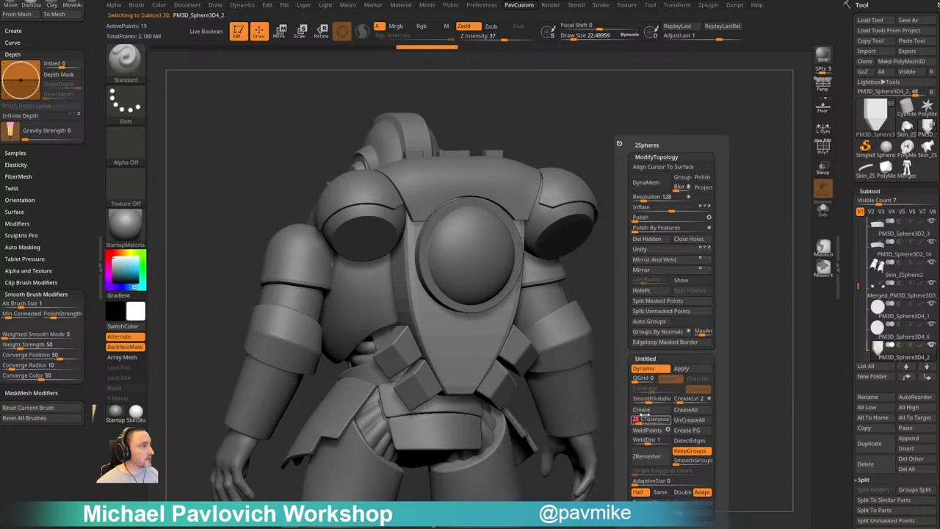
{"action": "left_click", "coordinate": [644, 410]}
{"action": "left_click", "coordinate": [685, 401]}
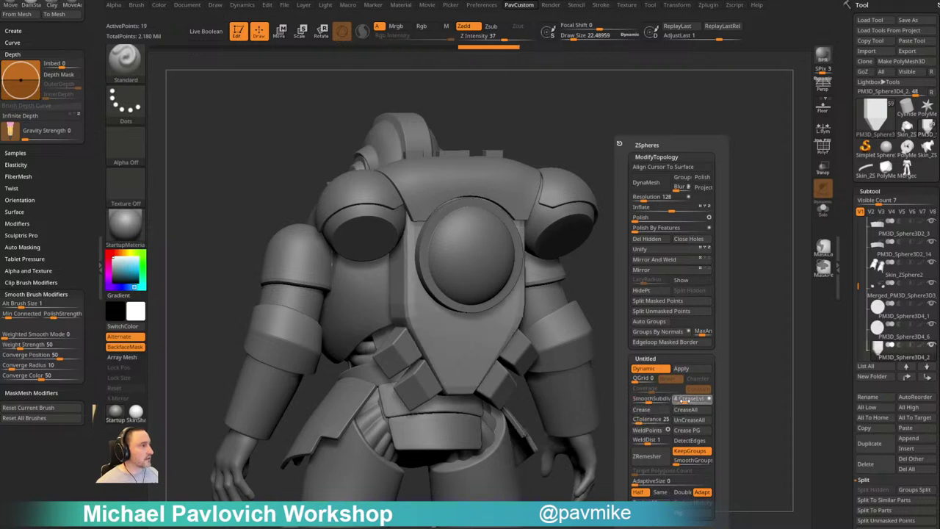
{"action": "mouse_move", "coordinate": [689, 318]}
{"action": "left_mouse_down"}
{"action": "mouse_move", "coordinate": [665, 316]}
{"action": "mouse_move", "coordinate": [676, 308]}
{"action": "left_mouse_up"}
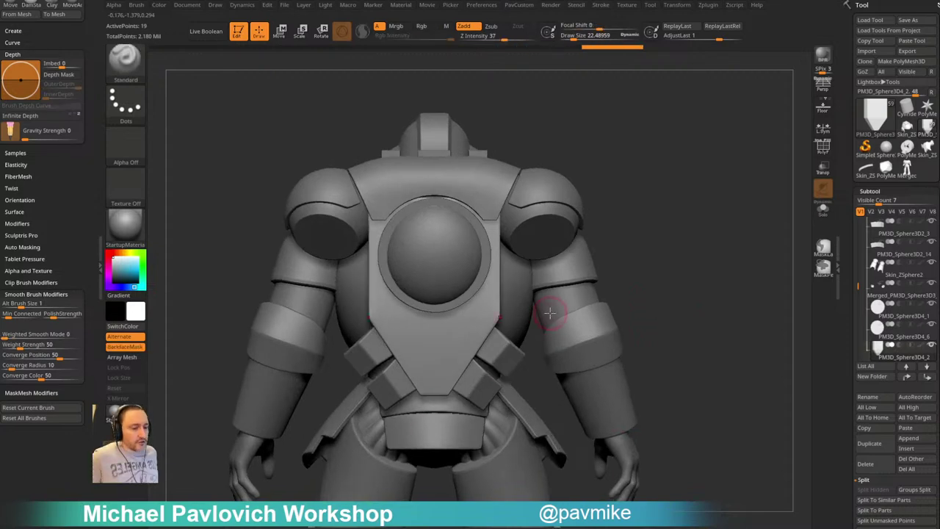
{"action": "left_click_drag", "start_coordinate": [645, 265], "coordinate": [731, 248]}
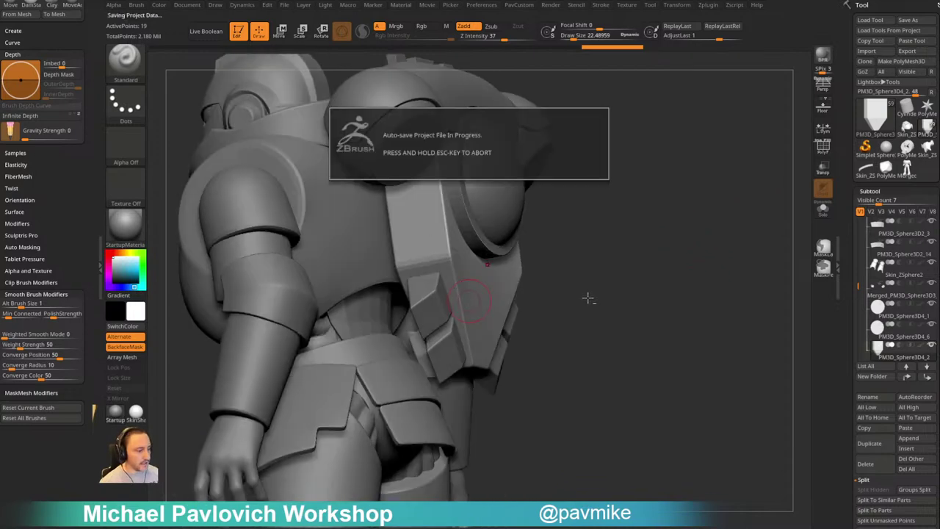
Show the backpack plate's polyframe, then duplicate the plate and isolate the copy in Solo mode
{"action": "key", "text": "s"}
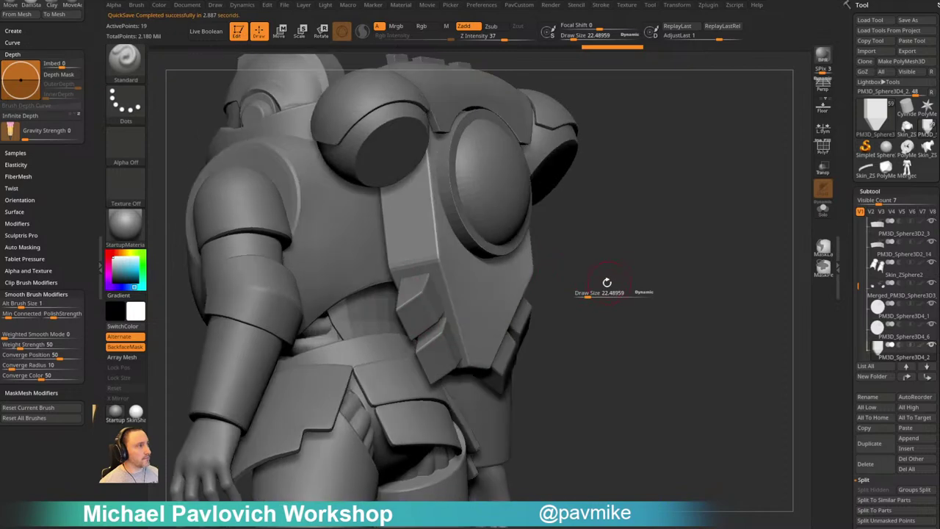
{"action": "left_click_drag", "start_coordinate": [604, 290], "coordinate": [588, 294]}
{"action": "key", "text": "shift+f"}
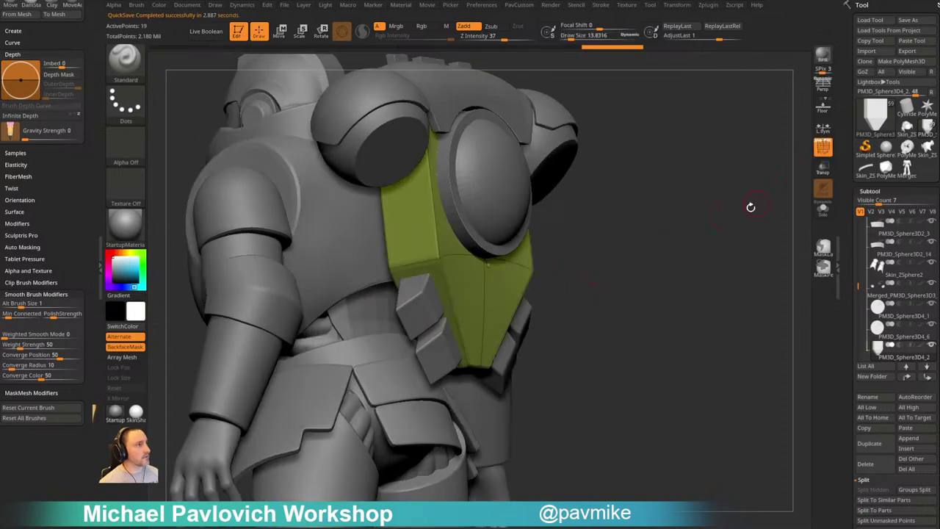
{"action": "left_click_drag", "start_coordinate": [751, 207], "coordinate": [733, 218]}
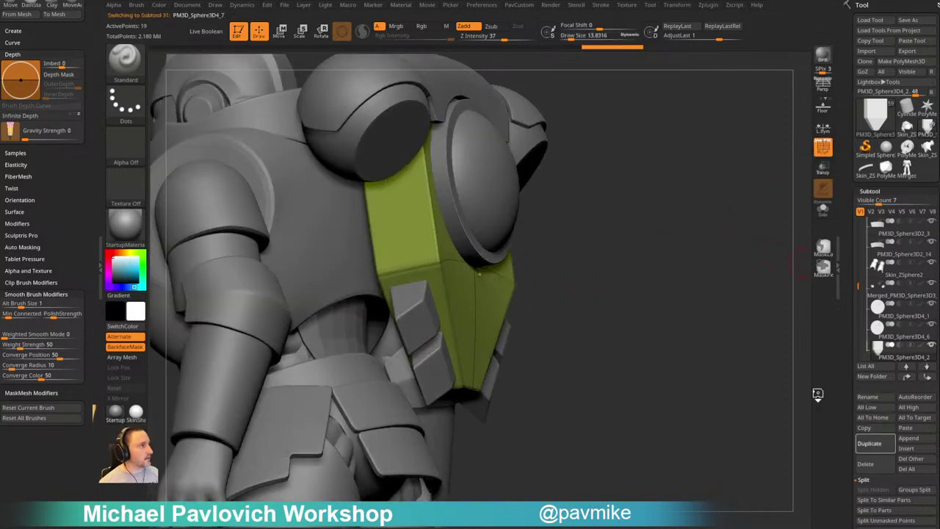
{"action": "left_click_drag", "start_coordinate": [629, 257], "coordinate": [746, 214]}
{"action": "left_click", "coordinate": [822, 209]}
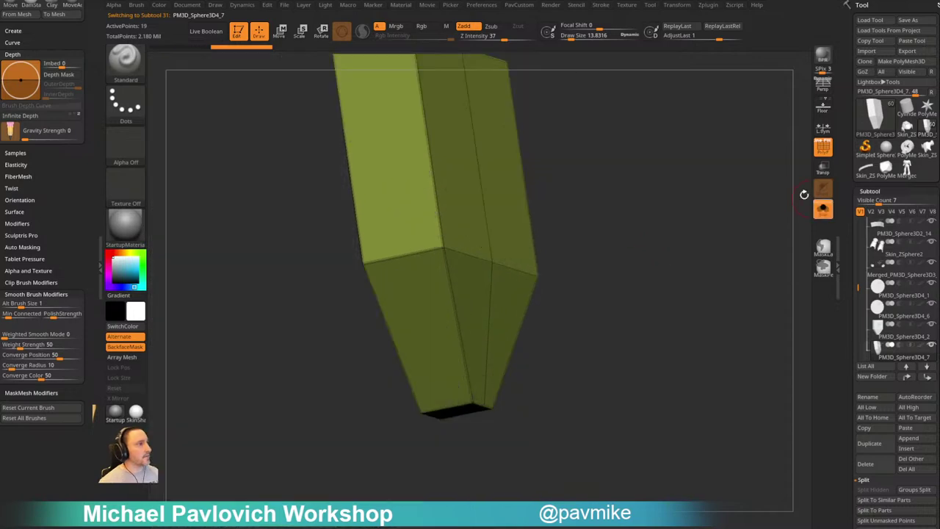
Isolate the lower side facet of the duplicated backpack plate and delete all of the plate's other faces
{"action": "key", "text": "b"}
{"action": "key", "text": "z"}
{"action": "key", "text": "m"}
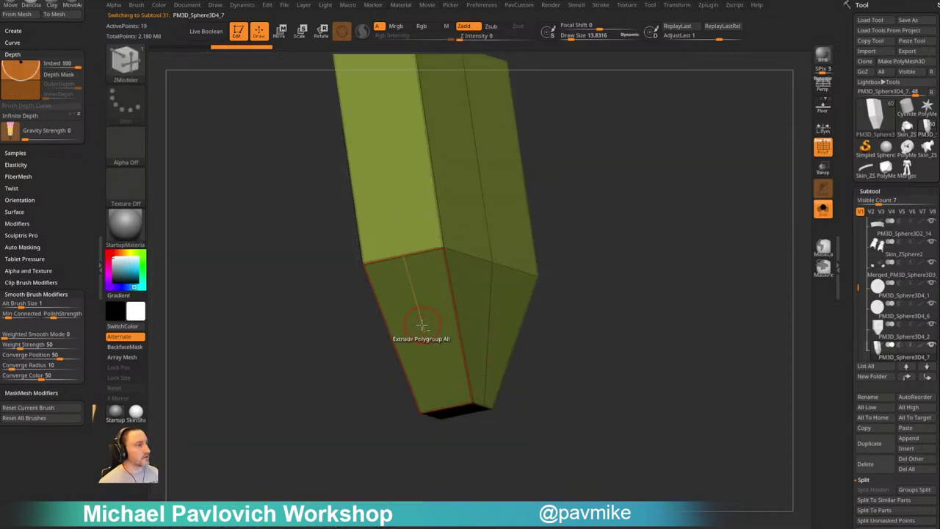
{"action": "left_click", "coordinate": [421, 324]}
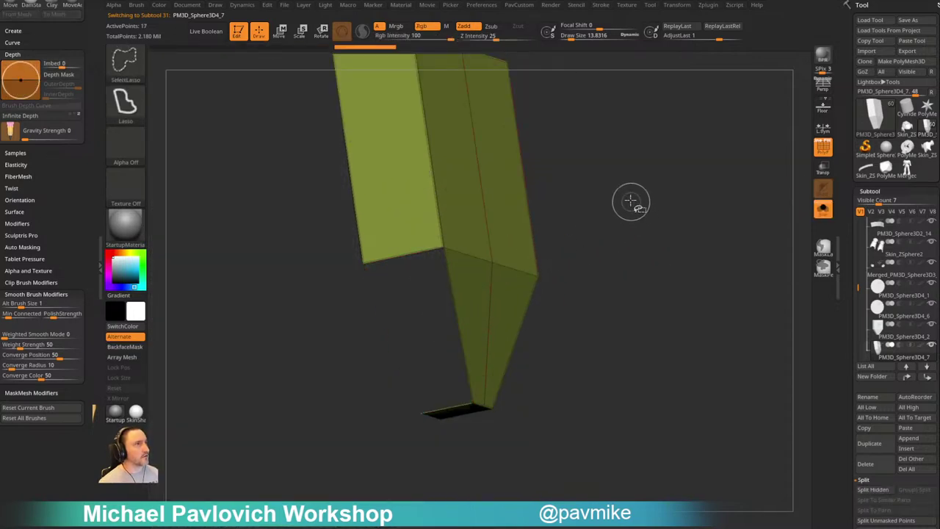
{"action": "left_click_drag", "start_coordinate": [634, 202], "coordinate": [686, 250], "text": "ctrl+shift"}
{"action": "key", "text": "3"}
{"action": "left_click", "coordinate": [663, 239]}
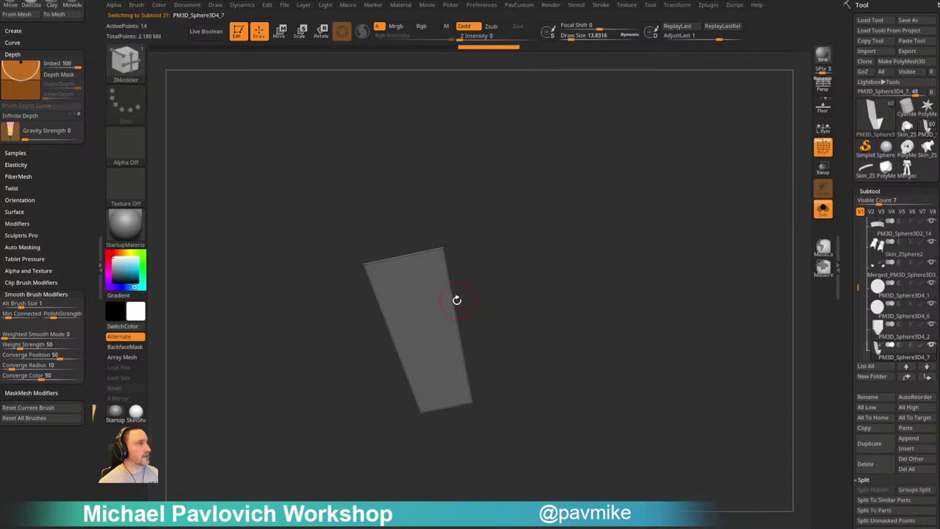
Inset the remaining facet slightly with ZModeler, using A Single Poly as target and the Inset Each Poly modifier
{"action": "key", "text": "space"}
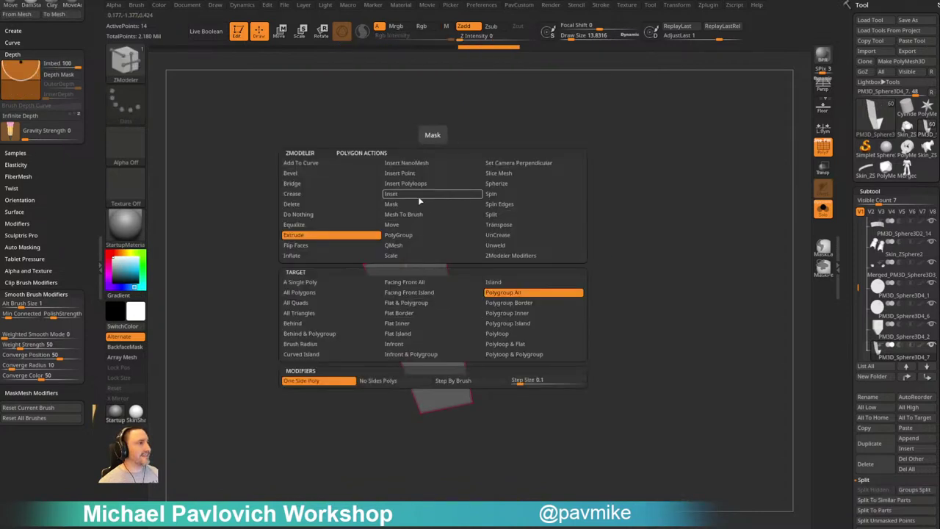
{"action": "left_click", "coordinate": [418, 194]}
{"action": "left_click", "coordinate": [463, 389]}
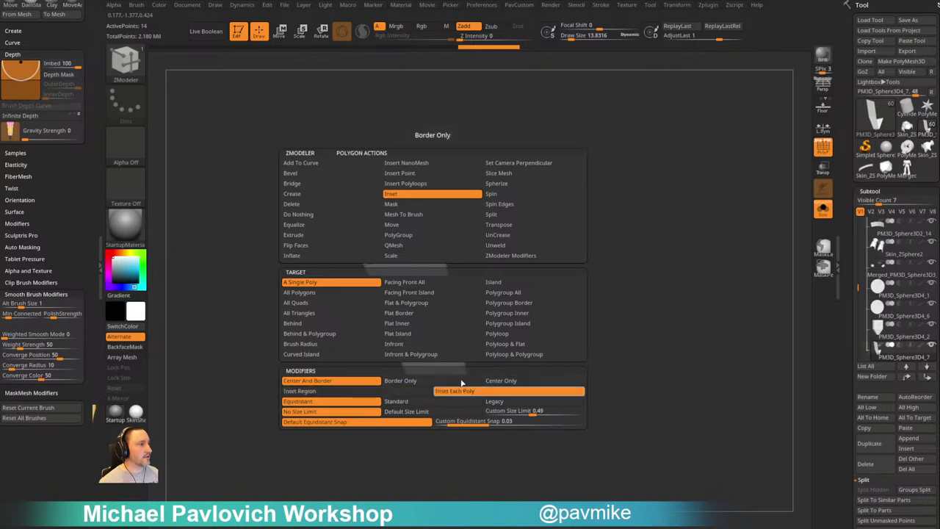
{"action": "left_click_drag", "start_coordinate": [426, 304], "coordinate": [424, 340]}
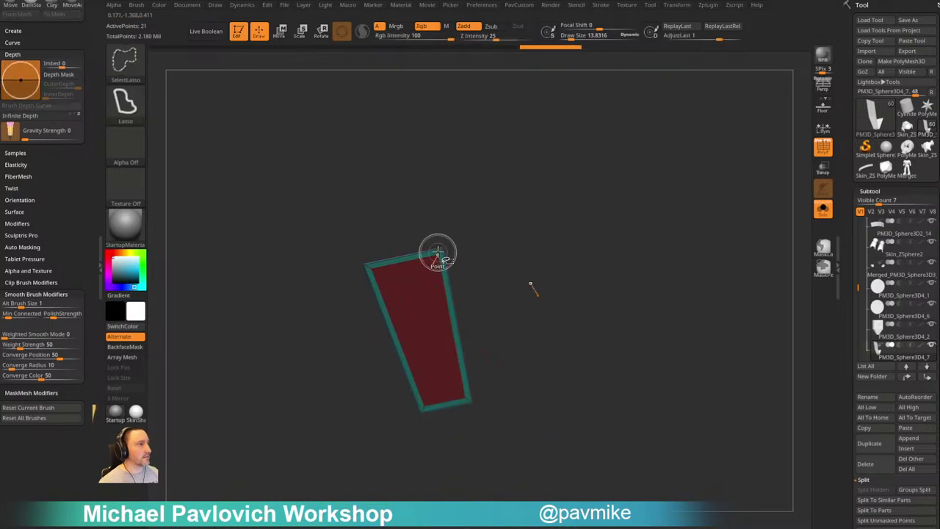
Hide the inset border strip and delete it so only the inner face of the panel is kept
{"action": "left_click", "coordinate": [438, 252], "text": "ctrl+shift"}
{"action": "left_click_drag", "start_coordinate": [689, 234], "coordinate": [706, 279], "text": "ctrl+shift"}
{"action": "left_click_drag", "start_coordinate": [687, 216], "coordinate": [699, 266], "text": "ctrl+shift"}
{"action": "key", "text": "space"}
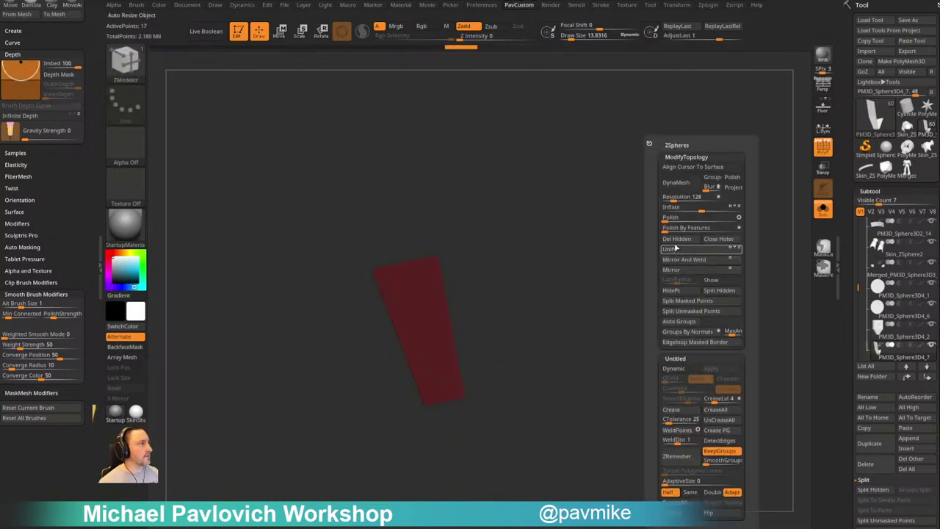
Thicken the inner panel face into a thin slab with QMesh targeting Polygroup All
{"action": "key", "text": "space"}
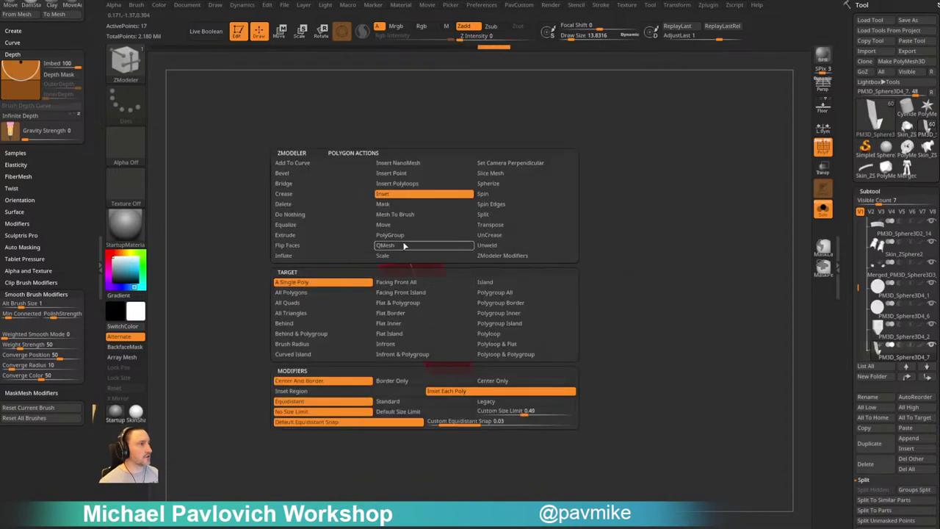
{"action": "left_click", "coordinate": [404, 245]}
{"action": "left_click", "coordinate": [487, 292]}
{"action": "left_click_drag", "start_coordinate": [430, 347], "coordinate": [421, 354]}
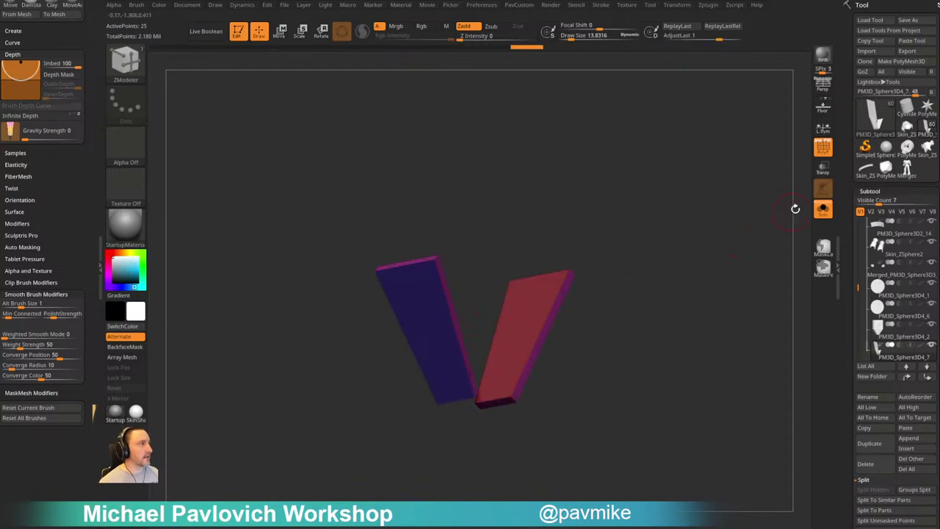
Exit Solo mode and select the paired blocks on the backpack plate's lower sides
{"action": "left_click", "coordinate": [823, 210]}
{"action": "left_click_drag", "start_coordinate": [725, 258], "coordinate": [608, 294]}
{"action": "left_click", "coordinate": [464, 354], "text": "alt"}
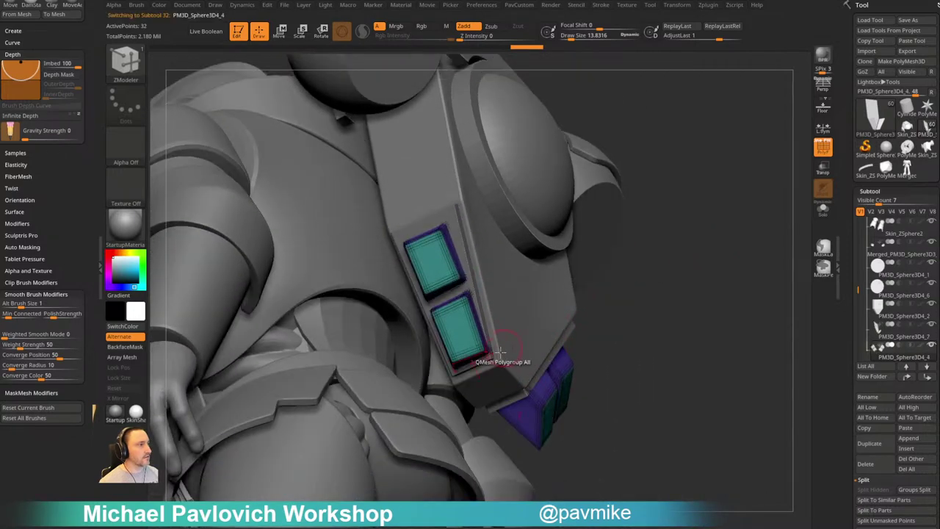
Switch to the Move brush and set its draw size to about 12 for working on the blocks
{"action": "key", "text": "s"}
{"action": "left_click_drag", "start_coordinate": [501, 353], "coordinate": [506, 353]}
{"action": "key", "text": "b"}
{"action": "key", "text": "m"}
{"action": "key", "text": "v"}
{"action": "mouse_move", "coordinate": [647, 311]}
{"action": "left_mouse_down"}
{"action": "mouse_move", "coordinate": [674, 313]}
{"action": "mouse_move", "coordinate": [655, 316]}
{"action": "left_mouse_up"}
{"action": "key", "text": "s"}
{"action": "mouse_move", "coordinate": [672, 316]}
{"action": "left_mouse_down", "text": "alt"}
{"action": "mouse_move", "coordinate": [664, 290]}
{"action": "mouse_move", "coordinate": [652, 304]}
{"action": "mouse_move", "coordinate": [670, 276]}
{"action": "left_mouse_up", "text": "alt"}
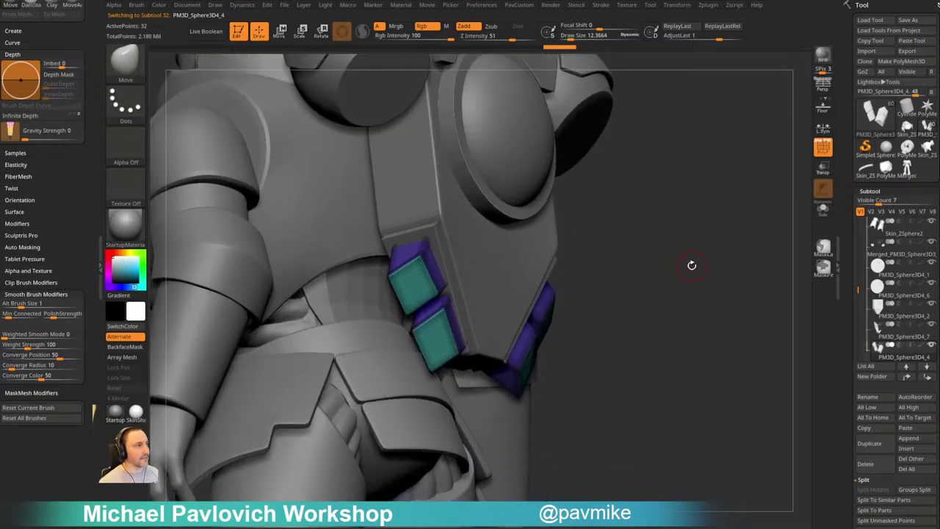
Turn off the blocks' Dynamic Subdivision preview, isolate them in Solo mode, and switch to the ZModeler brush
{"action": "key", "text": "shift+d"}
{"action": "left_click", "coordinate": [823, 210]}
{"action": "mouse_move", "coordinate": [723, 243]}
{"action": "left_mouse_down"}
{"action": "mouse_move", "coordinate": [684, 268]}
{"action": "mouse_move", "coordinate": [625, 277]}
{"action": "mouse_move", "coordinate": [683, 257]}
{"action": "mouse_move", "coordinate": [563, 289]}
{"action": "left_mouse_up"}
{"action": "key", "text": "b"}
{"action": "key", "text": "z"}
{"action": "key", "text": "m"}
Inset the outer faces of all the blocks with target Polygroup All and the Inset Region modifier
{"action": "key", "text": "space"}
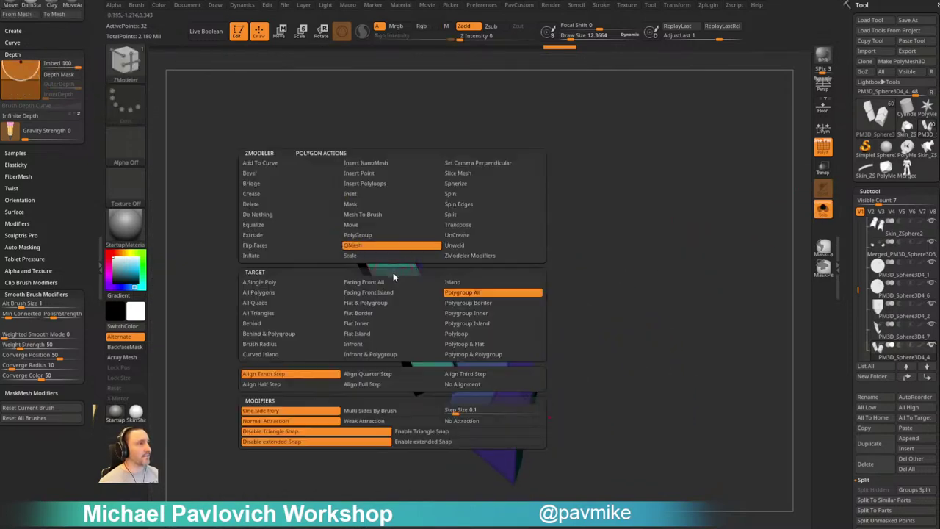
{"action": "left_click", "coordinate": [371, 194]}
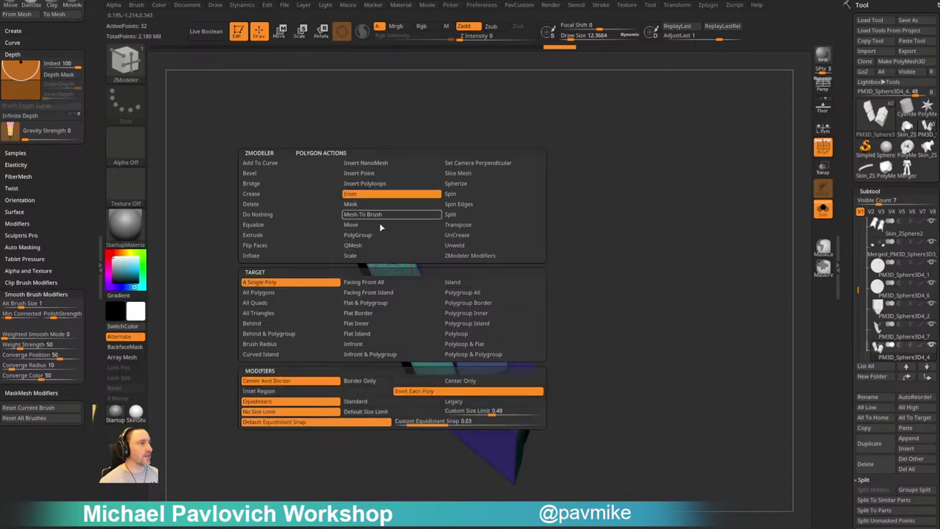
{"action": "left_click", "coordinate": [359, 395]}
{"action": "left_click_drag", "start_coordinate": [588, 280], "coordinate": [527, 263]}
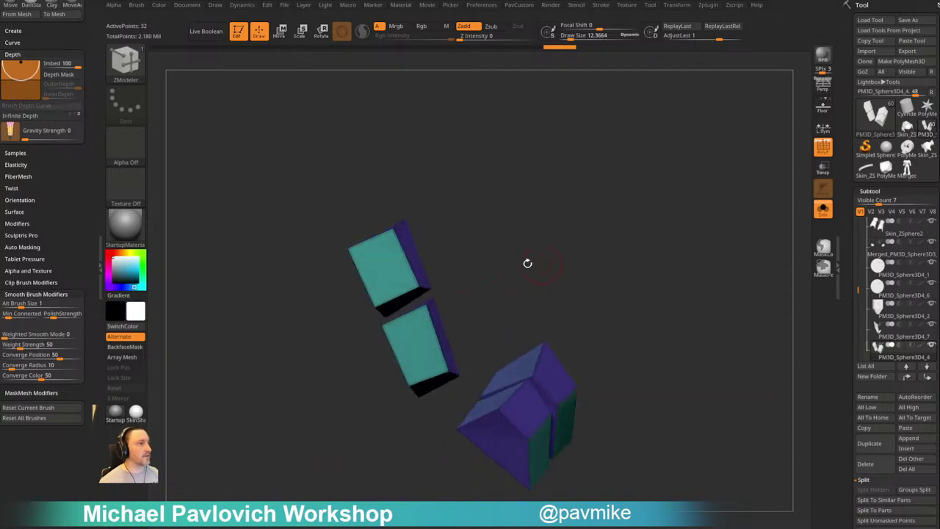
{"action": "key", "text": "space"}
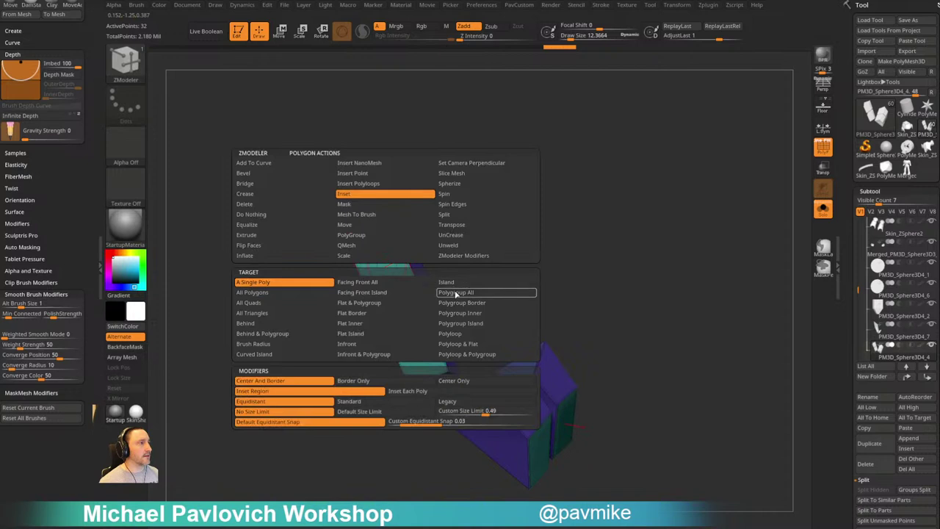
{"action": "left_click", "coordinate": [455, 294]}
{"action": "left_click_drag", "start_coordinate": [390, 278], "coordinate": [390, 280]}
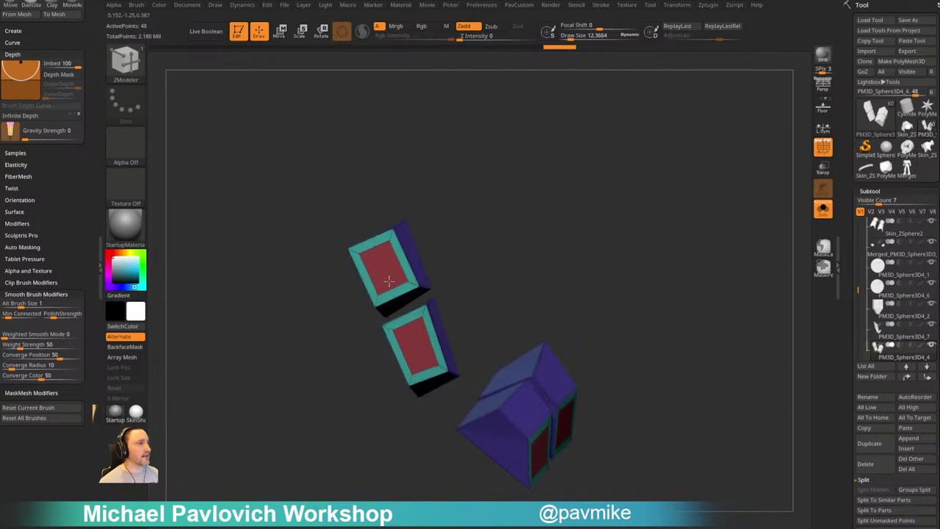
Try to extrude the blocks' inset faces with the Polygroup All target
{"action": "left_click_drag", "start_coordinate": [460, 213], "coordinate": [445, 229]}
{"action": "key", "text": "space"}
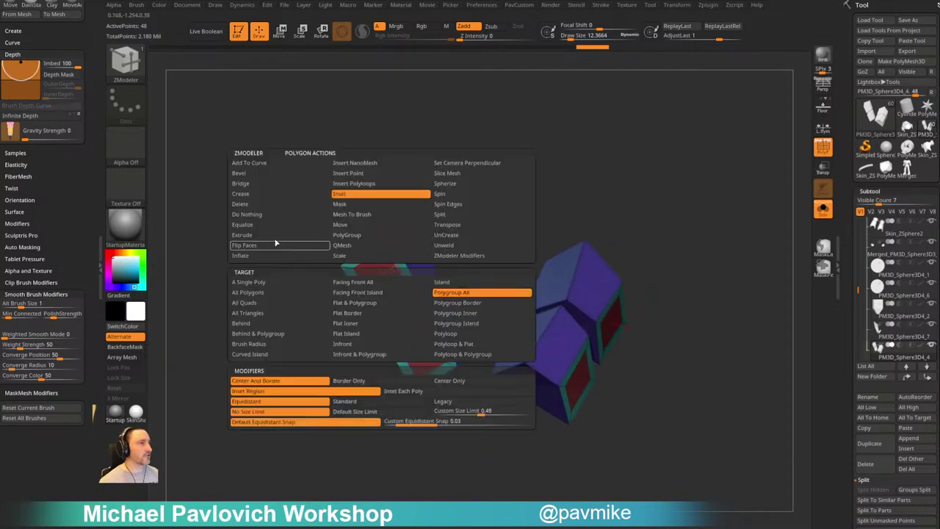
{"action": "left_click", "coordinate": [276, 236]}
{"action": "mouse_move", "coordinate": [381, 273]}
{"action": "left_mouse_down"}
{"action": "mouse_move", "coordinate": [335, 237]}
{"action": "mouse_move", "coordinate": [446, 185]}
{"action": "mouse_move", "coordinate": [525, 200]}
{"action": "mouse_move", "coordinate": [485, 195]}
{"action": "mouse_move", "coordinate": [489, 187]}
{"action": "left_mouse_up"}
{"action": "key", "text": "ctrl+z"}
{"action": "key", "text": "w"}
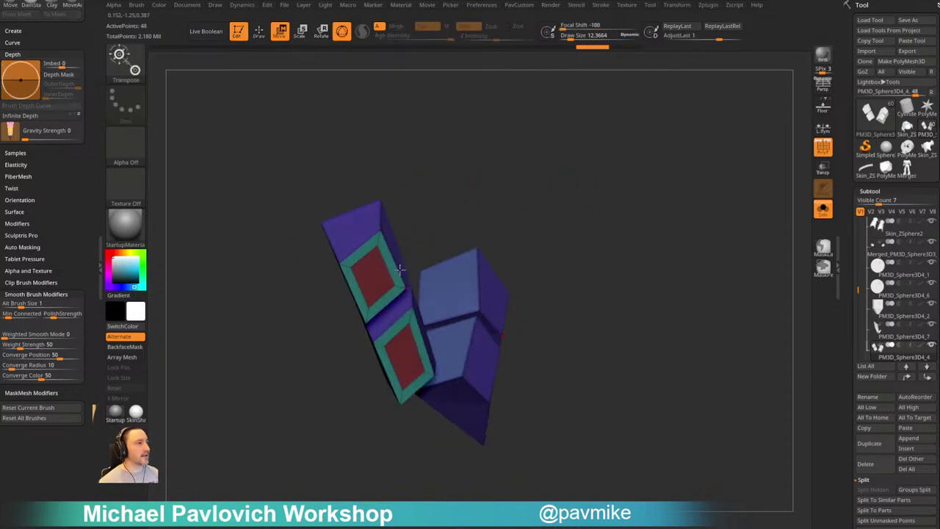
{"action": "key", "text": "q"}
Use ZModeler Transpose on Polygroup All to unmask the inset faces and extrude them inward into recesses with the gizmo
{"action": "key", "text": "space"}
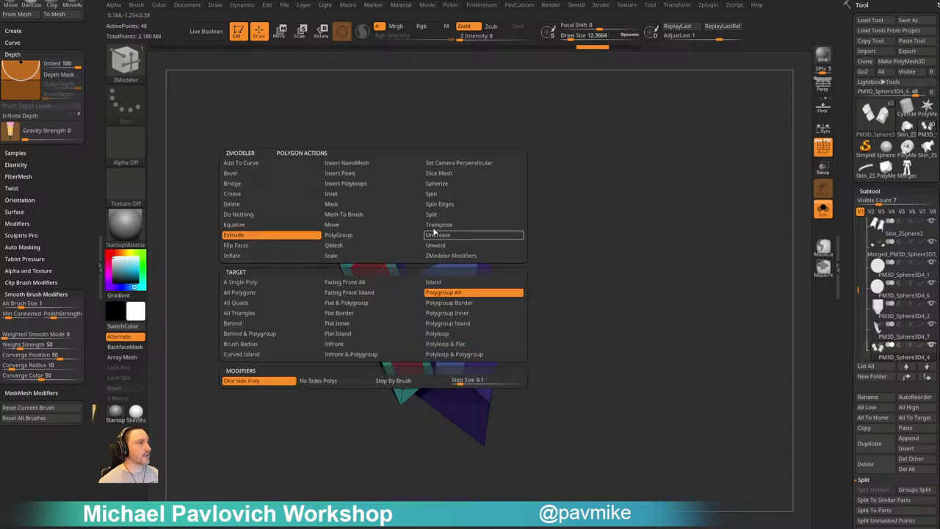
{"action": "left_click", "coordinate": [438, 225]}
{"action": "left_click", "coordinate": [438, 293]}
{"action": "left_click", "coordinate": [374, 281]}
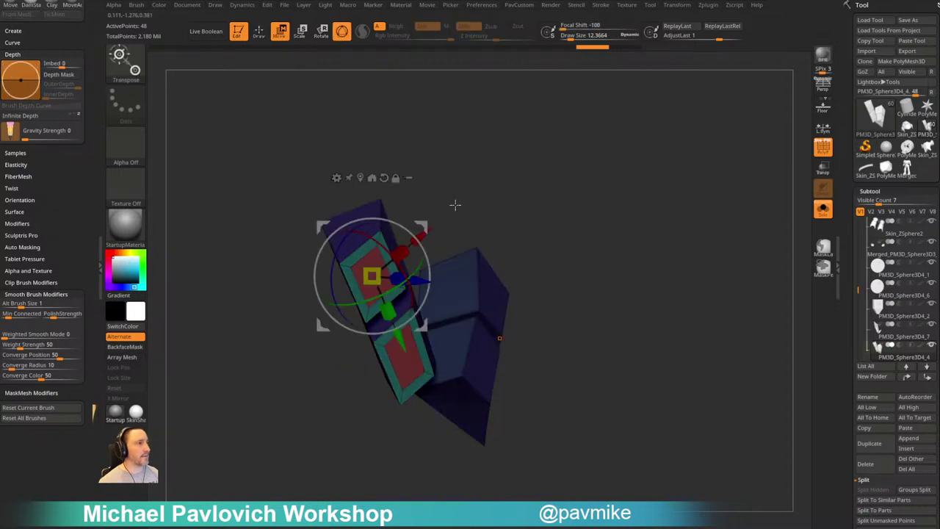
{"action": "left_click_drag", "start_coordinate": [456, 204], "coordinate": [465, 286]}
{"action": "mouse_move", "coordinate": [433, 253]}
{"action": "left_mouse_down", "text": "ctrl"}
{"action": "mouse_move", "coordinate": [425, 216]}
{"action": "mouse_move", "coordinate": [510, 172]}
{"action": "mouse_move", "coordinate": [410, 261]}
{"action": "left_mouse_up", "text": "ctrl"}
{"action": "key", "text": "q"}
Crease the recessed blocks under the Dynamic Subdivision preview and turn off their polyframe display
{"action": "mouse_move", "coordinate": [451, 216]}
{"action": "left_mouse_down"}
{"action": "mouse_move", "coordinate": [418, 236]}
{"action": "mouse_move", "coordinate": [454, 218]}
{"action": "mouse_move", "coordinate": [548, 203]}
{"action": "mouse_move", "coordinate": [642, 243]}
{"action": "mouse_move", "coordinate": [651, 224]}
{"action": "left_mouse_up"}
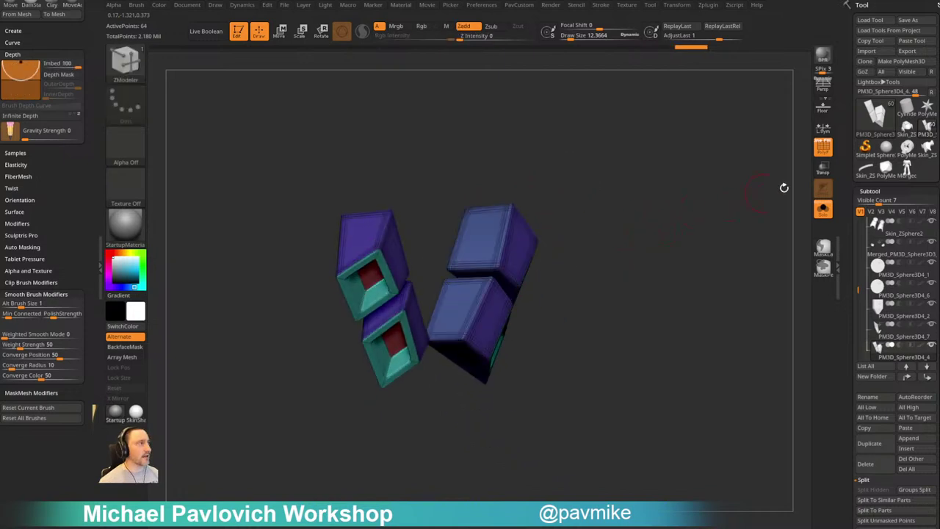
{"action": "key", "text": "space"}
{"action": "left_click_drag", "start_coordinate": [627, 379], "coordinate": [636, 389]}
{"action": "left_click", "coordinate": [822, 148]}
{"action": "left_click_drag", "start_coordinate": [716, 217], "coordinate": [697, 234]}
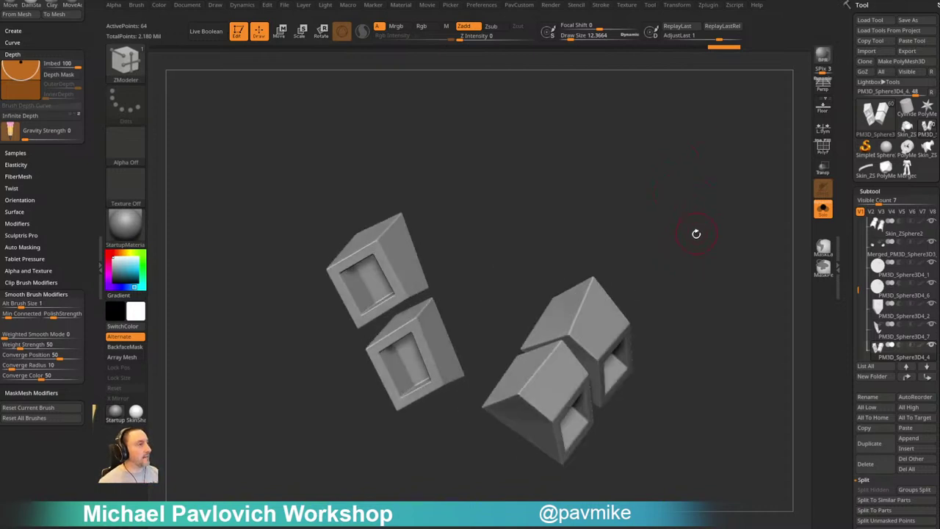
Duplicate the recessed blocks and show the copy's polyframe
{"action": "left_click", "coordinate": [870, 451]}
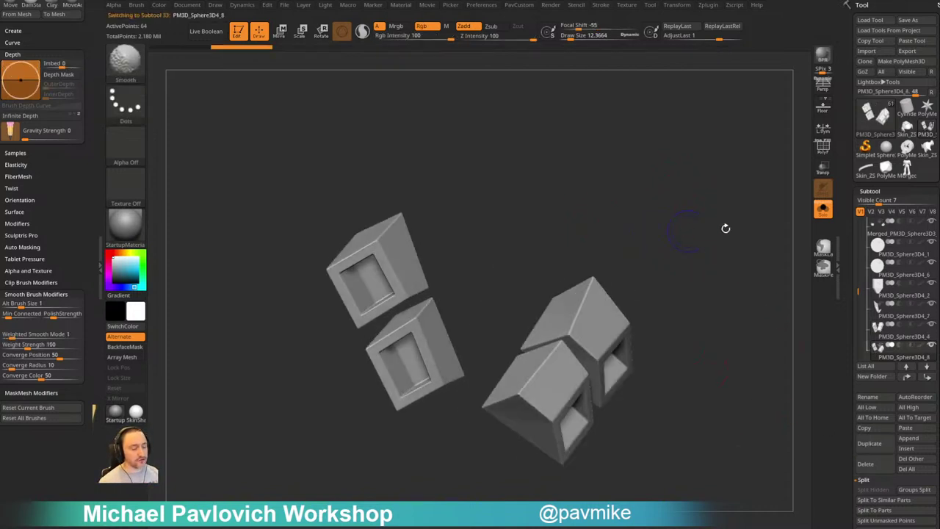
{"action": "left_click", "coordinate": [822, 151]}
{"action": "left_click_drag", "start_coordinate": [684, 198], "coordinate": [473, 270]}
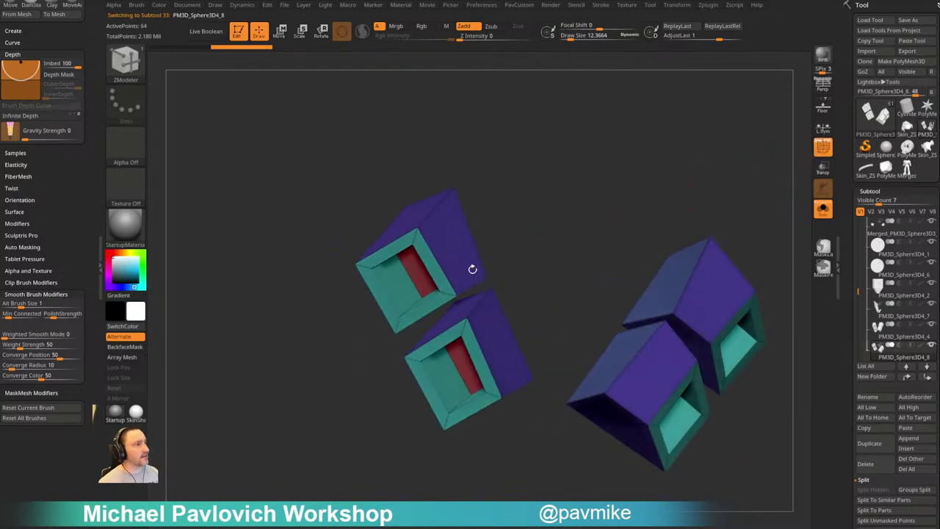
Isolate one inner wall of the upper block's recess in the copy and delete all of its other geometry
{"action": "left_click", "coordinate": [398, 289], "text": "alt"}
{"action": "left_click", "coordinate": [399, 316], "text": "ctrl+shift"}
{"action": "left_click", "coordinate": [417, 247], "text": "ctrl+shift"}
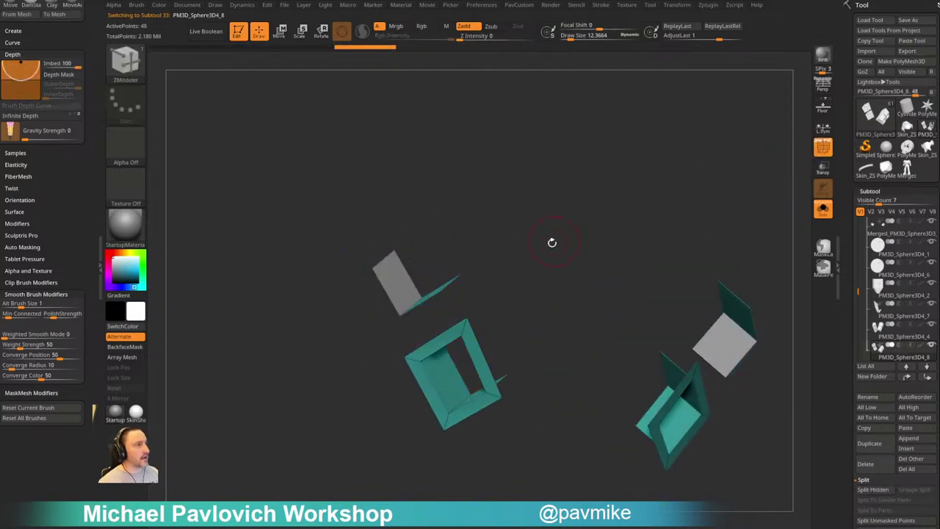
{"action": "left_click", "coordinate": [447, 288], "text": "ctrl+shift"}
{"action": "key", "text": "3"}
{"action": "left_click", "coordinate": [513, 238]}
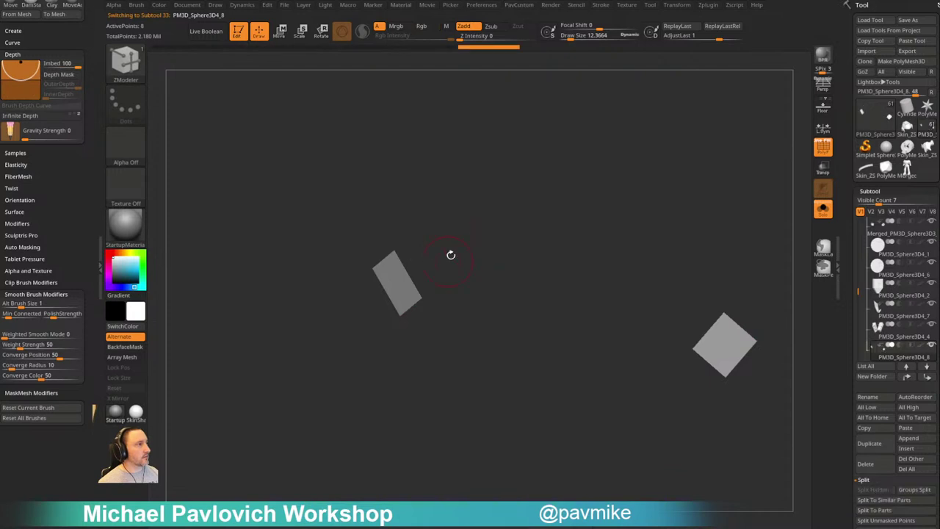
Thicken the remaining recess wall into a thin slat with QMesh targeting Polygroup All
{"action": "key", "text": "space"}
{"action": "left_click", "coordinate": [355, 247]}
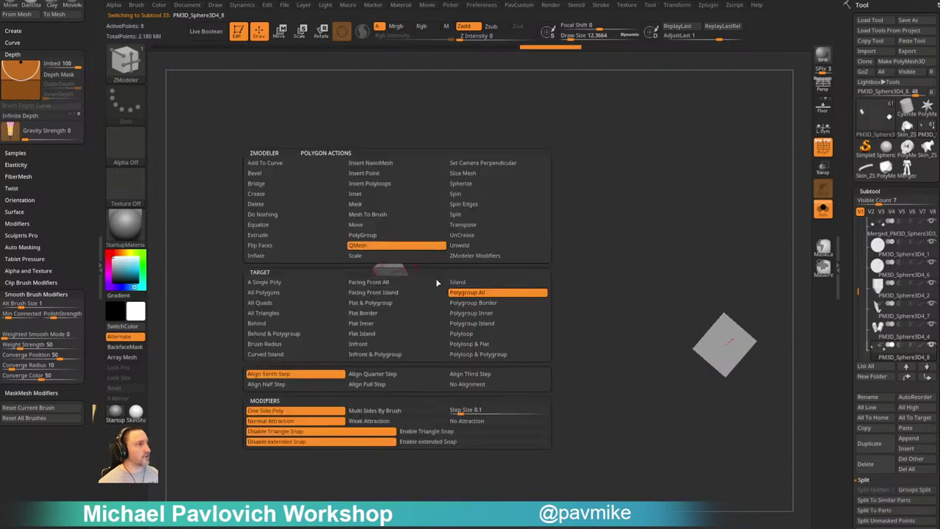
{"action": "left_click_drag", "start_coordinate": [404, 278], "coordinate": [410, 281]}
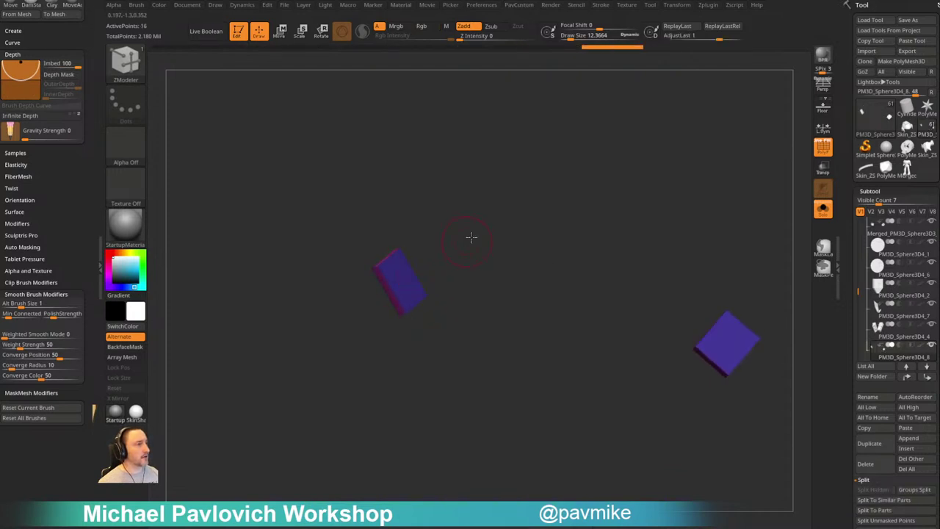
{"action": "left_click_drag", "start_coordinate": [470, 237], "coordinate": [431, 274]}
Snap the transform gizmo to the slat's face and exit Solo mode to show the whole character
{"action": "key", "text": "w"}
{"action": "left_click_drag", "start_coordinate": [478, 309], "coordinate": [331, 462], "text": "alt"}
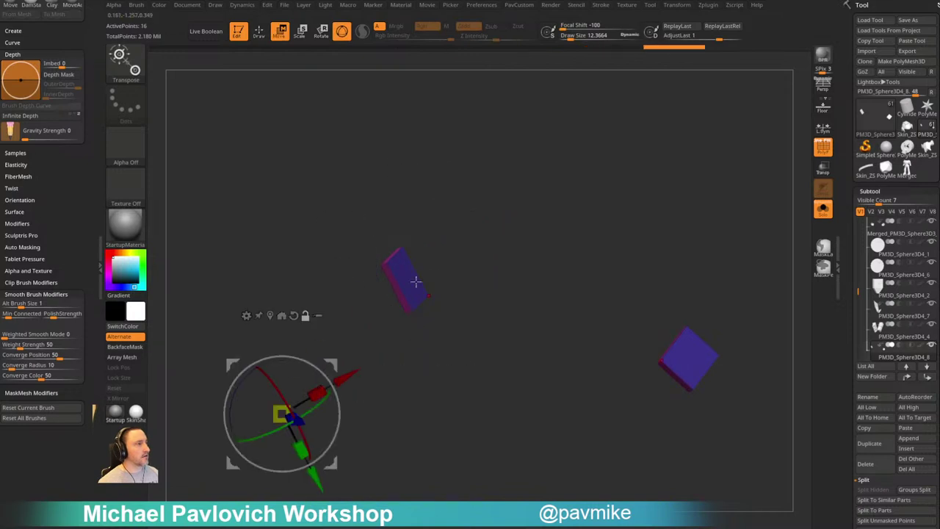
{"action": "left_click", "coordinate": [394, 269], "text": "alt"}
{"action": "left_click", "coordinate": [823, 209]}
{"action": "left_click_drag", "start_coordinate": [754, 175], "coordinate": [723, 212]}
Nudge the slat along its facing axis, duplicate it along the same axis inside the recess, and clear the mask
{"action": "left_click_drag", "start_coordinate": [474, 252], "coordinate": [481, 247]}
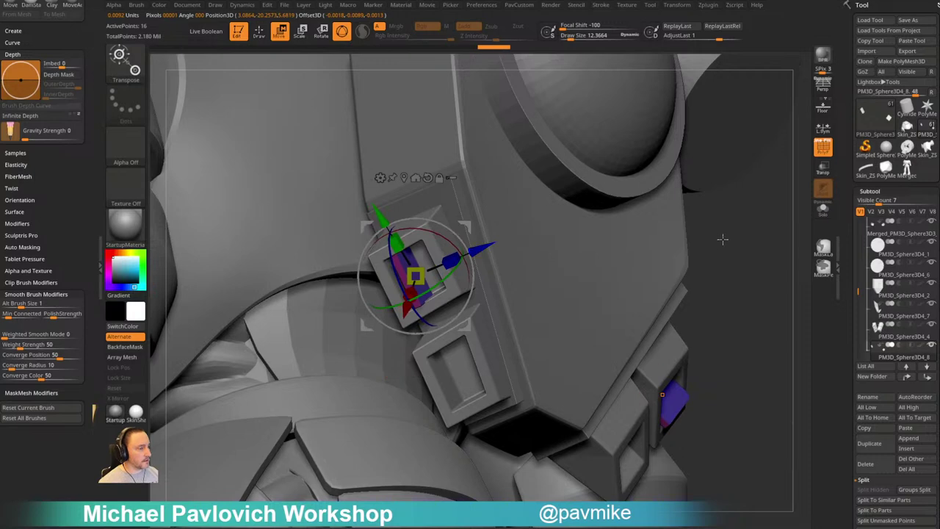
{"action": "left_click_drag", "start_coordinate": [723, 239], "coordinate": [706, 254]}
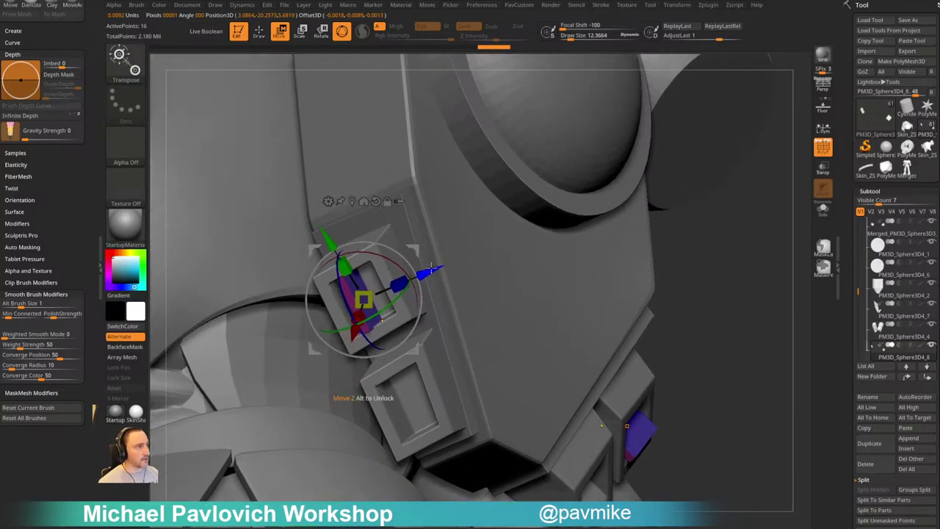
{"action": "left_click_drag", "start_coordinate": [431, 269], "coordinate": [449, 261], "text": "ctrl"}
{"action": "left_click_drag", "start_coordinate": [676, 246], "coordinate": [689, 259], "text": "ctrl"}
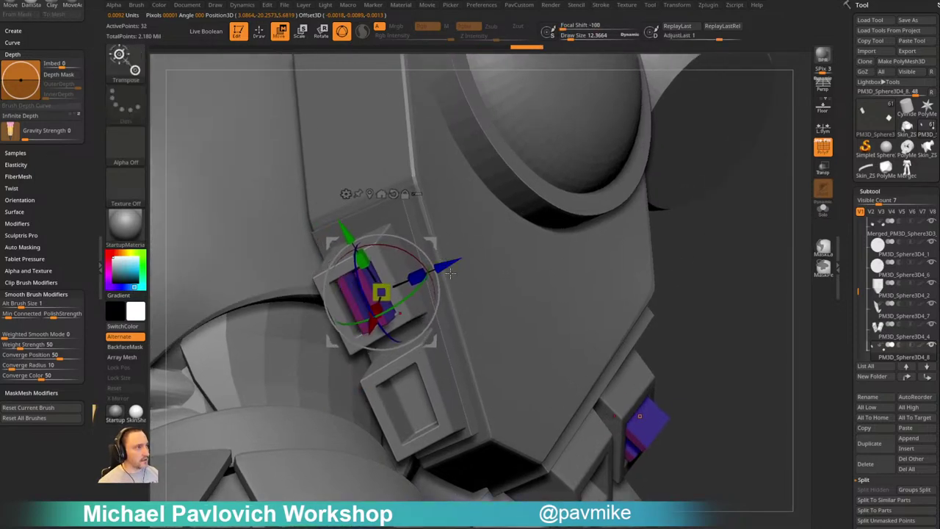
Re-anchor the transform gizmo on the face of the two slats in the upper vent recess
{"action": "key", "text": "q"}
{"action": "right_click_drag", "start_coordinate": [581, 246], "coordinate": [653, 249]}
{"action": "key", "text": "w"}
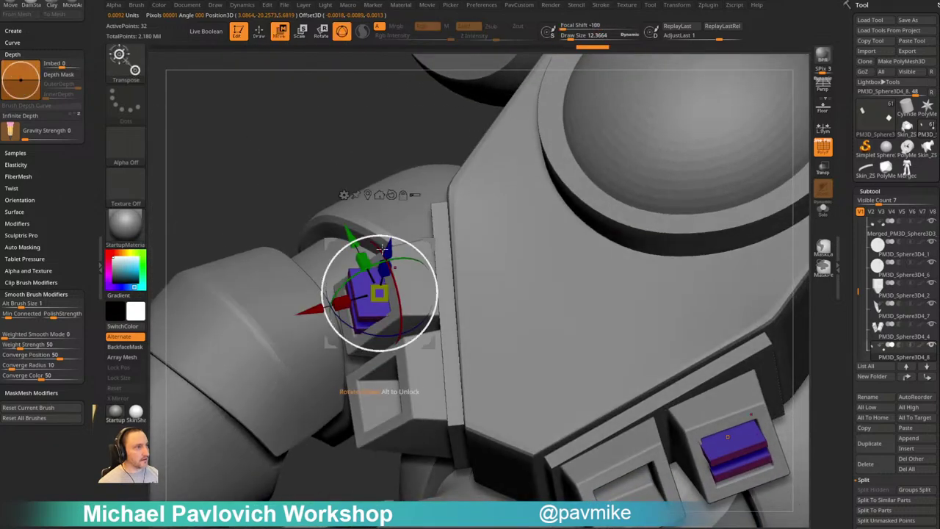
{"action": "left_click_drag", "start_coordinate": [431, 239], "coordinate": [254, 374], "text": "alt"}
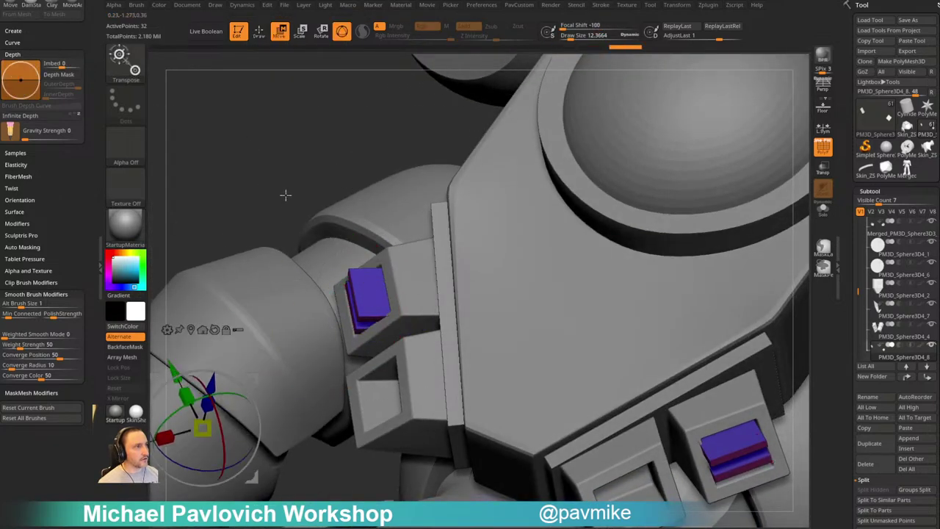
{"action": "right_click_drag", "start_coordinate": [286, 196], "coordinate": [391, 221]}
{"action": "left_click", "coordinate": [462, 192], "text": "alt"}
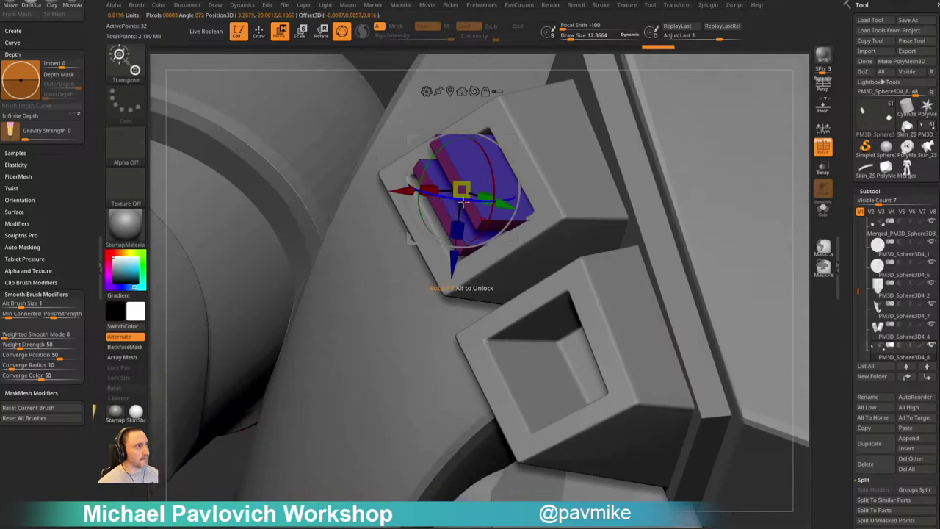
Push both slats deeper into the recess of the upper vent block
{"action": "left_click_drag", "start_coordinate": [407, 191], "coordinate": [425, 192]}
{"action": "key", "text": "q"}
{"action": "key", "text": "2"}
{"action": "left_click", "coordinate": [657, 321]}
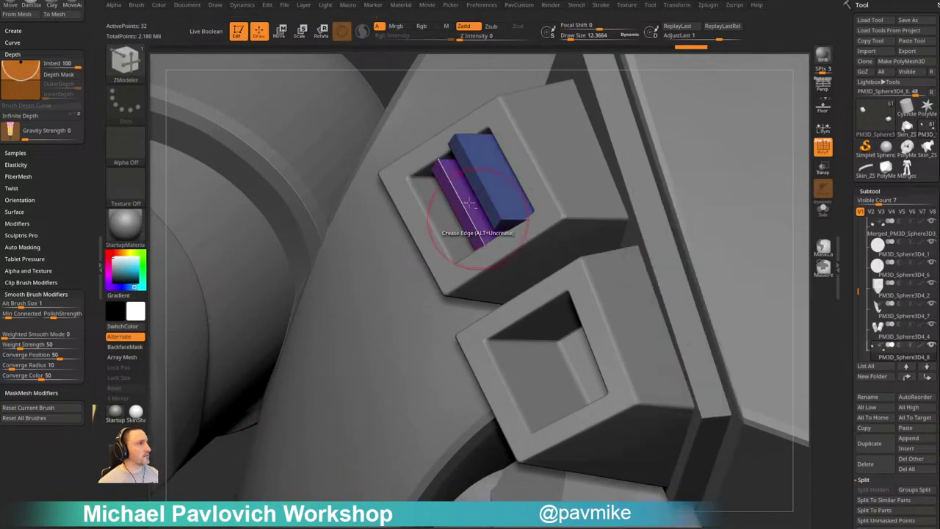
{"action": "right_click_drag", "start_coordinate": [455, 207], "coordinate": [385, 322], "text": "alt"}
{"action": "key", "text": "w"}
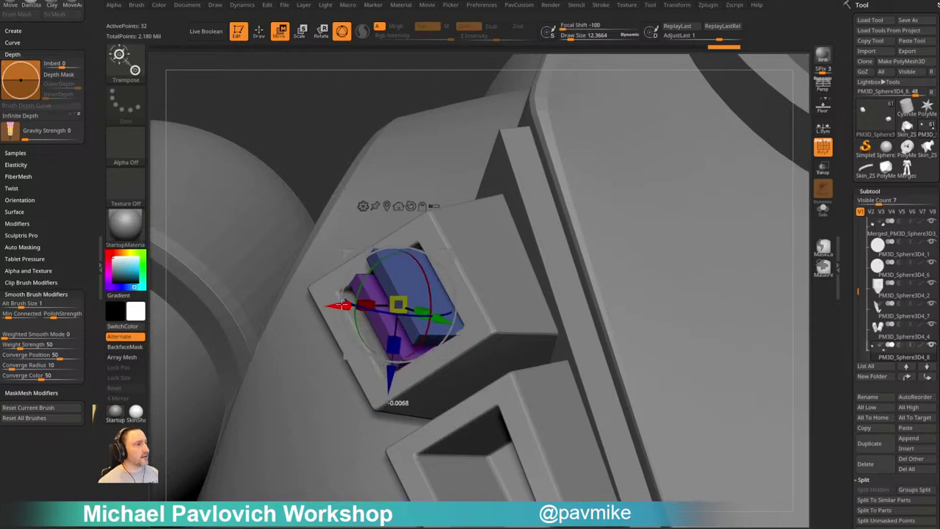
{"action": "key", "text": "q"}
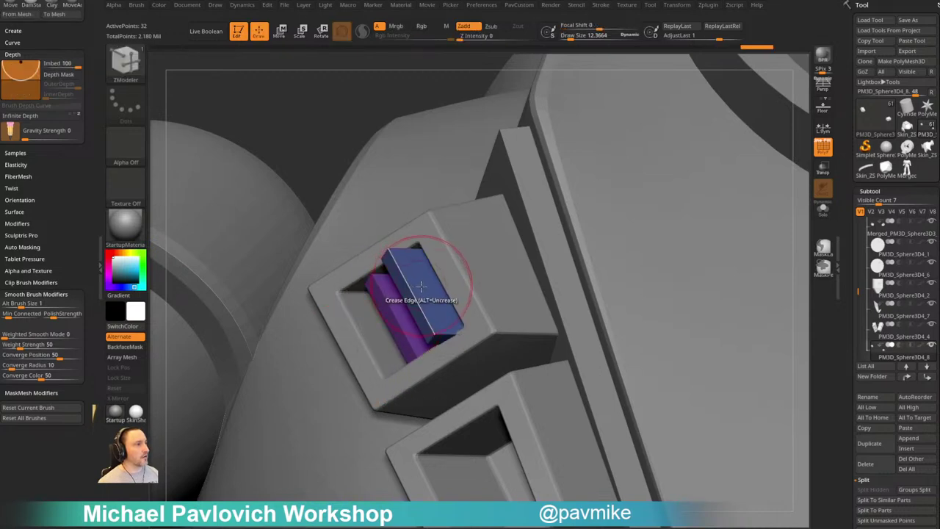
Mask one slat of the upper vent, shift the other across the recess to space the pair, and clear the mask
{"action": "key", "text": "w"}
{"action": "left_click", "coordinate": [402, 206]}
{"action": "left_click", "coordinate": [406, 299], "text": "ctrl"}
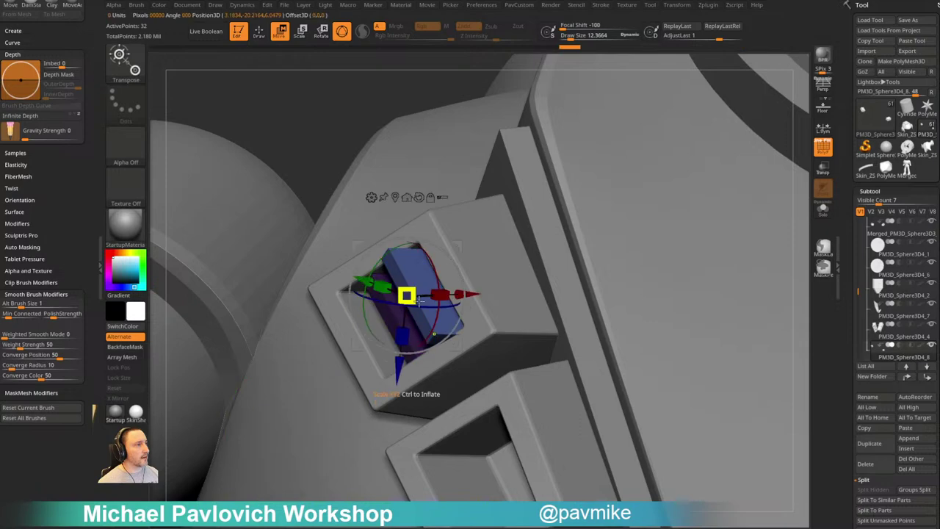
{"action": "left_click_drag", "start_coordinate": [477, 294], "coordinate": [498, 294]}
{"action": "key", "text": "q"}
{"action": "left_click_drag", "start_coordinate": [304, 155], "coordinate": [432, 162]}
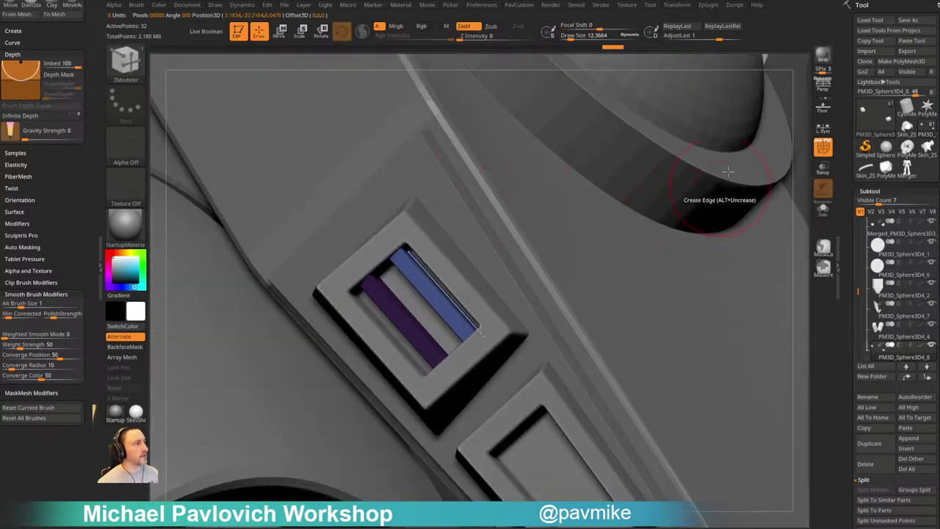
{"action": "left_click_drag", "start_coordinate": [798, 97], "coordinate": [845, 127], "text": "ctrl"}
Rotate the unlocked transform gizmo so one axis follows the diagonal line between the upper and lower vent blocks
{"action": "key", "text": "w"}
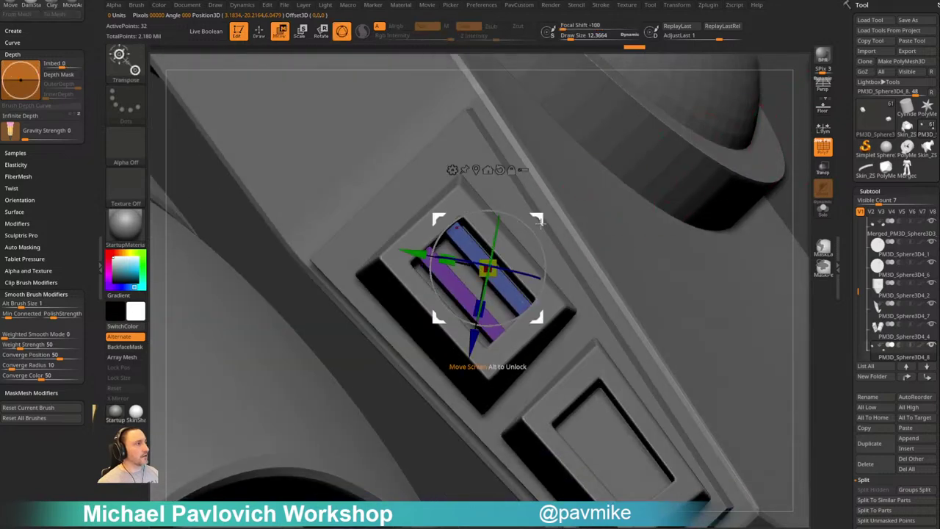
{"action": "left_click_drag", "start_coordinate": [540, 220], "coordinate": [536, 223]}
{"action": "key", "text": "q"}
{"action": "mouse_move", "coordinate": [675, 215]}
{"action": "left_mouse_down"}
{"action": "mouse_move", "coordinate": [663, 216]}
{"action": "mouse_move", "coordinate": [682, 139]}
{"action": "mouse_move", "coordinate": [627, 161]}
{"action": "mouse_move", "coordinate": [625, 149]}
{"action": "mouse_move", "coordinate": [628, 166]}
{"action": "mouse_move", "coordinate": [631, 151]}
{"action": "left_mouse_up"}
{"action": "key", "text": "f"}
{"action": "key", "text": "w"}
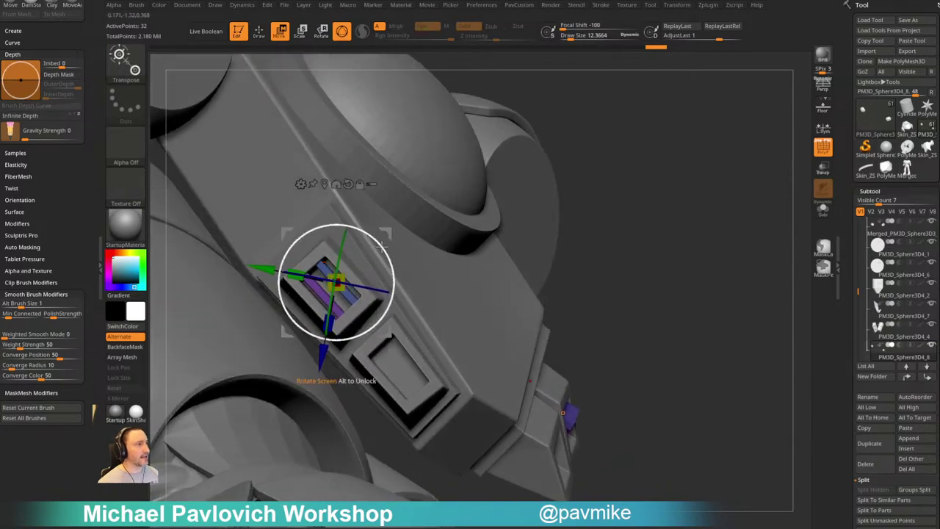
{"action": "left_click_drag", "start_coordinate": [352, 228], "coordinate": [389, 242]}
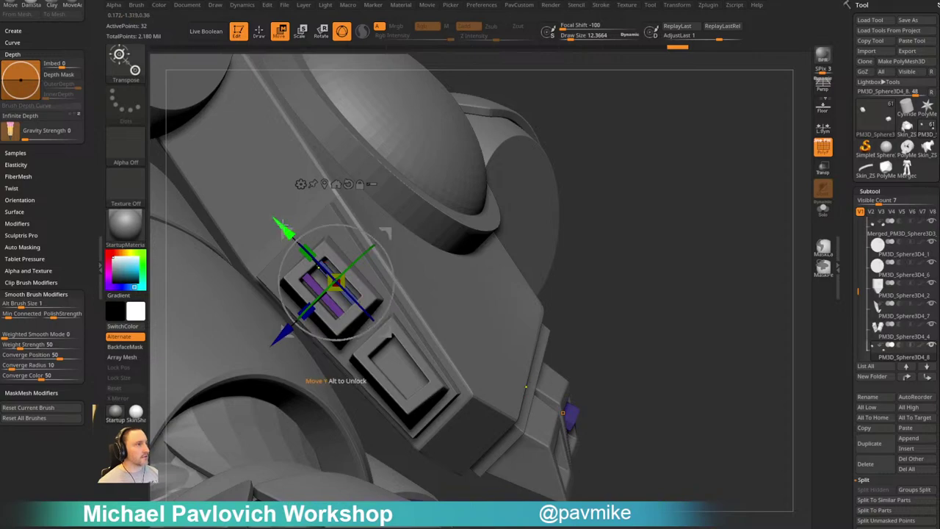
Duplicate the pair of slats along the diagonal axis into the lower vent block and nudge the copy into the recess
{"action": "left_click_drag", "start_coordinate": [656, 166], "coordinate": [623, 167]}
{"action": "left_click_drag", "start_coordinate": [287, 234], "coordinate": [356, 289], "text": "ctrl"}
{"action": "key", "text": "ctrl+z"}
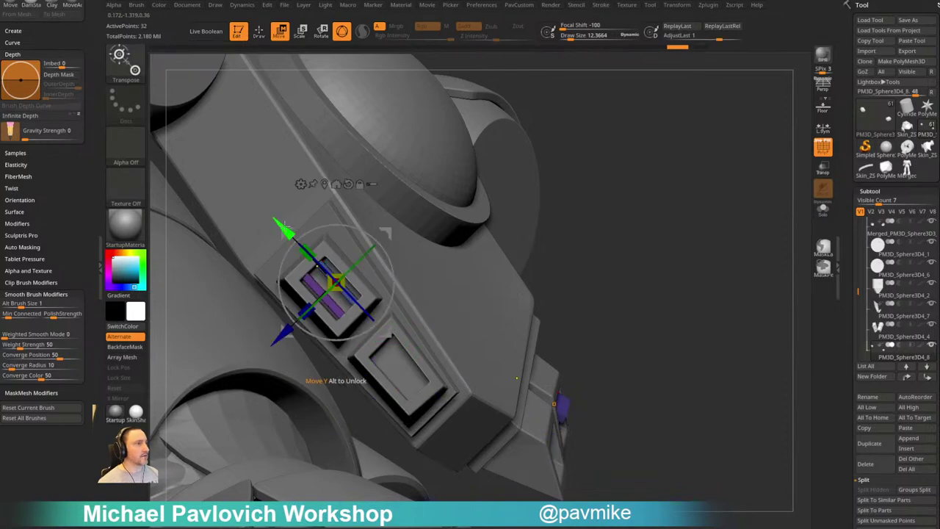
{"action": "left_click_drag", "start_coordinate": [285, 227], "coordinate": [358, 303], "text": "ctrl"}
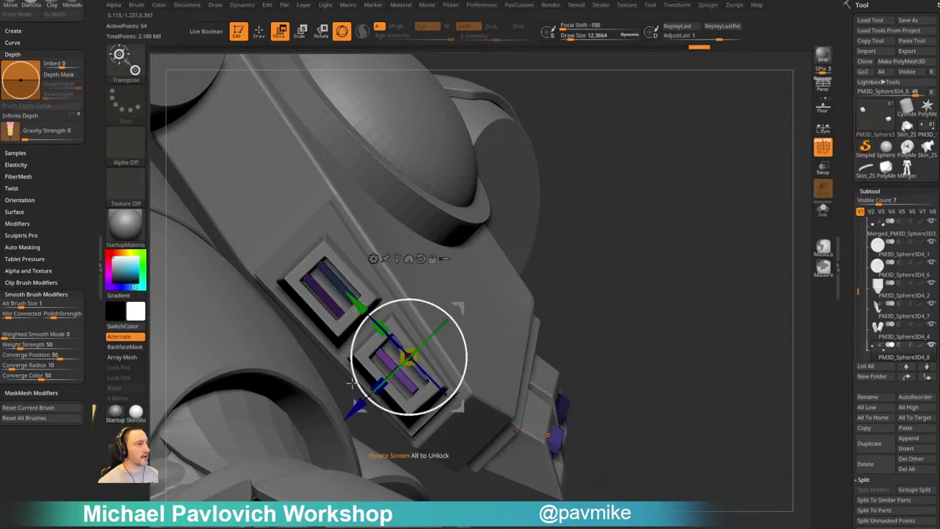
{"action": "left_click_drag", "start_coordinate": [353, 409], "coordinate": [349, 415]}
{"action": "left_click_drag", "start_coordinate": [644, 288], "coordinate": [628, 229]}
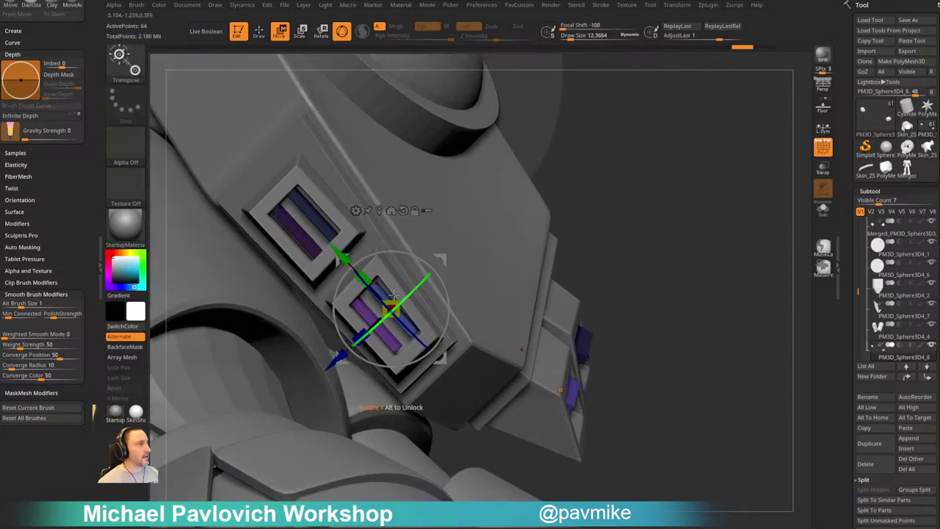
{"action": "mouse_move", "coordinate": [398, 293]}
{"action": "left_mouse_down"}
{"action": "mouse_move", "coordinate": [395, 305]}
{"action": "mouse_move", "coordinate": [403, 297]}
{"action": "left_mouse_up"}
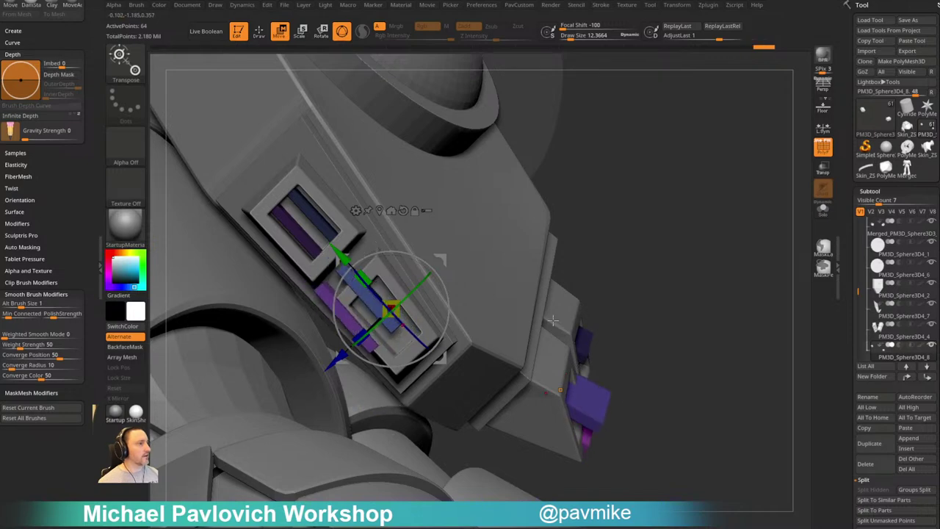
{"action": "left_click_drag", "start_coordinate": [681, 283], "coordinate": [669, 322]}
{"action": "key", "text": "ctrl+z"}
Enable Local Symmetry and adjust the placement of the copied slats inside the lower vent recess
{"action": "left_click_drag", "start_coordinate": [730, 140], "coordinate": [761, 136]}
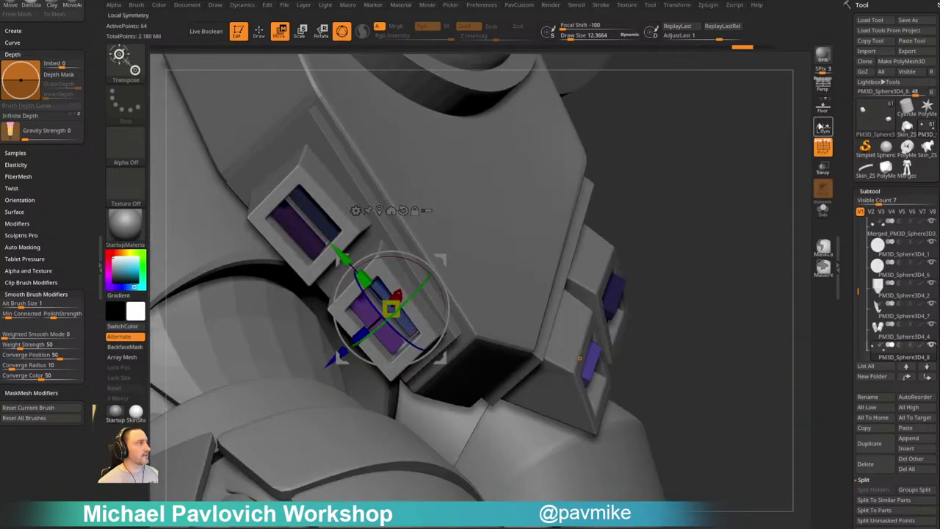
{"action": "left_click", "coordinate": [824, 128]}
{"action": "left_click_drag", "start_coordinate": [716, 166], "coordinate": [739, 172]}
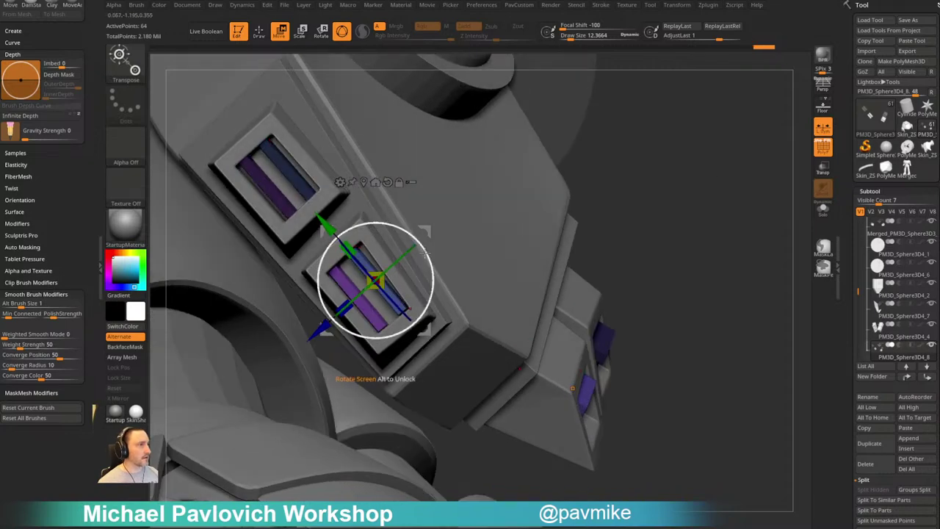
Activate the Move brush with Topological auto masking and pull the lower vent's slats to fit their recess
{"action": "key", "text": "q"}
{"action": "left_click_drag", "start_coordinate": [624, 217], "coordinate": [669, 217]}
{"action": "key", "text": "b"}
{"action": "key", "text": "m"}
{"action": "key", "text": "v"}
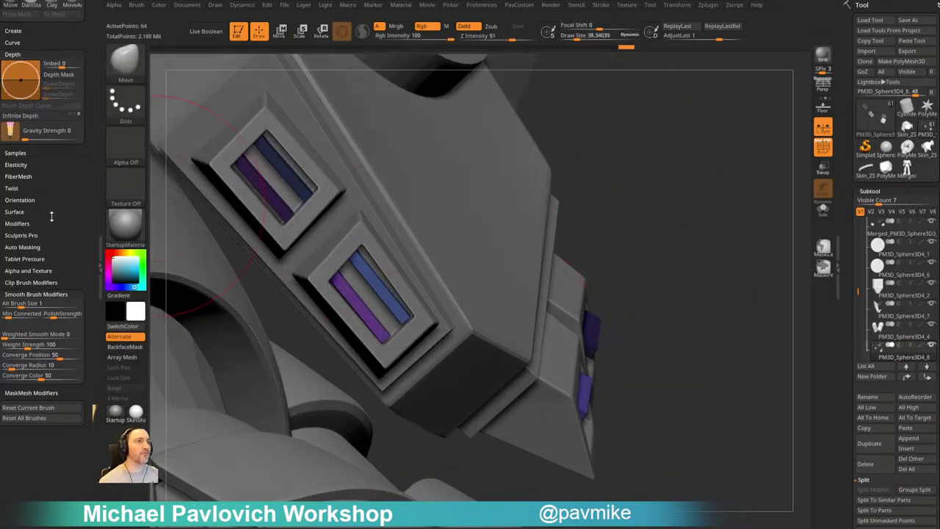
{"action": "left_click", "coordinate": [22, 247]}
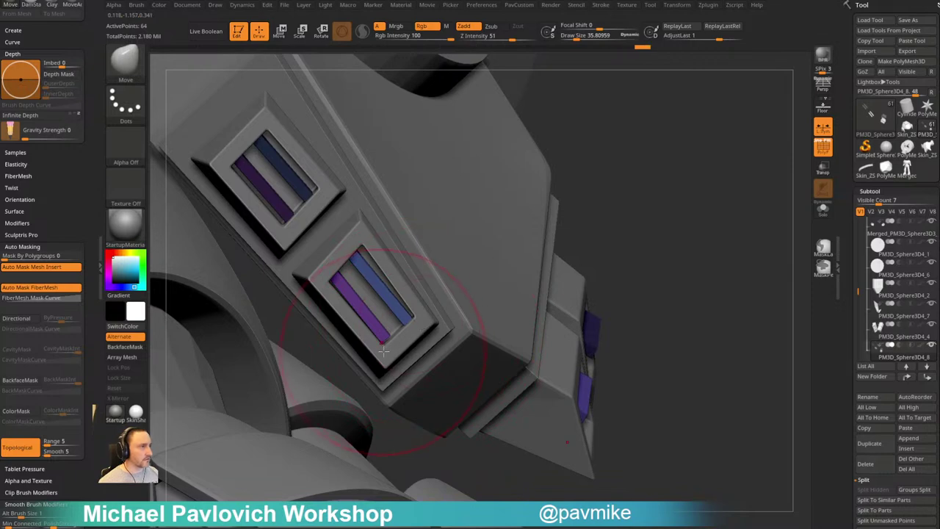
{"action": "left_click_drag", "start_coordinate": [352, 293], "coordinate": [348, 269]}
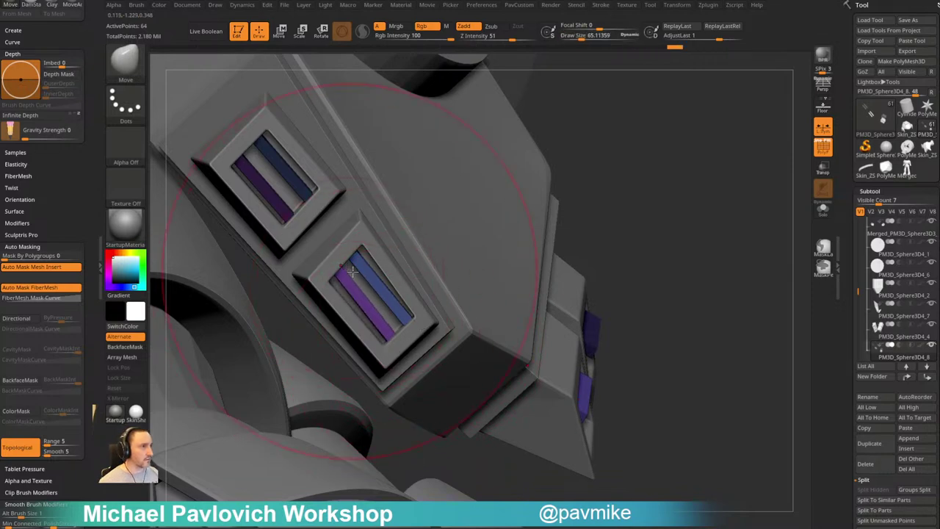
{"action": "left_click_drag", "start_coordinate": [392, 336], "coordinate": [397, 339]}
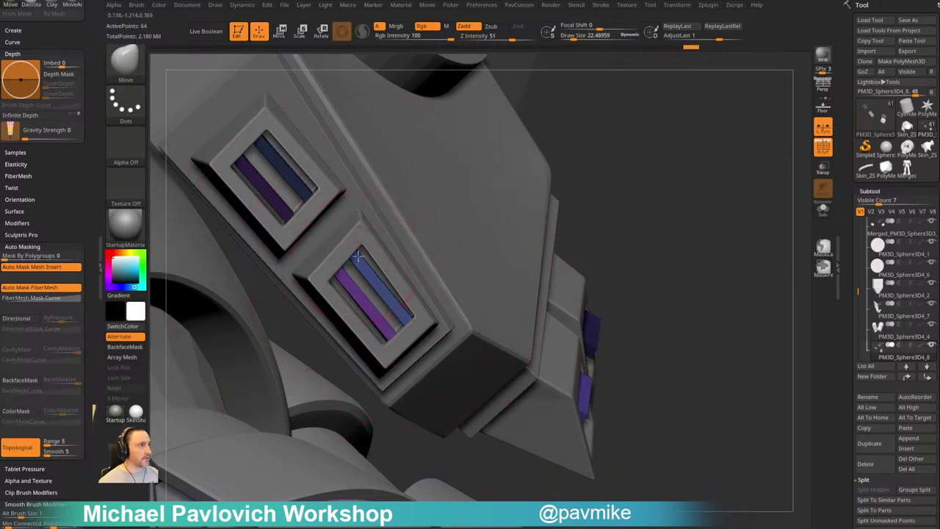
{"action": "right_click_drag", "start_coordinate": [366, 244], "coordinate": [675, 233], "text": "ctrl"}
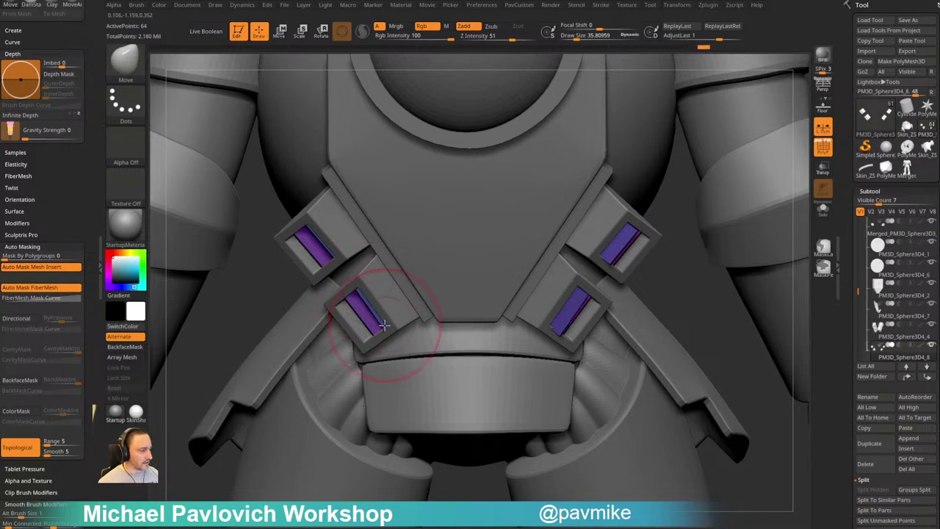
Adjust the Move brush size and refine the slats' fit within the vent frames from the back and side
{"action": "right_click_drag", "start_coordinate": [361, 295], "coordinate": [357, 294], "text": "shift"}
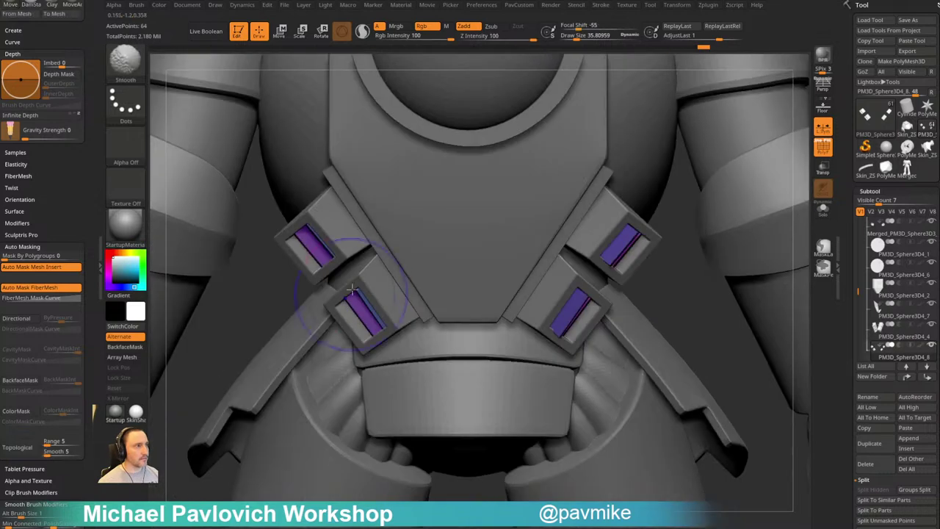
{"action": "key", "text": "s"}
{"action": "left_click", "coordinate": [367, 298]}
{"action": "left_click_drag", "start_coordinate": [361, 296], "coordinate": [352, 294]}
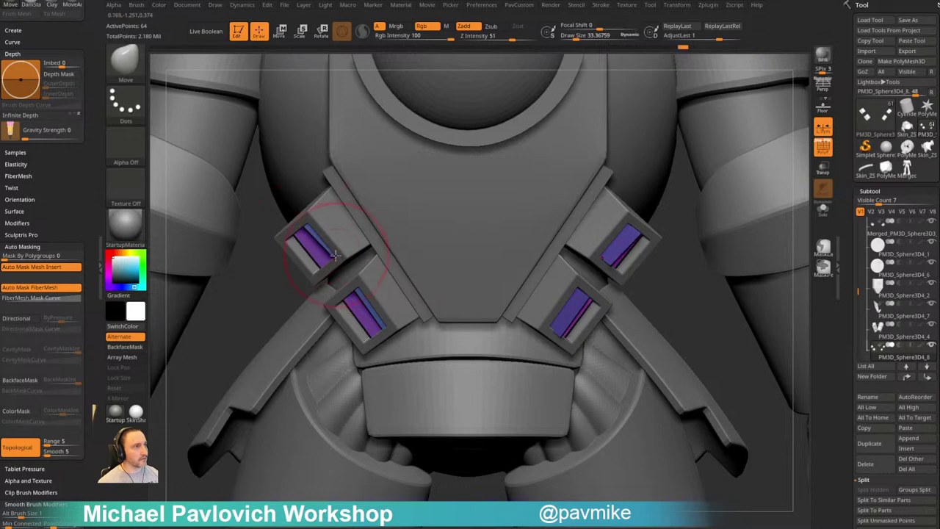
{"action": "right_click_drag", "start_coordinate": [269, 227], "coordinate": [412, 202]}
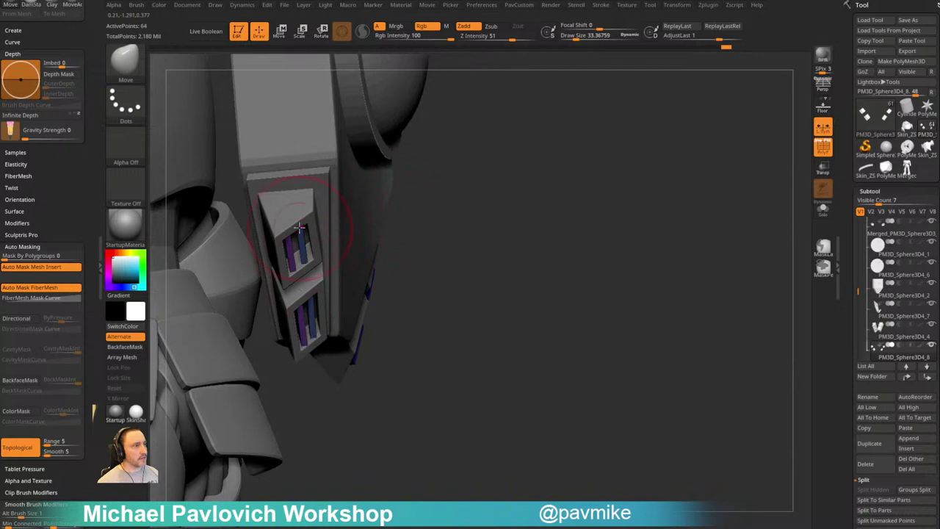
{"action": "right_click_drag", "start_coordinate": [383, 251], "coordinate": [370, 253]}
{"action": "left_click_drag", "start_coordinate": [333, 321], "coordinate": [318, 321]}
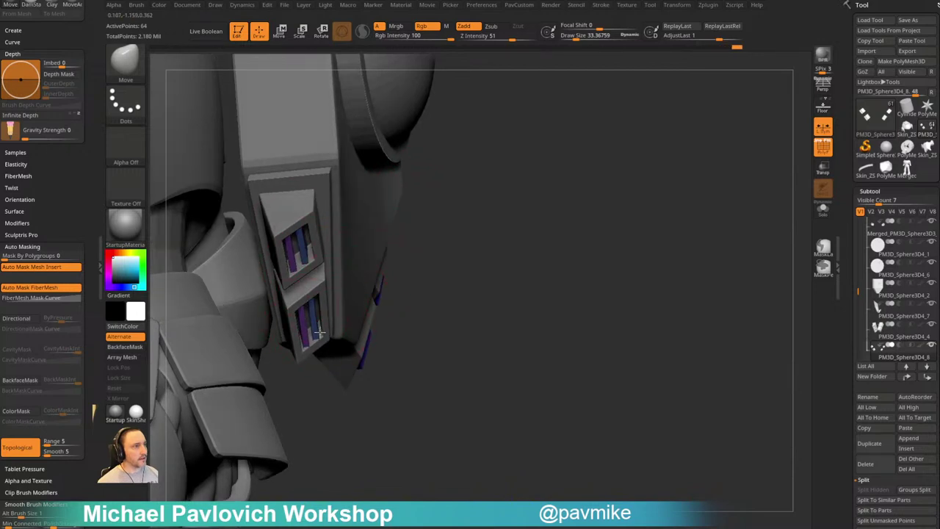
Switch to the Standard brush and make the large backpack plate the active subtool
{"action": "mouse_move", "coordinate": [485, 264]}
{"action": "right_mouse_down", "text": "ctrl"}
{"action": "mouse_move", "coordinate": [491, 223]}
{"action": "mouse_move", "coordinate": [534, 277]}
{"action": "mouse_move", "coordinate": [550, 231]}
{"action": "mouse_move", "coordinate": [595, 235]}
{"action": "right_mouse_up", "text": "ctrl"}
{"action": "key", "text": "b"}
{"action": "key", "text": "s"}
{"action": "key", "text": "t"}
{"action": "left_click_drag", "start_coordinate": [550, 266], "coordinate": [539, 272]}
{"action": "mouse_move", "coordinate": [565, 235]}
{"action": "right_mouse_down"}
{"action": "mouse_move", "coordinate": [609, 223]}
{"action": "mouse_move", "coordinate": [588, 202]}
{"action": "right_mouse_up"}
{"action": "mouse_move", "coordinate": [588, 202]}
{"action": "right_mouse_down"}
{"action": "mouse_move", "coordinate": [602, 216]}
{"action": "mouse_move", "coordinate": [609, 255]}
{"action": "right_mouse_up"}
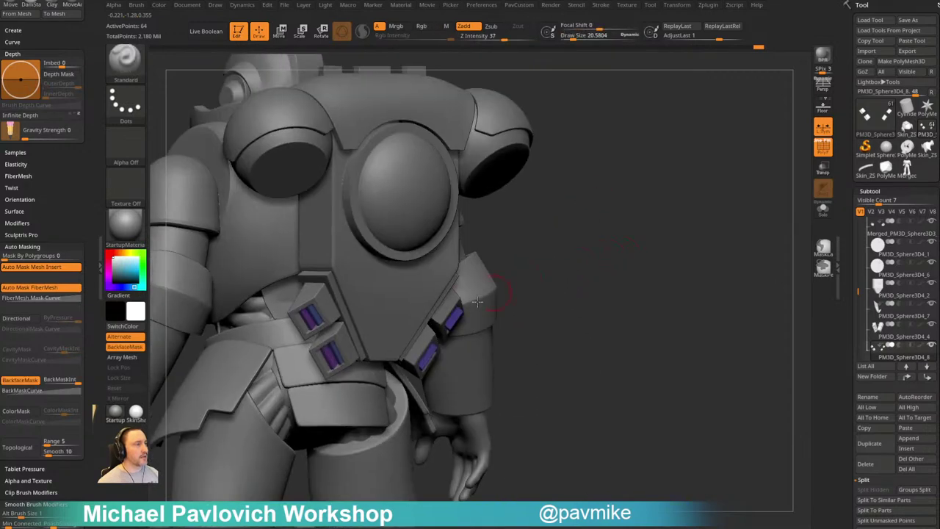
{"action": "left_click", "coordinate": [435, 293], "text": "alt"}
{"action": "right_click_drag", "start_coordinate": [558, 235], "coordinate": [654, 214], "text": "shift"}
{"action": "left_click_drag", "start_coordinate": [653, 215], "coordinate": [647, 230]}
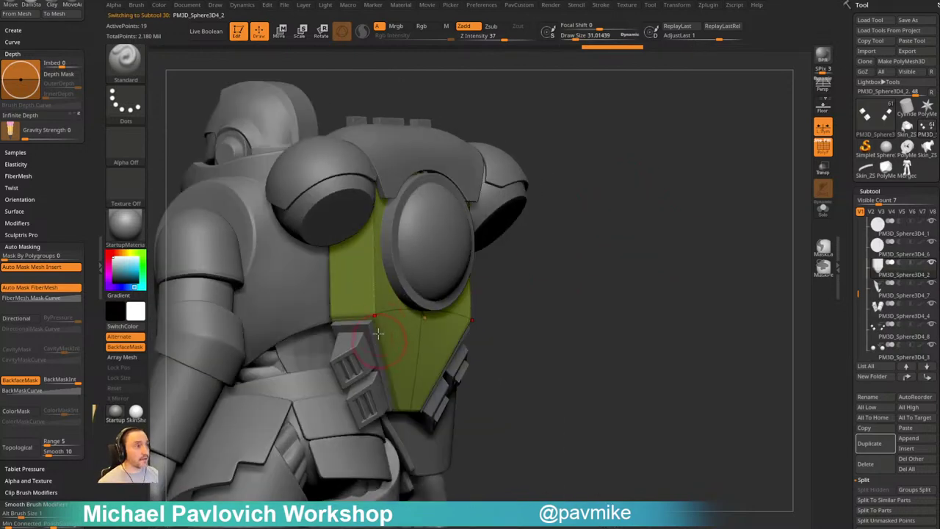
Select the side trim subtool behind the vents and adjust its inset face with ZModeler QMesh targeting Polygroup All
{"action": "left_click", "coordinate": [367, 334], "text": "alt"}
{"action": "left_click_drag", "start_coordinate": [585, 279], "coordinate": [605, 265]}
{"action": "key", "text": "b"}
{"action": "key", "text": "z"}
{"action": "key", "text": "m"}
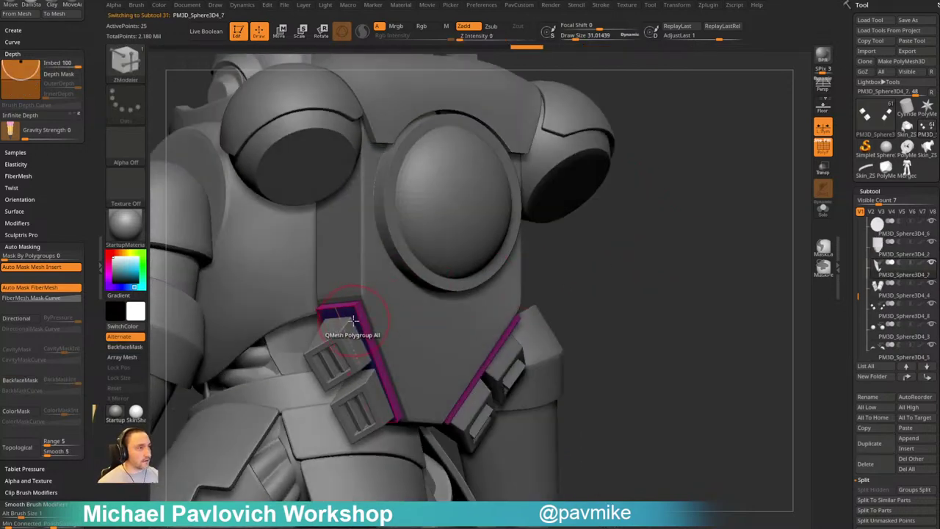
{"action": "left_click_drag", "start_coordinate": [354, 321], "coordinate": [365, 306]}
Return to the Standard brush and make the backpack's central dome the active subtool
{"action": "mouse_move", "coordinate": [588, 301]}
{"action": "left_mouse_down", "text": "alt"}
{"action": "mouse_move", "coordinate": [592, 262]}
{"action": "mouse_move", "coordinate": [606, 243]}
{"action": "mouse_move", "coordinate": [628, 238]}
{"action": "left_mouse_up", "text": "alt"}
{"action": "key", "text": "b"}
{"action": "key", "text": "s"}
{"action": "key", "text": "t"}
{"action": "left_click", "coordinate": [457, 304], "text": "alt"}
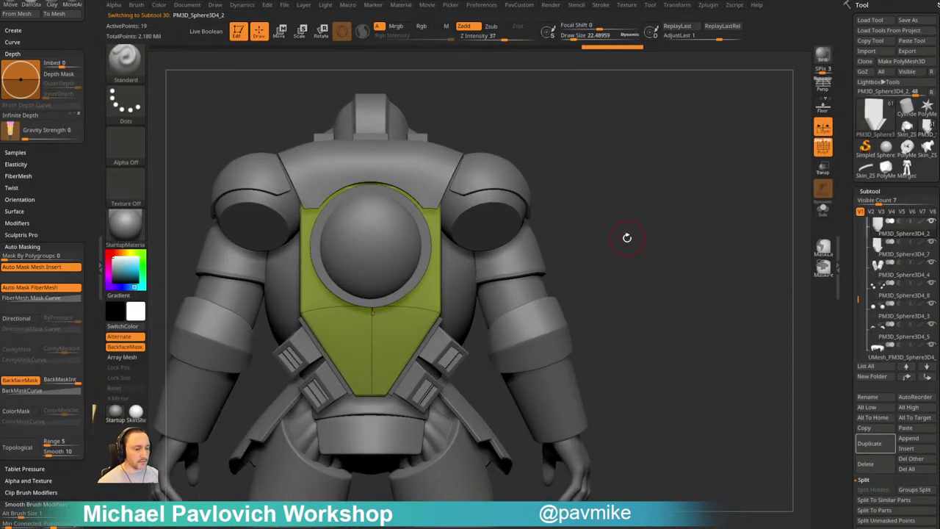
{"action": "left_click", "coordinate": [397, 268], "text": "alt"}
{"action": "left_click_drag", "start_coordinate": [590, 193], "coordinate": [664, 184]}
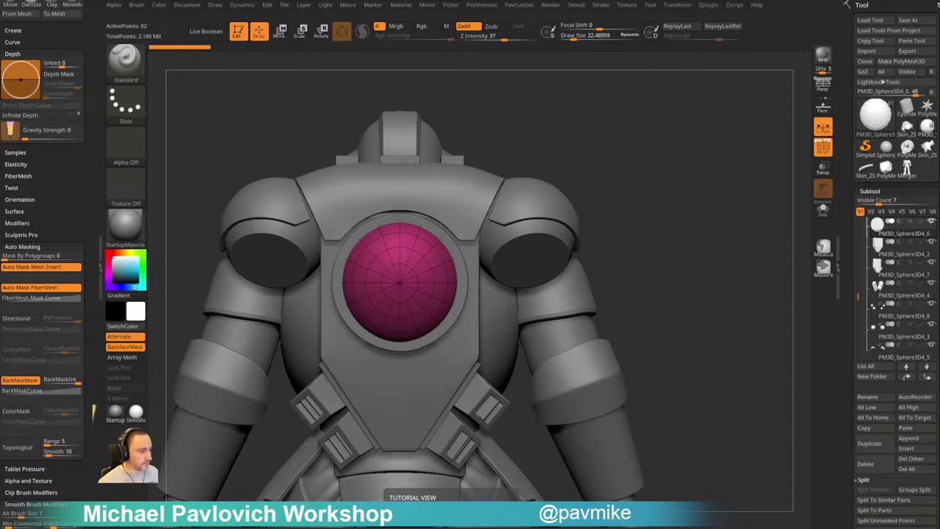
Switch to the Miro reference board, examine the round backpack emblem and vents, and return to the dome in ZBrush
{"action": "left_click_drag", "start_coordinate": [454, 525], "coordinate": [463, 9]}
{"action": "scroll", "coordinate": [352, 339], "scroll_direction": "up", "scroll_amount": 5}
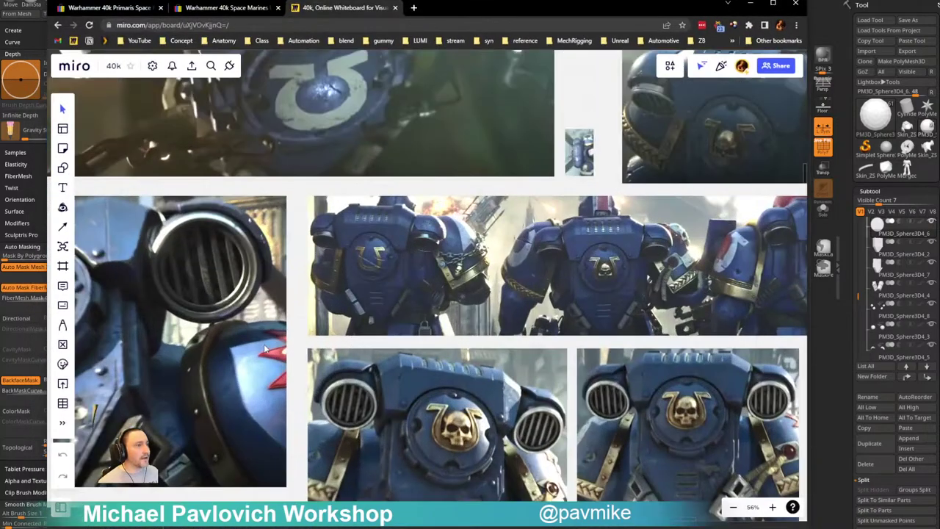
{"action": "right_click_drag", "start_coordinate": [265, 348], "coordinate": [380, 360]}
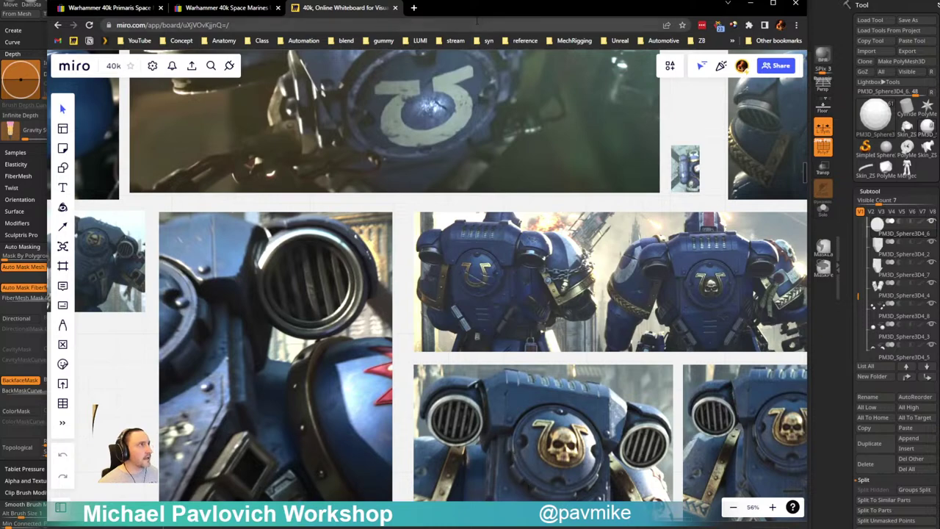
{"action": "key", "text": "alt+Tab"}
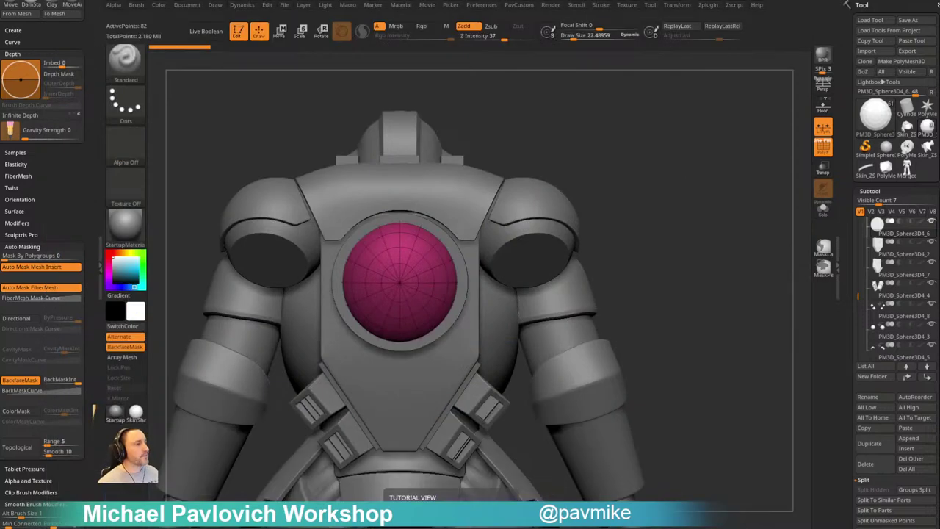
{"action": "left_click_drag", "start_coordinate": [688, 203], "coordinate": [710, 202]}
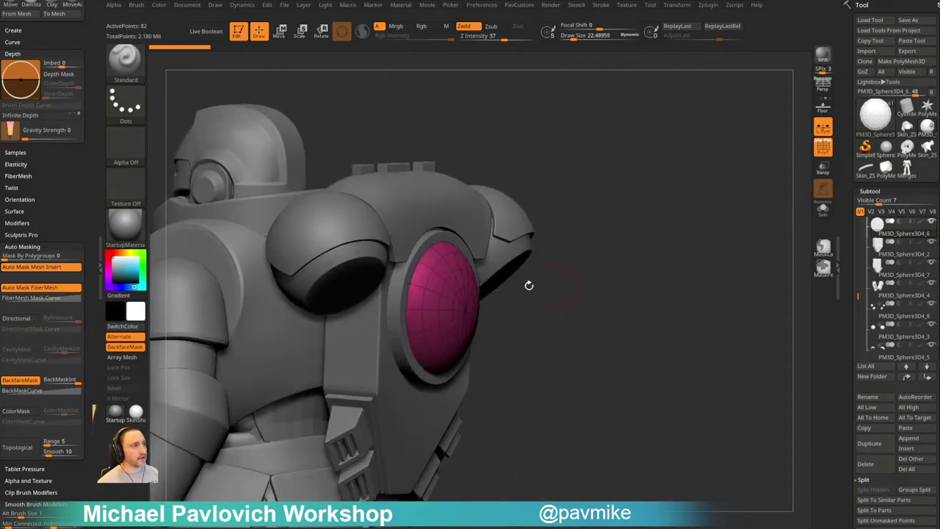
Turn off the dome's dynamic subdivision preview and examine its base mesh within the backpack
{"action": "left_click_drag", "start_coordinate": [669, 251], "coordinate": [663, 252]}
{"action": "key", "text": "s"}
{"action": "left_click_drag", "start_coordinate": [676, 246], "coordinate": [681, 260], "text": "alt"}
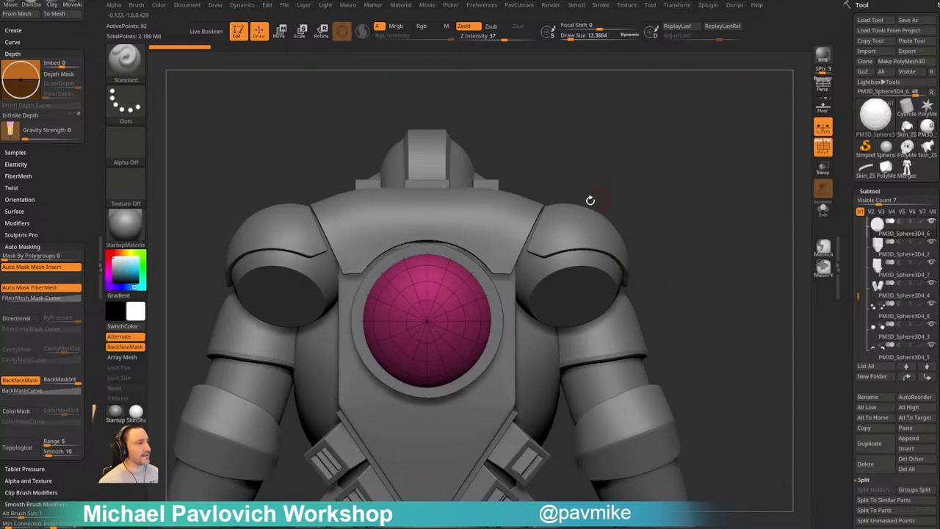
{"action": "key", "text": "shift+d"}
{"action": "mouse_move", "coordinate": [705, 209]}
{"action": "left_mouse_down", "text": "alt"}
{"action": "mouse_move", "coordinate": [704, 232]}
{"action": "mouse_move", "coordinate": [682, 244]}
{"action": "left_mouse_up", "text": "alt"}
{"action": "key", "text": "s"}
{"action": "left_click_drag", "start_coordinate": [684, 241], "coordinate": [701, 236]}
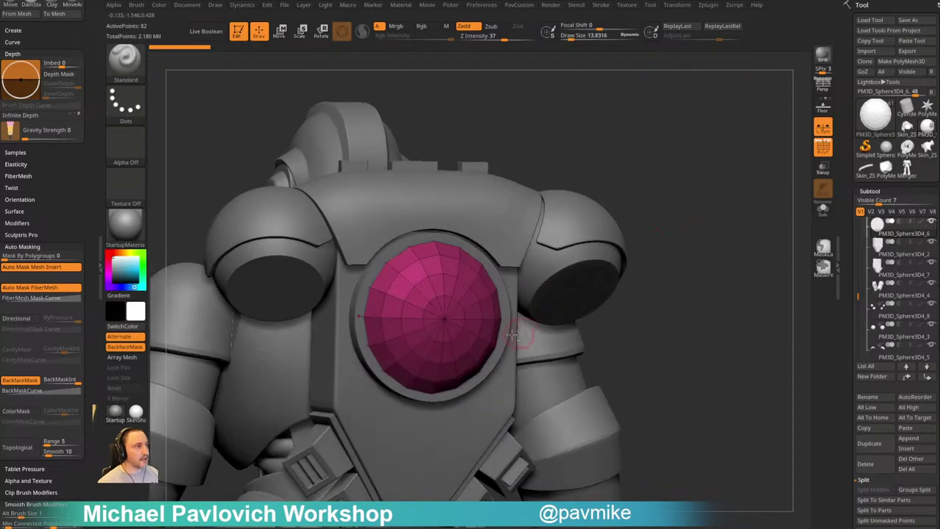
Make the rim ring around the dome active, set its SmoothSubdiv to 4 and hide the polyframe
{"action": "left_click", "coordinate": [505, 329], "text": "alt"}
{"action": "key", "text": "space"}
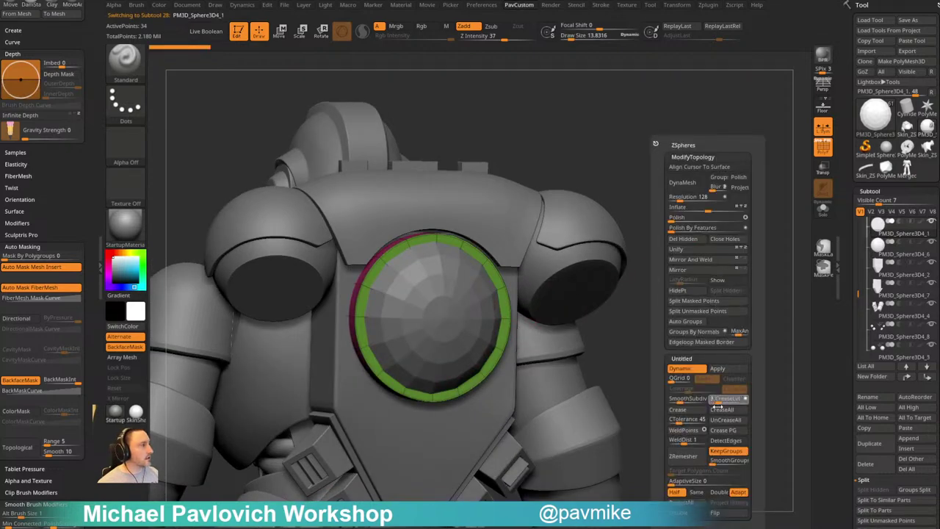
{"action": "left_click_drag", "start_coordinate": [680, 402], "coordinate": [685, 402]}
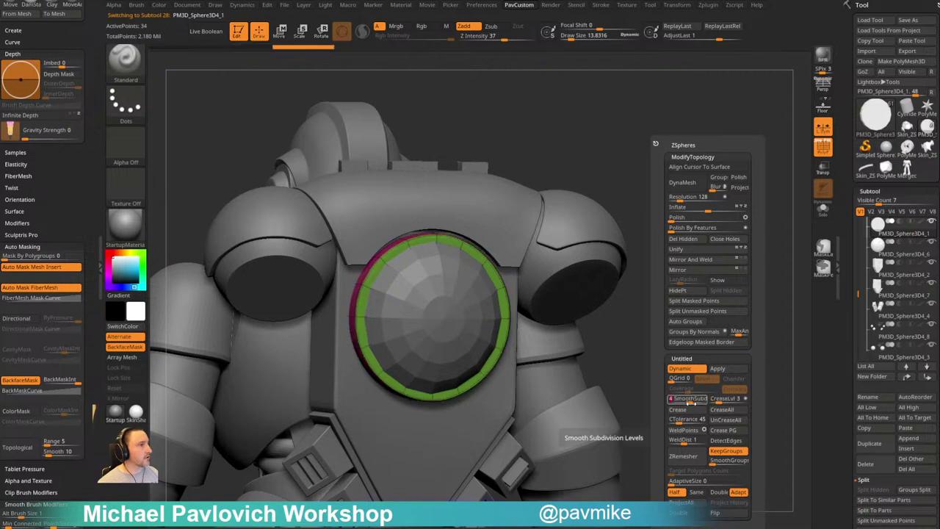
{"action": "left_click", "coordinate": [823, 148]}
{"action": "left_click_drag", "start_coordinate": [760, 206], "coordinate": [741, 235], "text": "shift"}
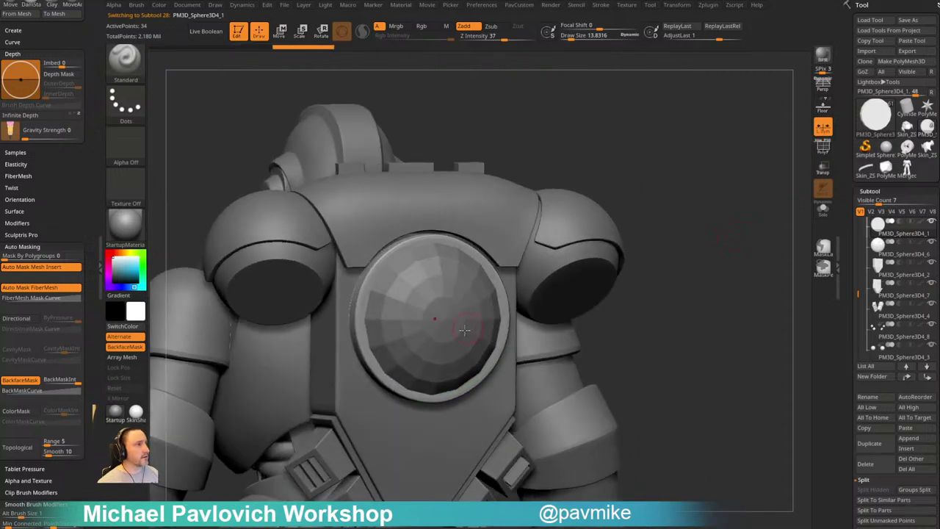
Select the central dome, turn its dynamic subdivision on and raise its SmoothSubdiv level
{"action": "left_click", "coordinate": [448, 323], "text": "alt"}
{"action": "left_click_drag", "start_coordinate": [664, 227], "coordinate": [695, 258]}
{"action": "key", "text": "d"}
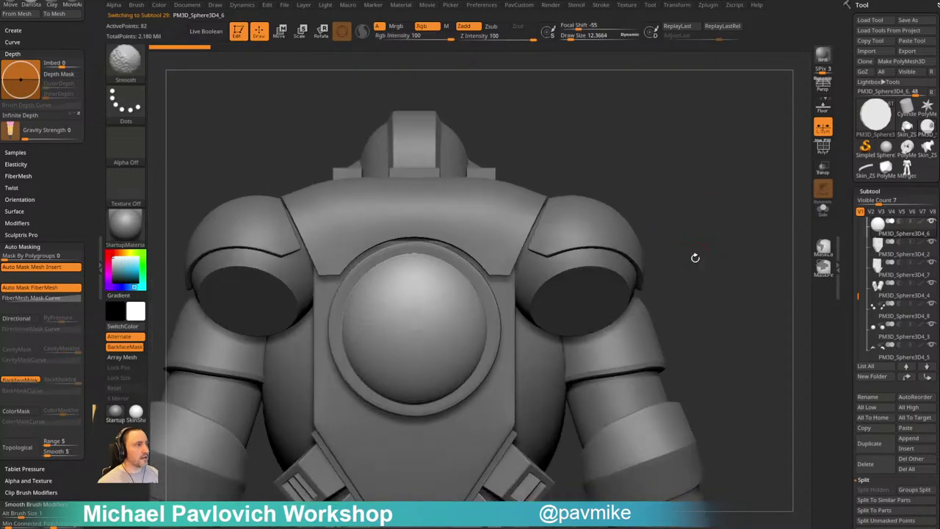
{"action": "key", "text": "space"}
{"action": "left_click_drag", "start_coordinate": [675, 401], "coordinate": [682, 401]}
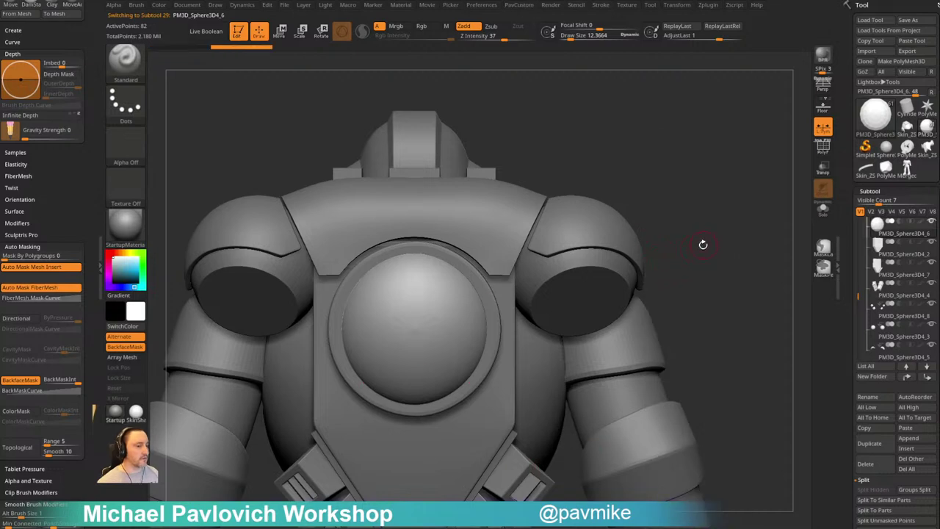
{"action": "left_click_drag", "start_coordinate": [703, 244], "coordinate": [697, 258]}
Load the IMM_Base_Prim insert brush and choose its Cylinder32 mesh
{"action": "key", "text": "b"}
{"action": "key", "text": "i"}
{"action": "key", "text": "p"}
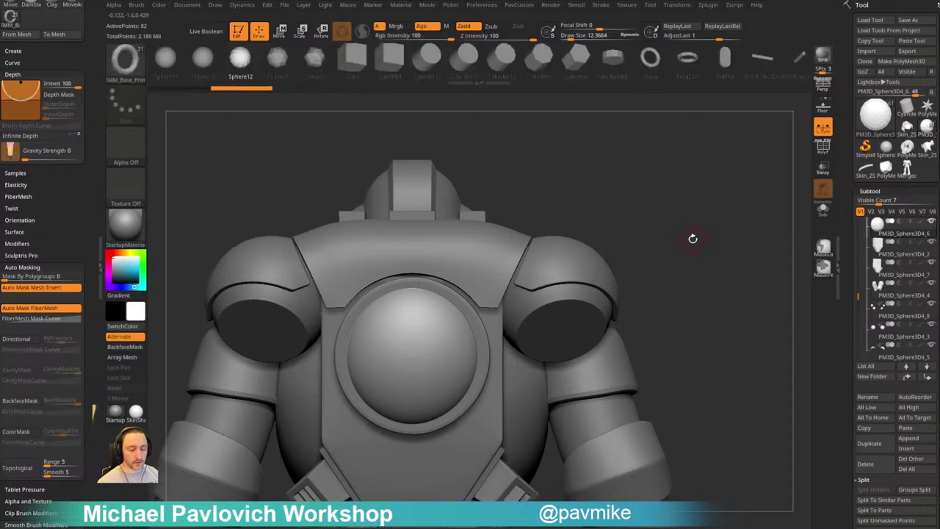
{"action": "key", "text": "m"}
{"action": "key", "text": "b"}
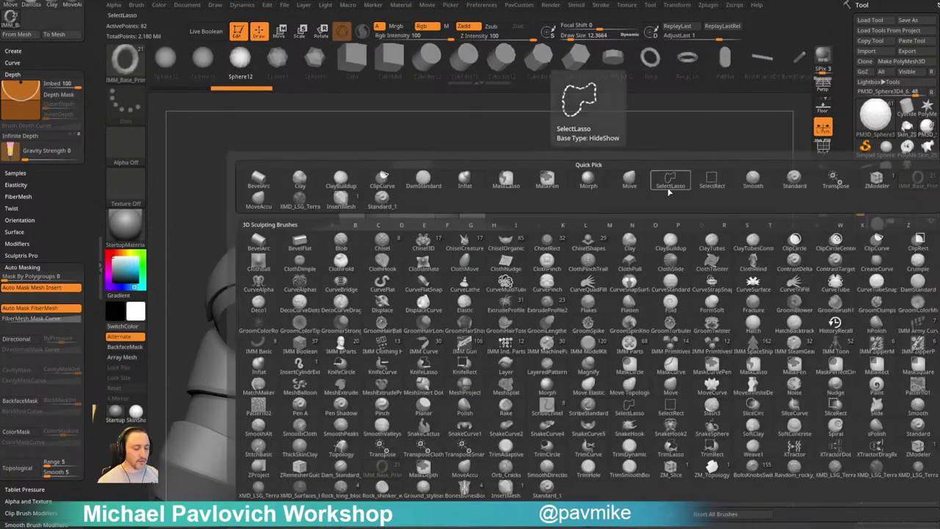
{"action": "key", "text": "i"}
{"action": "left_click", "coordinate": [672, 360]}
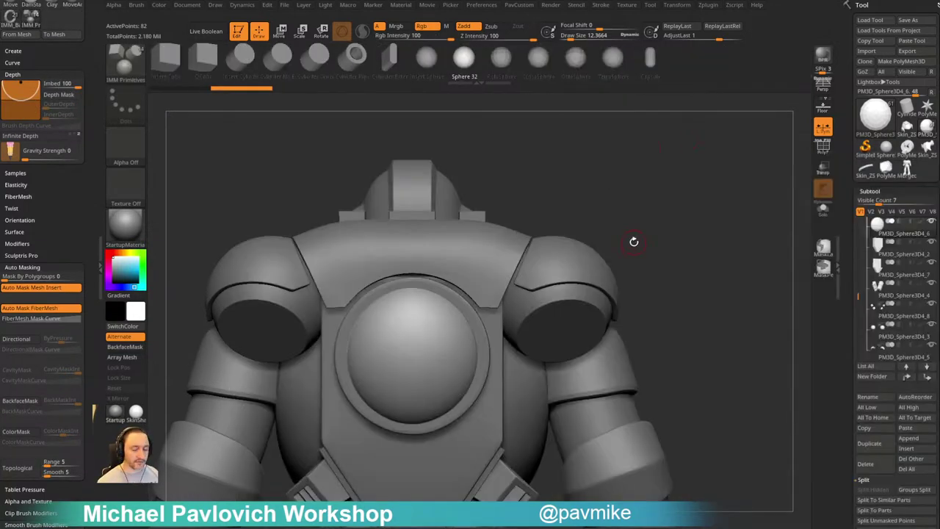
{"action": "key", "text": "1"}
{"action": "key", "text": "m"}
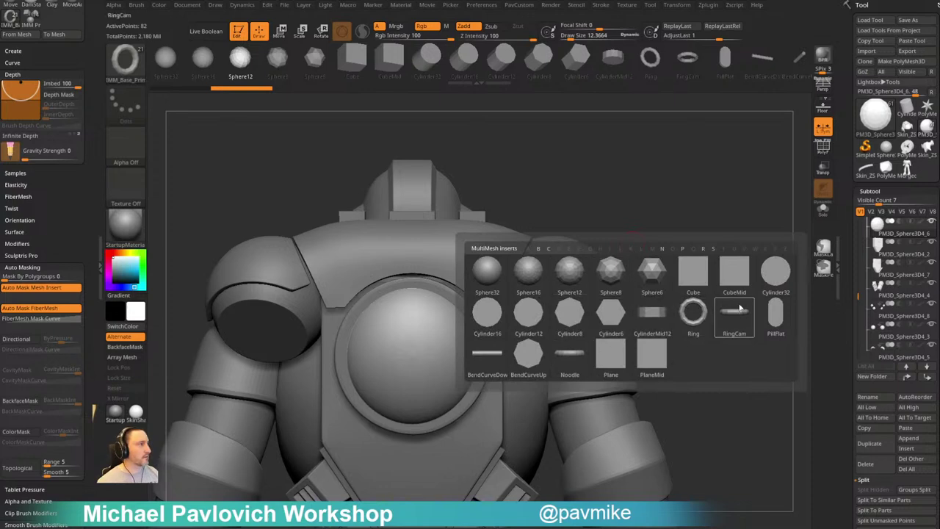
{"action": "left_click", "coordinate": [775, 275]}
{"action": "left_click_drag", "start_coordinate": [640, 234], "coordinate": [648, 245], "text": "alt"}
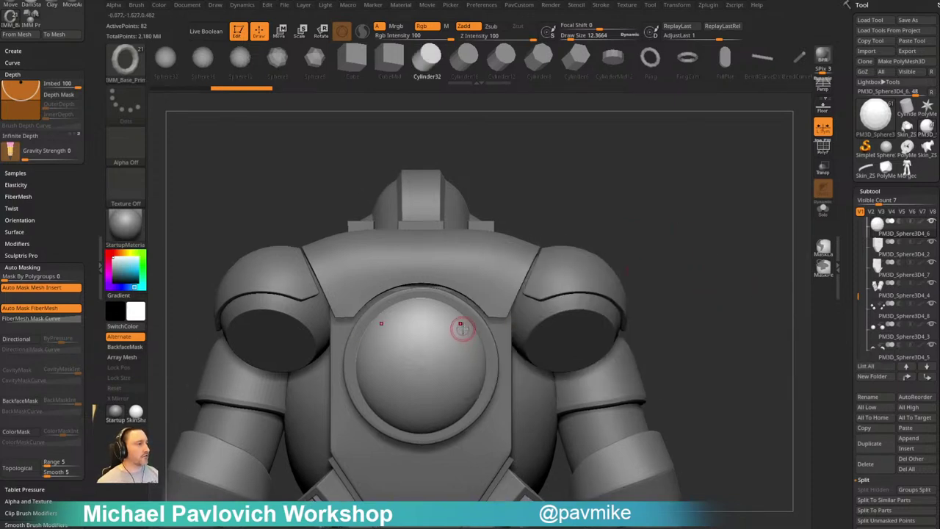
{"action": "left_click_drag", "start_coordinate": [463, 329], "coordinate": [495, 370]}
{"action": "key", "text": "ctrl+z"}
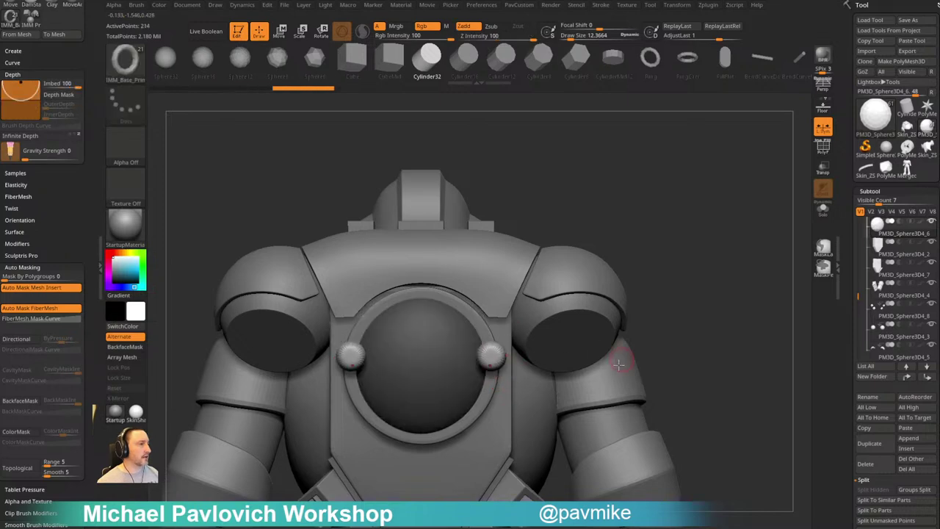
{"action": "key", "text": "ctrl+z"}
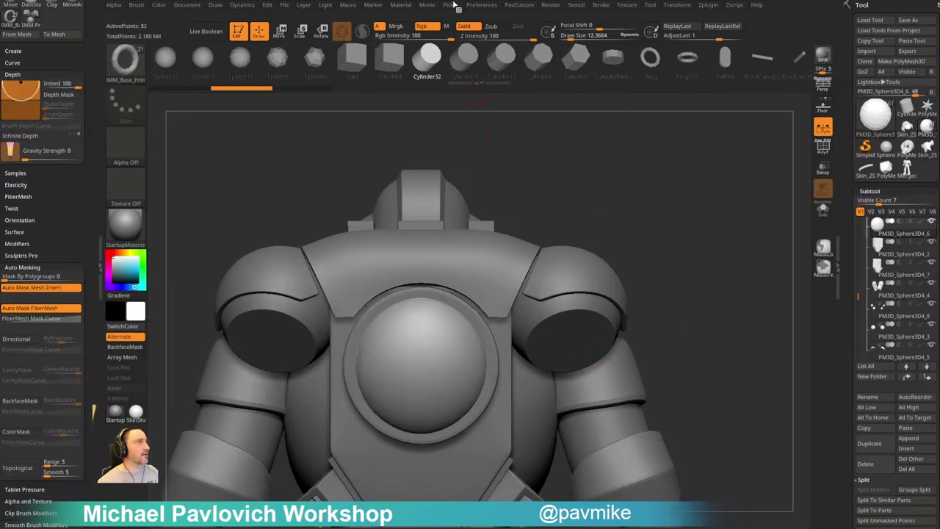
Adjust the Picker orientation settings and insert a small Cylinder32 on the dome's centreline near its upper edge
{"action": "left_click", "coordinate": [450, 5]}
{"action": "left_click", "coordinate": [474, 33]}
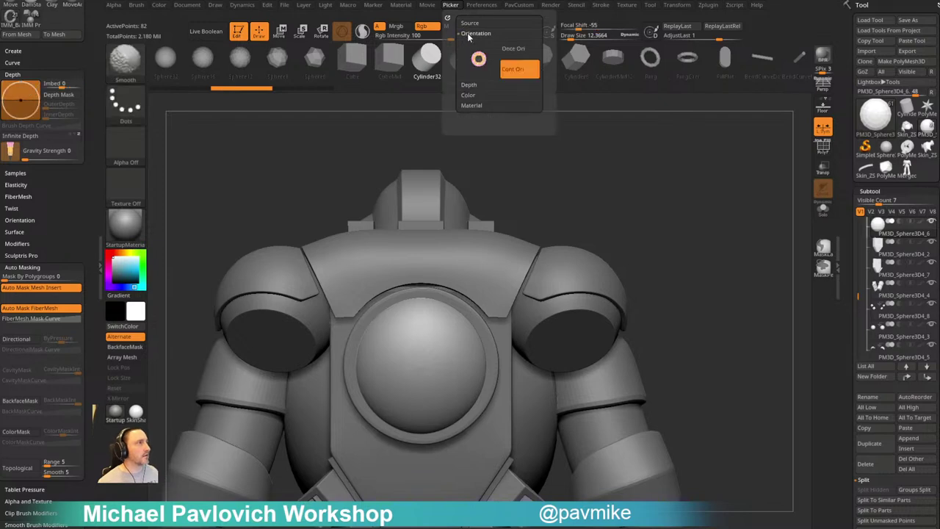
{"action": "mouse_move", "coordinate": [489, 62]}
{"action": "left_mouse_down"}
{"action": "mouse_move", "coordinate": [476, 49]}
{"action": "mouse_move", "coordinate": [493, 58]}
{"action": "mouse_move", "coordinate": [484, 50]}
{"action": "mouse_move", "coordinate": [479, 59]}
{"action": "left_mouse_up"}
{"action": "left_click", "coordinate": [504, 70]}
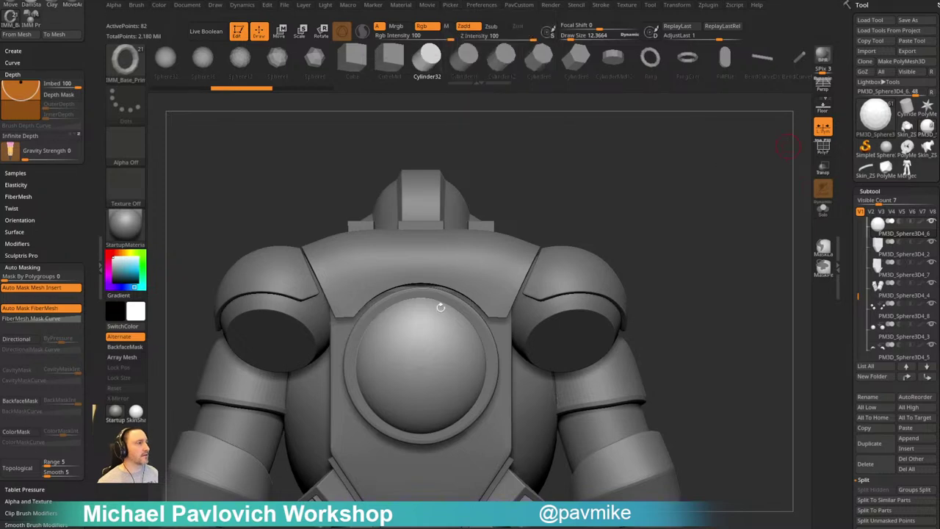
{"action": "left_click_drag", "start_coordinate": [422, 331], "coordinate": [424, 342]}
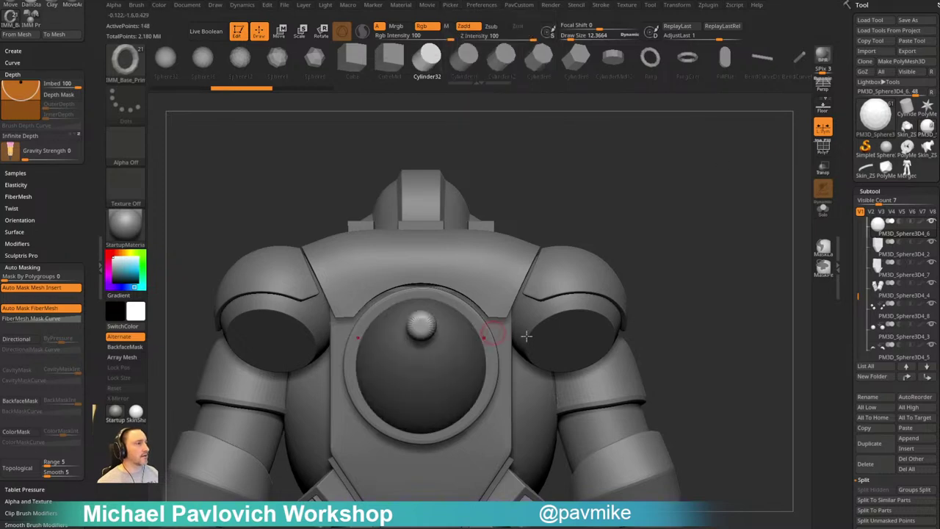
Split the unmasked cylinder into its own subtool and move it up onto the dome's upper edge
{"action": "key", "text": "grave"}
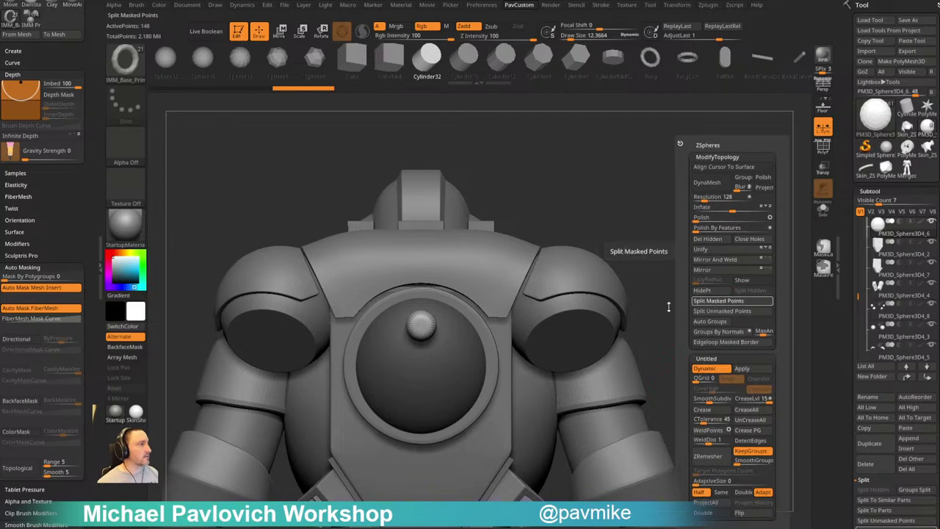
{"action": "left_click", "coordinate": [722, 311]}
{"action": "key", "text": "w"}
{"action": "left_click_drag", "start_coordinate": [672, 269], "coordinate": [714, 270]}
{"action": "left_click_drag", "start_coordinate": [469, 276], "coordinate": [432, 255]}
{"action": "left_click_drag", "start_coordinate": [507, 223], "coordinate": [433, 251]}
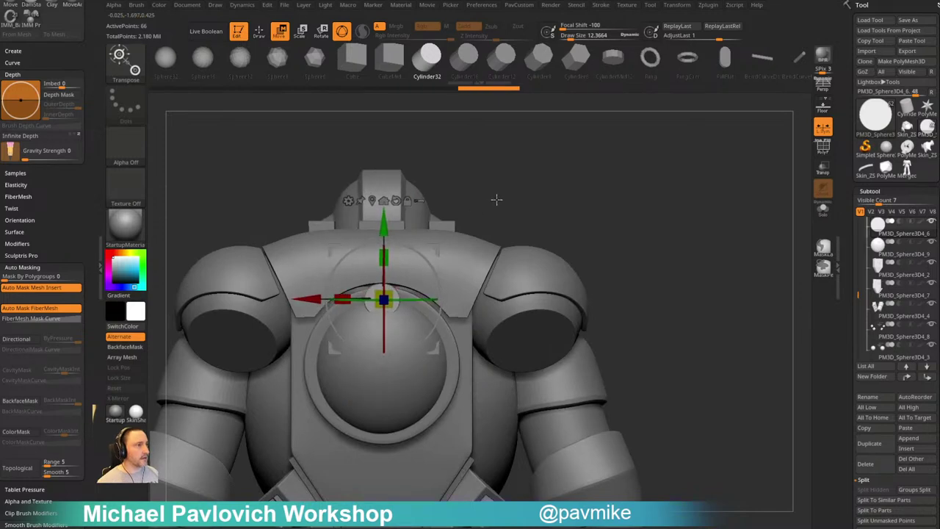
{"action": "key", "text": "ctrl+z"}
{"action": "left_click_drag", "start_coordinate": [382, 227], "coordinate": [382, 222]}
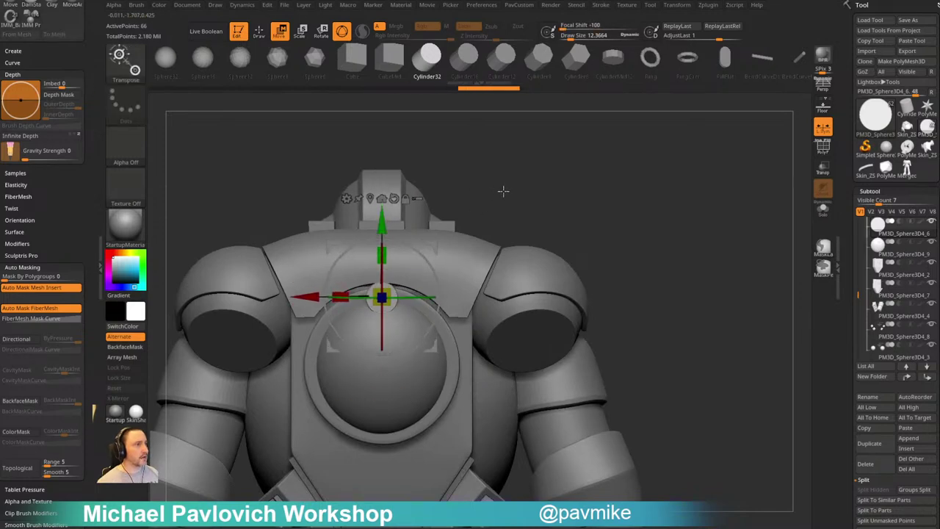
Copy the cylinder straight down to the dome's lower edge and clear the mask
{"action": "left_click_drag", "start_coordinate": [504, 194], "coordinate": [532, 199]}
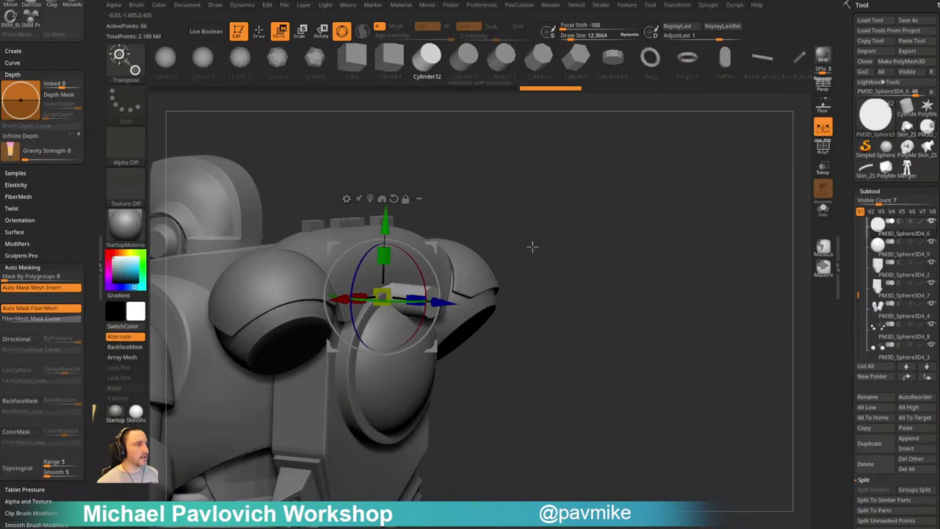
{"action": "left_click_drag", "start_coordinate": [533, 245], "coordinate": [532, 218]}
{"action": "mouse_move", "coordinate": [402, 222]}
{"action": "left_mouse_down", "text": "ctrl"}
{"action": "mouse_move", "coordinate": [401, 371]}
{"action": "mouse_move", "coordinate": [402, 355]}
{"action": "left_mouse_up", "text": "ctrl"}
{"action": "left_click_drag", "start_coordinate": [602, 199], "coordinate": [619, 211], "text": "ctrl"}
{"action": "key", "text": "q"}
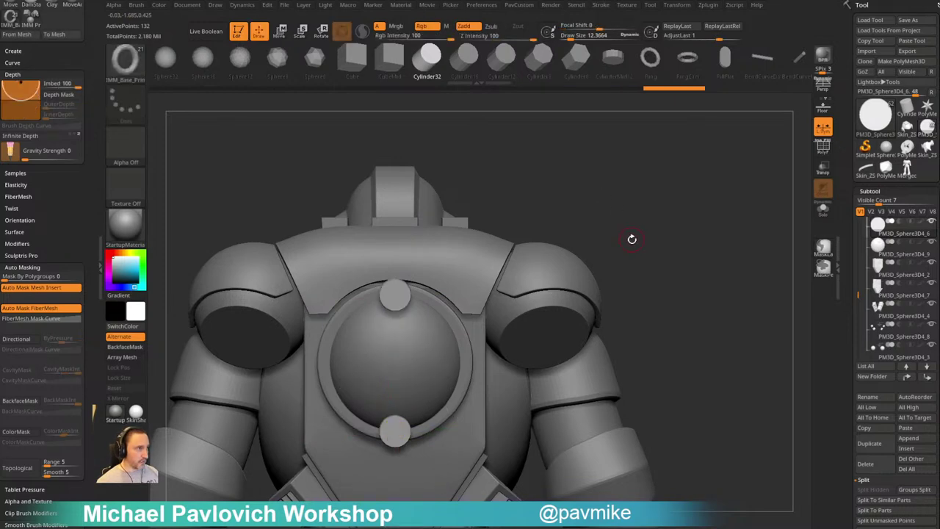
Duplicate the cylinder pair as a new subtool and rotate the copy 90° about the dome's centre
{"action": "left_click", "coordinate": [863, 438]}
{"action": "key", "text": "Down"}
{"action": "key", "text": "w"}
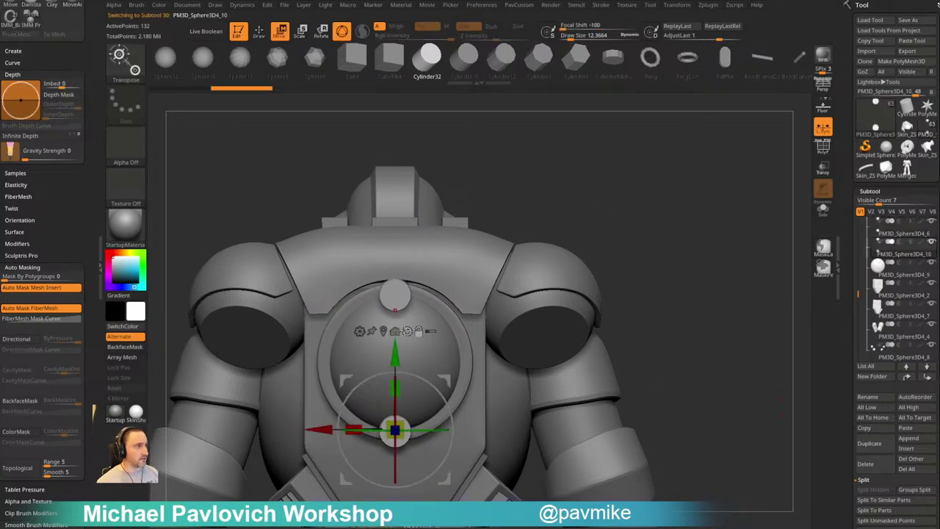
{"action": "left_click", "coordinate": [383, 330]}
{"action": "left_click_drag", "start_coordinate": [432, 313], "coordinate": [345, 334]}
{"action": "key", "text": "ctrl+z"}
{"action": "key", "text": "x"}
{"action": "left_click", "coordinate": [391, 265]}
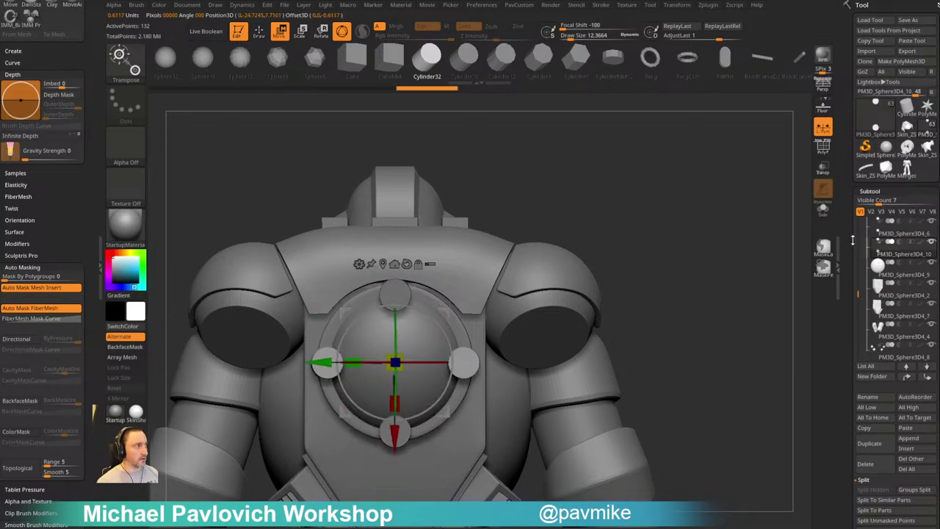
Merge the two cylinder pairs into one subtool and place it directly below the dome as a Boolean subtraction
{"action": "left_click", "coordinate": [891, 231]}
{"action": "key", "text": "ctrl+shift+m"}
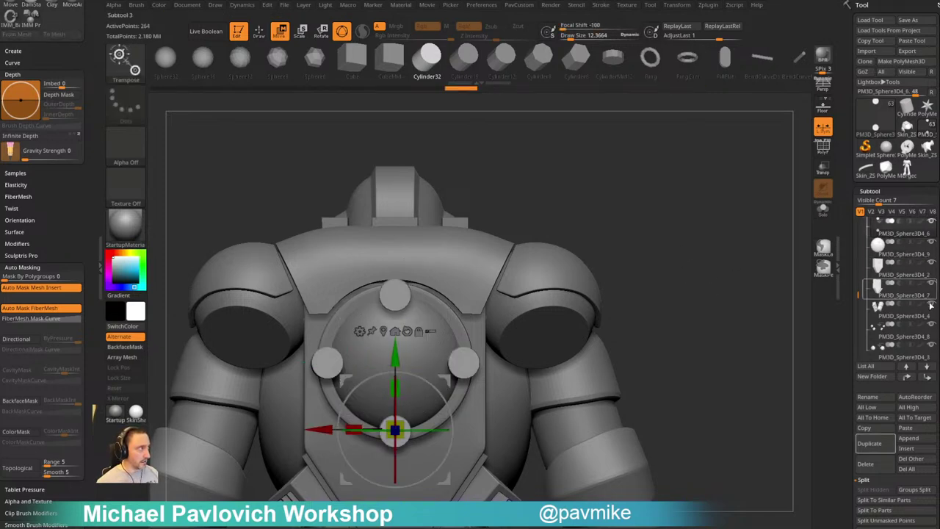
{"action": "left_click", "coordinate": [927, 377]}
{"action": "left_click", "coordinate": [930, 242]}
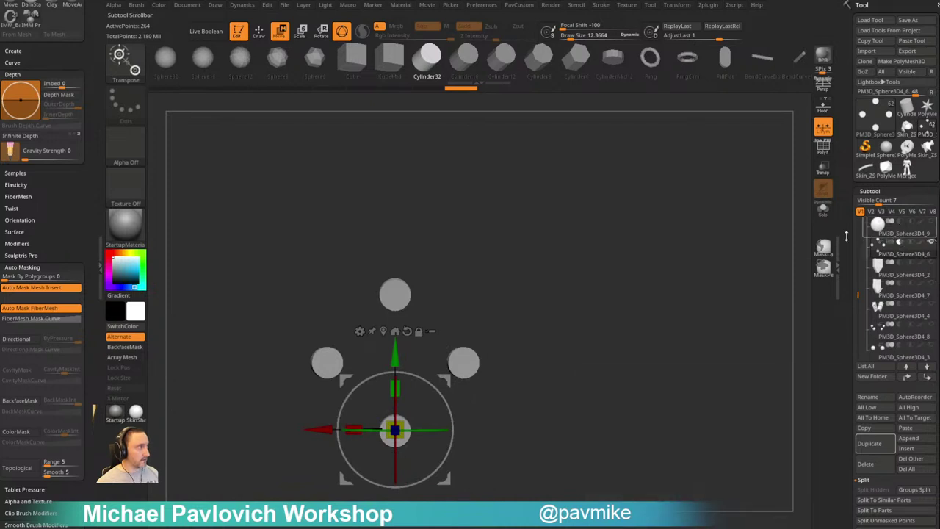
Turn on Live Boolean and show the dome to preview the four cylinders cutting notches into its edge
{"action": "left_click", "coordinate": [208, 34]}
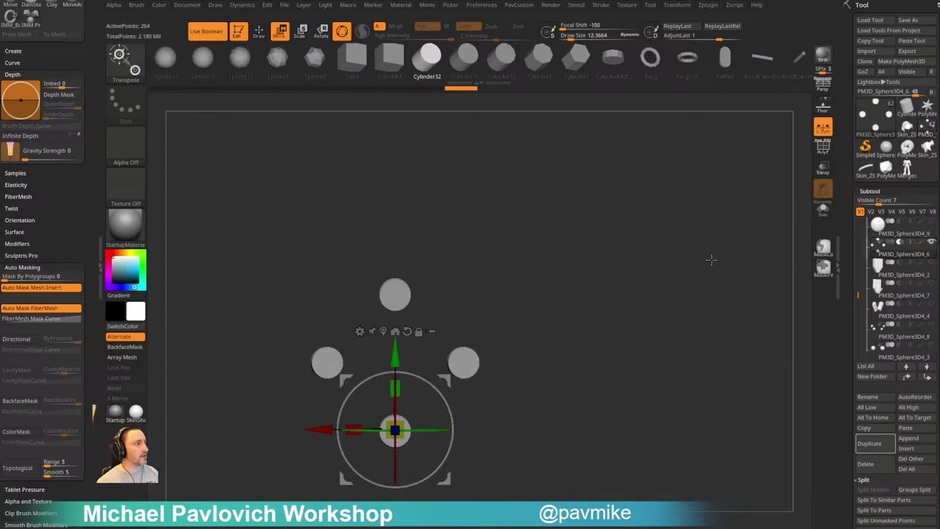
{"action": "left_click", "coordinate": [931, 221]}
{"action": "key", "text": "q"}
{"action": "left_click_drag", "start_coordinate": [610, 260], "coordinate": [649, 273]}
{"action": "key", "text": "w"}
{"action": "mouse_move", "coordinate": [450, 381]}
{"action": "left_mouse_down"}
{"action": "mouse_move", "coordinate": [428, 373]}
{"action": "mouse_move", "coordinate": [439, 384]}
{"action": "mouse_move", "coordinate": [447, 377]}
{"action": "left_mouse_up"}
{"action": "key", "text": "ctrl+z"}
{"action": "key", "text": "q"}
Turn on dynamic subdivision for the cylinder cutters, show their polyframe and apply Crease to them
{"action": "left_click_drag", "start_coordinate": [645, 324], "coordinate": [690, 325], "text": "alt"}
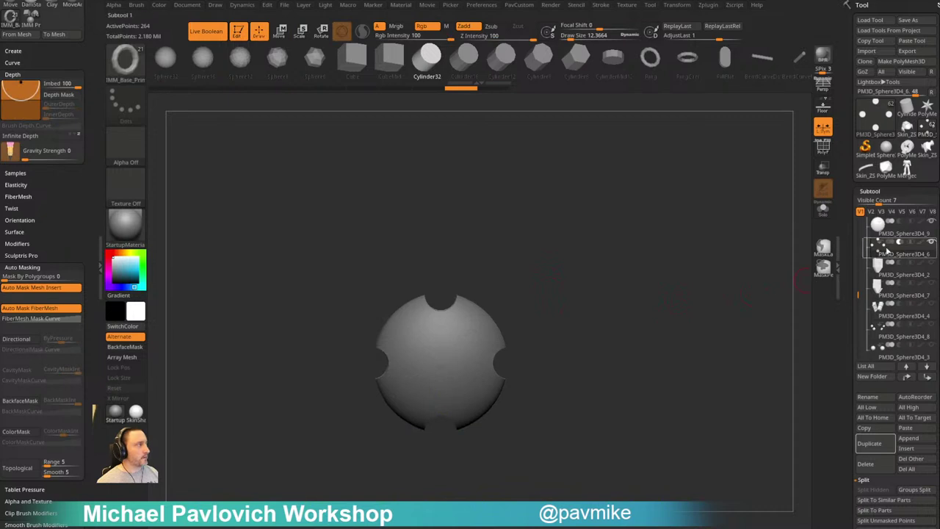
{"action": "left_click_drag", "start_coordinate": [662, 287], "coordinate": [647, 287], "text": "alt"}
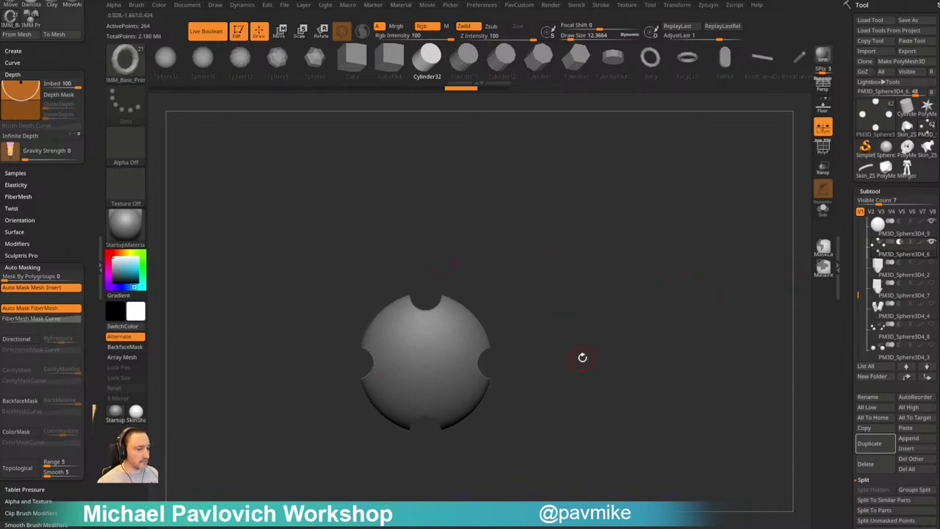
{"action": "left_click_drag", "start_coordinate": [579, 281], "coordinate": [626, 277], "text": "alt"}
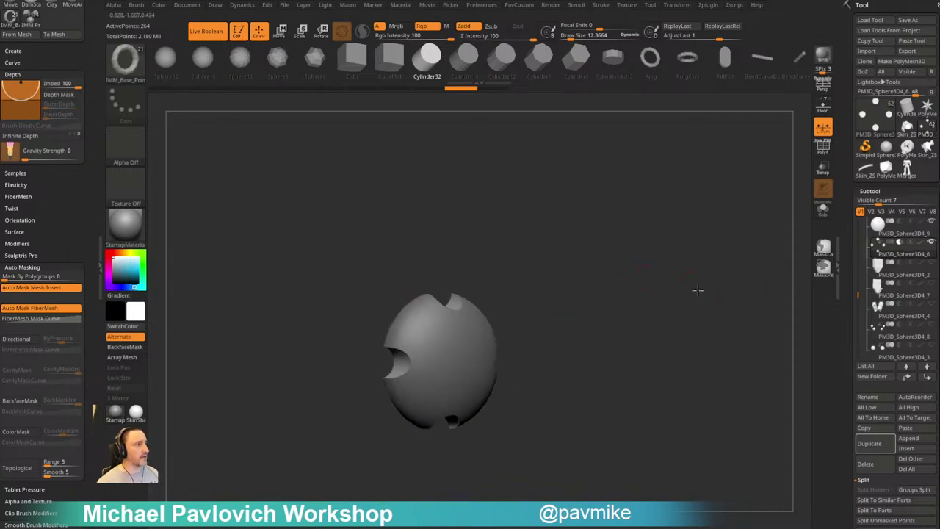
{"action": "mouse_move", "coordinate": [697, 291]}
{"action": "left_mouse_down", "text": "shift"}
{"action": "mouse_move", "coordinate": [673, 292]}
{"action": "mouse_move", "coordinate": [680, 272]}
{"action": "mouse_move", "coordinate": [699, 283]}
{"action": "left_mouse_up", "text": "shift"}
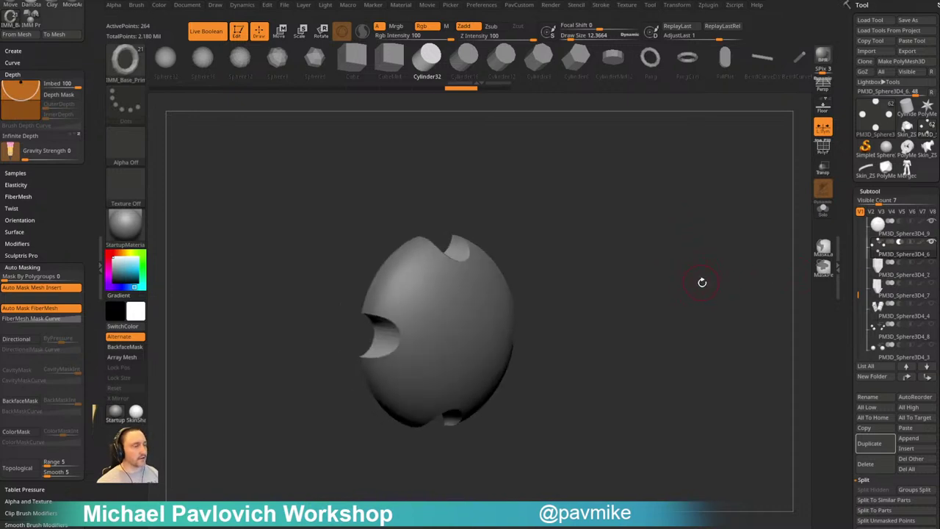
{"action": "key", "text": "d"}
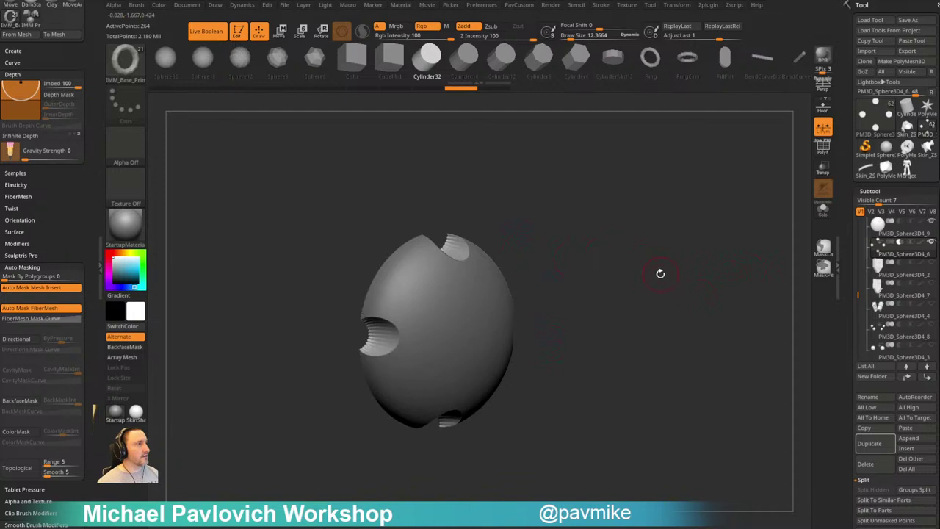
{"action": "left_click", "coordinate": [824, 146]}
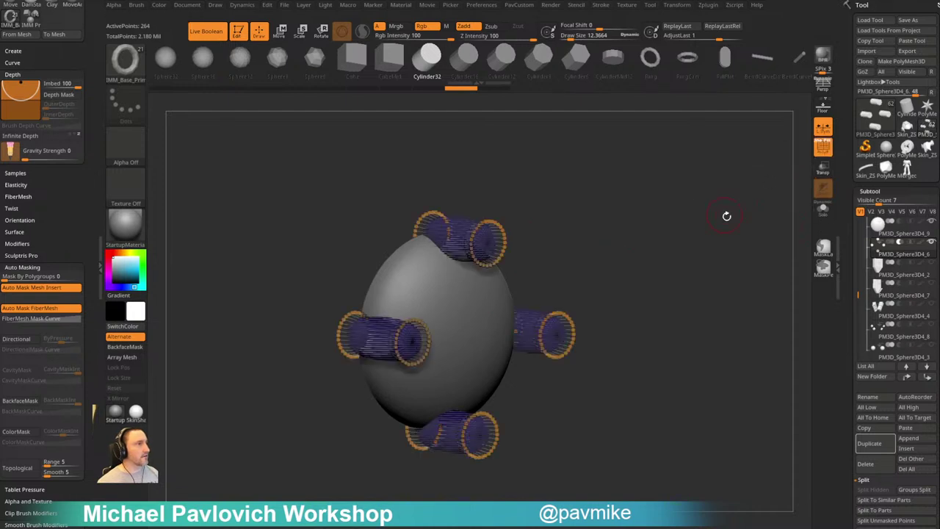
{"action": "key", "text": "space"}
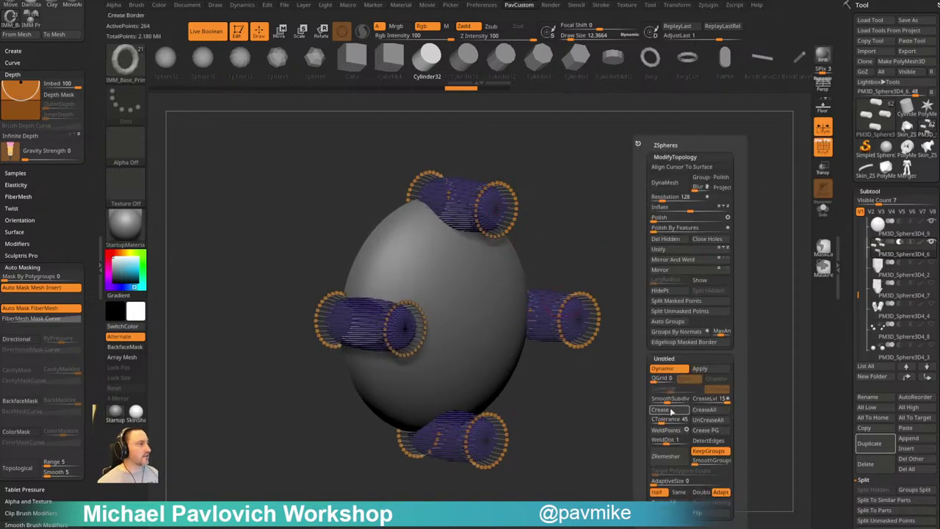
{"action": "left_click", "coordinate": [672, 410]}
{"action": "left_click_drag", "start_coordinate": [690, 359], "coordinate": [675, 354], "text": "shift"}
{"action": "left_click_drag", "start_coordinate": [654, 304], "coordinate": [673, 316], "text": "alt"}
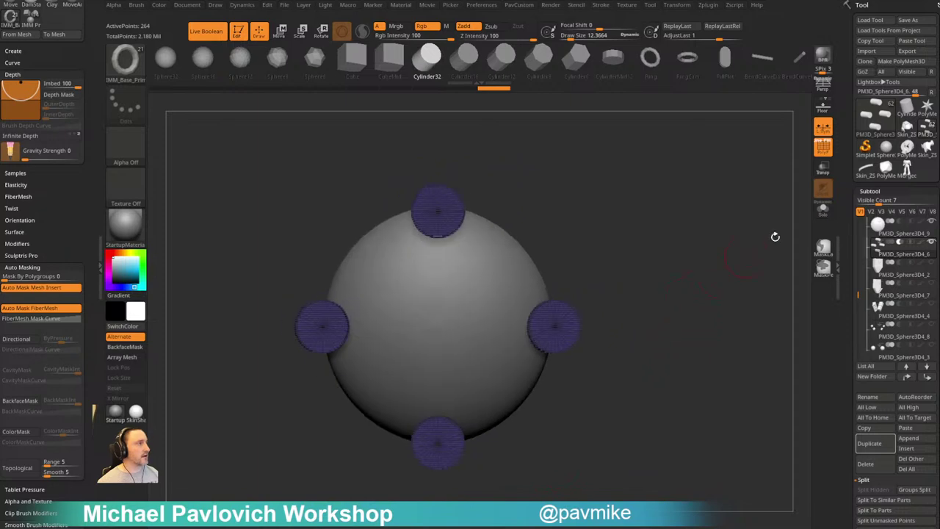
Examine the four notches cut into the dome, comparing the Live Boolean preview with and without the polyframe shown
{"action": "left_click", "coordinate": [824, 147]}
{"action": "left_click_drag", "start_coordinate": [714, 259], "coordinate": [710, 267], "text": "alt"}
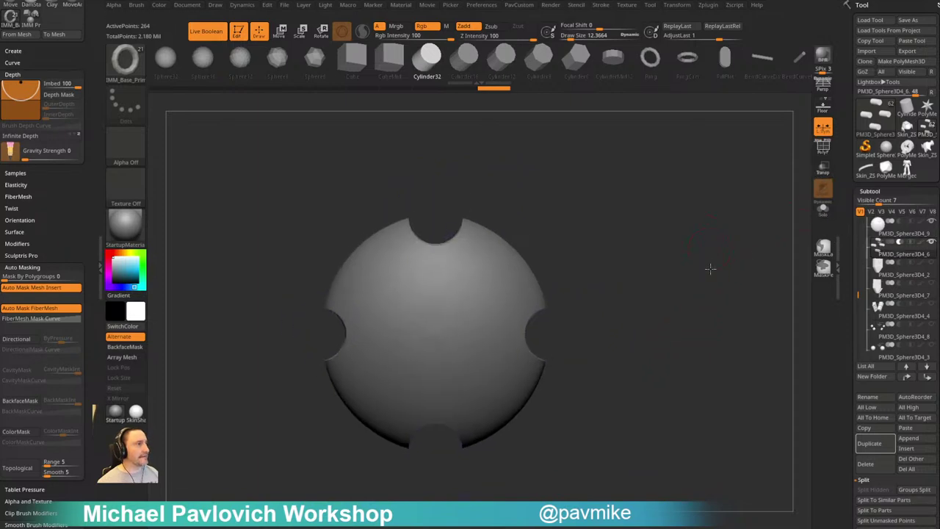
{"action": "left_click", "coordinate": [890, 227]}
{"action": "left_click", "coordinate": [823, 149]}
{"action": "left_click_drag", "start_coordinate": [684, 238], "coordinate": [672, 254]}
{"action": "left_click", "coordinate": [882, 253]}
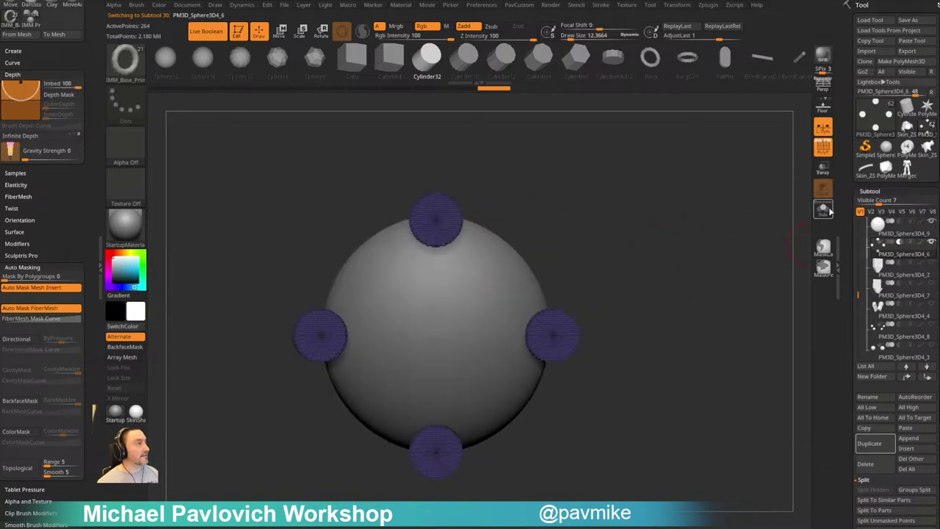
{"action": "left_click", "coordinate": [823, 154]}
{"action": "left_click_drag", "start_coordinate": [682, 258], "coordinate": [670, 277], "text": "alt"}
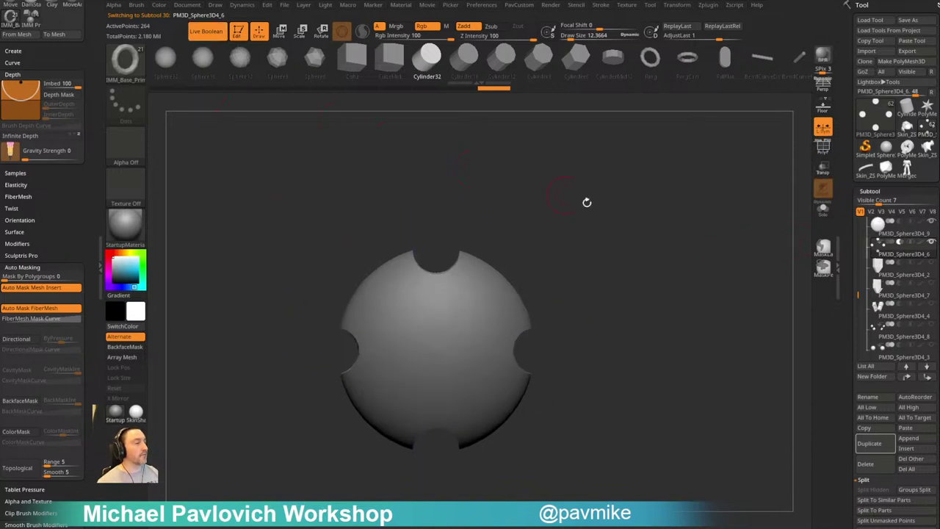
{"action": "left_click_drag", "start_coordinate": [586, 202], "coordinate": [580, 199], "text": "alt"}
{"action": "left_click_drag", "start_coordinate": [614, 244], "coordinate": [635, 251], "text": "alt"}
Make a Boolean mesh from the dome and cylinder cutters with DSDiv turned on
{"action": "left_click_drag", "start_coordinate": [850, 335], "coordinate": [843, 266]}
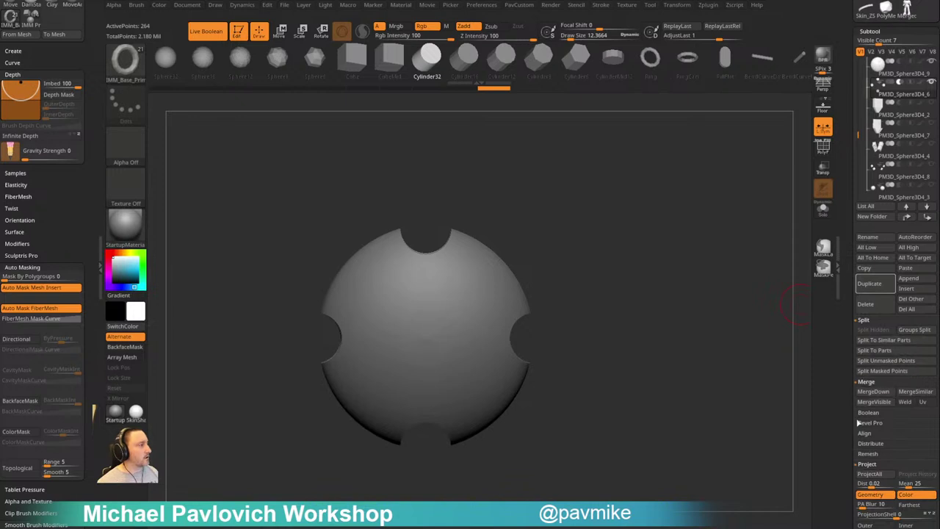
{"action": "mouse_move", "coordinate": [848, 430]}
{"action": "left_mouse_down"}
{"action": "mouse_move", "coordinate": [850, 411]}
{"action": "mouse_move", "coordinate": [850, 420]}
{"action": "left_mouse_up"}
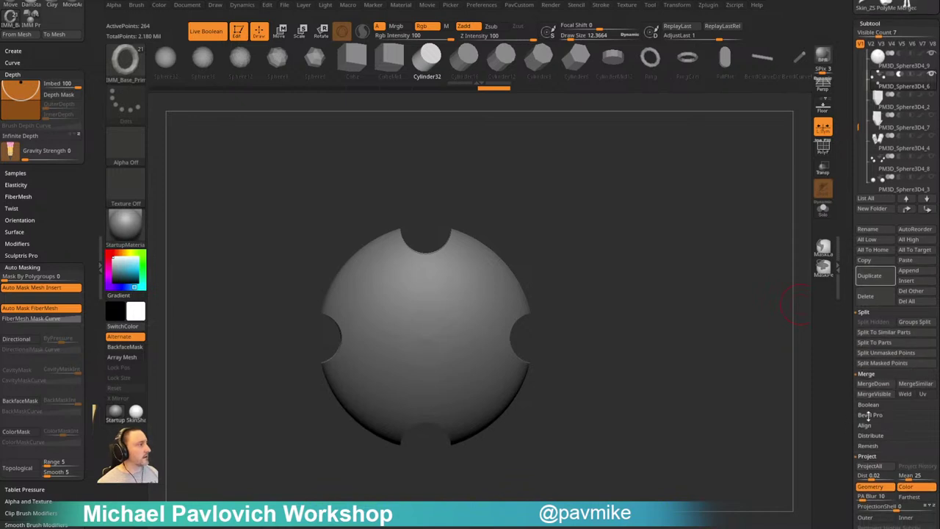
{"action": "key", "text": "shift"}
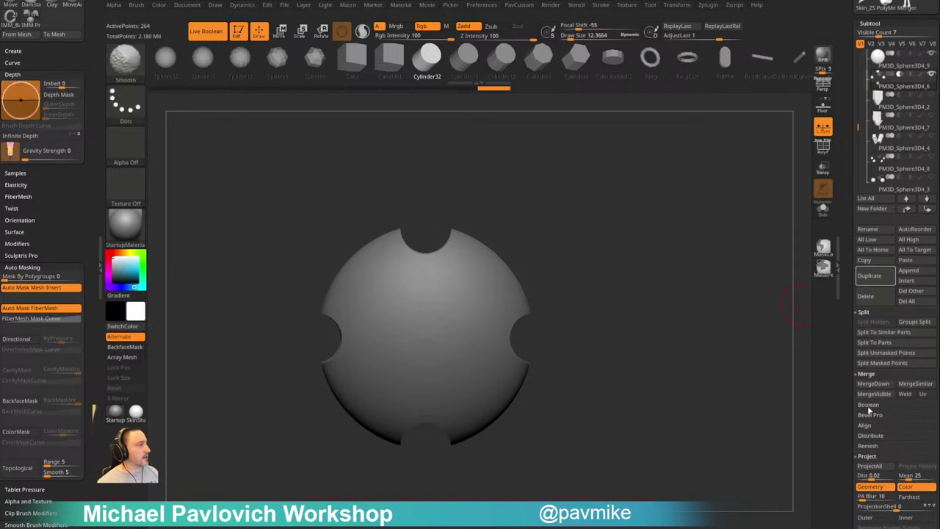
{"action": "left_click", "coordinate": [868, 405]}
{"action": "left_click", "coordinate": [927, 415]}
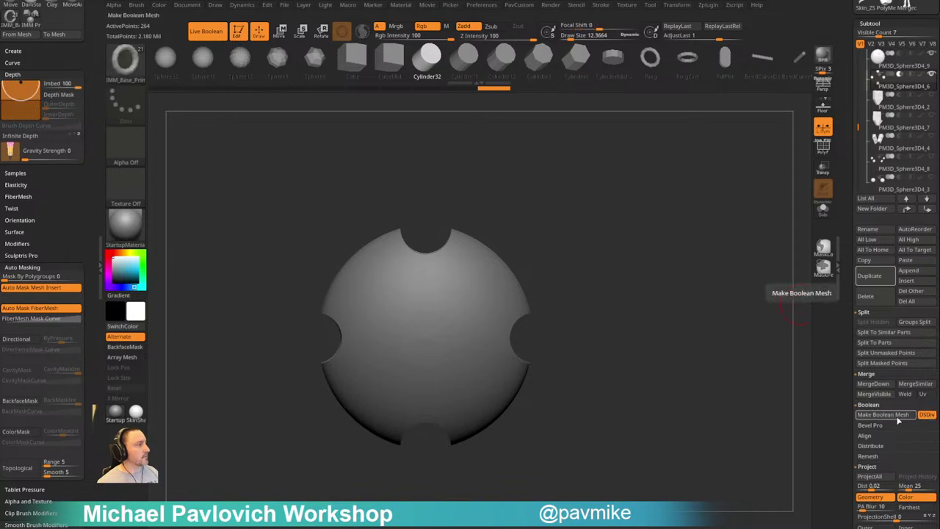
{"action": "left_click", "coordinate": [895, 418]}
Insert the new UMesh_PM3D Boolean result as a subtool below the cylinder cutters
{"action": "left_click", "coordinate": [911, 282]}
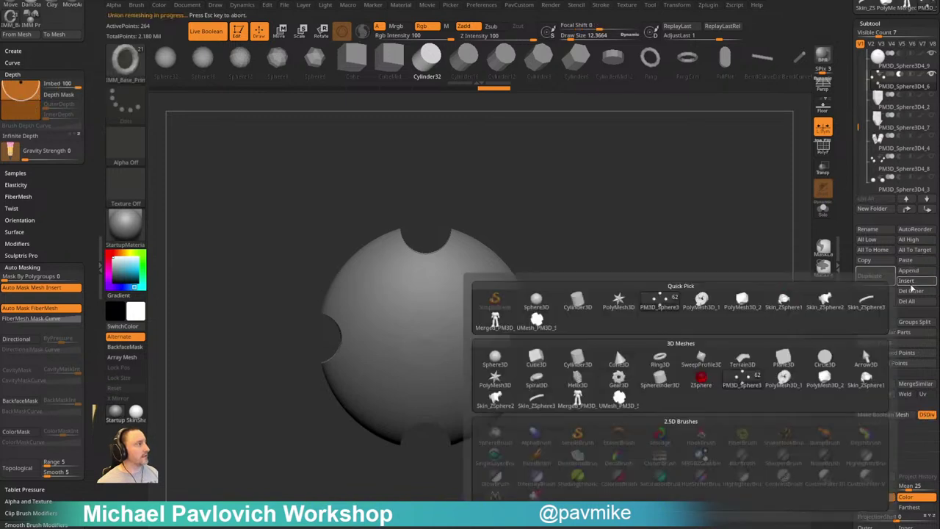
{"action": "left_click", "coordinate": [911, 282]}
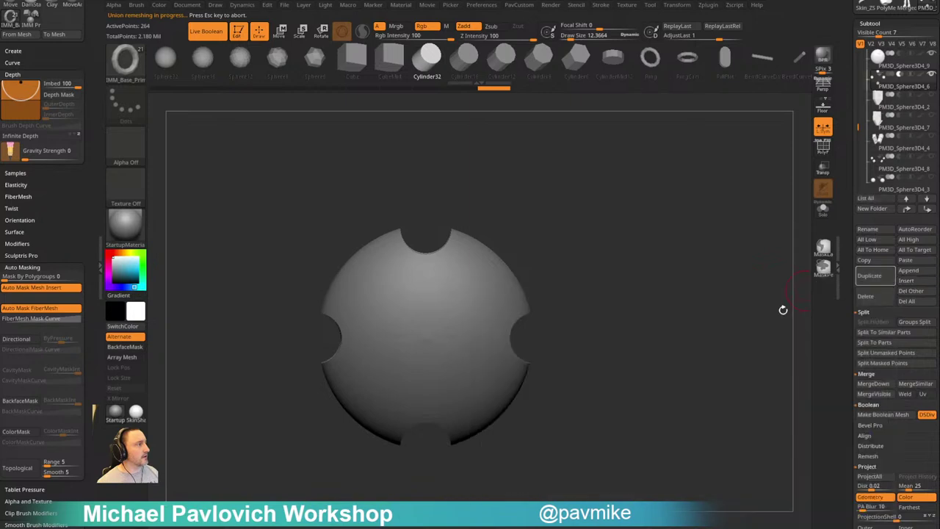
{"action": "left_click_drag", "start_coordinate": [854, 126], "coordinate": [851, 161]}
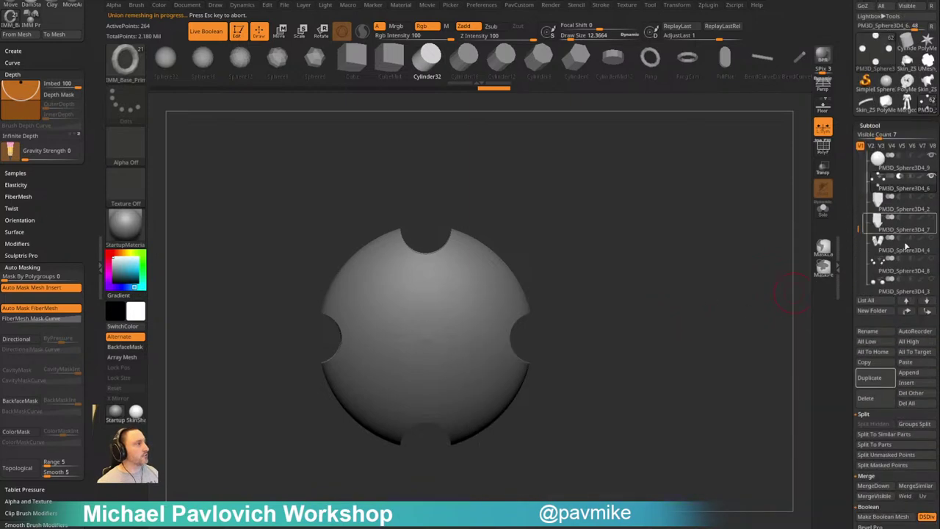
{"action": "left_click", "coordinate": [908, 383]}
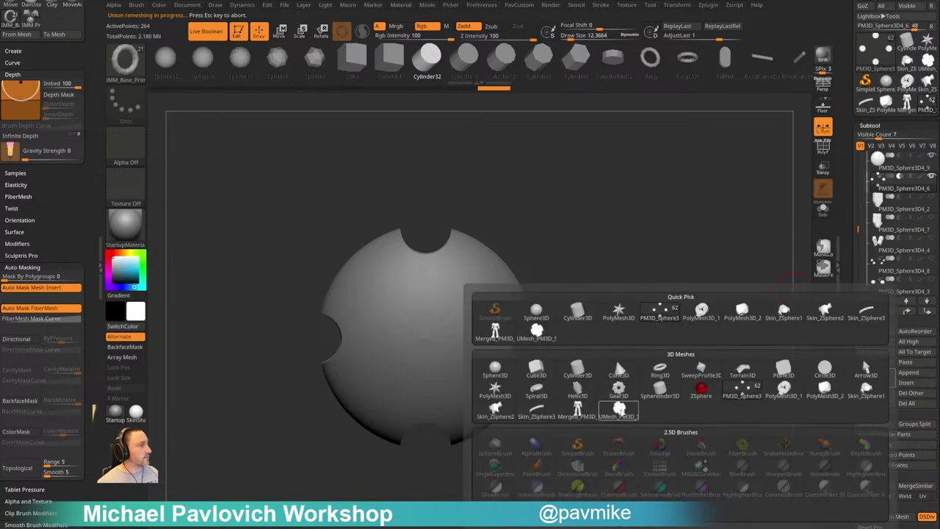
{"action": "left_click", "coordinate": [623, 410]}
Delete the original dome and cylinder cutter subtools
{"action": "left_click", "coordinate": [903, 168]}
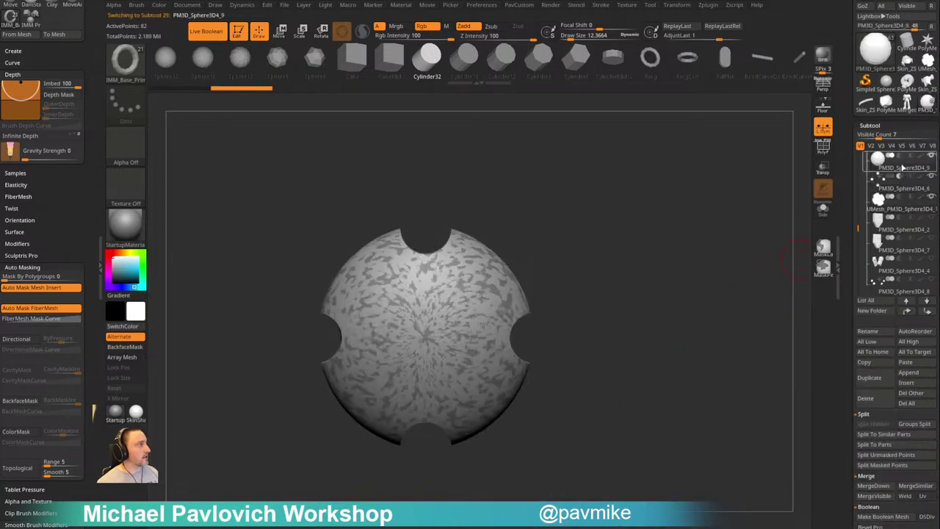
{"action": "left_click", "coordinate": [867, 398]}
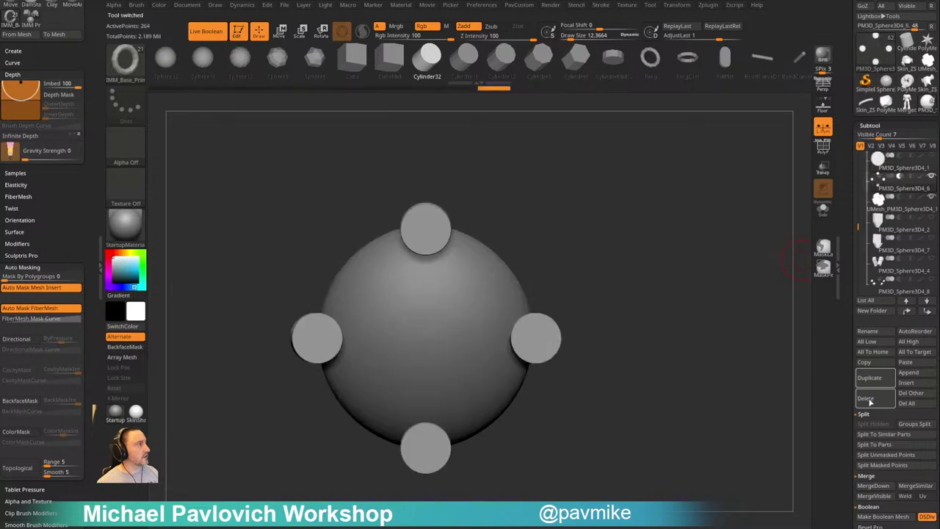
{"action": "left_click", "coordinate": [866, 401]}
Show the polyframe and ZRemesh the notched dome with KeepGroups on and AdaptiveSize at 0
{"action": "left_click_drag", "start_coordinate": [669, 256], "coordinate": [702, 249]}
{"action": "left_click", "coordinate": [823, 148]}
{"action": "left_click_drag", "start_coordinate": [544, 286], "coordinate": [479, 302]}
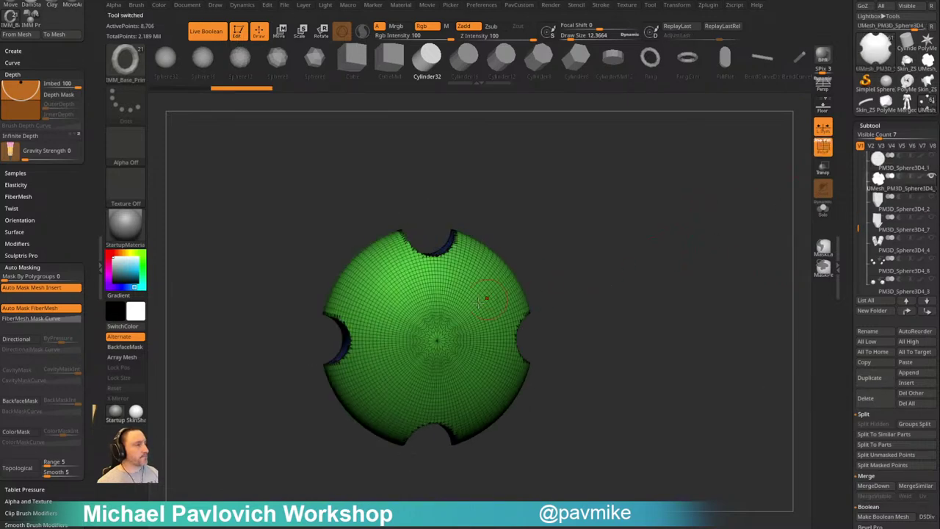
{"action": "key", "text": "f"}
{"action": "left_click_drag", "start_coordinate": [577, 227], "coordinate": [622, 268]}
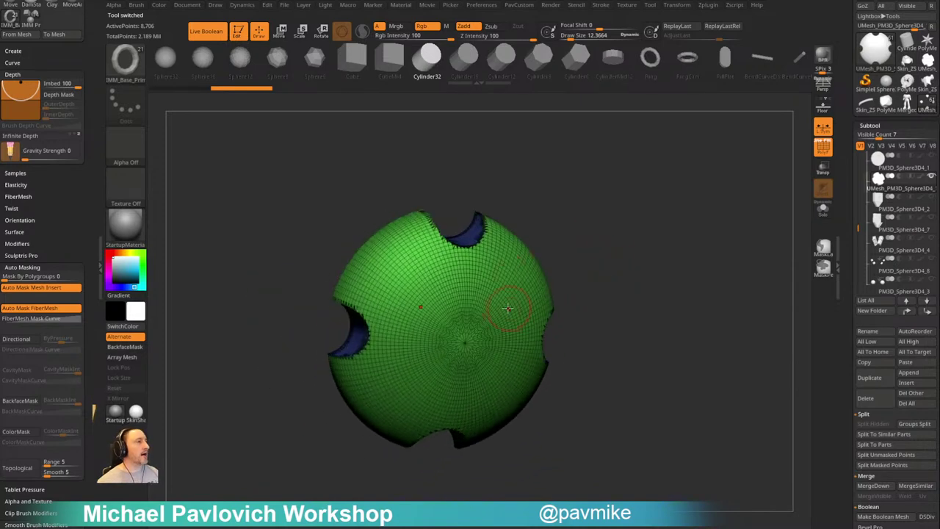
{"action": "left_click_drag", "start_coordinate": [589, 281], "coordinate": [600, 265]}
{"action": "key", "text": "space"}
{"action": "key", "text": "2"}
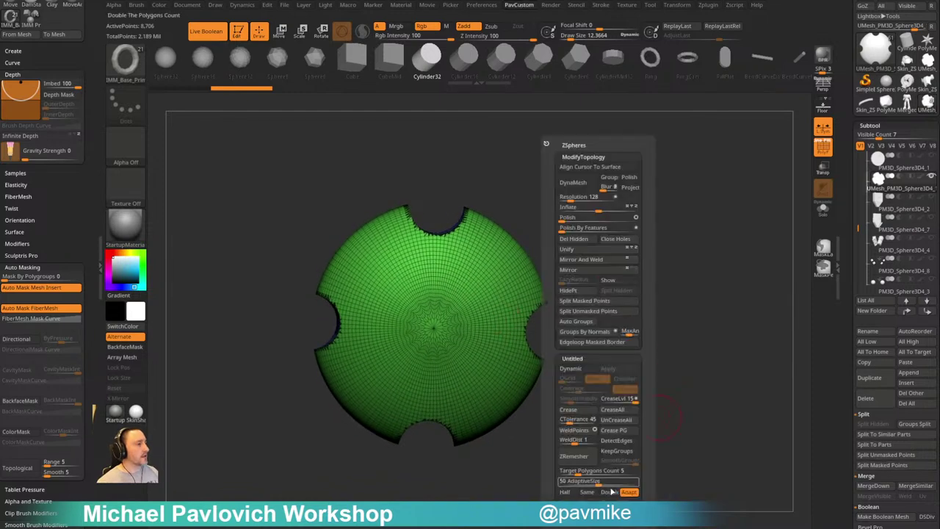
{"action": "left_click", "coordinate": [622, 454]}
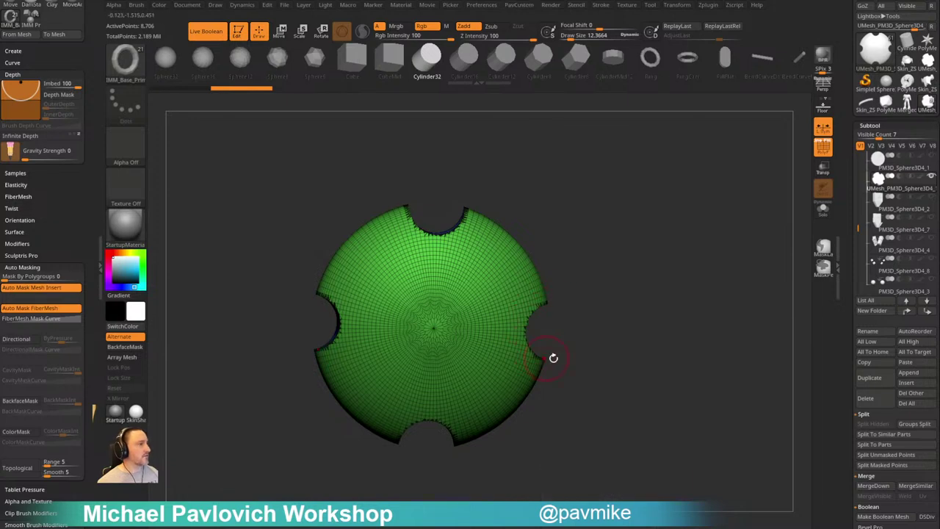
{"action": "key", "text": "space"}
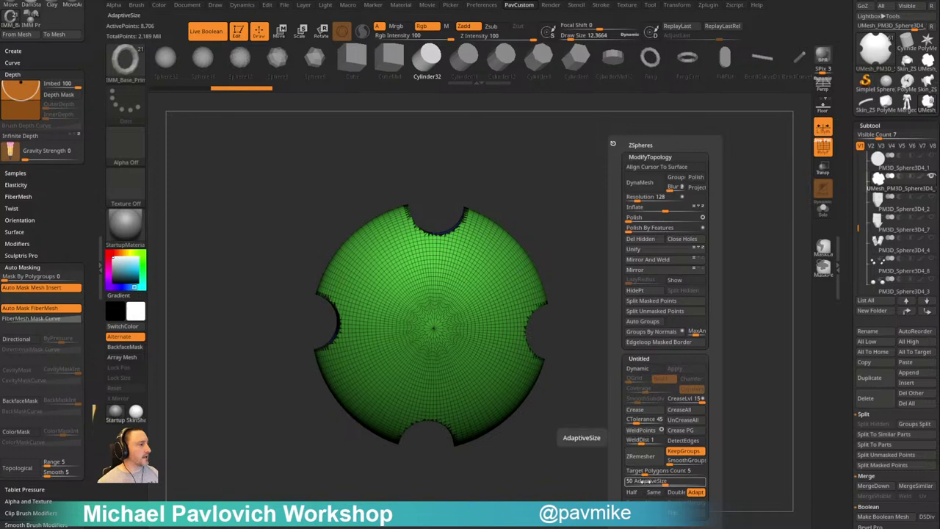
{"action": "left_click_drag", "start_coordinate": [644, 481], "coordinate": [630, 481]}
{"action": "left_click", "coordinate": [641, 456]}
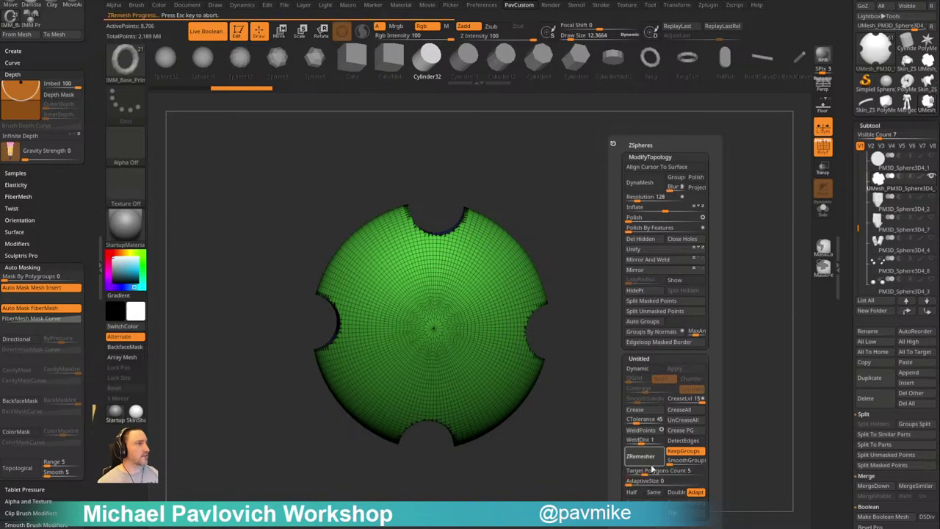
Reduce the notched dome's polygons further by running ZRemesher twice with the Half option
{"action": "left_click_drag", "start_coordinate": [578, 319], "coordinate": [610, 325]}
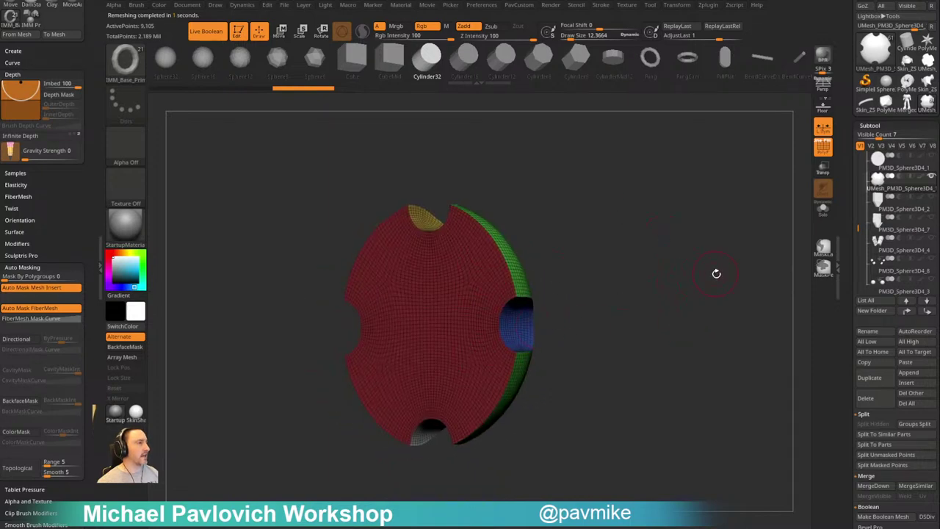
{"action": "left_click_drag", "start_coordinate": [717, 274], "coordinate": [661, 269]}
{"action": "key", "text": "space"}
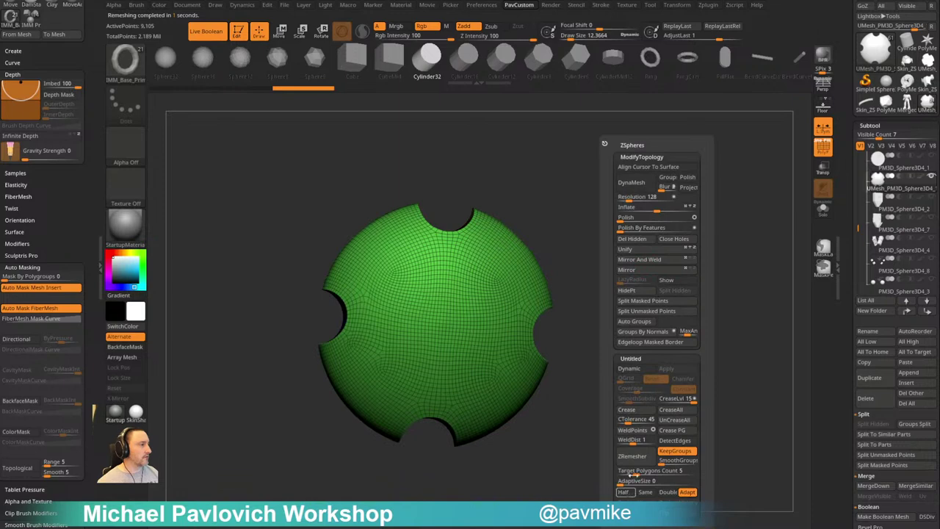
{"action": "left_click", "coordinate": [643, 458]}
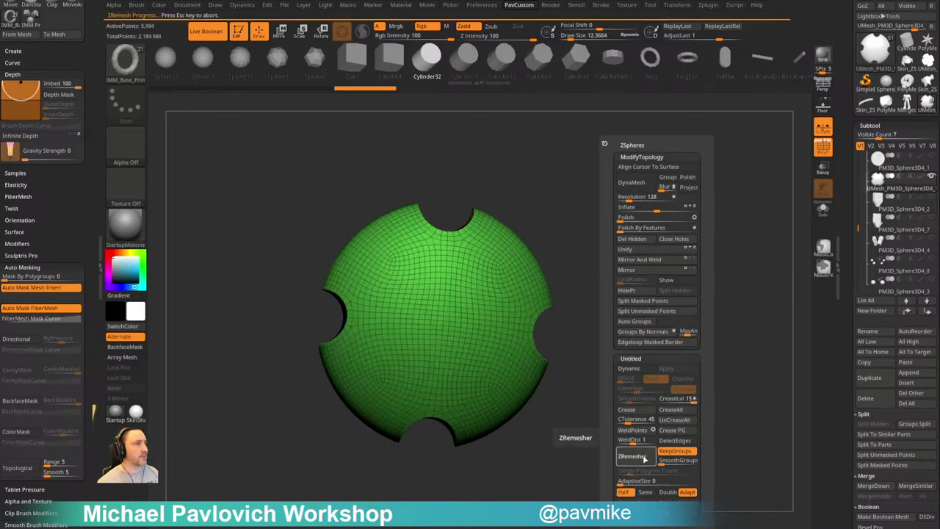
{"action": "left_click", "coordinate": [645, 460]}
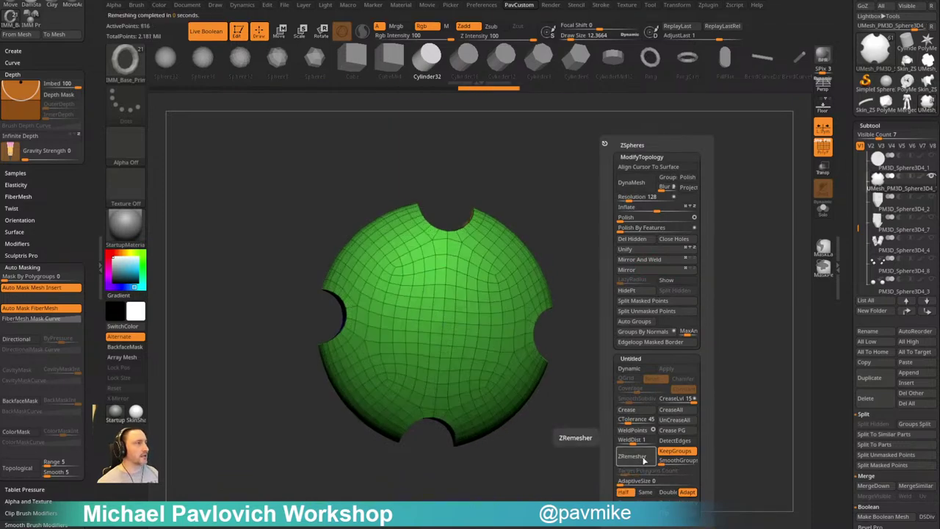
Turn on dynamic subdivision for the remeshed dome and hide its polyframe
{"action": "key", "text": "space"}
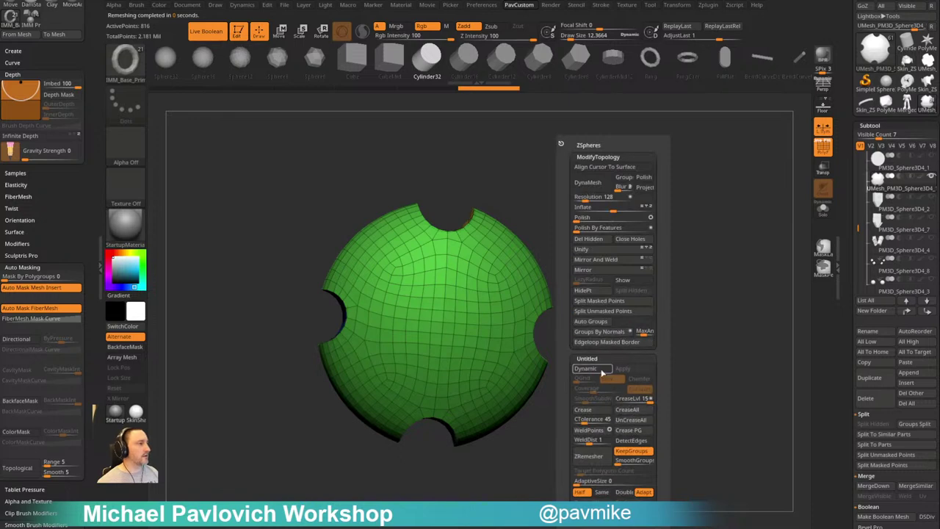
{"action": "left_click", "coordinate": [601, 370]}
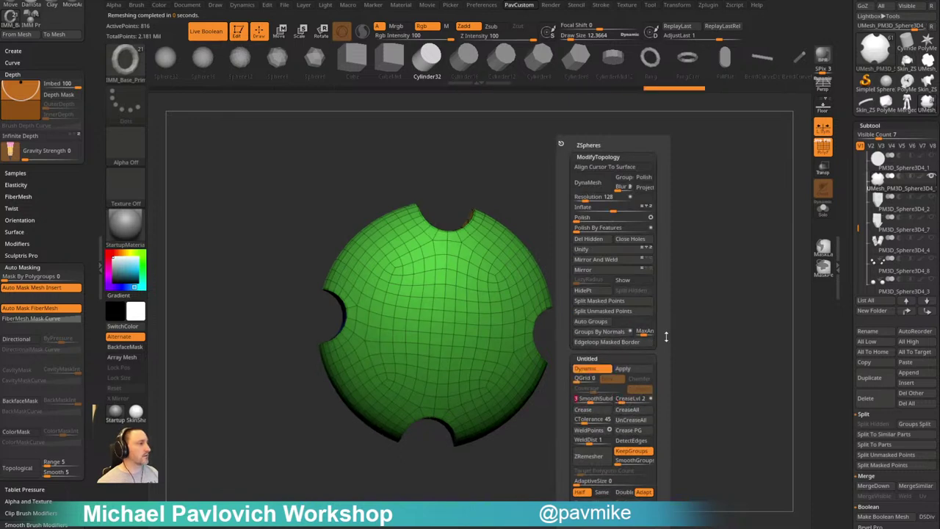
{"action": "key", "text": "shift+f"}
Show all the character's subtools again and frame the backpack from behind
{"action": "left_click_drag", "start_coordinate": [714, 264], "coordinate": [774, 258], "text": "shift"}
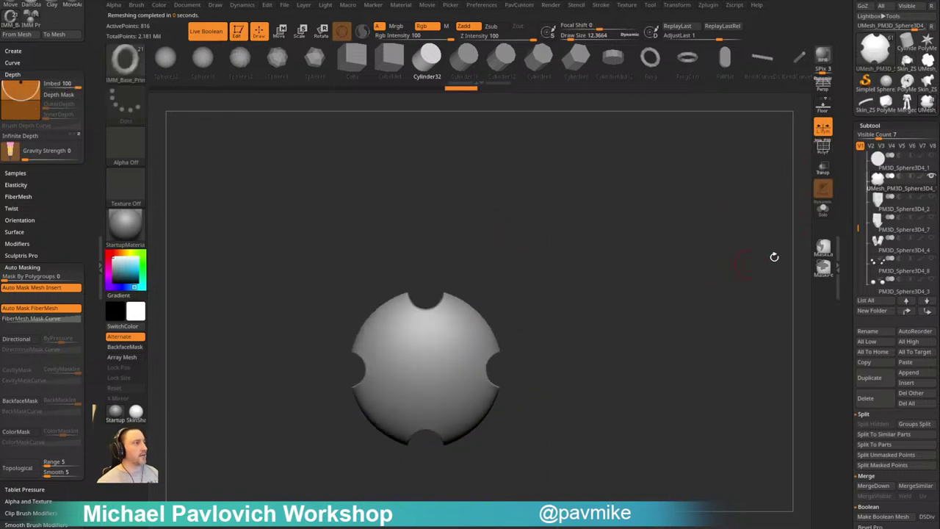
{"action": "left_click", "coordinate": [934, 178], "text": "shift"}
{"action": "left_click_drag", "start_coordinate": [702, 270], "coordinate": [726, 228], "text": "alt"}
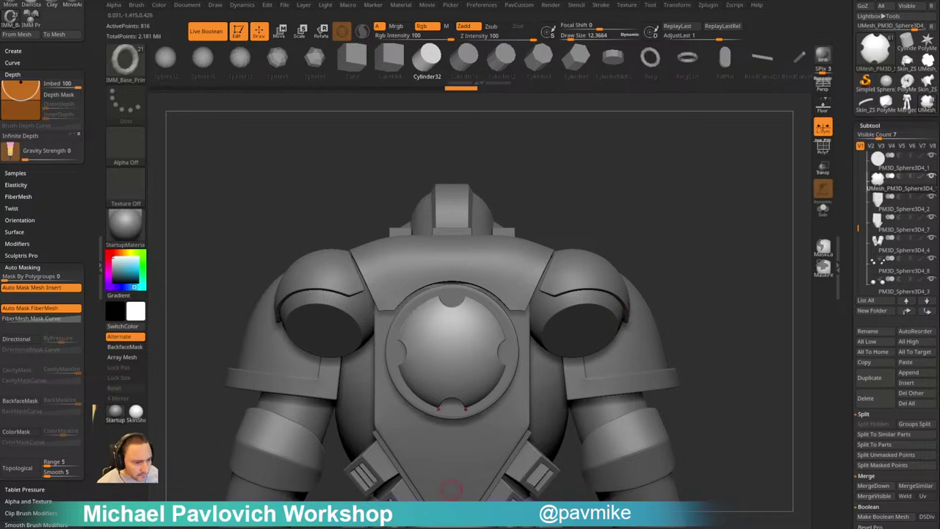
Switch to the browser's Miro board to study the backpack dome and vent references, and return to ZBrush
{"action": "left_click_drag", "start_coordinate": [580, 527], "coordinate": [554, 27]}
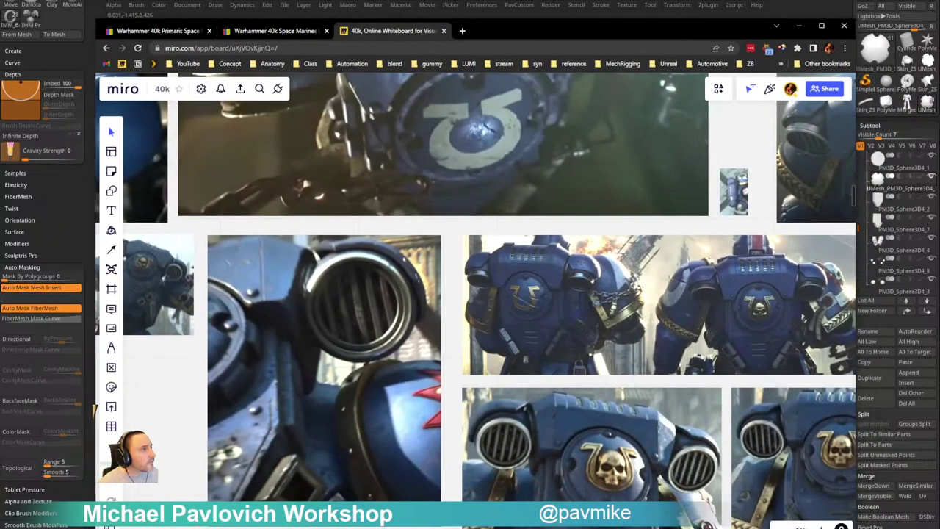
{"action": "right_click_drag", "start_coordinate": [709, 346], "coordinate": [709, 492]}
{"action": "right_click_drag", "start_coordinate": [285, 462], "coordinate": [420, 278]}
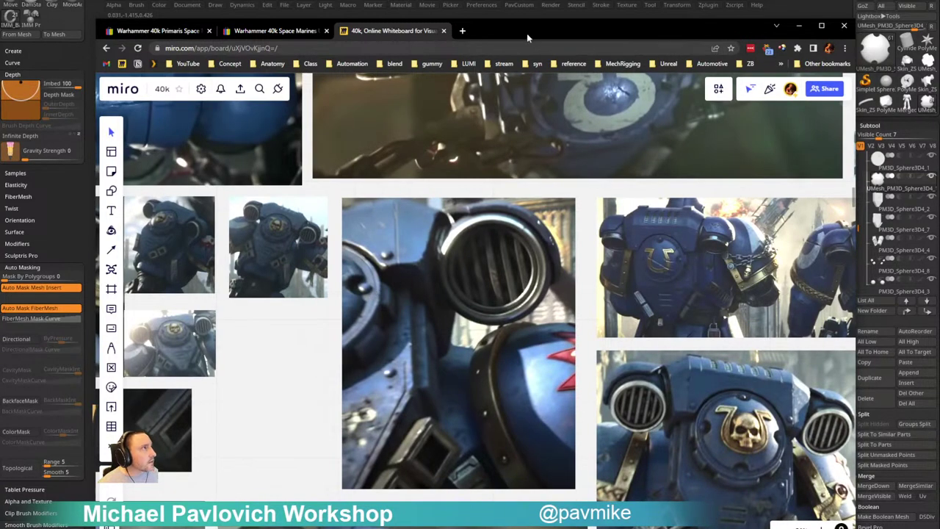
{"action": "key", "text": "alt+Tab"}
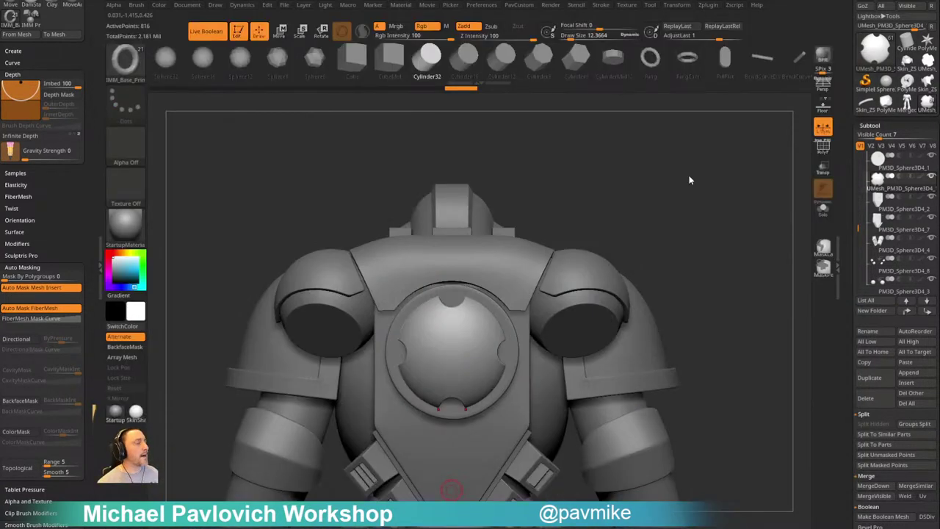
Turn off Live Boolean and save the project
{"action": "left_click_drag", "start_coordinate": [676, 217], "coordinate": [680, 214]}
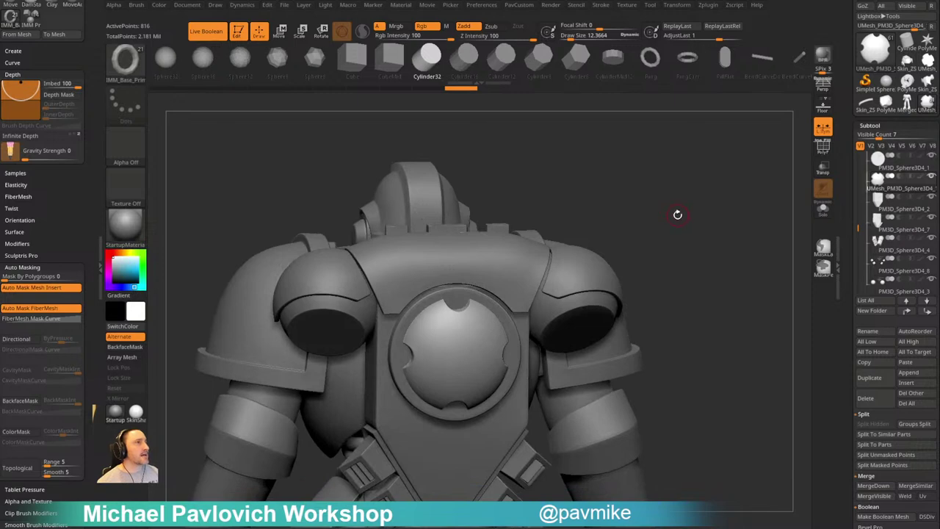
{"action": "mouse_move", "coordinate": [618, 68]}
{"action": "left_mouse_down"}
{"action": "mouse_move", "coordinate": [509, 75]}
{"action": "mouse_move", "coordinate": [506, 64]}
{"action": "mouse_move", "coordinate": [633, 68]}
{"action": "mouse_move", "coordinate": [623, 78]}
{"action": "left_mouse_up"}
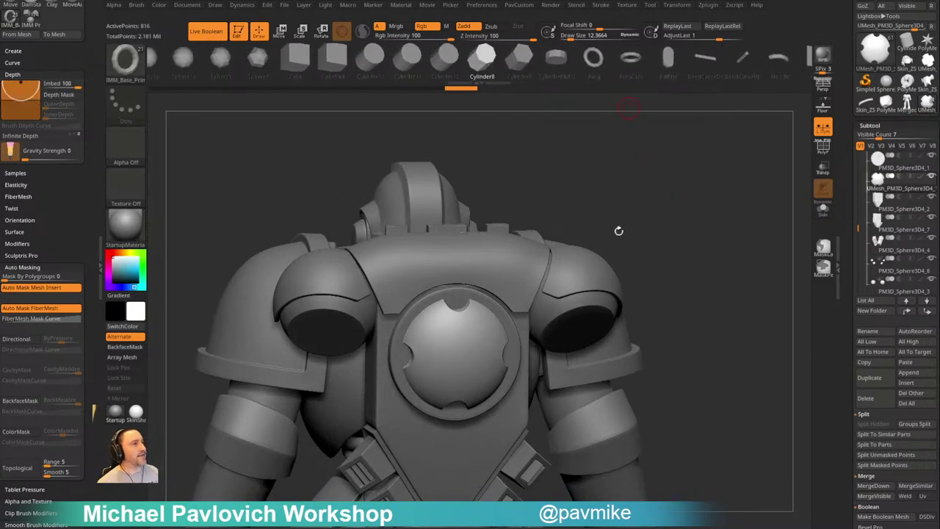
{"action": "left_click_drag", "start_coordinate": [654, 230], "coordinate": [661, 197], "text": "shift"}
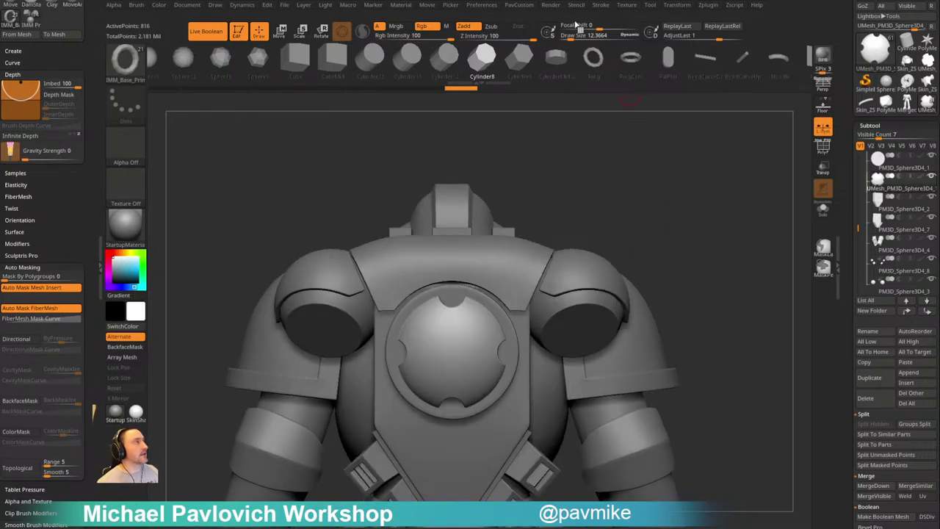
{"action": "left_click", "coordinate": [208, 32]}
{"action": "left_click", "coordinate": [713, 1]}
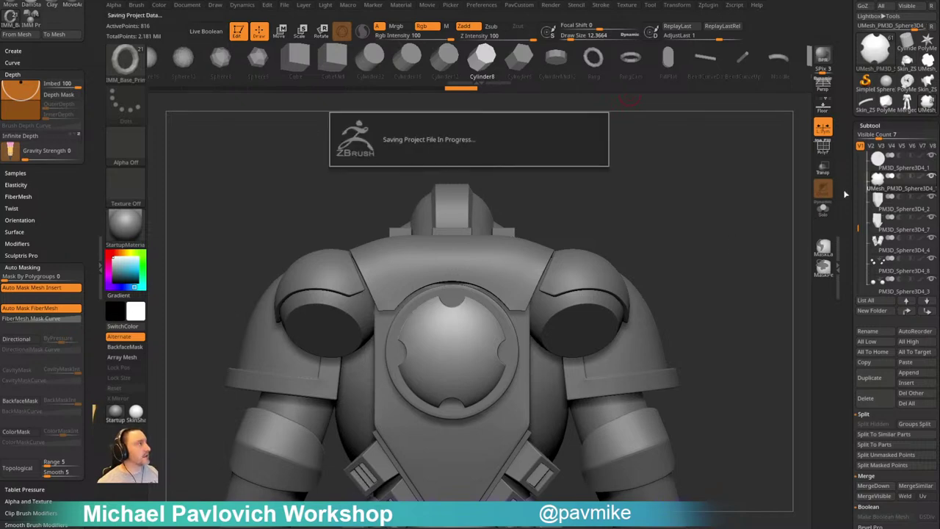
Switch to the PolyMesh3D star tool and choose the IMM ModelKit insert brush
{"action": "left_click", "coordinate": [928, 46]}
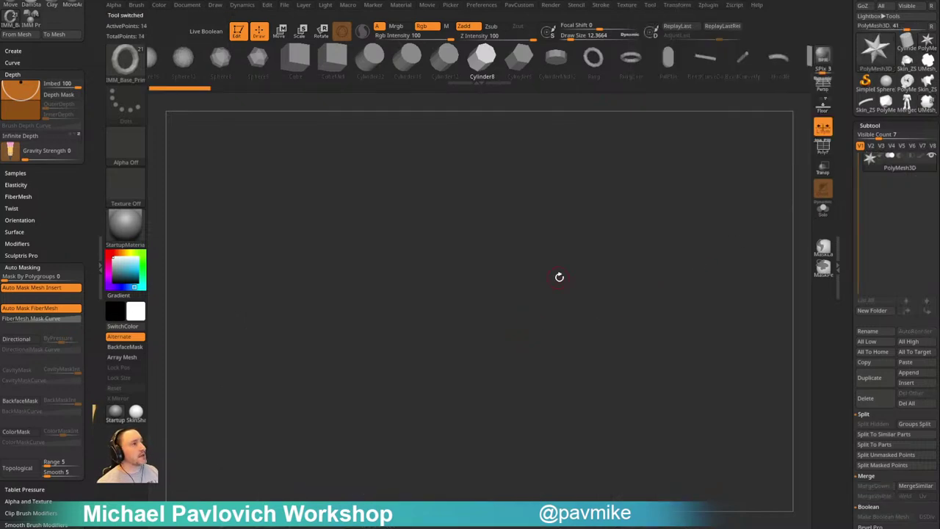
{"action": "key", "text": "f"}
{"action": "mouse_move", "coordinate": [699, 235]}
{"action": "left_mouse_down", "text": "alt"}
{"action": "mouse_move", "coordinate": [668, 205]}
{"action": "mouse_move", "coordinate": [670, 217]}
{"action": "left_mouse_up", "text": "alt"}
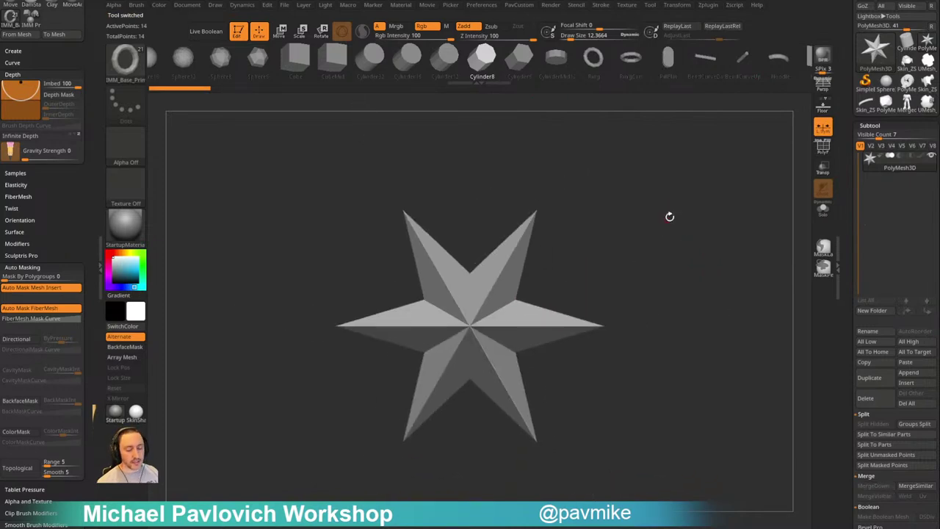
{"action": "key", "text": "b"}
{"action": "key", "text": "i"}
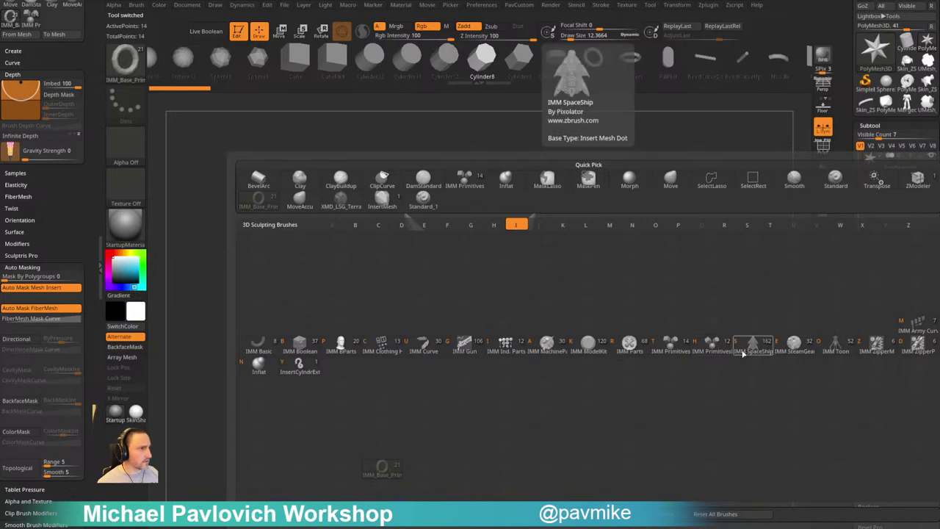
{"action": "left_click", "coordinate": [590, 345]}
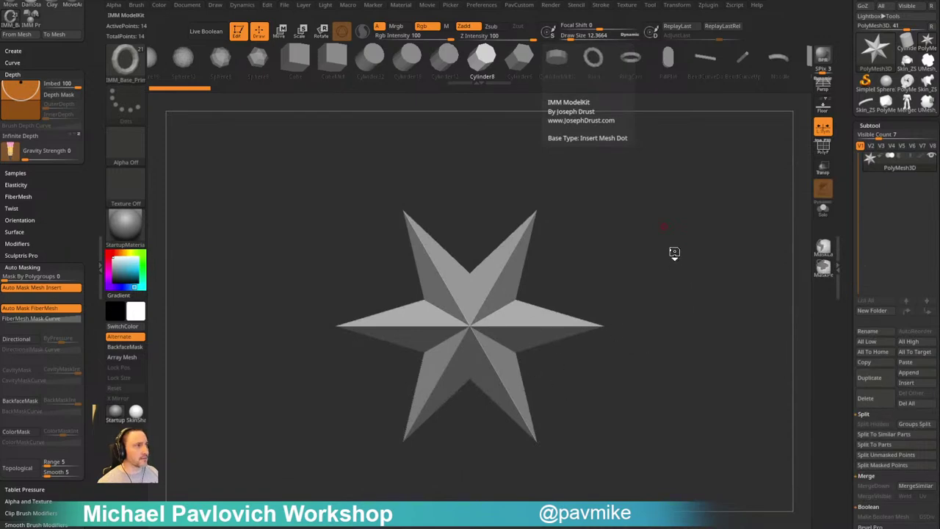
Look through the ModelKit insert meshes for a domed fastener
{"action": "key", "text": "m"}
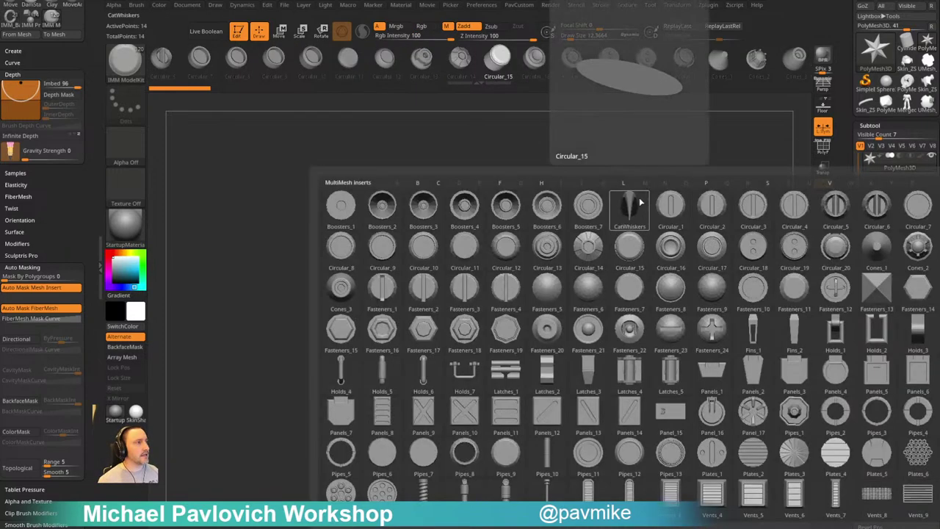
{"action": "key", "text": "m"}
{"action": "left_click", "coordinate": [531, 324]}
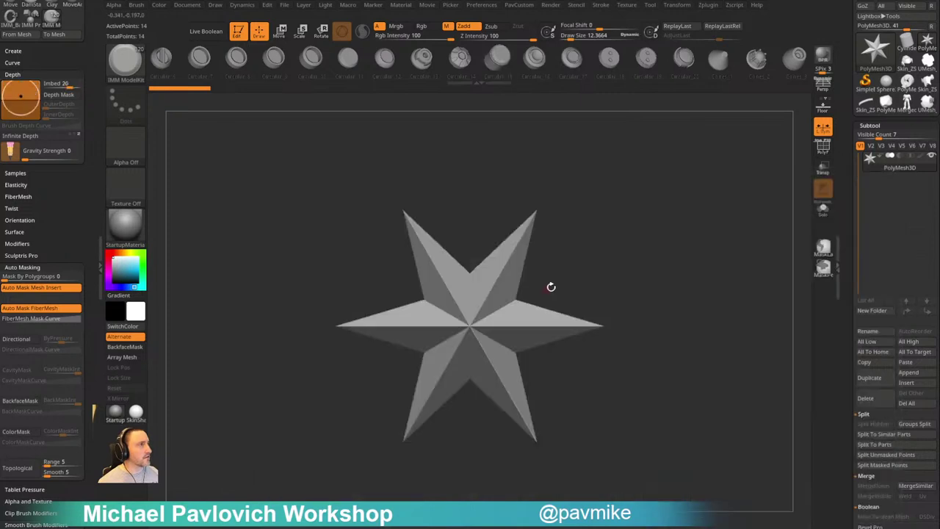
{"action": "left_click_drag", "start_coordinate": [649, 60], "coordinate": [633, 71]}
{"action": "left_click", "coordinate": [612, 64]}
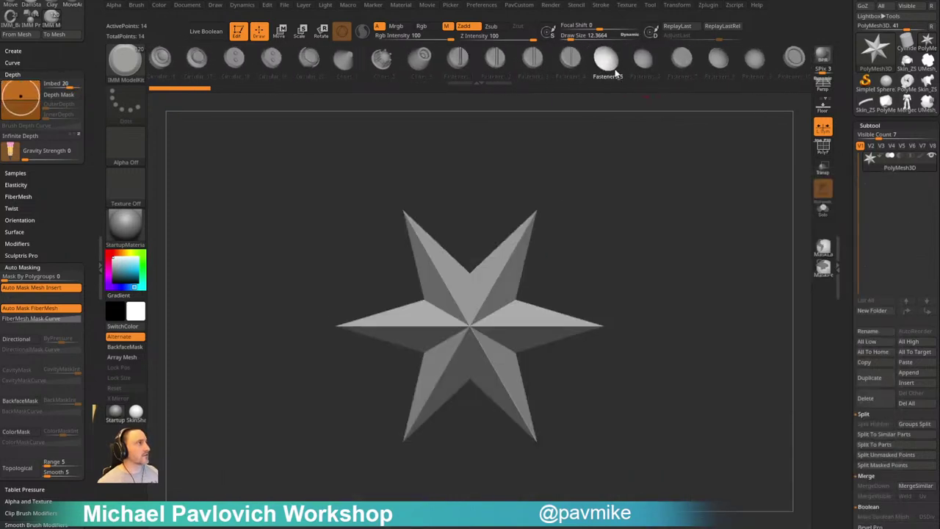
{"action": "left_click", "coordinate": [651, 60]}
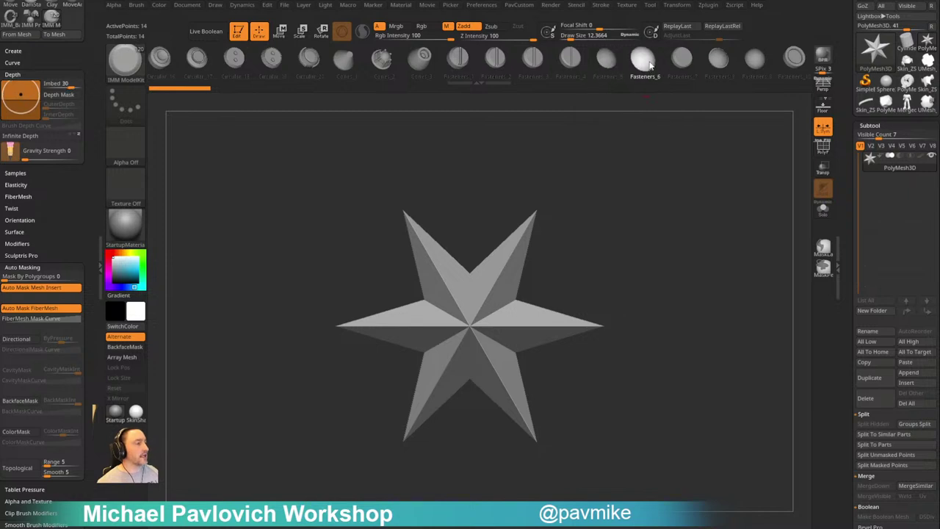
{"action": "left_click", "coordinate": [605, 70]}
Replace the star with the domed Fasteners_5 mesh after trying neighbouring ModelKit inserts
{"action": "key", "text": "w"}
{"action": "left_click", "coordinate": [646, 74]}
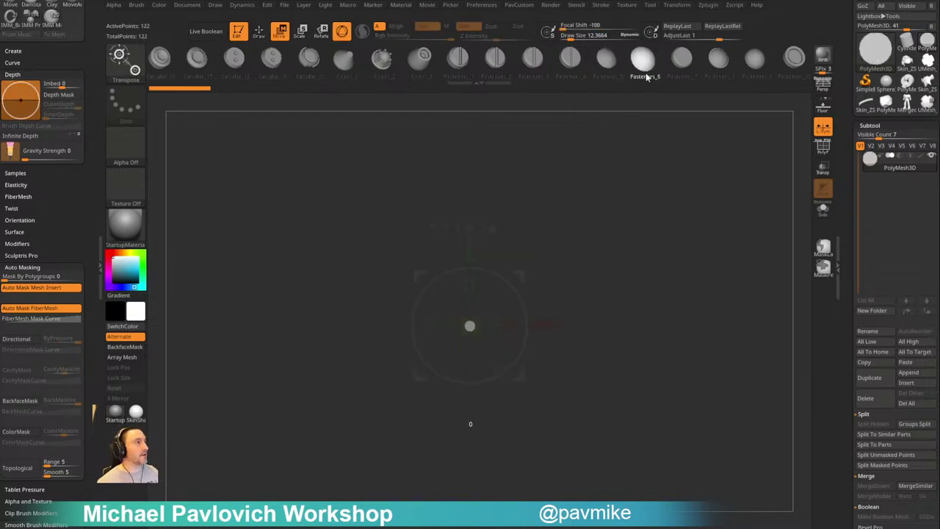
{"action": "left_click", "coordinate": [610, 63]}
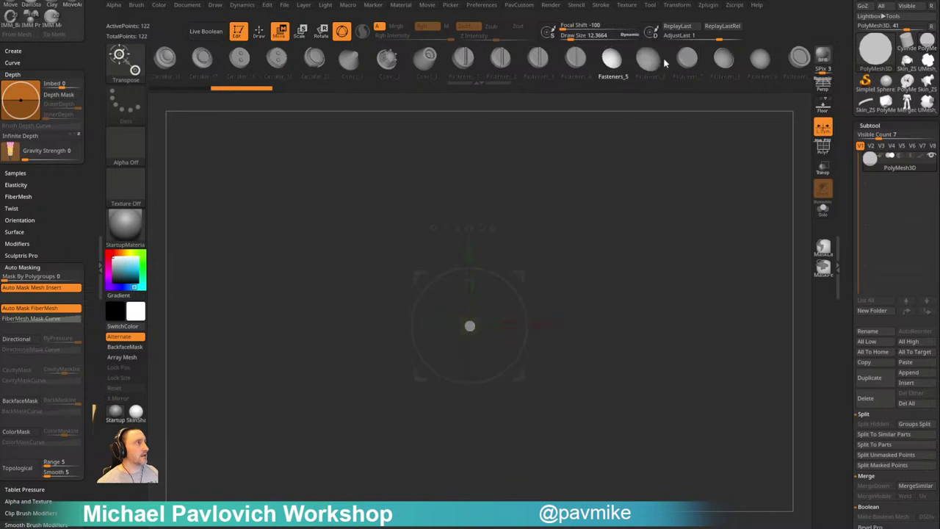
{"action": "left_click", "coordinate": [662, 64]}
{"action": "left_click", "coordinate": [561, 71]}
{"action": "left_click", "coordinate": [536, 71]}
{"action": "left_click", "coordinate": [442, 69]}
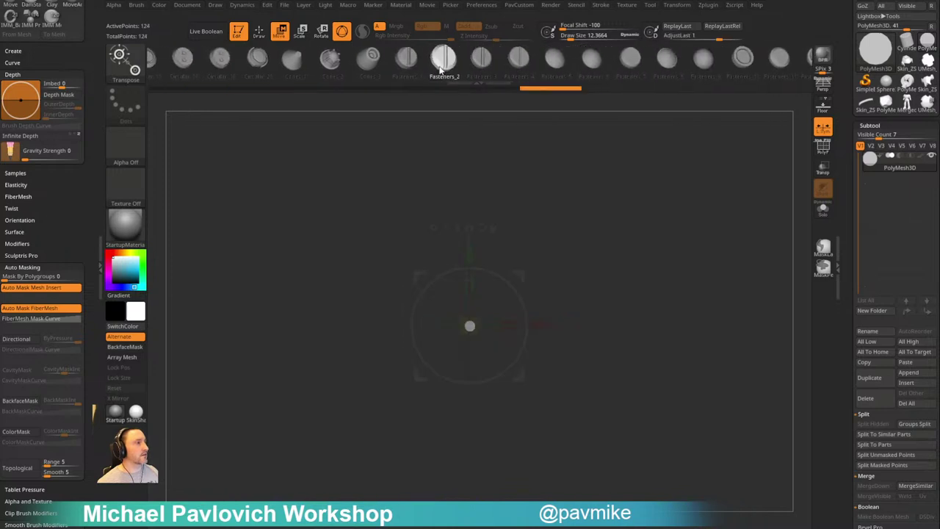
{"action": "left_click", "coordinate": [337, 65]}
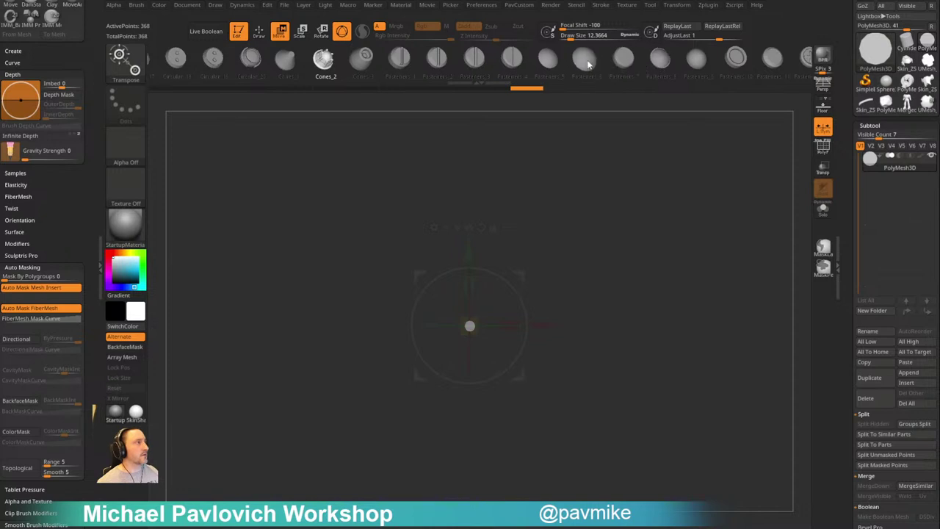
{"action": "left_click", "coordinate": [555, 63]}
{"action": "left_click", "coordinate": [709, 5]}
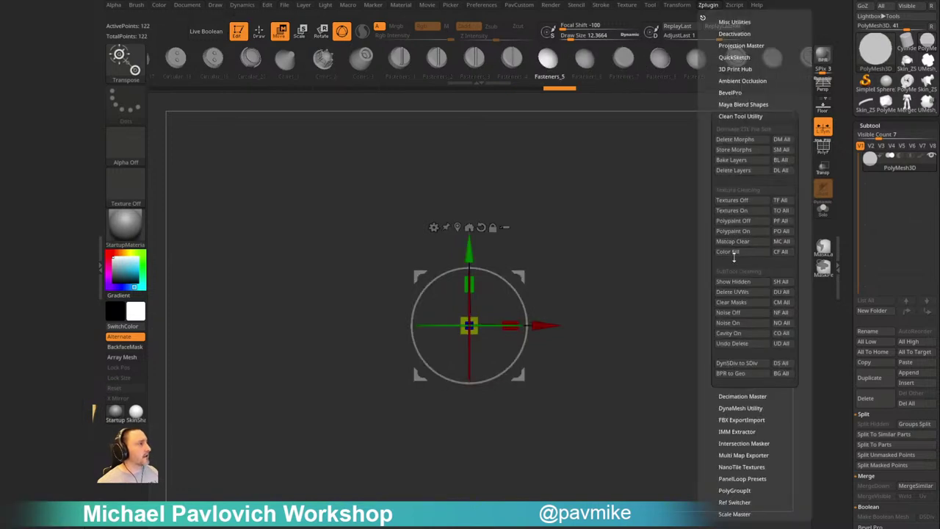
{"action": "left_click", "coordinate": [732, 113]}
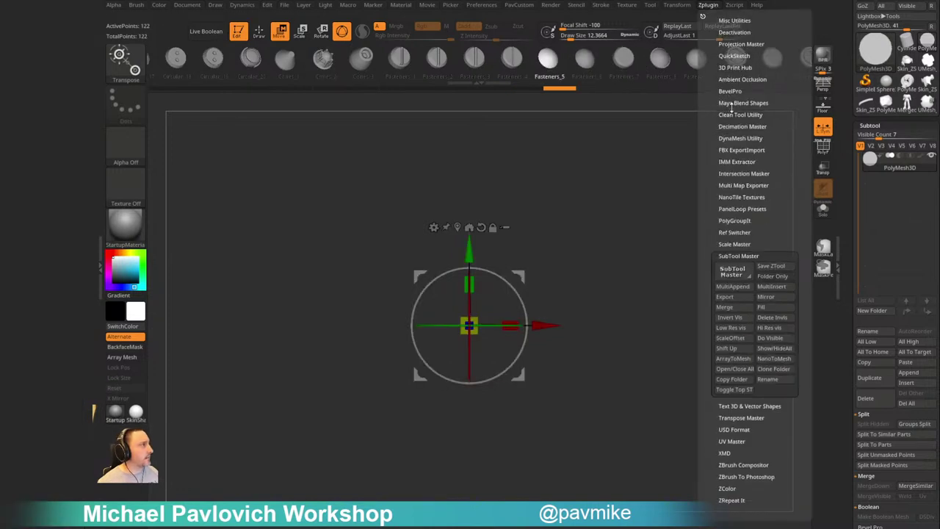
{"action": "left_click", "coordinate": [738, 163]}
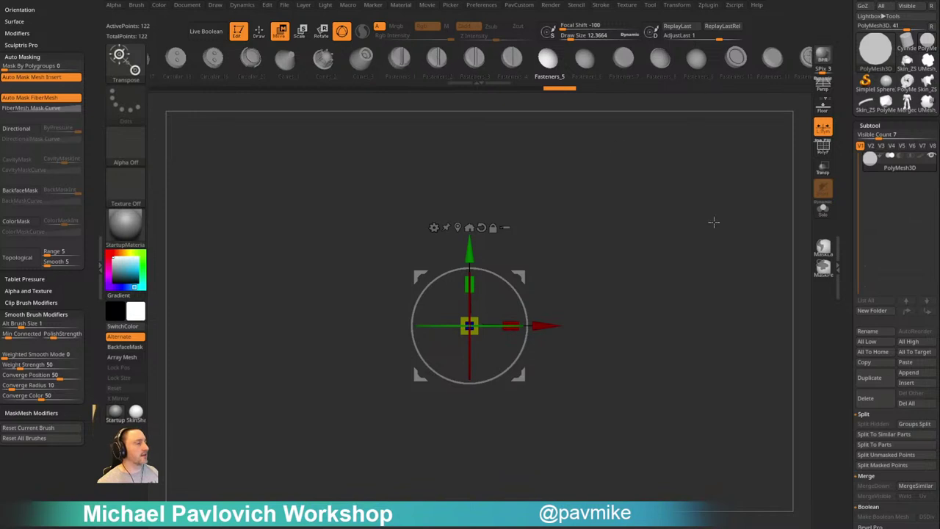
Return to drawing and unify the tiny fastener mesh to the standard object size
{"action": "key", "text": "q"}
{"action": "key", "text": "2"}
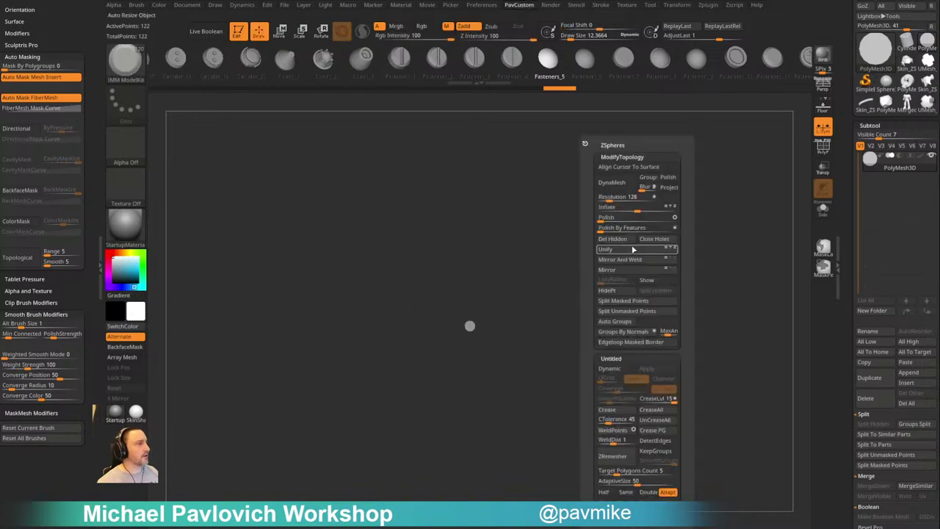
{"action": "left_click", "coordinate": [620, 240]}
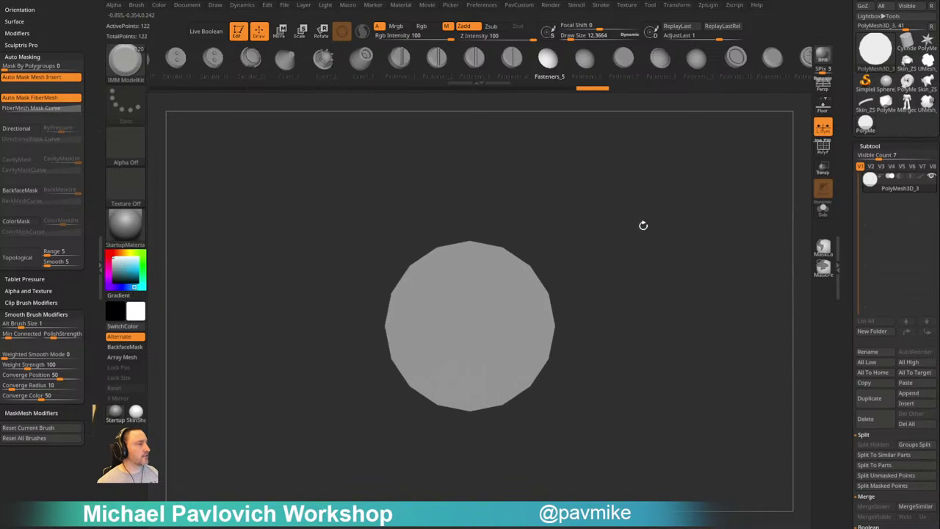
Show the polyframe and give the fastener's dome and flat back separate polygroups
{"action": "left_click_drag", "start_coordinate": [642, 225], "coordinate": [703, 230]}
{"action": "left_click", "coordinate": [824, 148]}
{"action": "left_click_drag", "start_coordinate": [611, 256], "coordinate": [490, 219]}
{"action": "key", "text": "space"}
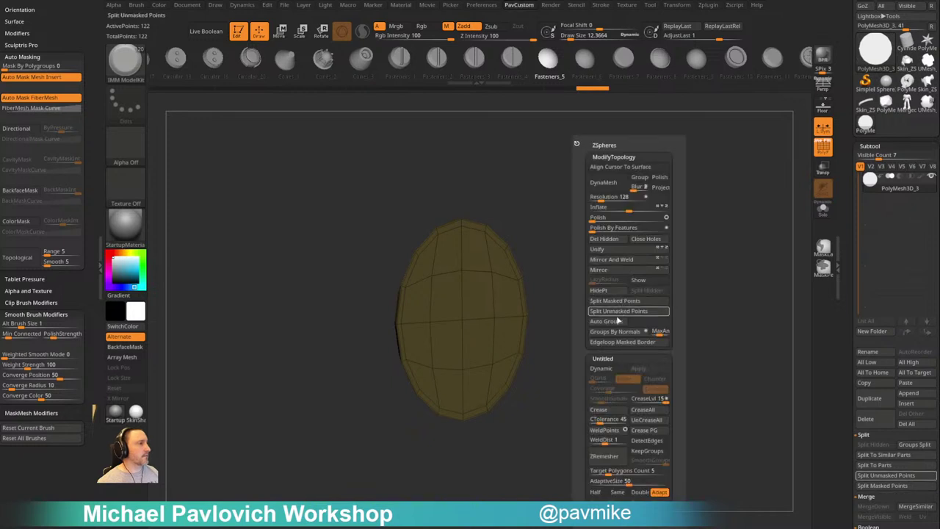
{"action": "left_click", "coordinate": [602, 322]}
Extrude the fastener's flat back into a short side wall using ZModeler QMesh with Polygroup All
{"action": "key", "text": "b"}
{"action": "key", "text": "z"}
{"action": "key", "text": "m"}
{"action": "key", "text": "space"}
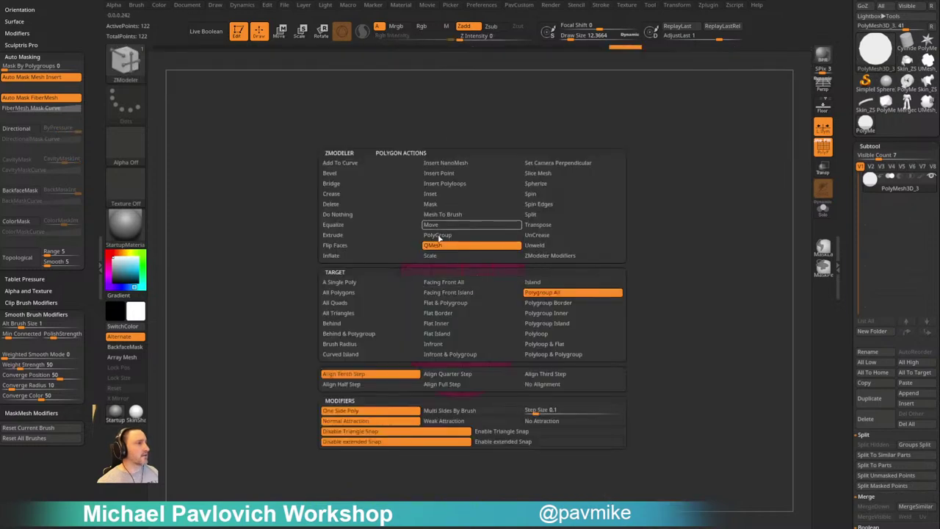
{"action": "left_click_drag", "start_coordinate": [479, 280], "coordinate": [506, 292]}
{"action": "mouse_move", "coordinate": [571, 256]}
{"action": "left_mouse_down"}
{"action": "mouse_move", "coordinate": [661, 250]}
{"action": "mouse_move", "coordinate": [606, 271]}
{"action": "mouse_move", "coordinate": [584, 268]}
{"action": "left_mouse_up"}
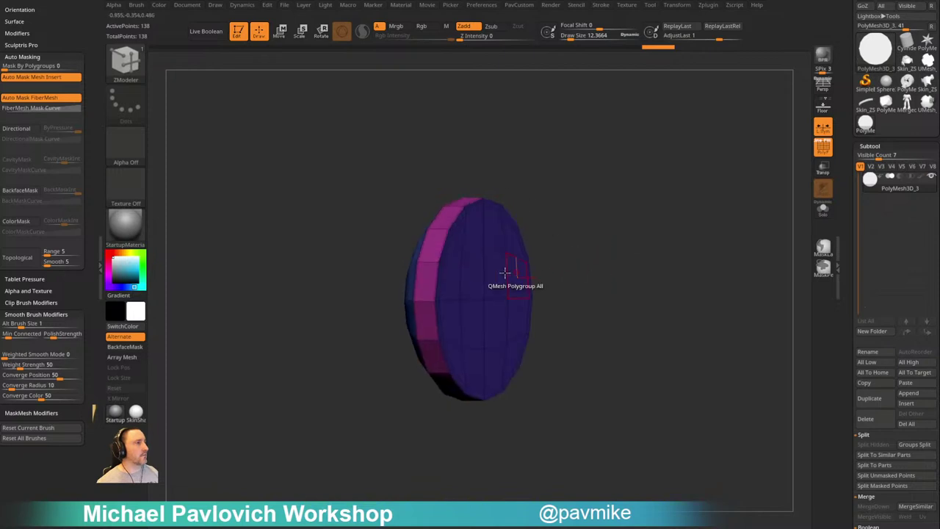
Remove the gridded back cap and close the opening with ZModeler's Convex Hole, converging to the center
{"action": "left_click", "coordinate": [462, 254], "text": "ctrl+shift"}
{"action": "left_click", "coordinate": [462, 254], "text": "ctrl+shift"}
{"action": "key", "text": "space"}
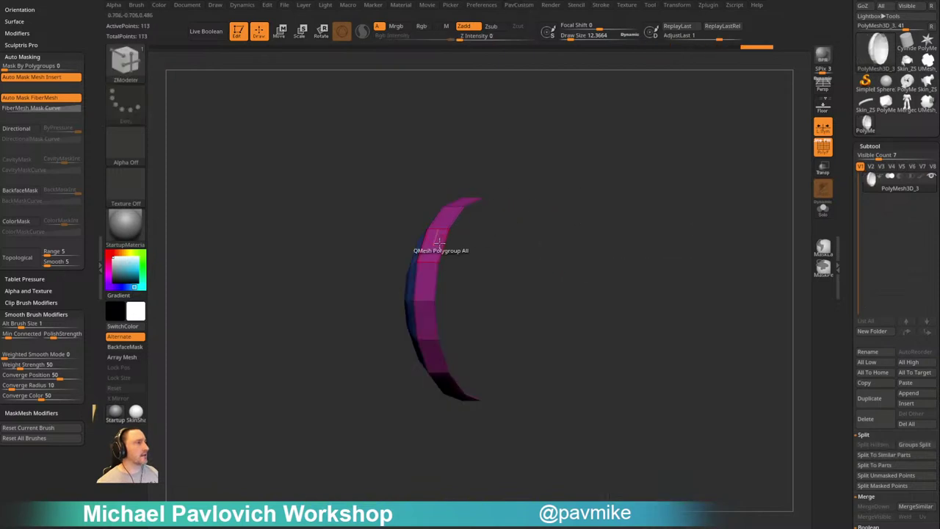
{"action": "key", "text": "space"}
{"action": "left_click", "coordinate": [357, 277]}
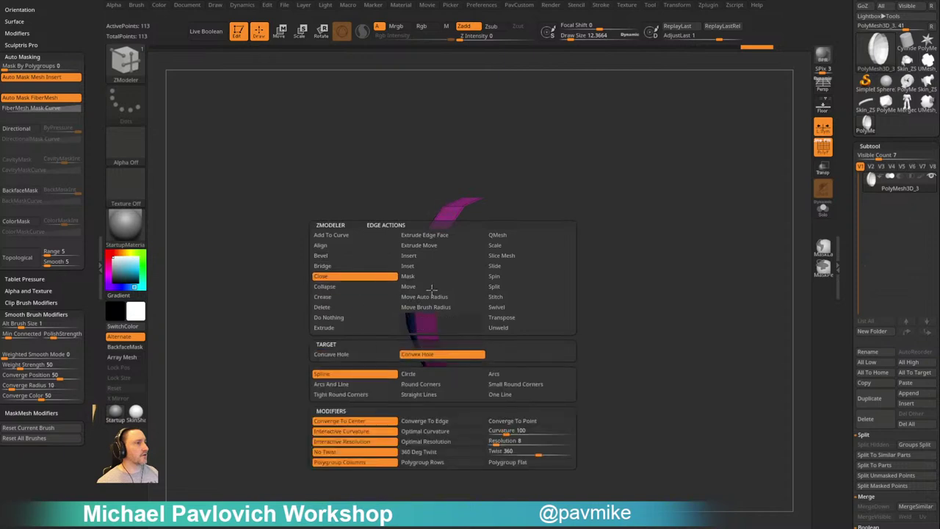
{"action": "left_click", "coordinate": [442, 242]}
Isolate the new back cap, assign it a single polygroup and show the whole fastener again
{"action": "left_click_drag", "start_coordinate": [509, 204], "coordinate": [495, 212], "text": "alt"}
{"action": "left_click", "coordinate": [472, 306], "text": "ctrl+shift"}
{"action": "key", "text": "ctrl+w"}
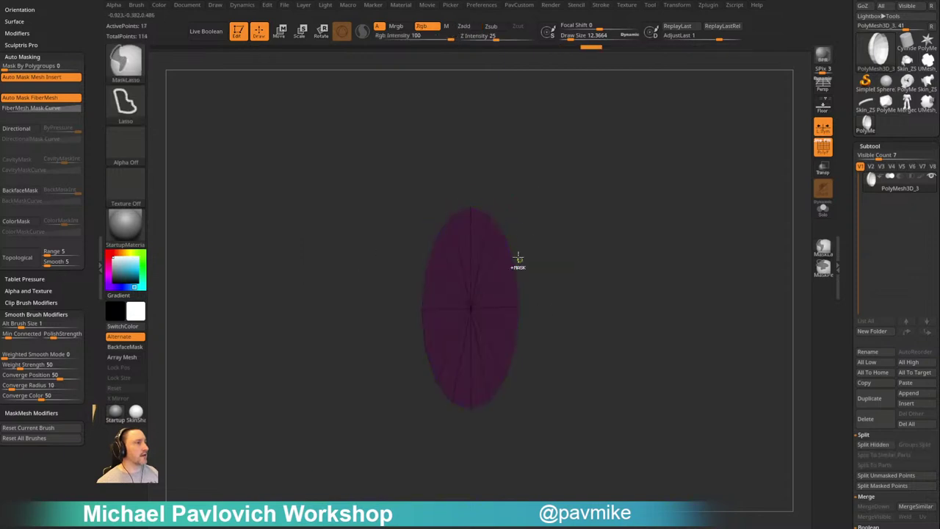
{"action": "left_click", "coordinate": [581, 227], "text": "ctrl+shift"}
{"action": "left_click_drag", "start_coordinate": [581, 227], "coordinate": [563, 230]}
Inset the back cap with Polygroup All to add a narrow border ring around its edge
{"action": "key", "text": "space"}
{"action": "left_click", "coordinate": [423, 194]}
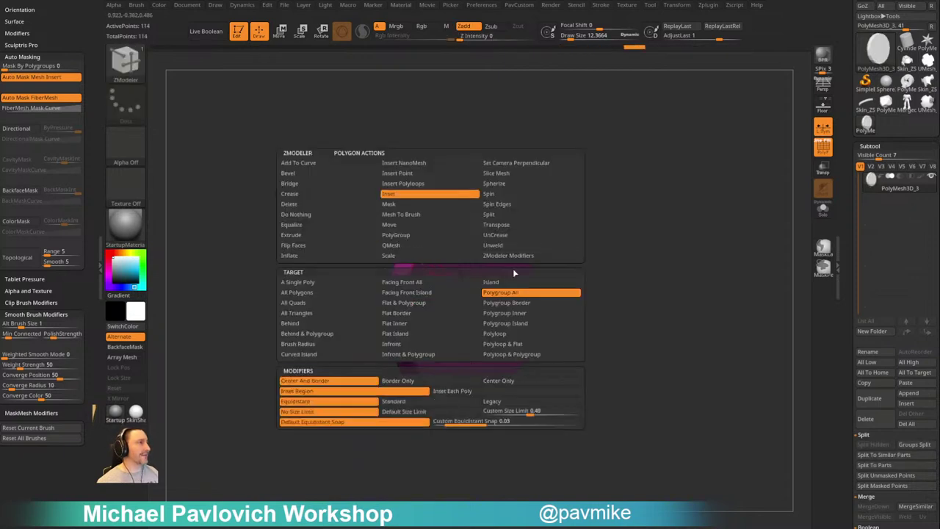
{"action": "left_click_drag", "start_coordinate": [446, 288], "coordinate": [443, 287]}
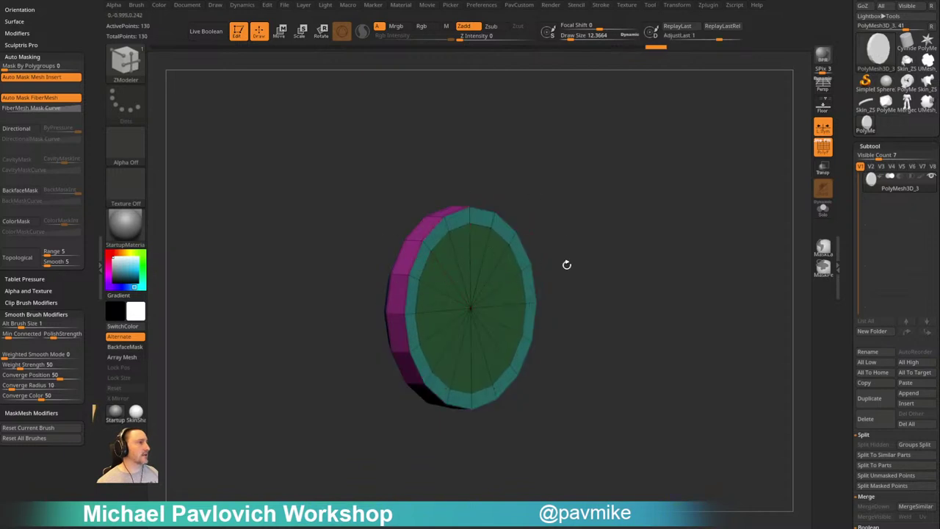
Crease the fastener's edges by polygroup and turn on dynamic subdivision, viewing the dome straight on
{"action": "left_click_drag", "start_coordinate": [567, 265], "coordinate": [596, 250]}
{"action": "key", "text": "2"}
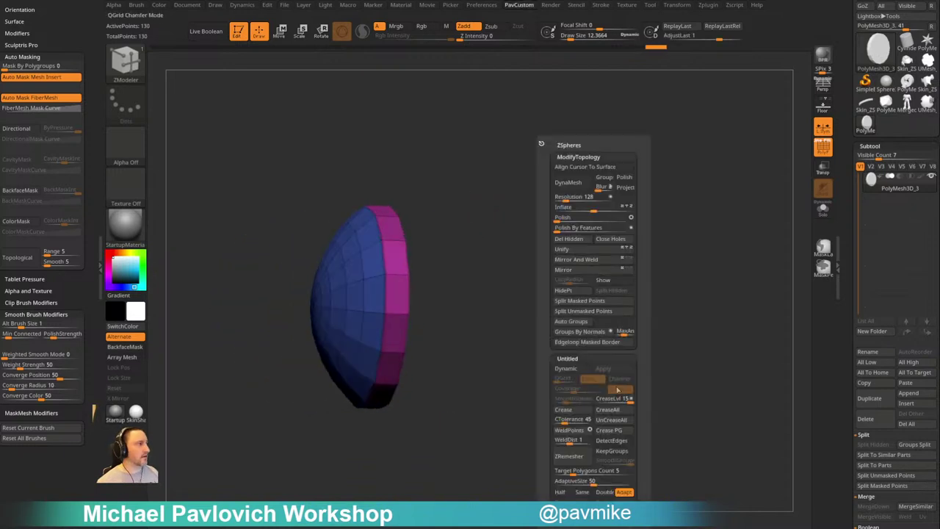
{"action": "left_click", "coordinate": [613, 427]}
{"action": "key", "text": "d"}
{"action": "left_click_drag", "start_coordinate": [521, 293], "coordinate": [626, 267], "text": "shift"}
Choose the IMM_Base_Prim insert brush and rename the domed fastener's subtool as Rivet
{"action": "key", "text": "b"}
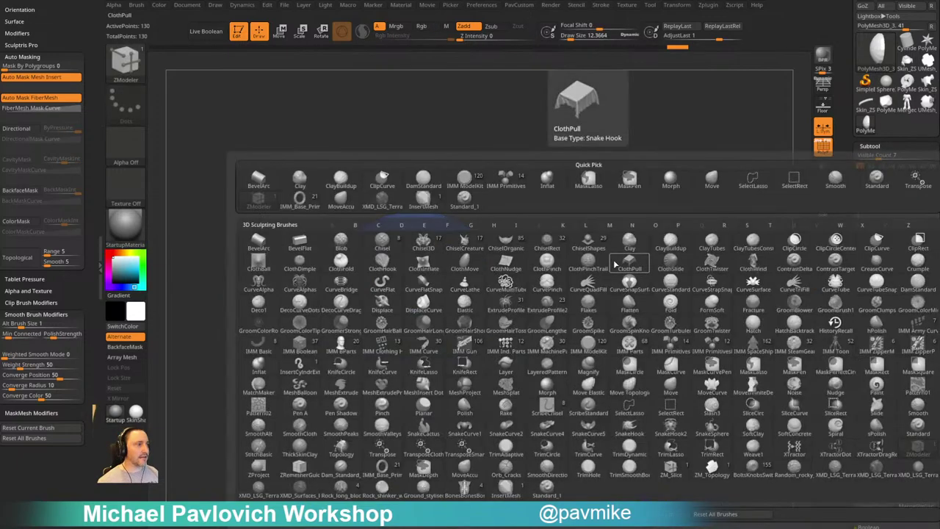
{"action": "key", "text": "i"}
{"action": "key", "text": "p"}
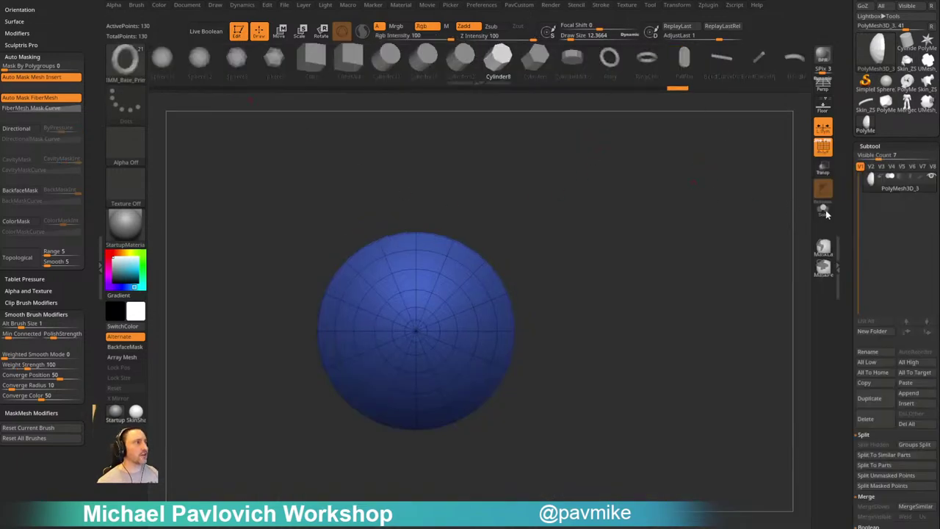
{"action": "left_click", "coordinate": [871, 351]}
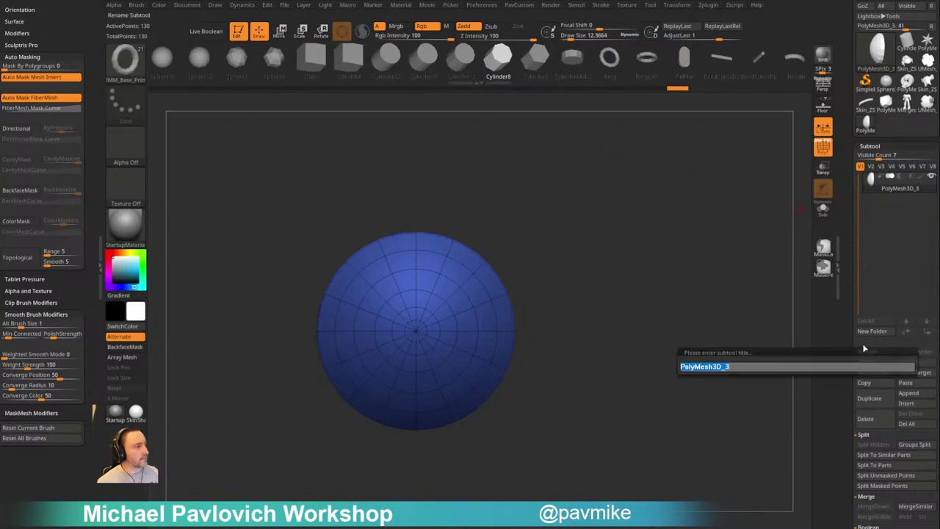
{"action": "type", "text": "Rivet"}
{"action": "key", "text": "Return"}
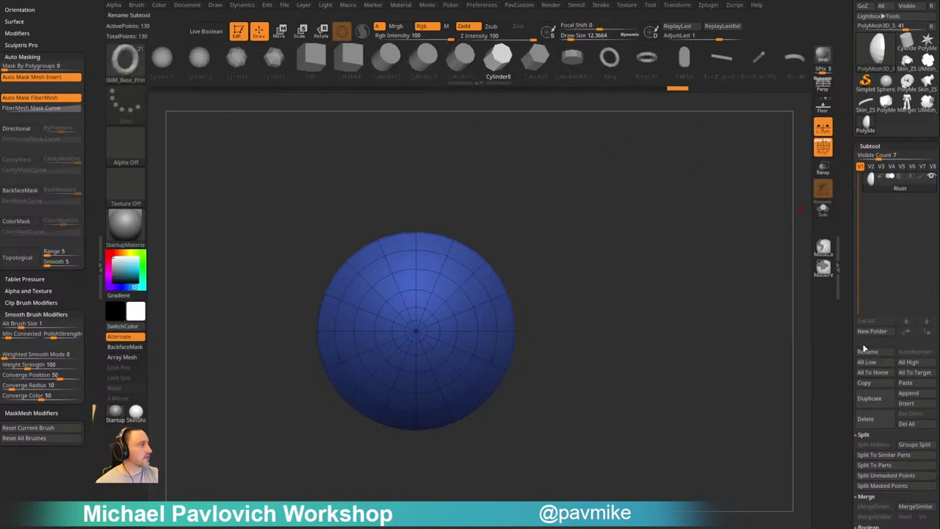
{"action": "mouse_move", "coordinate": [654, 228]}
{"action": "left_mouse_down"}
{"action": "mouse_move", "coordinate": [609, 230]}
{"action": "mouse_move", "coordinate": [607, 217]}
{"action": "mouse_move", "coordinate": [639, 218]}
{"action": "left_mouse_up"}
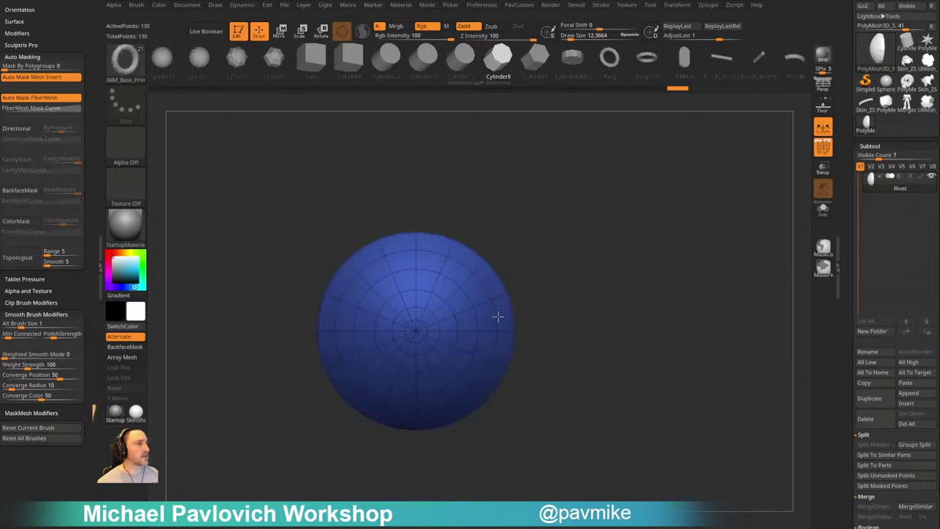
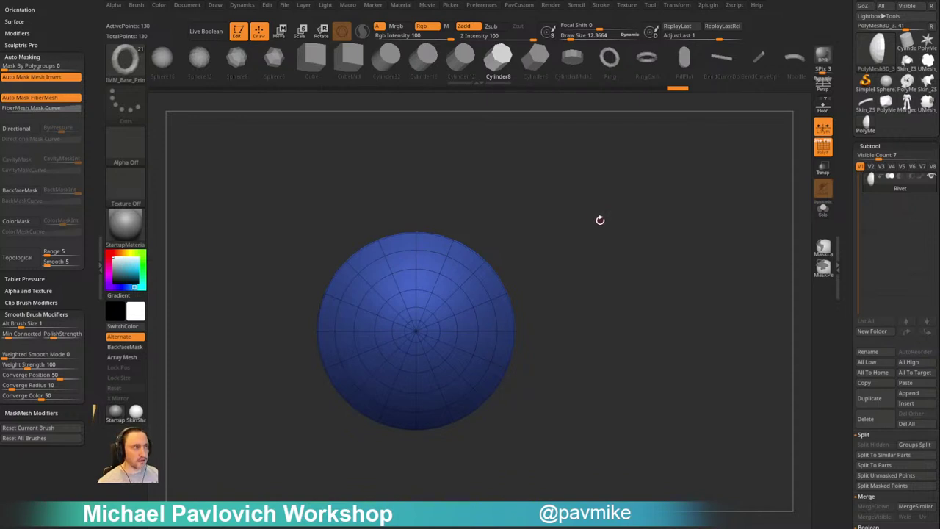
Replace the domed Rivet mesh with the Cylinder16 primitive and unify its size
{"action": "key", "text": "w"}
{"action": "left_click_drag", "start_coordinate": [566, 230], "coordinate": [599, 238], "text": "alt"}
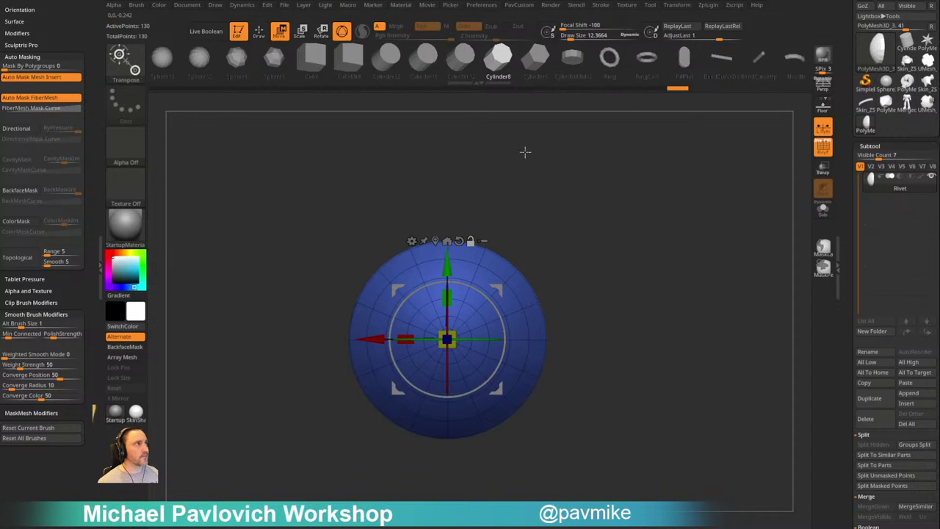
{"action": "left_click", "coordinate": [432, 72]}
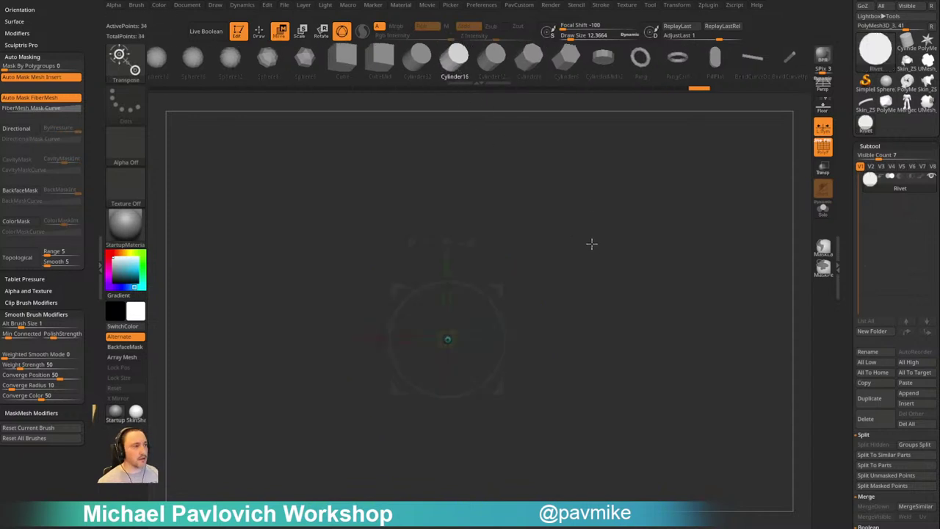
{"action": "key", "text": "2"}
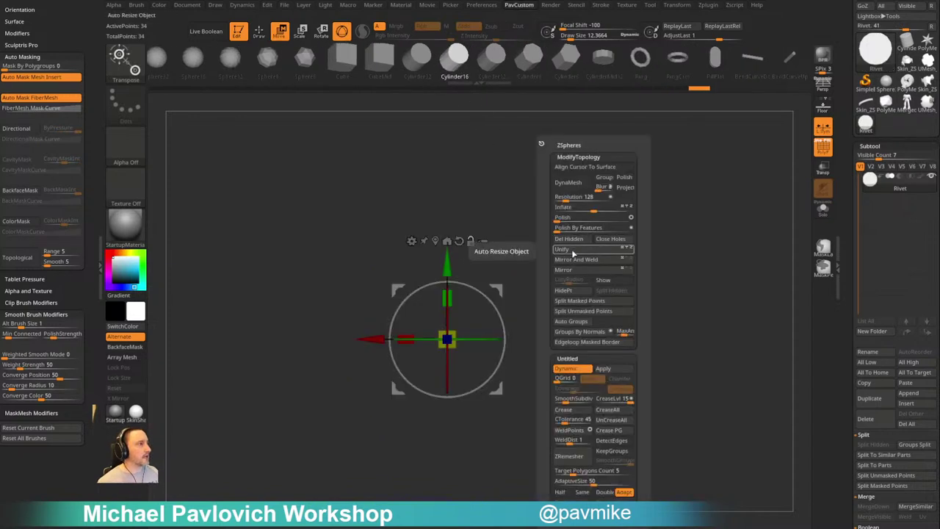
{"action": "left_click", "coordinate": [573, 254]}
Turn off dynamic subdivision for the cylinder and set the draw size to about 22.5, viewing it at an angle
{"action": "key", "text": "q"}
{"action": "left_click_drag", "start_coordinate": [588, 244], "coordinate": [590, 241]}
{"action": "key", "text": "shift+d"}
{"action": "key", "text": "s"}
{"action": "left_click_drag", "start_coordinate": [574, 205], "coordinate": [585, 231]}
Try converting the cylinder to the parametric PolyCylinder primitive
{"action": "key", "text": "w"}
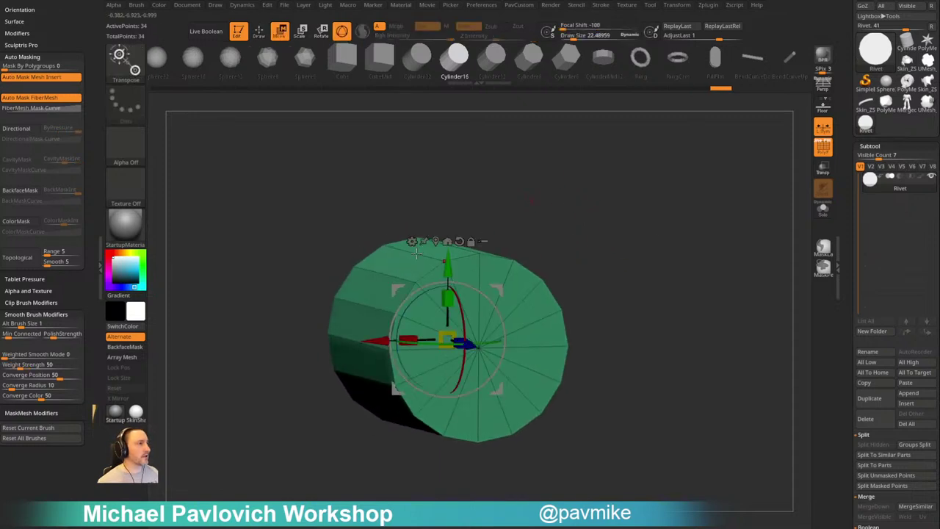
{"action": "left_click", "coordinate": [412, 242]}
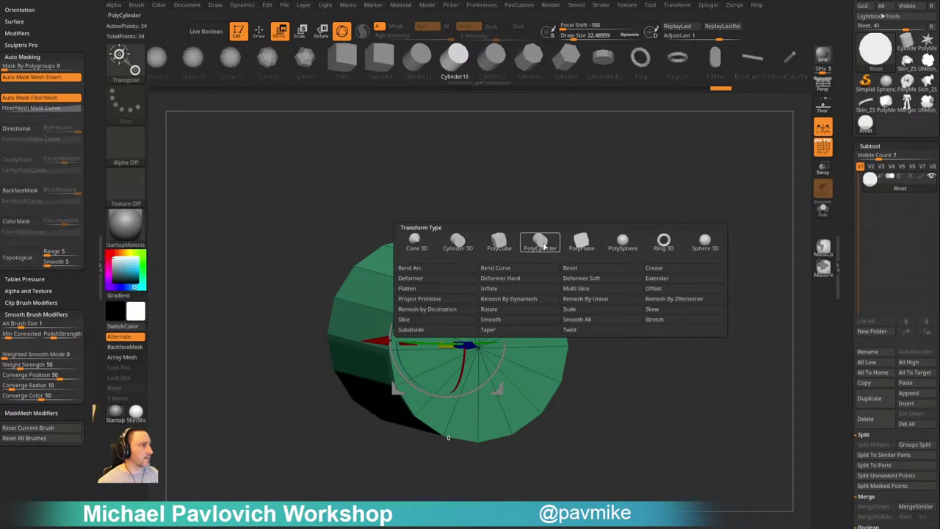
{"action": "left_click", "coordinate": [542, 246]}
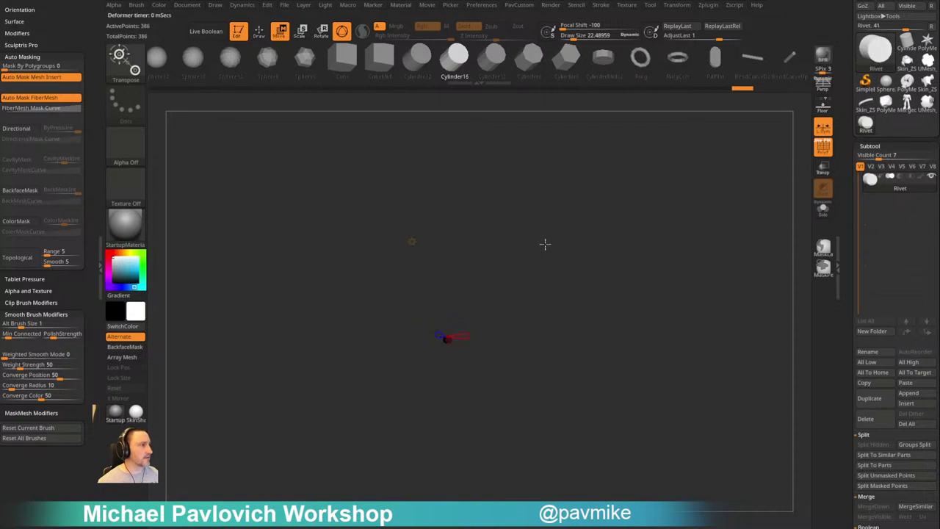
{"action": "left_click", "coordinate": [414, 245]}
{"action": "left_click_drag", "start_coordinate": [571, 300], "coordinate": [617, 400], "text": "alt"}
{"action": "left_click_drag", "start_coordinate": [540, 331], "coordinate": [479, 359], "text": "alt"}
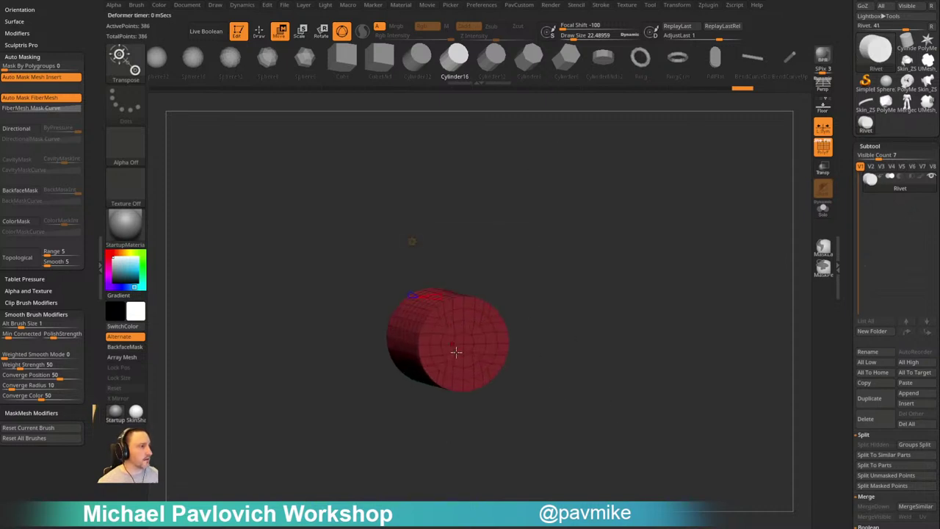
Replace the mesh with the Cylinder 3D primitive, using two segments along its length and an inner radius of 0
{"action": "left_click", "coordinate": [412, 240]}
{"action": "left_click", "coordinate": [434, 257]}
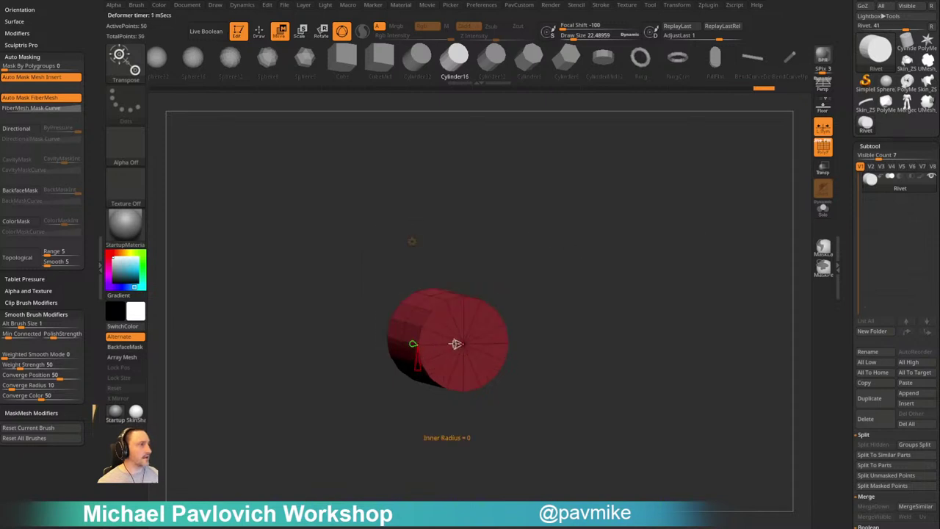
{"action": "mouse_move", "coordinate": [458, 345]}
{"action": "left_mouse_down"}
{"action": "mouse_move", "coordinate": [443, 345]}
{"action": "mouse_move", "coordinate": [459, 344]}
{"action": "left_mouse_up"}
{"action": "left_click_drag", "start_coordinate": [417, 369], "coordinate": [415, 368]}
Flatten the cylinder along its axis to a thin disc, scaling it to about 0.26 in side view
{"action": "left_click_drag", "start_coordinate": [575, 271], "coordinate": [603, 284], "text": "shift"}
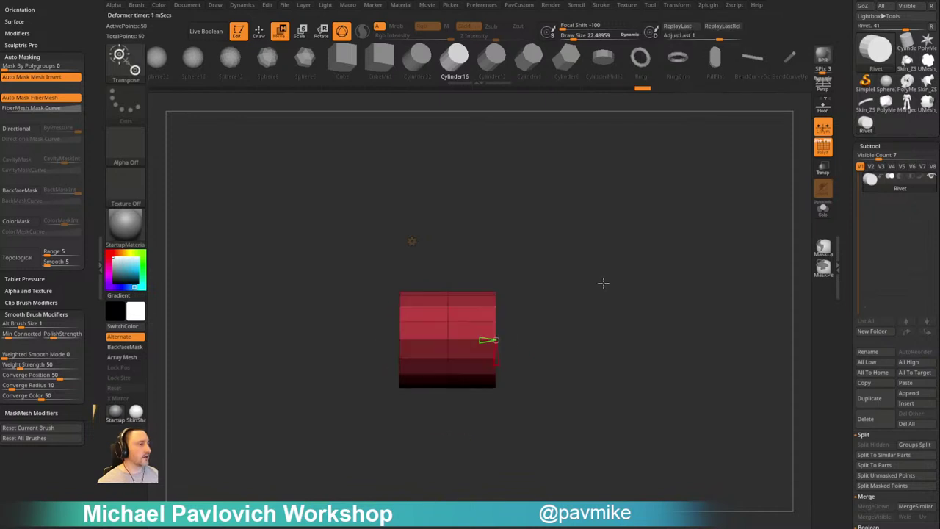
{"action": "key", "text": "w"}
{"action": "left_click_drag", "start_coordinate": [492, 338], "coordinate": [457, 339]}
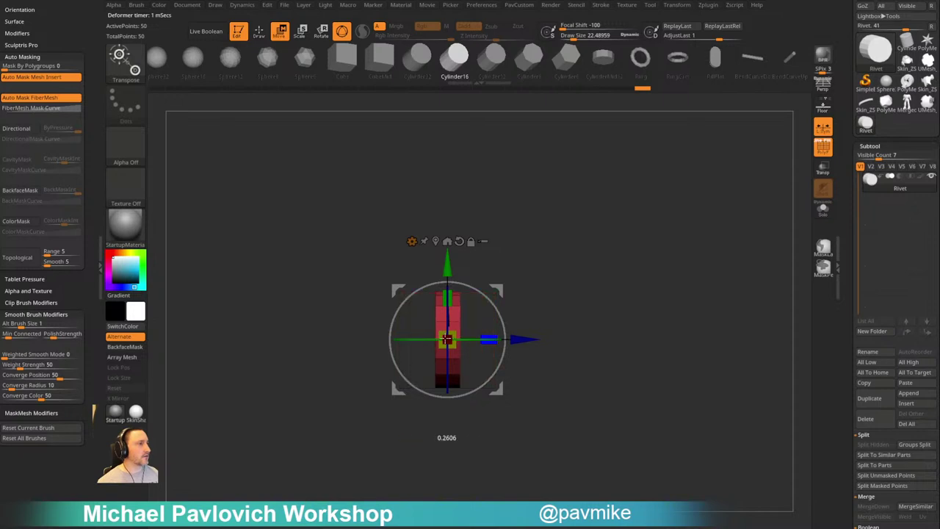
Set ZModeler's edge action to Close with Convex Hole and delete the middle edge loop around the disc's rim
{"action": "key", "text": "q"}
{"action": "left_click_drag", "start_coordinate": [546, 284], "coordinate": [524, 294]}
{"action": "key", "text": "b"}
{"action": "key", "text": "z"}
{"action": "key", "text": "m"}
{"action": "key", "text": "space"}
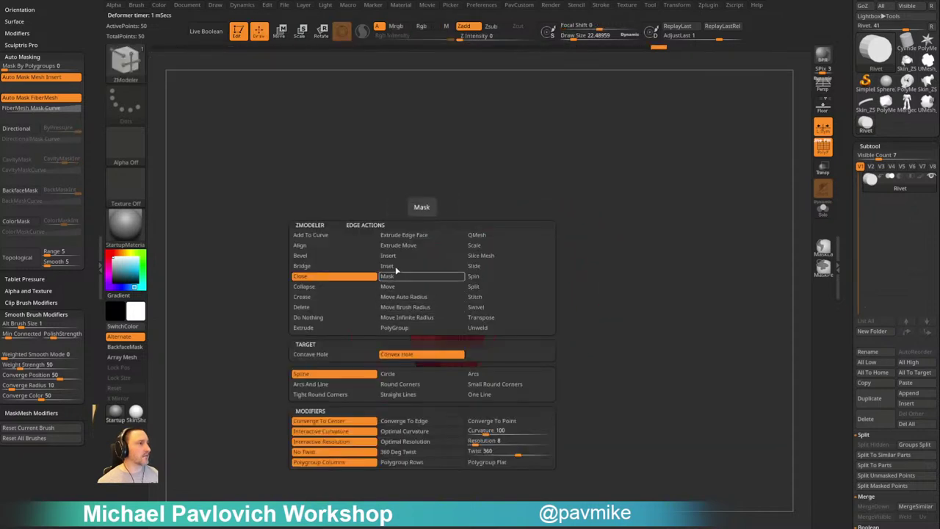
{"action": "left_click", "coordinate": [400, 356]}
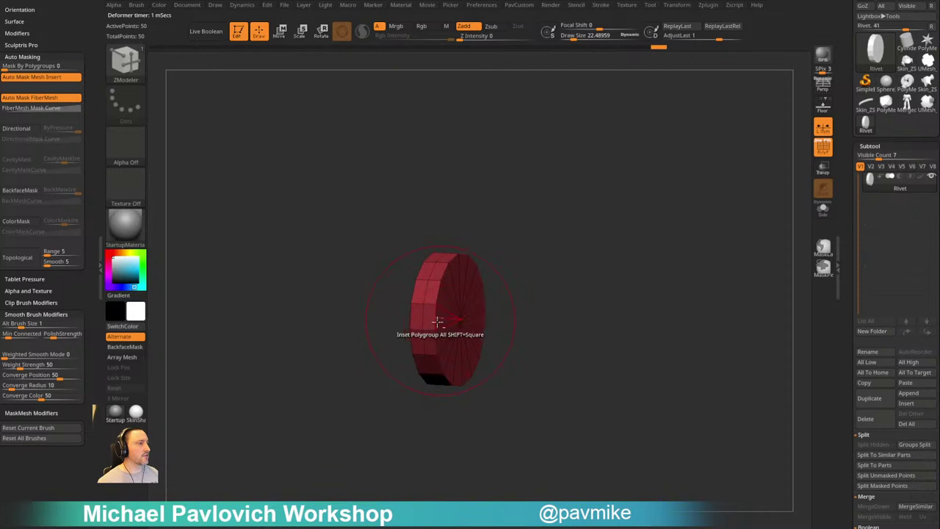
{"action": "left_click", "coordinate": [424, 317], "text": "alt"}
Polygroup the disc by normals, then hide its front cap and delete the hidden faces
{"action": "key", "text": "4"}
{"action": "left_click", "coordinate": [538, 331]}
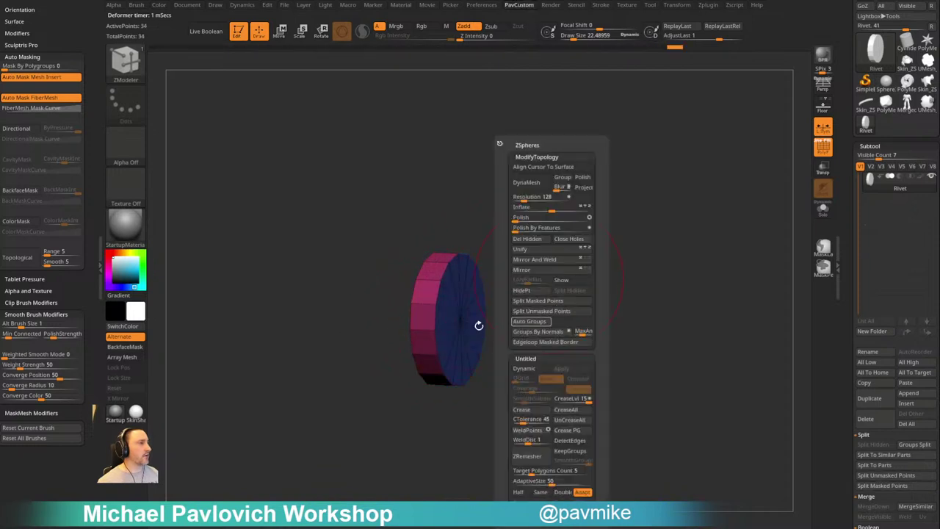
{"action": "key", "text": "["}
{"action": "key", "text": "["}
{"action": "left_click", "coordinate": [477, 321], "text": "ctrl+shift"}
{"action": "left_click_drag", "start_coordinate": [530, 284], "coordinate": [572, 253], "text": "ctrl+shift"}
{"action": "key", "text": "4"}
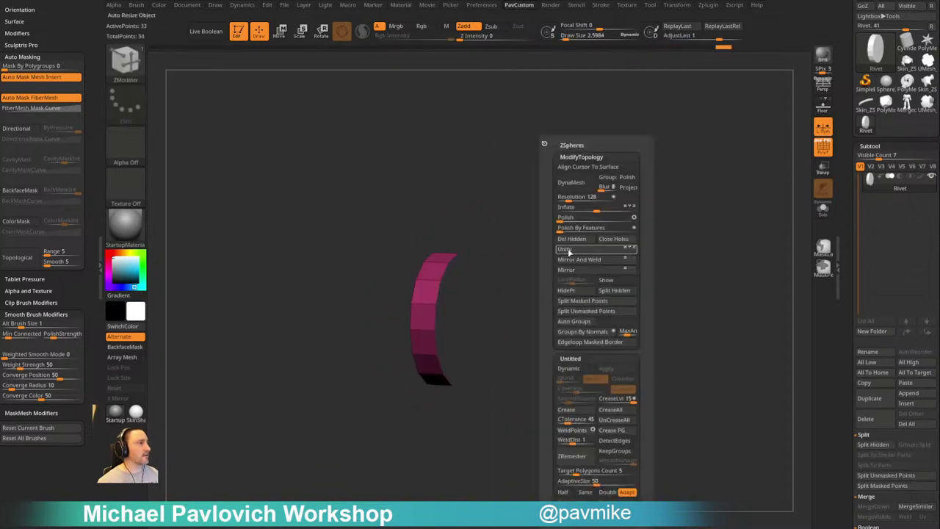
{"action": "left_click", "coordinate": [568, 239]}
Close the disc's open front edge into a rounded dome with ZModeler's Close Convex Hole using Spline
{"action": "key", "text": "space"}
{"action": "left_click", "coordinate": [350, 279]}
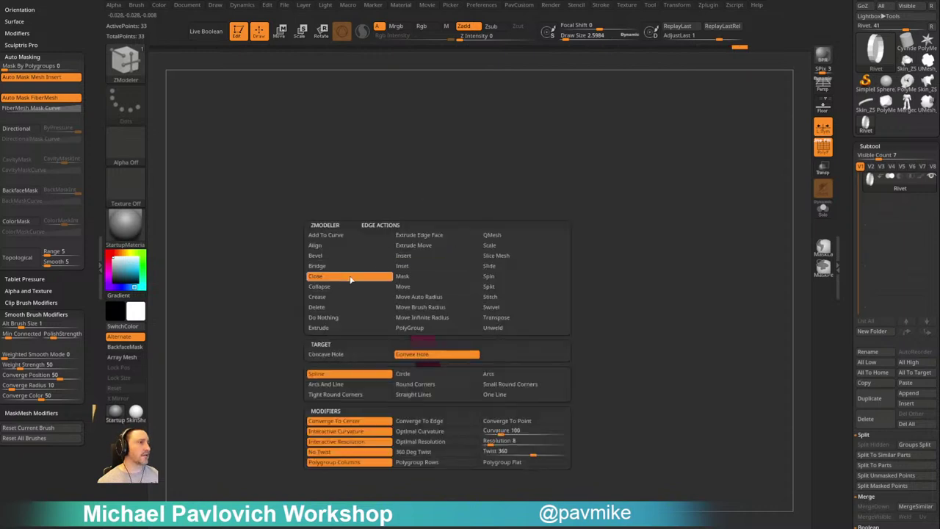
{"action": "left_click_drag", "start_coordinate": [446, 290], "coordinate": [536, 267]}
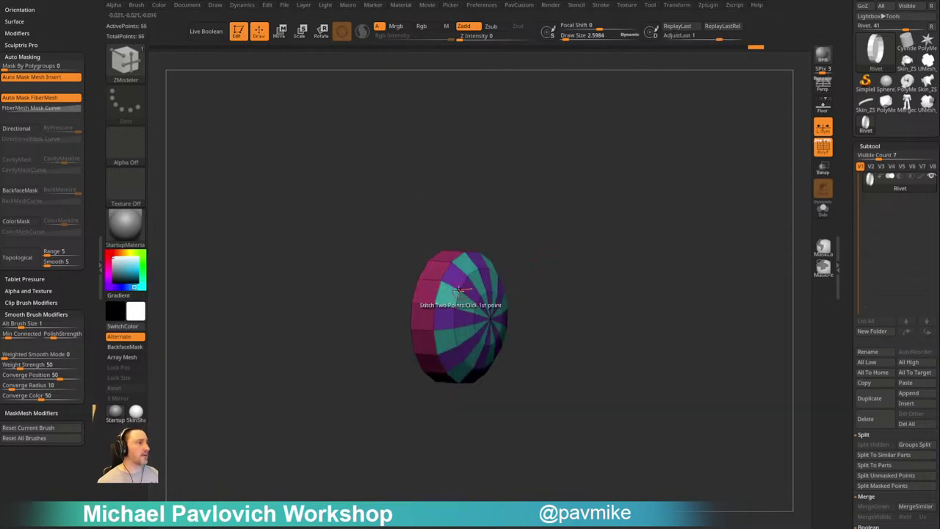
Merge the striped dome faces into a single polygroup and show the whole rivet again
{"action": "left_click", "coordinate": [432, 302], "text": "ctrl+shift"}
{"action": "key", "text": "ctrl+w"}
{"action": "left_click", "coordinate": [545, 237], "text": "ctrl+shift"}
View the rivet's dome straight on, turn on dynamic subdivision and crease its edges by polygroup
{"action": "left_click_drag", "start_coordinate": [548, 235], "coordinate": [520, 225]}
{"action": "left_click_drag", "start_coordinate": [612, 221], "coordinate": [563, 230], "text": "alt"}
{"action": "key", "text": "d"}
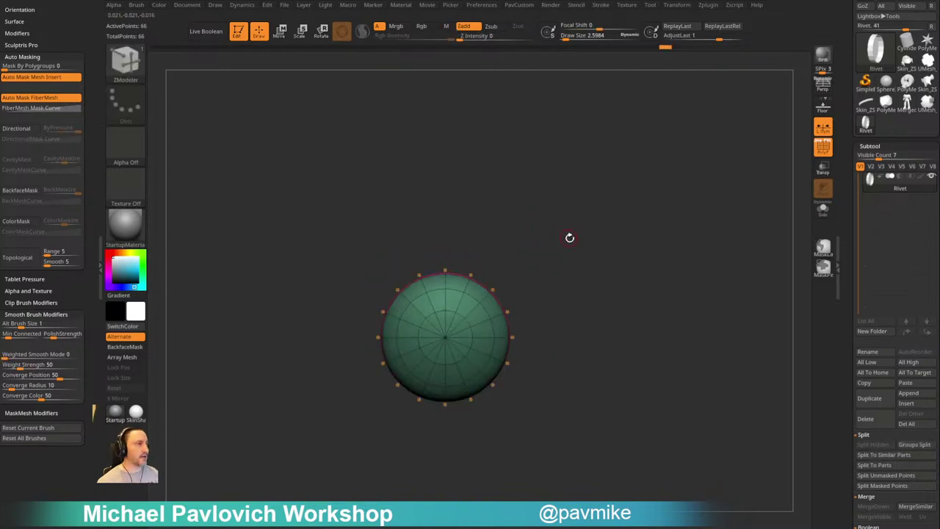
{"action": "key", "text": "2"}
{"action": "left_click", "coordinate": [612, 430]}
{"action": "mouse_move", "coordinate": [597, 366]}
{"action": "left_mouse_down"}
{"action": "mouse_move", "coordinate": [512, 378]}
{"action": "mouse_move", "coordinate": [604, 364]}
{"action": "left_mouse_up"}
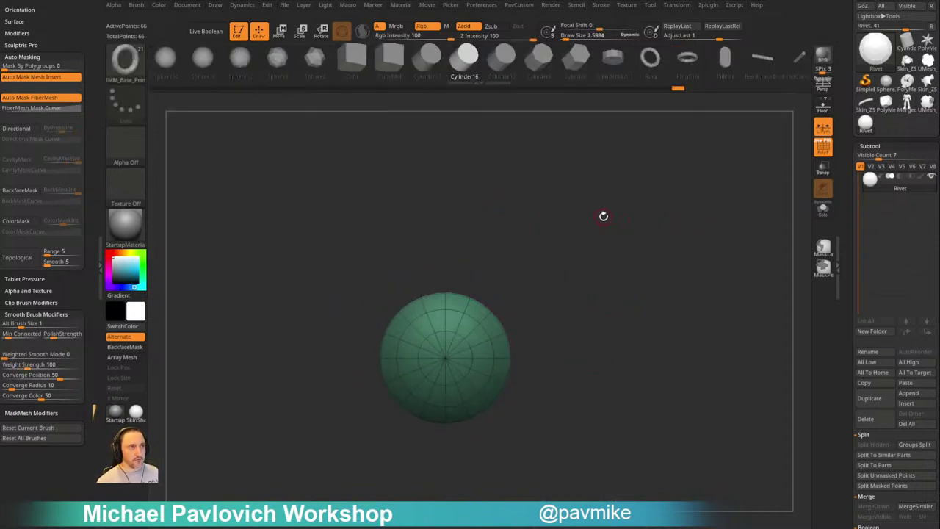
Select the IMM_Base_Primitives insert brush, unify the rivet's size and frame the dome straight on
{"action": "key", "text": "b"}
{"action": "key", "text": "i"}
{"action": "key", "text": "p"}
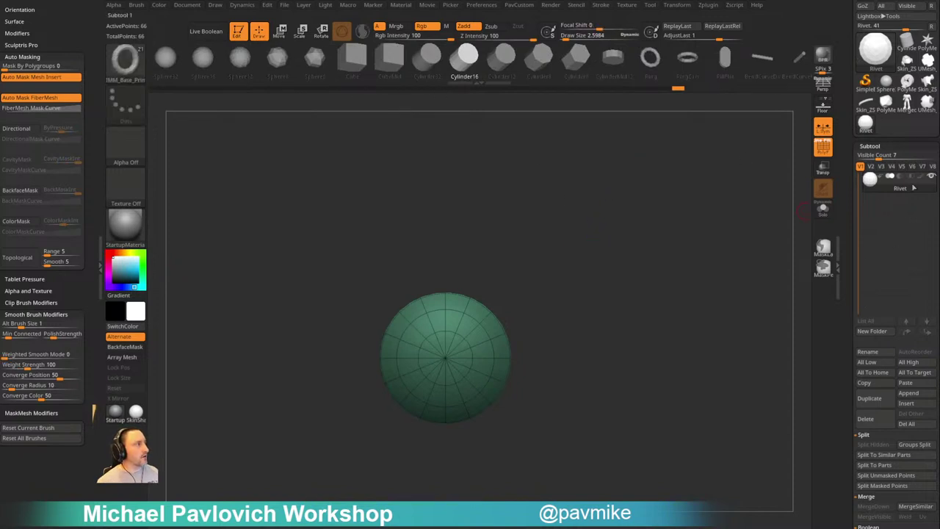
{"action": "key", "text": "2"}
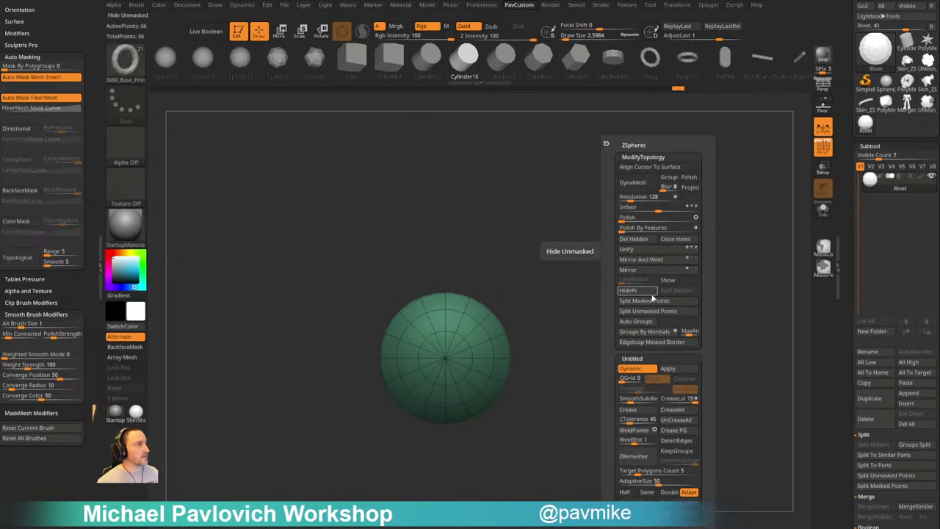
{"action": "left_click", "coordinate": [635, 251]}
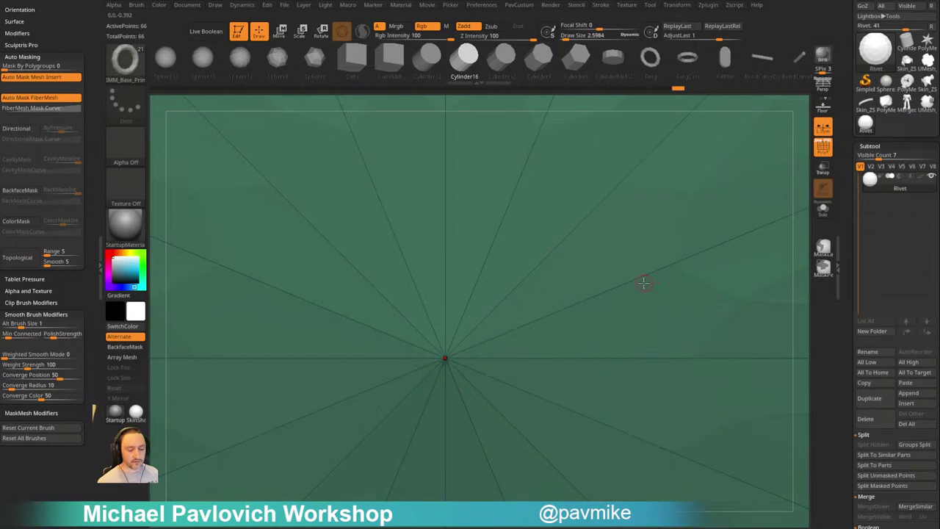
{"action": "key", "text": "f"}
{"action": "key", "text": "f"}
{"action": "left_click_drag", "start_coordinate": [694, 259], "coordinate": [678, 264]}
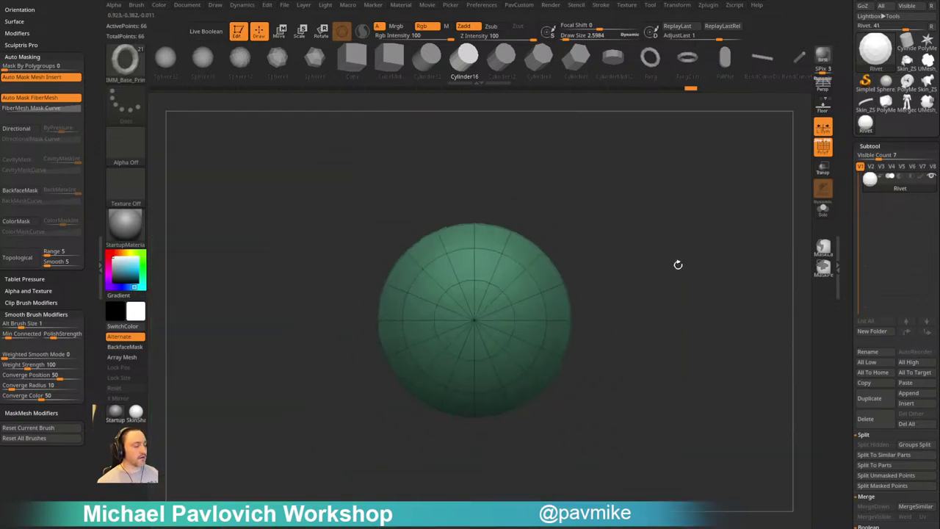
Append the rivet as a new mesh to the IMM_Base_Primitives insert brush and check its entry at the end of the set
{"action": "key", "text": "b"}
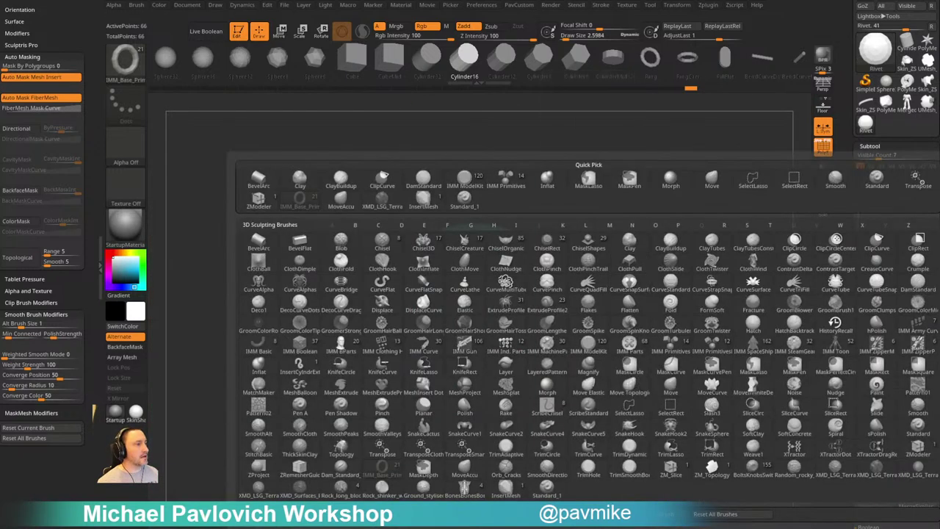
{"action": "left_click", "coordinate": [445, 514]}
{"action": "left_click", "coordinate": [455, 167]}
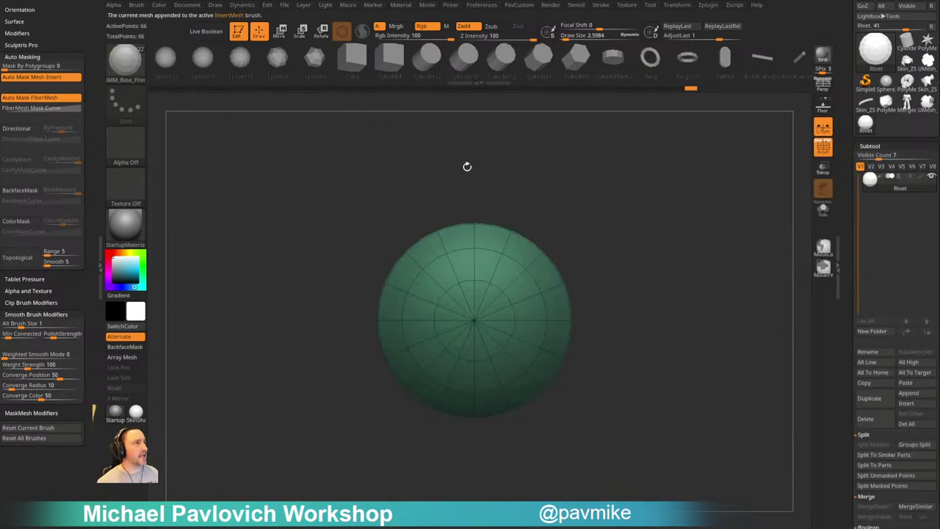
{"action": "left_click_drag", "start_coordinate": [665, 85], "coordinate": [418, 82]}
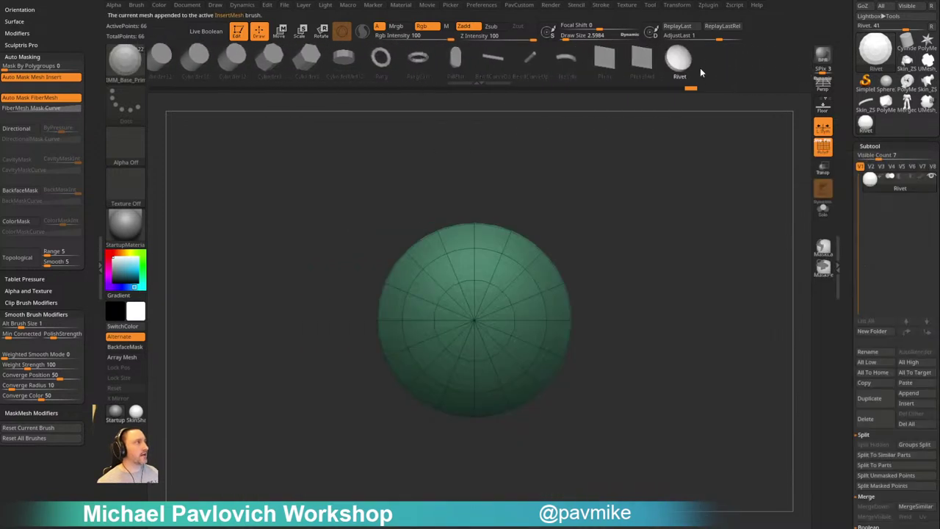
{"action": "left_click_drag", "start_coordinate": [655, 206], "coordinate": [598, 210], "text": "alt"}
{"action": "left_click_drag", "start_coordinate": [598, 213], "coordinate": [582, 219]}
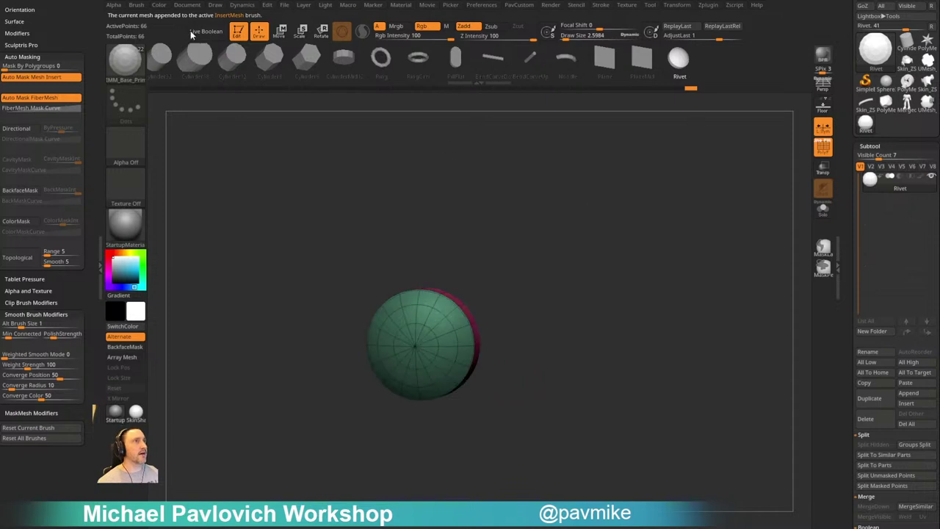
Save the expanded insert brush over IMM_Base_Primitives.ZBP in the ZStartup BrushPresets folder
{"action": "left_click", "coordinate": [136, 5]}
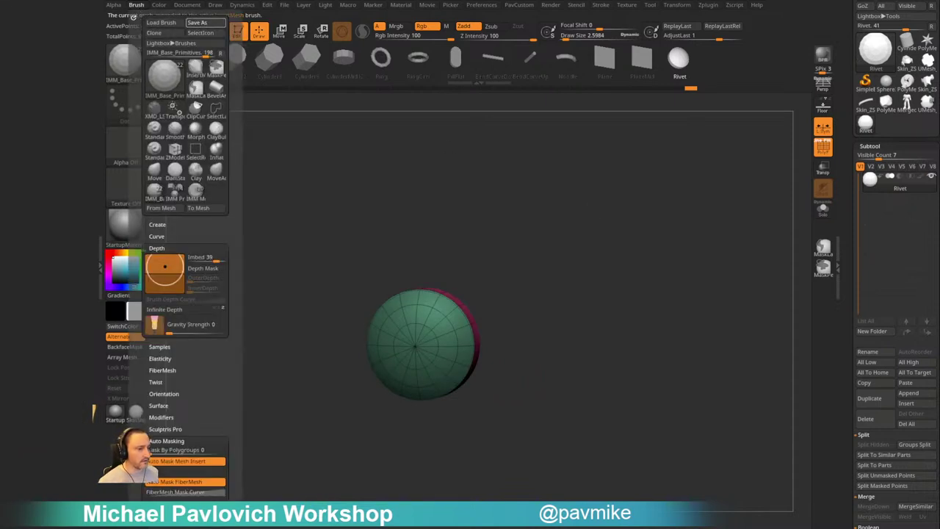
{"action": "left_click", "coordinate": [198, 23]}
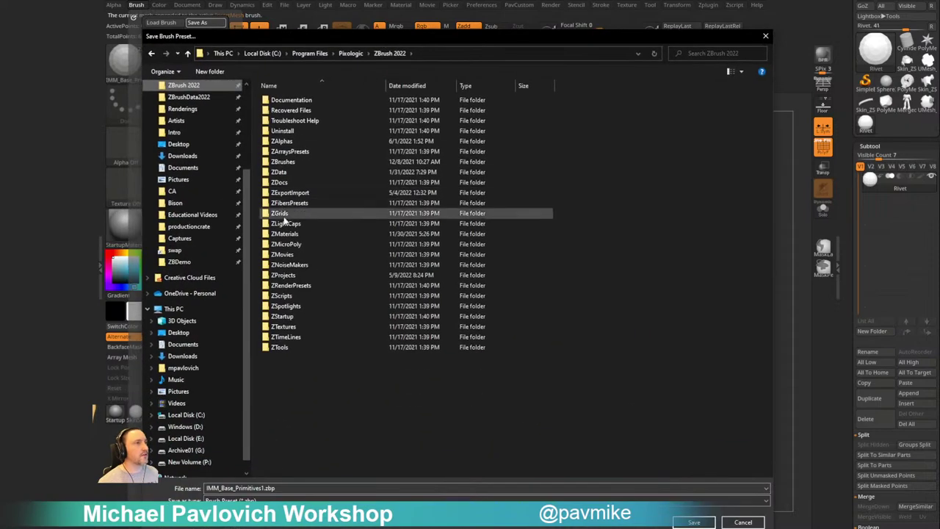
{"action": "double_click", "coordinate": [284, 163]}
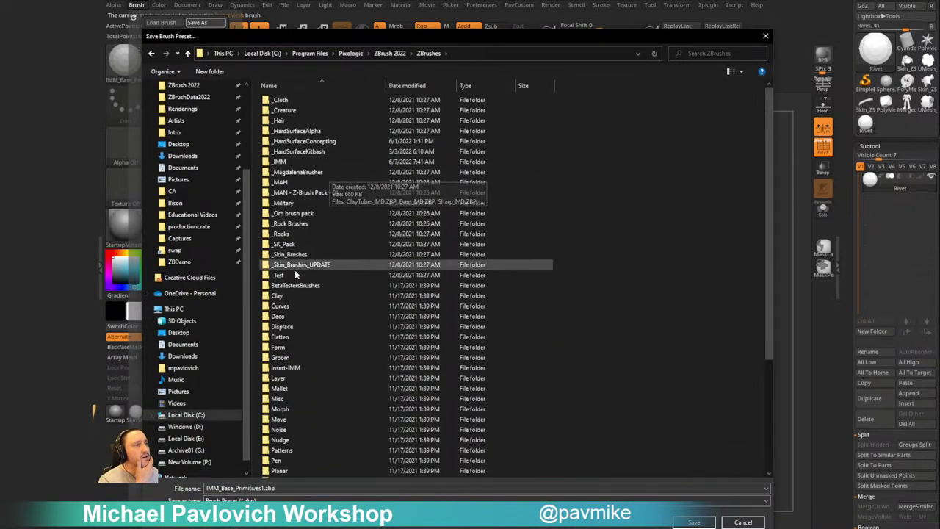
{"action": "scroll", "coordinate": [337, 339], "scroll_direction": "down", "scroll_amount": 3}
{"action": "scroll", "coordinate": [329, 364], "scroll_direction": "up", "scroll_amount": 10}
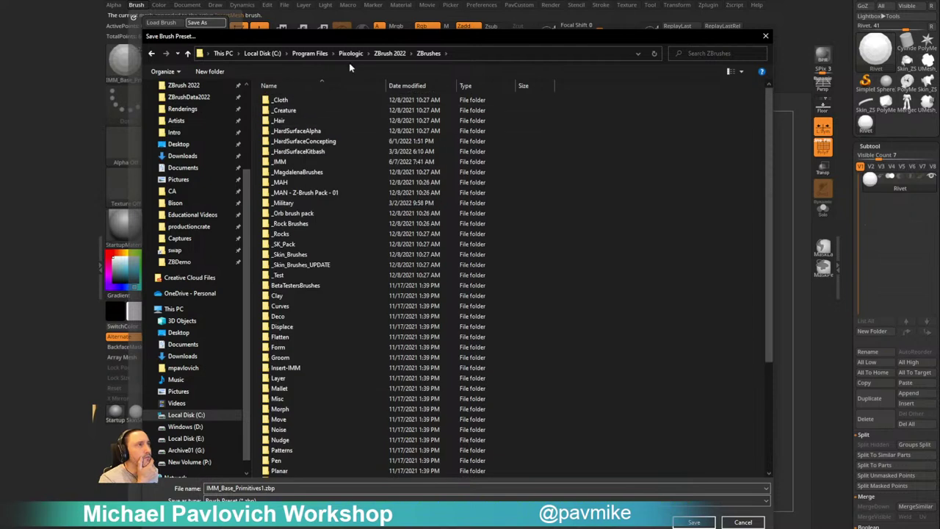
{"action": "left_click", "coordinate": [389, 53]}
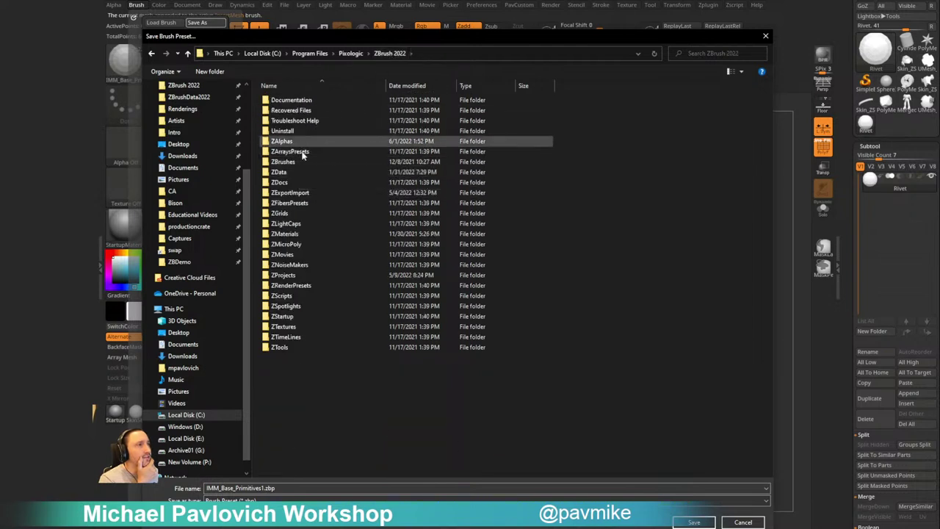
{"action": "double_click", "coordinate": [301, 315]}
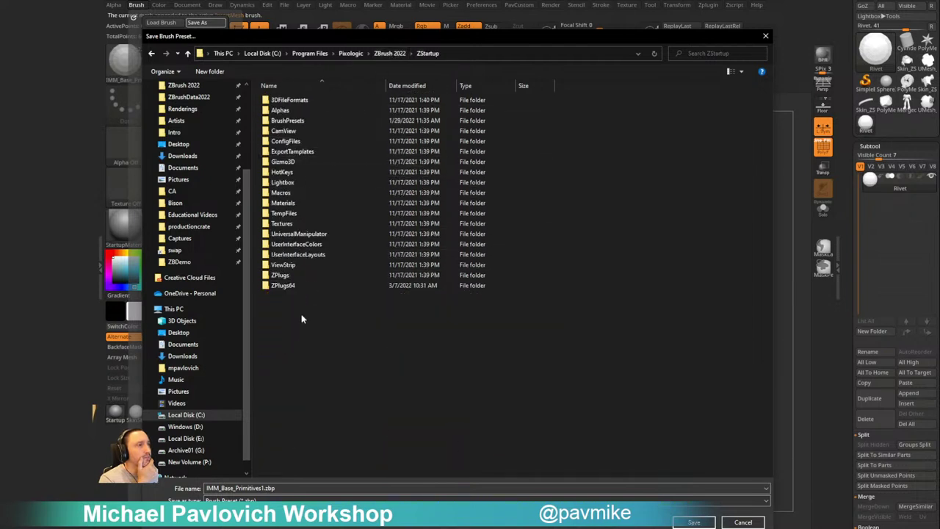
{"action": "double_click", "coordinate": [300, 121]}
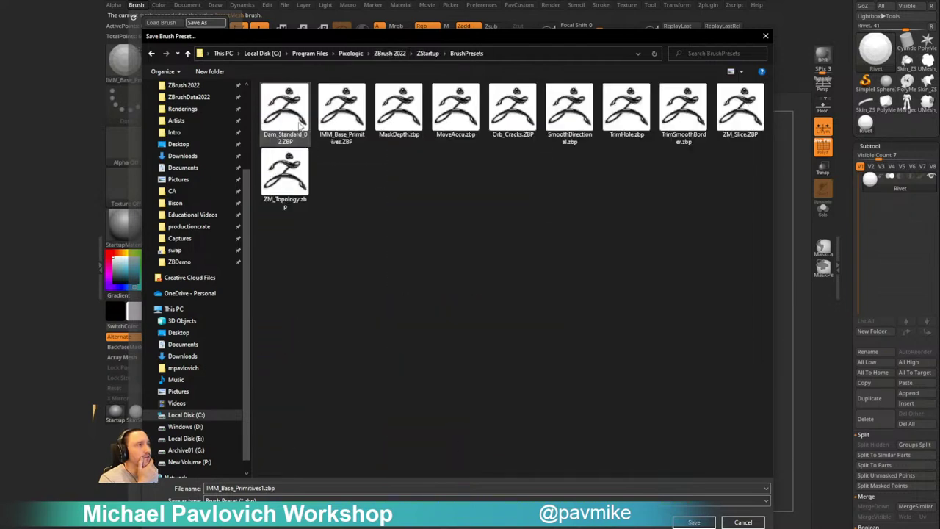
{"action": "double_click", "coordinate": [340, 104]}
{"action": "left_click", "coordinate": [460, 219]}
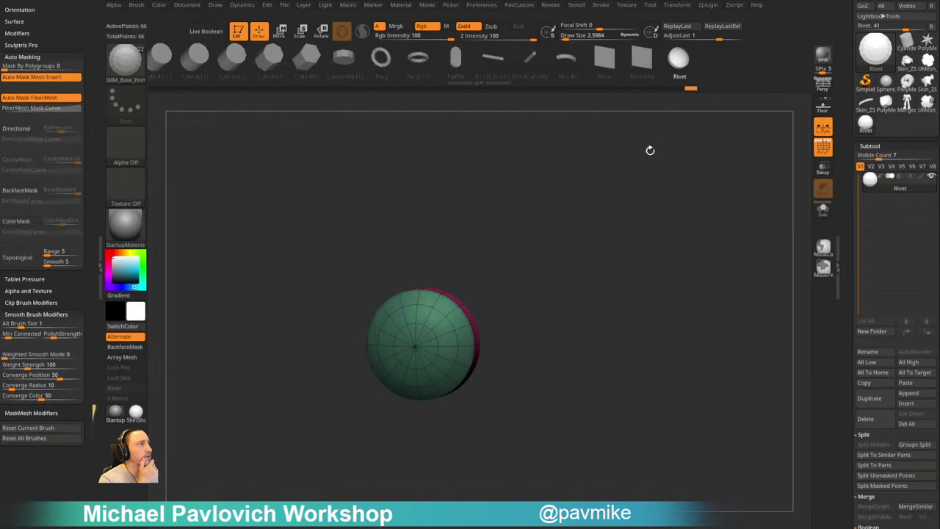
{"action": "left_click_drag", "start_coordinate": [585, 268], "coordinate": [592, 272]}
{"action": "key", "text": "3"}
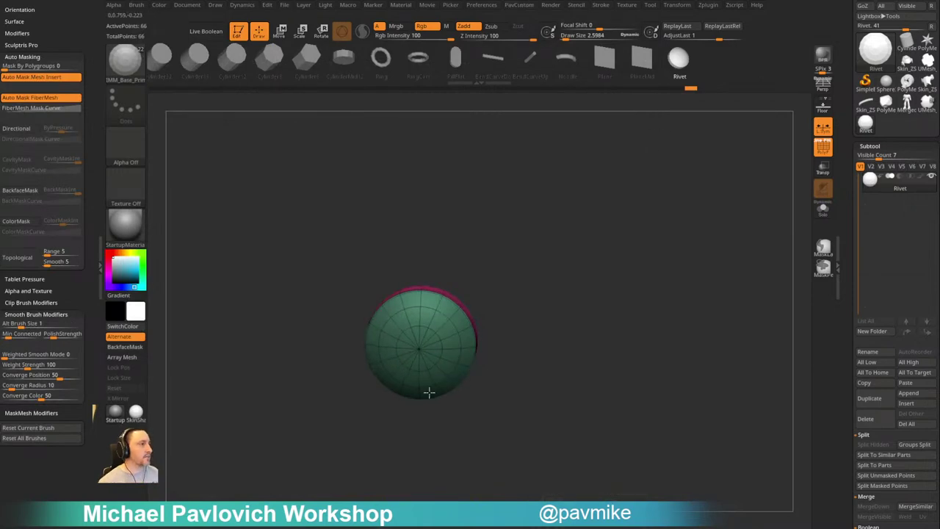
Switch back to the space-marine model, frame the backpack's round dome and set the insert brush's draw size
{"action": "key", "text": "b"}
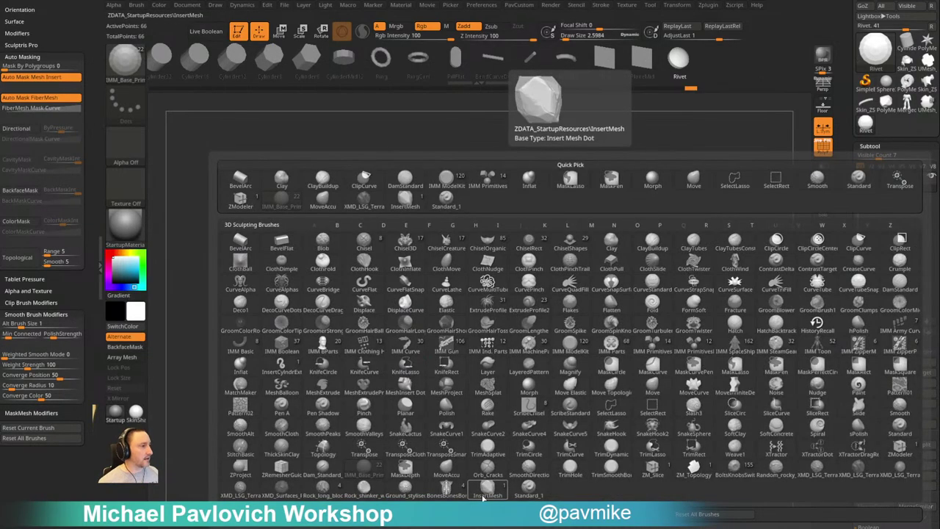
{"action": "left_click", "coordinate": [471, 495]}
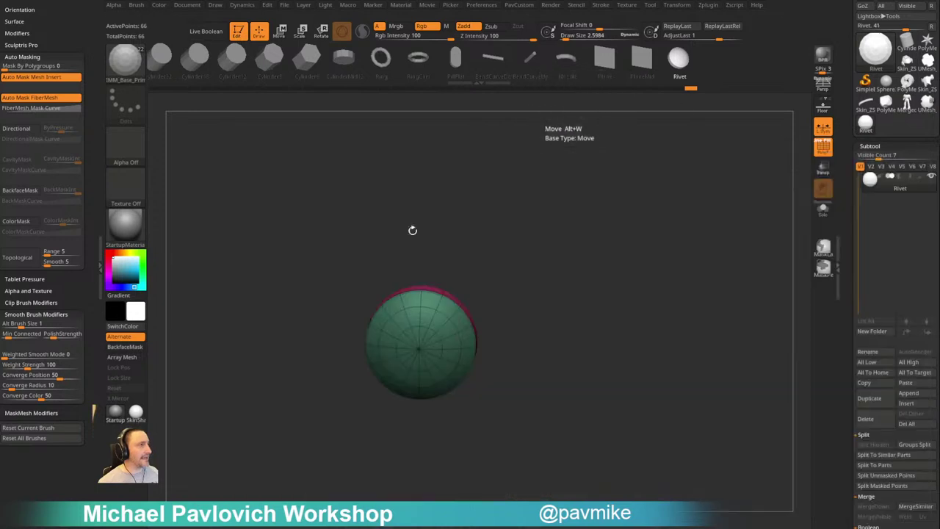
{"action": "left_click", "coordinate": [928, 102]}
{"action": "left_click_drag", "start_coordinate": [619, 276], "coordinate": [607, 235]}
{"action": "left_click_drag", "start_coordinate": [607, 235], "coordinate": [708, 259], "text": "alt"}
{"action": "mouse_move", "coordinate": [714, 165]}
{"action": "left_mouse_down", "text": "alt"}
{"action": "mouse_move", "coordinate": [722, 277]}
{"action": "mouse_move", "coordinate": [733, 278]}
{"action": "mouse_move", "coordinate": [722, 278]}
{"action": "mouse_move", "coordinate": [734, 176]}
{"action": "mouse_move", "coordinate": [745, 189]}
{"action": "mouse_move", "coordinate": [763, 178]}
{"action": "left_mouse_up", "text": "alt"}
{"action": "key", "text": "s"}
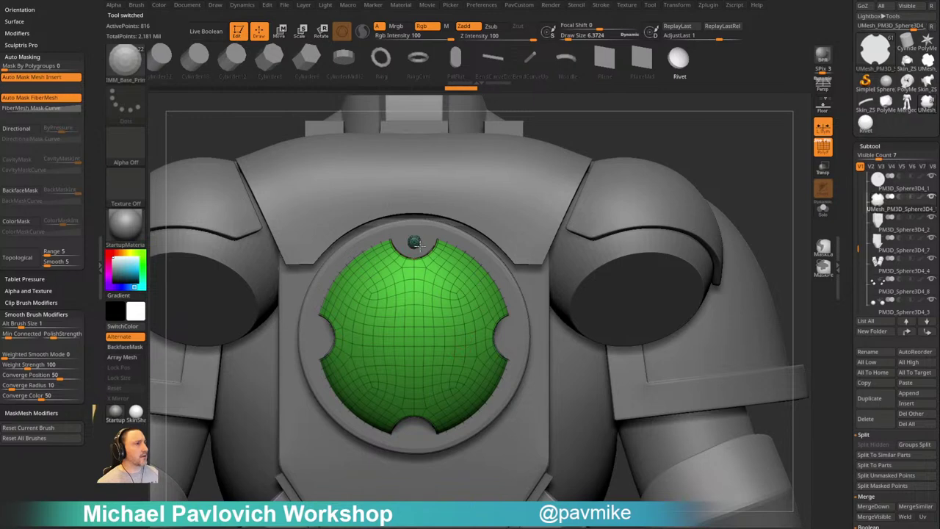
Insert a rivet into each of the four notches around the backpack dome at a draw size of about 9.7
{"action": "mouse_move", "coordinate": [421, 247]}
{"action": "left_mouse_down"}
{"action": "mouse_move", "coordinate": [429, 250]}
{"action": "mouse_move", "coordinate": [415, 240]}
{"action": "left_mouse_up"}
{"action": "key", "text": "ctrl+z"}
{"action": "key", "text": "s"}
{"action": "key", "text": "ctrl+z"}
{"action": "key", "text": "s"}
{"action": "left_click_drag", "start_coordinate": [508, 338], "coordinate": [516, 341]}
{"action": "left_click_drag", "start_coordinate": [414, 434], "coordinate": [420, 439]}
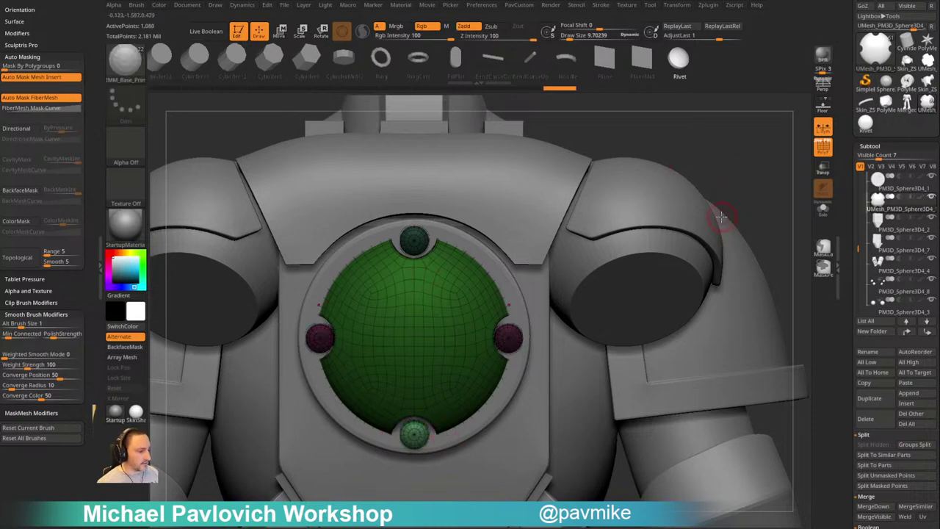
Isolate the dome's mesh and split the hidden rivets off into their own subtool
{"action": "mouse_move", "coordinate": [742, 157]}
{"action": "left_mouse_down"}
{"action": "mouse_move", "coordinate": [731, 170]}
{"action": "mouse_move", "coordinate": [762, 201]}
{"action": "left_mouse_up"}
{"action": "left_click", "coordinate": [460, 299], "text": "ctrl+shift"}
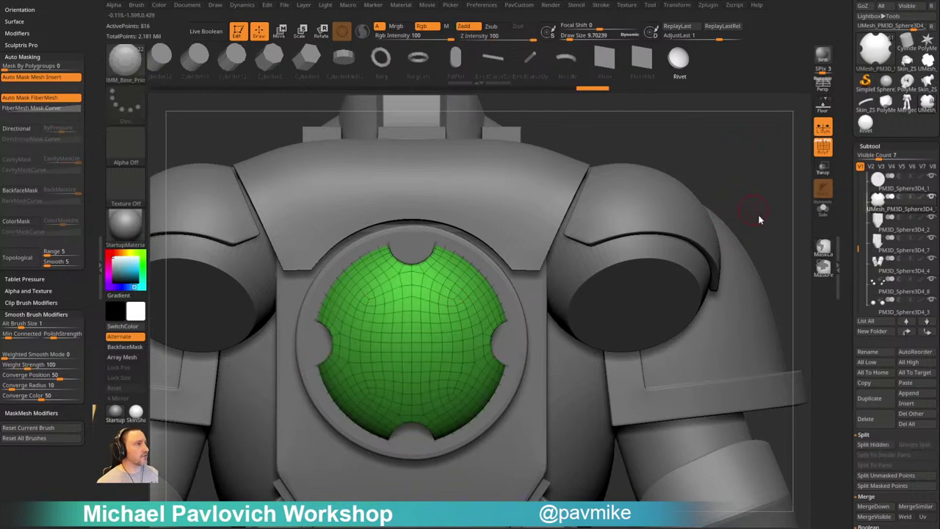
{"action": "key", "text": "space"}
{"action": "left_click", "coordinate": [769, 294]}
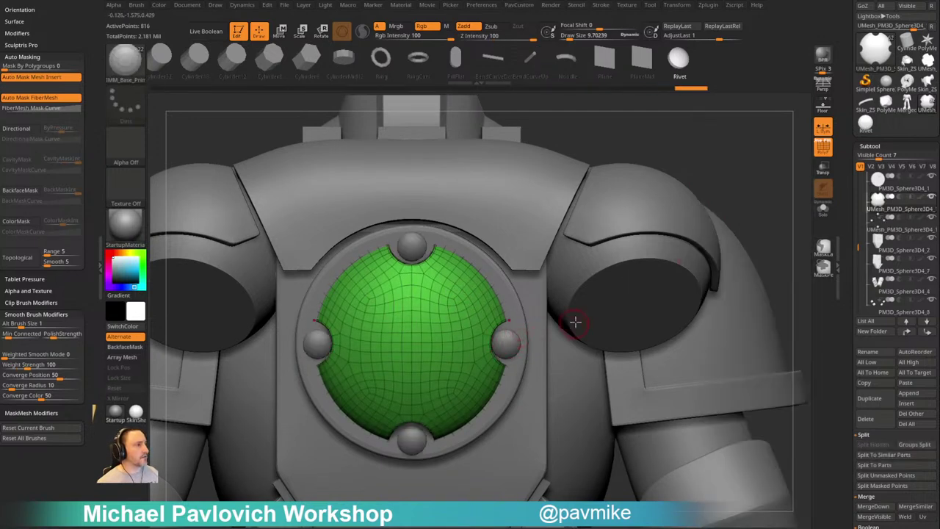
Select the rivets, give each its own polygroup and mirror and weld them across the body
{"action": "left_click", "coordinate": [504, 350], "text": "alt"}
{"action": "key", "text": "space"}
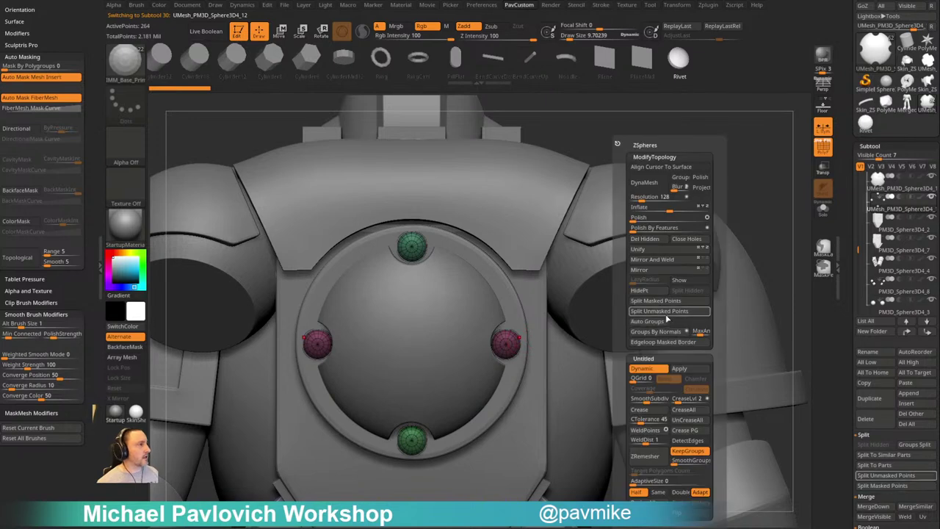
{"action": "left_click", "coordinate": [660, 322]}
{"action": "key", "text": "g"}
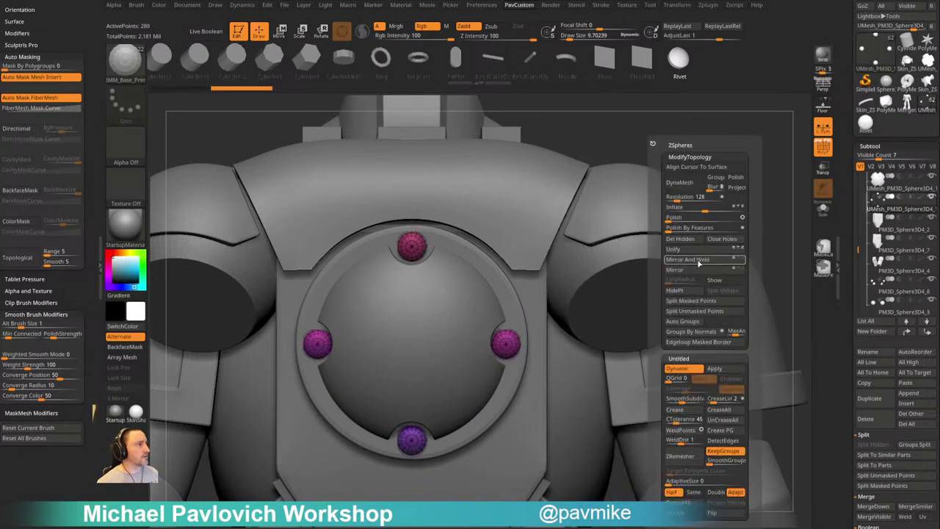
Mask the upper and lower rivets, nudge the two side rivets slightly outward and clear the mask
{"action": "key", "text": "w"}
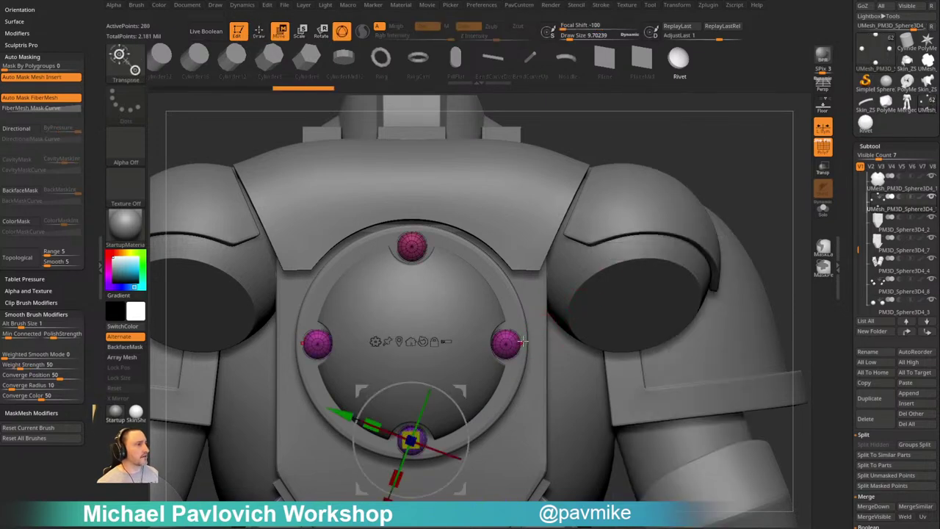
{"action": "left_click", "coordinate": [508, 344], "text": "ctrl"}
{"action": "left_click_drag", "start_coordinate": [563, 296], "coordinate": [567, 295]}
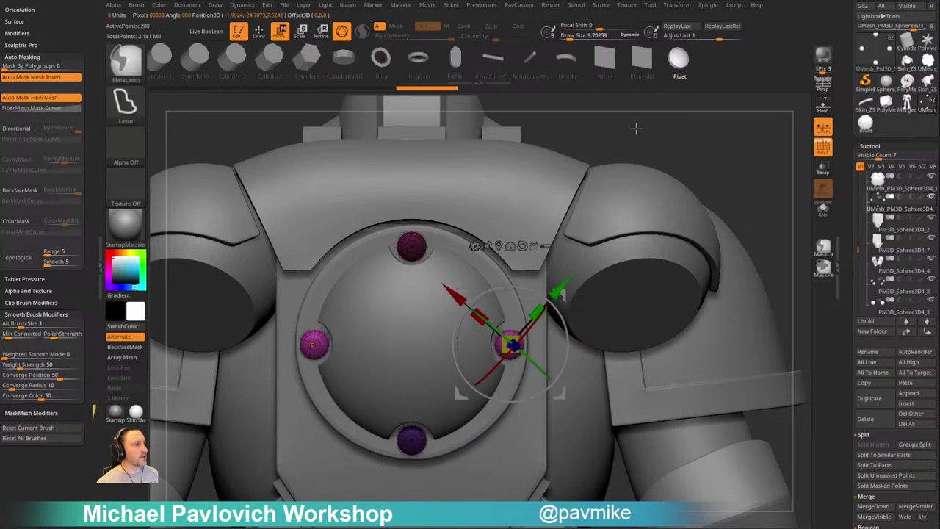
{"action": "left_click_drag", "start_coordinate": [636, 128], "coordinate": [626, 147], "text": "ctrl"}
{"action": "key", "text": "q"}
{"action": "mouse_move", "coordinate": [714, 169]}
{"action": "left_mouse_down", "text": "alt"}
{"action": "mouse_move", "coordinate": [704, 173]}
{"action": "mouse_move", "coordinate": [733, 179]}
{"action": "mouse_move", "coordinate": [705, 186]}
{"action": "left_mouse_up", "text": "alt"}
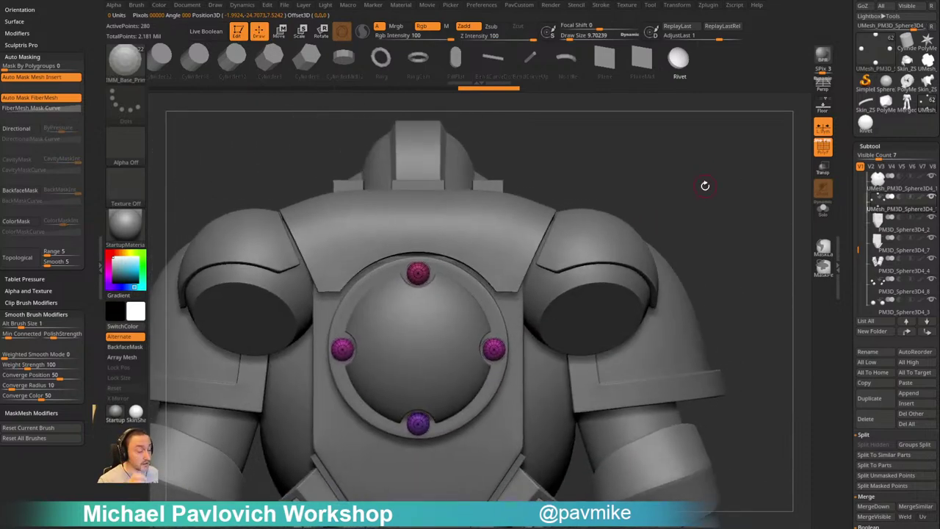
Select the curved collar plate above the dome, isolate it and frame its lower edge with a small draw size
{"action": "mouse_move", "coordinate": [643, 197]}
{"action": "left_mouse_down"}
{"action": "mouse_move", "coordinate": [668, 200]}
{"action": "mouse_move", "coordinate": [662, 214]}
{"action": "mouse_move", "coordinate": [668, 210]}
{"action": "mouse_move", "coordinate": [648, 214]}
{"action": "mouse_move", "coordinate": [658, 214]}
{"action": "left_mouse_up"}
{"action": "key", "text": "s"}
{"action": "key", "text": "b"}
{"action": "key", "text": "s"}
{"action": "key", "text": "t"}
{"action": "left_click", "coordinate": [514, 248], "text": "alt"}
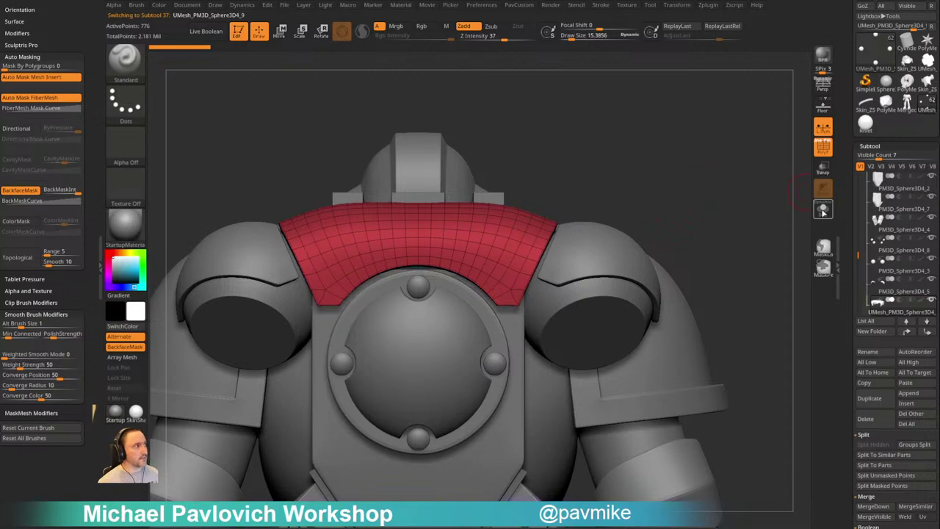
{"action": "left_click", "coordinate": [824, 213]}
{"action": "mouse_move", "coordinate": [710, 187]}
{"action": "left_mouse_down", "text": "alt"}
{"action": "mouse_move", "coordinate": [730, 248]}
{"action": "mouse_move", "coordinate": [726, 219]}
{"action": "left_mouse_up", "text": "alt"}
{"action": "key", "text": "s"}
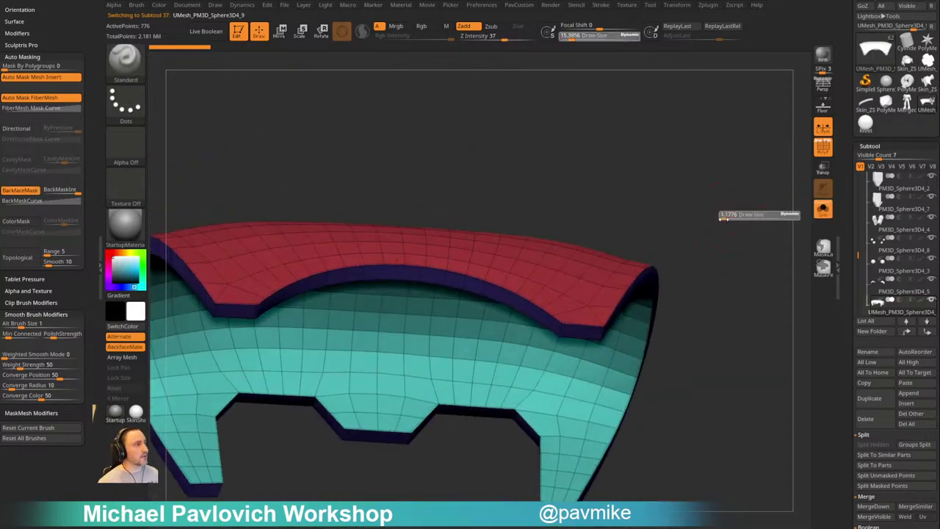
Crease the corner edges of the collar plate with ZModeler and show the whole model again without wireframe
{"action": "key", "text": "b"}
{"action": "key", "text": "z"}
{"action": "key", "text": "m"}
{"action": "key", "text": "space"}
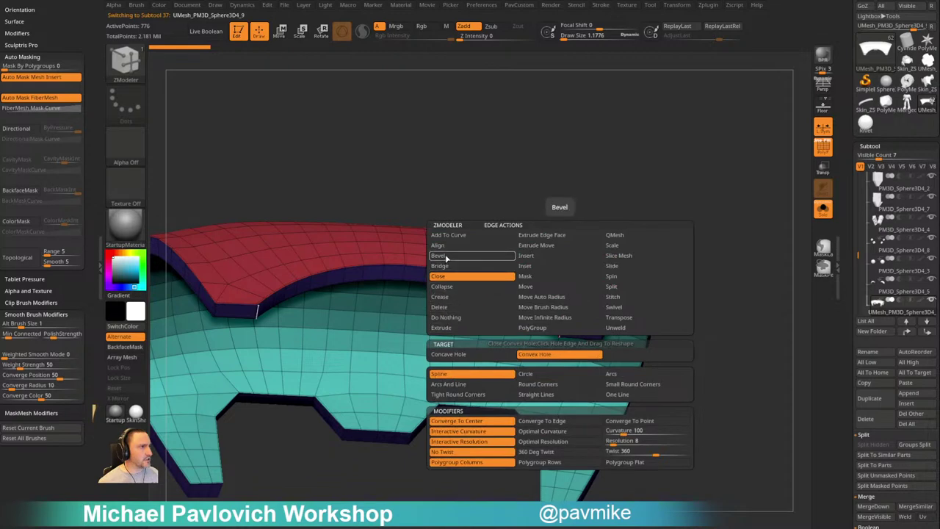
{"action": "left_click", "coordinate": [441, 297]}
{"action": "left_click", "coordinate": [565, 328]}
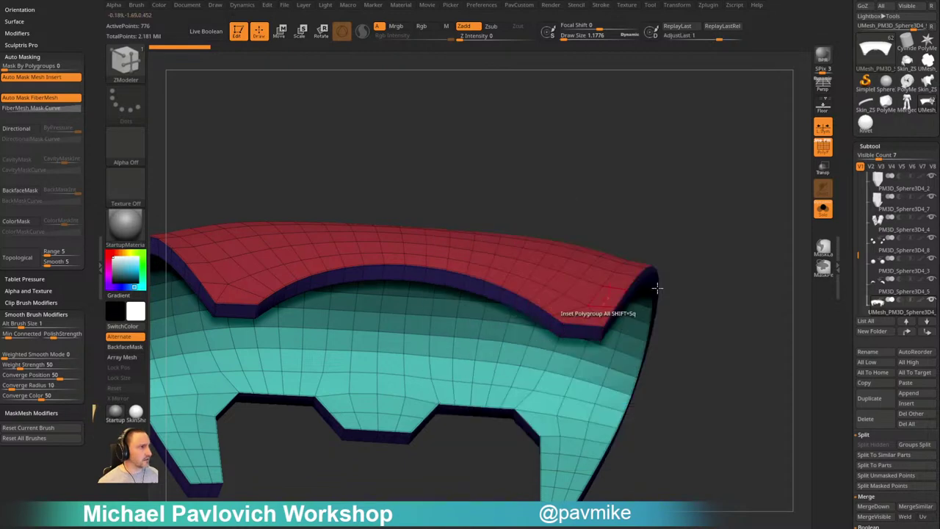
{"action": "left_click_drag", "start_coordinate": [658, 289], "coordinate": [620, 278]}
{"action": "left_click", "coordinate": [605, 335]}
{"action": "left_click_drag", "start_coordinate": [721, 241], "coordinate": [699, 250], "text": "alt"}
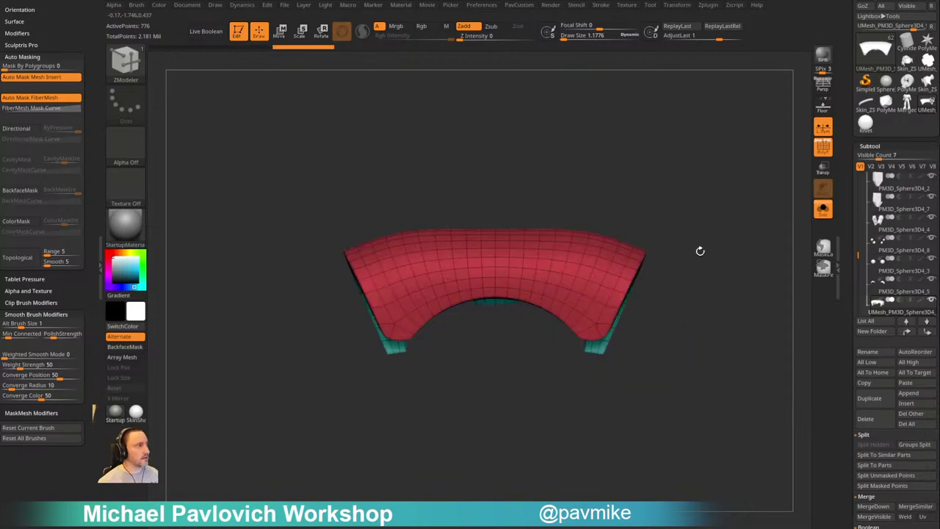
{"action": "left_click", "coordinate": [823, 210]}
{"action": "key", "text": "shift+f"}
{"action": "mouse_move", "coordinate": [739, 203]}
{"action": "left_mouse_down", "text": "alt"}
{"action": "mouse_move", "coordinate": [699, 214]}
{"action": "mouse_move", "coordinate": [697, 232]}
{"action": "mouse_move", "coordinate": [682, 233]}
{"action": "mouse_move", "coordinate": [698, 232]}
{"action": "left_mouse_up", "text": "alt"}
Select the flat-cut spheres under the backpack's domed covers with the Standard brush active and show their polygroups
{"action": "key", "text": "b"}
{"action": "key", "text": "s"}
{"action": "key", "text": "t"}
{"action": "key", "text": "s"}
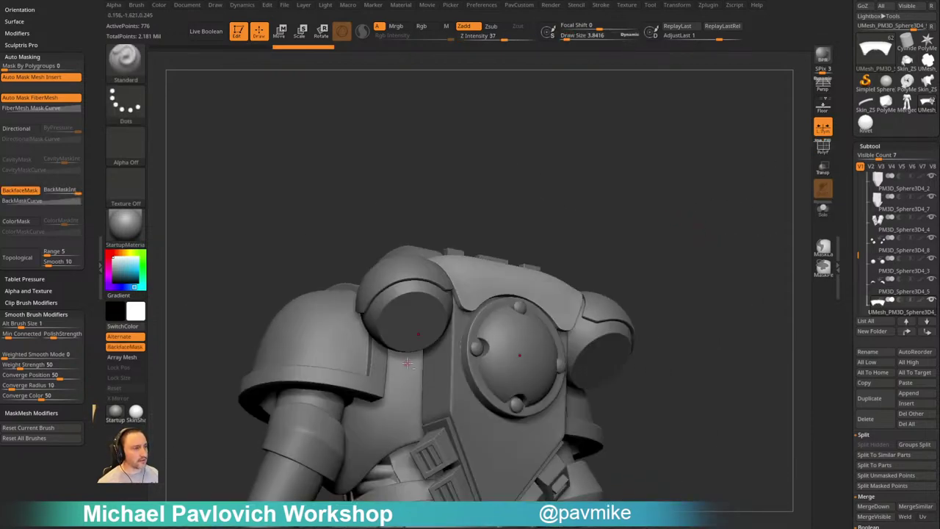
{"action": "left_click", "coordinate": [404, 334], "text": "alt"}
{"action": "left_click_drag", "start_coordinate": [622, 224], "coordinate": [712, 191], "text": "alt"}
{"action": "key", "text": "shift+f"}
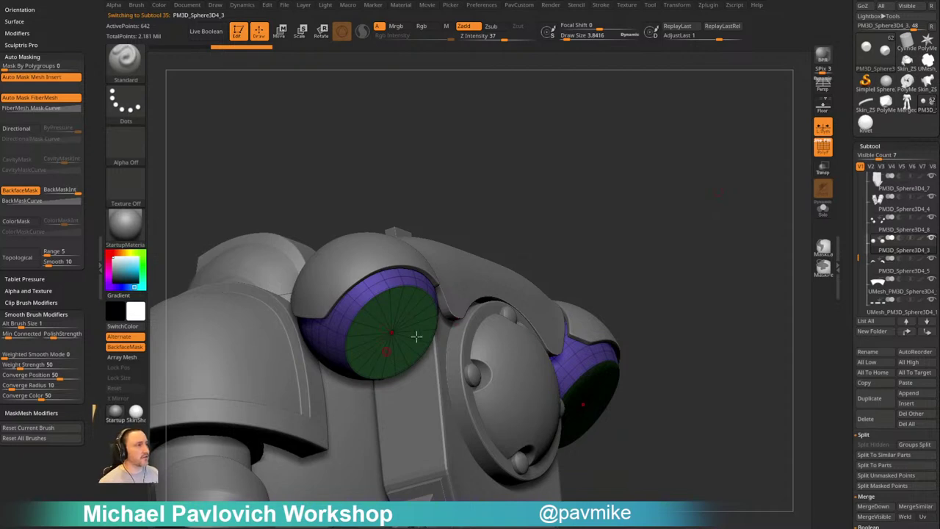
Examine the flat end faces of the backpack spheres from several angles with the wireframe hidden
{"action": "left_click_drag", "start_coordinate": [596, 221], "coordinate": [645, 191]}
{"action": "key", "text": "s"}
{"action": "left_click_drag", "start_coordinate": [607, 220], "coordinate": [633, 193]}
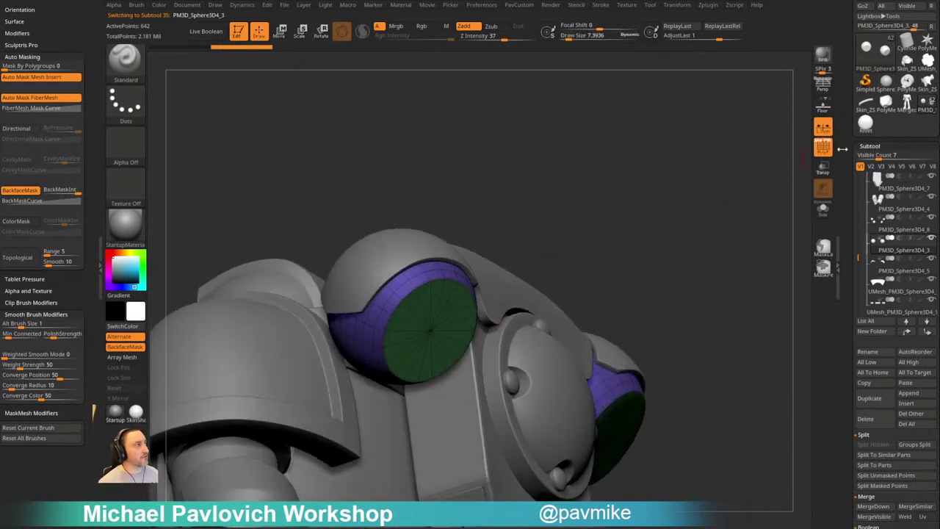
{"action": "left_click", "coordinate": [825, 148]}
{"action": "left_click_drag", "start_coordinate": [722, 193], "coordinate": [756, 209]}
{"action": "left_click_drag", "start_coordinate": [545, 286], "coordinate": [580, 276]}
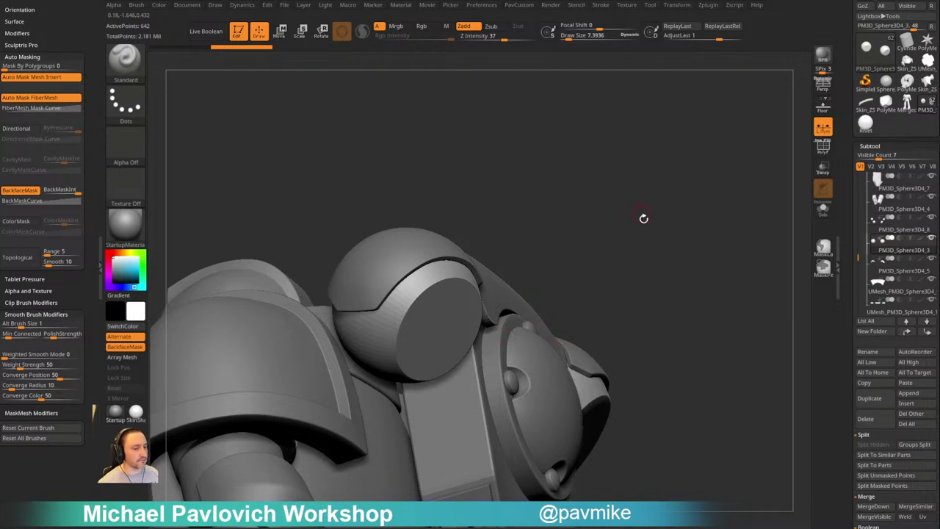
{"action": "mouse_move", "coordinate": [643, 219]}
{"action": "left_mouse_down"}
{"action": "mouse_move", "coordinate": [662, 243]}
{"action": "mouse_move", "coordinate": [651, 246]}
{"action": "mouse_move", "coordinate": [789, 161]}
{"action": "mouse_move", "coordinate": [721, 193]}
{"action": "left_mouse_up"}
{"action": "key", "text": "s"}
Duplicate the flat-cut spheres, isolate the copy and delete everything except its flat end discs
{"action": "left_click", "coordinate": [867, 401]}
{"action": "key", "text": "shift+f"}
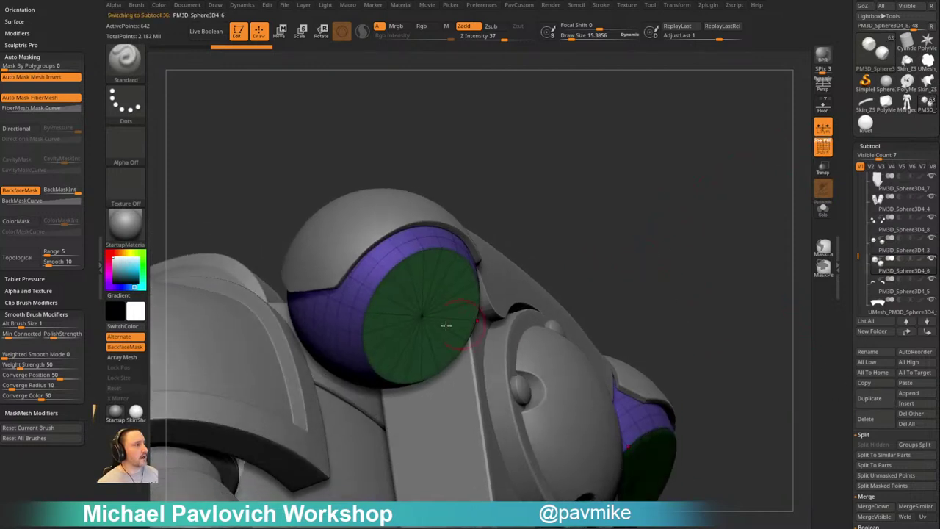
{"action": "left_click", "coordinate": [823, 211]}
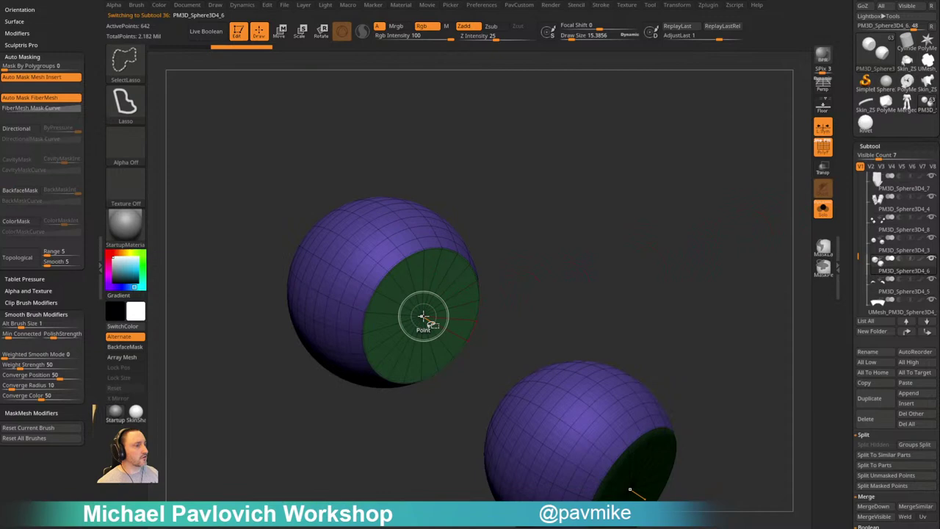
{"action": "left_click", "coordinate": [430, 300], "text": "ctrl+shift"}
{"action": "key", "text": "3"}
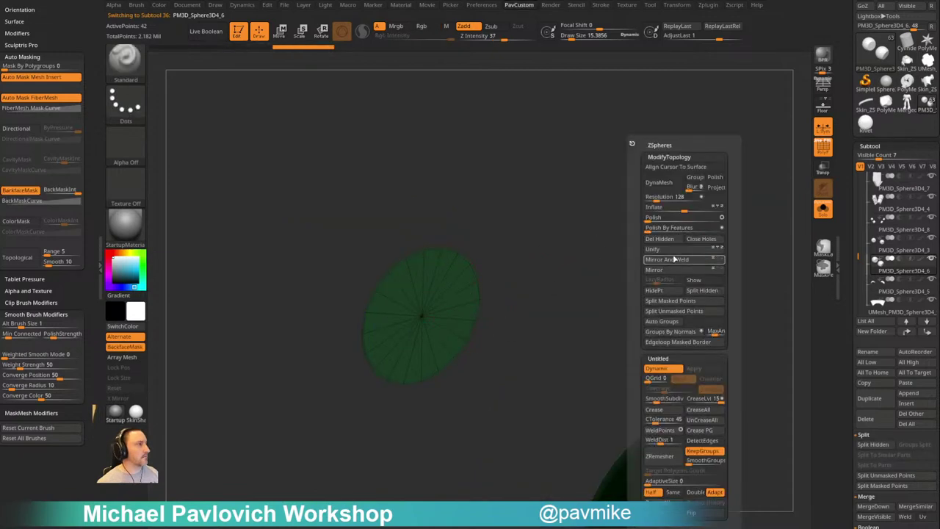
{"action": "left_click", "coordinate": [663, 239]}
{"action": "left_click_drag", "start_coordinate": [604, 260], "coordinate": [623, 263]}
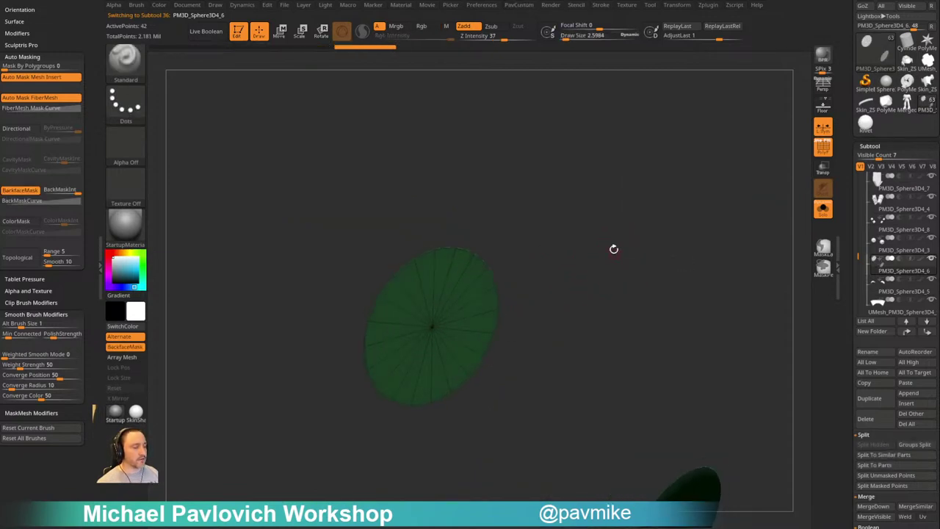
Extrude the end discs outward into thick caps with ZModeler's QMesh on Polygroup All and check them on the backpack
{"action": "key", "text": "b"}
{"action": "key", "text": "z"}
{"action": "key", "text": "m"}
{"action": "key", "text": "space"}
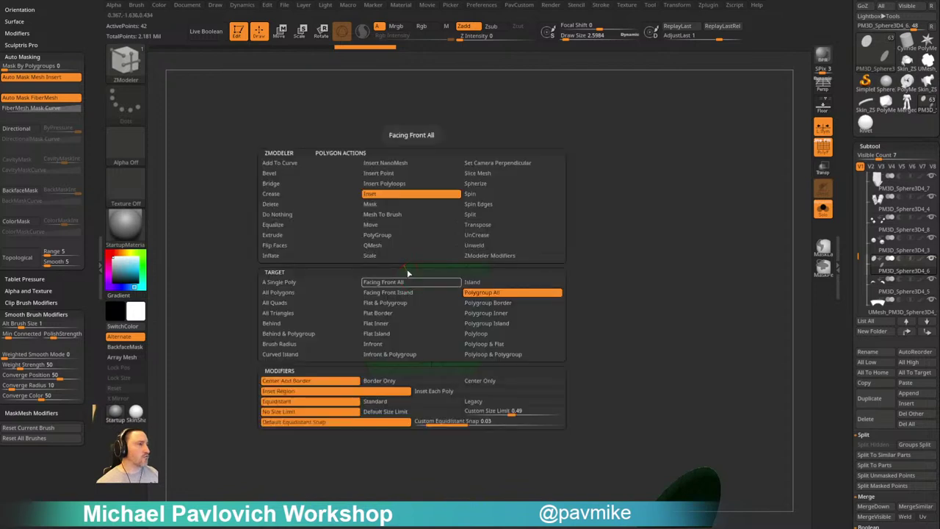
{"action": "left_click", "coordinate": [387, 255]}
{"action": "left_click", "coordinate": [390, 246]}
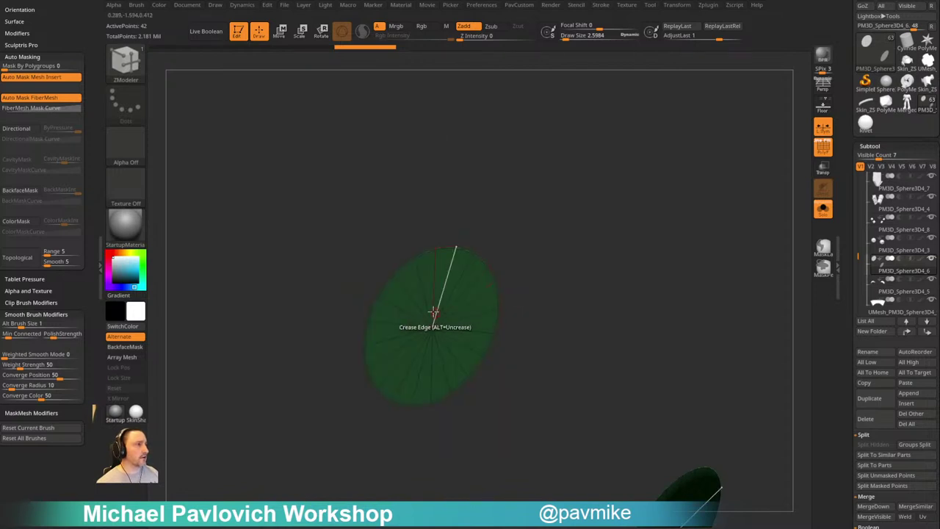
{"action": "left_click_drag", "start_coordinate": [403, 298], "coordinate": [427, 313]}
{"action": "left_click", "coordinate": [825, 213]}
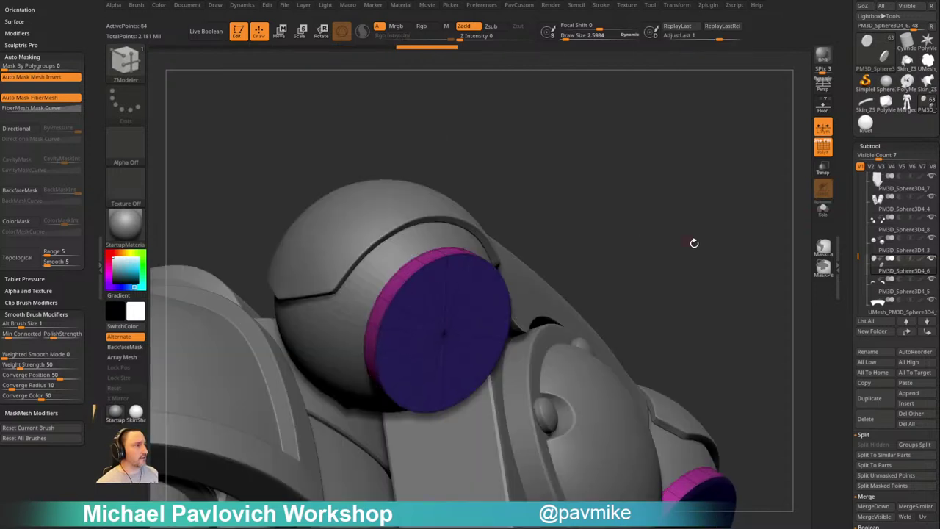
{"action": "left_click_drag", "start_coordinate": [695, 241], "coordinate": [672, 194]}
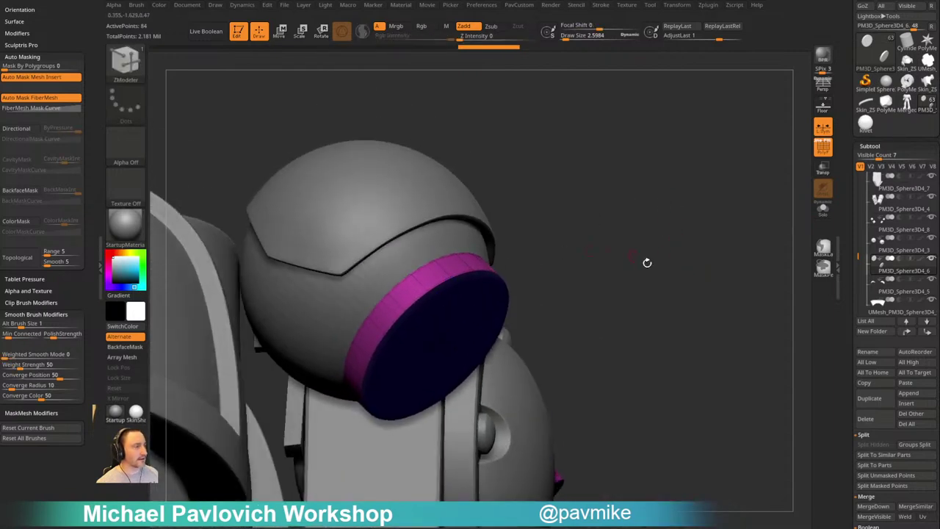
{"action": "left_click_drag", "start_coordinate": [648, 262], "coordinate": [624, 237]}
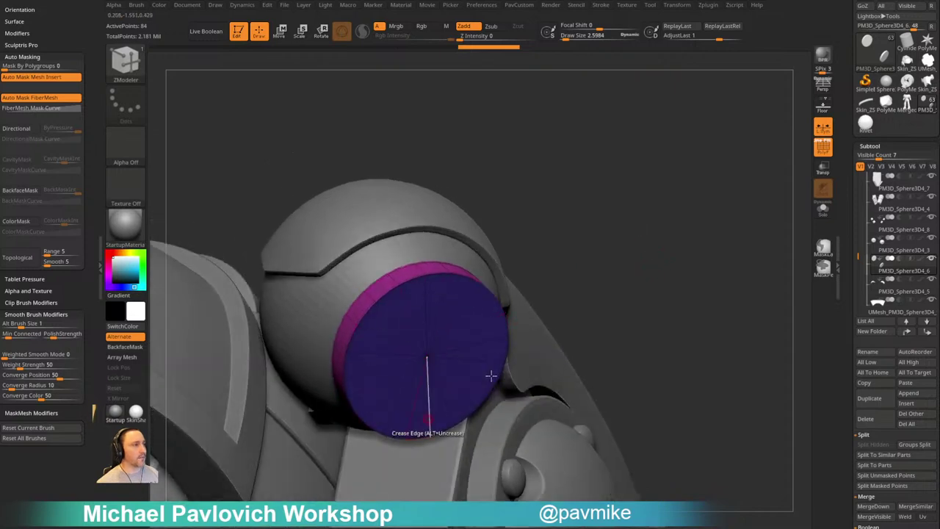
Set ZModeler's polygon action to Inset with the Polygroup All target for the cap's front face
{"action": "left_click_drag", "start_coordinate": [638, 273], "coordinate": [633, 244]}
{"action": "key", "text": "space"}
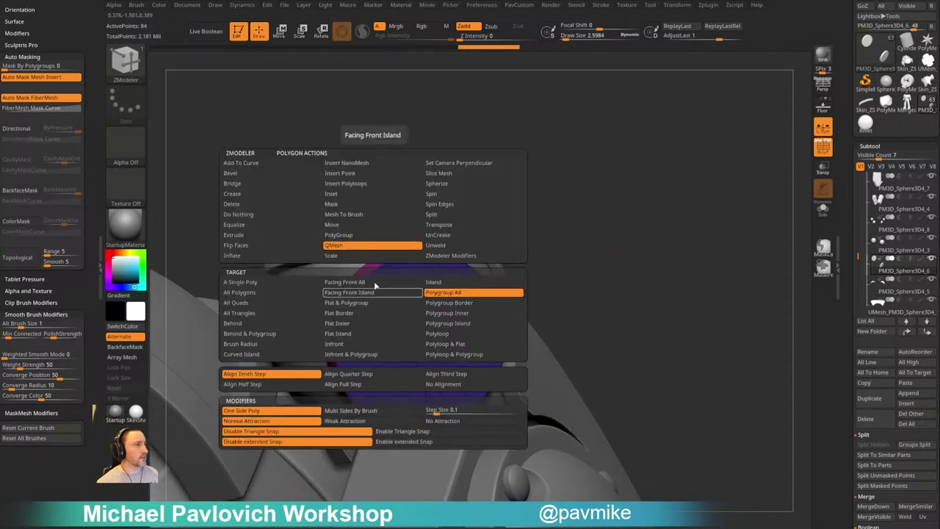
{"action": "left_click", "coordinate": [347, 194]}
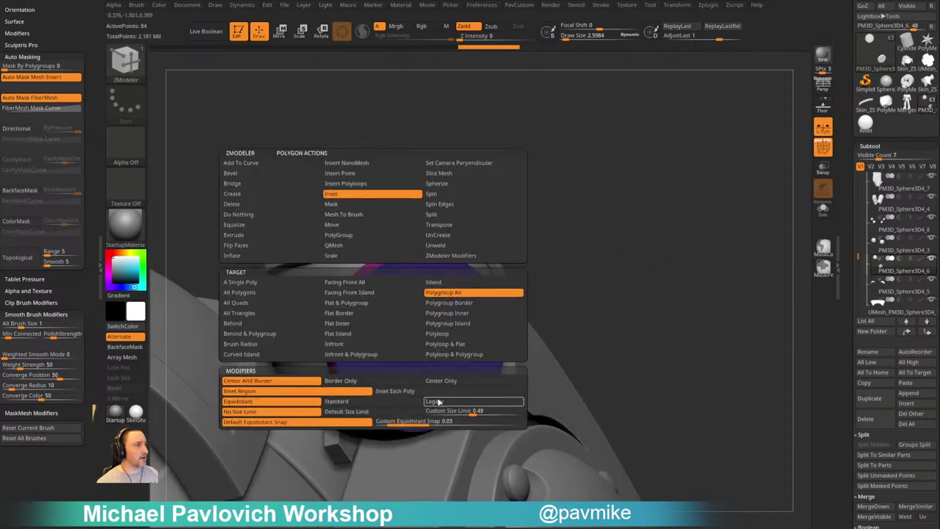
Try a polygroup-wide inset on the front face of the exhaust disc
{"action": "left_click_drag", "start_coordinate": [370, 314], "coordinate": [373, 323]}
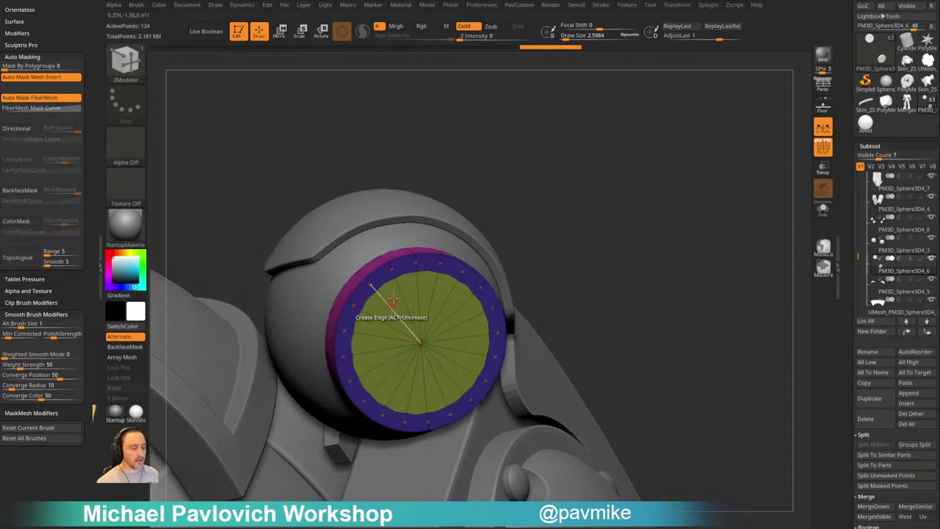
{"action": "key", "text": "shift+d"}
{"action": "left_click_drag", "start_coordinate": [534, 225], "coordinate": [535, 197]}
{"action": "key", "text": "ctrl+z"}
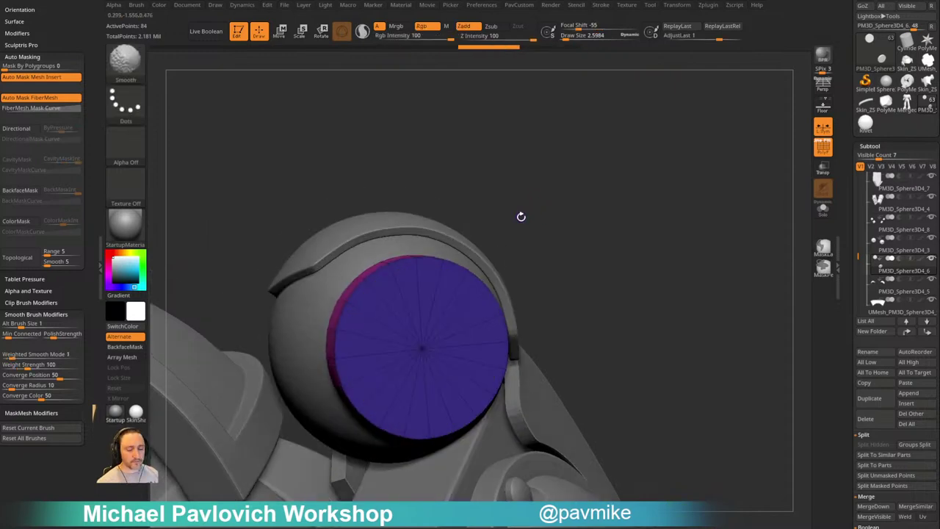
Inset the disc's front face polygroup to leave a narrow rim and set the polygon action to QMesh Polygroup All
{"action": "left_click_drag", "start_coordinate": [360, 324], "coordinate": [374, 333]}
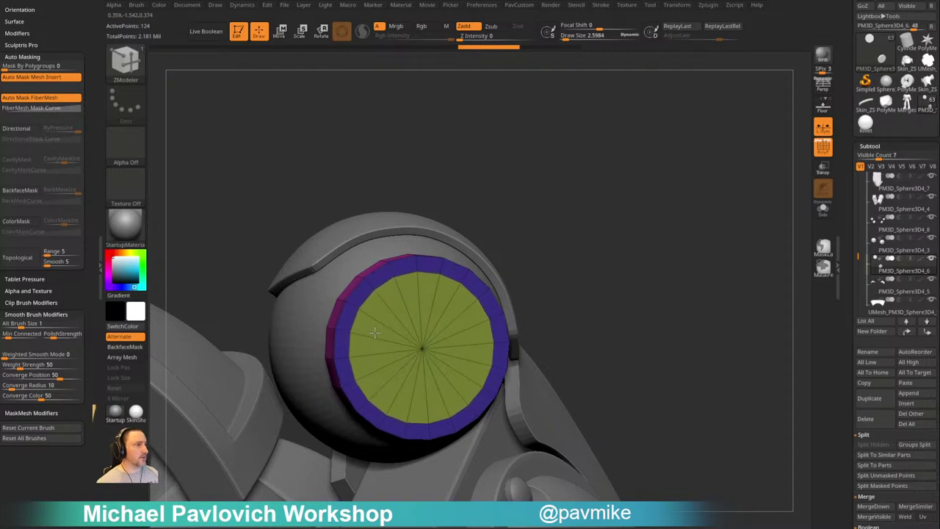
{"action": "left_click_drag", "start_coordinate": [613, 225], "coordinate": [621, 255]}
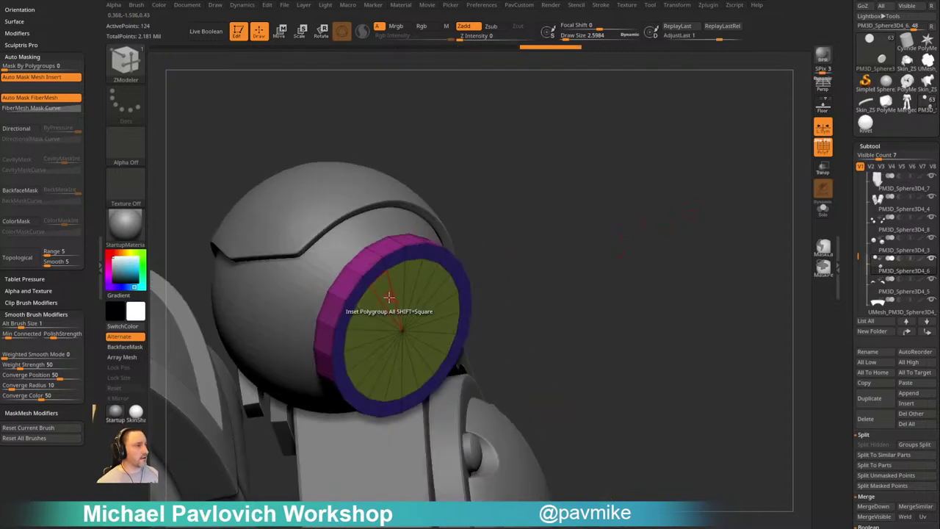
{"action": "key", "text": "space"}
{"action": "left_click", "coordinate": [377, 248]}
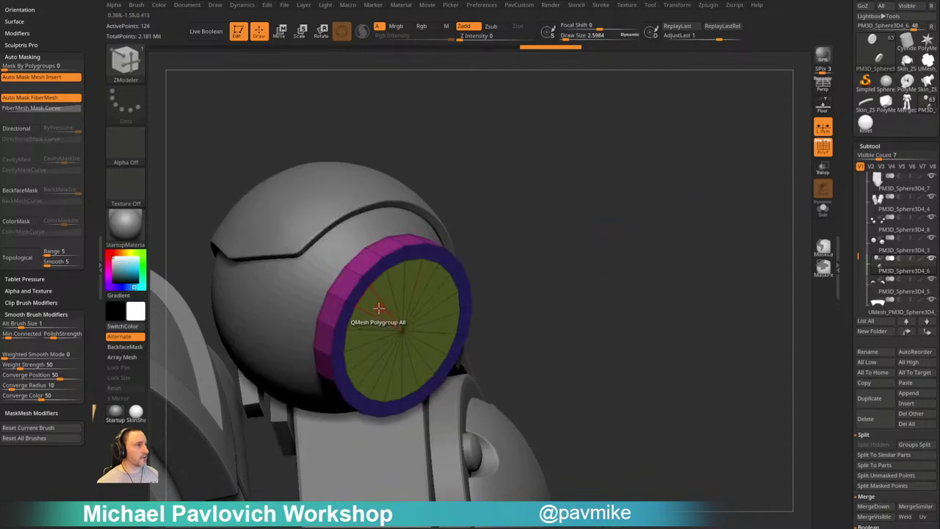
{"action": "left_click", "coordinate": [379, 309]}
{"action": "key", "text": "ctrl+z"}
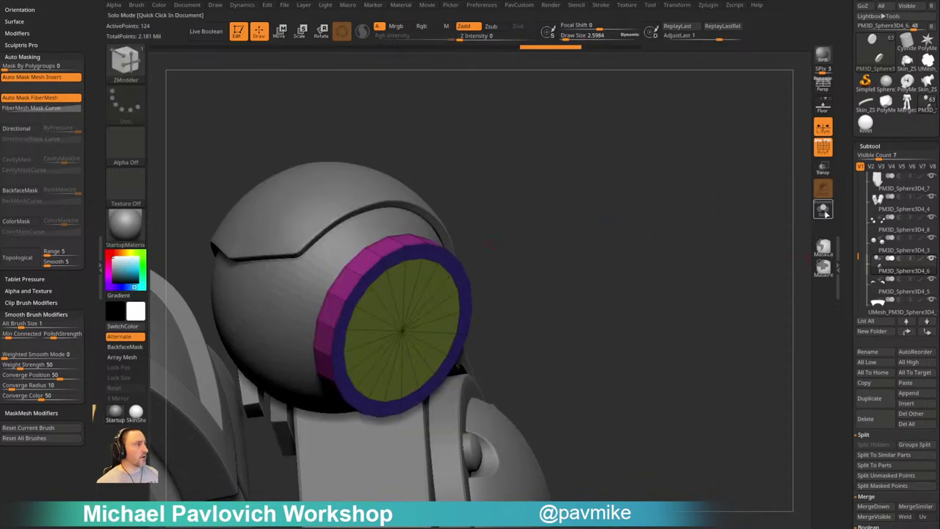
Isolate the exhaust disc and inset its back face polygroup to form a narrow rim like the front one
{"action": "left_click", "coordinate": [826, 214]}
{"action": "left_click_drag", "start_coordinate": [615, 231], "coordinate": [659, 289]}
{"action": "key", "text": "space"}
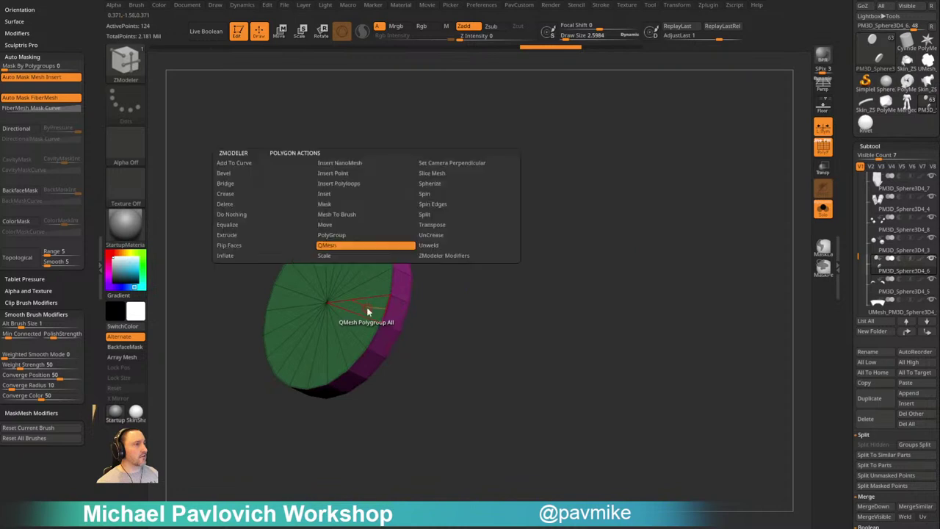
{"action": "left_click", "coordinate": [347, 195]}
{"action": "left_click_drag", "start_coordinate": [363, 310], "coordinate": [456, 243]}
QMesh the disc's inner polygroup all the way through to open it into a ring, and show the other parts again
{"action": "key", "text": "space"}
{"action": "left_click", "coordinate": [415, 247]}
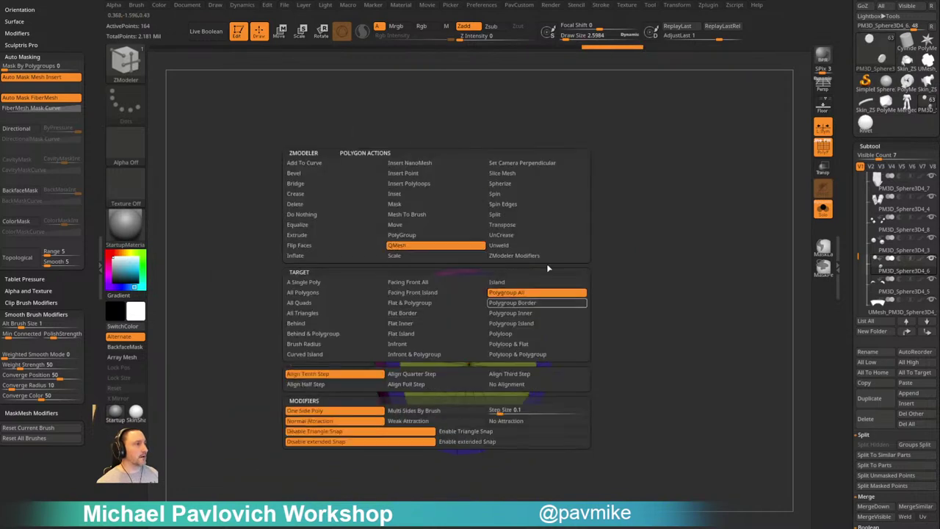
{"action": "left_click_drag", "start_coordinate": [427, 320], "coordinate": [345, 268]}
{"action": "left_click_drag", "start_coordinate": [708, 276], "coordinate": [573, 299]}
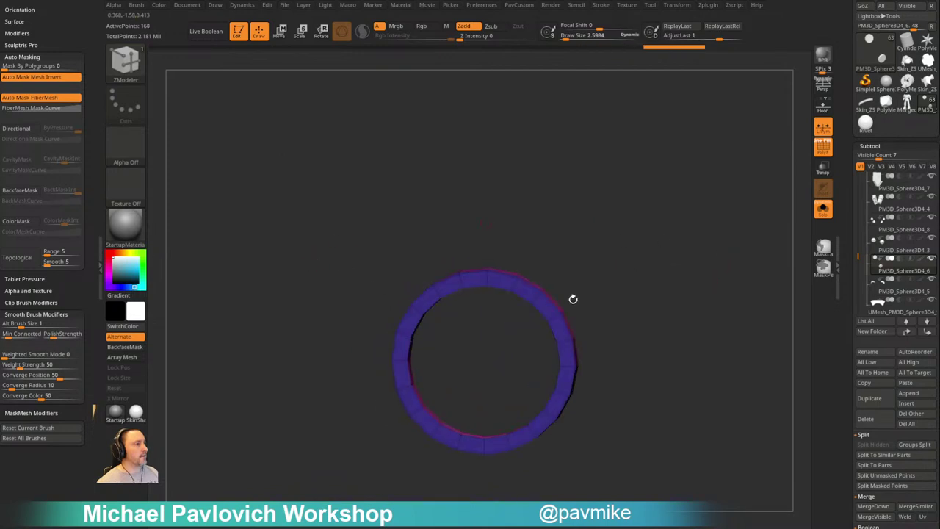
{"action": "left_click_drag", "start_coordinate": [623, 225], "coordinate": [764, 242]}
{"action": "left_click", "coordinate": [823, 210]}
Turn on dynamic subdivision for the exhaust ring and crease it along its polygroup borders
{"action": "mouse_move", "coordinate": [703, 232]}
{"action": "left_mouse_down"}
{"action": "mouse_move", "coordinate": [684, 252]}
{"action": "mouse_move", "coordinate": [693, 233]}
{"action": "left_mouse_up"}
{"action": "key", "text": "d"}
{"action": "key", "text": "grave"}
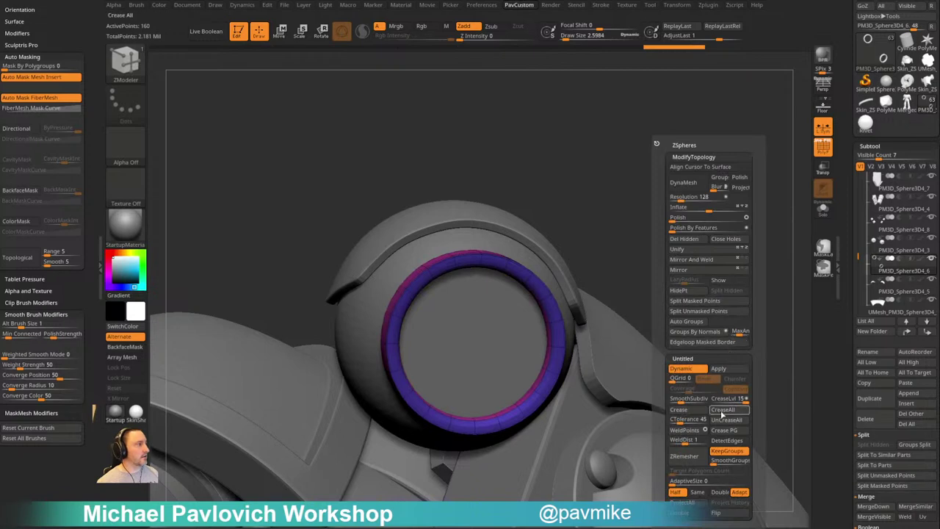
{"action": "left_click", "coordinate": [723, 431]}
{"action": "left_click_drag", "start_coordinate": [691, 283], "coordinate": [666, 289]}
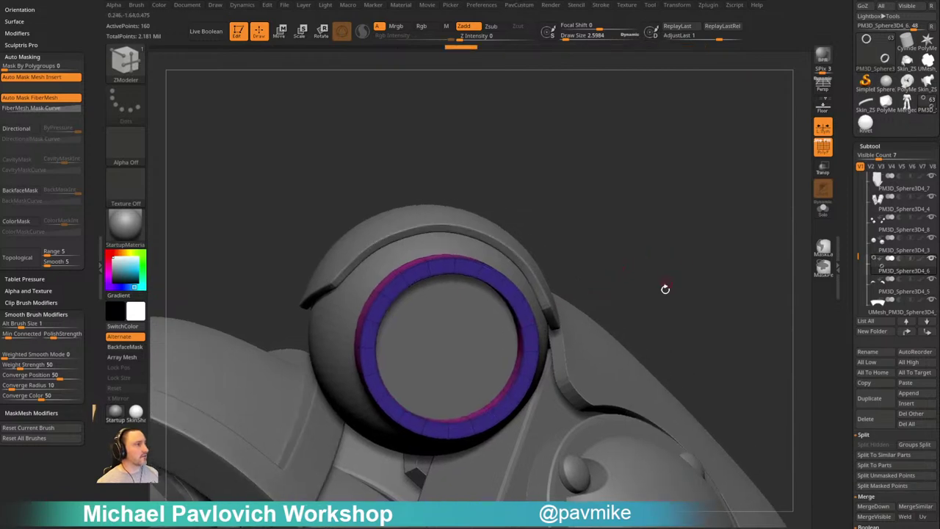
Set the ring's crease level to 2 and adjust its smooth subdivision levels
{"action": "key", "text": "grave"}
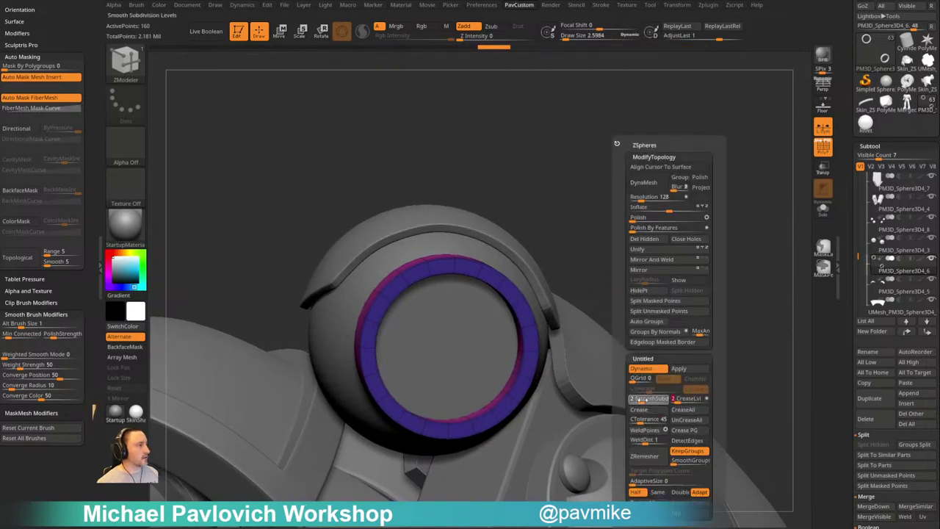
{"action": "left_click_drag", "start_coordinate": [641, 401], "coordinate": [646, 401]}
{"action": "mouse_move", "coordinate": [642, 206]}
{"action": "left_mouse_down"}
{"action": "mouse_move", "coordinate": [659, 220]}
{"action": "mouse_move", "coordinate": [649, 217]}
{"action": "left_mouse_up"}
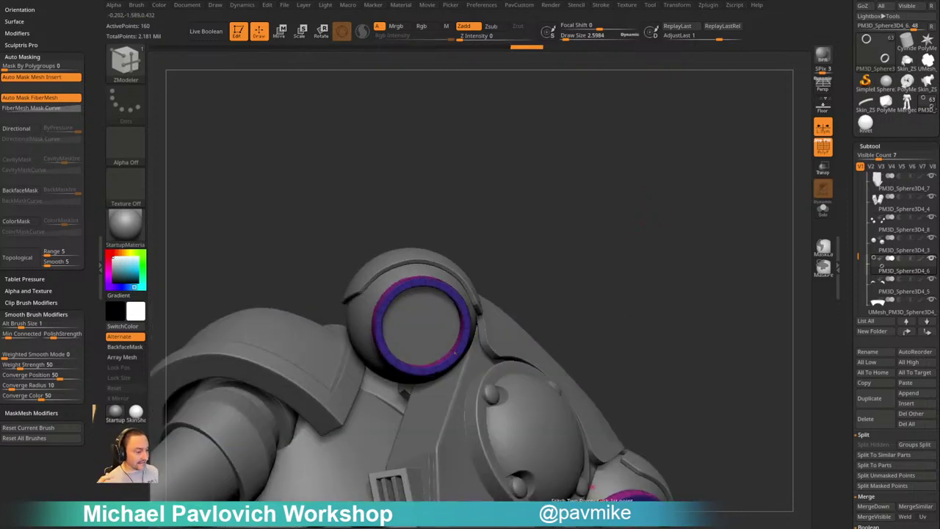
Check the shape of the exhaust ring and its grille on the Miro reference board
{"action": "left_click_drag", "start_coordinate": [470, 528], "coordinate": [445, 74]}
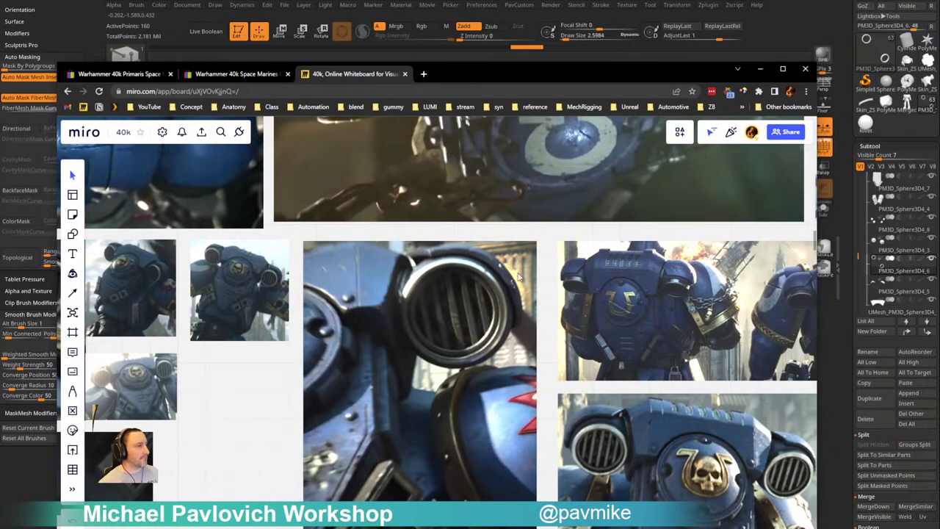
{"action": "left_click_drag", "start_coordinate": [545, 77], "coordinate": [547, 528]}
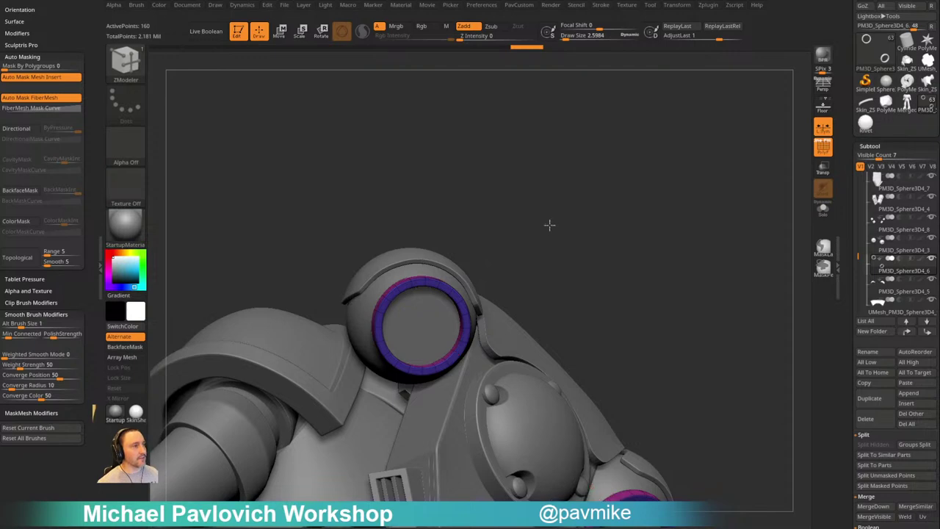
{"action": "mouse_move", "coordinate": [564, 220]}
{"action": "left_mouse_down"}
{"action": "mouse_move", "coordinate": [573, 204]}
{"action": "mouse_move", "coordinate": [560, 240]}
{"action": "mouse_move", "coordinate": [592, 206]}
{"action": "left_mouse_up"}
Switch to the Standard brush and adjust the draw size
{"action": "key", "text": "s"}
{"action": "key", "text": "b"}
{"action": "key", "text": "s"}
{"action": "key", "text": "t"}
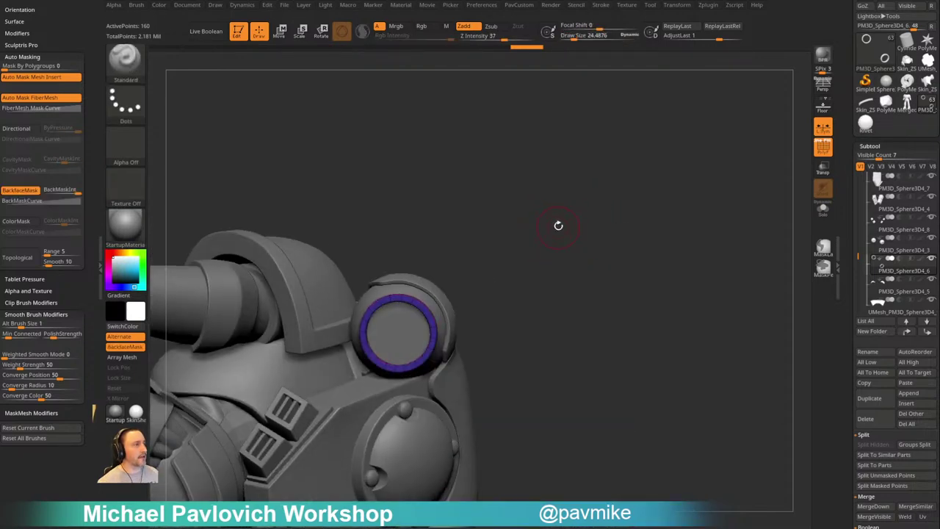
{"action": "mouse_move", "coordinate": [559, 225]}
{"action": "right_mouse_down", "text": "ctrl"}
{"action": "mouse_move", "coordinate": [565, 235]}
{"action": "mouse_move", "coordinate": [623, 236]}
{"action": "mouse_move", "coordinate": [605, 210]}
{"action": "mouse_move", "coordinate": [612, 235]}
{"action": "right_mouse_up", "text": "ctrl"}
{"action": "key", "text": "s"}
Turn off the ring's dynamic subdivision and scale a complete edge loop on its rim with ZModeler
{"action": "key", "text": "shift+d"}
{"action": "key", "text": "b"}
{"action": "key", "text": "z"}
{"action": "key", "text": "m"}
{"action": "key", "text": "space"}
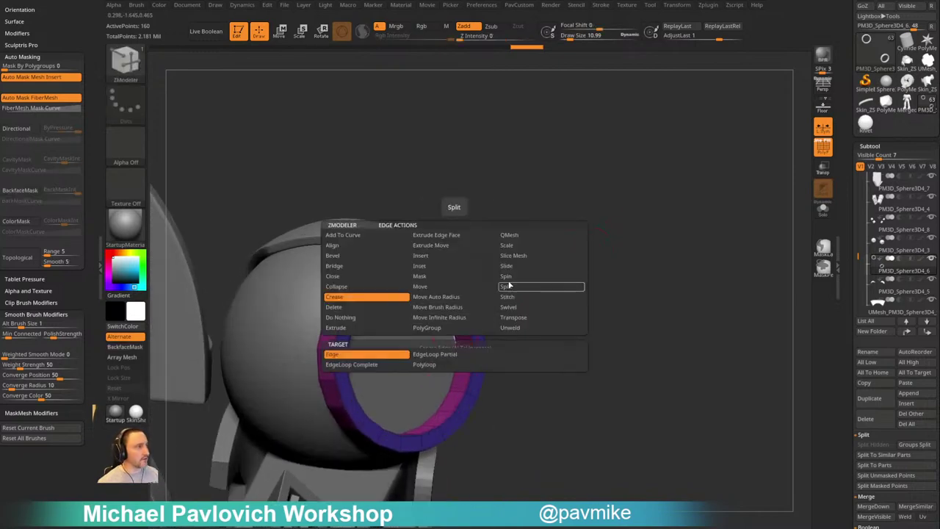
{"action": "left_click", "coordinate": [510, 246]}
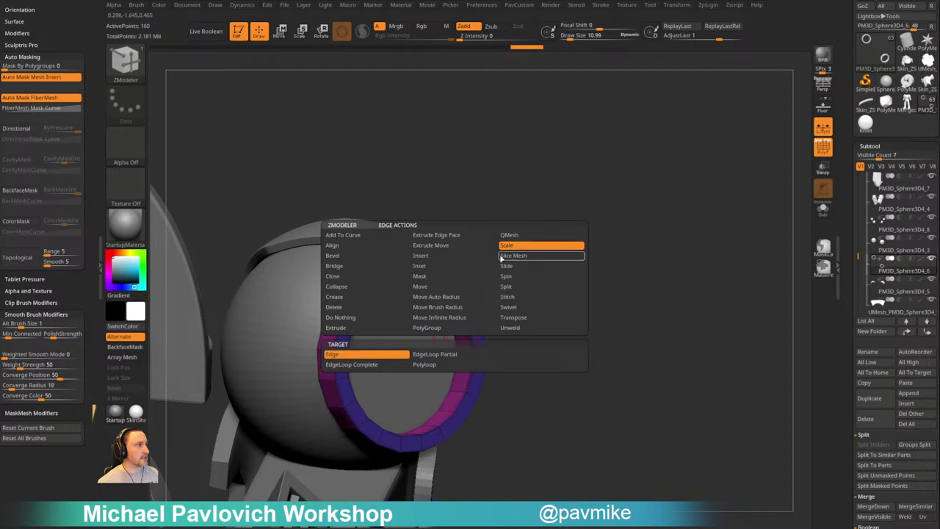
{"action": "left_click", "coordinate": [351, 365]}
{"action": "left_click_drag", "start_coordinate": [452, 328], "coordinate": [446, 321]}
{"action": "right_click_drag", "start_coordinate": [519, 303], "coordinate": [485, 287]}
{"action": "right_click_drag", "start_coordinate": [612, 300], "coordinate": [580, 263], "text": "ctrl"}
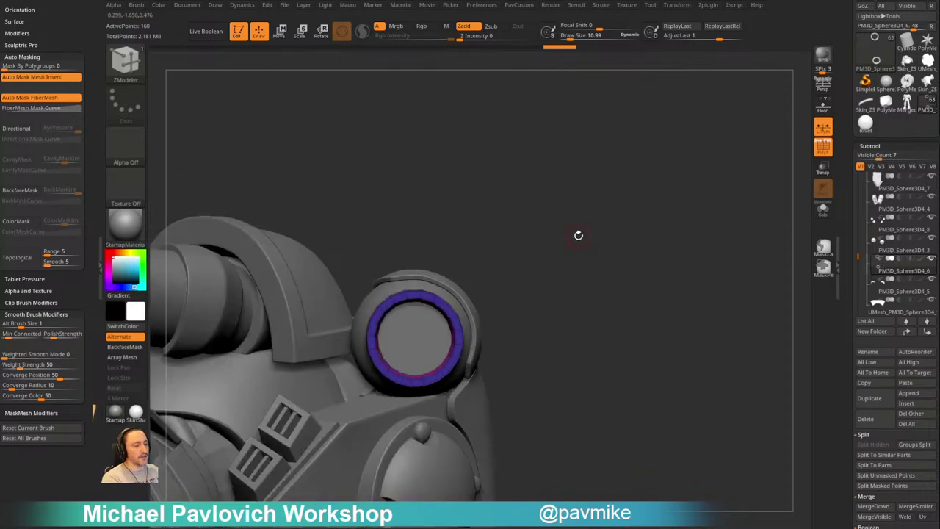
Inspect both exhaust rings from several angles and turn the dynamic subdivision preview back on
{"action": "mouse_move", "coordinate": [508, 305]}
{"action": "right_mouse_down"}
{"action": "mouse_move", "coordinate": [550, 325]}
{"action": "mouse_move", "coordinate": [596, 187]}
{"action": "mouse_move", "coordinate": [630, 195]}
{"action": "right_mouse_up"}
{"action": "mouse_move", "coordinate": [544, 157]}
{"action": "right_mouse_down"}
{"action": "mouse_move", "coordinate": [563, 157]}
{"action": "mouse_move", "coordinate": [546, 111]}
{"action": "mouse_move", "coordinate": [543, 202]}
{"action": "right_mouse_up"}
{"action": "right_click_drag", "start_coordinate": [678, 166], "coordinate": [638, 202]}
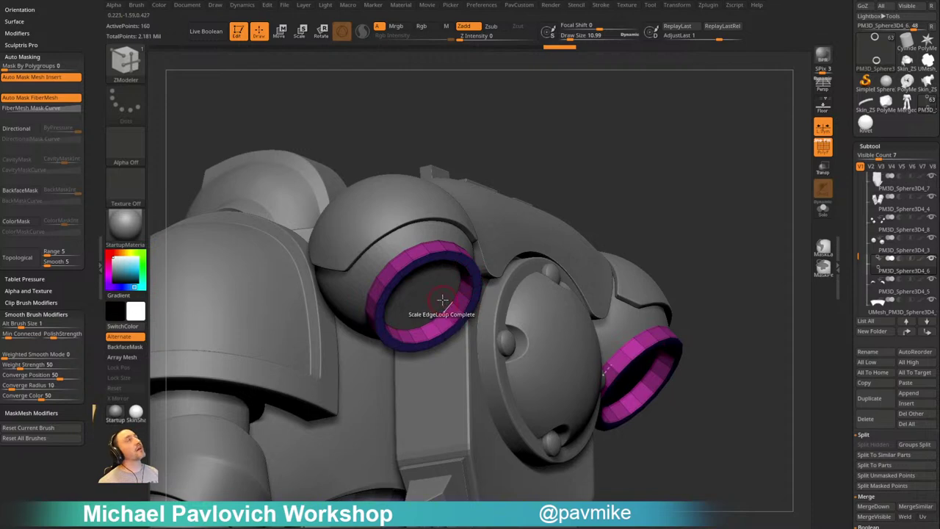
{"action": "left_click_drag", "start_coordinate": [544, 163], "coordinate": [613, 173]}
{"action": "key", "text": "d"}
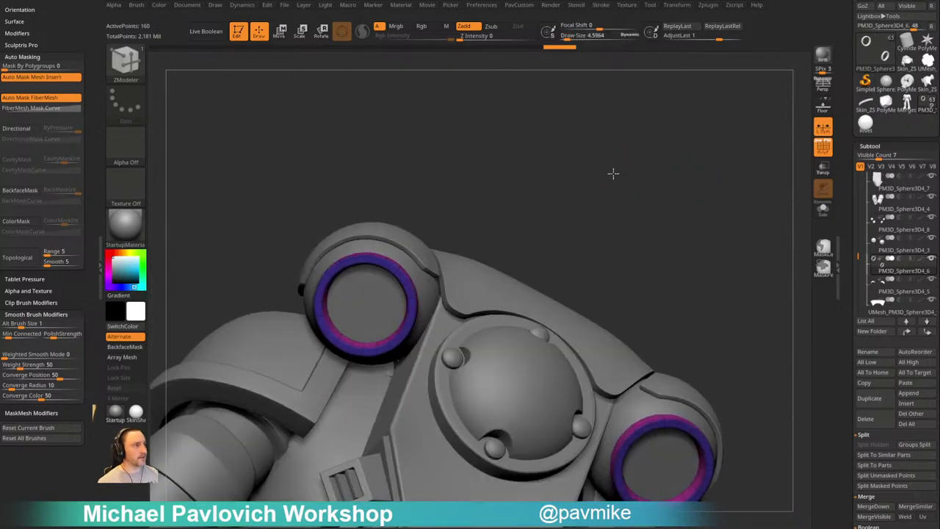
Select the IMM primitives brush and browse its insert meshes
{"action": "key", "text": "b"}
{"action": "key", "text": "i"}
{"action": "key", "text": "p"}
{"action": "key", "text": "m"}
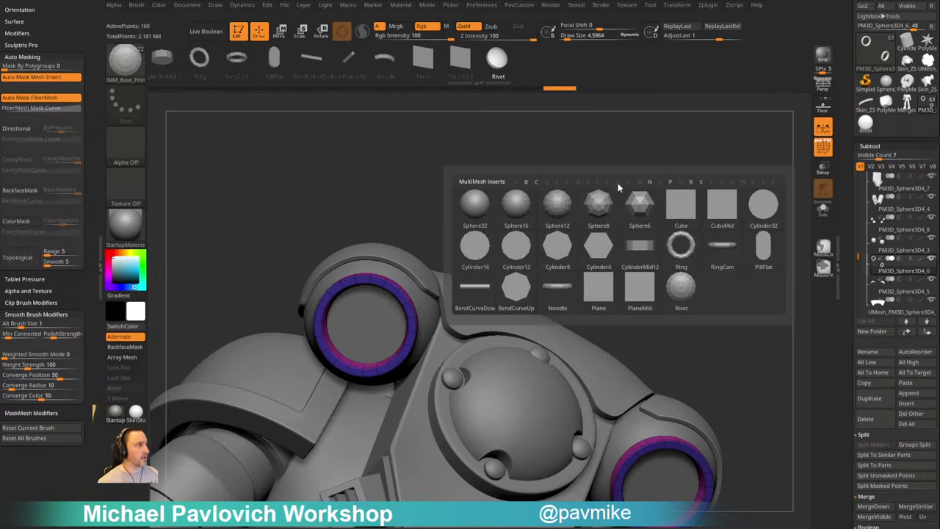
{"action": "mouse_move", "coordinate": [618, 288]}
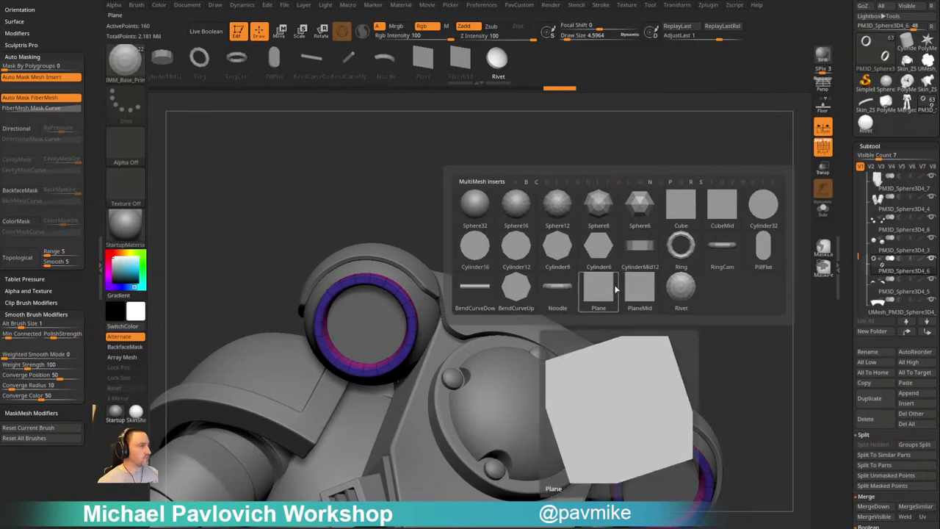
{"action": "left_click_drag", "start_coordinate": [565, 189], "coordinate": [586, 201]}
{"action": "key", "text": "s"}
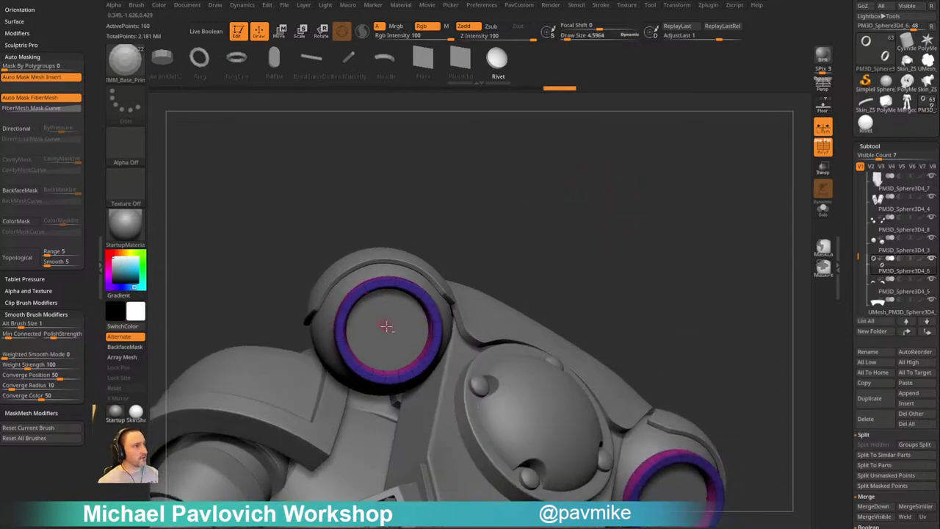
Make the spherical exhaust housing the active subtool and duplicate it
{"action": "left_click_drag", "start_coordinate": [387, 326], "coordinate": [400, 328]}
{"action": "left_click_drag", "start_coordinate": [567, 265], "coordinate": [574, 265]}
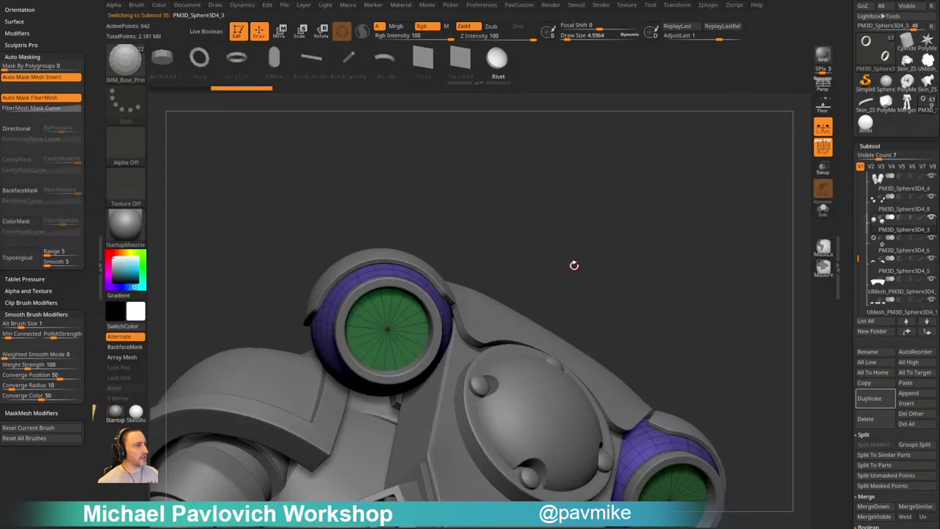
{"action": "left_click", "coordinate": [862, 400]}
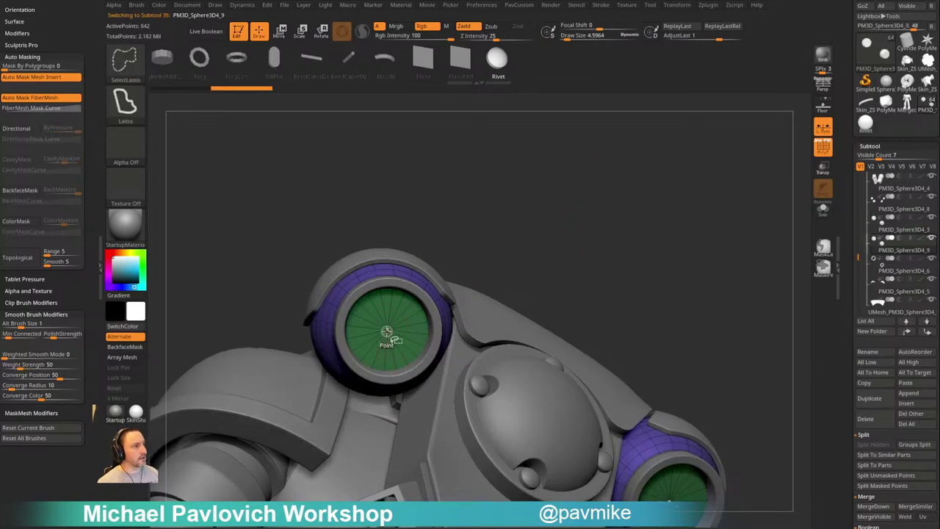
Isolate the green front-disc polygroup on the duplicated housing and delete all the hidden geometry
{"action": "left_click", "coordinate": [388, 335], "text": "ctrl+shift"}
{"action": "key", "text": "3"}
{"action": "left_click", "coordinate": [562, 242]}
{"action": "left_click_drag", "start_coordinate": [648, 221], "coordinate": [604, 156]}
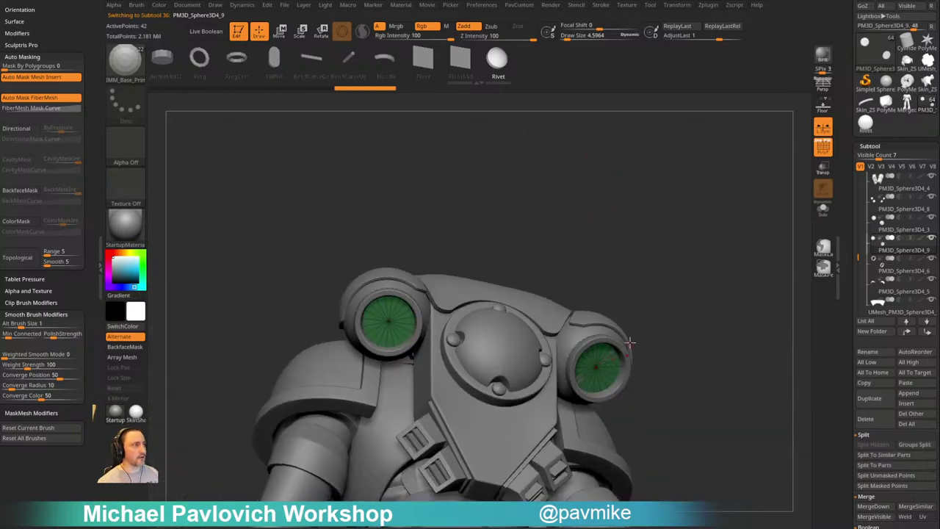
Keep only one of the two mirrored green discs and delete the hidden one
{"action": "left_click_drag", "start_coordinate": [321, 215], "coordinate": [399, 406], "text": "ctrl+shift"}
{"action": "key", "text": "3"}
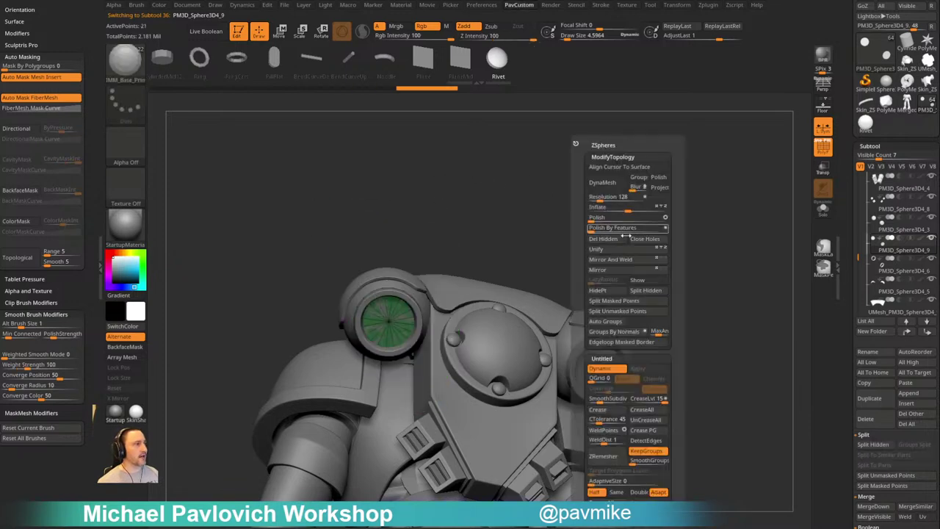
{"action": "left_click", "coordinate": [606, 244]}
{"action": "left_click_drag", "start_coordinate": [514, 200], "coordinate": [553, 197], "text": "alt"}
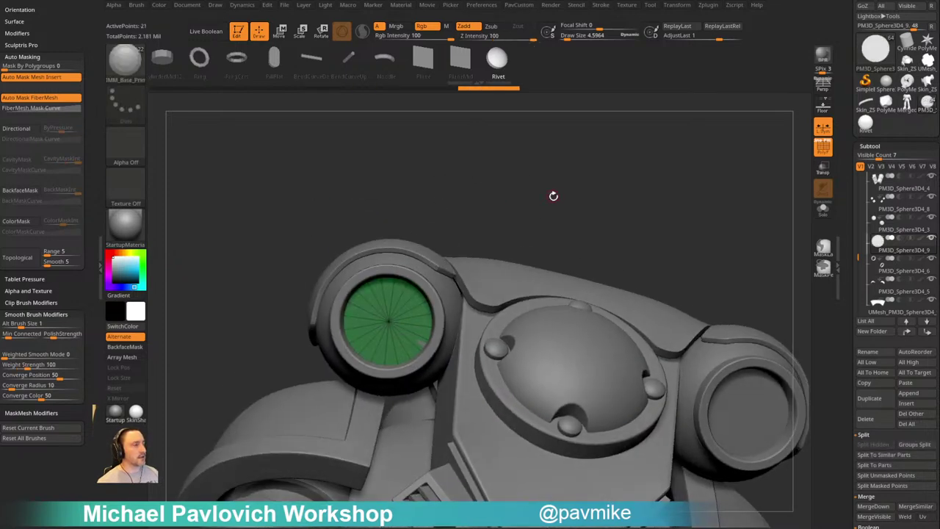
Subdivide the remaining disc into a dense mesh and delete its lower subdivision levels
{"action": "key", "text": "ctrl"}
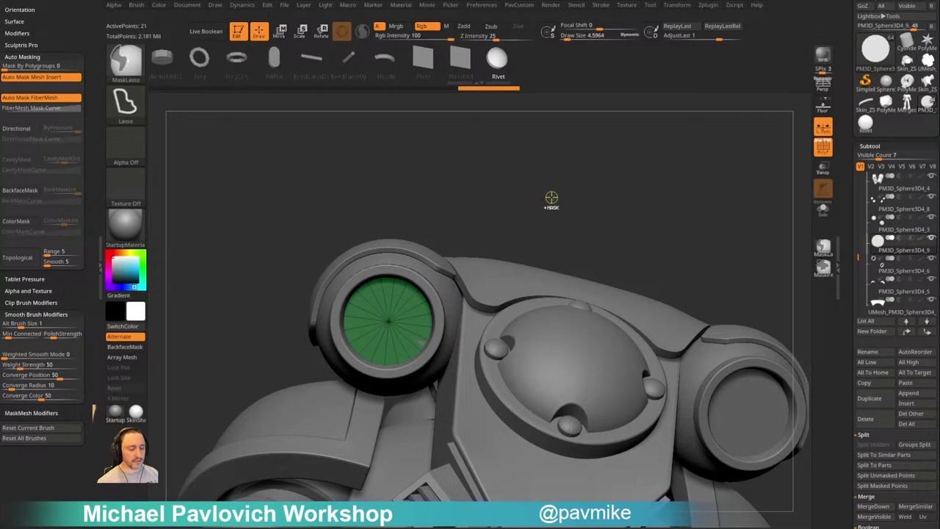
{"action": "key", "text": "ctrl+d"}
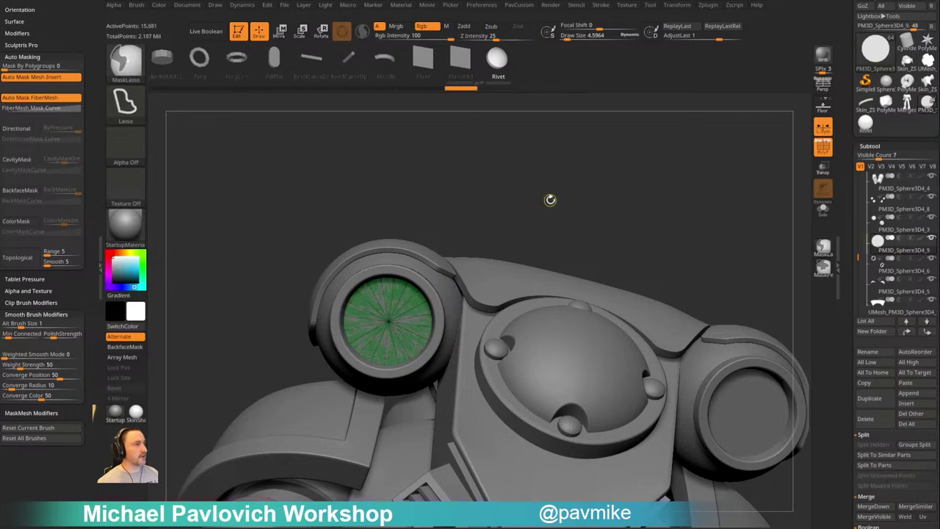
{"action": "left_click_drag", "start_coordinate": [538, 206], "coordinate": [542, 217], "text": "alt"}
{"action": "left_click_drag", "start_coordinate": [839, 277], "coordinate": [841, 159]}
{"action": "left_click", "coordinate": [872, 268]}
Use SliceCurve to cut a thin horizontal band across the upper part of the vent disc
{"action": "key", "text": "ctrl+shift"}
{"action": "left_click", "coordinate": [134, 70], "text": "ctrl+shift"}
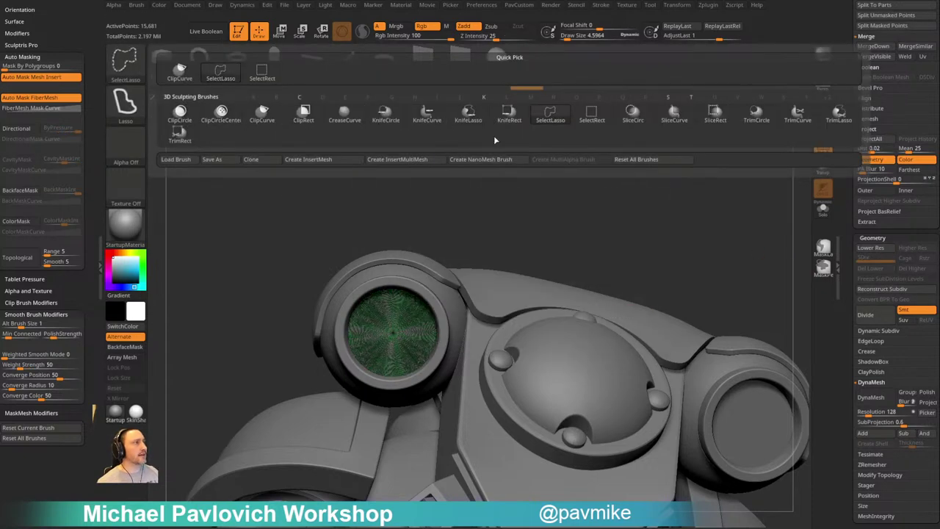
{"action": "left_click", "coordinate": [675, 114]}
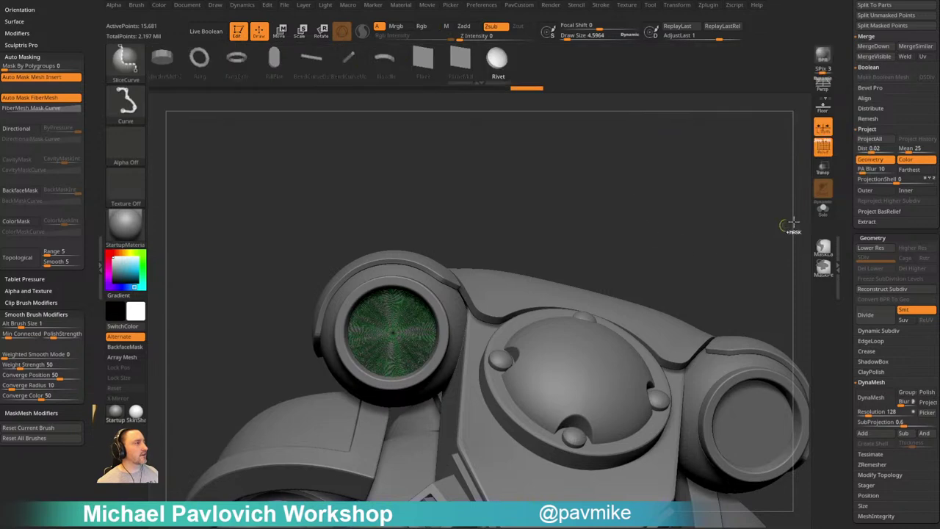
{"action": "left_click", "coordinate": [820, 142]}
{"action": "left_click_drag", "start_coordinate": [717, 195], "coordinate": [568, 217]}
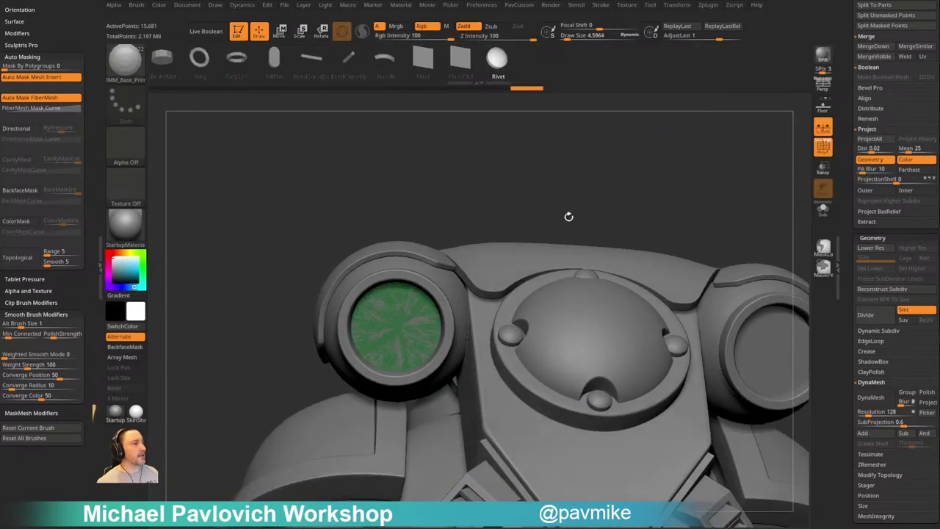
{"action": "key", "text": "ctrl+shift+space"}
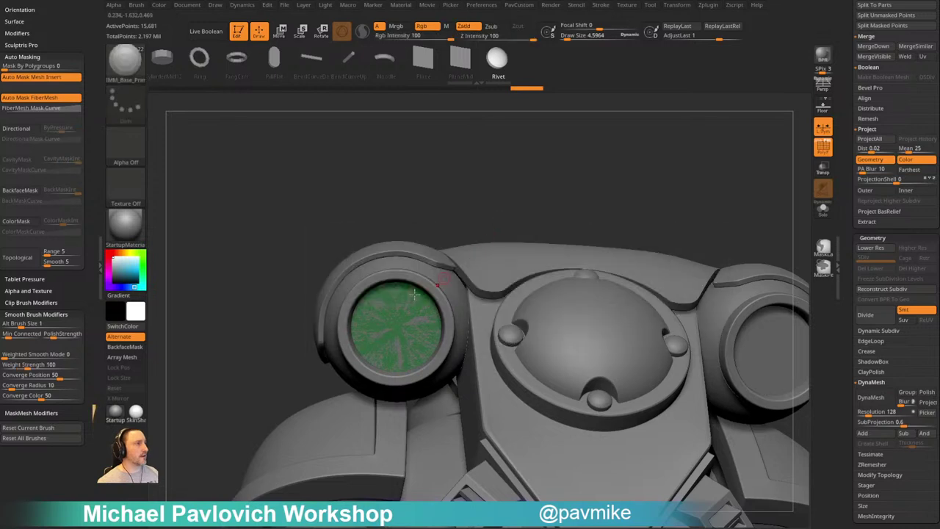
{"action": "key", "text": "s"}
{"action": "left_click_drag", "start_coordinate": [403, 309], "coordinate": [399, 308]}
{"action": "mouse_move", "coordinate": [271, 308]}
{"action": "left_mouse_down", "text": "ctrl+shift"}
{"action": "mouse_move", "coordinate": [577, 273]}
{"action": "mouse_move", "coordinate": [577, 294]}
{"action": "left_mouse_up", "text": "ctrl+shift"}
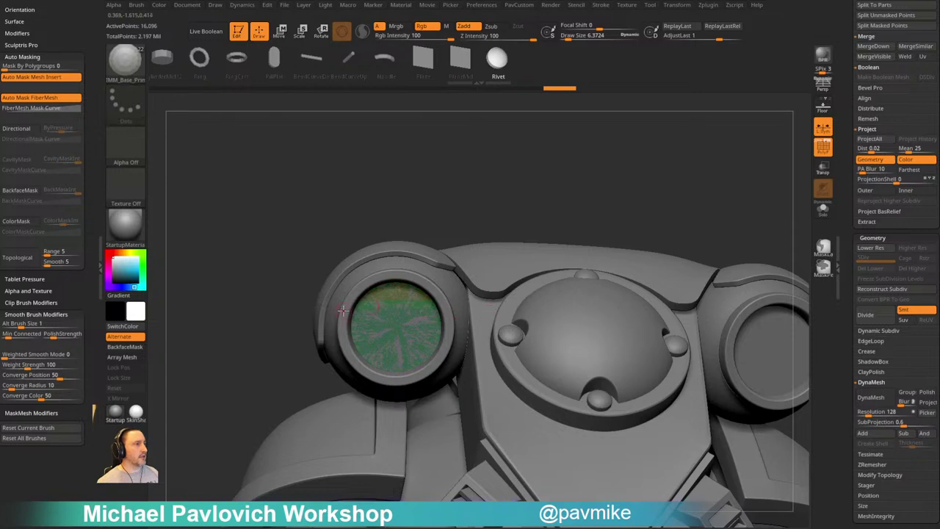
Examine the thin sliced band in isolation, and restore the full disc and its polygroup colours in context
{"action": "left_click", "coordinate": [823, 211]}
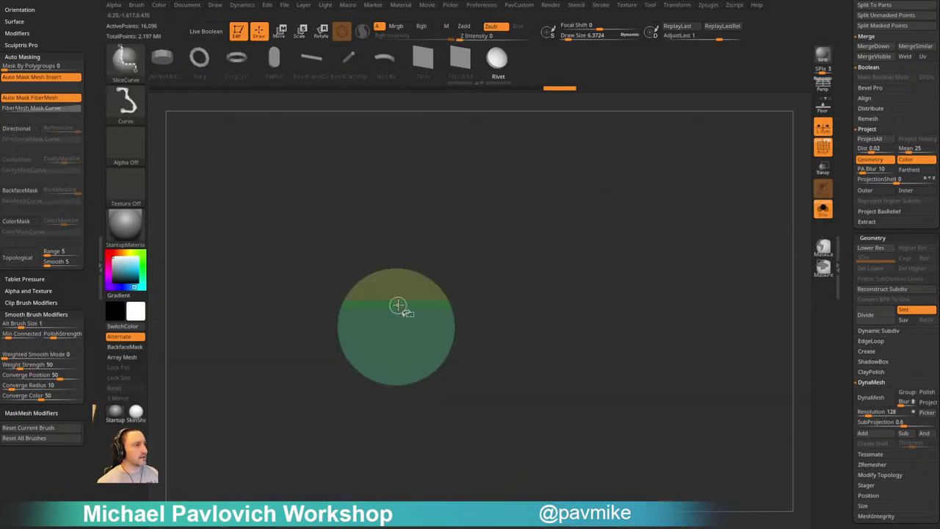
{"action": "left_click_drag", "start_coordinate": [398, 307], "coordinate": [535, 254]}
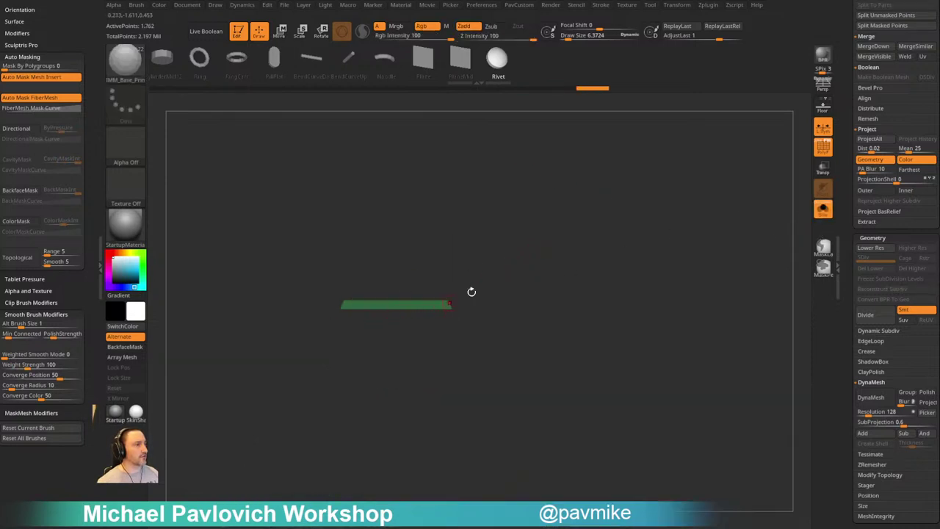
{"action": "left_click_drag", "start_coordinate": [471, 292], "coordinate": [575, 272]}
{"action": "left_click", "coordinate": [820, 151]}
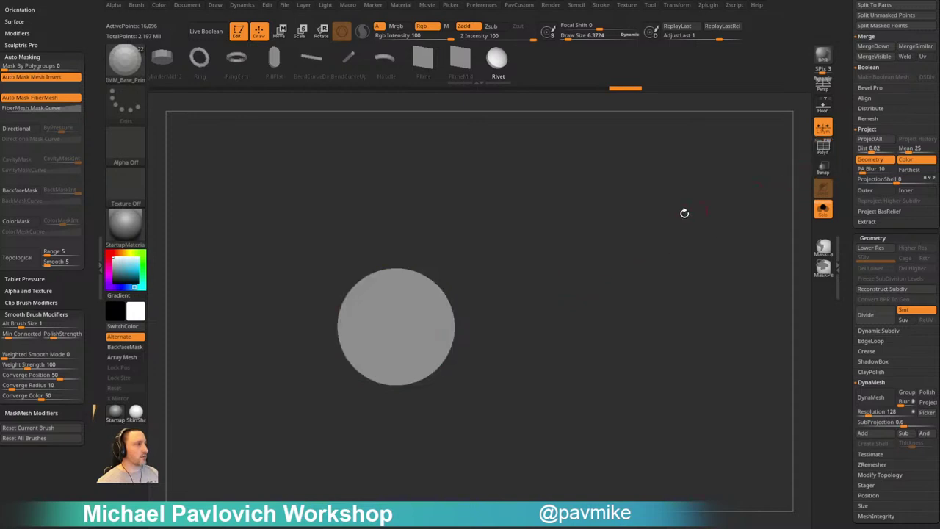
{"action": "left_click", "coordinate": [821, 209]}
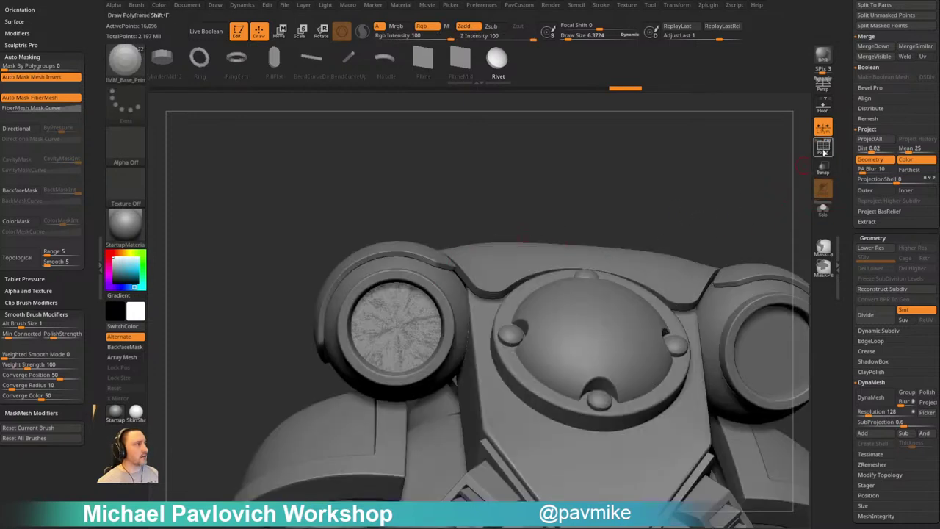
{"action": "left_click", "coordinate": [824, 151]}
{"action": "left_click_drag", "start_coordinate": [694, 161], "coordinate": [720, 161], "text": "alt"}
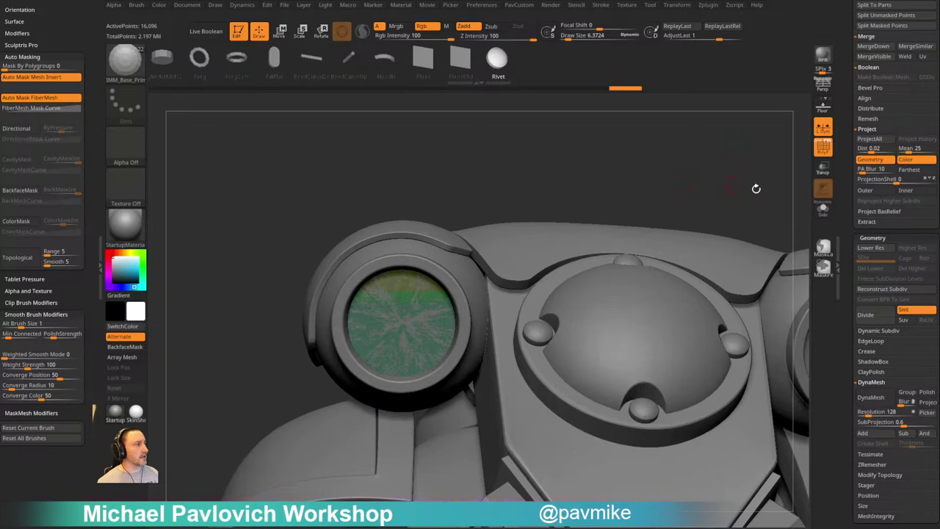
Solo the disc and slice three more thin horizontal bands across its middle, lower and upper areas
{"action": "left_click", "coordinate": [820, 212]}
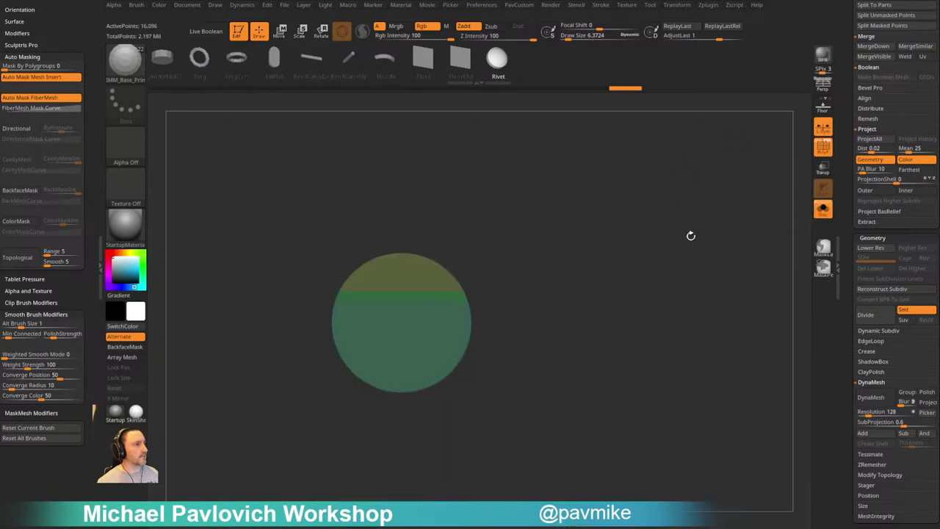
{"action": "left_click_drag", "start_coordinate": [268, 324], "coordinate": [625, 318], "text": "ctrl+shift"}
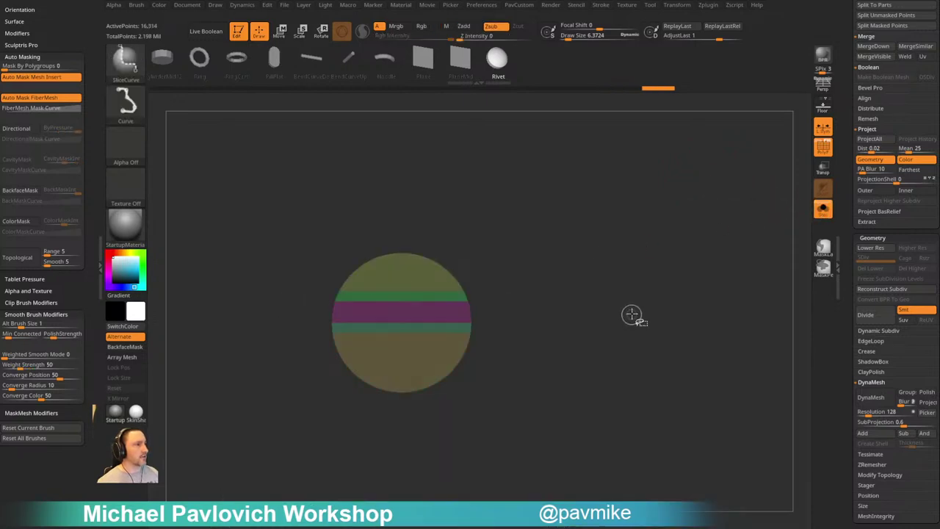
{"action": "left_click_drag", "start_coordinate": [294, 369], "coordinate": [622, 350], "text": "ctrl+shift"}
{"action": "left_click_drag", "start_coordinate": [319, 266], "coordinate": [640, 275], "text": "ctrl+shift"}
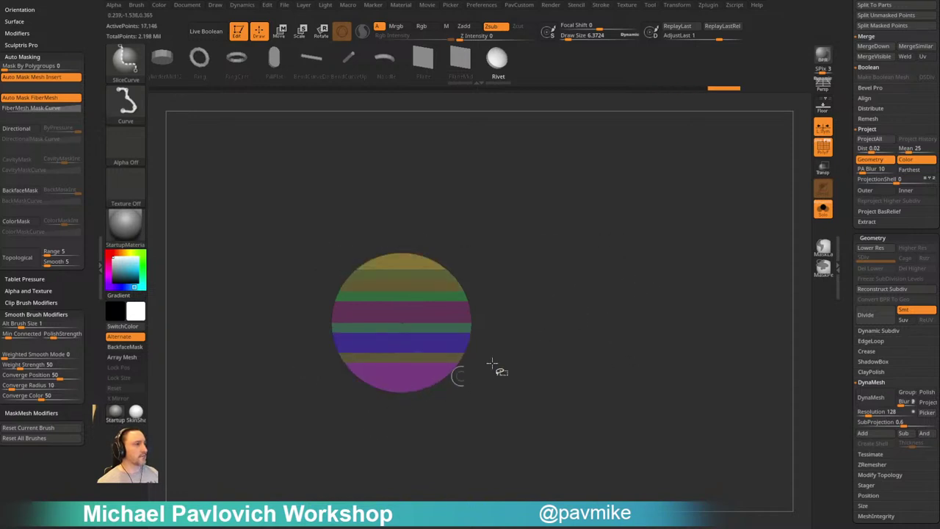
Isolate the four thin bands of the disc with SelectRect and delete all the hidden geometry
{"action": "left_click", "coordinate": [126, 65], "text": "ctrl+shift"}
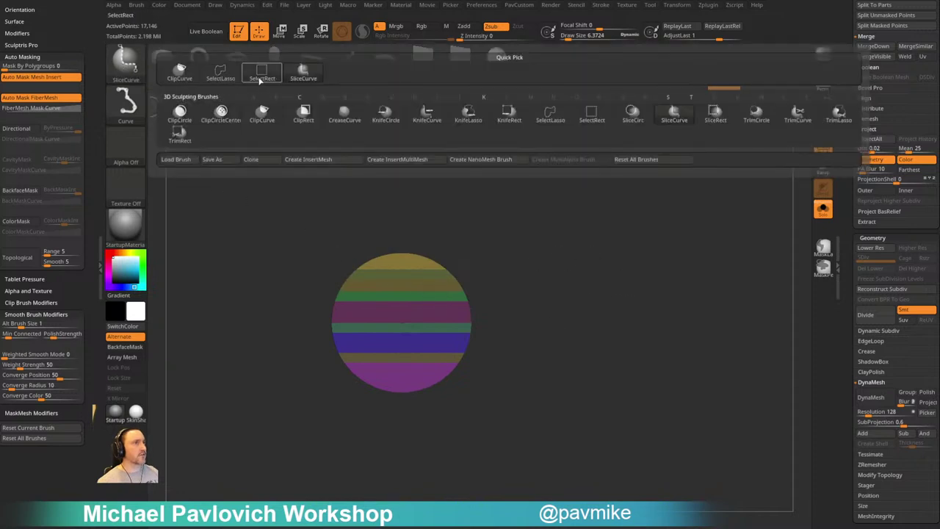
{"action": "left_click", "coordinate": [259, 78], "text": "ctrl+shift"}
{"action": "left_click", "coordinate": [411, 275], "text": "ctrl+shift"}
{"action": "left_click_drag", "start_coordinate": [519, 250], "coordinate": [580, 286], "text": "ctrl+shift"}
{"action": "left_click", "coordinate": [445, 297], "text": "ctrl+shift"}
{"action": "left_click", "coordinate": [444, 327], "text": "ctrl+shift"}
{"action": "left_click", "coordinate": [437, 357], "text": "ctrl+shift"}
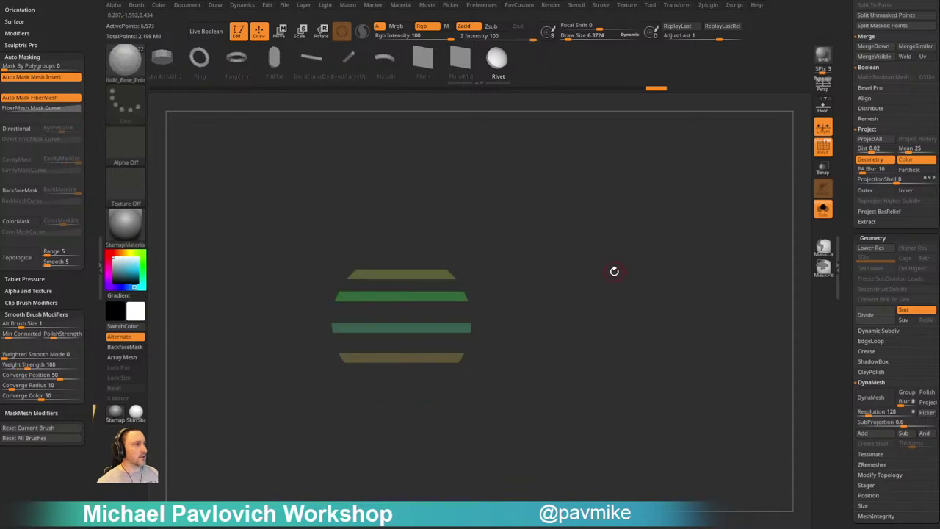
{"action": "key", "text": "3"}
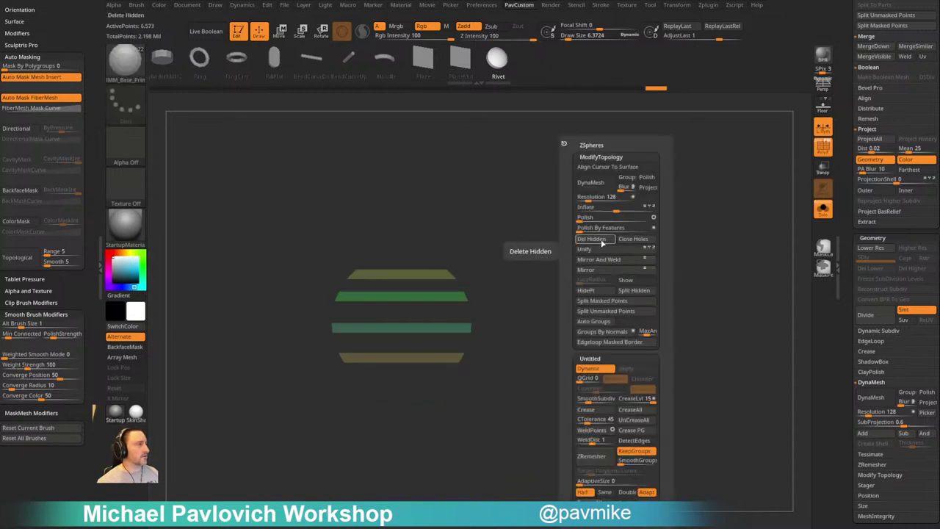
{"action": "left_click", "coordinate": [601, 242]}
Show the wireframe lines on the four remaining bars and turn off KeepGroups for ZRemesher
{"action": "key", "text": "f"}
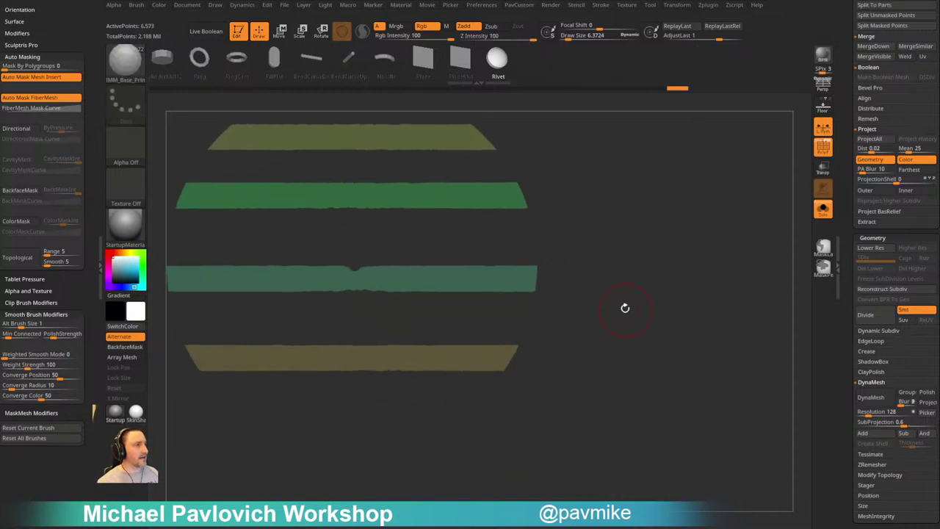
{"action": "right_click_drag", "start_coordinate": [625, 290], "coordinate": [615, 257], "text": "ctrl"}
{"action": "key", "text": "3"}
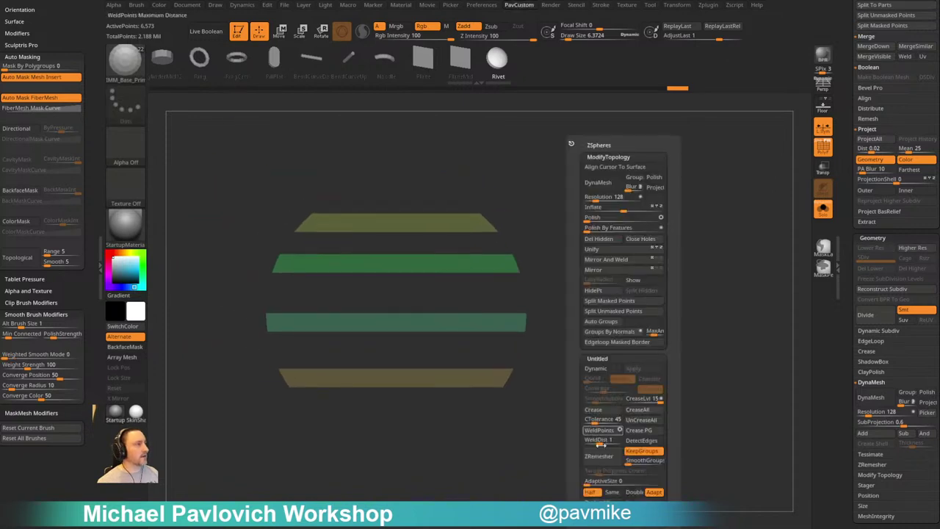
{"action": "left_click", "coordinate": [823, 150]}
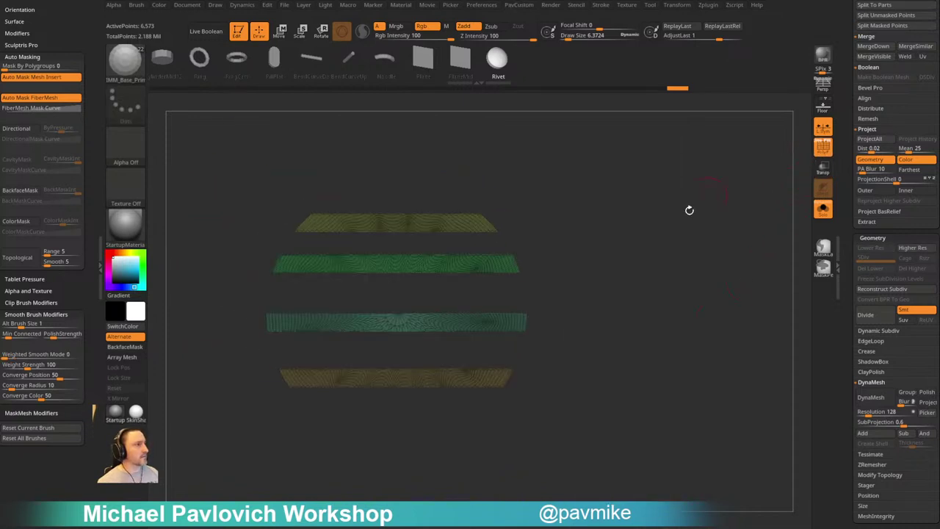
{"action": "key", "text": "f"}
{"action": "key", "text": "space"}
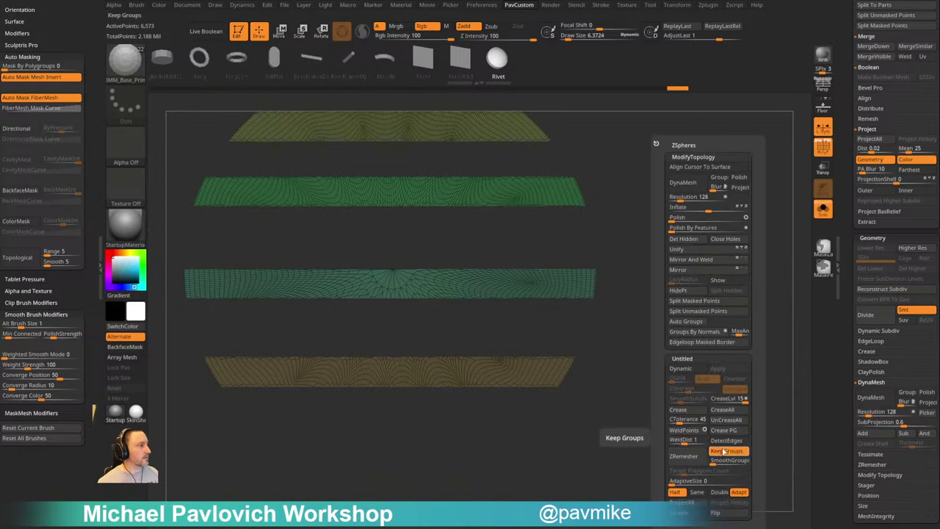
{"action": "left_click", "coordinate": [724, 454]}
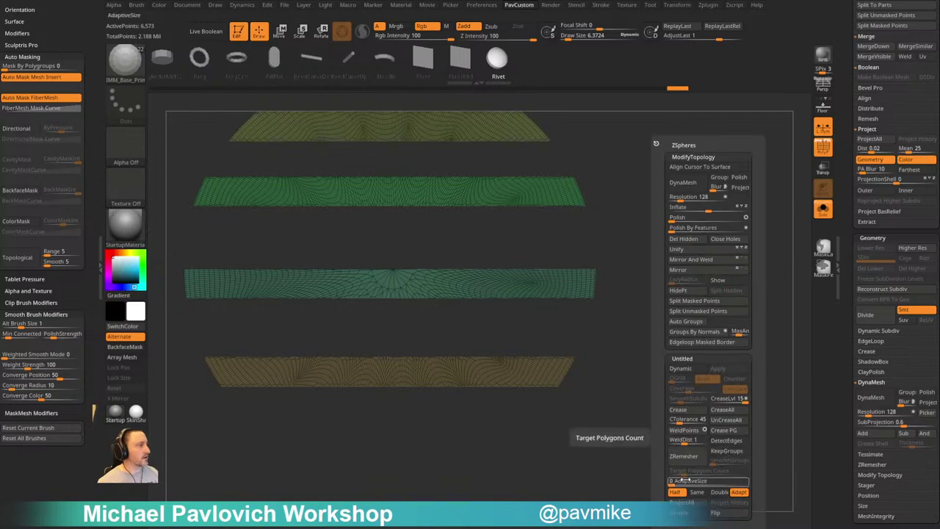
Run ZRemesher on the four bars several times at the Half setting, and undo the last pass
{"action": "left_click", "coordinate": [688, 457]}
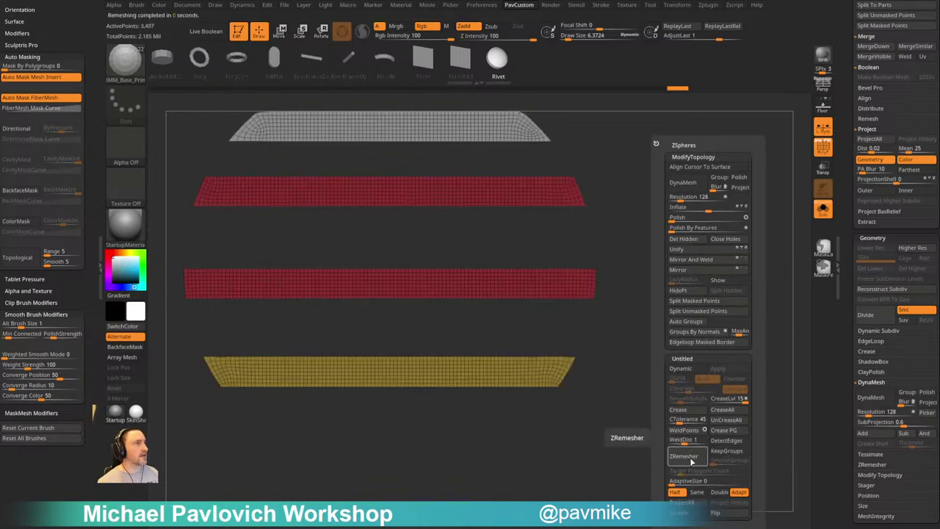
{"action": "left_click", "coordinate": [689, 462]}
{"action": "left_click", "coordinate": [691, 461]}
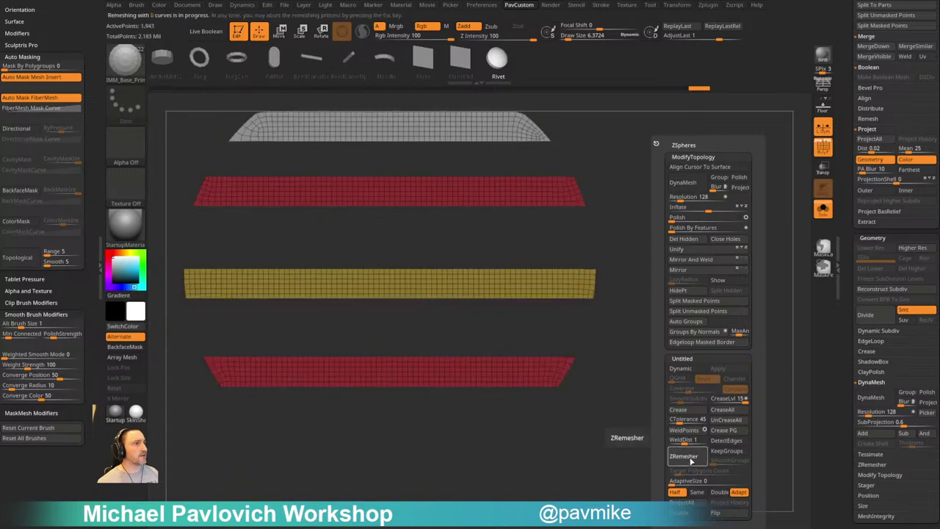
{"action": "left_click", "coordinate": [691, 459]}
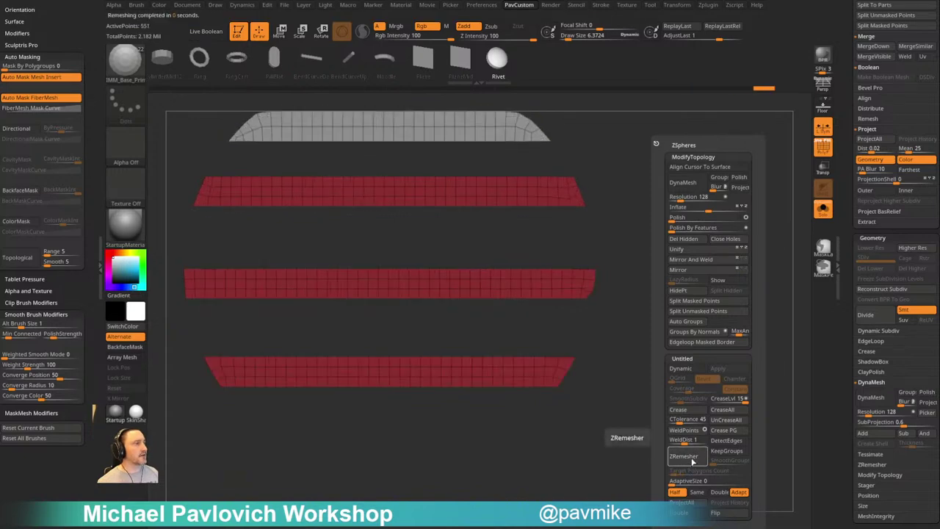
{"action": "left_click", "coordinate": [691, 459]}
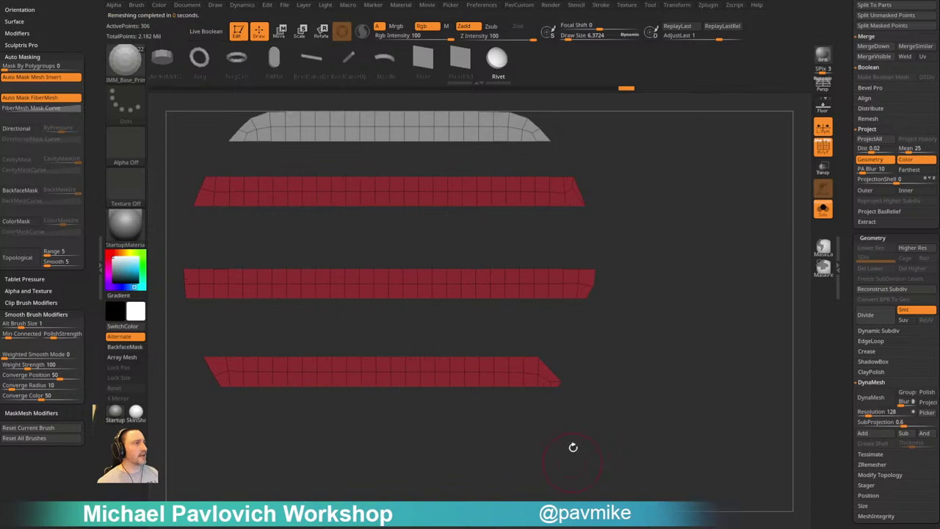
{"action": "left_click_drag", "start_coordinate": [649, 345], "coordinate": [674, 390], "text": "alt"}
{"action": "key", "text": "ctrl+z"}
Set the ZModeler edge action to Collapse and collapse the extra short edge at the uppermost bar's left corner
{"action": "mouse_move", "coordinate": [683, 340]}
{"action": "left_mouse_down", "text": "alt"}
{"action": "mouse_move", "coordinate": [713, 347]}
{"action": "mouse_move", "coordinate": [715, 361]}
{"action": "left_mouse_up", "text": "alt"}
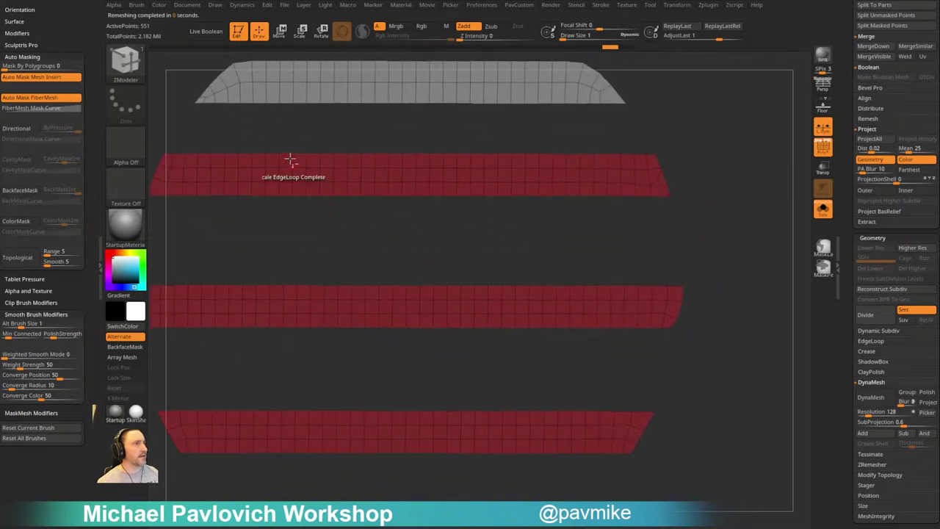
{"action": "left_click_drag", "start_coordinate": [292, 157], "coordinate": [366, 291]}
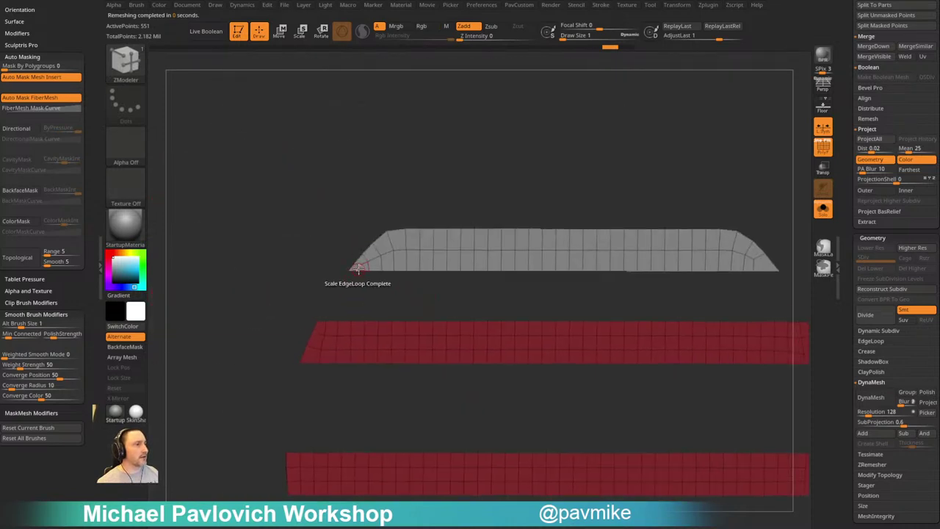
{"action": "key", "text": "space"}
{"action": "left_click", "coordinate": [256, 286]}
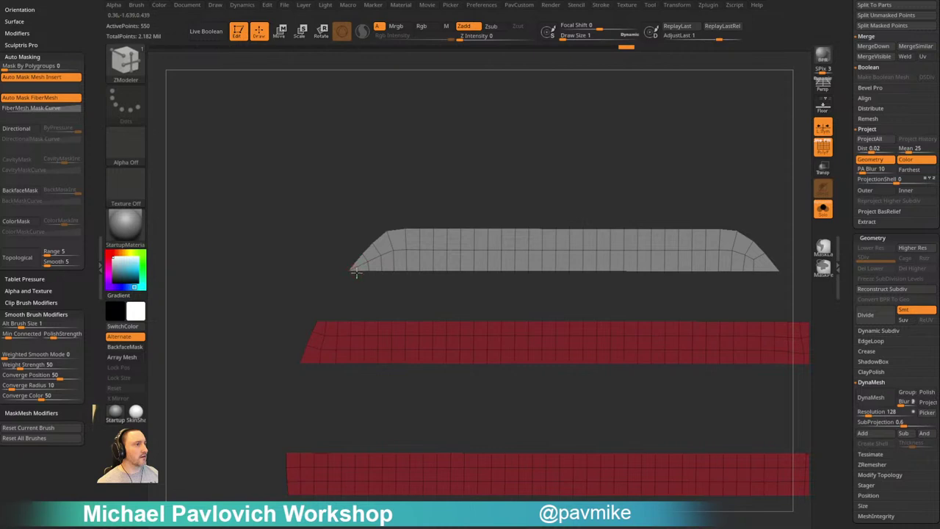
{"action": "left_click_drag", "start_coordinate": [396, 295], "coordinate": [286, 316], "text": "alt"}
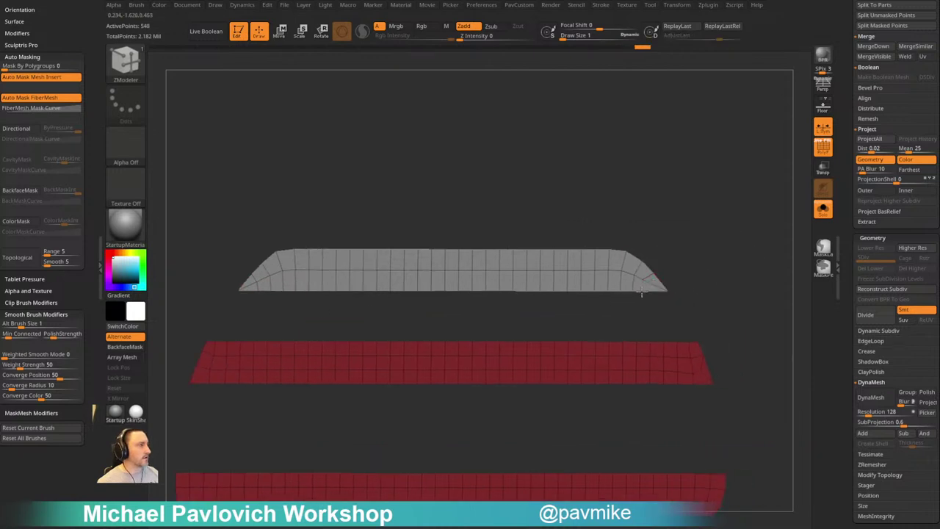
Collapse the remaining extra edges at both ends of the uppermost bar to clean up its corner topology
{"action": "key", "text": "ctrl+w"}
{"action": "key", "text": "ctrl+w"}
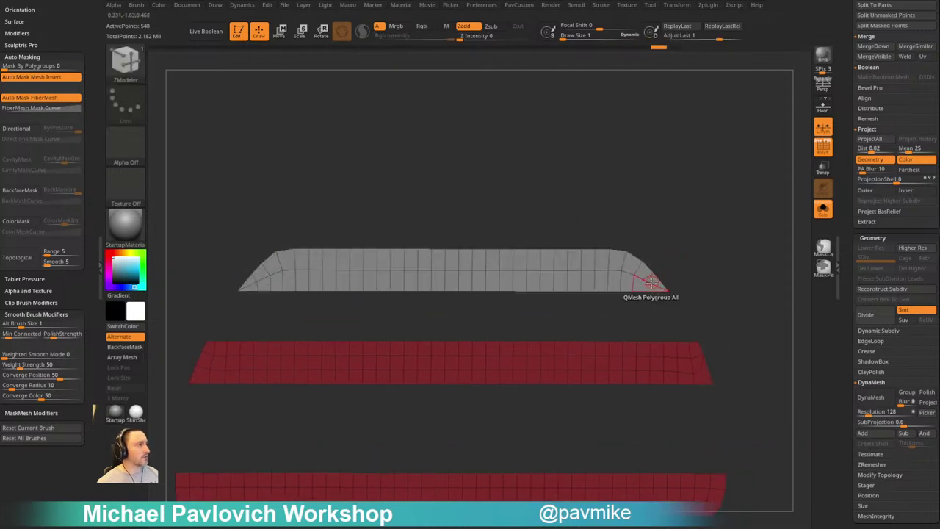
{"action": "key", "text": "ctrl+z"}
{"action": "key", "text": "ctrl+w"}
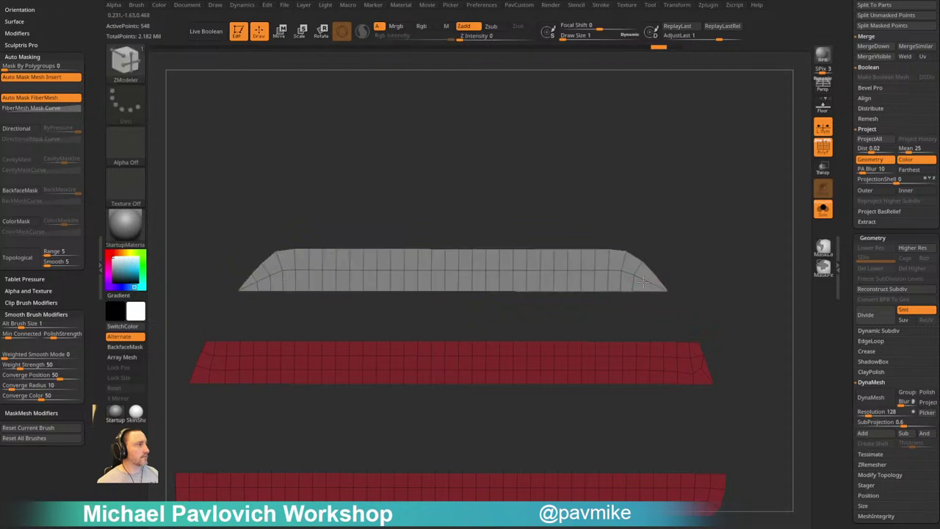
{"action": "left_click", "coordinate": [644, 282]}
{"action": "mouse_move", "coordinate": [674, 246]}
{"action": "left_mouse_down", "text": "alt"}
{"action": "mouse_move", "coordinate": [703, 235]}
{"action": "mouse_move", "coordinate": [679, 243]}
{"action": "left_mouse_up", "text": "alt"}
{"action": "key", "text": "space"}
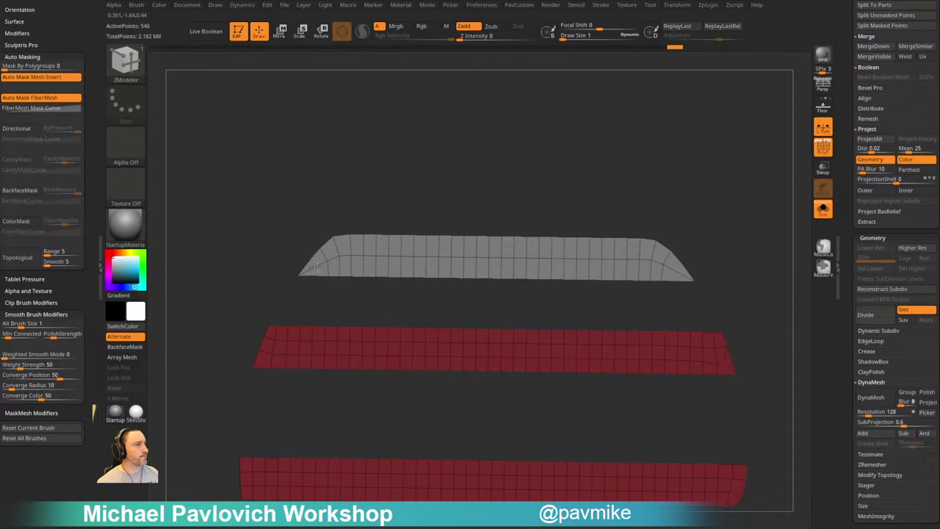
{"action": "left_click", "coordinate": [317, 266]}
{"action": "left_click", "coordinate": [663, 260]}
{"action": "mouse_move", "coordinate": [689, 240]}
{"action": "left_mouse_down"}
{"action": "mouse_move", "coordinate": [717, 231]}
{"action": "mouse_move", "coordinate": [691, 231]}
{"action": "left_mouse_up"}
Try to delete an edge loop in the uppermost bar with the ZModeler edge Insert action
{"action": "key", "text": "space"}
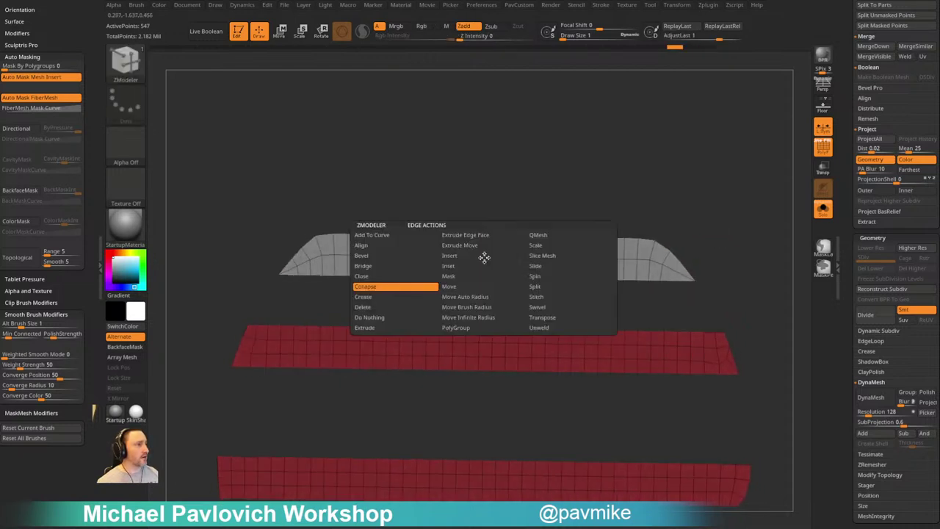
{"action": "left_click", "coordinate": [449, 256]}
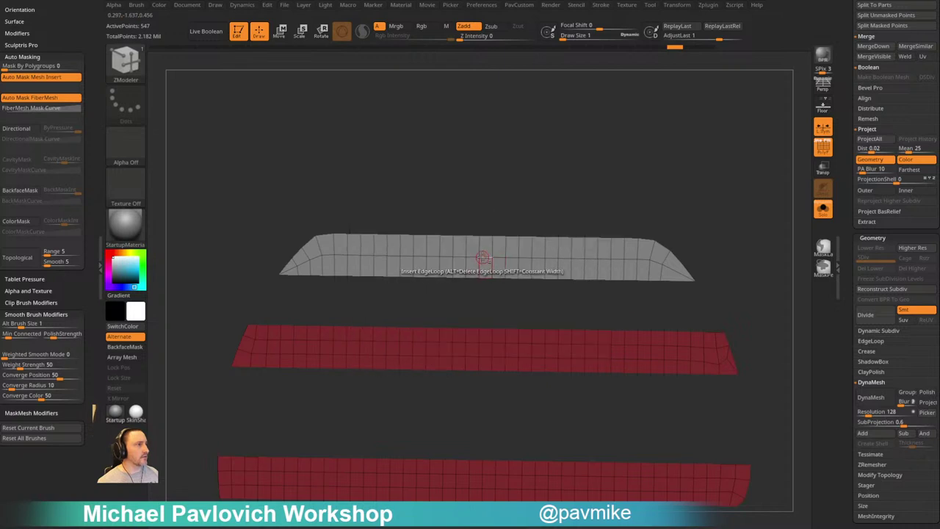
{"action": "left_click", "coordinate": [485, 258], "text": "alt"}
{"action": "key", "text": "ctrl+z"}
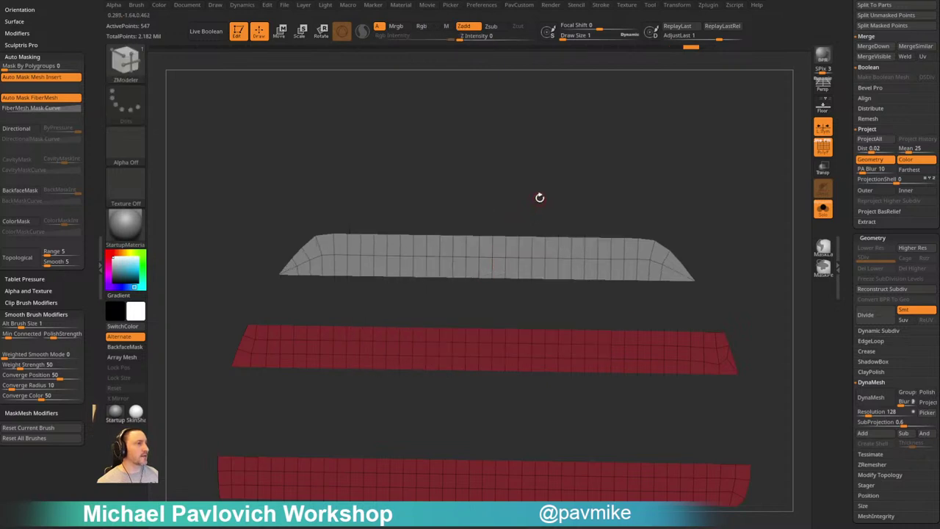
Try to delete several neighbouring edge loops from the uppermost bar, and undo the deletions
{"action": "left_click", "coordinate": [348, 246], "text": "alt"}
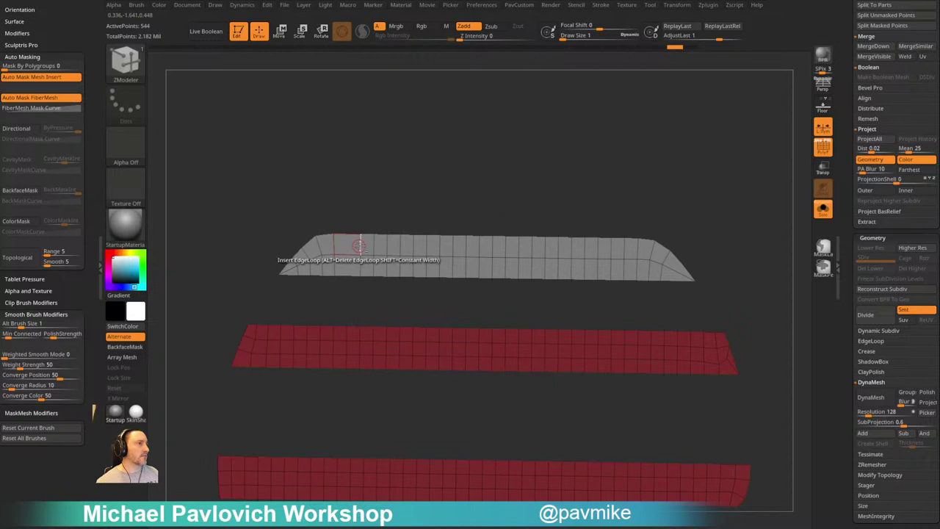
{"action": "left_click", "coordinate": [361, 246], "text": "alt"}
{"action": "left_click", "coordinate": [375, 247], "text": "alt"}
{"action": "left_click", "coordinate": [388, 247], "text": "alt"}
{"action": "left_click", "coordinate": [400, 247], "text": "alt"}
{"action": "right_click_drag", "start_coordinate": [636, 221], "coordinate": [697, 241], "text": "ctrl"}
{"action": "left_click_drag", "start_coordinate": [846, 252], "coordinate": [847, 53]}
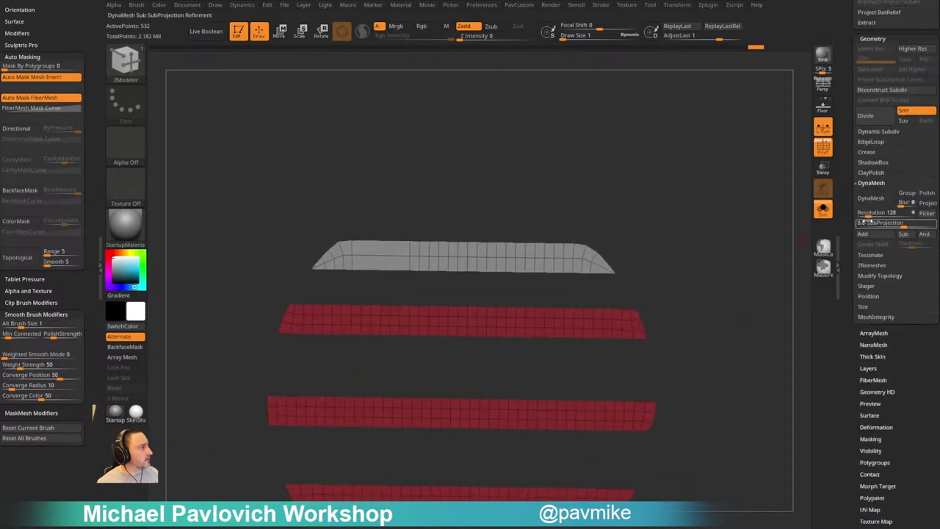
{"action": "left_click", "coordinate": [871, 184], "text": "shift"}
{"action": "left_click", "coordinate": [871, 142]}
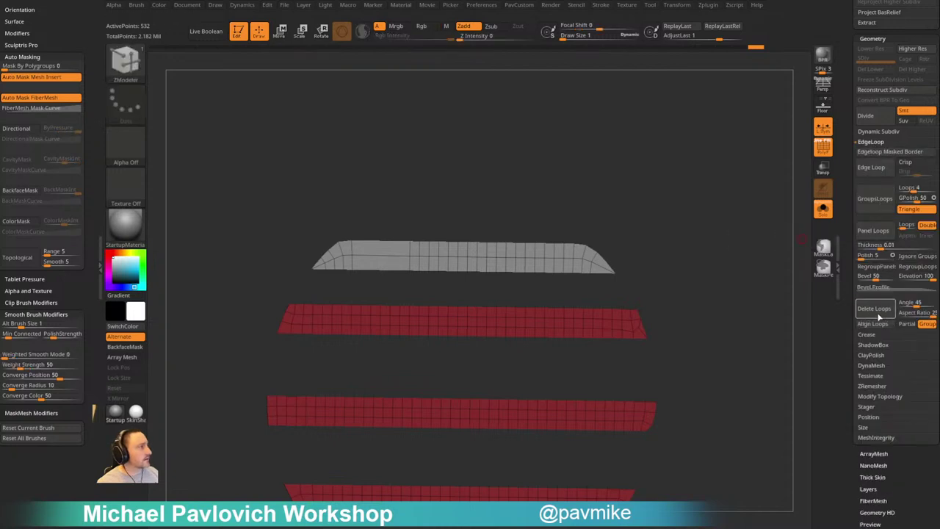
{"action": "left_click_drag", "start_coordinate": [777, 307], "coordinate": [704, 248], "text": "alt"}
{"action": "key", "text": "ctrl+z"}
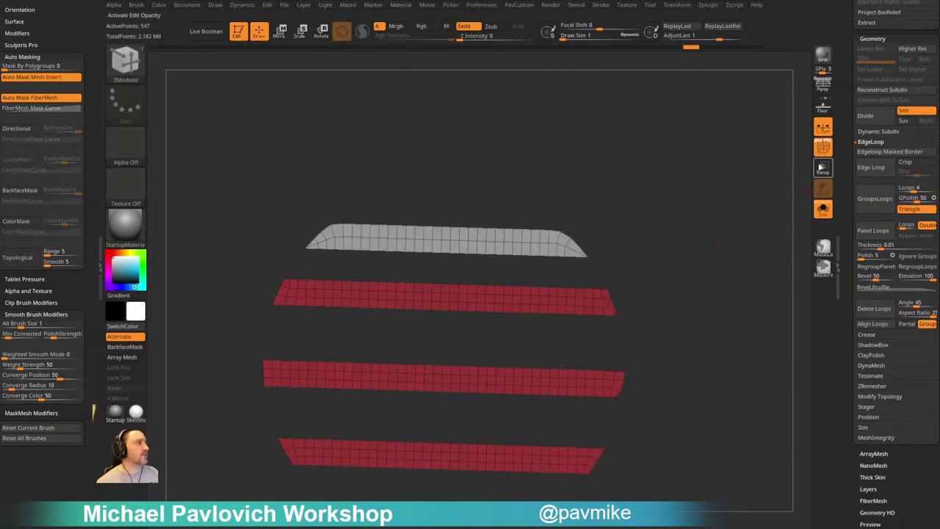
Set the ZModeler QMesh target to All Polygons and extrude the four flat bars to give them thickness
{"action": "left_click", "coordinate": [823, 148]}
{"action": "left_click", "coordinate": [823, 210]}
{"action": "left_click_drag", "start_coordinate": [720, 211], "coordinate": [652, 133]}
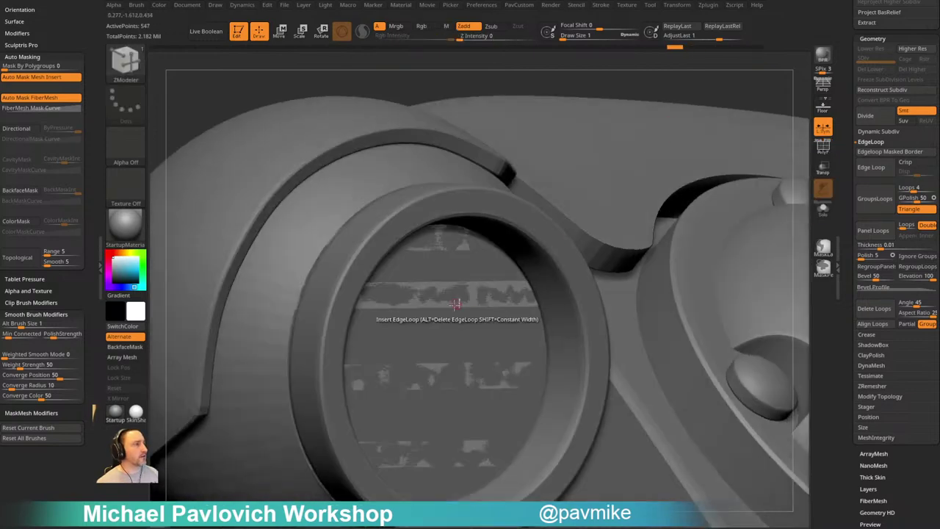
{"action": "key", "text": "space"}
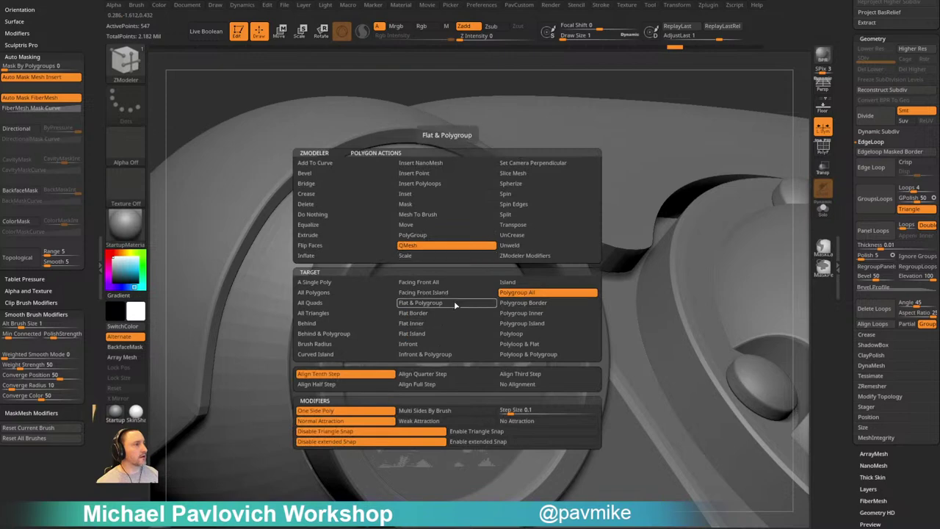
{"action": "left_click", "coordinate": [314, 291]}
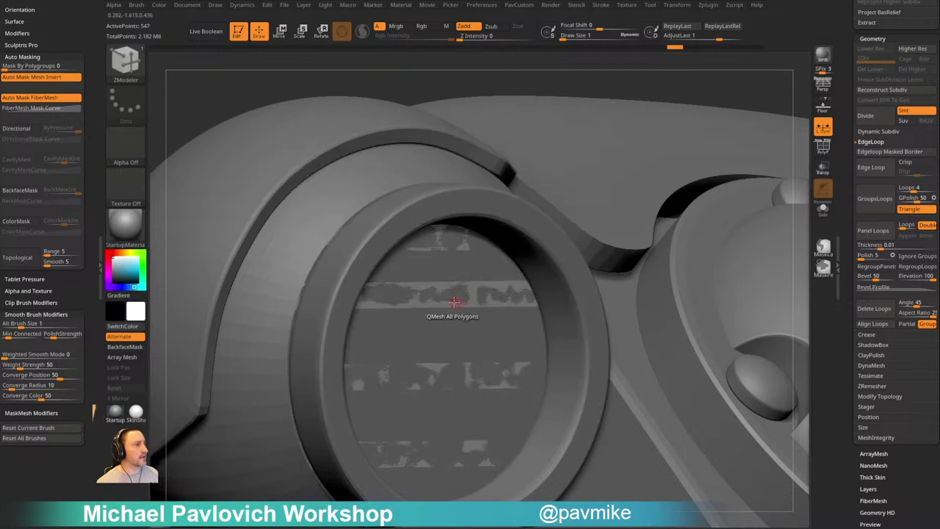
{"action": "left_click_drag", "start_coordinate": [456, 301], "coordinate": [474, 310]}
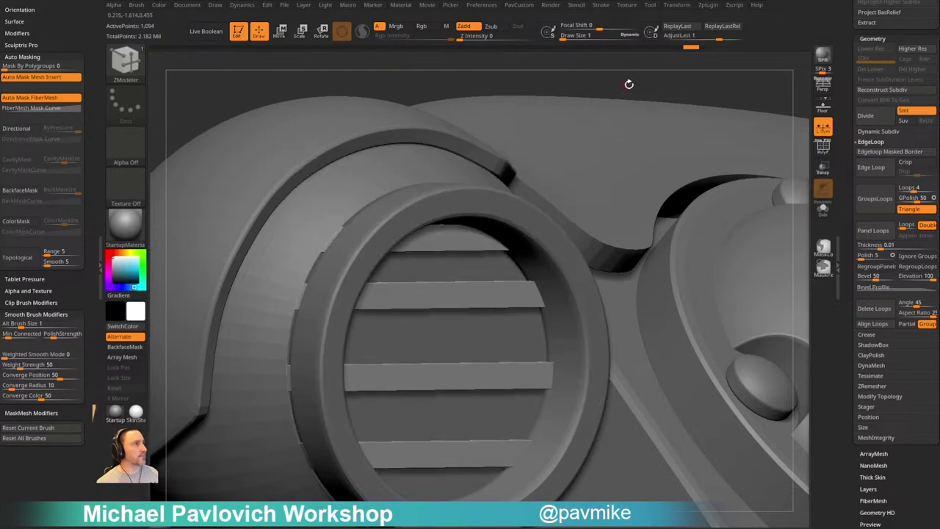
Scale the grille bars slightly along their length to fit inside the round vent rim
{"action": "mouse_move", "coordinate": [628, 85]}
{"action": "left_mouse_down", "text": "alt"}
{"action": "mouse_move", "coordinate": [557, 89]}
{"action": "mouse_move", "coordinate": [553, 105]}
{"action": "left_mouse_up", "text": "alt"}
{"action": "key", "text": "w"}
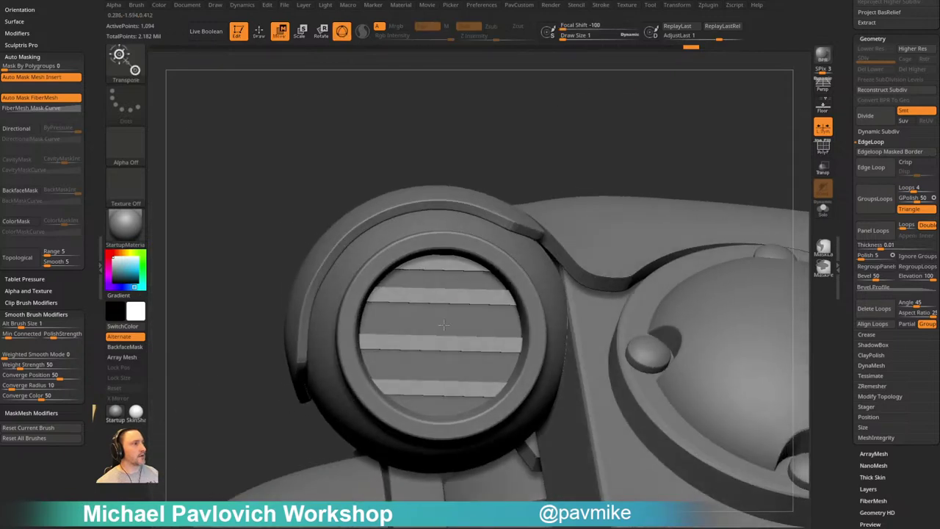
{"action": "left_click_drag", "start_coordinate": [439, 345], "coordinate": [470, 344]}
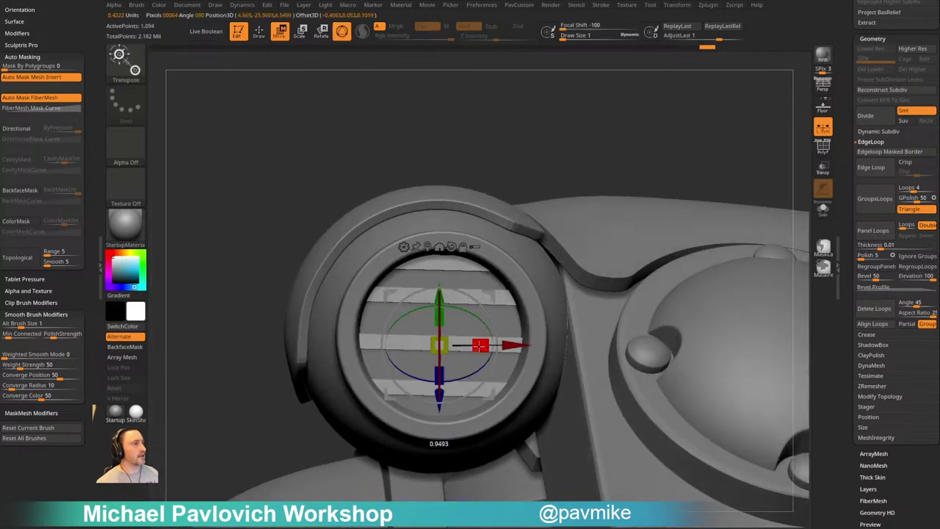
{"action": "key", "text": "q"}
Mirror the grille bars across to the opposite exhaust vent
{"action": "mouse_move", "coordinate": [527, 156]}
{"action": "left_mouse_down"}
{"action": "mouse_move", "coordinate": [557, 159]}
{"action": "mouse_move", "coordinate": [542, 216]}
{"action": "mouse_move", "coordinate": [491, 207]}
{"action": "mouse_move", "coordinate": [521, 150]}
{"action": "mouse_move", "coordinate": [578, 157]}
{"action": "mouse_move", "coordinate": [459, 147]}
{"action": "mouse_move", "coordinate": [566, 176]}
{"action": "mouse_move", "coordinate": [721, 167]}
{"action": "left_mouse_up"}
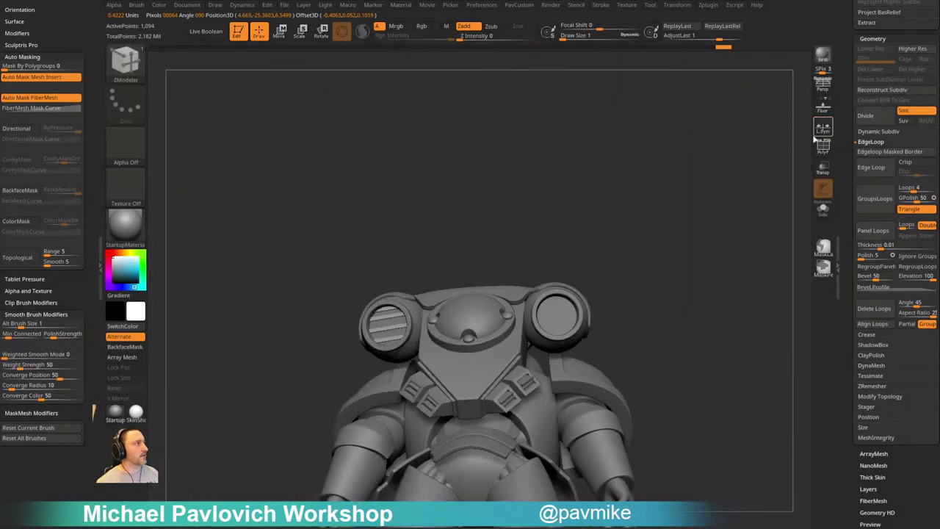
{"action": "key", "text": "2"}
{"action": "left_click", "coordinate": [734, 263]}
{"action": "mouse_move", "coordinate": [621, 233]}
{"action": "left_mouse_down"}
{"action": "mouse_move", "coordinate": [638, 275]}
{"action": "mouse_move", "coordinate": [620, 281]}
{"action": "mouse_move", "coordinate": [644, 267]}
{"action": "mouse_move", "coordinate": [659, 233]}
{"action": "mouse_move", "coordinate": [683, 246]}
{"action": "left_mouse_up"}
Switch to the Standard brush and make the curved upper backpack shell the active subtool
{"action": "key", "text": "s"}
{"action": "key", "text": "b"}
{"action": "key", "text": "s"}
{"action": "key", "text": "t"}
{"action": "left_click", "coordinate": [551, 247], "text": "alt"}
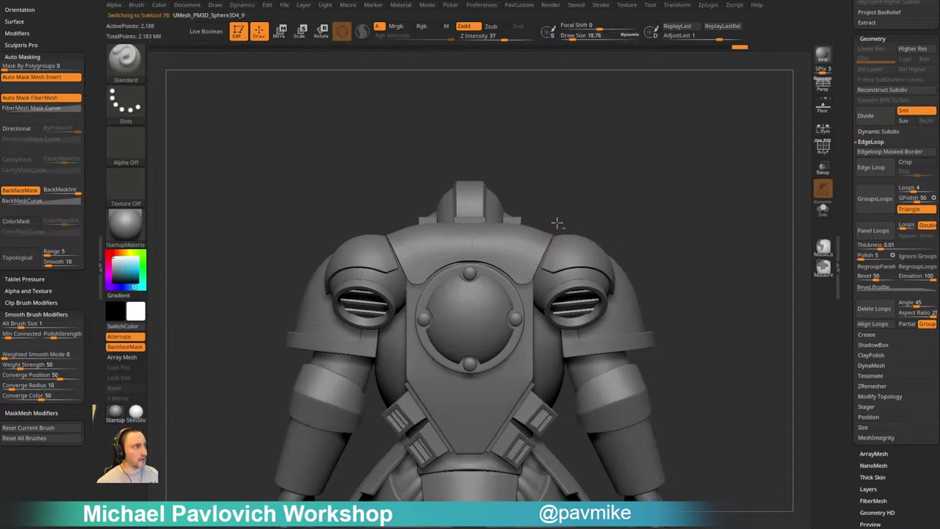
{"action": "left_click_drag", "start_coordinate": [607, 193], "coordinate": [645, 232], "text": "alt"}
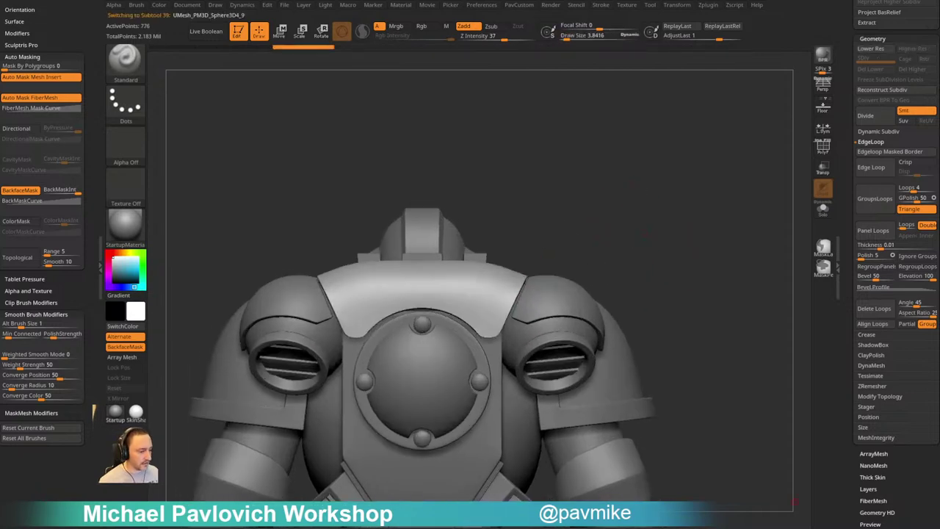
Examine the raised detail on the backpack's upper part in the Miro reference board and inspect the matching shell on the model
{"action": "left_click_drag", "start_coordinate": [491, 528], "coordinate": [509, 60]}
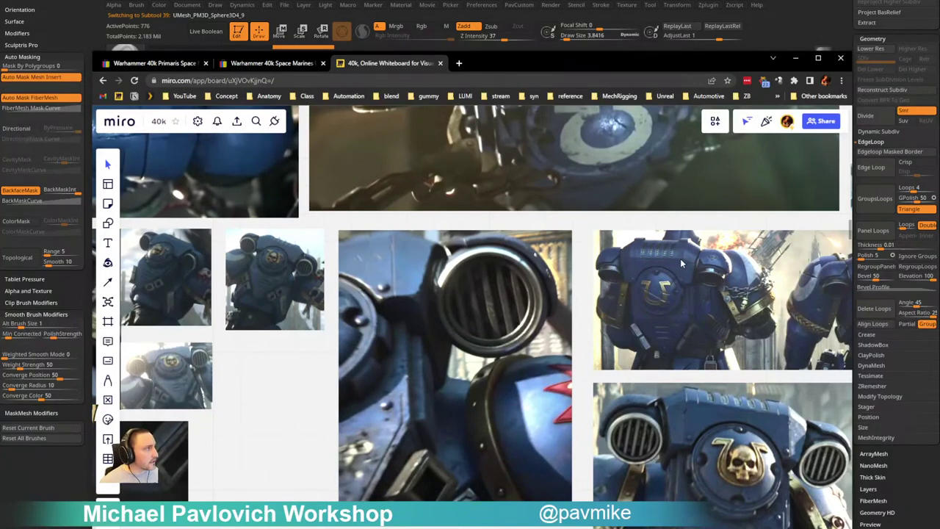
{"action": "left_click_drag", "start_coordinate": [601, 66], "coordinate": [601, 528]}
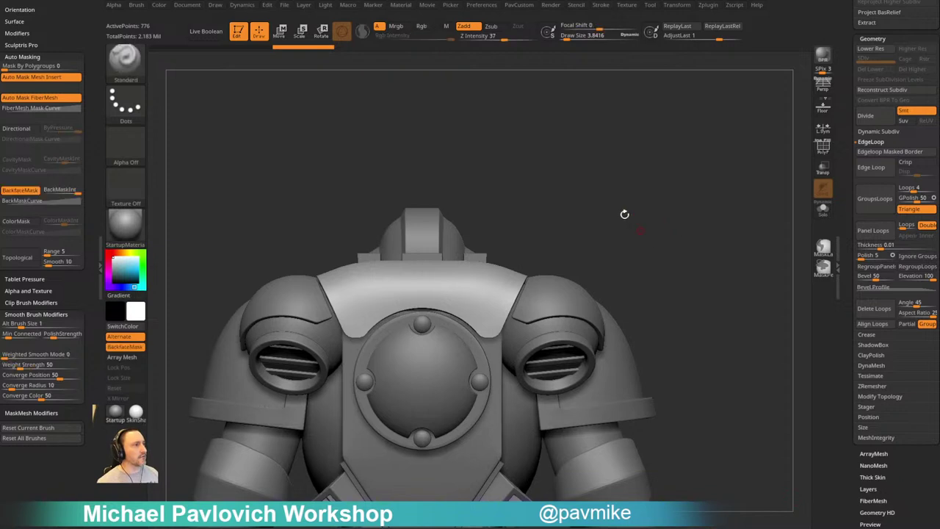
{"action": "left_click_drag", "start_coordinate": [625, 214], "coordinate": [664, 238], "text": "alt"}
{"action": "key", "text": "s"}
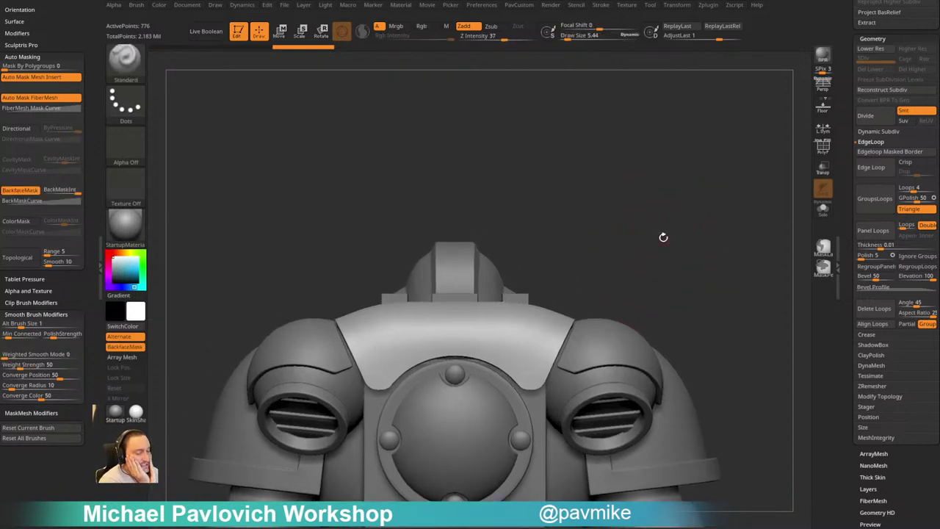
{"action": "left_click_drag", "start_coordinate": [598, 195], "coordinate": [527, 324]}
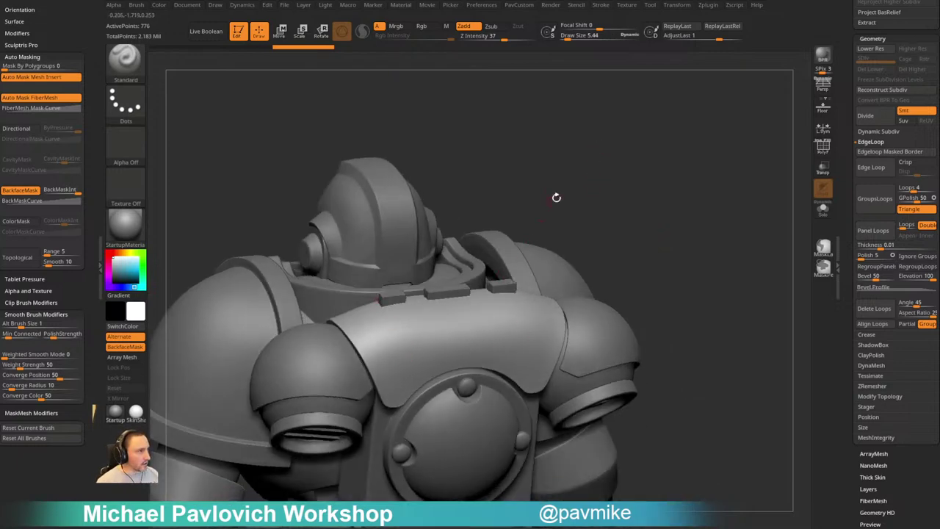
{"action": "left_click_drag", "start_coordinate": [556, 198], "coordinate": [421, 408]}
{"action": "mouse_move", "coordinate": [675, 234]}
{"action": "left_mouse_down", "text": "shift"}
{"action": "mouse_move", "coordinate": [663, 218]}
{"action": "mouse_move", "coordinate": [630, 243]}
{"action": "mouse_move", "coordinate": [653, 232]}
{"action": "left_mouse_up", "text": "shift"}
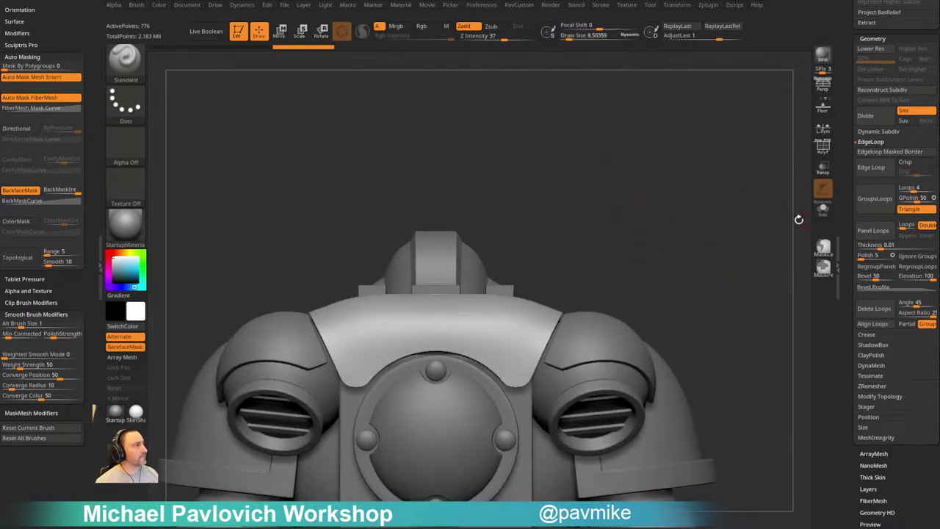
Move the curved backpack shell to the end of the subtool list and hide all other subtools
{"action": "left_click", "coordinate": [823, 149]}
{"action": "left_click_drag", "start_coordinate": [847, 147], "coordinate": [844, 358]}
{"action": "left_click_drag", "start_coordinate": [615, 225], "coordinate": [651, 213]}
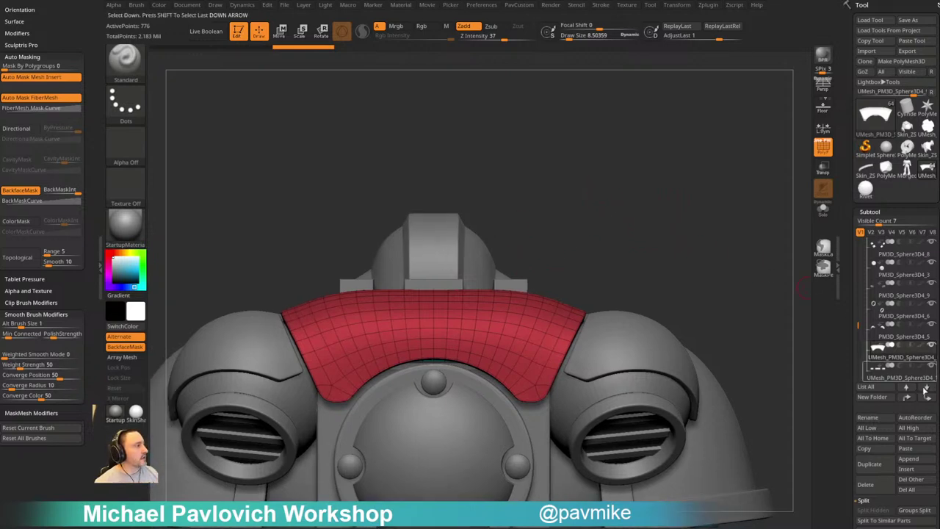
{"action": "left_click", "coordinate": [916, 418]}
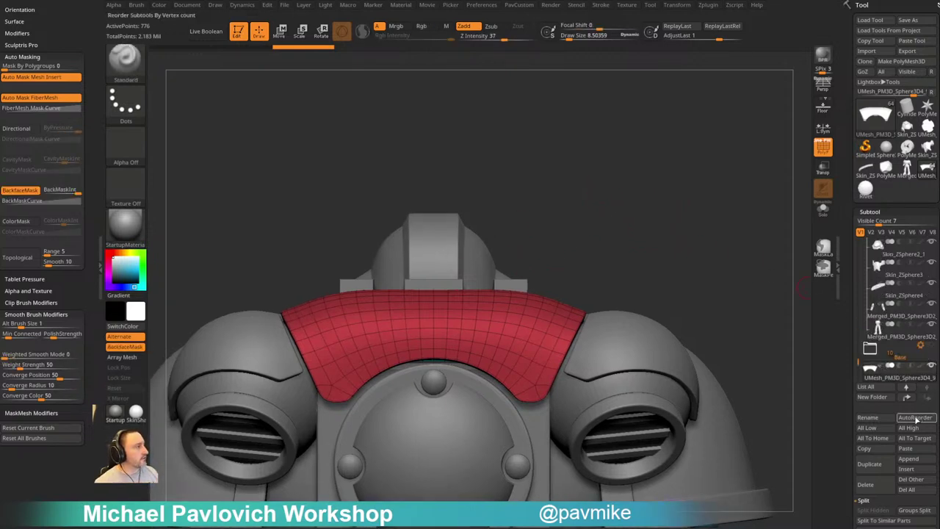
{"action": "left_click", "coordinate": [932, 366], "text": "shift"}
{"action": "mouse_move", "coordinate": [634, 292]}
{"action": "left_mouse_down", "text": "alt"}
{"action": "mouse_move", "coordinate": [661, 281]}
{"action": "mouse_move", "coordinate": [627, 283]}
{"action": "left_mouse_up", "text": "alt"}
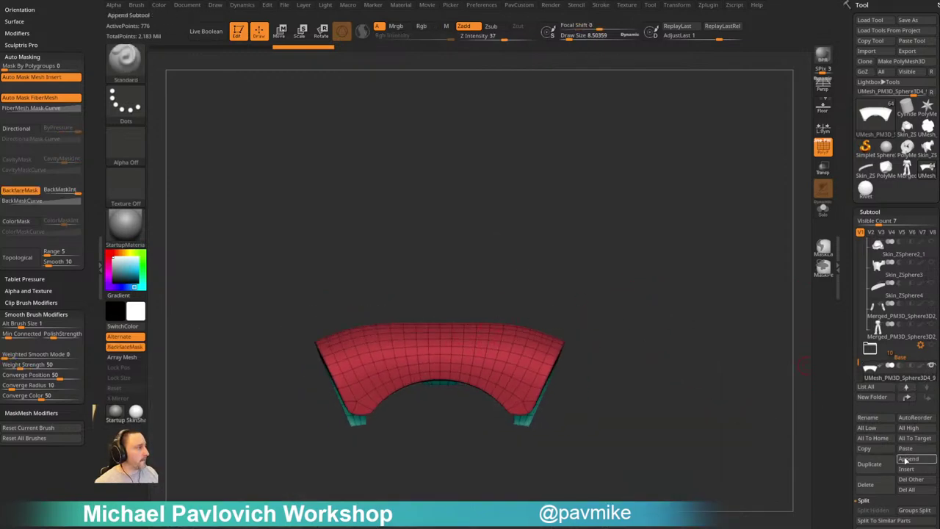
Append a polymesh cube as a new subtool and make it active
{"action": "left_click", "coordinate": [909, 459]}
{"action": "left_click", "coordinate": [547, 385]}
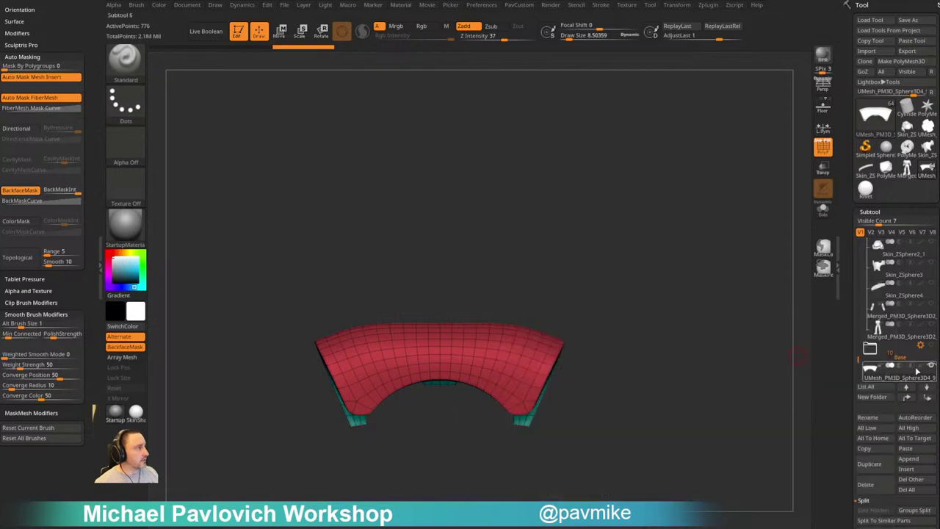
{"action": "left_click_drag", "start_coordinate": [859, 358], "coordinate": [865, 367]}
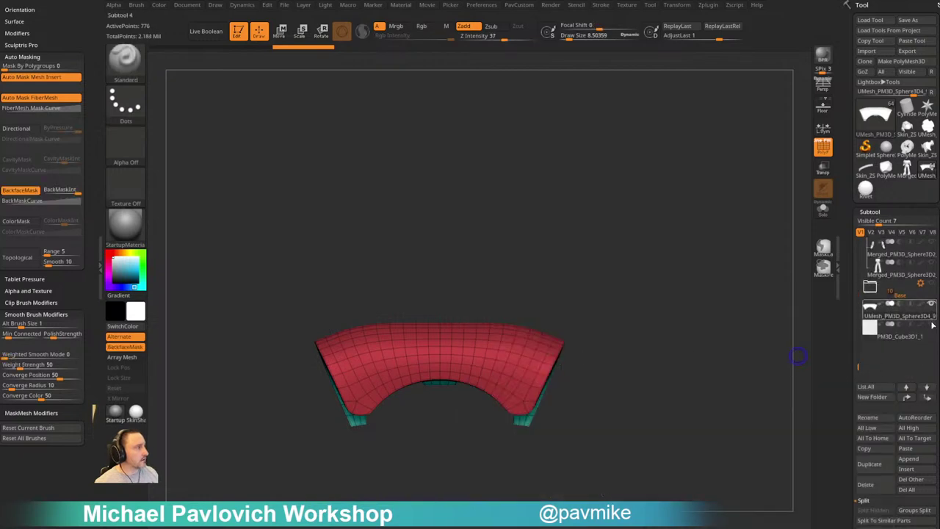
{"action": "left_click", "coordinate": [914, 339]}
Move the appended cube up to the backpack shell and scale it down uniformly
{"action": "left_click_drag", "start_coordinate": [697, 277], "coordinate": [576, 230], "text": "alt"}
{"action": "key", "text": "w"}
{"action": "left_click_drag", "start_coordinate": [455, 373], "coordinate": [455, 235]}
{"action": "left_click_drag", "start_coordinate": [457, 309], "coordinate": [374, 336]}
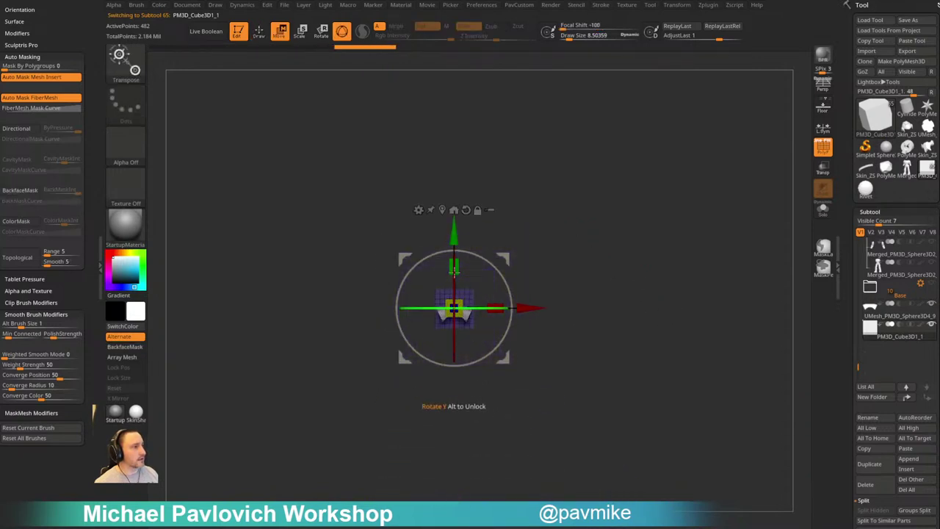
{"action": "key", "text": "q"}
{"action": "left_click_drag", "start_coordinate": [560, 198], "coordinate": [651, 295], "text": "alt"}
Remesh the cube with ZRemesher using Half, Adaptive Size 0 and Detect Edges
{"action": "key", "text": "2"}
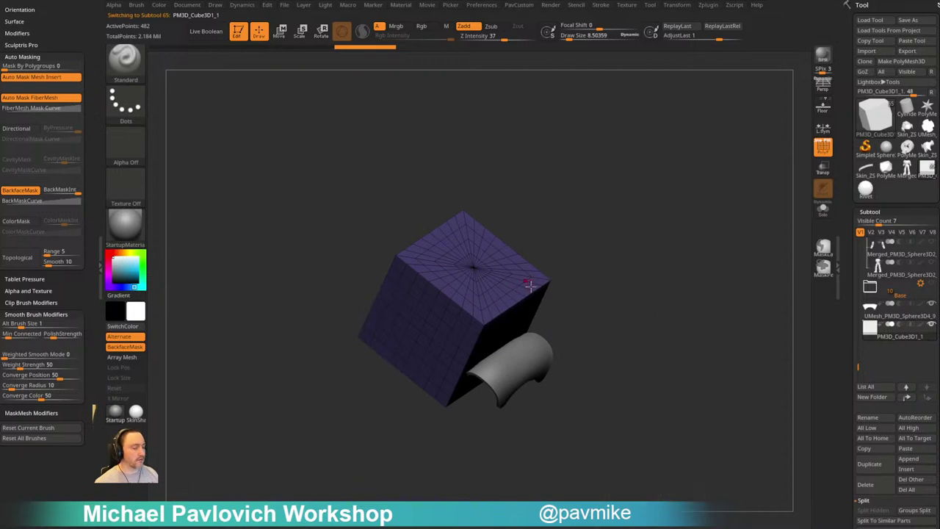
{"action": "key", "text": "shift+g"}
{"action": "left_click", "coordinate": [592, 494]}
{"action": "left_click", "coordinate": [594, 481]}
{"action": "type", "text": "0"}
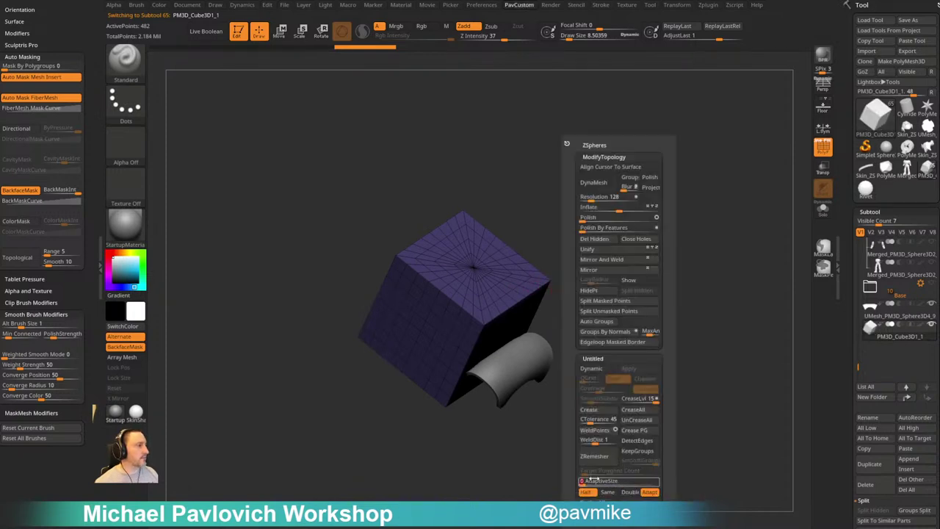
{"action": "left_click", "coordinate": [638, 444]}
{"action": "left_click", "coordinate": [598, 457]}
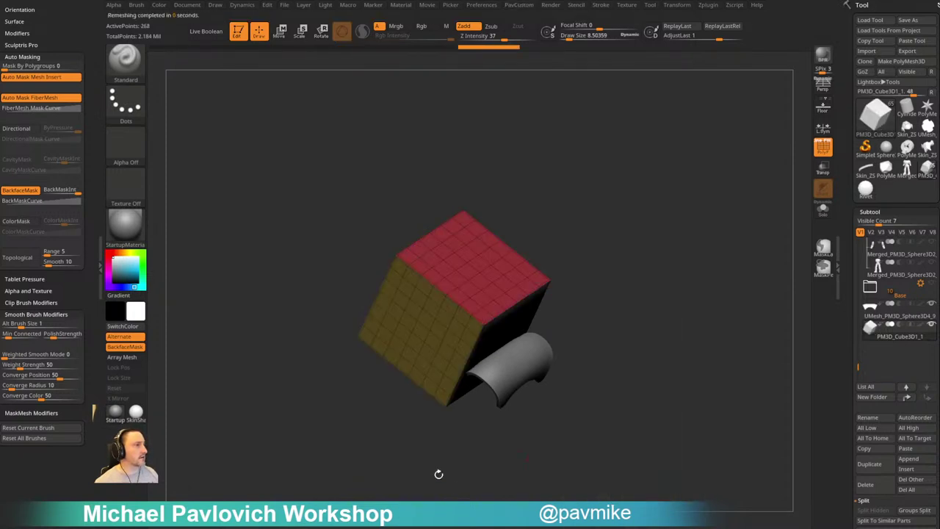
Scale the cube down uniformly and raise it so its lower part overlaps the shell's upper middle
{"action": "left_click_drag", "start_coordinate": [438, 474], "coordinate": [456, 397], "text": "shift"}
{"action": "left_click_drag", "start_coordinate": [645, 334], "coordinate": [633, 375], "text": "alt"}
{"action": "key", "text": "w"}
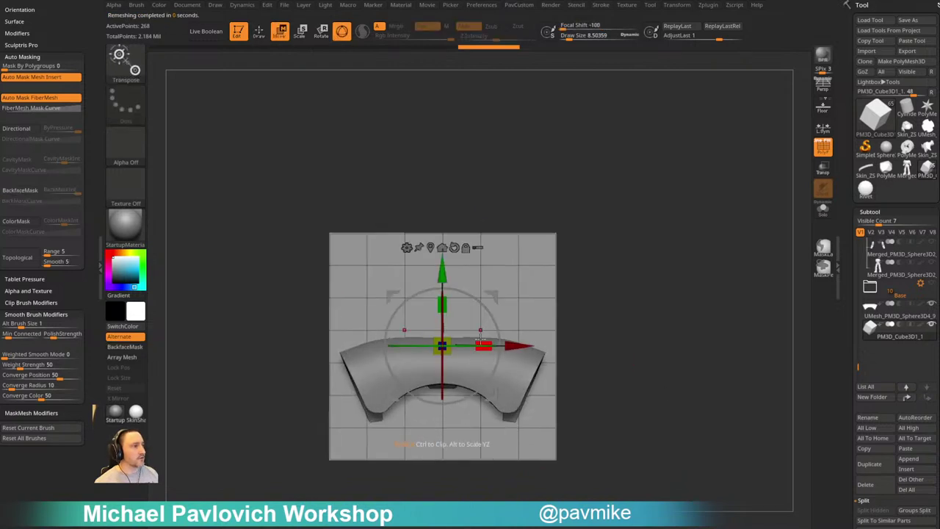
{"action": "left_click_drag", "start_coordinate": [444, 345], "coordinate": [424, 365]}
{"action": "mouse_move", "coordinate": [448, 243]}
{"action": "left_mouse_down"}
{"action": "mouse_move", "coordinate": [571, 265]}
{"action": "mouse_move", "coordinate": [552, 305]}
{"action": "mouse_move", "coordinate": [669, 237]}
{"action": "mouse_move", "coordinate": [655, 261]}
{"action": "left_mouse_up"}
{"action": "key", "text": "q"}
{"action": "left_click_drag", "start_coordinate": [725, 250], "coordinate": [592, 269], "text": "shift"}
{"action": "key", "text": "w"}
{"action": "mouse_move", "coordinate": [465, 272]}
{"action": "left_mouse_down"}
{"action": "mouse_move", "coordinate": [466, 259]}
{"action": "mouse_move", "coordinate": [469, 275]}
{"action": "left_mouse_up"}
{"action": "left_click_drag", "start_coordinate": [465, 242], "coordinate": [465, 219]}
{"action": "left_click_drag", "start_coordinate": [592, 226], "coordinate": [577, 233], "text": "alt"}
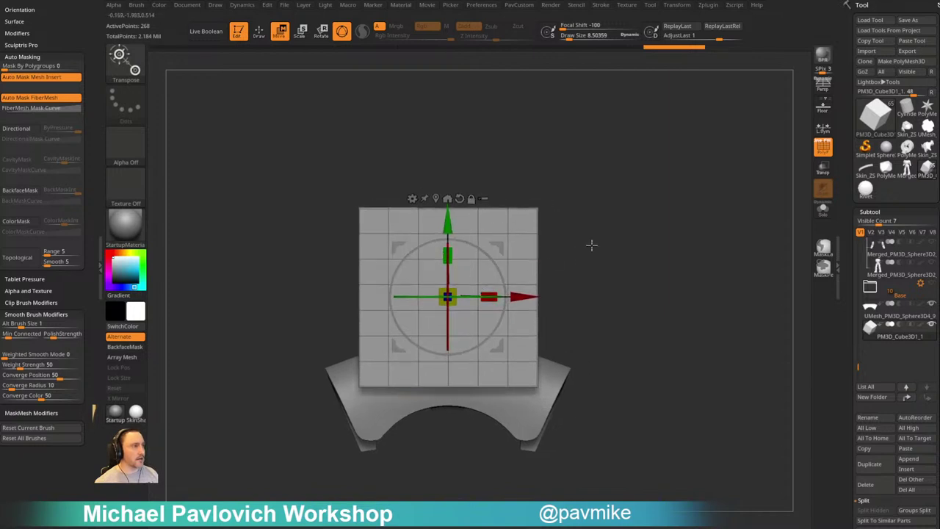
Make the rest of the armor visible again around the cube and turn on transparency
{"action": "left_click", "coordinate": [932, 325]}
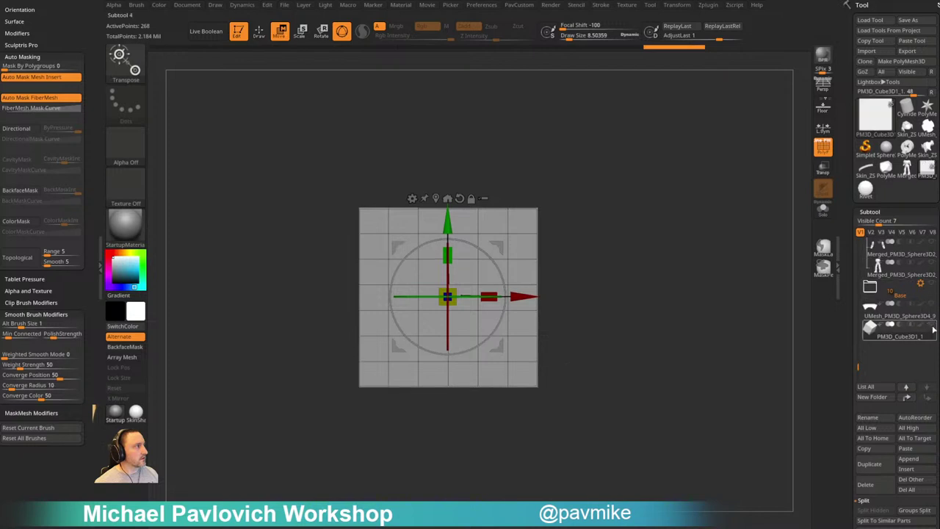
{"action": "left_click", "coordinate": [824, 212]}
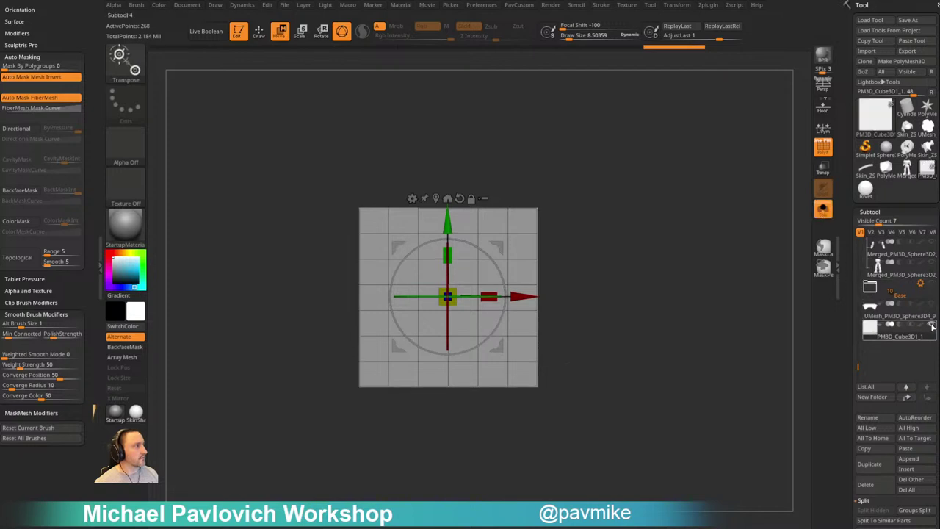
{"action": "left_click", "coordinate": [823, 210]}
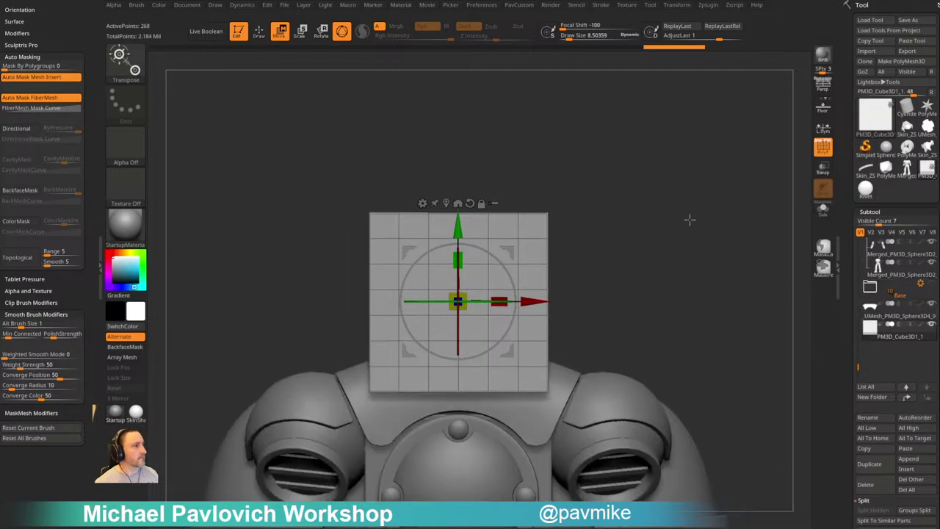
{"action": "left_click", "coordinate": [823, 170]}
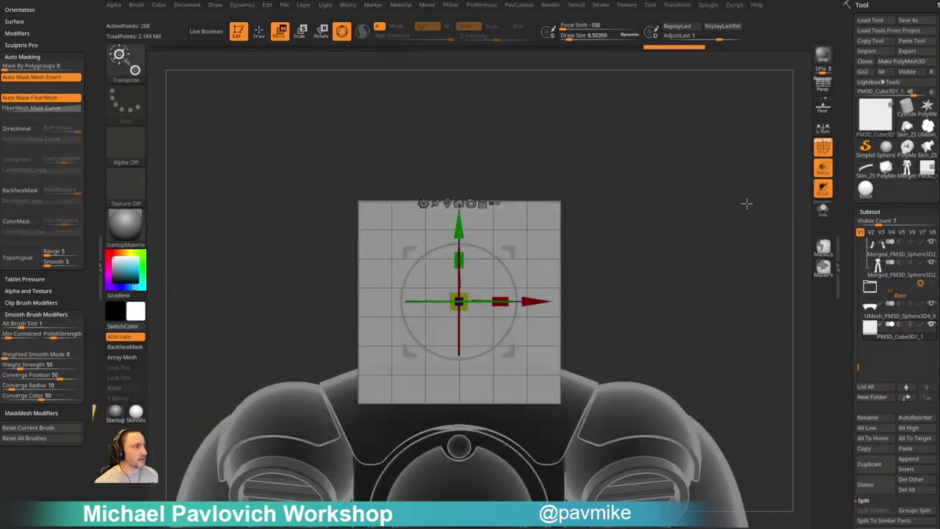
Scale the cube into a taller, narrower block centered over the backpack's upper edge
{"action": "left_click_drag", "start_coordinate": [747, 203], "coordinate": [713, 229], "text": "alt"}
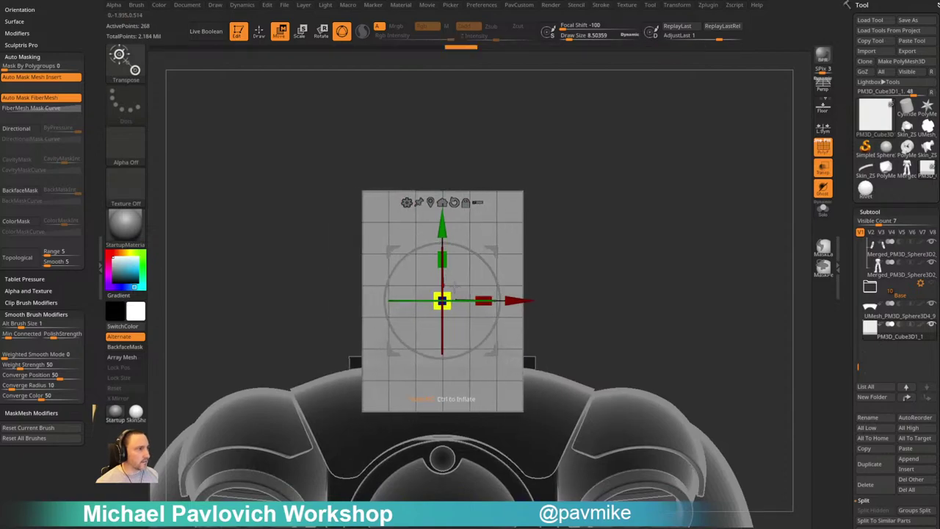
{"action": "key", "text": "q"}
{"action": "mouse_move", "coordinate": [637, 242]}
{"action": "left_mouse_down"}
{"action": "mouse_move", "coordinate": [593, 271]}
{"action": "mouse_move", "coordinate": [607, 294]}
{"action": "mouse_move", "coordinate": [641, 285]}
{"action": "mouse_move", "coordinate": [636, 248]}
{"action": "mouse_move", "coordinate": [572, 281]}
{"action": "left_mouse_up"}
{"action": "left_click_drag", "start_coordinate": [642, 276], "coordinate": [720, 183], "text": "alt"}
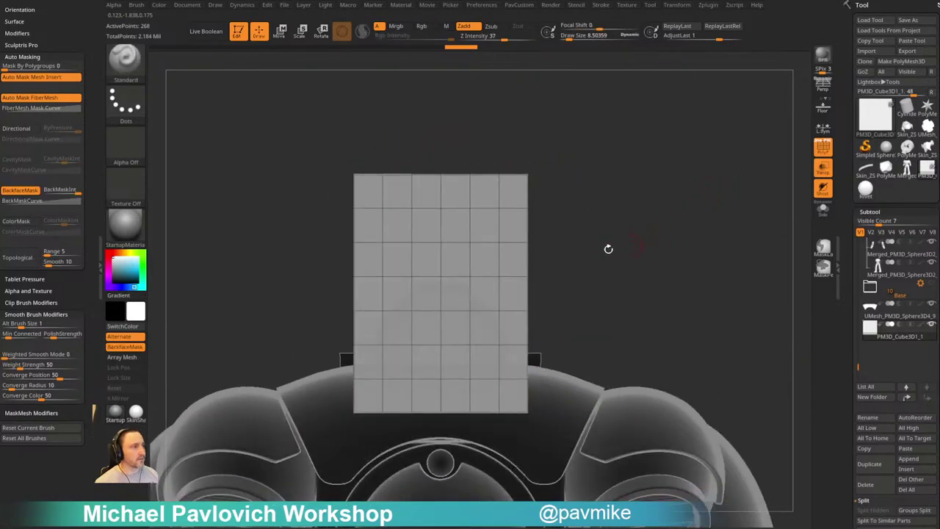
Leave the transform mode and hide all subtools except the cube and the backpack's upper shell
{"action": "key", "text": "w"}
{"action": "key", "text": "q"}
{"action": "mouse_move", "coordinate": [629, 228]}
{"action": "left_mouse_down"}
{"action": "mouse_move", "coordinate": [657, 250]}
{"action": "mouse_move", "coordinate": [711, 235]}
{"action": "left_mouse_up"}
{"action": "left_click", "coordinate": [932, 324], "text": "shift"}
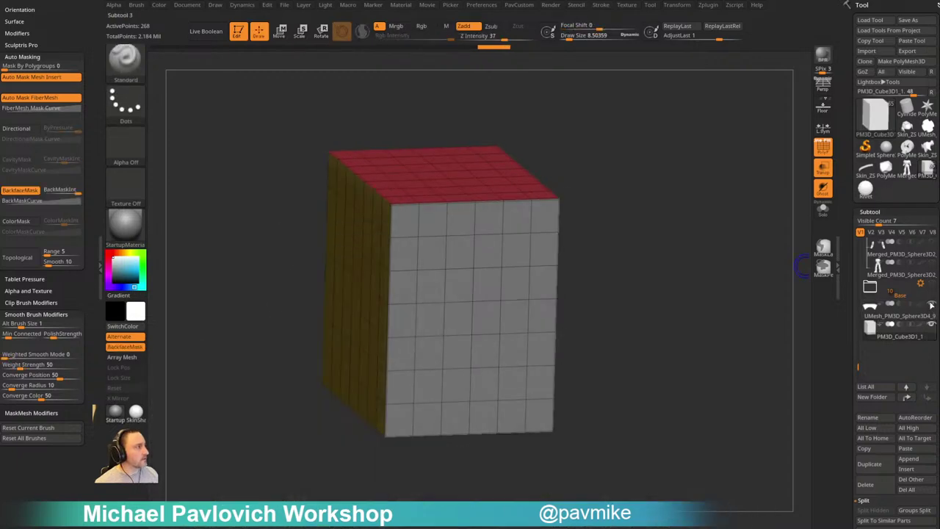
{"action": "left_click", "coordinate": [932, 304]}
{"action": "left_click_drag", "start_coordinate": [757, 308], "coordinate": [720, 311], "text": "shift"}
{"action": "left_click_drag", "start_coordinate": [797, 205], "coordinate": [798, 195], "text": "alt"}
{"action": "left_click", "coordinate": [819, 148]}
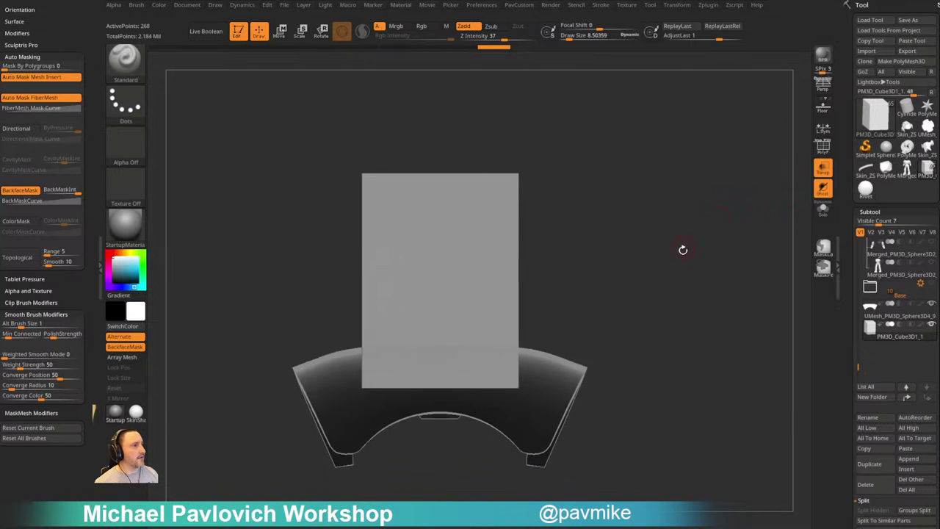
{"action": "left_click_drag", "start_coordinate": [683, 247], "coordinate": [666, 260]}
{"action": "left_click", "coordinate": [823, 149]}
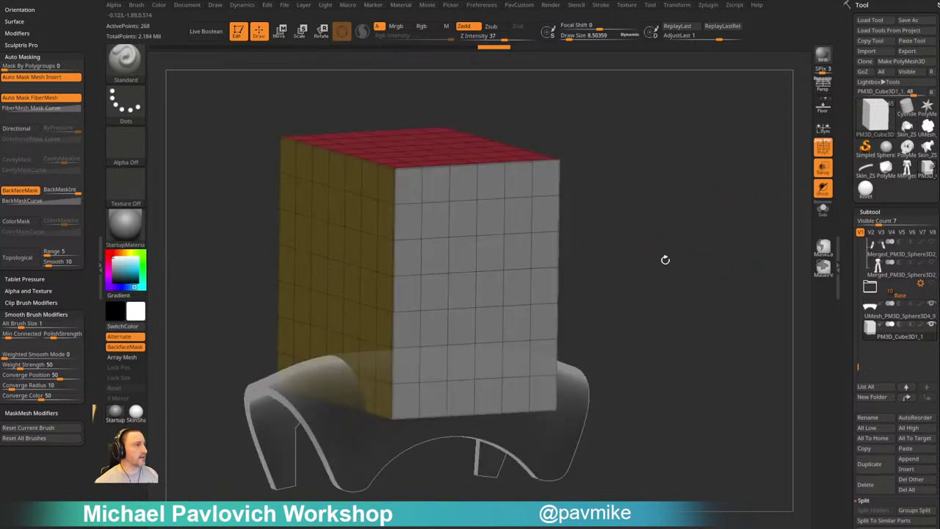
Isolate the cube and switch to the ZModeler brush
{"action": "key", "text": "space"}
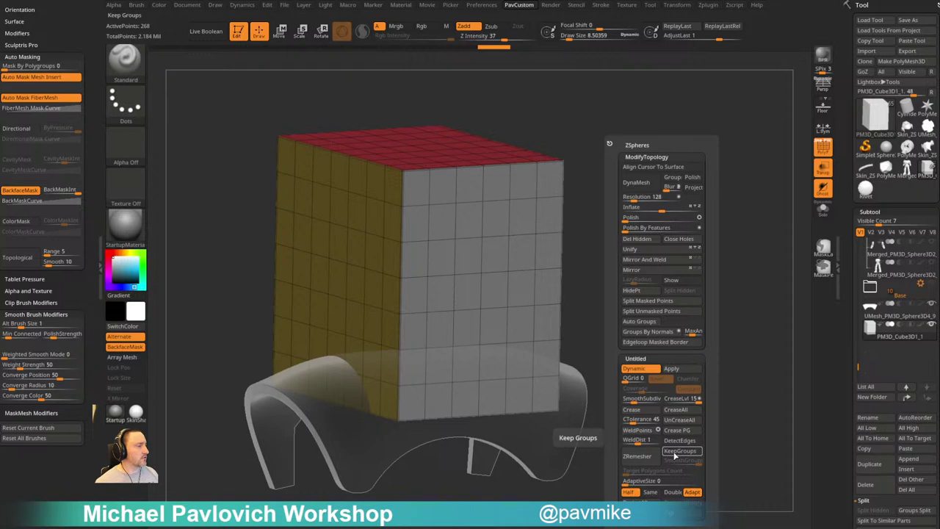
{"action": "mouse_move", "coordinate": [642, 370]}
{"action": "left_mouse_down"}
{"action": "mouse_move", "coordinate": [666, 344]}
{"action": "mouse_move", "coordinate": [656, 317]}
{"action": "left_mouse_up"}
{"action": "left_click", "coordinate": [822, 211]}
{"action": "left_click_drag", "start_coordinate": [770, 273], "coordinate": [756, 238]}
{"action": "key", "text": "b"}
{"action": "key", "text": "z"}
{"action": "key", "text": "m"}
Uncrease the cube's lower side edges with Crease EdgeLoop Partial and preview the dynamic subdivision rounding
{"action": "key", "text": "space"}
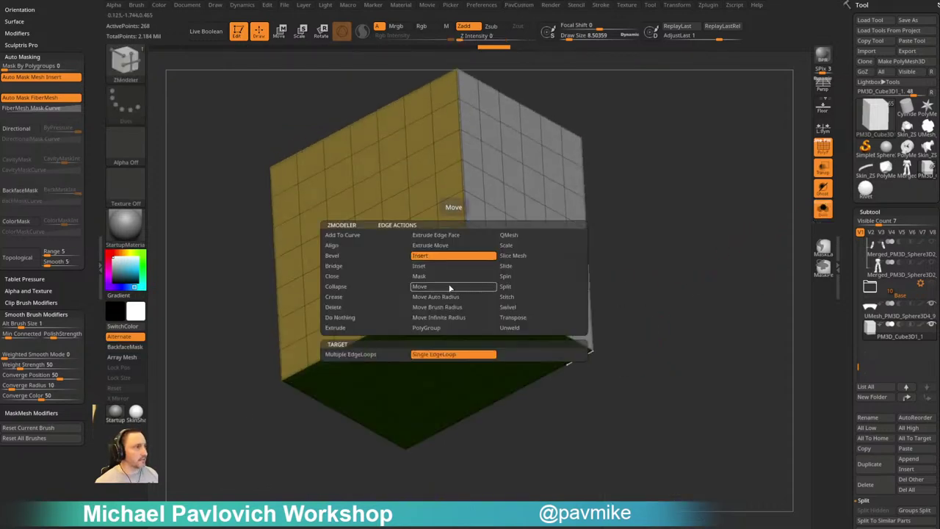
{"action": "left_click", "coordinate": [352, 297]}
{"action": "left_click", "coordinate": [429, 356]}
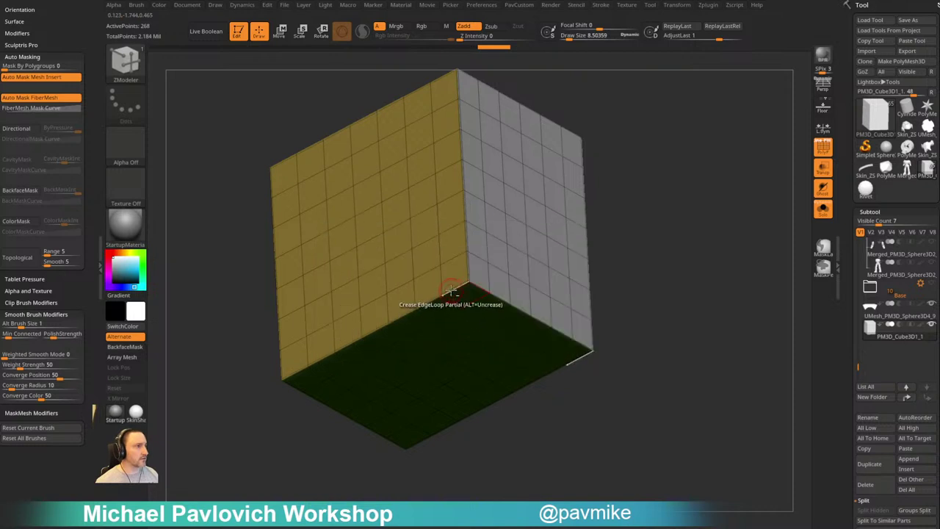
{"action": "left_click", "coordinate": [451, 291], "text": "alt"}
{"action": "left_click_drag", "start_coordinate": [635, 214], "coordinate": [621, 282], "text": "alt"}
{"action": "key", "text": "d"}
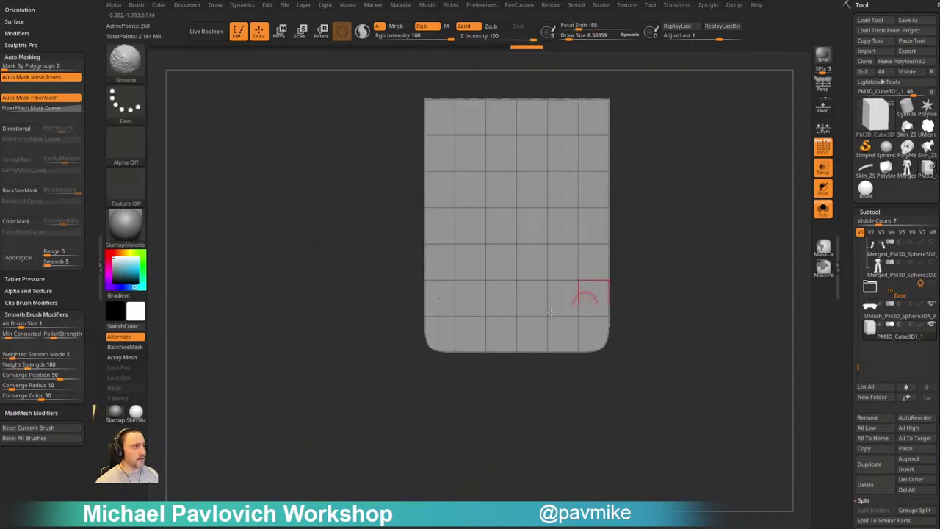
Isolate the cube with only its side and bottom faces visible and merge those faces into one polygroup
{"action": "left_click", "coordinate": [819, 215]}
{"action": "mouse_move", "coordinate": [715, 223]}
{"action": "left_mouse_down", "text": "alt"}
{"action": "mouse_move", "coordinate": [690, 244]}
{"action": "mouse_move", "coordinate": [688, 227]}
{"action": "left_mouse_up", "text": "alt"}
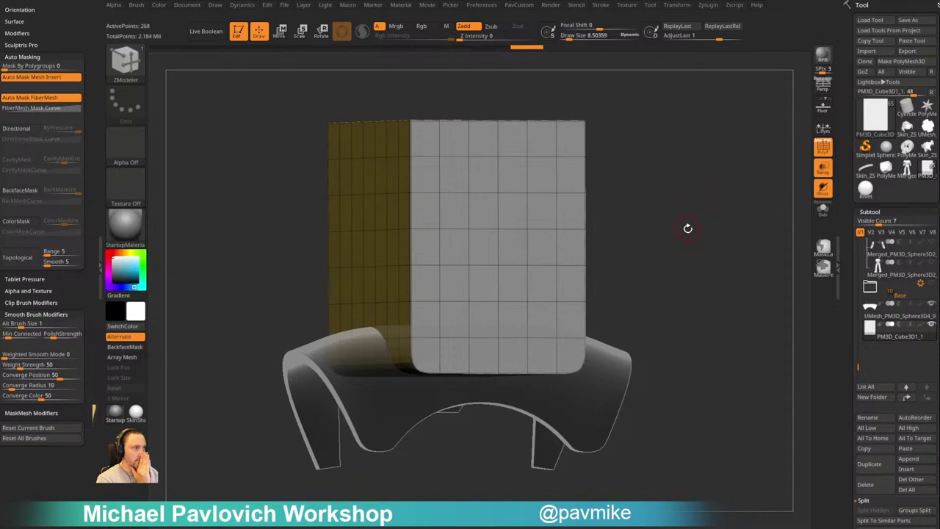
{"action": "left_click_drag", "start_coordinate": [687, 228], "coordinate": [740, 243]}
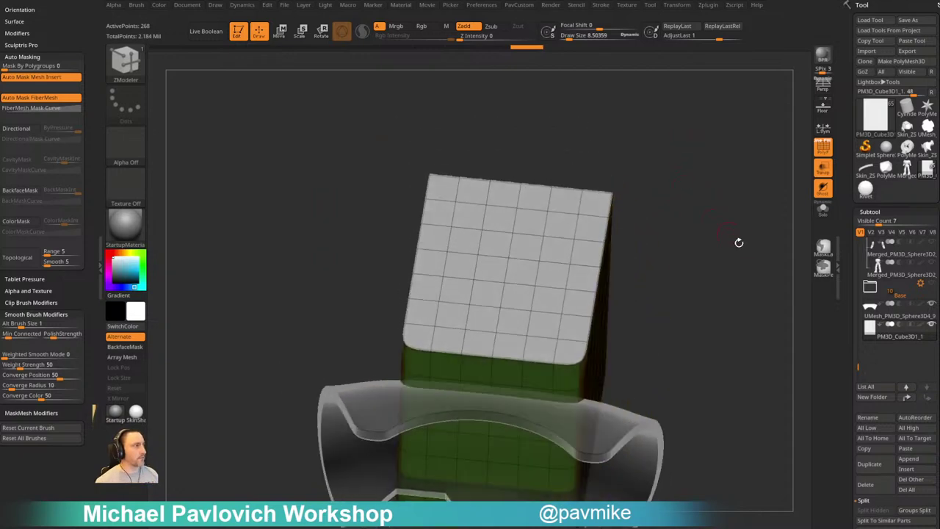
{"action": "left_click", "coordinate": [826, 214]}
{"action": "left_click_drag", "start_coordinate": [676, 210], "coordinate": [727, 212]}
{"action": "left_click", "coordinate": [378, 348], "text": "ctrl+shift"}
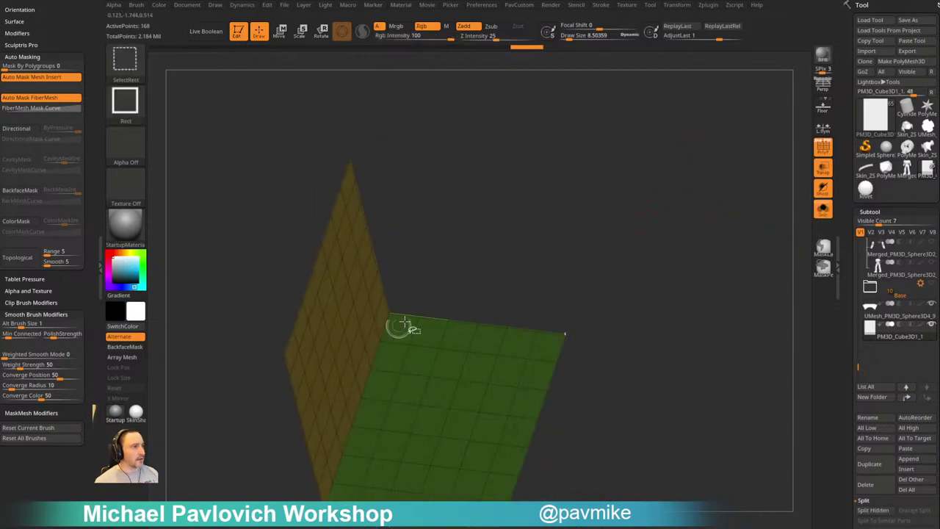
{"action": "left_click", "coordinate": [632, 257], "text": "ctrl"}
{"action": "left_click", "coordinate": [631, 257], "text": "ctrl+shift"}
{"action": "left_click_drag", "start_coordinate": [643, 251], "coordinate": [687, 233]}
{"action": "left_click", "coordinate": [393, 334], "text": "ctrl+shift"}
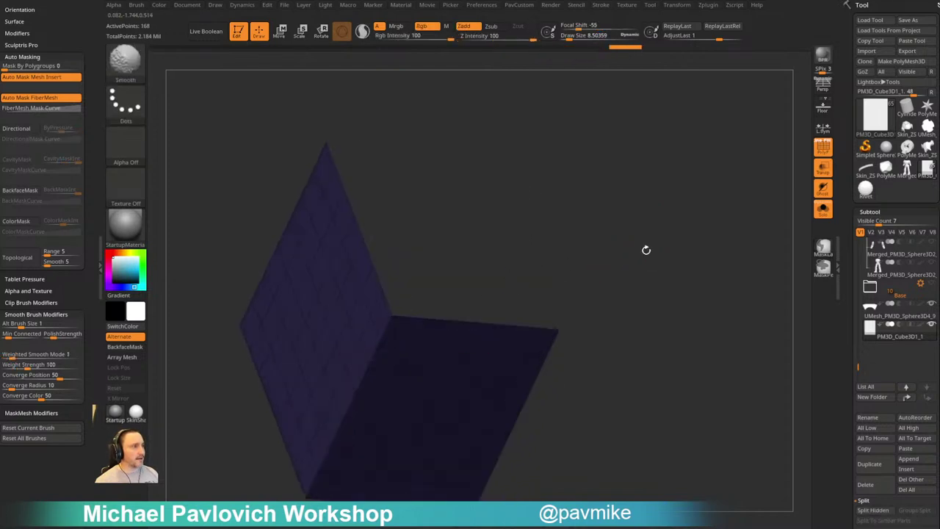
Delete the cube's hidden front, back and top faces to leave an open U-shaped strip
{"action": "key", "text": "5"}
{"action": "left_click", "coordinate": [640, 240]}
{"action": "left_click_drag", "start_coordinate": [552, 260], "coordinate": [499, 269]}
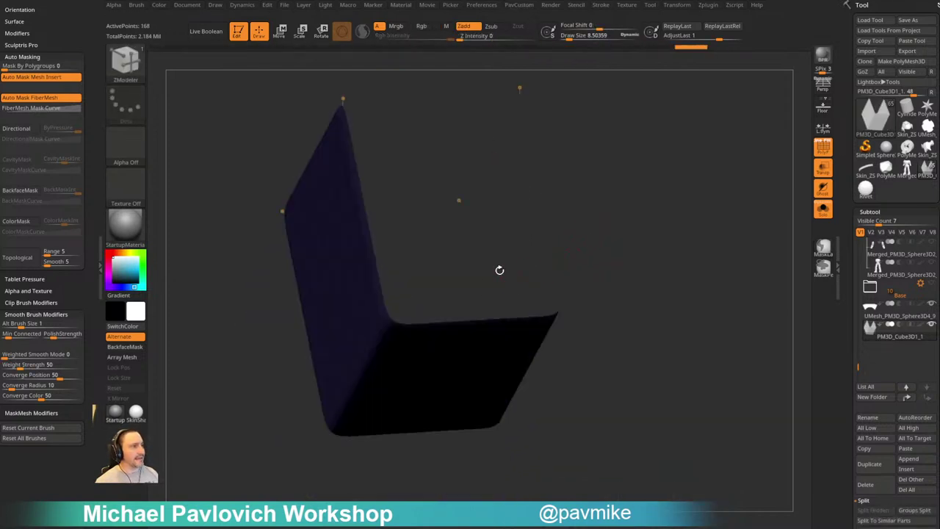
Extrude the U-shaped strip into a thin wall with QMesh Polygroup All and flip its normals
{"action": "key", "text": "space"}
{"action": "left_click", "coordinate": [448, 295]}
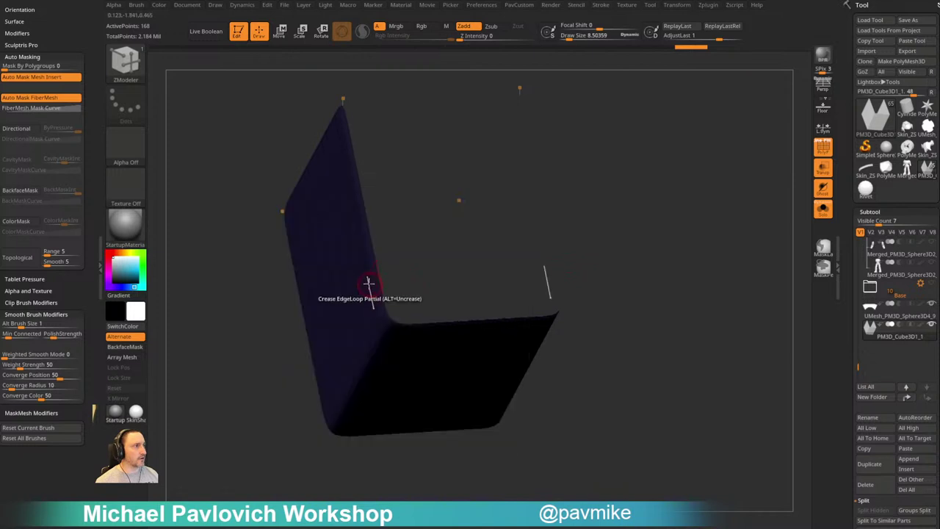
{"action": "left_click_drag", "start_coordinate": [369, 284], "coordinate": [377, 284]}
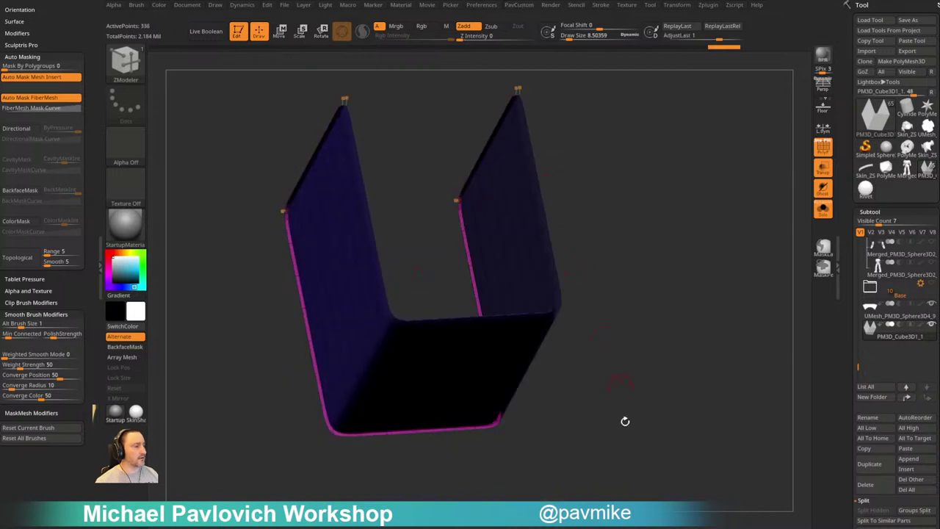
{"action": "key", "text": "2"}
{"action": "left_click", "coordinate": [581, 513]}
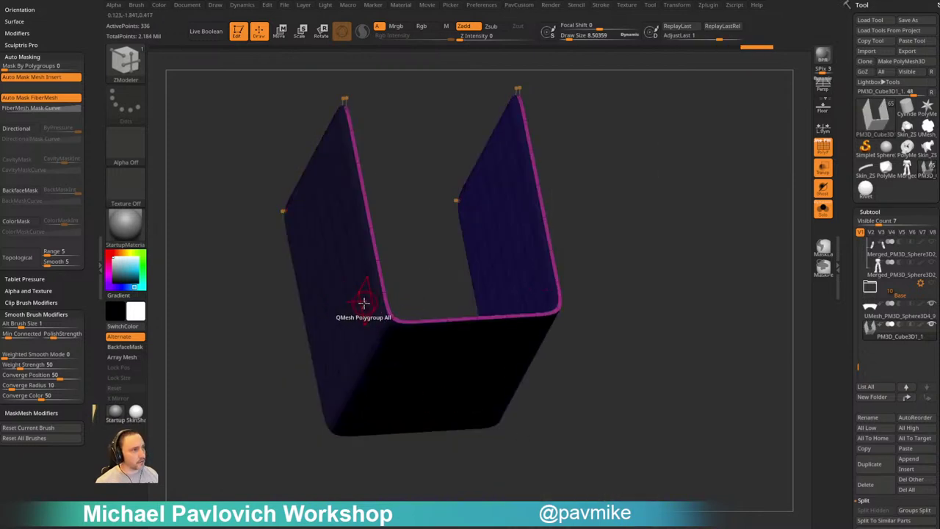
{"action": "left_click_drag", "start_coordinate": [363, 304], "coordinate": [361, 303]}
{"action": "left_click_drag", "start_coordinate": [665, 269], "coordinate": [687, 265], "text": "shift"}
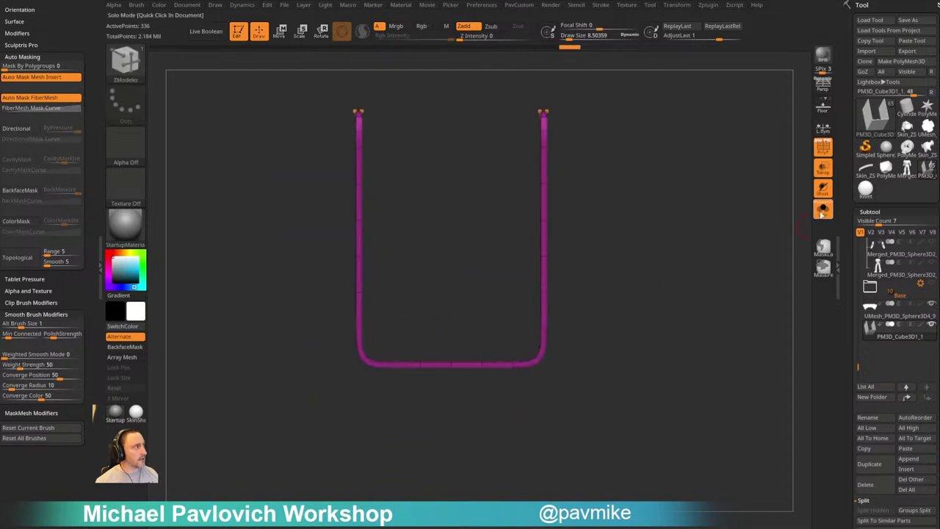
Show the backpack shell again around the U-shaped strip and turn off transparency
{"action": "left_click", "coordinate": [823, 210]}
{"action": "left_click_drag", "start_coordinate": [615, 210], "coordinate": [512, 263]}
{"action": "left_click_drag", "start_coordinate": [690, 261], "coordinate": [745, 217], "text": "alt"}
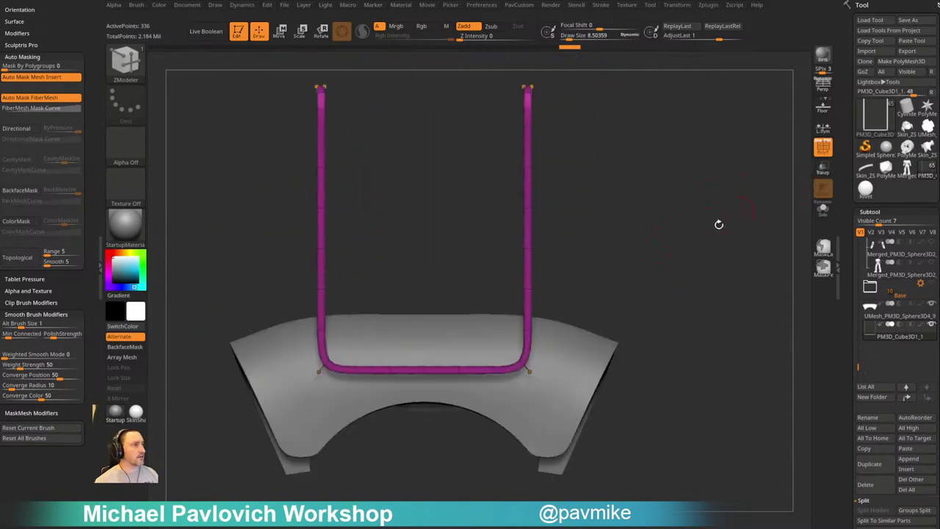
{"action": "left_click_drag", "start_coordinate": [720, 223], "coordinate": [703, 222]}
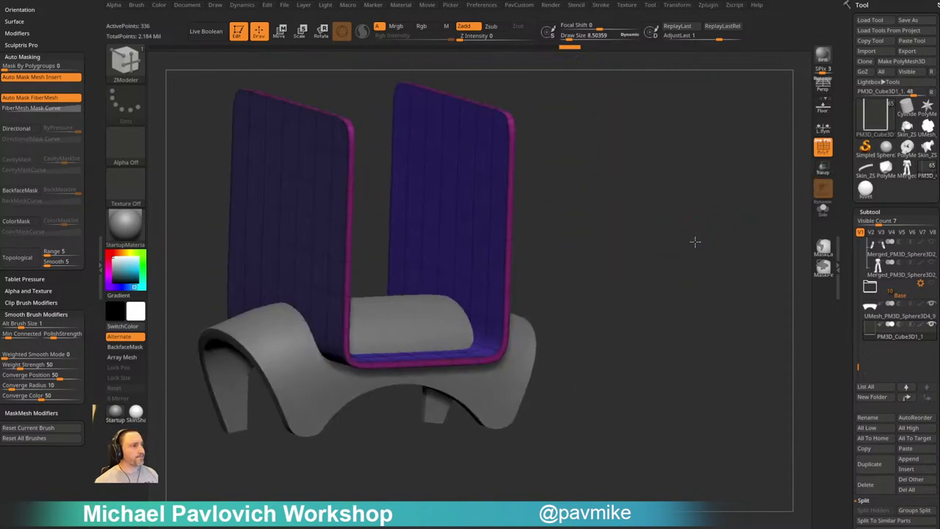
{"action": "left_click_drag", "start_coordinate": [695, 241], "coordinate": [672, 251]}
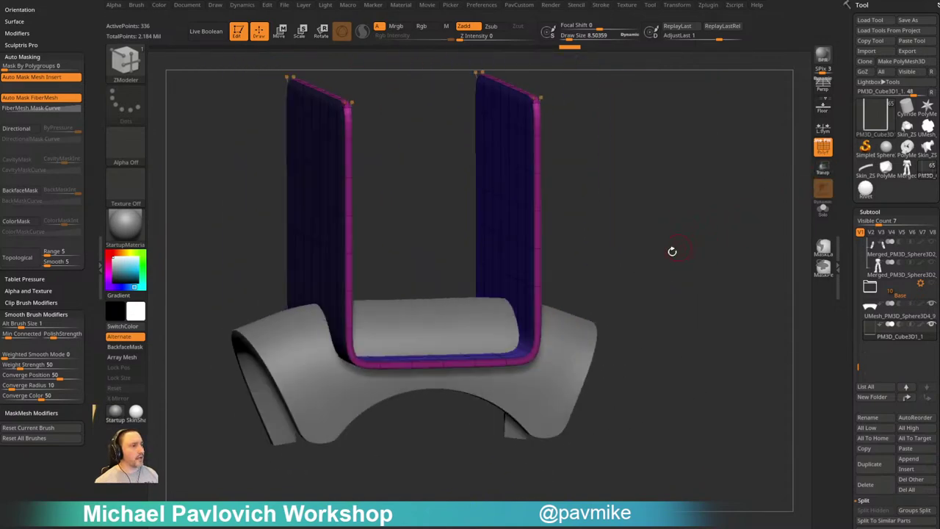
Set the dynamic SmoothSubdiv level to 3 on the backpack shell and on the U-shaped strip
{"action": "left_click", "coordinate": [581, 341], "text": "alt"}
{"action": "key", "text": "3"}
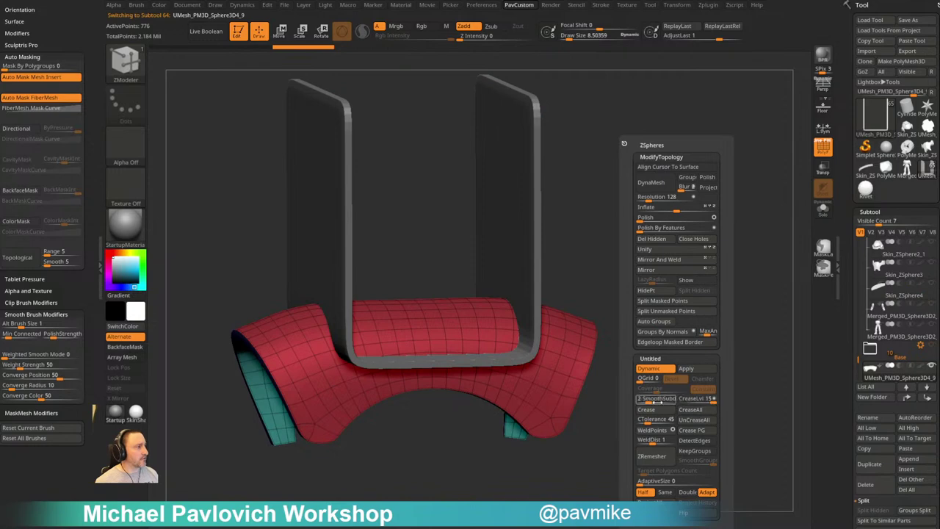
{"action": "left_click", "coordinate": [536, 276], "text": "alt"}
{"action": "key", "text": "3"}
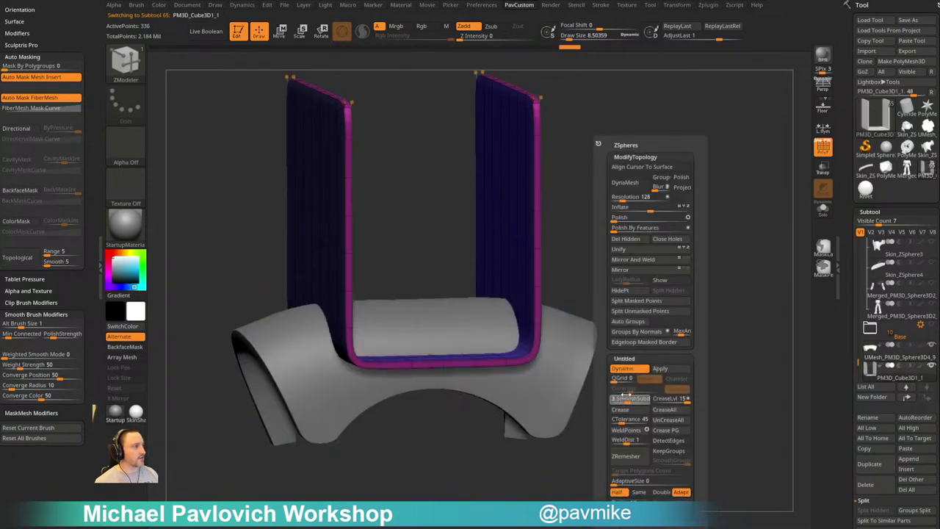
{"action": "left_click_drag", "start_coordinate": [620, 282], "coordinate": [633, 296]}
Select the backpack shell and regenerate its polygroups with Groups By Normals
{"action": "left_click", "coordinate": [574, 383], "text": "alt"}
{"action": "left_click_drag", "start_coordinate": [640, 328], "coordinate": [680, 273]}
{"action": "key", "text": "space"}
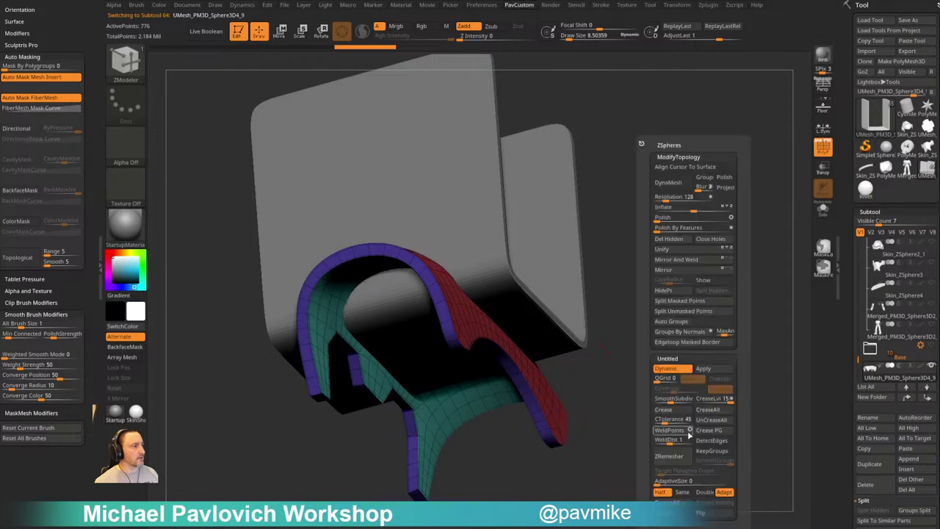
{"action": "left_click", "coordinate": [682, 333]}
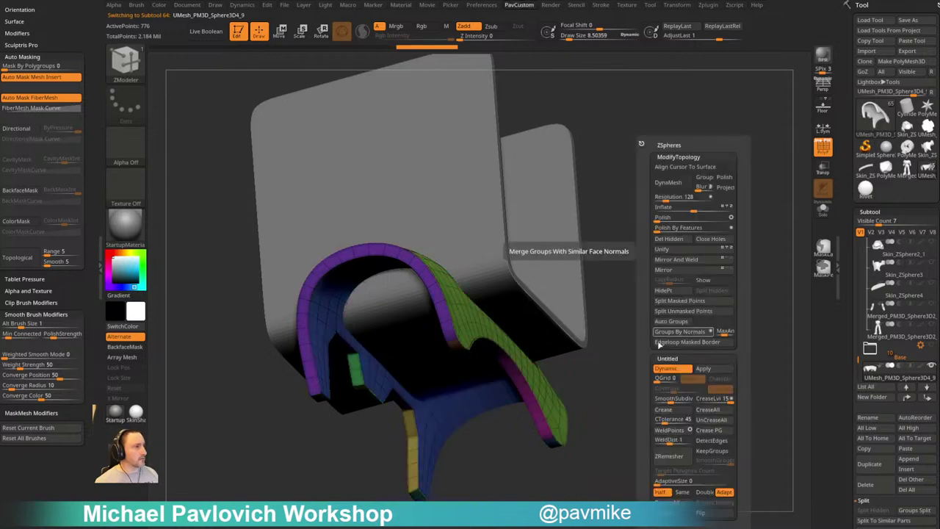
{"action": "key", "text": "space"}
{"action": "left_click", "coordinate": [644, 261]}
{"action": "left_click_drag", "start_coordinate": [663, 348], "coordinate": [669, 297]}
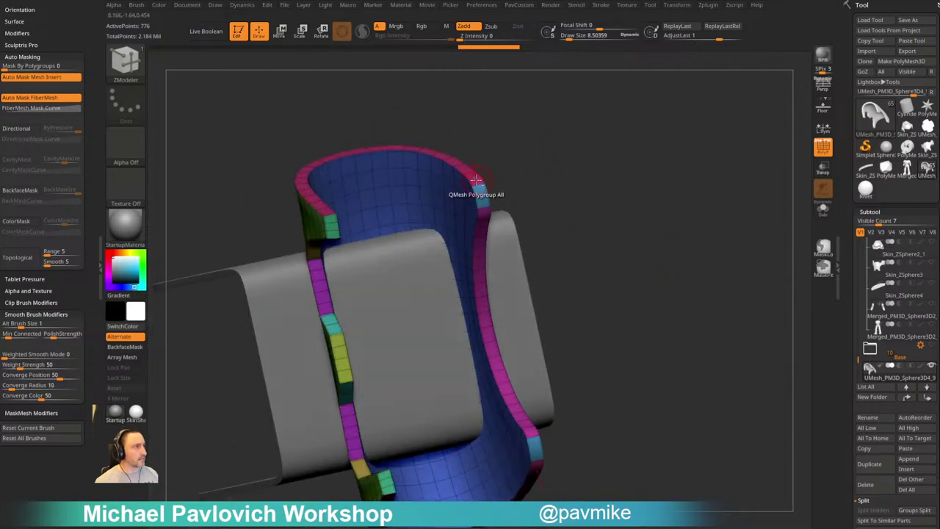
Unify the polygroups along one long rim of the shell and reduce the draw size to about 4.6
{"action": "left_click_drag", "start_coordinate": [573, 225], "coordinate": [540, 156]}
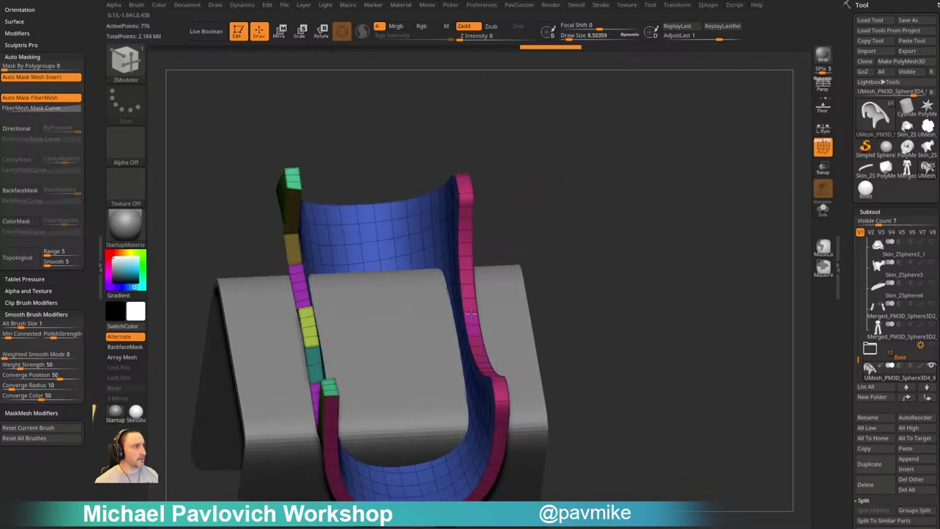
{"action": "mouse_move", "coordinate": [478, 257]}
{"action": "left_mouse_down"}
{"action": "mouse_move", "coordinate": [629, 275]}
{"action": "mouse_move", "coordinate": [622, 174]}
{"action": "mouse_move", "coordinate": [649, 221]}
{"action": "mouse_move", "coordinate": [628, 269]}
{"action": "mouse_move", "coordinate": [701, 199]}
{"action": "mouse_move", "coordinate": [713, 255]}
{"action": "mouse_move", "coordinate": [712, 233]}
{"action": "mouse_move", "coordinate": [688, 311]}
{"action": "mouse_move", "coordinate": [703, 277]}
{"action": "mouse_move", "coordinate": [645, 258]}
{"action": "mouse_move", "coordinate": [633, 278]}
{"action": "mouse_move", "coordinate": [659, 265]}
{"action": "mouse_move", "coordinate": [666, 273]}
{"action": "mouse_move", "coordinate": [653, 287]}
{"action": "mouse_move", "coordinate": [640, 285]}
{"action": "left_mouse_up"}
{"action": "key", "text": "s"}
{"action": "left_click_drag", "start_coordinate": [700, 321], "coordinate": [705, 302]}
Duplicate the backpack shell subtool and hide the original
{"action": "left_click_drag", "start_coordinate": [849, 366], "coordinate": [849, 285]}
{"action": "left_click", "coordinate": [871, 384]}
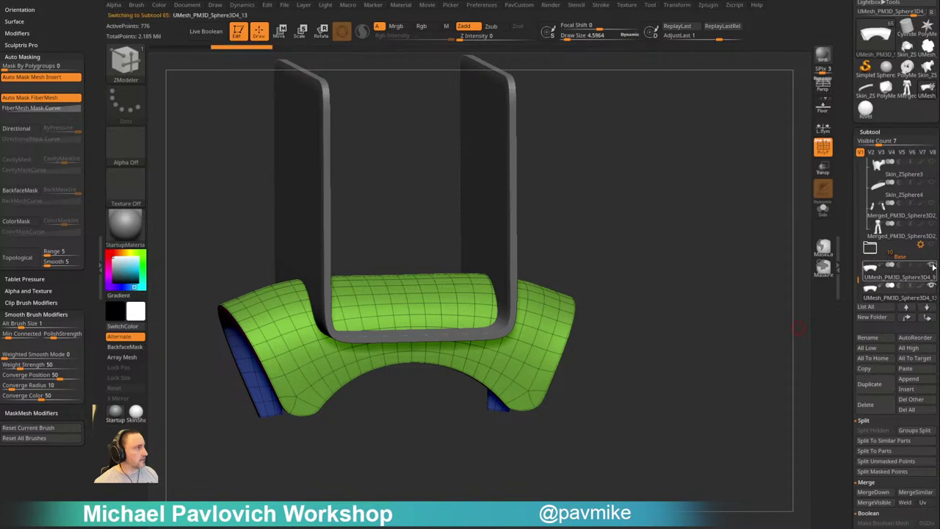
{"action": "left_click_drag", "start_coordinate": [858, 277], "coordinate": [858, 283]}
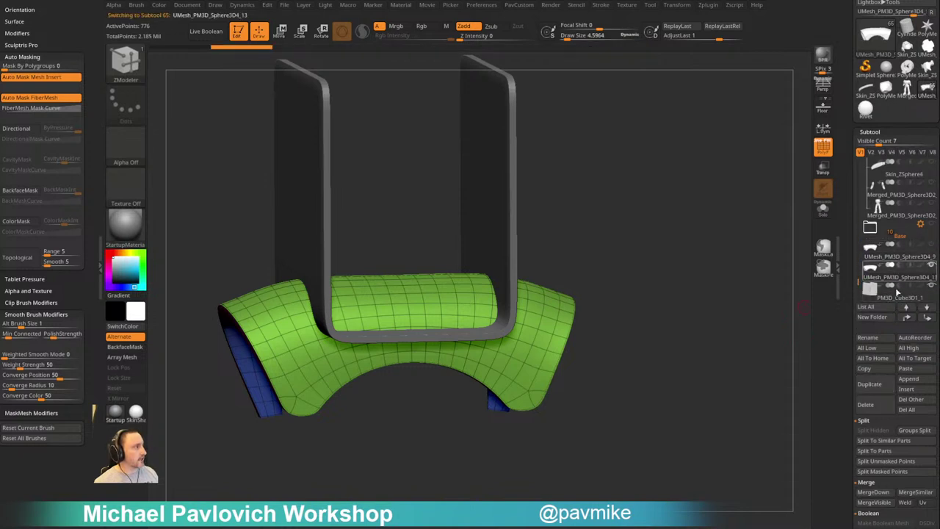
Subtract the U-shaped strip from the duplicated shell with Live Boolean and make the strip the active subtool
{"action": "left_click_drag", "start_coordinate": [705, 329], "coordinate": [715, 355], "text": "alt"}
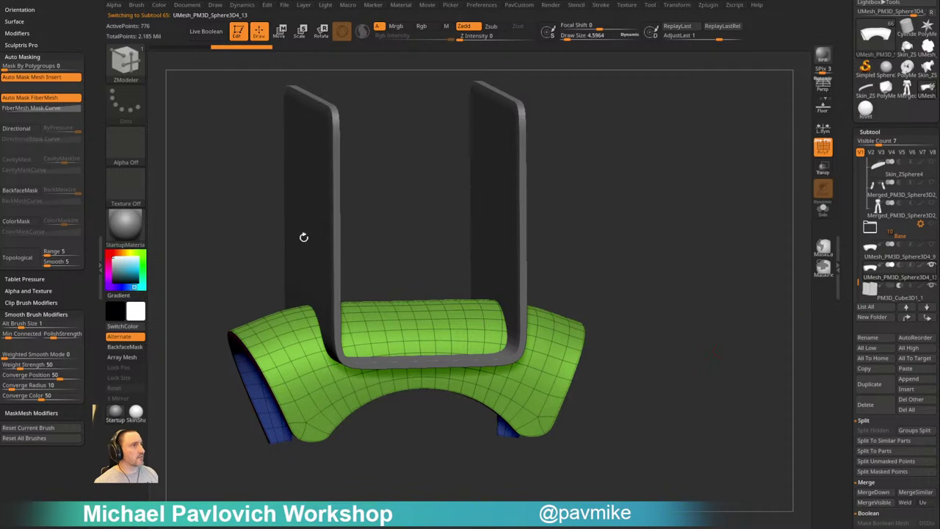
{"action": "left_click", "coordinate": [199, 35]}
{"action": "left_click_drag", "start_coordinate": [646, 250], "coordinate": [658, 249], "text": "shift"}
{"action": "left_click", "coordinate": [823, 149]}
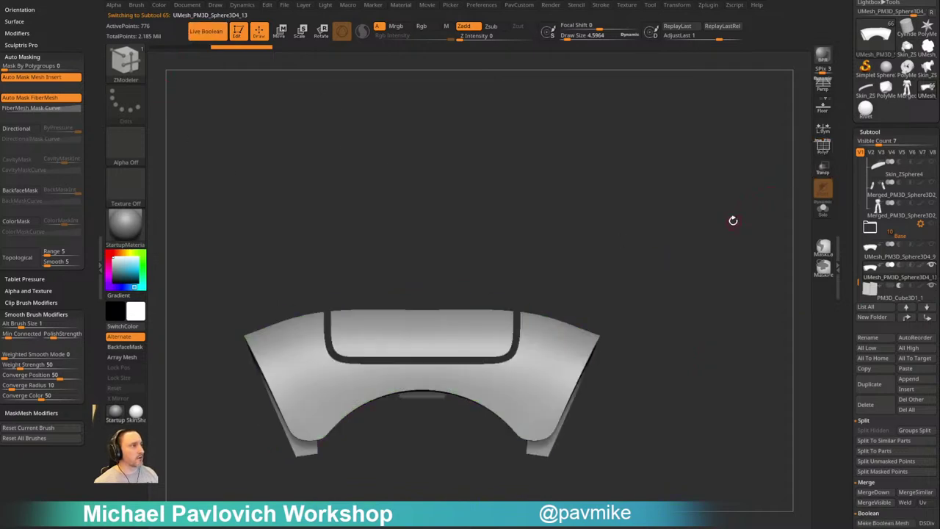
{"action": "left_click_drag", "start_coordinate": [734, 221], "coordinate": [741, 229], "text": "alt"}
{"action": "left_click", "coordinate": [893, 298]}
Try to move the U-shaped strip upward and undo the move
{"action": "key", "text": "w"}
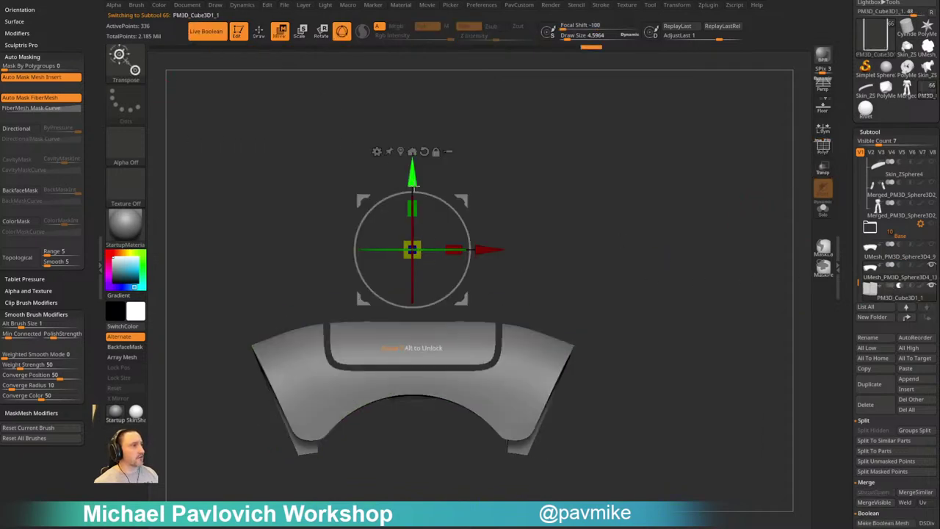
{"action": "mouse_move", "coordinate": [415, 188]}
{"action": "left_mouse_down"}
{"action": "mouse_move", "coordinate": [416, 163]}
{"action": "mouse_move", "coordinate": [416, 180]}
{"action": "left_mouse_up"}
{"action": "key", "text": "ctrl+z"}
{"action": "left_click_drag", "start_coordinate": [596, 200], "coordinate": [619, 205]}
{"action": "key", "text": "q"}
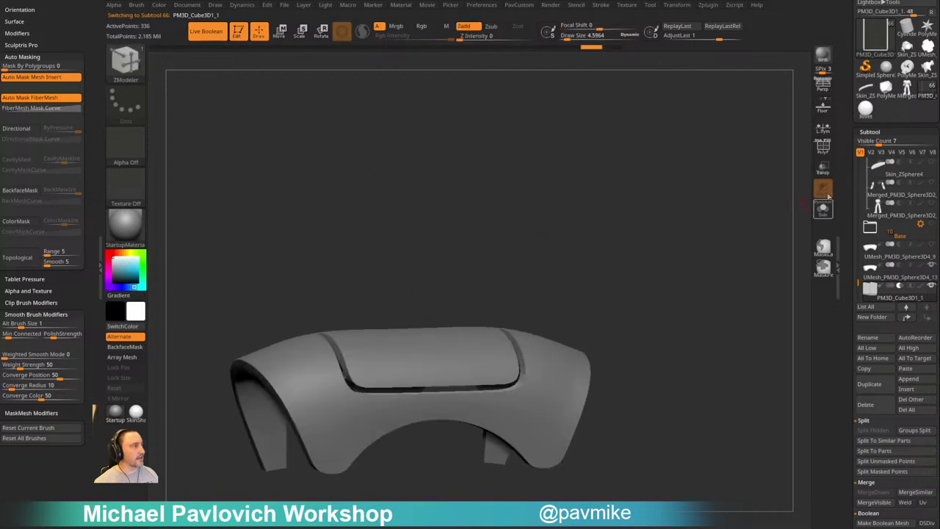
Make the U-shaped strip's wall slightly thinner with QMesh Polygroup All to narrow the groove in the shell
{"action": "left_click", "coordinate": [823, 150]}
{"action": "mouse_move", "coordinate": [581, 229]}
{"action": "left_mouse_down"}
{"action": "mouse_move", "coordinate": [569, 265]}
{"action": "mouse_move", "coordinate": [576, 240]}
{"action": "left_mouse_up"}
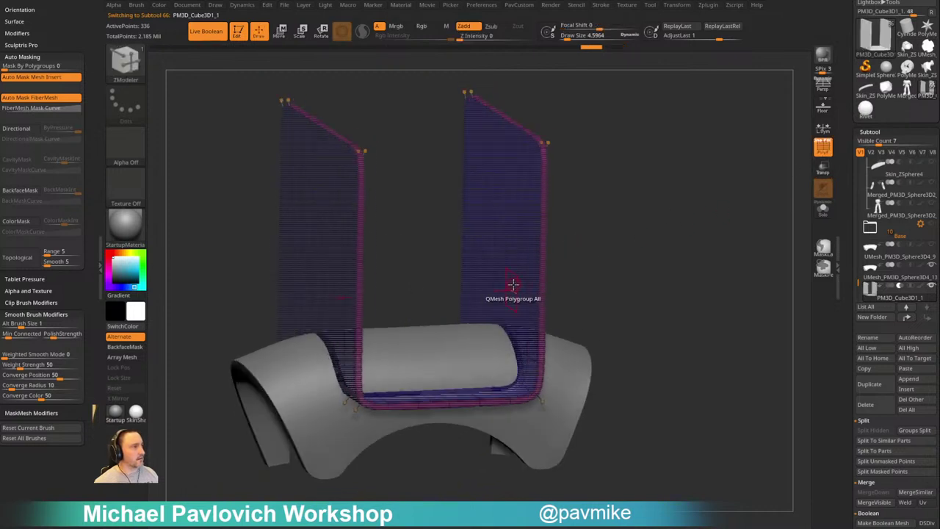
{"action": "left_click_drag", "start_coordinate": [514, 284], "coordinate": [514, 287]}
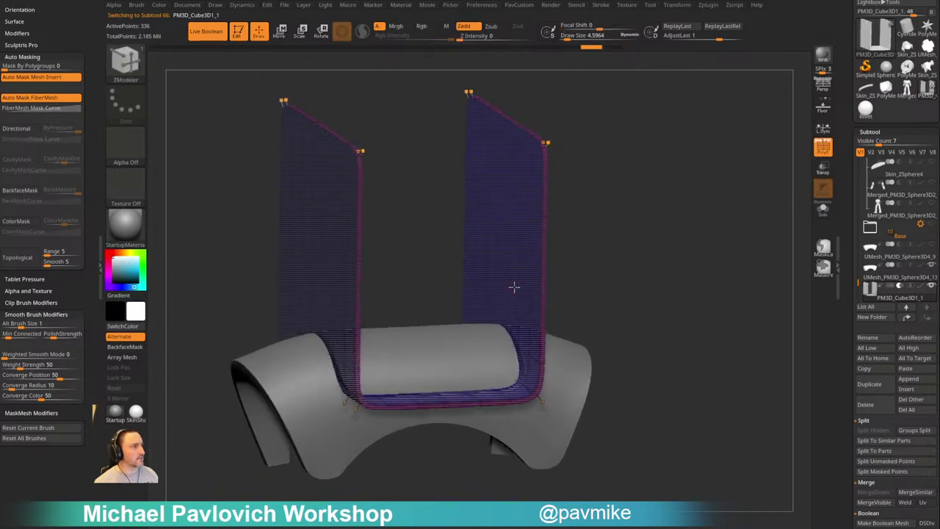
{"action": "left_click_drag", "start_coordinate": [596, 263], "coordinate": [559, 269]}
{"action": "key", "text": "shift"}
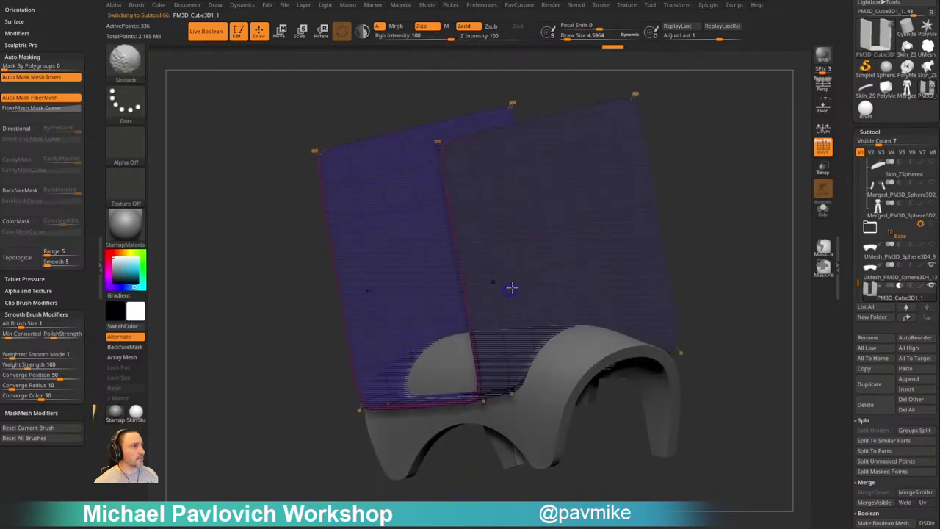
{"action": "right_click_drag", "start_coordinate": [512, 287], "coordinate": [575, 255]}
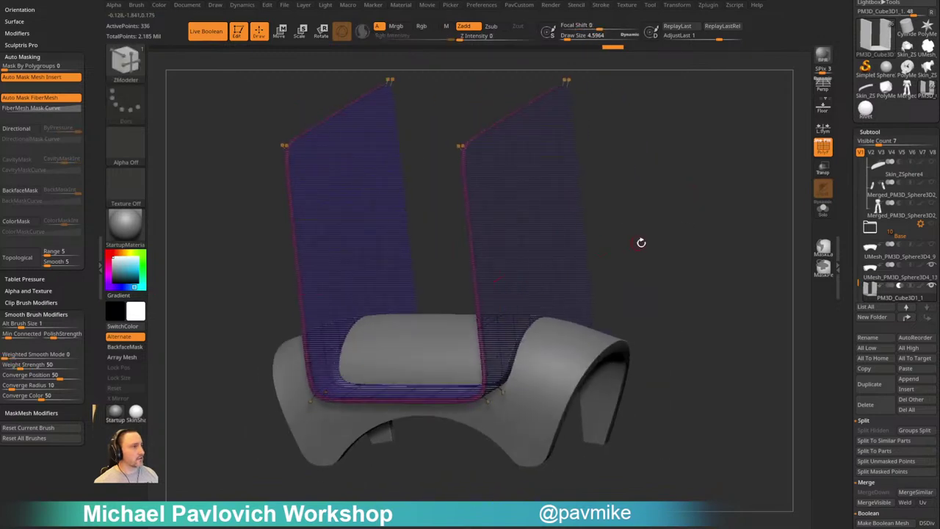
Make a Boolean mesh from the shell and the U-shaped strip and append it as a new subtool
{"action": "mouse_move", "coordinate": [640, 242]}
{"action": "left_mouse_down"}
{"action": "mouse_move", "coordinate": [661, 239]}
{"action": "mouse_move", "coordinate": [637, 239]}
{"action": "mouse_move", "coordinate": [656, 222]}
{"action": "left_mouse_up"}
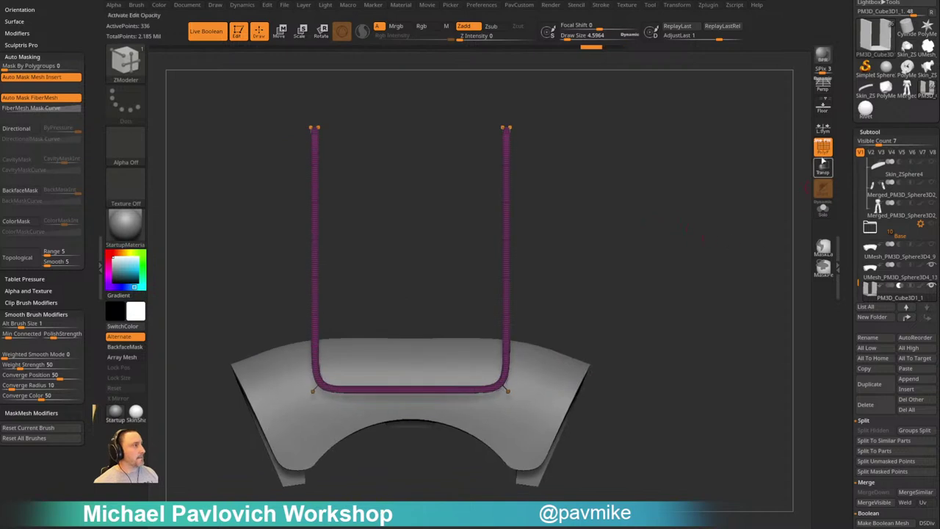
{"action": "left_click", "coordinate": [823, 150]}
{"action": "left_click_drag", "start_coordinate": [716, 215], "coordinate": [729, 263]}
{"action": "left_click_drag", "start_coordinate": [844, 296], "coordinate": [840, 238]}
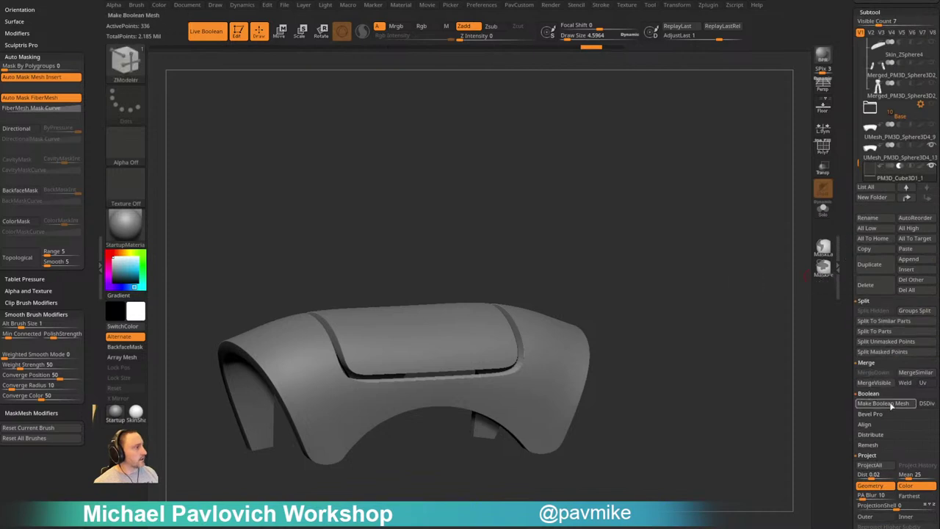
{"action": "left_click", "coordinate": [910, 259]}
{"action": "left_click", "coordinate": [618, 301]}
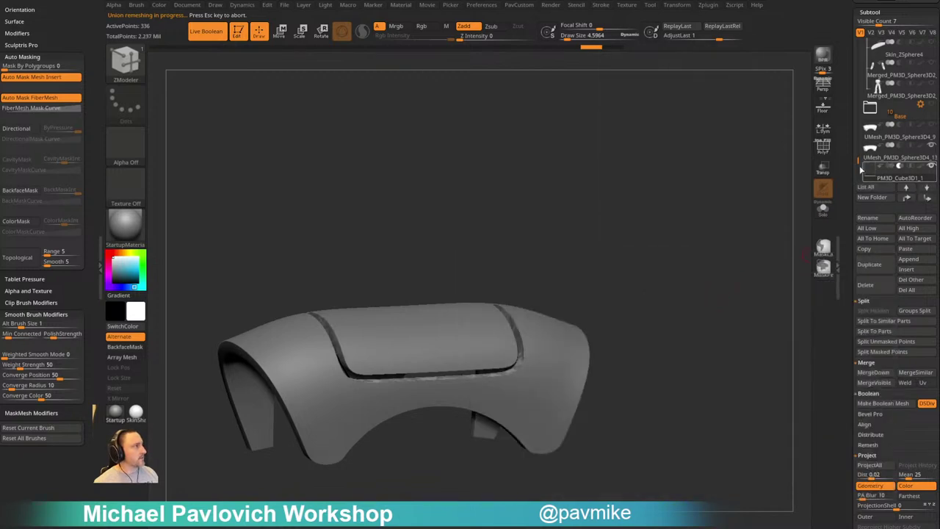
Make the new Boolean shell mesh the active subtool and isolate it in Solo mode with polyframe on
{"action": "left_click_drag", "start_coordinate": [858, 160], "coordinate": [857, 163]}
{"action": "left_click", "coordinate": [895, 163]}
{"action": "left_click", "coordinate": [823, 210]}
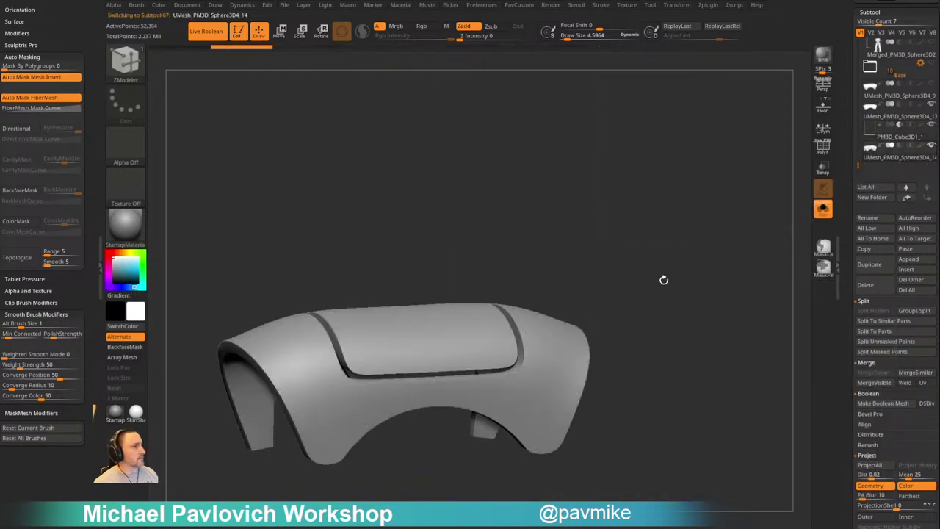
{"action": "left_click_drag", "start_coordinate": [663, 280], "coordinate": [701, 251], "text": "alt"}
{"action": "left_click", "coordinate": [822, 148]}
{"action": "left_click_drag", "start_coordinate": [754, 199], "coordinate": [728, 225]}
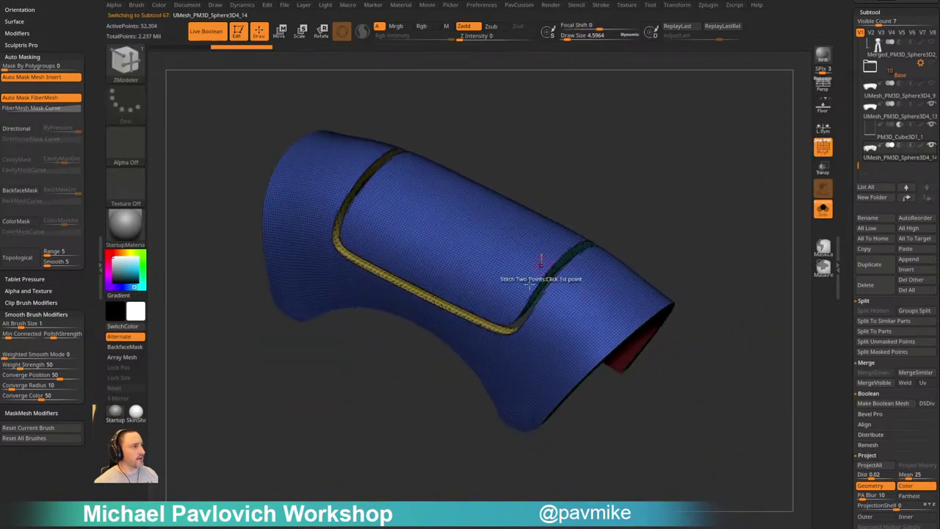
{"action": "mouse_move", "coordinate": [641, 208]}
{"action": "left_mouse_down"}
{"action": "mouse_move", "coordinate": [605, 218]}
{"action": "mouse_move", "coordinate": [643, 192]}
{"action": "mouse_move", "coordinate": [655, 197]}
{"action": "mouse_move", "coordinate": [563, 241]}
{"action": "mouse_move", "coordinate": [571, 256]}
{"action": "mouse_move", "coordinate": [652, 279]}
{"action": "mouse_move", "coordinate": [684, 242]}
{"action": "mouse_move", "coordinate": [695, 254]}
{"action": "mouse_move", "coordinate": [692, 236]}
{"action": "left_mouse_up"}
Isolate the panel enclosed by the U-shaped groove and split it from the rest of the shell into its own subtool
{"action": "left_click_drag", "start_coordinate": [348, 250], "coordinate": [390, 292], "text": "ctrl+shift"}
{"action": "key", "text": "ctrl+shift+a"}
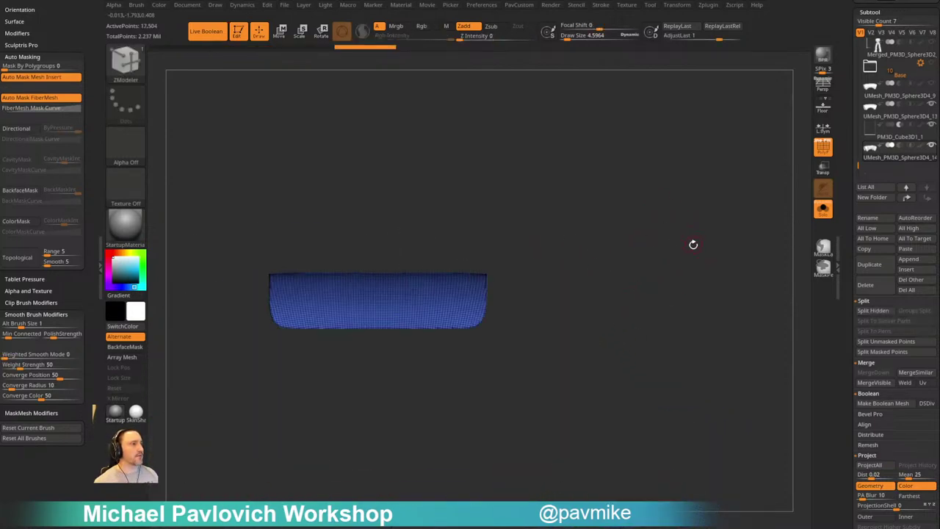
{"action": "key", "text": "3"}
{"action": "left_click", "coordinate": [704, 291]}
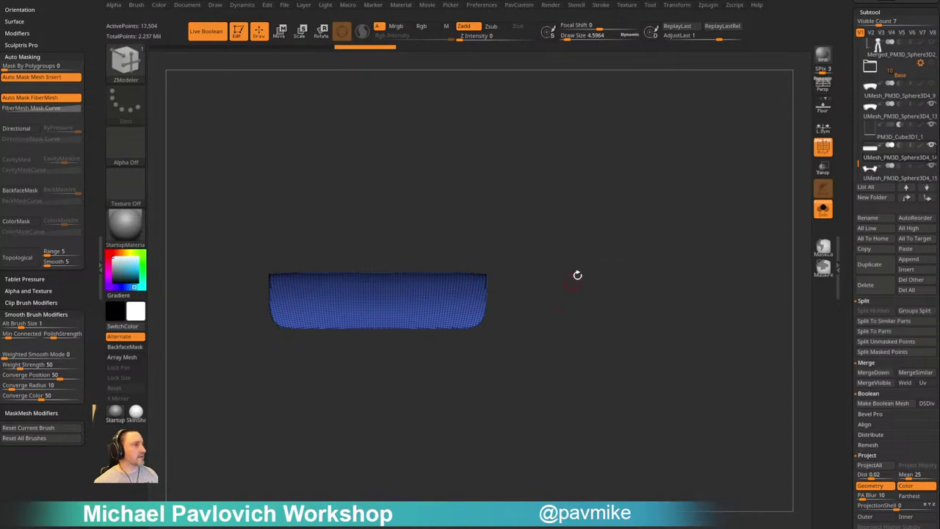
ZRemesh the panel repeatedly at Half with KeepGroups on and AdaptiveSize 0 to get a low-poly mesh
{"action": "mouse_move", "coordinate": [578, 275]}
{"action": "left_mouse_down", "text": "alt"}
{"action": "mouse_move", "coordinate": [678, 252]}
{"action": "mouse_move", "coordinate": [588, 275]}
{"action": "left_mouse_up", "text": "alt"}
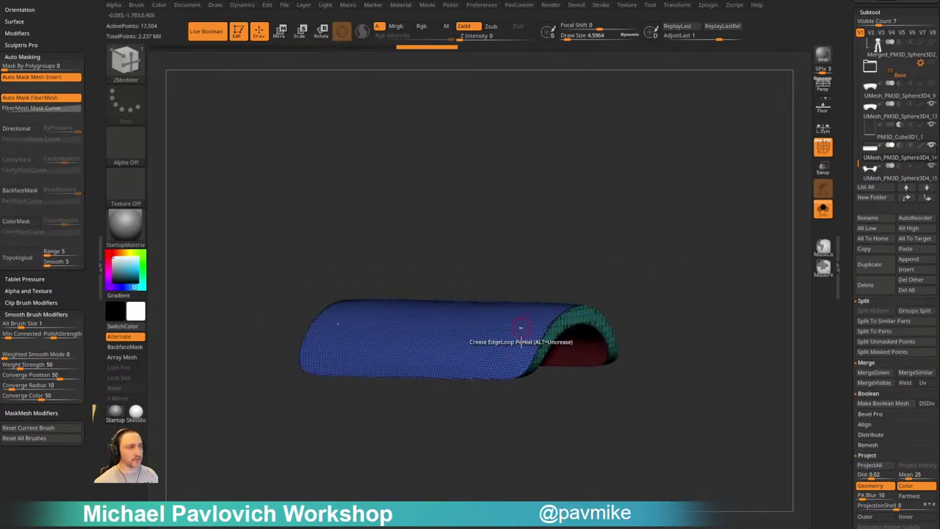
{"action": "key", "text": "space"}
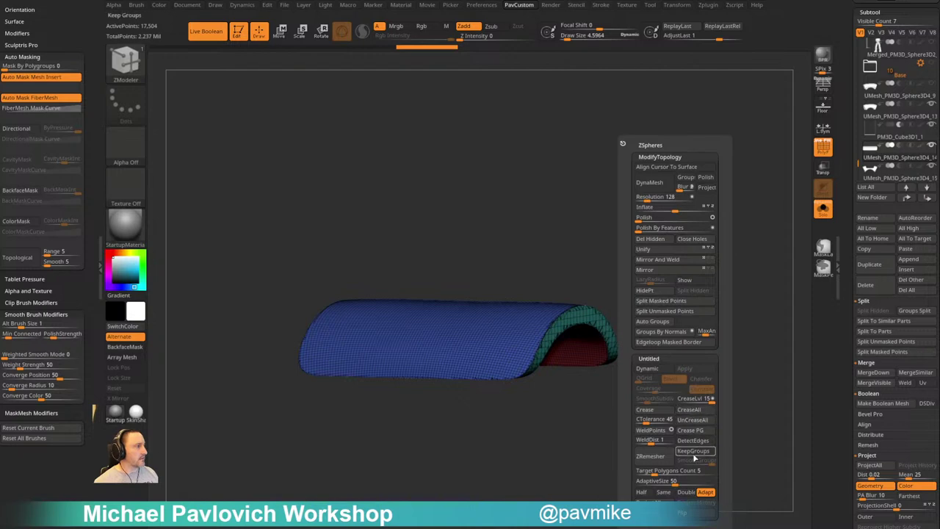
{"action": "left_click", "coordinate": [695, 457]}
{"action": "left_click_drag", "start_coordinate": [695, 463], "coordinate": [632, 482]}
{"action": "left_click", "coordinate": [666, 462]}
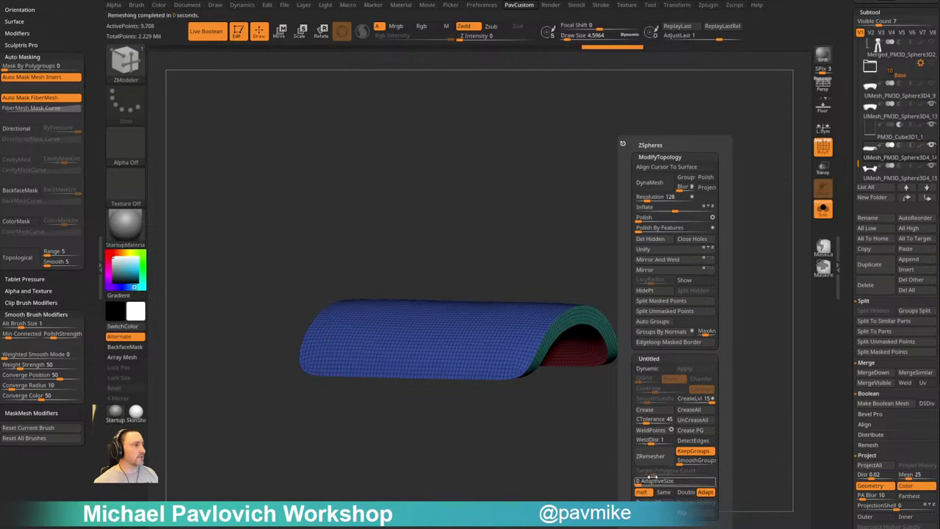
{"action": "left_click", "coordinate": [659, 460]}
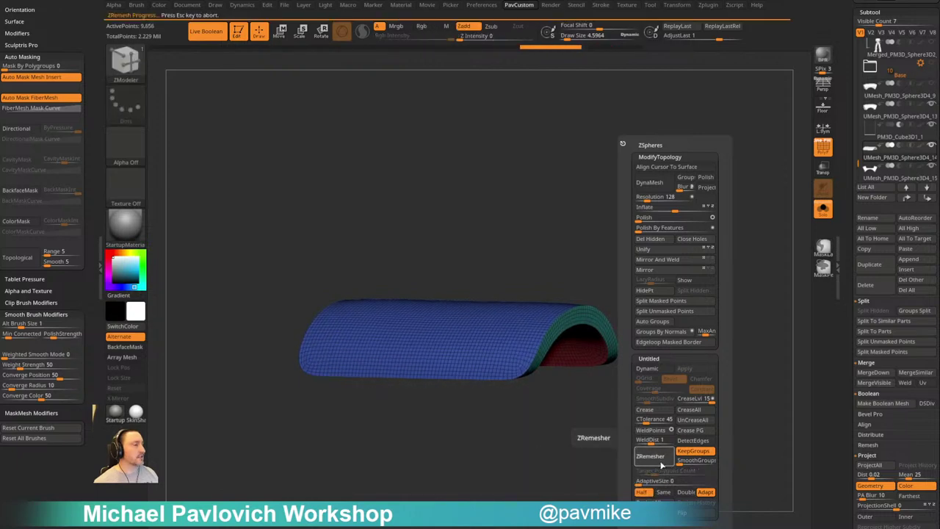
{"action": "left_click", "coordinate": [659, 462]}
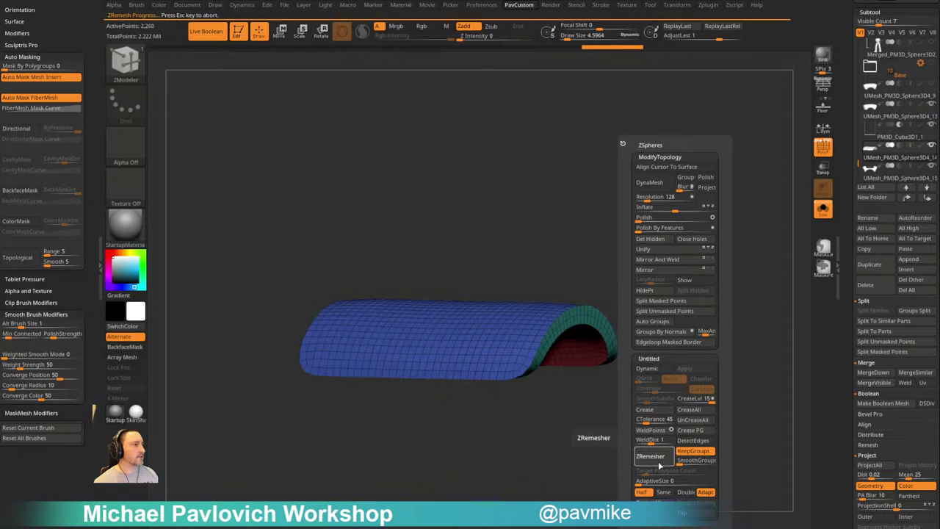
Turn on dynamic subdivision for the panel with crease level 1 and SmoothSubdiv 3, and show it with the other subtools without polyframe
{"action": "mouse_move", "coordinate": [570, 443]}
{"action": "left_mouse_down"}
{"action": "mouse_move", "coordinate": [585, 455]}
{"action": "mouse_move", "coordinate": [570, 454]}
{"action": "left_mouse_up"}
{"action": "key", "text": "3"}
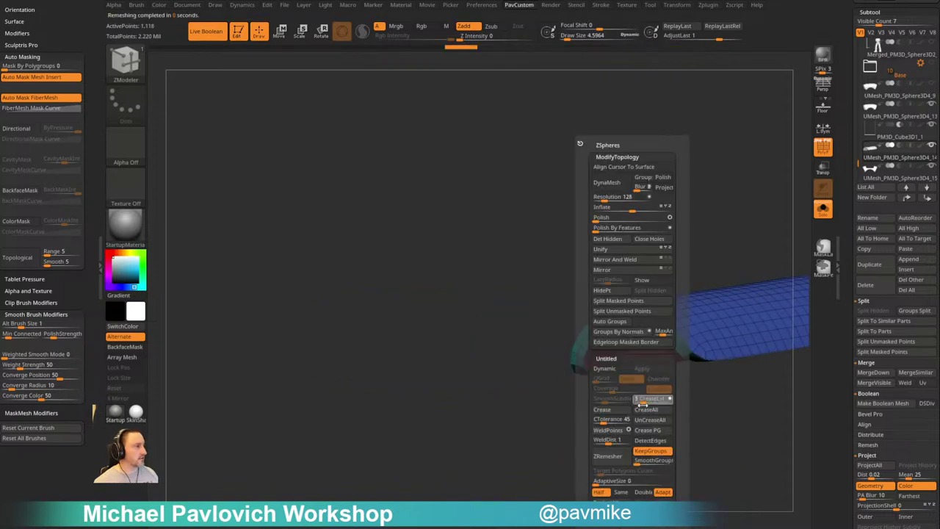
{"action": "left_click", "coordinate": [615, 370]}
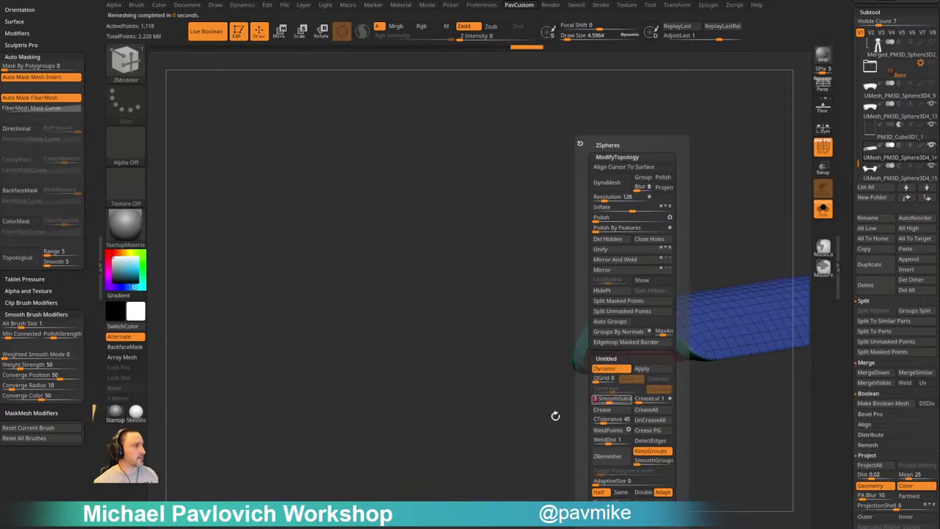
{"action": "left_click_drag", "start_coordinate": [555, 416], "coordinate": [617, 416]}
{"action": "left_click", "coordinate": [823, 209]}
{"action": "left_click", "coordinate": [823, 147]}
{"action": "mouse_move", "coordinate": [708, 229]}
{"action": "left_mouse_down"}
{"action": "mouse_move", "coordinate": [725, 254]}
{"action": "mouse_move", "coordinate": [621, 313]}
{"action": "left_mouse_up"}
Switch to the Standard brush, select the uncut shell duplicate, and isolate it in Solo mode with polyframe on
{"action": "key", "text": "b"}
{"action": "key", "text": "s"}
{"action": "key", "text": "t"}
{"action": "key", "text": "s"}
{"action": "left_click", "coordinate": [594, 339], "text": "alt"}
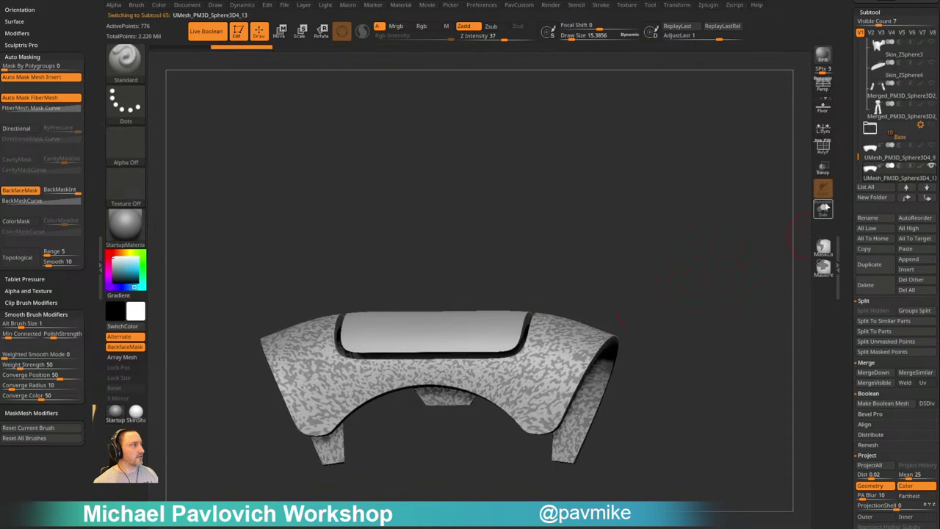
{"action": "left_click", "coordinate": [816, 156]}
{"action": "left_click_drag", "start_coordinate": [738, 229], "coordinate": [721, 240]}
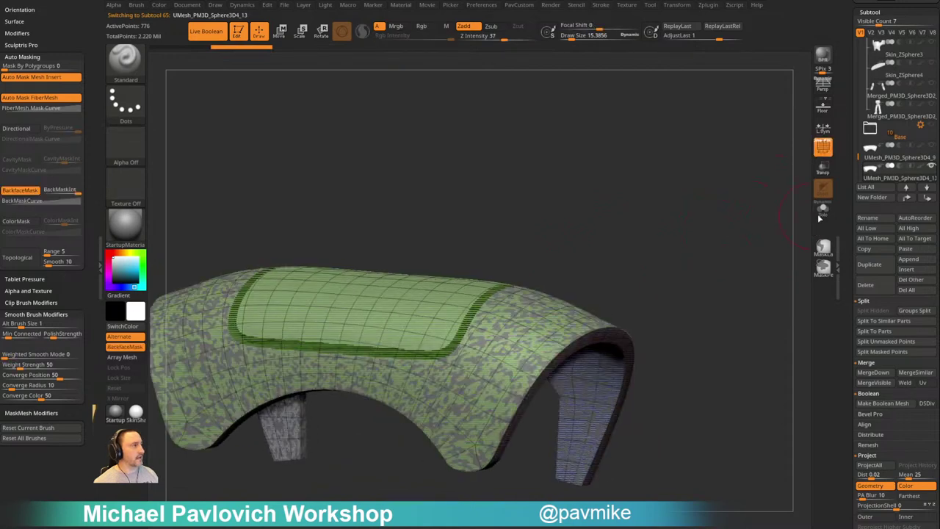
{"action": "left_click", "coordinate": [821, 214]}
{"action": "mouse_move", "coordinate": [780, 222]}
{"action": "left_mouse_down"}
{"action": "mouse_move", "coordinate": [735, 248]}
{"action": "mouse_move", "coordinate": [795, 229]}
{"action": "left_mouse_up"}
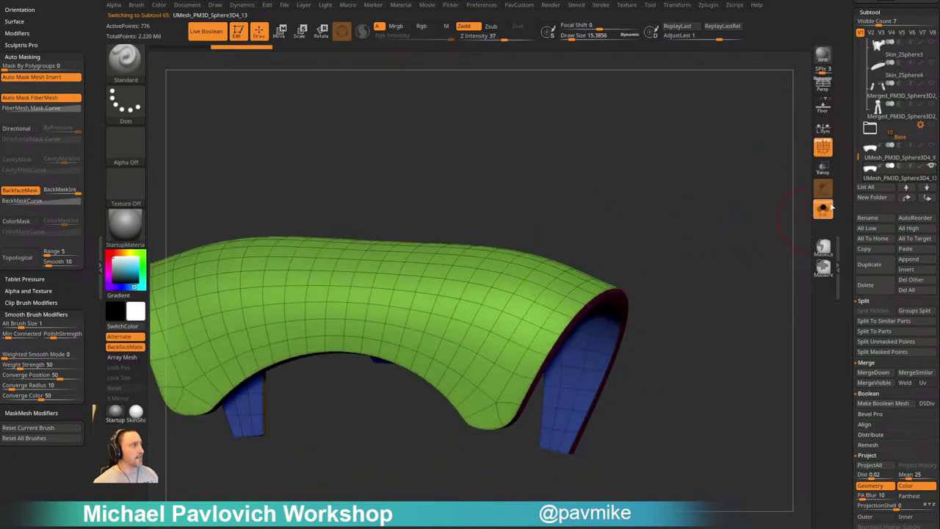
Make the shell frame left over from the panel split the active subtool and examine its mesh and polygroups
{"action": "left_click_drag", "start_coordinate": [860, 156], "coordinate": [857, 162]}
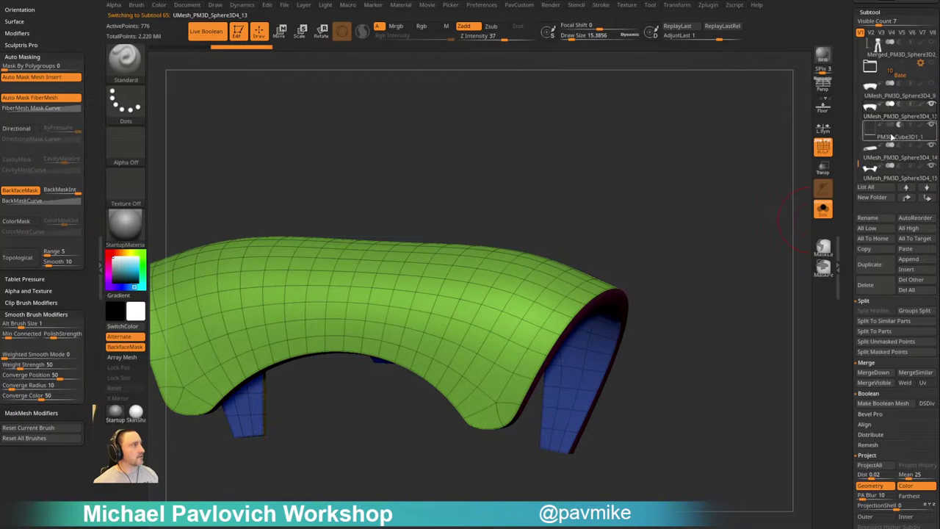
{"action": "left_click", "coordinate": [889, 177]}
{"action": "left_click_drag", "start_coordinate": [706, 232], "coordinate": [632, 311]}
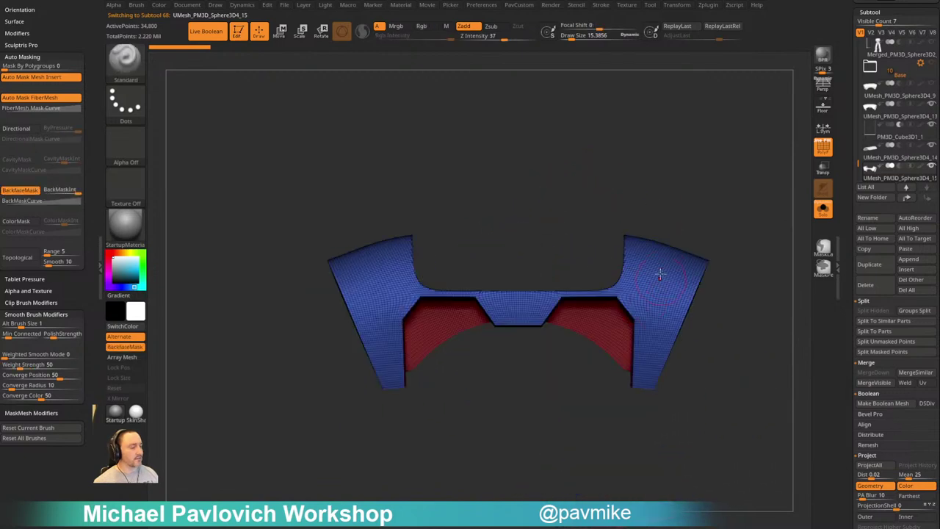
{"action": "left_click_drag", "start_coordinate": [654, 279], "coordinate": [727, 232]}
{"action": "key", "text": "f"}
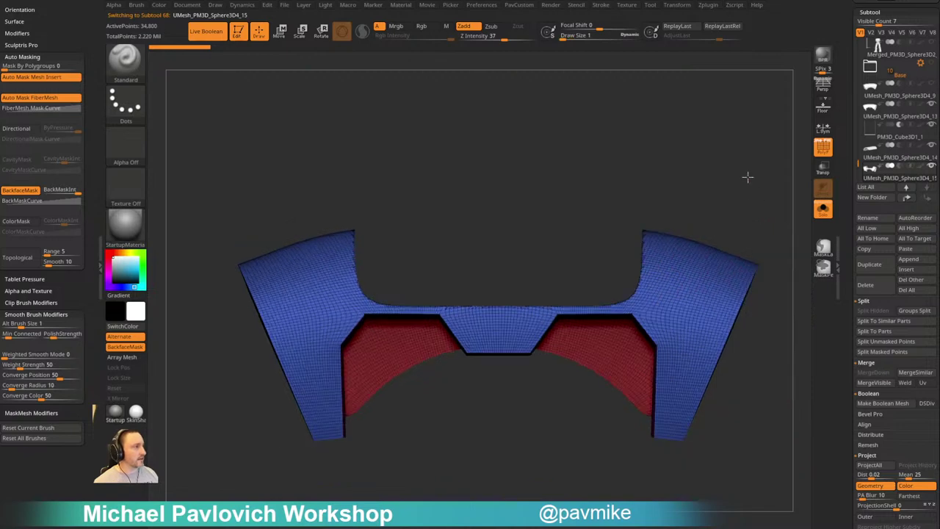
{"action": "key", "text": "s"}
{"action": "left_click_drag", "start_coordinate": [747, 176], "coordinate": [696, 233]}
{"action": "key", "text": "s"}
{"action": "left_click_drag", "start_coordinate": [613, 269], "coordinate": [604, 266]}
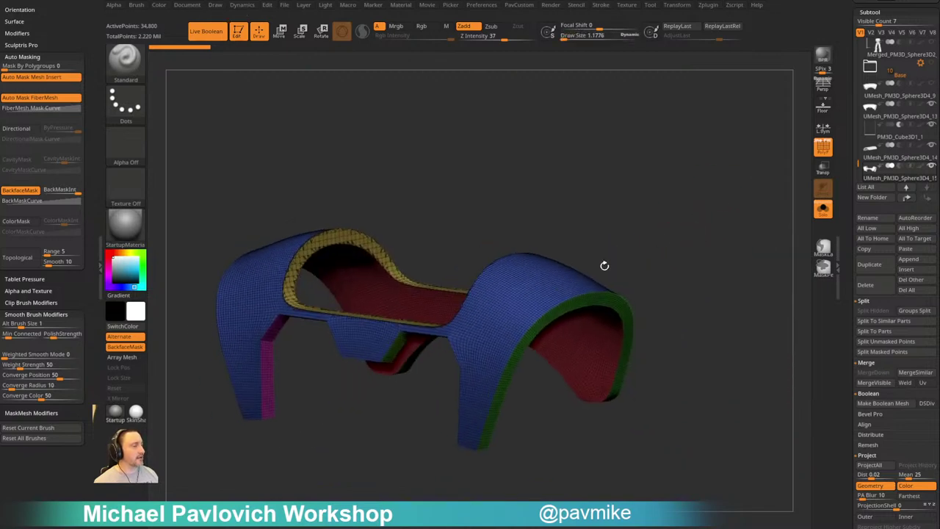
{"action": "mouse_move", "coordinate": [665, 254]}
{"action": "left_mouse_down"}
{"action": "mouse_move", "coordinate": [593, 248]}
{"action": "mouse_move", "coordinate": [720, 246]}
{"action": "mouse_move", "coordinate": [724, 262]}
{"action": "mouse_move", "coordinate": [709, 262]}
{"action": "left_mouse_up"}
{"action": "key", "text": "s"}
ZRemesh the shell frame repeatedly at Half with KeepGroups on and AdaptiveSize 0
{"action": "key", "text": "grave"}
{"action": "left_click", "coordinate": [495, 493]}
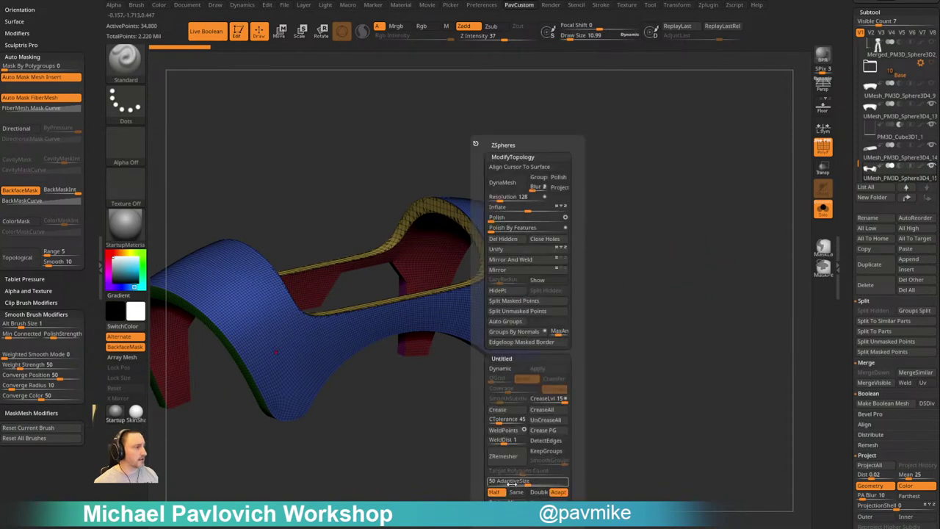
{"action": "left_click", "coordinate": [547, 452]}
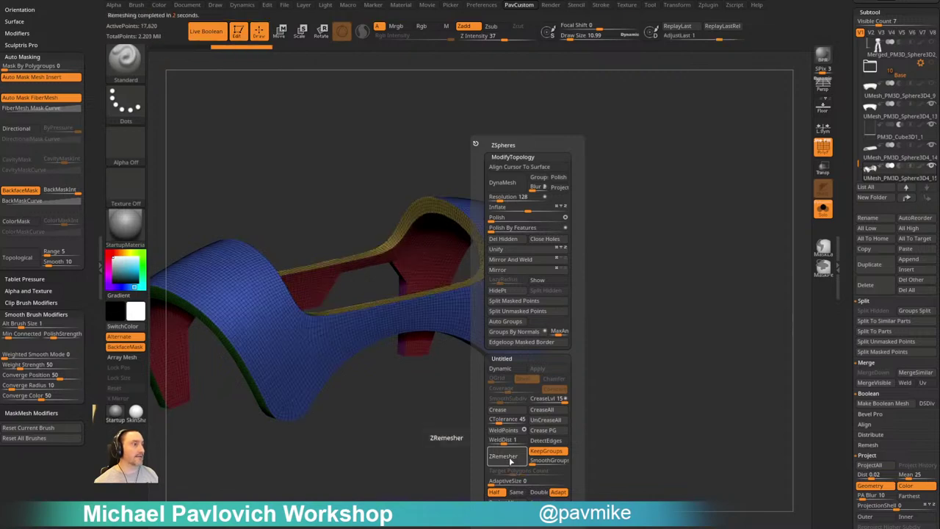
{"action": "left_click_drag", "start_coordinate": [457, 483], "coordinate": [486, 466]}
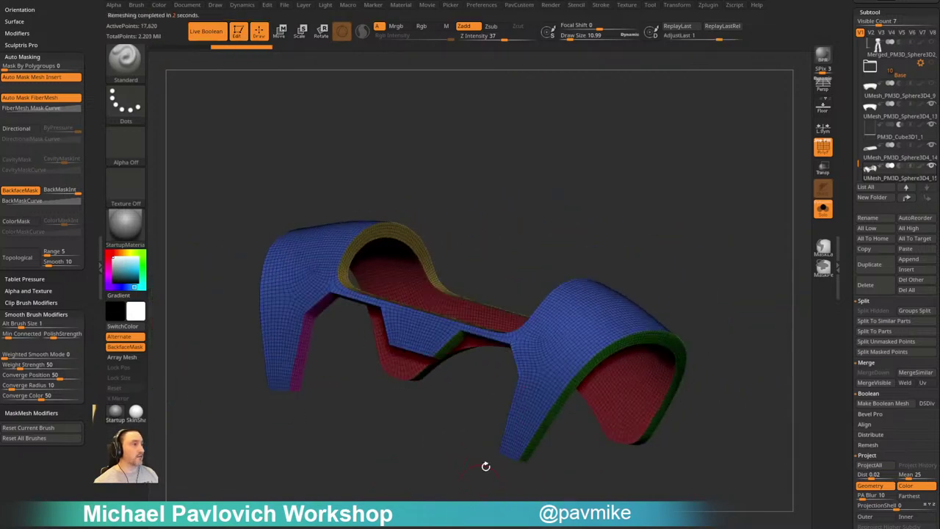
{"action": "left_click_drag", "start_coordinate": [694, 305], "coordinate": [677, 303]}
{"action": "key", "text": "space"}
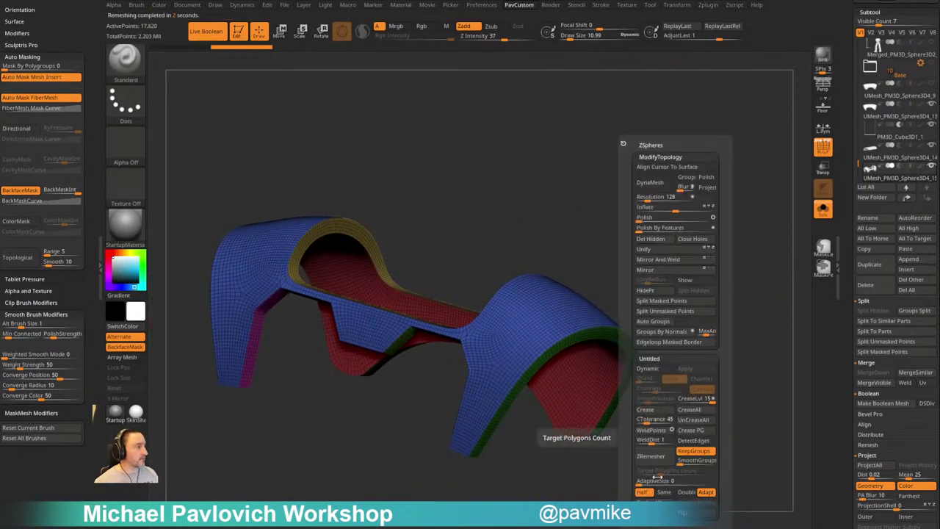
{"action": "left_click", "coordinate": [659, 457]}
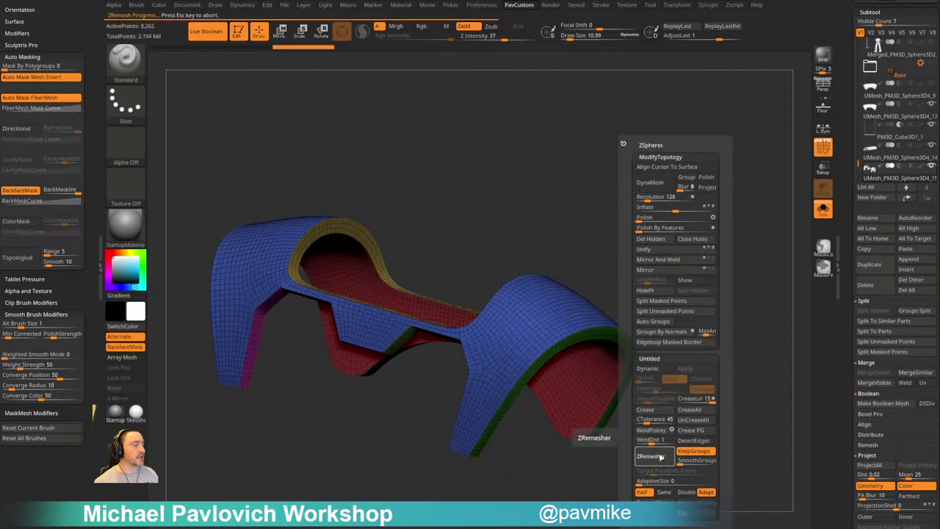
{"action": "left_click", "coordinate": [660, 458]}
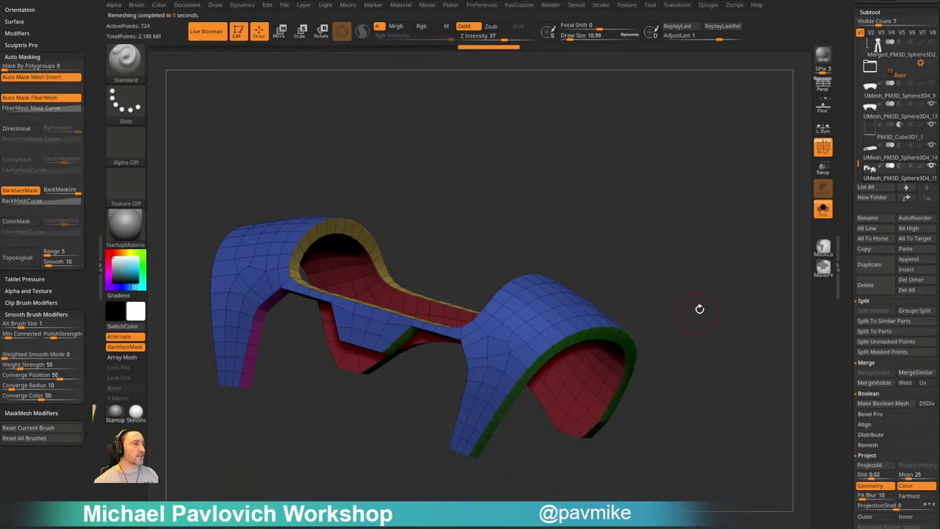
Turn on dynamic subdivision for the shell frame with SmoothSubdiv 4 and crease level 2
{"action": "left_click_drag", "start_coordinate": [684, 311], "coordinate": [747, 254]}
{"action": "left_click_drag", "start_coordinate": [743, 214], "coordinate": [692, 316]}
{"action": "key", "text": "space"}
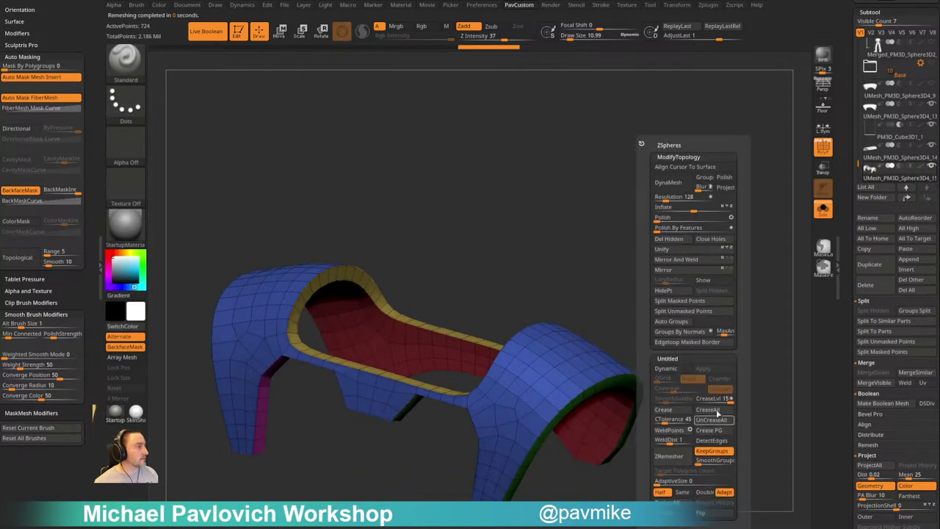
{"action": "left_click", "coordinate": [671, 370]}
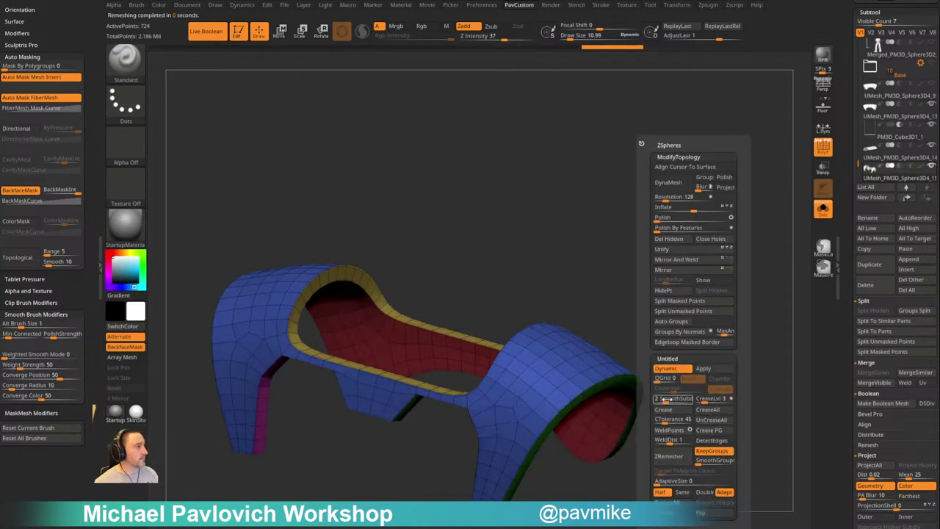
{"action": "key", "text": "space"}
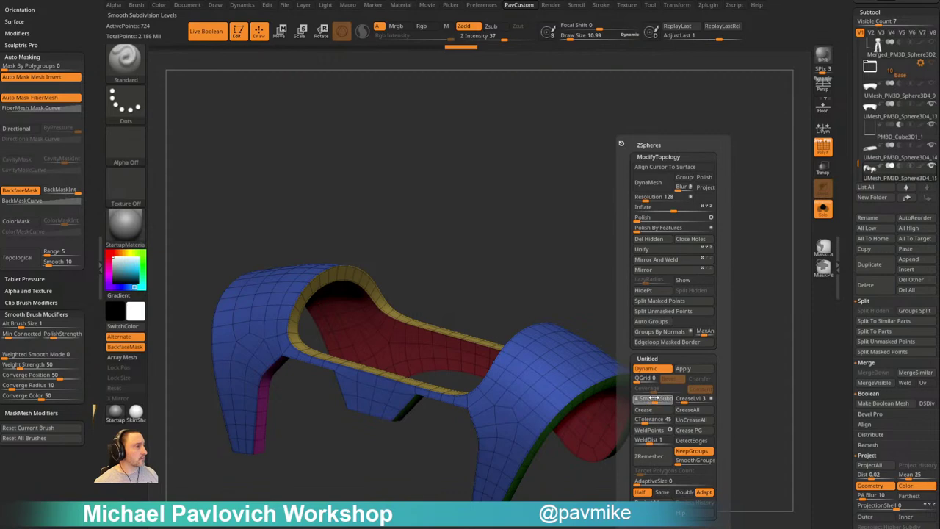
{"action": "left_click", "coordinate": [682, 401]}
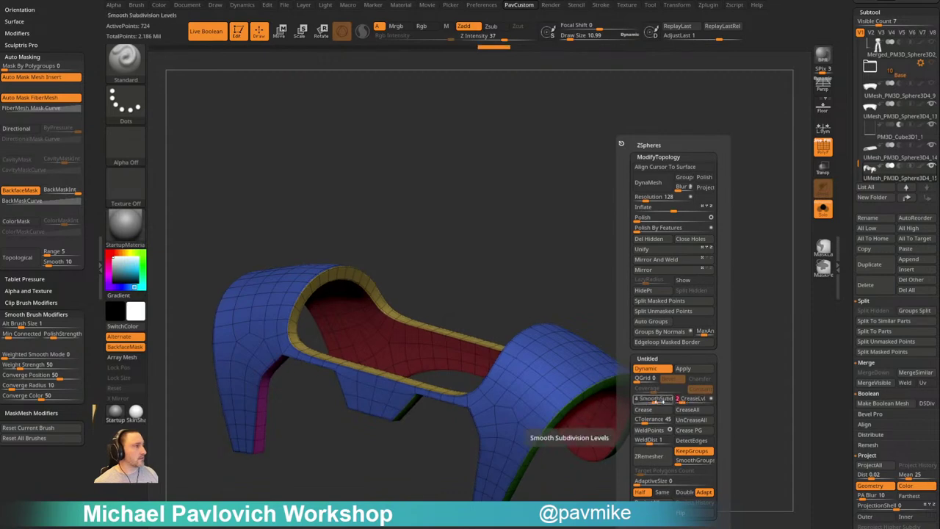
{"action": "left_click", "coordinate": [653, 401]}
Leave Solo mode and hide the polyframe to view the panel and shell frame together
{"action": "left_click", "coordinate": [822, 210]}
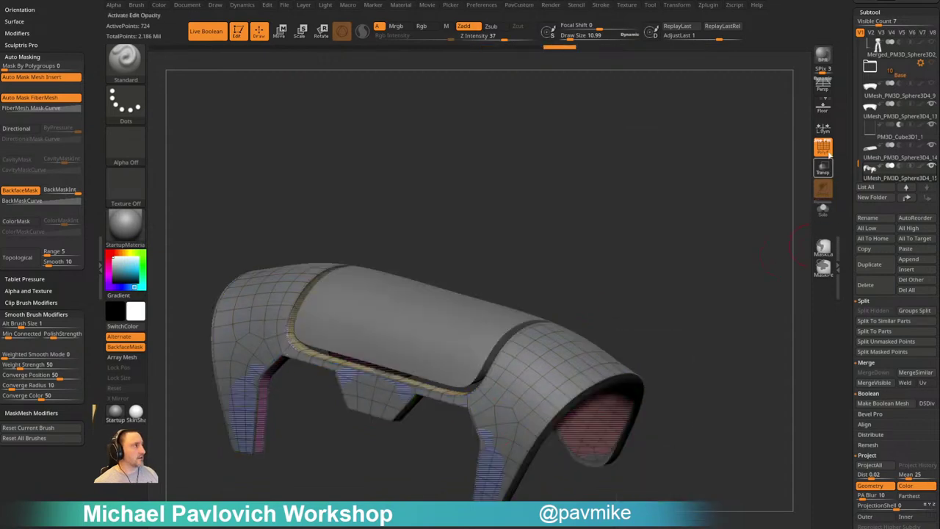
{"action": "left_click", "coordinate": [825, 149]}
{"action": "mouse_move", "coordinate": [739, 195]}
{"action": "left_mouse_down"}
{"action": "mouse_move", "coordinate": [722, 223]}
{"action": "mouse_move", "coordinate": [653, 228]}
{"action": "mouse_move", "coordinate": [718, 233]}
{"action": "mouse_move", "coordinate": [699, 278]}
{"action": "mouse_move", "coordinate": [719, 242]}
{"action": "left_mouse_up"}
{"action": "key", "text": "s"}
Delete the U-shaped strip subtool that served as the Boolean cutter
{"action": "left_click_drag", "start_coordinate": [845, 216], "coordinate": [846, 330]}
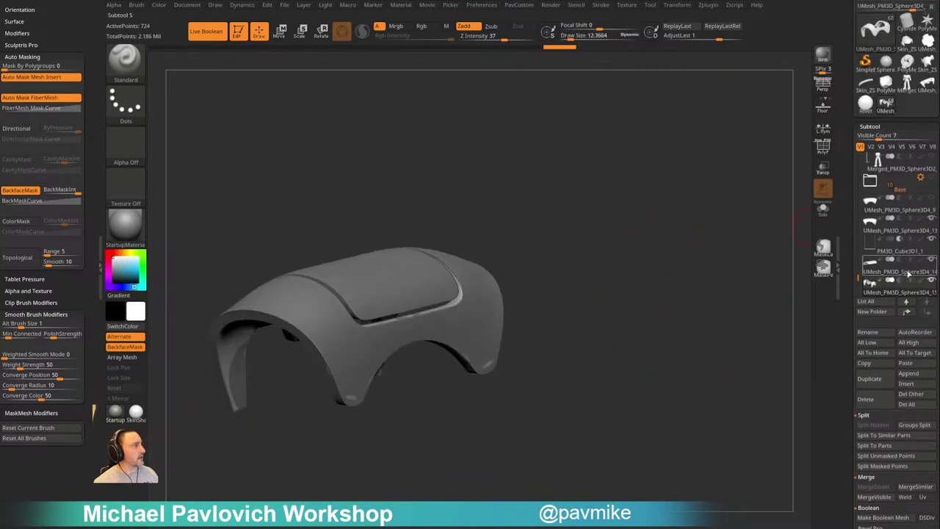
{"action": "left_click", "coordinate": [897, 257]}
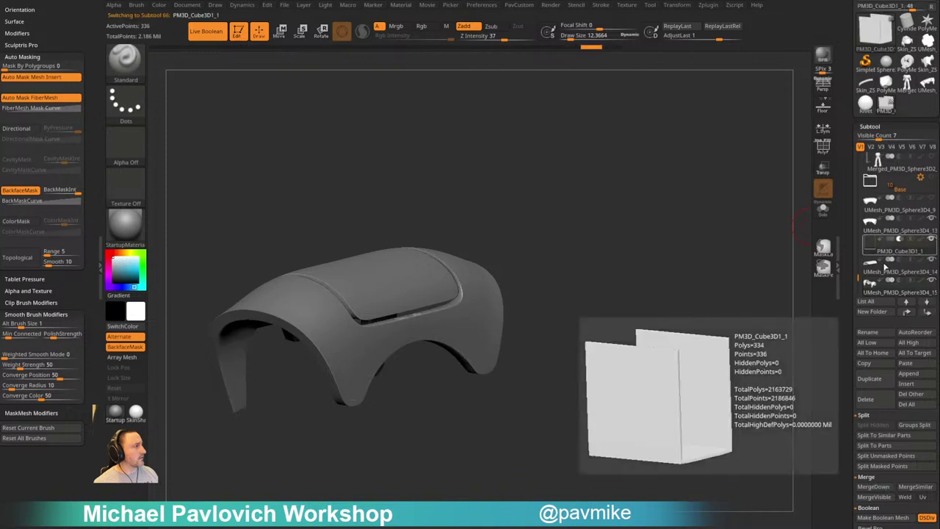
{"action": "left_click", "coordinate": [868, 399]}
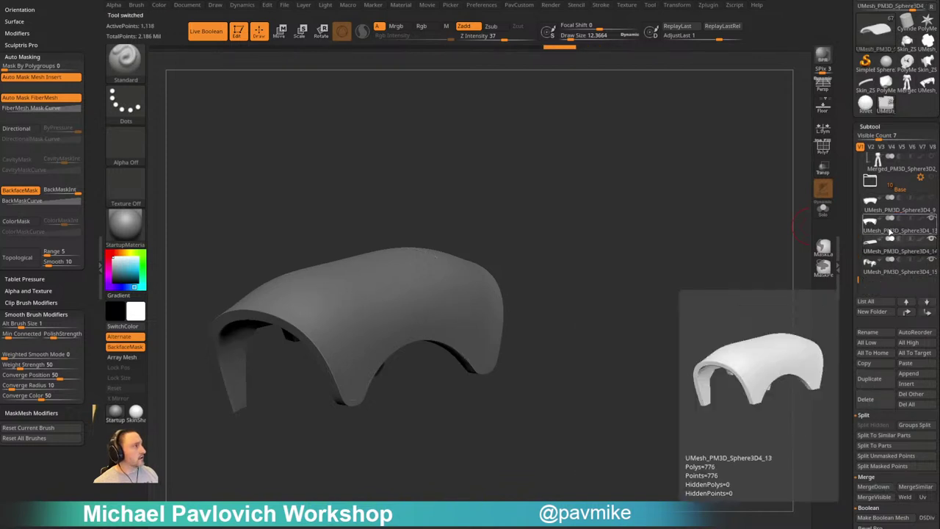
Delete the UMesh_PM3D_Sphere3D4_13 shell subtool and show the UMesh_PM3D_Sphere3D4_9 shell together with the panel and frame
{"action": "left_click", "coordinate": [891, 233]}
{"action": "left_click", "coordinate": [875, 397]}
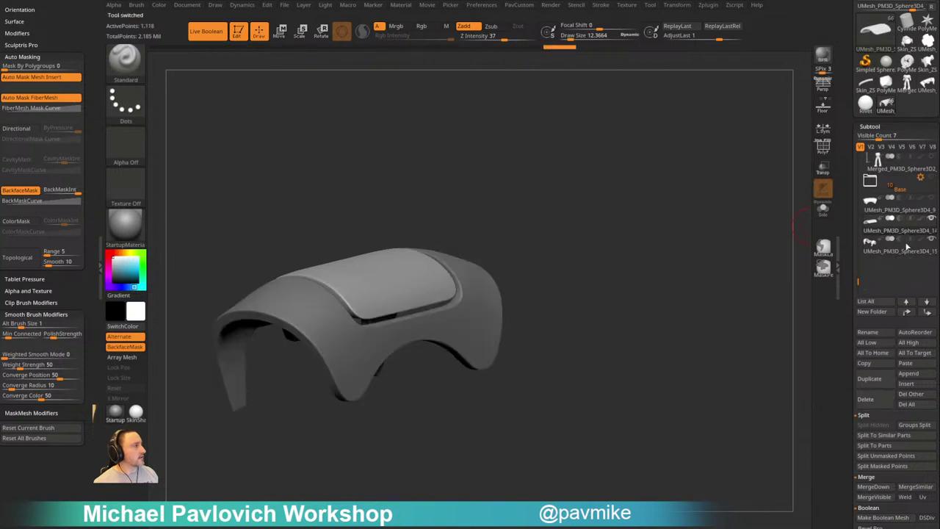
{"action": "key", "text": "ctrl+shift+d"}
{"action": "left_click_drag", "start_coordinate": [627, 319], "coordinate": [751, 250]}
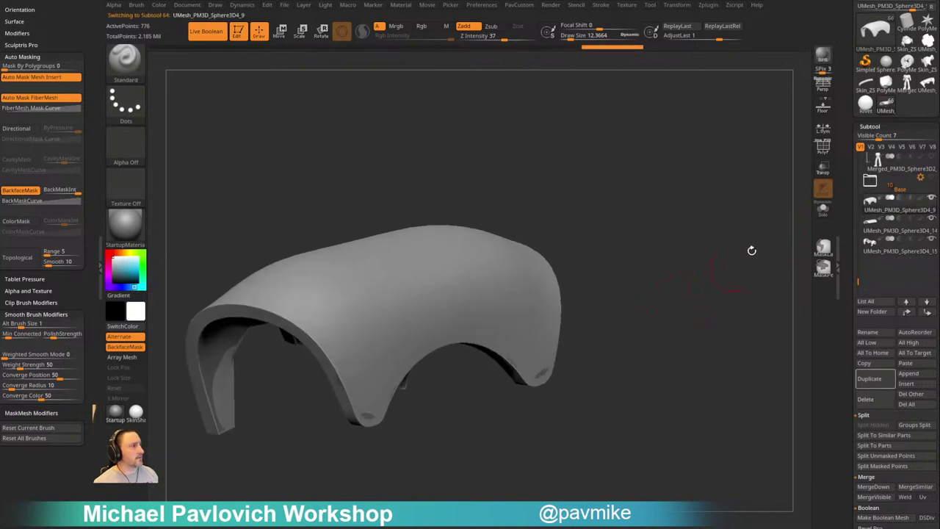
{"action": "left_click_drag", "start_coordinate": [776, 206], "coordinate": [730, 235]}
Push the base shell's outer polygroup inward beneath the panel and frame with ZModeler QMesh Polygroup All, using dynamic subdivision
{"action": "key", "text": "b"}
{"action": "key", "text": "z"}
{"action": "key", "text": "m"}
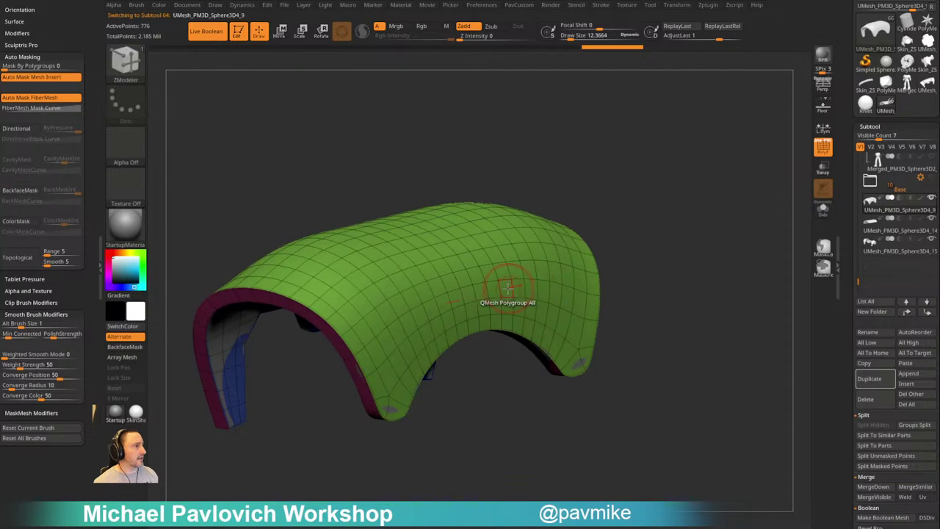
{"action": "key", "text": "space"}
{"action": "left_click", "coordinate": [572, 296]}
{"action": "right_click_drag", "start_coordinate": [470, 254], "coordinate": [525, 291]}
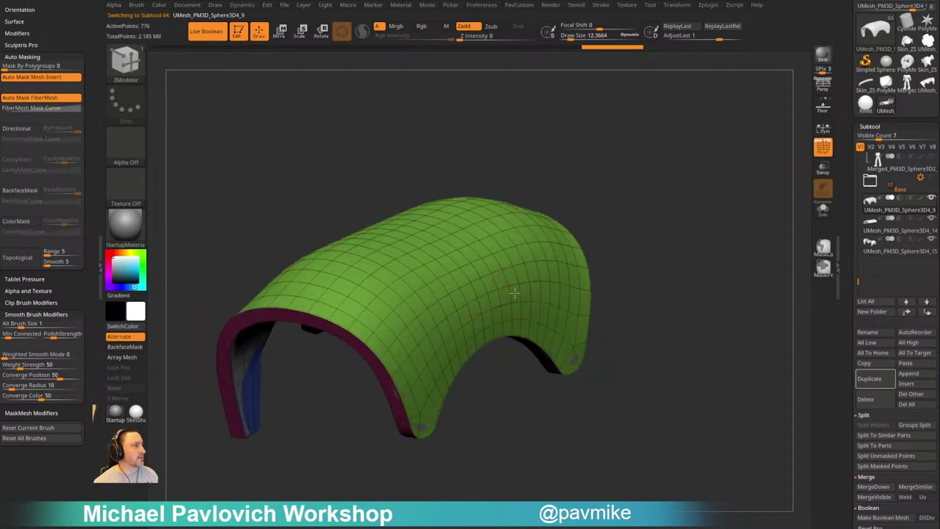
{"action": "key", "text": "d"}
{"action": "left_click_drag", "start_coordinate": [644, 265], "coordinate": [671, 228]}
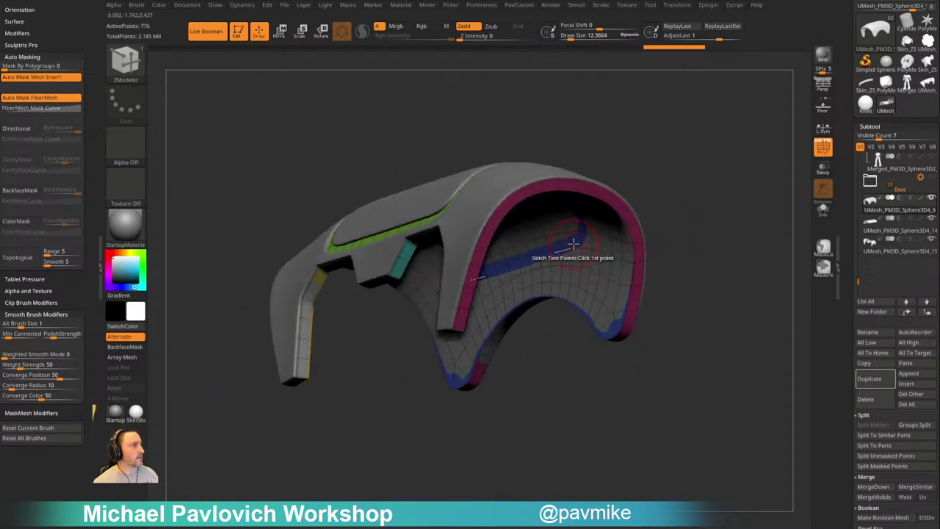
{"action": "key", "text": "d"}
{"action": "left_click_drag", "start_coordinate": [702, 194], "coordinate": [609, 250]}
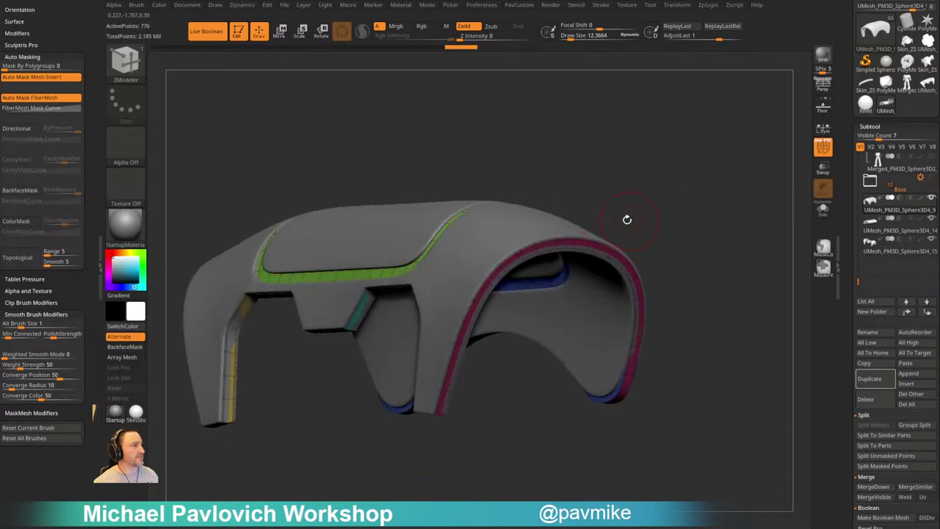
Choose SelectLasso as the selection brush and isolate the base shell in Solo mode
{"action": "left_click", "coordinate": [140, 78], "text": "ctrl+shift"}
{"action": "left_click", "coordinate": [223, 74], "text": "ctrl+shift"}
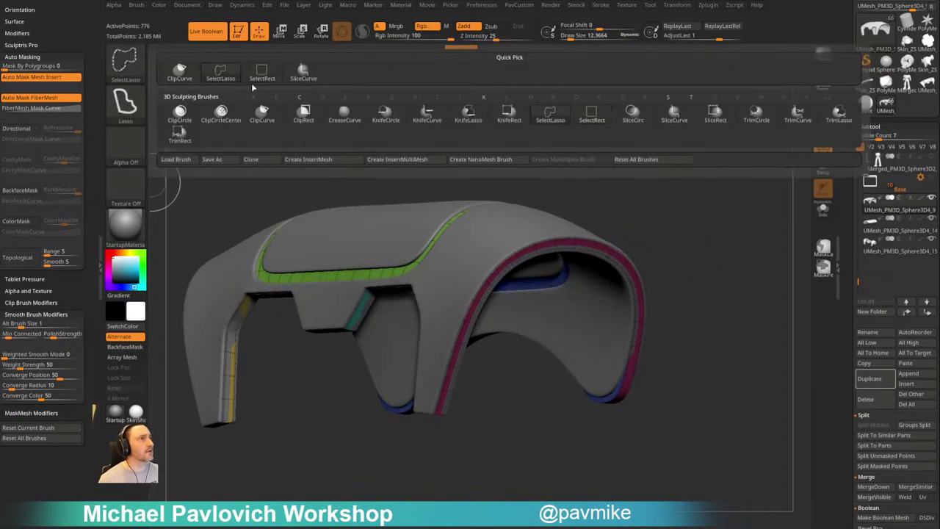
{"action": "left_click", "coordinate": [821, 211]}
{"action": "left_click_drag", "start_coordinate": [771, 248], "coordinate": [738, 208]}
{"action": "left_click", "coordinate": [507, 180], "text": "ctrl+shift"}
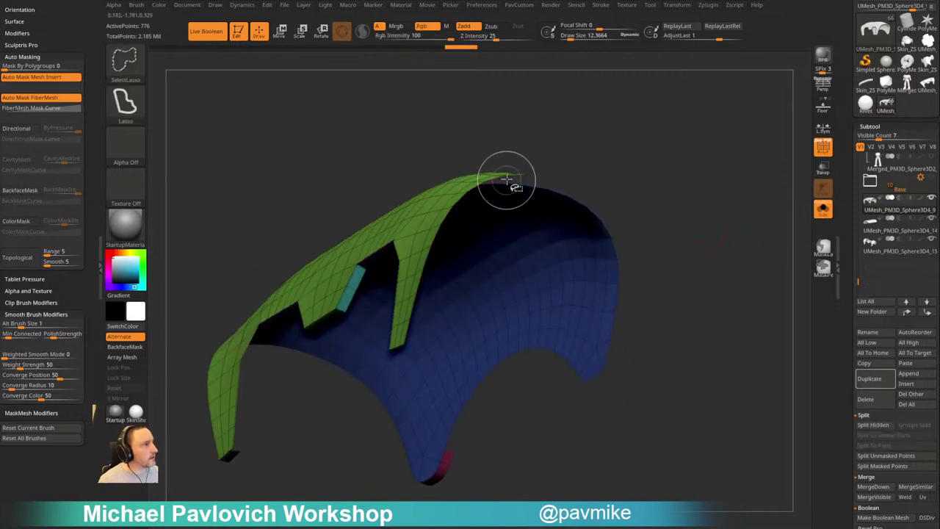
{"action": "left_click", "coordinate": [351, 287], "text": "ctrl+shift"}
{"action": "left_click_drag", "start_coordinate": [474, 121], "coordinate": [491, 161]}
{"action": "left_click", "coordinate": [659, 130], "text": "ctrl+shift"}
{"action": "left_click_drag", "start_coordinate": [659, 130], "coordinate": [672, 169]}
Use SelectRect to hide the base shell's outer and inner surfaces, group the remaining rim faces as one polygroup and unhide everything
{"action": "left_click", "coordinate": [125, 63], "text": "ctrl+shift"}
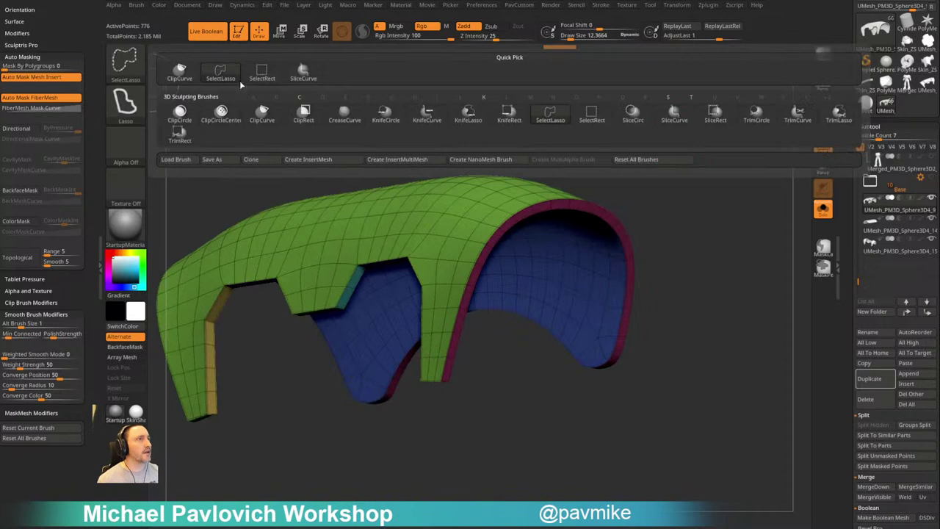
{"action": "left_click", "coordinate": [261, 76], "text": "ctrl+shift"}
{"action": "left_click", "coordinate": [455, 221], "text": "ctrl+shift"}
{"action": "left_click", "coordinate": [455, 221], "text": "ctrl+shift"}
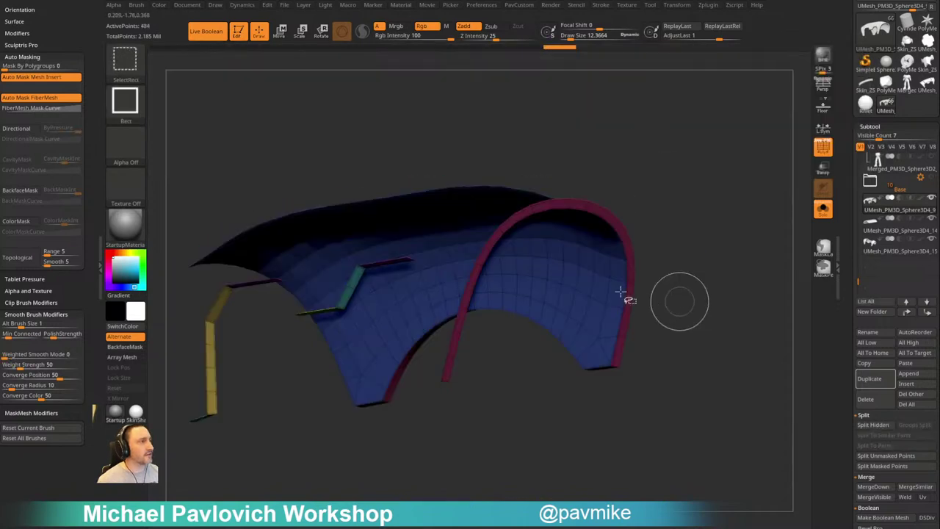
{"action": "left_click", "coordinate": [540, 261], "text": "ctrl+shift"}
{"action": "key", "text": "ctrl+w"}
{"action": "left_click", "coordinate": [724, 225], "text": "ctrl+shift"}
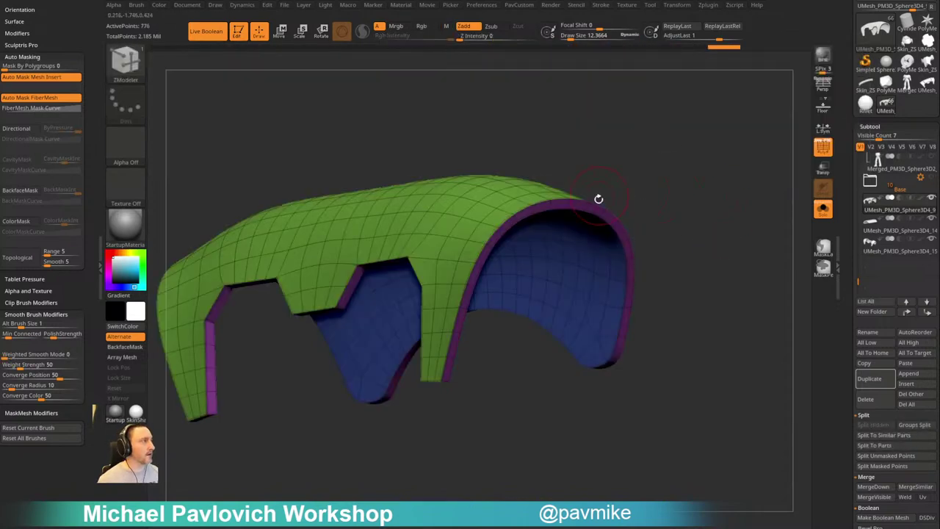
Push the base shell's rim polygroup inward with QMesh Polygroup All, then leave Solo mode and hide the polyframe
{"action": "key", "text": "space"}
{"action": "left_click_drag", "start_coordinate": [660, 194], "coordinate": [632, 201]}
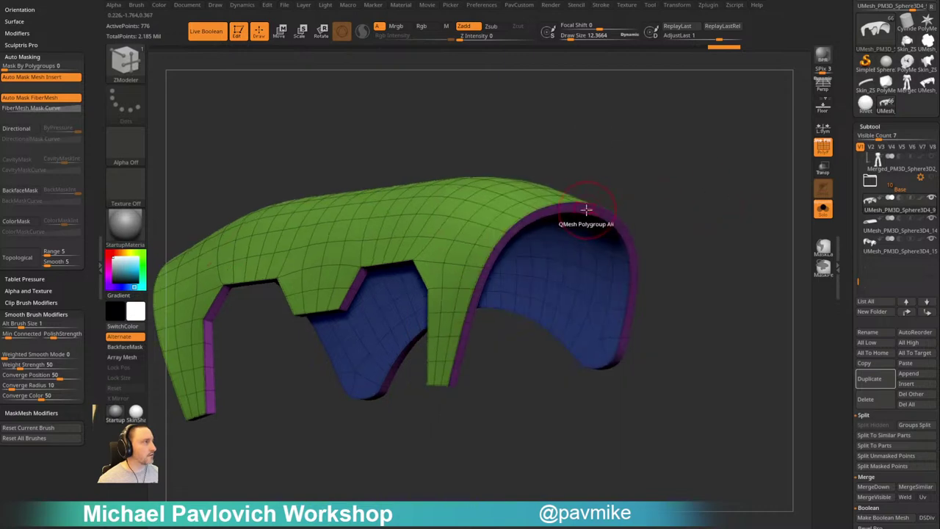
{"action": "right_click_drag", "start_coordinate": [586, 210], "coordinate": [578, 208]}
{"action": "left_click", "coordinate": [825, 209]}
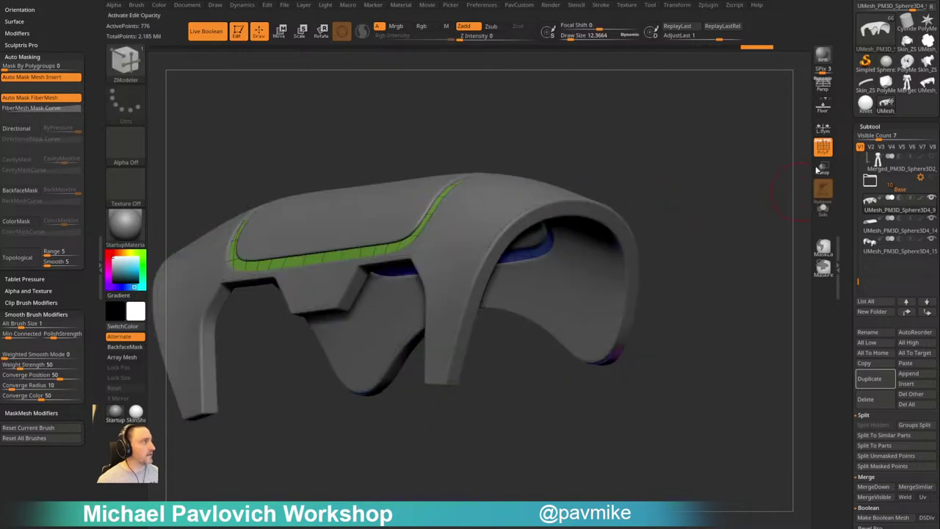
{"action": "left_click", "coordinate": [823, 147]}
Switch to the Move Topological brush and show all the Space Marine's subtools again
{"action": "mouse_move", "coordinate": [739, 198]}
{"action": "left_mouse_down"}
{"action": "mouse_move", "coordinate": [736, 223]}
{"action": "mouse_move", "coordinate": [562, 360]}
{"action": "mouse_move", "coordinate": [549, 409]}
{"action": "mouse_move", "coordinate": [557, 357]}
{"action": "left_mouse_up"}
{"action": "key", "text": "b"}
{"action": "key", "text": "m"}
{"action": "key", "text": "t"}
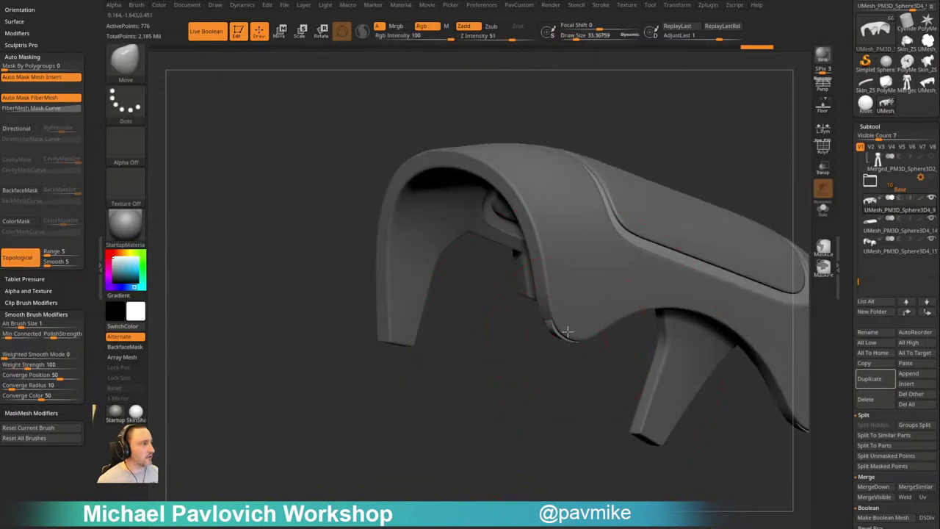
{"action": "left_click_drag", "start_coordinate": [535, 409], "coordinate": [425, 332]}
{"action": "left_click_drag", "start_coordinate": [715, 243], "coordinate": [704, 221]}
{"action": "left_click", "coordinate": [932, 198], "text": "shift"}
{"action": "left_click", "coordinate": [931, 197], "text": "shift"}
{"action": "left_click_drag", "start_coordinate": [743, 190], "coordinate": [729, 99], "text": "alt"}
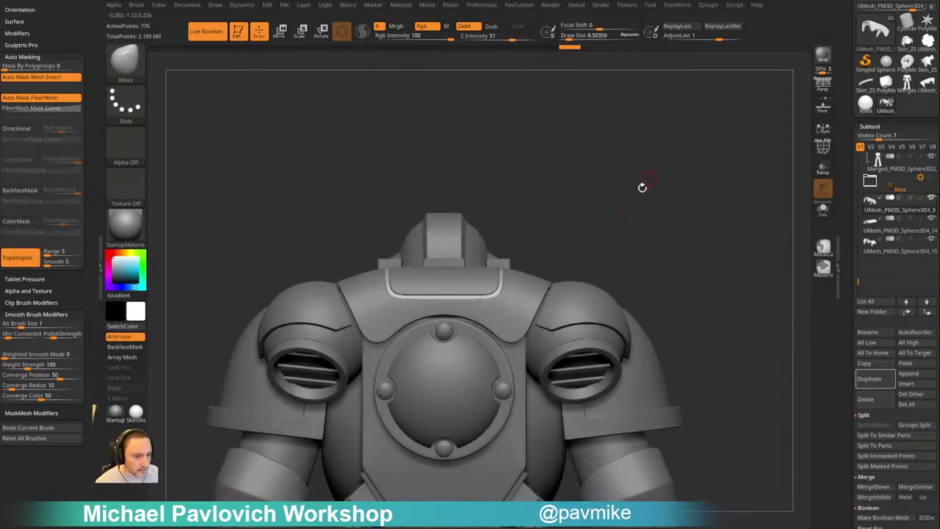
Select the separate panel on top of the backpack shell and display its polyframe
{"action": "mouse_move", "coordinate": [642, 187]}
{"action": "left_mouse_down"}
{"action": "mouse_move", "coordinate": [698, 203]}
{"action": "mouse_move", "coordinate": [666, 193]}
{"action": "mouse_move", "coordinate": [693, 214]}
{"action": "mouse_move", "coordinate": [711, 188]}
{"action": "mouse_move", "coordinate": [630, 204]}
{"action": "mouse_move", "coordinate": [691, 166]}
{"action": "mouse_move", "coordinate": [649, 193]}
{"action": "mouse_move", "coordinate": [651, 219]}
{"action": "mouse_move", "coordinate": [677, 189]}
{"action": "mouse_move", "coordinate": [641, 206]}
{"action": "mouse_move", "coordinate": [679, 197]}
{"action": "mouse_move", "coordinate": [683, 204]}
{"action": "left_mouse_up"}
{"action": "left_click", "coordinate": [512, 294], "text": "alt"}
{"action": "key", "text": "shift+f"}
{"action": "key", "text": "s"}
{"action": "mouse_move", "coordinate": [682, 206]}
{"action": "left_mouse_down"}
{"action": "mouse_move", "coordinate": [670, 211]}
{"action": "mouse_move", "coordinate": [678, 203]}
{"action": "left_mouse_up"}
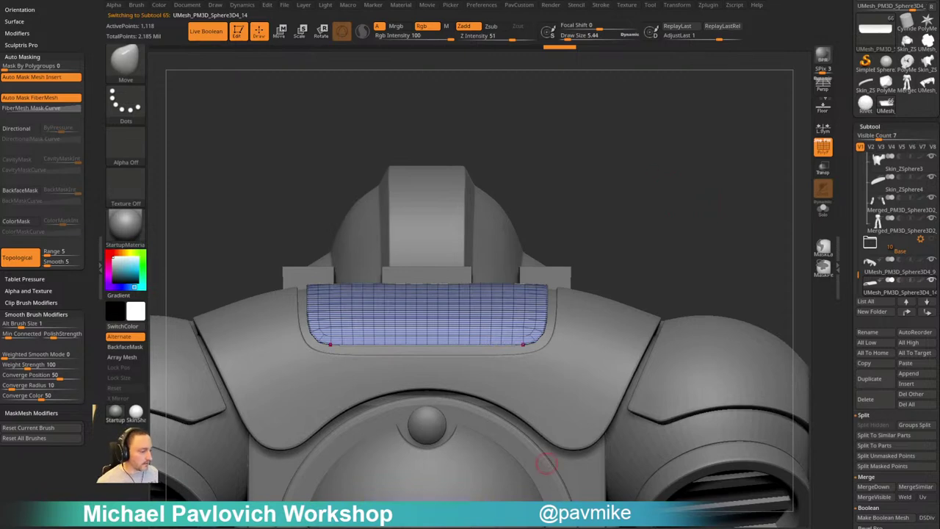
Check the backpack photos on the Miro reference board in the browser, then return to ZBrush and compare the upper panel
{"action": "left_click_drag", "start_coordinate": [424, 116], "coordinate": [482, 120]}
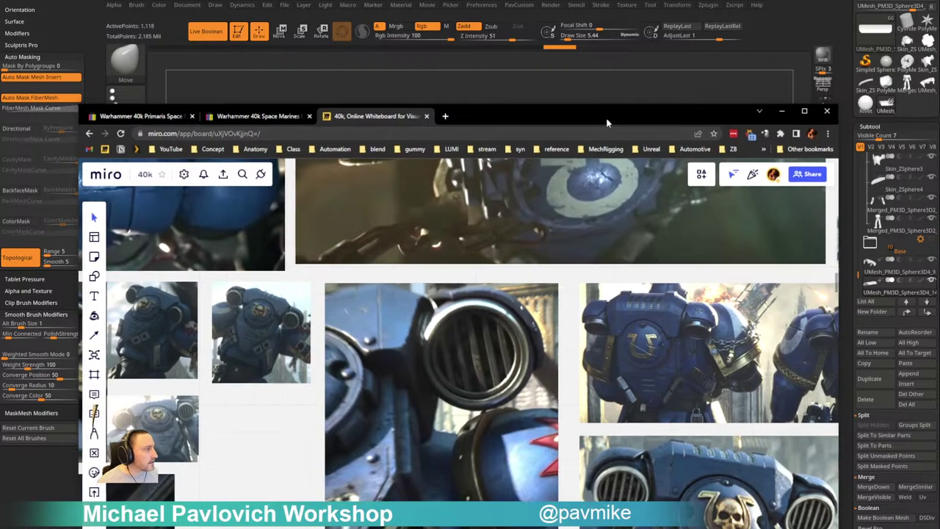
{"action": "key", "text": "alt+Tab"}
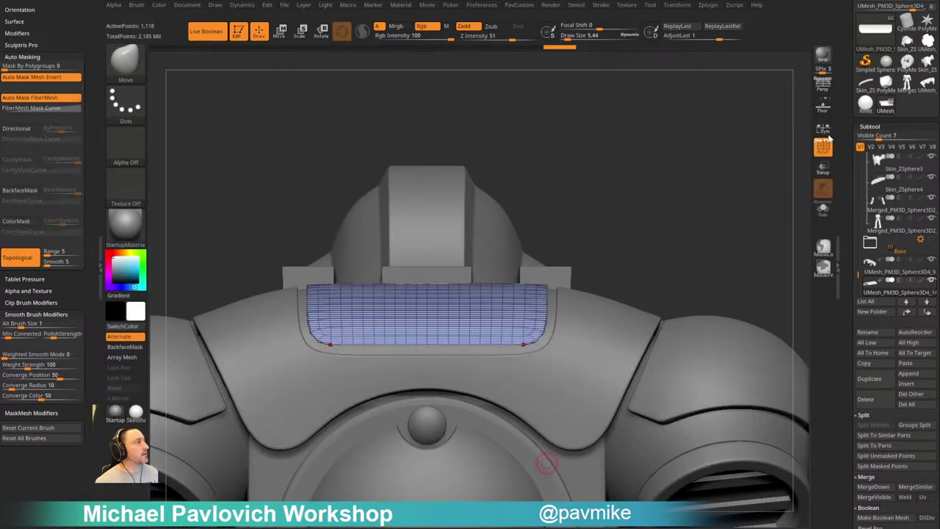
{"action": "left_click", "coordinate": [824, 149]}
{"action": "mouse_move", "coordinate": [676, 208]}
{"action": "left_mouse_down"}
{"action": "mouse_move", "coordinate": [684, 189]}
{"action": "mouse_move", "coordinate": [690, 195]}
{"action": "left_mouse_up"}
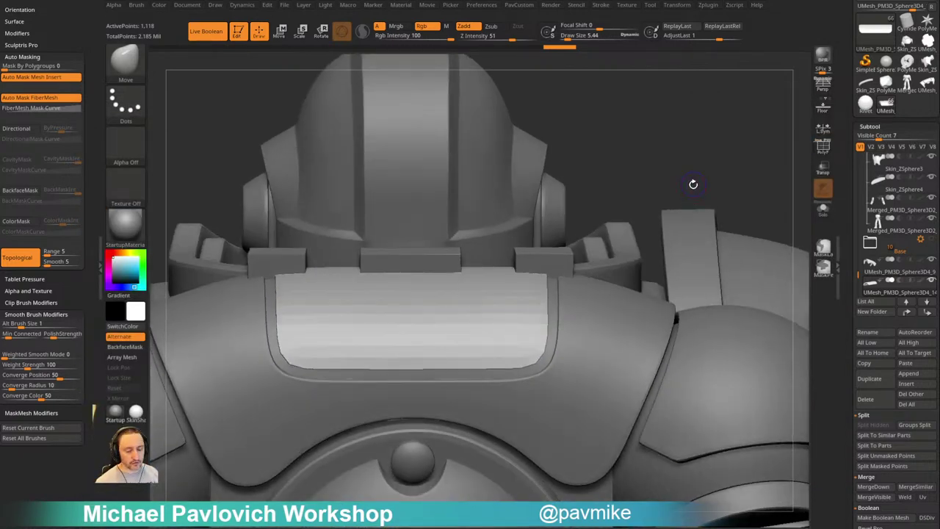
{"action": "left_click", "coordinate": [824, 148]}
{"action": "left_click_drag", "start_coordinate": [680, 144], "coordinate": [706, 154], "text": "alt"}
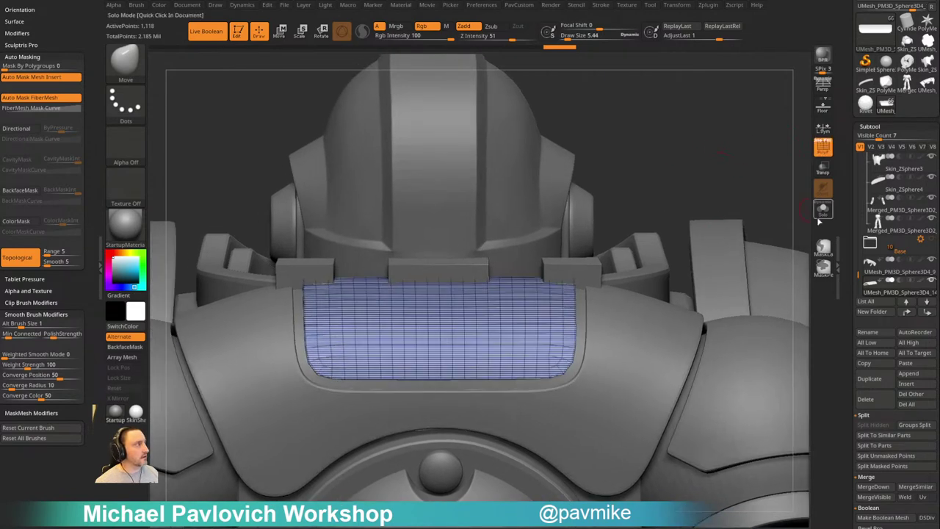
Isolate the upper panel in Solo mode, turn off Live Boolean and switch to the ZModeler brush
{"action": "left_click", "coordinate": [822, 210]}
{"action": "left_click_drag", "start_coordinate": [733, 196], "coordinate": [729, 192]}
{"action": "left_click", "coordinate": [208, 32]}
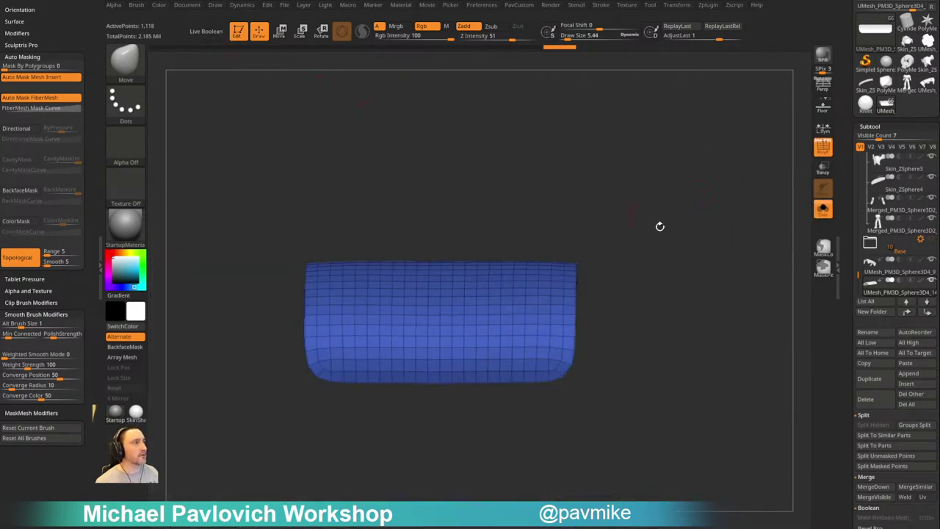
{"action": "left_click_drag", "start_coordinate": [659, 225], "coordinate": [564, 246]}
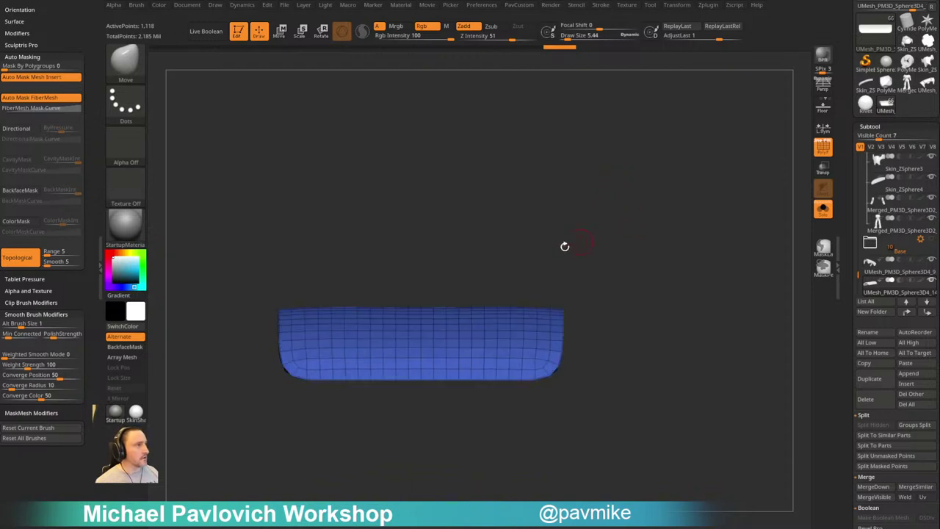
{"action": "left_click_drag", "start_coordinate": [529, 209], "coordinate": [526, 284]}
{"action": "key", "text": "b"}
{"action": "key", "text": "z"}
{"action": "key", "text": "m"}
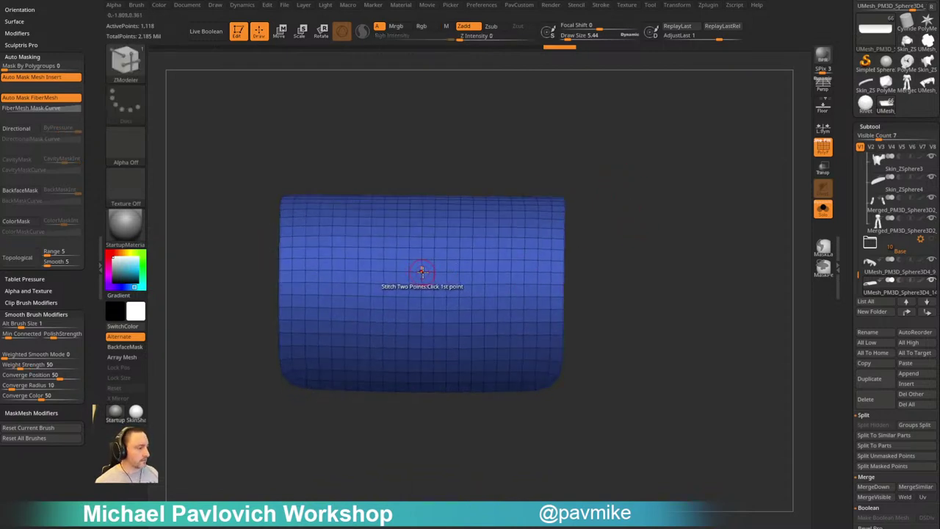
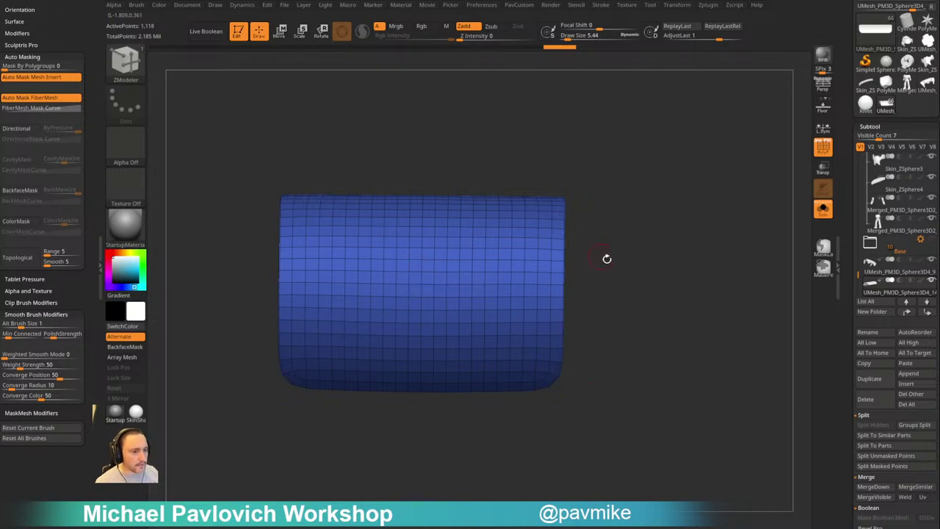
Examine how the three blocks sit along the panel with the full model shown, then isolate the panel again
{"action": "left_click_drag", "start_coordinate": [607, 259], "coordinate": [797, 231]}
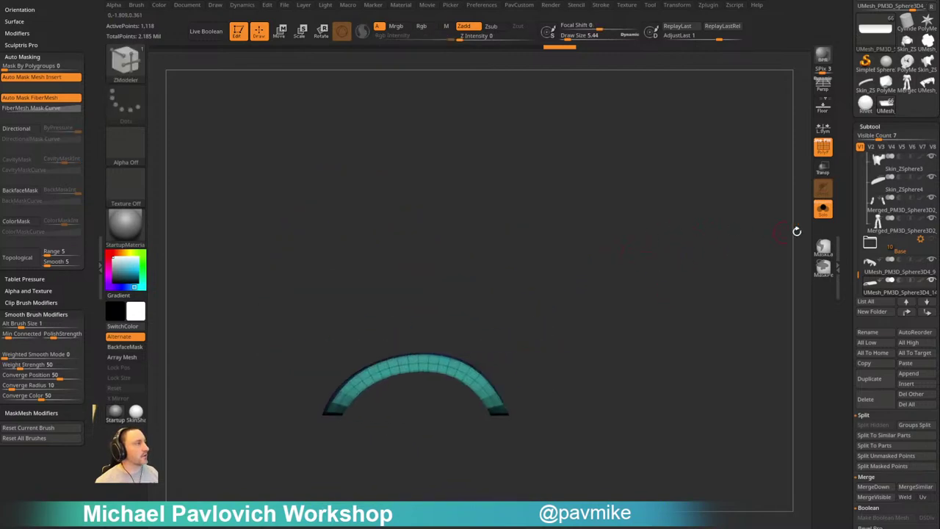
{"action": "left_click", "coordinate": [822, 210]}
{"action": "left_click", "coordinate": [823, 147]}
{"action": "left_click_drag", "start_coordinate": [629, 187], "coordinate": [567, 258]}
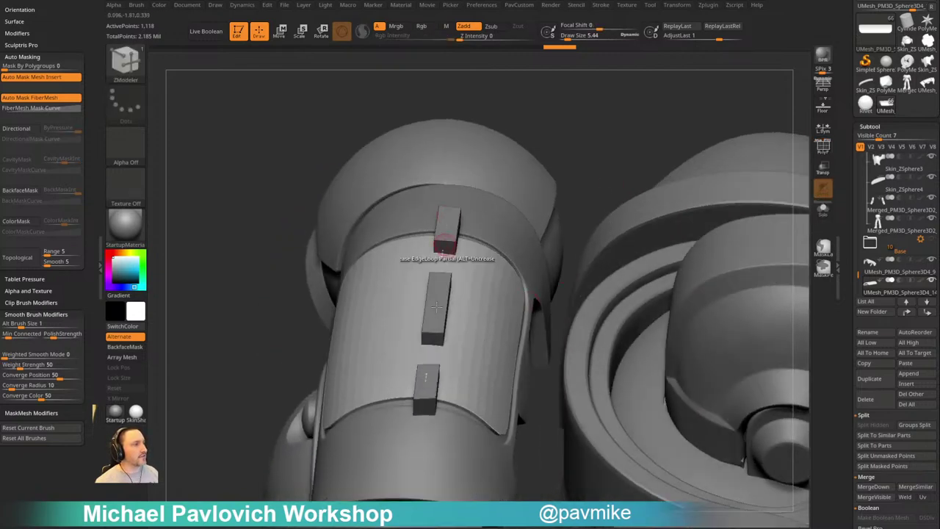
{"action": "left_click", "coordinate": [823, 146]}
{"action": "right_click_drag", "start_coordinate": [629, 168], "coordinate": [622, 177], "text": "shift"}
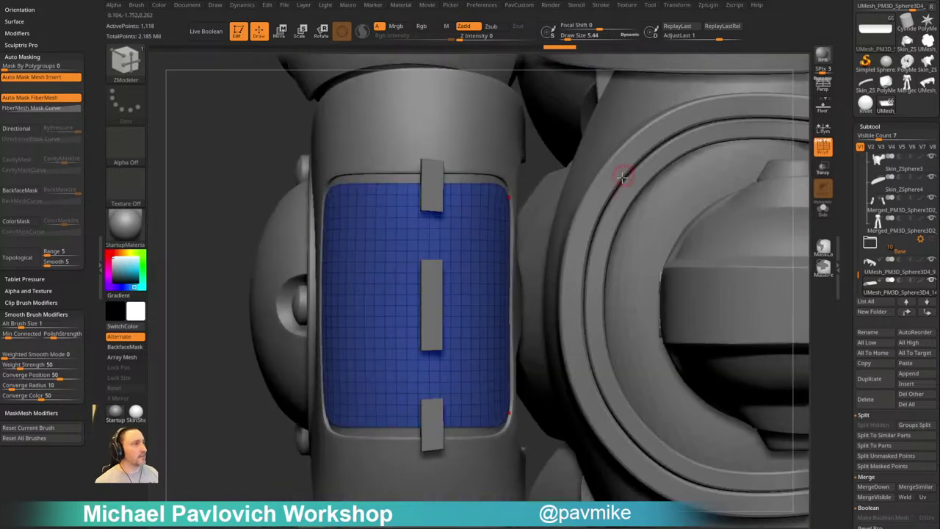
{"action": "left_click", "coordinate": [822, 210]}
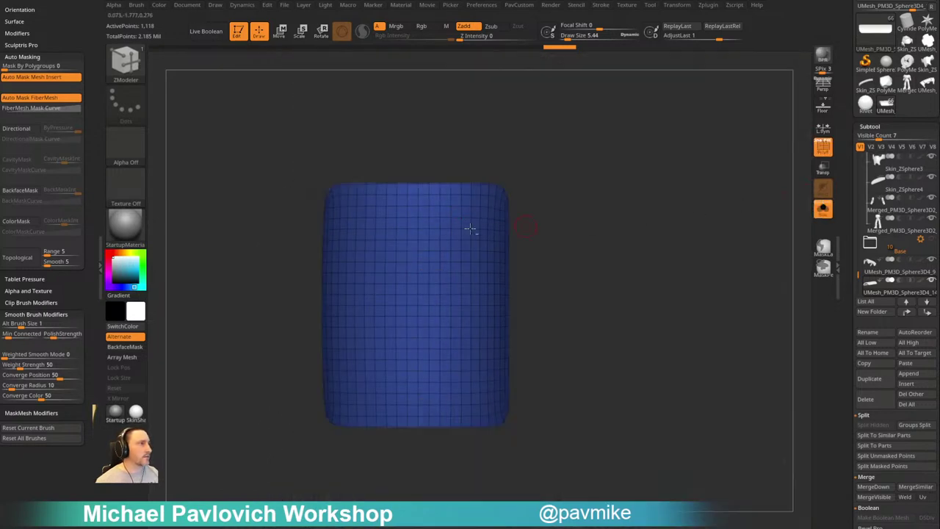
Mark a strip of polygons along the panel's centerline and try to push it inward with QMesh Polygroup All
{"action": "left_click_drag", "start_coordinate": [424, 191], "coordinate": [434, 389]}
{"action": "right_click_drag", "start_coordinate": [516, 274], "coordinate": [622, 207]}
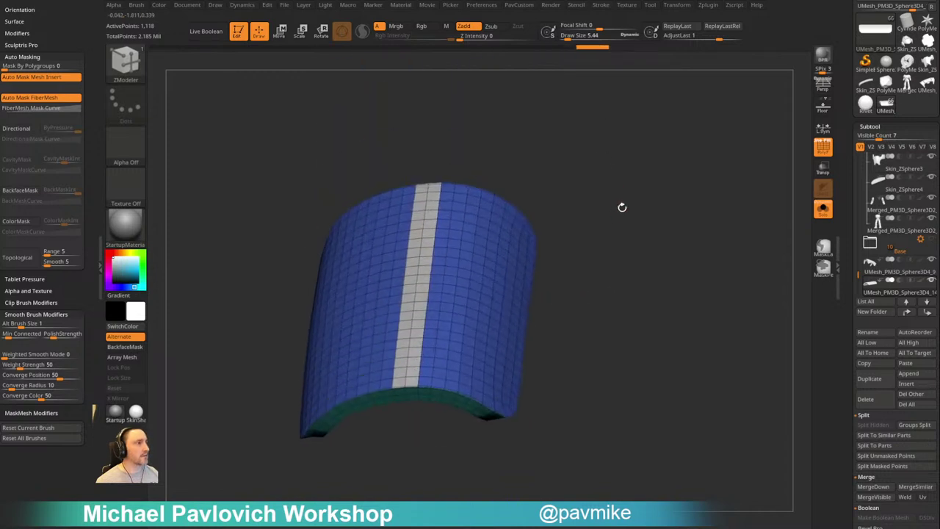
{"action": "left_click_drag", "start_coordinate": [622, 207], "coordinate": [622, 287]}
{"action": "key", "text": "space"}
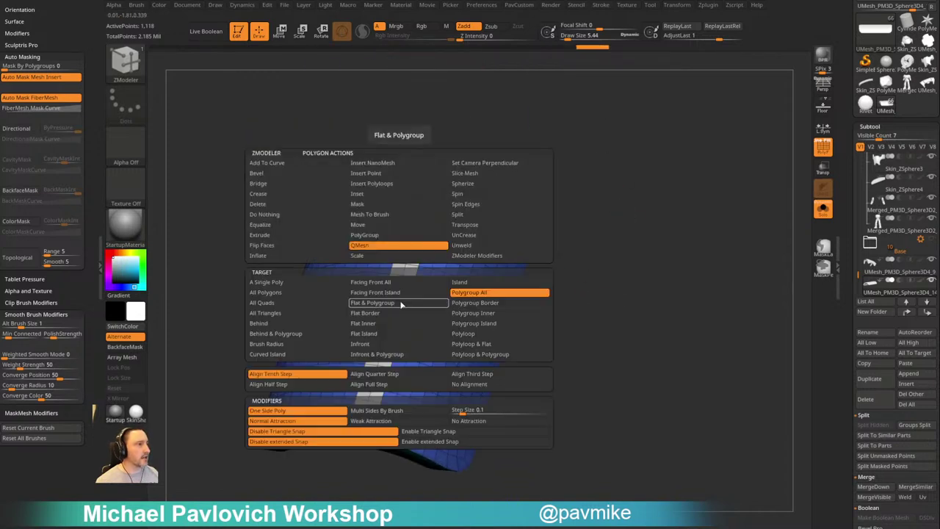
{"action": "left_click", "coordinate": [506, 290]}
{"action": "left_click_drag", "start_coordinate": [409, 282], "coordinate": [404, 307]}
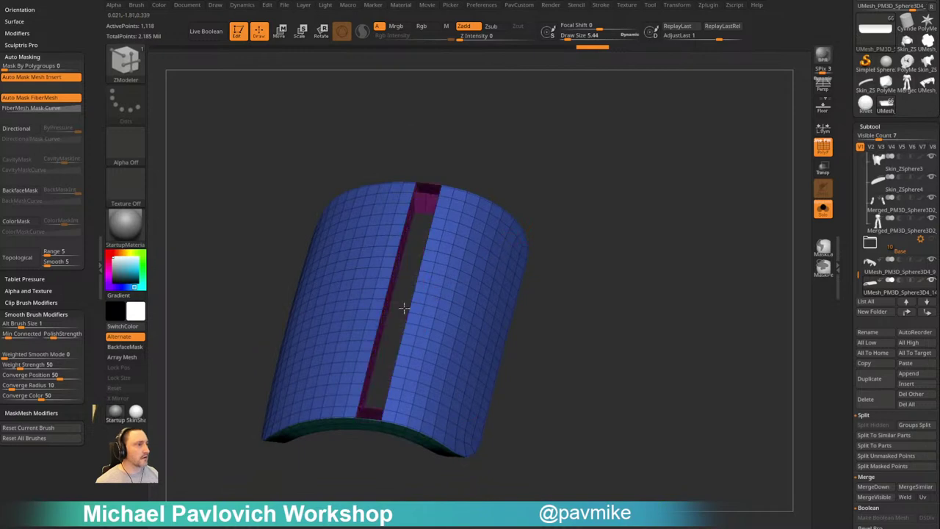
{"action": "key", "text": "ctrl+z"}
Isolate the panel's outer surface, assign it one new polygroup and unhide the rest of the panel
{"action": "left_click_drag", "start_coordinate": [576, 239], "coordinate": [602, 267]}
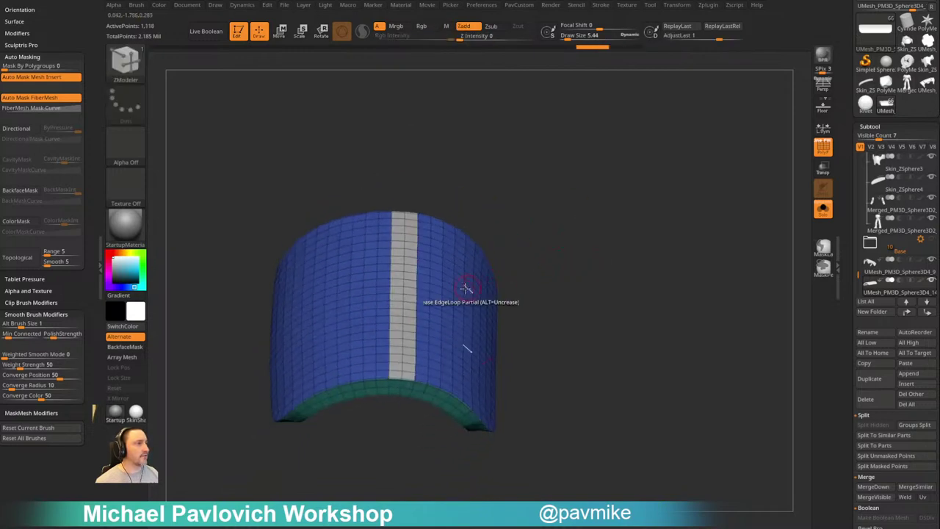
{"action": "left_click", "coordinate": [418, 286], "text": "ctrl+shift"}
{"action": "key", "text": "ctrl+w"}
{"action": "left_click", "coordinate": [531, 240], "text": "ctrl+shift"}
Keep only the panel's outer surface with Del Hidden, then extrude it to give it thickness with QMesh Polygroup All
{"action": "left_click_drag", "start_coordinate": [542, 240], "coordinate": [573, 178]}
{"action": "left_click_drag", "start_coordinate": [375, 400], "coordinate": [457, 244]}
{"action": "left_click_drag", "start_coordinate": [576, 175], "coordinate": [569, 228]}
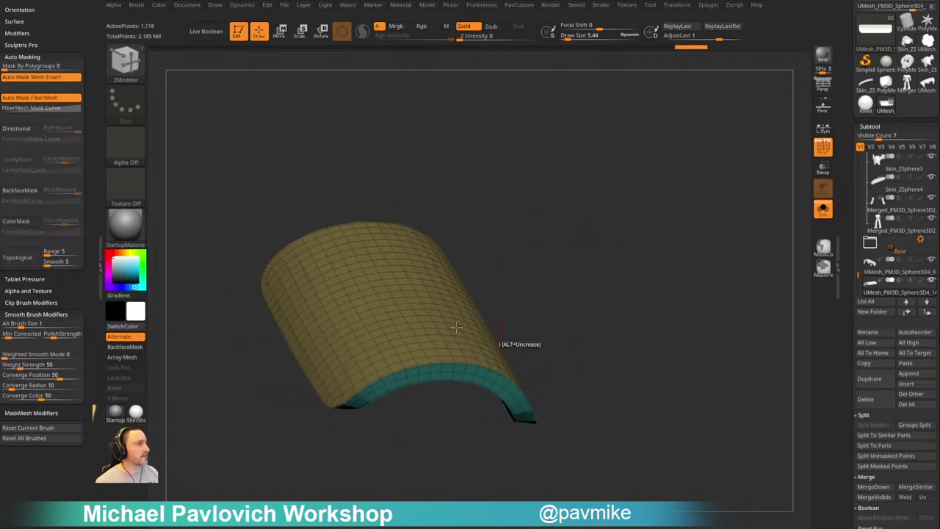
{"action": "left_click", "coordinate": [431, 313], "text": "ctrl+shift"}
{"action": "key", "text": "grave"}
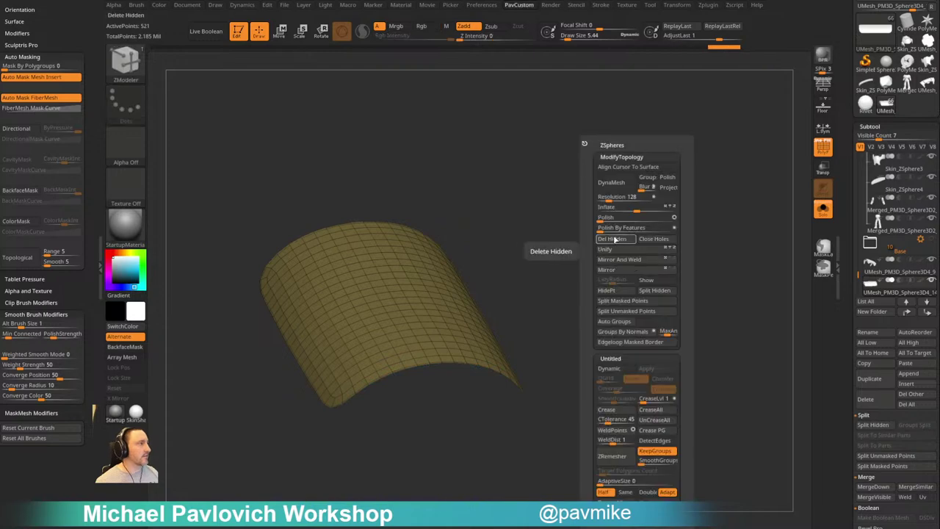
{"action": "left_click", "coordinate": [614, 240]}
{"action": "left_click_drag", "start_coordinate": [420, 312], "coordinate": [417, 328]}
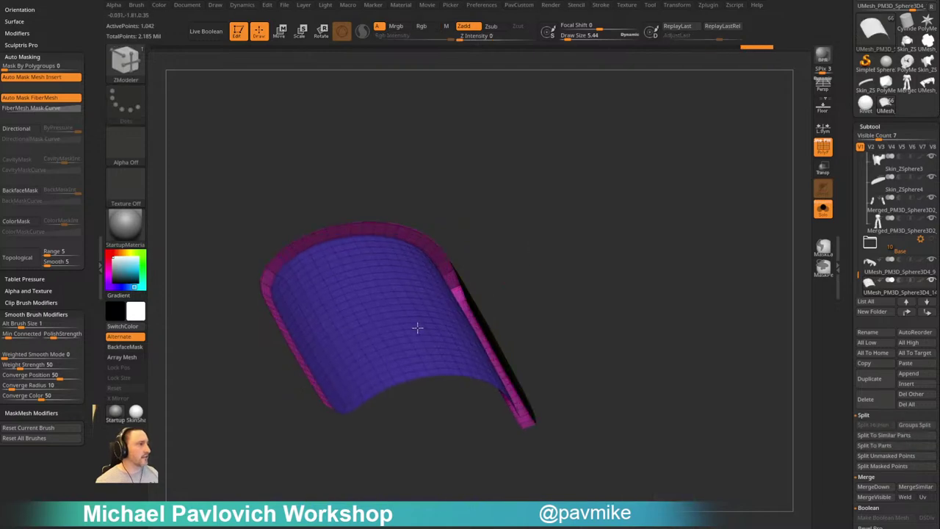
Flip the normals of the extruded panel so its outer surface faces outward
{"action": "key", "text": "space"}
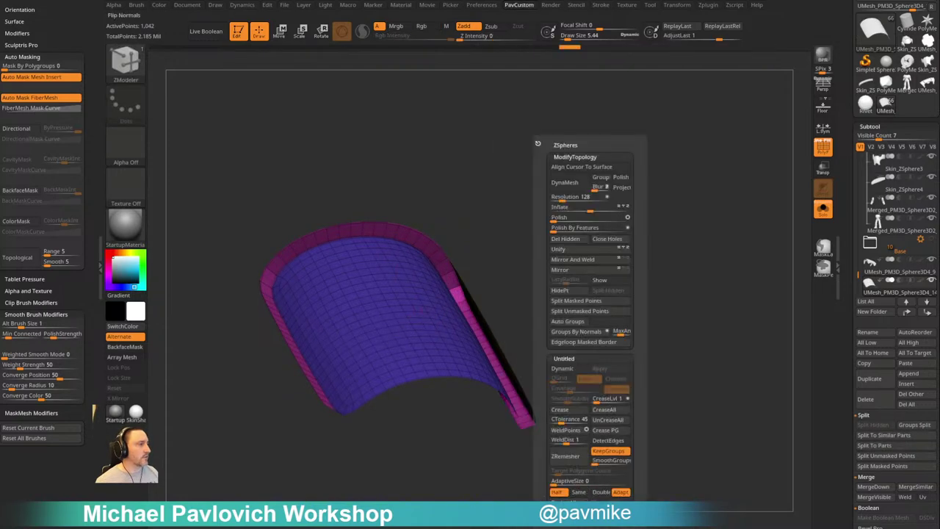
{"action": "left_click", "coordinate": [577, 512]}
{"action": "right_click_drag", "start_coordinate": [419, 294], "coordinate": [681, 195]}
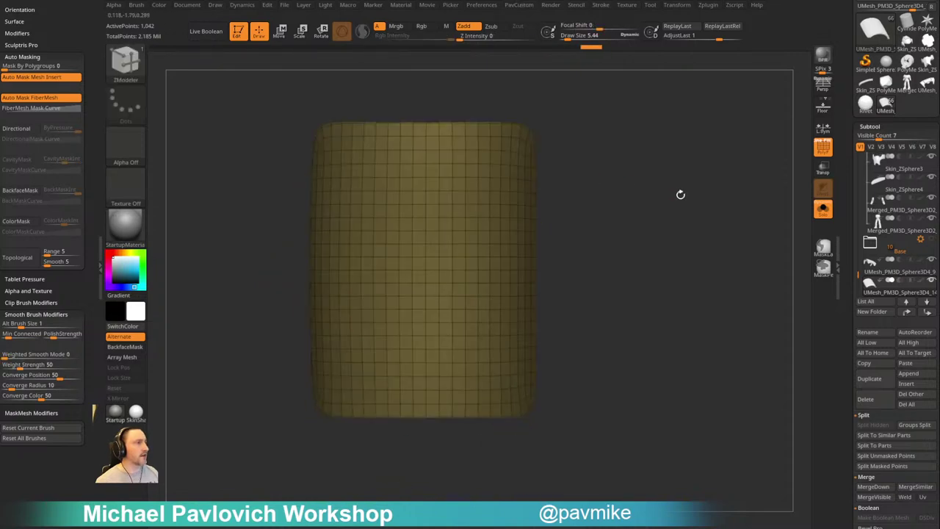
Mark the strip of polygons beneath the blocks along the panel's centerline and push it through with QMesh to separate two halves
{"action": "left_click", "coordinate": [822, 209]}
{"action": "mouse_move", "coordinate": [432, 174]}
{"action": "left_mouse_down", "text": "alt"}
{"action": "mouse_move", "coordinate": [434, 199]}
{"action": "mouse_move", "coordinate": [446, 172]}
{"action": "mouse_move", "coordinate": [421, 263]}
{"action": "left_mouse_up", "text": "alt"}
{"action": "left_click", "coordinate": [825, 210]}
{"action": "left_click", "coordinate": [433, 263], "text": "alt"}
{"action": "left_click_drag", "start_coordinate": [632, 194], "coordinate": [579, 194]}
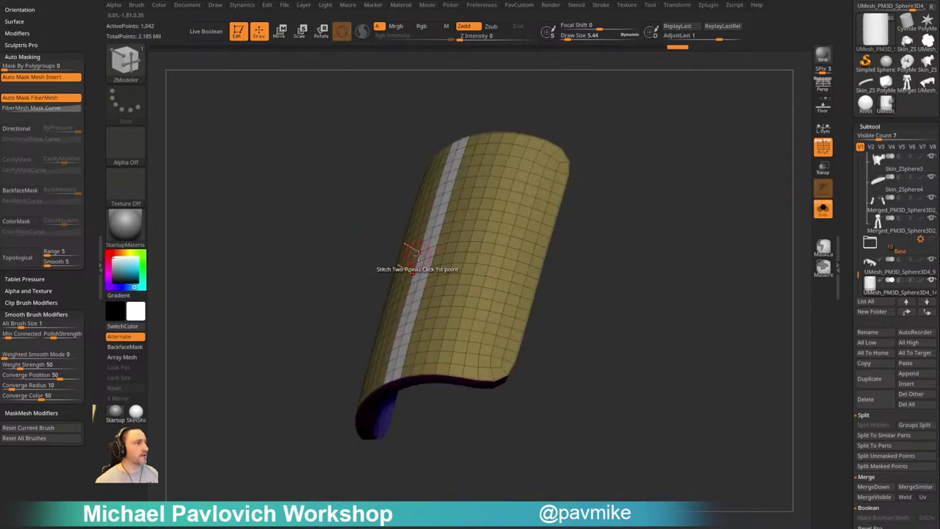
{"action": "left_click_drag", "start_coordinate": [428, 252], "coordinate": [440, 262]}
{"action": "left_click_drag", "start_coordinate": [598, 228], "coordinate": [821, 236]}
{"action": "left_click", "coordinate": [823, 211]}
{"action": "right_click_drag", "start_coordinate": [516, 252], "coordinate": [539, 289], "text": "alt"}
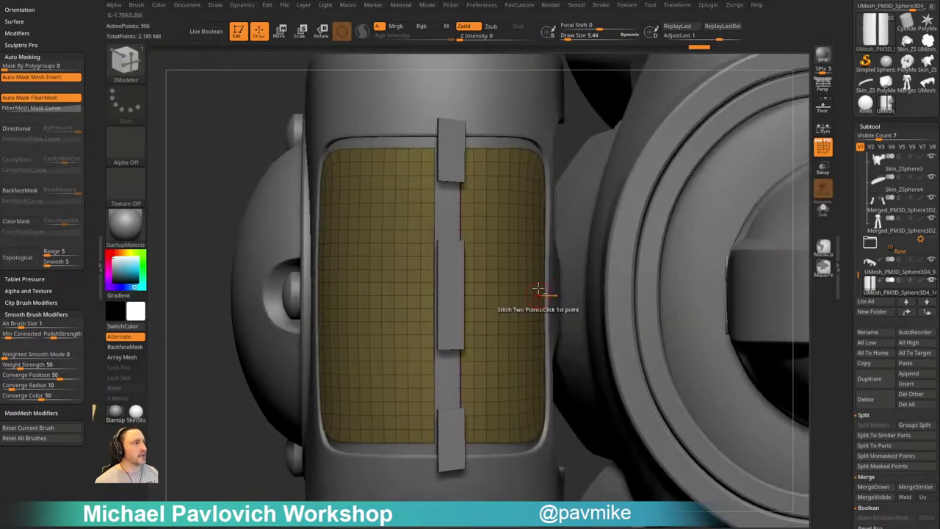
Make the three blocks over the panel's gap the active subtool and isolate them
{"action": "left_click", "coordinate": [461, 163], "text": "alt"}
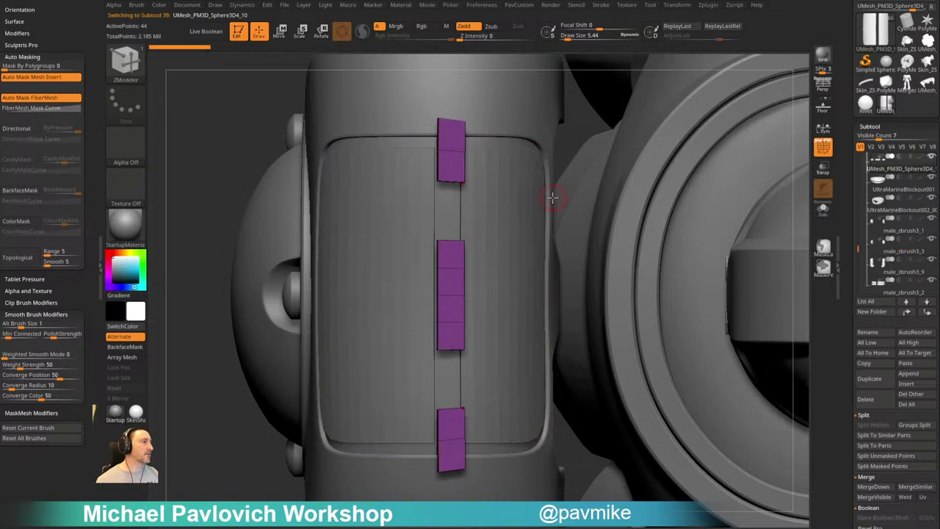
{"action": "left_click", "coordinate": [821, 212]}
{"action": "left_click_drag", "start_coordinate": [698, 193], "coordinate": [693, 230], "text": "alt"}
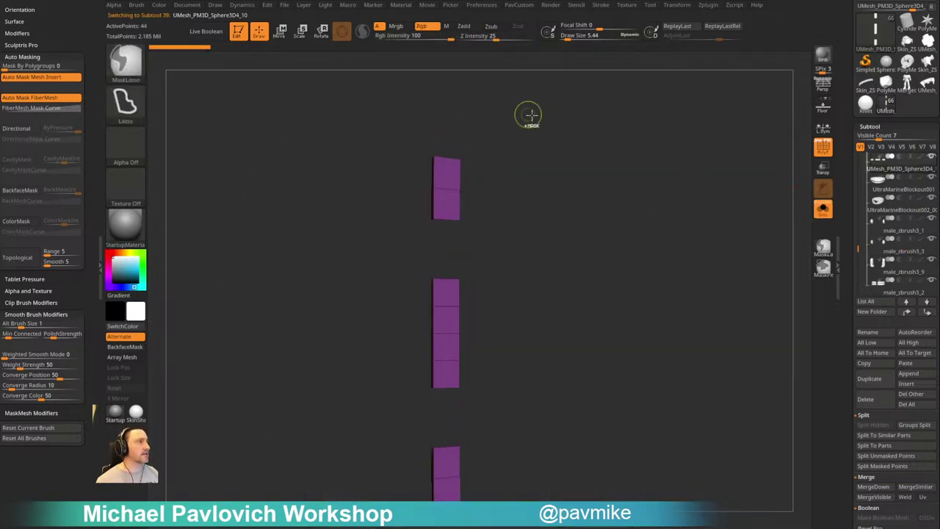
Mask everything except the outer ends of the block row and try to scale those ends lengthwise
{"action": "left_click_drag", "start_coordinate": [406, 177], "coordinate": [526, 147], "text": "ctrl"}
{"action": "left_click", "coordinate": [481, 120], "text": "ctrl"}
{"action": "left_click_drag", "start_coordinate": [480, 119], "coordinate": [527, 177], "text": "ctrl"}
{"action": "mouse_move", "coordinate": [510, 150]}
{"action": "left_mouse_down", "text": "ctrl"}
{"action": "mouse_move", "coordinate": [420, 139]}
{"action": "mouse_move", "coordinate": [529, 163]}
{"action": "mouse_move", "coordinate": [434, 160]}
{"action": "left_mouse_up", "text": "ctrl"}
{"action": "left_click", "coordinate": [524, 162], "text": "ctrl"}
{"action": "key", "text": "w"}
{"action": "left_click_drag", "start_coordinate": [435, 116], "coordinate": [434, 156]}
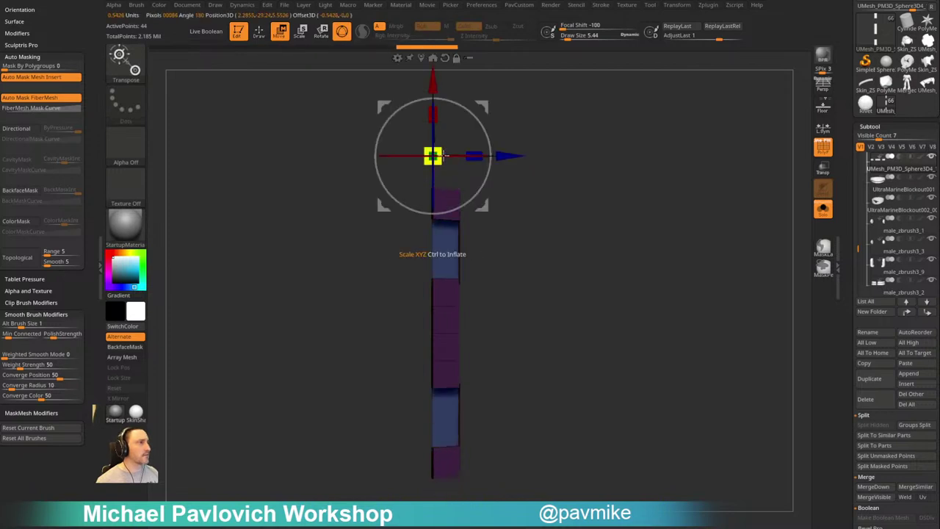
{"action": "key", "text": "ctrl+z"}
{"action": "key", "text": "ctrl+z"}
{"action": "key", "text": "ctrl+shift+z"}
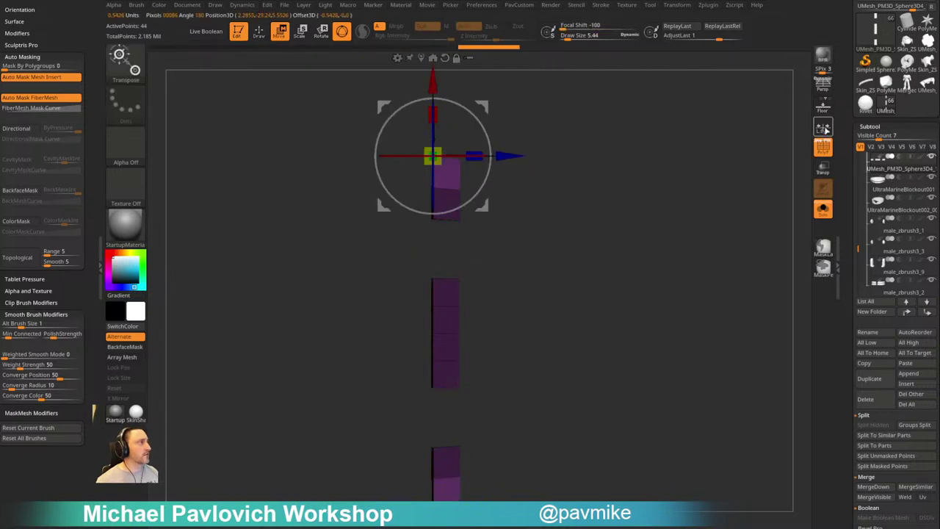
Turn on Local Symmetry, clear the mask and delete the surplus edge loops from the three blocks with ZModeler's Insert EdgeLoop action
{"action": "left_click", "coordinate": [823, 130]}
{"action": "left_click_drag", "start_coordinate": [563, 147], "coordinate": [580, 205], "text": "ctrl"}
{"action": "key", "text": "q"}
{"action": "mouse_move", "coordinate": [579, 205]}
{"action": "left_mouse_down"}
{"action": "mouse_move", "coordinate": [568, 181]}
{"action": "mouse_move", "coordinate": [587, 151]}
{"action": "left_mouse_up"}
{"action": "key", "text": "space"}
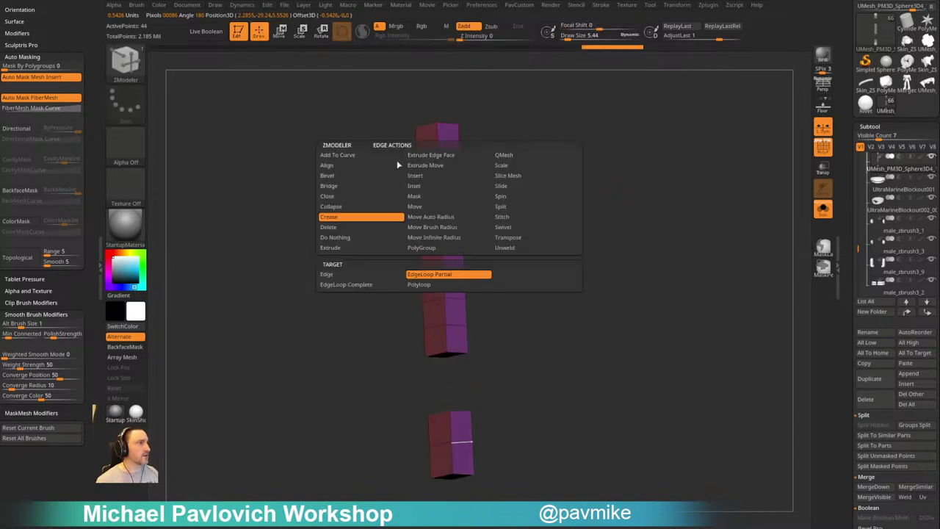
{"action": "left_click", "coordinate": [415, 176]}
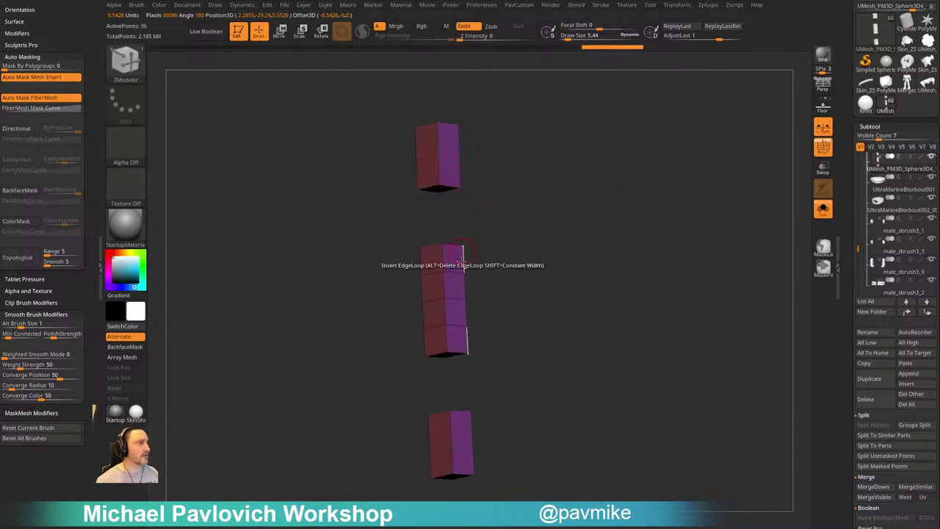
{"action": "mouse_move", "coordinate": [554, 235]}
{"action": "left_mouse_down"}
{"action": "mouse_move", "coordinate": [580, 255]}
{"action": "mouse_move", "coordinate": [548, 246]}
{"action": "left_mouse_up"}
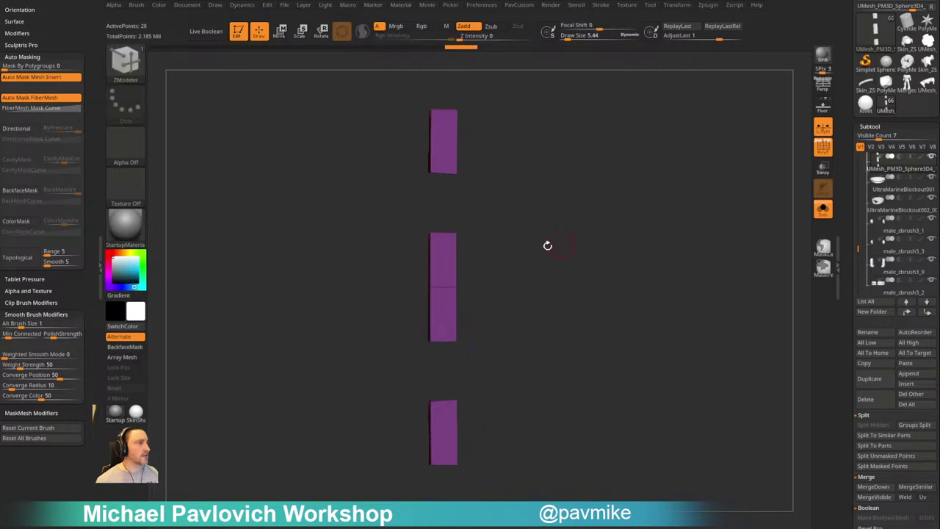
Mask the two outer blocks and try to stretch the middle block along the row
{"action": "mouse_move", "coordinate": [395, 424]}
{"action": "left_mouse_down", "text": "ctrl"}
{"action": "mouse_move", "coordinate": [495, 378]}
{"action": "mouse_move", "coordinate": [392, 401]}
{"action": "mouse_move", "coordinate": [479, 434]}
{"action": "left_mouse_up", "text": "ctrl"}
{"action": "key", "text": "ctrl+z"}
{"action": "key", "text": "w"}
{"action": "left_click", "coordinate": [431, 401], "text": "alt"}
{"action": "left_click_drag", "start_coordinate": [430, 358], "coordinate": [434, 445]}
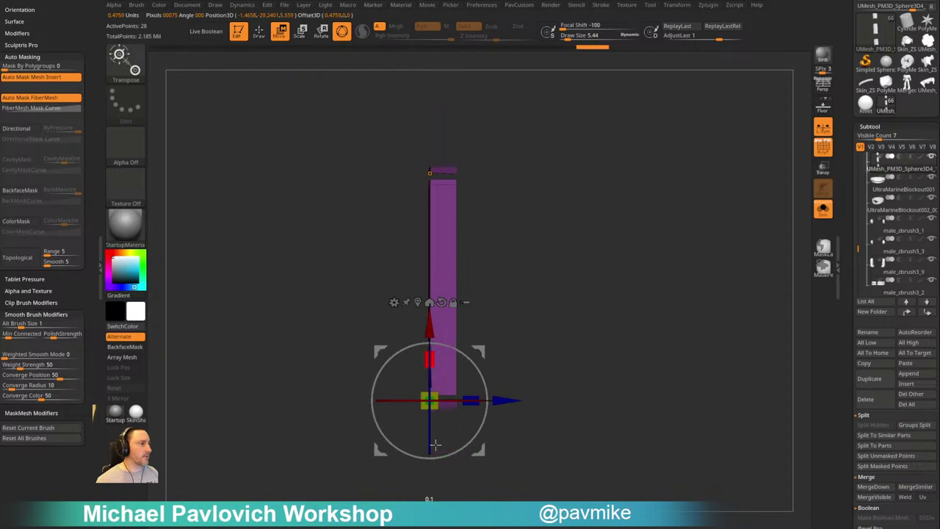
{"action": "key", "text": "ctrl+z"}
{"action": "left_click_drag", "start_coordinate": [430, 360], "coordinate": [428, 467]}
{"action": "key", "text": "ctrl+z"}
{"action": "key", "text": "q"}
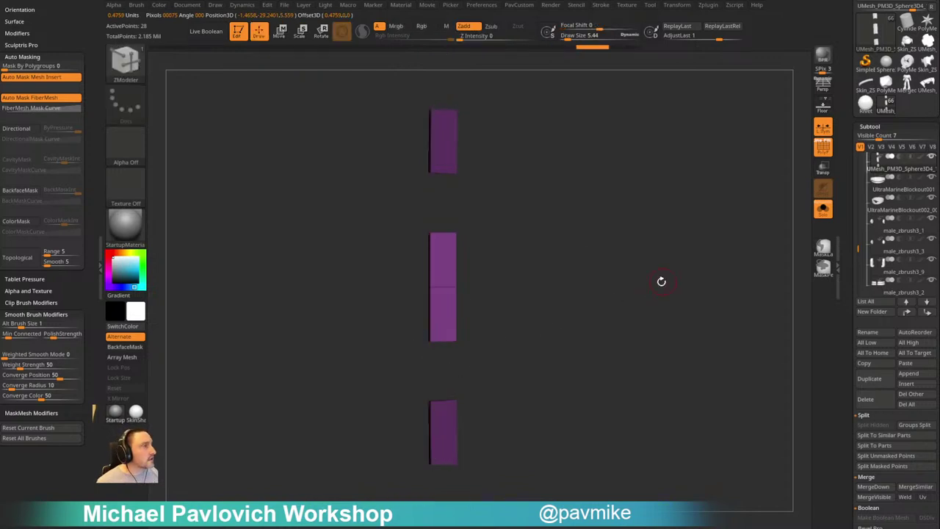
Mask the middle block, try scaling the two outer blocks lengthwise and clear the mask
{"action": "key", "text": "space"}
{"action": "left_click_drag", "start_coordinate": [527, 313], "coordinate": [591, 376], "text": "ctrl"}
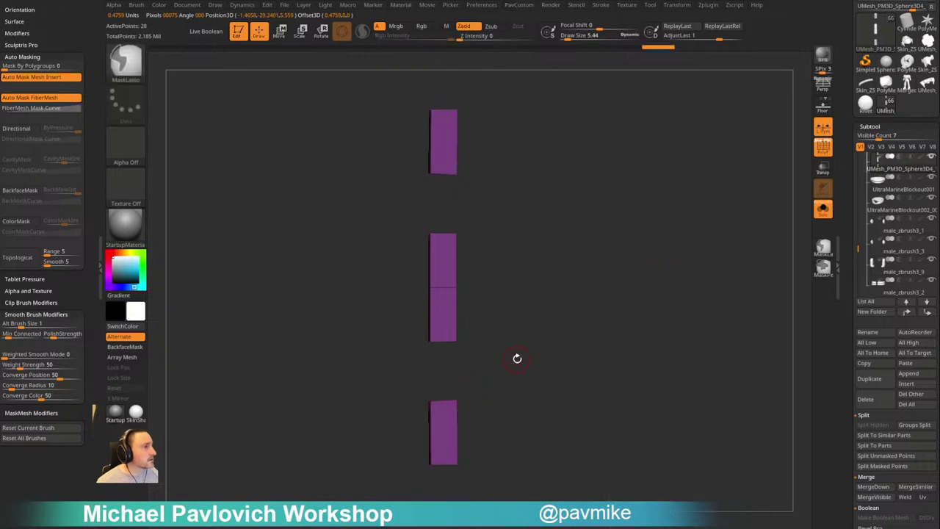
{"action": "left_click_drag", "start_coordinate": [515, 375], "coordinate": [398, 426], "text": "ctrl"}
{"action": "left_click", "coordinate": [399, 426], "text": "ctrl"}
{"action": "key", "text": "w"}
{"action": "left_click_drag", "start_coordinate": [431, 357], "coordinate": [431, 358]}
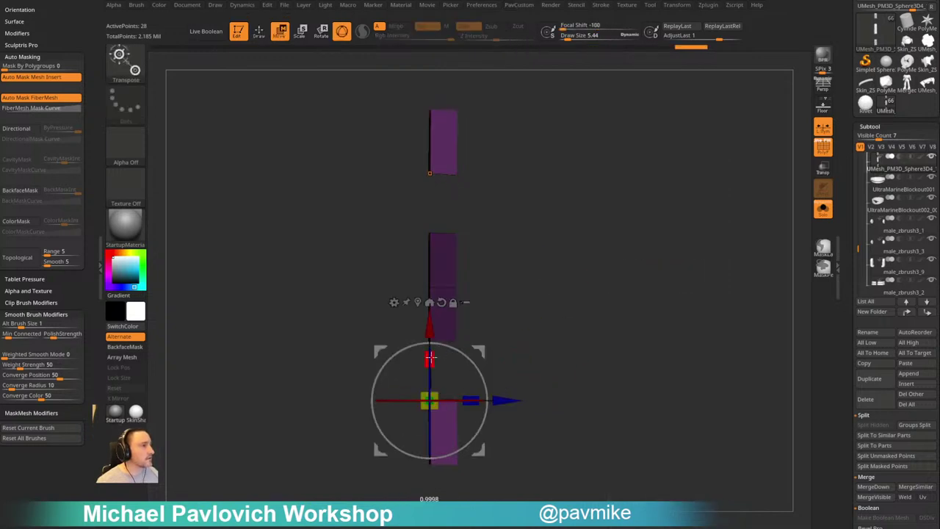
{"action": "left_click_drag", "start_coordinate": [507, 357], "coordinate": [569, 392], "text": "ctrl"}
{"action": "key", "text": "q"}
Show the full model again and shift the three blocks sideways to center them over the gap between the panel halves
{"action": "mouse_move", "coordinate": [549, 308]}
{"action": "left_mouse_down"}
{"action": "mouse_move", "coordinate": [619, 288]}
{"action": "mouse_move", "coordinate": [655, 250]}
{"action": "mouse_move", "coordinate": [639, 260]}
{"action": "left_mouse_up"}
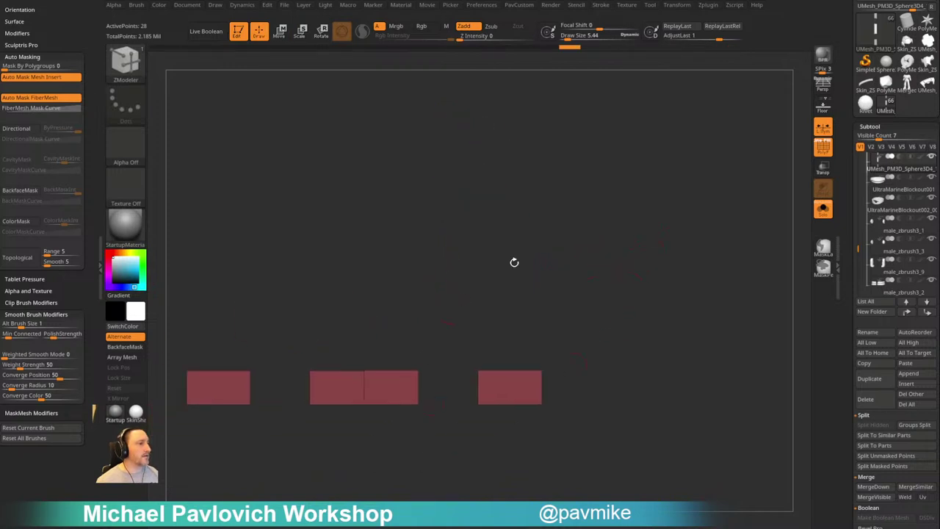
{"action": "left_click_drag", "start_coordinate": [636, 300], "coordinate": [498, 319]}
{"action": "left_click_drag", "start_coordinate": [581, 282], "coordinate": [643, 216]}
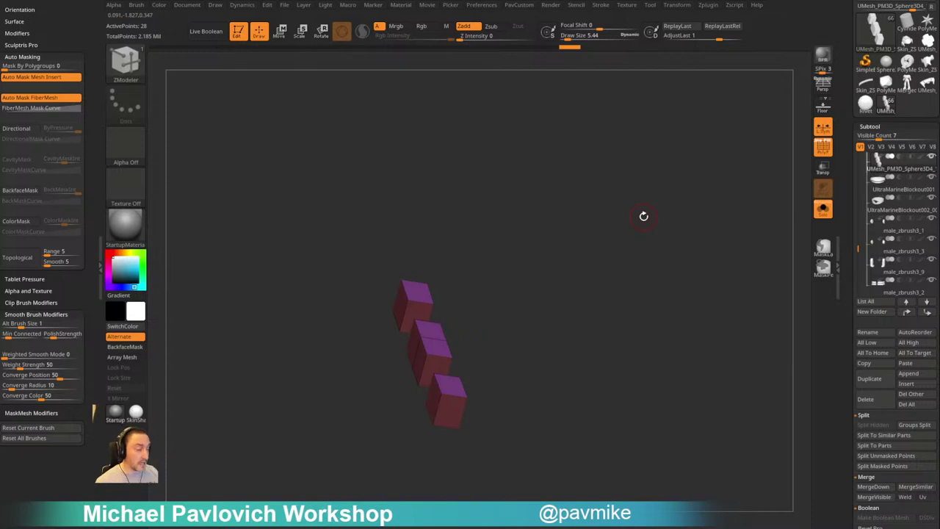
{"action": "left_click", "coordinate": [822, 210]}
{"action": "mouse_move", "coordinate": [675, 220]}
{"action": "left_mouse_down"}
{"action": "mouse_move", "coordinate": [672, 231]}
{"action": "mouse_move", "coordinate": [653, 230]}
{"action": "mouse_move", "coordinate": [664, 224]}
{"action": "left_mouse_up"}
{"action": "key", "text": "w"}
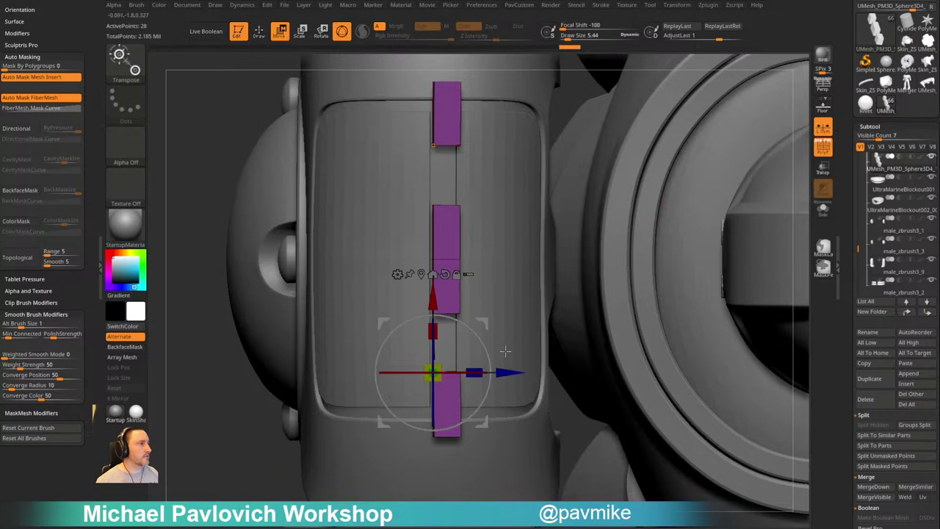
{"action": "key", "text": "q"}
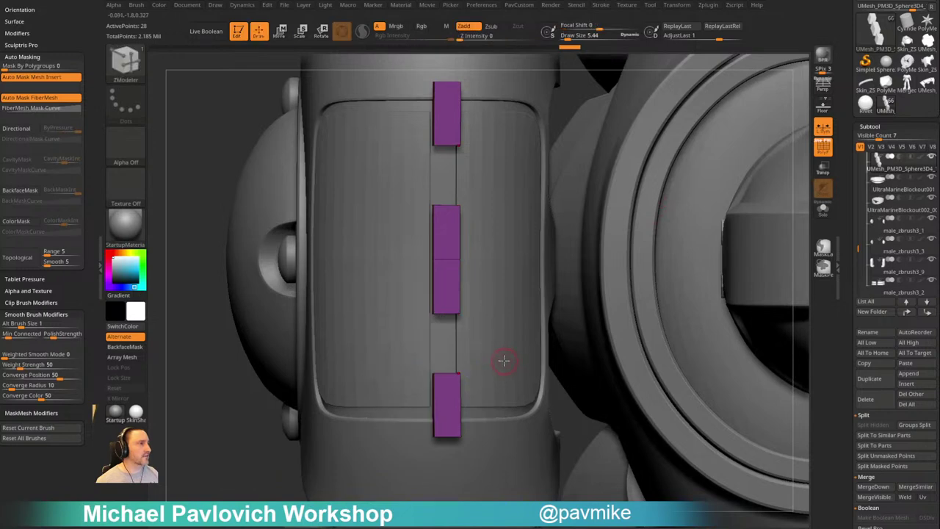
{"action": "key", "text": "w"}
{"action": "left_click_drag", "start_coordinate": [508, 371], "coordinate": [506, 371]}
{"action": "key", "text": "q"}
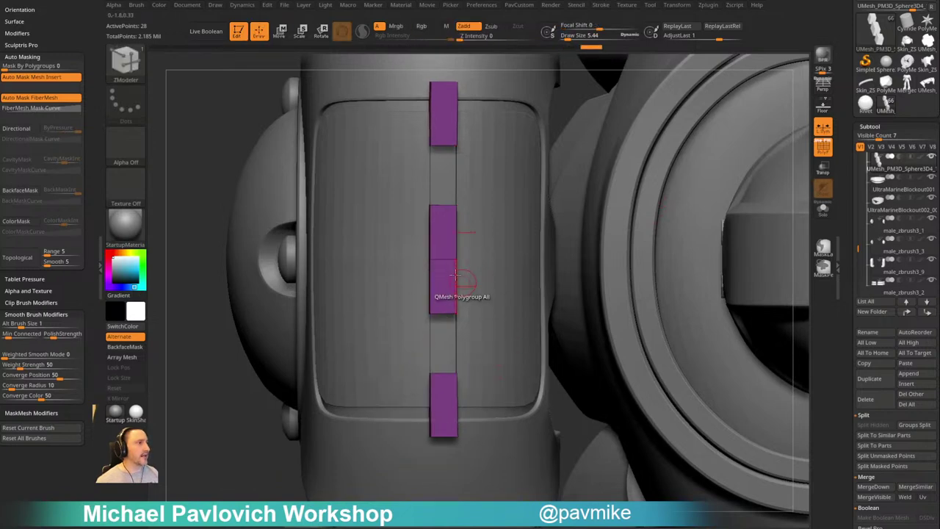
Turn on Dynamic Subdivision for the blocks with QGrid 4 in Chamfer mode and a reduced coverage for narrow edge chamfers
{"action": "mouse_move", "coordinate": [465, 283]}
{"action": "right_mouse_down"}
{"action": "mouse_move", "coordinate": [445, 170]}
{"action": "mouse_move", "coordinate": [580, 149]}
{"action": "mouse_move", "coordinate": [527, 154]}
{"action": "mouse_move", "coordinate": [454, 98]}
{"action": "mouse_move", "coordinate": [462, 135]}
{"action": "mouse_move", "coordinate": [481, 138]}
{"action": "right_mouse_up"}
{"action": "key", "text": "space"}
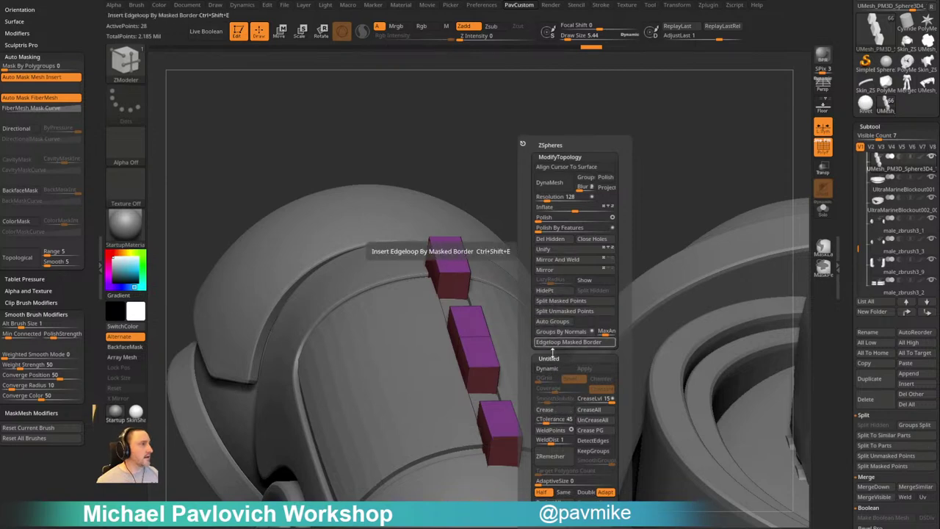
{"action": "left_click", "coordinate": [557, 370]}
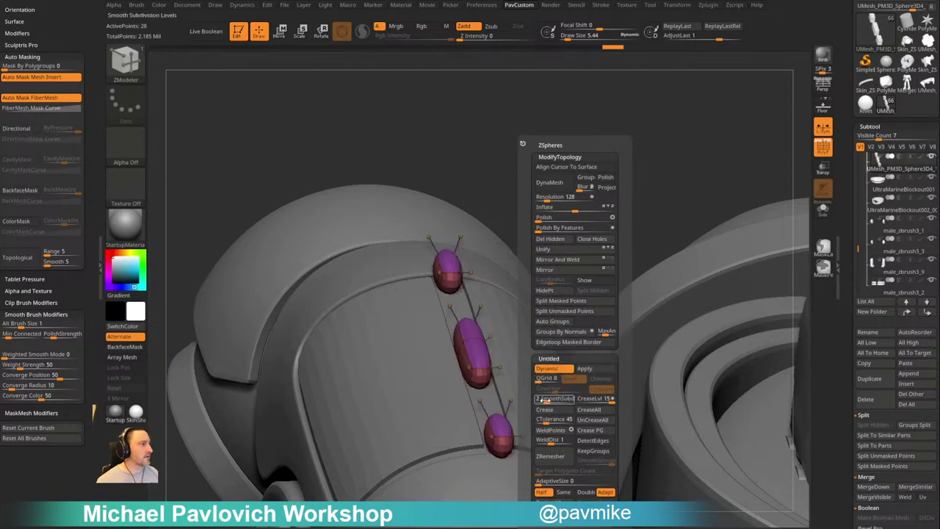
{"action": "left_click", "coordinate": [545, 378]}
{"action": "left_click", "coordinate": [573, 380]}
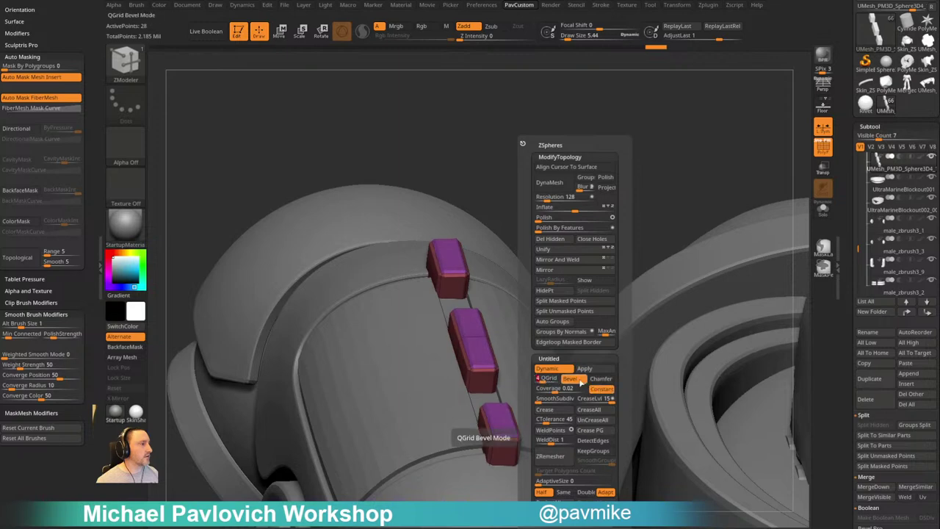
{"action": "left_click_drag", "start_coordinate": [557, 390], "coordinate": [555, 391]}
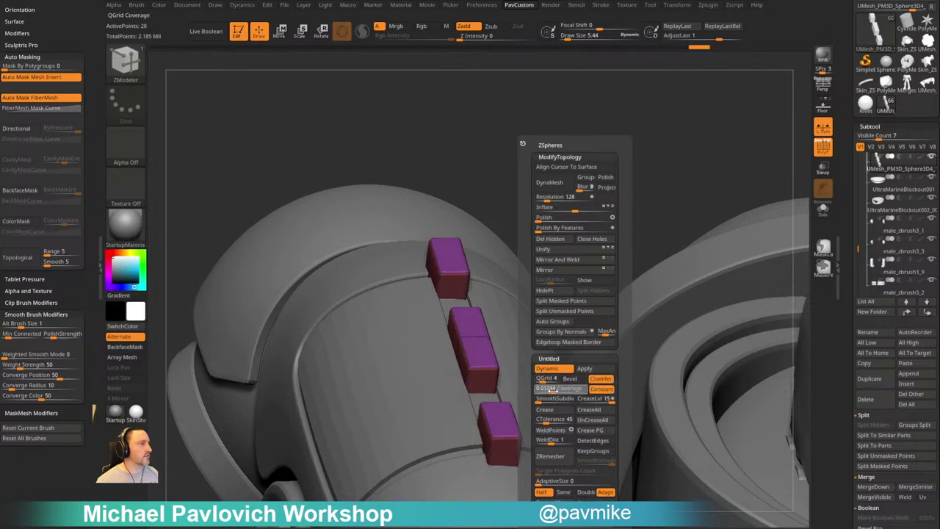
{"action": "right_click_drag", "start_coordinate": [515, 191], "coordinate": [564, 206]}
Make the divided panel the active subtool and turn on its Dynamic Subdivision
{"action": "key", "text": "1"}
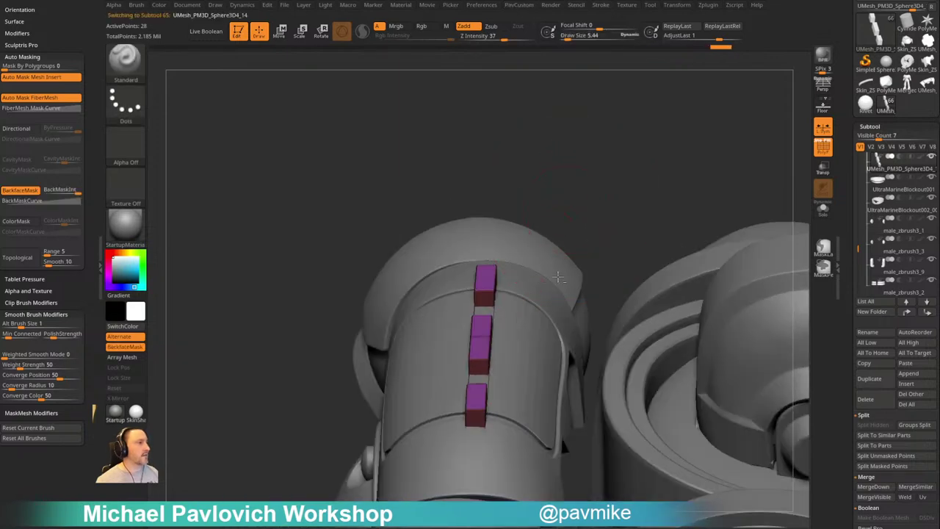
{"action": "left_click", "coordinate": [542, 316], "text": "alt"}
{"action": "left_click_drag", "start_coordinate": [592, 199], "coordinate": [569, 181]}
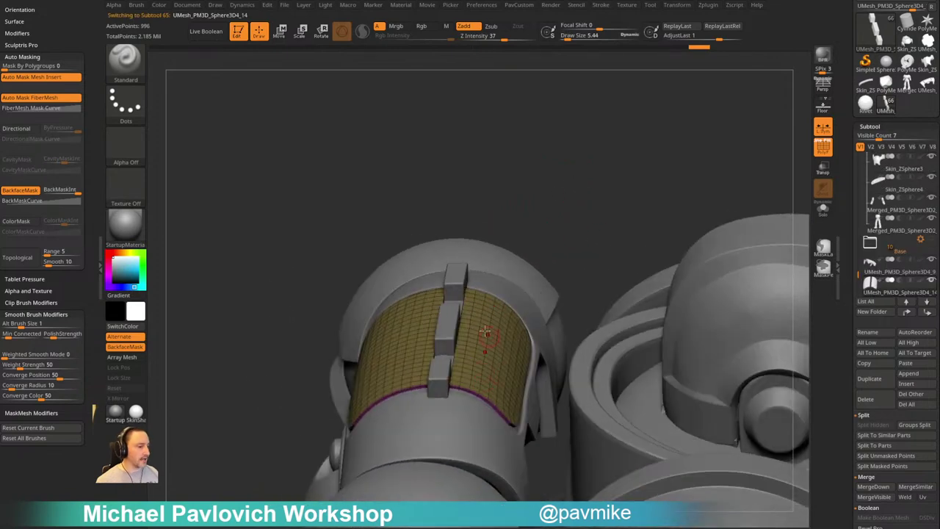
{"action": "left_click_drag", "start_coordinate": [558, 214], "coordinate": [581, 231]}
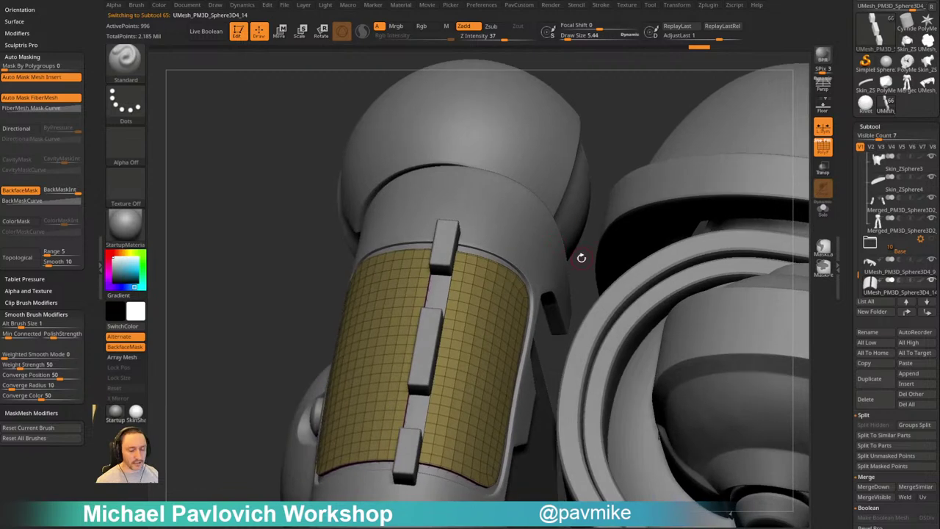
{"action": "key", "text": "d"}
Separate the two panel halves into their own subtools with Split Hidden and crease the edges of the visible half
{"action": "key", "text": "ctrl+shift"}
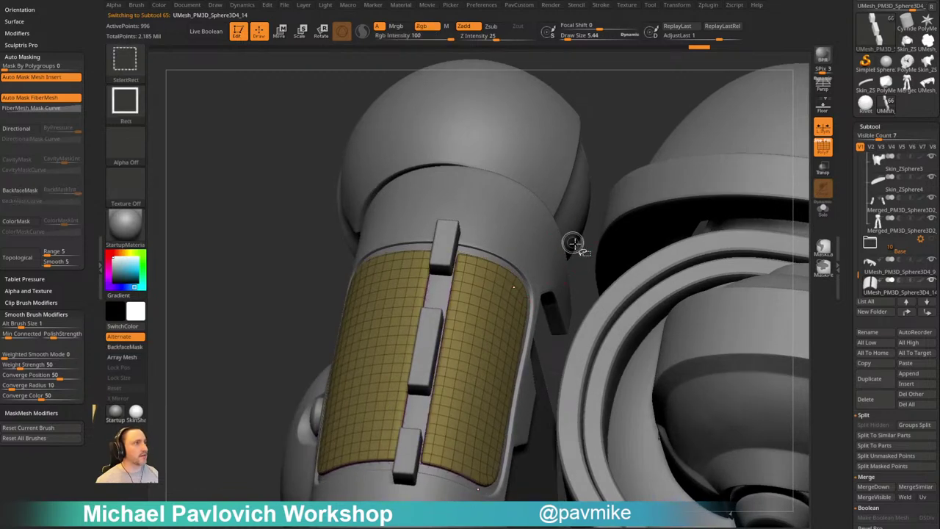
{"action": "left_click_drag", "start_coordinate": [579, 256], "coordinate": [517, 316], "text": "ctrl+shift"}
{"action": "key", "text": "ctrl+shift+a"}
{"action": "key", "text": "space"}
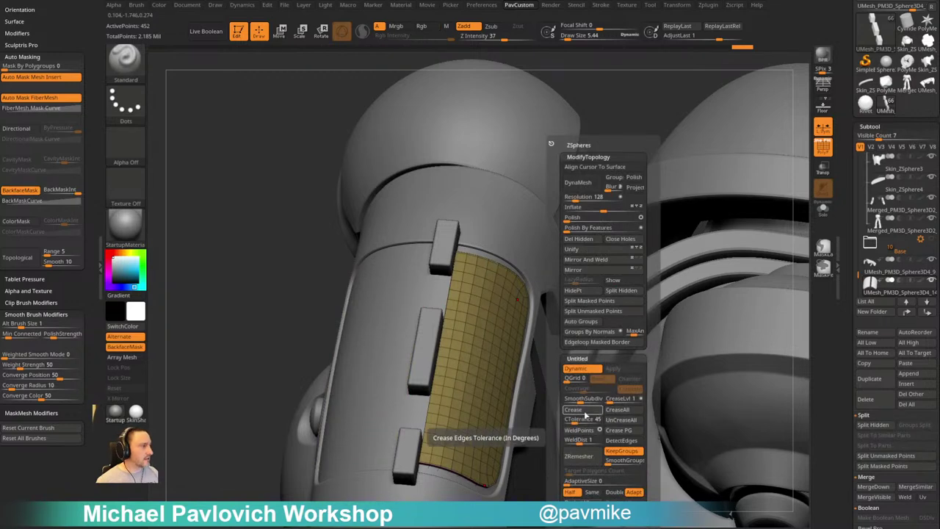
{"action": "left_click", "coordinate": [622, 291]}
{"action": "left_click", "coordinate": [580, 411]}
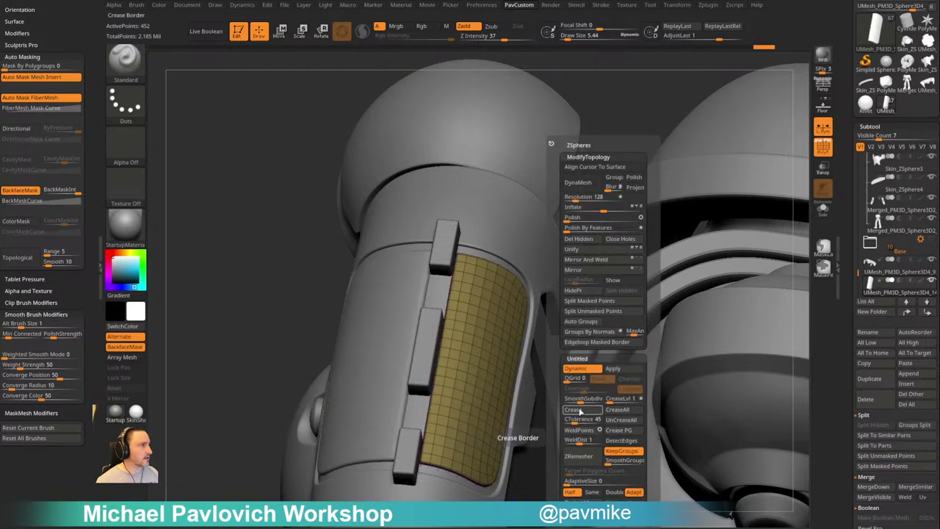
Select the other panel half and crease its edges
{"action": "left_click_drag", "start_coordinate": [628, 77], "coordinate": [697, 90]}
{"action": "left_click", "coordinate": [430, 316], "text": "alt"}
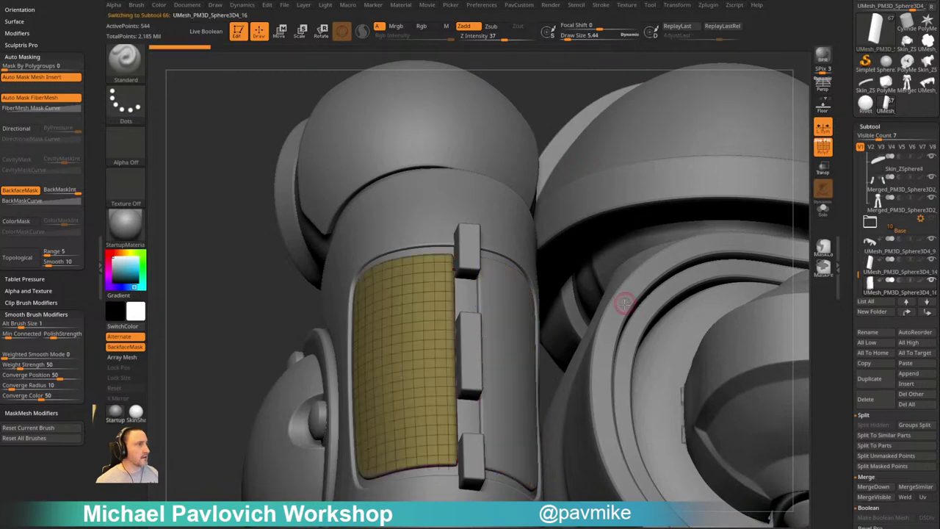
{"action": "key", "text": "space"}
{"action": "left_click", "coordinate": [599, 409]}
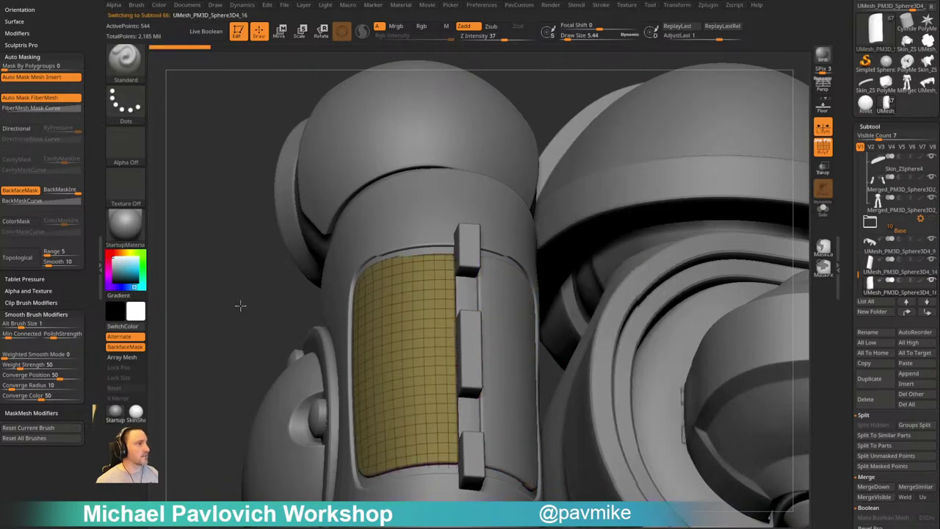
Mark five evenly spaced strips, each two polygons wide, across the selected panel half with the ZModeler brush
{"action": "mouse_move", "coordinate": [241, 304]}
{"action": "left_mouse_down"}
{"action": "mouse_move", "coordinate": [328, 208]}
{"action": "mouse_move", "coordinate": [629, 208]}
{"action": "mouse_move", "coordinate": [655, 164]}
{"action": "mouse_move", "coordinate": [657, 257]}
{"action": "mouse_move", "coordinate": [730, 131]}
{"action": "mouse_move", "coordinate": [687, 193]}
{"action": "mouse_move", "coordinate": [728, 188]}
{"action": "mouse_move", "coordinate": [699, 147]}
{"action": "mouse_move", "coordinate": [689, 180]}
{"action": "left_mouse_up"}
{"action": "key", "text": "b"}
{"action": "key", "text": "z"}
{"action": "key", "text": "m"}
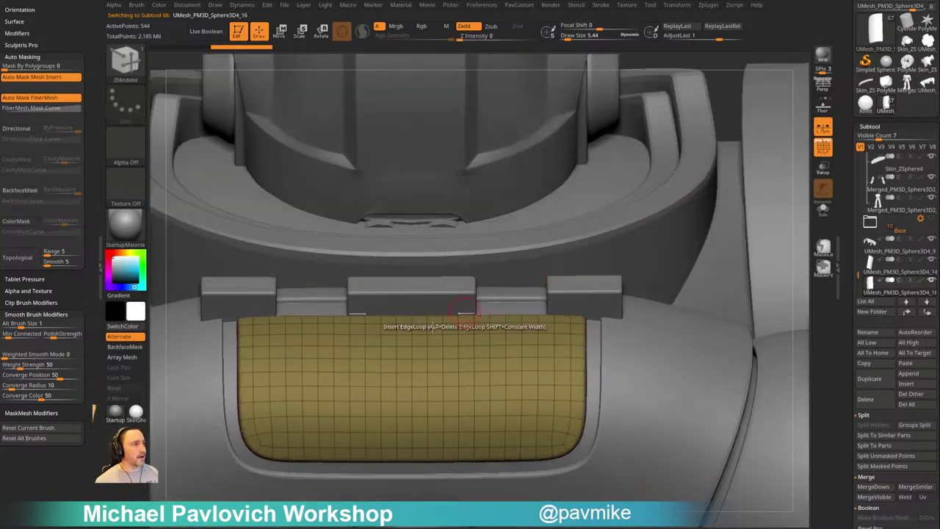
{"action": "left_click_drag", "start_coordinate": [402, 329], "coordinate": [401, 420], "text": "alt"}
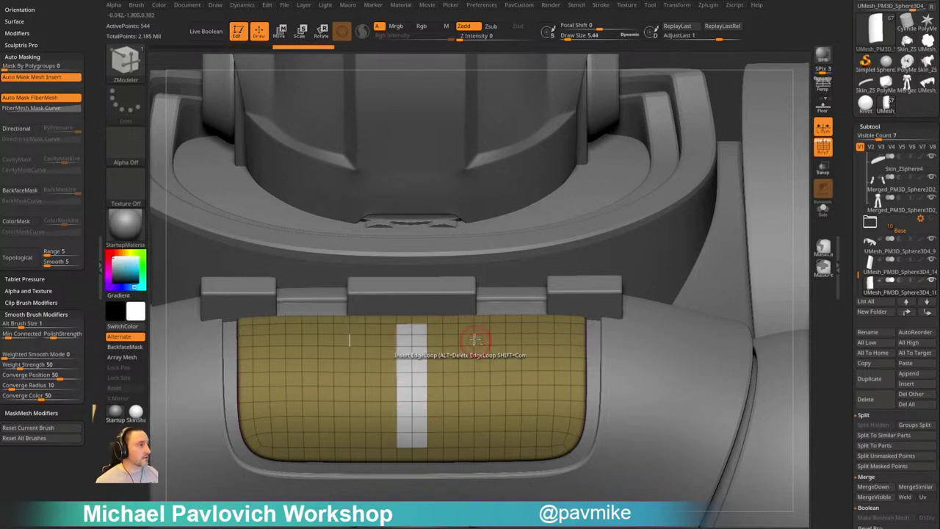
{"action": "mouse_move", "coordinate": [467, 329]}
{"action": "left_mouse_down", "text": "alt"}
{"action": "mouse_move", "coordinate": [467, 426]}
{"action": "mouse_move", "coordinate": [482, 392]}
{"action": "mouse_move", "coordinate": [482, 329]}
{"action": "mouse_move", "coordinate": [530, 379]}
{"action": "mouse_move", "coordinate": [542, 423]}
{"action": "mouse_move", "coordinate": [544, 329]}
{"action": "left_mouse_up", "text": "alt"}
{"action": "left_click_drag", "start_coordinate": [563, 266], "coordinate": [661, 239]}
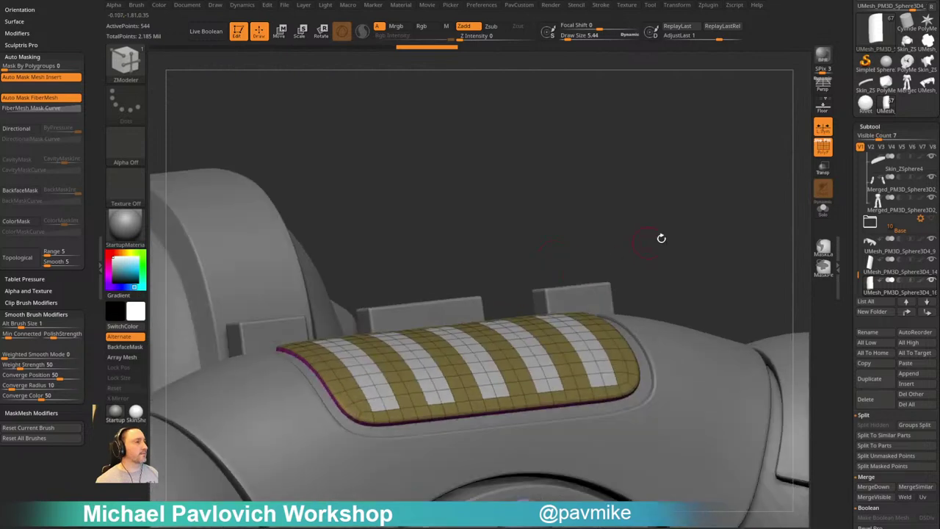
Isolate the striped panel half with Solo
{"action": "right_click_drag", "start_coordinate": [661, 238], "coordinate": [649, 221]}
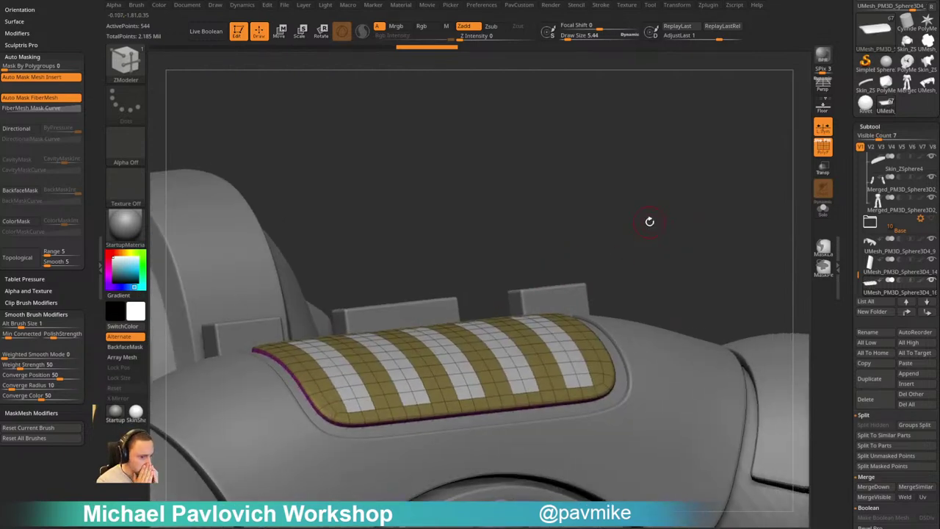
{"action": "left_click", "coordinate": [823, 210]}
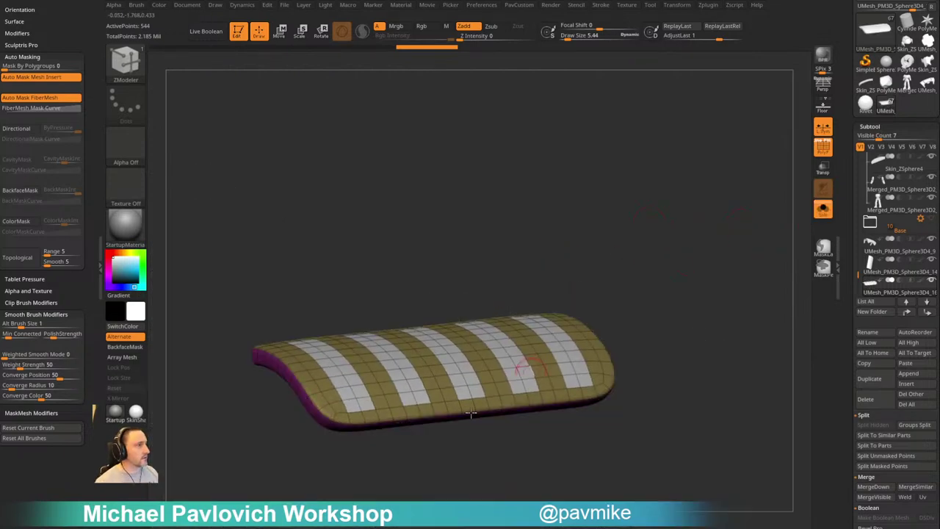
{"action": "left_click_drag", "start_coordinate": [650, 243], "coordinate": [688, 236]}
Try to punch the five marked strips through the panel half as open slots and crease its polygroup borders
{"action": "left_click_drag", "start_coordinate": [558, 336], "coordinate": [549, 352]}
{"action": "key", "text": "2"}
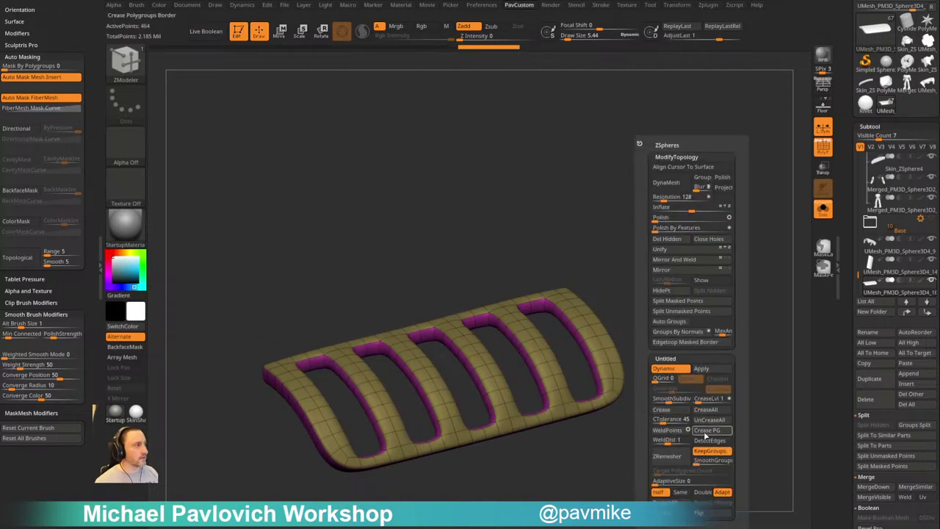
{"action": "left_click", "coordinate": [707, 434]}
{"action": "left_click_drag", "start_coordinate": [651, 400], "coordinate": [721, 352]}
{"action": "right_click_drag", "start_coordinate": [722, 352], "coordinate": [694, 324]}
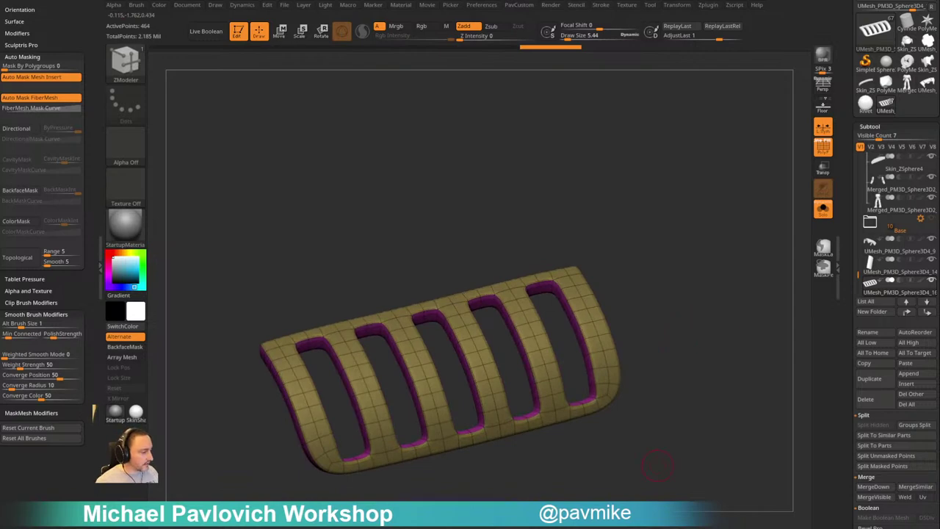
Check the backpack reference images on the Miro board, and undo the slot cut and creasing on the panel half
{"action": "left_click_drag", "start_coordinate": [657, 465], "coordinate": [633, 24]}
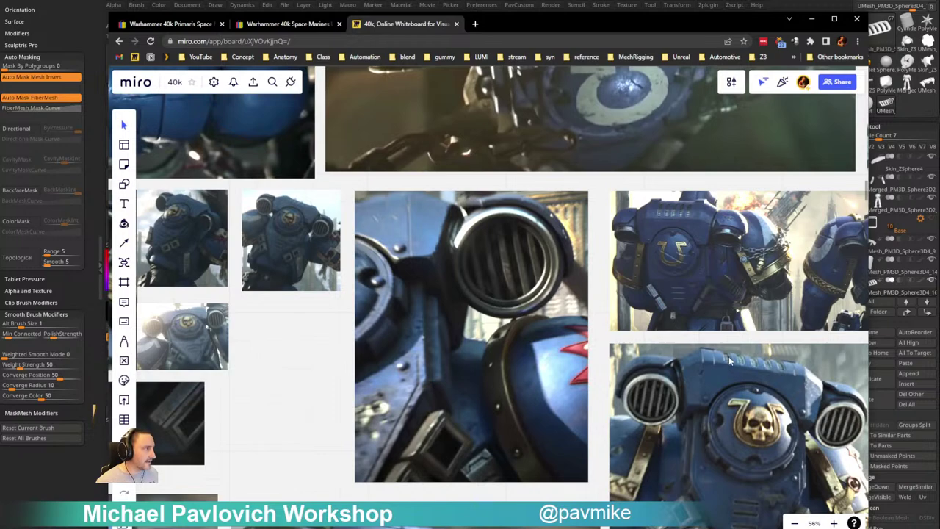
{"action": "key", "text": "alt+Tab"}
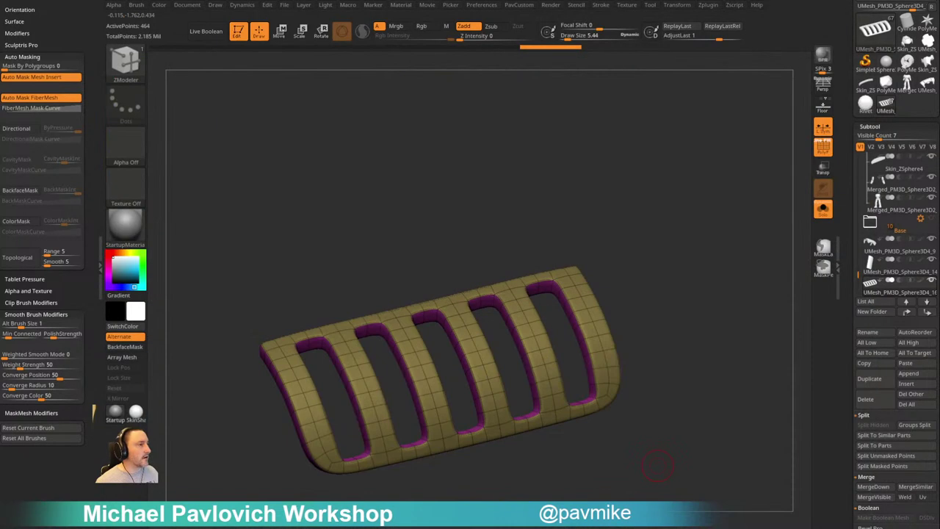
{"action": "mouse_move", "coordinate": [661, 255]}
{"action": "left_mouse_down"}
{"action": "mouse_move", "coordinate": [668, 219]}
{"action": "mouse_move", "coordinate": [668, 233]}
{"action": "left_mouse_up"}
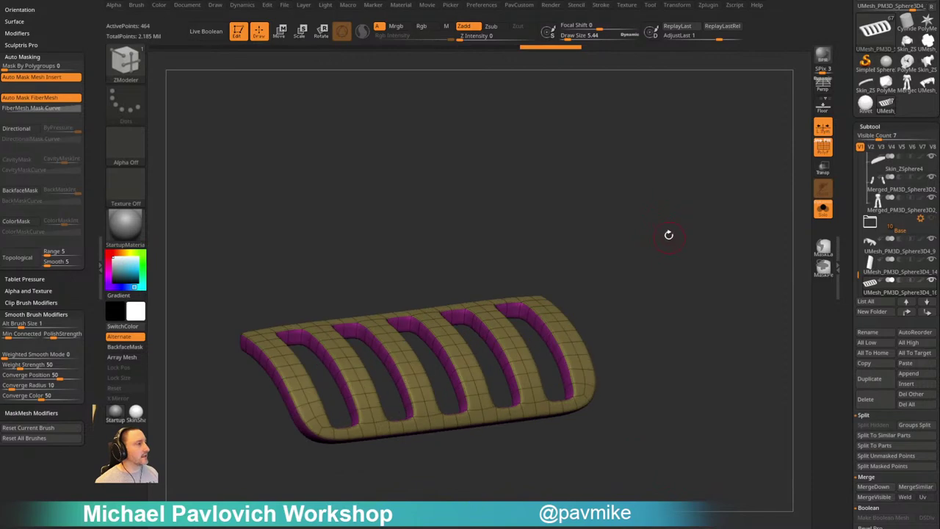
{"action": "key", "text": "ctrl+z"}
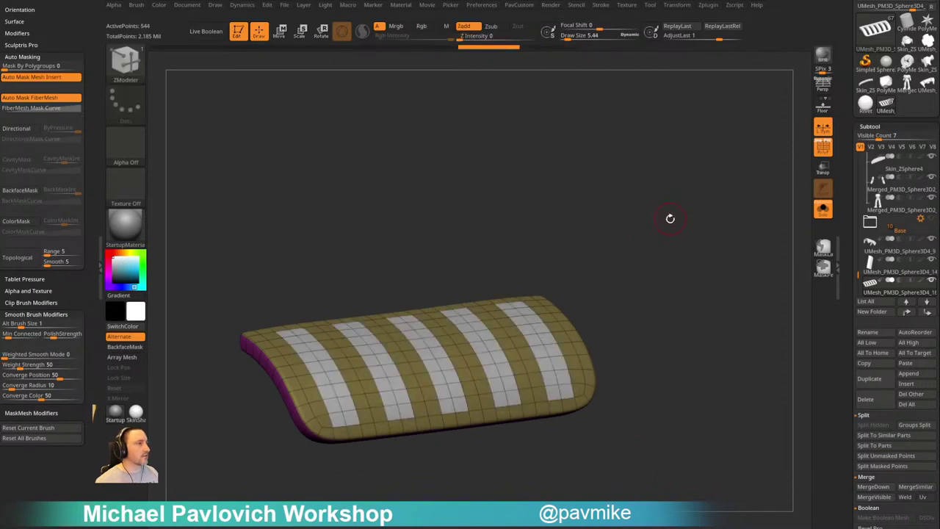
Duplicate the striped panel half and punch the five marked strips through the copy as open slots
{"action": "left_click", "coordinate": [869, 377]}
{"action": "mouse_move", "coordinate": [656, 263]}
{"action": "left_mouse_down"}
{"action": "mouse_move", "coordinate": [662, 255]}
{"action": "mouse_move", "coordinate": [660, 269]}
{"action": "left_mouse_up"}
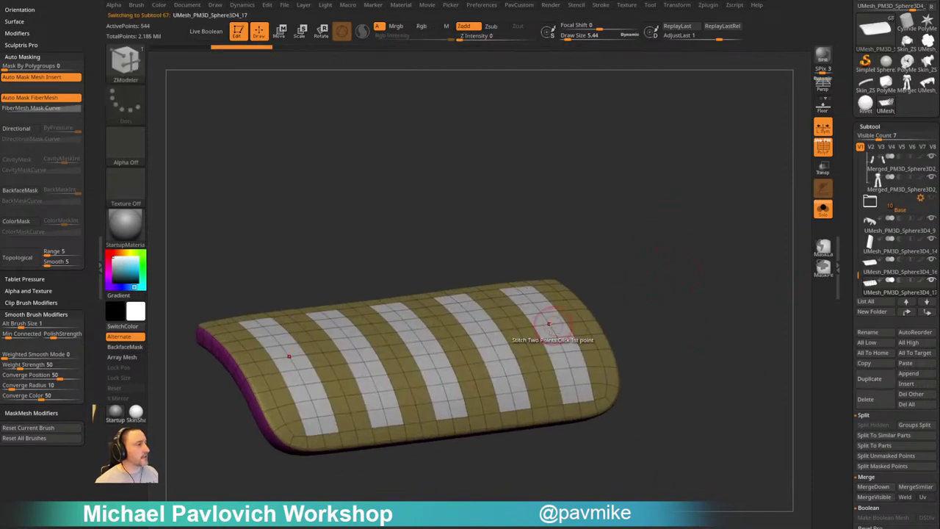
{"action": "left_click_drag", "start_coordinate": [546, 334], "coordinate": [530, 351]}
Crease the polygroup borders of the slotted copy and adjust its Dynamic Subdivision settings for sharper edges
{"action": "key", "text": "space"}
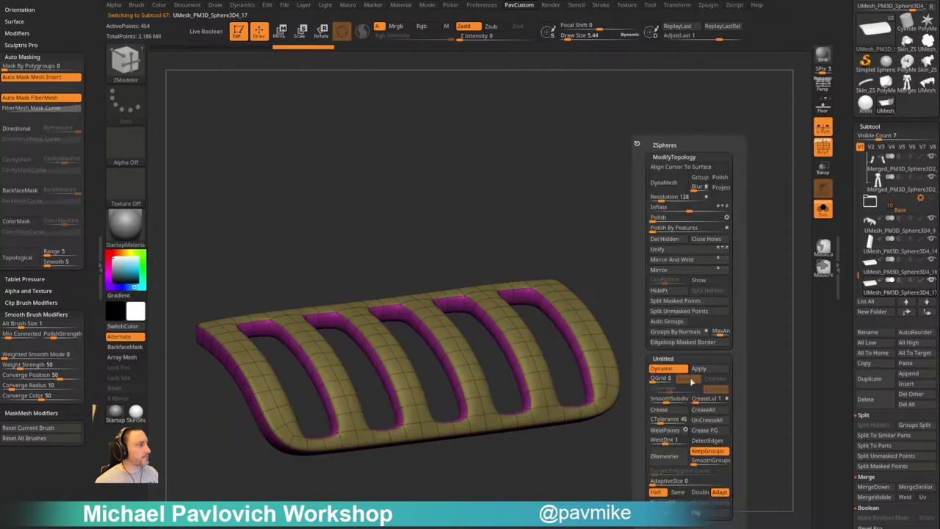
{"action": "left_click", "coordinate": [703, 432]}
{"action": "left_click_drag", "start_coordinate": [611, 254], "coordinate": [677, 250]}
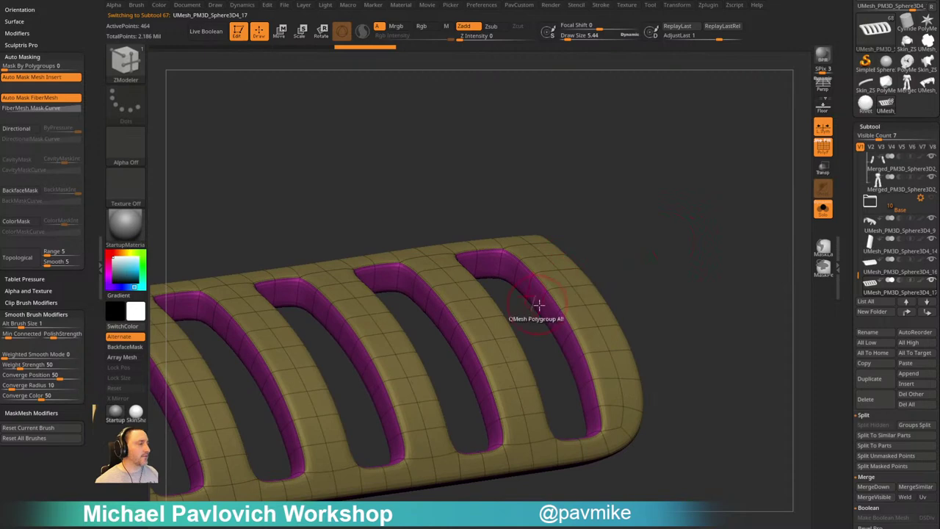
{"action": "left_click_drag", "start_coordinate": [568, 420], "coordinate": [671, 275], "text": "alt"}
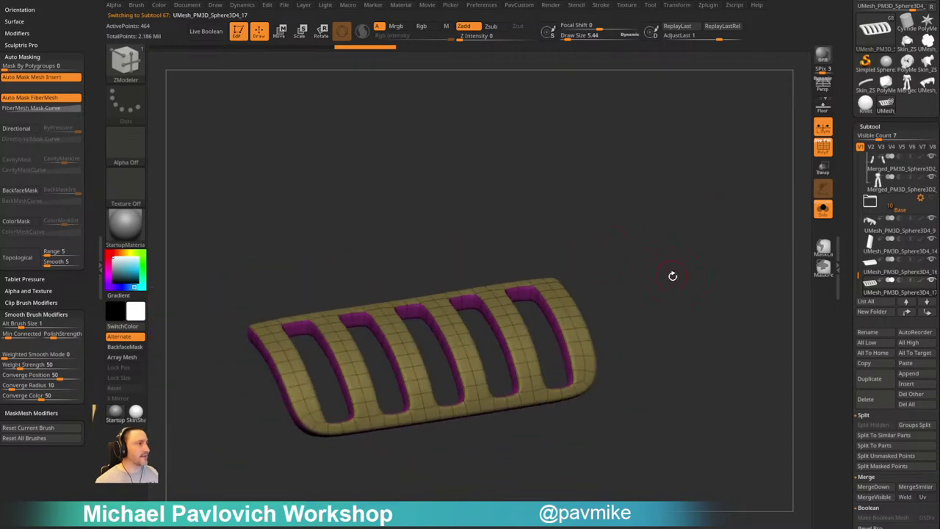
{"action": "key", "text": "space"}
{"action": "left_click_drag", "start_coordinate": [685, 399], "coordinate": [688, 399]}
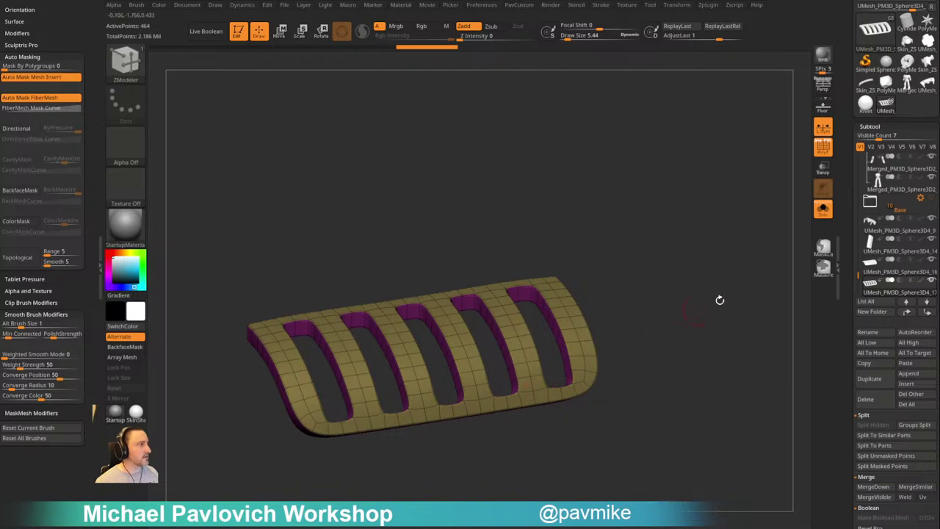
Select the unslotted striped panel, isolate its five strip polygroups and delete the hidden geometry
{"action": "left_click", "coordinate": [882, 274]}
{"action": "left_click_drag", "start_coordinate": [665, 314], "coordinate": [710, 286]}
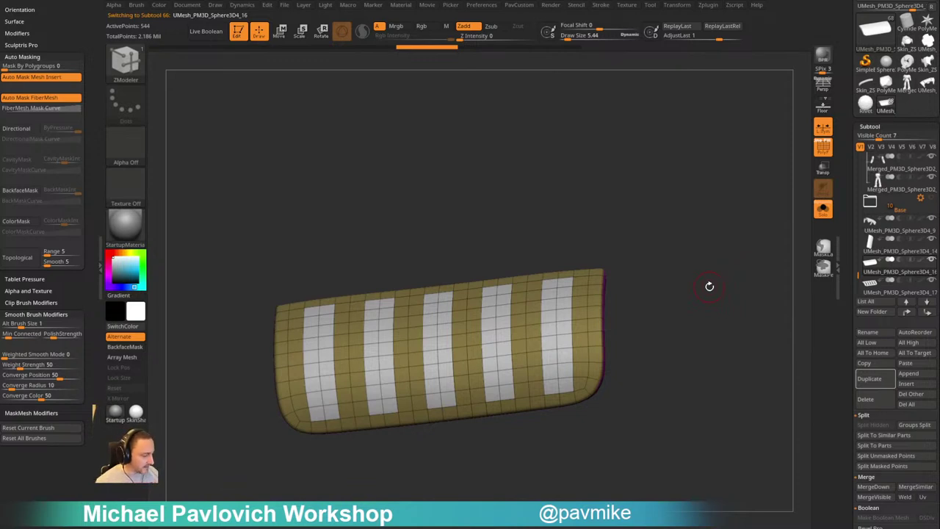
{"action": "left_click_drag", "start_coordinate": [641, 279], "coordinate": [680, 266]}
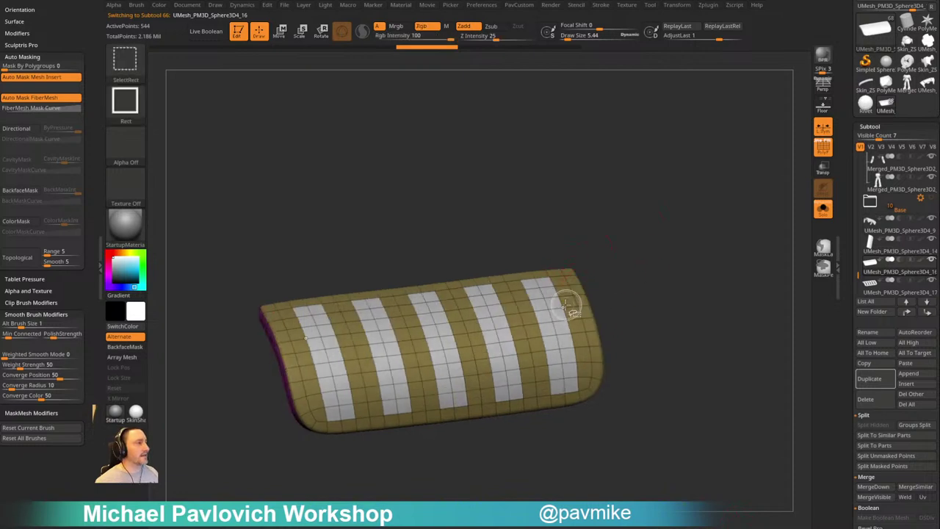
{"action": "left_click", "coordinate": [552, 304], "text": "ctrl+shift"}
{"action": "key", "text": "grave"}
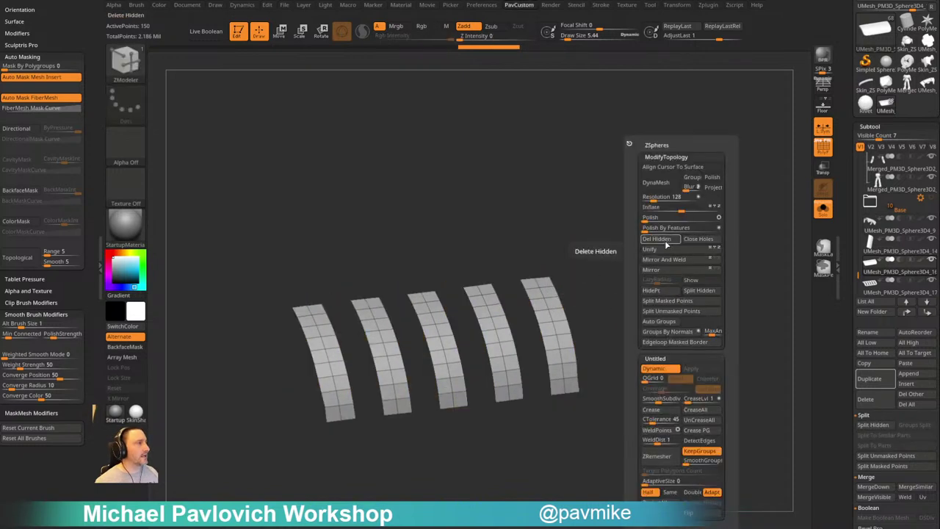
{"action": "left_click", "coordinate": [665, 243]}
{"action": "left_click_drag", "start_coordinate": [665, 266], "coordinate": [664, 272]}
{"action": "left_click_drag", "start_coordinate": [592, 249], "coordinate": [660, 317], "text": "shift"}
Set the ZModeler edge action to Bevel for a single edge loop and try beveling crosswise loops near the strips' upper ends
{"action": "key", "text": "b"}
{"action": "key", "text": "m"}
{"action": "key", "text": "v"}
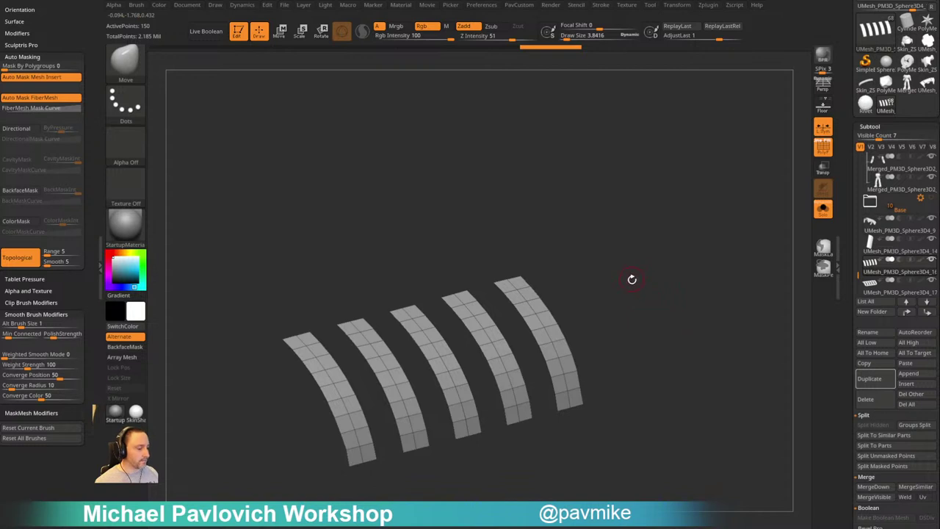
{"action": "left_click_drag", "start_coordinate": [645, 276], "coordinate": [651, 281], "text": "alt"}
{"action": "key", "text": "b"}
{"action": "key", "text": "z"}
{"action": "key", "text": "m"}
{"action": "mouse_move", "coordinate": [555, 267]}
{"action": "left_mouse_down"}
{"action": "mouse_move", "coordinate": [610, 227]}
{"action": "mouse_move", "coordinate": [612, 245]}
{"action": "left_mouse_up"}
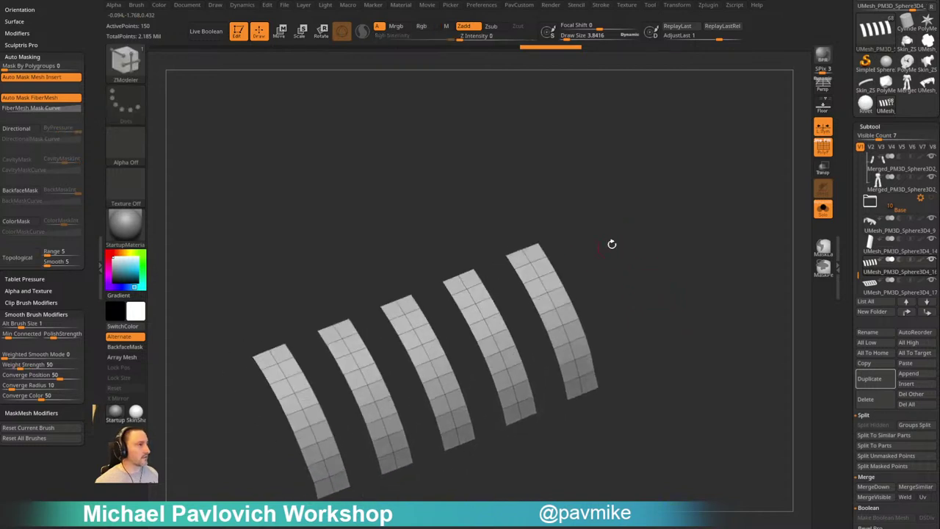
{"action": "key", "text": "space"}
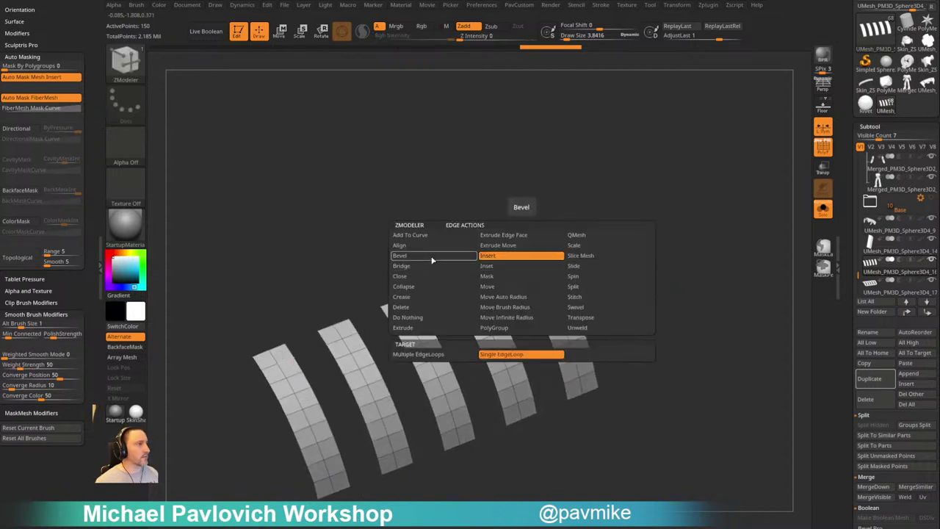
{"action": "left_click", "coordinate": [432, 259]}
{"action": "left_click_drag", "start_coordinate": [521, 263], "coordinate": [524, 266]}
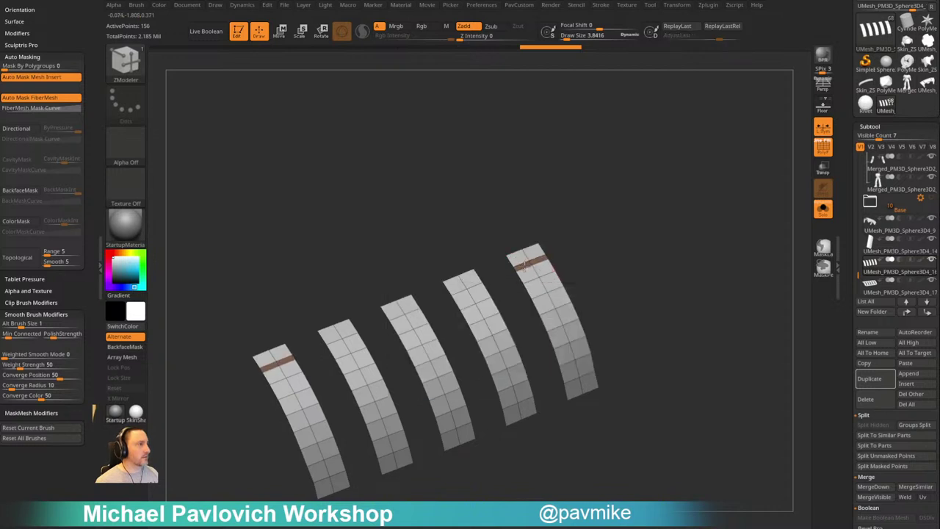
{"action": "left_click_drag", "start_coordinate": [466, 287], "coordinate": [468, 291]}
{"action": "left_click_drag", "start_coordinate": [413, 309], "coordinate": [508, 304]}
Try to bevel the remaining crosswise edge loops down the outermost strips
{"action": "left_click", "coordinate": [532, 281]}
{"action": "left_click", "coordinate": [540, 296]}
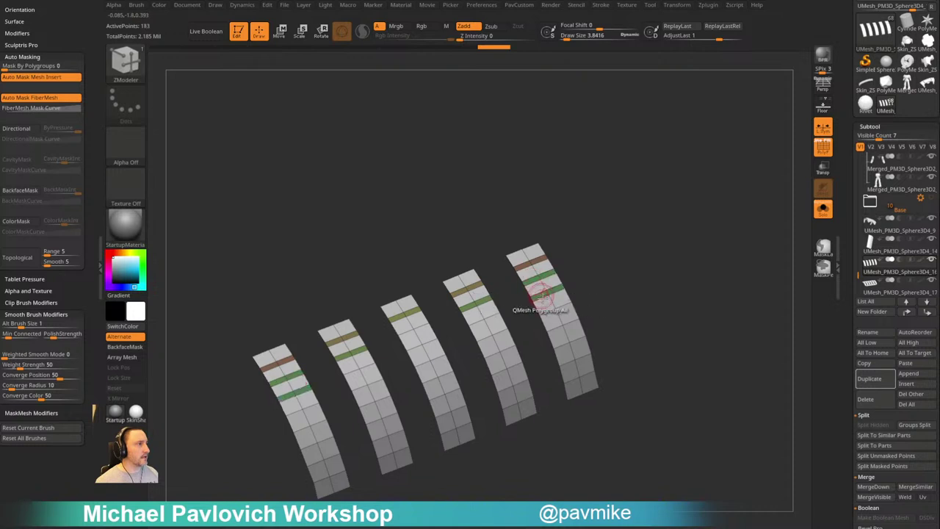
{"action": "left_click", "coordinate": [548, 312]}
{"action": "left_click", "coordinate": [556, 329]}
{"action": "left_click", "coordinate": [563, 344]}
{"action": "left_click", "coordinate": [568, 360]}
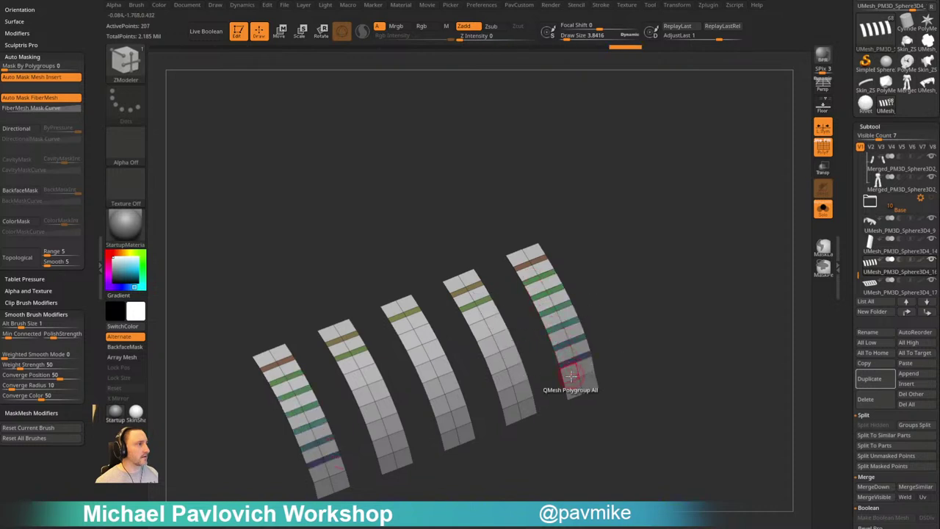
{"action": "left_click", "coordinate": [570, 376]}
Undo all the edge loop bevels on the strips
{"action": "left_click_drag", "start_coordinate": [649, 338], "coordinate": [643, 321]}
{"action": "key", "text": "ctrl+z"}
{"action": "key", "text": "ctrl+z"}
{"action": "key", "text": "ctrl+z"}
{"action": "key", "text": "ctrl+z"}
{"action": "key", "text": "ctrl+z"}
{"action": "key", "text": "ctrl+z"}
{"action": "key", "text": "ctrl+z"}
{"action": "key", "text": "ctrl+z"}
{"action": "key", "text": "ctrl+z"}
{"action": "key", "text": "ctrl+z"}
{"action": "key", "text": "ctrl+z"}
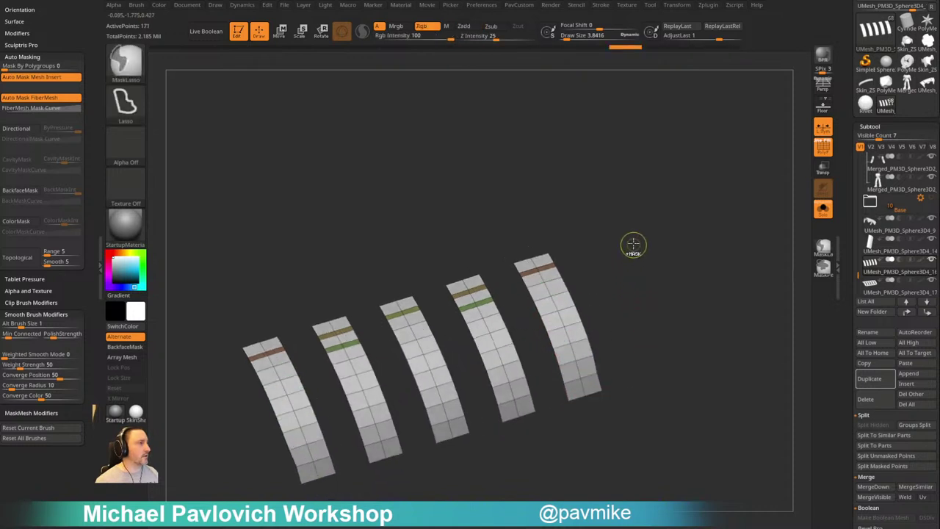
{"action": "left_click_drag", "start_coordinate": [619, 217], "coordinate": [628, 228]}
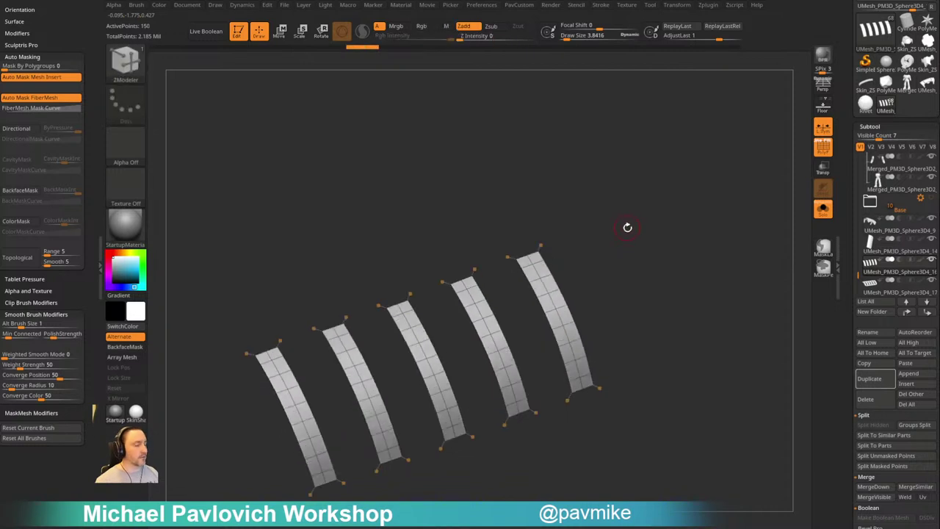
Turn off Dynamic Subdivision on the strips and delete their lengthwise centre edge loops with the ZModeler Insert action
{"action": "key", "text": "shift+d"}
{"action": "key", "text": "space"}
{"action": "left_click", "coordinate": [521, 256]}
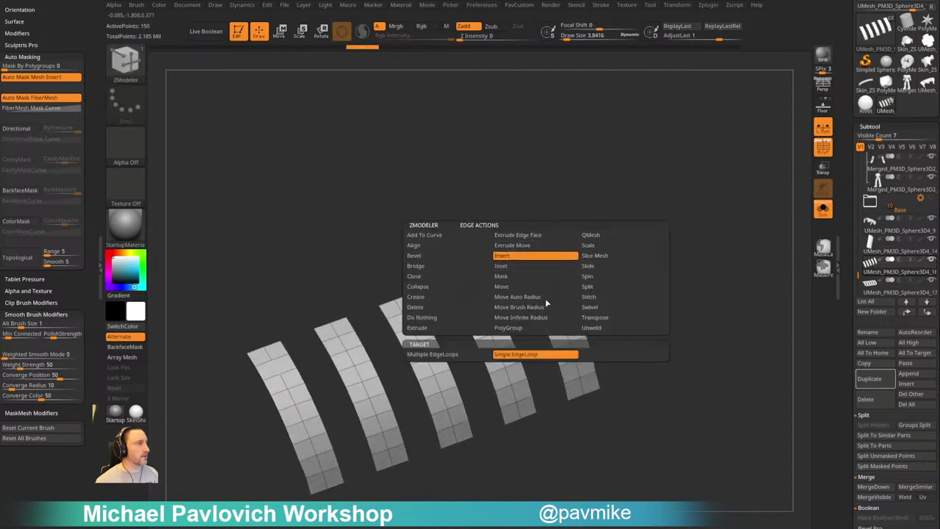
{"action": "left_click", "coordinate": [536, 275], "text": "alt"}
{"action": "left_click", "coordinate": [468, 296], "text": "alt"}
{"action": "key", "text": "ctrl+z"}
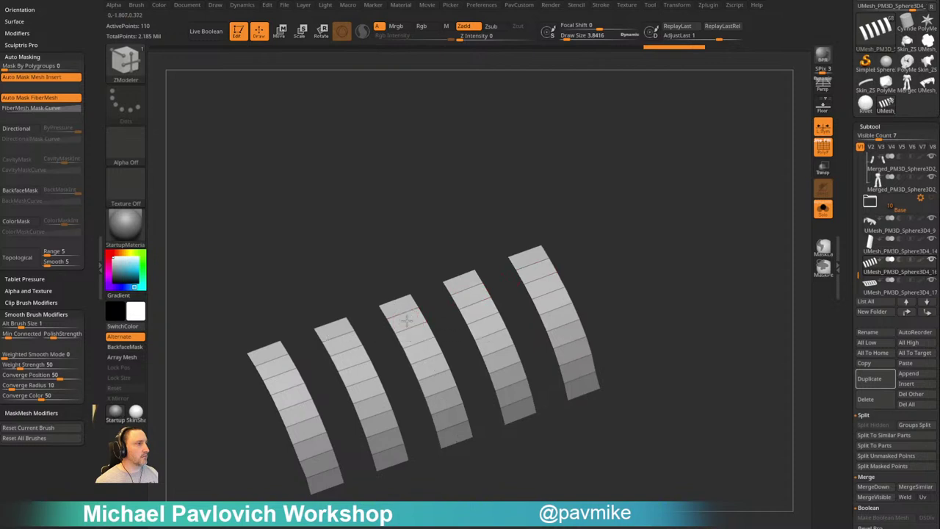
Delete every other crosswise edge loop on the four strips flanking the centre strip
{"action": "left_click", "coordinate": [505, 347], "text": "alt"}
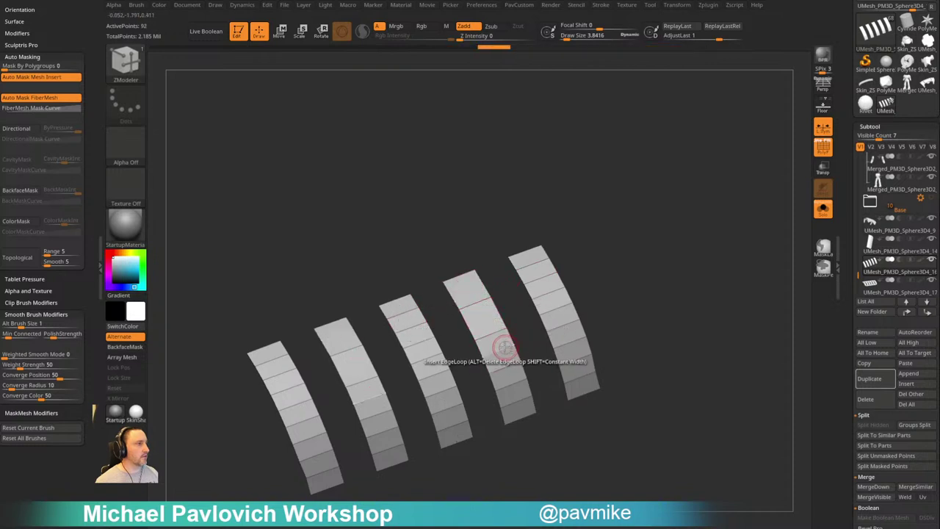
{"action": "left_click", "coordinate": [518, 383], "text": "alt"}
{"action": "left_click", "coordinate": [537, 261], "text": "alt"}
{"action": "left_click", "coordinate": [553, 293], "text": "alt"}
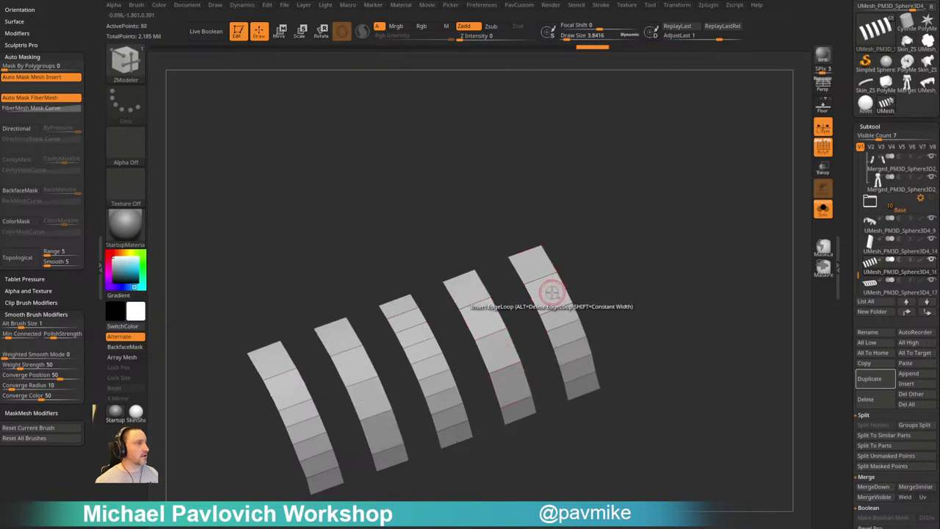
{"action": "left_click", "coordinate": [568, 325], "text": "alt"}
{"action": "left_click", "coordinate": [574, 355], "text": "alt"}
{"action": "left_click", "coordinate": [499, 327], "text": "alt"}
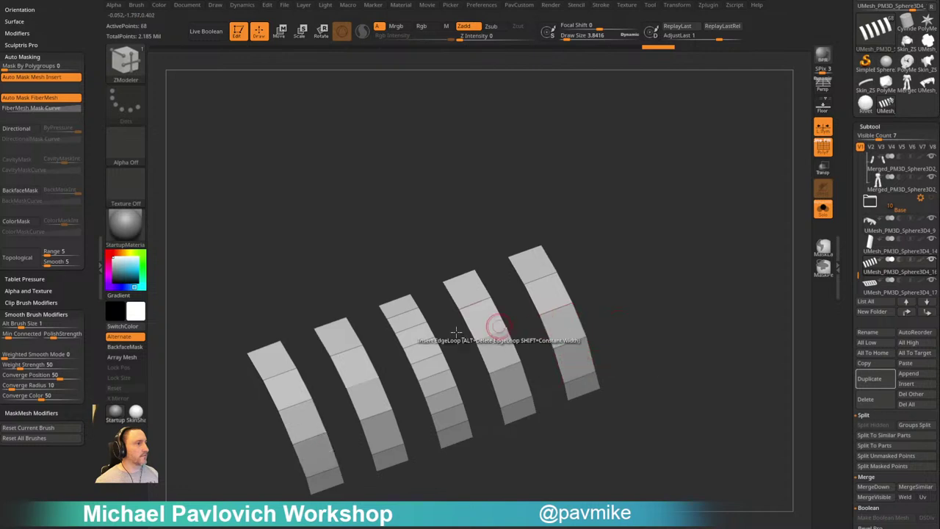
Delete every other crosswise edge loop on the centre strip to match its neighbours
{"action": "left_click", "coordinate": [411, 312], "text": "alt"}
{"action": "left_click", "coordinate": [426, 343], "text": "alt"}
{"action": "left_click", "coordinate": [441, 374], "text": "alt"}
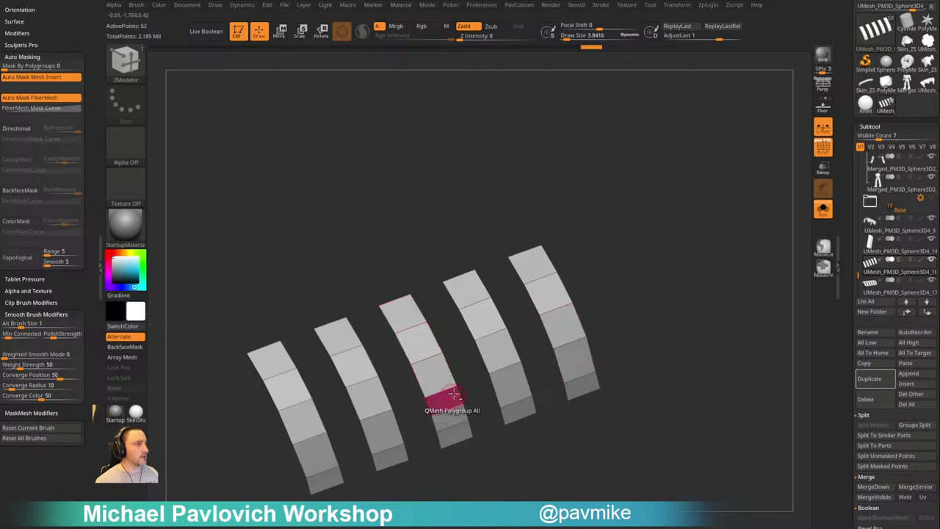
{"action": "key", "text": "ctrl+z"}
{"action": "left_click", "coordinate": [447, 409], "text": "alt"}
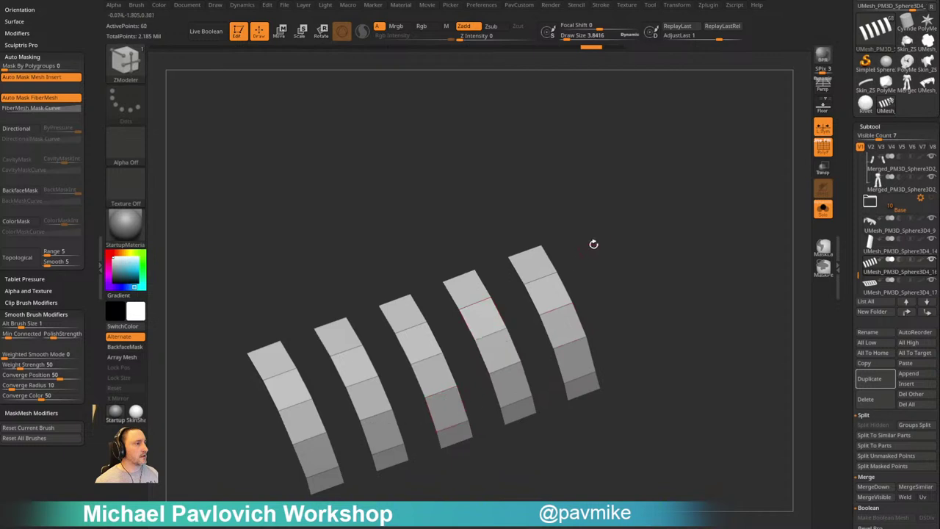
Set the edge action to Bevel and bevel the uppermost interior crosswise edge loop on all five strips
{"action": "key", "text": "space"}
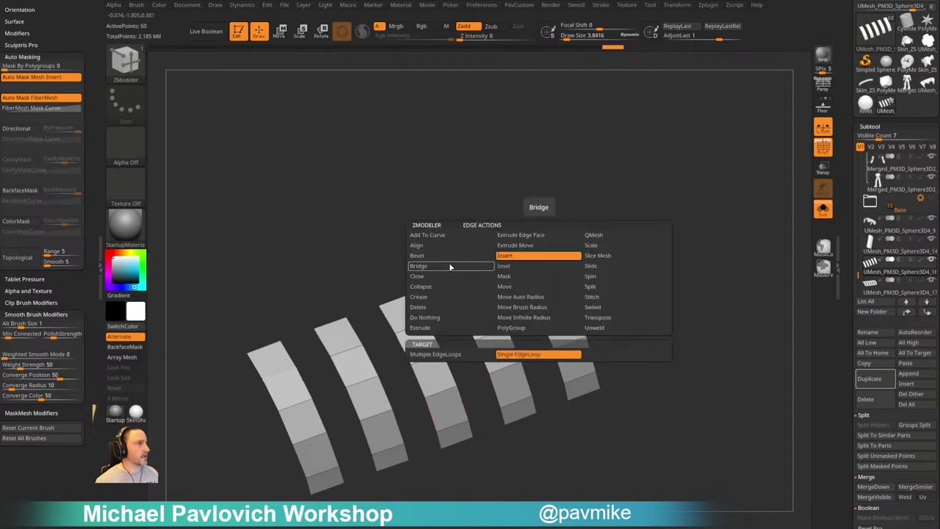
{"action": "left_click", "coordinate": [447, 256]}
{"action": "left_click_drag", "start_coordinate": [543, 275], "coordinate": [549, 275]}
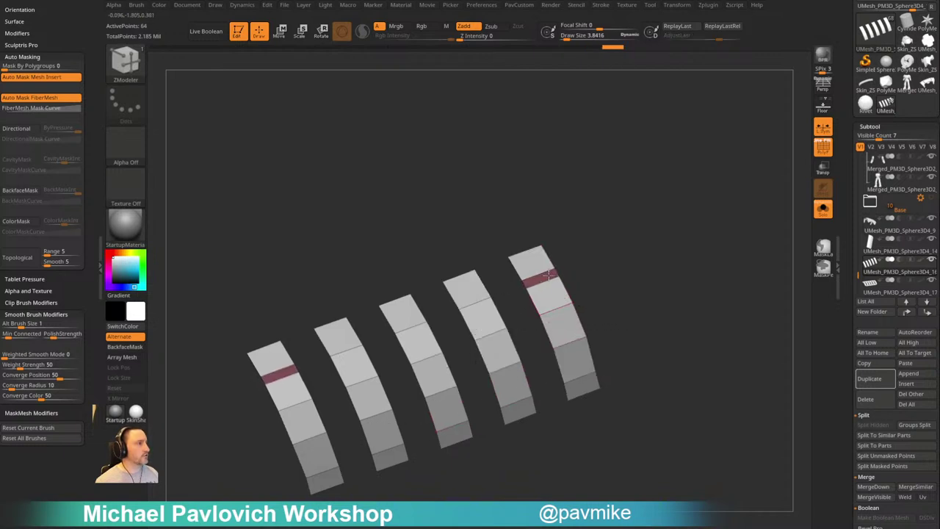
{"action": "left_click", "coordinate": [479, 302]}
{"action": "left_click", "coordinate": [417, 326]}
Bevel the remaining crosswise edge loops on all five strips into narrow bands matching the uppermost ones
{"action": "left_click", "coordinate": [549, 310]}
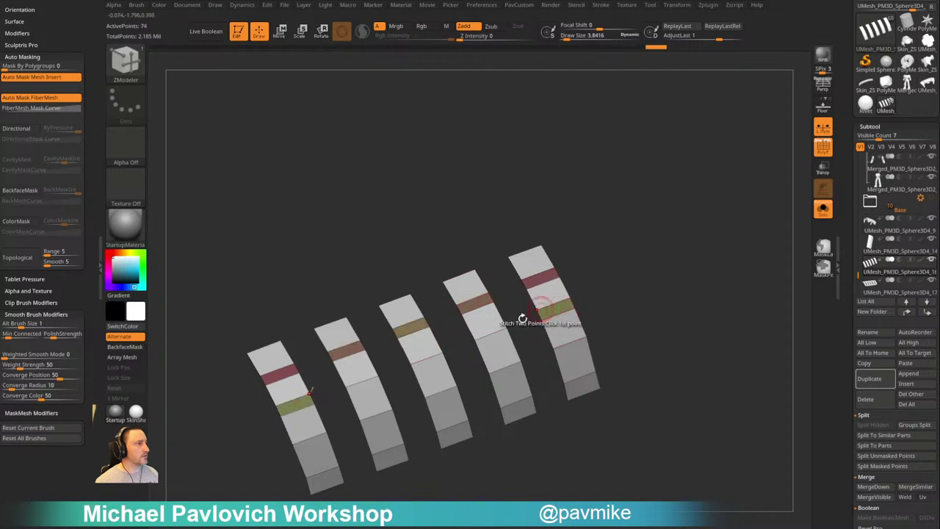
{"action": "key", "text": "d"}
{"action": "key", "text": "shift+d"}
{"action": "left_click", "coordinate": [490, 337]}
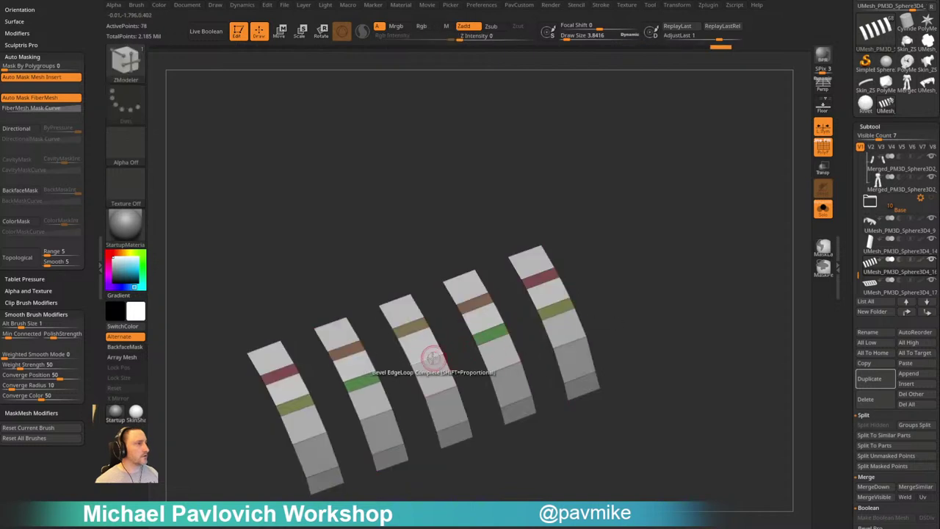
{"action": "left_click", "coordinate": [434, 359]}
{"action": "left_click", "coordinate": [508, 367]}
{"action": "left_click", "coordinate": [570, 346]}
{"action": "left_click", "coordinate": [583, 378]}
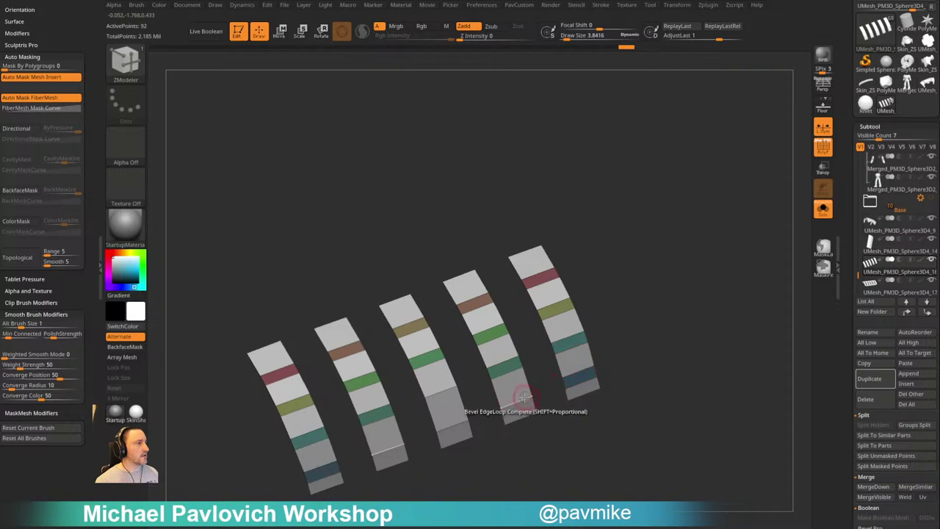
{"action": "left_click", "coordinate": [525, 398]}
{"action": "left_click", "coordinate": [454, 424]}
{"action": "left_click", "coordinate": [442, 391]}
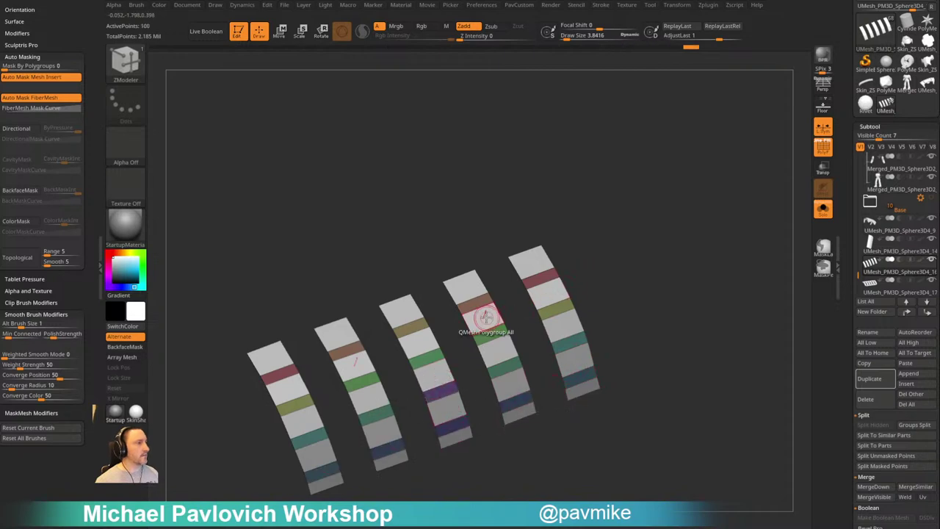
Show the full model and move the strips slightly inward so they sit recessed inside the panel slots
{"action": "left_click_drag", "start_coordinate": [702, 243], "coordinate": [733, 235]}
{"action": "left_click", "coordinate": [823, 209]}
{"action": "mouse_move", "coordinate": [650, 196]}
{"action": "left_mouse_down"}
{"action": "mouse_move", "coordinate": [641, 204]}
{"action": "mouse_move", "coordinate": [652, 185]}
{"action": "left_mouse_up"}
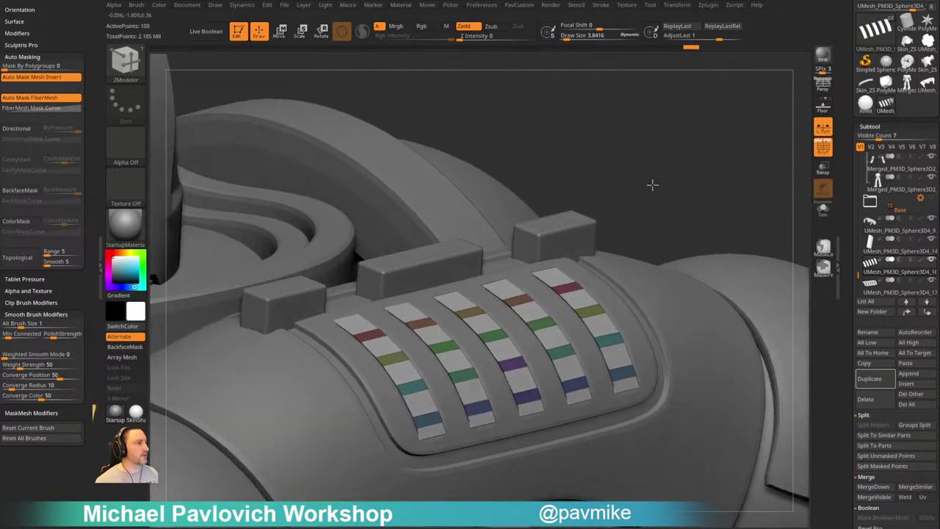
{"action": "key", "text": "w"}
{"action": "left_click_drag", "start_coordinate": [574, 272], "coordinate": [572, 275]}
{"action": "key", "text": "q"}
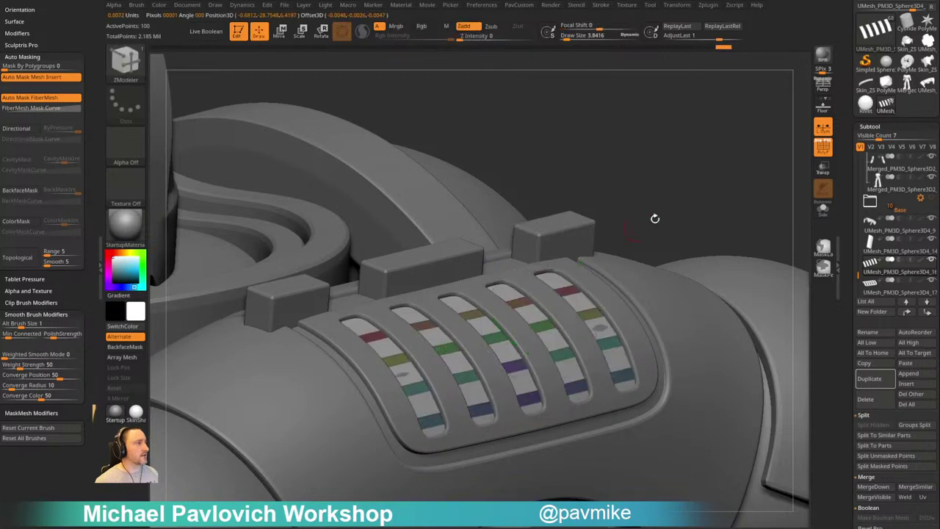
{"action": "mouse_move", "coordinate": [690, 203]}
{"action": "left_mouse_down"}
{"action": "mouse_move", "coordinate": [666, 218]}
{"action": "mouse_move", "coordinate": [679, 194]}
{"action": "left_mouse_up"}
{"action": "mouse_move", "coordinate": [678, 194]}
{"action": "right_mouse_down"}
{"action": "mouse_move", "coordinate": [698, 191]}
{"action": "mouse_move", "coordinate": [663, 205]}
{"action": "right_mouse_up"}
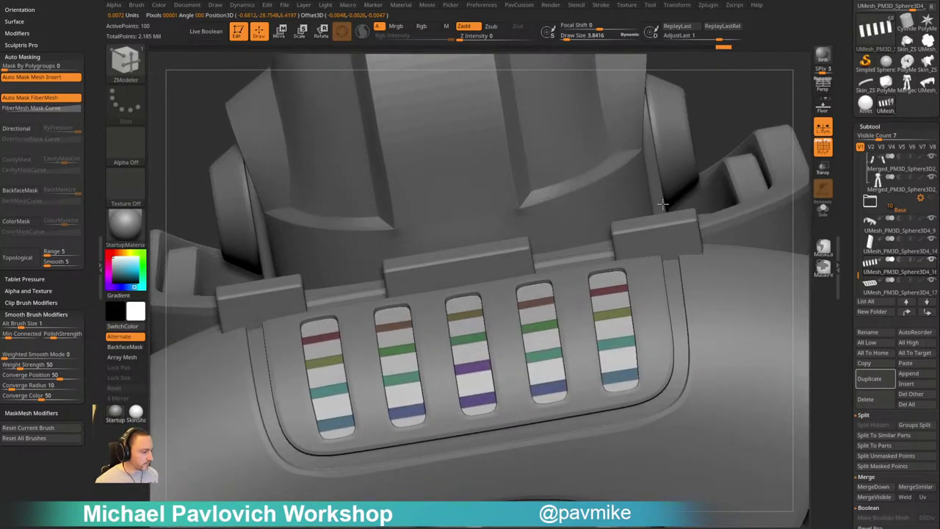
{"action": "right_click_drag", "start_coordinate": [663, 204], "coordinate": [629, 202]}
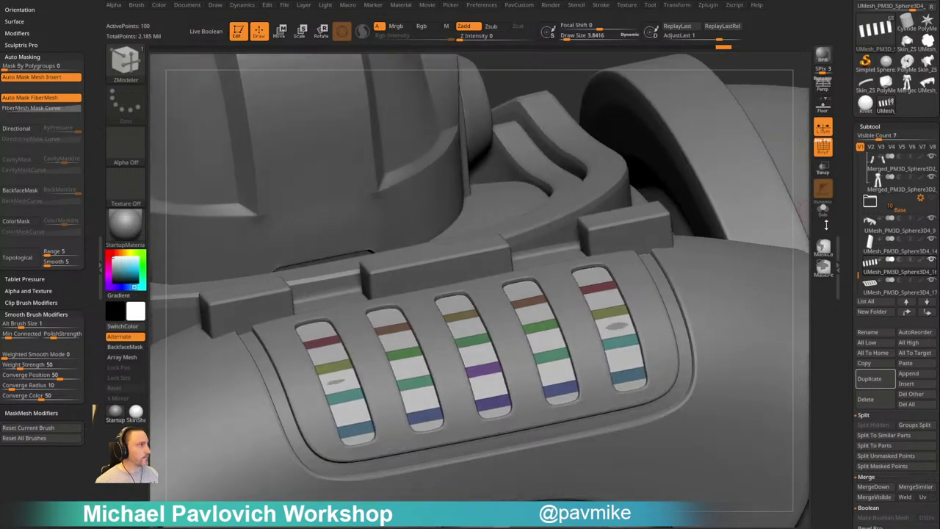
Isolate the strips and thicken them using QMesh with the target set to All Polygons
{"action": "left_click", "coordinate": [824, 214]}
{"action": "right_click_drag", "start_coordinate": [734, 219], "coordinate": [717, 219]}
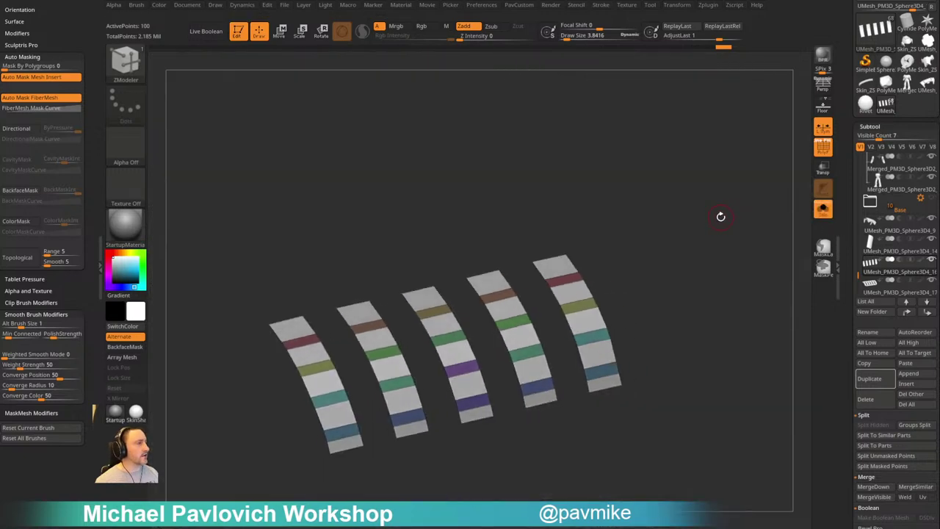
{"action": "right_click_drag", "start_coordinate": [715, 215], "coordinate": [725, 196]}
{"action": "mouse_move", "coordinate": [633, 245]}
{"action": "right_mouse_down"}
{"action": "mouse_move", "coordinate": [699, 225]}
{"action": "mouse_move", "coordinate": [628, 261]}
{"action": "right_mouse_up"}
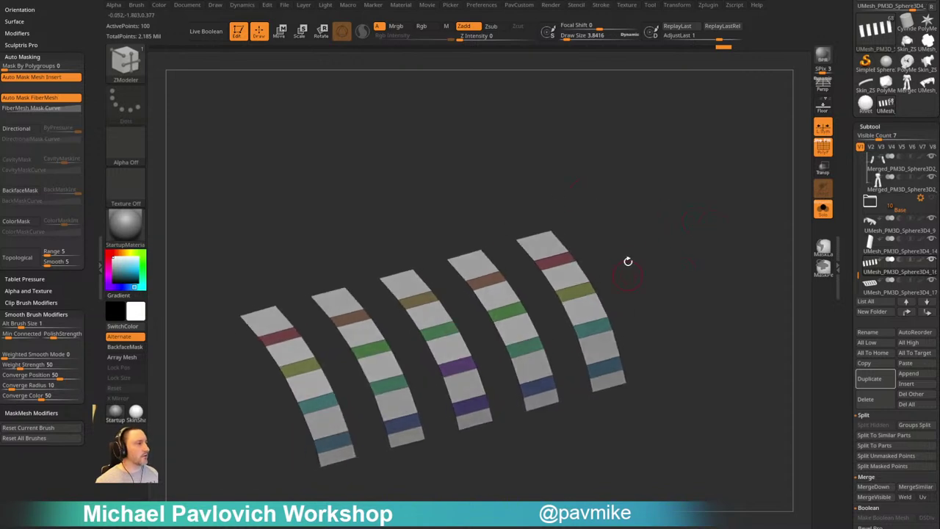
{"action": "key", "text": "space"}
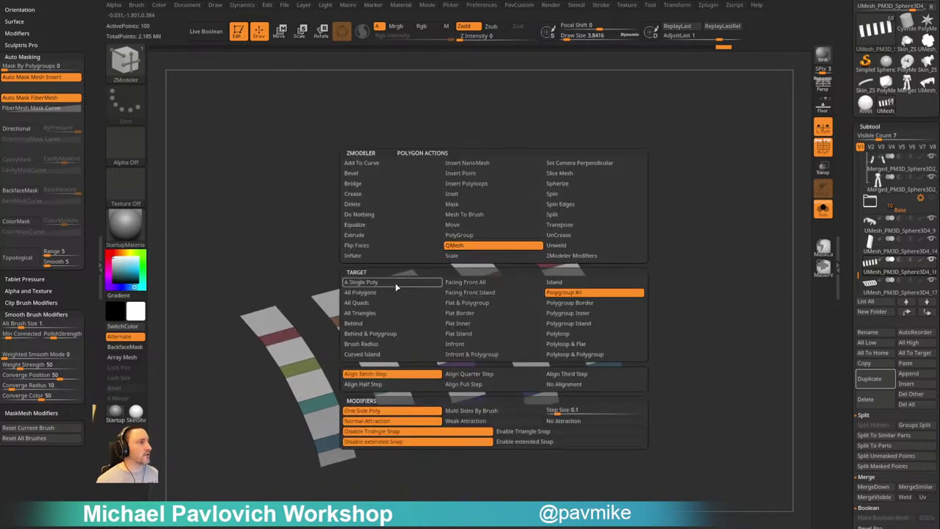
{"action": "left_click", "coordinate": [399, 291]}
{"action": "left_click_drag", "start_coordinate": [495, 296], "coordinate": [485, 302]}
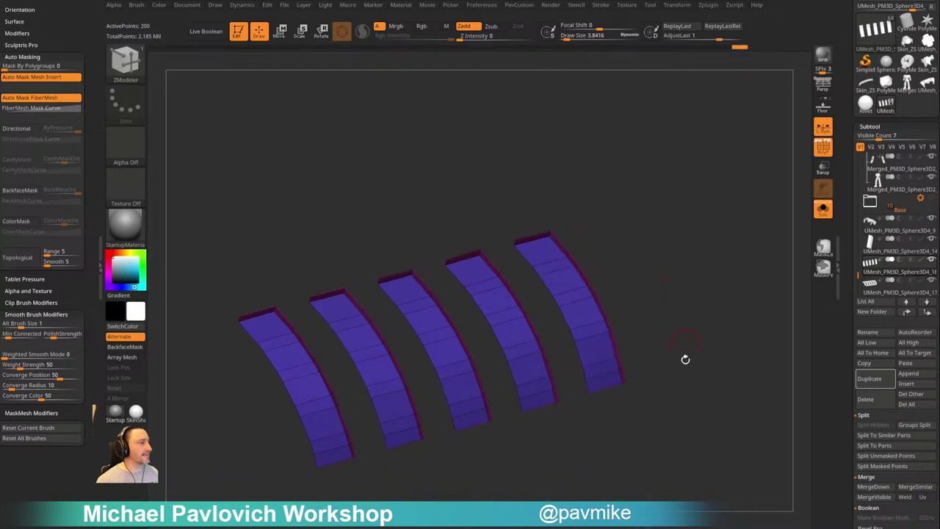
Flip the normals of the thickened strips so their faces point outward
{"action": "key", "text": "2"}
{"action": "left_click", "coordinate": [706, 514]}
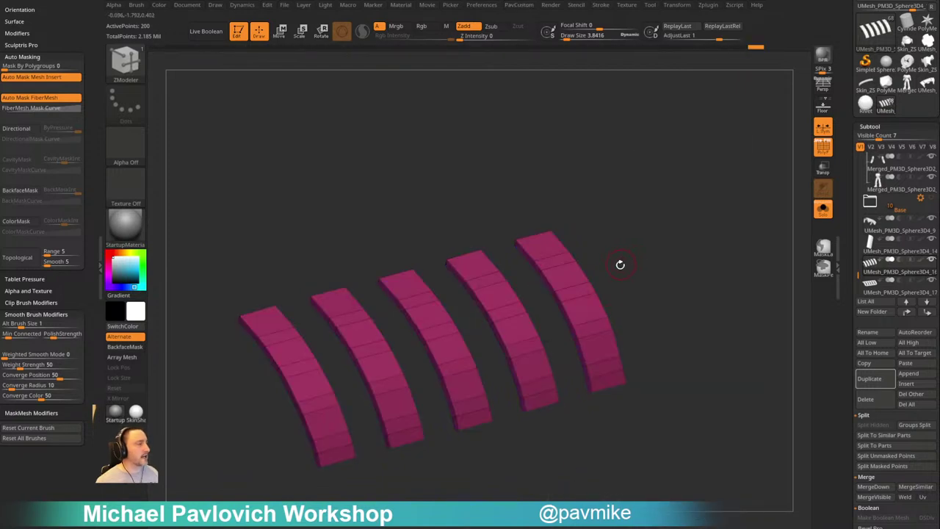
{"action": "key", "text": "ctrl+z"}
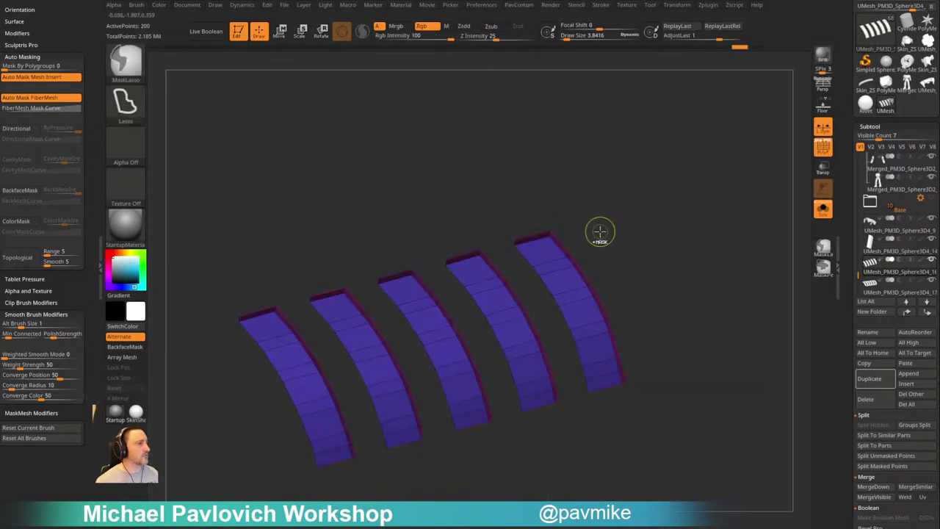
{"action": "key", "text": "space"}
{"action": "left_click", "coordinate": [667, 515]}
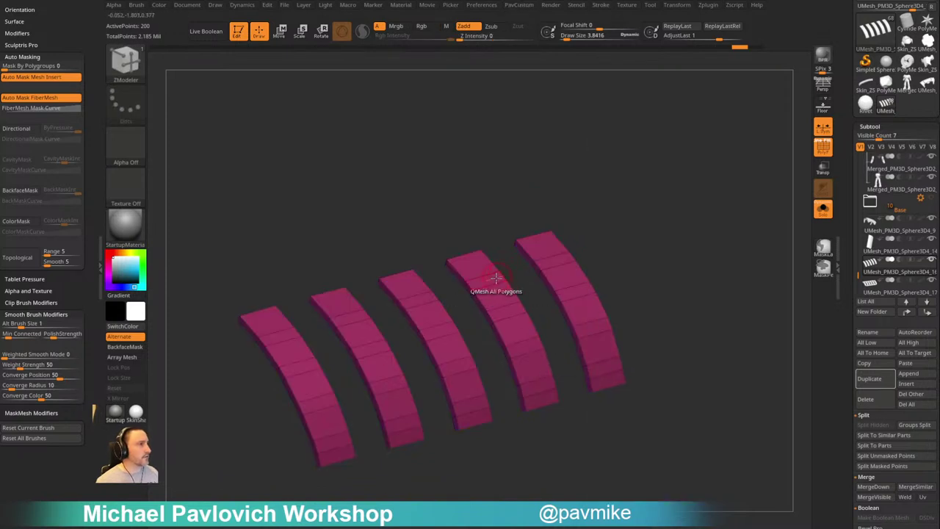
Mark every narrow beveled band on the five strips as one temporary polygroup
{"action": "left_click", "coordinate": [485, 280]}
{"action": "left_click", "coordinate": [556, 261]}
{"action": "left_click", "coordinate": [576, 293]}
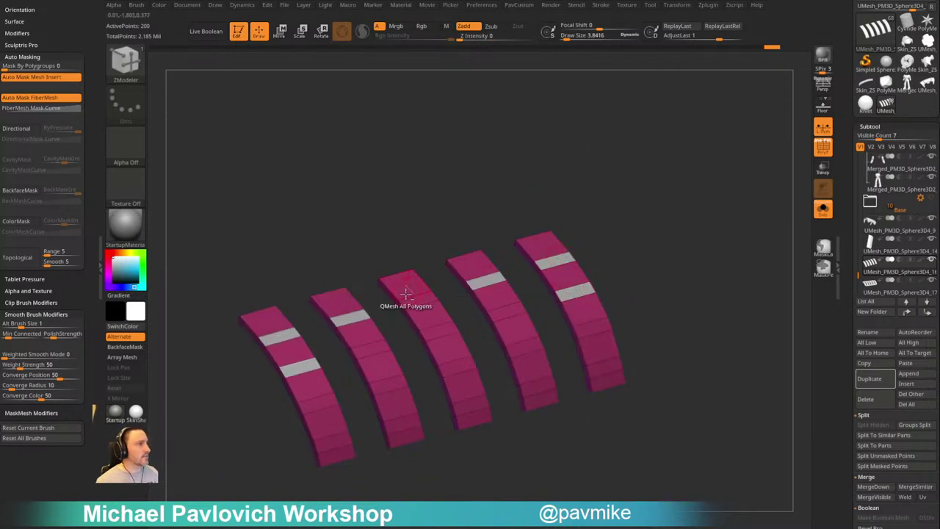
{"action": "left_click", "coordinate": [416, 300]}
{"action": "left_click", "coordinate": [441, 331]}
{"action": "left_click", "coordinate": [457, 361]}
{"action": "left_click", "coordinate": [373, 349]}
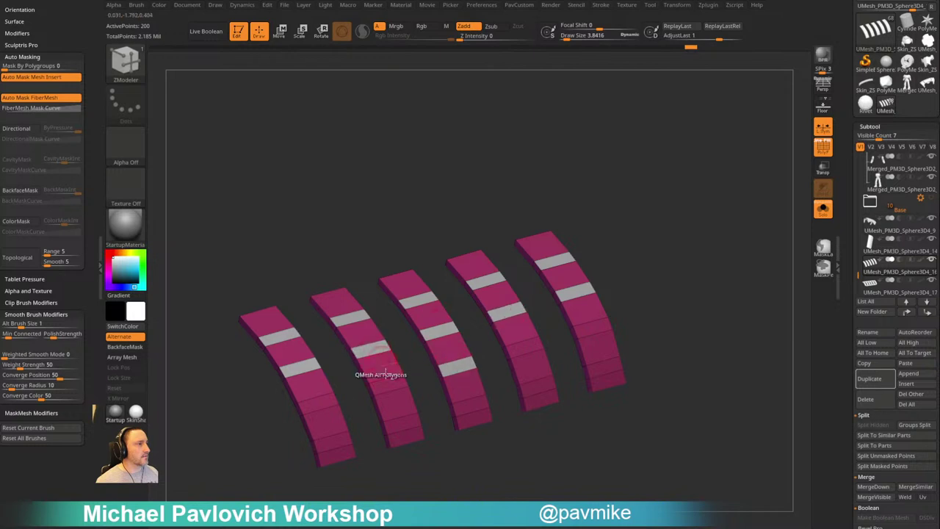
{"action": "left_click", "coordinate": [387, 387]}
{"action": "left_click", "coordinate": [322, 404]}
{"action": "left_click", "coordinate": [335, 442]}
{"action": "left_click", "coordinate": [401, 426]}
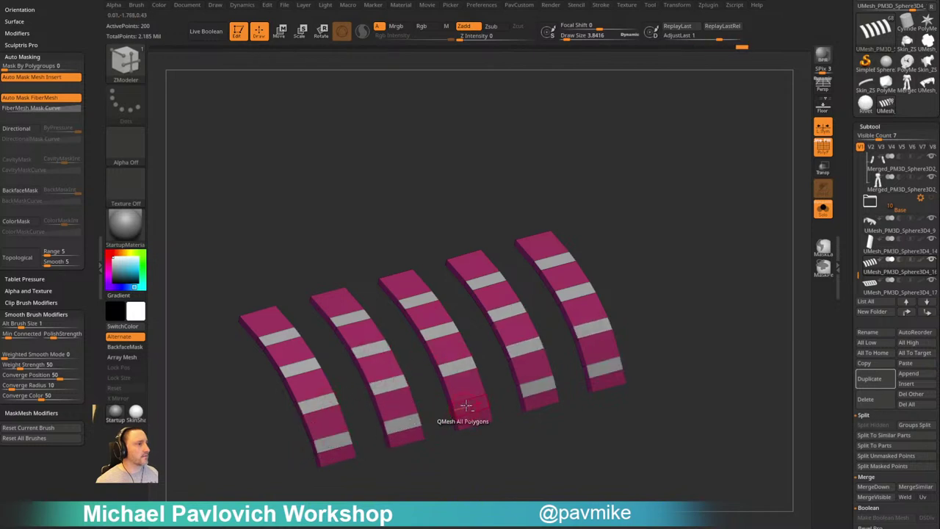
{"action": "left_click", "coordinate": [471, 406]}
Raise the marked bands above the strips using QMesh with the target set to Polygroup All
{"action": "left_click_drag", "start_coordinate": [512, 314], "coordinate": [513, 309]}
{"action": "key", "text": "ctrl+z"}
{"action": "key", "text": "space"}
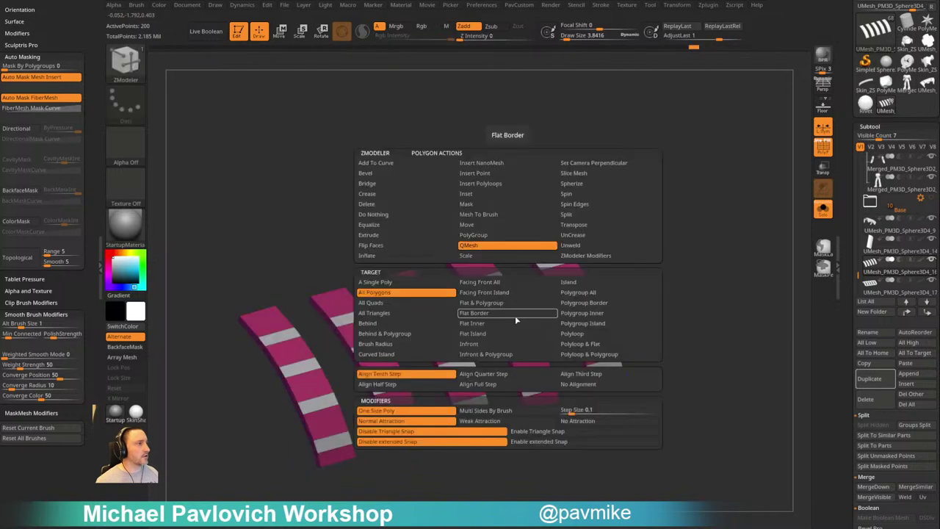
{"action": "left_click", "coordinate": [580, 293]}
{"action": "left_click", "coordinate": [500, 302]}
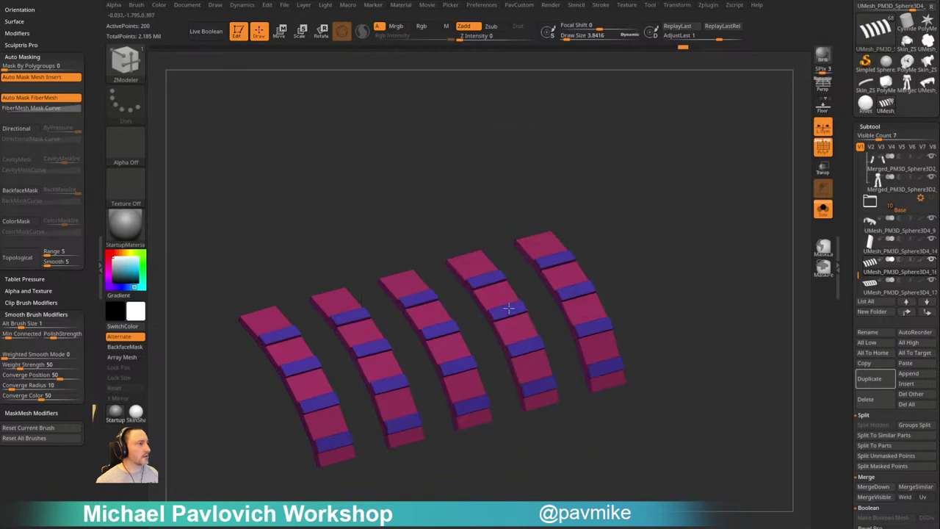
Turn on Dynamic Subdivision for the strips, and show them in the full model without the polyframe
{"action": "key", "text": "grave"}
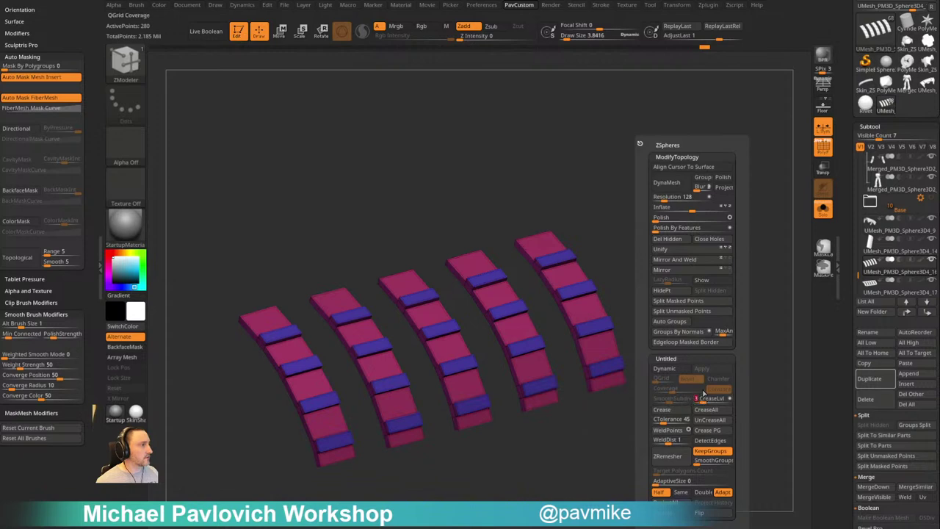
{"action": "left_click", "coordinate": [670, 370]}
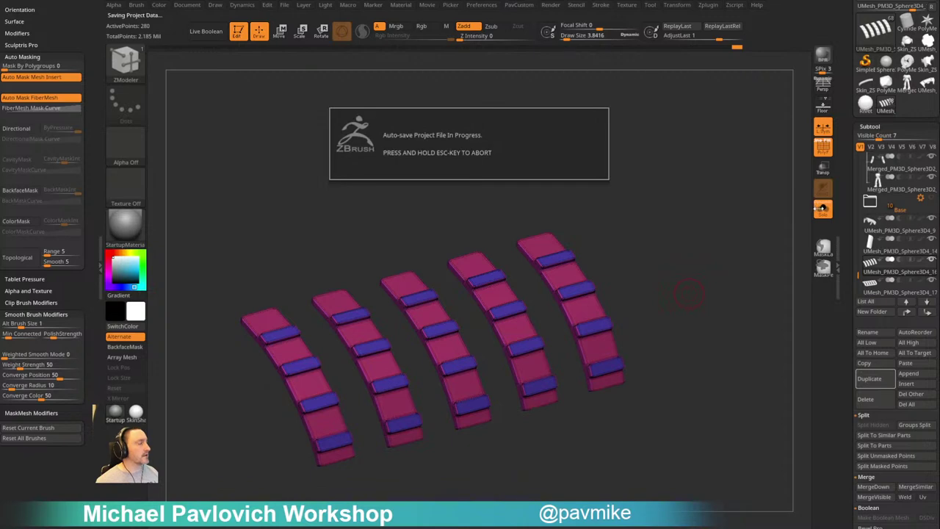
{"action": "left_click", "coordinate": [822, 208]}
{"action": "left_click", "coordinate": [824, 147]}
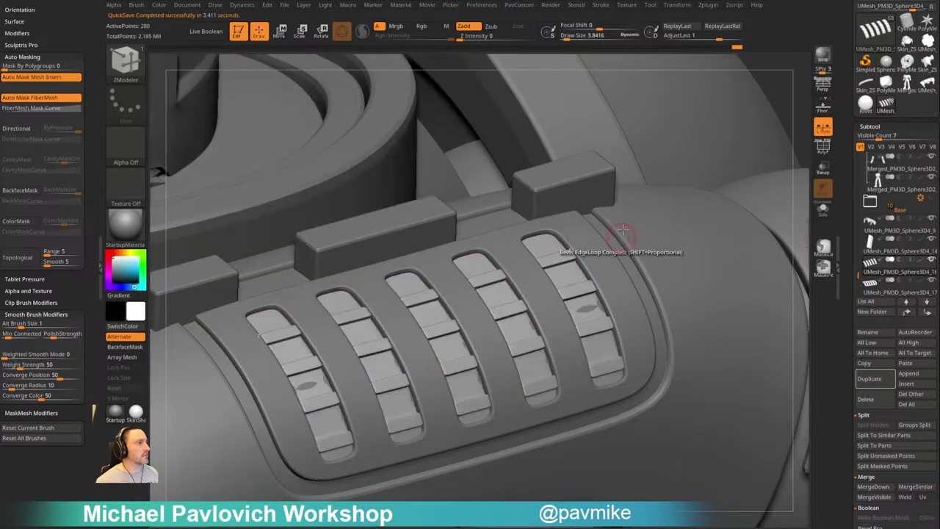
{"action": "left_click_drag", "start_coordinate": [795, 105], "coordinate": [741, 224], "text": "alt"}
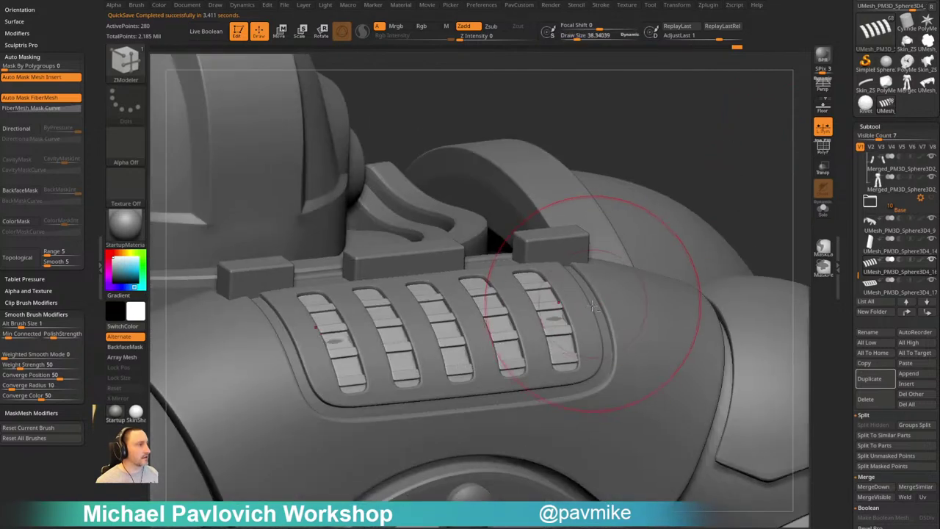
Switch to the Standard brush and make the base piece bordering the slotted panel, UMesh_PM3D_Sphere3D4_9, the active subtool
{"action": "key", "text": "b"}
{"action": "key", "text": "s"}
{"action": "key", "text": "t"}
{"action": "left_click", "coordinate": [588, 292], "text": "alt"}
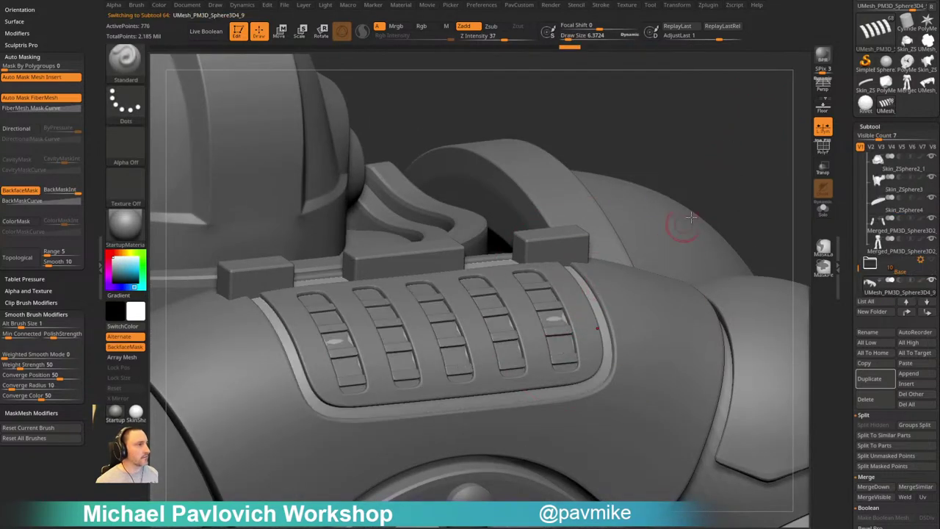
{"action": "left_click_drag", "start_coordinate": [732, 185], "coordinate": [629, 238]}
{"action": "left_click", "coordinate": [823, 211]}
{"action": "left_click", "coordinate": [822, 210]}
{"action": "key", "text": "s"}
{"action": "mouse_move", "coordinate": [367, 317]}
{"action": "left_mouse_down"}
{"action": "mouse_move", "coordinate": [374, 317]}
{"action": "mouse_move", "coordinate": [359, 311]}
{"action": "mouse_move", "coordinate": [351, 325]}
{"action": "left_mouse_up"}
{"action": "key", "text": "s"}
{"action": "key", "text": "b"}
{"action": "key", "text": "m"}
{"action": "key", "text": "t"}
{"action": "key", "text": "s"}
{"action": "key", "text": "s"}
{"action": "key", "text": "ctrl+z"}
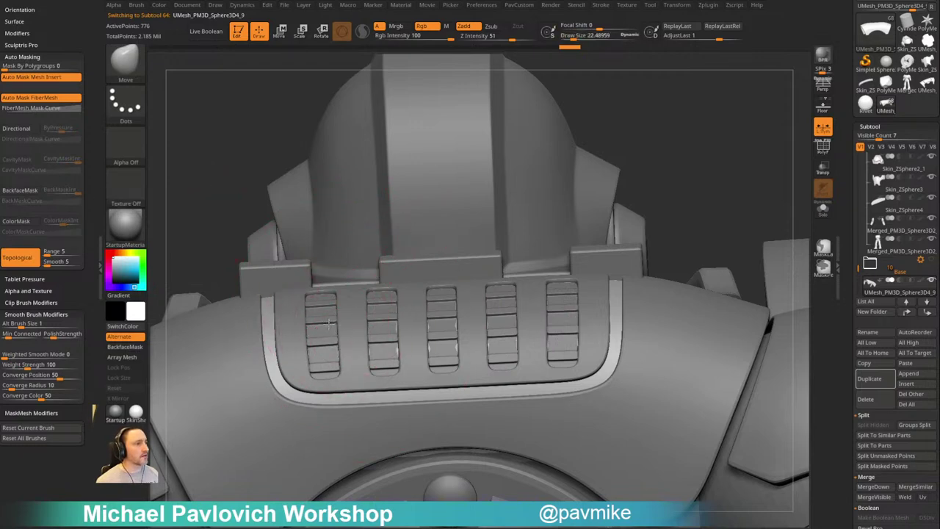
Examine the slotted panel and its inserts from several angles, and the whole figure from behind
{"action": "left_click_drag", "start_coordinate": [227, 147], "coordinate": [451, 321]}
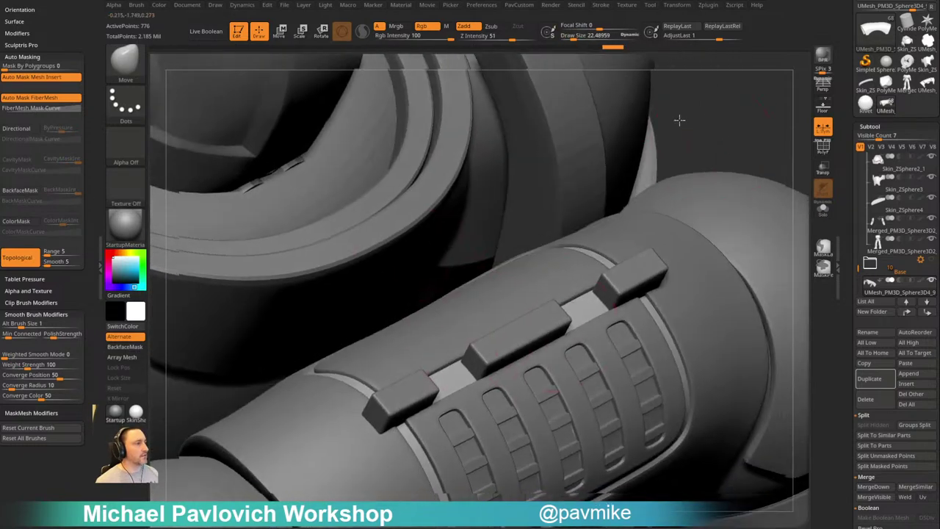
{"action": "left_click_drag", "start_coordinate": [679, 120], "coordinate": [662, 102]}
{"action": "key", "text": "b"}
{"action": "key", "text": "c"}
{"action": "key", "text": "l"}
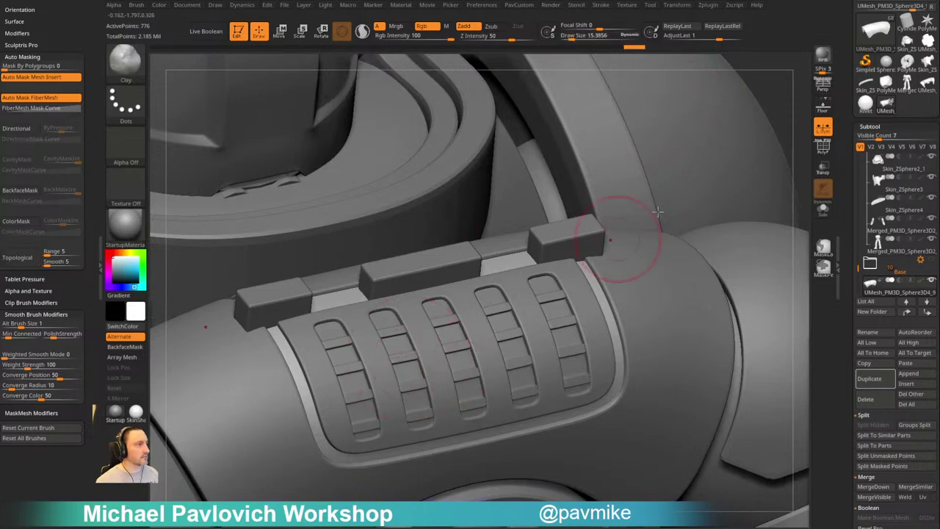
{"action": "right_click_drag", "start_coordinate": [491, 262], "coordinate": [350, 186], "text": "ctrl"}
{"action": "right_click_drag", "start_coordinate": [640, 201], "coordinate": [651, 225]}
{"action": "key", "text": "b"}
{"action": "key", "text": "s"}
{"action": "key", "text": "t"}
{"action": "mouse_move", "coordinate": [651, 224]}
{"action": "left_mouse_down"}
{"action": "mouse_move", "coordinate": [630, 204]}
{"action": "mouse_move", "coordinate": [653, 200]}
{"action": "left_mouse_up"}
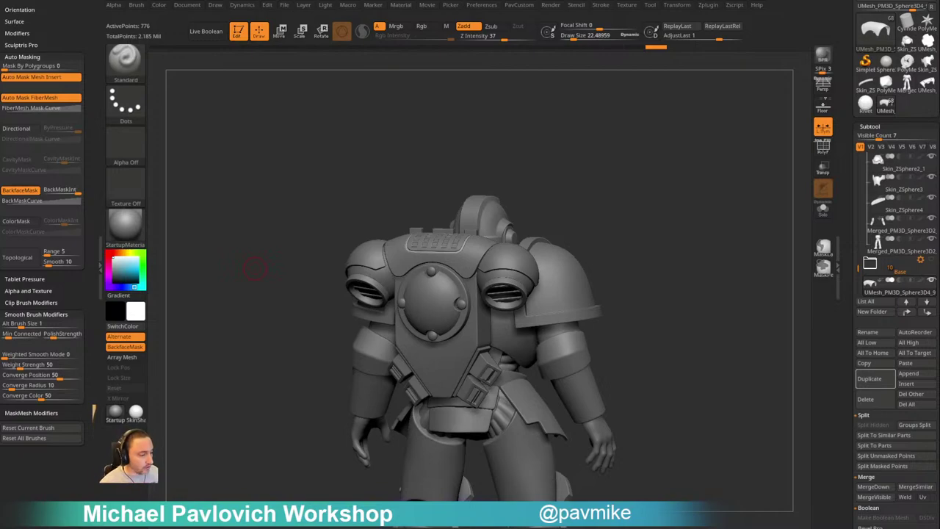
Switch to the 40k Miro reference board and look over the Space Marine backpack photos and stills
{"action": "left_click_drag", "start_coordinate": [558, 527], "coordinate": [474, 1]}
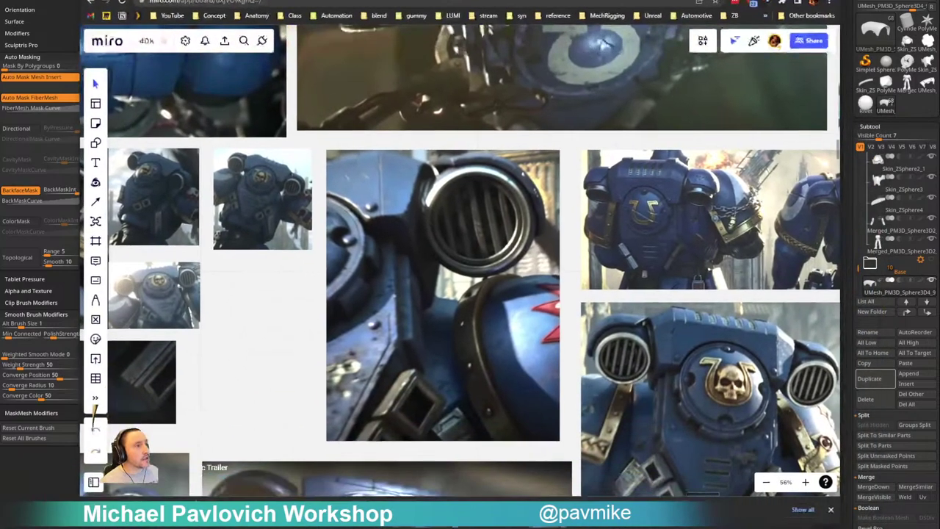
{"action": "scroll", "coordinate": [365, 244], "scroll_direction": "down", "scroll_amount": 5}
{"action": "scroll", "coordinate": [361, 261], "scroll_direction": "down", "scroll_amount": 10}
{"action": "middle_click_drag", "start_coordinate": [360, 261], "coordinate": [559, 66]}
{"action": "scroll", "coordinate": [384, 237], "scroll_direction": "down", "scroll_amount": 4}
{"action": "middle_click_drag", "start_coordinate": [568, 307], "coordinate": [904, 255]}
{"action": "scroll", "coordinate": [387, 220], "scroll_direction": "up", "scroll_amount": 5}
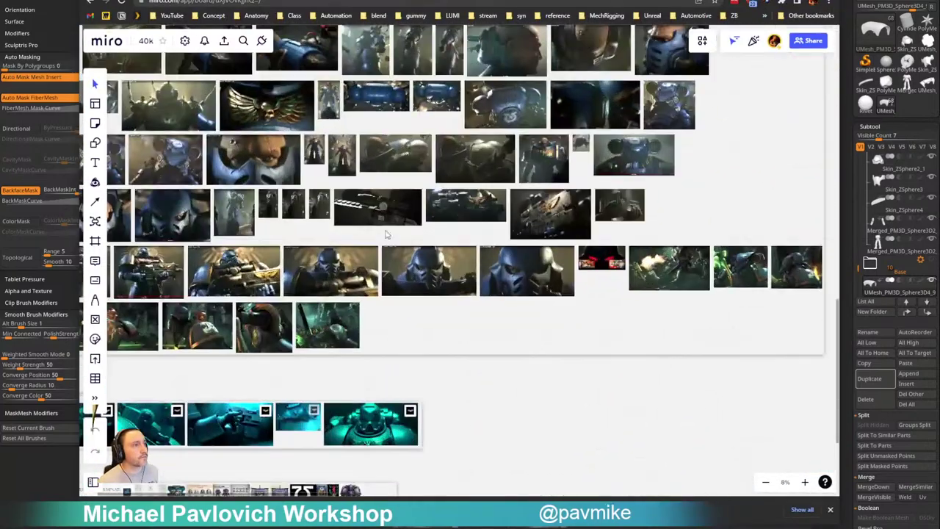
Look through the board's Ultramarines banner artwork and the helmet rank illustrations
{"action": "middle_click_drag", "start_coordinate": [390, 389], "coordinate": [604, 37]}
{"action": "scroll", "coordinate": [353, 223], "scroll_direction": "up", "scroll_amount": 3}
{"action": "scroll", "coordinate": [354, 221], "scroll_direction": "up", "scroll_amount": 3}
{"action": "middle_click_drag", "start_coordinate": [198, 256], "coordinate": [548, 139]}
{"action": "scroll", "coordinate": [357, 203], "scroll_direction": "up", "scroll_amount": 1}
{"action": "middle_click_drag", "start_coordinate": [365, 308], "coordinate": [371, 132]}
{"action": "scroll", "coordinate": [367, 264], "scroll_direction": "up", "scroll_amount": 2}
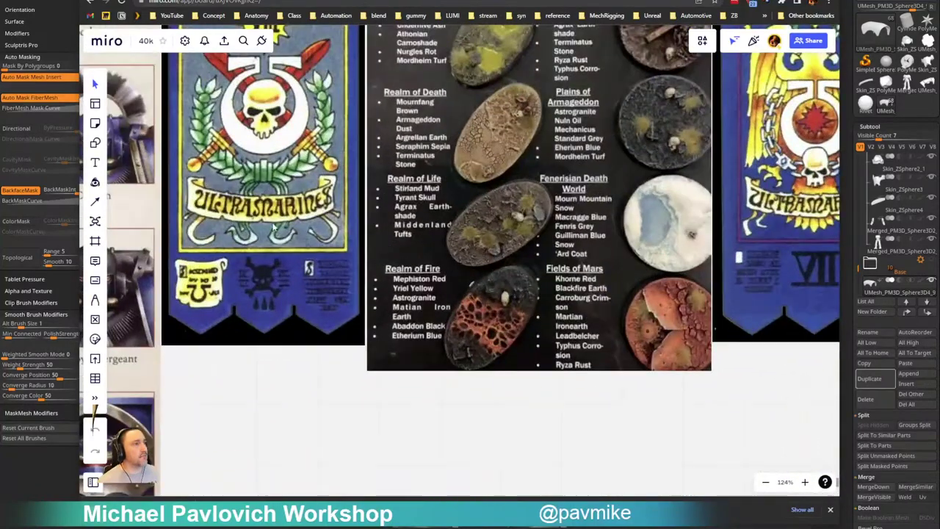
{"action": "middle_click_drag", "start_coordinate": [250, 209], "coordinate": [564, 245]}
{"action": "scroll", "coordinate": [492, 224], "scroll_direction": "down", "scroll_amount": 1}
{"action": "scroll", "coordinate": [386, 223], "scroll_direction": "up", "scroll_amount": 6}
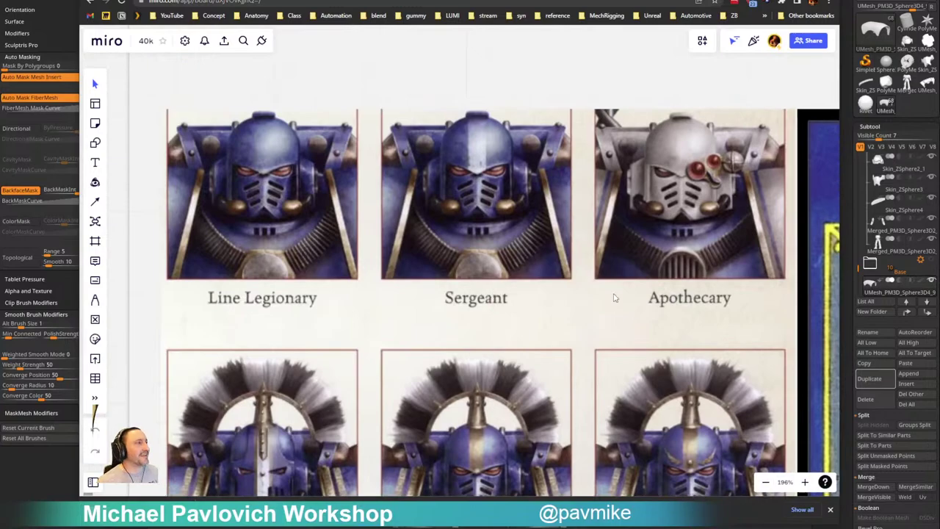
Examine the Ultramarines company markings and the Space Marine Honours sheet on the reference board
{"action": "middle_click_drag", "start_coordinate": [771, 316], "coordinate": [338, 287]}
{"action": "middle_click_drag", "start_coordinate": [726, 294], "coordinate": [410, 257]}
{"action": "scroll", "coordinate": [435, 250], "scroll_direction": "down", "scroll_amount": 7}
{"action": "middle_click_drag", "start_coordinate": [548, 270], "coordinate": [107, 226]}
{"action": "middle_click_drag", "start_coordinate": [748, 208], "coordinate": [502, 104]}
{"action": "middle_click_drag", "start_coordinate": [556, 158], "coordinate": [332, 283]}
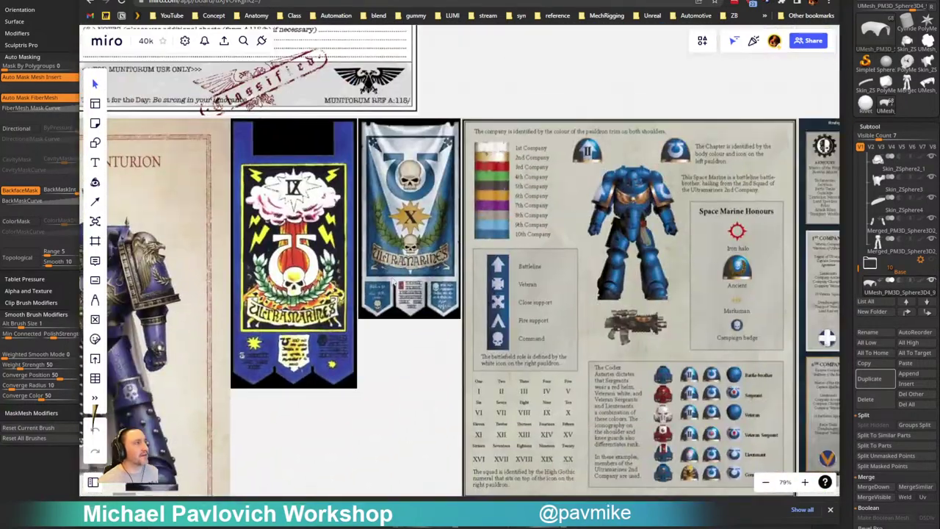
{"action": "scroll", "coordinate": [394, 282], "scroll_direction": "right", "scroll_amount": 3}
{"action": "scroll", "coordinate": [450, 245], "scroll_direction": "right", "scroll_amount": 5}
{"action": "scroll", "coordinate": [476, 232], "scroll_direction": "up", "scroll_amount": 8}
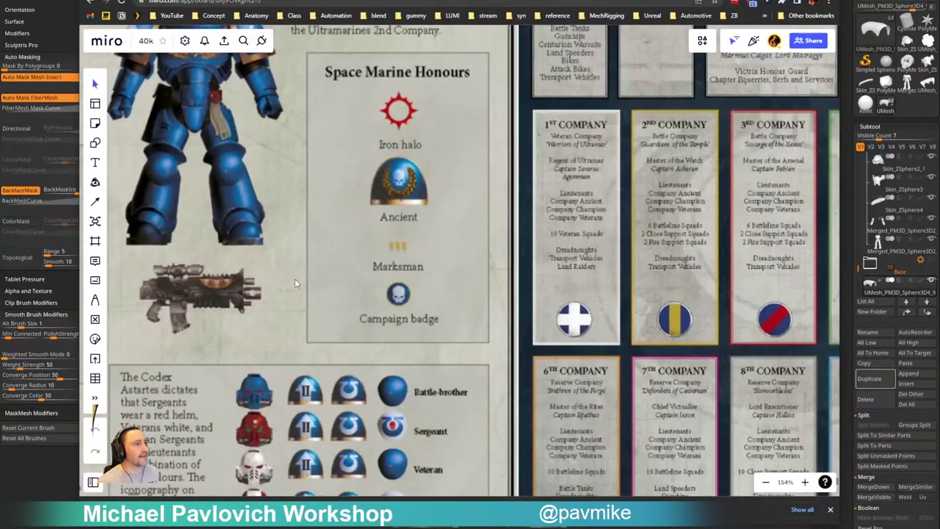
Look over the helmet rank markings, the Space Wolves Heraldry sheet and the chapter symbols on the reference board
{"action": "scroll", "coordinate": [476, 232], "scroll_direction": "up", "scroll_amount": 3}
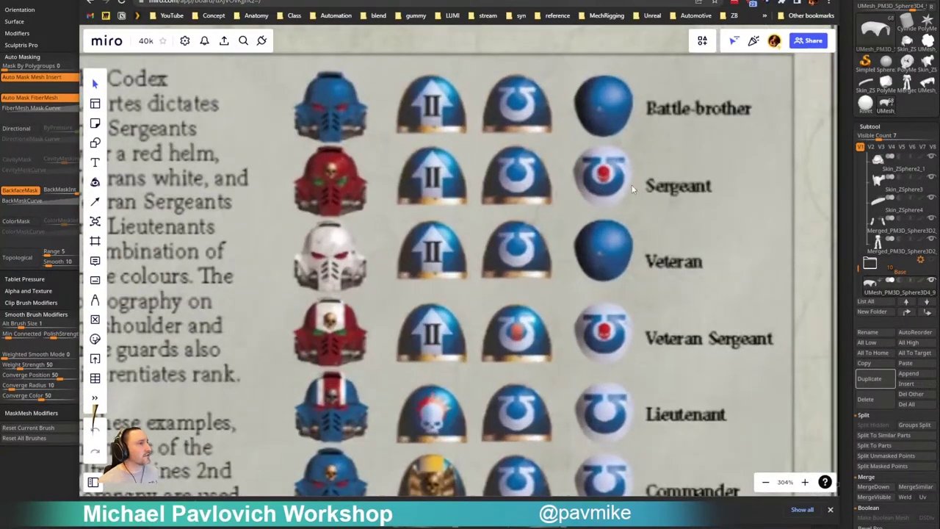
{"action": "scroll", "coordinate": [633, 189], "scroll_direction": "down", "scroll_amount": 10}
{"action": "right_click_drag", "start_coordinate": [633, 189], "coordinate": [128, 329]}
{"action": "right_click_drag", "start_coordinate": [594, 231], "coordinate": [351, 297]}
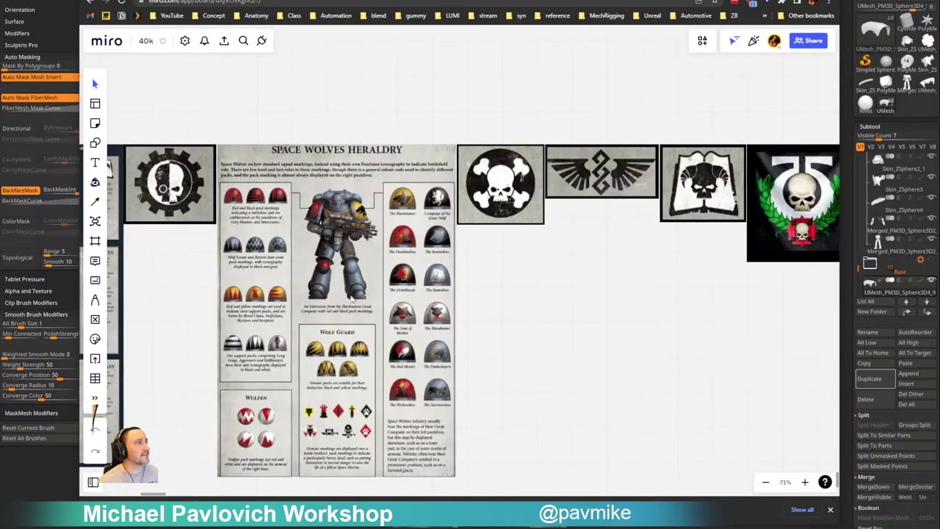
{"action": "scroll", "coordinate": [429, 268], "scroll_direction": "down", "scroll_amount": 5}
{"action": "right_click_drag", "start_coordinate": [494, 219], "coordinate": [76, 298]}
{"action": "mouse_move", "coordinate": [216, 163]}
{"action": "right_mouse_down"}
{"action": "mouse_move", "coordinate": [268, 309]}
{"action": "mouse_move", "coordinate": [567, 313]}
{"action": "right_mouse_up"}
{"action": "right_click_drag", "start_coordinate": [297, 300], "coordinate": [584, 300]}
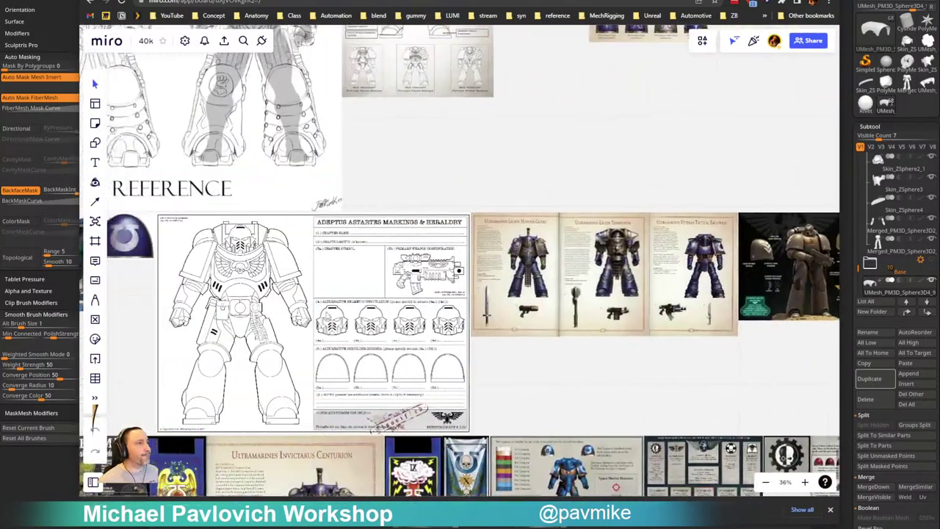
Examine the line-art power armour drawings and the Ultramarines heraldry sheets, banners and armour images on the board
{"action": "scroll", "coordinate": [324, 315], "scroll_direction": "up", "scroll_amount": 5}
{"action": "right_click_drag", "start_coordinate": [260, 284], "coordinate": [568, 311]}
{"action": "right_click_drag", "start_coordinate": [491, 156], "coordinate": [525, 457]}
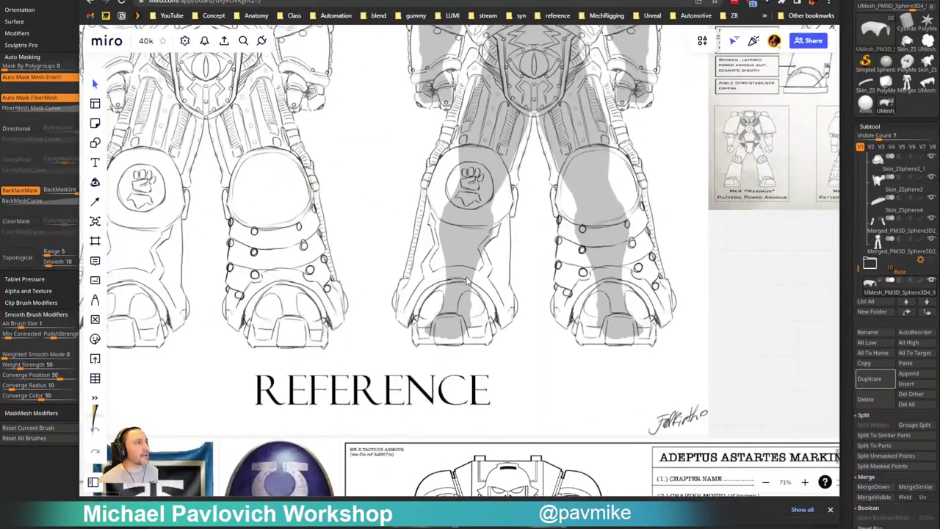
{"action": "scroll", "coordinate": [468, 281], "scroll_direction": "down", "scroll_amount": 4}
{"action": "right_click_drag", "start_coordinate": [654, 274], "coordinate": [429, 322]}
{"action": "right_click_drag", "start_coordinate": [663, 247], "coordinate": [331, 315]}
{"action": "right_click_drag", "start_coordinate": [571, 308], "coordinate": [387, 323]}
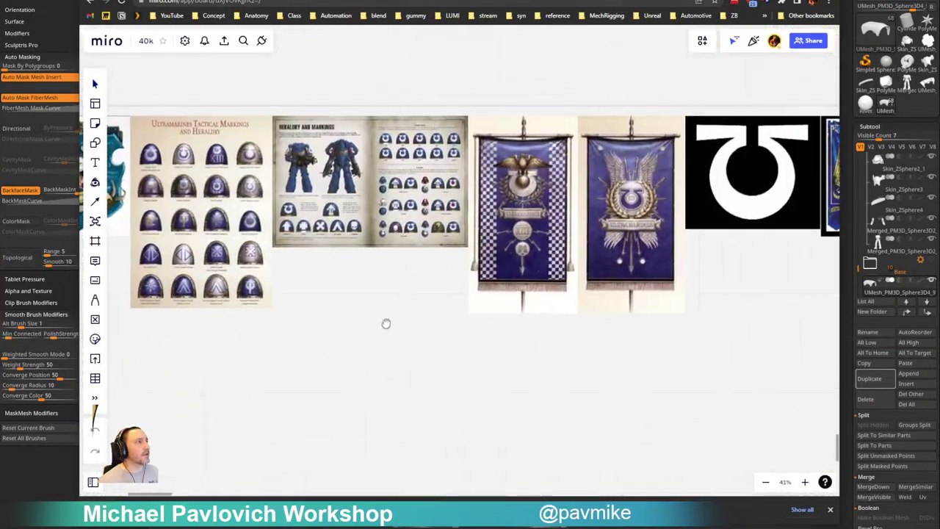
{"action": "scroll", "coordinate": [386, 323], "scroll_direction": "right", "scroll_amount": 10}
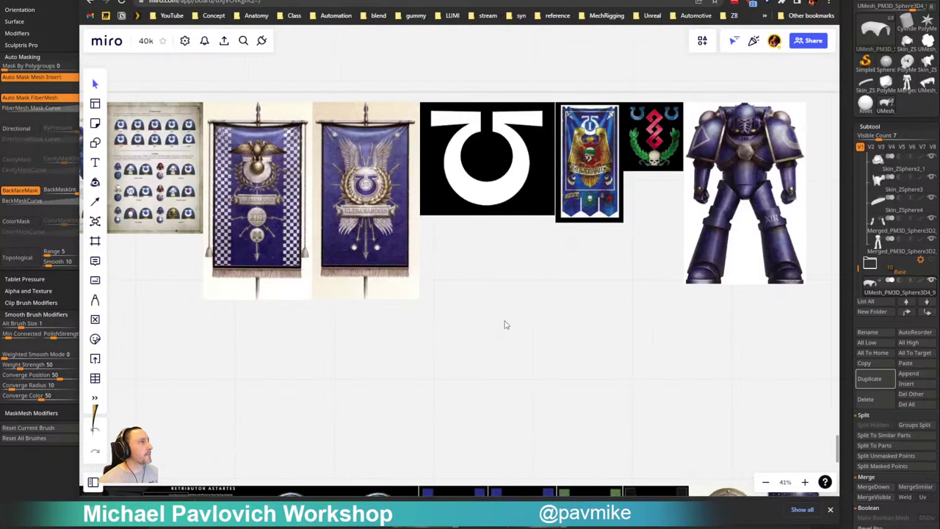
Switch back to ZBrush, make the rim ring of the backpack's round vent active and display its polygon wireframe
{"action": "left_click_drag", "start_coordinate": [480, 1], "coordinate": [1, 147]}
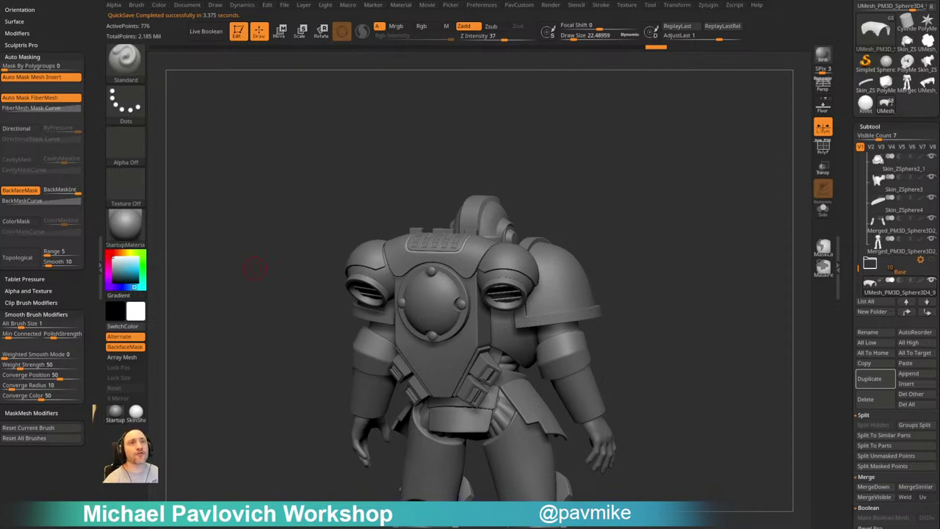
{"action": "left_click_drag", "start_coordinate": [695, 239], "coordinate": [734, 253], "text": "alt"}
{"action": "key", "text": "s"}
{"action": "mouse_move", "coordinate": [737, 254]}
{"action": "left_mouse_down"}
{"action": "mouse_move", "coordinate": [712, 254]}
{"action": "mouse_move", "coordinate": [805, 186]}
{"action": "left_mouse_up"}
{"action": "left_click", "coordinate": [567, 330], "text": "alt"}
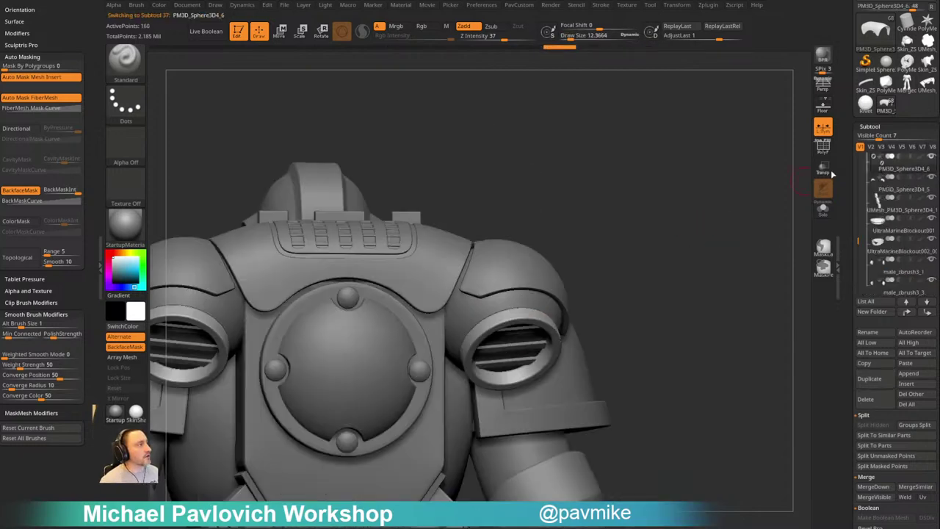
{"action": "left_click", "coordinate": [828, 150]}
Extrude separate blocks from three polygons on the vent ring's front face with ZModeler Extrude, Polygroup All
{"action": "mouse_move", "coordinate": [707, 260]}
{"action": "left_mouse_down", "text": "alt"}
{"action": "mouse_move", "coordinate": [745, 269]}
{"action": "mouse_move", "coordinate": [703, 185]}
{"action": "mouse_move", "coordinate": [685, 207]}
{"action": "mouse_move", "coordinate": [651, 212]}
{"action": "mouse_move", "coordinate": [665, 242]}
{"action": "left_mouse_up", "text": "alt"}
{"action": "key", "text": "b"}
{"action": "key", "text": "z"}
{"action": "key", "text": "m"}
{"action": "key", "text": "space"}
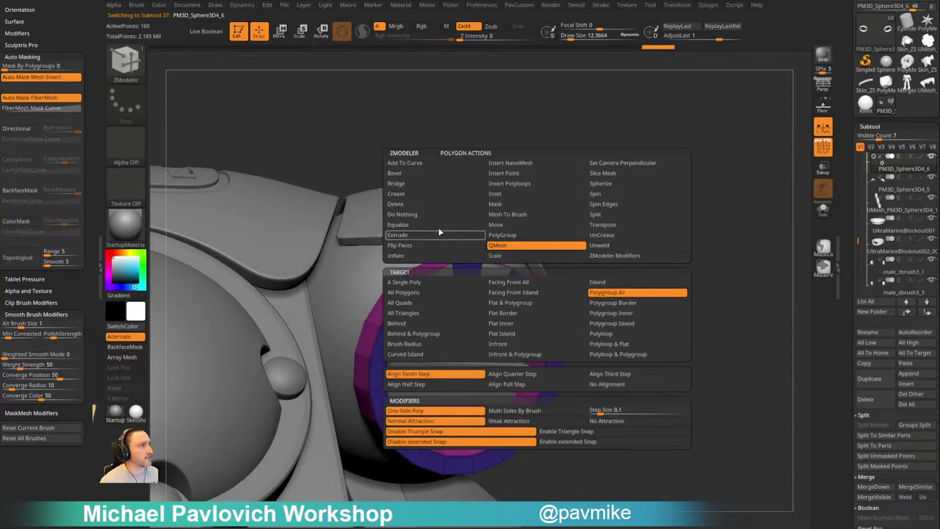
{"action": "left_click", "coordinate": [440, 233]}
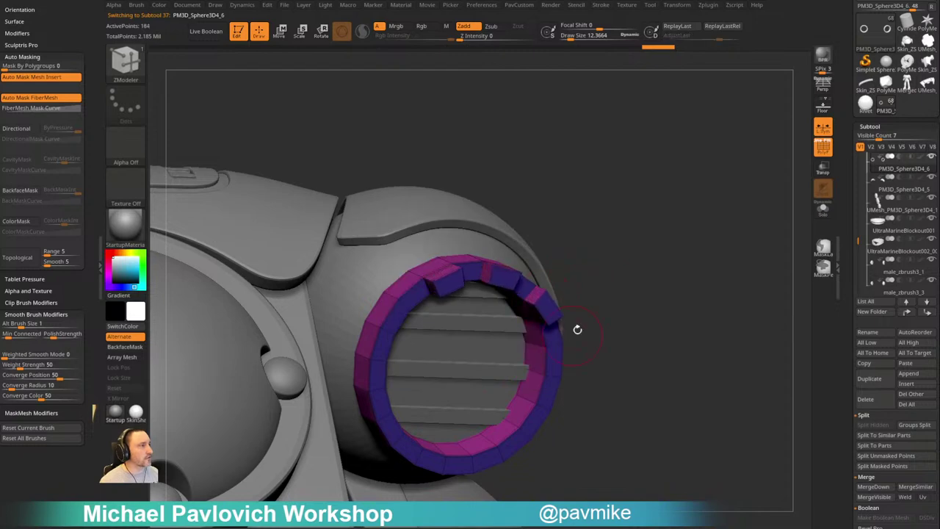
{"action": "left_click_drag", "start_coordinate": [590, 282], "coordinate": [588, 193]}
{"action": "left_click", "coordinate": [546, 311], "text": "alt"}
{"action": "right_click_drag", "start_coordinate": [453, 271], "coordinate": [450, 269]}
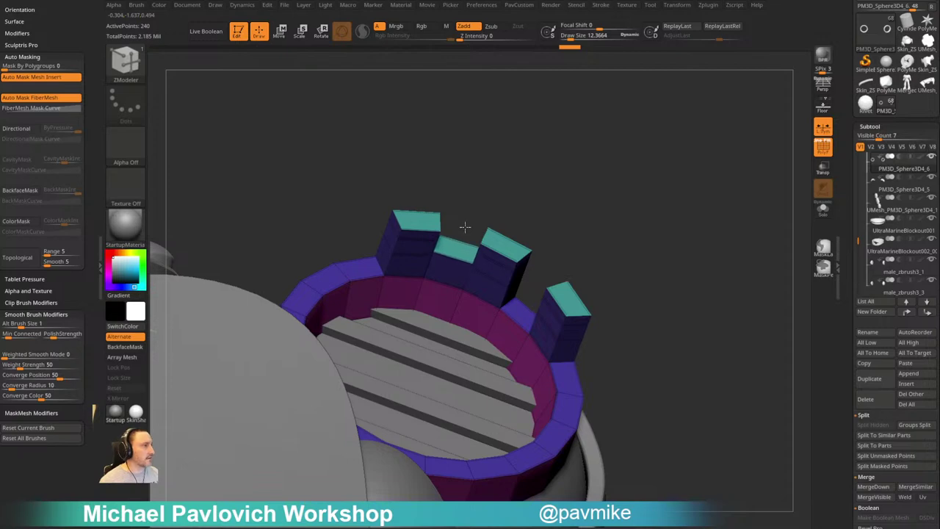
Try extruding the ring polygon between two raised blocks, and undo the attempt
{"action": "left_click_drag", "start_coordinate": [458, 246], "coordinate": [441, 249], "text": "shift"}
{"action": "key", "text": "ctrl+z"}
{"action": "key", "text": "ctrl+z"}
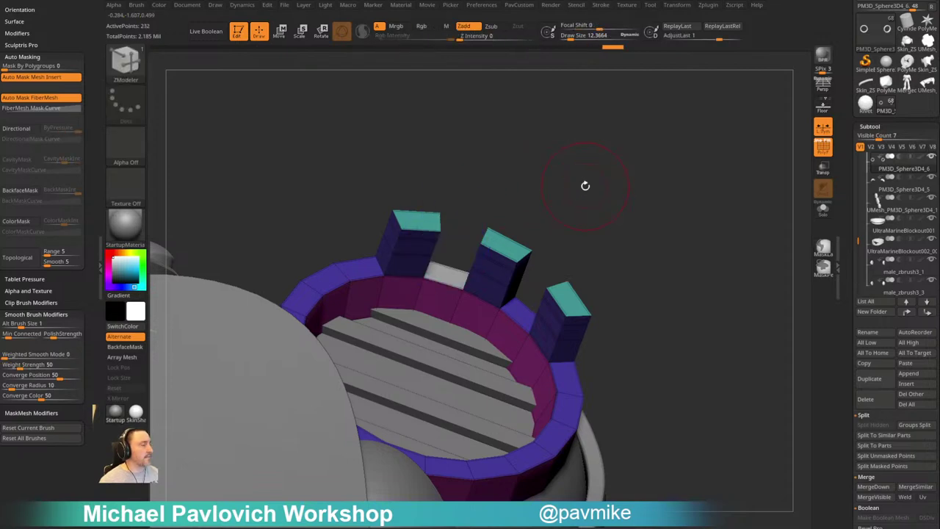
{"action": "key", "text": "ctrl+z"}
{"action": "key", "text": "ctrl+z"}
{"action": "key", "text": "ctrl+z"}
Set the ZModeler polygon action to QMesh, try raising the polygon between two blocks, and undo it
{"action": "right_click_drag", "start_coordinate": [585, 187], "coordinate": [484, 254]}
{"action": "key", "text": "space"}
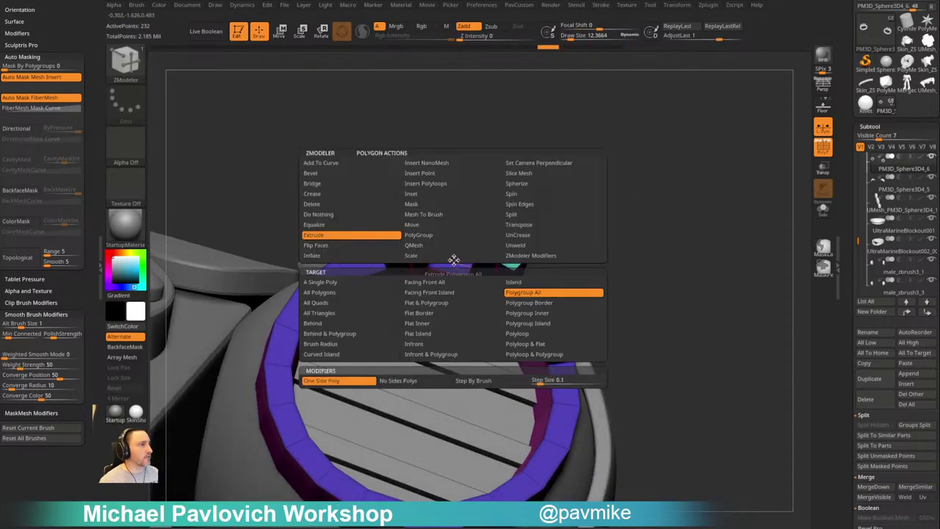
{"action": "left_click", "coordinate": [414, 246]}
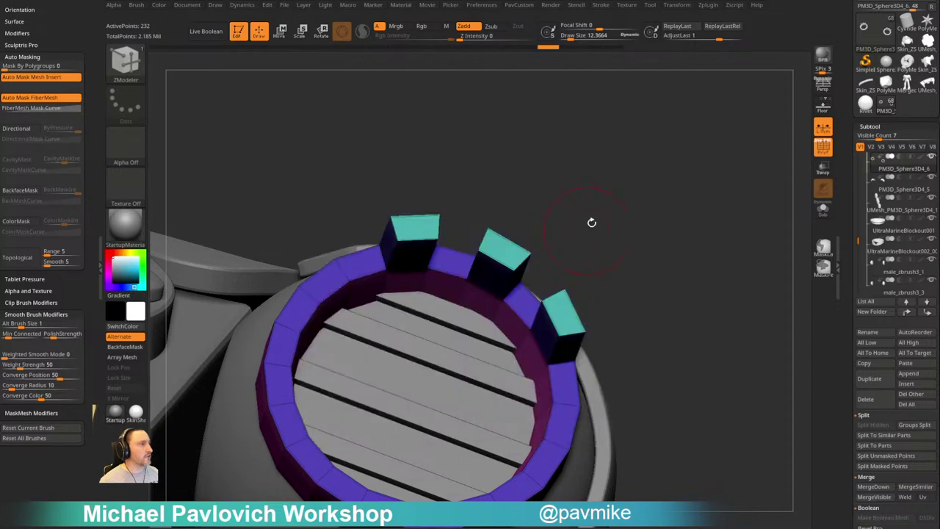
{"action": "left_click_drag", "start_coordinate": [592, 222], "coordinate": [590, 201]}
{"action": "left_click_drag", "start_coordinate": [451, 266], "coordinate": [455, 248]}
{"action": "right_click_drag", "start_coordinate": [446, 275], "coordinate": [445, 254]}
{"action": "key", "text": "ctrl+z"}
{"action": "key", "text": "ctrl+z"}
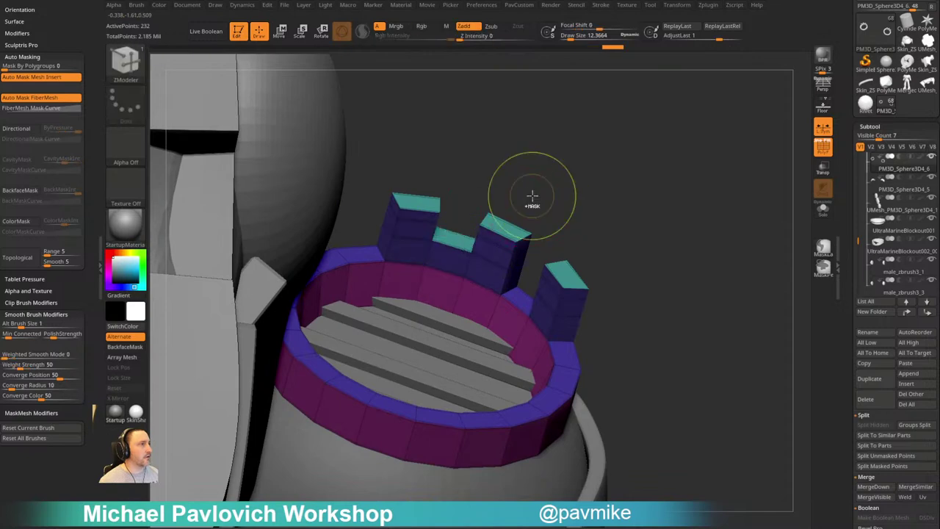
Isolate the vent ring, try QMesh on the gap polygon again, and undo all the block extrusions
{"action": "left_click_drag", "start_coordinate": [533, 197], "coordinate": [531, 226]}
{"action": "left_click", "coordinate": [824, 210]}
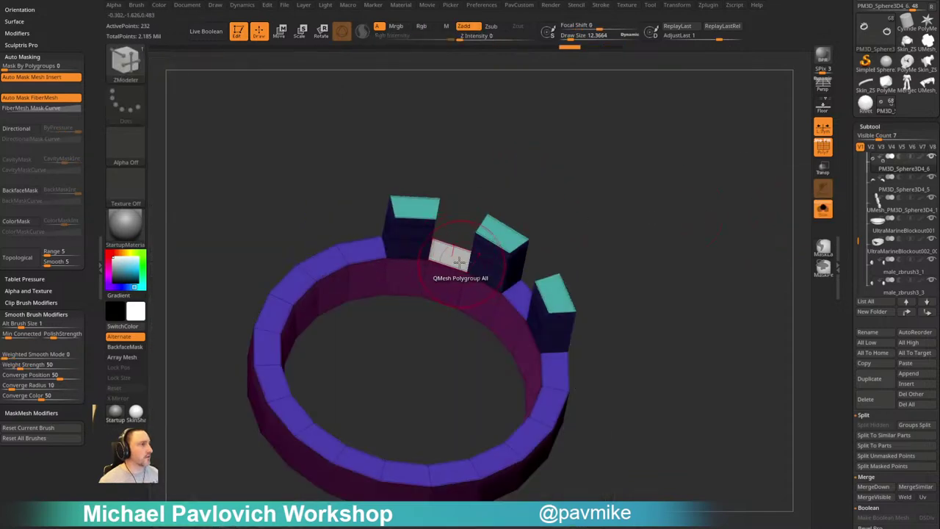
{"action": "left_click_drag", "start_coordinate": [451, 258], "coordinate": [445, 296]}
{"action": "left_click_drag", "start_coordinate": [570, 252], "coordinate": [641, 186]}
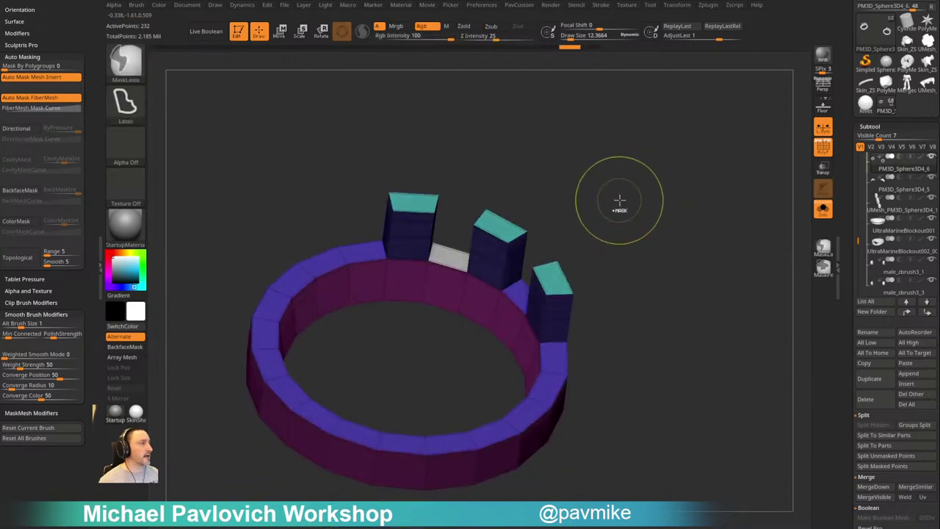
{"action": "key", "text": "ctrl+z"}
{"action": "key", "text": "ctrl+z"}
{"action": "key", "text": "ctrl+z"}
{"action": "key", "text": "ctrl+z"}
{"action": "key", "text": "ctrl+z"}
{"action": "mouse_move", "coordinate": [666, 248]}
{"action": "left_mouse_down"}
{"action": "mouse_move", "coordinate": [637, 221]}
{"action": "mouse_move", "coordinate": [642, 246]}
{"action": "mouse_move", "coordinate": [648, 230]}
{"action": "mouse_move", "coordinate": [640, 242]}
{"action": "left_mouse_up"}
{"action": "key", "text": "ctrl+z"}
{"action": "key", "text": "ctrl+z"}
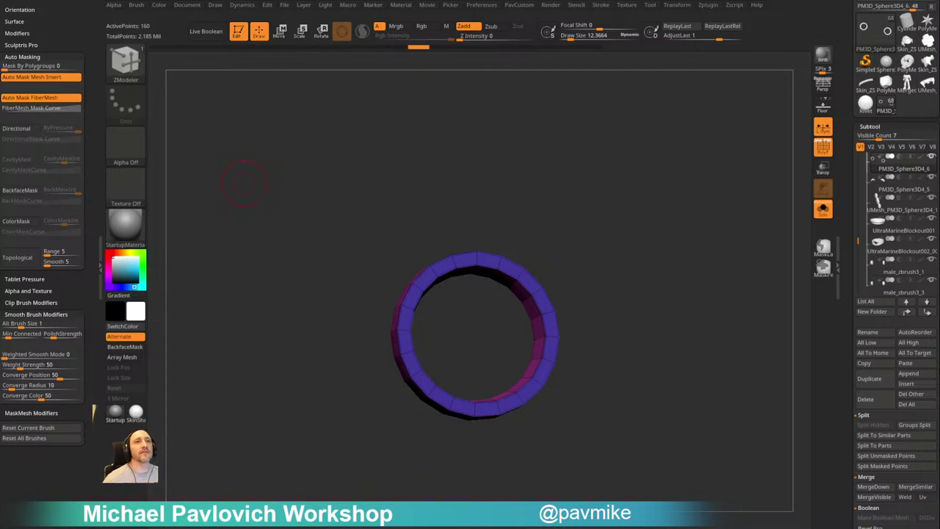
Check the Tablet preferences and review the Grip Pen's mapping and pen settings in Wacom Tablet Properties
{"action": "left_click", "coordinate": [483, 6]}
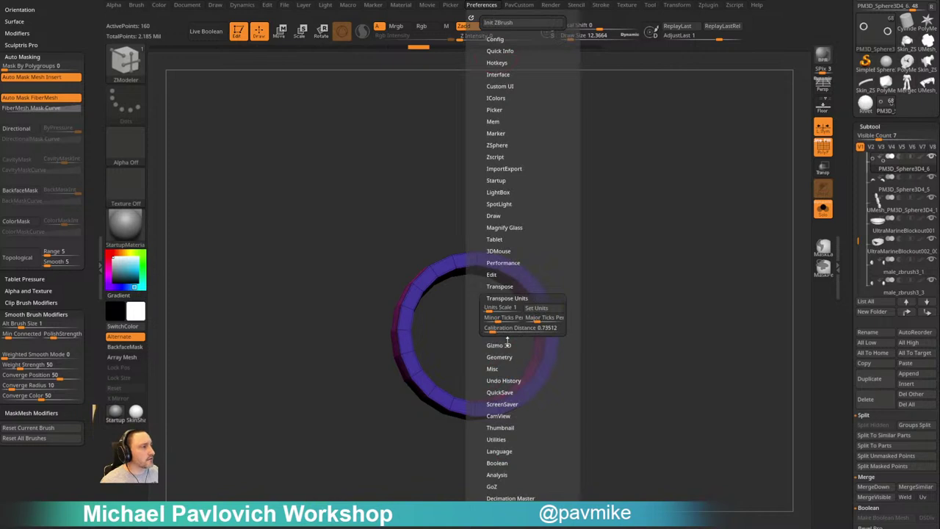
{"action": "key", "text": "shift"}
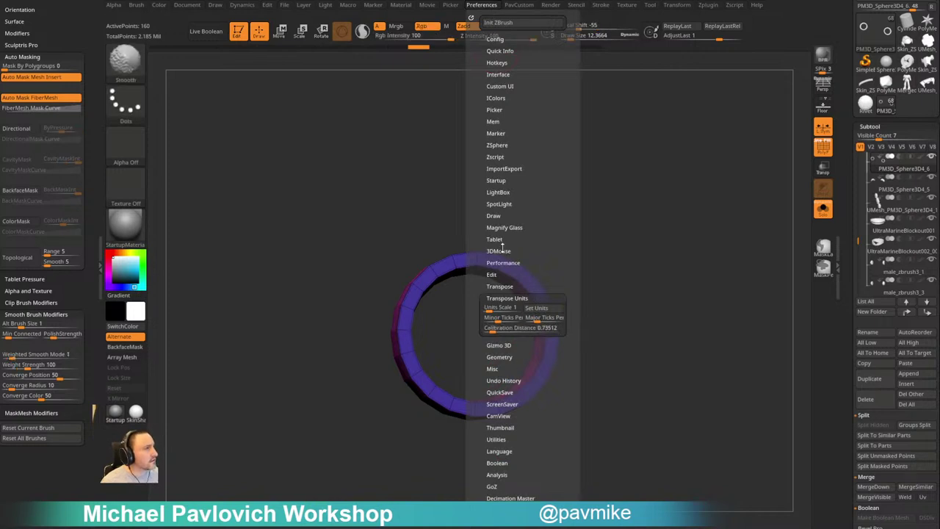
{"action": "left_click", "coordinate": [493, 241]}
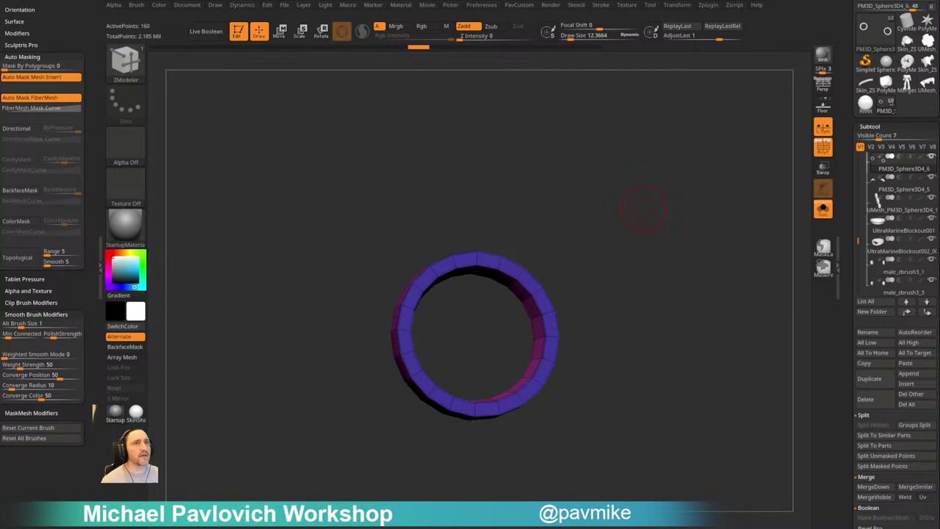
{"action": "left_click_drag", "start_coordinate": [0, 153], "coordinate": [233, 154]}
{"action": "left_click", "coordinate": [99, 248]}
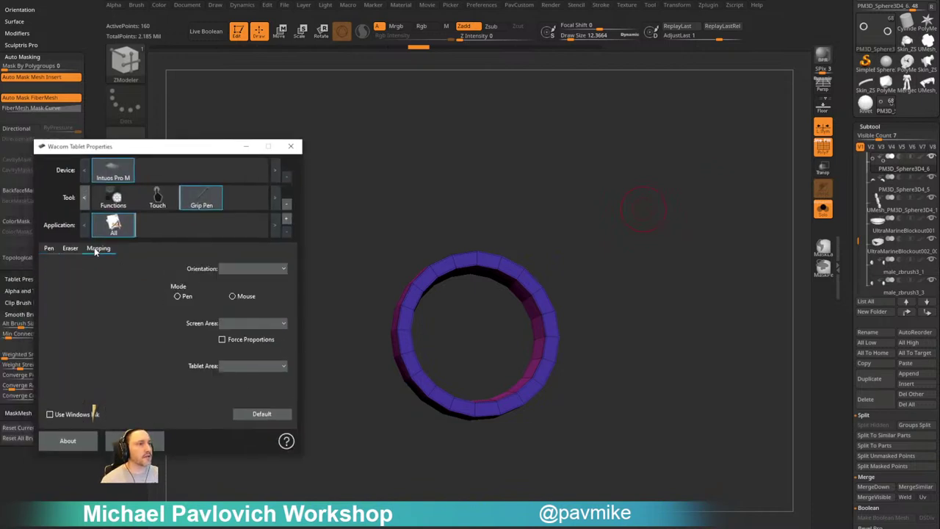
{"action": "left_click", "coordinate": [49, 248]}
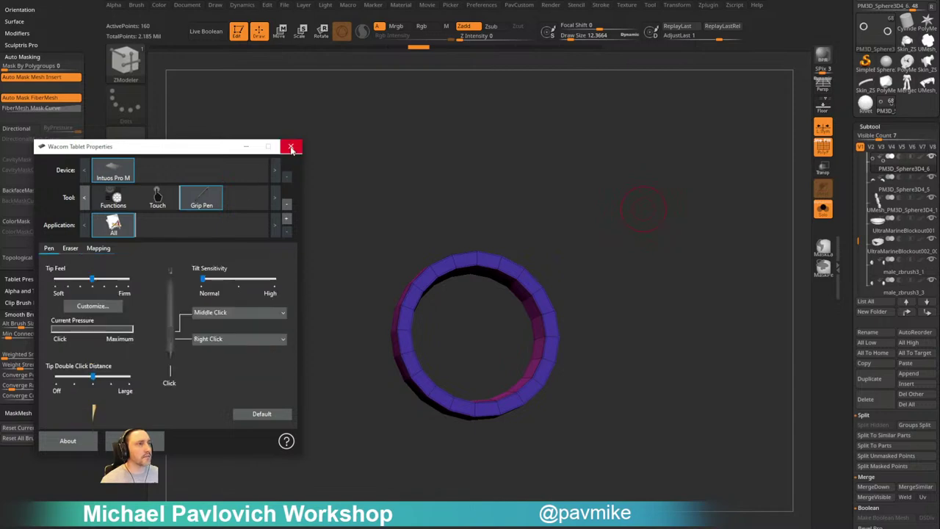
{"action": "left_click", "coordinate": [290, 146]}
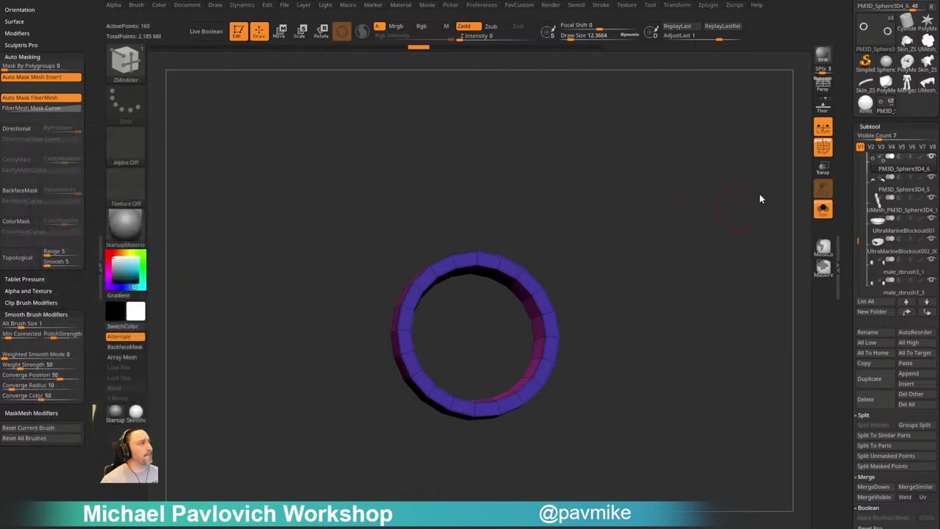
Show the whole model again without the polygon wireframe and switch to the Standard brush
{"action": "left_click", "coordinate": [824, 209]}
{"action": "left_click", "coordinate": [823, 153]}
{"action": "left_click_drag", "start_coordinate": [665, 207], "coordinate": [695, 252], "text": "alt"}
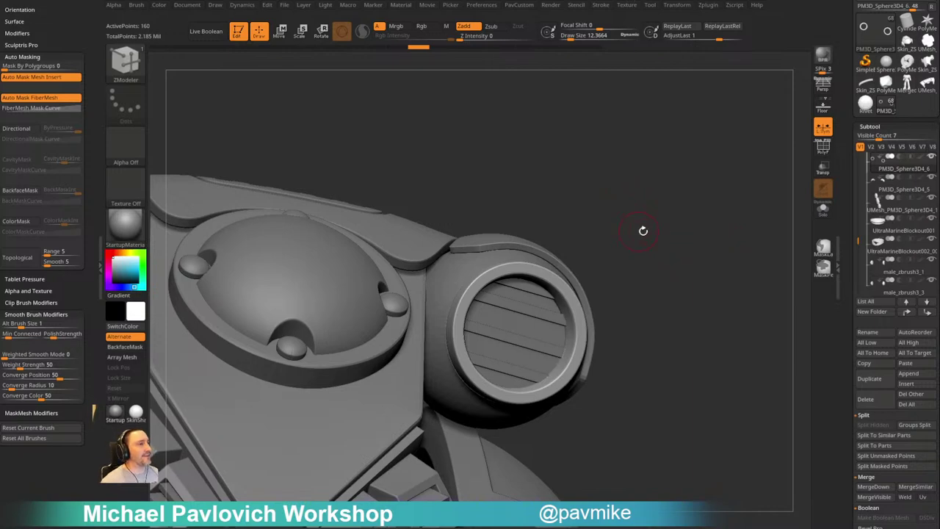
{"action": "mouse_move", "coordinate": [710, 251]}
{"action": "left_mouse_down", "text": "alt"}
{"action": "mouse_move", "coordinate": [651, 249]}
{"action": "mouse_move", "coordinate": [649, 216]}
{"action": "mouse_move", "coordinate": [743, 227]}
{"action": "mouse_move", "coordinate": [698, 222]}
{"action": "mouse_move", "coordinate": [709, 246]}
{"action": "left_mouse_up", "text": "alt"}
{"action": "key", "text": "s"}
{"action": "key", "text": "b"}
{"action": "key", "text": "s"}
{"action": "key", "text": "t"}
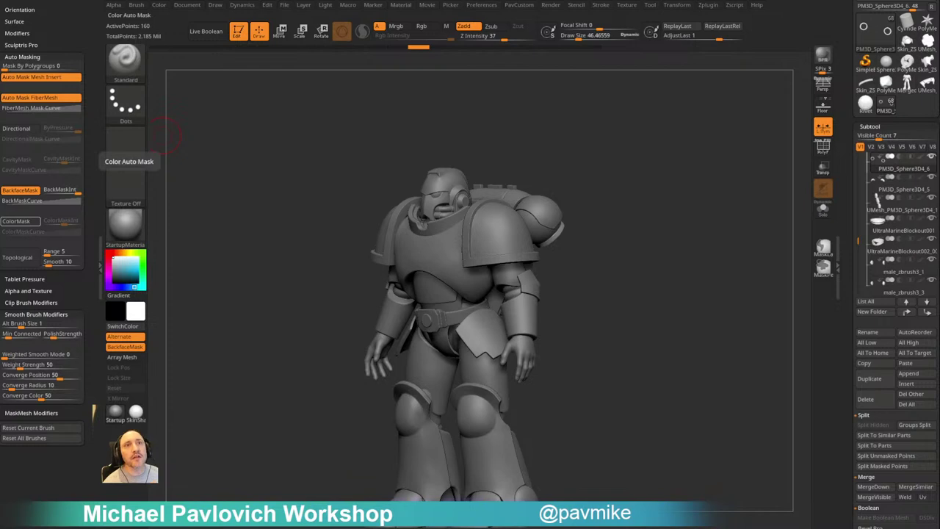
Make the hip plate hanging beside the belt active and place the transform gizmo on it
{"action": "mouse_move", "coordinate": [617, 193]}
{"action": "right_mouse_down"}
{"action": "mouse_move", "coordinate": [668, 208]}
{"action": "mouse_move", "coordinate": [683, 176]}
{"action": "right_mouse_up"}
{"action": "key", "text": "w"}
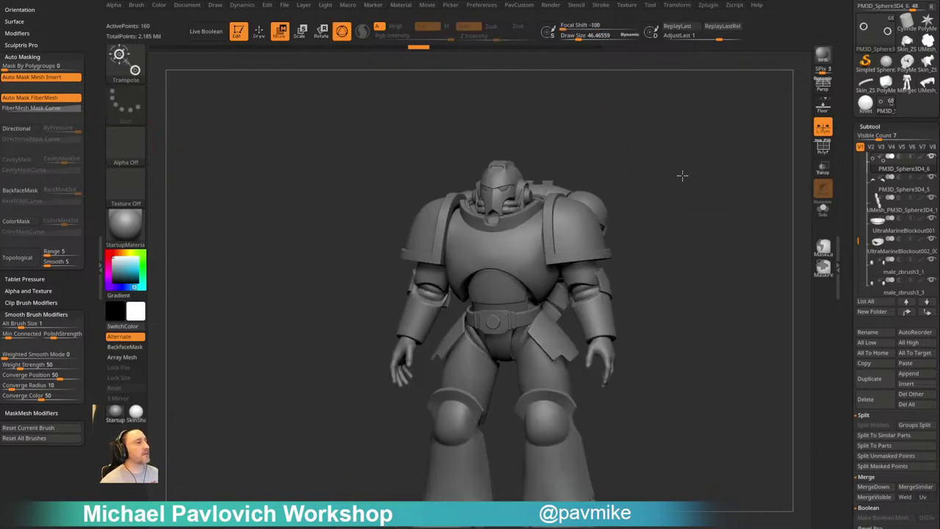
{"action": "left_click", "coordinate": [547, 331], "text": "alt"}
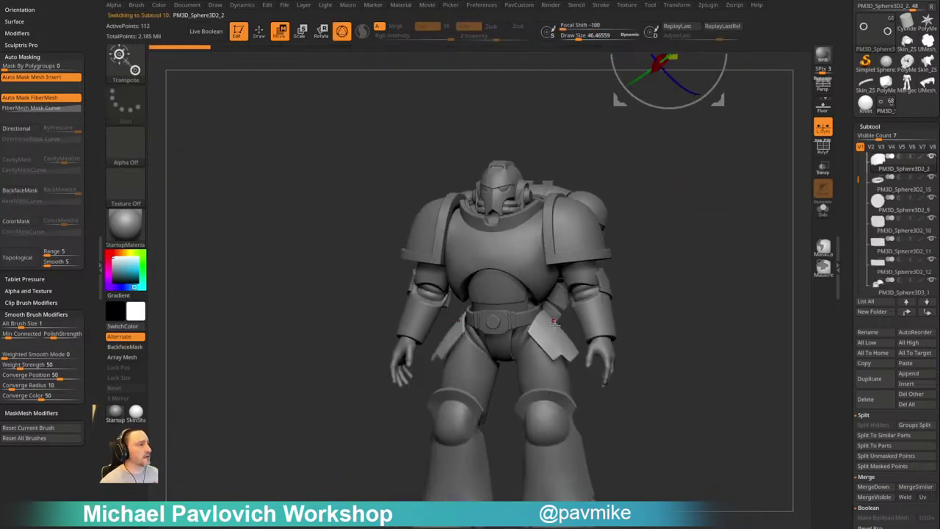
{"action": "left_click", "coordinate": [542, 329]}
{"action": "left_click_drag", "start_coordinate": [634, 286], "coordinate": [656, 250], "text": "alt"}
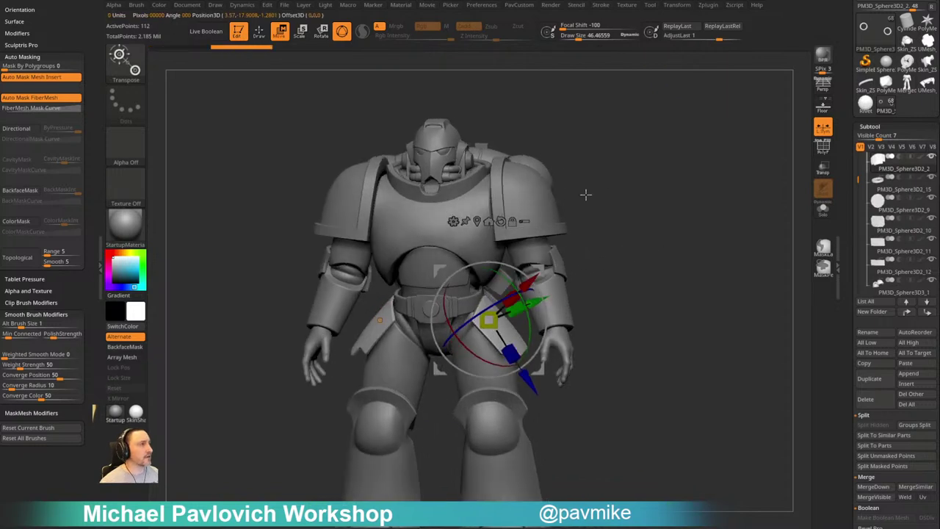
Try the Bend Arc deformer on the hip plate and return to the standard Gizmo 3D
{"action": "left_click", "coordinate": [453, 221]}
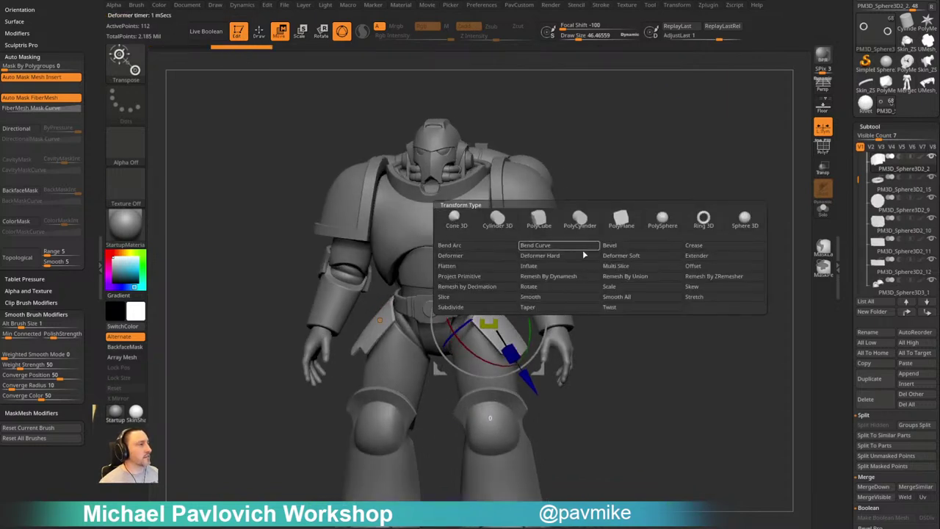
{"action": "left_click", "coordinate": [503, 247]}
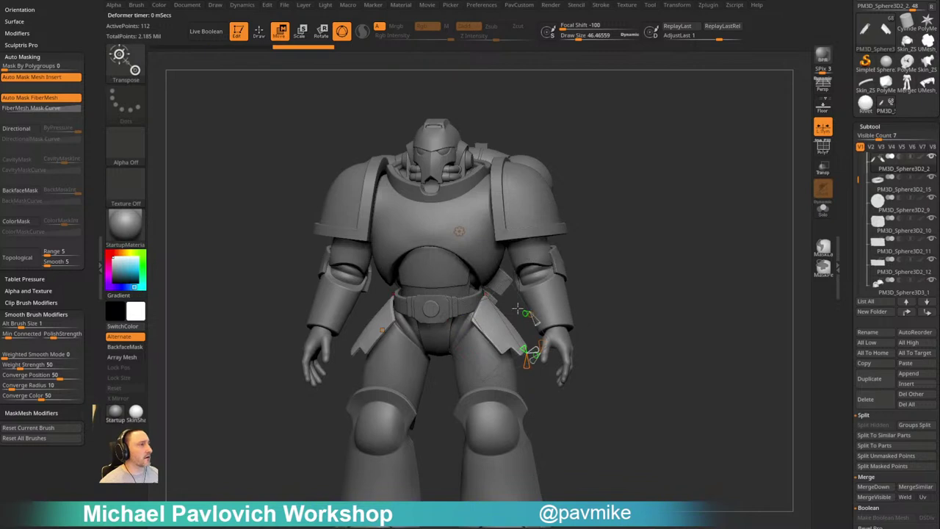
{"action": "left_click", "coordinate": [458, 231]}
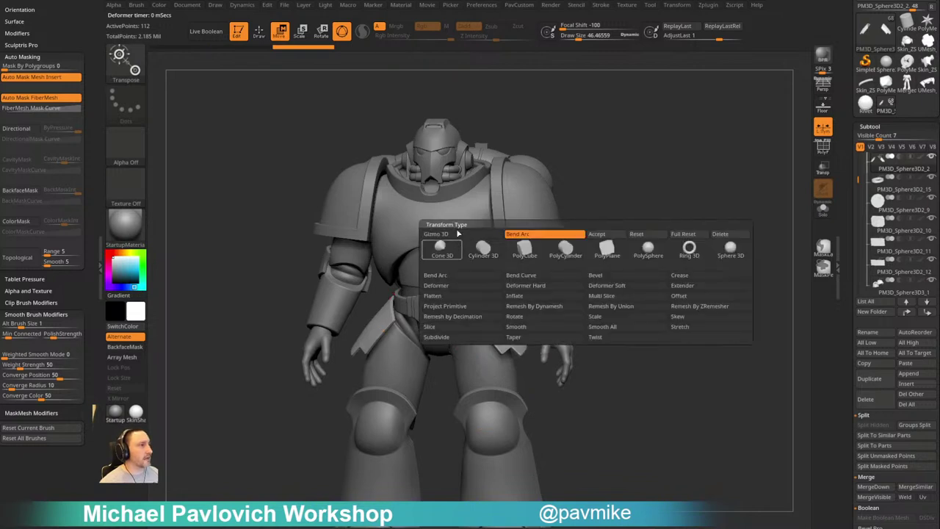
{"action": "left_click", "coordinate": [457, 234]}
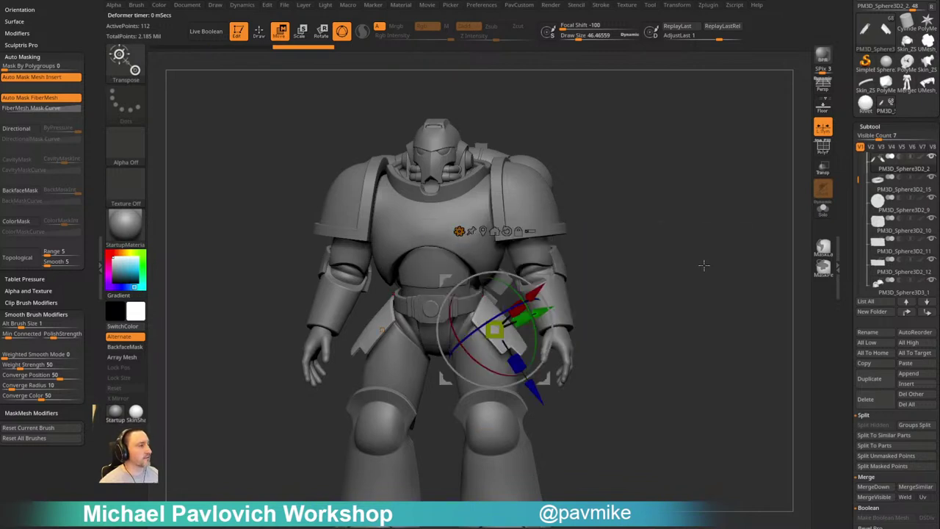
Leave the gizmo, return to drawing with the Standard brush and frame the belt and hip plates closely
{"action": "key", "text": "q"}
{"action": "left_click_drag", "start_coordinate": [695, 275], "coordinate": [667, 261], "text": "alt"}
{"action": "key", "text": "s"}
{"action": "mouse_move", "coordinate": [679, 234]}
{"action": "left_mouse_down", "text": "alt"}
{"action": "mouse_move", "coordinate": [688, 272]}
{"action": "mouse_move", "coordinate": [702, 276]}
{"action": "left_mouse_up", "text": "alt"}
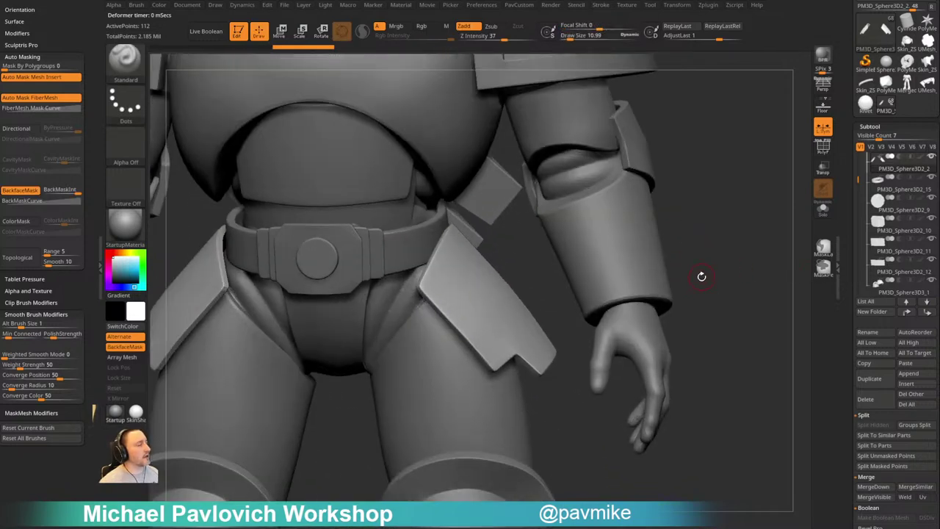
{"action": "key", "text": "w"}
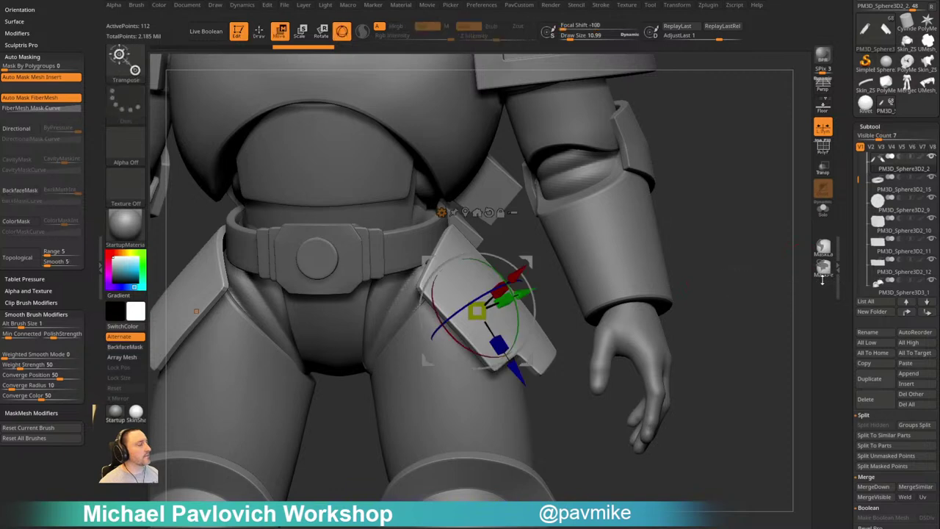
{"action": "key", "text": "q"}
{"action": "key", "text": "3"}
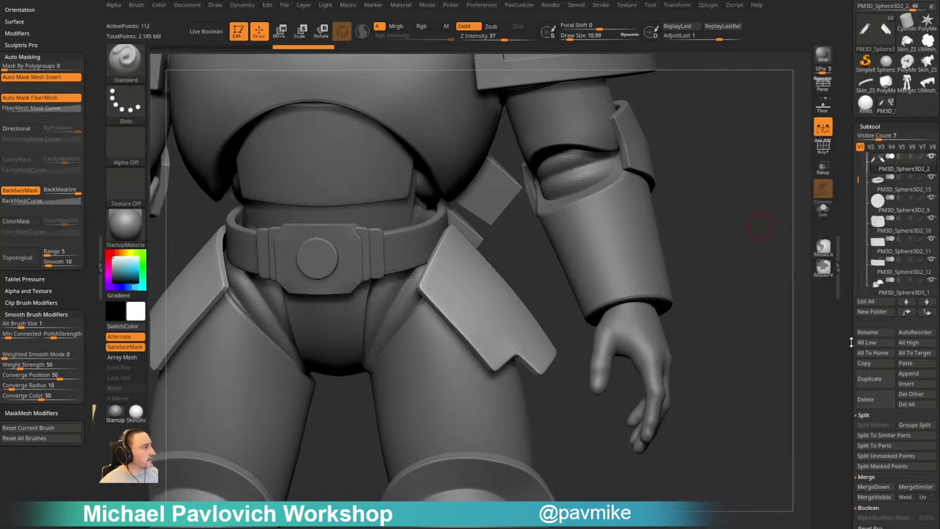
Review the Geometry edge loop settings and the Masking options for the active hip plate
{"action": "left_click_drag", "start_coordinate": [851, 342], "coordinate": [846, 222]}
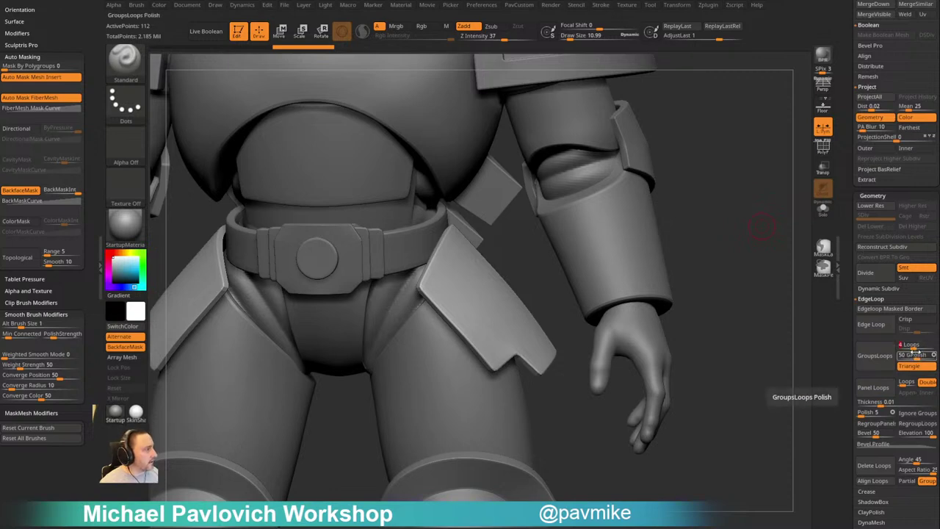
{"action": "left_click_drag", "start_coordinate": [850, 410], "coordinate": [850, 374]}
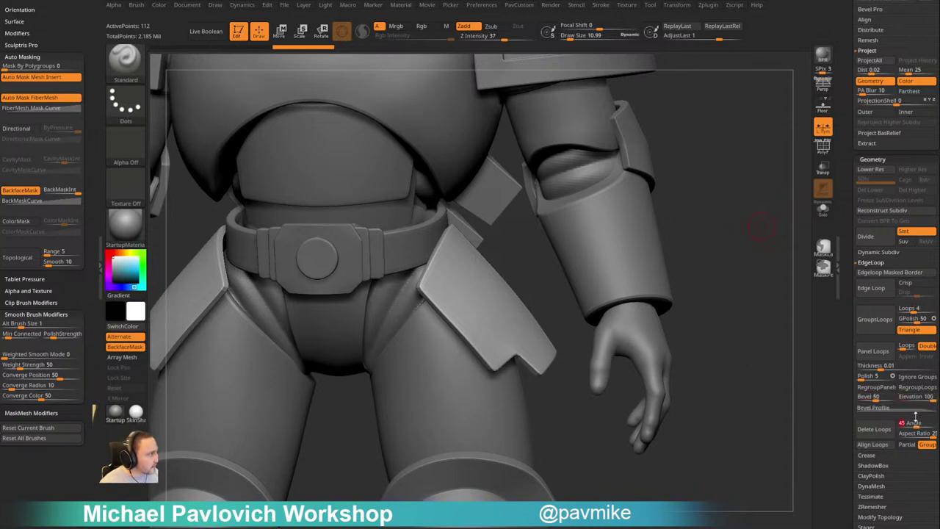
{"action": "left_click_drag", "start_coordinate": [847, 415], "coordinate": [844, 287]}
{"action": "left_click", "coordinate": [871, 219]}
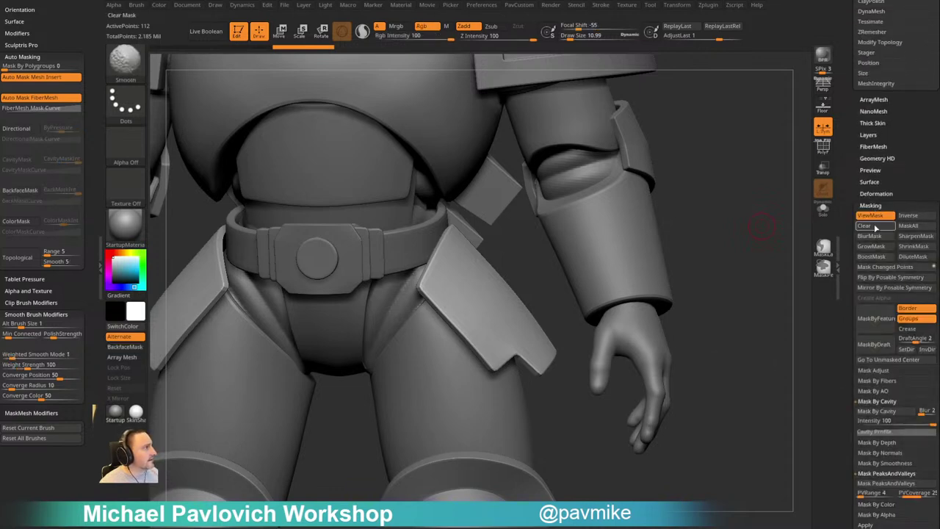
{"action": "scroll", "coordinate": [861, 439], "scroll_direction": "down", "scroll_amount": 2}
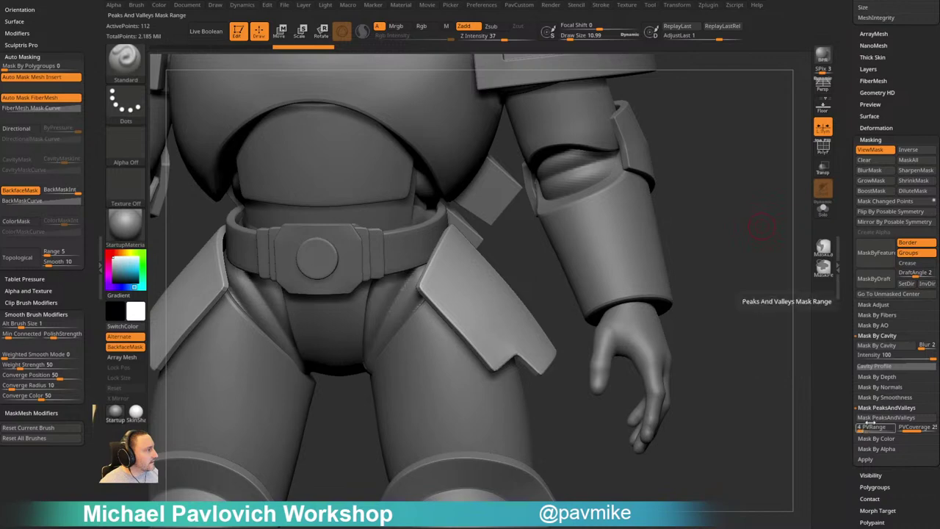
{"action": "scroll", "coordinate": [872, 294], "scroll_direction": "up", "scroll_amount": 3}
{"action": "left_click", "coordinate": [872, 295], "text": "shift"}
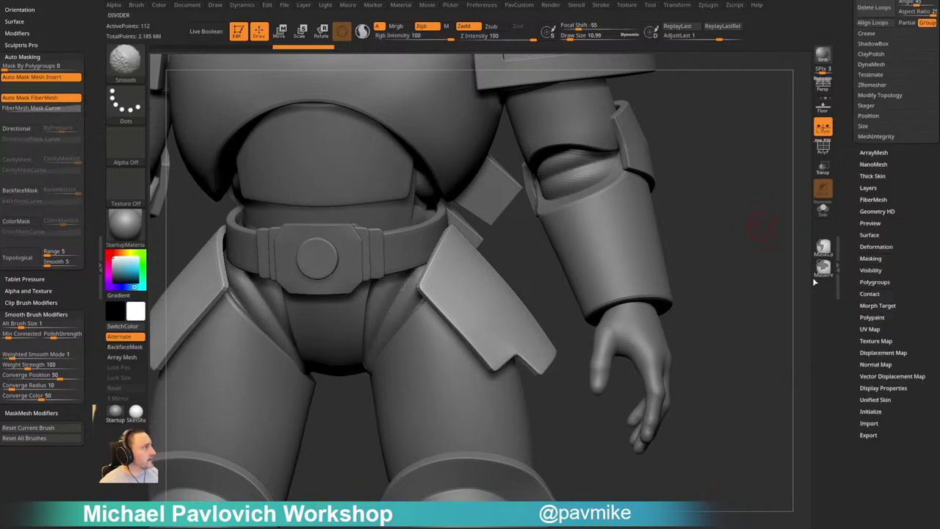
Bring up the custom topology-modification controls and try a DynaMesh resolution of 136
{"action": "key", "text": "2"}
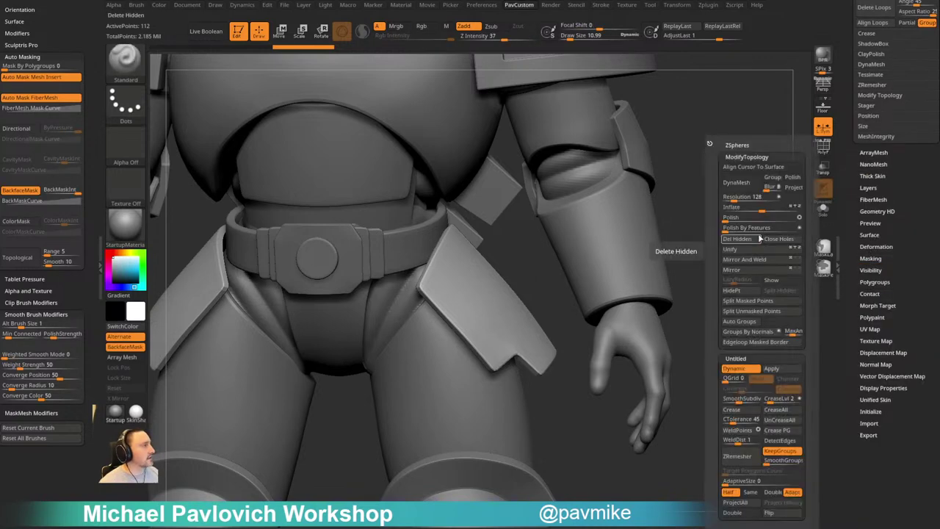
{"action": "left_click", "coordinate": [738, 199]}
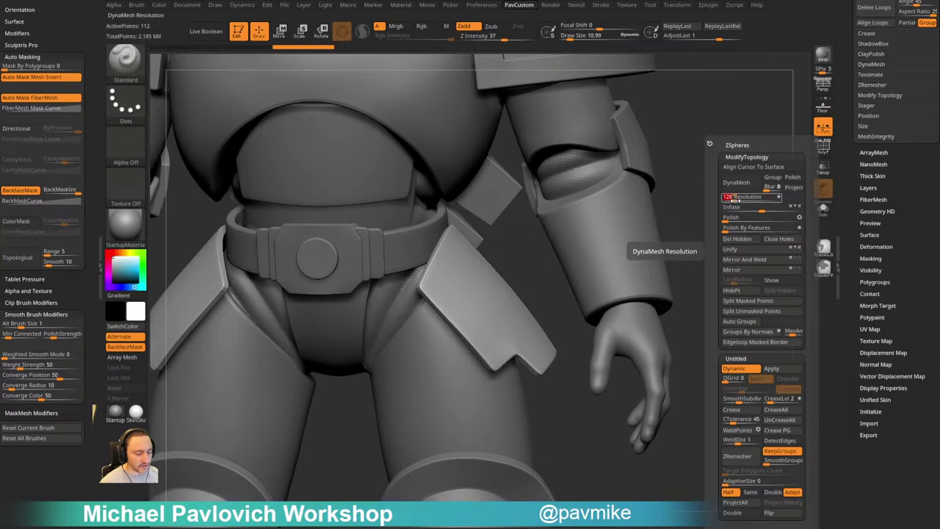
{"action": "key", "text": "Return"}
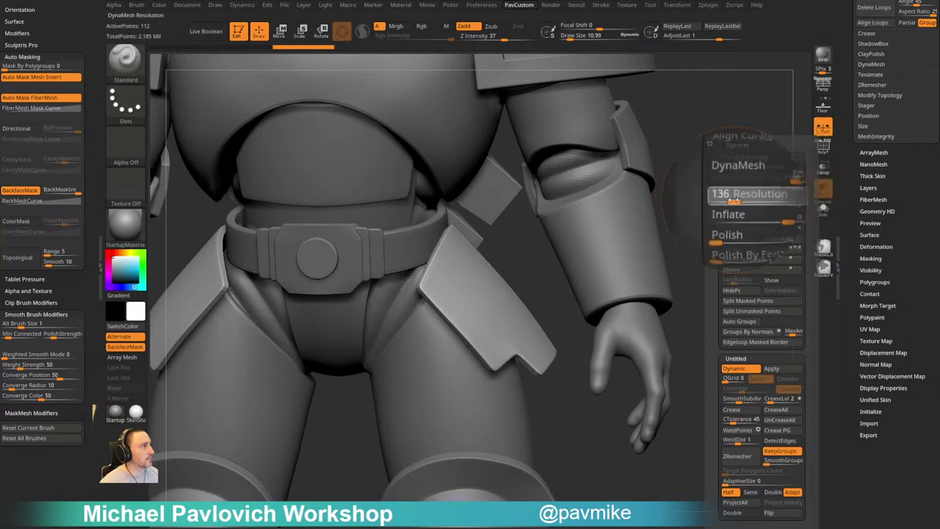
{"action": "mouse_move", "coordinate": [734, 198]}
{"action": "left_mouse_down"}
{"action": "mouse_move", "coordinate": [744, 197]}
{"action": "mouse_move", "coordinate": [720, 194]}
{"action": "mouse_move", "coordinate": [747, 196]}
{"action": "mouse_move", "coordinate": [737, 196]}
{"action": "left_mouse_up"}
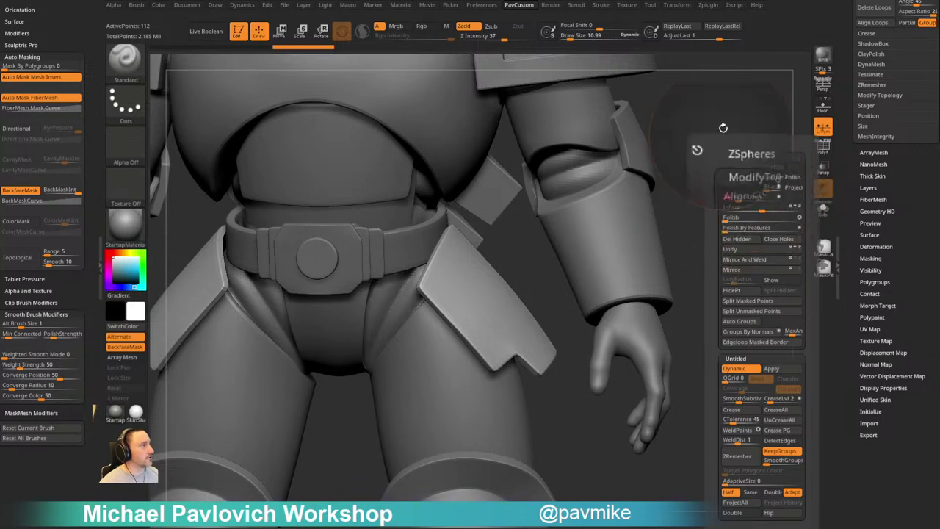
{"action": "key", "text": "shift"}
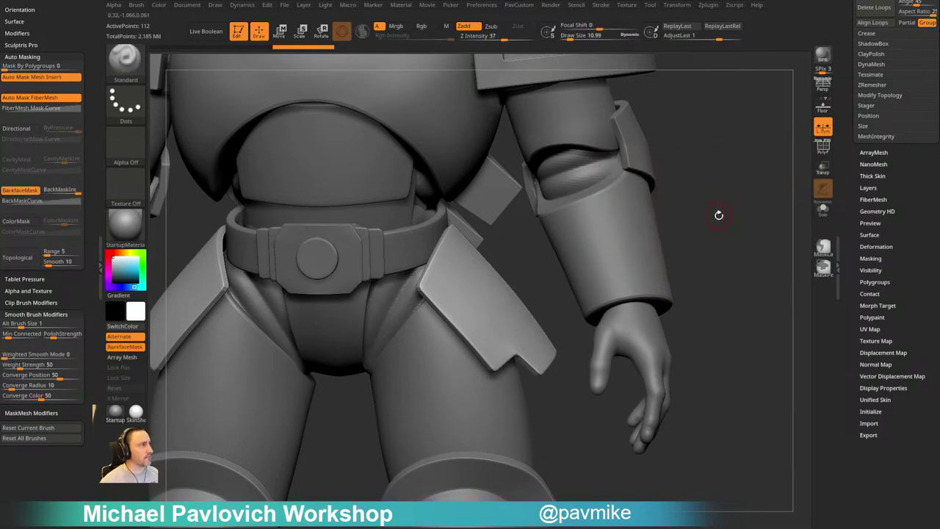
Switch to the browser, look through the hard-surface artist's ArtStation portfolio of artworks and alpha packs, and close it
{"action": "left_click_drag", "start_coordinate": [722, 220], "coordinate": [730, 235], "text": "alt"}
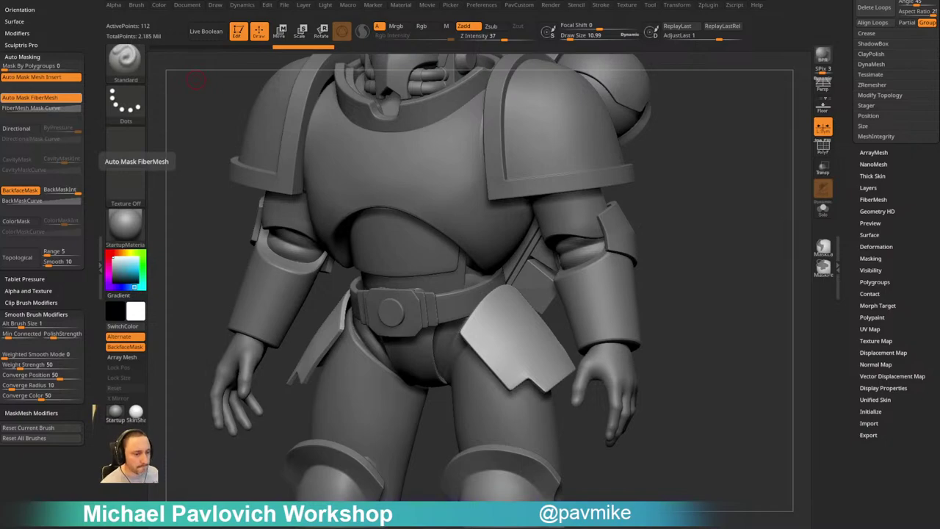
{"action": "left_click_drag", "start_coordinate": [517, 526], "coordinate": [451, 6]}
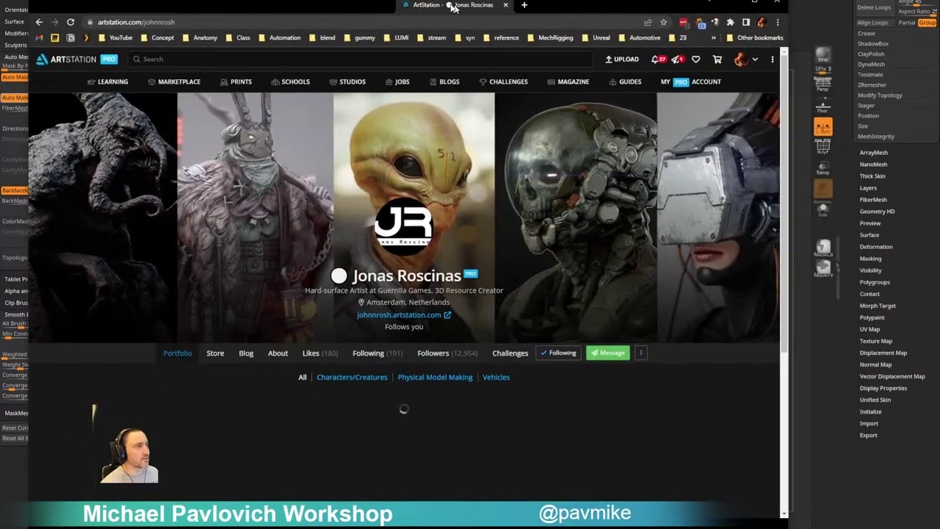
{"action": "scroll", "coordinate": [213, 234], "scroll_direction": "down", "scroll_amount": 2}
{"action": "scroll", "coordinate": [214, 235], "scroll_direction": "down", "scroll_amount": 10}
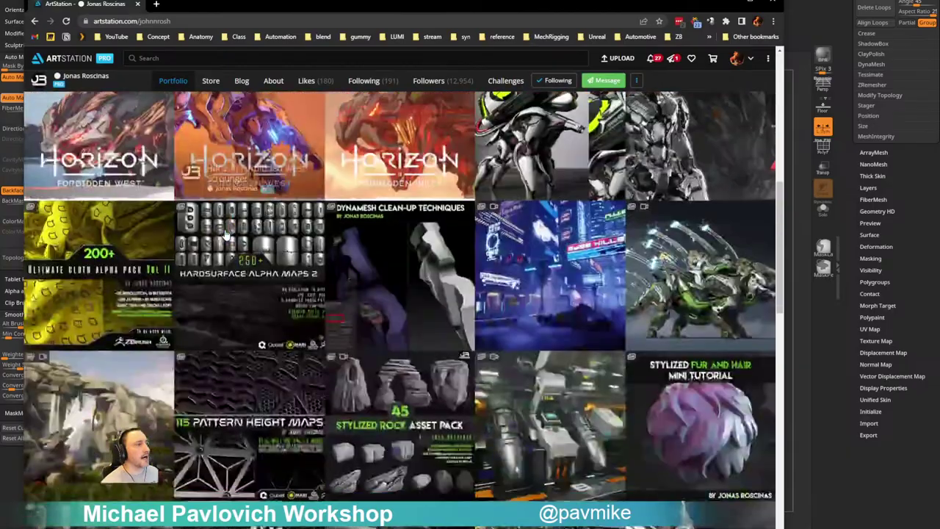
{"action": "scroll", "coordinate": [425, 321], "scroll_direction": "down", "scroll_amount": 5}
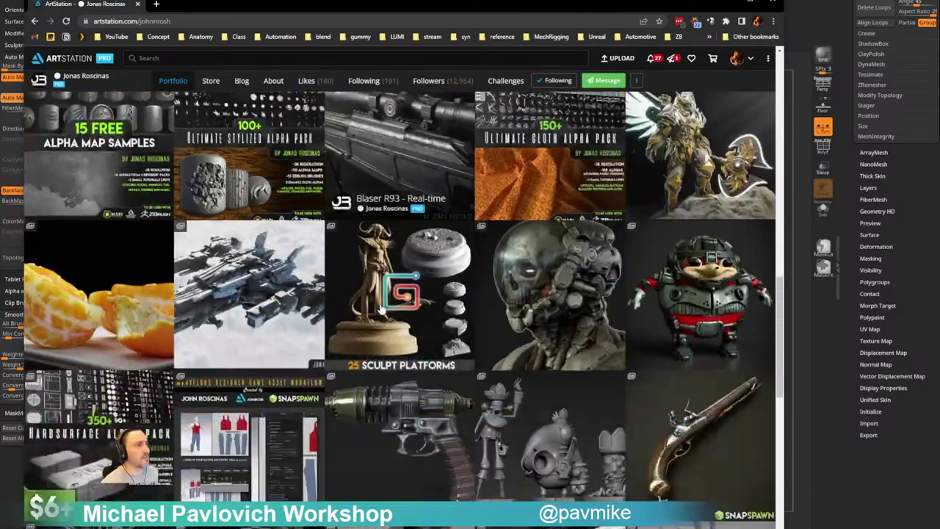
{"action": "scroll", "coordinate": [573, 316], "scroll_direction": "up", "scroll_amount": 15}
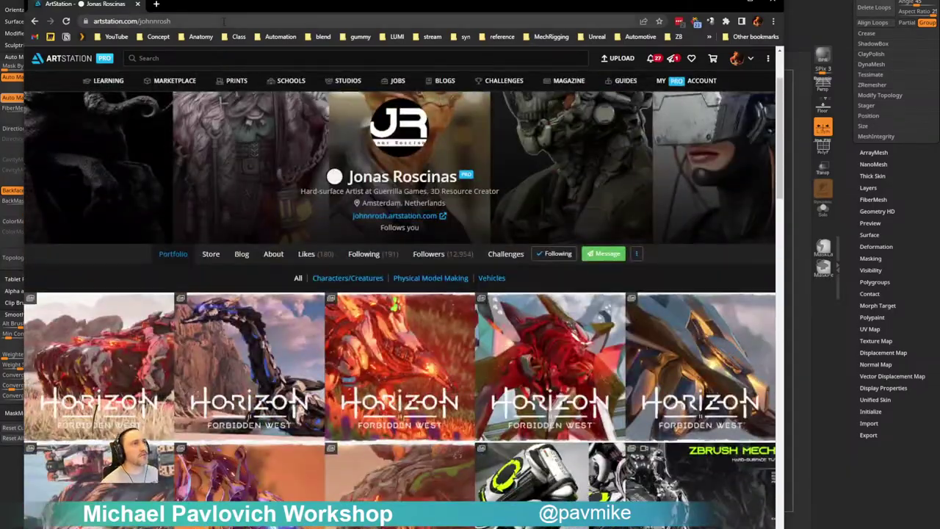
{"action": "left_click", "coordinate": [153, 21]}
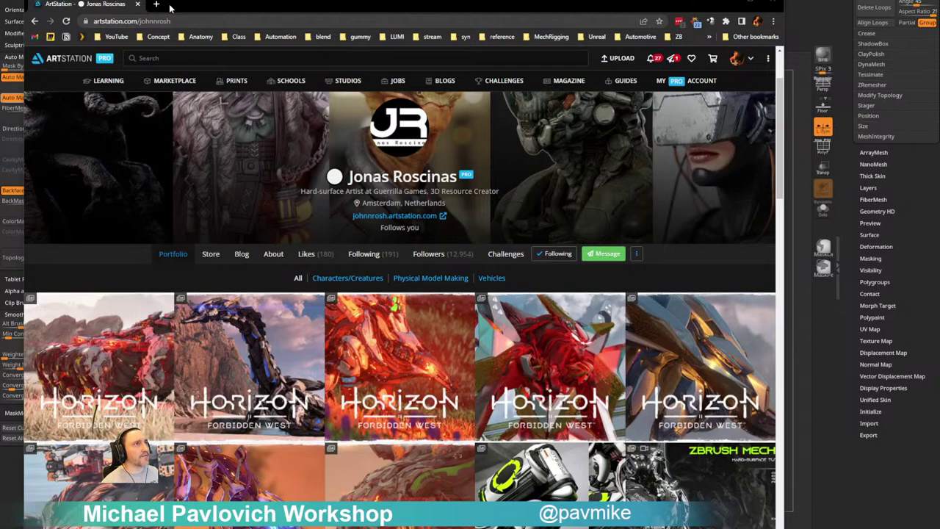
{"action": "left_click", "coordinate": [136, 4]}
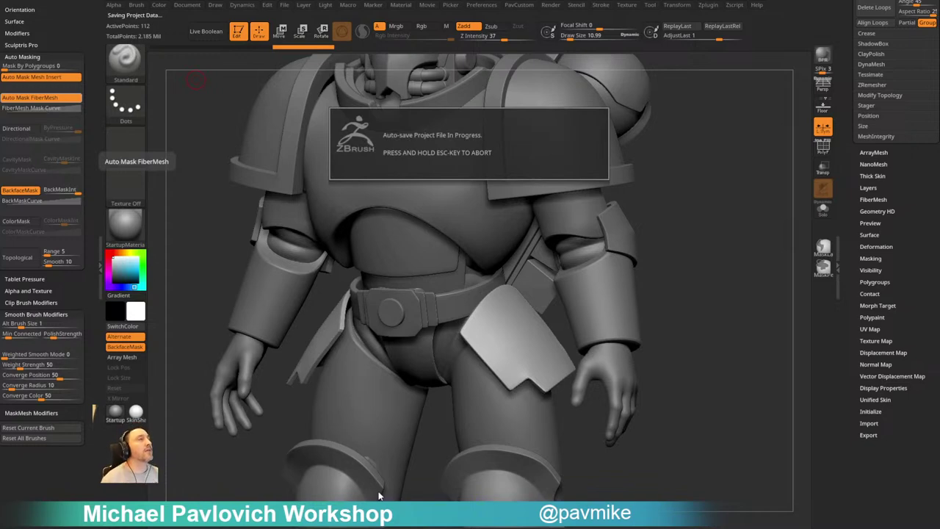
{"action": "left_click_drag", "start_coordinate": [704, 227], "coordinate": [588, 213], "text": "alt"}
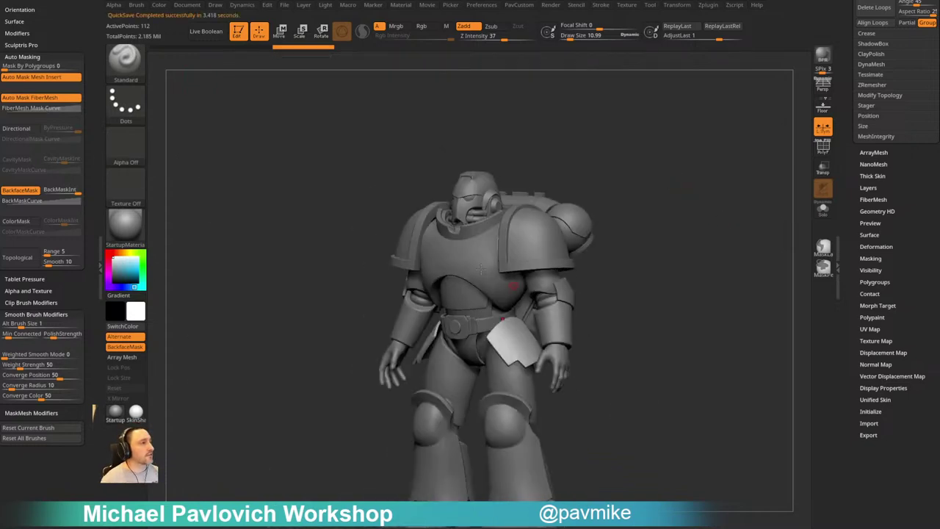
{"action": "left_click_drag", "start_coordinate": [693, 167], "coordinate": [706, 254]}
{"action": "left_click_drag", "start_coordinate": [705, 254], "coordinate": [671, 252]}
{"action": "key", "text": "s"}
{"action": "mouse_move", "coordinate": [678, 225]}
{"action": "left_mouse_down", "text": "alt"}
{"action": "mouse_move", "coordinate": [684, 256]}
{"action": "mouse_move", "coordinate": [684, 241]}
{"action": "left_mouse_up", "text": "alt"}
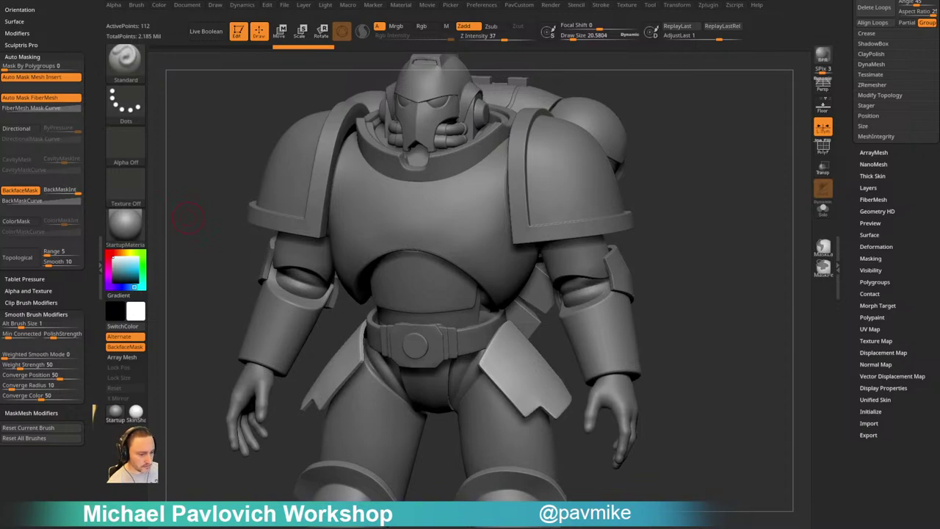
Switch to the browser, open the "Intro to ZBrush - New and Updated!" ArtStation post and look through its video playlist
{"action": "left_click_drag", "start_coordinate": [362, 528], "coordinate": [373, 31]}
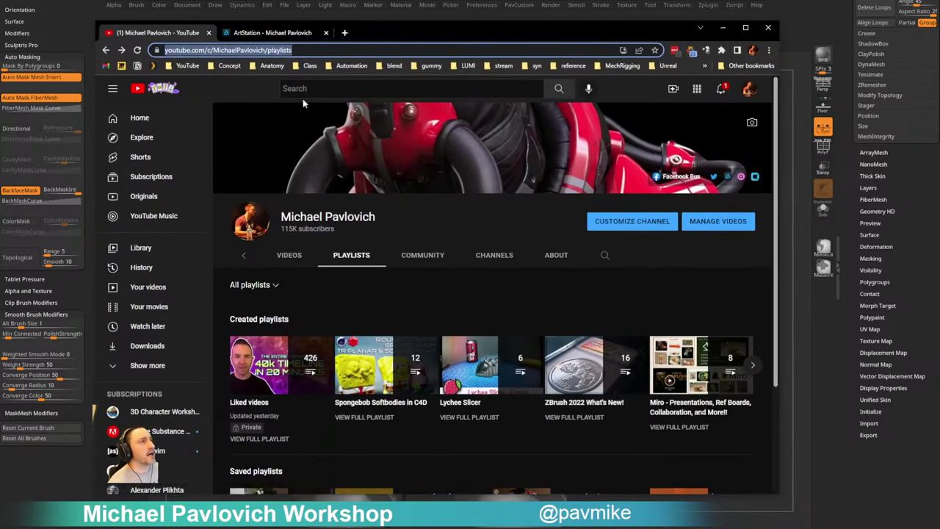
{"action": "left_click", "coordinate": [272, 33]}
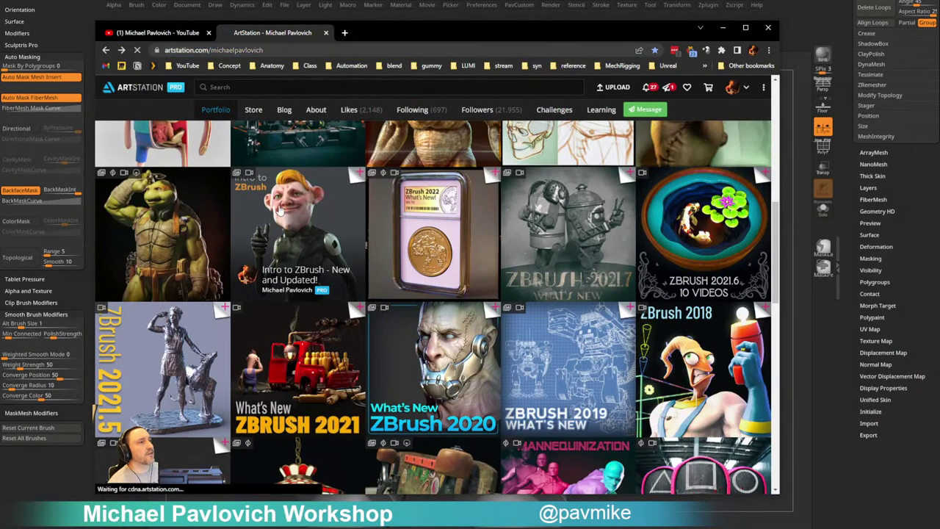
{"action": "left_click", "coordinate": [290, 210]}
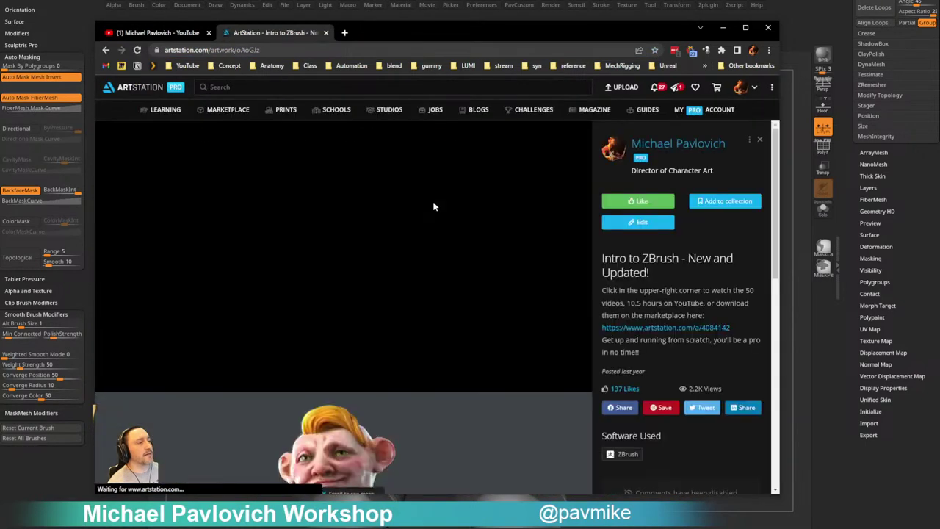
{"action": "left_click", "coordinate": [554, 139]}
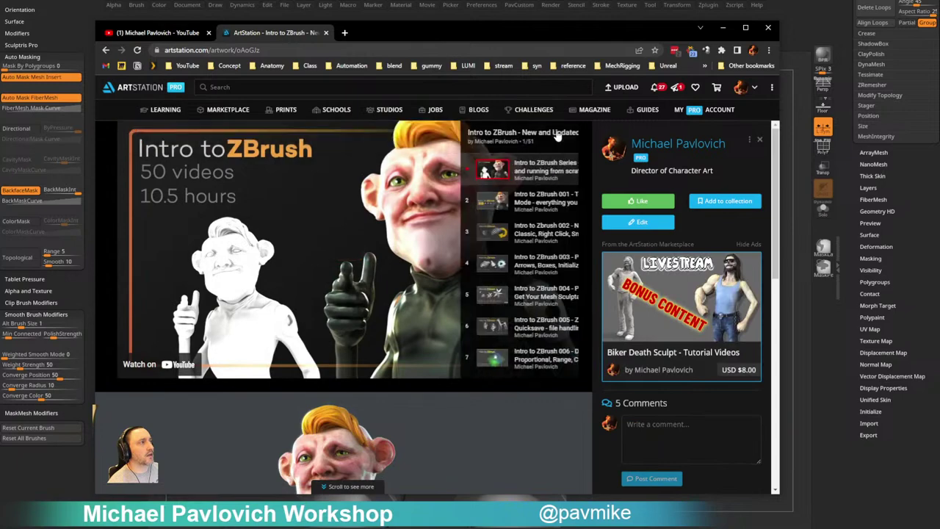
{"action": "scroll", "coordinate": [519, 230], "scroll_direction": "down", "scroll_amount": 8}
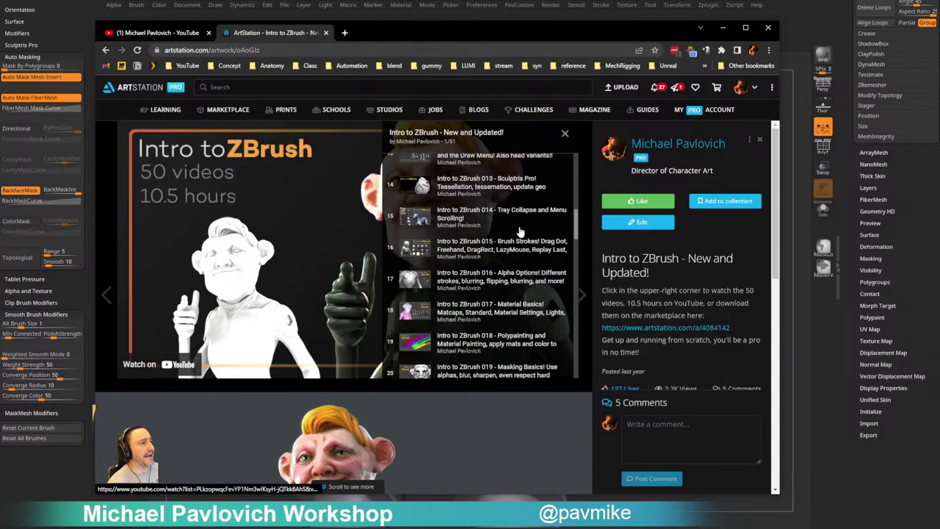
{"action": "scroll", "coordinate": [519, 232], "scroll_direction": "down", "scroll_amount": 3}
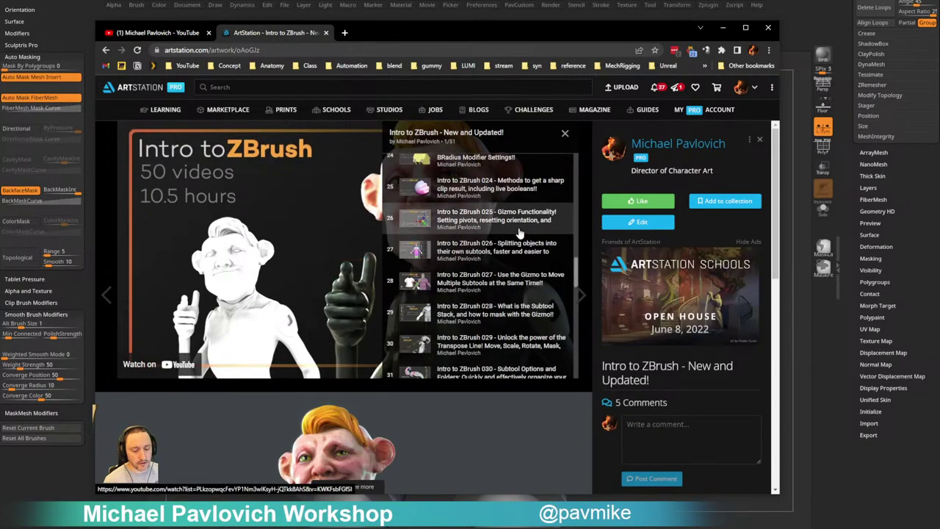
Search the playlist page for "zmodeler" and look over the matching lessons
{"action": "key", "text": "ctrl+f"}
{"action": "type", "text": "zmod"}
{"action": "type", "text": "eel"}
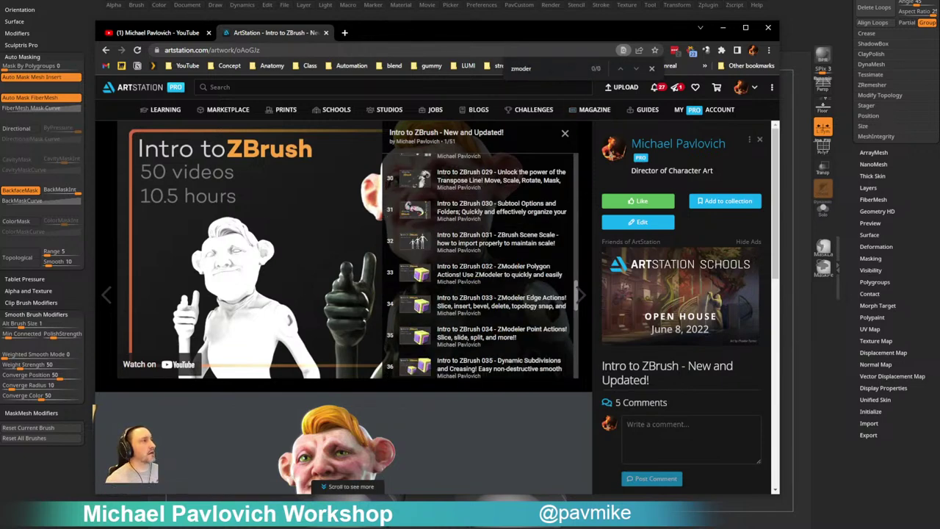
{"action": "key", "text": "BackSpace"}
{"action": "type", "text": "ler"}
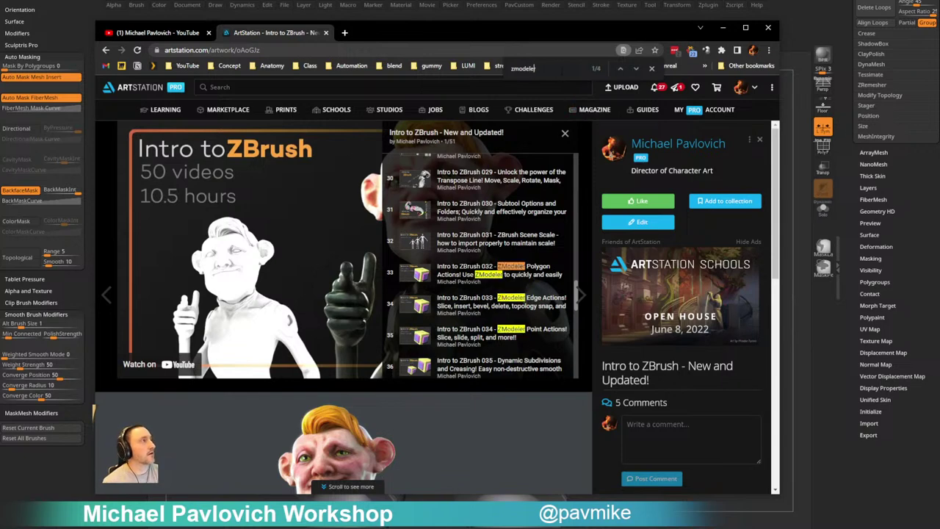
{"action": "scroll", "coordinate": [514, 227], "scroll_direction": "down", "scroll_amount": 2}
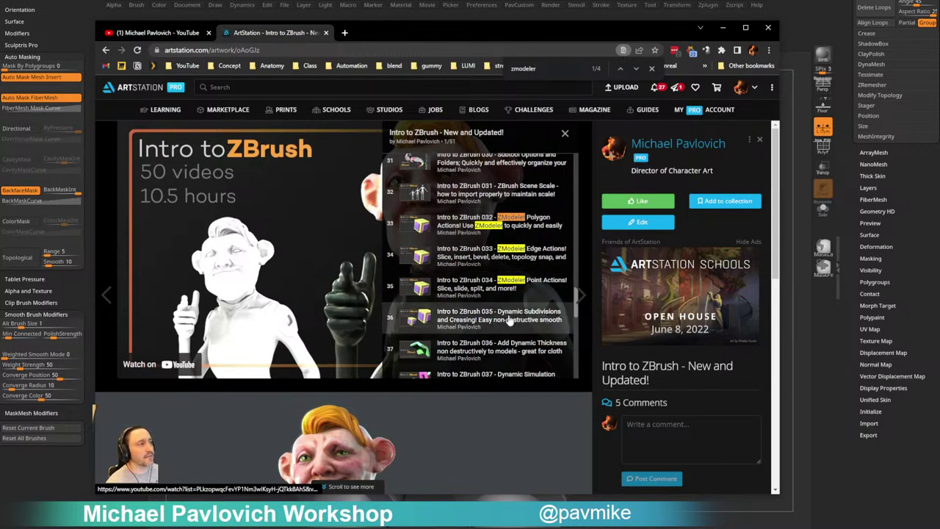
Look through the Intro to ZBrush video playlist to review the tutorial topics it covers
{"action": "scroll", "coordinate": [487, 321], "scroll_direction": "up", "scroll_amount": 10}
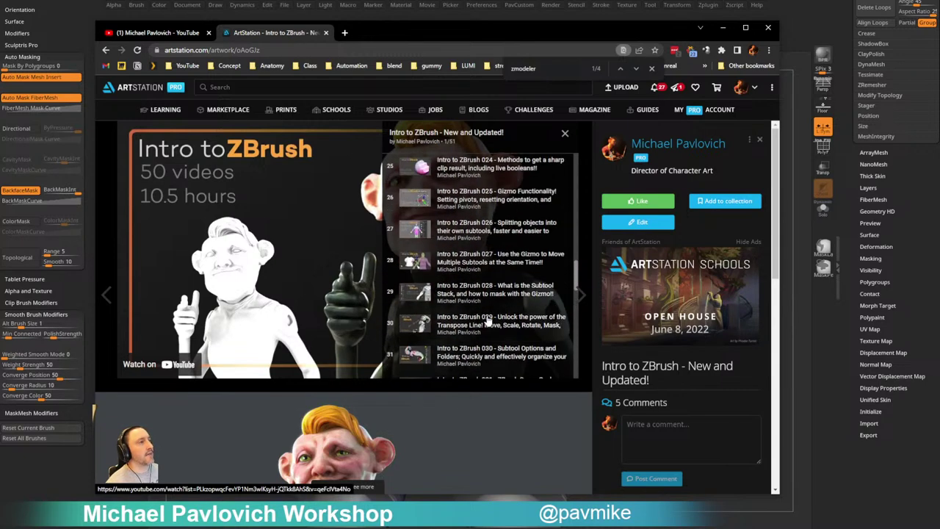
{"action": "scroll", "coordinate": [485, 263], "scroll_direction": "up", "scroll_amount": 1}
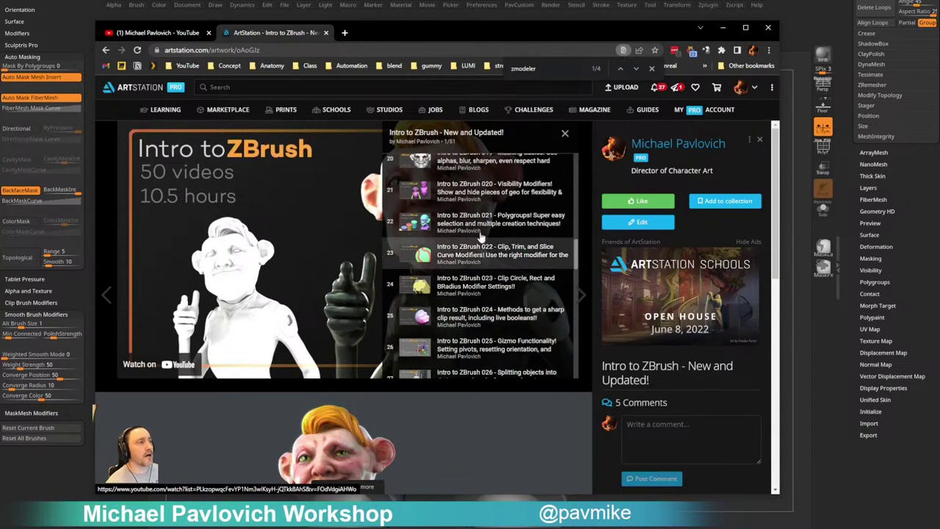
{"action": "scroll", "coordinate": [485, 297], "scroll_direction": "down", "scroll_amount": 2}
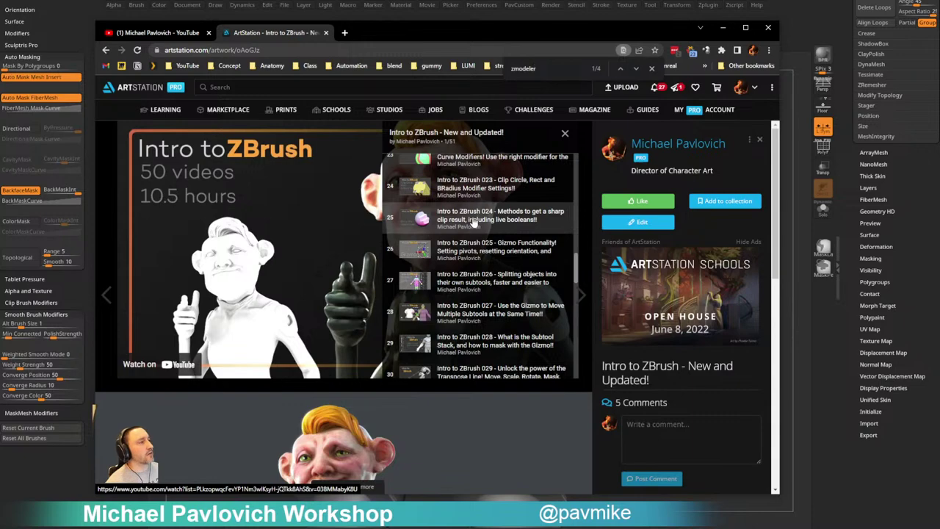
{"action": "scroll", "coordinate": [500, 227], "scroll_direction": "down", "scroll_amount": 3}
{"action": "scroll", "coordinate": [497, 226], "scroll_direction": "down", "scroll_amount": 5}
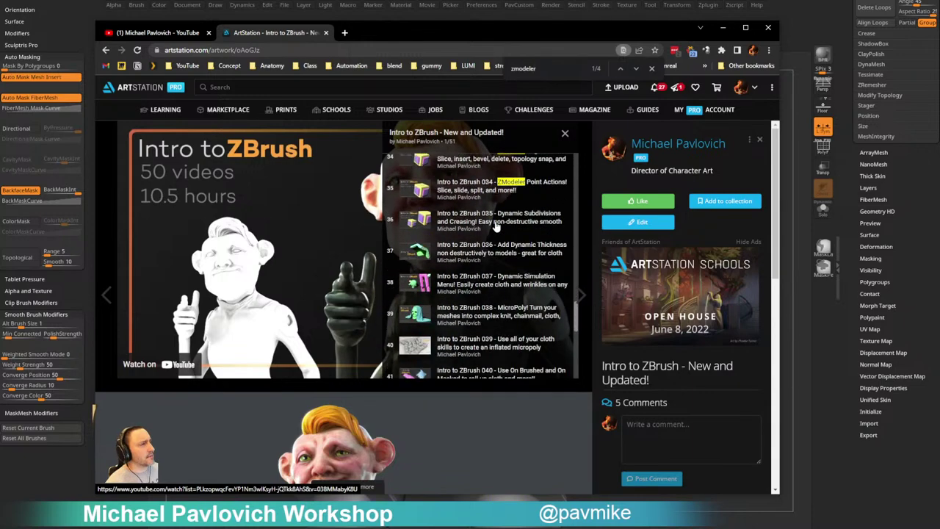
{"action": "scroll", "coordinate": [496, 227], "scroll_direction": "down", "scroll_amount": 4}
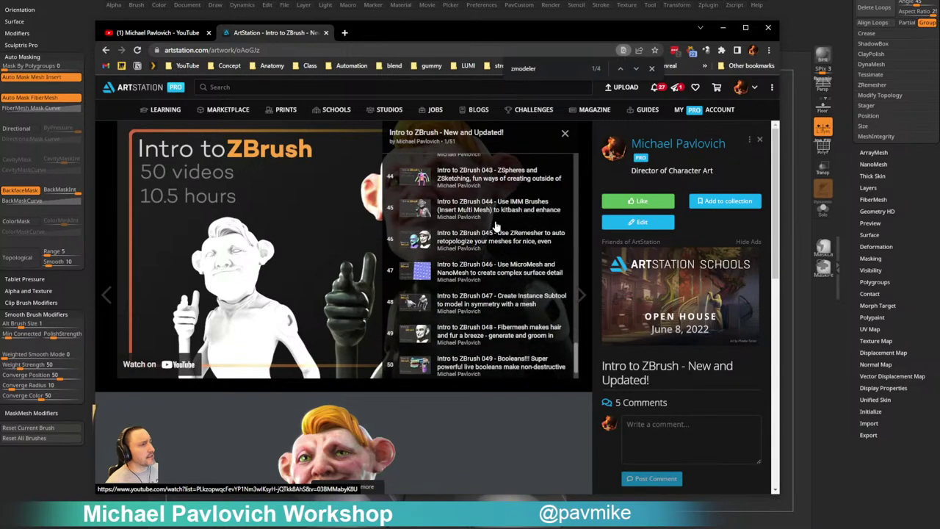
Return to the ArtStation portfolio, browse its artworks and open the Bison 2021.7 project
{"action": "left_click", "coordinate": [108, 51]}
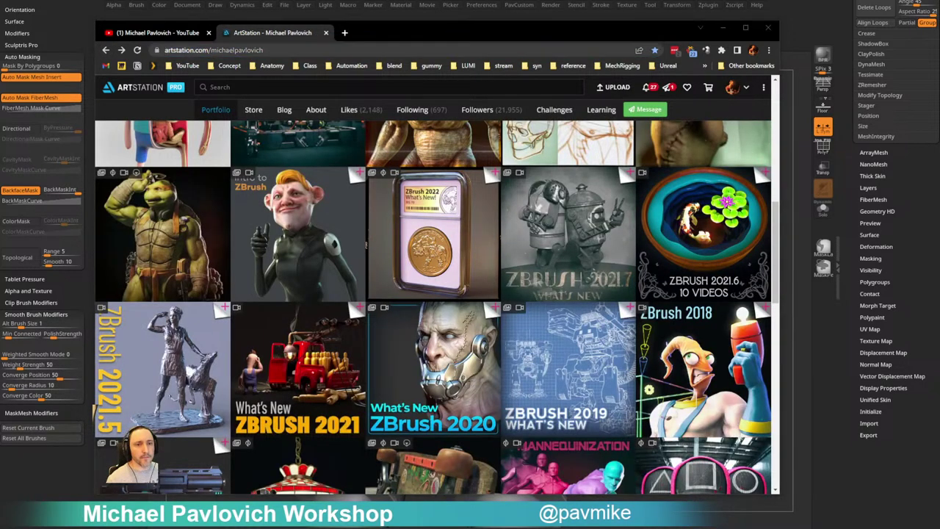
{"action": "scroll", "coordinate": [599, 296], "scroll_direction": "up", "scroll_amount": 3}
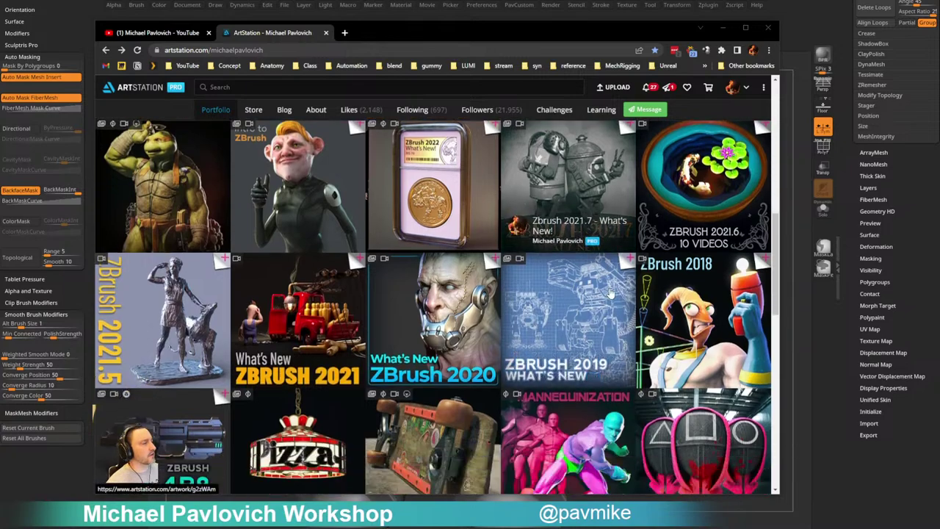
{"action": "scroll", "coordinate": [598, 296], "scroll_direction": "down", "scroll_amount": 1}
{"action": "scroll", "coordinate": [598, 296], "scroll_direction": "up", "scroll_amount": 4}
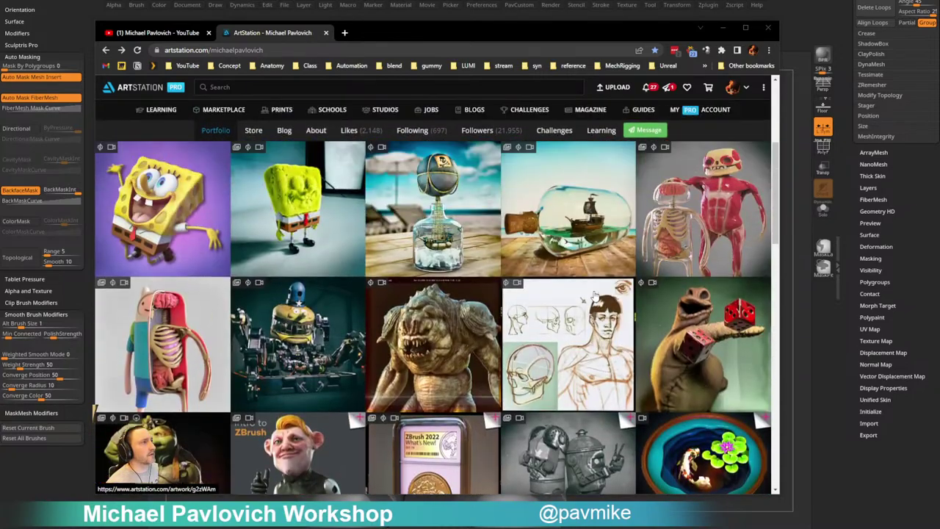
{"action": "scroll", "coordinate": [588, 299], "scroll_direction": "down", "scroll_amount": 8}
{"action": "scroll", "coordinate": [577, 302], "scroll_direction": "down", "scroll_amount": 2}
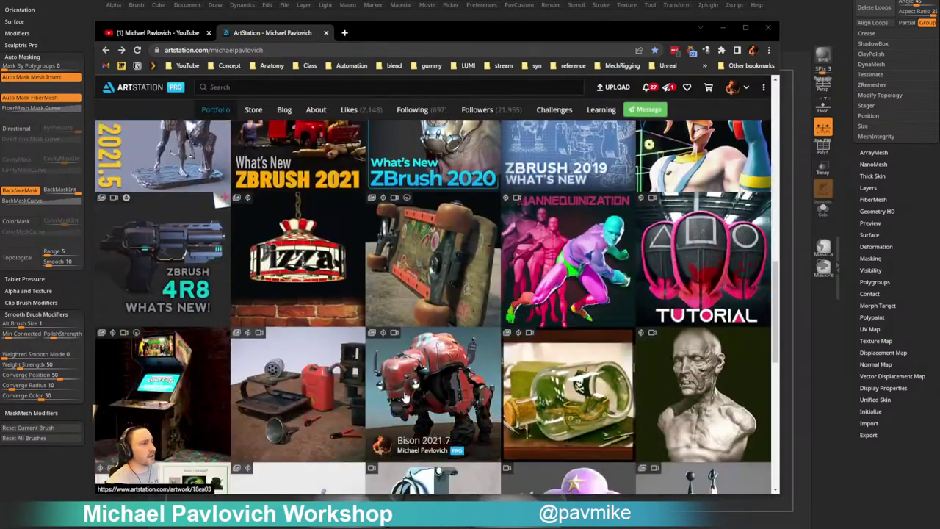
{"action": "left_click", "coordinate": [407, 399]}
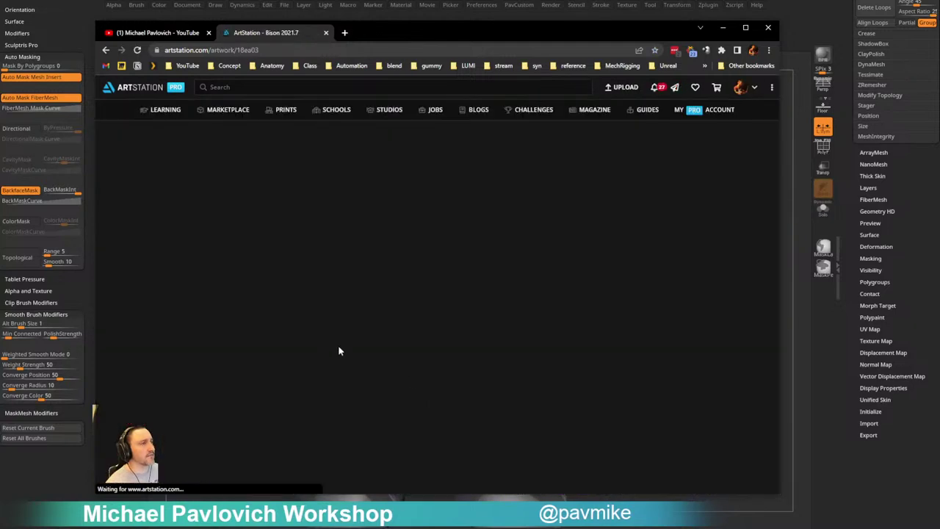
{"action": "scroll", "coordinate": [339, 323], "scroll_direction": "down", "scroll_amount": 4}
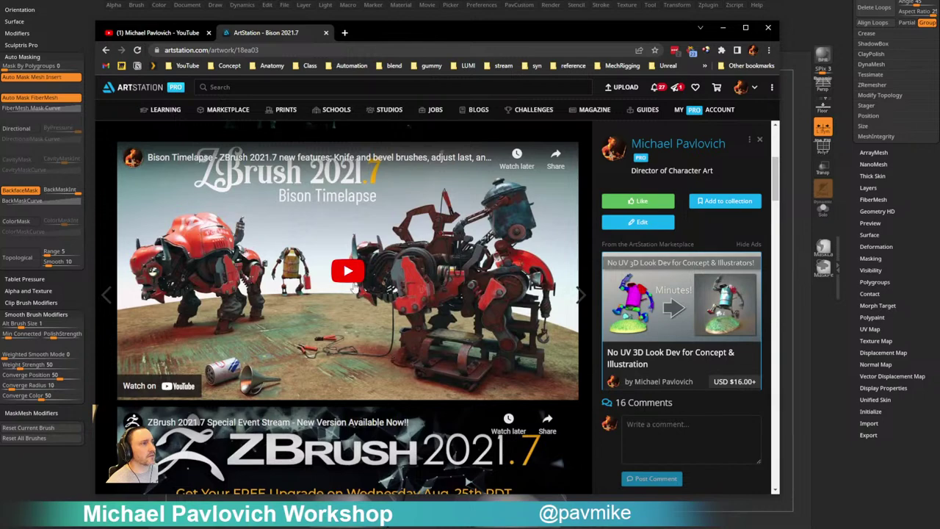
Play the Bison Timelapse video, skip ahead through it to 1:33 and pause it
{"action": "left_click", "coordinate": [348, 273]}
{"action": "left_click", "coordinate": [172, 380]}
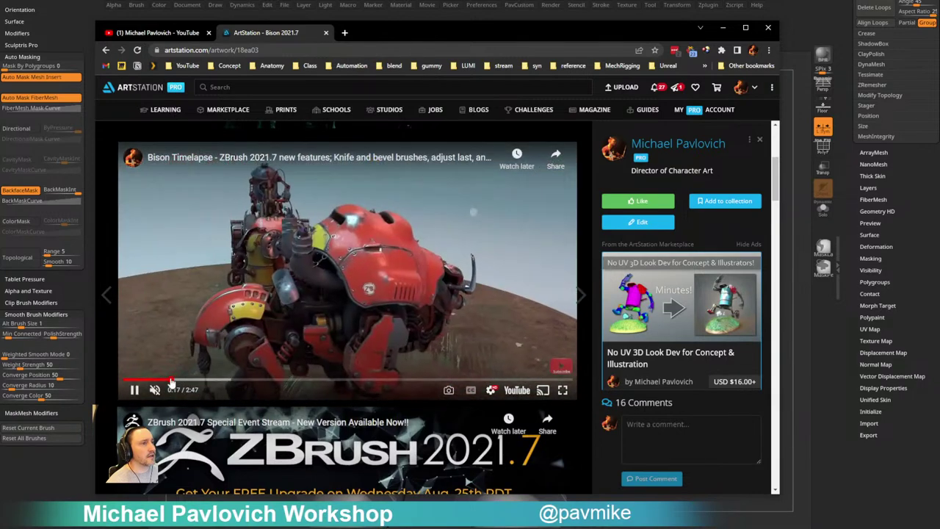
{"action": "left_click", "coordinate": [197, 381]}
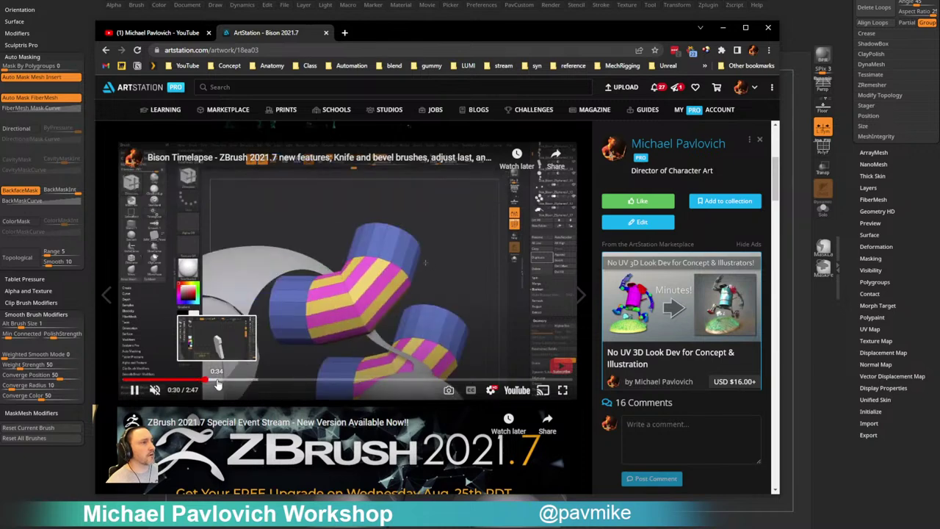
{"action": "left_click", "coordinate": [224, 381]}
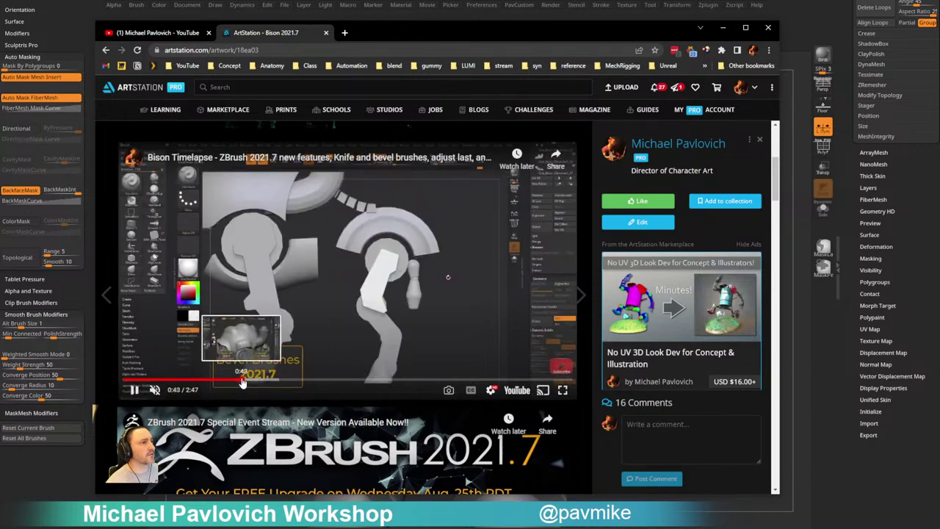
{"action": "left_click", "coordinate": [243, 381]}
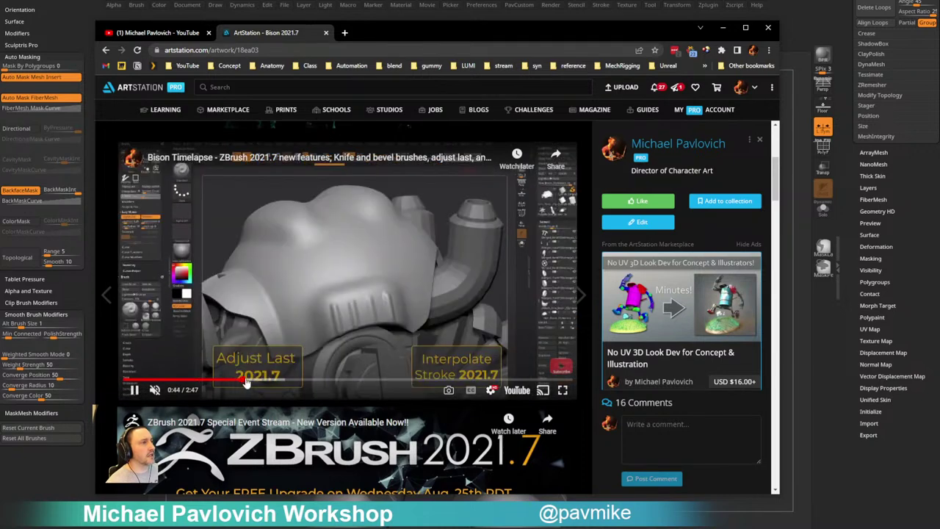
{"action": "left_click", "coordinate": [254, 380]}
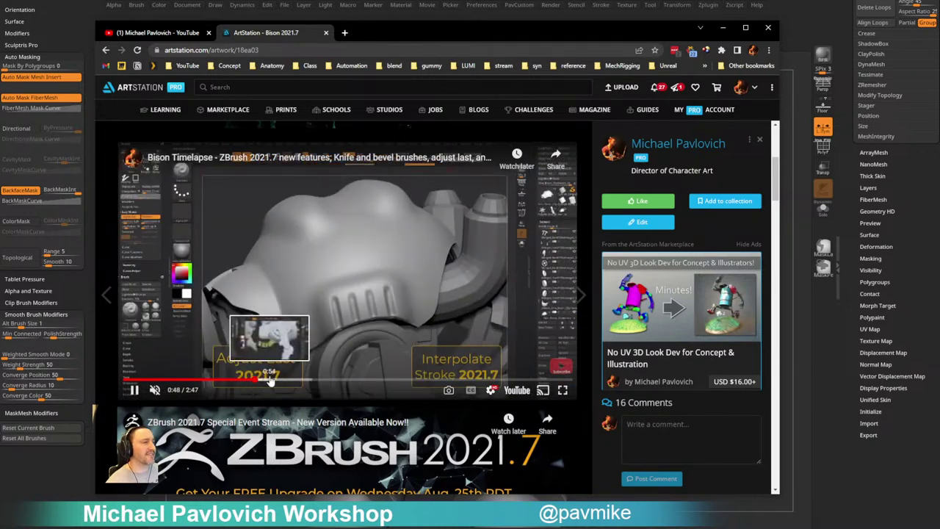
{"action": "left_click", "coordinate": [276, 381]}
{"action": "left_click", "coordinate": [289, 380]}
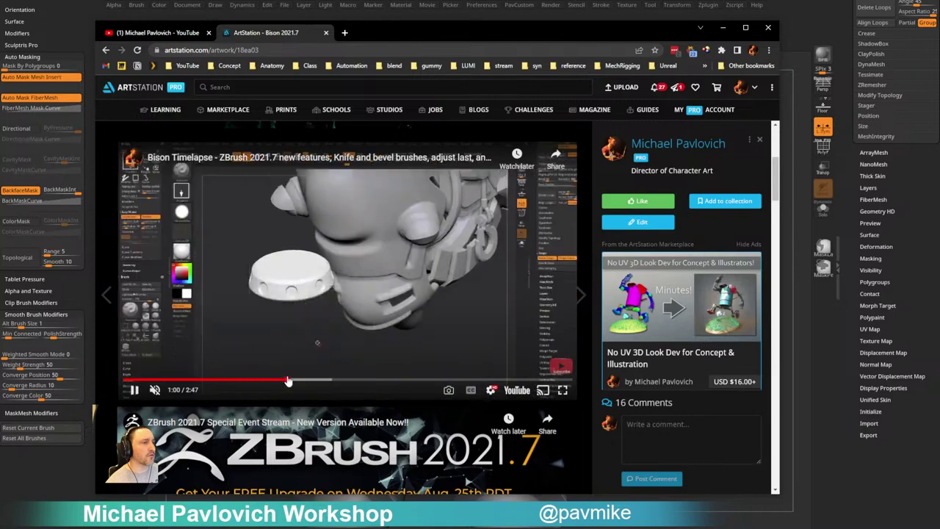
{"action": "left_click", "coordinate": [304, 382]}
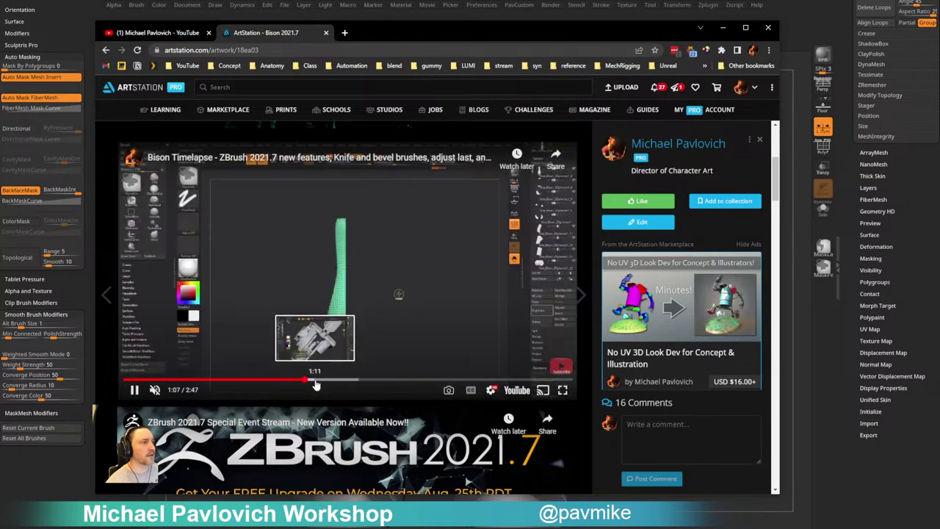
{"action": "left_click", "coordinate": [316, 381]}
{"action": "left_click", "coordinate": [353, 382]}
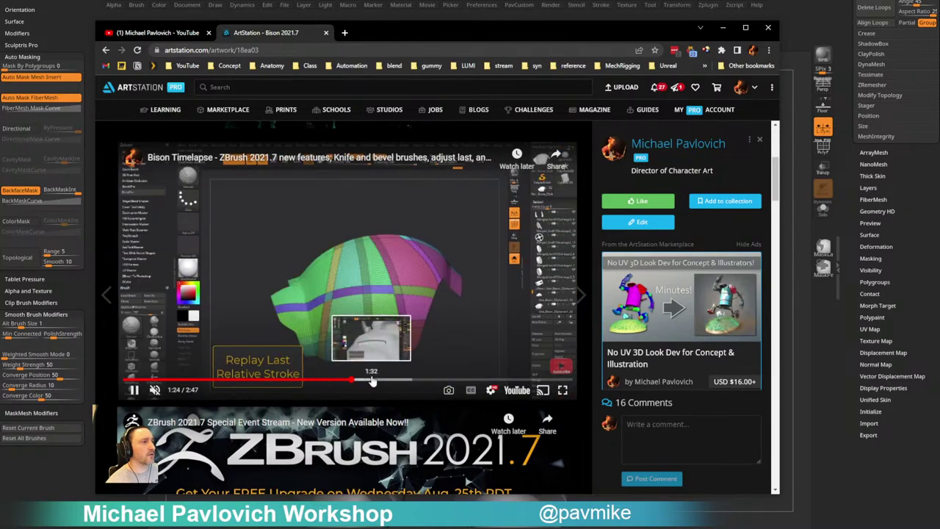
{"action": "left_click", "coordinate": [372, 380]}
{"action": "left_click", "coordinate": [136, 391]}
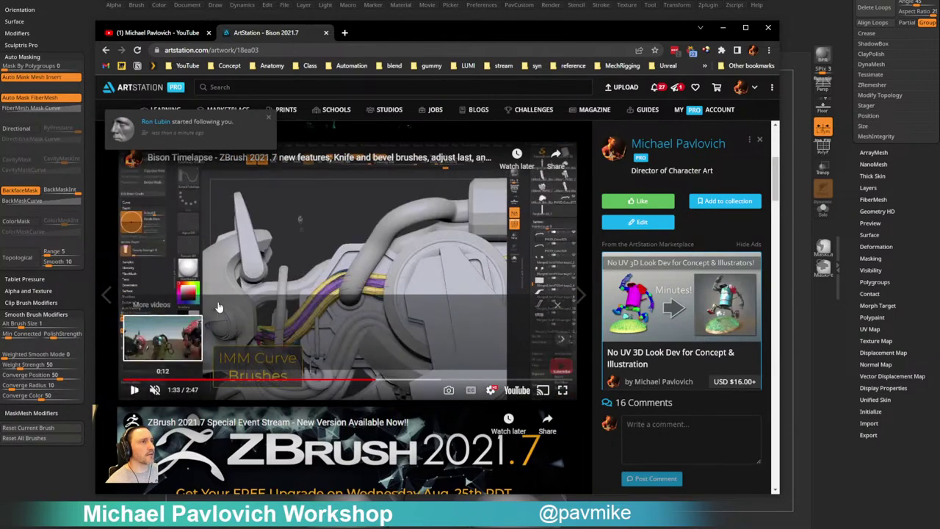
Show the YouTube channel's playlists page, and switch back to ZBrush
{"action": "left_click", "coordinate": [184, 33]}
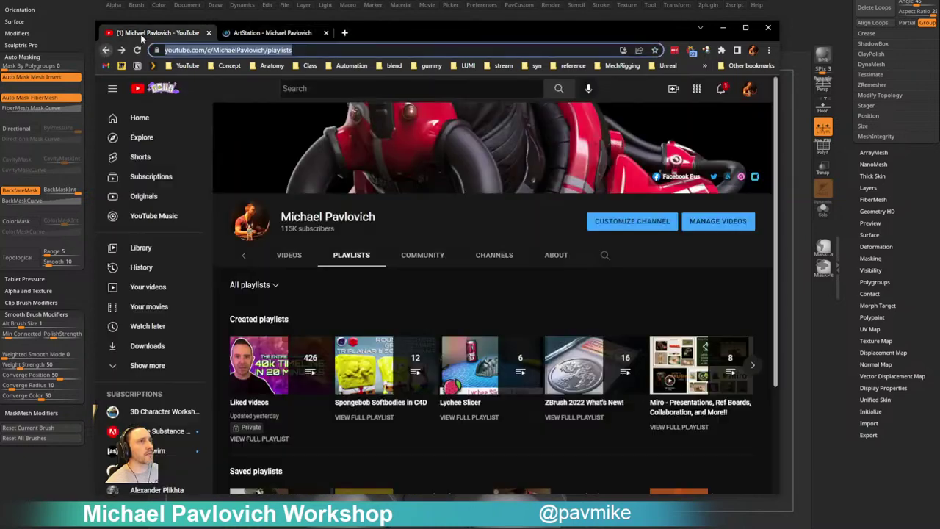
{"action": "key", "text": "alt+Tab"}
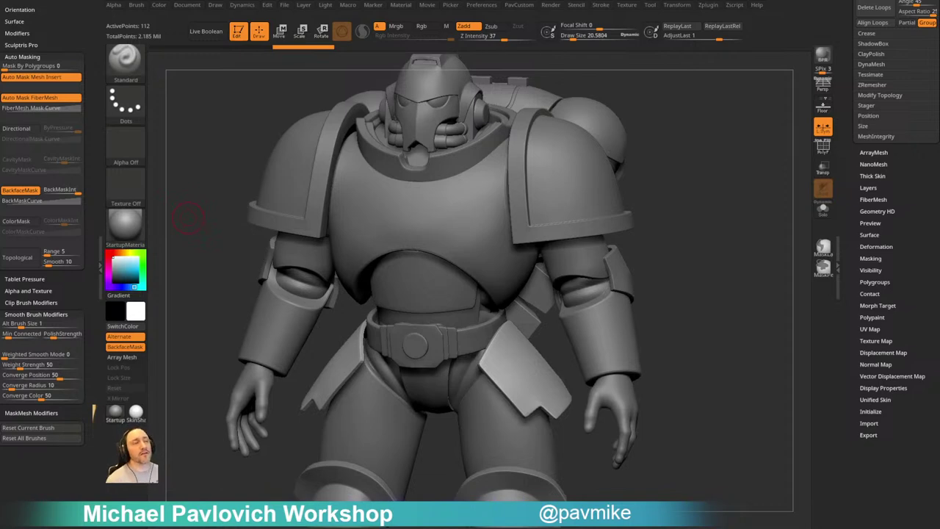
Set the Standard brush's draw size to about 33
{"action": "mouse_move", "coordinate": [720, 210]}
{"action": "left_mouse_down"}
{"action": "mouse_move", "coordinate": [741, 254]}
{"action": "mouse_move", "coordinate": [703, 254]}
{"action": "left_mouse_up"}
{"action": "key", "text": "s"}
{"action": "mouse_move", "coordinate": [687, 257]}
{"action": "left_mouse_down"}
{"action": "mouse_move", "coordinate": [695, 260]}
{"action": "mouse_move", "coordinate": [682, 257]}
{"action": "mouse_move", "coordinate": [691, 252]}
{"action": "left_mouse_up"}
{"action": "key", "text": "s"}
{"action": "key", "text": "s"}
{"action": "left_click_drag", "start_coordinate": [701, 262], "coordinate": [693, 264]}
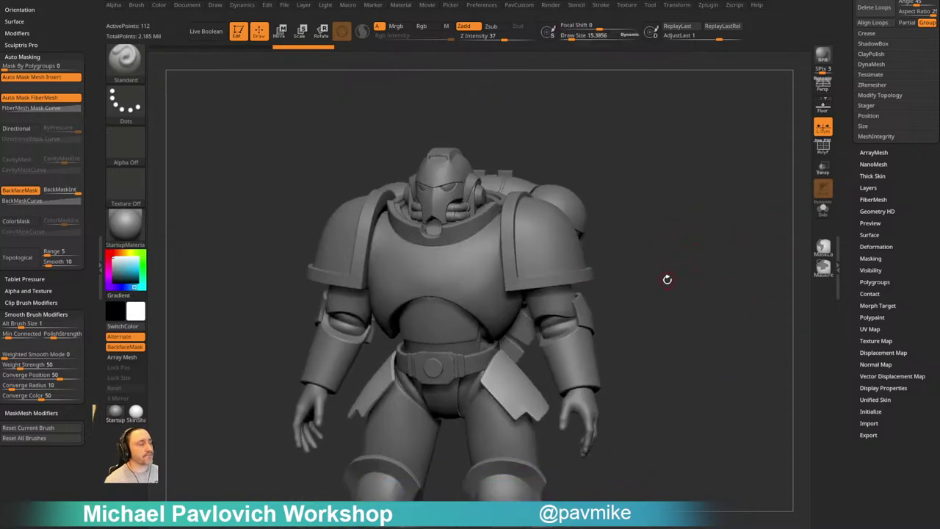
{"action": "key", "text": "s"}
{"action": "left_click_drag", "start_coordinate": [613, 296], "coordinate": [621, 293]}
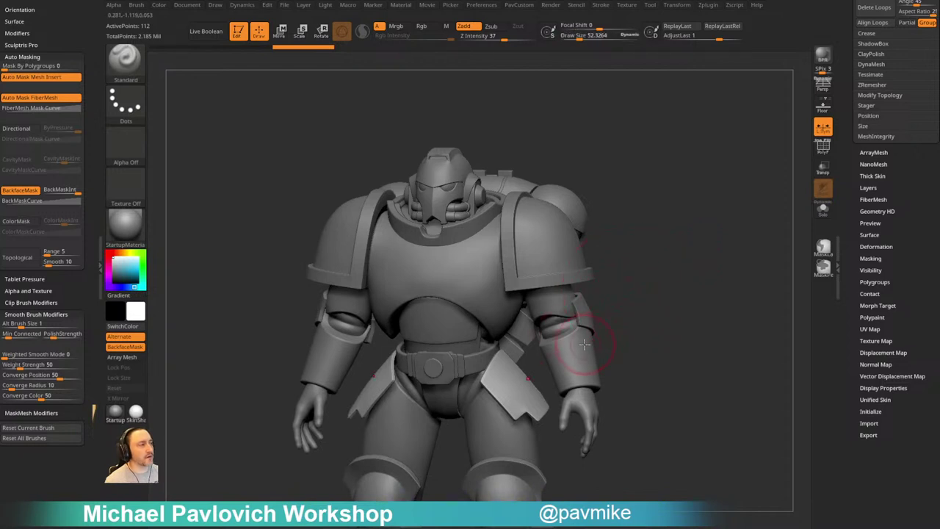
{"action": "key", "text": "s"}
{"action": "left_click_drag", "start_coordinate": [585, 345], "coordinate": [580, 343]}
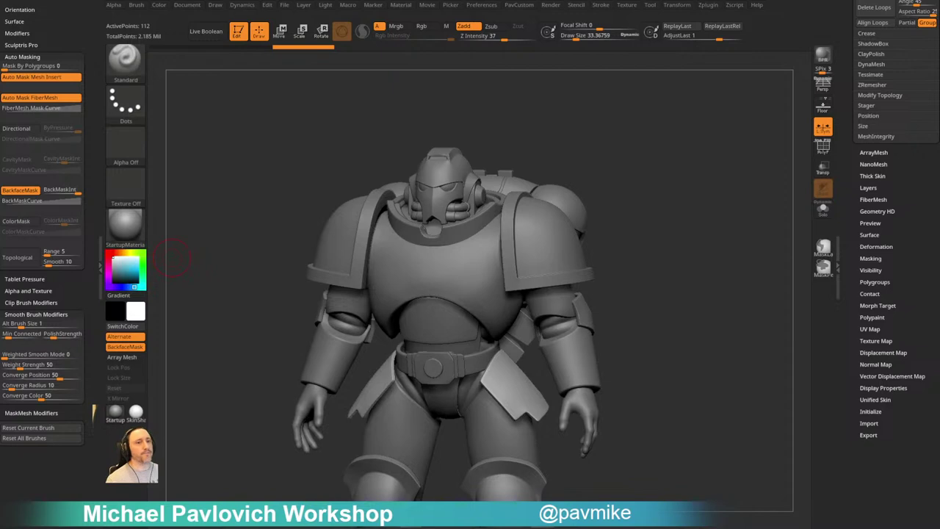
{"action": "left_click_drag", "start_coordinate": [680, 201], "coordinate": [698, 197]}
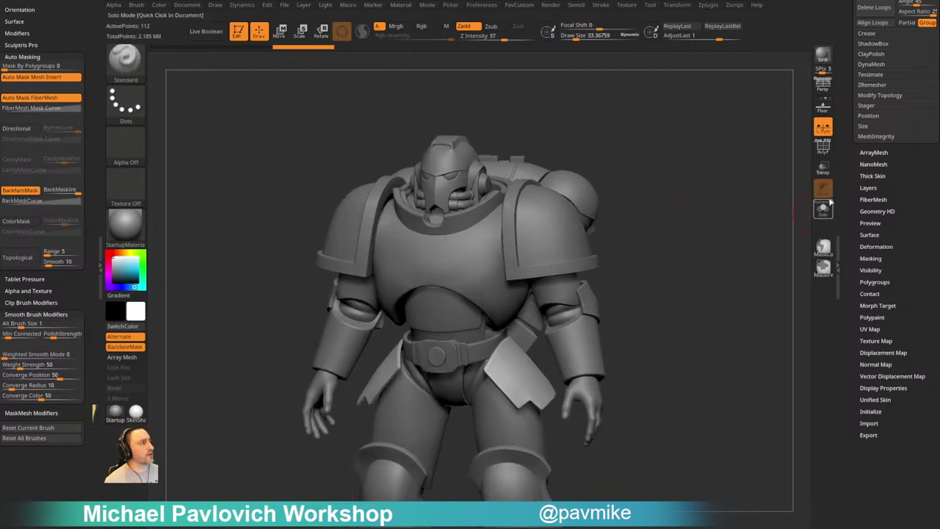
{"action": "left_click_drag", "start_coordinate": [720, 241], "coordinate": [717, 299]}
{"action": "left_click", "coordinate": [825, 203]}
{"action": "left_click", "coordinate": [823, 203]}
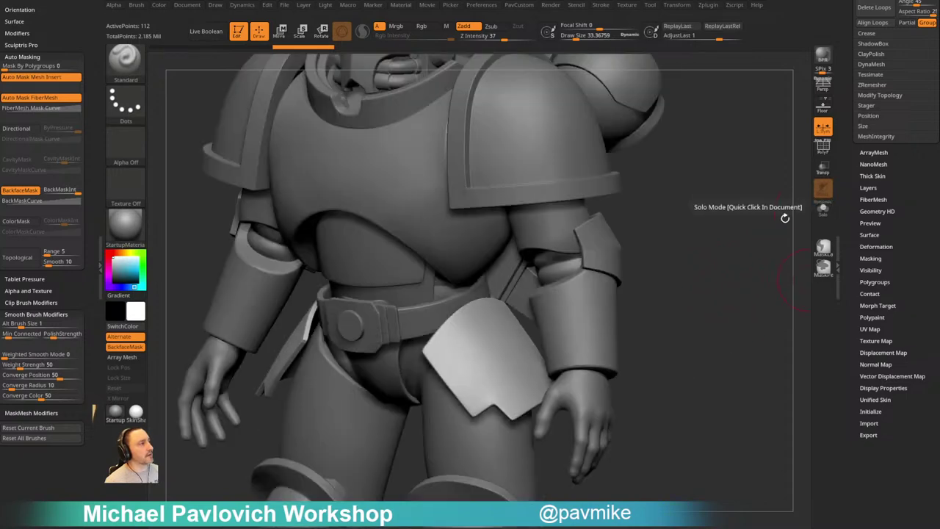
{"action": "mouse_move", "coordinate": [714, 239]}
{"action": "left_mouse_down"}
{"action": "mouse_move", "coordinate": [731, 258]}
{"action": "mouse_move", "coordinate": [723, 249]}
{"action": "left_mouse_up"}
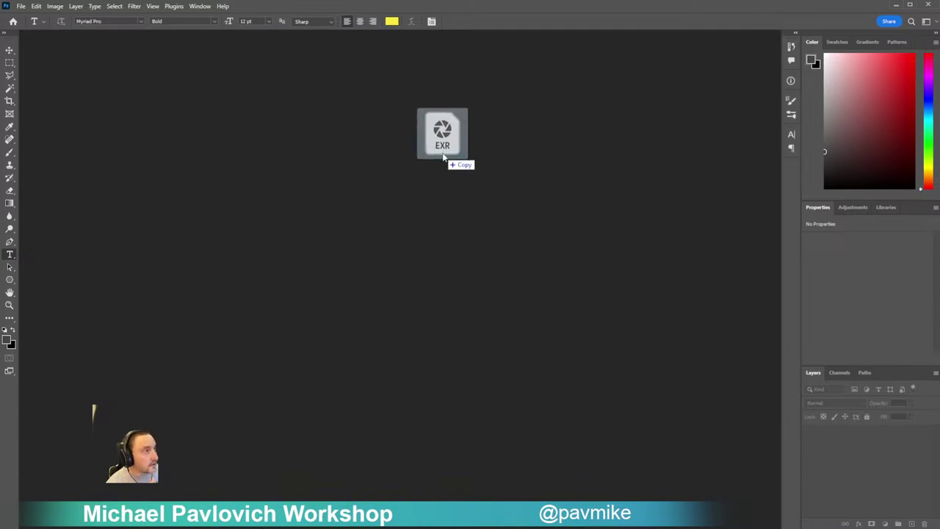
Open the SpongebobPosed.210_ao EXR in Photoshop with the current Exr-IO options, view it, close it and return to ZBrush
{"action": "left_click_drag", "start_coordinate": [443, 158], "coordinate": [444, 157]}
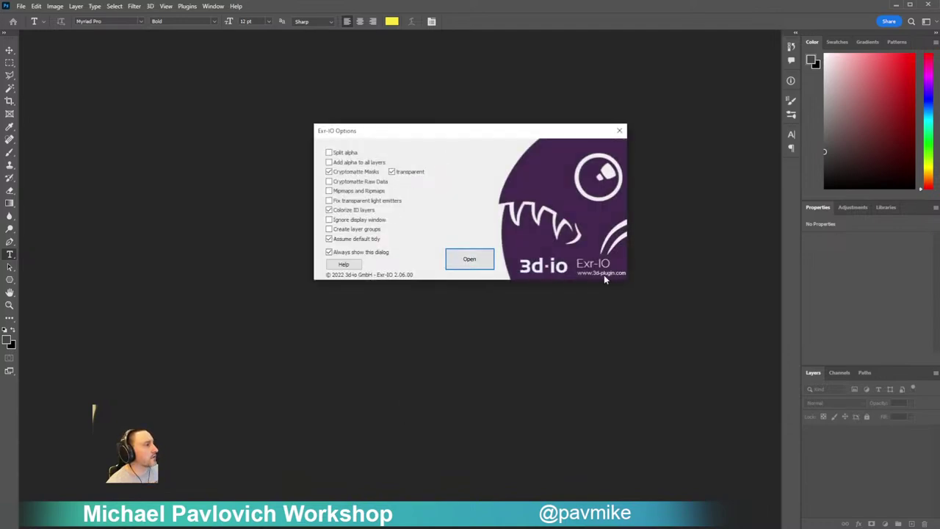
{"action": "left_click", "coordinate": [486, 262]}
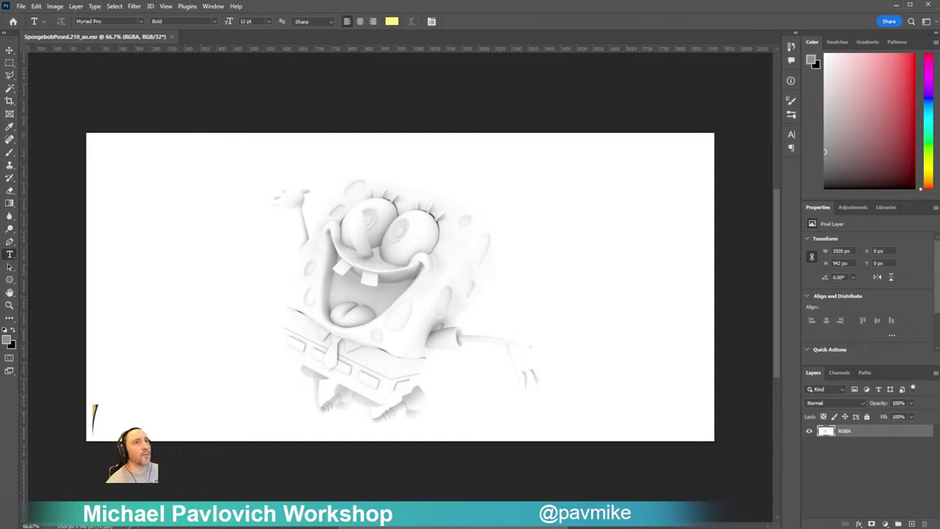
{"action": "left_click", "coordinate": [172, 38]}
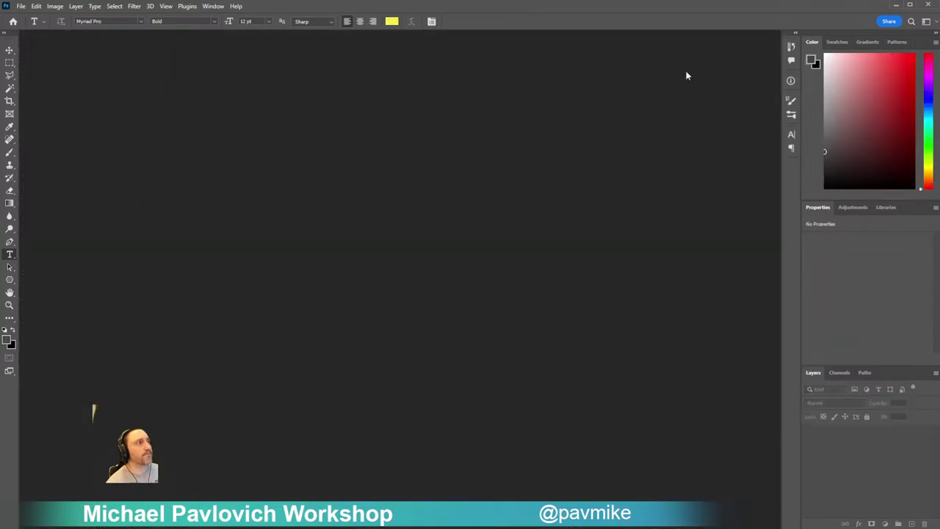
{"action": "left_click", "coordinate": [897, 6]}
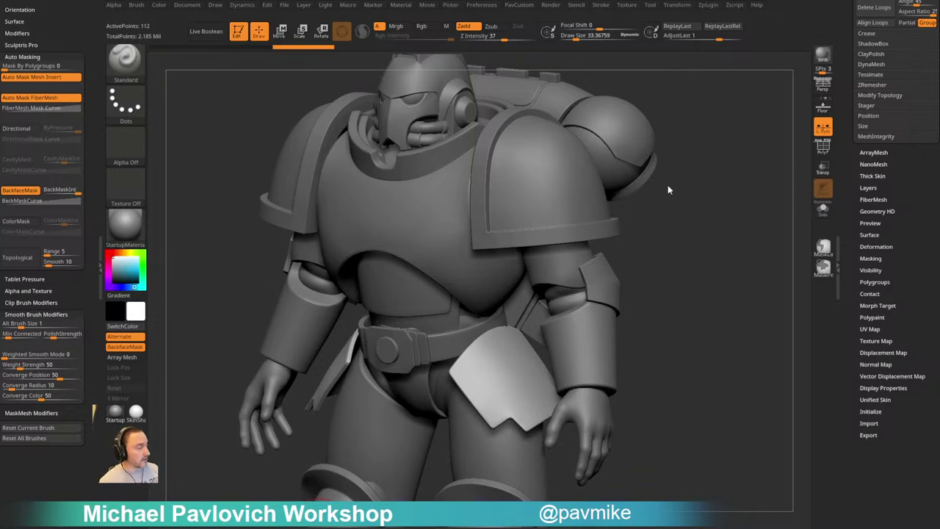
Select the flat tapered plate on the back of the backpack, show its wireframe and duplicate the subtool
{"action": "left_click_drag", "start_coordinate": [667, 190], "coordinate": [518, 199]}
{"action": "left_click", "coordinate": [607, 266], "text": "alt"}
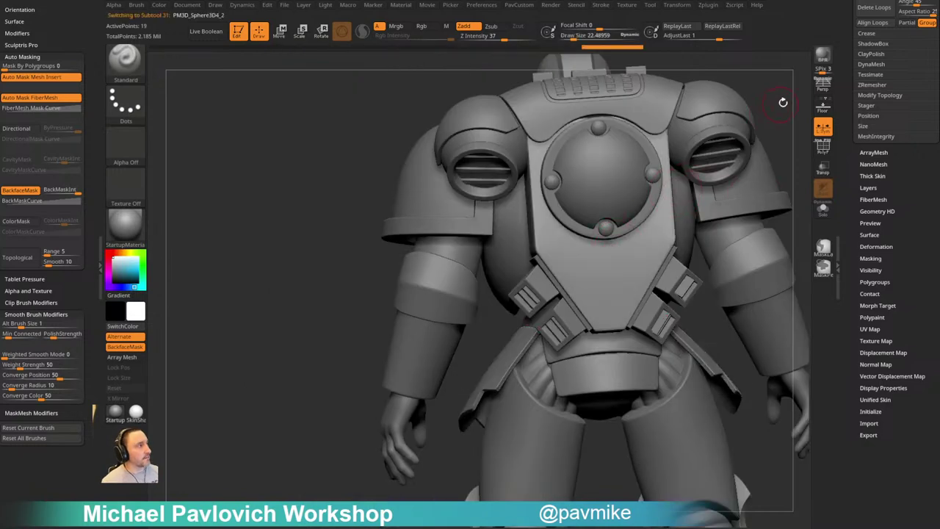
{"action": "left_click_drag", "start_coordinate": [784, 102], "coordinate": [458, 305], "text": "alt"}
{"action": "left_click_drag", "start_coordinate": [764, 213], "coordinate": [713, 211]}
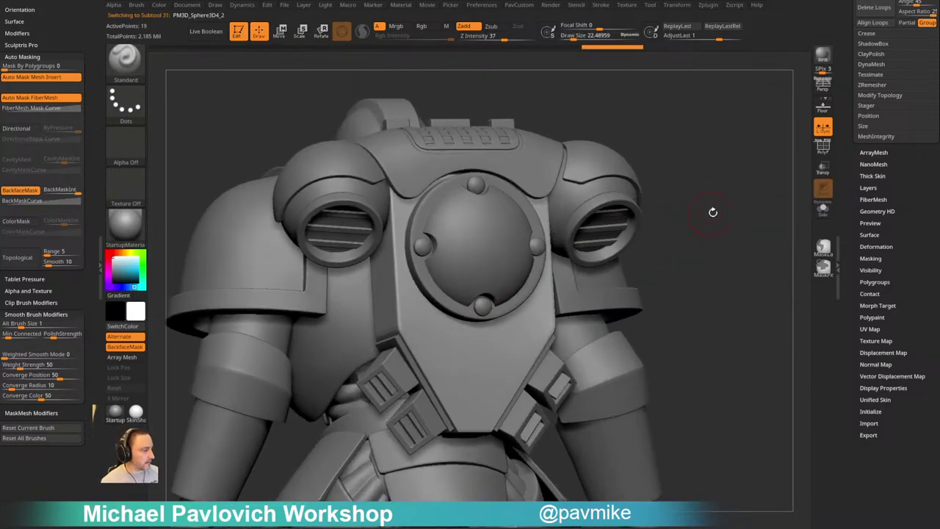
{"action": "left_click", "coordinate": [821, 150]}
{"action": "left_click_drag", "start_coordinate": [762, 179], "coordinate": [766, 199]}
{"action": "left_click_drag", "start_coordinate": [852, 197], "coordinate": [852, 386]}
{"action": "left_click", "coordinate": [870, 359]}
Isolate the duplicated backpack plate in Solo mode and switch to the ZModeler brush
{"action": "mouse_move", "coordinate": [753, 329]}
{"action": "left_mouse_down", "text": "alt"}
{"action": "mouse_move", "coordinate": [762, 347]}
{"action": "mouse_move", "coordinate": [762, 334]}
{"action": "left_mouse_up", "text": "alt"}
{"action": "left_click", "coordinate": [823, 211]}
{"action": "key", "text": "b"}
{"action": "key", "text": "z"}
{"action": "key", "text": "m"}
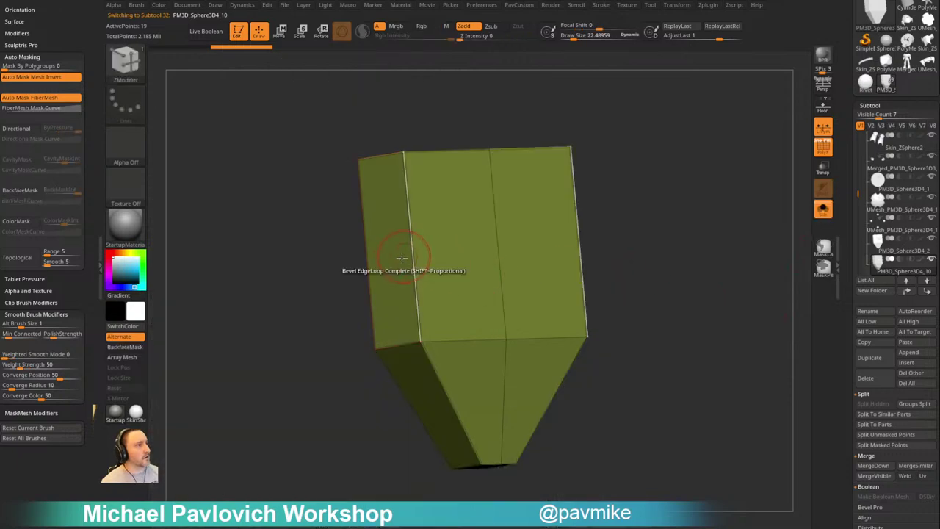
Keep only the narrow side panels of the duplicated backpack plate, removing its wide front and tapered lower faces
{"action": "left_click", "coordinate": [391, 249], "text": "alt"}
{"action": "left_click", "coordinate": [477, 170], "text": "ctrl+shift"}
{"action": "left_click_drag", "start_coordinate": [622, 143], "coordinate": [653, 176], "text": "ctrl+shift"}
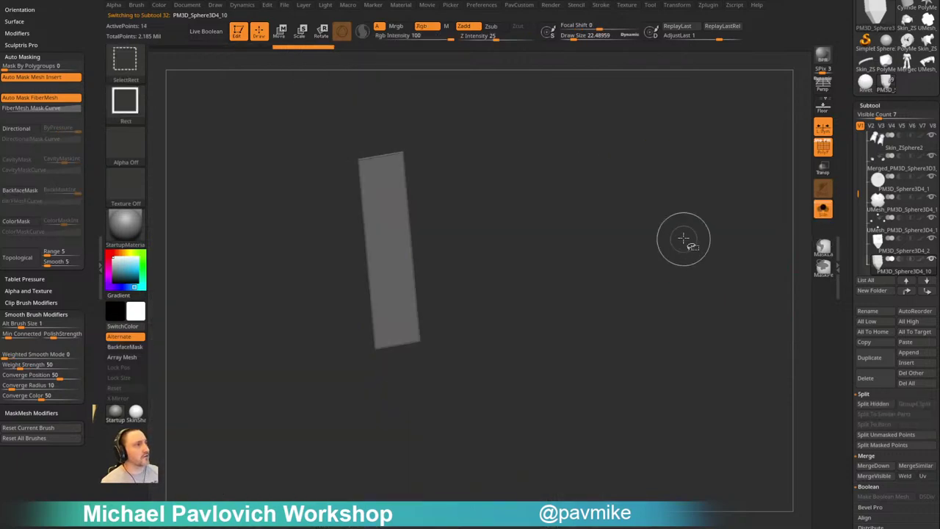
{"action": "key", "text": "4"}
{"action": "left_click", "coordinate": [664, 240]}
{"action": "left_click_drag", "start_coordinate": [677, 282], "coordinate": [711, 276]}
Insert two single edge loops across the side panel, one just below the vent and one near its lower edge
{"action": "key", "text": "space"}
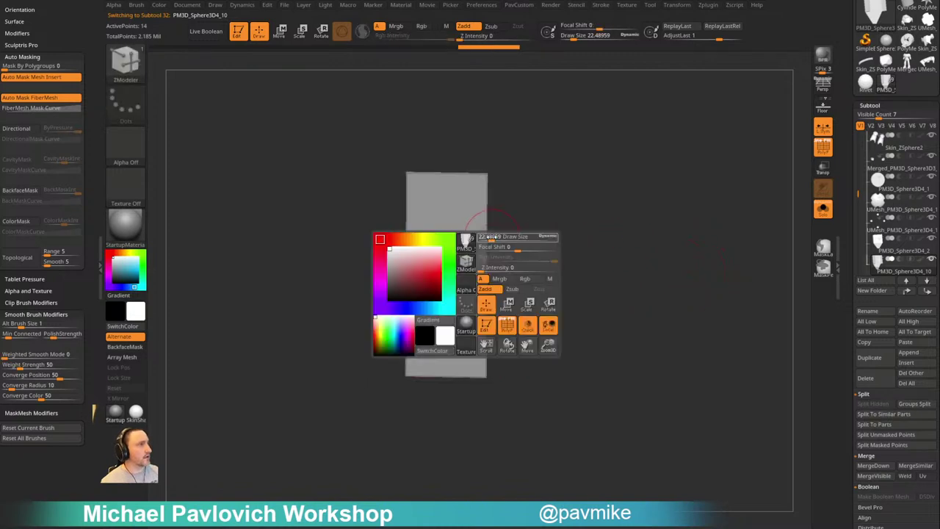
{"action": "key", "text": "space"}
{"action": "left_click", "coordinate": [449, 256]}
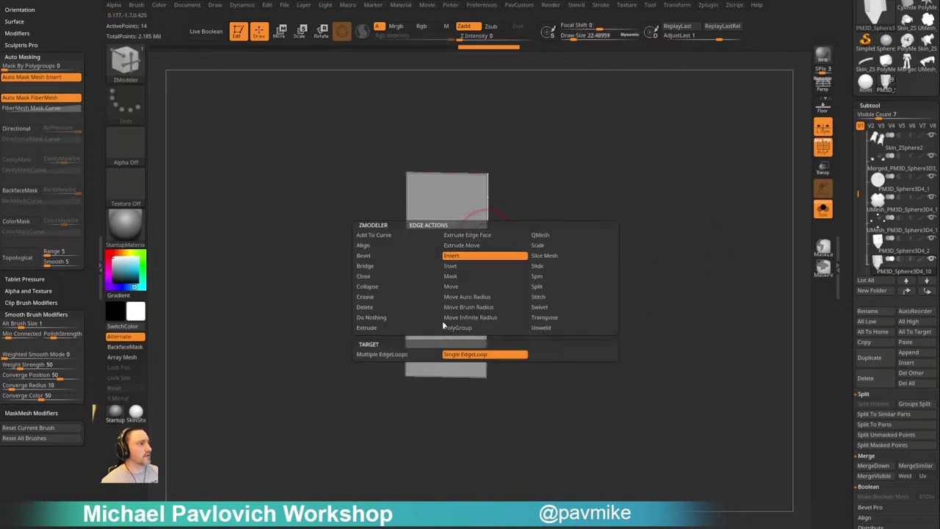
{"action": "left_click", "coordinate": [823, 210]}
{"action": "left_click_drag", "start_coordinate": [764, 233], "coordinate": [641, 235]}
{"action": "left_click_drag", "start_coordinate": [776, 304], "coordinate": [723, 305]}
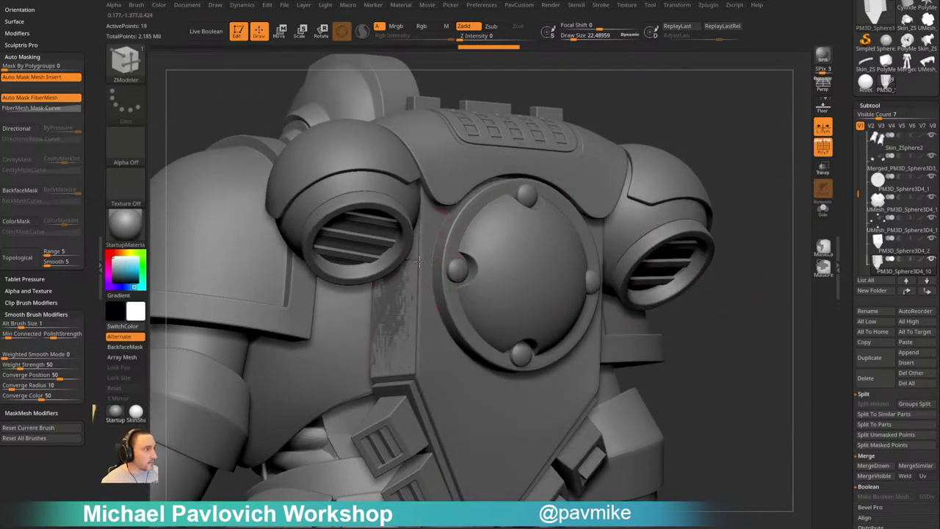
{"action": "mouse_move", "coordinate": [741, 307]}
{"action": "left_mouse_down"}
{"action": "mouse_move", "coordinate": [707, 311]}
{"action": "mouse_move", "coordinate": [739, 312]}
{"action": "left_mouse_up"}
{"action": "left_click", "coordinate": [413, 361]}
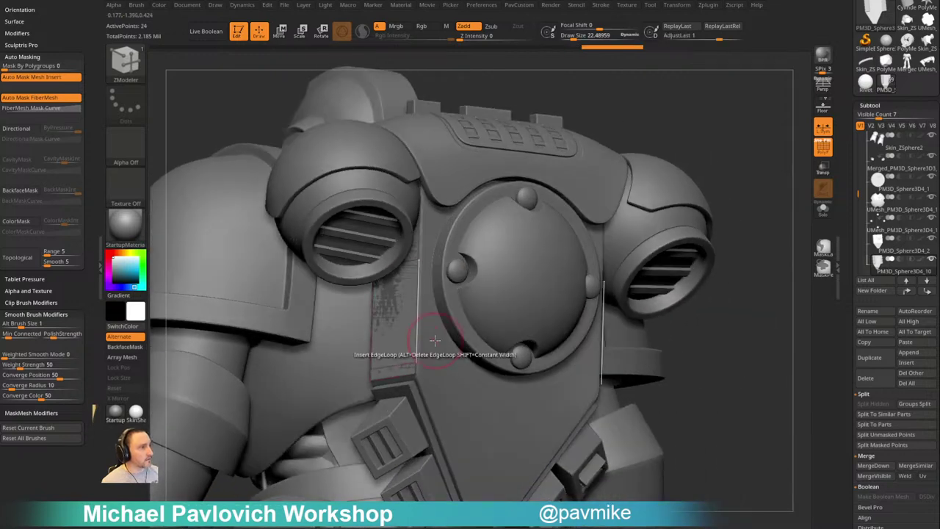
Isolate the side panels and keep only the section between the two inserted edge loops, using the SelectLasso brush
{"action": "left_click", "coordinate": [823, 210]}
{"action": "left_click_drag", "start_coordinate": [683, 250], "coordinate": [631, 263]}
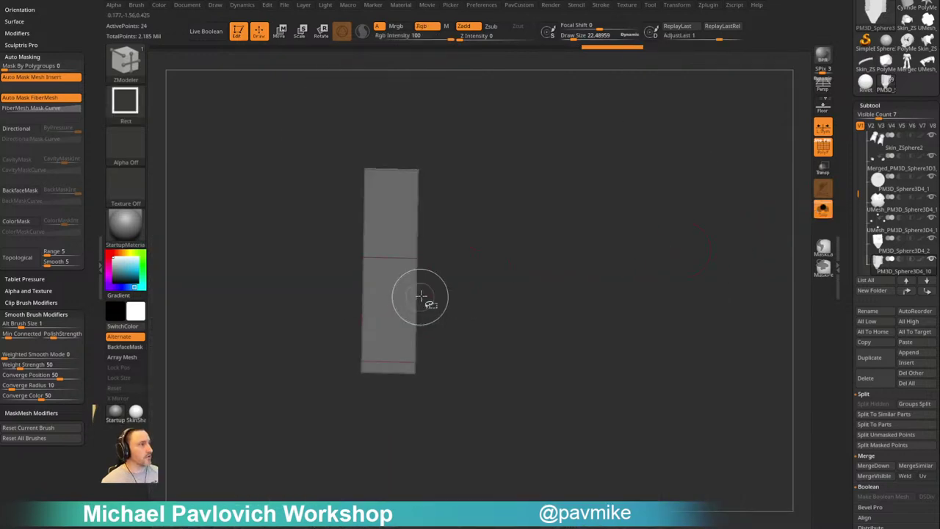
{"action": "left_click", "coordinate": [127, 63], "text": "ctrl+shift"}
{"action": "left_click", "coordinate": [222, 74], "text": "ctrl+shift"}
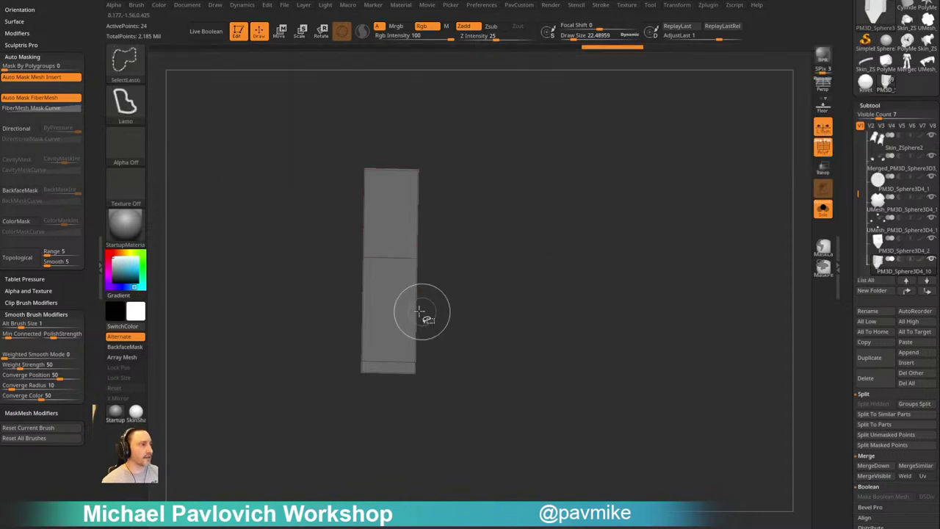
{"action": "left_click", "coordinate": [417, 311], "text": "ctrl+shift"}
{"action": "key", "text": "space"}
{"action": "left_click", "coordinate": [678, 237]}
{"action": "left_click_drag", "start_coordinate": [679, 106], "coordinate": [697, 131], "text": "ctrl+shift"}
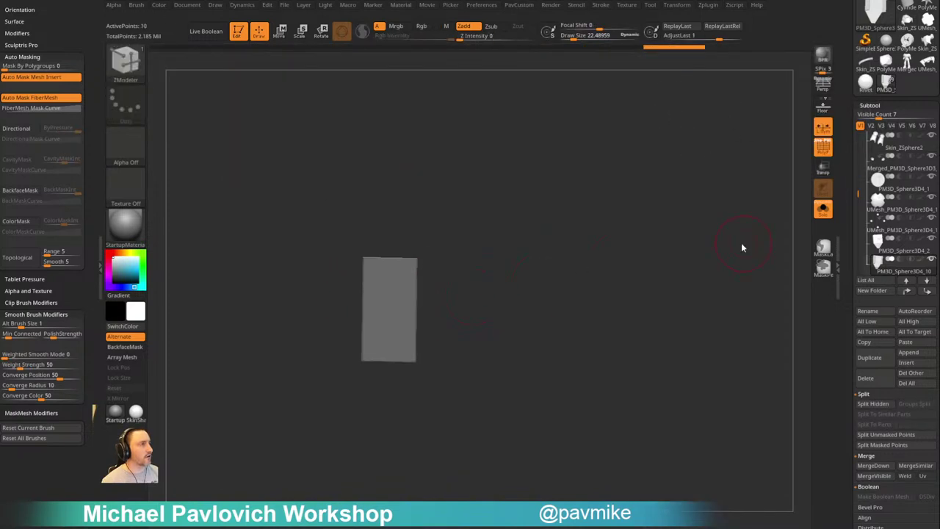
{"action": "key", "text": "space"}
{"action": "left_click", "coordinate": [727, 238]}
Thicken the remaining panel section into a thin slab with ZModeler QMesh targeting Polygroup All
{"action": "left_click_drag", "start_coordinate": [684, 275], "coordinate": [679, 255], "text": "alt"}
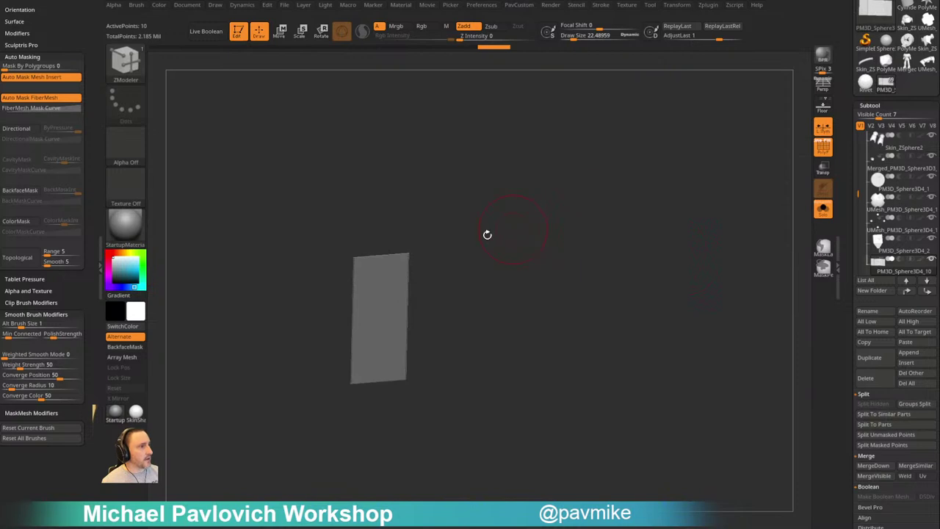
{"action": "key", "text": "space"}
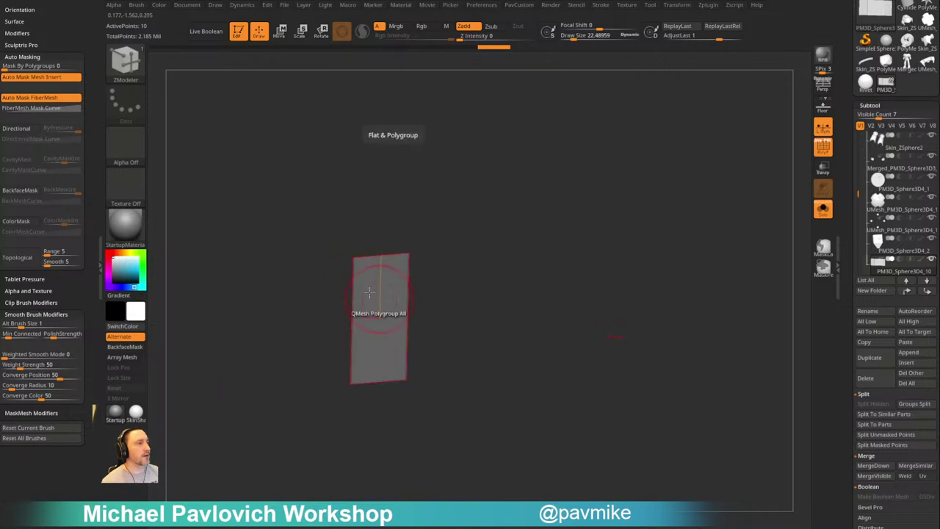
{"action": "mouse_move", "coordinate": [372, 296]}
{"action": "left_mouse_down"}
{"action": "mouse_move", "coordinate": [369, 309]}
{"action": "mouse_move", "coordinate": [360, 307]}
{"action": "left_mouse_up"}
{"action": "left_click_drag", "start_coordinate": [430, 267], "coordinate": [456, 252]}
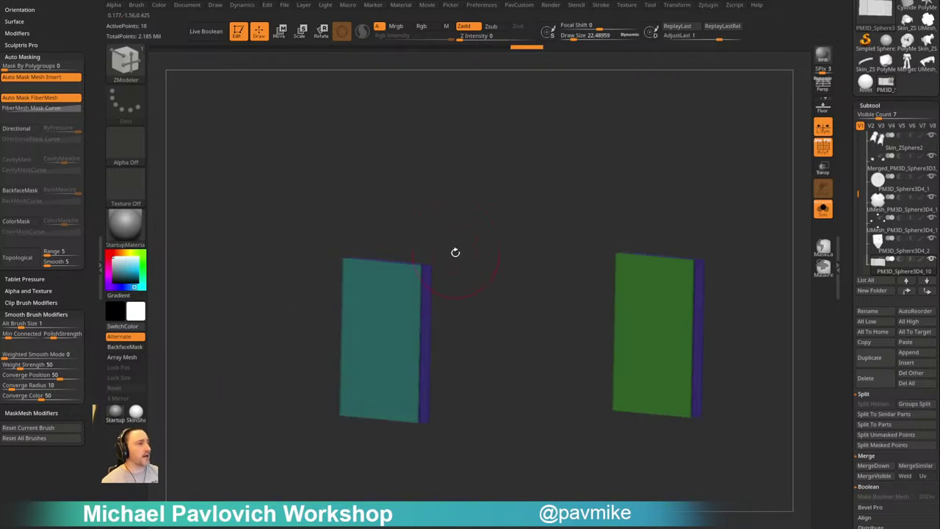
Inset the slab's outer face with the ZModeler Inset action, targeting Polygroup All with Inset Each Poly
{"action": "key", "text": "space"}
{"action": "left_click", "coordinate": [365, 196]}
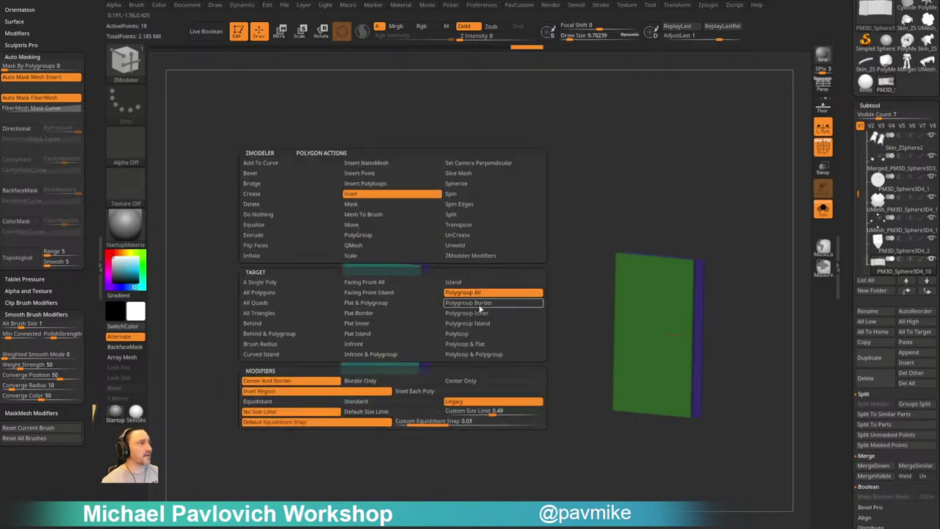
{"action": "left_click", "coordinate": [416, 392]}
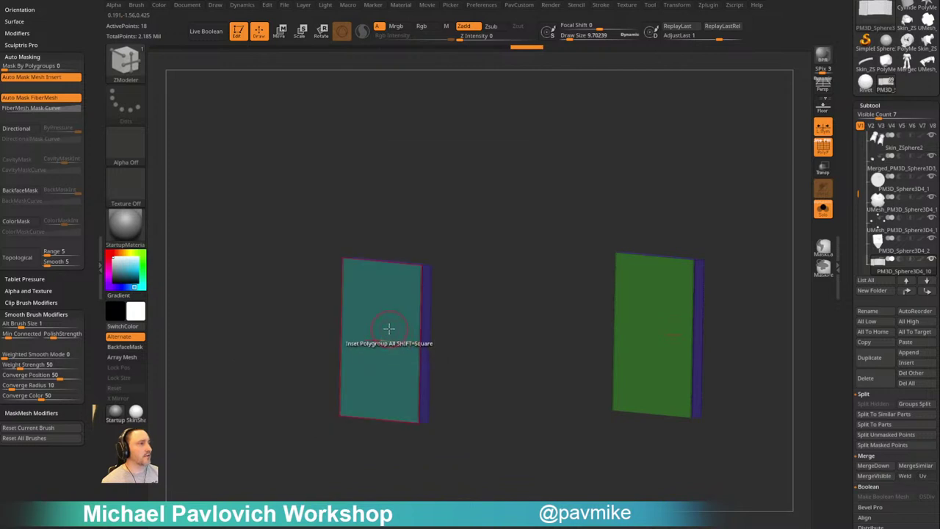
{"action": "left_click_drag", "start_coordinate": [389, 330], "coordinate": [375, 357]}
Collapse the polyloop of the slab's side walls so they slope from the inset face, with a draw size of about 4.6
{"action": "key", "text": "s"}
{"action": "mouse_move", "coordinate": [477, 281]}
{"action": "left_mouse_down"}
{"action": "mouse_move", "coordinate": [455, 270]}
{"action": "mouse_move", "coordinate": [442, 279]}
{"action": "left_mouse_up"}
{"action": "key", "text": "space"}
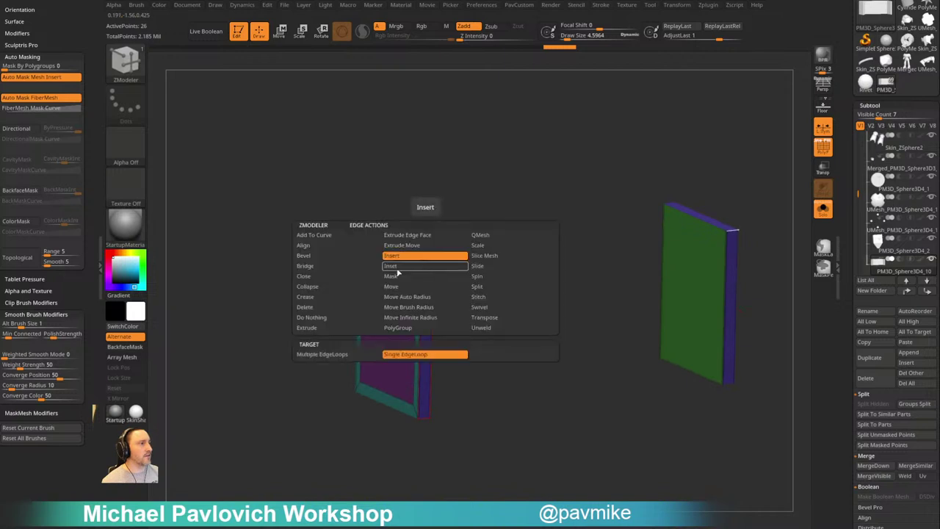
{"action": "left_click", "coordinate": [340, 287]}
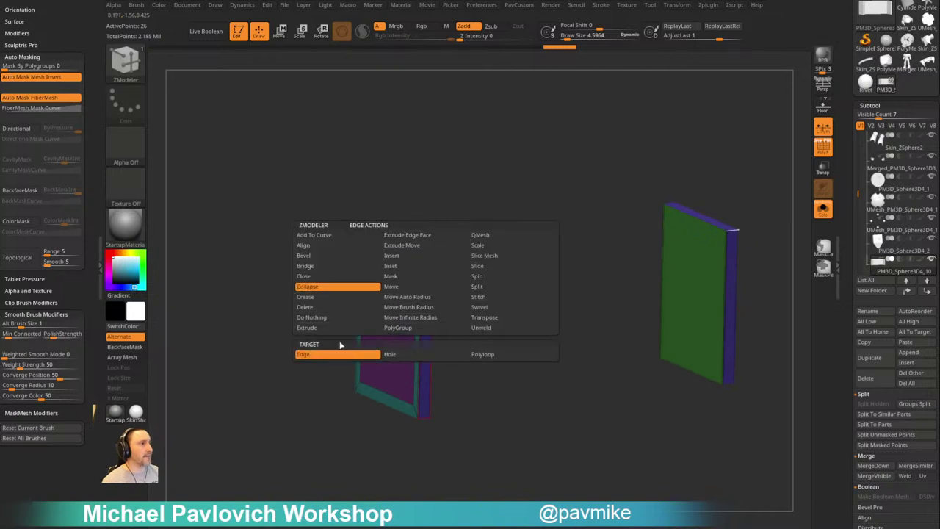
{"action": "left_click", "coordinate": [482, 355]}
{"action": "left_click_drag", "start_coordinate": [426, 264], "coordinate": [452, 319]}
{"action": "left_click_drag", "start_coordinate": [500, 253], "coordinate": [465, 235]}
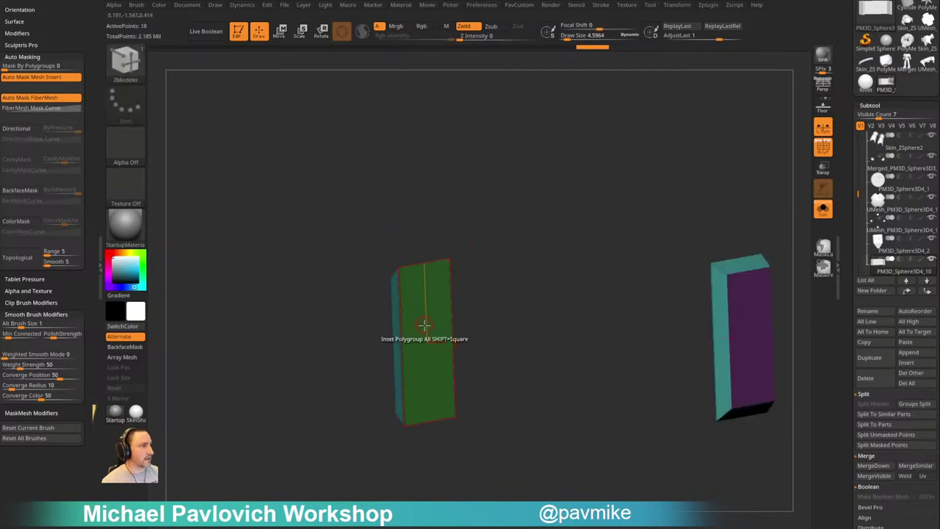
Extrude the slab's back face with QMesh Polygroup All, and show the whole figure without the wireframe
{"action": "key", "text": "space"}
{"action": "left_click", "coordinate": [384, 245]}
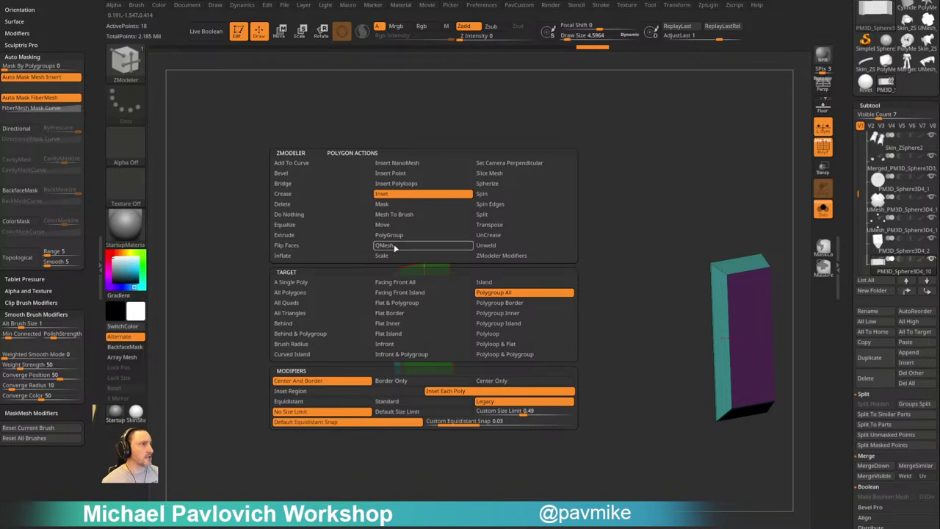
{"action": "left_click_drag", "start_coordinate": [437, 329], "coordinate": [461, 302]}
{"action": "left_click_drag", "start_coordinate": [510, 282], "coordinate": [764, 200]}
{"action": "left_click", "coordinate": [823, 210]}
{"action": "left_click", "coordinate": [822, 149]}
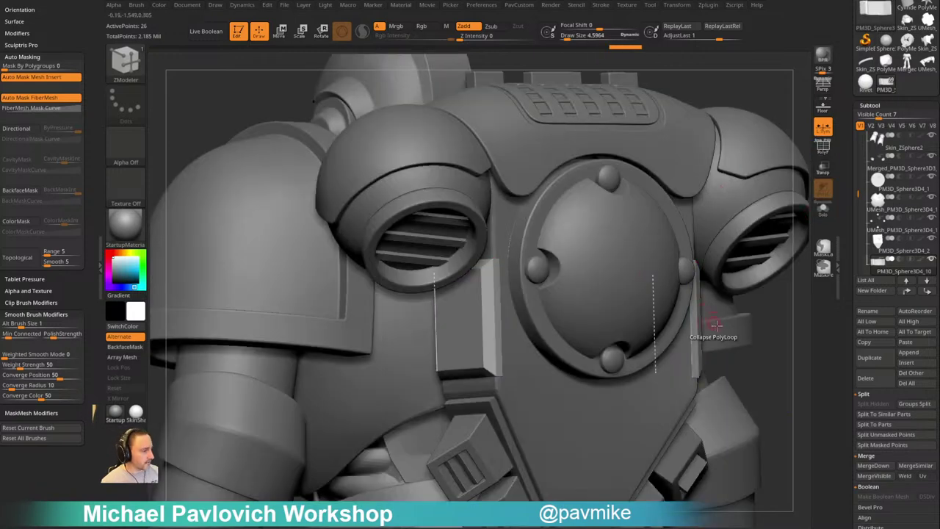
Isolate the bevelled blocks and align the Gizmo along the upper edge of one block's face
{"action": "mouse_move", "coordinate": [767, 363]}
{"action": "left_mouse_down"}
{"action": "mouse_move", "coordinate": [732, 350]}
{"action": "mouse_move", "coordinate": [742, 342]}
{"action": "mouse_move", "coordinate": [727, 354]}
{"action": "left_mouse_up"}
{"action": "key", "text": "w"}
{"action": "left_click", "coordinate": [823, 210]}
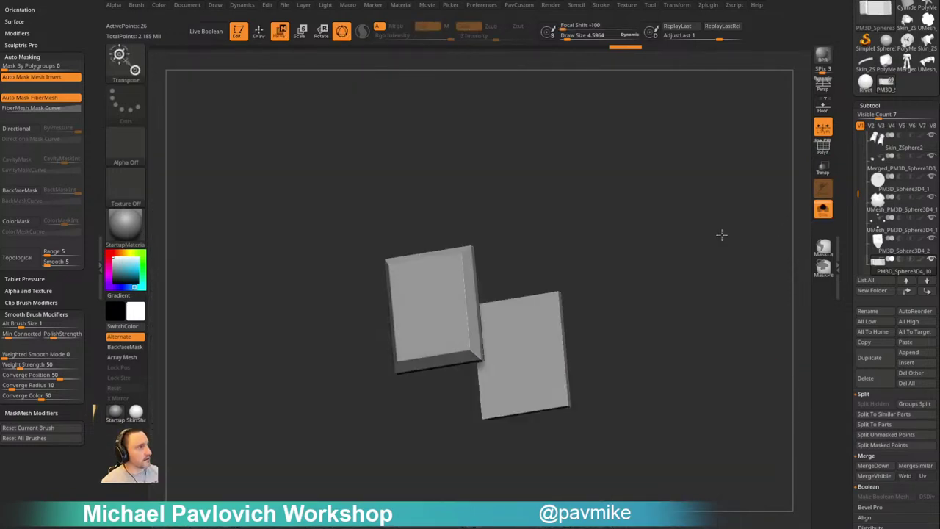
{"action": "left_click_drag", "start_coordinate": [781, 235], "coordinate": [703, 288]}
{"action": "left_click_drag", "start_coordinate": [455, 449], "coordinate": [568, 274], "text": "alt"}
{"action": "left_click_drag", "start_coordinate": [487, 470], "coordinate": [495, 301], "text": "alt"}
{"action": "left_click_drag", "start_coordinate": [488, 122], "coordinate": [506, 295], "text": "alt"}
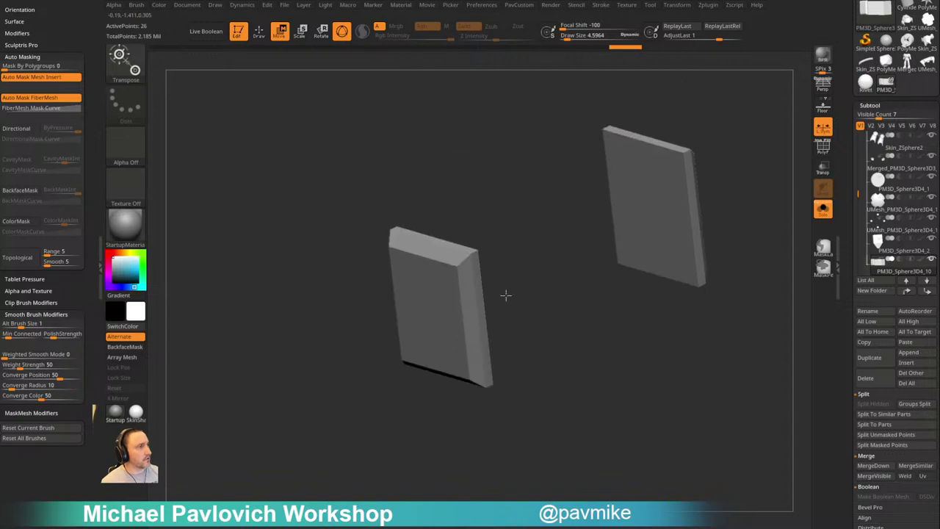
{"action": "left_click_drag", "start_coordinate": [395, 250], "coordinate": [453, 265], "text": "alt"}
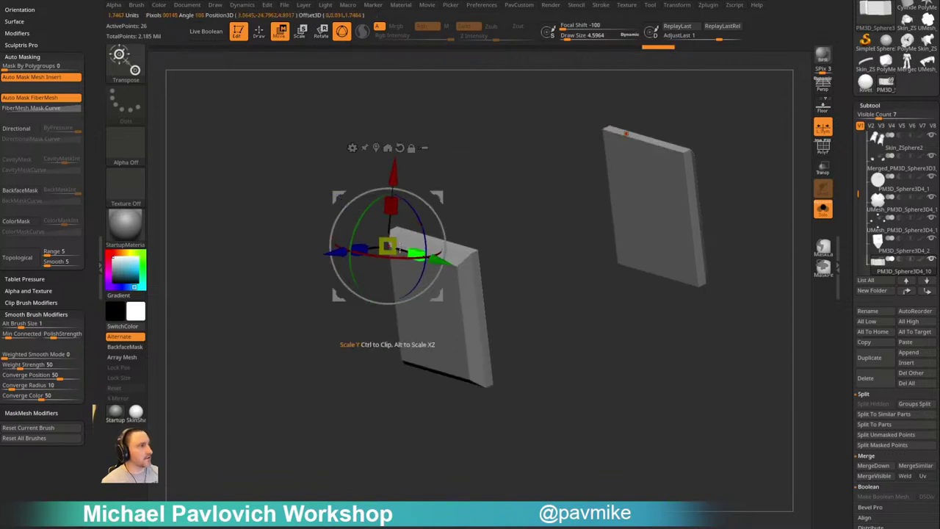
Examine the alignment along the block's upper edge with the Transpose line
{"action": "left_click_drag", "start_coordinate": [536, 262], "coordinate": [518, 280]}
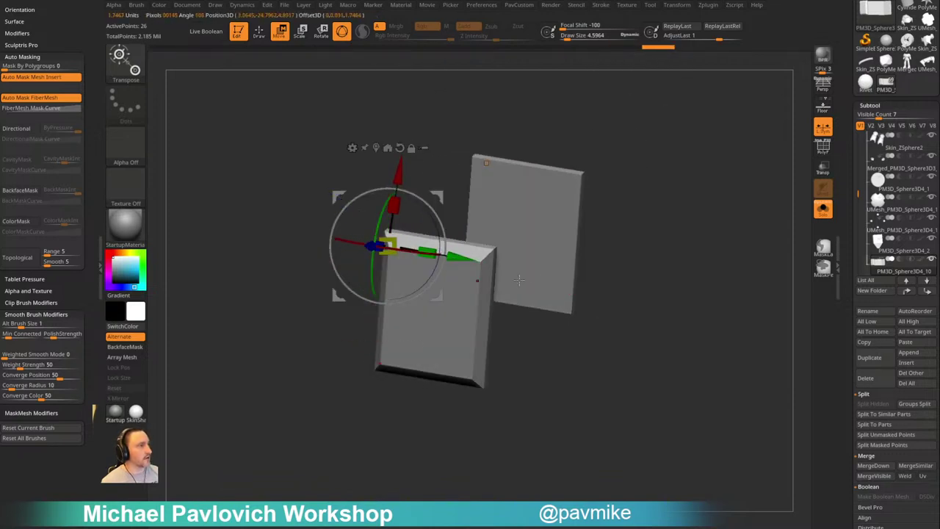
{"action": "key", "text": "y"}
{"action": "left_click_drag", "start_coordinate": [679, 229], "coordinate": [529, 308]}
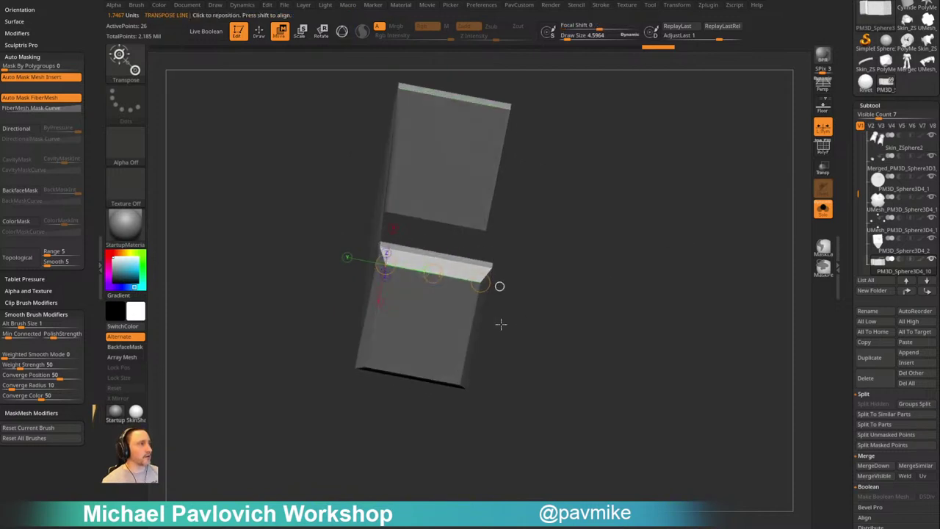
{"action": "left_click", "coordinate": [441, 321]}
{"action": "left_click_drag", "start_coordinate": [386, 266], "coordinate": [480, 283]}
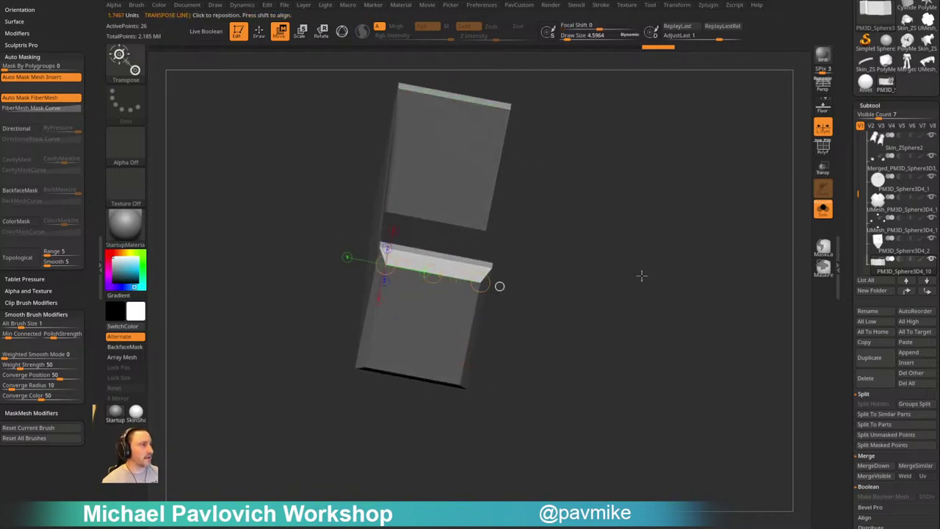
Return to the Gizmo and centre it on the block, keeping the aligned orientation
{"action": "key", "text": "y"}
{"action": "left_click_drag", "start_coordinate": [668, 292], "coordinate": [686, 293]}
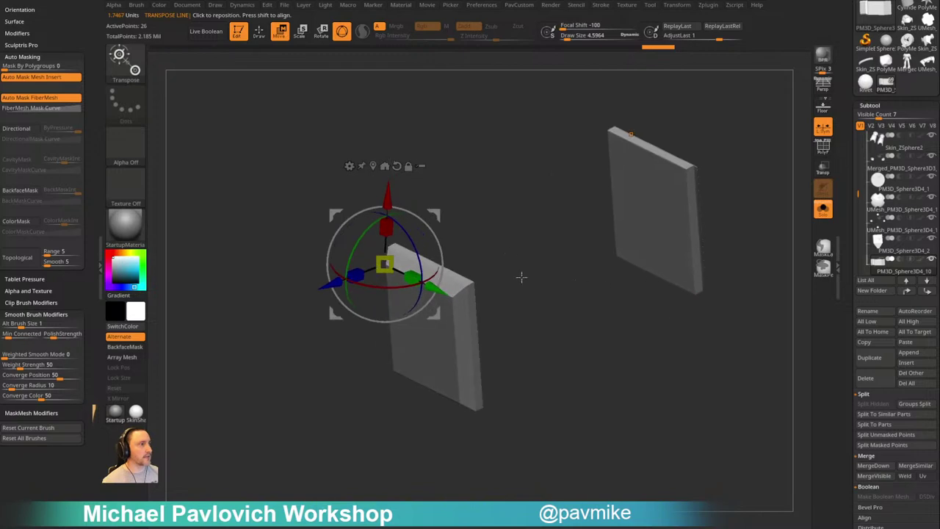
{"action": "left_click_drag", "start_coordinate": [526, 240], "coordinate": [500, 228]}
{"action": "left_click", "coordinate": [375, 167]}
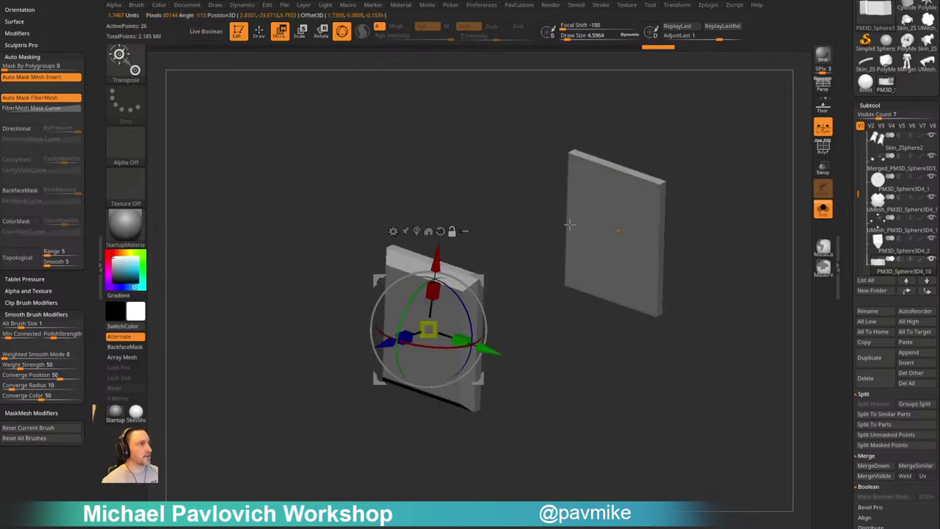
Show the whole figure and shift the bevelled block slightly into place against the side of the backpack
{"action": "left_click", "coordinate": [823, 211]}
{"action": "left_click_drag", "start_coordinate": [764, 235], "coordinate": [744, 210]}
{"action": "left_click_drag", "start_coordinate": [463, 333], "coordinate": [450, 332]}
{"action": "key", "text": "q"}
{"action": "mouse_move", "coordinate": [745, 324]}
{"action": "left_mouse_down"}
{"action": "mouse_move", "coordinate": [740, 301]}
{"action": "mouse_move", "coordinate": [711, 274]}
{"action": "mouse_move", "coordinate": [735, 284]}
{"action": "left_mouse_up"}
{"action": "key", "text": "w"}
{"action": "left_click_drag", "start_coordinate": [468, 329], "coordinate": [462, 329]}
{"action": "key", "text": "q"}
{"action": "mouse_move", "coordinate": [680, 239]}
{"action": "left_mouse_down"}
{"action": "mouse_move", "coordinate": [708, 241]}
{"action": "mouse_move", "coordinate": [695, 255]}
{"action": "mouse_move", "coordinate": [692, 239]}
{"action": "left_mouse_up"}
Choose the Cylinder16 mesh from the IMM primitives brush and isolate the bevelled blocks
{"action": "key", "text": "b"}
{"action": "key", "text": "i"}
{"action": "key", "text": "p"}
{"action": "key", "text": "m"}
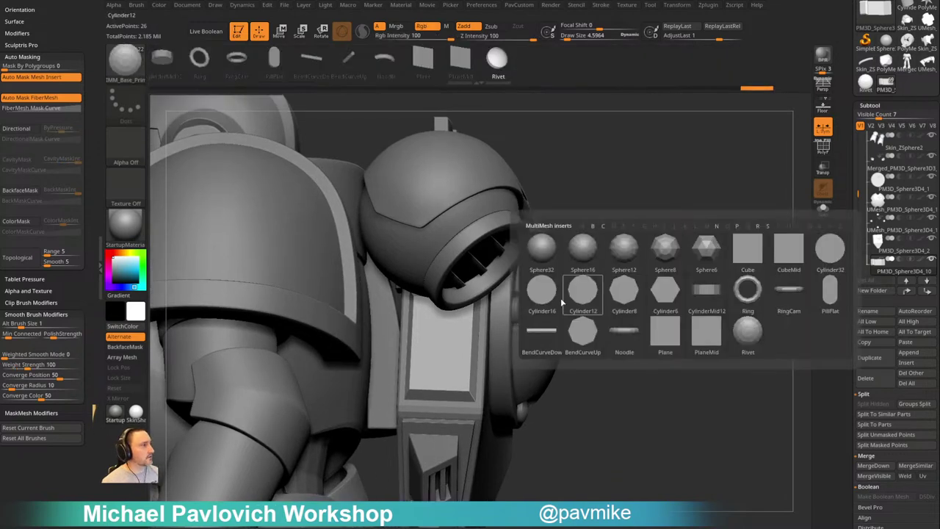
{"action": "left_click", "coordinate": [549, 296]}
{"action": "left_click", "coordinate": [824, 209]}
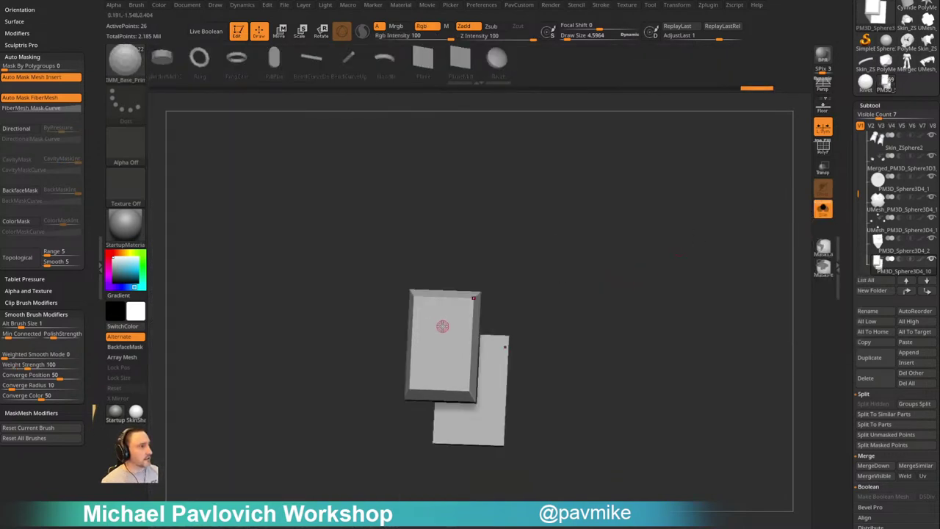
Try to insert a Cylinder16 on the block's front face
{"action": "left_click_drag", "start_coordinate": [443, 326], "coordinate": [449, 345]}
{"action": "left_click_drag", "start_coordinate": [640, 250], "coordinate": [598, 256]}
{"action": "key", "text": "w"}
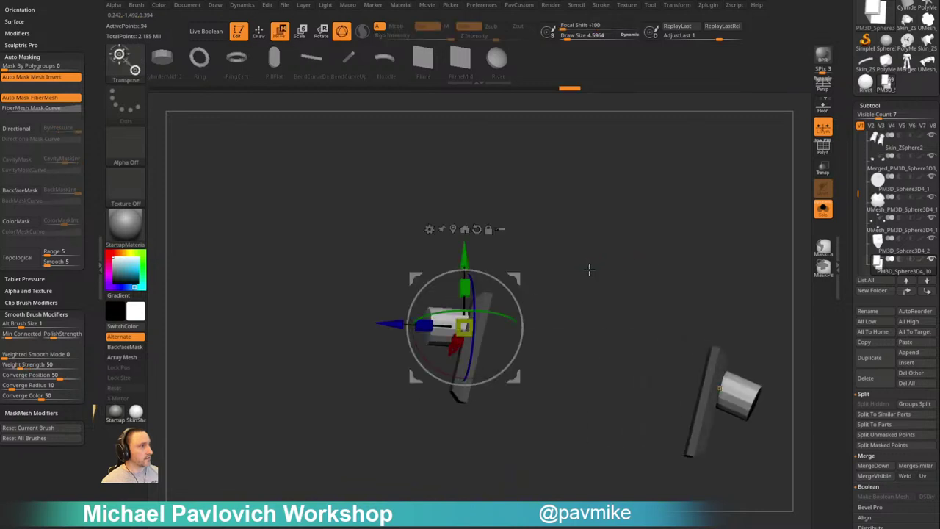
{"action": "key", "text": "ctrl+z"}
{"action": "key", "text": "q"}
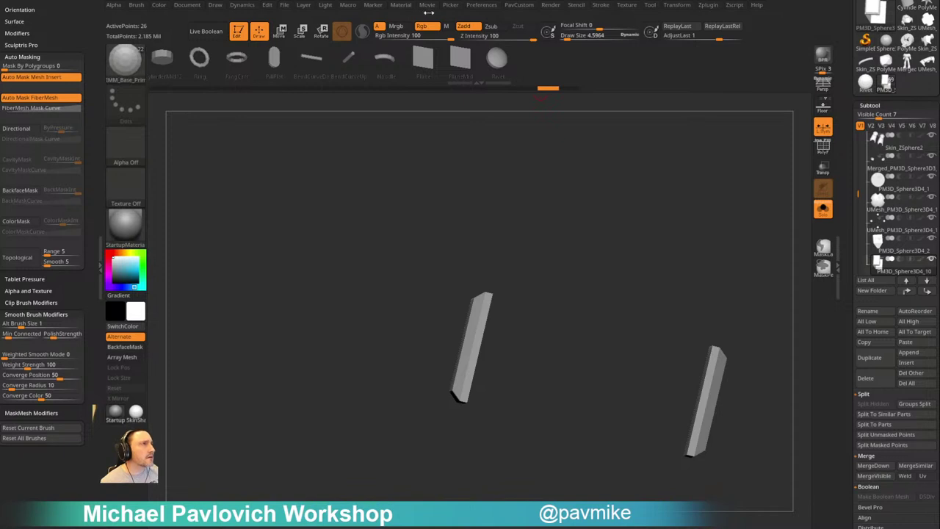
Set the picker orientation to Once Ori and insert a Cylinder16 on the upper part of the block's face
{"action": "left_click", "coordinate": [452, 6]}
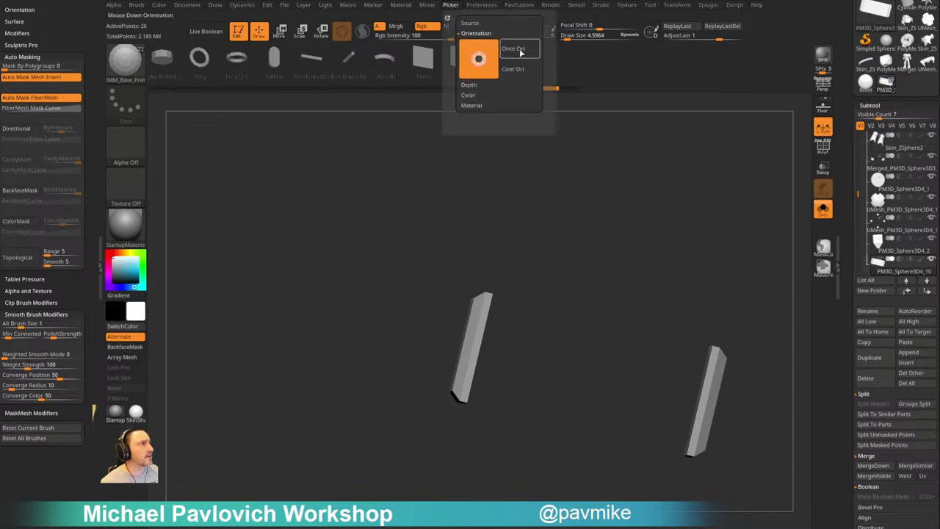
{"action": "left_click_drag", "start_coordinate": [572, 219], "coordinate": [596, 245]}
{"action": "left_click_drag", "start_coordinate": [466, 322], "coordinate": [479, 342]}
Flatten the inserted cylinder along its axis into a low disc on the block's face
{"action": "key", "text": "w"}
{"action": "left_click_drag", "start_coordinate": [441, 316], "coordinate": [542, 361]}
{"action": "key", "text": "q"}
{"action": "left_click_drag", "start_coordinate": [606, 230], "coordinate": [554, 216]}
Align the Gizmo to the block's upper edge and move the disc slightly down along the block's face
{"action": "key", "text": "w"}
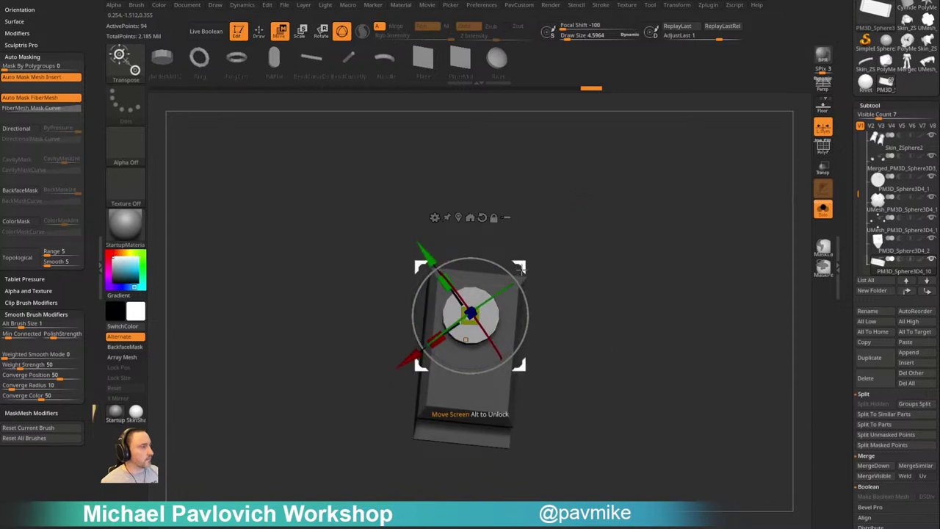
{"action": "mouse_move", "coordinate": [549, 254]}
{"action": "left_mouse_down"}
{"action": "mouse_move", "coordinate": [768, 272]}
{"action": "mouse_move", "coordinate": [562, 243]}
{"action": "left_mouse_up"}
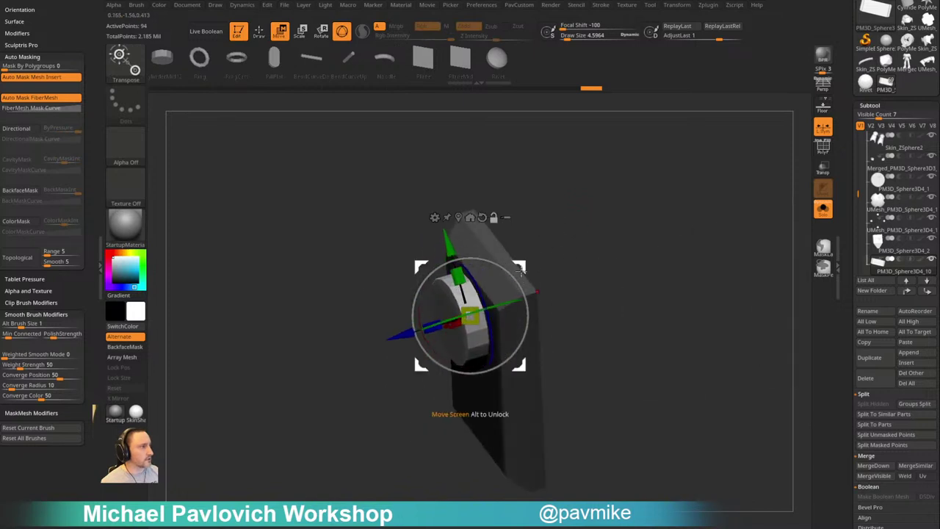
{"action": "left_click_drag", "start_coordinate": [519, 268], "coordinate": [432, 347], "text": "alt"}
{"action": "left_click", "coordinate": [495, 247], "text": "alt"}
{"action": "left_click_drag", "start_coordinate": [596, 210], "coordinate": [600, 155]}
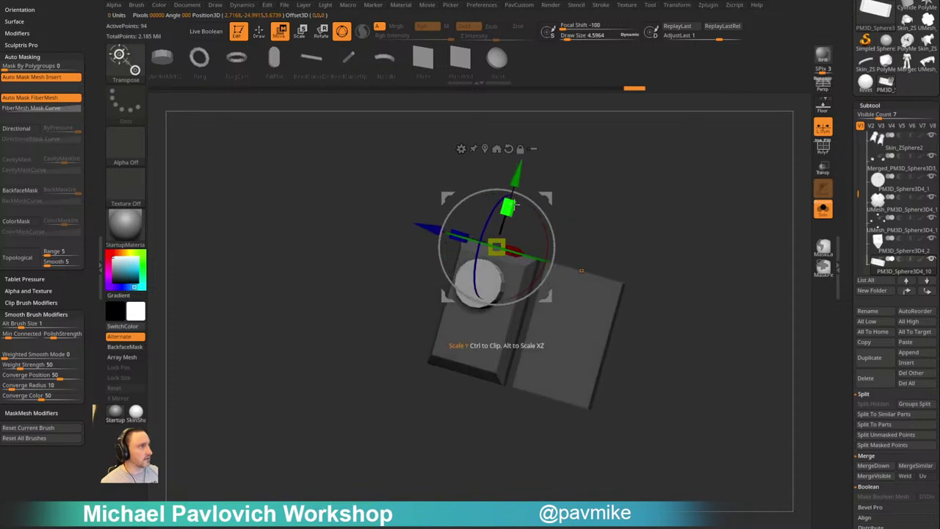
{"action": "left_click_drag", "start_coordinate": [517, 178], "coordinate": [515, 187]}
{"action": "left_click_drag", "start_coordinate": [428, 235], "coordinate": [432, 237]}
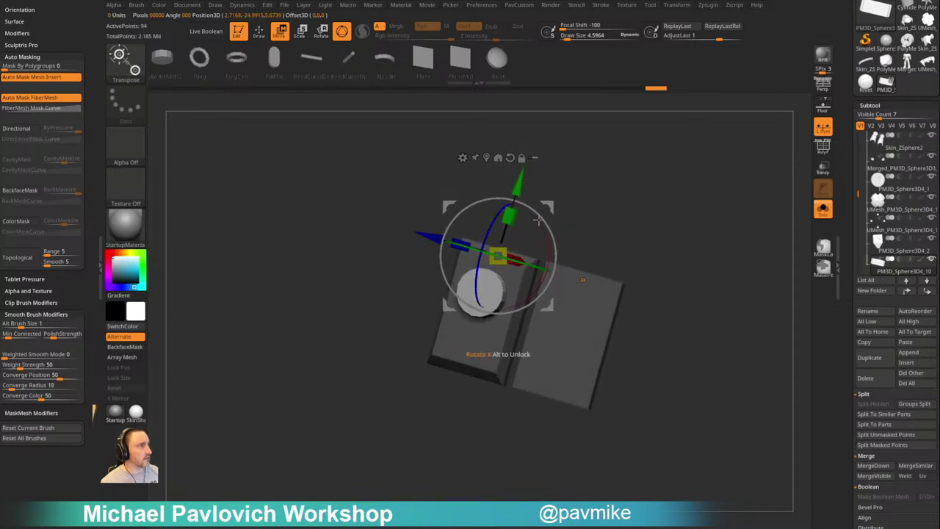
Duplicate the disc down the block's face and scale the copy to a smaller radius
{"action": "left_click_drag", "start_coordinate": [518, 183], "coordinate": [503, 234], "text": "ctrl"}
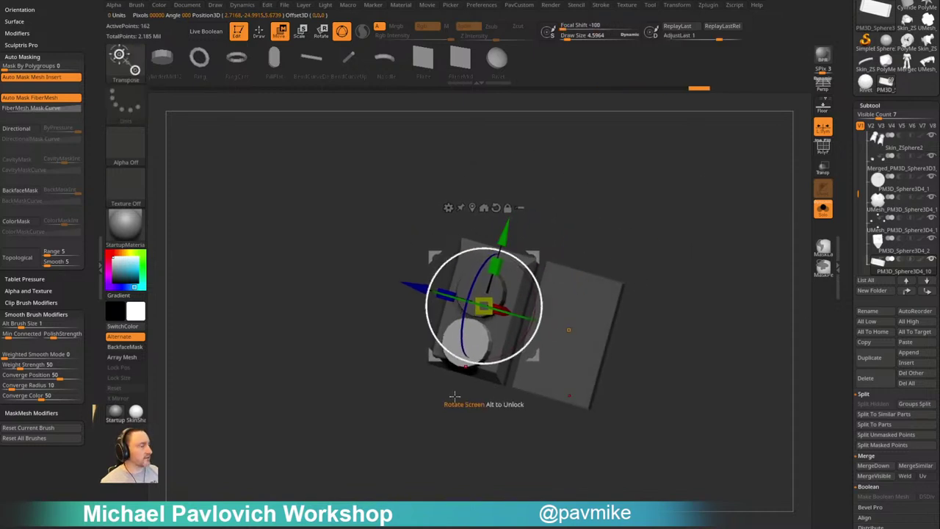
{"action": "left_click_drag", "start_coordinate": [454, 395], "coordinate": [453, 358], "text": "alt"}
{"action": "left_click_drag", "start_coordinate": [453, 357], "coordinate": [463, 409]}
{"action": "left_click", "coordinate": [472, 157]}
{"action": "left_click_drag", "start_coordinate": [420, 385], "coordinate": [396, 384]}
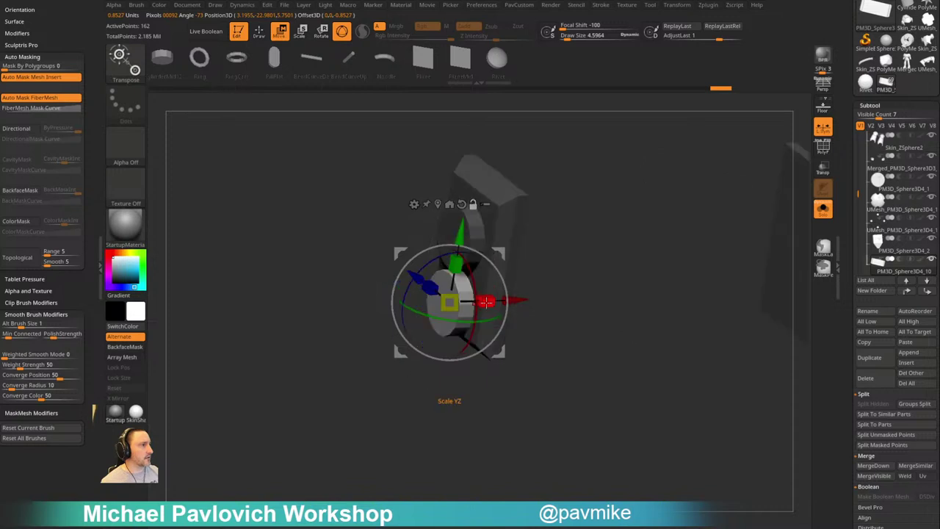
{"action": "left_click_drag", "start_coordinate": [477, 301], "coordinate": [397, 294]}
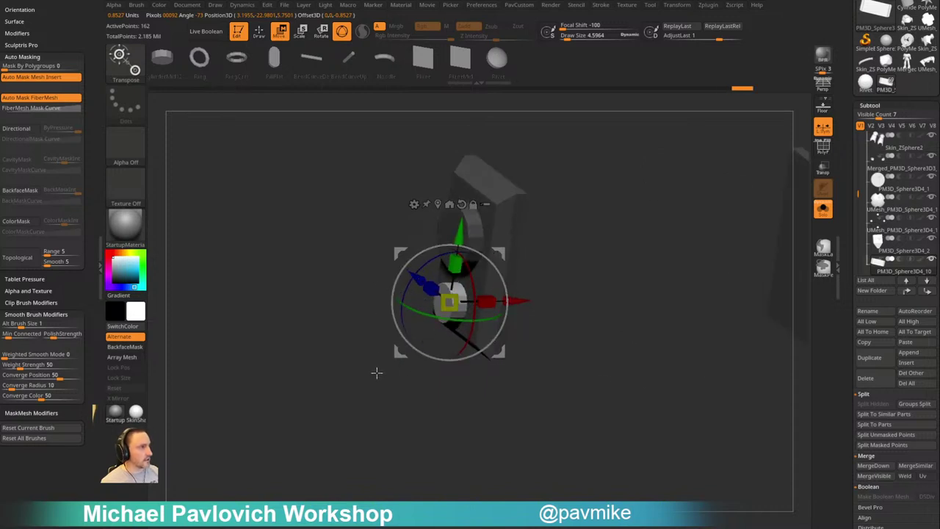
Fine-tune the radius and position of the smaller disc beneath the larger one and return to draw mode
{"action": "left_click_drag", "start_coordinate": [378, 373], "coordinate": [420, 362]}
{"action": "left_click_drag", "start_coordinate": [469, 230], "coordinate": [470, 225]}
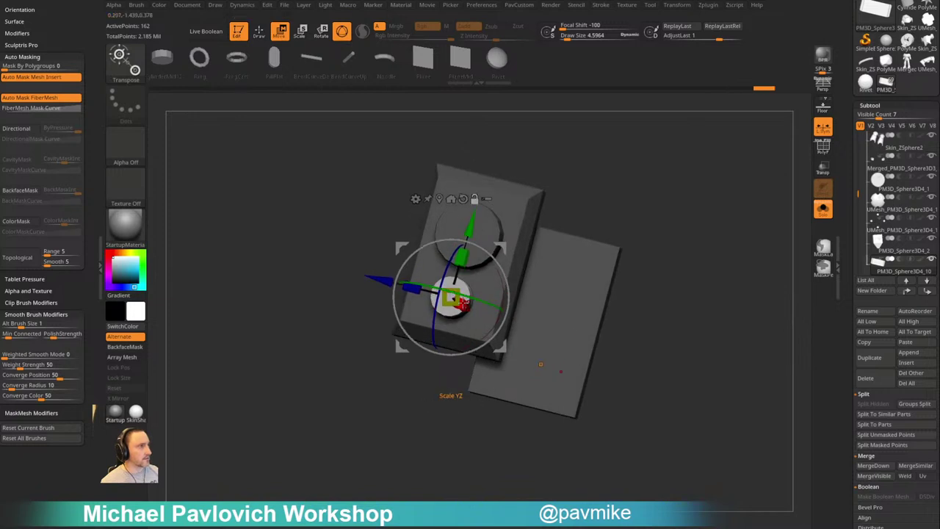
{"action": "left_click_drag", "start_coordinate": [466, 307], "coordinate": [482, 309]}
{"action": "left_click_drag", "start_coordinate": [473, 227], "coordinate": [472, 230]}
{"action": "key", "text": "q"}
Activate Dynamic Subdiv on the mirrored side blocks with their discs
{"action": "mouse_move", "coordinate": [659, 246]}
{"action": "left_mouse_down", "text": "alt"}
{"action": "mouse_move", "coordinate": [665, 216]}
{"action": "mouse_move", "coordinate": [681, 237]}
{"action": "mouse_move", "coordinate": [670, 206]}
{"action": "left_mouse_up", "text": "alt"}
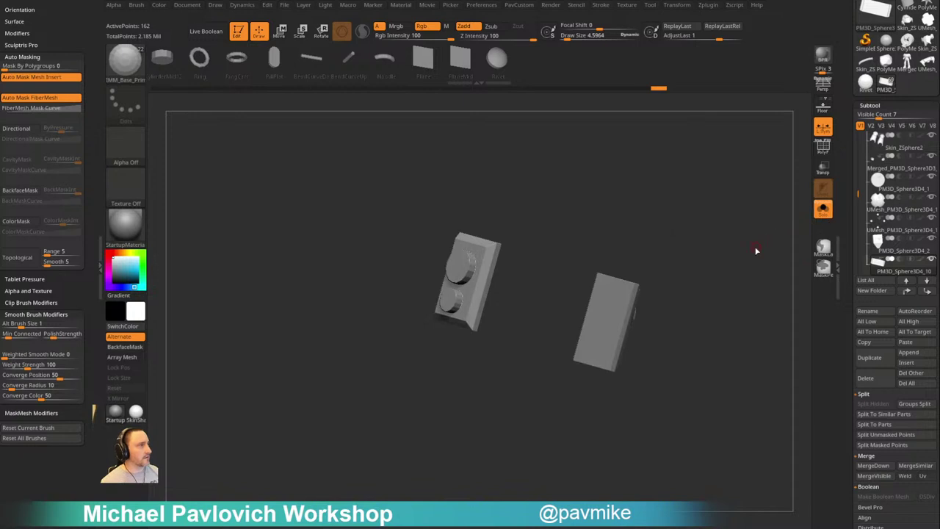
{"action": "key", "text": "space"}
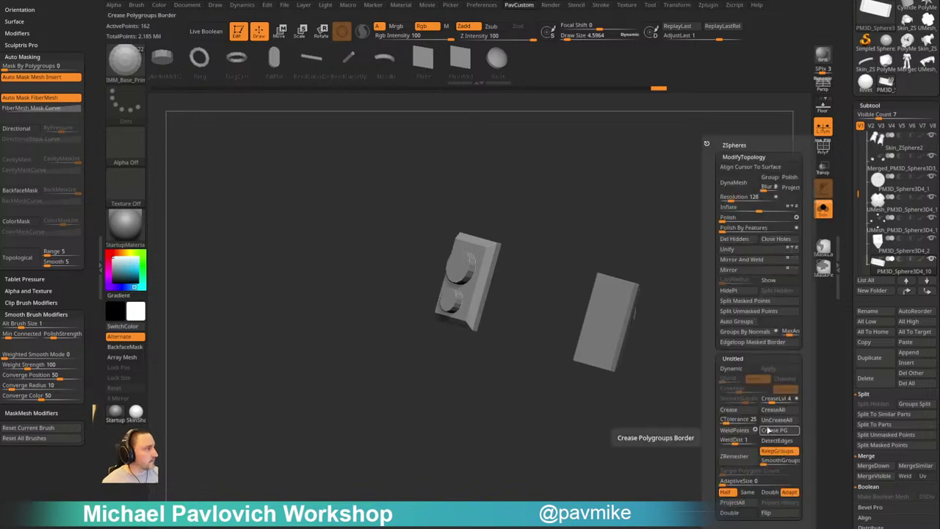
{"action": "left_click", "coordinate": [735, 413]}
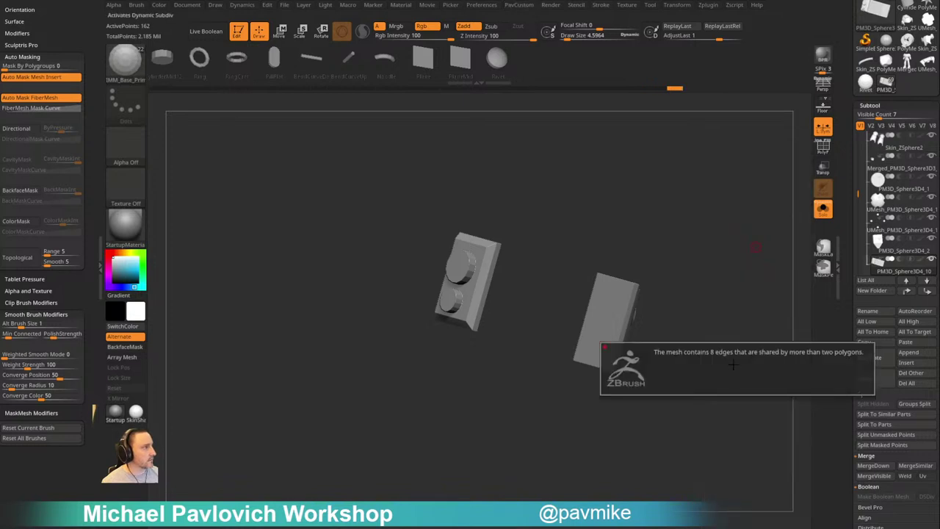
{"action": "left_click_drag", "start_coordinate": [736, 313], "coordinate": [725, 335]}
Repair the side blocks' non-manifold edges with Mesh Integrity's Fix Mesh
{"action": "left_click_drag", "start_coordinate": [844, 350], "coordinate": [842, 276]}
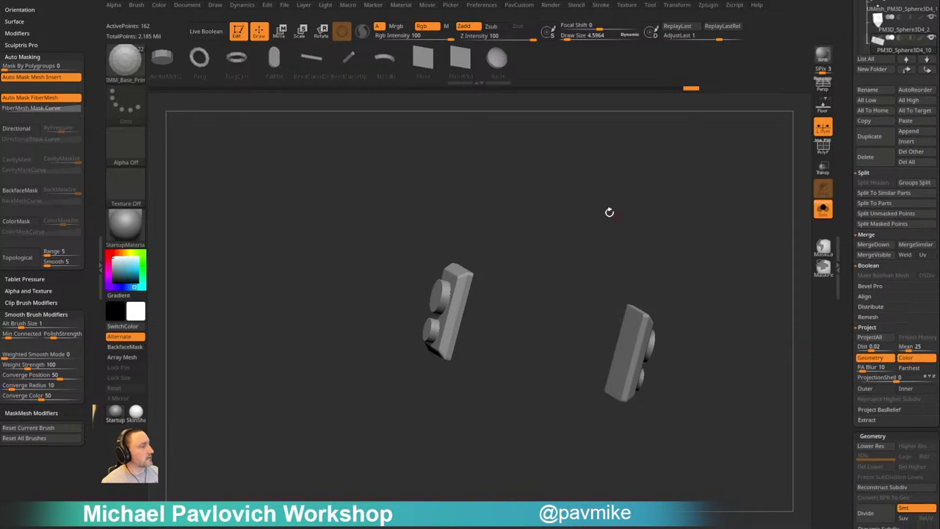
{"action": "left_click_drag", "start_coordinate": [610, 213], "coordinate": [670, 274], "text": "alt"}
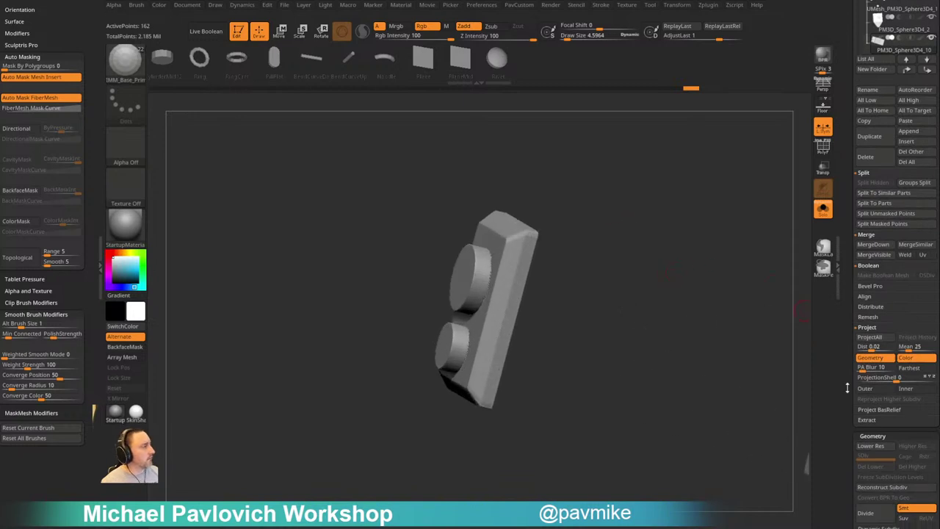
{"action": "left_click_drag", "start_coordinate": [847, 388], "coordinate": [848, 234]}
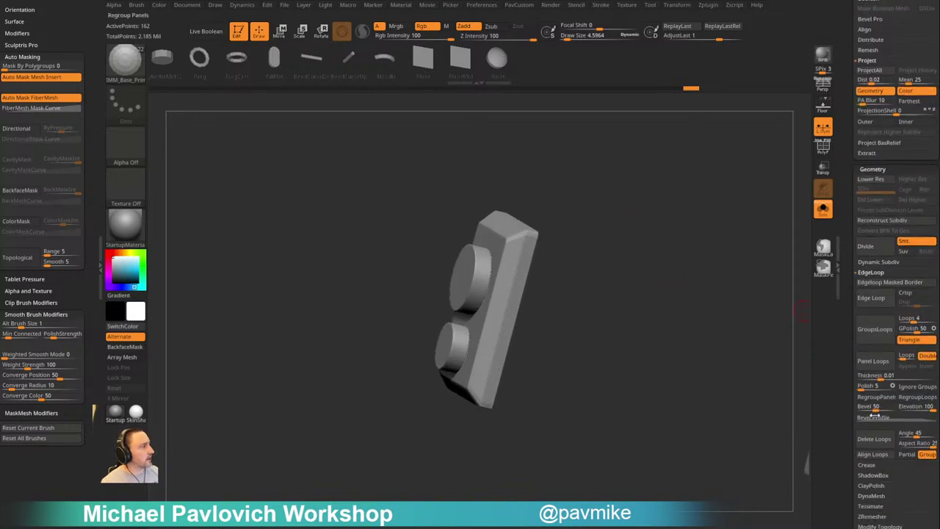
{"action": "left_click_drag", "start_coordinate": [851, 452], "coordinate": [850, 383]}
{"action": "left_click", "coordinate": [870, 499], "text": "shift"}
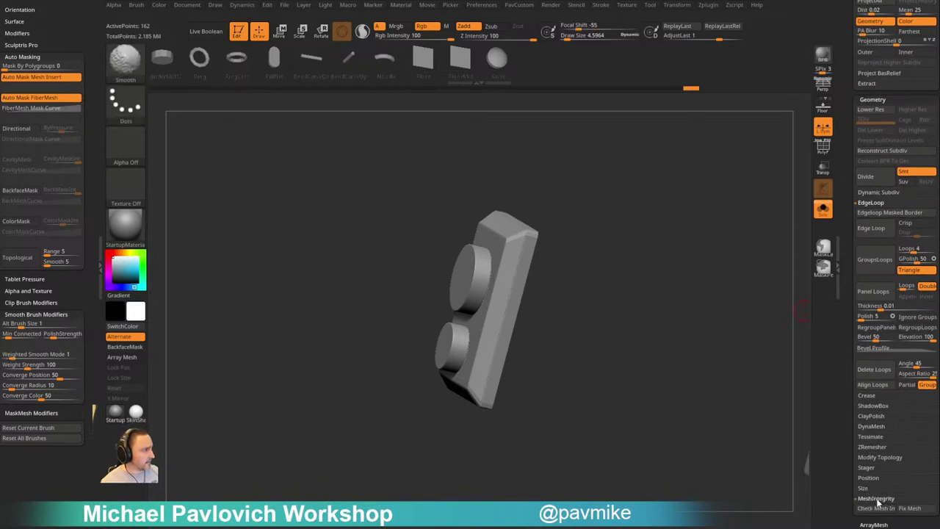
{"action": "left_click", "coordinate": [909, 508]}
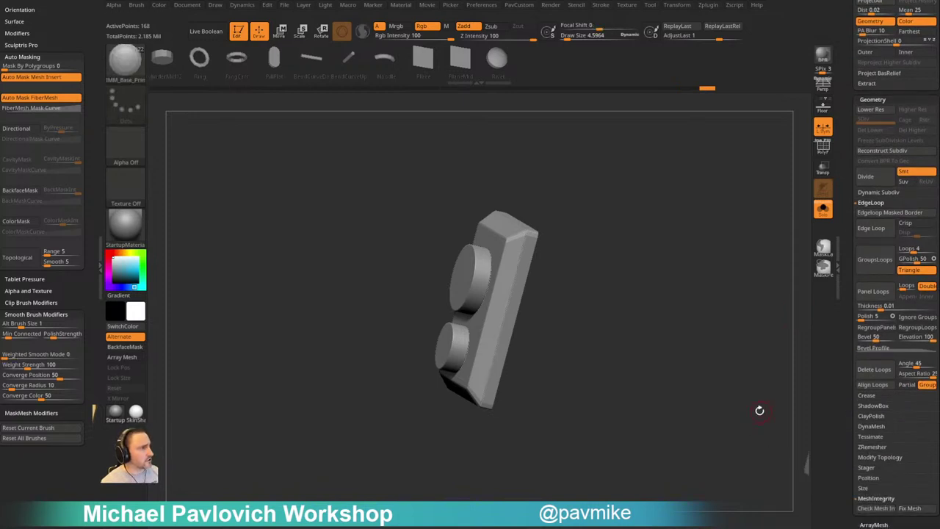
Leave solo display to show the whole figure and switch to the Standard brush
{"action": "left_click_drag", "start_coordinate": [657, 327], "coordinate": [647, 286]}
{"action": "left_click", "coordinate": [823, 210]}
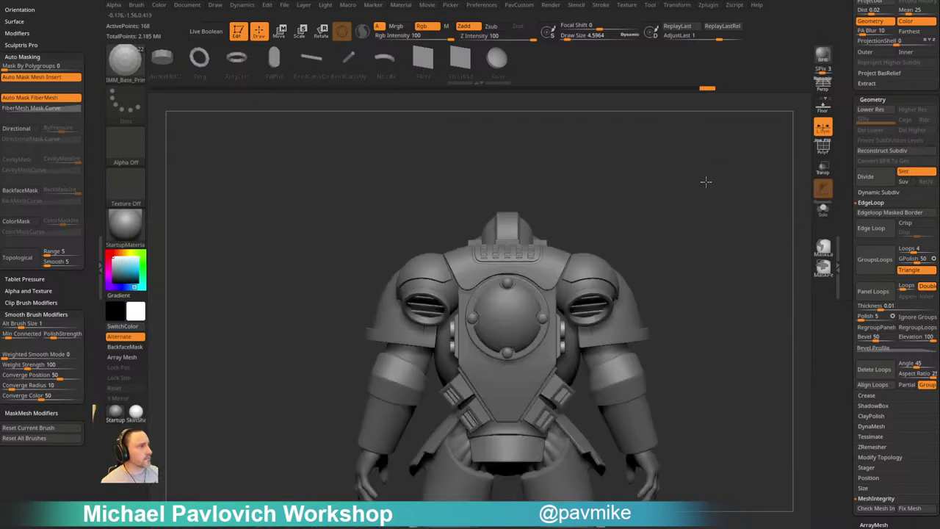
{"action": "mouse_move", "coordinate": [706, 183]}
{"action": "left_mouse_down"}
{"action": "mouse_move", "coordinate": [725, 277]}
{"action": "mouse_move", "coordinate": [717, 316]}
{"action": "left_mouse_up"}
{"action": "key", "text": "b"}
{"action": "key", "text": "s"}
{"action": "key", "text": "t"}
{"action": "left_click_drag", "start_coordinate": [716, 316], "coordinate": [707, 293]}
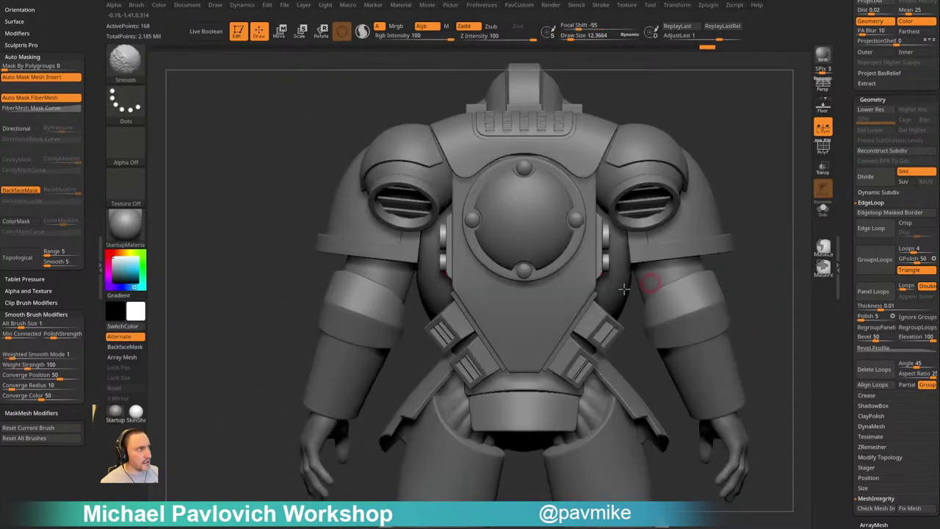
Make the backpack's central tapered plate the active subtool and load the base primitives insert mesh brush
{"action": "left_click", "coordinate": [526, 319], "text": "alt"}
{"action": "left_click_drag", "start_coordinate": [787, 222], "coordinate": [764, 212], "text": "alt"}
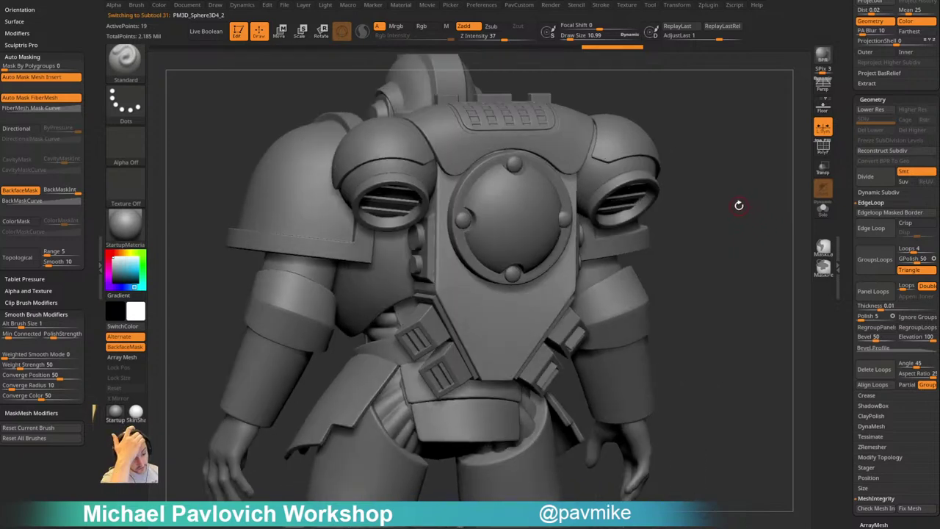
{"action": "mouse_move", "coordinate": [742, 208]}
{"action": "left_mouse_down", "text": "alt"}
{"action": "mouse_move", "coordinate": [745, 270]}
{"action": "mouse_move", "coordinate": [758, 235]}
{"action": "mouse_move", "coordinate": [741, 187]}
{"action": "mouse_move", "coordinate": [781, 215]}
{"action": "mouse_move", "coordinate": [728, 212]}
{"action": "left_mouse_up", "text": "alt"}
{"action": "key", "text": "b"}
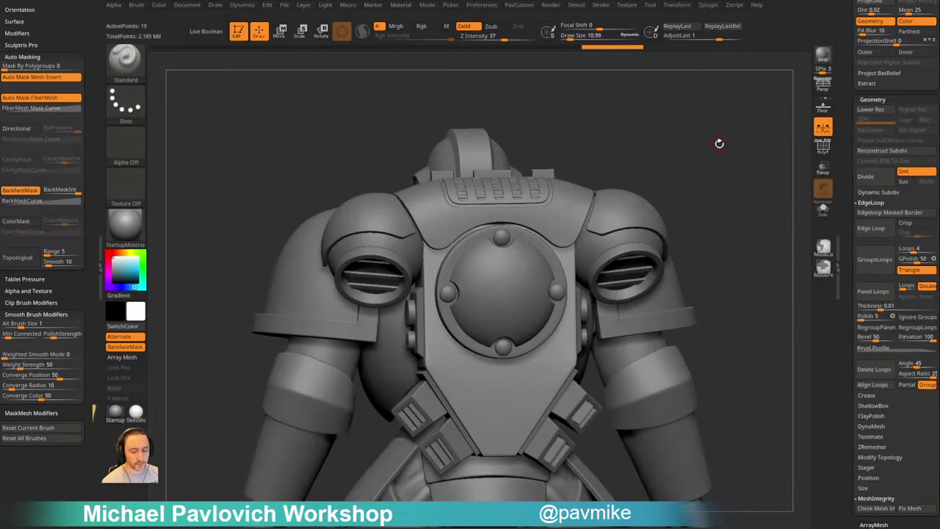
{"action": "key", "text": "i"}
{"action": "key", "text": "m"}
{"action": "left_click", "coordinate": [771, 262]}
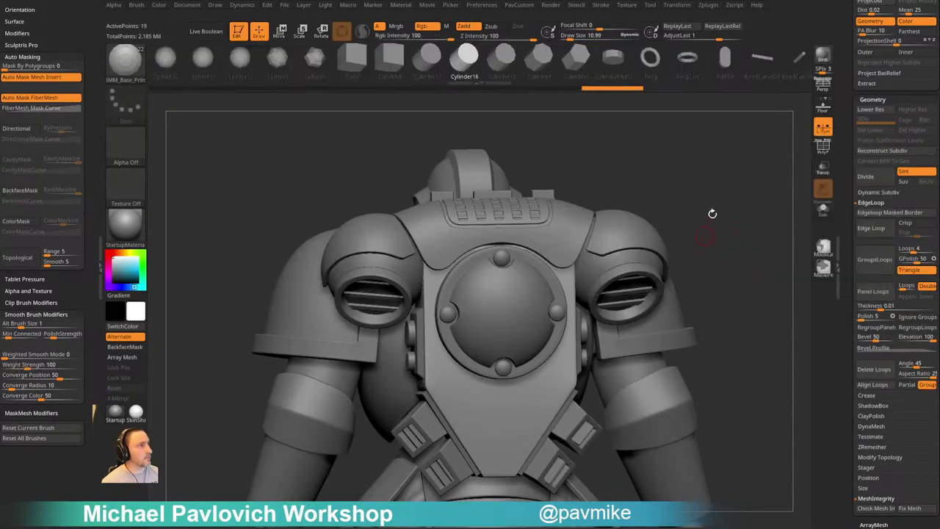
Insert a symmetrical pair of small sphere rivets at the plate's upper corners, using a draw size of about 6.37
{"action": "left_click_drag", "start_coordinate": [714, 213], "coordinate": [746, 202]}
{"action": "key", "text": "s"}
{"action": "left_click_drag", "start_coordinate": [561, 286], "coordinate": [560, 287]}
{"action": "mouse_move", "coordinate": [692, 223]}
{"action": "left_mouse_down"}
{"action": "mouse_move", "coordinate": [745, 168]}
{"action": "mouse_move", "coordinate": [756, 179]}
{"action": "left_mouse_up"}
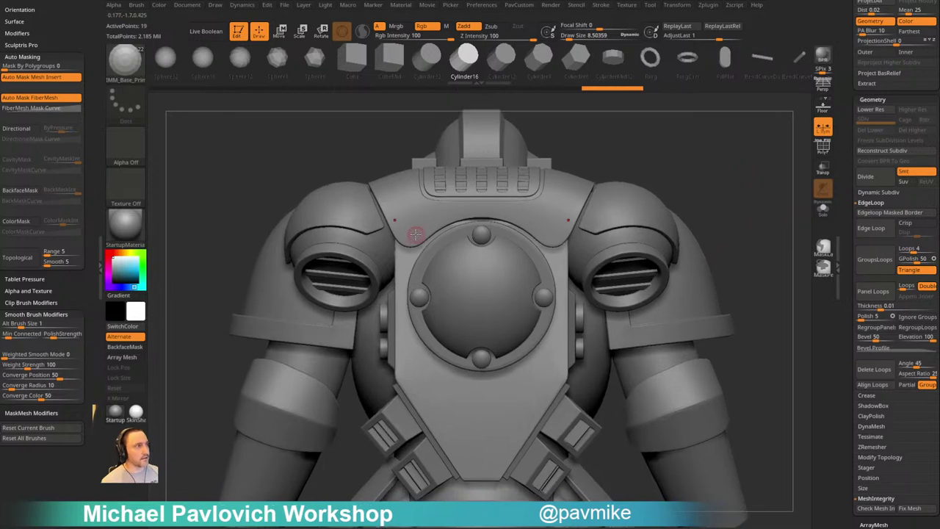
{"action": "key", "text": "ctrl"}
{"action": "left_click_drag", "start_coordinate": [411, 237], "coordinate": [415, 233]}
{"action": "key", "text": "ctrl+z"}
{"action": "key", "text": "s"}
{"action": "left_click", "coordinate": [407, 233]}
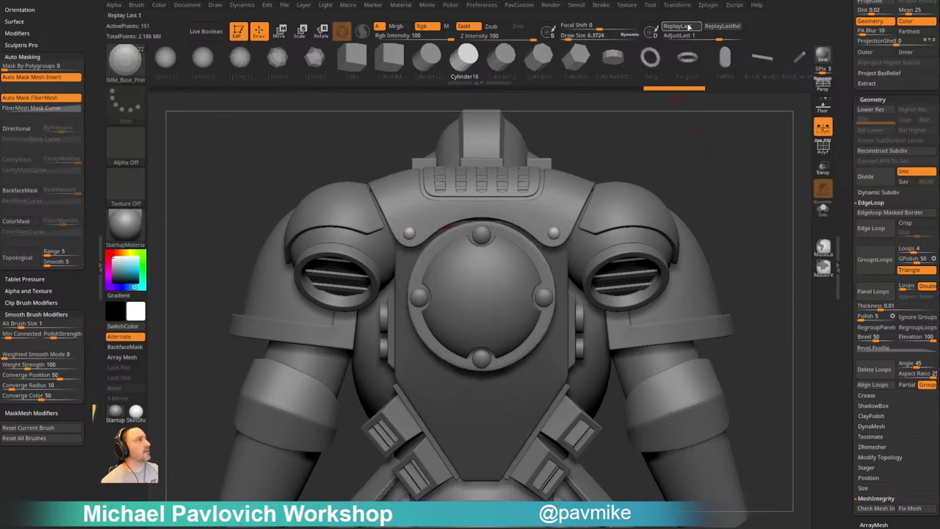
{"action": "left_click", "coordinate": [709, 5]}
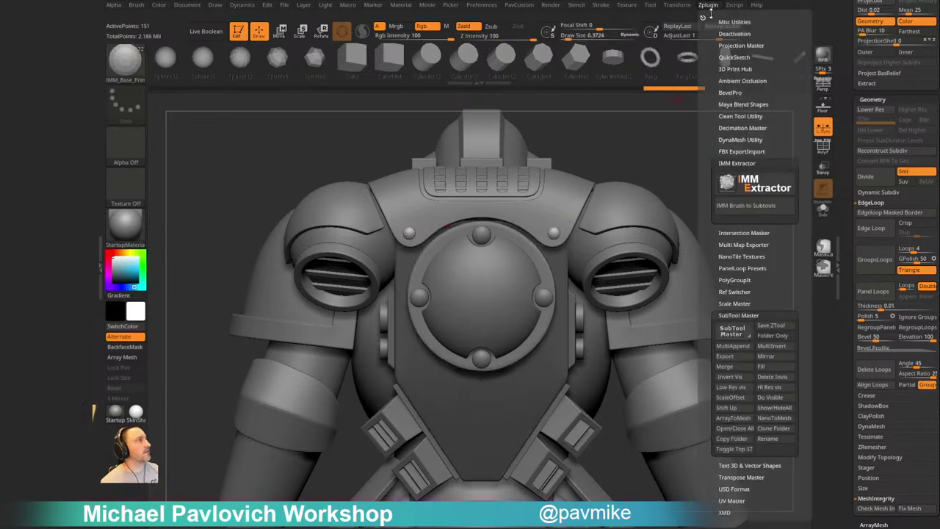
{"action": "left_click", "coordinate": [739, 165], "text": "shift"}
{"action": "left_click", "coordinate": [731, 256], "text": "shift"}
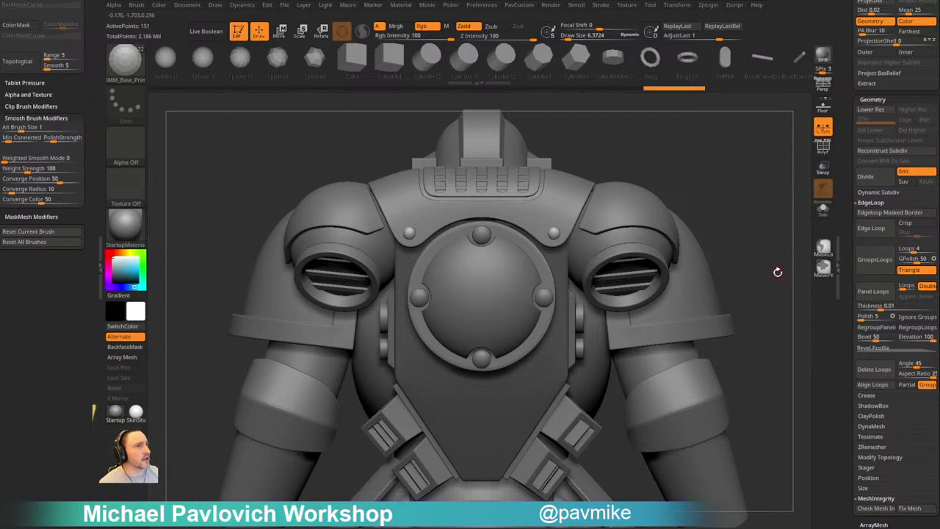
Insert a symmetrical pair of sphere rivets at the plate's side corners just above the taper
{"action": "left_click_drag", "start_coordinate": [787, 263], "coordinate": [686, 269], "text": "alt"}
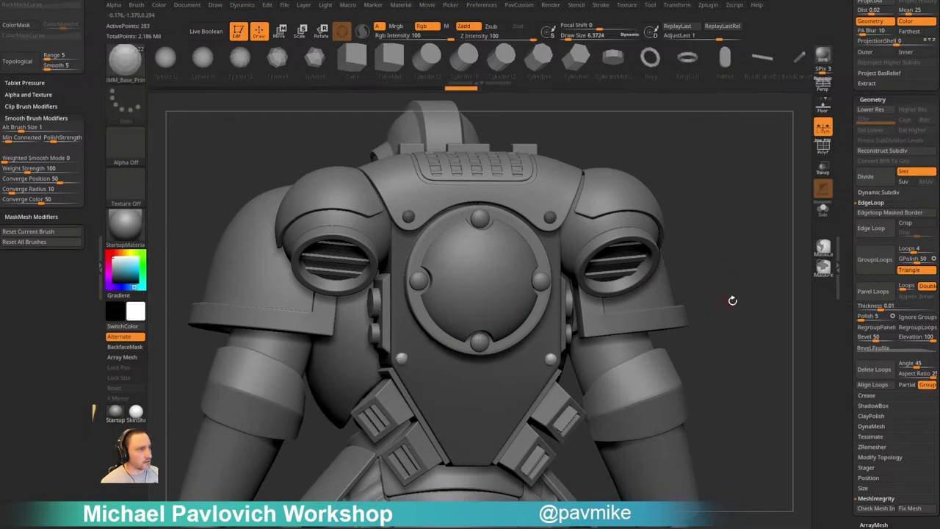
{"action": "left_click_drag", "start_coordinate": [733, 301], "coordinate": [731, 271]}
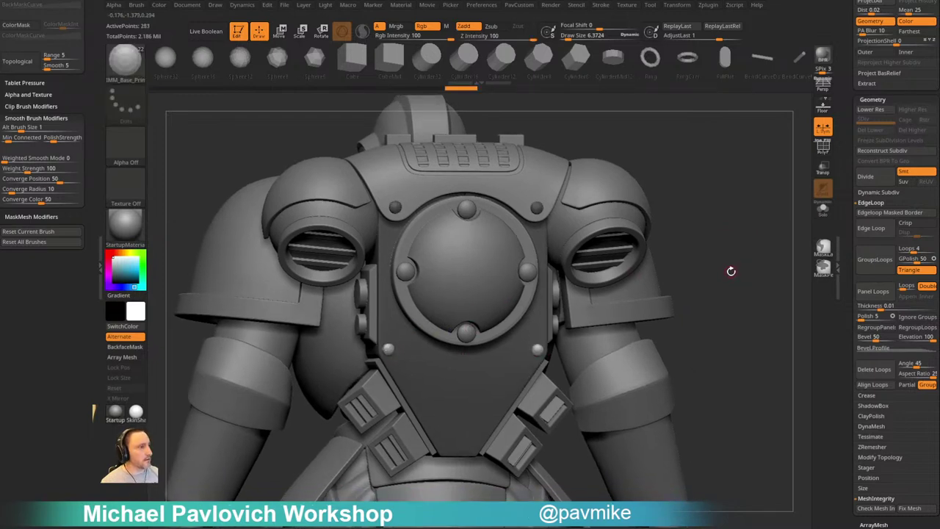
{"action": "key", "text": "ctrl+z"}
{"action": "key", "text": "Left"}
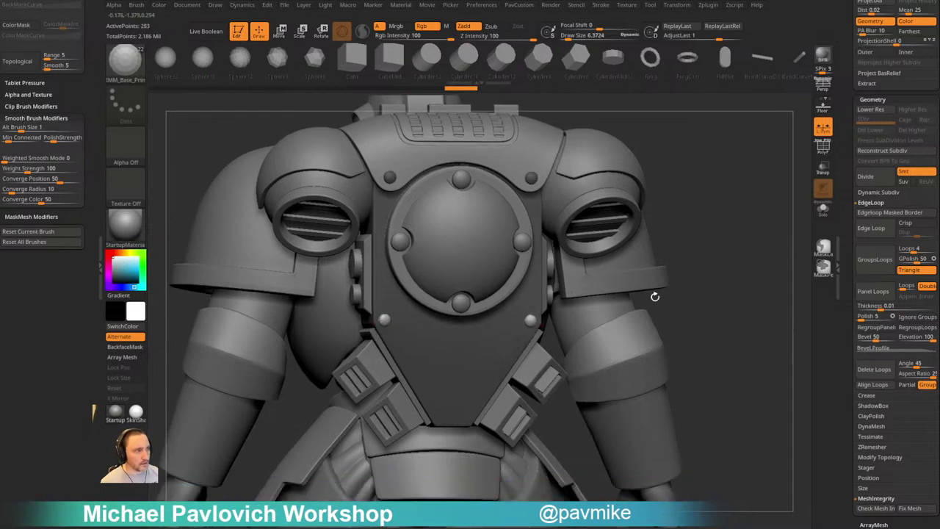
Insert a single sphere rivet of the same size at the centre of the plate's lower tip
{"action": "left_click", "coordinate": [470, 419], "text": "alt"}
{"action": "key", "text": "ctrl"}
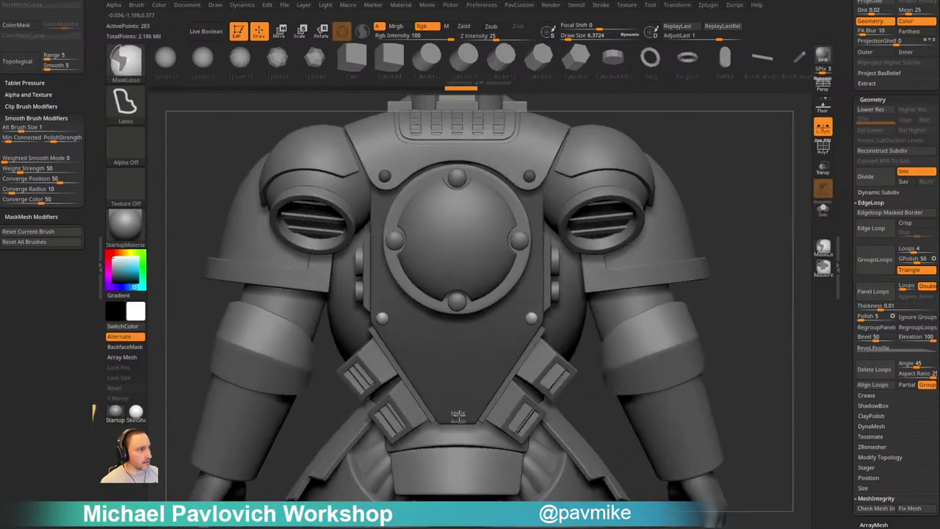
{"action": "key", "text": "ctrl+w"}
{"action": "left_click_drag", "start_coordinate": [457, 416], "coordinate": [471, 404]}
{"action": "left_click_drag", "start_coordinate": [707, 232], "coordinate": [798, 245]}
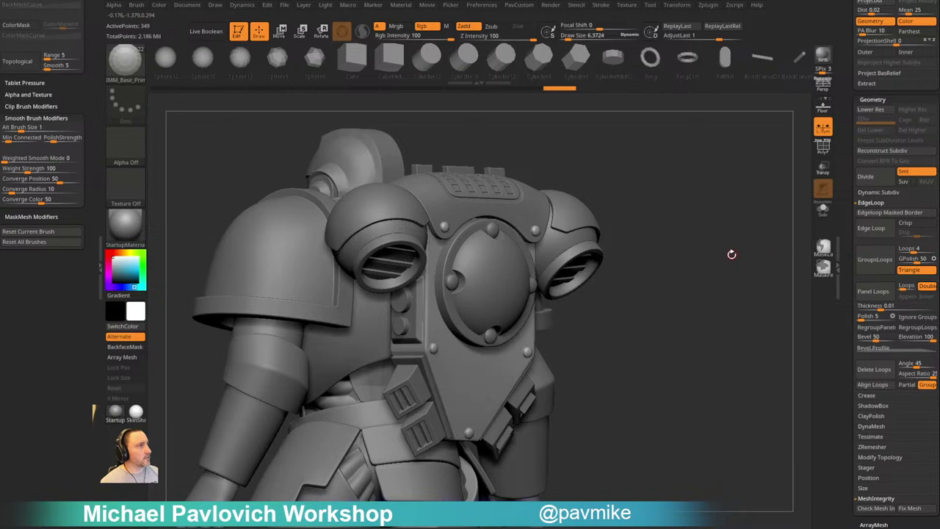
{"action": "left_click_drag", "start_coordinate": [732, 254], "coordinate": [436, 273]}
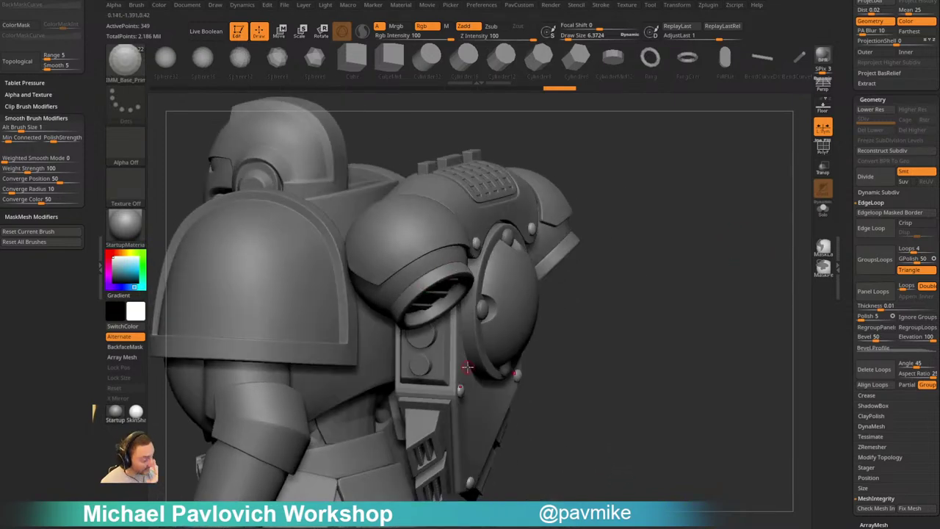
{"action": "mouse_move", "coordinate": [672, 307]}
{"action": "left_mouse_down", "text": "alt"}
{"action": "mouse_move", "coordinate": [655, 298]}
{"action": "mouse_move", "coordinate": [684, 319]}
{"action": "mouse_move", "coordinate": [613, 314]}
{"action": "mouse_move", "coordinate": [671, 296]}
{"action": "mouse_move", "coordinate": [644, 317]}
{"action": "mouse_move", "coordinate": [676, 316]}
{"action": "mouse_move", "coordinate": [793, 266]}
{"action": "left_mouse_up", "text": "alt"}
Isolate the plate and split the sphere rivets off it into a separate subtool
{"action": "key", "text": "s"}
{"action": "left_click", "coordinate": [821, 219]}
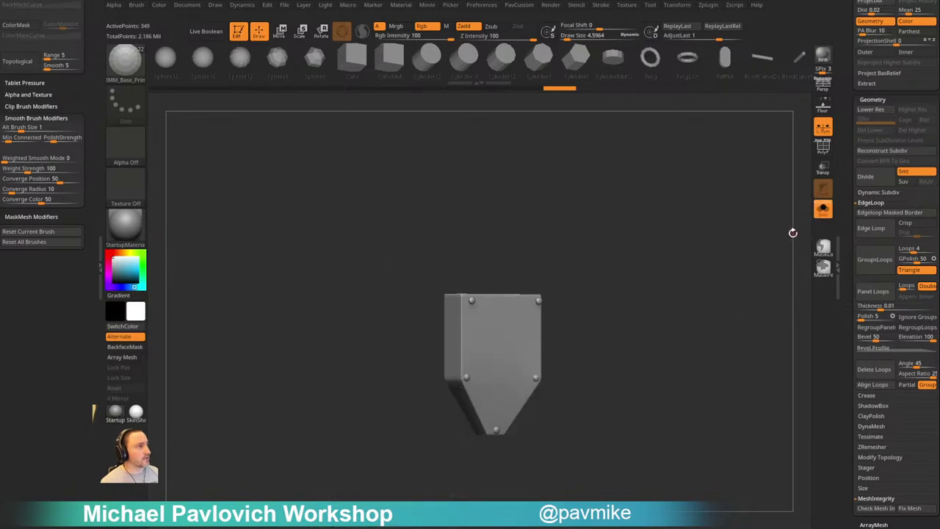
{"action": "left_click_drag", "start_coordinate": [438, 270], "coordinate": [445, 321], "text": "ctrl+shift"}
{"action": "left_click_drag", "start_coordinate": [675, 262], "coordinate": [694, 264], "text": "ctrl+shift"}
{"action": "key", "text": "p"}
{"action": "left_click", "coordinate": [731, 301]}
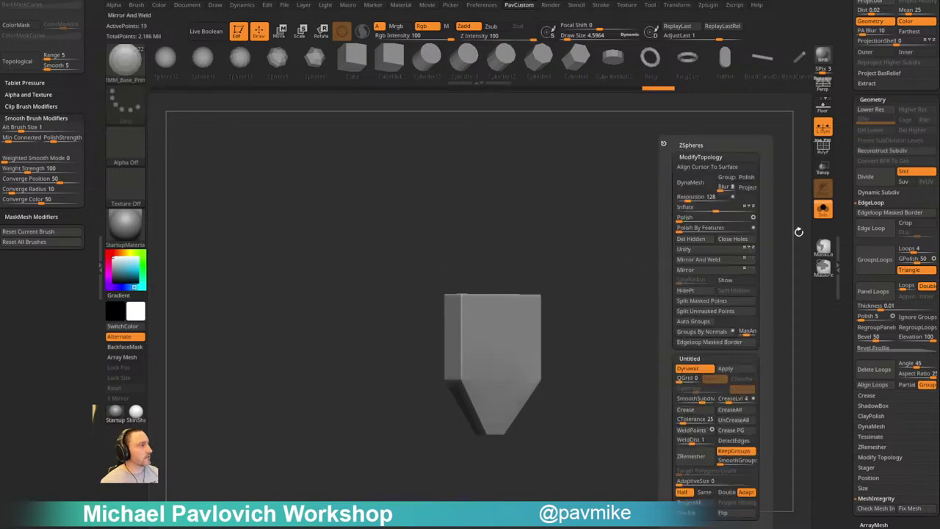
{"action": "left_click", "coordinate": [821, 215]}
{"action": "left_click", "coordinate": [823, 211]}
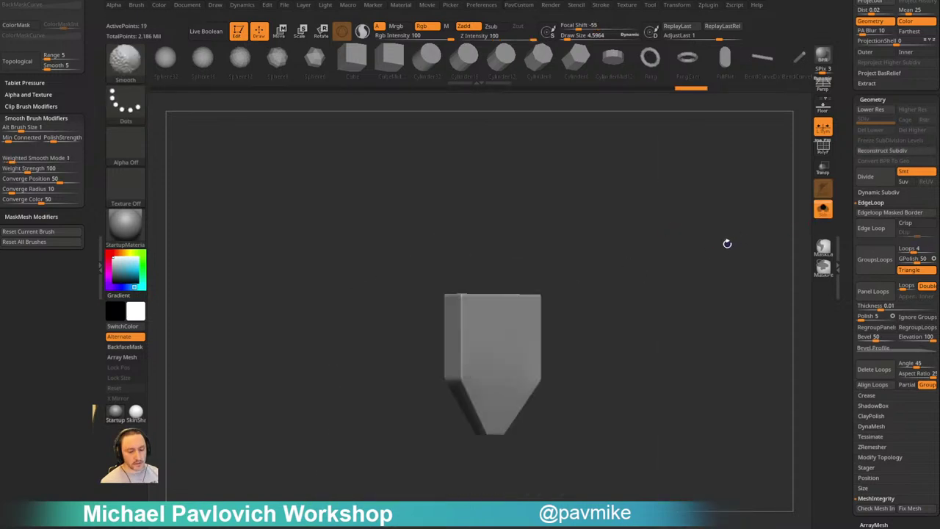
Turn off the plate's Dynamic Subdiv and use ZModeler's Crease edge action on the edge where the plate starts to taper
{"action": "key", "text": "shift+d"}
{"action": "key", "text": "shift+d"}
{"action": "key", "text": "b"}
{"action": "key", "text": "z"}
{"action": "key", "text": "m"}
{"action": "key", "text": "space"}
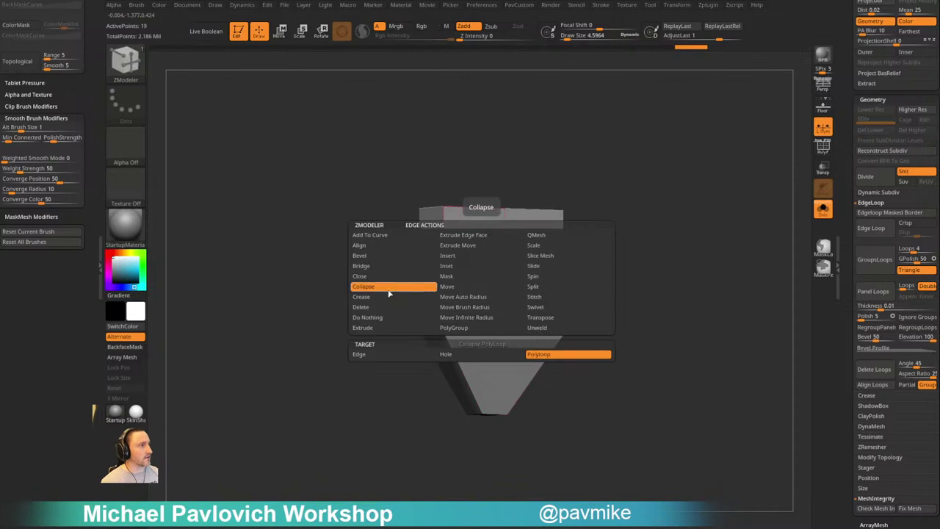
{"action": "left_click", "coordinate": [389, 296]}
{"action": "left_click", "coordinate": [397, 365]}
{"action": "left_click", "coordinate": [466, 332]}
Display the polyframe on the isolated plate to show its edges and centre line
{"action": "left_click_drag", "start_coordinate": [616, 289], "coordinate": [642, 286]}
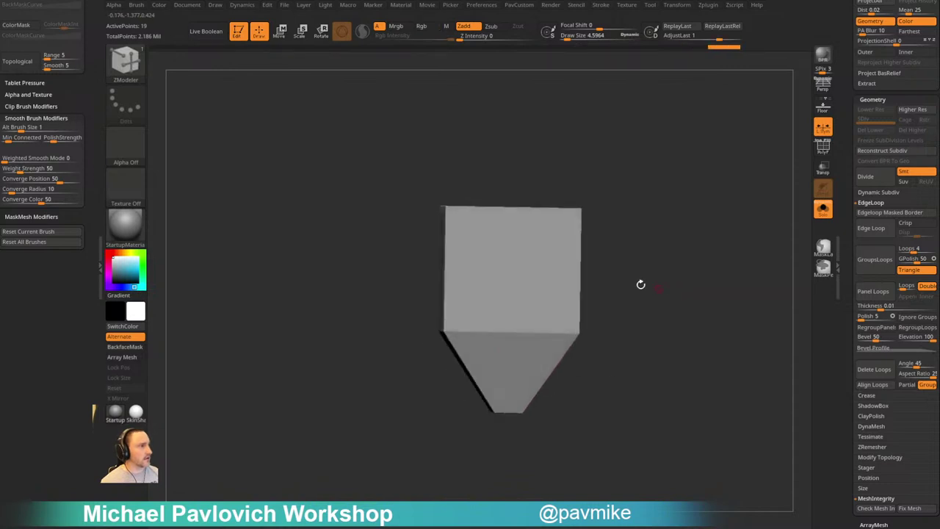
{"action": "key", "text": "p"}
{"action": "left_click", "coordinate": [822, 148]}
Try to mirror the plate object with local symmetry on, and undo it
{"action": "key", "text": "p"}
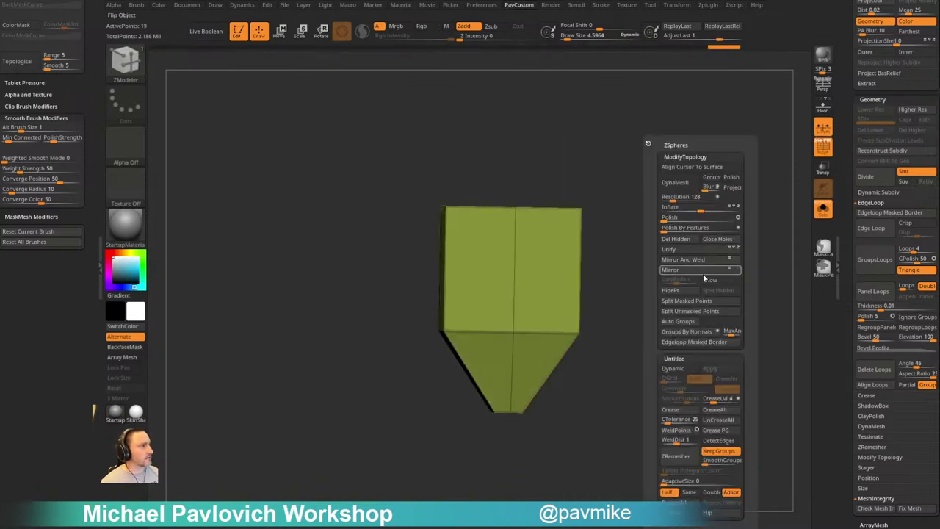
{"action": "left_click", "coordinate": [699, 264]}
{"action": "key", "text": "ctrl+z"}
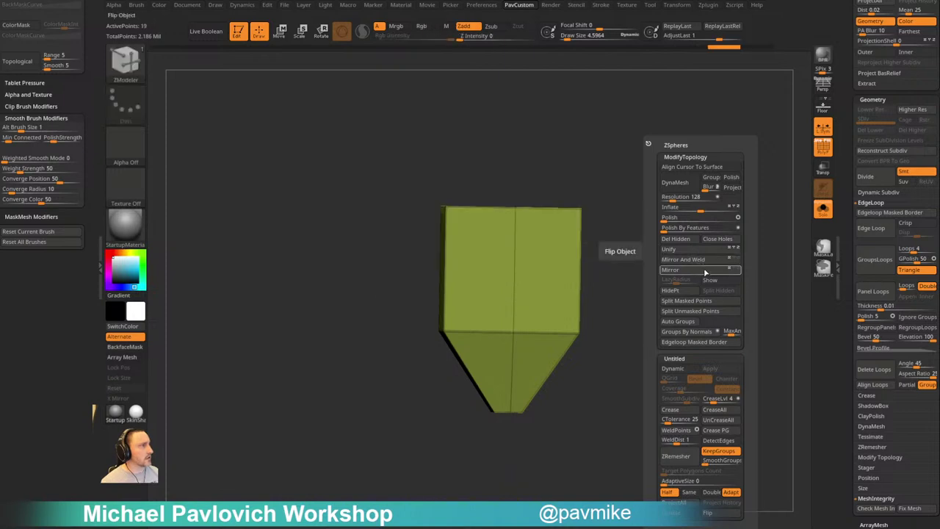
Turn off local symmetry and mirror the plate object
{"action": "left_click", "coordinate": [823, 129]}
{"action": "key", "text": "p"}
{"action": "left_click", "coordinate": [684, 271]}
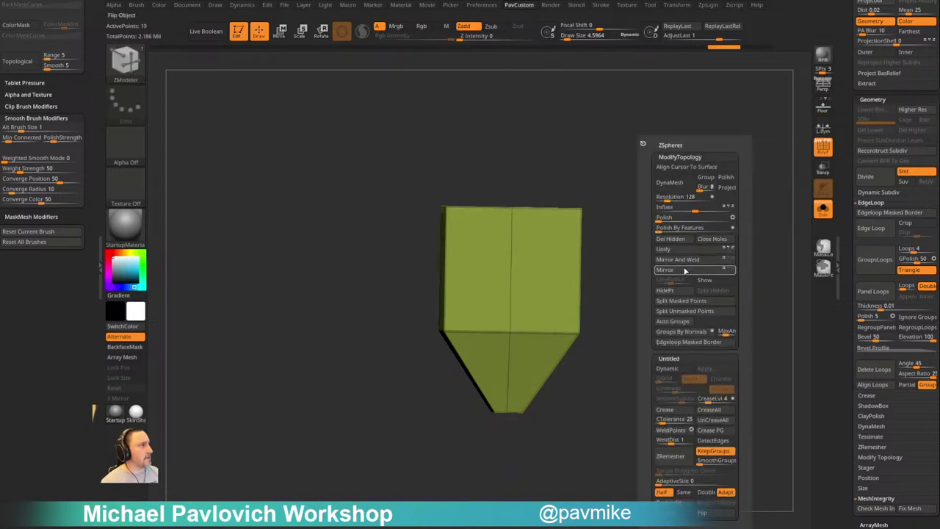
Try mirroring the plate once more, and step back through its recent edits with undo and redo
{"action": "left_click", "coordinate": [685, 264]}
{"action": "key", "text": "ctrl+z"}
{"action": "key", "text": "ctrl+z"}
{"action": "key", "text": "ctrl+z"}
{"action": "key", "text": "ctrl+z"}
{"action": "key", "text": "ctrl+z"}
{"action": "key", "text": "ctrl+shift+z"}
{"action": "key", "text": "ctrl+shift+z"}
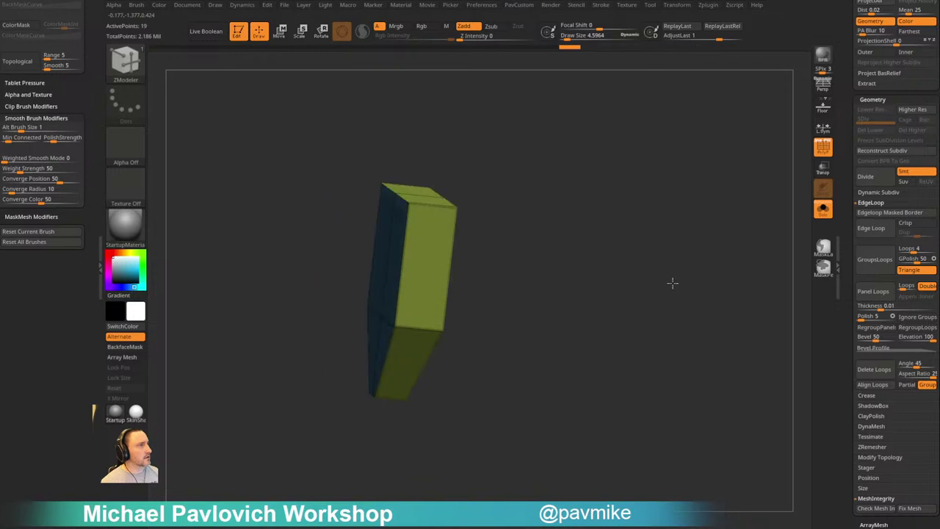
Turn on the plate's Dynamic Subdiv and return to the full figure without the polyframe
{"action": "key", "text": "d"}
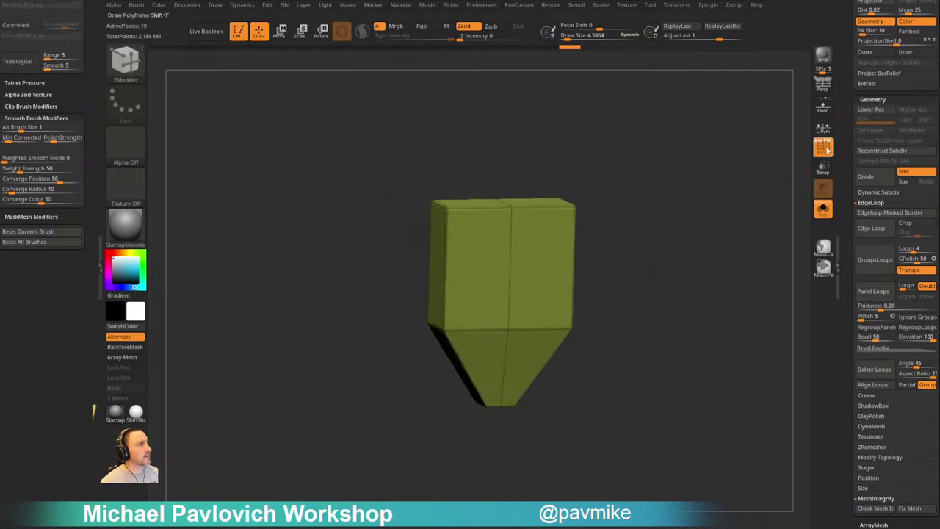
{"action": "left_click", "coordinate": [823, 148]}
{"action": "left_click", "coordinate": [823, 209]}
{"action": "mouse_move", "coordinate": [742, 239]}
{"action": "left_mouse_down", "text": "alt"}
{"action": "mouse_move", "coordinate": [681, 224]}
{"action": "mouse_move", "coordinate": [697, 243]}
{"action": "mouse_move", "coordinate": [664, 264]}
{"action": "mouse_move", "coordinate": [591, 274]}
{"action": "left_mouse_up", "text": "alt"}
Switch to the Standard brush and make the helmet dome the active subtool
{"action": "key", "text": "s"}
{"action": "left_click_drag", "start_coordinate": [664, 256], "coordinate": [665, 300], "text": "alt"}
{"action": "key", "text": "b"}
{"action": "key", "text": "s"}
{"action": "key", "text": "t"}
{"action": "left_click_drag", "start_coordinate": [676, 249], "coordinate": [714, 265]}
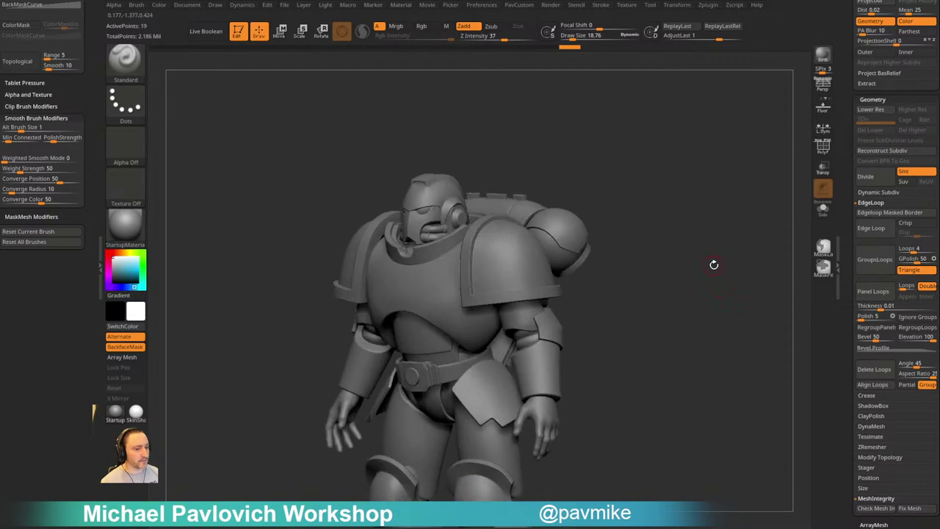
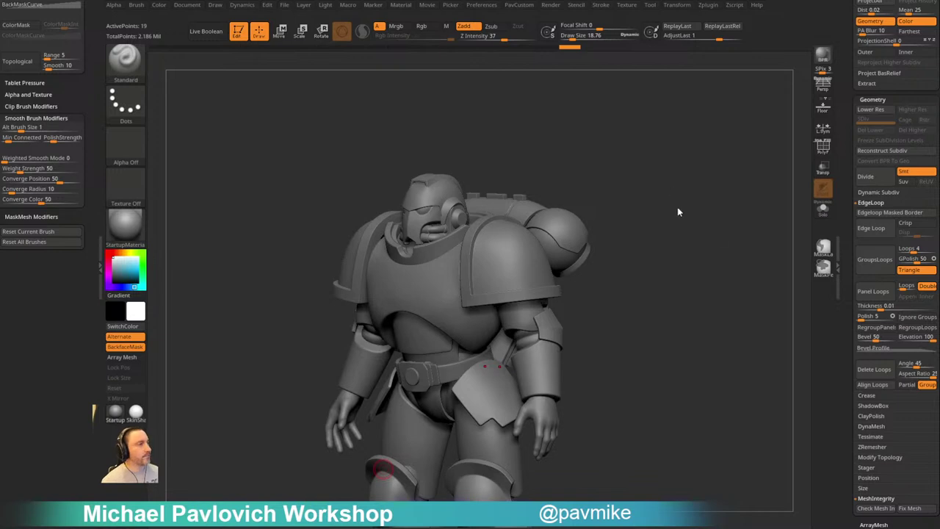
{"action": "left_click_drag", "start_coordinate": [679, 211], "coordinate": [700, 281], "text": "shift"}
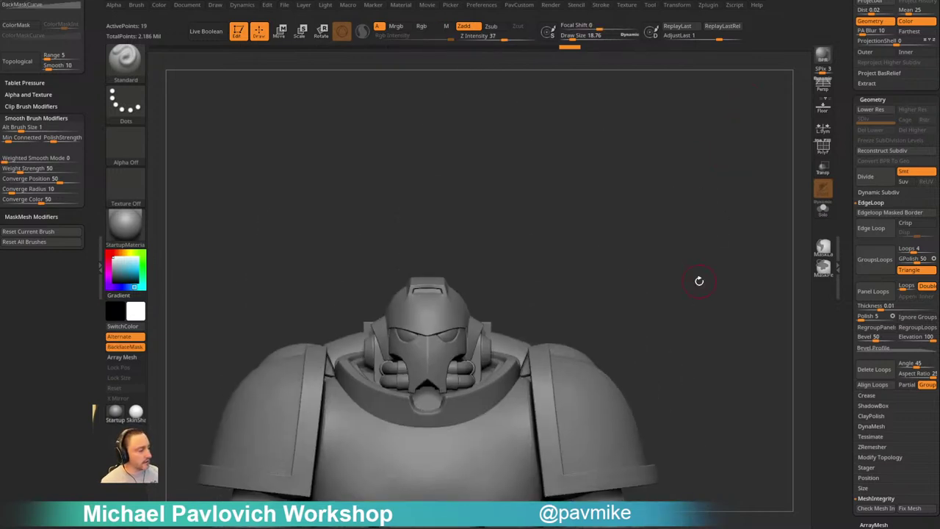
{"action": "key", "text": "s"}
{"action": "mouse_move", "coordinate": [585, 229]}
{"action": "left_mouse_down"}
{"action": "mouse_move", "coordinate": [514, 257]}
{"action": "mouse_move", "coordinate": [580, 240]}
{"action": "mouse_move", "coordinate": [585, 287]}
{"action": "left_mouse_up"}
{"action": "left_click", "coordinate": [466, 288]}
{"action": "left_click", "coordinate": [411, 293], "text": "alt"}
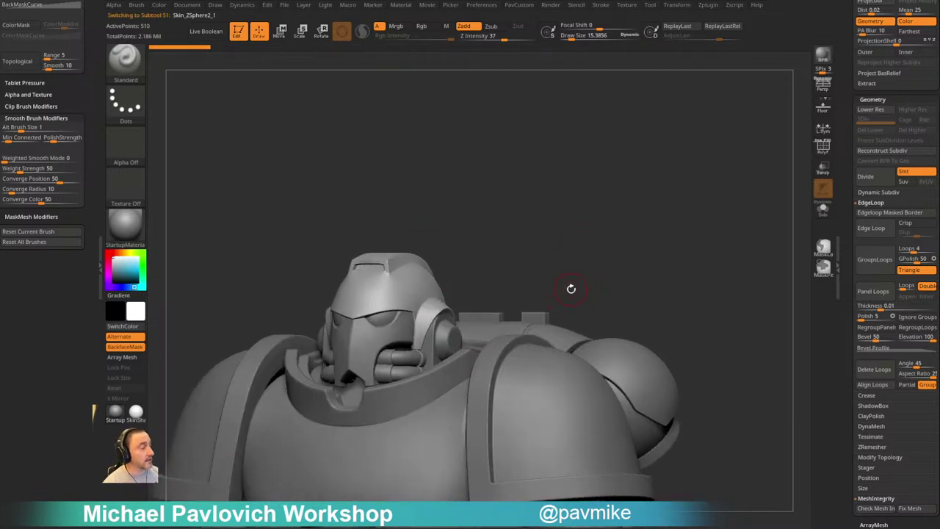
Choose the Move brush with topological masking and isolate the helmet dome in side view
{"action": "left_click_drag", "start_coordinate": [563, 287], "coordinate": [617, 275]}
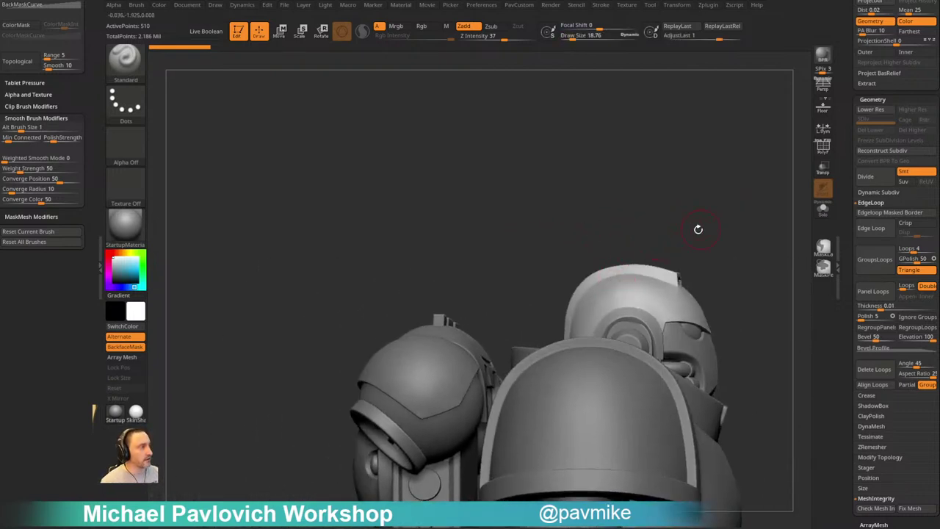
{"action": "mouse_move", "coordinate": [699, 229]}
{"action": "left_mouse_down"}
{"action": "mouse_move", "coordinate": [566, 233]}
{"action": "mouse_move", "coordinate": [629, 207]}
{"action": "mouse_move", "coordinate": [586, 204]}
{"action": "mouse_move", "coordinate": [704, 228]}
{"action": "mouse_move", "coordinate": [647, 217]}
{"action": "mouse_move", "coordinate": [649, 238]}
{"action": "mouse_move", "coordinate": [625, 237]}
{"action": "mouse_move", "coordinate": [615, 229]}
{"action": "mouse_move", "coordinate": [647, 211]}
{"action": "mouse_move", "coordinate": [573, 225]}
{"action": "mouse_move", "coordinate": [644, 202]}
{"action": "mouse_move", "coordinate": [585, 209]}
{"action": "left_mouse_up"}
{"action": "key", "text": "s"}
{"action": "left_click_drag", "start_coordinate": [441, 313], "coordinate": [436, 313]}
{"action": "key", "text": "b"}
{"action": "key", "text": "m"}
{"action": "key", "text": "v"}
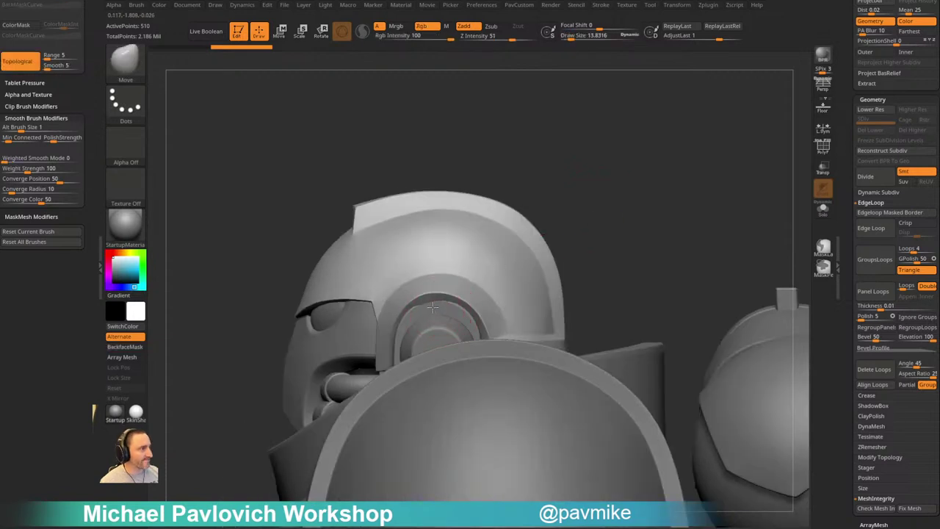
{"action": "left_click", "coordinate": [823, 212]}
{"action": "key", "text": "f"}
Nudge the top of the helmet's ear arch into shape with small Move brush strokes, and show the full figure again
{"action": "key", "text": "s"}
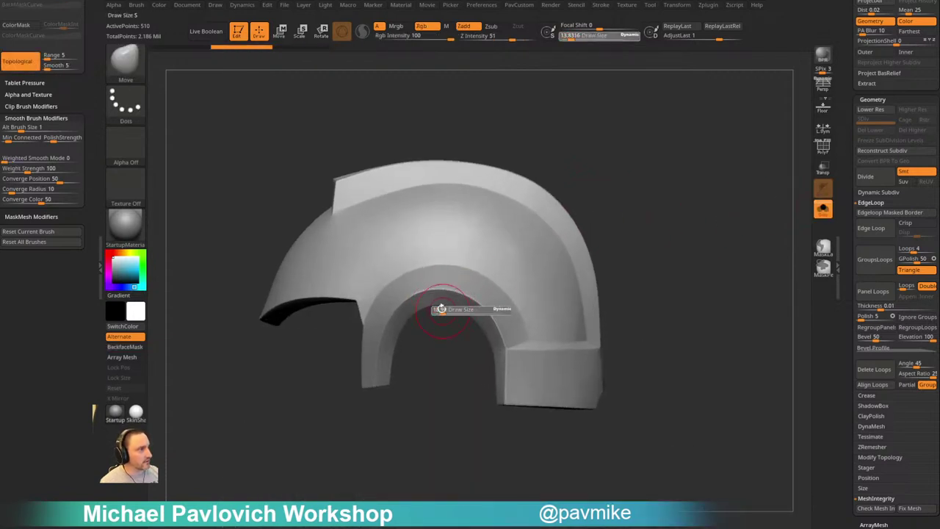
{"action": "left_click_drag", "start_coordinate": [440, 308], "coordinate": [426, 307]}
{"action": "right_click_drag", "start_coordinate": [435, 305], "coordinate": [433, 191]}
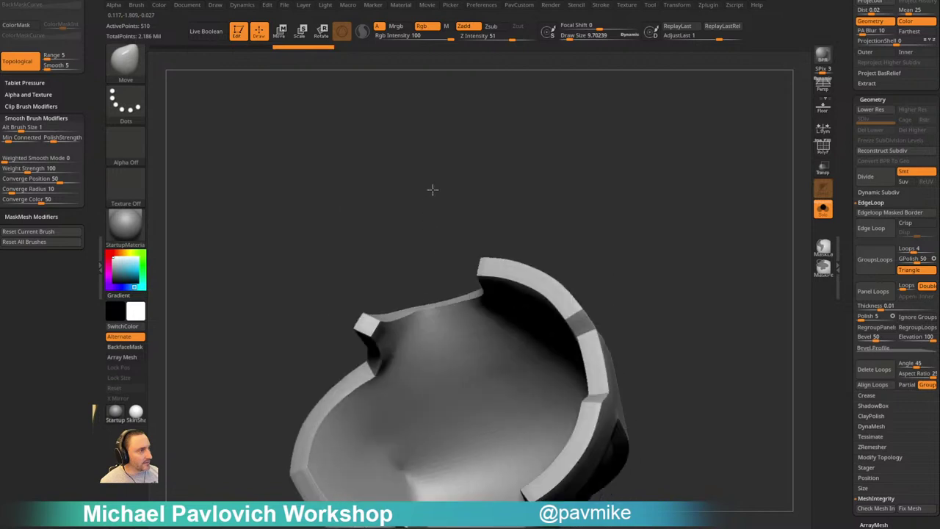
{"action": "right_click_drag", "start_coordinate": [432, 305], "coordinate": [432, 257]}
{"action": "key", "text": "s"}
{"action": "mouse_move", "coordinate": [431, 312]}
{"action": "left_mouse_down"}
{"action": "mouse_move", "coordinate": [426, 318]}
{"action": "mouse_move", "coordinate": [454, 306]}
{"action": "left_mouse_up"}
{"action": "mouse_move", "coordinate": [451, 266]}
{"action": "right_mouse_down"}
{"action": "mouse_move", "coordinate": [470, 282]}
{"action": "mouse_move", "coordinate": [466, 316]}
{"action": "right_mouse_up"}
{"action": "key", "text": "s"}
{"action": "left_click_drag", "start_coordinate": [456, 312], "coordinate": [435, 315]}
{"action": "key", "text": "s"}
{"action": "right_click_drag", "start_coordinate": [434, 340], "coordinate": [432, 313], "text": "ctrl"}
{"action": "left_click_drag", "start_coordinate": [429, 313], "coordinate": [428, 308]}
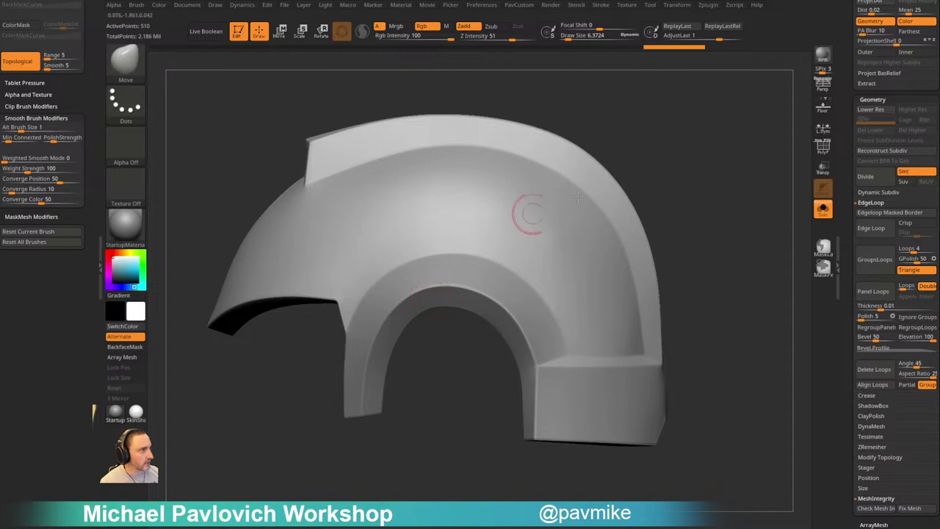
{"action": "mouse_move", "coordinate": [680, 163]}
{"action": "right_mouse_down", "text": "ctrl"}
{"action": "mouse_move", "coordinate": [705, 198]}
{"action": "mouse_move", "coordinate": [611, 166]}
{"action": "mouse_move", "coordinate": [687, 205]}
{"action": "mouse_move", "coordinate": [673, 216]}
{"action": "right_mouse_up", "text": "ctrl"}
{"action": "left_click", "coordinate": [693, 187]}
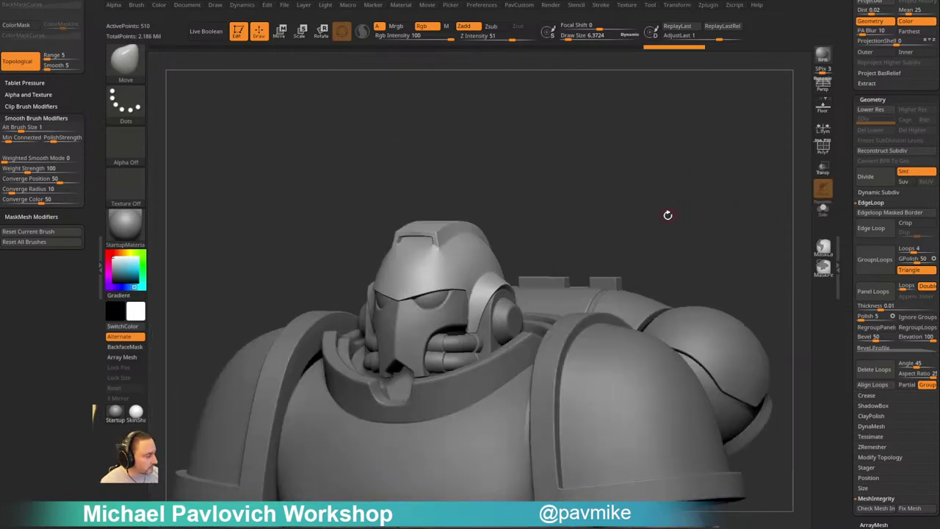
Switch back to the Standard brush and make the chest plate the active subtool
{"action": "mouse_move", "coordinate": [676, 214]}
{"action": "right_mouse_down"}
{"action": "mouse_move", "coordinate": [701, 225]}
{"action": "mouse_move", "coordinate": [686, 216]}
{"action": "mouse_move", "coordinate": [688, 238]}
{"action": "mouse_move", "coordinate": [682, 231]}
{"action": "right_mouse_up"}
{"action": "key", "text": "b"}
{"action": "key", "text": "s"}
{"action": "key", "text": "t"}
{"action": "key", "text": "s"}
{"action": "left_click_drag", "start_coordinate": [573, 316], "coordinate": [551, 318]}
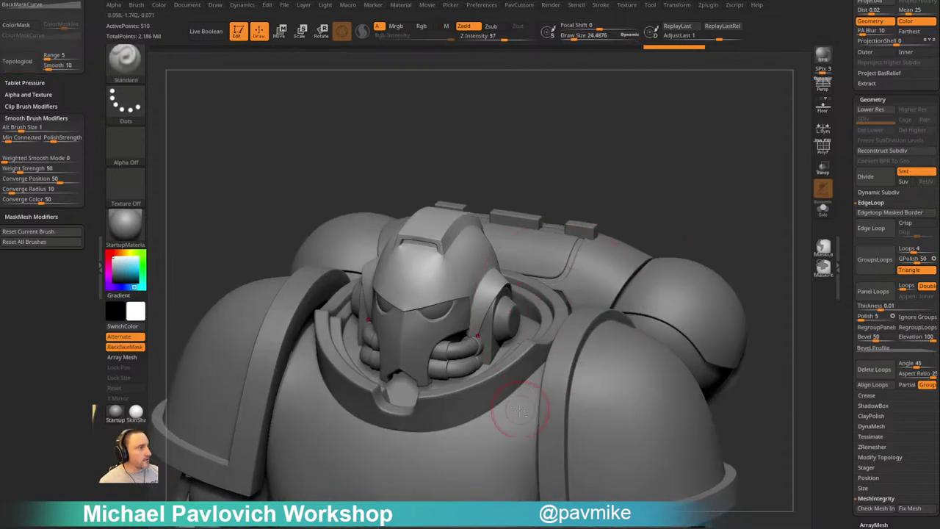
{"action": "left_click", "coordinate": [521, 409], "text": "alt"}
Frame the chest plate from the front and choose the Move Topological brush with a draw size of about 59
{"action": "mouse_move", "coordinate": [673, 246]}
{"action": "right_mouse_down", "text": "ctrl"}
{"action": "mouse_move", "coordinate": [683, 189]}
{"action": "mouse_move", "coordinate": [701, 228]}
{"action": "right_mouse_up", "text": "ctrl"}
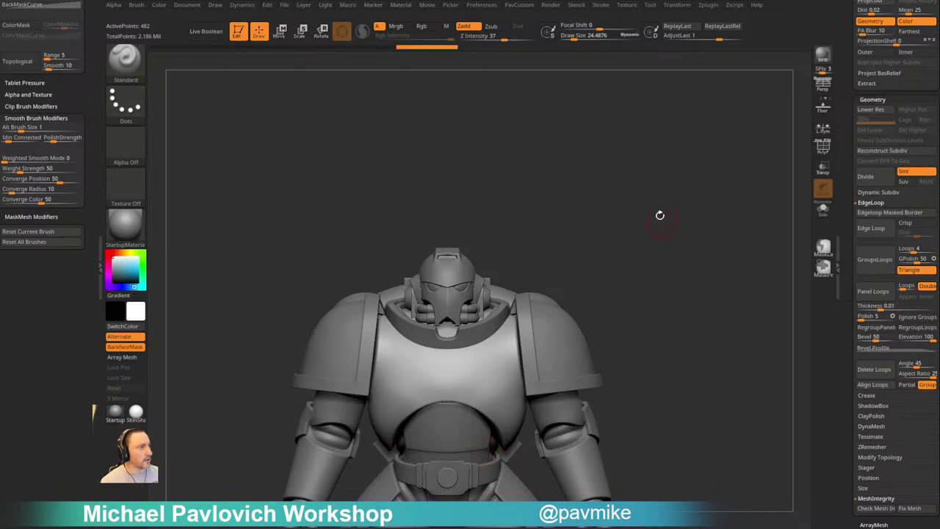
{"action": "left_click_drag", "start_coordinate": [660, 216], "coordinate": [673, 248], "text": "alt"}
{"action": "key", "text": "s"}
{"action": "left_click_drag", "start_coordinate": [495, 394], "coordinate": [500, 394]}
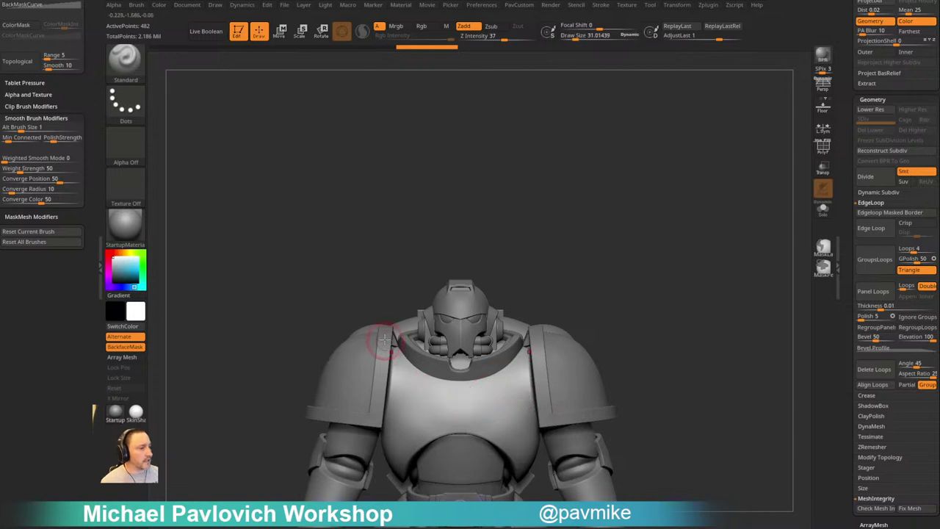
{"action": "mouse_move", "coordinate": [630, 276]}
{"action": "left_mouse_down", "text": "alt"}
{"action": "mouse_move", "coordinate": [624, 265]}
{"action": "mouse_move", "coordinate": [646, 265]}
{"action": "mouse_move", "coordinate": [635, 258]}
{"action": "mouse_move", "coordinate": [629, 193]}
{"action": "mouse_move", "coordinate": [633, 247]}
{"action": "left_mouse_up", "text": "alt"}
{"action": "key", "text": "s"}
{"action": "left_click_drag", "start_coordinate": [451, 352], "coordinate": [382, 375]}
{"action": "key", "text": "b"}
{"action": "key", "text": "m"}
{"action": "key", "text": "t"}
{"action": "left_click_drag", "start_coordinate": [617, 225], "coordinate": [621, 249], "text": "shift"}
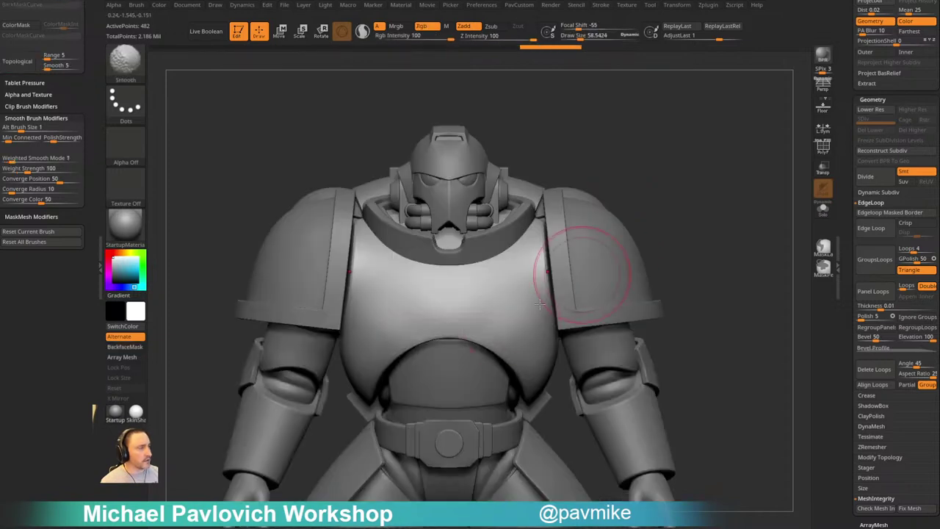
{"action": "left_click_drag", "start_coordinate": [645, 163], "coordinate": [630, 233], "text": "alt"}
{"action": "key", "text": "s"}
{"action": "left_click_drag", "start_coordinate": [646, 221], "coordinate": [656, 232], "text": "alt"}
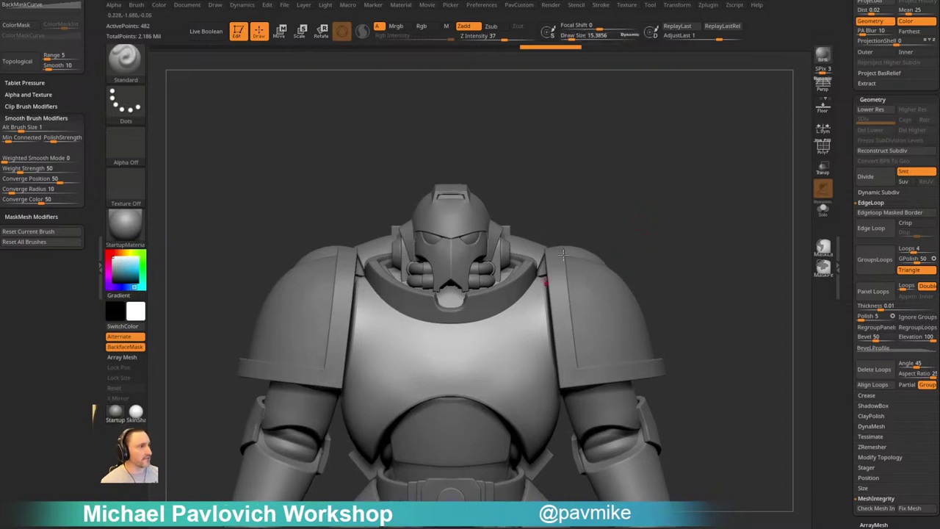
Set the chest plate's crease level to 15
{"action": "left_click_drag", "start_coordinate": [647, 194], "coordinate": [665, 200]}
{"action": "key", "text": "1"}
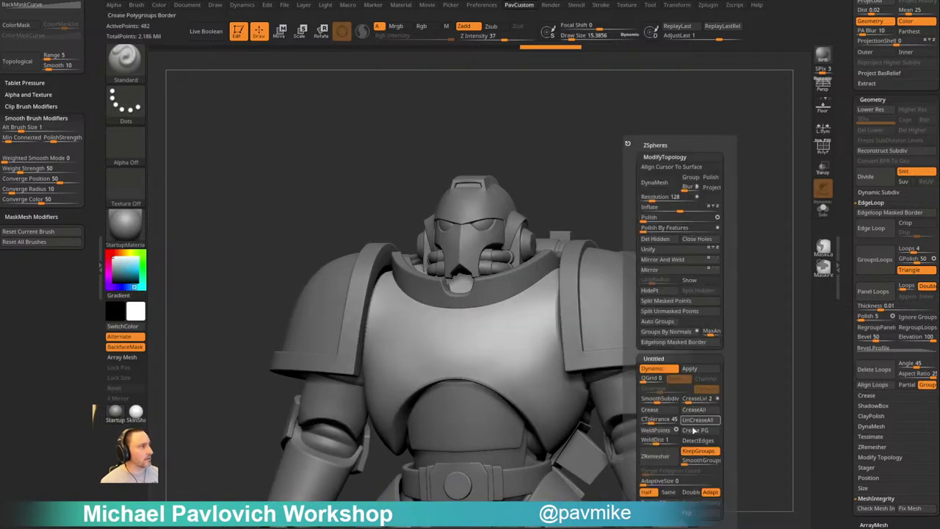
{"action": "left_click_drag", "start_coordinate": [692, 399], "coordinate": [724, 398]}
{"action": "left_click_drag", "start_coordinate": [611, 231], "coordinate": [626, 230], "text": "shift"}
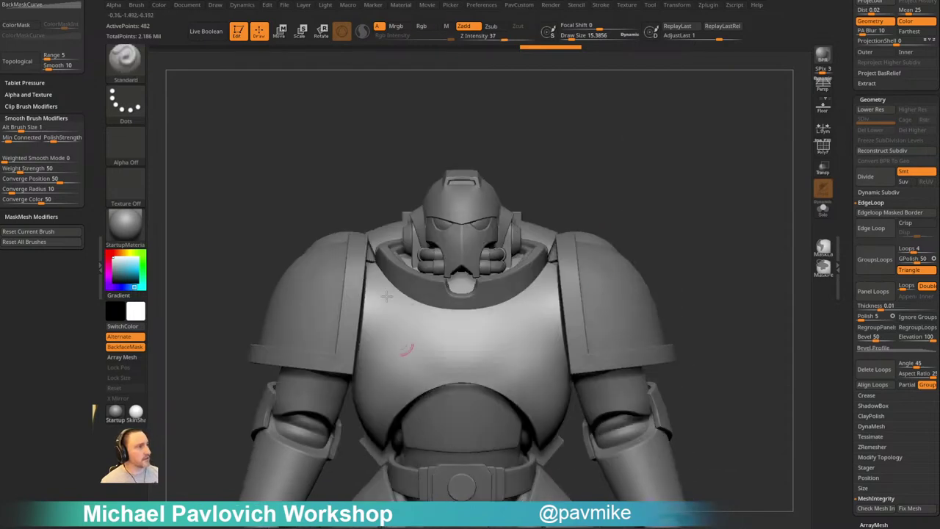
Pull the chest plate's upper side edges slightly upwards beside the shoulder pads with the Move Topological brush
{"action": "key", "text": "s"}
{"action": "mouse_move", "coordinate": [577, 331]}
{"action": "left_mouse_down"}
{"action": "mouse_move", "coordinate": [588, 332]}
{"action": "mouse_move", "coordinate": [563, 316]}
{"action": "left_mouse_up"}
{"action": "key", "text": "b"}
{"action": "key", "text": "m"}
{"action": "key", "text": "t"}
{"action": "left_click_drag", "start_coordinate": [564, 280], "coordinate": [565, 269]}
Isolate the chest plate and reshape its side and the rim of its arm opening
{"action": "left_click", "coordinate": [823, 210]}
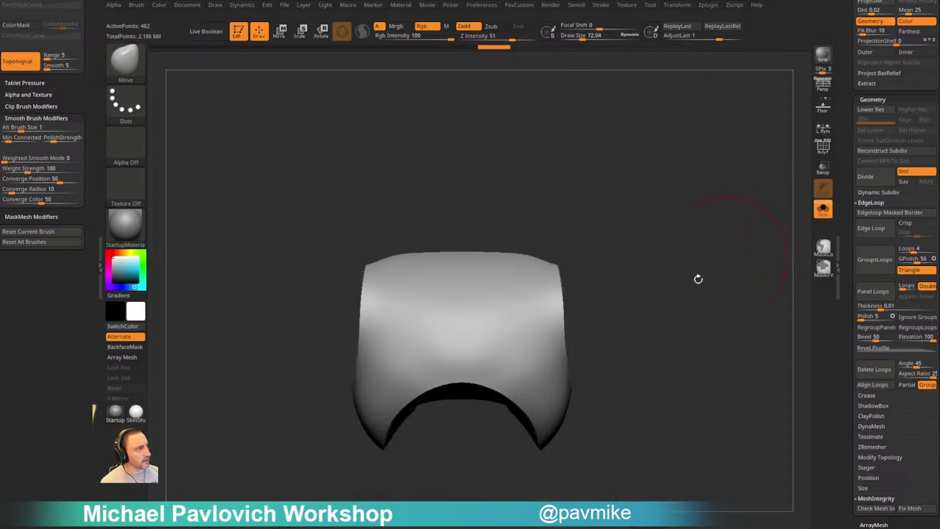
{"action": "left_click_drag", "start_coordinate": [568, 377], "coordinate": [560, 346]}
{"action": "key", "text": "bracketleft"}
{"action": "left_click_drag", "start_coordinate": [585, 289], "coordinate": [587, 293]}
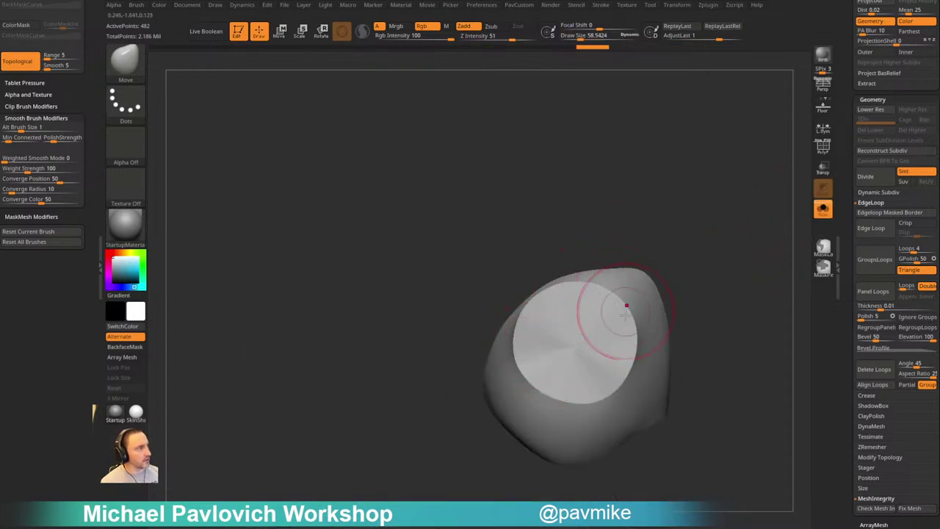
{"action": "left_click_drag", "start_coordinate": [628, 320], "coordinate": [631, 324]}
Even out the isolated chest plate's side contour with a draw size of about 52, and show the full figure again
{"action": "mouse_move", "coordinate": [664, 204]}
{"action": "left_mouse_down", "text": "shift"}
{"action": "mouse_move", "coordinate": [718, 229]}
{"action": "mouse_move", "coordinate": [698, 253]}
{"action": "left_mouse_up", "text": "shift"}
{"action": "key", "text": "s"}
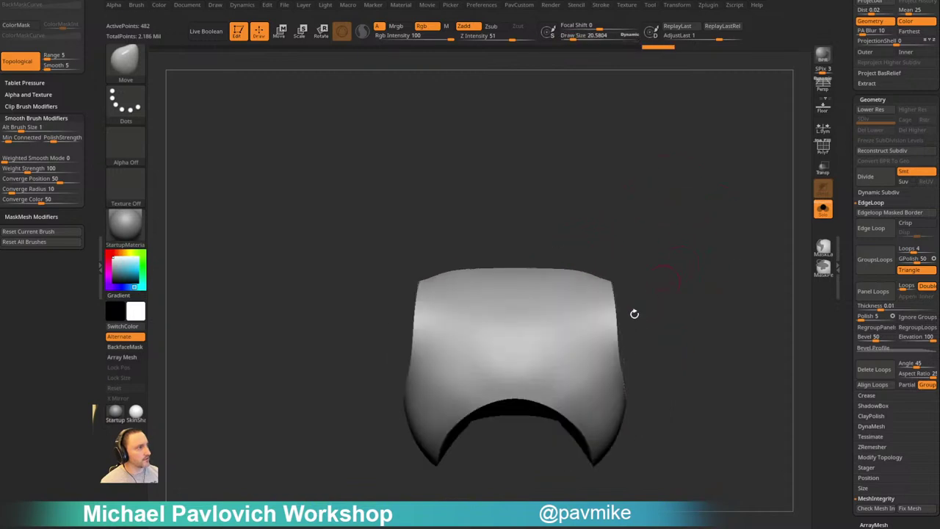
{"action": "key", "text": "s"}
{"action": "left_click_drag", "start_coordinate": [619, 354], "coordinate": [627, 344]}
{"action": "key", "text": "s"}
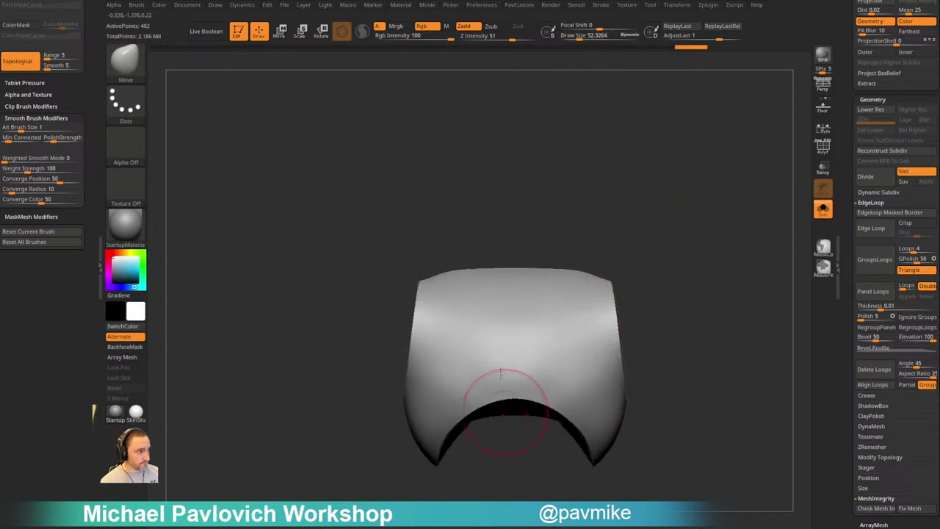
{"action": "mouse_move", "coordinate": [720, 326]}
{"action": "left_mouse_down", "text": "alt"}
{"action": "mouse_move", "coordinate": [685, 326]}
{"action": "mouse_move", "coordinate": [754, 322]}
{"action": "left_mouse_up", "text": "alt"}
{"action": "left_click_drag", "start_coordinate": [676, 479], "coordinate": [625, 470], "text": "shift"}
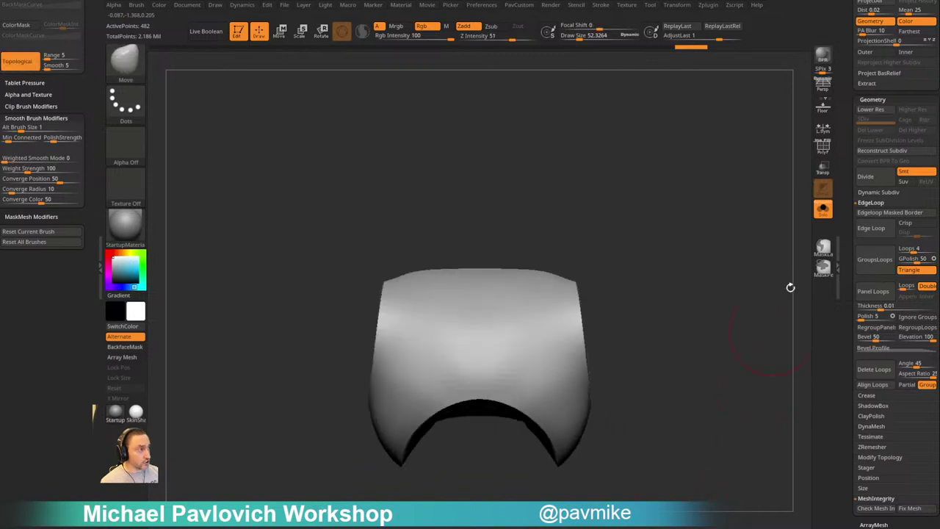
{"action": "left_click", "coordinate": [823, 209]}
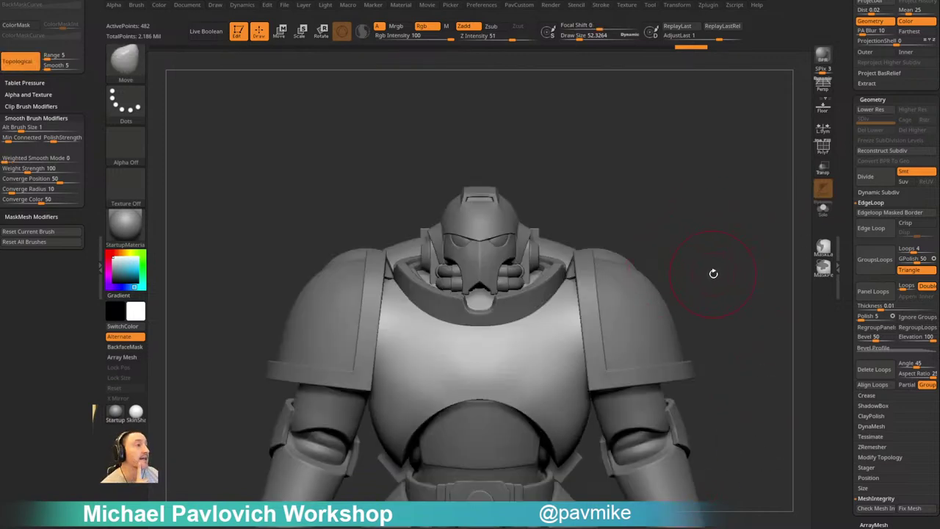
Apply the chest plate's Dynamic Subdiv to the mesh and delete its lower subdivision levels
{"action": "left_click_drag", "start_coordinate": [849, 244], "coordinate": [843, 382]}
{"action": "left_click", "coordinate": [927, 256], "text": "shift"}
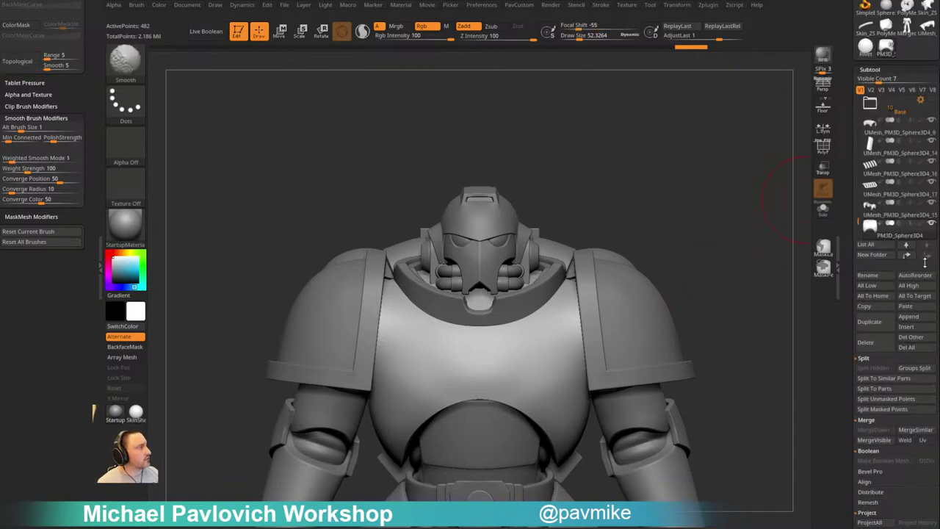
{"action": "left_click", "coordinate": [931, 224], "text": "shift"}
{"action": "left_click", "coordinate": [931, 226], "text": "shift"}
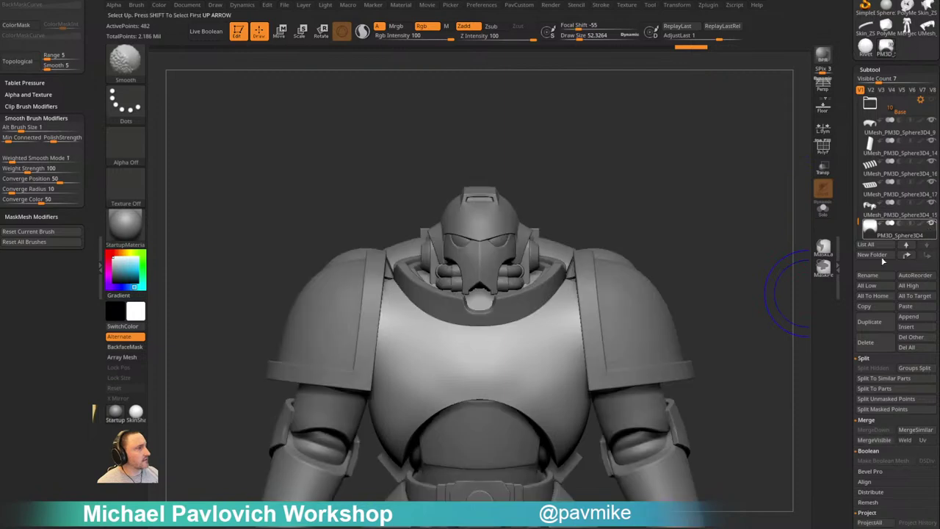
{"action": "left_click_drag", "start_coordinate": [752, 254], "coordinate": [724, 252], "text": "alt"}
{"action": "key", "text": "s"}
{"action": "key", "text": "d"}
{"action": "left_click", "coordinate": [696, 370]}
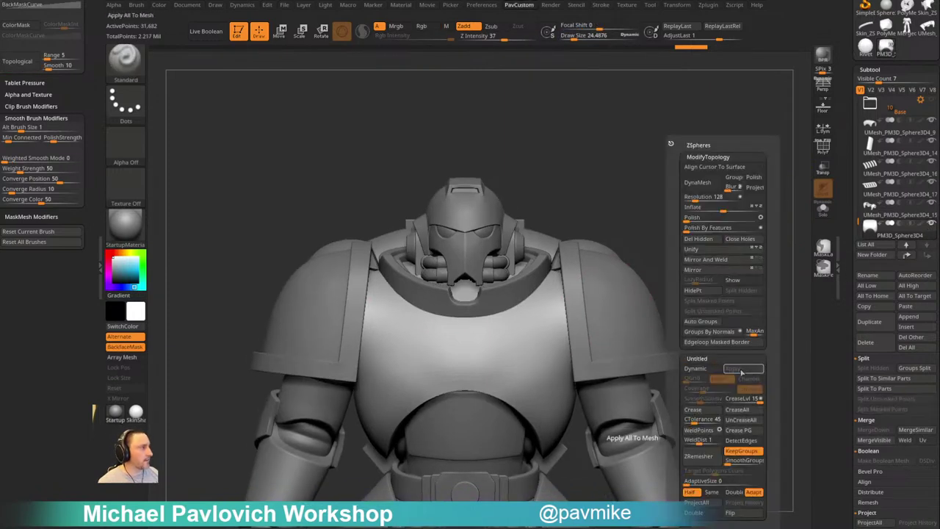
{"action": "left_click_drag", "start_coordinate": [852, 326], "coordinate": [853, 236]}
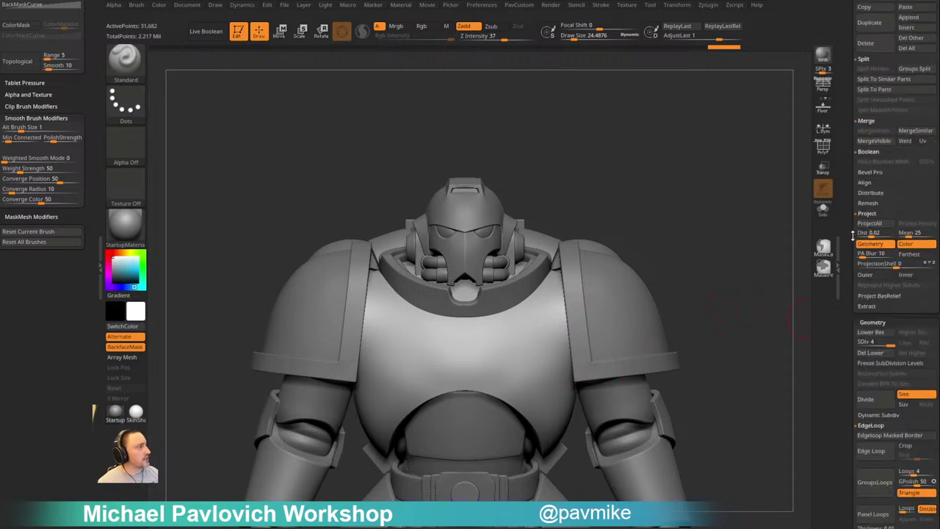
{"action": "left_click", "coordinate": [871, 354]}
{"action": "left_click_drag", "start_coordinate": [644, 216], "coordinate": [657, 244], "text": "alt"}
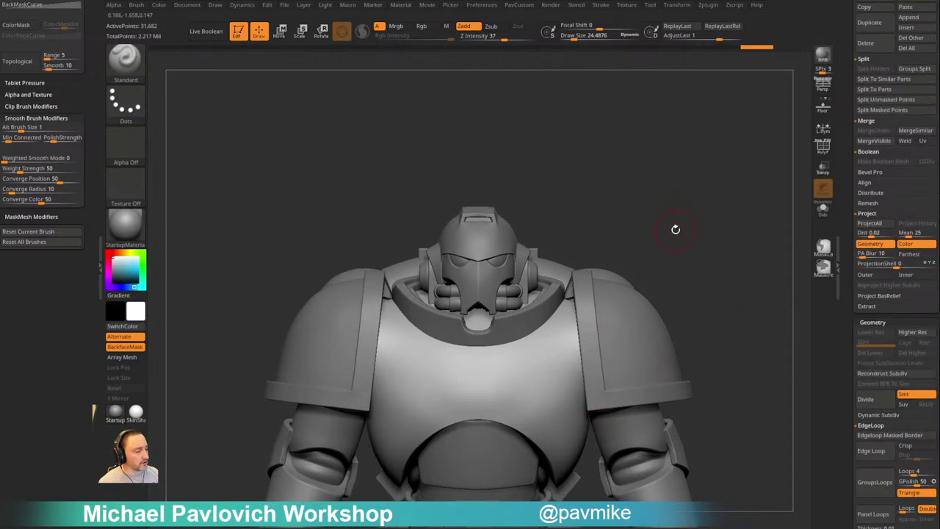
Import the FullBodyOrthos02 reference image as a texture and select it
{"action": "left_click", "coordinate": [627, 5]}
{"action": "left_click", "coordinate": [642, 63]}
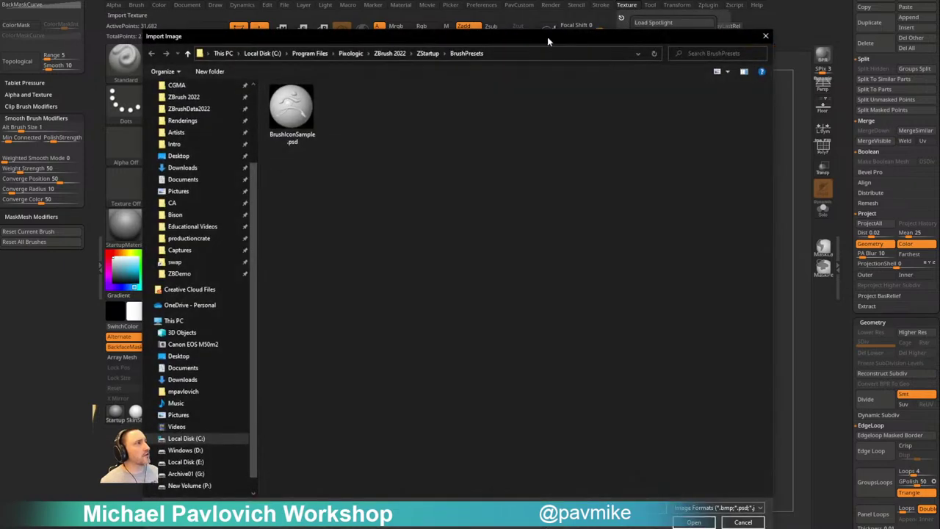
{"action": "left_click_drag", "start_coordinate": [548, 37], "coordinate": [0, 37]}
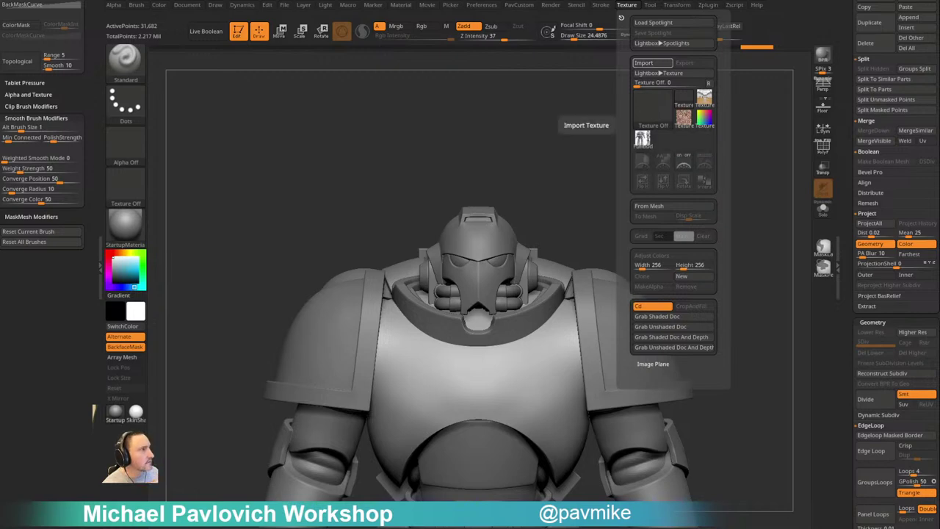
{"action": "left_click", "coordinate": [628, 6]}
{"action": "left_click", "coordinate": [643, 138]}
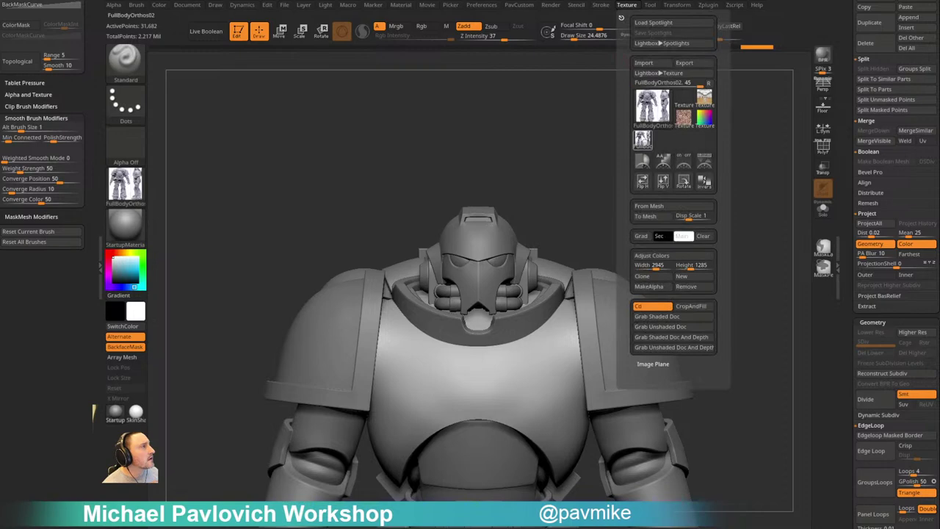
Add the full-body reference image to Spotlight, reposition it over the figure, and delete it from Spotlight
{"action": "left_click", "coordinate": [704, 163]}
{"action": "left_click_drag", "start_coordinate": [384, 156], "coordinate": [759, 250]}
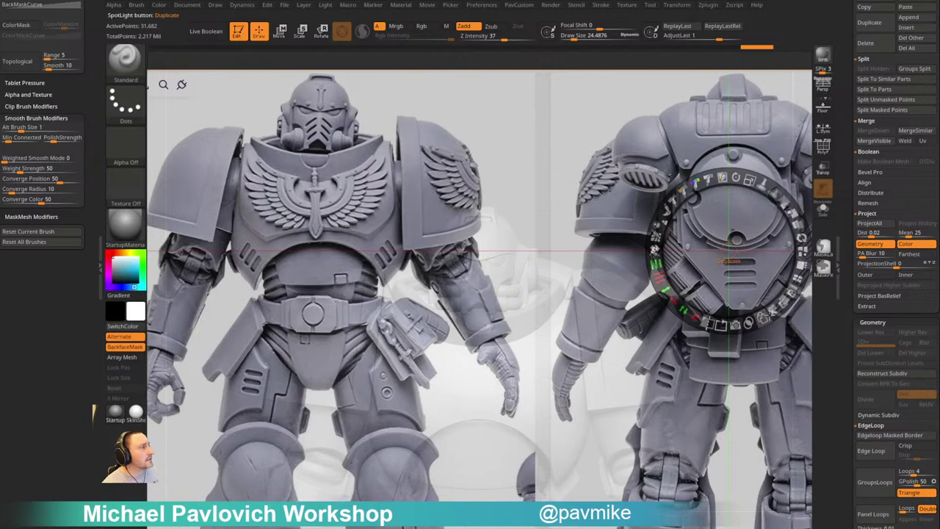
{"action": "left_click", "coordinate": [772, 312]}
Import the 61h5xtVjbQS front-view reference image, add it to Spotlight, then scale it down and position it over the figure
{"action": "left_click", "coordinate": [630, 5]}
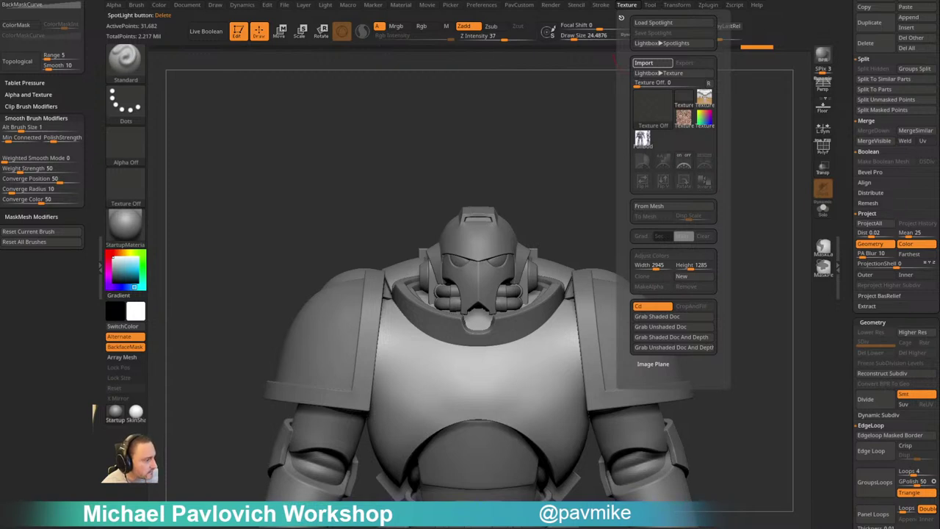
{"action": "left_click", "coordinate": [625, 6]}
{"action": "left_click", "coordinate": [663, 138]}
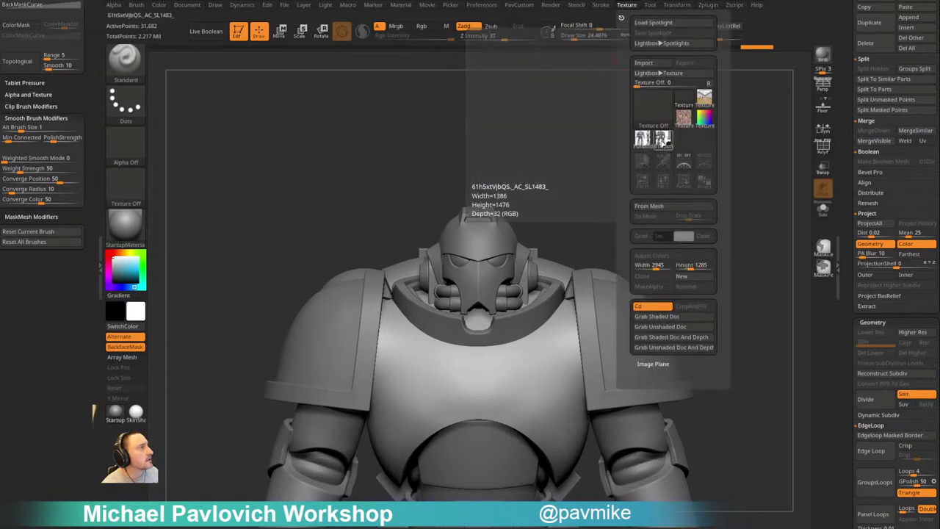
{"action": "left_click", "coordinate": [704, 163]}
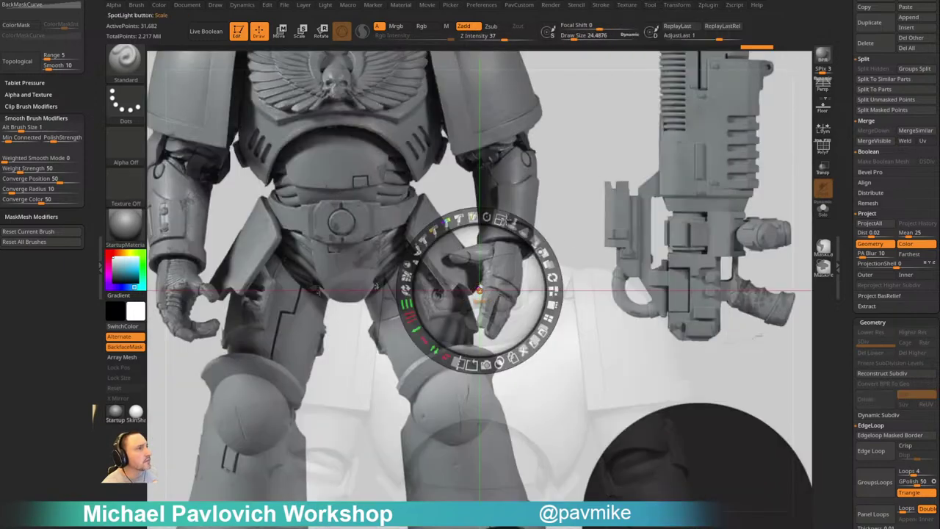
{"action": "left_click_drag", "start_coordinate": [503, 218], "coordinate": [461, 215]}
{"action": "left_click_drag", "start_coordinate": [557, 146], "coordinate": [622, 205]}
{"action": "left_click_drag", "start_coordinate": [679, 160], "coordinate": [636, 146]}
{"action": "mouse_move", "coordinate": [629, 7]}
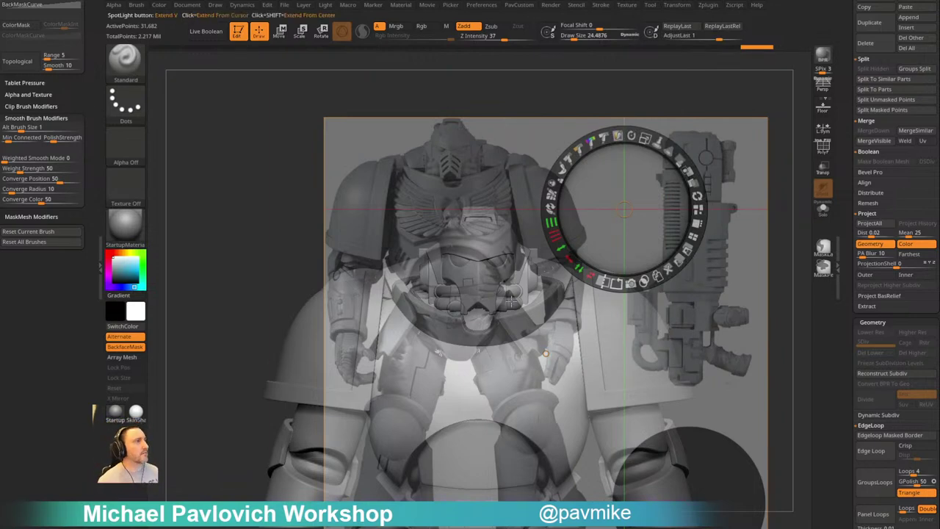
{"action": "left_click", "coordinate": [707, 7]}
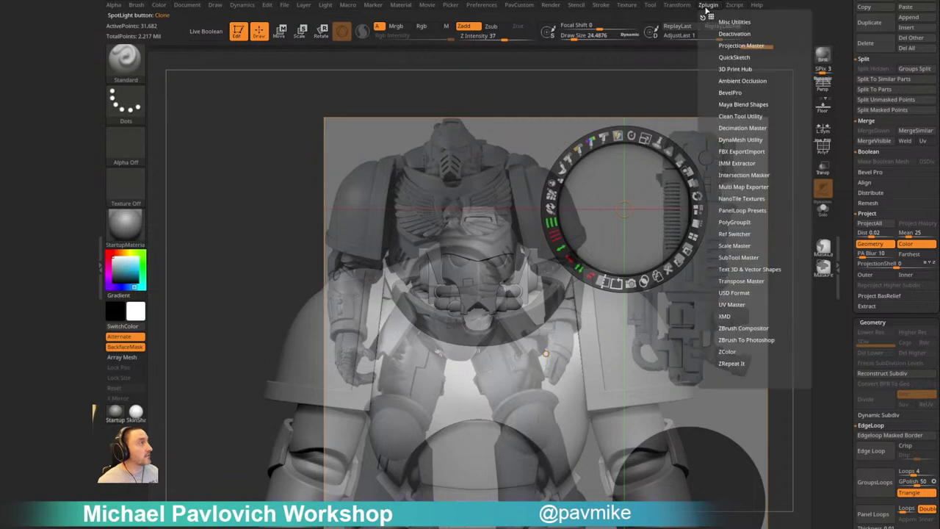
{"action": "left_click", "coordinate": [735, 234]}
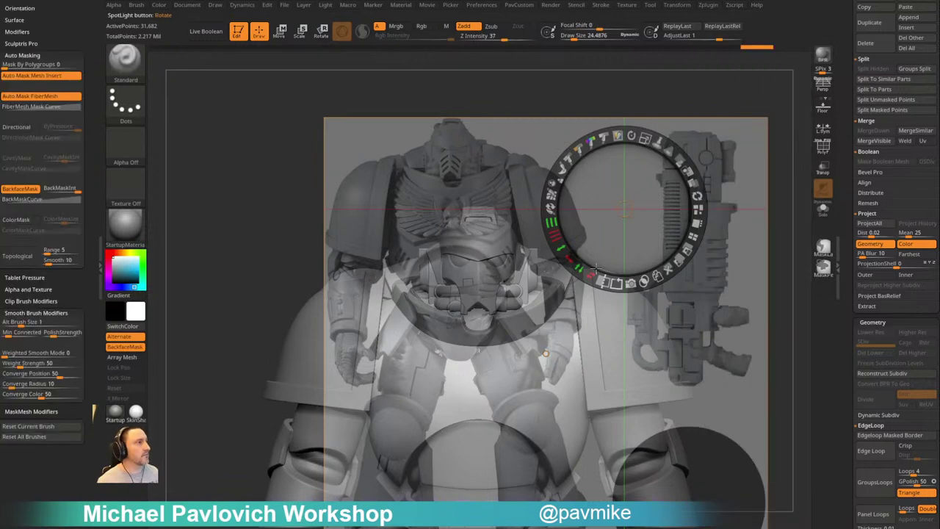
Leave Spotlight editing and align the armoured figure with the reference by matching the torso and helmet in the front view
{"action": "key", "text": "z"}
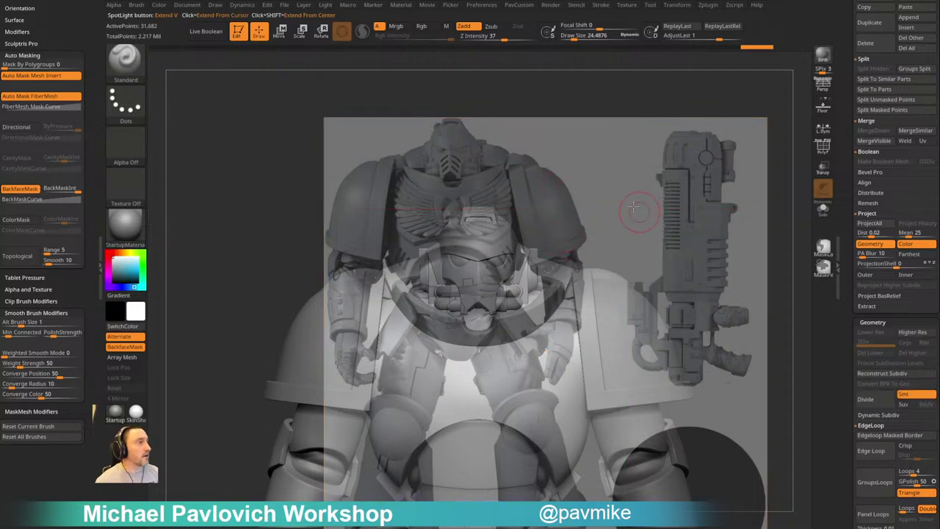
{"action": "right_click_drag", "start_coordinate": [633, 207], "coordinate": [616, 136], "text": "alt"}
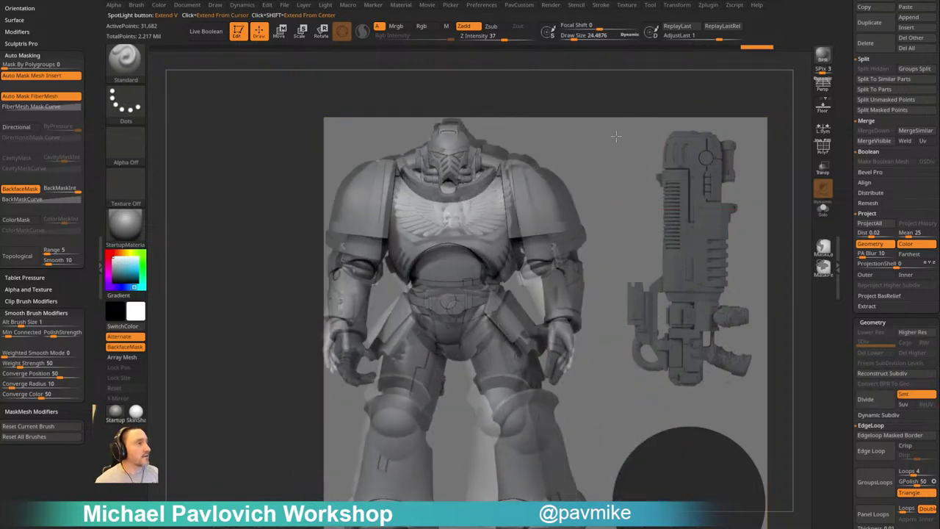
{"action": "left_click_drag", "start_coordinate": [615, 136], "coordinate": [648, 141]}
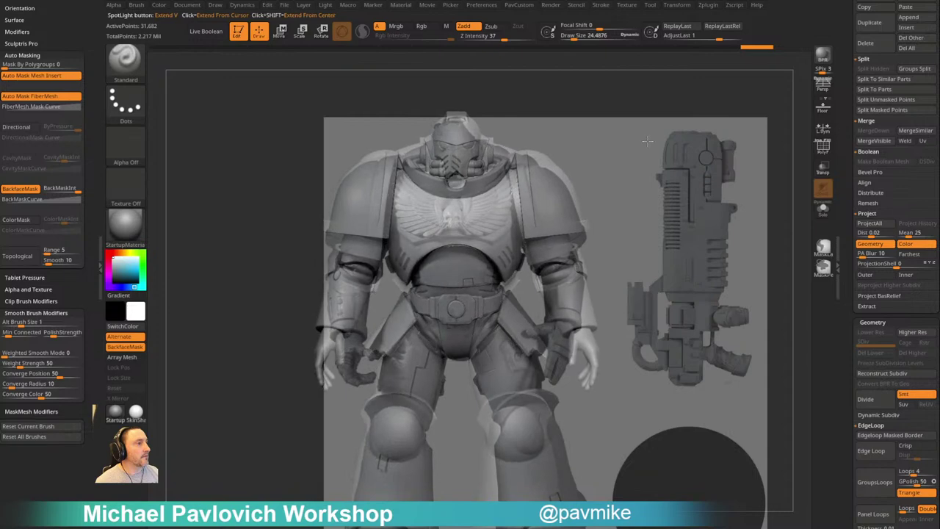
{"action": "right_click_drag", "start_coordinate": [648, 141], "coordinate": [644, 138], "text": "alt"}
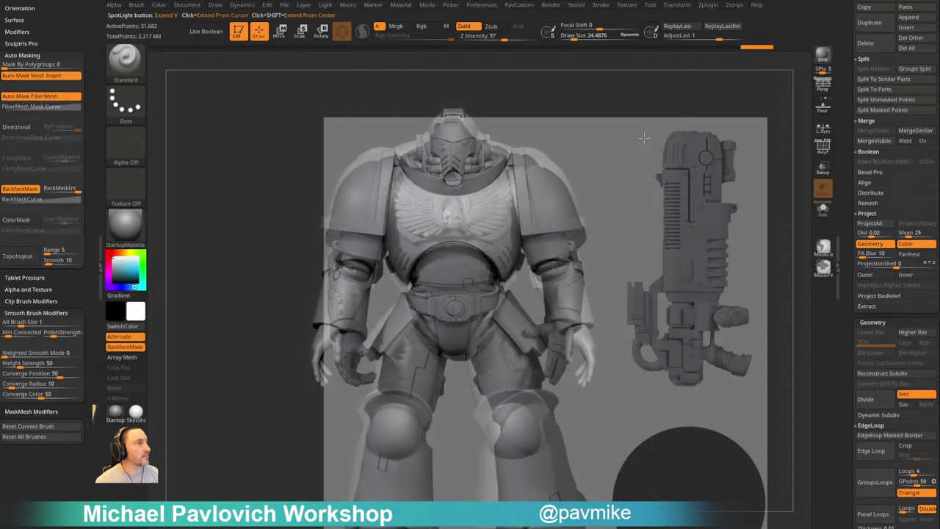
Isolate the chest plate with Solo, subdivide its mesh once and delete its lower subdivision levels
{"action": "key", "text": "s"}
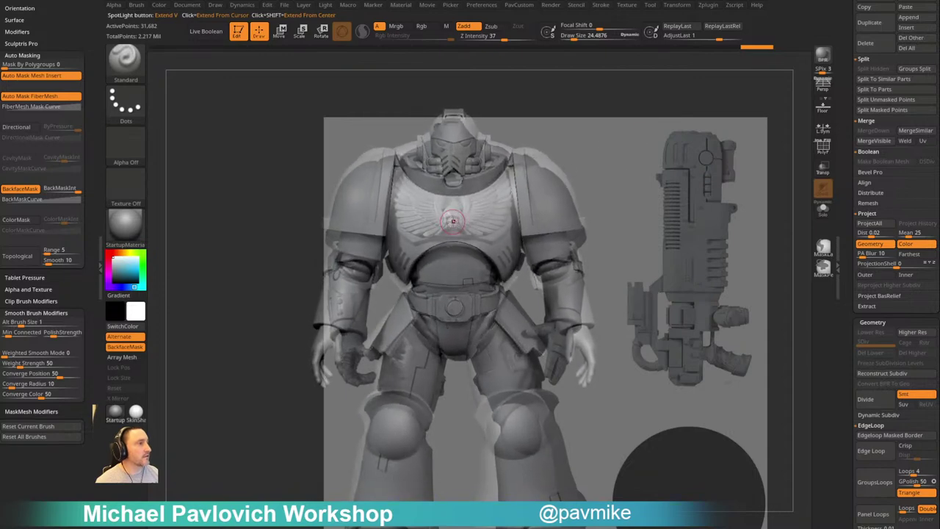
{"action": "left_click", "coordinate": [822, 209]}
{"action": "key", "text": "s"}
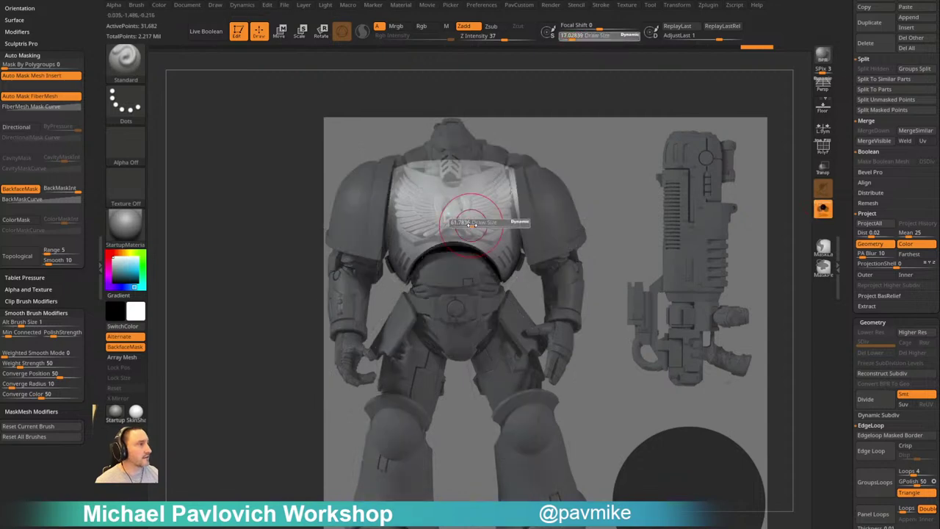
{"action": "key", "text": "ctrl"}
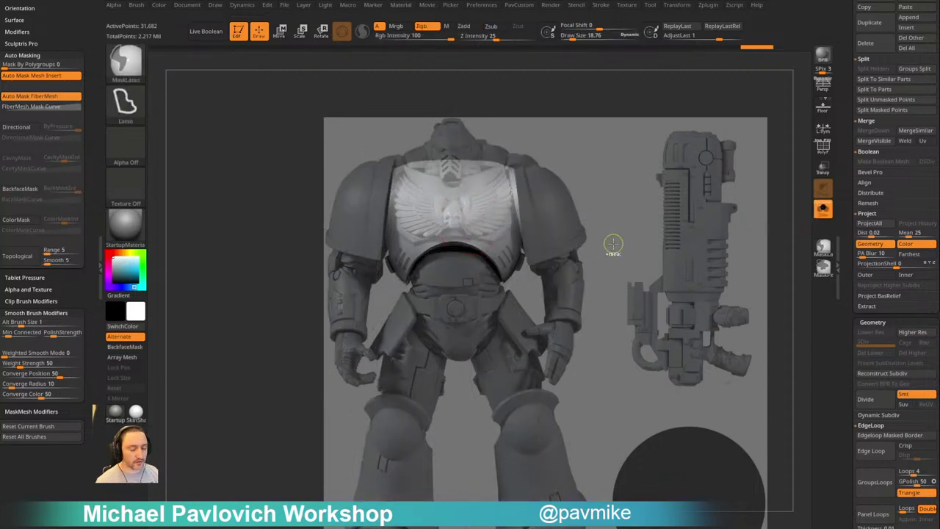
{"action": "key", "text": "ctrl+d"}
{"action": "left_click", "coordinate": [877, 352]}
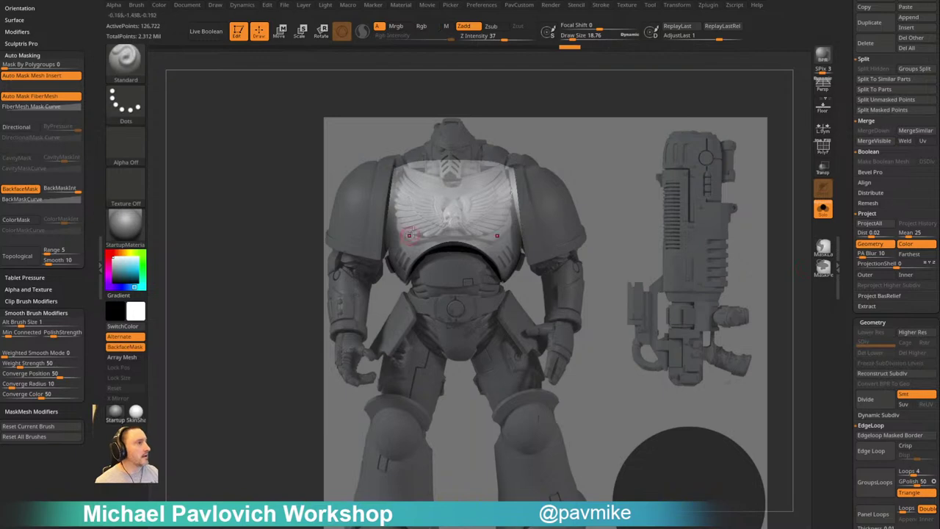
Set the draw size to about 46 and switch to the Paint brush with only Rgb active
{"action": "key", "text": "s"}
{"action": "left_click_drag", "start_coordinate": [427, 222], "coordinate": [425, 223]}
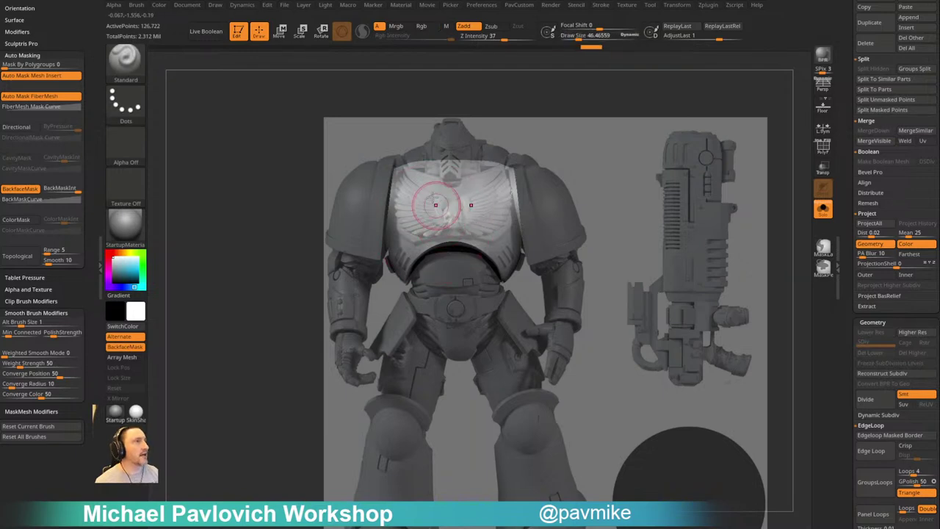
{"action": "left_click", "coordinate": [434, 31]}
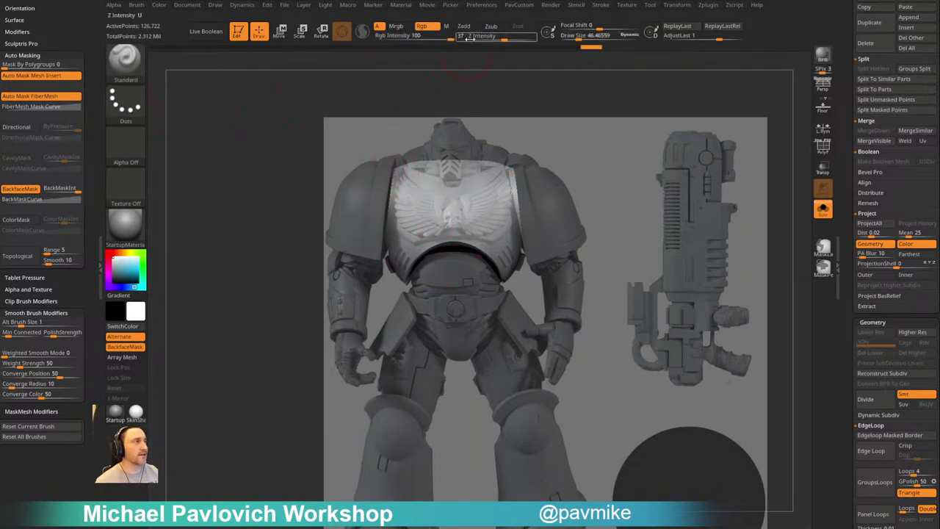
{"action": "left_click", "coordinate": [435, 26]}
{"action": "key", "text": "b"}
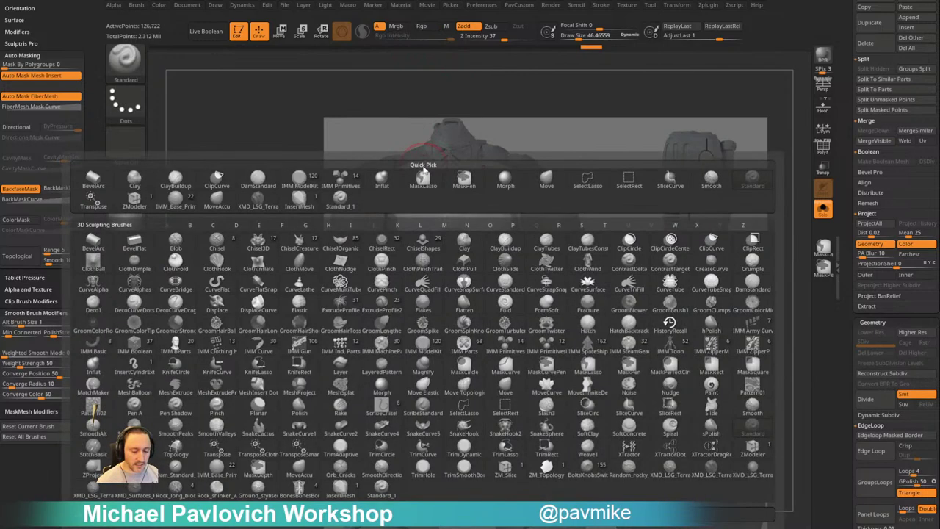
{"action": "key", "text": "p"}
{"action": "key", "text": "a"}
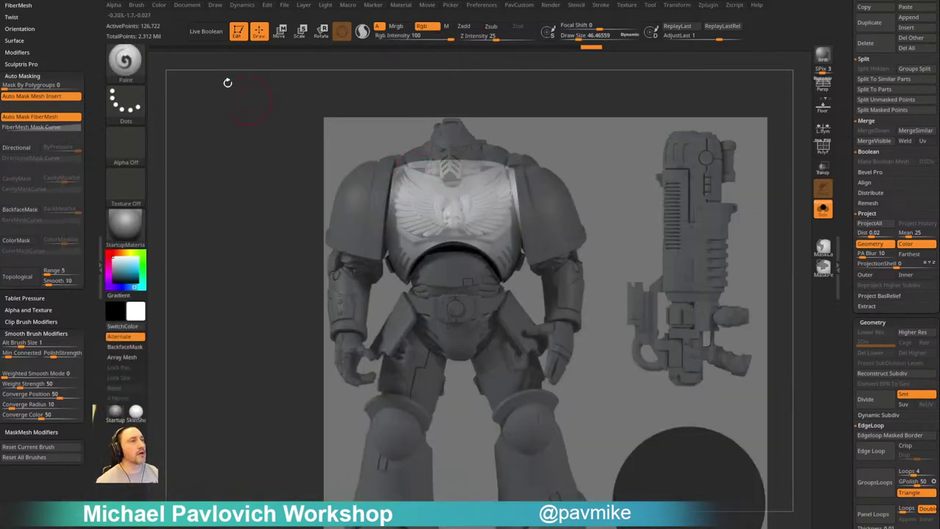
Look through the Paint brush's sample settings and toggle its Spotlight Projection option
{"action": "left_click", "coordinate": [137, 5]}
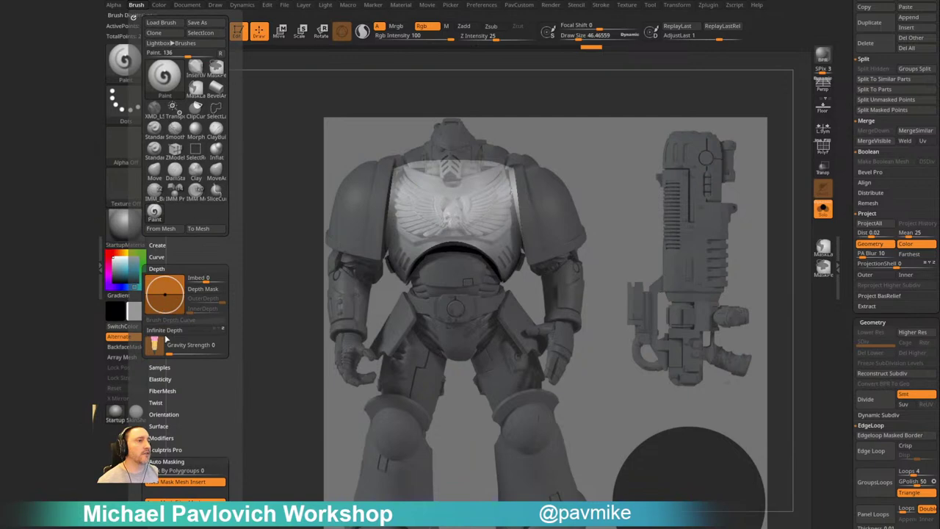
{"action": "key", "text": "shift"}
{"action": "left_click", "coordinate": [164, 269]}
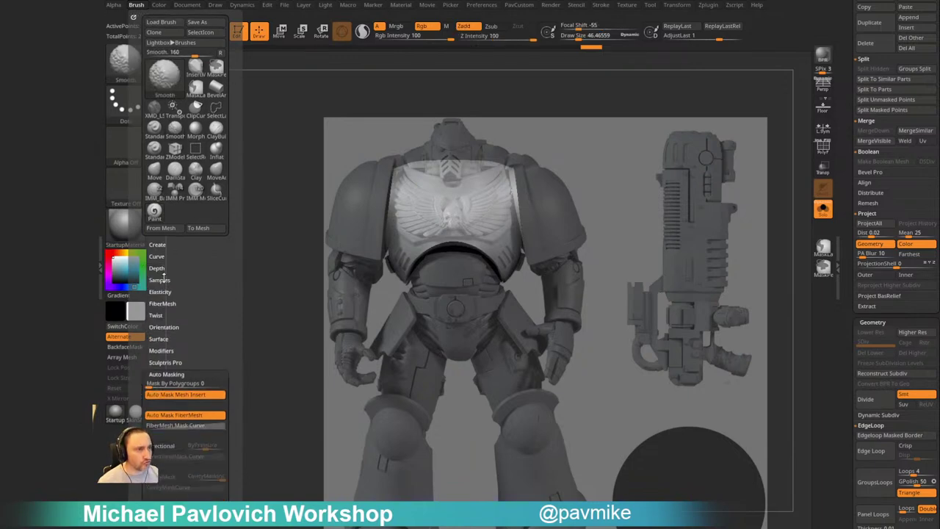
{"action": "left_click", "coordinate": [159, 338]}
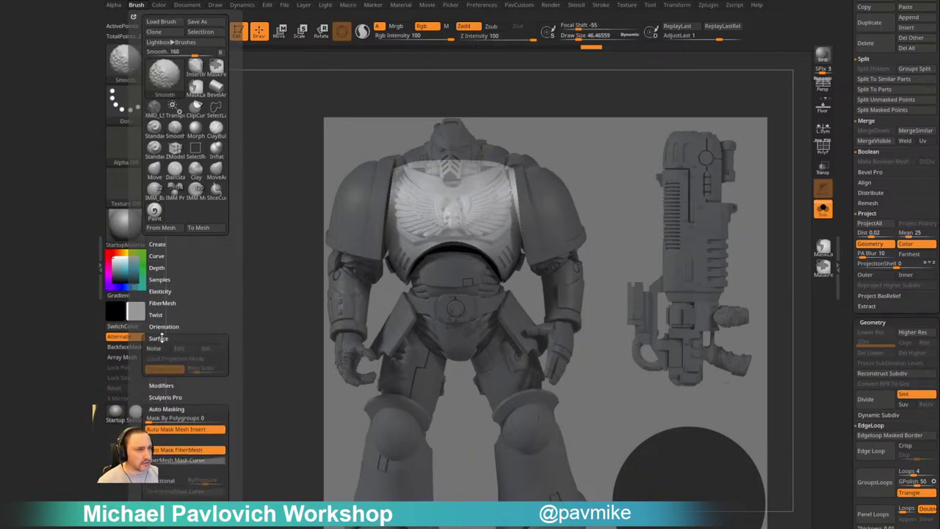
{"action": "left_click", "coordinate": [160, 338]}
{"action": "left_click", "coordinate": [160, 279], "text": "shift"}
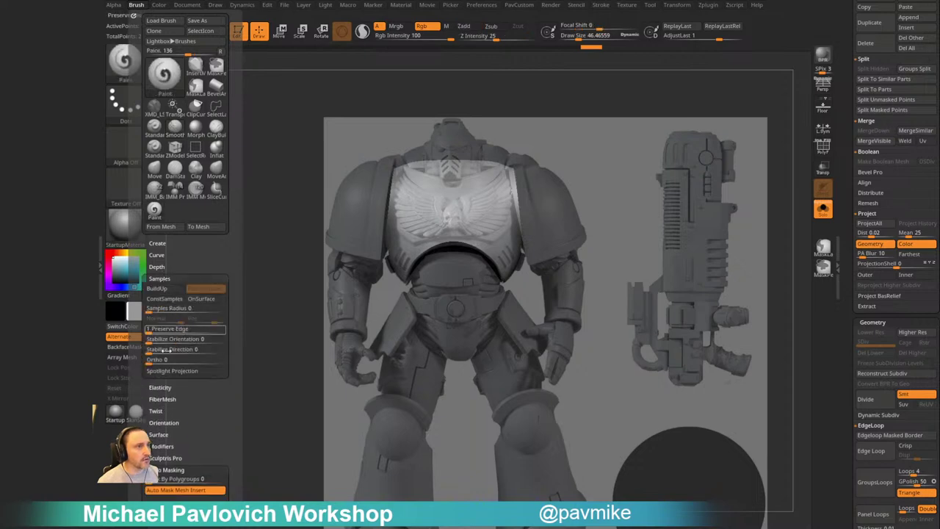
{"action": "left_click", "coordinate": [167, 371]}
With the Standard brush in Rgb-only mode at a draw size of about 41, paint the winged reference onto the chest plate
{"action": "key", "text": "b"}
{"action": "key", "text": "s"}
{"action": "key", "text": "t"}
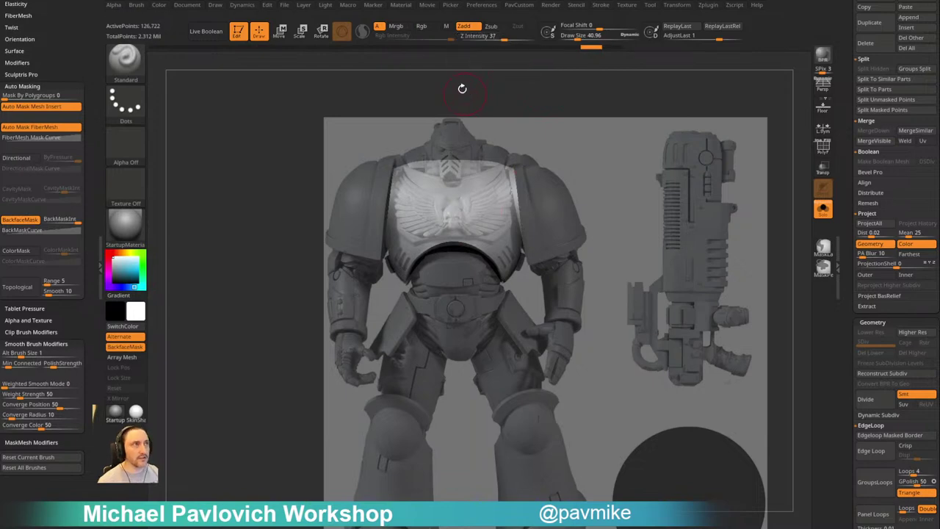
{"action": "left_click", "coordinate": [431, 27]}
{"action": "left_click", "coordinate": [466, 27]}
{"action": "mouse_move", "coordinate": [459, 197]}
{"action": "left_mouse_down"}
{"action": "mouse_move", "coordinate": [467, 216]}
{"action": "mouse_move", "coordinate": [507, 219]}
{"action": "mouse_move", "coordinate": [490, 223]}
{"action": "left_mouse_up"}
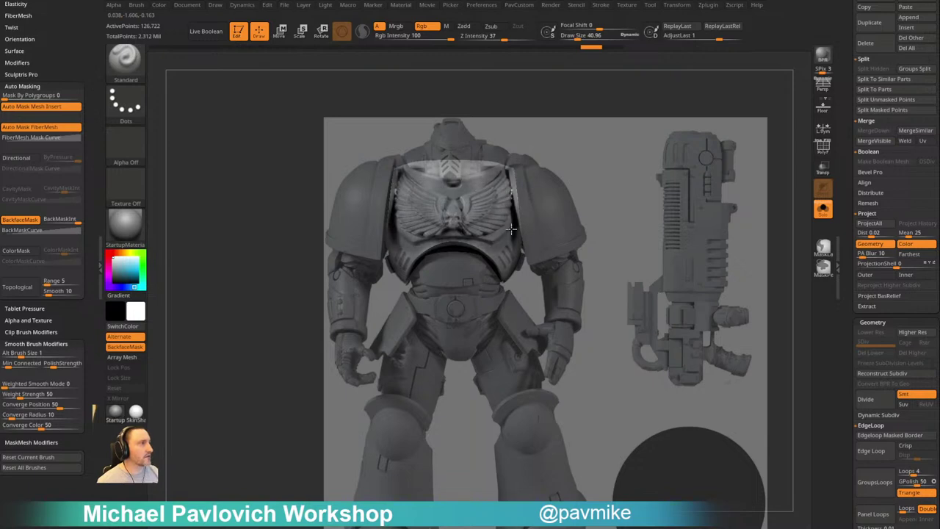
Check the painted chest plate without the reference, show the reference again and project more of its wing detail onto the plate
{"action": "key", "text": "shift+z"}
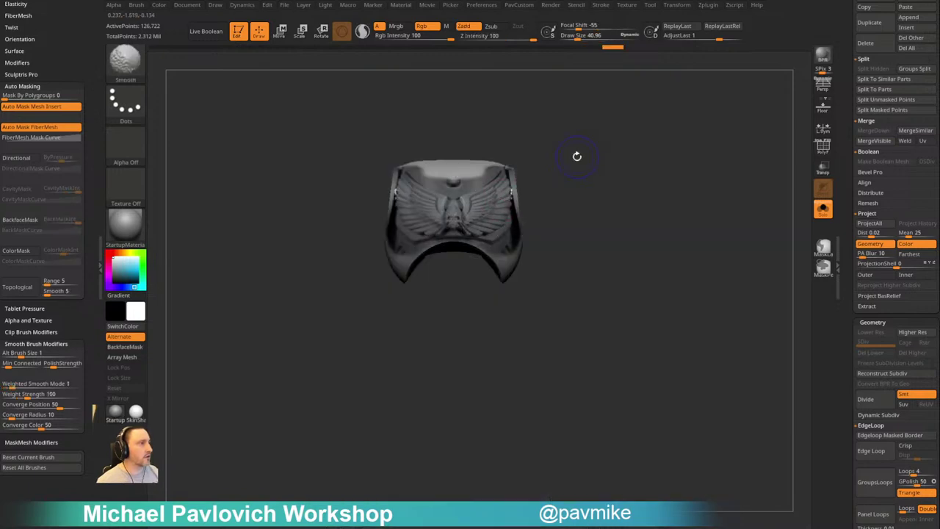
{"action": "key", "text": "shift+z"}
{"action": "key", "text": "z"}
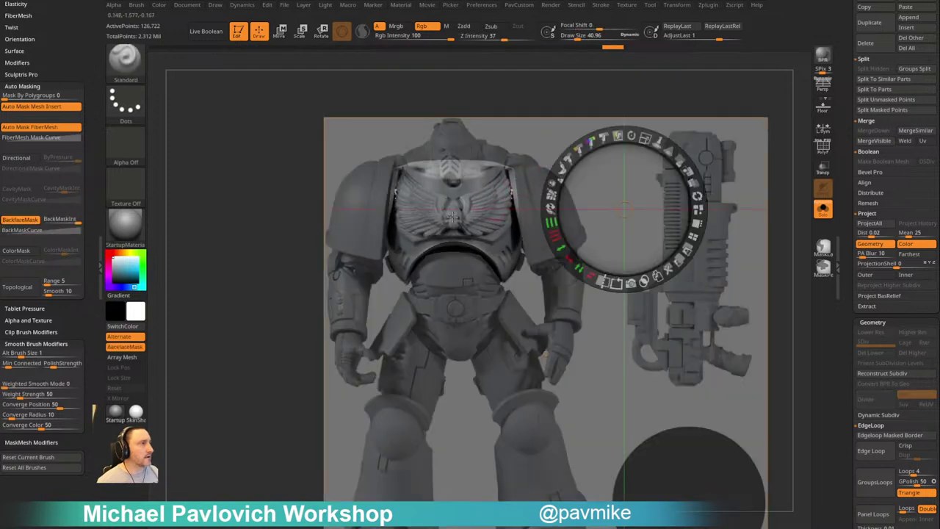
{"action": "key", "text": "q"}
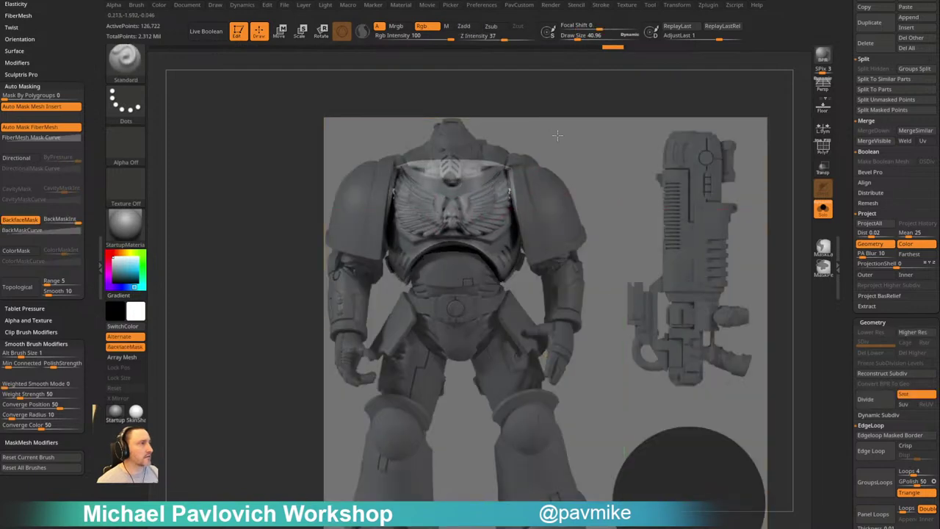
{"action": "left_click_drag", "start_coordinate": [479, 212], "coordinate": [503, 179]}
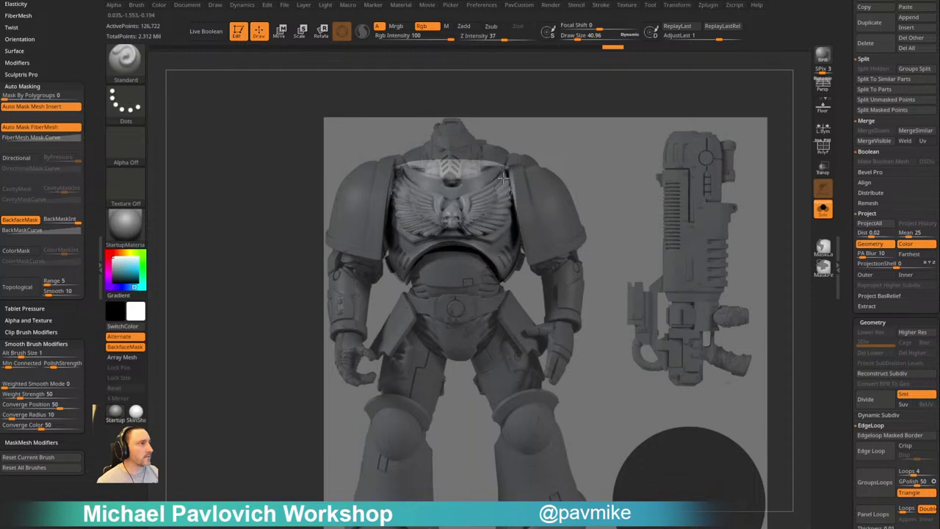
{"action": "left_click_drag", "start_coordinate": [507, 254], "coordinate": [498, 233]}
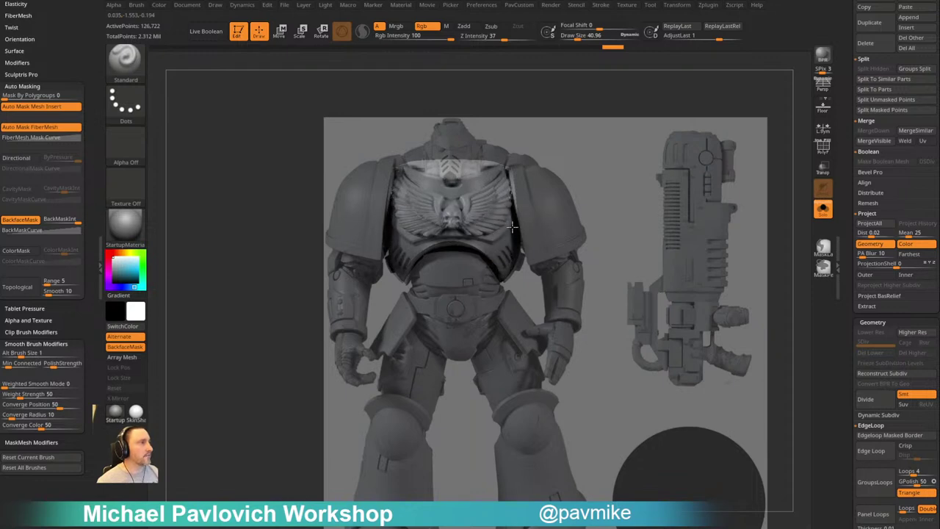
Hide the reference, set the draw size to about 4.6 and inspect the painted emblem on the isolated chest plate
{"action": "key", "text": "shift+z"}
{"action": "left_click_drag", "start_coordinate": [612, 206], "coordinate": [647, 209], "text": "alt"}
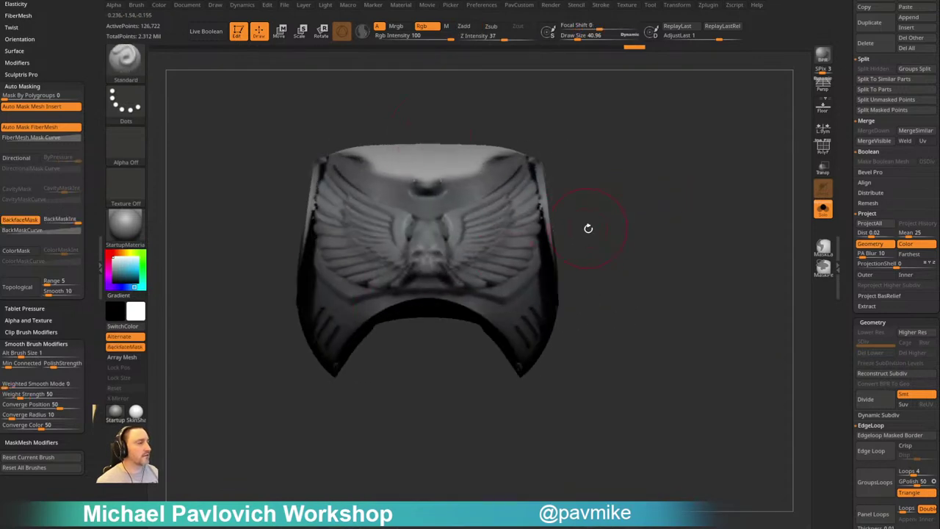
{"action": "key", "text": "s"}
{"action": "mouse_move", "coordinate": [588, 230]}
{"action": "left_mouse_down"}
{"action": "mouse_move", "coordinate": [579, 231]}
{"action": "mouse_move", "coordinate": [601, 223]}
{"action": "left_mouse_up"}
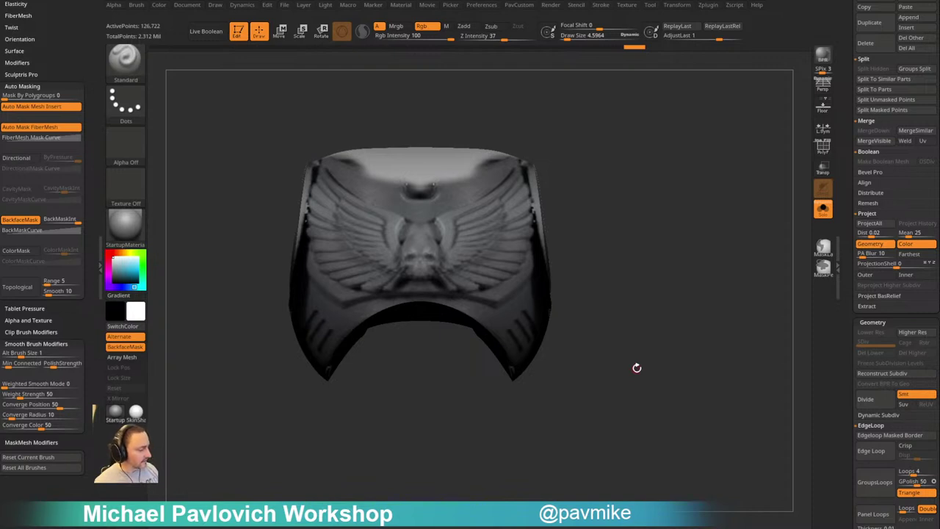
{"action": "left_click_drag", "start_coordinate": [698, 268], "coordinate": [737, 235]}
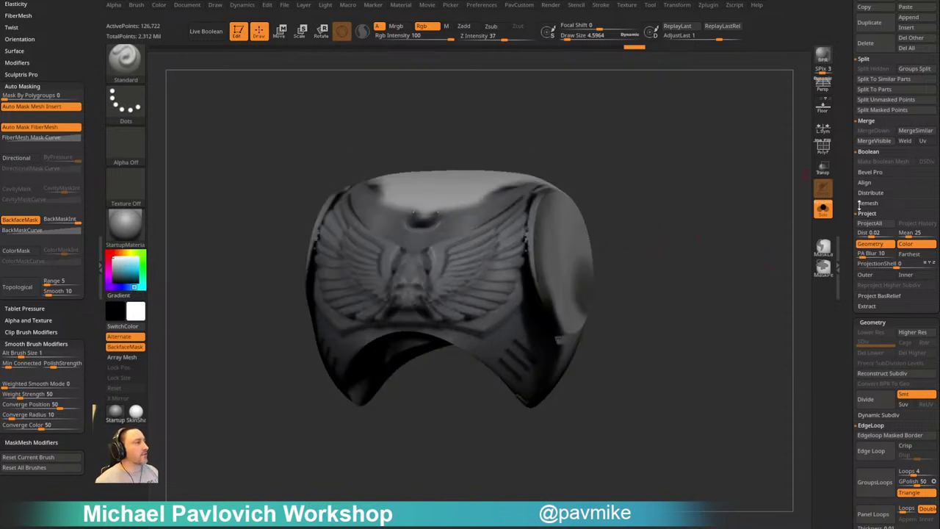
Duplicate the painted chest plate subtool and lower the render Fade Opacity
{"action": "left_click_drag", "start_coordinate": [852, 191], "coordinate": [843, 279]}
{"action": "left_click", "coordinate": [868, 313]}
{"action": "left_click_drag", "start_coordinate": [738, 307], "coordinate": [723, 273], "text": "shift"}
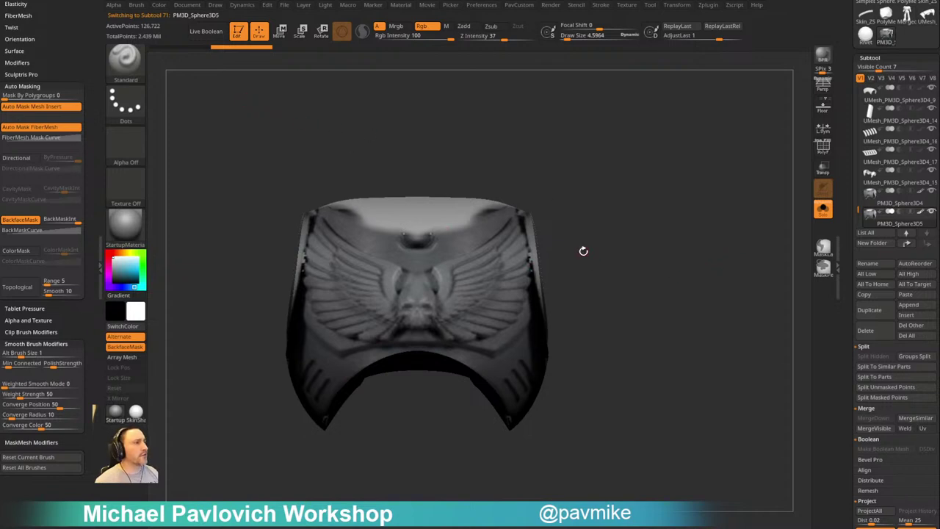
{"action": "left_click", "coordinate": [557, 5]}
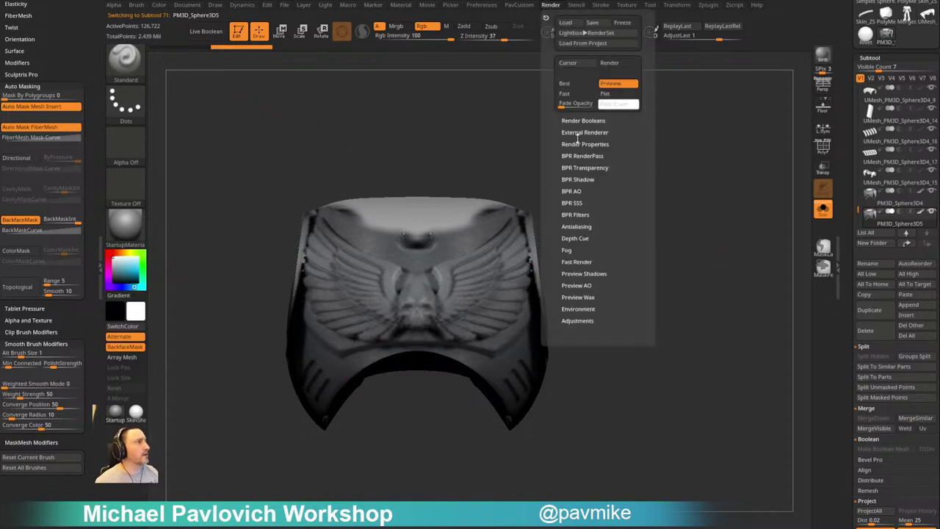
{"action": "mouse_move", "coordinate": [566, 104]}
{"action": "left_mouse_down"}
{"action": "mouse_move", "coordinate": [590, 105]}
{"action": "mouse_move", "coordinate": [550, 103]}
{"action": "left_mouse_up"}
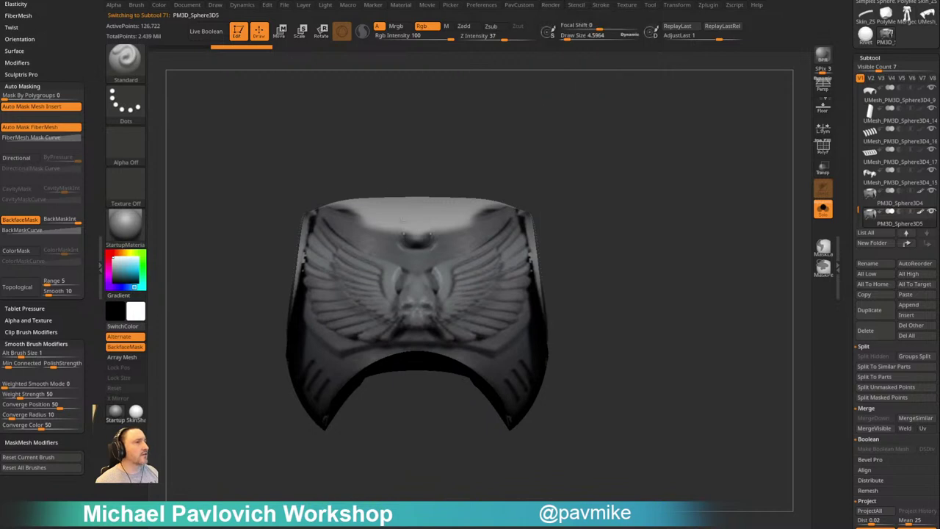
Set the Rgb Intensity to 26 and fill the duplicated chest plate with white to lighten the painted emblem
{"action": "left_click", "coordinate": [163, 7]}
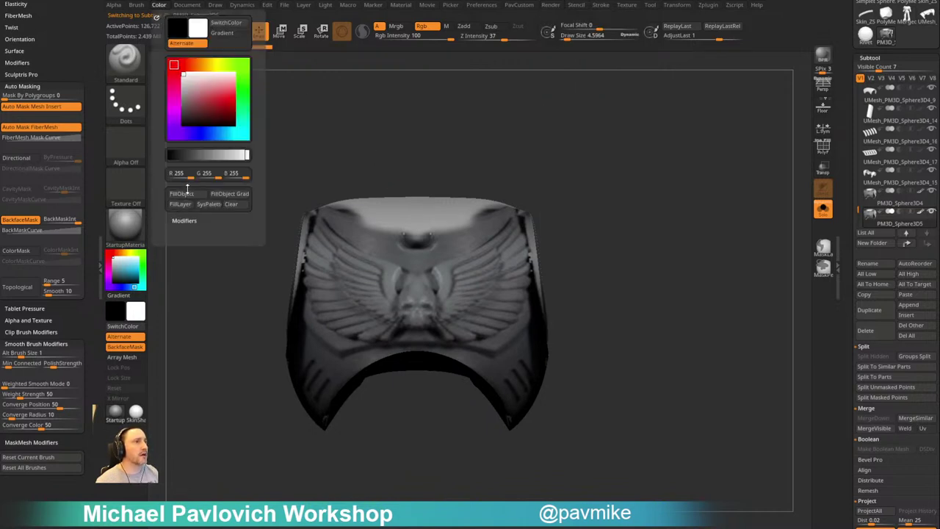
{"action": "left_click", "coordinate": [415, 36]}
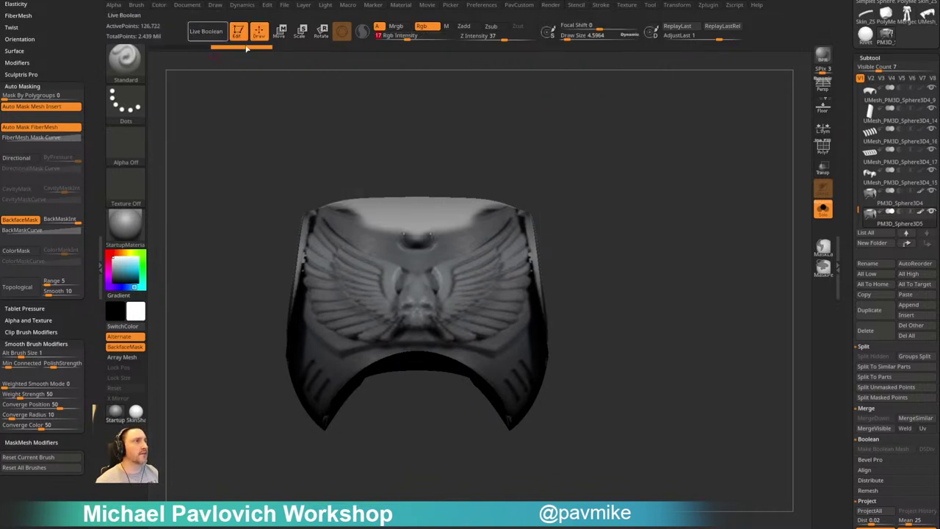
{"action": "left_click", "coordinate": [163, 7]}
{"action": "left_click", "coordinate": [187, 195]}
{"action": "left_click", "coordinate": [188, 196]}
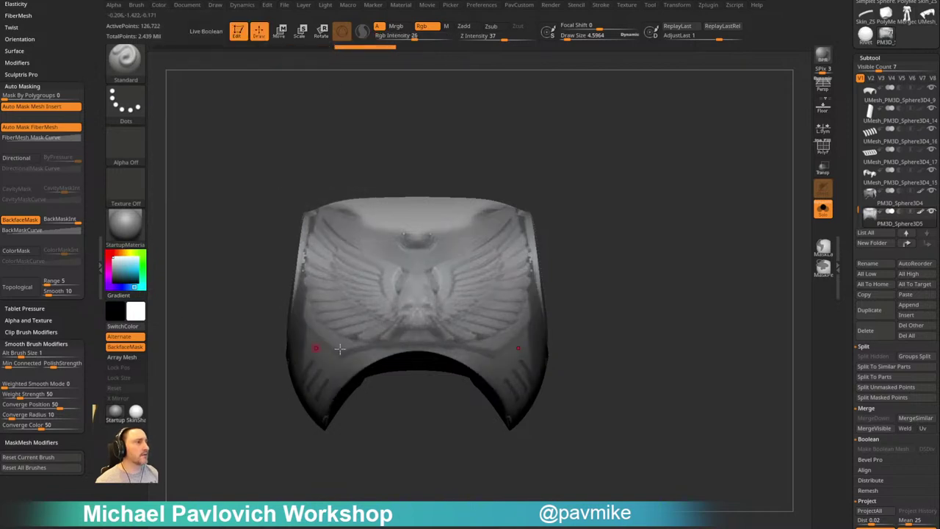
{"action": "left_click_drag", "start_coordinate": [672, 276], "coordinate": [551, 283]}
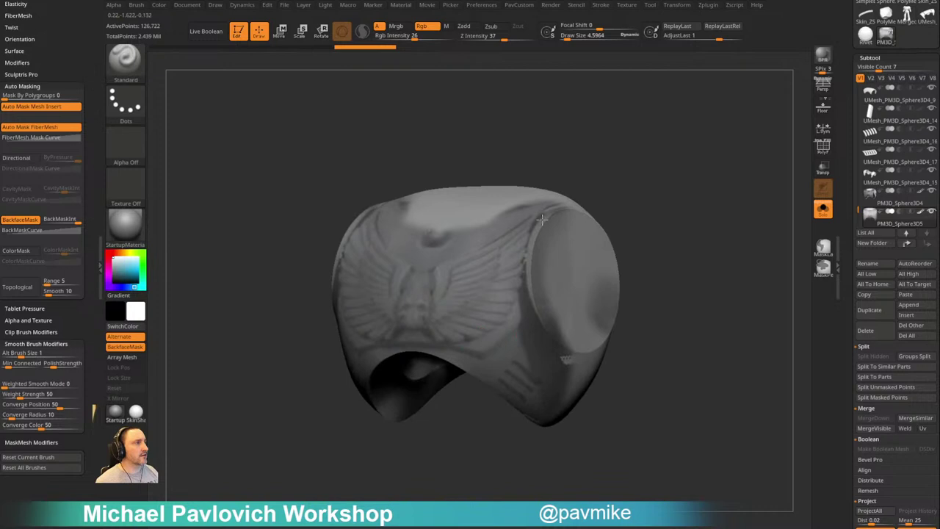
{"action": "left_click_drag", "start_coordinate": [706, 247], "coordinate": [574, 227]}
{"action": "left_click_drag", "start_coordinate": [667, 252], "coordinate": [608, 258], "text": "alt"}
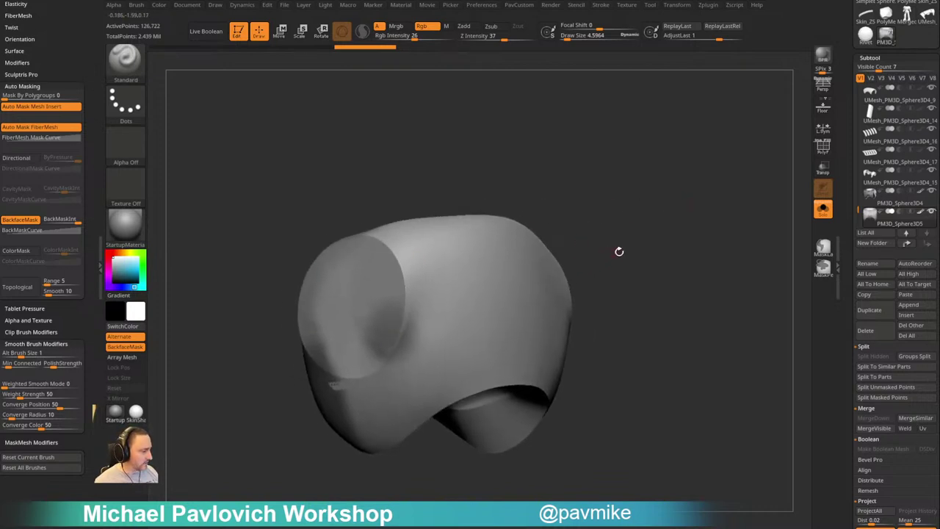
{"action": "left_click_drag", "start_coordinate": [622, 253], "coordinate": [574, 272]}
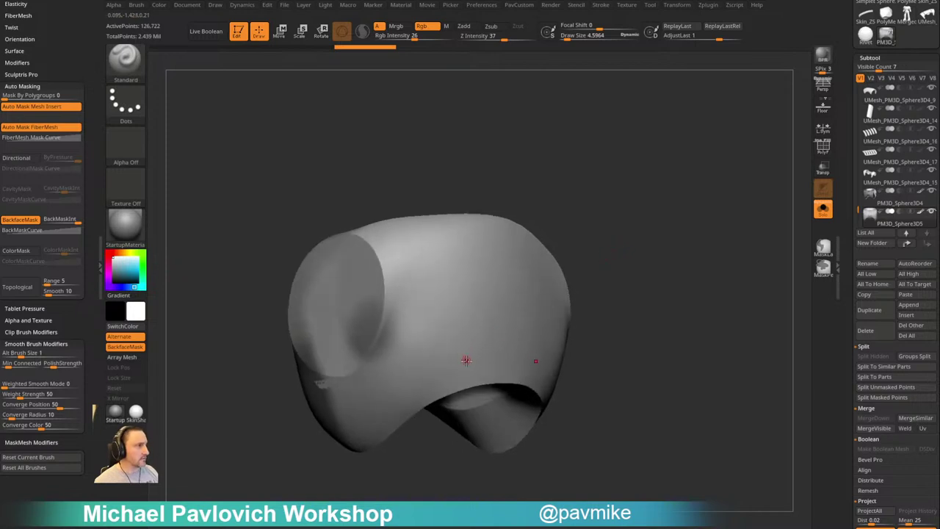
{"action": "mouse_move", "coordinate": [400, 266]}
{"action": "left_mouse_down", "text": "ctrl"}
{"action": "mouse_move", "coordinate": [416, 372]}
{"action": "mouse_move", "coordinate": [564, 366]}
{"action": "left_mouse_up", "text": "ctrl"}
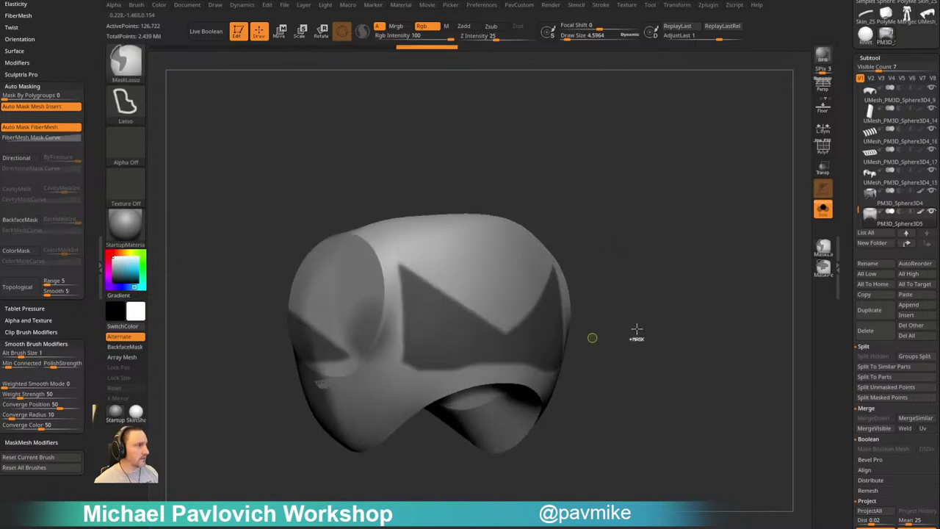
{"action": "mouse_move", "coordinate": [636, 327]}
{"action": "left_mouse_down"}
{"action": "mouse_move", "coordinate": [663, 236]}
{"action": "mouse_move", "coordinate": [710, 233]}
{"action": "left_mouse_up"}
{"action": "left_click_drag", "start_coordinate": [586, 221], "coordinate": [615, 263], "text": "ctrl"}
{"action": "left_click_drag", "start_coordinate": [577, 257], "coordinate": [636, 237]}
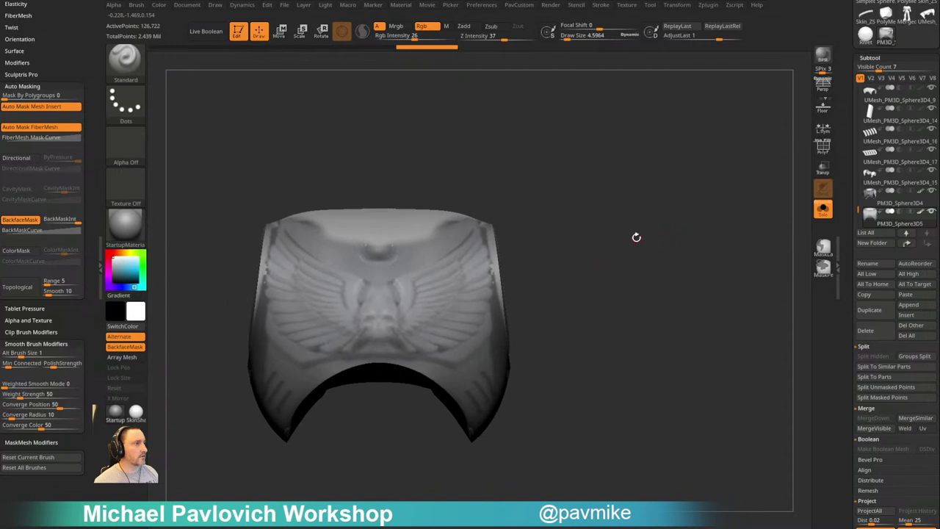
Lasso-mask the emblem area across the front of the chest plate, including the V-shaped region at the upper centre
{"action": "key", "text": "ctrl"}
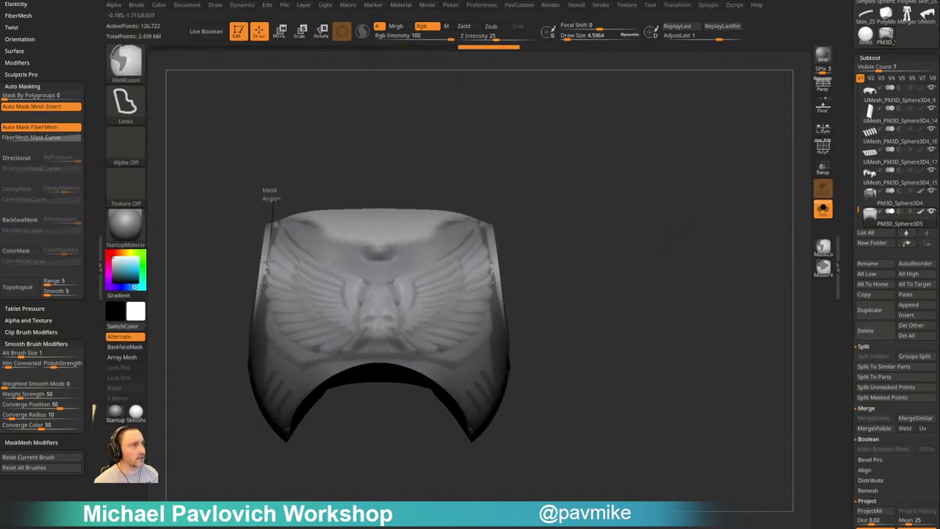
{"action": "mouse_move", "coordinate": [262, 334]}
{"action": "left_mouse_down", "text": "ctrl"}
{"action": "mouse_move", "coordinate": [297, 368]}
{"action": "mouse_move", "coordinate": [320, 372]}
{"action": "mouse_move", "coordinate": [410, 353]}
{"action": "left_mouse_up", "text": "ctrl"}
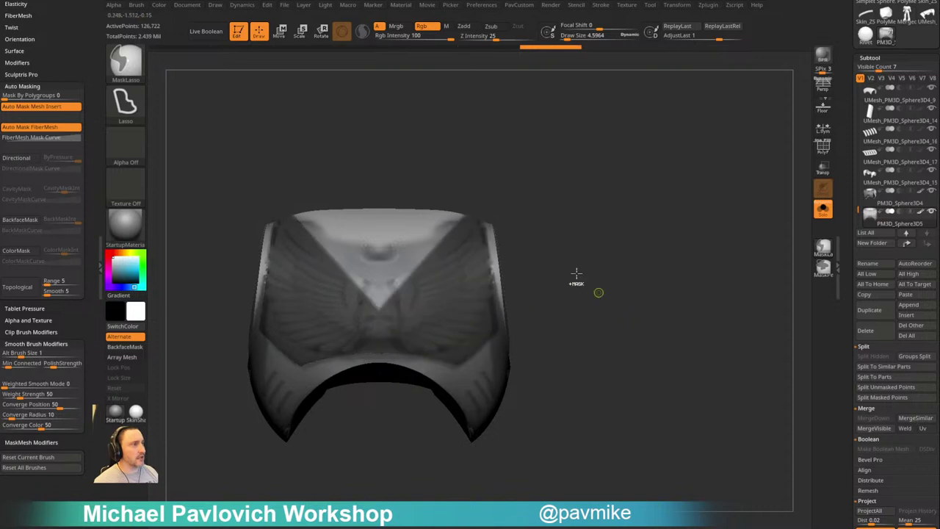
{"action": "mouse_move", "coordinate": [304, 191]}
{"action": "left_mouse_down", "text": "ctrl"}
{"action": "mouse_move", "coordinate": [347, 282]}
{"action": "mouse_move", "coordinate": [426, 192]}
{"action": "left_mouse_up", "text": "ctrl"}
{"action": "mouse_move", "coordinate": [642, 185]}
{"action": "left_mouse_down", "text": "shift"}
{"action": "mouse_move", "coordinate": [601, 195]}
{"action": "mouse_move", "coordinate": [577, 166]}
{"action": "mouse_move", "coordinate": [527, 176]}
{"action": "left_mouse_up", "text": "shift"}
{"action": "left_click_drag", "start_coordinate": [690, 198], "coordinate": [692, 189]}
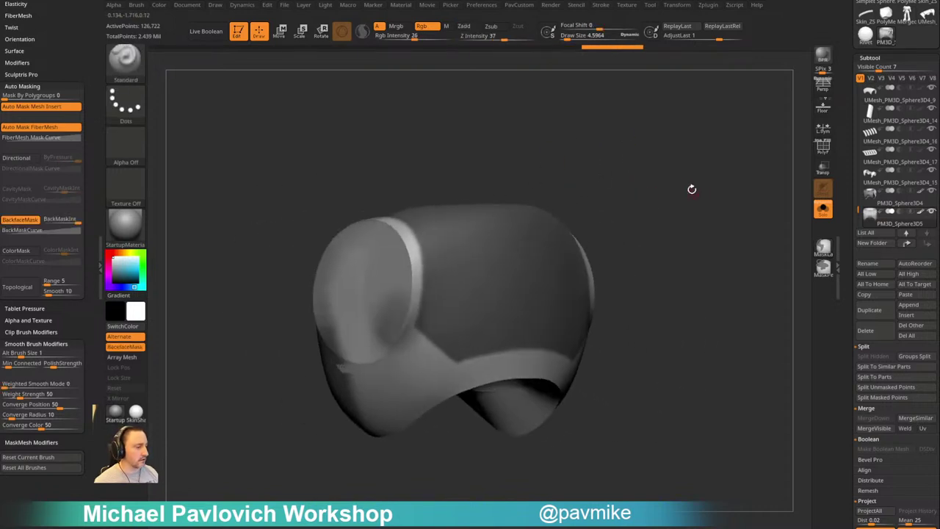
Switch masking to the MaskPen brush, set the draw size to about 11 and clean up the mask's lower edge
{"action": "left_click", "coordinate": [144, 69], "text": "ctrl"}
{"action": "left_click", "coordinate": [225, 78], "text": "ctrl"}
{"action": "mouse_move", "coordinate": [658, 278]}
{"action": "left_mouse_down"}
{"action": "mouse_move", "coordinate": [679, 285]}
{"action": "mouse_move", "coordinate": [650, 234]}
{"action": "left_mouse_up"}
{"action": "key", "text": "s"}
{"action": "left_click", "coordinate": [475, 293]}
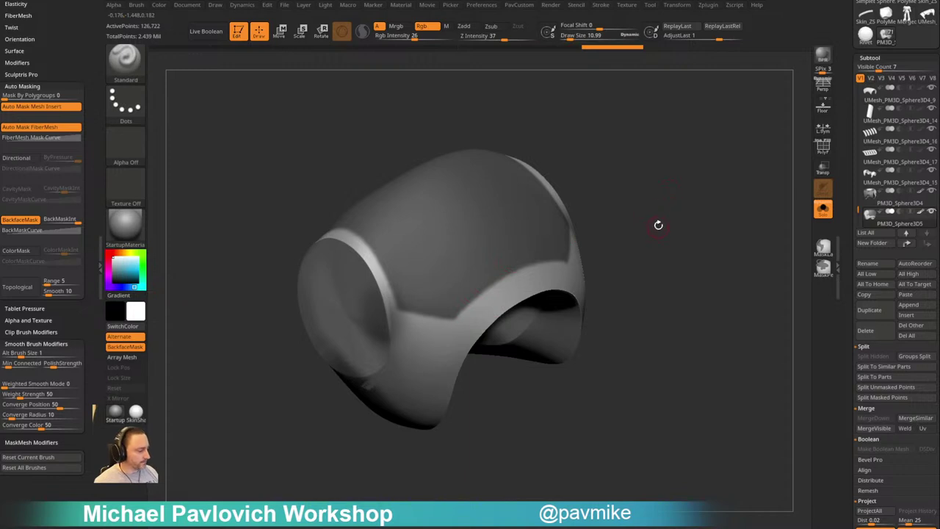
{"action": "left_click_drag", "start_coordinate": [683, 194], "coordinate": [652, 253]}
{"action": "key", "text": "ctrl"}
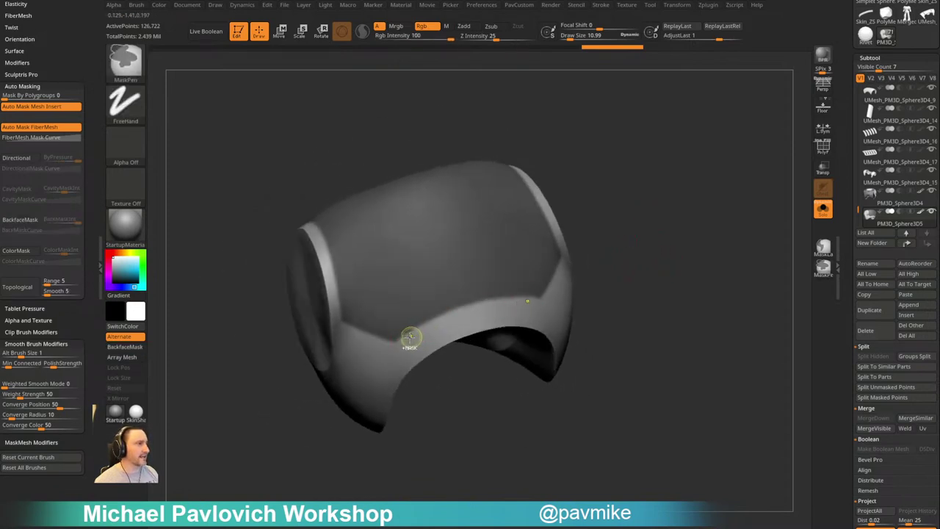
{"action": "left_click", "coordinate": [466, 316], "text": "ctrl"}
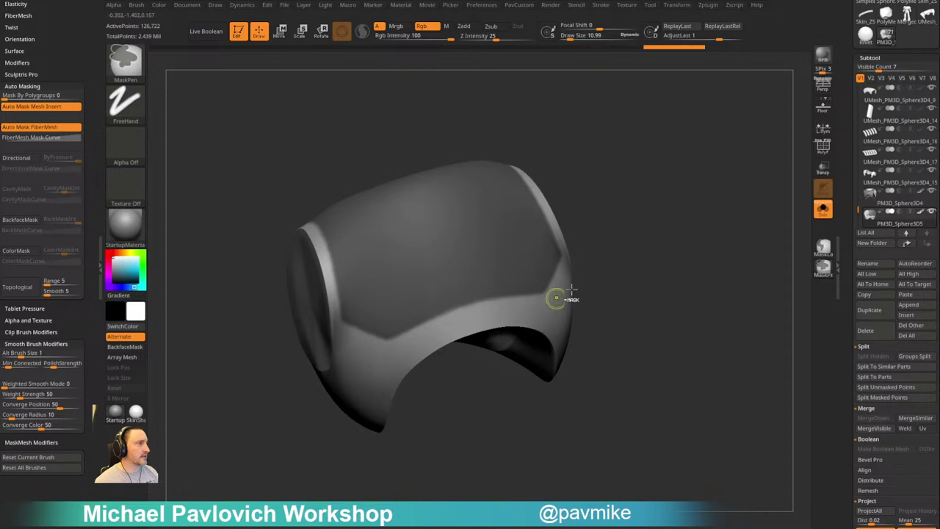
{"action": "left_click_drag", "start_coordinate": [590, 281], "coordinate": [607, 260]}
{"action": "left_click_drag", "start_coordinate": [496, 256], "coordinate": [613, 255], "text": "alt"}
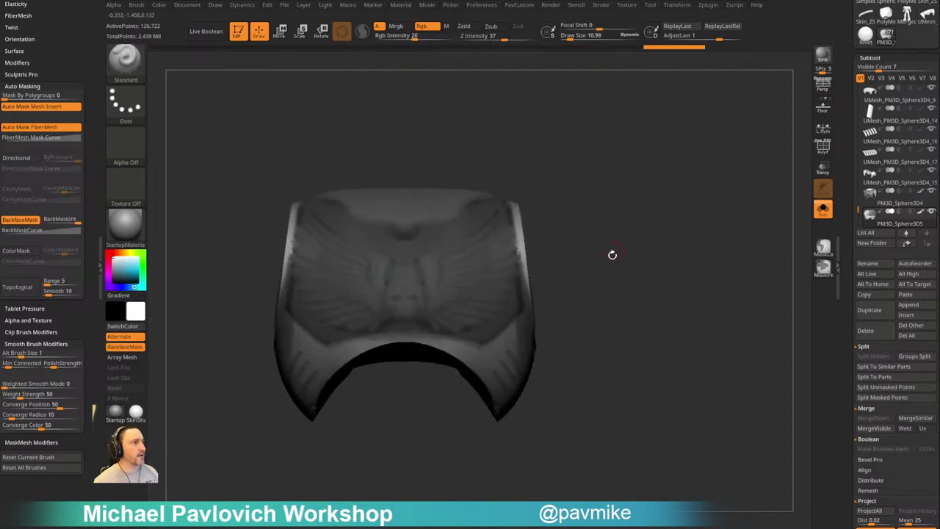
{"action": "mouse_move", "coordinate": [583, 286]}
{"action": "left_mouse_down"}
{"action": "mouse_move", "coordinate": [558, 280]}
{"action": "mouse_move", "coordinate": [568, 277]}
{"action": "left_mouse_up"}
Check the masked chest plate among the full armour, isolate it again and switch off its polypaint display
{"action": "left_click", "coordinate": [825, 213]}
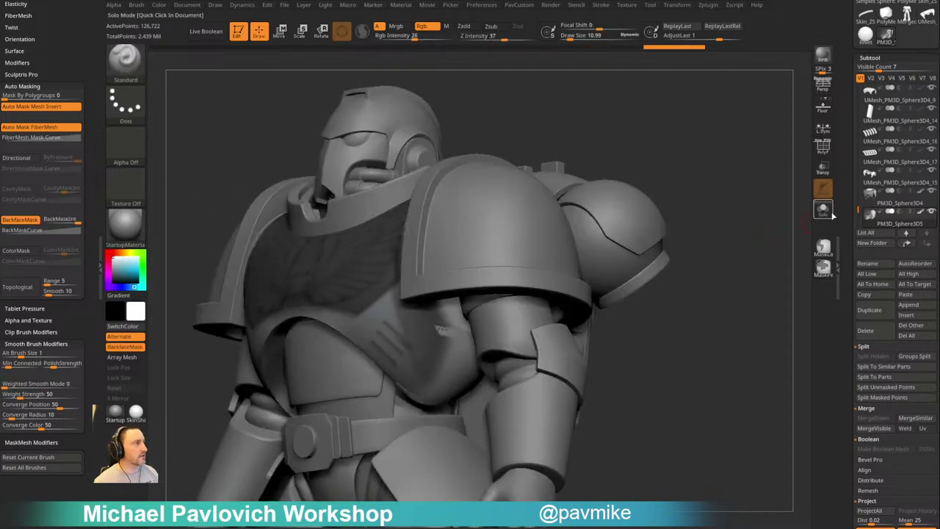
{"action": "left_click", "coordinate": [826, 212]}
{"action": "left_click", "coordinate": [920, 211]}
{"action": "mouse_move", "coordinate": [667, 233]}
{"action": "left_mouse_down"}
{"action": "mouse_move", "coordinate": [682, 239]}
{"action": "mouse_move", "coordinate": [685, 260]}
{"action": "mouse_move", "coordinate": [595, 275]}
{"action": "mouse_move", "coordinate": [580, 262]}
{"action": "mouse_move", "coordinate": [625, 279]}
{"action": "mouse_move", "coordinate": [668, 273]}
{"action": "mouse_move", "coordinate": [625, 212]}
{"action": "mouse_move", "coordinate": [641, 207]}
{"action": "left_mouse_up"}
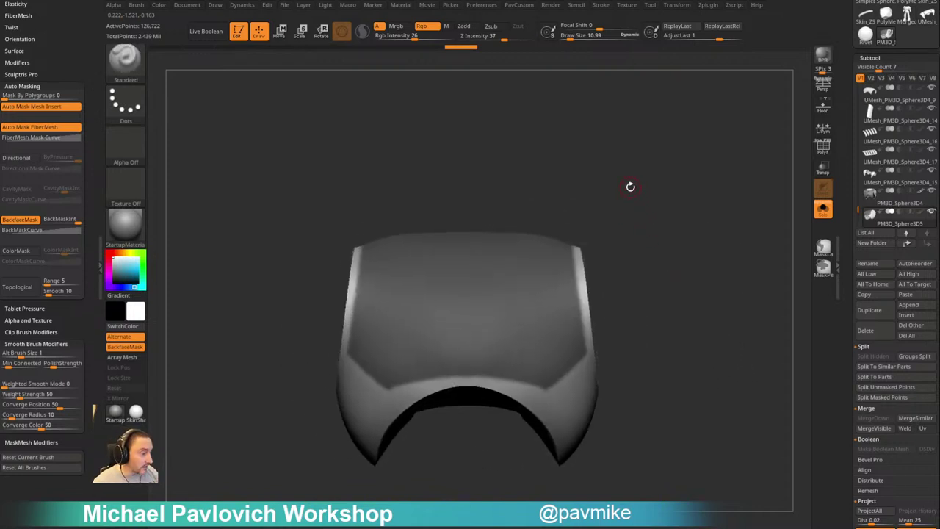
{"action": "left_click_drag", "start_coordinate": [665, 225], "coordinate": [695, 192]}
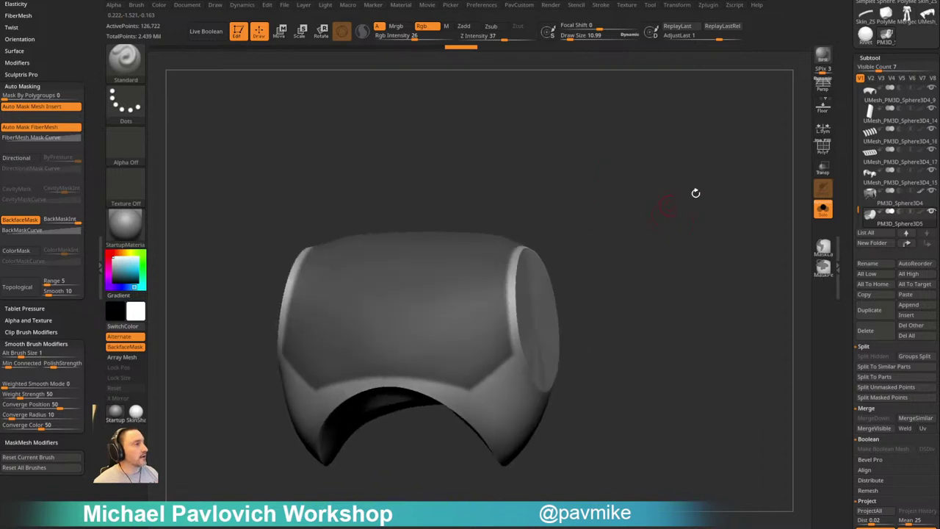
Check the chest plate's wireframe and create an edge loop along the masked border
{"action": "left_click", "coordinate": [822, 153]}
{"action": "left_click_drag", "start_coordinate": [674, 233], "coordinate": [706, 221]}
{"action": "left_click", "coordinate": [822, 155]}
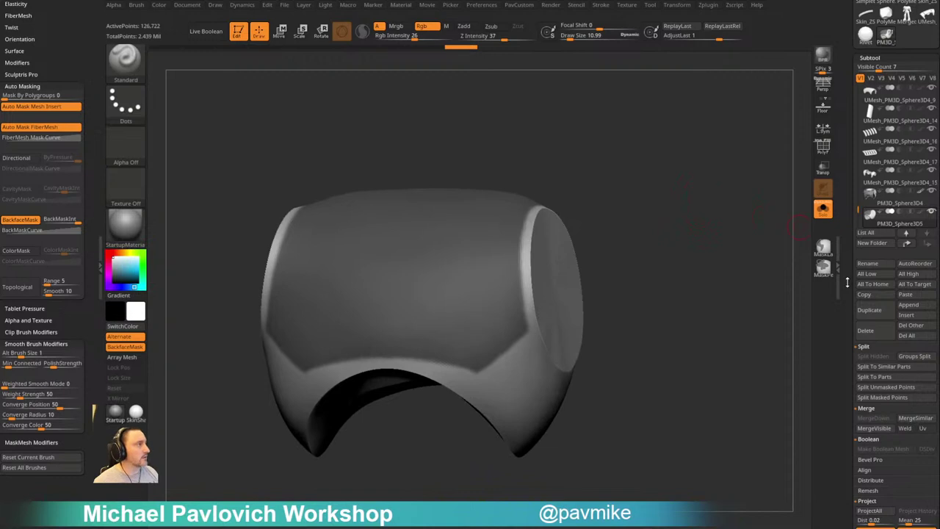
{"action": "left_click_drag", "start_coordinate": [848, 282], "coordinate": [851, 163]}
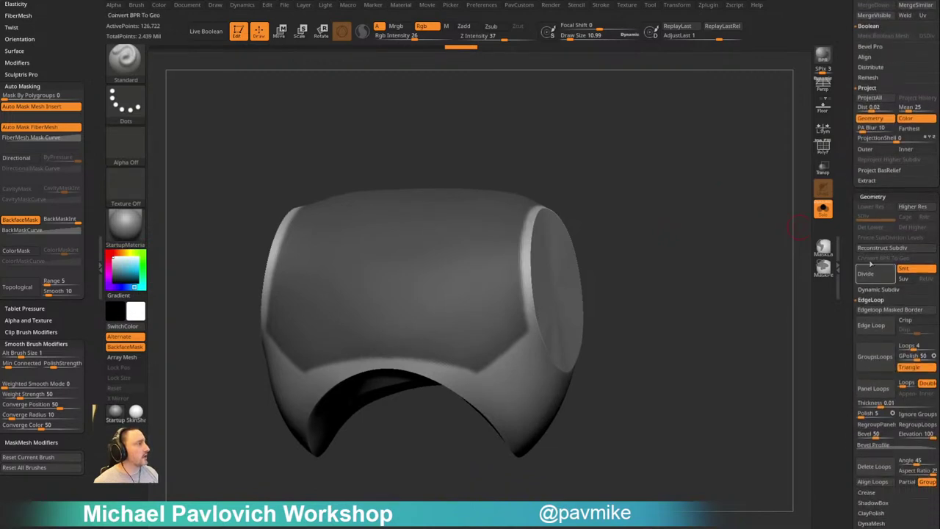
{"action": "left_click", "coordinate": [877, 312]}
Isolate the emblem panel's polygroup and delete the hidden remainder of the duplicated chest plate
{"action": "key", "text": "ctrl+shift"}
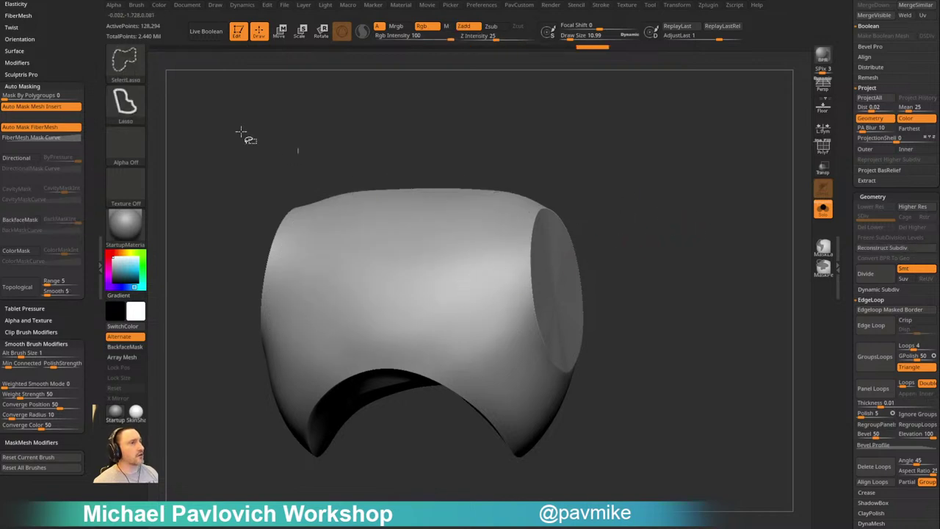
{"action": "left_click", "coordinate": [126, 65], "text": "ctrl+shift"}
{"action": "left_click", "coordinate": [221, 73], "text": "ctrl+shift"}
{"action": "left_click", "coordinate": [426, 253], "text": "ctrl+shift"}
{"action": "key", "text": "1"}
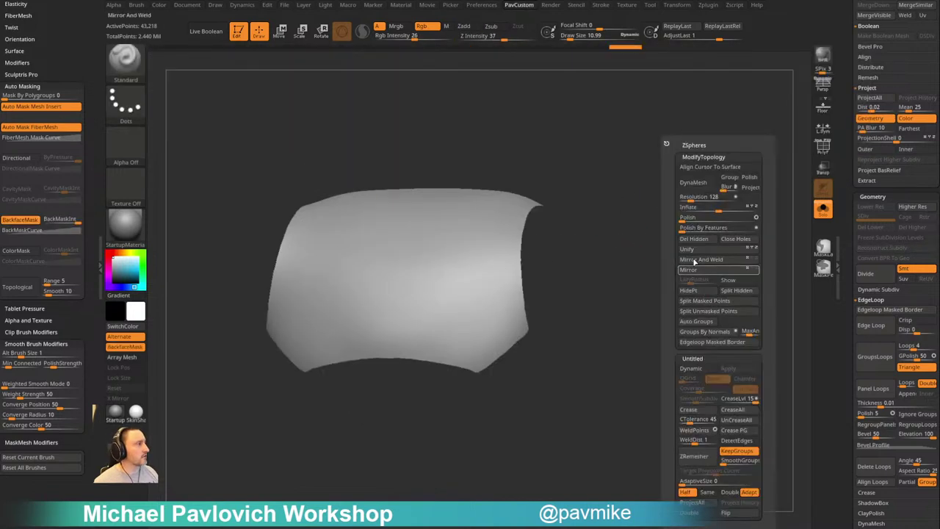
{"action": "left_click", "coordinate": [694, 239]}
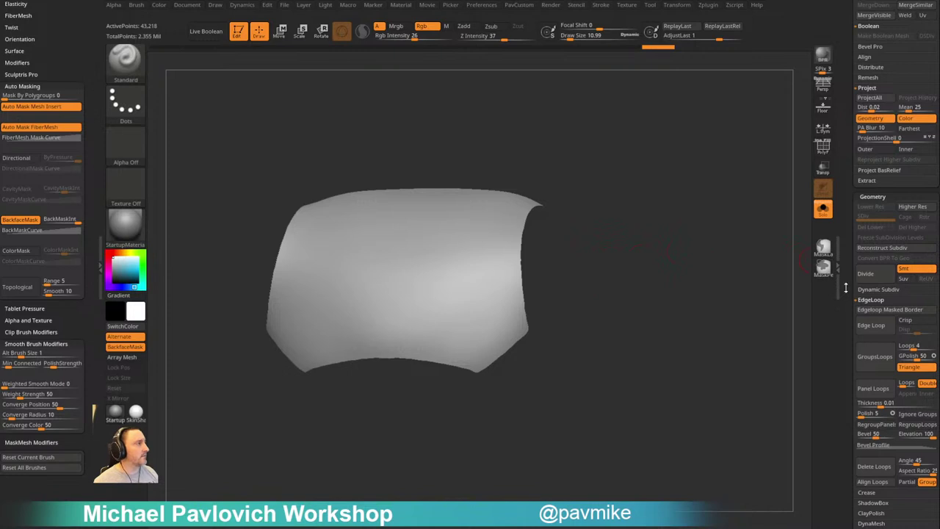
Mask the panel by feature using only Border, without Groups or Crease, and invert the mask so only the rim is editable
{"action": "left_click_drag", "start_coordinate": [846, 288], "coordinate": [843, 191]}
{"action": "left_click", "coordinate": [870, 184]}
{"action": "left_click", "coordinate": [907, 308]}
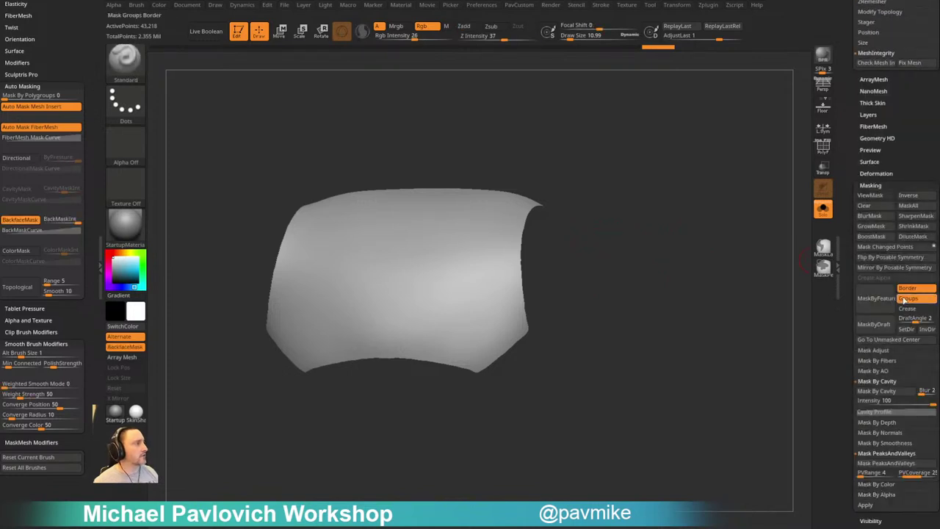
{"action": "left_click", "coordinate": [904, 299]}
{"action": "left_click", "coordinate": [722, 250], "text": "ctrl"}
{"action": "key", "text": "1"}
{"action": "left_click", "coordinate": [888, 297]}
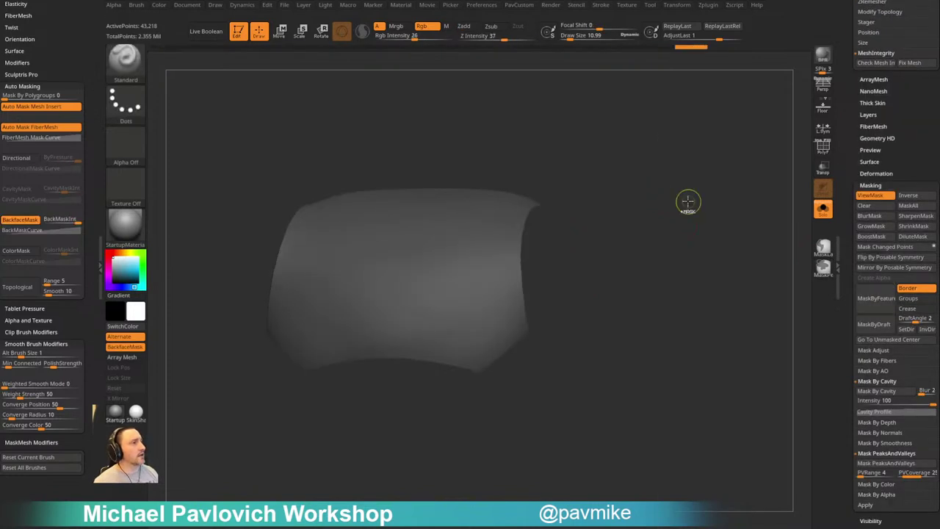
{"action": "left_click", "coordinate": [688, 202], "text": "ctrl"}
{"action": "left_click", "coordinate": [864, 300]}
{"action": "key", "text": "1"}
{"action": "left_click", "coordinate": [694, 226], "text": "ctrl"}
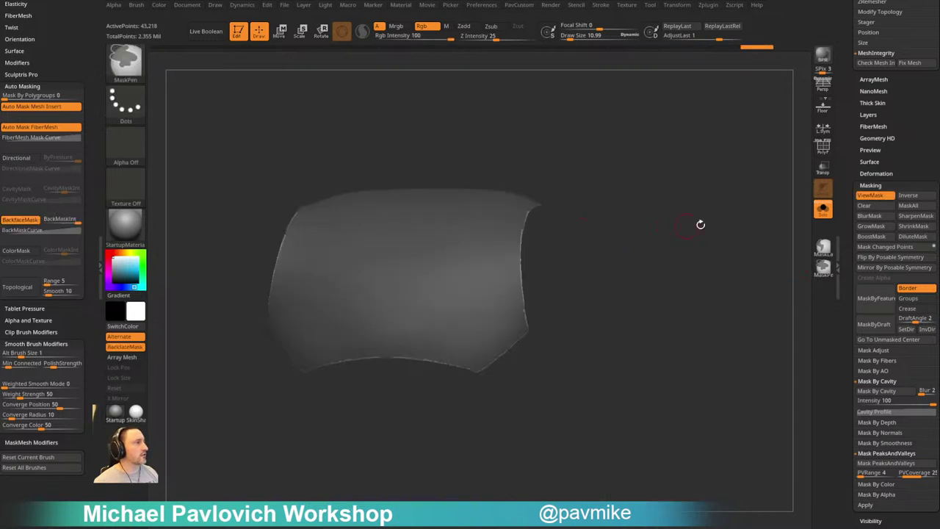
Polish the unmasked rim of the panel and clear the mask
{"action": "key", "text": "space"}
{"action": "left_click", "coordinate": [672, 229]}
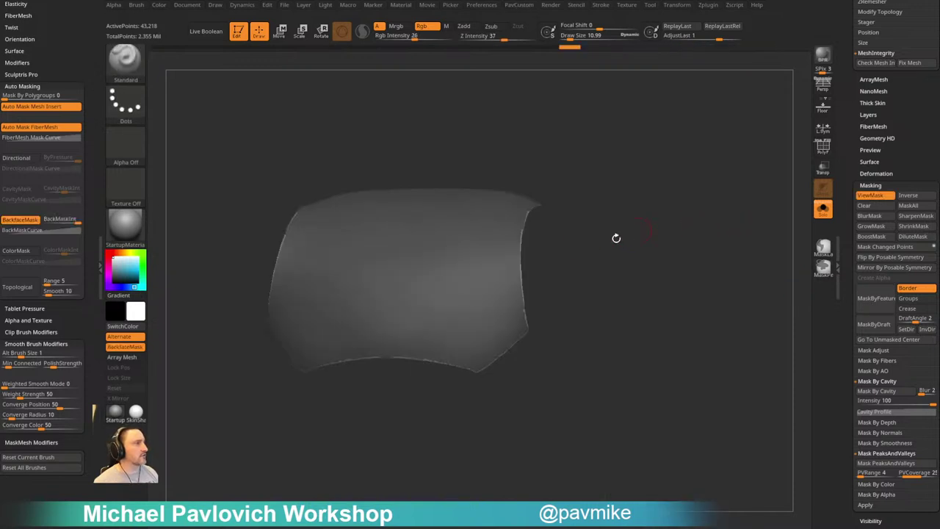
{"action": "left_click_drag", "start_coordinate": [638, 183], "coordinate": [687, 241], "text": "ctrl"}
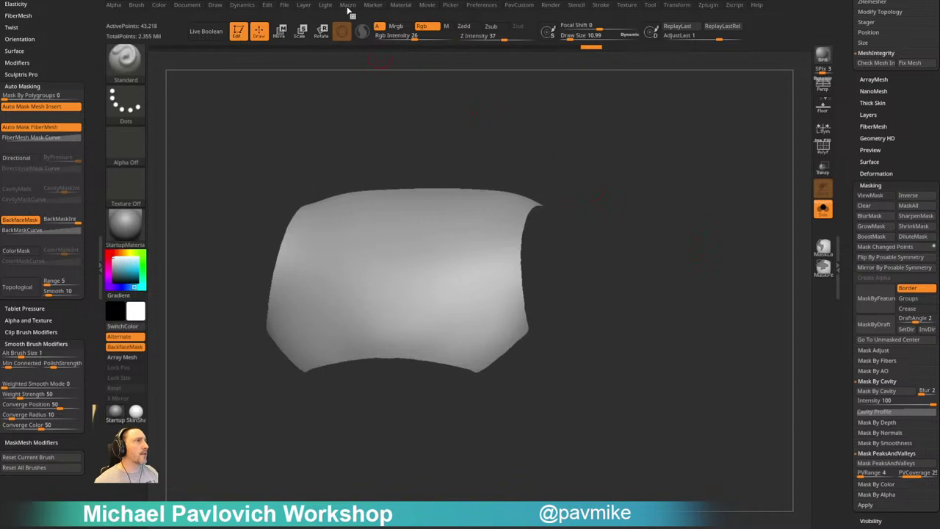
Run the Polish PolyGroup Border macro on the panel and look over its outline
{"action": "left_click", "coordinate": [348, 5]}
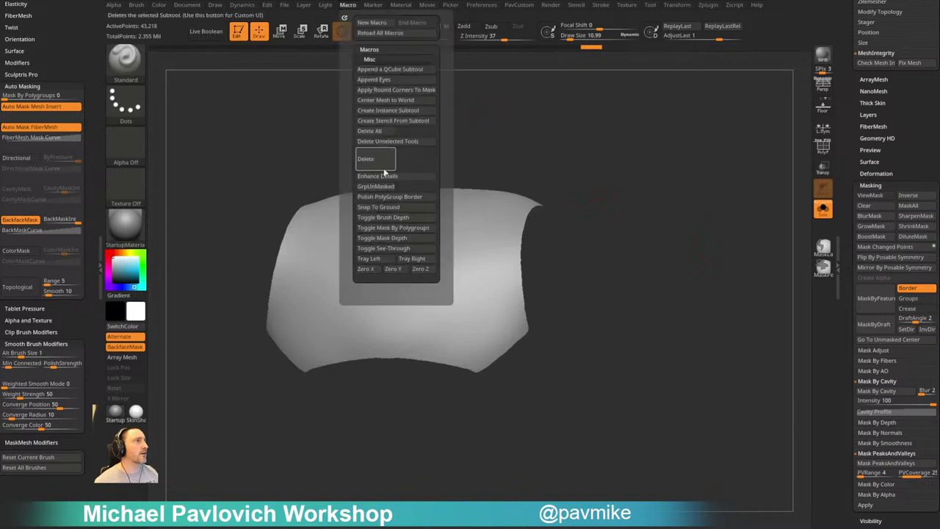
{"action": "left_click", "coordinate": [383, 199]}
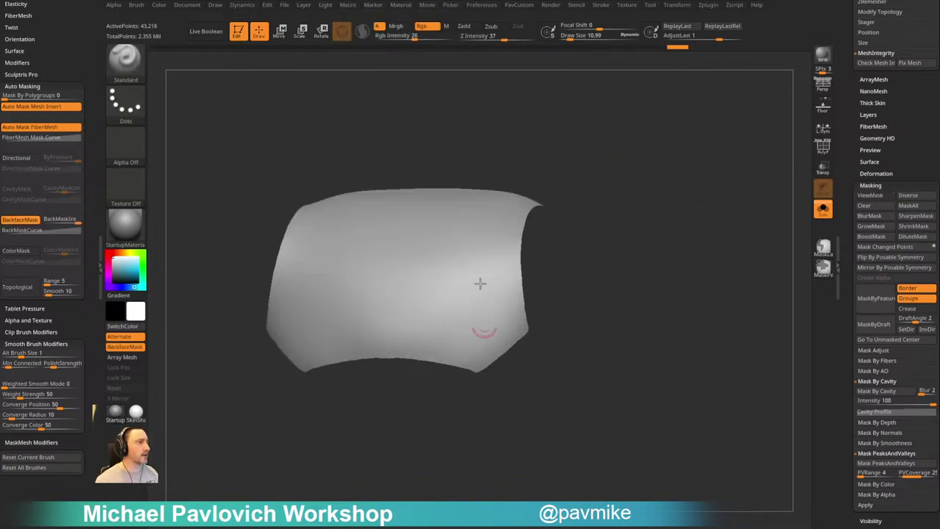
{"action": "left_click_drag", "start_coordinate": [636, 233], "coordinate": [675, 216]}
Display the panel's wireframe and ZRemesh it at Half density with KeepGroups on
{"action": "key", "text": "grave"}
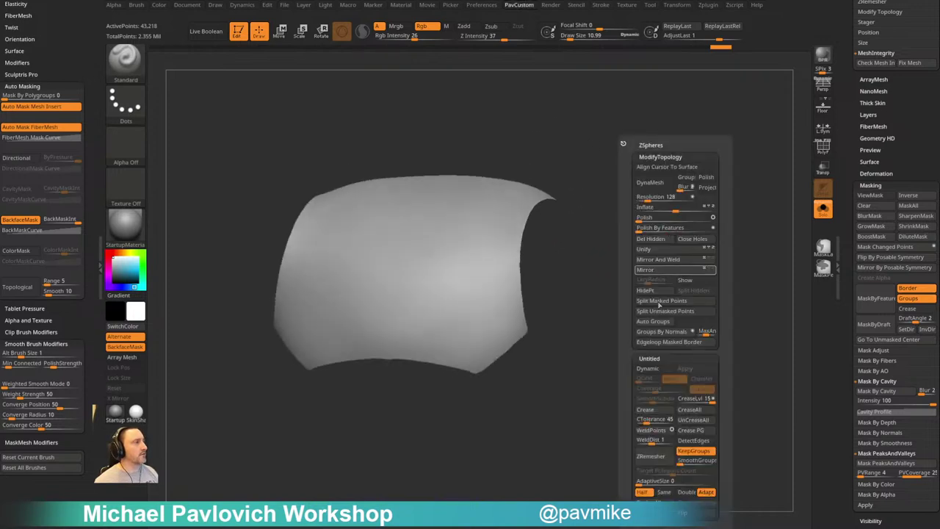
{"action": "left_click", "coordinate": [825, 151]}
{"action": "key", "text": "space"}
{"action": "left_click", "coordinate": [674, 459]}
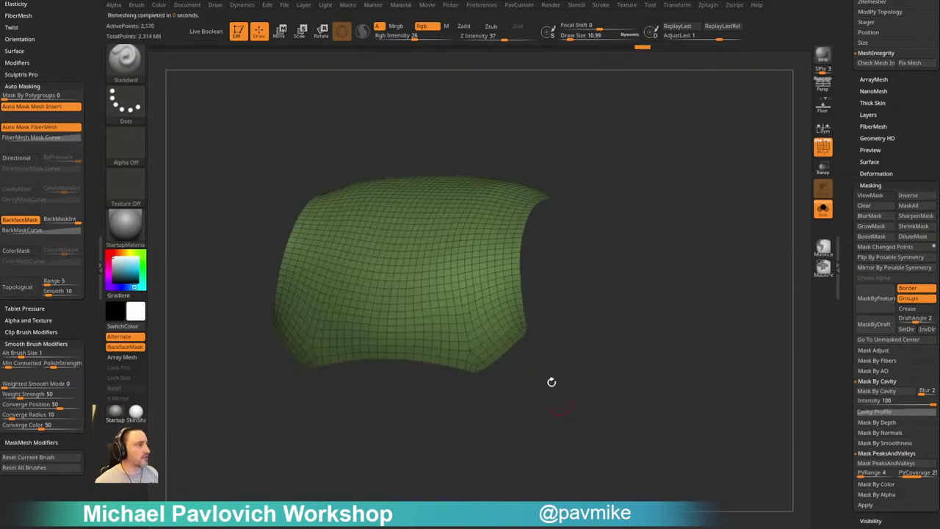
Switch to the MoveAccu brush at a draw size of about 8.5 and inspect the remeshed panel's lower corner
{"action": "mouse_move", "coordinate": [542, 411]}
{"action": "left_mouse_down", "text": "alt"}
{"action": "mouse_move", "coordinate": [548, 359]}
{"action": "mouse_move", "coordinate": [584, 338]}
{"action": "left_mouse_up", "text": "alt"}
{"action": "key", "text": "2"}
{"action": "left_click_drag", "start_coordinate": [514, 367], "coordinate": [535, 295]}
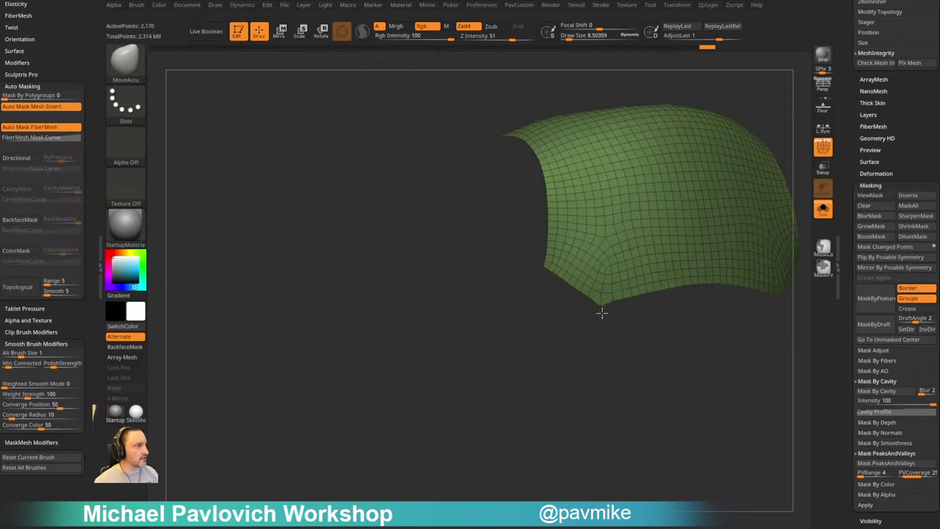
{"action": "mouse_move", "coordinate": [613, 328]}
{"action": "left_mouse_down"}
{"action": "mouse_move", "coordinate": [586, 338]}
{"action": "mouse_move", "coordinate": [687, 315]}
{"action": "mouse_move", "coordinate": [671, 313]}
{"action": "left_mouse_up"}
ZRemesh the panel again at Half density with KeepGroups off and show it together with the full armour
{"action": "key", "text": "space"}
{"action": "left_click", "coordinate": [648, 457]}
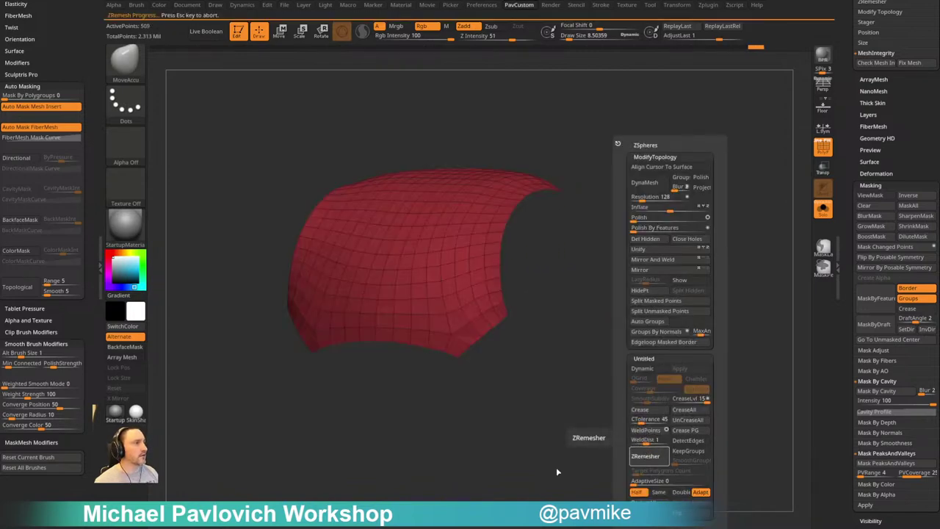
{"action": "left_click_drag", "start_coordinate": [598, 326], "coordinate": [711, 309]}
{"action": "left_click", "coordinate": [818, 211]}
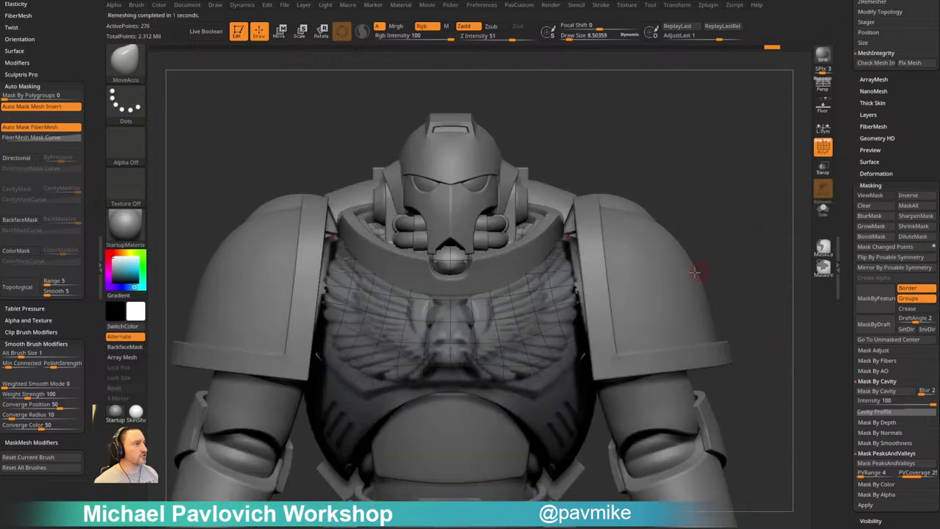
Switch to the ZModeler brush, isolate the remeshed panel and thicken it with the QMesh action on Polygroup All
{"action": "mouse_move", "coordinate": [749, 260]}
{"action": "left_mouse_down", "text": "alt"}
{"action": "mouse_move", "coordinate": [757, 238]}
{"action": "mouse_move", "coordinate": [750, 231]}
{"action": "left_mouse_up", "text": "alt"}
{"action": "key", "text": "b"}
{"action": "key", "text": "z"}
{"action": "key", "text": "m"}
{"action": "key", "text": "space"}
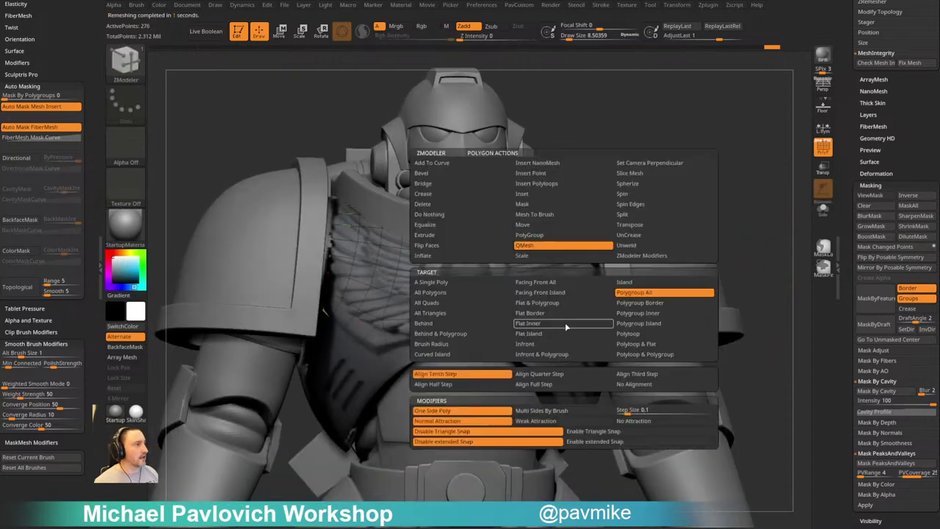
{"action": "left_click", "coordinate": [821, 212]}
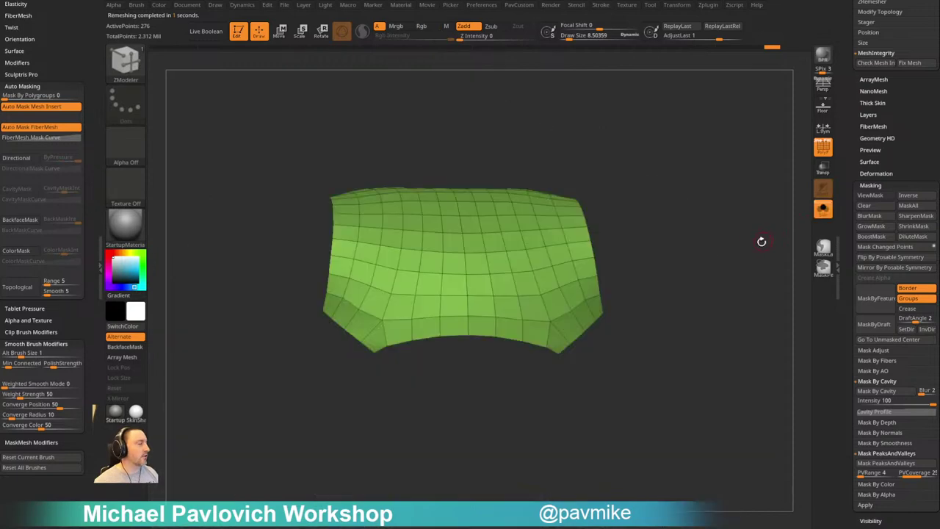
{"action": "left_click_drag", "start_coordinate": [762, 241], "coordinate": [710, 248]}
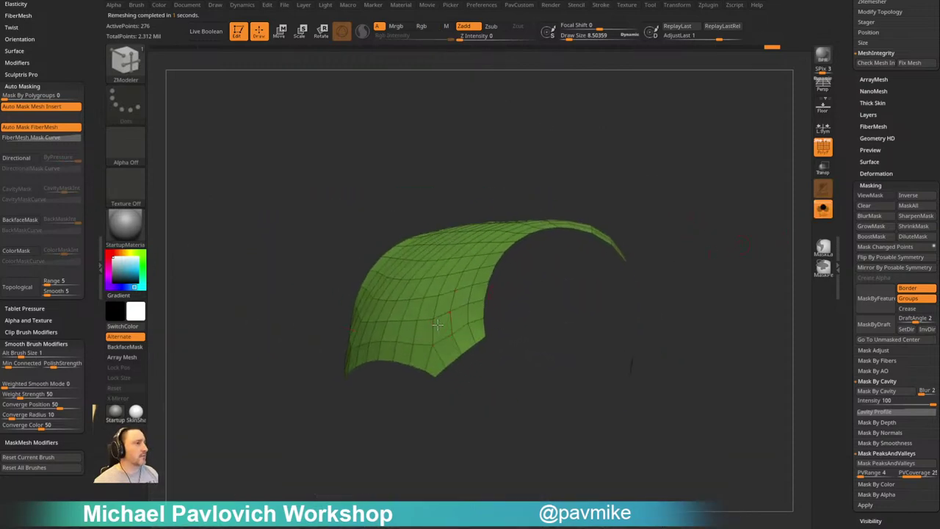
{"action": "left_click_drag", "start_coordinate": [438, 325], "coordinate": [459, 335]}
{"action": "left_click_drag", "start_coordinate": [653, 221], "coordinate": [669, 223], "text": "shift"}
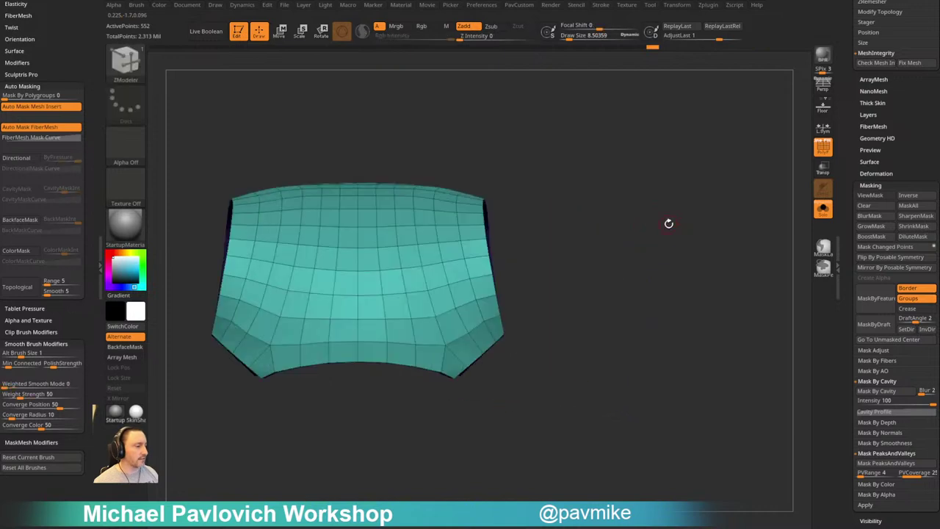
Mask all but the panel's outer polygroup and scale that face to about 0.94 of its width with the gizmo
{"action": "left_click_drag", "start_coordinate": [572, 190], "coordinate": [632, 241], "text": "alt"}
{"action": "key", "text": "w"}
{"action": "left_click", "coordinate": [409, 268], "text": "ctrl"}
{"action": "left_click_drag", "start_coordinate": [394, 277], "coordinate": [407, 276]}
{"action": "key", "text": "ctrl+z"}
{"action": "left_click_drag", "start_coordinate": [596, 237], "coordinate": [614, 248], "text": "ctrl"}
{"action": "left_click_drag", "start_coordinate": [476, 236], "coordinate": [300, 325], "text": "alt"}
{"action": "left_click", "coordinate": [432, 277], "text": "ctrl"}
{"action": "left_click_drag", "start_coordinate": [475, 277], "coordinate": [468, 277]}
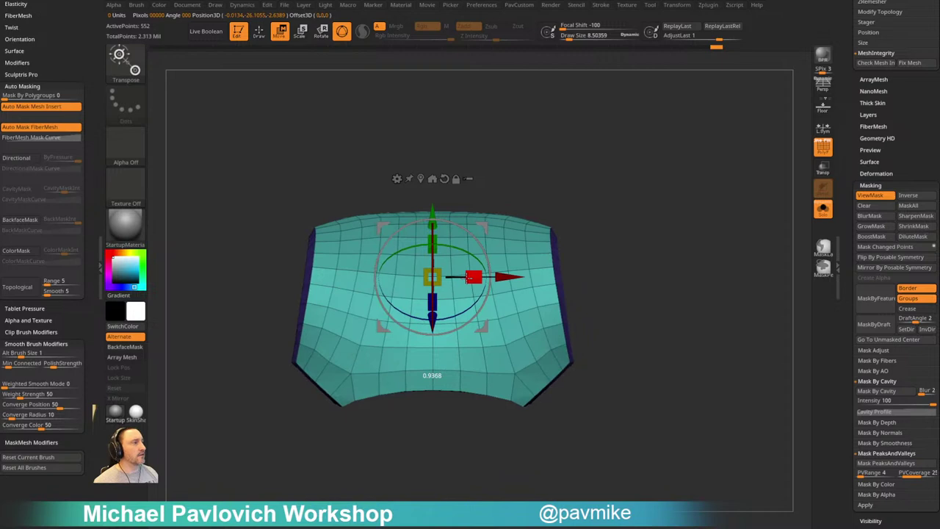
Realign the gizmo from the side and scale the panel's outer face vertically to about 0.98
{"action": "left_click_drag", "start_coordinate": [621, 220], "coordinate": [543, 232], "text": "shift"}
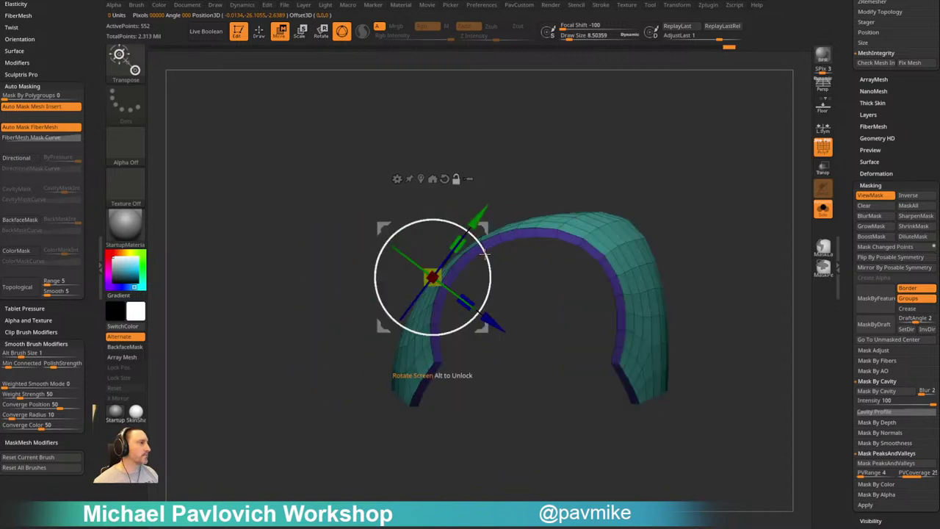
{"action": "left_click_drag", "start_coordinate": [485, 250], "coordinate": [497, 284], "text": "alt"}
{"action": "left_click_drag", "start_coordinate": [484, 227], "coordinate": [574, 176], "text": "alt"}
{"action": "left_click_drag", "start_coordinate": [527, 254], "coordinate": [524, 257]}
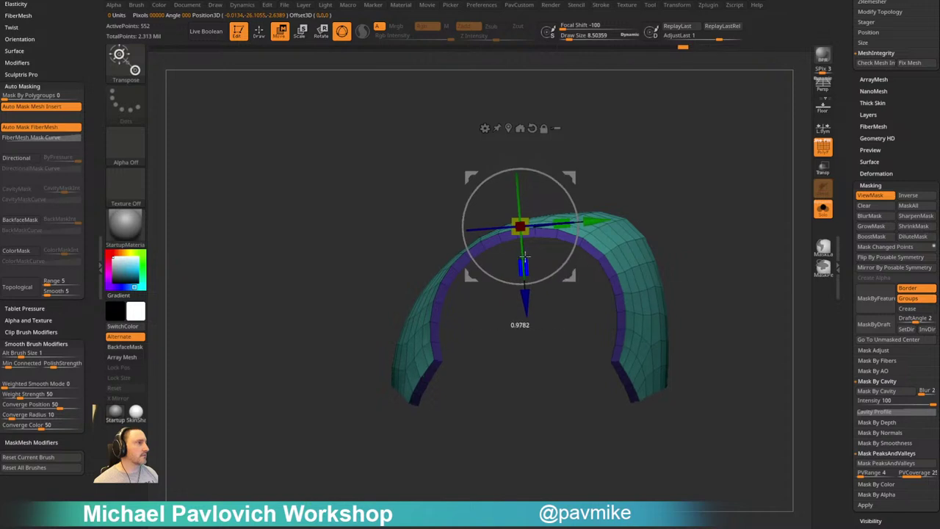
Return to Draw mode, look over the thickened panel and show it with the full armour without wireframe
{"action": "key", "text": "q"}
{"action": "mouse_move", "coordinate": [671, 185]}
{"action": "left_mouse_down"}
{"action": "mouse_move", "coordinate": [690, 187]}
{"action": "mouse_move", "coordinate": [689, 207]}
{"action": "mouse_move", "coordinate": [649, 213]}
{"action": "left_mouse_up"}
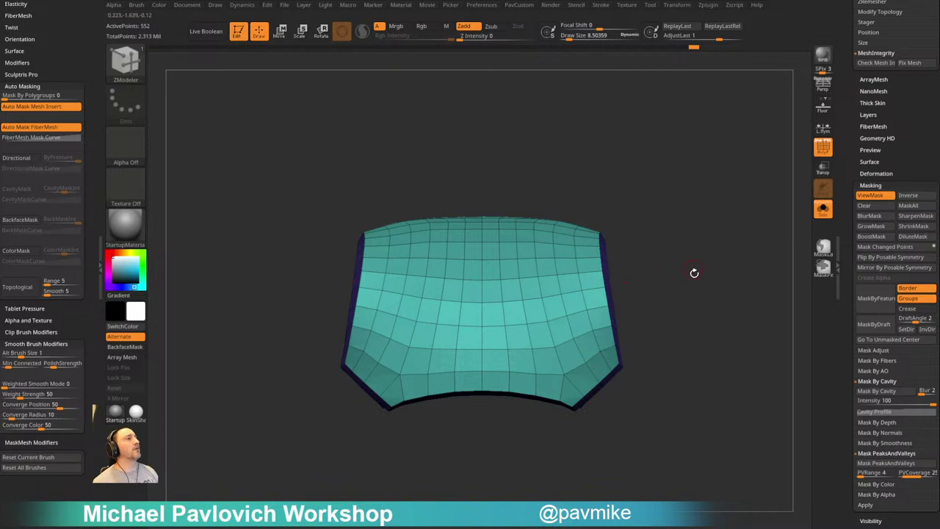
{"action": "left_click_drag", "start_coordinate": [695, 273], "coordinate": [615, 288]}
{"action": "left_click_drag", "start_coordinate": [557, 294], "coordinate": [701, 248]}
{"action": "left_click", "coordinate": [823, 209]}
{"action": "key", "text": "shift+f"}
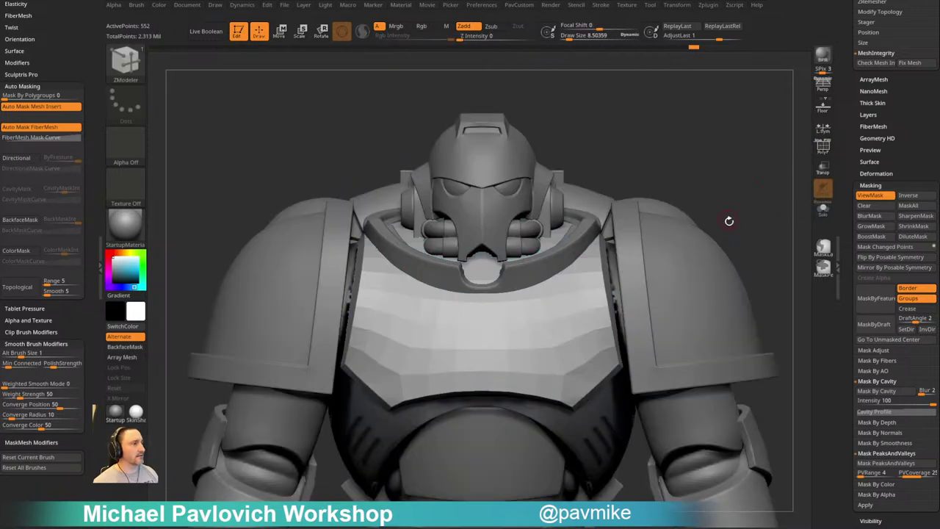
Turn on Dynamic Subdivision for the chest panel and crease its borders with Crease PG
{"action": "left_click_drag", "start_coordinate": [753, 208], "coordinate": [690, 202], "text": "alt"}
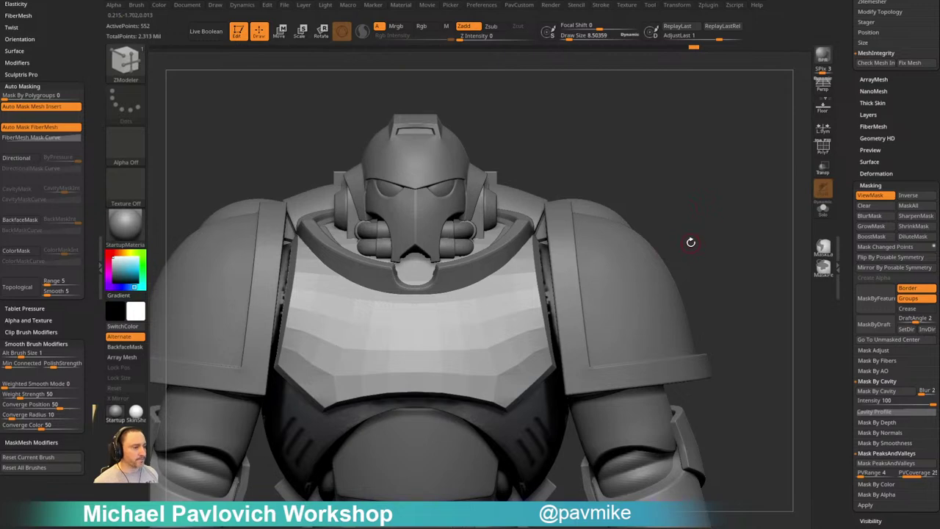
{"action": "key", "text": "grave"}
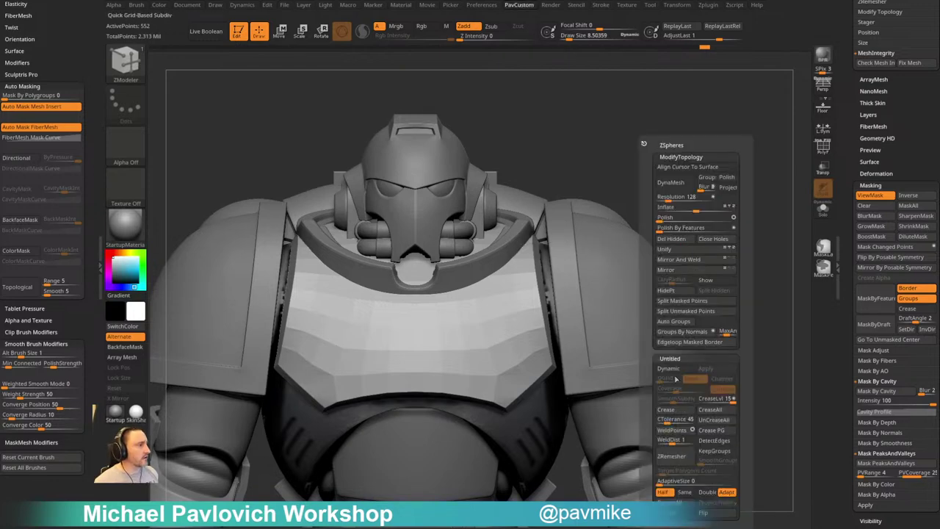
{"action": "left_click", "coordinate": [677, 371]}
{"action": "left_click", "coordinate": [709, 430]}
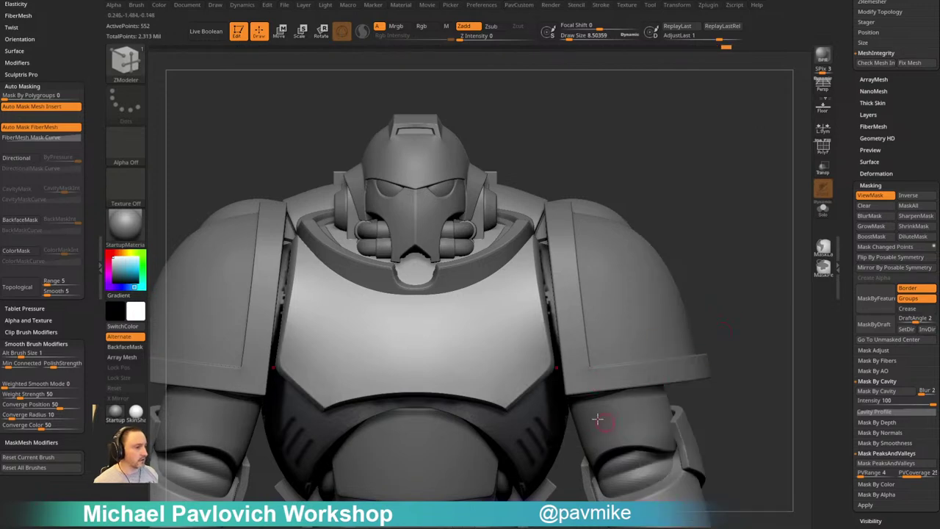
Turn off the panel's Dynamic Subdivision preview and isolate it with its wireframe displayed
{"action": "mouse_move", "coordinate": [732, 241]}
{"action": "left_mouse_down", "text": "alt"}
{"action": "mouse_move", "coordinate": [734, 277]}
{"action": "mouse_move", "coordinate": [732, 210]}
{"action": "mouse_move", "coordinate": [775, 215]}
{"action": "mouse_move", "coordinate": [745, 245]}
{"action": "mouse_move", "coordinate": [762, 287]}
{"action": "mouse_move", "coordinate": [726, 242]}
{"action": "left_mouse_up", "text": "alt"}
{"action": "key", "text": "shift+d"}
{"action": "left_click", "coordinate": [824, 149]}
{"action": "left_click", "coordinate": [822, 215]}
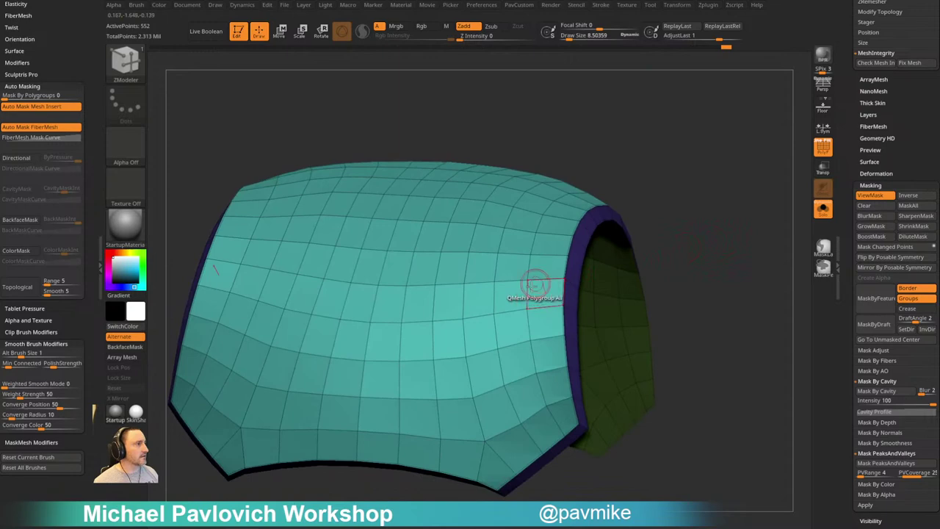
Delete an edge loop near the panel's side border with ZModeler and preview the corner with Dynamic Subdivision
{"action": "key", "text": "space"}
{"action": "left_click", "coordinate": [504, 259]}
{"action": "left_click", "coordinate": [530, 324], "text": "alt"}
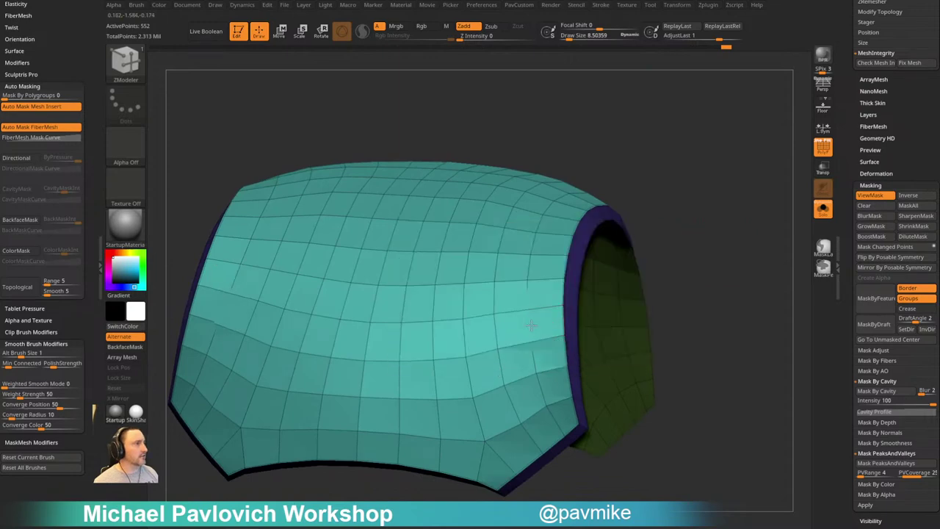
{"action": "left_click_drag", "start_coordinate": [686, 268], "coordinate": [459, 281]}
{"action": "key", "text": "d"}
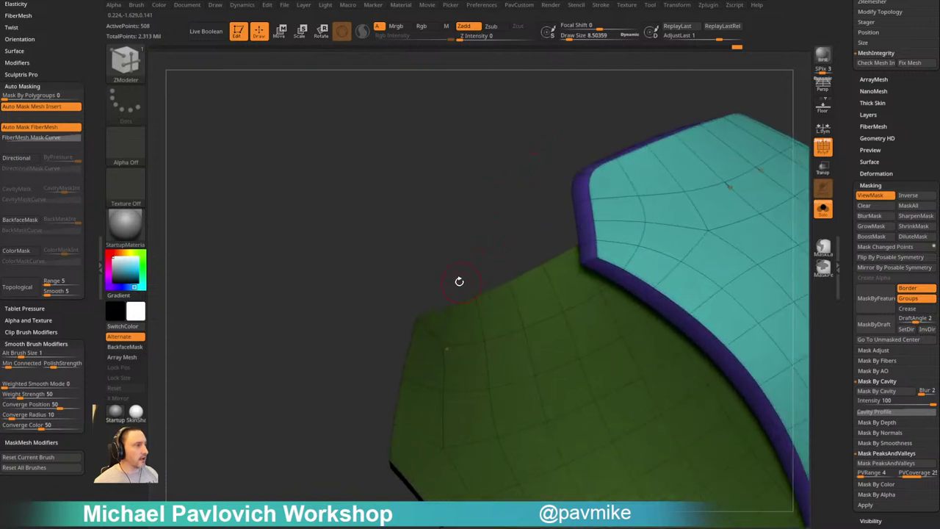
Set the ZModeler edge action to Crease with the Edge target and undo the edge loop deletion
{"action": "key", "text": "space"}
{"action": "left_click", "coordinate": [332, 309]}
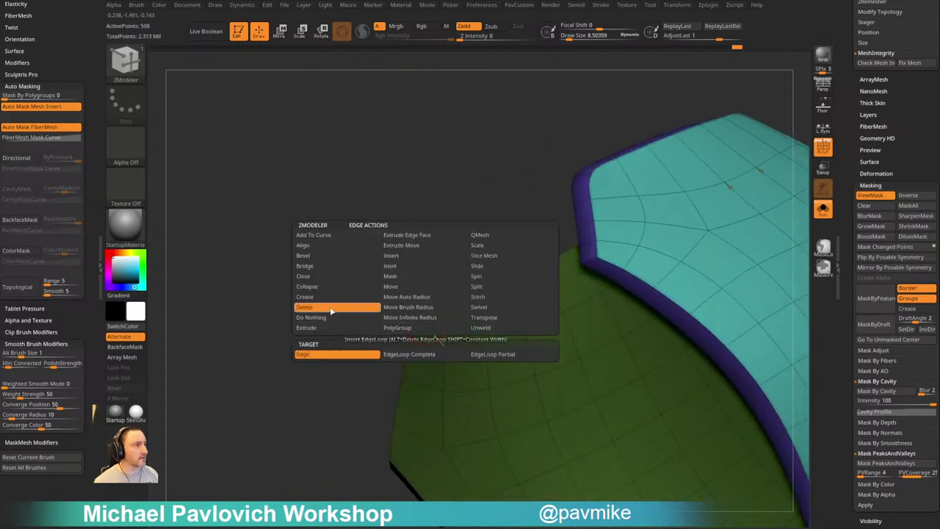
{"action": "left_click", "coordinate": [332, 298]}
{"action": "left_click", "coordinate": [353, 356]}
{"action": "key", "text": "ctrl+z"}
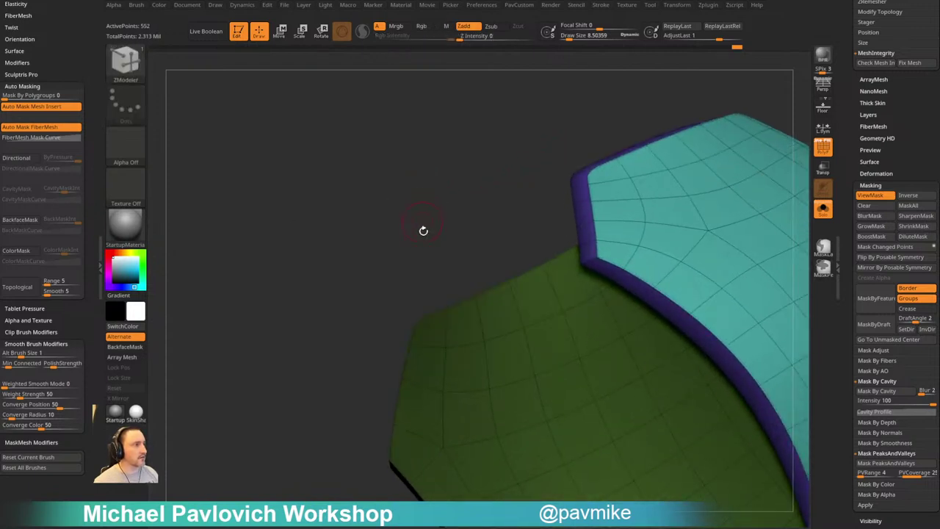
Set the ZModeler edge action to Insert and delete the edge loop near the panel's corner
{"action": "left_click_drag", "start_coordinate": [426, 251], "coordinate": [456, 227]}
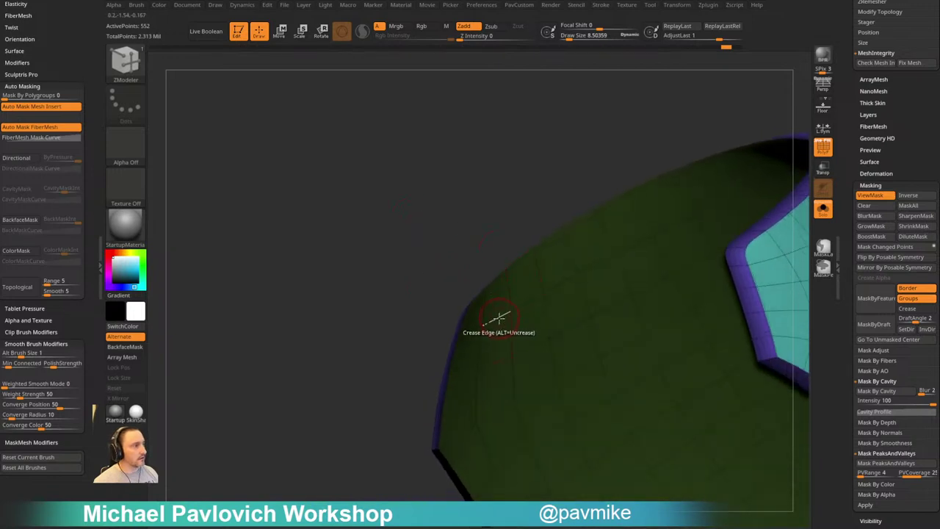
{"action": "key", "text": "space"}
{"action": "left_click", "coordinate": [477, 257]}
{"action": "left_click", "coordinate": [499, 317]}
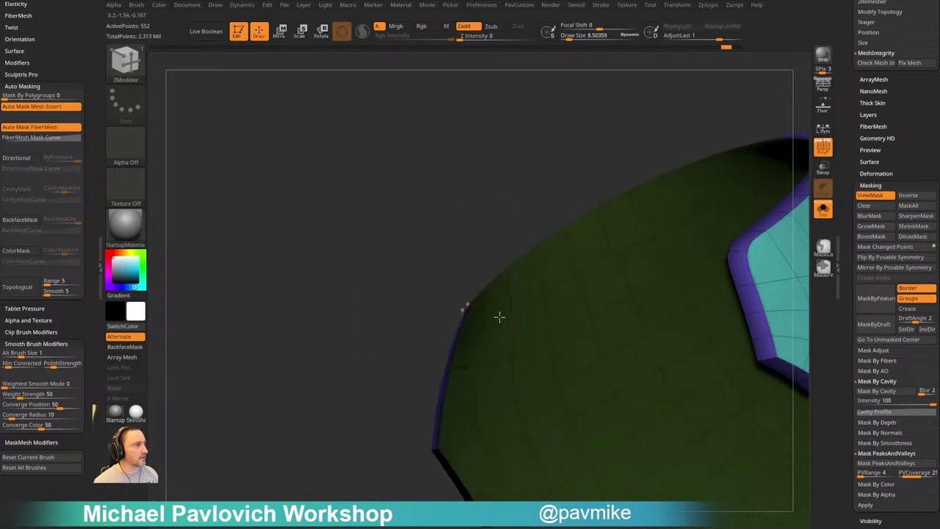
{"action": "mouse_move", "coordinate": [462, 241]}
{"action": "left_mouse_down"}
{"action": "mouse_move", "coordinate": [441, 224]}
{"action": "mouse_move", "coordinate": [448, 216]}
{"action": "mouse_move", "coordinate": [454, 239]}
{"action": "left_mouse_up"}
Crease an edge at the panel's inner corner with ZModeler's Crease edge action and apply Mirror And Weld
{"action": "key", "text": "space"}
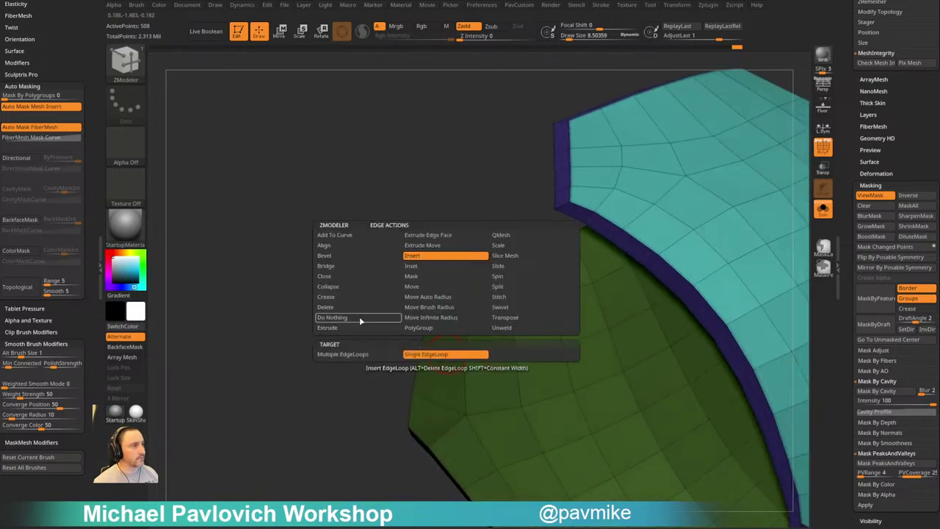
{"action": "left_click", "coordinate": [327, 297]}
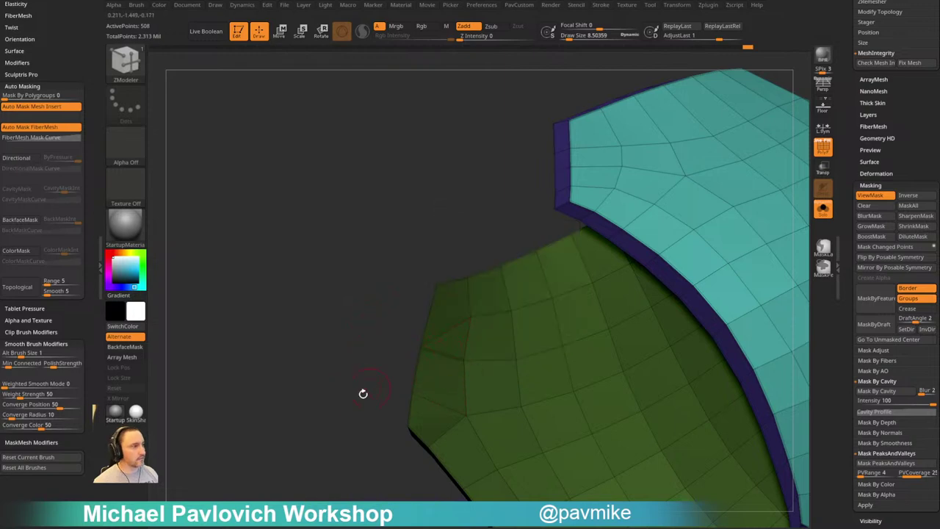
{"action": "key", "text": "2"}
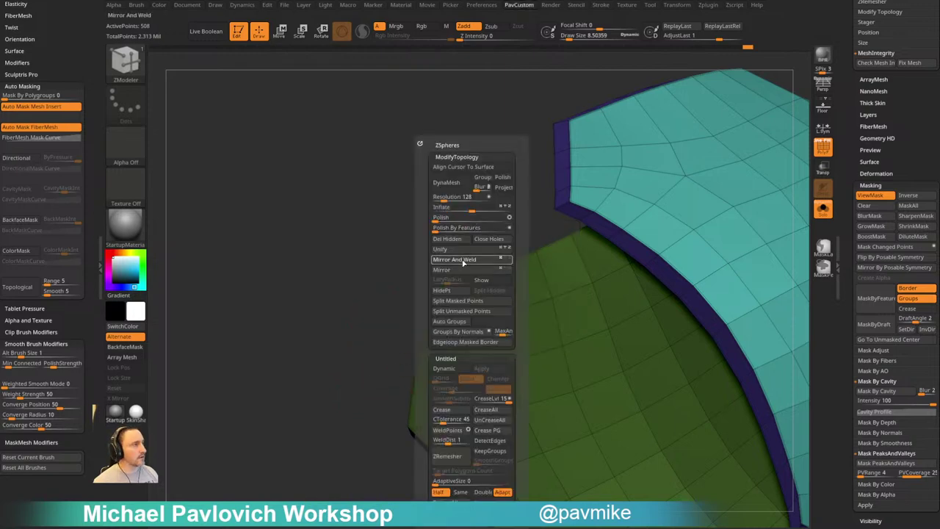
{"action": "left_click", "coordinate": [464, 263]}
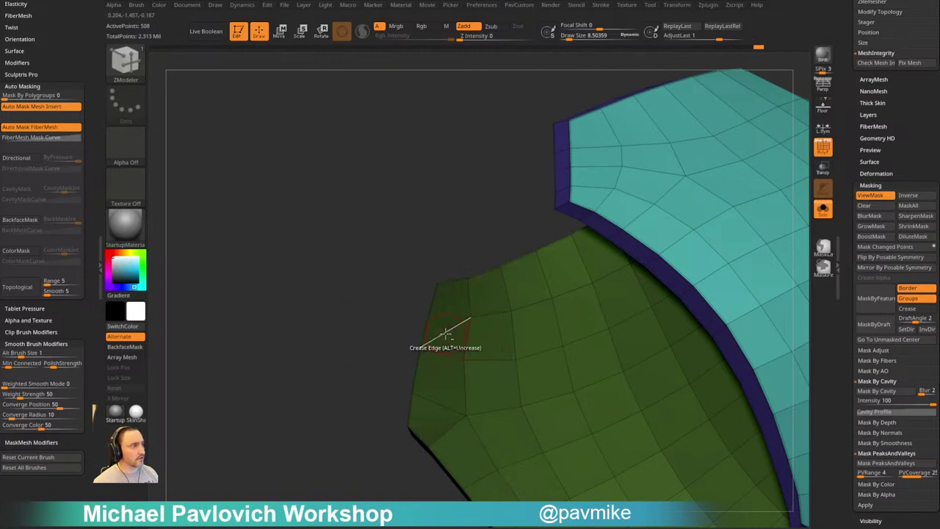
Crease an edge at the opposite inner corner of the panel and check it with Dynamic Subdivision on
{"action": "right_click_drag", "start_coordinate": [362, 347], "coordinate": [376, 507], "text": "ctrl"}
{"action": "right_click_drag", "start_coordinate": [635, 286], "coordinate": [409, 450], "text": "alt"}
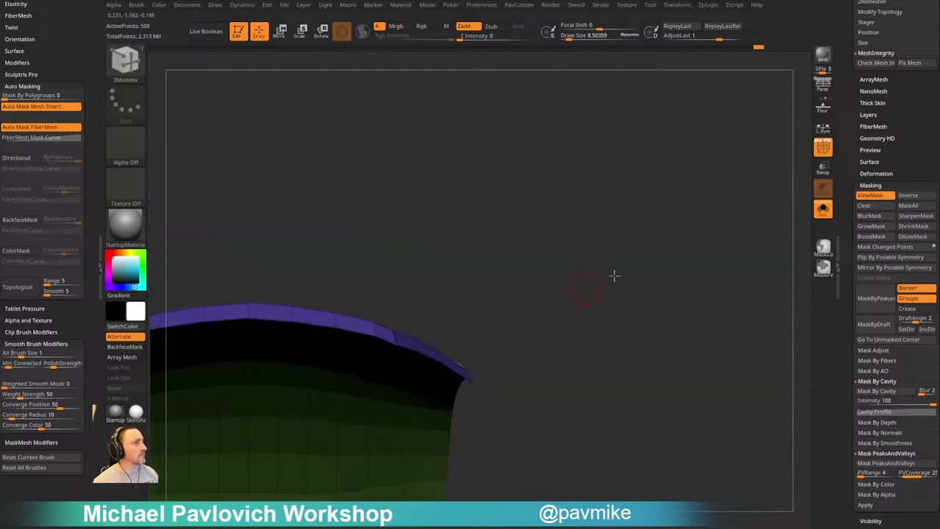
{"action": "right_click_drag", "start_coordinate": [615, 275], "coordinate": [622, 182]}
{"action": "left_click_drag", "start_coordinate": [622, 182], "coordinate": [508, 314]}
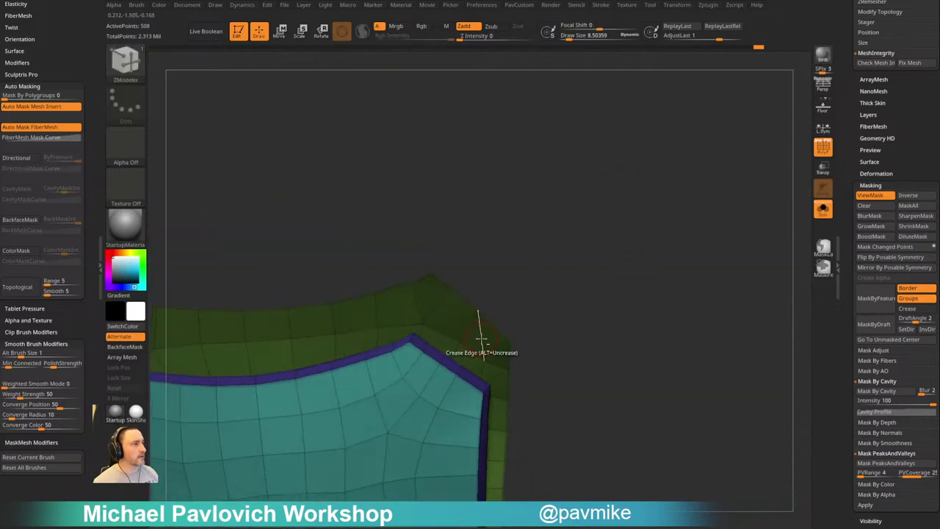
{"action": "key", "text": "space"}
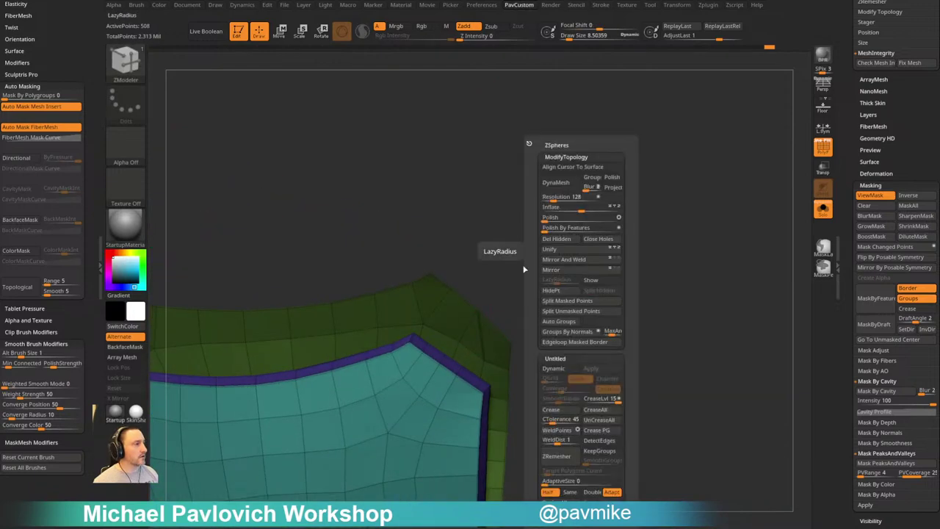
{"action": "key", "text": "d"}
{"action": "right_click_drag", "start_coordinate": [583, 254], "coordinate": [595, 267]}
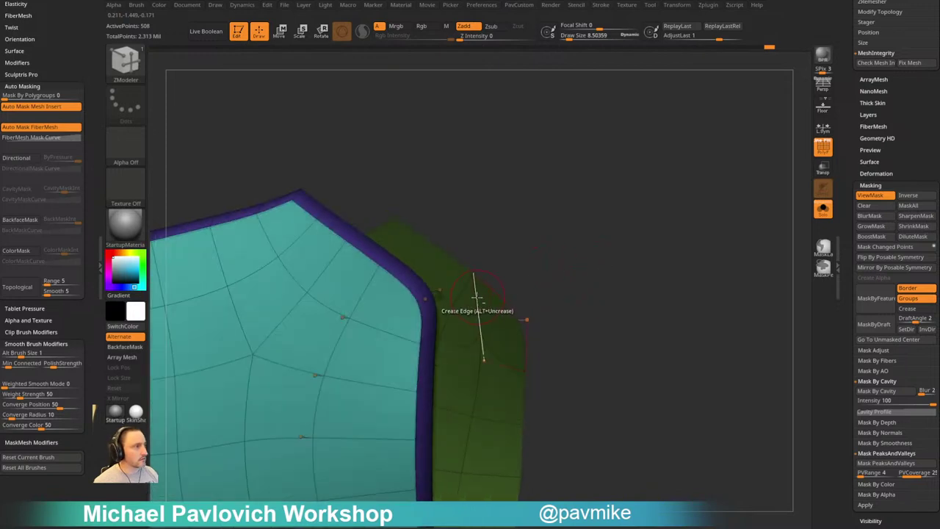
{"action": "key", "text": "space"}
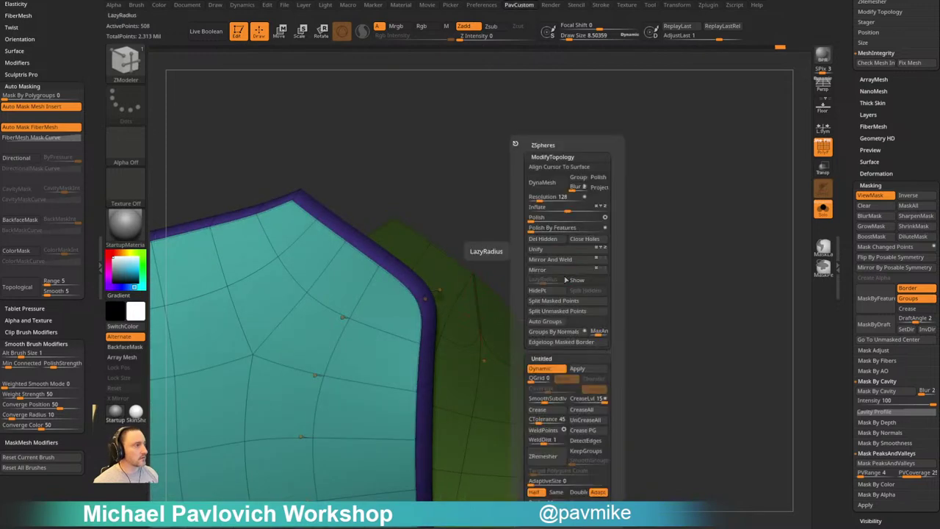
Try Mirror And Weld on the panel again and undo it
{"action": "right_click_drag", "start_coordinate": [638, 273], "coordinate": [581, 228]}
{"action": "left_click_drag", "start_coordinate": [581, 229], "coordinate": [656, 224]}
{"action": "key", "text": "2"}
{"action": "left_click", "coordinate": [651, 262]}
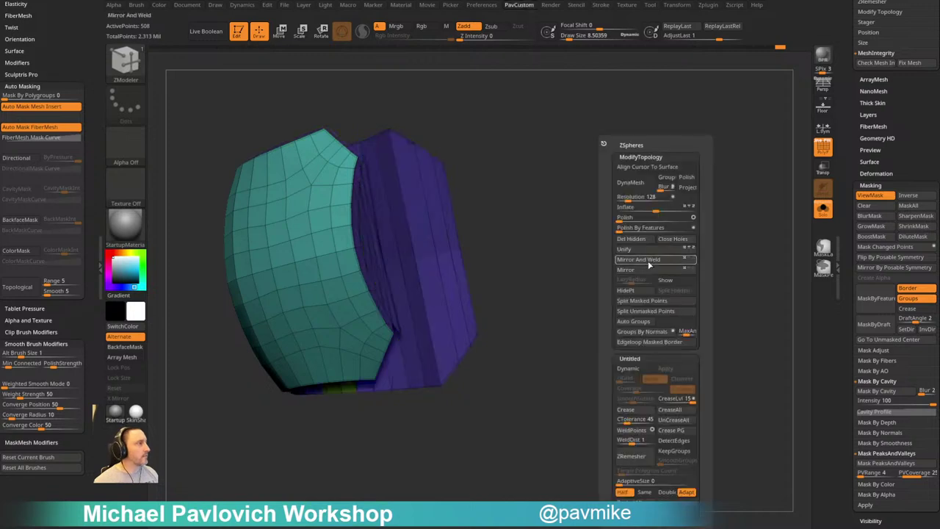
{"action": "left_click_drag", "start_coordinate": [561, 272], "coordinate": [586, 277]}
{"action": "key", "text": "ctrl+z"}
Apply Mirror And Weld to the creased panel and inspect its lower corner and inner side
{"action": "key", "text": "2"}
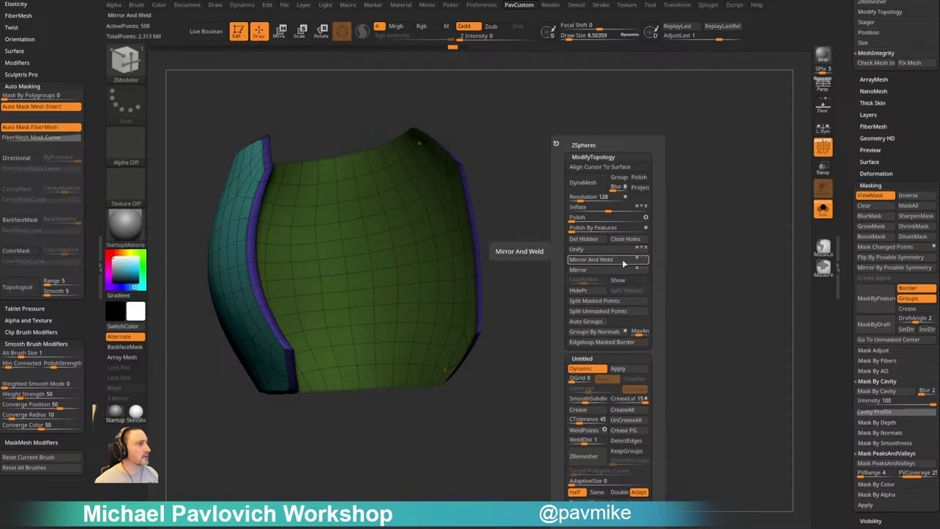
{"action": "mouse_move", "coordinate": [587, 269]}
{"action": "right_mouse_down", "text": "ctrl"}
{"action": "mouse_move", "coordinate": [590, 281]}
{"action": "mouse_move", "coordinate": [597, 266]}
{"action": "right_mouse_up", "text": "ctrl"}
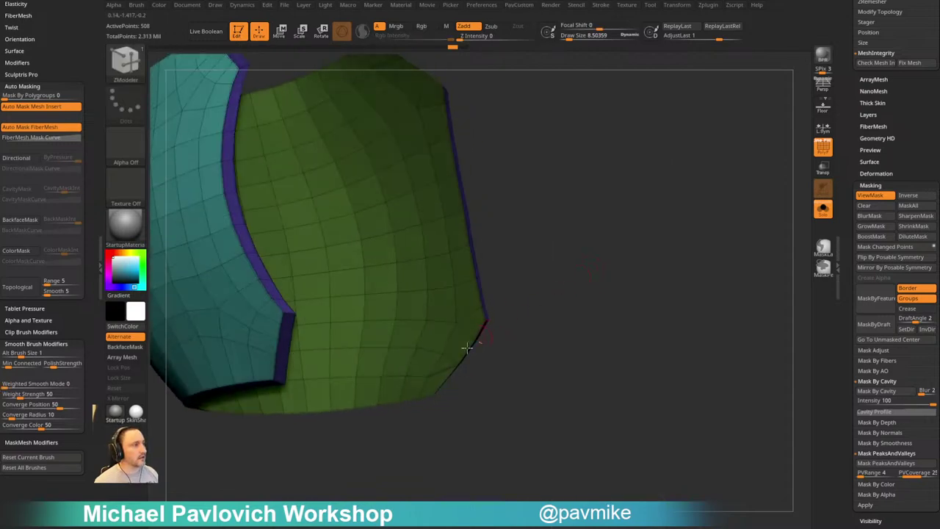
{"action": "right_click_drag", "start_coordinate": [522, 330], "coordinate": [561, 392], "text": "ctrl"}
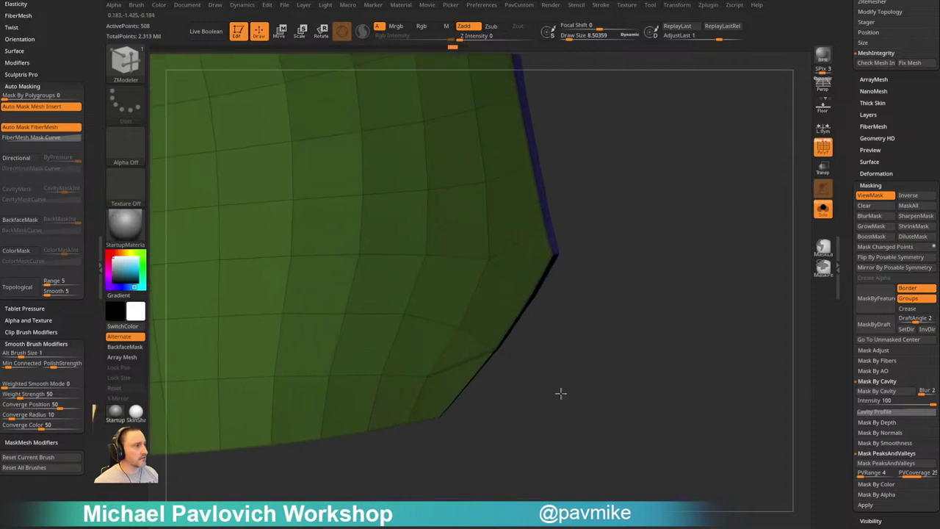
{"action": "key", "text": "2"}
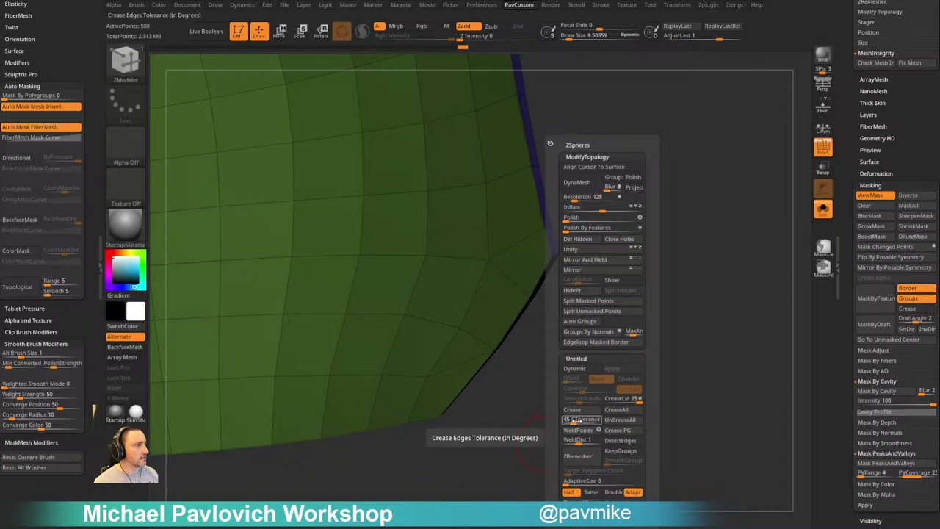
{"action": "right_click_drag", "start_coordinate": [506, 407], "coordinate": [562, 294], "text": "ctrl"}
{"action": "right_click_drag", "start_coordinate": [562, 294], "coordinate": [588, 269]}
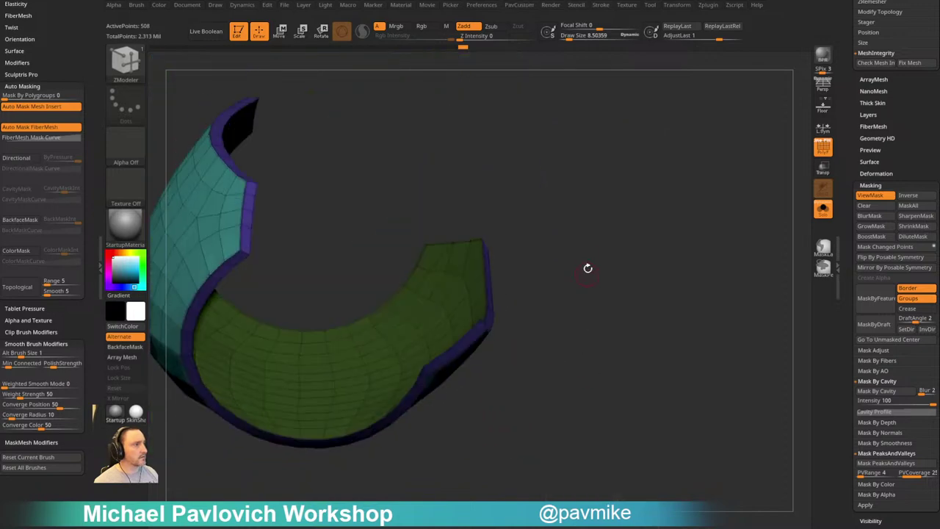
Clear the panel's mask and show it with the full armour without wireframe, looking from the side
{"action": "left_click_drag", "start_coordinate": [588, 268], "coordinate": [651, 200]}
{"action": "left_click_drag", "start_coordinate": [615, 233], "coordinate": [595, 266], "text": "ctrl"}
{"action": "left_click_drag", "start_coordinate": [623, 228], "coordinate": [691, 279]}
{"action": "left_click", "coordinate": [823, 210]}
{"action": "key", "text": "shift+f"}
{"action": "left_click_drag", "start_coordinate": [767, 148], "coordinate": [780, 255]}
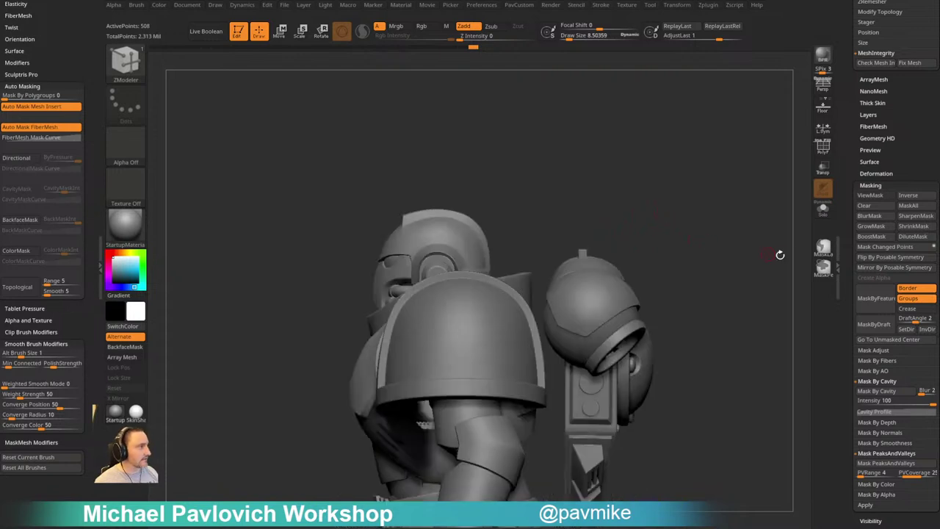
Isolate the chest panel with its polyframe shown and turn off its Dynamic Subdivision
{"action": "left_click", "coordinate": [821, 213]}
{"action": "left_click", "coordinate": [823, 148]}
{"action": "left_click_drag", "start_coordinate": [792, 176], "coordinate": [643, 302]}
{"action": "key", "text": "w"}
{"action": "left_click", "coordinate": [535, 359], "text": "ctrl"}
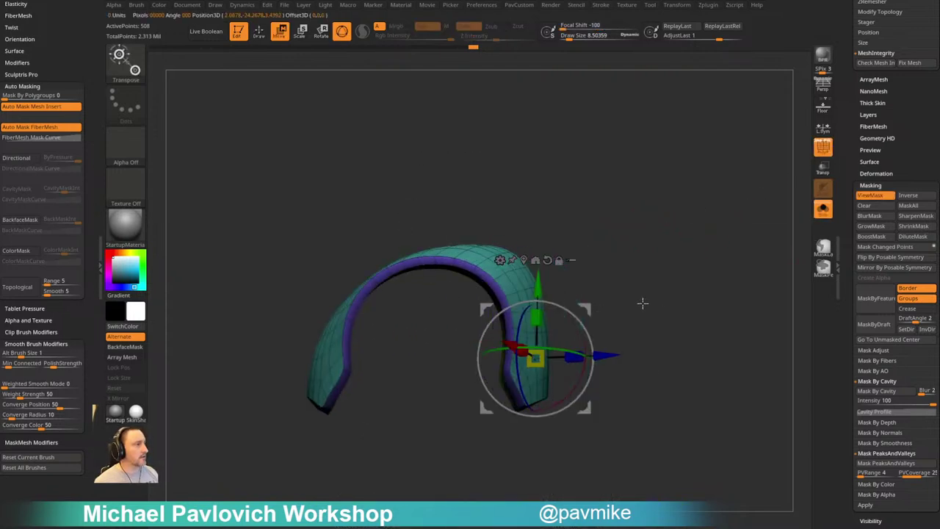
{"action": "left_click_drag", "start_coordinate": [586, 310], "coordinate": [433, 390], "text": "alt"}
{"action": "left_click_drag", "start_coordinate": [637, 323], "coordinate": [585, 314], "text": "alt"}
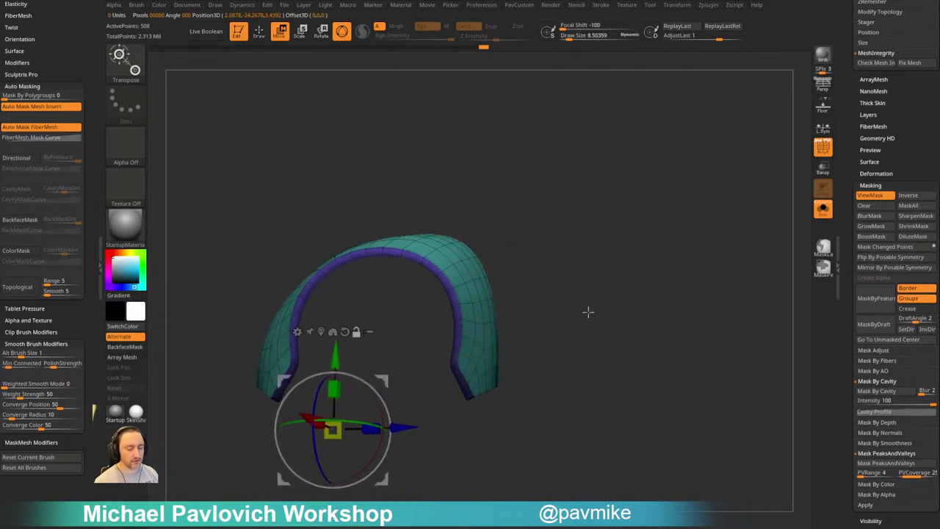
{"action": "key", "text": "shift+d"}
Reshape the panel's lower inner corner with the Move Topological brush at a draw size of about 72
{"action": "key", "text": "s"}
{"action": "key", "text": "q"}
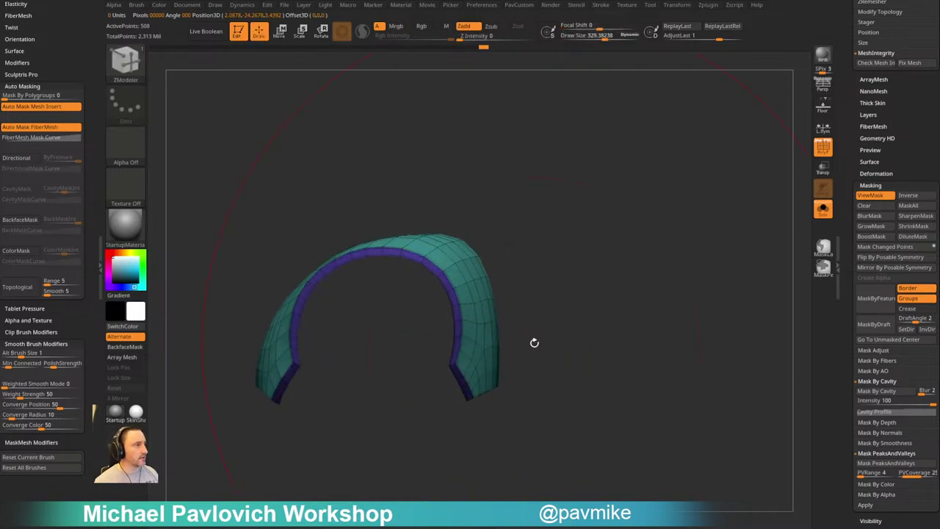
{"action": "key", "text": "s"}
{"action": "mouse_move", "coordinate": [534, 343]}
{"action": "left_mouse_down"}
{"action": "mouse_move", "coordinate": [508, 351]}
{"action": "mouse_move", "coordinate": [561, 303]}
{"action": "mouse_move", "coordinate": [575, 269]}
{"action": "left_mouse_up"}
{"action": "key", "text": "b"}
{"action": "key", "text": "m"}
{"action": "key", "text": "t"}
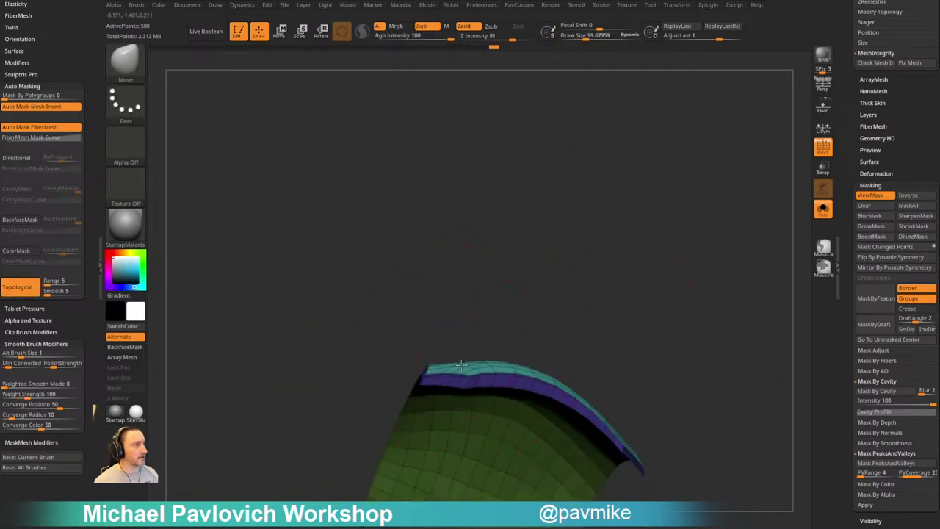
{"action": "mouse_move", "coordinate": [665, 239]}
{"action": "left_mouse_down"}
{"action": "mouse_move", "coordinate": [693, 277]}
{"action": "mouse_move", "coordinate": [693, 269]}
{"action": "mouse_move", "coordinate": [665, 297]}
{"action": "mouse_move", "coordinate": [663, 254]}
{"action": "left_mouse_up"}
{"action": "key", "text": "s"}
{"action": "left_click_drag", "start_coordinate": [474, 352], "coordinate": [473, 348]}
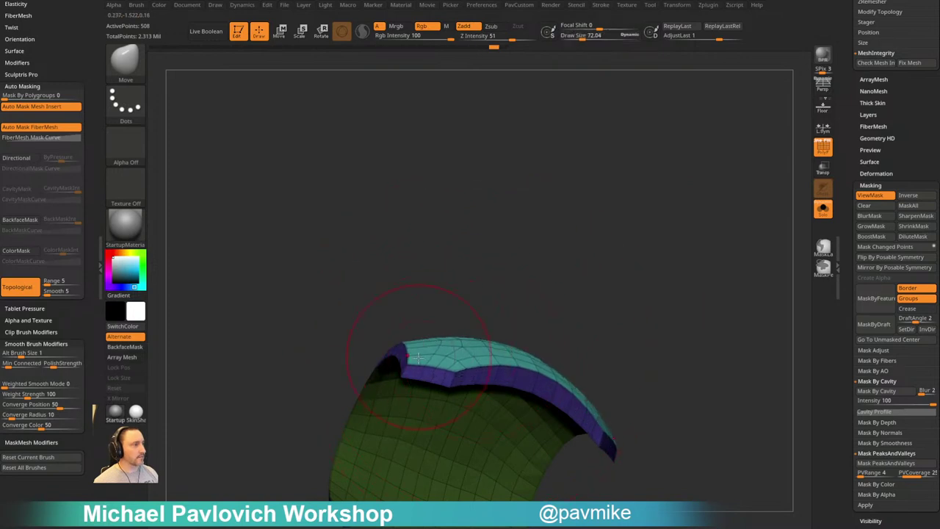
{"action": "left_click_drag", "start_coordinate": [550, 301], "coordinate": [634, 243]}
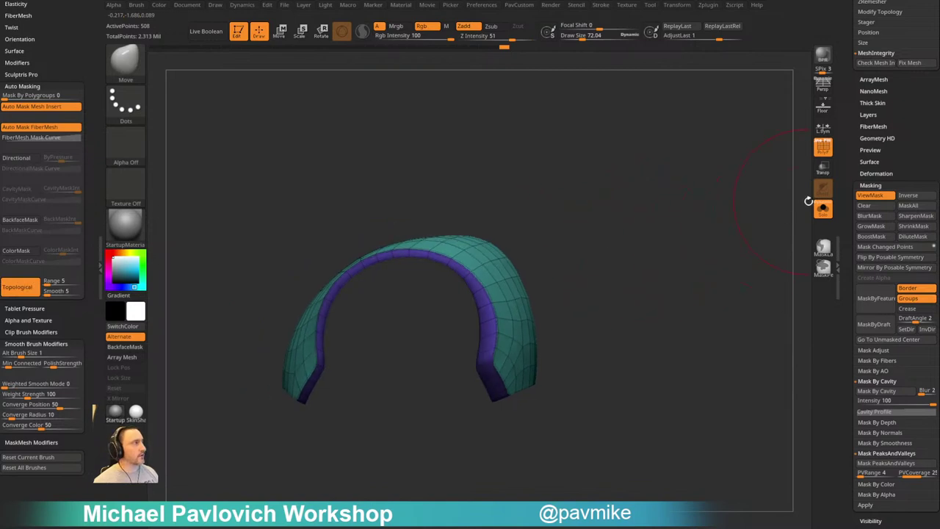
Turn the polyframe off and show the panel with Dynamic Subdivision on the full armour
{"action": "left_click_drag", "start_coordinate": [718, 245], "coordinate": [693, 267]}
{"action": "left_click", "coordinate": [819, 154]}
{"action": "key", "text": "space"}
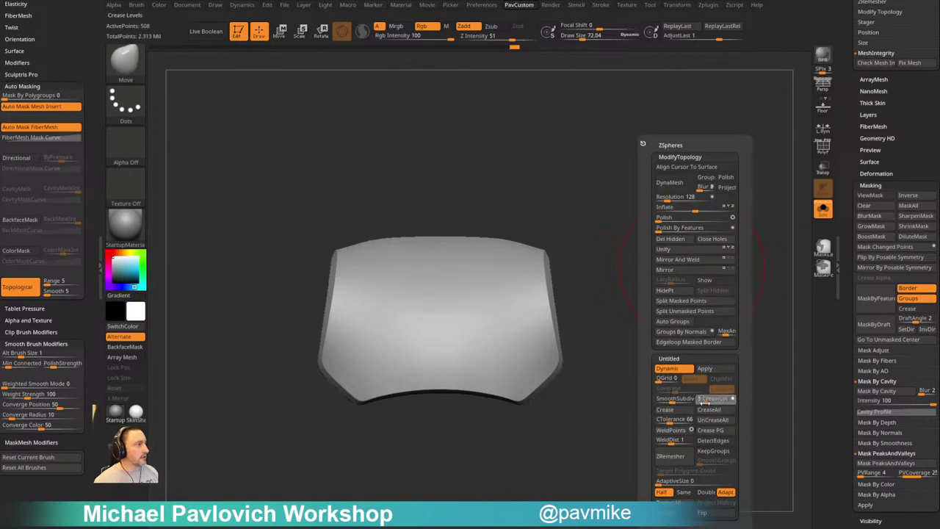
{"action": "left_click", "coordinate": [823, 210]}
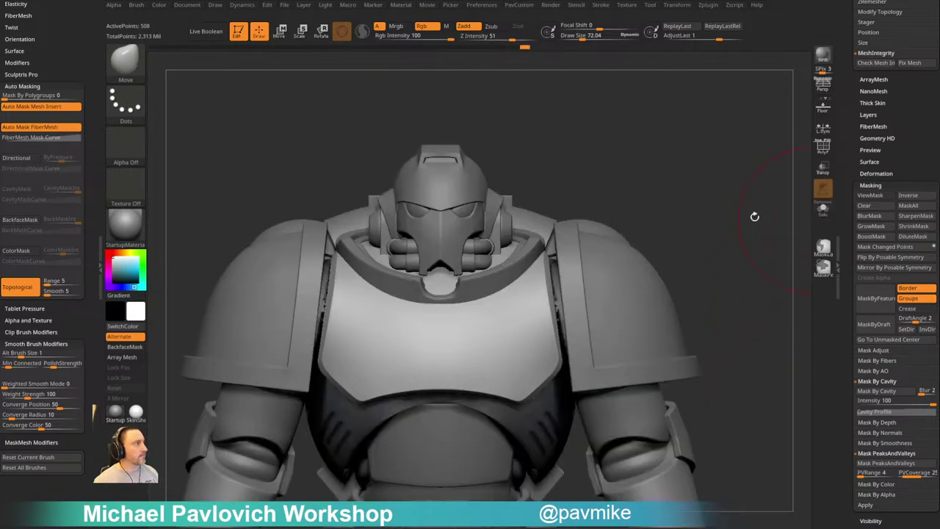
Switch to the Standard brush at a draw size of about 17 and view the chest from below
{"action": "key", "text": "b"}
{"action": "key", "text": "s"}
{"action": "key", "text": "t"}
{"action": "key", "text": "s"}
{"action": "key", "text": "s"}
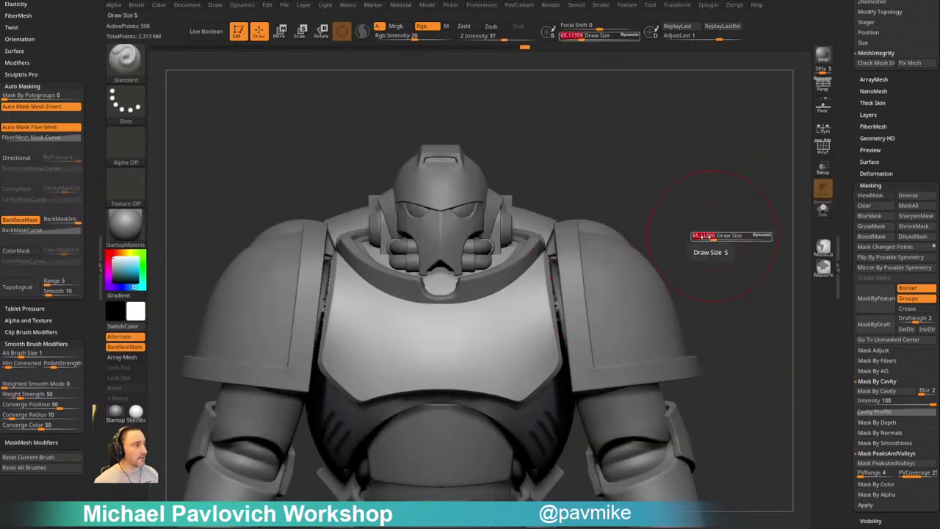
{"action": "mouse_move", "coordinate": [724, 224]}
{"action": "left_mouse_down"}
{"action": "mouse_move", "coordinate": [688, 195]}
{"action": "mouse_move", "coordinate": [737, 203]}
{"action": "mouse_move", "coordinate": [720, 195]}
{"action": "mouse_move", "coordinate": [701, 206]}
{"action": "left_mouse_up"}
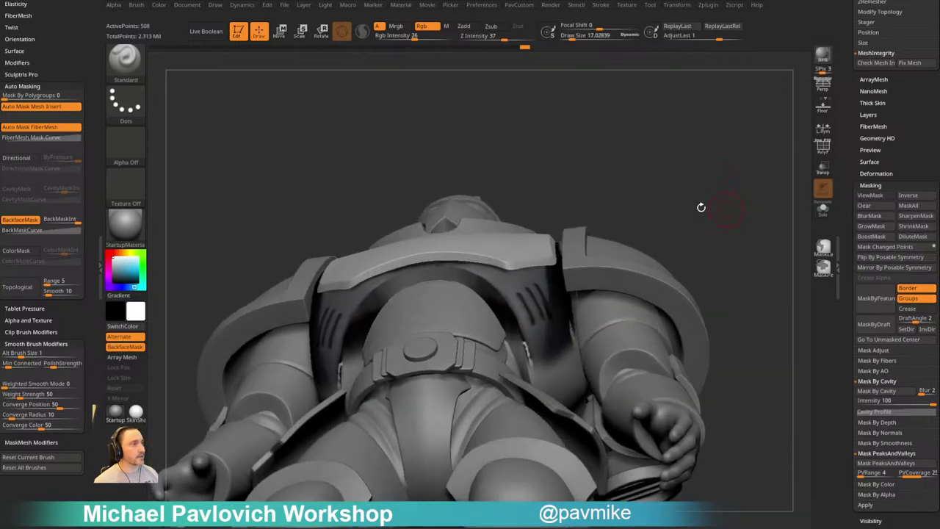
Move the chest panel slightly along its depth axis against the torso armour
{"action": "key", "text": "w"}
{"action": "left_click", "coordinate": [426, 239], "text": "alt"}
{"action": "left_click_drag", "start_coordinate": [521, 189], "coordinate": [511, 194]}
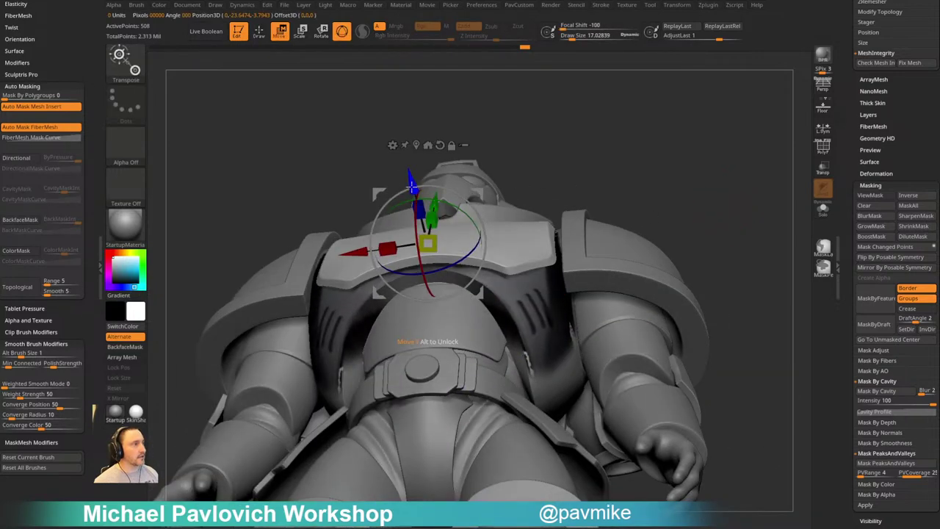
{"action": "left_click_drag", "start_coordinate": [412, 187], "coordinate": [413, 191]}
Select the torso armour with the painted winged emblem and isolate it in front view
{"action": "key", "text": "q"}
{"action": "left_click", "coordinate": [533, 293], "text": "alt"}
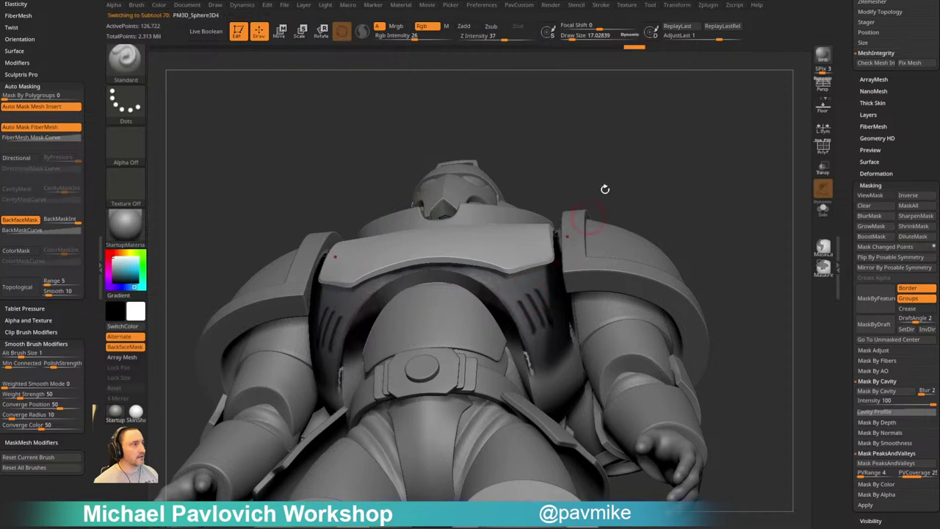
{"action": "left_click_drag", "start_coordinate": [710, 199], "coordinate": [698, 200]}
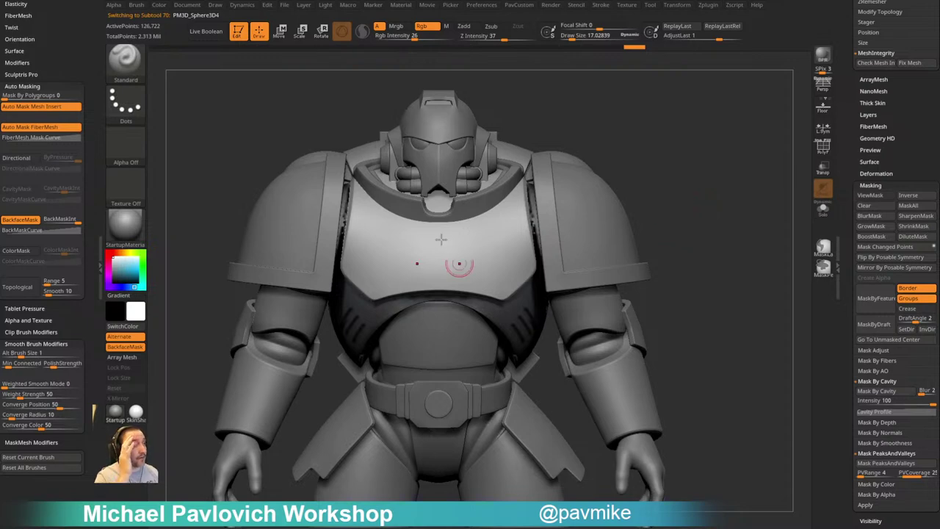
{"action": "left_click_drag", "start_coordinate": [533, 312], "coordinate": [535, 316]}
{"action": "left_click", "coordinate": [824, 210]}
{"action": "left_click_drag", "start_coordinate": [694, 231], "coordinate": [705, 262], "text": "alt"}
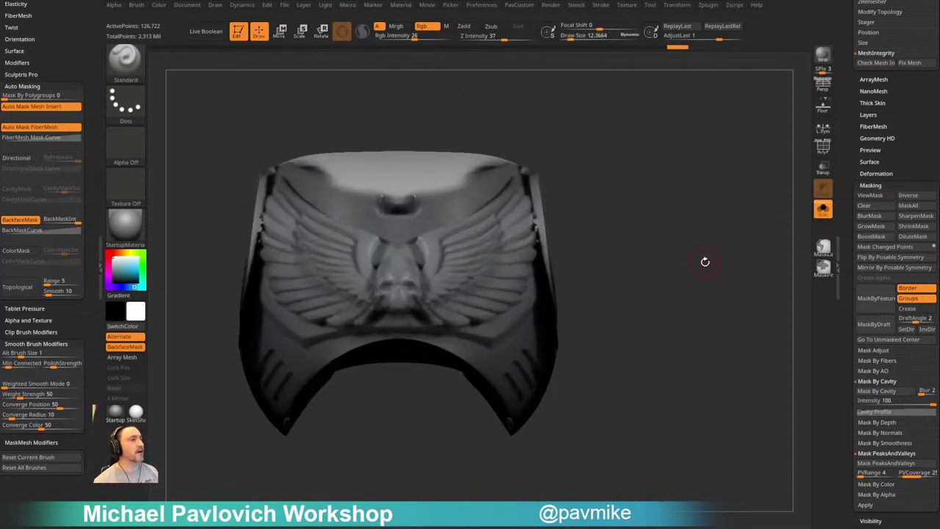
{"action": "left_click_drag", "start_coordinate": [629, 233], "coordinate": [627, 250], "text": "alt"}
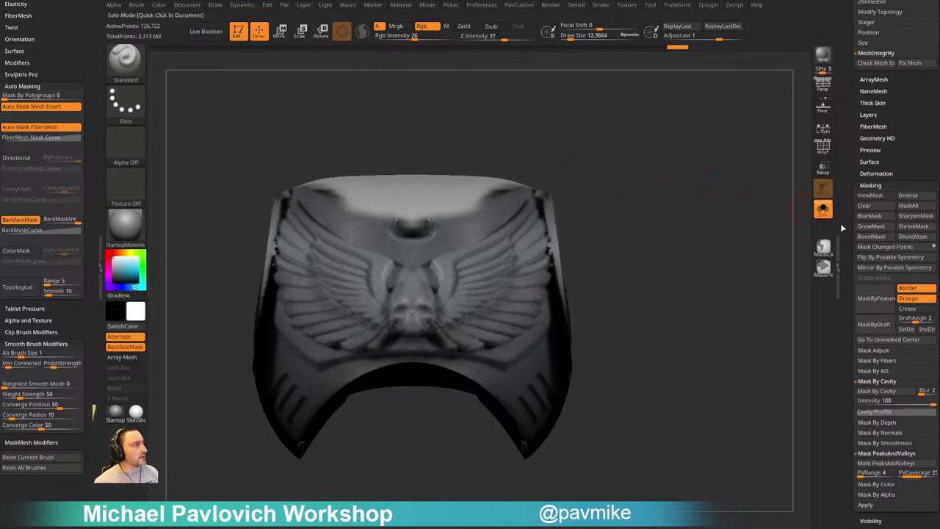
Insert a Sphere32 mesh over the emblem's skull and split it into its own subtool
{"action": "left_click_drag", "start_coordinate": [844, 229], "coordinate": [839, 407]}
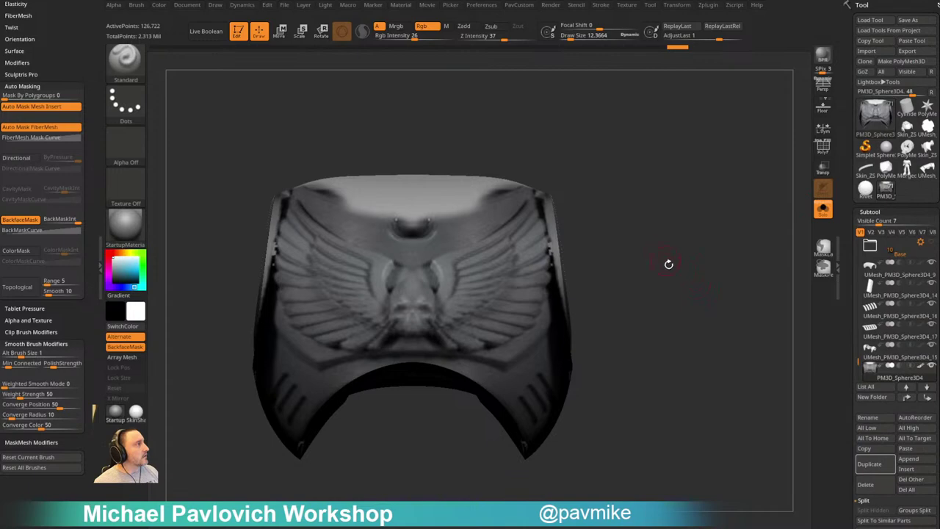
{"action": "mouse_move", "coordinate": [668, 264]}
{"action": "left_mouse_down"}
{"action": "mouse_move", "coordinate": [686, 273]}
{"action": "mouse_move", "coordinate": [679, 277]}
{"action": "left_mouse_up"}
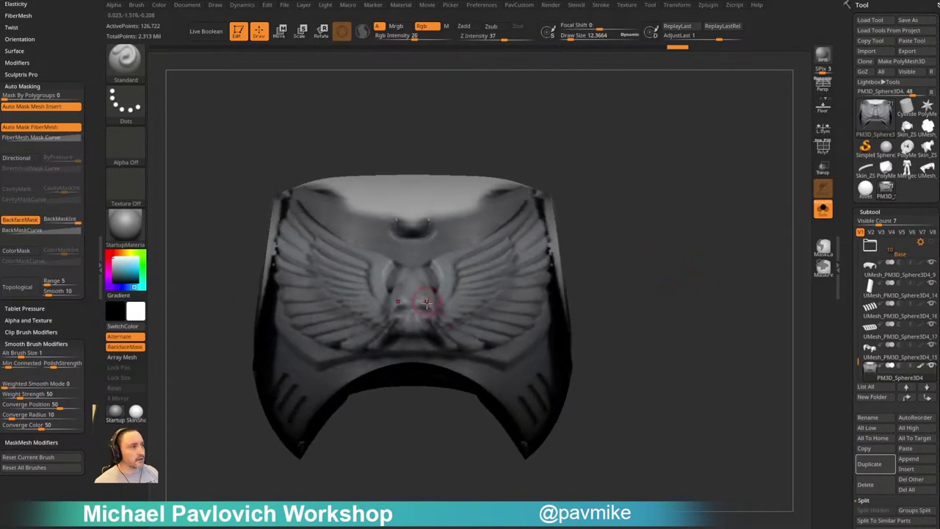
{"action": "key", "text": "i"}
{"action": "key", "text": "m"}
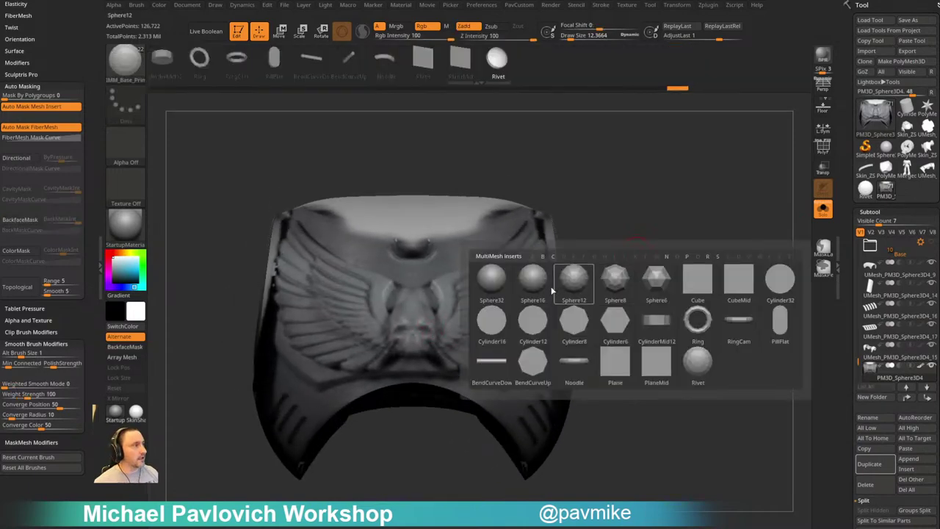
{"action": "left_click", "coordinate": [506, 276]}
{"action": "left_click_drag", "start_coordinate": [411, 324], "coordinate": [413, 343]}
{"action": "key", "text": "3"}
{"action": "left_click", "coordinate": [650, 303]}
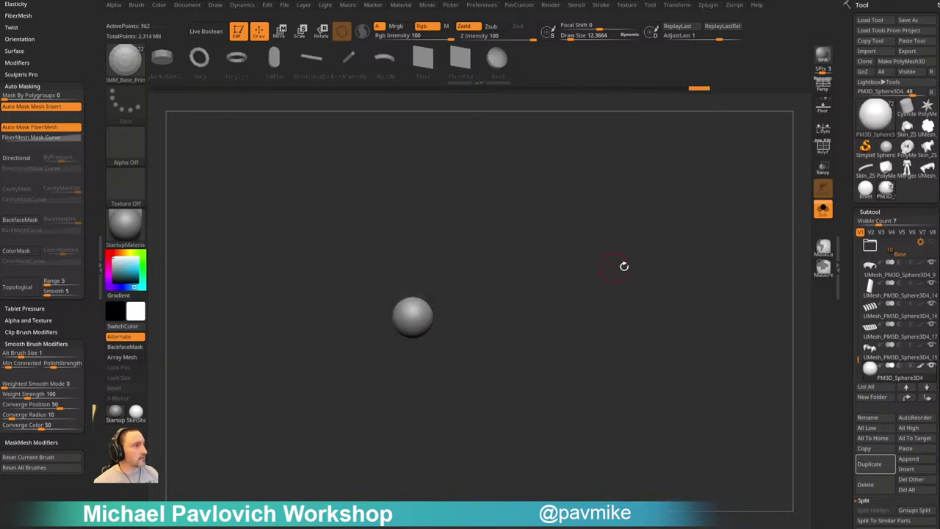
Show only the sphere and the torso armour behind it, with the sphere as the active subtool
{"action": "left_click_drag", "start_coordinate": [623, 267], "coordinate": [660, 265]}
{"action": "left_click", "coordinate": [822, 210]}
{"action": "left_click", "coordinate": [933, 366]}
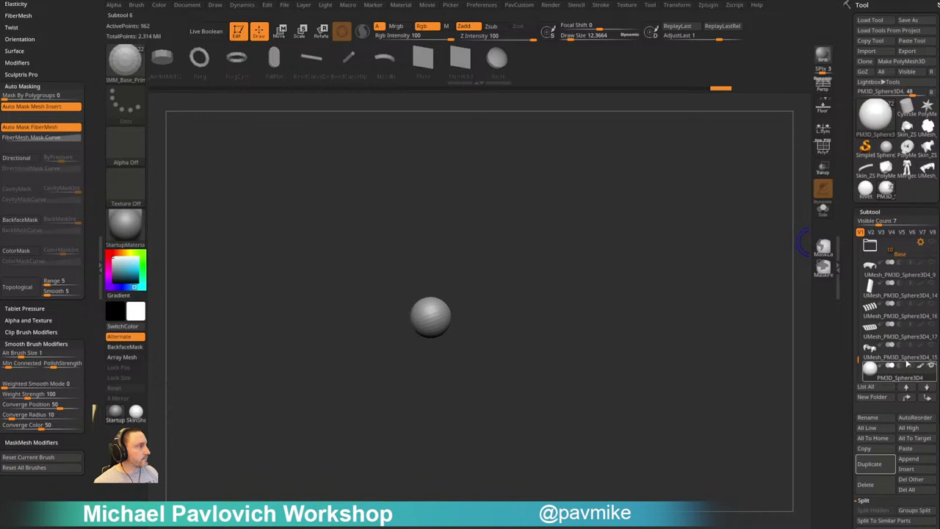
{"action": "left_click", "coordinate": [927, 389]}
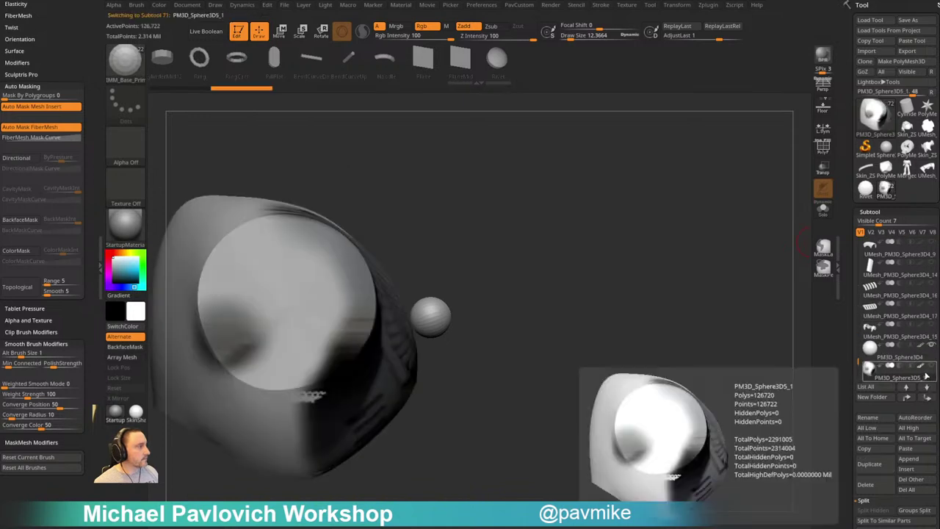
{"action": "key", "text": "w"}
{"action": "mouse_move", "coordinate": [464, 280]}
{"action": "left_mouse_down"}
{"action": "mouse_move", "coordinate": [437, 274]}
{"action": "mouse_move", "coordinate": [625, 257]}
{"action": "mouse_move", "coordinate": [631, 269]}
{"action": "left_mouse_up"}
{"action": "key", "text": "ctrl+z"}
{"action": "left_click", "coordinate": [888, 355]}
{"action": "key", "text": "q"}
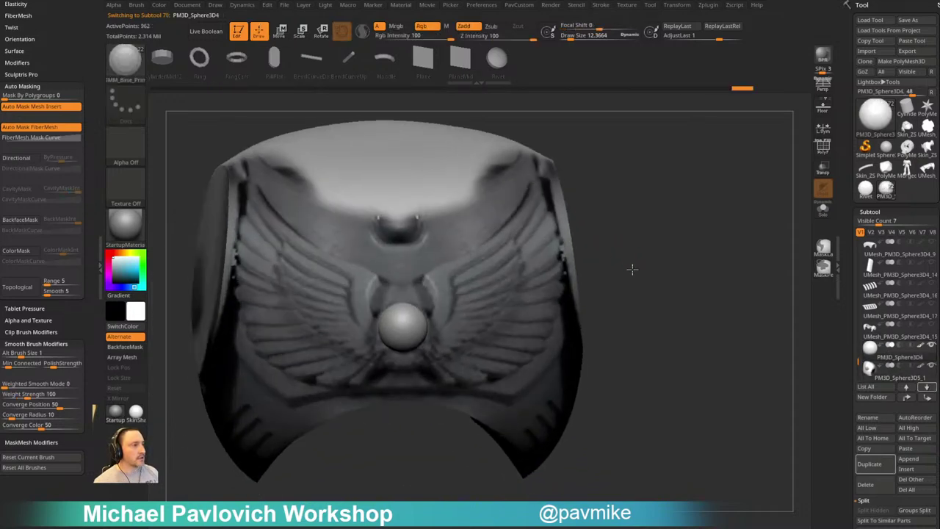
DynaMesh the sphere at resolution 720 and shape it with the Move brush into a skull narrowing toward the jaw
{"action": "key", "text": "s"}
{"action": "left_click_drag", "start_coordinate": [366, 355], "coordinate": [386, 339]}
{"action": "key", "text": "b"}
{"action": "key", "text": "m"}
{"action": "key", "text": "v"}
{"action": "key", "text": "s"}
{"action": "key", "text": "2"}
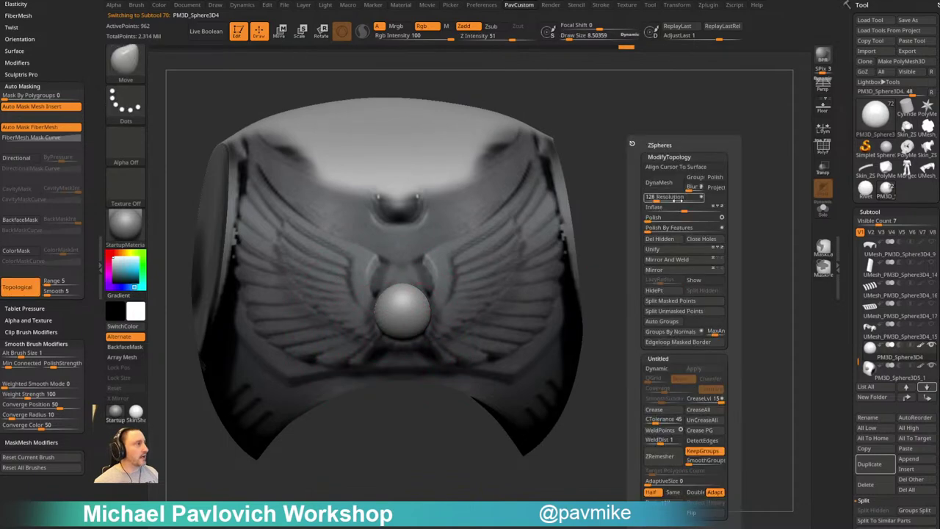
{"action": "left_click", "coordinate": [666, 183]}
{"action": "left_click_drag", "start_coordinate": [670, 183], "coordinate": [615, 216]}
{"action": "key", "text": "s"}
{"action": "left_click_drag", "start_coordinate": [402, 348], "coordinate": [407, 348]}
{"action": "mouse_move", "coordinate": [579, 194]}
{"action": "left_mouse_down"}
{"action": "mouse_move", "coordinate": [603, 230]}
{"action": "mouse_move", "coordinate": [657, 234]}
{"action": "mouse_move", "coordinate": [656, 244]}
{"action": "left_mouse_up"}
Bring up the Spotlight reference, set the timeline to its Camera track at the aligned front view, and hide the timeline
{"action": "key", "text": "1"}
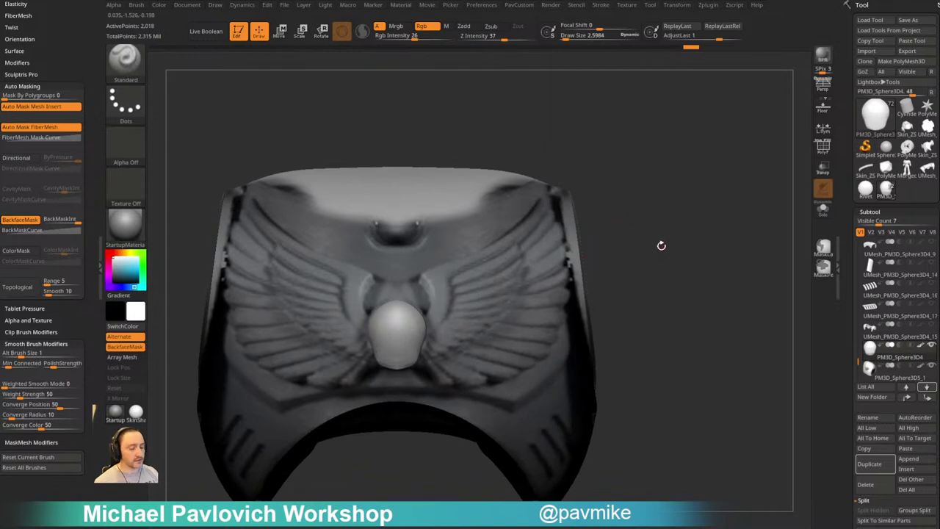
{"action": "key", "text": "shift+z"}
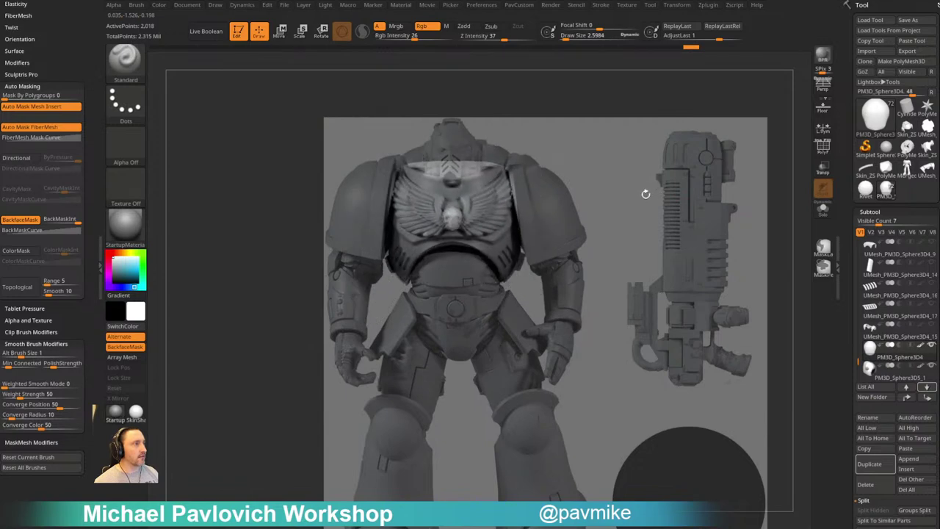
{"action": "key", "text": "2"}
{"action": "left_click", "coordinate": [630, 282]}
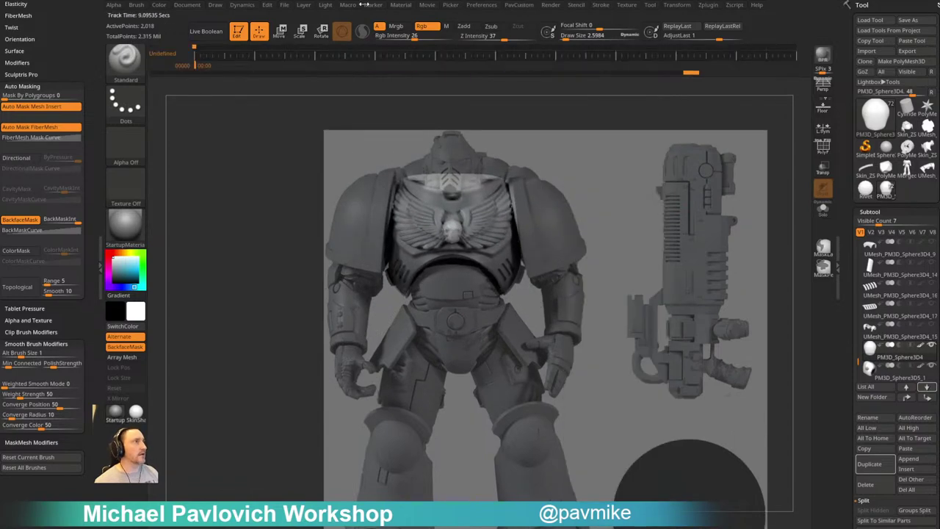
{"action": "left_click", "coordinate": [426, 6]}
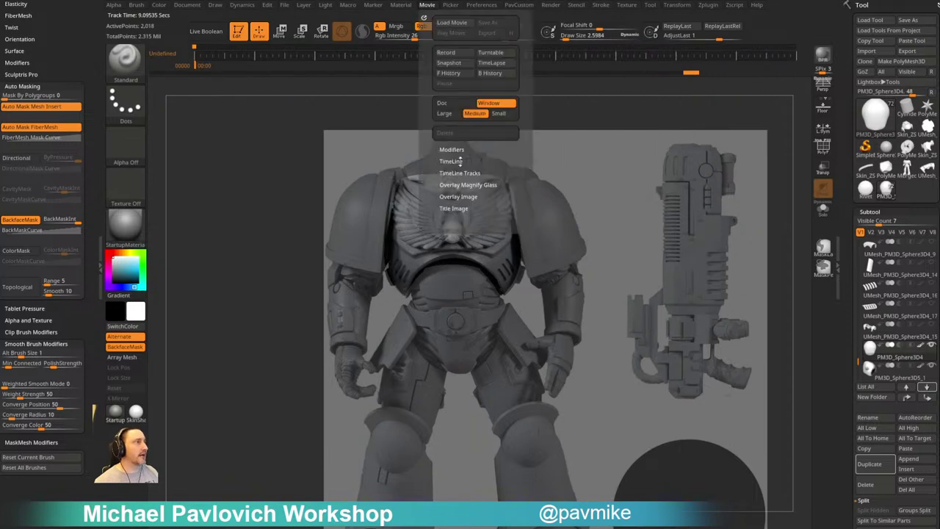
{"action": "left_click", "coordinate": [451, 161]}
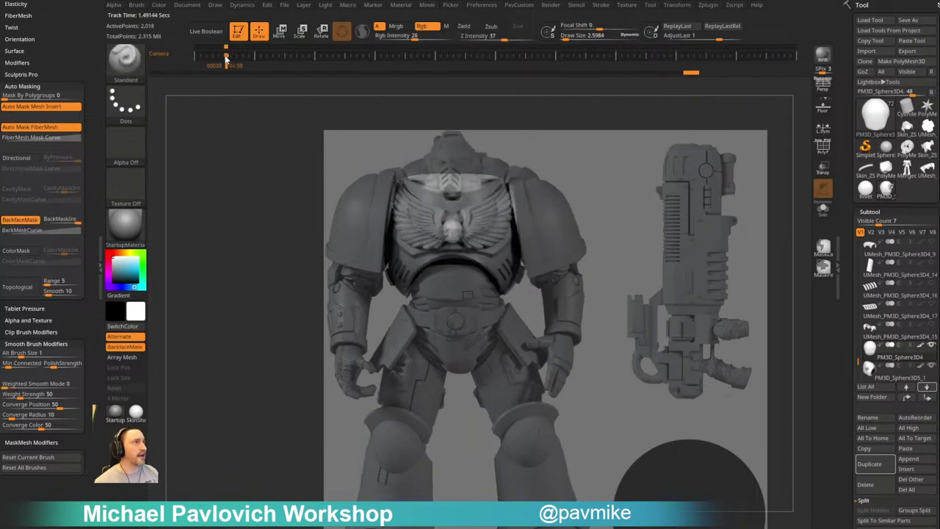
{"action": "key", "text": "space"}
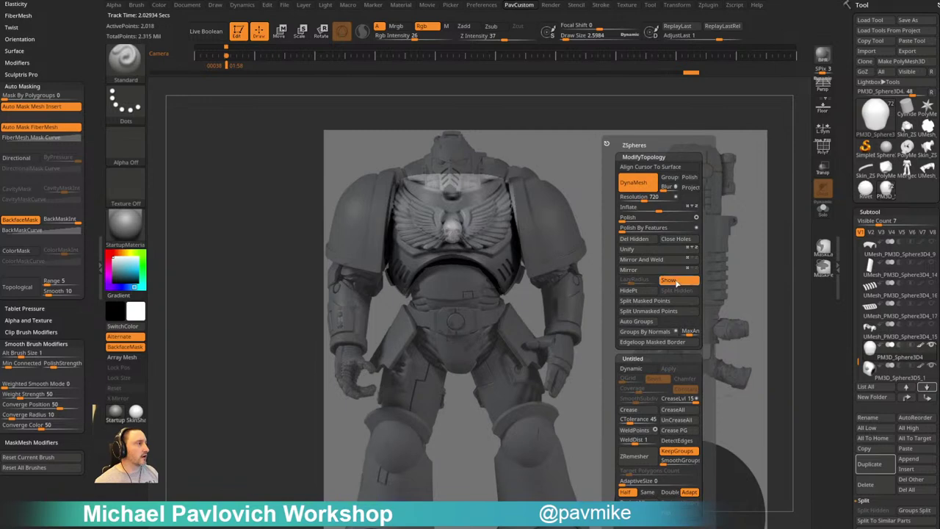
{"action": "left_click", "coordinate": [676, 280]}
{"action": "left_click_drag", "start_coordinate": [626, 211], "coordinate": [606, 227]}
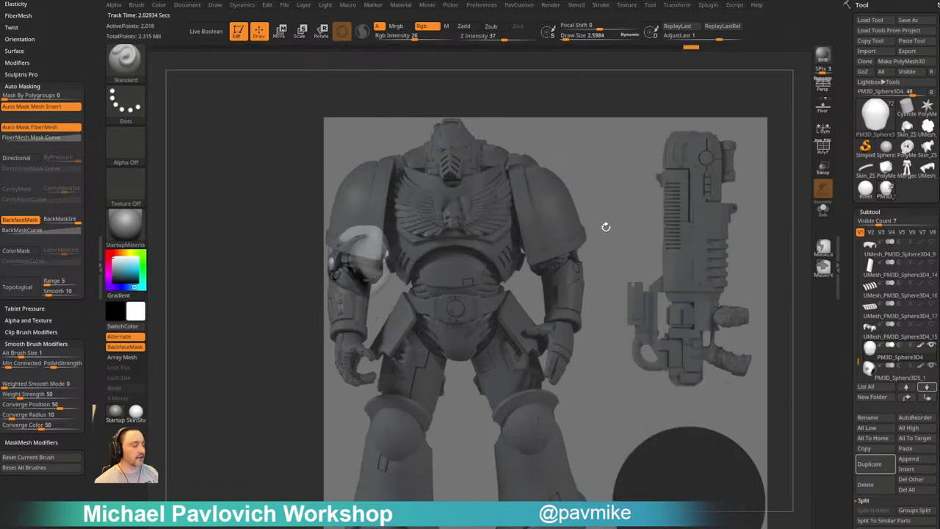
Return to the stored camera view, paint the reference skull's face onto the skull mesh, and hide the Spotlight reference
{"action": "key", "text": "Right"}
{"action": "key", "text": "s"}
{"action": "left_click_drag", "start_coordinate": [470, 221], "coordinate": [453, 218]}
{"action": "key", "text": "shift+z"}
{"action": "left_click_drag", "start_coordinate": [606, 202], "coordinate": [688, 279], "text": "alt"}
{"action": "left_click_drag", "start_coordinate": [687, 117], "coordinate": [650, 205], "text": "alt"}
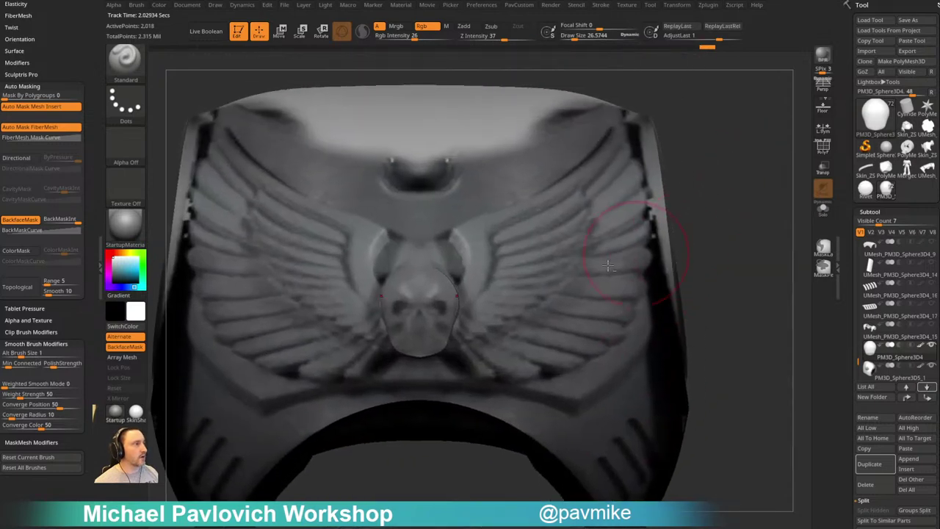
Switch the Standard brush from Rgb painting to Zadd with Z Intensity 31 and isolate the skull in Solo mode
{"action": "key", "text": "s"}
{"action": "left_click_drag", "start_coordinate": [414, 312], "coordinate": [406, 307]}
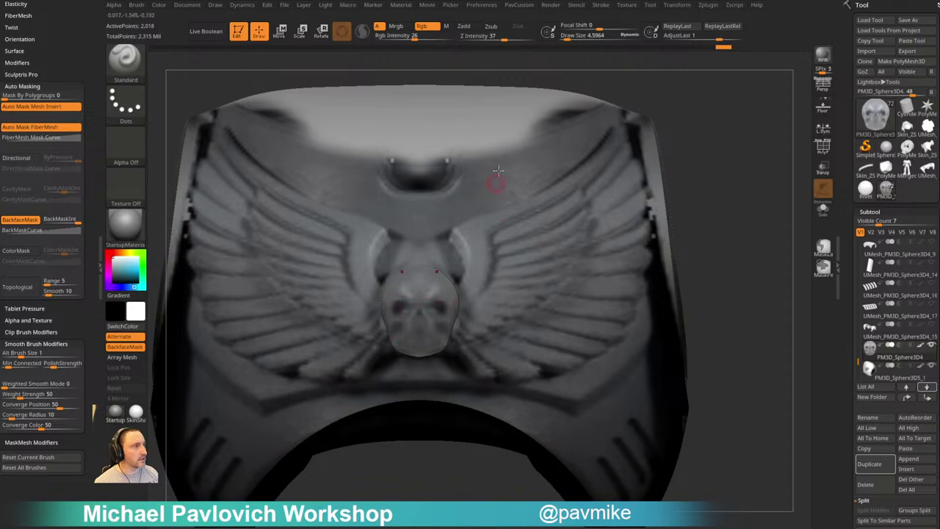
{"action": "left_click", "coordinate": [422, 28]}
{"action": "left_click", "coordinate": [464, 30]}
{"action": "key", "text": "2"}
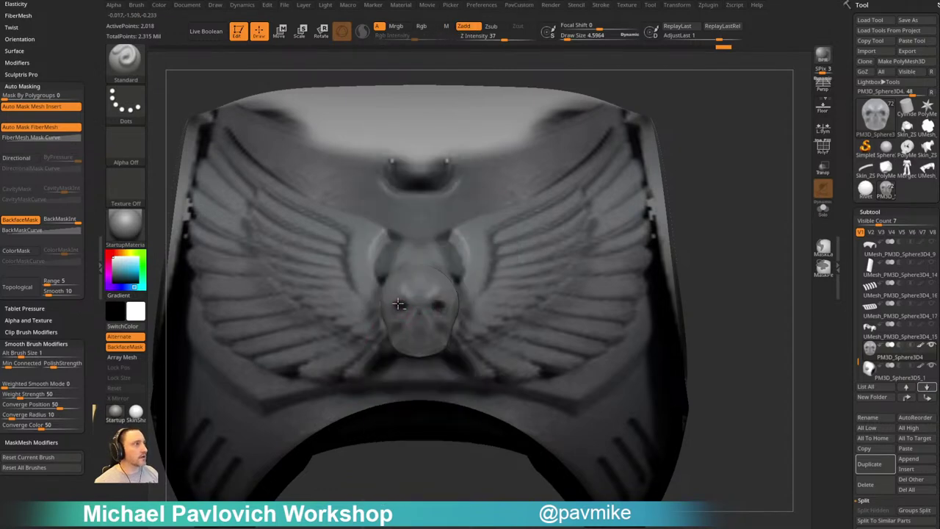
{"action": "left_click_drag", "start_coordinate": [504, 36], "coordinate": [499, 36]}
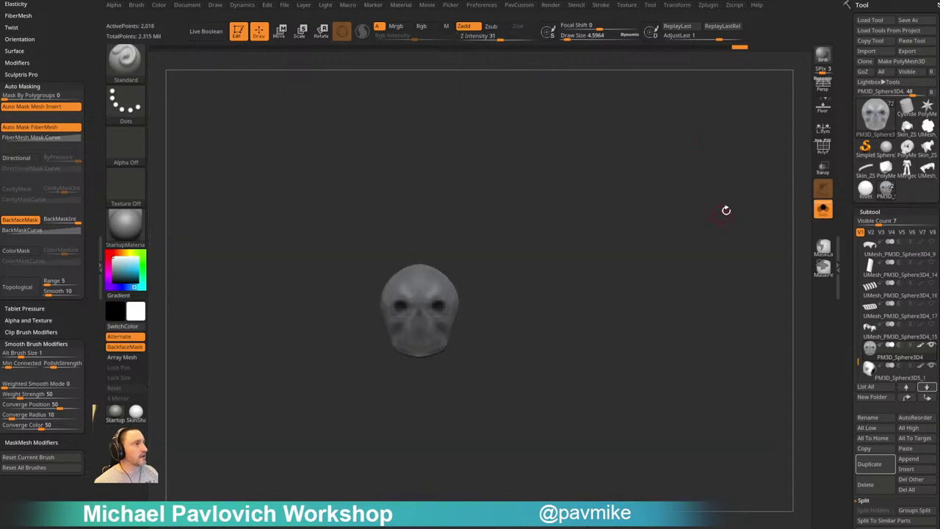
{"action": "left_click", "coordinate": [823, 210]}
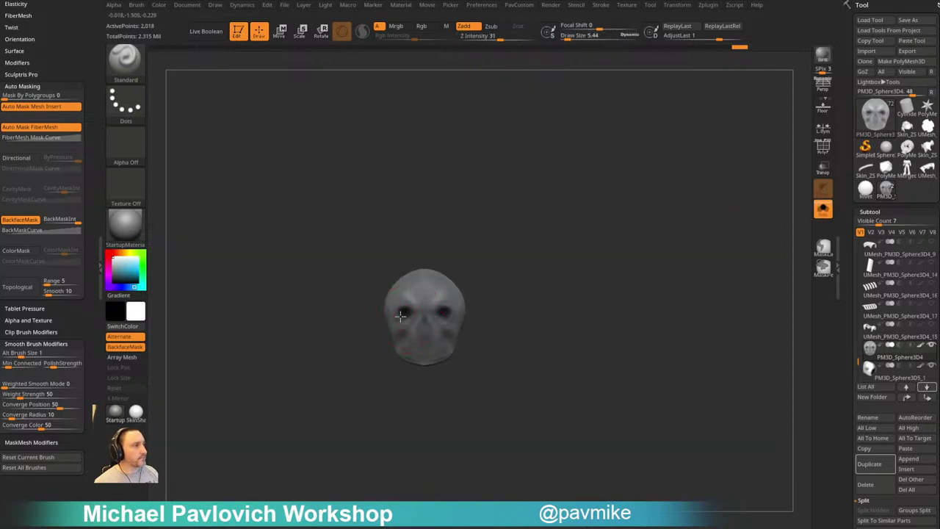
Carve the eye sockets and nose cavity into the skull with the Standard brush, following the painted face
{"action": "mouse_move", "coordinate": [401, 317]}
{"action": "left_mouse_down"}
{"action": "mouse_move", "coordinate": [415, 302]}
{"action": "mouse_move", "coordinate": [424, 323]}
{"action": "left_mouse_up"}
{"action": "key", "text": "s"}
{"action": "mouse_move", "coordinate": [566, 277]}
{"action": "left_mouse_down", "text": "alt"}
{"action": "mouse_move", "coordinate": [543, 272]}
{"action": "mouse_move", "coordinate": [551, 282]}
{"action": "left_mouse_up", "text": "alt"}
{"action": "key", "text": "s"}
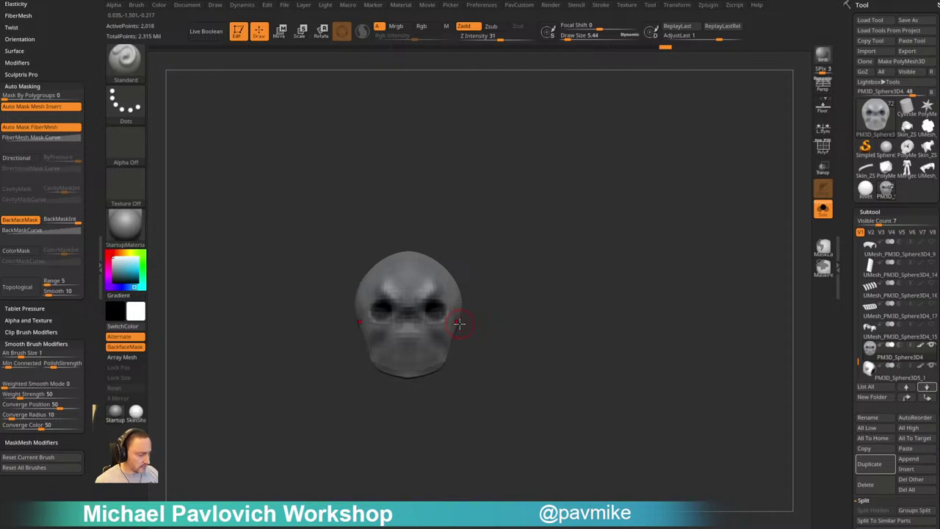
{"action": "mouse_move", "coordinate": [397, 325]}
{"action": "left_mouse_down", "text": "alt"}
{"action": "mouse_move", "coordinate": [410, 306]}
{"action": "mouse_move", "coordinate": [399, 355]}
{"action": "mouse_move", "coordinate": [416, 346]}
{"action": "mouse_move", "coordinate": [415, 360]}
{"action": "mouse_move", "coordinate": [410, 344]}
{"action": "left_mouse_up", "text": "alt"}
Shape the skull's cheekbones and hollow the cheeks using the Clay brush with Rgb turned off
{"action": "key", "text": "b"}
{"action": "key", "text": "c"}
{"action": "key", "text": "l"}
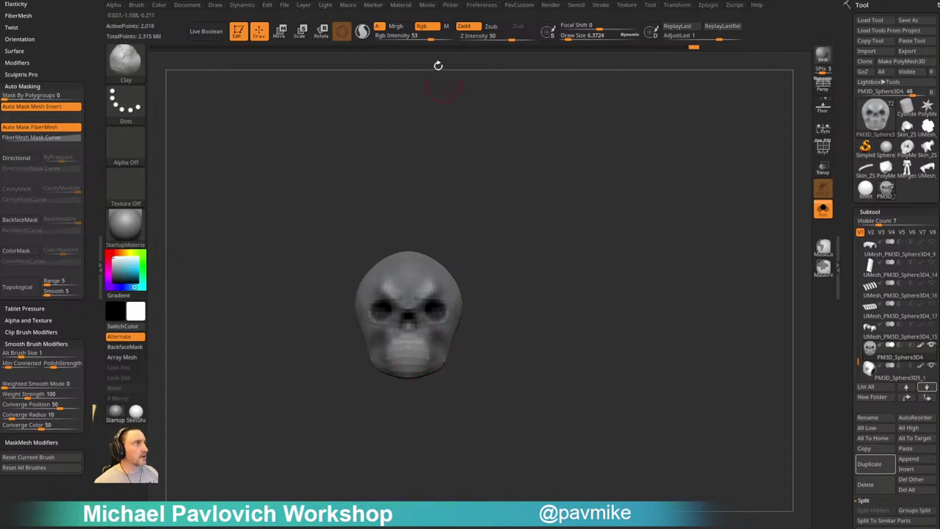
{"action": "left_click", "coordinate": [426, 26]}
{"action": "left_click_drag", "start_coordinate": [481, 323], "coordinate": [448, 320]}
{"action": "left_click_drag", "start_coordinate": [509, 279], "coordinate": [386, 302]}
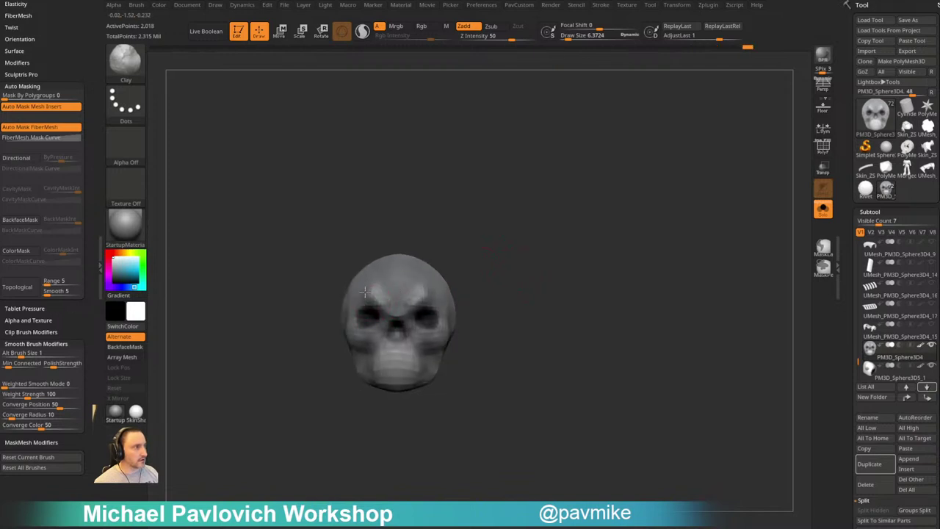
{"action": "mouse_move", "coordinate": [522, 274]}
{"action": "left_mouse_down"}
{"action": "mouse_move", "coordinate": [393, 336]}
{"action": "mouse_move", "coordinate": [389, 361]}
{"action": "mouse_move", "coordinate": [416, 361]}
{"action": "mouse_move", "coordinate": [384, 387]}
{"action": "left_mouse_up"}
Reshape the skull's lower face and jaw with a large topological Move brush
{"action": "key", "text": "s"}
{"action": "key", "text": "b"}
{"action": "key", "text": "m"}
{"action": "key", "text": "t"}
{"action": "key", "text": "s"}
{"action": "key", "text": "s"}
{"action": "key", "text": "s"}
{"action": "key", "text": "s"}
{"action": "left_click_drag", "start_coordinate": [446, 357], "coordinate": [409, 370], "text": "shift"}
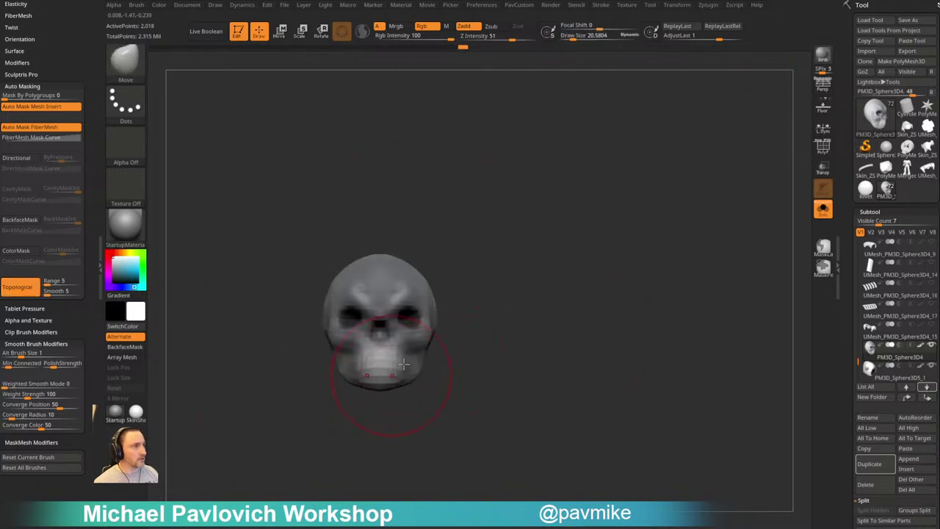
Re-DynaMesh the skull into a denser mesh and turn off the display of its painted colour
{"action": "key", "text": "4"}
{"action": "left_click", "coordinate": [516, 199]}
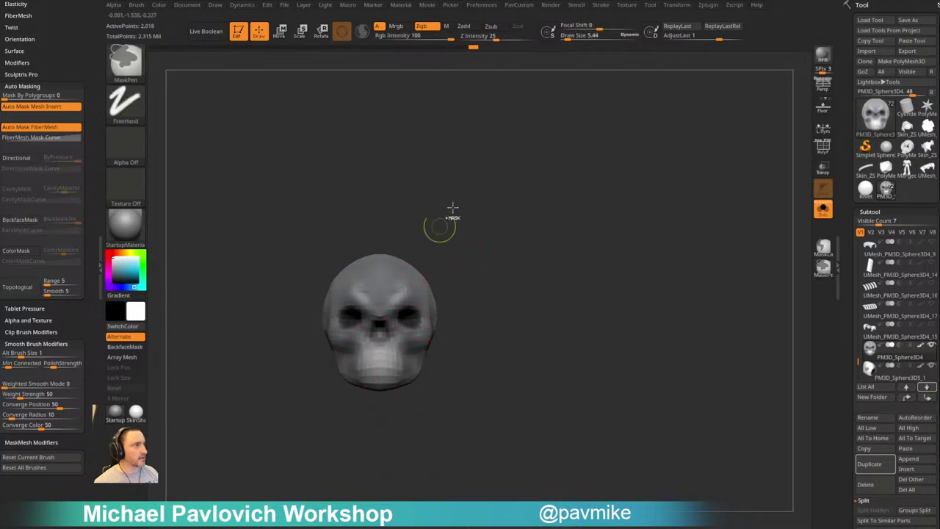
{"action": "left_click_drag", "start_coordinate": [453, 208], "coordinate": [566, 315], "text": "ctrl"}
{"action": "left_click_drag", "start_coordinate": [518, 291], "coordinate": [529, 250], "text": "alt"}
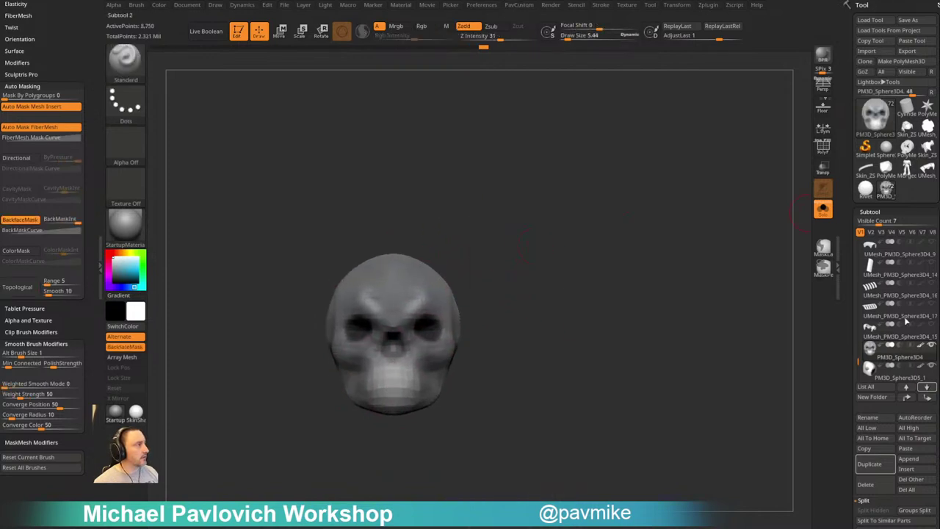
{"action": "left_click", "coordinate": [920, 346]}
Refine and smooth the inside of the eye sockets with the Standard brush
{"action": "left_click_drag", "start_coordinate": [554, 294], "coordinate": [572, 305]}
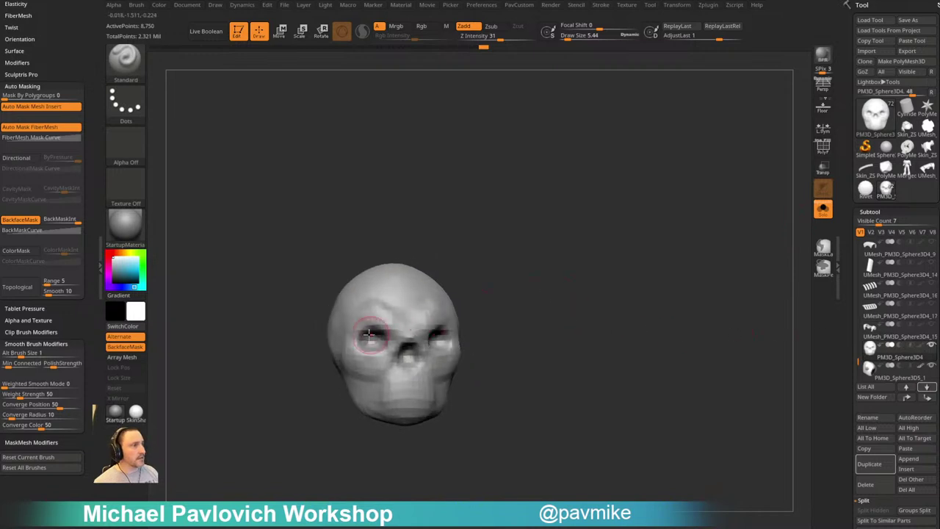
{"action": "left_click_drag", "start_coordinate": [368, 334], "coordinate": [369, 339]}
{"action": "key", "text": "s"}
{"action": "left_click", "coordinate": [371, 339], "text": "shift"}
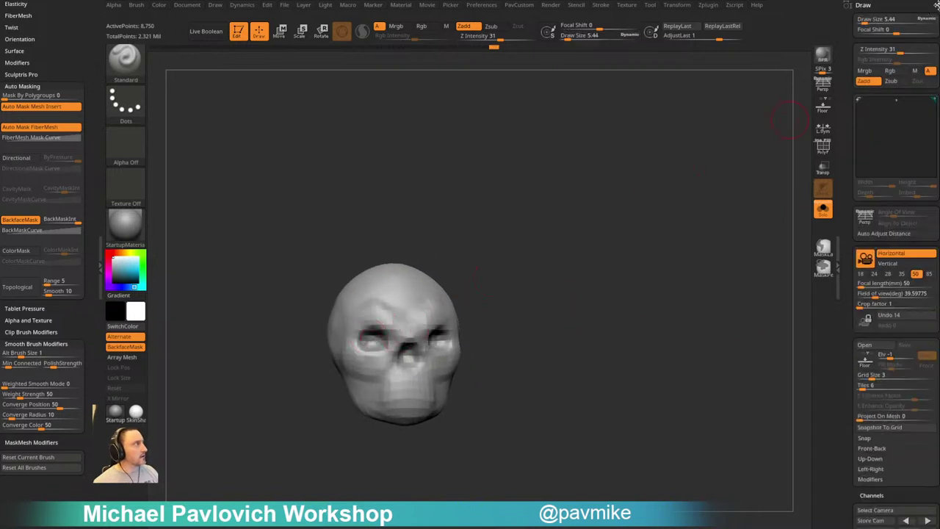
{"action": "left_click", "coordinate": [936, 4]}
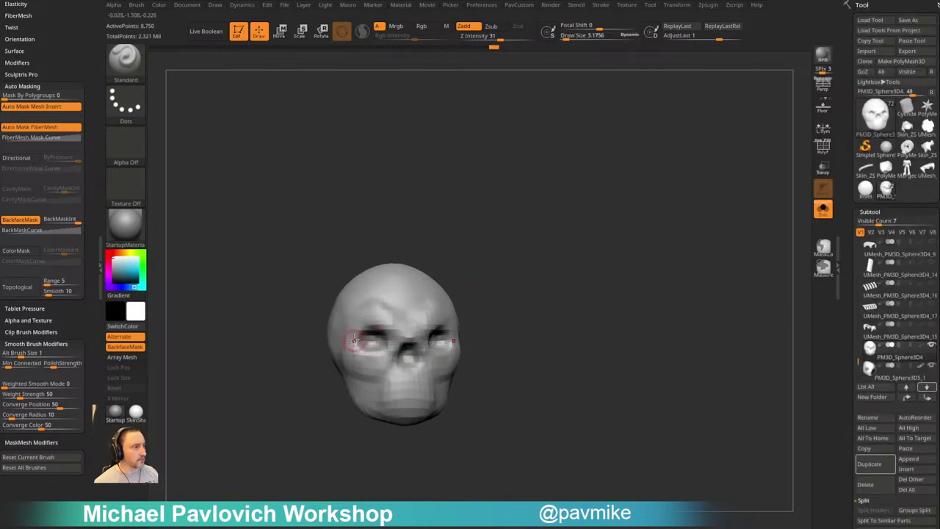
Sculpt raised rims around the eye sockets and define their inner corners beside the nose with a smaller Standard brush
{"action": "left_click_drag", "start_coordinate": [355, 341], "coordinate": [357, 348]}
{"action": "left_click_drag", "start_coordinate": [504, 291], "coordinate": [492, 301], "text": "alt"}
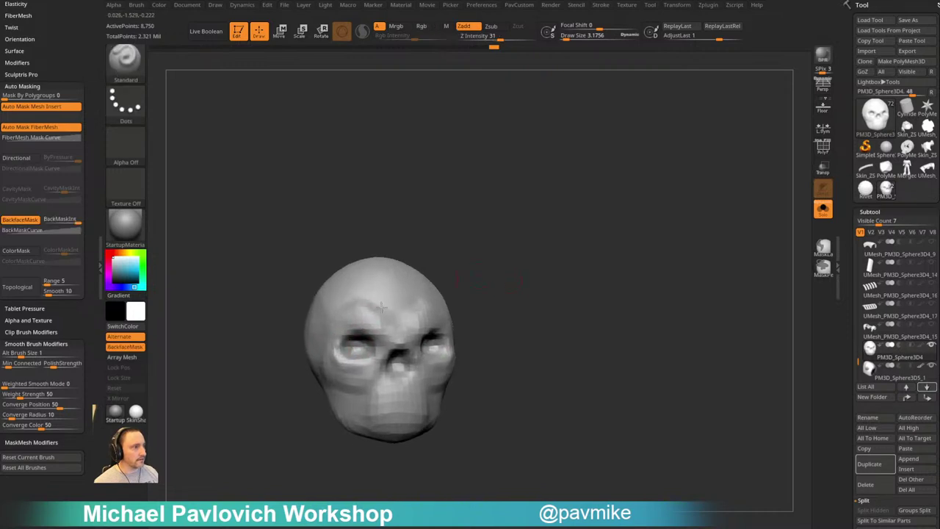
{"action": "left_click_drag", "start_coordinate": [334, 347], "coordinate": [358, 331]}
{"action": "left_click_drag", "start_coordinate": [522, 284], "coordinate": [534, 277]}
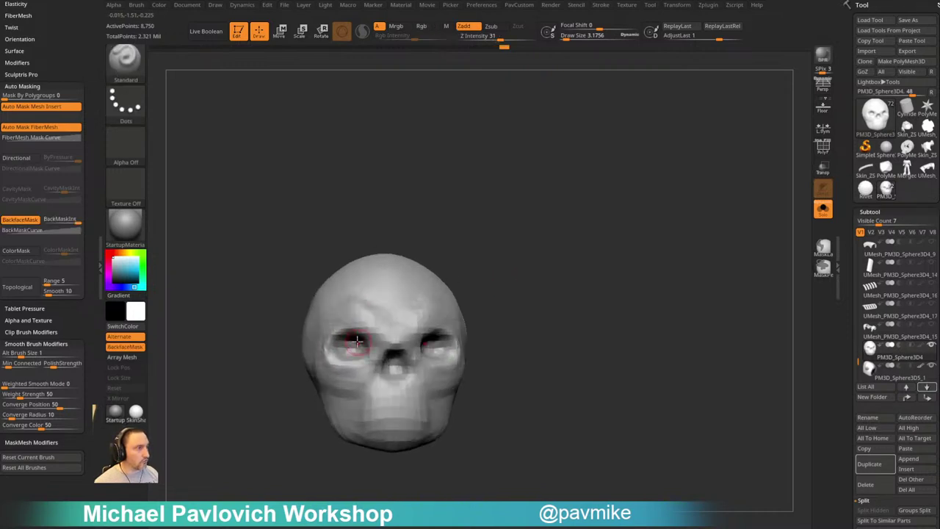
{"action": "mouse_move", "coordinate": [380, 345]}
{"action": "left_mouse_down"}
{"action": "mouse_move", "coordinate": [344, 326]}
{"action": "mouse_move", "coordinate": [384, 345]}
{"action": "left_mouse_up"}
{"action": "mouse_move", "coordinate": [542, 298]}
{"action": "left_mouse_down"}
{"action": "mouse_move", "coordinate": [541, 290]}
{"action": "mouse_move", "coordinate": [511, 292]}
{"action": "left_mouse_up"}
{"action": "left_click_drag", "start_coordinate": [431, 342], "coordinate": [419, 341]}
{"action": "left_click_drag", "start_coordinate": [504, 296], "coordinate": [516, 302]}
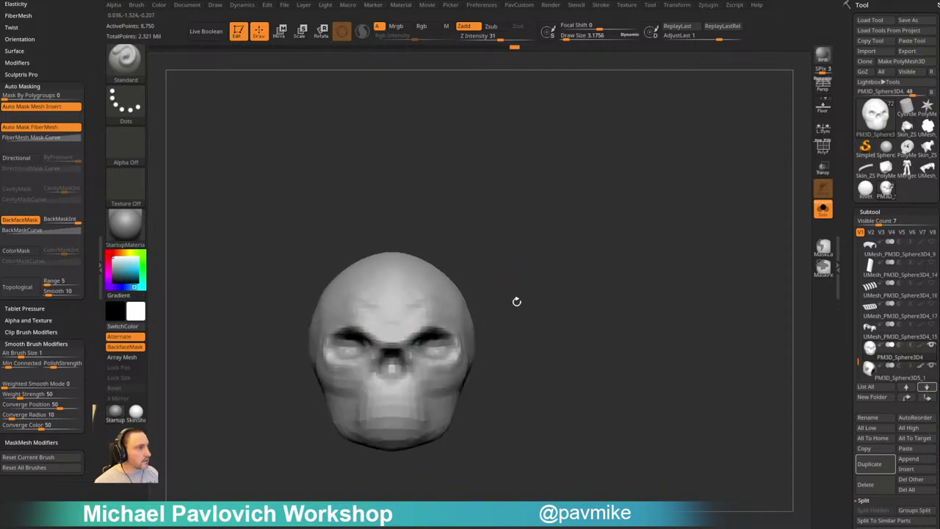
Adjust the inner brow above the eye sockets with the Move brush
{"action": "key", "text": "bracketright"}
{"action": "key", "text": "b"}
{"action": "key", "text": "m"}
{"action": "key", "text": "v"}
{"action": "left_click_drag", "start_coordinate": [374, 340], "coordinate": [382, 322]}
Sharpen the undercut below the cheekbones and along the muzzle with the Standard brush
{"action": "key", "text": "b"}
{"action": "key", "text": "s"}
{"action": "key", "text": "t"}
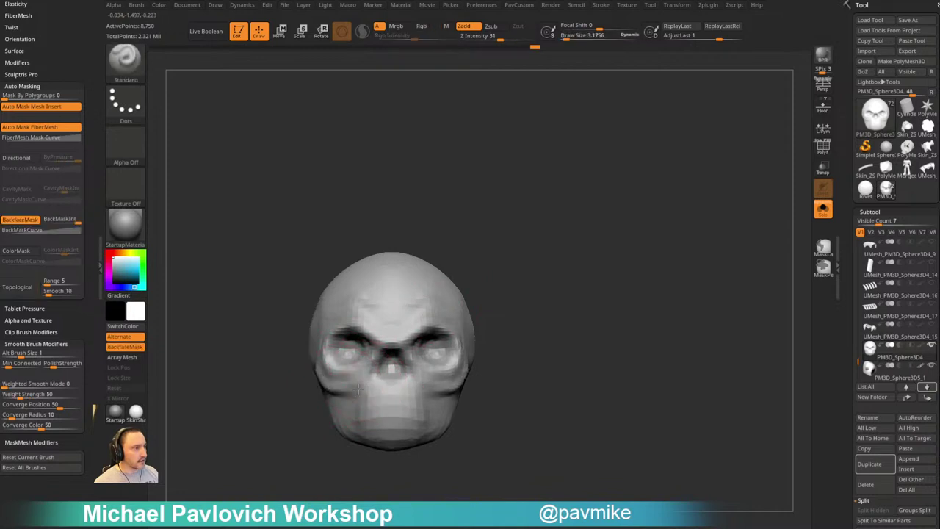
{"action": "left_click_drag", "start_coordinate": [527, 324], "coordinate": [523, 316], "text": "alt"}
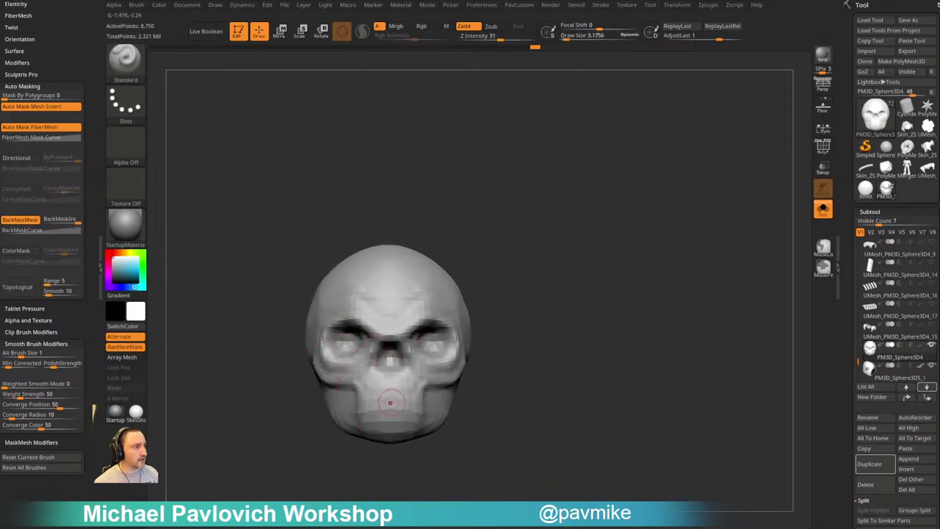
Fill out and even the upper jaw beside and below the nose with a smaller Clay brush
{"action": "key", "text": "b"}
{"action": "key", "text": "c"}
{"action": "key", "text": "l"}
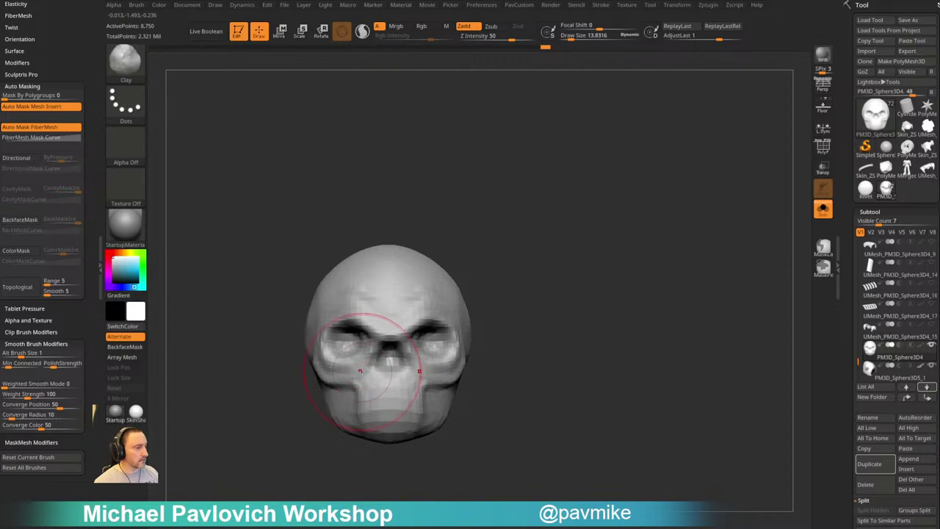
{"action": "key", "text": "s"}
{"action": "left_click_drag", "start_coordinate": [360, 371], "coordinate": [356, 371]}
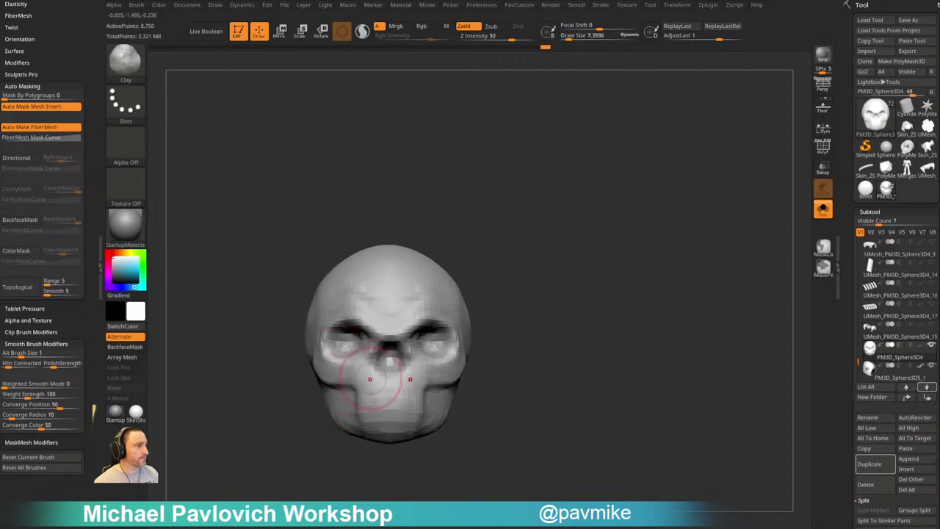
{"action": "left_click_drag", "start_coordinate": [373, 404], "coordinate": [378, 416]}
Define the edges of the nose cavity with the Standard brush
{"action": "mouse_move", "coordinate": [478, 324]}
{"action": "left_mouse_down", "text": "alt"}
{"action": "mouse_move", "coordinate": [473, 334]}
{"action": "mouse_move", "coordinate": [530, 319]}
{"action": "left_mouse_up", "text": "alt"}
{"action": "key", "text": "b"}
{"action": "key", "text": "s"}
{"action": "key", "text": "t"}
{"action": "left_click_drag", "start_coordinate": [398, 381], "coordinate": [393, 395]}
Crease the nose bridge between the eye sockets with the DamStandard brush
{"action": "key", "text": "b"}
{"action": "key", "text": "m"}
{"action": "key", "text": "v"}
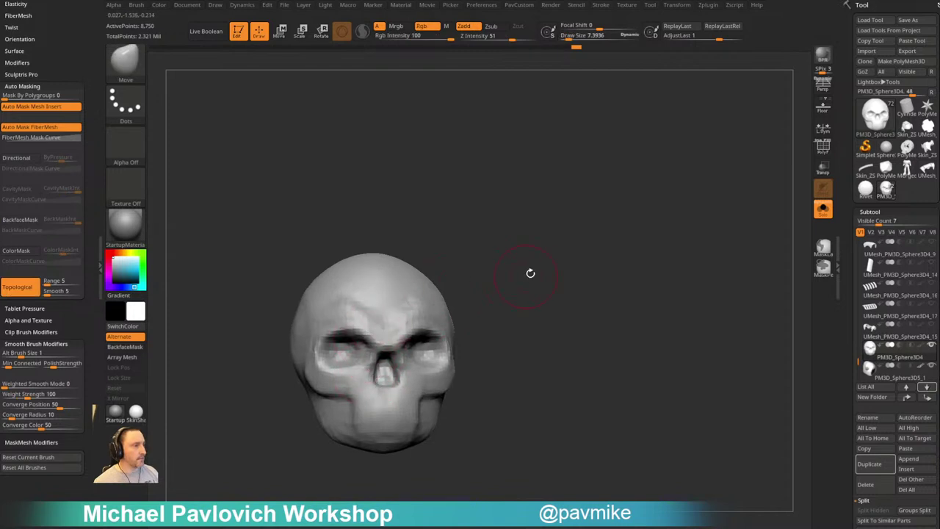
{"action": "left_click_drag", "start_coordinate": [530, 273], "coordinate": [508, 281]}
{"action": "key", "text": "b"}
{"action": "key", "text": "d"}
{"action": "key", "text": "s"}
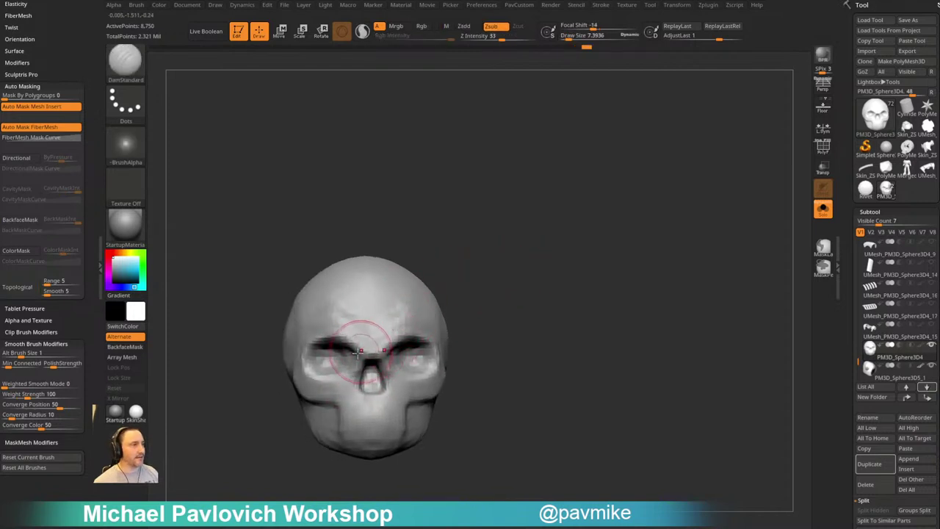
{"action": "left_click_drag", "start_coordinate": [358, 353], "coordinate": [370, 359]}
{"action": "mouse_move", "coordinate": [491, 273]}
{"action": "left_mouse_down"}
{"action": "mouse_move", "coordinate": [466, 291]}
{"action": "mouse_move", "coordinate": [377, 304]}
{"action": "mouse_move", "coordinate": [430, 342]}
{"action": "mouse_move", "coordinate": [502, 285]}
{"action": "mouse_move", "coordinate": [562, 290]}
{"action": "left_mouse_up"}
Re-DynaMesh the skull to even out its sculpted topology
{"action": "left_click_drag", "start_coordinate": [474, 283], "coordinate": [524, 213]}
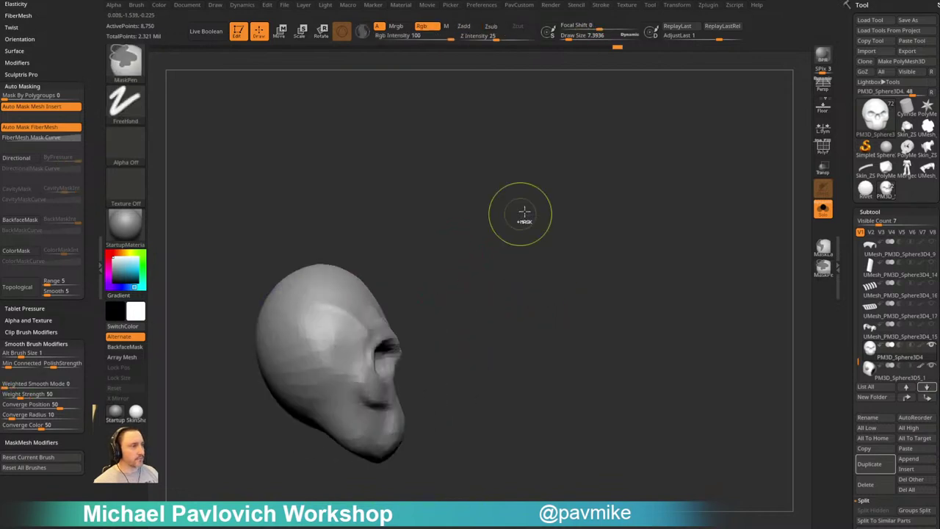
{"action": "left_click_drag", "start_coordinate": [585, 321], "coordinate": [515, 275]}
{"action": "left_click_drag", "start_coordinate": [481, 348], "coordinate": [548, 353]}
Adjust the profile of the jaw and nose area from the side with the Move brush
{"action": "key", "text": "s"}
{"action": "key", "text": "b"}
{"action": "key", "text": "m"}
{"action": "key", "text": "v"}
{"action": "left_click_drag", "start_coordinate": [415, 419], "coordinate": [396, 404]}
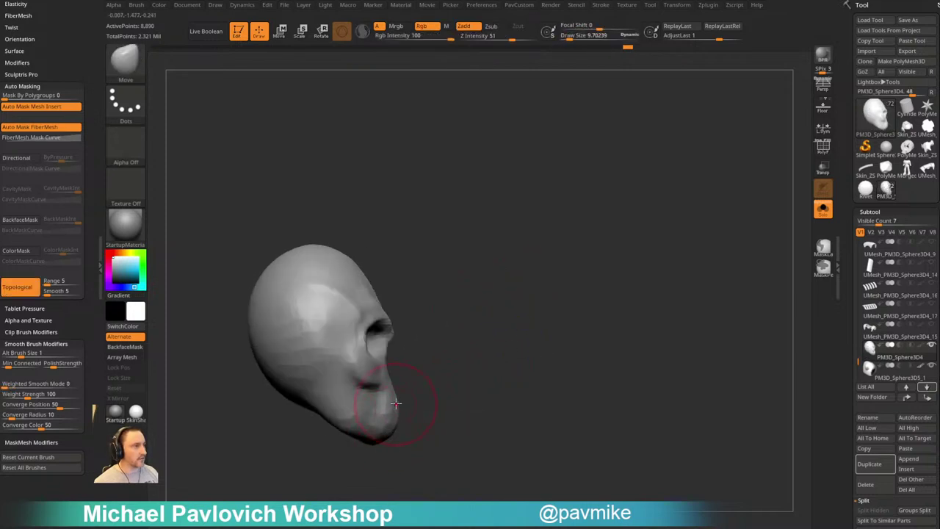
{"action": "left_click_drag", "start_coordinate": [444, 373], "coordinate": [413, 373]}
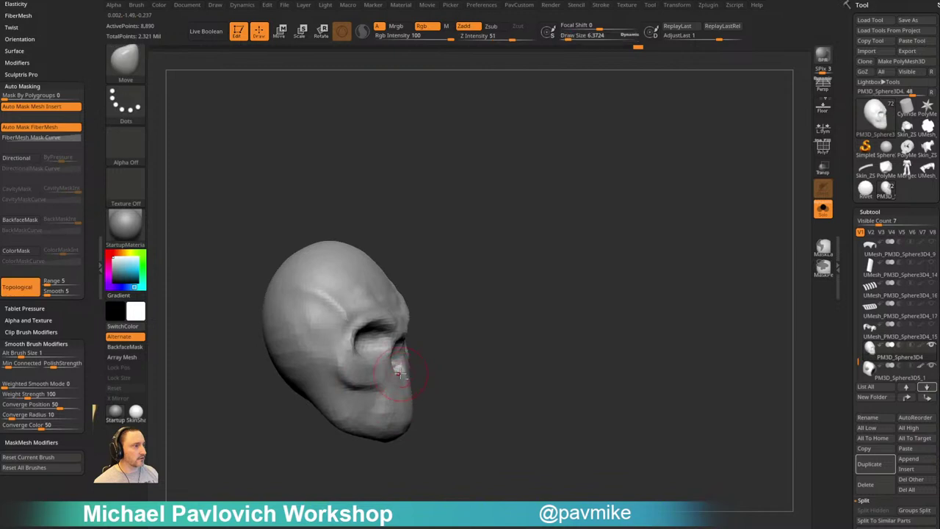
{"action": "left_click_drag", "start_coordinate": [462, 348], "coordinate": [436, 329]}
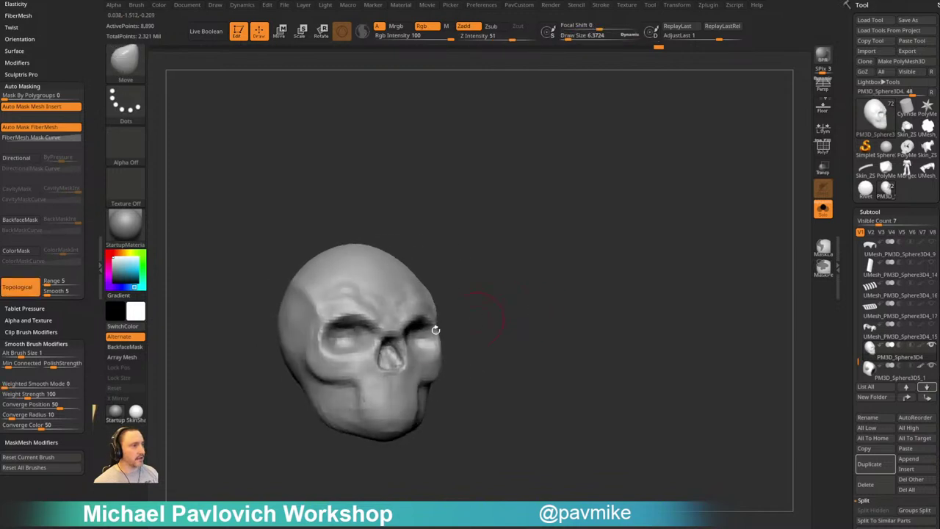
Raise and smooth the rim around the nose cavity with a small Standard brush
{"action": "key", "text": "1"}
{"action": "key", "text": "2"}
{"action": "key", "text": "s"}
{"action": "left_click", "coordinate": [376, 350]}
{"action": "left_click_drag", "start_coordinate": [457, 338], "coordinate": [440, 339]}
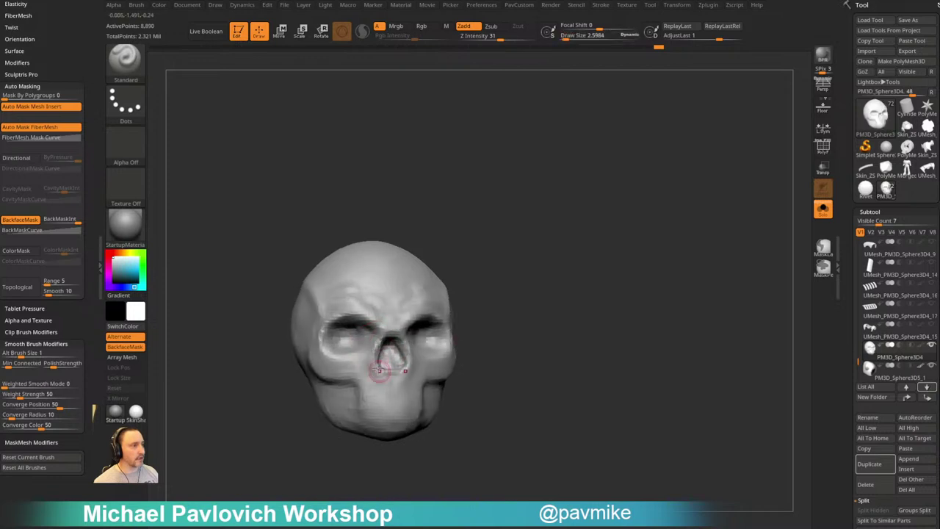
{"action": "mouse_move", "coordinate": [382, 373]}
{"action": "left_mouse_down"}
{"action": "mouse_move", "coordinate": [407, 369]}
{"action": "mouse_move", "coordinate": [365, 371]}
{"action": "left_mouse_up"}
{"action": "key", "text": "shift"}
{"action": "mouse_move", "coordinate": [529, 345]}
{"action": "left_mouse_down"}
{"action": "mouse_move", "coordinate": [504, 346]}
{"action": "mouse_move", "coordinate": [518, 301]}
{"action": "mouse_move", "coordinate": [529, 333]}
{"action": "mouse_move", "coordinate": [540, 322]}
{"action": "left_mouse_up"}
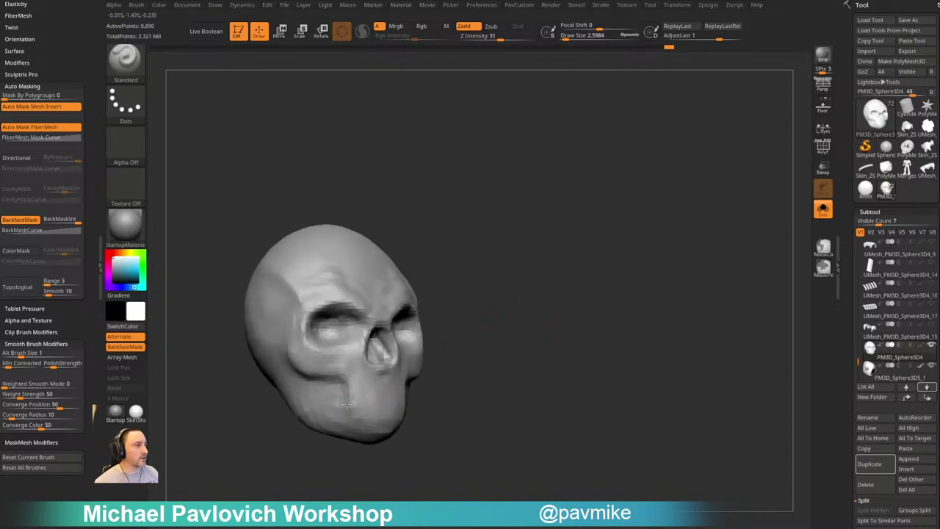
Sculpt the mouth line and upper teeth ridge across the jaw with the Standard brush
{"action": "left_click_drag", "start_coordinate": [351, 406], "coordinate": [371, 411]}
{"action": "left_click_drag", "start_coordinate": [494, 390], "coordinate": [473, 390]}
{"action": "mouse_move", "coordinate": [370, 406]}
{"action": "left_mouse_down"}
{"action": "mouse_move", "coordinate": [373, 429]}
{"action": "mouse_move", "coordinate": [388, 420]}
{"action": "left_mouse_up"}
{"action": "right_click_drag", "start_coordinate": [407, 412], "coordinate": [375, 415]}
Build up the teeth area along the mouth line with the Clay brush
{"action": "key", "text": "b"}
{"action": "key", "text": "c"}
{"action": "key", "text": "l"}
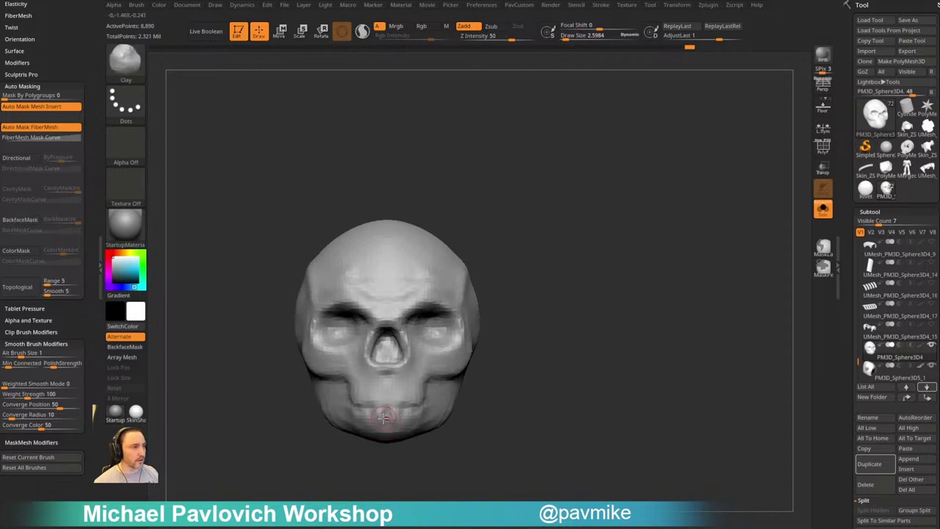
{"action": "left_click_drag", "start_coordinate": [385, 413], "coordinate": [423, 410]}
{"action": "mouse_move", "coordinate": [519, 386]}
{"action": "left_mouse_down"}
{"action": "mouse_move", "coordinate": [502, 385]}
{"action": "mouse_move", "coordinate": [515, 375]}
{"action": "mouse_move", "coordinate": [493, 354]}
{"action": "left_mouse_up"}
Snap the skull to its front view and choose ClipCurve as the clipping brush
{"action": "left_click_drag", "start_coordinate": [482, 398], "coordinate": [496, 402], "text": "shift"}
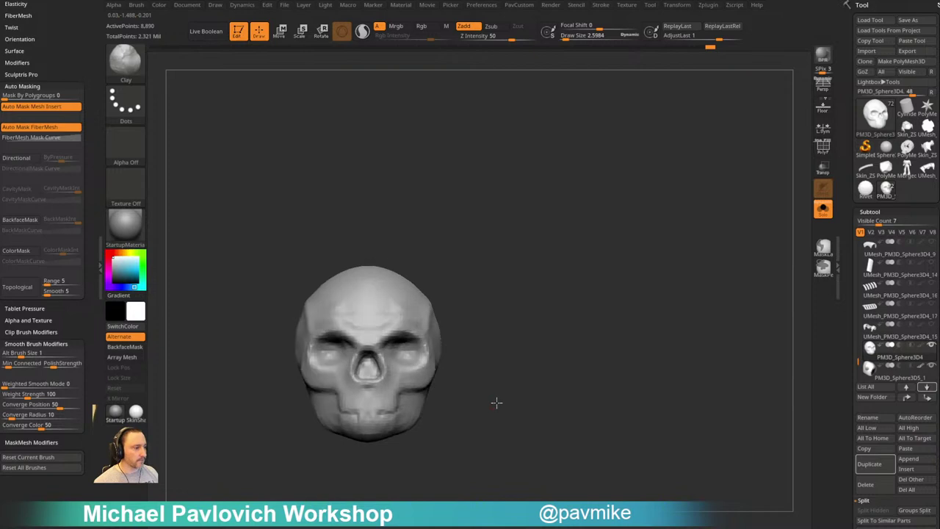
{"action": "left_click", "coordinate": [126, 63], "text": "ctrl+shift"}
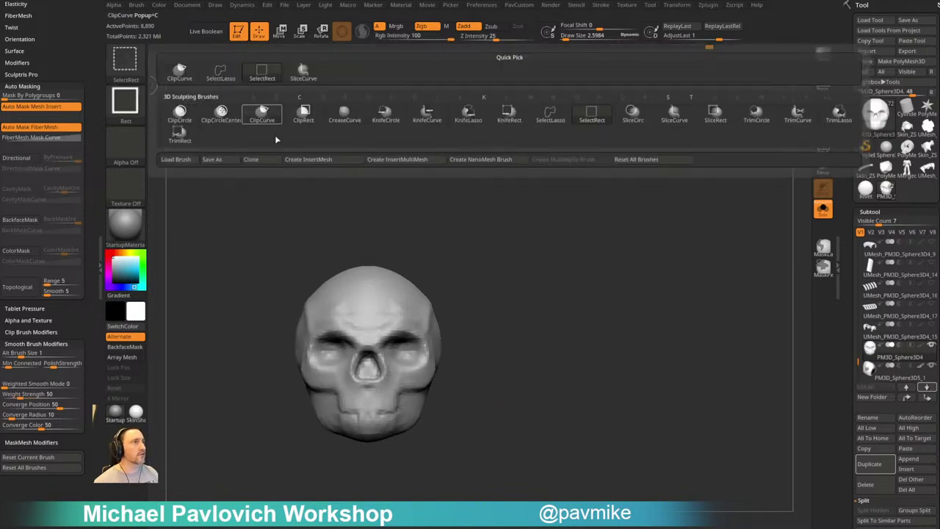
{"action": "left_click", "coordinate": [262, 114]}
Try to clip the sides of the jaw with a curve from below the cheekbone to the chin, and undo it
{"action": "mouse_move", "coordinate": [513, 340]}
{"action": "left_mouse_down"}
{"action": "mouse_move", "coordinate": [453, 384]}
{"action": "mouse_move", "coordinate": [409, 395]}
{"action": "left_mouse_up"}
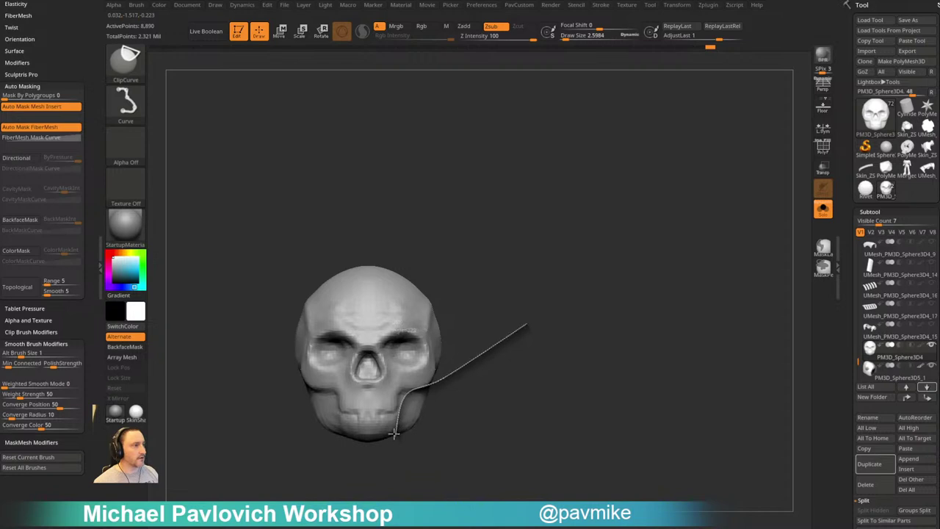
{"action": "left_click_drag", "start_coordinate": [394, 433], "coordinate": [395, 432], "text": "ctrl+shift"}
{"action": "left_click_drag", "start_coordinate": [510, 386], "coordinate": [500, 369]}
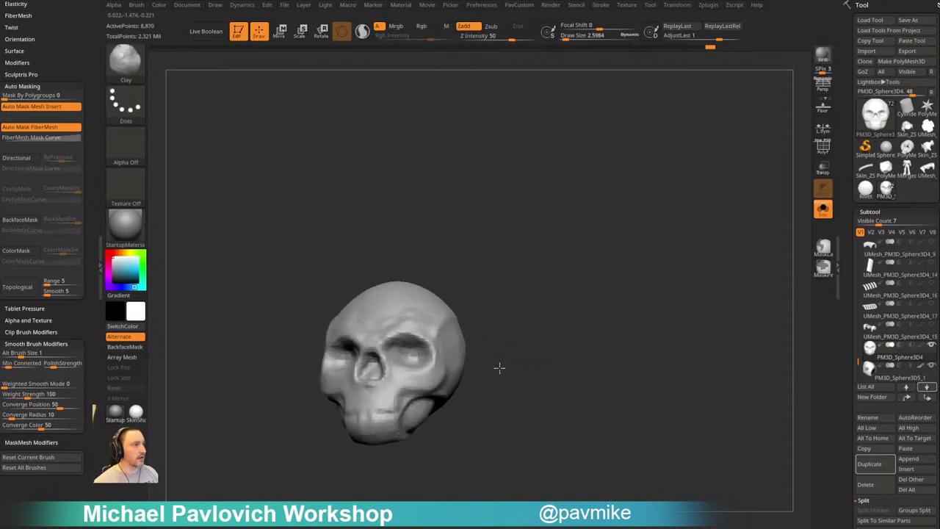
{"action": "key", "text": "ctrl+shift+z"}
Clip the sides of the jaw from the front view with a ClipCurve running from below the cheekbone to the chin
{"action": "key", "text": "ctrl+shift+space"}
{"action": "left_click", "coordinate": [507, 239]}
{"action": "left_click_drag", "start_coordinate": [499, 332], "coordinate": [526, 334], "text": "shift"}
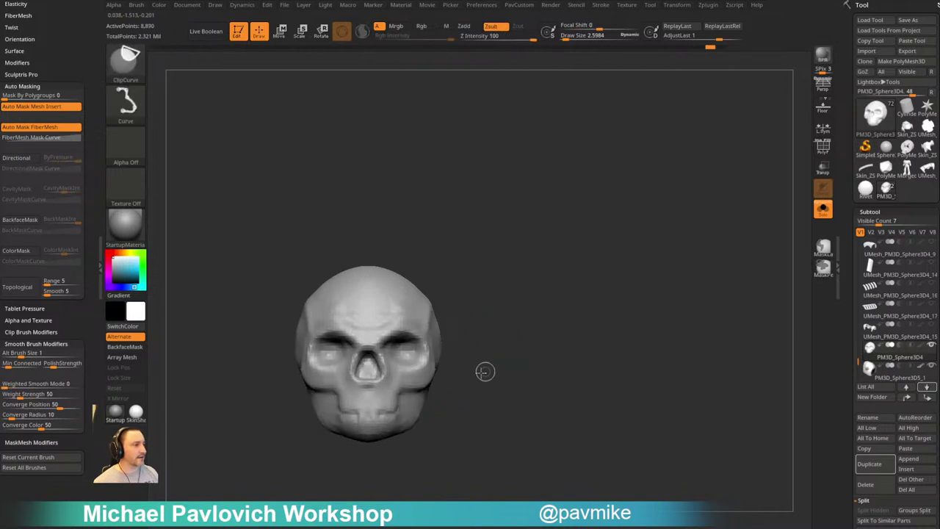
{"action": "mouse_move", "coordinate": [483, 375]}
{"action": "left_mouse_down", "text": "ctrl+shift"}
{"action": "mouse_move", "coordinate": [412, 393]}
{"action": "mouse_move", "coordinate": [392, 438]}
{"action": "left_mouse_up", "text": "ctrl+shift"}
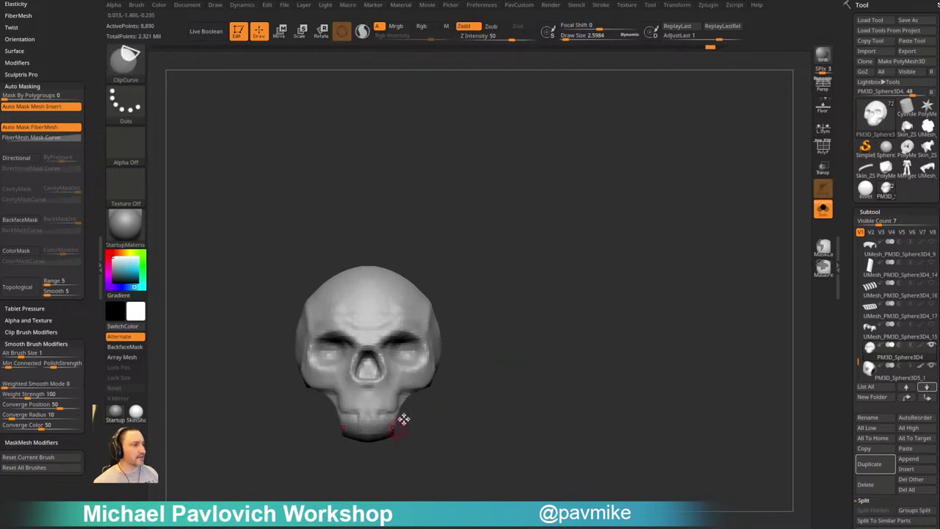
Remesh the clipped skull with DynaMesh and raise its DynaMesh resolution for finer detail
{"action": "left_click_drag", "start_coordinate": [508, 358], "coordinate": [505, 302]}
{"action": "left_click_drag", "start_coordinate": [528, 300], "coordinate": [550, 357], "text": "ctrl"}
{"action": "key", "text": "1"}
{"action": "left_click_drag", "start_coordinate": [469, 317], "coordinate": [478, 345]}
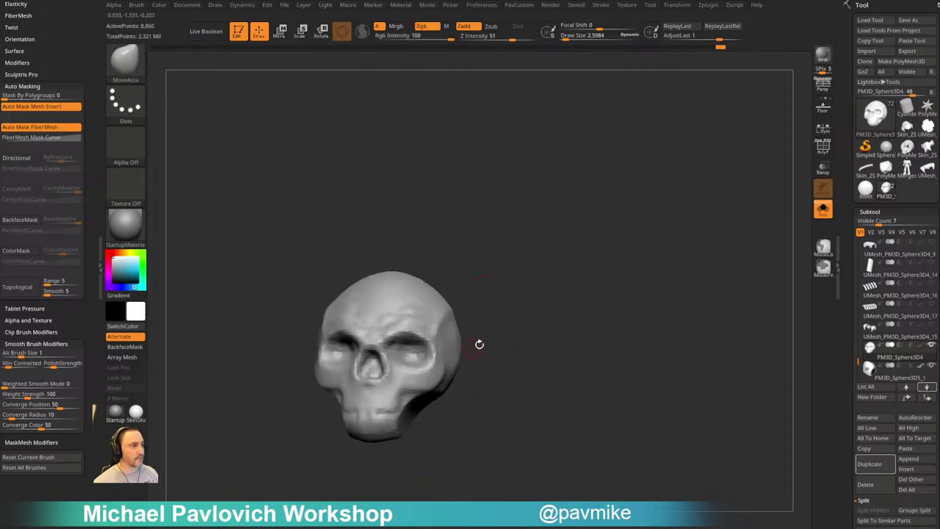
{"action": "key", "text": "4"}
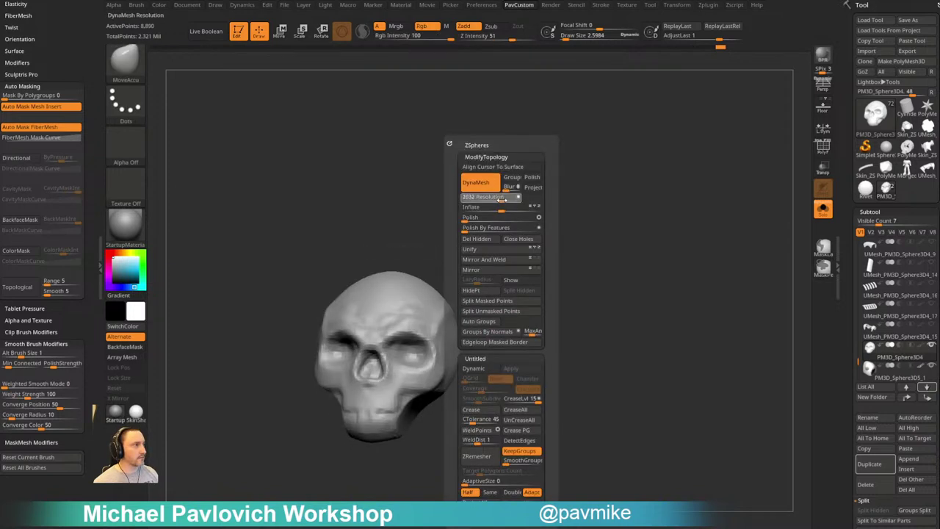
{"action": "left_click_drag", "start_coordinate": [515, 343], "coordinate": [483, 355], "text": "ctrl"}
Adjust the draw size and rework the side of the skull's jaw next to the teeth with short strokes
{"action": "left_click_drag", "start_coordinate": [446, 407], "coordinate": [437, 425]}
{"action": "key", "text": "s"}
{"action": "left_click", "coordinate": [416, 412]}
{"action": "key", "text": "s"}
{"action": "left_click", "coordinate": [413, 403]}
{"action": "left_click_drag", "start_coordinate": [403, 393], "coordinate": [415, 399]}
{"action": "left_click_drag", "start_coordinate": [475, 410], "coordinate": [443, 404]}
Update the skull's DynaMesh and work on the outer edge of the cheekbone from the front
{"action": "left_click_drag", "start_coordinate": [552, 296], "coordinate": [557, 299], "text": "ctrl"}
{"action": "mouse_move", "coordinate": [555, 299]}
{"action": "left_mouse_down", "text": "shift"}
{"action": "mouse_move", "coordinate": [540, 294]}
{"action": "mouse_move", "coordinate": [485, 316]}
{"action": "left_mouse_up", "text": "shift"}
{"action": "key", "text": "2"}
{"action": "mouse_move", "coordinate": [432, 367]}
{"action": "left_mouse_down"}
{"action": "mouse_move", "coordinate": [439, 317]}
{"action": "mouse_move", "coordinate": [479, 347]}
{"action": "mouse_move", "coordinate": [485, 373]}
{"action": "mouse_move", "coordinate": [478, 367]}
{"action": "mouse_move", "coordinate": [503, 381]}
{"action": "left_mouse_up"}
{"action": "mouse_move", "coordinate": [558, 333]}
{"action": "left_mouse_down", "text": "shift"}
{"action": "mouse_move", "coordinate": [569, 326]}
{"action": "mouse_move", "coordinate": [572, 340]}
{"action": "left_mouse_up", "text": "shift"}
{"action": "left_click_drag", "start_coordinate": [573, 339], "coordinate": [555, 341]}
Shape the area under the cheekbones with the Standard brush and smooth it toward the jaw
{"action": "key", "text": "1"}
{"action": "key", "text": "s"}
{"action": "left_click_drag", "start_coordinate": [421, 365], "coordinate": [400, 371]}
{"action": "left_click_drag", "start_coordinate": [491, 380], "coordinate": [493, 387]}
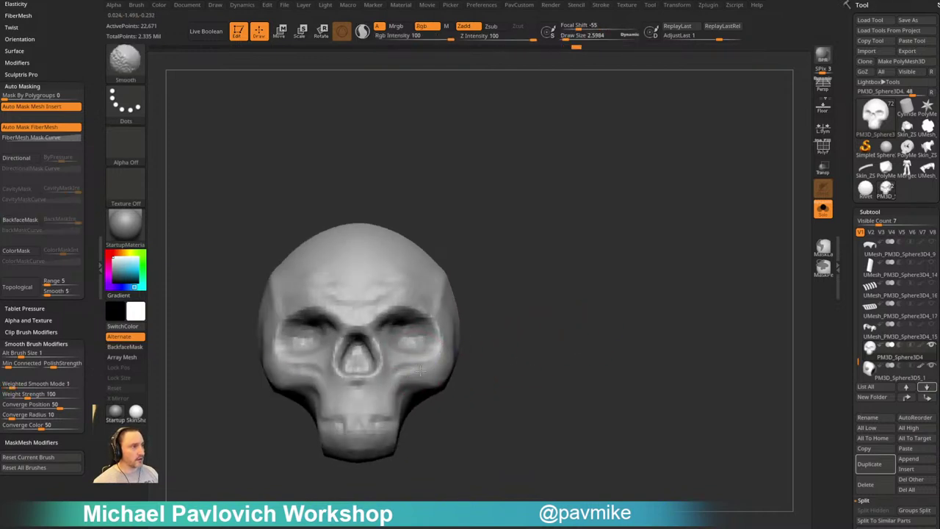
{"action": "left_click_drag", "start_coordinate": [408, 371], "coordinate": [401, 386], "text": "shift"}
{"action": "mouse_move", "coordinate": [507, 377]}
{"action": "left_mouse_down"}
{"action": "mouse_move", "coordinate": [525, 375]}
{"action": "mouse_move", "coordinate": [523, 357]}
{"action": "mouse_move", "coordinate": [542, 337]}
{"action": "mouse_move", "coordinate": [535, 310]}
{"action": "left_mouse_up"}
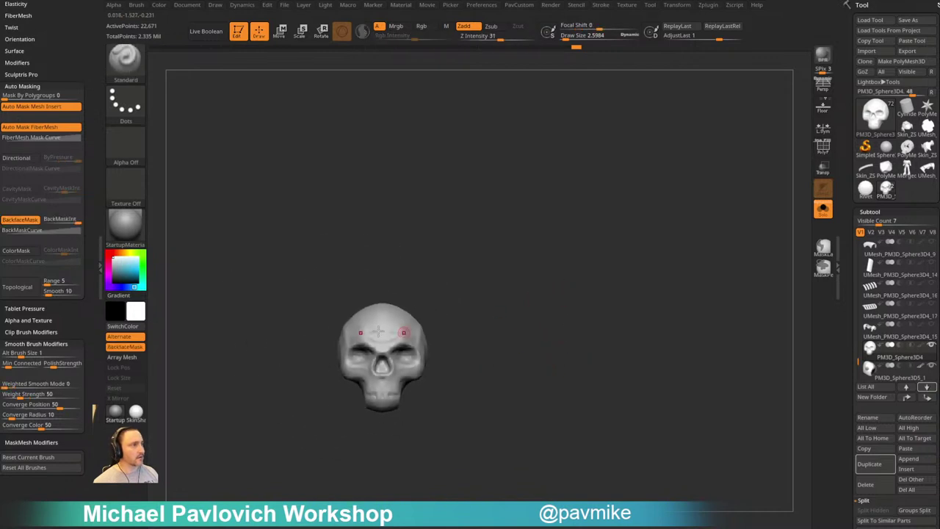
Turn off Solo to show the breastplate and nudge the skull toward its surface from the side view
{"action": "key", "text": "s"}
{"action": "left_click_drag", "start_coordinate": [357, 331], "coordinate": [361, 332]}
{"action": "left_click", "coordinate": [822, 210]}
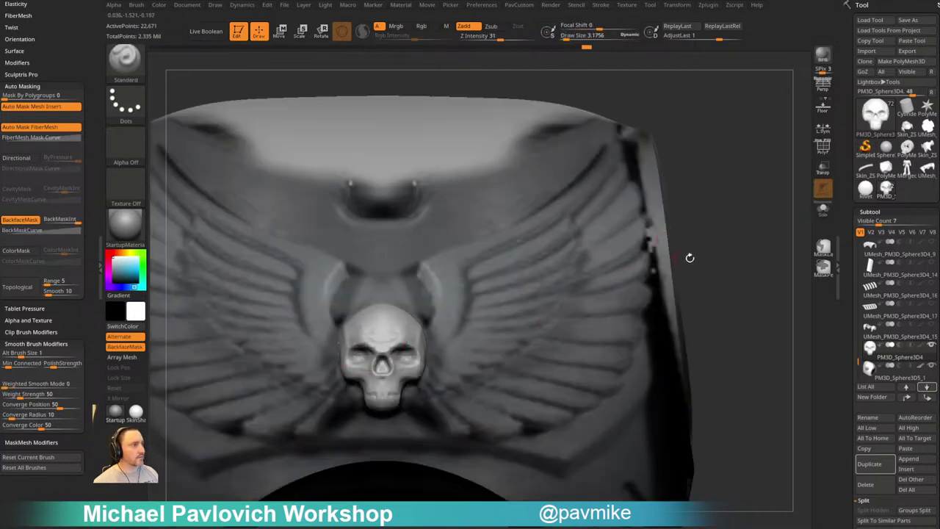
{"action": "left_click_drag", "start_coordinate": [689, 256], "coordinate": [681, 229], "text": "alt"}
{"action": "left_click_drag", "start_coordinate": [682, 229], "coordinate": [686, 269]}
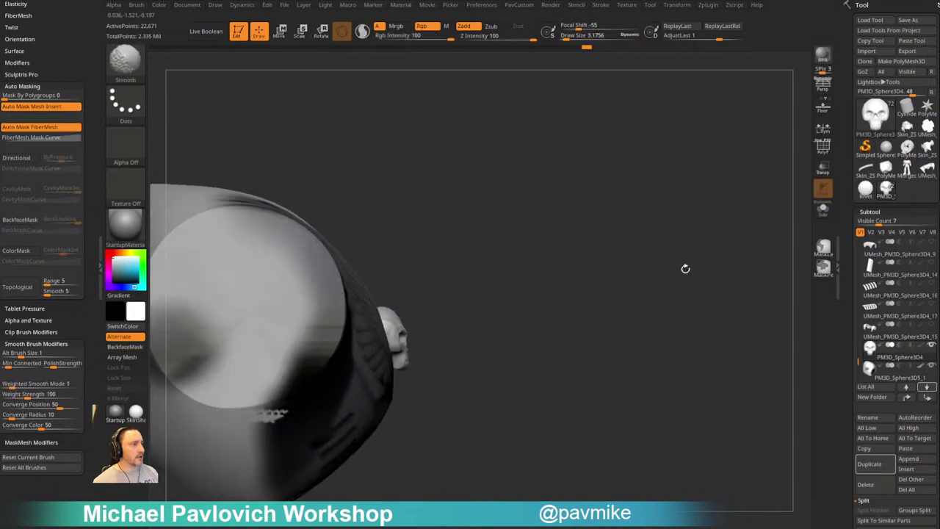
{"action": "key", "text": "w"}
{"action": "left_click_drag", "start_coordinate": [412, 287], "coordinate": [408, 287]}
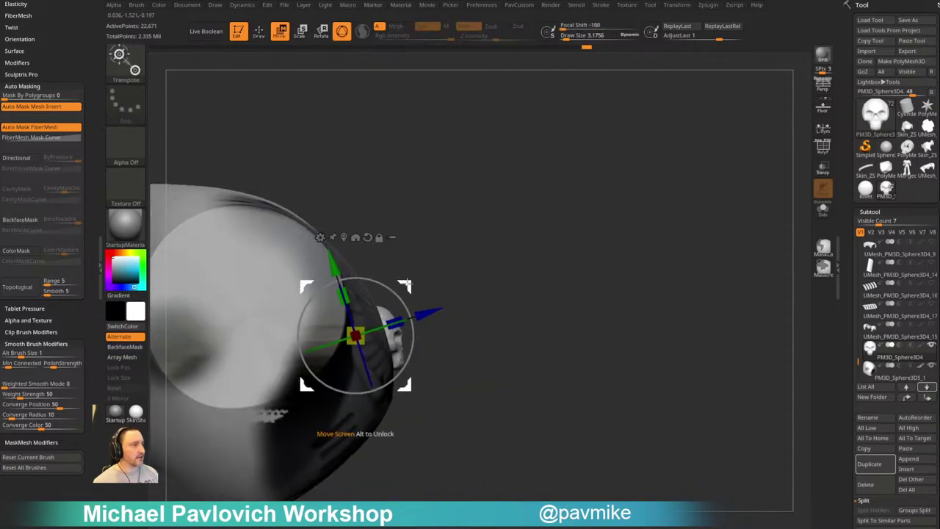
{"action": "key", "text": "q"}
Set the Draw Size to about 20.58 and make the winged breastplate the active subtool from the front view
{"action": "mouse_move", "coordinate": [515, 278]}
{"action": "left_mouse_down", "text": "shift"}
{"action": "mouse_move", "coordinate": [475, 278]}
{"action": "mouse_move", "coordinate": [493, 301]}
{"action": "left_mouse_up", "text": "shift"}
{"action": "key", "text": "s"}
{"action": "left_click", "coordinate": [503, 300], "text": "alt"}
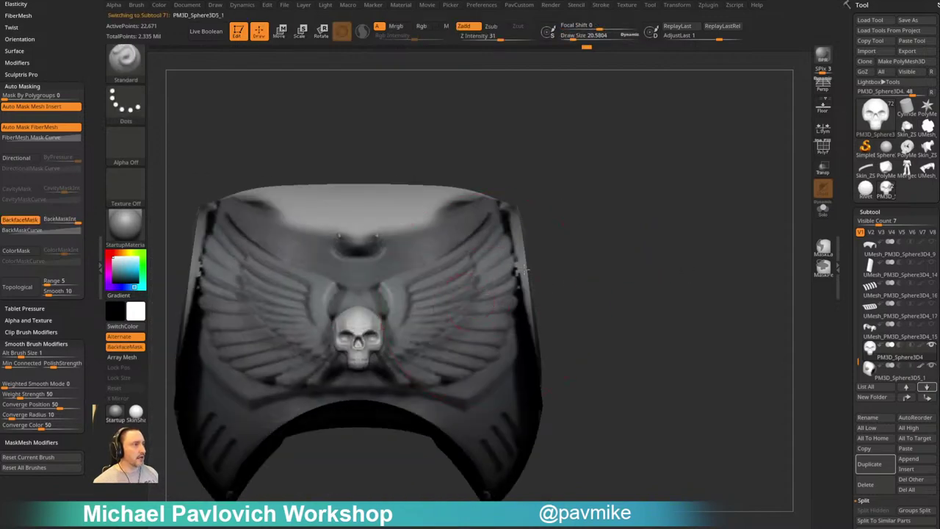
{"action": "left_click_drag", "start_coordinate": [604, 283], "coordinate": [619, 255], "text": "alt"}
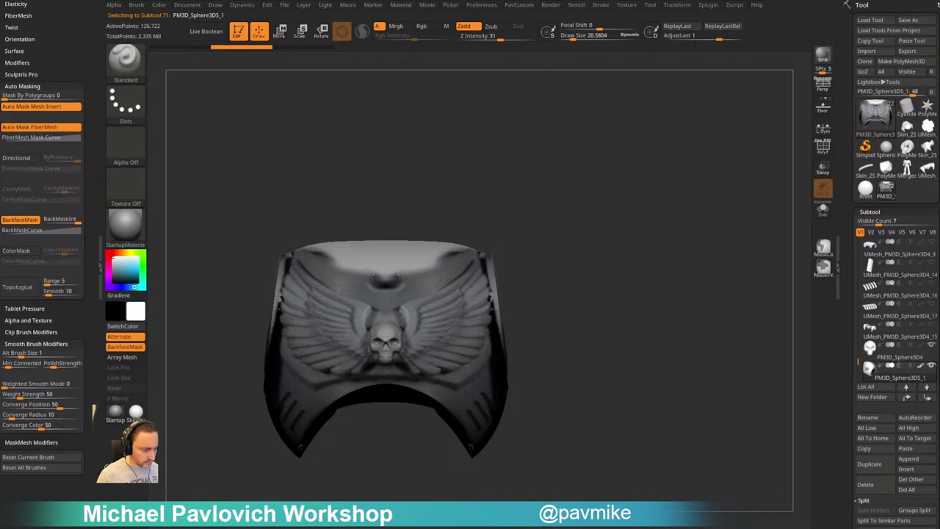
Switch to the browser's YouTube channel page, search the channel for "cupid", and return to its playlists
{"action": "left_click_drag", "start_coordinate": [353, 525], "coordinate": [379, 56]}
{"action": "left_click", "coordinate": [615, 275]}
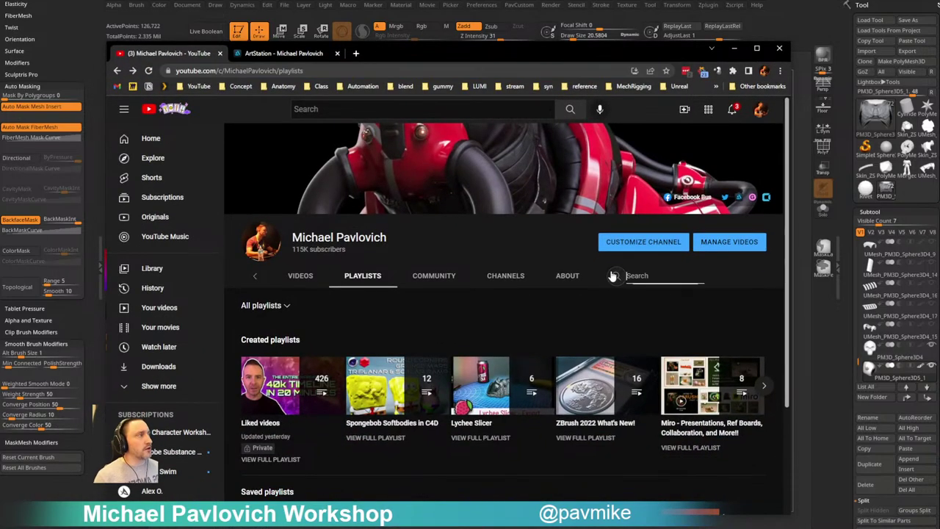
{"action": "type", "text": "cupid"}
{"action": "key", "text": "Return"}
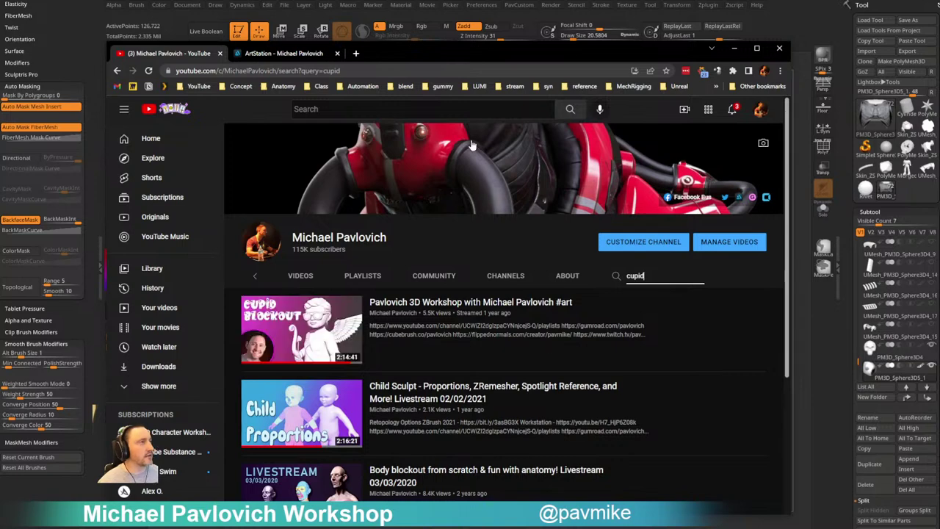
{"action": "left_click", "coordinate": [118, 71]}
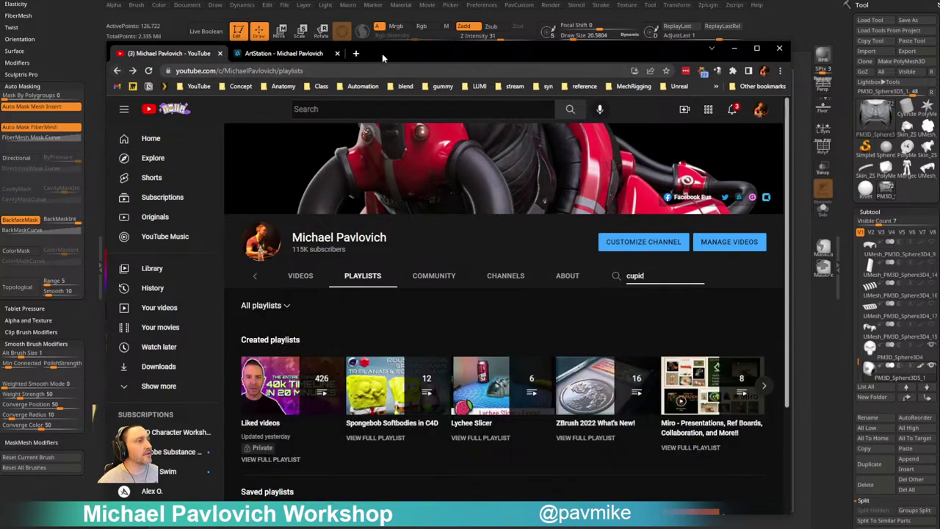
{"action": "left_click_drag", "start_coordinate": [383, 58], "coordinate": [383, 0]}
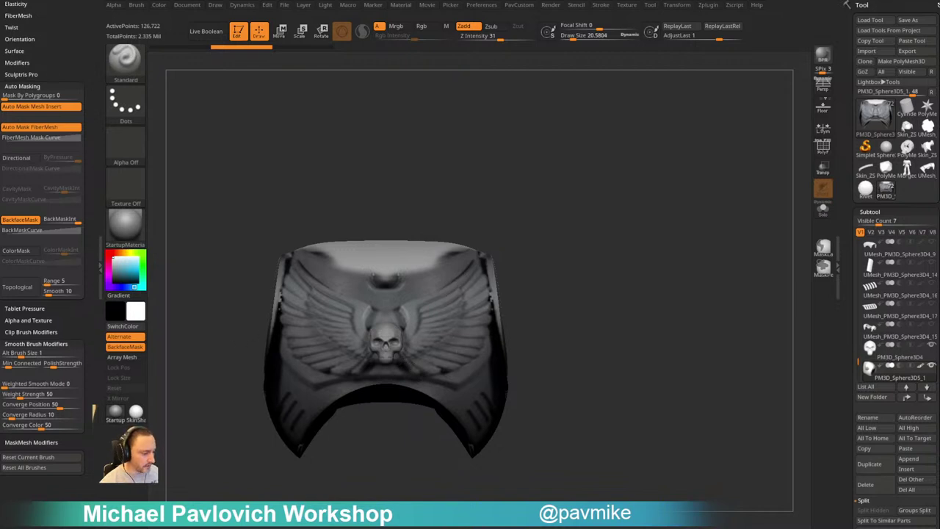
Bring up the browser window with the Warhammer 40k Space Marines Eradicators listing and examine the miniatures
{"action": "left_click_drag", "start_coordinate": [596, 526], "coordinate": [542, 76]}
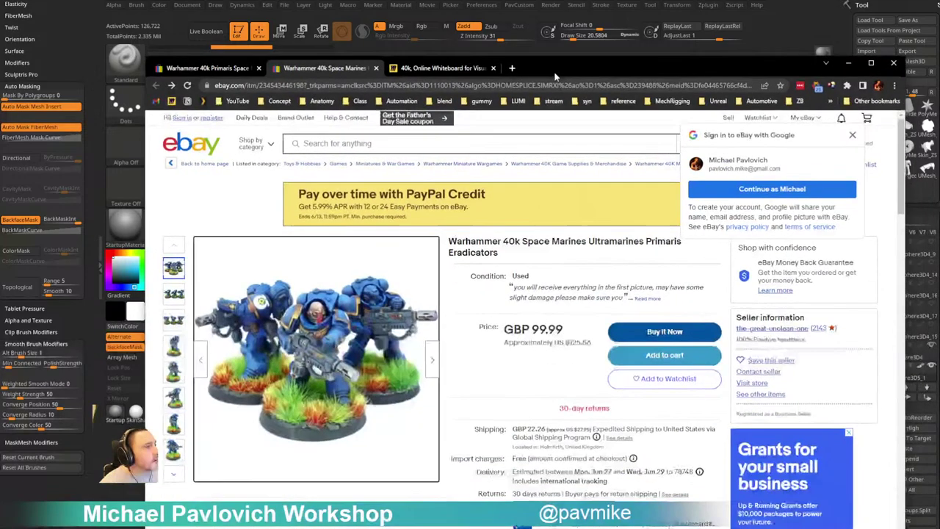
{"action": "mouse_move", "coordinate": [360, 325]}
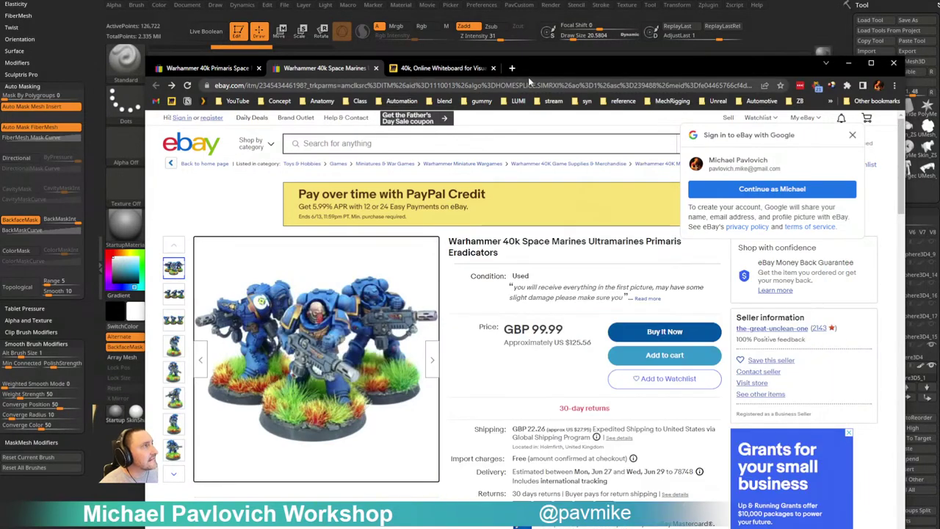
{"action": "left_click", "coordinate": [540, 50]}
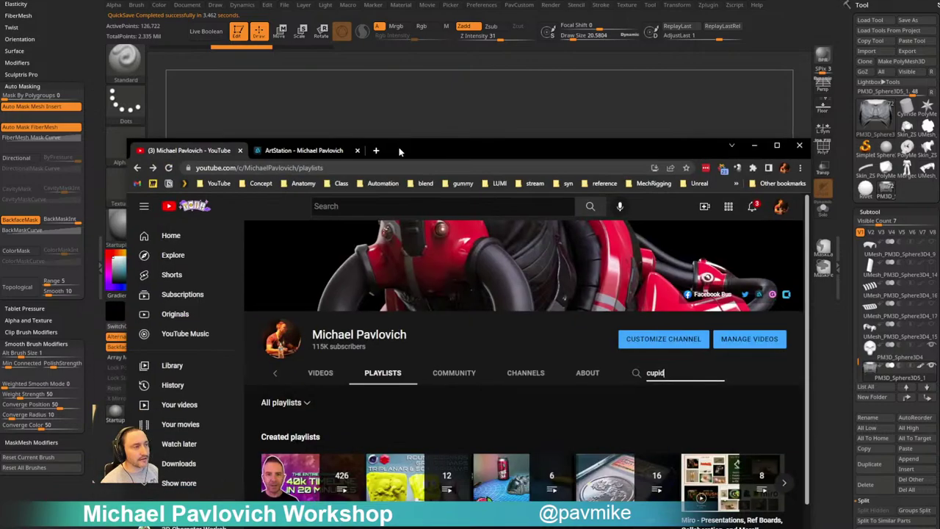
Switch to the ArtStation portfolio in the other browser window and browse its ZBrush tutorial projects
{"action": "left_click_drag", "start_coordinate": [399, 147], "coordinate": [348, 55]}
{"action": "left_click", "coordinate": [283, 52]}
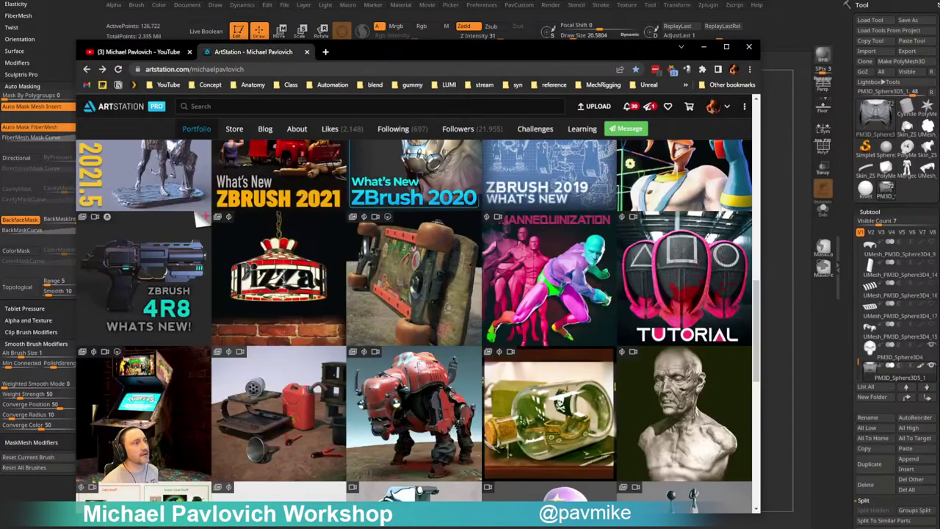
{"action": "scroll", "coordinate": [414, 290], "scroll_direction": "up", "scroll_amount": 5}
{"action": "scroll", "coordinate": [414, 291], "scroll_direction": "down", "scroll_amount": 3}
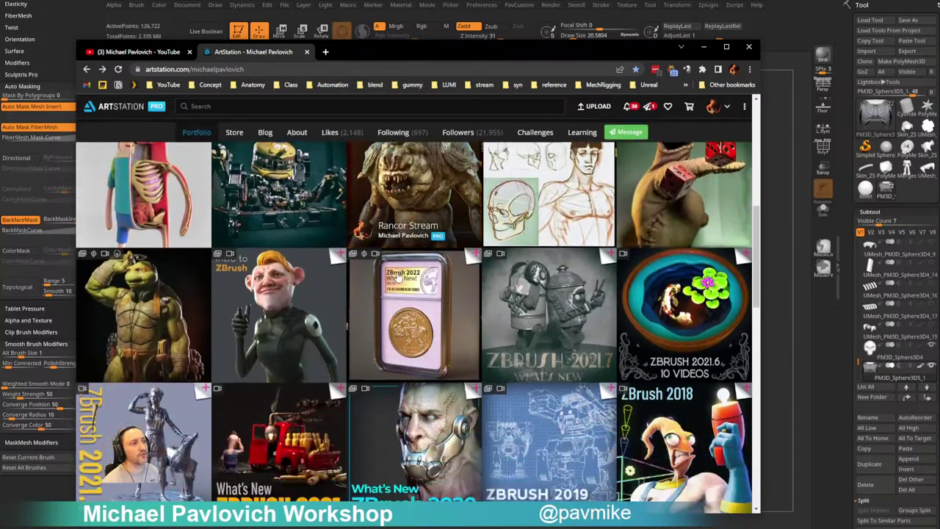
{"action": "scroll", "coordinate": [620, 385], "scroll_direction": "down", "scroll_amount": 2}
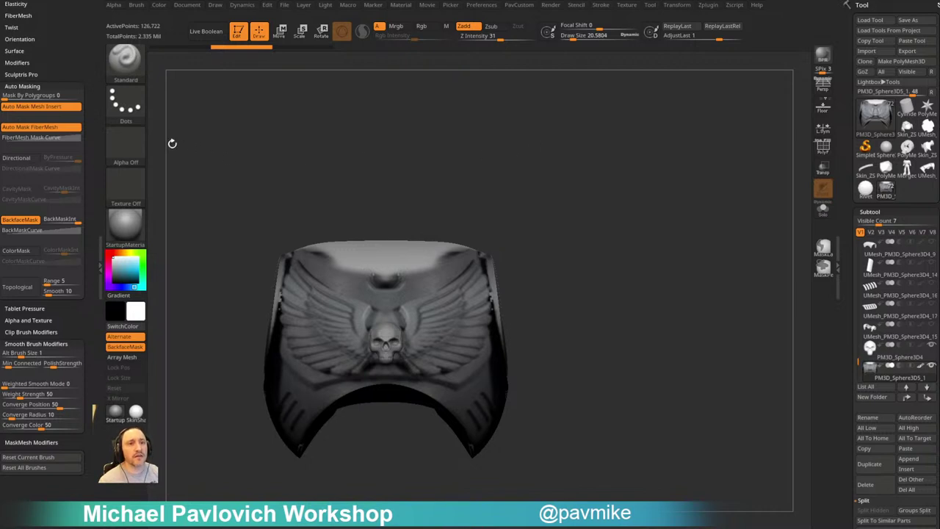
Examine the Standard brush's Tablet Pressure size curve and the global Tablet preferences
{"action": "left_click_drag", "start_coordinate": [79, 47], "coordinate": [76, 25]}
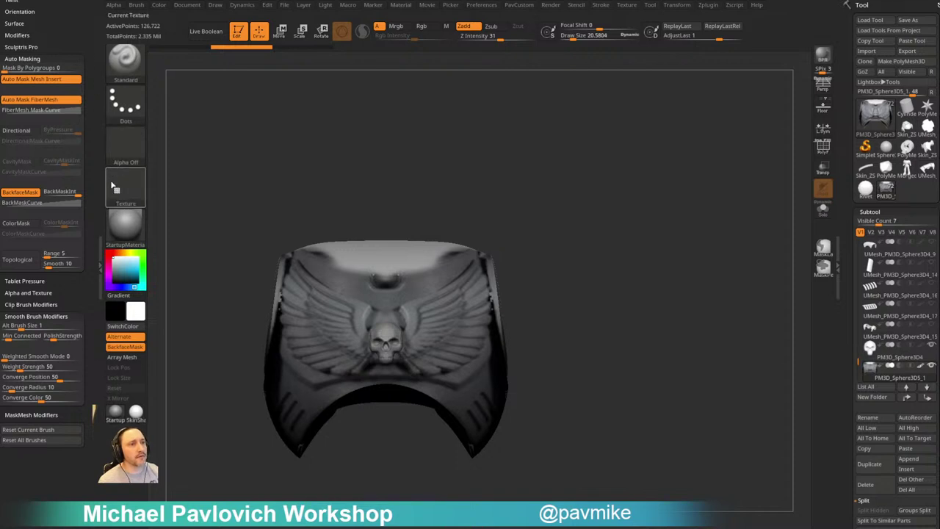
{"action": "left_click", "coordinate": [38, 281]}
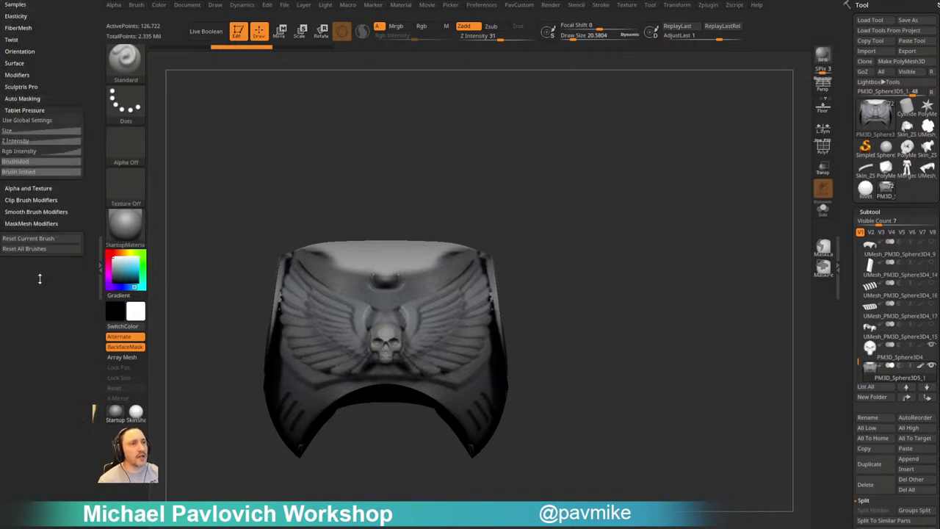
{"action": "left_click", "coordinate": [23, 128]}
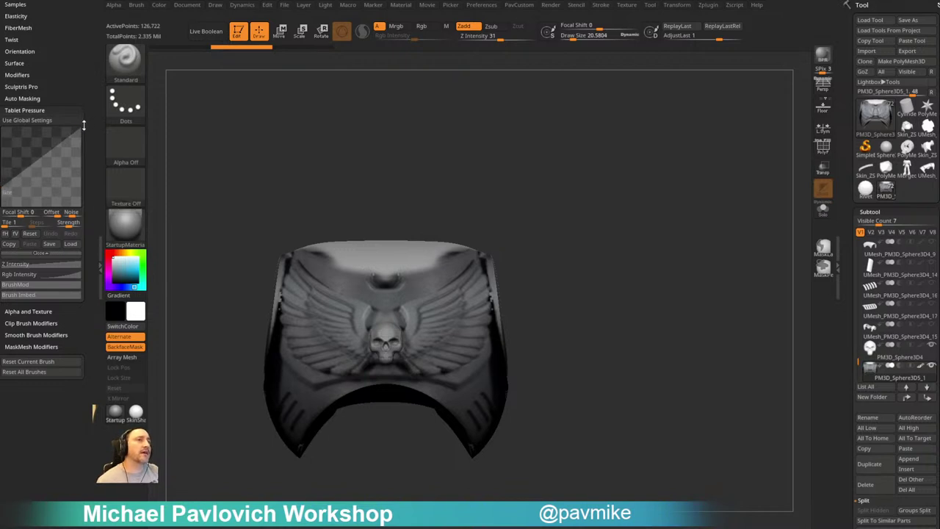
{"action": "left_click", "coordinate": [482, 6]}
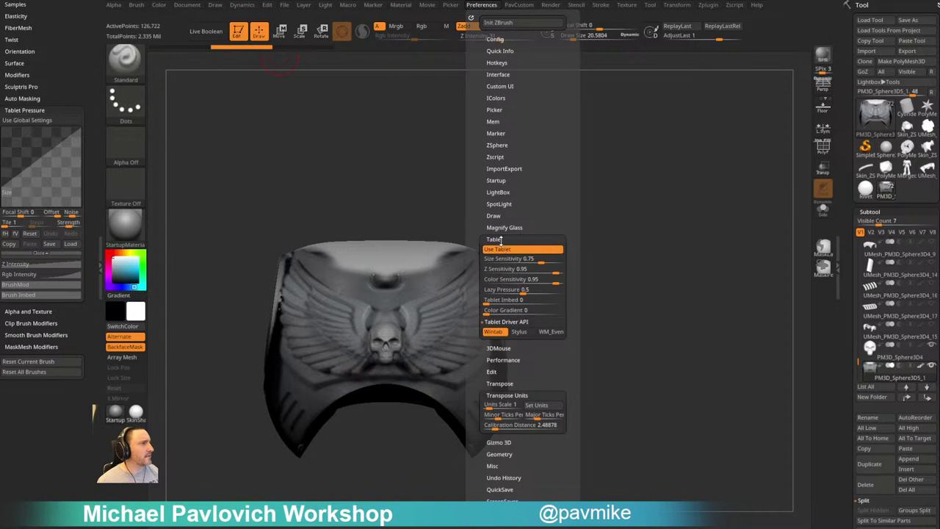
{"action": "left_click", "coordinate": [502, 239], "text": "shift"}
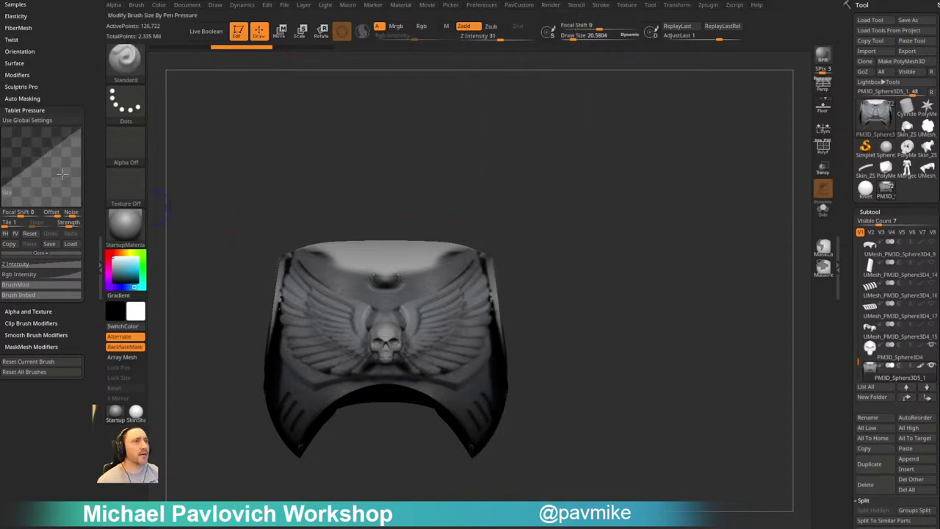
Compare the pen-pressure size curves of the other brushes, including hPolish, with that of the Standard brush
{"action": "key", "text": "2"}
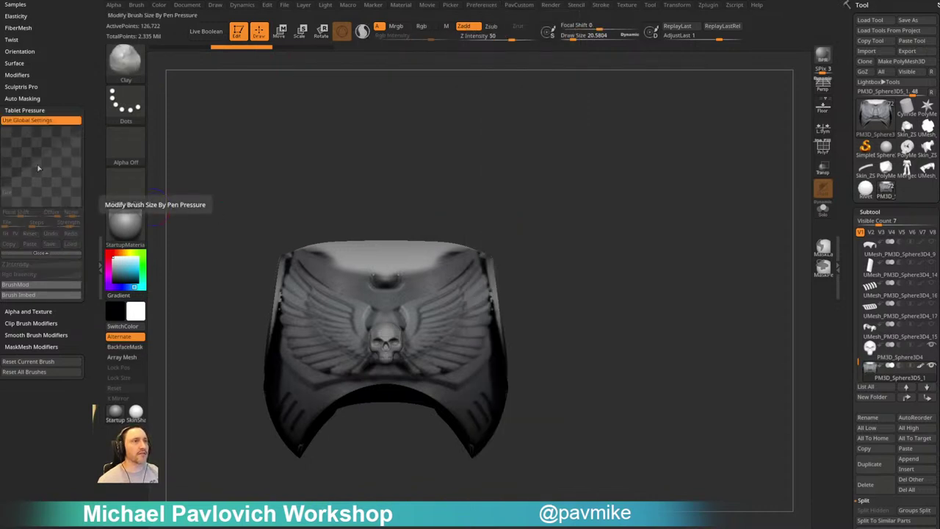
{"action": "key", "text": "3"}
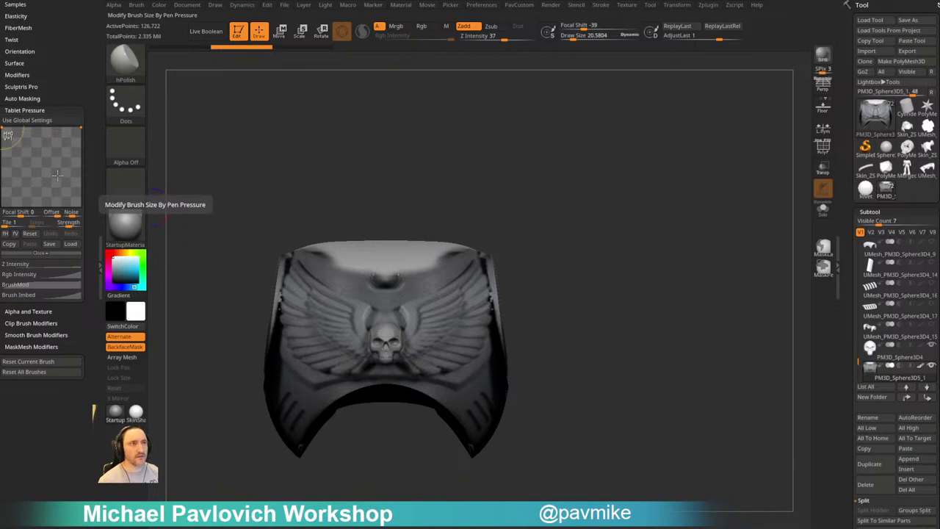
{"action": "key", "text": "1"}
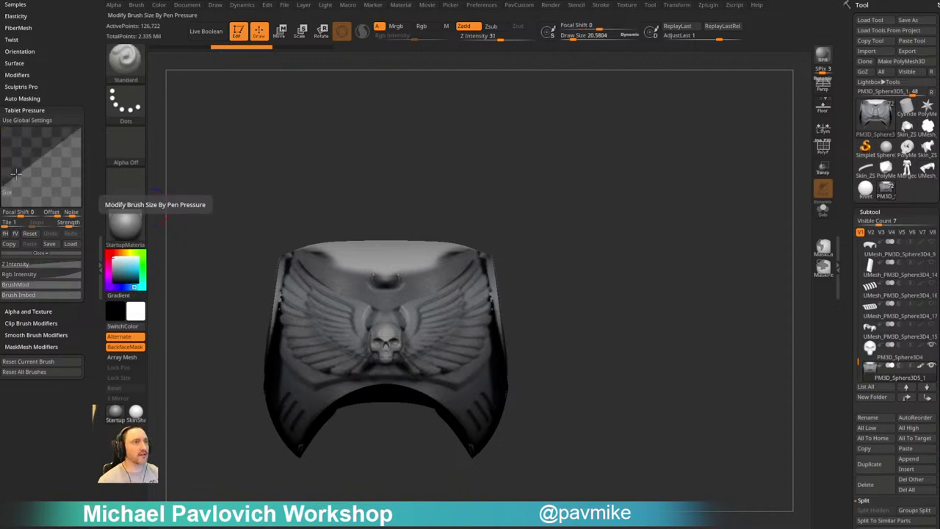
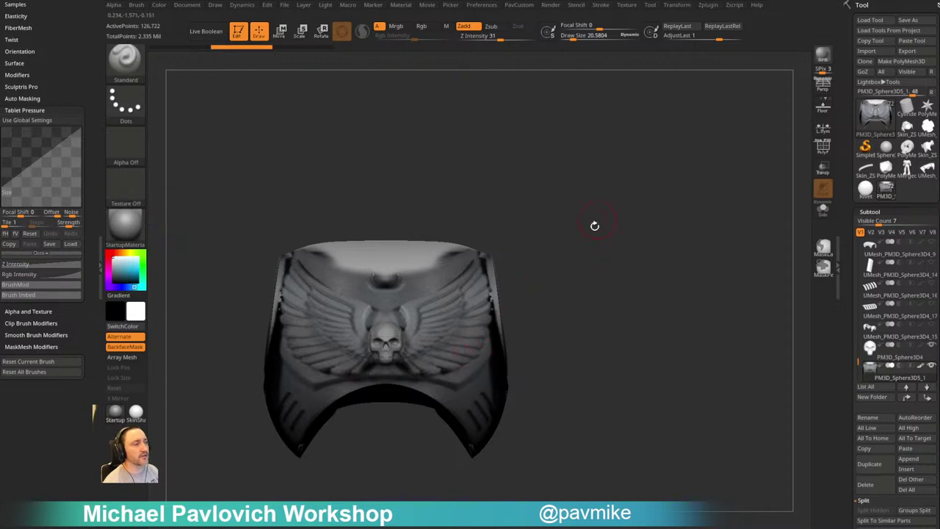
{"action": "left_click_drag", "start_coordinate": [594, 225], "coordinate": [542, 233]}
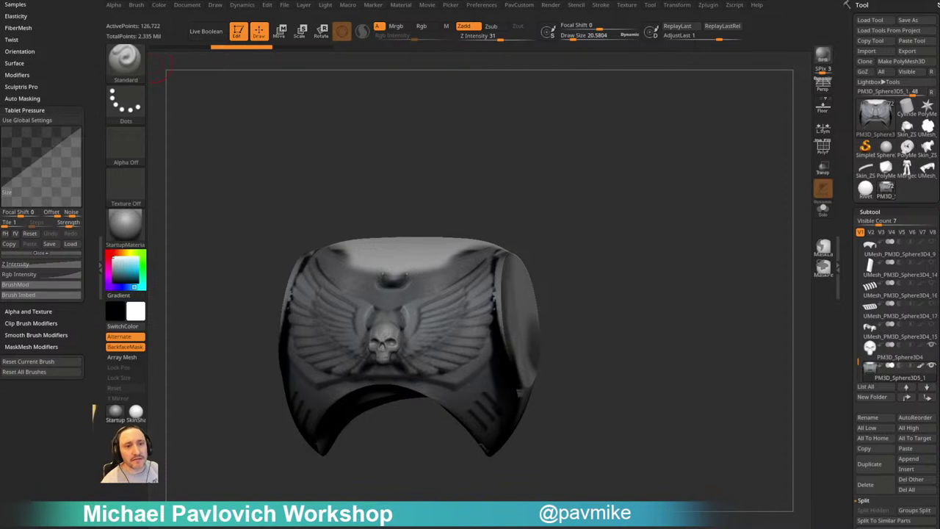
{"action": "mouse_move", "coordinate": [663, 241]}
{"action": "left_mouse_down", "text": "shift"}
{"action": "mouse_move", "coordinate": [672, 242]}
{"action": "mouse_move", "coordinate": [657, 237]}
{"action": "mouse_move", "coordinate": [653, 247]}
{"action": "mouse_move", "coordinate": [666, 239]}
{"action": "mouse_move", "coordinate": [629, 235]}
{"action": "mouse_move", "coordinate": [661, 243]}
{"action": "left_mouse_up", "text": "shift"}
{"action": "key", "text": "s"}
{"action": "key", "text": "s"}
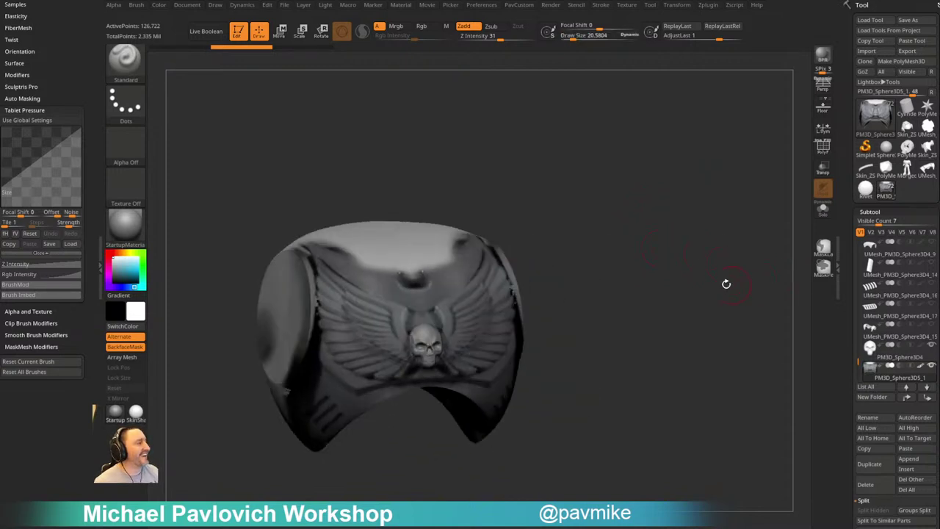
{"action": "left_click_drag", "start_coordinate": [727, 282], "coordinate": [699, 264]}
Collapse the Tablet Pressure settings and set the Draw Size to about 10.99
{"action": "left_click", "coordinate": [29, 110], "text": "shift"}
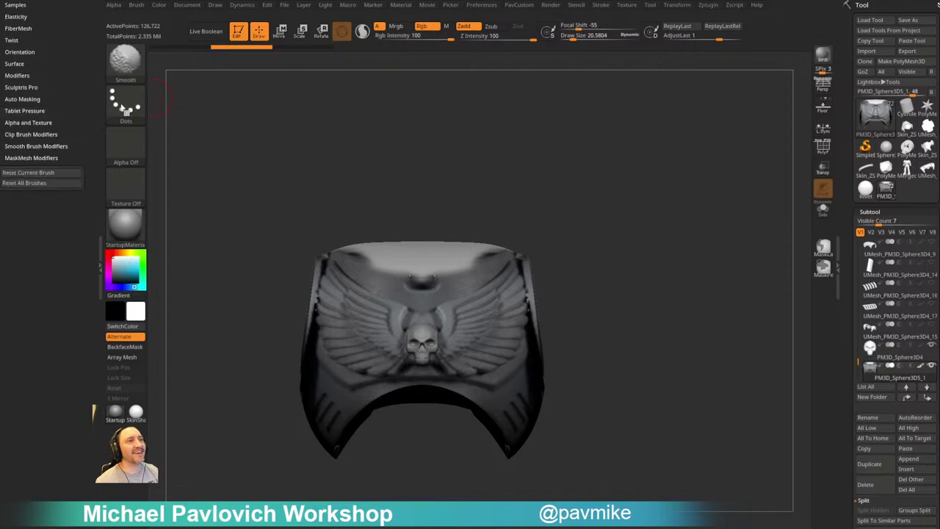
{"action": "mouse_move", "coordinate": [677, 228]}
{"action": "left_mouse_down"}
{"action": "mouse_move", "coordinate": [680, 236]}
{"action": "mouse_move", "coordinate": [582, 281]}
{"action": "left_mouse_up"}
{"action": "key", "text": "s"}
{"action": "mouse_move", "coordinate": [665, 244]}
{"action": "left_mouse_down"}
{"action": "mouse_move", "coordinate": [679, 245]}
{"action": "mouse_move", "coordinate": [668, 261]}
{"action": "mouse_move", "coordinate": [689, 252]}
{"action": "left_mouse_up"}
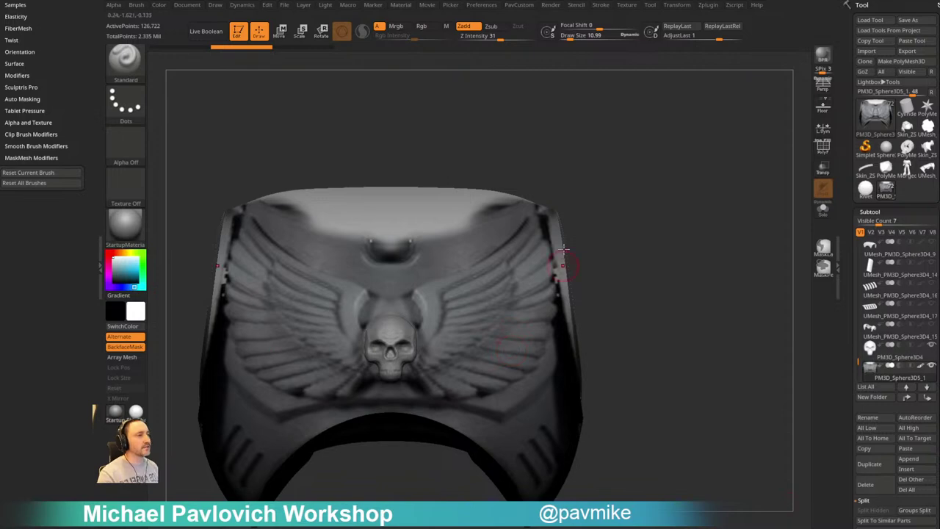
{"action": "left_click_drag", "start_coordinate": [620, 227], "coordinate": [523, 282]}
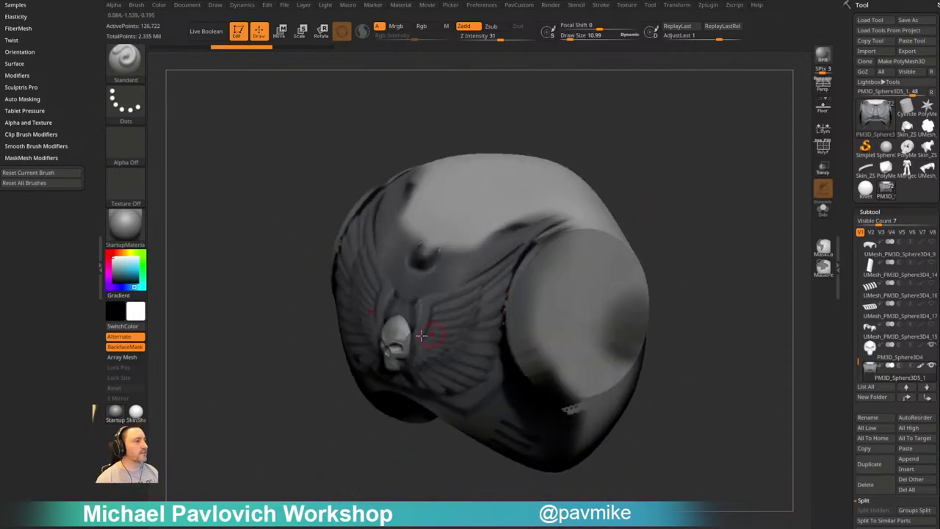
{"action": "left_click_drag", "start_coordinate": [675, 249], "coordinate": [657, 229]}
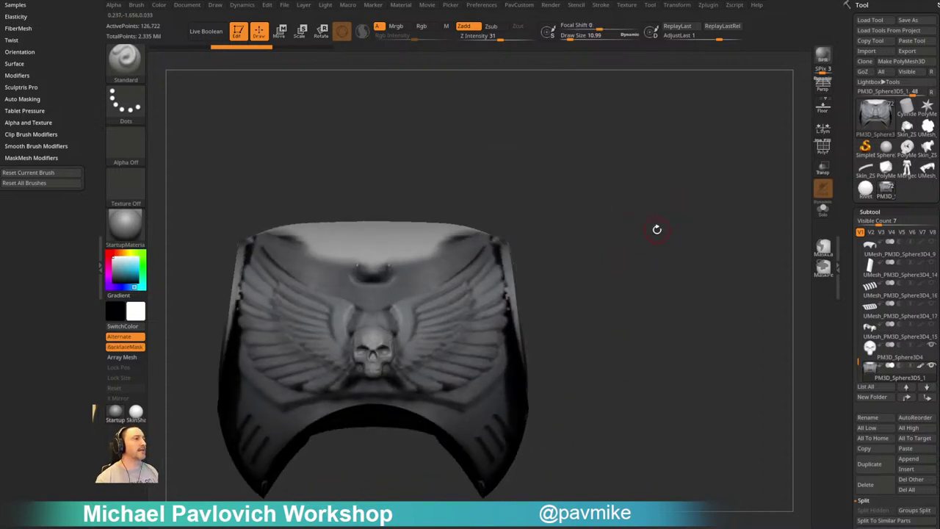
{"action": "mouse_move", "coordinate": [600, 213]}
{"action": "left_mouse_down", "text": "alt"}
{"action": "mouse_move", "coordinate": [592, 206]}
{"action": "mouse_move", "coordinate": [600, 211]}
{"action": "left_mouse_up", "text": "alt"}
{"action": "left_click_drag", "start_coordinate": [601, 210], "coordinate": [602, 220]}
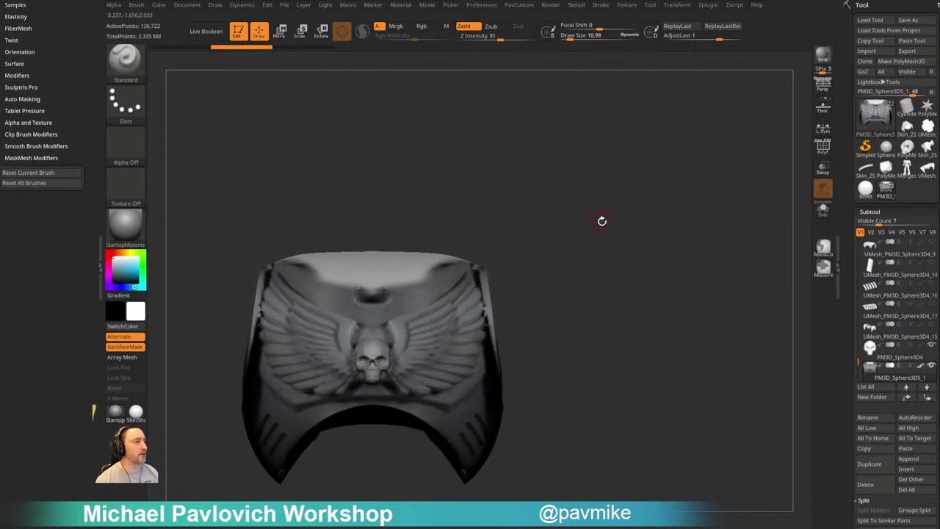
Save the project with the winged breastplate and its skull emblem as the active tool
{"action": "mouse_move", "coordinate": [666, 226]}
{"action": "left_mouse_down"}
{"action": "mouse_move", "coordinate": [629, 220]}
{"action": "mouse_move", "coordinate": [634, 241]}
{"action": "mouse_move", "coordinate": [544, 236]}
{"action": "mouse_move", "coordinate": [436, 258]}
{"action": "left_mouse_up"}
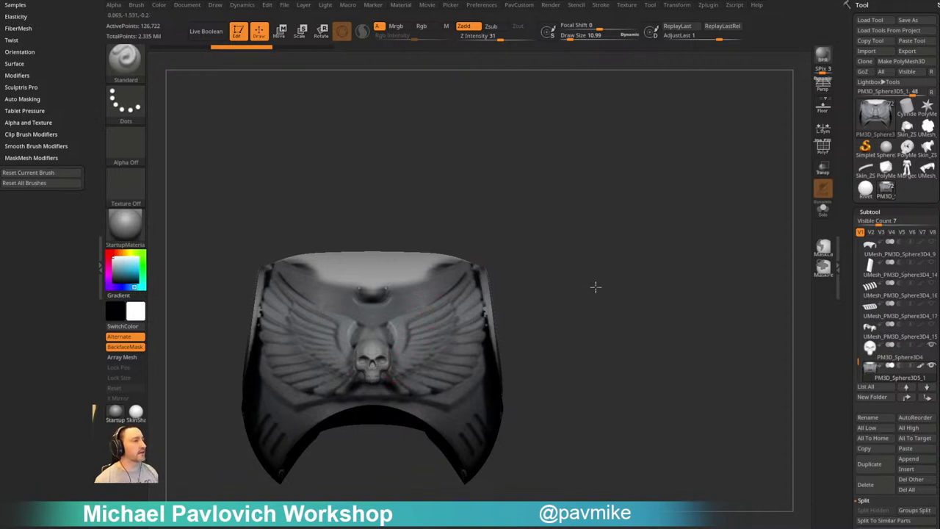
{"action": "left_click_drag", "start_coordinate": [595, 288], "coordinate": [594, 308], "text": "alt"}
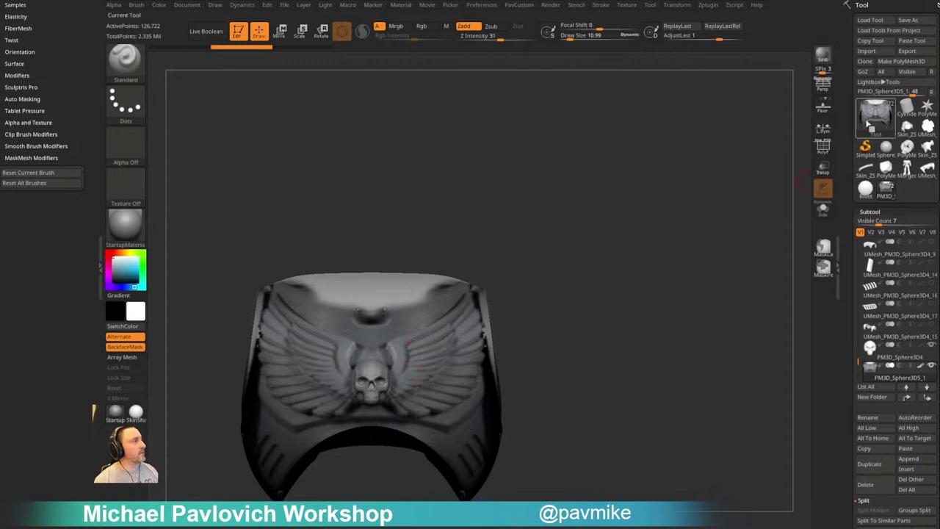
{"action": "left_click", "coordinate": [876, 114]}
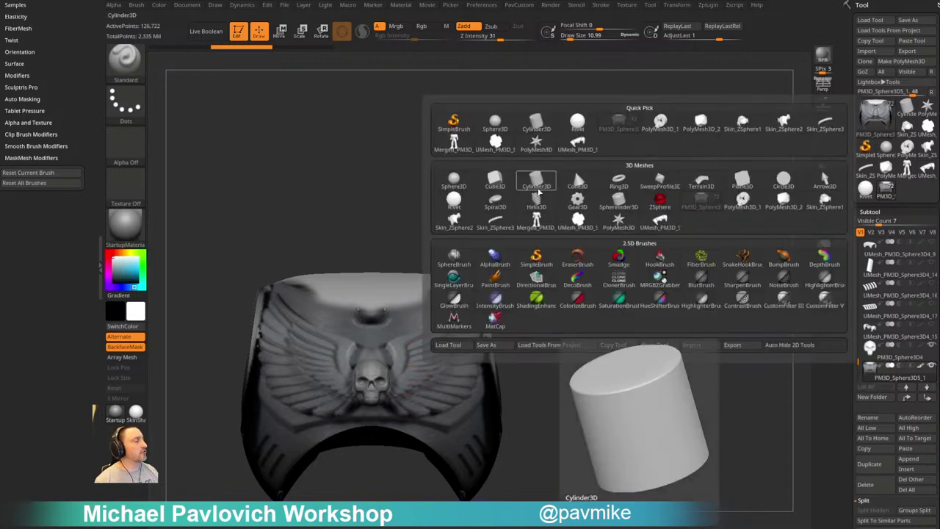
{"action": "left_click", "coordinate": [875, 123]}
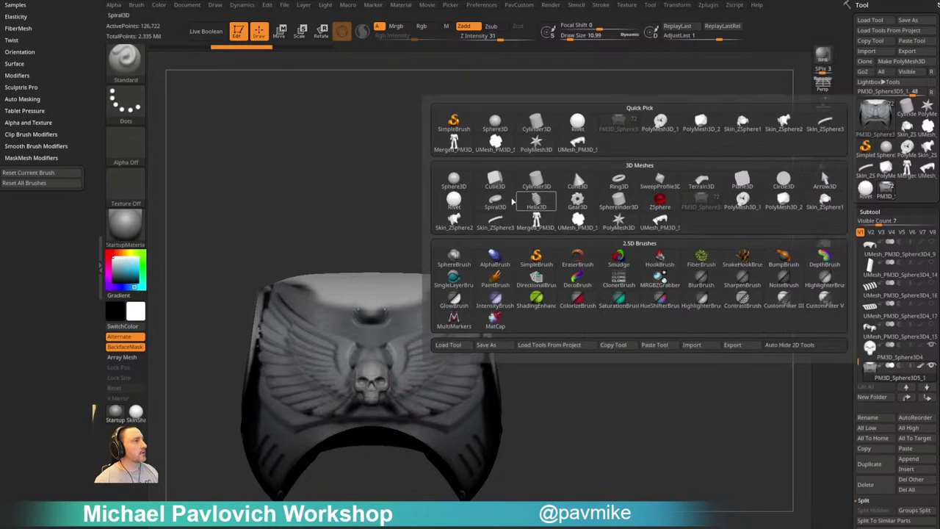
{"action": "key", "text": "ctrl+s"}
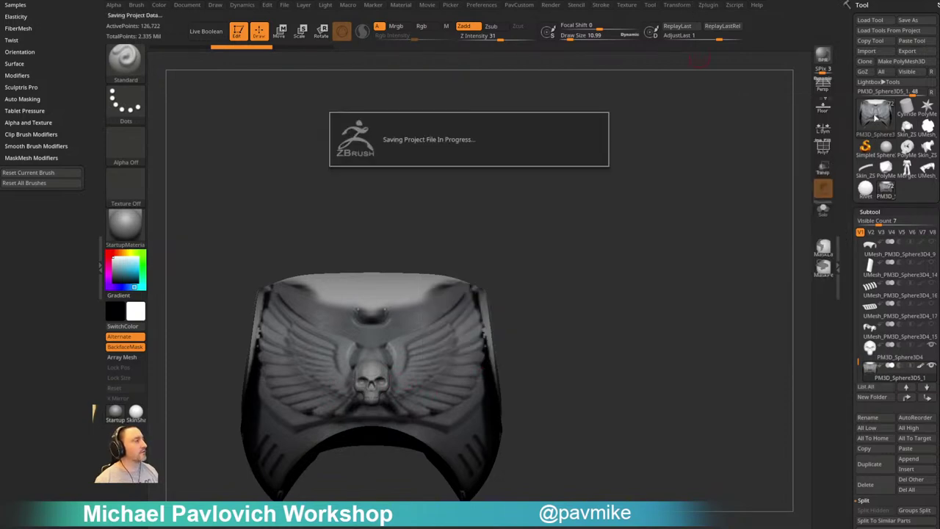
Switch the active tool to a Plane3D primitive, frame it in the canvas, and display its polygon wireframe
{"action": "left_click", "coordinate": [876, 116]}
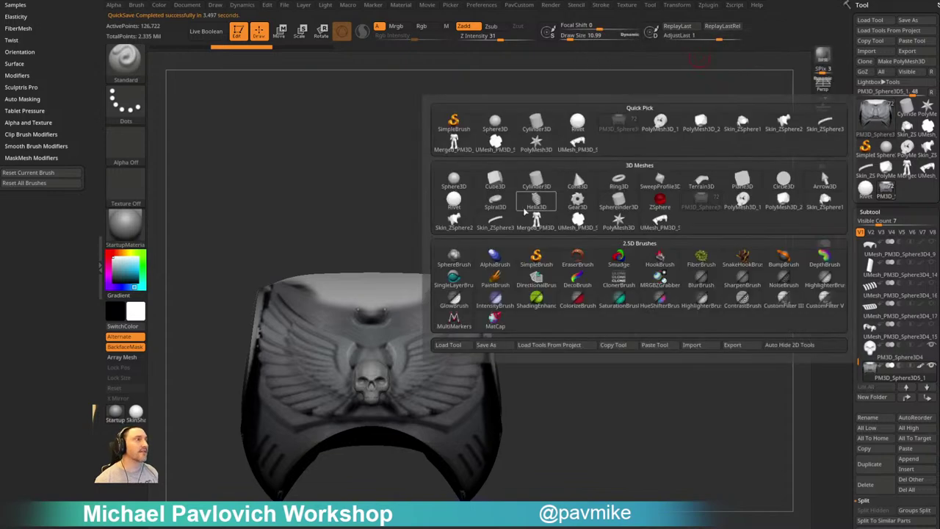
{"action": "left_click", "coordinate": [742, 180]}
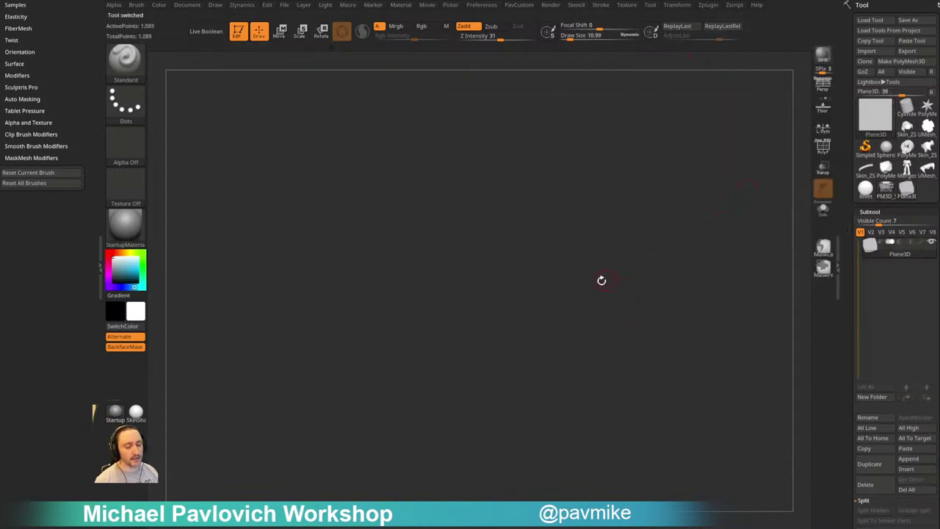
{"action": "key", "text": "f"}
{"action": "left_click_drag", "start_coordinate": [766, 206], "coordinate": [726, 188], "text": "alt"}
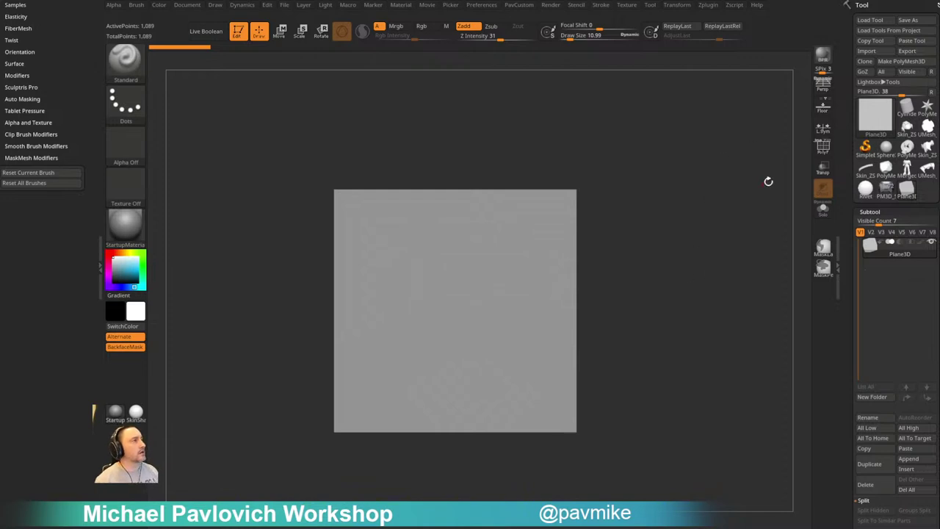
{"action": "left_click", "coordinate": [828, 145]}
{"action": "left_click_drag", "start_coordinate": [749, 182], "coordinate": [713, 190], "text": "alt"}
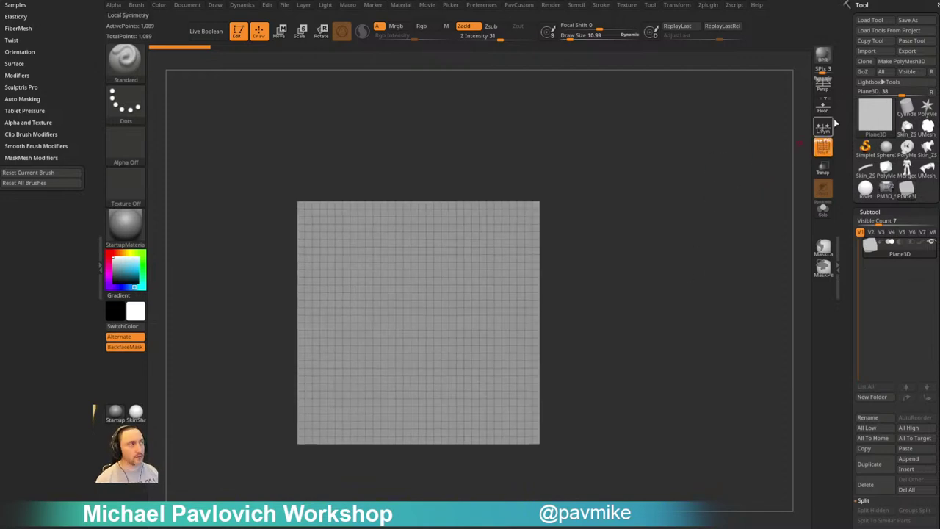
Convert the plane to a PolyMesh3D and subdivide it up to subdivision level 6
{"action": "left_click", "coordinate": [885, 64]}
{"action": "key", "text": "ctrl+d"}
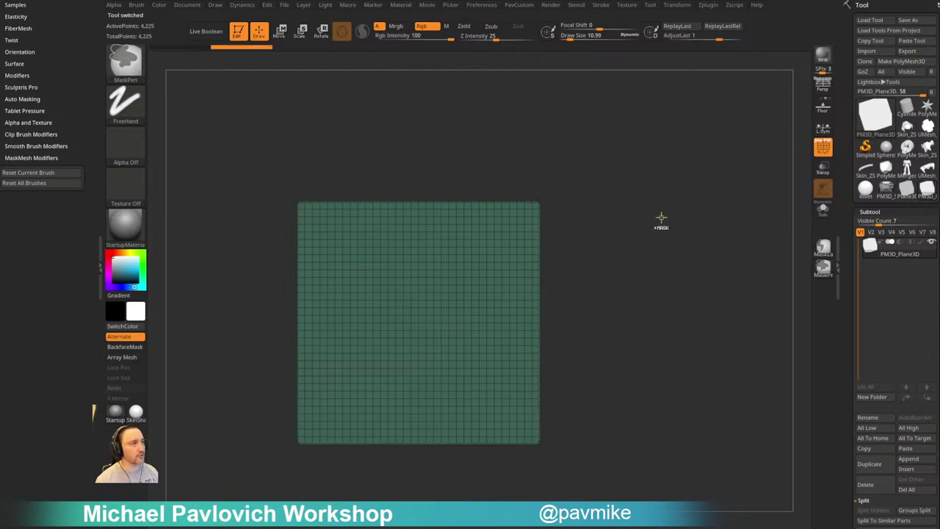
{"action": "key", "text": "ctrl+d"}
{"action": "key", "text": "ctrl+d"}
{"action": "key", "text": "ctrl+d"}
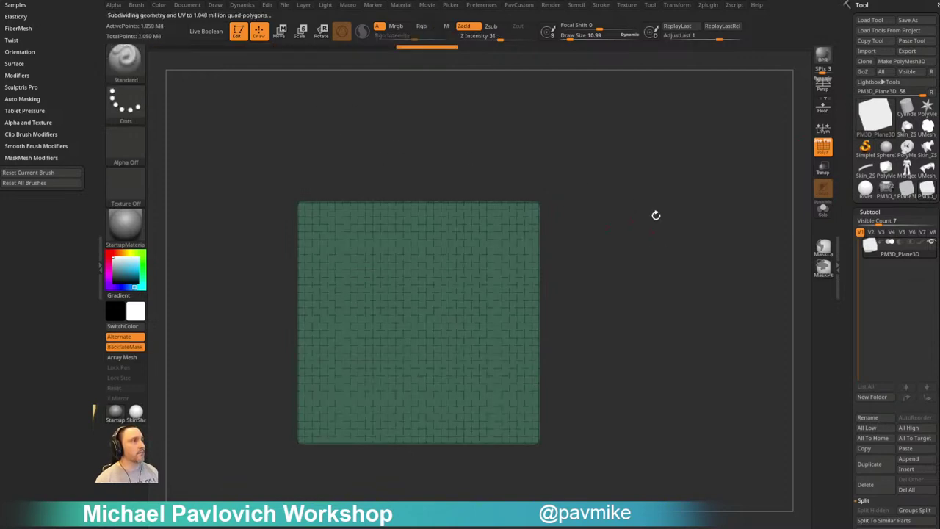
Line the plane up with the chest armour in the SpotLight reference and lower the mesh to subdivision level 1
{"action": "right_click_drag", "start_coordinate": [656, 215], "coordinate": [659, 161], "text": "ctrl"}
{"action": "key", "text": "shift+z"}
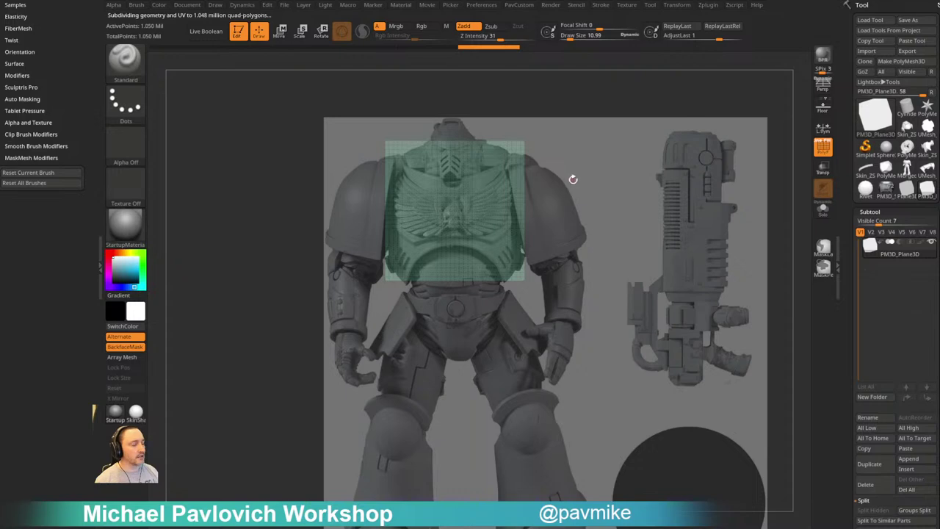
{"action": "key", "text": "shift+d"}
{"action": "key", "text": "shift+d"}
{"action": "key", "text": "shift+d"}
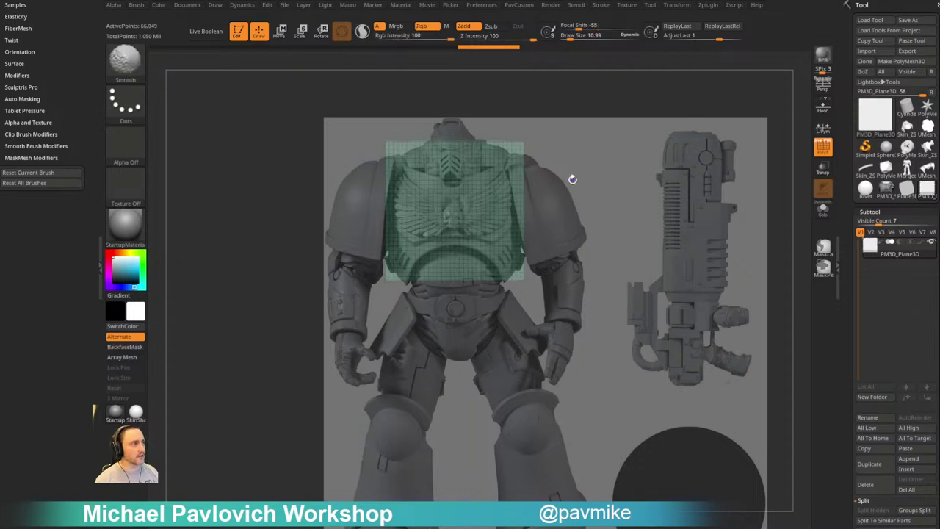
{"action": "left_click_drag", "start_coordinate": [849, 485], "coordinate": [850, 188]}
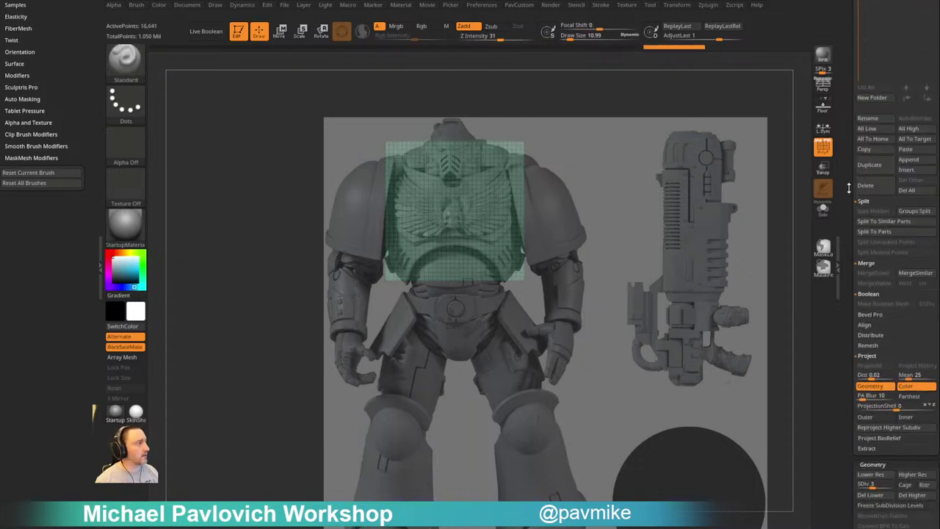
{"action": "left_click_drag", "start_coordinate": [872, 485], "coordinate": [847, 485]}
{"action": "key", "text": "shift+d"}
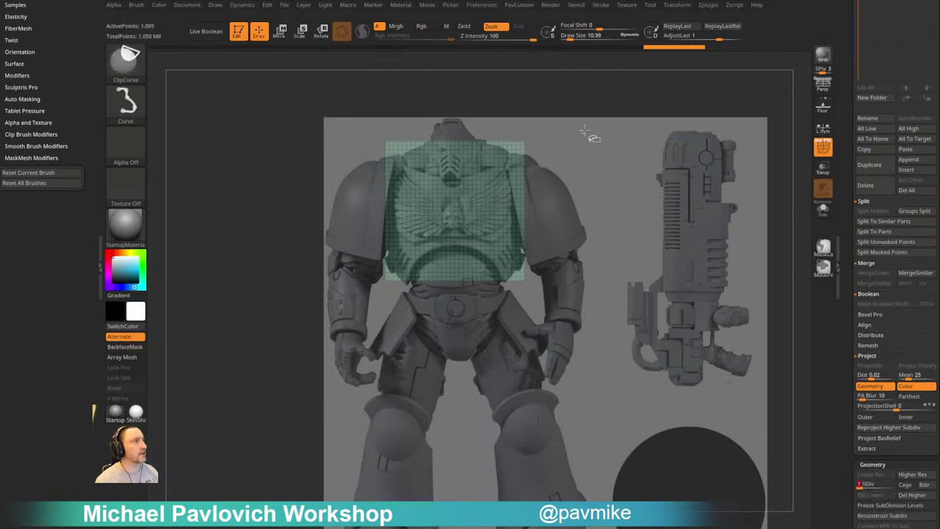
{"action": "key", "text": "shift+z"}
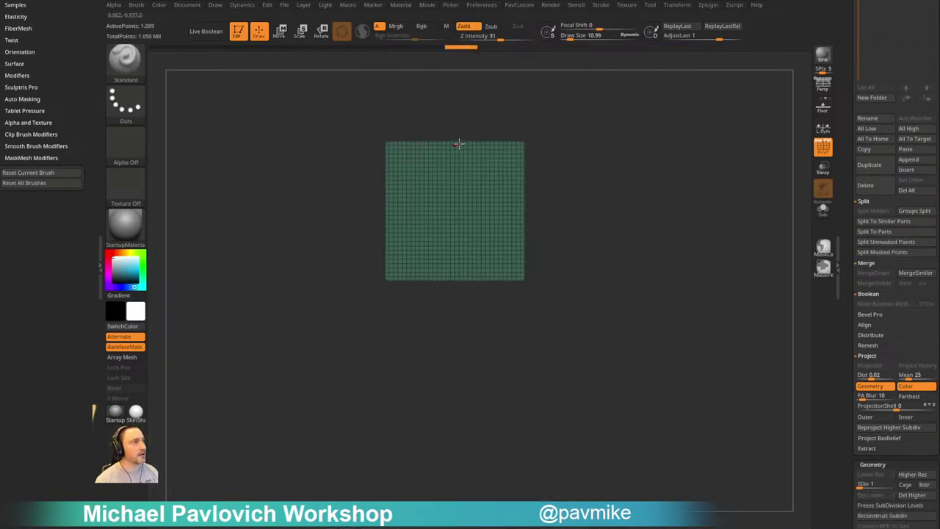
Hide the plane's narrow central strip, assign the visible halves their own polygroup, and unhide the whole mesh
{"action": "mouse_move", "coordinate": [567, 105]}
{"action": "left_mouse_down", "text": "ctrl+shift"}
{"action": "mouse_move", "coordinate": [508, 288]}
{"action": "mouse_move", "coordinate": [475, 345]}
{"action": "mouse_move", "coordinate": [461, 352]}
{"action": "mouse_move", "coordinate": [463, 344]}
{"action": "left_mouse_up", "text": "ctrl+shift"}
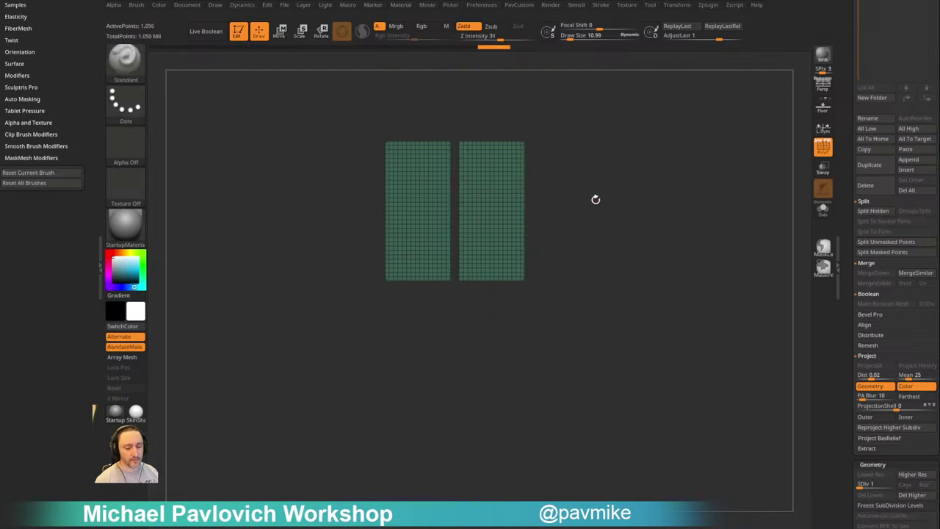
{"action": "key", "text": "ctrl+w"}
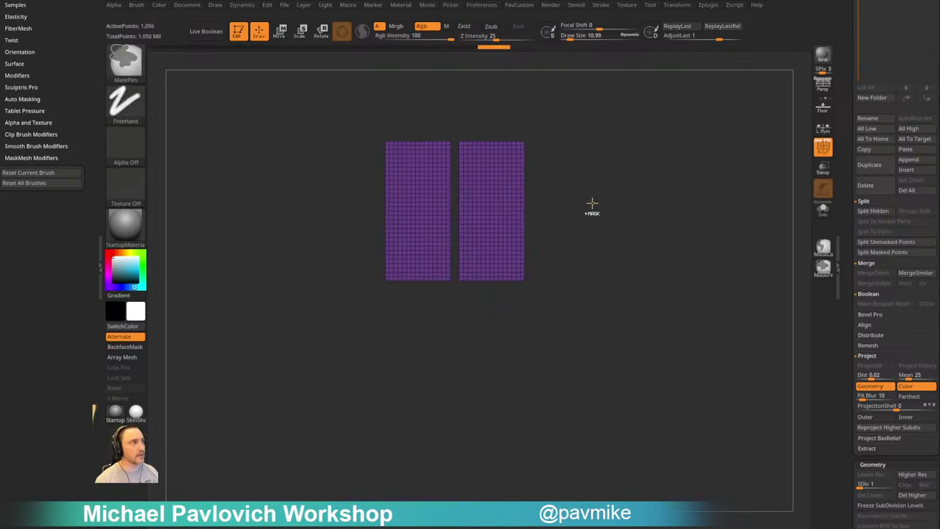
{"action": "left_click", "coordinate": [604, 195], "text": "ctrl+shift"}
{"action": "left_click_drag", "start_coordinate": [609, 189], "coordinate": [655, 225], "text": "alt"}
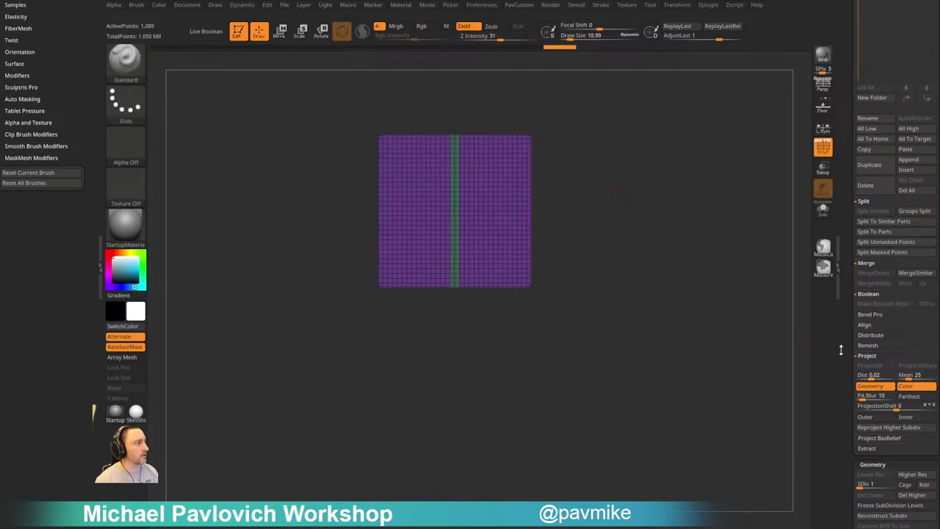
Return the plane to subdivision level 6, place it under the reference's breastplate, and turn off the polygon wireframe
{"action": "left_click_drag", "start_coordinate": [850, 352], "coordinate": [847, 240]}
{"action": "left_click", "coordinate": [894, 374]}
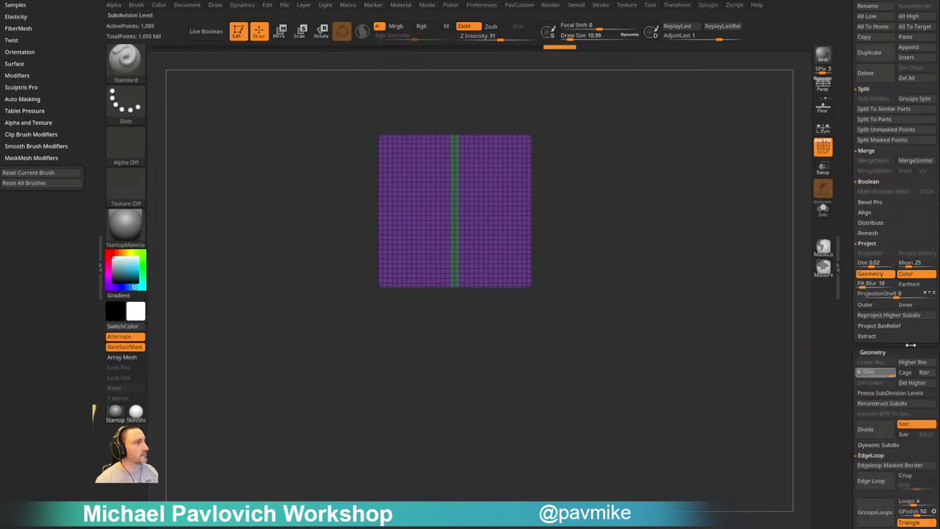
{"action": "key", "text": "shift+z"}
{"action": "mouse_move", "coordinate": [635, 198]}
{"action": "left_mouse_down", "text": "alt"}
{"action": "mouse_move", "coordinate": [632, 209]}
{"action": "mouse_move", "coordinate": [625, 196]}
{"action": "mouse_move", "coordinate": [602, 202]}
{"action": "left_mouse_up", "text": "alt"}
{"action": "key", "text": "s"}
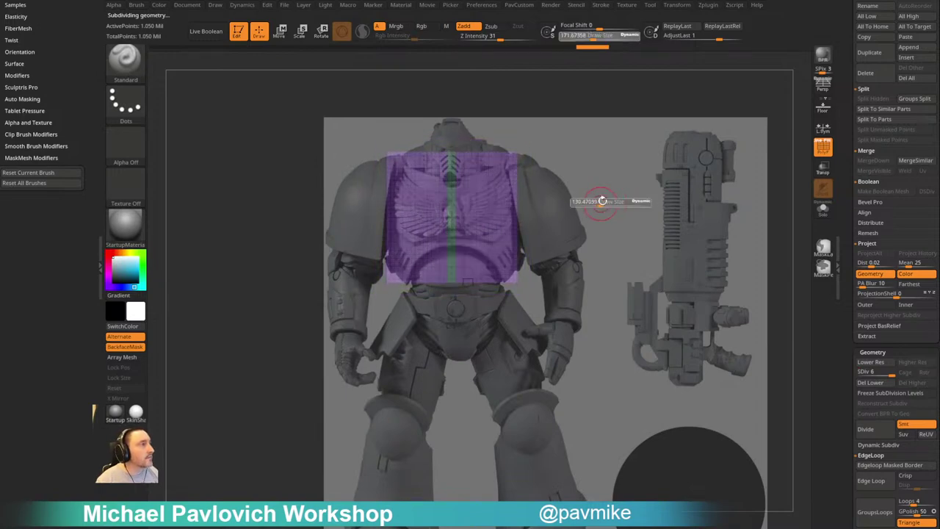
{"action": "left_click", "coordinate": [823, 150]}
Set the Standard brush to a Draw Size of about 99.08, Rgb only with Zadd off, and Rgb Intensity 100
{"action": "key", "text": "s"}
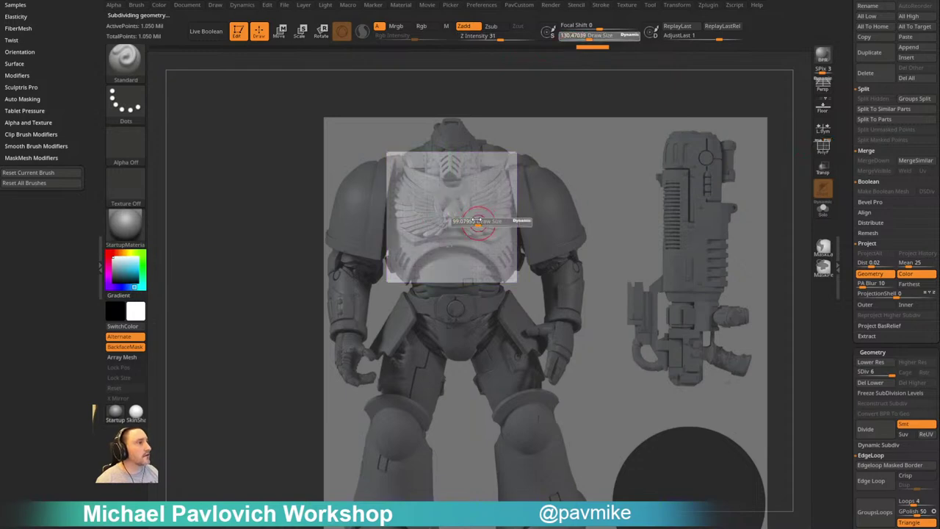
{"action": "left_click_drag", "start_coordinate": [481, 220], "coordinate": [477, 220]}
{"action": "left_click", "coordinate": [432, 29]}
{"action": "left_click", "coordinate": [468, 28]}
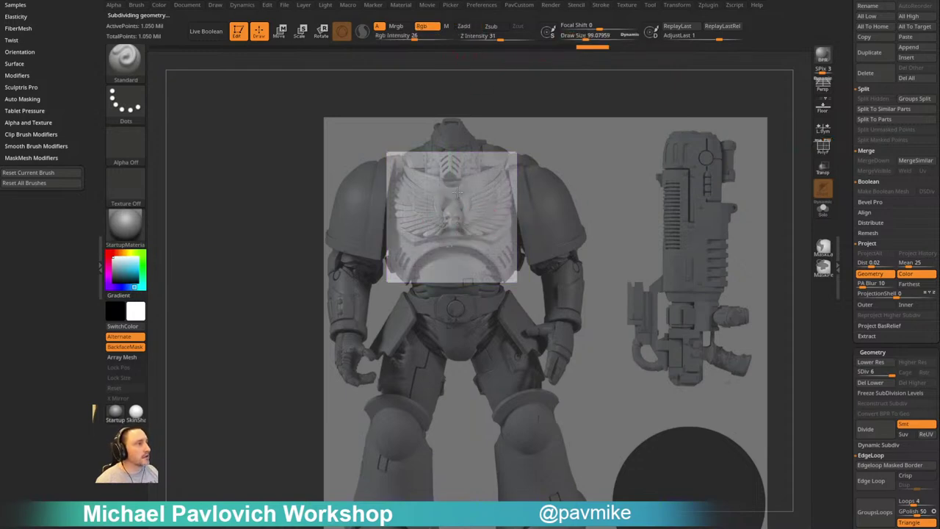
{"action": "left_click_drag", "start_coordinate": [443, 38], "coordinate": [460, 37]}
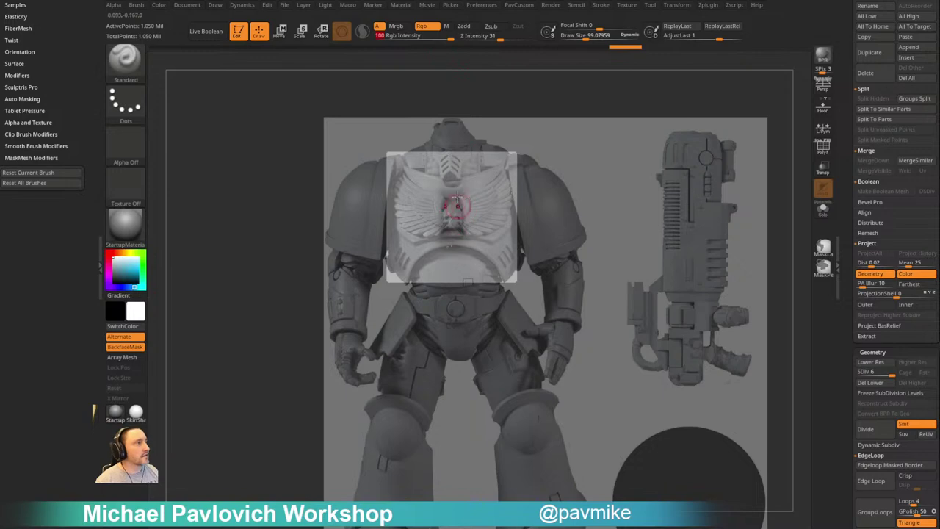
Paint the reference's winged skull breastplate onto the plane and hide the SpotLight overlay to inspect the projected image
{"action": "mouse_move", "coordinate": [467, 204]}
{"action": "left_mouse_down"}
{"action": "mouse_move", "coordinate": [463, 230]}
{"action": "mouse_move", "coordinate": [464, 209]}
{"action": "mouse_move", "coordinate": [497, 206]}
{"action": "mouse_move", "coordinate": [507, 219]}
{"action": "mouse_move", "coordinate": [468, 236]}
{"action": "left_mouse_up"}
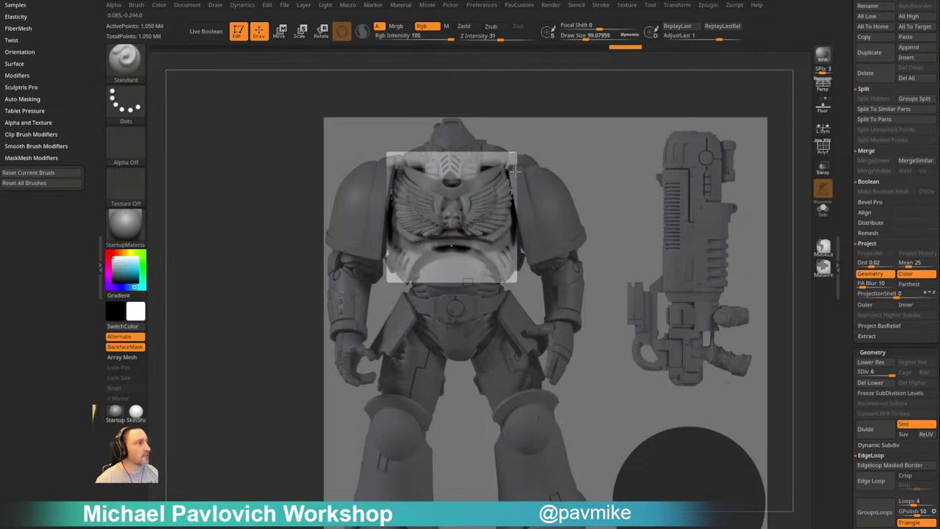
{"action": "key", "text": "shift+z"}
{"action": "left_click_drag", "start_coordinate": [613, 204], "coordinate": [633, 262], "text": "alt"}
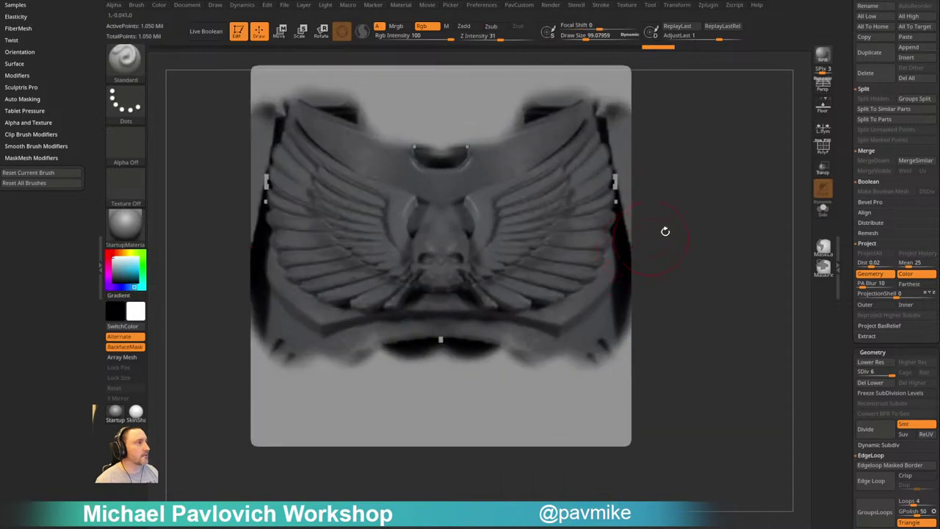
Examine the Paint tool on the SpotLight dial over the reference image
{"action": "key", "text": "shift+z"}
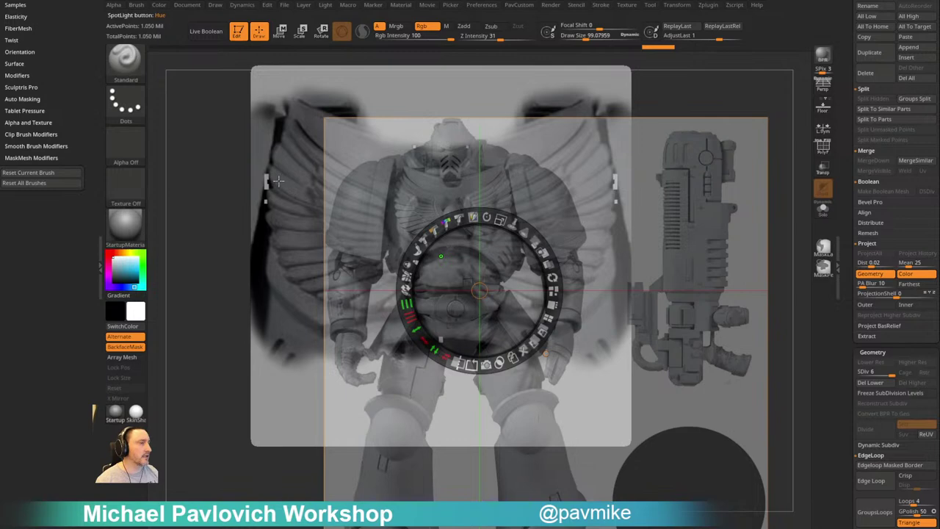
{"action": "left_click_drag", "start_coordinate": [459, 219], "coordinate": [463, 218]}
{"action": "key", "text": "shift+z"}
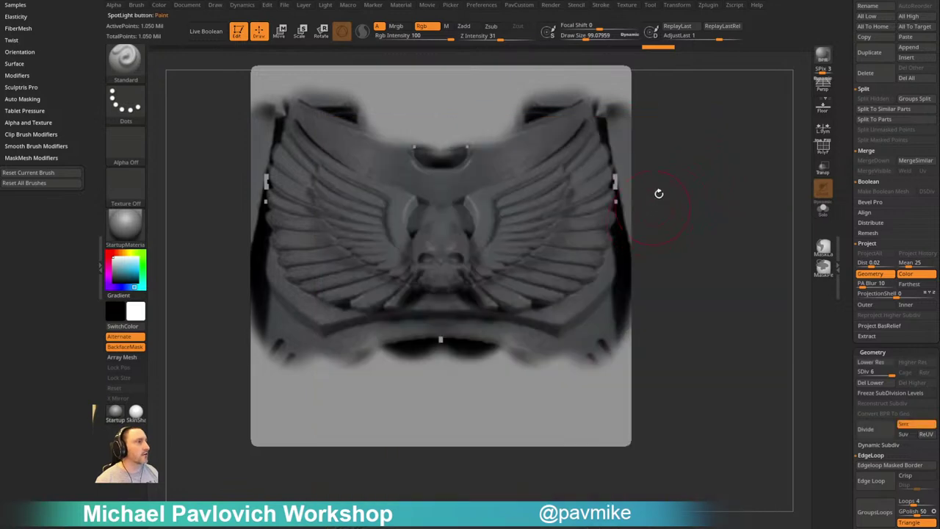
Set the Draw Size to about 33.37 with the whole painted plane in view
{"action": "key", "text": "s"}
{"action": "left_click_drag", "start_coordinate": [658, 193], "coordinate": [652, 215], "text": "alt"}
{"action": "left_click_drag", "start_coordinate": [651, 216], "coordinate": [651, 233], "text": "alt"}
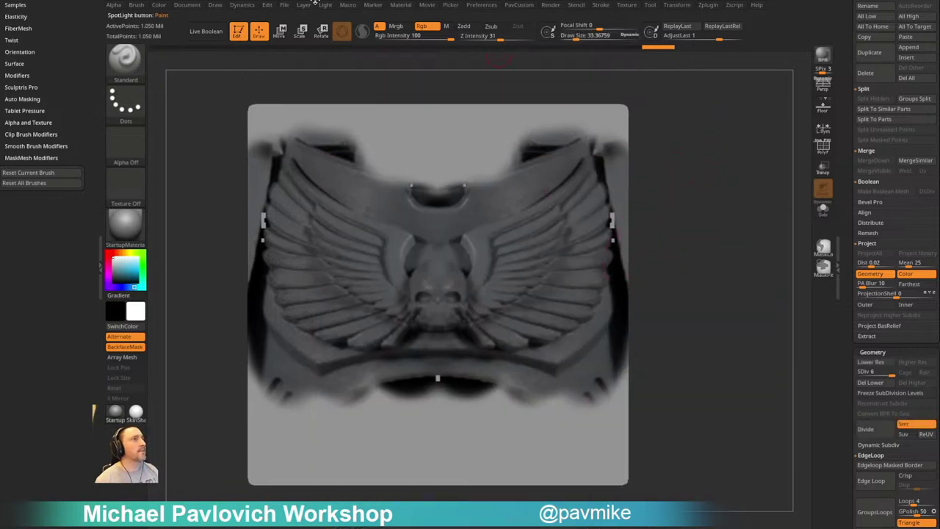
Set the RGB intensity to 31 and fill the plane with white to fade the winged chest-plate image
{"action": "left_click_drag", "start_coordinate": [406, 37], "coordinate": [418, 37]}
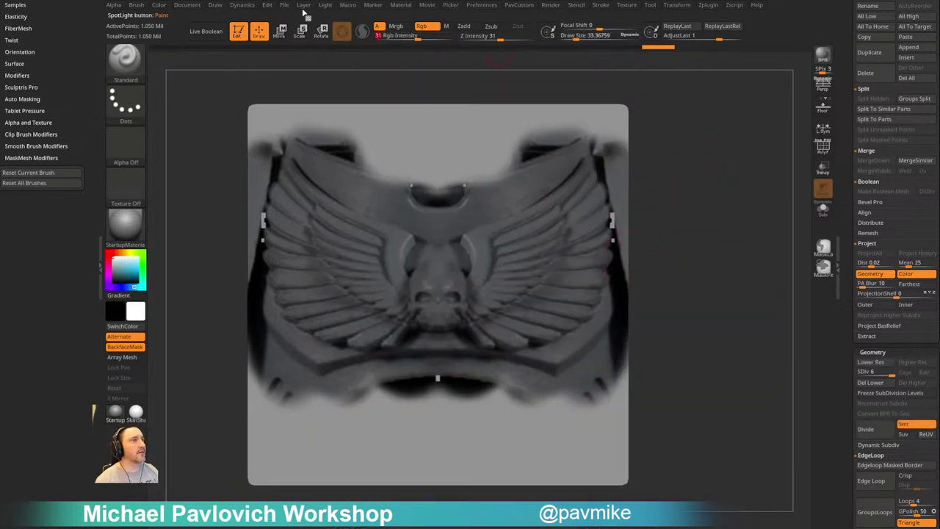
{"action": "left_click", "coordinate": [158, 4]}
{"action": "left_click", "coordinate": [183, 194]}
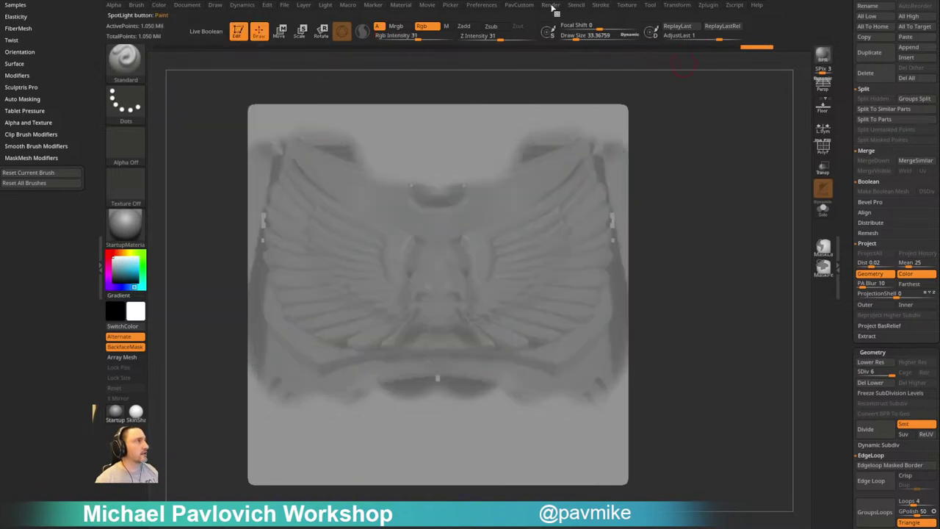
{"action": "left_click", "coordinate": [552, 7]}
{"action": "right_click_drag", "start_coordinate": [707, 298], "coordinate": [681, 264], "text": "ctrl"}
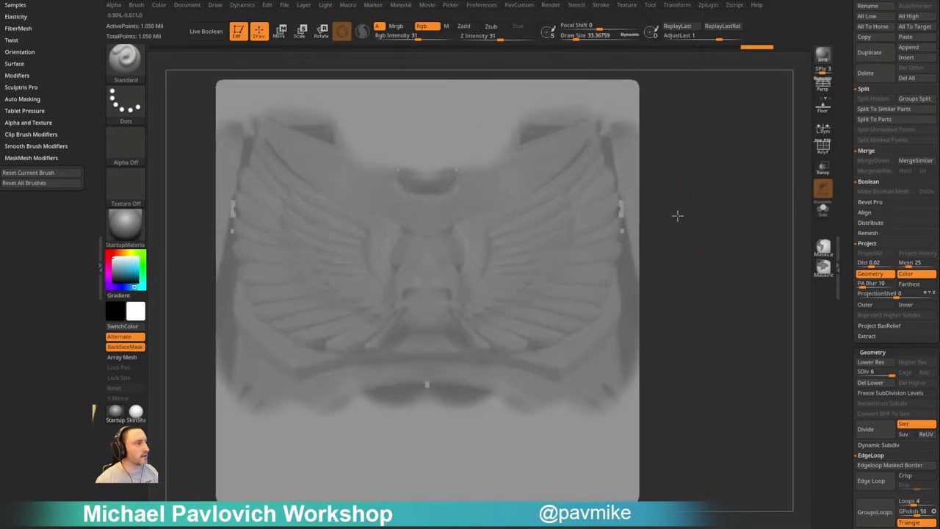
{"action": "mouse_move", "coordinate": [678, 215]}
{"action": "right_mouse_down", "text": "ctrl"}
{"action": "mouse_move", "coordinate": [668, 219]}
{"action": "mouse_move", "coordinate": [677, 227]}
{"action": "right_mouse_up", "text": "ctrl"}
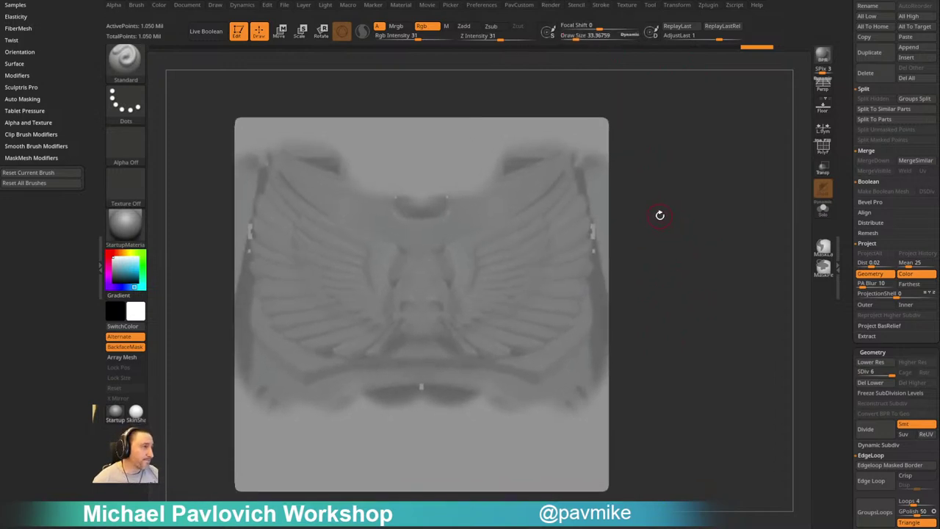
Switch to the Topology brush and delete the plane's lower subdivision levels
{"action": "key", "text": "b"}
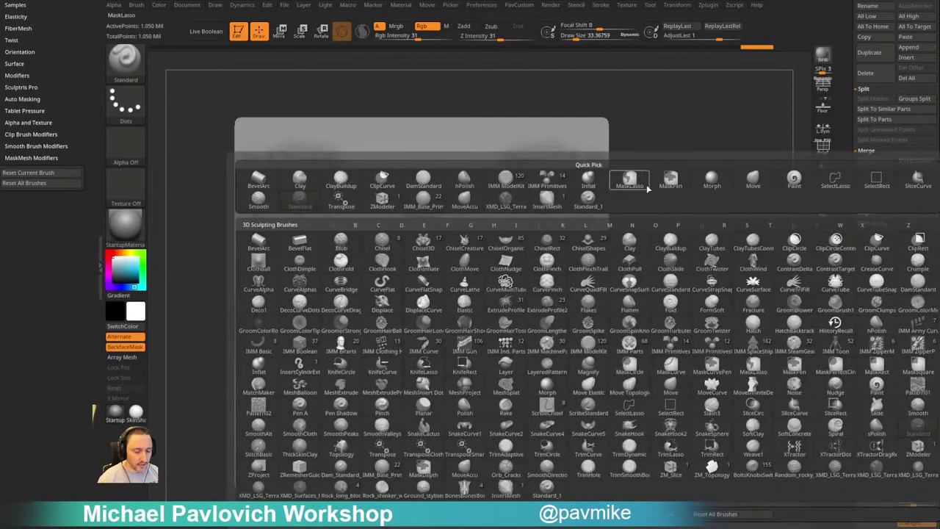
{"action": "key", "text": "t"}
{"action": "key", "text": "o"}
{"action": "right_click_drag", "start_coordinate": [706, 223], "coordinate": [693, 228], "text": "alt"}
{"action": "left_click_drag", "start_coordinate": [847, 271], "coordinate": [847, 190]}
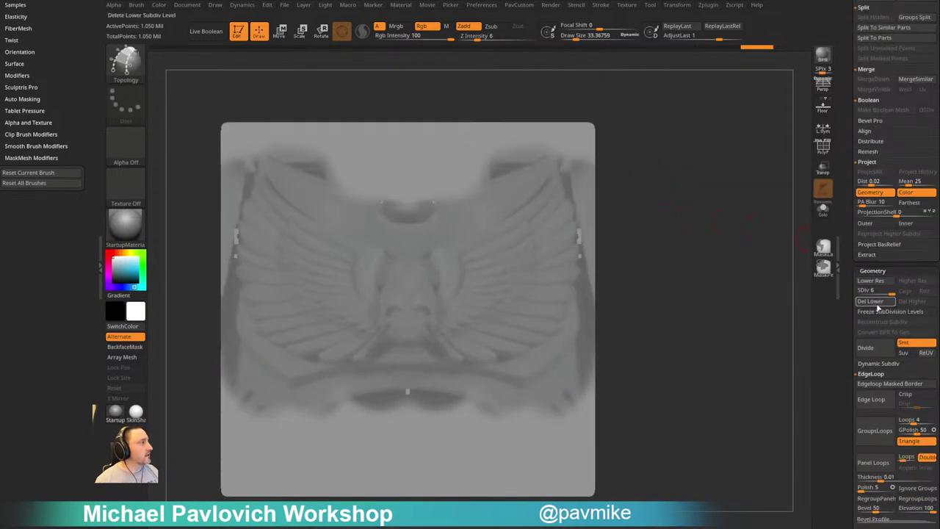
{"action": "left_click", "coordinate": [877, 304]}
{"action": "right_click_drag", "start_coordinate": [723, 292], "coordinate": [740, 294], "text": "alt"}
{"action": "right_click_drag", "start_coordinate": [740, 293], "coordinate": [757, 299], "text": "ctrl"}
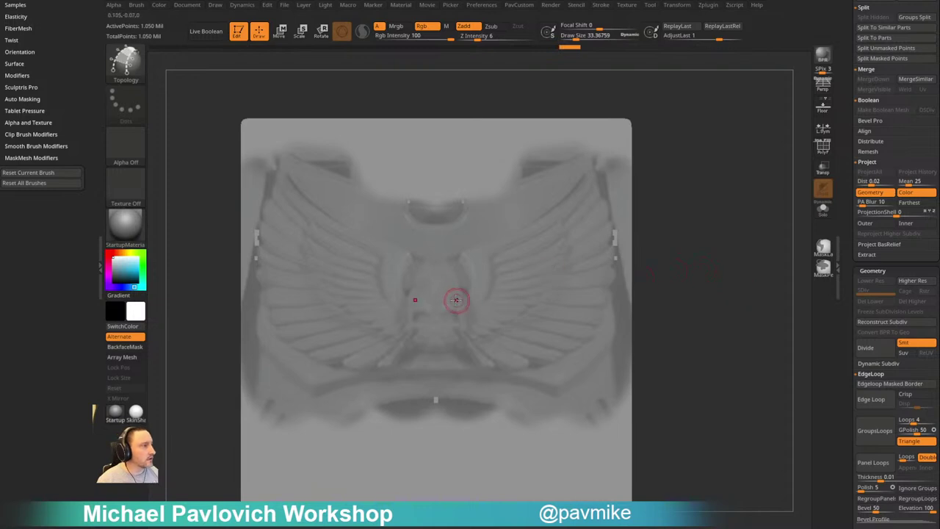
Draw topology curves outlining the inner hook and both long edges of the wing's upper band
{"action": "left_click_drag", "start_coordinate": [453, 287], "coordinate": [460, 336]}
{"action": "left_click_drag", "start_coordinate": [445, 303], "coordinate": [456, 302]}
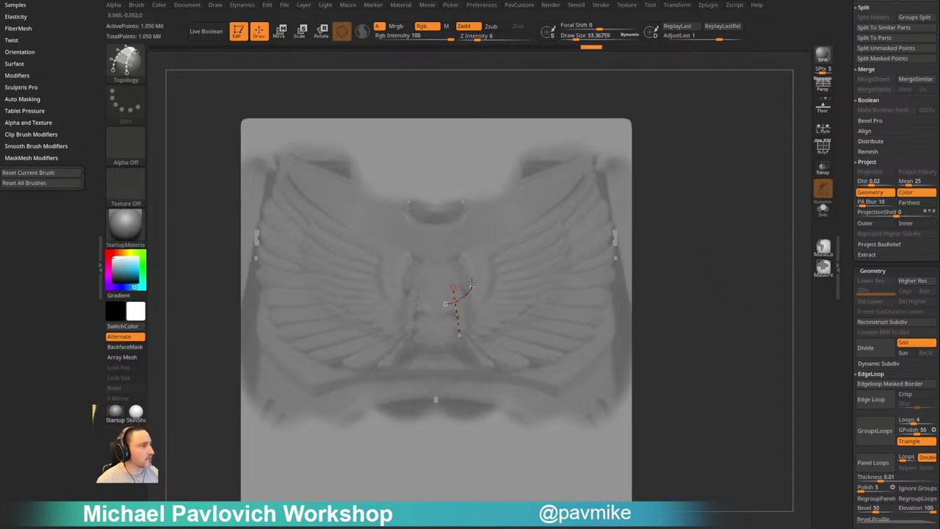
{"action": "left_click_drag", "start_coordinate": [466, 260], "coordinate": [455, 252]}
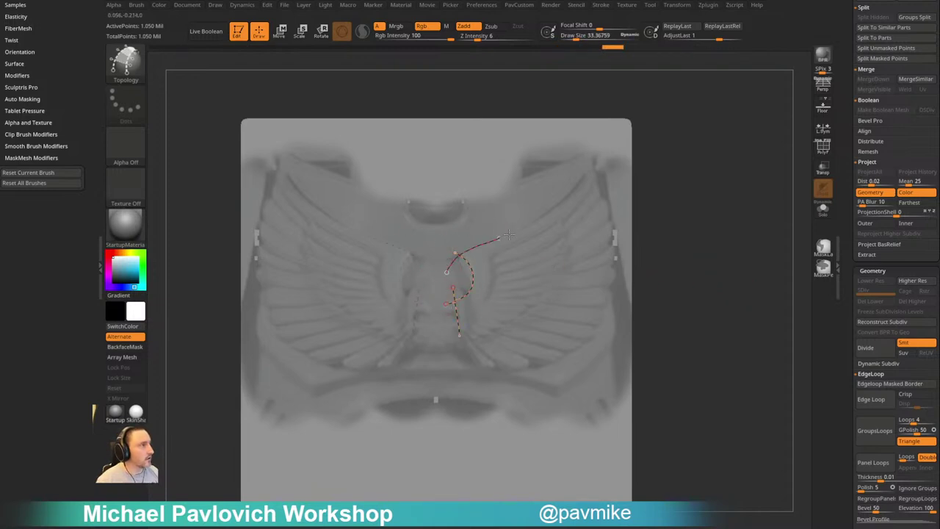
{"action": "left_click_drag", "start_coordinate": [578, 189], "coordinate": [596, 157]}
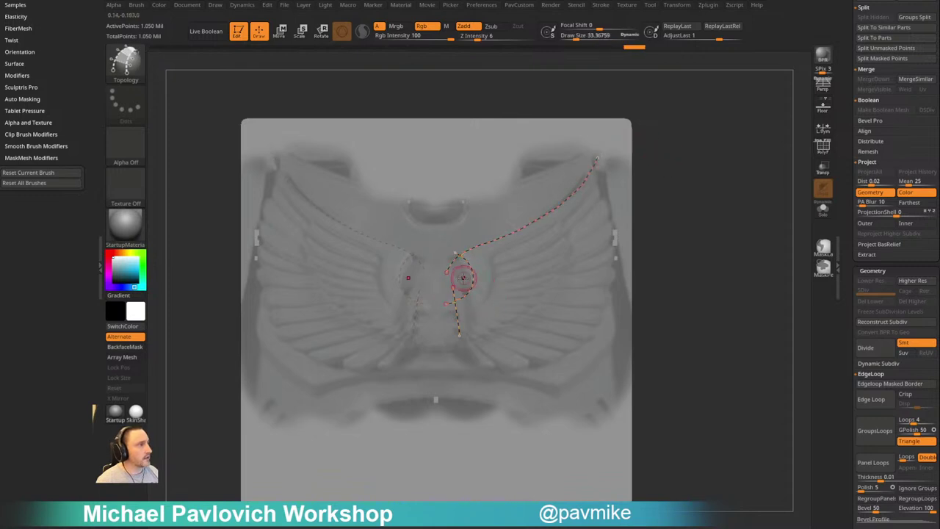
{"action": "left_click_drag", "start_coordinate": [600, 182], "coordinate": [603, 175]}
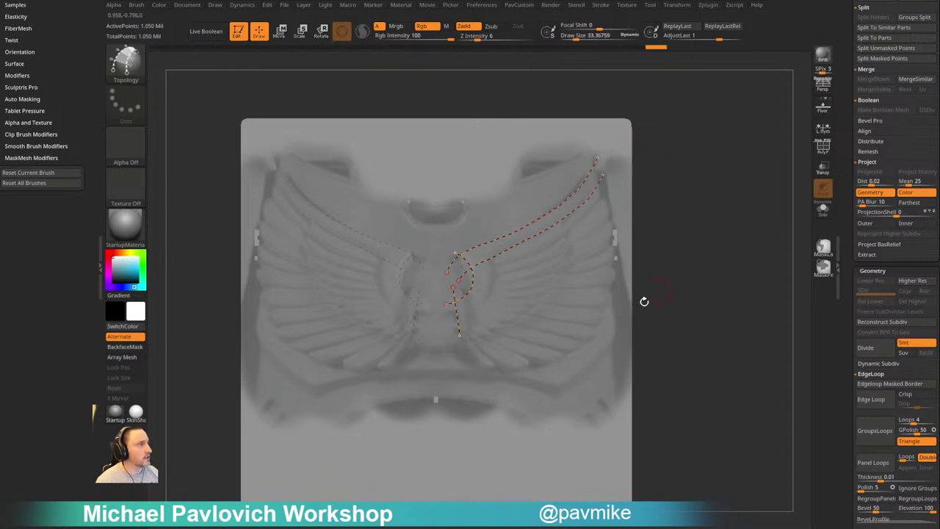
Draw cross curves through the wing's inner hook so its outline is divided into quads
{"action": "left_click_drag", "start_coordinate": [470, 232], "coordinate": [480, 239]}
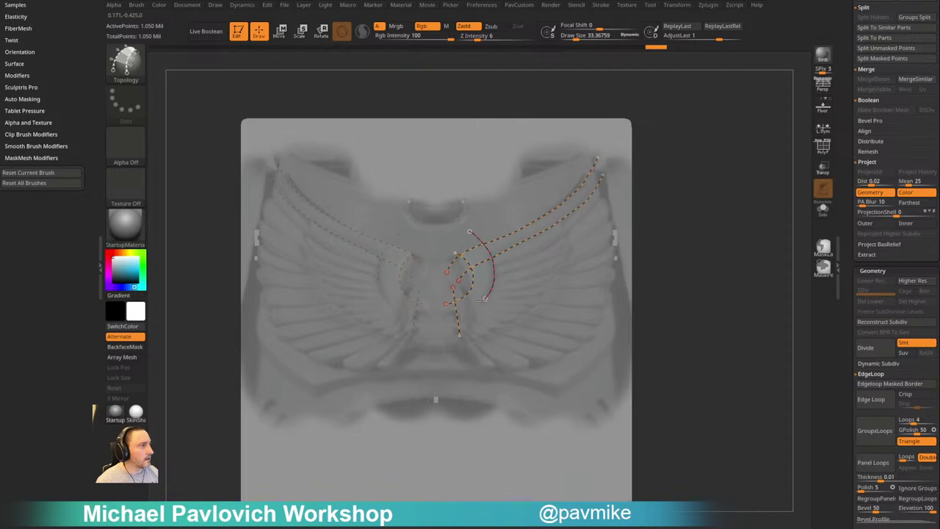
{"action": "left_click_drag", "start_coordinate": [451, 321], "coordinate": [442, 324]}
{"action": "mouse_move", "coordinate": [707, 218]}
{"action": "left_mouse_down", "text": "alt"}
{"action": "mouse_move", "coordinate": [671, 230]}
{"action": "mouse_move", "coordinate": [685, 241]}
{"action": "left_mouse_up", "text": "alt"}
{"action": "left_click_drag", "start_coordinate": [416, 297], "coordinate": [438, 329]}
{"action": "left_click_drag", "start_coordinate": [650, 236], "coordinate": [642, 227]}
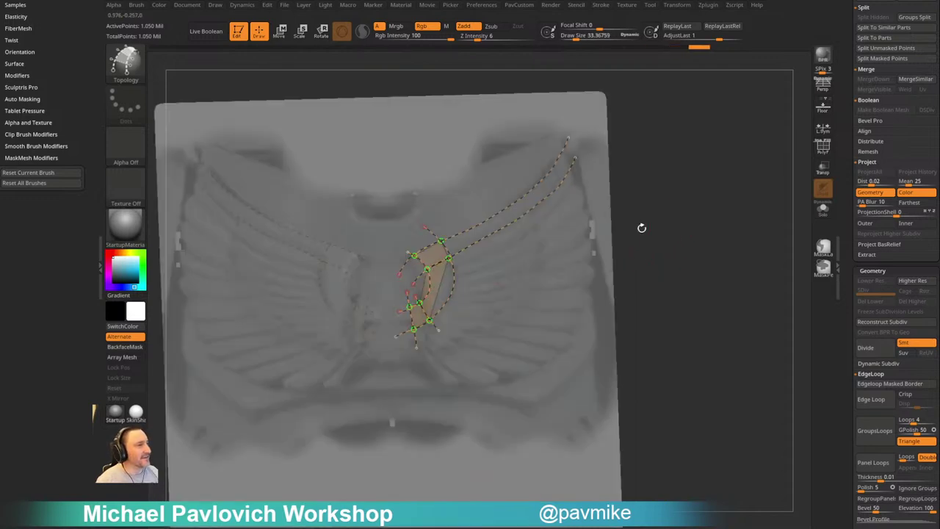
{"action": "left_click_drag", "start_coordinate": [427, 290], "coordinate": [464, 309]}
{"action": "left_click_drag", "start_coordinate": [425, 281], "coordinate": [471, 277]}
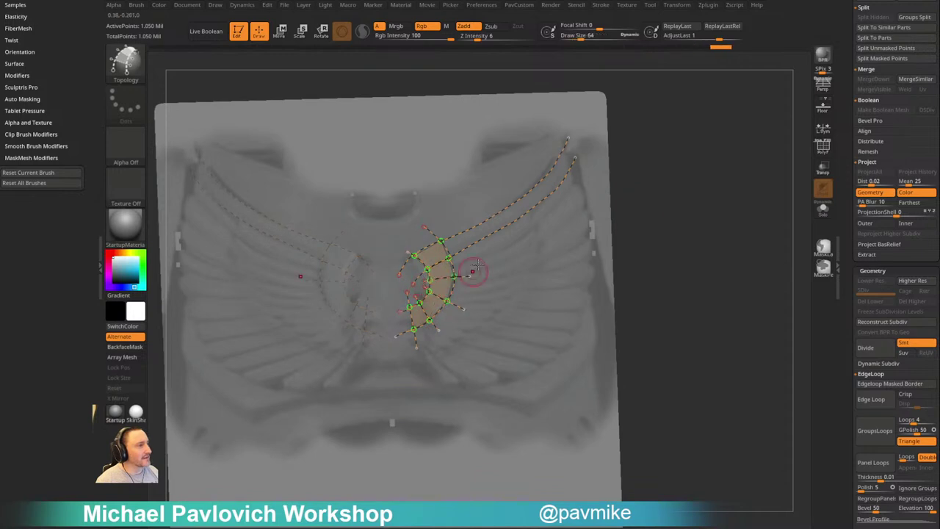
Draw a series of cross curves along the wing's upper band out to its tip to fill it with quads
{"action": "mouse_move", "coordinate": [678, 219]}
{"action": "left_mouse_down", "text": "shift"}
{"action": "mouse_move", "coordinate": [684, 204]}
{"action": "mouse_move", "coordinate": [678, 221]}
{"action": "left_mouse_up", "text": "shift"}
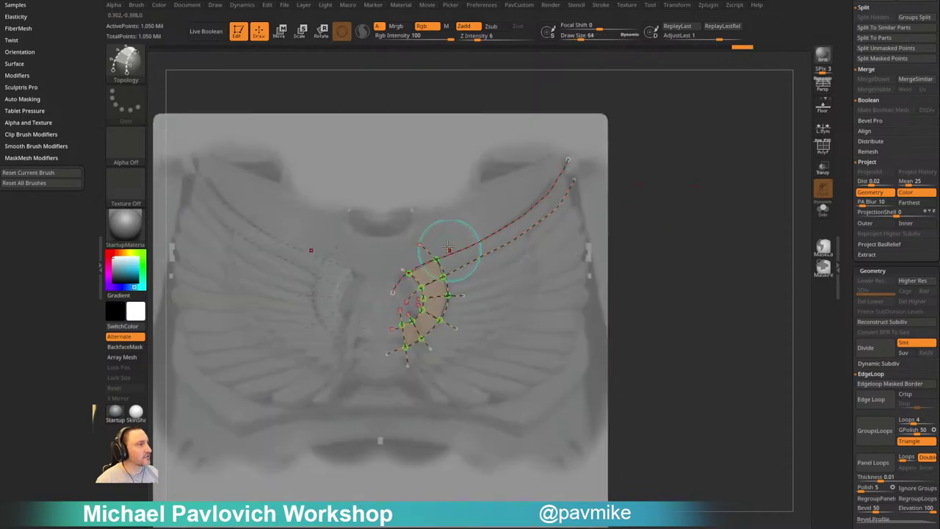
{"action": "mouse_move", "coordinate": [447, 243]}
{"action": "left_mouse_down"}
{"action": "mouse_move", "coordinate": [464, 280]}
{"action": "mouse_move", "coordinate": [483, 276]}
{"action": "left_mouse_up"}
{"action": "left_click_drag", "start_coordinate": [479, 222], "coordinate": [500, 274]}
{"action": "left_click_drag", "start_coordinate": [492, 221], "coordinate": [517, 267]}
{"action": "left_click_drag", "start_coordinate": [503, 208], "coordinate": [532, 248]}
{"action": "mouse_move", "coordinate": [516, 197]}
{"action": "left_mouse_down"}
{"action": "mouse_move", "coordinate": [551, 237]}
{"action": "mouse_move", "coordinate": [562, 233]}
{"action": "left_mouse_up"}
{"action": "mouse_move", "coordinate": [546, 177]}
{"action": "left_mouse_down"}
{"action": "mouse_move", "coordinate": [570, 222]}
{"action": "mouse_move", "coordinate": [581, 221]}
{"action": "left_mouse_up"}
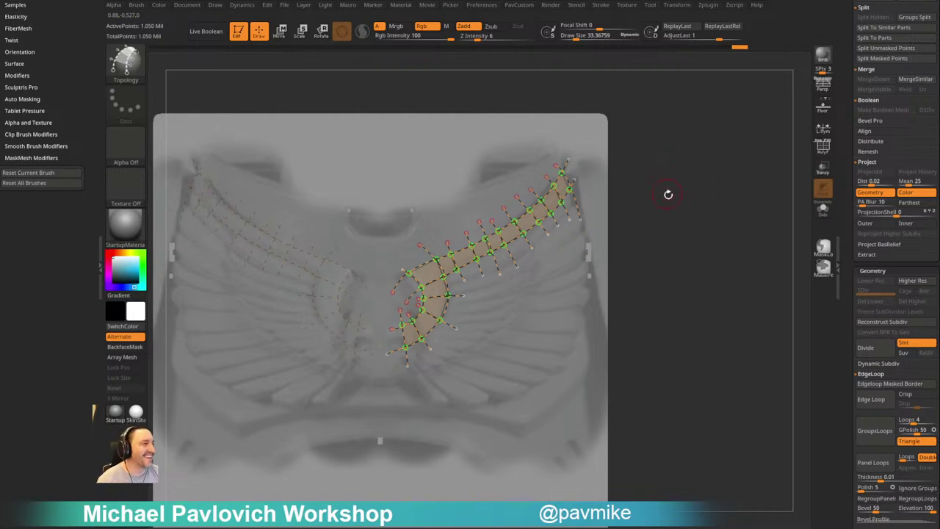
Generate the wing-band mesh from the topology curves and split its unmasked points into a separate subtool
{"action": "mouse_move", "coordinate": [665, 211]}
{"action": "left_mouse_down", "text": "alt"}
{"action": "mouse_move", "coordinate": [680, 206]}
{"action": "mouse_move", "coordinate": [671, 191]}
{"action": "mouse_move", "coordinate": [689, 199]}
{"action": "mouse_move", "coordinate": [654, 233]}
{"action": "left_mouse_up", "text": "alt"}
{"action": "left_click", "coordinate": [581, 298]}
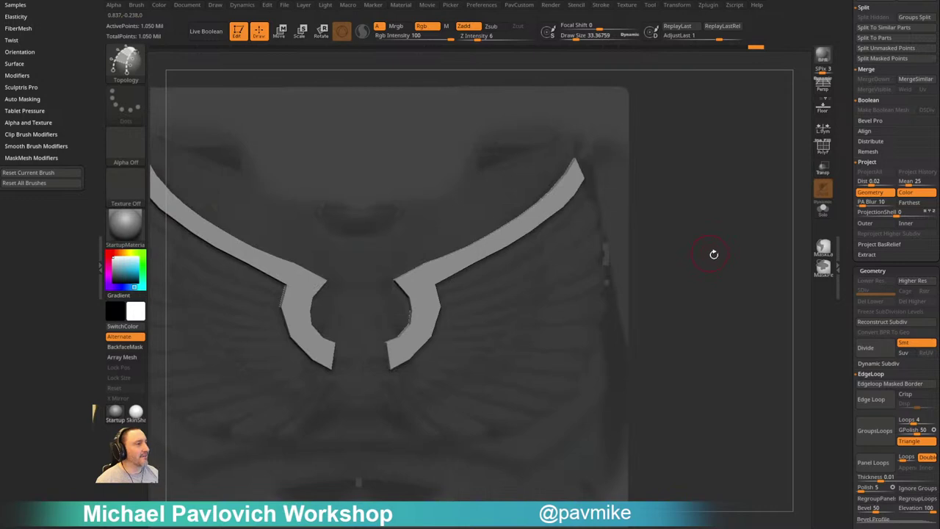
{"action": "mouse_move", "coordinate": [714, 255]}
{"action": "left_mouse_down", "text": "shift"}
{"action": "mouse_move", "coordinate": [698, 258]}
{"action": "mouse_move", "coordinate": [718, 271]}
{"action": "left_mouse_up", "text": "shift"}
{"action": "key", "text": "2"}
{"action": "left_click", "coordinate": [726, 302]}
{"action": "mouse_move", "coordinate": [724, 221]}
{"action": "left_mouse_down", "text": "alt"}
{"action": "mouse_move", "coordinate": [715, 223]}
{"action": "mouse_move", "coordinate": [722, 226]}
{"action": "left_mouse_up", "text": "alt"}
Crease the wing bands by polygroup and turn on dynamic subdivision
{"action": "key", "text": "2"}
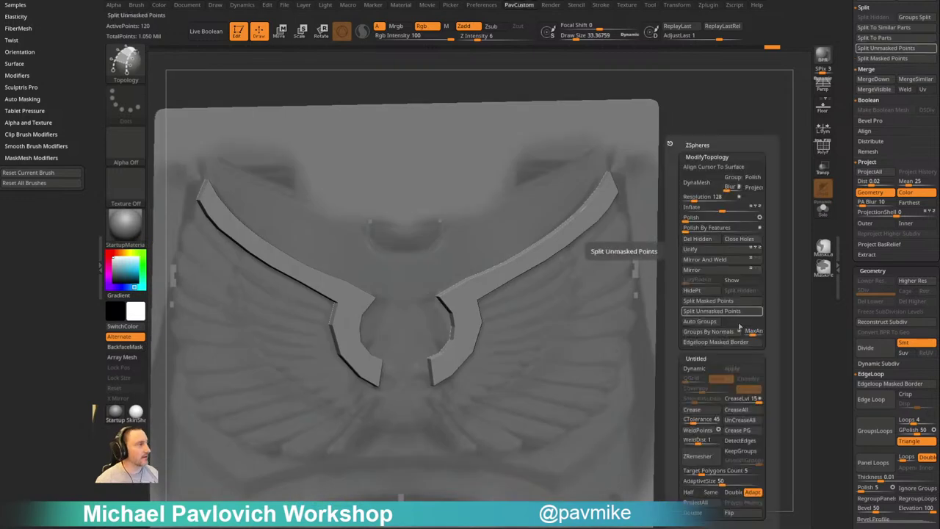
{"action": "left_click", "coordinate": [741, 430]}
{"action": "key", "text": "ctrl+d"}
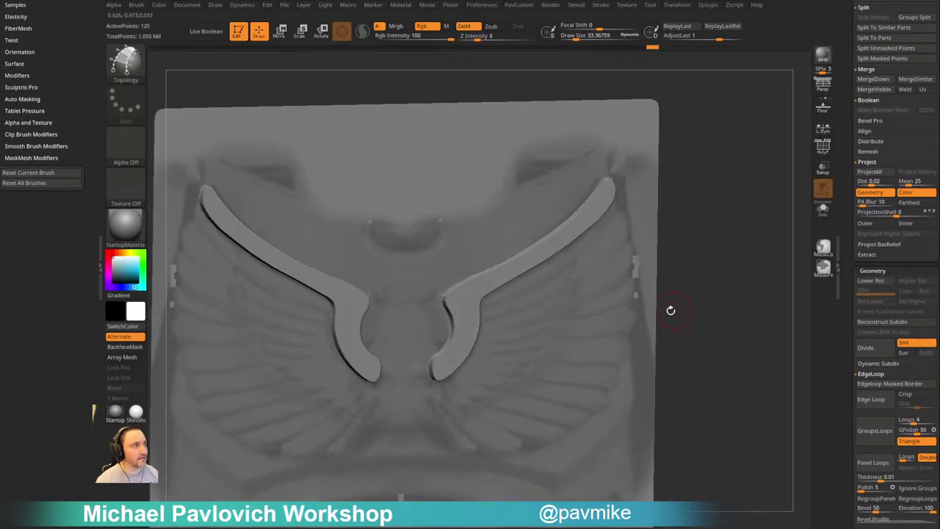
Pull the wing bands' inner corners toward the emblem's centre with the Move brush and undo the last stroke
{"action": "left_click_drag", "start_coordinate": [689, 268], "coordinate": [693, 269], "text": "shift"}
{"action": "key", "text": "b"}
{"action": "key", "text": "m"}
{"action": "key", "text": "v"}
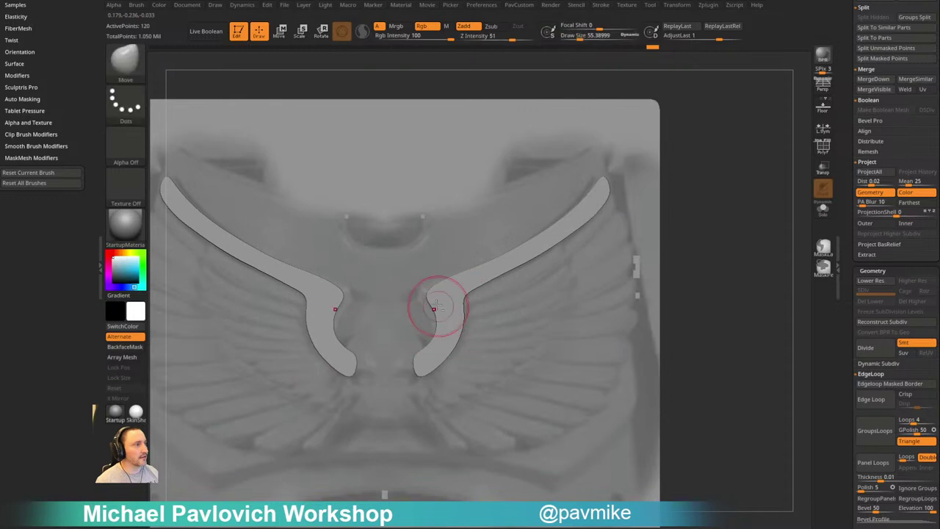
{"action": "left_click_drag", "start_coordinate": [435, 298], "coordinate": [429, 284]}
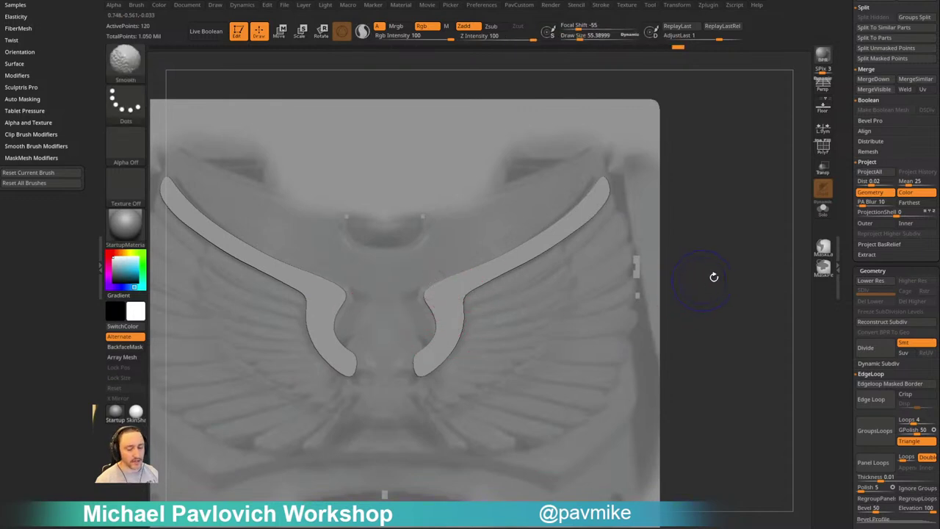
{"action": "key", "text": "shift+d"}
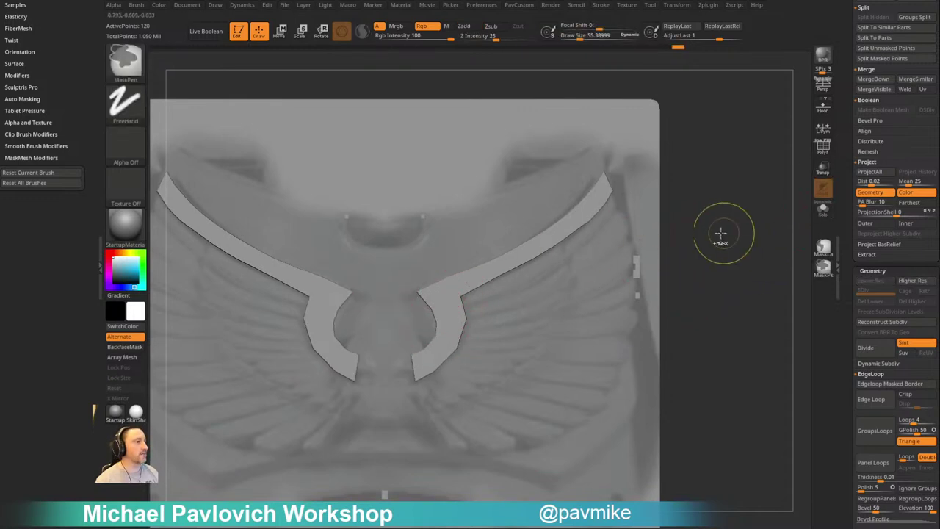
{"action": "key", "text": "ctrl+z"}
Turn on Infinite Depth for the Move brush and set the draw size to about 49
{"action": "key", "text": "s"}
{"action": "left_click_drag", "start_coordinate": [694, 244], "coordinate": [689, 244]}
{"action": "left_click_drag", "start_coordinate": [699, 238], "coordinate": [728, 241], "text": "alt"}
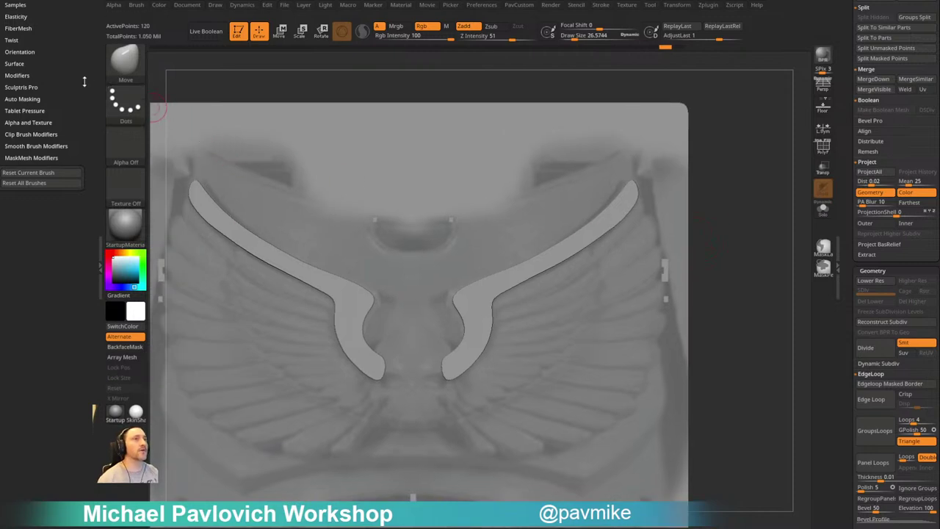
{"action": "left_click_drag", "start_coordinate": [79, 95], "coordinate": [97, 297]}
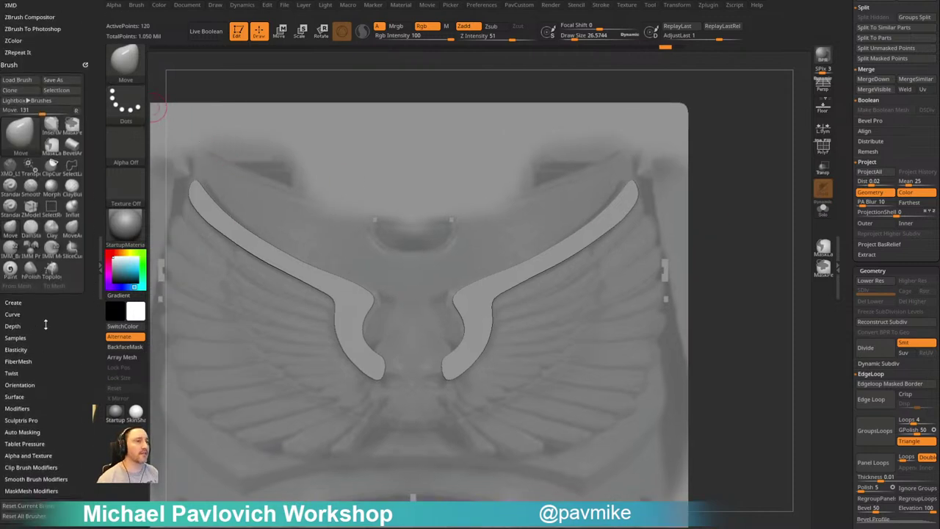
{"action": "left_click", "coordinate": [22, 326]}
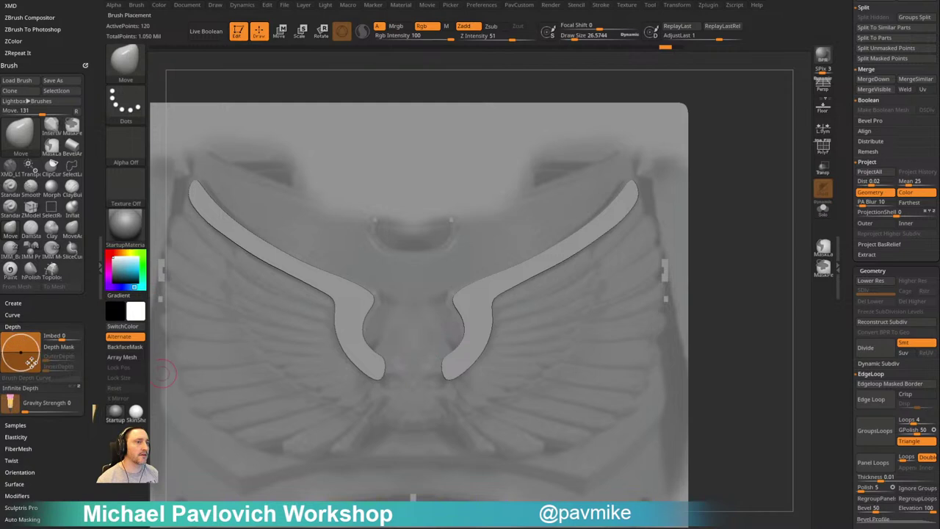
{"action": "left_click", "coordinate": [40, 388]}
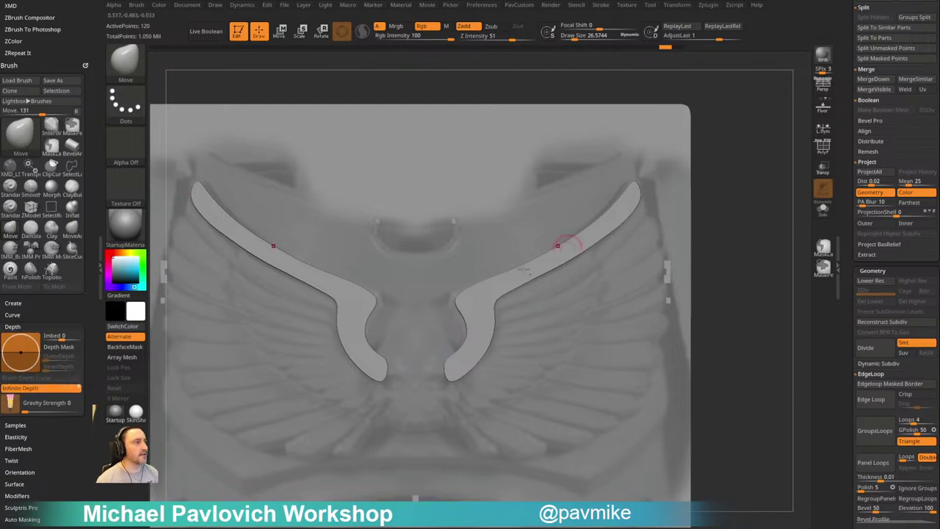
{"action": "key", "text": "bracketright"}
{"action": "key", "text": "bracketright"}
Switch to ZModeler and set its point action to Move with the By Brush Radius target
{"action": "key", "text": "b"}
{"action": "key", "text": "z"}
{"action": "key", "text": "m"}
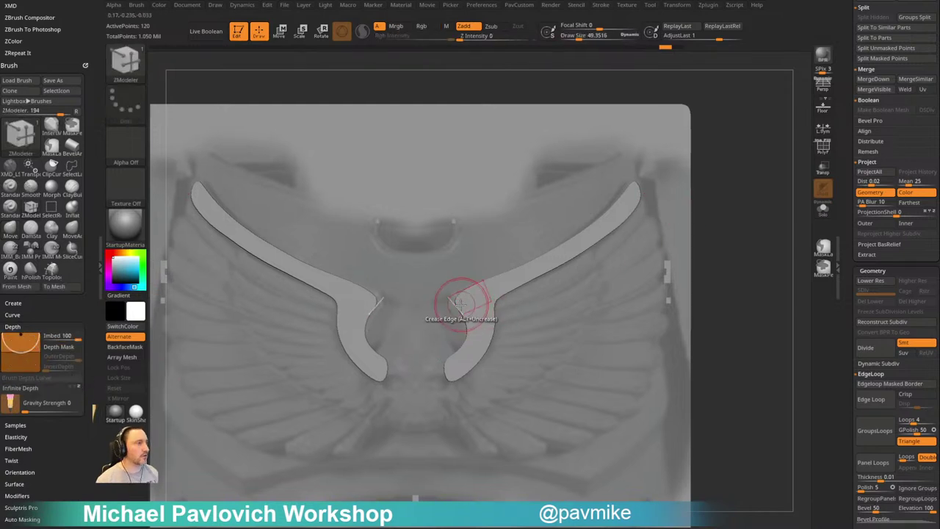
{"action": "key", "text": "space"}
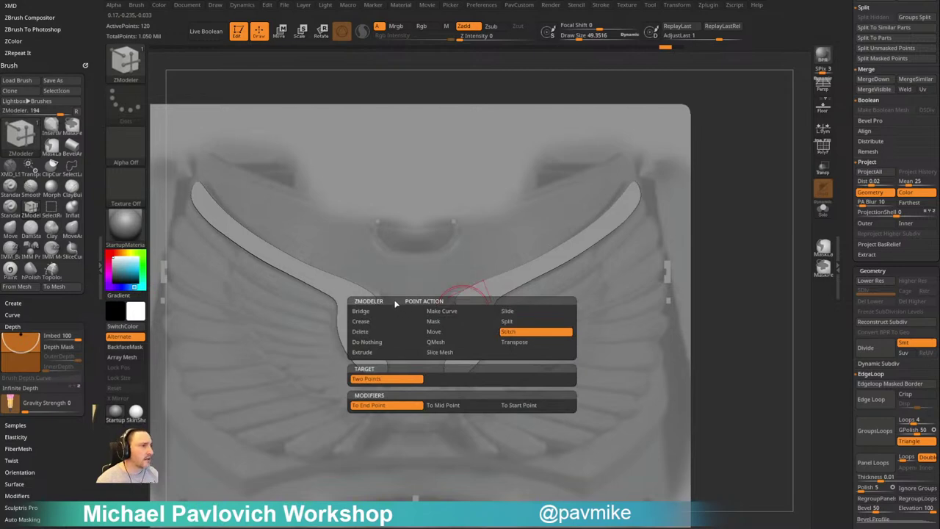
{"action": "left_click", "coordinate": [443, 335]}
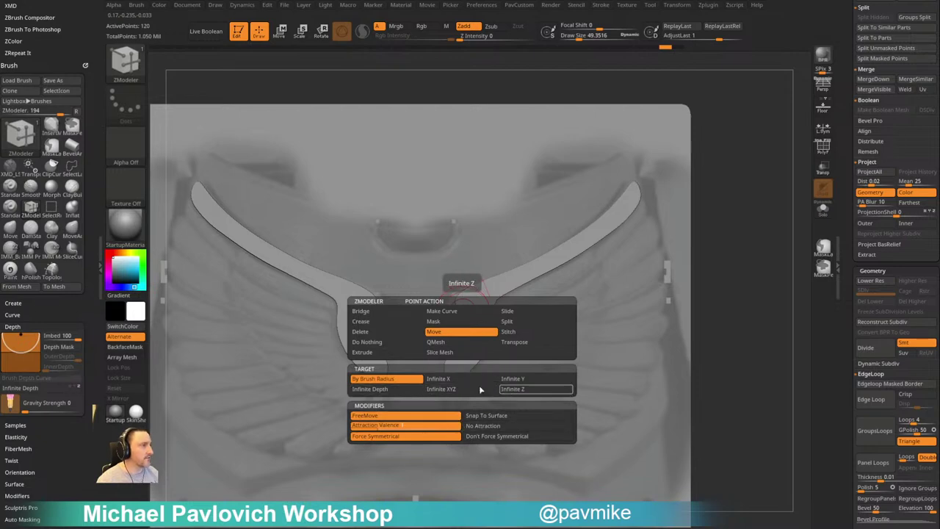
Use the Move brush at draw size 55.39 to pull the bands' inner corners inward and outer tips upward
{"action": "key", "text": "s"}
{"action": "left_click_drag", "start_coordinate": [471, 303], "coordinate": [473, 304]}
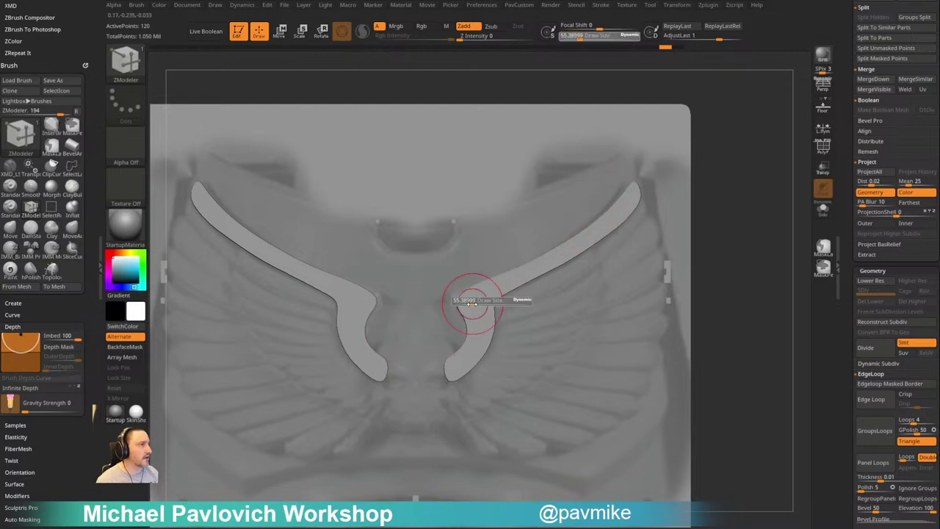
{"action": "key", "text": "b"}
{"action": "key", "text": "m"}
{"action": "key", "text": "v"}
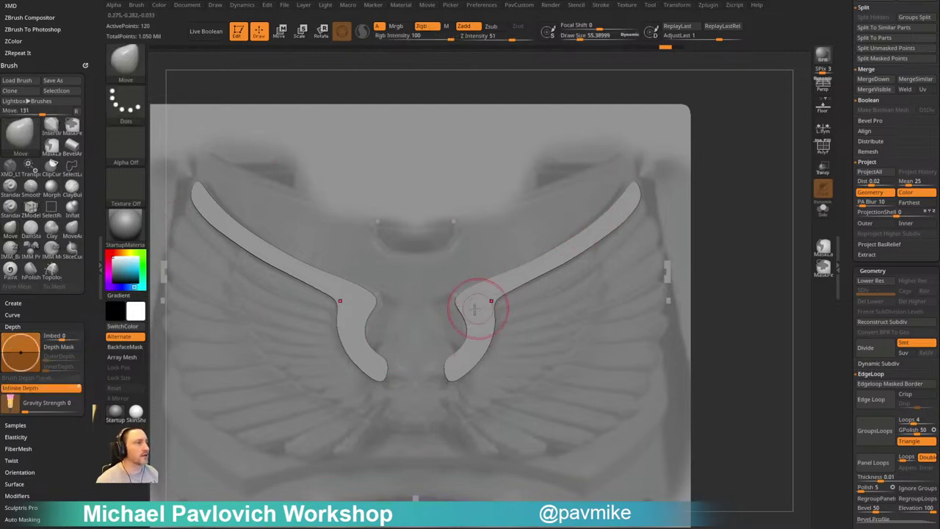
{"action": "left_click_drag", "start_coordinate": [461, 302], "coordinate": [458, 291]}
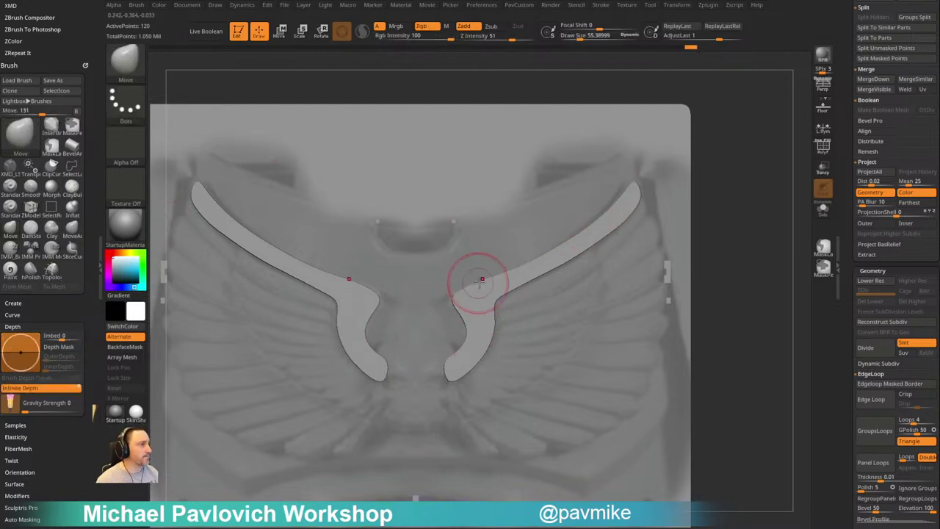
{"action": "left_click_drag", "start_coordinate": [627, 189], "coordinate": [630, 166]}
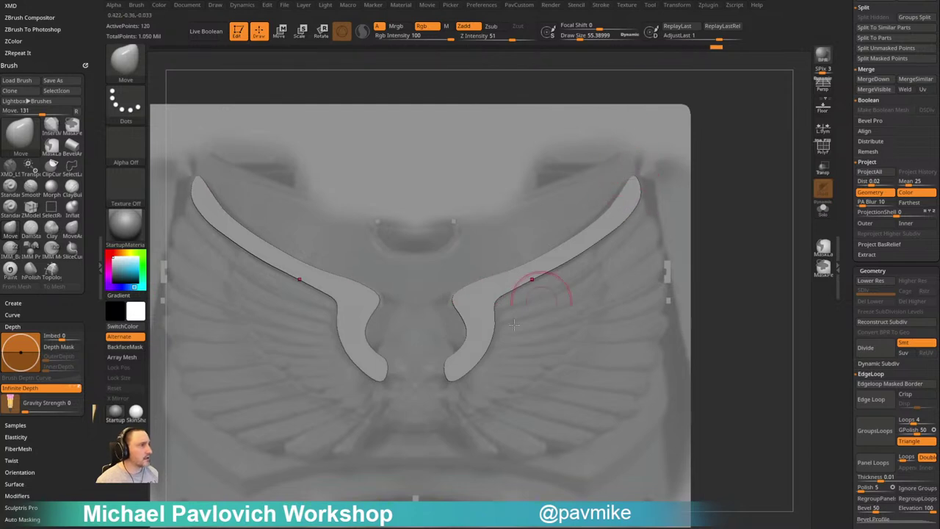
Isolate the wing bands, crease their hard edges, and restore the Dynamic Subdiv preview with ZModeler active
{"action": "key", "text": "shift"}
{"action": "key", "text": "shift+d"}
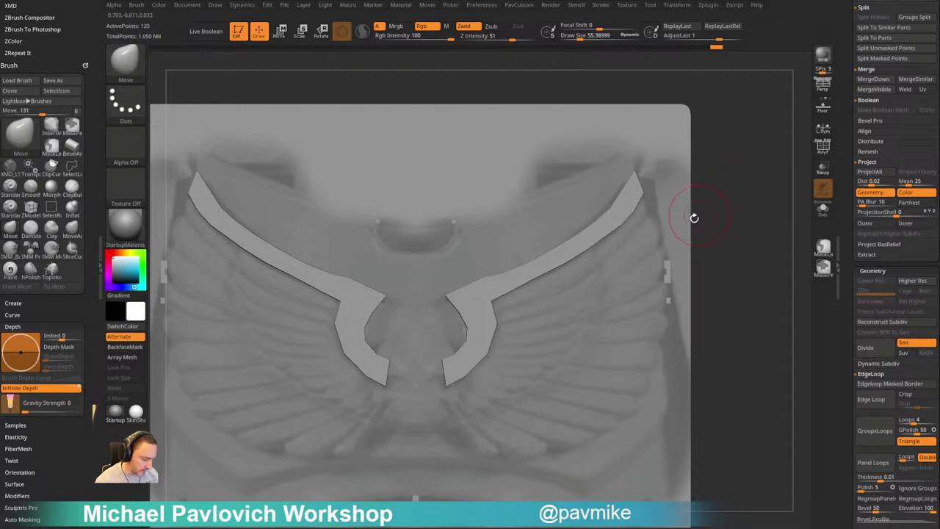
{"action": "left_click", "coordinate": [823, 209]}
{"action": "mouse_move", "coordinate": [757, 227]}
{"action": "left_mouse_down"}
{"action": "mouse_move", "coordinate": [758, 264]}
{"action": "mouse_move", "coordinate": [735, 259]}
{"action": "left_mouse_up"}
{"action": "key", "text": "b"}
{"action": "key", "text": "z"}
{"action": "key", "text": "m"}
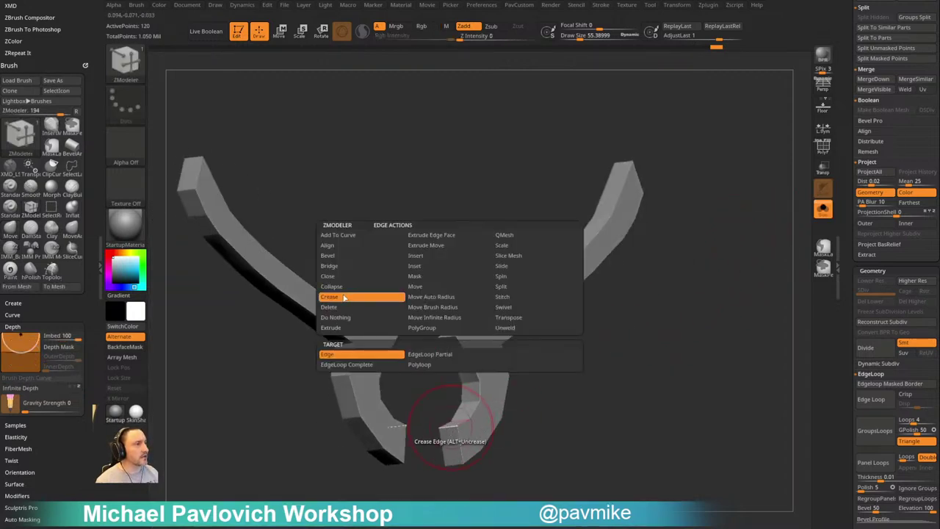
{"action": "left_click_drag", "start_coordinate": [723, 337], "coordinate": [712, 332]}
{"action": "key", "text": "3"}
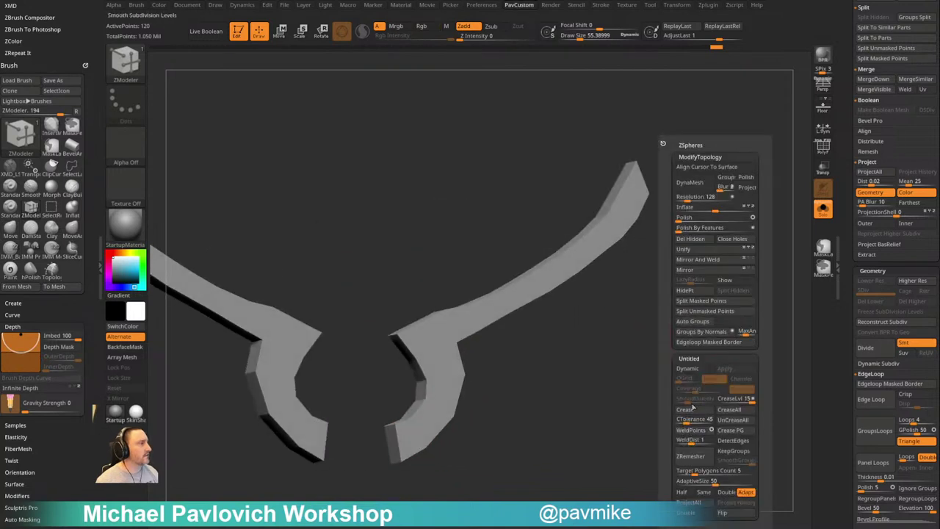
{"action": "key", "text": "d"}
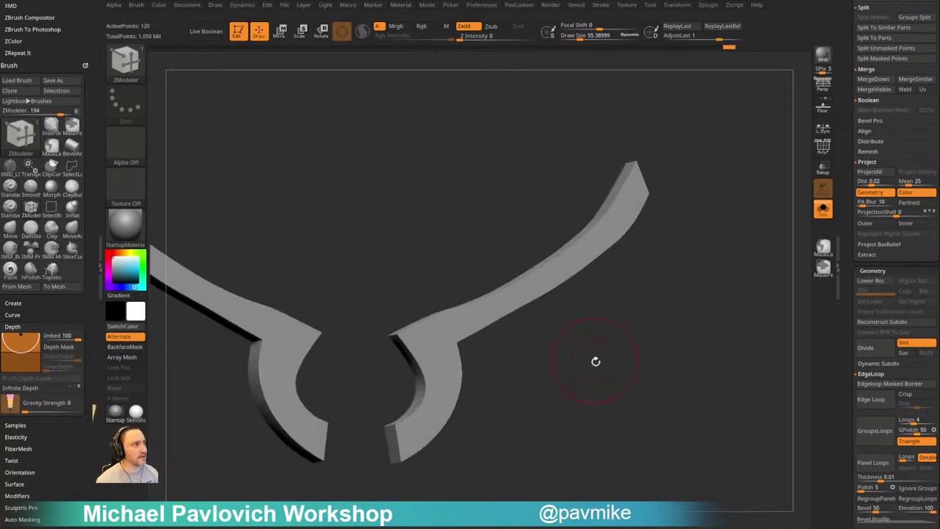
Uncrease the wing bands' inner upper corner edge with ZModeler and show the reference plane again
{"action": "left_click_drag", "start_coordinate": [596, 361], "coordinate": [613, 369]}
{"action": "left_click", "coordinate": [414, 342], "text": "alt"}
{"action": "left_click_drag", "start_coordinate": [708, 311], "coordinate": [679, 295], "text": "shift"}
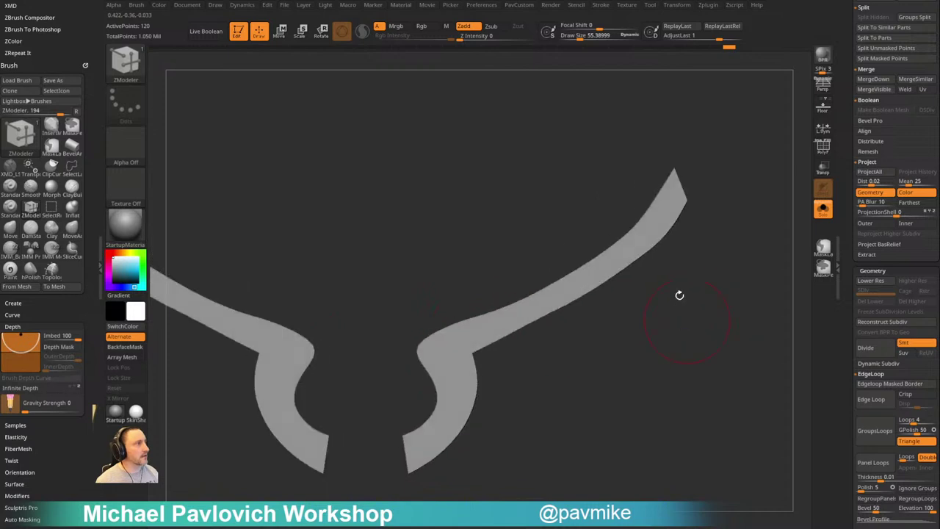
{"action": "left_click", "coordinate": [823, 210]}
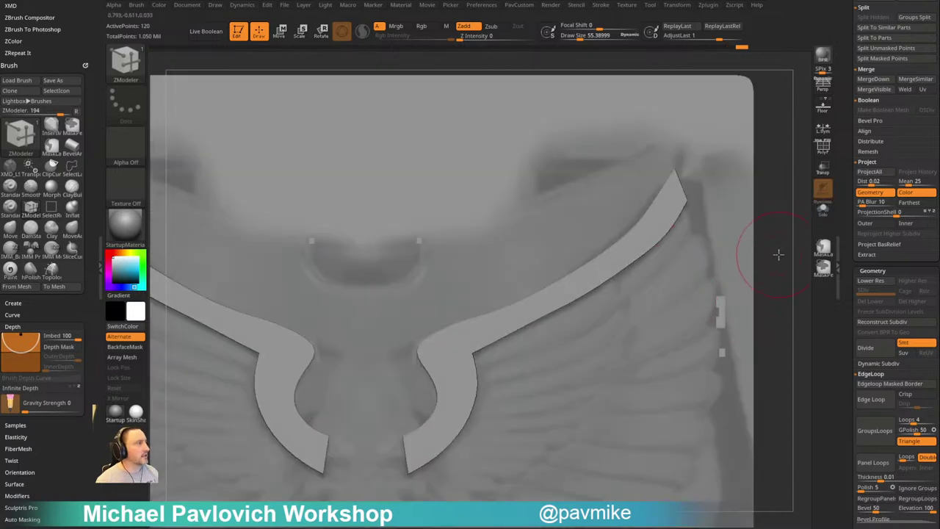
{"action": "mouse_move", "coordinate": [778, 255]}
{"action": "left_mouse_down", "text": "alt"}
{"action": "mouse_move", "coordinate": [727, 245]}
{"action": "mouse_move", "coordinate": [735, 267]}
{"action": "mouse_move", "coordinate": [710, 275]}
{"action": "mouse_move", "coordinate": [703, 288]}
{"action": "left_mouse_up", "text": "alt"}
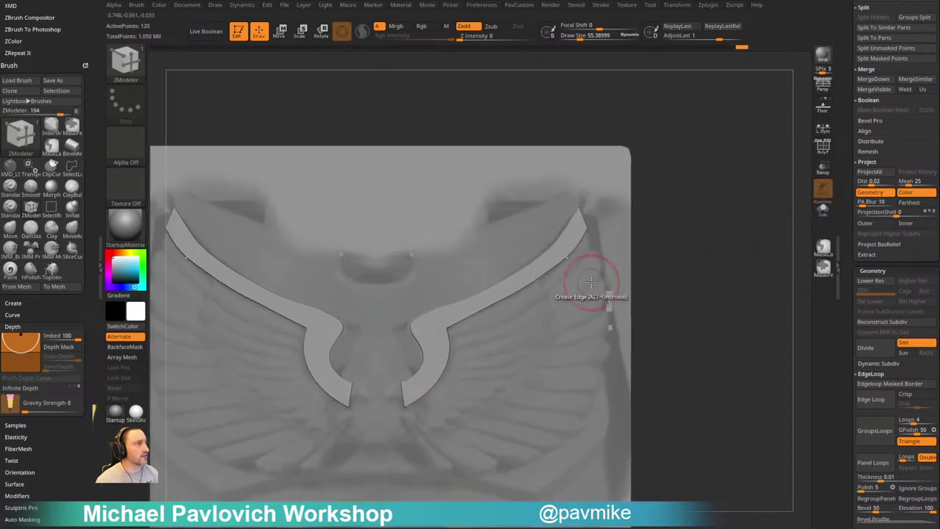
Use the Move brush to fit the wing bands' outer tips, inner corners and lower ends to the reference
{"action": "key", "text": "b"}
{"action": "key", "text": "m"}
{"action": "key", "text": "v"}
{"action": "left_click_drag", "start_coordinate": [569, 263], "coordinate": [576, 241]}
{"action": "left_click_drag", "start_coordinate": [571, 248], "coordinate": [565, 251]}
{"action": "left_click_drag", "start_coordinate": [418, 328], "coordinate": [445, 331]}
{"action": "left_click_drag", "start_coordinate": [404, 394], "coordinate": [407, 391]}
Switch to the Standard brush, make the reference plane the active subtool, and turn on transparency
{"action": "key", "text": "b"}
{"action": "key", "text": "s"}
{"action": "key", "text": "t"}
{"action": "left_click", "coordinate": [535, 351], "text": "alt"}
{"action": "mouse_move", "coordinate": [690, 283]}
{"action": "left_mouse_down", "text": "alt"}
{"action": "mouse_move", "coordinate": [672, 289]}
{"action": "mouse_move", "coordinate": [711, 293]}
{"action": "left_mouse_up", "text": "alt"}
{"action": "left_click_drag", "start_coordinate": [851, 232], "coordinate": [851, 212]}
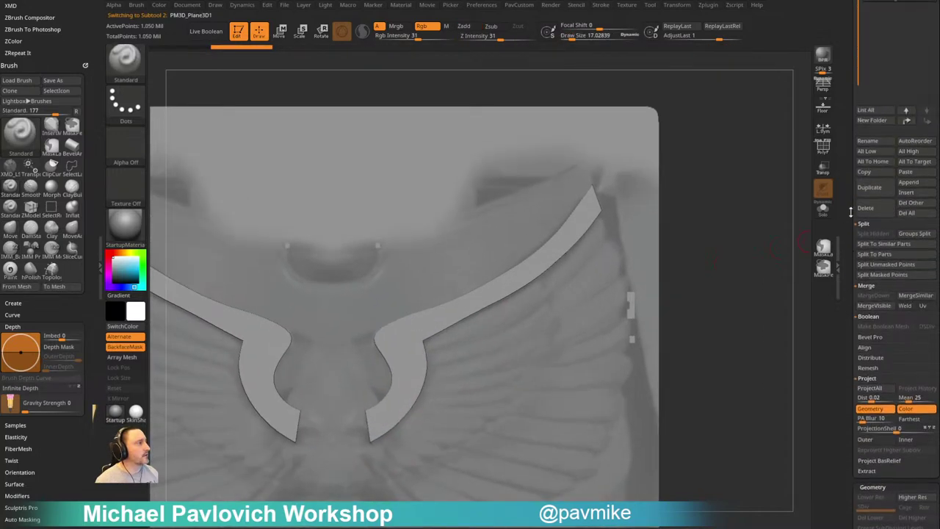
{"action": "left_click_drag", "start_coordinate": [847, 159], "coordinate": [845, 194]}
{"action": "left_click", "coordinate": [828, 173]}
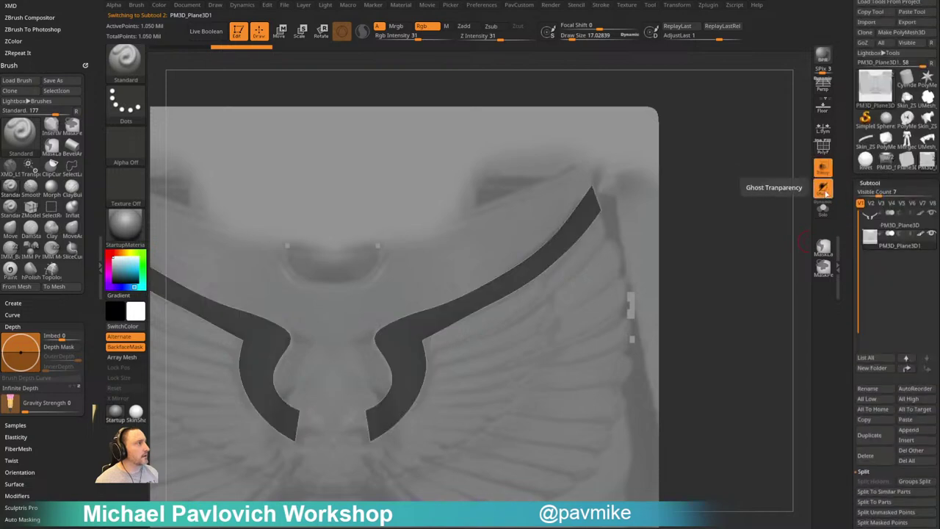
{"action": "left_click_drag", "start_coordinate": [753, 257], "coordinate": [746, 255], "text": "alt"}
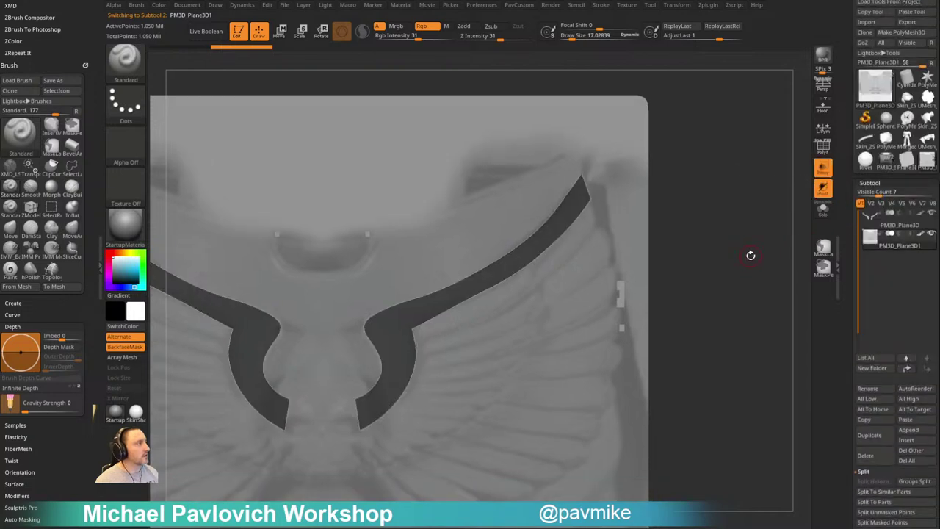
Hide the wing-band subtool, keeping the reference plane as the active subtool
{"action": "left_click", "coordinate": [891, 225]}
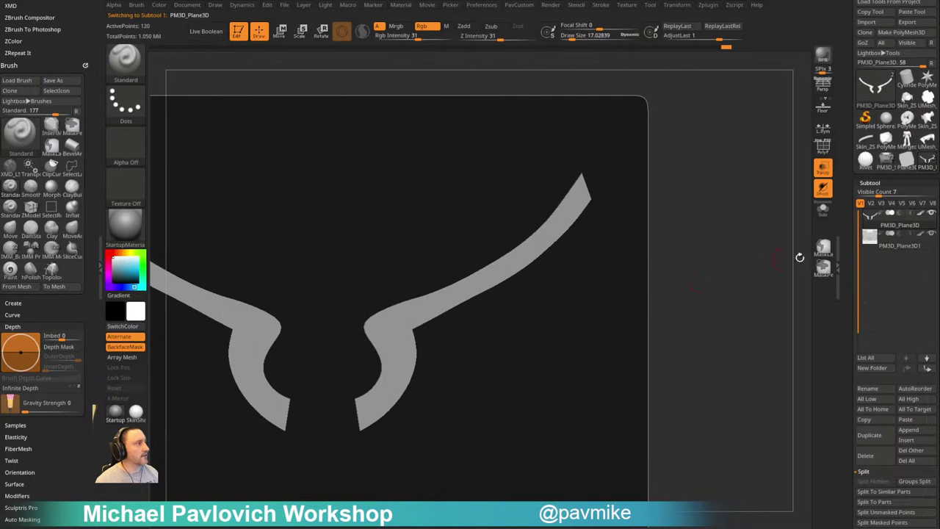
{"action": "left_click", "coordinate": [897, 245]}
{"action": "left_click_drag", "start_coordinate": [751, 277], "coordinate": [742, 289]}
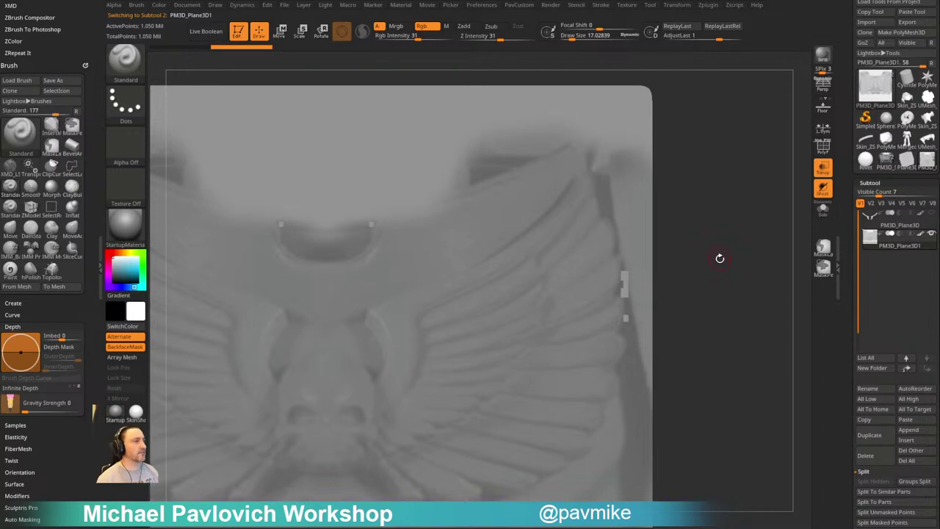
Switch to the Topology brush and set its draw size to about 31
{"action": "mouse_move", "coordinate": [687, 218]}
{"action": "left_mouse_down"}
{"action": "mouse_move", "coordinate": [737, 268]}
{"action": "mouse_move", "coordinate": [716, 224]}
{"action": "left_mouse_up"}
{"action": "key", "text": "b"}
{"action": "key", "text": "t"}
{"action": "key", "text": "o"}
{"action": "key", "text": "s"}
{"action": "left_click", "coordinate": [466, 296]}
{"action": "left_click_drag", "start_coordinate": [464, 295], "coordinate": [430, 300]}
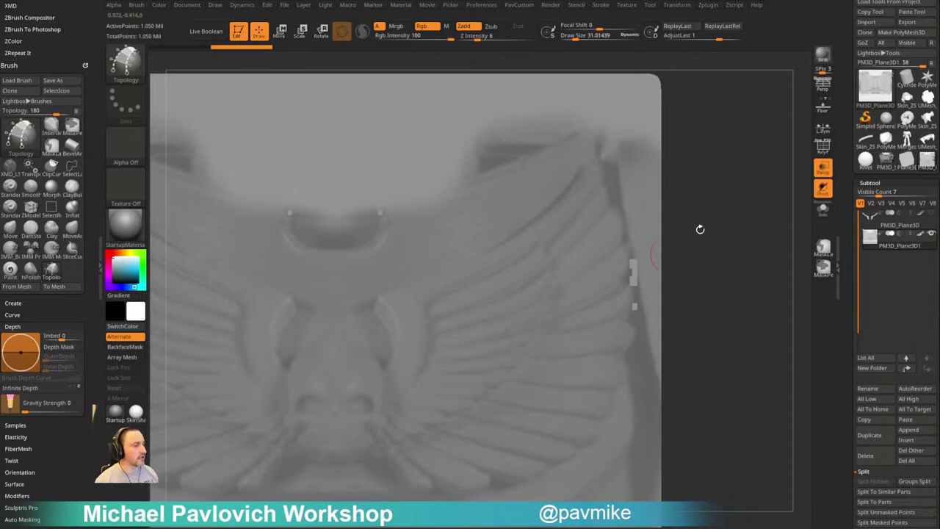
Draw two long Topology curves crossed by six short ones along the upper feather and generate the mirrored mesh
{"action": "left_click_drag", "start_coordinate": [700, 229], "coordinate": [720, 226]}
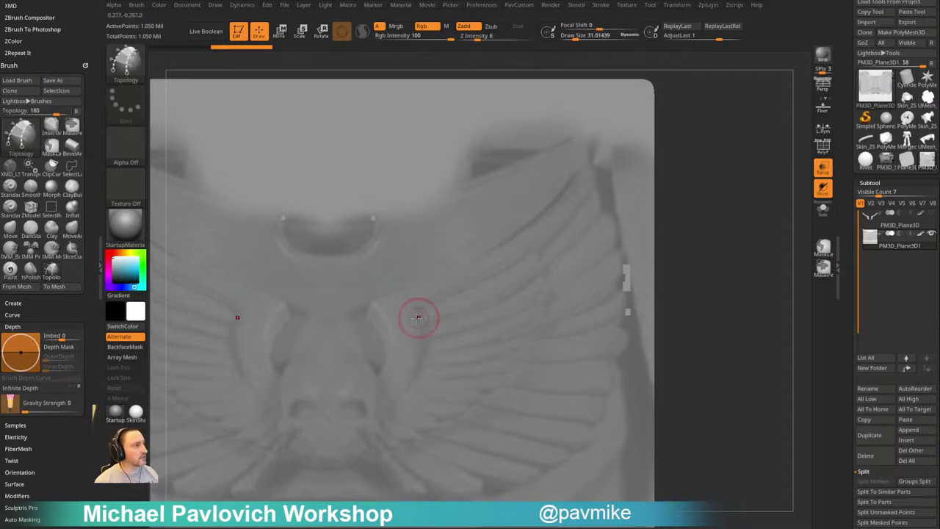
{"action": "mouse_move", "coordinate": [526, 252]}
{"action": "left_mouse_down"}
{"action": "mouse_move", "coordinate": [556, 229]}
{"action": "mouse_move", "coordinate": [528, 307]}
{"action": "mouse_move", "coordinate": [575, 242]}
{"action": "left_mouse_up"}
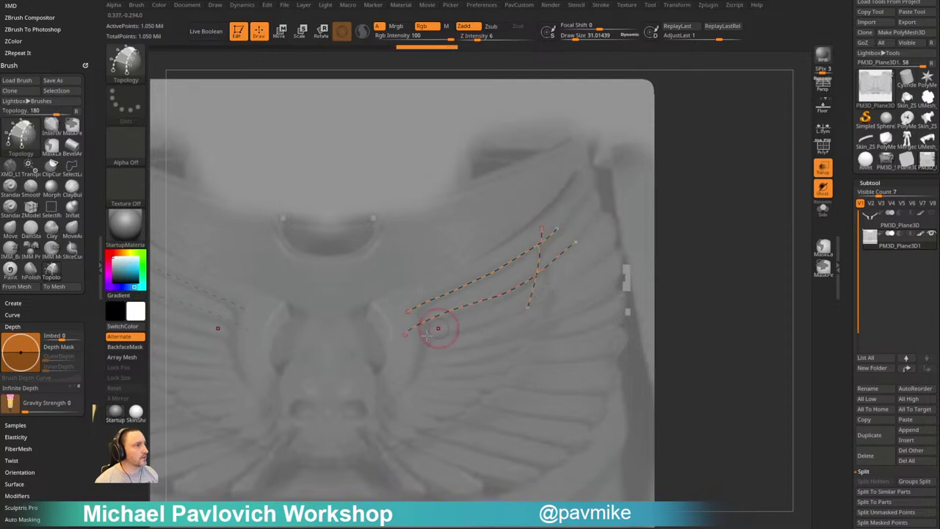
{"action": "mouse_move", "coordinate": [417, 288]}
{"action": "left_mouse_down"}
{"action": "mouse_move", "coordinate": [424, 361]}
{"action": "mouse_move", "coordinate": [446, 353]}
{"action": "left_mouse_up"}
{"action": "left_click_drag", "start_coordinate": [454, 268], "coordinate": [470, 341]}
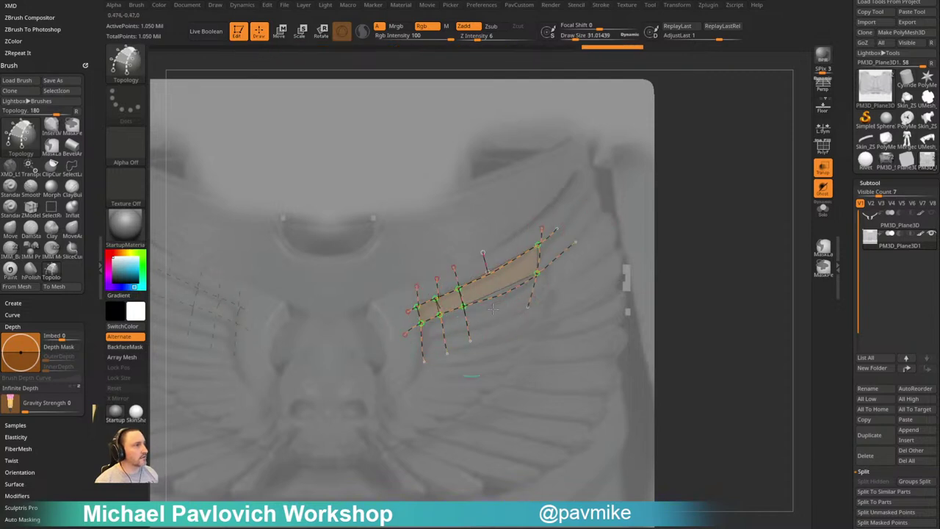
{"action": "left_click_drag", "start_coordinate": [483, 254], "coordinate": [496, 343]}
{"action": "left_click_drag", "start_coordinate": [513, 234], "coordinate": [518, 349]}
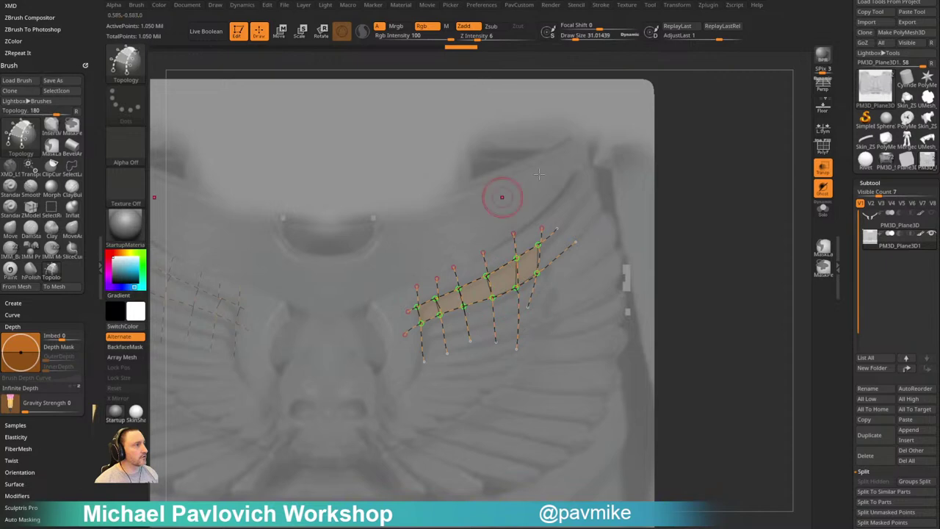
{"action": "left_click", "coordinate": [609, 321]}
{"action": "left_click_drag", "start_coordinate": [736, 271], "coordinate": [596, 206]}
{"action": "mouse_move", "coordinate": [735, 241]}
{"action": "left_mouse_down"}
{"action": "mouse_move", "coordinate": [736, 210]}
{"action": "mouse_move", "coordinate": [720, 283]}
{"action": "left_mouse_up"}
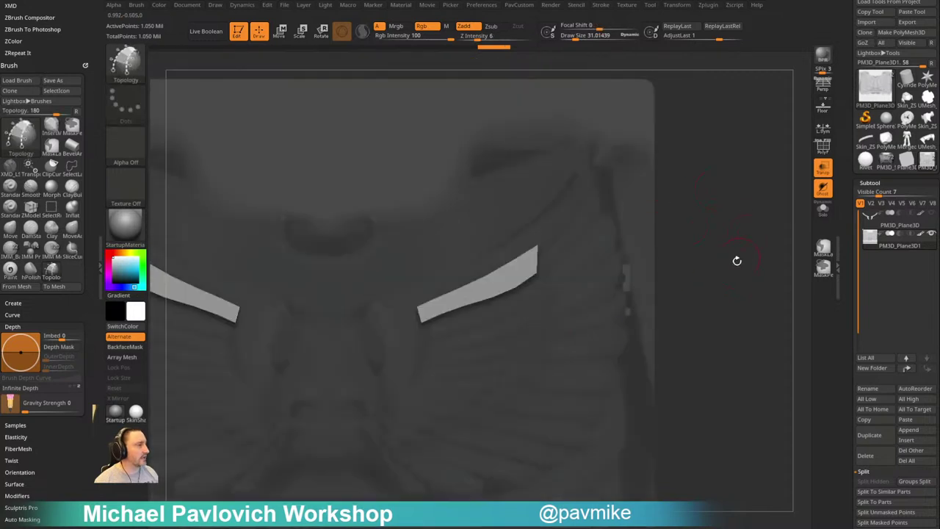
Split the masked points so the new feathers become their own subtool, and turn off transparency
{"action": "key", "text": "grave"}
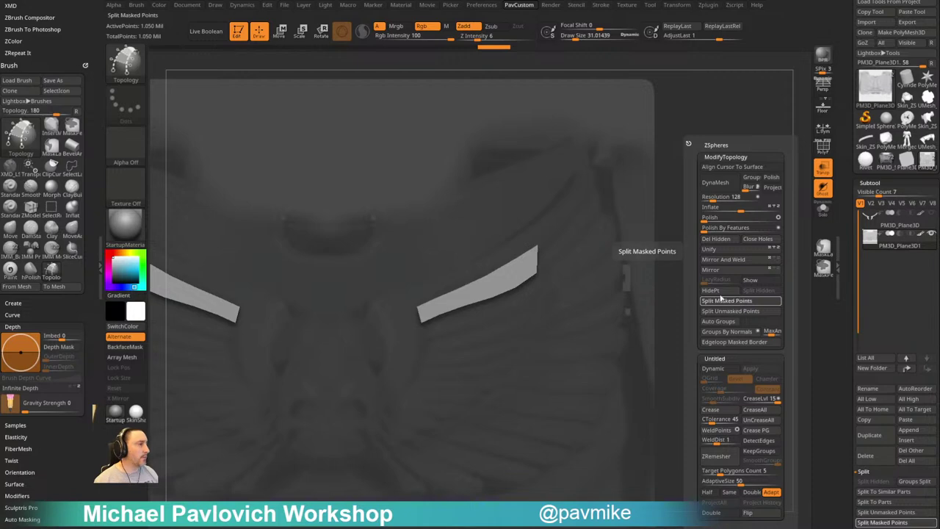
{"action": "left_click", "coordinate": [721, 300]}
{"action": "left_click", "coordinate": [823, 169]}
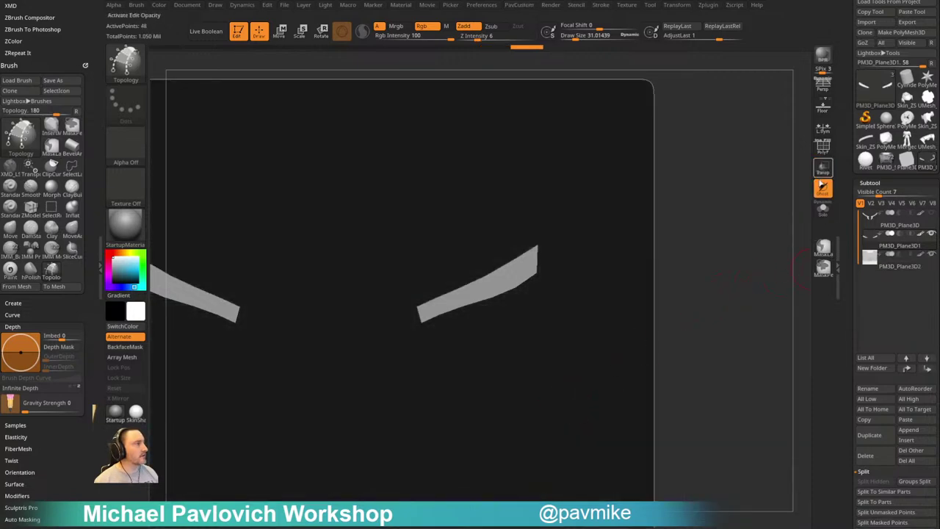
{"action": "mouse_move", "coordinate": [716, 255]}
{"action": "left_mouse_down", "text": "alt"}
{"action": "mouse_move", "coordinate": [730, 258]}
{"action": "mouse_move", "coordinate": [713, 244]}
{"action": "mouse_move", "coordinate": [724, 257]}
{"action": "mouse_move", "coordinate": [681, 254]}
{"action": "mouse_move", "coordinate": [678, 238]}
{"action": "mouse_move", "coordinate": [723, 228]}
{"action": "left_mouse_up", "text": "alt"}
Try to duplicate the feather just below the original using the gizmo centred on it
{"action": "key", "text": "w"}
{"action": "left_click", "coordinate": [476, 306], "text": "alt"}
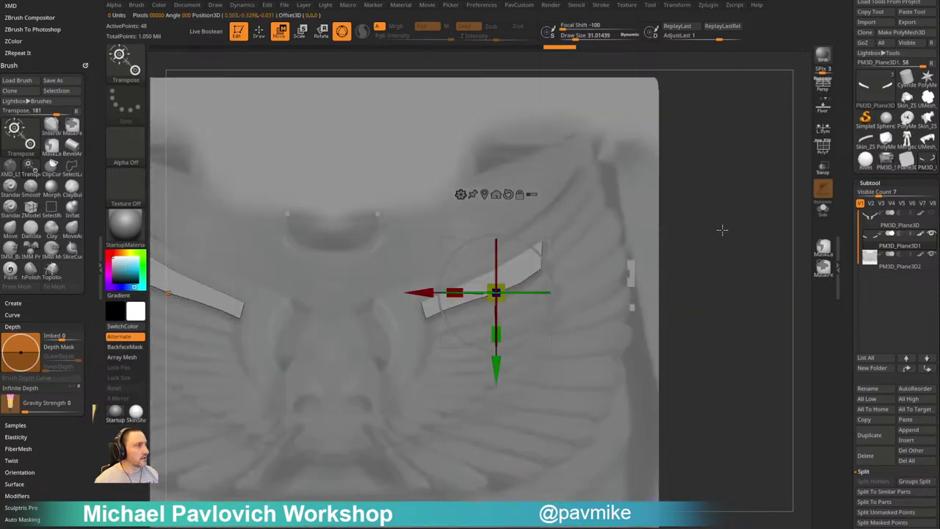
{"action": "left_click_drag", "start_coordinate": [550, 241], "coordinate": [563, 285], "text": "ctrl"}
Try to reshape the duplicated feather with the Move brush at a draw size of about 121
{"action": "key", "text": "q"}
{"action": "key", "text": "bracketright"}
{"action": "key", "text": "bracketright"}
{"action": "key", "text": "bracketright"}
{"action": "key", "text": "b"}
{"action": "key", "text": "m"}
{"action": "key", "text": "v"}
{"action": "key", "text": "bracketright"}
{"action": "key", "text": "bracketright"}
{"action": "key", "text": "bracketright"}
{"action": "key", "text": "bracketright"}
{"action": "key", "text": "bracketright"}
{"action": "key", "text": "bracketright"}
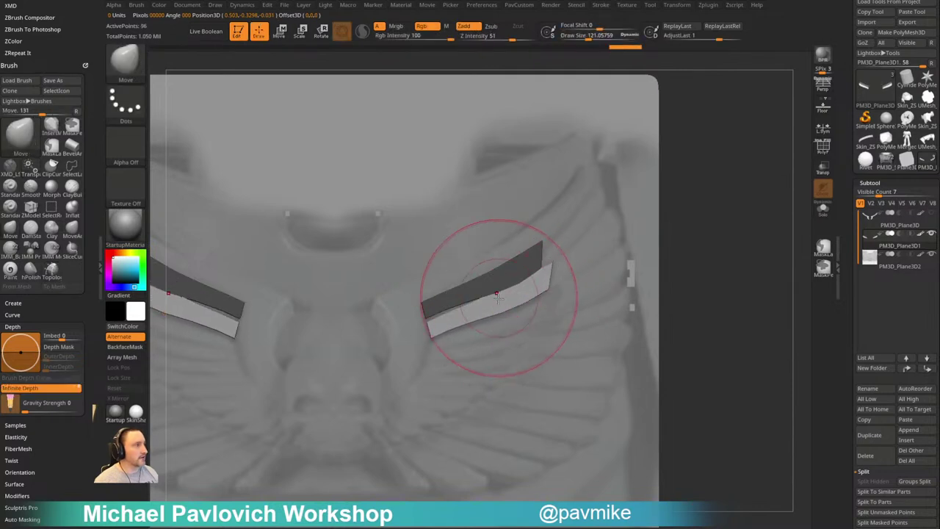
{"action": "left_click_drag", "start_coordinate": [500, 298], "coordinate": [503, 302]}
{"action": "left_click_drag", "start_coordinate": [513, 297], "coordinate": [514, 303]}
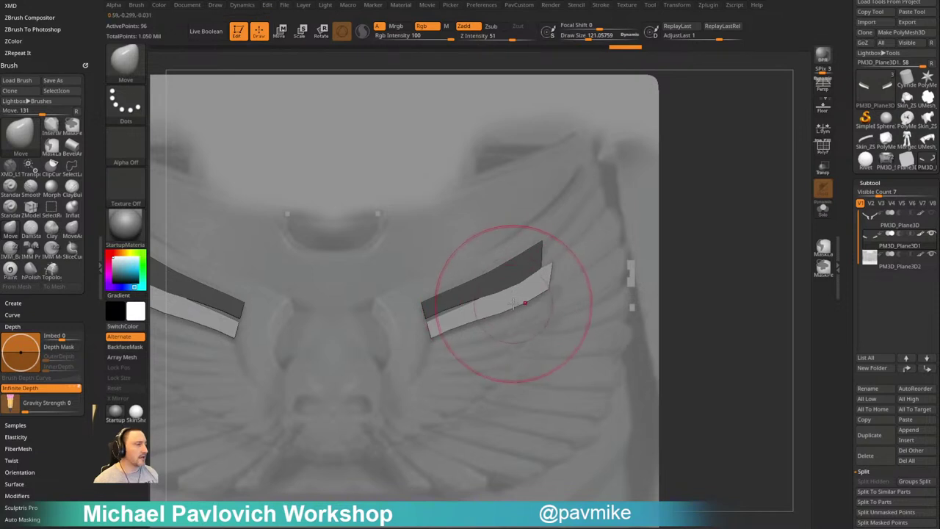
Undo the Move brush adjustments and the feather duplication
{"action": "key", "text": "ctrl+z"}
{"action": "key", "text": "ctrl+z"}
{"action": "key", "text": "ctrl+z"}
{"action": "key", "text": "ctrl+z"}
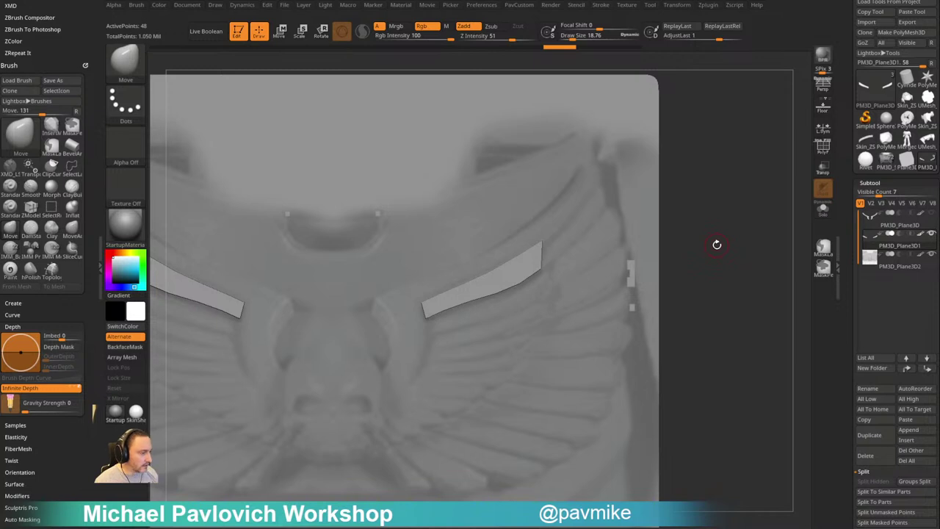
Centre the gizmo on the feather and adjust the feathers' depth relative to the reference plane
{"action": "left_click_drag", "start_coordinate": [740, 218], "coordinate": [699, 239]}
{"action": "key", "text": "w"}
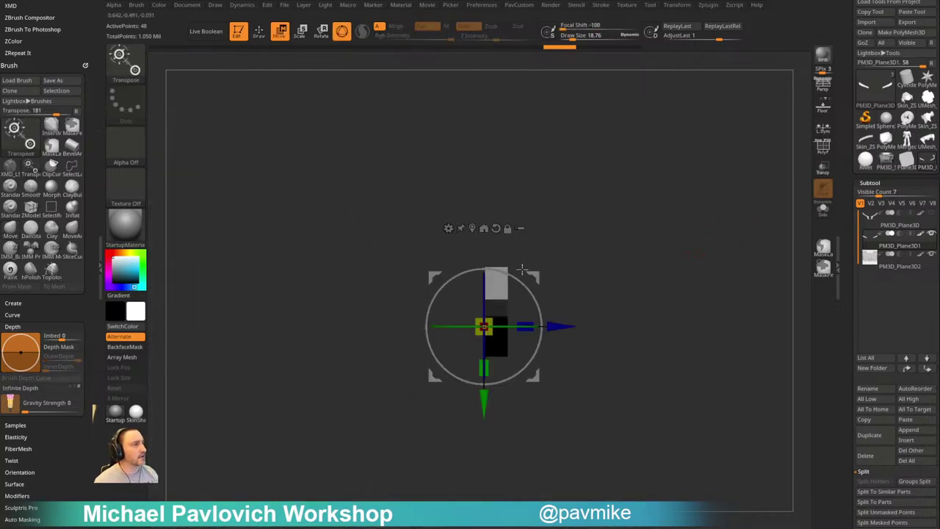
{"action": "left_click_drag", "start_coordinate": [542, 274], "coordinate": [464, 359], "text": "alt"}
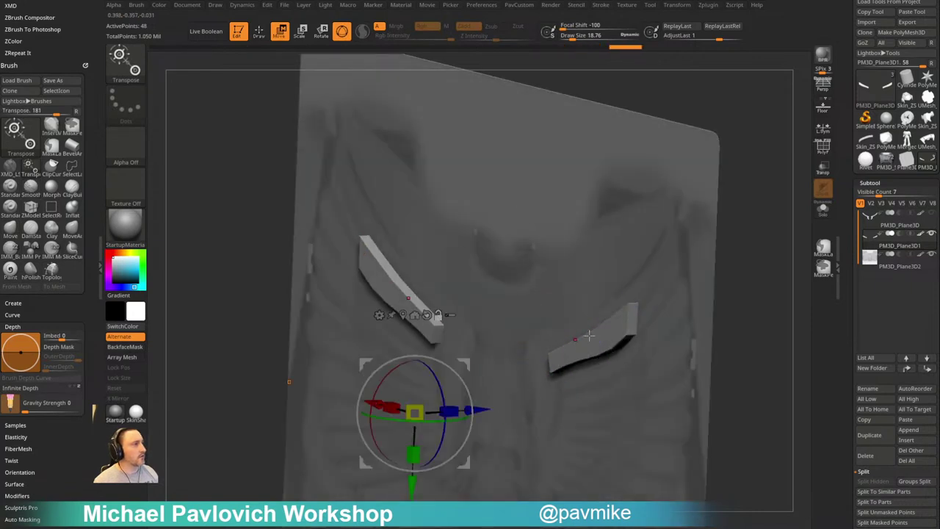
{"action": "left_click", "coordinate": [592, 328], "text": "alt"}
{"action": "left_click_drag", "start_coordinate": [764, 296], "coordinate": [750, 294], "text": "shift"}
{"action": "left_click_drag", "start_coordinate": [636, 329], "coordinate": [612, 329]}
{"action": "left_click", "coordinate": [826, 212]}
{"action": "left_click_drag", "start_coordinate": [766, 235], "coordinate": [728, 259]}
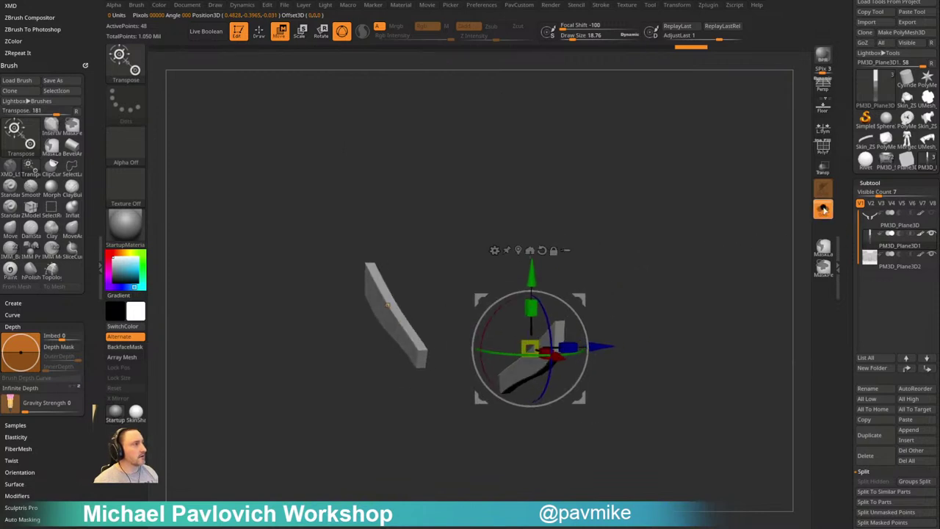
{"action": "left_click", "coordinate": [823, 210]}
{"action": "left_click_drag", "start_coordinate": [568, 348], "coordinate": [546, 348]}
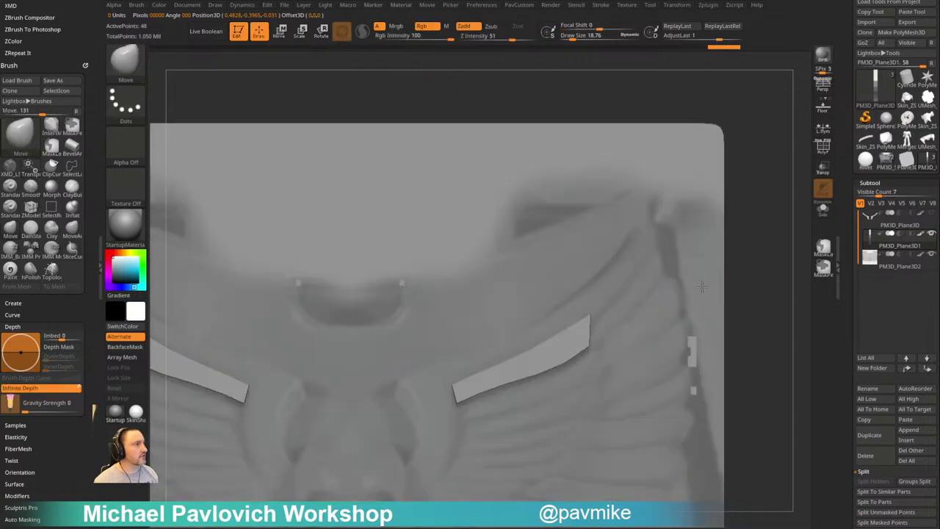
Turn on Dynamic Subdiv for the feathers and crease their hard edges
{"action": "key", "text": "d"}
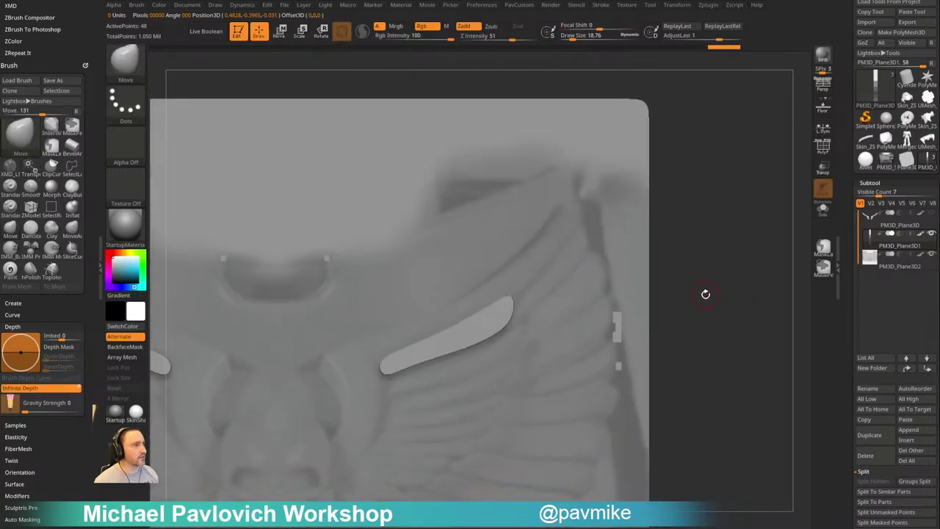
{"action": "key", "text": "grave"}
{"action": "left_click", "coordinate": [689, 411]}
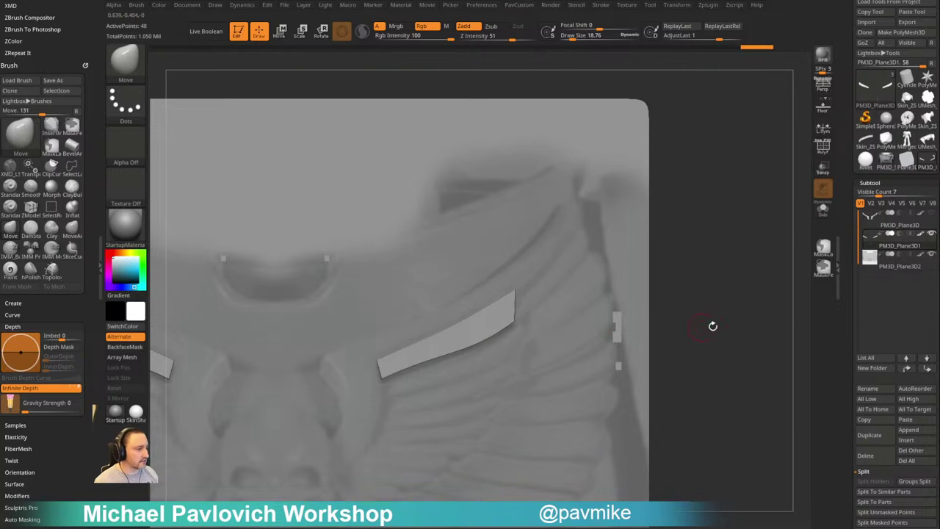
{"action": "left_click_drag", "start_coordinate": [713, 320], "coordinate": [716, 327], "text": "alt"}
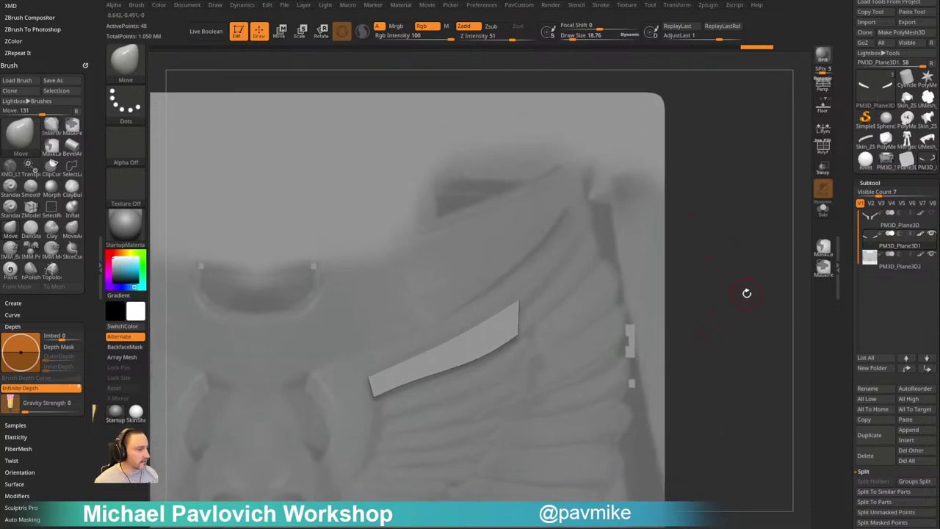
Uncrease the upper corner edge at the feather's inner end with ZModeler
{"action": "left_click_drag", "start_coordinate": [731, 293], "coordinate": [757, 322]}
{"action": "key", "text": "b"}
{"action": "key", "text": "z"}
{"action": "key", "text": "m"}
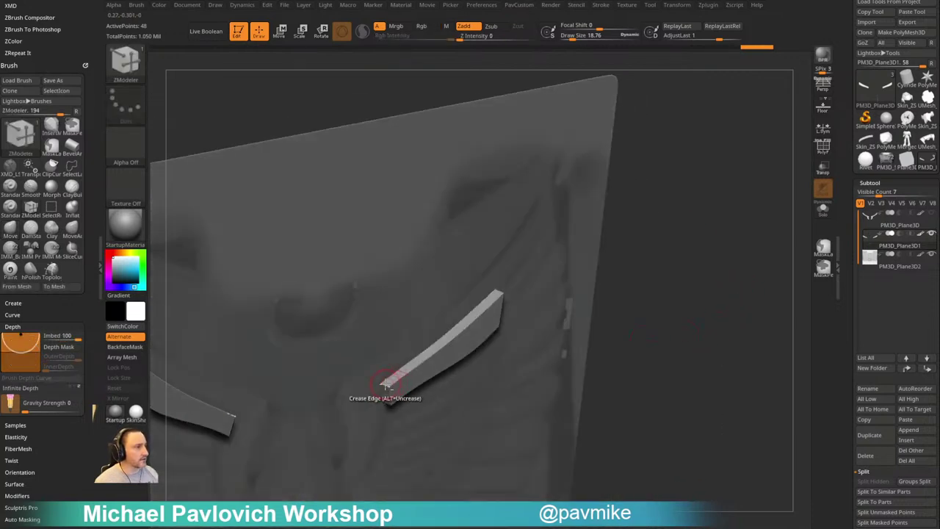
{"action": "left_click", "coordinate": [390, 381], "text": "alt"}
{"action": "left_click_drag", "start_coordinate": [739, 277], "coordinate": [759, 268], "text": "shift"}
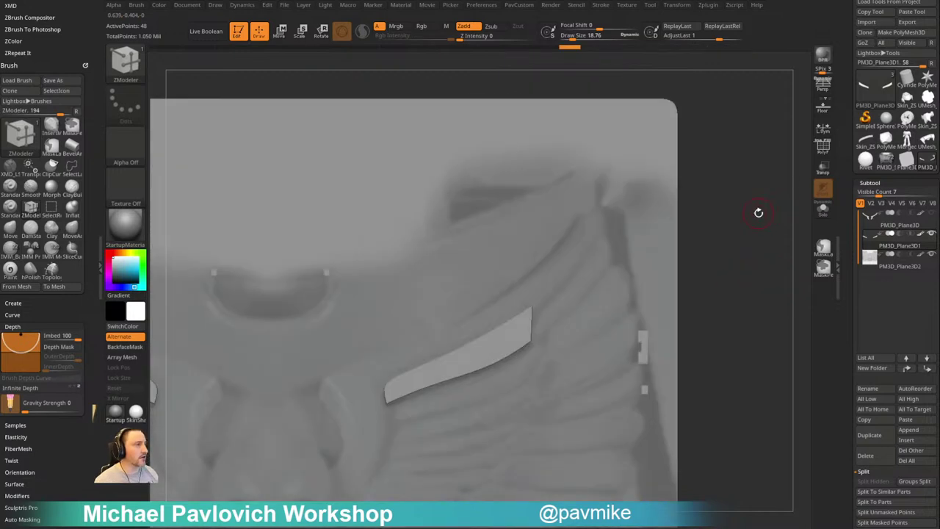
Set the feathers' crease level to 2 and adjust their smooth subdivision level
{"action": "key", "text": "space"}
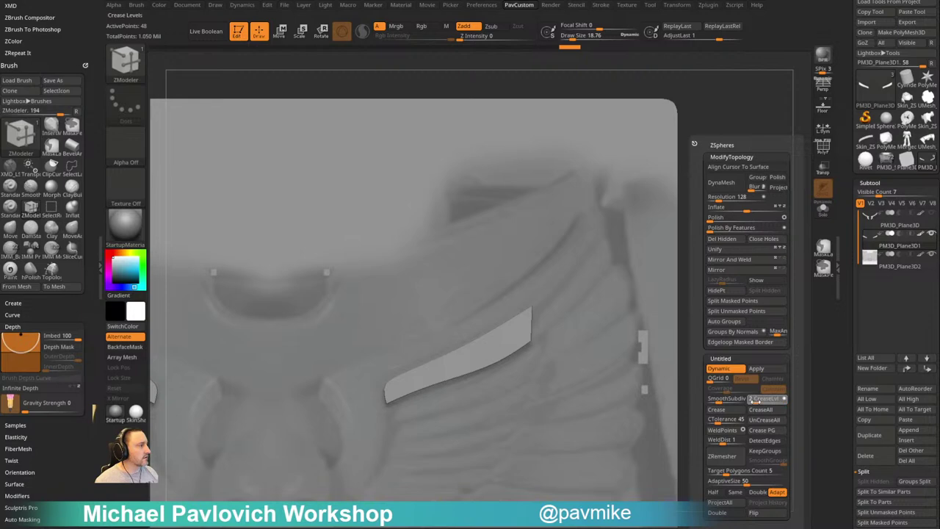
{"action": "left_click", "coordinate": [724, 399]}
{"action": "left_click_drag", "start_coordinate": [742, 375], "coordinate": [715, 365], "text": "alt"}
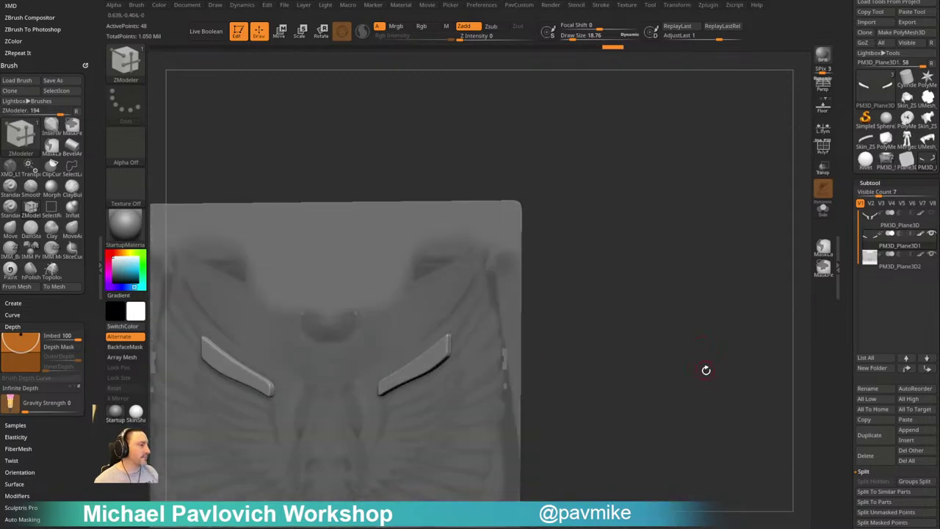
Set the feathers' crease level to 3 and turn off the polygon frame display
{"action": "left_click_drag", "start_coordinate": [698, 373], "coordinate": [731, 376]}
{"action": "left_click", "coordinate": [823, 150]}
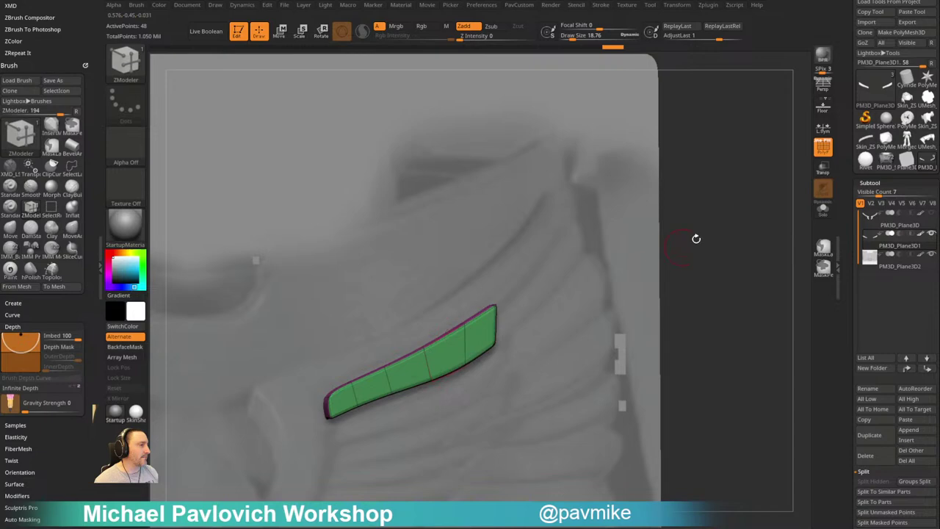
{"action": "mouse_move", "coordinate": [732, 269]}
{"action": "left_mouse_down"}
{"action": "mouse_move", "coordinate": [742, 275]}
{"action": "mouse_move", "coordinate": [732, 263]}
{"action": "left_mouse_up"}
{"action": "key", "text": "2"}
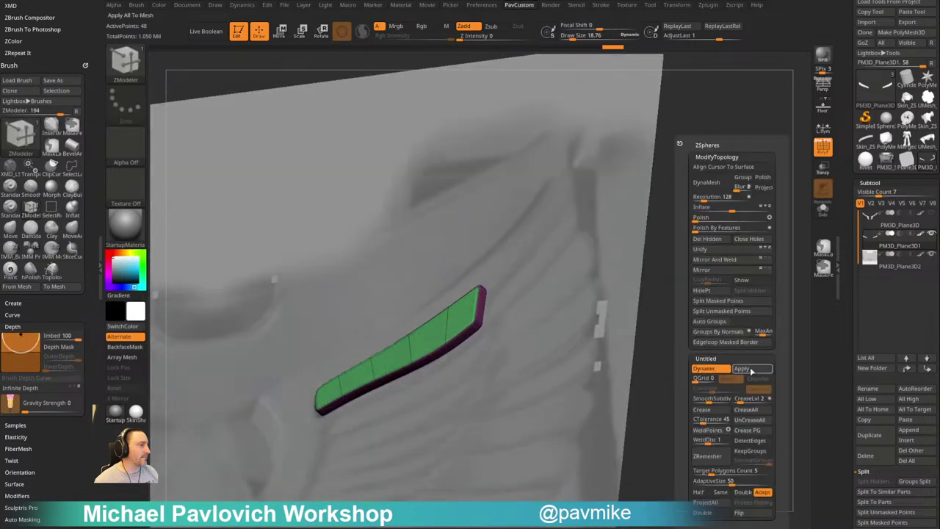
{"action": "left_click_drag", "start_coordinate": [743, 399], "coordinate": [719, 399]}
{"action": "left_click_drag", "start_coordinate": [721, 357], "coordinate": [727, 300], "text": "shift"}
{"action": "key", "text": "shift+f"}
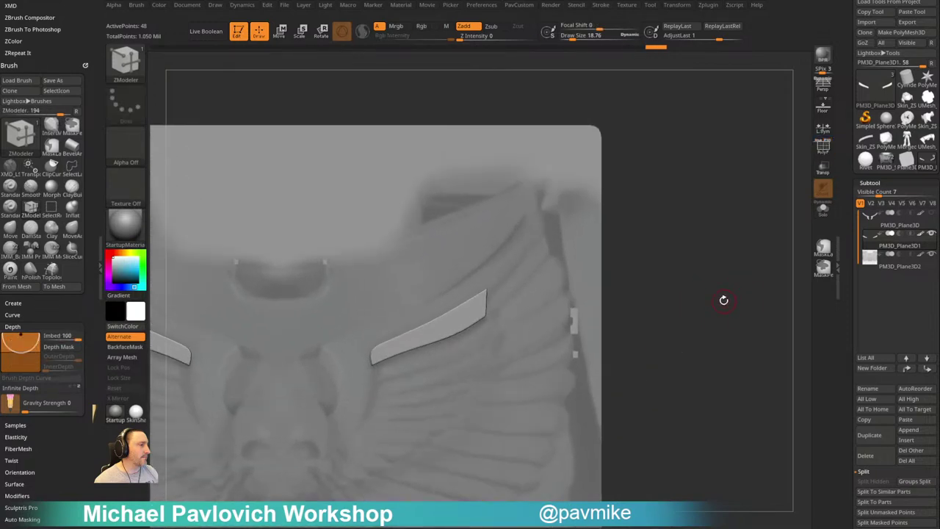
Duplicate the feather and position the copy directly beneath it along the next feather of the reference
{"action": "key", "text": "w"}
{"action": "left_click_drag", "start_coordinate": [489, 265], "coordinate": [490, 306], "text": "ctrl"}
{"action": "left_click_drag", "start_coordinate": [492, 286], "coordinate": [494, 290]}
Switch to the Move brush and turn off its Topological auto masking
{"action": "key", "text": "q"}
{"action": "key", "text": "b"}
{"action": "key", "text": "m"}
{"action": "key", "text": "v"}
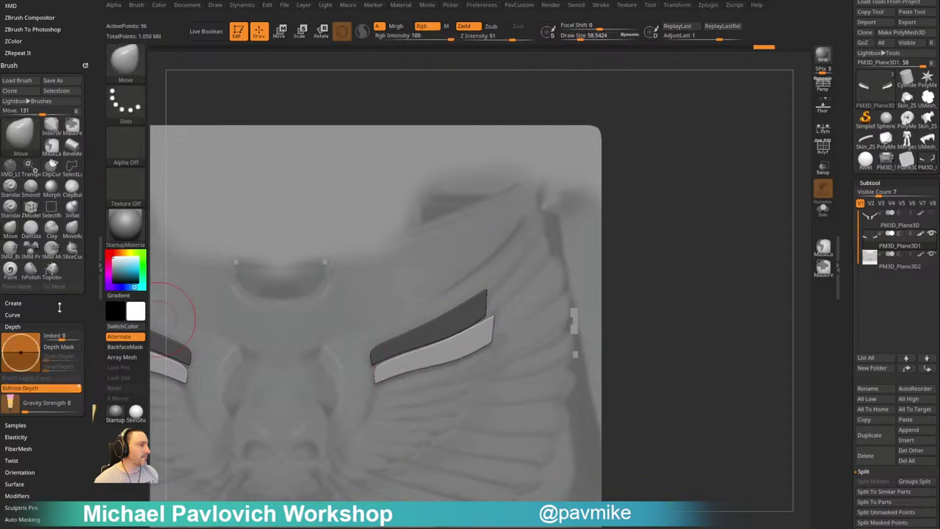
{"action": "scroll", "coordinate": [29, 249], "scroll_direction": "down", "scroll_amount": 5}
{"action": "left_click", "coordinate": [24, 265]}
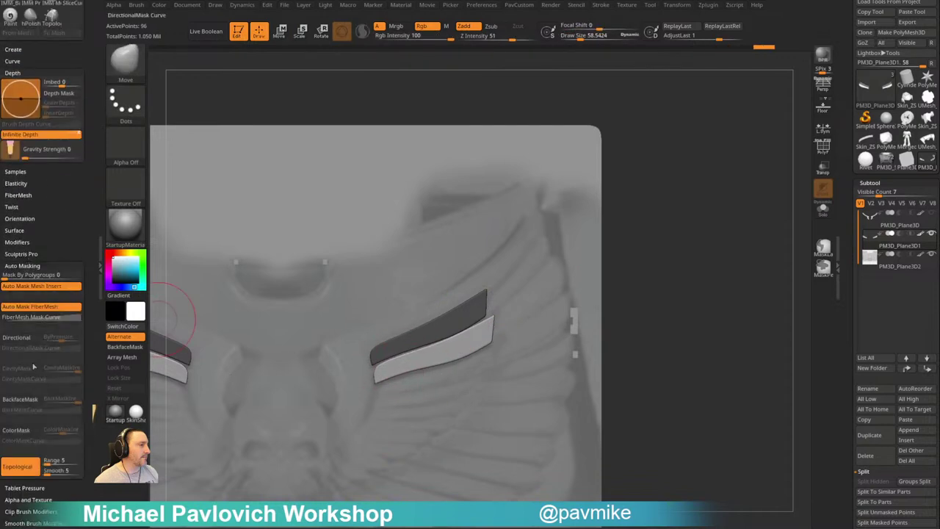
{"action": "left_click", "coordinate": [30, 468]}
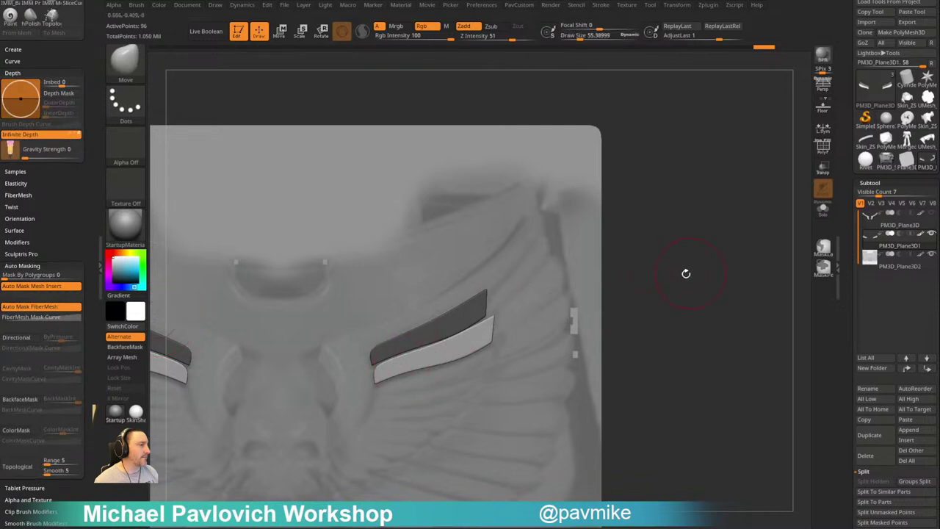
Crease the upper corner edge at the copied feather's inner end with ZModeler
{"action": "key", "text": "shift"}
{"action": "key", "text": "shift+d"}
{"action": "mouse_move", "coordinate": [698, 273]}
{"action": "left_mouse_down", "text": "alt"}
{"action": "mouse_move", "coordinate": [720, 267]}
{"action": "mouse_move", "coordinate": [703, 260]}
{"action": "mouse_move", "coordinate": [698, 323]}
{"action": "left_mouse_up", "text": "alt"}
{"action": "key", "text": "b"}
{"action": "key", "text": "z"}
{"action": "key", "text": "m"}
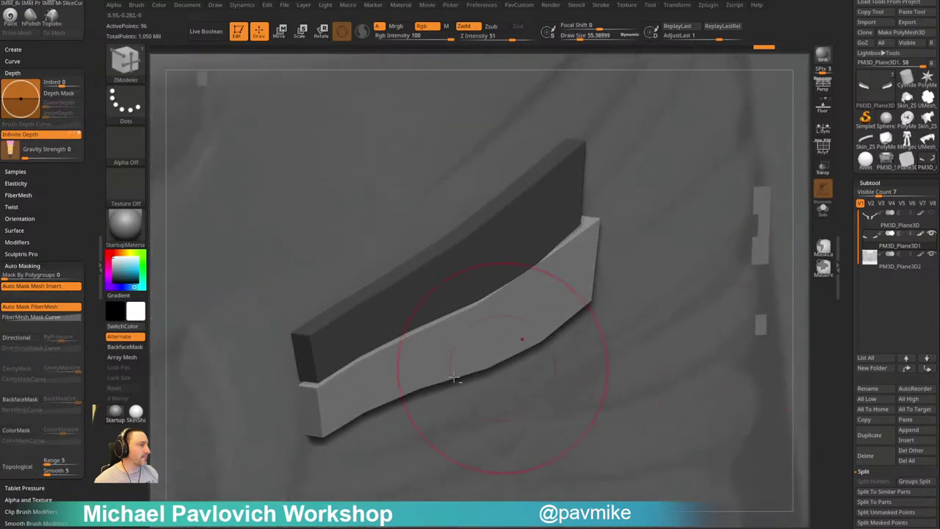
{"action": "key", "text": "space"}
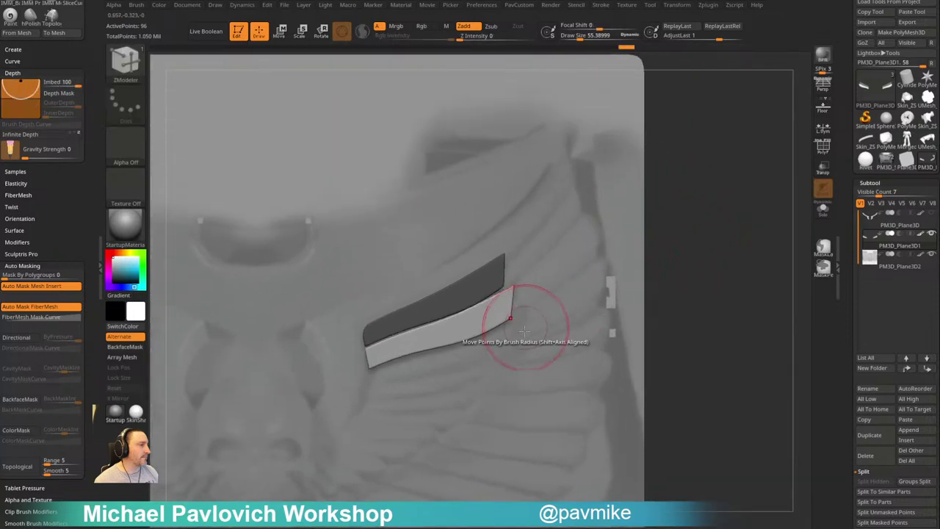
Reshape the second feather's outer tip and inner end with the Move brush to follow the reference
{"action": "key", "text": "b"}
{"action": "key", "text": "m"}
{"action": "key", "text": "v"}
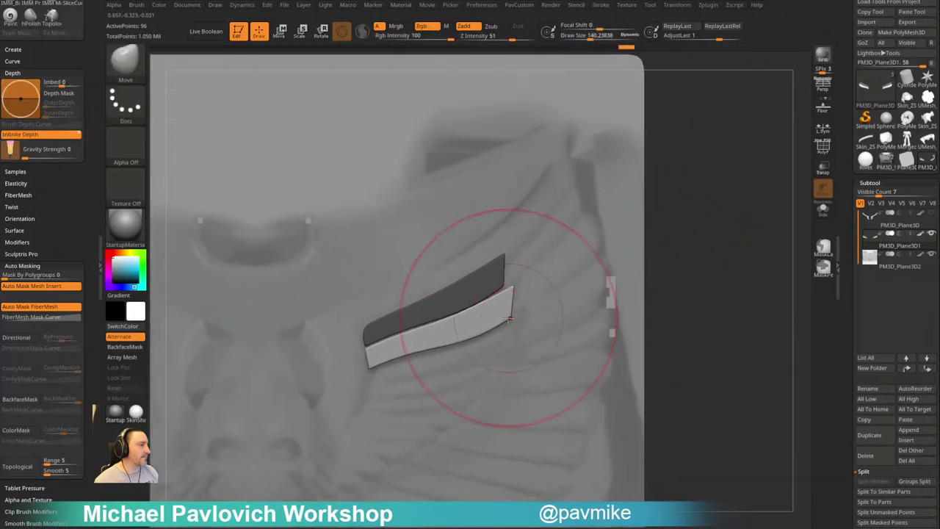
{"action": "left_click_drag", "start_coordinate": [437, 318], "coordinate": [466, 318]}
{"action": "key", "text": "s"}
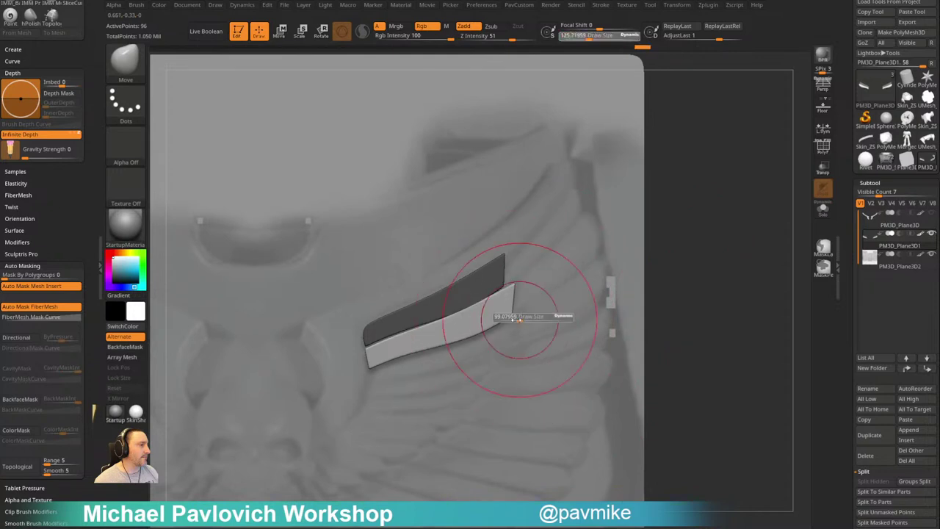
{"action": "left_click_drag", "start_coordinate": [529, 315], "coordinate": [506, 324]}
{"action": "key", "text": "s"}
{"action": "left_click_drag", "start_coordinate": [529, 265], "coordinate": [523, 265]}
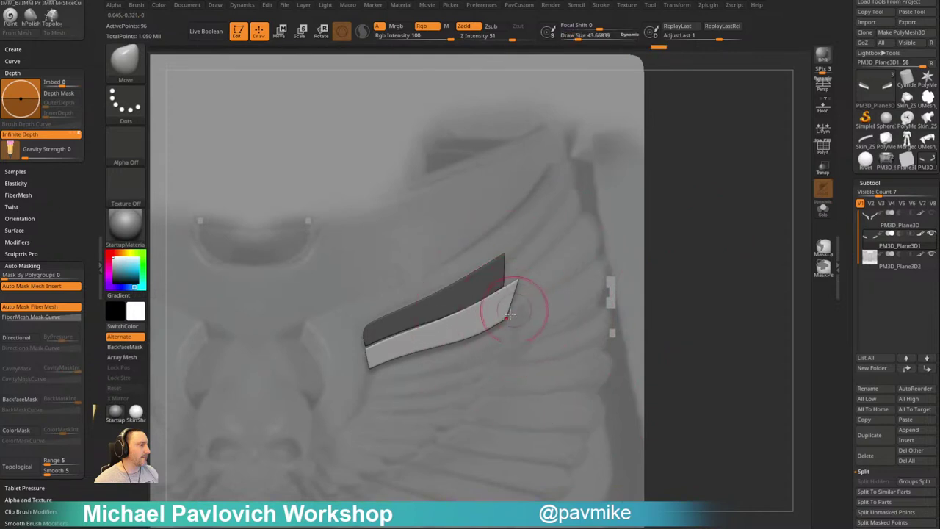
{"action": "key", "text": "s"}
{"action": "left_click_drag", "start_coordinate": [415, 346], "coordinate": [420, 346]}
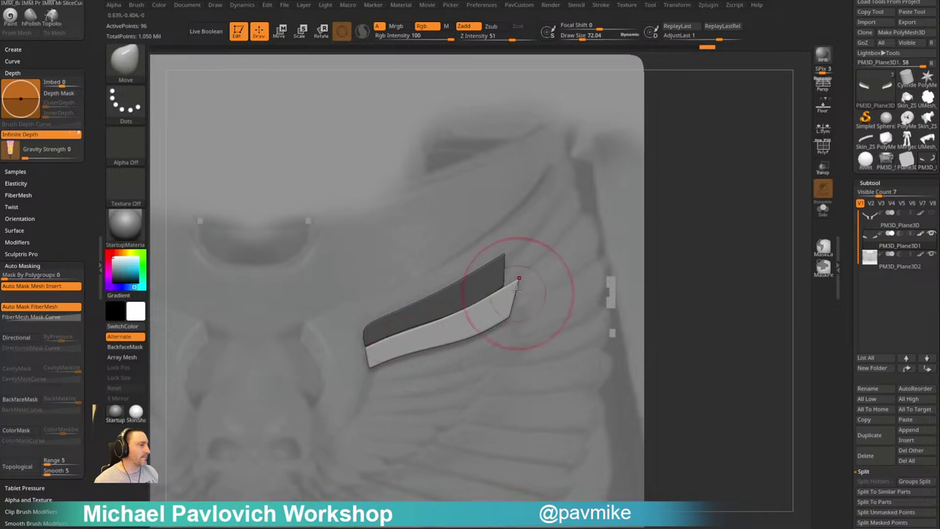
{"action": "mouse_move", "coordinate": [508, 296]}
{"action": "left_mouse_down"}
{"action": "mouse_move", "coordinate": [512, 289]}
{"action": "mouse_move", "coordinate": [506, 318]}
{"action": "left_mouse_up"}
{"action": "key", "text": "s"}
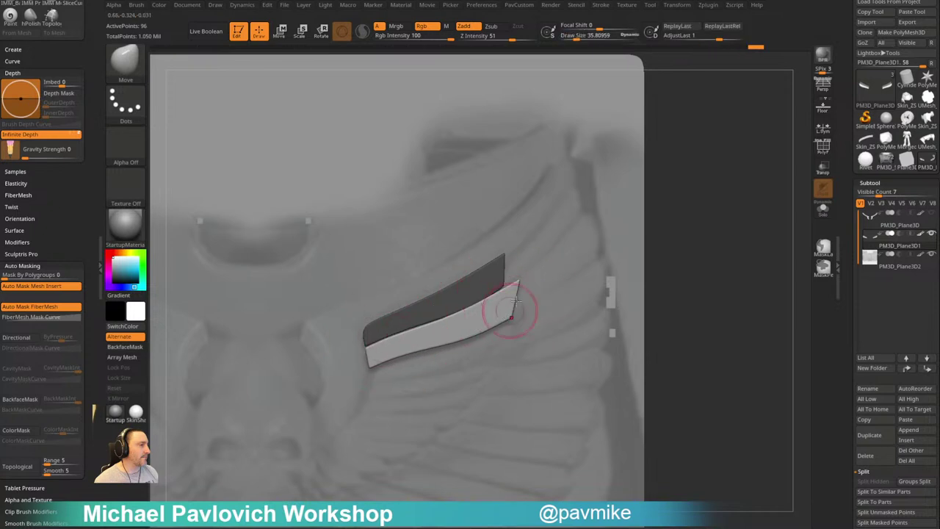
Duplicate the second feather below itself and reshape the copy's ends with the Move brush to follow the reference
{"action": "left_click_drag", "start_coordinate": [713, 287], "coordinate": [711, 253], "text": "alt"}
{"action": "key", "text": "w"}
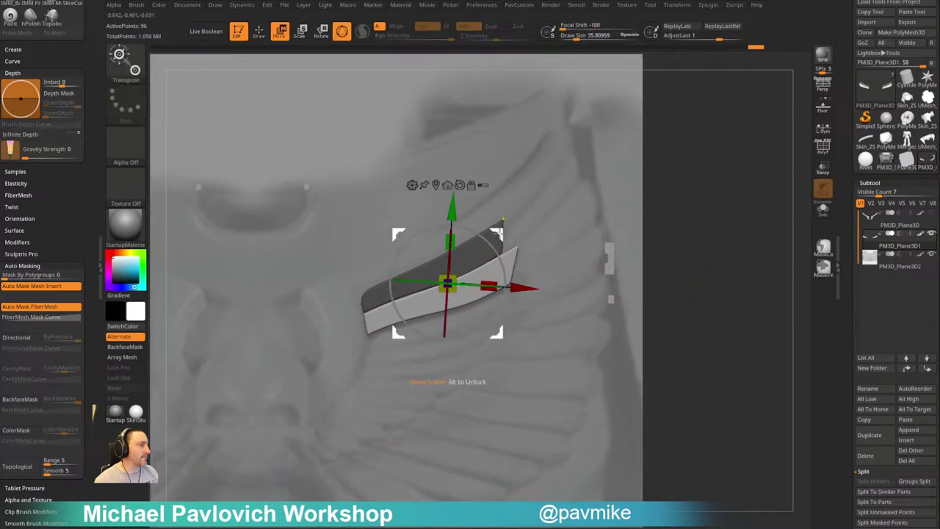
{"action": "left_click_drag", "start_coordinate": [500, 233], "coordinate": [504, 261], "text": "ctrl"}
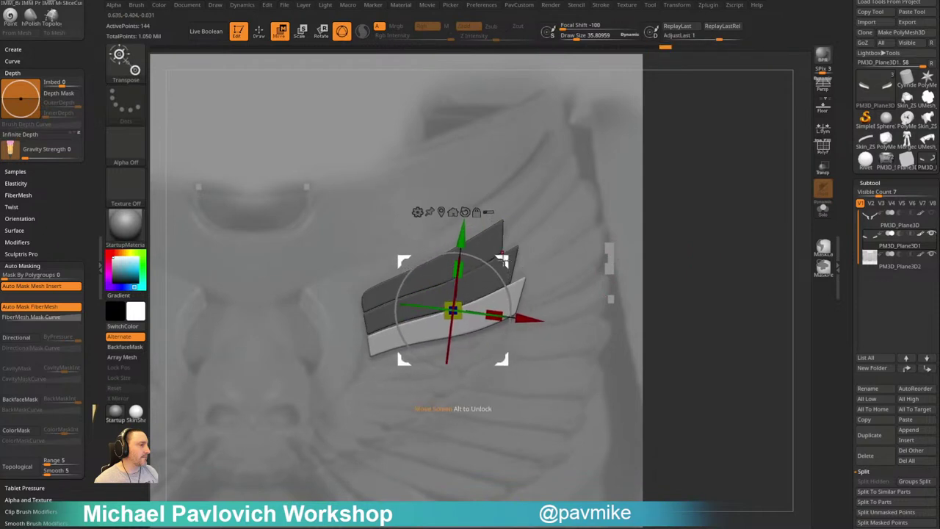
{"action": "key", "text": "q"}
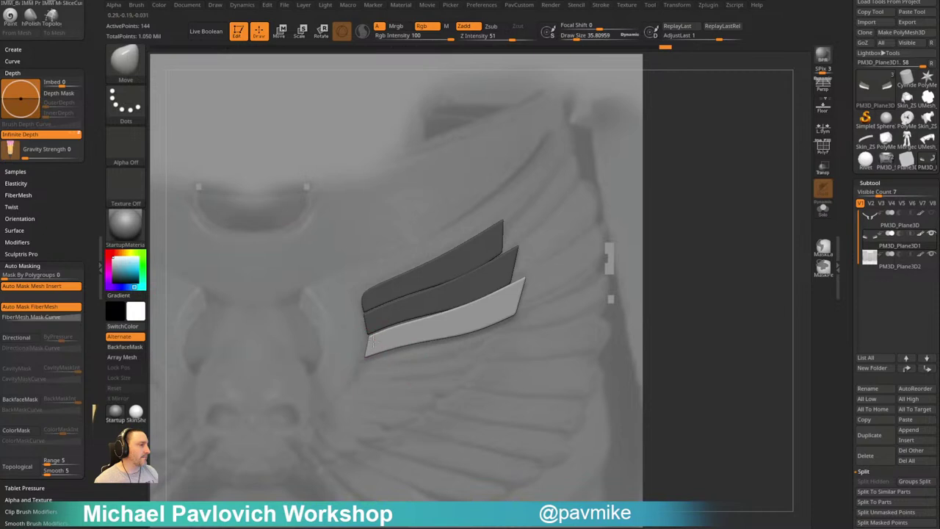
{"action": "left_click_drag", "start_coordinate": [420, 311], "coordinate": [422, 309]}
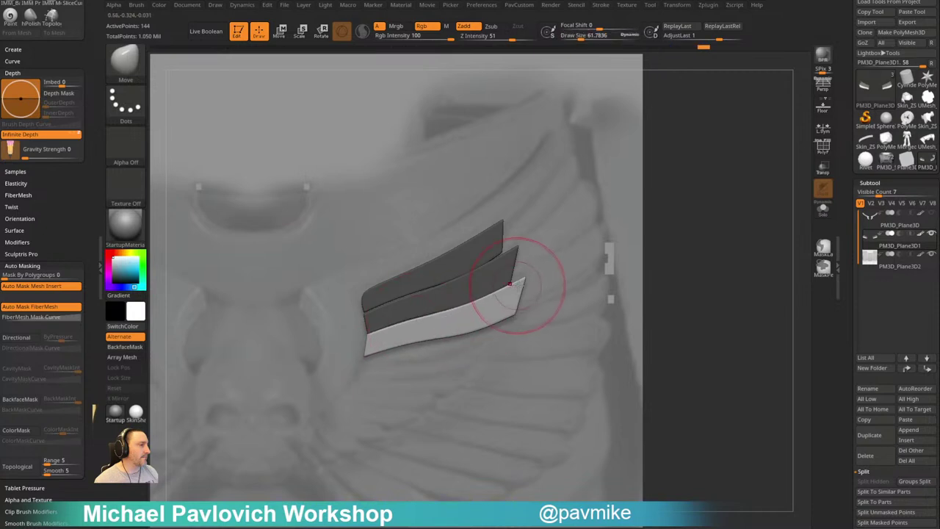
{"action": "left_click_drag", "start_coordinate": [666, 242], "coordinate": [648, 258], "text": "alt"}
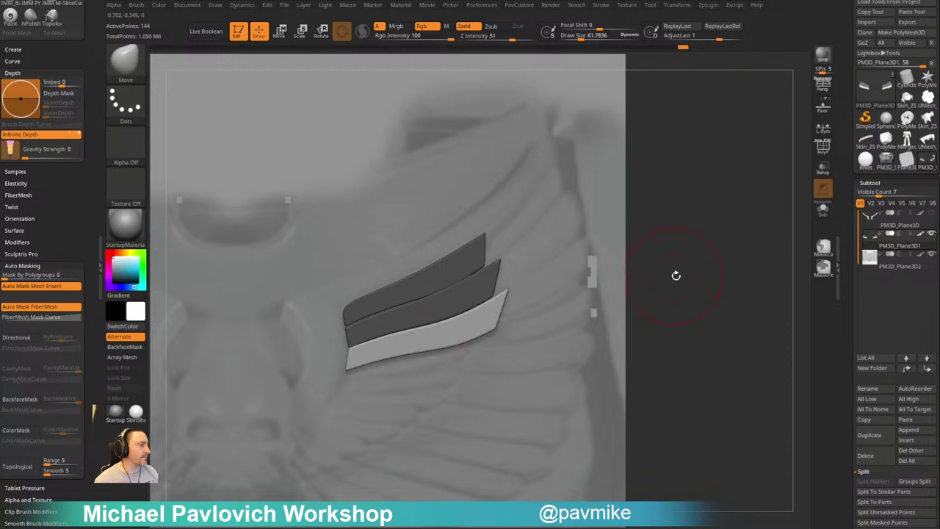
Clear the mask and give each mirrored feather pair its own polygroup with Auto Groups
{"action": "left_click_drag", "start_coordinate": [676, 275], "coordinate": [688, 284], "text": "ctrl"}
{"action": "key", "text": "w"}
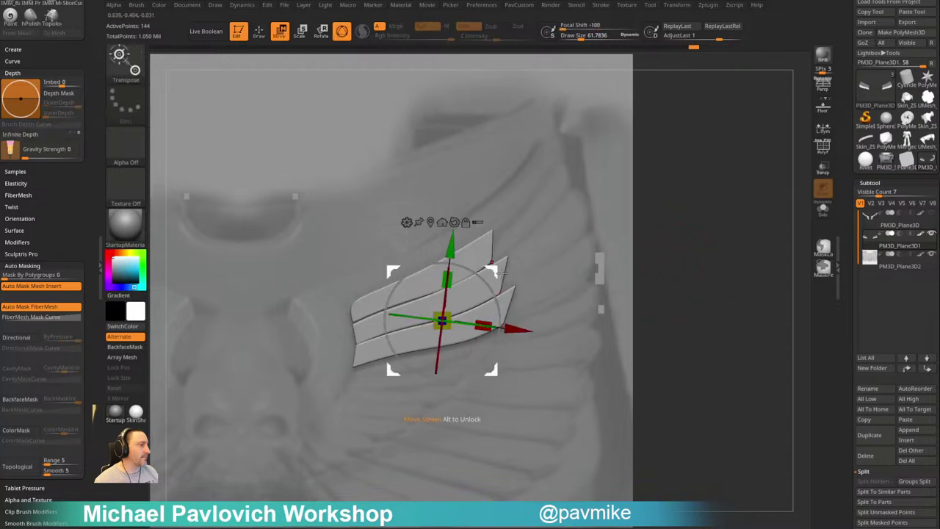
{"action": "key", "text": "q"}
{"action": "key", "text": "space"}
{"action": "left_click", "coordinate": [714, 267]}
{"action": "key", "text": "shift+f"}
{"action": "left_click_drag", "start_coordinate": [762, 214], "coordinate": [683, 250], "text": "alt"}
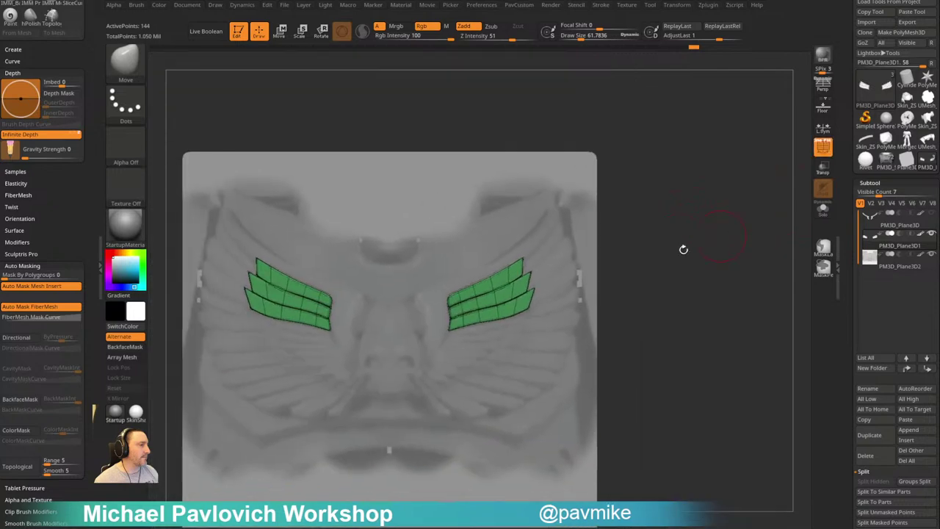
{"action": "key", "text": "space"}
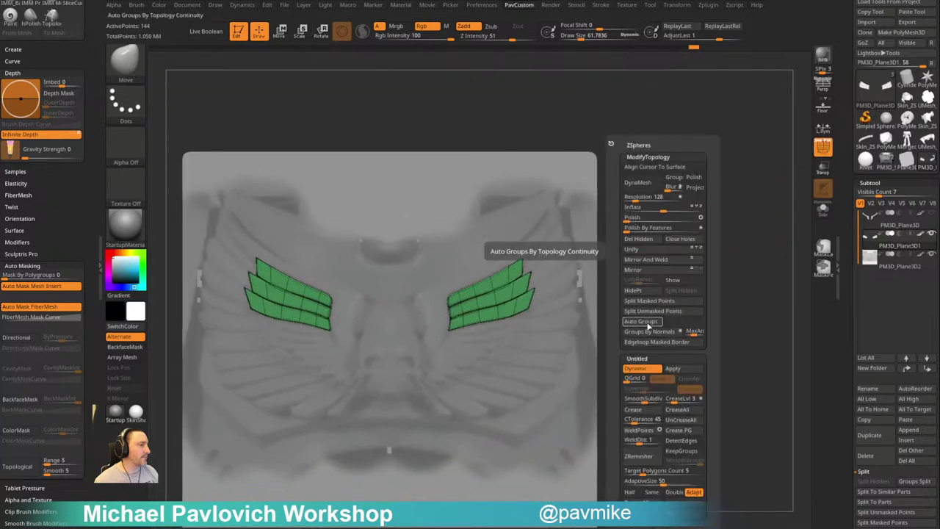
{"action": "left_click", "coordinate": [641, 325]}
{"action": "key", "text": "shift+space"}
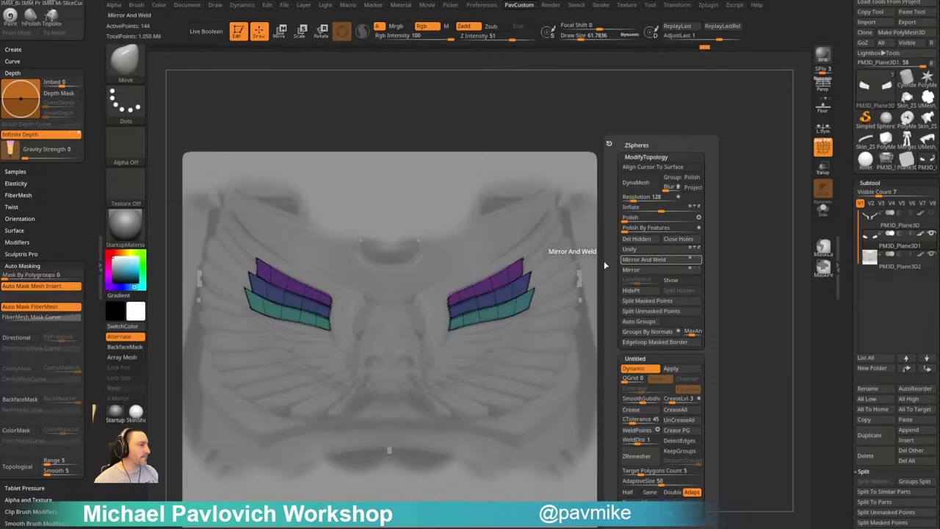
Mask all but the lowest feather, duplicate it downward, and squash and rotate the copy to fit the reference
{"action": "key", "text": "w"}
{"action": "left_click_drag", "start_coordinate": [549, 359], "coordinate": [439, 472], "text": "alt"}
{"action": "left_click", "coordinate": [503, 313], "text": "ctrl"}
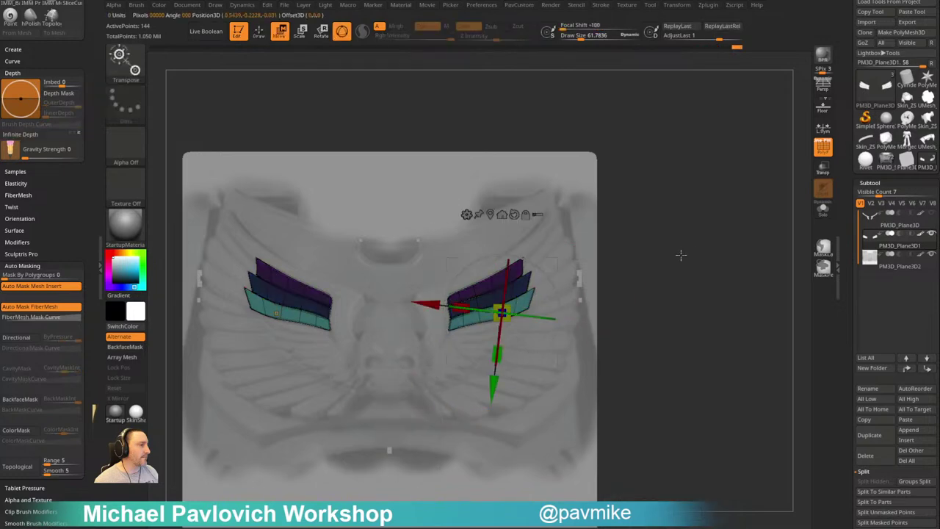
{"action": "right_click_drag", "start_coordinate": [681, 254], "coordinate": [702, 292], "text": "ctrl"}
{"action": "left_click_drag", "start_coordinate": [556, 263], "coordinate": [554, 284], "text": "ctrl"}
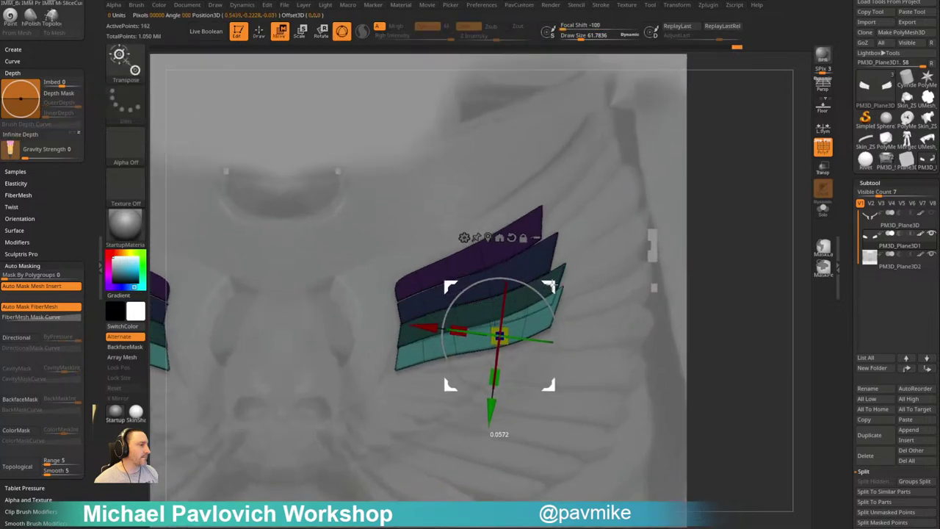
{"action": "left_click_drag", "start_coordinate": [495, 378], "coordinate": [496, 368]}
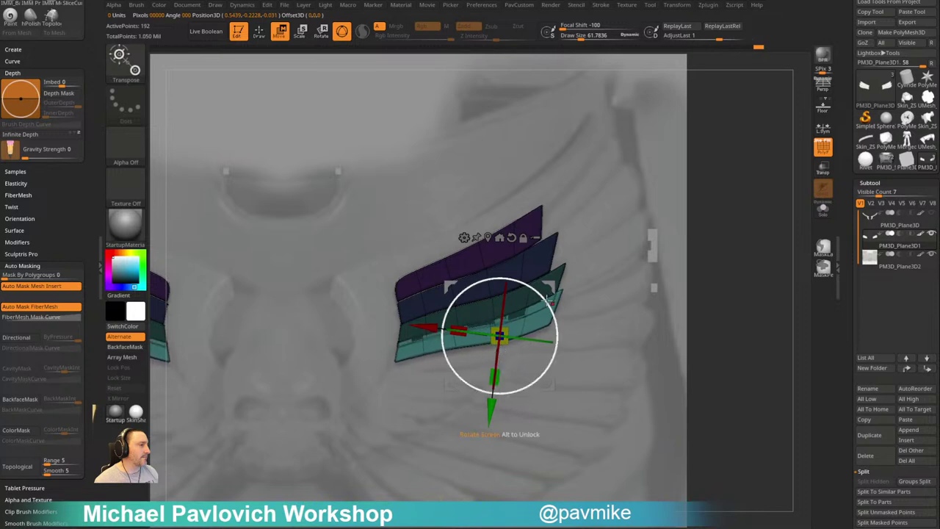
{"action": "left_click_drag", "start_coordinate": [549, 301], "coordinate": [553, 306]}
{"action": "left_click_drag", "start_coordinate": [553, 286], "coordinate": [553, 302]}
Adjust the fourth feather's inner end with the Move brush
{"action": "key", "text": "q"}
{"action": "key", "text": "s"}
{"action": "left_click", "coordinate": [414, 372]}
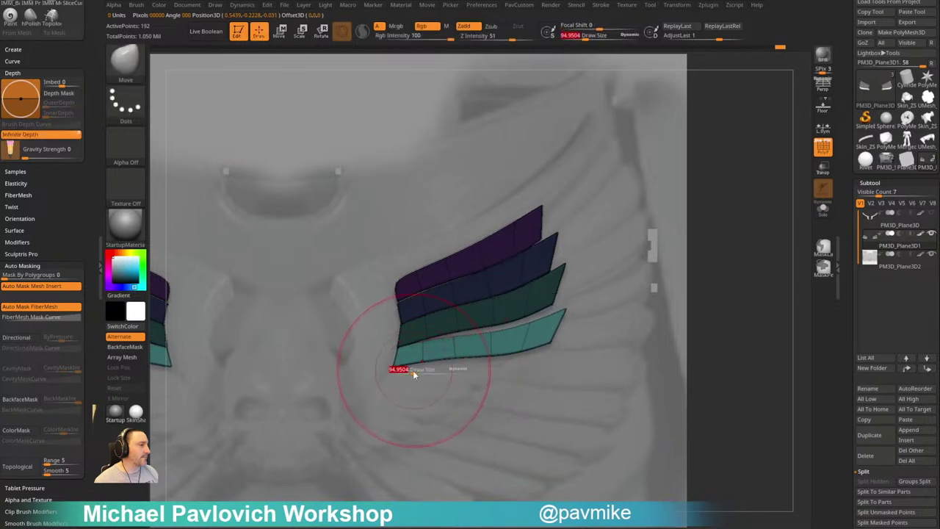
{"action": "left_click_drag", "start_coordinate": [413, 371], "coordinate": [402, 371]}
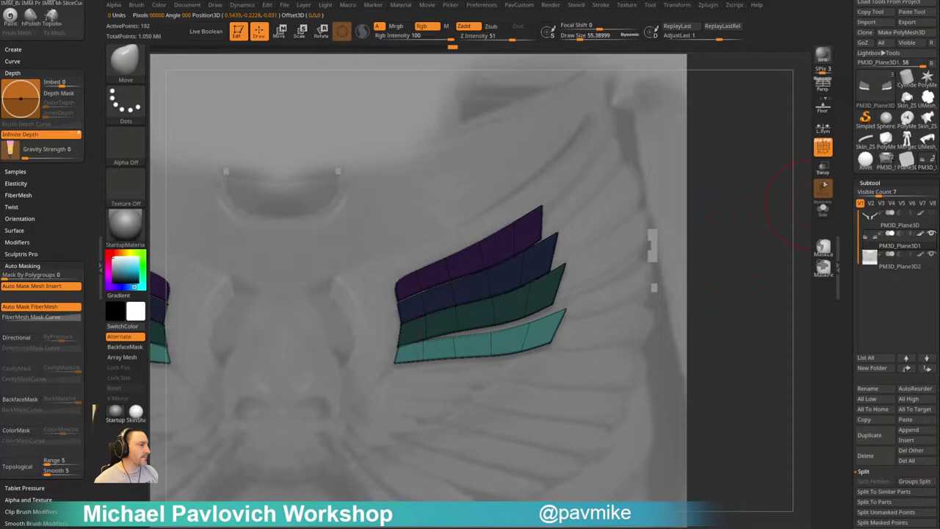
Turn on transparency without Ghost, and set the front opacity to about 0.51 and the back opacity to about 0.78
{"action": "left_click", "coordinate": [824, 169]}
{"action": "left_click", "coordinate": [824, 192]}
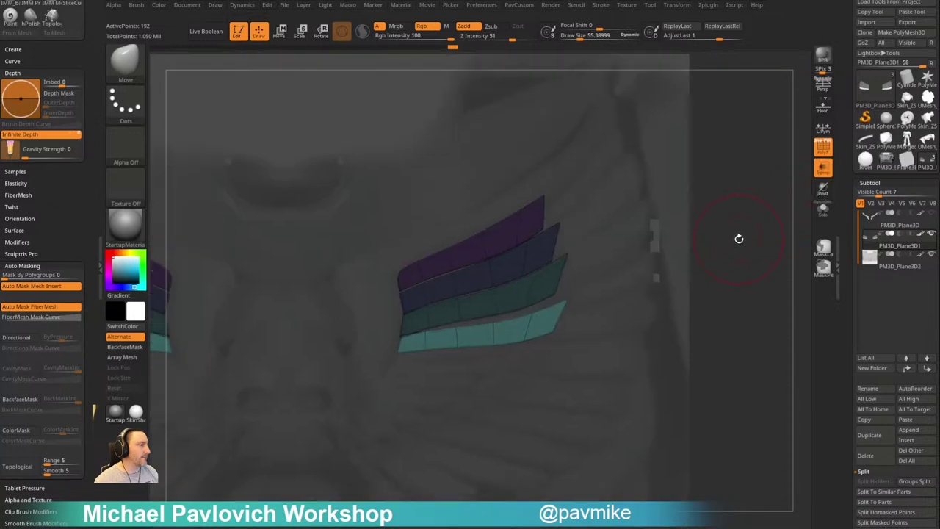
{"action": "left_click", "coordinate": [482, 4]}
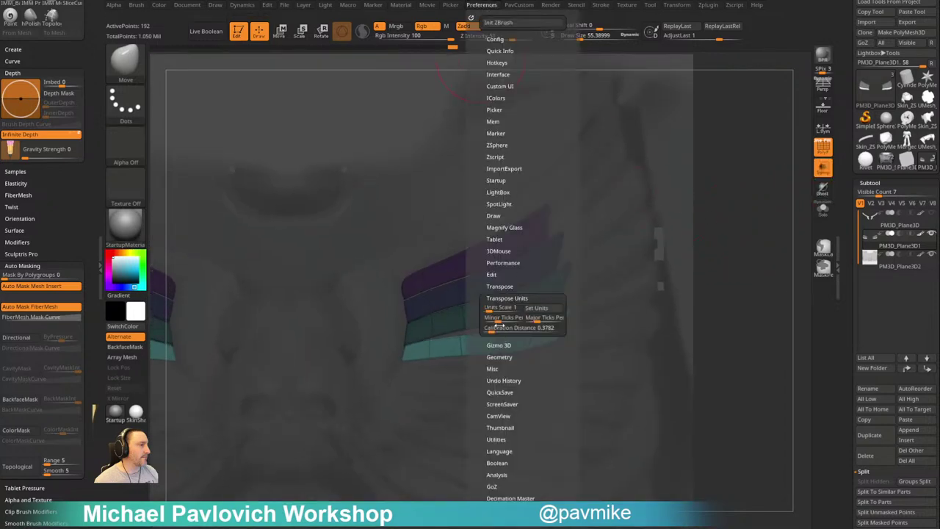
{"action": "left_click", "coordinate": [503, 298], "text": "shift"}
{"action": "left_click", "coordinate": [497, 214], "text": "shift"}
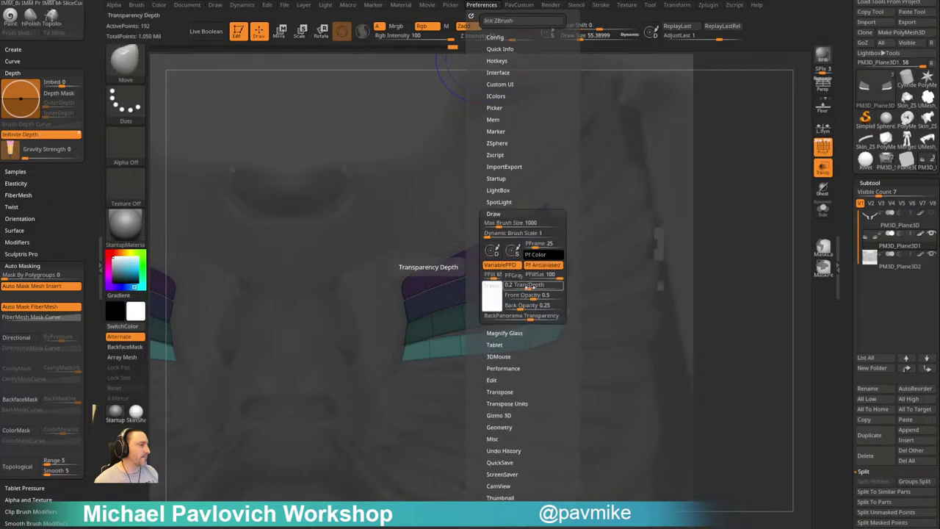
{"action": "left_click", "coordinate": [535, 296]}
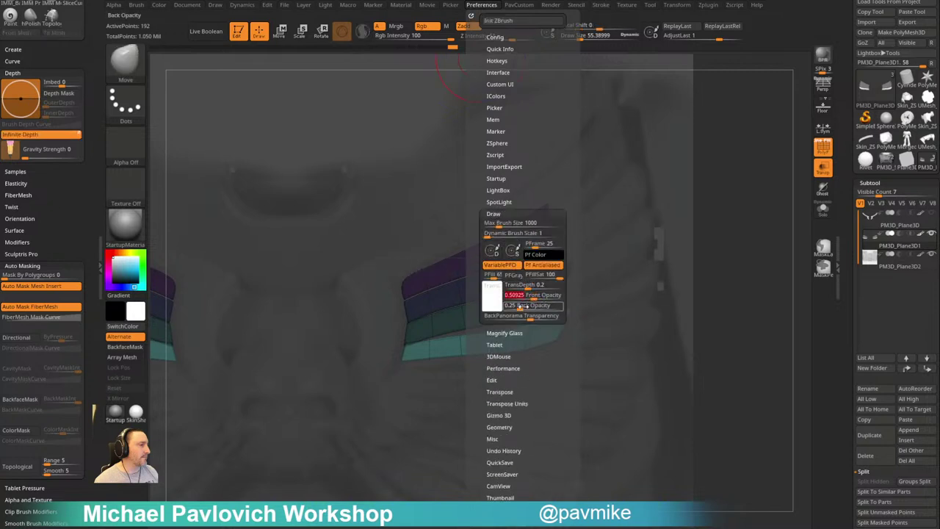
{"action": "left_click", "coordinate": [535, 306]}
{"action": "left_click", "coordinate": [538, 307]}
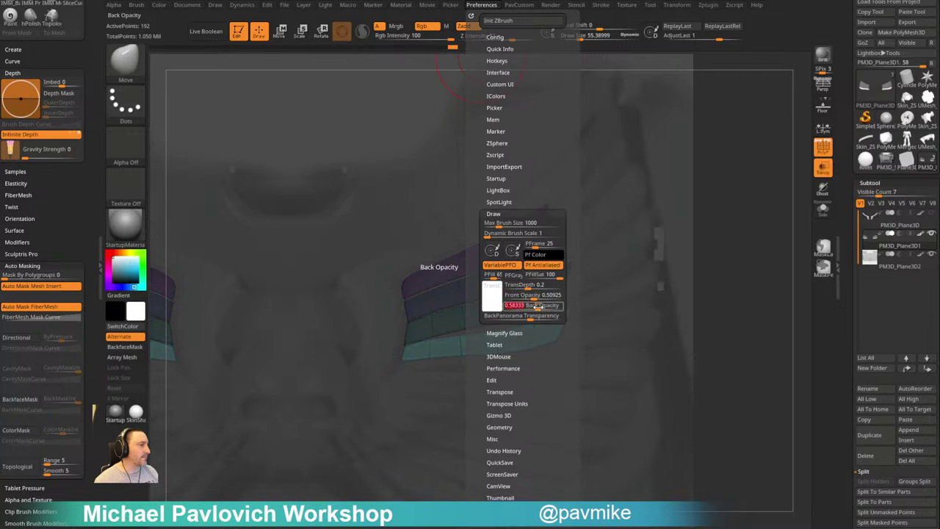
{"action": "left_click_drag", "start_coordinate": [541, 307], "coordinate": [552, 308]}
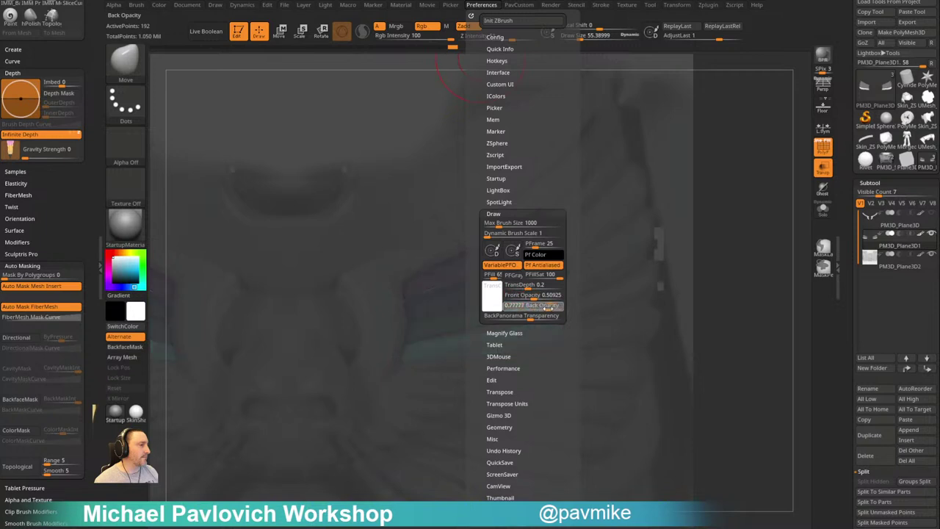
Reshape the fourth feather's outer end and lower edge to the reference with a large Move brush
{"action": "left_click_drag", "start_coordinate": [711, 262], "coordinate": [692, 254], "text": "alt"}
{"action": "key", "text": "s"}
{"action": "mouse_move", "coordinate": [514, 345]}
{"action": "left_mouse_down"}
{"action": "mouse_move", "coordinate": [501, 345]}
{"action": "mouse_move", "coordinate": [538, 321]}
{"action": "left_mouse_up"}
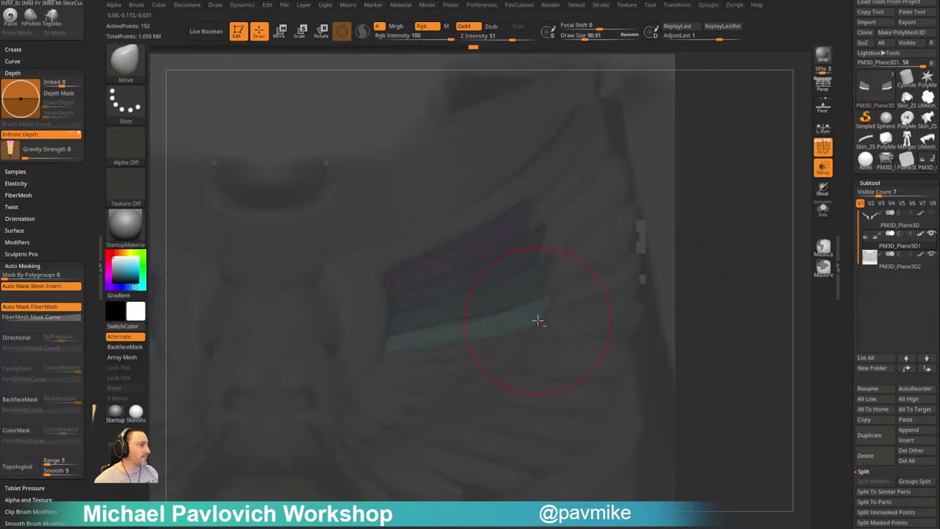
{"action": "key", "text": "s"}
{"action": "left_click", "coordinate": [550, 319]}
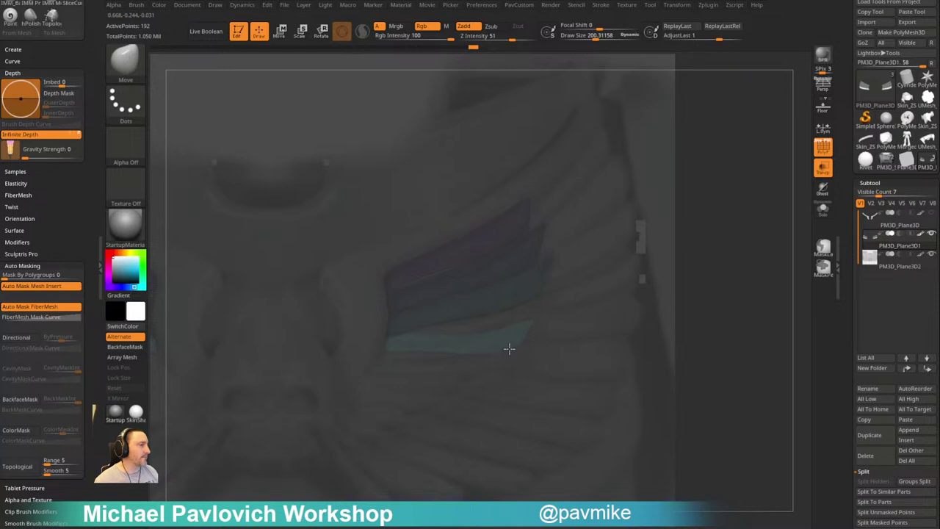
{"action": "mouse_move", "coordinate": [497, 346]}
{"action": "left_mouse_down"}
{"action": "mouse_move", "coordinate": [372, 314]}
{"action": "mouse_move", "coordinate": [468, 335]}
{"action": "mouse_move", "coordinate": [476, 324]}
{"action": "left_mouse_up"}
Refine the fourth feather's inner corner and outer tip against the reference with a smaller Move brush
{"action": "key", "text": "s"}
{"action": "key", "text": "s"}
{"action": "key", "text": "bracketleft"}
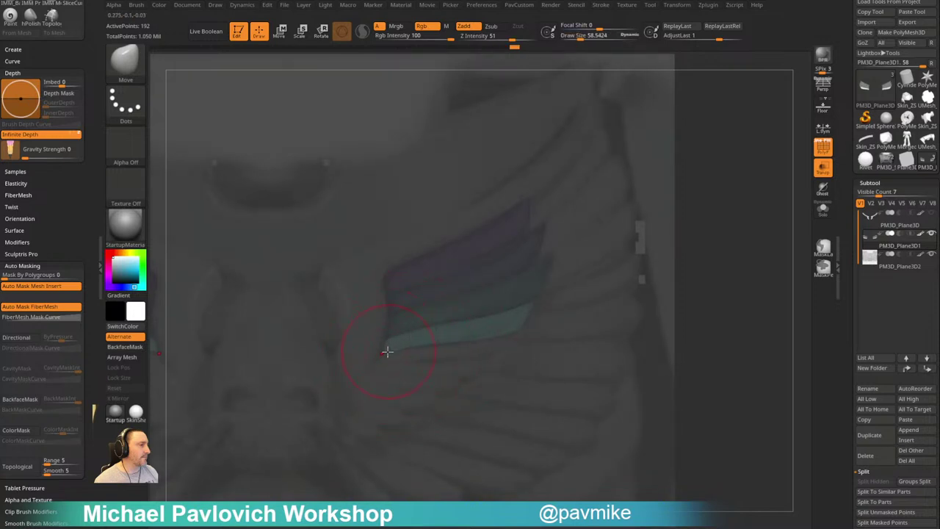
{"action": "left_click_drag", "start_coordinate": [387, 342], "coordinate": [388, 339]}
{"action": "key", "text": "s"}
{"action": "left_click_drag", "start_coordinate": [523, 331], "coordinate": [520, 331]}
Duplicate the fourth feather downward as a fifth feather, position it over the reference, and turn on Local Symmetry
{"action": "key", "text": "w"}
{"action": "mouse_move", "coordinate": [537, 291]}
{"action": "left_mouse_down", "text": "ctrl"}
{"action": "mouse_move", "coordinate": [525, 331]}
{"action": "mouse_move", "coordinate": [532, 312]}
{"action": "left_mouse_up", "text": "ctrl"}
{"action": "key", "text": "q"}
{"action": "key", "text": "s"}
{"action": "key", "text": "w"}
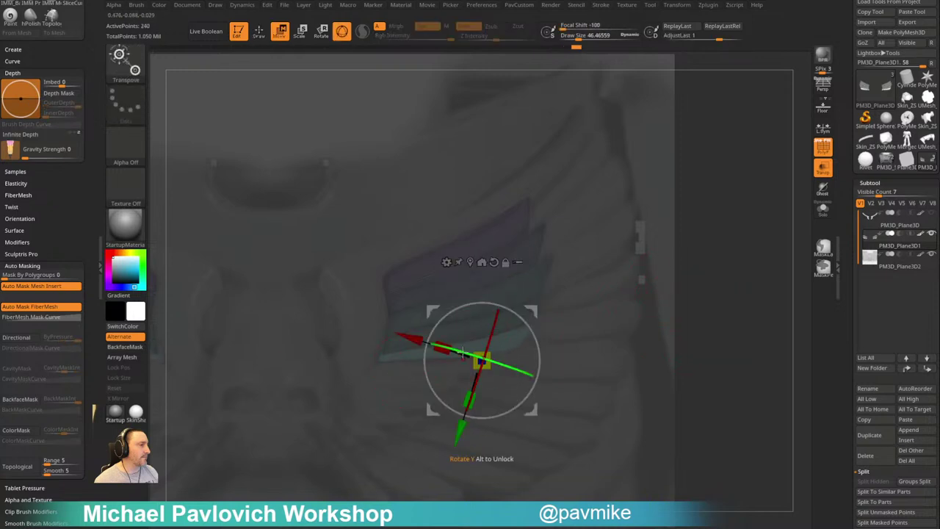
{"action": "left_click_drag", "start_coordinate": [475, 395], "coordinate": [498, 354]}
{"action": "left_click", "coordinate": [491, 355], "text": "alt"}
{"action": "left_click", "coordinate": [493, 338], "text": "alt"}
{"action": "key", "text": "ctrl+z"}
{"action": "left_click", "coordinate": [823, 128]}
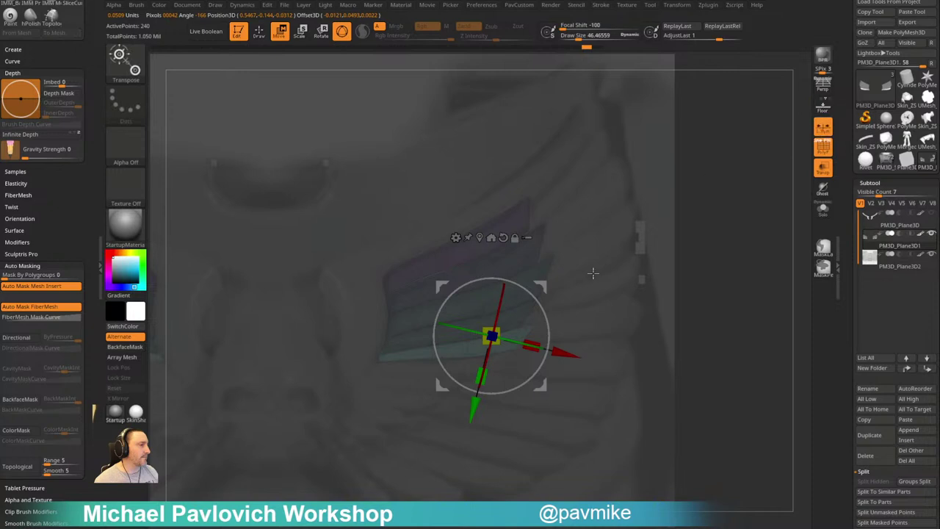
Fit the fifth feather's inner end and shorter outer end to the reference with the Move brush
{"action": "key", "text": "q"}
{"action": "key", "text": "s"}
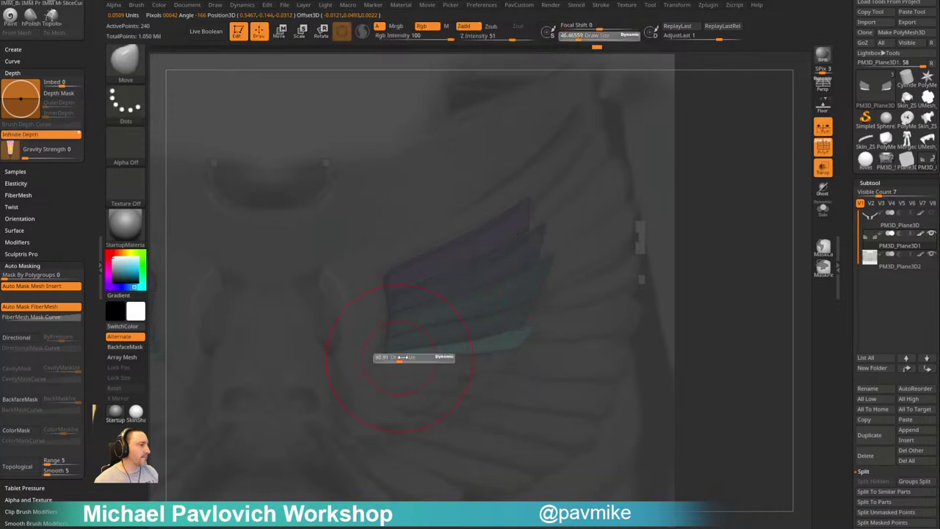
{"action": "left_click_drag", "start_coordinate": [402, 357], "coordinate": [406, 357]}
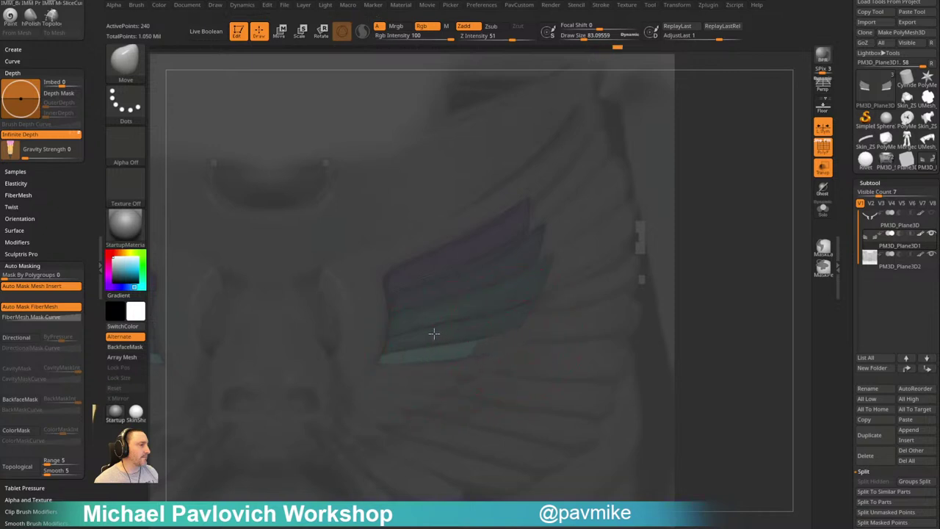
{"action": "key", "text": "s"}
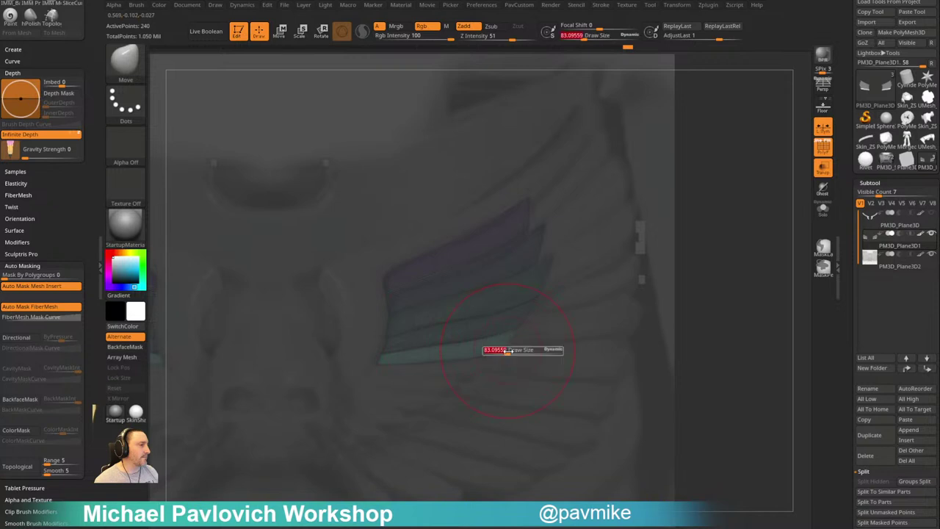
{"action": "left_click_drag", "start_coordinate": [507, 352], "coordinate": [498, 354]}
Insert a single edge loop near the fifth feather's outer end with ZModeler
{"action": "key", "text": "b"}
{"action": "key", "text": "z"}
{"action": "key", "text": "m"}
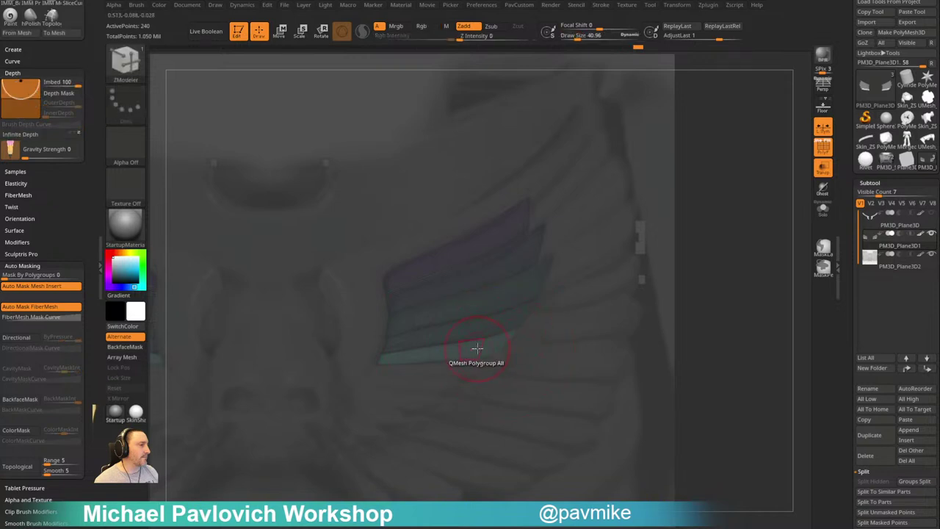
{"action": "key", "text": "space"}
{"action": "left_click", "coordinate": [451, 257]}
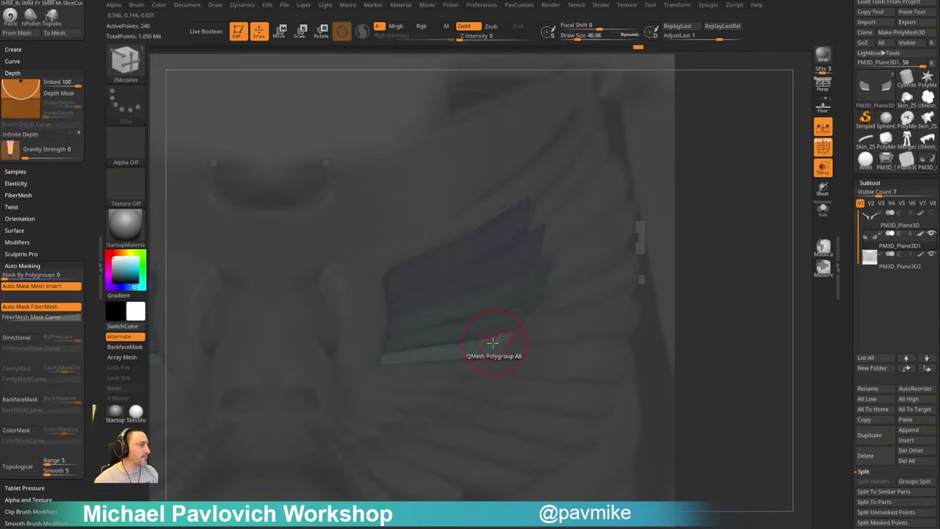
{"action": "left_click", "coordinate": [484, 343]}
Enable Infinite Depth for the Move brush and shape the fifth feather's outer tip with it
{"action": "key", "text": "1"}
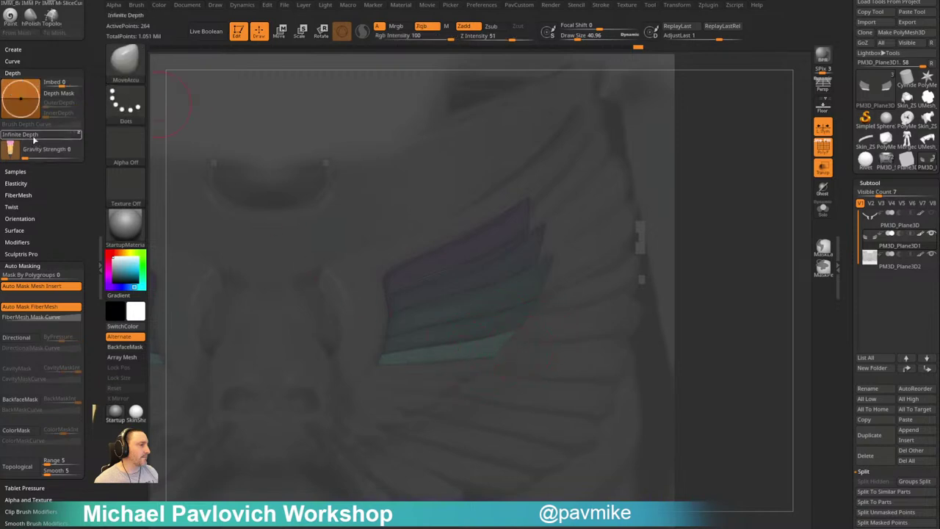
{"action": "left_click", "coordinate": [34, 137]}
{"action": "key", "text": "s"}
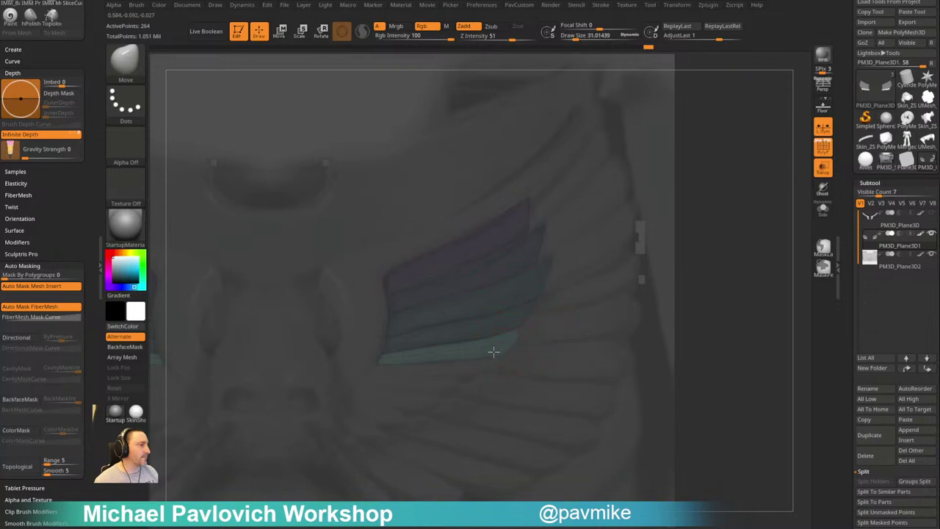
Isolate the feathers and crease the edge at the fifth feather's outer tip with ZModeler
{"action": "key", "text": "shift+z"}
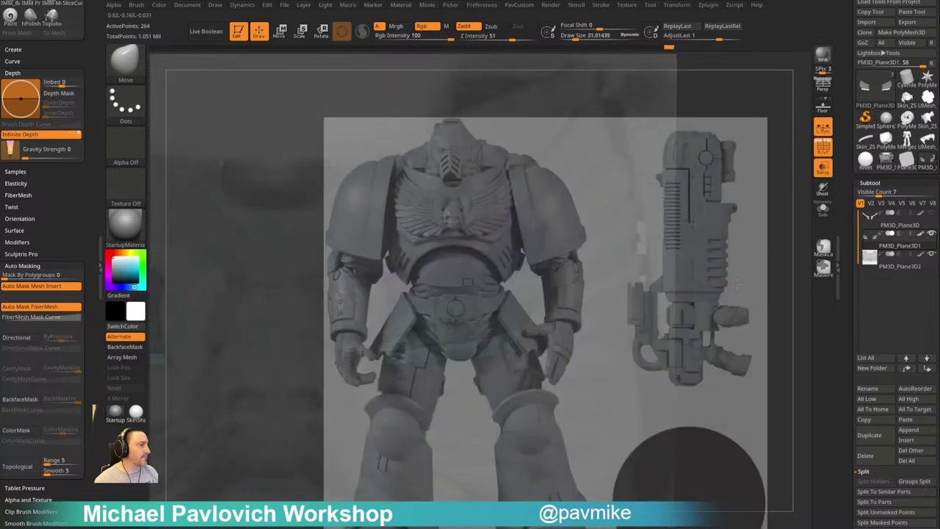
{"action": "key", "text": "shift+z"}
{"action": "left_click", "coordinate": [823, 209]}
{"action": "mouse_move", "coordinate": [718, 274]}
{"action": "left_mouse_down", "text": "alt"}
{"action": "mouse_move", "coordinate": [743, 344]}
{"action": "mouse_move", "coordinate": [610, 345]}
{"action": "left_mouse_up", "text": "alt"}
{"action": "key", "text": "b"}
{"action": "key", "text": "z"}
{"action": "key", "text": "m"}
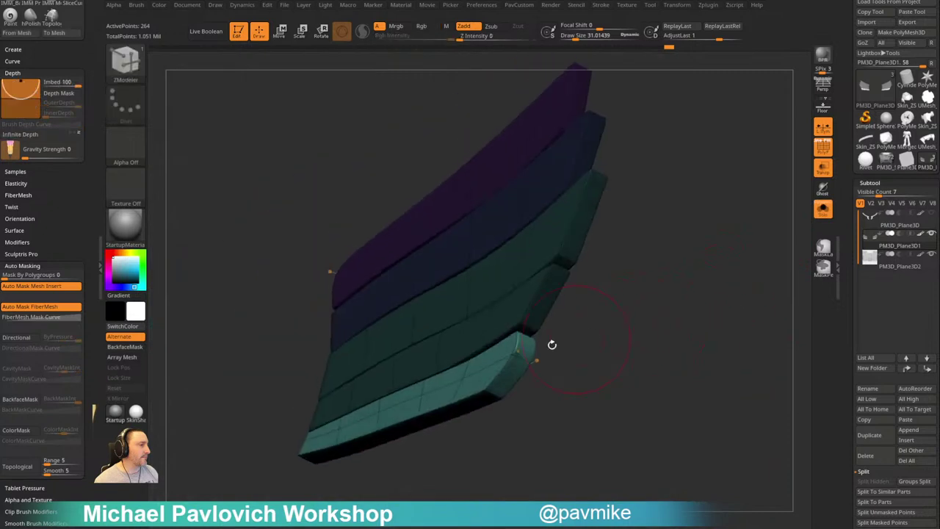
{"action": "key", "text": "space"}
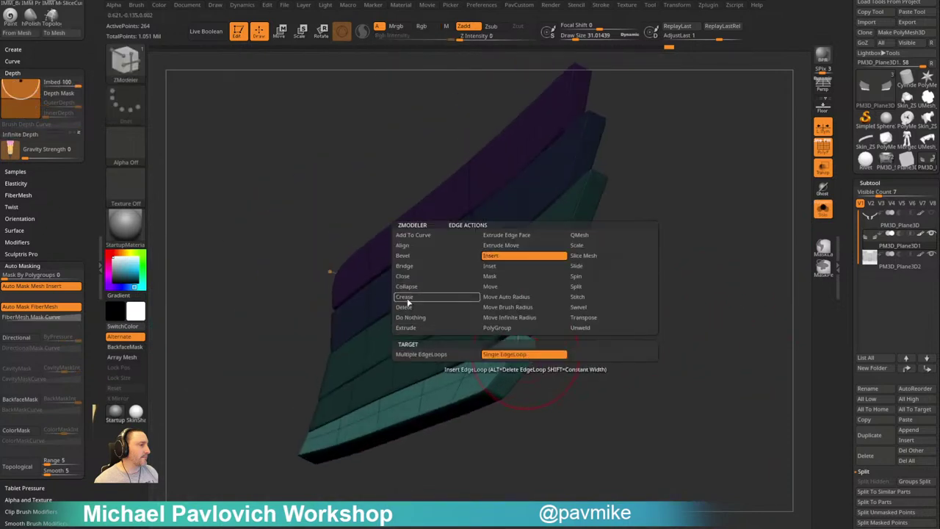
{"action": "left_click", "coordinate": [436, 297]}
{"action": "right_click_drag", "start_coordinate": [659, 330], "coordinate": [632, 335], "text": "ctrl"}
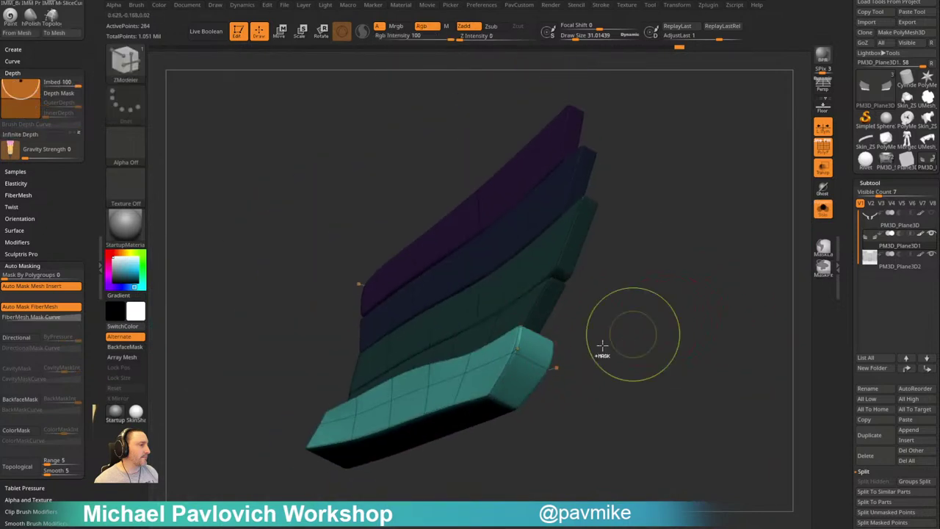
{"action": "left_click_drag", "start_coordinate": [596, 353], "coordinate": [624, 364], "text": "shift"}
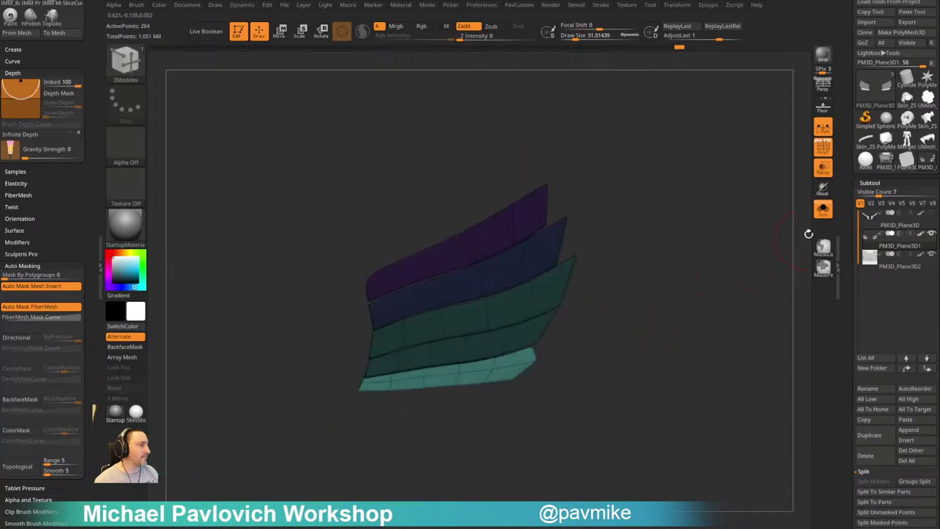
Bring back the reference plane and adjust the fifth feather's outline with the Move brush
{"action": "left_click", "coordinate": [823, 213]}
{"action": "left_click_drag", "start_coordinate": [740, 260], "coordinate": [726, 265]}
{"action": "key", "text": "b"}
{"action": "key", "text": "m"}
{"action": "key", "text": "v"}
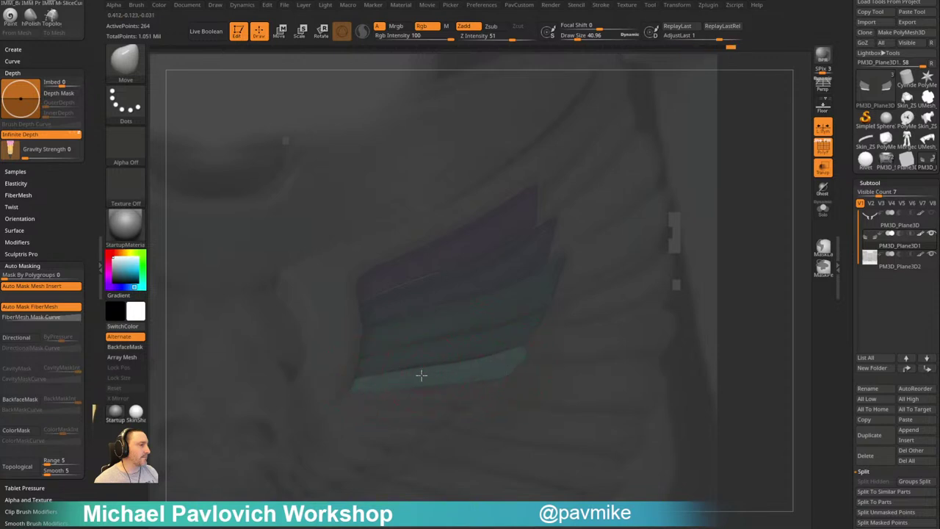
Try smoothing the isolated feathers with Polish By Features, undo the polishing, and bring back the reference plane
{"action": "left_click", "coordinate": [822, 213]}
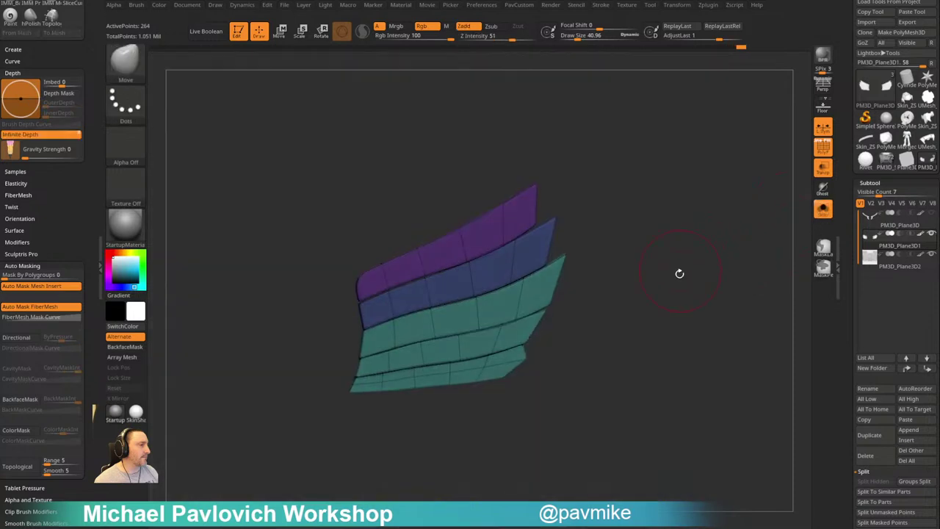
{"action": "key", "text": "space"}
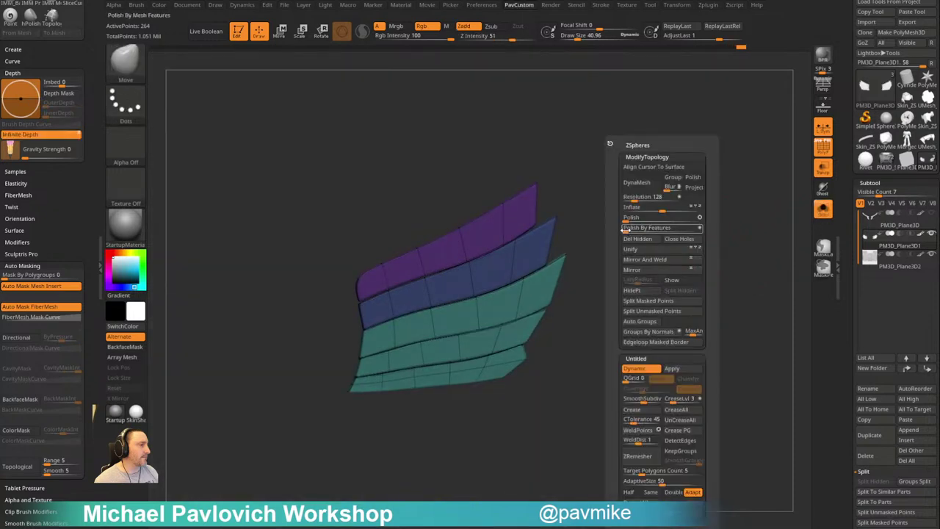
{"action": "left_click", "coordinate": [626, 230]}
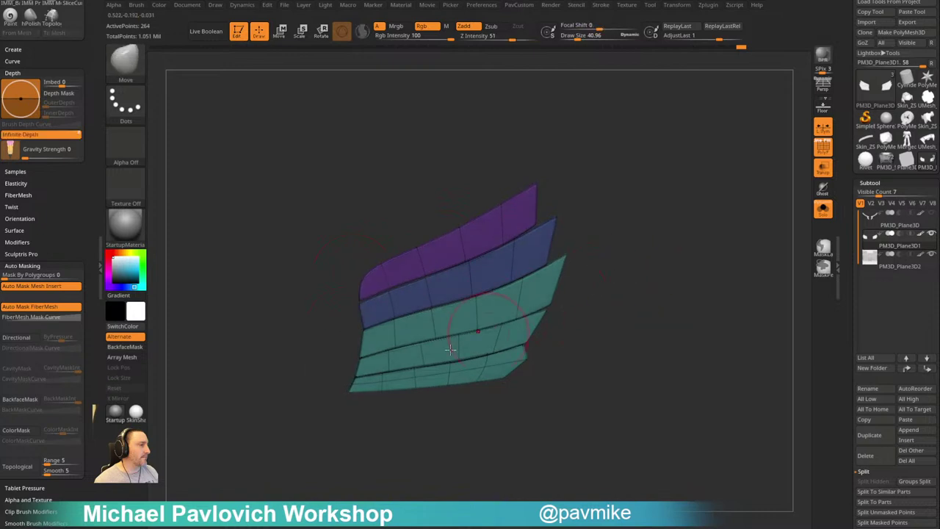
{"action": "key", "text": "s"}
{"action": "left_click_drag", "start_coordinate": [431, 349], "coordinate": [435, 348]}
{"action": "mouse_move", "coordinate": [632, 279]}
{"action": "left_mouse_down"}
{"action": "mouse_move", "coordinate": [548, 271]}
{"action": "mouse_move", "coordinate": [634, 272]}
{"action": "mouse_move", "coordinate": [590, 315]}
{"action": "mouse_move", "coordinate": [621, 257]}
{"action": "left_mouse_up"}
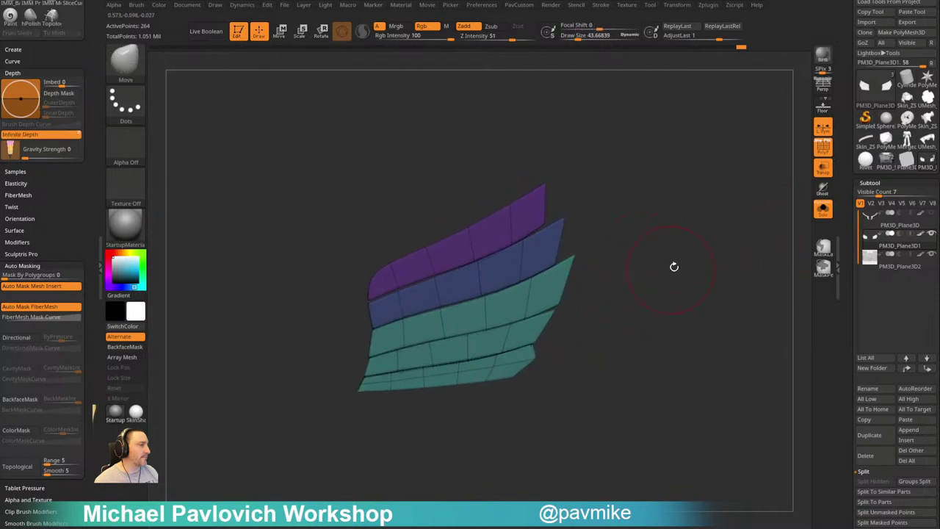
{"action": "key", "text": "1"}
{"action": "left_click", "coordinate": [722, 228]}
{"action": "left_click", "coordinate": [655, 230]}
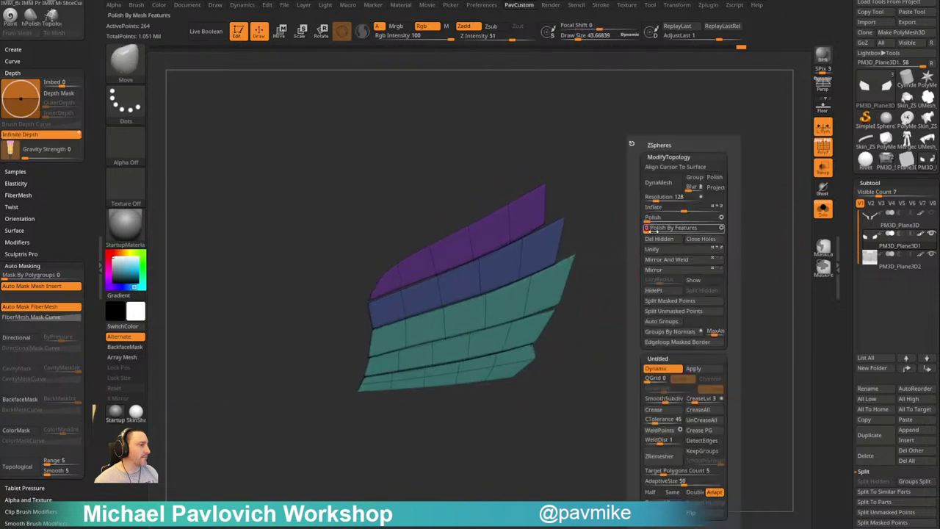
{"action": "left_click", "coordinate": [650, 228]}
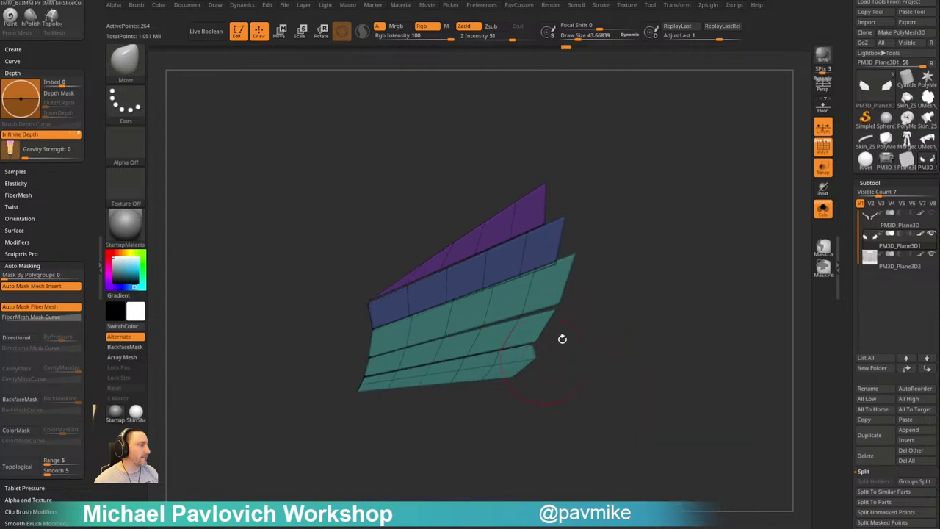
{"action": "key", "text": "ctrl+z"}
{"action": "key", "text": "ctrl+z"}
{"action": "key", "text": "ctrl+z"}
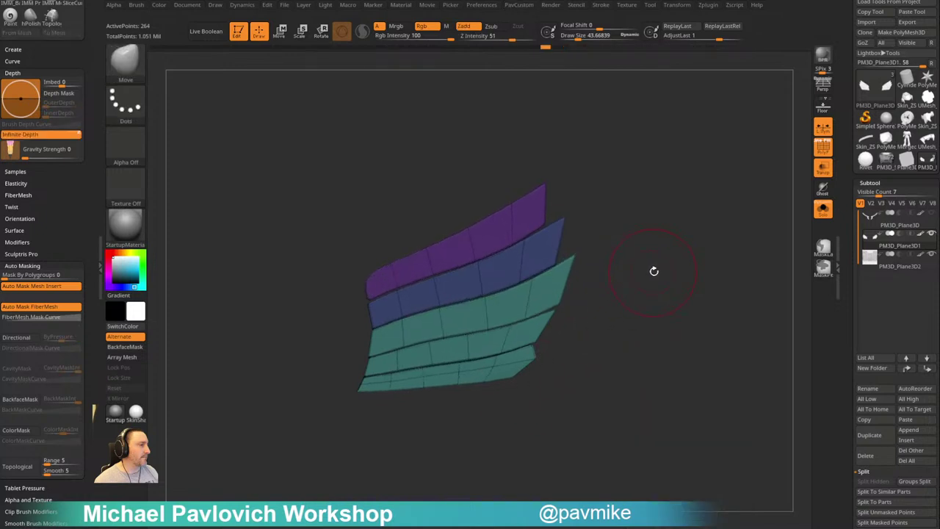
{"action": "left_click", "coordinate": [824, 210]}
{"action": "key", "text": "bracketleft"}
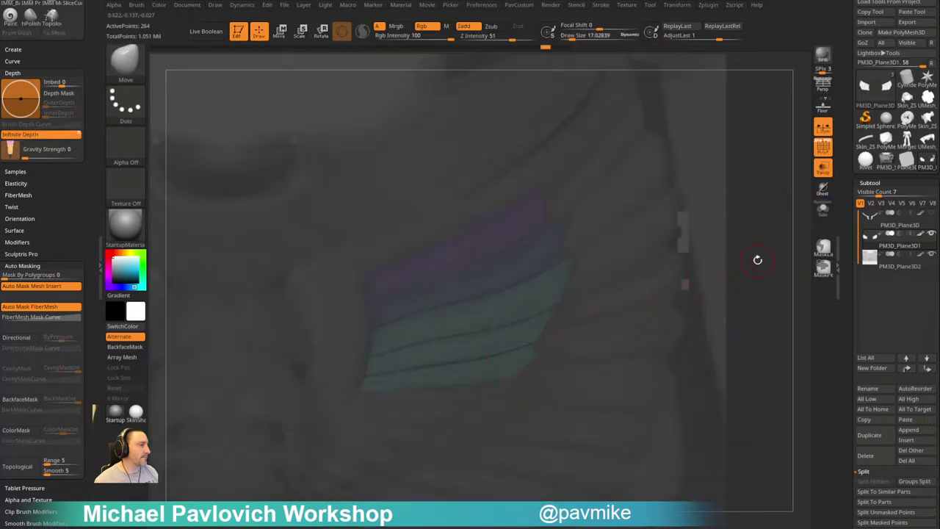
{"action": "left_click_drag", "start_coordinate": [757, 260], "coordinate": [799, 168], "text": "alt"}
{"action": "key", "text": "w"}
{"action": "left_click_drag", "start_coordinate": [590, 212], "coordinate": [577, 234], "text": "ctrl"}
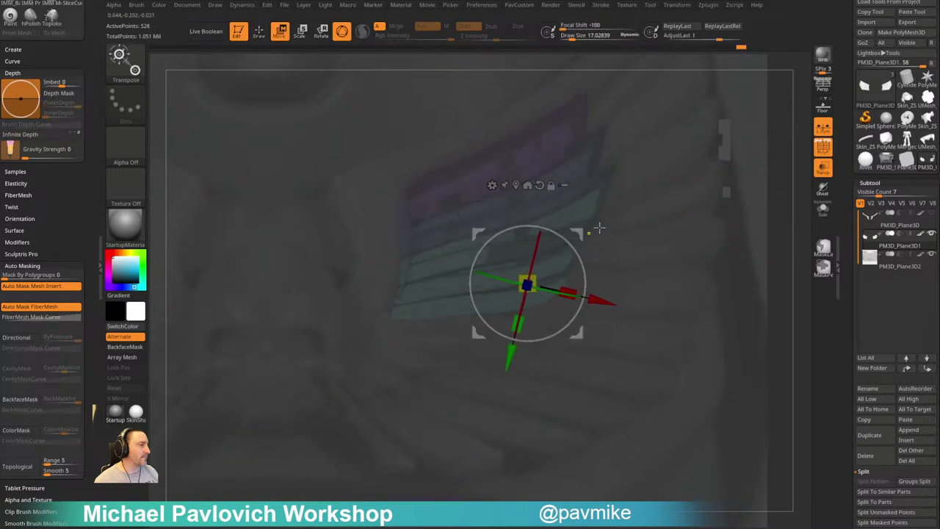
{"action": "key", "text": "ctrl+z"}
{"action": "key", "text": "q"}
Regroup the mesh so that every mirrored feather pair, including the lowest two, has its own polygroup
{"action": "key", "text": "3"}
{"action": "left_click", "coordinate": [733, 310]}
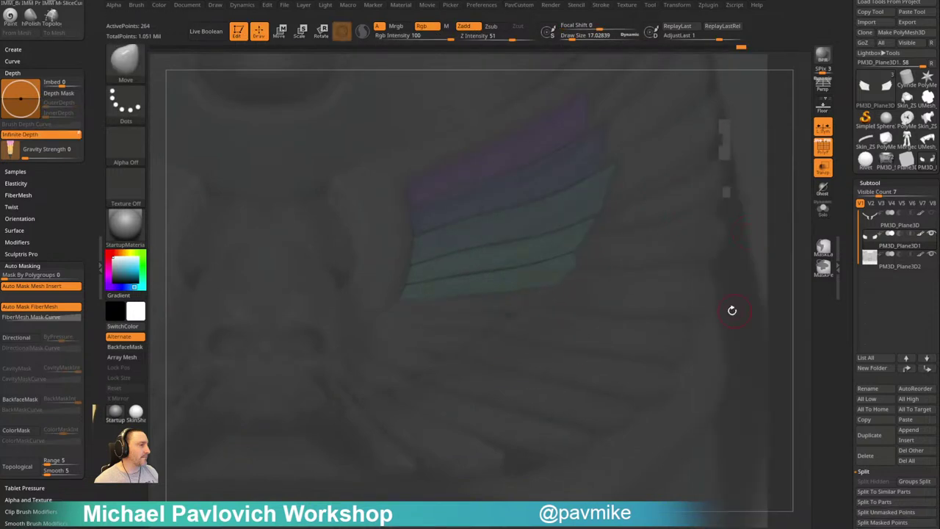
{"action": "key", "text": "3"}
{"action": "left_click", "coordinate": [636, 260]}
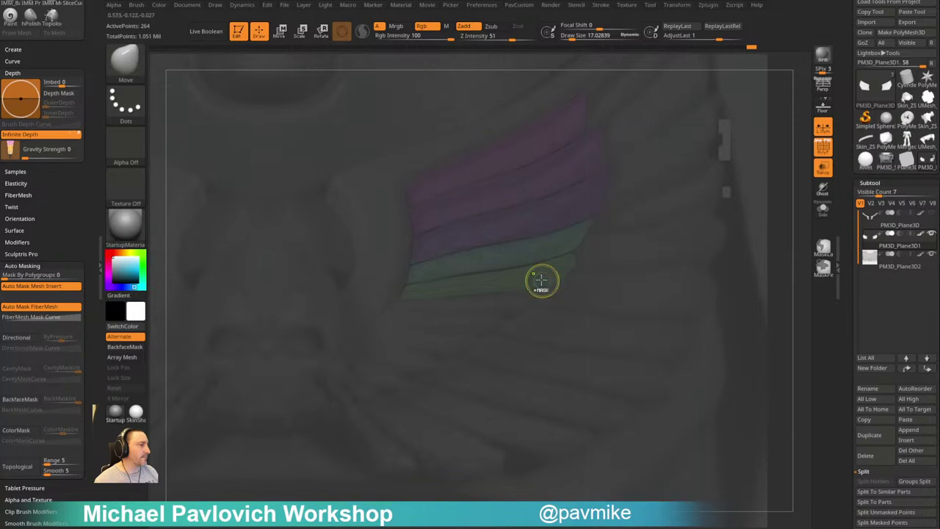
Mask all but the fifth feather pair, then duplicate it downward as a sixth feather and rotate the copy
{"action": "key", "text": "w"}
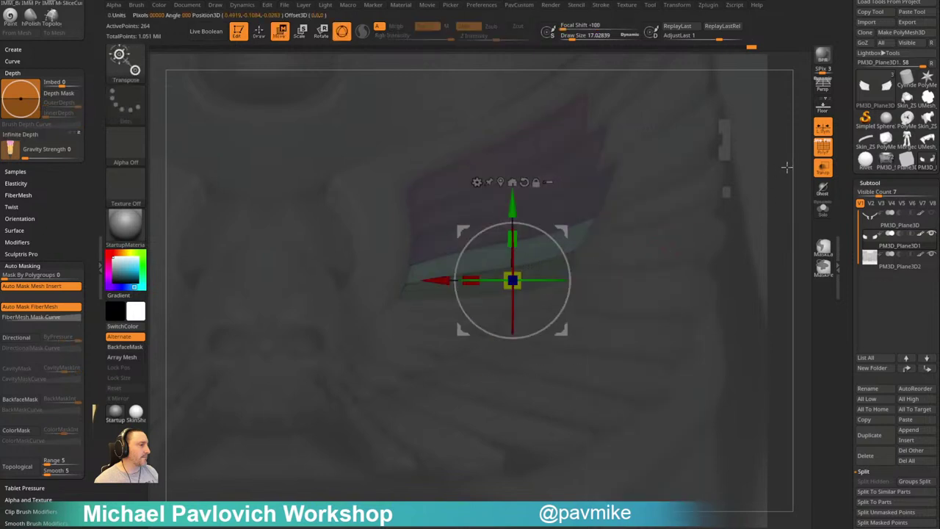
{"action": "left_click_drag", "start_coordinate": [786, 168], "coordinate": [793, 205], "text": "alt"}
{"action": "left_click_drag", "start_coordinate": [800, 162], "coordinate": [769, 231], "text": "ctrl"}
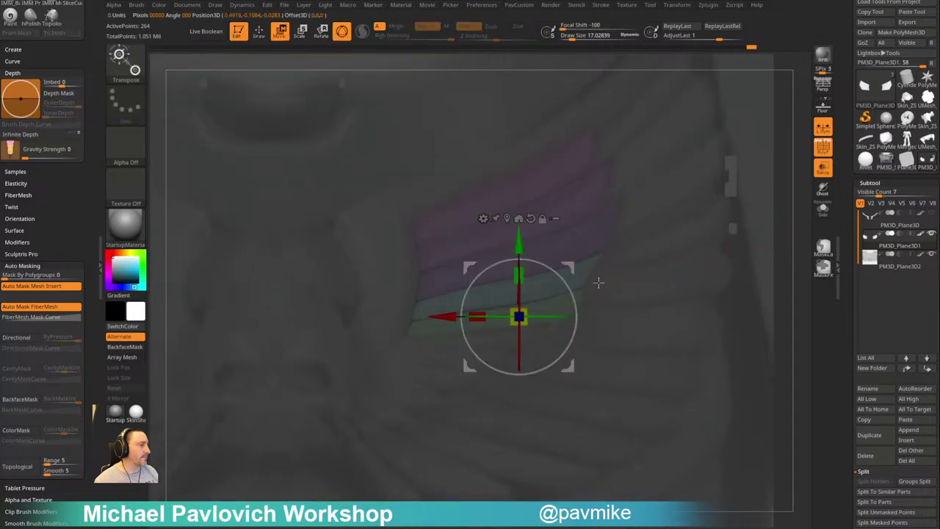
{"action": "left_click_drag", "start_coordinate": [569, 265], "coordinate": [328, 401], "text": "alt"}
{"action": "left_click", "coordinate": [501, 322], "text": "ctrl"}
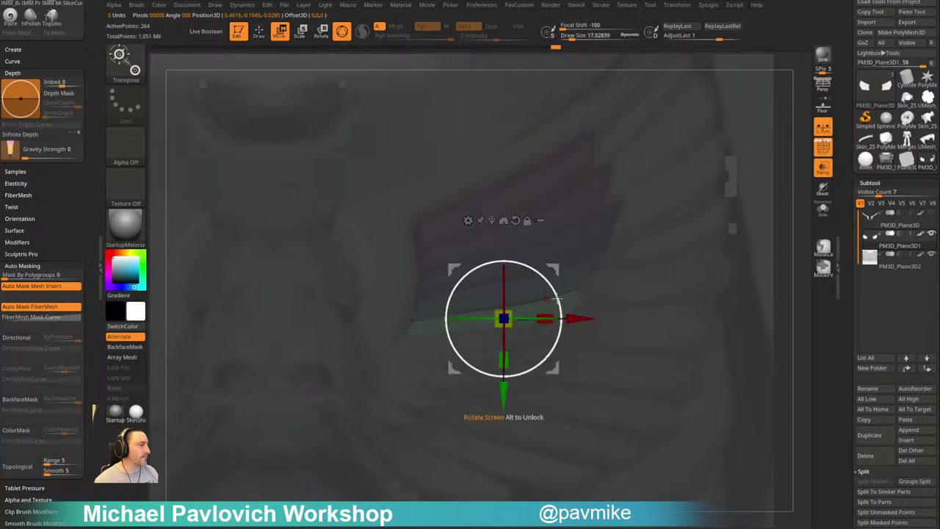
{"action": "mouse_move", "coordinate": [555, 272]}
{"action": "left_mouse_down", "text": "ctrl"}
{"action": "mouse_move", "coordinate": [543, 289]}
{"action": "mouse_move", "coordinate": [544, 314]}
{"action": "mouse_move", "coordinate": [547, 302]}
{"action": "left_mouse_up", "text": "ctrl"}
{"action": "left_click_drag", "start_coordinate": [539, 312], "coordinate": [545, 297]}
Reshape the sixth feather's inner end and edges to the reference with the Move brush at varying sizes
{"action": "key", "text": "q"}
{"action": "key", "text": "s"}
{"action": "mouse_move", "coordinate": [568, 359]}
{"action": "left_mouse_down"}
{"action": "mouse_move", "coordinate": [577, 358]}
{"action": "mouse_move", "coordinate": [520, 350]}
{"action": "left_mouse_up"}
{"action": "key", "text": "s"}
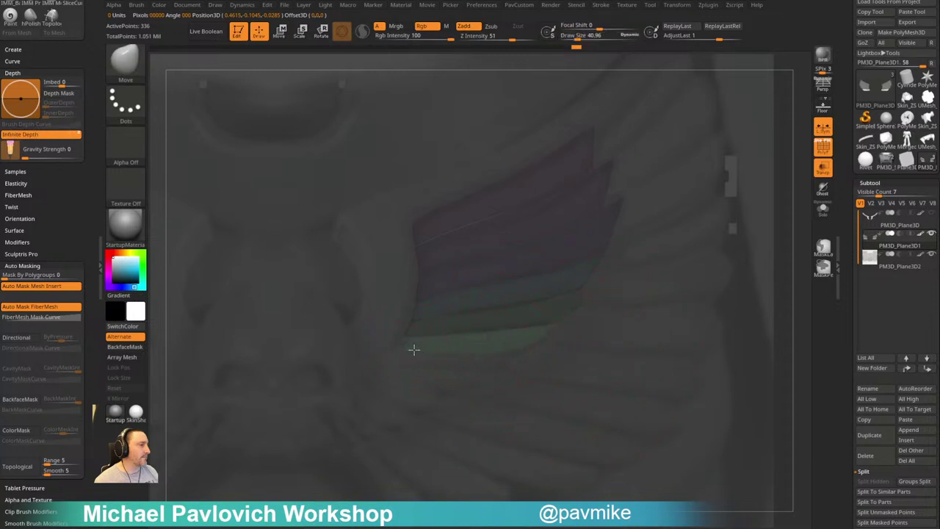
{"action": "key", "text": "s"}
{"action": "left_click_drag", "start_coordinate": [477, 363], "coordinate": [484, 353]}
{"action": "key", "text": "s"}
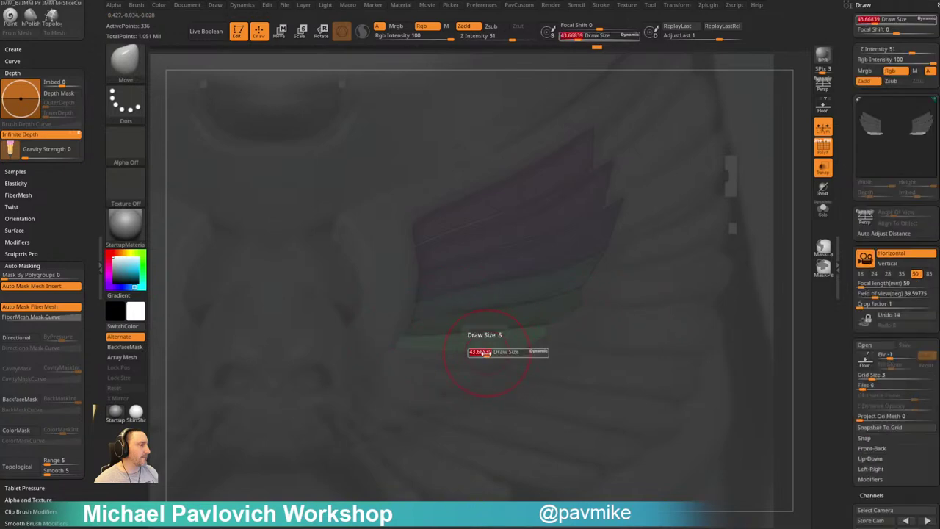
{"action": "left_click", "coordinate": [937, 6]}
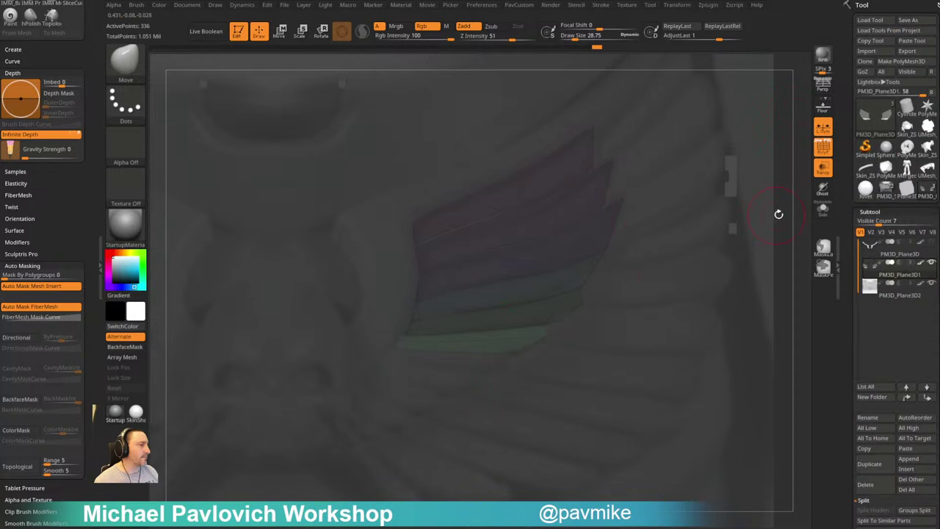
Refine the sixth feather's upper and lower edges against the reference with small Move brush strokes
{"action": "left_click_drag", "start_coordinate": [789, 210], "coordinate": [771, 177], "text": "alt"}
{"action": "key", "text": "s"}
{"action": "mouse_move", "coordinate": [492, 321]}
{"action": "left_mouse_down"}
{"action": "mouse_move", "coordinate": [511, 298]}
{"action": "mouse_move", "coordinate": [500, 298]}
{"action": "left_mouse_up"}
{"action": "key", "text": "s"}
{"action": "key", "text": "s"}
{"action": "left_click_drag", "start_coordinate": [443, 307], "coordinate": [443, 313]}
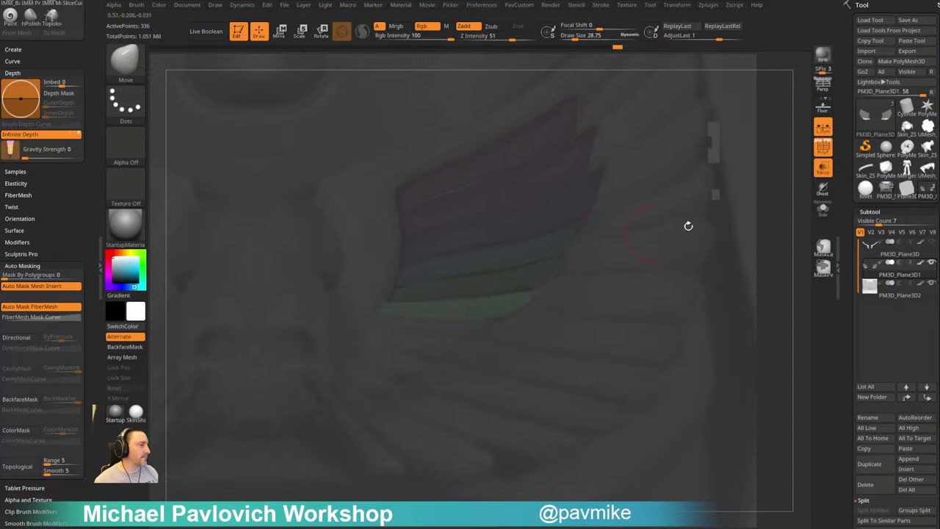
{"action": "left_click_drag", "start_coordinate": [766, 198], "coordinate": [779, 203], "text": "alt"}
{"action": "key", "text": "1"}
{"action": "key", "text": "s"}
{"action": "left_click_drag", "start_coordinate": [511, 323], "coordinate": [507, 323]}
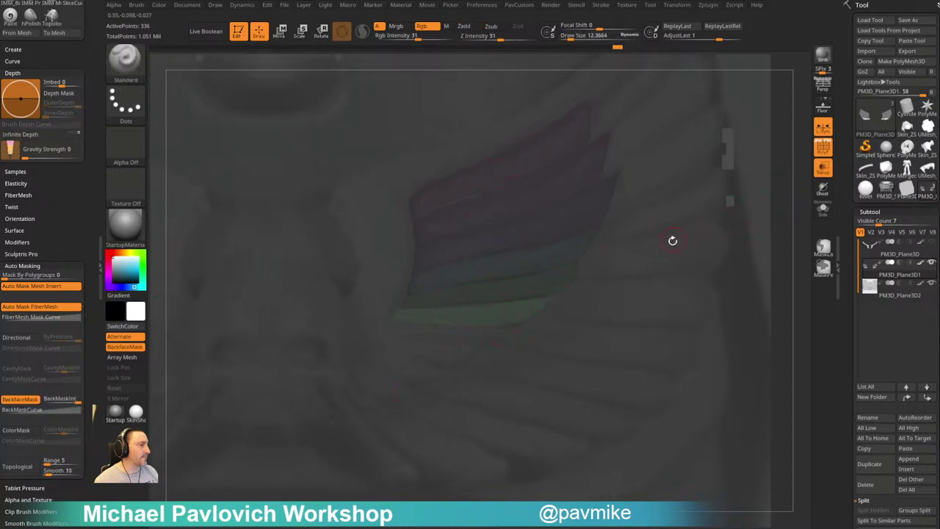
Duplicate the sixth feather pair downward as a seventh, rotate the copy, and fit it to the reference with the Move brush
{"action": "left_click_drag", "start_coordinate": [673, 241], "coordinate": [696, 248], "text": "alt"}
{"action": "key", "text": "w"}
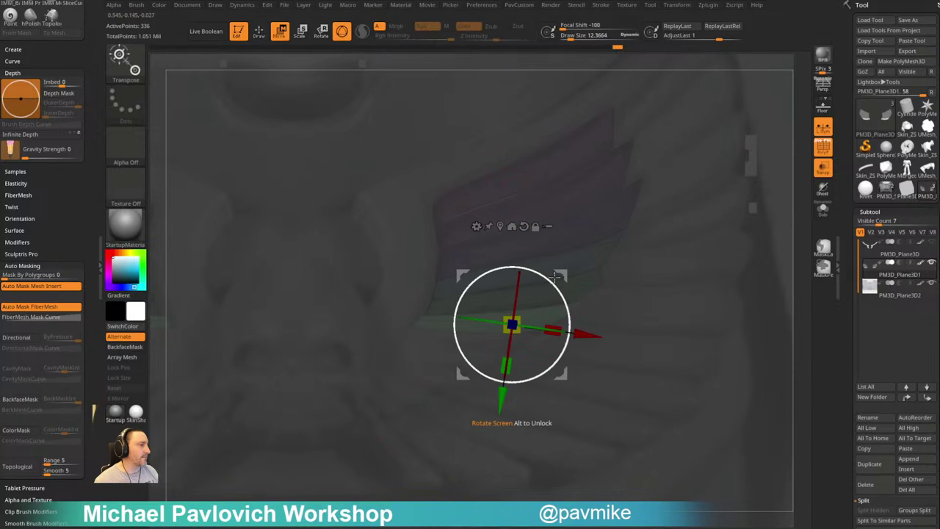
{"action": "left_click_drag", "start_coordinate": [561, 276], "coordinate": [548, 291], "text": "ctrl"}
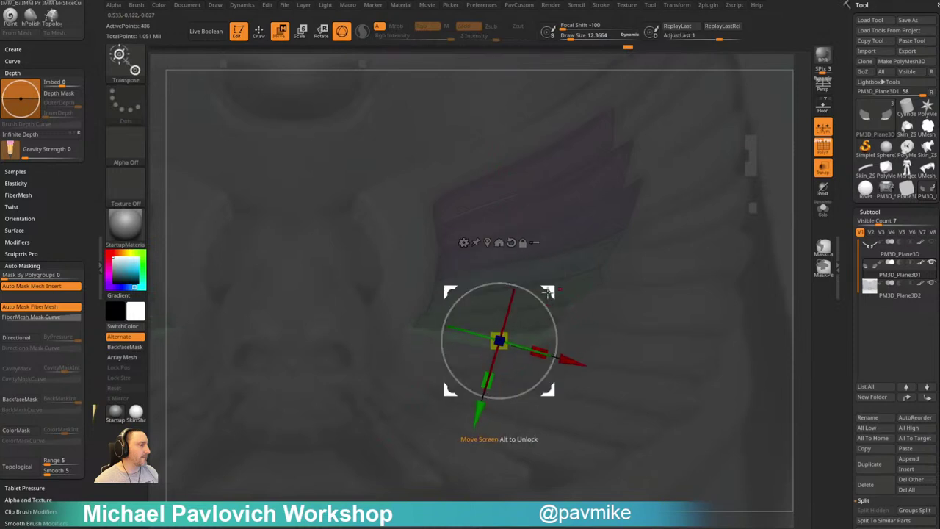
{"action": "key", "text": "q"}
{"action": "key", "text": "b"}
{"action": "key", "text": "m"}
{"action": "key", "text": "v"}
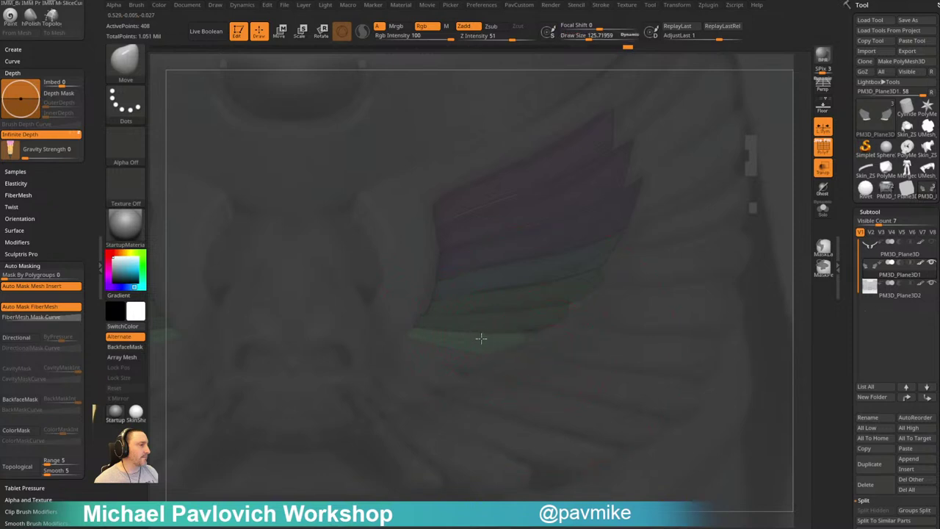
Isolate the feathers and delete two crosswise edge loops from the seventh feather with ZModeler
{"action": "key", "text": "shift+z"}
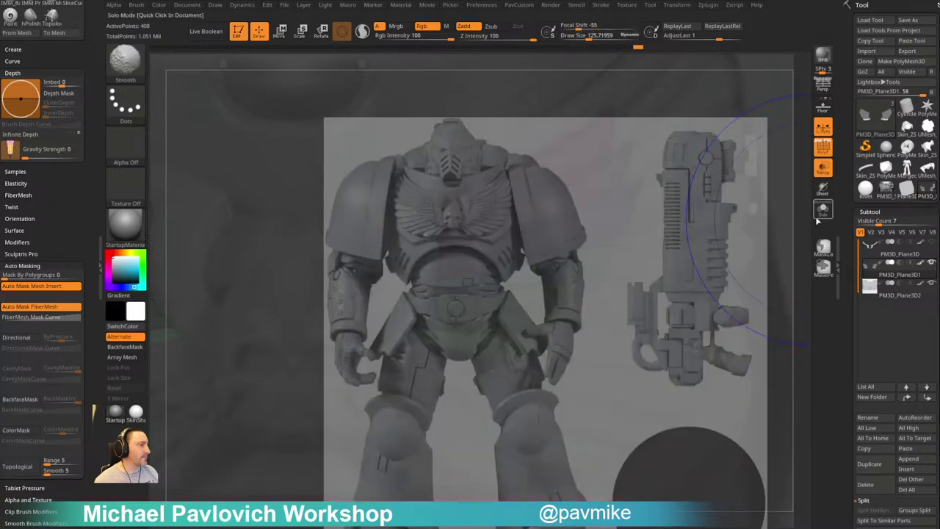
{"action": "left_click", "coordinate": [822, 210]}
{"action": "key", "text": "shift+z"}
{"action": "left_click", "coordinate": [822, 210]}
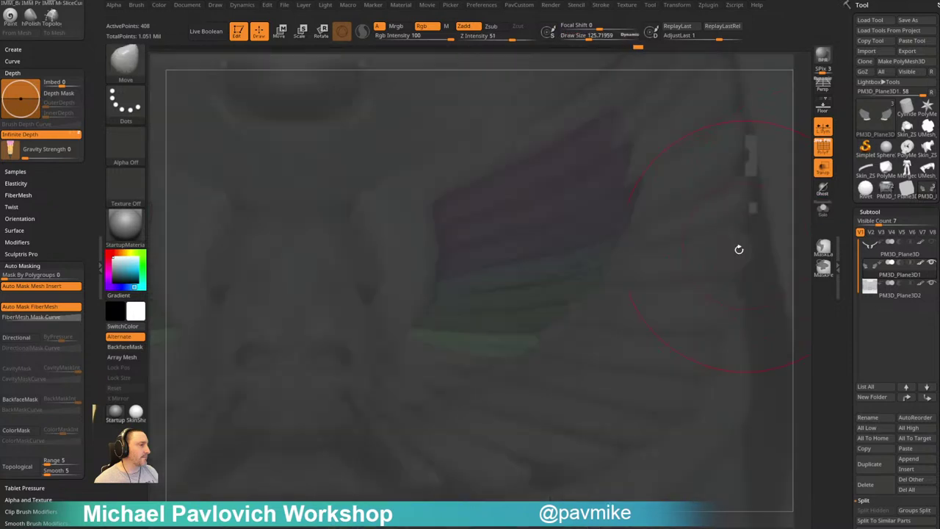
{"action": "left_click", "coordinate": [819, 213]}
{"action": "mouse_move", "coordinate": [730, 284]}
{"action": "right_mouse_down", "text": "ctrl"}
{"action": "mouse_move", "coordinate": [693, 328]}
{"action": "mouse_move", "coordinate": [661, 330]}
{"action": "mouse_move", "coordinate": [601, 371]}
{"action": "right_mouse_up", "text": "ctrl"}
{"action": "key", "text": "b"}
{"action": "key", "text": "z"}
{"action": "key", "text": "m"}
{"action": "key", "text": "space"}
{"action": "left_click", "coordinate": [460, 256]}
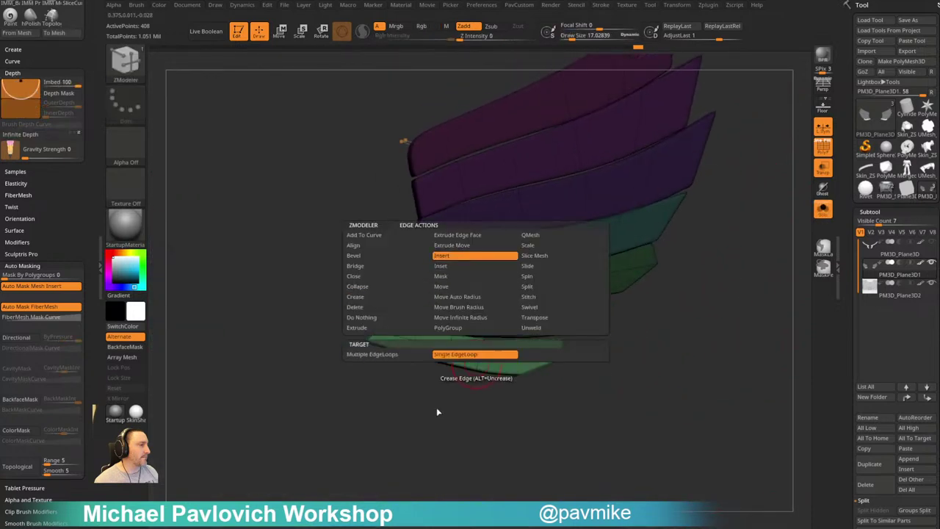
{"action": "left_click", "coordinate": [480, 363], "text": "alt"}
{"action": "mouse_move", "coordinate": [445, 399]}
{"action": "right_mouse_down"}
{"action": "mouse_move", "coordinate": [424, 397]}
{"action": "mouse_move", "coordinate": [434, 395]}
{"action": "right_mouse_up"}
{"action": "left_click", "coordinate": [447, 352], "text": "alt"}
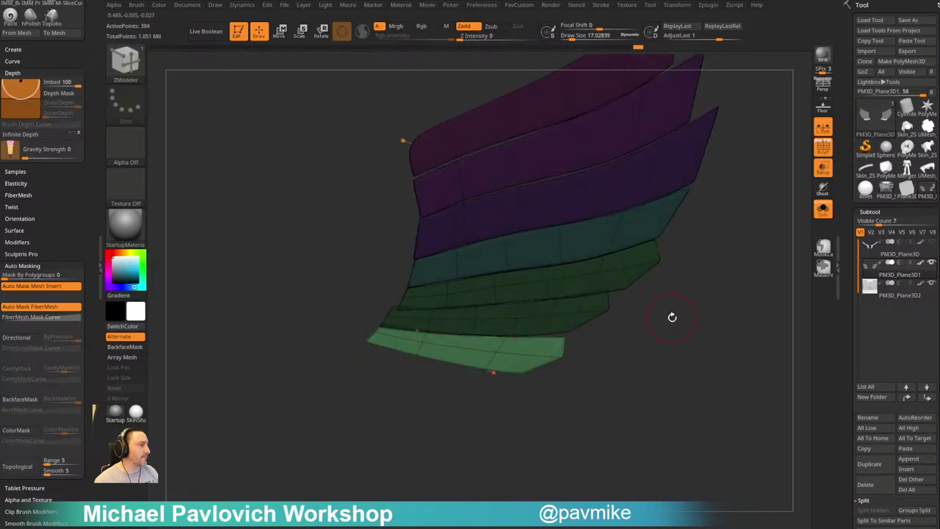
Compare the feathers without and with dynamic subdivision, bring back the reference, and refit the seventh feather with the Move brush
{"action": "key", "text": "shift"}
{"action": "key", "text": "shift+d"}
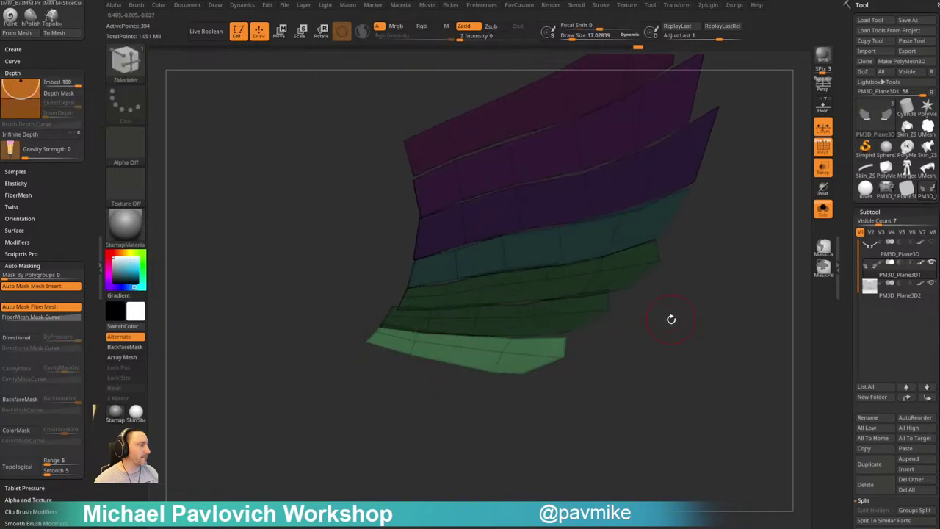
{"action": "key", "text": "d"}
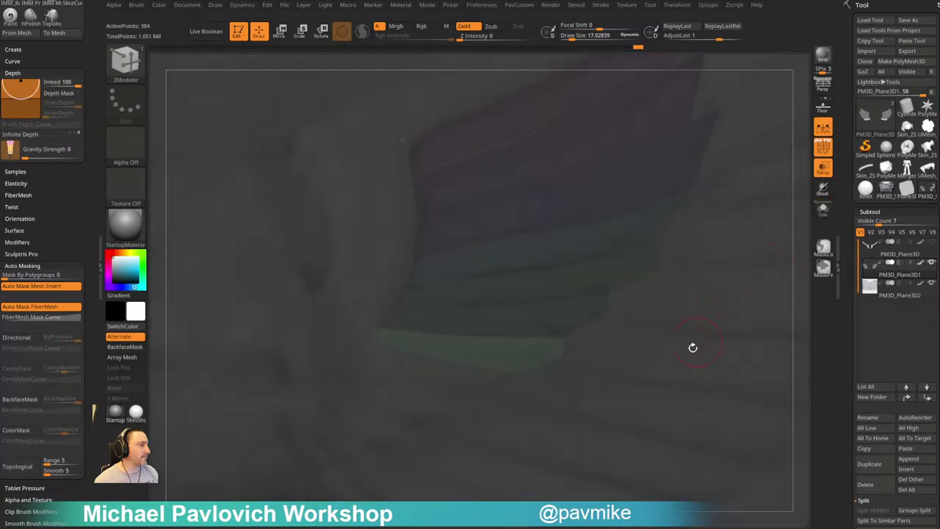
{"action": "key", "text": "s"}
{"action": "key", "text": "b"}
{"action": "key", "text": "m"}
{"action": "key", "text": "v"}
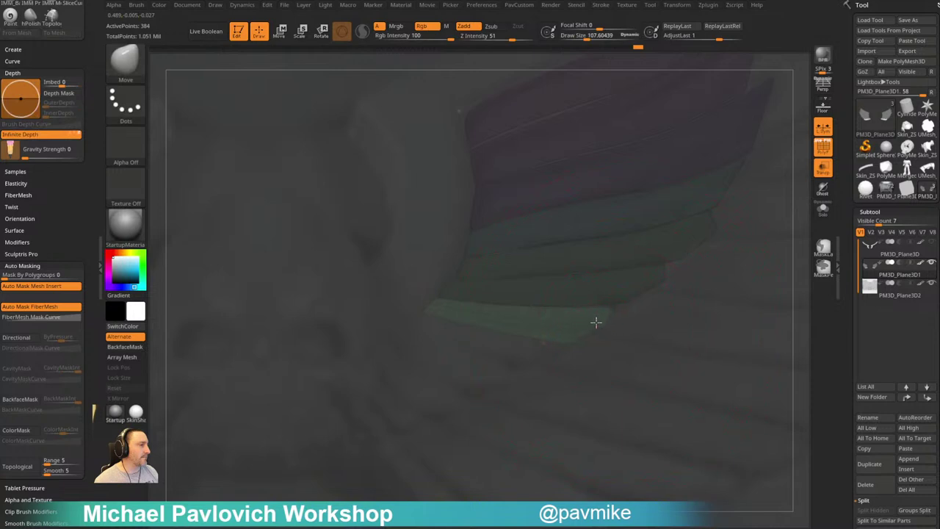
Duplicate the seventh feather pair as an eighth, then rotate, shorten and reshape the copy over the reference
{"action": "key", "text": "w"}
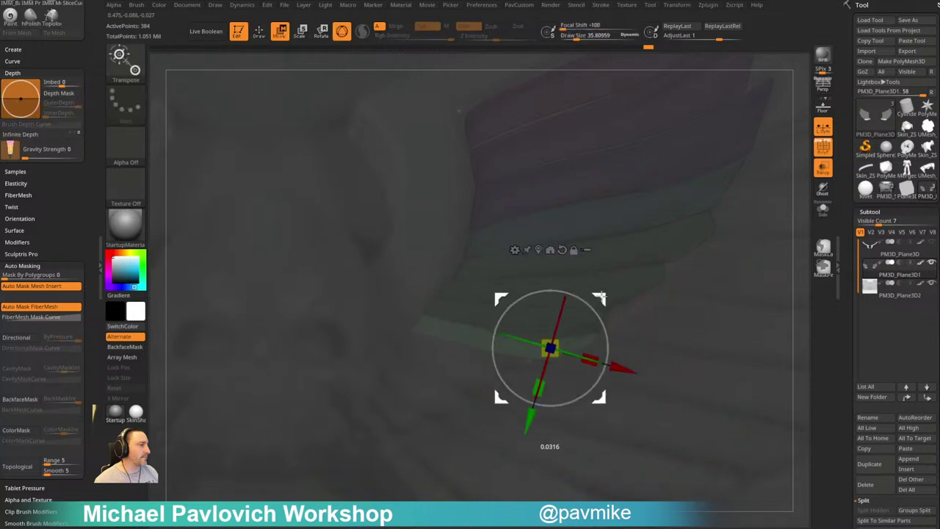
{"action": "left_click_drag", "start_coordinate": [603, 295], "coordinate": [482, 303]}
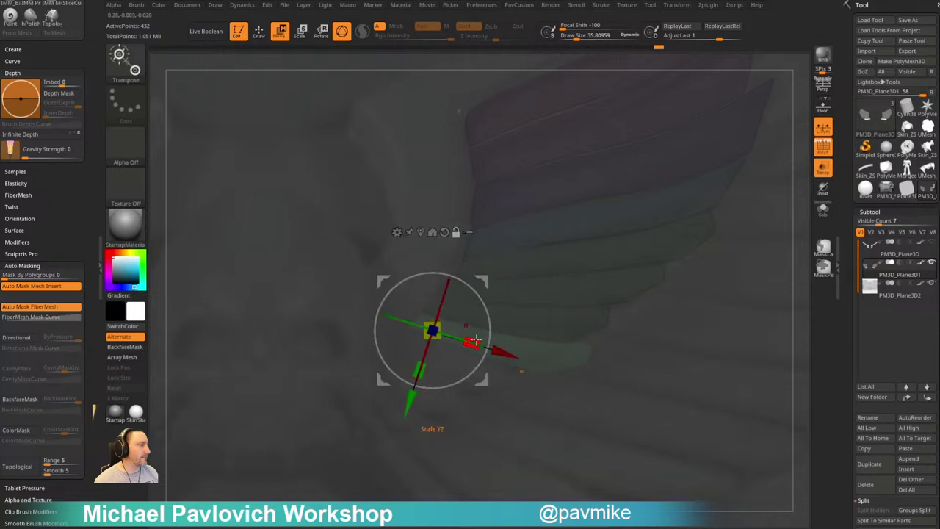
{"action": "left_click_drag", "start_coordinate": [475, 340], "coordinate": [423, 332]}
{"action": "left_click_drag", "start_coordinate": [479, 297], "coordinate": [483, 301]}
{"action": "key", "text": "q"}
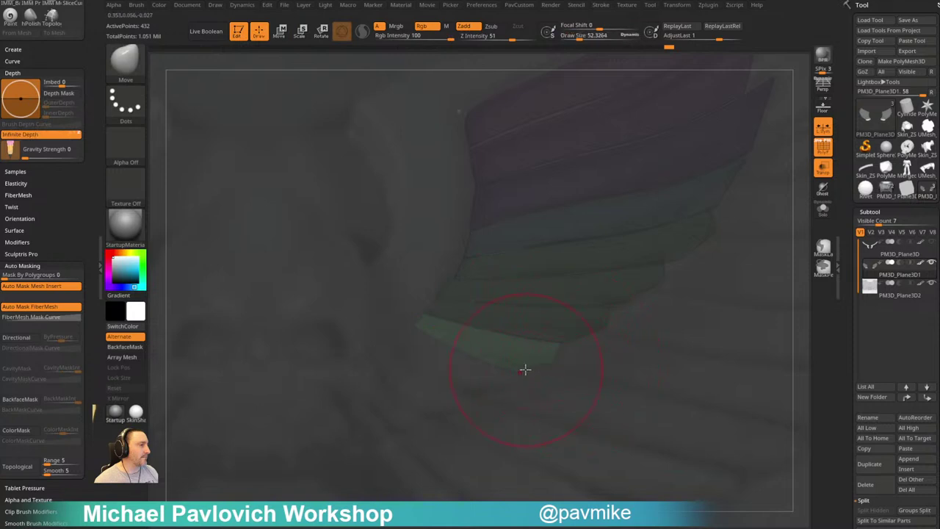
{"action": "key", "text": "bracketleft"}
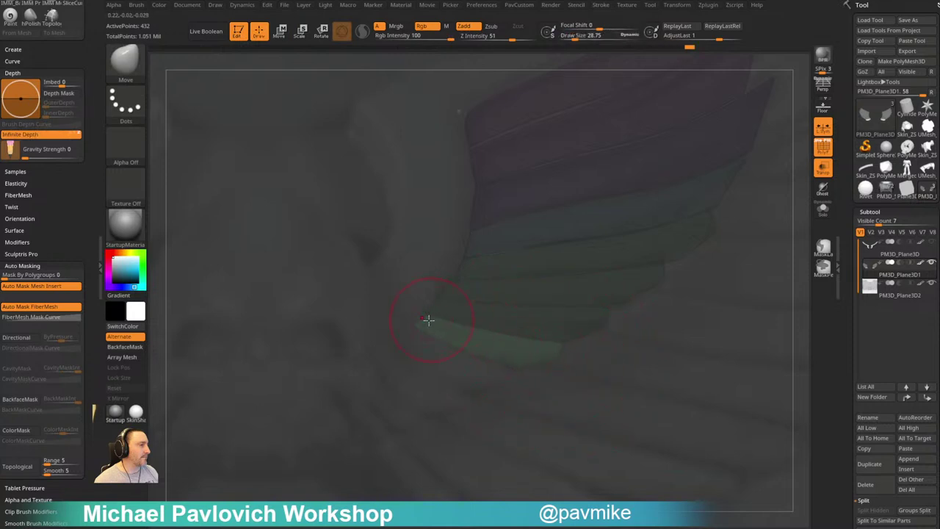
Duplicate the eighth feather pair as a ninth and rotate the copy further downward to match the reference
{"action": "key", "text": "w"}
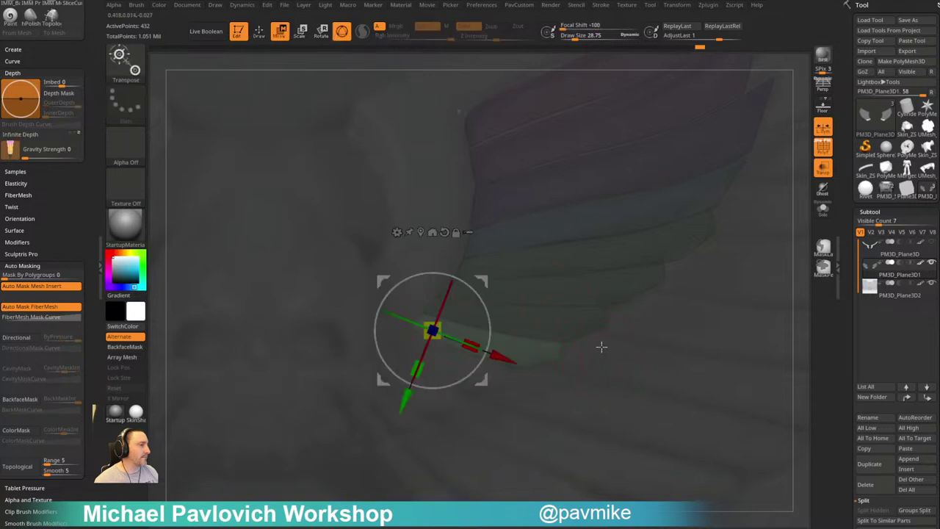
{"action": "left_click_drag", "start_coordinate": [483, 282], "coordinate": [454, 323], "text": "ctrl"}
{"action": "left_click_drag", "start_coordinate": [461, 308], "coordinate": [467, 299]}
{"action": "mouse_move", "coordinate": [450, 364]}
{"action": "left_mouse_down"}
{"action": "mouse_move", "coordinate": [411, 342]}
{"action": "mouse_move", "coordinate": [486, 382]}
{"action": "left_mouse_up"}
{"action": "key", "text": "q"}
{"action": "key", "text": "s"}
Duplicate the ninth feather pair as a tenth, rotate and shorten the copy, and adjust its outline with the Move brush
{"action": "key", "text": "w"}
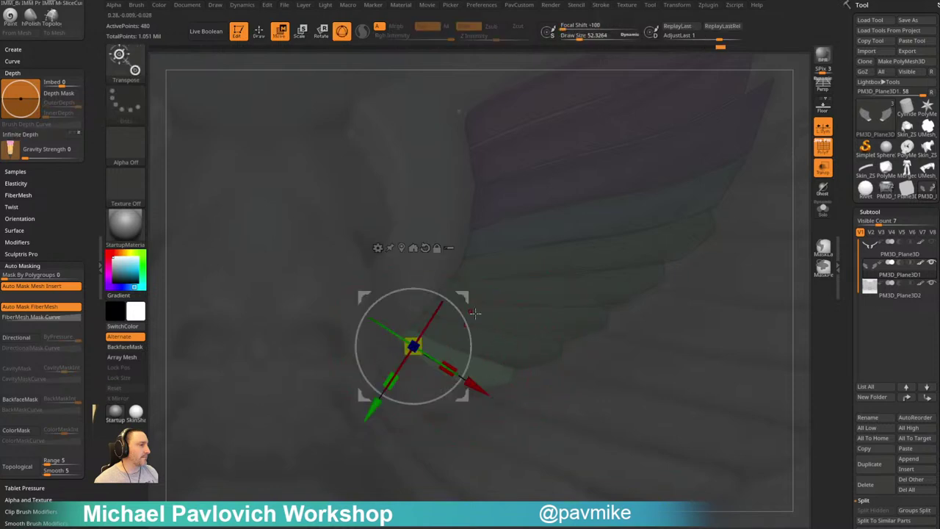
{"action": "left_click_drag", "start_coordinate": [465, 298], "coordinate": [427, 323], "text": "ctrl"}
{"action": "left_click_drag", "start_coordinate": [434, 311], "coordinate": [436, 315]}
{"action": "left_click_drag", "start_coordinate": [356, 390], "coordinate": [345, 392]}
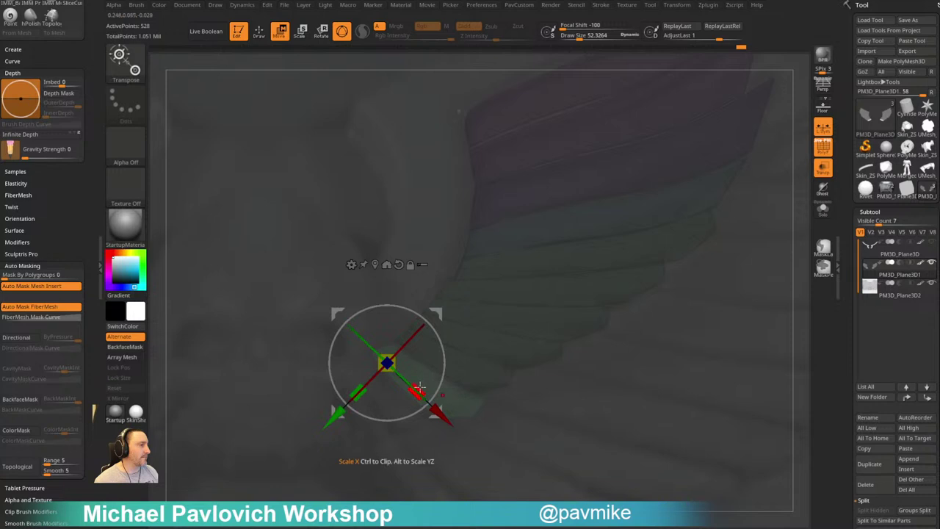
{"action": "left_click_drag", "start_coordinate": [417, 388], "coordinate": [399, 342]}
{"action": "key", "text": "q"}
{"action": "key", "text": "s"}
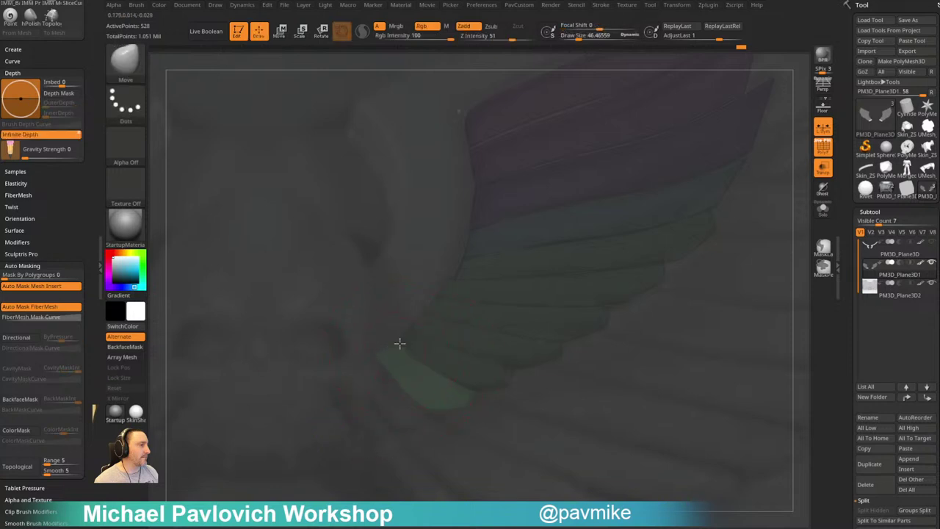
{"action": "mouse_move", "coordinate": [460, 391]}
{"action": "left_mouse_down"}
{"action": "mouse_move", "coordinate": [466, 397]}
{"action": "mouse_move", "coordinate": [416, 361]}
{"action": "left_mouse_up"}
{"action": "key", "text": "s"}
Duplicate the tenth feather pair as an eleventh, rotate and scale it beside the emblem's centre, and adjust its inner edge
{"action": "key", "text": "w"}
{"action": "mouse_move", "coordinate": [434, 316]}
{"action": "left_mouse_down", "text": "ctrl"}
{"action": "mouse_move", "coordinate": [407, 339]}
{"action": "mouse_move", "coordinate": [413, 368]}
{"action": "left_mouse_up", "text": "ctrl"}
{"action": "left_click_drag", "start_coordinate": [409, 339], "coordinate": [413, 328]}
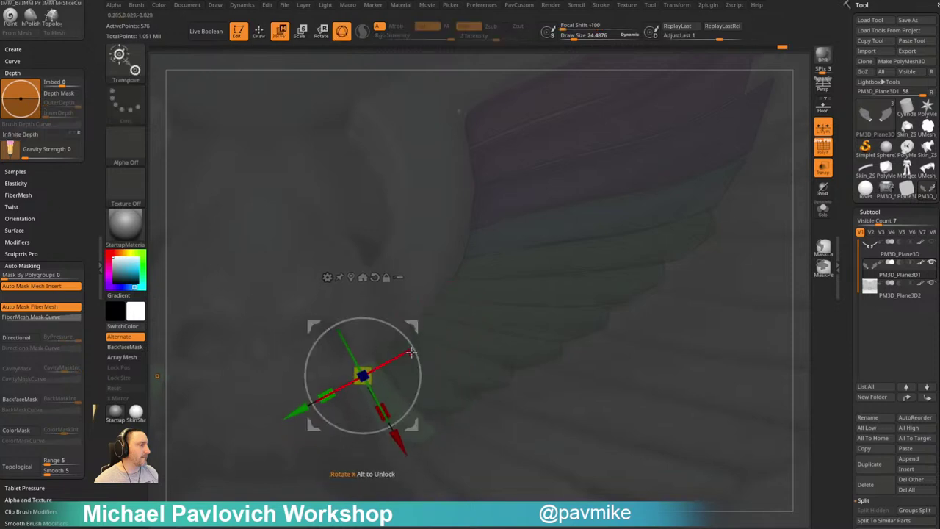
{"action": "left_click_drag", "start_coordinate": [385, 403], "coordinate": [377, 386]}
{"action": "left_click_drag", "start_coordinate": [412, 335], "coordinate": [409, 333]}
{"action": "key", "text": "q"}
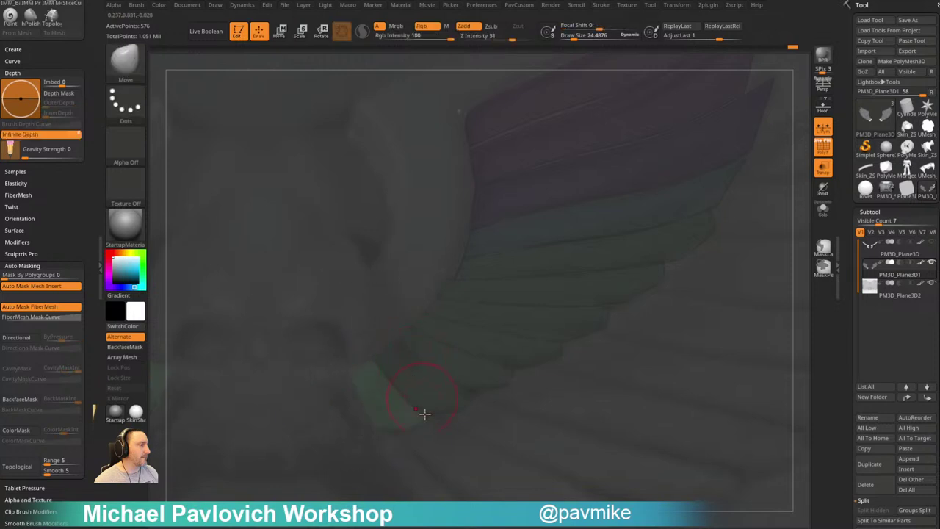
{"action": "left_click_drag", "start_coordinate": [358, 373], "coordinate": [368, 373]}
Isolate the feathers, mask one half of their thickness in an edge-on view, and align the unmasked faces in depth with the gizmo
{"action": "key", "text": "shift+z"}
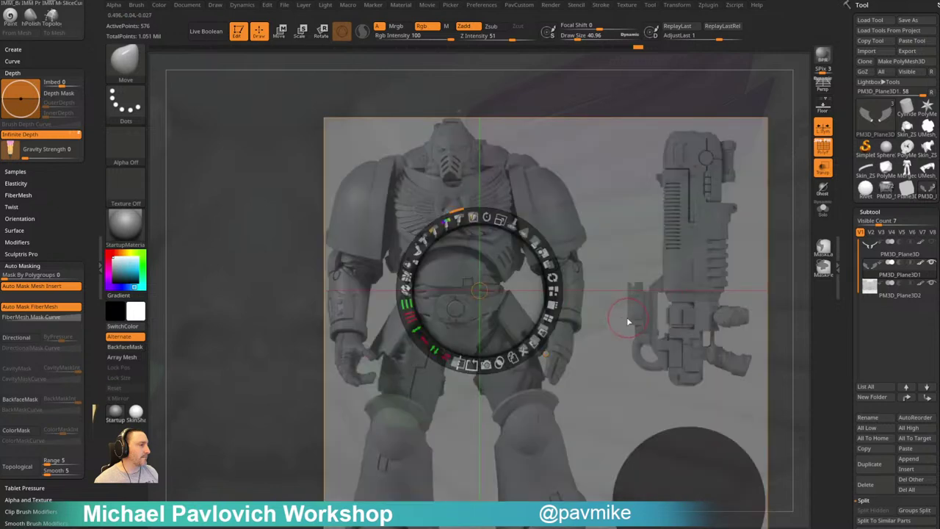
{"action": "key", "text": "shift+z"}
{"action": "right_click_drag", "start_coordinate": [800, 270], "coordinate": [809, 231], "text": "ctrl"}
{"action": "left_click", "coordinate": [822, 211]}
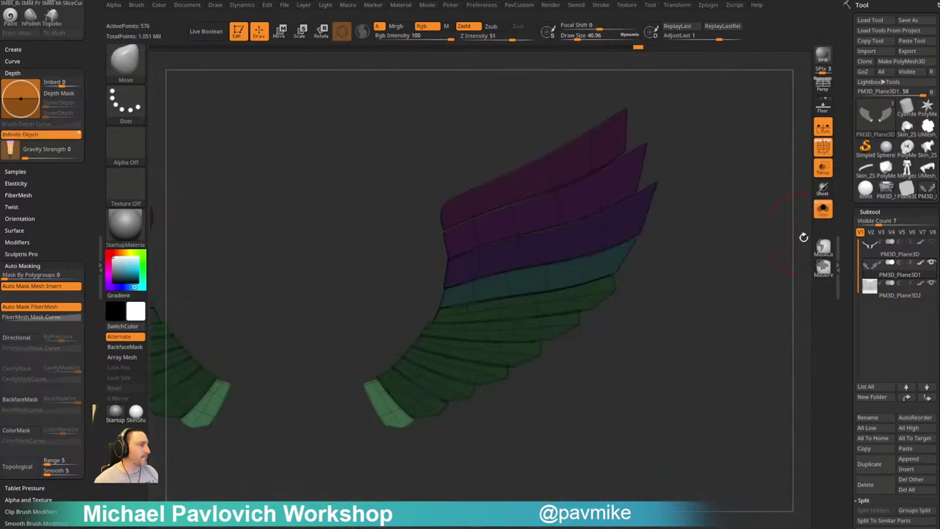
{"action": "left_click_drag", "start_coordinate": [800, 276], "coordinate": [727, 239]}
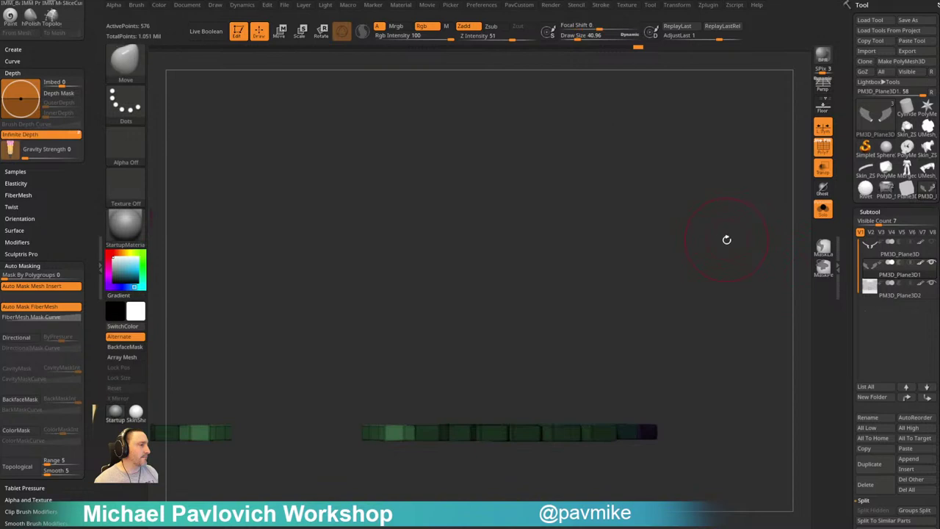
{"action": "mouse_move", "coordinate": [719, 302]}
{"action": "left_mouse_down", "text": "shift"}
{"action": "mouse_move", "coordinate": [668, 293]}
{"action": "mouse_move", "coordinate": [701, 312]}
{"action": "left_mouse_up", "text": "shift"}
{"action": "left_click_drag", "start_coordinate": [698, 329], "coordinate": [668, 326], "text": "alt"}
{"action": "key", "text": "s"}
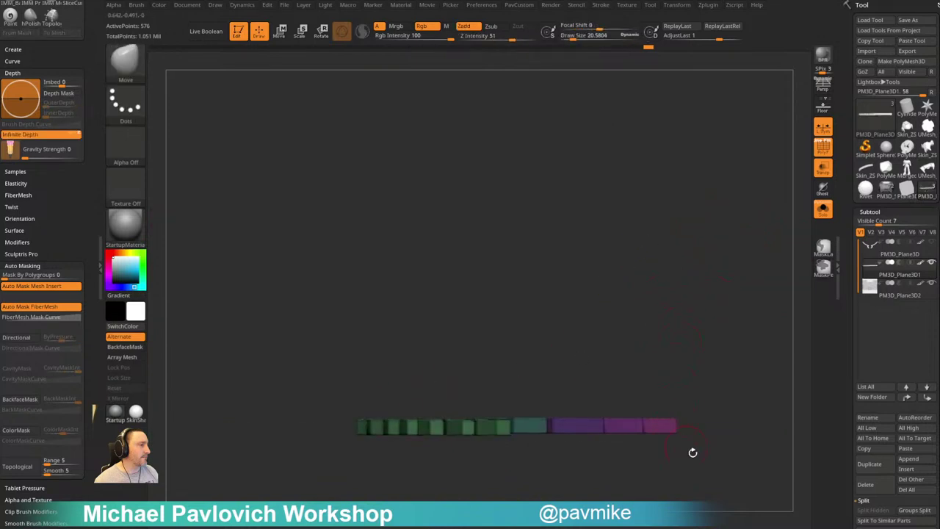
{"action": "mouse_move", "coordinate": [720, 470]}
{"action": "left_mouse_down", "text": "ctrl"}
{"action": "mouse_move", "coordinate": [330, 443]}
{"action": "mouse_move", "coordinate": [313, 431]}
{"action": "left_mouse_up", "text": "ctrl"}
{"action": "key", "text": "w"}
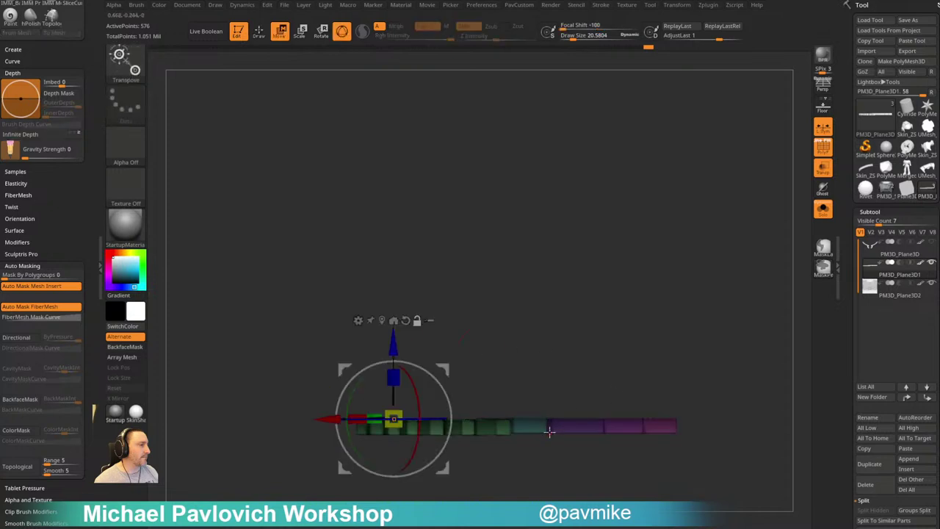
{"action": "mouse_move", "coordinate": [547, 434]}
{"action": "left_mouse_down", "text": "alt"}
{"action": "mouse_move", "coordinate": [548, 413]}
{"action": "mouse_move", "coordinate": [548, 478]}
{"action": "mouse_move", "coordinate": [550, 447]}
{"action": "left_mouse_up", "text": "alt"}
Mask the opposite half of the feathers' thickness, align the remaining faces in depth, and clear the mask
{"action": "left_click_drag", "start_coordinate": [687, 356], "coordinate": [712, 370], "text": "ctrl"}
{"action": "left_click_drag", "start_coordinate": [723, 329], "coordinate": [310, 427], "text": "ctrl"}
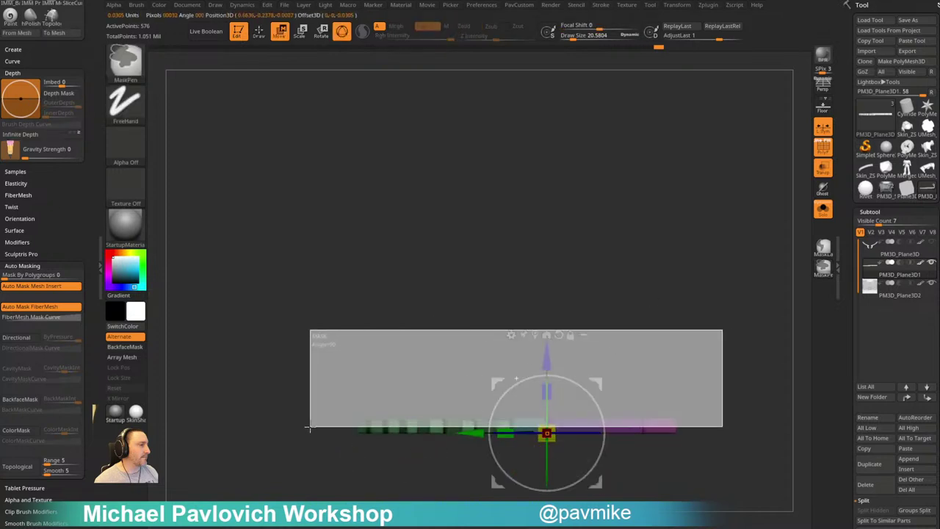
{"action": "left_click_drag", "start_coordinate": [548, 364], "coordinate": [550, 347], "text": "alt"}
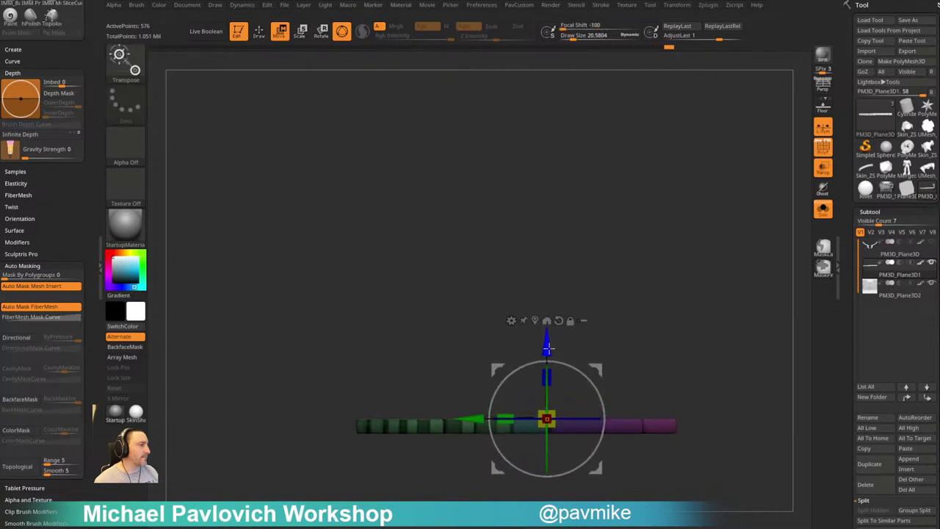
{"action": "mouse_move", "coordinate": [691, 330]}
{"action": "left_mouse_down", "text": "ctrl"}
{"action": "mouse_move", "coordinate": [710, 342]}
{"action": "mouse_move", "coordinate": [707, 253]}
{"action": "left_mouse_up", "text": "ctrl"}
Regroup the feathers with Auto Groups, turning off local symmetry so that each mirrored pair shares one polygroup
{"action": "key", "text": "q"}
{"action": "mouse_move", "coordinate": [688, 310]}
{"action": "left_mouse_down"}
{"action": "mouse_move", "coordinate": [699, 346]}
{"action": "mouse_move", "coordinate": [690, 335]}
{"action": "left_mouse_up"}
{"action": "key", "text": "2"}
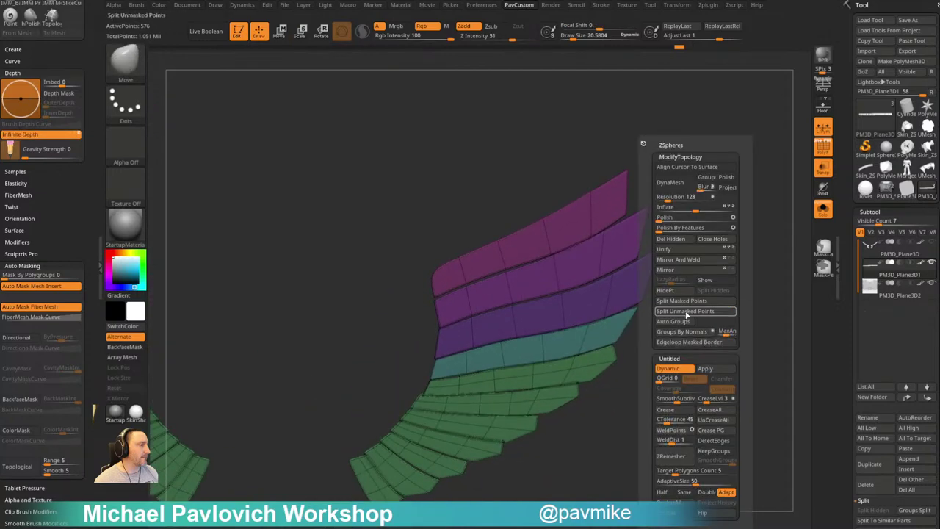
{"action": "left_click", "coordinate": [684, 321]}
{"action": "key", "text": "2"}
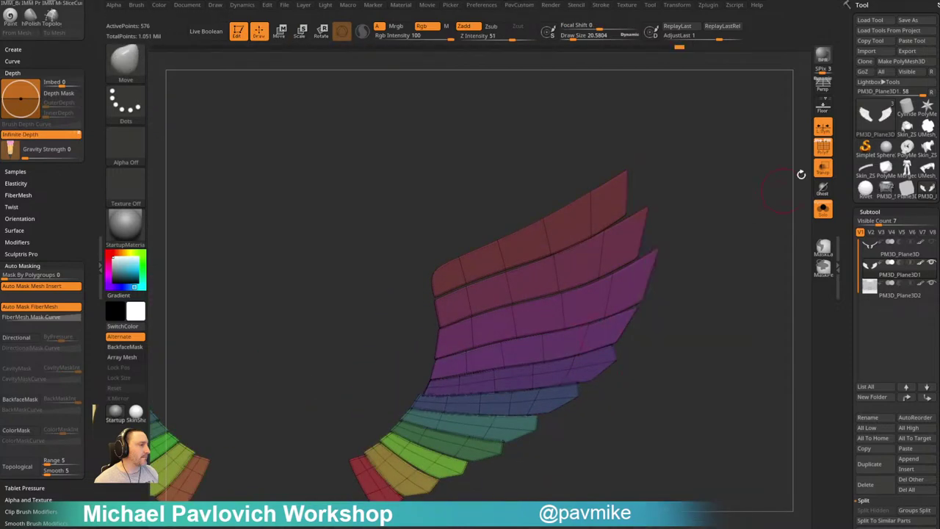
{"action": "left_click", "coordinate": [822, 133]}
{"action": "key", "text": "2"}
{"action": "left_click", "coordinate": [770, 260]}
Enable Topological auto masking for the Move brush
{"action": "left_click_drag", "start_coordinate": [727, 295], "coordinate": [746, 232], "text": "alt"}
{"action": "key", "text": "s"}
{"action": "left_click_drag", "start_coordinate": [436, 410], "coordinate": [452, 410]}
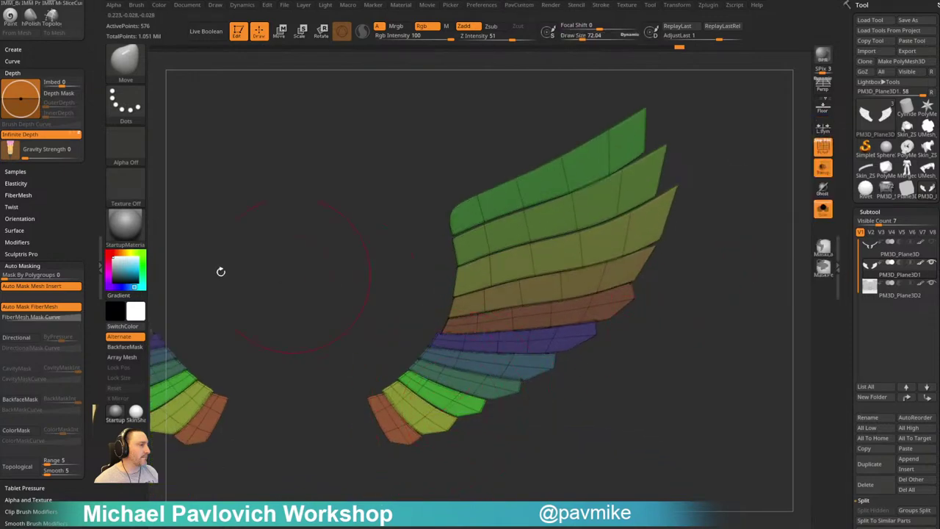
{"action": "left_click_drag", "start_coordinate": [64, 221], "coordinate": [64, 194]}
{"action": "left_click_drag", "start_coordinate": [63, 291], "coordinate": [63, 151]}
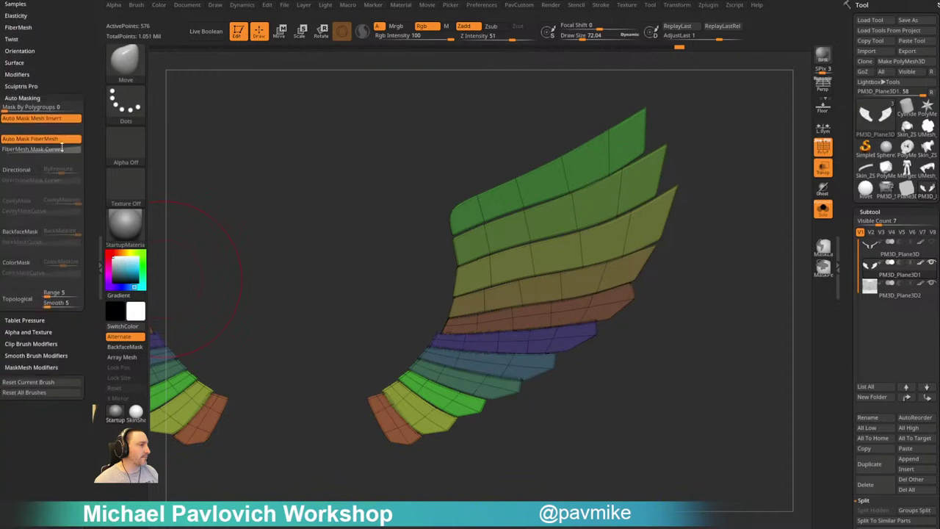
{"action": "left_click", "coordinate": [35, 299]}
Nudge the lowest feather's inner end and outer edge with the Move brush at a large and a small size
{"action": "key", "text": "s"}
{"action": "left_click_drag", "start_coordinate": [381, 398], "coordinate": [379, 396]}
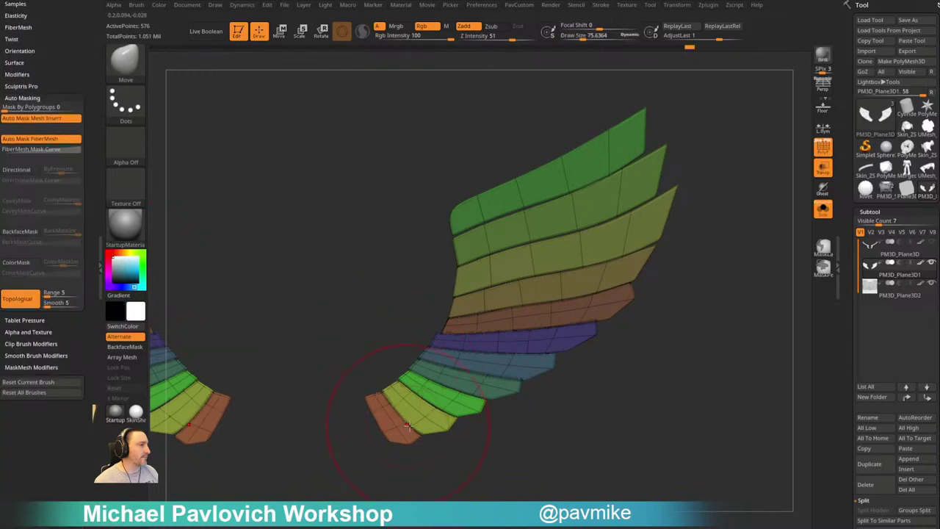
{"action": "key", "text": "s"}
{"action": "mouse_move", "coordinate": [421, 438]}
{"action": "left_mouse_down"}
{"action": "mouse_move", "coordinate": [407, 441]}
{"action": "mouse_move", "coordinate": [420, 430]}
{"action": "left_mouse_up"}
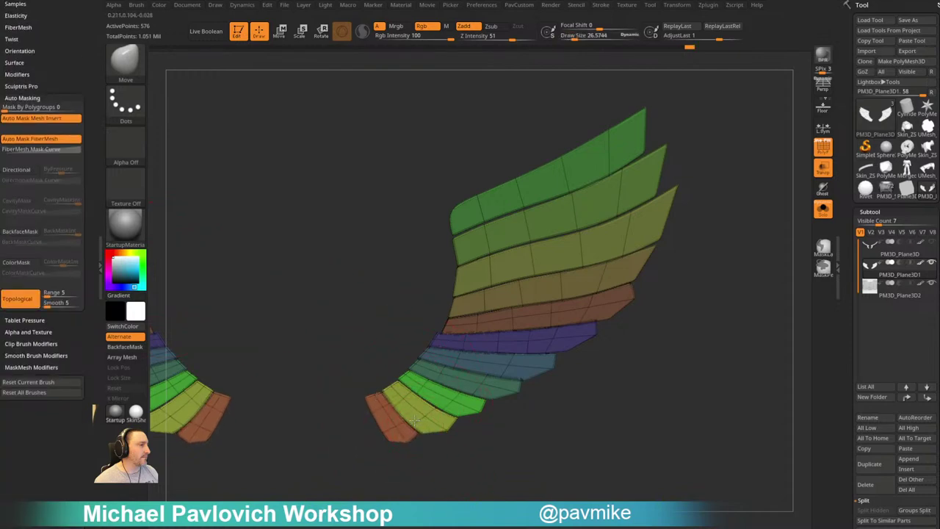
Nudge the inner ends of the lower feathers into an even curve with the Move brush, adjusting its size
{"action": "left_click_drag", "start_coordinate": [388, 393], "coordinate": [398, 394]}
{"action": "key", "text": "s"}
{"action": "mouse_move", "coordinate": [395, 387]}
{"action": "left_mouse_down"}
{"action": "mouse_move", "coordinate": [397, 400]}
{"action": "mouse_move", "coordinate": [386, 393]}
{"action": "mouse_move", "coordinate": [410, 407]}
{"action": "left_mouse_up"}
{"action": "key", "text": "s"}
{"action": "key", "text": "s"}
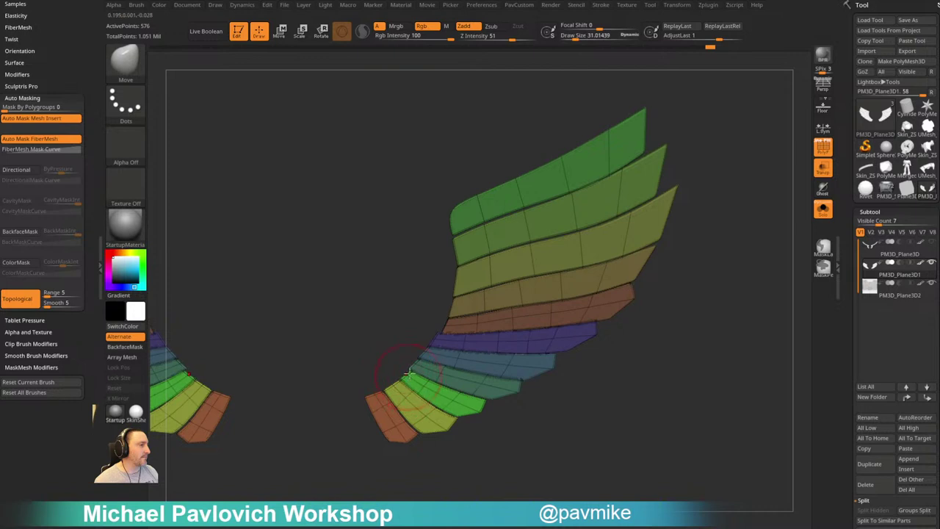
{"action": "key", "text": "s"}
{"action": "left_click_drag", "start_coordinate": [416, 368], "coordinate": [412, 365]}
{"action": "key", "text": "s"}
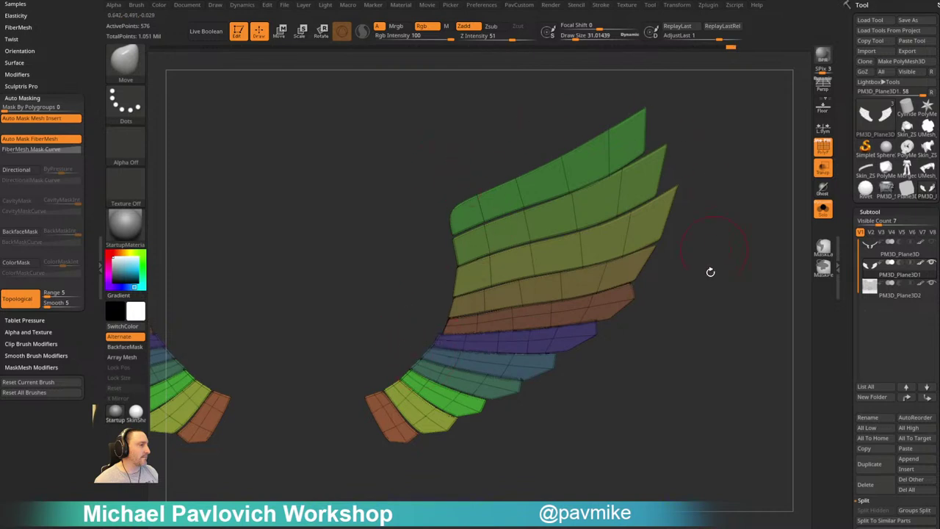
Turn off Solo and transparency so that the feathers show solid against the reference plane
{"action": "left_click_drag", "start_coordinate": [711, 272], "coordinate": [697, 284], "text": "alt"}
{"action": "left_click", "coordinate": [824, 209]}
{"action": "left_click", "coordinate": [823, 169]}
{"action": "mouse_move", "coordinate": [729, 178]}
{"action": "left_mouse_down", "text": "alt"}
{"action": "mouse_move", "coordinate": [708, 204]}
{"action": "mouse_move", "coordinate": [706, 248]}
{"action": "mouse_move", "coordinate": [717, 246]}
{"action": "left_mouse_up", "text": "alt"}
{"action": "mouse_move", "coordinate": [717, 245]}
{"action": "left_mouse_down", "text": "alt"}
{"action": "mouse_move", "coordinate": [697, 243]}
{"action": "mouse_move", "coordinate": [725, 296]}
{"action": "mouse_move", "coordinate": [710, 277]}
{"action": "mouse_move", "coordinate": [701, 294]}
{"action": "mouse_move", "coordinate": [709, 286]}
{"action": "mouse_move", "coordinate": [687, 284]}
{"action": "mouse_move", "coordinate": [720, 224]}
{"action": "mouse_move", "coordinate": [712, 237]}
{"action": "mouse_move", "coordinate": [727, 288]}
{"action": "mouse_move", "coordinate": [739, 285]}
{"action": "mouse_move", "coordinate": [716, 271]}
{"action": "mouse_move", "coordinate": [728, 266]}
{"action": "left_mouse_up", "text": "alt"}
{"action": "key", "text": "s"}
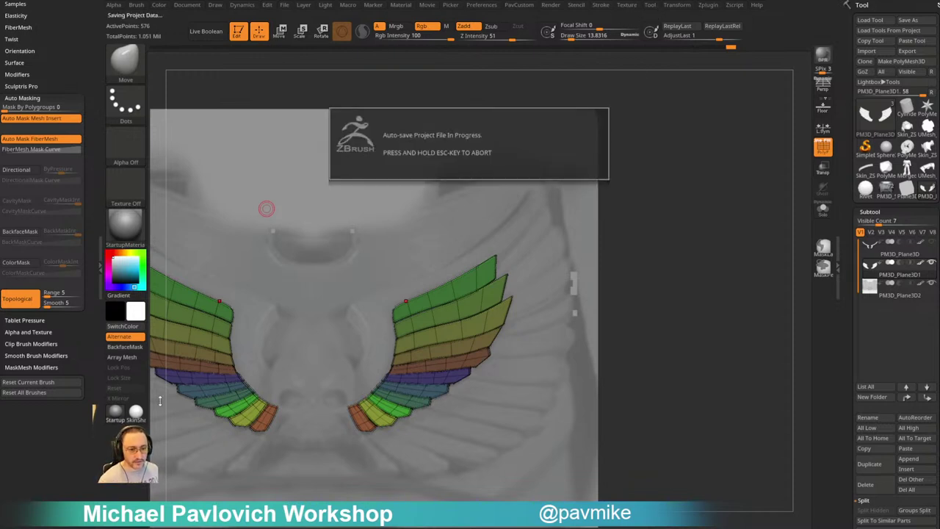
{"action": "right_click_drag", "start_coordinate": [195, 382], "coordinate": [454, 113]}
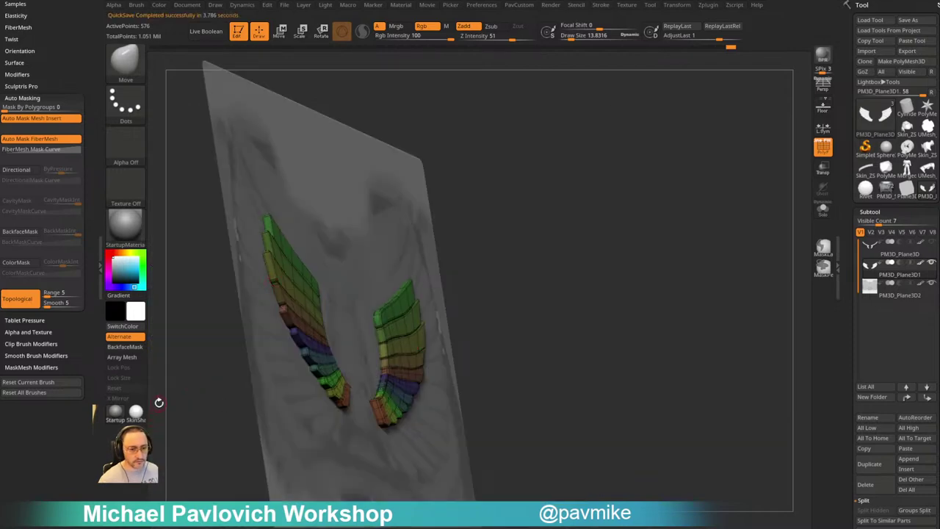
{"action": "mouse_move", "coordinate": [158, 403]}
{"action": "right_mouse_down"}
{"action": "mouse_move", "coordinate": [170, 395]}
{"action": "mouse_move", "coordinate": [156, 404]}
{"action": "right_mouse_up"}
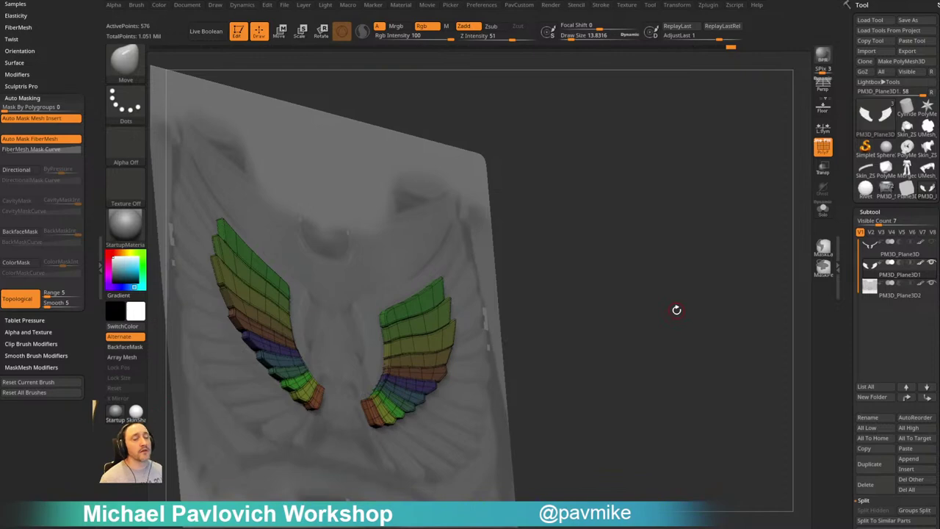
{"action": "left_click_drag", "start_coordinate": [630, 197], "coordinate": [690, 239]}
Duplicate the whole mirrored feather set with the transform gizmo and move the copy outward from the masked originals
{"action": "key", "text": "w"}
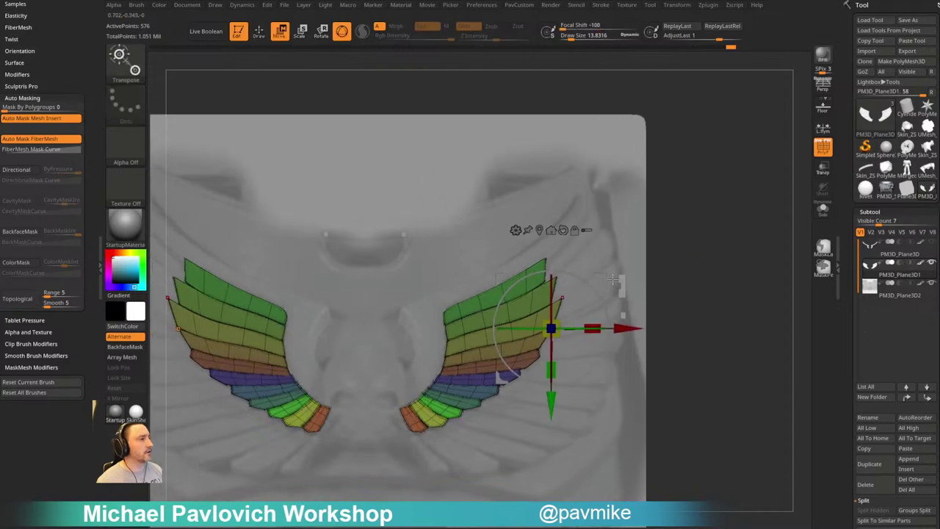
{"action": "left_click_drag", "start_coordinate": [601, 281], "coordinate": [637, 304], "text": "ctrl"}
{"action": "left_click_drag", "start_coordinate": [596, 334], "coordinate": [588, 340]}
{"action": "key", "text": "ctrl+z"}
{"action": "left_click_drag", "start_coordinate": [644, 287], "coordinate": [602, 285], "text": "alt"}
{"action": "left_click_drag", "start_coordinate": [674, 277], "coordinate": [638, 280]}
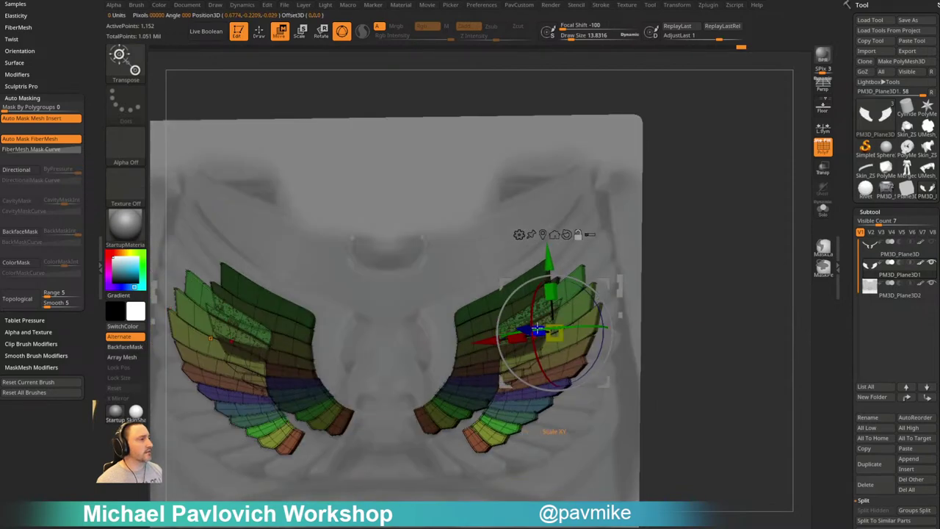
{"action": "left_click_drag", "start_coordinate": [537, 331], "coordinate": [510, 315]}
{"action": "left_click_drag", "start_coordinate": [668, 288], "coordinate": [680, 286], "text": "shift"}
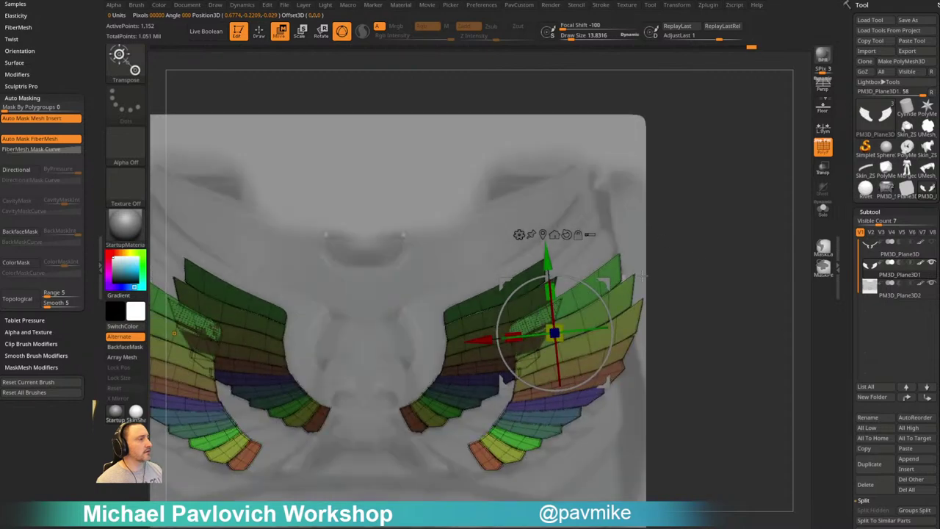
{"action": "left_click_drag", "start_coordinate": [609, 283], "coordinate": [566, 286]}
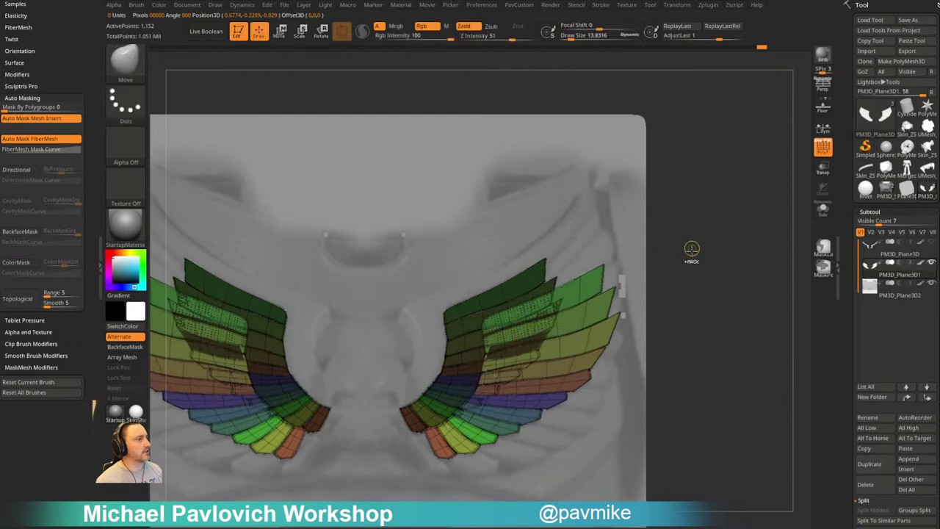
Raise the unmasked feather copy with the gizmo to line up with the reference's outer feather row
{"action": "left_click", "coordinate": [692, 248], "text": "ctrl"}
{"action": "left_click", "coordinate": [447, 340], "text": "alt"}
{"action": "left_click_drag", "start_coordinate": [688, 249], "coordinate": [720, 254]}
{"action": "left_click_drag", "start_coordinate": [508, 346], "coordinate": [514, 346]}
{"action": "key", "text": "q"}
{"action": "left_click_drag", "start_coordinate": [702, 271], "coordinate": [640, 274]}
{"action": "left_click", "coordinate": [704, 276], "text": "ctrl"}
{"action": "key", "text": "w"}
{"action": "left_click_drag", "start_coordinate": [500, 313], "coordinate": [501, 302]}
{"action": "mouse_move", "coordinate": [503, 278]}
{"action": "left_mouse_down"}
{"action": "mouse_move", "coordinate": [518, 272]}
{"action": "mouse_move", "coordinate": [534, 301]}
{"action": "mouse_move", "coordinate": [511, 280]}
{"action": "mouse_move", "coordinate": [504, 293]}
{"action": "left_mouse_up"}
{"action": "key", "text": "q"}
Hide the unmasked feather copy, invert the visibility, and use Split Hidden to separate the original inner feathers into their own subtool
{"action": "mouse_move", "coordinate": [727, 242]}
{"action": "left_mouse_down", "text": "alt"}
{"action": "mouse_move", "coordinate": [680, 242]}
{"action": "mouse_move", "coordinate": [688, 260]}
{"action": "left_mouse_up", "text": "alt"}
{"action": "key", "text": "grave"}
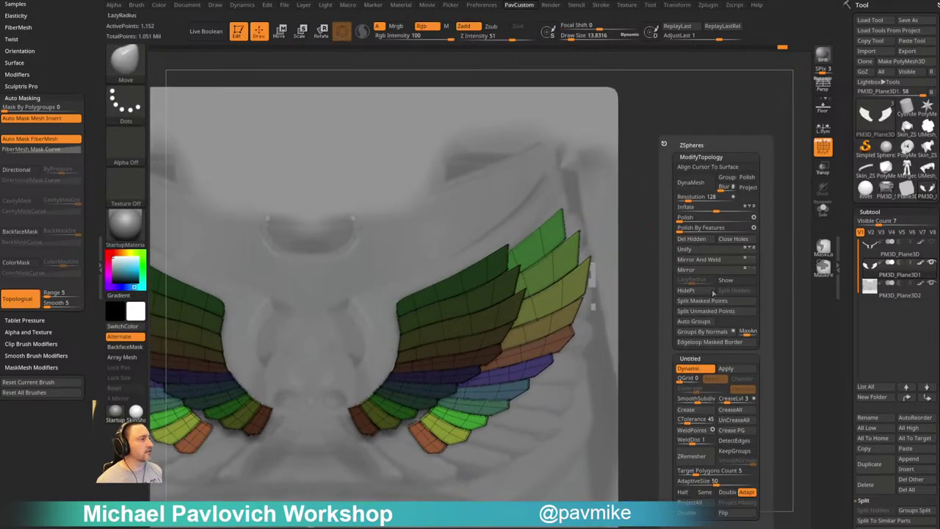
{"action": "left_click", "coordinate": [704, 301]}
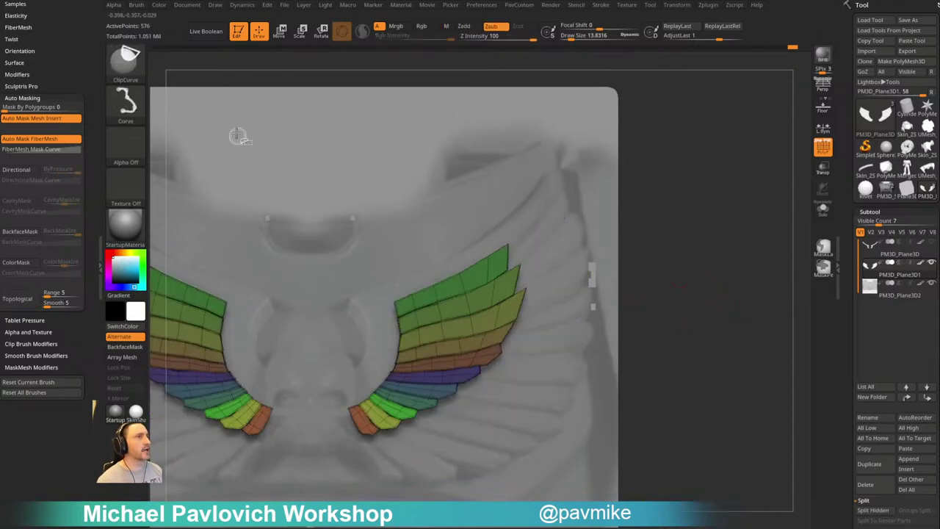
{"action": "left_click_drag", "start_coordinate": [671, 145], "coordinate": [718, 255], "text": "ctrl+shift"}
{"action": "key", "text": "space"}
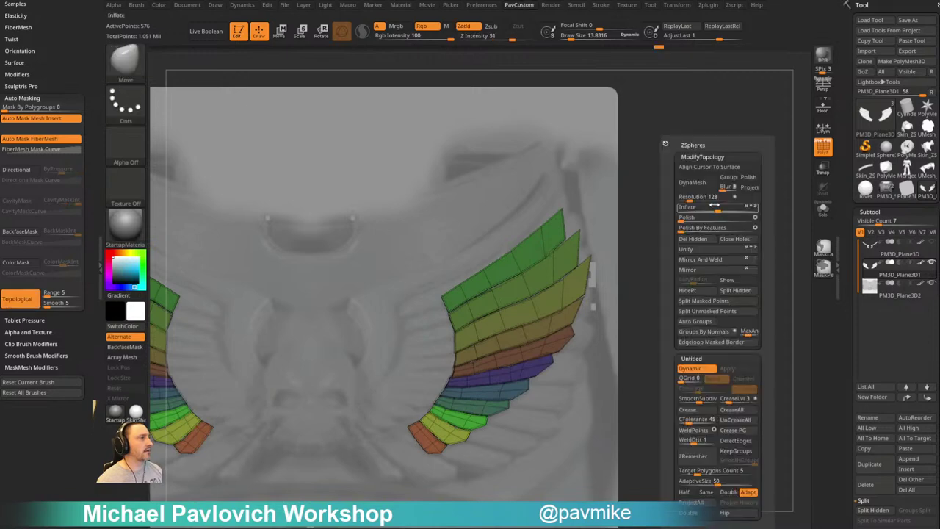
{"action": "left_click", "coordinate": [731, 291]}
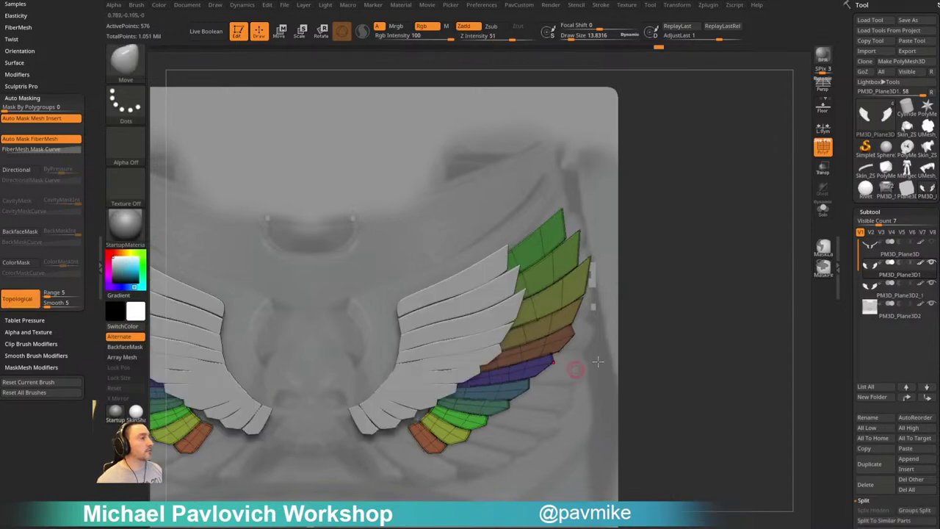
Hide the inner-feather subtool and turn on transparency to see the reference through the outer feathers
{"action": "left_click", "coordinate": [932, 283]}
{"action": "left_click_drag", "start_coordinate": [706, 274], "coordinate": [712, 286], "text": "alt"}
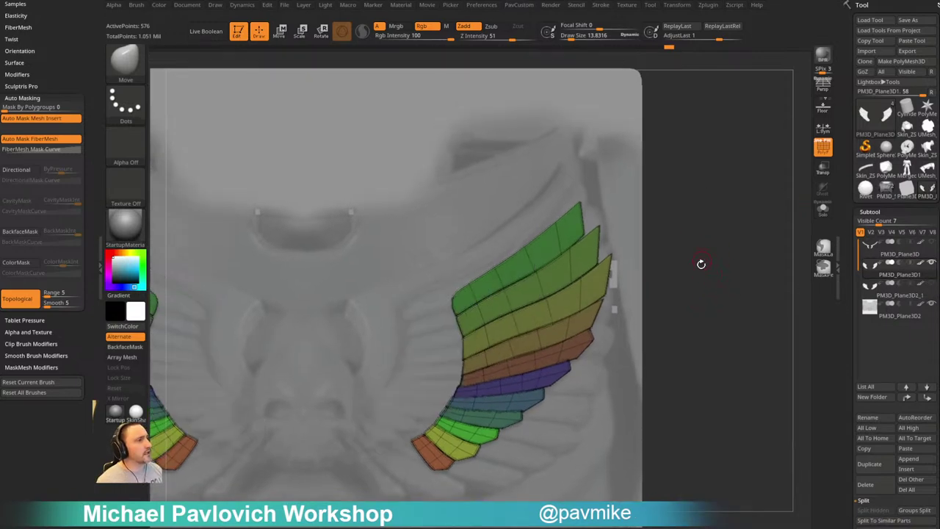
{"action": "left_click", "coordinate": [824, 168]}
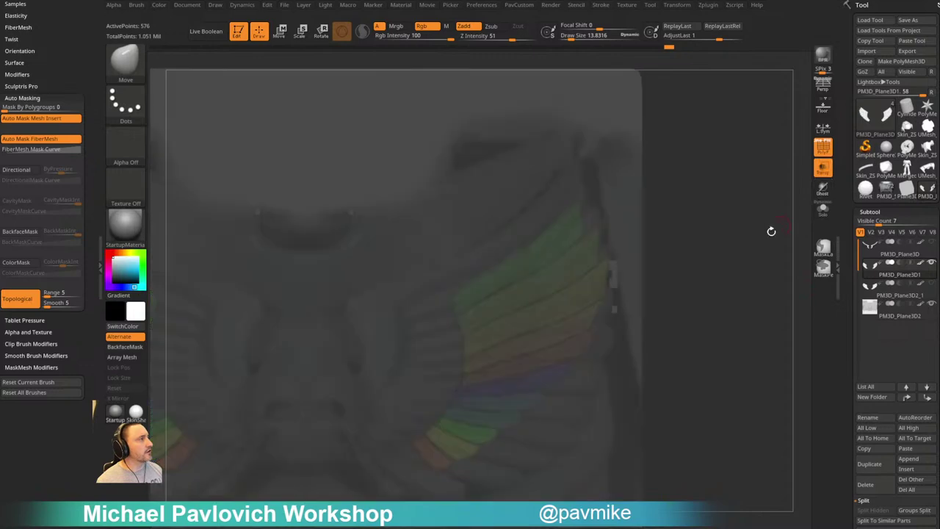
{"action": "left_click_drag", "start_coordinate": [756, 245], "coordinate": [750, 257], "text": "alt"}
Reshape the topmost outer feather's inner end, tip and length over the reference with the Move brush at varying sizes
{"action": "key", "text": "bracketright"}
{"action": "key", "text": "bracketright"}
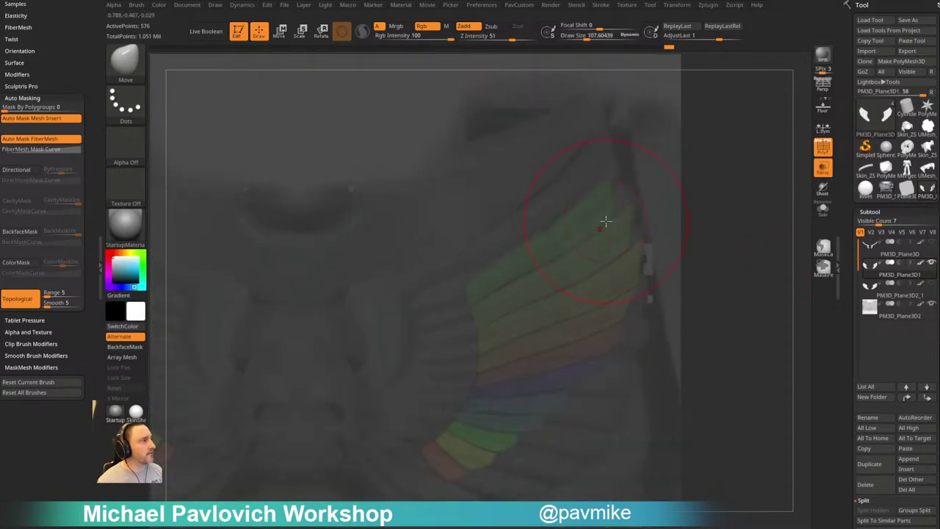
{"action": "key", "text": "bracketleft"}
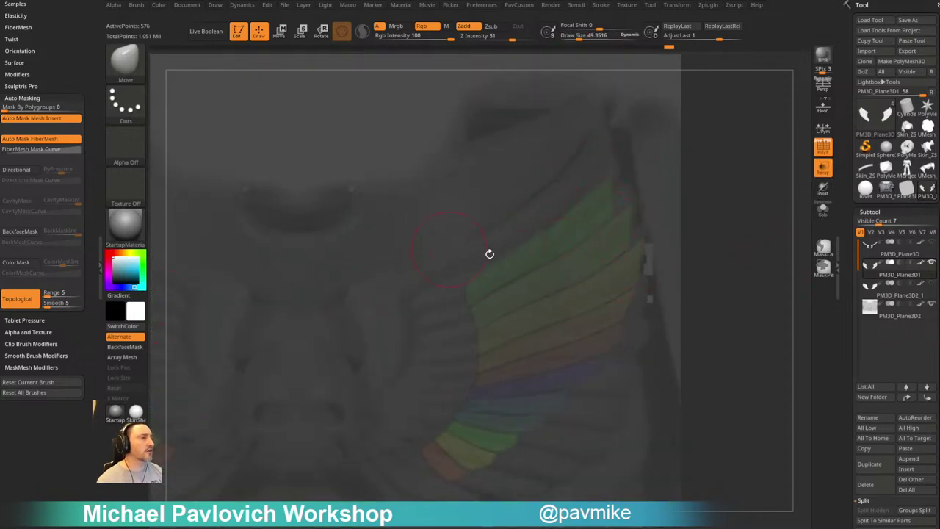
{"action": "key", "text": "bracketright"}
{"action": "key", "text": "bracketright"}
{"action": "key", "text": "bracketleft"}
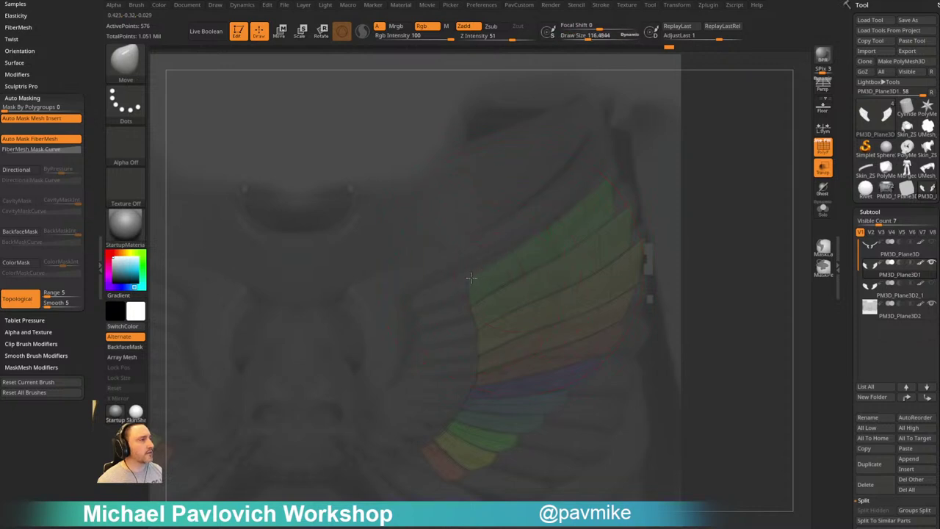
{"action": "key", "text": "]"}
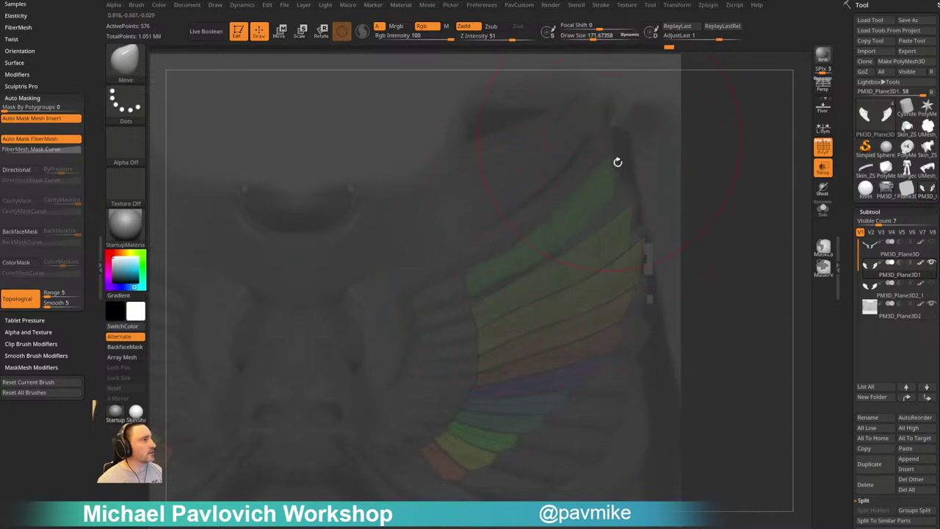
{"action": "key", "text": "["}
{"action": "key", "text": "["}
{"action": "key", "text": "s"}
{"action": "mouse_move", "coordinate": [578, 214]}
{"action": "left_mouse_down"}
{"action": "mouse_move", "coordinate": [590, 215]}
{"action": "mouse_move", "coordinate": [560, 217]}
{"action": "left_mouse_up"}
{"action": "key", "text": "shift"}
{"action": "key", "text": "s"}
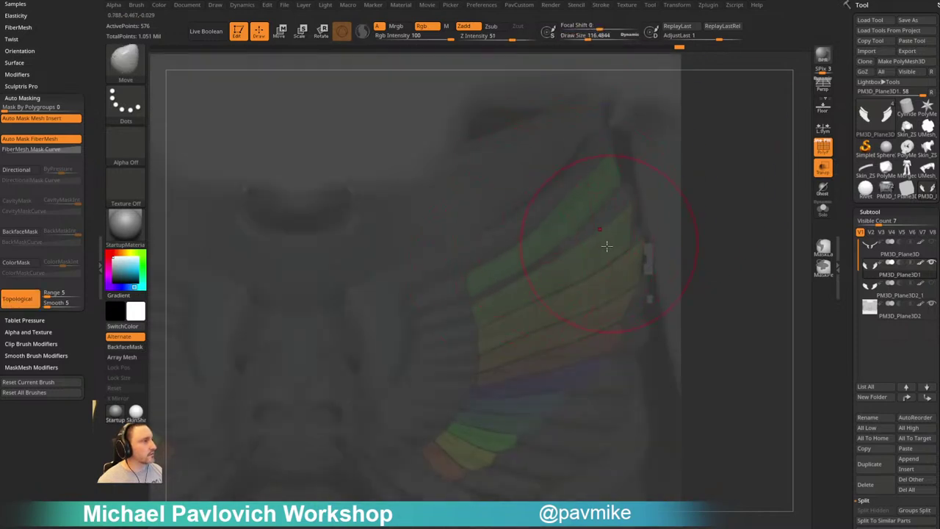
Move the second outer feather's tip, middle and inner end to follow the reference beneath the topmost feather
{"action": "left_click_drag", "start_coordinate": [607, 247], "coordinate": [609, 243]}
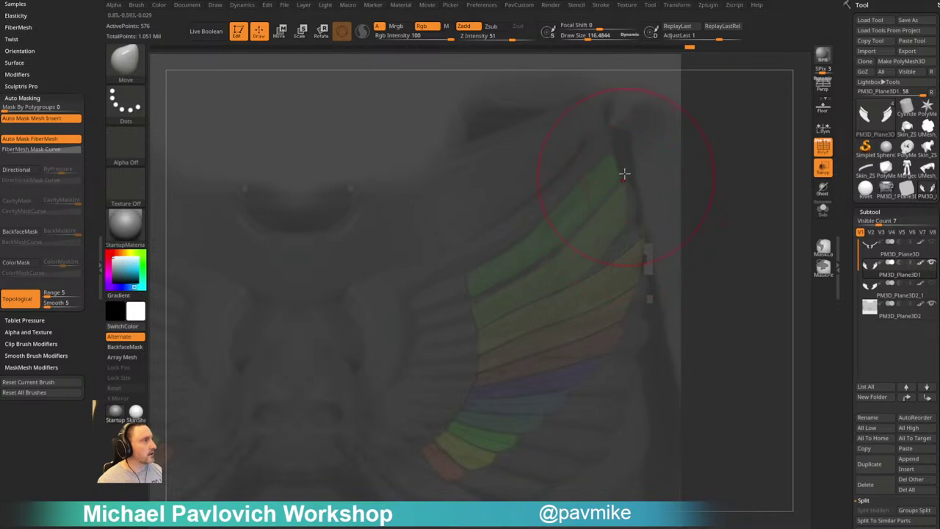
{"action": "left_click_drag", "start_coordinate": [628, 189], "coordinate": [628, 191]}
{"action": "key", "text": "s"}
{"action": "left_click_drag", "start_coordinate": [639, 235], "coordinate": [629, 225]}
{"action": "key", "text": "s"}
{"action": "left_click_drag", "start_coordinate": [602, 265], "coordinate": [559, 264]}
{"action": "key", "text": "s"}
{"action": "left_click_drag", "start_coordinate": [473, 295], "coordinate": [476, 319]}
{"action": "key", "text": "s"}
{"action": "left_click_drag", "start_coordinate": [476, 315], "coordinate": [476, 311]}
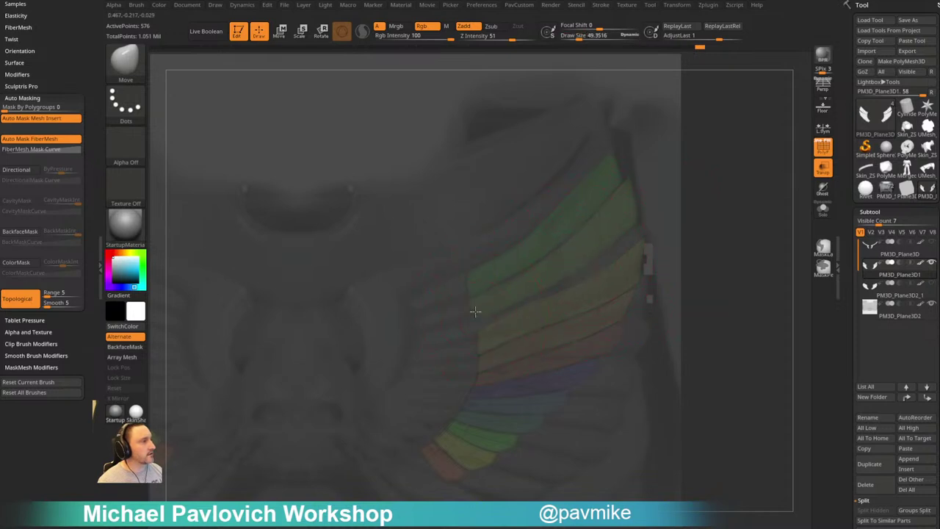
{"action": "left_click_drag", "start_coordinate": [556, 277], "coordinate": [564, 277]}
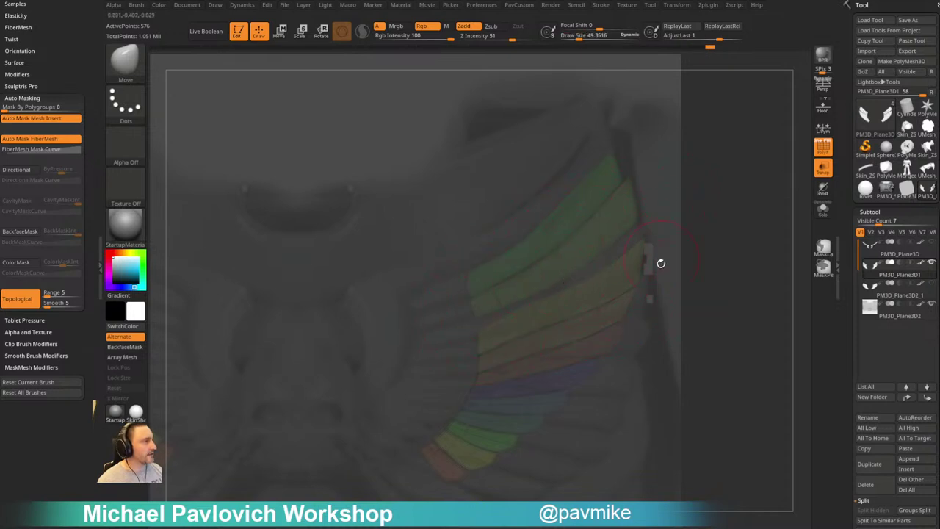
Shape the third outer feather's tip, middle and inner end against the second feather with the Move brush
{"action": "left_click_drag", "start_coordinate": [735, 225], "coordinate": [707, 247], "text": "alt"}
{"action": "key", "text": "s"}
{"action": "left_click_drag", "start_coordinate": [584, 280], "coordinate": [606, 265]}
{"action": "key", "text": "s"}
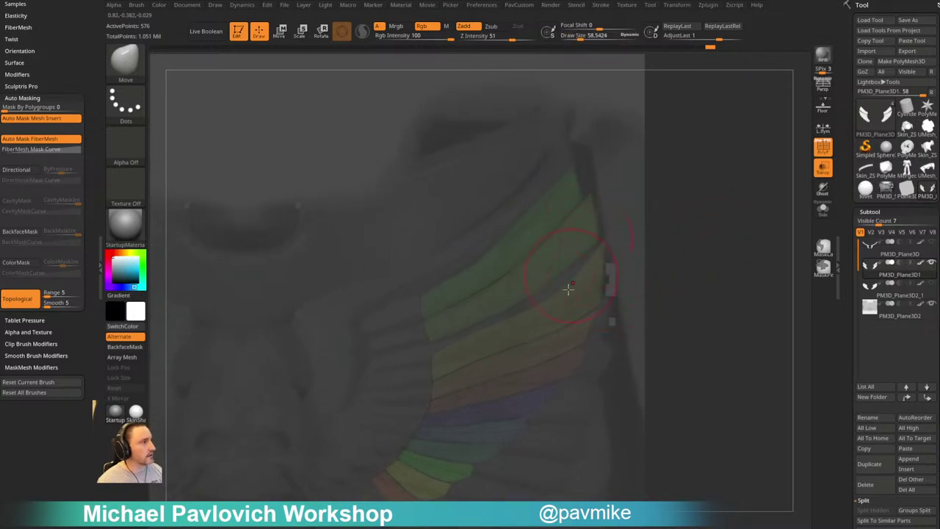
{"action": "key", "text": "s"}
{"action": "left_click_drag", "start_coordinate": [569, 290], "coordinate": [572, 289]}
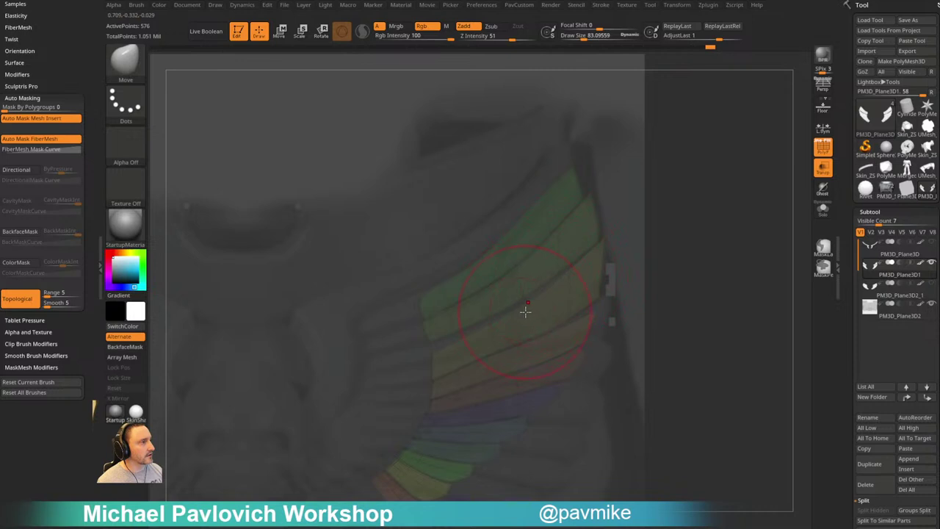
{"action": "left_click_drag", "start_coordinate": [525, 313], "coordinate": [525, 298]}
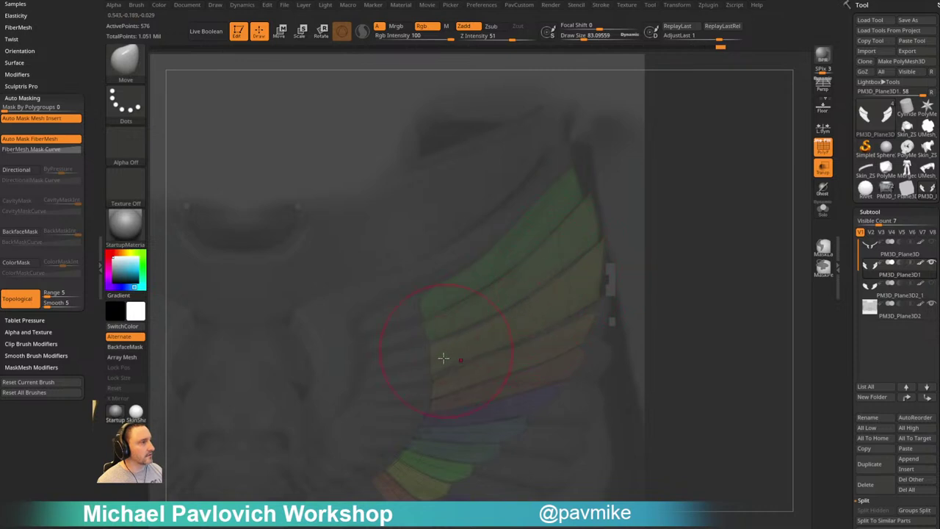
{"action": "key", "text": "s"}
{"action": "left_click_drag", "start_coordinate": [439, 368], "coordinate": [432, 369]}
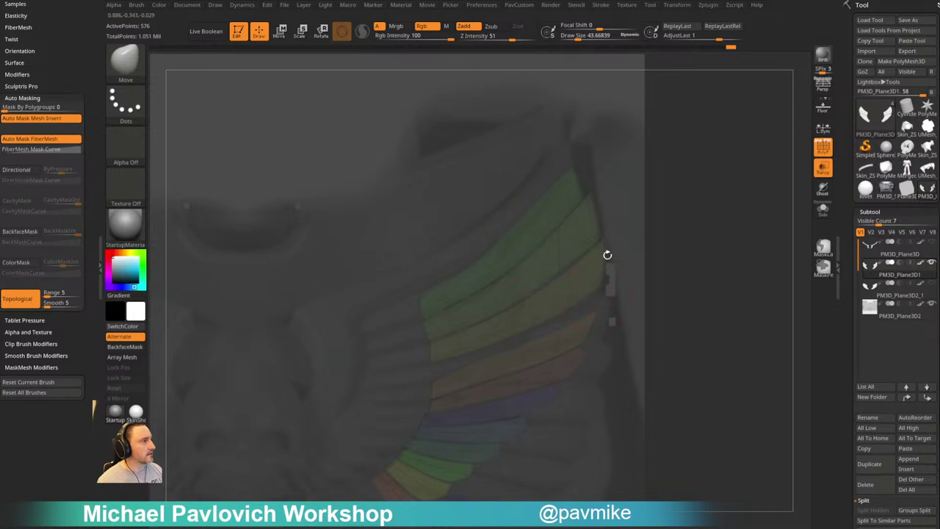
Extend the fourth outer feather's tip and bend its length to match the reference with a larger Move brush
{"action": "key", "text": "bracketright"}
{"action": "key", "text": "bracketright"}
{"action": "key", "text": "bracketright"}
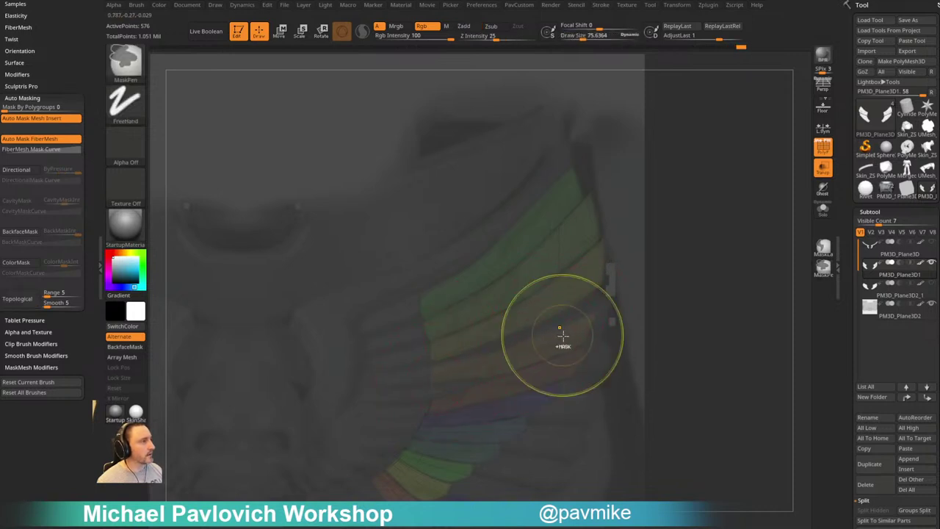
{"action": "key", "text": "bracketright"}
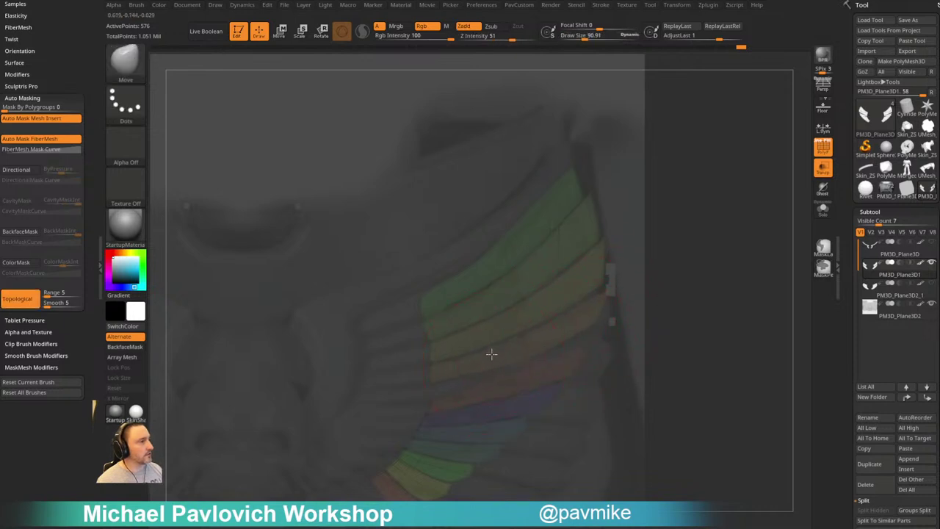
{"action": "key", "text": "bracketleft"}
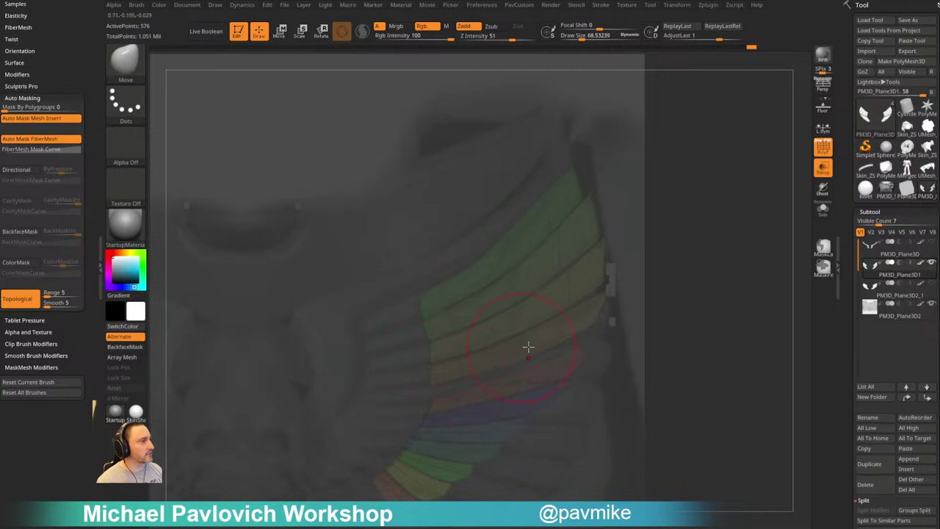
Extend the fifth outer feather to the reference's outer edge and refine the tip's upper corner
{"action": "key", "text": "bracketleft"}
{"action": "key", "text": "bracketright"}
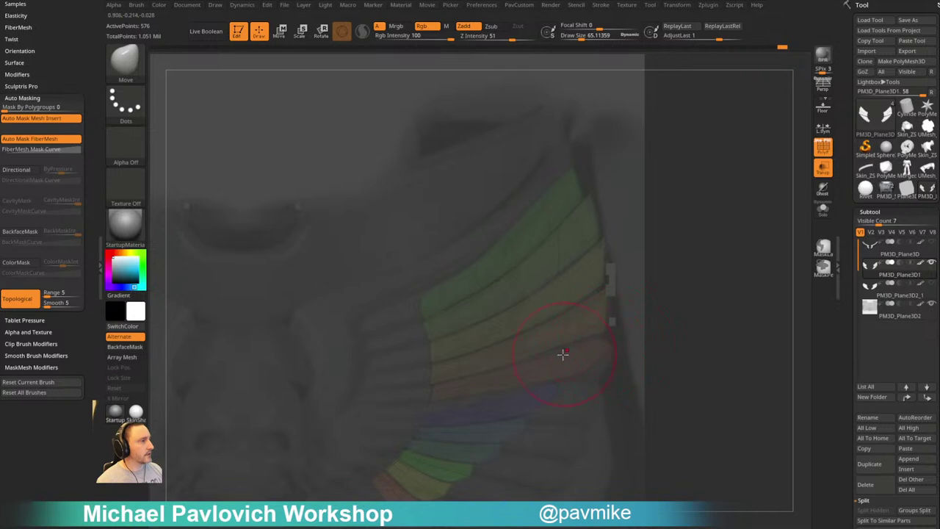
{"action": "key", "text": "bracketleft"}
{"action": "left_click_drag", "start_coordinate": [611, 349], "coordinate": [609, 341]}
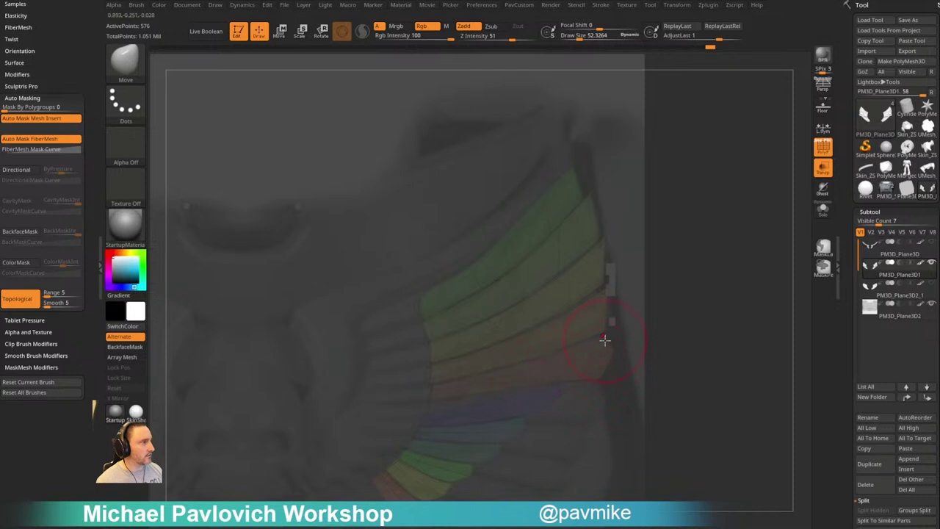
Move the sixth outer feather's inner end and lengthen its tip to follow the reference below the fifth feather
{"action": "left_click_drag", "start_coordinate": [706, 340], "coordinate": [701, 313], "text": "alt"}
{"action": "key", "text": "s"}
{"action": "left_click_drag", "start_coordinate": [441, 392], "coordinate": [446, 391]}
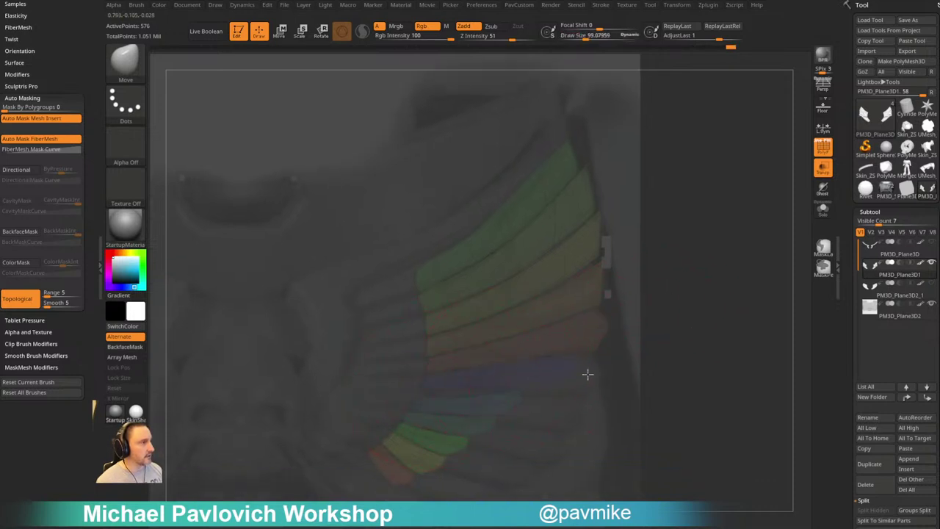
{"action": "key", "text": "s"}
{"action": "key", "text": "s"}
{"action": "left_click_drag", "start_coordinate": [575, 382], "coordinate": [570, 380]}
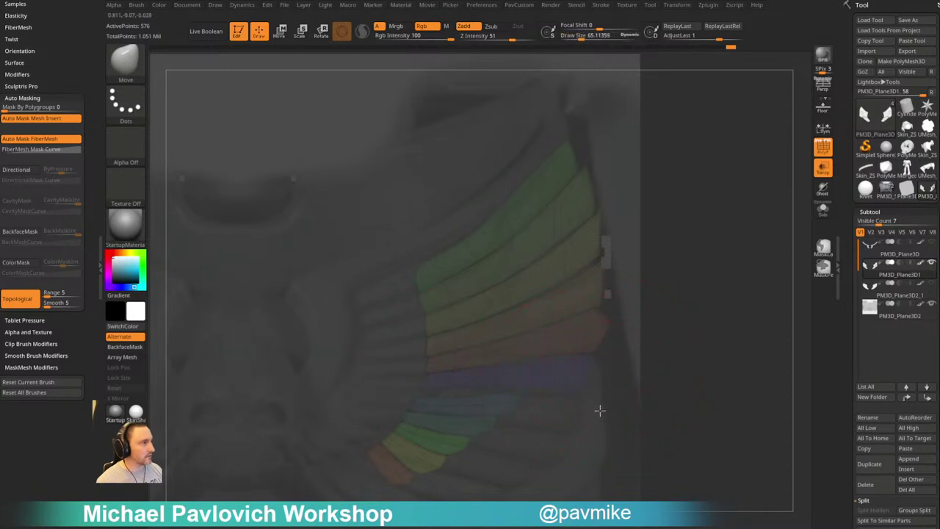
{"action": "key", "text": "["}
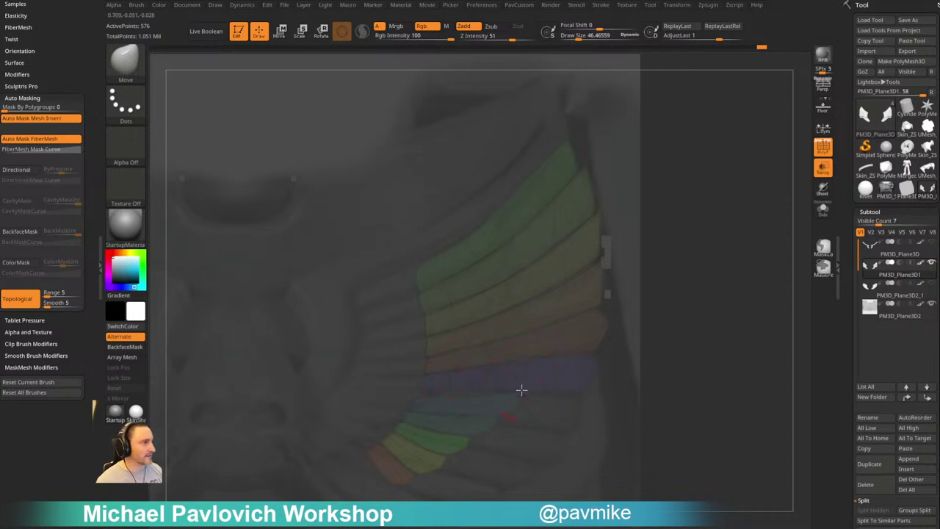
Mask the upper six outer feathers by isolating the lower five with the SelectLasso brush, inverting and showing everything again
{"action": "right_click_drag", "start_coordinate": [579, 335], "coordinate": [573, 307], "text": "alt"}
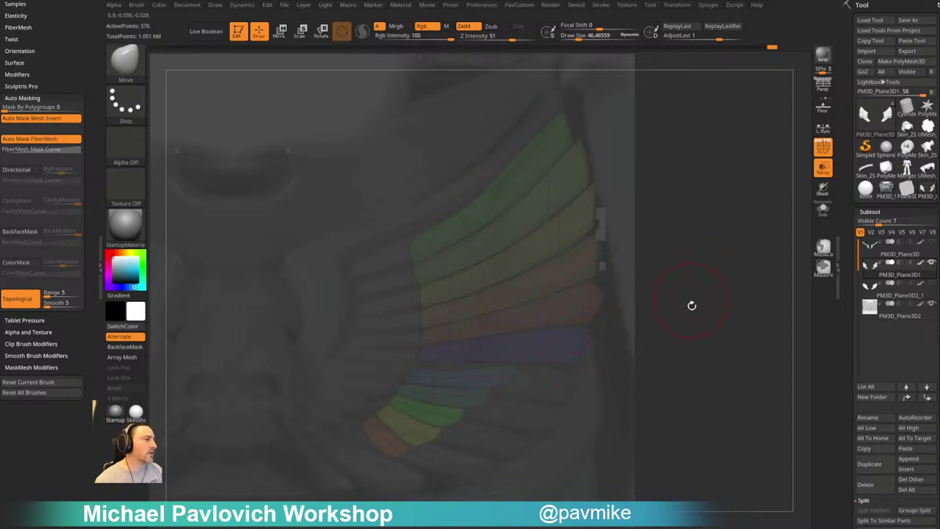
{"action": "right_click_drag", "start_coordinate": [699, 315], "coordinate": [706, 309], "text": "ctrl"}
{"action": "key", "text": "w"}
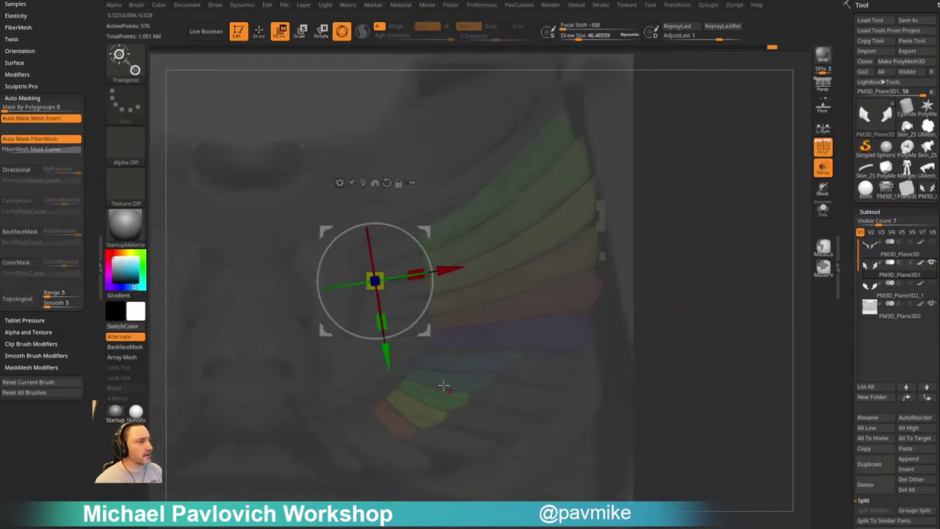
{"action": "left_click", "coordinate": [126, 62], "text": "ctrl+shift"}
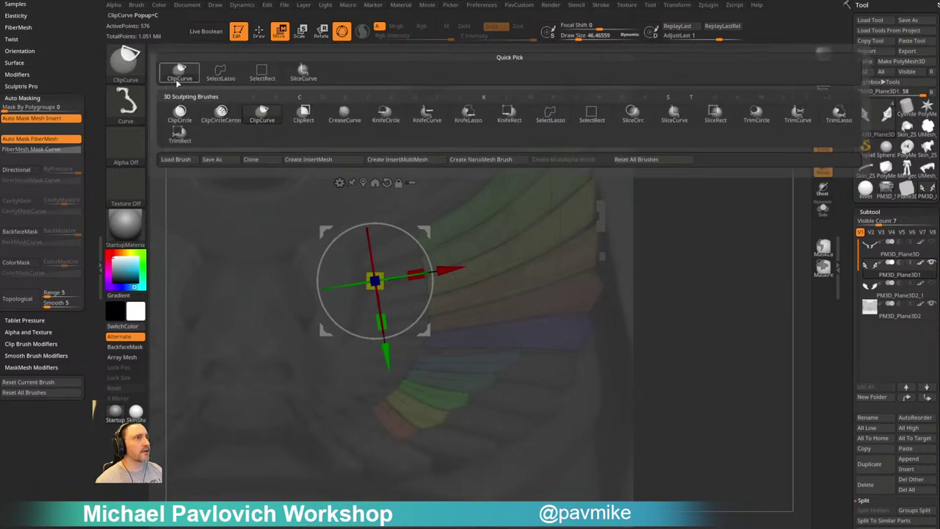
{"action": "left_click", "coordinate": [220, 72], "text": "ctrl+shift"}
{"action": "mouse_move", "coordinate": [726, 447]}
{"action": "left_mouse_down", "text": "ctrl+shift"}
{"action": "mouse_move", "coordinate": [519, 378]}
{"action": "mouse_move", "coordinate": [569, 465]}
{"action": "left_mouse_up", "text": "ctrl+shift"}
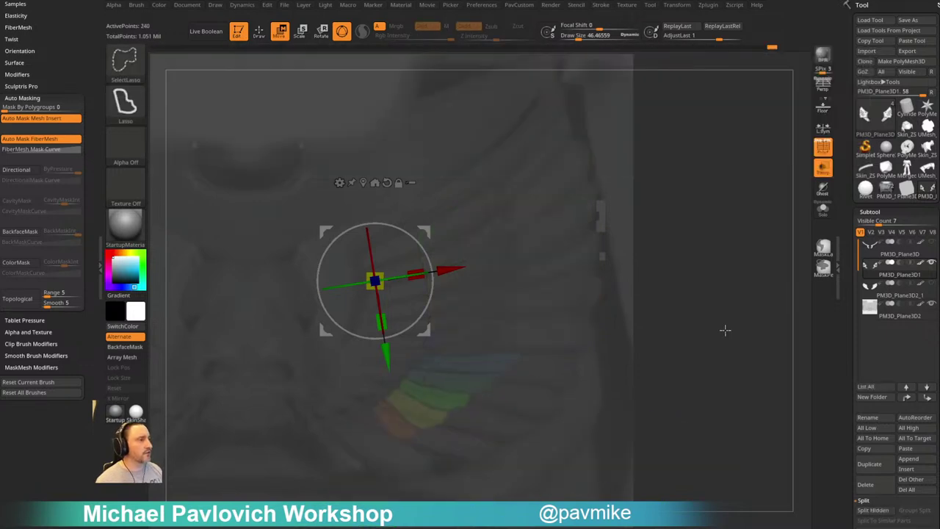
{"action": "left_click", "coordinate": [701, 273], "text": "ctrl"}
{"action": "left_click", "coordinate": [702, 273], "text": "ctrl+shift"}
{"action": "left_click", "coordinate": [654, 344], "text": "ctrl"}
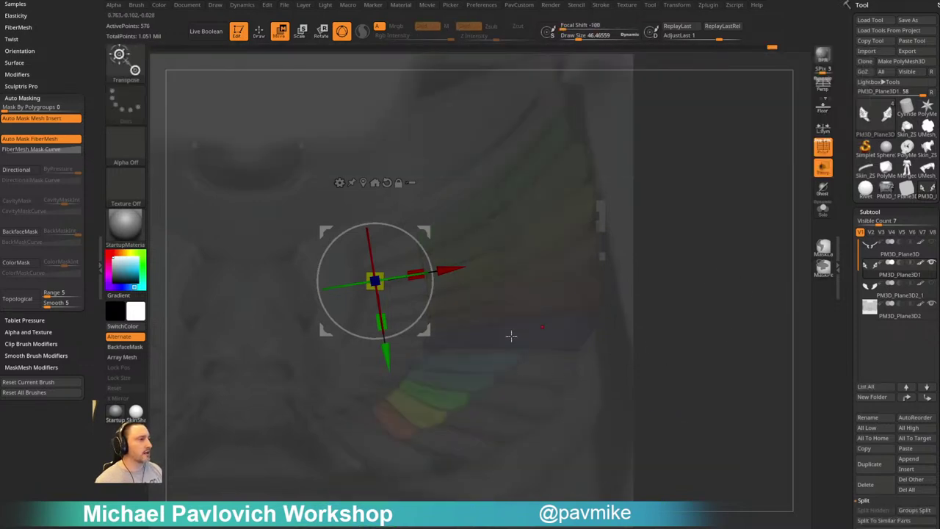
Turn on Local Symmetry, then stretch, rotate and scale the lower five feathers together outward over the reference
{"action": "left_click_drag", "start_coordinate": [424, 385], "coordinate": [473, 406]}
{"action": "left_click", "coordinate": [823, 129]}
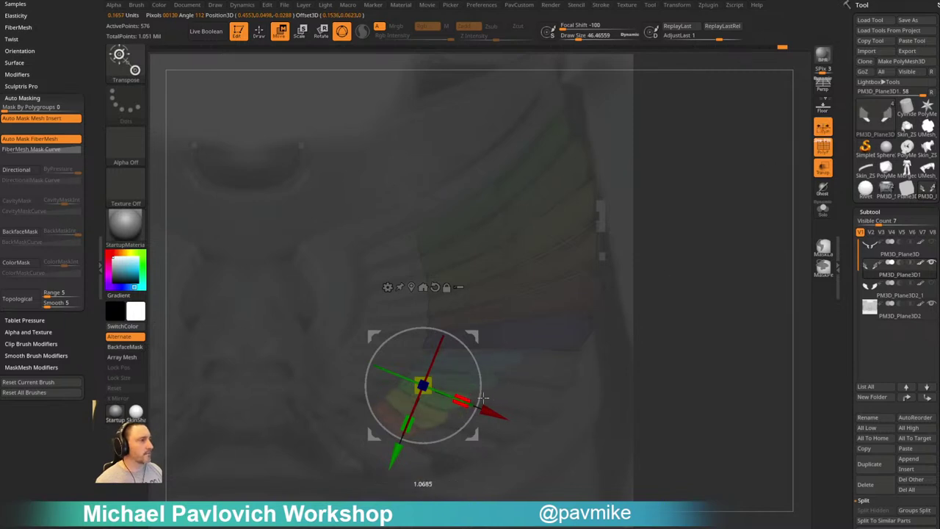
{"action": "left_click_drag", "start_coordinate": [714, 336], "coordinate": [653, 316]}
{"action": "left_click_drag", "start_coordinate": [462, 401], "coordinate": [565, 433]}
{"action": "left_click_drag", "start_coordinate": [482, 385], "coordinate": [485, 374]}
{"action": "left_click_drag", "start_coordinate": [474, 338], "coordinate": [485, 344]}
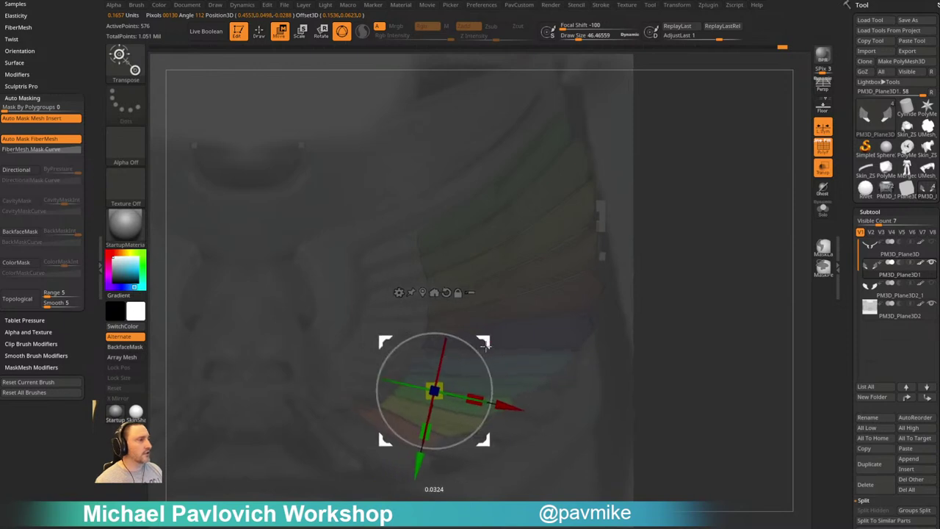
Shape the inner end of the seventh outer feather against the sixth with the Move brush, adjusting the brush size
{"action": "key", "text": "q"}
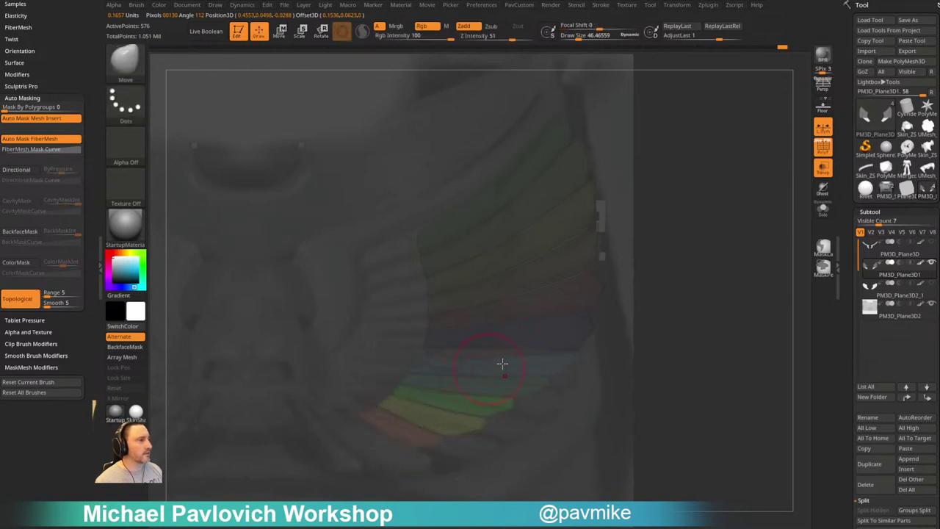
{"action": "key", "text": "bracketright"}
{"action": "key", "text": "bracketright"}
{"action": "left_click_drag", "start_coordinate": [433, 348], "coordinate": [437, 333]}
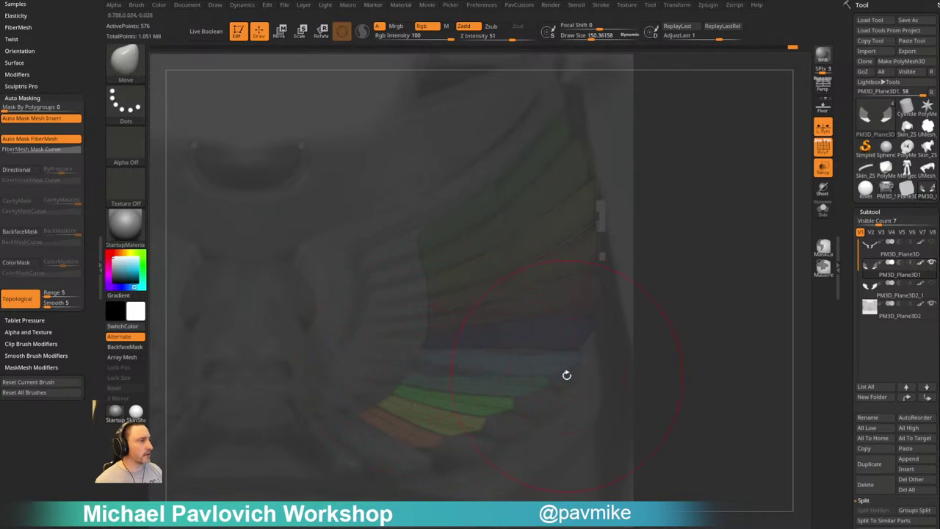
{"action": "key", "text": "bracketleft"}
{"action": "key", "text": "["}
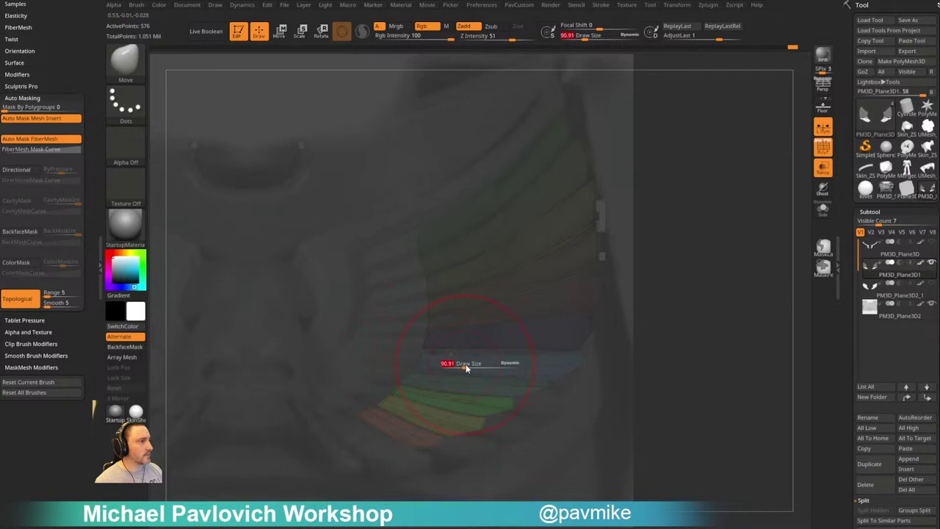
{"action": "key", "text": "["}
{"action": "left_click_drag", "start_coordinate": [426, 339], "coordinate": [423, 343]}
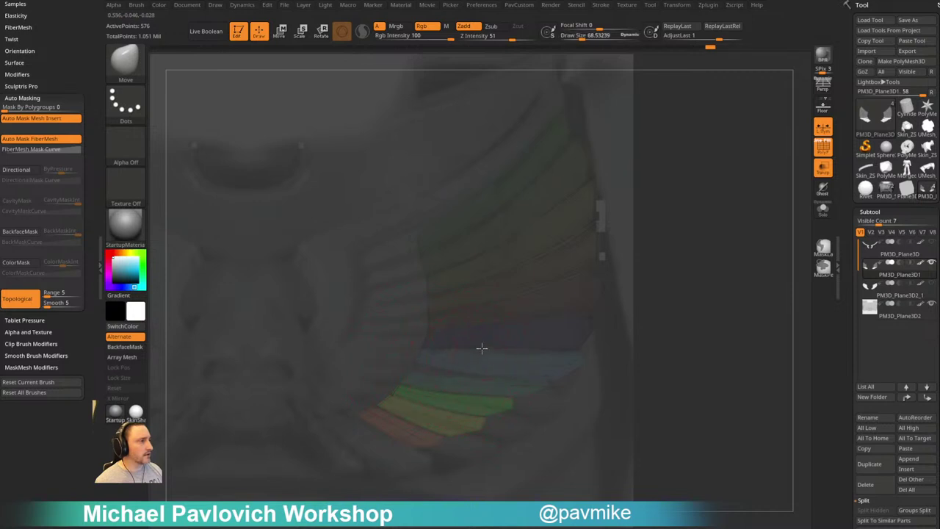
Isolate the seventh outer feather with a mask, rotate and widen it, refine its inner end with the Move brush, and clear the mask
{"action": "left_click_drag", "start_coordinate": [699, 316], "coordinate": [716, 327], "text": "ctrl"}
{"action": "key", "text": "w"}
{"action": "left_click", "coordinate": [510, 367], "text": "ctrl"}
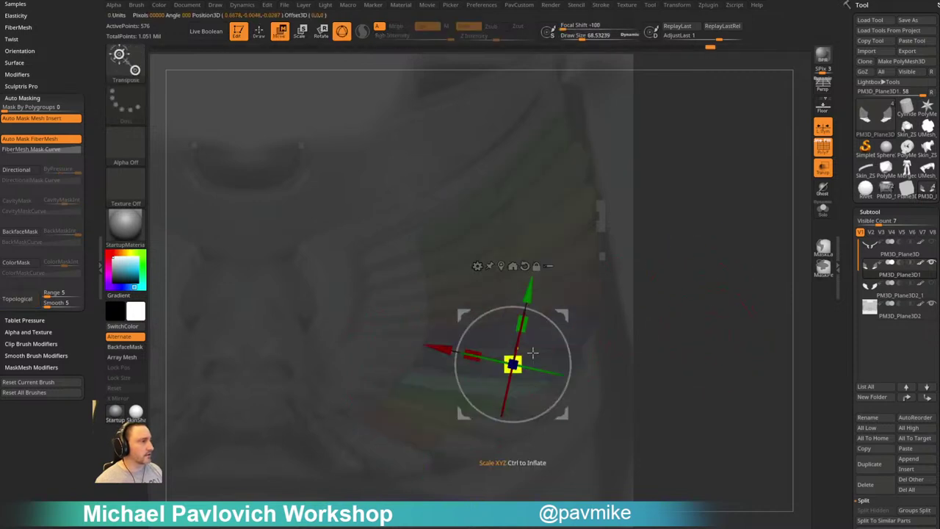
{"action": "left_click_drag", "start_coordinate": [523, 323], "coordinate": [525, 307]}
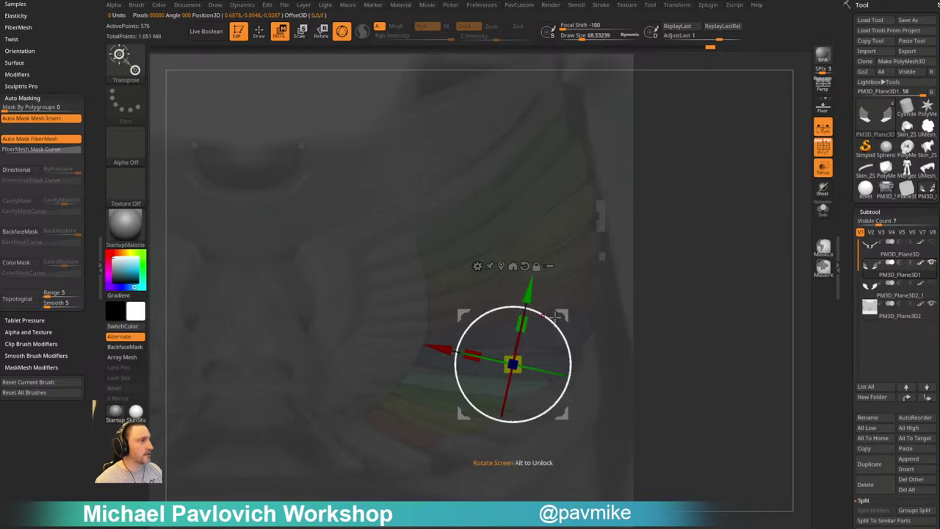
{"action": "left_click_drag", "start_coordinate": [625, 319], "coordinate": [635, 327], "text": "ctrl"}
{"action": "left_click", "coordinate": [521, 362], "text": "ctrl"}
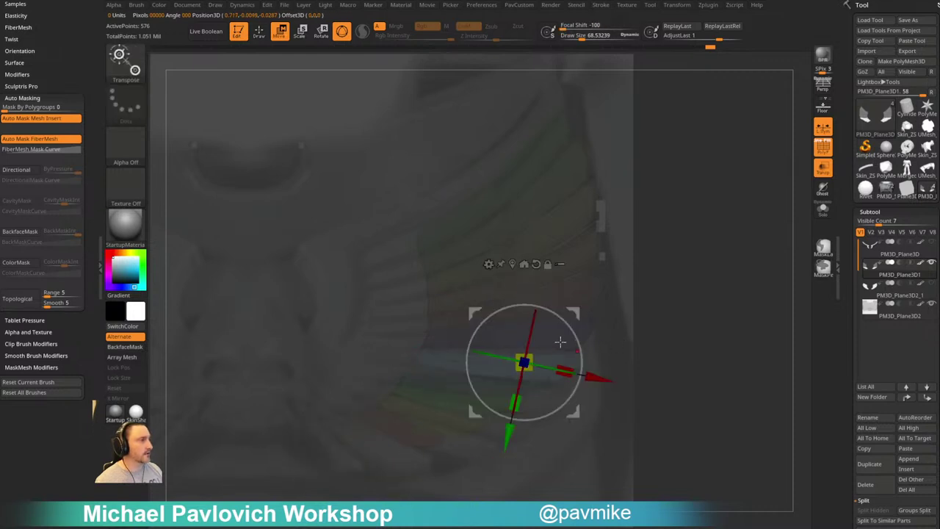
{"action": "left_click_drag", "start_coordinate": [577, 339], "coordinate": [572, 331], "text": "alt"}
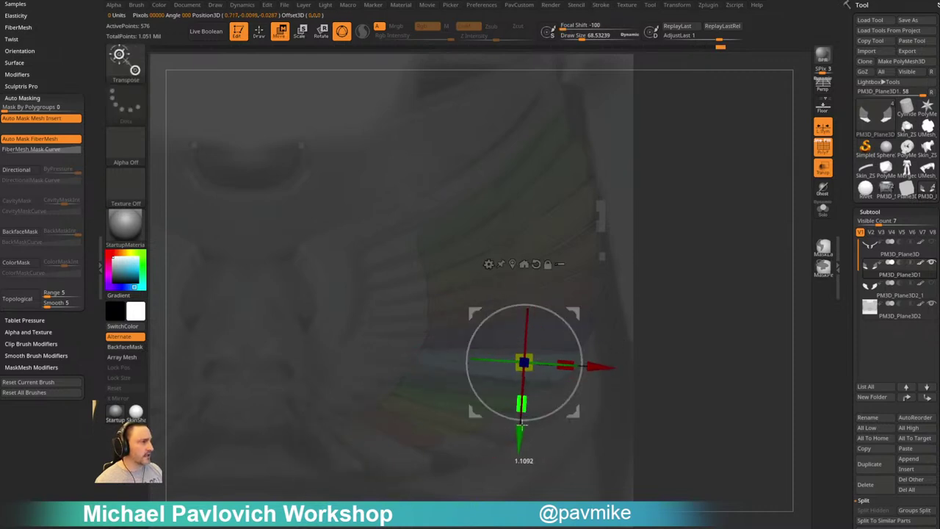
{"action": "key", "text": "q"}
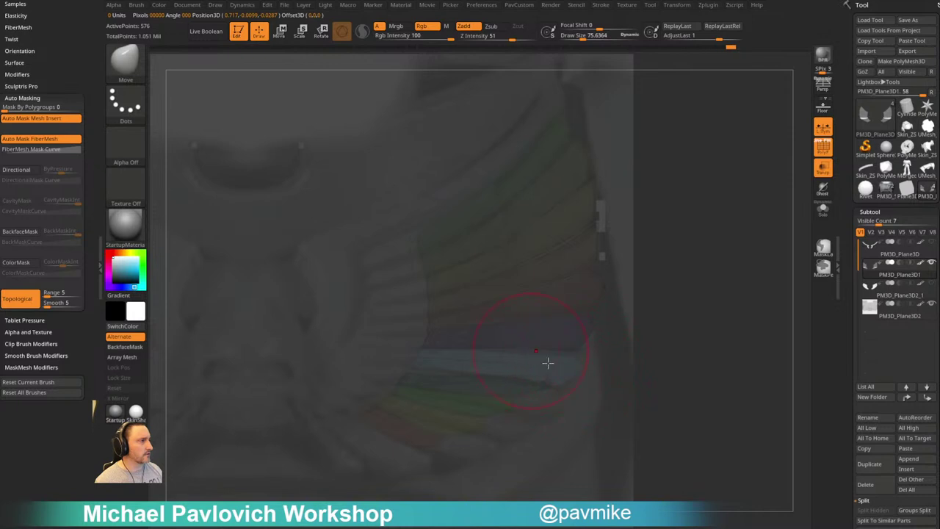
{"action": "left_click_drag", "start_coordinate": [454, 365], "coordinate": [424, 367]}
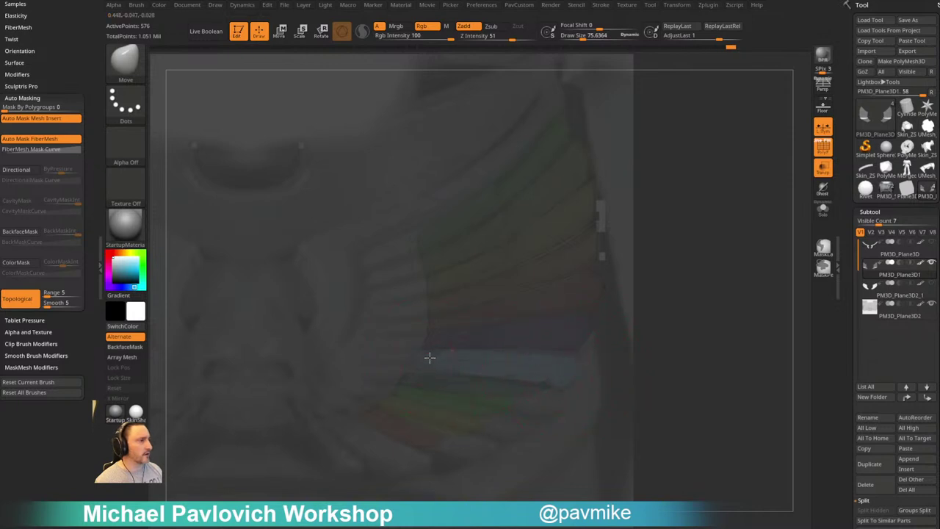
{"action": "left_click_drag", "start_coordinate": [680, 289], "coordinate": [683, 334], "text": "ctrl"}
Mask everything except the eighth outer feather and lengthen, rotate and widen it from its inner end
{"action": "right_click_drag", "start_coordinate": [555, 362], "coordinate": [557, 350], "text": "alt"}
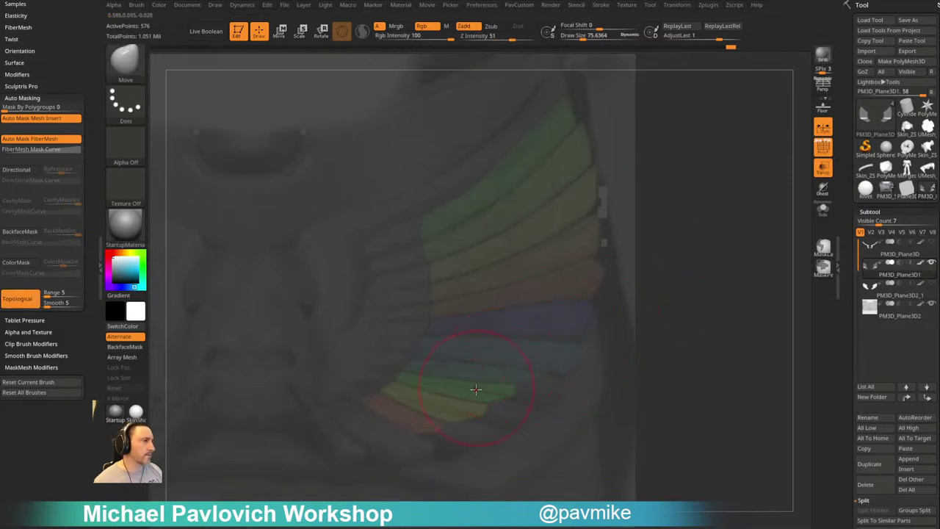
{"action": "key", "text": "w"}
{"action": "left_click", "coordinate": [447, 367], "text": "ctrl"}
{"action": "left_click_drag", "start_coordinate": [506, 362], "coordinate": [530, 368]}
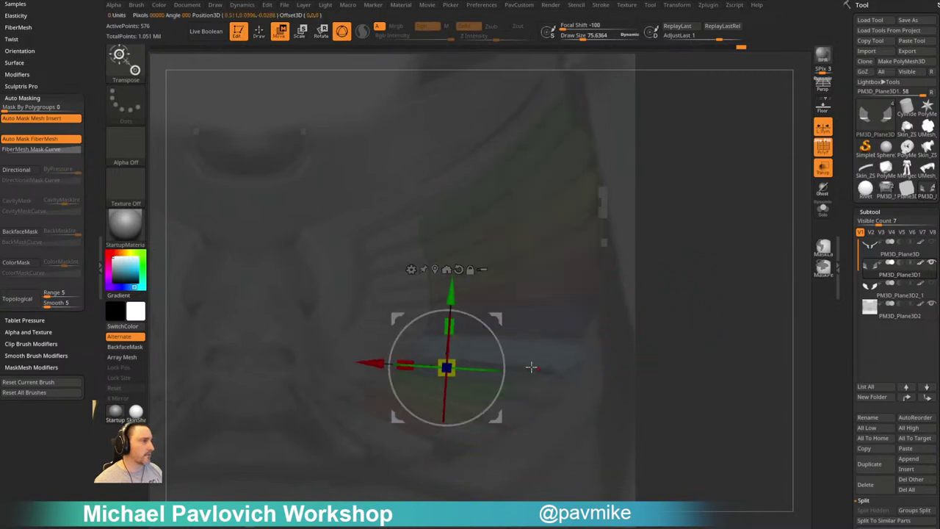
{"action": "left_click_drag", "start_coordinate": [498, 321], "coordinate": [314, 459], "text": "alt"}
{"action": "left_click", "coordinate": [407, 366], "text": "ctrl"}
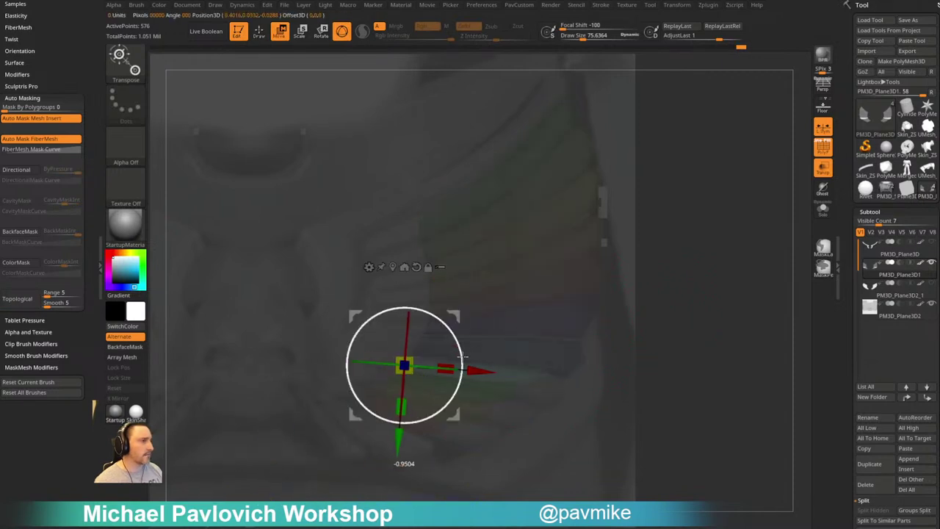
{"action": "left_click_drag", "start_coordinate": [462, 358], "coordinate": [465, 364]}
{"action": "key", "text": "q"}
{"action": "key", "text": "bracketright"}
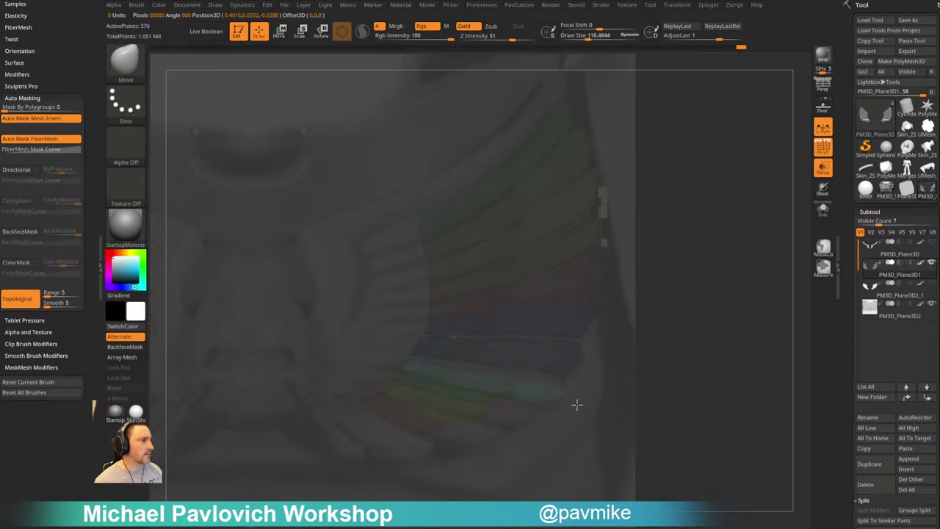
{"action": "key", "text": "w"}
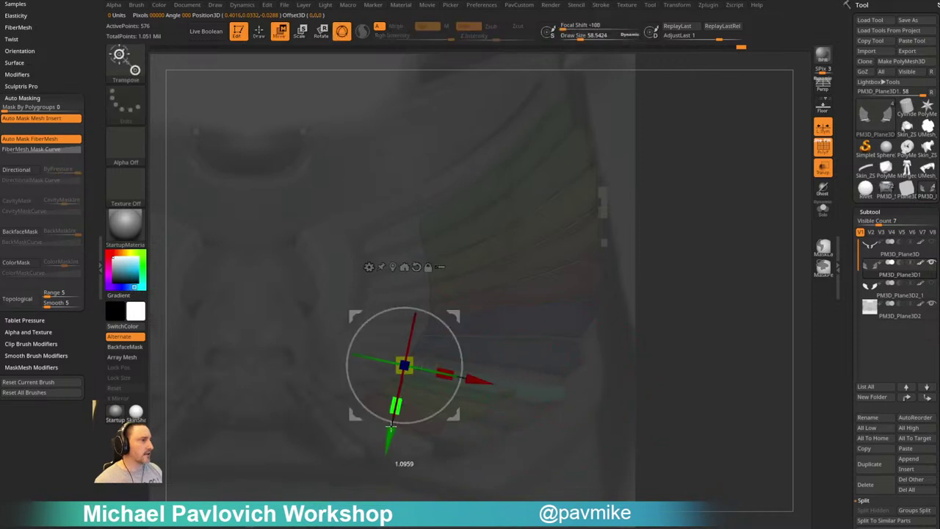
Shape the eighth outer feather's tip, inner end and upper edge with the Move brush, then clear the mask
{"action": "key", "text": "q"}
{"action": "key", "text": "s"}
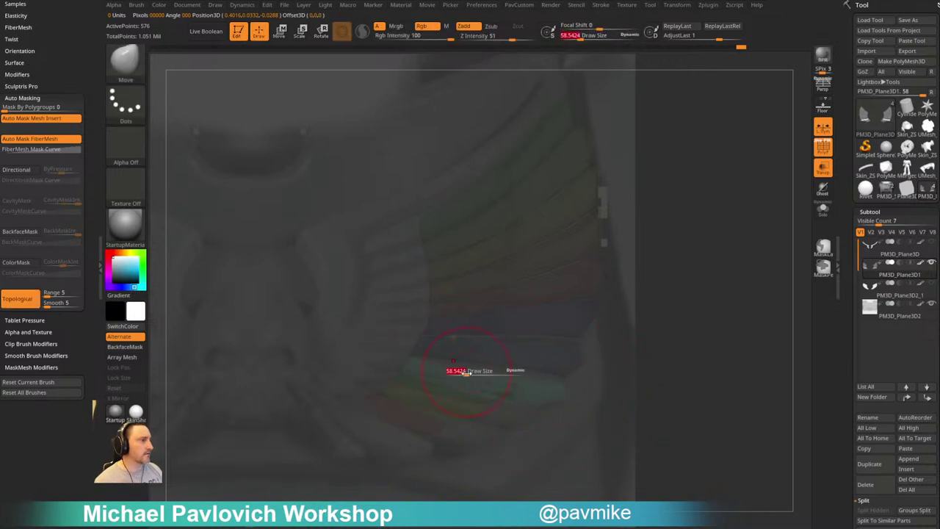
{"action": "left_click_drag", "start_coordinate": [465, 372], "coordinate": [473, 373]}
{"action": "key", "text": "s"}
{"action": "mouse_move", "coordinate": [543, 394]}
{"action": "left_mouse_down"}
{"action": "mouse_move", "coordinate": [535, 396]}
{"action": "mouse_move", "coordinate": [557, 399]}
{"action": "left_mouse_up"}
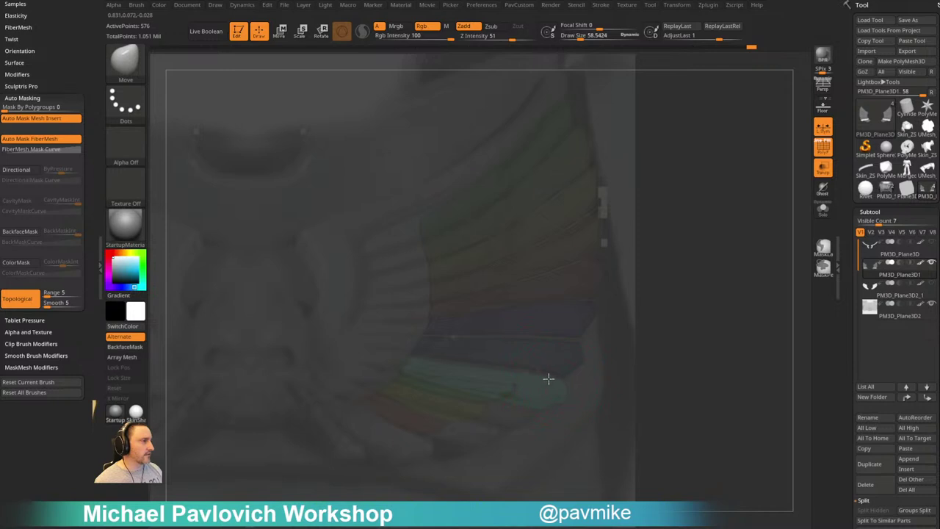
{"action": "key", "text": "s"}
{"action": "left_click_drag", "start_coordinate": [432, 373], "coordinate": [441, 376]}
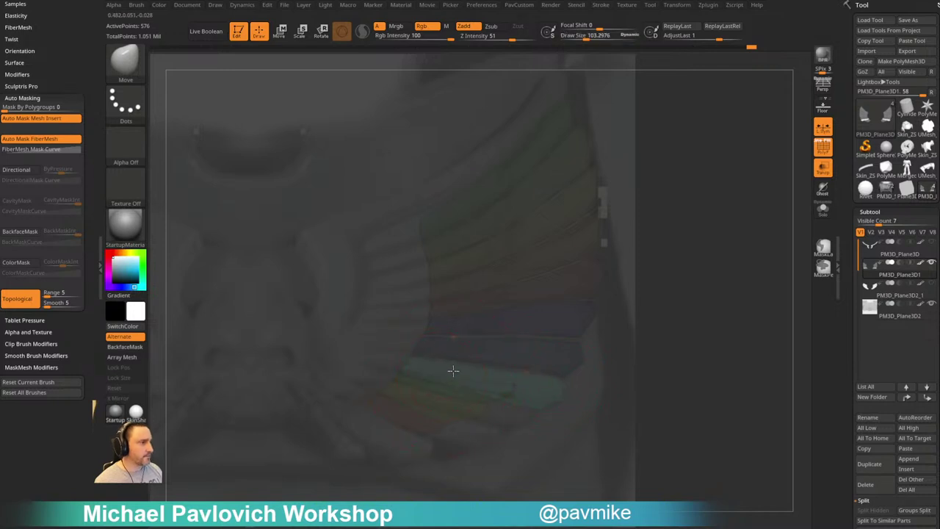
{"action": "left_click_drag", "start_coordinate": [520, 384], "coordinate": [555, 381]}
{"action": "key", "text": "["}
{"action": "mouse_move", "coordinate": [681, 302]}
{"action": "left_mouse_down", "text": "ctrl"}
{"action": "mouse_move", "coordinate": [695, 355]}
{"action": "mouse_move", "coordinate": [705, 340]}
{"action": "left_mouse_up", "text": "ctrl"}
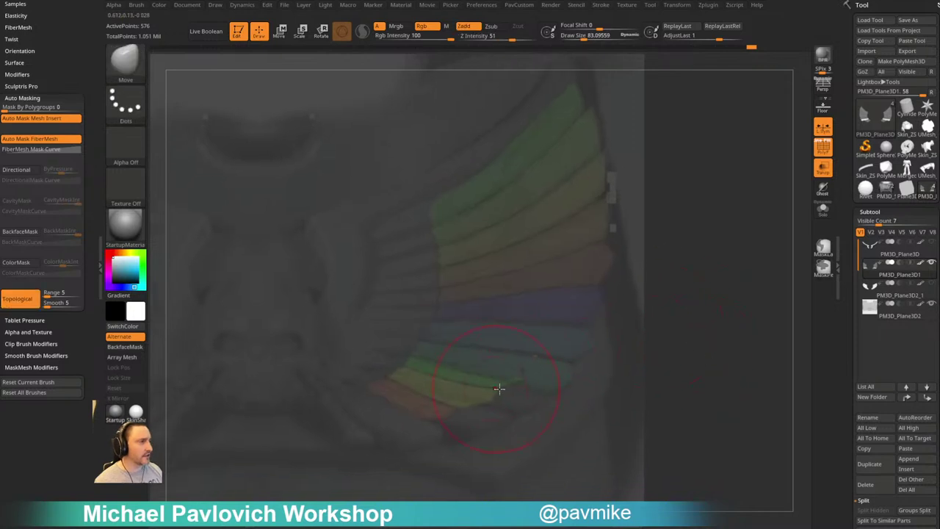
Lasso-isolate the last three outer feathers and mask all the feathers above them with everything visible
{"action": "key", "text": "w"}
{"action": "mouse_move", "coordinate": [704, 451]}
{"action": "left_mouse_down", "text": "ctrl+shift"}
{"action": "mouse_move", "coordinate": [497, 406]}
{"action": "mouse_move", "coordinate": [465, 379]}
{"action": "mouse_move", "coordinate": [707, 463]}
{"action": "left_mouse_up", "text": "ctrl+shift"}
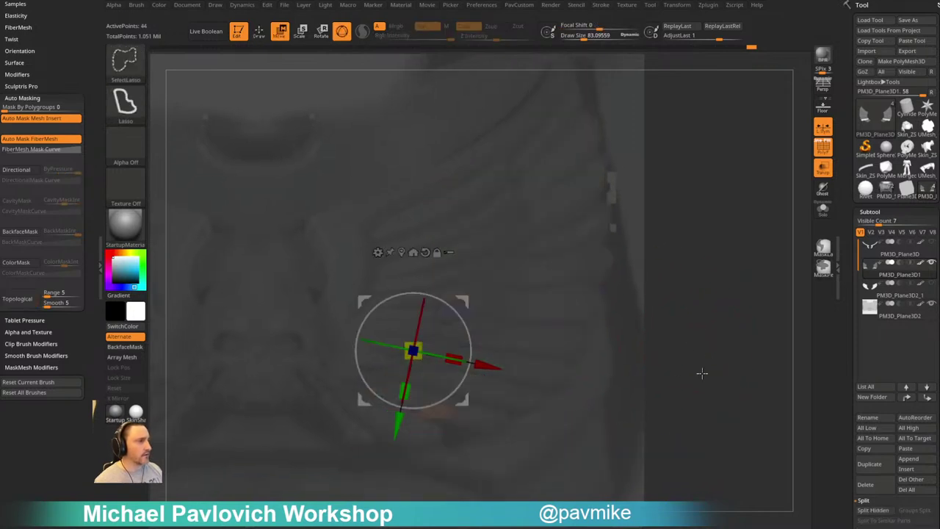
{"action": "key", "text": "ctrl+shift+a"}
{"action": "left_click_drag", "start_coordinate": [687, 354], "coordinate": [702, 364], "text": "ctrl+shift"}
{"action": "mouse_move", "coordinate": [706, 452]}
{"action": "left_mouse_down", "text": "ctrl+shift"}
{"action": "mouse_move", "coordinate": [500, 416]}
{"action": "mouse_move", "coordinate": [495, 389]}
{"action": "left_mouse_up", "text": "ctrl+shift"}
{"action": "left_click_drag", "start_coordinate": [753, 306], "coordinate": [731, 332], "text": "ctrl+shift"}
{"action": "left_click", "coordinate": [730, 323], "text": "ctrl"}
{"action": "left_click", "coordinate": [722, 266], "text": "ctrl+shift"}
{"action": "left_click", "coordinate": [743, 288], "text": "ctrl"}
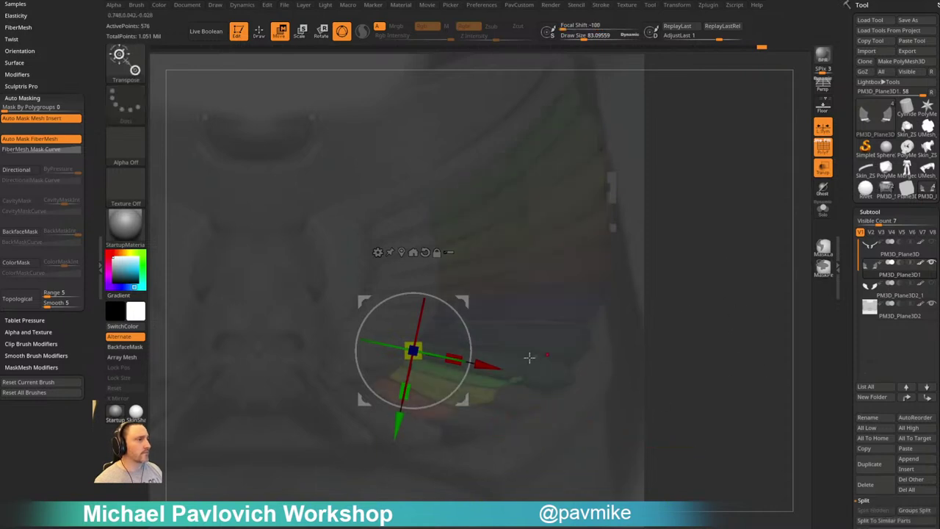
Rotate, lengthen and widen the last three outer feathers together to follow the reference
{"action": "mouse_move", "coordinate": [462, 320]}
{"action": "left_mouse_down"}
{"action": "mouse_move", "coordinate": [465, 328]}
{"action": "mouse_move", "coordinate": [466, 302]}
{"action": "left_mouse_up"}
{"action": "key", "text": "q"}
{"action": "key", "text": "w"}
{"action": "left_click_drag", "start_coordinate": [450, 365], "coordinate": [480, 369]}
{"action": "key", "text": "q"}
{"action": "key", "text": "w"}
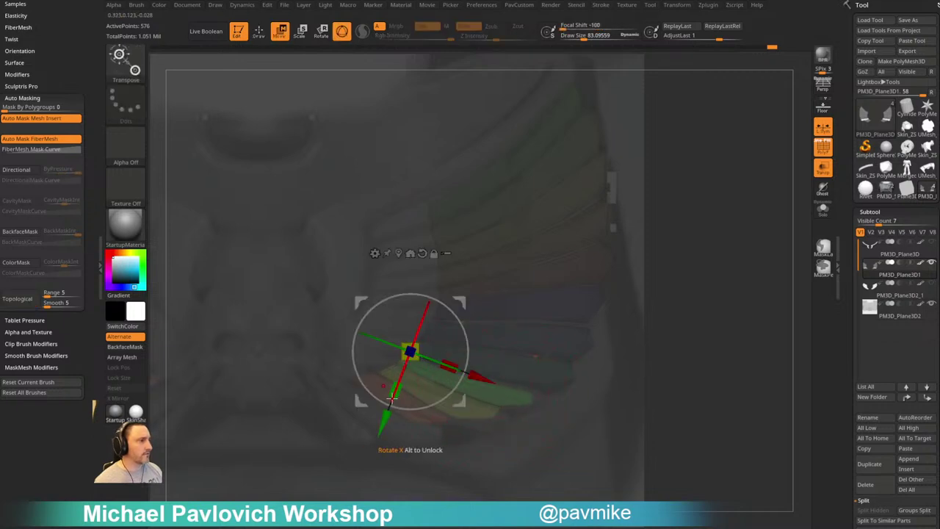
{"action": "key", "text": "q"}
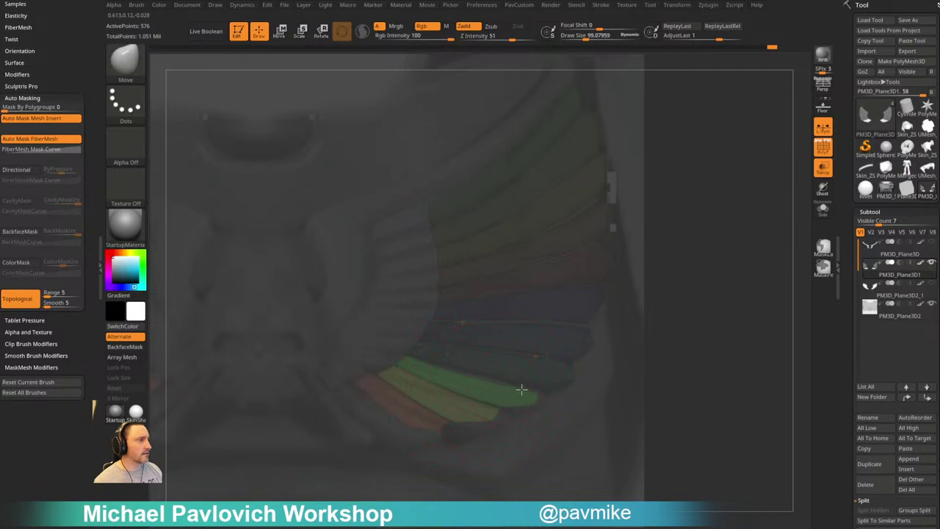
Refine the ninth outer feather's tip and inner end, clear the mask, and extend the tenth feather's tip with the Move brush
{"action": "left_click_drag", "start_coordinate": [515, 416], "coordinate": [520, 428]}
{"action": "left_click_drag", "start_coordinate": [406, 362], "coordinate": [410, 361]}
{"action": "left_click_drag", "start_coordinate": [733, 320], "coordinate": [741, 335], "text": "ctrl"}
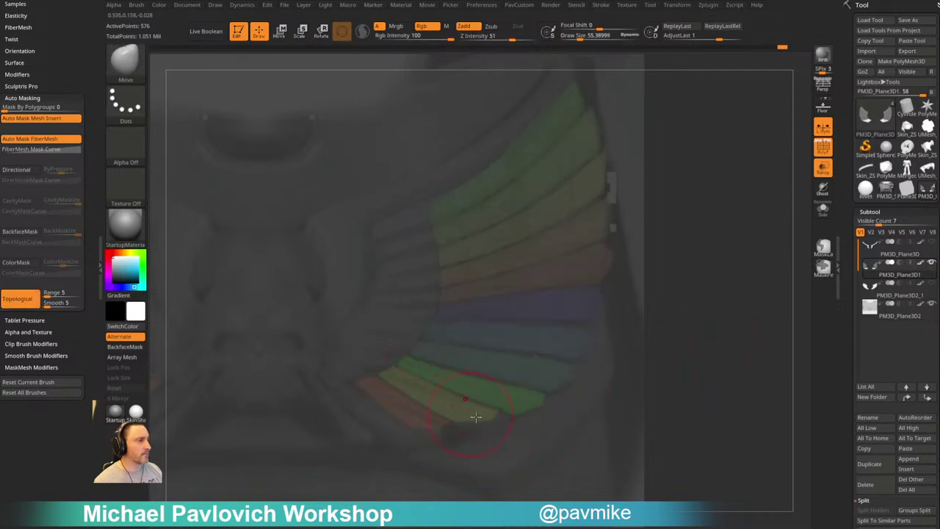
{"action": "left_click_drag", "start_coordinate": [462, 422], "coordinate": [518, 454]}
{"action": "left_click_drag", "start_coordinate": [704, 337], "coordinate": [739, 325]}
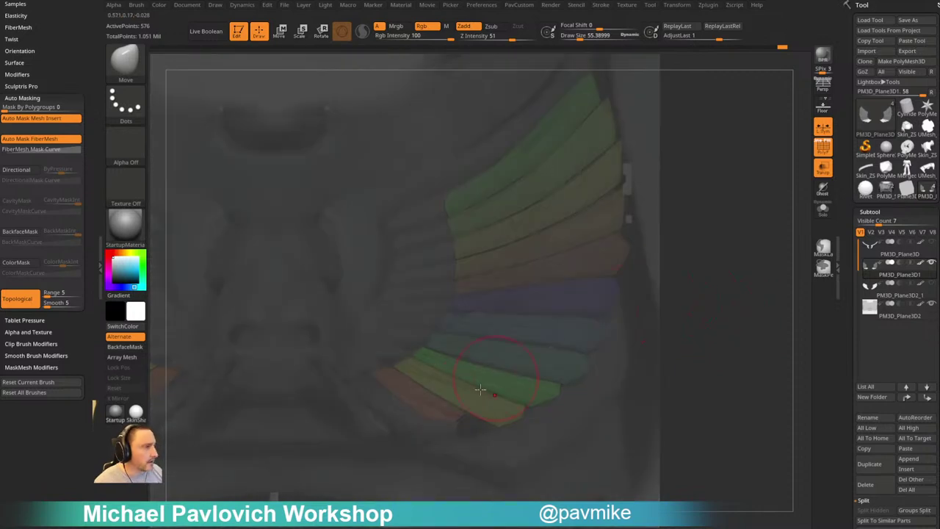
Extend the tenth outer feather's inner end to follow the reference with the Move brush
{"action": "key", "text": "s"}
{"action": "left_click_drag", "start_coordinate": [482, 396], "coordinate": [474, 400]}
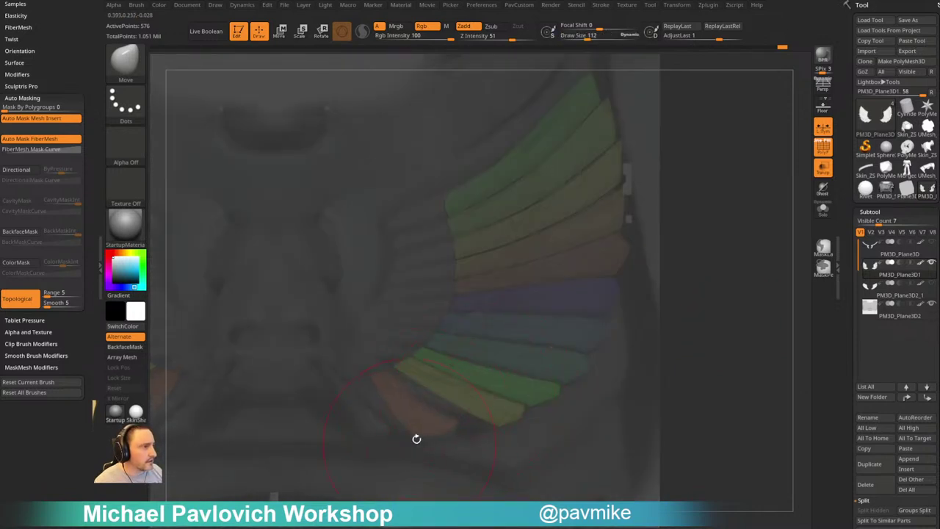
{"action": "key", "text": "s"}
{"action": "left_click_drag", "start_coordinate": [425, 380], "coordinate": [427, 380]}
{"action": "mouse_move", "coordinate": [393, 366]}
{"action": "left_mouse_down"}
{"action": "mouse_move", "coordinate": [484, 464]}
{"action": "mouse_move", "coordinate": [377, 388]}
{"action": "left_mouse_up"}
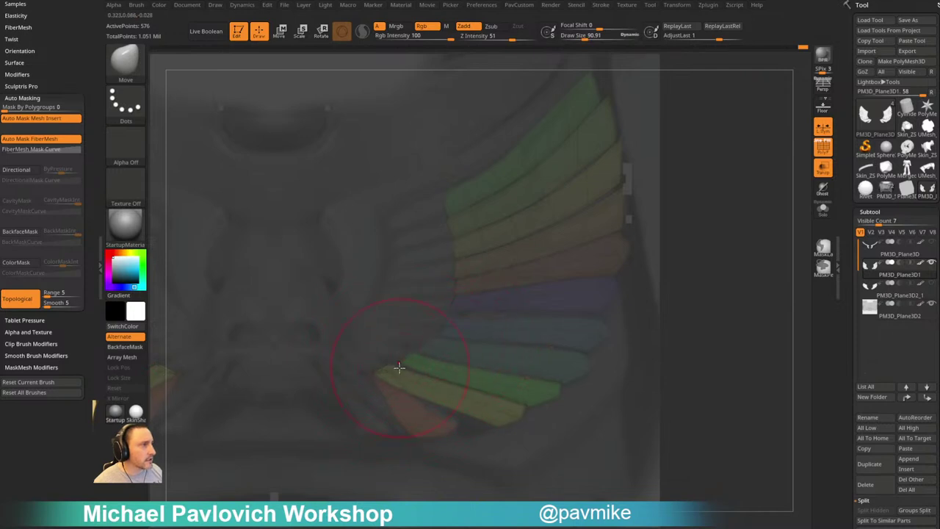
Pull out the eleventh outer feather's inner end and tip with the Move brush to match the reference
{"action": "key", "text": "]"}
{"action": "key", "text": "]"}
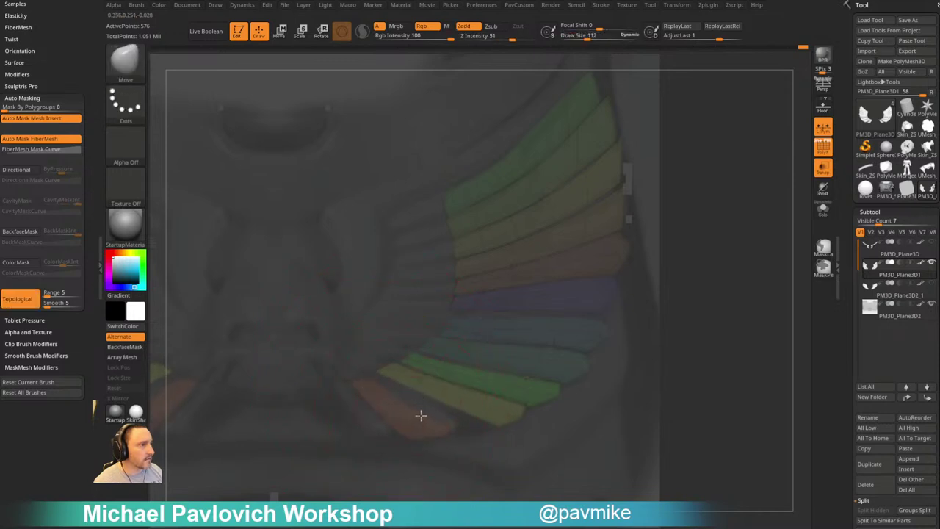
{"action": "key", "text": "["}
{"action": "mouse_move", "coordinate": [420, 431]}
{"action": "left_mouse_down"}
{"action": "mouse_move", "coordinate": [402, 443]}
{"action": "mouse_move", "coordinate": [428, 455]}
{"action": "mouse_move", "coordinate": [451, 432]}
{"action": "left_mouse_up"}
{"action": "key", "text": "s"}
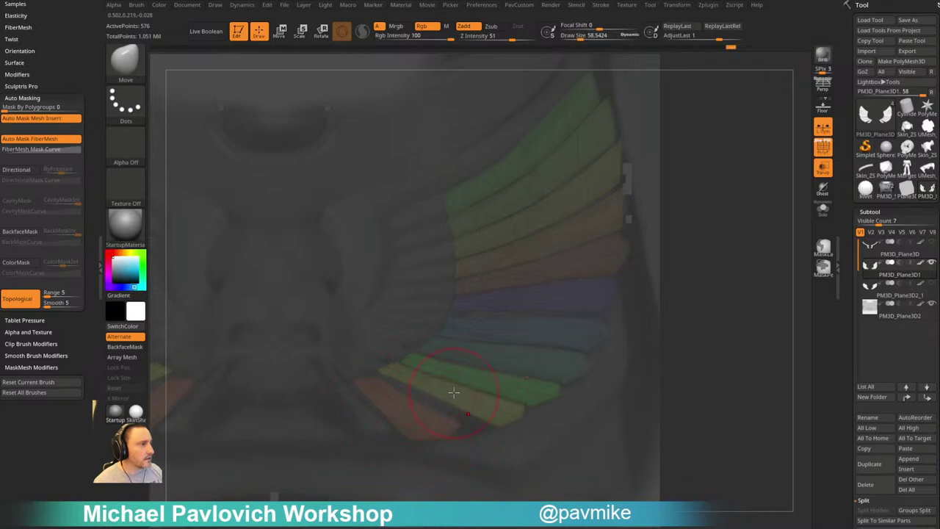
{"action": "key", "text": "bracketleft"}
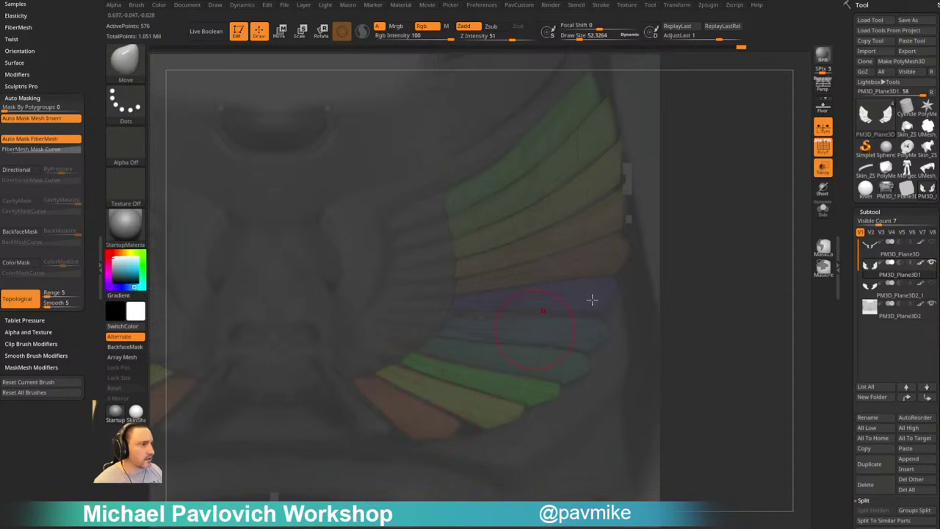
Mask everything except the eleventh outer feather, duplicate that feather toward the centre, and rotate the copy to match the reference
{"action": "right_click_drag", "start_coordinate": [592, 300], "coordinate": [618, 295], "text": "alt"}
{"action": "key", "text": "w"}
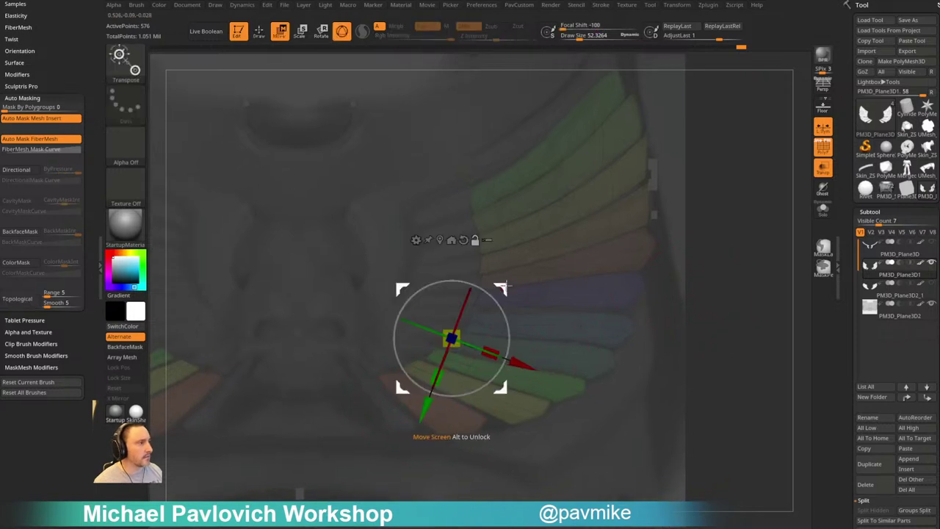
{"action": "left_click", "coordinate": [444, 418], "text": "ctrl"}
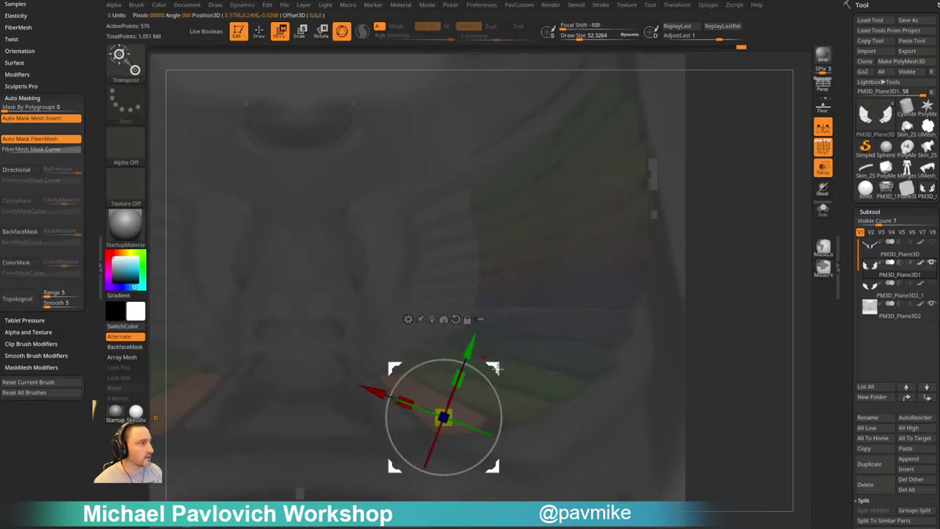
{"action": "left_click_drag", "start_coordinate": [497, 369], "coordinate": [451, 387]}
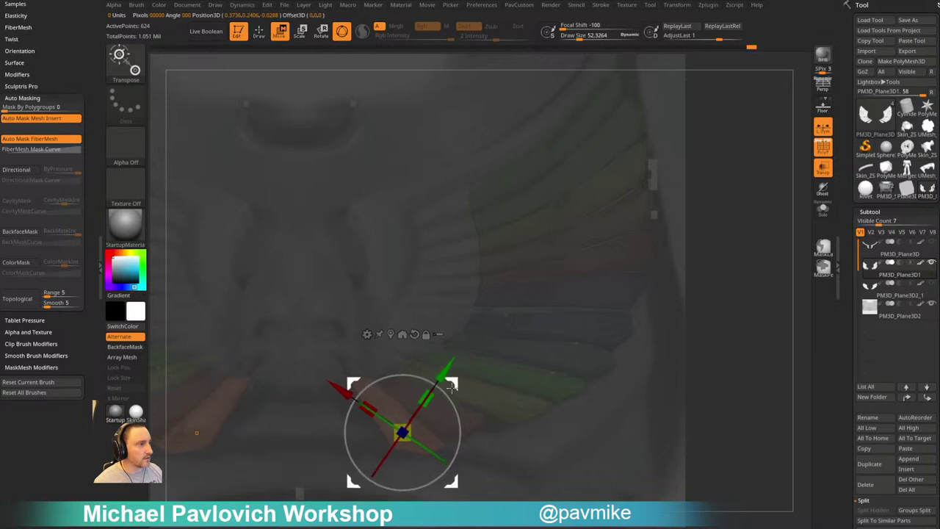
{"action": "left_click_drag", "start_coordinate": [395, 376], "coordinate": [420, 380], "text": "alt"}
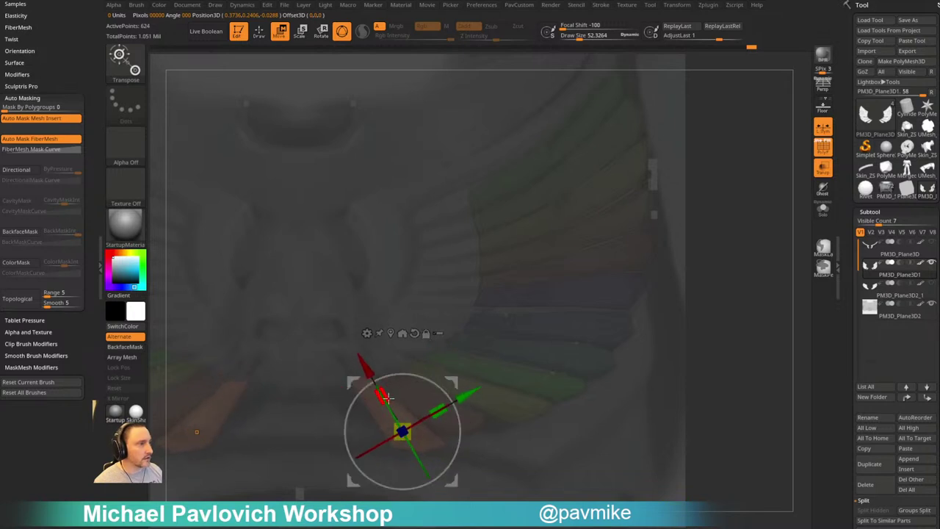
{"action": "key", "text": "q"}
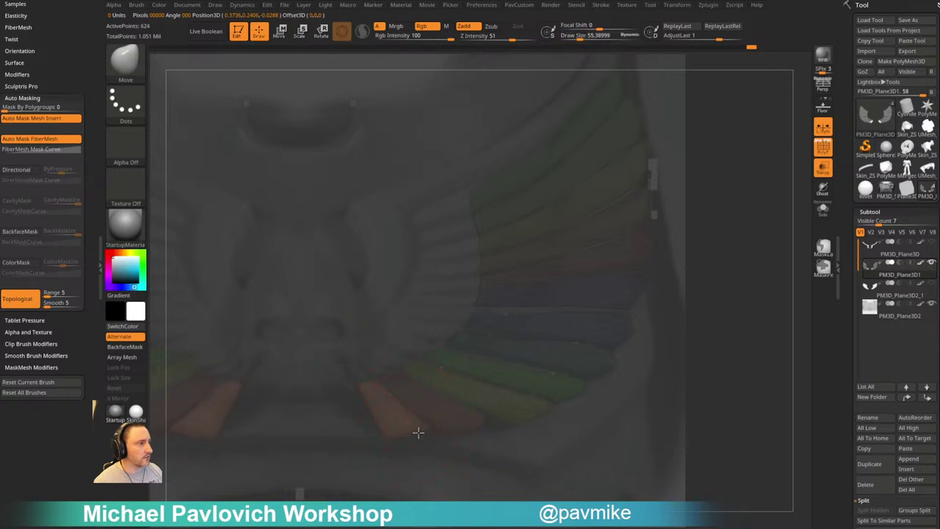
Shape the twelfth outer feather's wide lower tip with the Move brush
{"action": "key", "text": "s"}
{"action": "left_click_drag", "start_coordinate": [418, 432], "coordinate": [424, 435]}
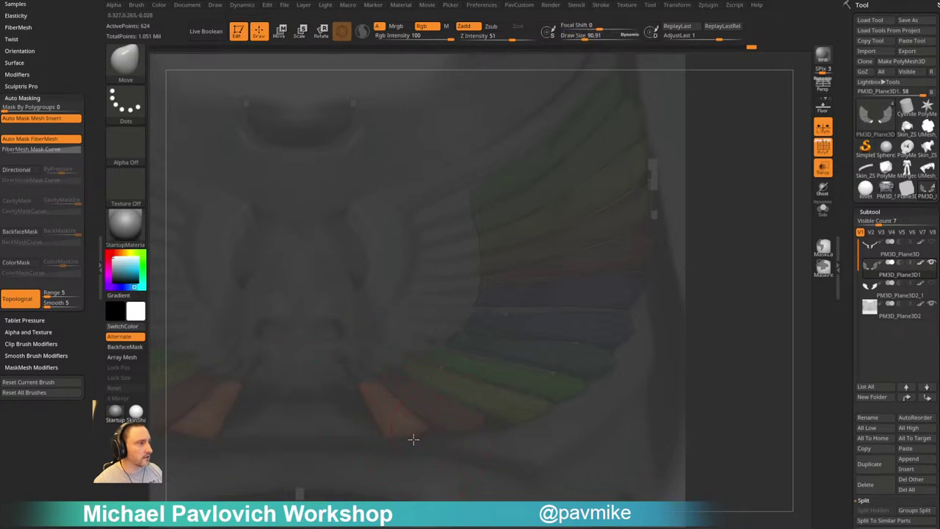
{"action": "key", "text": "s"}
{"action": "left_click_drag", "start_coordinate": [419, 439], "coordinate": [415, 438]}
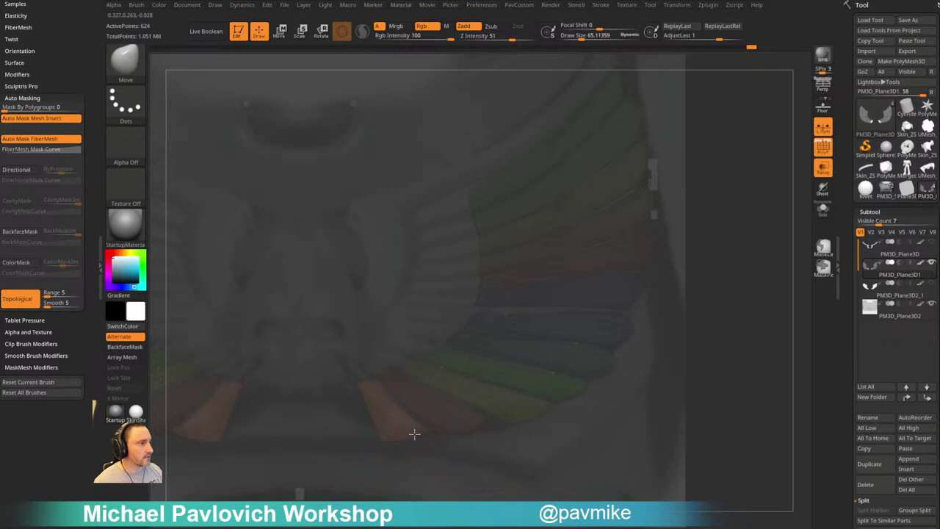
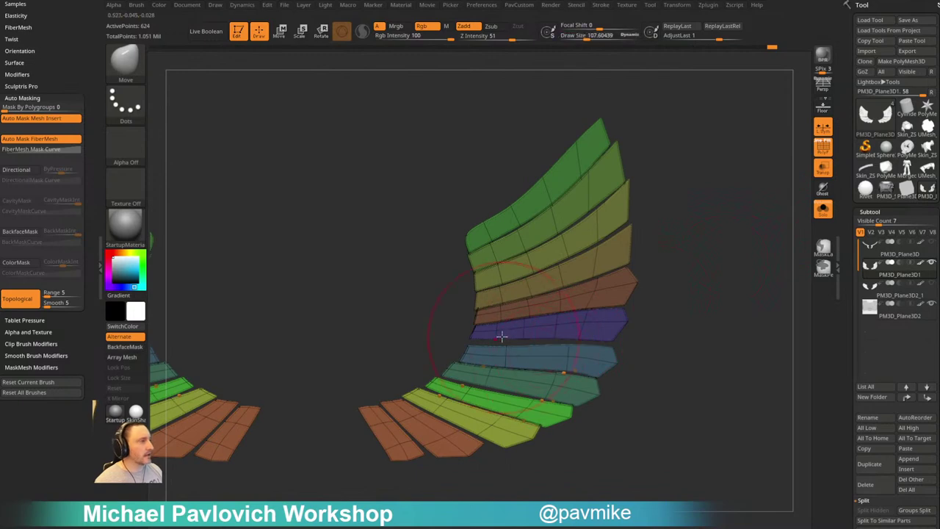
Adjust the sixth outer feather's upper edge and inner end with the Move brush to even the gaps beside it
{"action": "key", "text": "s"}
{"action": "left_click", "coordinate": [510, 342]}
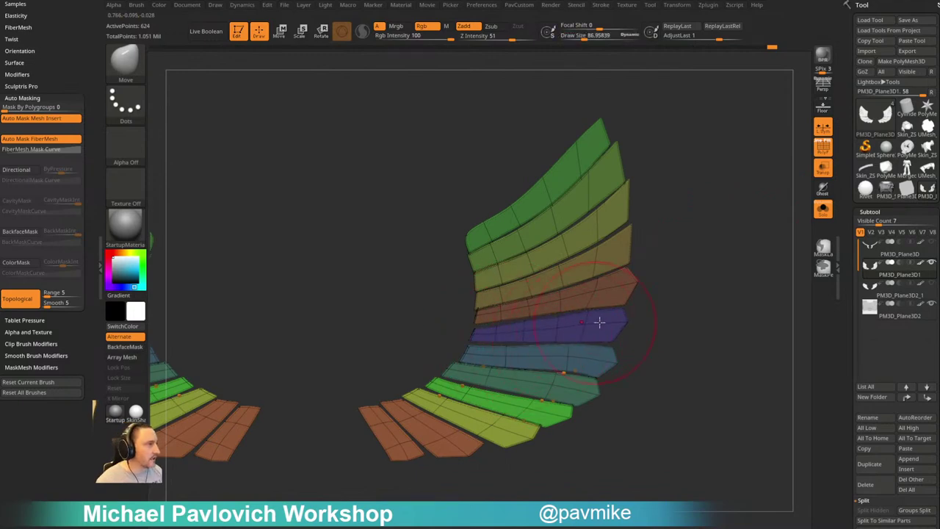
{"action": "key", "text": "s"}
{"action": "left_click", "coordinate": [511, 335]}
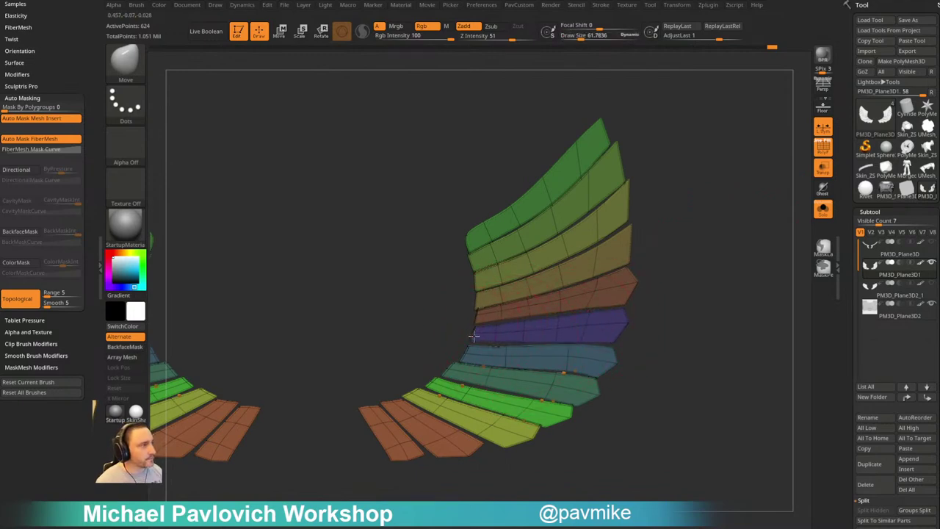
{"action": "key", "text": "s"}
{"action": "left_click", "coordinate": [482, 333]}
{"action": "left_click_drag", "start_coordinate": [495, 330], "coordinate": [497, 328]}
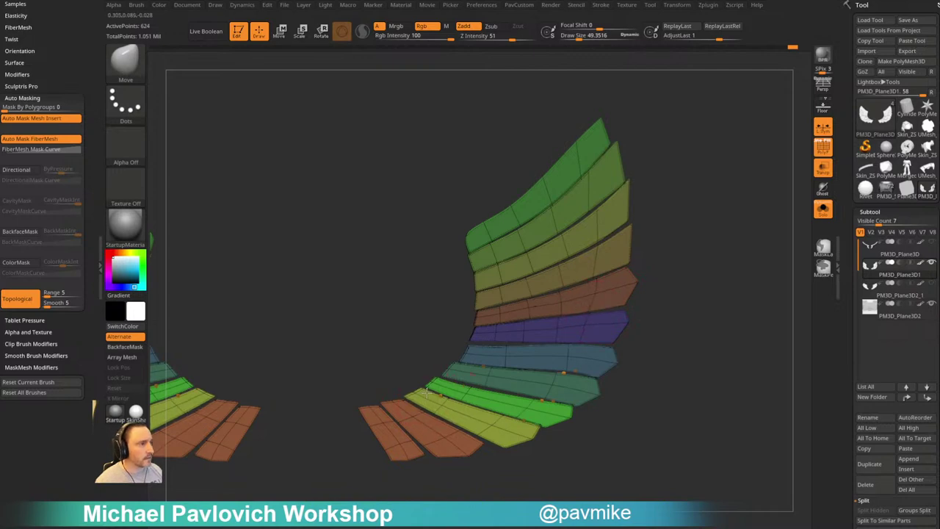
Turn off solo and transparency, and show the curved top piece and the inner feathers again
{"action": "mouse_move", "coordinate": [662, 378]}
{"action": "right_mouse_down", "text": "ctrl"}
{"action": "mouse_move", "coordinate": [650, 296]}
{"action": "mouse_move", "coordinate": [675, 251]}
{"action": "mouse_move", "coordinate": [695, 290]}
{"action": "right_mouse_up", "text": "ctrl"}
{"action": "left_click", "coordinate": [822, 211]}
{"action": "left_click", "coordinate": [822, 169]}
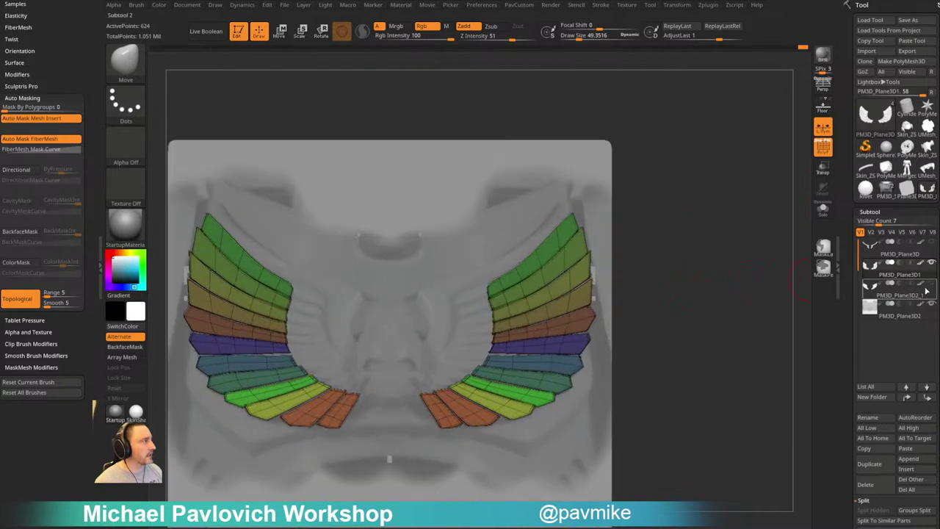
{"action": "left_click", "coordinate": [932, 243]}
{"action": "right_click_drag", "start_coordinate": [707, 321], "coordinate": [725, 335], "text": "alt"}
{"action": "right_click_drag", "start_coordinate": [726, 335], "coordinate": [723, 316], "text": "ctrl"}
{"action": "left_click", "coordinate": [932, 284]}
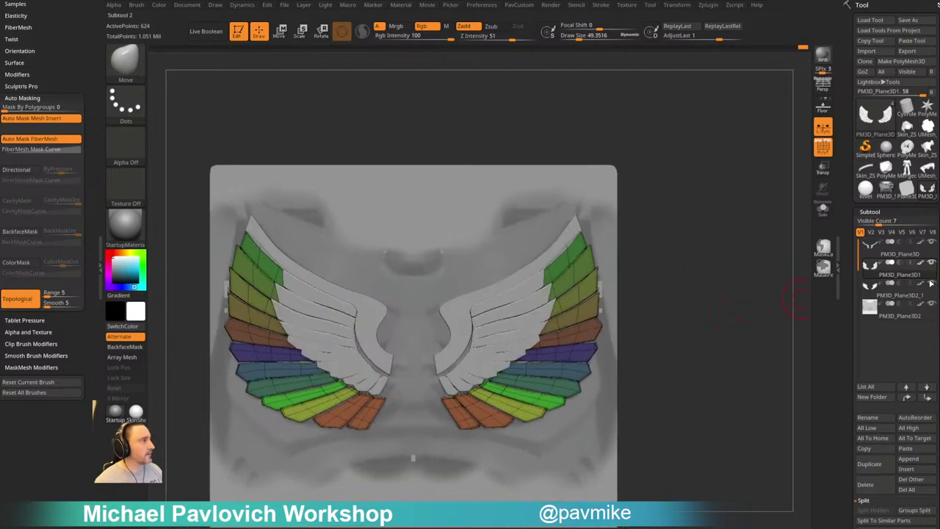
Examine how the outer feathers sit in the assembled wing and in isolation
{"action": "right_click_drag", "start_coordinate": [717, 273], "coordinate": [735, 293], "text": "alt"}
{"action": "mouse_move", "coordinate": [734, 293]}
{"action": "right_mouse_down"}
{"action": "mouse_move", "coordinate": [747, 294]}
{"action": "mouse_move", "coordinate": [745, 306]}
{"action": "mouse_move", "coordinate": [732, 297]}
{"action": "right_mouse_up"}
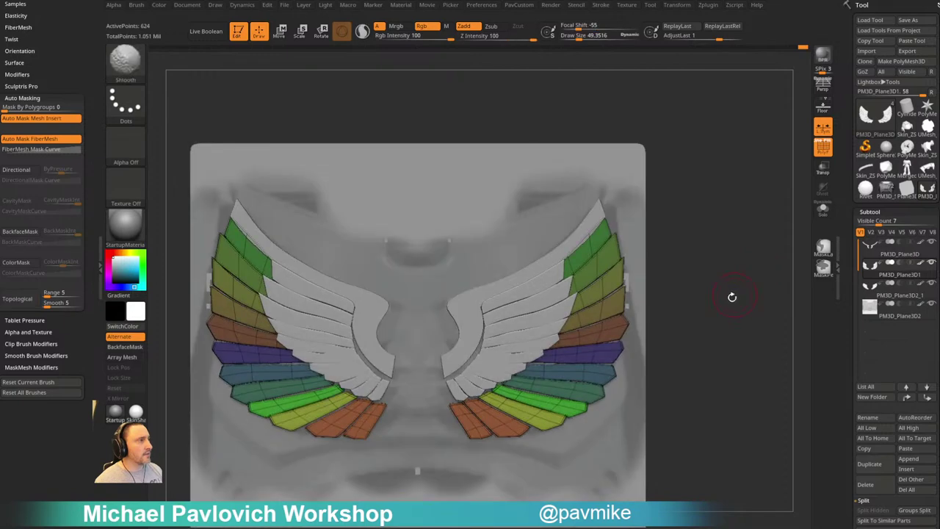
{"action": "left_click_drag", "start_coordinate": [740, 310], "coordinate": [699, 279]}
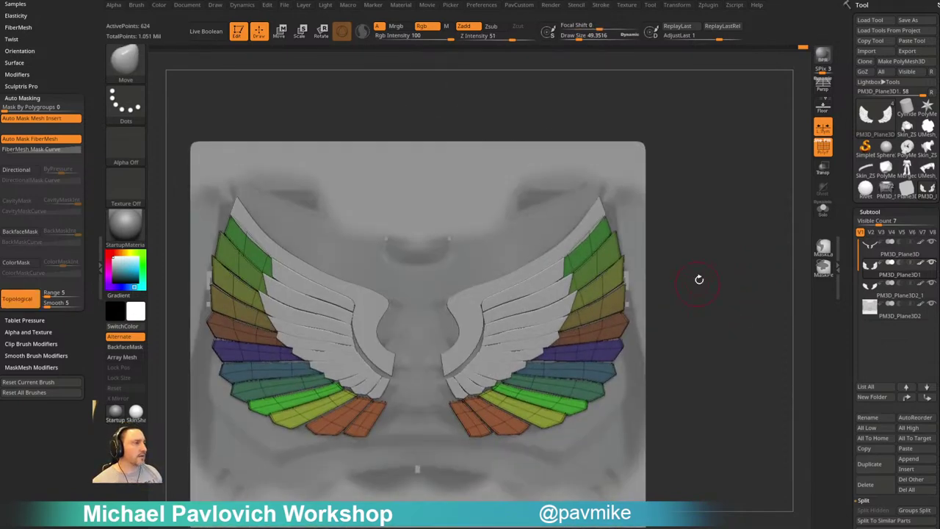
{"action": "right_click_drag", "start_coordinate": [698, 279], "coordinate": [710, 311], "text": "ctrl"}
{"action": "mouse_move", "coordinate": [744, 266]}
{"action": "right_mouse_down", "text": "alt"}
{"action": "mouse_move", "coordinate": [734, 295]}
{"action": "mouse_move", "coordinate": [734, 270]}
{"action": "right_mouse_up", "text": "alt"}
{"action": "right_click_drag", "start_coordinate": [735, 270], "coordinate": [738, 282], "text": "ctrl"}
{"action": "left_click", "coordinate": [823, 209]}
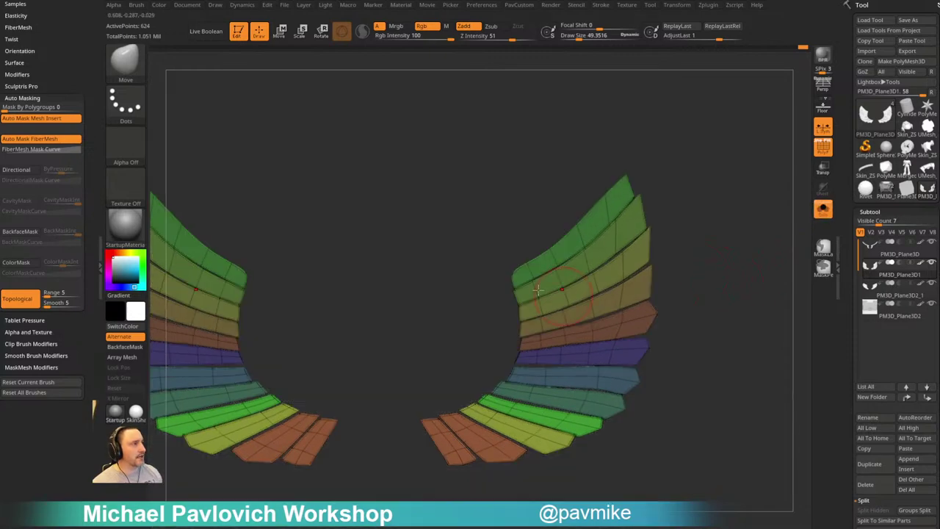
{"action": "left_click", "coordinate": [822, 211]}
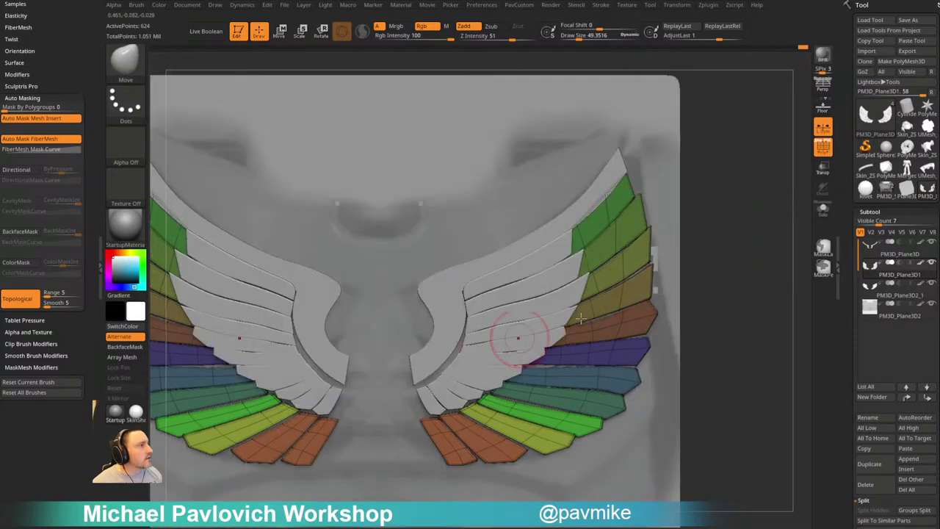
Isolate the outer feathers, lasso-mask their inner ends with MaskLasso, and invert the mask
{"action": "left_click", "coordinate": [823, 210]}
{"action": "key", "text": "ctrl"}
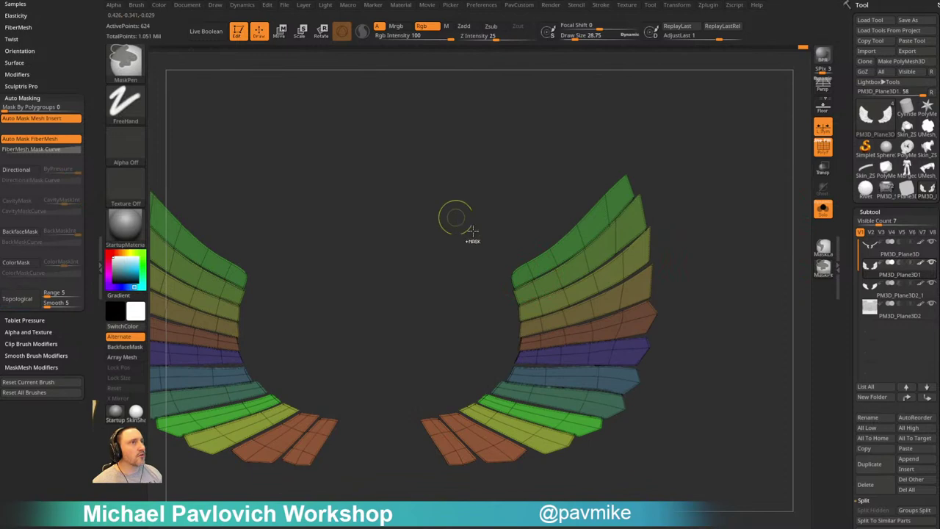
{"action": "left_click", "coordinate": [130, 67], "text": "ctrl"}
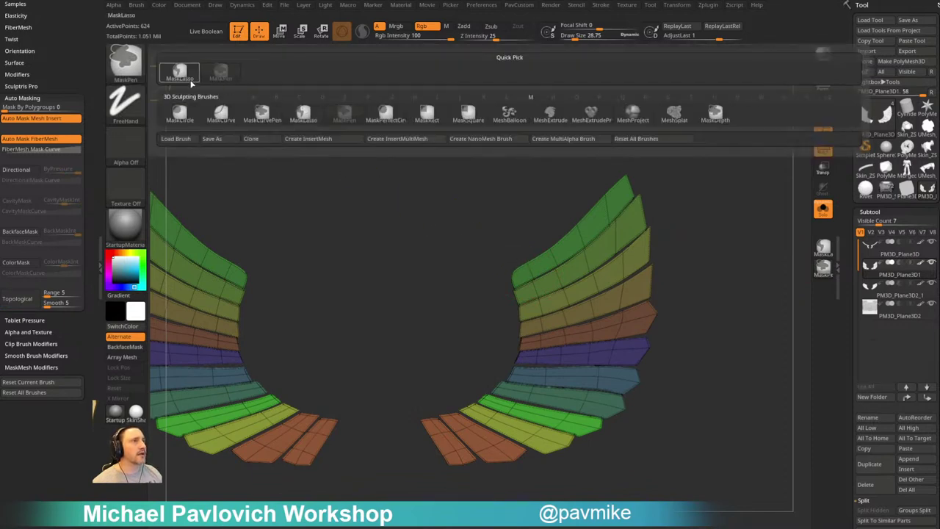
{"action": "left_click", "coordinate": [135, 68], "text": "ctrl"}
{"action": "left_click", "coordinate": [184, 74], "text": "ctrl"}
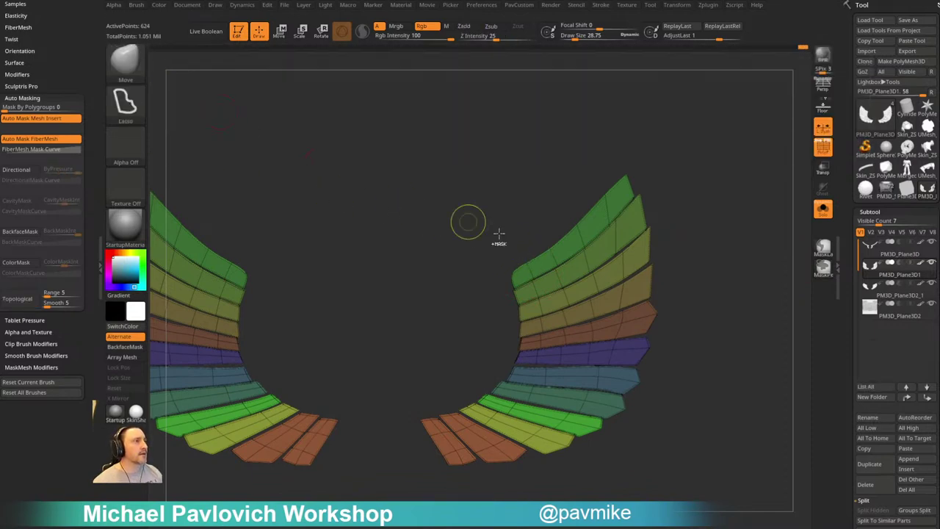
{"action": "mouse_move", "coordinate": [516, 254]}
{"action": "left_mouse_down", "text": "ctrl"}
{"action": "mouse_move", "coordinate": [434, 378]}
{"action": "mouse_move", "coordinate": [439, 422]}
{"action": "mouse_move", "coordinate": [492, 405]}
{"action": "mouse_move", "coordinate": [527, 353]}
{"action": "left_mouse_up", "text": "ctrl"}
{"action": "left_click_drag", "start_coordinate": [512, 246], "coordinate": [516, 248], "text": "ctrl"}
{"action": "left_click", "coordinate": [746, 218], "text": "ctrl"}
Extrude the outer feathers' inner ends toward the wing's centre, then rotate the extruded section to follow the curve
{"action": "key", "text": "w"}
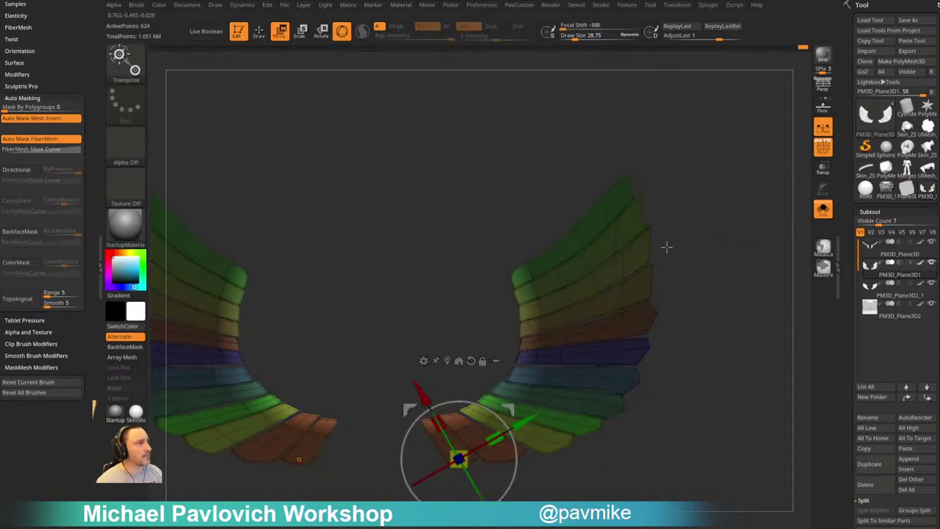
{"action": "left_click_drag", "start_coordinate": [424, 394], "coordinate": [417, 382], "text": "ctrl"}
{"action": "mouse_move", "coordinate": [501, 397]}
{"action": "left_mouse_down"}
{"action": "mouse_move", "coordinate": [472, 394]}
{"action": "mouse_move", "coordinate": [512, 294]}
{"action": "mouse_move", "coordinate": [498, 298]}
{"action": "mouse_move", "coordinate": [482, 333]}
{"action": "left_mouse_up"}
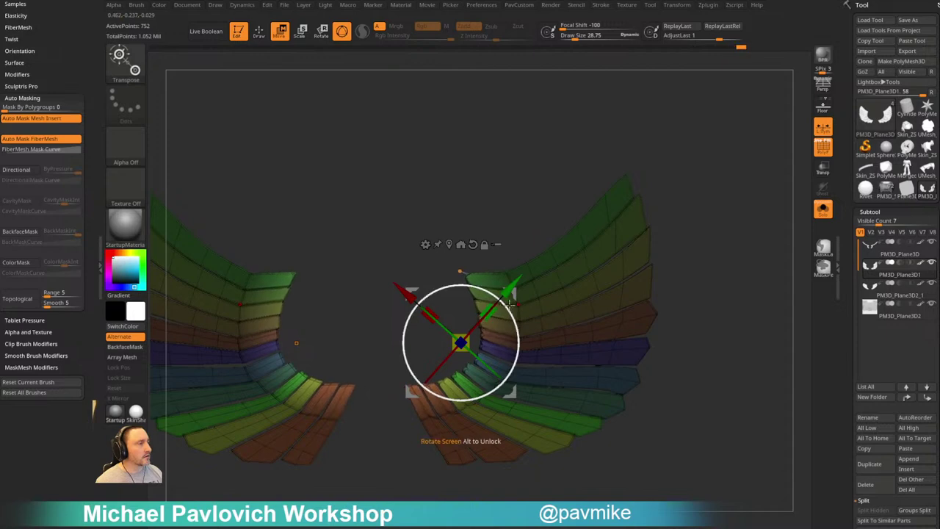
{"action": "key", "text": "q"}
{"action": "left_click_drag", "start_coordinate": [737, 263], "coordinate": [716, 269]}
{"action": "key", "text": "w"}
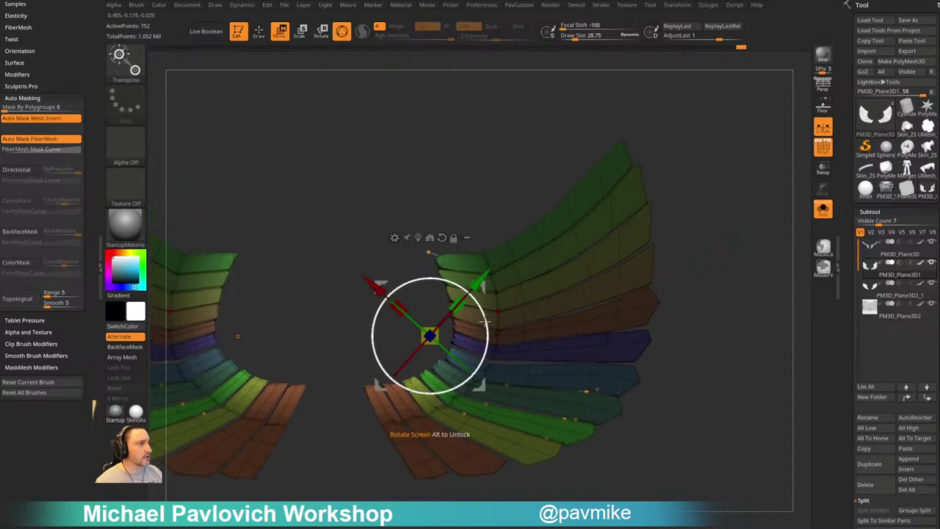
{"action": "left_click_drag", "start_coordinate": [480, 287], "coordinate": [470, 289]}
{"action": "key", "text": "q"}
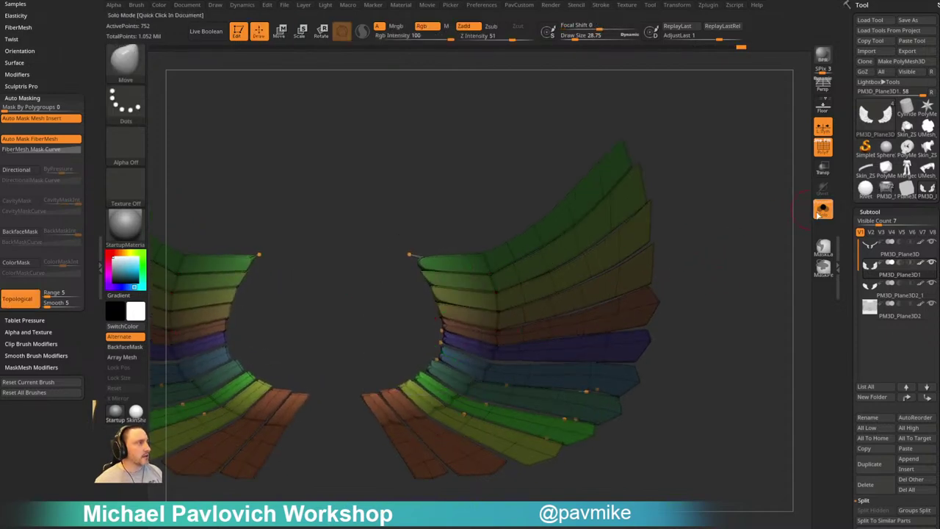
Show the whole wing again and align the extruded inner ends with the curved top piece
{"action": "left_click", "coordinate": [822, 210]}
{"action": "mouse_move", "coordinate": [746, 232]}
{"action": "left_mouse_down"}
{"action": "mouse_move", "coordinate": [737, 237]}
{"action": "mouse_move", "coordinate": [755, 235]}
{"action": "left_mouse_up"}
{"action": "key", "text": "w"}
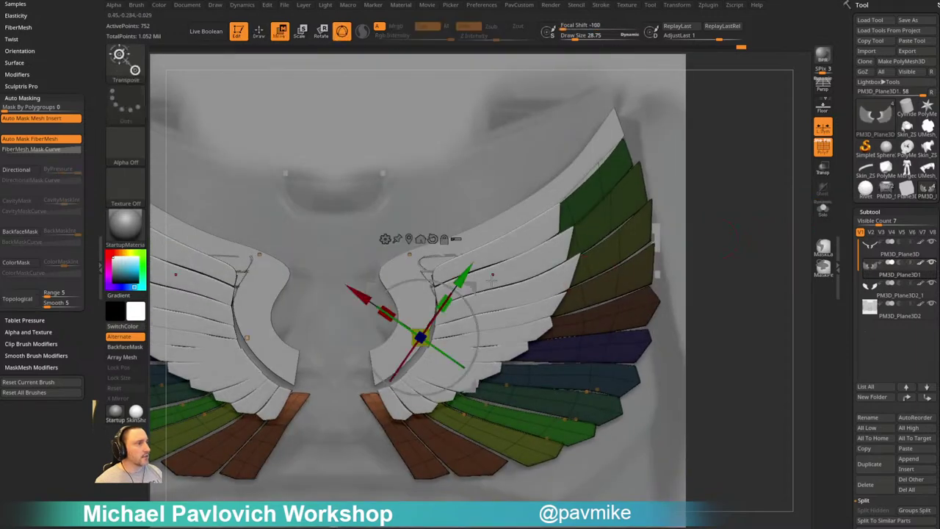
{"action": "left_click_drag", "start_coordinate": [468, 306], "coordinate": [466, 279], "text": "alt"}
Try to pull the extruded inner ends under the curved top piece with the Move brush
{"action": "key", "text": "q"}
{"action": "key", "text": "bracketright"}
{"action": "left_click_drag", "start_coordinate": [438, 334], "coordinate": [424, 325]}
{"action": "key", "text": "ctrl+z"}
Turn off topological masking and tuck the outer feathers' extruded inner ends under the curved top piece with the Move brush
{"action": "left_click", "coordinate": [17, 299]}
{"action": "key", "text": "s"}
{"action": "left_click_drag", "start_coordinate": [420, 253], "coordinate": [419, 266]}
{"action": "left_click_drag", "start_coordinate": [422, 312], "coordinate": [411, 321]}
{"action": "key", "text": "s"}
{"action": "left_click_drag", "start_coordinate": [356, 383], "coordinate": [374, 380]}
{"action": "key", "text": "s"}
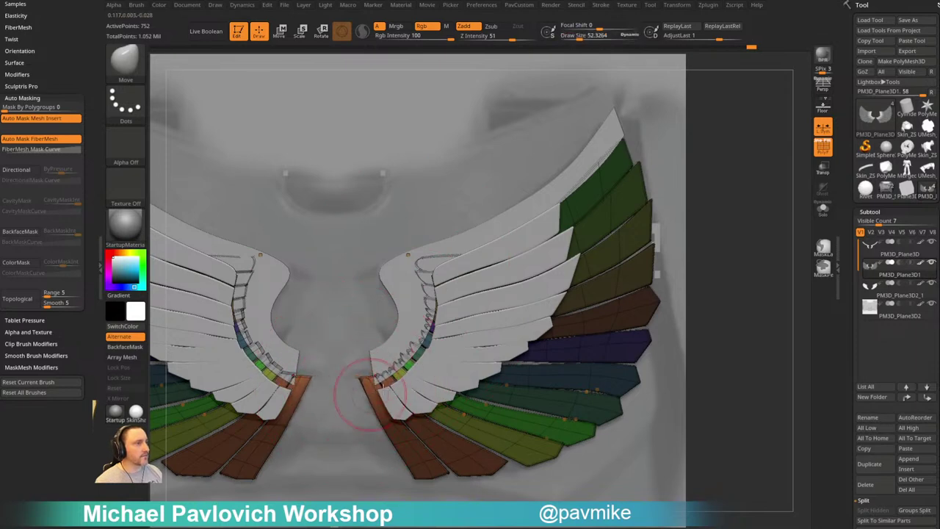
Make the inner feathers the active subtool and enlarge the Move brush to a draw size of about 108
{"action": "mouse_move", "coordinate": [743, 286]}
{"action": "left_mouse_down"}
{"action": "mouse_move", "coordinate": [749, 292]}
{"action": "mouse_move", "coordinate": [730, 286]}
{"action": "left_mouse_up"}
{"action": "mouse_move", "coordinate": [695, 258]}
{"action": "left_mouse_down", "text": "alt"}
{"action": "mouse_move", "coordinate": [726, 258]}
{"action": "mouse_move", "coordinate": [732, 268]}
{"action": "left_mouse_up", "text": "alt"}
{"action": "key", "text": "1"}
{"action": "left_click", "coordinate": [532, 321], "text": "alt"}
{"action": "key", "text": "s"}
{"action": "left_click_drag", "start_coordinate": [469, 374], "coordinate": [477, 369]}
{"action": "key", "text": "2"}
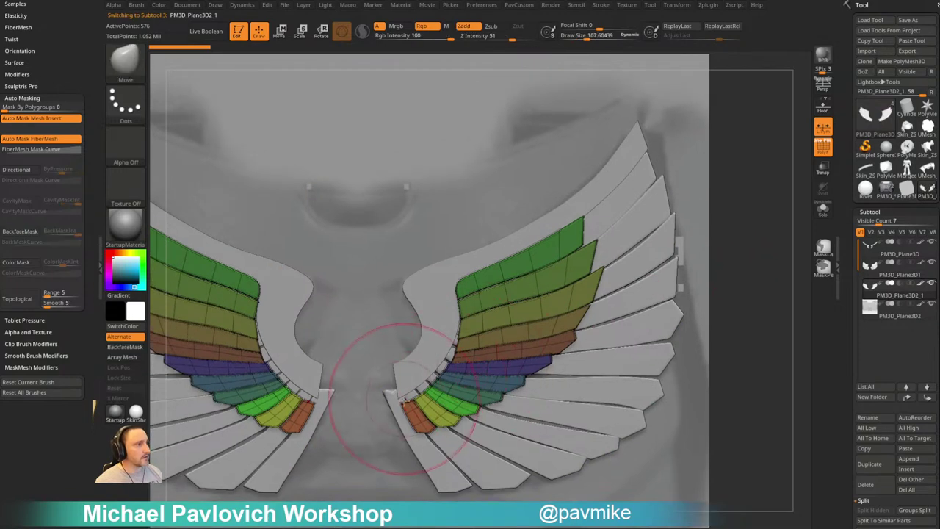
Try to pull the unmasked lower inner feathers' inner ends toward the curved top piece with the Move brush
{"action": "left_click_drag", "start_coordinate": [409, 399], "coordinate": [395, 394]}
{"action": "mouse_move", "coordinate": [441, 371]}
{"action": "left_mouse_down"}
{"action": "mouse_move", "coordinate": [430, 363]}
{"action": "mouse_move", "coordinate": [450, 360]}
{"action": "left_mouse_up"}
{"action": "key", "text": "ctrl+z"}
{"action": "key", "text": "ctrl+z"}
{"action": "key", "text": "s"}
{"action": "left_click_drag", "start_coordinate": [411, 397], "coordinate": [403, 393]}
{"action": "key", "text": "ctrl+z"}
Pull the inner feathers' inner ends toward the curved top piece with the Move brush at a draw size of about 83
{"action": "mouse_move", "coordinate": [744, 253]}
{"action": "left_mouse_down", "text": "ctrl"}
{"action": "mouse_move", "coordinate": [710, 201]}
{"action": "mouse_move", "coordinate": [465, 248]}
{"action": "mouse_move", "coordinate": [468, 350]}
{"action": "mouse_move", "coordinate": [421, 397]}
{"action": "mouse_move", "coordinate": [597, 448]}
{"action": "mouse_move", "coordinate": [670, 222]}
{"action": "left_mouse_up", "text": "ctrl"}
{"action": "left_click_drag", "start_coordinate": [411, 398], "coordinate": [404, 393]}
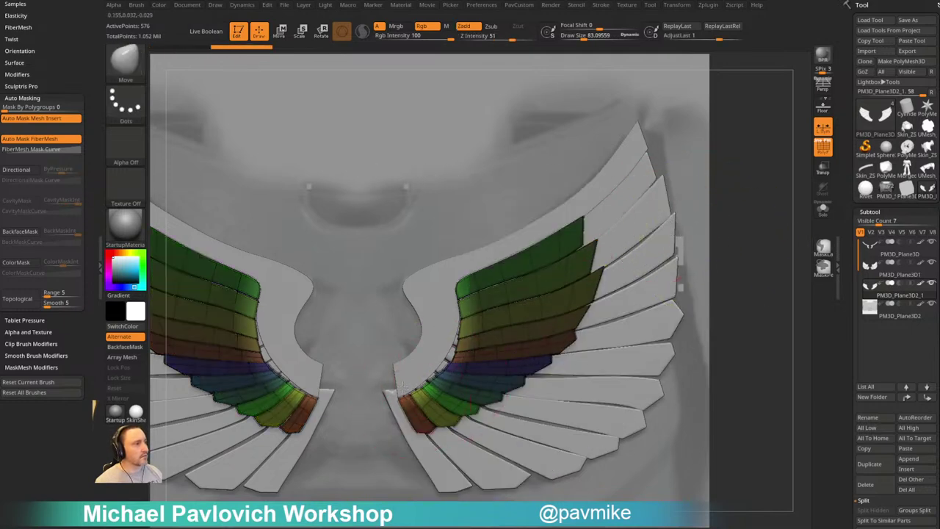
{"action": "left_click_drag", "start_coordinate": [447, 367], "coordinate": [458, 317]}
Clear the mask and nudge the middle inner feathers' ends under the top piece with the Move brush at a draw size of about 55
{"action": "key", "text": "bracketleft"}
{"action": "left_click_drag", "start_coordinate": [690, 266], "coordinate": [707, 282], "text": "ctrl"}
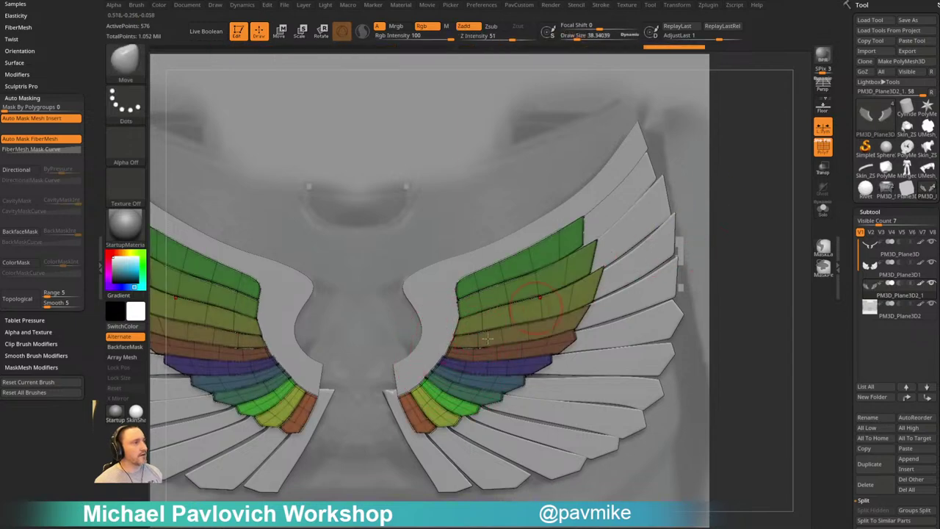
{"action": "key", "text": "bracketright"}
{"action": "left_click_drag", "start_coordinate": [457, 335], "coordinate": [451, 336]}
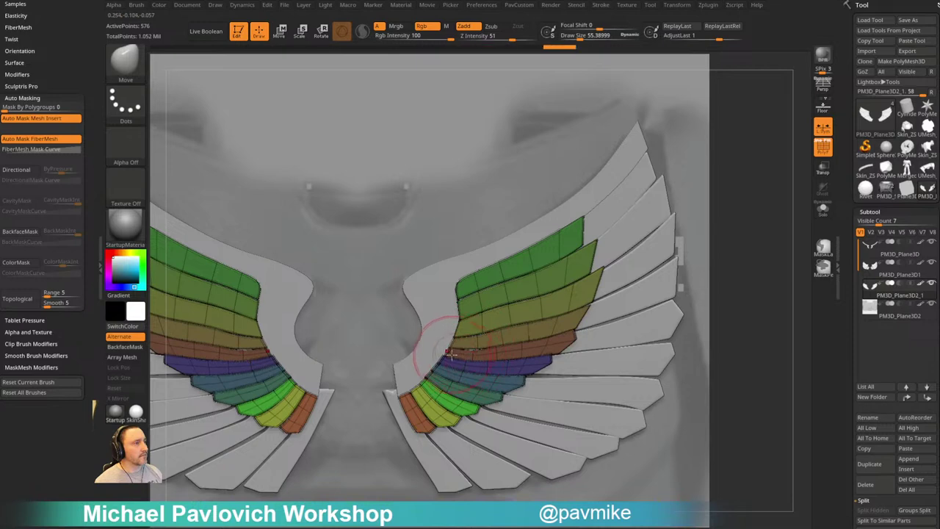
Make the curved top piece the active subtool and extrude its front face forward with the ZModeler brush
{"action": "left_click", "coordinate": [439, 291], "text": "alt"}
{"action": "mouse_move", "coordinate": [724, 224]}
{"action": "left_mouse_down", "text": "alt"}
{"action": "mouse_move", "coordinate": [720, 208]}
{"action": "mouse_move", "coordinate": [730, 210]}
{"action": "mouse_move", "coordinate": [712, 206]}
{"action": "left_mouse_up", "text": "alt"}
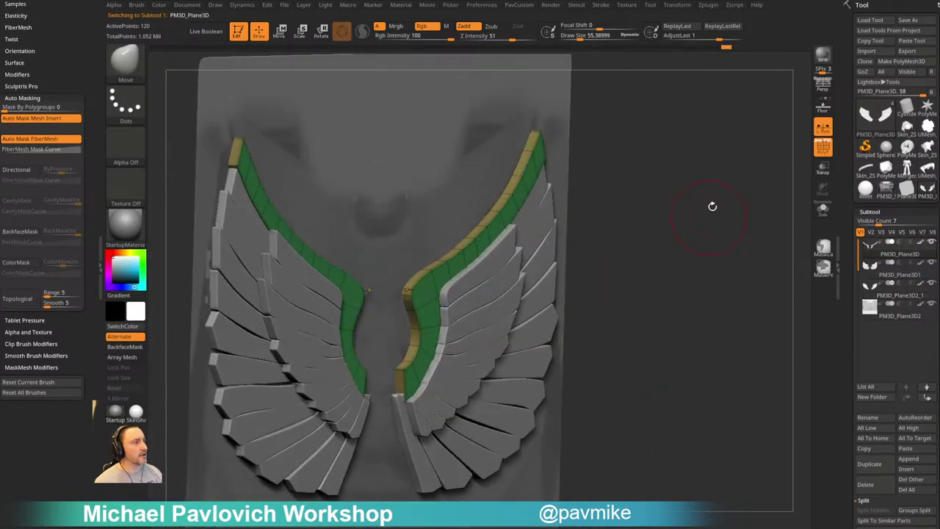
{"action": "key", "text": "b"}
{"action": "key", "text": "z"}
{"action": "key", "text": "m"}
{"action": "left_click_drag", "start_coordinate": [426, 296], "coordinate": [447, 299]}
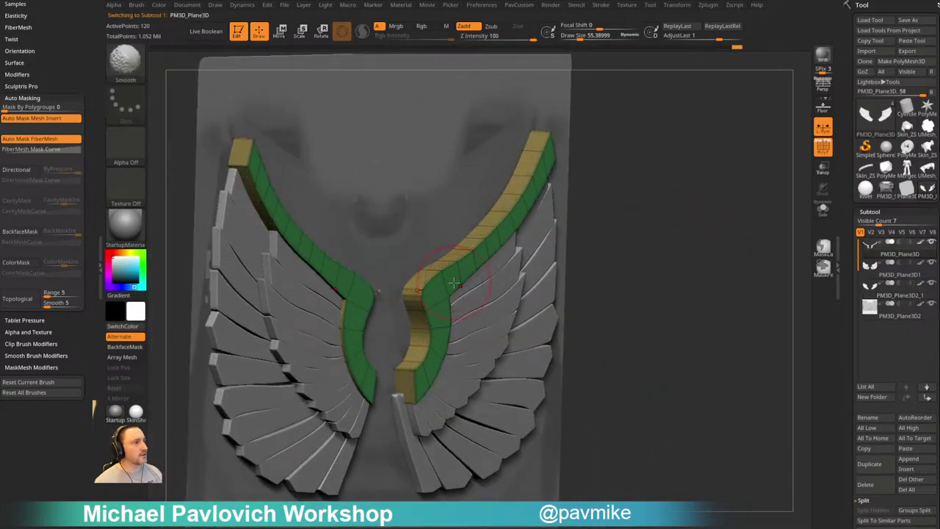
In side view, place the gizmo on the top piece's front edge and scale its depth down to about the feathers' back
{"action": "left_click_drag", "start_coordinate": [724, 237], "coordinate": [673, 258], "text": "shift"}
{"action": "key", "text": "w"}
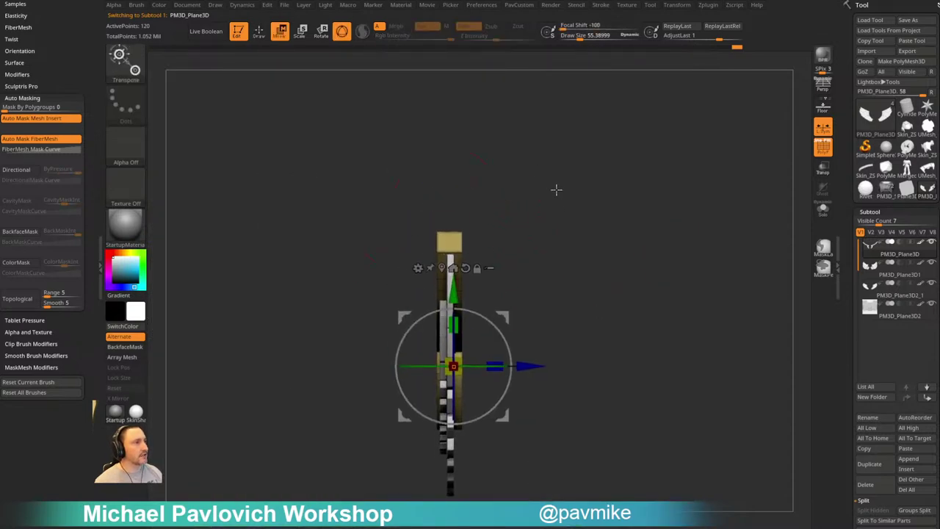
{"action": "mouse_move", "coordinate": [557, 192]}
{"action": "left_mouse_down"}
{"action": "mouse_move", "coordinate": [465, 228]}
{"action": "mouse_move", "coordinate": [581, 192]}
{"action": "left_mouse_up"}
{"action": "left_click", "coordinate": [430, 232], "text": "alt"}
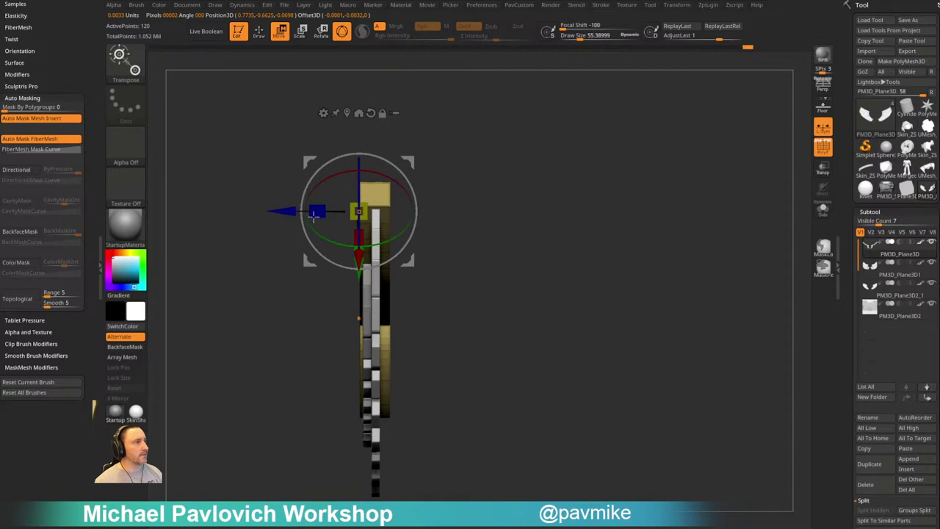
{"action": "left_click_drag", "start_coordinate": [286, 211], "coordinate": [359, 216]}
{"action": "key", "text": "q"}
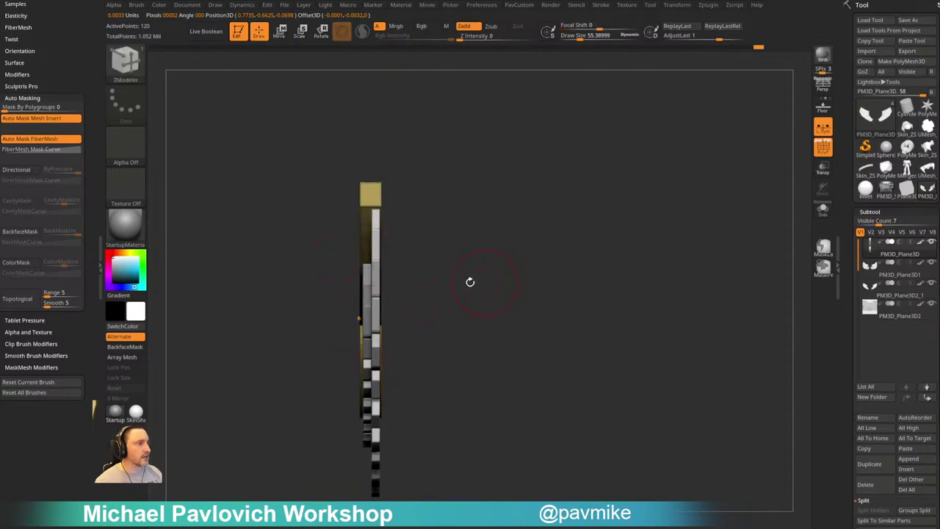
{"action": "left_click_drag", "start_coordinate": [431, 254], "coordinate": [650, 244]}
{"action": "left_click_drag", "start_coordinate": [732, 216], "coordinate": [684, 191], "text": "alt"}
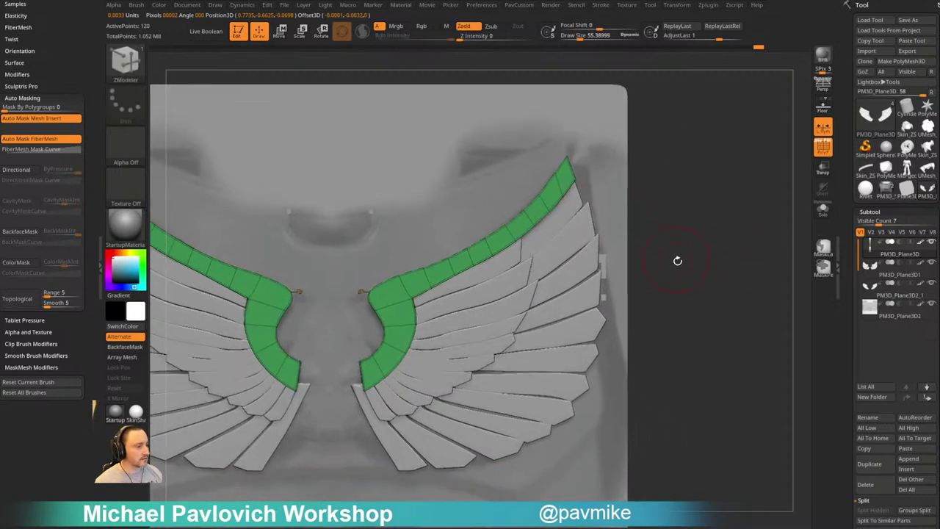
{"action": "left_click_drag", "start_coordinate": [679, 261], "coordinate": [742, 276], "text": "alt"}
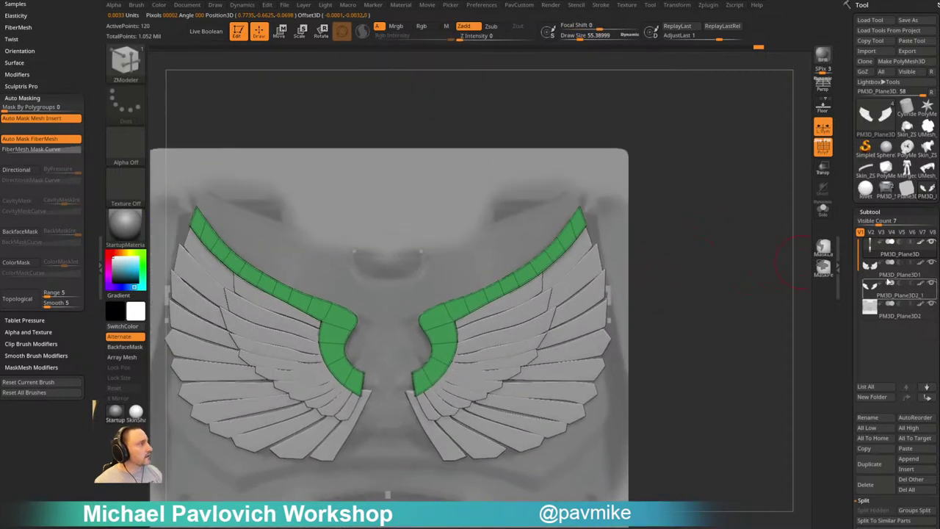
{"action": "mouse_move", "coordinate": [855, 255]}
{"action": "left_mouse_down"}
{"action": "mouse_move", "coordinate": [856, 275]}
{"action": "mouse_move", "coordinate": [855, 256]}
{"action": "left_mouse_up"}
{"action": "left_click_drag", "start_coordinate": [689, 208], "coordinate": [658, 246], "text": "alt"}
{"action": "left_click_drag", "start_coordinate": [659, 247], "coordinate": [703, 261], "text": "alt"}
{"action": "left_click_drag", "start_coordinate": [699, 226], "coordinate": [696, 257], "text": "alt"}
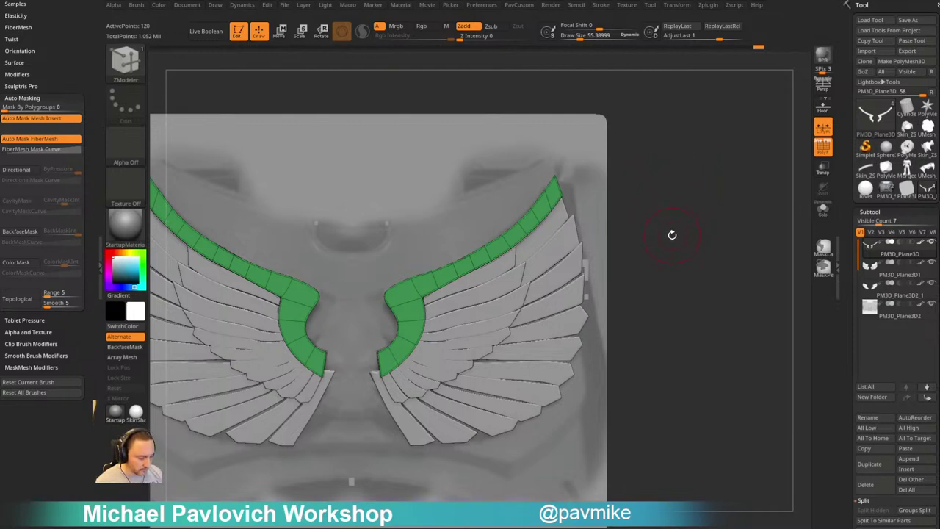
{"action": "left_click_drag", "start_coordinate": [659, 219], "coordinate": [760, 231], "text": "alt"}
Make the inner feathers the active subtool, isolate them and set the ZModeler edge action to Transpose with target EdgeLoop Partial
{"action": "left_click", "coordinate": [505, 318], "text": "alt"}
{"action": "left_click", "coordinate": [822, 209]}
{"action": "mouse_move", "coordinate": [743, 274]}
{"action": "left_mouse_down"}
{"action": "mouse_move", "coordinate": [732, 286]}
{"action": "mouse_move", "coordinate": [745, 266]}
{"action": "left_mouse_up"}
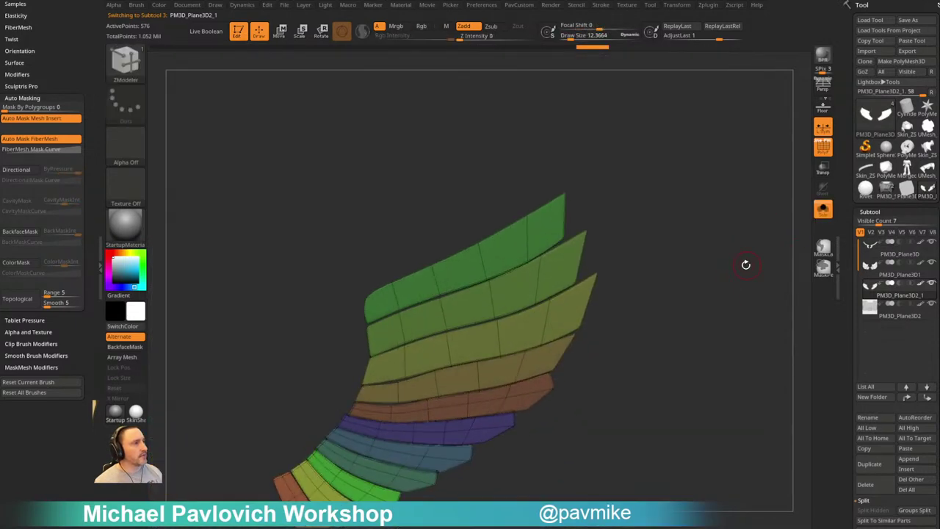
{"action": "key", "text": "space"}
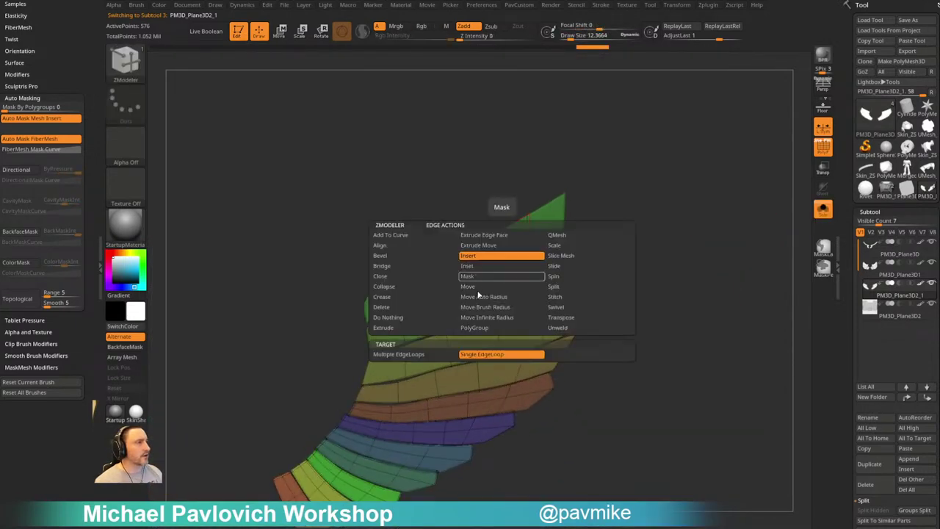
{"action": "left_click", "coordinate": [560, 317]}
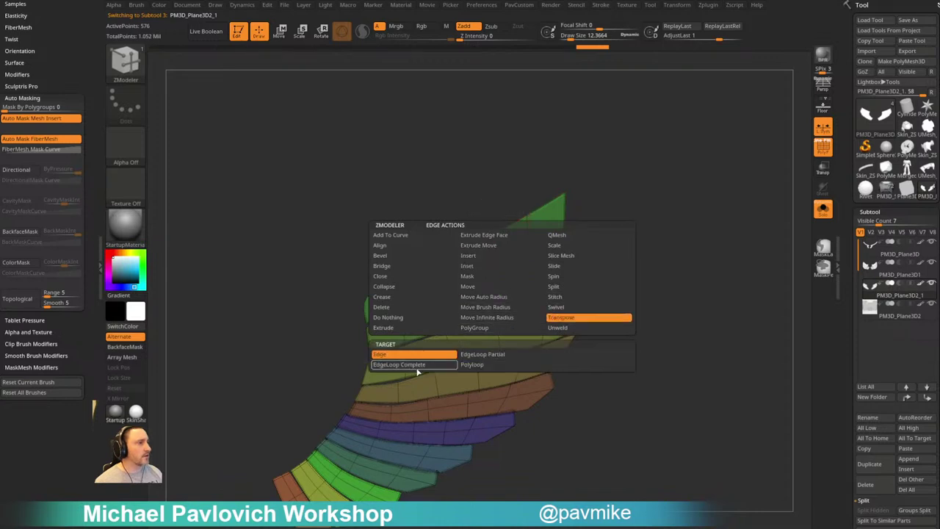
{"action": "left_click", "coordinate": [478, 355]}
Pull the uppermost green inner feather's lower edge loop forward with Transpose and clear the mask
{"action": "mouse_move", "coordinate": [655, 236]}
{"action": "left_mouse_down"}
{"action": "mouse_move", "coordinate": [663, 250]}
{"action": "mouse_move", "coordinate": [646, 258]}
{"action": "mouse_move", "coordinate": [613, 233]}
{"action": "mouse_move", "coordinate": [662, 220]}
{"action": "left_mouse_up"}
{"action": "left_click", "coordinate": [505, 284]}
{"action": "left_click_drag", "start_coordinate": [651, 214], "coordinate": [680, 211]}
{"action": "key", "text": "q"}
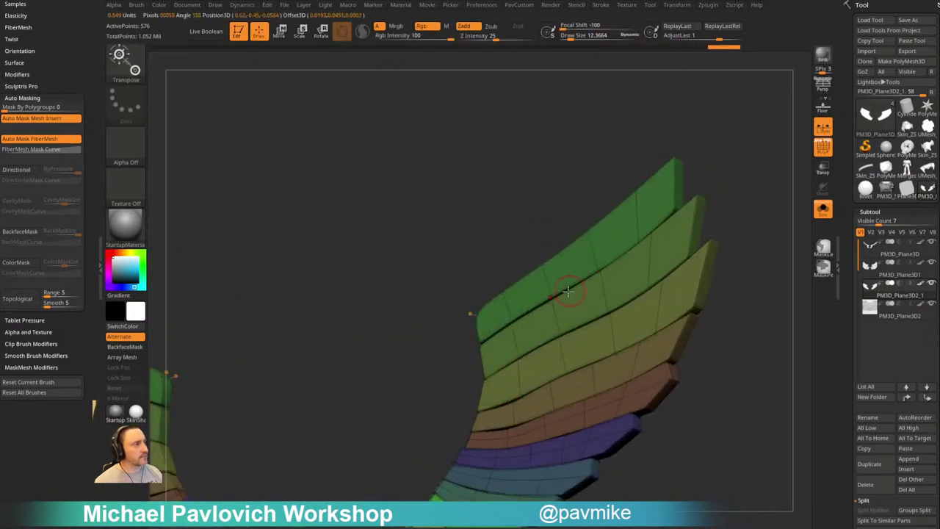
{"action": "left_click", "coordinate": [538, 302]}
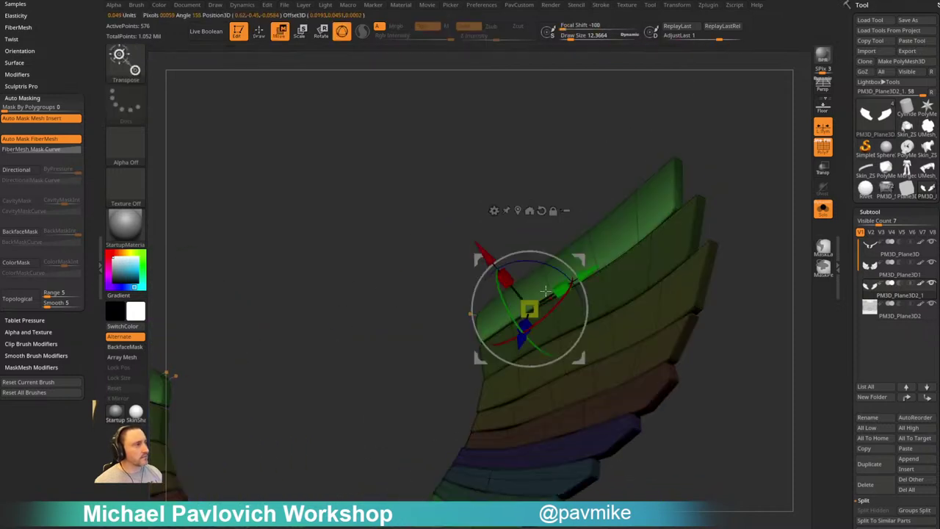
{"action": "left_click_drag", "start_coordinate": [738, 224], "coordinate": [671, 260], "text": "alt"}
{"action": "left_click_drag", "start_coordinate": [507, 286], "coordinate": [526, 285], "text": "alt"}
{"action": "key", "text": "q"}
{"action": "mouse_move", "coordinate": [578, 262]}
{"action": "left_mouse_down", "text": "shift"}
{"action": "mouse_move", "coordinate": [654, 255]}
{"action": "mouse_move", "coordinate": [397, 219]}
{"action": "mouse_move", "coordinate": [346, 224]}
{"action": "left_mouse_up", "text": "shift"}
{"action": "left_click_drag", "start_coordinate": [734, 254], "coordinate": [691, 263], "text": "ctrl"}
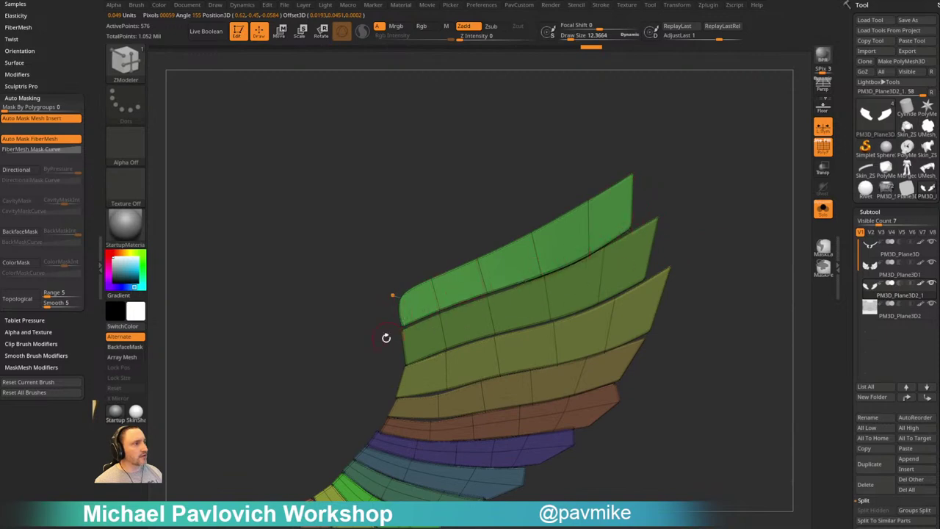
Move the second inner feather's lower edge loop forward by about 0.011 in side view
{"action": "mouse_move", "coordinate": [385, 336]}
{"action": "left_mouse_down"}
{"action": "mouse_move", "coordinate": [671, 237]}
{"action": "mouse_move", "coordinate": [644, 241]}
{"action": "mouse_move", "coordinate": [687, 222]}
{"action": "left_mouse_up"}
{"action": "left_click", "coordinate": [627, 211]}
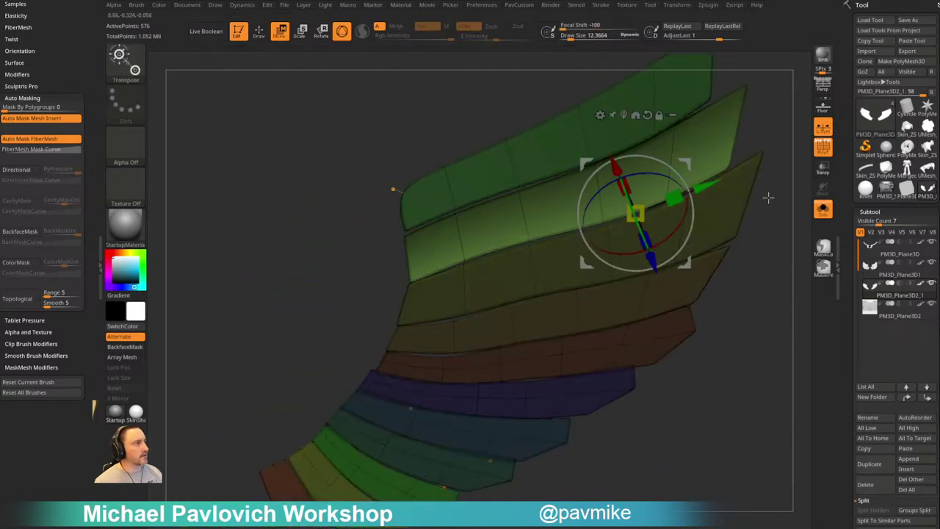
{"action": "left_click_drag", "start_coordinate": [769, 198], "coordinate": [695, 252], "text": "shift"}
{"action": "left_click_drag", "start_coordinate": [626, 241], "coordinate": [617, 244]}
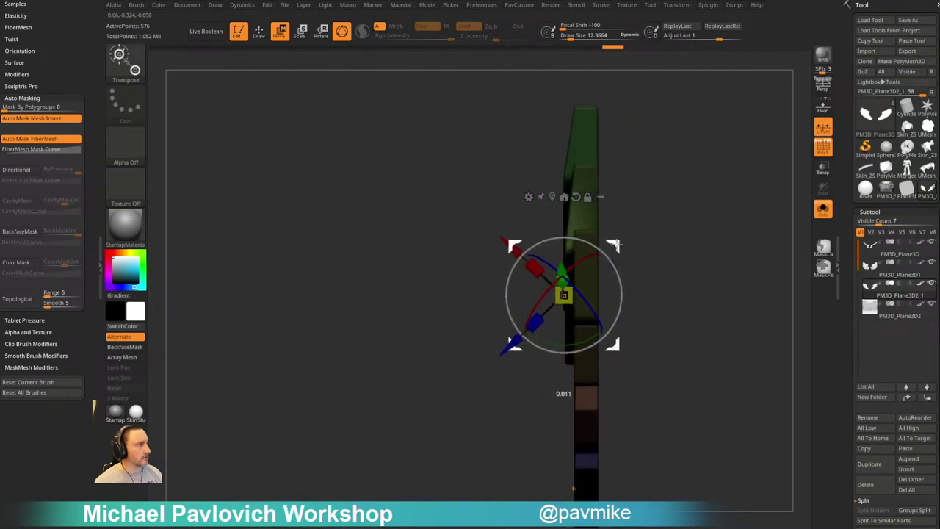
{"action": "key", "text": "q"}
Pull the lower edge loops of the third and fourth inner feathers forward with Transpose
{"action": "mouse_move", "coordinate": [668, 221]}
{"action": "left_mouse_down"}
{"action": "mouse_move", "coordinate": [739, 246]}
{"action": "mouse_move", "coordinate": [703, 269]}
{"action": "mouse_move", "coordinate": [677, 242]}
{"action": "mouse_move", "coordinate": [703, 308]}
{"action": "mouse_move", "coordinate": [287, 242]}
{"action": "left_mouse_up"}
{"action": "left_click", "coordinate": [619, 307]}
{"action": "key", "text": "q"}
{"action": "left_click_drag", "start_coordinate": [753, 357], "coordinate": [550, 380], "text": "alt"}
{"action": "left_click", "coordinate": [548, 300]}
{"action": "left_click_drag", "start_coordinate": [716, 294], "coordinate": [669, 300], "text": "shift"}
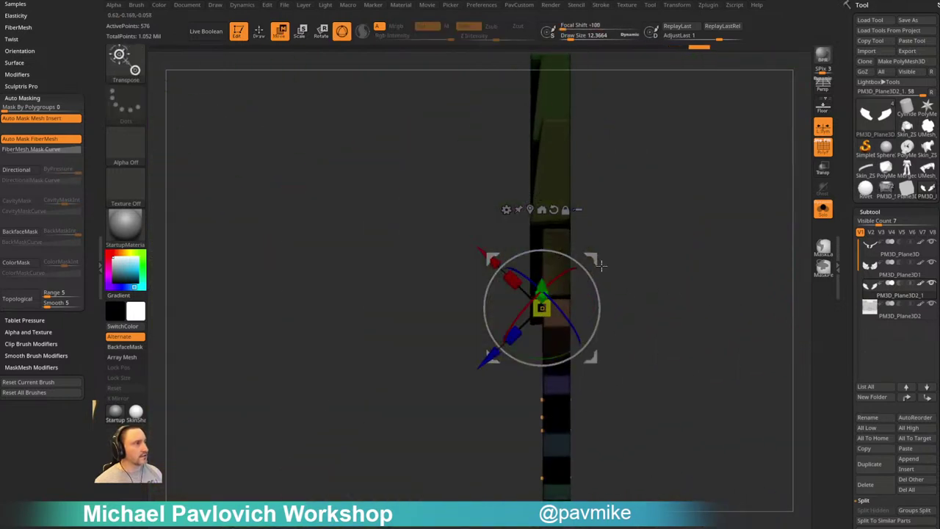
{"action": "left_click_drag", "start_coordinate": [595, 260], "coordinate": [584, 258]}
{"action": "key", "text": "q"}
{"action": "left_click_drag", "start_coordinate": [682, 270], "coordinate": [649, 273]}
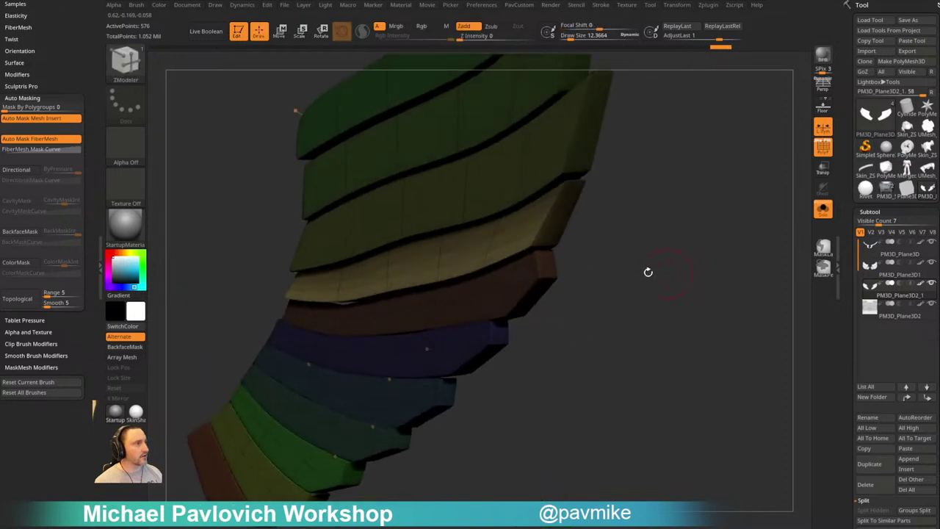
Pull the lower edge loop of the brown fifth inner feather forward and clear the mask
{"action": "left_click_drag", "start_coordinate": [573, 316], "coordinate": [531, 313]}
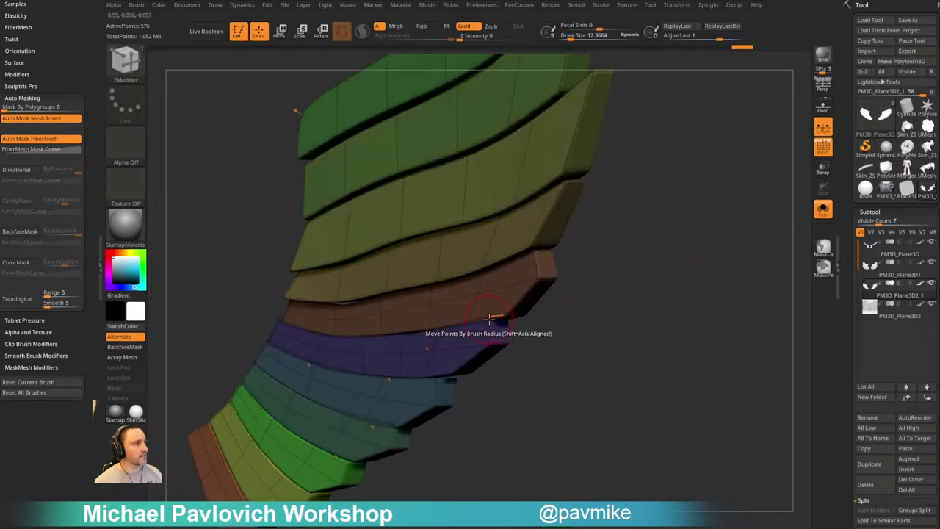
{"action": "left_click", "coordinate": [411, 330]}
{"action": "left_click_drag", "start_coordinate": [648, 318], "coordinate": [592, 316]}
{"action": "left_click_drag", "start_coordinate": [493, 299], "coordinate": [657, 266]}
{"action": "key", "text": "q"}
{"action": "left_click_drag", "start_coordinate": [664, 258], "coordinate": [682, 275], "text": "ctrl"}
Pull the lower edge loop of the purple inner feather forward in side view
{"action": "left_click_drag", "start_coordinate": [639, 310], "coordinate": [666, 321]}
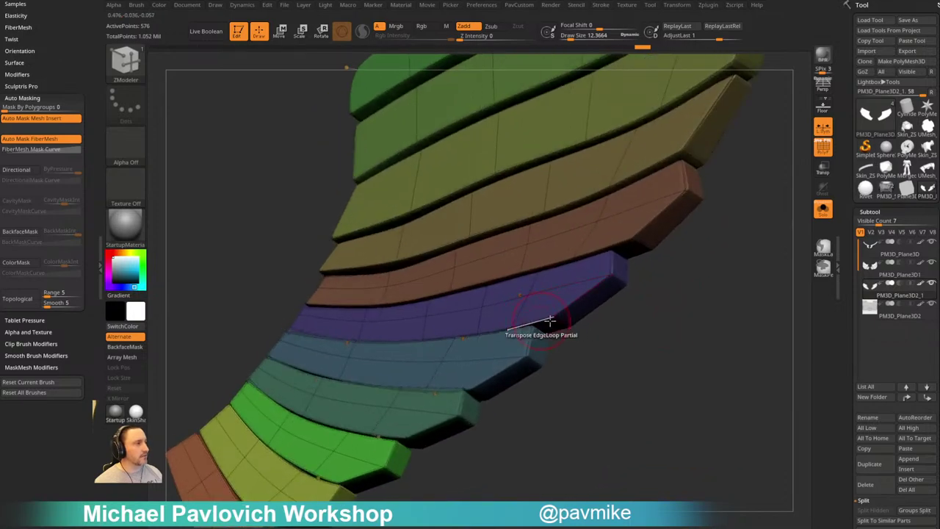
{"action": "left_click", "coordinate": [489, 329]}
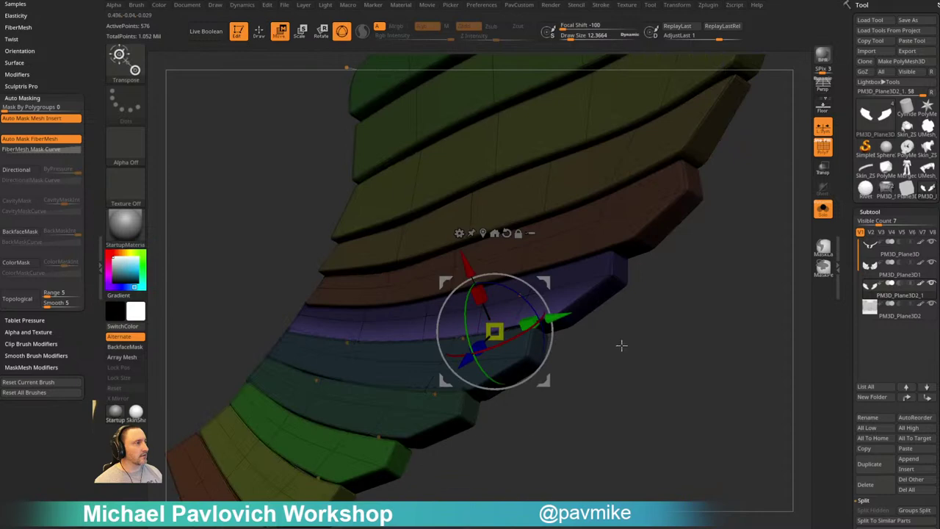
{"action": "key", "text": "q"}
{"action": "mouse_move", "coordinate": [621, 345]}
{"action": "left_mouse_down"}
{"action": "mouse_move", "coordinate": [622, 326]}
{"action": "mouse_move", "coordinate": [564, 305]}
{"action": "mouse_move", "coordinate": [536, 282]}
{"action": "left_mouse_up"}
{"action": "left_click", "coordinate": [495, 332]}
{"action": "key", "text": "q"}
{"action": "left_click_drag", "start_coordinate": [589, 293], "coordinate": [631, 282]}
{"action": "key", "text": "w"}
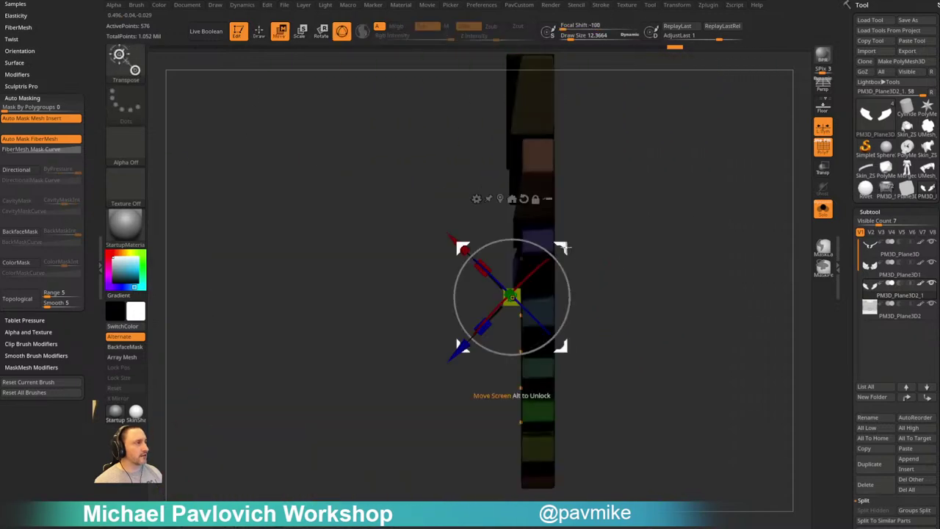
{"action": "left_click_drag", "start_coordinate": [464, 248], "coordinate": [460, 248]}
{"action": "key", "text": "q"}
Undo the stray edit on the feathers below the purple one and turn off the inner feathers' smooth subdivision preview
{"action": "mouse_move", "coordinate": [613, 218]}
{"action": "left_mouse_down"}
{"action": "mouse_move", "coordinate": [665, 219]}
{"action": "mouse_move", "coordinate": [674, 242]}
{"action": "left_mouse_up"}
{"action": "mouse_move", "coordinate": [675, 246]}
{"action": "left_mouse_down"}
{"action": "mouse_move", "coordinate": [668, 289]}
{"action": "mouse_move", "coordinate": [650, 299]}
{"action": "left_mouse_up"}
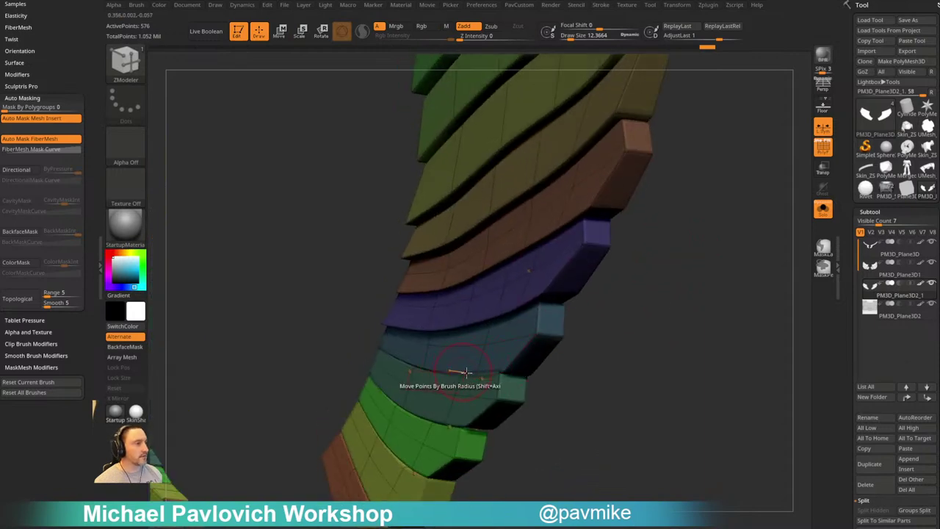
{"action": "left_click_drag", "start_coordinate": [572, 378], "coordinate": [629, 360]}
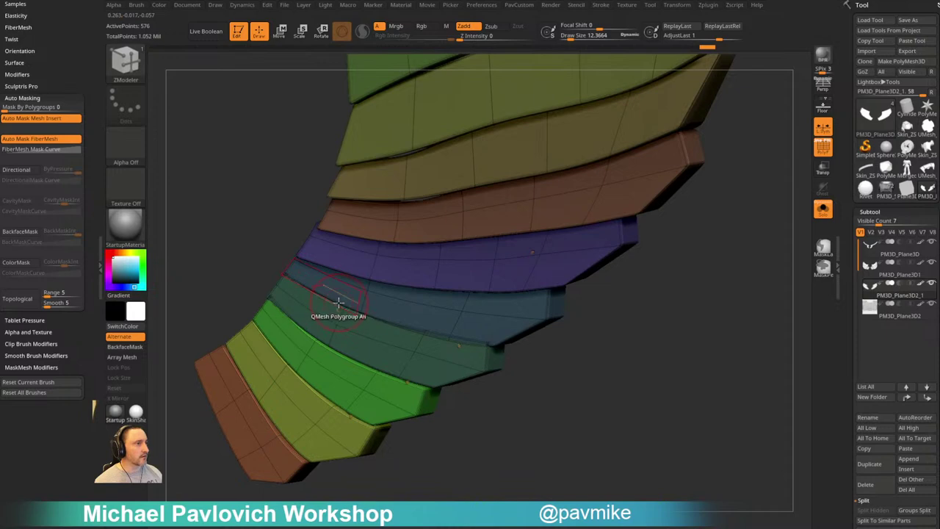
{"action": "left_click", "coordinate": [338, 303]}
{"action": "key", "text": "ctrl+z"}
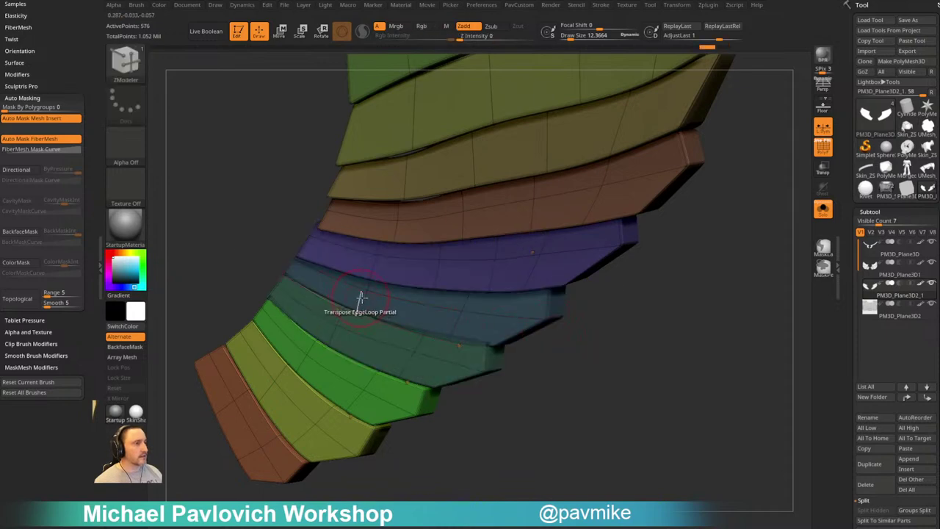
{"action": "key", "text": "shift+d"}
{"action": "left_click_drag", "start_coordinate": [654, 344], "coordinate": [692, 314]}
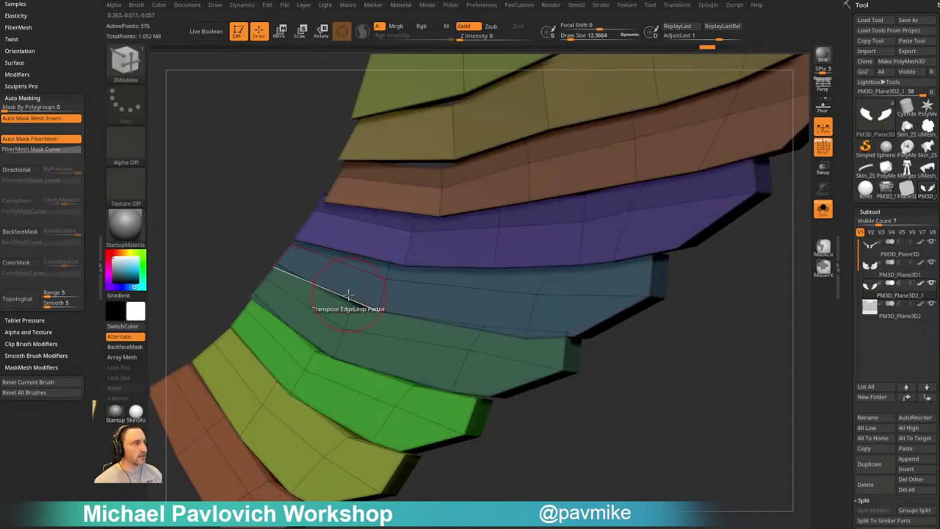
Move the blue inner feather's lower edge loop forward by about 0.0096 in side view
{"action": "left_click", "coordinate": [348, 295]}
{"action": "left_click_drag", "start_coordinate": [709, 373], "coordinate": [540, 300], "text": "shift"}
{"action": "left_click_drag", "start_coordinate": [377, 243], "coordinate": [366, 245]}
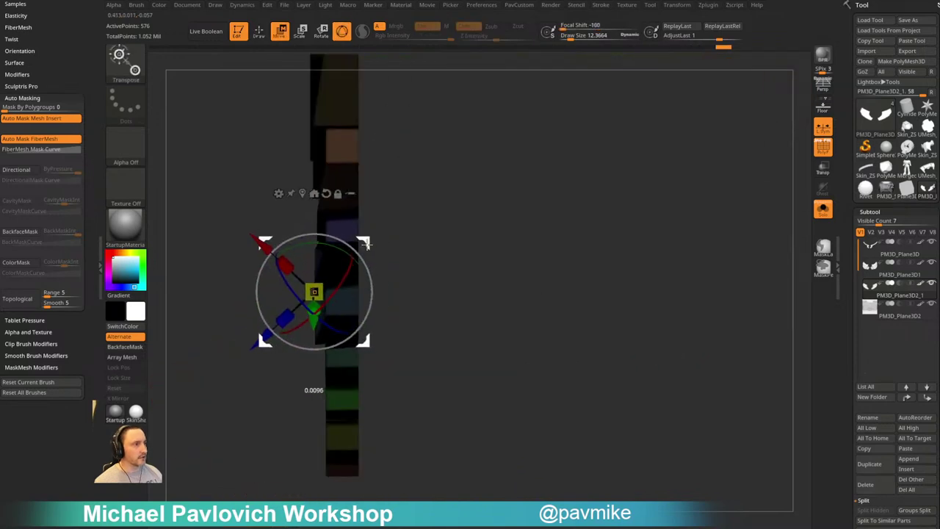
{"action": "mouse_move", "coordinate": [473, 315]}
{"action": "left_mouse_down", "text": "alt"}
{"action": "mouse_move", "coordinate": [610, 271]}
{"action": "mouse_move", "coordinate": [656, 313]}
{"action": "mouse_move", "coordinate": [689, 310]}
{"action": "left_mouse_up", "text": "alt"}
{"action": "key", "text": "q"}
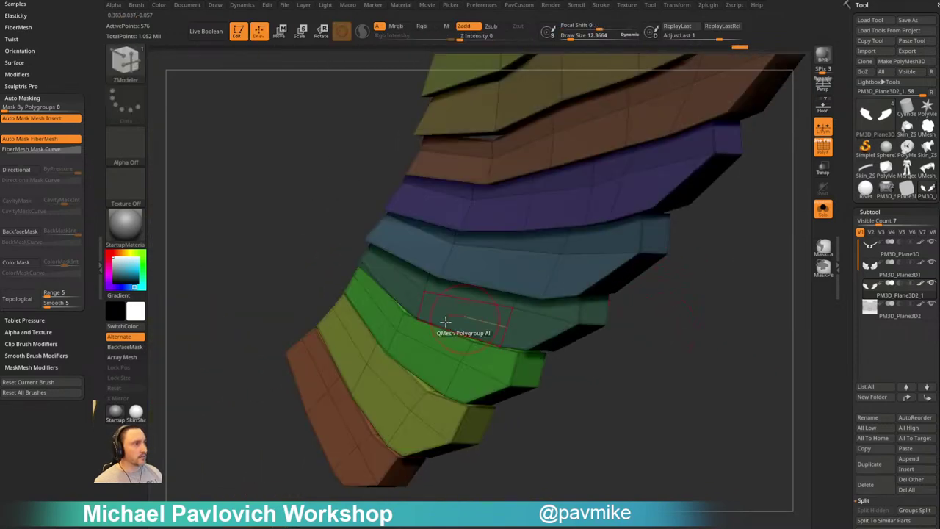
Pull the lower edge loop of the teal inner feather forward in side view
{"action": "left_click", "coordinate": [409, 311]}
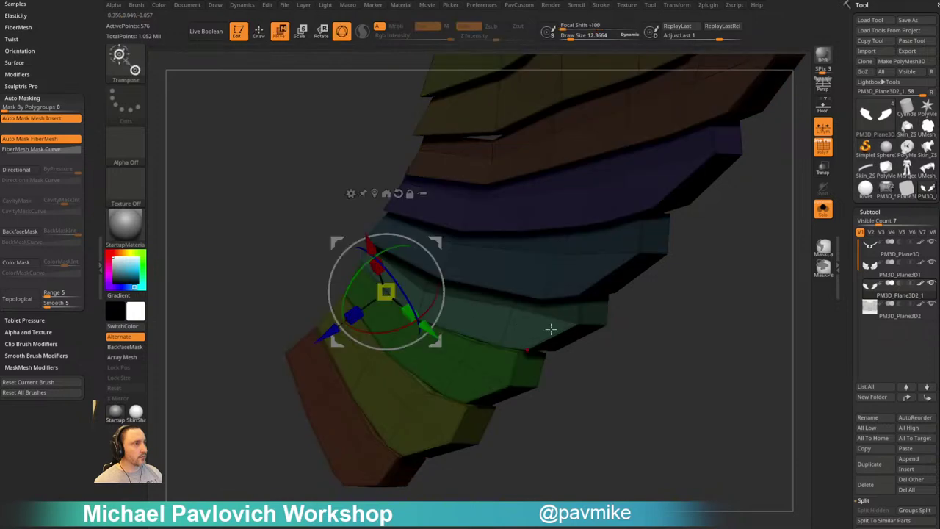
{"action": "left_click_drag", "start_coordinate": [628, 362], "coordinate": [492, 269], "text": "shift"}
{"action": "left_click_drag", "start_coordinate": [436, 244], "coordinate": [423, 244]}
{"action": "key", "text": "q"}
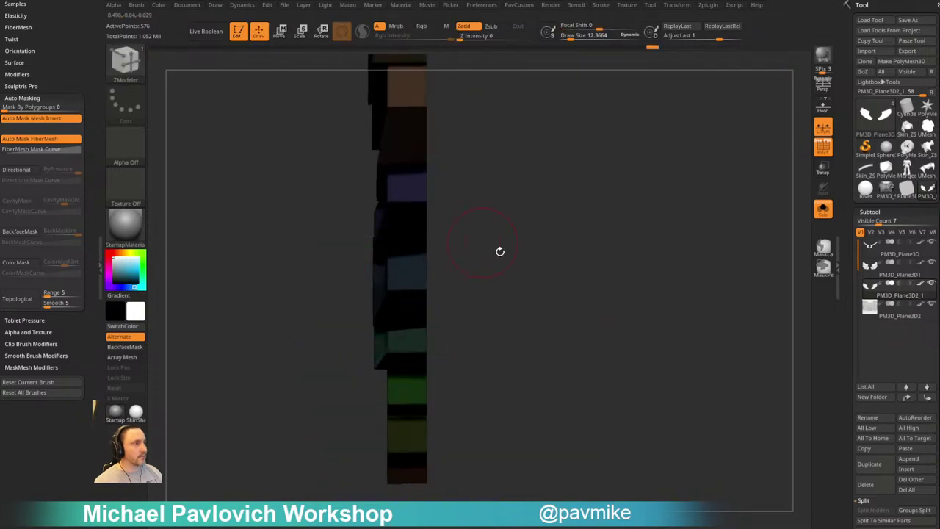
{"action": "left_click_drag", "start_coordinate": [499, 252], "coordinate": [561, 262]}
{"action": "mouse_move", "coordinate": [637, 334]}
{"action": "left_mouse_down"}
{"action": "mouse_move", "coordinate": [651, 359]}
{"action": "mouse_move", "coordinate": [649, 336]}
{"action": "mouse_move", "coordinate": [683, 368]}
{"action": "left_mouse_up"}
Pull the lower edge loop of the bright green inner feather forward in side view
{"action": "left_click", "coordinate": [395, 351]}
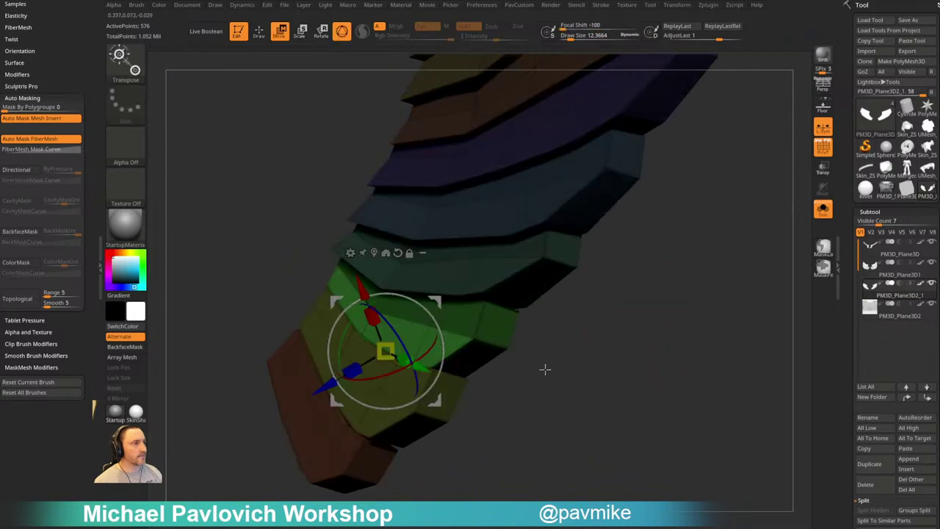
{"action": "left_click_drag", "start_coordinate": [543, 370], "coordinate": [528, 353], "text": "shift"}
{"action": "left_click_drag", "start_coordinate": [431, 301], "coordinate": [427, 300]}
{"action": "key", "text": "q"}
{"action": "left_click_drag", "start_coordinate": [527, 366], "coordinate": [503, 336]}
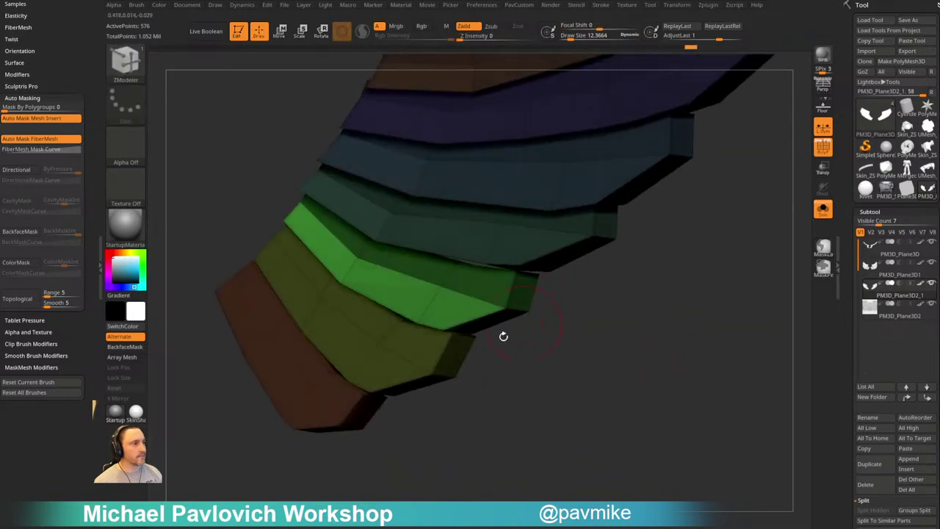
Pull the lower edge loop of the olive-yellow inner feather forward in side view
{"action": "left_click", "coordinate": [337, 366]}
{"action": "mouse_move", "coordinate": [507, 377]}
{"action": "left_mouse_down", "text": "shift"}
{"action": "mouse_move", "coordinate": [468, 332]}
{"action": "mouse_move", "coordinate": [443, 329]}
{"action": "left_mouse_up", "text": "shift"}
{"action": "key", "text": "q"}
{"action": "left_click", "coordinate": [331, 358]}
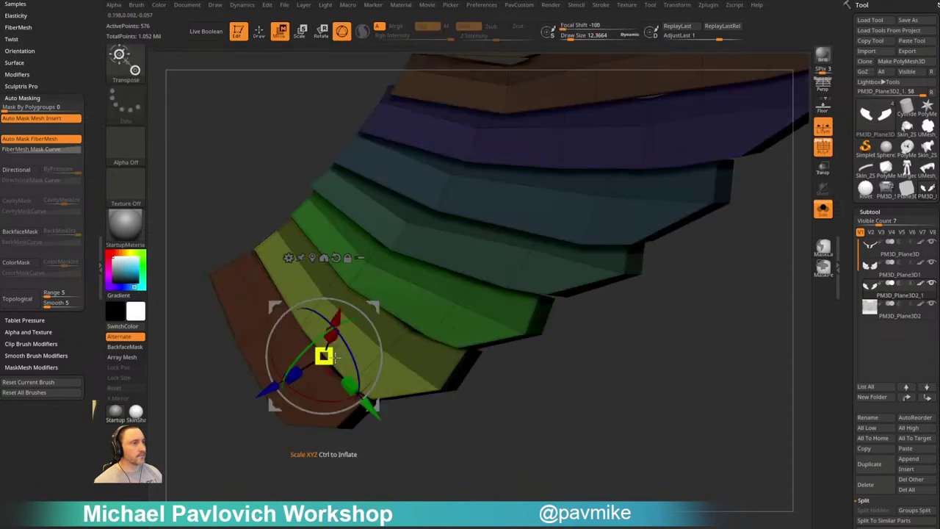
{"action": "left_click_drag", "start_coordinate": [452, 426], "coordinate": [472, 401], "text": "shift"}
{"action": "left_click_drag", "start_coordinate": [402, 301], "coordinate": [400, 300]}
{"action": "key", "text": "q"}
{"action": "left_click_drag", "start_coordinate": [474, 308], "coordinate": [492, 250]}
{"action": "left_click", "coordinate": [507, 237]}
{"action": "key", "text": "q"}
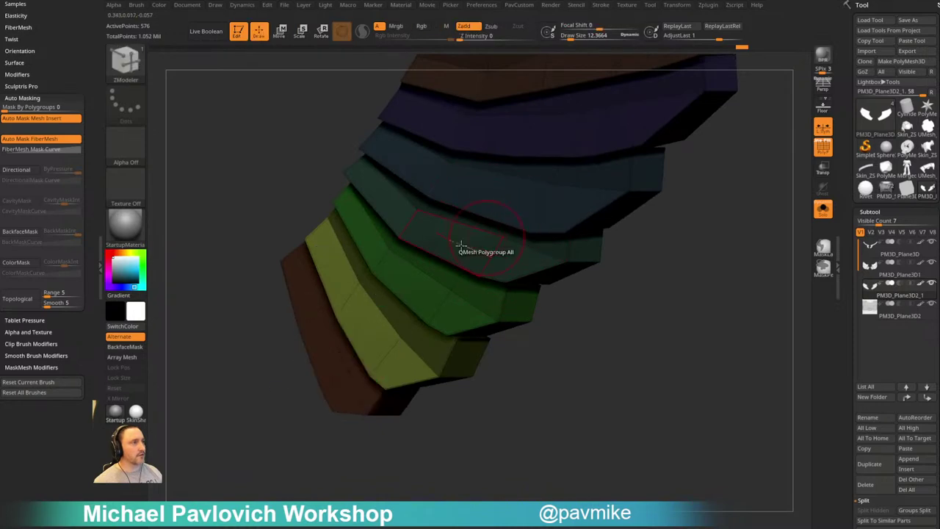
Pull the lower edge loop of the lowest rust-colored inner feather forward in side view
{"action": "mouse_move", "coordinate": [459, 384]}
{"action": "left_mouse_down"}
{"action": "mouse_move", "coordinate": [567, 377]}
{"action": "mouse_move", "coordinate": [540, 404]}
{"action": "left_mouse_up"}
{"action": "left_click", "coordinate": [234, 395]}
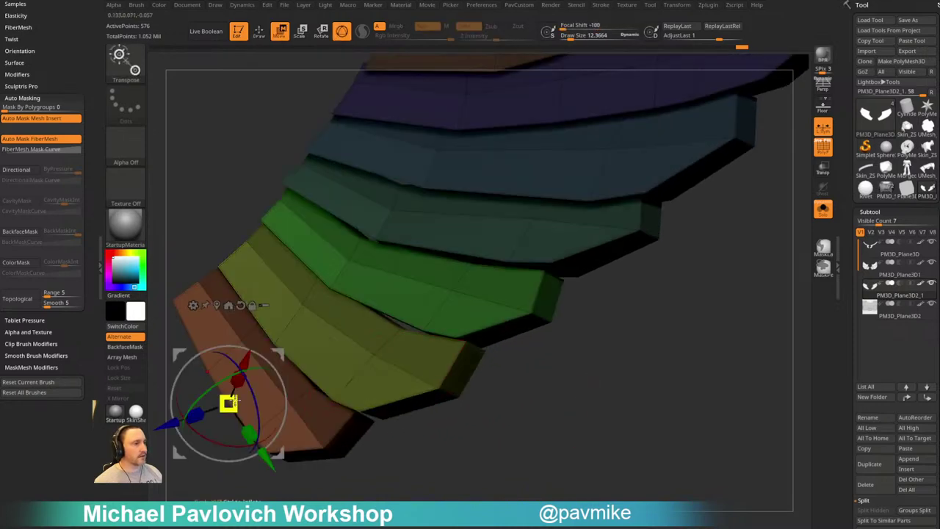
{"action": "left_click_drag", "start_coordinate": [249, 490], "coordinate": [544, 421]}
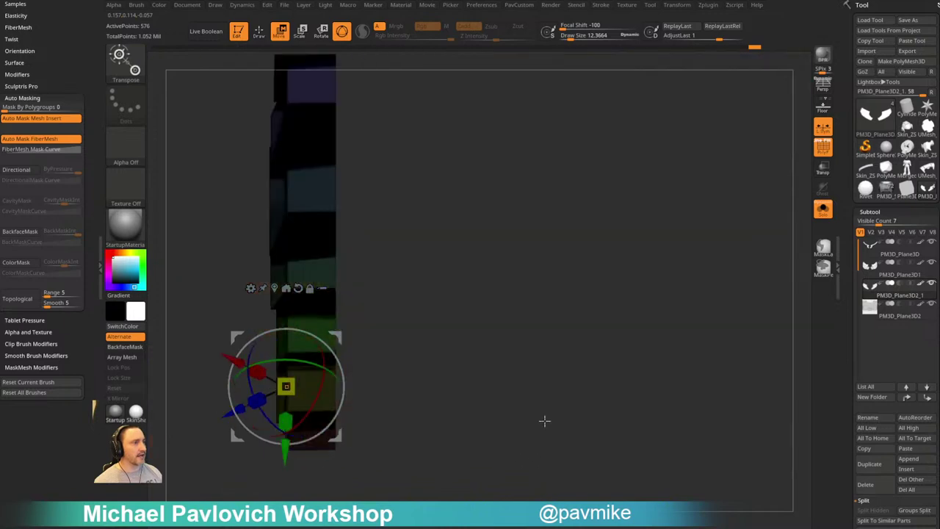
{"action": "left_click_drag", "start_coordinate": [353, 375], "coordinate": [438, 357], "text": "alt"}
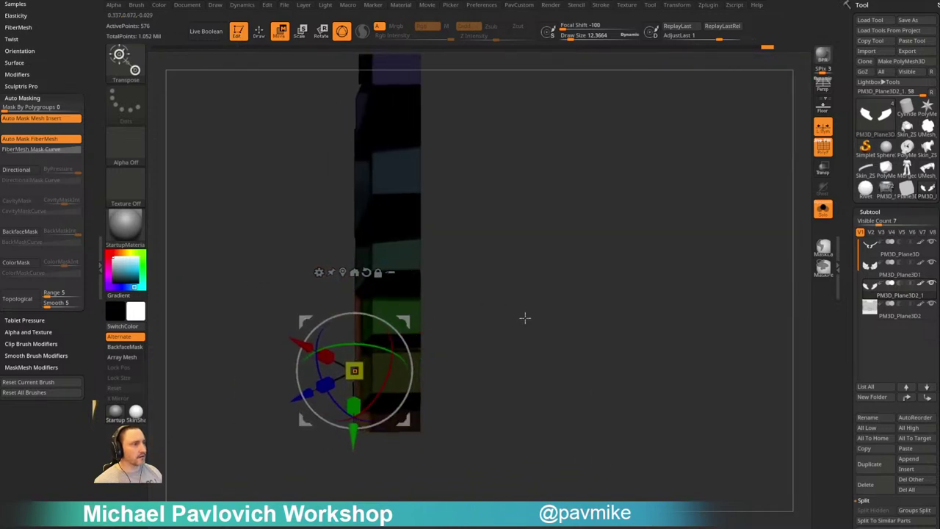
{"action": "left_click_drag", "start_coordinate": [525, 318], "coordinate": [537, 302]}
{"action": "left_click_drag", "start_coordinate": [419, 320], "coordinate": [411, 320]}
{"action": "key", "text": "ctrl+z"}
{"action": "left_click_drag", "start_coordinate": [541, 328], "coordinate": [409, 320], "text": "shift"}
{"action": "key", "text": "q"}
Isolate the brown inner feather directly above the purple one
{"action": "mouse_move", "coordinate": [487, 315]}
{"action": "left_mouse_down", "text": "alt"}
{"action": "mouse_move", "coordinate": [524, 293]}
{"action": "mouse_move", "coordinate": [634, 322]}
{"action": "mouse_move", "coordinate": [578, 420]}
{"action": "mouse_move", "coordinate": [747, 243]}
{"action": "left_mouse_up", "text": "alt"}
{"action": "key", "text": "shift+f"}
{"action": "mouse_move", "coordinate": [727, 289]}
{"action": "left_mouse_down", "text": "alt"}
{"action": "mouse_move", "coordinate": [688, 269]}
{"action": "mouse_move", "coordinate": [696, 277]}
{"action": "mouse_move", "coordinate": [677, 274]}
{"action": "mouse_move", "coordinate": [712, 277]}
{"action": "mouse_move", "coordinate": [698, 289]}
{"action": "mouse_move", "coordinate": [820, 169]}
{"action": "left_mouse_up", "text": "alt"}
{"action": "key", "text": "shift+f"}
{"action": "left_click_drag", "start_coordinate": [752, 209], "coordinate": [721, 246], "text": "alt"}
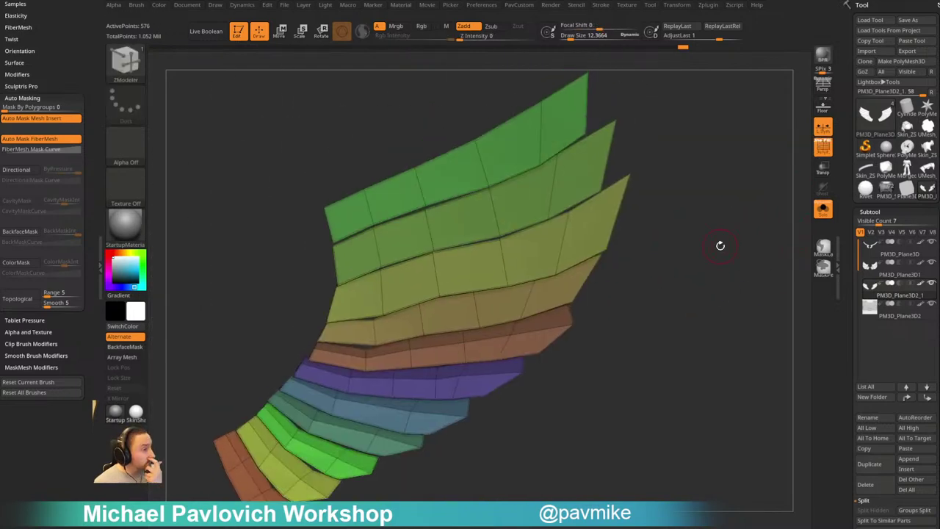
{"action": "left_click_drag", "start_coordinate": [688, 334], "coordinate": [636, 376], "text": "alt"}
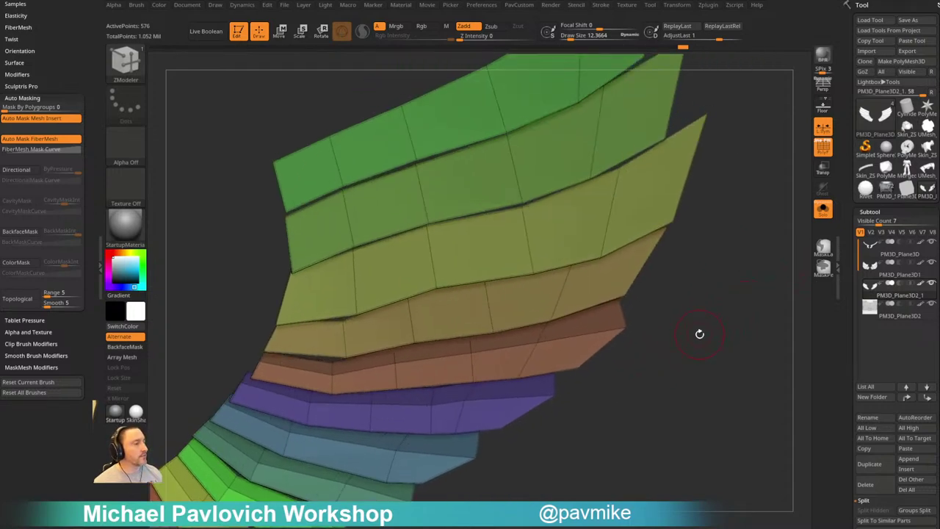
{"action": "left_click", "coordinate": [614, 332], "text": "ctrl+shift"}
{"action": "left_click_drag", "start_coordinate": [701, 323], "coordinate": [685, 325]}
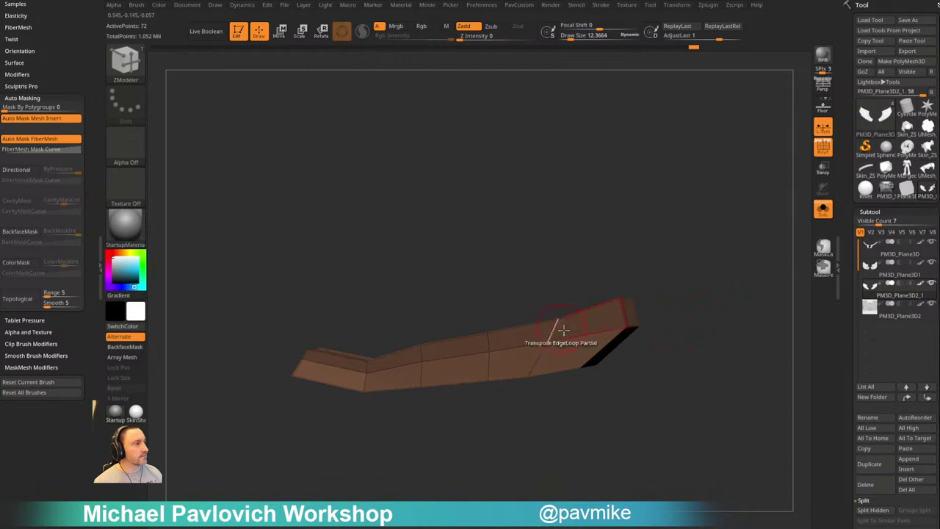
Set the ZModeler edge action to Collapse with the Edge target and collapse the brown feather's upper cross edges, merging its two front face rows
{"action": "key", "text": "space"}
{"action": "left_click", "coordinate": [451, 287]}
{"action": "left_click", "coordinate": [446, 354]}
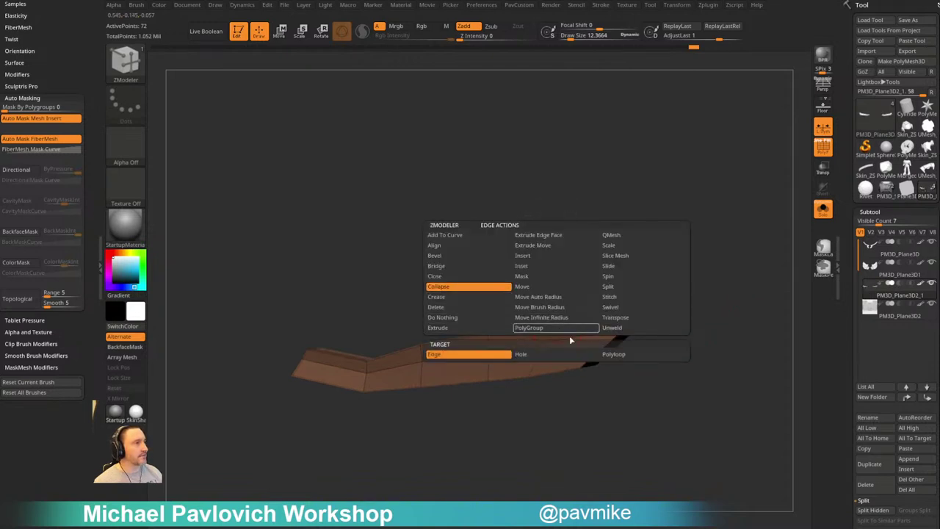
{"action": "left_click", "coordinate": [552, 331]}
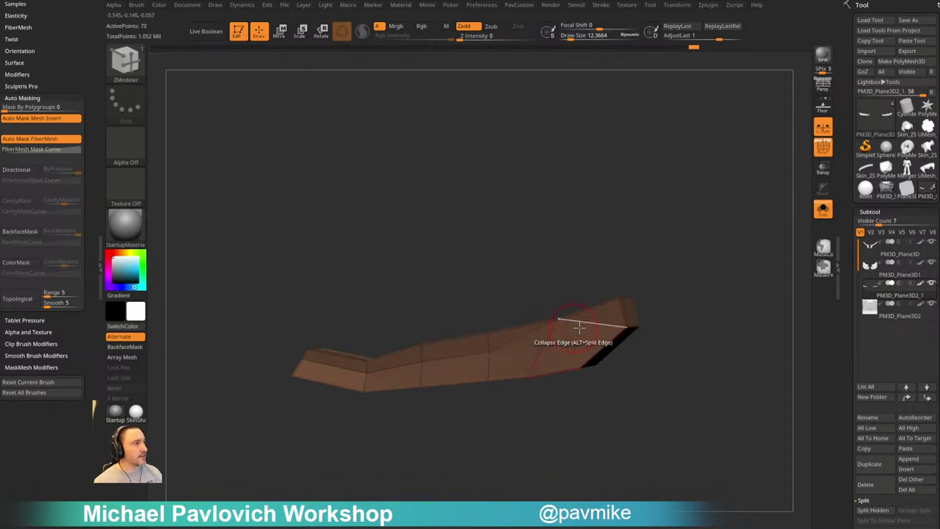
{"action": "left_click", "coordinate": [488, 341]}
{"action": "left_click", "coordinate": [422, 353]}
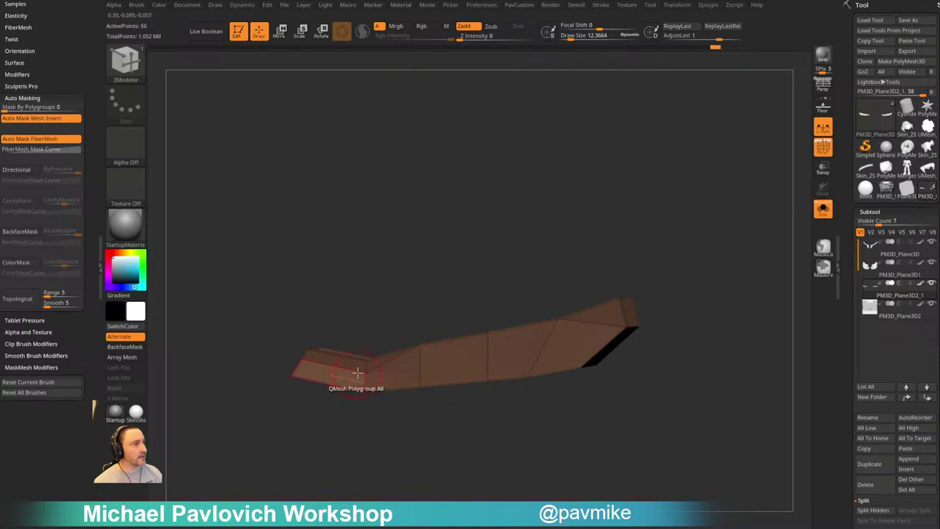
{"action": "left_click", "coordinate": [365, 368]}
{"action": "left_click", "coordinate": [304, 355]}
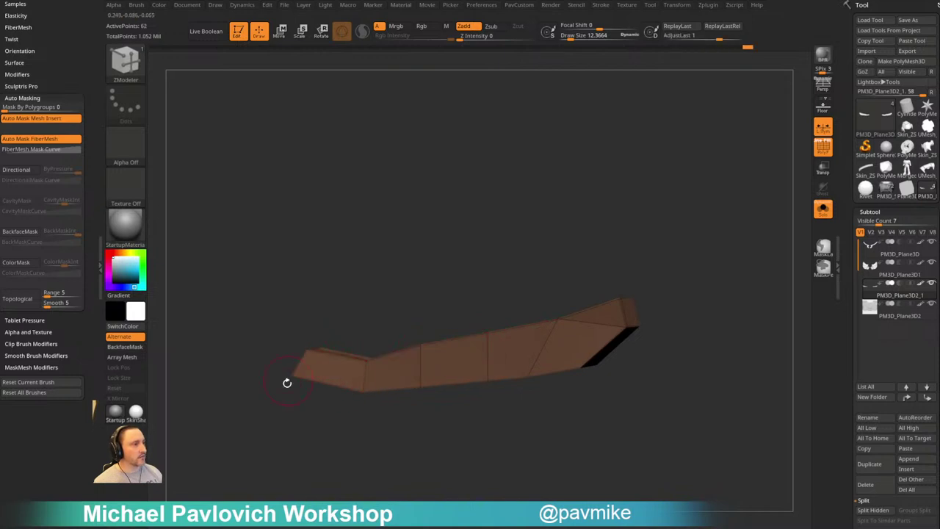
Turn off Solo mode and unhide all the inner feathers over the rest of the wing
{"action": "mouse_move", "coordinate": [646, 254]}
{"action": "right_mouse_down"}
{"action": "mouse_move", "coordinate": [671, 243]}
{"action": "mouse_move", "coordinate": [644, 264]}
{"action": "right_mouse_up"}
{"action": "left_click_drag", "start_coordinate": [643, 264], "coordinate": [781, 210]}
{"action": "left_click", "coordinate": [824, 210]}
{"action": "right_click_drag", "start_coordinate": [496, 353], "coordinate": [548, 239], "text": "ctrl"}
{"action": "left_click", "coordinate": [768, 298], "text": "ctrl+shift"}
{"action": "mouse_move", "coordinate": [769, 298]}
{"action": "right_mouse_down", "text": "alt"}
{"action": "mouse_move", "coordinate": [705, 305]}
{"action": "mouse_move", "coordinate": [751, 261]}
{"action": "mouse_move", "coordinate": [752, 308]}
{"action": "right_mouse_up", "text": "alt"}
Switch to the Move brush with Topological auto masking and nudge the edges of the brown and lower inner feathers to close gaps
{"action": "key", "text": "b"}
{"action": "key", "text": "m"}
{"action": "key", "text": "v"}
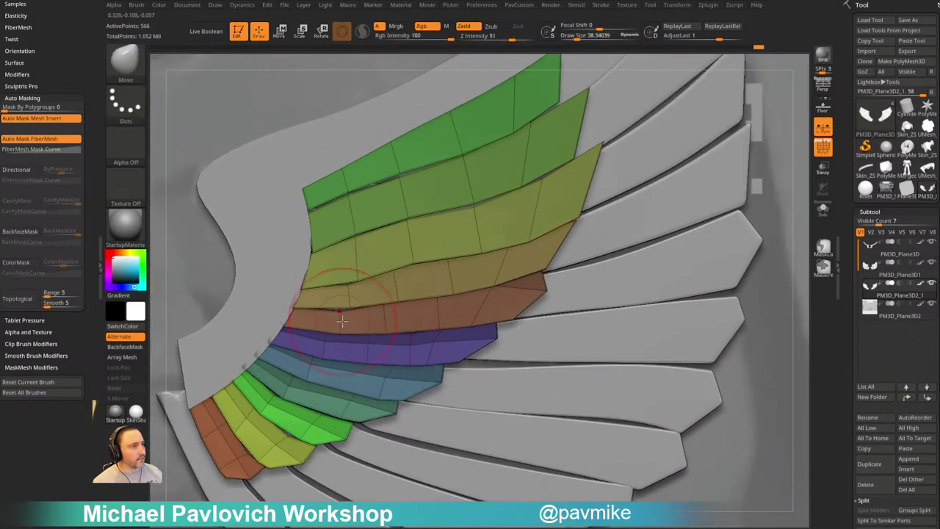
{"action": "left_click", "coordinate": [13, 301]}
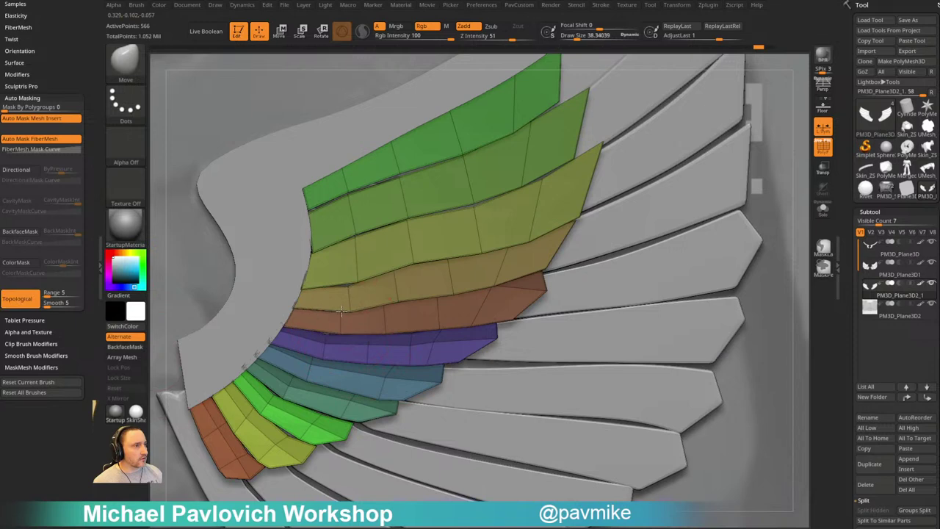
{"action": "left_click_drag", "start_coordinate": [326, 337], "coordinate": [330, 333]}
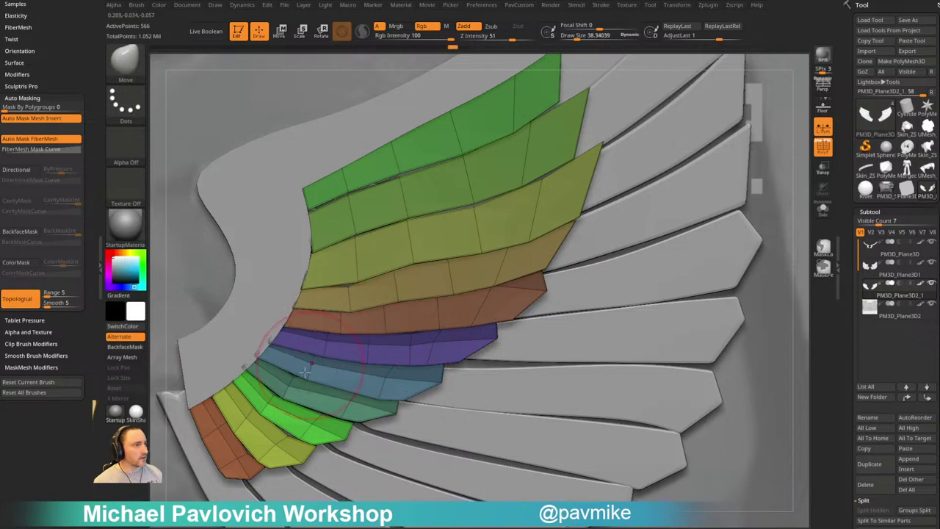
{"action": "mouse_move", "coordinate": [282, 393]}
{"action": "left_mouse_down"}
{"action": "mouse_move", "coordinate": [289, 388]}
{"action": "mouse_move", "coordinate": [252, 415]}
{"action": "mouse_move", "coordinate": [218, 388]}
{"action": "left_mouse_up"}
{"action": "mouse_move", "coordinate": [247, 432]}
{"action": "left_mouse_down"}
{"action": "mouse_move", "coordinate": [256, 449]}
{"action": "mouse_move", "coordinate": [275, 441]}
{"action": "mouse_move", "coordinate": [248, 454]}
{"action": "left_mouse_up"}
{"action": "key", "text": "bracketleft"}
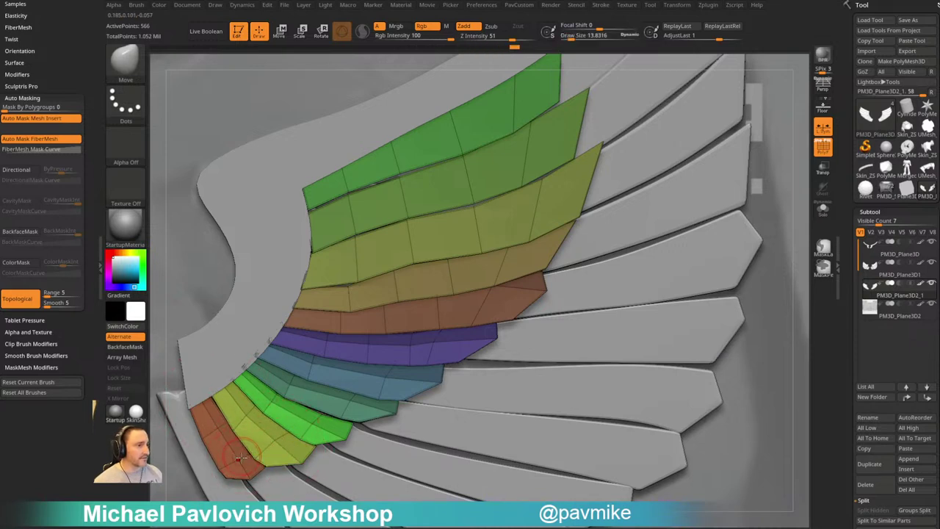
Nudge the upper inner feathers' edges together near their inner ends with the Move brush at a draw size of about 27
{"action": "right_click_drag", "start_coordinate": [404, 297], "coordinate": [408, 358], "text": "alt"}
{"action": "key", "text": "s"}
{"action": "left_click_drag", "start_coordinate": [401, 360], "coordinate": [404, 360]}
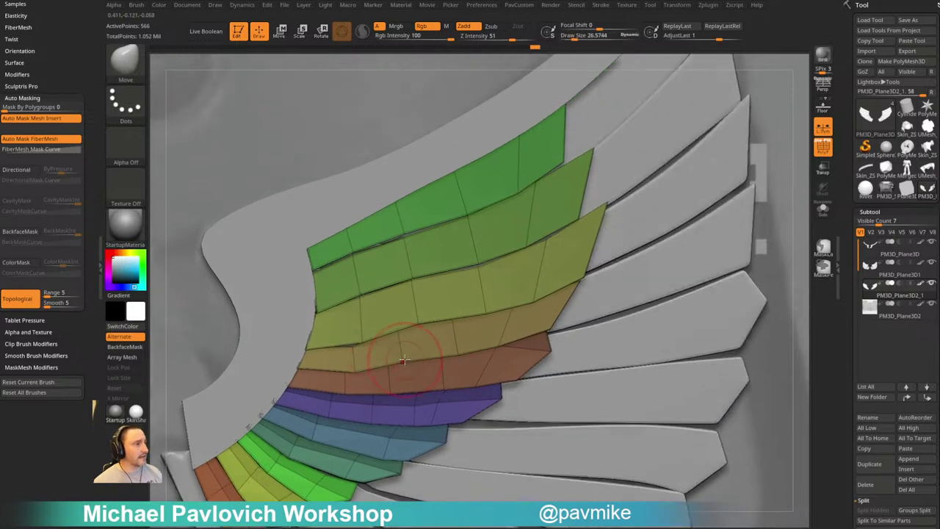
{"action": "right_click_drag", "start_coordinate": [793, 277], "coordinate": [735, 245], "text": "ctrl"}
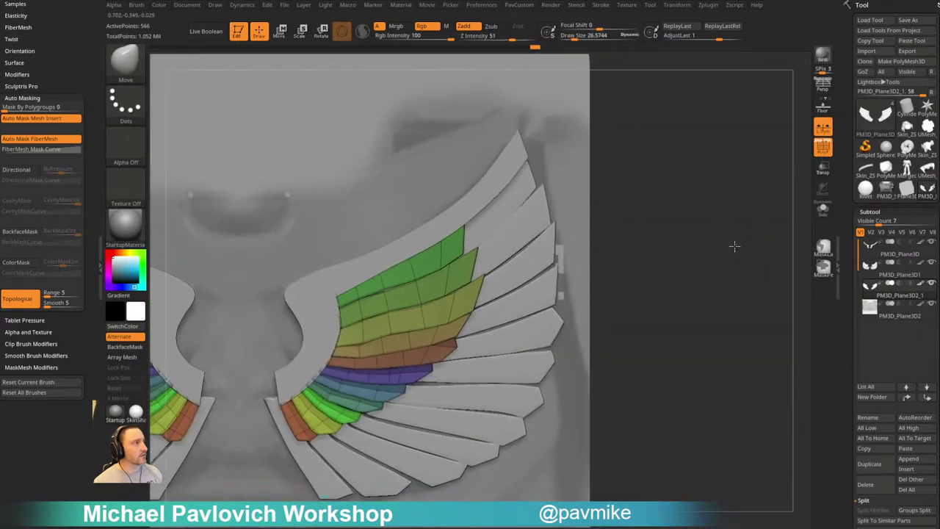
{"action": "key", "text": "2"}
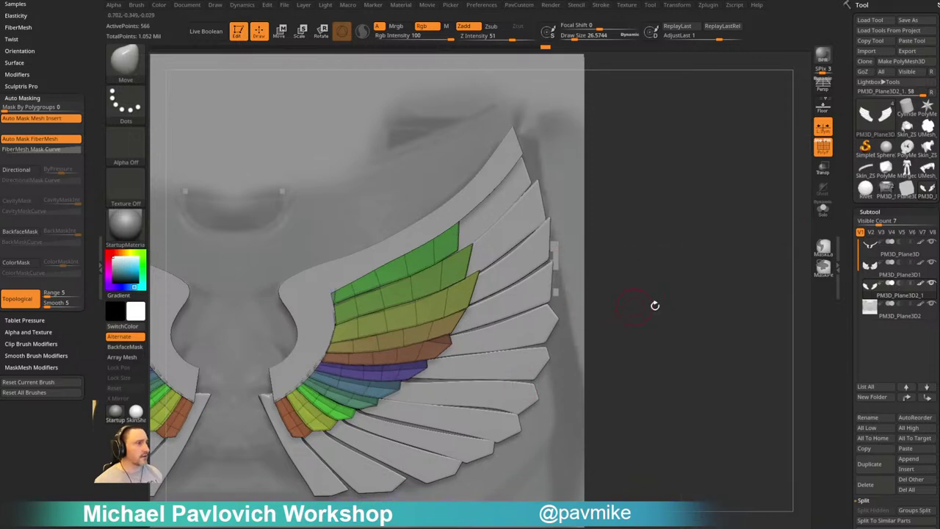
{"action": "left_click_drag", "start_coordinate": [655, 304], "coordinate": [748, 288], "text": "alt"}
{"action": "key", "text": "s"}
{"action": "left_click_drag", "start_coordinate": [395, 284], "coordinate": [350, 266]}
{"action": "key", "text": "bracketleft"}
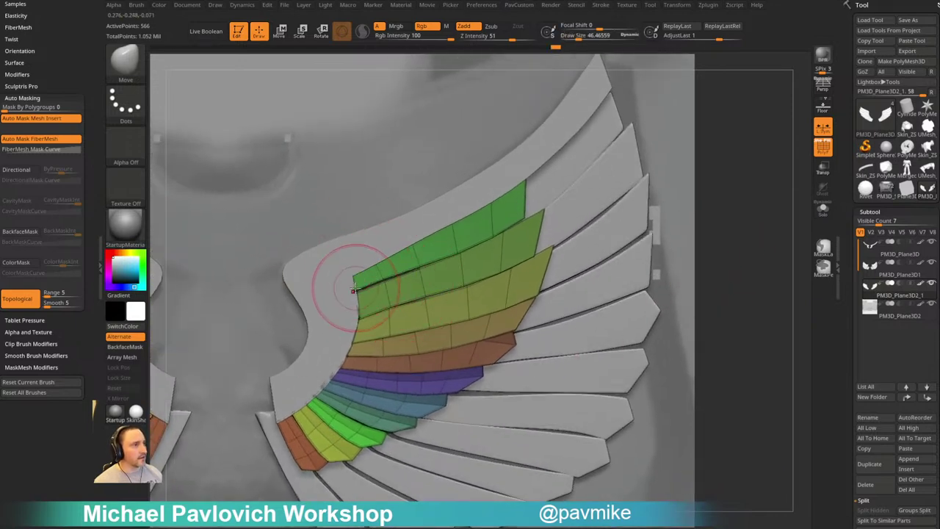
{"action": "key", "text": "bracketleft"}
{"action": "key", "text": "bracketleft"}
{"action": "key", "text": "bracketleft"}
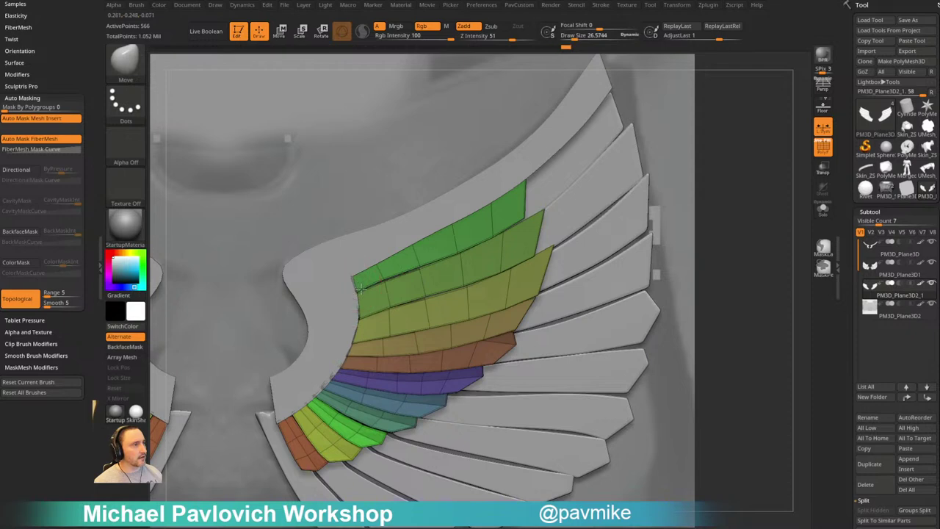
Close the gaps along the middle of the green and olive feathers with a larger Move brush, draw size about 52
{"action": "key", "text": "bracketright"}
{"action": "key", "text": "bracketright"}
{"action": "key", "text": "bracketright"}
{"action": "key", "text": "bracketright"}
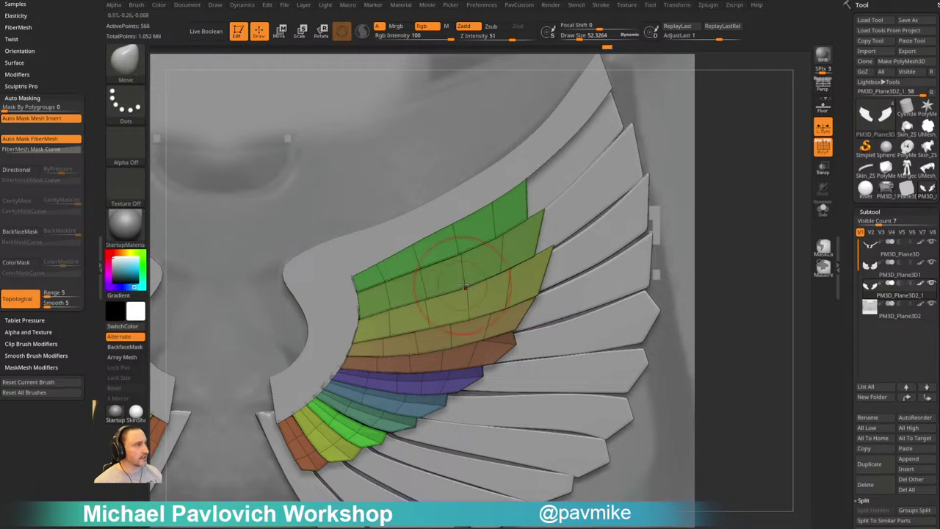
Refine the edges of the tan, brown and lower inner feathers with smaller Move brush sizes of 28.75 and 18.76
{"action": "key", "text": "bracketleft"}
{"action": "key", "text": "bracketleft"}
{"action": "key", "text": "bracketleft"}
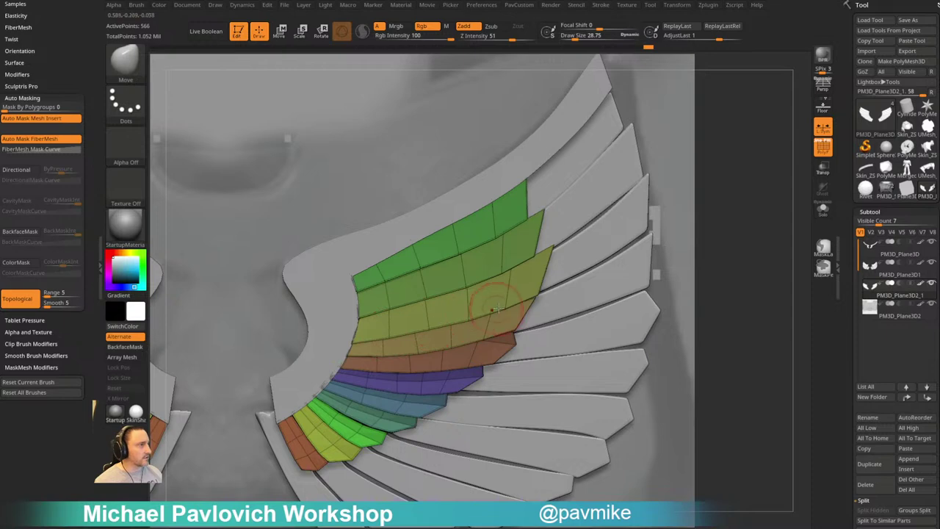
{"action": "right_click_drag", "start_coordinate": [623, 291], "coordinate": [606, 281], "text": "alt"}
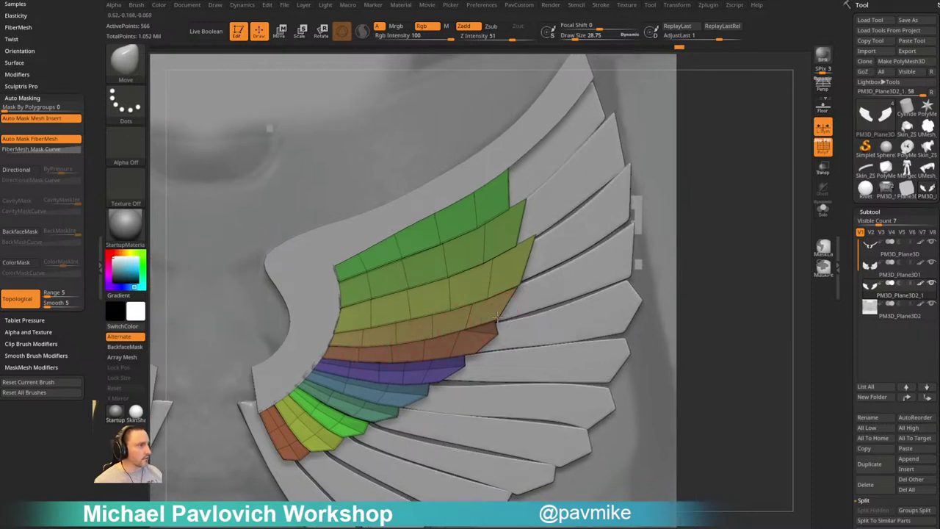
{"action": "right_click_drag", "start_coordinate": [606, 277], "coordinate": [622, 254], "text": "alt"}
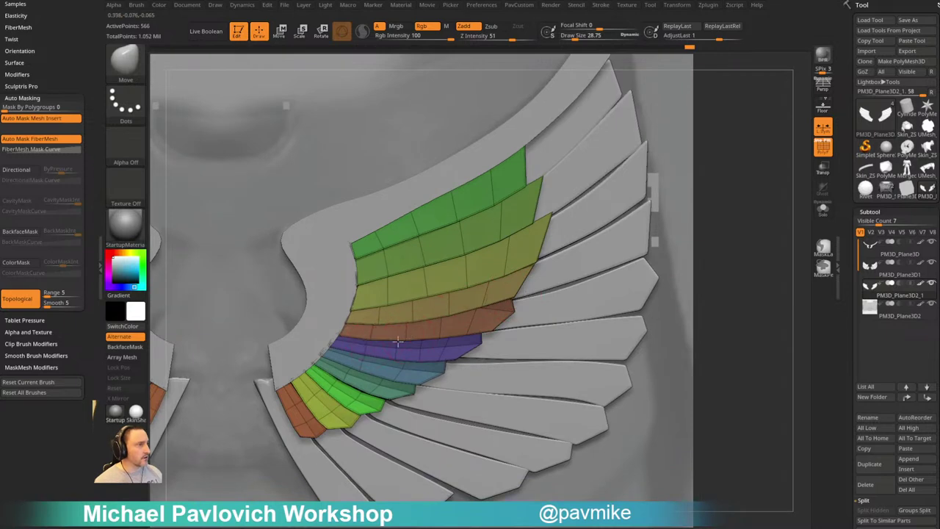
{"action": "right_click_drag", "start_coordinate": [647, 272], "coordinate": [661, 257], "text": "alt"}
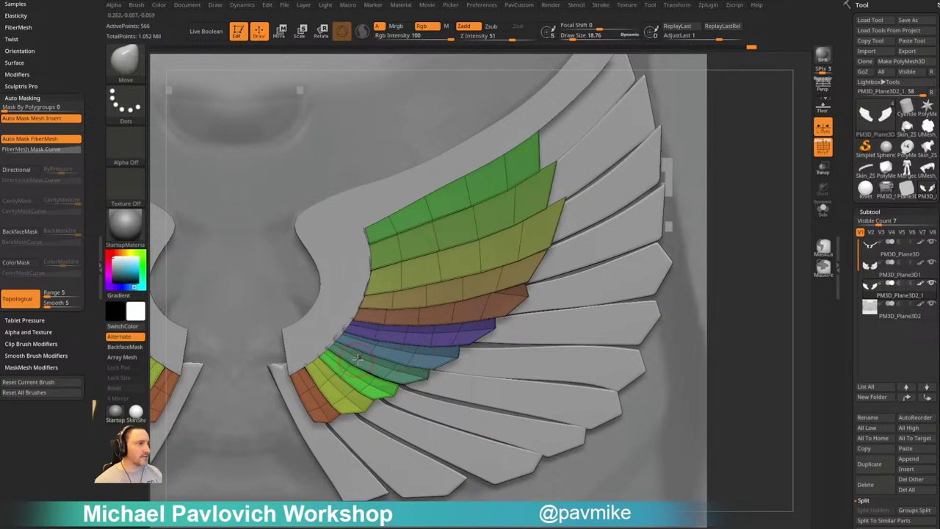
{"action": "left_click_drag", "start_coordinate": [740, 298], "coordinate": [767, 283], "text": "alt"}
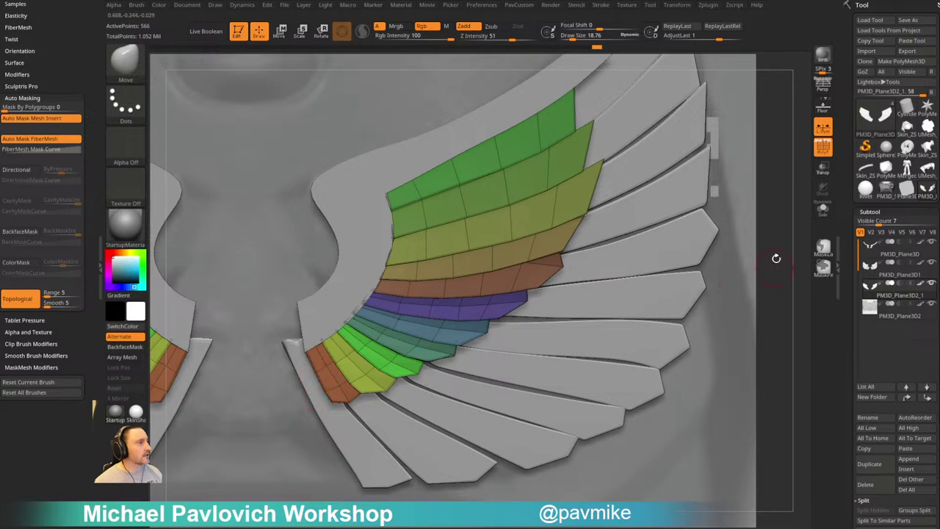
Inspect the layered wing from several angles with the polygroup wireframe display turned off, and turn it back on
{"action": "left_click_drag", "start_coordinate": [777, 231], "coordinate": [717, 257]}
{"action": "mouse_move", "coordinate": [716, 257]}
{"action": "left_mouse_down"}
{"action": "mouse_move", "coordinate": [745, 267]}
{"action": "mouse_move", "coordinate": [710, 251]}
{"action": "left_mouse_up"}
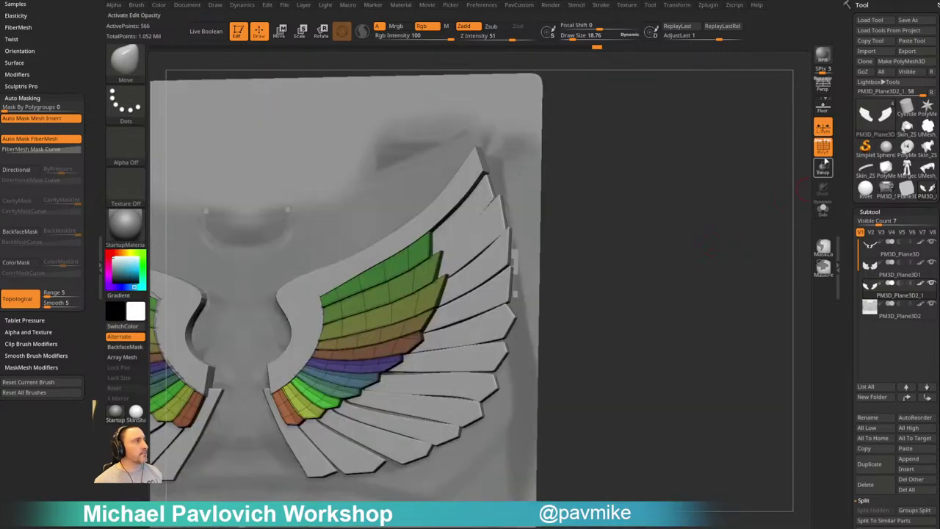
{"action": "left_click", "coordinate": [824, 151]}
{"action": "left_click_drag", "start_coordinate": [753, 226], "coordinate": [694, 304]}
{"action": "left_click", "coordinate": [824, 150]}
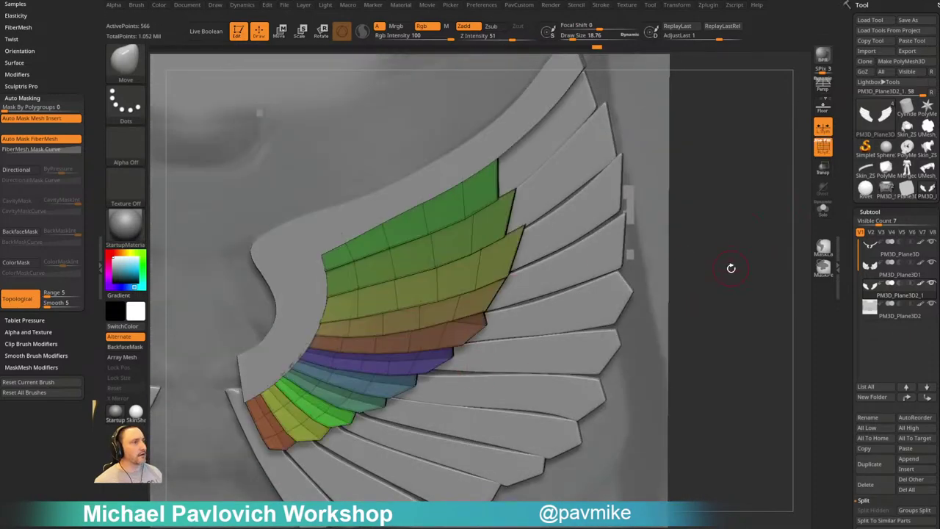
Isolate the brown feather above the purple one and view it from the side
{"action": "left_click_drag", "start_coordinate": [739, 267], "coordinate": [710, 269], "text": "alt"}
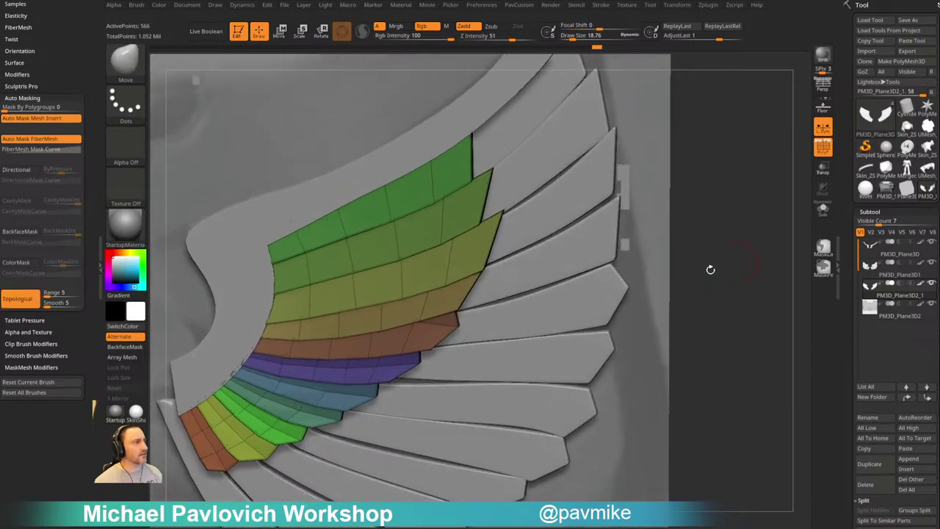
{"action": "left_click", "coordinate": [409, 332], "text": "ctrl+shift"}
{"action": "mouse_move", "coordinate": [763, 221]}
{"action": "left_mouse_down"}
{"action": "mouse_move", "coordinate": [743, 238]}
{"action": "mouse_move", "coordinate": [716, 227]}
{"action": "mouse_move", "coordinate": [740, 238]}
{"action": "mouse_move", "coordinate": [733, 248]}
{"action": "mouse_move", "coordinate": [750, 294]}
{"action": "mouse_move", "coordinate": [737, 298]}
{"action": "mouse_move", "coordinate": [709, 279]}
{"action": "mouse_move", "coordinate": [470, 336]}
{"action": "mouse_move", "coordinate": [426, 332]}
{"action": "left_mouse_up"}
{"action": "left_click", "coordinate": [742, 237], "text": "ctrl+shift"}
{"action": "left_click", "coordinate": [455, 328], "text": "ctrl+shift"}
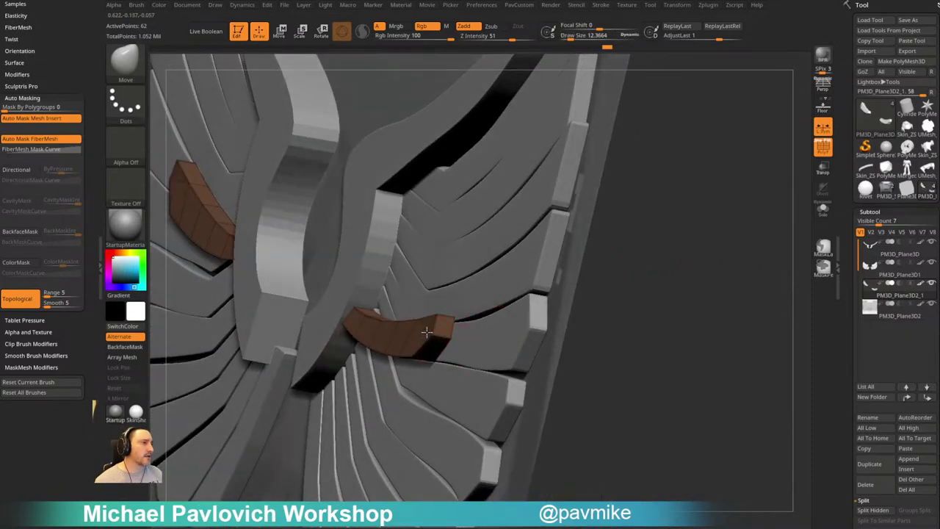
{"action": "key", "text": "d"}
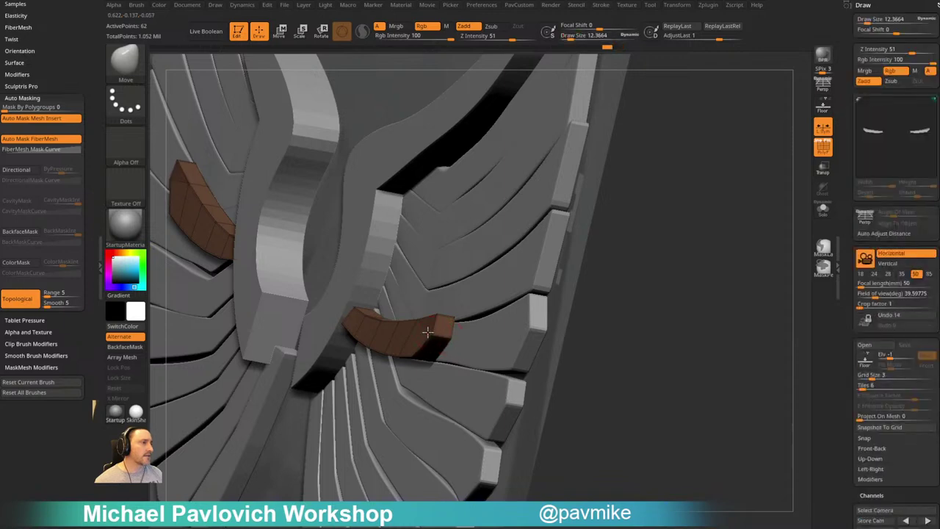
{"action": "left_click_drag", "start_coordinate": [527, 285], "coordinate": [483, 323], "text": "shift"}
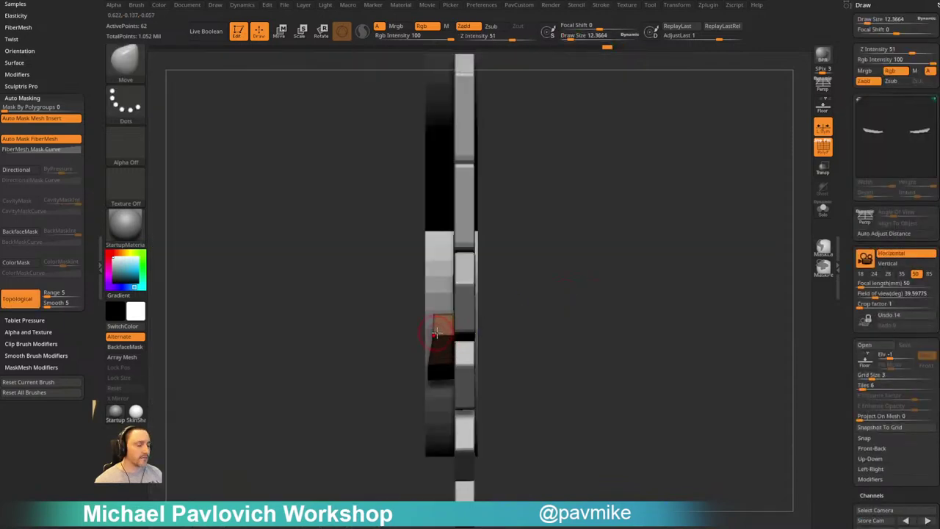
Turn off Infinite Depth in the Move brush's depth settings
{"action": "mouse_move", "coordinate": [52, 112]}
{"action": "left_mouse_down"}
{"action": "mouse_move", "coordinate": [51, 208]}
{"action": "mouse_move", "coordinate": [66, 135]}
{"action": "left_mouse_up"}
{"action": "left_click", "coordinate": [21, 231]}
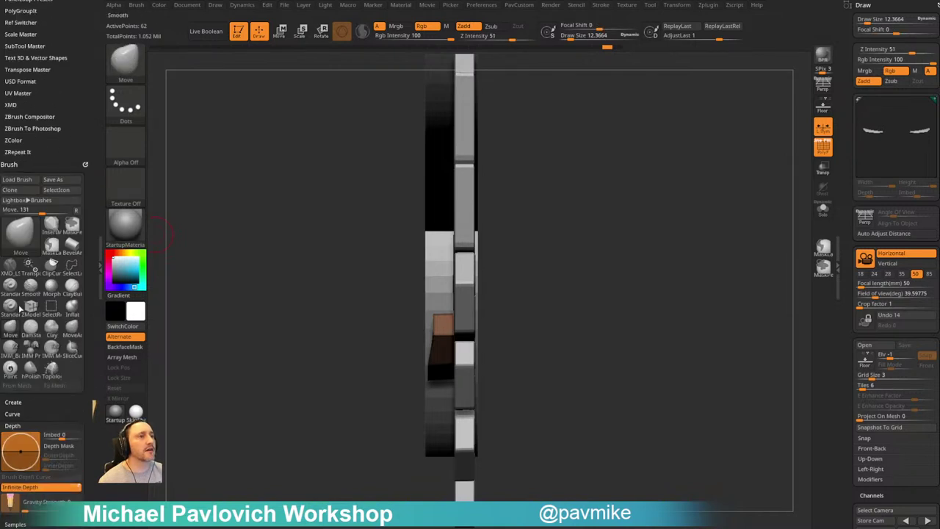
{"action": "left_click_drag", "start_coordinate": [36, 414], "coordinate": [40, 386]}
{"action": "scroll", "coordinate": [39, 397], "scroll_direction": "down", "scroll_amount": 2}
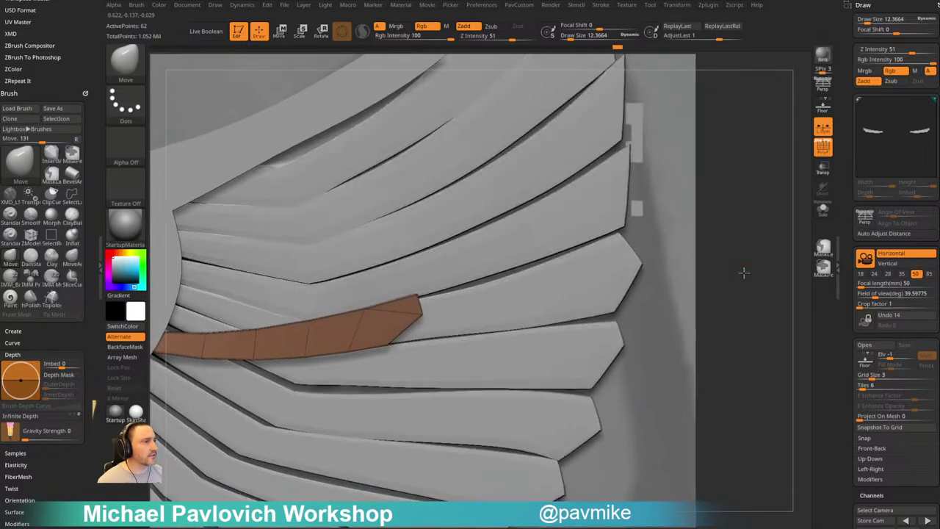
Unhide the rest of the inner feathers with the polygroup wireframe off, and make the outer feathers the active subtool
{"action": "mouse_move", "coordinate": [744, 272]}
{"action": "left_mouse_down", "text": "alt"}
{"action": "mouse_move", "coordinate": [710, 259]}
{"action": "mouse_move", "coordinate": [738, 227]}
{"action": "mouse_move", "coordinate": [698, 222]}
{"action": "mouse_move", "coordinate": [715, 225]}
{"action": "left_mouse_up", "text": "alt"}
{"action": "key", "text": "shift+f"}
{"action": "left_click", "coordinate": [731, 216], "text": "ctrl+shift"}
{"action": "key", "text": "bracketleft"}
{"action": "key", "text": "bracketleft"}
{"action": "key", "text": "bracketleft"}
{"action": "key", "text": "bracketleft"}
{"action": "key", "text": "bracketleft"}
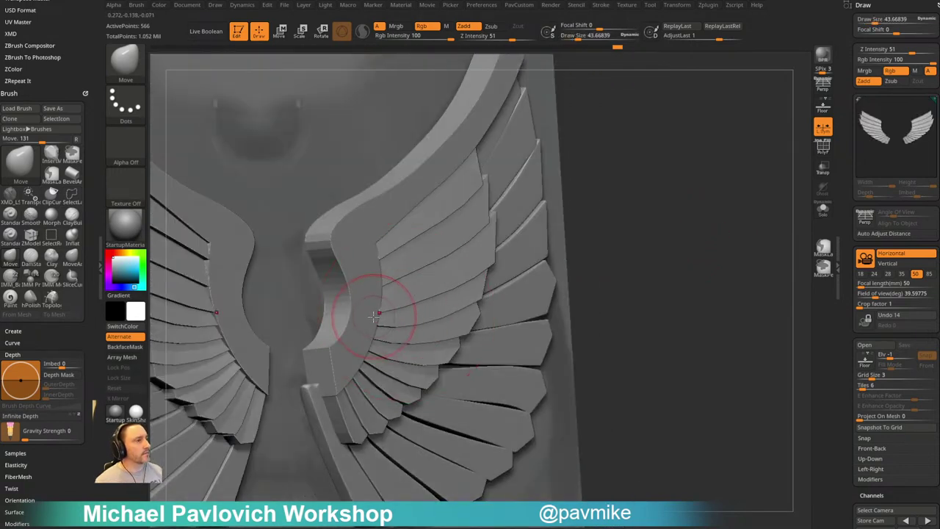
{"action": "mouse_move", "coordinate": [617, 209]}
{"action": "left_mouse_down"}
{"action": "mouse_move", "coordinate": [618, 225]}
{"action": "mouse_move", "coordinate": [695, 206]}
{"action": "left_mouse_up"}
{"action": "key", "text": "bracketright"}
{"action": "left_click_drag", "start_coordinate": [772, 200], "coordinate": [710, 195], "text": "alt"}
{"action": "left_click", "coordinate": [558, 212], "text": "alt"}
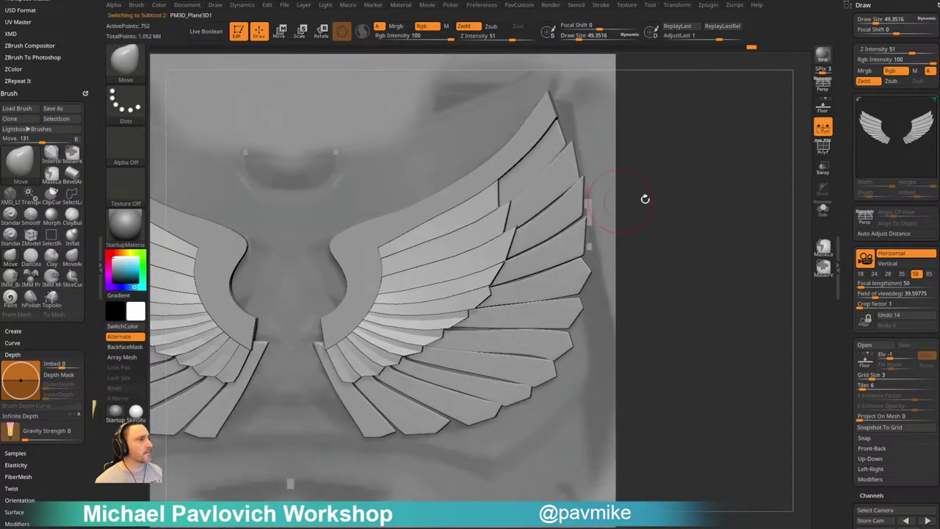
Switch to the Standard brush at a draw size of about 8.5 and bring up the subtool list
{"action": "left_click_drag", "start_coordinate": [644, 199], "coordinate": [616, 204], "text": "alt"}
{"action": "key", "text": "b"}
{"action": "key", "text": "s"}
{"action": "key", "text": "t"}
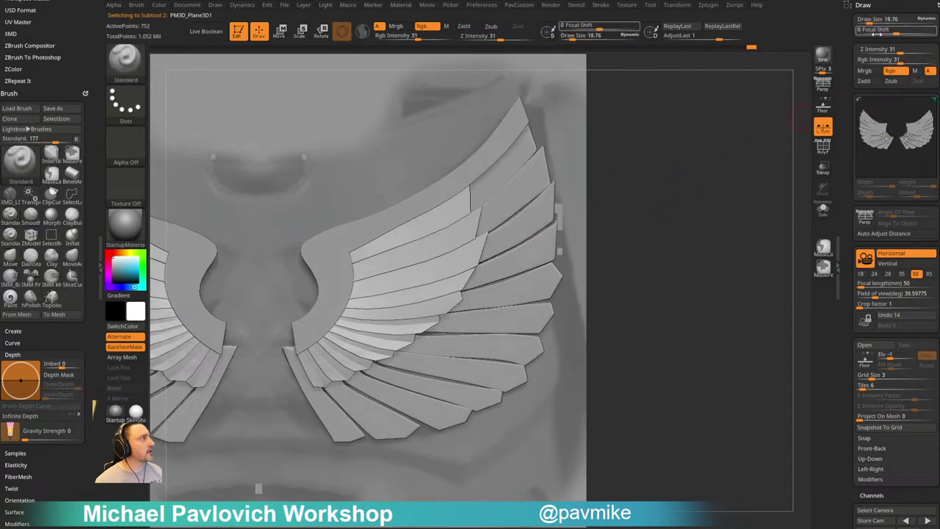
{"action": "left_click", "coordinate": [869, 5]}
{"action": "left_click_drag", "start_coordinate": [664, 171], "coordinate": [672, 195], "text": "alt"}
{"action": "key", "text": "s"}
{"action": "left_click_drag", "start_coordinate": [540, 157], "coordinate": [535, 157]}
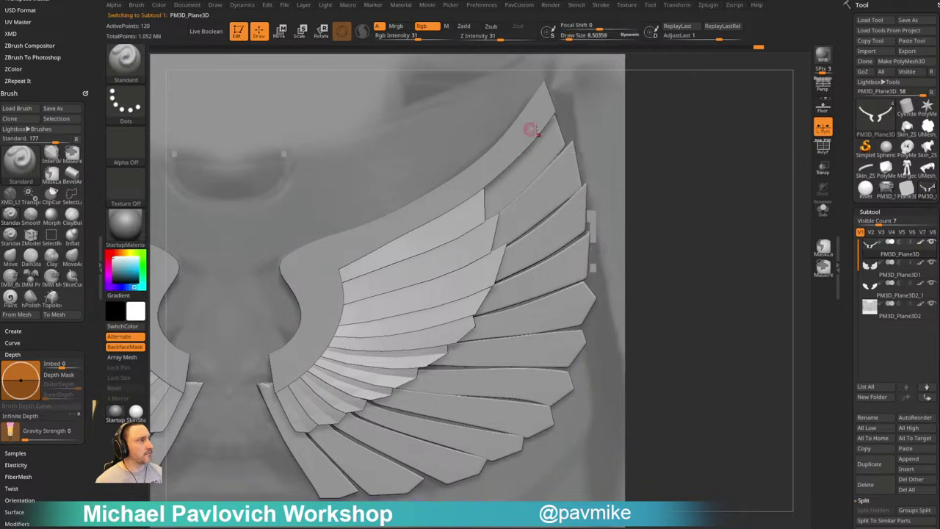
Turn off the painted colour display on all subtools and reselect the outer feathers
{"action": "left_click", "coordinate": [920, 265], "text": "shift"}
{"action": "left_click_drag", "start_coordinate": [684, 256], "coordinate": [674, 252], "text": "alt"}
{"action": "left_click", "coordinate": [492, 155], "text": "alt"}
{"action": "left_click", "coordinate": [545, 194], "text": "alt"}
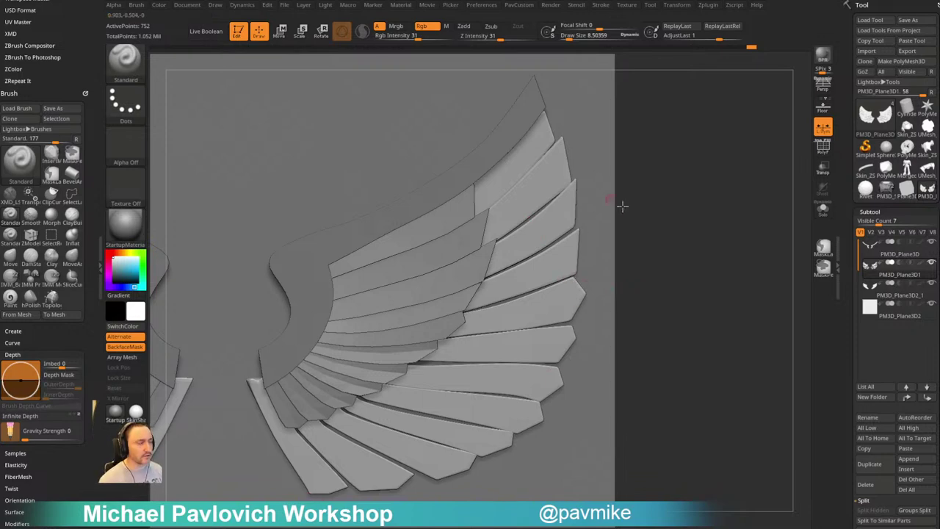
Turn on the polygroup wireframe and insert a lengthwise edge loop through the third outer feather with ZModeler
{"action": "left_click_drag", "start_coordinate": [622, 207], "coordinate": [666, 216]}
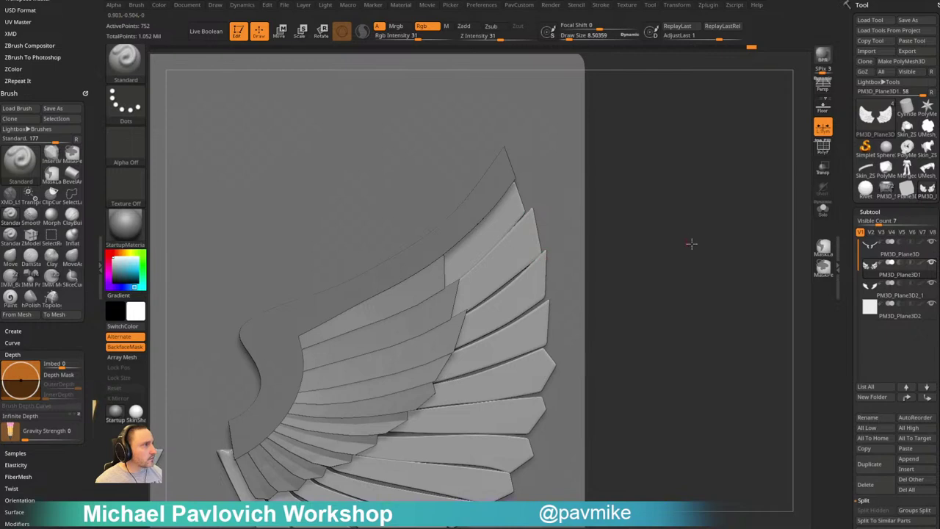
{"action": "left_click_drag", "start_coordinate": [691, 243], "coordinate": [673, 255]}
{"action": "key", "text": "b"}
{"action": "key", "text": "z"}
{"action": "key", "text": "m"}
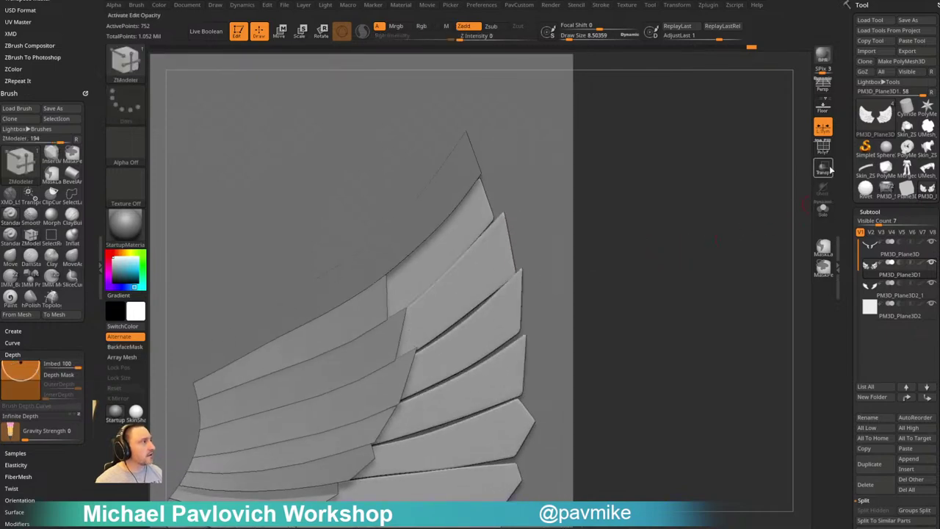
{"action": "left_click", "coordinate": [823, 148]}
{"action": "key", "text": "space"}
{"action": "left_click", "coordinate": [443, 255]}
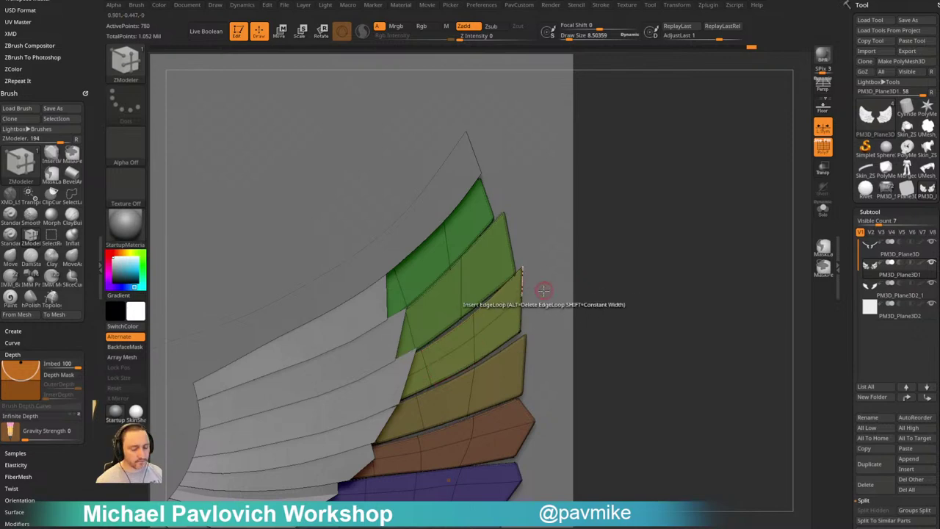
Pull the third outer feather's tip outward into a point, using MoveAccu at size 28.75 and ZModeler
{"action": "key", "text": "b"}
{"action": "key", "text": "m"}
{"action": "key", "text": "a"}
{"action": "key", "text": "s"}
{"action": "mouse_move", "coordinate": [526, 297]}
{"action": "left_mouse_down"}
{"action": "mouse_move", "coordinate": [553, 296]}
{"action": "mouse_move", "coordinate": [533, 297]}
{"action": "left_mouse_up"}
{"action": "left_click_drag", "start_coordinate": [634, 267], "coordinate": [622, 279]}
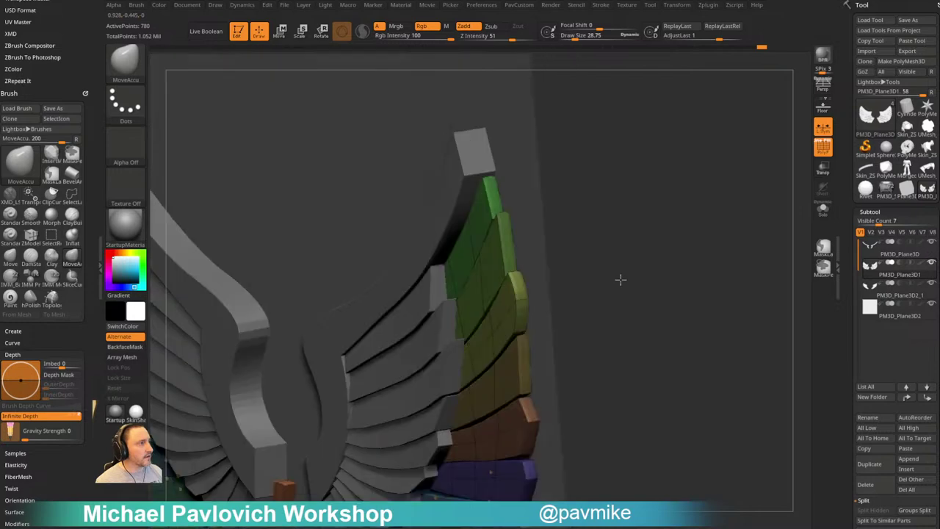
{"action": "key", "text": "b"}
{"action": "key", "text": "z"}
{"action": "key", "text": "m"}
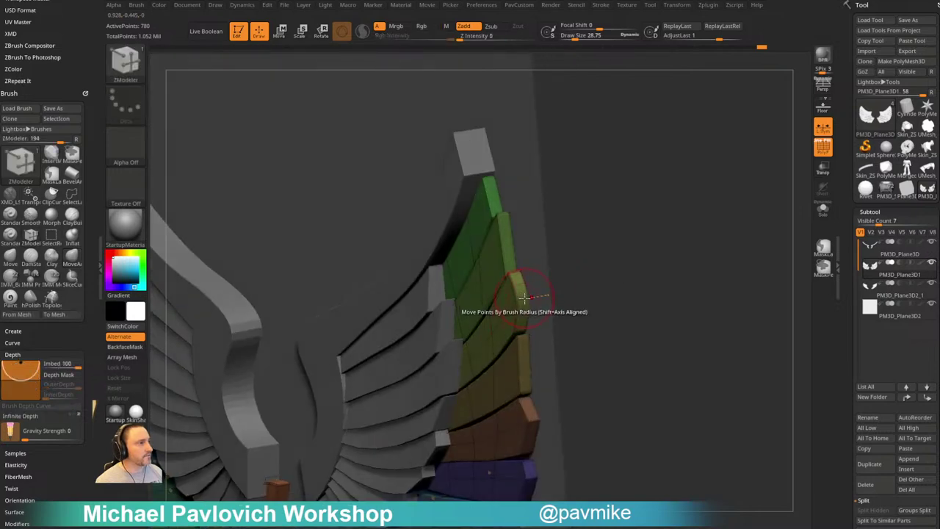
{"action": "mouse_move", "coordinate": [598, 267]}
{"action": "left_mouse_down", "text": "alt"}
{"action": "mouse_move", "coordinate": [607, 266]}
{"action": "mouse_move", "coordinate": [607, 293]}
{"action": "mouse_move", "coordinate": [683, 240]}
{"action": "mouse_move", "coordinate": [498, 320]}
{"action": "left_mouse_up", "text": "alt"}
{"action": "key", "text": "space"}
{"action": "left_click", "coordinate": [409, 298]}
Close the gaps between the upper outer feathers using the Move brush with Topological auto masking at a draw size of about 38
{"action": "key", "text": "b"}
{"action": "key", "text": "m"}
{"action": "key", "text": "v"}
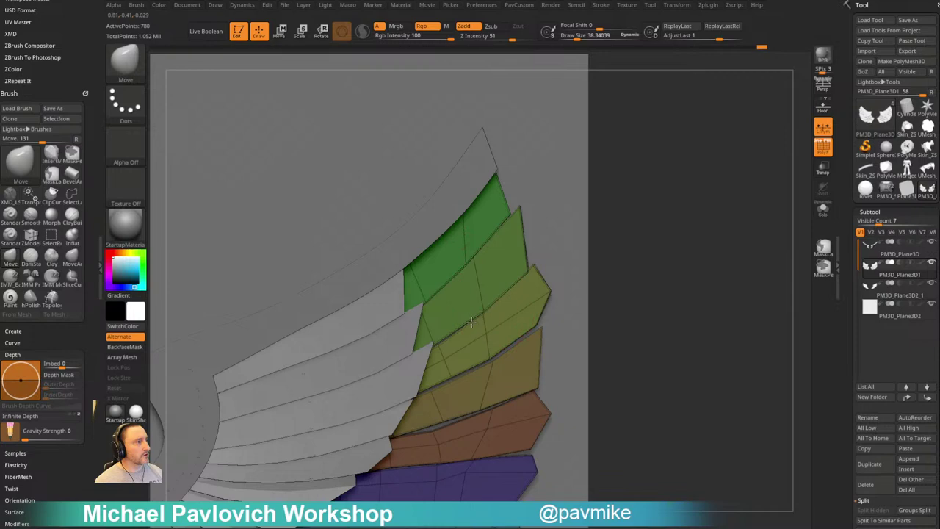
{"action": "mouse_move", "coordinate": [67, 321]}
{"action": "left_mouse_down"}
{"action": "mouse_move", "coordinate": [71, 219]}
{"action": "mouse_move", "coordinate": [73, 229]}
{"action": "left_mouse_up"}
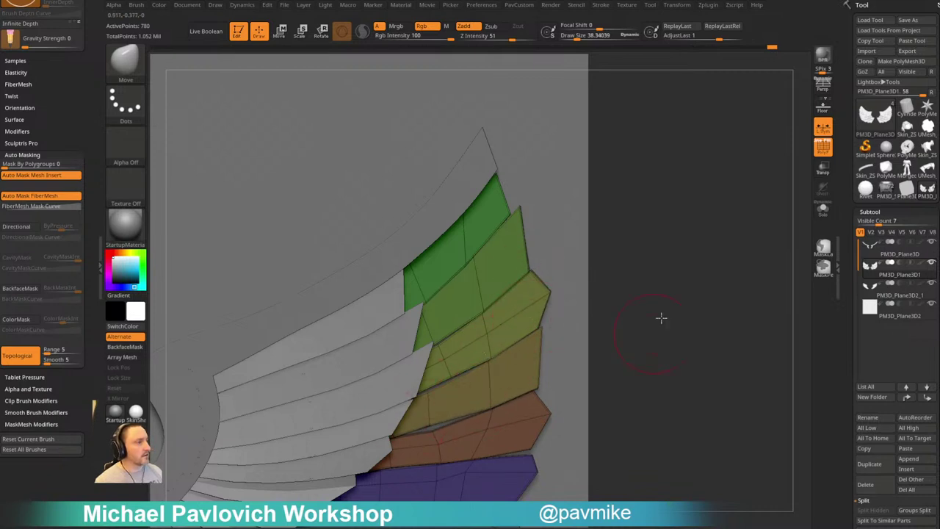
{"action": "left_click_drag", "start_coordinate": [661, 317], "coordinate": [677, 231], "text": "alt"}
{"action": "key", "text": "s"}
{"action": "left_click_drag", "start_coordinate": [458, 292], "coordinate": [454, 292]}
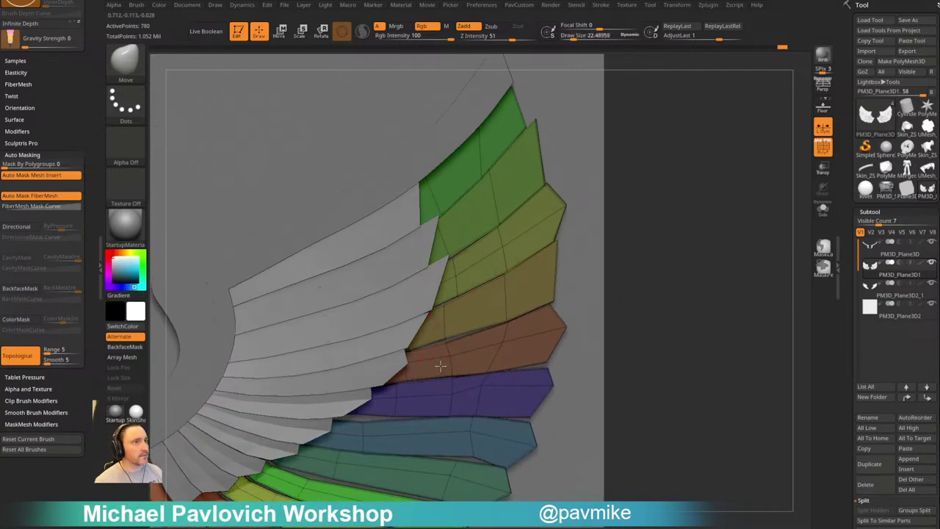
Turn on Infinite Depth for the Move brush and tighten the gaps around the brown and purple outer feathers
{"action": "left_click_drag", "start_coordinate": [83, 102], "coordinate": [82, 235]}
{"action": "left_click", "coordinate": [33, 158]}
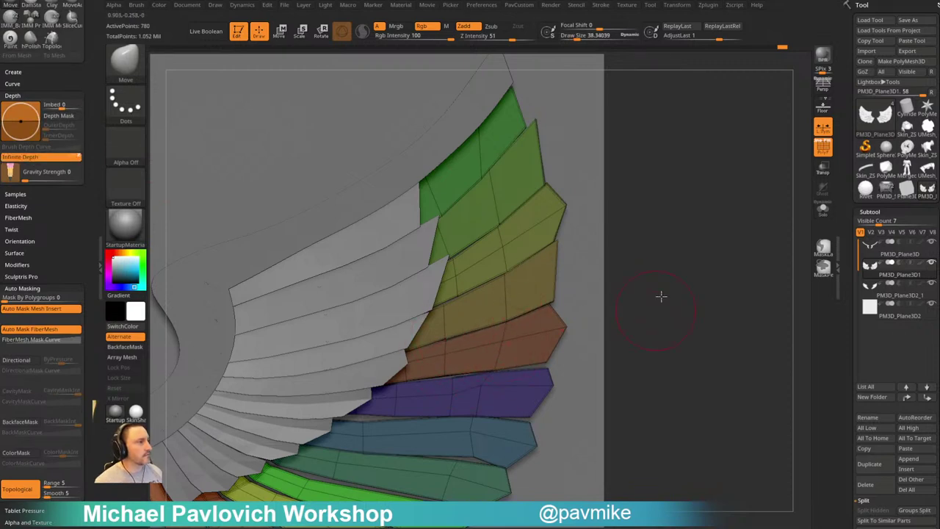
{"action": "left_click_drag", "start_coordinate": [661, 296], "coordinate": [686, 245], "text": "alt"}
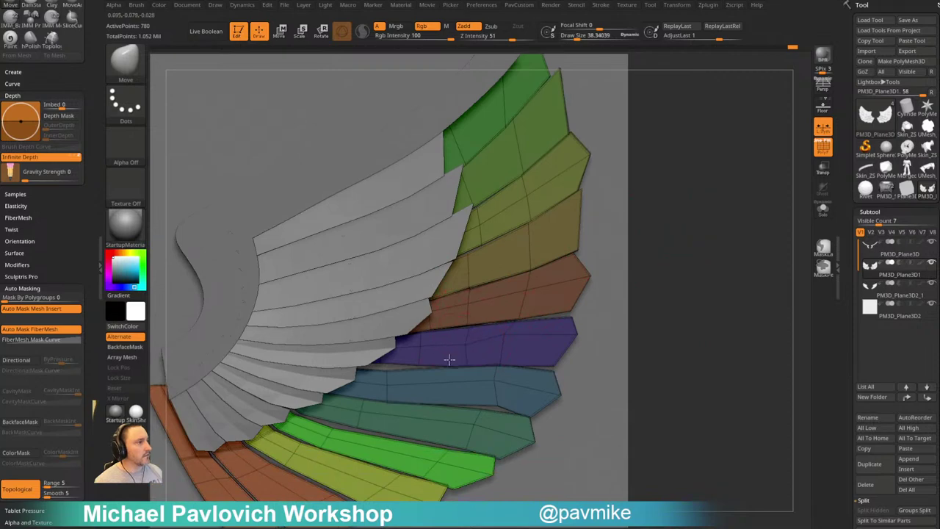
{"action": "left_click_drag", "start_coordinate": [675, 278], "coordinate": [673, 241], "text": "alt"}
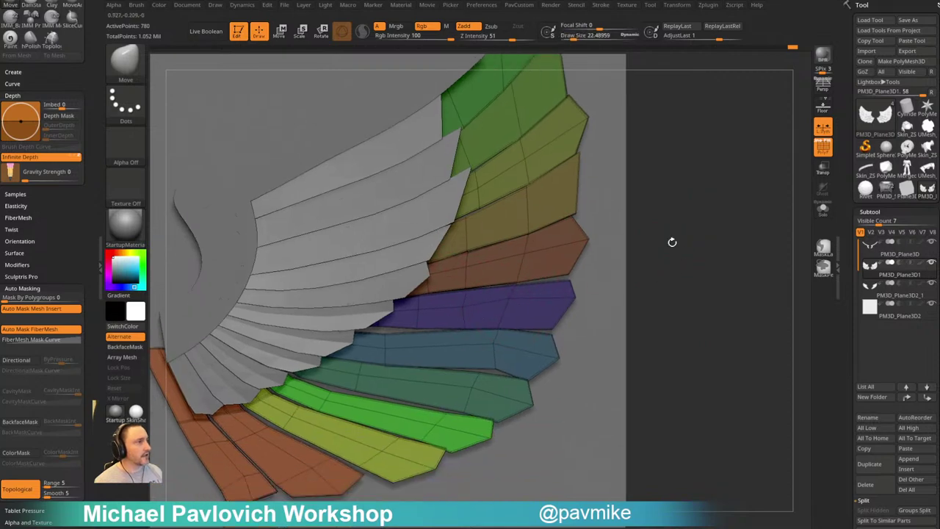
Set the Move brush size to about 36 and smooth the outer feathers with Polish By Features
{"action": "key", "text": "s"}
{"action": "left_click", "coordinate": [432, 324]}
{"action": "key", "text": "3"}
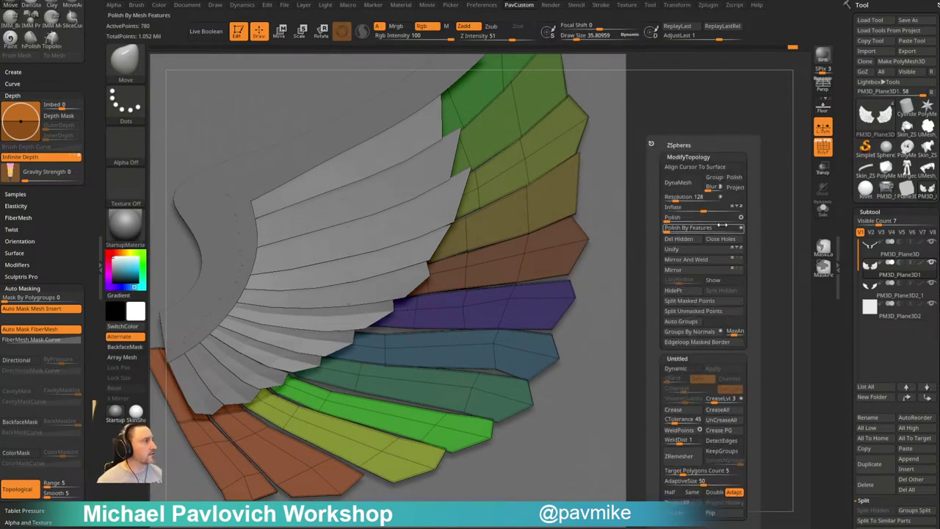
{"action": "left_click", "coordinate": [669, 228]}
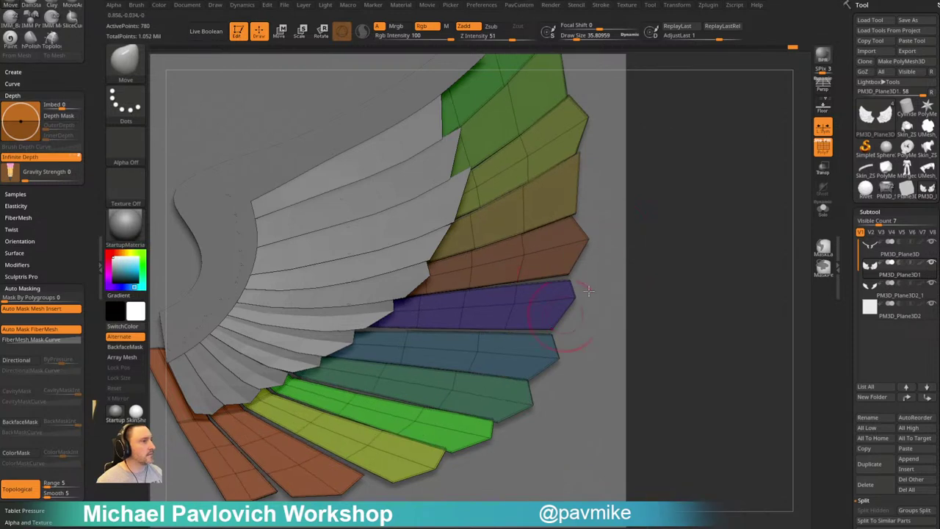
Refine the purple and blue outer feathers with larger Move brush sizes of about 76 and 62
{"action": "mouse_move", "coordinate": [698, 253]}
{"action": "left_mouse_down", "text": "alt"}
{"action": "mouse_move", "coordinate": [699, 216]}
{"action": "mouse_move", "coordinate": [689, 241]}
{"action": "left_mouse_up", "text": "alt"}
{"action": "key", "text": "s"}
{"action": "left_click_drag", "start_coordinate": [377, 365], "coordinate": [382, 365]}
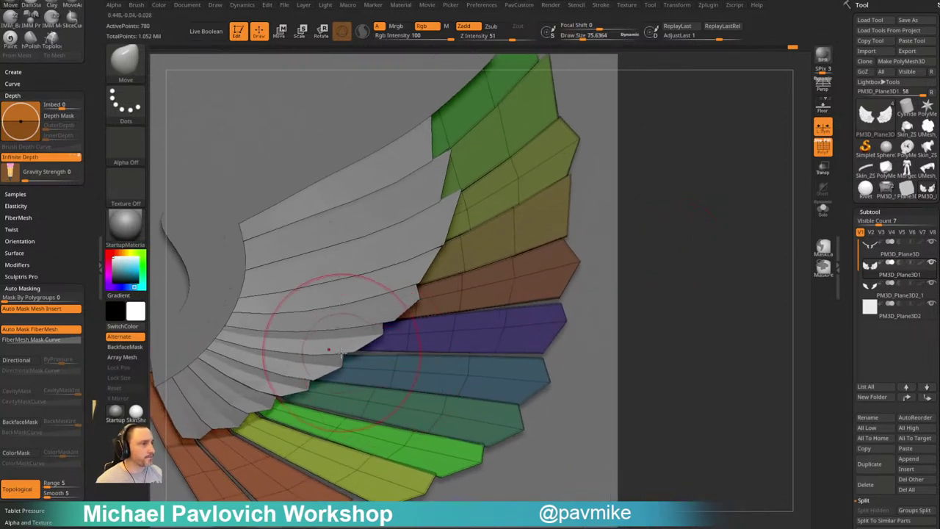
{"action": "left_click_drag", "start_coordinate": [331, 351], "coordinate": [342, 351]}
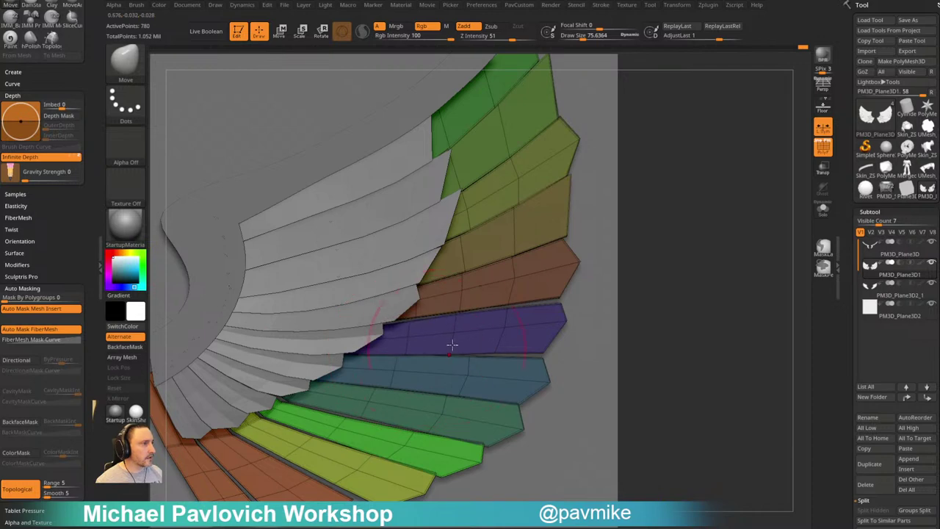
{"action": "key", "text": "s"}
{"action": "left_click_drag", "start_coordinate": [508, 333], "coordinate": [507, 333]}
{"action": "left_click_drag", "start_coordinate": [379, 324], "coordinate": [376, 324]}
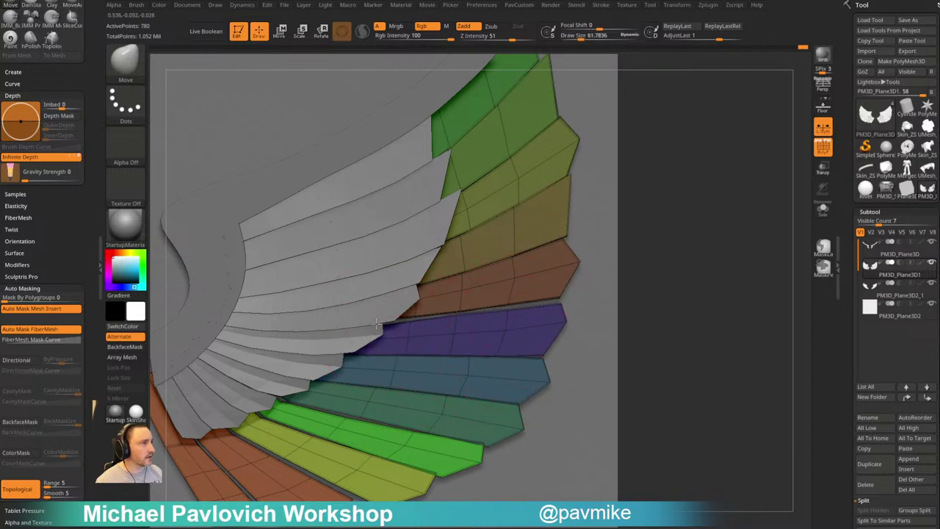
Hide the inner feathers and close the remaining gaps down to the lowest outer feathers with Move brush sizes of about 79 and 65
{"action": "key", "text": "1"}
{"action": "left_click", "coordinate": [387, 272], "text": "alt"}
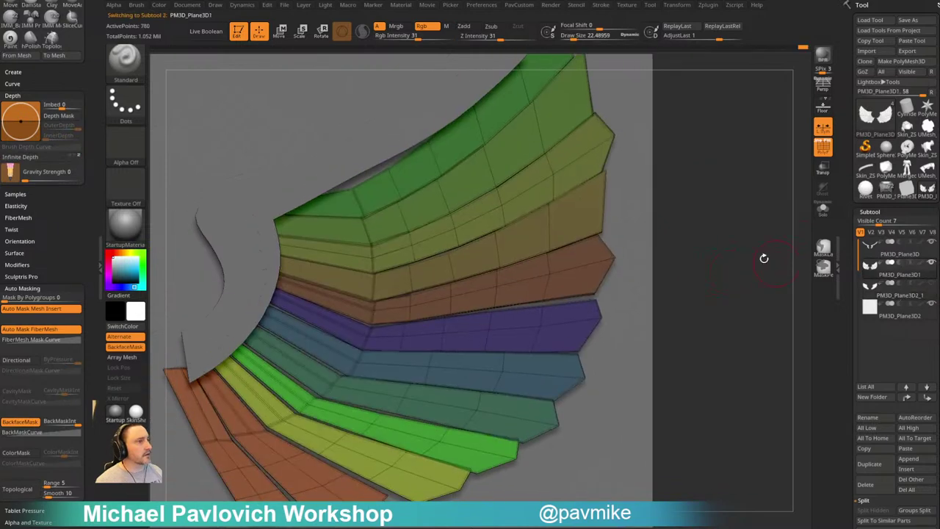
{"action": "key", "text": "s"}
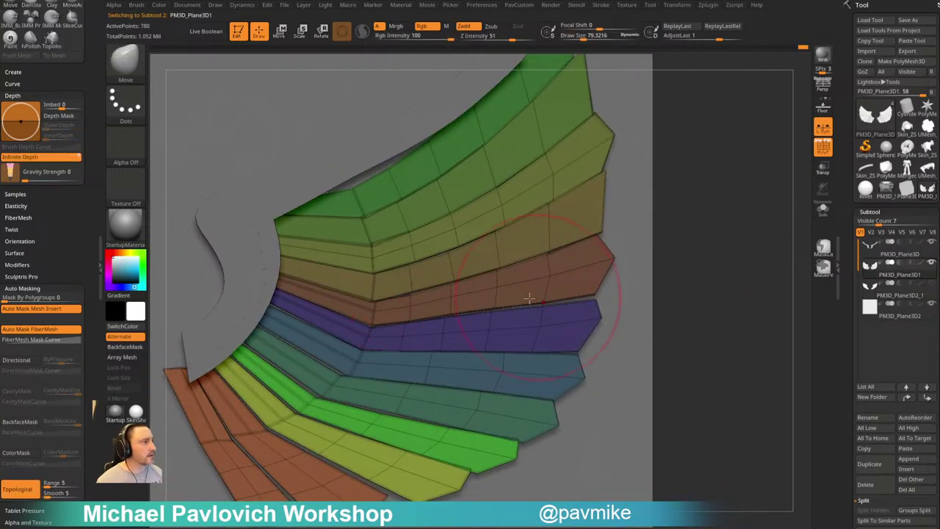
{"action": "left_click_drag", "start_coordinate": [633, 281], "coordinate": [675, 230], "text": "alt"}
{"action": "key", "text": "s"}
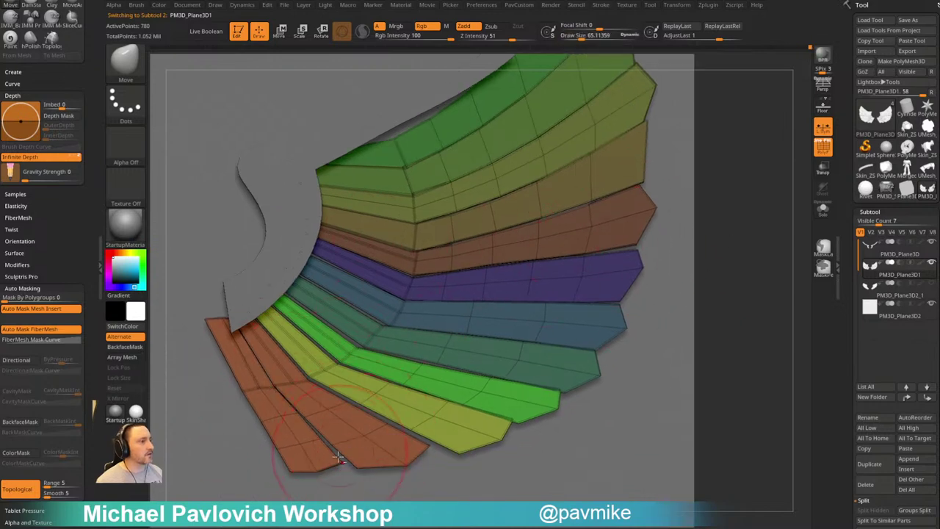
{"action": "left_click_drag", "start_coordinate": [337, 459], "coordinate": [341, 457]}
Set the ZModeler edge action to Transpose with the EdgeLoop Partial target
{"action": "left_click_drag", "start_coordinate": [710, 210], "coordinate": [711, 294], "text": "alt"}
{"action": "mouse_move", "coordinate": [711, 293]}
{"action": "left_mouse_down"}
{"action": "mouse_move", "coordinate": [693, 248]}
{"action": "mouse_move", "coordinate": [739, 245]}
{"action": "left_mouse_up"}
{"action": "key", "text": "b"}
{"action": "key", "text": "z"}
{"action": "key", "text": "m"}
{"action": "key", "text": "space"}
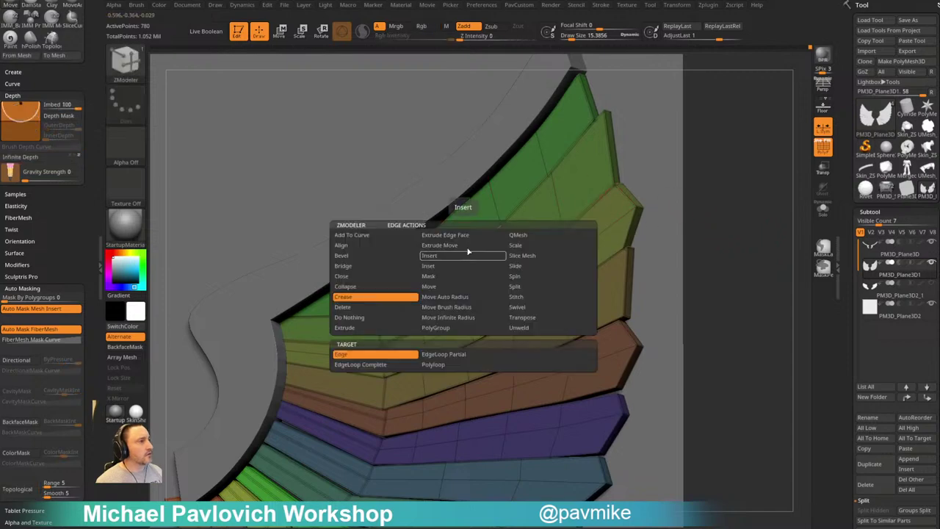
{"action": "left_click", "coordinate": [522, 318]}
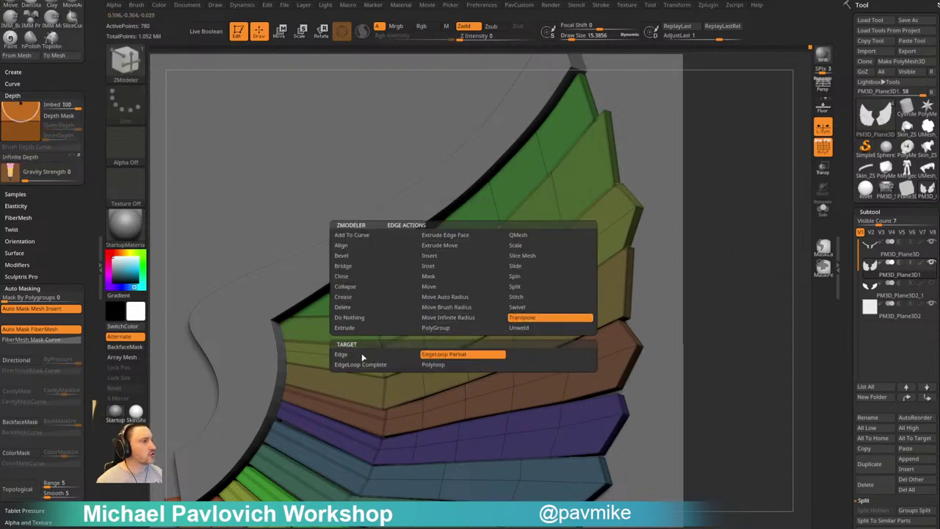
{"action": "left_click", "coordinate": [452, 356]}
{"action": "left_click", "coordinate": [488, 232]}
{"action": "mouse_move", "coordinate": [735, 171]}
{"action": "left_mouse_down", "text": "alt"}
{"action": "mouse_move", "coordinate": [736, 205]}
{"action": "mouse_move", "coordinate": [731, 187]}
{"action": "left_mouse_up", "text": "alt"}
{"action": "key", "text": "q"}
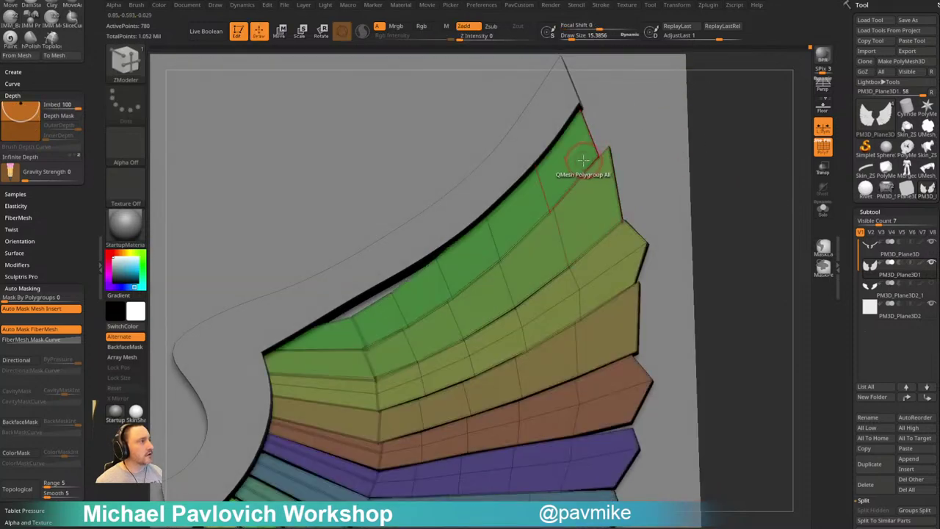
Transpose the lower edge loop of the top green outer feather in depth from a side view
{"action": "left_click", "coordinate": [583, 167]}
{"action": "left_click_drag", "start_coordinate": [644, 168], "coordinate": [707, 168]}
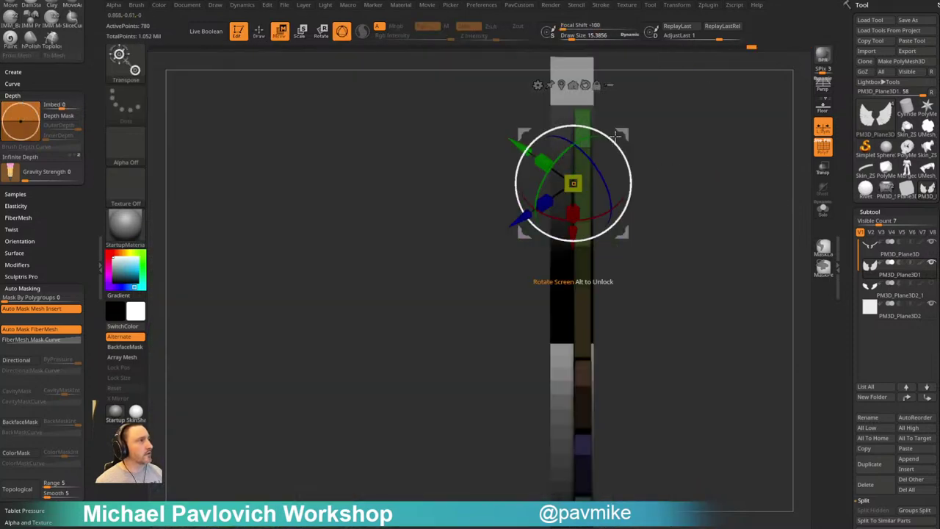
{"action": "mouse_move", "coordinate": [621, 134]}
{"action": "left_mouse_down"}
{"action": "mouse_move", "coordinate": [611, 136]}
{"action": "mouse_move", "coordinate": [692, 151]}
{"action": "mouse_move", "coordinate": [710, 167]}
{"action": "left_mouse_up"}
{"action": "key", "text": "q"}
Transpose the lower edge loop of the second green outer feather in depth to layer it against the next feather
{"action": "mouse_move", "coordinate": [716, 199]}
{"action": "left_mouse_down", "text": "alt"}
{"action": "mouse_move", "coordinate": [720, 158]}
{"action": "mouse_move", "coordinate": [665, 168]}
{"action": "left_mouse_up", "text": "alt"}
{"action": "left_click", "coordinate": [617, 171]}
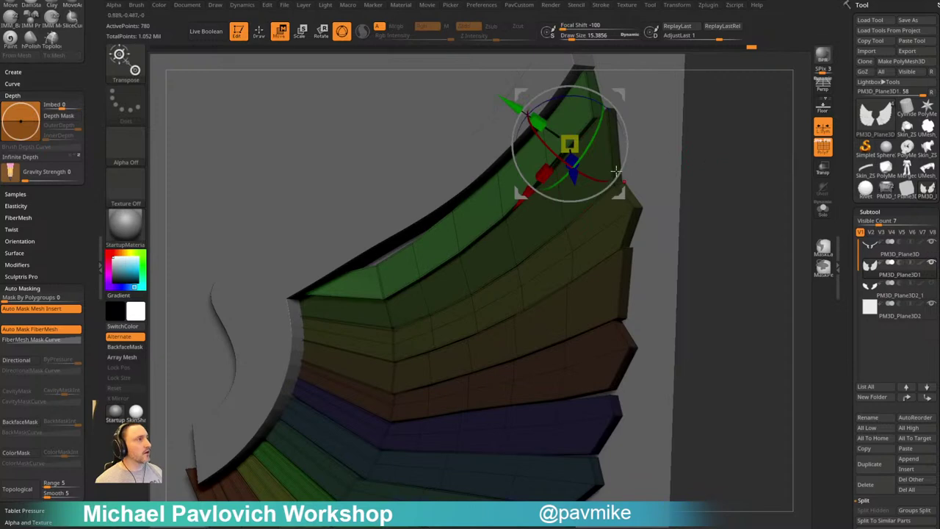
{"action": "key", "text": "q"}
{"action": "mouse_move", "coordinate": [692, 188]}
{"action": "left_mouse_down"}
{"action": "mouse_move", "coordinate": [727, 181]}
{"action": "mouse_move", "coordinate": [654, 180]}
{"action": "left_mouse_up"}
{"action": "left_click", "coordinate": [505, 234]}
{"action": "left_click_drag", "start_coordinate": [563, 188], "coordinate": [638, 188]}
{"action": "key", "text": "q"}
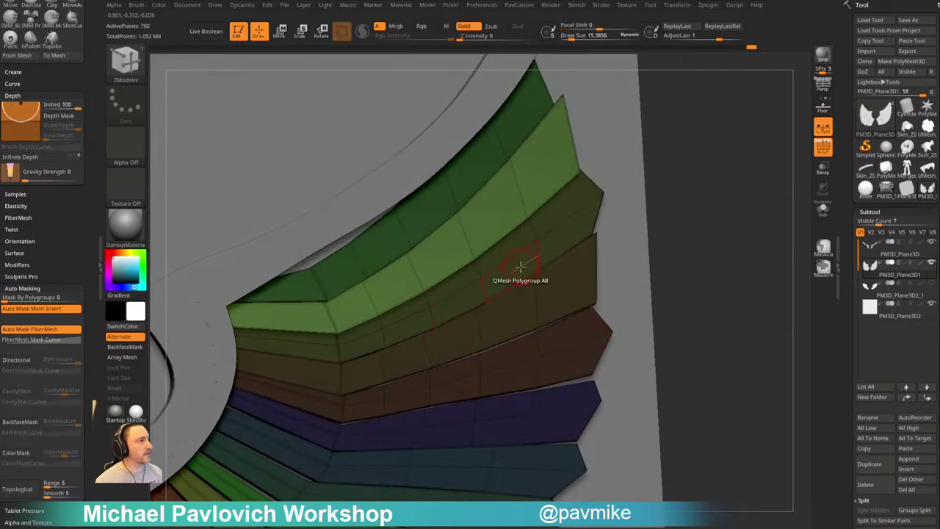
Transpose the lower edge loop of the third, olive outer feather in depth
{"action": "left_click", "coordinate": [514, 281]}
{"action": "left_click_drag", "start_coordinate": [696, 234], "coordinate": [603, 217]}
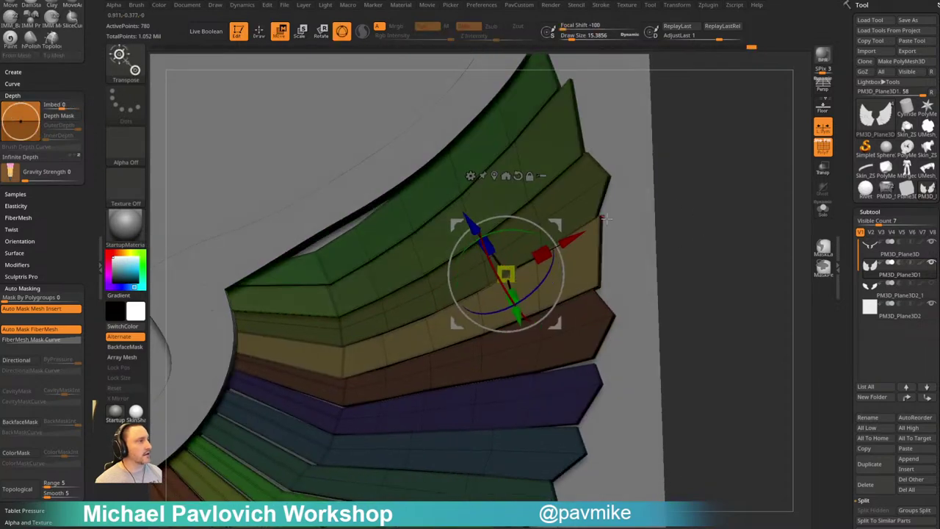
{"action": "key", "text": "q"}
{"action": "left_click", "coordinate": [411, 321]}
{"action": "right_click_drag", "start_coordinate": [531, 255], "coordinate": [648, 211], "text": "shift"}
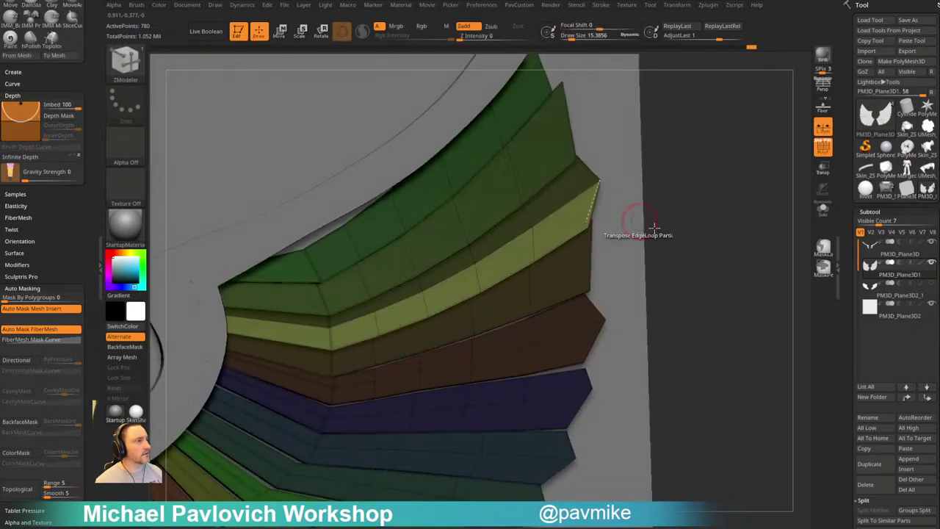
Transpose the lower edge loop of the brown outer feather in depth from a side view
{"action": "left_click", "coordinate": [518, 245]}
{"action": "right_click_drag", "start_coordinate": [537, 242], "coordinate": [684, 213], "text": "shift"}
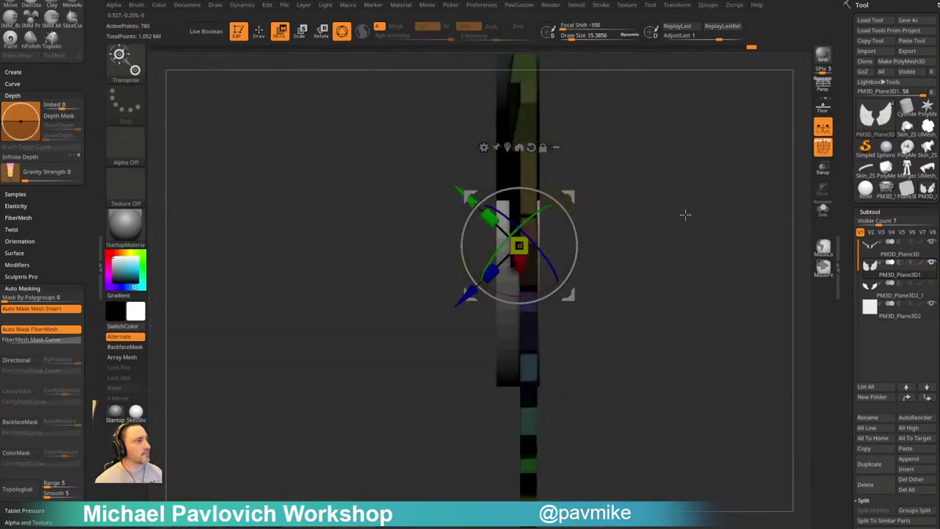
{"action": "left_click_drag", "start_coordinate": [568, 197], "coordinate": [554, 206]}
{"action": "right_click_drag", "start_coordinate": [691, 286], "coordinate": [588, 310]}
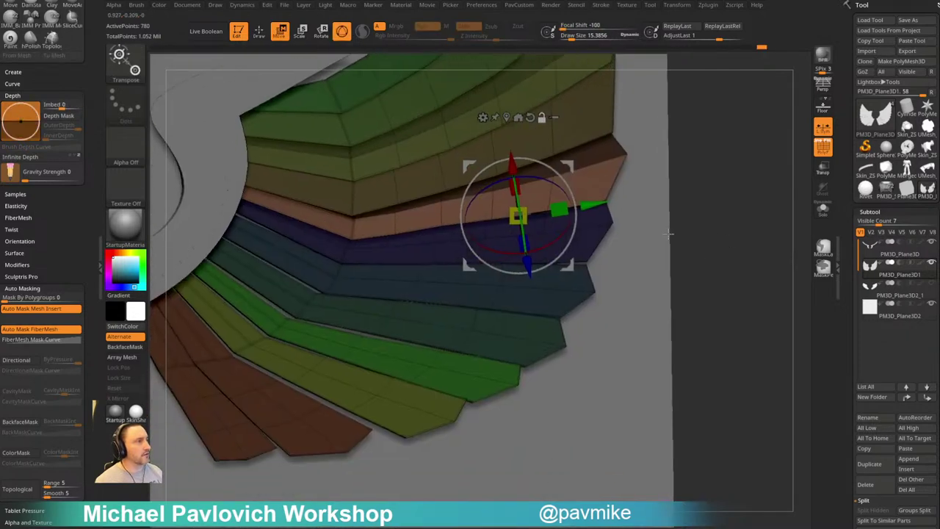
Isolate the purple feather and tilt it about its length so it overlaps its neighbour
{"action": "key", "text": "q"}
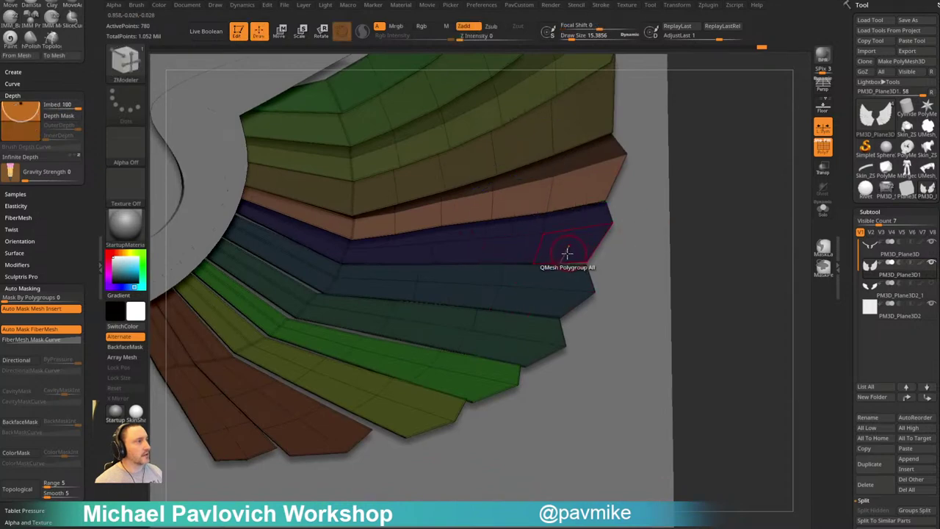
{"action": "left_click", "coordinate": [564, 256]}
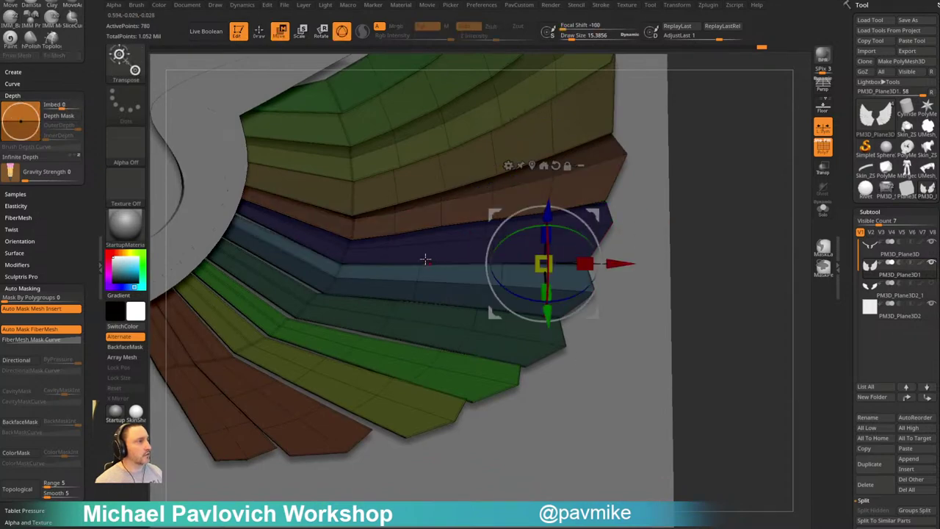
{"action": "key", "text": "q"}
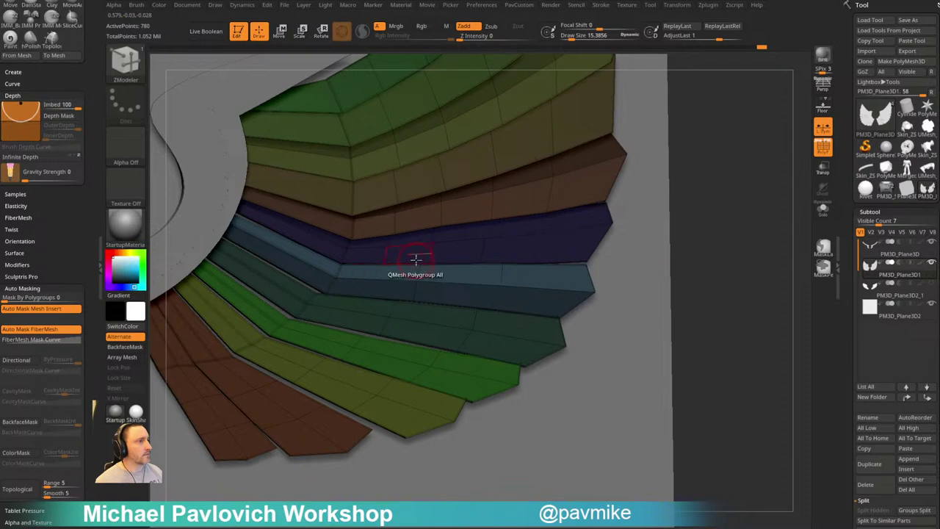
{"action": "left_click_drag", "start_coordinate": [720, 221], "coordinate": [695, 224]}
{"action": "left_click", "coordinate": [561, 256]}
{"action": "mouse_move", "coordinate": [764, 216]}
{"action": "left_mouse_down"}
{"action": "mouse_move", "coordinate": [748, 208]}
{"action": "mouse_move", "coordinate": [606, 216]}
{"action": "mouse_move", "coordinate": [731, 211]}
{"action": "left_mouse_up"}
Isolate the steel-blue feather below the purple one and rotate it slightly from the side view to match the tilt
{"action": "key", "text": "q"}
{"action": "left_click", "coordinate": [460, 262]}
{"action": "left_click_drag", "start_coordinate": [516, 218], "coordinate": [506, 221]}
{"action": "key", "text": "q"}
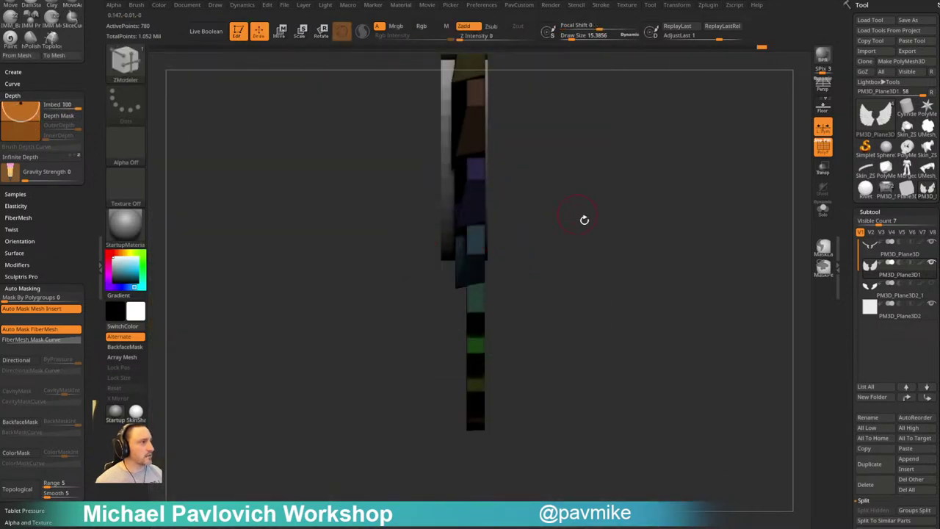
{"action": "left_click_drag", "start_coordinate": [583, 219], "coordinate": [764, 217], "text": "shift"}
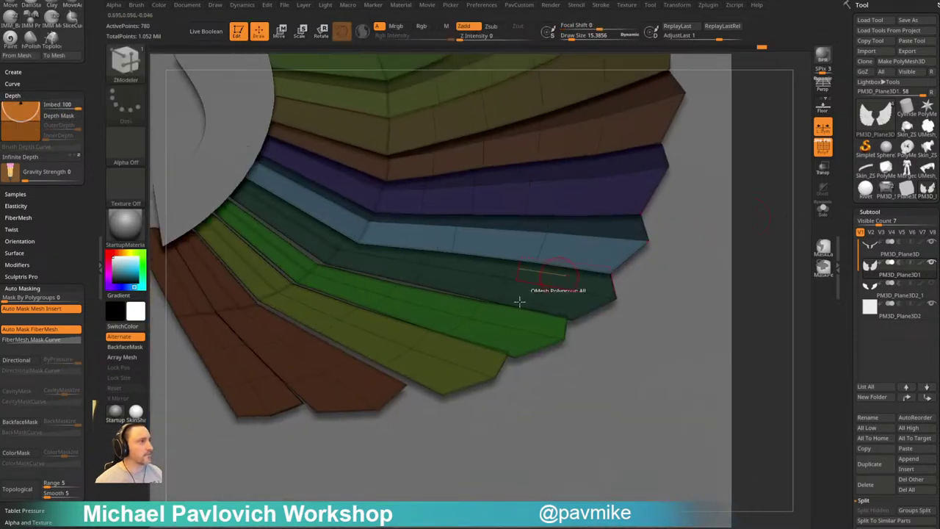
Isolate the teal feather and rotate it slightly in side view to overlap like the feathers above
{"action": "left_click", "coordinate": [468, 293]}
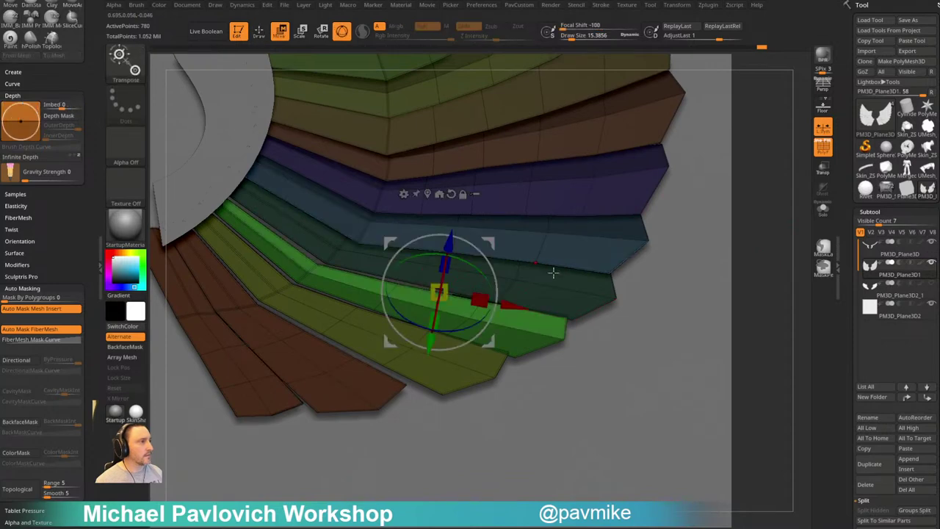
{"action": "key", "text": "q"}
{"action": "left_click", "coordinate": [367, 271]}
{"action": "left_click_drag", "start_coordinate": [758, 233], "coordinate": [730, 233], "text": "shift"}
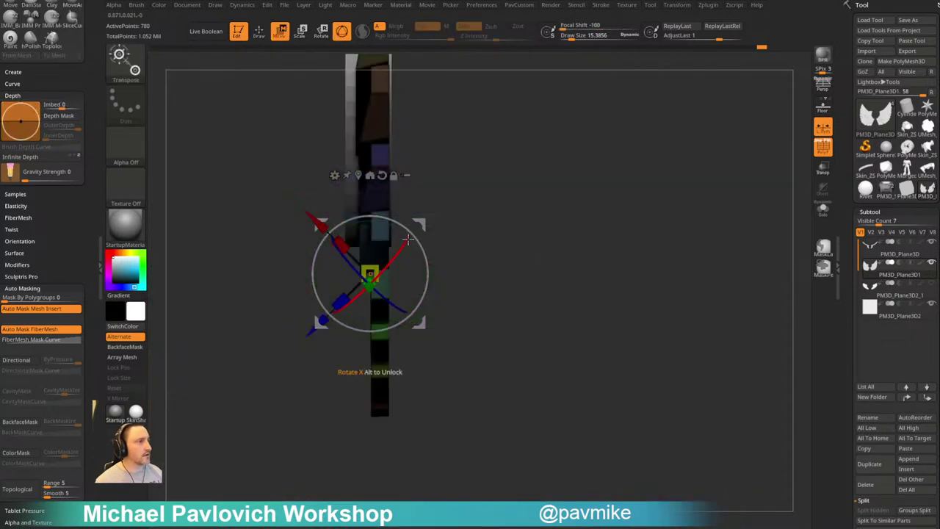
{"action": "left_click_drag", "start_coordinate": [419, 225], "coordinate": [409, 231]}
{"action": "left_click_drag", "start_coordinate": [552, 258], "coordinate": [789, 280], "text": "shift"}
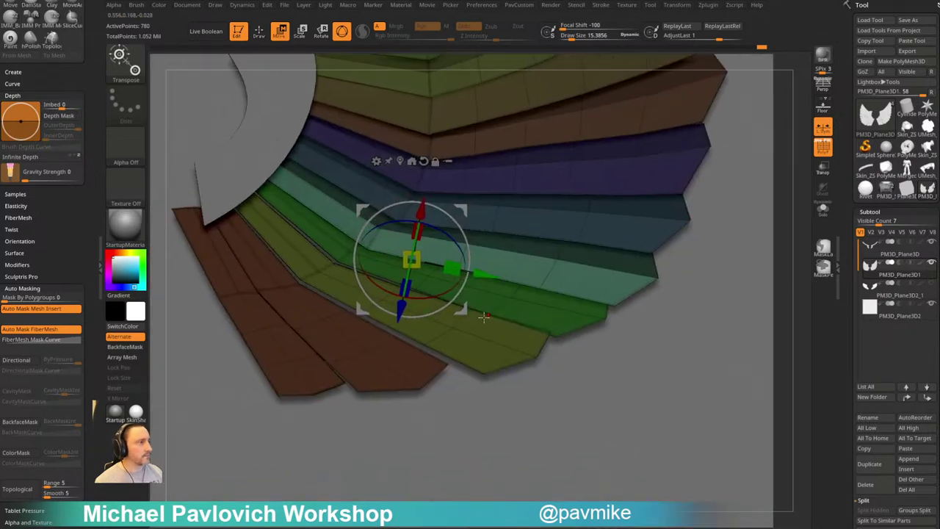
Isolate the bright green feather and tilt it slightly in side view to continue the overlapping layers
{"action": "key", "text": "q"}
{"action": "left_click", "coordinate": [435, 294]}
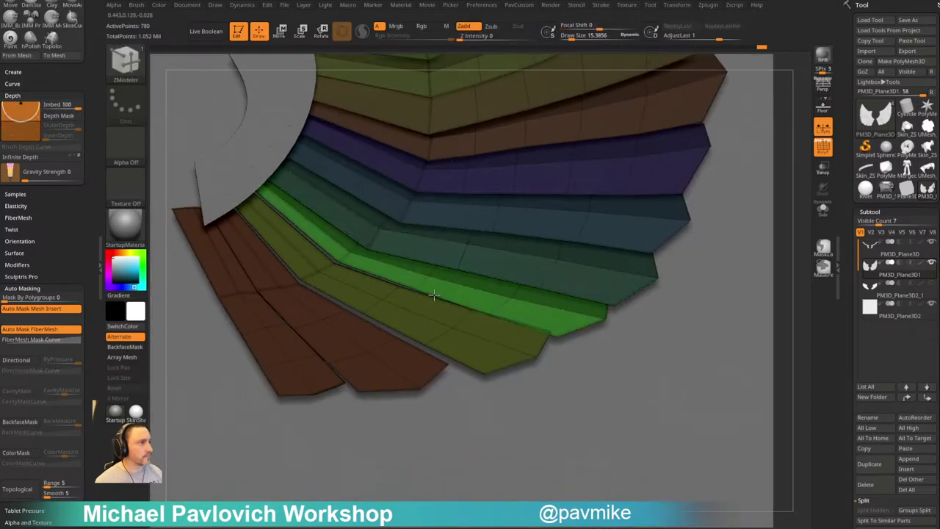
{"action": "key", "text": "w"}
{"action": "left_click_drag", "start_coordinate": [795, 263], "coordinate": [801, 250], "text": "alt"}
{"action": "left_click_drag", "start_coordinate": [801, 249], "coordinate": [737, 259], "text": "shift"}
{"action": "left_click_drag", "start_coordinate": [507, 240], "coordinate": [498, 246]}
{"action": "mouse_move", "coordinate": [660, 253]}
{"action": "left_mouse_down", "text": "shift"}
{"action": "mouse_move", "coordinate": [797, 277]}
{"action": "mouse_move", "coordinate": [747, 268]}
{"action": "mouse_move", "coordinate": [772, 242]}
{"action": "mouse_move", "coordinate": [730, 237]}
{"action": "left_mouse_up", "text": "shift"}
Isolate the lower olive feather and tilt it slightly in side view to match the other feathers
{"action": "key", "text": "q"}
{"action": "left_click", "coordinate": [288, 275]}
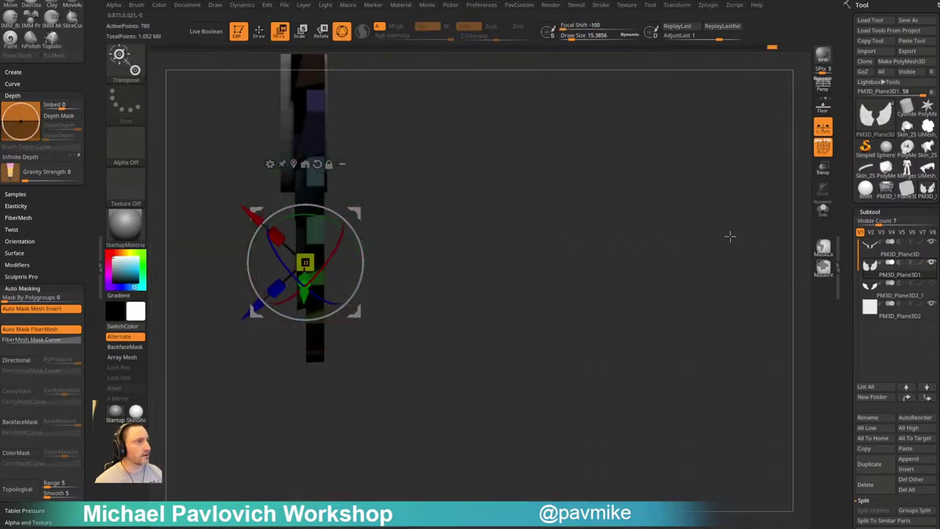
{"action": "left_click_drag", "start_coordinate": [493, 215], "coordinate": [609, 224], "text": "alt"}
{"action": "left_click_drag", "start_coordinate": [471, 230], "coordinate": [465, 235]}
{"action": "left_click_drag", "start_coordinate": [526, 234], "coordinate": [609, 236], "text": "shift"}
Isolate the brown feather next to the lower olive one and tilt it slightly in side view
{"action": "key", "text": "q"}
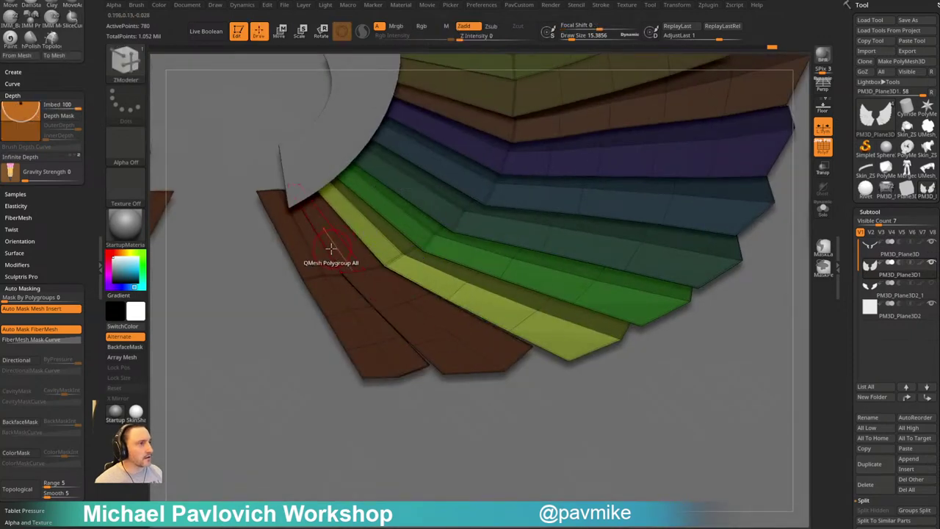
{"action": "left_click", "coordinate": [330, 252]}
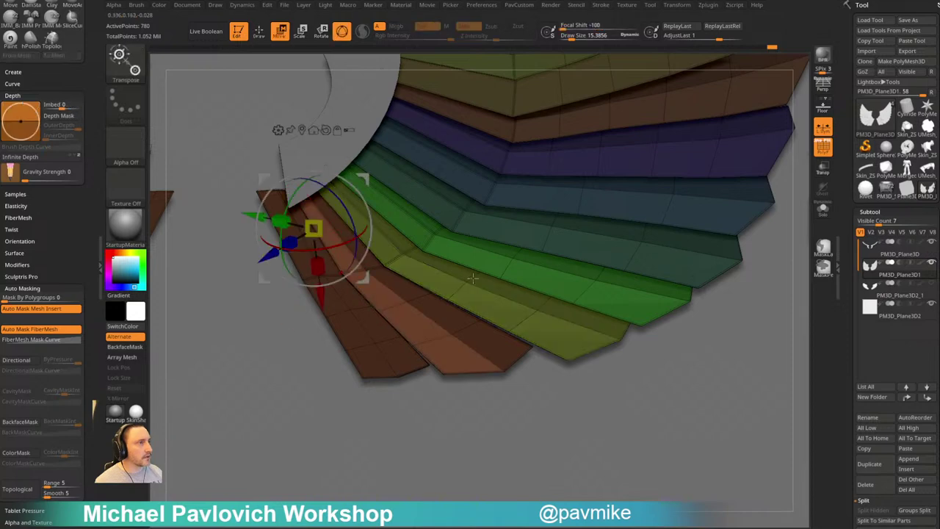
{"action": "left_click_drag", "start_coordinate": [798, 301], "coordinate": [731, 287], "text": "shift"}
{"action": "left_click_drag", "start_coordinate": [646, 319], "coordinate": [762, 311], "text": "alt"}
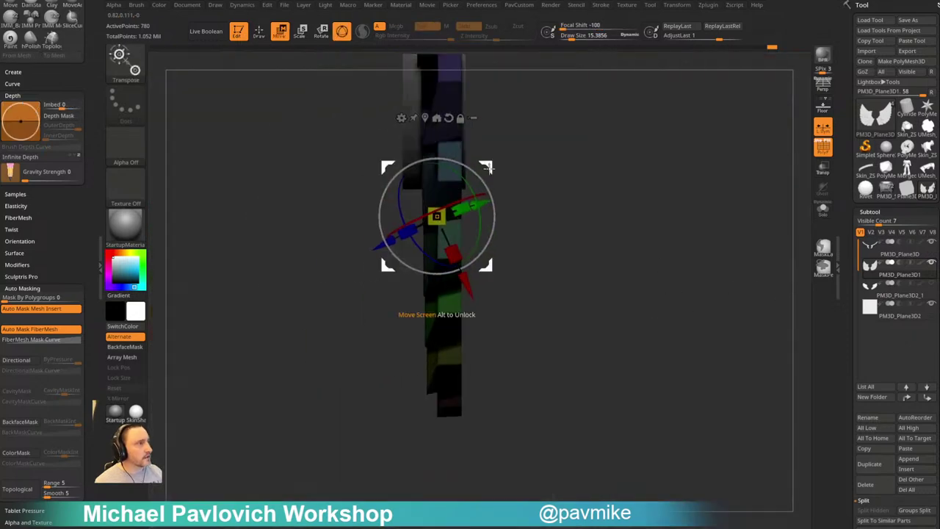
{"action": "left_click_drag", "start_coordinate": [487, 168], "coordinate": [479, 172]}
{"action": "left_click_drag", "start_coordinate": [562, 215], "coordinate": [664, 235]}
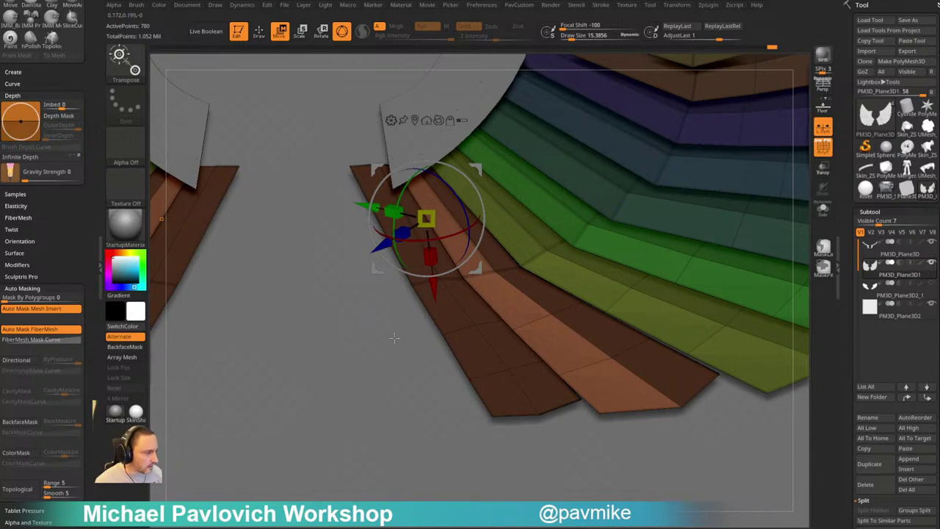
Clear the mask on the feathers and switch to the Move Topological brush
{"action": "key", "text": "q"}
{"action": "key", "text": "f"}
{"action": "mouse_move", "coordinate": [748, 275]}
{"action": "left_mouse_down", "text": "ctrl"}
{"action": "mouse_move", "coordinate": [764, 298]}
{"action": "mouse_move", "coordinate": [718, 272]}
{"action": "mouse_move", "coordinate": [739, 311]}
{"action": "mouse_move", "coordinate": [754, 247]}
{"action": "mouse_move", "coordinate": [720, 264]}
{"action": "mouse_move", "coordinate": [741, 279]}
{"action": "mouse_move", "coordinate": [754, 272]}
{"action": "mouse_move", "coordinate": [716, 249]}
{"action": "left_mouse_up", "text": "ctrl"}
{"action": "key", "text": "b"}
{"action": "key", "text": "m"}
{"action": "key", "text": "t"}
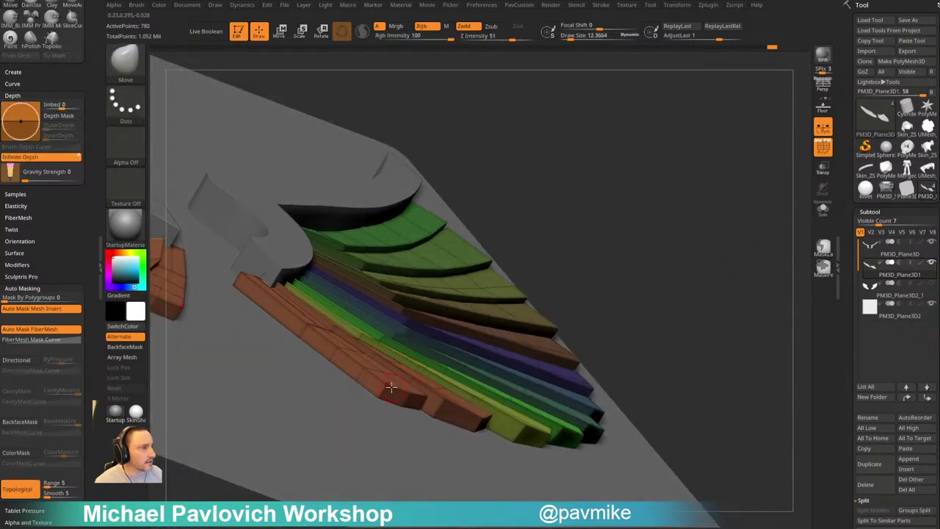
{"action": "left_click_drag", "start_coordinate": [612, 281], "coordinate": [639, 233]}
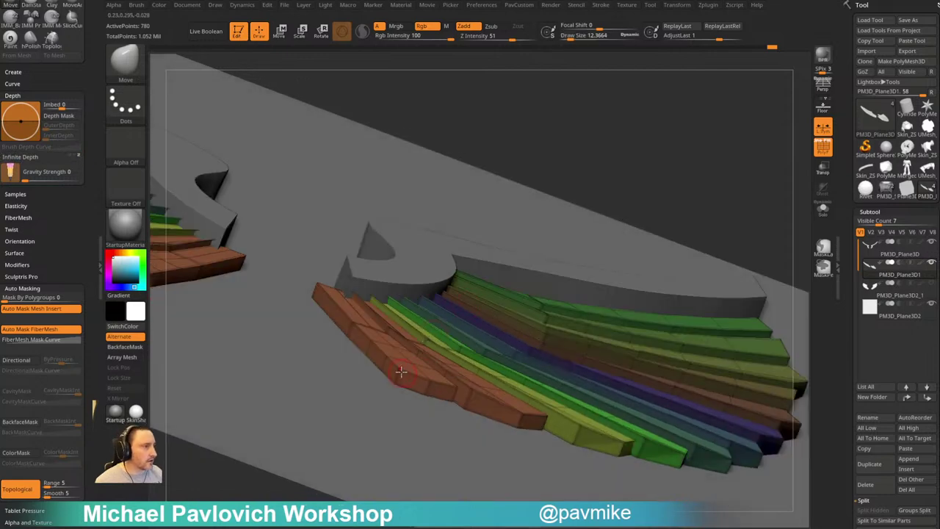
{"action": "left_click_drag", "start_coordinate": [588, 140], "coordinate": [610, 152]}
Lower the innermost brown feather's tip using ZModeler's Transpose EdgeLoop Partial with the gizmo aligned to its top face
{"action": "key", "text": "b"}
{"action": "key", "text": "z"}
{"action": "key", "text": "m"}
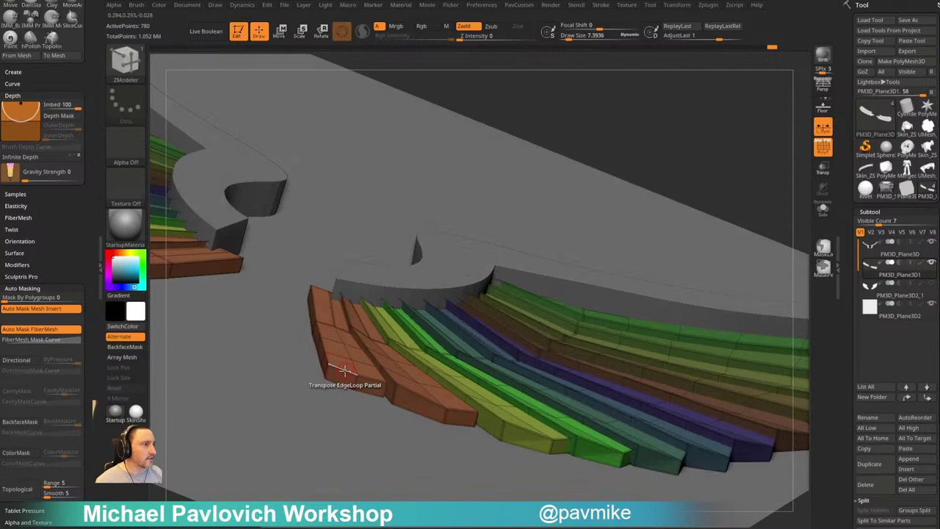
{"action": "left_click", "coordinate": [351, 367]}
{"action": "left_click_drag", "start_coordinate": [387, 314], "coordinate": [255, 392], "text": "alt"}
{"action": "left_click", "coordinate": [350, 359], "text": "alt"}
{"action": "left_click_drag", "start_coordinate": [367, 298], "coordinate": [365, 304]}
{"action": "left_click_drag", "start_coordinate": [616, 128], "coordinate": [456, 274]}
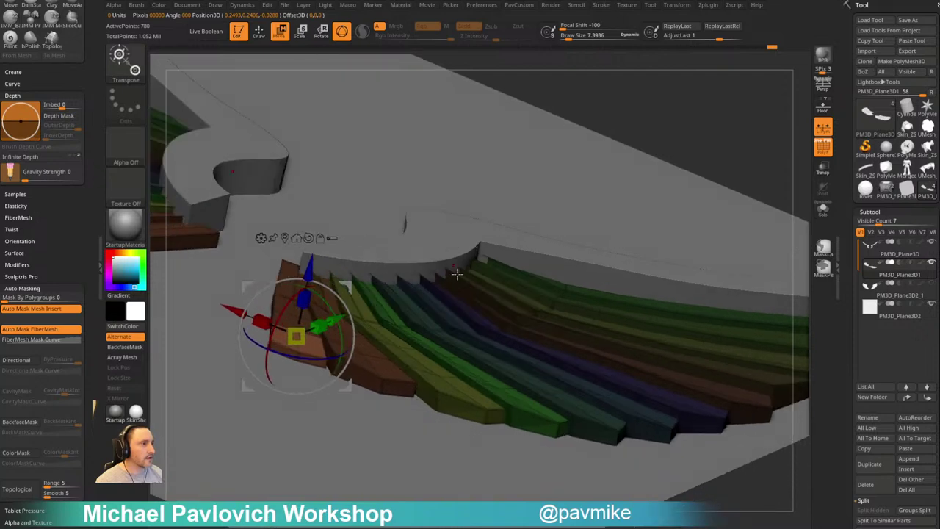
Place the gizmo on the tip of the second brown feather and align it with the feather's top face
{"action": "left_click", "coordinate": [394, 378], "text": "alt"}
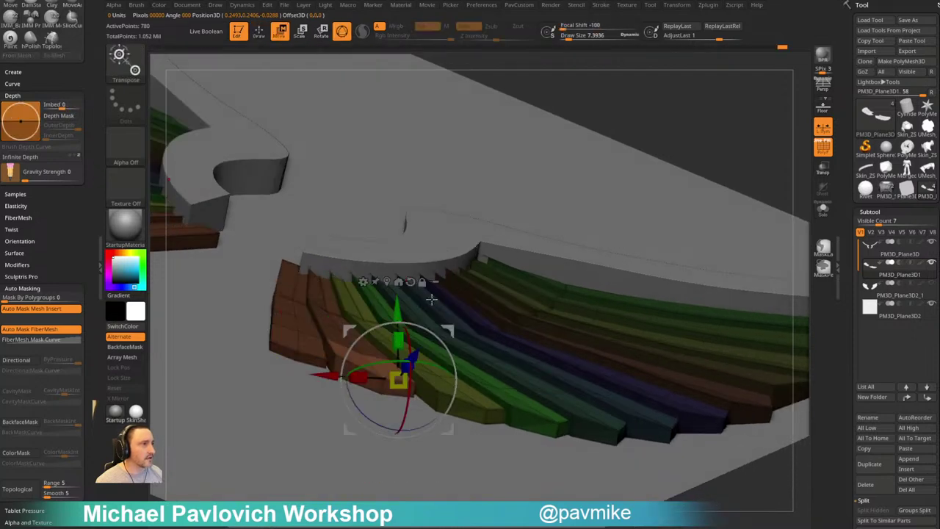
{"action": "left_click_drag", "start_coordinate": [448, 331], "coordinate": [303, 389], "text": "alt"}
{"action": "left_click", "coordinate": [378, 364], "text": "alt"}
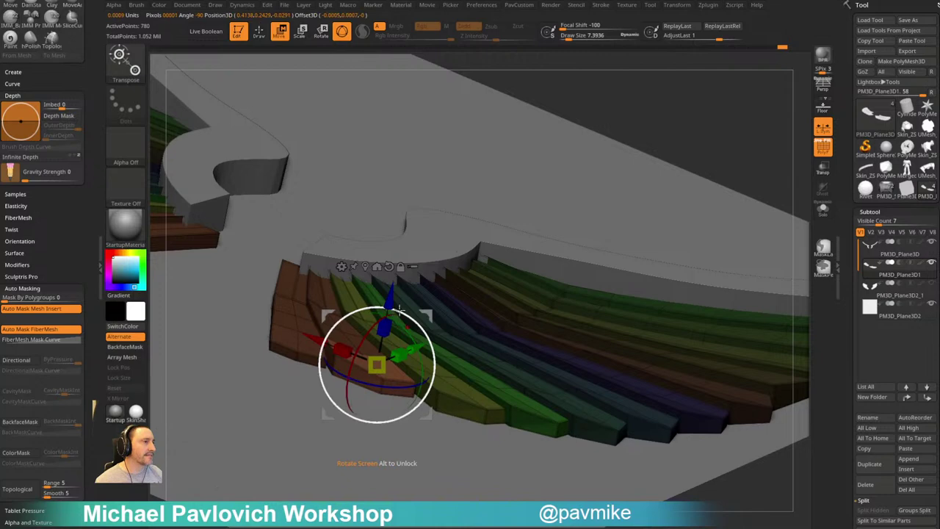
{"action": "left_click_drag", "start_coordinate": [703, 124], "coordinate": [642, 127], "text": "alt"}
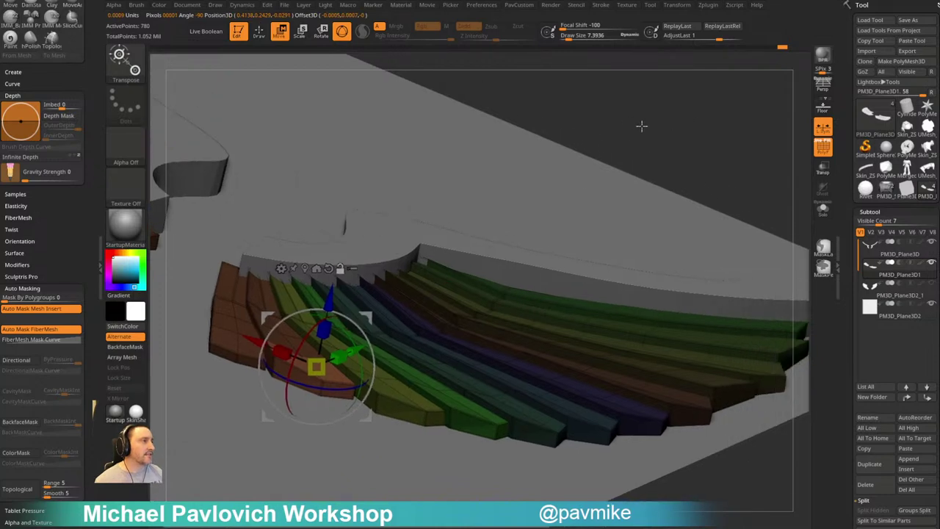
Reposition the gizmo onto the top face of the innermost brown feather so its axes follow that surface
{"action": "left_click", "coordinate": [231, 340], "text": "alt"}
{"action": "left_click_drag", "start_coordinate": [552, 204], "coordinate": [426, 229]}
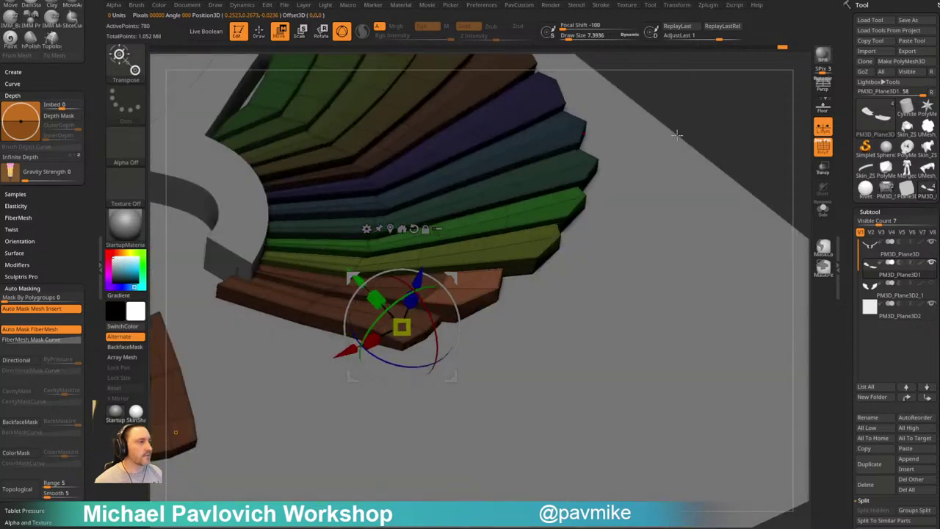
{"action": "left_click_drag", "start_coordinate": [454, 279], "coordinate": [323, 334], "text": "alt"}
{"action": "left_click", "coordinate": [330, 314], "text": "alt"}
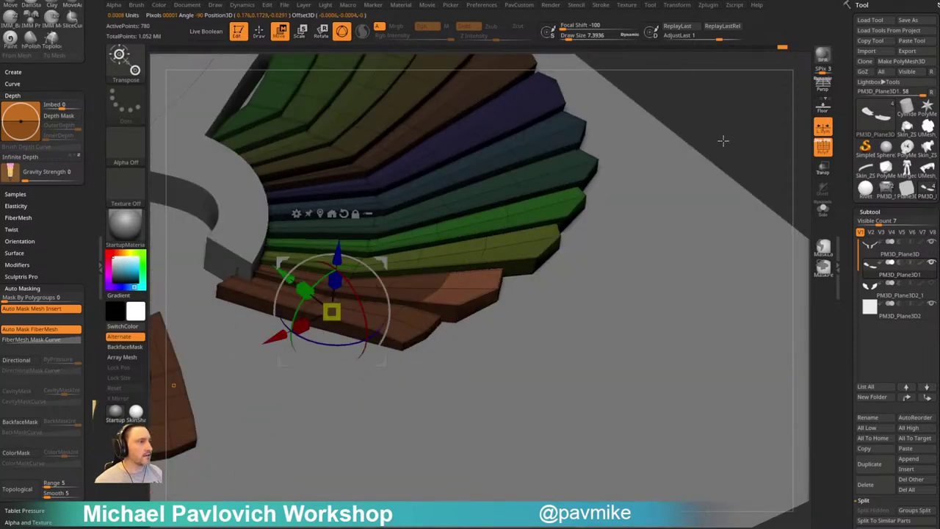
{"action": "left_click_drag", "start_coordinate": [724, 141], "coordinate": [698, 118], "text": "shift"}
{"action": "left_click_drag", "start_coordinate": [632, 139], "coordinate": [622, 151], "text": "alt"}
{"action": "left_click_drag", "start_coordinate": [552, 163], "coordinate": [540, 183]}
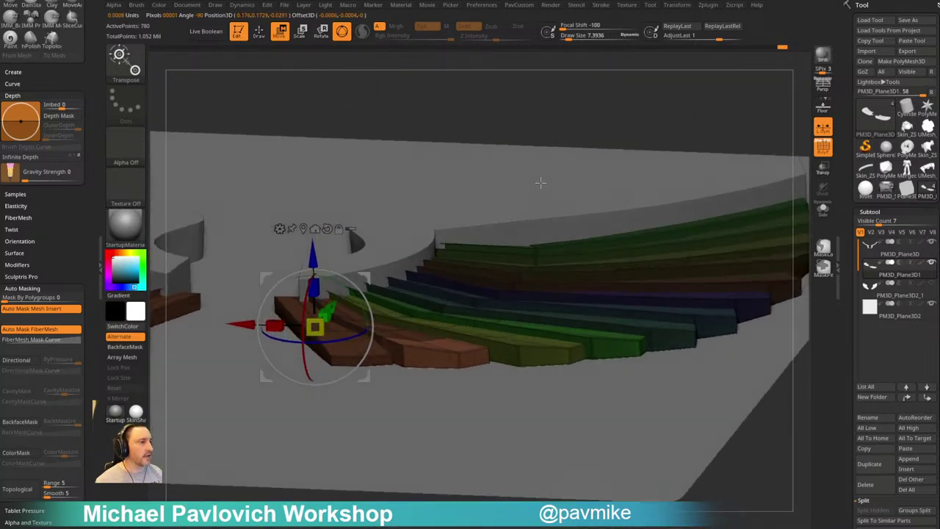
{"action": "left_click_drag", "start_coordinate": [574, 119], "coordinate": [550, 124], "text": "alt"}
Clear the mask and set the ZModeler edge action to Mask with the EdgeLoop Partial target
{"action": "left_click_drag", "start_coordinate": [463, 188], "coordinate": [450, 208], "text": "ctrl"}
{"action": "key", "text": "q"}
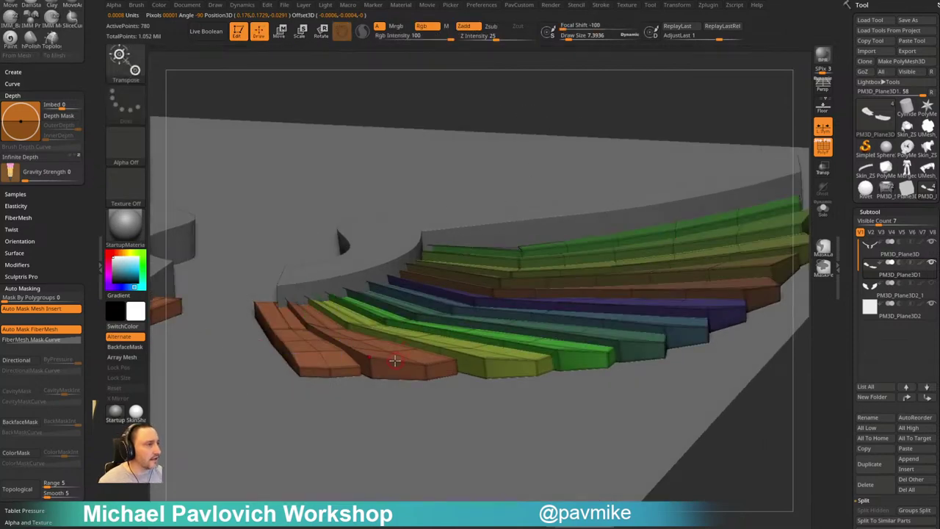
{"action": "key", "text": "space"}
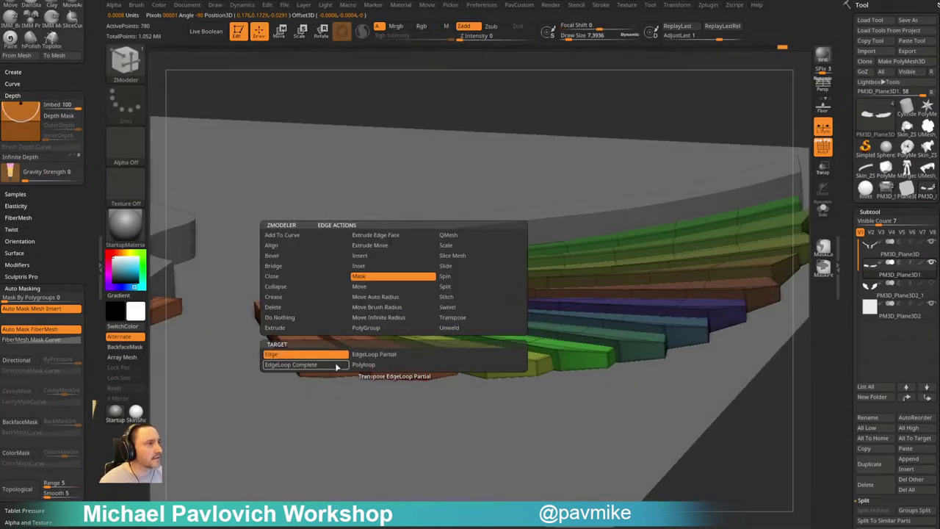
{"action": "left_click", "coordinate": [373, 355]}
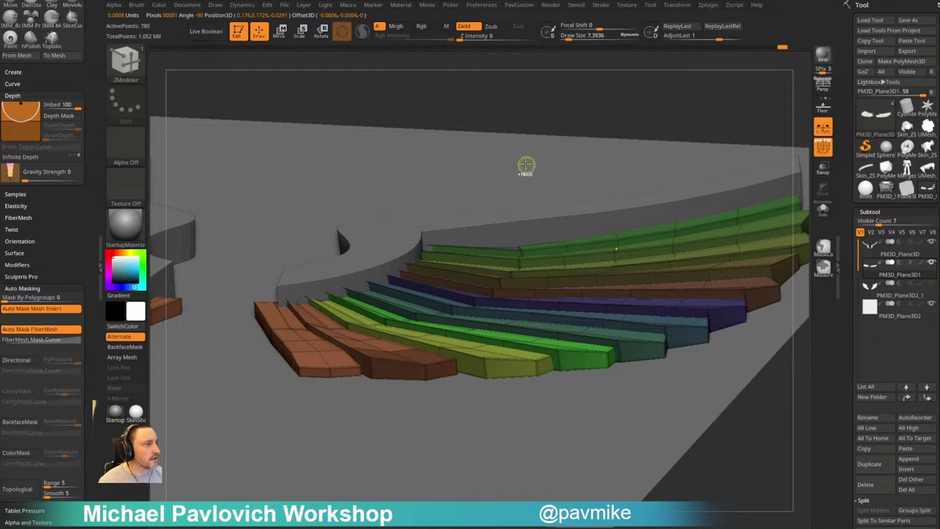
Invert the mask to free the second brown feather's tip edge loop and lower the tip slightly
{"action": "key", "text": "w"}
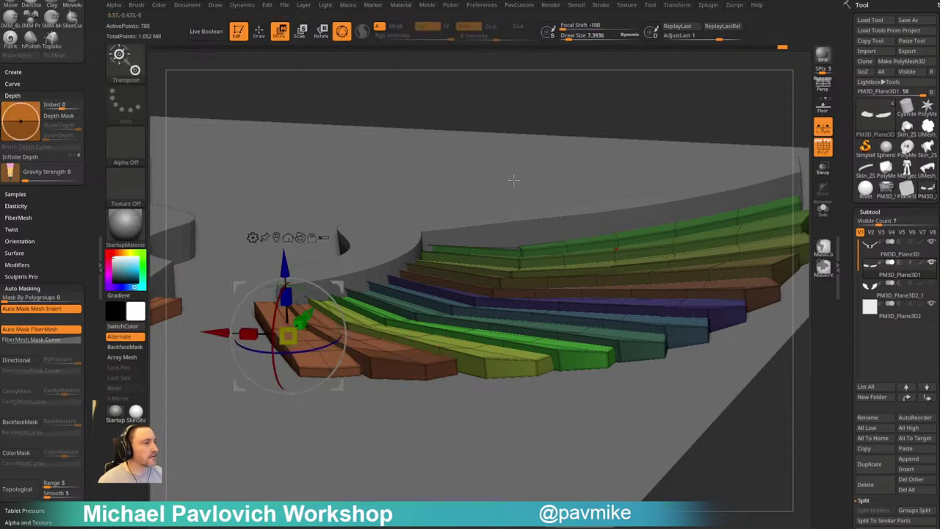
{"action": "left_click", "coordinate": [548, 103], "text": "ctrl"}
{"action": "left_click_drag", "start_coordinate": [558, 98], "coordinate": [517, 116], "text": "alt"}
{"action": "mouse_move", "coordinate": [240, 291]}
{"action": "left_mouse_down"}
{"action": "mouse_move", "coordinate": [241, 301]}
{"action": "mouse_move", "coordinate": [243, 288]}
{"action": "left_mouse_up"}
{"action": "left_click_drag", "start_coordinate": [525, 151], "coordinate": [507, 149], "text": "alt"}
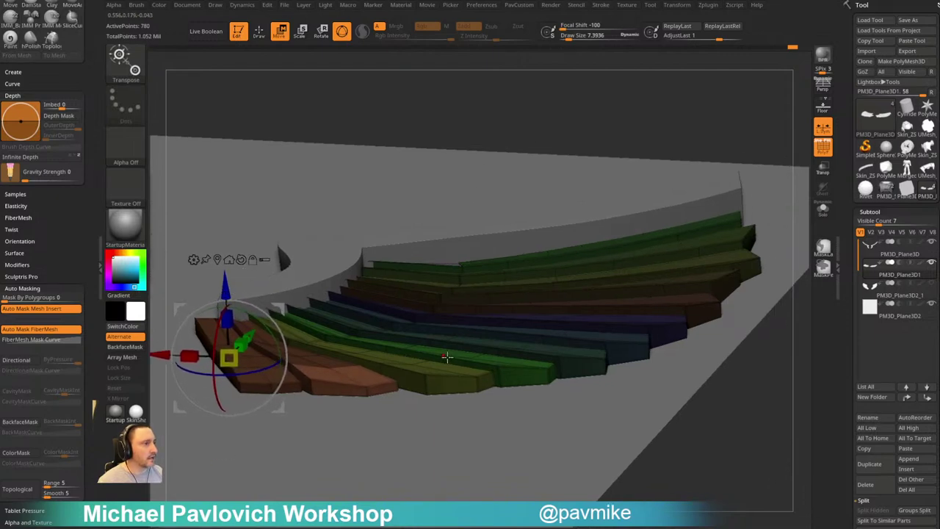
Hide the PM3D_Plane3D2 backdrop subtool and lower the isolated tip of the lower olive feather slightly
{"action": "key", "text": "q"}
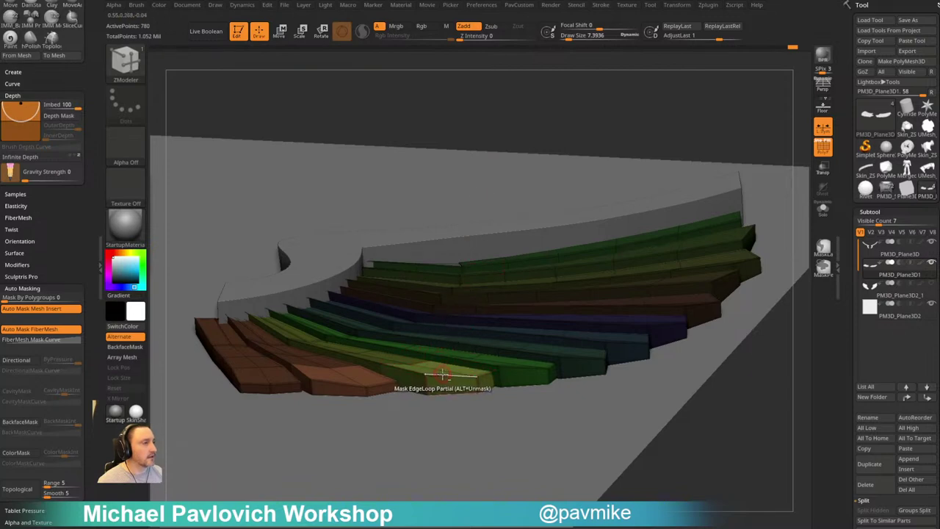
{"action": "left_click_drag", "start_coordinate": [541, 153], "coordinate": [681, 128]}
{"action": "left_click", "coordinate": [931, 304]}
{"action": "left_click_drag", "start_coordinate": [462, 405], "coordinate": [492, 445]}
{"action": "key", "text": "w"}
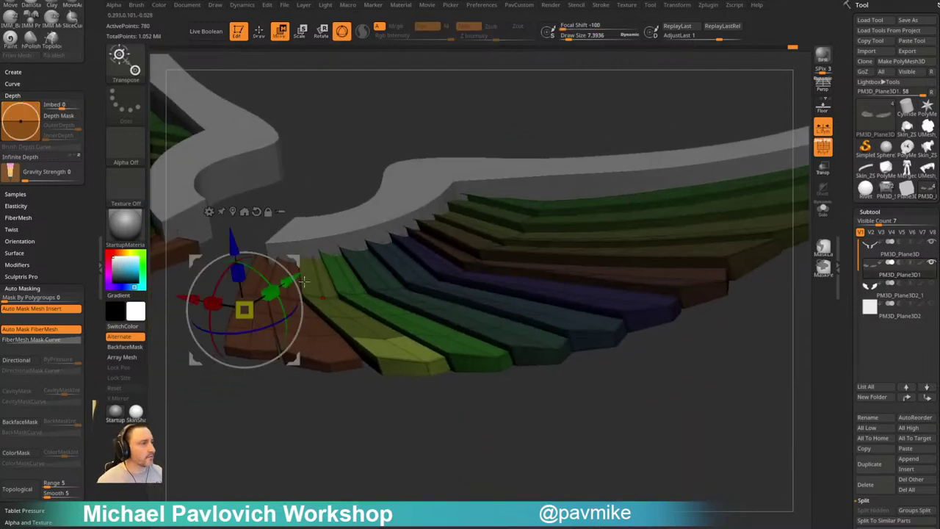
{"action": "left_click_drag", "start_coordinate": [234, 247], "coordinate": [235, 252]}
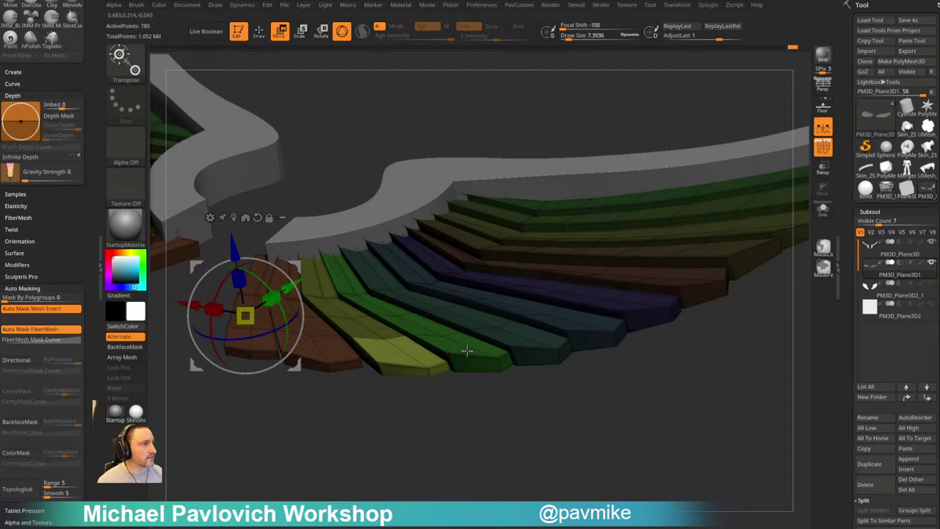
Isolate the bright green feather's tip with an edge loop mask and lower it with the gizmo
{"action": "key", "text": "q"}
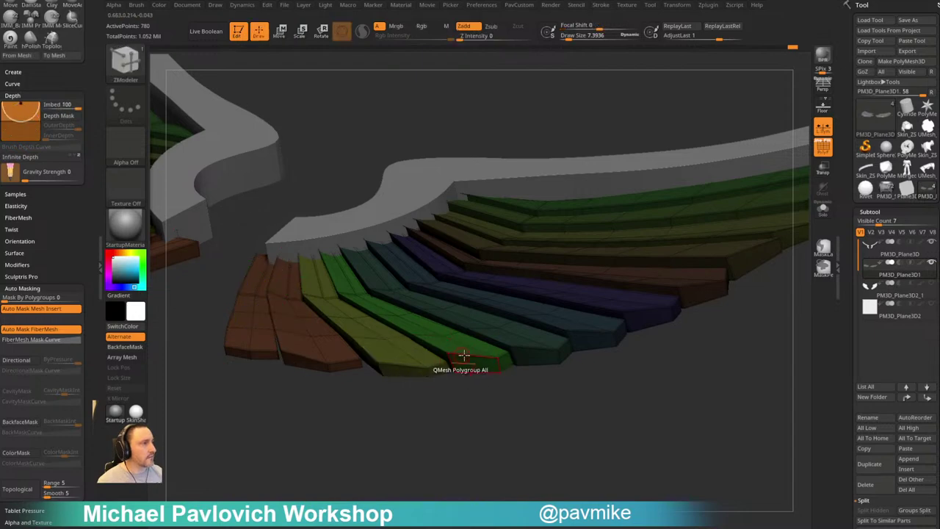
{"action": "left_click", "coordinate": [466, 357], "text": "ctrl"}
{"action": "key", "text": "w"}
{"action": "left_click_drag", "start_coordinate": [234, 250], "coordinate": [237, 263]}
{"action": "key", "text": "q"}
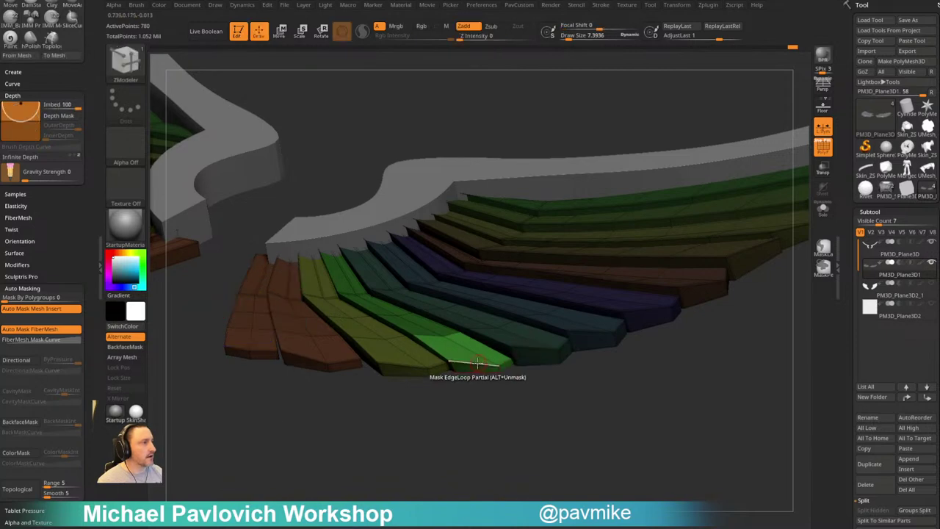
{"action": "left_click", "coordinate": [478, 365], "text": "ctrl"}
{"action": "left_click_drag", "start_coordinate": [485, 397], "coordinate": [510, 394]}
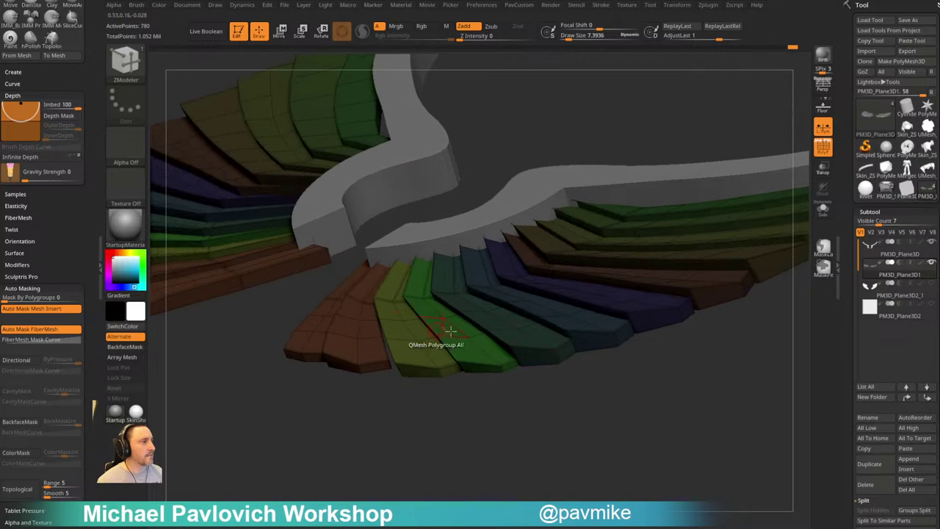
Isolate the teal feather's tip with an edge loop mask and lower it slightly with the gizmo
{"action": "left_click", "coordinate": [537, 346]}
{"action": "key", "text": "w"}
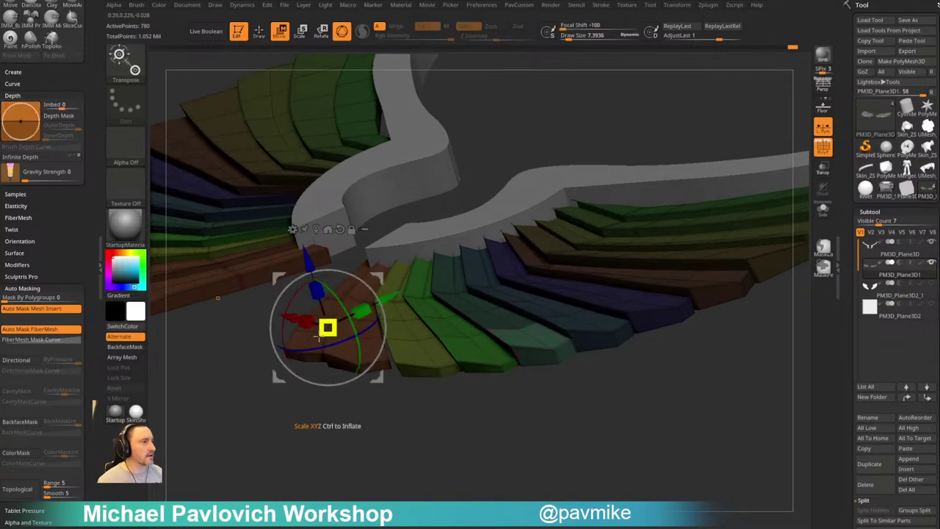
{"action": "left_click_drag", "start_coordinate": [310, 273], "coordinate": [311, 276]}
{"action": "key", "text": "q"}
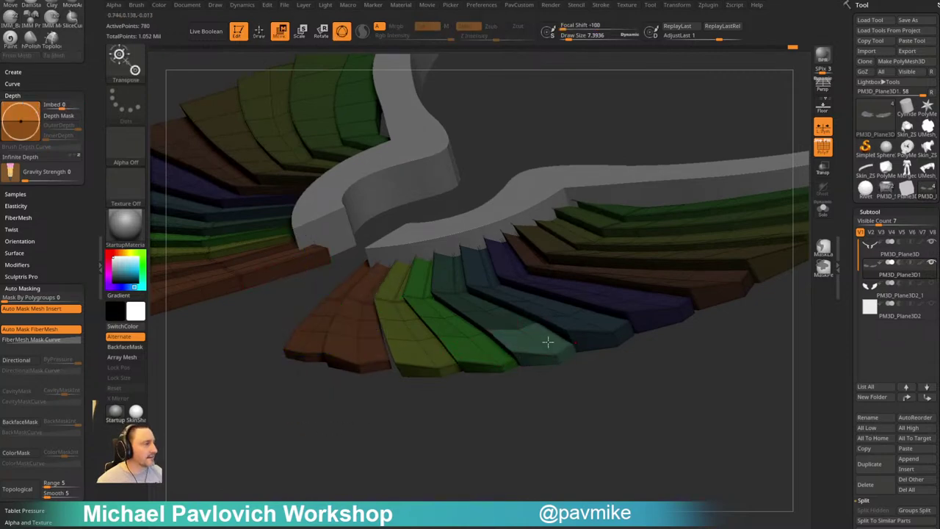
Isolate the blue feather's tip with an edge loop mask and lower it slightly with the gizmo
{"action": "left_click", "coordinate": [552, 352]}
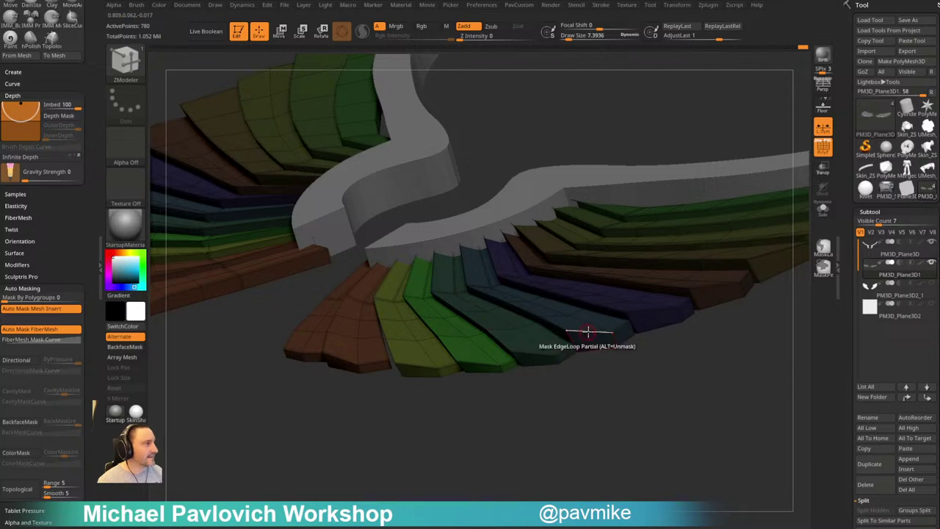
{"action": "left_click_drag", "start_coordinate": [615, 380], "coordinate": [576, 380]}
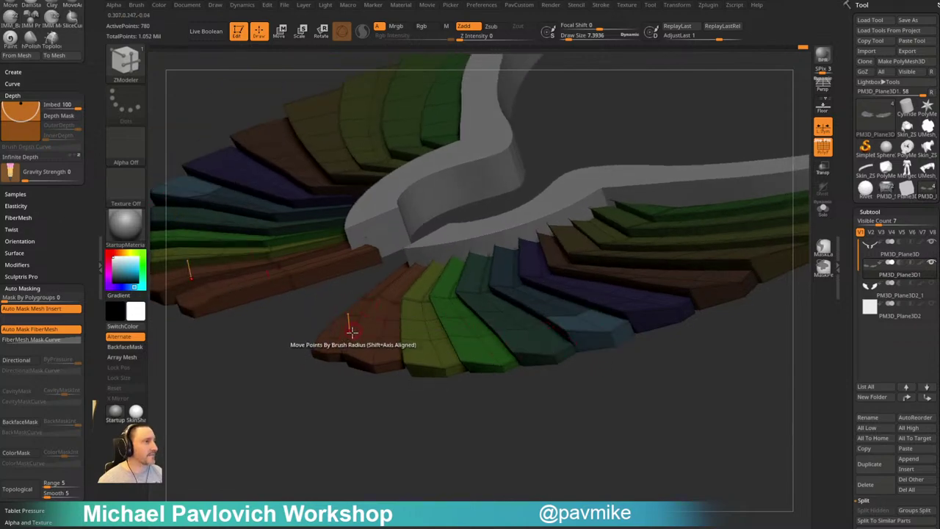
{"action": "key", "text": "w"}
{"action": "left_click_drag", "start_coordinate": [339, 276], "coordinate": [339, 279]}
{"action": "key", "text": "q"}
Switch to the Move Topological brush, set the draw size to about 8.5 and turn off Topological auto masking
{"action": "mouse_move", "coordinate": [582, 386]}
{"action": "left_mouse_down", "text": "alt"}
{"action": "mouse_move", "coordinate": [544, 388]}
{"action": "mouse_move", "coordinate": [548, 362]}
{"action": "mouse_move", "coordinate": [537, 438]}
{"action": "left_mouse_up", "text": "alt"}
{"action": "key", "text": "b"}
{"action": "key", "text": "m"}
{"action": "key", "text": "t"}
{"action": "key", "text": "s"}
{"action": "left_click", "coordinate": [547, 360]}
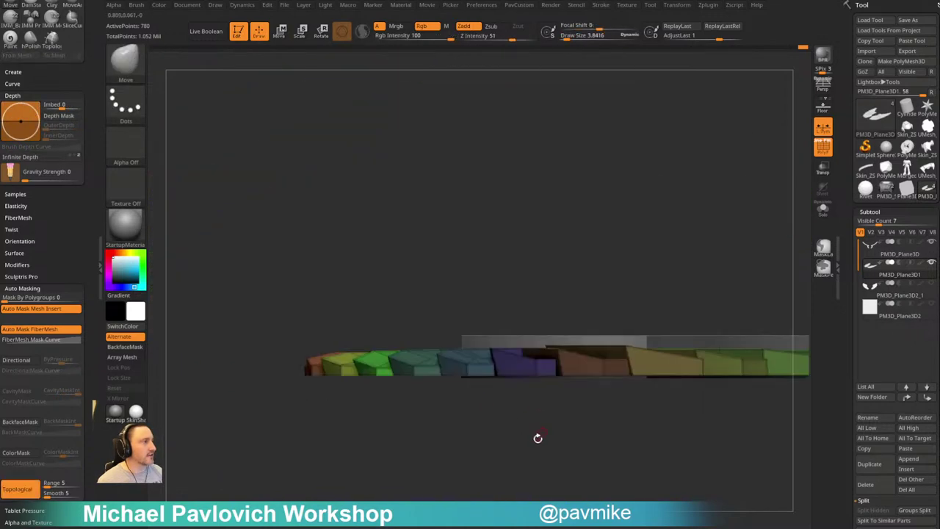
{"action": "left_click_drag", "start_coordinate": [517, 393], "coordinate": [487, 399], "text": "alt"}
{"action": "key", "text": "bracketright"}
{"action": "key", "text": "bracketleft"}
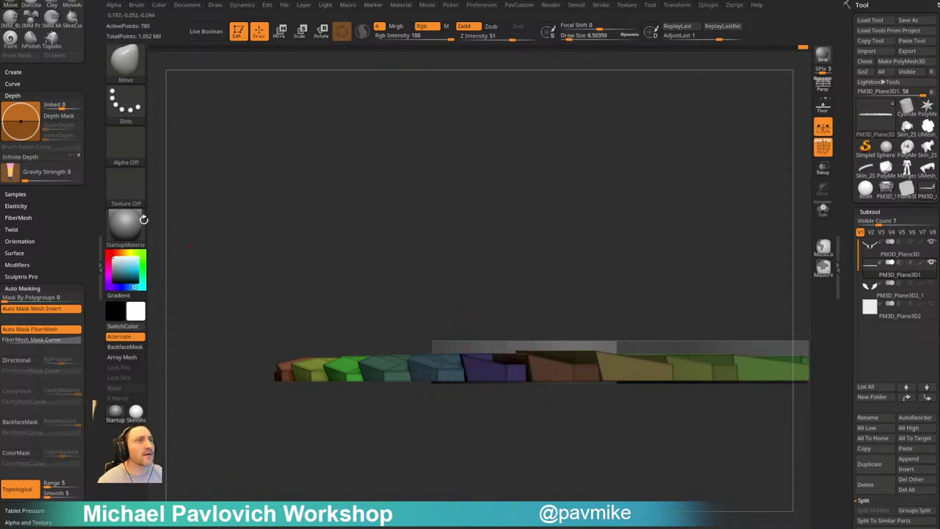
{"action": "left_click_drag", "start_coordinate": [479, 206], "coordinate": [447, 215], "text": "alt"}
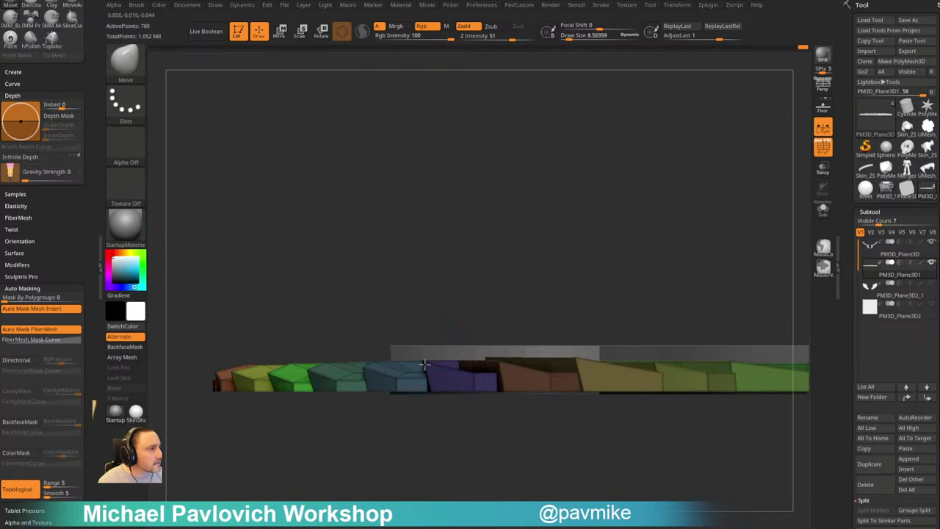
{"action": "left_click", "coordinate": [25, 490]}
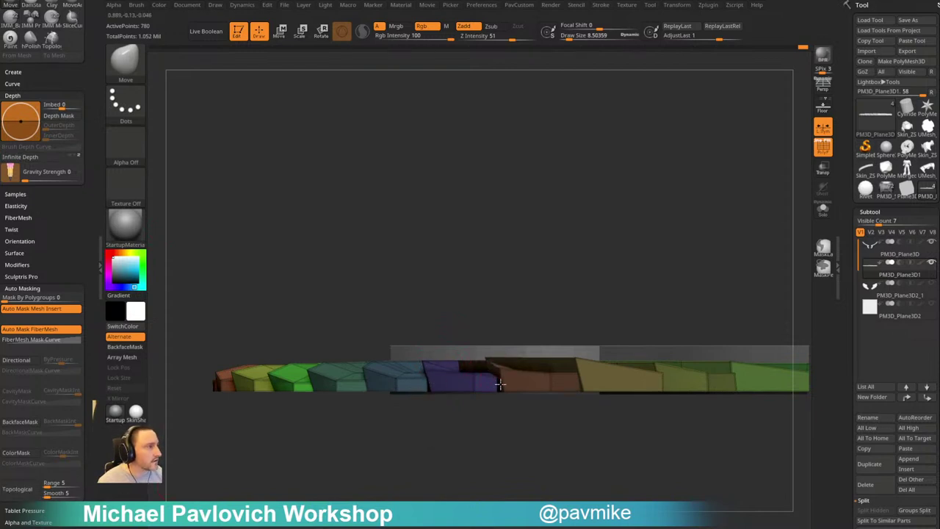
Lower the outer tips of the purple, brown, olive and green large feathers with the Move brush in side view
{"action": "mouse_move", "coordinate": [569, 301]}
{"action": "left_mouse_down"}
{"action": "mouse_move", "coordinate": [542, 296]}
{"action": "mouse_move", "coordinate": [545, 303]}
{"action": "left_mouse_up"}
{"action": "left_click_drag", "start_coordinate": [482, 365], "coordinate": [487, 389]}
{"action": "left_click_drag", "start_coordinate": [565, 373], "coordinate": [539, 324]}
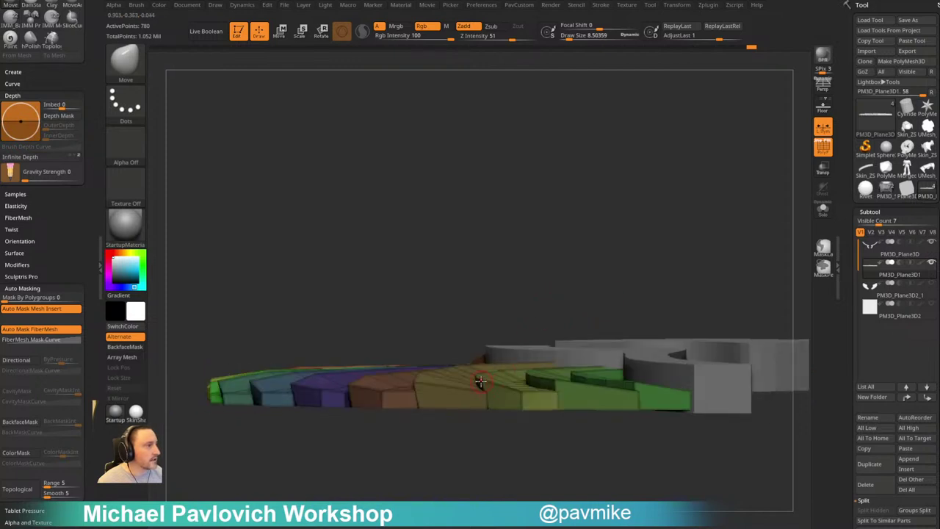
{"action": "left_click_drag", "start_coordinate": [564, 432], "coordinate": [481, 381]}
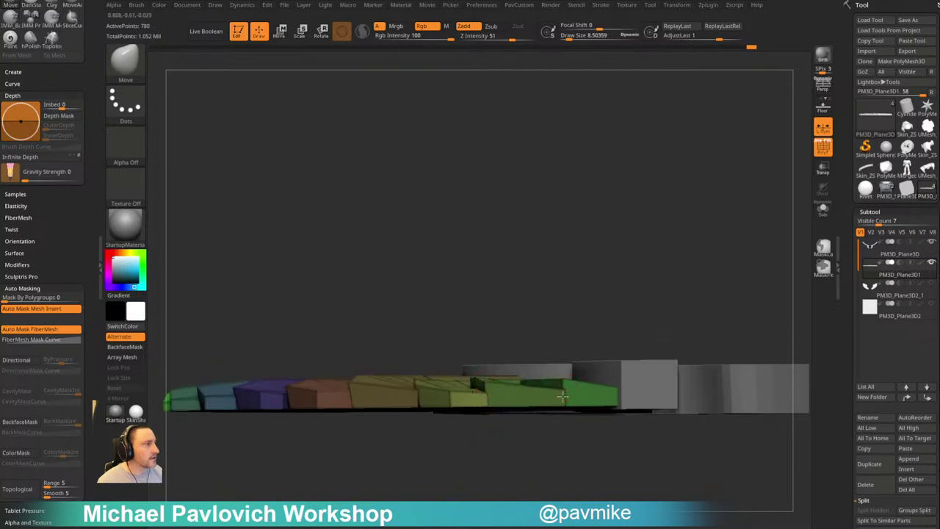
{"action": "left_click_drag", "start_coordinate": [524, 434], "coordinate": [521, 382]}
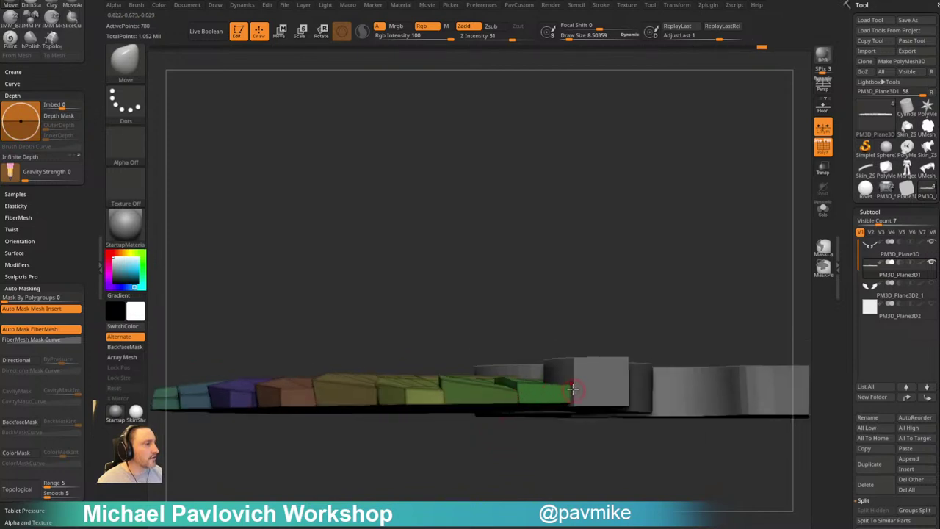
Set the draw size to about 41, turn on Infinite Depth and push the uppermost green feather's edge up against the wing frame
{"action": "mouse_move", "coordinate": [525, 441]}
{"action": "left_mouse_down"}
{"action": "mouse_move", "coordinate": [699, 306]}
{"action": "mouse_move", "coordinate": [689, 326]}
{"action": "mouse_move", "coordinate": [712, 268]}
{"action": "mouse_move", "coordinate": [687, 316]}
{"action": "mouse_move", "coordinate": [717, 284]}
{"action": "left_mouse_up"}
{"action": "key", "text": "s"}
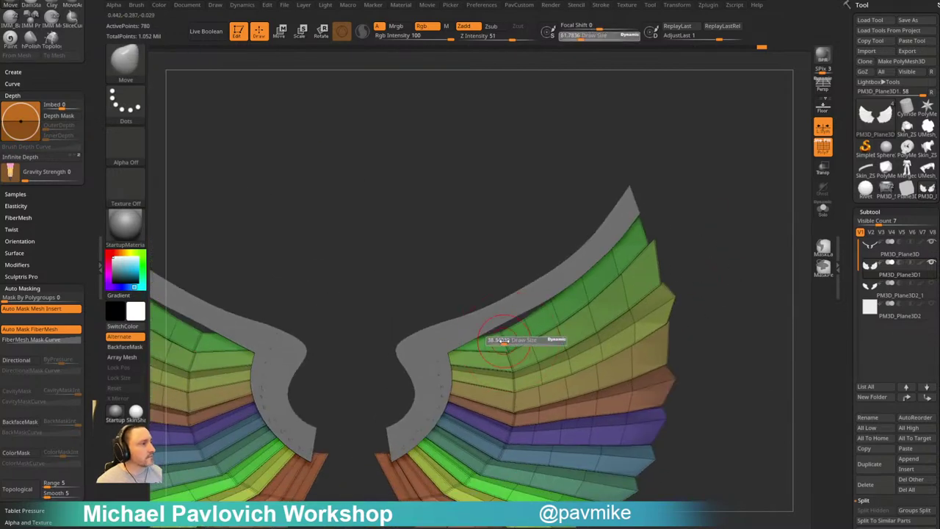
{"action": "left_click", "coordinate": [501, 343]}
{"action": "left_click", "coordinate": [34, 157]}
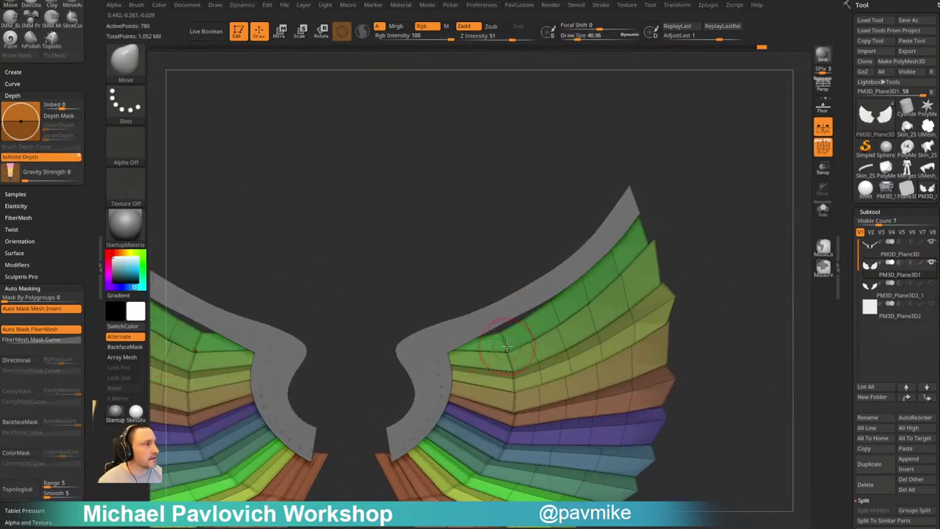
{"action": "left_click_drag", "start_coordinate": [499, 335], "coordinate": [517, 303]}
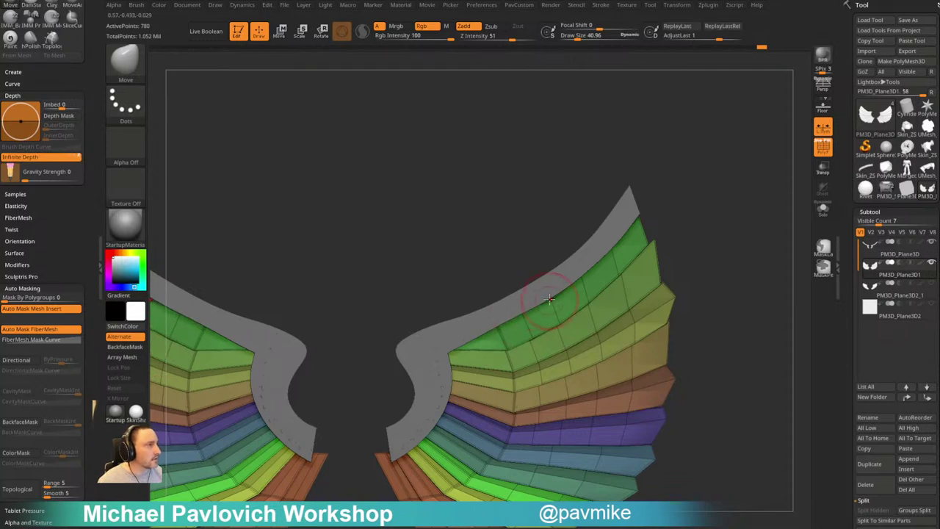
Show the PM3D_Plane3D2_1 subtool with the smaller feather layer and make it the active subtool
{"action": "left_click_drag", "start_coordinate": [730, 277], "coordinate": [693, 220], "text": "alt"}
{"action": "left_click", "coordinate": [932, 284]}
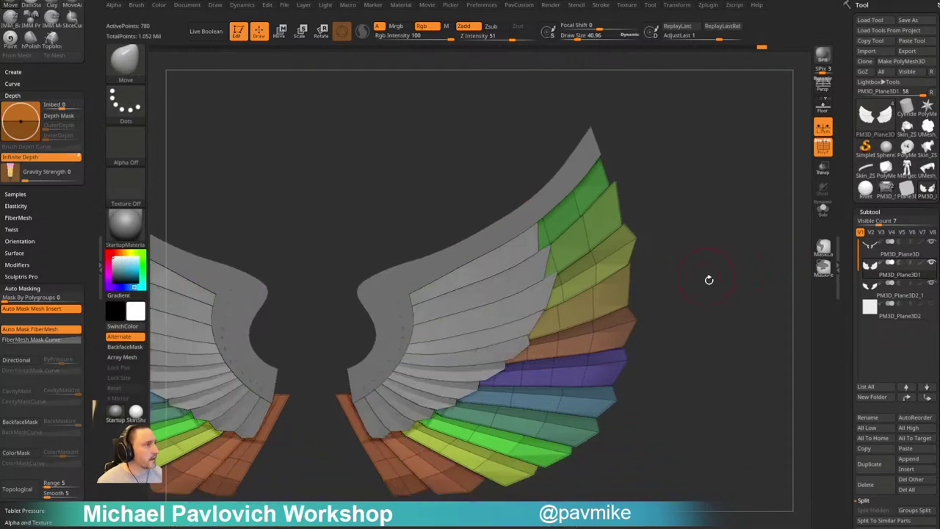
{"action": "mouse_move", "coordinate": [709, 279]}
{"action": "left_mouse_down", "text": "alt"}
{"action": "mouse_move", "coordinate": [727, 256]}
{"action": "mouse_move", "coordinate": [725, 288]}
{"action": "mouse_move", "coordinate": [741, 186]}
{"action": "mouse_move", "coordinate": [680, 237]}
{"action": "mouse_move", "coordinate": [586, 201]}
{"action": "mouse_move", "coordinate": [366, 327]}
{"action": "left_mouse_up", "text": "alt"}
{"action": "key", "text": "b"}
{"action": "key", "text": "s"}
{"action": "key", "text": "t"}
{"action": "left_click", "coordinate": [534, 280], "text": "alt"}
Switch to the Move brush, nudge the small feather layer slightly and turn off Infinite Depth
{"action": "key", "text": "b"}
{"action": "key", "text": "m"}
{"action": "key", "text": "v"}
{"action": "left_click_drag", "start_coordinate": [267, 315], "coordinate": [271, 318]}
{"action": "mouse_move", "coordinate": [320, 292]}
{"action": "left_mouse_down", "text": "alt"}
{"action": "mouse_move", "coordinate": [337, 313]}
{"action": "mouse_move", "coordinate": [338, 302]}
{"action": "mouse_move", "coordinate": [329, 291]}
{"action": "mouse_move", "coordinate": [345, 334]}
{"action": "mouse_move", "coordinate": [369, 322]}
{"action": "mouse_move", "coordinate": [357, 301]}
{"action": "mouse_move", "coordinate": [353, 316]}
{"action": "left_mouse_up", "text": "alt"}
{"action": "left_click", "coordinate": [42, 156]}
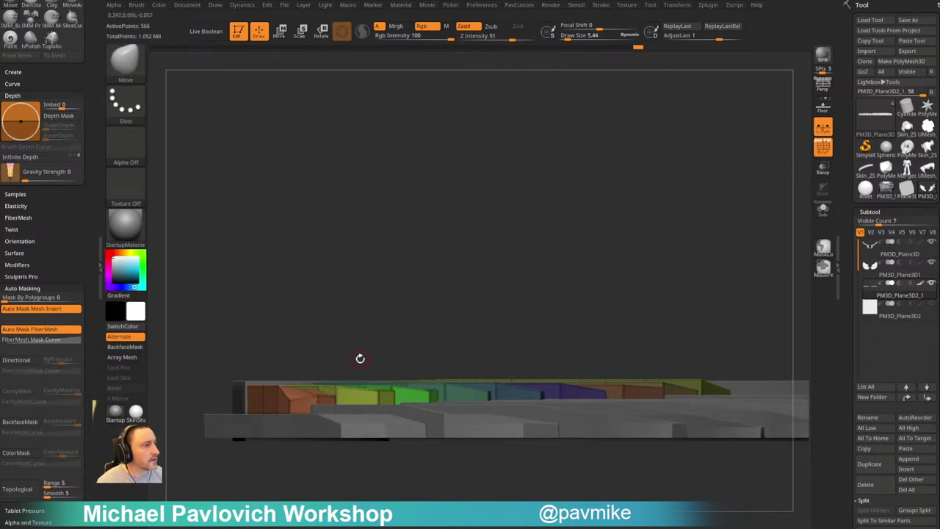
Lower the tips of the small feathers from orange through brown towards the larger layer with the Move brush in low side views
{"action": "left_click_drag", "start_coordinate": [360, 359], "coordinate": [349, 368]}
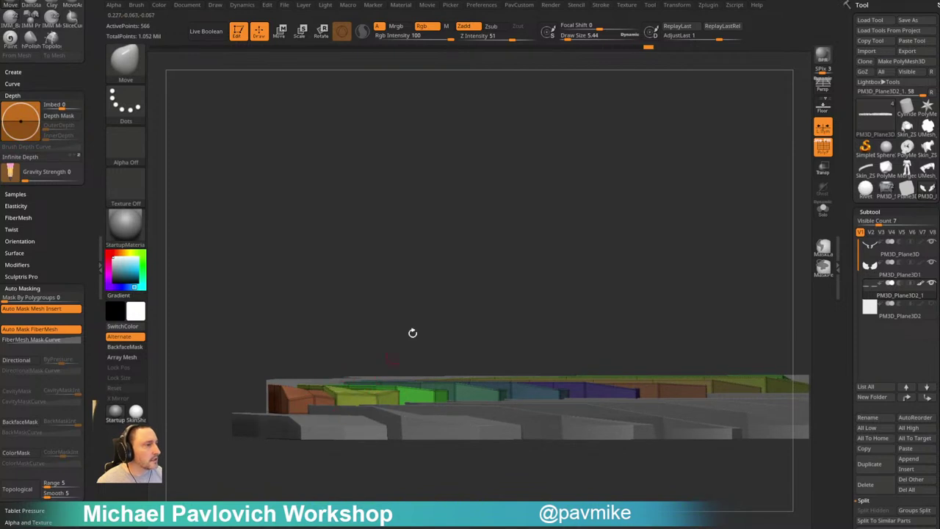
{"action": "left_click_drag", "start_coordinate": [414, 332], "coordinate": [377, 367]}
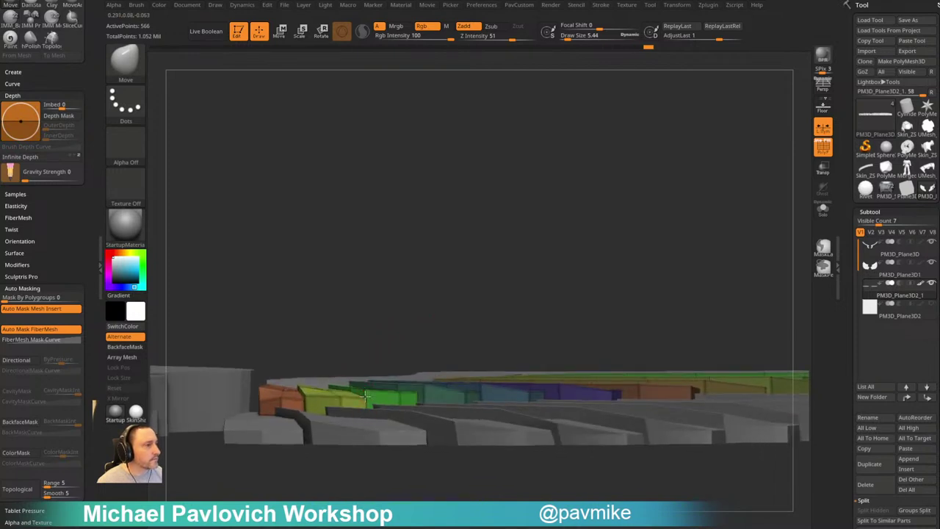
{"action": "left_click_drag", "start_coordinate": [416, 323], "coordinate": [350, 396]}
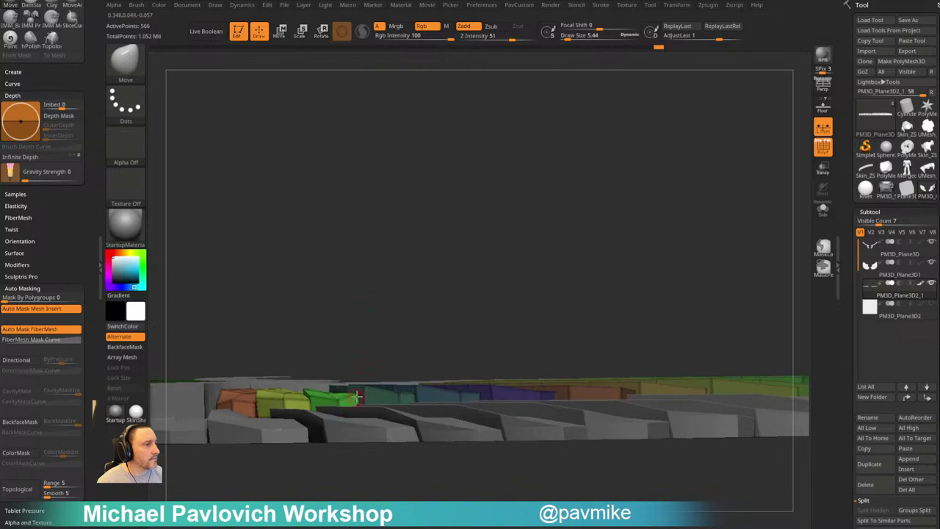
{"action": "left_click_drag", "start_coordinate": [370, 342], "coordinate": [340, 394]}
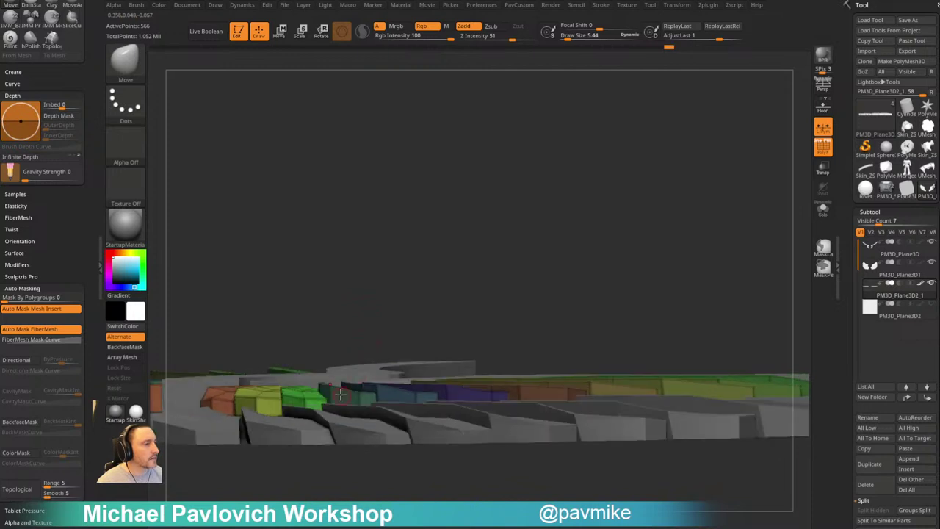
{"action": "left_click_drag", "start_coordinate": [404, 325], "coordinate": [309, 391], "text": "alt"}
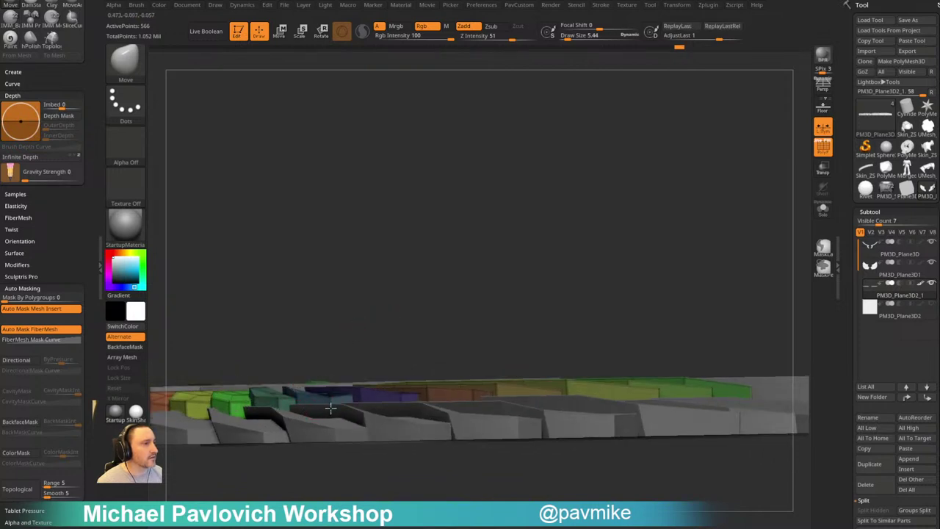
{"action": "left_click_drag", "start_coordinate": [395, 333], "coordinate": [328, 404]}
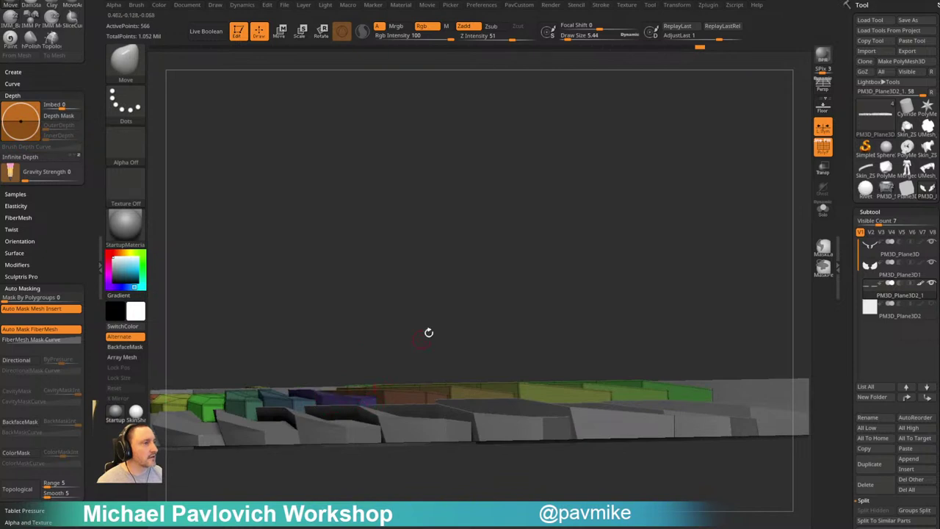
{"action": "left_click_drag", "start_coordinate": [428, 331], "coordinate": [347, 399]}
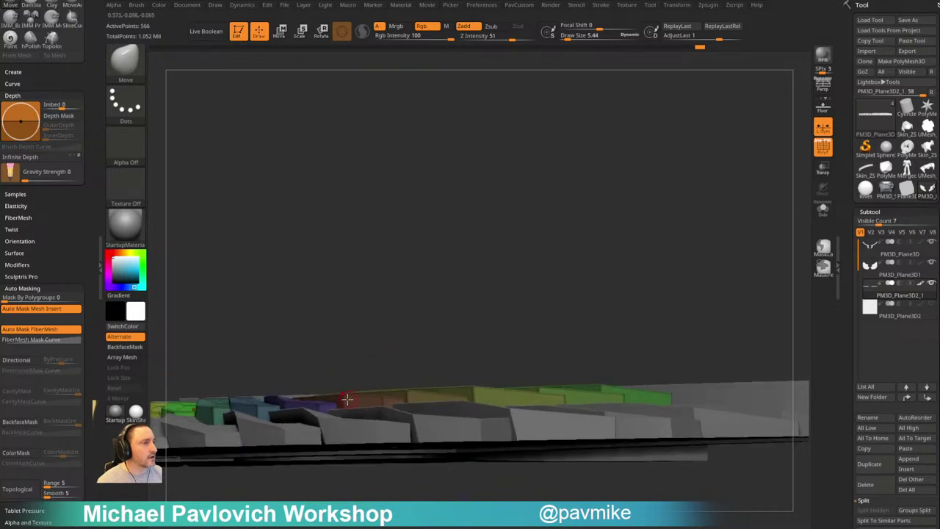
Lower the tips of the remaining olive and green small feathers towards the large feather layer
{"action": "left_click_drag", "start_coordinate": [420, 342], "coordinate": [367, 353]}
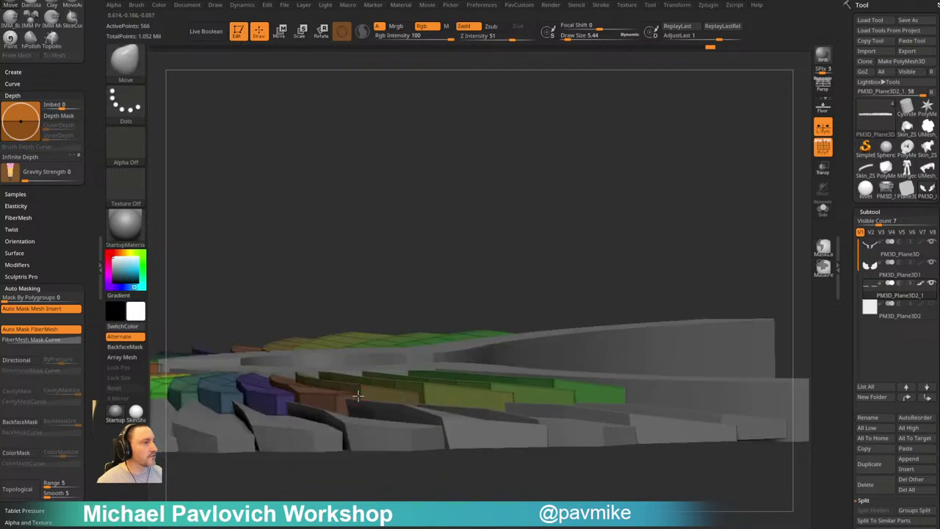
{"action": "left_click_drag", "start_coordinate": [405, 318], "coordinate": [338, 393]}
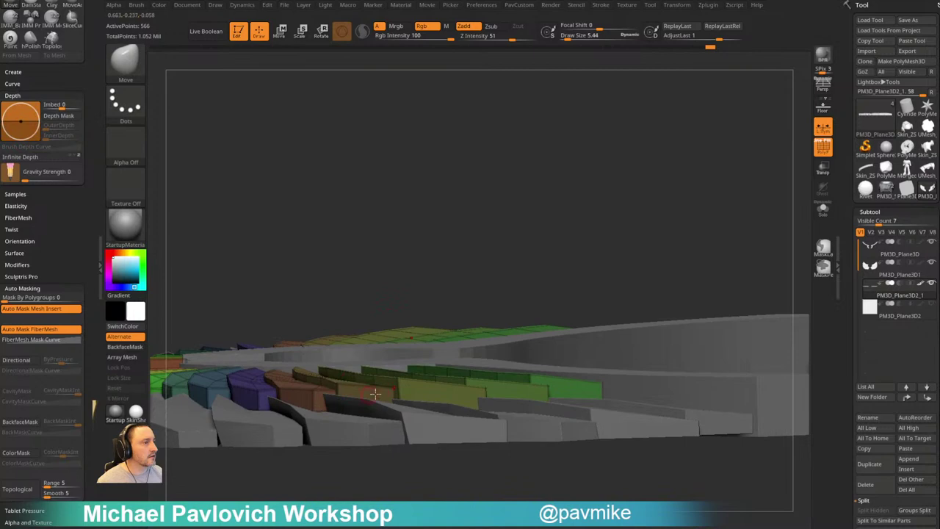
{"action": "left_click_drag", "start_coordinate": [445, 305], "coordinate": [367, 383]}
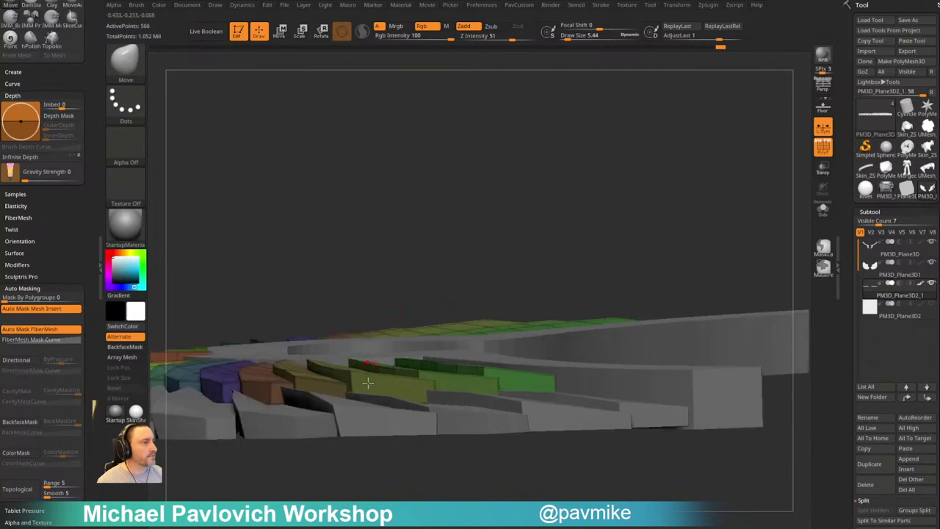
{"action": "mouse_move", "coordinate": [392, 296]}
{"action": "left_mouse_down"}
{"action": "mouse_move", "coordinate": [441, 283]}
{"action": "mouse_move", "coordinate": [398, 293]}
{"action": "left_mouse_up"}
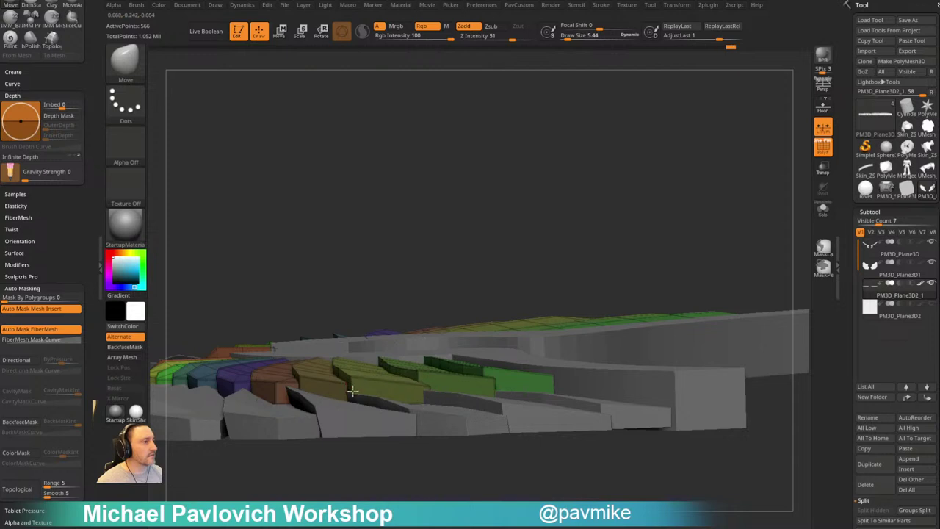
{"action": "left_click_drag", "start_coordinate": [352, 389], "coordinate": [373, 365]}
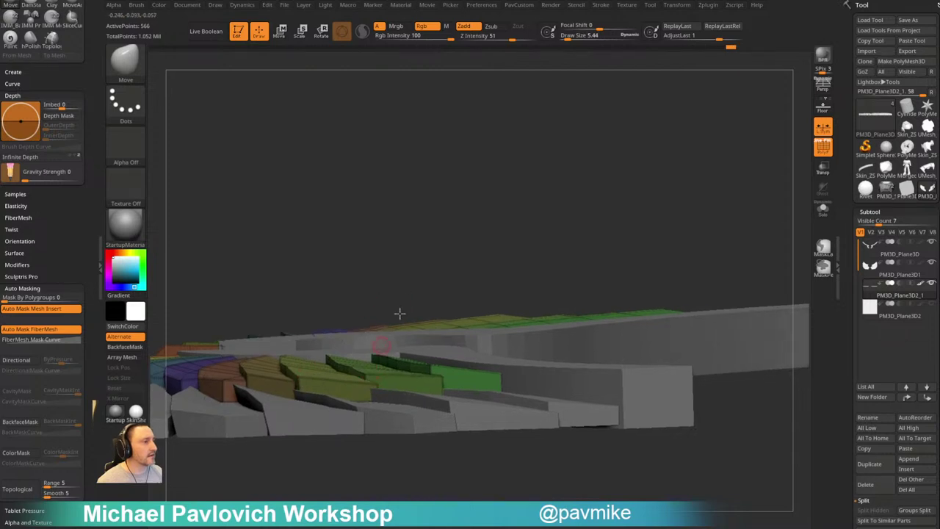
{"action": "left_click_drag", "start_coordinate": [399, 313], "coordinate": [425, 383]}
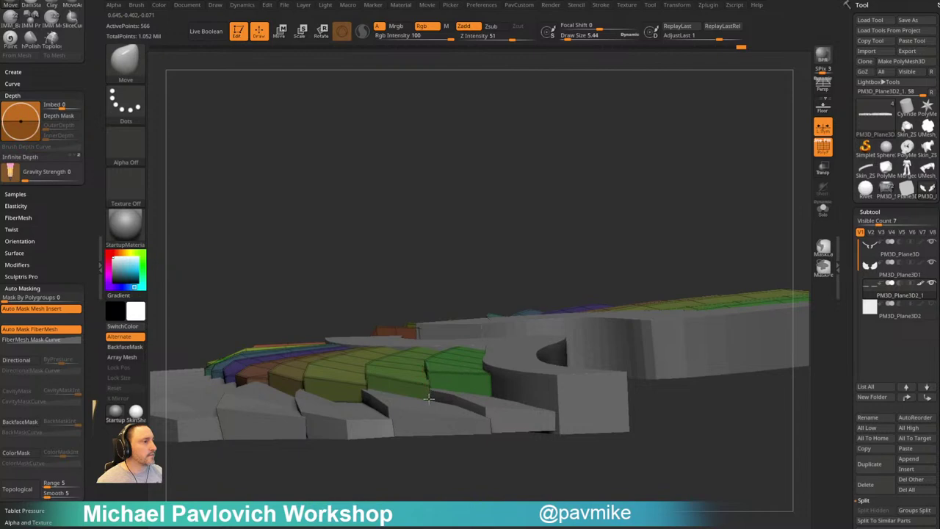
Select the PM3D_Plane3D wing frame subtool and bend the upper end of the frame down in side view
{"action": "left_click_drag", "start_coordinate": [591, 263], "coordinate": [655, 283]}
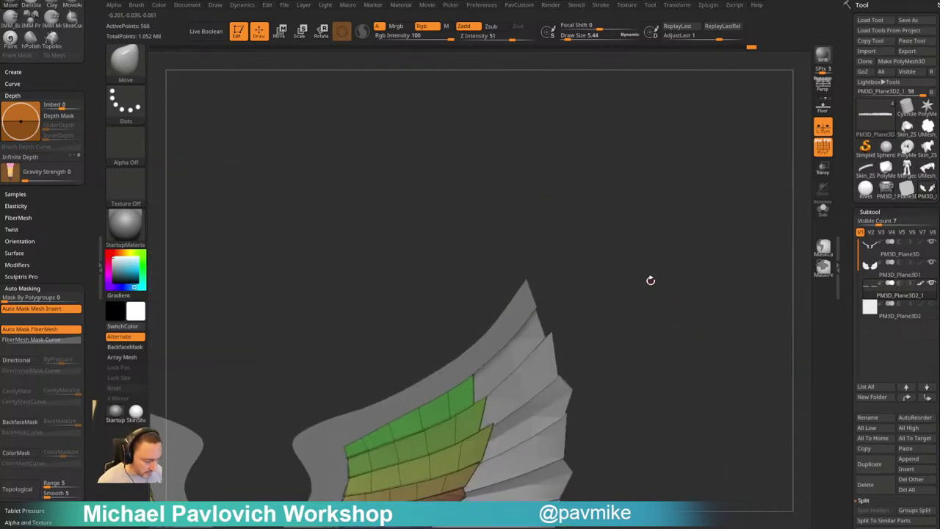
{"action": "mouse_move", "coordinate": [634, 279]}
{"action": "left_mouse_down"}
{"action": "mouse_move", "coordinate": [610, 325]}
{"action": "mouse_move", "coordinate": [662, 279]}
{"action": "mouse_move", "coordinate": [559, 335]}
{"action": "mouse_move", "coordinate": [568, 354]}
{"action": "mouse_move", "coordinate": [541, 365]}
{"action": "left_mouse_up"}
{"action": "left_click", "coordinate": [533, 350], "text": "alt"}
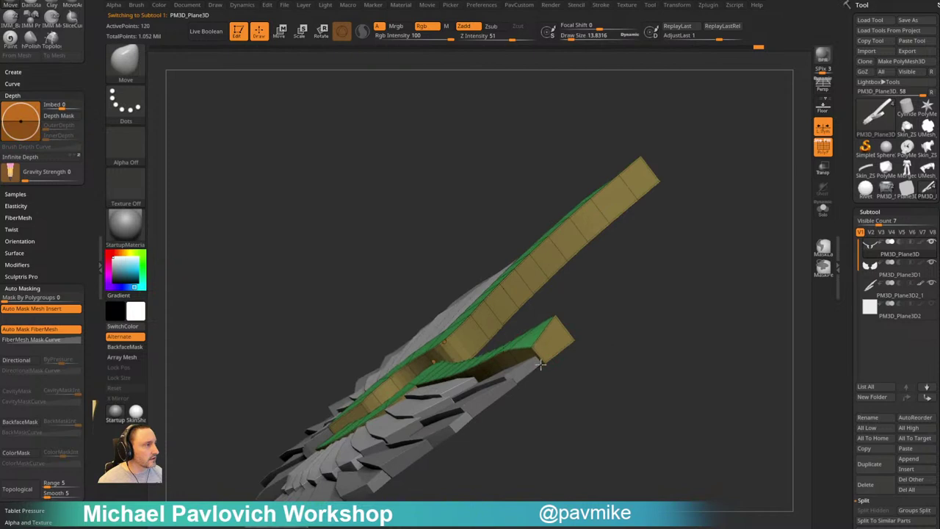
{"action": "left_click_drag", "start_coordinate": [609, 317], "coordinate": [573, 317], "text": "shift"}
{"action": "key", "text": "ctrl+z"}
{"action": "mouse_move", "coordinate": [527, 342]}
{"action": "left_mouse_down"}
{"action": "mouse_move", "coordinate": [529, 375]}
{"action": "mouse_move", "coordinate": [552, 386]}
{"action": "left_mouse_up"}
{"action": "mouse_move", "coordinate": [592, 307]}
{"action": "left_mouse_down"}
{"action": "mouse_move", "coordinate": [594, 325]}
{"action": "mouse_move", "coordinate": [576, 294]}
{"action": "mouse_move", "coordinate": [588, 286]}
{"action": "mouse_move", "coordinate": [611, 305]}
{"action": "mouse_move", "coordinate": [593, 311]}
{"action": "left_mouse_up"}
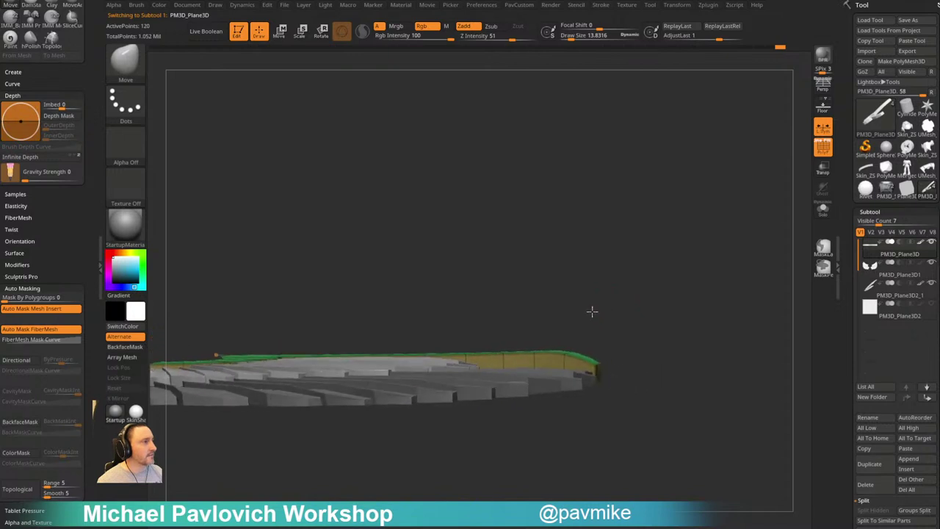
Set the draw size to about 22.5 and taper the frame's thickness gradually towards its outer end
{"action": "mouse_move", "coordinate": [560, 357]}
{"action": "left_mouse_down"}
{"action": "mouse_move", "coordinate": [563, 373]}
{"action": "mouse_move", "coordinate": [505, 372]}
{"action": "left_mouse_up"}
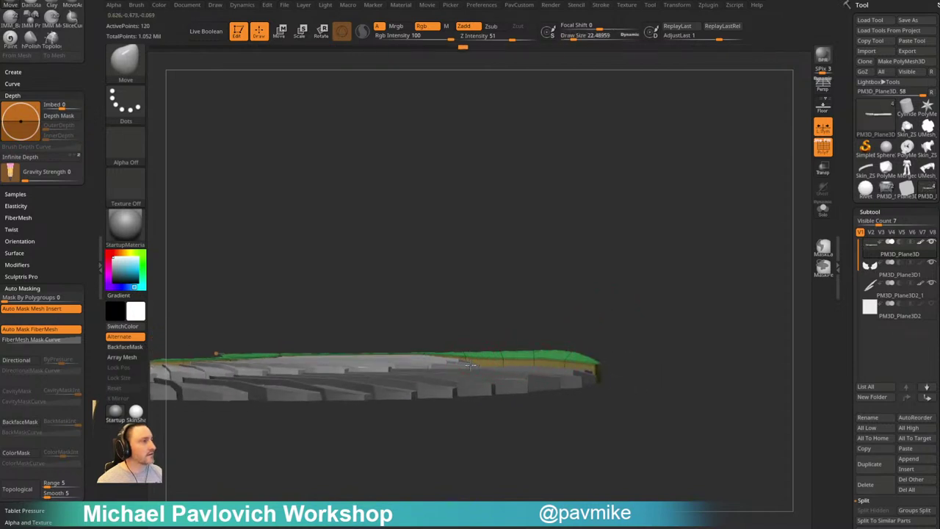
{"action": "left_click_drag", "start_coordinate": [545, 324], "coordinate": [471, 333]}
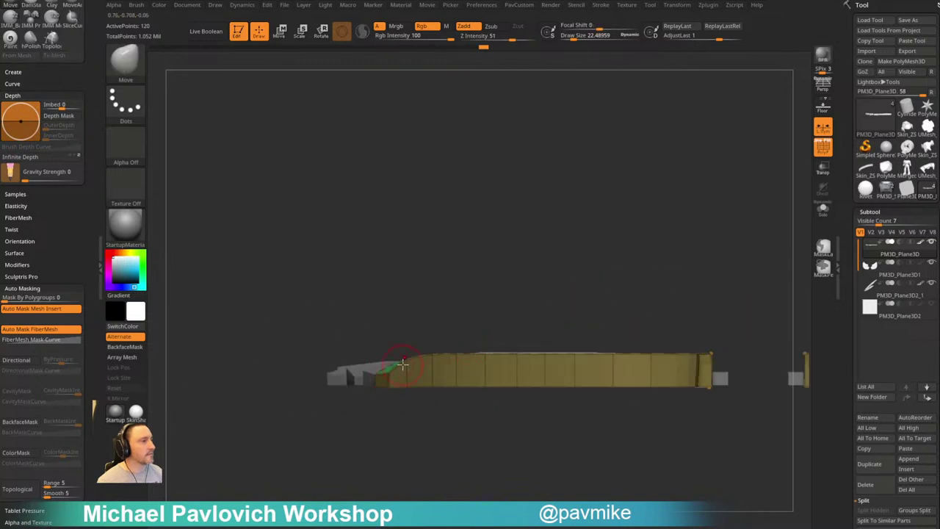
{"action": "mouse_move", "coordinate": [463, 336]}
{"action": "left_mouse_down"}
{"action": "mouse_move", "coordinate": [440, 343]}
{"action": "mouse_move", "coordinate": [428, 396]}
{"action": "mouse_move", "coordinate": [466, 390]}
{"action": "left_mouse_up"}
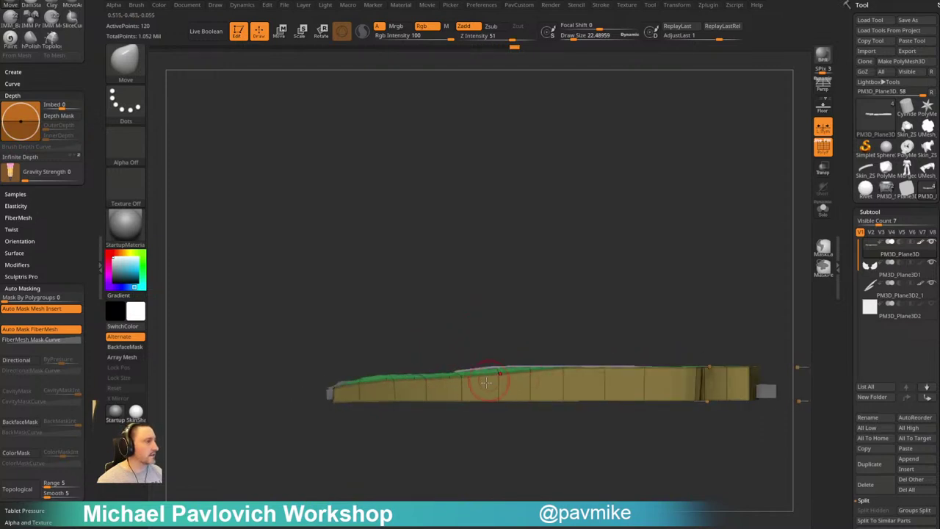
Refine the tapered thickness of the wing frame with a small Move stroke in side view
{"action": "mouse_move", "coordinate": [439, 305]}
{"action": "left_mouse_down"}
{"action": "mouse_move", "coordinate": [515, 304]}
{"action": "mouse_move", "coordinate": [590, 277]}
{"action": "mouse_move", "coordinate": [537, 304]}
{"action": "mouse_move", "coordinate": [541, 368]}
{"action": "left_mouse_up"}
{"action": "left_click_drag", "start_coordinate": [454, 379], "coordinate": [457, 386]}
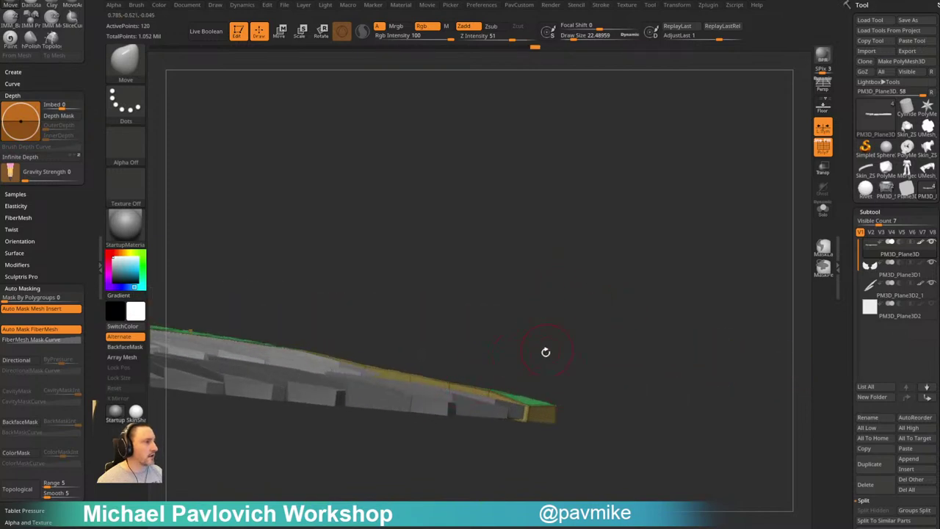
{"action": "left_click_drag", "start_coordinate": [546, 353], "coordinate": [731, 212]}
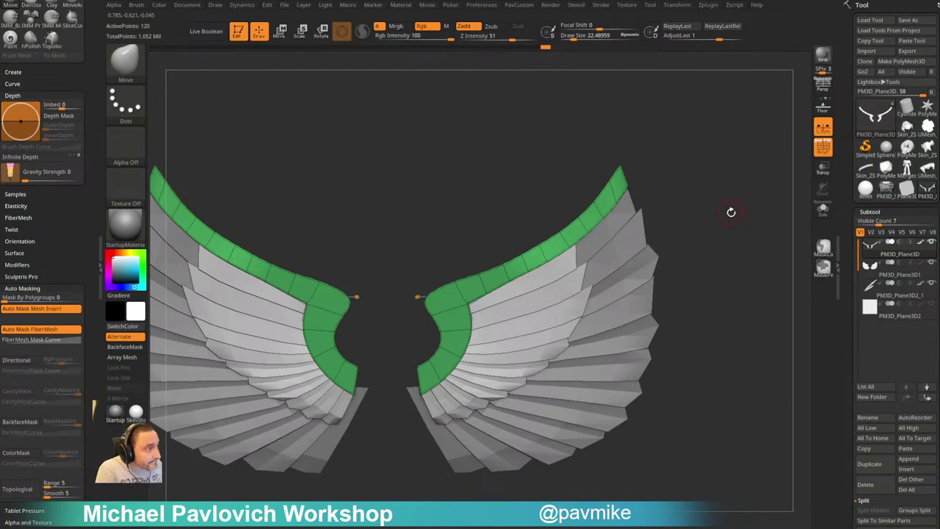
Turn off the polyframe display, activate the small-feather subtool PM3D_Plane3D2_1 and inspect the layered wings from a low angle
{"action": "left_click", "coordinate": [648, 320], "text": "alt"}
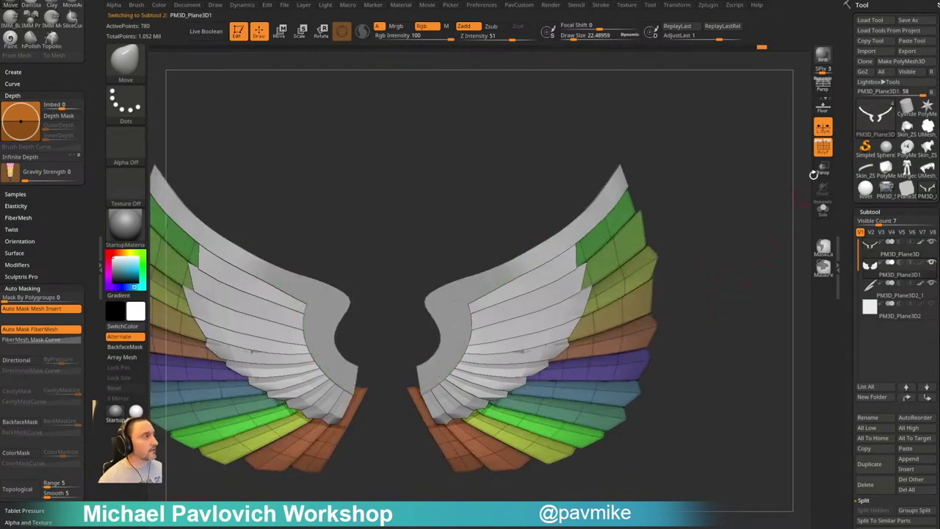
{"action": "key", "text": "shift+f"}
{"action": "left_click_drag", "start_coordinate": [728, 265], "coordinate": [731, 268], "text": "alt"}
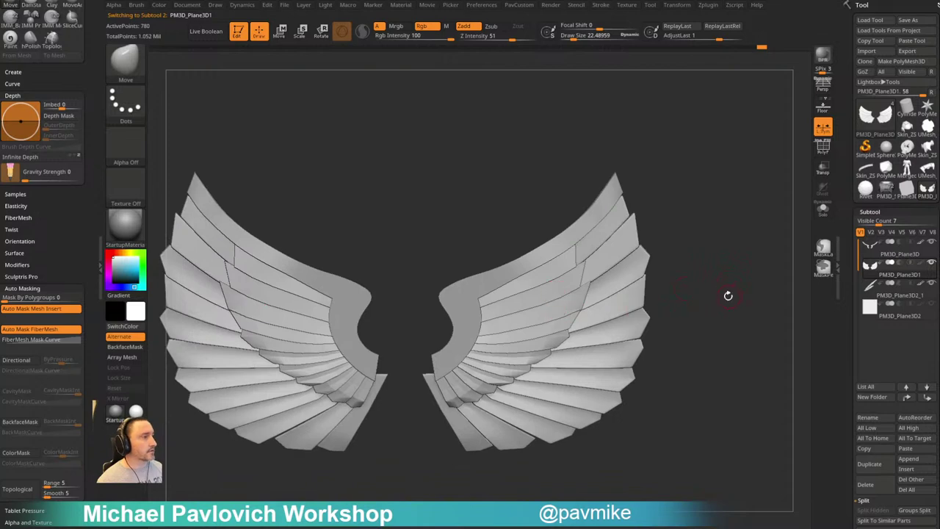
{"action": "left_click_drag", "start_coordinate": [720, 301], "coordinate": [713, 302], "text": "alt"}
{"action": "key", "text": "b"}
{"action": "key", "text": "s"}
{"action": "key", "text": "t"}
{"action": "left_click", "coordinate": [520, 309], "text": "alt"}
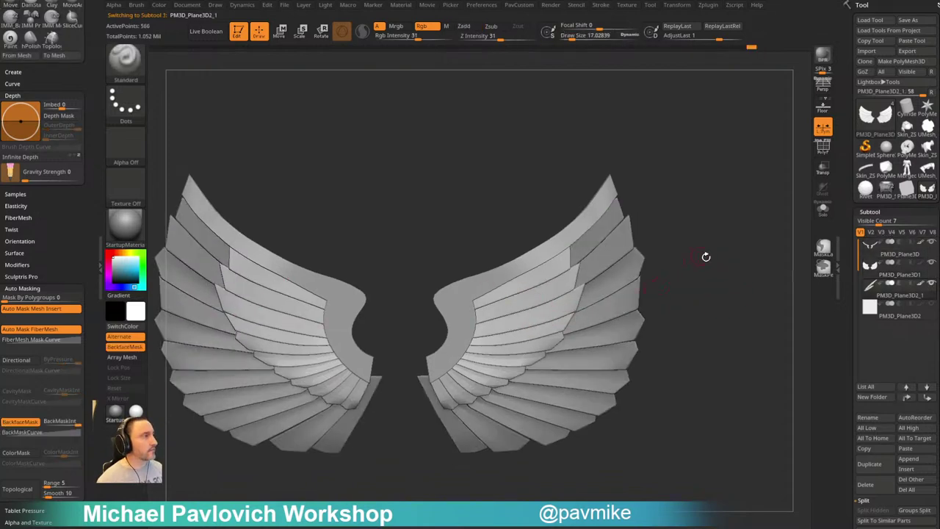
{"action": "left_click_drag", "start_coordinate": [711, 298], "coordinate": [397, 406]}
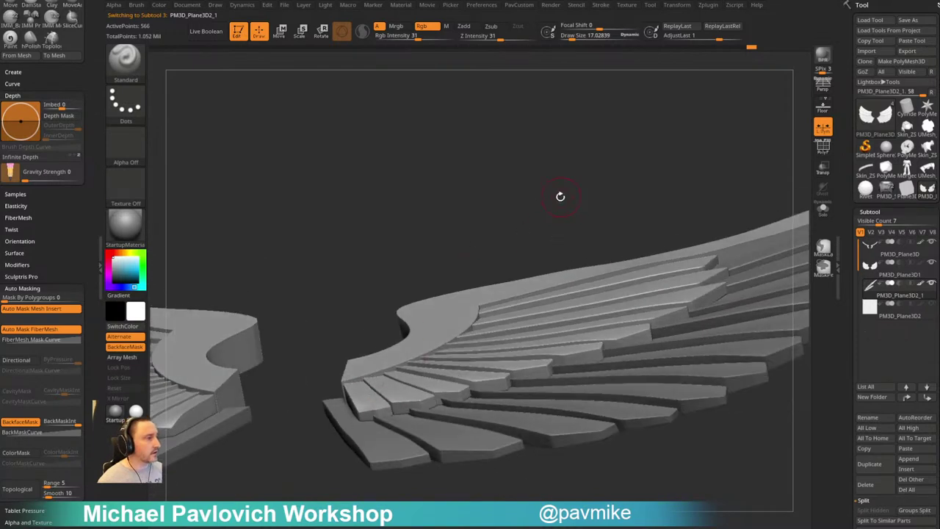
{"action": "left_click_drag", "start_coordinate": [560, 196], "coordinate": [701, 252]}
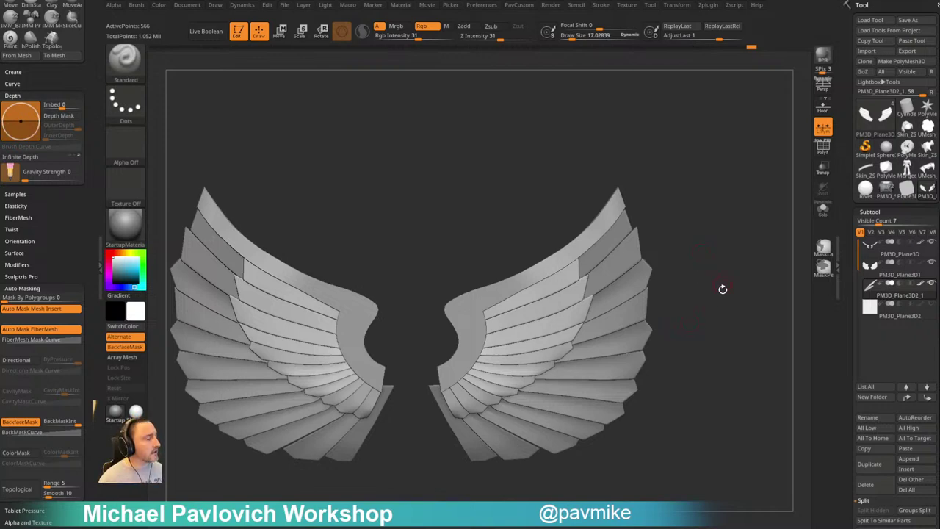
Choose the Move brush and set its draw size to about 100 for the small feathers
{"action": "left_click_drag", "start_coordinate": [723, 290], "coordinate": [755, 266], "text": "alt"}
{"action": "key", "text": "s"}
{"action": "left_click_drag", "start_coordinate": [589, 343], "coordinate": [604, 343]}
{"action": "key", "text": "b"}
{"action": "key", "text": "m"}
{"action": "key", "text": "v"}
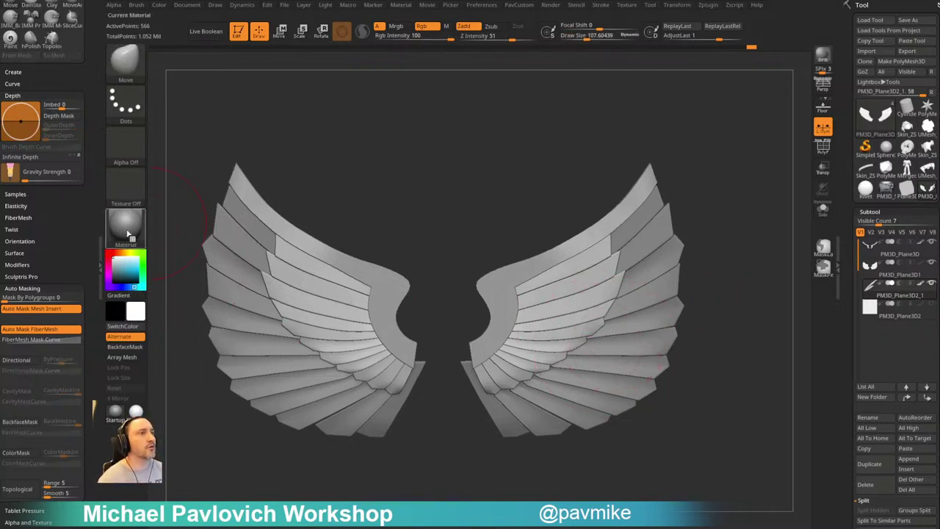
{"action": "left_click_drag", "start_coordinate": [711, 372], "coordinate": [694, 366], "text": "alt"}
{"action": "key", "text": "s"}
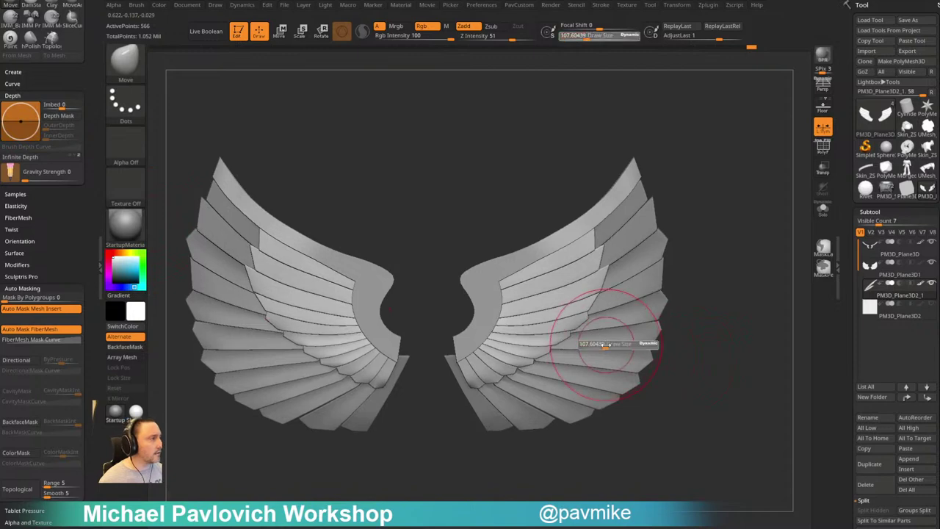
{"action": "left_click_drag", "start_coordinate": [606, 345], "coordinate": [604, 345]}
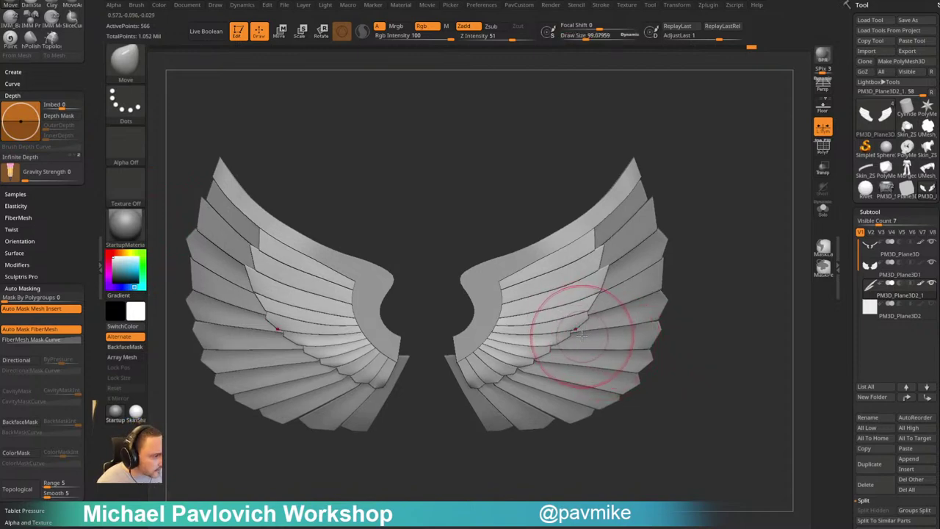
Reshape the small feathers' outline with the Move brush, reducing the draw size to about 49
{"action": "key", "text": "bracketleft"}
{"action": "key", "text": "bracketleft"}
{"action": "mouse_move", "coordinate": [583, 323]}
{"action": "left_mouse_down"}
{"action": "mouse_move", "coordinate": [588, 318]}
{"action": "mouse_move", "coordinate": [539, 367]}
{"action": "mouse_move", "coordinate": [487, 391]}
{"action": "left_mouse_up"}
{"action": "key", "text": "bracketleft"}
{"action": "key", "text": "bracketleft"}
{"action": "key", "text": "bracketleft"}
{"action": "key", "text": "s"}
{"action": "left_click_drag", "start_coordinate": [720, 259], "coordinate": [675, 311], "text": "alt"}
{"action": "key", "text": "s"}
{"action": "left_click_drag", "start_coordinate": [552, 307], "coordinate": [571, 301]}
{"action": "key", "text": "s"}
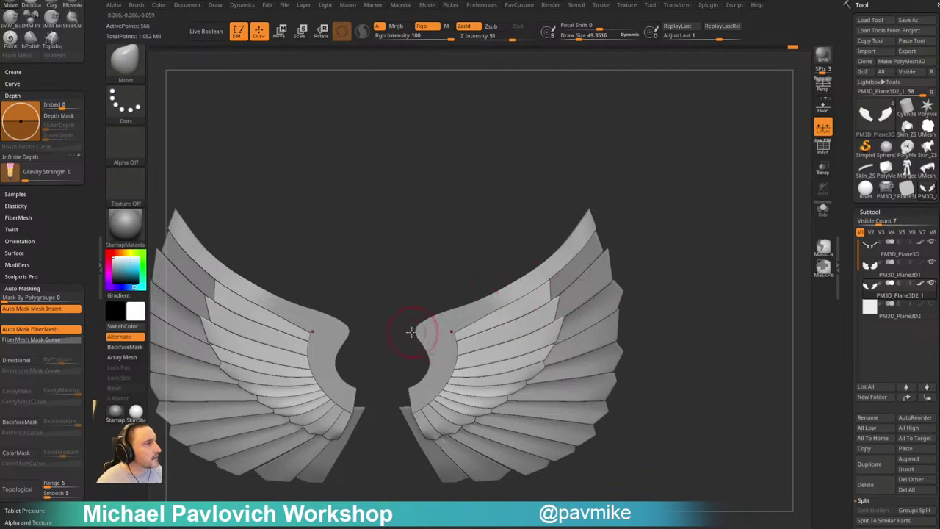
Select the PM3D_Plane3D wing frame subtool and nudge its inner corner beside the top small feather at a draw size of about 44
{"action": "key", "text": "s"}
{"action": "left_click_drag", "start_coordinate": [432, 339], "coordinate": [424, 339]}
{"action": "left_click", "coordinate": [433, 338], "text": "alt"}
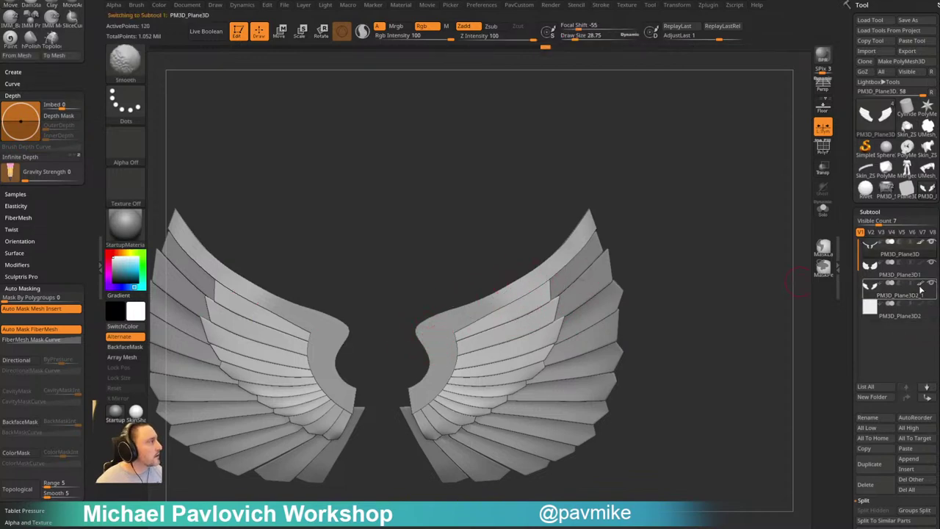
{"action": "left_click", "coordinate": [921, 284], "text": "shift"}
{"action": "left_click_drag", "start_coordinate": [455, 332], "coordinate": [454, 328]}
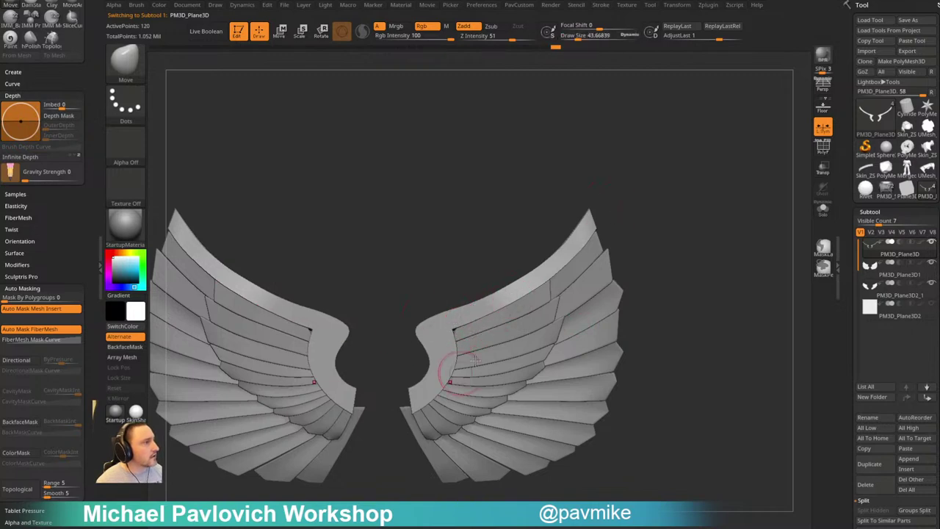
Select the small-feather subtool and try Polish By Features on it
{"action": "left_click", "coordinate": [471, 325], "text": "alt"}
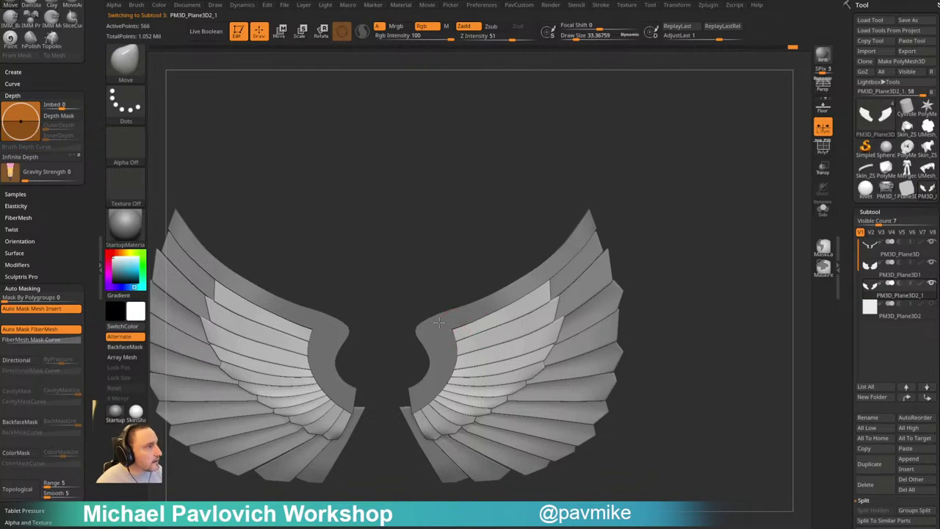
{"action": "right_click_drag", "start_coordinate": [574, 368], "coordinate": [572, 360], "text": "alt"}
{"action": "right_click_drag", "start_coordinate": [715, 297], "coordinate": [773, 330]}
{"action": "key", "text": "3"}
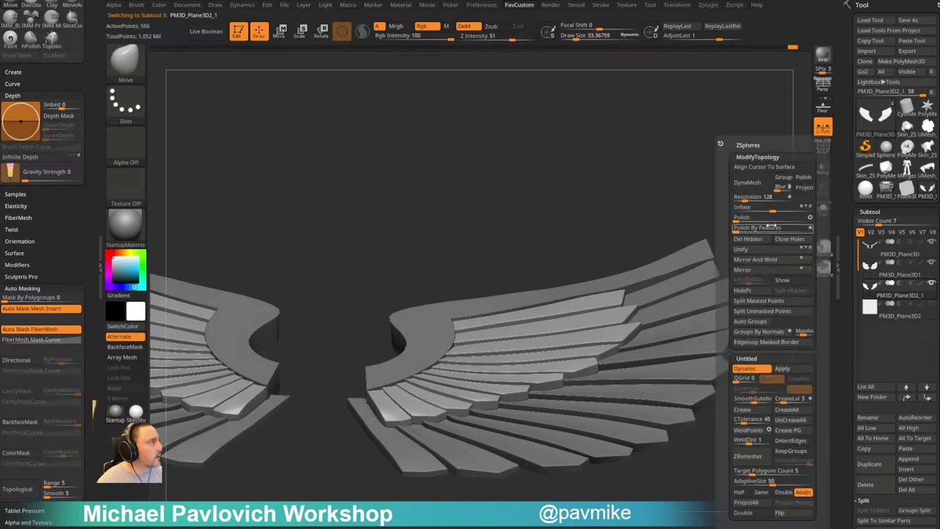
{"action": "left_click", "coordinate": [740, 228]}
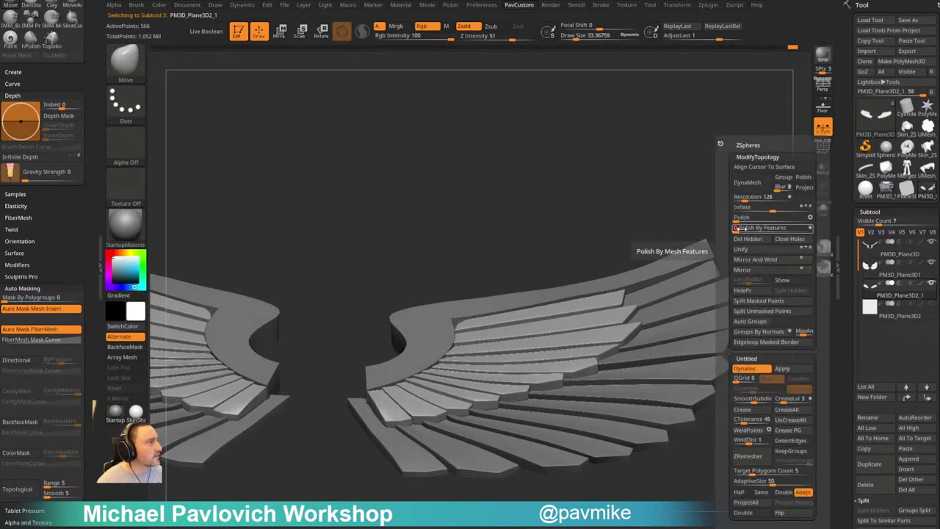
Isolate the small feathers with the reference image hidden and the polyframe shown, and examine the top feather's inner end with ZModeler
{"action": "right_click_drag", "start_coordinate": [650, 156], "coordinate": [751, 214]}
{"action": "key", "text": "shift+z"}
{"action": "left_click", "coordinate": [817, 215]}
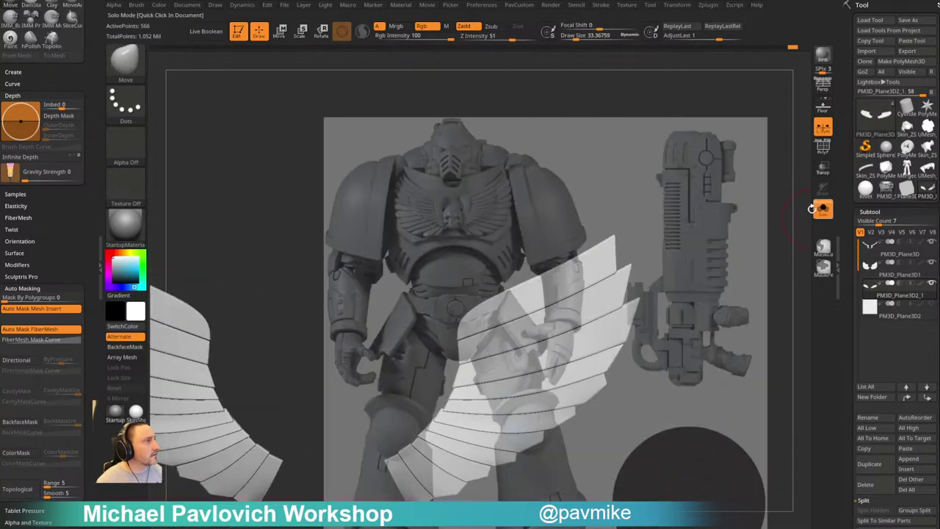
{"action": "key", "text": "shift+z"}
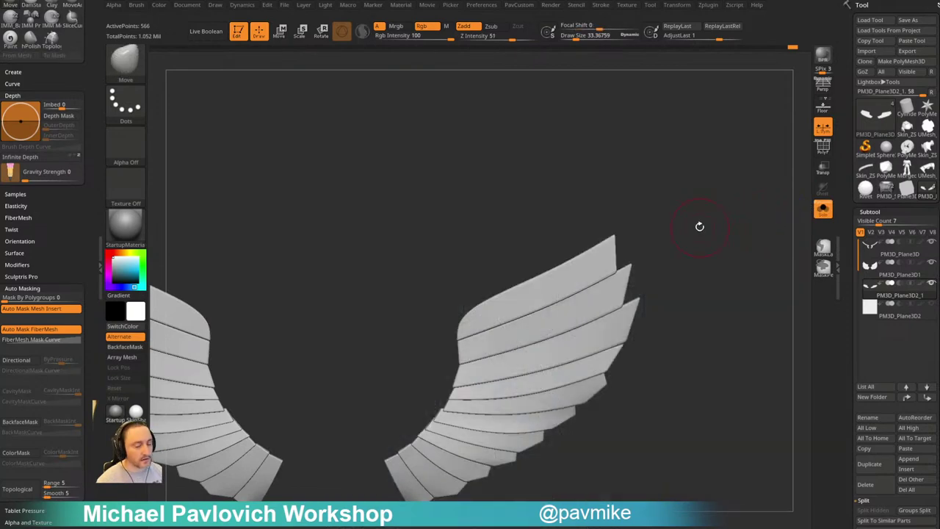
{"action": "mouse_move", "coordinate": [701, 225]}
{"action": "right_mouse_down"}
{"action": "mouse_move", "coordinate": [716, 228]}
{"action": "mouse_move", "coordinate": [807, 182]}
{"action": "mouse_move", "coordinate": [762, 205]}
{"action": "mouse_move", "coordinate": [600, 245]}
{"action": "right_mouse_up"}
{"action": "left_click", "coordinate": [822, 149]}
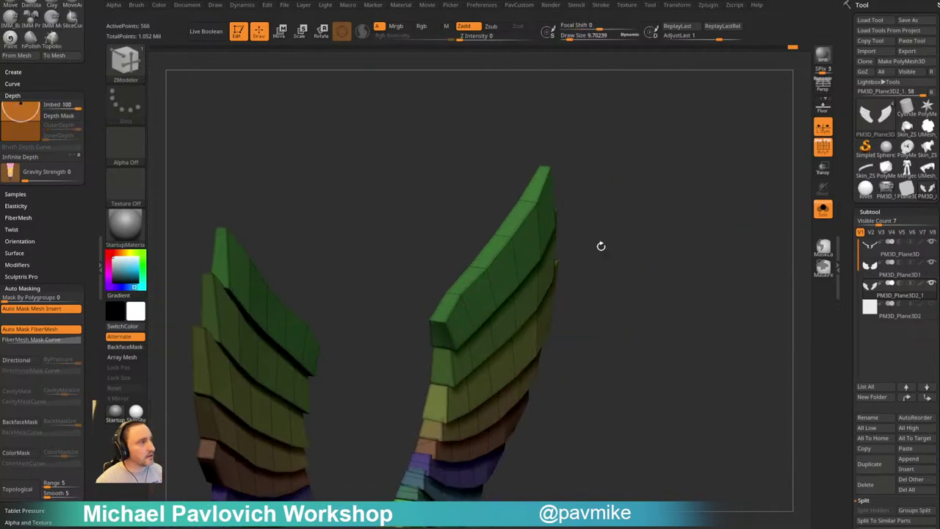
{"action": "key", "text": "space"}
{"action": "left_click", "coordinate": [351, 298]}
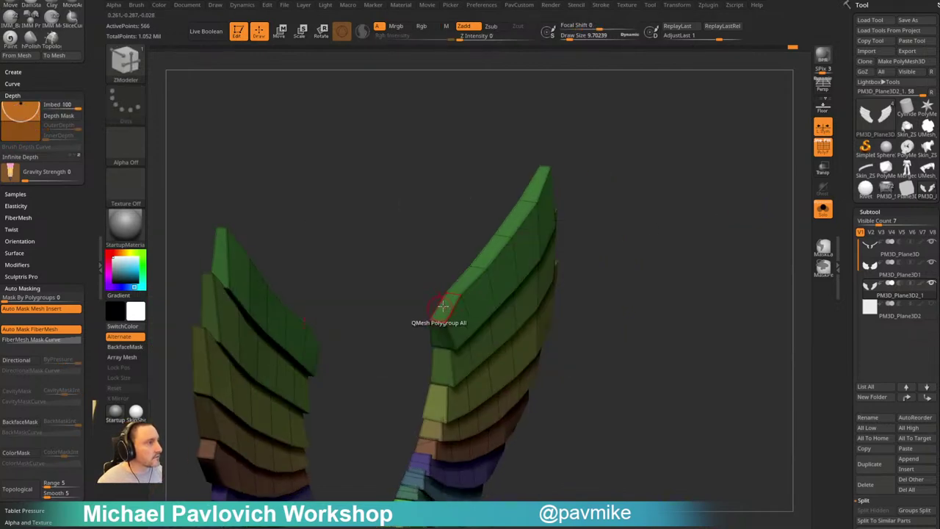
{"action": "mouse_move", "coordinate": [699, 299]}
{"action": "right_mouse_down", "text": "shift"}
{"action": "mouse_move", "coordinate": [641, 239]}
{"action": "mouse_move", "coordinate": [673, 264]}
{"action": "right_mouse_up", "text": "shift"}
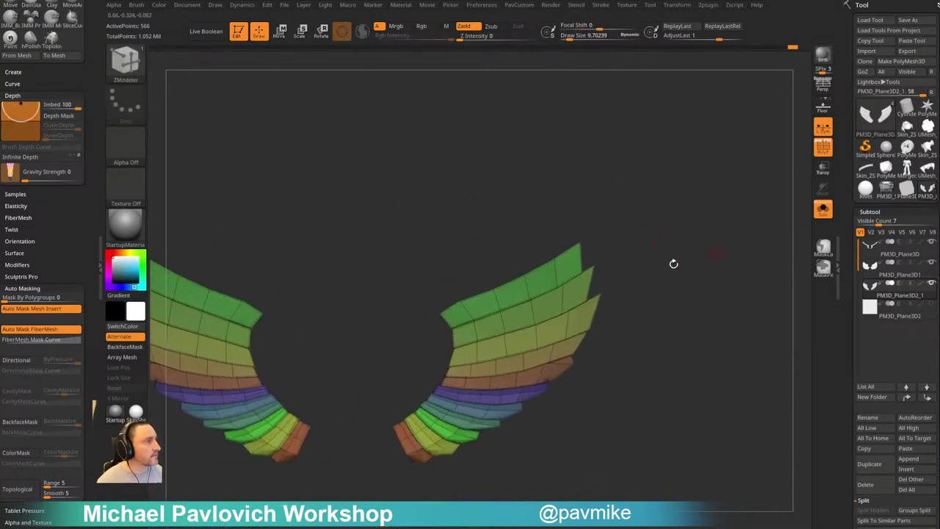
Move the inner corner of the top small feather under the frame, restore the other subtools and hide the polyframe
{"action": "key", "text": "b"}
{"action": "key", "text": "m"}
{"action": "key", "text": "v"}
{"action": "left_click_drag", "start_coordinate": [442, 312], "coordinate": [442, 301]}
{"action": "left_click", "coordinate": [823, 211]}
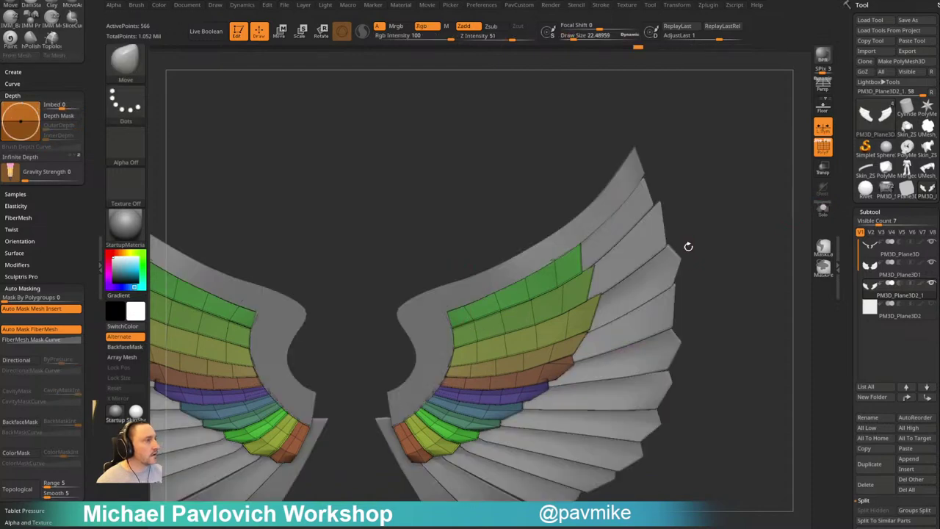
{"action": "left_click", "coordinate": [818, 149]}
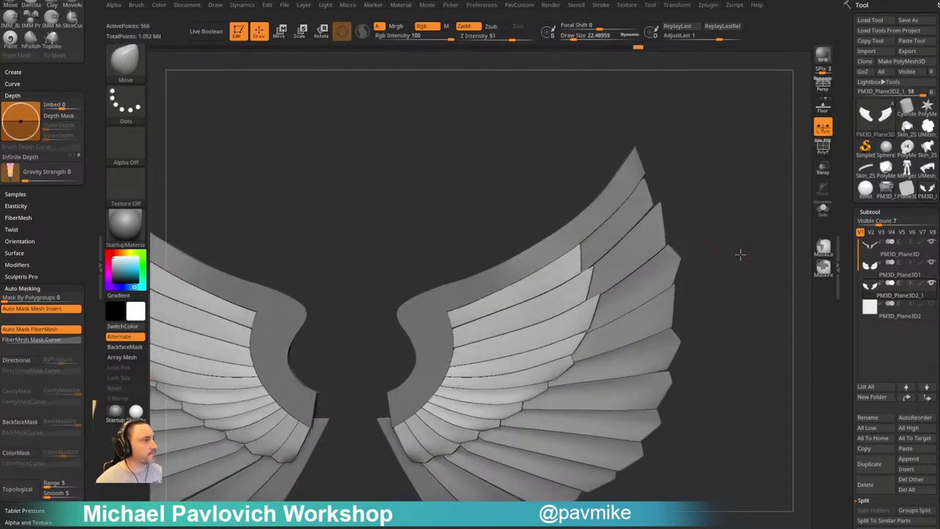
Lower the whole small-feather layer by about 0.003 with the Move gizmo
{"action": "right_click_drag", "start_coordinate": [746, 258], "coordinate": [736, 252], "text": "alt"}
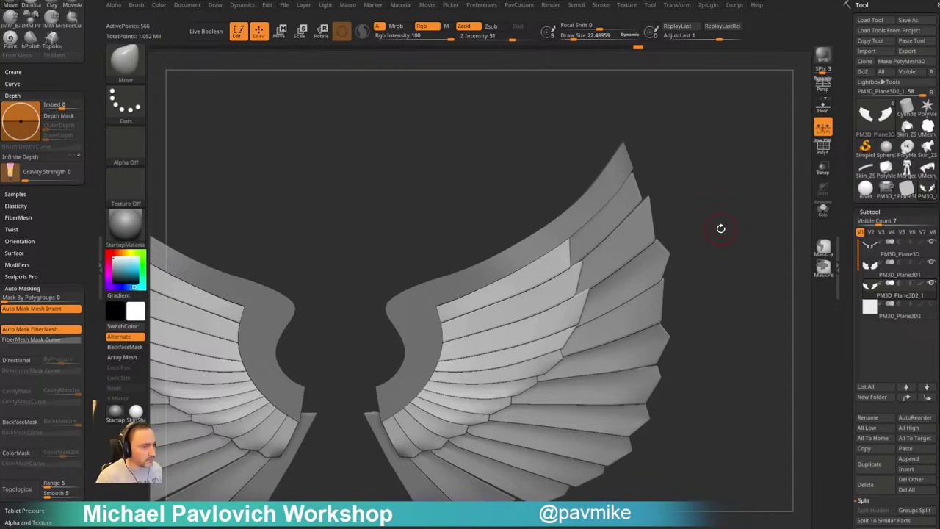
{"action": "mouse_move", "coordinate": [718, 247]}
{"action": "left_mouse_down"}
{"action": "mouse_move", "coordinate": [703, 181]}
{"action": "mouse_move", "coordinate": [710, 195]}
{"action": "mouse_move", "coordinate": [687, 212]}
{"action": "mouse_move", "coordinate": [743, 238]}
{"action": "mouse_move", "coordinate": [489, 149]}
{"action": "mouse_move", "coordinate": [492, 189]}
{"action": "left_mouse_up"}
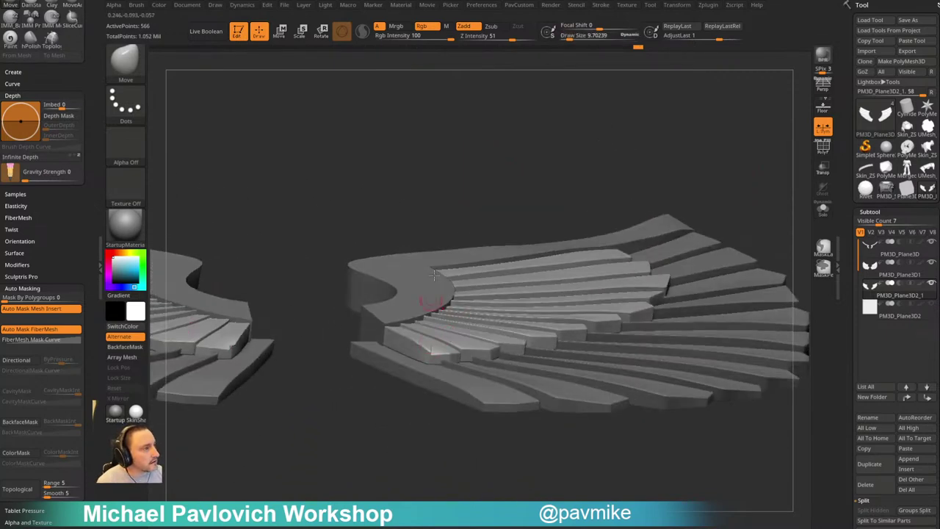
{"action": "left_click_drag", "start_coordinate": [449, 224], "coordinate": [472, 249]}
{"action": "left_click_drag", "start_coordinate": [370, 437], "coordinate": [372, 498], "text": "shift"}
{"action": "left_click_drag", "start_coordinate": [392, 463], "coordinate": [375, 460]}
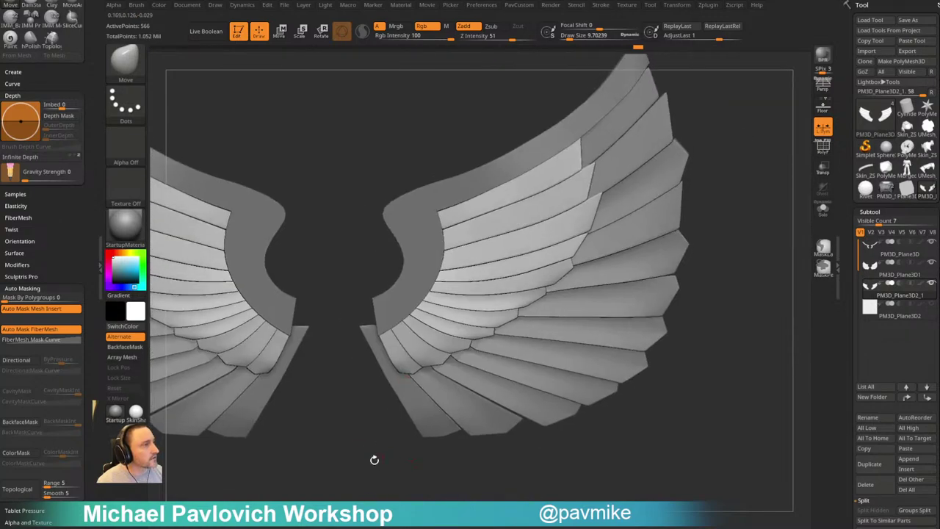
{"action": "right_click_drag", "start_coordinate": [373, 460], "coordinate": [394, 375]}
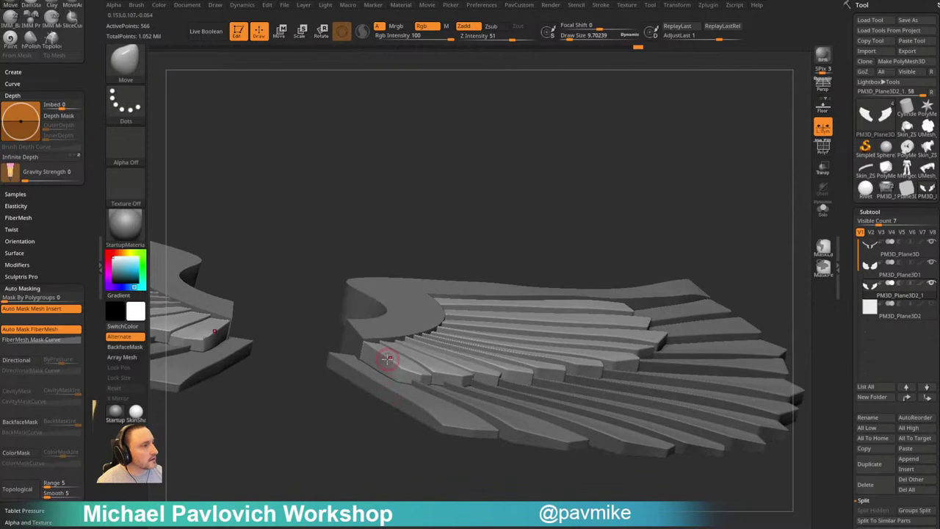
{"action": "left_click_drag", "start_coordinate": [357, 424], "coordinate": [377, 432]}
{"action": "key", "text": "w"}
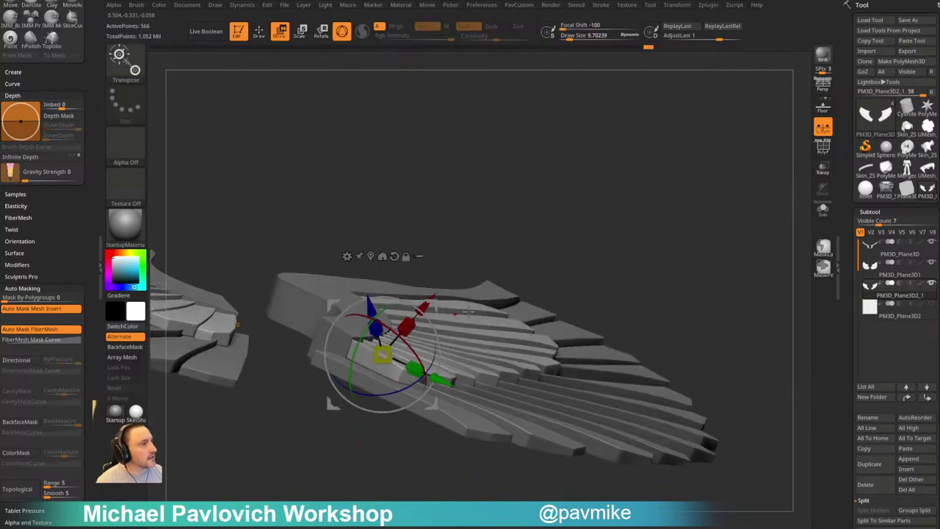
{"action": "left_click", "coordinate": [470, 313], "text": "alt"}
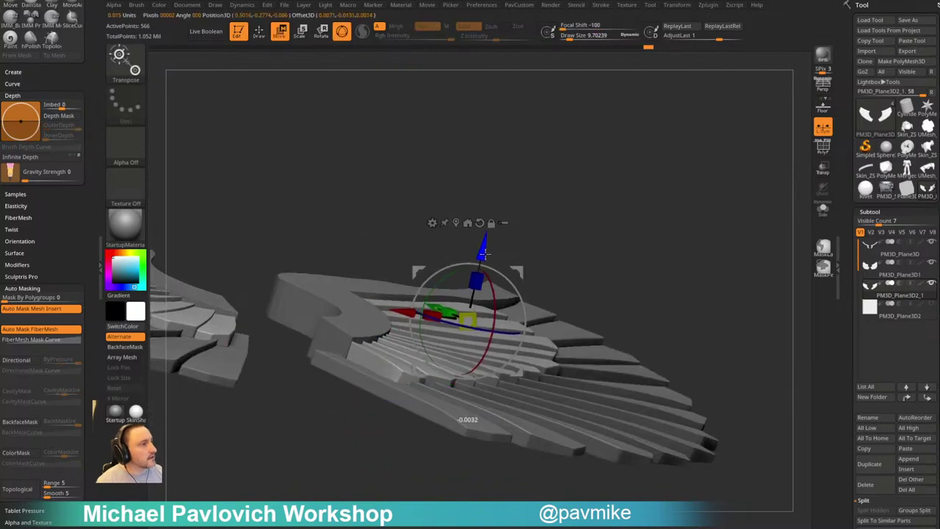
Select the wing frame subtool and lower its dynamic subdivision crease level to soften the frame's edges
{"action": "key", "text": "q"}
{"action": "left_click", "coordinate": [353, 318], "text": "alt"}
{"action": "left_click_drag", "start_coordinate": [484, 184], "coordinate": [599, 225]}
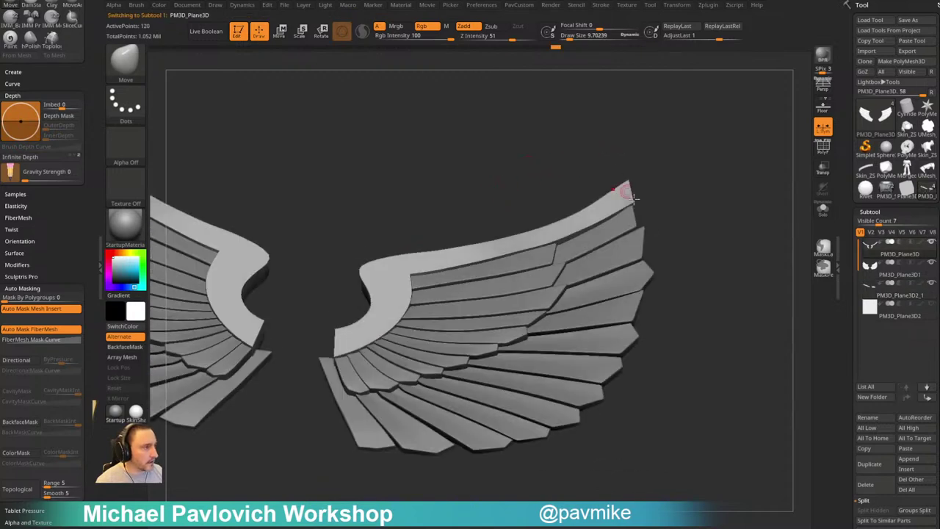
{"action": "key", "text": "2"}
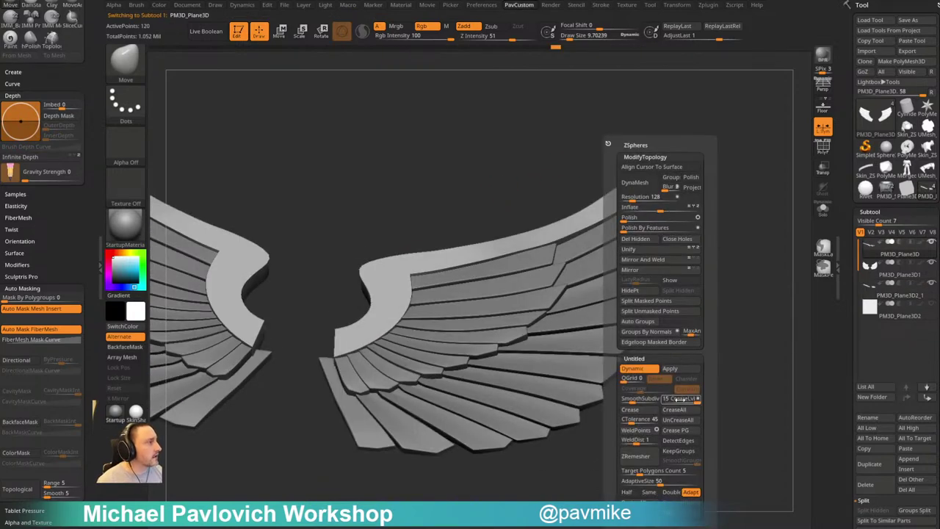
{"action": "left_click_drag", "start_coordinate": [636, 401], "coordinate": [662, 344]}
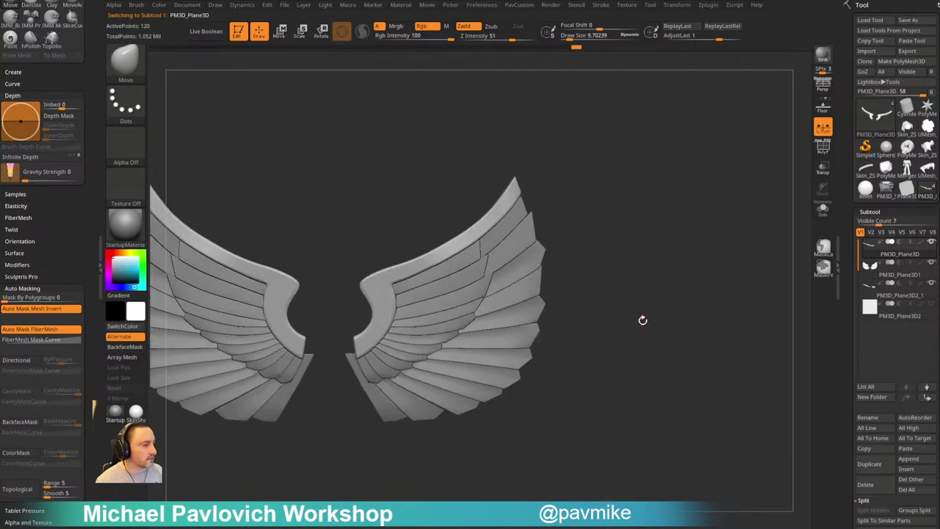
{"action": "key", "text": "2"}
{"action": "left_click_drag", "start_coordinate": [649, 399], "coordinate": [633, 399]}
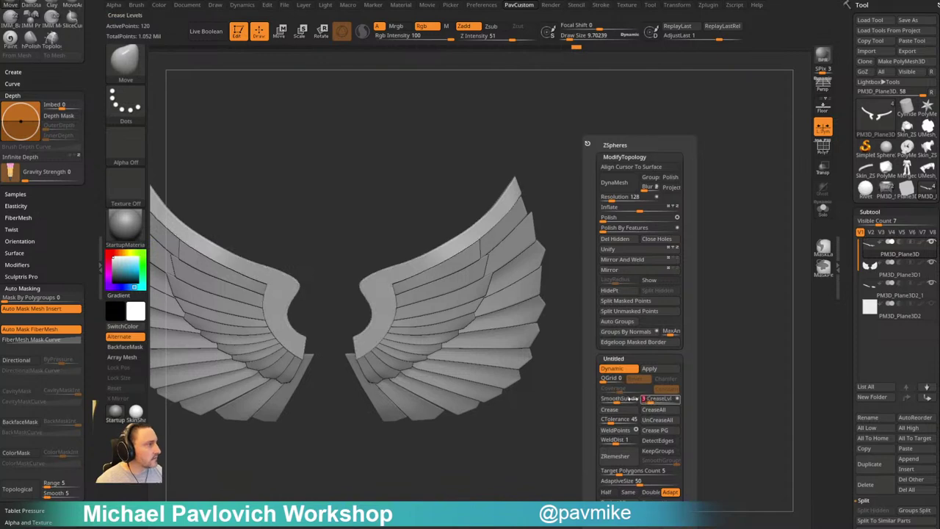
Switch to the Standard brush and set its draw size to about 11 with both wings in view
{"action": "left_click_drag", "start_coordinate": [556, 426], "coordinate": [592, 398], "text": "alt"}
{"action": "mouse_move", "coordinate": [644, 372]}
{"action": "left_mouse_down"}
{"action": "mouse_move", "coordinate": [556, 371]}
{"action": "mouse_move", "coordinate": [600, 374]}
{"action": "mouse_move", "coordinate": [661, 353]}
{"action": "mouse_move", "coordinate": [629, 336]}
{"action": "left_mouse_up"}
{"action": "key", "text": "s"}
{"action": "mouse_move", "coordinate": [629, 336]}
{"action": "left_mouse_down"}
{"action": "mouse_move", "coordinate": [641, 335]}
{"action": "mouse_move", "coordinate": [605, 321]}
{"action": "mouse_move", "coordinate": [633, 328]}
{"action": "left_mouse_up"}
{"action": "key", "text": "b"}
{"action": "key", "text": "s"}
{"action": "key", "text": "t"}
{"action": "key", "text": "s"}
{"action": "mouse_move", "coordinate": [633, 328]}
{"action": "left_mouse_down"}
{"action": "mouse_move", "coordinate": [617, 328]}
{"action": "mouse_move", "coordinate": [670, 297]}
{"action": "left_mouse_up"}
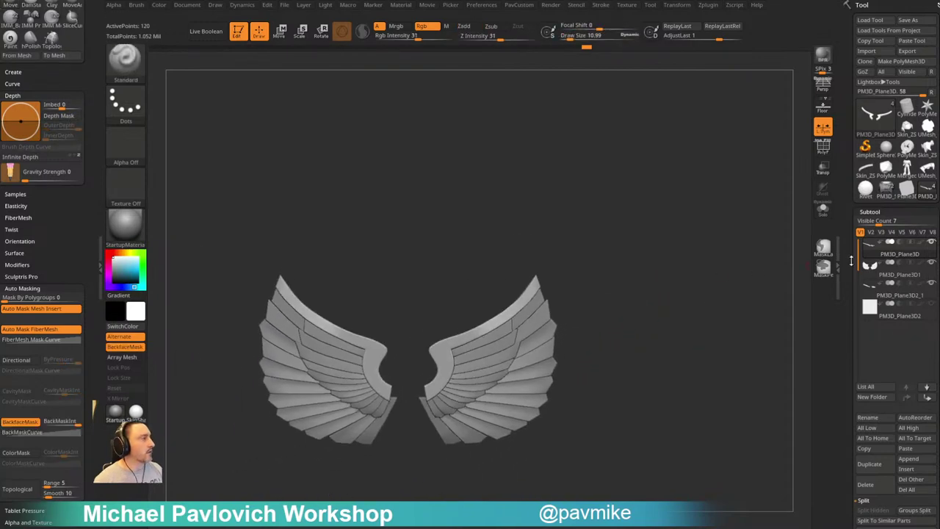
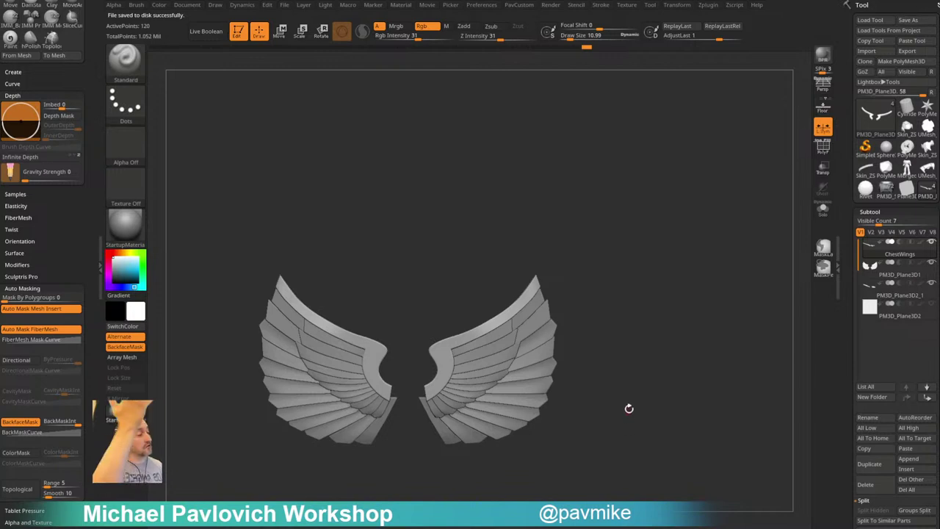
Set the Standard brush's draw size to about 72
{"action": "key", "text": "s"}
{"action": "left_click", "coordinate": [634, 333]}
{"action": "key", "text": "s"}
{"action": "left_click", "coordinate": [621, 331]}
{"action": "left_click_drag", "start_coordinate": [619, 332], "coordinate": [634, 329], "text": "alt"}
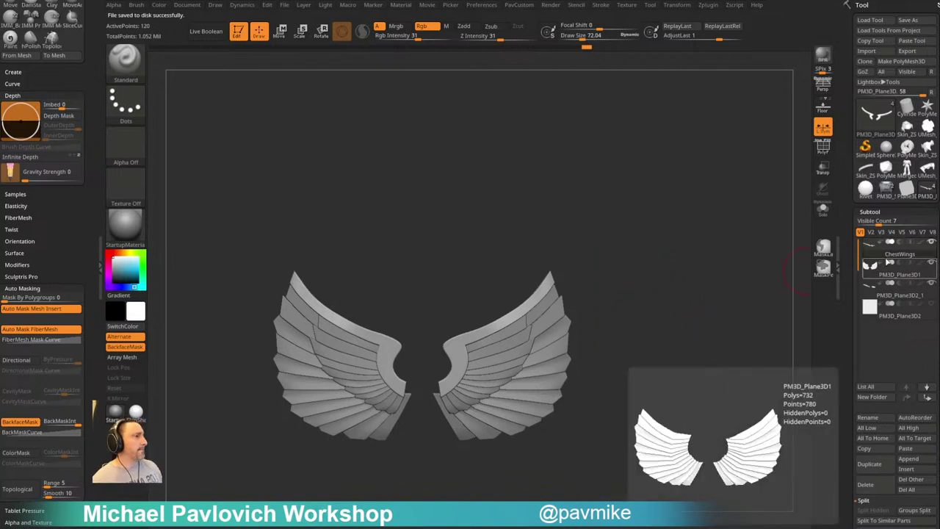
{"action": "left_click_drag", "start_coordinate": [710, 327], "coordinate": [696, 318], "text": "alt"}
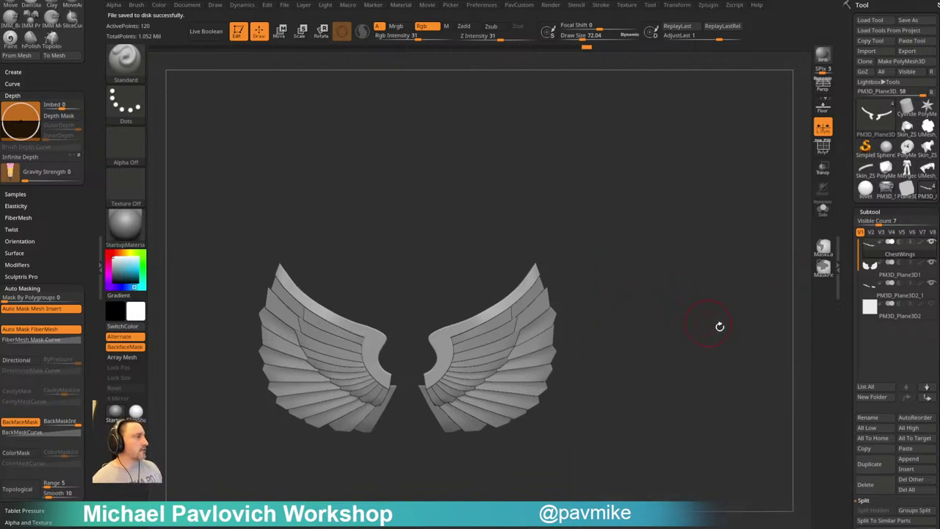
Merge all visible wing subtools into one new tool, switch to that merged tool and quick-save the project
{"action": "left_click_drag", "start_coordinate": [851, 477], "coordinate": [847, 409]}
{"action": "left_click_drag", "start_coordinate": [853, 440], "coordinate": [853, 422]}
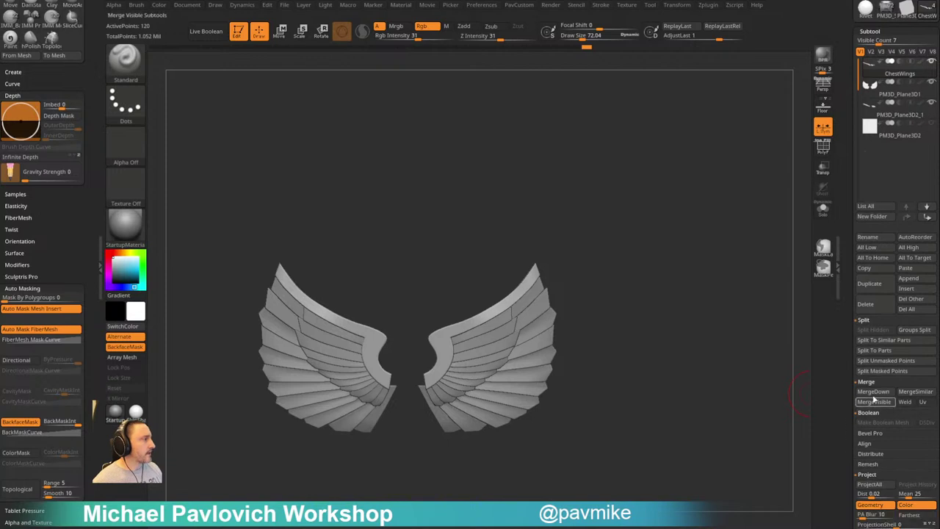
{"action": "left_click", "coordinate": [874, 400]}
{"action": "left_click_drag", "start_coordinate": [846, 369], "coordinate": [850, 190]}
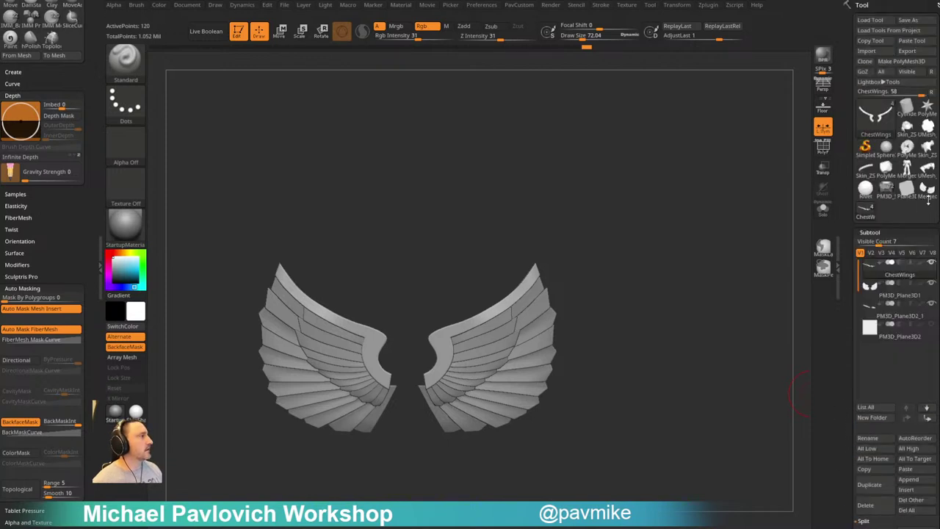
{"action": "left_click", "coordinate": [712, 1]}
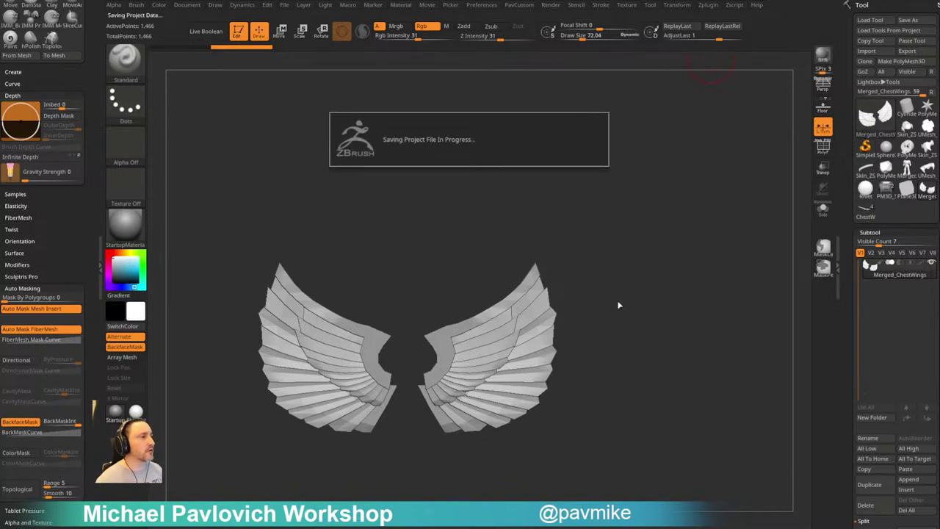
Create a new InsertMesh brush from the merged chest wings
{"action": "key", "text": "b"}
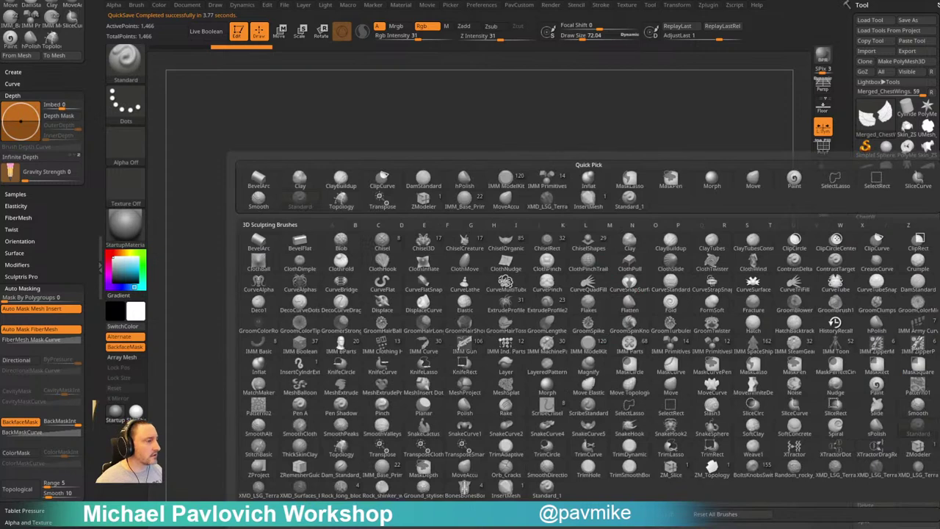
{"action": "left_click", "coordinate": [444, 514]}
{"action": "left_click", "coordinate": [426, 166]}
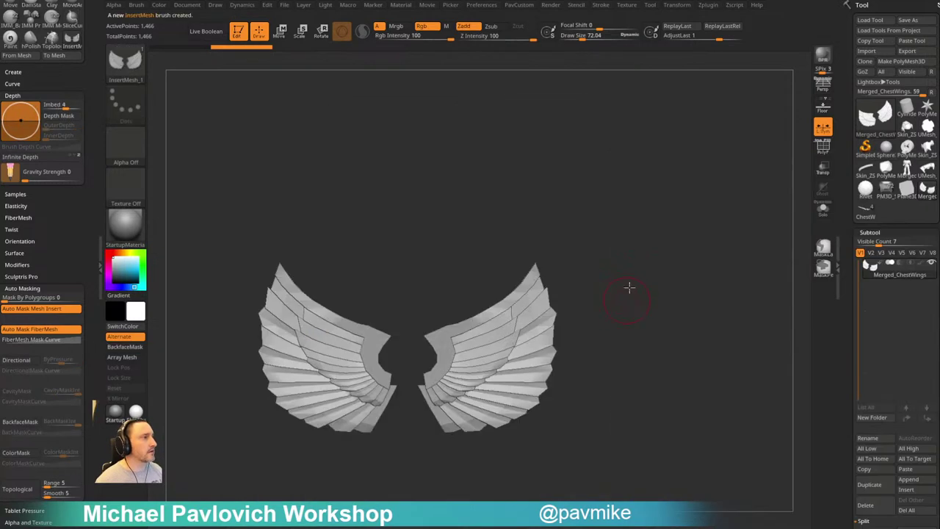
Test the new insert brush by drawing several wing copies of varying size and angle over the merged wings
{"action": "left_click_drag", "start_coordinate": [630, 287], "coordinate": [633, 279], "text": "alt"}
{"action": "left_click_drag", "start_coordinate": [516, 297], "coordinate": [560, 382]}
{"action": "left_click_drag", "start_coordinate": [638, 323], "coordinate": [634, 290], "text": "alt"}
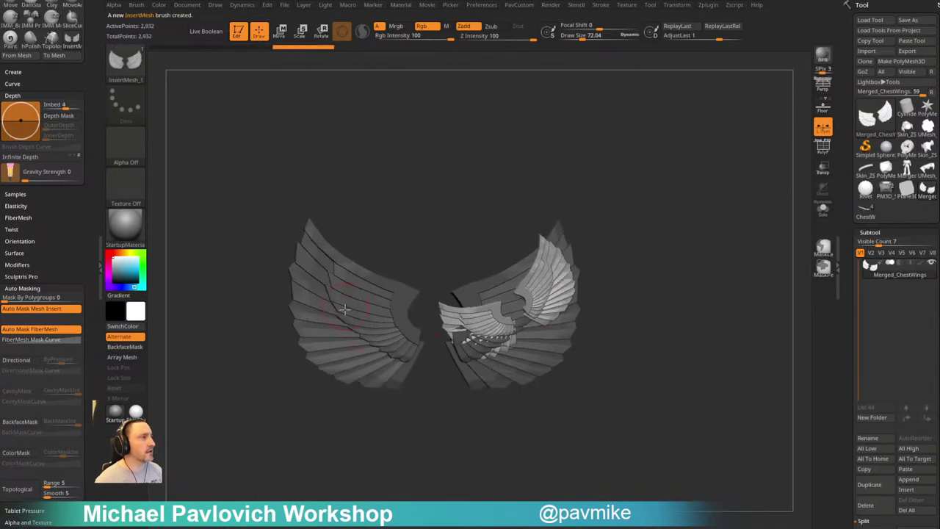
{"action": "left_click_drag", "start_coordinate": [346, 309], "coordinate": [369, 360]}
{"action": "left_click_drag", "start_coordinate": [389, 349], "coordinate": [411, 403]}
{"action": "left_click_drag", "start_coordinate": [358, 291], "coordinate": [411, 375]}
{"action": "left_click_drag", "start_coordinate": [502, 319], "coordinate": [562, 407]}
{"action": "left_click_drag", "start_coordinate": [680, 269], "coordinate": [705, 288]}
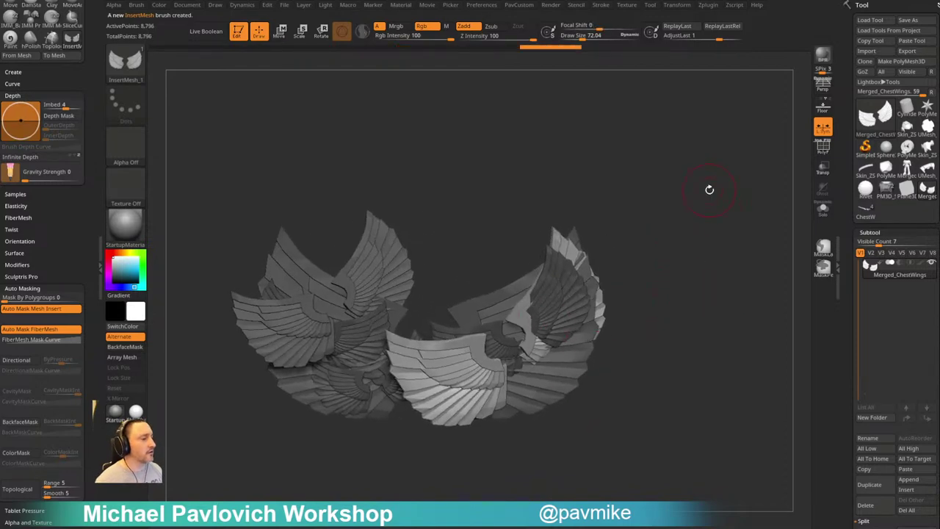
Switch to the chest armour tool, set the draw size to about 24 and face the armour from the front
{"action": "left_click", "coordinate": [886, 193]}
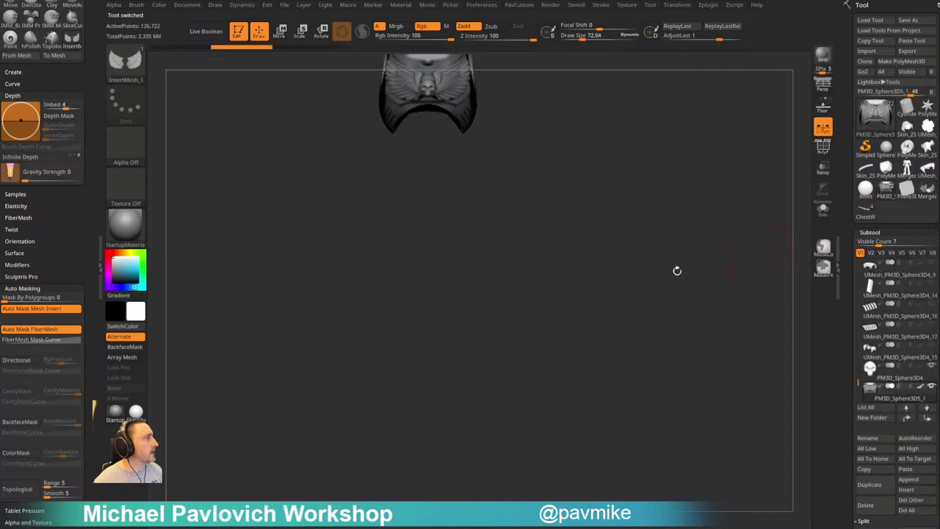
{"action": "left_click_drag", "start_coordinate": [616, 244], "coordinate": [633, 491], "text": "alt"}
{"action": "mouse_move", "coordinate": [684, 282]}
{"action": "left_mouse_down"}
{"action": "mouse_move", "coordinate": [678, 225]}
{"action": "mouse_move", "coordinate": [671, 260]}
{"action": "mouse_move", "coordinate": [693, 263]}
{"action": "mouse_move", "coordinate": [658, 277]}
{"action": "left_mouse_up"}
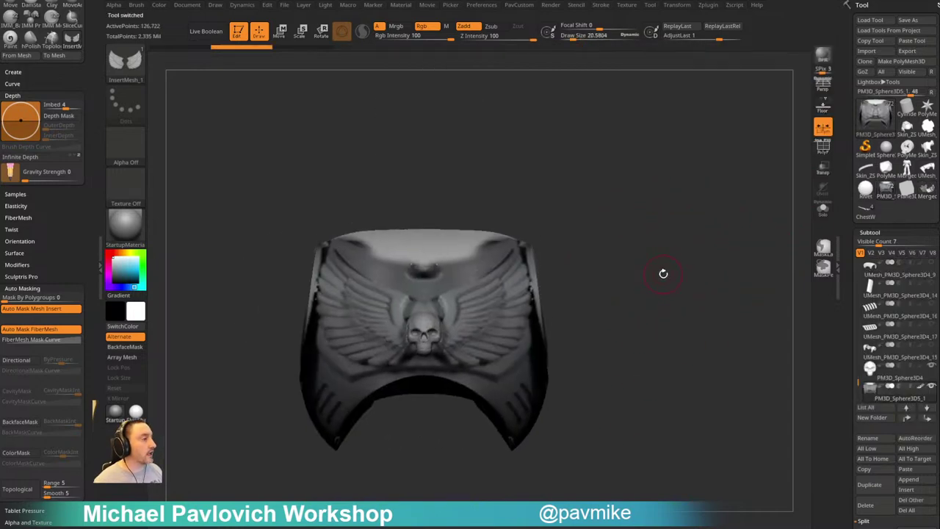
{"action": "key", "text": "s"}
{"action": "left_click_drag", "start_coordinate": [424, 341], "coordinate": [428, 341]}
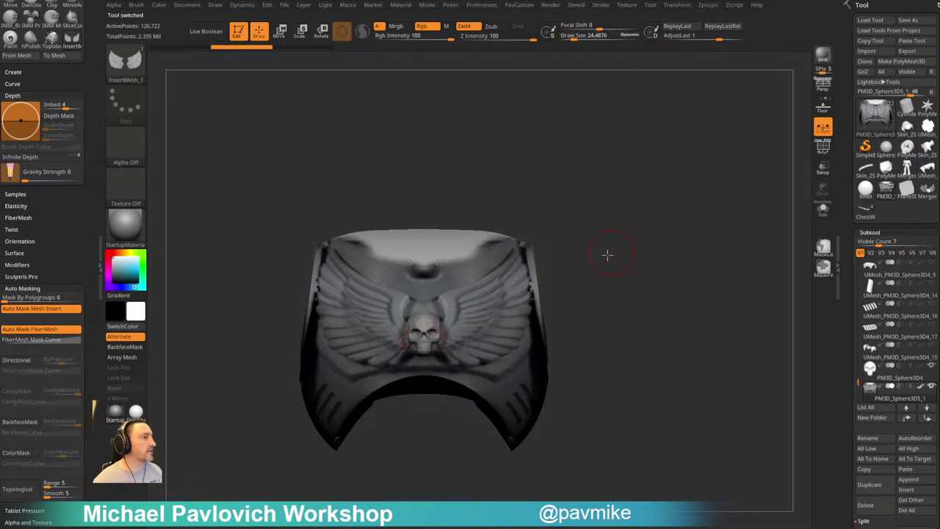
{"action": "left_click_drag", "start_coordinate": [609, 255], "coordinate": [570, 260]}
{"action": "left_click_drag", "start_coordinate": [622, 296], "coordinate": [627, 264]}
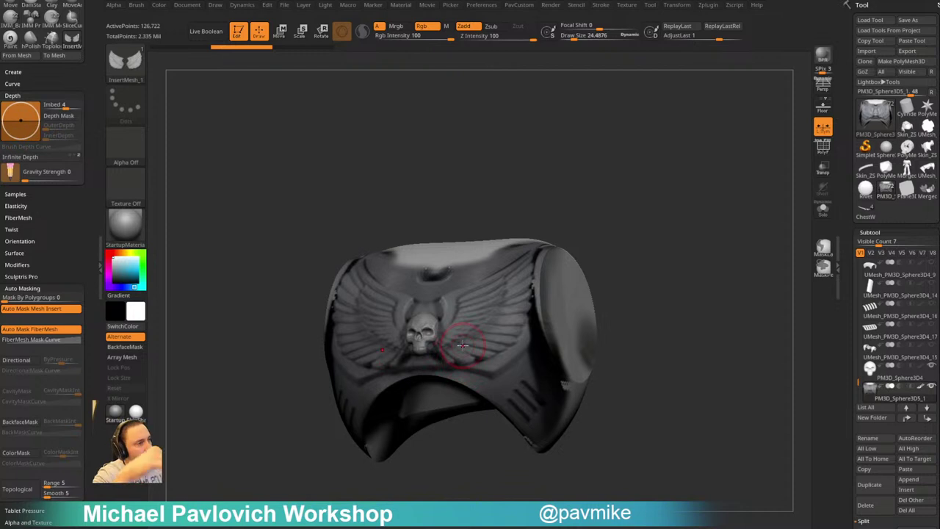
{"action": "left_click_drag", "start_coordinate": [684, 198], "coordinate": [706, 224], "text": "shift"}
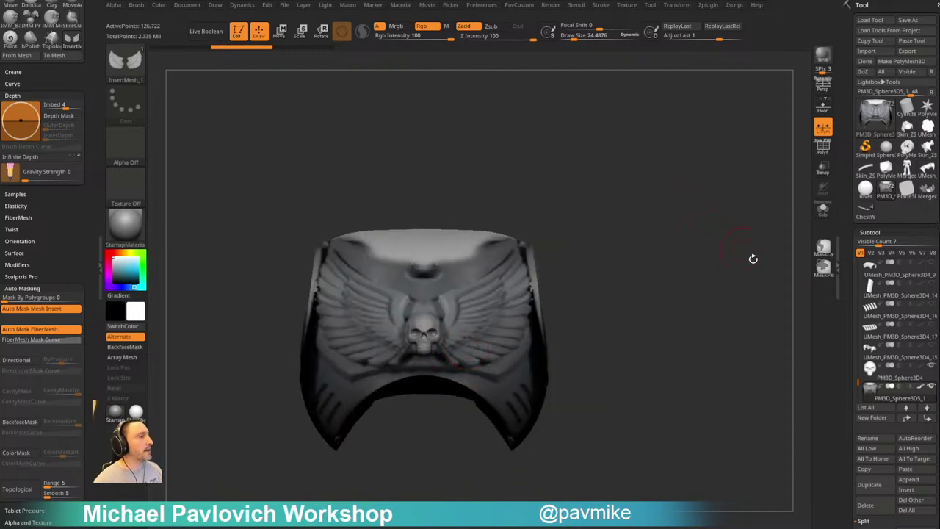
Hide the skull subtool in front of the chest armour
{"action": "left_click", "coordinate": [931, 365]}
{"action": "left_click_drag", "start_coordinate": [804, 363], "coordinate": [783, 374], "text": "alt"}
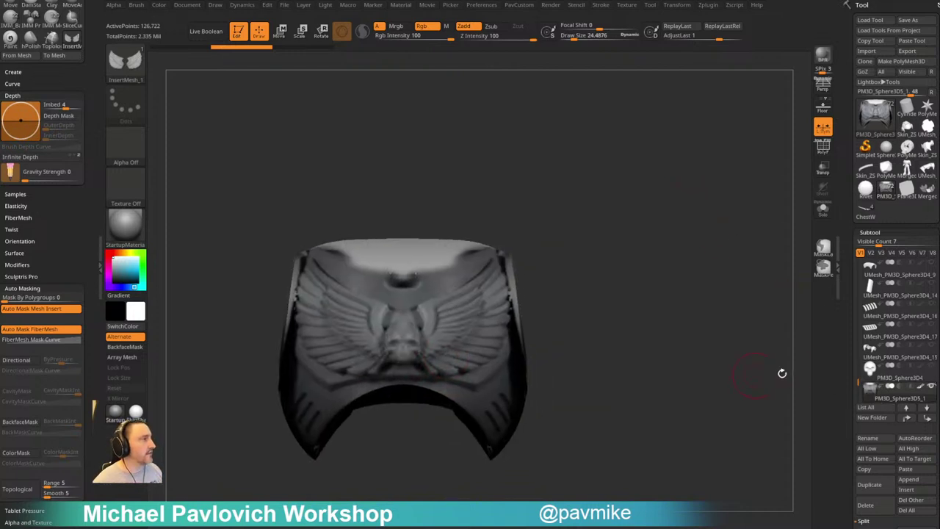
{"action": "left_click", "coordinate": [920, 389]}
{"action": "left_click", "coordinate": [920, 389]}
{"action": "right_click_drag", "start_coordinate": [440, 314], "coordinate": [456, 330], "text": "alt"}
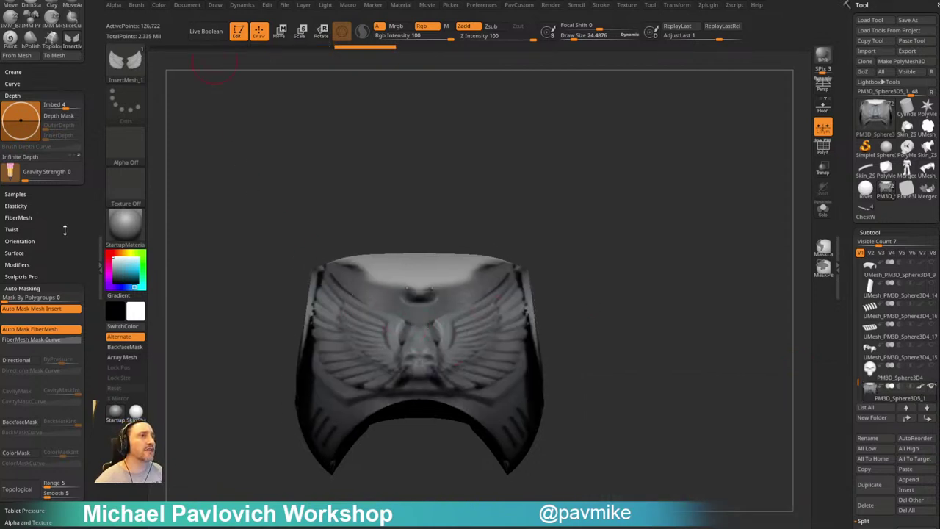
Set the wing insert brush's Projection Strength to 100 in its modifiers
{"action": "left_click", "coordinate": [33, 288]}
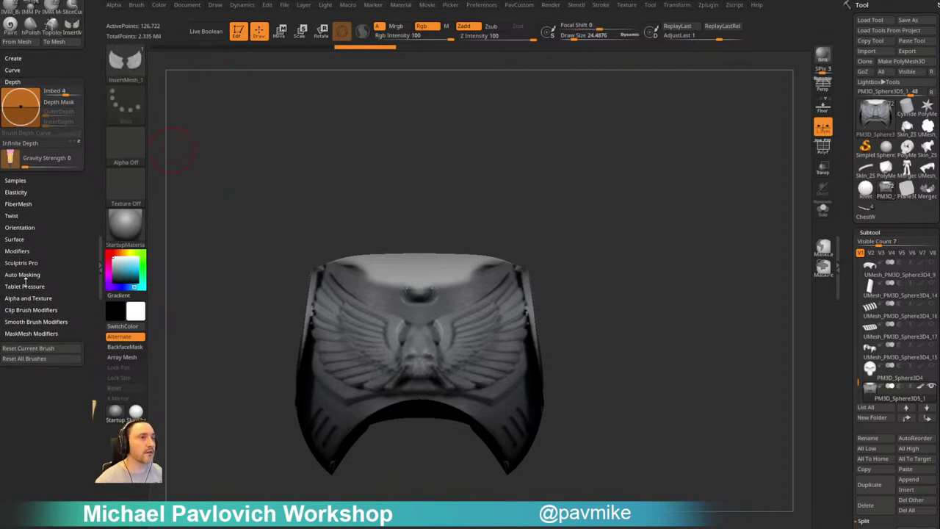
{"action": "key", "text": "shift"}
{"action": "left_click", "coordinate": [17, 251]}
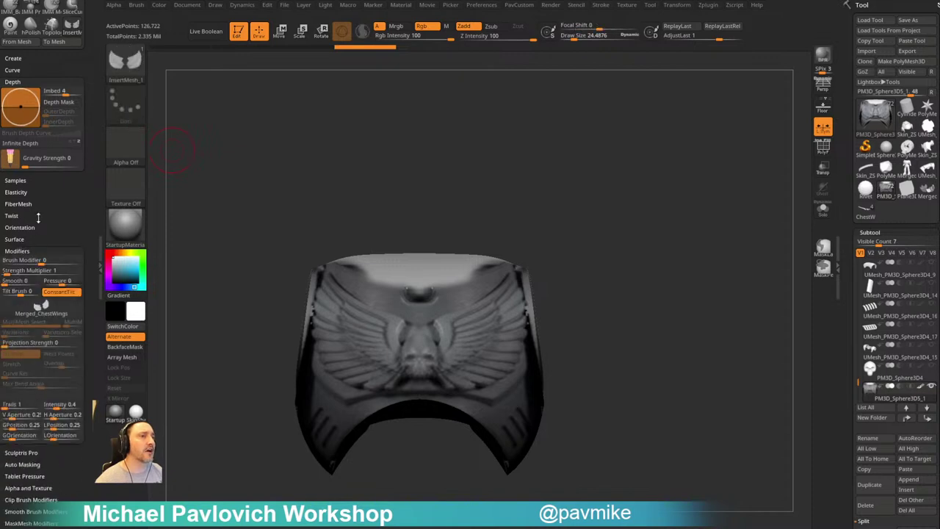
{"action": "right_click_drag", "start_coordinate": [478, 295], "coordinate": [472, 285], "text": "alt"}
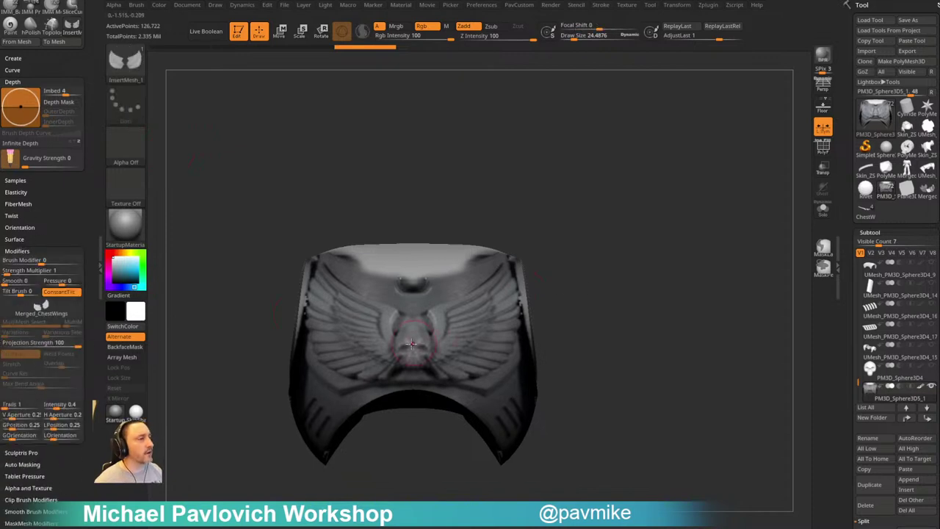
Try placing the projected wing pair from the chest's centre line, undoing each trial placement
{"action": "left_click_drag", "start_coordinate": [413, 349], "coordinate": [412, 452]}
{"action": "right_click_drag", "start_coordinate": [434, 438], "coordinate": [487, 351]}
{"action": "right_click_drag", "start_coordinate": [586, 287], "coordinate": [572, 319]}
{"action": "key", "text": "ctrl+z"}
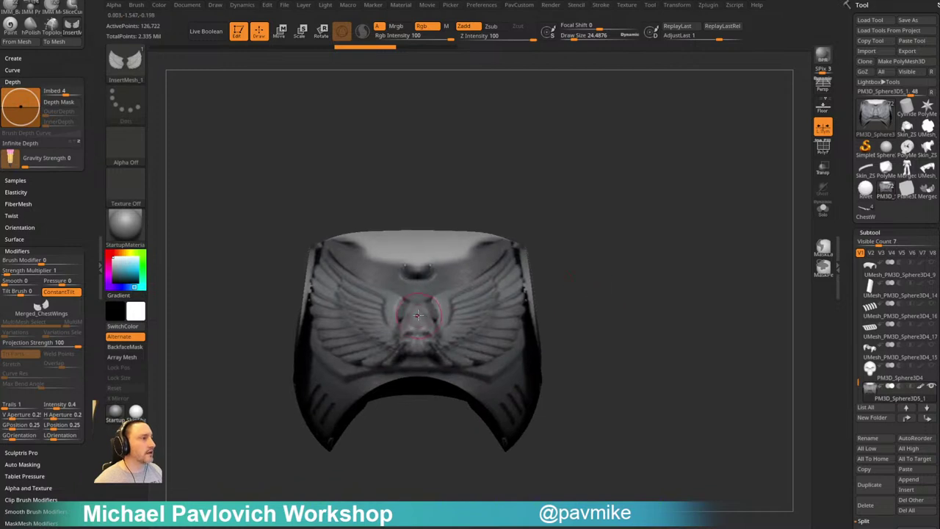
{"action": "left_click_drag", "start_coordinate": [419, 396], "coordinate": [419, 427]}
{"action": "mouse_move", "coordinate": [640, 293]}
{"action": "left_mouse_down"}
{"action": "mouse_move", "coordinate": [609, 273]}
{"action": "mouse_move", "coordinate": [603, 221]}
{"action": "mouse_move", "coordinate": [626, 192]}
{"action": "mouse_move", "coordinate": [668, 188]}
{"action": "mouse_move", "coordinate": [636, 301]}
{"action": "left_mouse_up"}
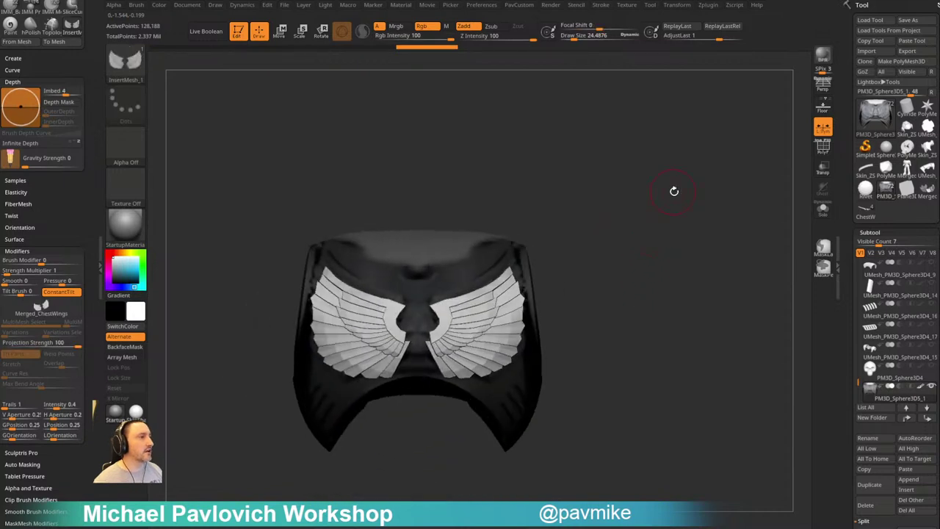
{"action": "mouse_move", "coordinate": [642, 212]}
{"action": "left_mouse_down", "text": "alt"}
{"action": "mouse_move", "coordinate": [631, 228]}
{"action": "mouse_move", "coordinate": [646, 223]}
{"action": "left_mouse_up", "text": "alt"}
{"action": "key", "text": "ctrl+z"}
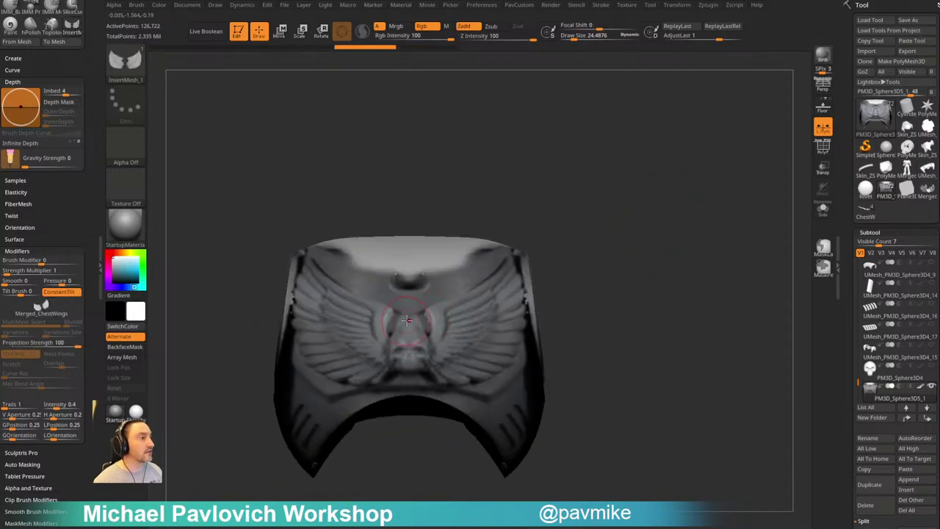
Insert the projected wings over the chest's sculpted wings and split them off as a separate subtool
{"action": "left_click_drag", "start_coordinate": [409, 317], "coordinate": [412, 438]}
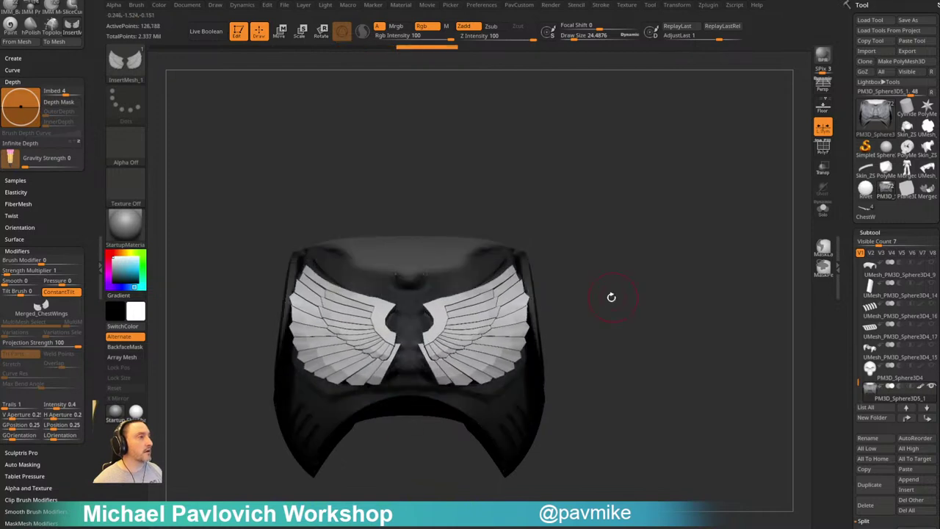
{"action": "left_click_drag", "start_coordinate": [611, 297], "coordinate": [576, 207]}
{"action": "right_click_drag", "start_coordinate": [577, 206], "coordinate": [621, 254]}
{"action": "key", "text": "space"}
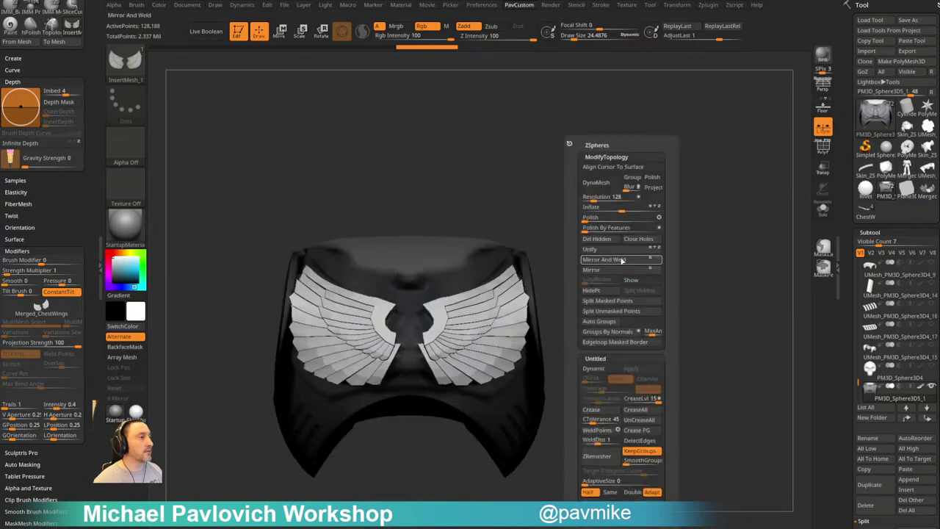
{"action": "left_click", "coordinate": [620, 299]}
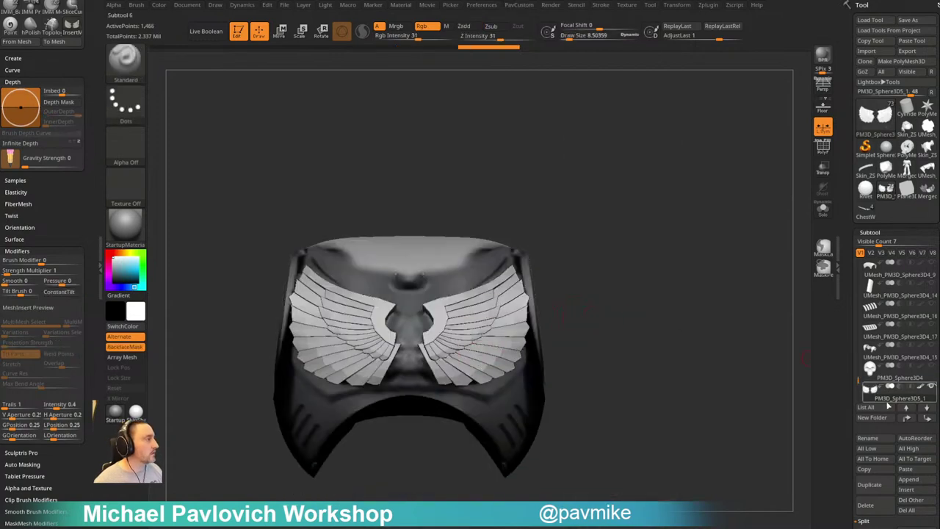
Select the chest armour subtool with the projected wings hidden and set the wing insert brush's Projection Strength to 0
{"action": "left_click", "coordinate": [927, 408]}
{"action": "right_click_drag", "start_coordinate": [697, 351], "coordinate": [655, 348]}
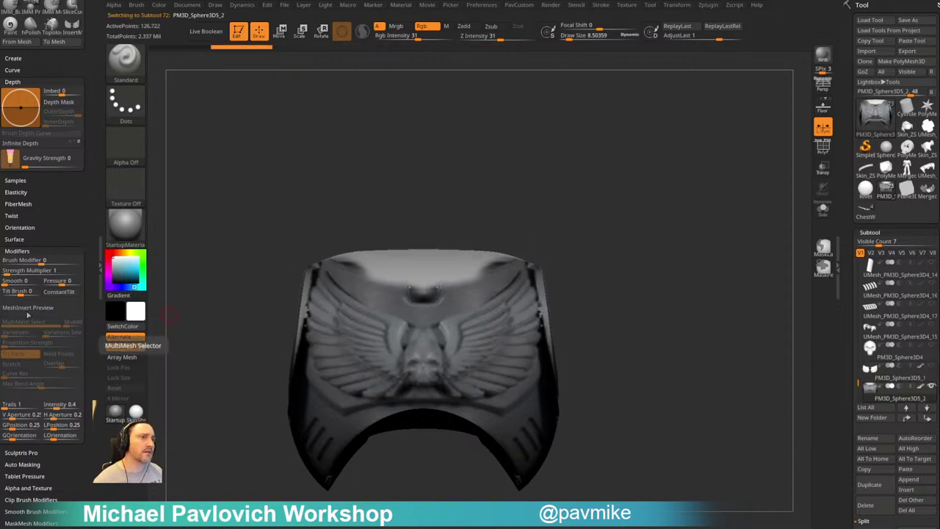
{"action": "left_click_drag", "start_coordinate": [584, 242], "coordinate": [580, 232]}
{"action": "key", "text": "b"}
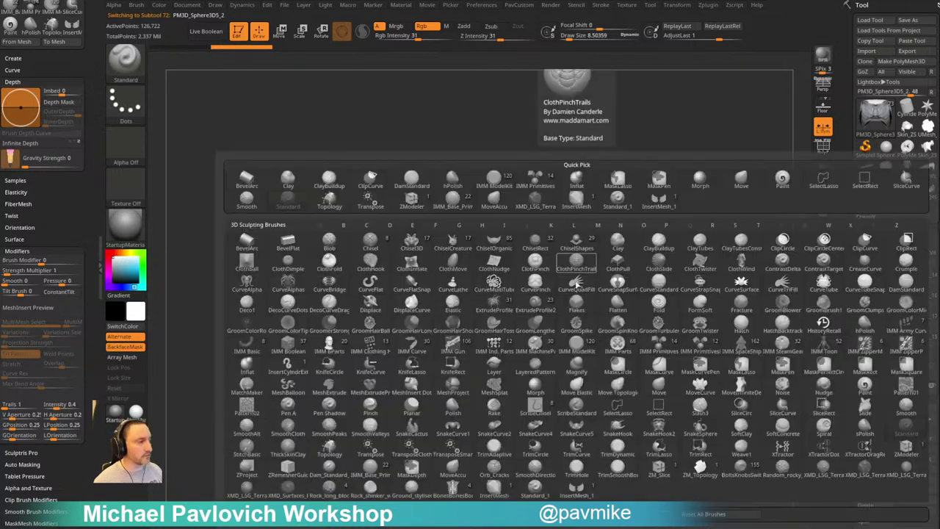
{"action": "left_click", "coordinate": [588, 488]}
{"action": "left_click_drag", "start_coordinate": [24, 342], "coordinate": [2, 343]}
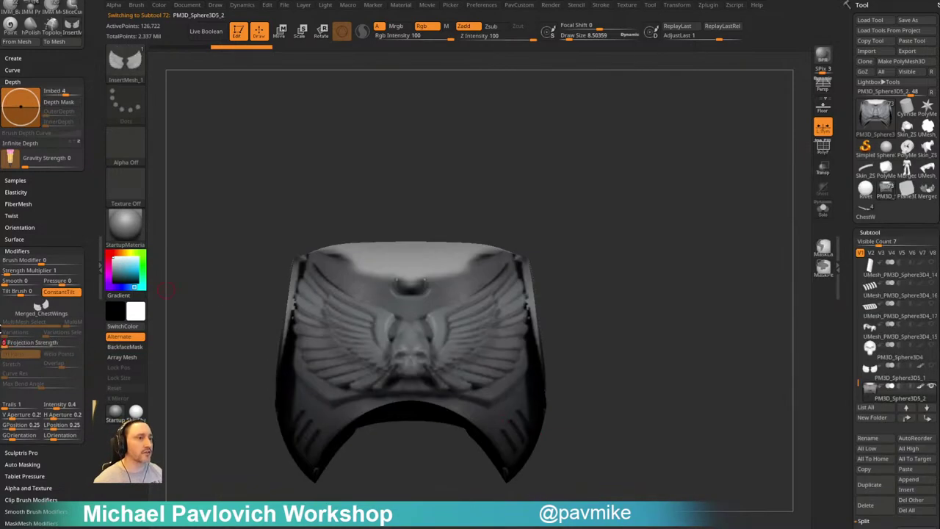
Insert unprojected flat wings across the chest front and split them off as a separate subtool
{"action": "left_click_drag", "start_coordinate": [410, 333], "coordinate": [400, 450]}
{"action": "mouse_move", "coordinate": [617, 316]}
{"action": "left_mouse_down"}
{"action": "mouse_move", "coordinate": [619, 203]}
{"action": "mouse_move", "coordinate": [603, 220]}
{"action": "mouse_move", "coordinate": [619, 300]}
{"action": "left_mouse_up"}
{"action": "key", "text": "3"}
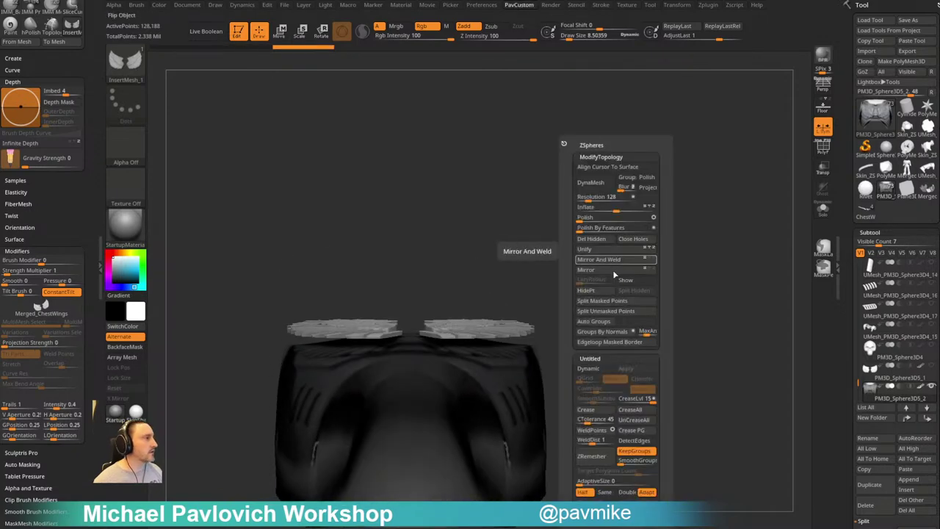
{"action": "left_click", "coordinate": [614, 302]}
Bend the flat wings backward around the chest's curvature with the Bend Arc deformer
{"action": "key", "text": "w"}
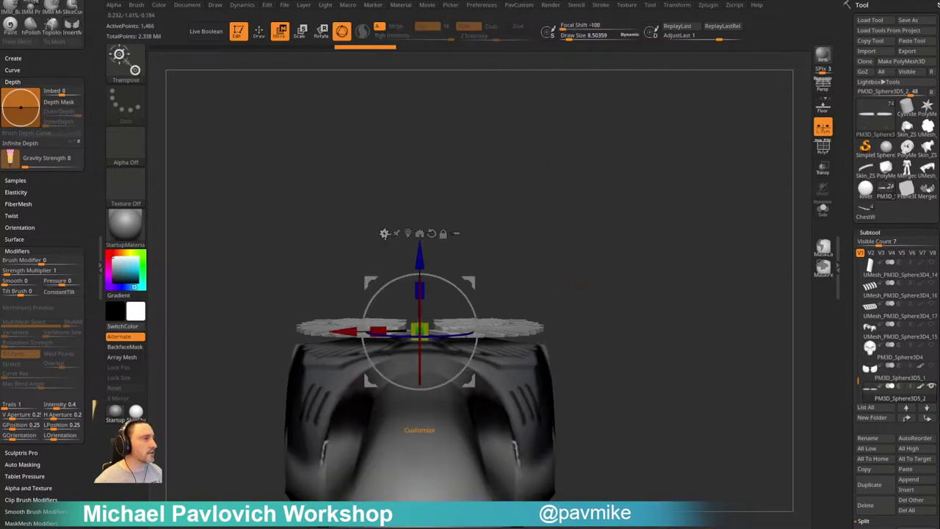
{"action": "left_click", "coordinate": [385, 234]}
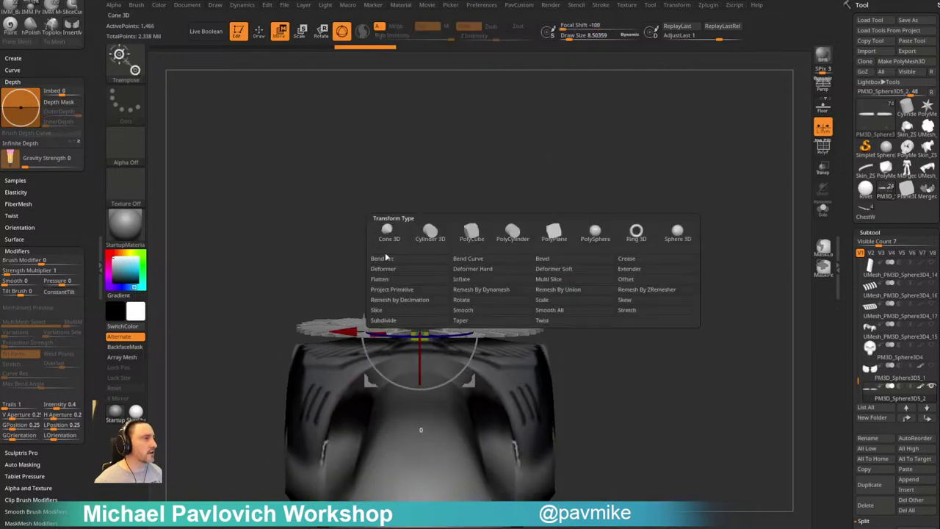
{"action": "left_click", "coordinate": [435, 259]}
{"action": "left_click_drag", "start_coordinate": [421, 316], "coordinate": [417, 349]}
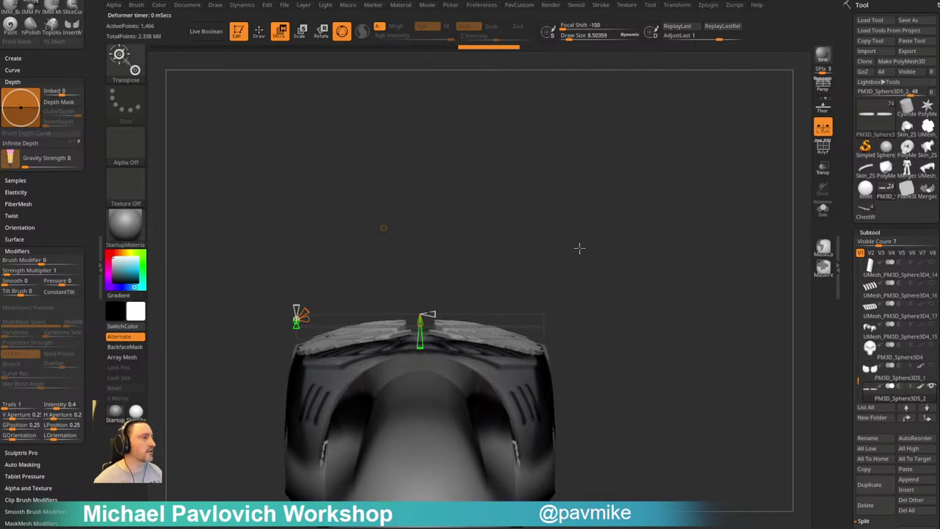
{"action": "left_click_drag", "start_coordinate": [587, 229], "coordinate": [589, 286]}
Switch to the MatchMaker brush, set its draw size to about 31 and match the bent wings to the chest surface
{"action": "key", "text": "q"}
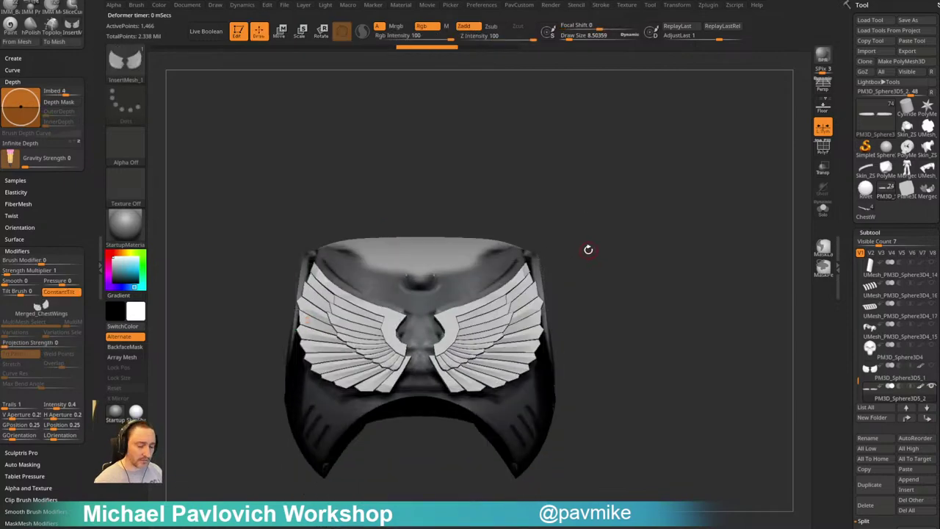
{"action": "key", "text": "b"}
{"action": "key", "text": "m"}
{"action": "key", "text": "m"}
{"action": "key", "text": "]"}
{"action": "key", "text": "]"}
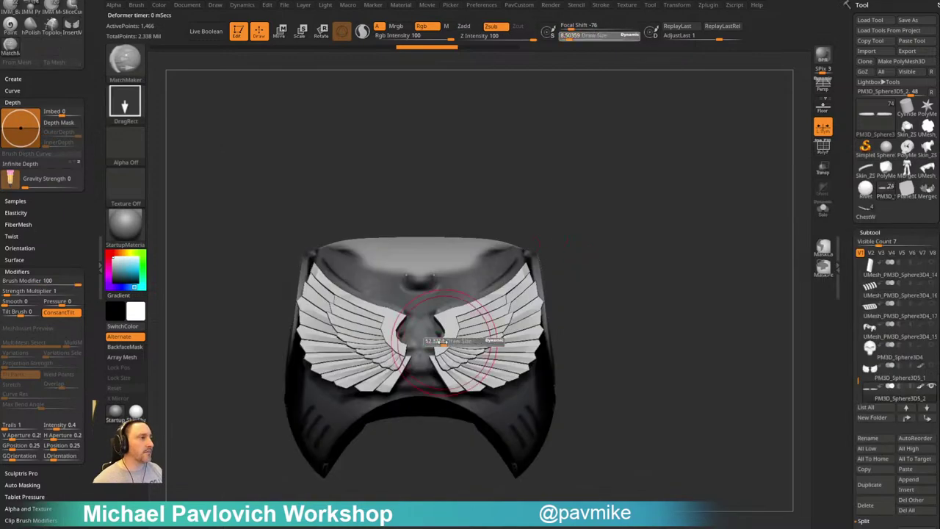
{"action": "left_click_drag", "start_coordinate": [420, 334], "coordinate": [553, 361]}
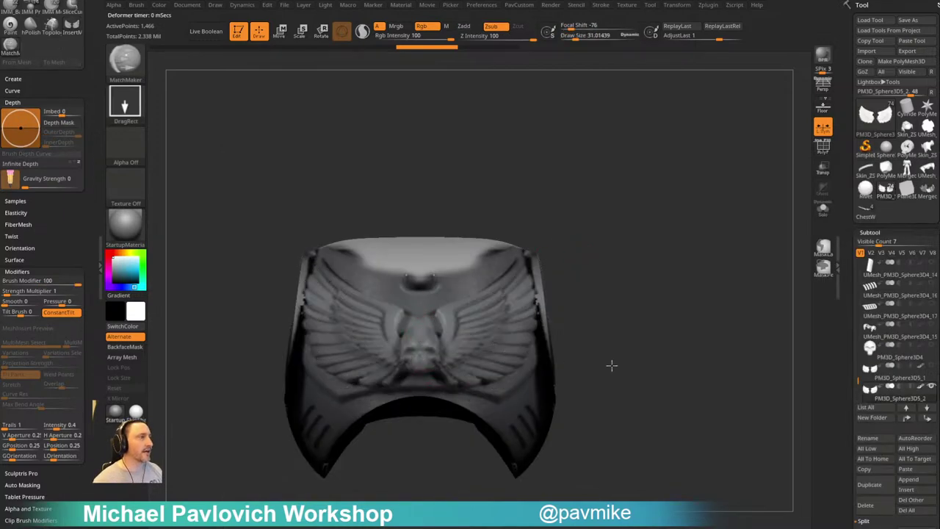
Undo the MatchMaker fit on the chest wings, inspect the wings in isolation and show the armour again
{"action": "left_click", "coordinate": [824, 209]}
{"action": "left_click_drag", "start_coordinate": [740, 272], "coordinate": [623, 344]}
{"action": "key", "text": "ctrl+z"}
{"action": "left_click", "coordinate": [431, 28]}
{"action": "left_click_drag", "start_coordinate": [637, 263], "coordinate": [653, 286], "text": "shift"}
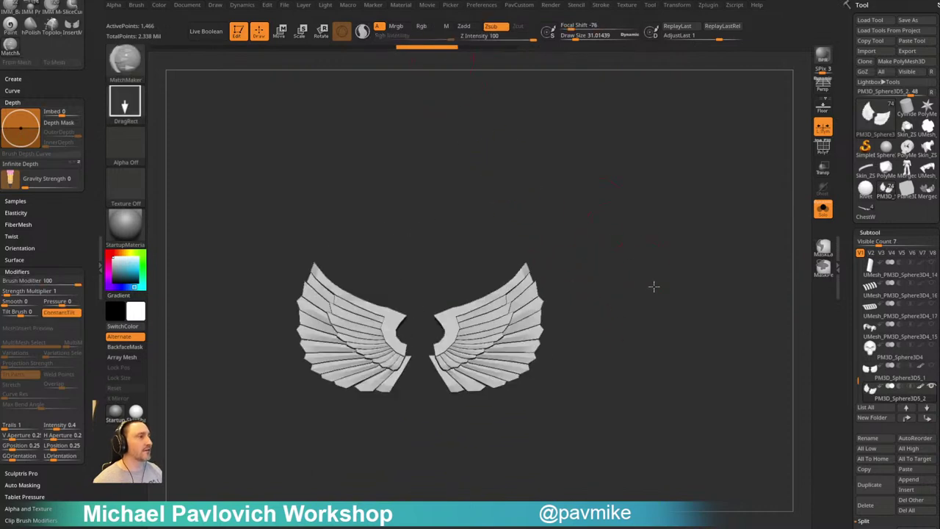
{"action": "left_click", "coordinate": [824, 209]}
Try matching the wings to the chest armour again with MatchMaker, check them in isolation and undo the fit
{"action": "left_click_drag", "start_coordinate": [431, 356], "coordinate": [726, 479]}
{"action": "key", "text": "ctrl+z"}
{"action": "mouse_move", "coordinate": [599, 268]}
{"action": "left_mouse_down"}
{"action": "mouse_move", "coordinate": [601, 317]}
{"action": "mouse_move", "coordinate": [573, 298]}
{"action": "mouse_move", "coordinate": [605, 267]}
{"action": "mouse_move", "coordinate": [601, 289]}
{"action": "left_mouse_up"}
{"action": "key", "text": "ctrl+z"}
{"action": "mouse_move", "coordinate": [430, 353]}
{"action": "left_mouse_down"}
{"action": "mouse_move", "coordinate": [553, 384]}
{"action": "mouse_move", "coordinate": [874, 415]}
{"action": "left_mouse_up"}
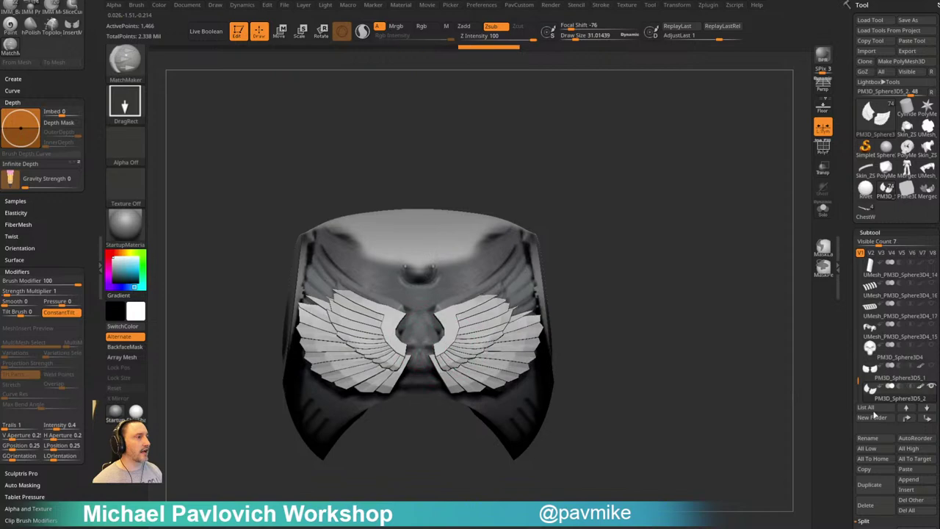
{"action": "left_click", "coordinate": [822, 213]}
{"action": "mouse_move", "coordinate": [723, 284]}
{"action": "left_mouse_down"}
{"action": "mouse_move", "coordinate": [657, 257]}
{"action": "mouse_move", "coordinate": [722, 285]}
{"action": "mouse_move", "coordinate": [708, 299]}
{"action": "mouse_move", "coordinate": [715, 269]}
{"action": "left_mouse_up"}
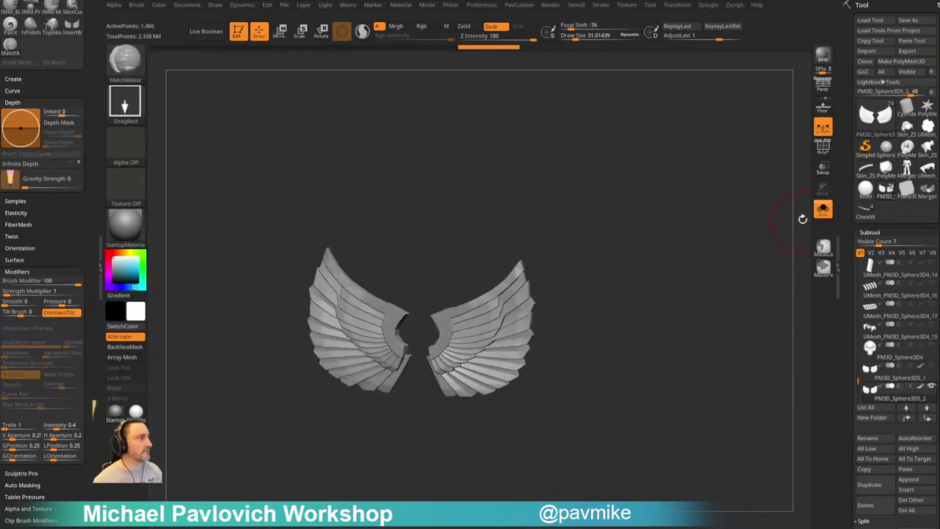
{"action": "key", "text": "ctrl+z"}
Replace the Bend Arc on the isolated wings with the lattice Deformer and adjust its control-point resolution across the width
{"action": "left_click_drag", "start_coordinate": [770, 232], "coordinate": [780, 210], "text": "shift"}
{"action": "key", "text": "w"}
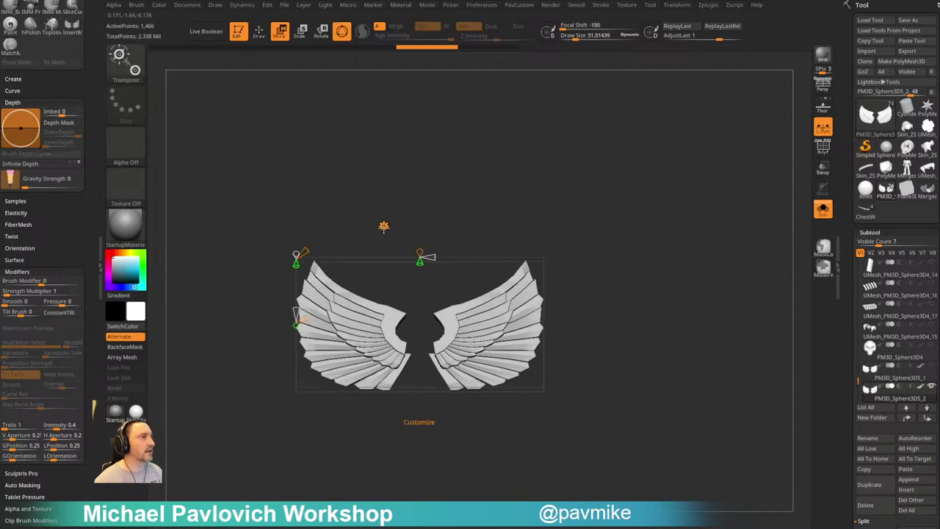
{"action": "left_click", "coordinate": [383, 226]}
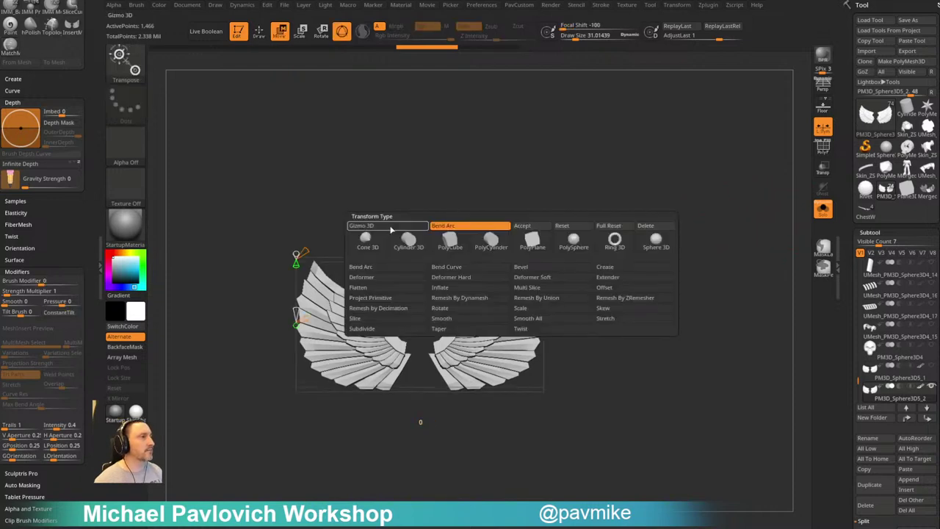
{"action": "left_click", "coordinate": [402, 282]}
{"action": "left_click_drag", "start_coordinate": [619, 229], "coordinate": [563, 237]}
{"action": "left_click_drag", "start_coordinate": [637, 208], "coordinate": [620, 257]}
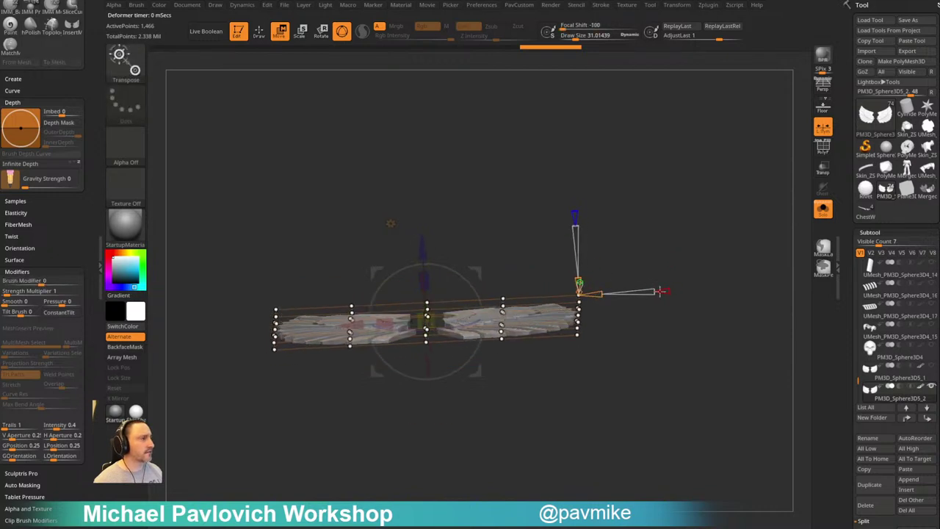
{"action": "left_click_drag", "start_coordinate": [672, 289], "coordinate": [684, 288]}
{"action": "key", "text": "ctrl"}
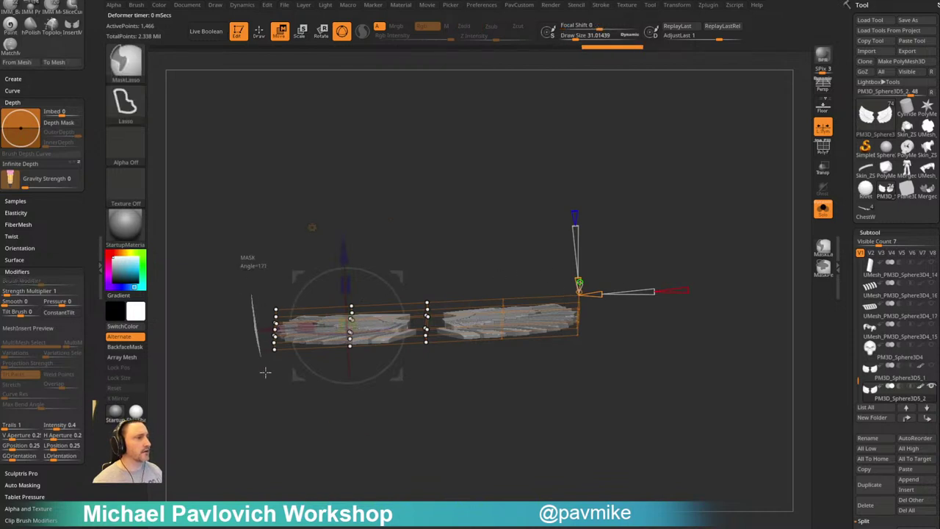
Mask groups of lattice points and move the free ones to curve the wings around the chest shape
{"action": "left_click_drag", "start_coordinate": [265, 373], "coordinate": [289, 265], "text": "ctrl"}
{"action": "left_click_drag", "start_coordinate": [307, 225], "coordinate": [341, 252]}
{"action": "left_click_drag", "start_coordinate": [270, 260], "coordinate": [271, 276]}
{"action": "mouse_move", "coordinate": [384, 271]}
{"action": "left_mouse_down", "text": "ctrl"}
{"action": "mouse_move", "coordinate": [328, 268]}
{"action": "mouse_move", "coordinate": [348, 250]}
{"action": "left_mouse_up", "text": "ctrl"}
{"action": "mouse_move", "coordinate": [440, 269]}
{"action": "left_mouse_down", "text": "ctrl"}
{"action": "mouse_move", "coordinate": [424, 239]}
{"action": "mouse_move", "coordinate": [440, 371]}
{"action": "left_mouse_up", "text": "ctrl"}
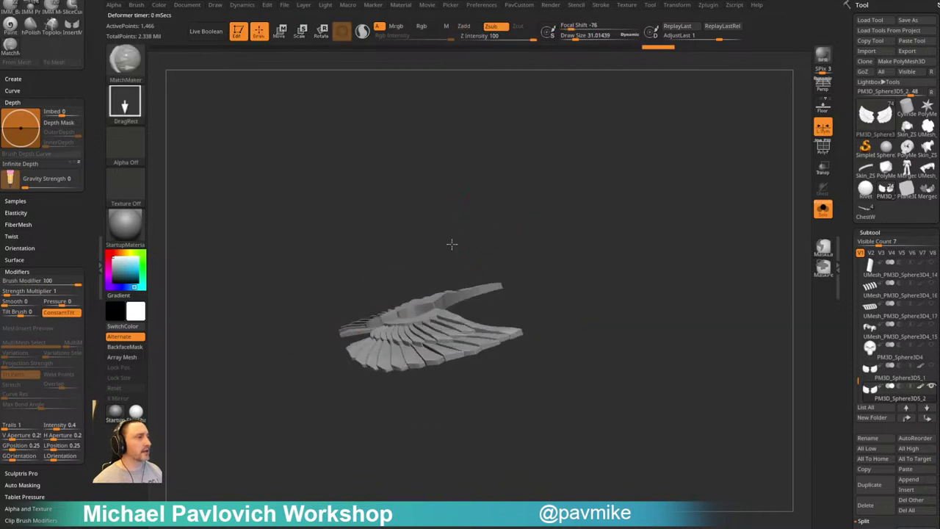
{"action": "left_click_drag", "start_coordinate": [452, 244], "coordinate": [474, 172]}
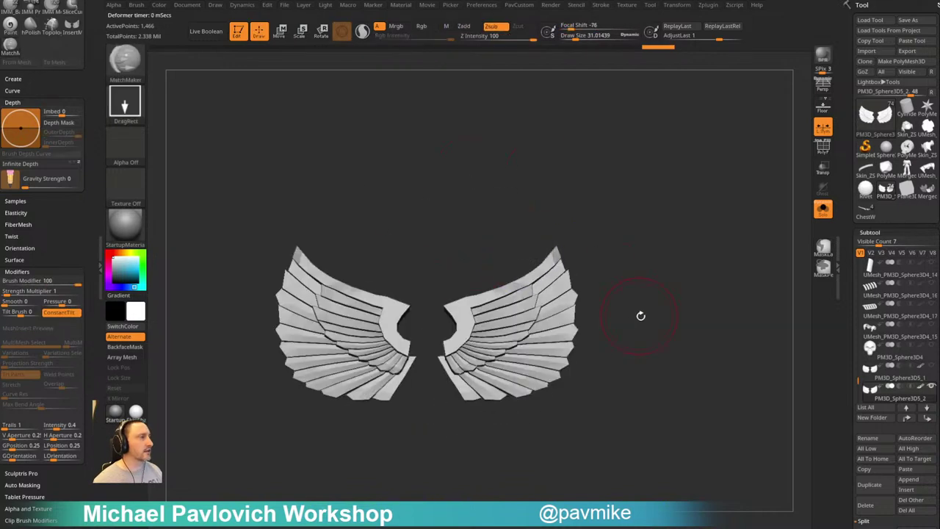
Delete the deformed flat wings and the sculpted chest reference subtool, then turn off isolation to show the figure
{"action": "left_click", "coordinate": [863, 510]}
{"action": "left_click", "coordinate": [909, 390]}
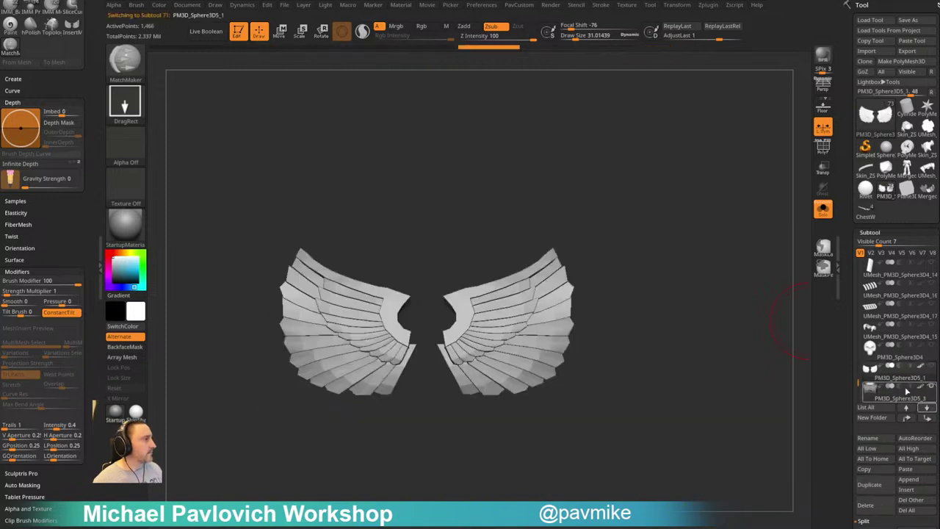
{"action": "left_click_drag", "start_coordinate": [748, 387], "coordinate": [721, 383], "text": "alt"}
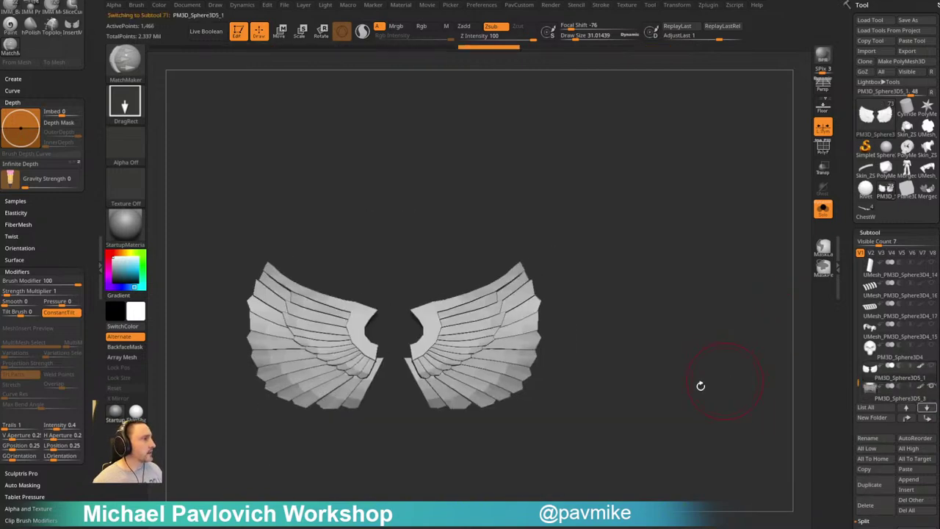
{"action": "left_click", "coordinate": [898, 398]}
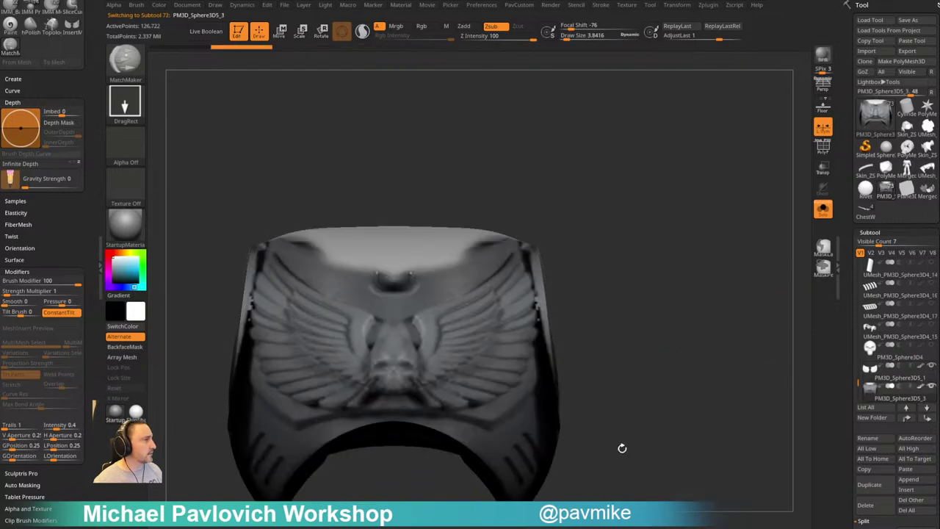
{"action": "left_click_drag", "start_coordinate": [672, 294], "coordinate": [676, 315]}
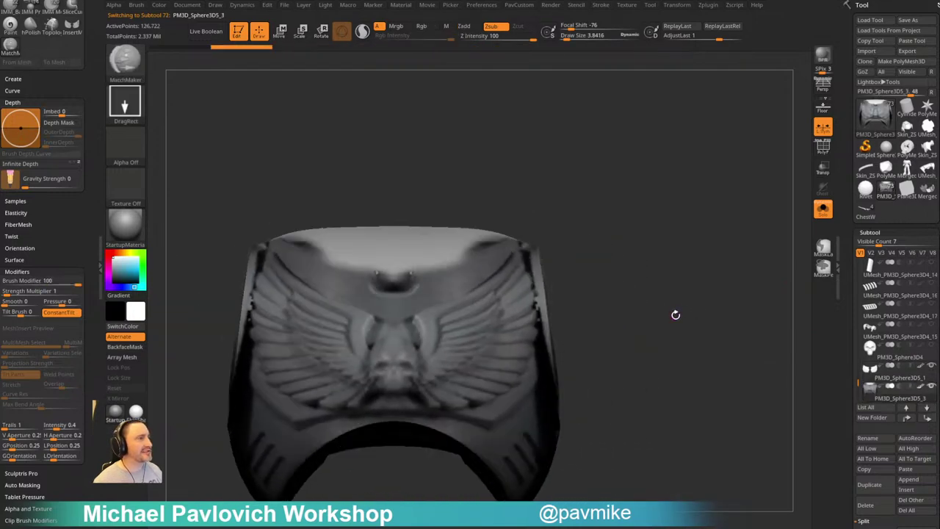
{"action": "left_click", "coordinate": [870, 506]}
{"action": "left_click", "coordinate": [923, 377]}
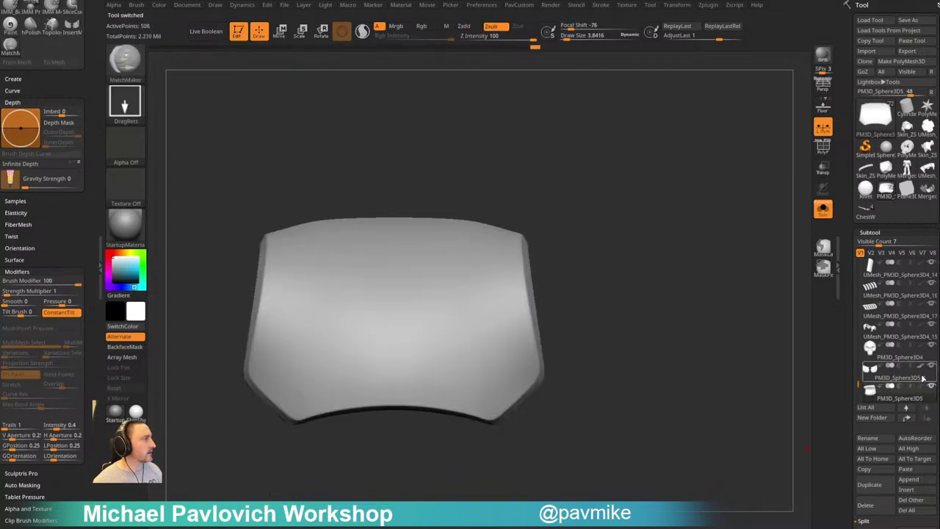
{"action": "left_click", "coordinate": [823, 211]}
Switch to the Standard brush and examine the chest wings on the full armoured figure from several angles
{"action": "mouse_move", "coordinate": [687, 233]}
{"action": "left_mouse_down", "text": "alt"}
{"action": "mouse_move", "coordinate": [685, 181]}
{"action": "mouse_move", "coordinate": [694, 193]}
{"action": "mouse_move", "coordinate": [718, 186]}
{"action": "mouse_move", "coordinate": [653, 210]}
{"action": "mouse_move", "coordinate": [651, 140]}
{"action": "mouse_move", "coordinate": [643, 199]}
{"action": "mouse_move", "coordinate": [637, 190]}
{"action": "mouse_move", "coordinate": [614, 237]}
{"action": "left_mouse_up", "text": "alt"}
{"action": "key", "text": "b"}
{"action": "key", "text": "s"}
{"action": "key", "text": "t"}
{"action": "left_click", "coordinate": [482, 378], "text": "alt"}
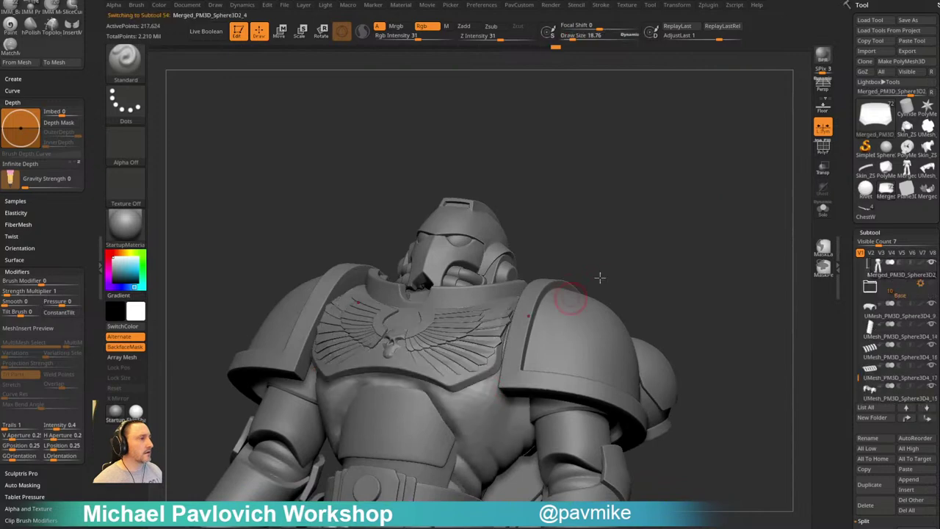
{"action": "mouse_move", "coordinate": [598, 277]}
{"action": "left_mouse_down"}
{"action": "mouse_move", "coordinate": [661, 174]}
{"action": "mouse_move", "coordinate": [648, 235]}
{"action": "left_mouse_up"}
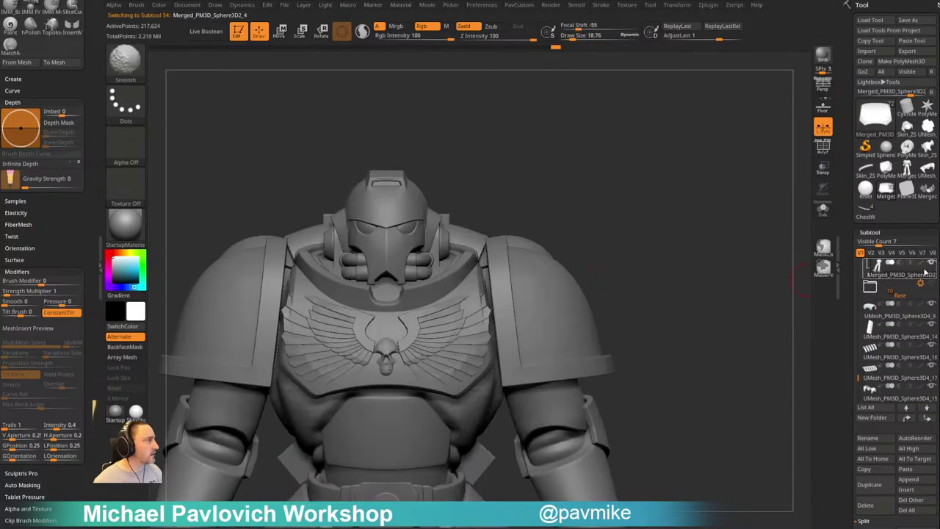
{"action": "left_click", "coordinate": [930, 265], "text": "shift"}
{"action": "left_click", "coordinate": [929, 265], "text": "shift"}
{"action": "mouse_move", "coordinate": [555, 266]}
{"action": "left_mouse_down"}
{"action": "mouse_move", "coordinate": [575, 269]}
{"action": "mouse_move", "coordinate": [695, 231]}
{"action": "mouse_move", "coordinate": [728, 247]}
{"action": "mouse_move", "coordinate": [726, 256]}
{"action": "mouse_move", "coordinate": [731, 232]}
{"action": "left_mouse_up"}
{"action": "key", "text": "s"}
{"action": "key", "text": "["}
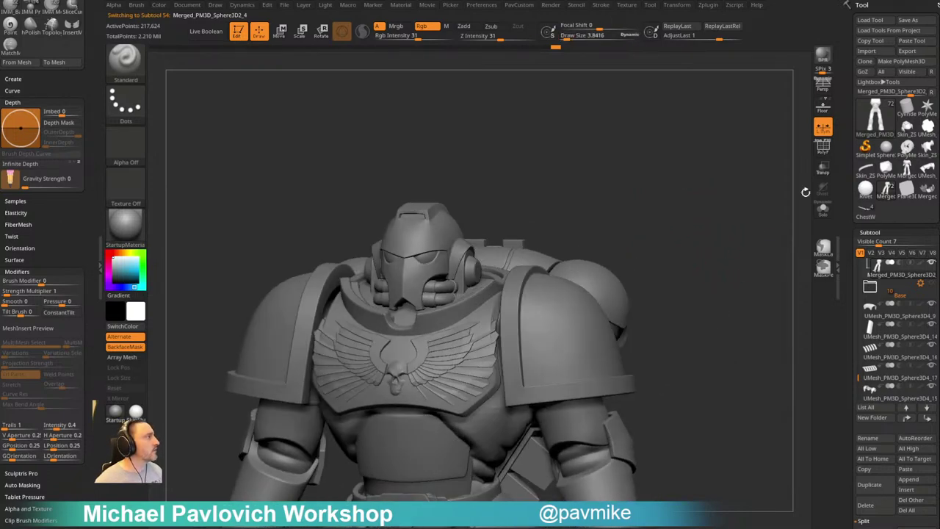
Load the earlier figure tool with the smooth chest armour, select its chest subtool and delete all other subtools
{"action": "left_click", "coordinate": [870, 23]}
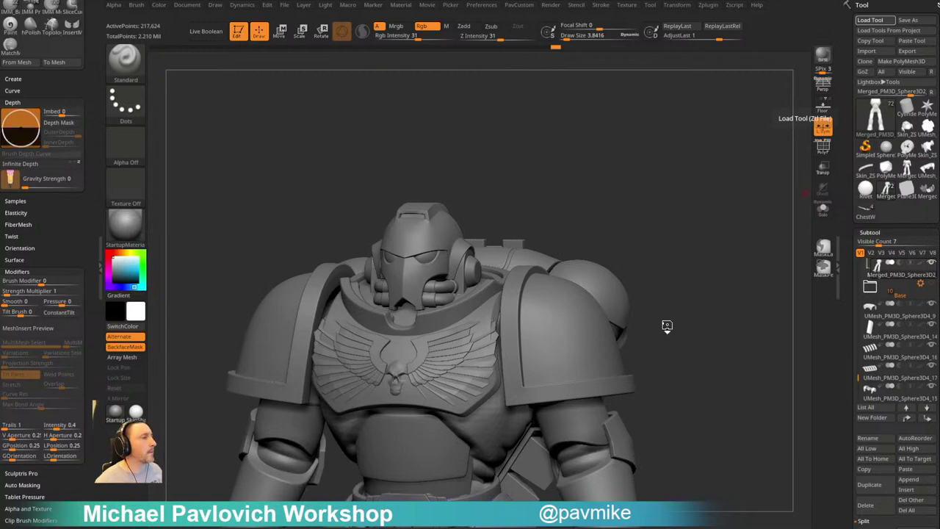
{"action": "left_click", "coordinate": [493, 348], "text": "alt"}
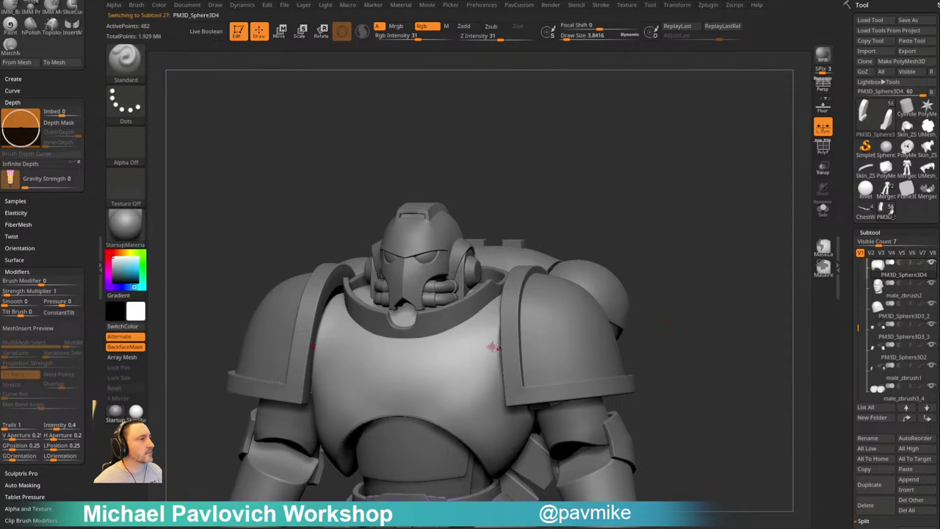
{"action": "left_click_drag", "start_coordinate": [850, 381], "coordinate": [850, 263]}
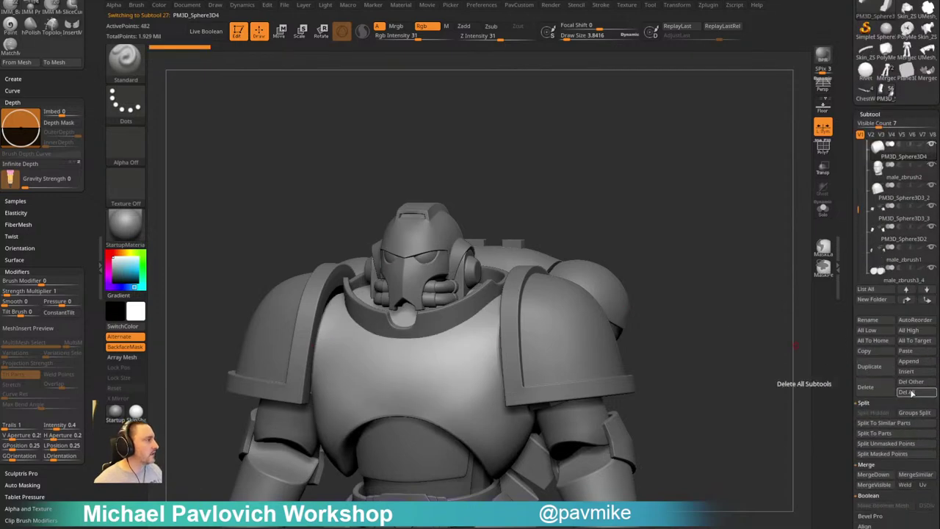
{"action": "left_click", "coordinate": [912, 383]}
{"action": "left_click", "coordinate": [785, 403]}
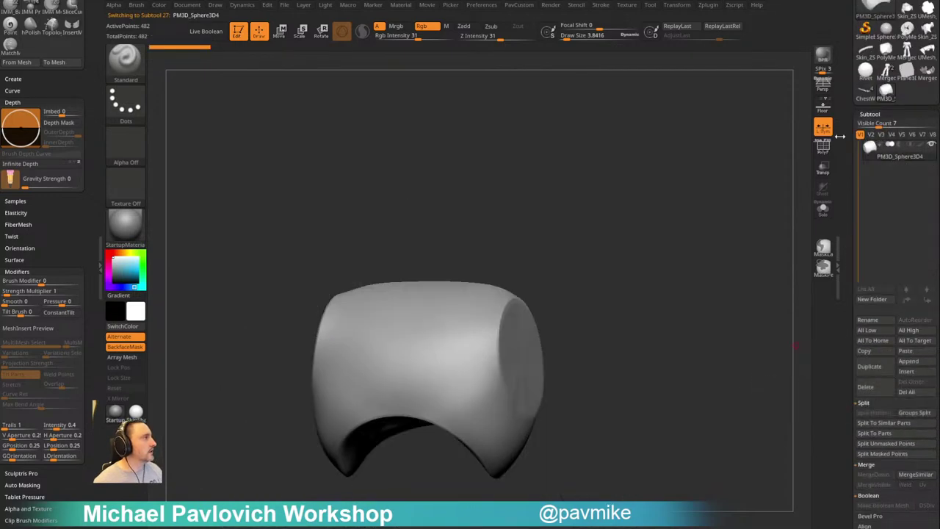
Return to the full figure tool, select the chest wings and insert the isolated smooth chest armour as a subtool
{"action": "left_click", "coordinate": [839, 136]}
{"action": "left_click", "coordinate": [886, 76]}
{"action": "left_click_drag", "start_coordinate": [725, 324], "coordinate": [721, 291], "text": "alt"}
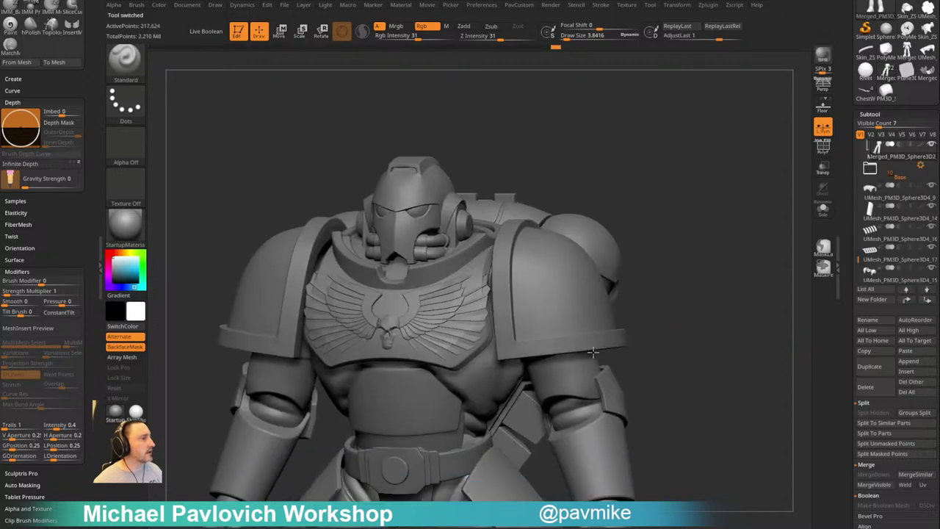
{"action": "left_click", "coordinate": [455, 323], "text": "alt"}
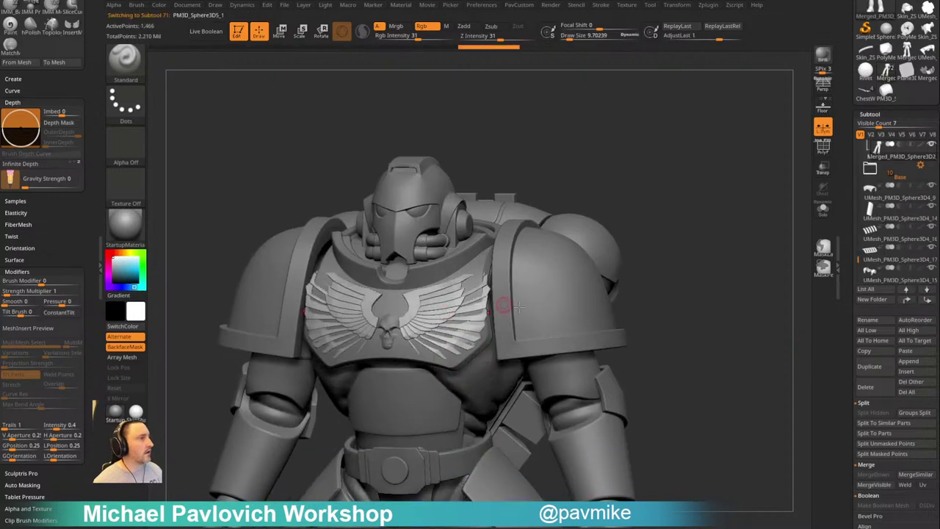
{"action": "left_click", "coordinate": [908, 373]}
{"action": "left_click", "coordinate": [703, 355]}
{"action": "mouse_move", "coordinate": [658, 246]}
{"action": "left_mouse_down"}
{"action": "mouse_move", "coordinate": [711, 225]}
{"action": "mouse_move", "coordinate": [717, 196]}
{"action": "mouse_move", "coordinate": [710, 236]}
{"action": "mouse_move", "coordinate": [725, 220]}
{"action": "left_mouse_up"}
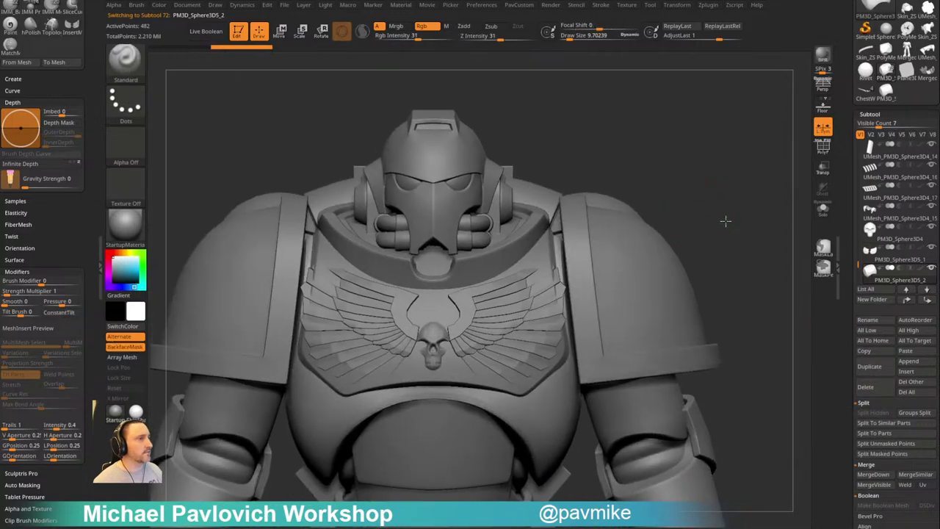
Select the chest wings subtool again and switch to the Move brush
{"action": "key", "text": "s"}
{"action": "left_click_drag", "start_coordinate": [462, 343], "coordinate": [468, 344]}
{"action": "left_click", "coordinate": [482, 340], "text": "alt"}
{"action": "left_click_drag", "start_coordinate": [726, 223], "coordinate": [734, 221]}
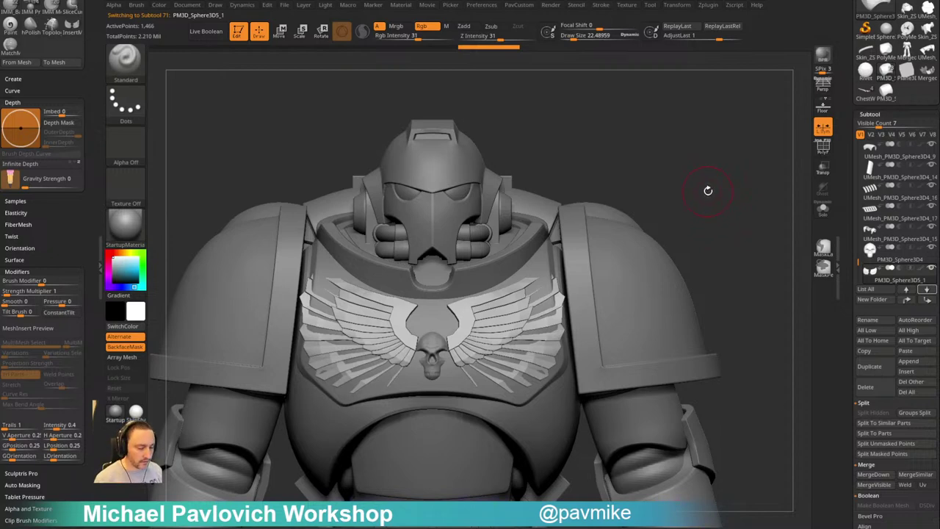
{"action": "left_click_drag", "start_coordinate": [704, 213], "coordinate": [653, 245]}
{"action": "key", "text": "b"}
{"action": "key", "text": "m"}
{"action": "key", "text": "v"}
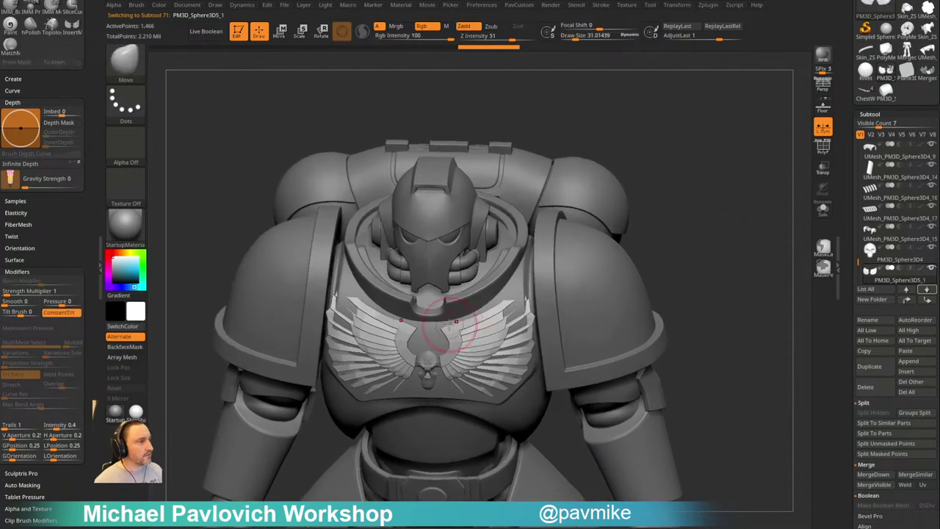
Move the upper outer feathers of both wings up toward the collar, reducing the draw size to about 21
{"action": "left_click_drag", "start_coordinate": [654, 237], "coordinate": [667, 151]}
{"action": "key", "text": "s"}
{"action": "left_click_drag", "start_coordinate": [526, 319], "coordinate": [532, 310]}
{"action": "left_click_drag", "start_coordinate": [613, 195], "coordinate": [535, 288]}
{"action": "key", "text": "s"}
{"action": "left_click_drag", "start_coordinate": [628, 146], "coordinate": [655, 184]}
{"action": "left_click_drag", "start_coordinate": [525, 287], "coordinate": [497, 302]}
{"action": "key", "text": "s"}
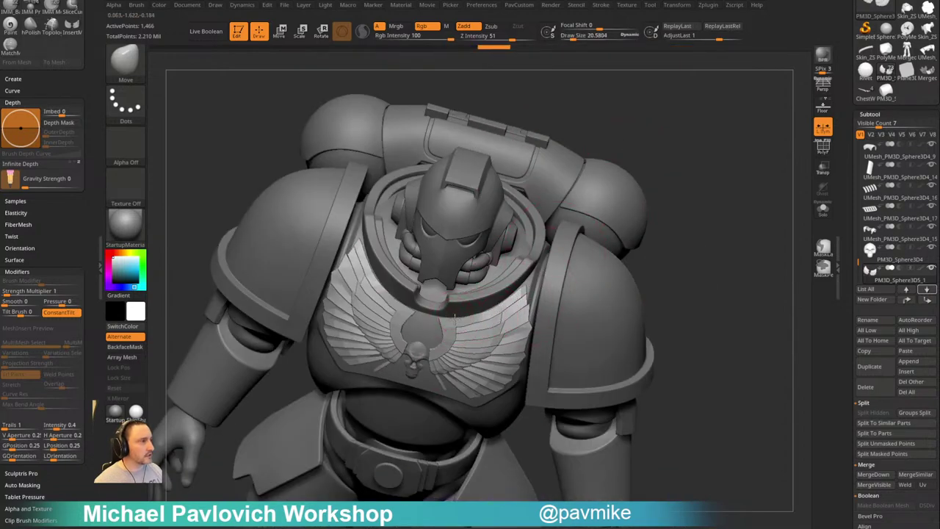
Refine the wings' top edges and outer tips against the collar using draw sizes of about 11 and 24
{"action": "mouse_move", "coordinate": [712, 230]}
{"action": "left_mouse_down"}
{"action": "mouse_move", "coordinate": [724, 218]}
{"action": "mouse_move", "coordinate": [726, 259]}
{"action": "left_mouse_up"}
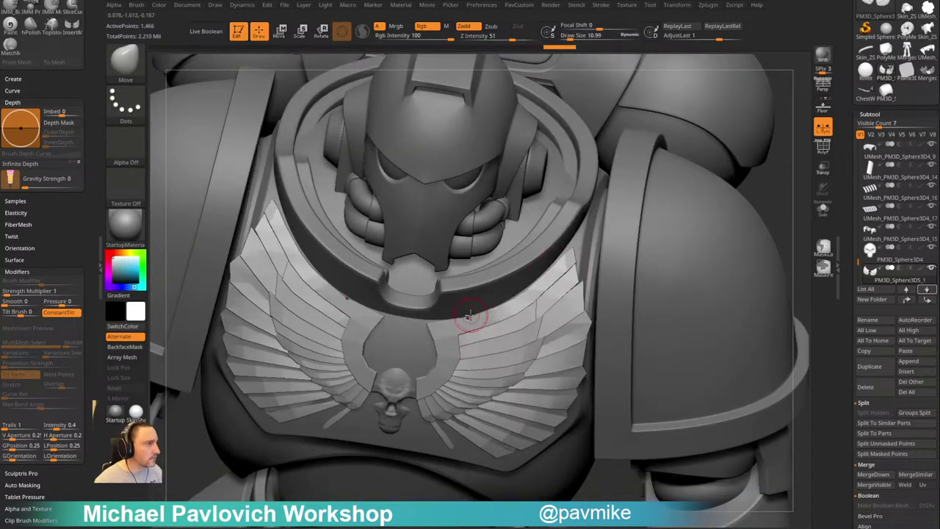
{"action": "left_click_drag", "start_coordinate": [783, 185], "coordinate": [764, 206]}
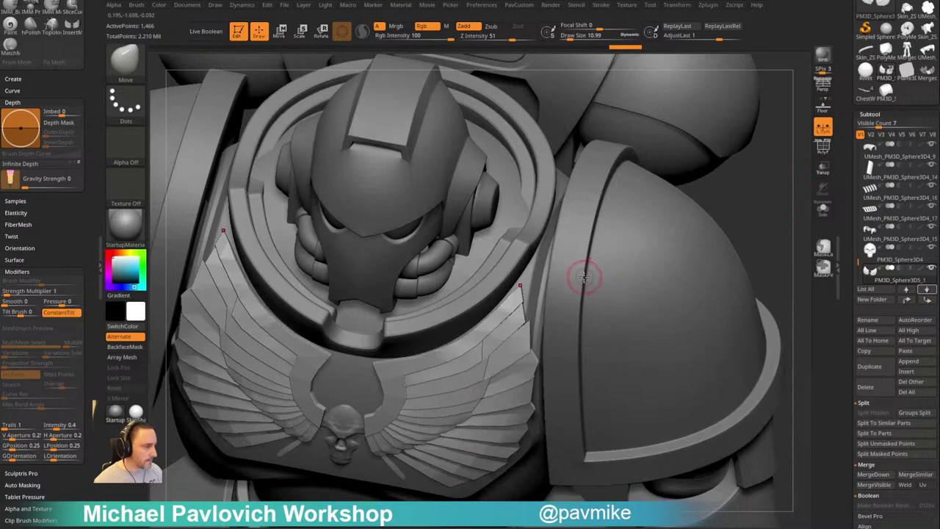
{"action": "mouse_move", "coordinate": [731, 248]}
{"action": "left_mouse_down"}
{"action": "mouse_move", "coordinate": [748, 199]}
{"action": "mouse_move", "coordinate": [687, 217]}
{"action": "left_mouse_up"}
{"action": "key", "text": "bracketright"}
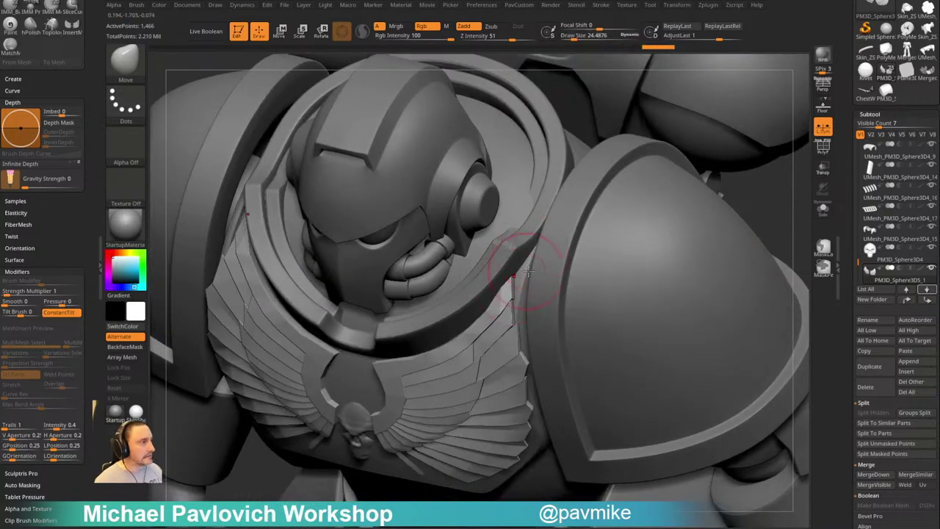
{"action": "left_click_drag", "start_coordinate": [529, 273], "coordinate": [596, 301]}
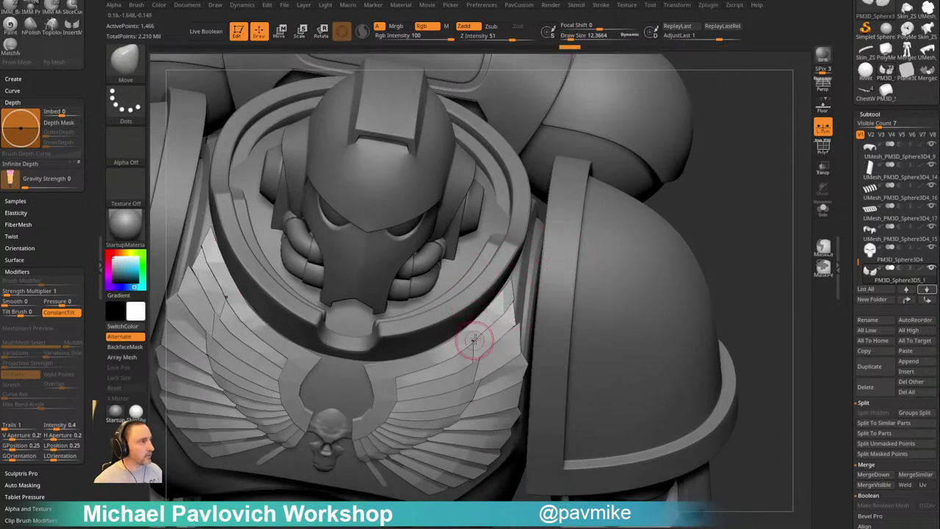
Refine the wings' upper outer tips against the collar and chest from several angles, using Move brush draw sizes between about 9 and 24
{"action": "key", "text": "s"}
{"action": "left_click_drag", "start_coordinate": [504, 302], "coordinate": [490, 303]}
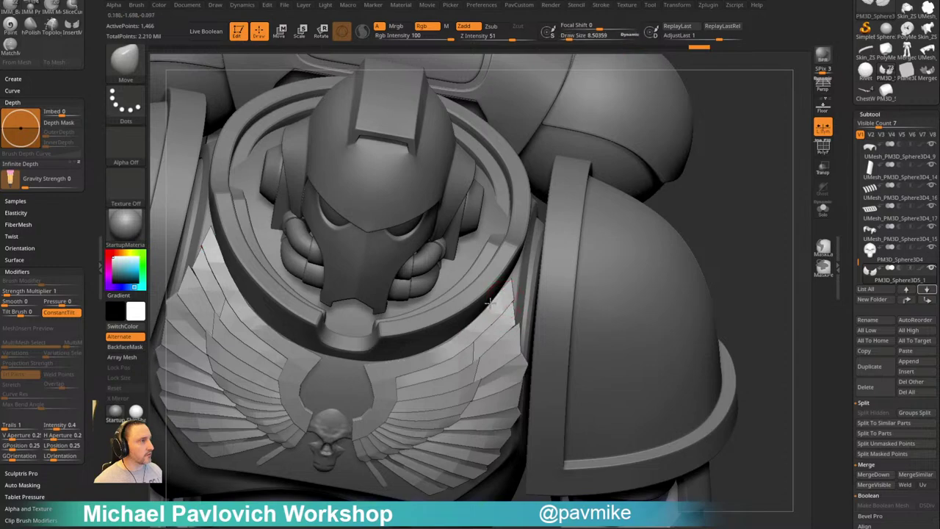
{"action": "left_click_drag", "start_coordinate": [693, 246], "coordinate": [630, 204]}
{"action": "key", "text": "s"}
{"action": "left_click_drag", "start_coordinate": [498, 281], "coordinate": [512, 281]}
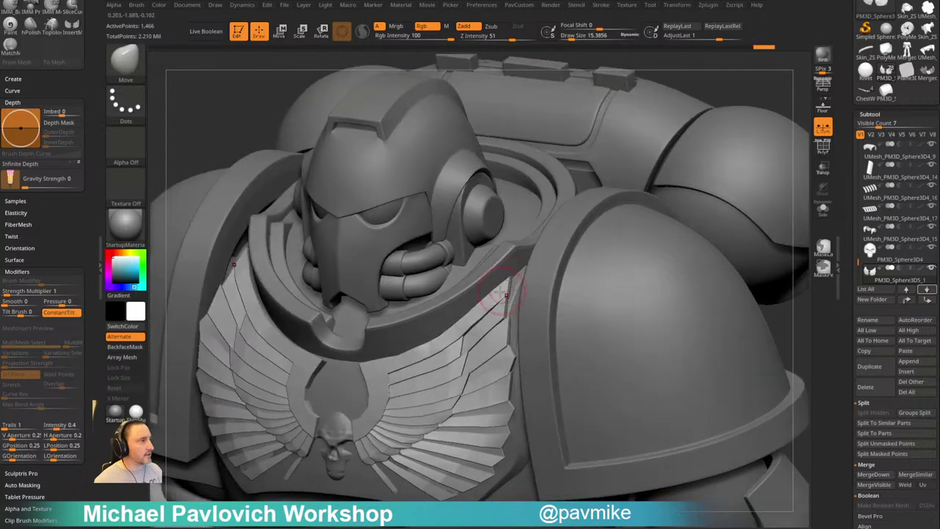
{"action": "right_click_drag", "start_coordinate": [534, 263], "coordinate": [531, 214]}
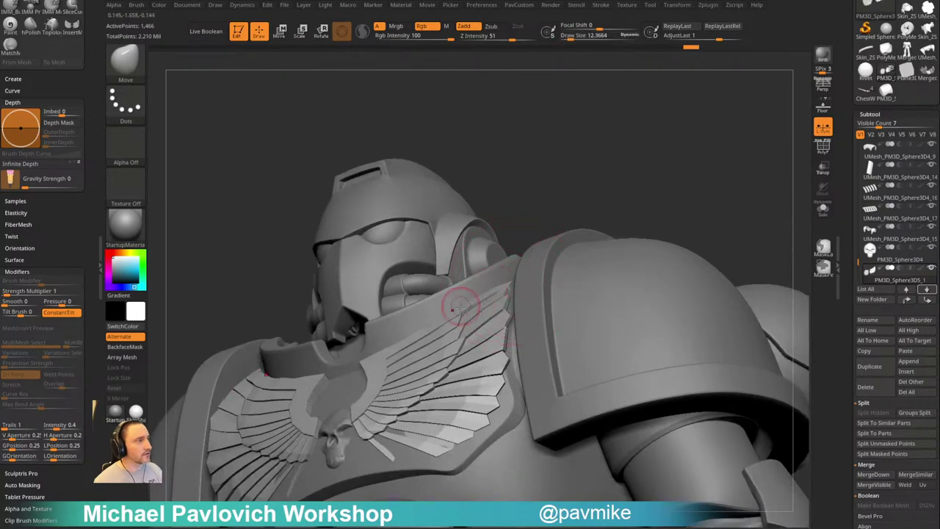
{"action": "left_click_drag", "start_coordinate": [559, 223], "coordinate": [460, 307]}
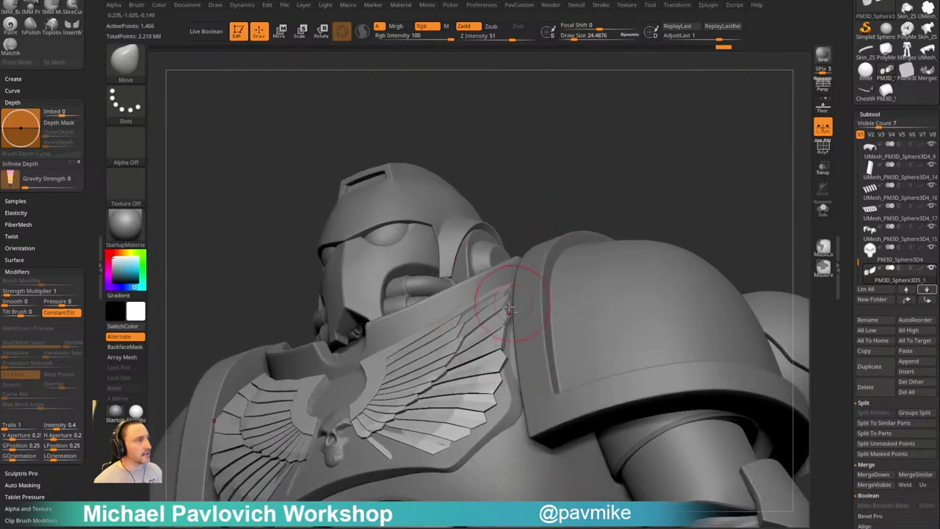
{"action": "left_click_drag", "start_coordinate": [694, 197], "coordinate": [702, 248], "text": "alt"}
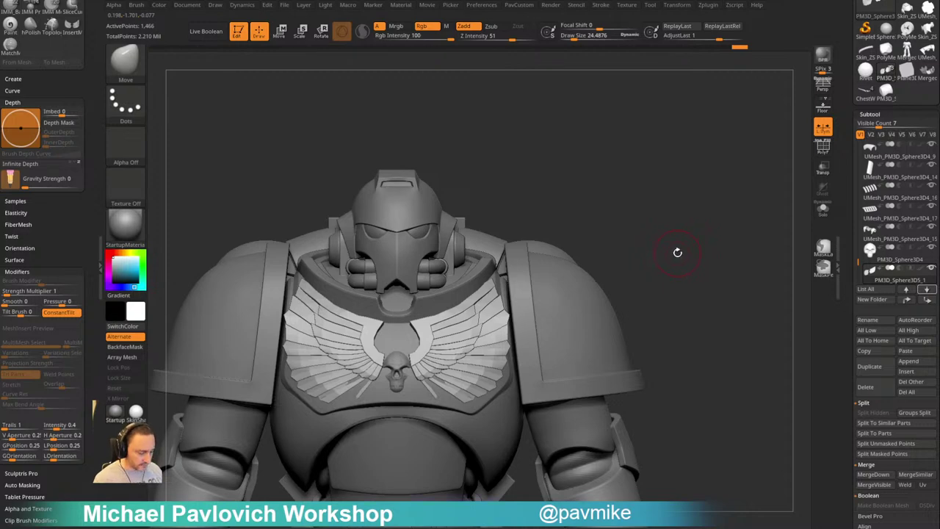
Fit the wings' outer edges to the chest curvature with broad Move strokes at draw sizes of about 91 and 76
{"action": "left_click_drag", "start_coordinate": [689, 253], "coordinate": [557, 351]}
{"action": "key", "text": "s"}
{"action": "left_click_drag", "start_coordinate": [504, 387], "coordinate": [515, 386]}
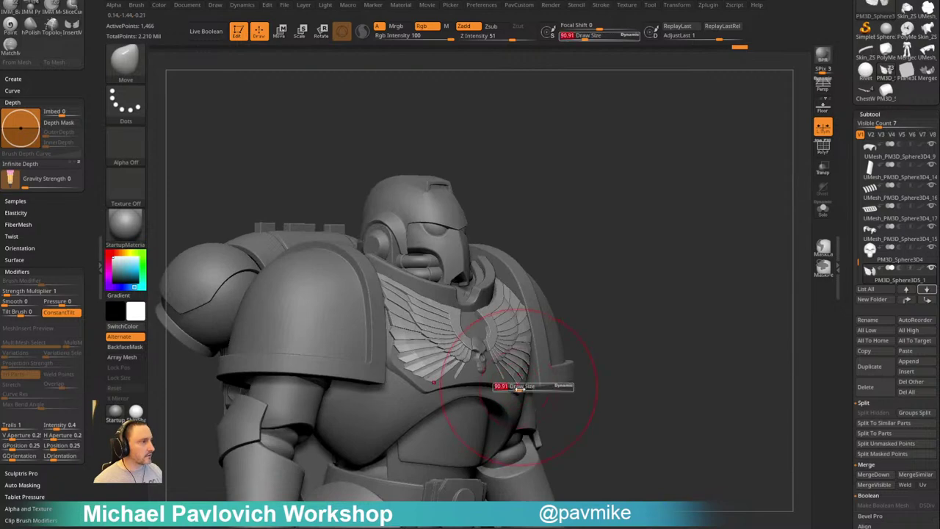
{"action": "left_click_drag", "start_coordinate": [612, 341], "coordinate": [587, 295]}
{"action": "key", "text": "s"}
{"action": "left_click_drag", "start_coordinate": [540, 362], "coordinate": [532, 363]}
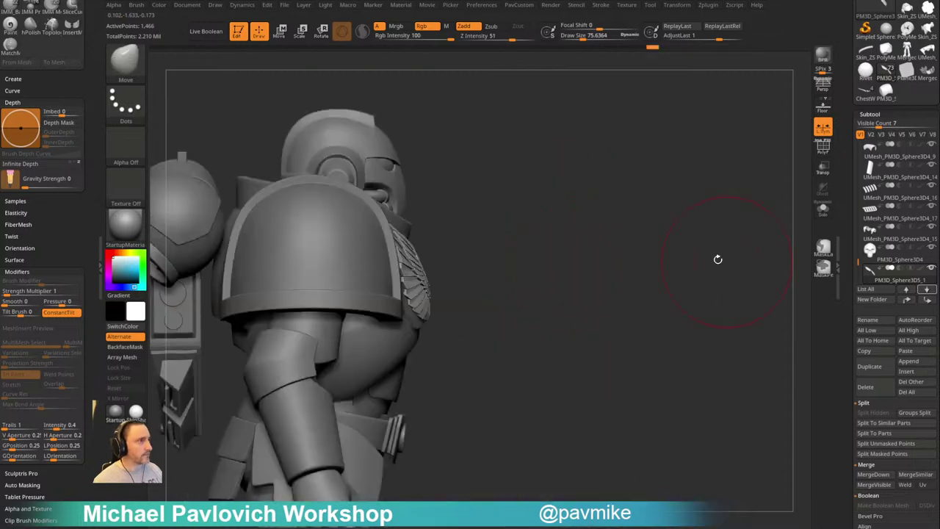
{"action": "left_click_drag", "start_coordinate": [777, 260], "coordinate": [666, 276], "text": "shift"}
{"action": "left_click_drag", "start_coordinate": [538, 300], "coordinate": [522, 311]}
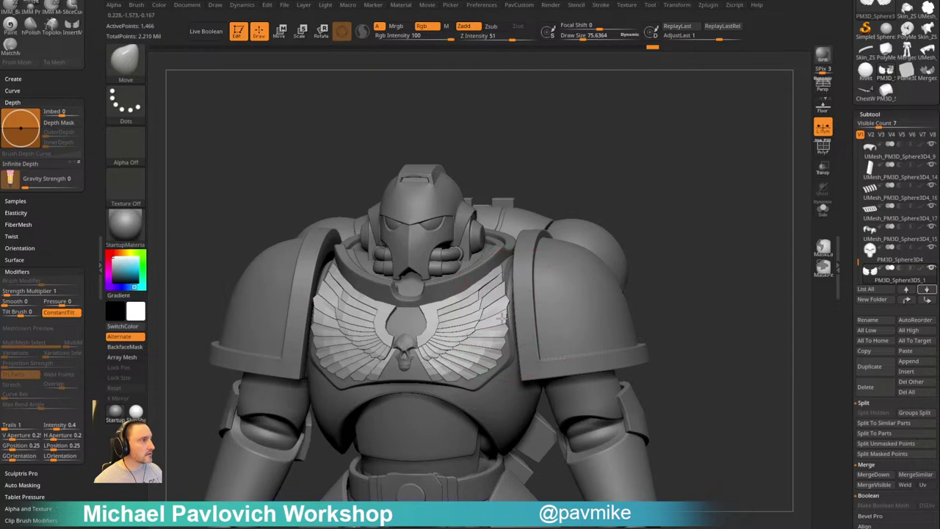
{"action": "left_click_drag", "start_coordinate": [665, 268], "coordinate": [684, 260], "text": "shift"}
Adjust the outer feather contour of both wings from the front, reducing the draw size to about 29
{"action": "key", "text": "s"}
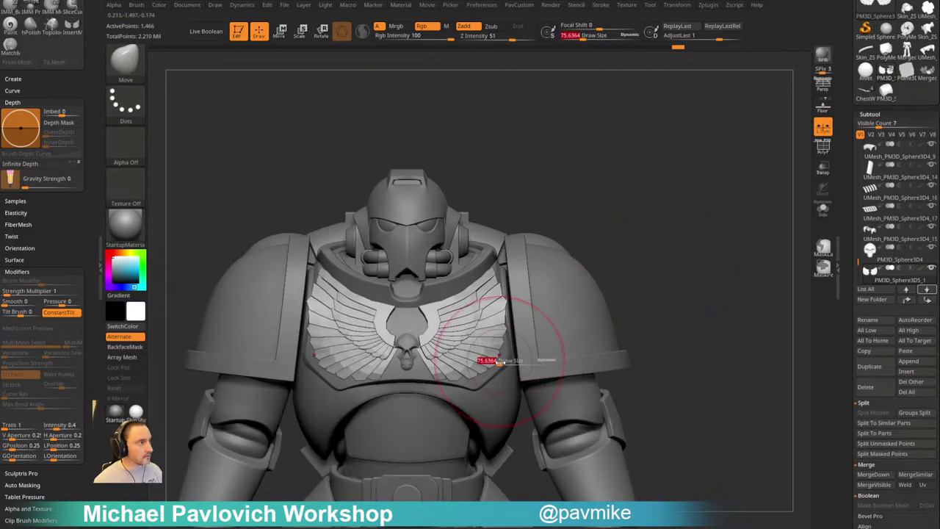
{"action": "left_click_drag", "start_coordinate": [498, 361], "coordinate": [504, 309]}
{"action": "key", "text": "s"}
{"action": "left_click_drag", "start_coordinate": [504, 305], "coordinate": [499, 300]}
{"action": "key", "text": "bracketleft"}
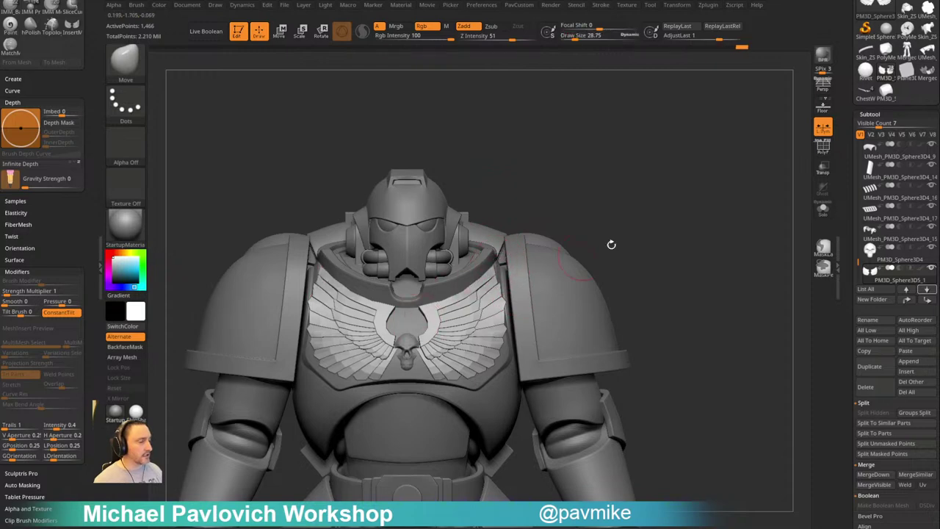
{"action": "left_click_drag", "start_coordinate": [612, 244], "coordinate": [666, 243]}
Set the wings' crease level to 2 and their dynamic smooth subdivision level to 4
{"action": "key", "text": "space"}
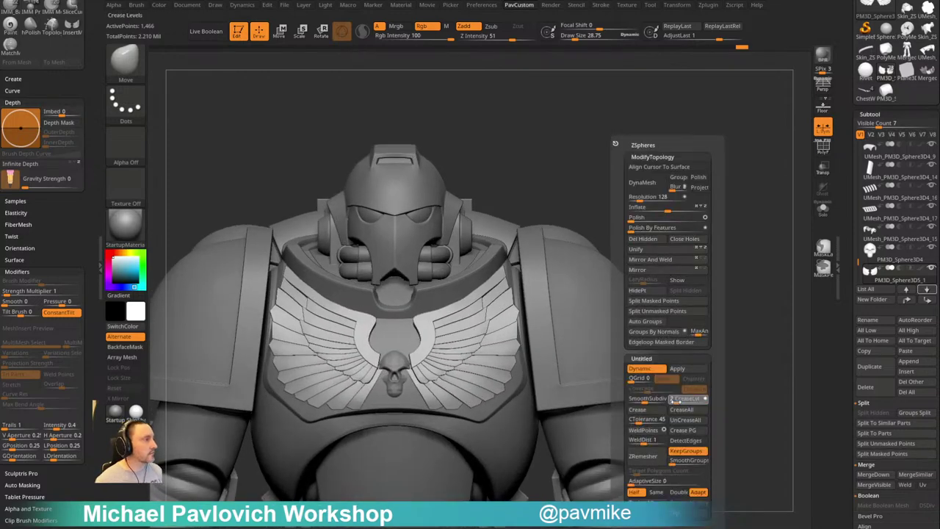
{"action": "key", "text": "Return"}
{"action": "left_click", "coordinate": [648, 399]}
{"action": "type", "text": "4"}
{"action": "key", "text": "Return"}
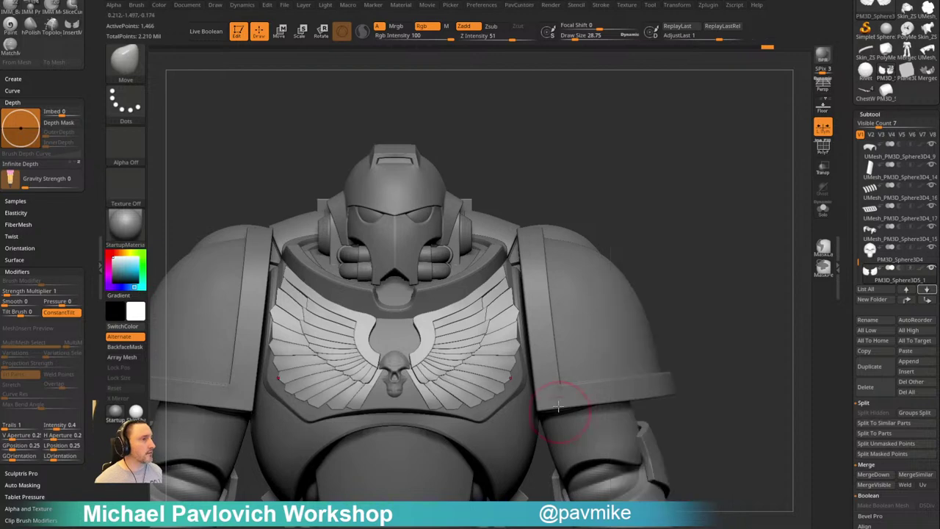
{"action": "key", "text": "space"}
{"action": "left_click", "coordinate": [699, 399]}
{"action": "type", "text": "2 CreaseLvl"}
{"action": "key", "text": "Return"}
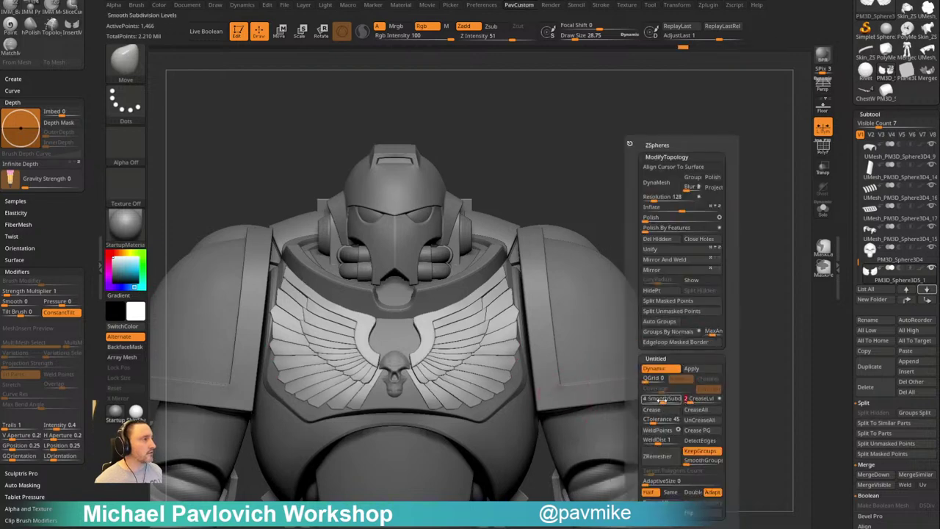
{"action": "left_click", "coordinate": [662, 401]}
{"action": "type", "text": "4"}
{"action": "key", "text": "Return"}
Select the chest skull subtool and move it forward out of the wings with the gizmo in side view
{"action": "mouse_move", "coordinate": [698, 242]}
{"action": "left_mouse_down", "text": "alt"}
{"action": "mouse_move", "coordinate": [695, 219]}
{"action": "mouse_move", "coordinate": [672, 234]}
{"action": "mouse_move", "coordinate": [725, 231]}
{"action": "mouse_move", "coordinate": [694, 169]}
{"action": "mouse_move", "coordinate": [684, 169]}
{"action": "mouse_move", "coordinate": [689, 202]}
{"action": "mouse_move", "coordinate": [709, 172]}
{"action": "mouse_move", "coordinate": [751, 187]}
{"action": "left_mouse_up", "text": "alt"}
{"action": "key", "text": "b"}
{"action": "key", "text": "s"}
{"action": "key", "text": "t"}
{"action": "left_click", "coordinate": [452, 381], "text": "alt"}
{"action": "key", "text": "w"}
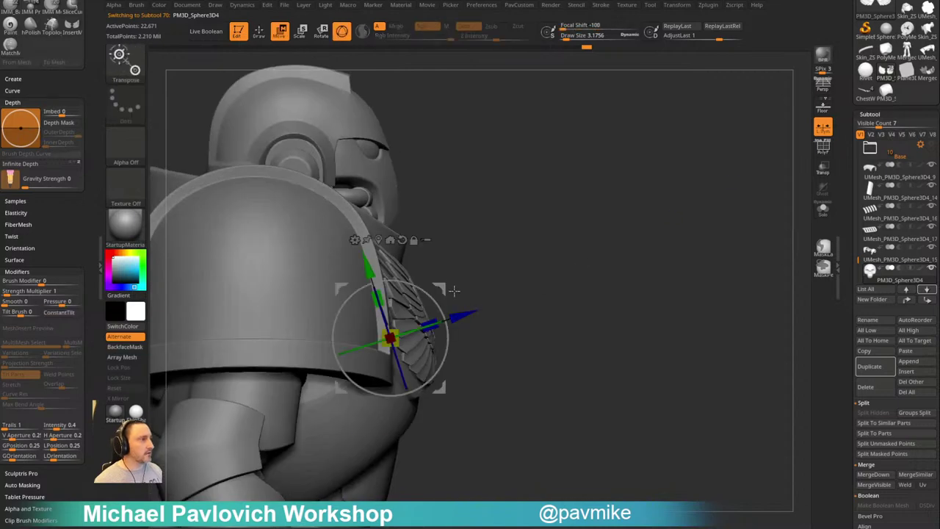
{"action": "left_click_drag", "start_coordinate": [454, 291], "coordinate": [438, 329]}
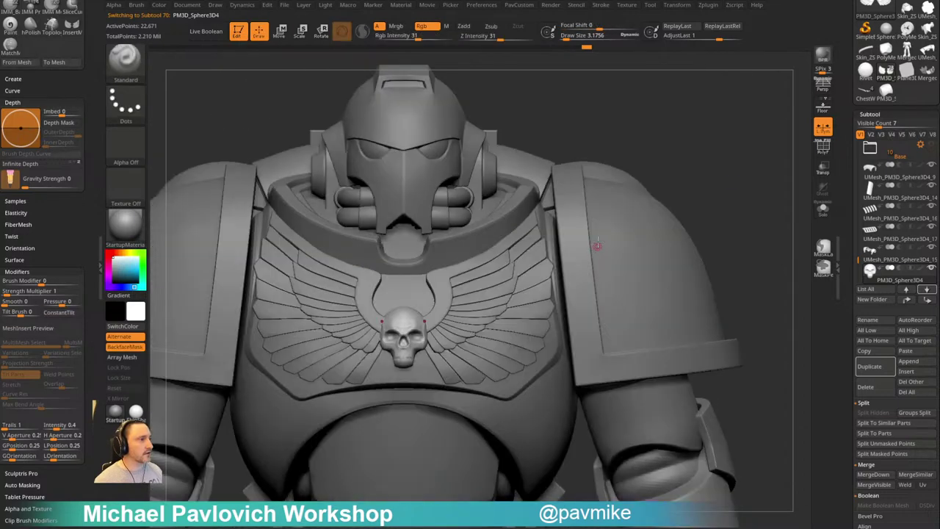
Switch to the Move brush and reshape the sides of the chest skull at a draw size of about 12
{"action": "left_click_drag", "start_coordinate": [716, 165], "coordinate": [692, 222], "text": "alt"}
{"action": "key", "text": "b"}
{"action": "key", "text": "m"}
{"action": "key", "text": "v"}
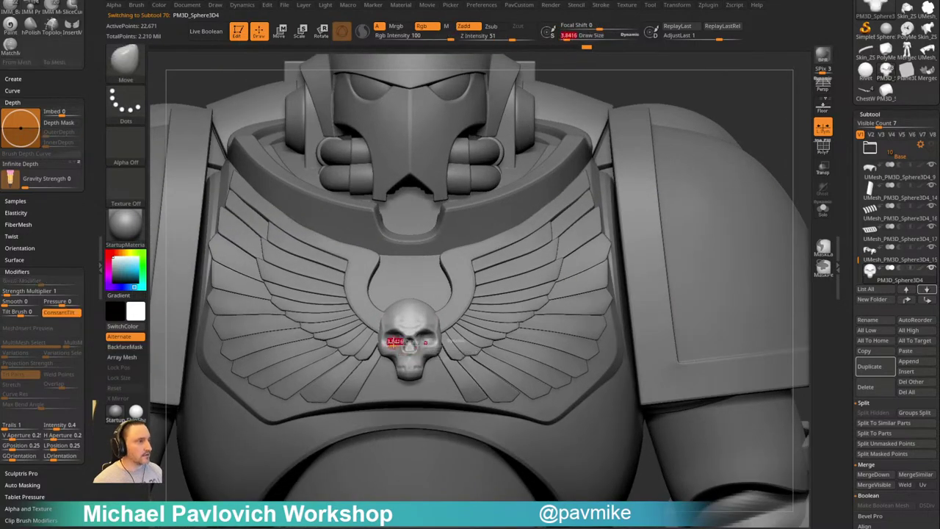
{"action": "key", "text": "bracketright"}
{"action": "key", "text": "bracketright"}
{"action": "key", "text": "bracketright"}
{"action": "key", "text": "bracketleft"}
{"action": "key", "text": "bracketleft"}
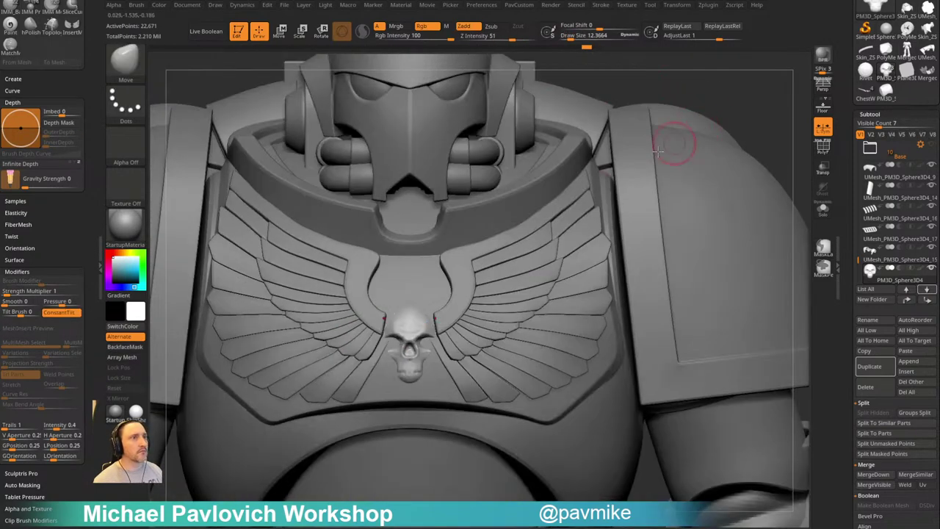
Move the skull about 0.015 further forward from the chest with the gizmo and return to draw mode
{"action": "key", "text": "b"}
{"action": "key", "text": "s"}
{"action": "key", "text": "t"}
{"action": "left_click_drag", "start_coordinate": [426, 330], "coordinate": [421, 330]}
{"action": "key", "text": "w"}
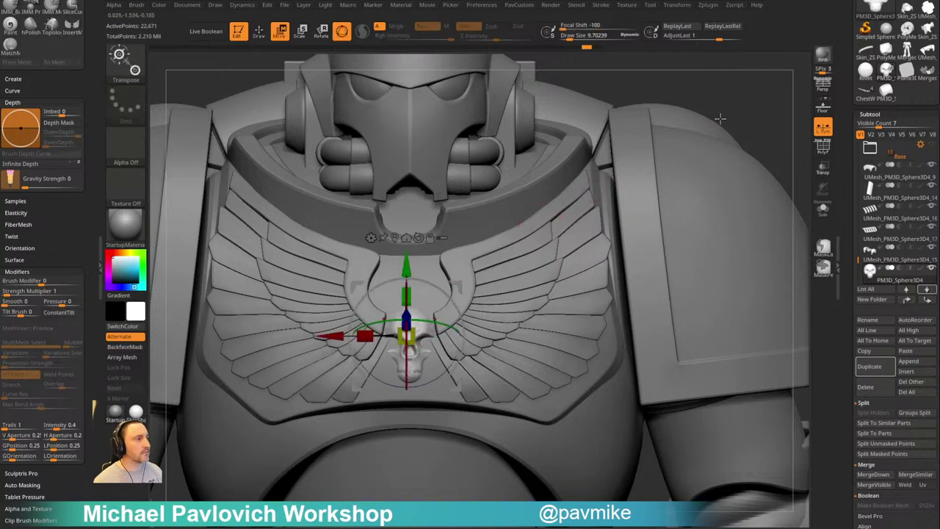
{"action": "left_click_drag", "start_coordinate": [720, 119], "coordinate": [764, 105]}
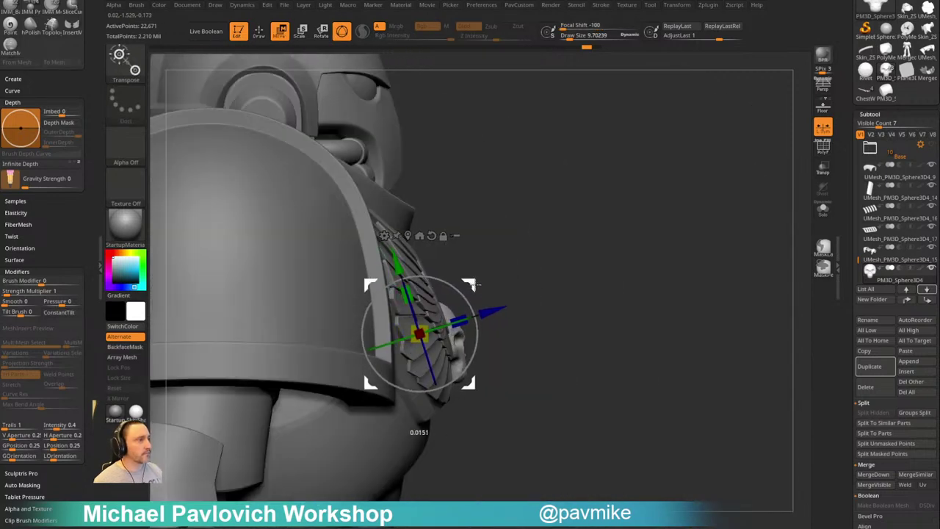
{"action": "key", "text": "q"}
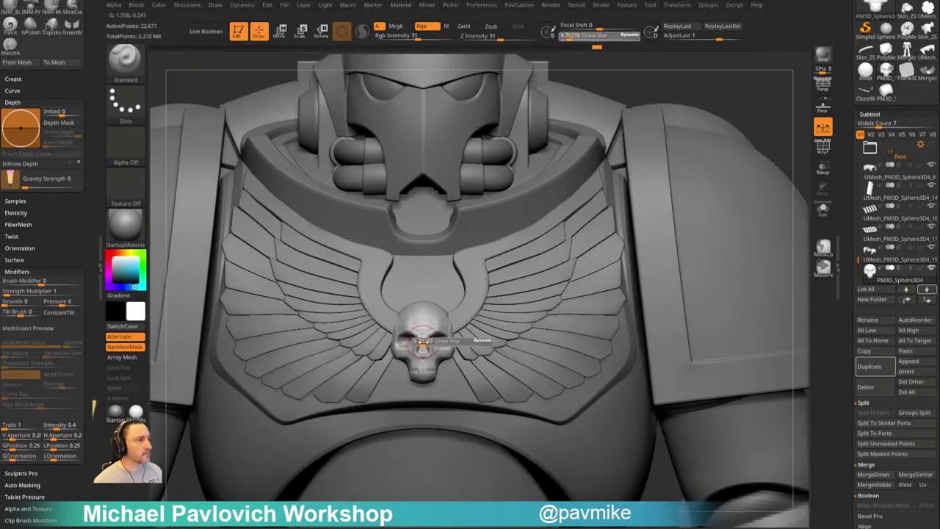
Refine the skull's temples and cranium outline with the Move brush at draw sizes of about 12 and 11
{"action": "key", "text": "b"}
{"action": "key", "text": "m"}
{"action": "key", "text": "v"}
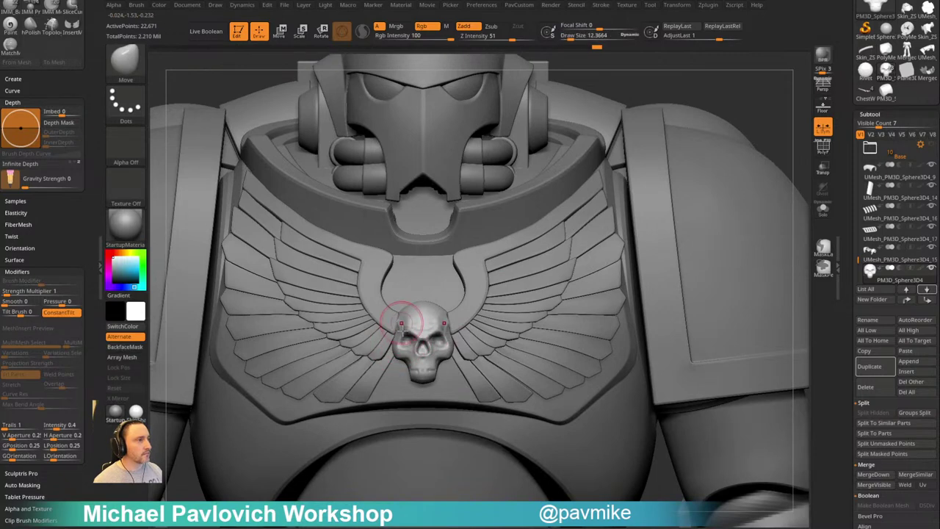
{"action": "key", "text": "s"}
{"action": "left_click_drag", "start_coordinate": [402, 332], "coordinate": [398, 332]}
{"action": "left_click_drag", "start_coordinate": [397, 336], "coordinate": [399, 336]}
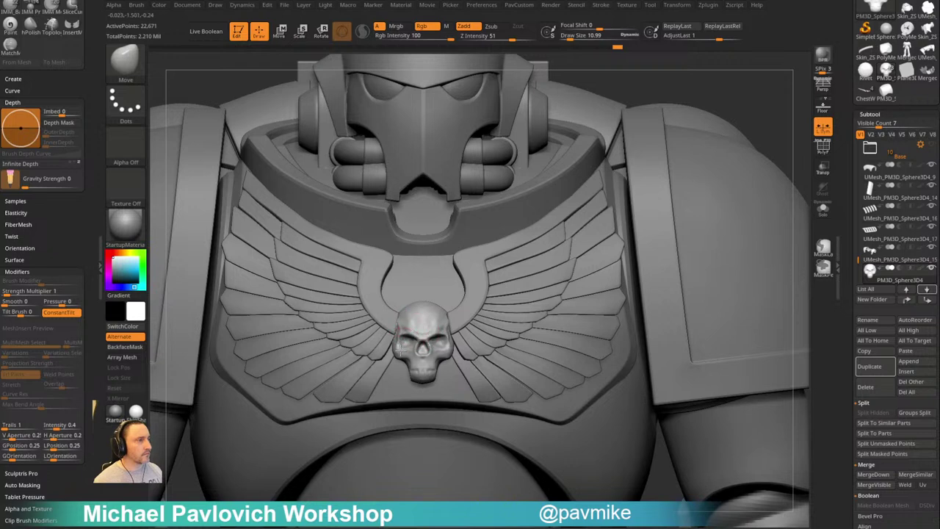
{"action": "left_click_drag", "start_coordinate": [405, 311], "coordinate": [402, 315]}
Broaden and shape the skull's jaw with the Move brush at draw sizes of about 9, 27 and 19
{"action": "key", "text": "s"}
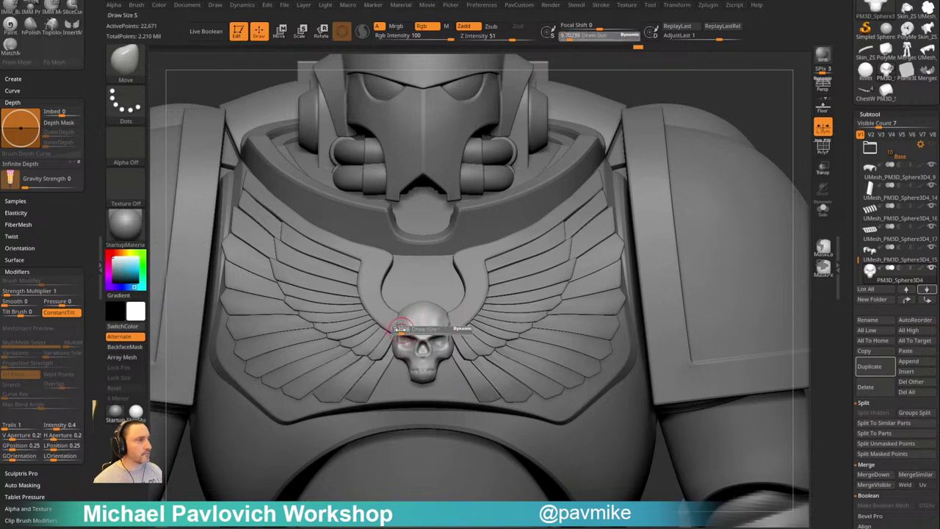
{"action": "key", "text": "s"}
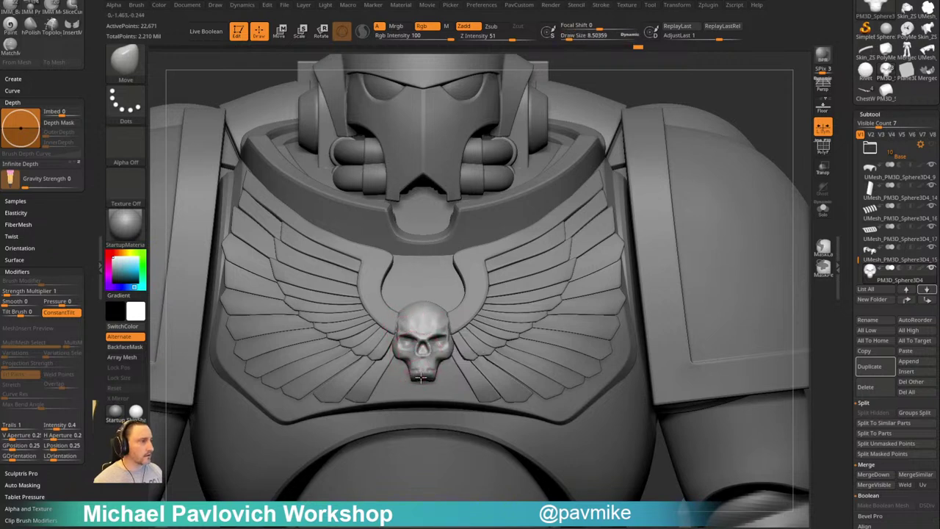
{"action": "key", "text": "bracketright"}
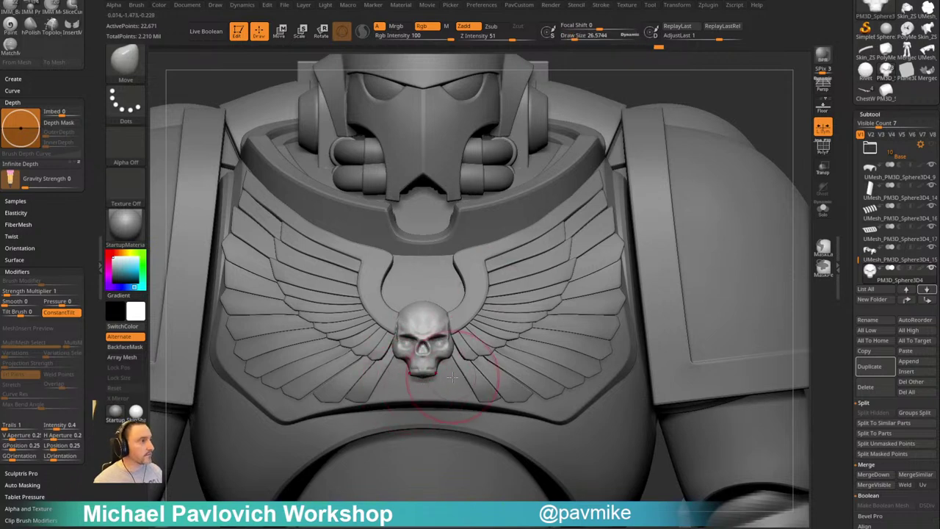
{"action": "key", "text": "bracketleft"}
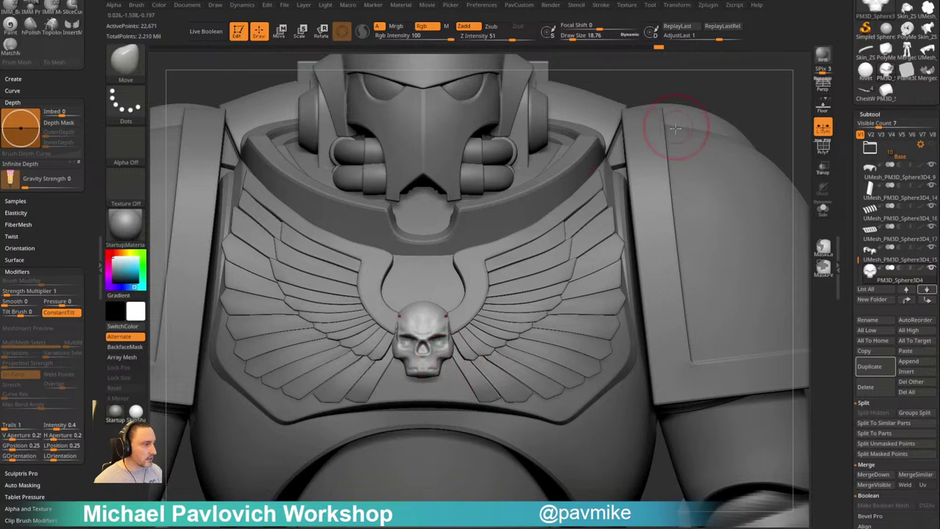
Check the skull from the side and front, frame the full figure and select the chest wings subtool
{"action": "left_click_drag", "start_coordinate": [732, 105], "coordinate": [632, 110], "text": "alt"}
{"action": "left_click_drag", "start_coordinate": [638, 174], "coordinate": [608, 163], "text": "alt"}
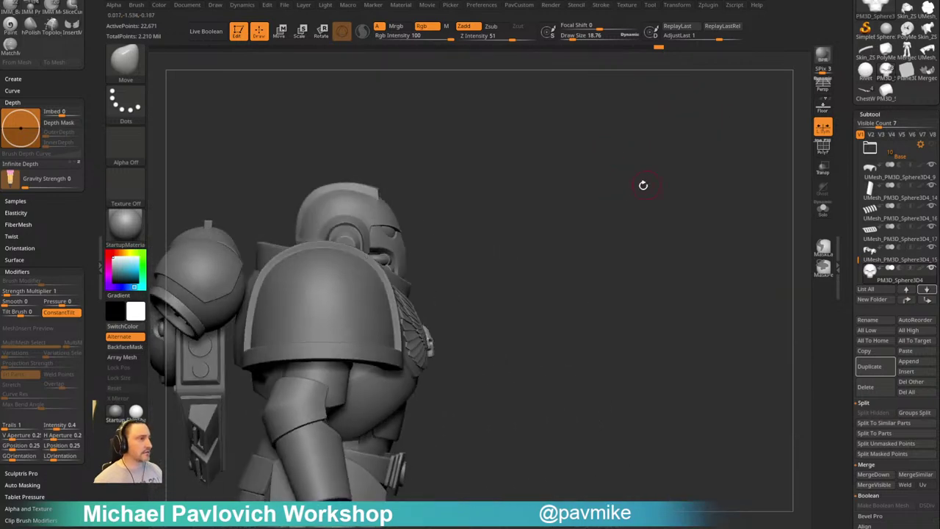
{"action": "left_click_drag", "start_coordinate": [643, 183], "coordinate": [453, 315]}
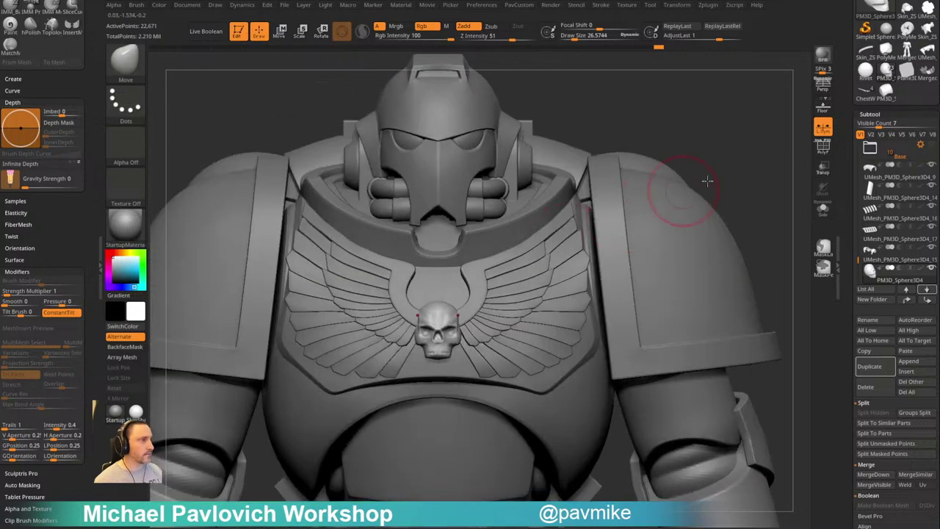
{"action": "key", "text": "f"}
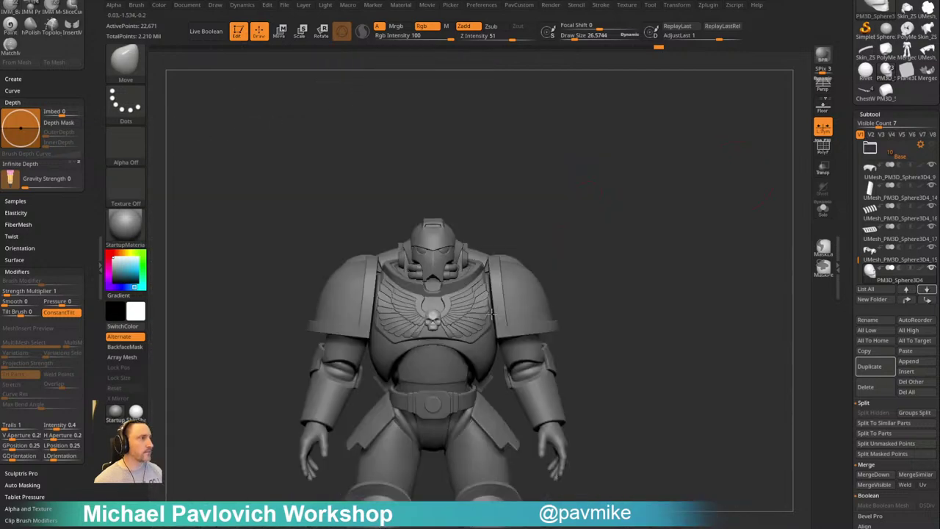
{"action": "left_click", "coordinate": [474, 314], "text": "alt"}
{"action": "left_click_drag", "start_coordinate": [668, 255], "coordinate": [563, 254], "text": "alt"}
{"action": "left_click_drag", "start_coordinate": [562, 254], "coordinate": [651, 277]}
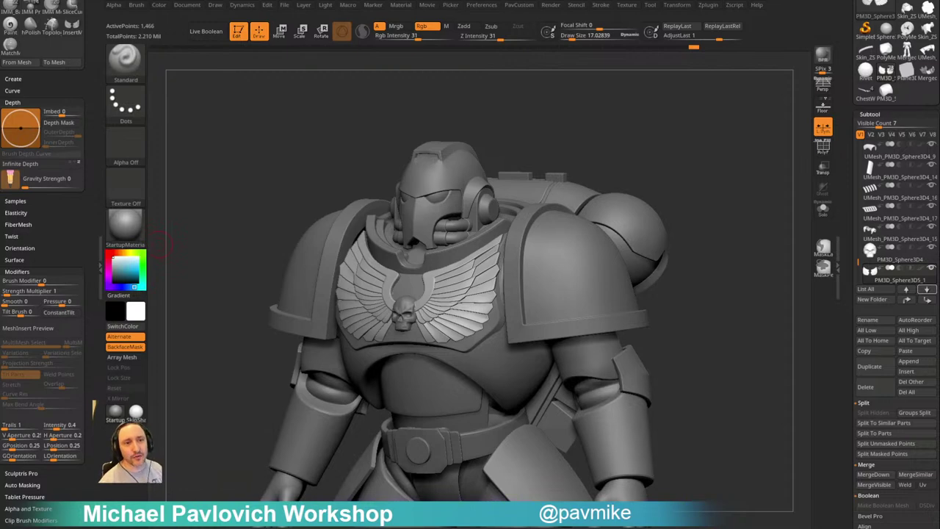
Reduce the draw size to about 11, return to the front view and quick-save the project
{"action": "left_click_drag", "start_coordinate": [664, 143], "coordinate": [654, 142]}
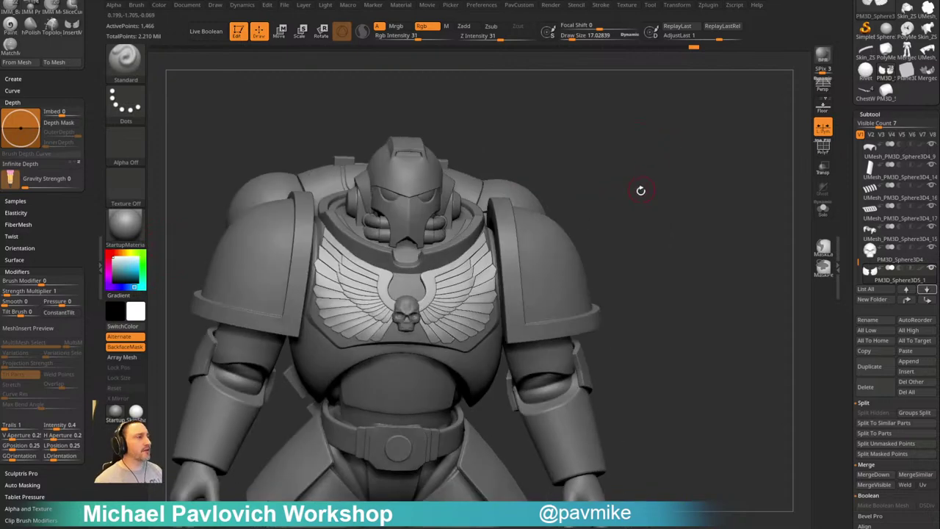
{"action": "key", "text": "s"}
{"action": "left_click", "coordinate": [625, 199]}
{"action": "mouse_move", "coordinate": [631, 191]}
{"action": "left_mouse_down", "text": "shift"}
{"action": "mouse_move", "coordinate": [636, 203]}
{"action": "mouse_move", "coordinate": [634, 181]}
{"action": "left_mouse_up", "text": "shift"}
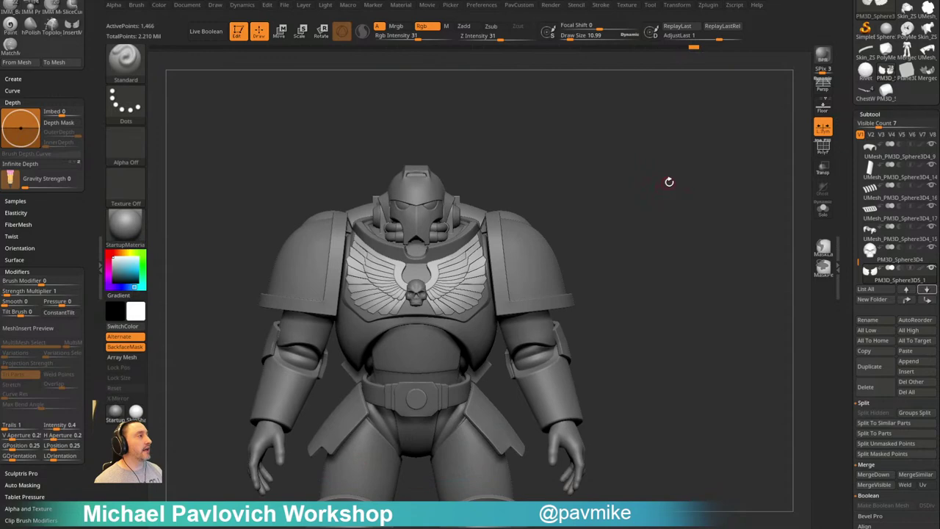
{"action": "key", "text": "ctrl+s"}
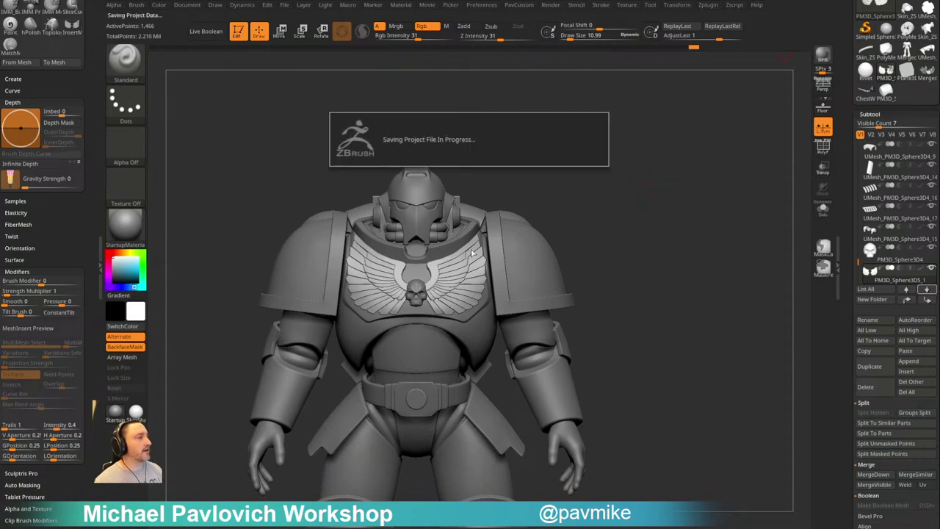
Isolate the chest wings for a check, restore the full figure and select the shoulder pads with a draw size of about 99
{"action": "left_click", "coordinate": [821, 210]}
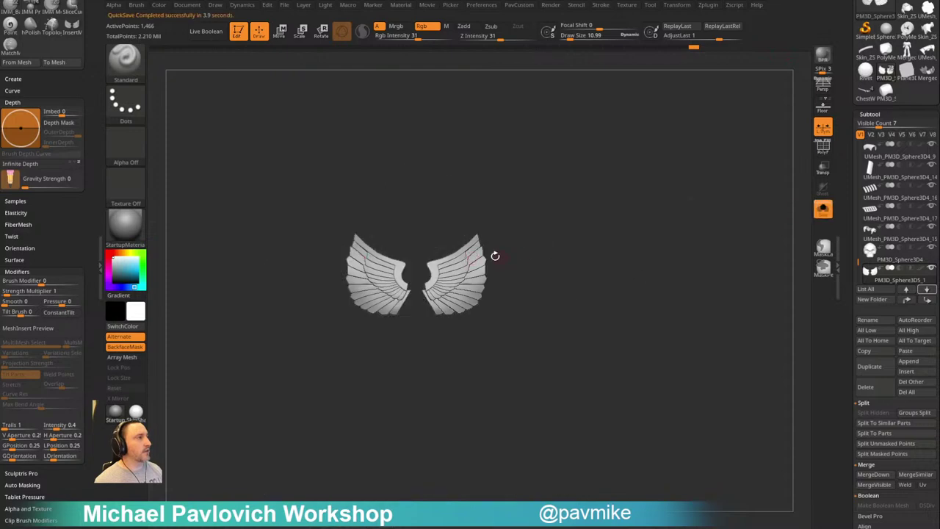
{"action": "left_click", "coordinate": [823, 211]}
{"action": "left_click", "coordinate": [525, 268], "text": "alt"}
{"action": "key", "text": "s"}
{"action": "left_click_drag", "start_coordinate": [587, 250], "coordinate": [595, 249]}
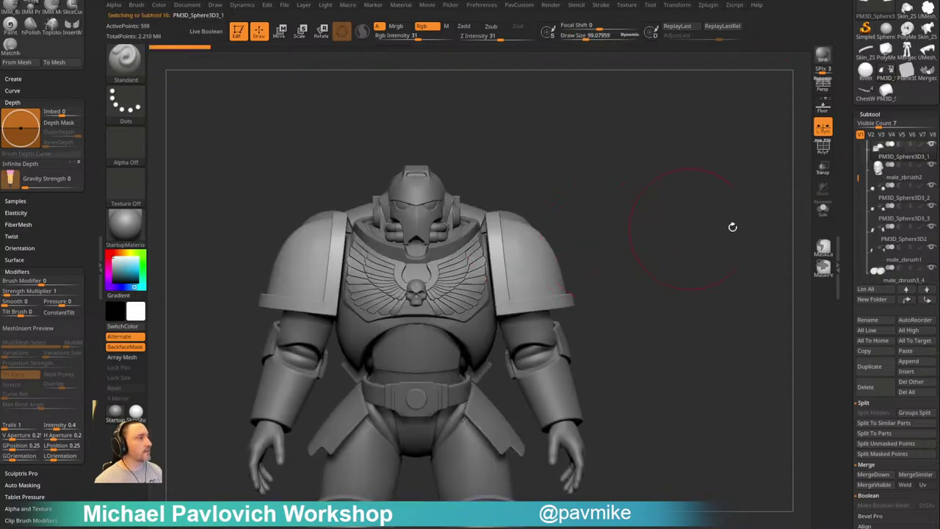
Isolate the shoulder pads, try pulling the inner rim with the Move brush at a draw size of about 55, and undo it
{"action": "left_click", "coordinate": [824, 209]}
{"action": "key", "text": "b"}
{"action": "key", "text": "m"}
{"action": "key", "text": "v"}
{"action": "left_click_drag", "start_coordinate": [502, 264], "coordinate": [469, 270]}
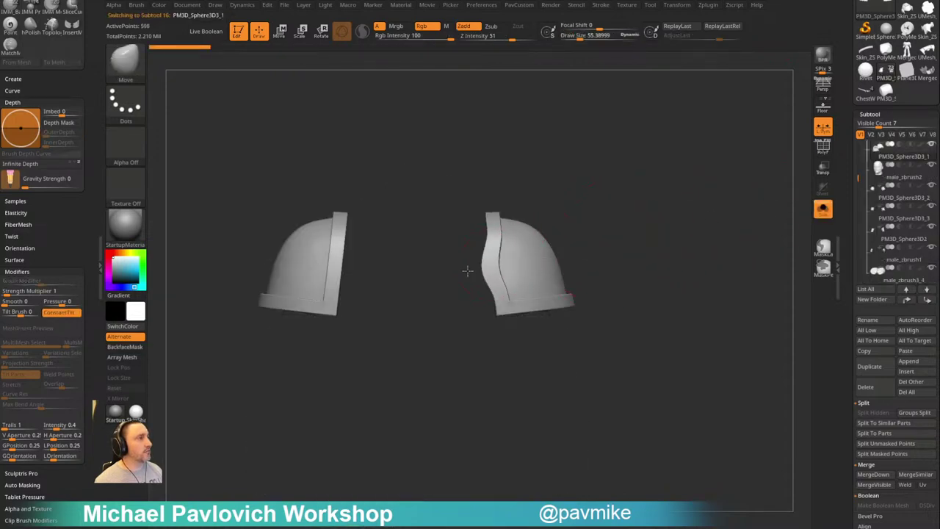
{"action": "left_click_drag", "start_coordinate": [546, 224], "coordinate": [559, 260]}
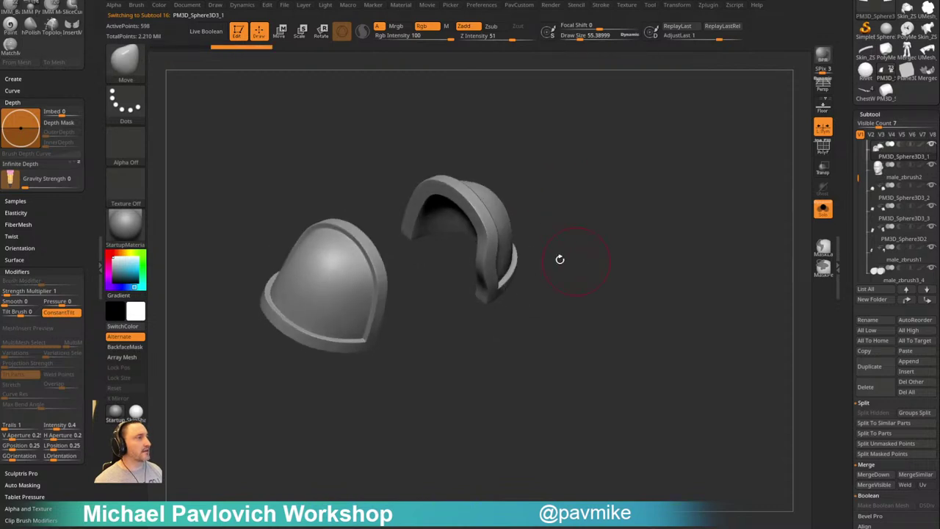
{"action": "left_click_drag", "start_coordinate": [563, 187], "coordinate": [593, 201], "text": "shift"}
{"action": "key", "text": "ctrl+z"}
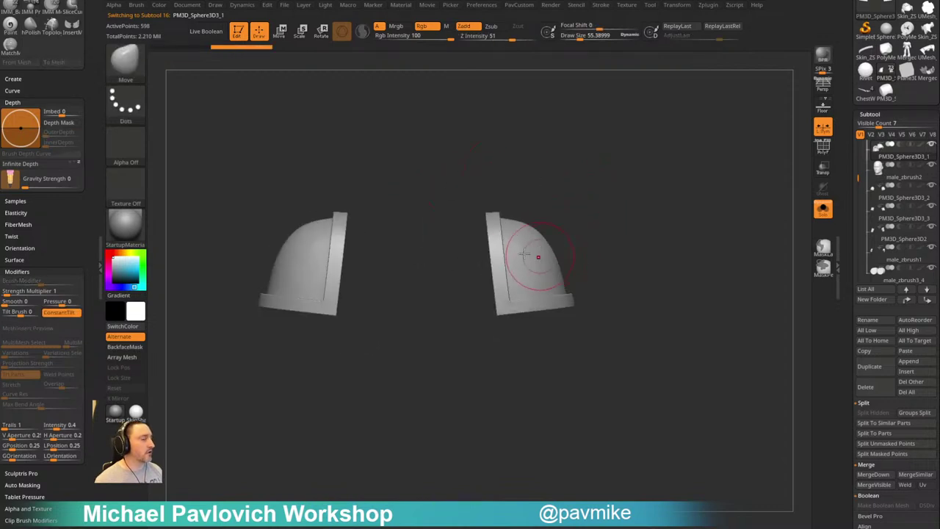
Turn on Infinite Depth for the Move brush, try it on the shoulder pad's inner rim, and restore the full figure
{"action": "left_click", "coordinate": [50, 164]}
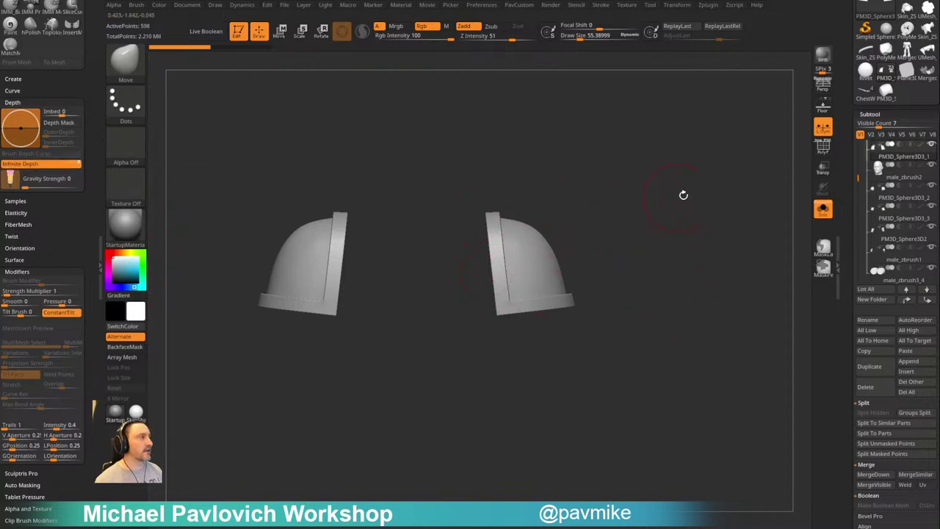
{"action": "left_click_drag", "start_coordinate": [732, 180], "coordinate": [620, 247]}
{"action": "left_click_drag", "start_coordinate": [490, 363], "coordinate": [665, 273], "text": "shift"}
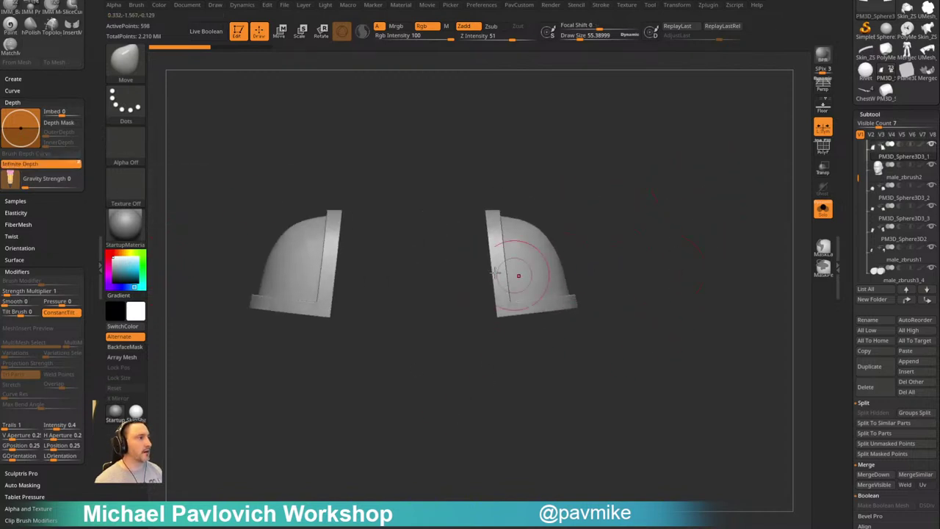
{"action": "left_click_drag", "start_coordinate": [469, 270], "coordinate": [490, 200]}
{"action": "left_click_drag", "start_coordinate": [531, 304], "coordinate": [396, 294]}
{"action": "key", "text": "ctrl+z"}
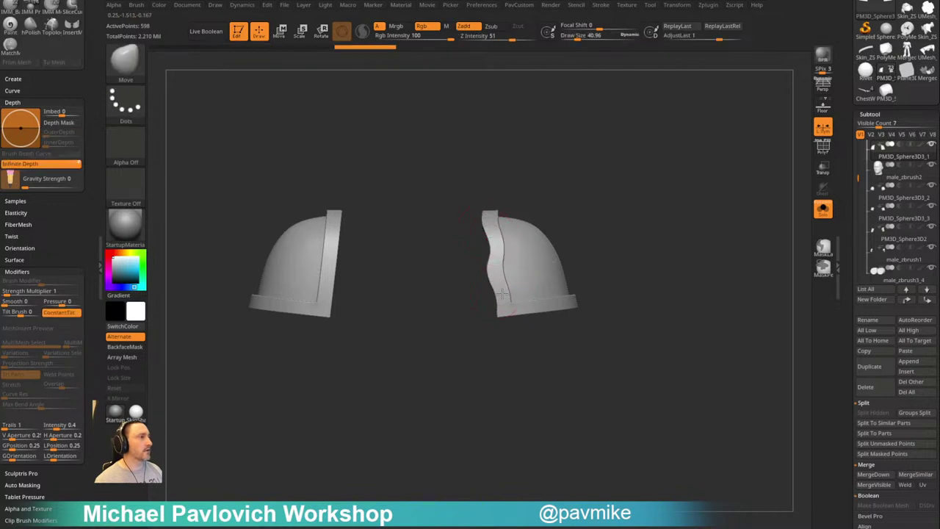
{"action": "left_click_drag", "start_coordinate": [640, 288], "coordinate": [621, 309], "text": "alt"}
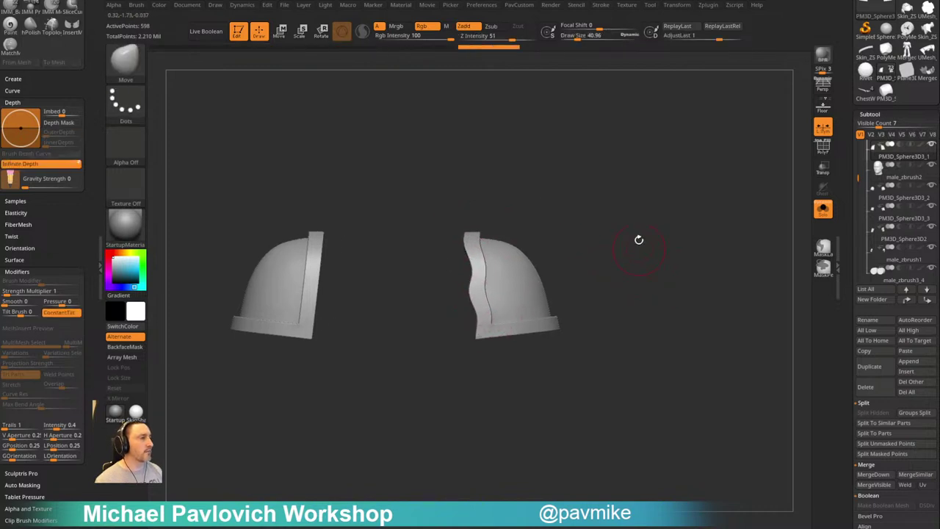
{"action": "mouse_move", "coordinate": [579, 232]}
{"action": "left_mouse_down"}
{"action": "mouse_move", "coordinate": [646, 243]}
{"action": "mouse_move", "coordinate": [634, 245]}
{"action": "mouse_move", "coordinate": [594, 232]}
{"action": "mouse_move", "coordinate": [805, 209]}
{"action": "left_mouse_up"}
{"action": "left_click", "coordinate": [823, 209]}
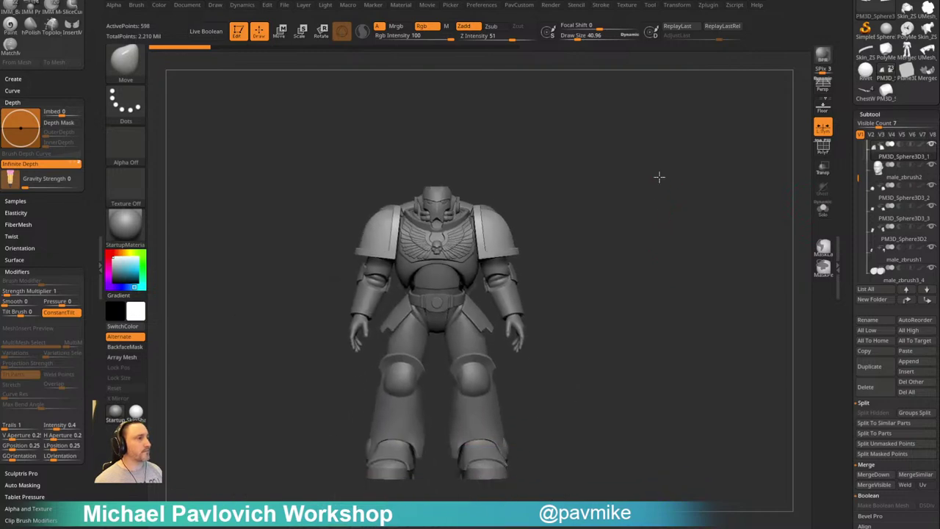
Reduce the draw size to about 8.5 with the Standard brush, review the figure and select the abdomen subtool
{"action": "key", "text": "s"}
{"action": "mouse_move", "coordinate": [670, 241]}
{"action": "left_mouse_down", "text": "alt"}
{"action": "mouse_move", "coordinate": [597, 252]}
{"action": "mouse_move", "coordinate": [666, 229]}
{"action": "mouse_move", "coordinate": [656, 228]}
{"action": "mouse_move", "coordinate": [687, 174]}
{"action": "mouse_move", "coordinate": [706, 205]}
{"action": "mouse_move", "coordinate": [722, 204]}
{"action": "mouse_move", "coordinate": [682, 219]}
{"action": "left_mouse_up", "text": "alt"}
{"action": "key", "text": "s"}
{"action": "key", "text": "s"}
{"action": "key", "text": "1"}
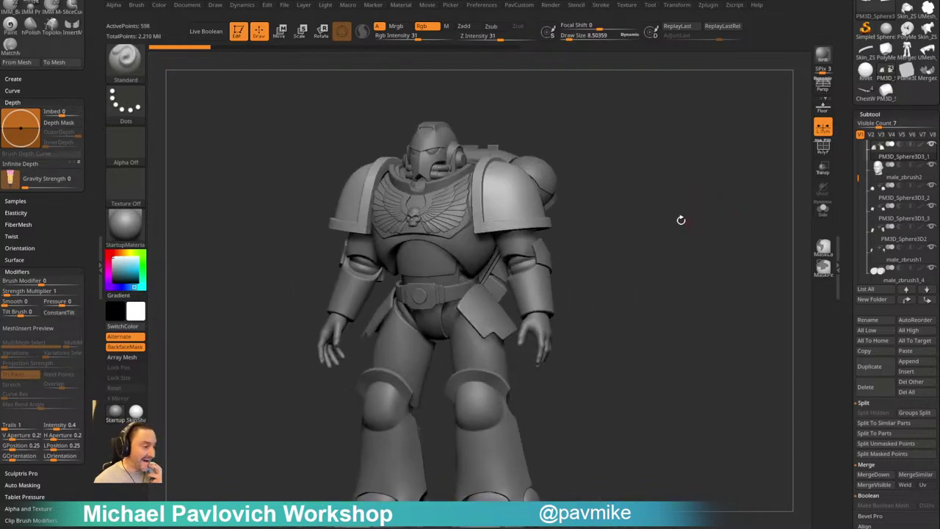
{"action": "left_click_drag", "start_coordinate": [667, 271], "coordinate": [651, 236], "text": "shift"}
{"action": "left_click", "coordinate": [407, 242], "text": "alt"}
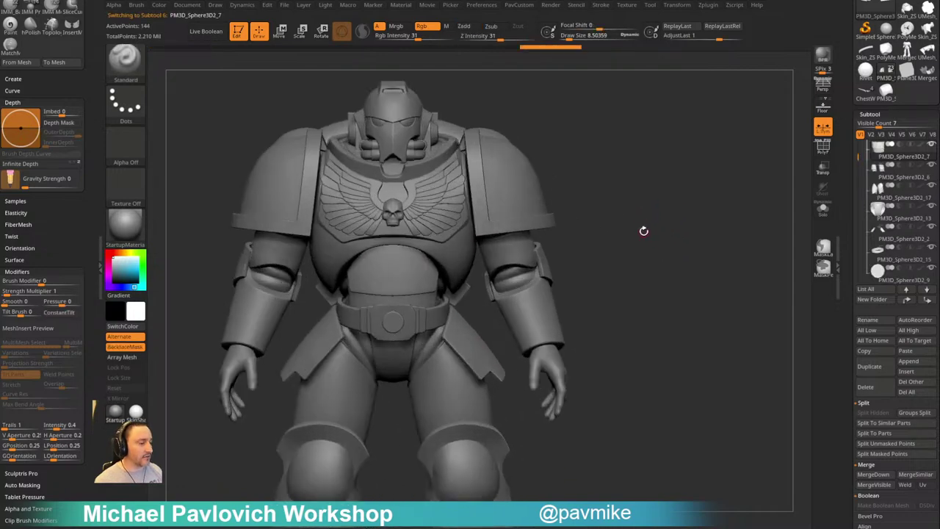
{"action": "left_click_drag", "start_coordinate": [646, 279], "coordinate": [656, 206]}
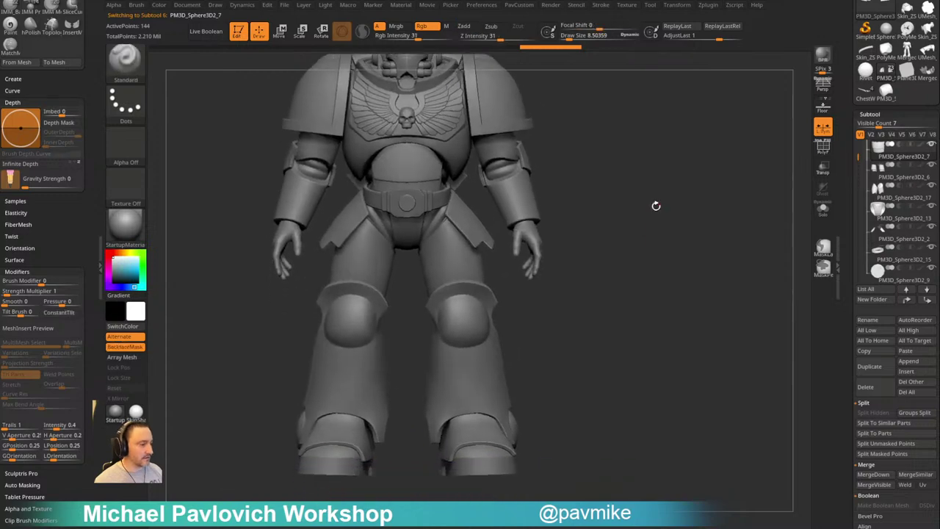
Inspect the armour from three-quarter, front and raised views, selecting the chest piece behind the wings
{"action": "key", "text": "s"}
{"action": "left_click_drag", "start_coordinate": [640, 240], "coordinate": [638, 252]}
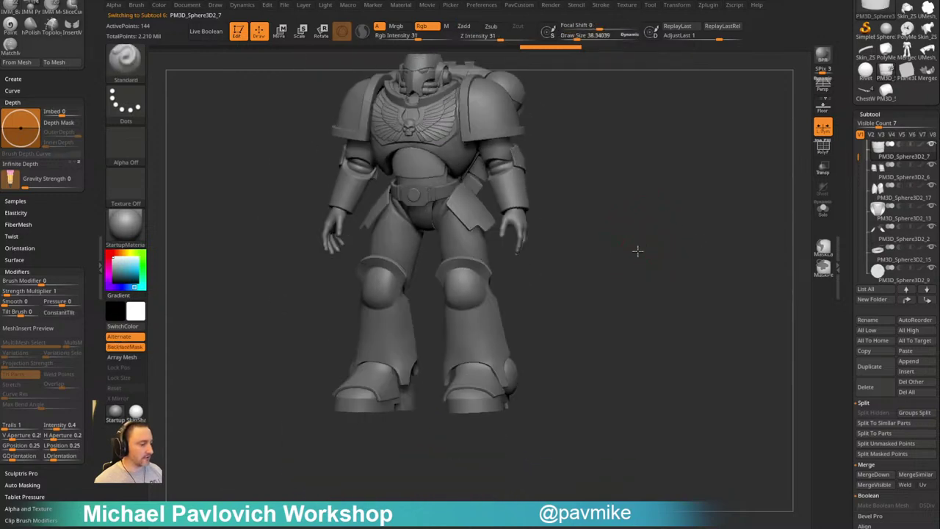
{"action": "left_click_drag", "start_coordinate": [639, 210], "coordinate": [644, 312], "text": "alt"}
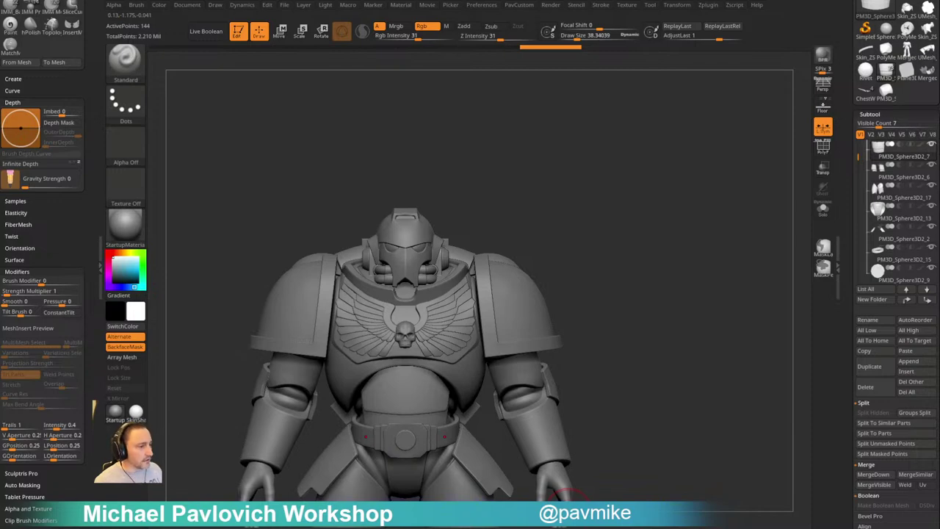
{"action": "left_click_drag", "start_coordinate": [645, 242], "coordinate": [621, 264]}
{"action": "left_click", "coordinate": [359, 332], "text": "alt"}
{"action": "left_click_drag", "start_coordinate": [687, 241], "coordinate": [709, 163]}
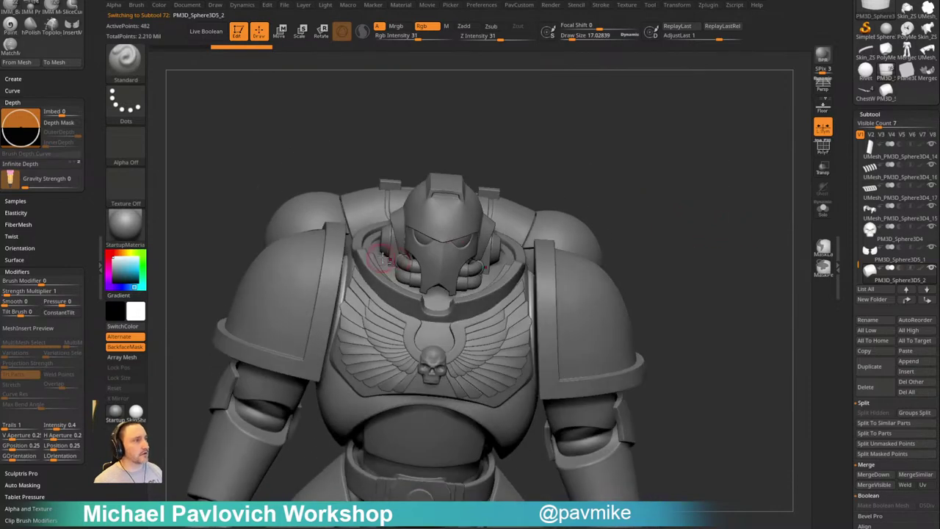
Select the inner torso shell below the collar and reshape its neck area with the Move brush at a draw size of about 44
{"action": "left_click", "coordinate": [379, 262], "text": "alt"}
{"action": "key", "text": "s"}
{"action": "key", "text": "b"}
{"action": "key", "text": "m"}
{"action": "key", "text": "v"}
{"action": "mouse_move", "coordinate": [379, 262]}
{"action": "left_mouse_down"}
{"action": "mouse_move", "coordinate": [388, 259]}
{"action": "mouse_move", "coordinate": [379, 252]}
{"action": "left_mouse_up"}
{"action": "key", "text": "s"}
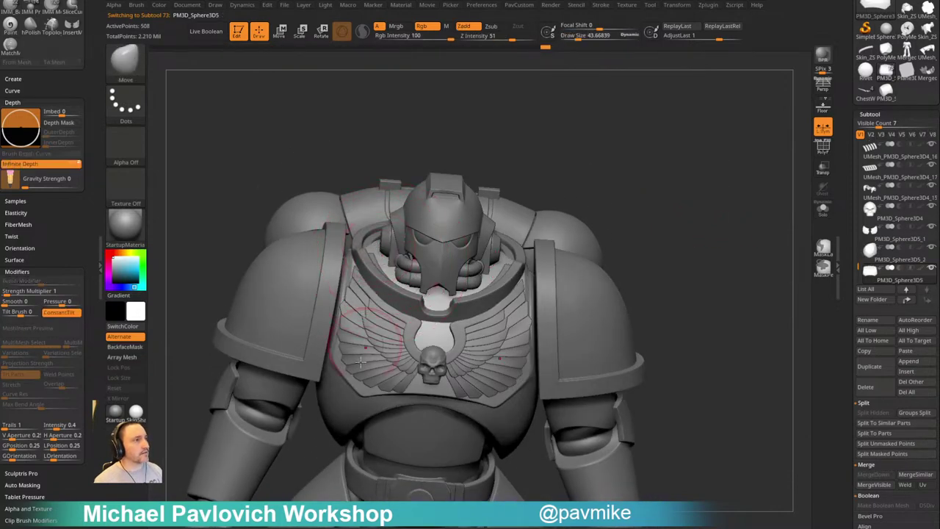
{"action": "left_click", "coordinate": [338, 398], "text": "alt"}
{"action": "left_click", "coordinate": [425, 308], "text": "alt"}
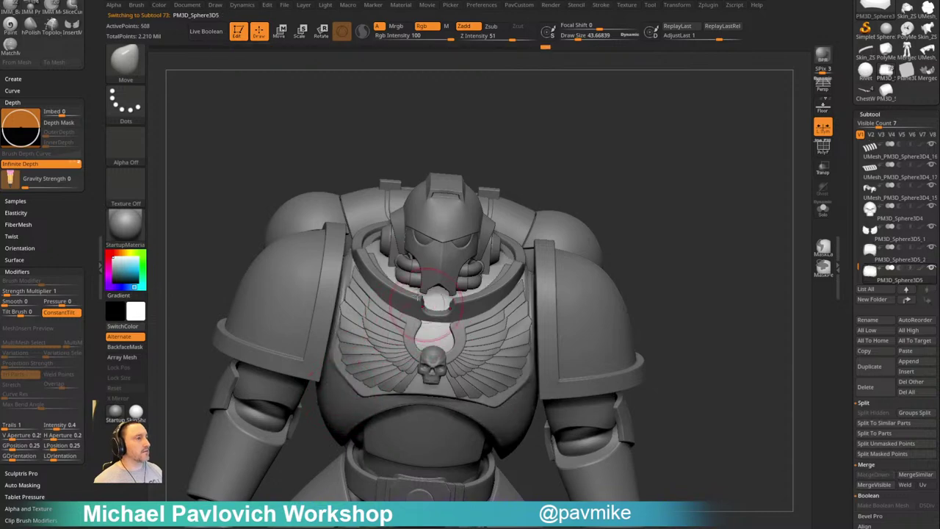
{"action": "left_click_drag", "start_coordinate": [384, 254], "coordinate": [382, 259]}
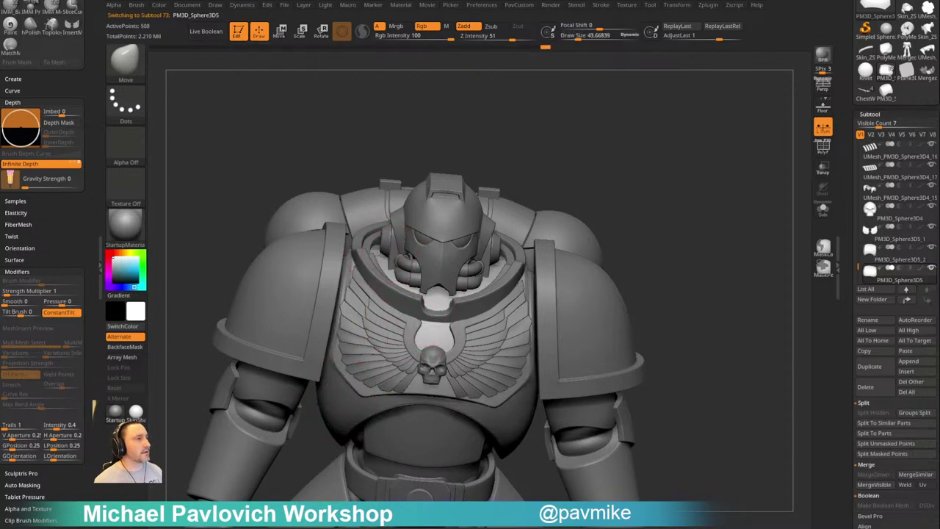
{"action": "left_click_drag", "start_coordinate": [637, 181], "coordinate": [643, 197]}
Switch to the Standard brush at a draw size of about 11 and isolate the inner torso shell in front view
{"action": "key", "text": "b"}
{"action": "key", "text": "s"}
{"action": "key", "text": "t"}
{"action": "key", "text": "s"}
{"action": "mouse_move", "coordinate": [645, 204]}
{"action": "left_mouse_down"}
{"action": "mouse_move", "coordinate": [671, 225]}
{"action": "mouse_move", "coordinate": [690, 203]}
{"action": "left_mouse_up"}
{"action": "mouse_move", "coordinate": [736, 230]}
{"action": "left_mouse_down", "text": "shift"}
{"action": "mouse_move", "coordinate": [771, 220]}
{"action": "mouse_move", "coordinate": [713, 220]}
{"action": "left_mouse_up", "text": "shift"}
{"action": "left_click", "coordinate": [821, 211]}
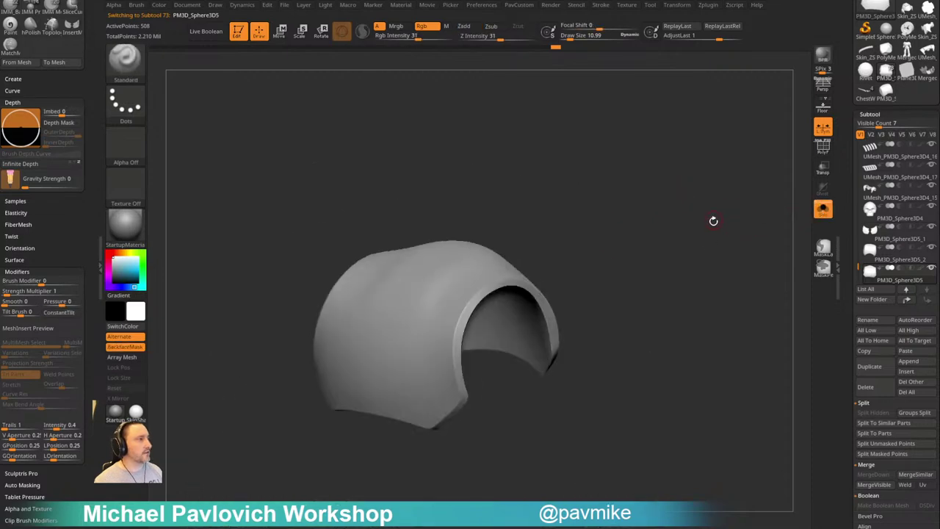
{"action": "left_click_drag", "start_coordinate": [587, 239], "coordinate": [647, 229], "text": "shift"}
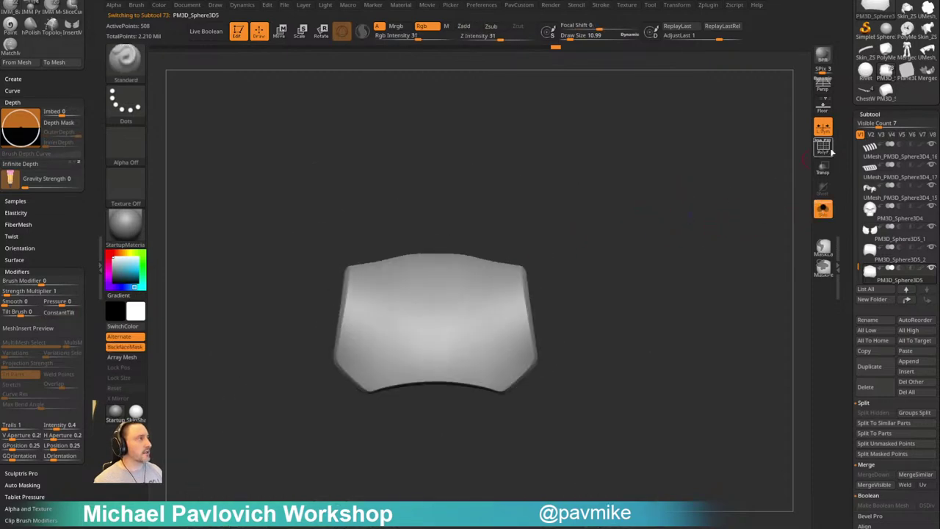
Check the torso shell's wireframe, apply its dynamic subdivision as real geometry and delete the lower subdivision levels
{"action": "left_click", "coordinate": [824, 148]}
{"action": "left_click_drag", "start_coordinate": [666, 185], "coordinate": [667, 256]}
{"action": "key", "text": "shift+d"}
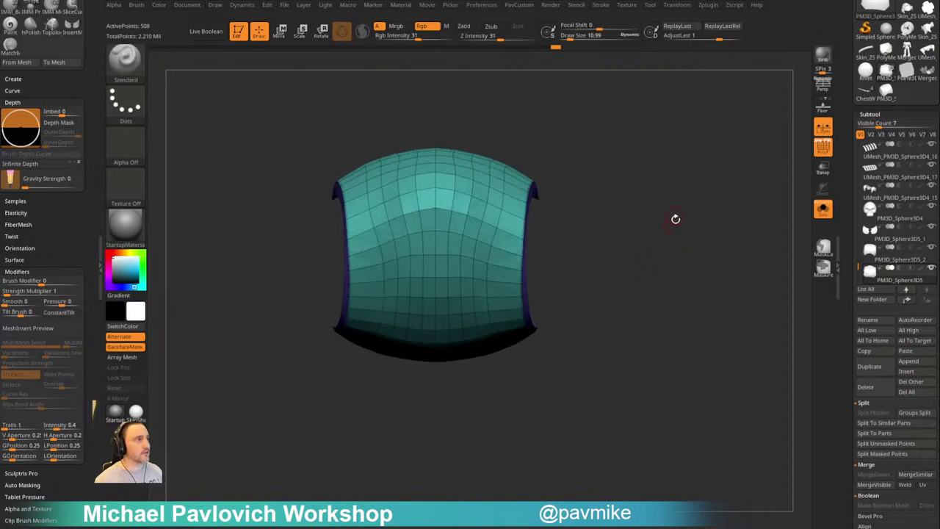
{"action": "left_click_drag", "start_coordinate": [675, 219], "coordinate": [672, 243], "text": "alt"}
{"action": "key", "text": "d"}
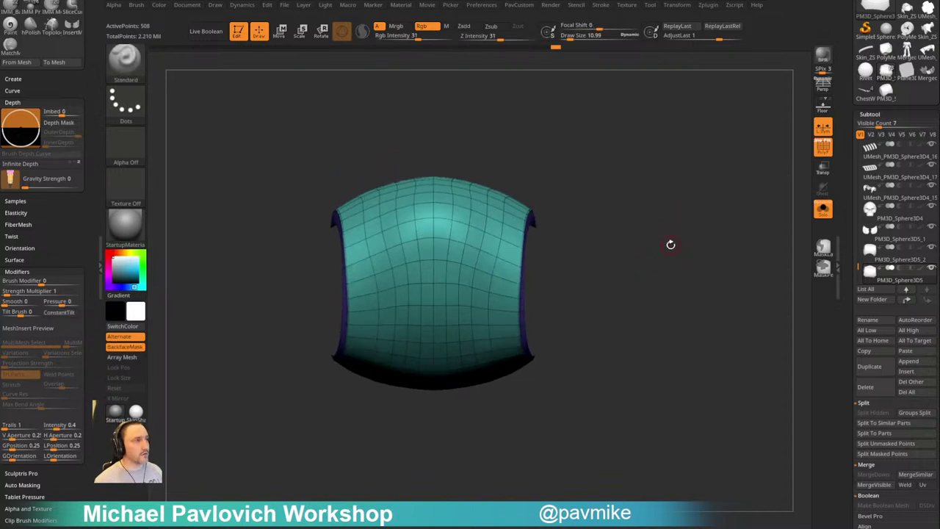
{"action": "key", "text": "3"}
{"action": "left_click", "coordinate": [685, 370]}
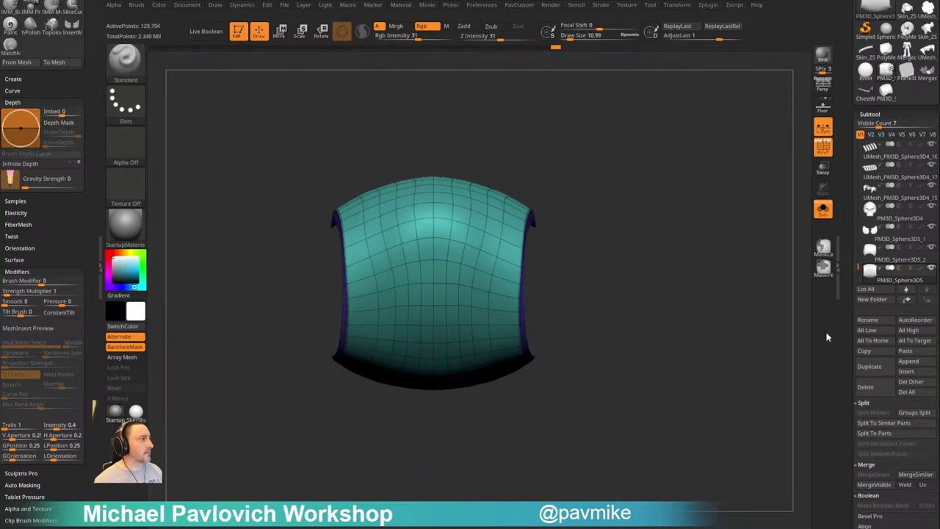
{"action": "left_click_drag", "start_coordinate": [846, 334], "coordinate": [825, 171]}
{"action": "left_click", "coordinate": [874, 155]}
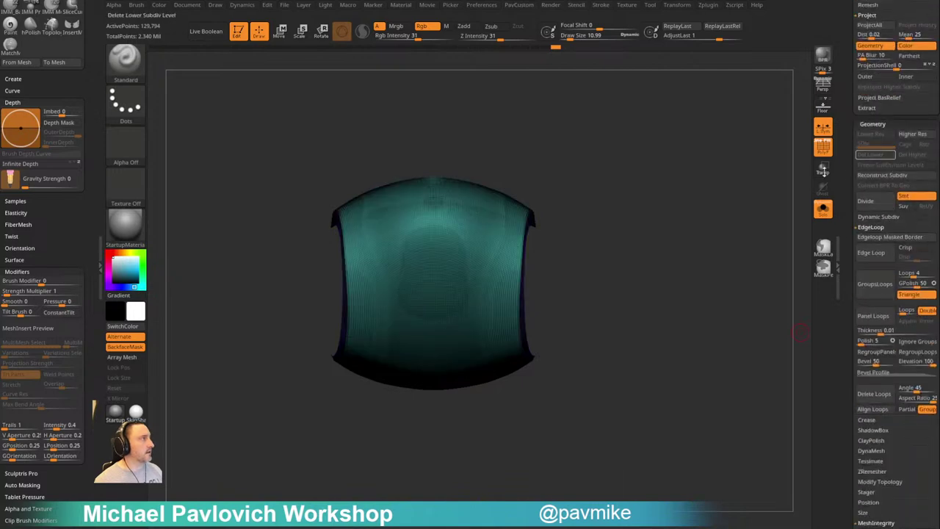
{"action": "left_click", "coordinate": [823, 152]}
Restore the full figure and insert a Cylinder32 primitive over the torso's neck area from a top view
{"action": "left_click_drag", "start_coordinate": [754, 206], "coordinate": [760, 251], "text": "alt"}
{"action": "left_click", "coordinate": [823, 209]}
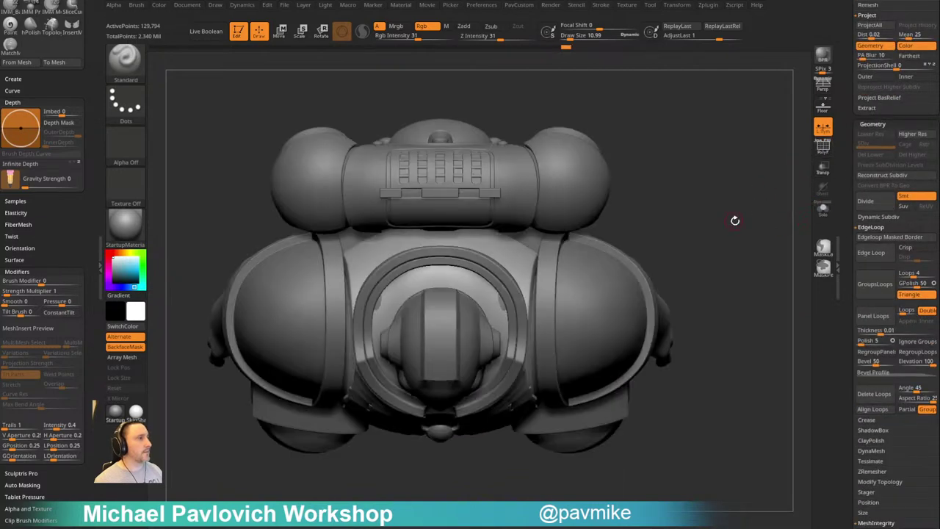
{"action": "key", "text": "b"}
{"action": "key", "text": "i"}
{"action": "key", "text": "p"}
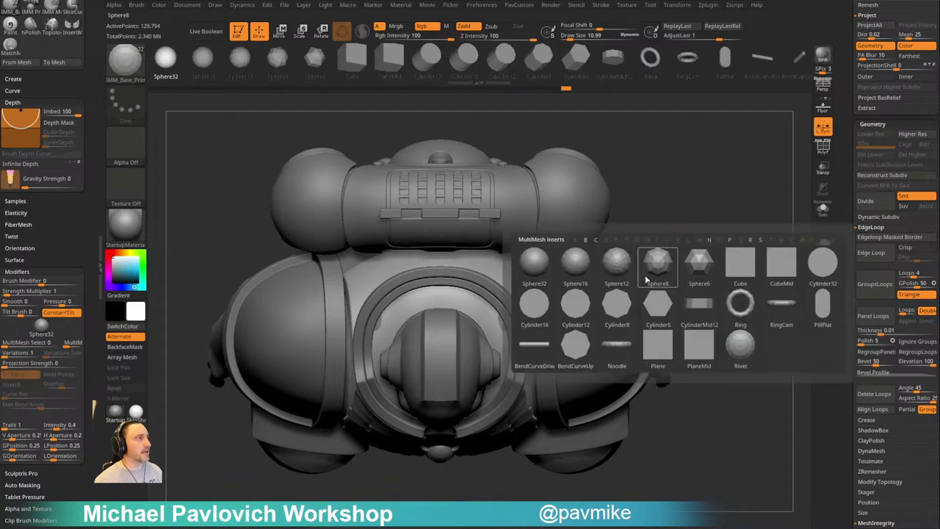
{"action": "left_click", "coordinate": [820, 263]}
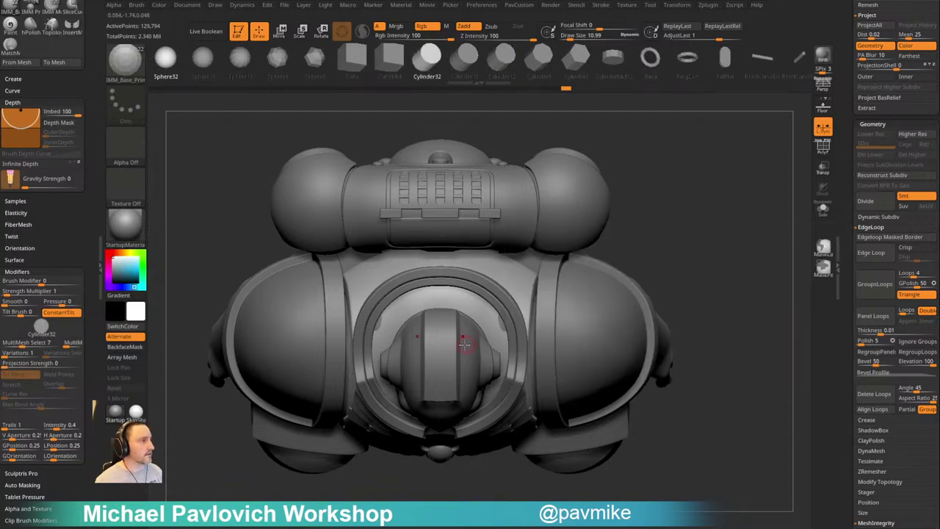
{"action": "left_click_drag", "start_coordinate": [450, 351], "coordinate": [507, 362]}
{"action": "key", "text": "ctrl+z"}
Split the inserted cylinder from the torso shell into its own subtool and move it below the torso in the subtool order
{"action": "left_click", "coordinate": [823, 211]}
{"action": "key", "text": "space"}
{"action": "left_click", "coordinate": [718, 305]}
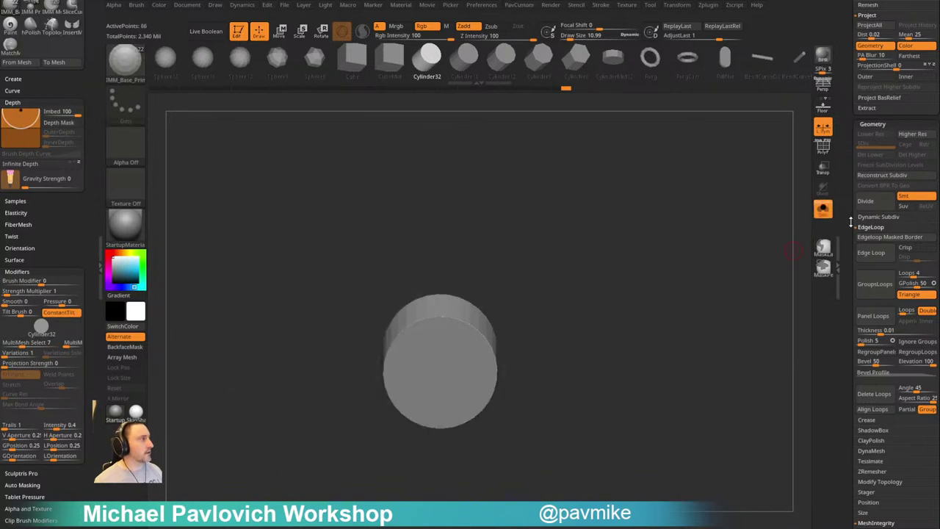
{"action": "left_click_drag", "start_coordinate": [850, 217], "coordinate": [845, 367]}
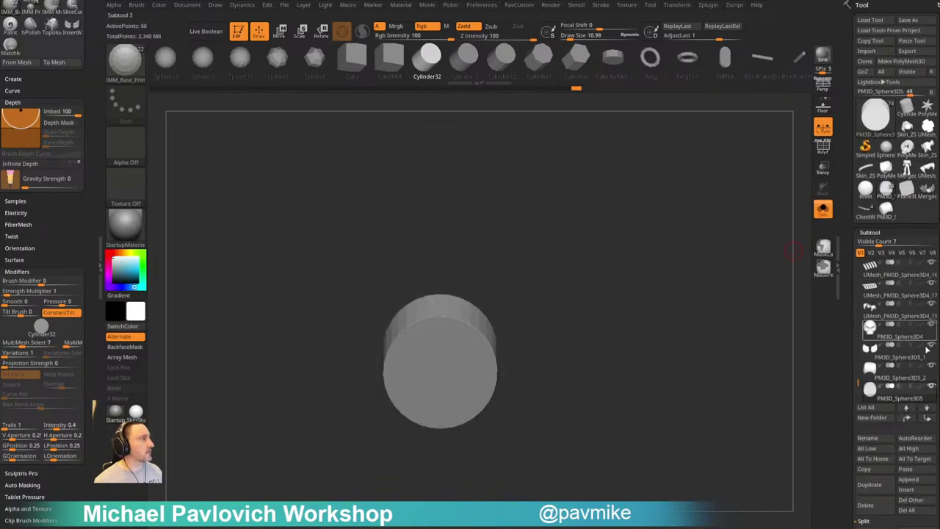
{"action": "left_click", "coordinate": [927, 418], "text": "shift"}
{"action": "left_click", "coordinate": [823, 211]}
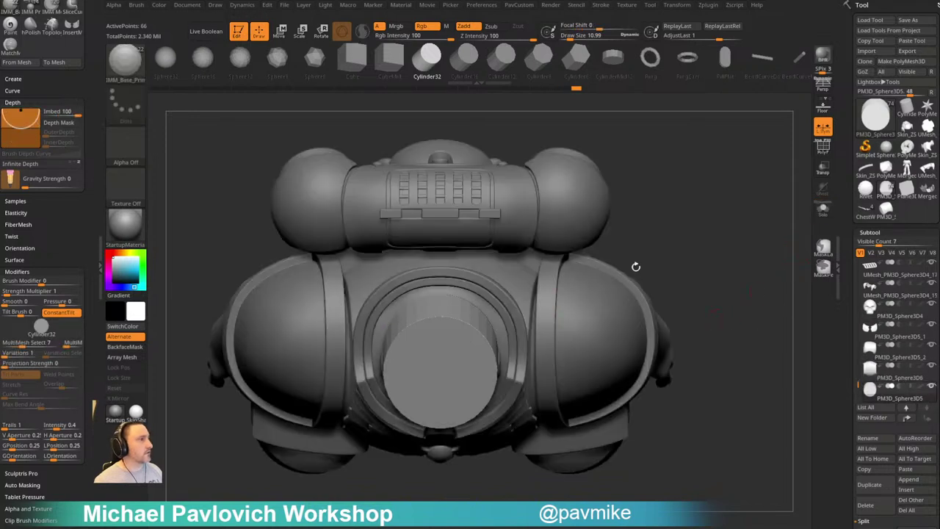
Reselect the torso shell, move it below the cylinder in the subtool order, and show only these two subtools
{"action": "key", "text": "b"}
{"action": "key", "text": "s"}
{"action": "key", "text": "t"}
{"action": "left_click", "coordinate": [525, 300], "text": "alt"}
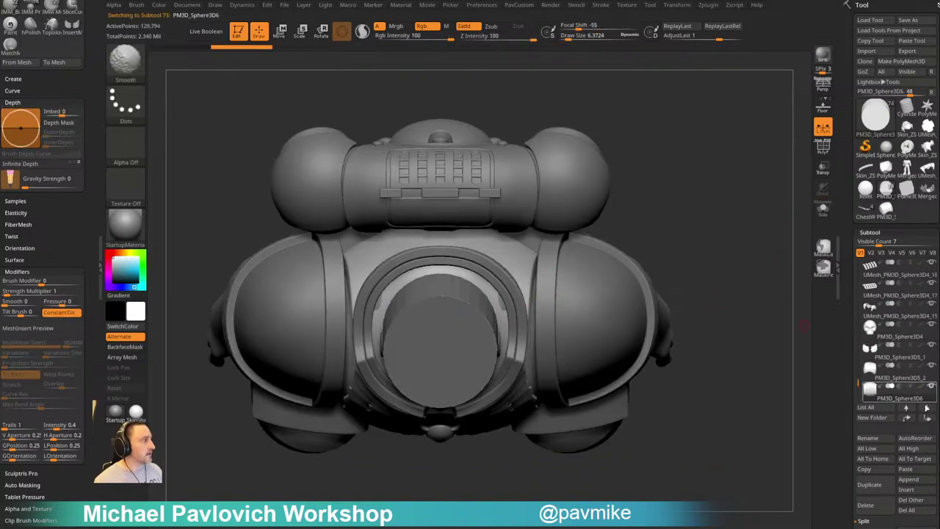
{"action": "left_click", "coordinate": [927, 419], "text": "shift"}
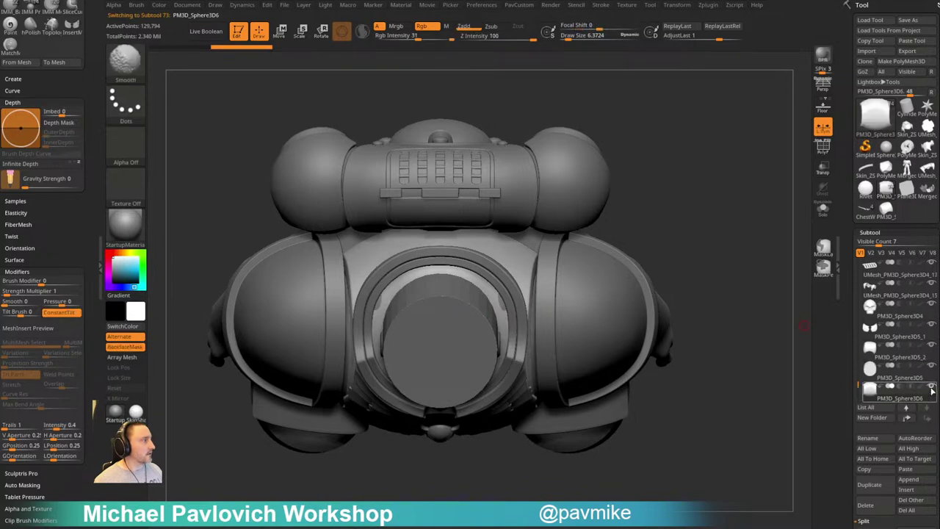
{"action": "left_click", "coordinate": [932, 385]}
{"action": "left_click", "coordinate": [932, 365]}
{"action": "left_click_drag", "start_coordinate": [655, 311], "coordinate": [624, 236]}
Select the cylinder and move it down so that it passes through the top of the torso shell
{"action": "left_click", "coordinate": [506, 245], "text": "alt"}
{"action": "key", "text": "w"}
{"action": "left_click_drag", "start_coordinate": [520, 262], "coordinate": [527, 309]}
{"action": "key", "text": "q"}
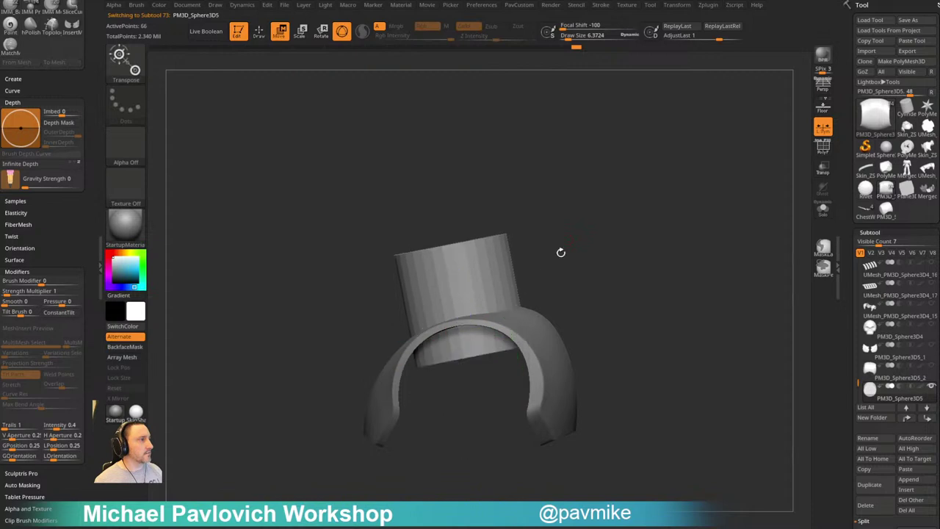
{"action": "mouse_move", "coordinate": [563, 252]}
{"action": "left_mouse_down"}
{"action": "mouse_move", "coordinate": [691, 244]}
{"action": "mouse_move", "coordinate": [693, 290]}
{"action": "left_mouse_up"}
Turn on dynamic subdivision for the cylinder, set its smooth subdivision levels to 4 and raise its crease level
{"action": "key", "text": "2"}
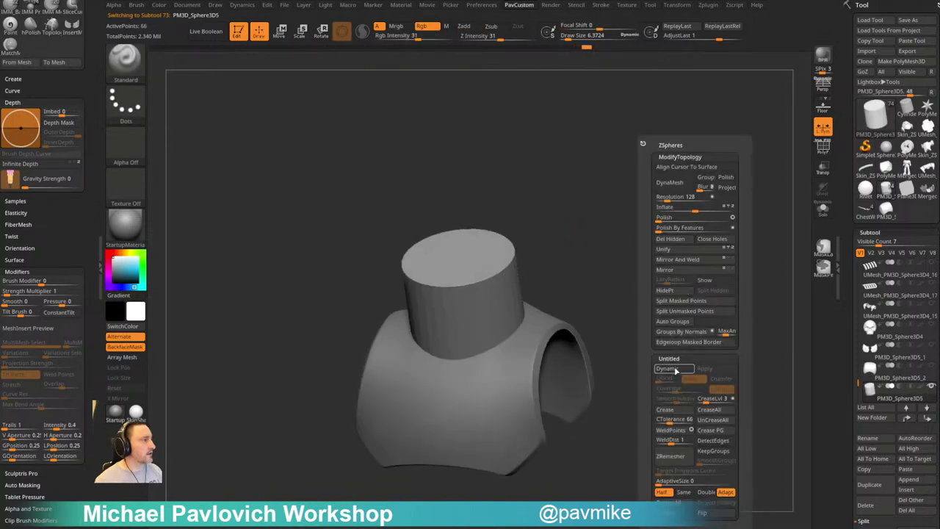
{"action": "left_click", "coordinate": [675, 369]}
{"action": "left_click_drag", "start_coordinate": [662, 326], "coordinate": [674, 335]}
{"action": "key", "text": "2"}
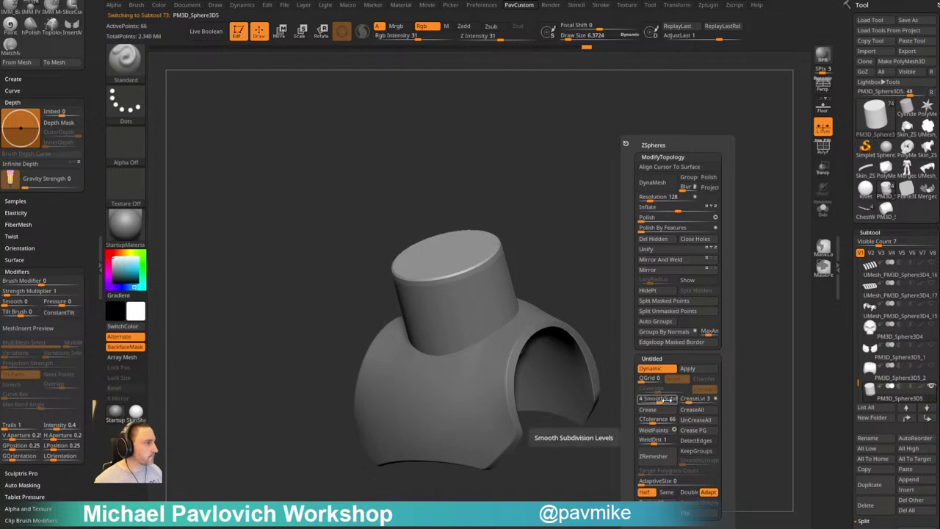
{"action": "left_click_drag", "start_coordinate": [689, 401], "coordinate": [722, 398]}
{"action": "left_click_drag", "start_coordinate": [622, 298], "coordinate": [622, 290]}
Select the torso shell and try stepping through its undo history for an earlier mesh state
{"action": "left_click", "coordinate": [550, 324], "text": "alt"}
{"action": "key", "text": "2"}
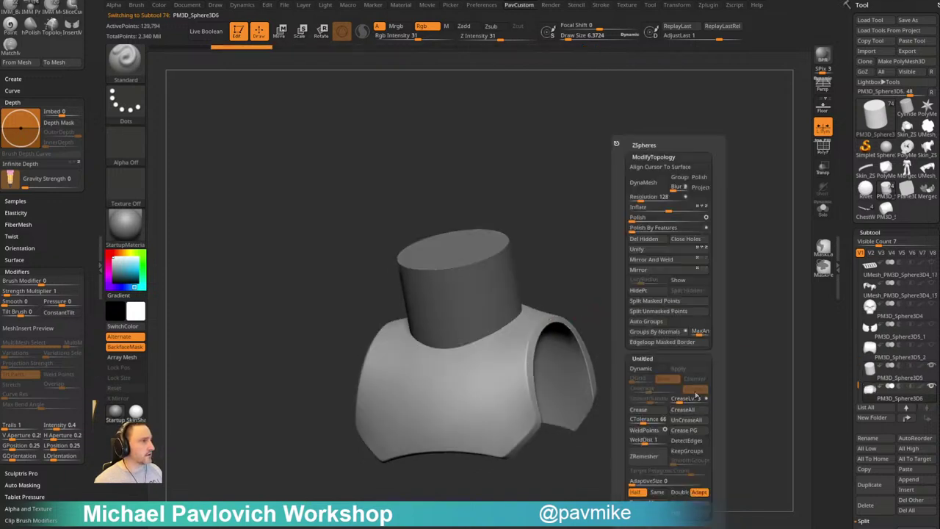
{"action": "left_click_drag", "start_coordinate": [694, 399], "coordinate": [714, 399]}
{"action": "left_click_drag", "start_coordinate": [643, 290], "coordinate": [647, 313]}
{"action": "left_click_drag", "start_coordinate": [602, 346], "coordinate": [630, 299]}
{"action": "left_click_drag", "start_coordinate": [851, 331], "coordinate": [853, 235]}
{"action": "left_click_drag", "start_coordinate": [760, 303], "coordinate": [705, 287]}
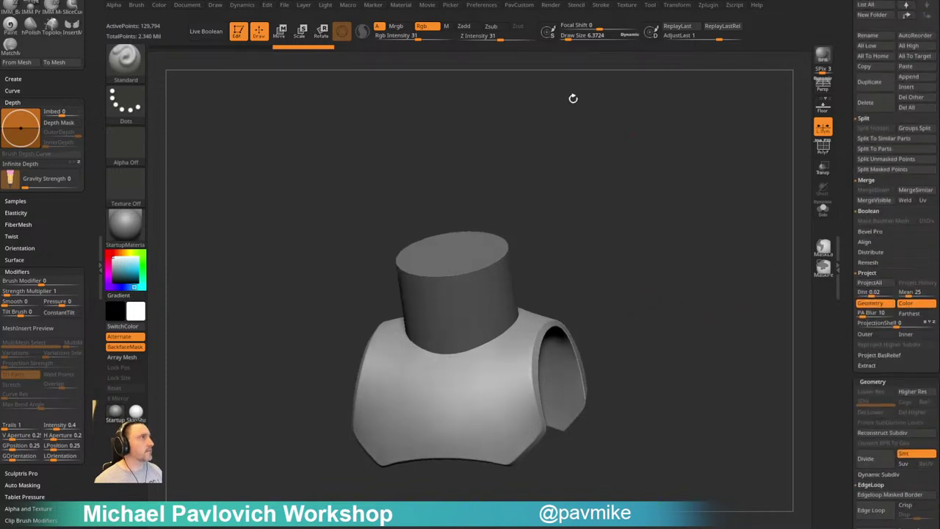
{"action": "left_click_drag", "start_coordinate": [290, 47], "coordinate": [334, 44]}
{"action": "left_click_drag", "start_coordinate": [667, 266], "coordinate": [684, 284]}
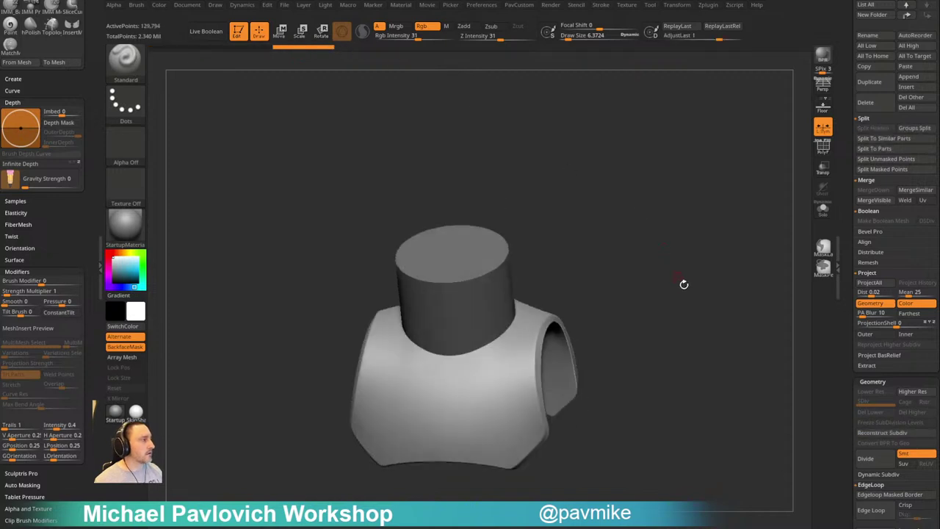
{"action": "left_click", "coordinate": [876, 475]}
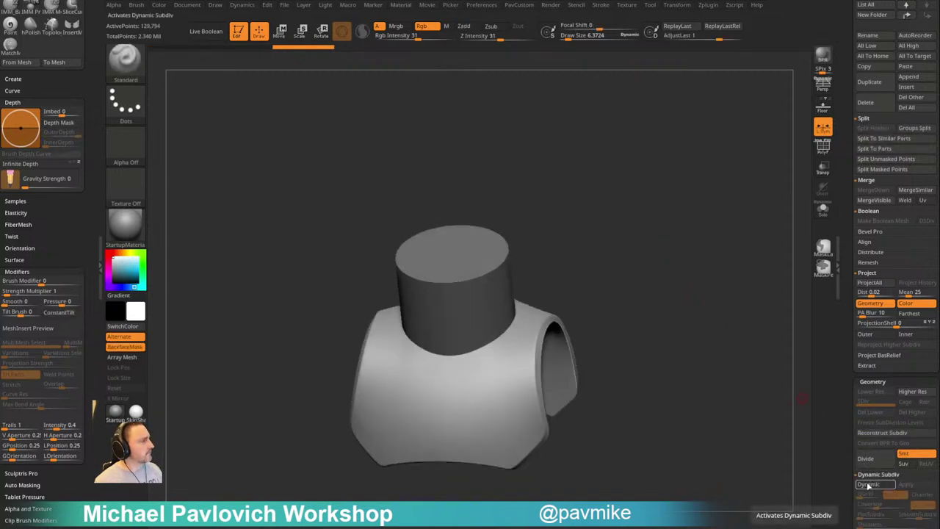
{"action": "key", "text": "ctrl+z"}
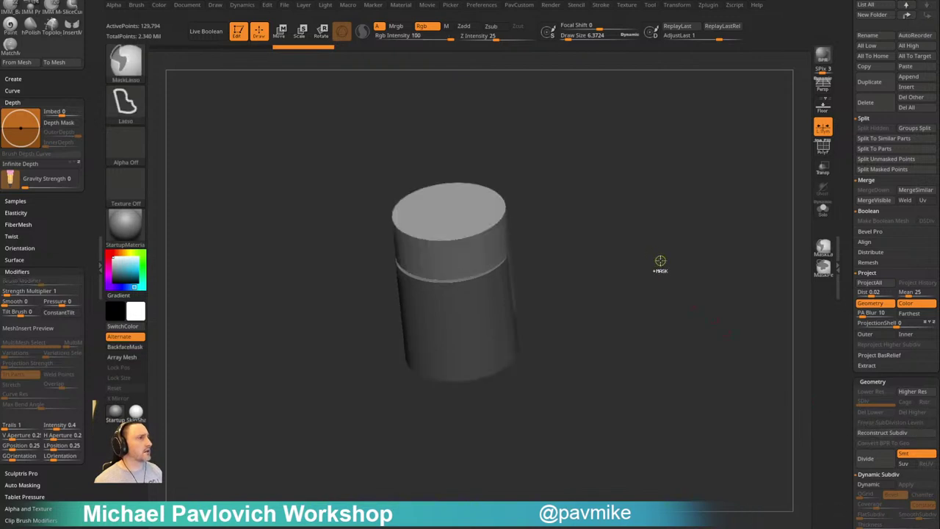
{"action": "left_click_drag", "start_coordinate": [211, 48], "coordinate": [305, 48]}
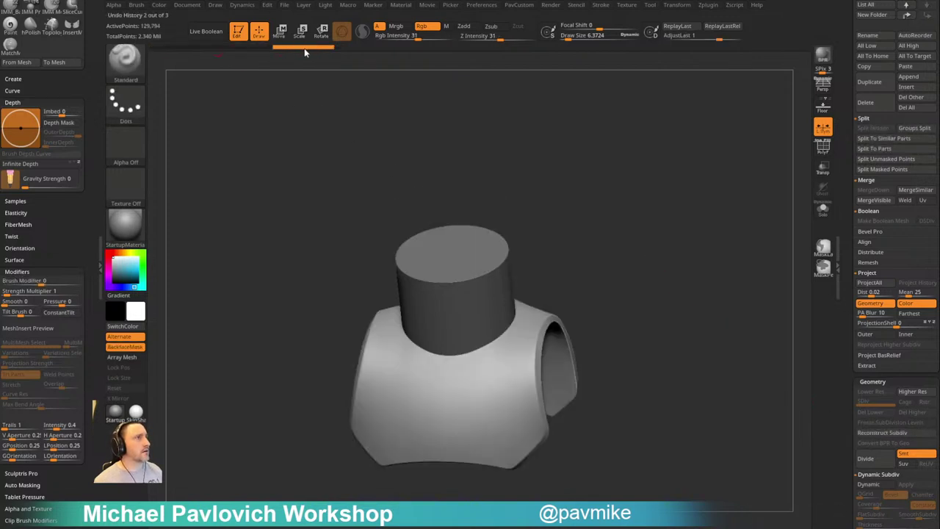
Show all of the armour's subtools again and reselect the torso shell
{"action": "left_click_drag", "start_coordinate": [884, 242], "coordinate": [847, 359]}
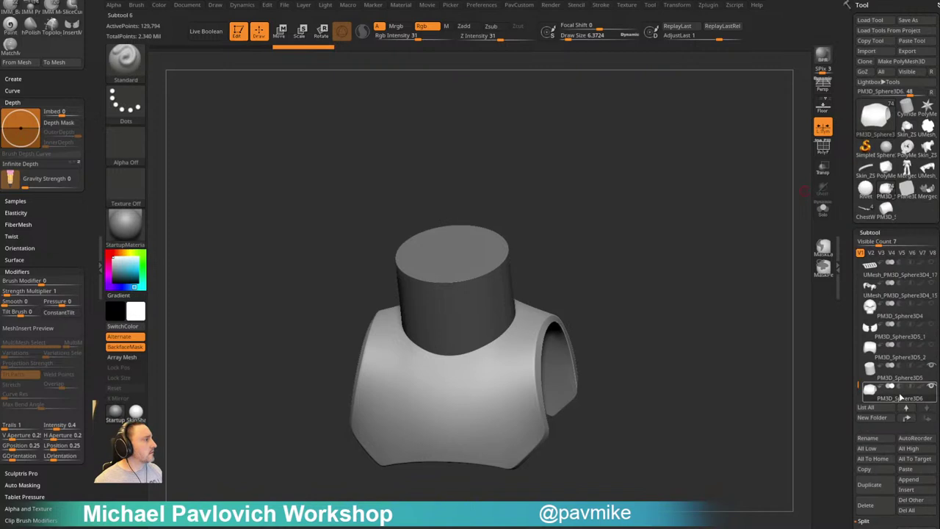
{"action": "left_click", "coordinate": [894, 363]}
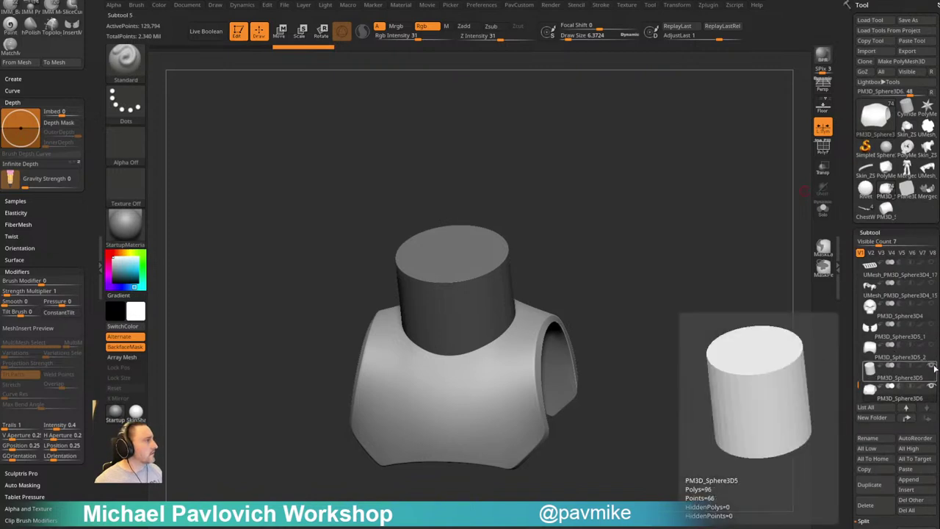
{"action": "left_click", "coordinate": [932, 367], "text": "shift"}
{"action": "left_click", "coordinate": [933, 367], "text": "shift"}
{"action": "left_click_drag", "start_coordinate": [733, 331], "coordinate": [738, 281]}
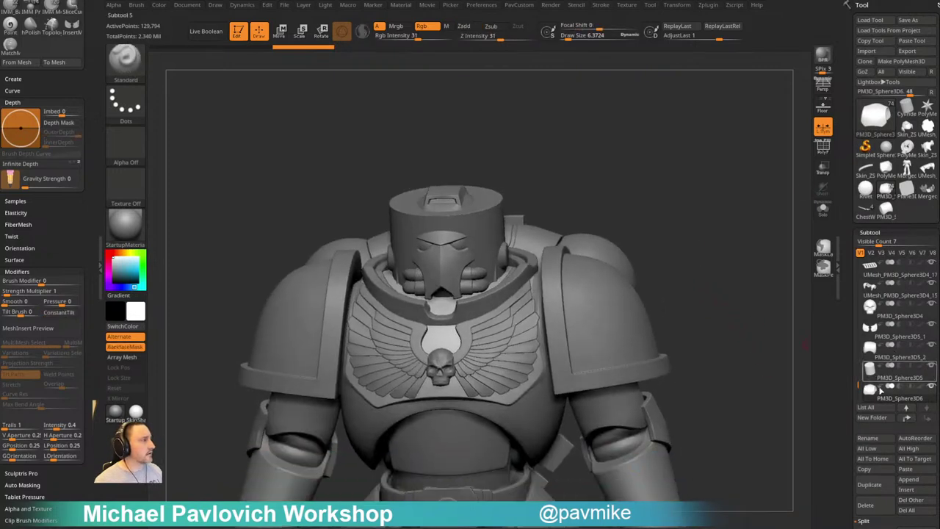
{"action": "left_click", "coordinate": [890, 397]}
{"action": "left_click", "coordinate": [891, 376]}
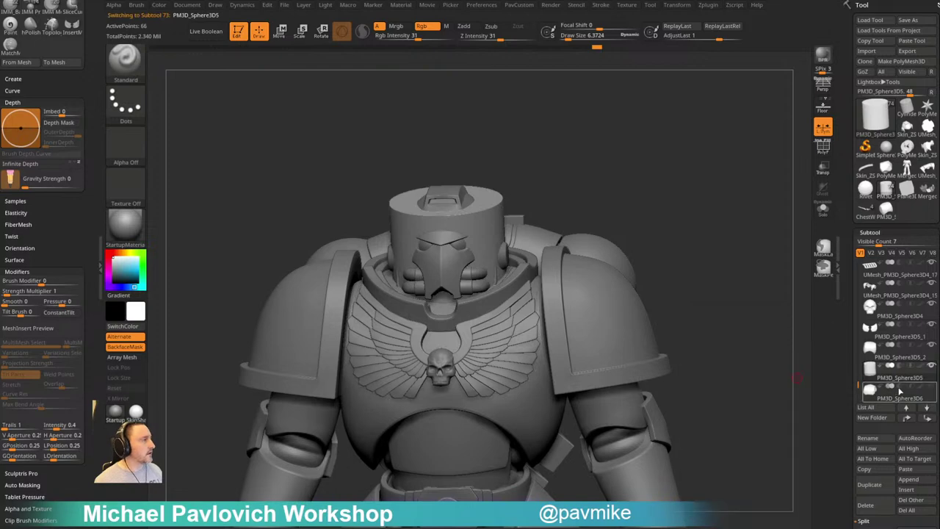
{"action": "left_click", "coordinate": [900, 399]}
Turn on the polygon frame display and isolate the torso shell in Solo mode
{"action": "mouse_move", "coordinate": [698, 291]}
{"action": "left_mouse_down", "text": "alt"}
{"action": "mouse_move", "coordinate": [722, 271]}
{"action": "mouse_move", "coordinate": [777, 256]}
{"action": "mouse_move", "coordinate": [709, 254]}
{"action": "left_mouse_up", "text": "alt"}
{"action": "key", "text": "shift+f"}
{"action": "left_click_drag", "start_coordinate": [709, 254], "coordinate": [779, 253], "text": "alt"}
{"action": "left_click", "coordinate": [824, 210]}
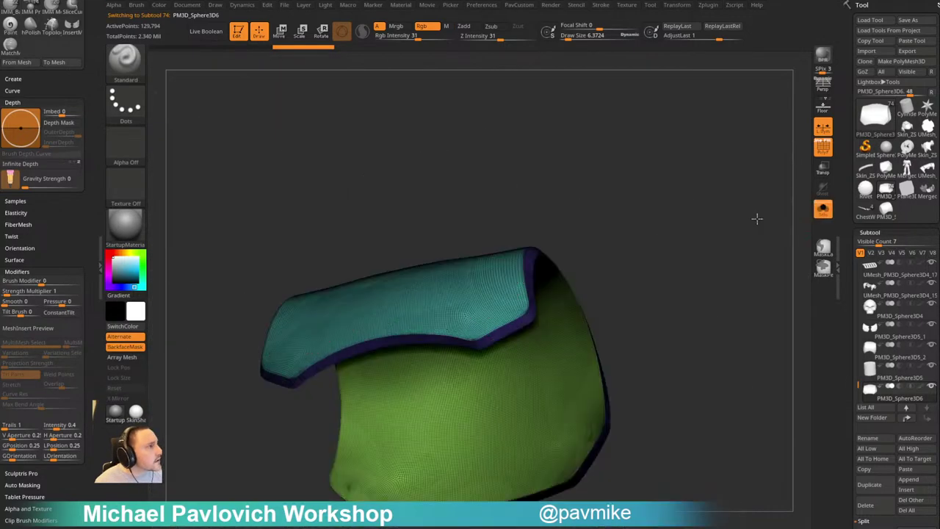
{"action": "left_click_drag", "start_coordinate": [757, 219], "coordinate": [760, 279], "text": "alt"}
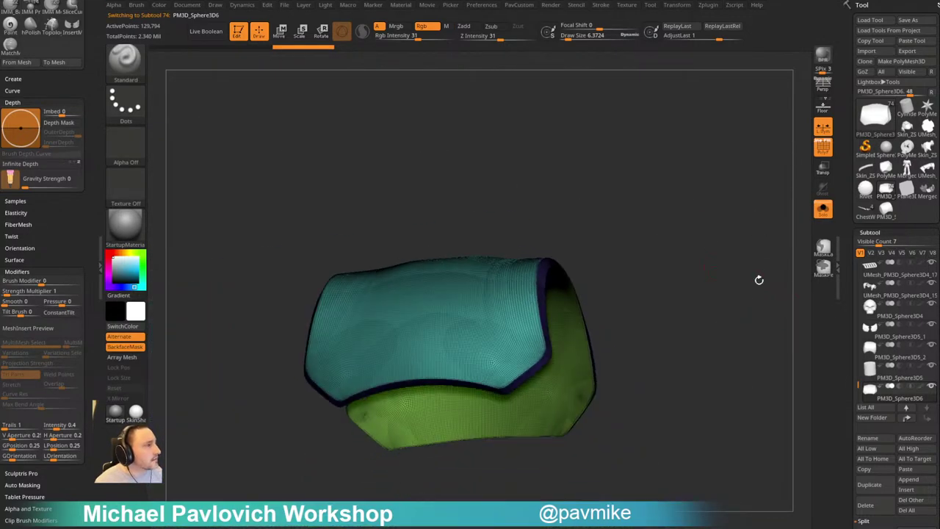
Reconstruct four lower subdivision levels of the torso shell and delete the higher levels
{"action": "left_click_drag", "start_coordinate": [850, 305], "coordinate": [842, 202]}
{"action": "left_click", "coordinate": [883, 304]}
{"action": "left_click", "coordinate": [883, 303]}
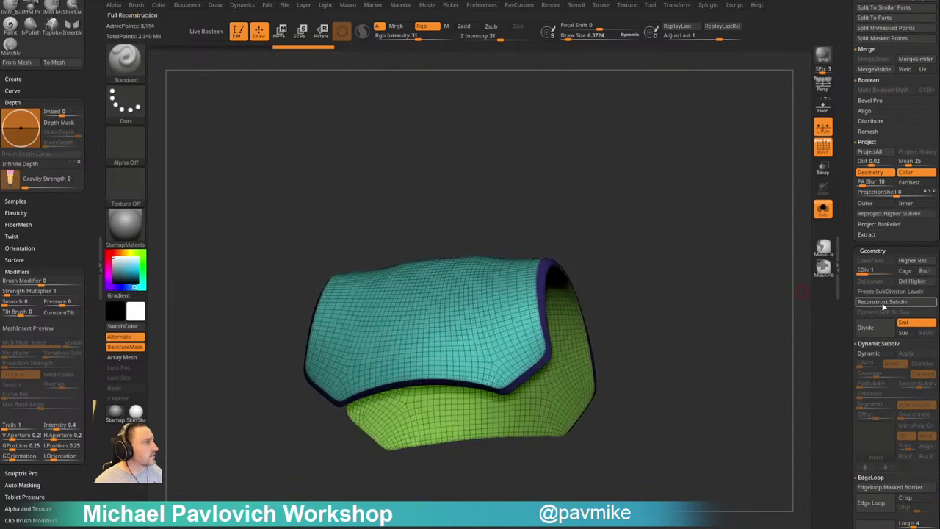
{"action": "left_click", "coordinate": [885, 303]}
{"action": "left_click", "coordinate": [885, 303]}
{"action": "left_click_drag", "start_coordinate": [729, 319], "coordinate": [732, 352], "text": "alt"}
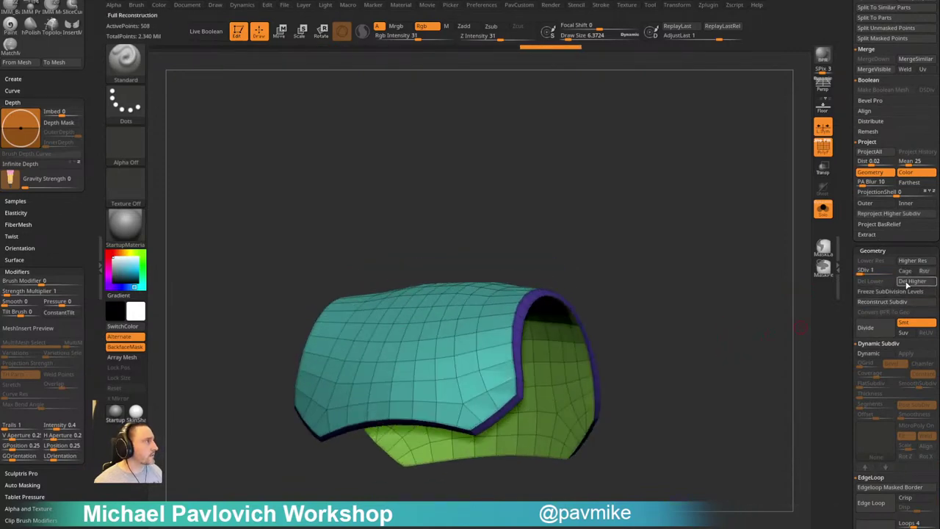
{"action": "left_click", "coordinate": [907, 285]}
Turn on dynamic subdivision for the torso shell and raise its smooth subdivision levels to the maximum
{"action": "left_click", "coordinate": [872, 355]}
{"action": "left_click_drag", "start_coordinate": [911, 386], "coordinate": [938, 383]}
{"action": "left_click_drag", "start_coordinate": [844, 244], "coordinate": [840, 411]}
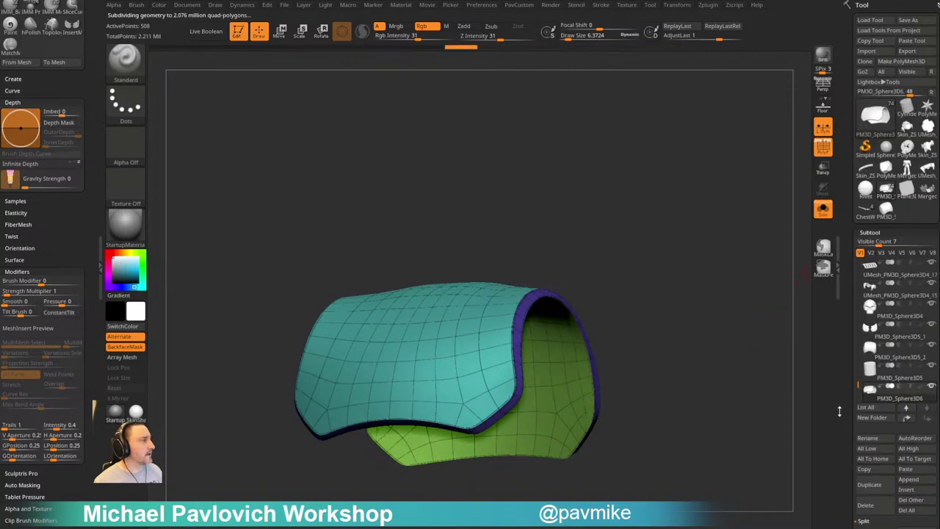
Leave Solo mode, select the neck cylinder, set it to subtract and turn on Live Boolean
{"action": "left_click", "coordinate": [826, 212]}
{"action": "left_click_drag", "start_coordinate": [686, 166], "coordinate": [726, 244]}
{"action": "left_click", "coordinate": [496, 247], "text": "alt"}
{"action": "left_click_drag", "start_coordinate": [691, 200], "coordinate": [721, 219]}
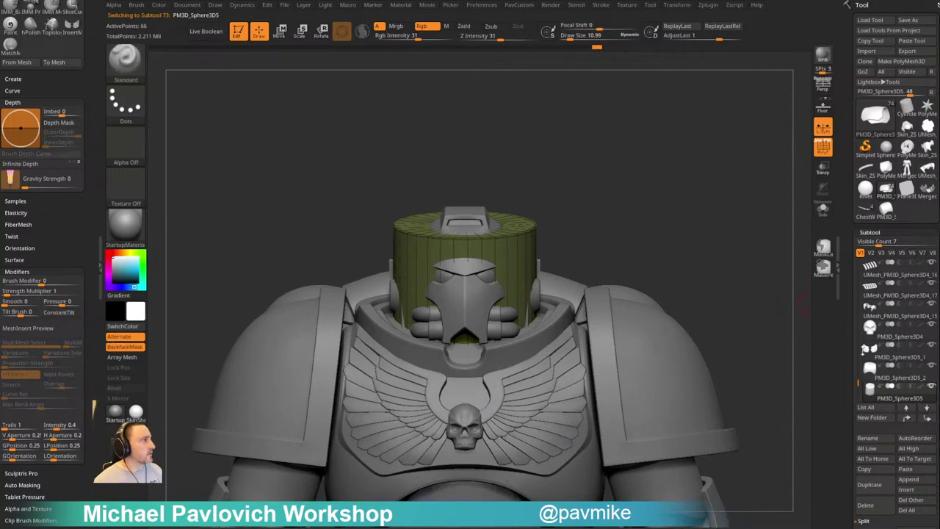
{"action": "left_click", "coordinate": [900, 388]}
{"action": "left_click", "coordinate": [204, 32]}
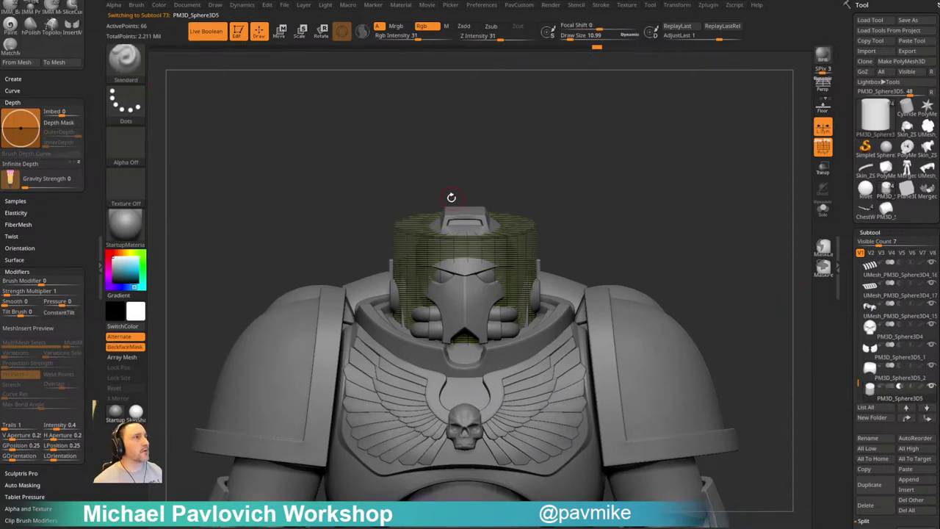
Lower the cylinder into the collar opening and, with it isolated, centre the transform gizmo on its unmasked mesh
{"action": "key", "text": "w"}
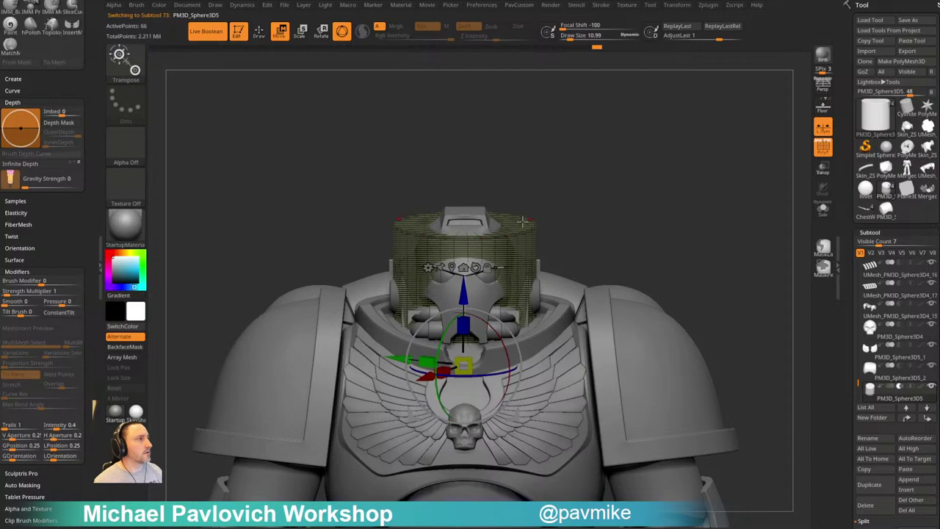
{"action": "left_click_drag", "start_coordinate": [576, 219], "coordinate": [485, 270]}
{"action": "left_click_drag", "start_coordinate": [446, 308], "coordinate": [460, 383]}
{"action": "key", "text": "q"}
{"action": "mouse_move", "coordinate": [639, 169]}
{"action": "left_mouse_down"}
{"action": "mouse_move", "coordinate": [698, 239]}
{"action": "mouse_move", "coordinate": [756, 254]}
{"action": "mouse_move", "coordinate": [759, 178]}
{"action": "left_mouse_up"}
{"action": "key", "text": "w"}
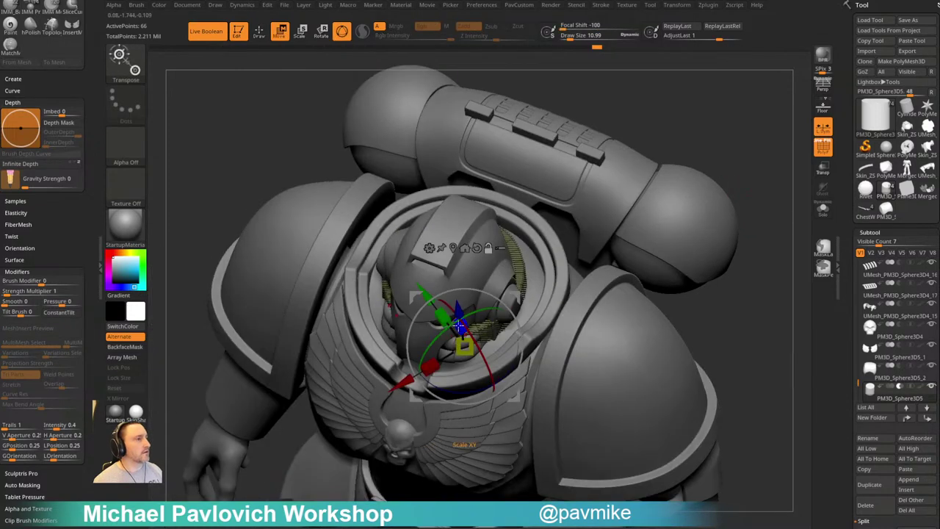
{"action": "key", "text": "alt+s"}
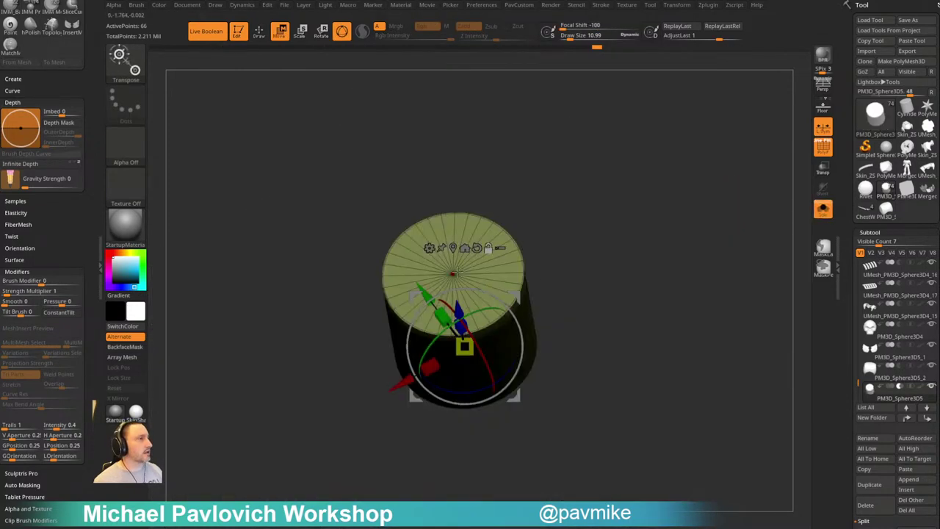
{"action": "left_click", "coordinate": [454, 274]}
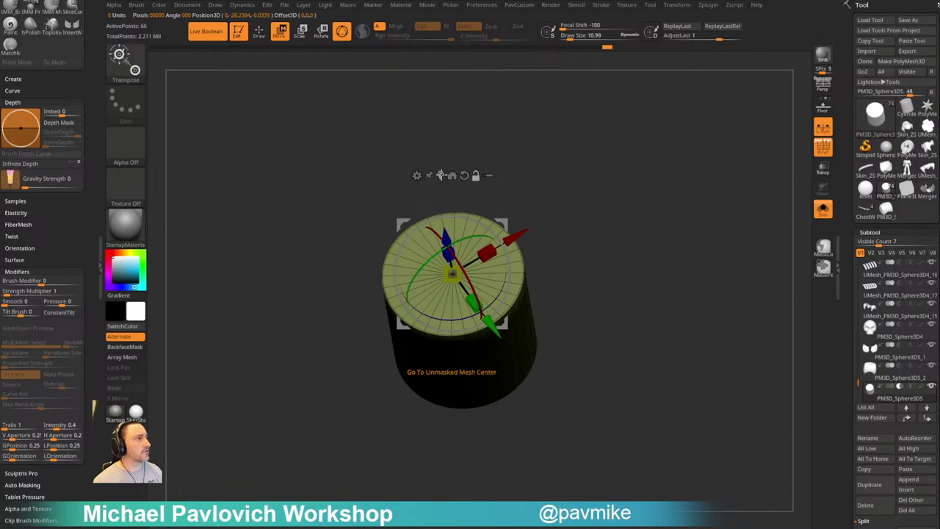
{"action": "left_click", "coordinate": [442, 175]}
{"action": "left_click", "coordinate": [824, 211]}
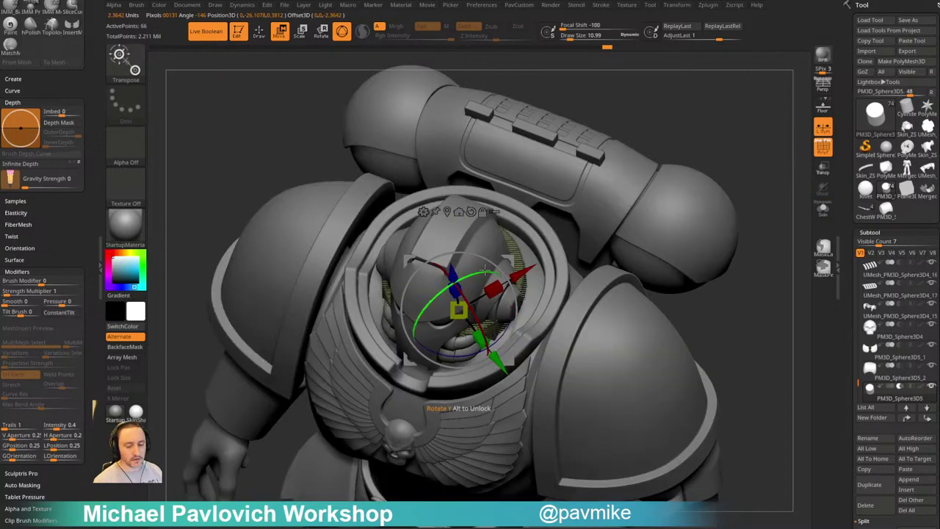
Enlarge the cylinder and adjust its placement so that it fills the collar opening around the helmet
{"action": "left_click_drag", "start_coordinate": [456, 298], "coordinate": [460, 301]}
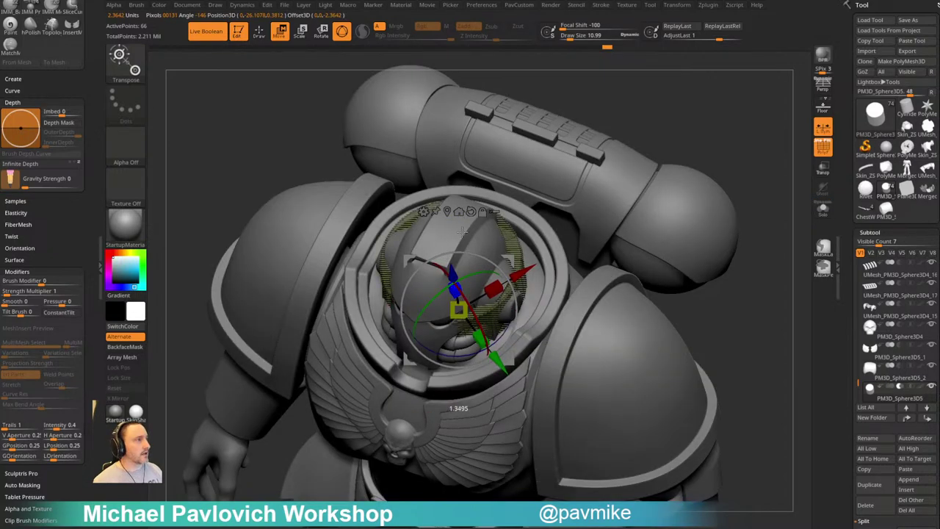
{"action": "key", "text": "q"}
{"action": "mouse_move", "coordinate": [759, 109]}
{"action": "left_mouse_down"}
{"action": "mouse_move", "coordinate": [751, 157]}
{"action": "mouse_move", "coordinate": [733, 159]}
{"action": "mouse_move", "coordinate": [716, 179]}
{"action": "left_mouse_up"}
{"action": "key", "text": "w"}
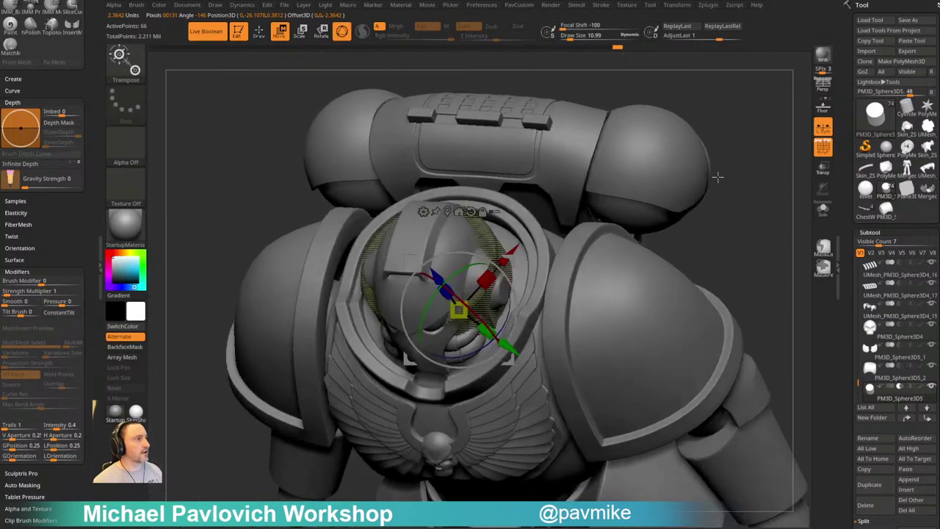
{"action": "left_click_drag", "start_coordinate": [444, 293], "coordinate": [429, 277]}
{"action": "key", "text": "q"}
{"action": "mouse_move", "coordinate": [736, 163]}
{"action": "left_mouse_down"}
{"action": "mouse_move", "coordinate": [754, 183]}
{"action": "mouse_move", "coordinate": [720, 179]}
{"action": "mouse_move", "coordinate": [712, 194]}
{"action": "mouse_move", "coordinate": [715, 185]}
{"action": "left_mouse_up"}
{"action": "key", "text": "w"}
{"action": "left_click_drag", "start_coordinate": [454, 286], "coordinate": [458, 295]}
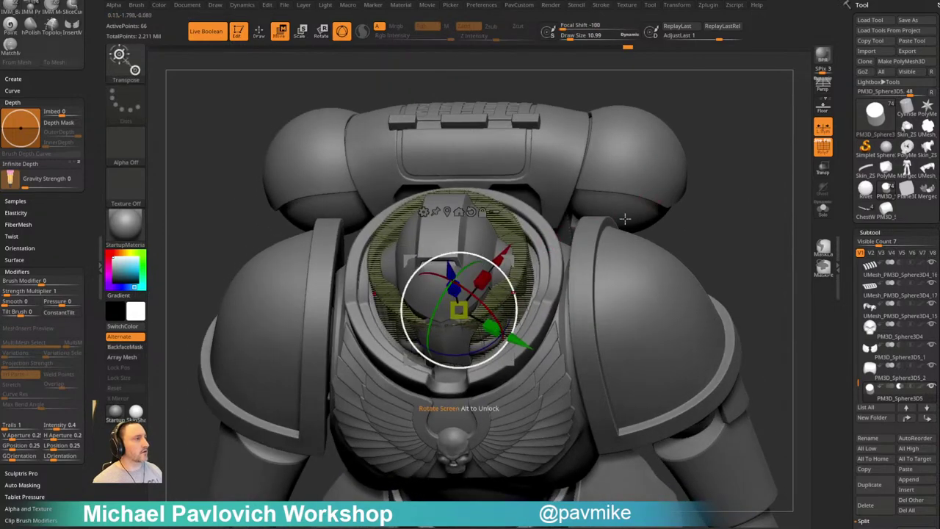
{"action": "key", "text": "q"}
{"action": "left_click_drag", "start_coordinate": [724, 224], "coordinate": [742, 193]}
Show only the cylinder and the inner torso body
{"action": "left_click", "coordinate": [932, 386]}
{"action": "left_click", "coordinate": [932, 365]}
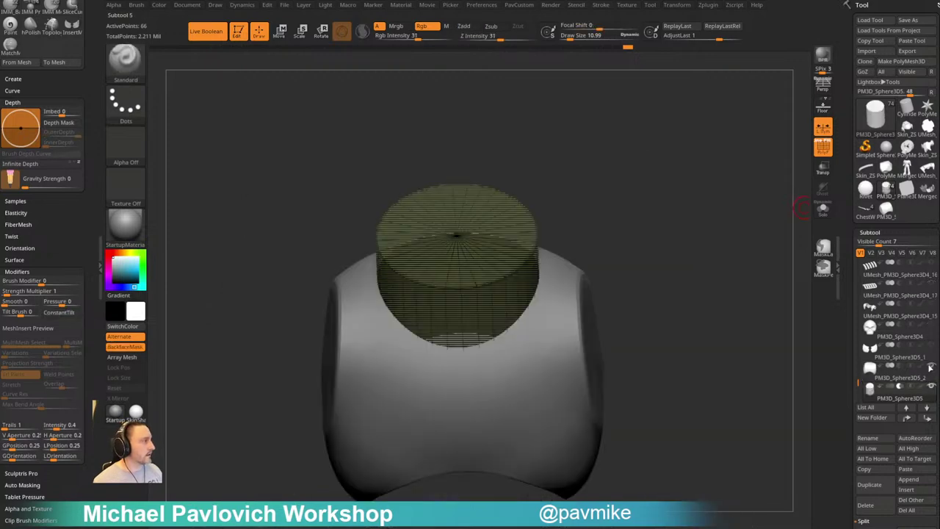
{"action": "mouse_move", "coordinate": [699, 284]}
{"action": "left_mouse_down"}
{"action": "mouse_move", "coordinate": [752, 254]}
{"action": "mouse_move", "coordinate": [636, 191]}
{"action": "mouse_move", "coordinate": [675, 174]}
{"action": "mouse_move", "coordinate": [671, 260]}
{"action": "left_mouse_up"}
Turn off Live Boolean, reposition the gizmo on the cylinder and lengthen the cylinder so it passes through the whole torso body
{"action": "key", "text": "w"}
{"action": "left_click", "coordinate": [483, 212]}
{"action": "left_click_drag", "start_coordinate": [509, 261], "coordinate": [390, 322]}
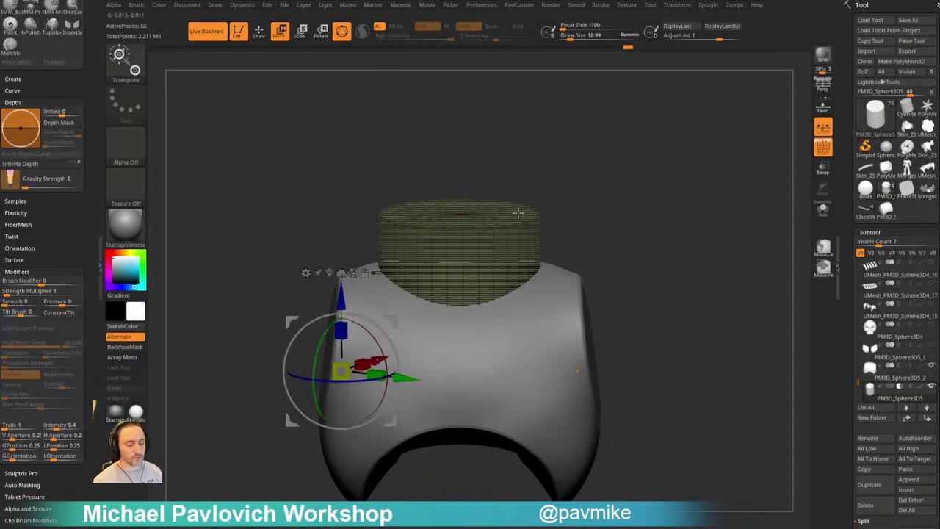
{"action": "left_click", "coordinate": [209, 37]}
{"action": "mouse_move", "coordinate": [575, 167]}
{"action": "left_mouse_down"}
{"action": "mouse_move", "coordinate": [556, 212]}
{"action": "mouse_move", "coordinate": [546, 157]}
{"action": "left_mouse_up"}
{"action": "left_click", "coordinate": [451, 233], "text": "alt"}
{"action": "left_click_drag", "start_coordinate": [449, 193], "coordinate": [466, 133]}
{"action": "key", "text": "q"}
{"action": "mouse_move", "coordinate": [705, 239]}
{"action": "left_mouse_down"}
{"action": "mouse_move", "coordinate": [640, 151]}
{"action": "mouse_move", "coordinate": [661, 220]}
{"action": "mouse_move", "coordinate": [617, 225]}
{"action": "left_mouse_up"}
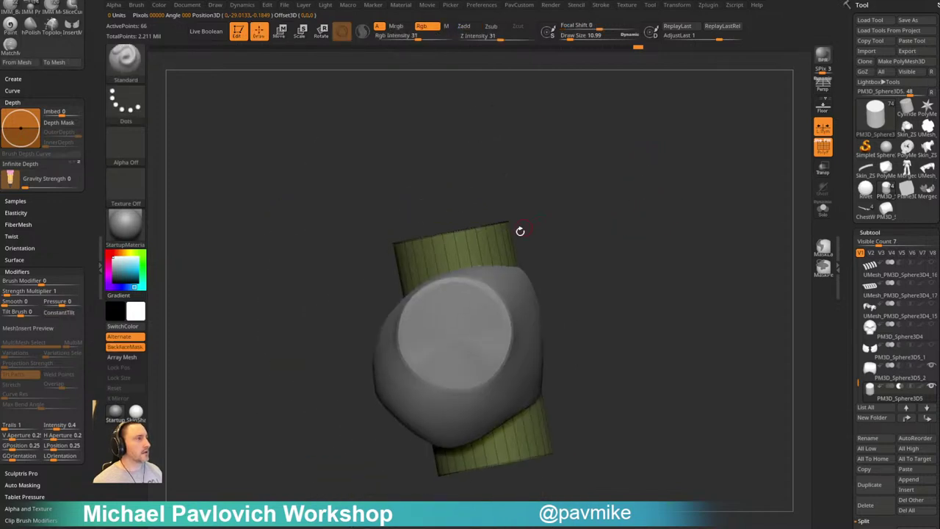
Tilt the cylinder slightly so that it runs more upright through the torso body
{"action": "key", "text": "w"}
{"action": "left_click_drag", "start_coordinate": [506, 221], "coordinate": [507, 227]}
{"action": "key", "text": "q"}
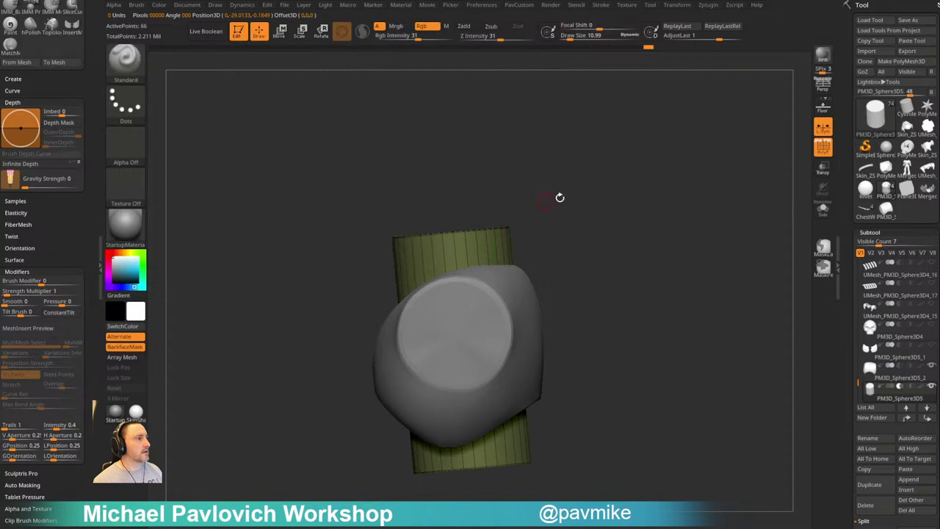
{"action": "left_click_drag", "start_coordinate": [560, 197], "coordinate": [670, 294]}
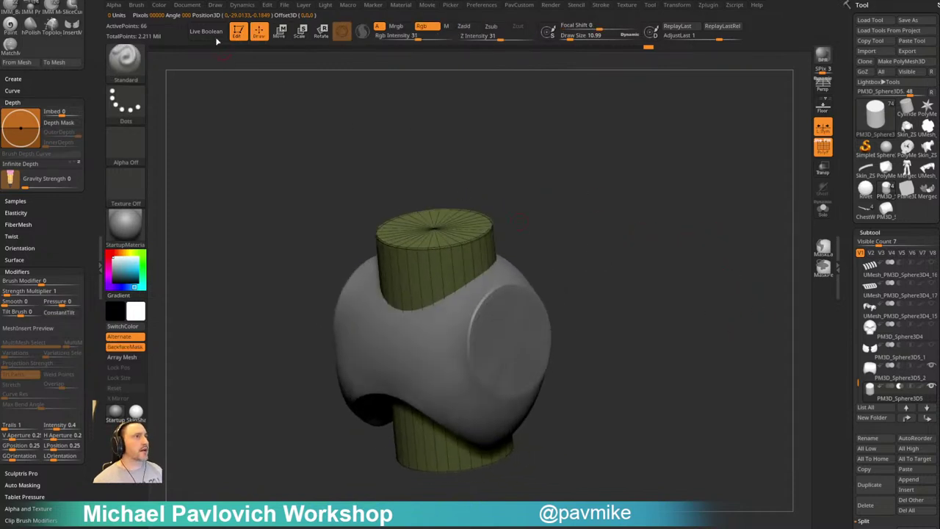
Preview the neck cut with Live Boolean on and the polygon frame off, and duplicate the cylinder
{"action": "left_click", "coordinate": [213, 36]}
{"action": "left_click", "coordinate": [823, 148]}
{"action": "left_click_drag", "start_coordinate": [735, 206], "coordinate": [668, 274]}
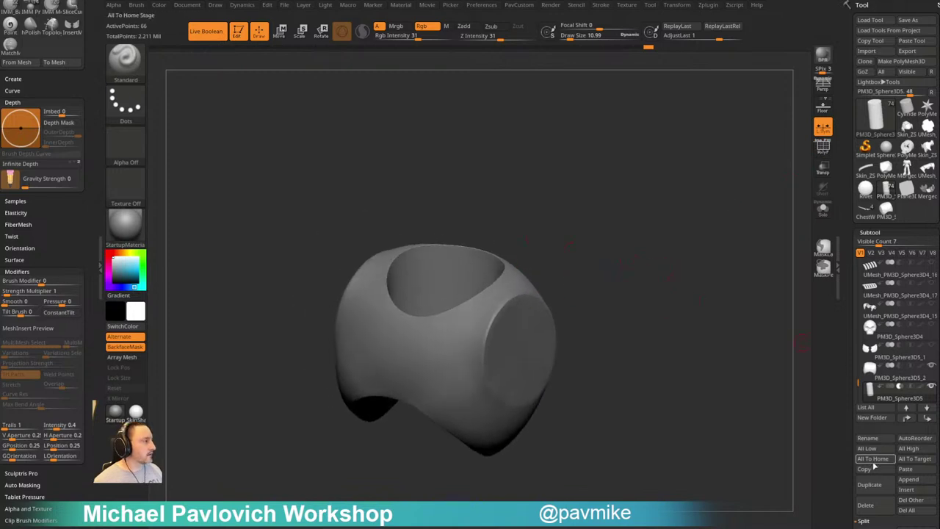
{"action": "left_click", "coordinate": [870, 486]}
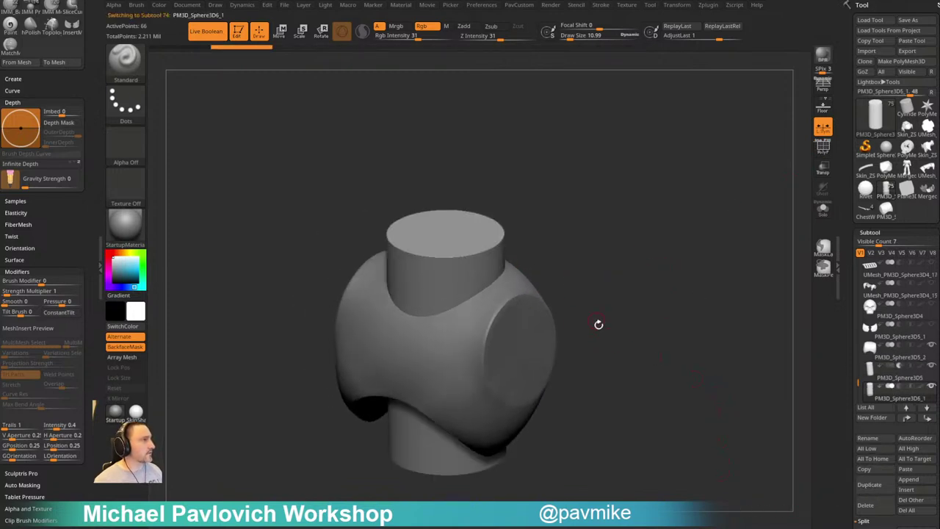
Select the inner torso body and crease its polygroup borders so the arm discs keep a sharp edge under dynamic subdivision
{"action": "key", "text": "s"}
{"action": "left_click_drag", "start_coordinate": [599, 323], "coordinate": [573, 316]}
{"action": "left_click", "coordinate": [551, 315], "text": "alt"}
{"action": "left_click_drag", "start_coordinate": [632, 324], "coordinate": [645, 309], "text": "alt"}
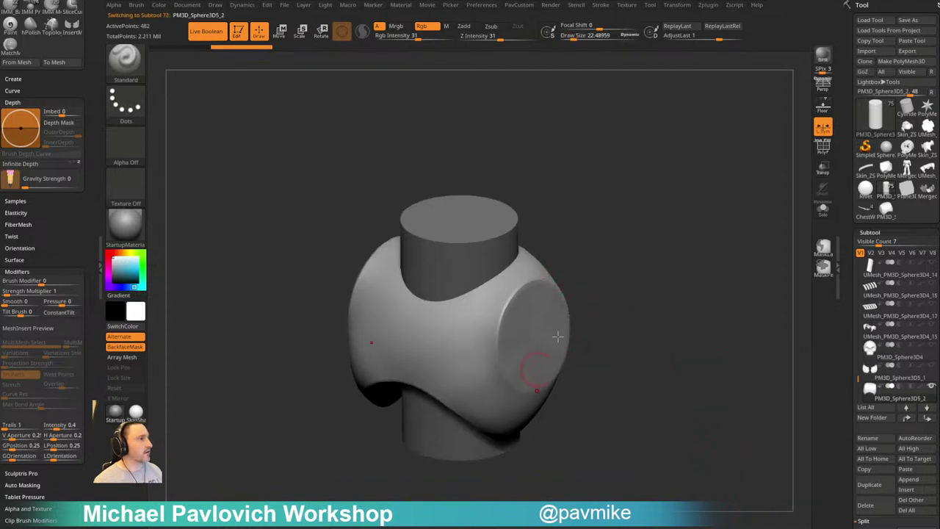
{"action": "left_click_drag", "start_coordinate": [559, 337], "coordinate": [661, 308]}
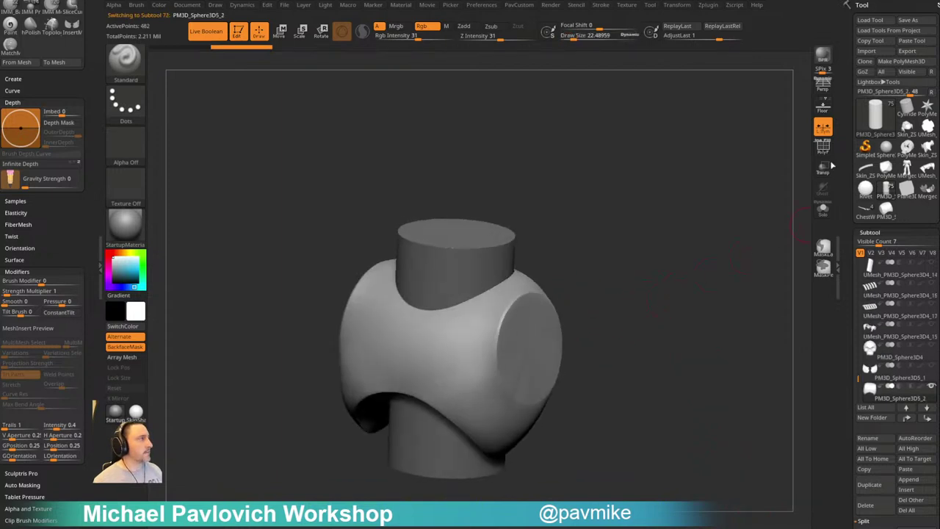
{"action": "left_click", "coordinate": [824, 146]}
{"action": "left_click_drag", "start_coordinate": [852, 324], "coordinate": [863, 227]}
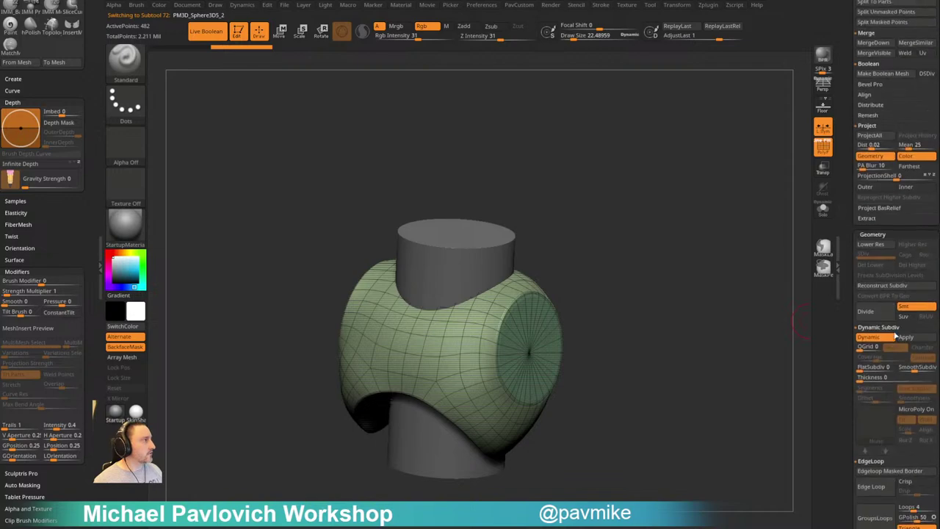
{"action": "left_click", "coordinate": [824, 146]}
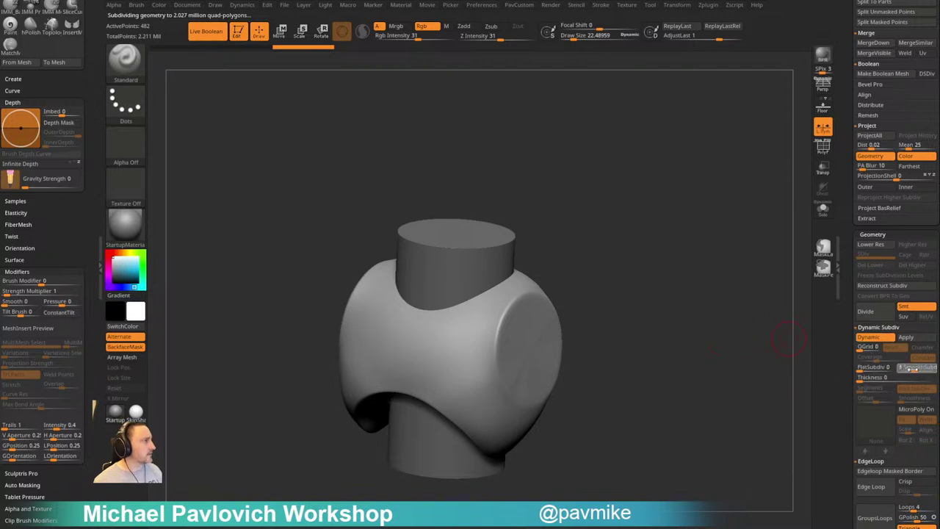
{"action": "key", "text": "space"}
{"action": "left_click_drag", "start_coordinate": [757, 399], "coordinate": [765, 401]}
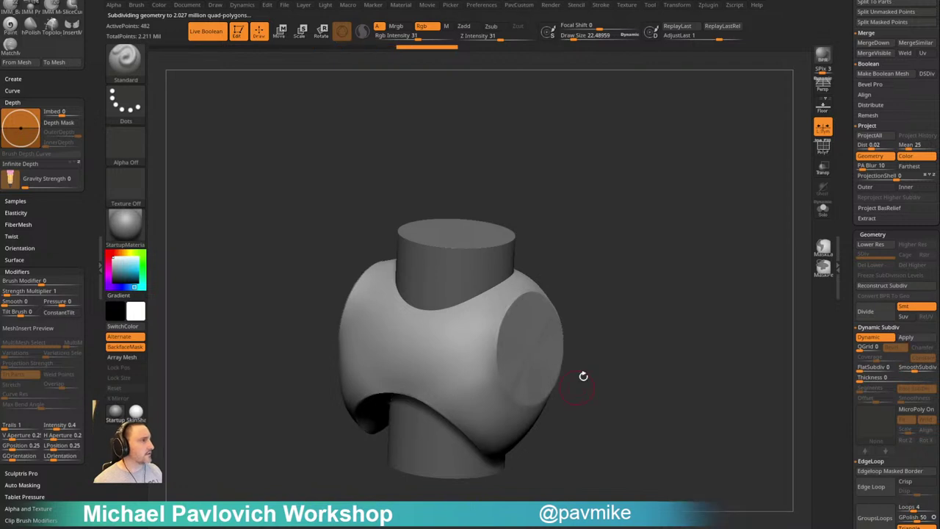
Isolate the torso body with dynamic subdivision off and regroup the faces of its inner cavity as one polygroup
{"action": "left_click_drag", "start_coordinate": [583, 375], "coordinate": [640, 211]}
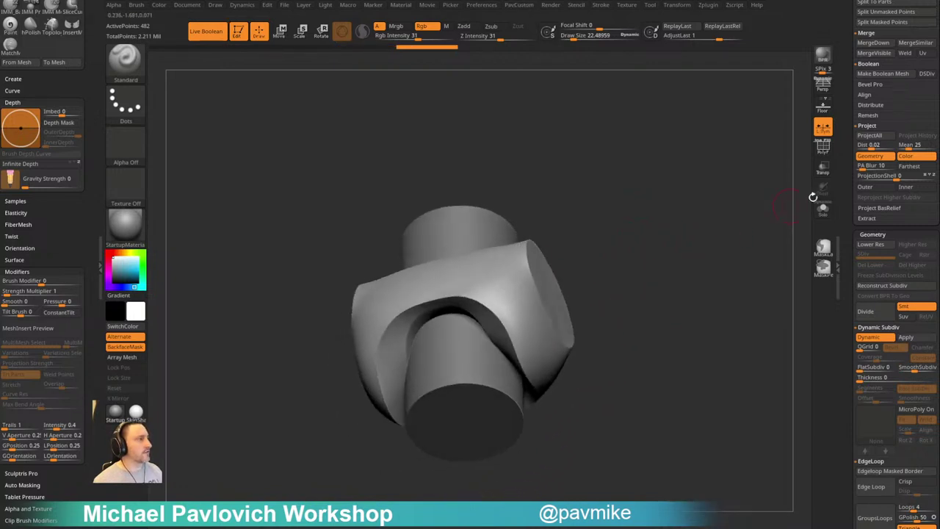
{"action": "mouse_move", "coordinate": [685, 244]}
{"action": "left_mouse_down"}
{"action": "mouse_move", "coordinate": [649, 263]}
{"action": "mouse_move", "coordinate": [674, 272]}
{"action": "mouse_move", "coordinate": [689, 210]}
{"action": "mouse_move", "coordinate": [716, 250]}
{"action": "left_mouse_up"}
{"action": "key", "text": "shift+f"}
{"action": "left_click_drag", "start_coordinate": [762, 191], "coordinate": [766, 222], "text": "alt"}
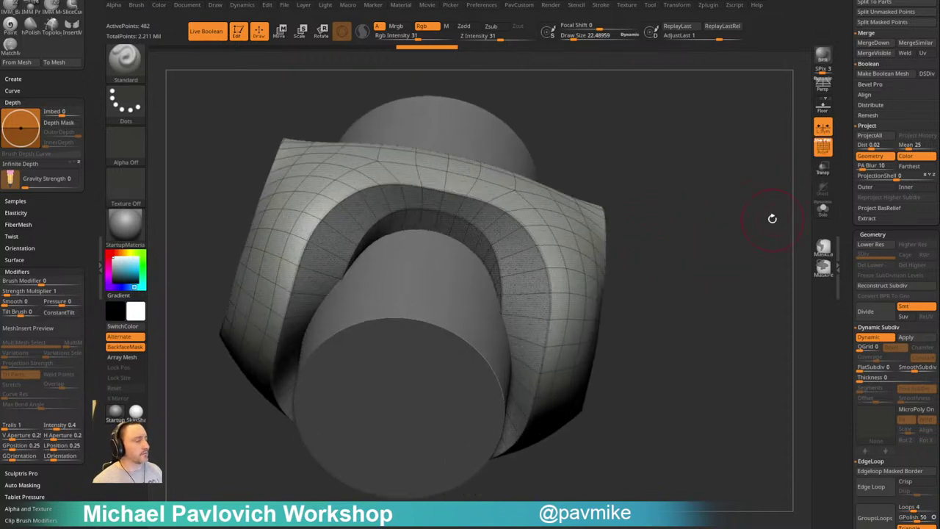
{"action": "key", "text": "shift+d"}
{"action": "left_click", "coordinate": [824, 215]}
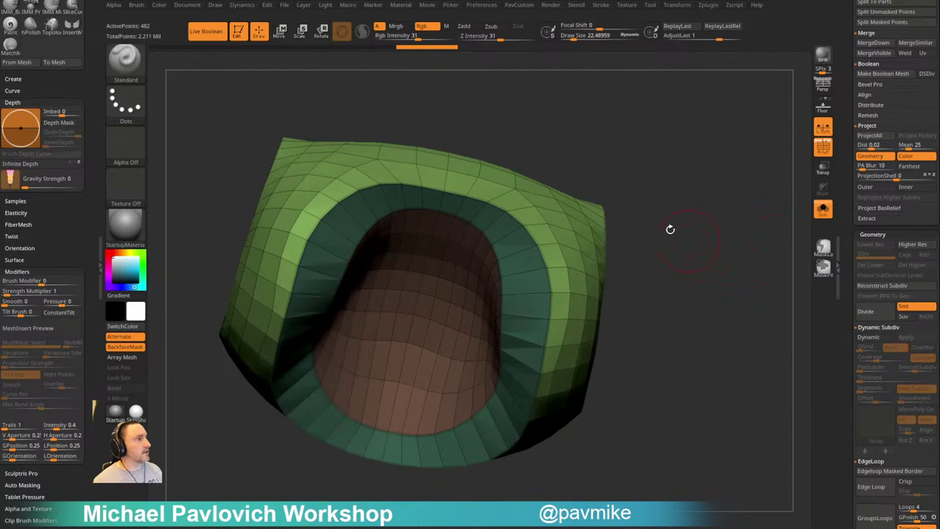
{"action": "left_click", "coordinate": [477, 228], "text": "ctrl+shift"}
{"action": "key", "text": "ctrl+w"}
{"action": "left_click", "coordinate": [707, 210], "text": "ctrl+shift"}
{"action": "left_click_drag", "start_coordinate": [709, 209], "coordinate": [791, 219]}
{"action": "left_click", "coordinate": [818, 209]}
Turn the polygon frame off and dynamic subdivision back on for the torso body
{"action": "left_click_drag", "start_coordinate": [846, 190], "coordinate": [833, 358]}
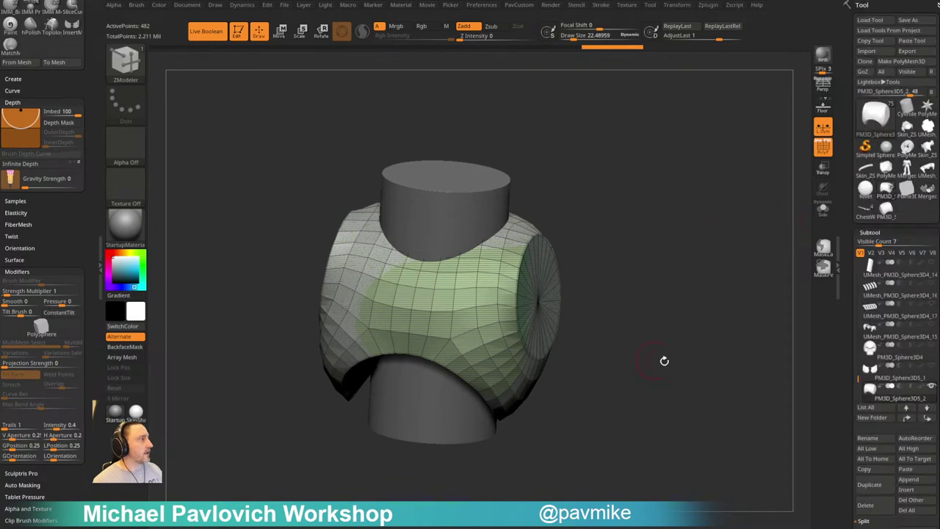
{"action": "left_click_drag", "start_coordinate": [664, 360], "coordinate": [790, 343]}
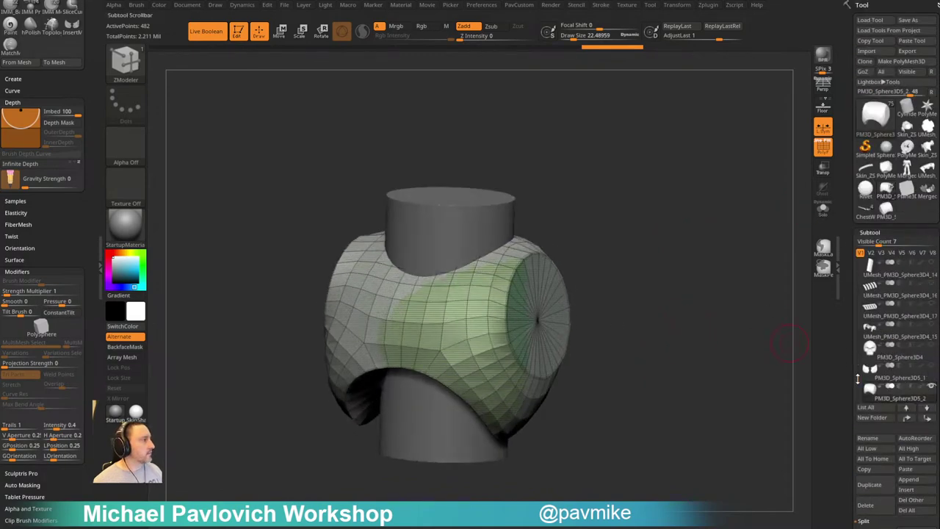
{"action": "left_click_drag", "start_coordinate": [858, 379], "coordinate": [857, 385]}
{"action": "left_click_drag", "start_coordinate": [770, 400], "coordinate": [742, 395], "text": "alt"}
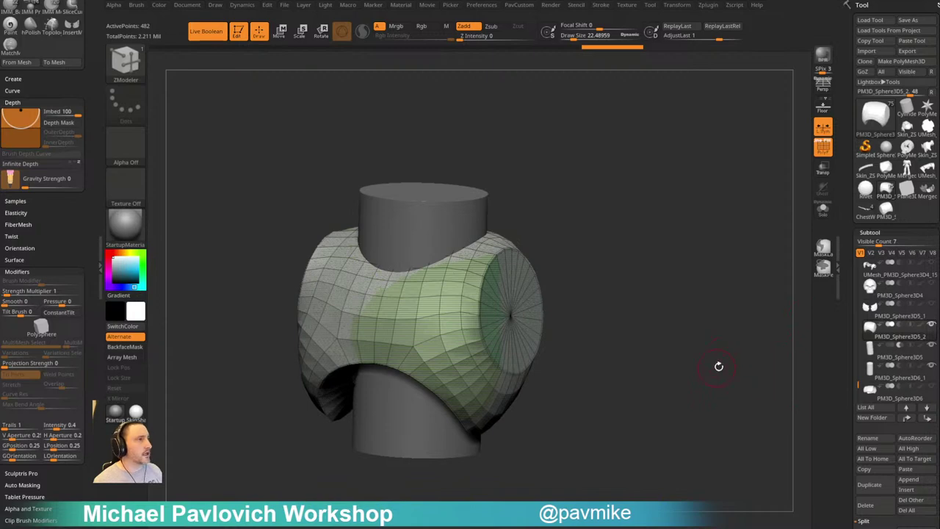
{"action": "left_click", "coordinate": [822, 150]}
{"action": "key", "text": "d"}
{"action": "left_click_drag", "start_coordinate": [718, 306], "coordinate": [705, 306]}
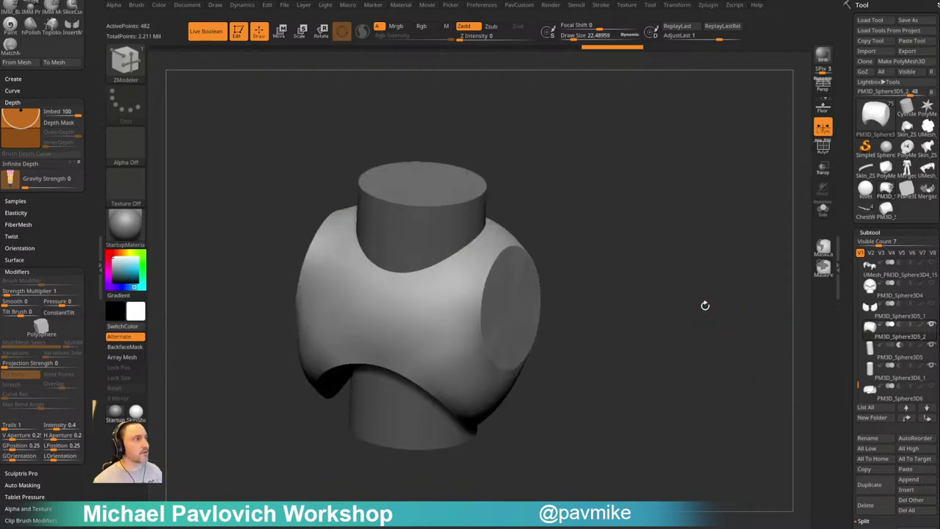
{"action": "left_click_drag", "start_coordinate": [700, 232], "coordinate": [687, 245]}
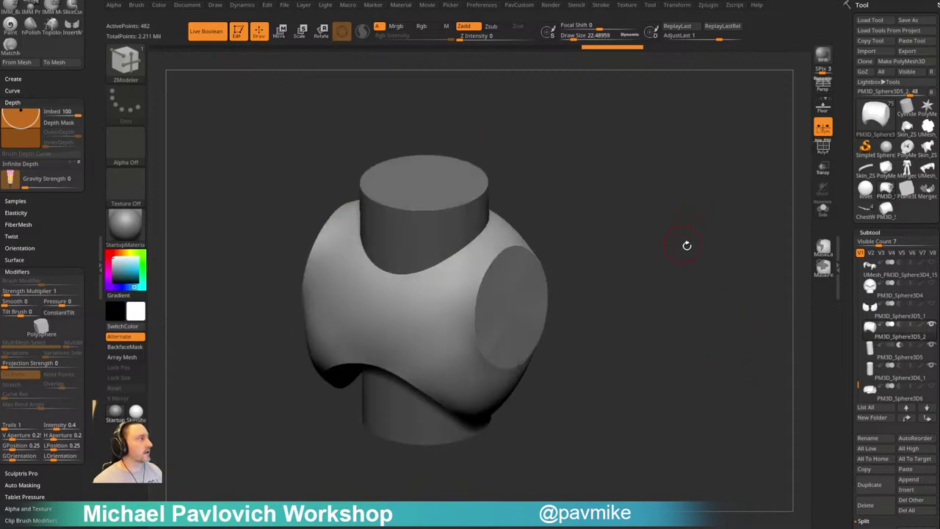
Hide the duplicate cylinder and make a Boolean mesh of the torso body minus the original cylinder, with DSDiv enabled
{"action": "left_click", "coordinate": [906, 360]}
{"action": "left_click", "coordinate": [932, 365]}
{"action": "left_click_drag", "start_coordinate": [775, 380], "coordinate": [756, 360]}
{"action": "left_click_drag", "start_coordinate": [850, 370], "coordinate": [847, 318]}
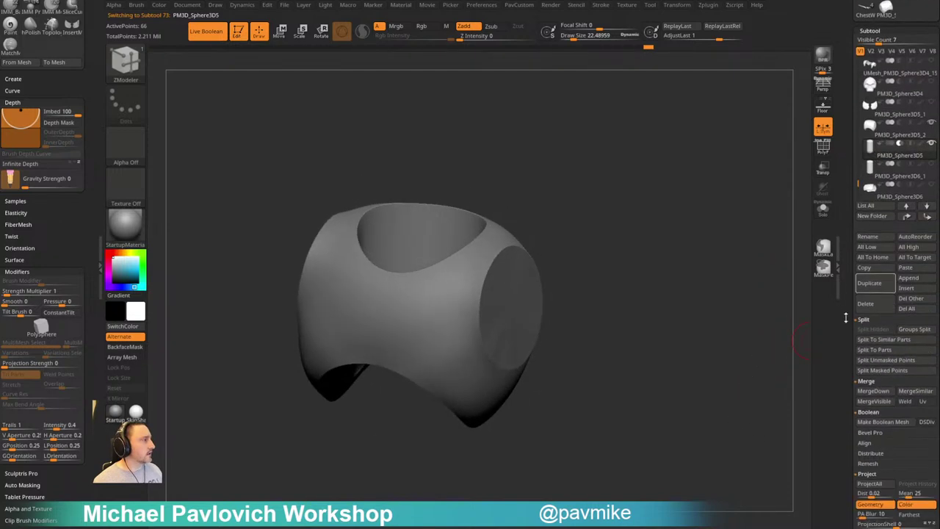
{"action": "left_click", "coordinate": [886, 422]}
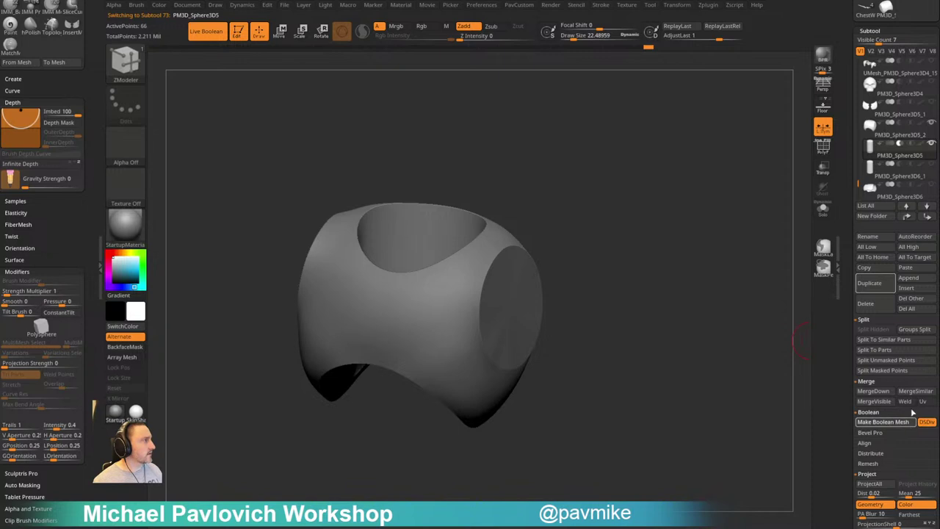
Insert the generated Boolean mesh as a subtool directly below the subtractive cylinder
{"action": "left_click", "coordinate": [907, 289]}
{"action": "left_click", "coordinate": [717, 374]}
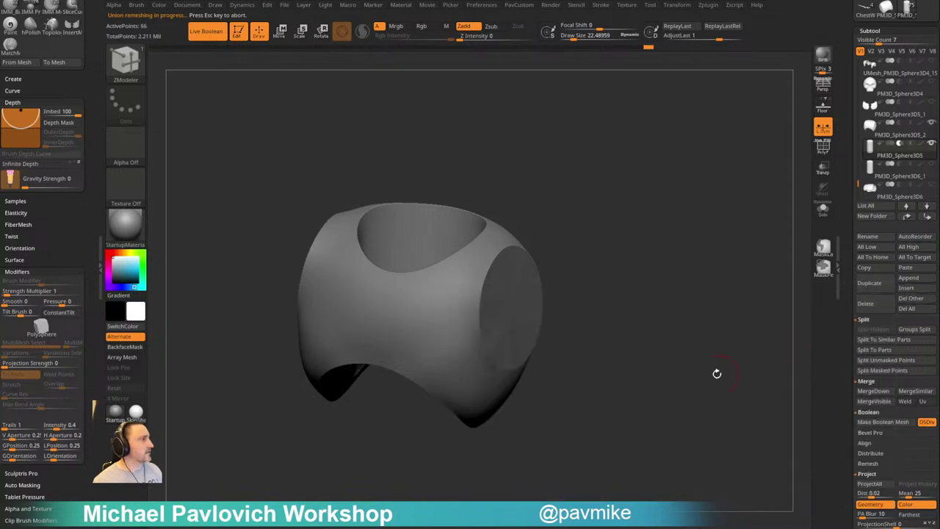
{"action": "left_click", "coordinate": [910, 288]}
{"action": "left_click", "coordinate": [743, 406]}
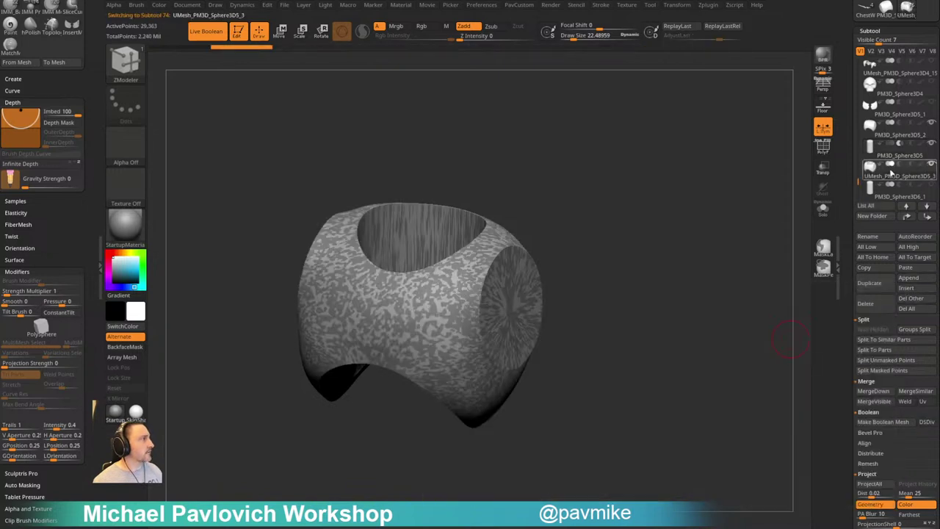
Isolate the Boolean mesh with its polygon frame on and delete the flat discs that cover the arm openings
{"action": "left_click", "coordinate": [823, 147]}
{"action": "mouse_move", "coordinate": [703, 242]}
{"action": "left_mouse_down"}
{"action": "mouse_move", "coordinate": [703, 227]}
{"action": "mouse_move", "coordinate": [713, 256]}
{"action": "mouse_move", "coordinate": [693, 258]}
{"action": "left_mouse_up"}
{"action": "left_click", "coordinate": [823, 210]}
{"action": "key", "text": "f"}
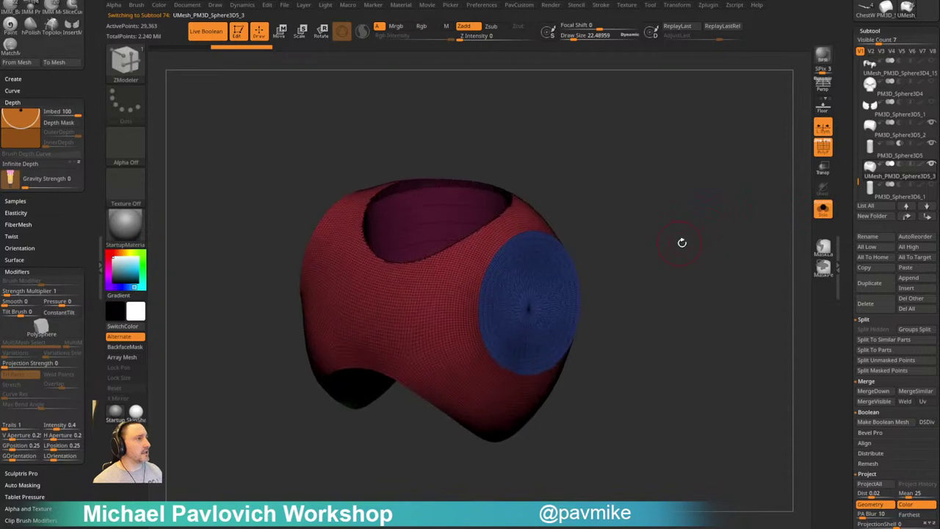
{"action": "left_click", "coordinate": [127, 65], "text": "ctrl+shift"}
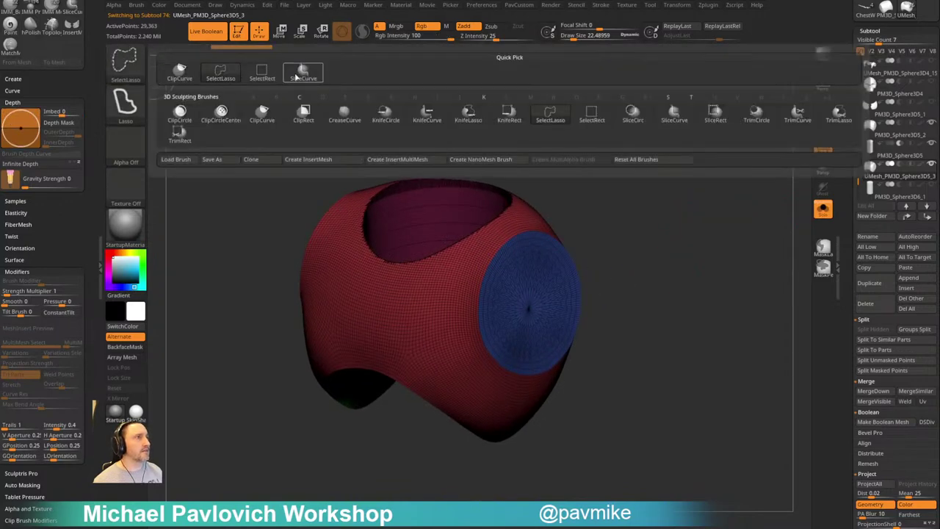
{"action": "left_click", "coordinate": [262, 73], "text": "ctrl+shift"}
{"action": "left_click", "coordinate": [526, 312], "text": "ctrl+shift"}
{"action": "mouse_move", "coordinate": [679, 209]}
{"action": "left_mouse_down", "text": "ctrl+shift"}
{"action": "mouse_move", "coordinate": [718, 292]}
{"action": "mouse_move", "coordinate": [742, 252]}
{"action": "mouse_move", "coordinate": [699, 254]}
{"action": "mouse_move", "coordinate": [663, 217]}
{"action": "left_mouse_up", "text": "ctrl+shift"}
{"action": "key", "text": "2"}
{"action": "left_click", "coordinate": [681, 243]}
Run ZRemesher repeatedly on the Boolean mesh at Half with KeepGroups on and AdaptiveSize 0 for a coarse, clean topology
{"action": "left_click_drag", "start_coordinate": [669, 148], "coordinate": [538, 256]}
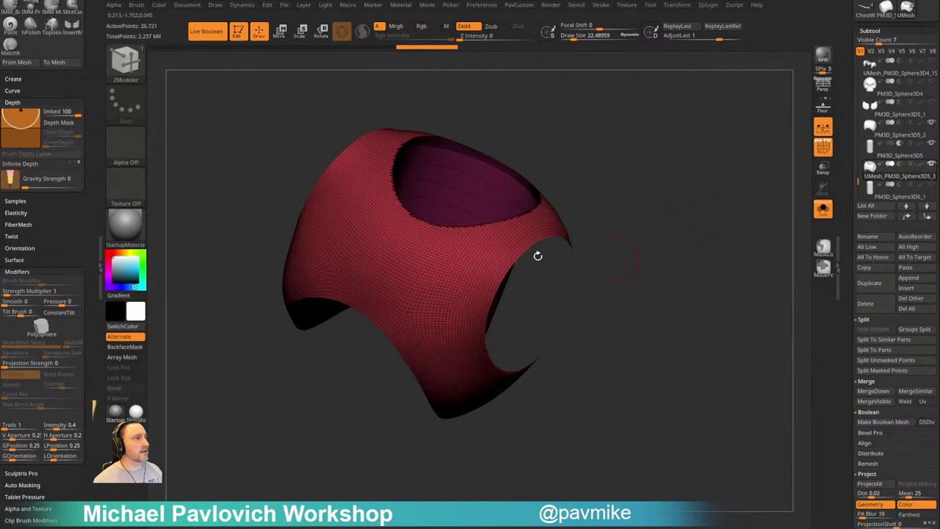
{"action": "left_click_drag", "start_coordinate": [683, 252], "coordinate": [684, 279]}
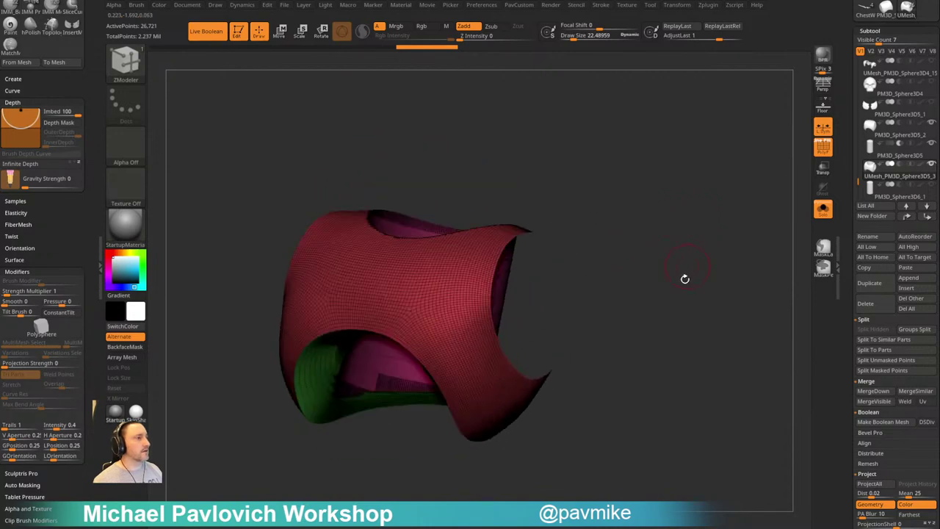
{"action": "left_click_drag", "start_coordinate": [656, 378], "coordinate": [656, 368]}
{"action": "key", "text": "space"}
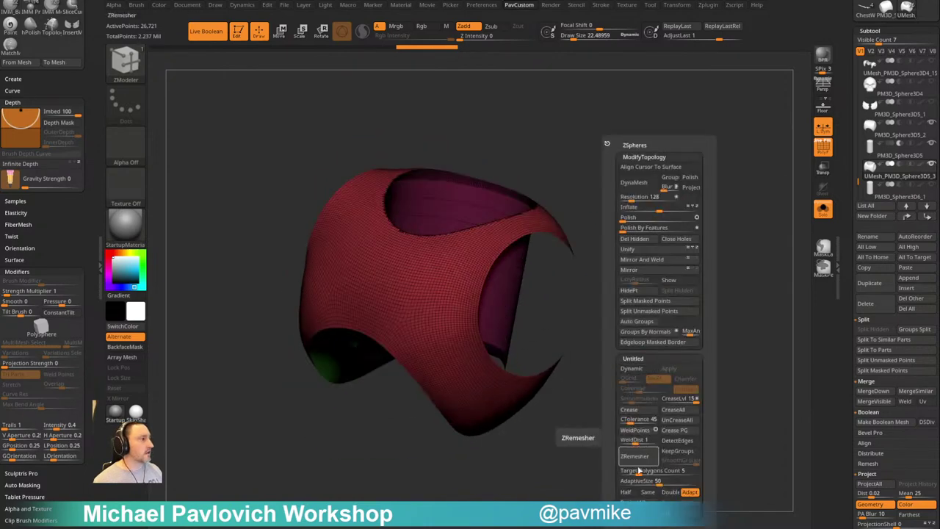
{"action": "left_click", "coordinate": [629, 493]}
{"action": "left_click", "coordinate": [643, 460]}
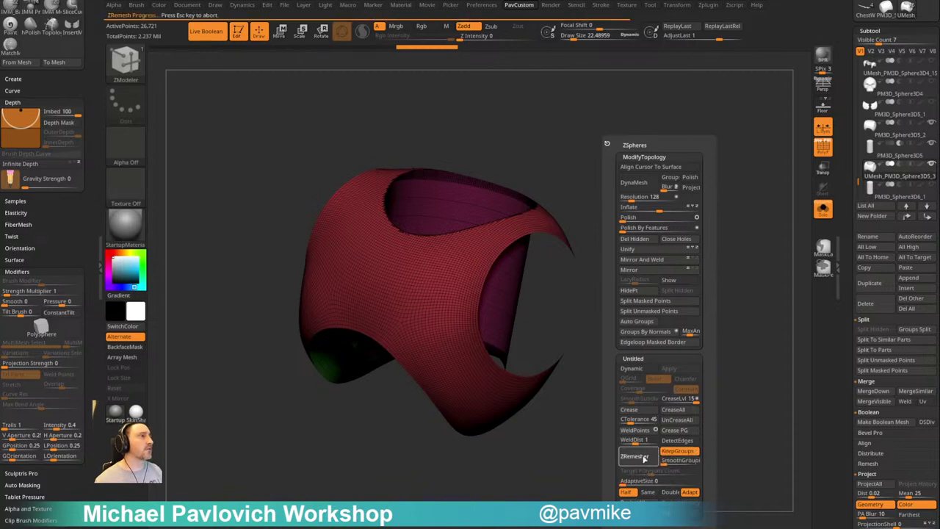
{"action": "left_click", "coordinate": [644, 457]}
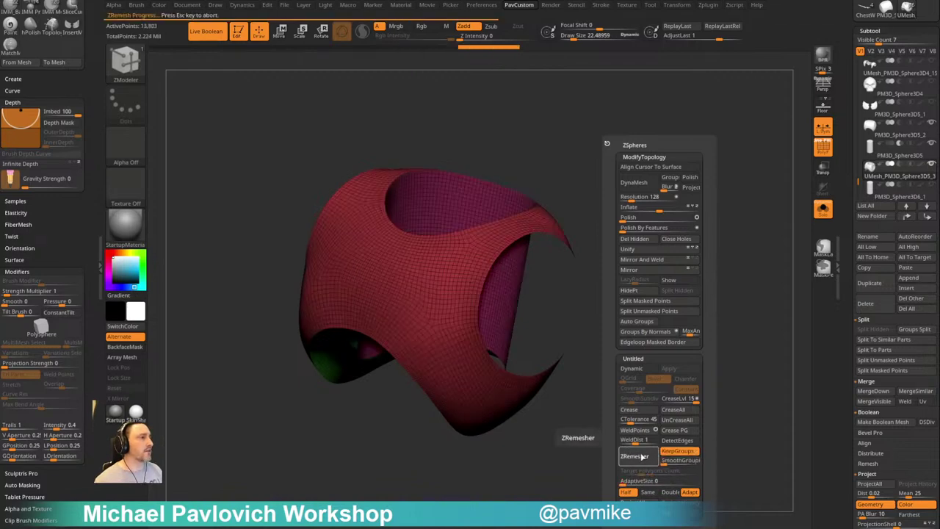
{"action": "left_click", "coordinate": [643, 457]}
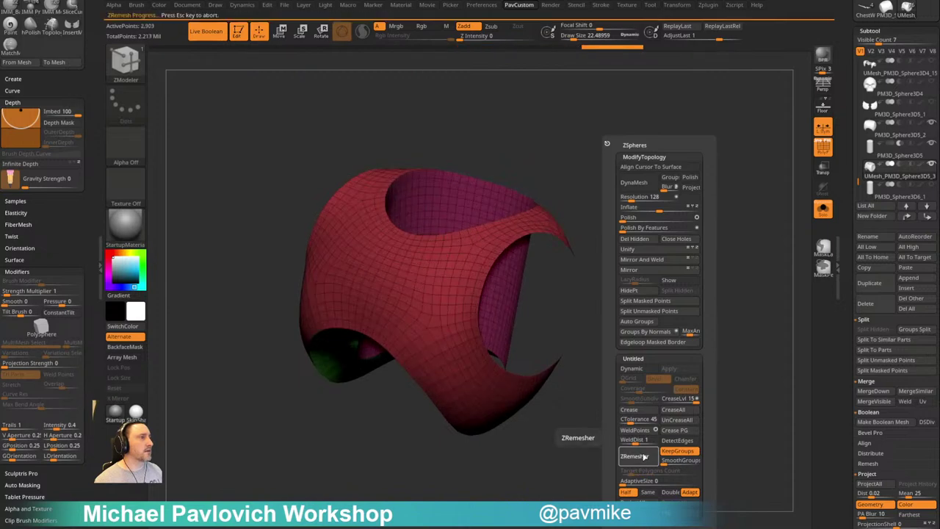
Cap the arm openings using the ZModeler edge action Close with the Convex Hole target
{"action": "left_click_drag", "start_coordinate": [587, 460], "coordinate": [663, 346]}
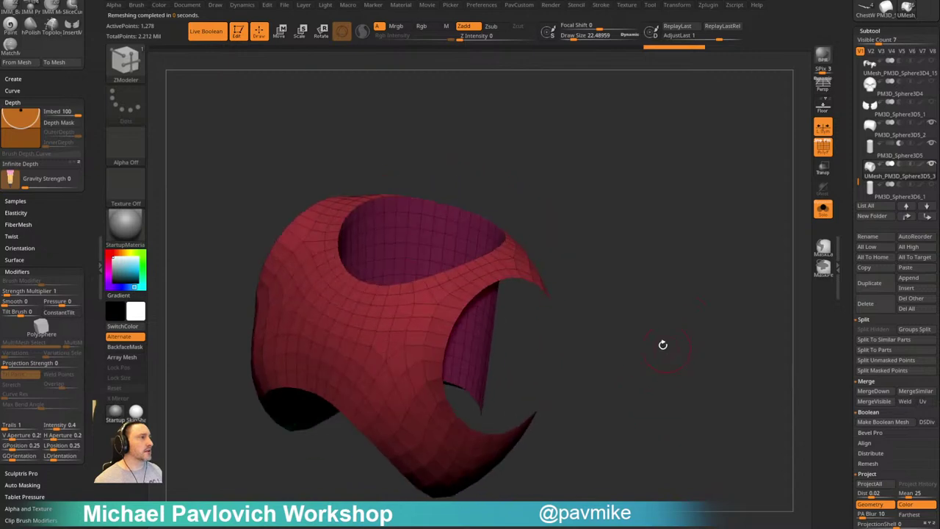
{"action": "key", "text": "space"}
{"action": "left_click", "coordinate": [424, 280]}
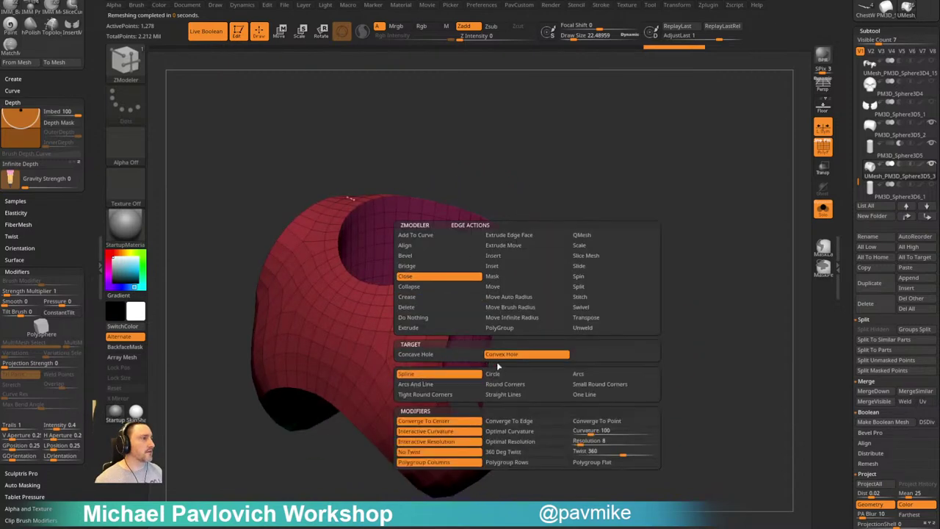
{"action": "left_click", "coordinate": [528, 281]}
{"action": "left_click", "coordinate": [527, 281]}
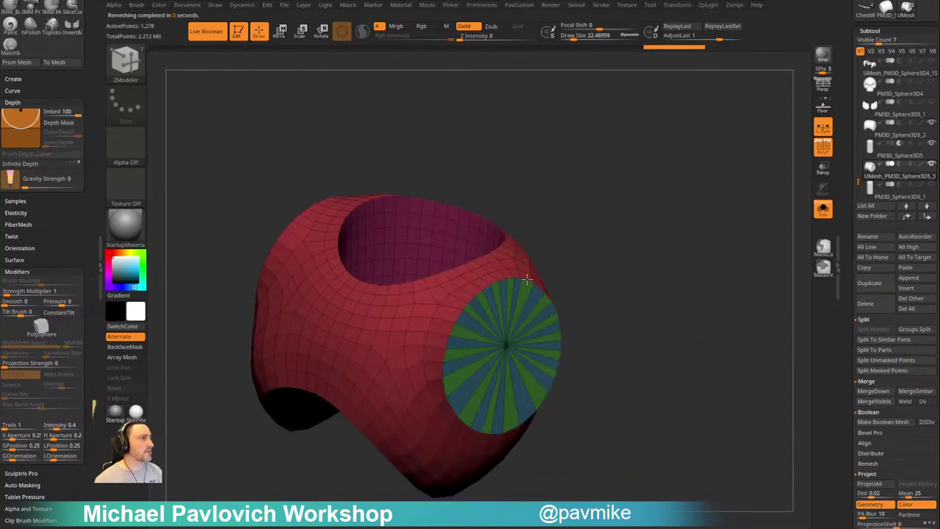
Isolate the new arm caps, assign them a single polygroup and show the whole torso mesh again
{"action": "left_click", "coordinate": [506, 343], "text": "ctrl+shift"}
{"action": "key", "text": "3"}
{"action": "key", "text": "ctrl+w"}
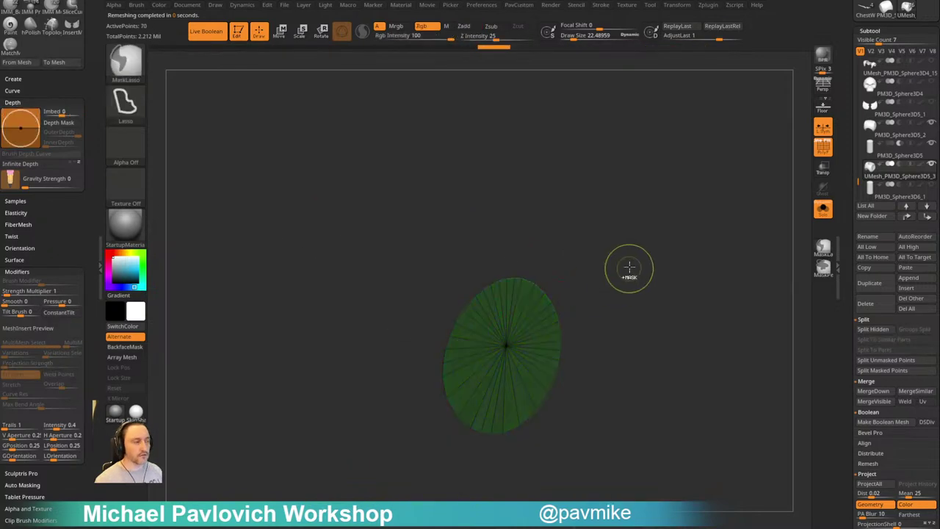
{"action": "left_click", "coordinate": [637, 269], "text": "ctrl+shift"}
{"action": "key", "text": "3"}
{"action": "left_click", "coordinate": [642, 262]}
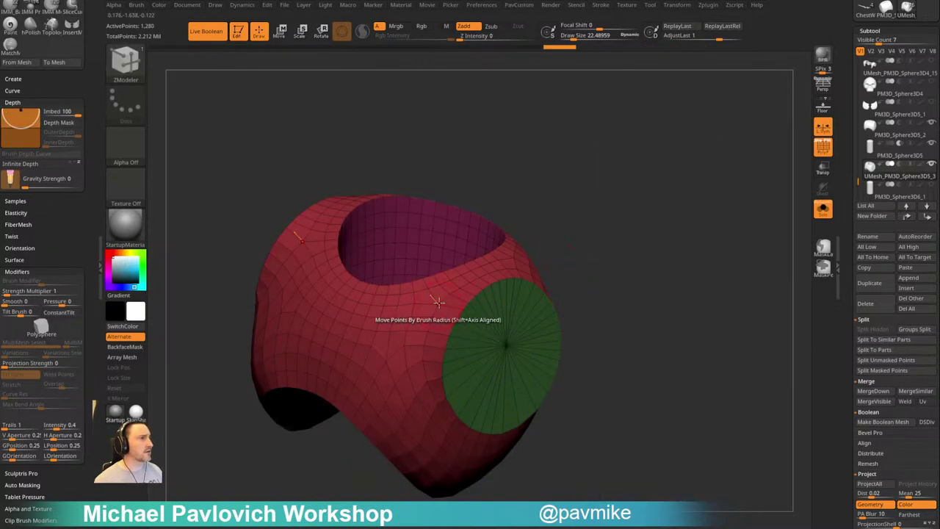
Leave the isolated, framed view and delete the original torso body and the subtractive cylinder, keeping the remeshed torso
{"action": "right_click_drag", "start_coordinate": [642, 262], "coordinate": [709, 246], "text": "ctrl"}
{"action": "left_click", "coordinate": [822, 209]}
{"action": "left_click", "coordinate": [815, 153]}
{"action": "mouse_move", "coordinate": [768, 193]}
{"action": "right_mouse_down"}
{"action": "mouse_move", "coordinate": [703, 212]}
{"action": "mouse_move", "coordinate": [723, 249]}
{"action": "right_mouse_up"}
{"action": "right_click_drag", "start_coordinate": [722, 249], "coordinate": [687, 257], "text": "ctrl"}
{"action": "key", "text": "s"}
{"action": "left_click_drag", "start_coordinate": [554, 296], "coordinate": [551, 297]}
{"action": "left_click", "coordinate": [444, 324], "text": "alt"}
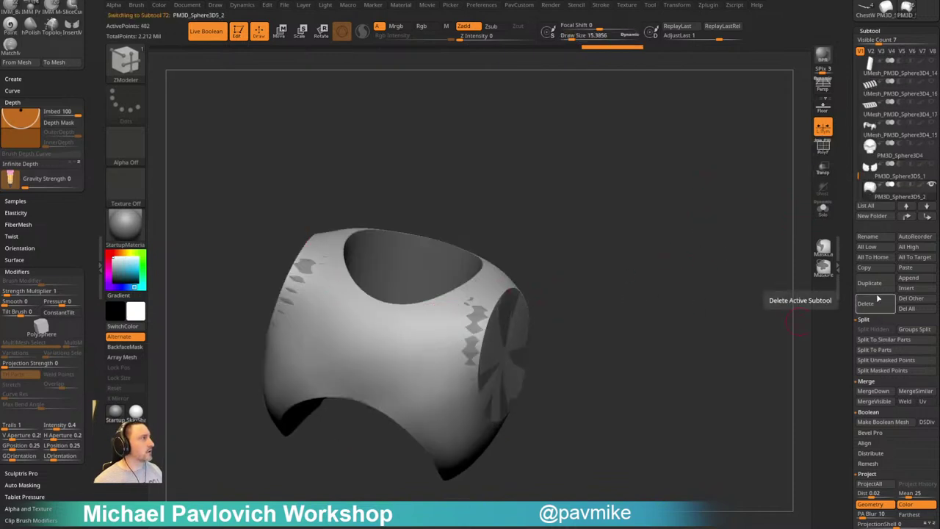
{"action": "left_click_drag", "start_coordinate": [859, 174], "coordinate": [861, 191]}
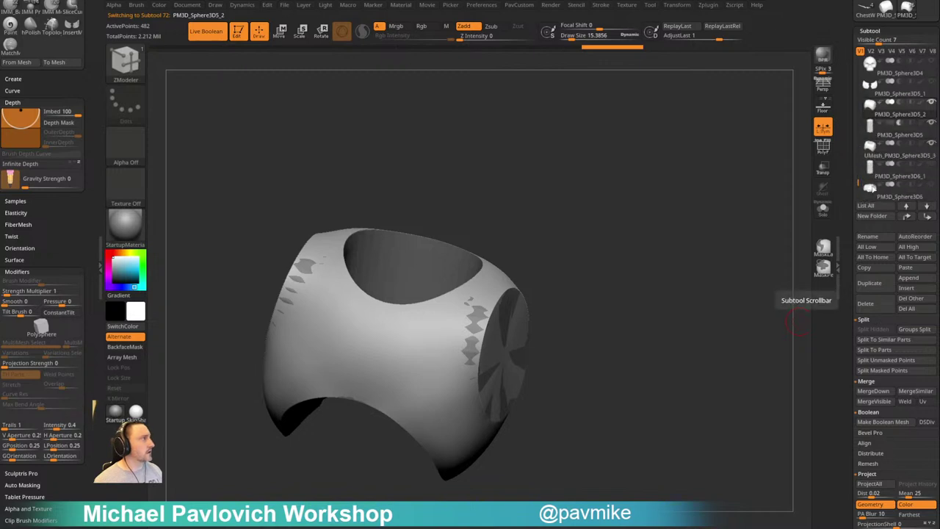
{"action": "left_click", "coordinate": [871, 305]}
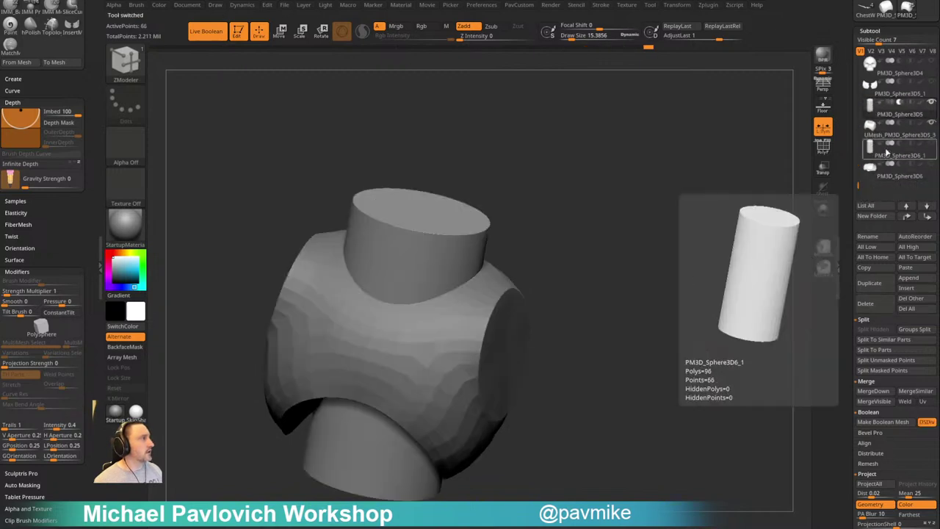
{"action": "left_click", "coordinate": [874, 311]}
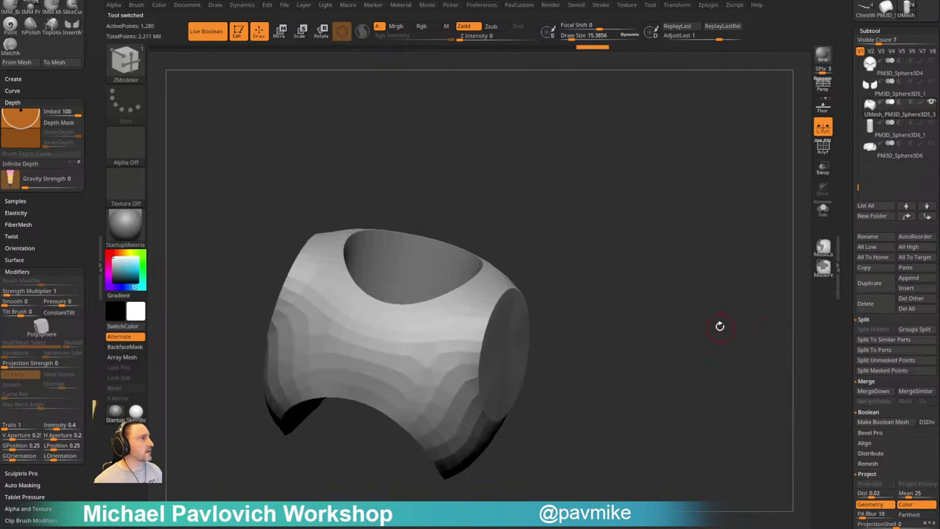
Turn on dynamic subdivision for the remeshed inner torso, crease its polygroup borders and adjust the crease level and smooth subdivision level
{"action": "left_click_drag", "start_coordinate": [720, 326], "coordinate": [682, 310]}
{"action": "key", "text": "d"}
{"action": "key", "text": "space"}
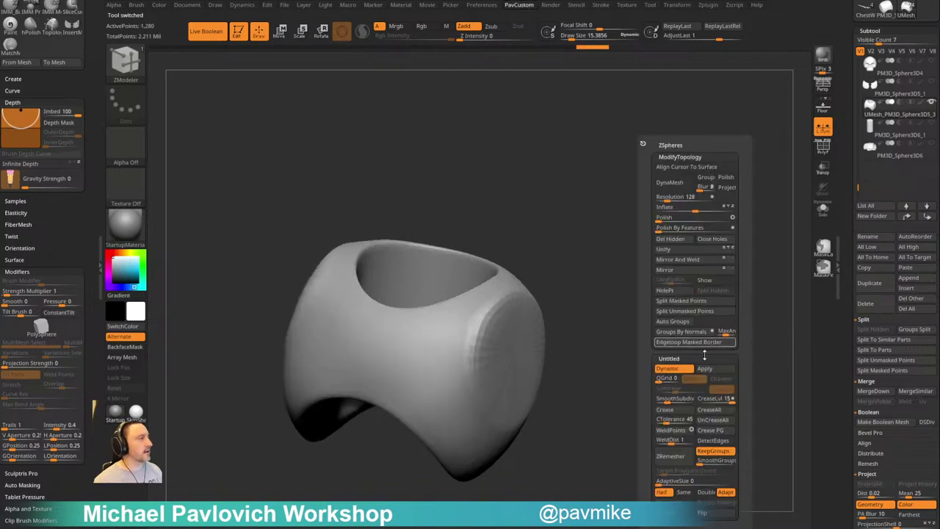
{"action": "left_click", "coordinate": [708, 432]}
{"action": "left_click", "coordinate": [708, 400]}
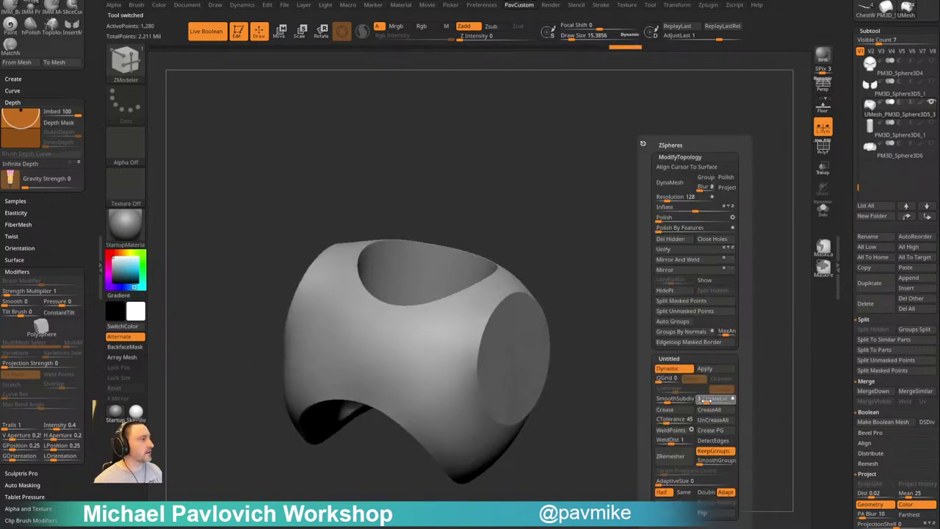
{"action": "left_click", "coordinate": [674, 400]}
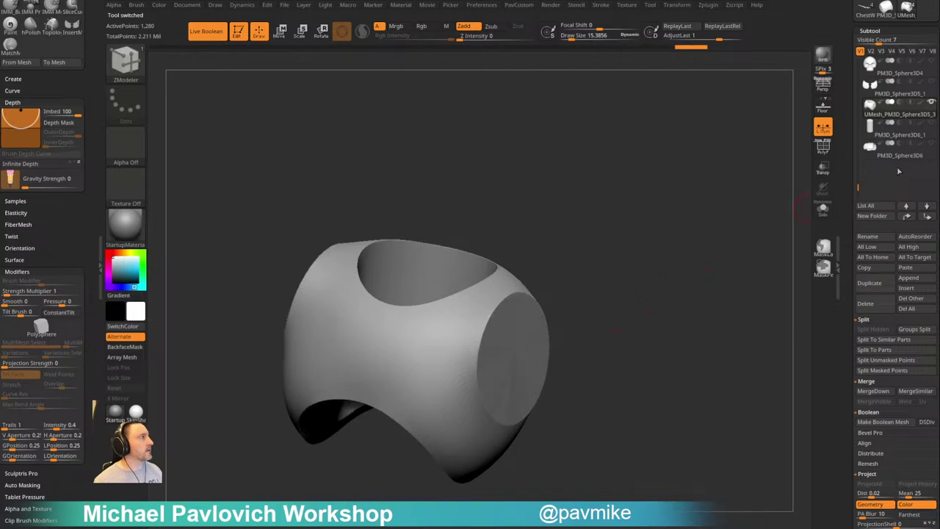
Show the outer chest armour instead of the inner torso, place the neck cylinder below it in the subtool order and make it subtractive
{"action": "left_click", "coordinate": [898, 135]}
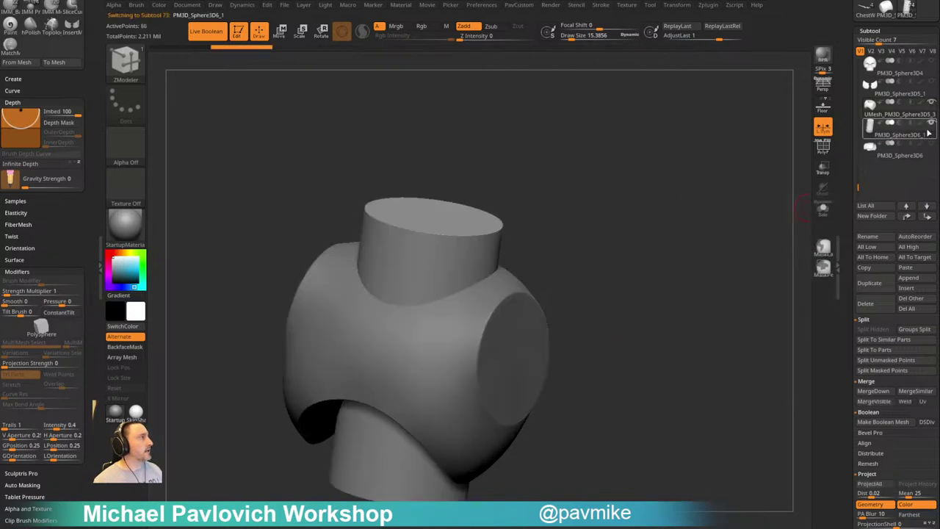
{"action": "left_click_drag", "start_coordinate": [670, 254], "coordinate": [767, 215]}
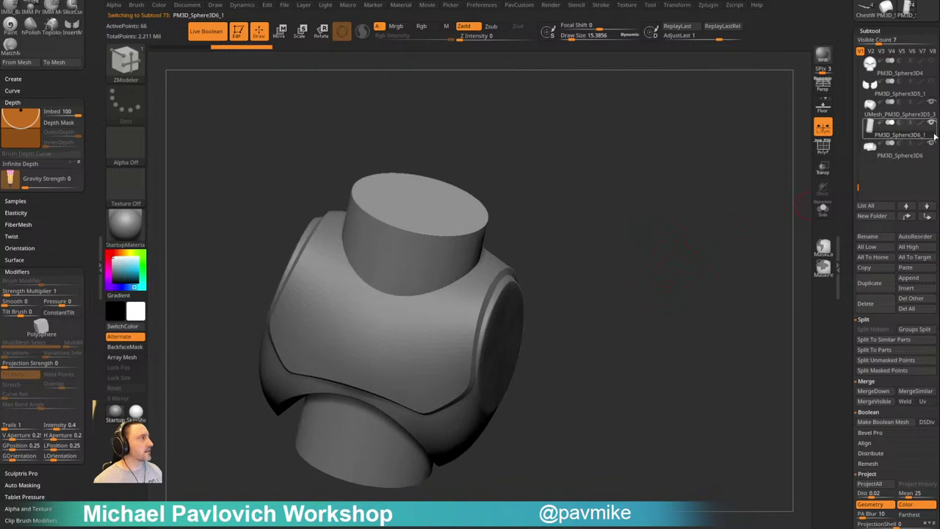
{"action": "left_click", "coordinate": [932, 104]}
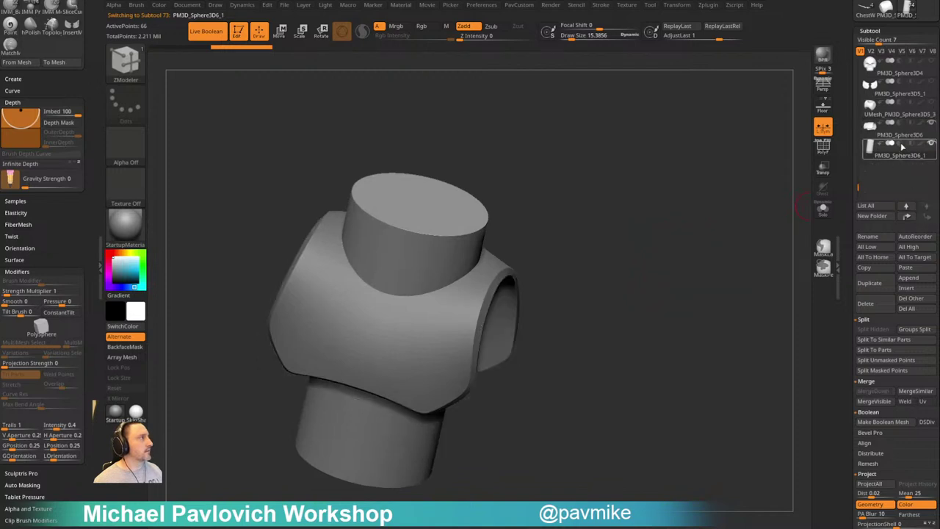
{"action": "left_click", "coordinate": [900, 144]}
{"action": "left_click_drag", "start_coordinate": [722, 202], "coordinate": [684, 212]}
{"action": "left_click_drag", "start_coordinate": [548, 135], "coordinate": [633, 195]}
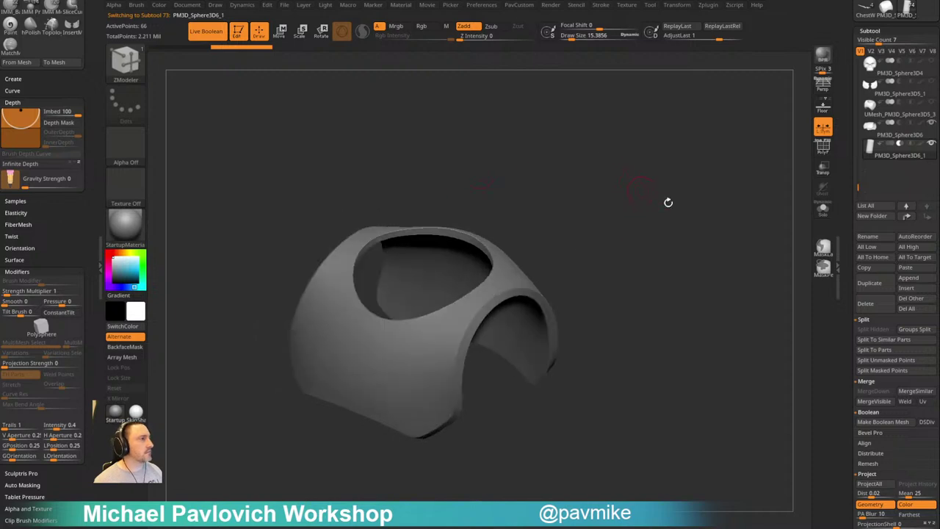
Make a Boolean mesh of the armour and neck cylinder with DSDiv on and append the result as a subtool
{"action": "left_click_drag", "start_coordinate": [849, 313], "coordinate": [848, 241]}
{"action": "left_click", "coordinate": [873, 296], "text": "shift"}
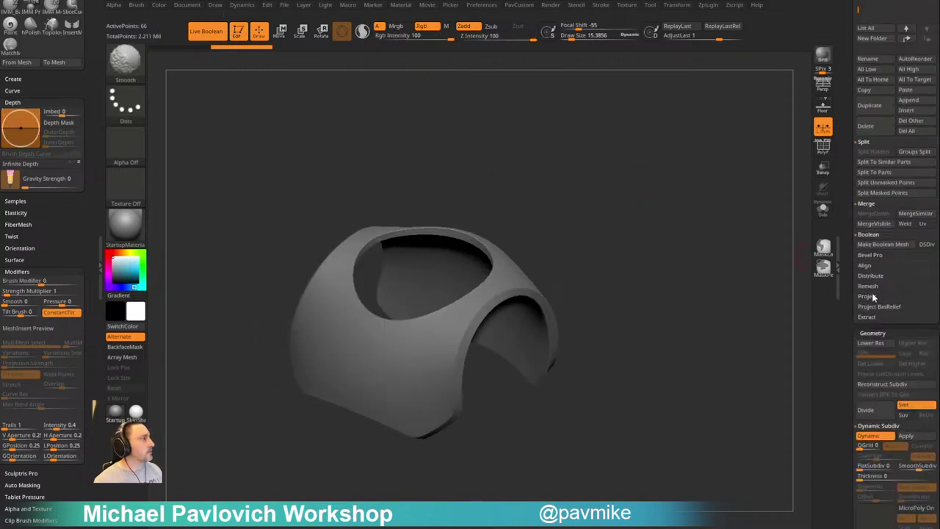
{"action": "left_click", "coordinate": [917, 244]}
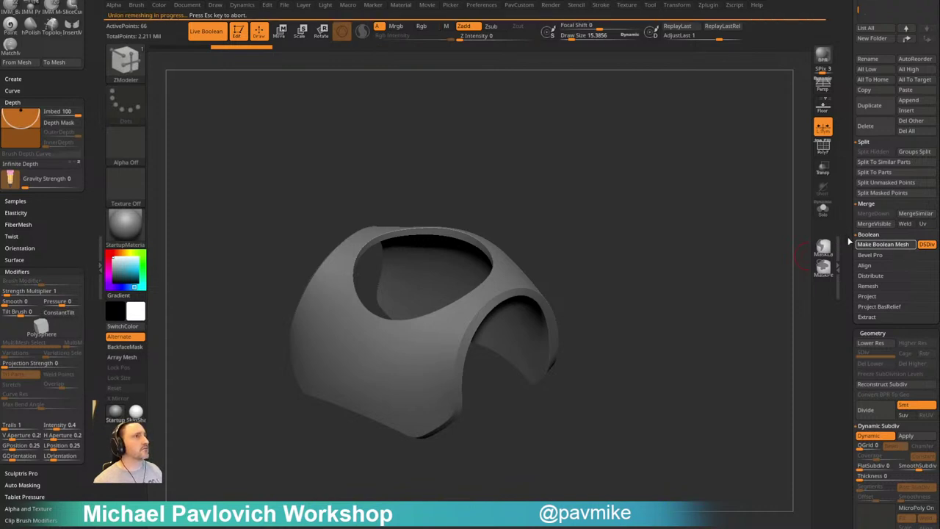
{"action": "left_click_drag", "start_coordinate": [850, 248], "coordinate": [848, 321]}
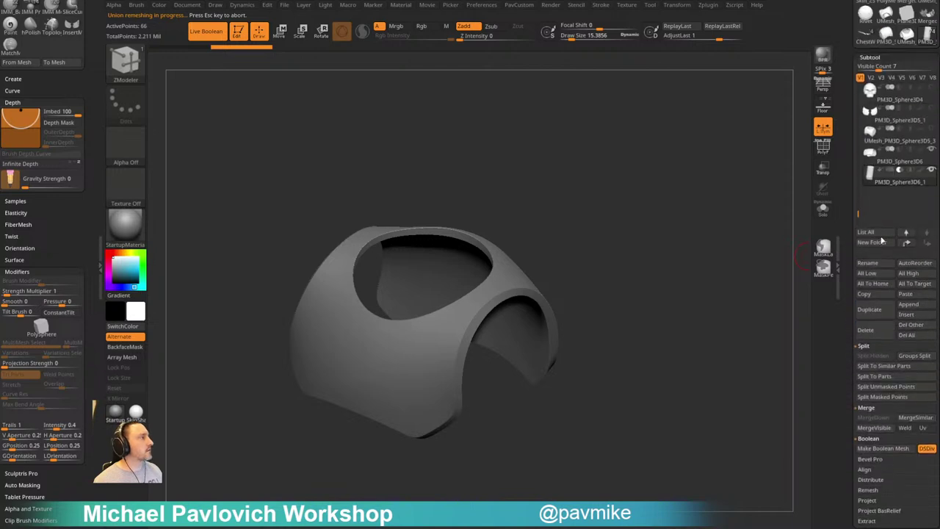
{"action": "left_click", "coordinate": [911, 305]}
{"action": "left_click", "coordinate": [784, 346]}
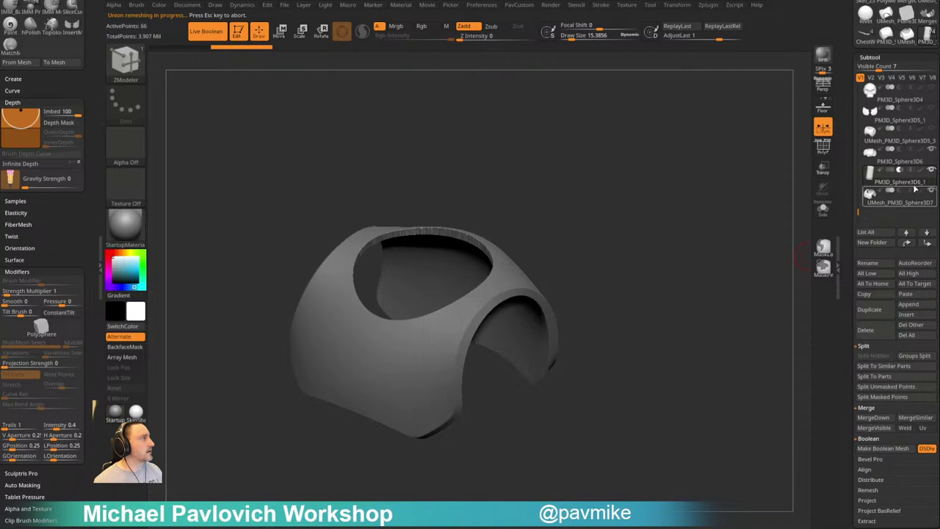
Isolate the appended armour mesh with polyframe shown and run ZRemesher with KeepGroups on and AdaptiveSize 0
{"action": "left_click", "coordinate": [824, 213]}
{"action": "key", "text": "f"}
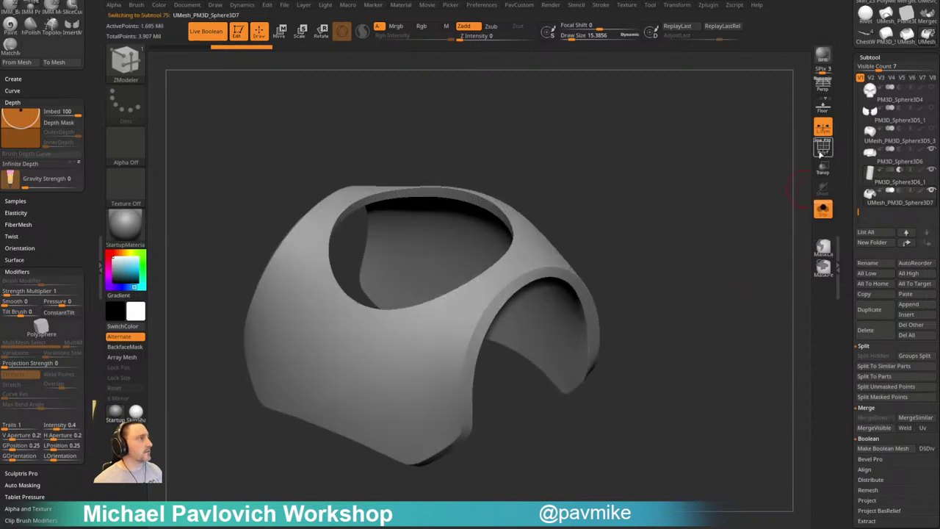
{"action": "left_click", "coordinate": [821, 150]}
{"action": "right_click_drag", "start_coordinate": [728, 234], "coordinate": [706, 283]}
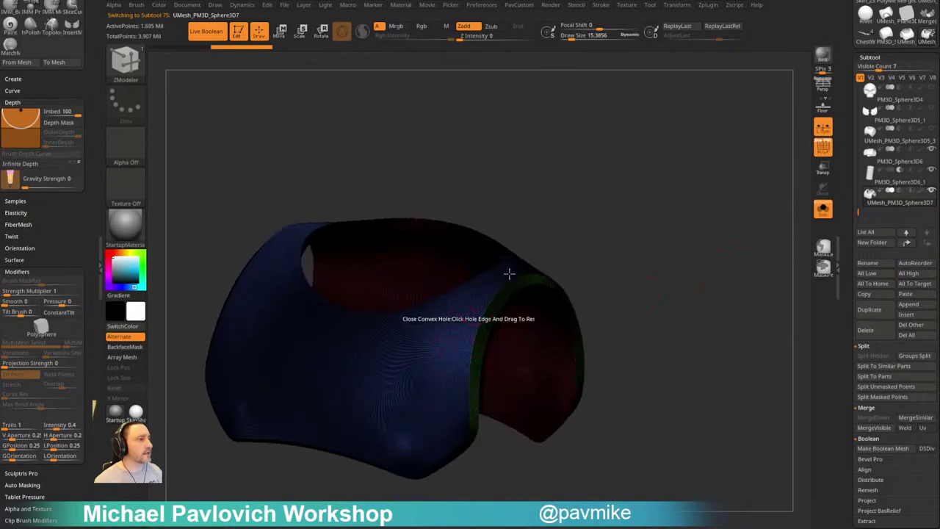
{"action": "right_click_drag", "start_coordinate": [709, 237], "coordinate": [713, 256]}
{"action": "key", "text": "space"}
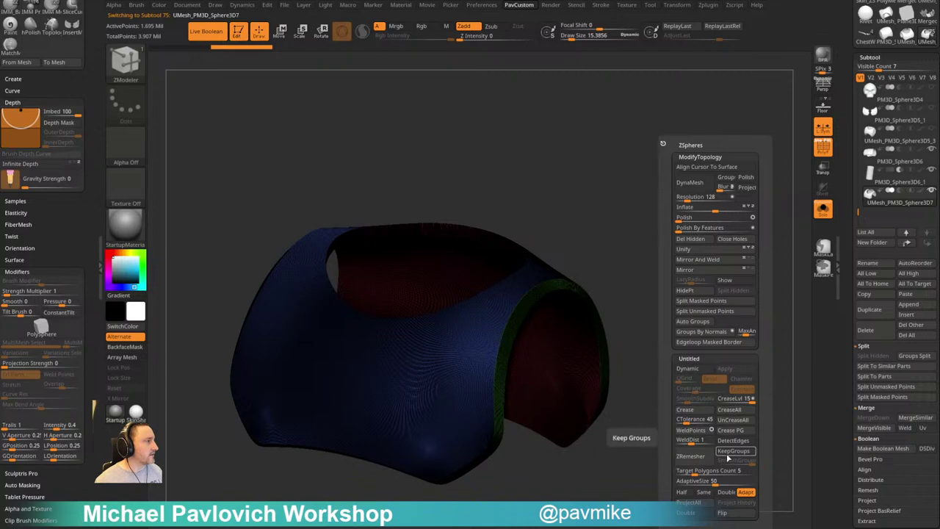
{"action": "left_click", "coordinate": [730, 451]}
{"action": "left_click_drag", "start_coordinate": [702, 481], "coordinate": [672, 483]}
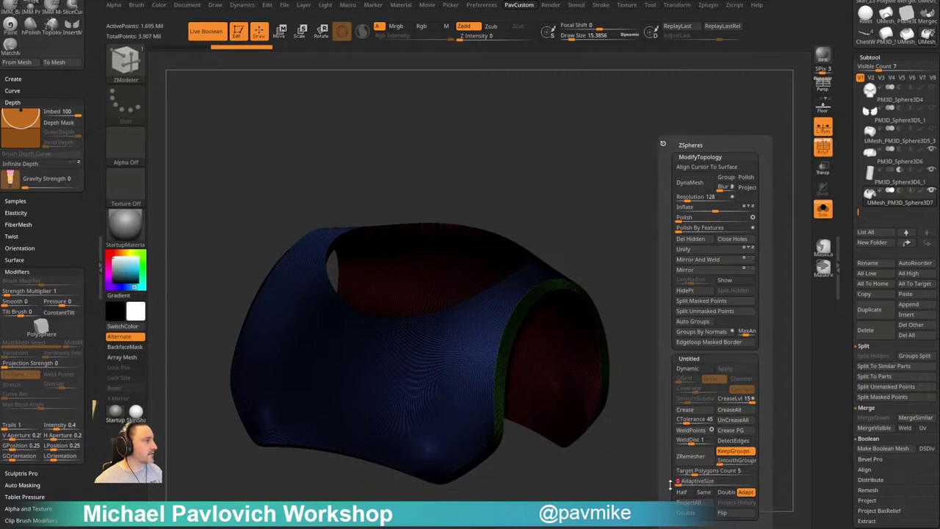
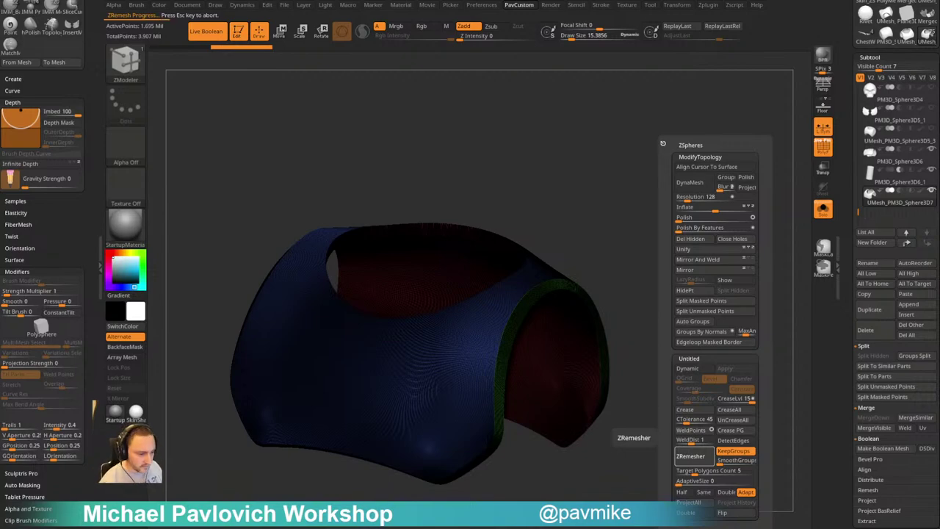
Switch to the browser's 40k Miro board and look over the banner, emblem and full-armour references
{"action": "left_click_drag", "start_coordinate": [808, 0], "coordinate": [449, 51]}
{"action": "left_click", "coordinate": [308, 46]}
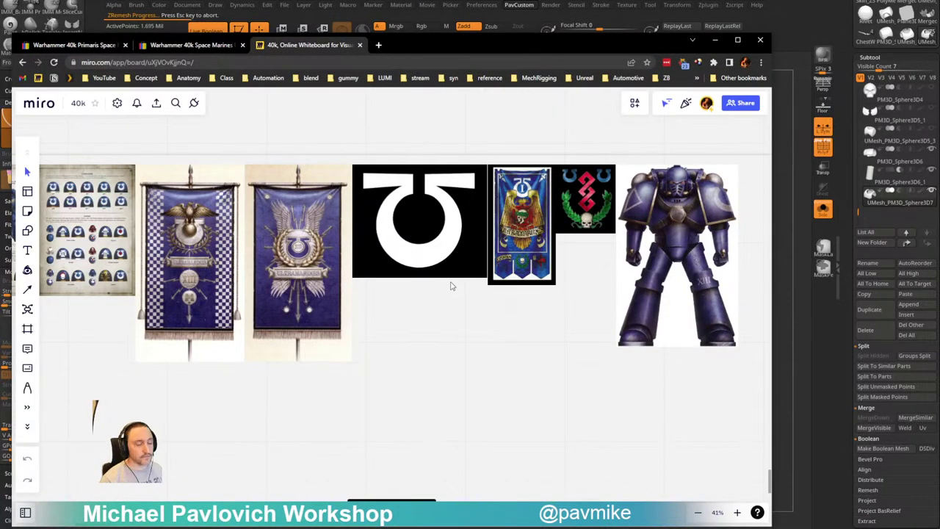
{"action": "scroll", "coordinate": [419, 282], "scroll_direction": "down", "scroll_amount": 2}
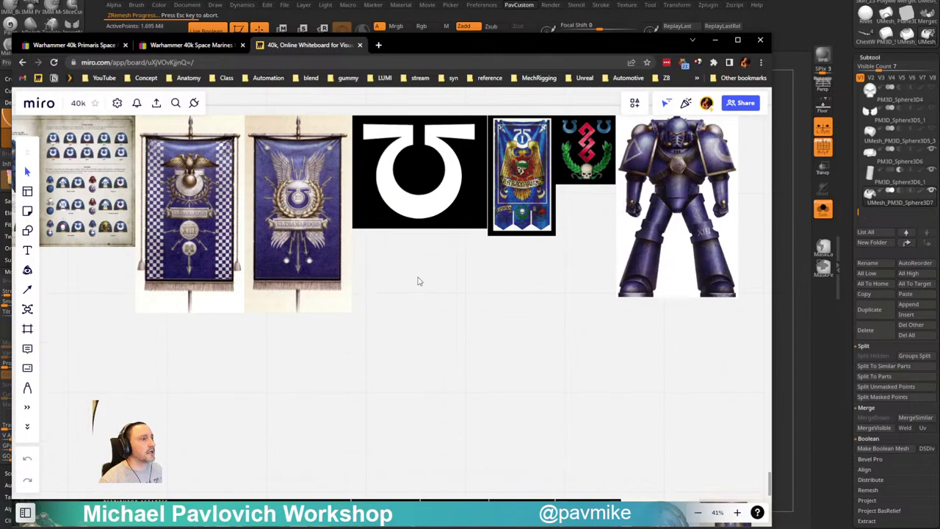
{"action": "scroll", "coordinate": [417, 277], "scroll_direction": "down", "scroll_amount": 4}
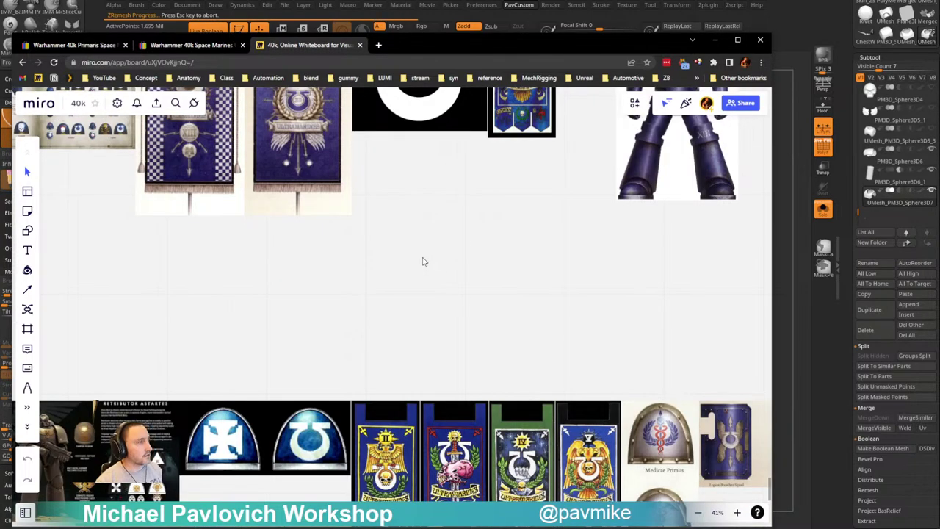
{"action": "scroll", "coordinate": [429, 255], "scroll_direction": "down", "scroll_amount": 4}
{"action": "scroll", "coordinate": [434, 248], "scroll_direction": "up", "scroll_amount": 8}
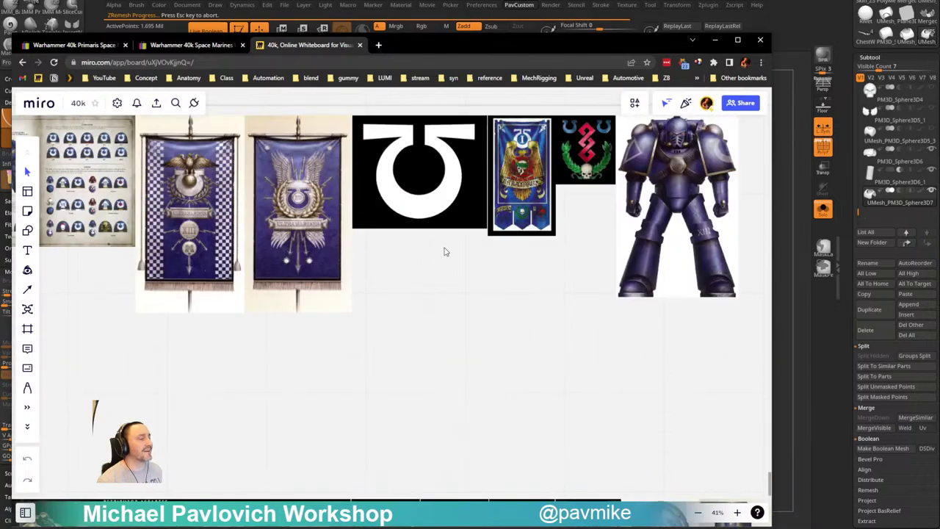
{"action": "scroll", "coordinate": [444, 252], "scroll_direction": "down", "scroll_amount": 4}
{"action": "scroll", "coordinate": [444, 252], "scroll_direction": "down", "scroll_amount": 10, "text": "ctrl"}
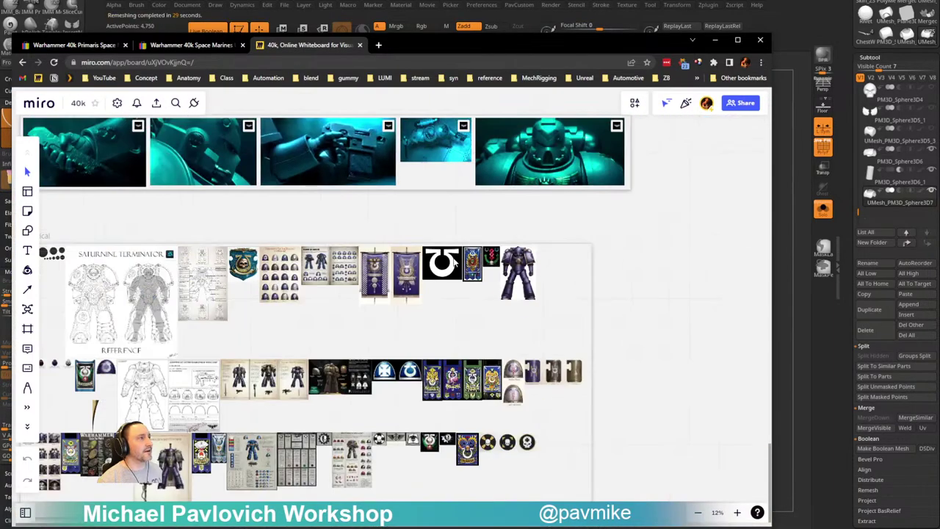
Examine the board's other reference groups, including the Media - Armoring Ritual images
{"action": "middle_click_drag", "start_coordinate": [454, 263], "coordinate": [372, 482]}
{"action": "middle_click_drag", "start_coordinate": [356, 387], "coordinate": [571, 351]}
{"action": "middle_click_drag", "start_coordinate": [399, 348], "coordinate": [310, 259]}
{"action": "scroll", "coordinate": [369, 301], "scroll_direction": "up", "scroll_amount": 3, "text": "ctrl"}
{"action": "middle_click_drag", "start_coordinate": [371, 97], "coordinate": [402, 392]}
{"action": "middle_click_drag", "start_coordinate": [354, 323], "coordinate": [384, 390]}
{"action": "middle_click_drag", "start_coordinate": [433, 110], "coordinate": [440, 471]}
{"action": "middle_click_drag", "start_coordinate": [409, 95], "coordinate": [214, 212]}
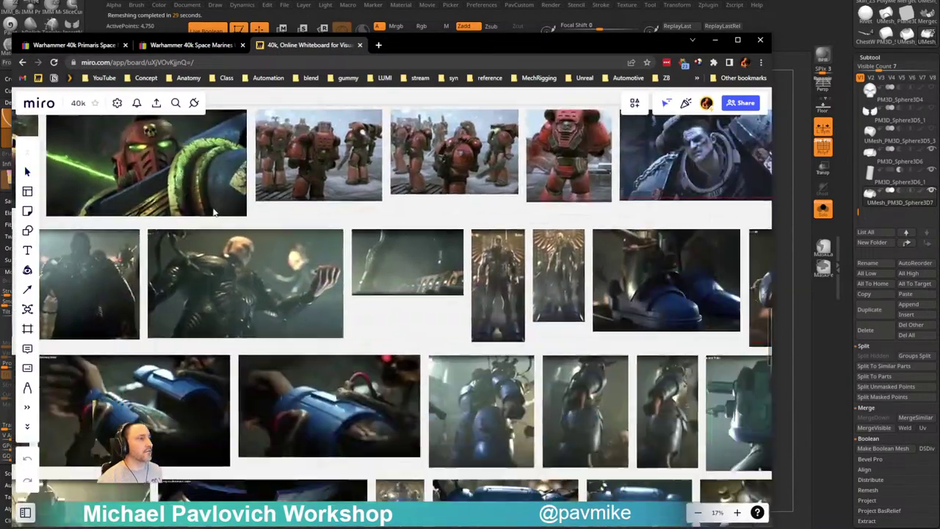
{"action": "middle_click_drag", "start_coordinate": [674, 421], "coordinate": [361, 288]}
{"action": "scroll", "coordinate": [367, 297], "scroll_direction": "down", "scroll_amount": 4}
{"action": "middle_click_drag", "start_coordinate": [349, 341], "coordinate": [446, 299]}
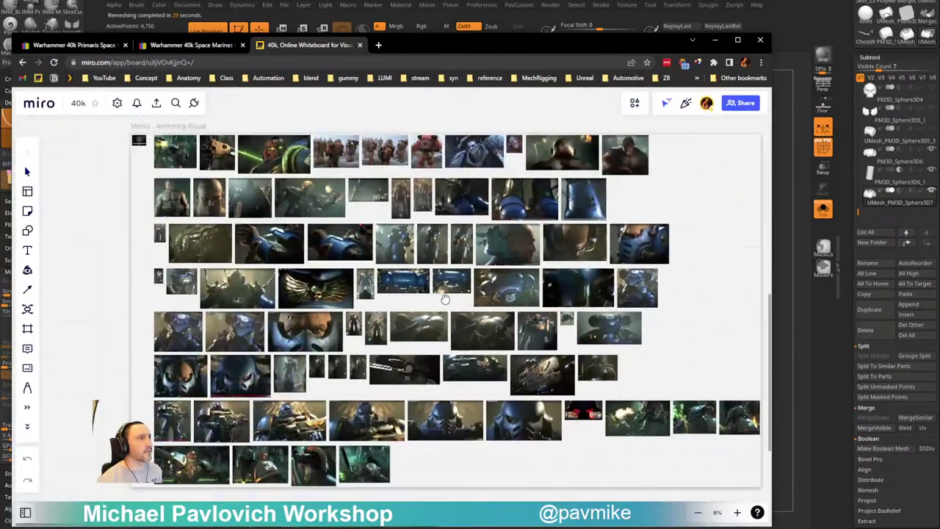
Check the eBay listing of Space Marine miniatures, return to the Miro board and switch back to ZBrush
{"action": "left_click", "coordinate": [190, 45]}
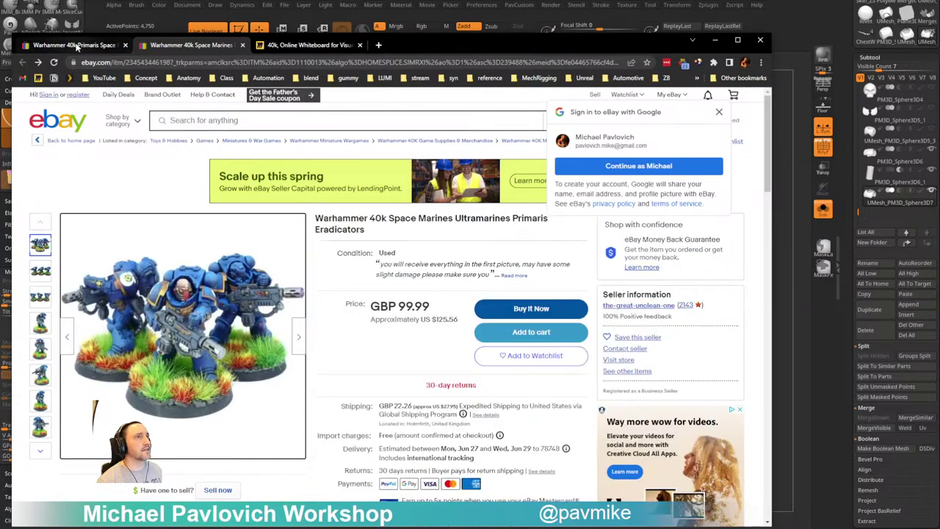
{"action": "left_click", "coordinate": [330, 45]}
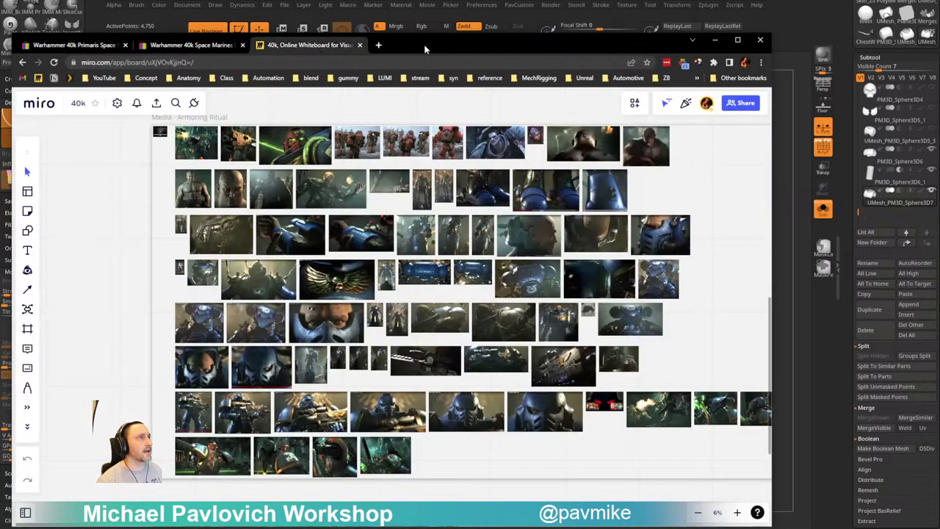
{"action": "left_click_drag", "start_coordinate": [425, 45], "coordinate": [428, 65]}
{"action": "key", "text": "alt+Tab"}
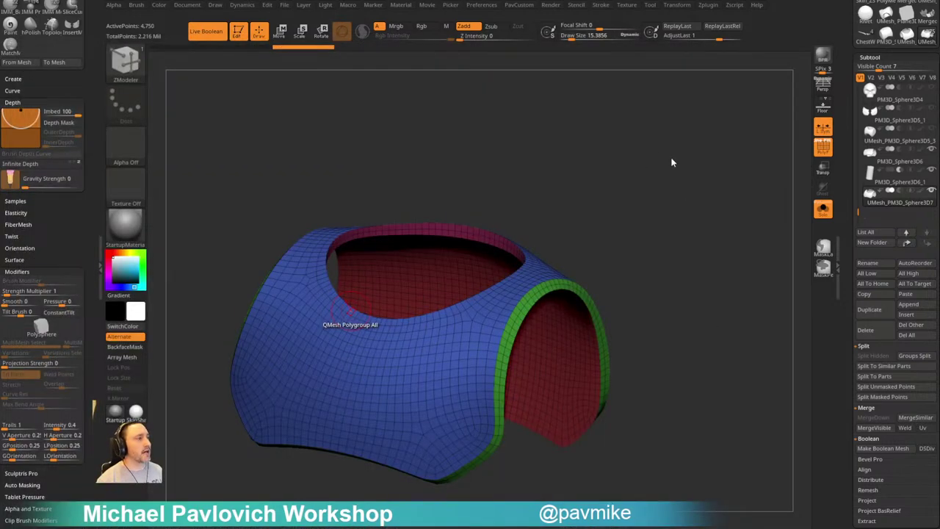
Reduce the chest armour's topology with ZRemesher at Half, keeping its polygroups
{"action": "left_click_drag", "start_coordinate": [672, 161], "coordinate": [687, 196], "text": "shift"}
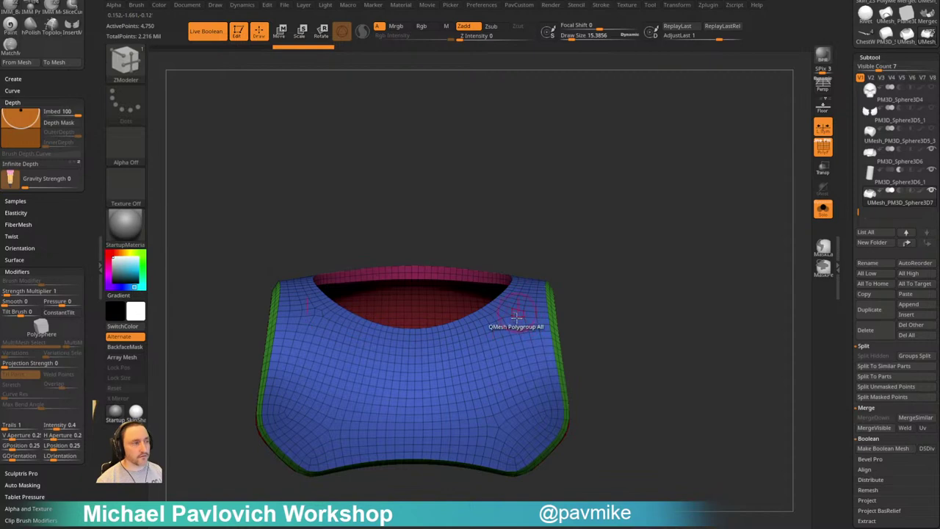
{"action": "left_click_drag", "start_coordinate": [570, 272], "coordinate": [505, 351]}
{"action": "key", "text": "4"}
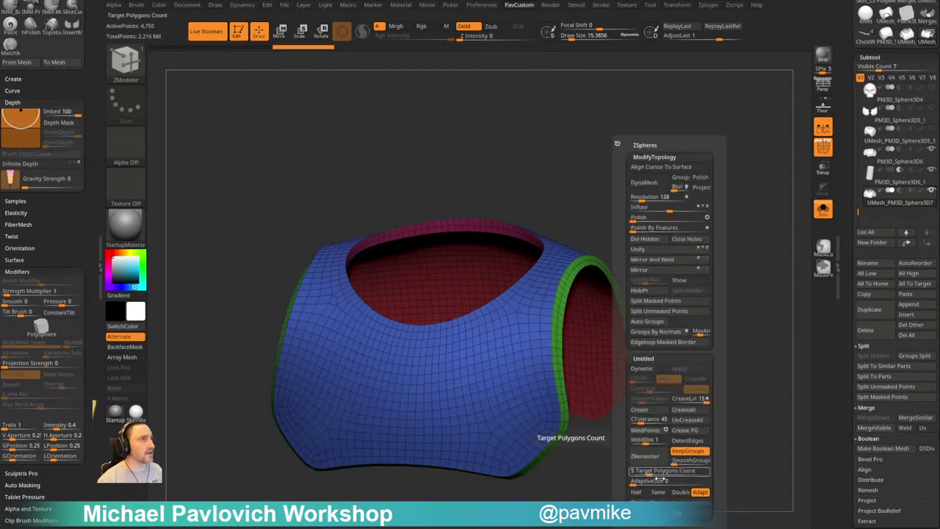
{"action": "left_click", "coordinate": [637, 492]}
{"action": "left_click", "coordinate": [661, 461]}
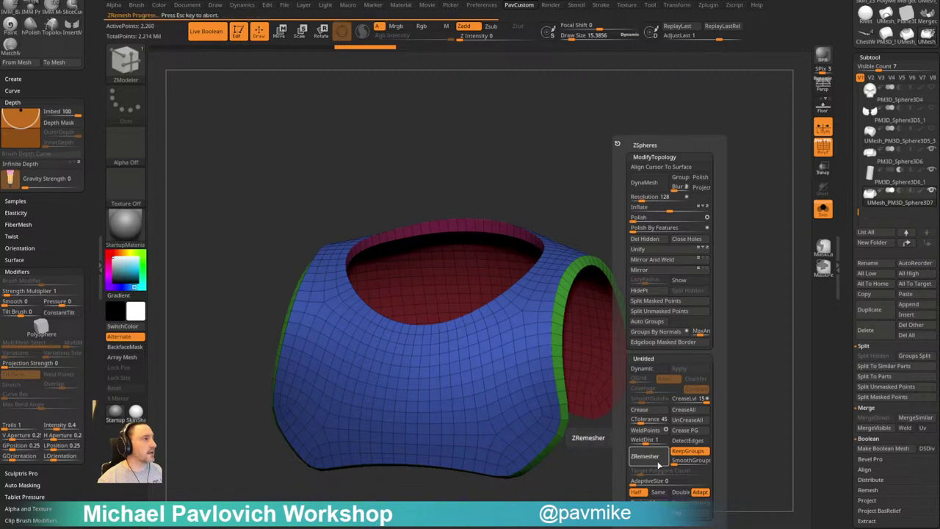
{"action": "key", "text": "ctrl+z"}
Crease the armour's polygroup borders with dynamic subdivision on, merge it into one polygroup and leave the isolated polyframe view
{"action": "mouse_move", "coordinate": [688, 413]}
{"action": "left_mouse_down", "text": "shift"}
{"action": "mouse_move", "coordinate": [712, 393]}
{"action": "mouse_move", "coordinate": [724, 406]}
{"action": "mouse_move", "coordinate": [691, 401]}
{"action": "left_mouse_up", "text": "shift"}
{"action": "key", "text": "space"}
{"action": "left_click", "coordinate": [730, 432]}
{"action": "left_click", "coordinate": [691, 370]}
{"action": "left_click", "coordinate": [824, 209]}
{"action": "key", "text": "ctrl+w"}
{"action": "key", "text": "shift+f"}
Show all subtools of the space marine again and switch to the Standard brush
{"action": "left_click_drag", "start_coordinate": [757, 213], "coordinate": [698, 218]}
{"action": "left_click", "coordinate": [932, 193], "text": "shift"}
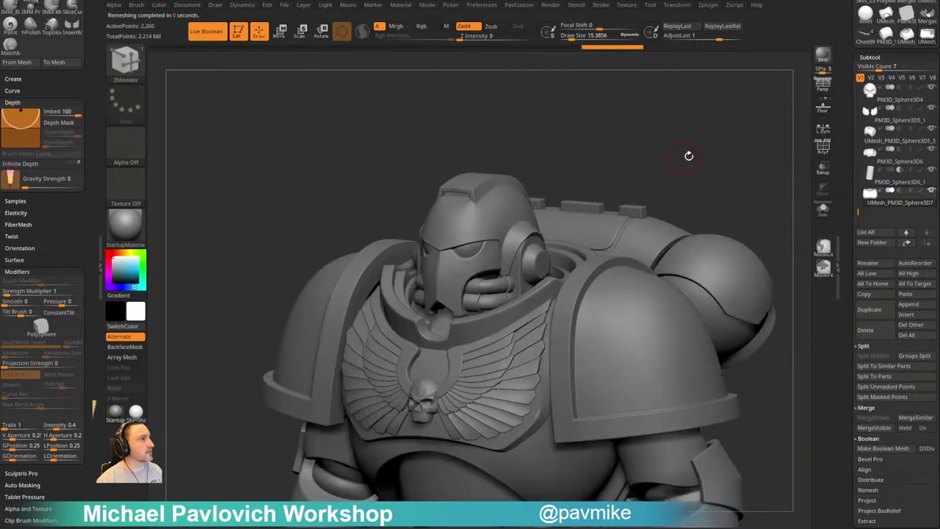
{"action": "mouse_move", "coordinate": [689, 155]}
{"action": "left_mouse_down"}
{"action": "mouse_move", "coordinate": [740, 240]}
{"action": "mouse_move", "coordinate": [746, 221]}
{"action": "left_mouse_up"}
{"action": "key", "text": "s"}
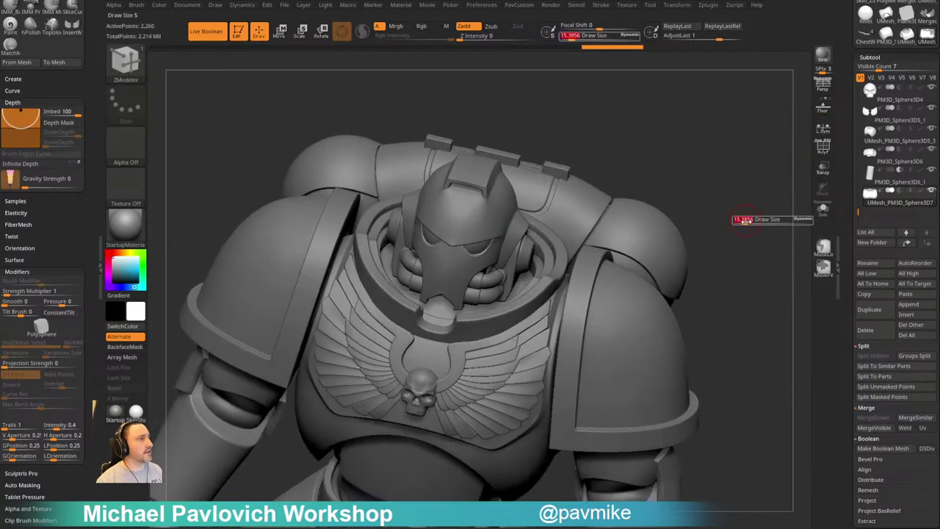
{"action": "key", "text": "1"}
Inspect the collar around the helmet from the side and front, and make the subtractive neck cylinder the active subtool
{"action": "mouse_move", "coordinate": [688, 169]}
{"action": "left_mouse_down"}
{"action": "mouse_move", "coordinate": [654, 174]}
{"action": "mouse_move", "coordinate": [663, 234]}
{"action": "mouse_move", "coordinate": [659, 212]}
{"action": "mouse_move", "coordinate": [616, 222]}
{"action": "left_mouse_up"}
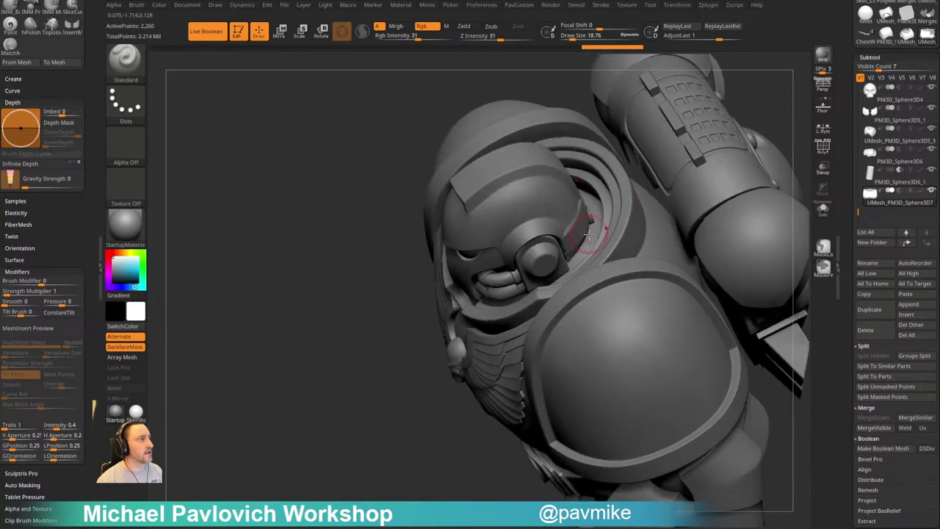
{"action": "left_click", "coordinate": [590, 232], "text": "alt"}
{"action": "left_click_drag", "start_coordinate": [787, 107], "coordinate": [715, 134], "text": "shift"}
{"action": "left_click_drag", "start_coordinate": [788, 243], "coordinate": [772, 111], "text": "alt"}
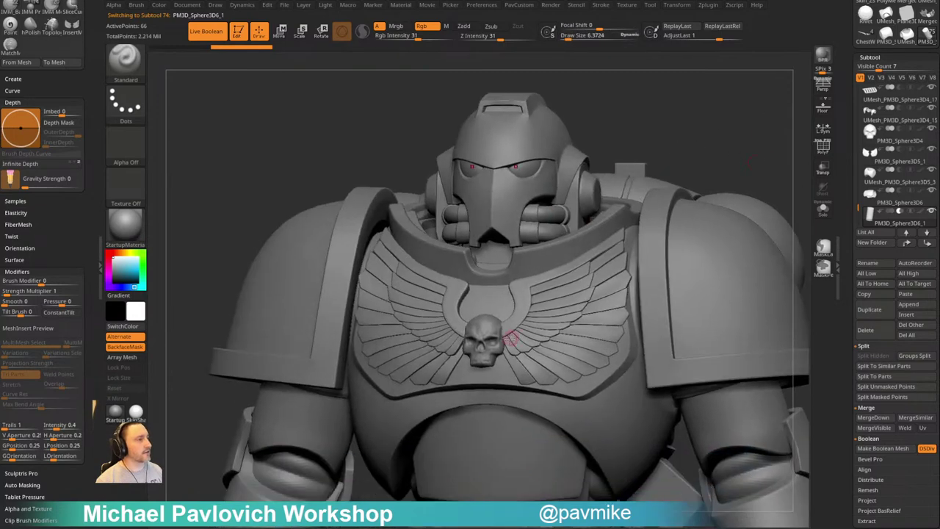
Select the skull of the winged chest emblem, isolate it and show its polyframe
{"action": "left_click", "coordinate": [490, 322], "text": "alt"}
{"action": "left_click_drag", "start_coordinate": [739, 156], "coordinate": [785, 160]}
{"action": "left_click", "coordinate": [823, 209]}
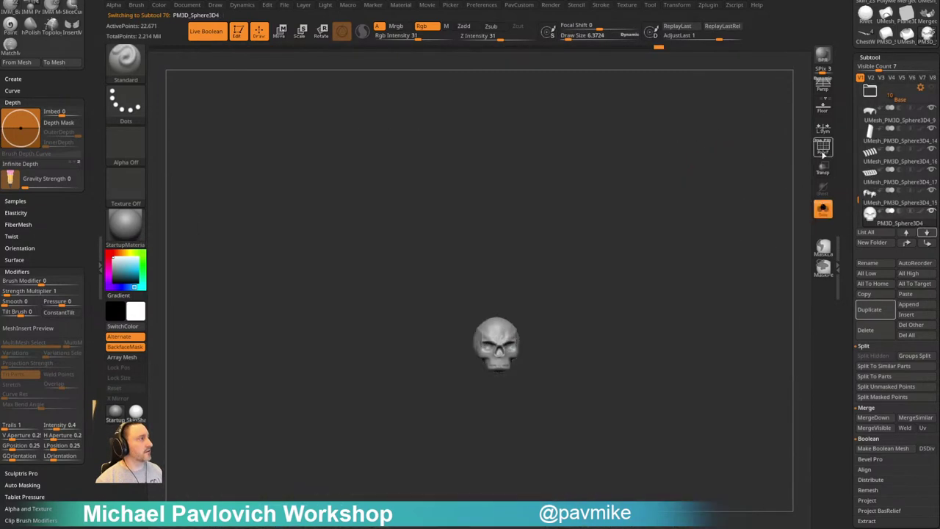
{"action": "left_click", "coordinate": [822, 149]}
{"action": "left_click_drag", "start_coordinate": [737, 250], "coordinate": [701, 200], "text": "alt"}
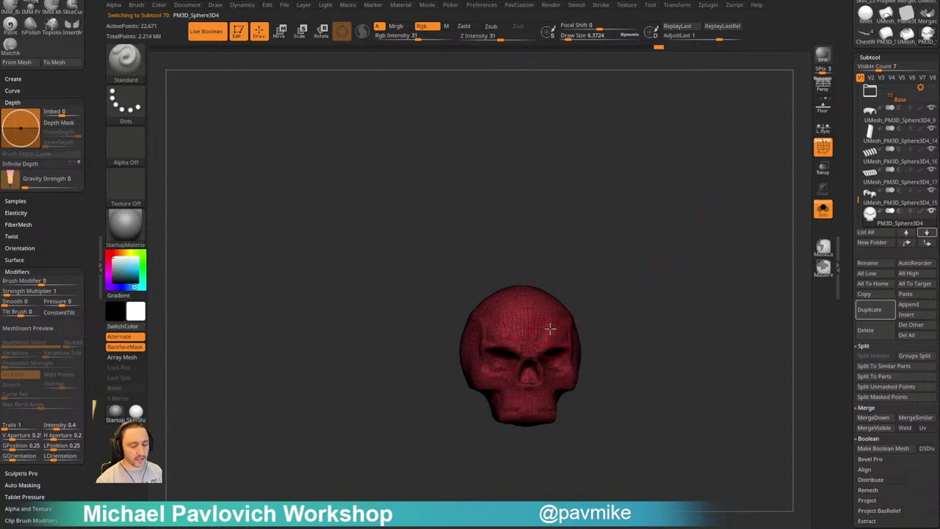
Mark the skull's current history state as the projection source and ZRemesh it with KeepGroups off and a target polygon count of 1.876
{"action": "mouse_move", "coordinate": [645, 312]}
{"action": "left_mouse_down"}
{"action": "mouse_move", "coordinate": [671, 314]}
{"action": "mouse_move", "coordinate": [611, 306]}
{"action": "left_mouse_up"}
{"action": "left_click", "coordinate": [661, 48], "text": "ctrl"}
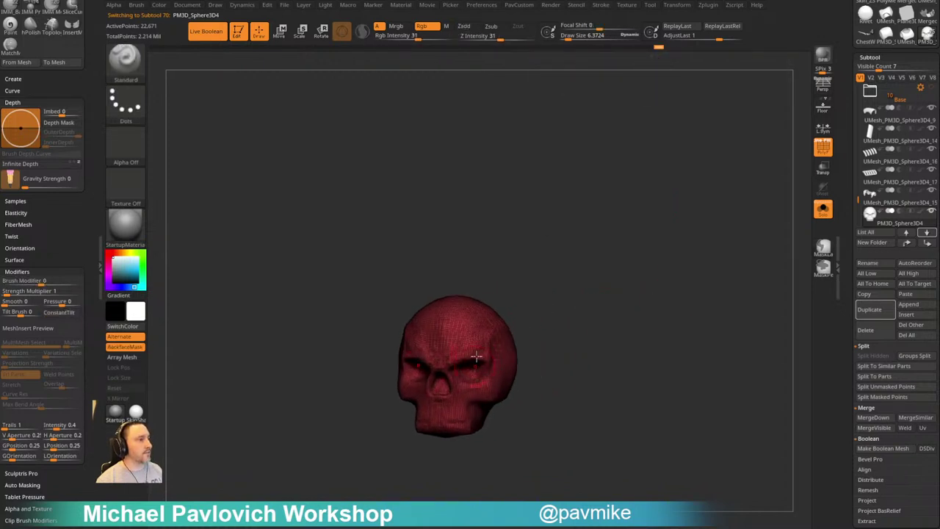
{"action": "key", "text": "grave"}
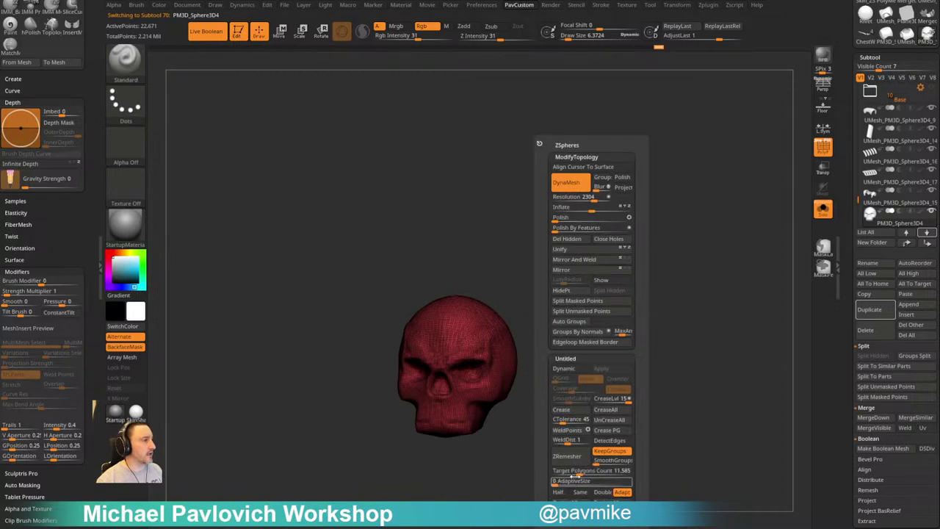
{"action": "left_click_drag", "start_coordinate": [576, 473], "coordinate": [565, 473]}
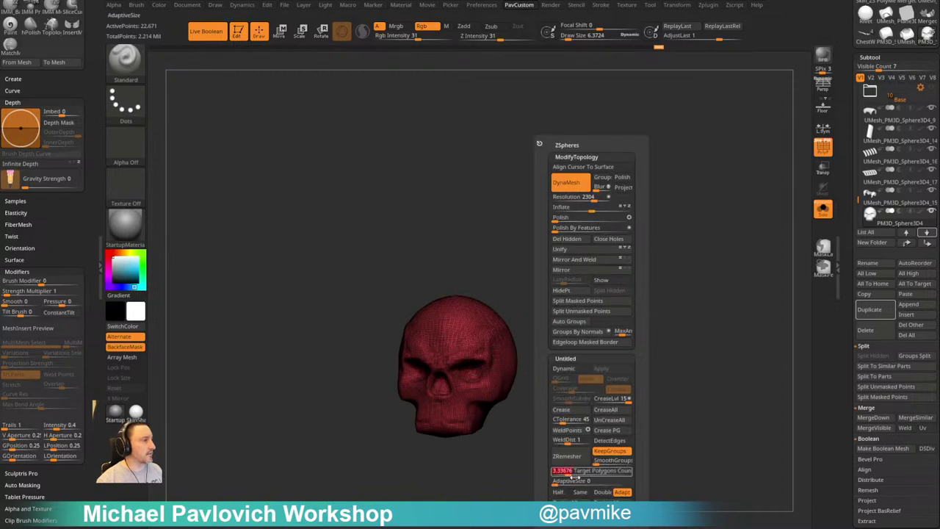
{"action": "left_click", "coordinate": [608, 456]}
{"action": "left_click", "coordinate": [584, 457]}
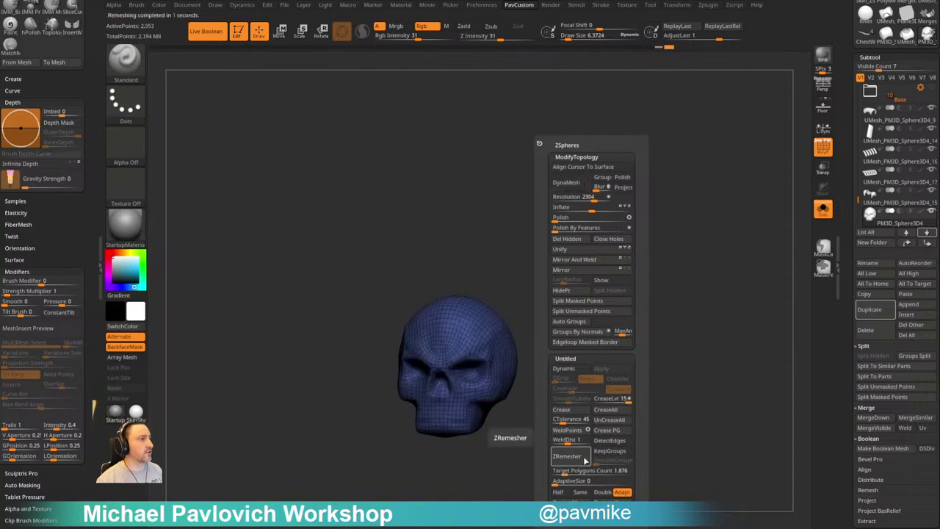
ZRemesh the skull twice more with Half enabled, projecting the marked history detail back onto it after each pass
{"action": "left_click", "coordinate": [559, 491]}
{"action": "left_click", "coordinate": [572, 460]}
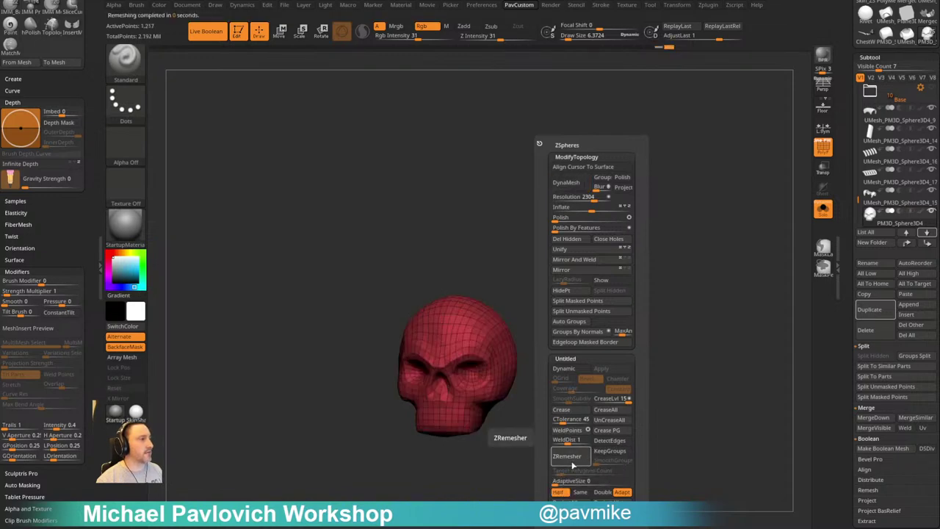
{"action": "key", "text": "3"}
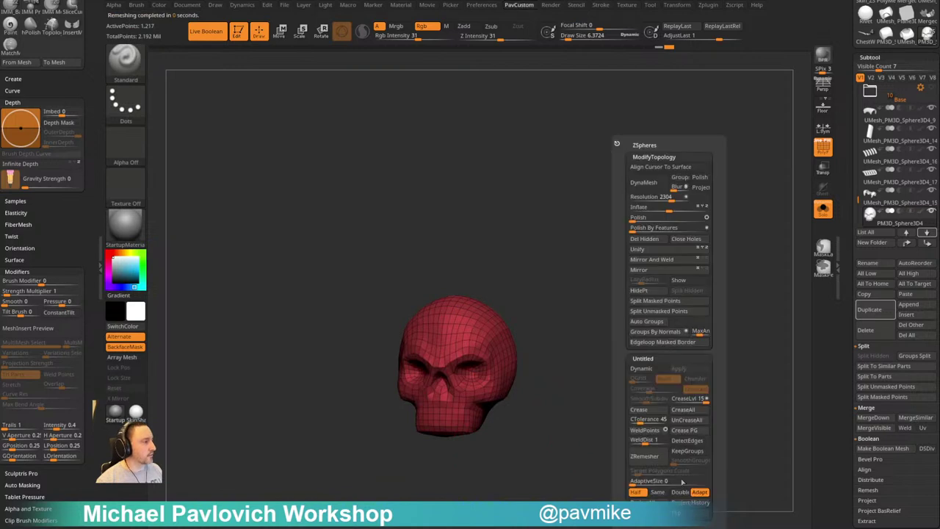
{"action": "left_click", "coordinate": [680, 504]}
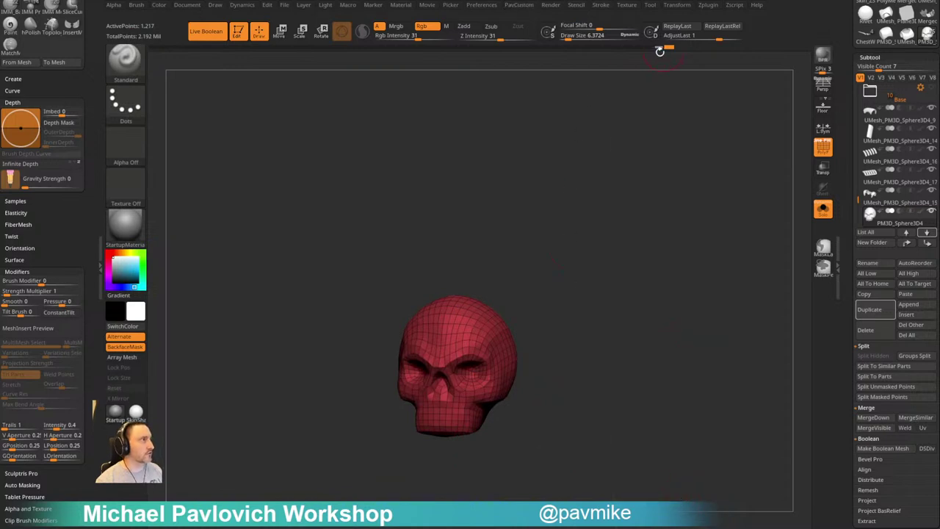
{"action": "key", "text": "3"}
{"action": "key", "text": "3"}
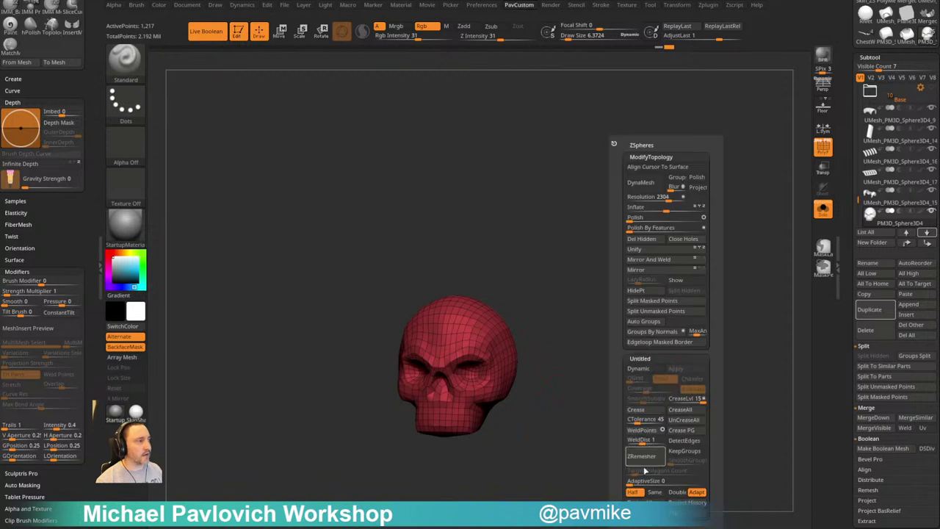
{"action": "left_click", "coordinate": [643, 458]}
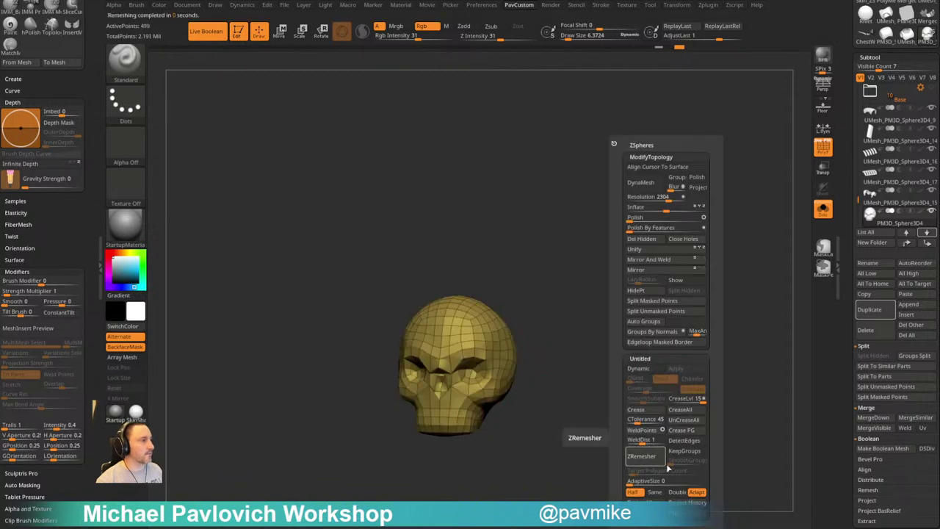
{"action": "left_click", "coordinate": [683, 503]}
Subdivide the low-poly skull three times, projecting the marked history detail onto it after each subdivision
{"action": "key", "text": "ctrl+d"}
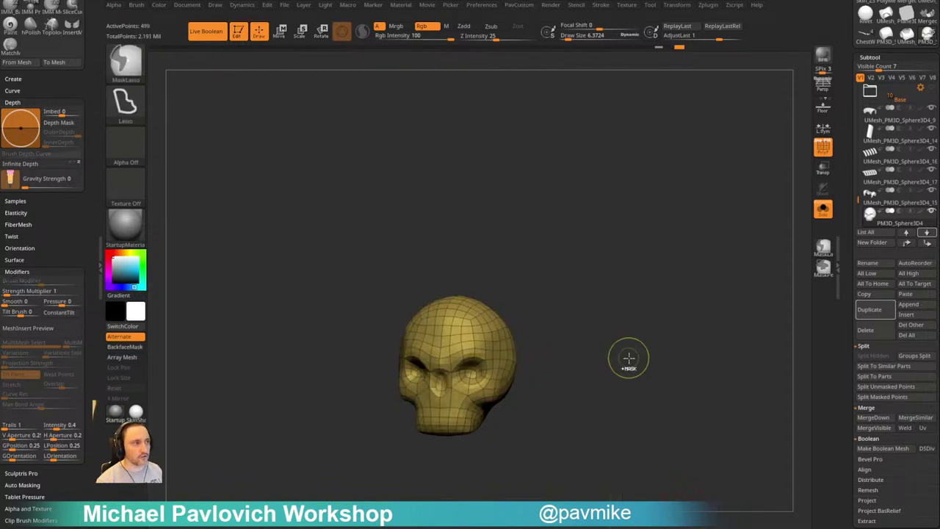
{"action": "key", "text": "3"}
{"action": "left_click", "coordinate": [653, 501]}
{"action": "key", "text": "ctrl+d"}
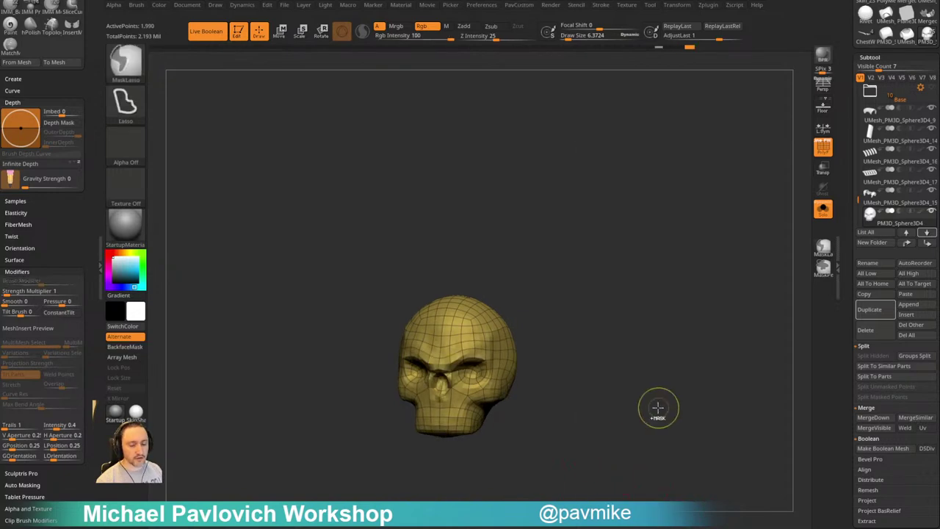
{"action": "key", "text": "3"}
{"action": "left_click", "coordinate": [670, 504]}
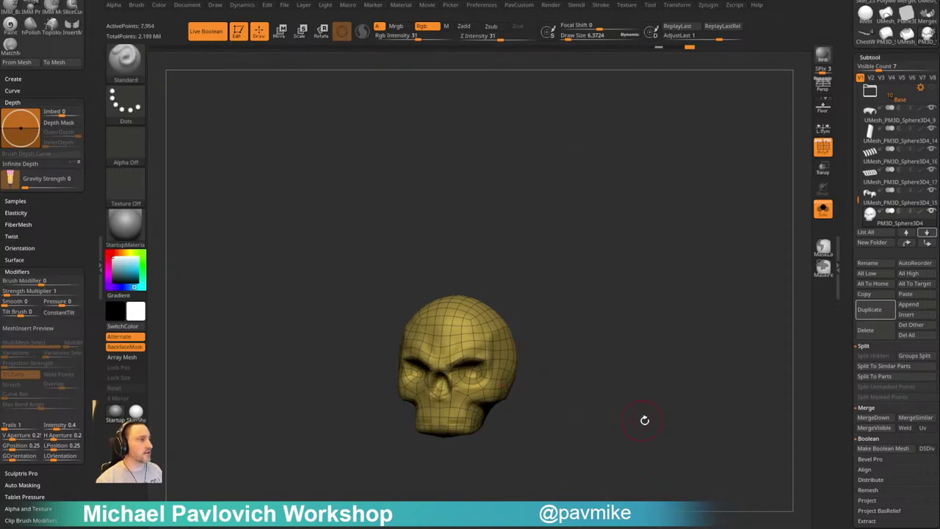
{"action": "key", "text": "ctrl+d"}
{"action": "key", "text": "g"}
{"action": "left_click", "coordinate": [664, 504]}
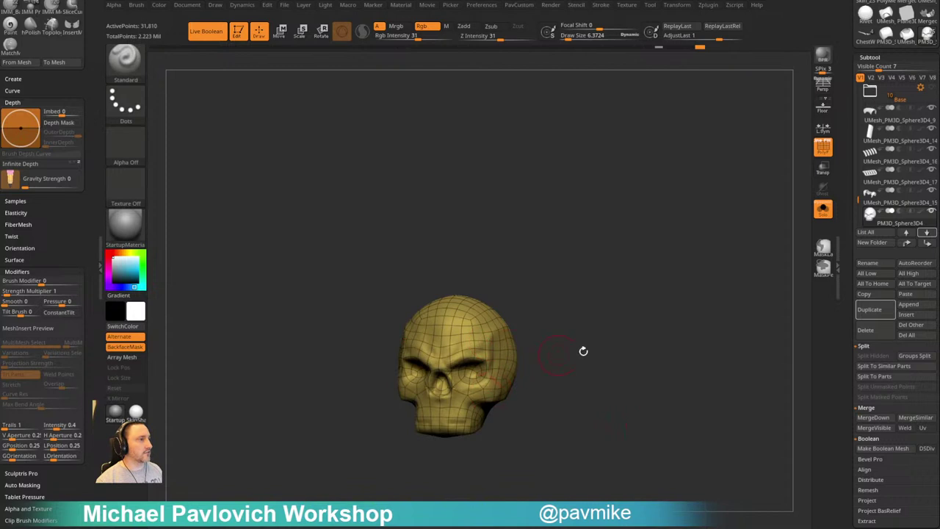
Update the skull's history marker at its current state, show the whole space marine without polyframe and frame the winged chest emblem
{"action": "left_click_drag", "start_coordinate": [622, 350], "coordinate": [646, 294]}
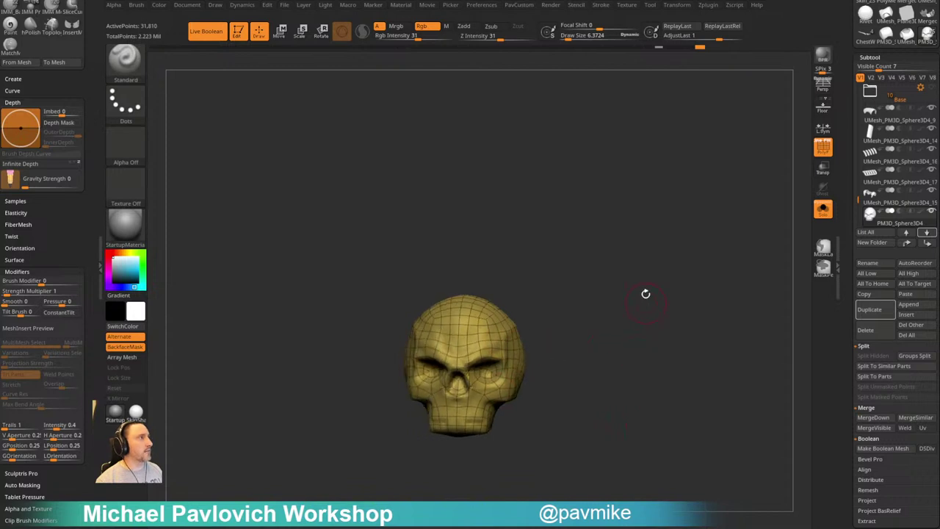
{"action": "left_click", "coordinate": [700, 48], "text": "ctrl"}
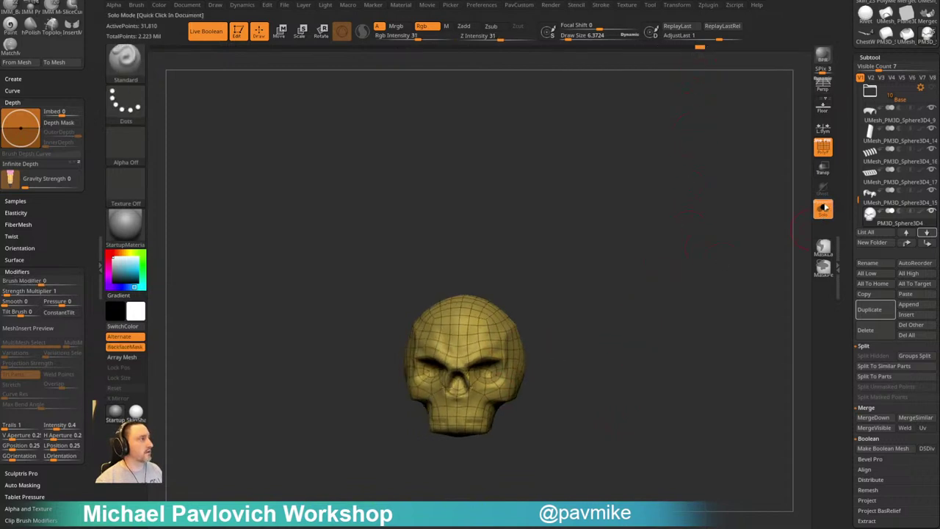
{"action": "left_click", "coordinate": [822, 209]}
{"action": "left_click", "coordinate": [826, 153]}
{"action": "right_click_drag", "start_coordinate": [680, 310], "coordinate": [542, 231], "text": "alt"}
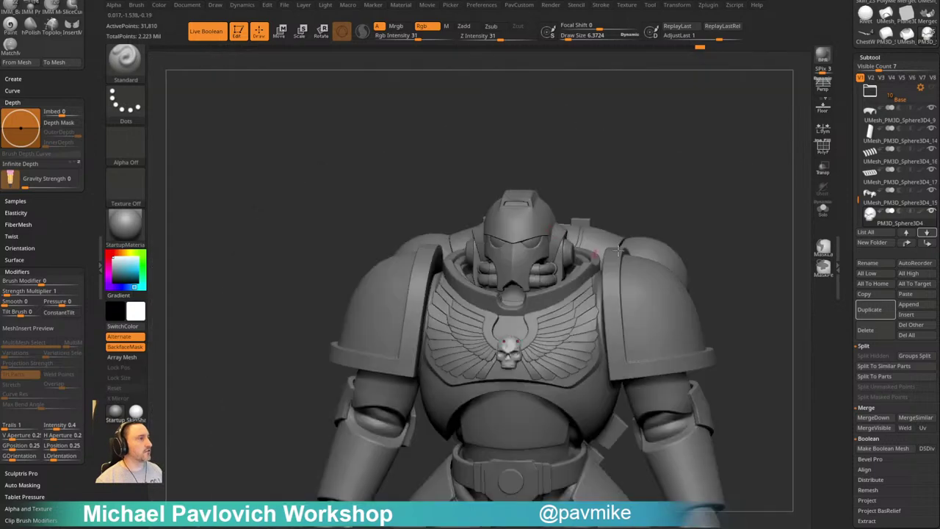
{"action": "mouse_move", "coordinate": [718, 247]}
{"action": "right_mouse_down", "text": "shift"}
{"action": "mouse_move", "coordinate": [767, 250]}
{"action": "mouse_move", "coordinate": [714, 239]}
{"action": "right_mouse_up", "text": "shift"}
{"action": "left_click_drag", "start_coordinate": [714, 238], "coordinate": [707, 250], "text": "alt"}
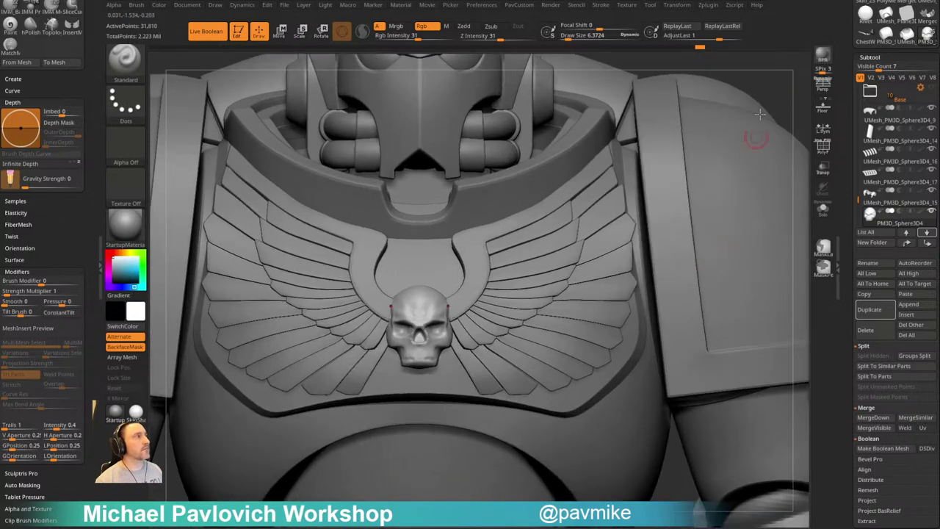
Turn off Live Boolean and delete the subtractive neck cylinder and the old PM3D_Sphere3D6 torso shell
{"action": "left_click_drag", "start_coordinate": [784, 79], "coordinate": [665, 38], "text": "alt"}
{"action": "left_click", "coordinate": [207, 32]}
{"action": "mouse_move", "coordinate": [684, 159]}
{"action": "left_mouse_down", "text": "alt"}
{"action": "mouse_move", "coordinate": [714, 147]}
{"action": "mouse_move", "coordinate": [712, 167]}
{"action": "mouse_move", "coordinate": [692, 153]}
{"action": "mouse_move", "coordinate": [667, 203]}
{"action": "left_mouse_up", "text": "alt"}
{"action": "key", "text": "s"}
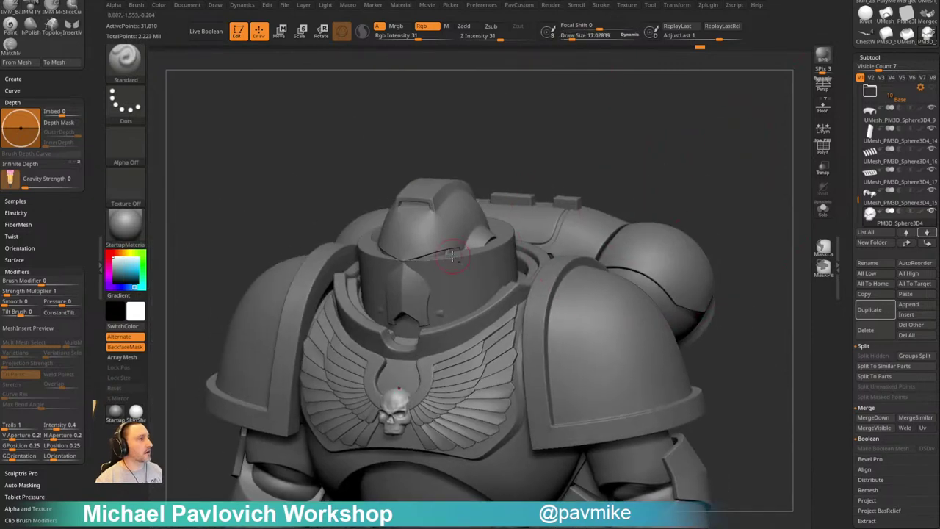
{"action": "left_click", "coordinate": [454, 255], "text": "alt"}
{"action": "left_click_drag", "start_coordinate": [859, 207], "coordinate": [857, 212]}
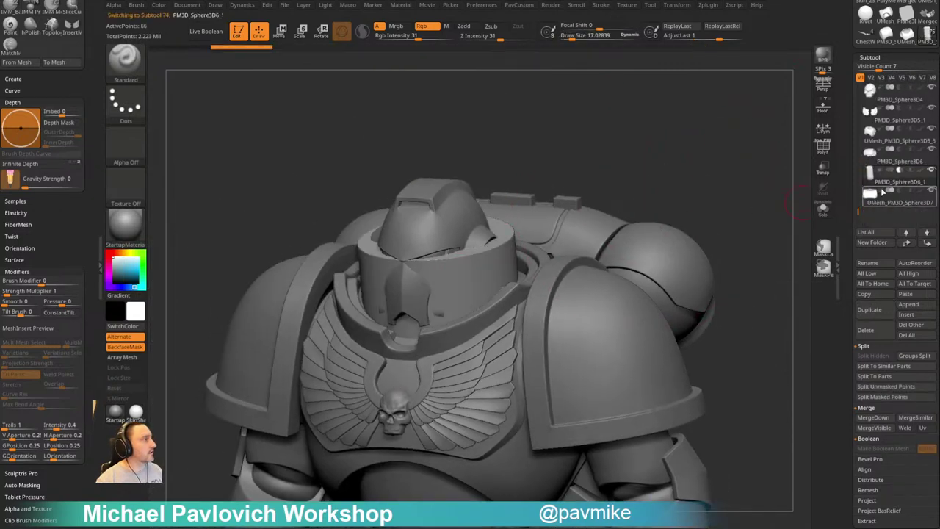
{"action": "left_click", "coordinate": [891, 163]}
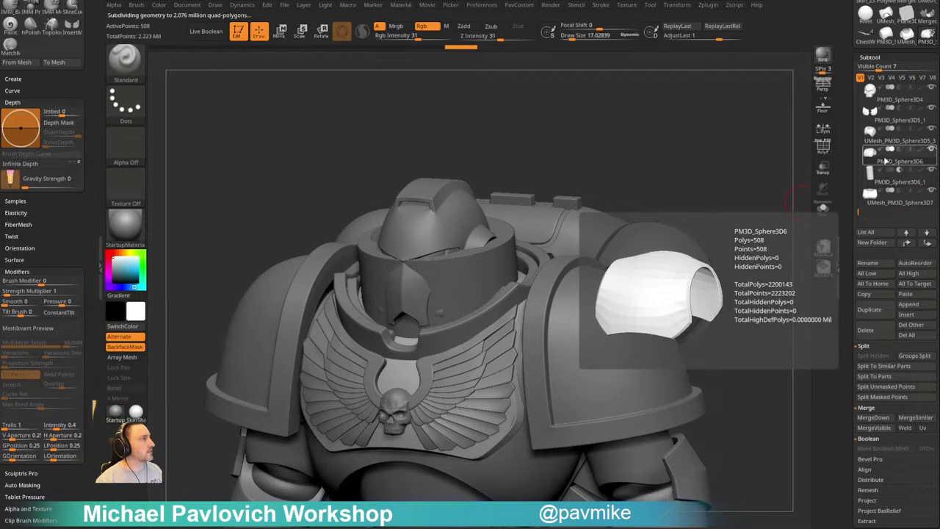
{"action": "left_click", "coordinate": [878, 330]}
{"action": "left_click", "coordinate": [871, 333]}
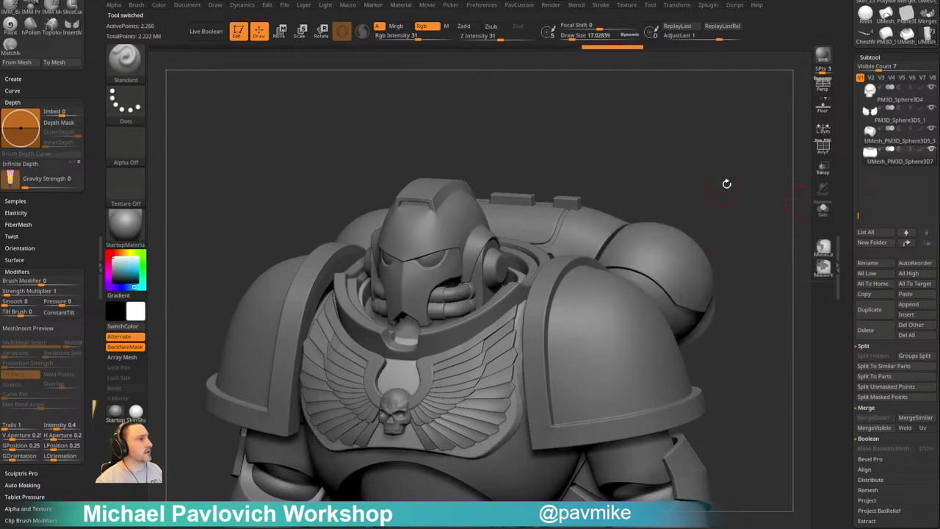
Hide the upper arm armour, elbow plate and wrinkled arm undersuit to expose the side of the torso
{"action": "left_click_drag", "start_coordinate": [731, 175], "coordinate": [704, 207], "text": "alt"}
{"action": "left_click", "coordinate": [471, 273], "text": "alt"}
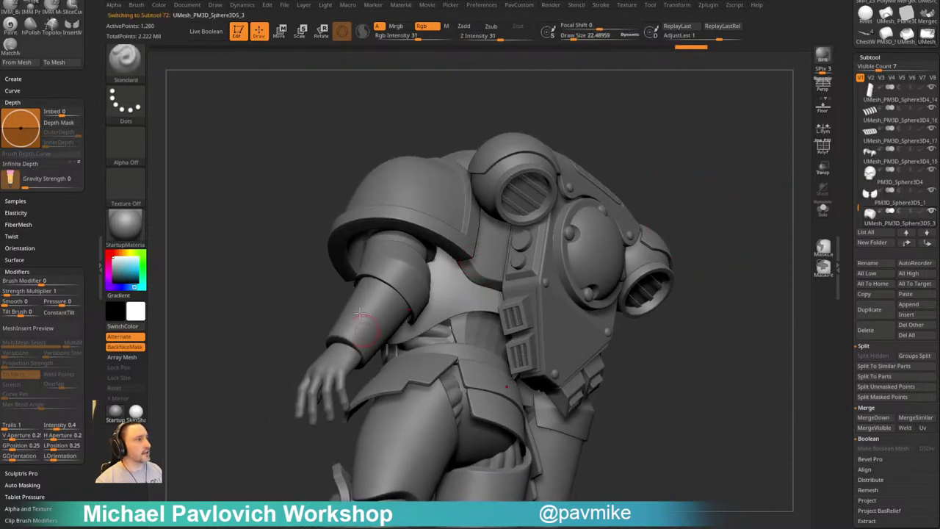
{"action": "mouse_move", "coordinate": [705, 145]}
{"action": "left_mouse_down"}
{"action": "mouse_move", "coordinate": [731, 145]}
{"action": "mouse_move", "coordinate": [751, 166]}
{"action": "mouse_move", "coordinate": [678, 225]}
{"action": "left_mouse_up"}
{"action": "key", "text": "s"}
{"action": "left_click_drag", "start_coordinate": [525, 311], "coordinate": [525, 310]}
{"action": "left_click", "coordinate": [481, 293], "text": "alt"}
{"action": "left_click_drag", "start_coordinate": [661, 253], "coordinate": [760, 240]}
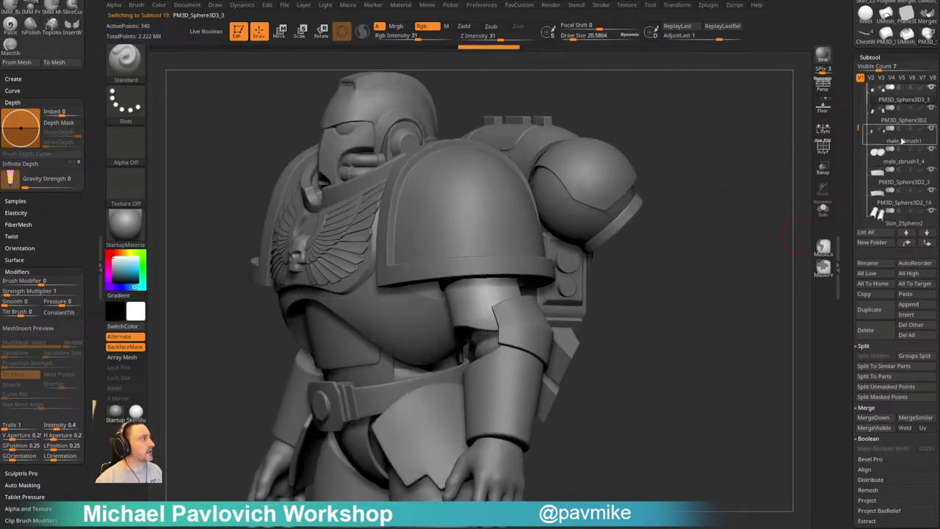
{"action": "left_click", "coordinate": [526, 326], "text": "alt"}
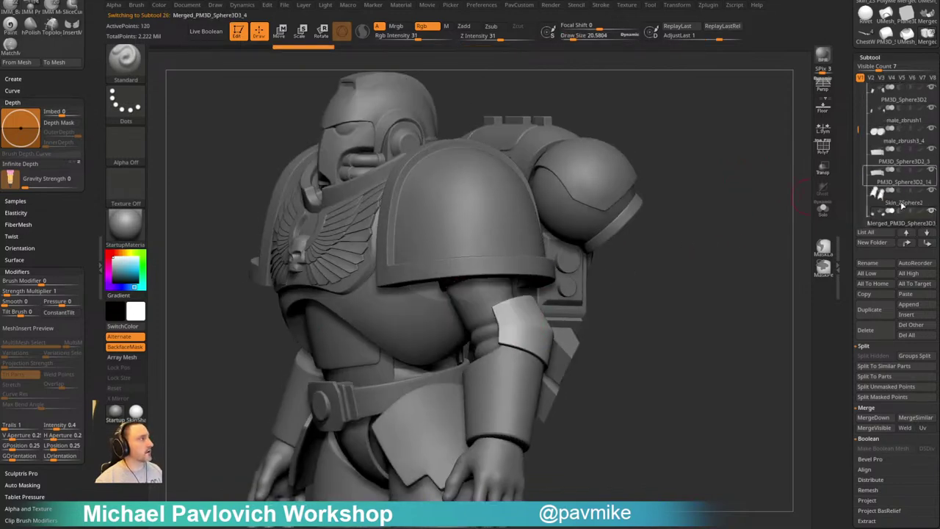
{"action": "left_click", "coordinate": [469, 303], "text": "alt"}
{"action": "left_click_drag", "start_coordinate": [735, 243], "coordinate": [797, 236]}
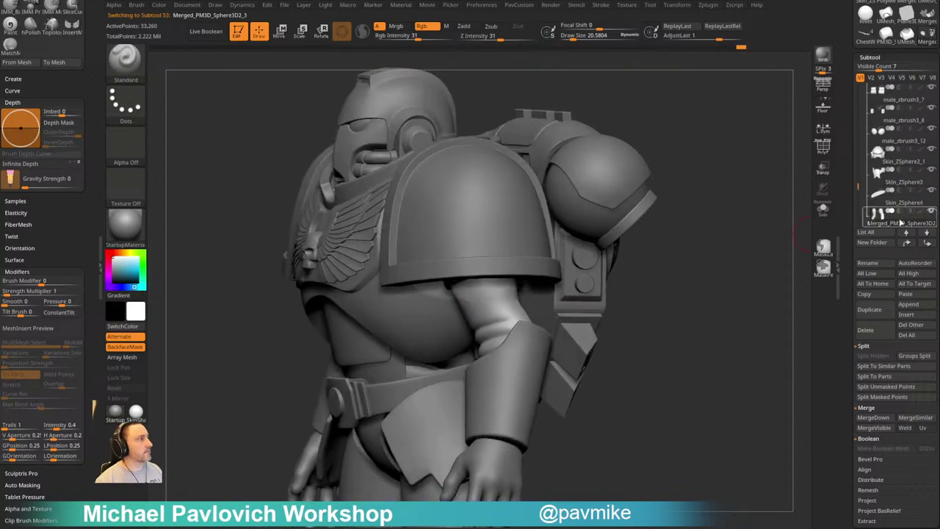
{"action": "left_click", "coordinate": [903, 203]}
{"action": "left_click_drag", "start_coordinate": [726, 265], "coordinate": [653, 210]}
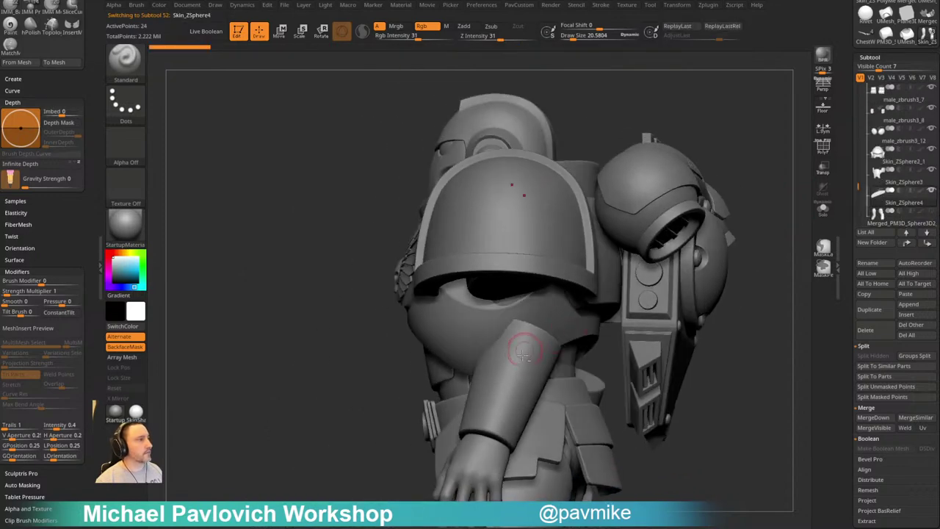
Hide the inner arm piece and the forearm armour, and make the chest armour the active subtool
{"action": "left_click", "coordinate": [522, 344], "text": "alt"}
{"action": "left_click", "coordinate": [931, 212]}
{"action": "left_click", "coordinate": [908, 211]}
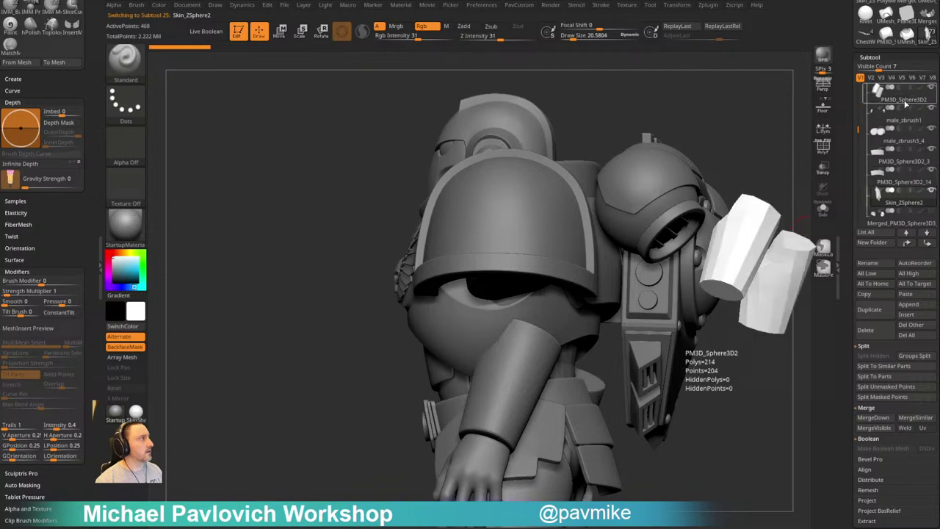
{"action": "left_click", "coordinate": [524, 328], "text": "alt"}
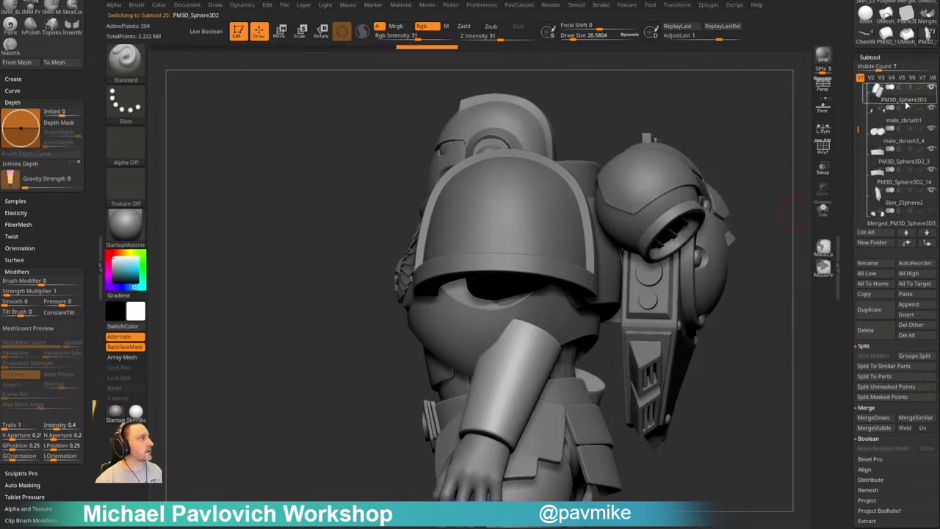
{"action": "left_click", "coordinate": [550, 298], "text": "alt"}
Select the torso shell beneath the backpack, isolate it with its polyframe shown and inspect its rim from behind and the side
{"action": "left_click_drag", "start_coordinate": [800, 284], "coordinate": [581, 283]}
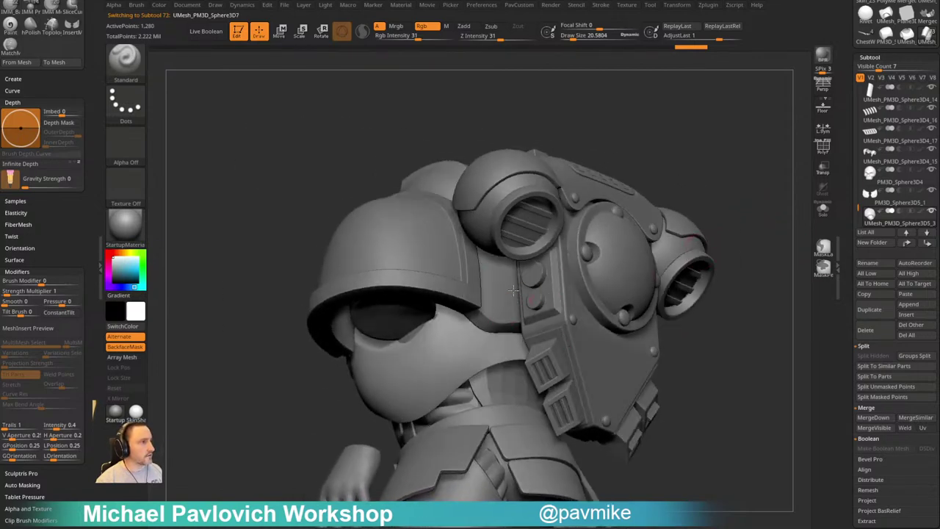
{"action": "left_click", "coordinate": [513, 290], "text": "alt"}
{"action": "left_click", "coordinate": [823, 148]}
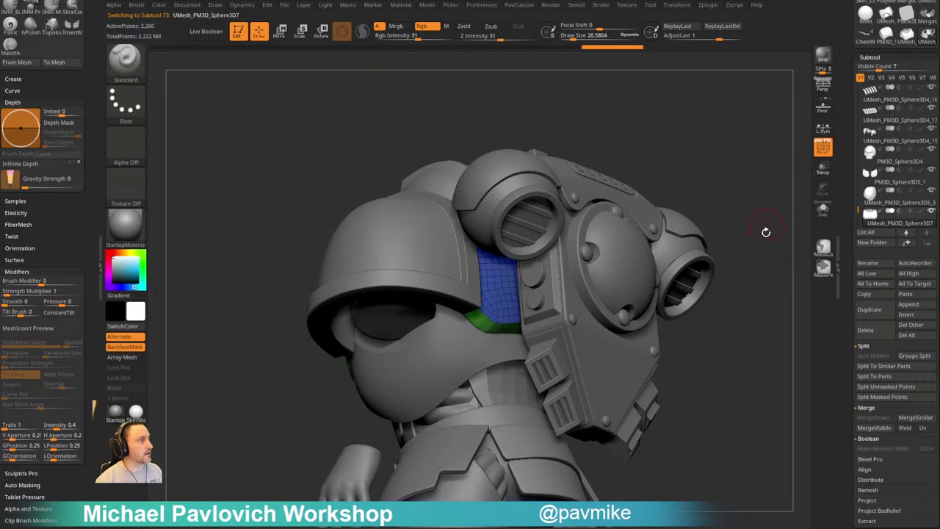
{"action": "left_click_drag", "start_coordinate": [766, 231], "coordinate": [736, 235], "text": "alt"}
{"action": "left_click", "coordinate": [823, 210]}
{"action": "left_click_drag", "start_coordinate": [786, 275], "coordinate": [765, 309], "text": "shift"}
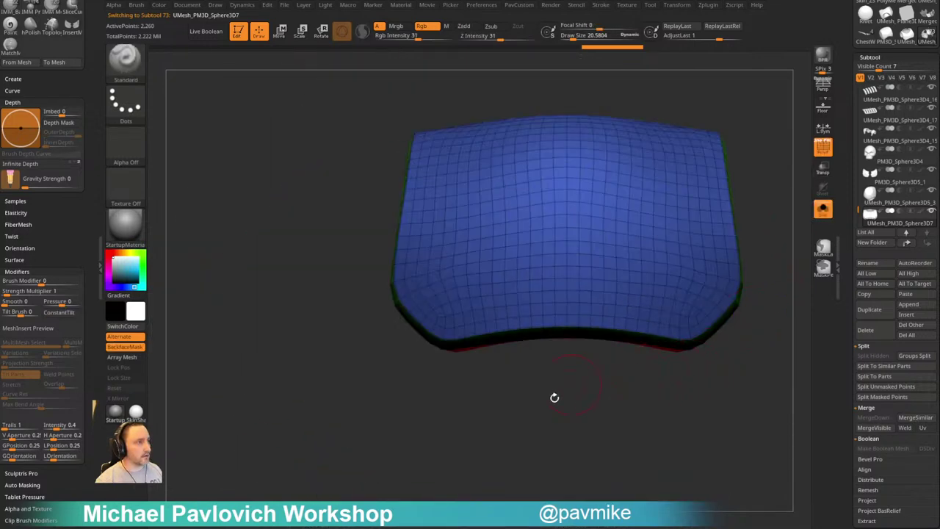
{"action": "left_click_drag", "start_coordinate": [555, 398], "coordinate": [453, 348]}
{"action": "left_click_drag", "start_coordinate": [384, 425], "coordinate": [450, 412]}
Switch to the ZModeler brush and set its edge action to Crease
{"action": "key", "text": "b"}
{"action": "key", "text": "z"}
{"action": "key", "text": "m"}
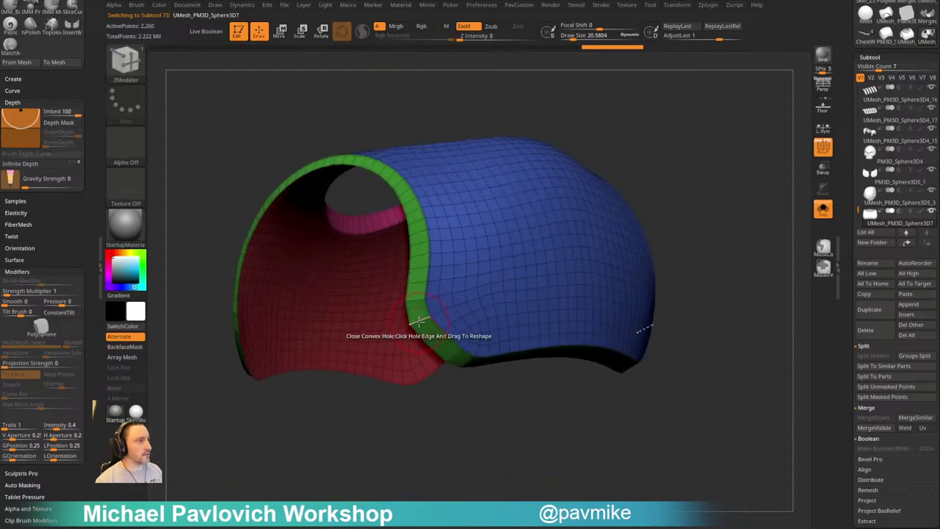
{"action": "key", "text": "space"}
{"action": "left_click", "coordinate": [332, 299]}
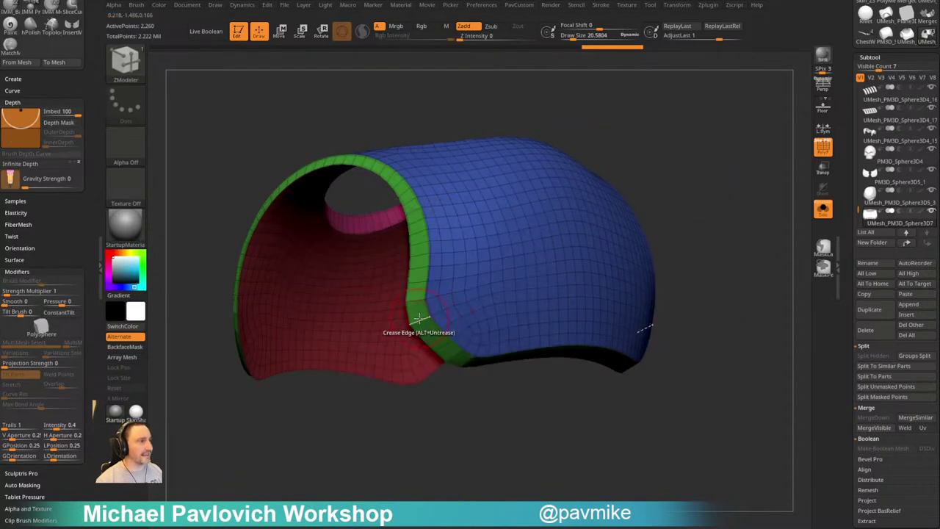
Activate the MoveAccu brush for the isolated torso shell and turn off its Infinite Depth option
{"action": "left_click_drag", "start_coordinate": [411, 435], "coordinate": [452, 375]}
{"action": "left_click_drag", "start_coordinate": [372, 471], "coordinate": [382, 478], "text": "shift"}
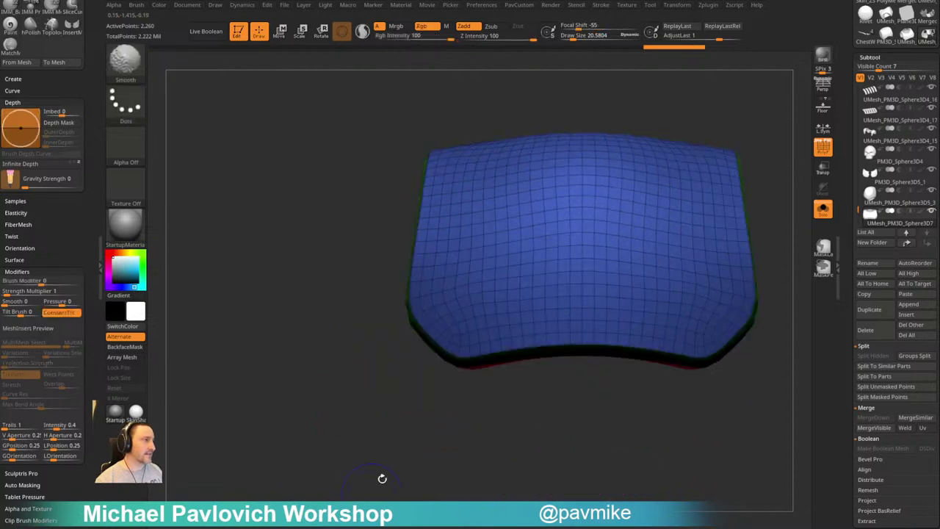
{"action": "left_click_drag", "start_coordinate": [436, 405], "coordinate": [459, 367]}
{"action": "left_click_drag", "start_coordinate": [413, 449], "coordinate": [410, 462], "text": "shift"}
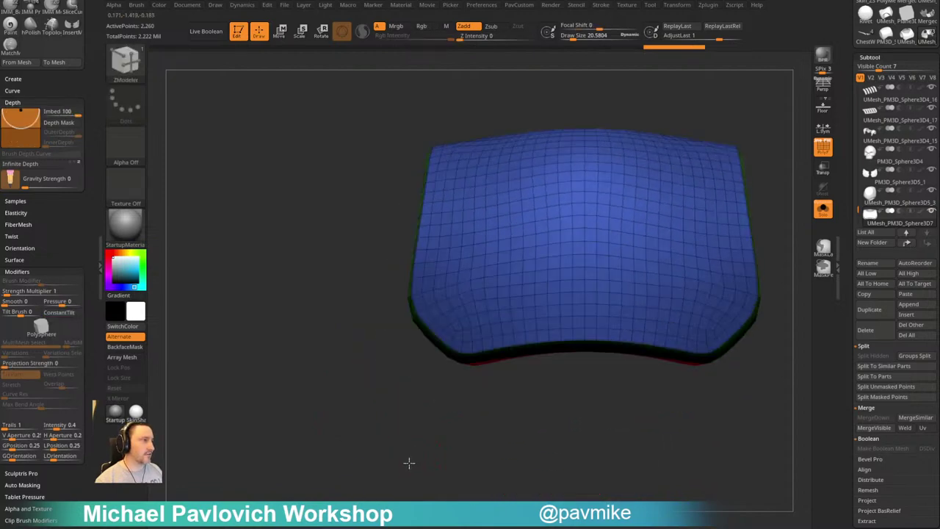
{"action": "key", "text": "s"}
{"action": "key", "text": "b"}
{"action": "key", "text": "m"}
{"action": "key", "text": "v"}
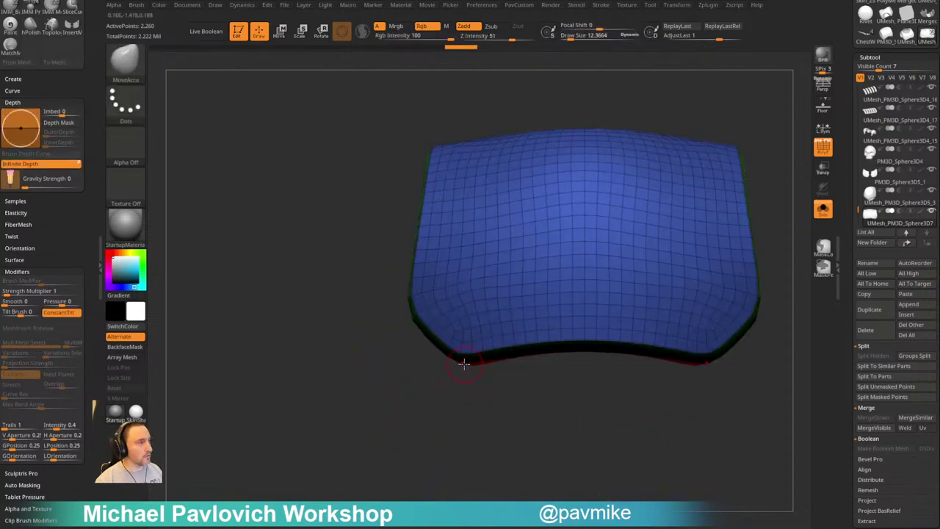
{"action": "left_click", "coordinate": [61, 165]}
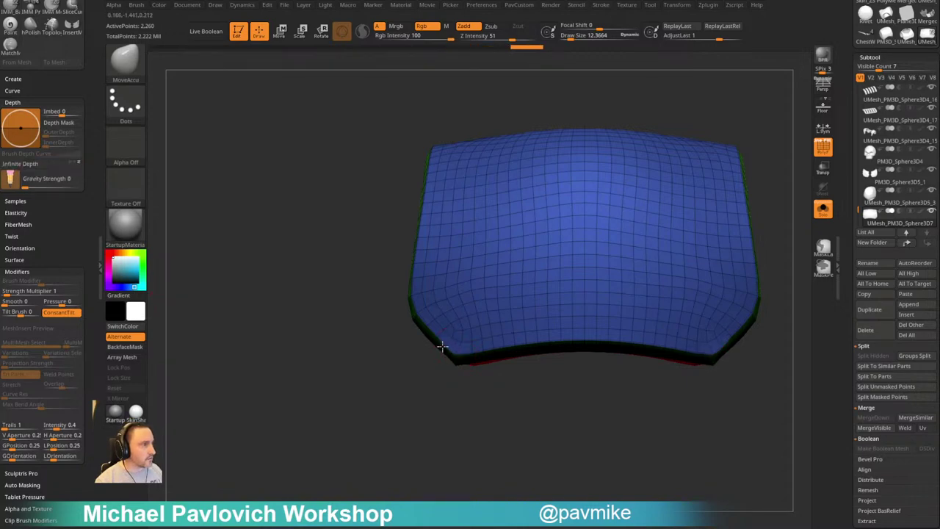
Resize the brush and reshape the angled lower side corner of the torso shell with MoveAccu
{"action": "mouse_move", "coordinate": [377, 365]}
{"action": "left_mouse_down"}
{"action": "mouse_move", "coordinate": [409, 377]}
{"action": "mouse_move", "coordinate": [383, 383]}
{"action": "left_mouse_up"}
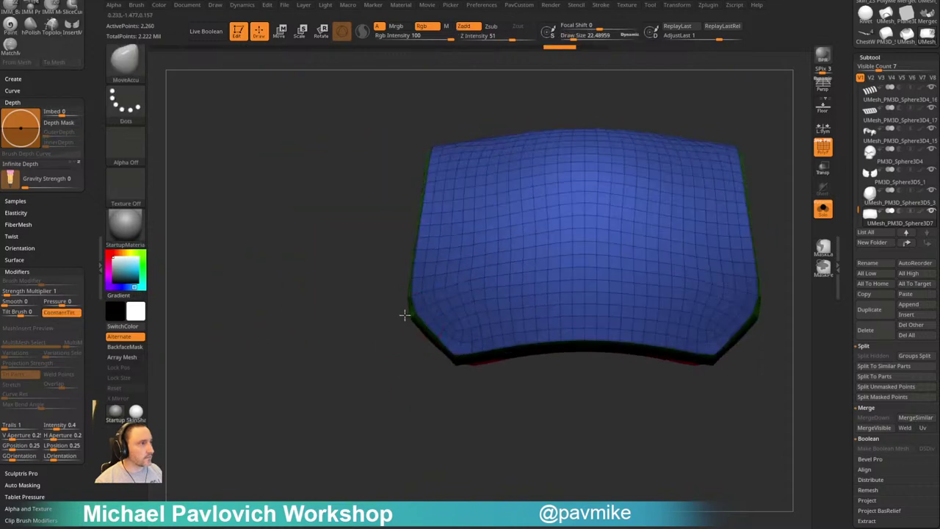
{"action": "key", "text": "s"}
{"action": "left_click_drag", "start_coordinate": [411, 312], "coordinate": [408, 312]}
{"action": "mouse_move", "coordinate": [408, 312]}
{"action": "left_mouse_down"}
{"action": "mouse_move", "coordinate": [399, 365]}
{"action": "mouse_move", "coordinate": [426, 369]}
{"action": "mouse_move", "coordinate": [693, 269]}
{"action": "left_mouse_up"}
Polish the torso shell by features and turn off its polyframe display
{"action": "key", "text": "q"}
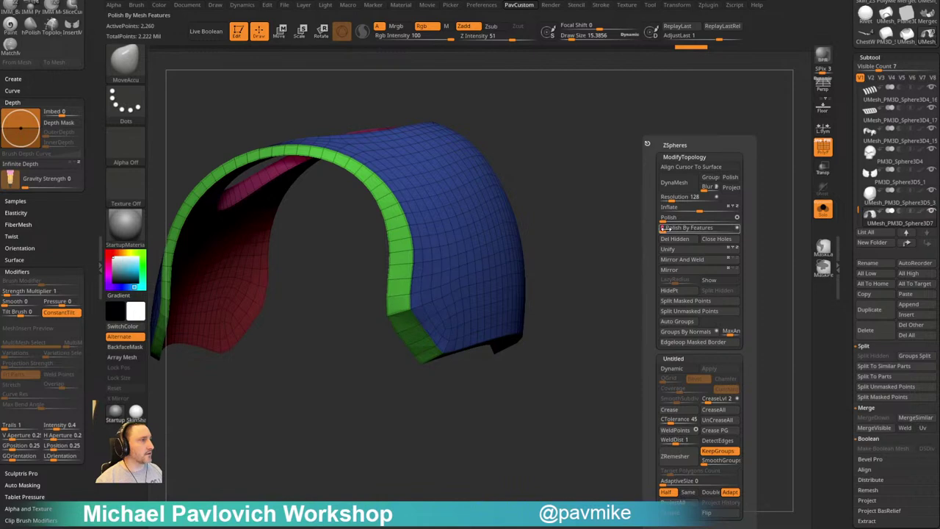
{"action": "left_click", "coordinate": [667, 229]}
{"action": "left_click_drag", "start_coordinate": [432, 386], "coordinate": [684, 263]}
{"action": "left_click", "coordinate": [823, 146]}
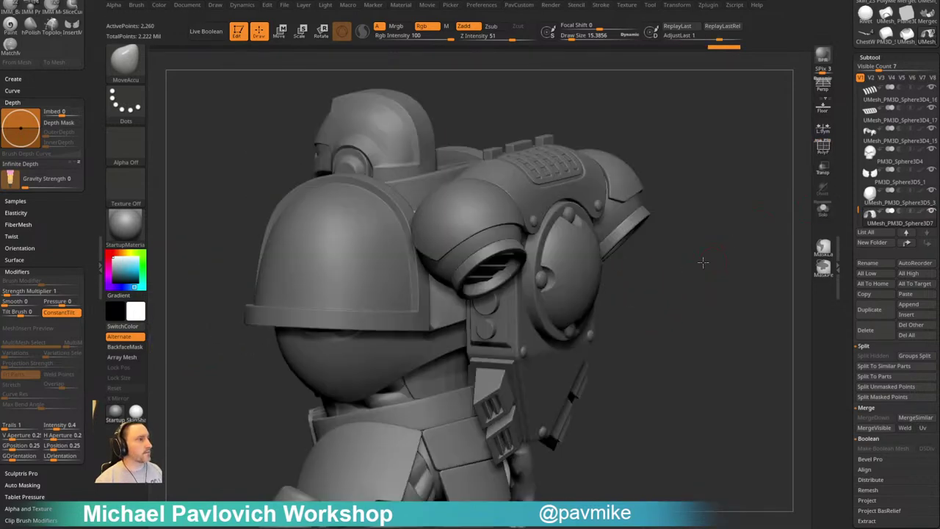
Isolate the torso shell and crease the inner rim edge of its side opening with ZModeler, using a draw size of 28.75
{"action": "mouse_move", "coordinate": [703, 262]}
{"action": "left_mouse_down"}
{"action": "mouse_move", "coordinate": [712, 206]}
{"action": "mouse_move", "coordinate": [713, 225]}
{"action": "mouse_move", "coordinate": [724, 222]}
{"action": "mouse_move", "coordinate": [719, 205]}
{"action": "left_mouse_up"}
{"action": "key", "text": "s"}
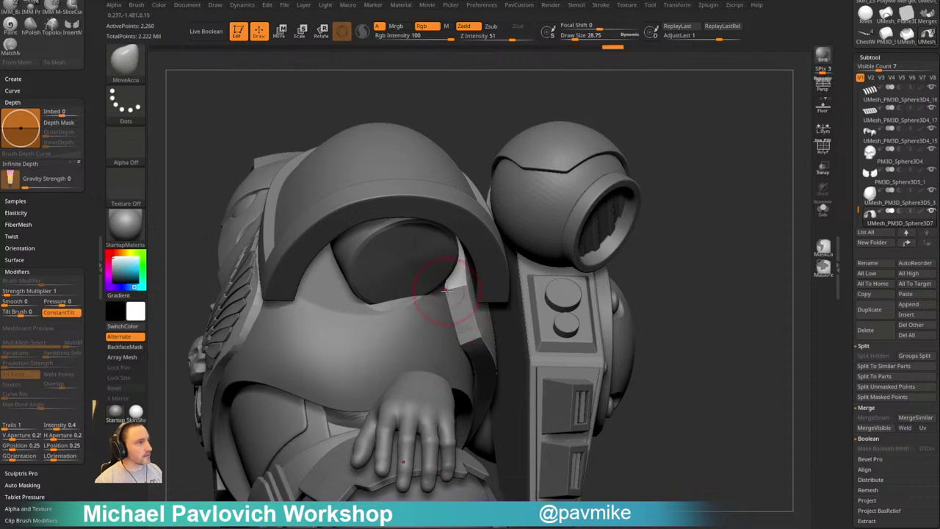
{"action": "left_click_drag", "start_coordinate": [623, 277], "coordinate": [662, 229]}
{"action": "mouse_move", "coordinate": [731, 257]}
{"action": "left_mouse_down"}
{"action": "mouse_move", "coordinate": [722, 297]}
{"action": "mouse_move", "coordinate": [764, 312]}
{"action": "mouse_move", "coordinate": [728, 258]}
{"action": "mouse_move", "coordinate": [705, 305]}
{"action": "left_mouse_up"}
{"action": "left_click", "coordinate": [824, 213]}
{"action": "key", "text": "b"}
{"action": "key", "text": "z"}
{"action": "key", "text": "m"}
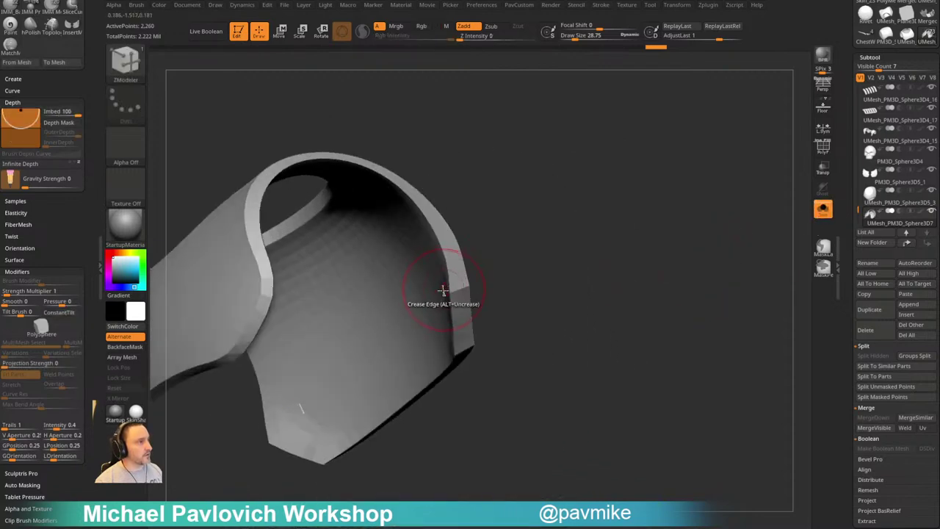
{"action": "left_click", "coordinate": [438, 293]}
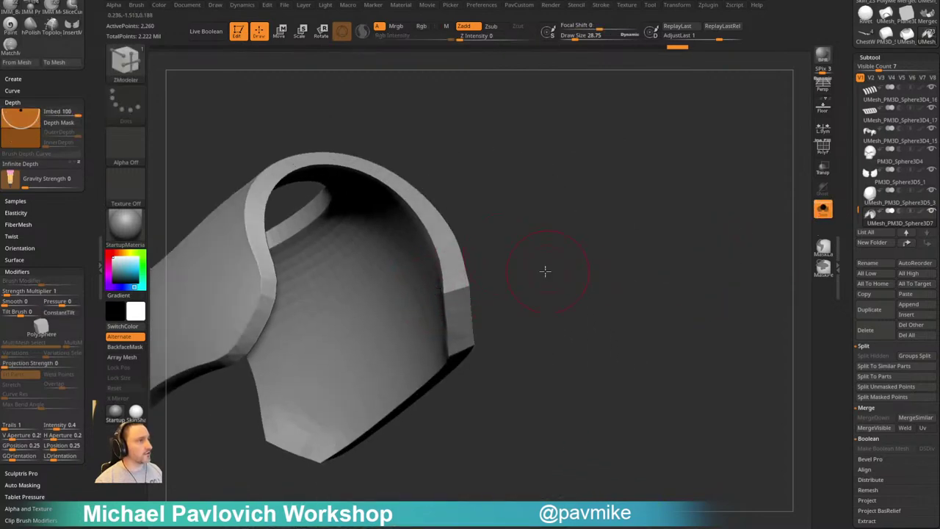
Show the whole character again and polish the torso shell by features
{"action": "left_click_drag", "start_coordinate": [546, 271], "coordinate": [544, 261]}
{"action": "left_click", "coordinate": [825, 214]}
{"action": "left_click_drag", "start_coordinate": [716, 257], "coordinate": [737, 260]}
{"action": "key", "text": "3"}
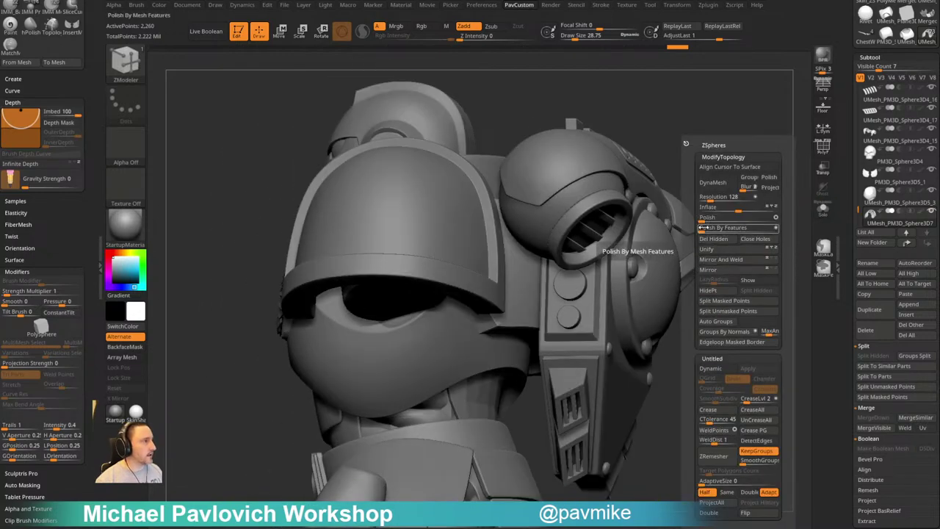
{"action": "left_click", "coordinate": [720, 229]}
Select the rounded torso subtool beneath the shoulder pad for editing
{"action": "left_click_drag", "start_coordinate": [754, 290], "coordinate": [444, 301]}
{"action": "left_click_drag", "start_coordinate": [721, 282], "coordinate": [665, 288]}
{"action": "left_click", "coordinate": [515, 320], "text": "alt"}
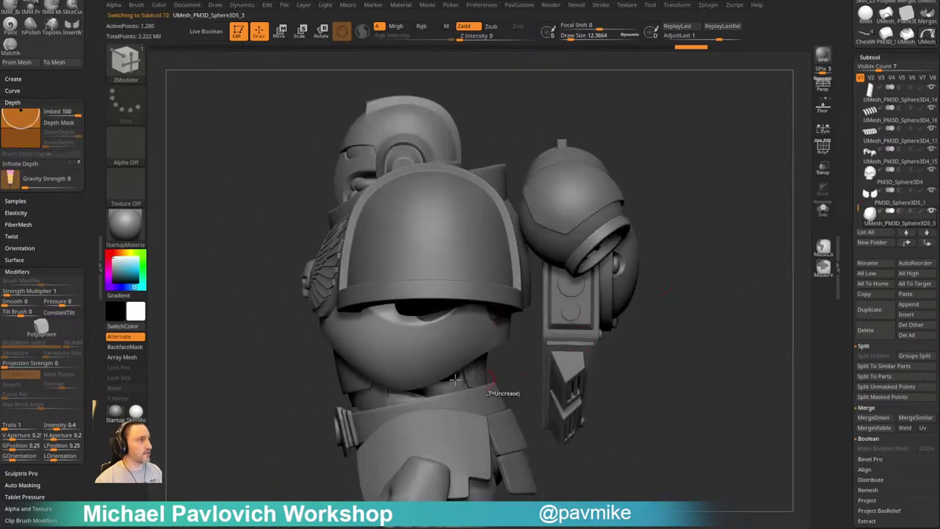
{"action": "mouse_move", "coordinate": [700, 322]}
{"action": "left_mouse_down", "text": "alt"}
{"action": "mouse_move", "coordinate": [669, 296]}
{"action": "mouse_move", "coordinate": [663, 313]}
{"action": "mouse_move", "coordinate": [478, 288]}
{"action": "left_mouse_up", "text": "alt"}
{"action": "key", "text": "s"}
{"action": "key", "text": "b"}
{"action": "key", "text": "s"}
{"action": "key", "text": "t"}
{"action": "key", "text": "s"}
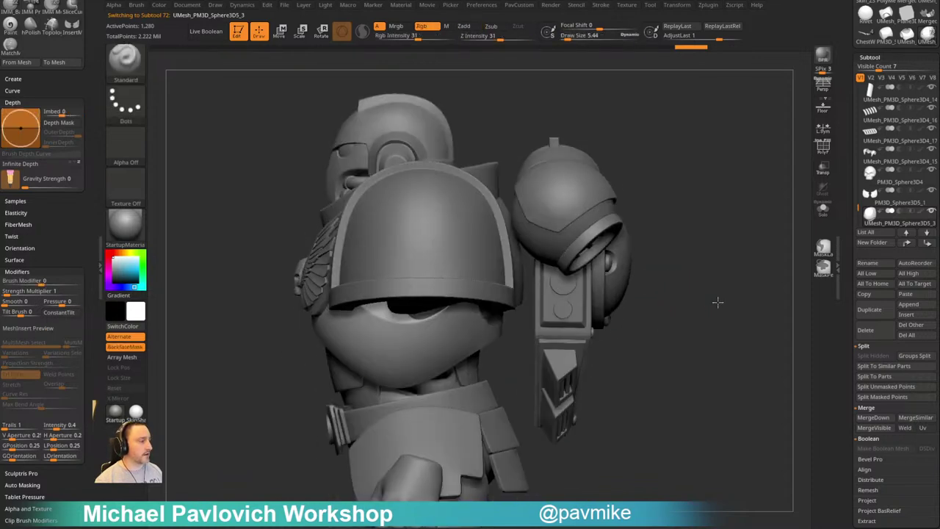
{"action": "mouse_move", "coordinate": [718, 302]}
{"action": "left_mouse_down"}
{"action": "mouse_move", "coordinate": [706, 311]}
{"action": "mouse_move", "coordinate": [724, 271]}
{"action": "mouse_move", "coordinate": [737, 273]}
{"action": "left_mouse_up"}
{"action": "key", "text": "s"}
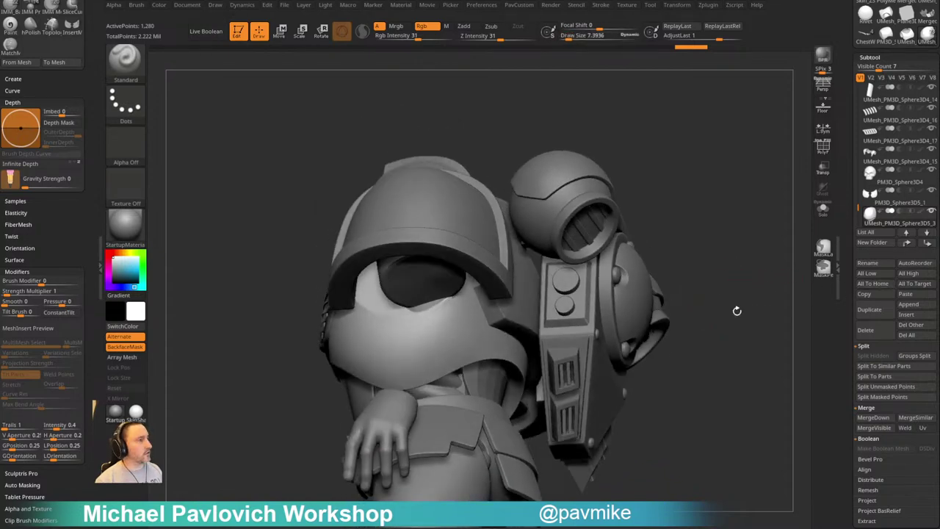
Turn off dynamic subdivision on the torso piece and draw two long Topology brush curves across its side below the arm opening
{"action": "key", "text": "shift+d"}
{"action": "key", "text": "b"}
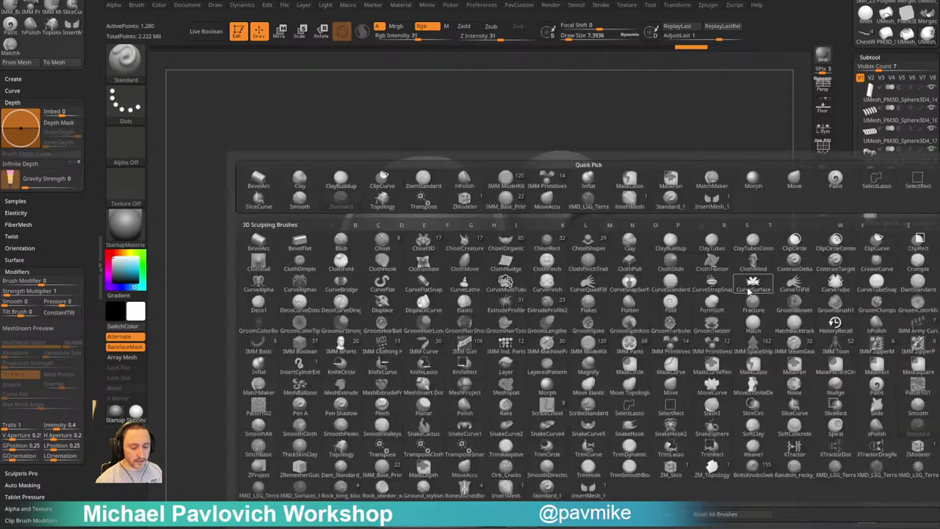
{"action": "key", "text": "t"}
{"action": "key", "text": "o"}
{"action": "mouse_move", "coordinate": [728, 300]}
{"action": "left_mouse_down"}
{"action": "mouse_move", "coordinate": [761, 294]}
{"action": "mouse_move", "coordinate": [752, 300]}
{"action": "mouse_move", "coordinate": [749, 275]}
{"action": "left_mouse_up"}
{"action": "left_click_drag", "start_coordinate": [491, 319], "coordinate": [501, 308]}
{"action": "key", "text": "s"}
{"action": "key", "text": "ctrl+z"}
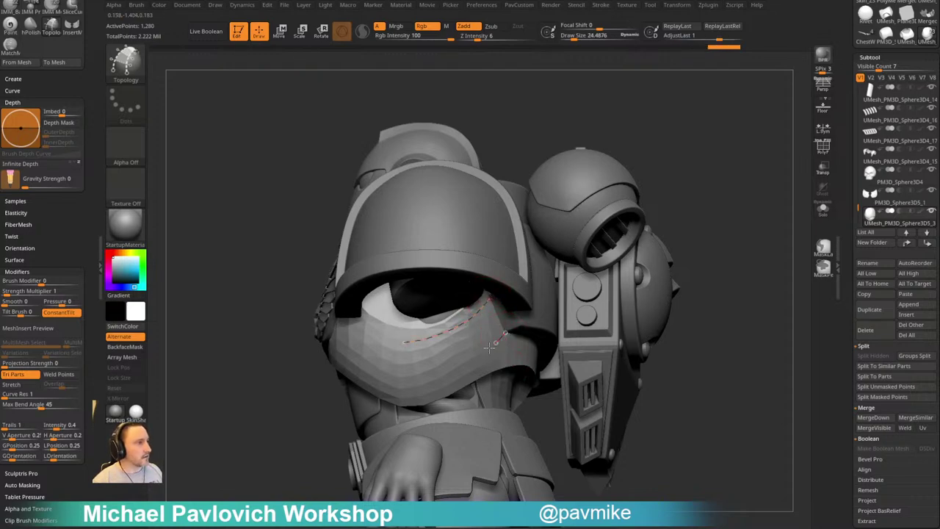
{"action": "left_click_drag", "start_coordinate": [416, 381], "coordinate": [402, 382]}
Draw cross curves between the two long topology curves and generate a thick curved plate from the grid
{"action": "left_click_drag", "start_coordinate": [407, 329], "coordinate": [409, 387]}
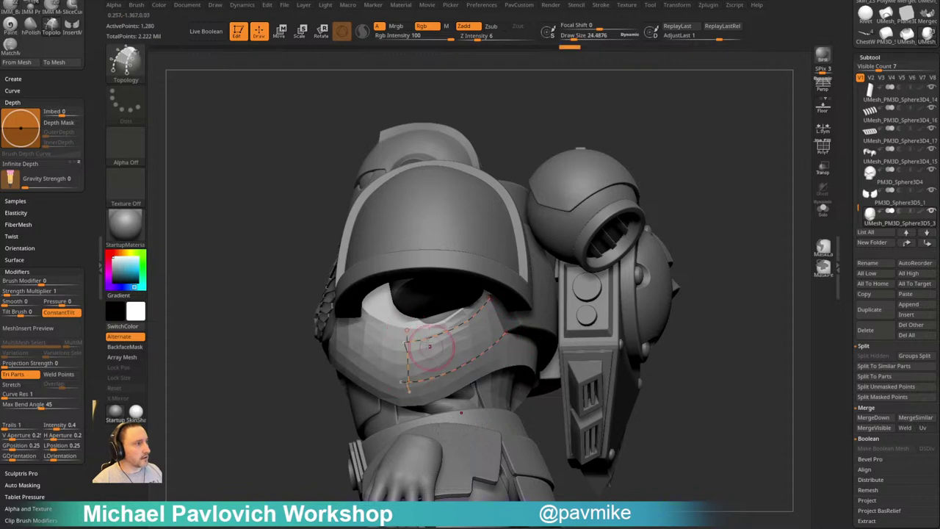
{"action": "left_click_drag", "start_coordinate": [422, 329], "coordinate": [432, 387]}
{"action": "left_click_drag", "start_coordinate": [439, 332], "coordinate": [451, 376]}
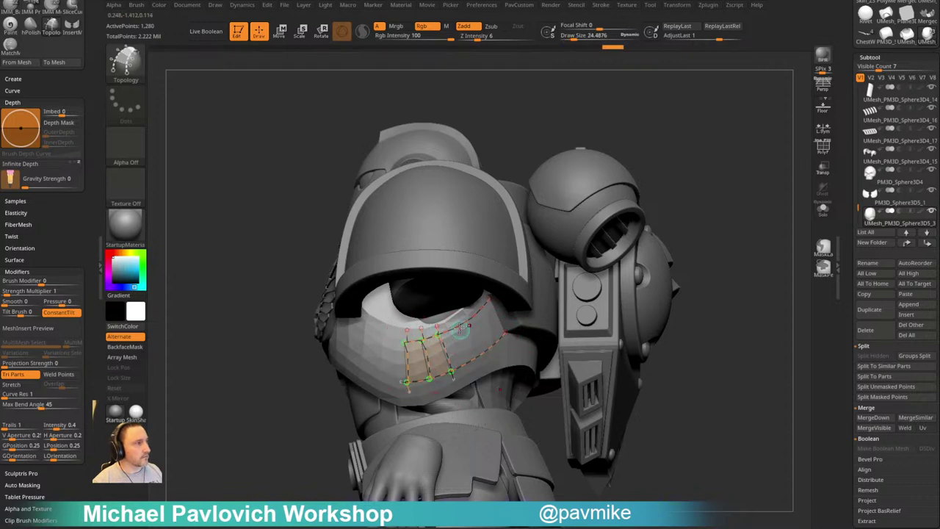
{"action": "mouse_move", "coordinate": [470, 311]}
{"action": "left_mouse_down"}
{"action": "mouse_move", "coordinate": [494, 360]}
{"action": "mouse_move", "coordinate": [515, 360]}
{"action": "left_mouse_up"}
{"action": "left_click_drag", "start_coordinate": [672, 295], "coordinate": [746, 295]}
{"action": "left_click", "coordinate": [384, 340]}
Split the new side plate from the torso piece into its own subtool and turn on dynamic subdivision for it
{"action": "key", "text": "1"}
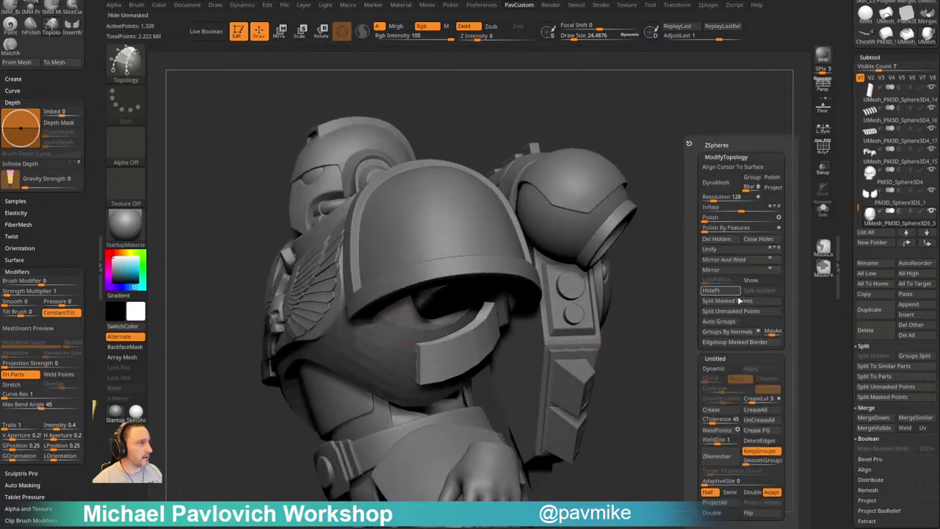
{"action": "left_click", "coordinate": [713, 300]}
{"action": "key", "text": "1"}
{"action": "mouse_move", "coordinate": [715, 327]}
{"action": "left_mouse_down"}
{"action": "mouse_move", "coordinate": [726, 327]}
{"action": "mouse_move", "coordinate": [761, 233]}
{"action": "mouse_move", "coordinate": [718, 238]}
{"action": "left_mouse_up"}
{"action": "left_click", "coordinate": [701, 369]}
Reshape the rear end of the side plate with a large Move brush so it follows the torso toward the backpack
{"action": "key", "text": "s"}
{"action": "left_click_drag", "start_coordinate": [504, 313], "coordinate": [509, 311]}
{"action": "key", "text": "b"}
{"action": "key", "text": "m"}
{"action": "key", "text": "v"}
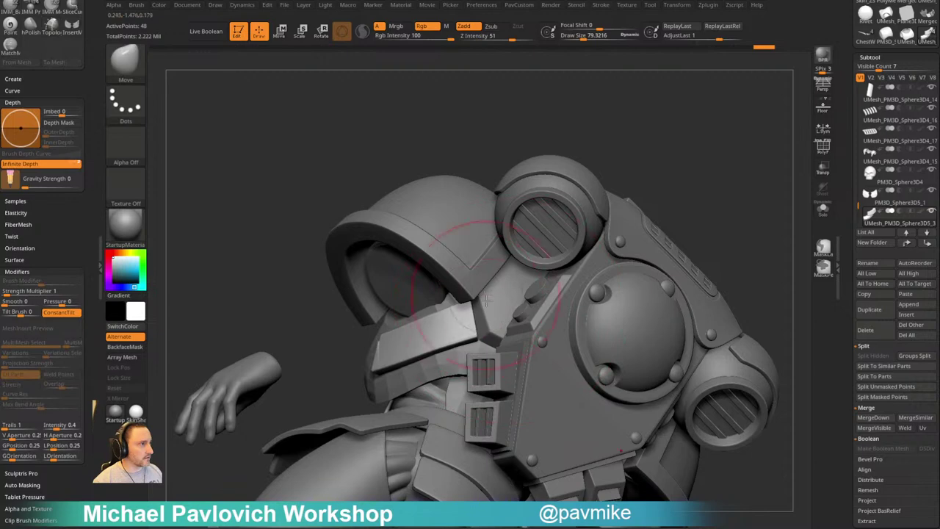
{"action": "left_click_drag", "start_coordinate": [653, 173], "coordinate": [720, 193]}
{"action": "left_click_drag", "start_coordinate": [466, 301], "coordinate": [468, 298]}
{"action": "left_click_drag", "start_coordinate": [676, 220], "coordinate": [588, 239]}
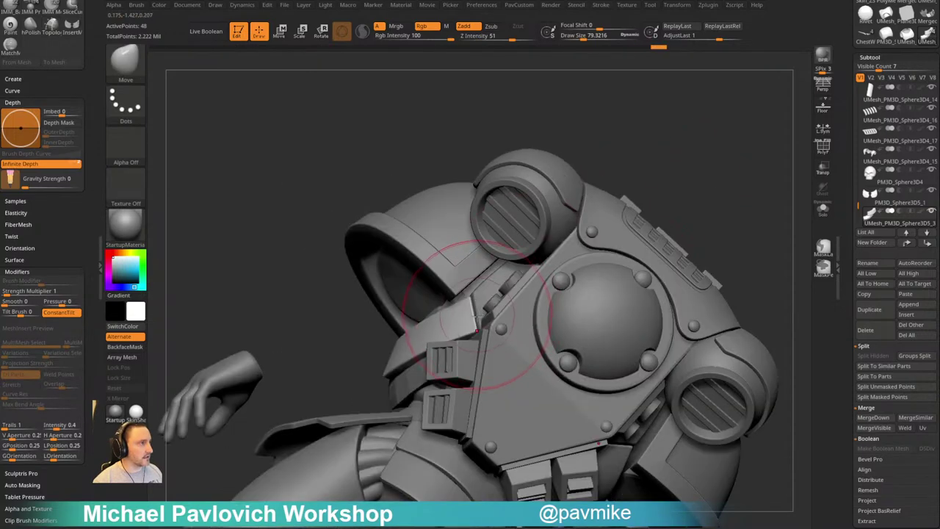
{"action": "left_click_drag", "start_coordinate": [483, 319], "coordinate": [480, 317]}
{"action": "mouse_move", "coordinate": [650, 170]}
{"action": "left_mouse_down"}
{"action": "mouse_move", "coordinate": [709, 176]}
{"action": "mouse_move", "coordinate": [695, 208]}
{"action": "mouse_move", "coordinate": [735, 217]}
{"action": "left_mouse_up"}
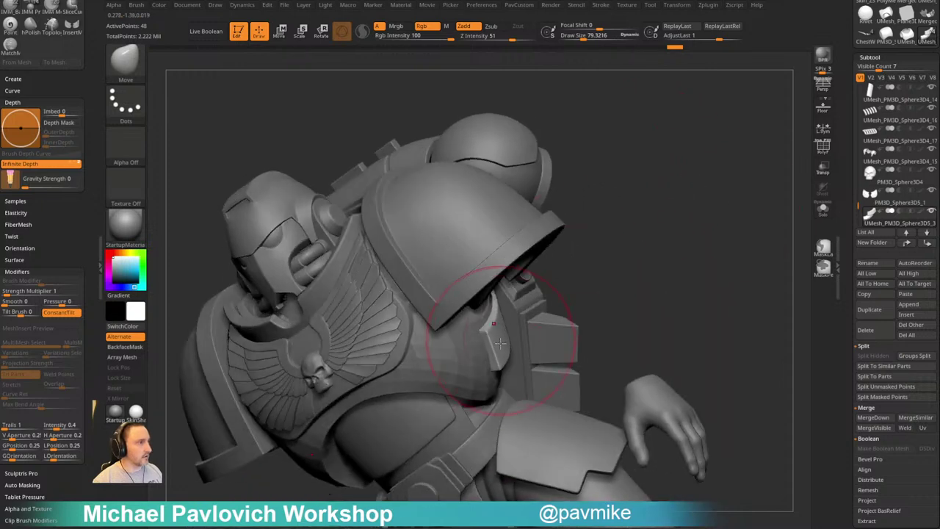
Adjust the front end of the side plate with the Move brush at a reduced draw size
{"action": "key", "text": "s"}
{"action": "left_click_drag", "start_coordinate": [499, 350], "coordinate": [493, 350]}
{"action": "left_click_drag", "start_coordinate": [714, 273], "coordinate": [676, 273]}
{"action": "key", "text": "s"}
{"action": "left_click_drag", "start_coordinate": [424, 346], "coordinate": [431, 345]}
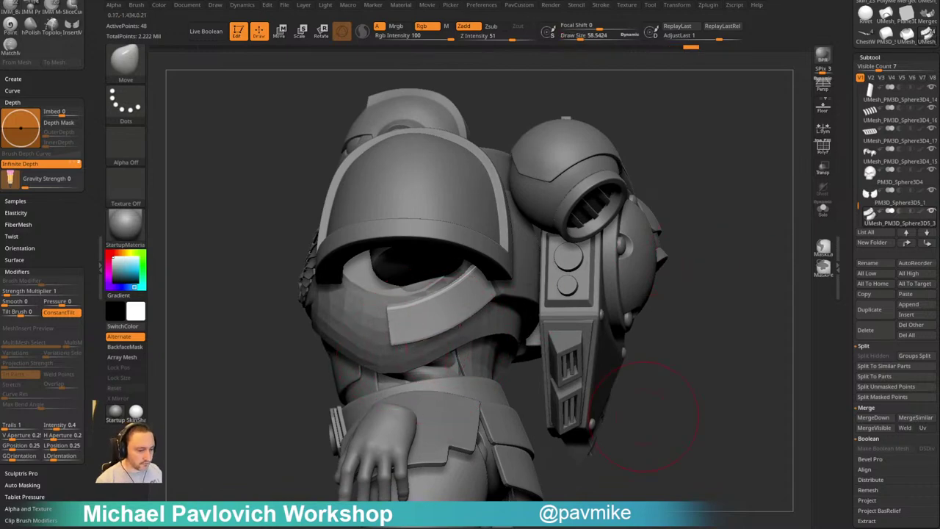
Switch to the browser and examine the eBay listing's single-miniature photo for torso armour reference
{"action": "left_click_drag", "start_coordinate": [514, 528], "coordinate": [479, 24]}
{"action": "mouse_move", "coordinate": [290, 293]}
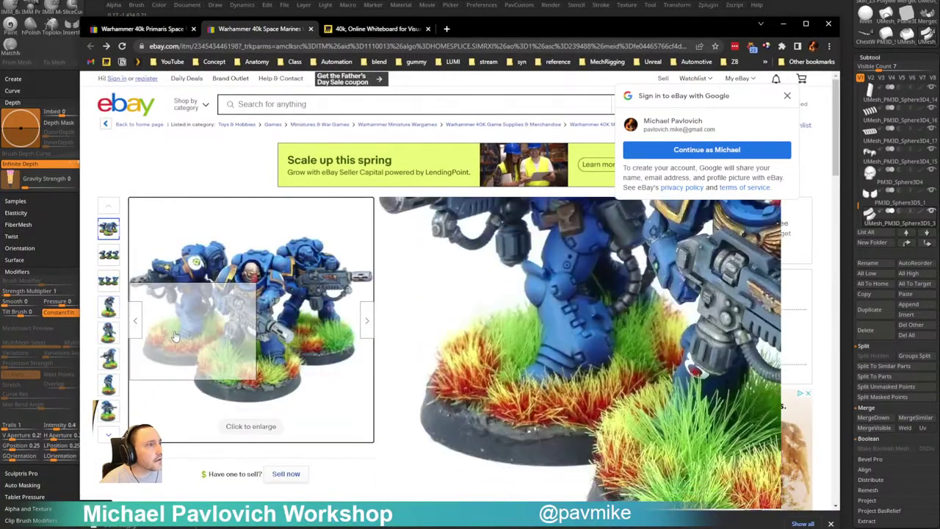
{"action": "left_click", "coordinate": [109, 308]}
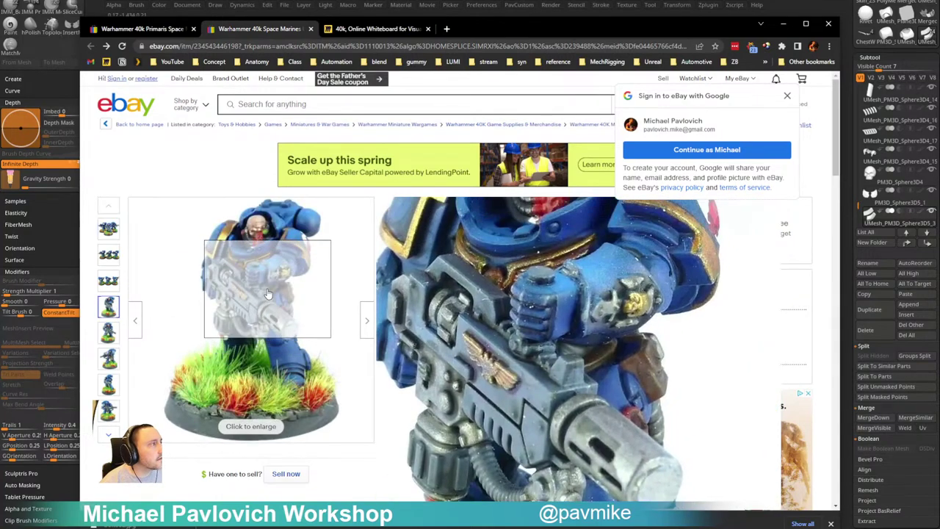
Open the 40k Miro board and examine the physical model photos for the armour under the arms
{"action": "left_click", "coordinate": [375, 29]}
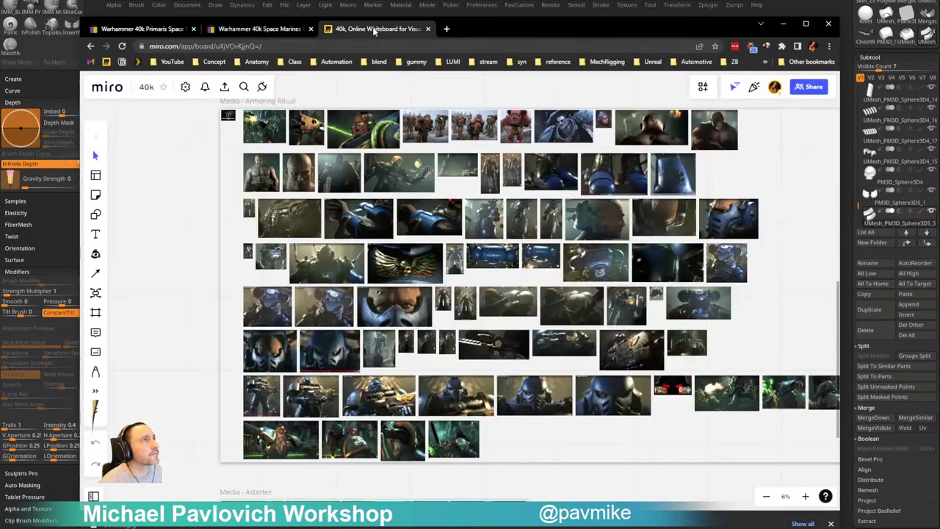
{"action": "scroll", "coordinate": [444, 223], "scroll_direction": "down", "scroll_amount": 3}
{"action": "right_click_drag", "start_coordinate": [341, 193], "coordinate": [216, 38]}
{"action": "right_click_drag", "start_coordinate": [560, 421], "coordinate": [264, 455]}
{"action": "scroll", "coordinate": [485, 242], "scroll_direction": "up", "scroll_amount": 3}
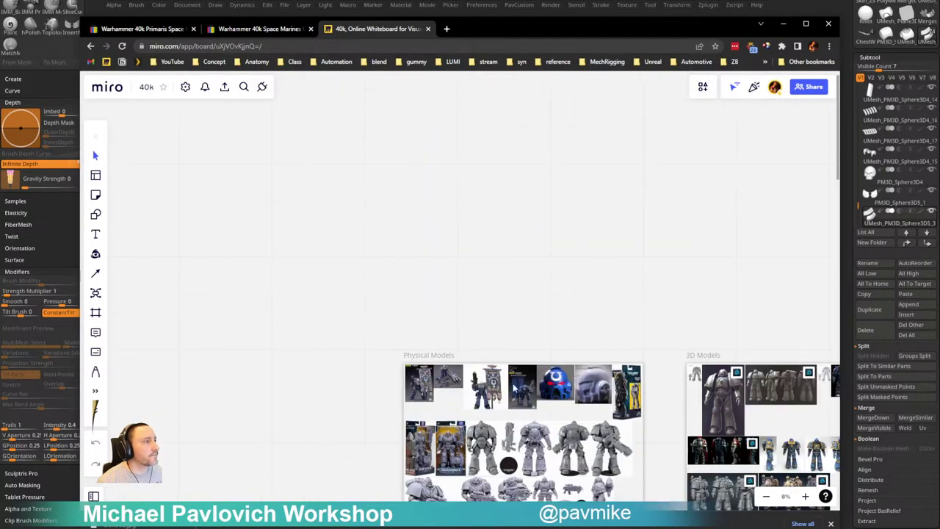
{"action": "right_click_drag", "start_coordinate": [542, 494], "coordinate": [490, 265]}
{"action": "scroll", "coordinate": [490, 265], "scroll_direction": "up", "scroll_amount": 4}
{"action": "scroll", "coordinate": [491, 266], "scroll_direction": "up", "scroll_amount": 6}
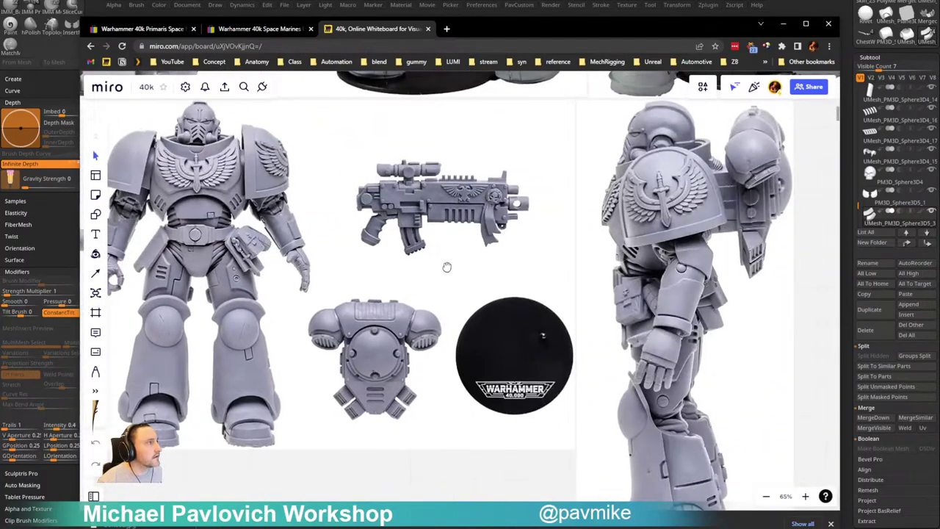
{"action": "right_click_drag", "start_coordinate": [447, 267], "coordinate": [822, 242]}
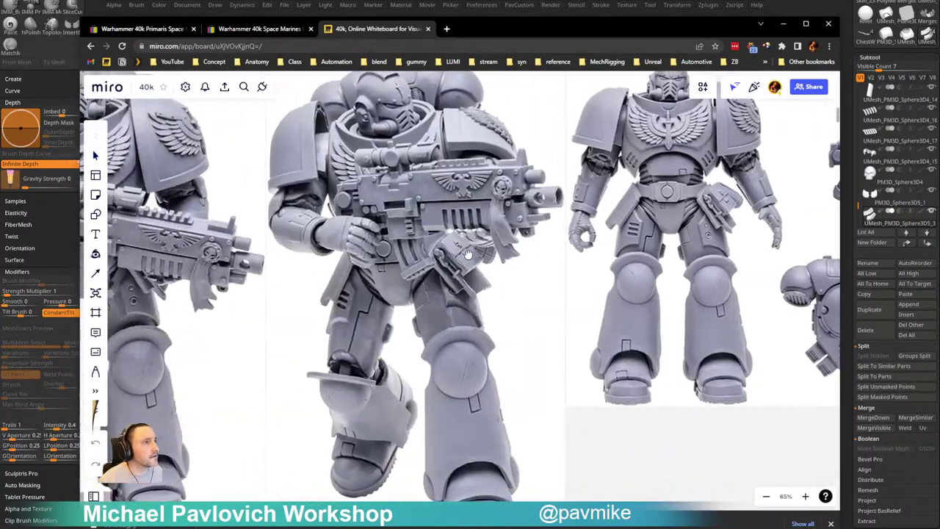
{"action": "right_click_drag", "start_coordinate": [250, 257], "coordinate": [801, 228]}
{"action": "right_click_drag", "start_coordinate": [383, 235], "coordinate": [123, 293]}
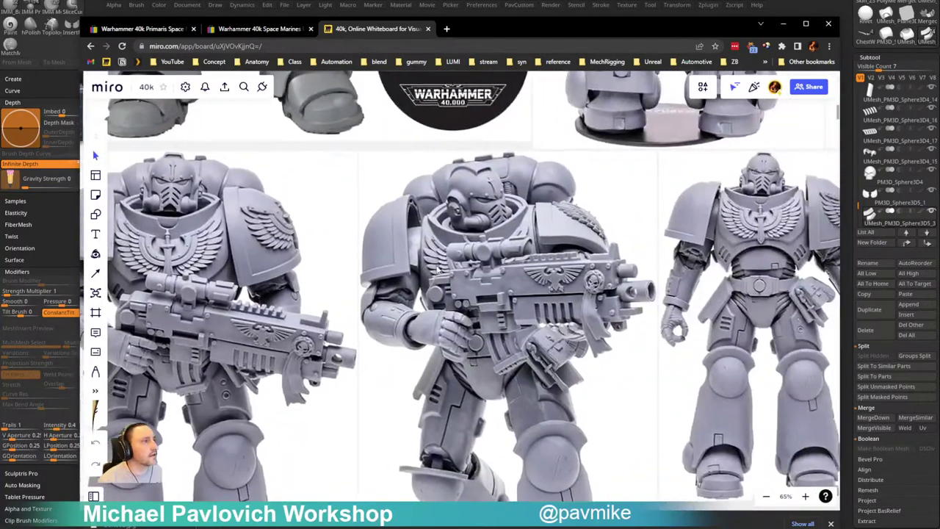
Examine the board's torso and backpack images closely for the side armour plates beside the backpack vents
{"action": "scroll", "coordinate": [446, 252], "scroll_direction": "down", "scroll_amount": 3}
{"action": "right_click_drag", "start_coordinate": [546, 239], "coordinate": [125, 195]}
{"action": "right_click_drag", "start_coordinate": [412, 191], "coordinate": [302, 115]}
{"action": "scroll", "coordinate": [413, 295], "scroll_direction": "down", "scroll_amount": 6}
{"action": "right_click_drag", "start_coordinate": [382, 426], "coordinate": [545, 205]}
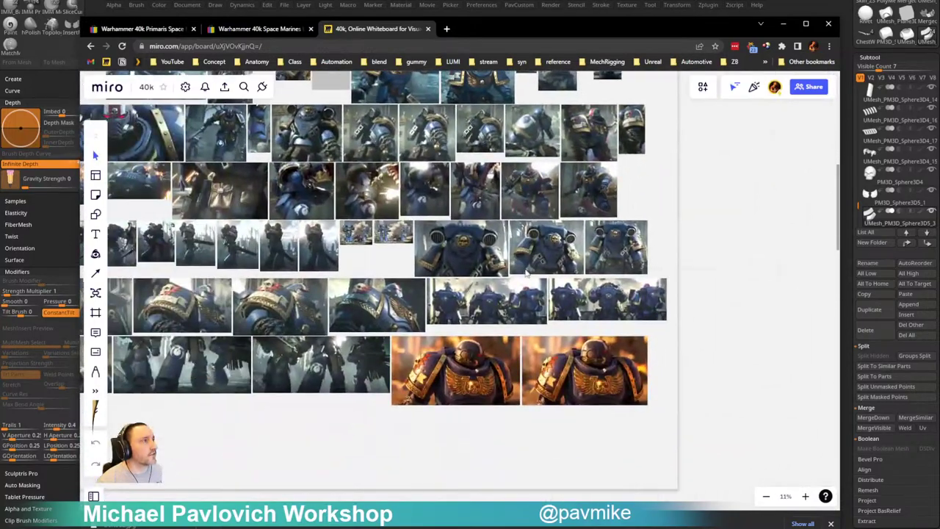
{"action": "scroll", "coordinate": [511, 242], "scroll_direction": "down", "scroll_amount": 6}
{"action": "right_click_drag", "start_coordinate": [370, 209], "coordinate": [239, 163]}
{"action": "right_click_drag", "start_coordinate": [400, 267], "coordinate": [168, 195]}
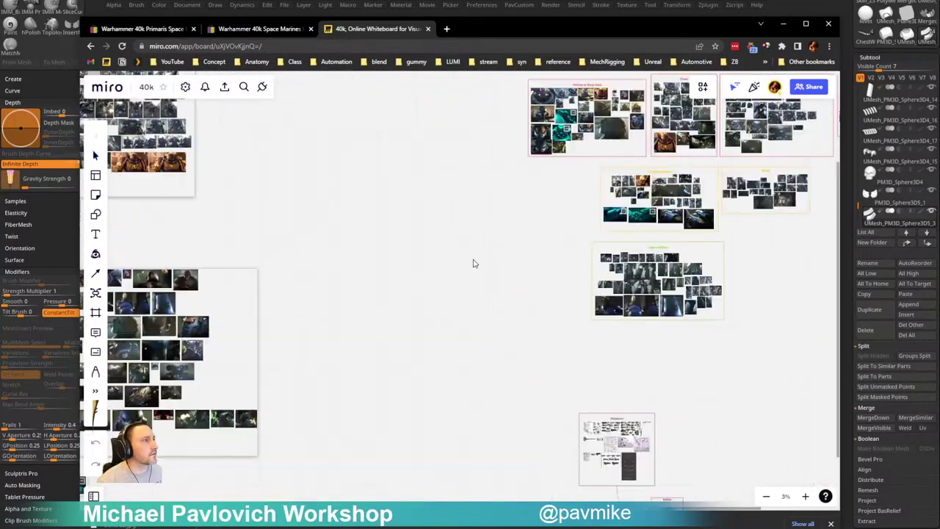
{"action": "scroll", "coordinate": [379, 305], "scroll_direction": "up", "scroll_amount": 8}
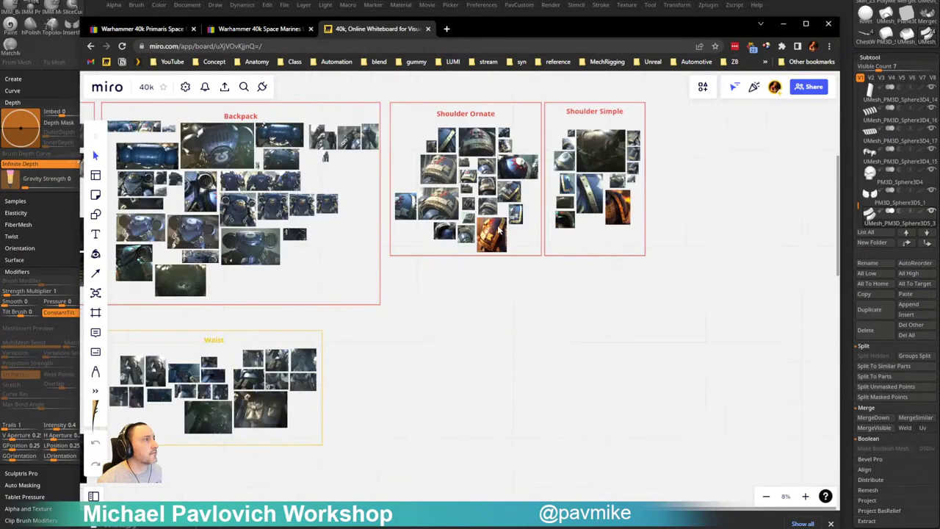
{"action": "scroll", "coordinate": [356, 211], "scroll_direction": "up", "scroll_amount": 10}
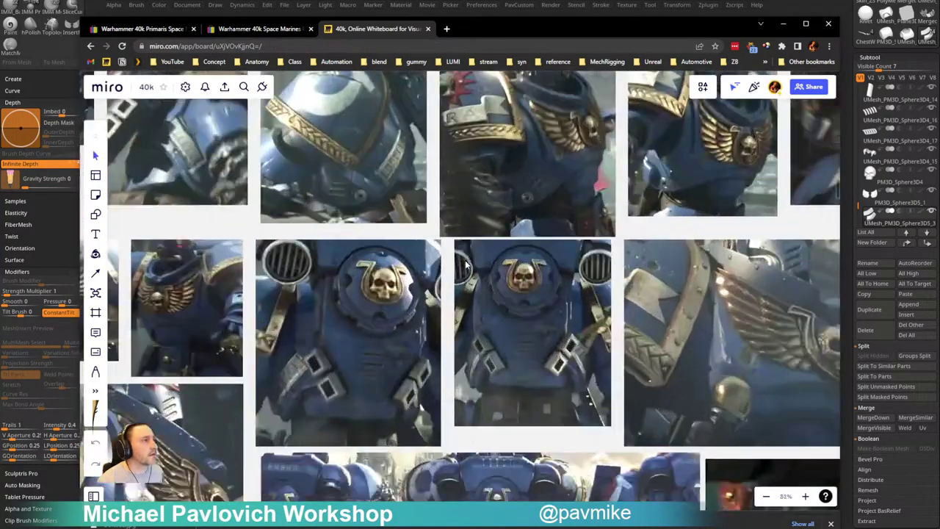
{"action": "scroll", "coordinate": [449, 275], "scroll_direction": "up", "scroll_amount": 1}
{"action": "right_click_drag", "start_coordinate": [266, 364], "coordinate": [497, 256]}
{"action": "scroll", "coordinate": [499, 255], "scroll_direction": "up", "scroll_amount": 3}
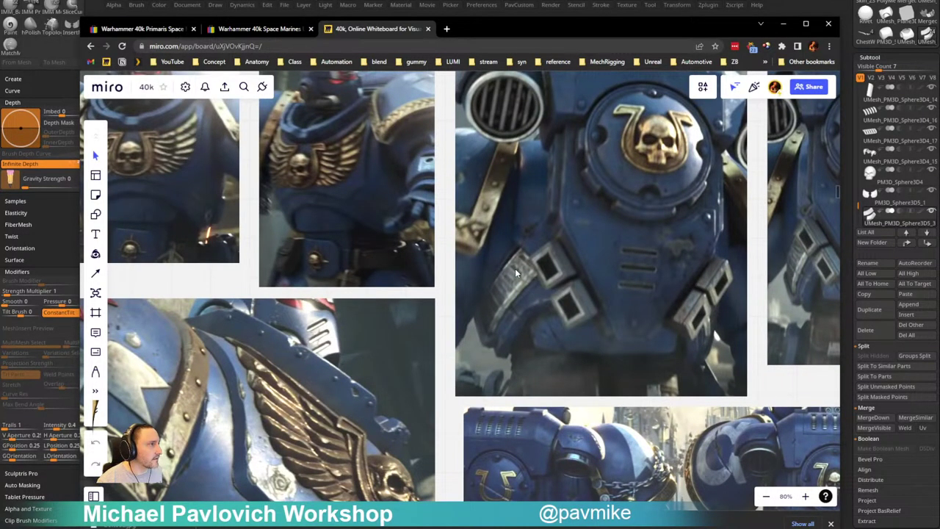
Examine the board's backpack and side-armour images for the clasps beside the vents, and return to ZBrush
{"action": "right_click_drag", "start_coordinate": [528, 338], "coordinate": [656, 129]}
{"action": "right_click_drag", "start_coordinate": [626, 231], "coordinate": [376, 213]}
{"action": "right_click_drag", "start_coordinate": [542, 269], "coordinate": [329, 272]}
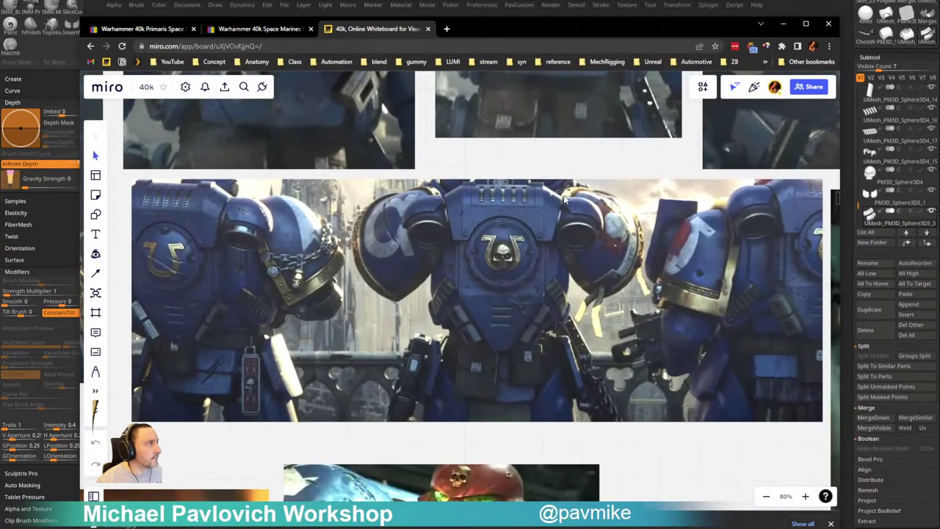
{"action": "right_click_drag", "start_coordinate": [588, 138], "coordinate": [405, 290]}
{"action": "right_click_drag", "start_coordinate": [413, 224], "coordinate": [579, 279]}
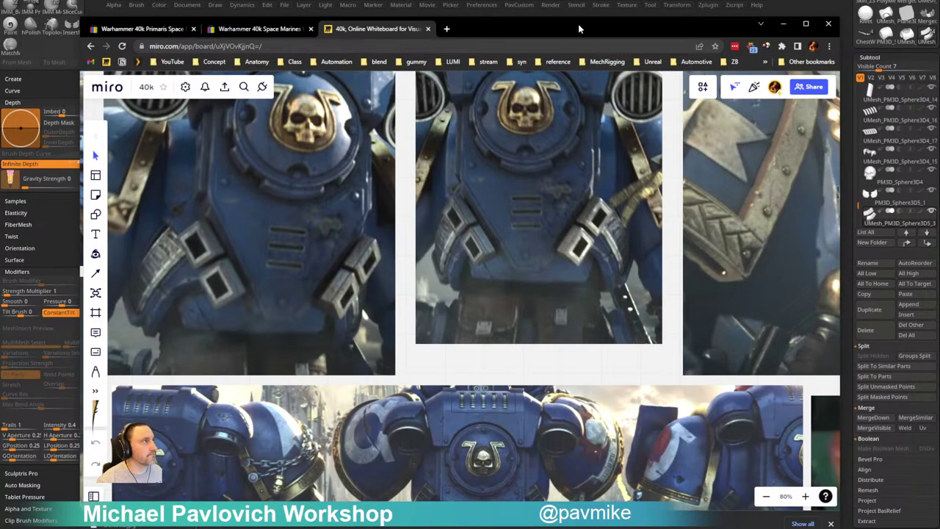
{"action": "key", "text": "alt+Tab"}
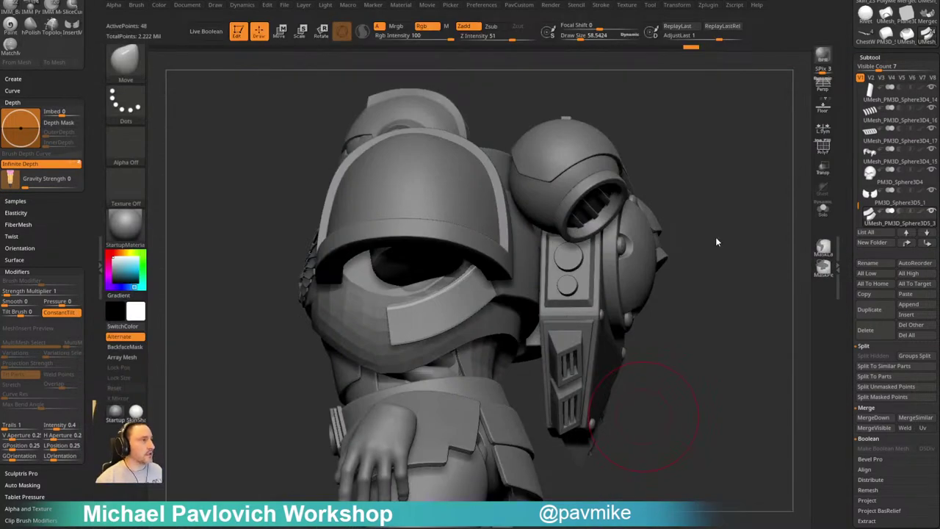
Duplicate the side plate under the arm and isolate the copy with its polygroups and wireframe displayed
{"action": "left_click_drag", "start_coordinate": [713, 308], "coordinate": [790, 210]}
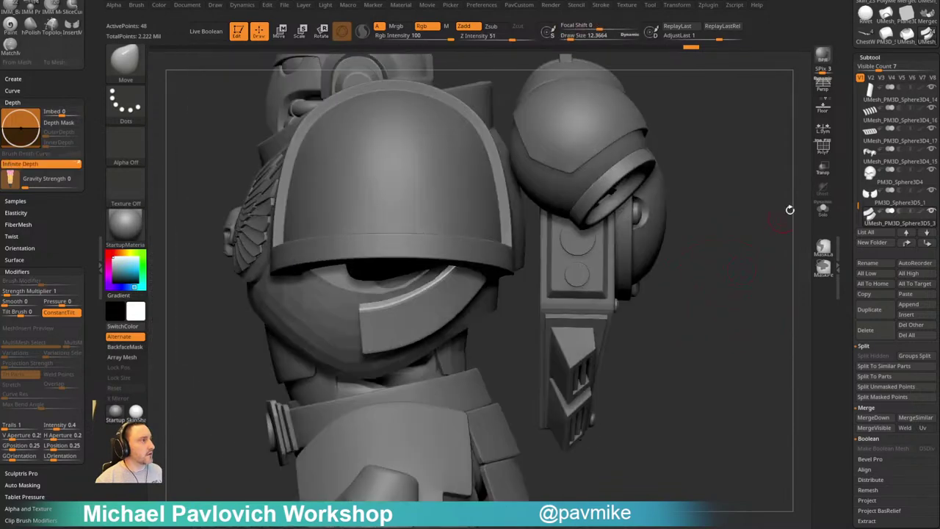
{"action": "left_click", "coordinate": [822, 148]}
{"action": "mouse_move", "coordinate": [754, 279]}
{"action": "left_mouse_down"}
{"action": "mouse_move", "coordinate": [748, 227]}
{"action": "mouse_move", "coordinate": [751, 252]}
{"action": "left_mouse_up"}
{"action": "key", "text": "s"}
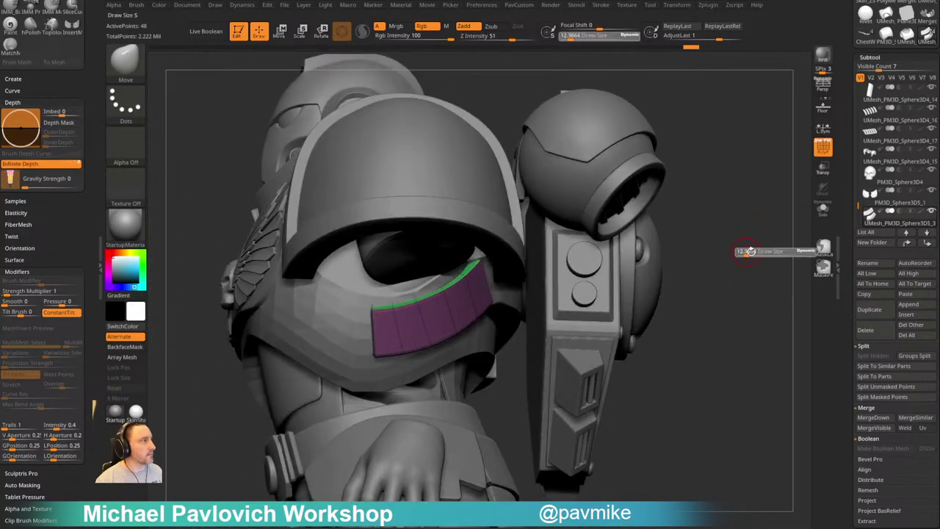
{"action": "left_click", "coordinate": [872, 314]}
{"action": "left_click_drag", "start_coordinate": [741, 330], "coordinate": [780, 320]}
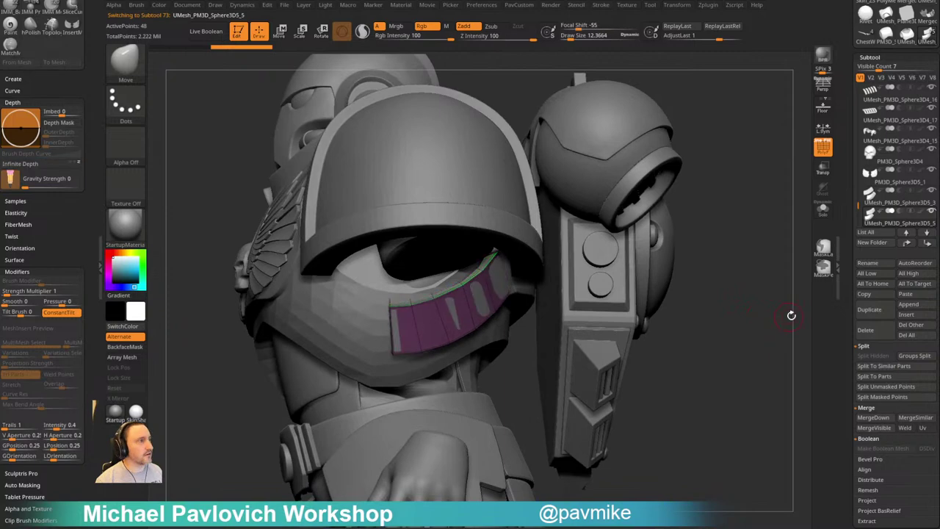
{"action": "left_click", "coordinate": [822, 210]}
{"action": "left_click_drag", "start_coordinate": [742, 273], "coordinate": [683, 361]}
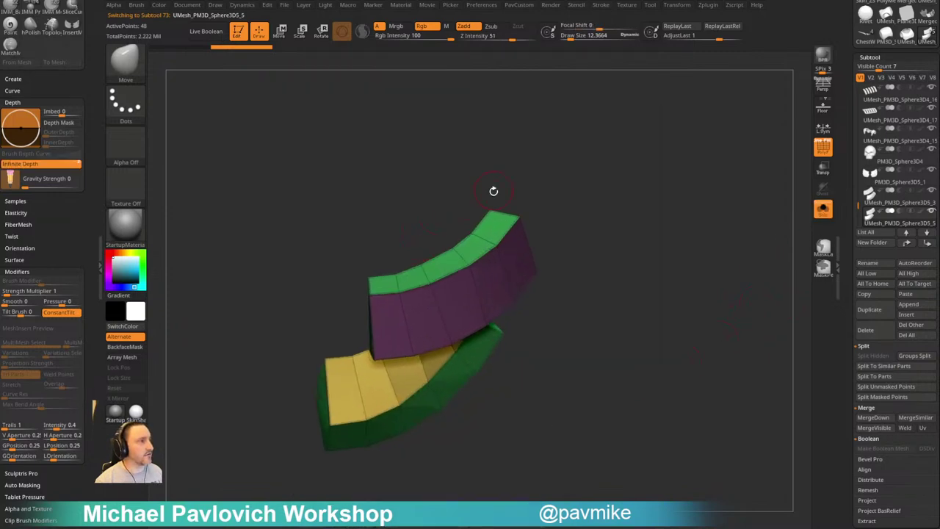
Separate the copy's front-end block from the rest using ZModeler QMesh on A Single Poly to remove the adjacent segment
{"action": "left_click_drag", "start_coordinate": [494, 191], "coordinate": [433, 201]}
{"action": "key", "text": "b"}
{"action": "key", "text": "z"}
{"action": "key", "text": "m"}
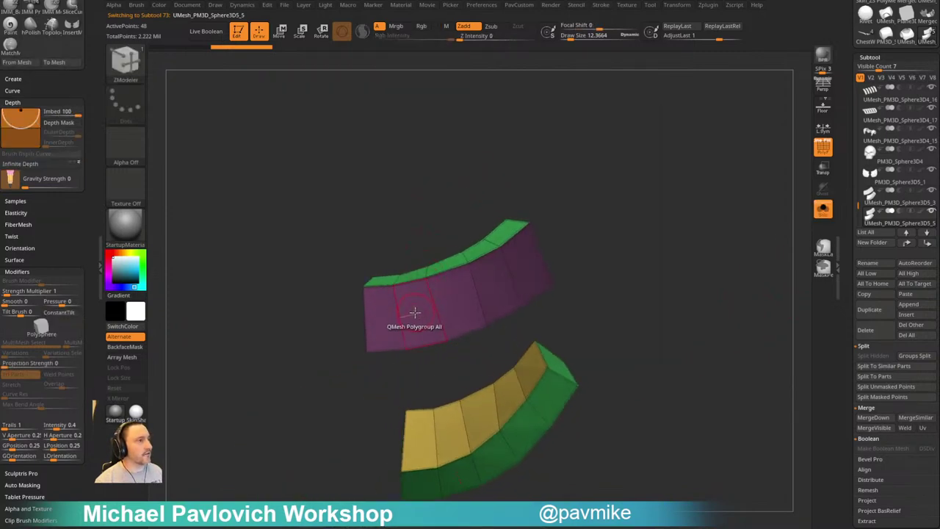
{"action": "key", "text": "space"}
{"action": "left_click_drag", "start_coordinate": [568, 162], "coordinate": [560, 224]}
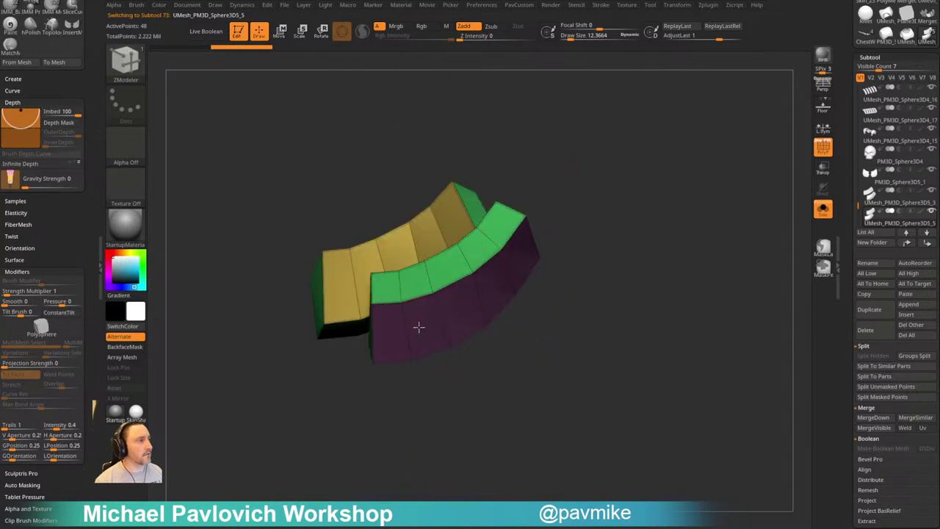
{"action": "key", "text": "d"}
{"action": "key", "text": "space"}
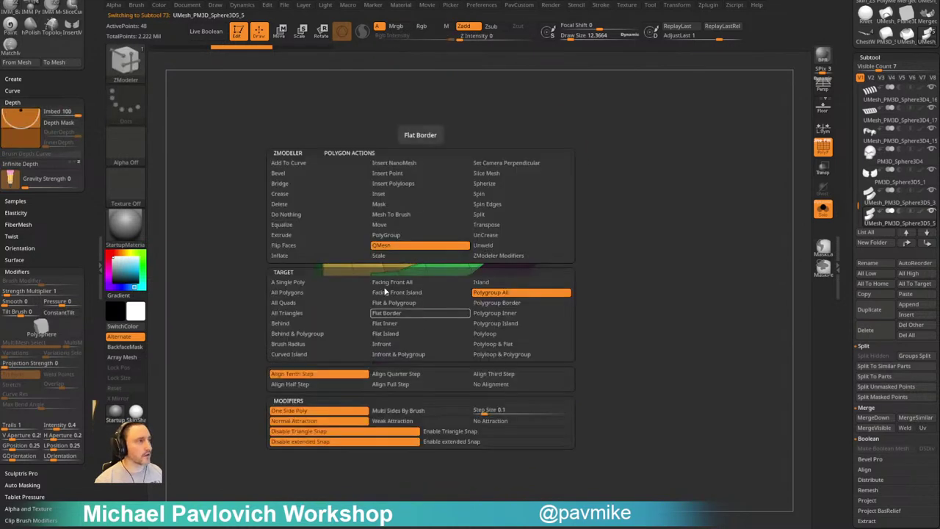
{"action": "left_click", "coordinate": [311, 284]}
{"action": "left_click_drag", "start_coordinate": [415, 317], "coordinate": [426, 280]}
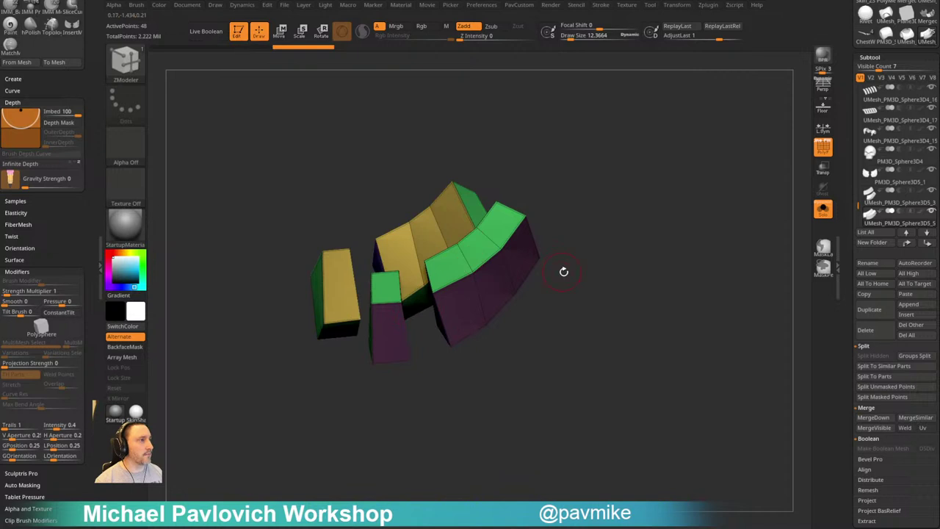
Keep only the front-end block of the copied plate, delete the remaining geometry, and show the full model
{"action": "mouse_move", "coordinate": [564, 271]}
{"action": "left_mouse_down"}
{"action": "mouse_move", "coordinate": [586, 233]}
{"action": "mouse_move", "coordinate": [458, 428]}
{"action": "left_mouse_up"}
{"action": "key", "text": "grave"}
{"action": "key", "text": "ctrl+shift+a"}
{"action": "left_click_drag", "start_coordinate": [661, 201], "coordinate": [670, 222], "text": "ctrl+shift"}
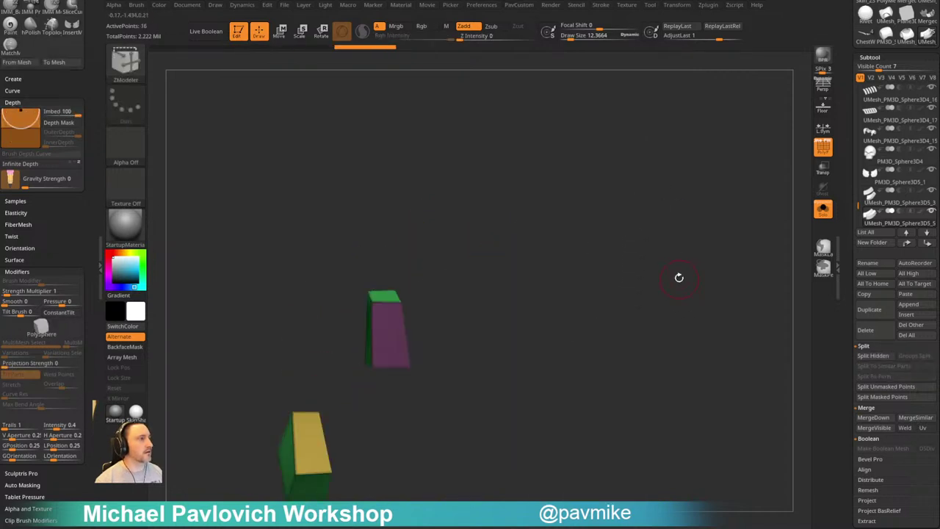
{"action": "key", "text": "grave"}
{"action": "left_click", "coordinate": [660, 239]}
{"action": "key", "text": "alt+shift+s"}
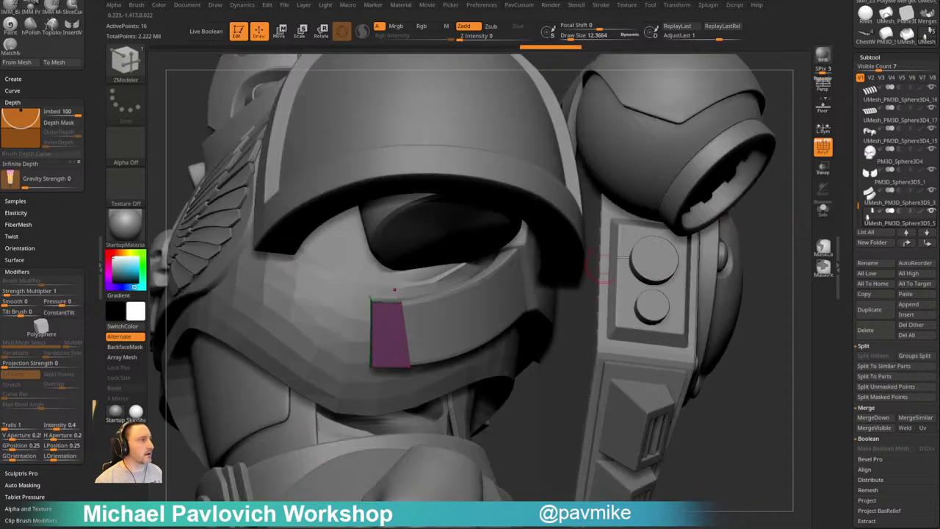
Thicken the front block by pulling its outer face outward with QMesh on A Single Poly
{"action": "right_click_drag", "start_coordinate": [623, 257], "coordinate": [655, 294]}
{"action": "key", "text": "space"}
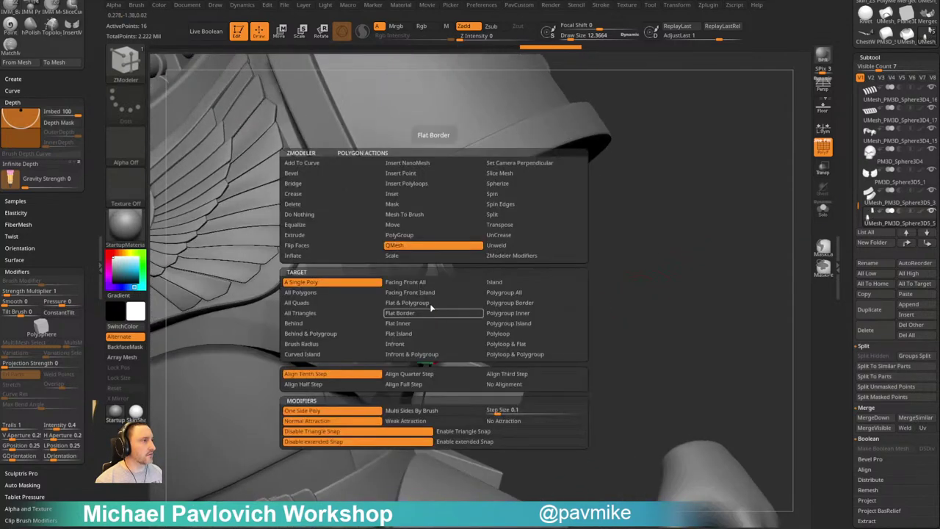
{"action": "left_click", "coordinate": [324, 285]}
{"action": "right_click_drag", "start_coordinate": [580, 263], "coordinate": [556, 266]}
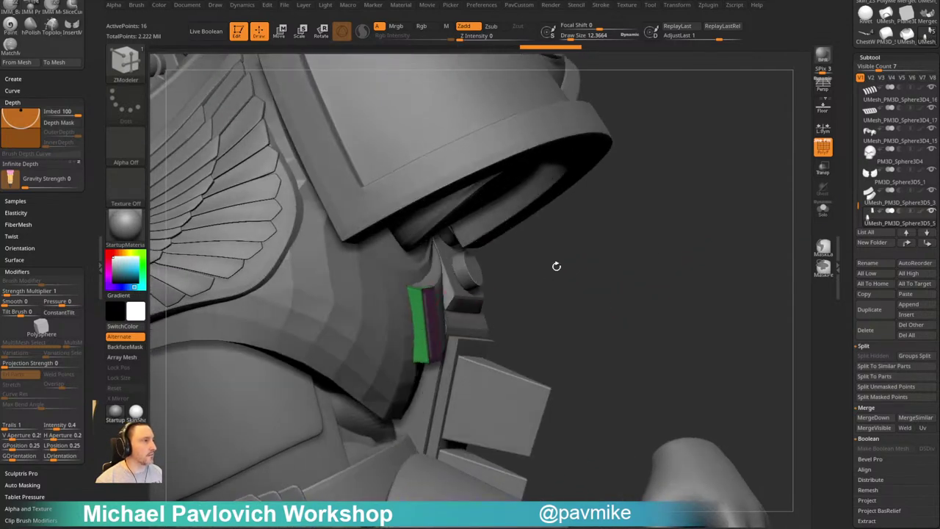
{"action": "left_click", "coordinate": [435, 319]}
{"action": "left_click", "coordinate": [439, 322]}
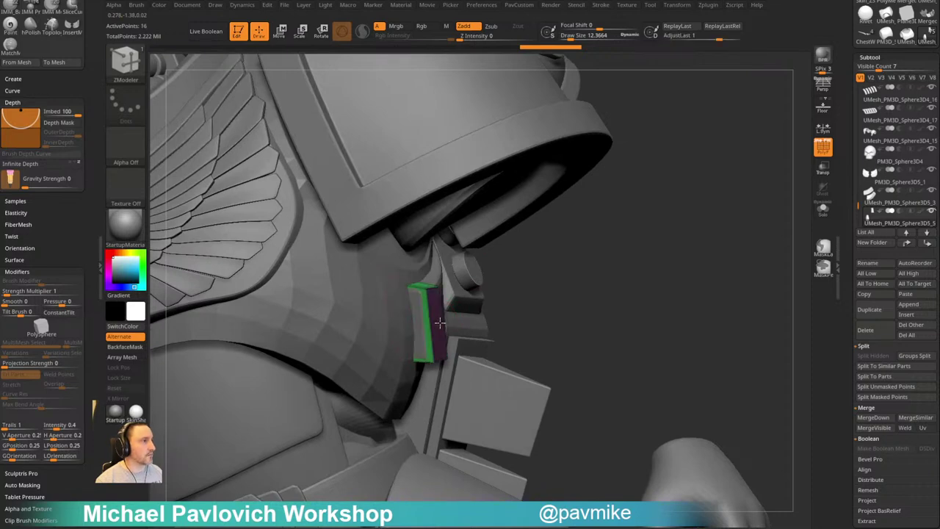
{"action": "key", "text": "ctrl+z"}
{"action": "left_click", "coordinate": [431, 325]}
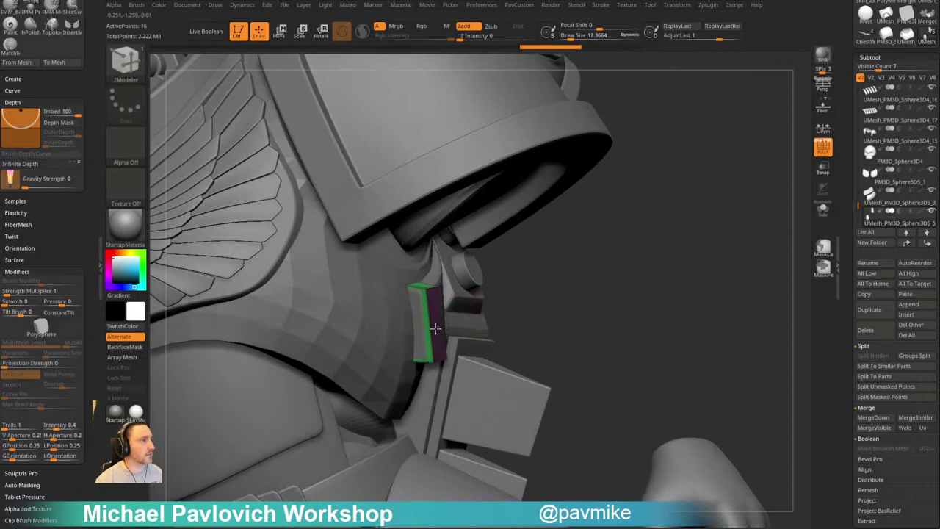
{"action": "right_click_drag", "start_coordinate": [436, 328], "coordinate": [419, 327]}
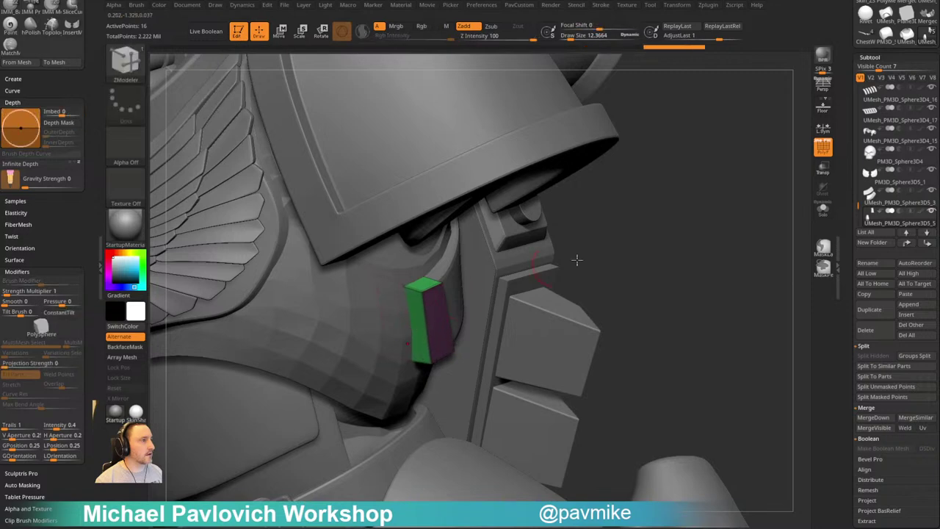
Isolate the front block, extend its upper and lower end faces with QMesh, and show the full model again
{"action": "right_click_drag", "start_coordinate": [578, 260], "coordinate": [481, 285]}
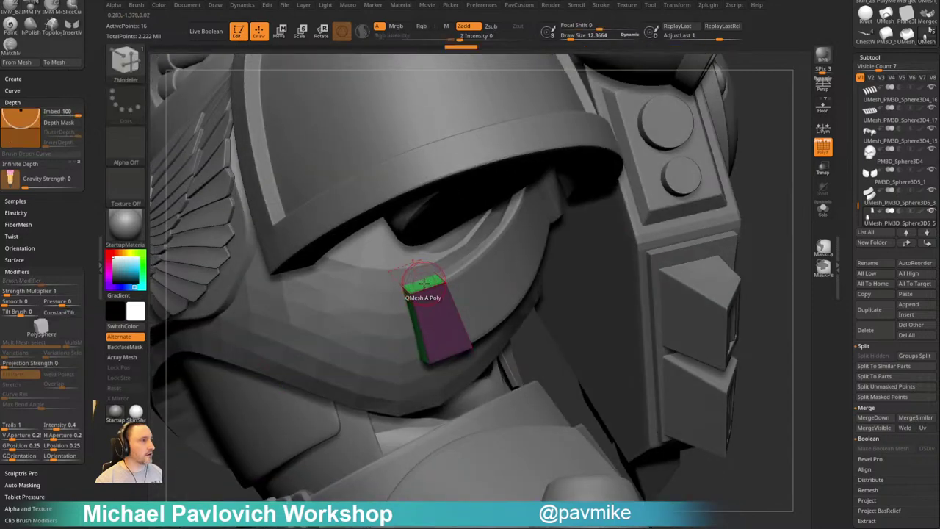
{"action": "left_click", "coordinate": [823, 210]}
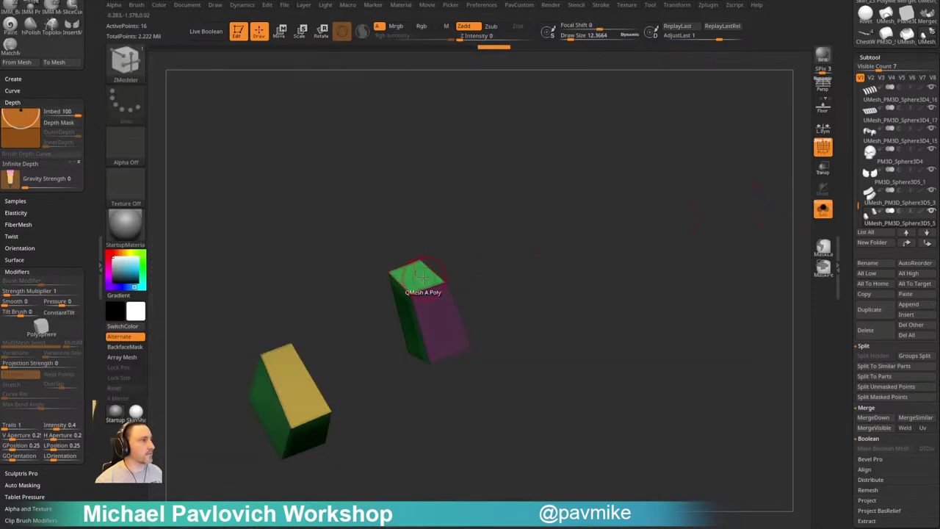
{"action": "right_click_drag", "start_coordinate": [422, 276], "coordinate": [495, 218]}
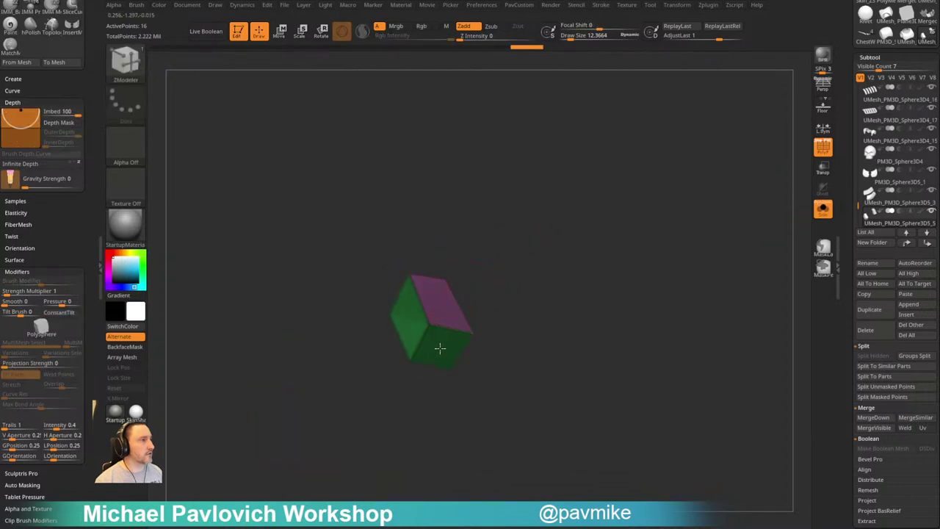
{"action": "right_click_drag", "start_coordinate": [551, 254], "coordinate": [518, 345]}
{"action": "left_click", "coordinate": [822, 210]}
Give the front block chamfered edges using dynamic subdivision with QGrid 7, Chamfer and Constant coverage, with the wireframe hidden
{"action": "key", "text": "shift+f"}
{"action": "right_click_drag", "start_coordinate": [642, 275], "coordinate": [737, 319], "text": "ctrl"}
{"action": "key", "text": "d"}
{"action": "key", "text": "4"}
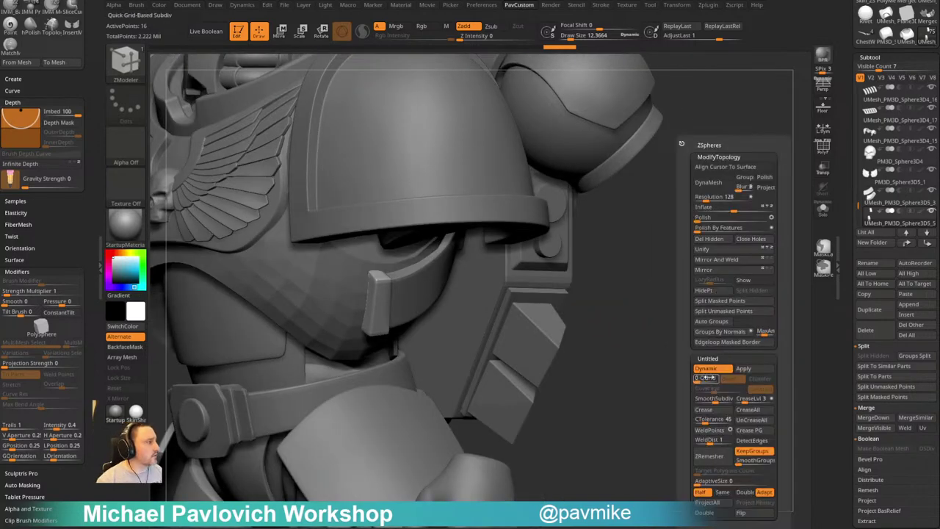
{"action": "mouse_move", "coordinate": [714, 399]}
{"action": "left_mouse_down"}
{"action": "mouse_move", "coordinate": [697, 399]}
{"action": "mouse_move", "coordinate": [706, 380]}
{"action": "mouse_move", "coordinate": [703, 390]}
{"action": "left_mouse_up"}
{"action": "left_click", "coordinate": [761, 379]}
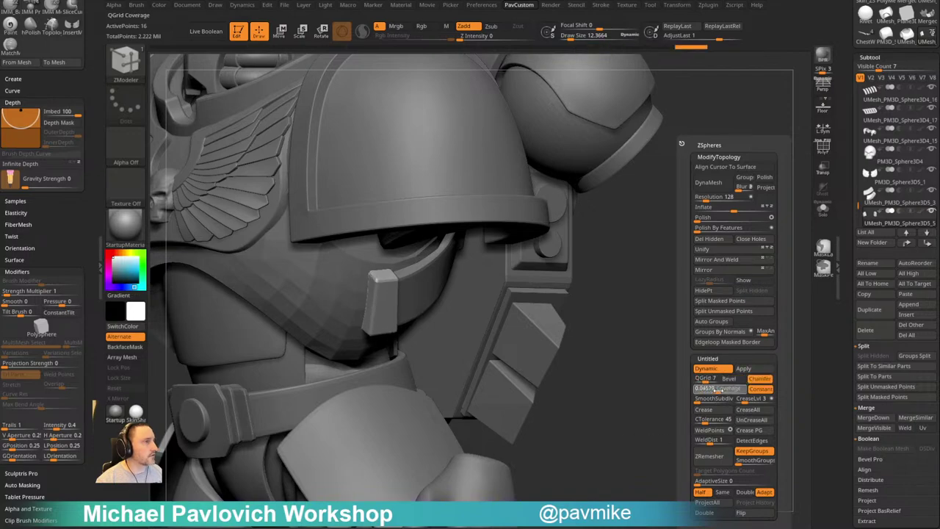
Select the original side plate, show its wireframe, divide it once and delete the lower subdivision level
{"action": "right_click_drag", "start_coordinate": [639, 389], "coordinate": [635, 364]}
{"action": "left_click", "coordinate": [471, 282], "text": "alt"}
{"action": "right_click_drag", "start_coordinate": [722, 356], "coordinate": [711, 351]}
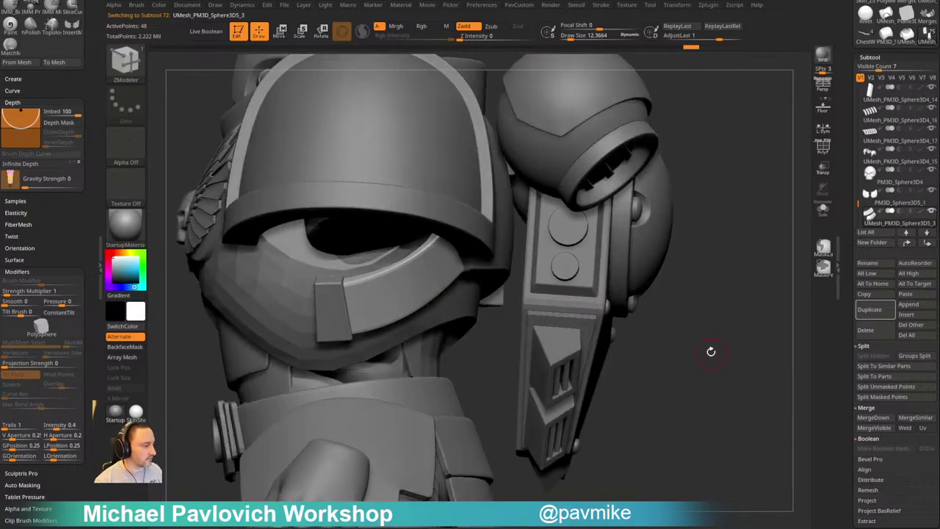
{"action": "left_click", "coordinate": [823, 150]}
{"action": "right_click_drag", "start_coordinate": [724, 298], "coordinate": [756, 294]}
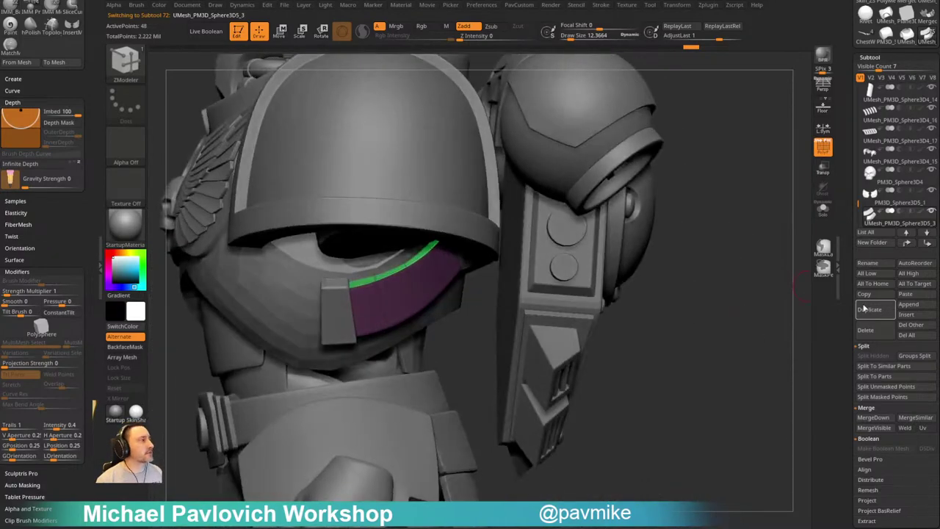
{"action": "left_click_drag", "start_coordinate": [854, 323], "coordinate": [852, 231]}
{"action": "key", "text": "shift+d"}
{"action": "key", "text": "5"}
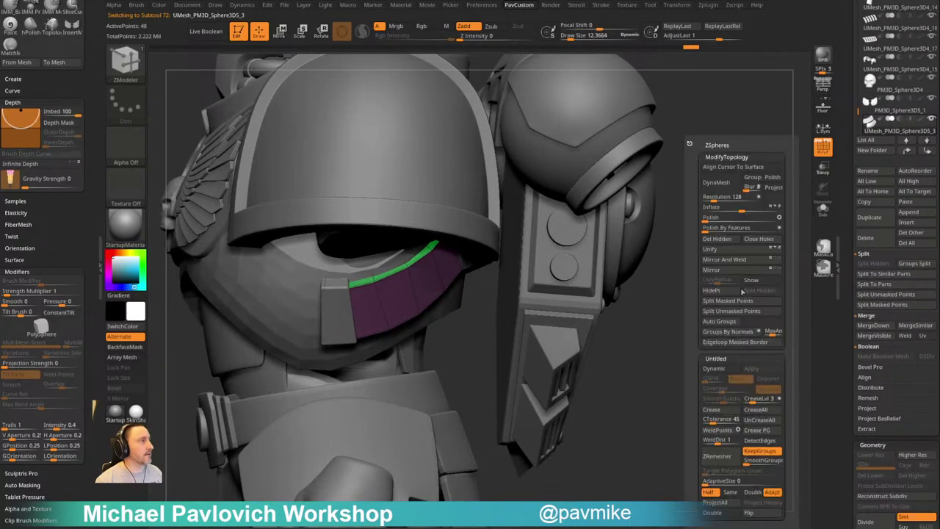
{"action": "left_click", "coordinate": [731, 370]}
{"action": "left_click", "coordinate": [727, 371]}
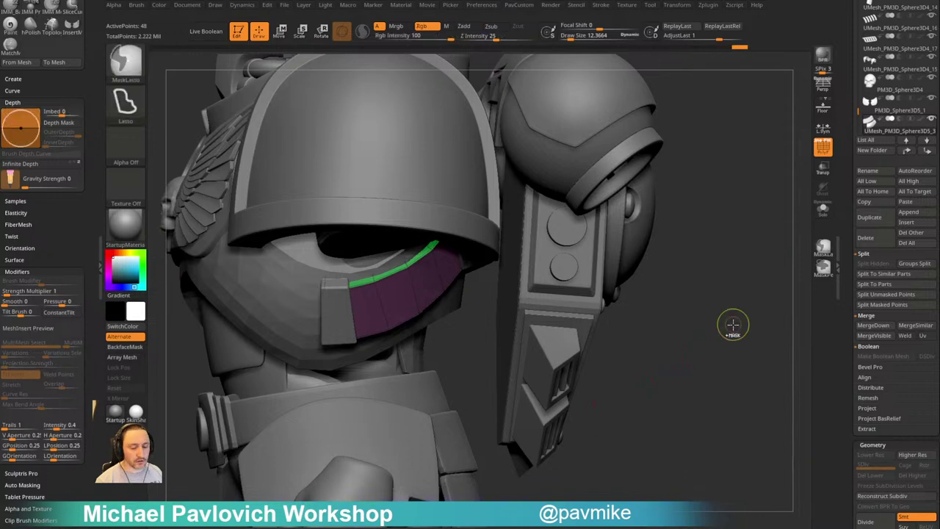
{"action": "key", "text": "ctrl+d"}
{"action": "left_click", "coordinate": [870, 475]}
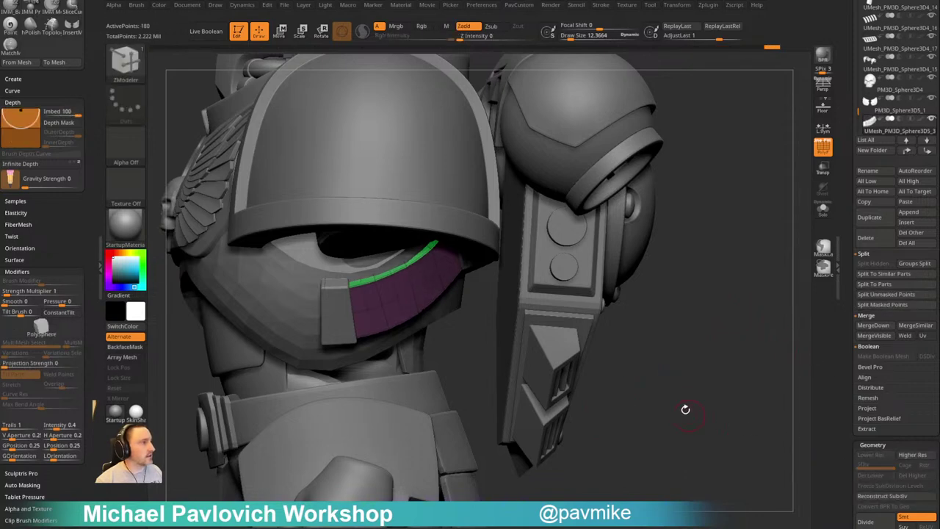
Isolate the side plate and delete its lengthwise edge loops with ZModeler's Insert EdgeLoop action, keeping the crosswise segments
{"action": "left_click_drag", "start_coordinate": [684, 409], "coordinate": [772, 360]}
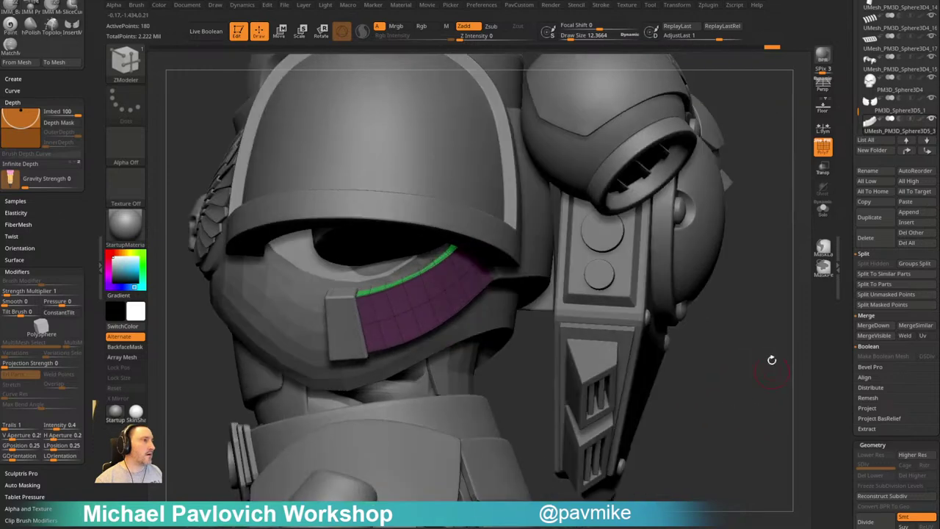
{"action": "left_click", "coordinate": [823, 211]}
{"action": "left_click_drag", "start_coordinate": [711, 279], "coordinate": [522, 298]}
{"action": "key", "text": "space"}
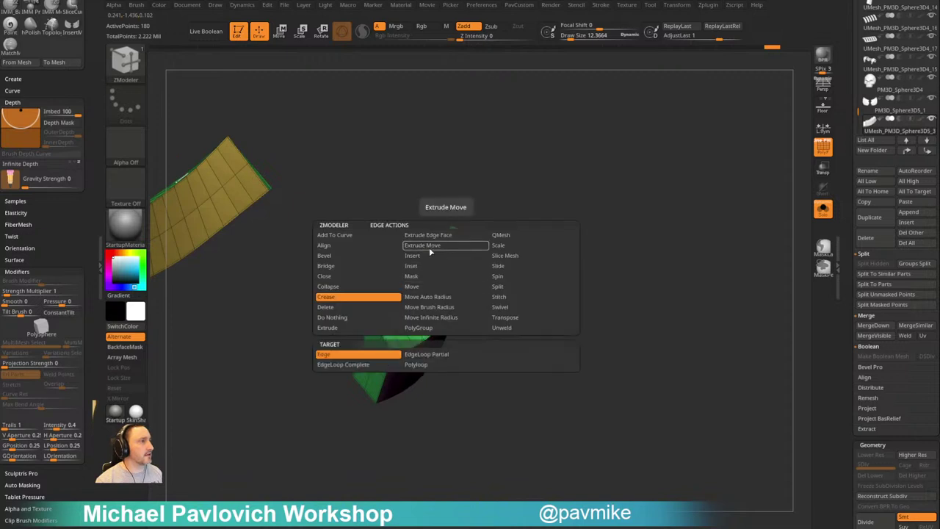
{"action": "left_click", "coordinate": [427, 256]}
{"action": "left_click_drag", "start_coordinate": [500, 252], "coordinate": [473, 256]}
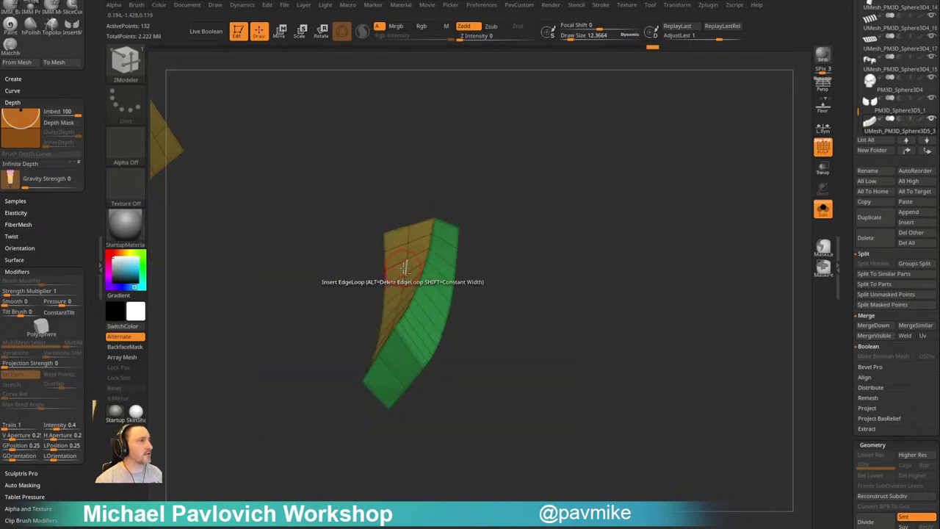
{"action": "key", "text": "space"}
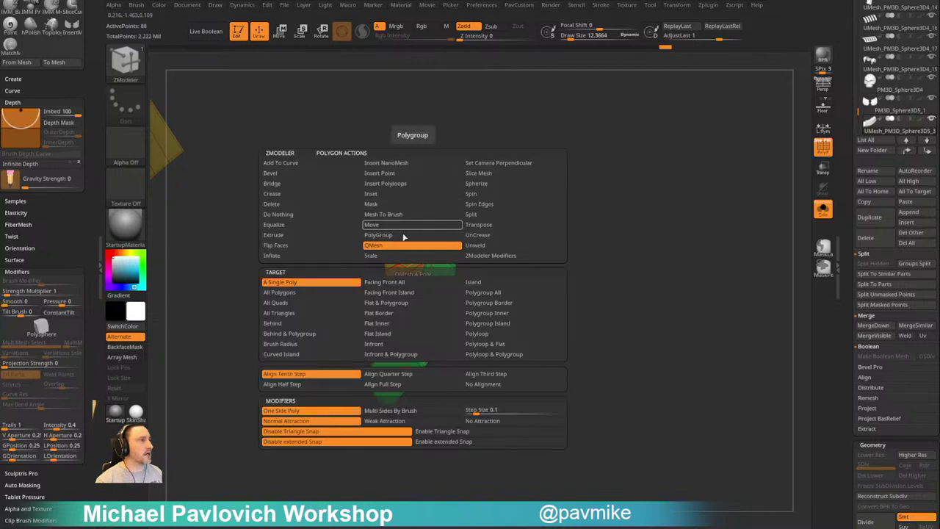
{"action": "left_click_drag", "start_coordinate": [415, 272], "coordinate": [429, 288]}
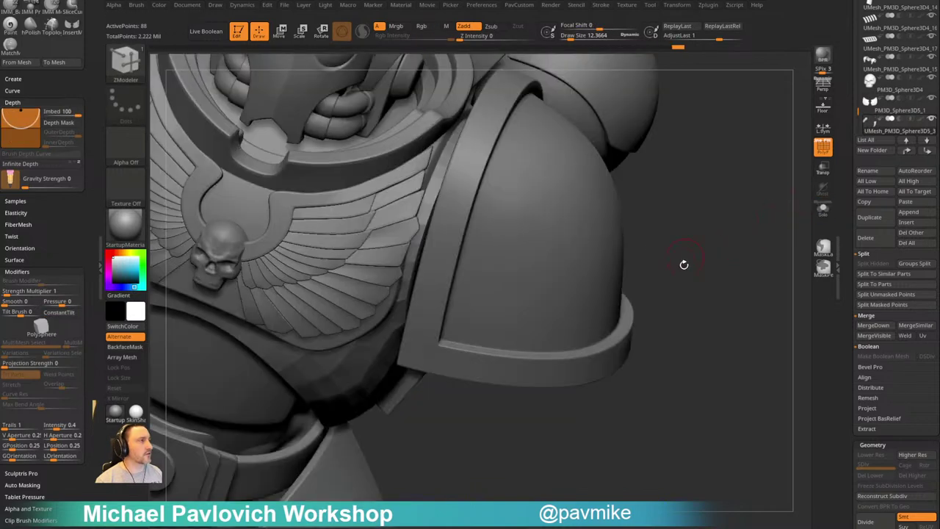
Isolate the side plate and bevel its nine crosswise edge loops into narrow strips with ZModeler's Bevel EdgeLoop Complete action
{"action": "right_click_drag", "start_coordinate": [682, 264], "coordinate": [670, 197]}
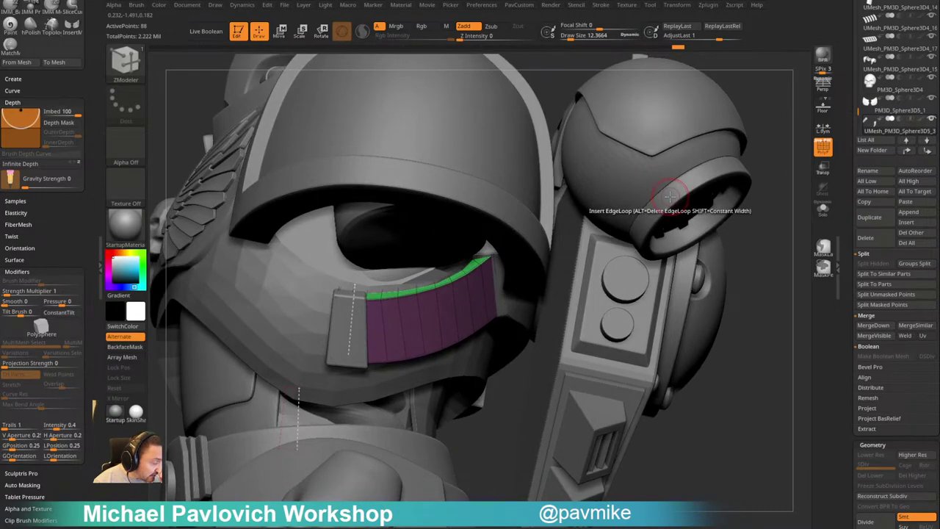
{"action": "left_click", "coordinate": [822, 210]}
{"action": "right_click_drag", "start_coordinate": [680, 258], "coordinate": [618, 291], "text": "ctrl"}
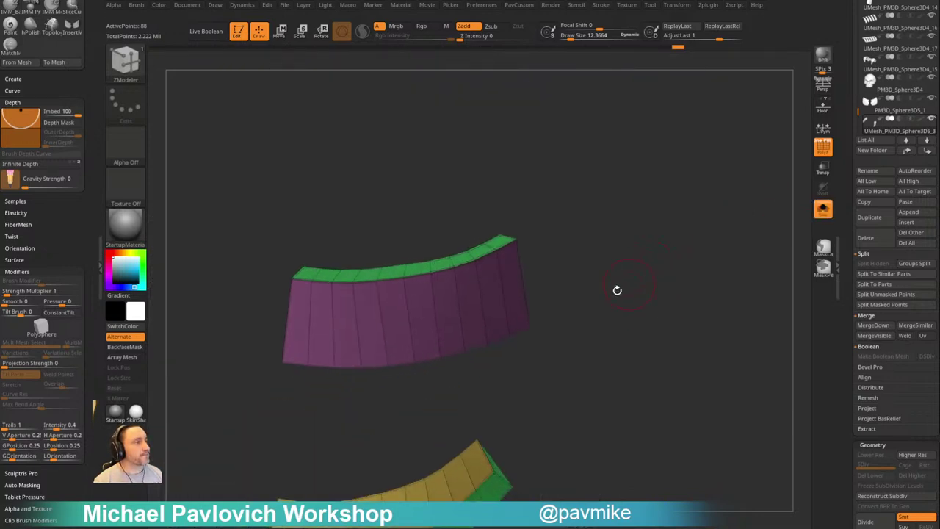
{"action": "key", "text": "space"}
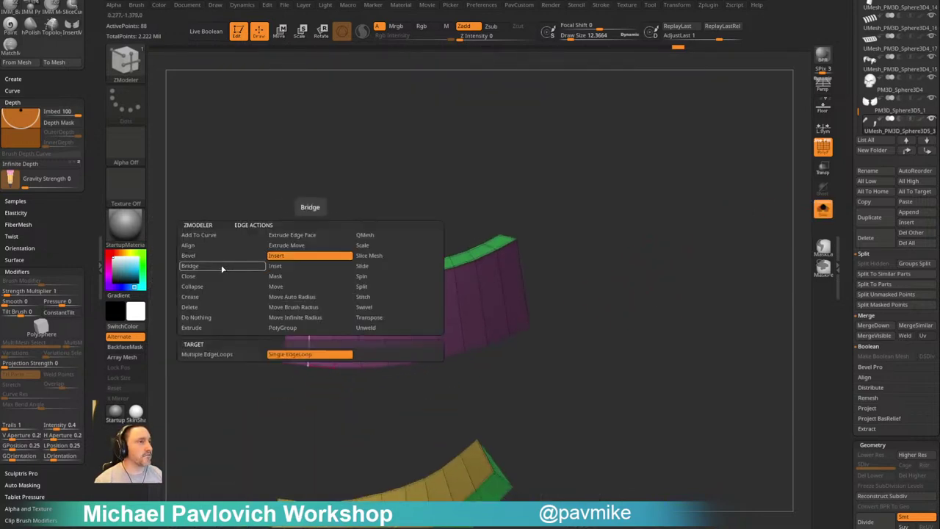
{"action": "left_click", "coordinate": [222, 266]}
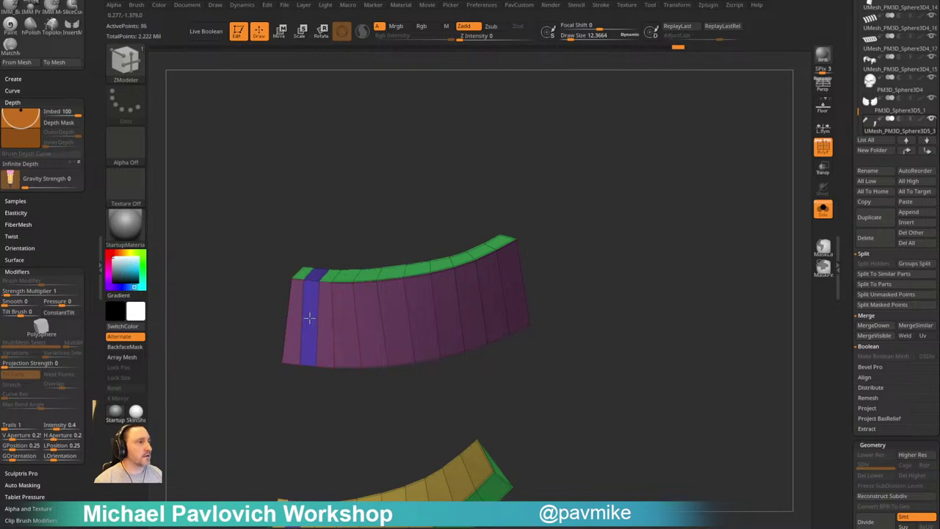
{"action": "left_click_drag", "start_coordinate": [309, 318], "coordinate": [313, 318]}
{"action": "left_click", "coordinate": [334, 313]}
{"action": "left_click", "coordinate": [356, 311]}
{"action": "left_click", "coordinate": [380, 308]}
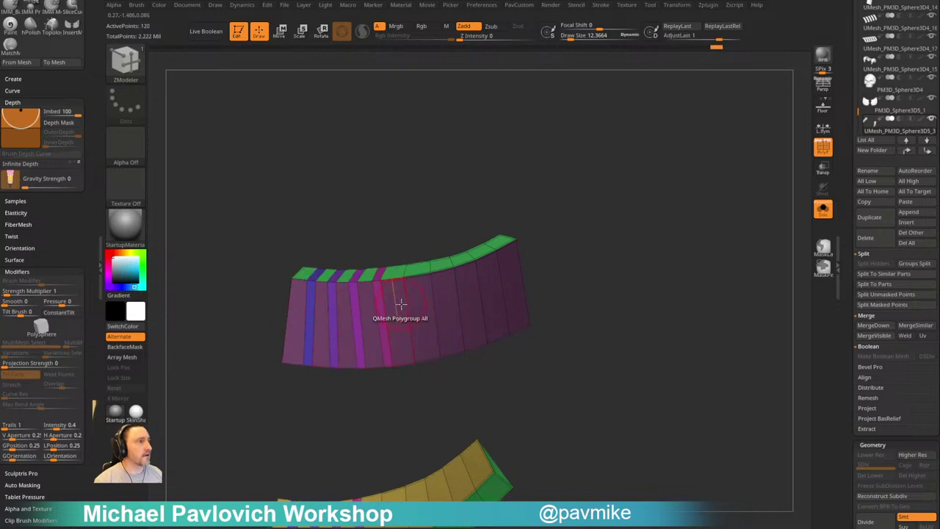
{"action": "left_click", "coordinate": [407, 302]}
{"action": "left_click", "coordinate": [433, 299]}
{"action": "left_click", "coordinate": [459, 293]}
{"action": "left_click", "coordinate": [481, 287]}
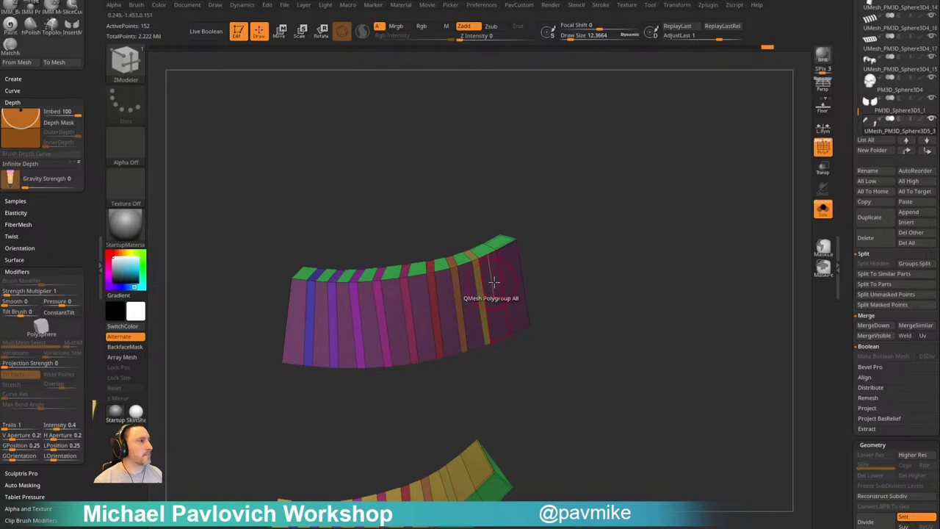
{"action": "left_click", "coordinate": [503, 282]}
Hide the nine narrow beveled strips one by one with SelectLasso, leaving only the wide segments between them
{"action": "left_click_drag", "start_coordinate": [619, 243], "coordinate": [650, 241]}
{"action": "key", "text": "s"}
{"action": "mouse_move", "coordinate": [649, 241]}
{"action": "left_mouse_down"}
{"action": "mouse_move", "coordinate": [640, 242]}
{"action": "mouse_move", "coordinate": [652, 234]}
{"action": "left_mouse_up"}
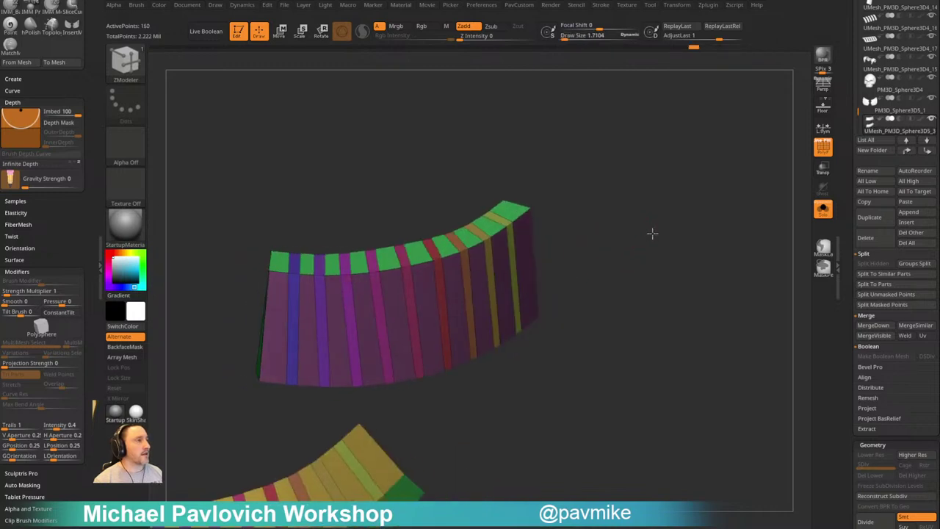
{"action": "left_click", "coordinate": [126, 63], "text": "ctrl+shift"}
{"action": "left_click", "coordinate": [221, 72], "text": "ctrl+shift"}
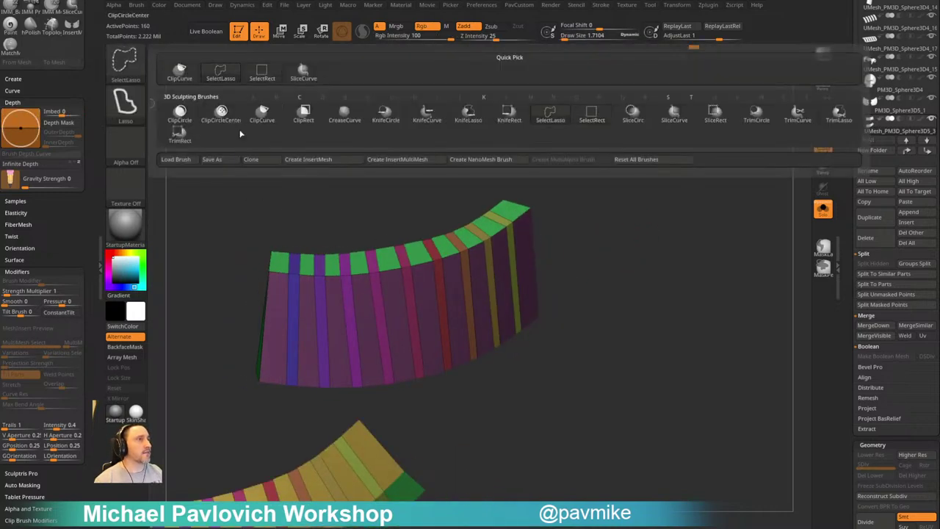
{"action": "left_click", "coordinate": [295, 274], "text": "ctrl+shift"}
{"action": "left_click", "coordinate": [320, 275], "text": "ctrl+shift"}
{"action": "left_click", "coordinate": [344, 274], "text": "ctrl+shift"}
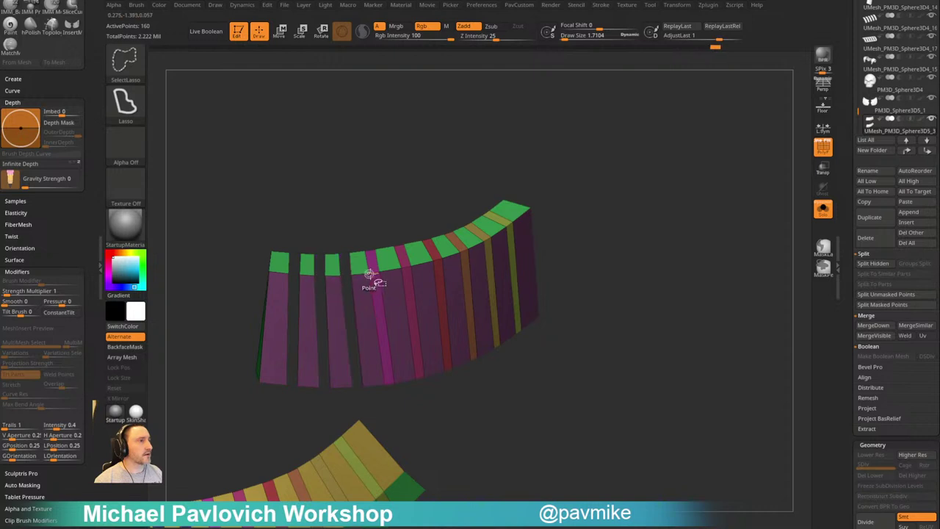
{"action": "left_click", "coordinate": [370, 274], "text": "ctrl+shift"}
{"action": "left_click", "coordinate": [401, 268], "text": "ctrl+shift"}
{"action": "left_click", "coordinate": [432, 261], "text": "ctrl+shift"}
{"action": "left_click", "coordinate": [462, 252], "text": "ctrl+shift"}
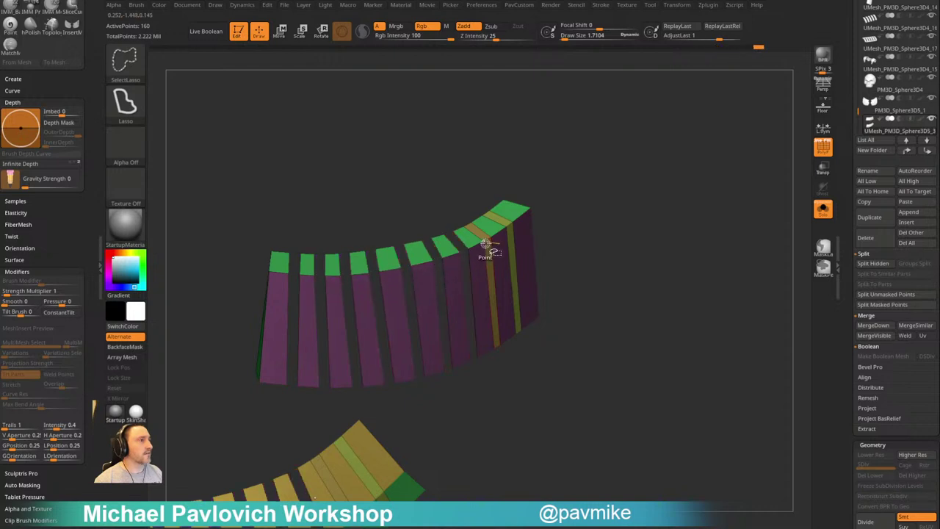
{"action": "left_click", "coordinate": [485, 244], "text": "ctrl+shift"}
{"action": "left_click", "coordinate": [510, 225], "text": "ctrl+shift"}
Invert the visibility, assign the narrow strips one shared polygroup and show the whole plate
{"action": "left_click_drag", "start_coordinate": [548, 182], "coordinate": [625, 224], "text": "ctrl+shift"}
{"action": "key", "text": "ctrl+w"}
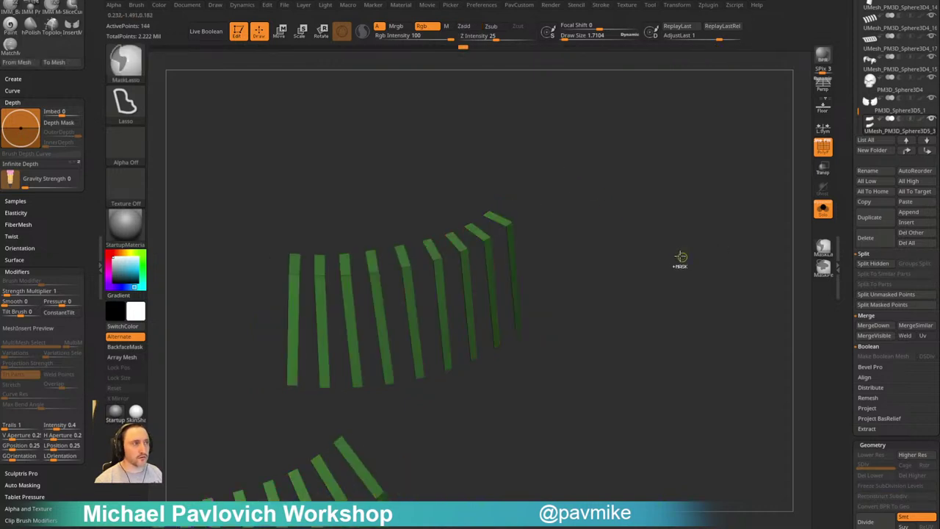
{"action": "left_click", "coordinate": [676, 218], "text": "ctrl+shift"}
Extrude the strips slightly outward all around the plate using ZModeler's QMesh action with the Polygroup All target
{"action": "key", "text": "space"}
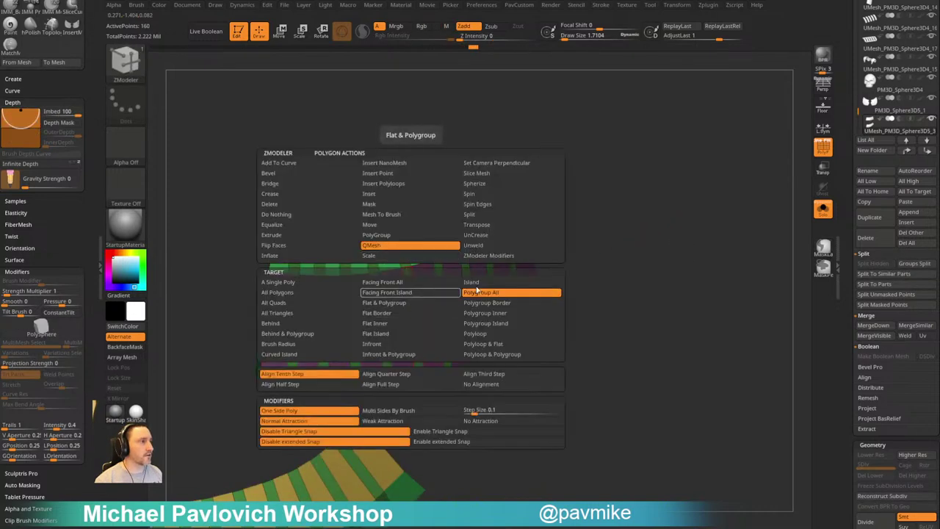
{"action": "left_click", "coordinate": [476, 291]}
{"action": "left_click_drag", "start_coordinate": [430, 330], "coordinate": [438, 338]}
{"action": "left_click_drag", "start_coordinate": [424, 438], "coordinate": [417, 168]}
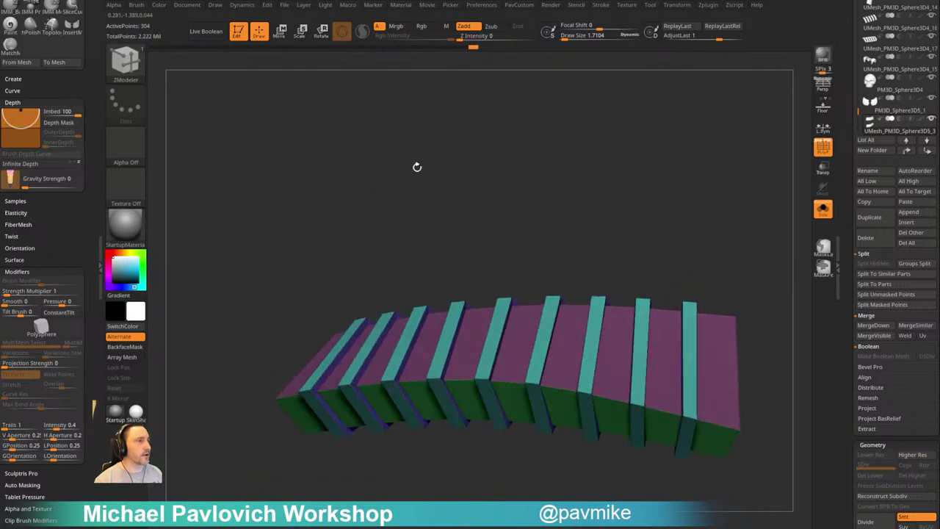
Collapse the polyloops beside each raised strip with ZModeler's Collapse PolyLoop action, turning the plate into stepped, overlapping segments
{"action": "key", "text": "space"}
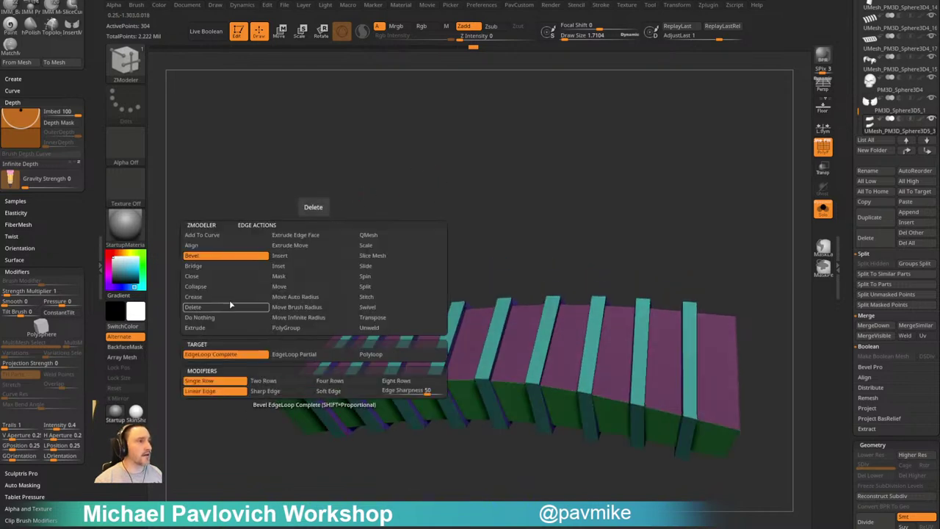
{"action": "left_click", "coordinate": [227, 289]}
{"action": "left_click", "coordinate": [369, 355]}
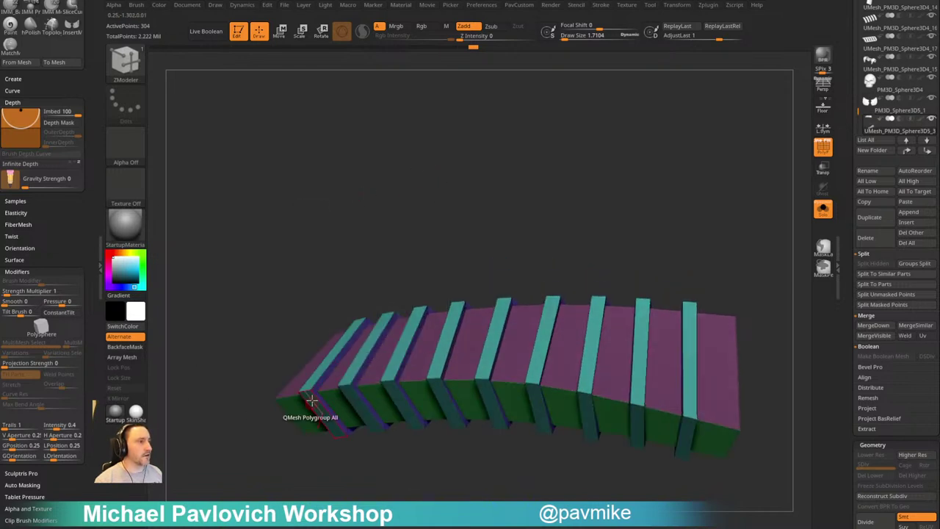
{"action": "left_click", "coordinate": [320, 388]}
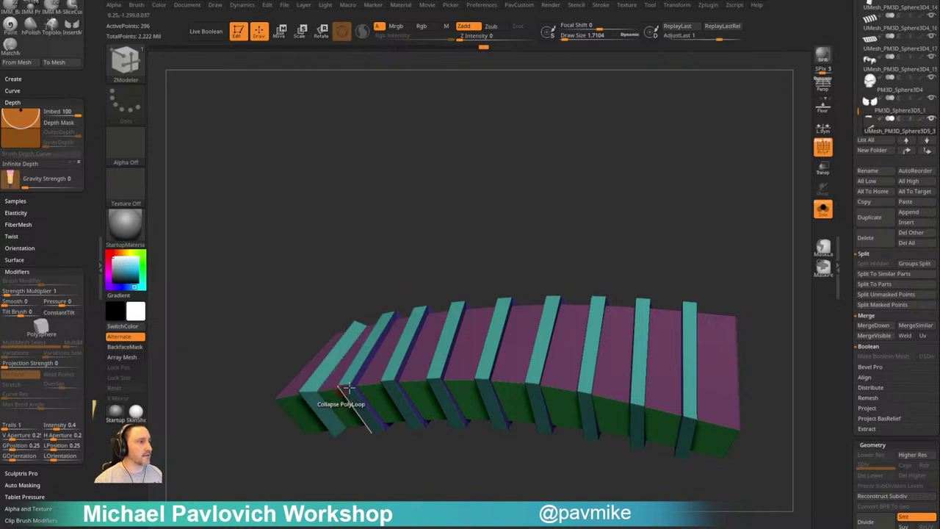
{"action": "left_click_drag", "start_coordinate": [313, 297], "coordinate": [336, 274]}
{"action": "left_click", "coordinate": [330, 388]}
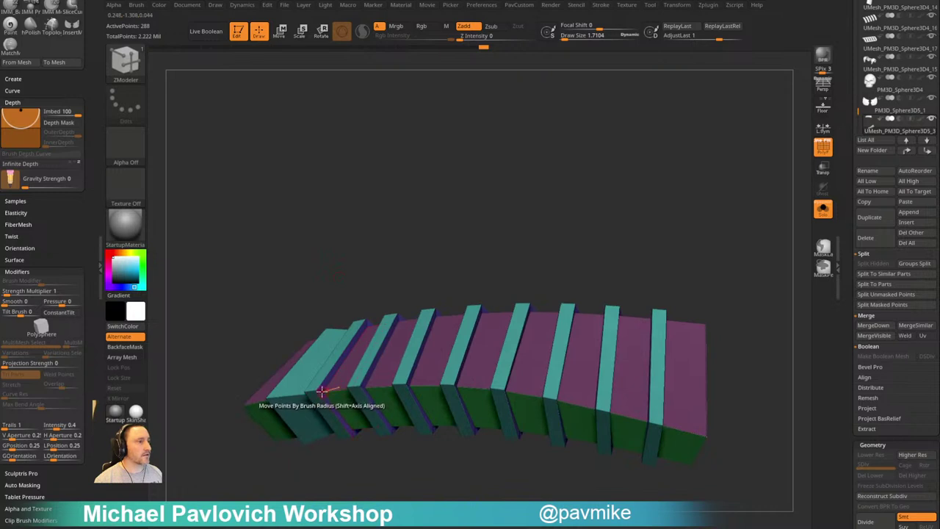
{"action": "left_click", "coordinate": [322, 391]}
{"action": "left_click", "coordinate": [325, 389]}
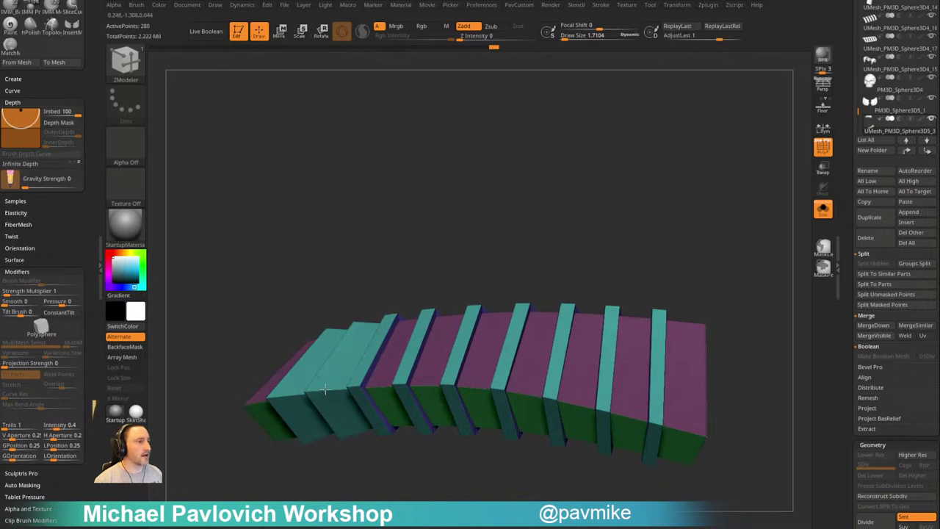
{"action": "left_click_drag", "start_coordinate": [385, 295], "coordinate": [305, 292], "text": "alt"}
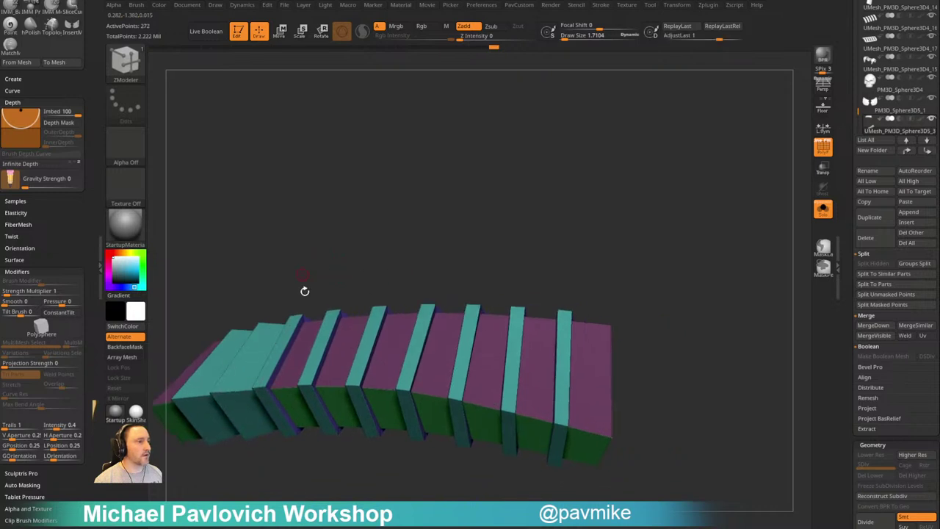
{"action": "left_click", "coordinate": [270, 387]}
{"action": "left_click", "coordinate": [284, 386]}
{"action": "left_click_drag", "start_coordinate": [363, 275], "coordinate": [336, 273]}
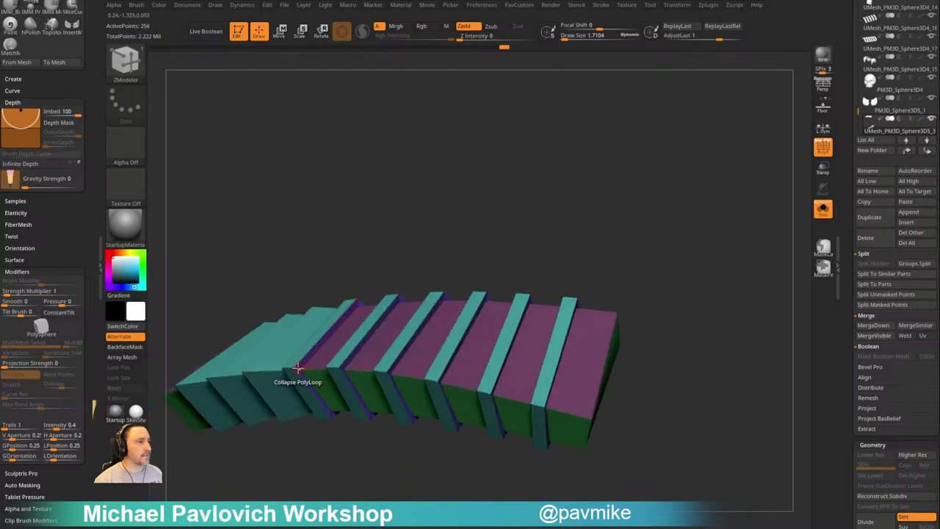
{"action": "left_click_drag", "start_coordinate": [290, 366], "coordinate": [306, 364]}
{"action": "mouse_move", "coordinate": [403, 263]}
{"action": "left_mouse_down"}
{"action": "mouse_move", "coordinate": [374, 253]}
{"action": "mouse_move", "coordinate": [409, 243]}
{"action": "mouse_move", "coordinate": [393, 259]}
{"action": "left_mouse_up"}
{"action": "left_click", "coordinate": [293, 368]}
{"action": "left_click", "coordinate": [311, 369]}
{"action": "left_click", "coordinate": [299, 363], "text": "alt"}
{"action": "left_click", "coordinate": [303, 364], "text": "alt"}
{"action": "left_click", "coordinate": [316, 360]}
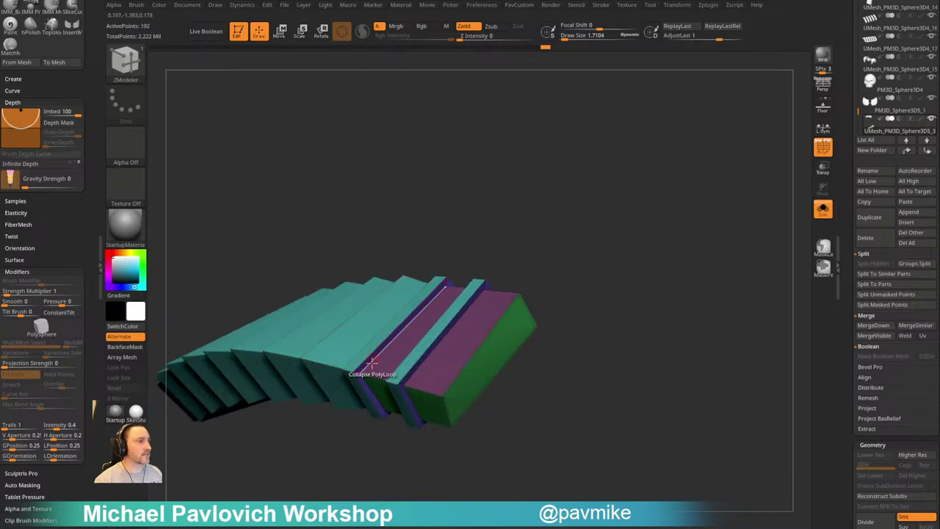
{"action": "left_click", "coordinate": [351, 374]}
{"action": "left_click_drag", "start_coordinate": [438, 251], "coordinate": [395, 240], "text": "alt"}
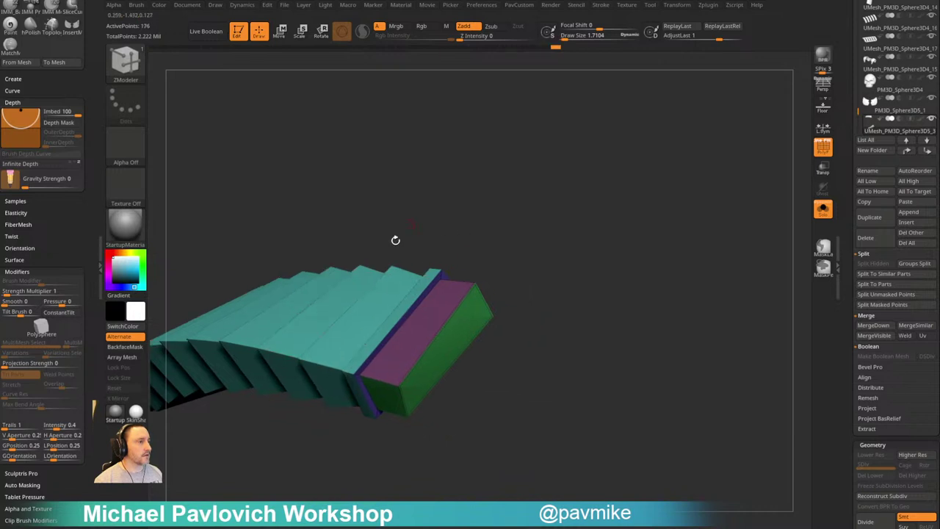
{"action": "left_click", "coordinate": [354, 375]}
{"action": "left_click", "coordinate": [355, 375]}
{"action": "left_click", "coordinate": [369, 377]}
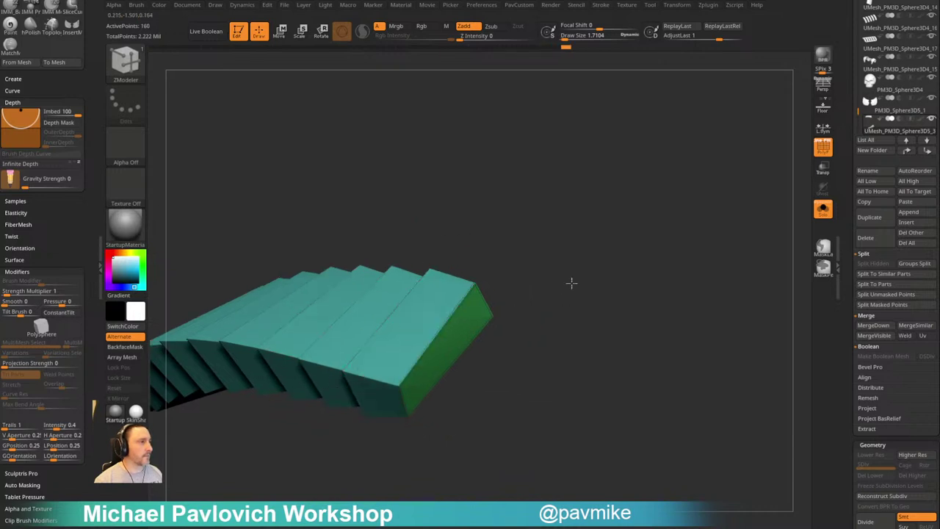
Show the full model and turn on dynamic subdivision for the segmented plate with SmoothSubdiv 4 and crease level 4
{"action": "left_click_drag", "start_coordinate": [572, 284], "coordinate": [518, 239], "text": "alt"}
{"action": "left_click_drag", "start_coordinate": [519, 239], "coordinate": [735, 233]}
{"action": "left_click", "coordinate": [820, 212]}
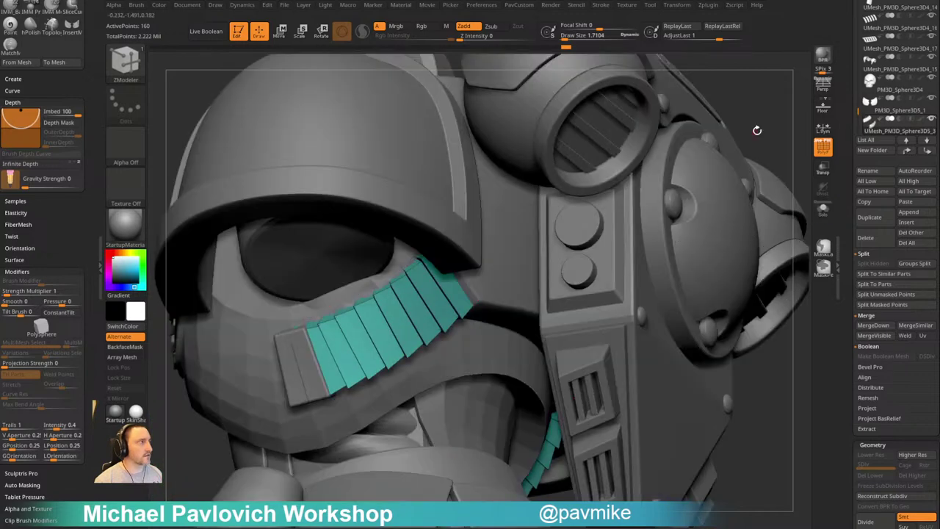
{"action": "left_click_drag", "start_coordinate": [758, 130], "coordinate": [740, 184]}
{"action": "key", "text": "space"}
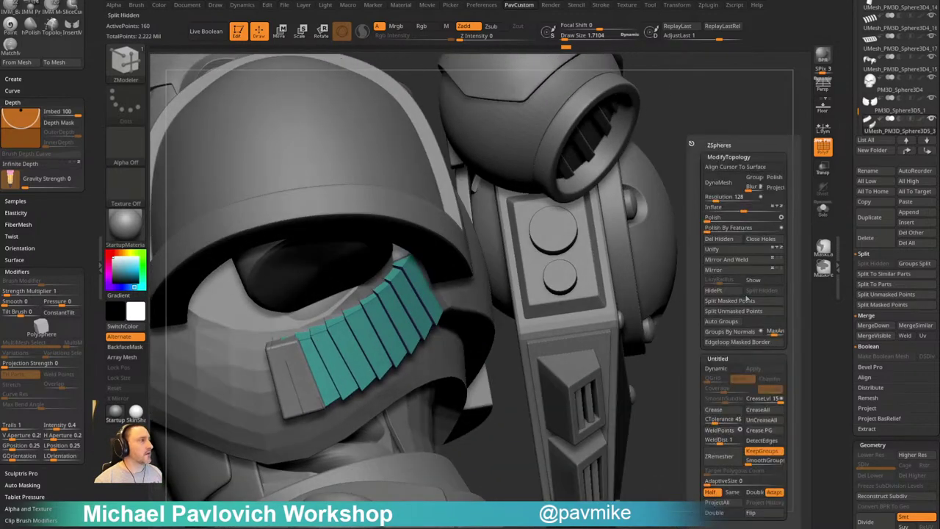
{"action": "left_click", "coordinate": [718, 368]}
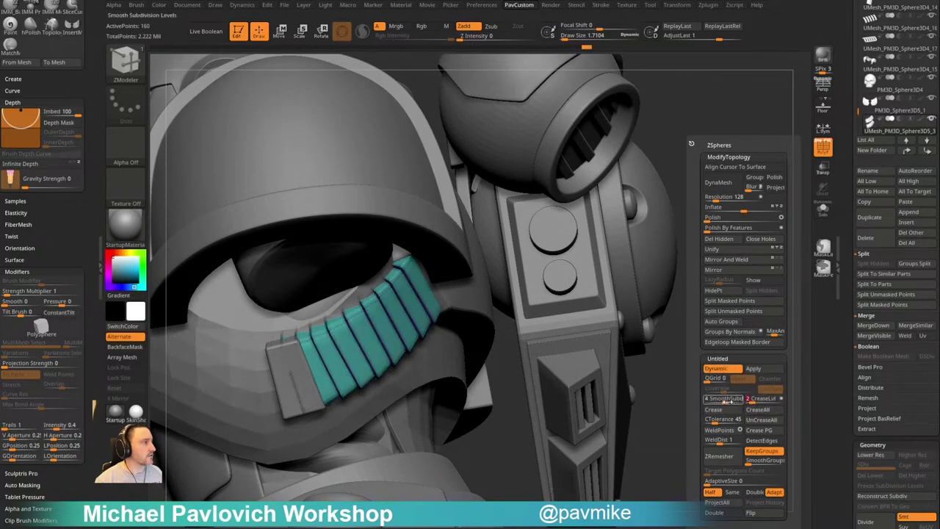
{"action": "left_click", "coordinate": [722, 401]}
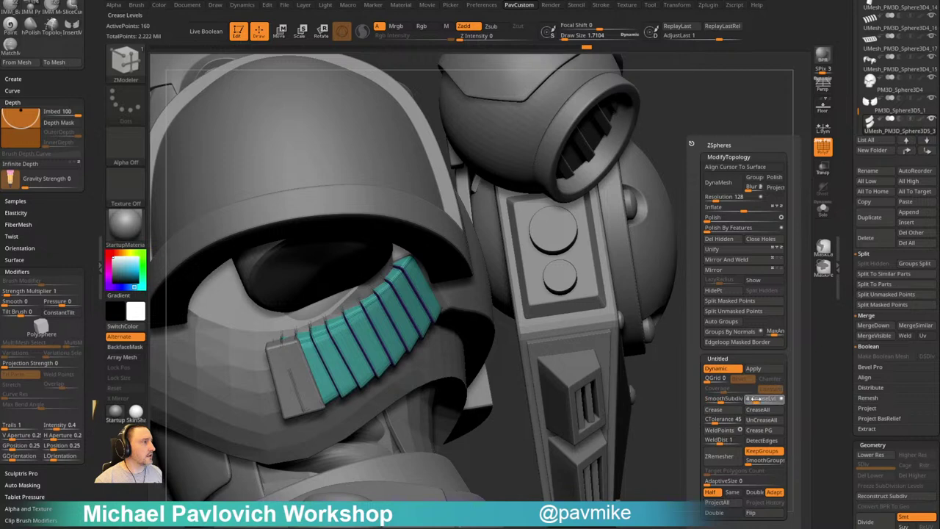
{"action": "left_click", "coordinate": [755, 399]}
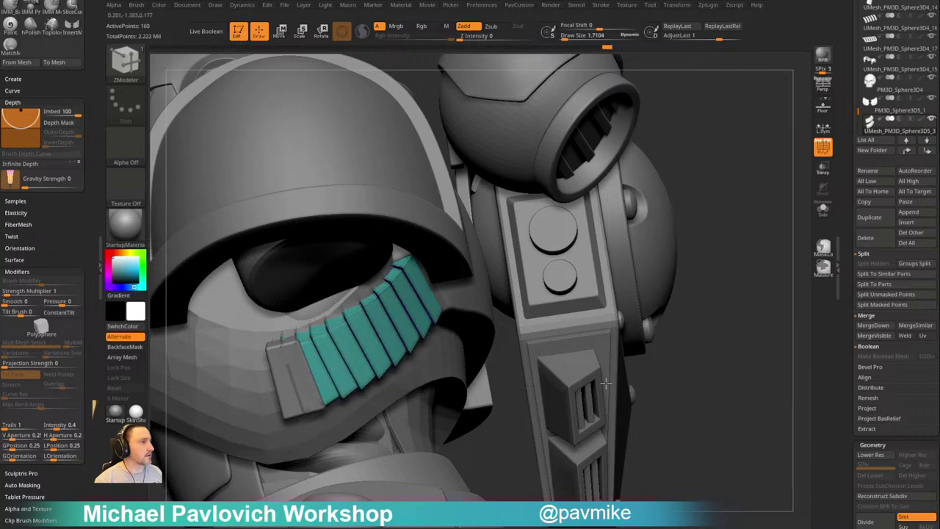
{"action": "left_click_drag", "start_coordinate": [708, 368], "coordinate": [735, 345]}
Hide the wireframe and nudge the segmented plate's upper and lower edges with the Move brush to refine its fit
{"action": "left_click", "coordinate": [823, 147]}
{"action": "mouse_move", "coordinate": [745, 252]}
{"action": "left_mouse_down", "text": "alt"}
{"action": "mouse_move", "coordinate": [705, 274]}
{"action": "mouse_move", "coordinate": [713, 275]}
{"action": "mouse_move", "coordinate": [747, 260]}
{"action": "mouse_move", "coordinate": [694, 266]}
{"action": "left_mouse_up", "text": "alt"}
{"action": "key", "text": "s"}
{"action": "key", "text": "b"}
{"action": "key", "text": "m"}
{"action": "key", "text": "v"}
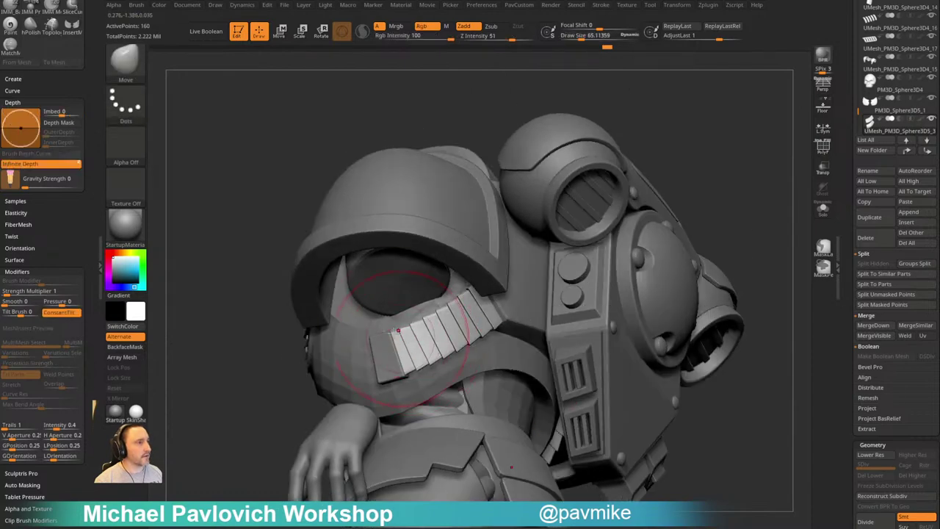
{"action": "left_click_drag", "start_coordinate": [387, 343], "coordinate": [390, 335]}
{"action": "left_click_drag", "start_coordinate": [422, 378], "coordinate": [427, 370]}
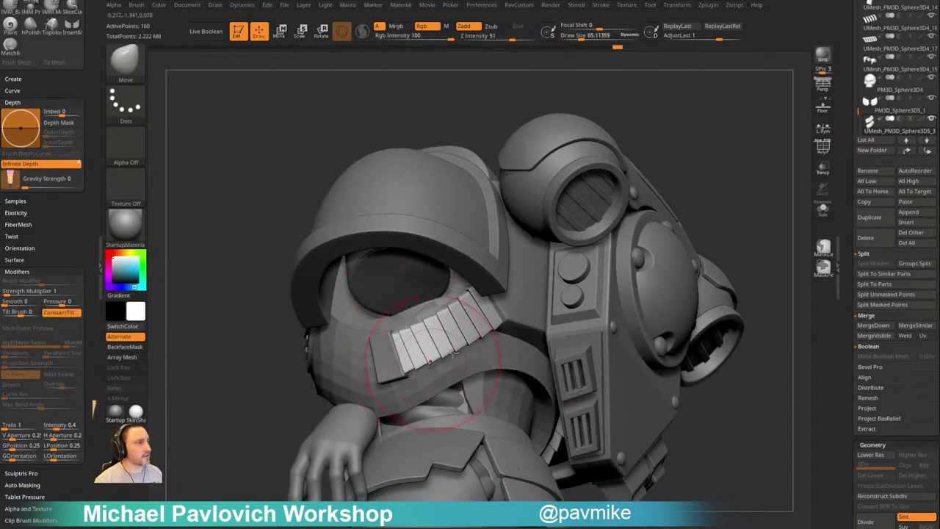
{"action": "left_click_drag", "start_coordinate": [451, 300], "coordinate": [446, 305]}
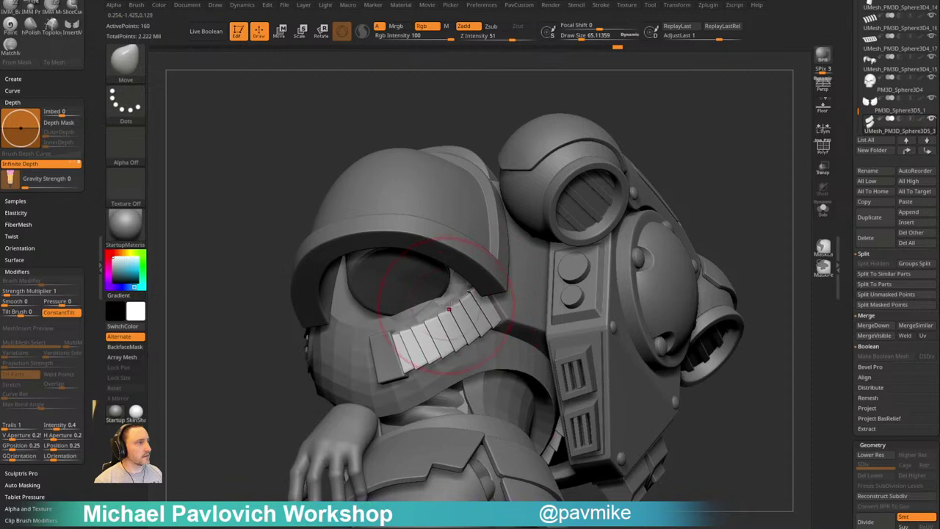
{"action": "mouse_move", "coordinate": [236, 424]}
{"action": "left_mouse_down"}
{"action": "mouse_move", "coordinate": [221, 420]}
{"action": "mouse_move", "coordinate": [234, 421]}
{"action": "left_mouse_up"}
{"action": "key", "text": "s"}
{"action": "left_click_drag", "start_coordinate": [348, 384], "coordinate": [340, 384]}
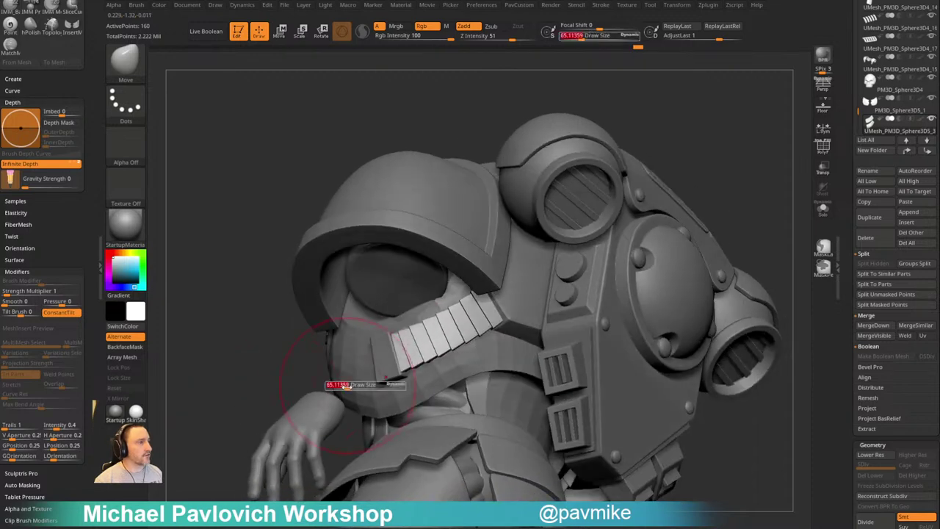
{"action": "key", "text": "1"}
{"action": "left_click", "coordinate": [328, 365], "text": "alt"}
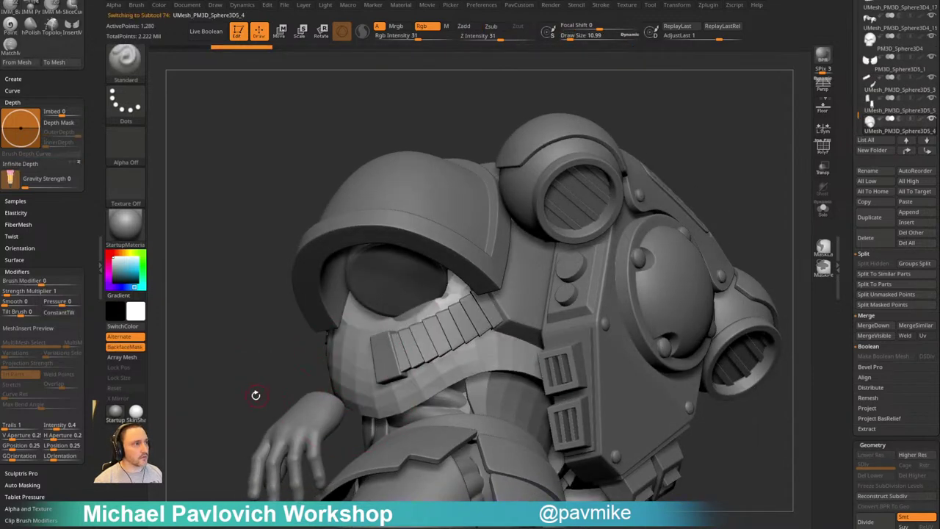
{"action": "left_click", "coordinate": [375, 358], "text": "ctrl+shift"}
{"action": "key", "text": "ctrl+z"}
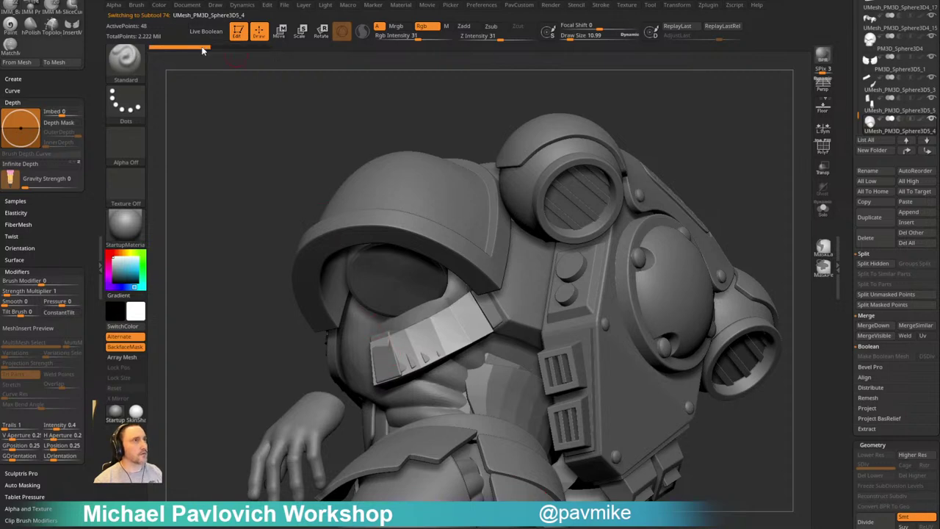
{"action": "left_click", "coordinate": [204, 51], "text": "ctrl+shift"}
{"action": "key", "text": "s"}
{"action": "left_click", "coordinate": [434, 329], "text": "alt"}
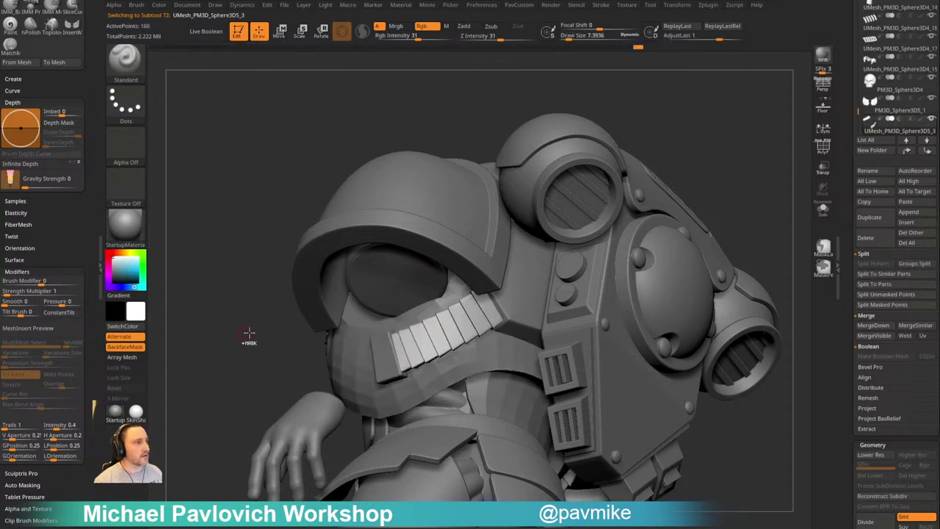
Select the faceted torso body piece beneath the segmented plate and turn on its dynamic subdivision smoothing
{"action": "left_click_drag", "start_coordinate": [249, 333], "coordinate": [347, 361]}
{"action": "left_click", "coordinate": [327, 362], "text": "alt"}
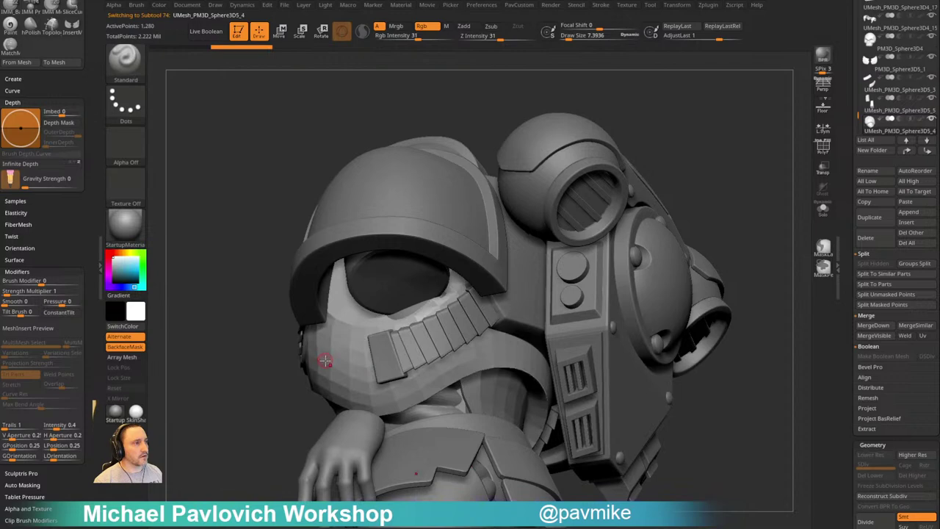
{"action": "left_click_drag", "start_coordinate": [256, 400], "coordinate": [261, 419]}
{"action": "key", "text": "s"}
{"action": "left_click_drag", "start_coordinate": [413, 363], "coordinate": [418, 361]}
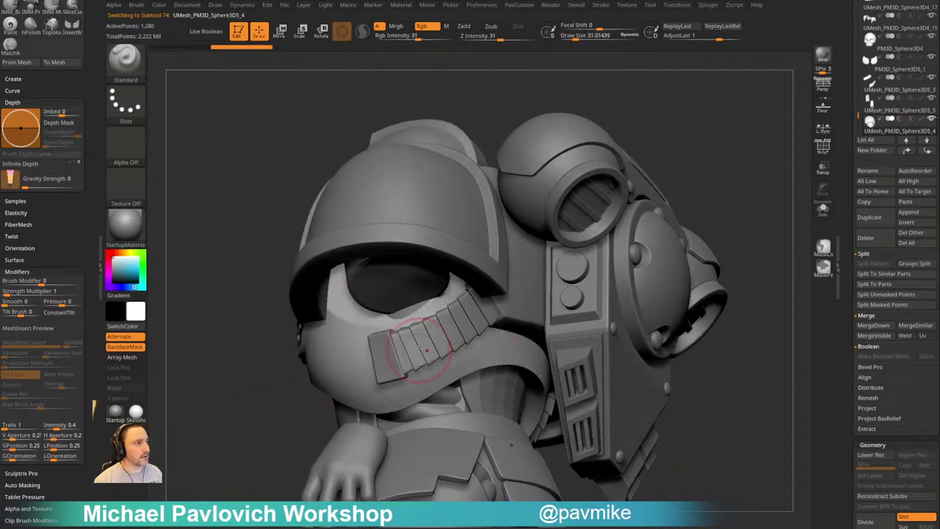
Adjust the front lower end of the segmented side plate where it meets the end block, using the Move brush
{"action": "left_click", "coordinate": [419, 348], "text": "alt"}
{"action": "left_click_drag", "start_coordinate": [697, 152], "coordinate": [709, 223]}
{"action": "key", "text": "["}
{"action": "key", "text": "b"}
{"action": "key", "text": "m"}
{"action": "key", "text": "v"}
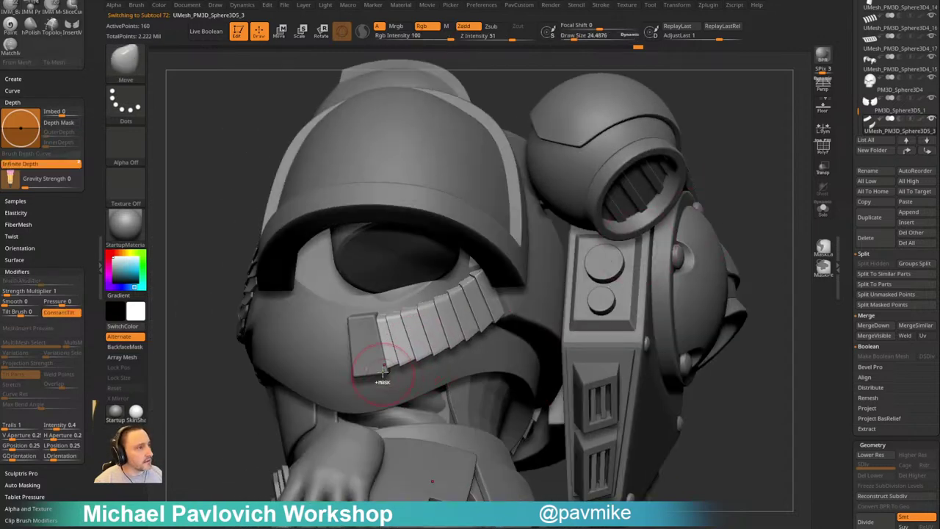
{"action": "left_click_drag", "start_coordinate": [383, 373], "coordinate": [352, 321], "text": "ctrl"}
Select the front end block and nudge its lower edge into shape with a smaller Move brush
{"action": "left_click", "coordinate": [387, 374], "text": "alt"}
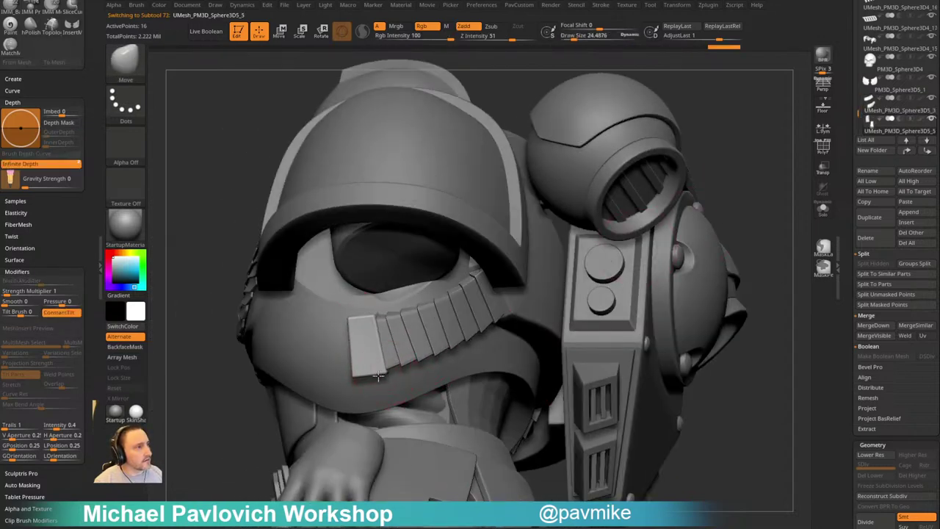
{"action": "left_click_drag", "start_coordinate": [368, 377], "coordinate": [367, 377]}
{"action": "key", "text": "["}
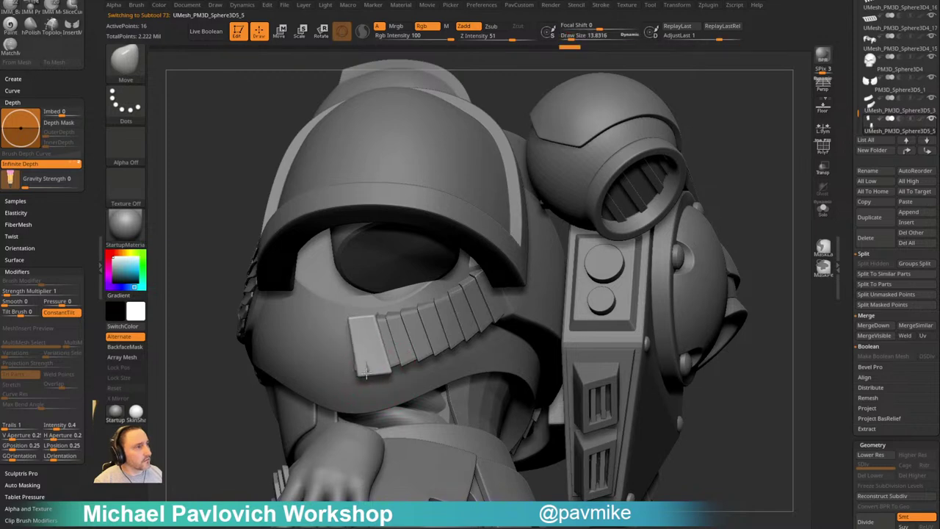
{"action": "key", "text": "bracketleft"}
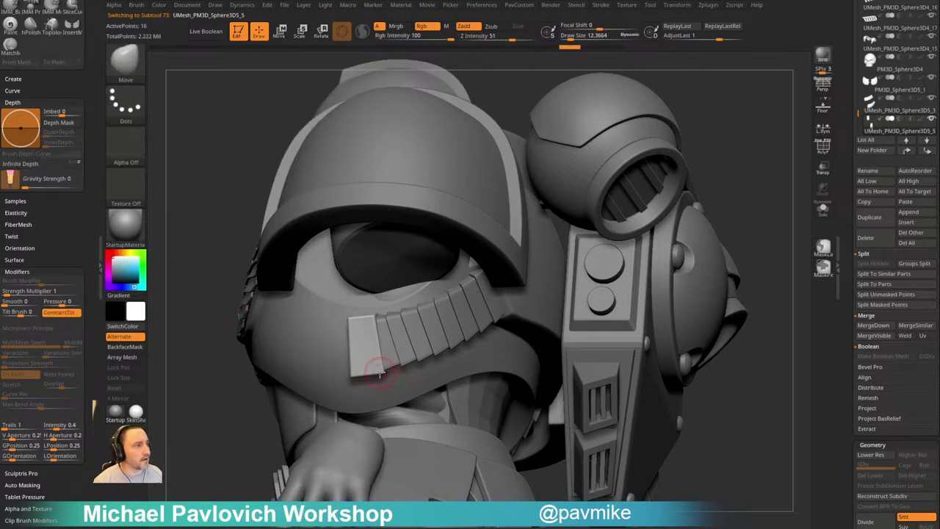
{"action": "right_click_drag", "start_coordinate": [382, 373], "coordinate": [388, 319]}
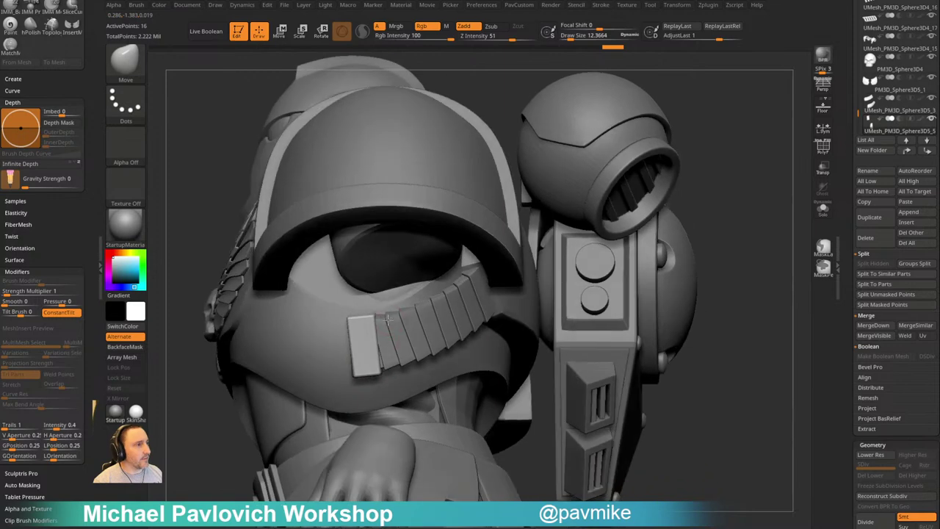
Select the segmented plate and refine the fit of its upper edge with a larger Move brush
{"action": "left_click", "coordinate": [386, 368], "text": "alt"}
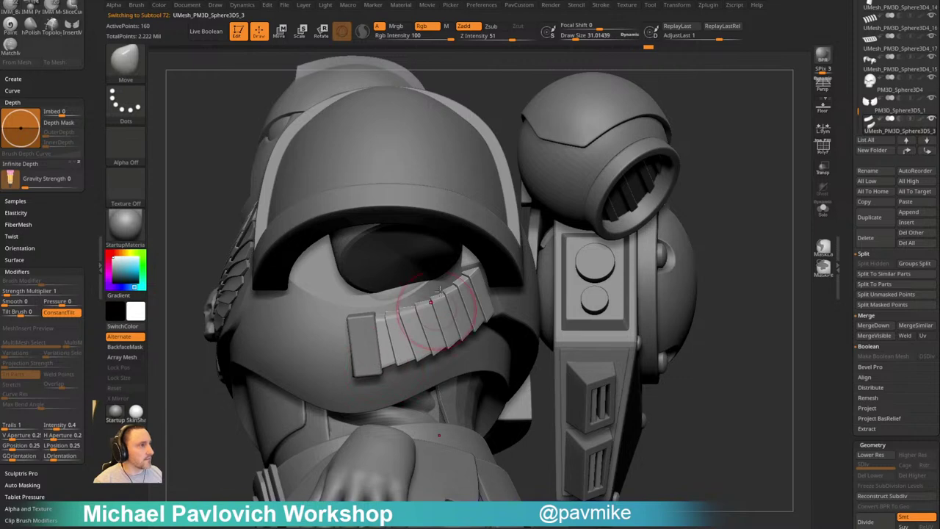
{"action": "mouse_move", "coordinate": [439, 291]}
{"action": "right_mouse_down"}
{"action": "mouse_move", "coordinate": [378, 314]}
{"action": "mouse_move", "coordinate": [422, 297]}
{"action": "mouse_move", "coordinate": [435, 302]}
{"action": "mouse_move", "coordinate": [445, 289]}
{"action": "mouse_move", "coordinate": [304, 231]}
{"action": "right_mouse_up"}
{"action": "key", "text": "]"}
{"action": "mouse_move", "coordinate": [616, 157]}
{"action": "right_mouse_down"}
{"action": "mouse_move", "coordinate": [644, 194]}
{"action": "mouse_move", "coordinate": [657, 281]}
{"action": "mouse_move", "coordinate": [698, 264]}
{"action": "mouse_move", "coordinate": [602, 275]}
{"action": "right_mouse_up"}
{"action": "key", "text": "s"}
{"action": "right_click_drag", "start_coordinate": [603, 275], "coordinate": [637, 286]}
{"action": "right_click_drag", "start_coordinate": [636, 285], "coordinate": [670, 281]}
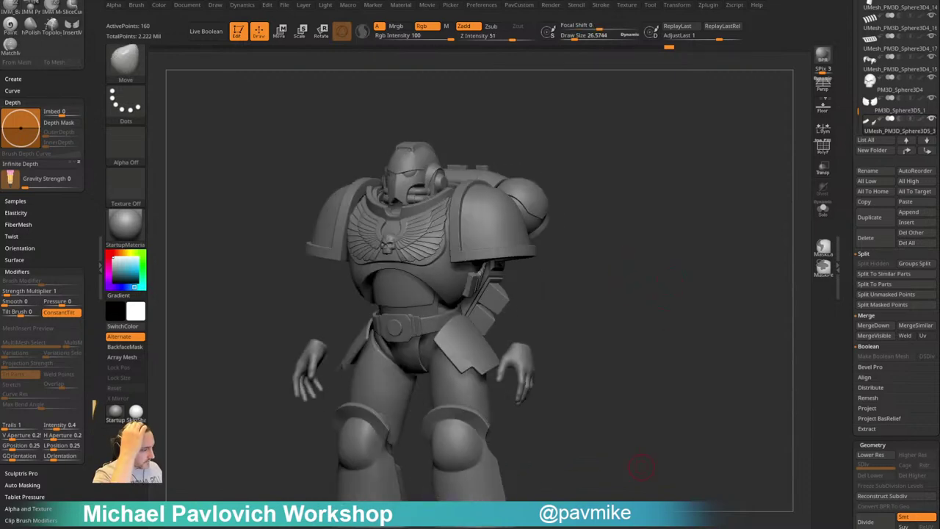
Examine the helmet, shoulder pads and chest emblem from the front and at a three-quarter angle
{"action": "mouse_move", "coordinate": [600, 222]}
{"action": "right_mouse_down", "text": "shift"}
{"action": "mouse_move", "coordinate": [657, 205]}
{"action": "mouse_move", "coordinate": [730, 281]}
{"action": "mouse_move", "coordinate": [640, 195]}
{"action": "mouse_move", "coordinate": [713, 169]}
{"action": "right_mouse_up", "text": "shift"}
{"action": "key", "text": "b"}
{"action": "key", "text": "s"}
{"action": "key", "text": "t"}
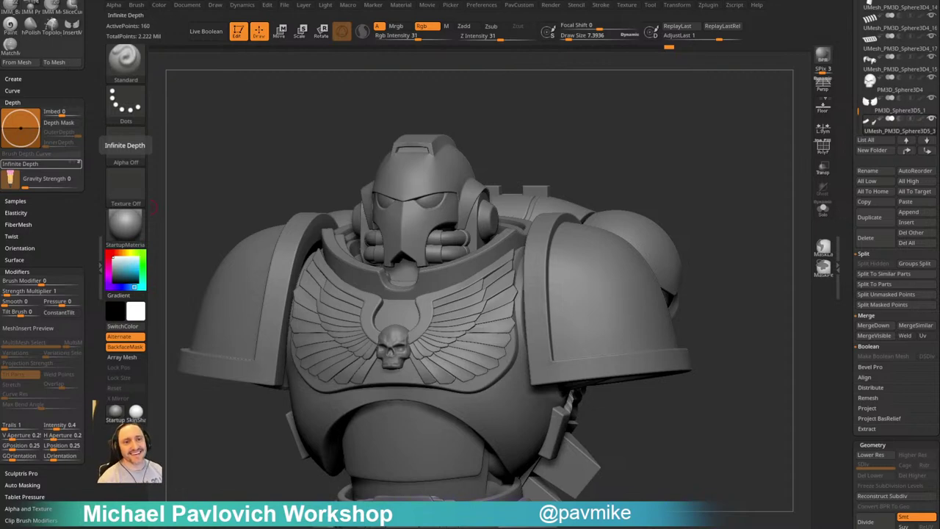
{"action": "mouse_move", "coordinate": [632, 189]}
{"action": "left_mouse_down"}
{"action": "mouse_move", "coordinate": [674, 179]}
{"action": "mouse_move", "coordinate": [691, 184]}
{"action": "mouse_move", "coordinate": [661, 197]}
{"action": "mouse_move", "coordinate": [680, 201]}
{"action": "mouse_move", "coordinate": [663, 164]}
{"action": "mouse_move", "coordinate": [687, 179]}
{"action": "mouse_move", "coordinate": [715, 168]}
{"action": "mouse_move", "coordinate": [684, 178]}
{"action": "mouse_move", "coordinate": [674, 168]}
{"action": "left_mouse_up"}
{"action": "key", "text": "s"}
{"action": "left_click", "coordinate": [660, 201]}
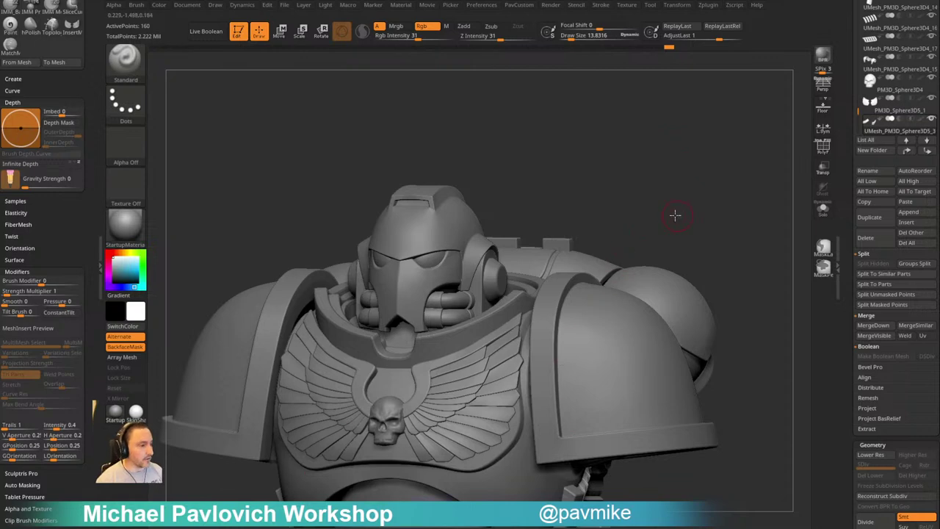
{"action": "left_click_drag", "start_coordinate": [675, 215], "coordinate": [671, 213]}
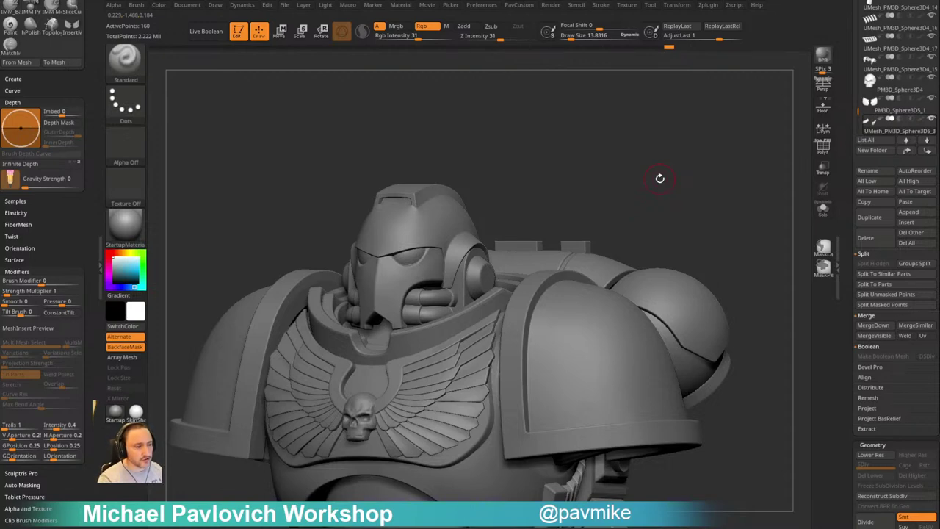
{"action": "mouse_move", "coordinate": [674, 171]}
{"action": "left_mouse_down"}
{"action": "mouse_move", "coordinate": [634, 163]}
{"action": "mouse_move", "coordinate": [652, 164]}
{"action": "mouse_move", "coordinate": [663, 182]}
{"action": "mouse_move", "coordinate": [656, 180]}
{"action": "left_mouse_up"}
{"action": "key", "text": "s"}
{"action": "mouse_move", "coordinate": [665, 180]}
{"action": "left_mouse_down"}
{"action": "mouse_move", "coordinate": [680, 178]}
{"action": "mouse_move", "coordinate": [626, 189]}
{"action": "mouse_move", "coordinate": [668, 163]}
{"action": "mouse_move", "coordinate": [693, 119]}
{"action": "mouse_move", "coordinate": [718, 162]}
{"action": "left_mouse_up"}
{"action": "mouse_move", "coordinate": [710, 280]}
{"action": "left_mouse_down", "text": "alt"}
{"action": "mouse_move", "coordinate": [702, 150]}
{"action": "mouse_move", "coordinate": [670, 179]}
{"action": "mouse_move", "coordinate": [704, 185]}
{"action": "mouse_move", "coordinate": [684, 181]}
{"action": "mouse_move", "coordinate": [703, 198]}
{"action": "left_mouse_up", "text": "alt"}
{"action": "key", "text": "s"}
Make all subtools visible again, including the hidden arms, and face the full figure from the front
{"action": "left_click", "coordinate": [932, 99], "text": "shift"}
{"action": "left_click", "coordinate": [931, 99], "text": "shift"}
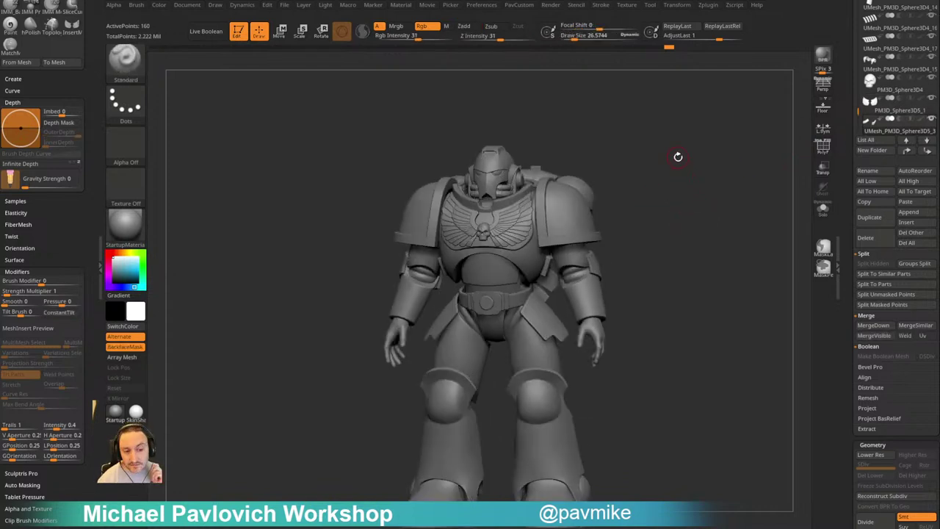
{"action": "key", "text": "s"}
{"action": "left_click", "coordinate": [659, 204]}
{"action": "mouse_move", "coordinate": [663, 205]}
{"action": "left_mouse_down", "text": "shift"}
{"action": "mouse_move", "coordinate": [683, 213]}
{"action": "mouse_move", "coordinate": [673, 199]}
{"action": "left_mouse_up", "text": "shift"}
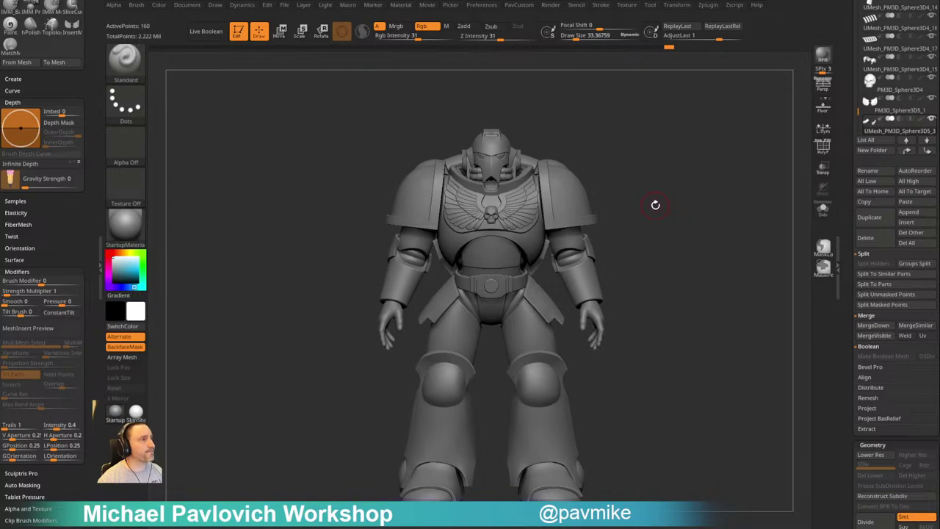
Select the short connector cylinders at the front ends of the helmet's hoses
{"action": "left_click_drag", "start_coordinate": [664, 192], "coordinate": [687, 329], "text": "alt"}
{"action": "mouse_move", "coordinate": [661, 167]}
{"action": "left_mouse_down", "text": "alt"}
{"action": "mouse_move", "coordinate": [675, 209]}
{"action": "mouse_move", "coordinate": [665, 221]}
{"action": "left_mouse_up", "text": "alt"}
{"action": "mouse_move", "coordinate": [665, 221]}
{"action": "left_mouse_down"}
{"action": "mouse_move", "coordinate": [654, 214]}
{"action": "mouse_move", "coordinate": [669, 161]}
{"action": "mouse_move", "coordinate": [683, 172]}
{"action": "left_mouse_up"}
{"action": "key", "text": "s"}
{"action": "left_click", "coordinate": [648, 216]}
{"action": "left_click_drag", "start_coordinate": [684, 173], "coordinate": [598, 203], "text": "alt"}
{"action": "key", "text": "s"}
{"action": "left_click", "coordinate": [457, 314]}
{"action": "left_click", "coordinate": [435, 324], "text": "alt"}
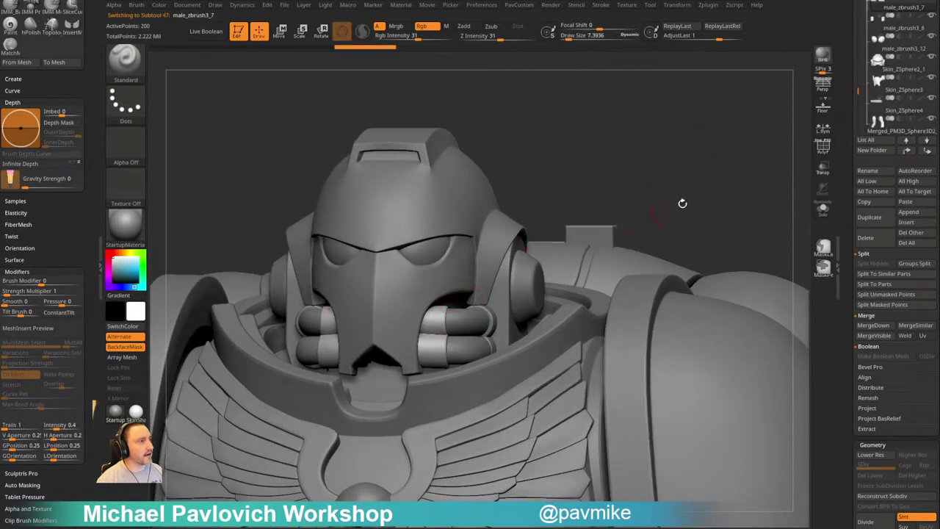
Show the hose connectors' wireframe with smoothing turned off and isolate them in Solo mode
{"action": "left_click_drag", "start_coordinate": [727, 194], "coordinate": [800, 169], "text": "shift"}
{"action": "left_click", "coordinate": [825, 149]}
{"action": "key", "text": "shift+d"}
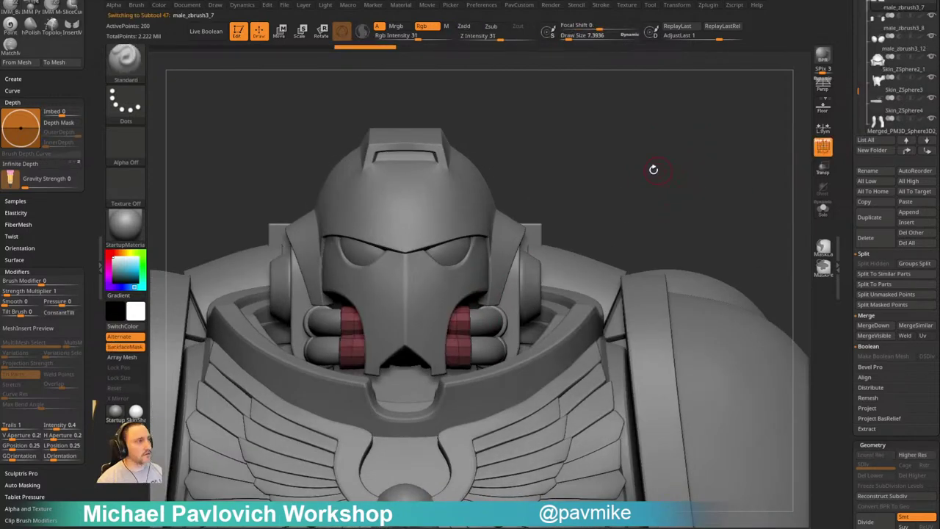
{"action": "left_click_drag", "start_coordinate": [653, 170], "coordinate": [656, 192], "text": "alt"}
{"action": "left_click", "coordinate": [824, 209]}
{"action": "mouse_move", "coordinate": [661, 103]}
{"action": "left_mouse_down", "text": "alt"}
{"action": "mouse_move", "coordinate": [741, 222]}
{"action": "mouse_move", "coordinate": [764, 221]}
{"action": "left_mouse_up", "text": "alt"}
Scale the connectors' middle edge loops inward to form narrow waists, using ZModeler's Scale edge action with the EdgeLoop Complete target
{"action": "key", "text": "b"}
{"action": "key", "text": "z"}
{"action": "key", "text": "m"}
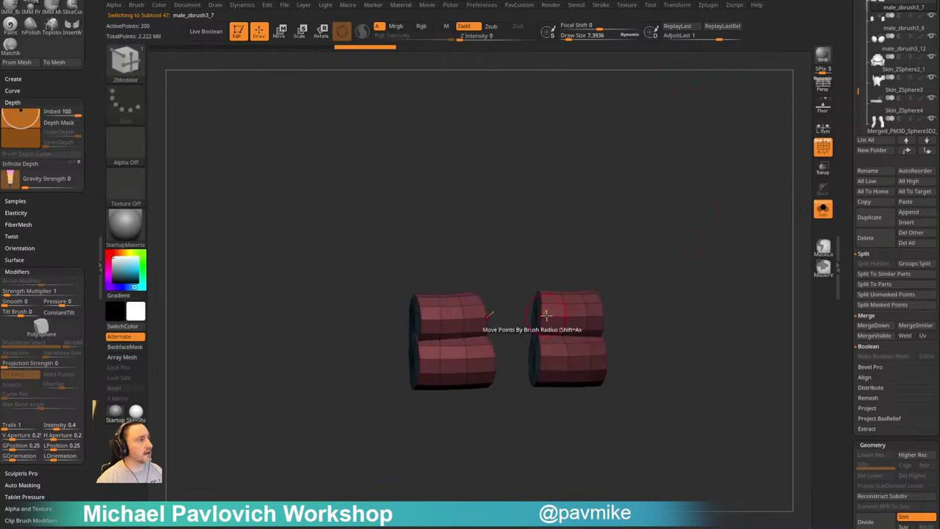
{"action": "key", "text": "space"}
{"action": "left_click", "coordinate": [603, 265]}
{"action": "left_click", "coordinate": [600, 245]}
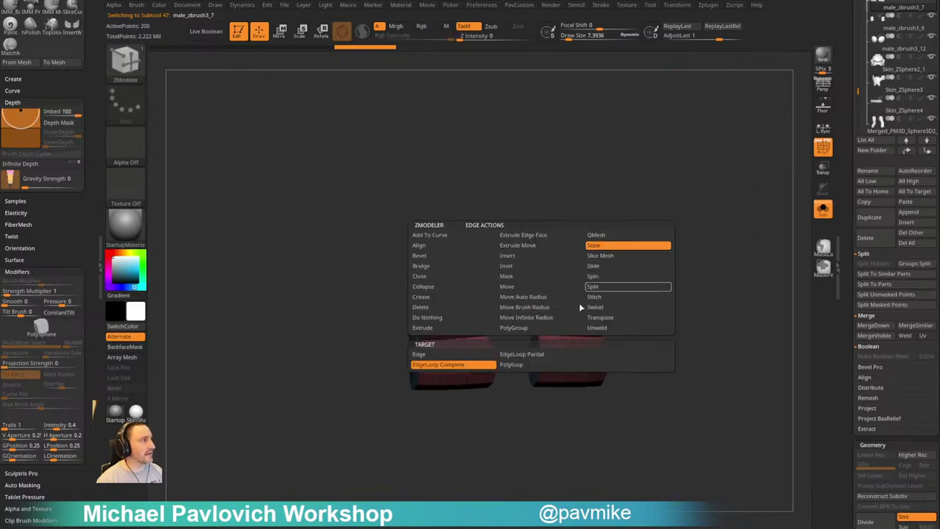
{"action": "left_click_drag", "start_coordinate": [671, 257], "coordinate": [667, 267]}
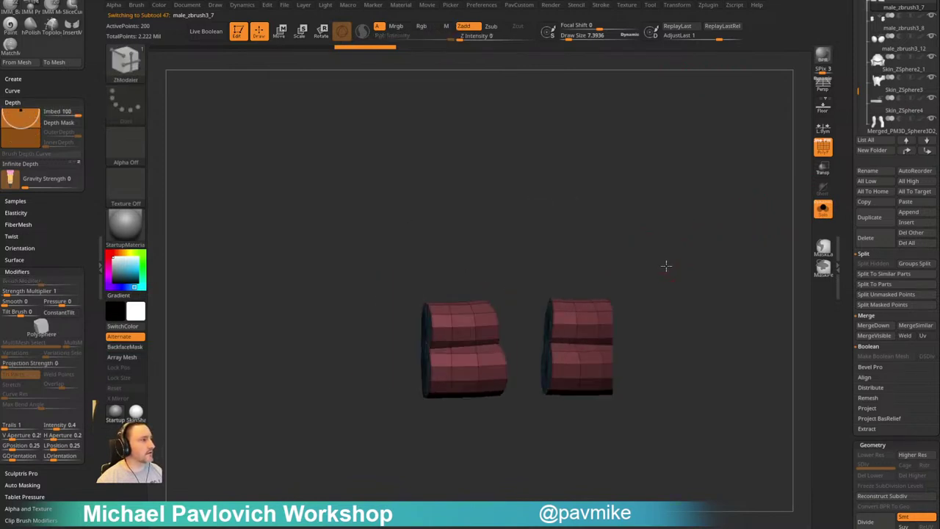
{"action": "left_click_drag", "start_coordinate": [567, 320], "coordinate": [567, 326]}
{"action": "key", "text": "ctrl+z"}
{"action": "left_click_drag", "start_coordinate": [569, 360], "coordinate": [569, 370]}
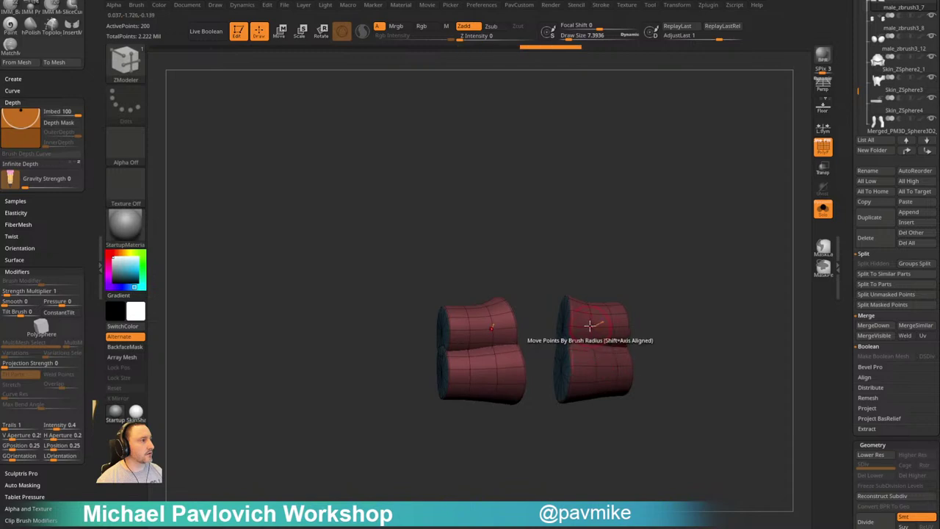
{"action": "left_click_drag", "start_coordinate": [654, 296], "coordinate": [623, 288]}
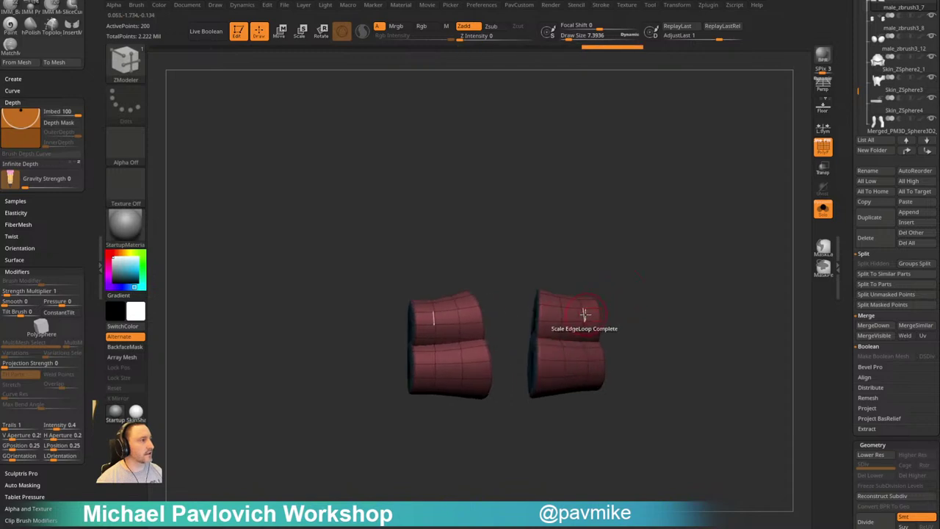
Show the full helmet again without the wireframe and select the faceplate
{"action": "left_click", "coordinate": [821, 208]}
{"action": "left_click", "coordinate": [823, 149]}
{"action": "left_click_drag", "start_coordinate": [757, 130], "coordinate": [705, 187], "text": "shift"}
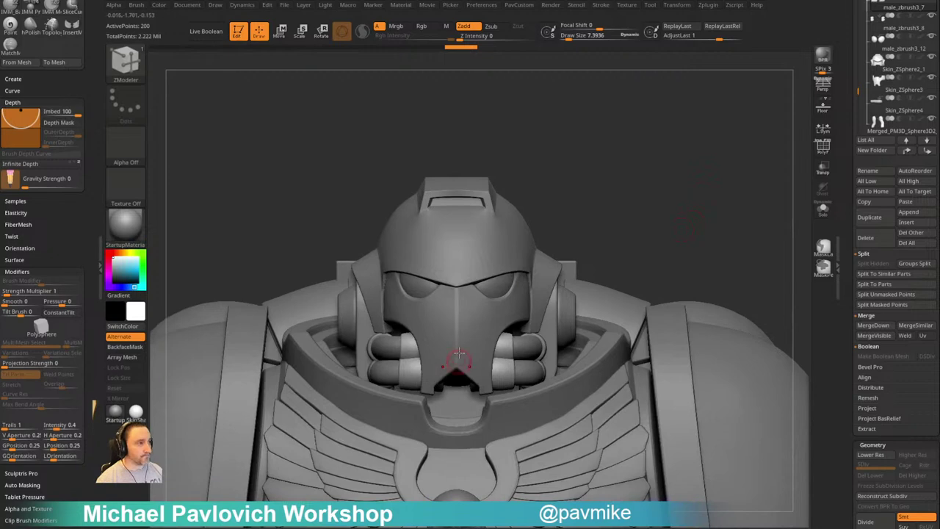
{"action": "right_click_drag", "start_coordinate": [485, 326], "coordinate": [509, 304], "text": "alt"}
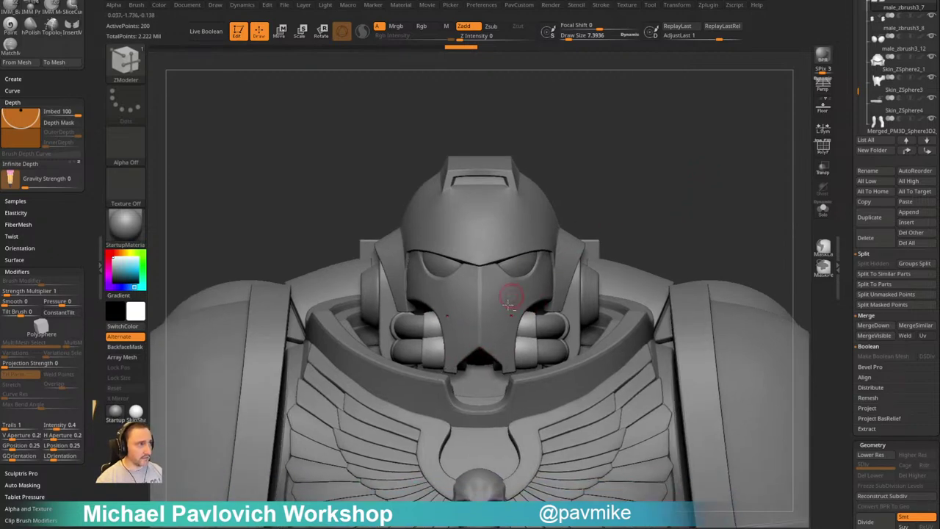
{"action": "key", "text": "s"}
{"action": "left_click_drag", "start_coordinate": [504, 305], "coordinate": [512, 305]}
{"action": "left_click", "coordinate": [504, 300], "text": "alt"}
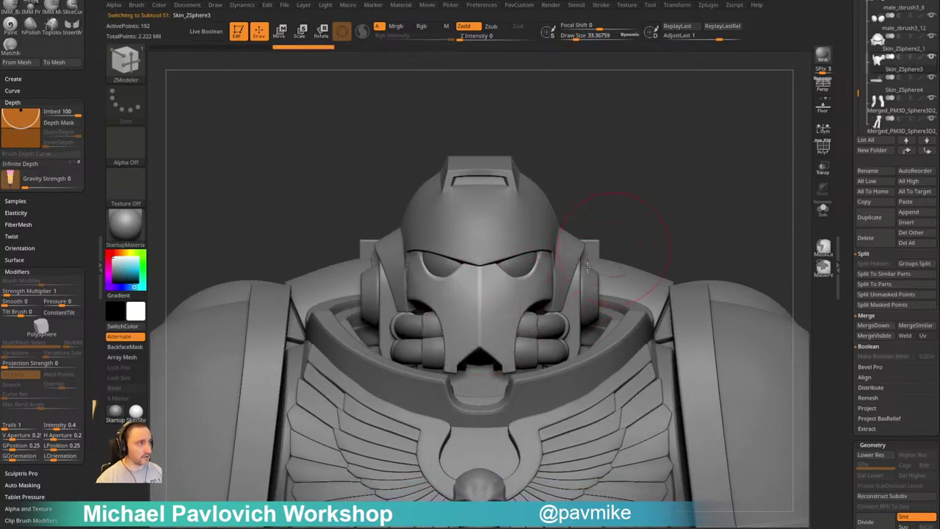
Switch to the Standard brush and select the hose connectors beside the faceplate
{"action": "key", "text": "b"}
{"action": "key", "text": "s"}
{"action": "key", "text": "t"}
{"action": "key", "text": "s"}
{"action": "left_click_drag", "start_coordinate": [533, 327], "coordinate": [526, 327]}
{"action": "left_click", "coordinate": [529, 324], "text": "alt"}
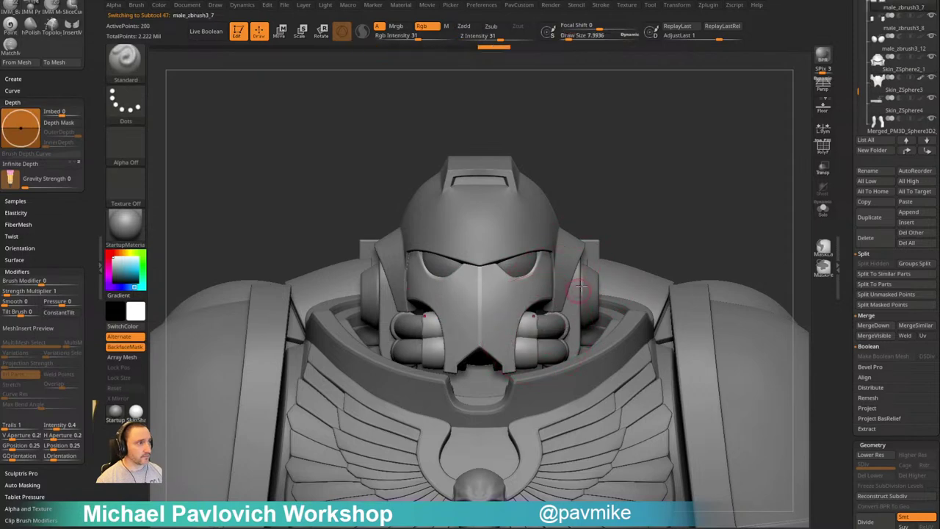
Nudge the faceplate's lower tips beside the mouth opening with a small MoveAccu brush
{"action": "left_click_drag", "start_coordinate": [650, 205], "coordinate": [563, 294], "text": "alt"}
{"action": "left_click_drag", "start_coordinate": [681, 172], "coordinate": [685, 154]}
{"action": "key", "text": "b"}
{"action": "key", "text": "m"}
{"action": "key", "text": "a"}
{"action": "key", "text": "s"}
{"action": "left_click_drag", "start_coordinate": [493, 368], "coordinate": [496, 369]}
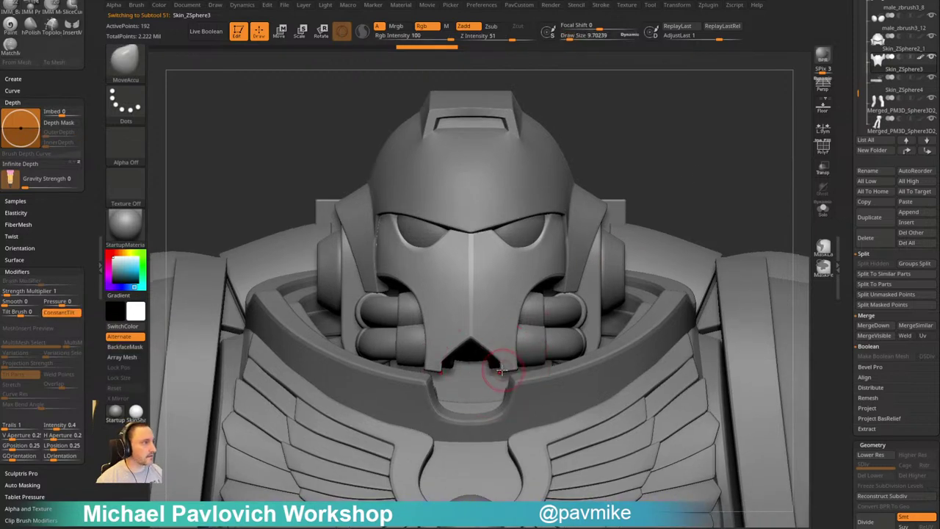
{"action": "mouse_move", "coordinate": [691, 183]}
{"action": "left_mouse_down"}
{"action": "mouse_move", "coordinate": [613, 171]}
{"action": "mouse_move", "coordinate": [703, 151]}
{"action": "mouse_move", "coordinate": [669, 210]}
{"action": "mouse_move", "coordinate": [675, 177]}
{"action": "mouse_move", "coordinate": [670, 203]}
{"action": "mouse_move", "coordinate": [674, 186]}
{"action": "left_mouse_up"}
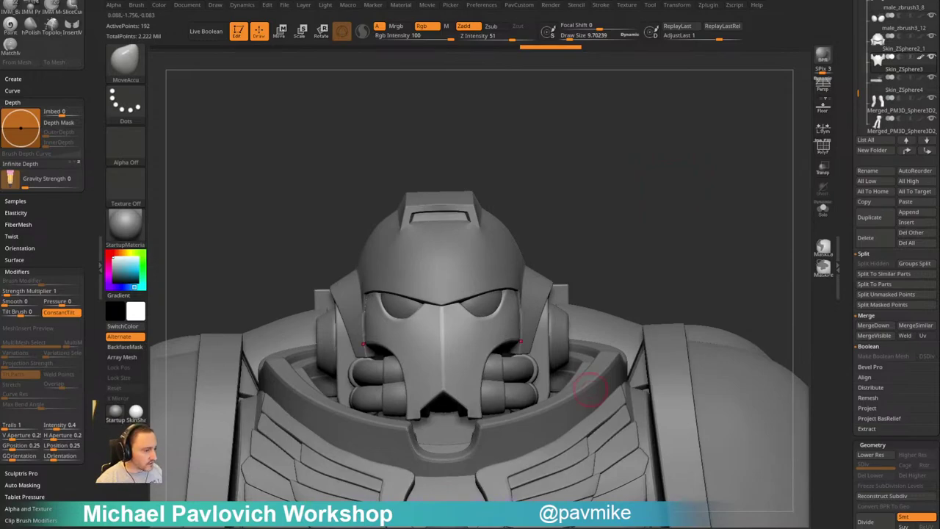
Switch to the Miro reference board in the browser and look through the armour sections for the helmet references
{"action": "left_click_drag", "start_coordinate": [411, 0], "coordinate": [470, 35]}
{"action": "scroll", "coordinate": [394, 162], "scroll_direction": "down", "scroll_amount": 5}
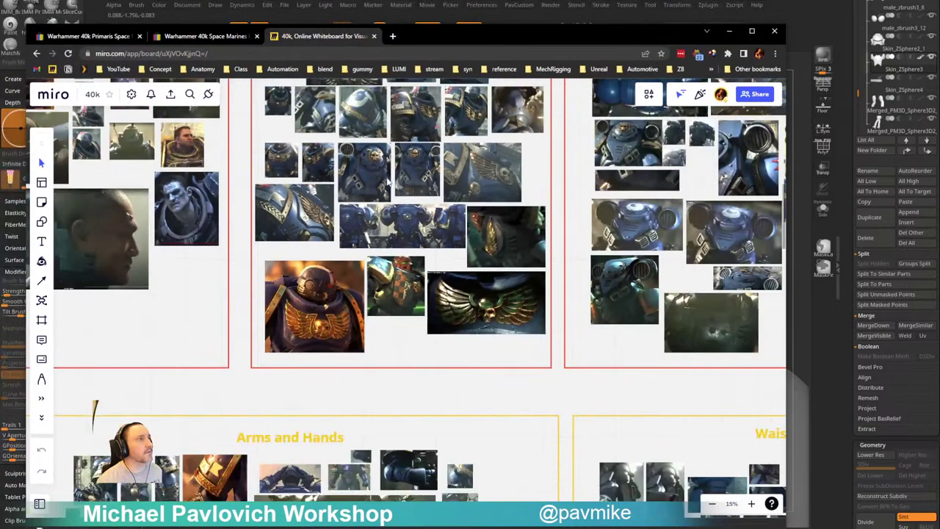
{"action": "middle_click_drag", "start_coordinate": [393, 161], "coordinate": [450, 408]}
{"action": "middle_click_drag", "start_coordinate": [424, 227], "coordinate": [444, 437]}
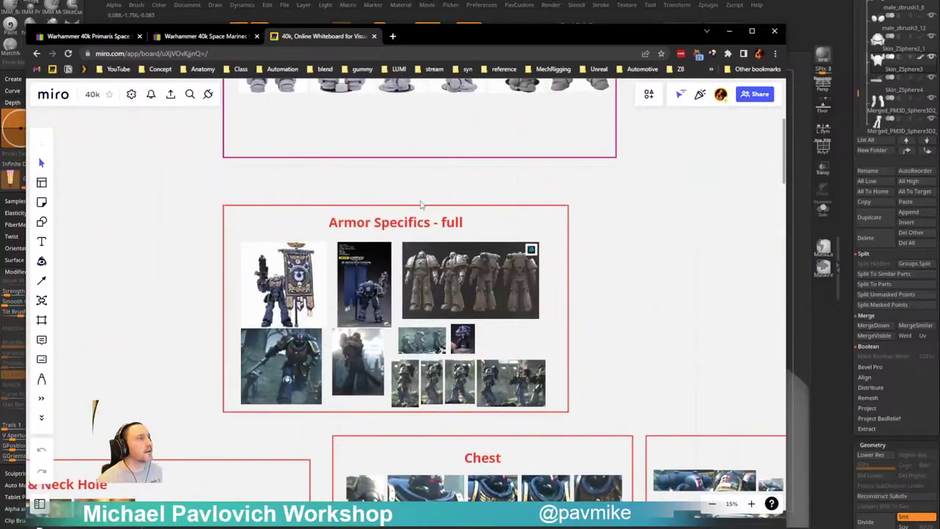
{"action": "middle_click_drag", "start_coordinate": [412, 151], "coordinate": [407, 272]}
{"action": "middle_click_drag", "start_coordinate": [417, 441], "coordinate": [338, 139]}
{"action": "middle_click_drag", "start_coordinate": [415, 441], "coordinate": [335, 139]}
{"action": "middle_click_drag", "start_coordinate": [455, 169], "coordinate": [636, 301]}
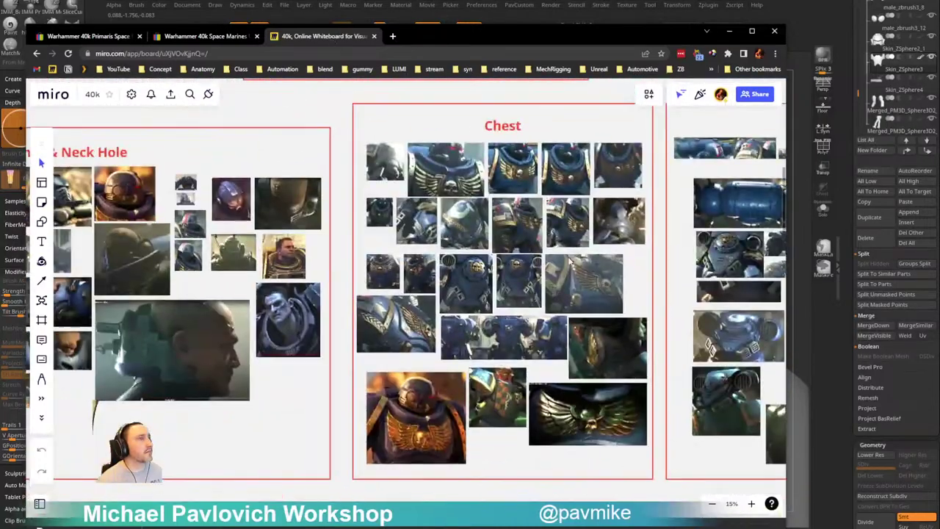
Examine the front close-up of the reference helmet, checking its ribbed hoses, connectors and faceplate vents
{"action": "middle_click_drag", "start_coordinate": [342, 234], "coordinate": [625, 246]}
{"action": "scroll", "coordinate": [323, 225], "scroll_direction": "up", "scroll_amount": 5}
{"action": "middle_click_drag", "start_coordinate": [238, 235], "coordinate": [610, 266]}
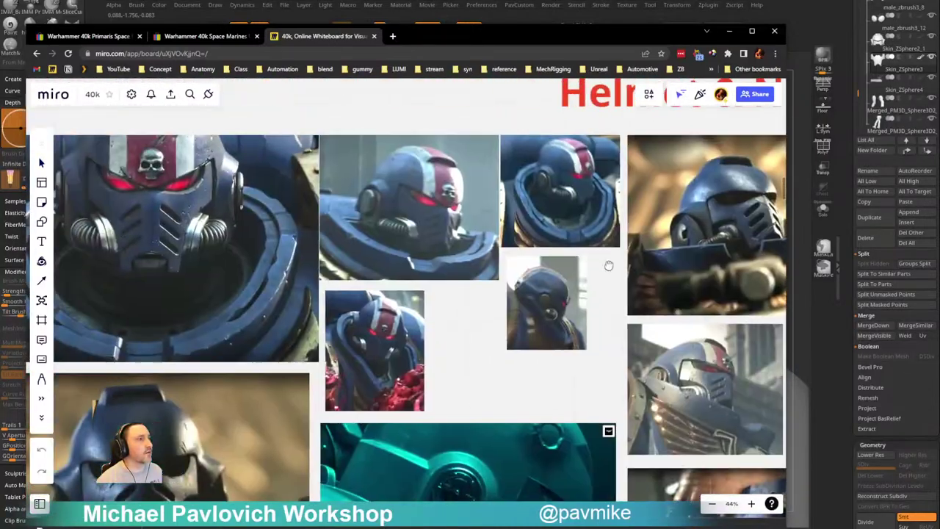
{"action": "middle_click_drag", "start_coordinate": [226, 215], "coordinate": [385, 236]}
{"action": "scroll", "coordinate": [320, 225], "scroll_direction": "up", "scroll_amount": 3}
{"action": "middle_click_drag", "start_coordinate": [318, 226], "coordinate": [421, 290]}
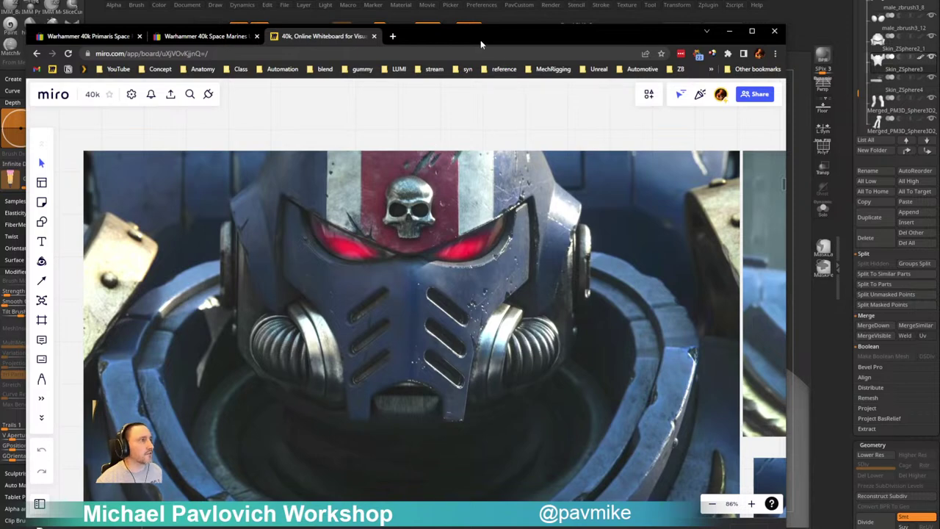
Switch back to ZBrush, choose the Standard brush, select the curved helmet hoses and show their wireframe
{"action": "key", "text": "alt+Tab"}
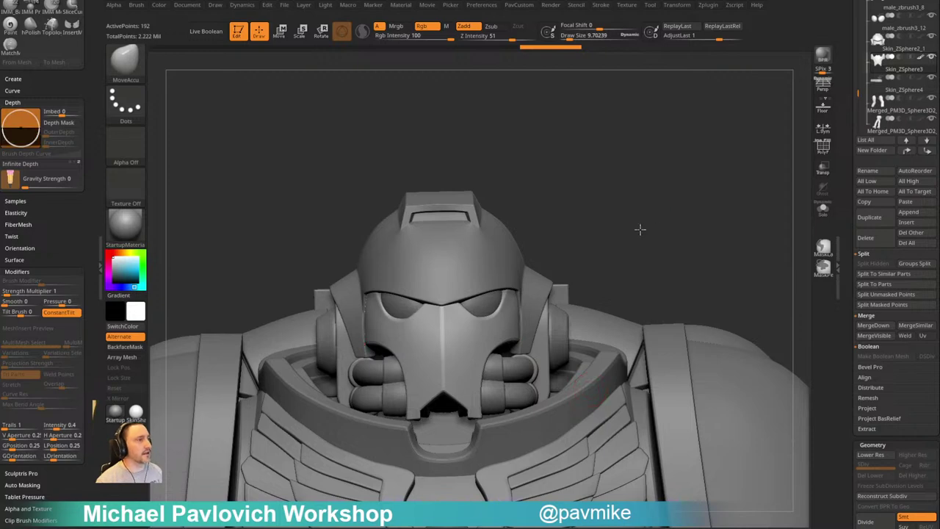
{"action": "mouse_move", "coordinate": [640, 229]}
{"action": "left_mouse_down"}
{"action": "mouse_move", "coordinate": [693, 194]}
{"action": "mouse_move", "coordinate": [657, 165]}
{"action": "mouse_move", "coordinate": [662, 197]}
{"action": "left_mouse_up"}
{"action": "key", "text": "b"}
{"action": "key", "text": "s"}
{"action": "key", "text": "t"}
{"action": "key", "text": "s"}
{"action": "left_click", "coordinate": [481, 369], "text": "alt"}
{"action": "left_click", "coordinate": [822, 150]}
{"action": "left_click_drag", "start_coordinate": [743, 233], "coordinate": [750, 183], "text": "alt"}
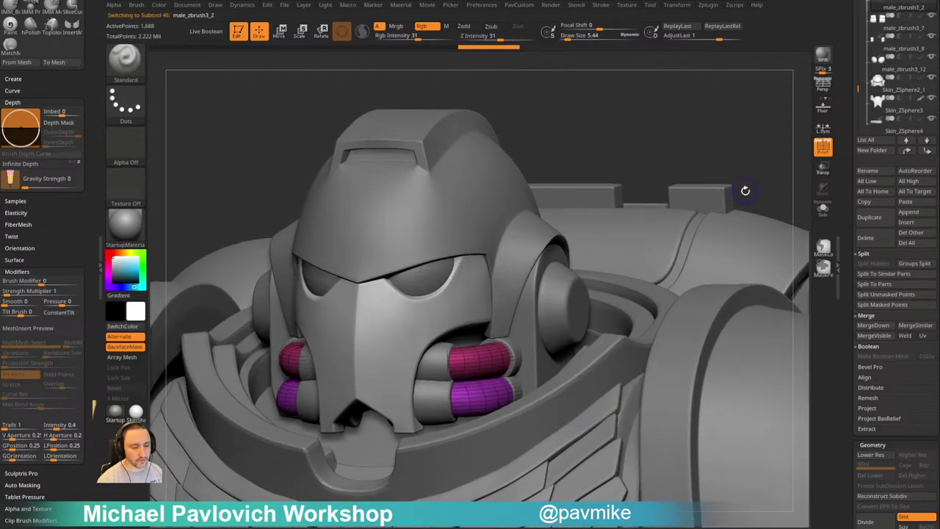
Isolate the helmet hoses and set the ZModeler edge action to PolyGroup with the Polyloop target
{"action": "left_click", "coordinate": [821, 210]}
{"action": "left_click_drag", "start_coordinate": [843, 307], "coordinate": [844, 220]}
{"action": "left_click_drag", "start_coordinate": [717, 254], "coordinate": [619, 381]}
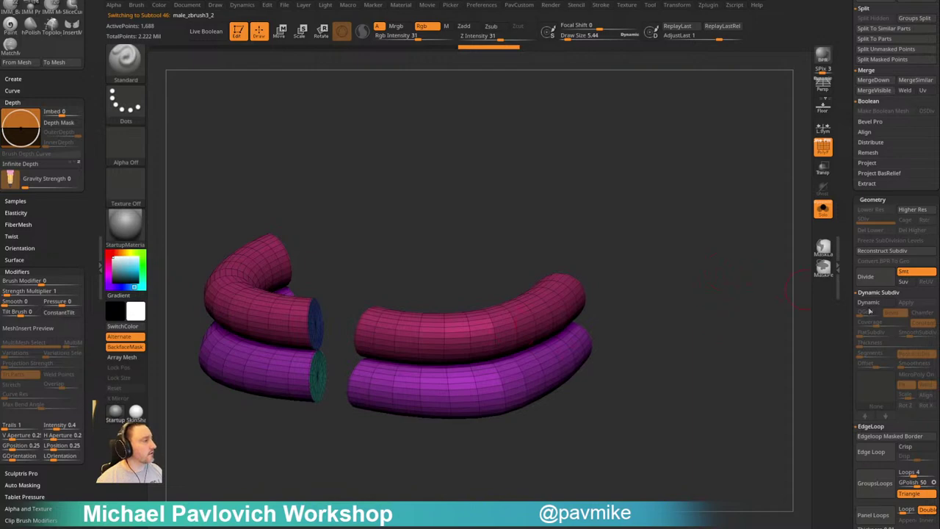
{"action": "left_click_drag", "start_coordinate": [703, 330], "coordinate": [740, 336]}
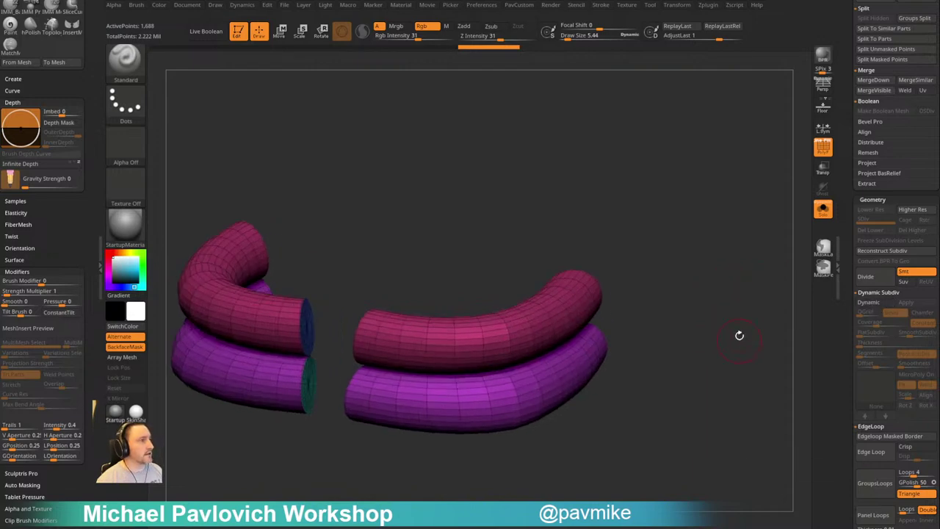
{"action": "key", "text": "b"}
{"action": "key", "text": "z"}
{"action": "key", "text": "m"}
{"action": "key", "text": "space"}
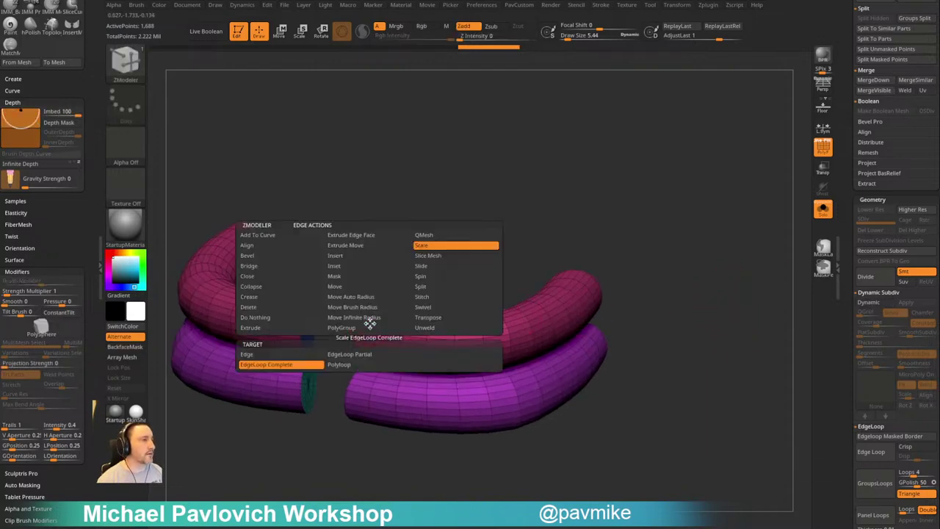
{"action": "left_click", "coordinate": [354, 330]}
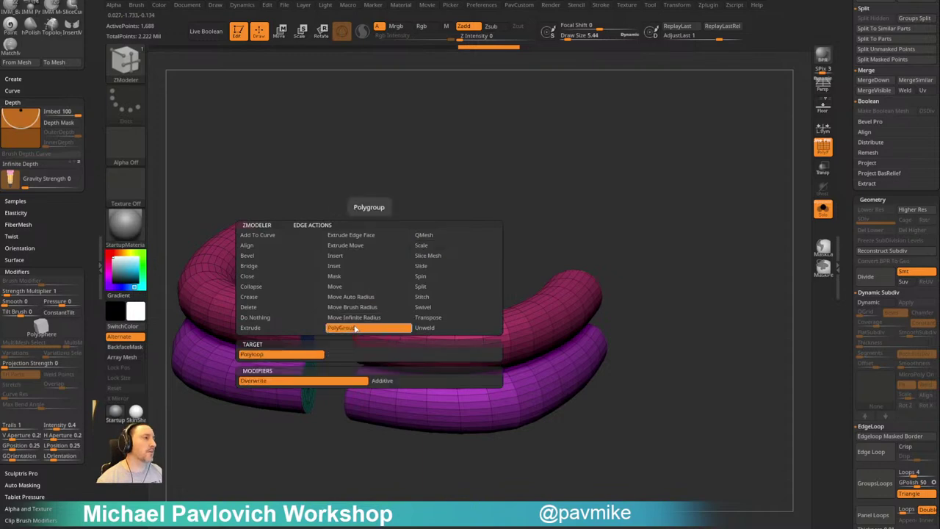
Assign every other polyloop along the upper hose to a contrasting polygroup to form alternating bands
{"action": "left_click", "coordinate": [368, 331]}
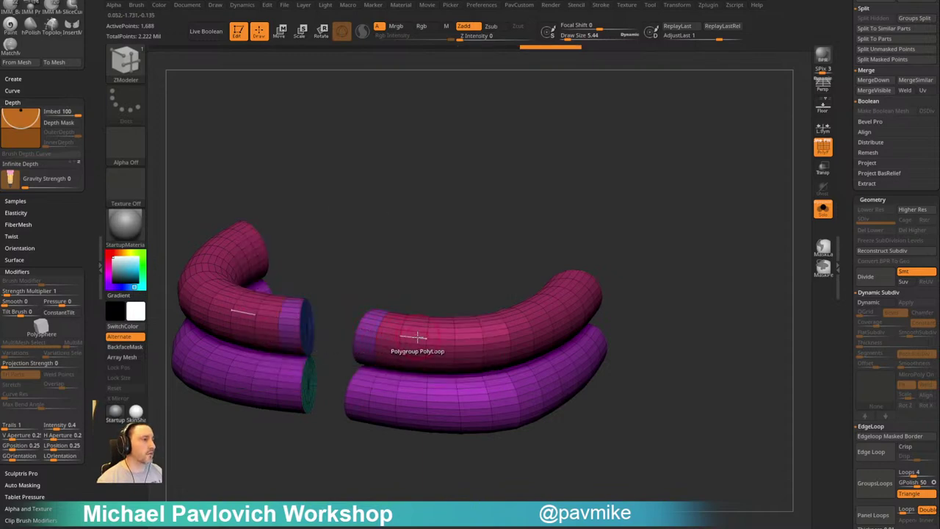
{"action": "left_click", "coordinate": [368, 328]}
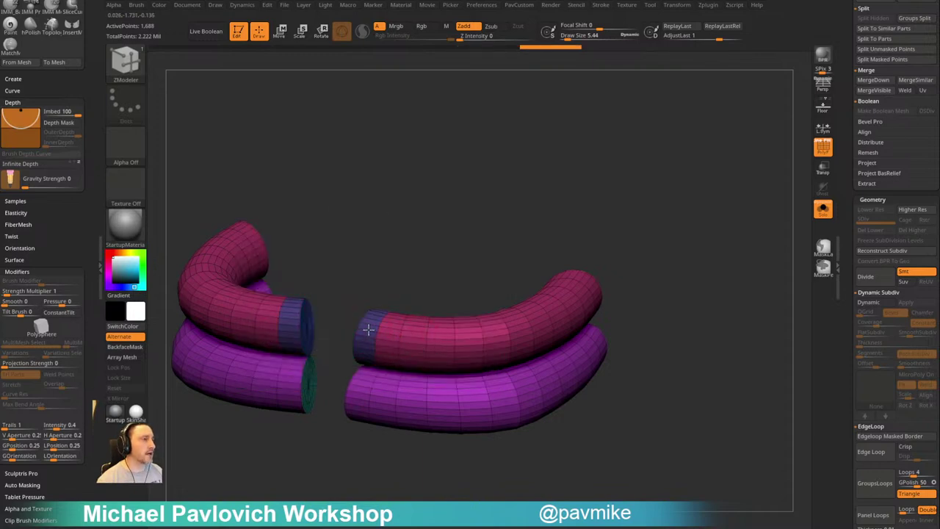
{"action": "left_click", "coordinate": [415, 336]}
{"action": "left_click", "coordinate": [462, 339]}
{"action": "left_click_drag", "start_coordinate": [521, 269], "coordinate": [457, 273]}
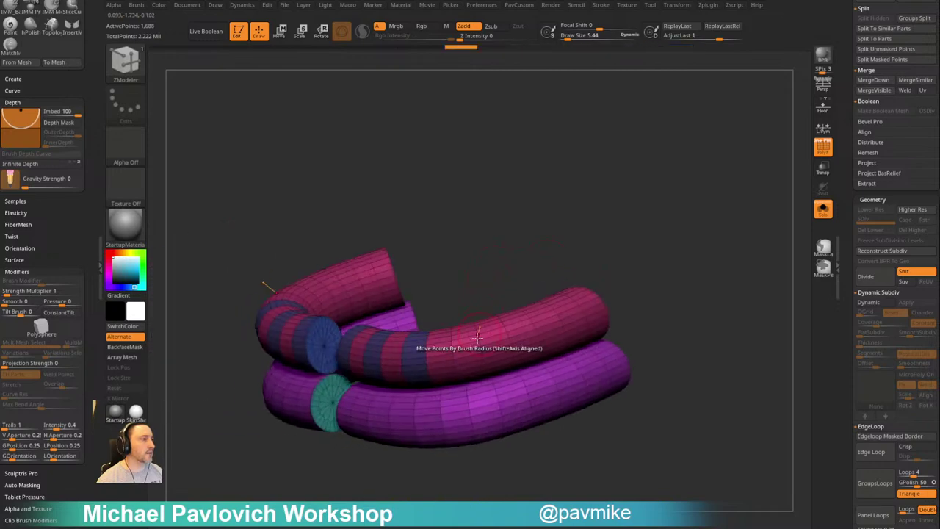
{"action": "left_click", "coordinate": [469, 343]}
{"action": "left_click", "coordinate": [520, 328]}
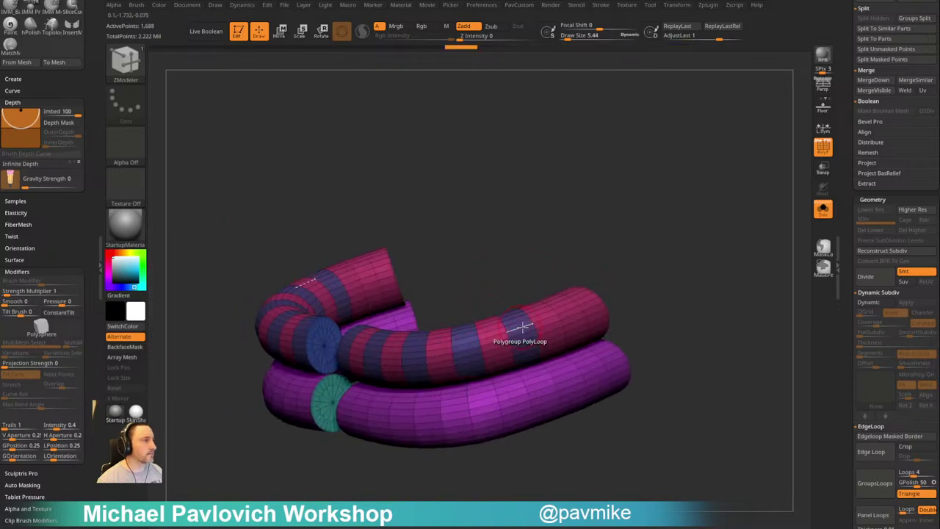
{"action": "left_click", "coordinate": [567, 311]}
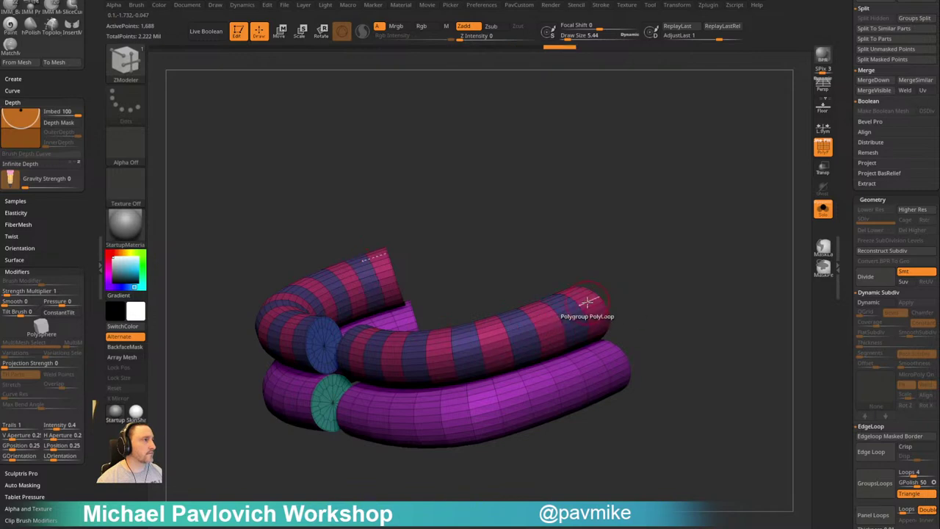
Band the lower hose the same way by assigning alternate polyloops along its length to the contrasting polygroup
{"action": "left_click_drag", "start_coordinate": [657, 285], "coordinate": [692, 269]}
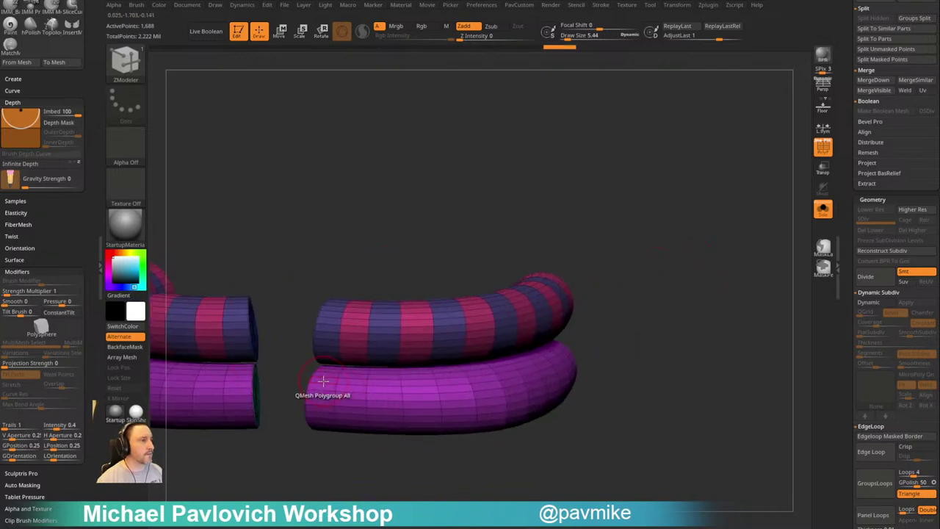
{"action": "left_click", "coordinate": [350, 385]}
{"action": "left_click", "coordinate": [416, 385]}
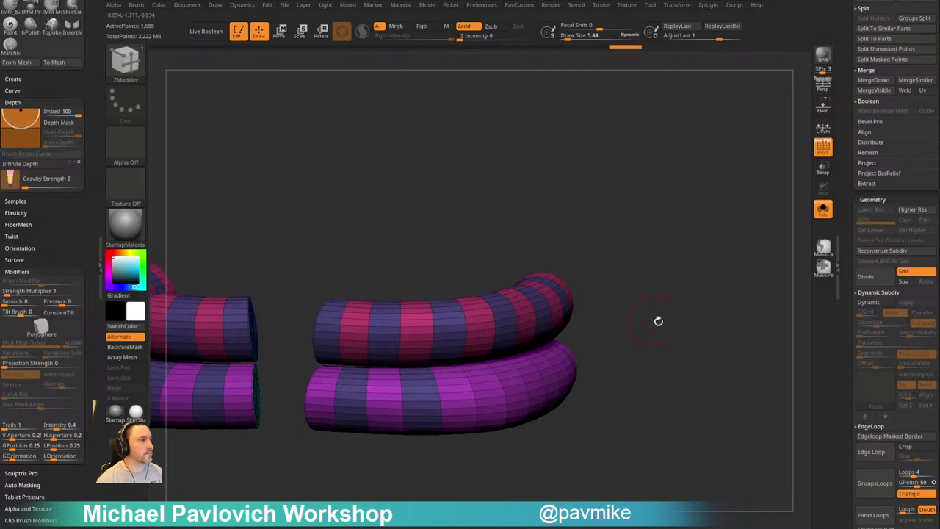
{"action": "left_click_drag", "start_coordinate": [657, 321], "coordinate": [602, 327]}
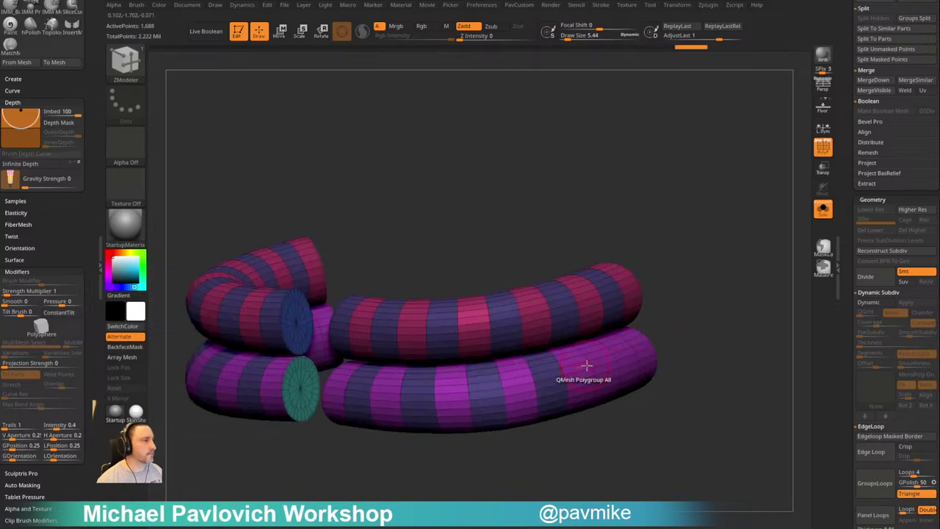
{"action": "left_click_drag", "start_coordinate": [672, 269], "coordinate": [642, 262]}
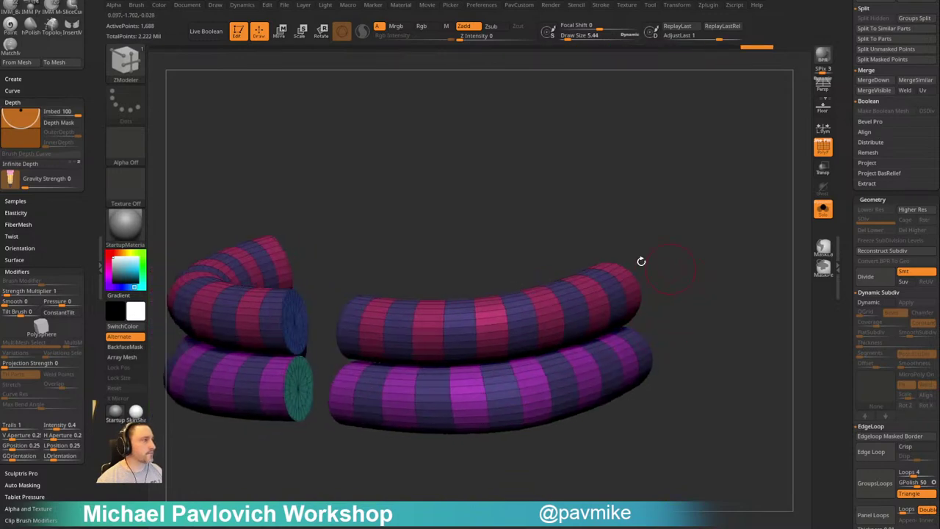
Try the ZModeler polygon Inset on a hose band with the Polygroup All target and Inset Each Poly, then undo it
{"action": "key", "text": "space"}
{"action": "left_click", "coordinate": [551, 196]}
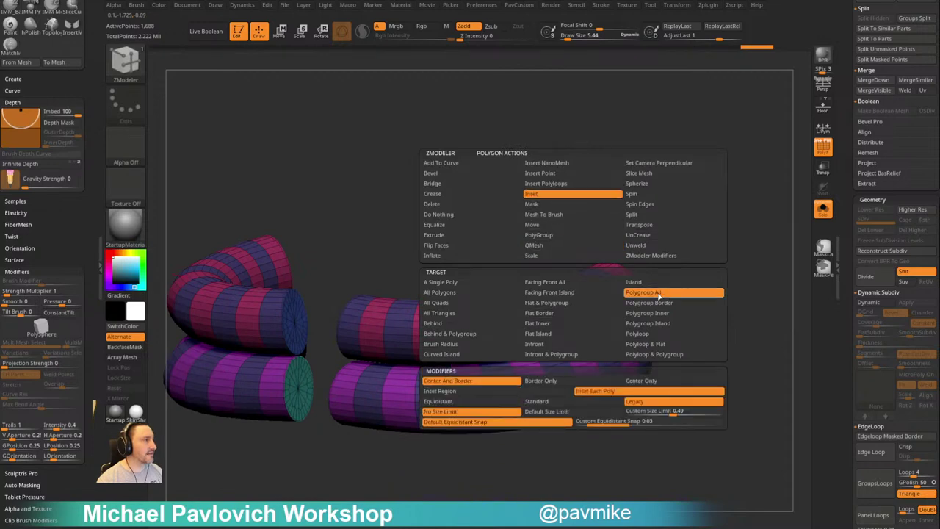
{"action": "left_click_drag", "start_coordinate": [708, 265], "coordinate": [594, 273]}
{"action": "left_click", "coordinate": [535, 296]}
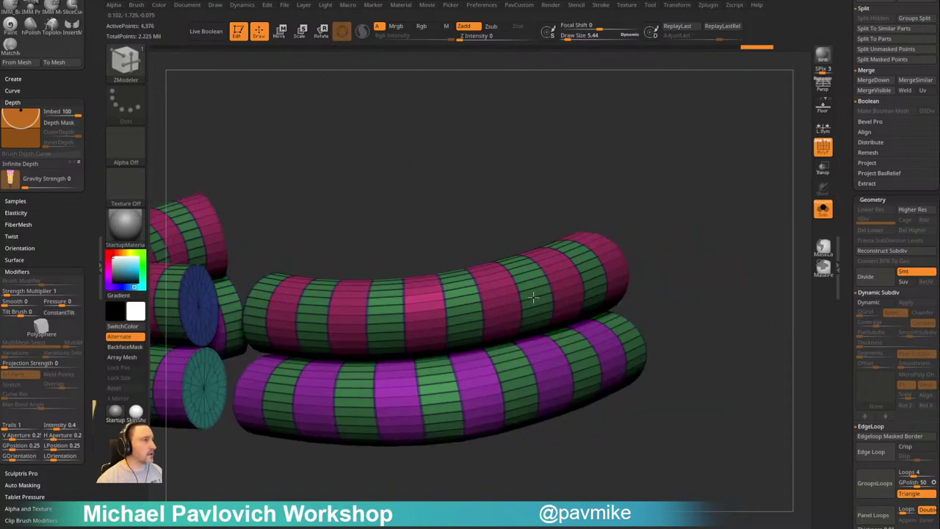
{"action": "key", "text": "ctrl+z"}
Inset the bands of both hoses using Inset with the Polygroup All target and Inset Region
{"action": "key", "text": "space"}
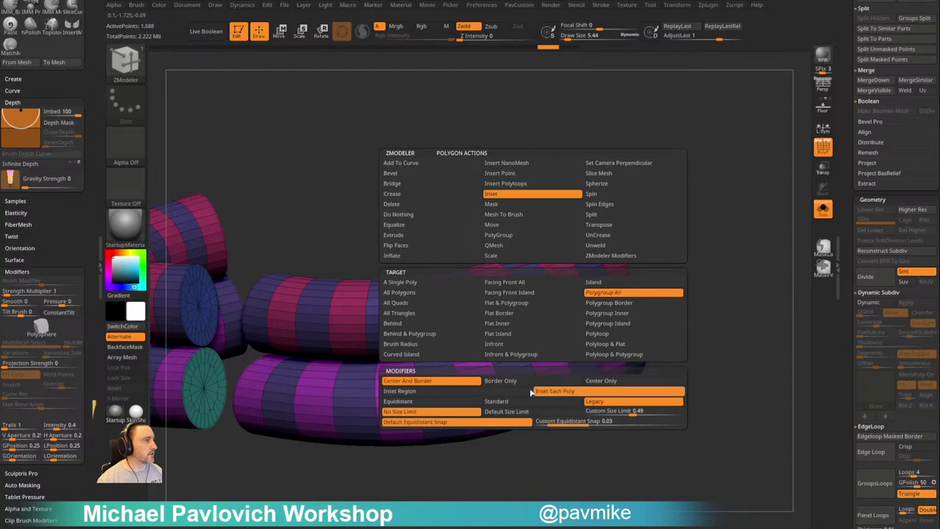
{"action": "left_click", "coordinate": [503, 392]}
{"action": "left_click_drag", "start_coordinate": [539, 290], "coordinate": [499, 290]}
{"action": "left_click_drag", "start_coordinate": [546, 361], "coordinate": [546, 351]}
{"action": "left_click_drag", "start_coordinate": [686, 237], "coordinate": [575, 239]}
Extrude the inset bands on the upper and lower hoses slightly outward using QMesh with the Polygroup All target
{"action": "key", "text": "space"}
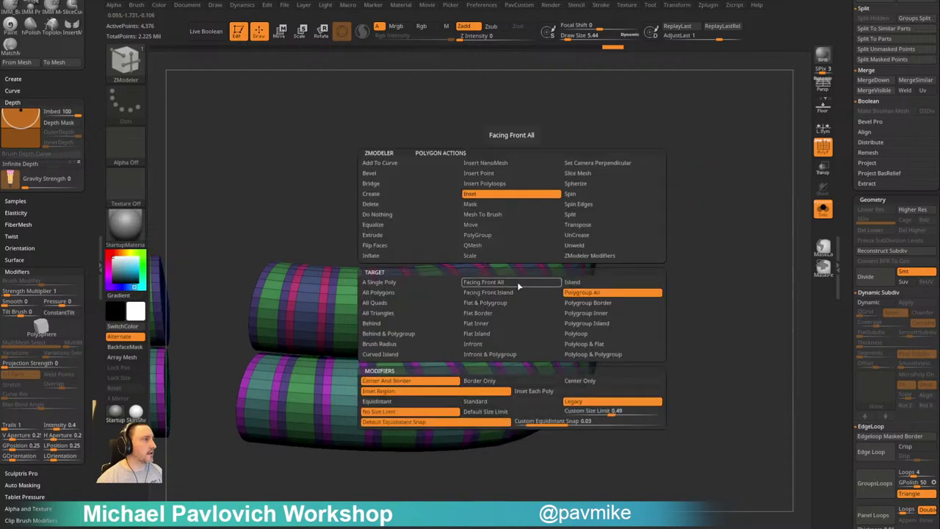
{"action": "left_click", "coordinate": [482, 245]}
{"action": "mouse_move", "coordinate": [509, 290]}
{"action": "left_mouse_down", "text": "shift"}
{"action": "mouse_move", "coordinate": [481, 293]}
{"action": "mouse_move", "coordinate": [493, 295]}
{"action": "left_mouse_up", "text": "shift"}
{"action": "right_click_drag", "start_coordinate": [494, 296], "coordinate": [520, 316]}
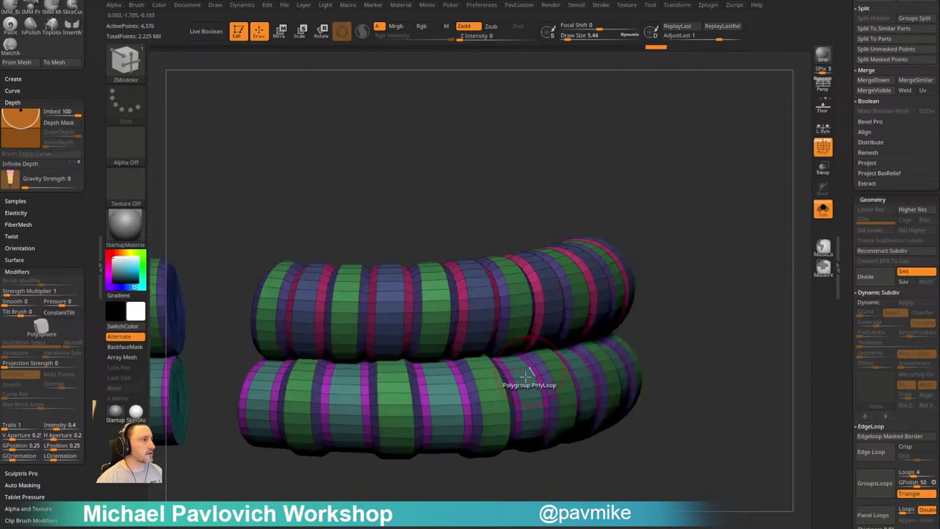
{"action": "left_click_drag", "start_coordinate": [523, 383], "coordinate": [533, 381]}
Crease the hoses along their polygroup borders and turn on dynamic subdivision
{"action": "key", "text": "grave"}
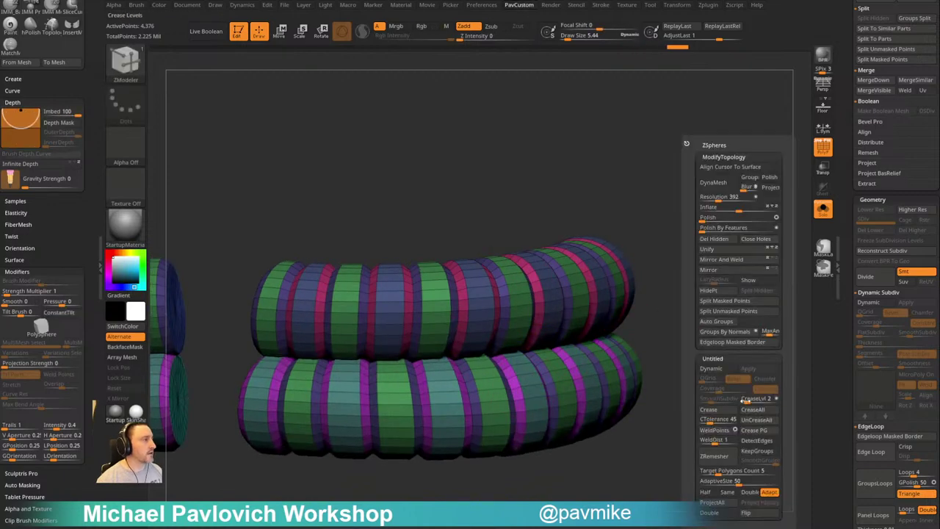
{"action": "left_click", "coordinate": [751, 432]}
{"action": "key", "text": "d"}
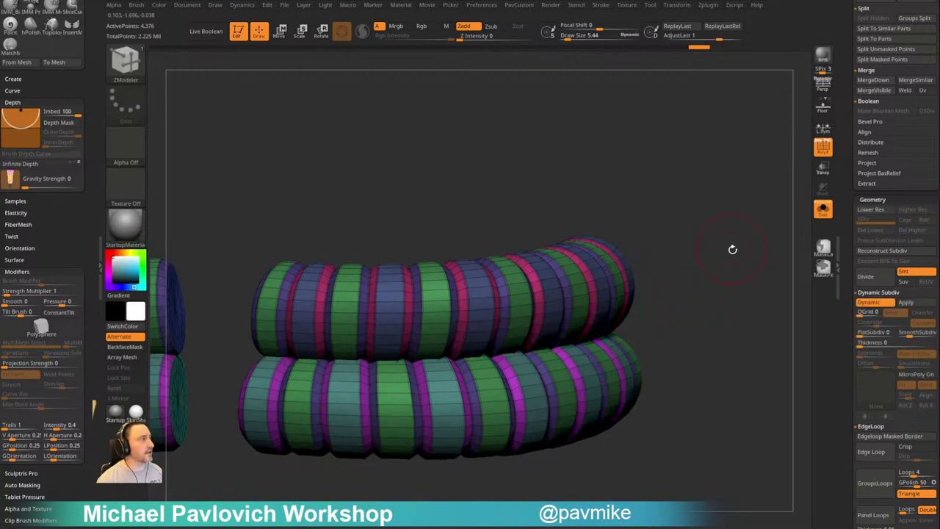
{"action": "key", "text": "space"}
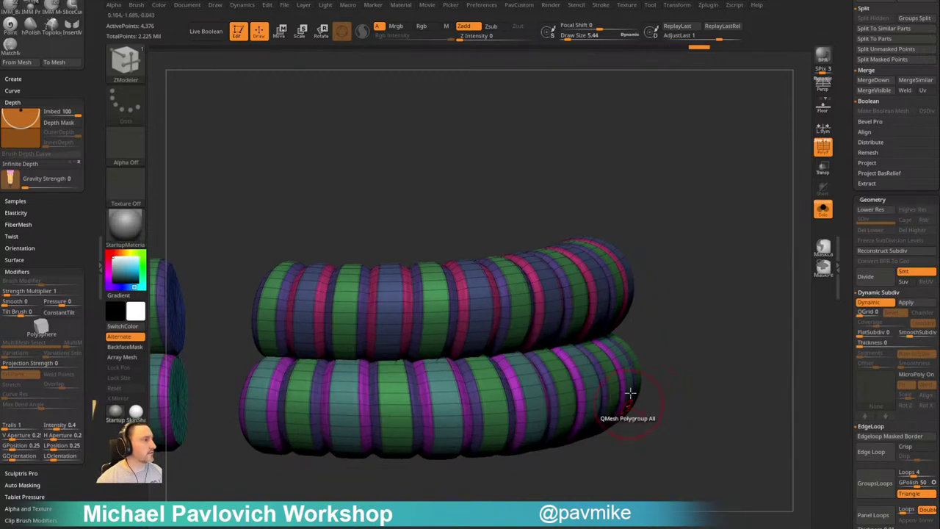
Show the whole model again, hide the wireframe and set the ribbed hoses' crease level to 1
{"action": "right_click_drag", "start_coordinate": [646, 393], "coordinate": [743, 294], "text": "ctrl"}
{"action": "left_click", "coordinate": [822, 211]}
{"action": "key", "text": "grave"}
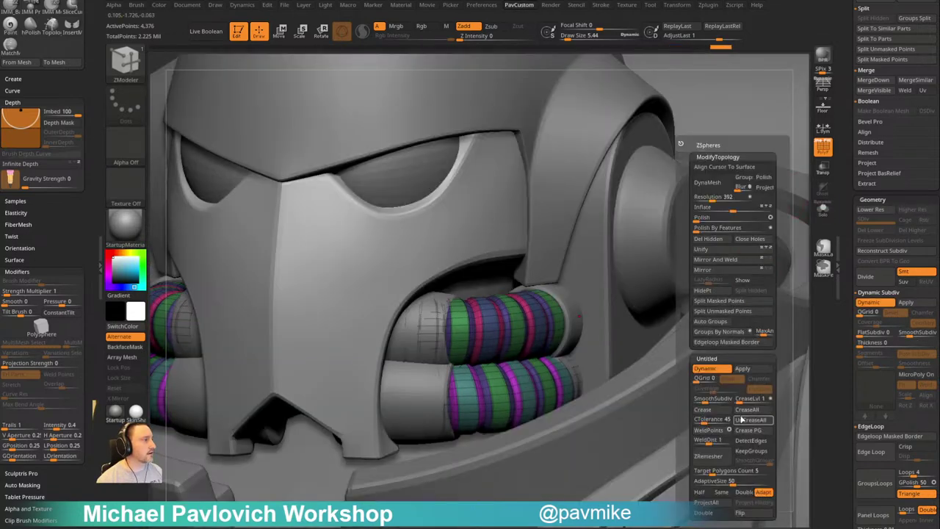
{"action": "left_click", "coordinate": [817, 151]}
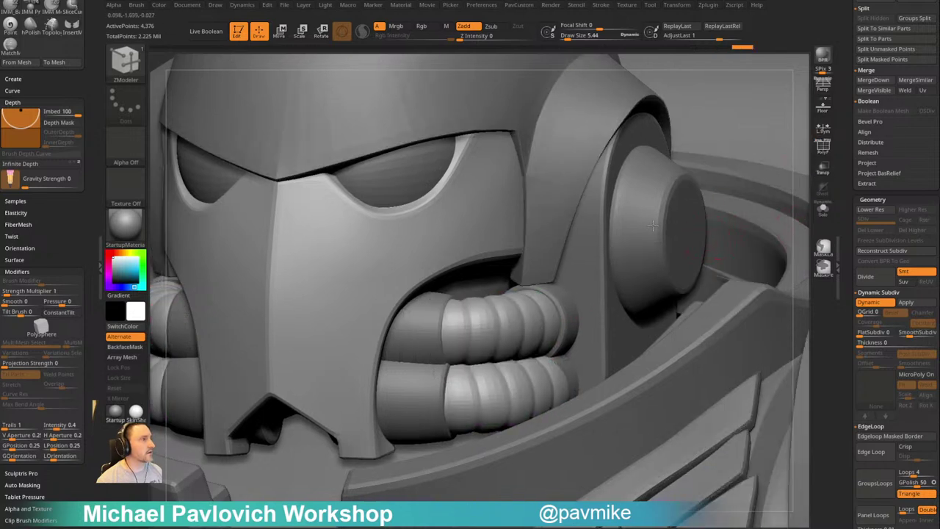
{"action": "right_click_drag", "start_coordinate": [676, 314], "coordinate": [668, 262], "text": "ctrl"}
{"action": "key", "text": "grave"}
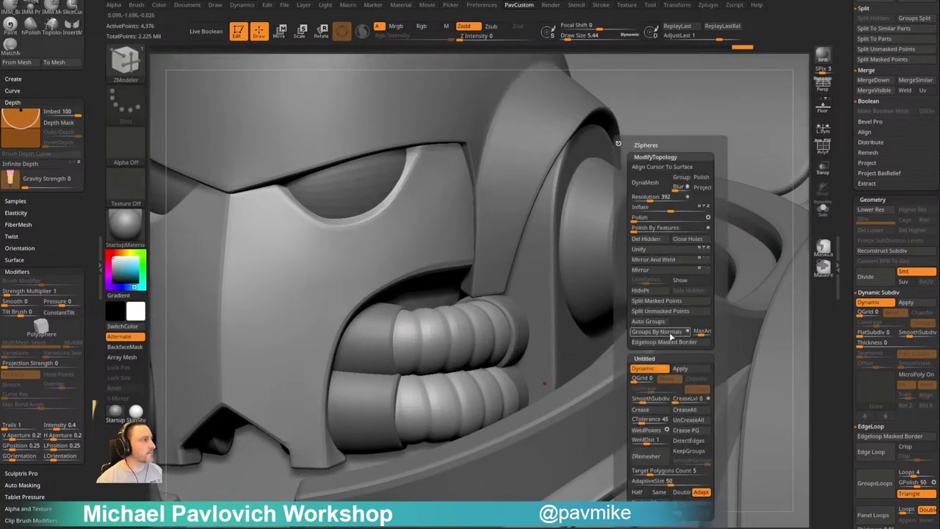
{"action": "left_click_drag", "start_coordinate": [677, 399], "coordinate": [692, 399]}
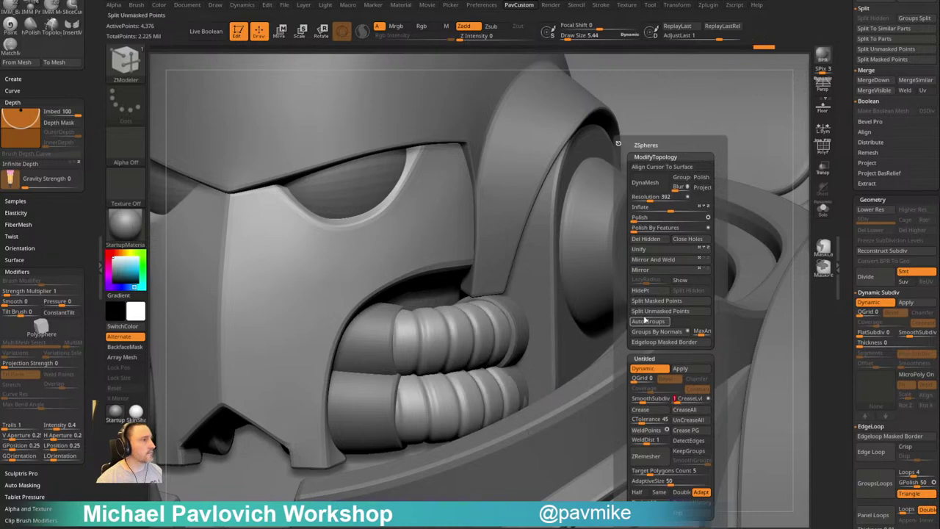
Select the helmet dome and nudge the lower front corners of its crest with a small Move brush
{"action": "right_click_drag", "start_coordinate": [661, 283], "coordinate": [761, 199], "text": "ctrl"}
{"action": "key", "text": "1"}
{"action": "left_click", "coordinate": [552, 245], "text": "alt"}
{"action": "mouse_move", "coordinate": [582, 219]}
{"action": "right_mouse_down"}
{"action": "mouse_move", "coordinate": [640, 193]}
{"action": "mouse_move", "coordinate": [664, 214]}
{"action": "right_mouse_up"}
{"action": "key", "text": "f"}
{"action": "mouse_move", "coordinate": [636, 144]}
{"action": "right_mouse_down", "text": "alt"}
{"action": "mouse_move", "coordinate": [688, 155]}
{"action": "mouse_move", "coordinate": [679, 150]}
{"action": "right_mouse_up", "text": "alt"}
{"action": "key", "text": "2"}
{"action": "right_click_drag", "start_coordinate": [679, 151], "coordinate": [691, 173], "text": "alt"}
{"action": "key", "text": "s"}
{"action": "left_click_drag", "start_coordinate": [690, 173], "coordinate": [686, 169]}
{"action": "key", "text": "s"}
{"action": "right_click_drag", "start_coordinate": [688, 167], "coordinate": [713, 180], "text": "alt"}
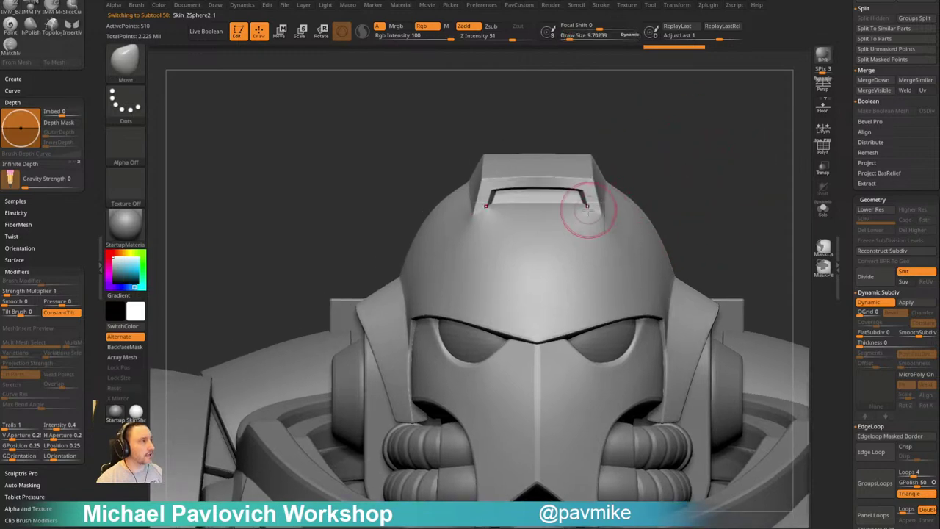
{"action": "left_click_drag", "start_coordinate": [601, 208], "coordinate": [600, 213]}
Nudge the front tip of the helmet crest slightly back in side view using the MoveAccu brush
{"action": "mouse_move", "coordinate": [687, 144]}
{"action": "right_mouse_down"}
{"action": "mouse_move", "coordinate": [674, 136]}
{"action": "mouse_move", "coordinate": [692, 134]}
{"action": "mouse_move", "coordinate": [624, 218]}
{"action": "mouse_move", "coordinate": [589, 210]}
{"action": "right_mouse_up"}
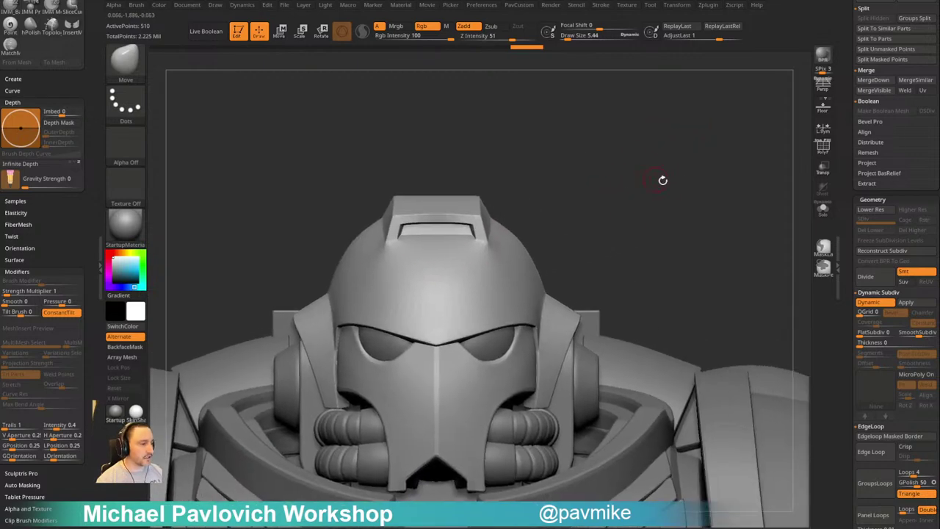
{"action": "right_click_drag", "start_coordinate": [662, 180], "coordinate": [575, 168]}
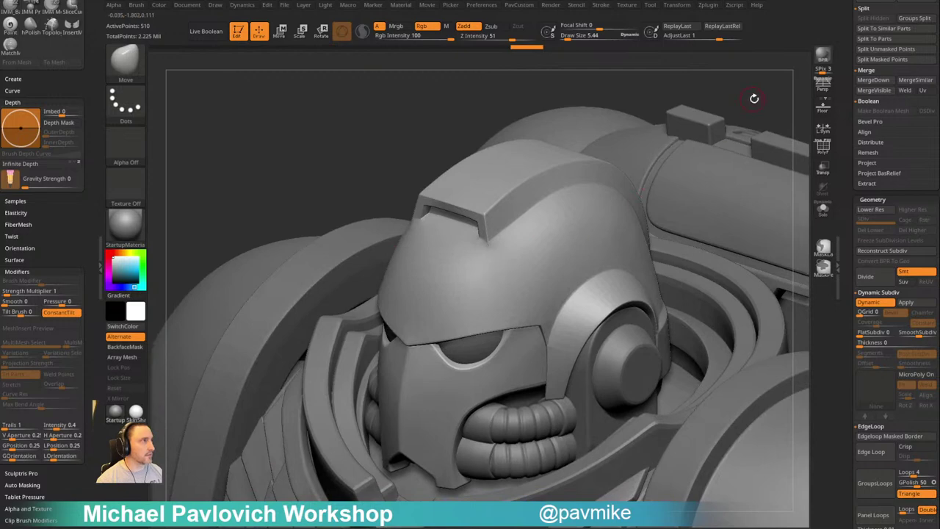
{"action": "right_click_drag", "start_coordinate": [754, 98], "coordinate": [633, 167]}
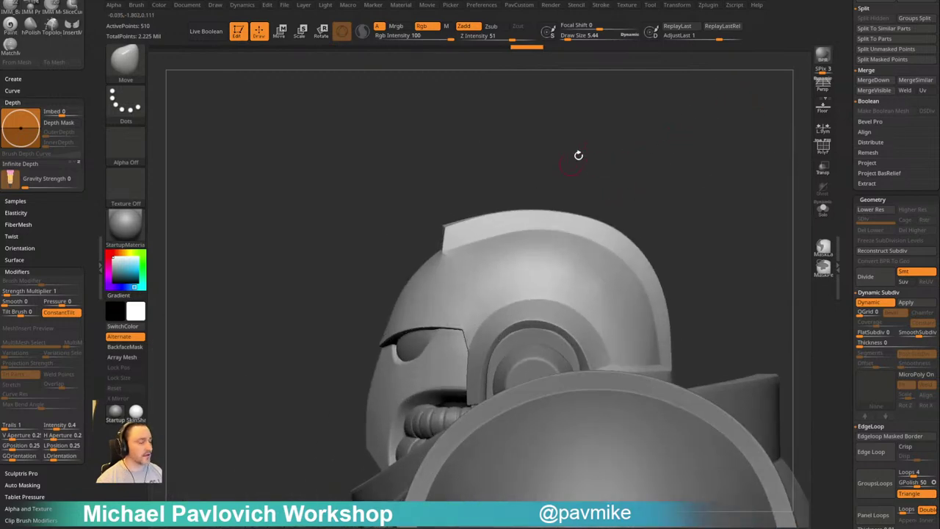
{"action": "mouse_move", "coordinate": [579, 155]}
{"action": "right_mouse_down", "text": "alt"}
{"action": "mouse_move", "coordinate": [625, 157]}
{"action": "mouse_move", "coordinate": [616, 205]}
{"action": "right_mouse_up", "text": "alt"}
{"action": "key", "text": "s"}
{"action": "left_click_drag", "start_coordinate": [495, 256], "coordinate": [501, 257]}
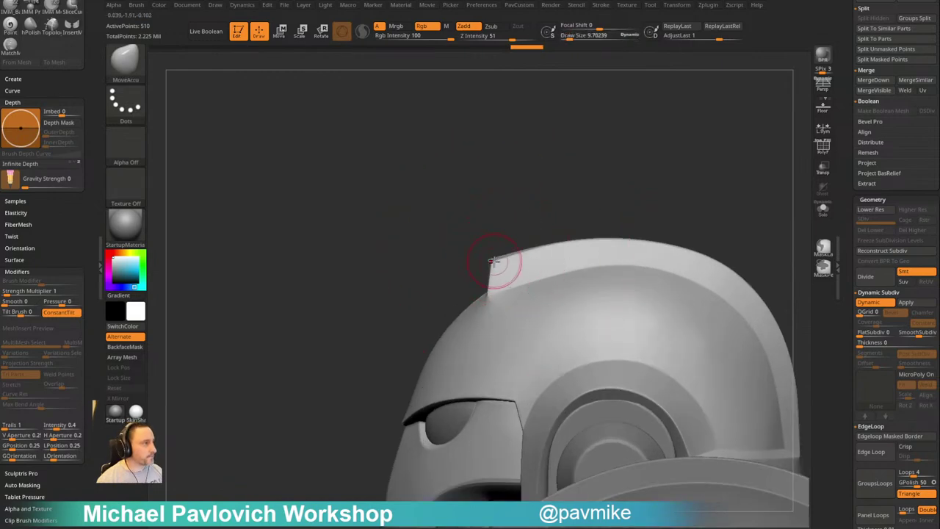
{"action": "right_click_drag", "start_coordinate": [526, 230], "coordinate": [644, 161], "text": "ctrl"}
{"action": "right_click_drag", "start_coordinate": [645, 160], "coordinate": [640, 183], "text": "ctrl"}
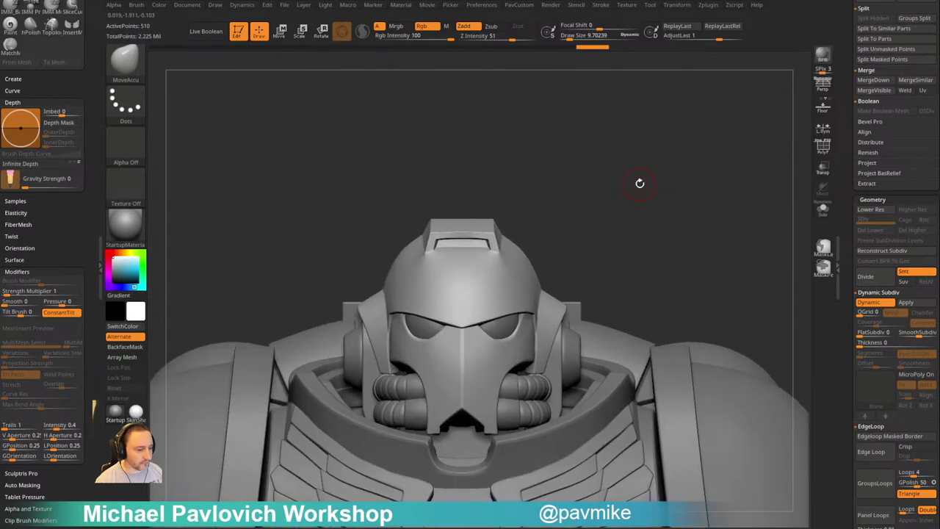
Check the front close-up of the reference helmet on the Miro board, then return to ZBrush and the helmet's faceplate
{"action": "left_click_drag", "start_coordinate": [482, 526], "coordinate": [490, 79]}
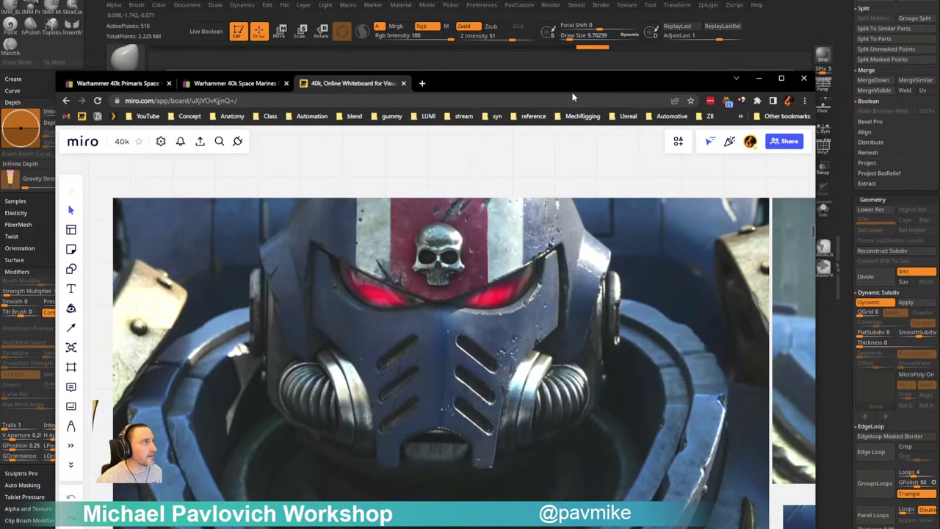
{"action": "left_click_drag", "start_coordinate": [576, 83], "coordinate": [564, 526]}
{"action": "right_click_drag", "start_coordinate": [621, 205], "coordinate": [679, 140]}
{"action": "right_click_drag", "start_coordinate": [654, 276], "coordinate": [609, 268]}
{"action": "right_click_drag", "start_coordinate": [608, 269], "coordinate": [788, 201], "text": "alt"}
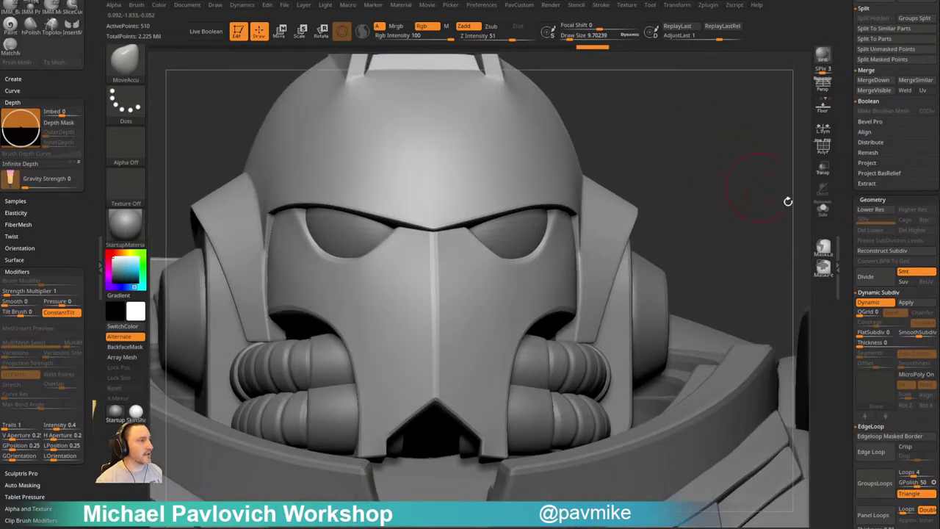
Select the helmet's faceplate, show its unsmoothed mesh with wireframe, and set ZModeler's edge action to Crease
{"action": "left_click", "coordinate": [510, 326], "text": "alt"}
{"action": "key", "text": "shift+d"}
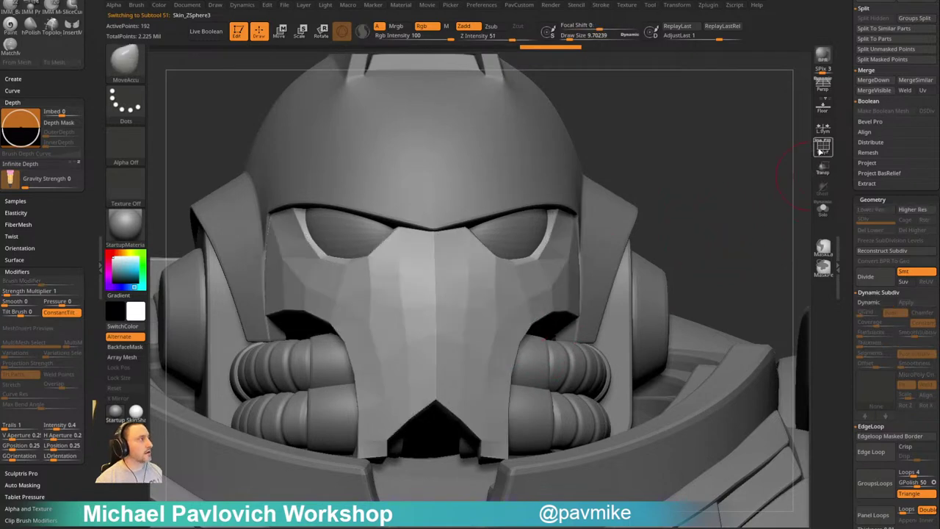
{"action": "left_click", "coordinate": [821, 151]}
{"action": "mouse_move", "coordinate": [738, 213]}
{"action": "right_mouse_down"}
{"action": "mouse_move", "coordinate": [730, 151]}
{"action": "mouse_move", "coordinate": [719, 144]}
{"action": "right_mouse_up"}
{"action": "key", "text": "b"}
{"action": "key", "text": "z"}
{"action": "key", "text": "m"}
{"action": "key", "text": "space"}
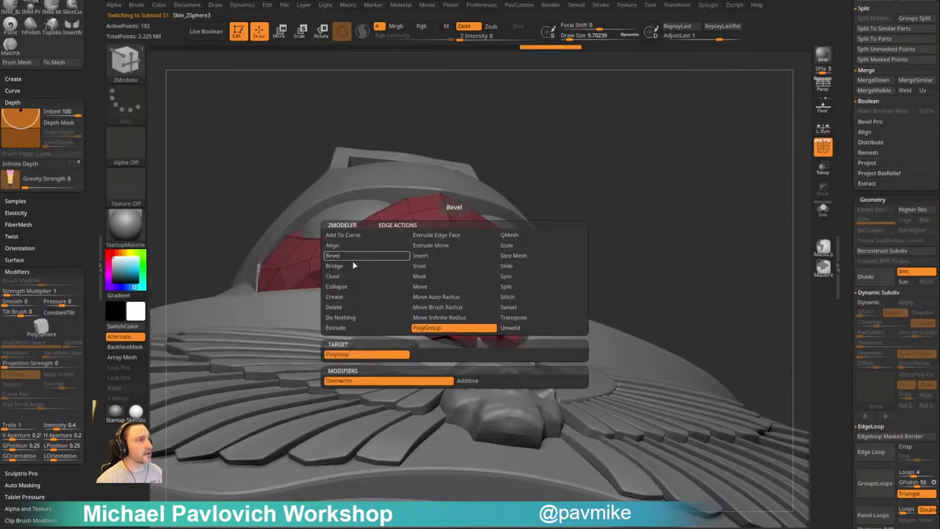
{"action": "left_click", "coordinate": [335, 296]}
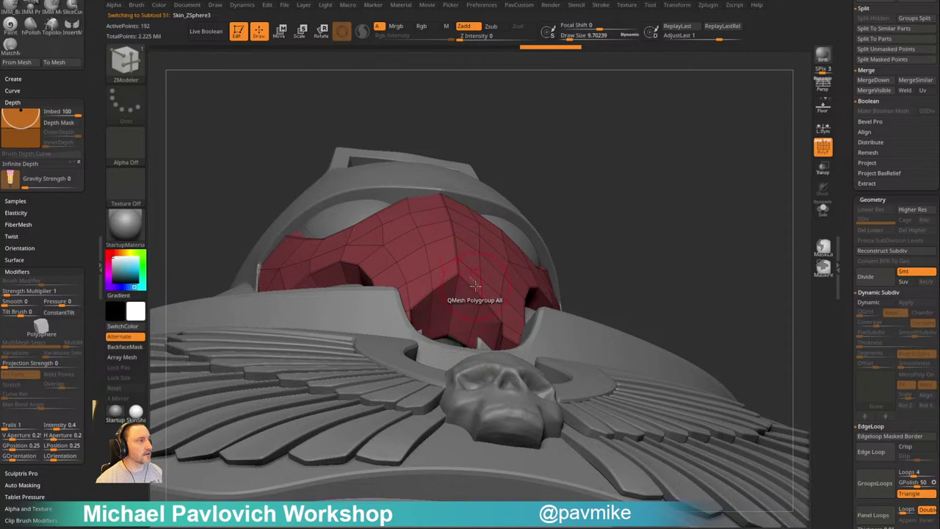
Isolate the smoothed faceplate, crease the inner centre edge at the chin notch, and apply Mirror And Weld
{"action": "key", "text": "d"}
{"action": "left_click_drag", "start_coordinate": [671, 150], "coordinate": [662, 183], "text": "shift"}
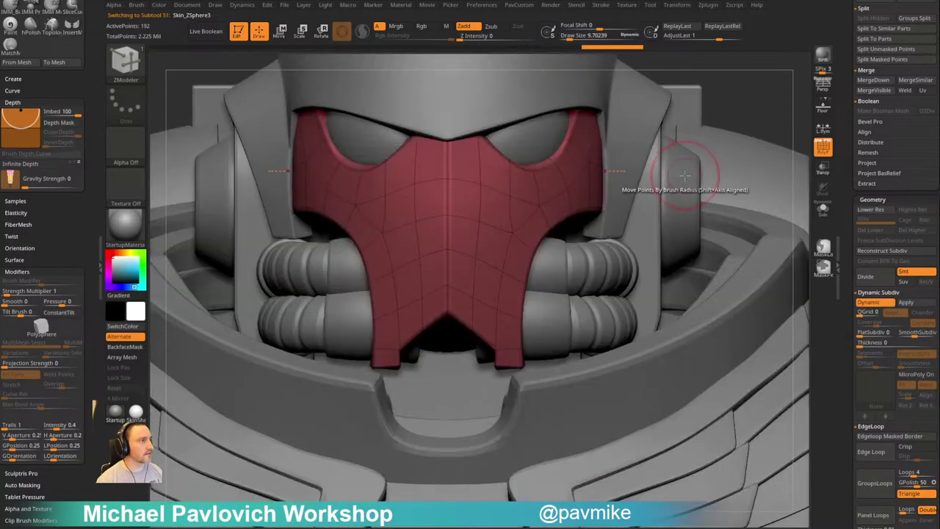
{"action": "left_click", "coordinate": [823, 212]}
{"action": "left_click_drag", "start_coordinate": [623, 242], "coordinate": [649, 193]}
{"action": "left_click_drag", "start_coordinate": [645, 235], "coordinate": [643, 143]}
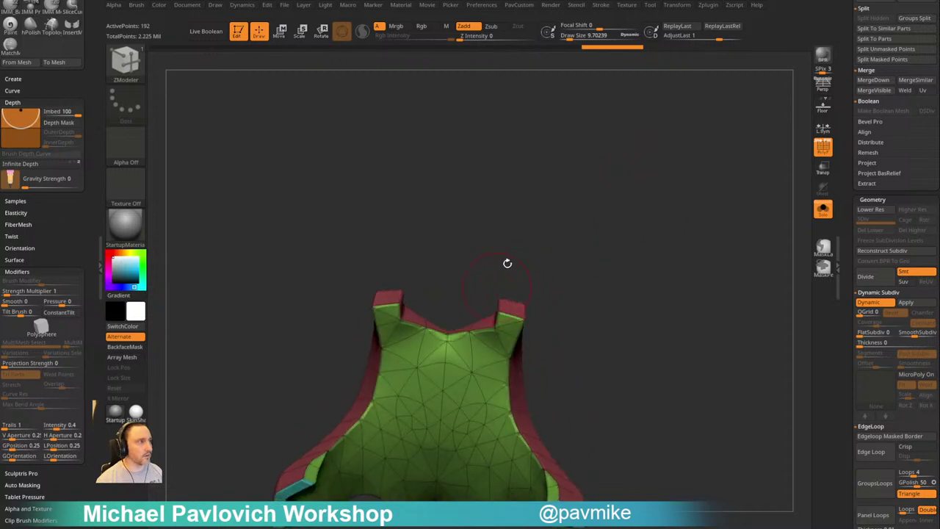
{"action": "left_click_drag", "start_coordinate": [507, 265], "coordinate": [470, 324], "text": "alt"}
{"action": "left_click", "coordinate": [445, 344]}
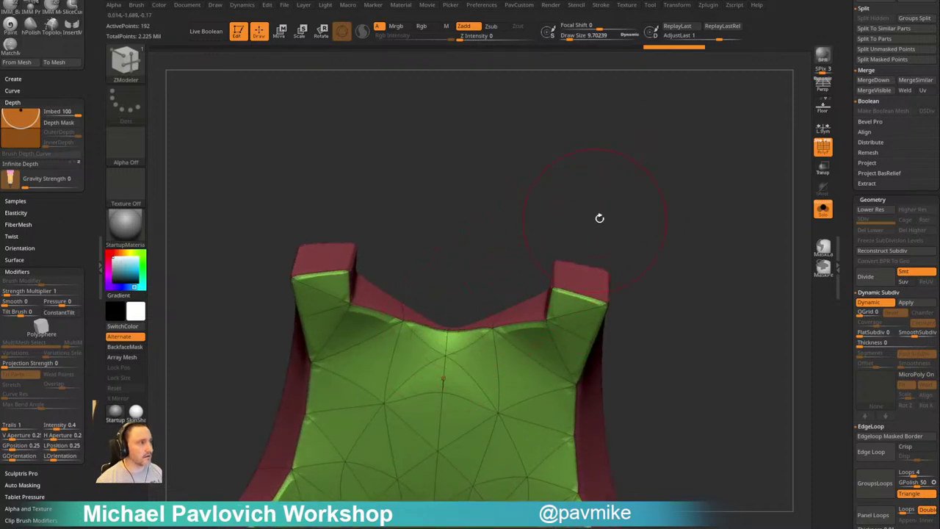
{"action": "left_click_drag", "start_coordinate": [600, 218], "coordinate": [633, 216], "text": "alt"}
{"action": "key", "text": "4"}
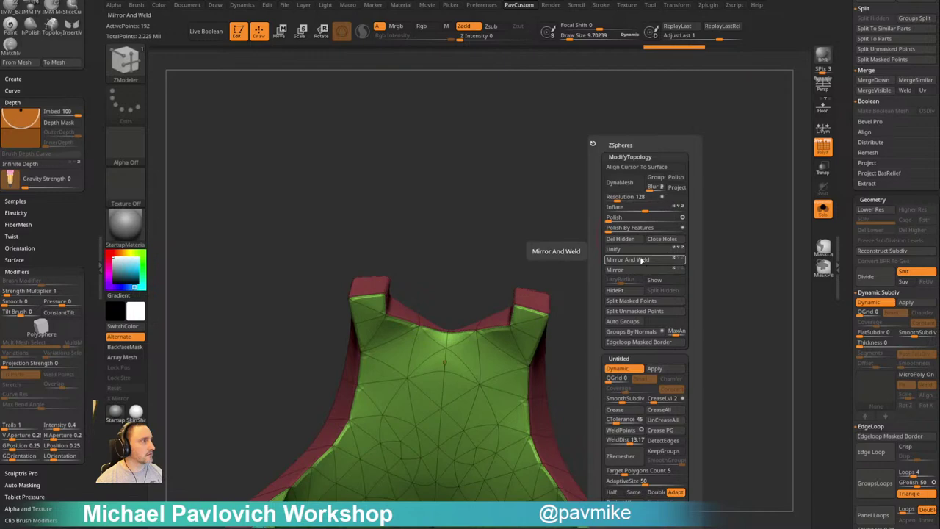
{"action": "left_click", "coordinate": [643, 260]}
{"action": "left_click_drag", "start_coordinate": [580, 259], "coordinate": [577, 361]}
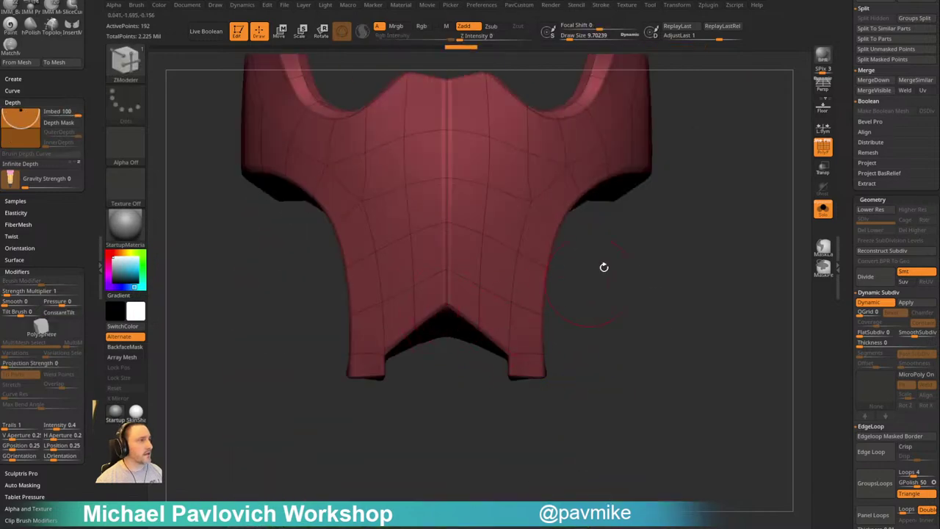
Hide the wireframe, lower the faceplate's crease level, and bring back the whole model to check the helmet
{"action": "left_click_drag", "start_coordinate": [604, 268], "coordinate": [613, 312], "text": "alt"}
{"action": "left_click_drag", "start_coordinate": [551, 355], "coordinate": [558, 373]}
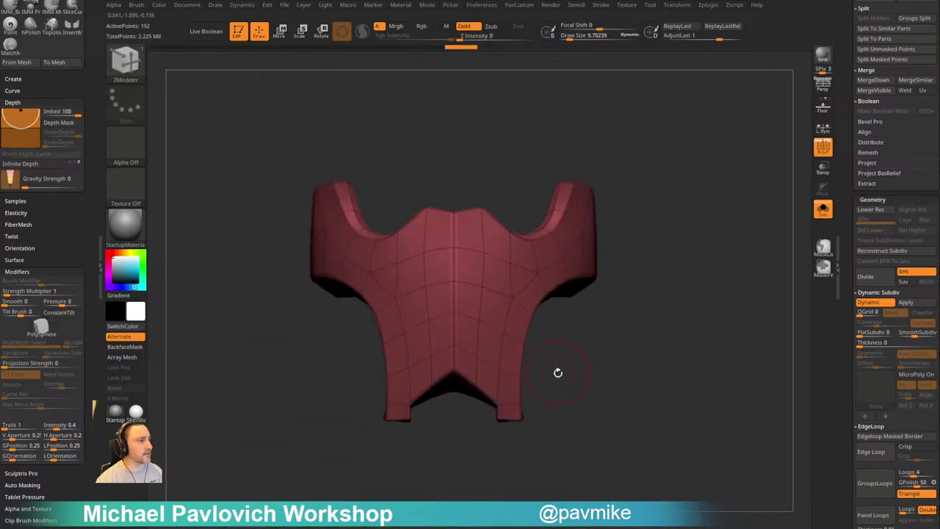
{"action": "left_click_drag", "start_coordinate": [623, 328], "coordinate": [644, 269]}
{"action": "left_click", "coordinate": [823, 150]}
{"action": "key", "text": "space"}
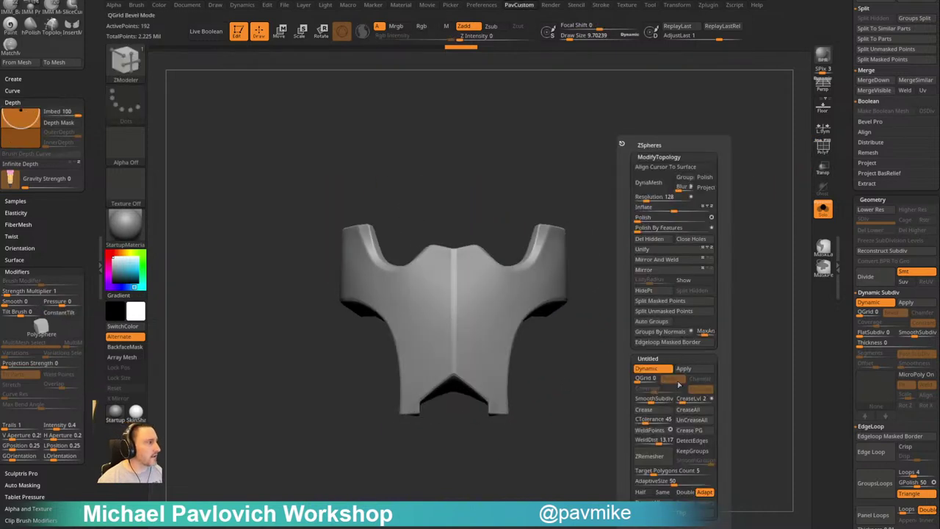
{"action": "left_click_drag", "start_coordinate": [684, 399], "coordinate": [658, 399]}
{"action": "left_click", "coordinate": [824, 214]}
{"action": "left_click_drag", "start_coordinate": [753, 212], "coordinate": [663, 221], "text": "alt"}
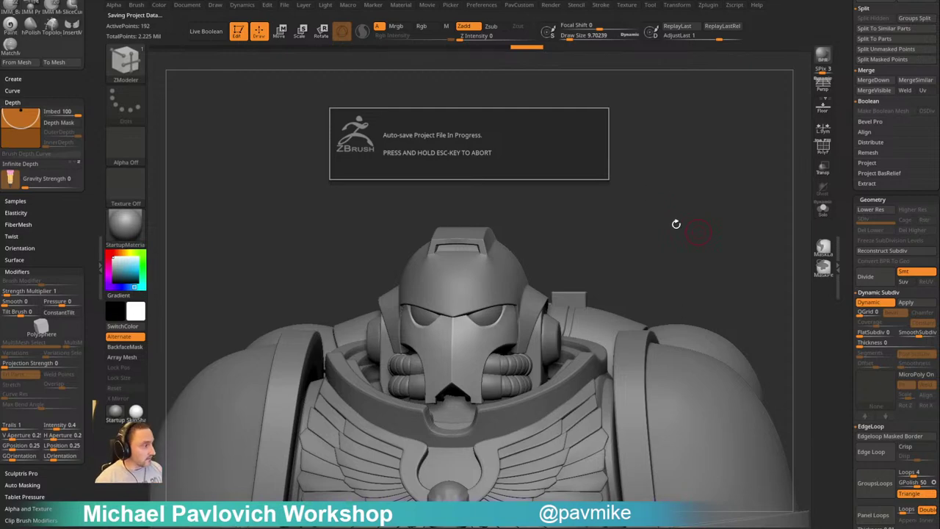
{"action": "left_click_drag", "start_coordinate": [724, 230], "coordinate": [720, 240]}
{"action": "left_click_drag", "start_coordinate": [703, 205], "coordinate": [753, 201]}
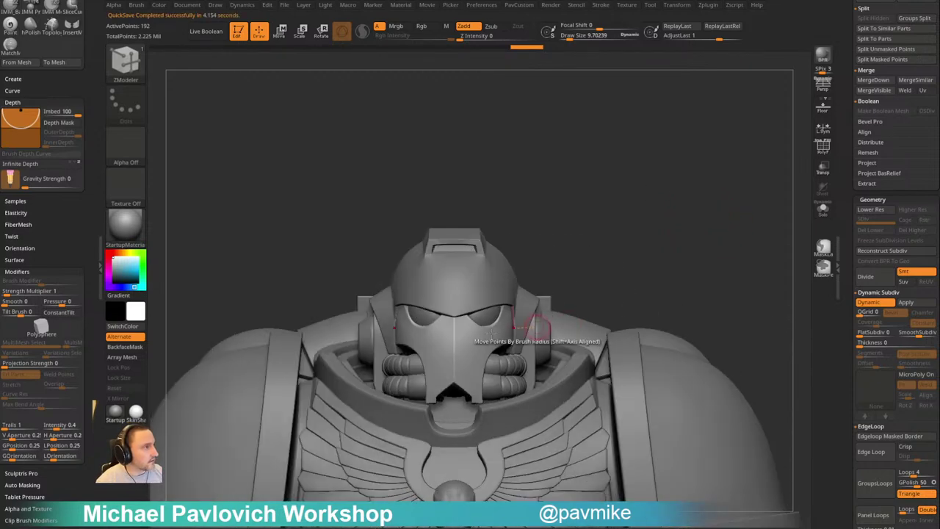
Switch to the Standard brush, set its draw size to about 11, and show the wireframe
{"action": "mouse_move", "coordinate": [695, 211]}
{"action": "left_mouse_down"}
{"action": "mouse_move", "coordinate": [666, 218]}
{"action": "mouse_move", "coordinate": [652, 239]}
{"action": "mouse_move", "coordinate": [645, 229]}
{"action": "mouse_move", "coordinate": [709, 224]}
{"action": "left_mouse_up"}
{"action": "key", "text": "s"}
{"action": "left_click", "coordinate": [655, 232]}
{"action": "key", "text": "b"}
{"action": "key", "text": "s"}
{"action": "key", "text": "t"}
{"action": "key", "text": "s"}
{"action": "left_click", "coordinate": [648, 236]}
{"action": "left_click", "coordinate": [820, 152]}
{"action": "mouse_move", "coordinate": [727, 189]}
{"action": "left_mouse_down", "text": "alt"}
{"action": "mouse_move", "coordinate": [722, 183]}
{"action": "mouse_move", "coordinate": [730, 203]}
{"action": "mouse_move", "coordinate": [688, 199]}
{"action": "mouse_move", "coordinate": [680, 213]}
{"action": "mouse_move", "coordinate": [691, 225]}
{"action": "mouse_move", "coordinate": [674, 204]}
{"action": "left_mouse_up", "text": "alt"}
{"action": "key", "text": "s"}
{"action": "left_click", "coordinate": [672, 203]}
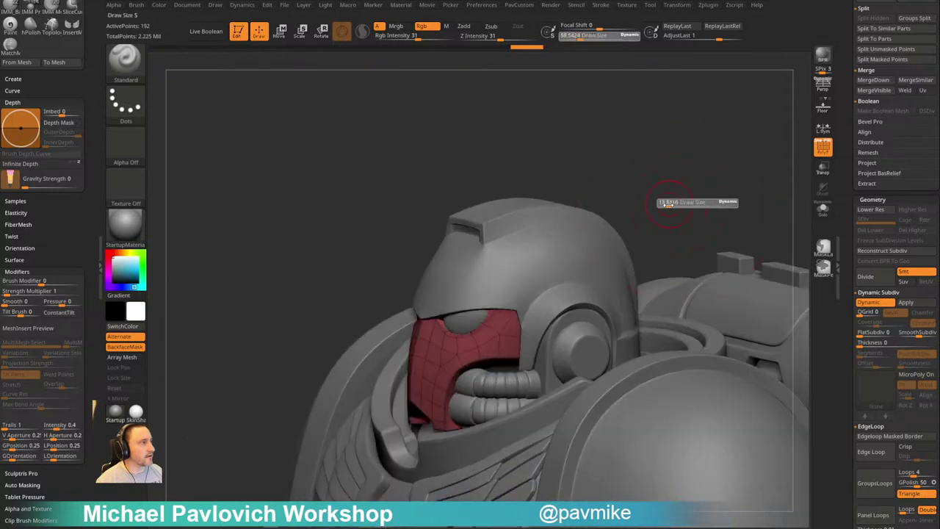
Select the helmet dome and examine its polygroups and the surrounding helmet parts
{"action": "left_click", "coordinate": [610, 246], "text": "alt"}
{"action": "left_click_drag", "start_coordinate": [663, 172], "coordinate": [684, 197]}
{"action": "left_click", "coordinate": [572, 326], "text": "alt"}
{"action": "left_click", "coordinate": [546, 261], "text": "alt"}
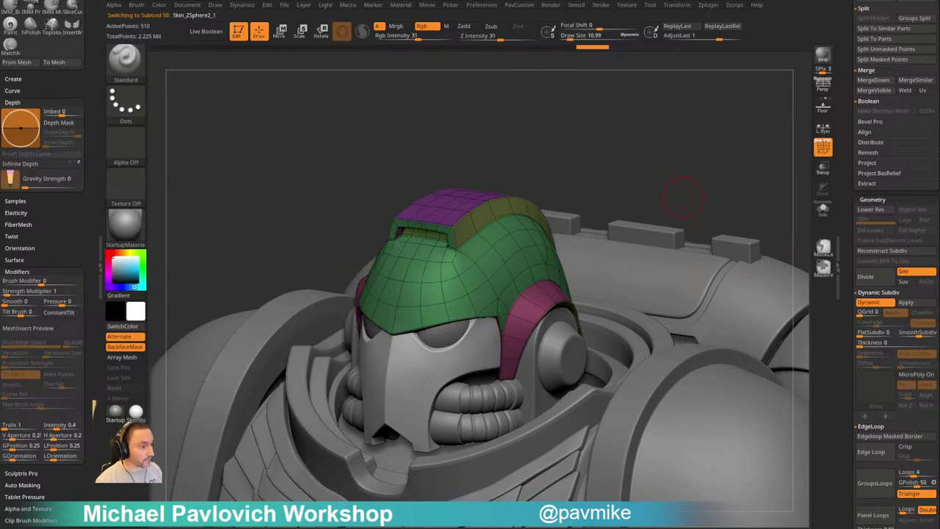
{"action": "left_click_drag", "start_coordinate": [657, 117], "coordinate": [648, 184]}
{"action": "left_click_drag", "start_coordinate": [566, 261], "coordinate": [637, 174]}
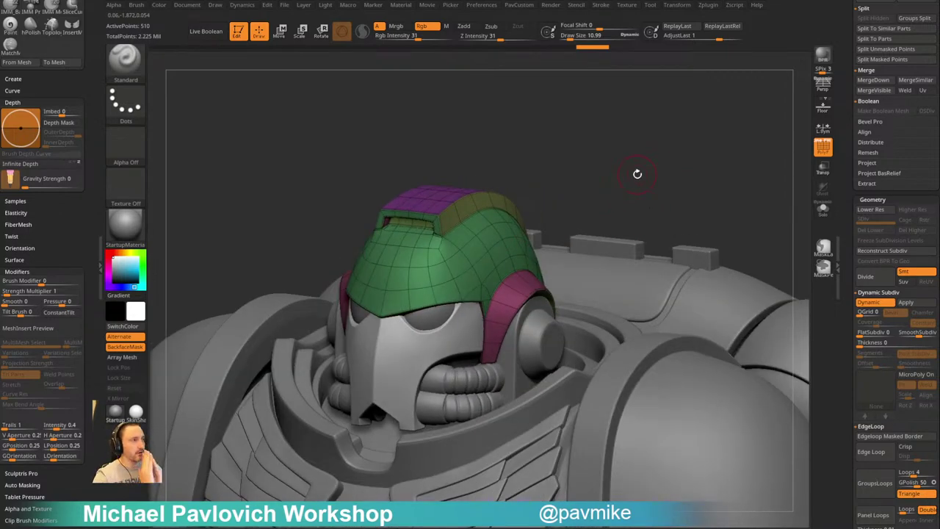
{"action": "left_click_drag", "start_coordinate": [852, 41], "coordinate": [867, 97]}
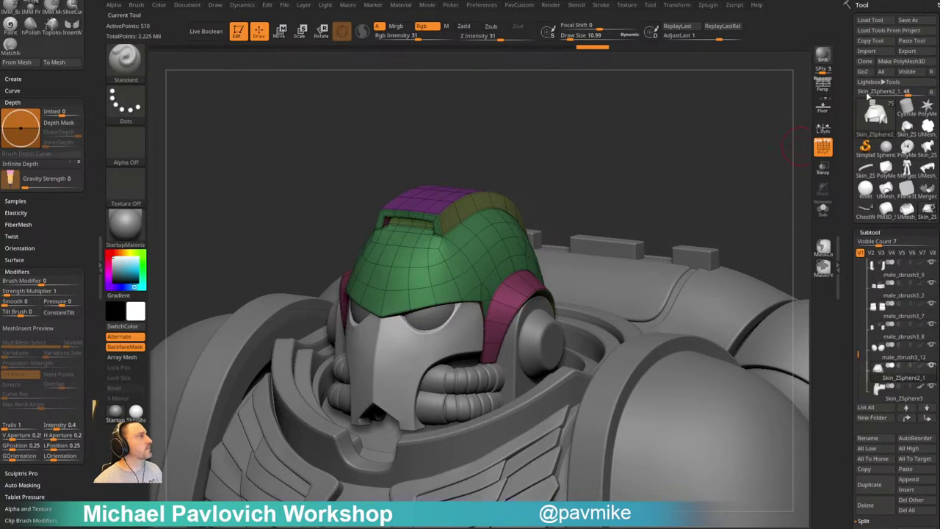
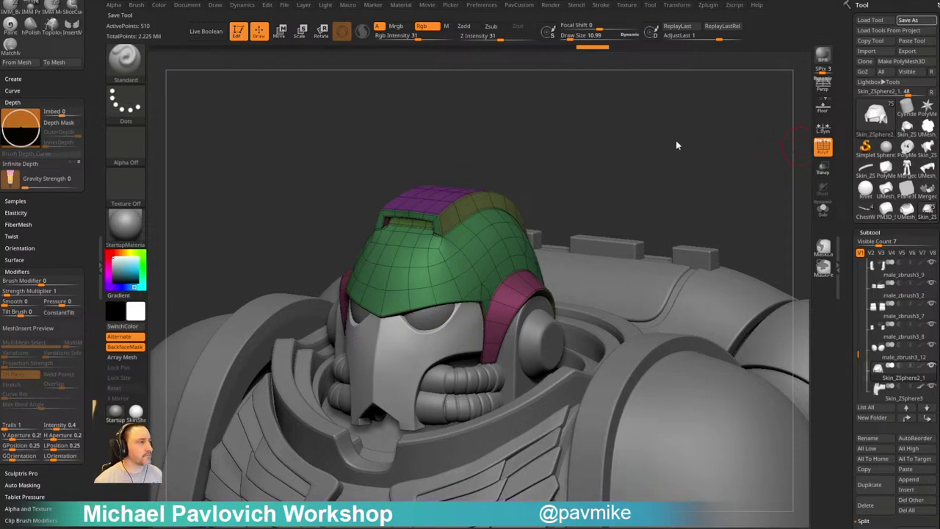
Select and isolate the helmet's round ear disc, hide the reference overlay, and set the disc's crease level to 15
{"action": "mouse_move", "coordinate": [630, 163]}
{"action": "left_mouse_down"}
{"action": "mouse_move", "coordinate": [710, 145]}
{"action": "mouse_move", "coordinate": [656, 186]}
{"action": "mouse_move", "coordinate": [615, 175]}
{"action": "mouse_move", "coordinate": [627, 185]}
{"action": "mouse_move", "coordinate": [604, 188]}
{"action": "mouse_move", "coordinate": [622, 155]}
{"action": "mouse_move", "coordinate": [626, 197]}
{"action": "mouse_move", "coordinate": [810, 203]}
{"action": "left_mouse_up"}
{"action": "key", "text": "s"}
{"action": "left_click", "coordinate": [507, 270], "text": "alt"}
{"action": "left_click", "coordinate": [823, 208]}
{"action": "key", "text": "shift+z"}
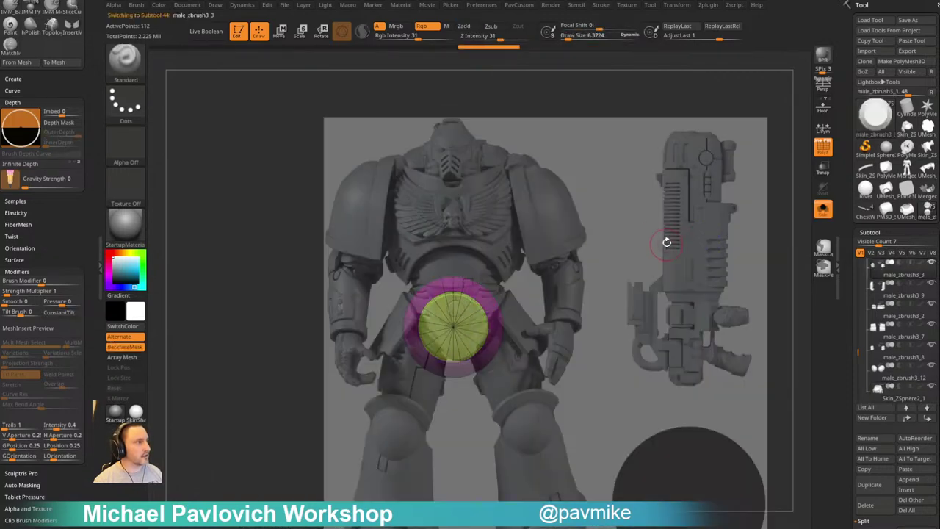
{"action": "key", "text": "shift+z"}
{"action": "left_click_drag", "start_coordinate": [651, 261], "coordinate": [667, 309], "text": "alt"}
{"action": "key", "text": "1"}
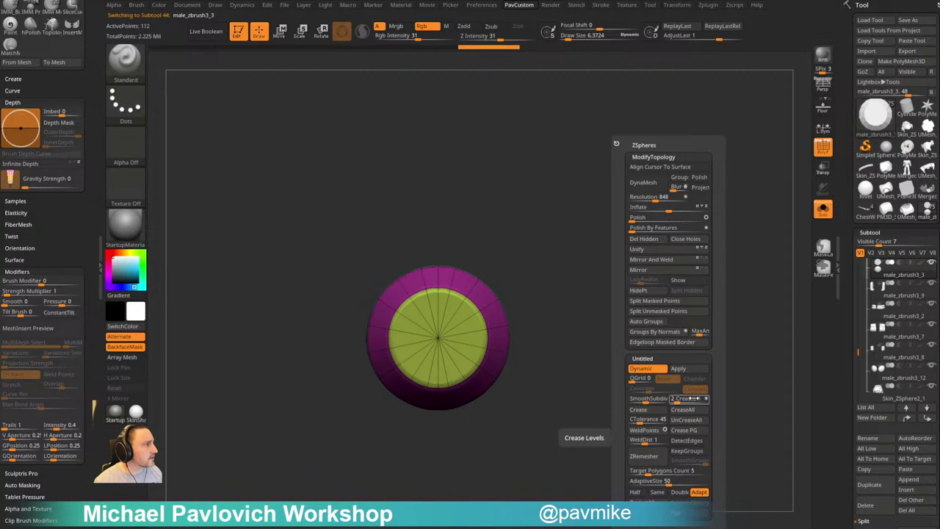
{"action": "left_click_drag", "start_coordinate": [684, 400], "coordinate": [711, 399]}
{"action": "left_click_drag", "start_coordinate": [629, 263], "coordinate": [624, 288], "text": "alt"}
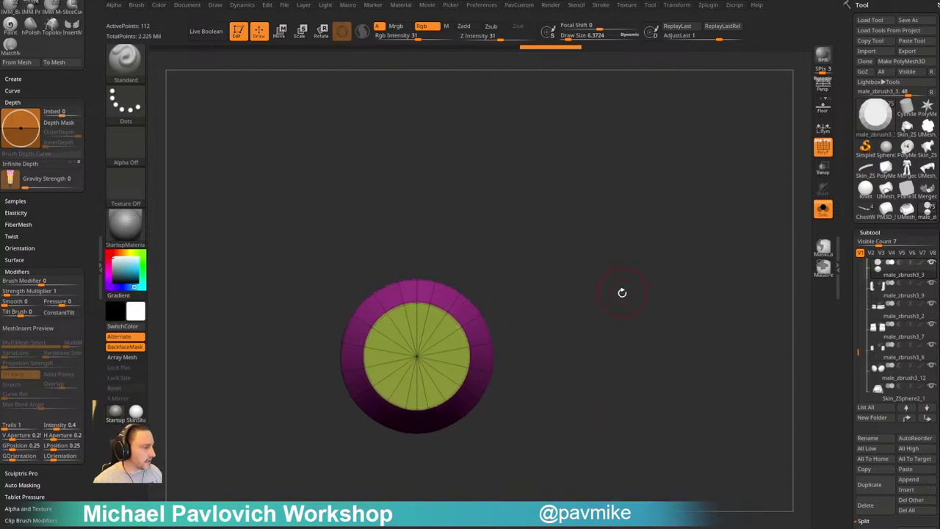
Slice an extra edge loop around the ear disc's bevelled rim with the SliceCurve brush in edge-on view
{"action": "mouse_move", "coordinate": [614, 358]}
{"action": "left_mouse_down"}
{"action": "mouse_move", "coordinate": [596, 317]}
{"action": "mouse_move", "coordinate": [634, 321]}
{"action": "mouse_move", "coordinate": [627, 325]}
{"action": "left_mouse_up"}
{"action": "left_click", "coordinate": [134, 64], "text": "ctrl+shift"}
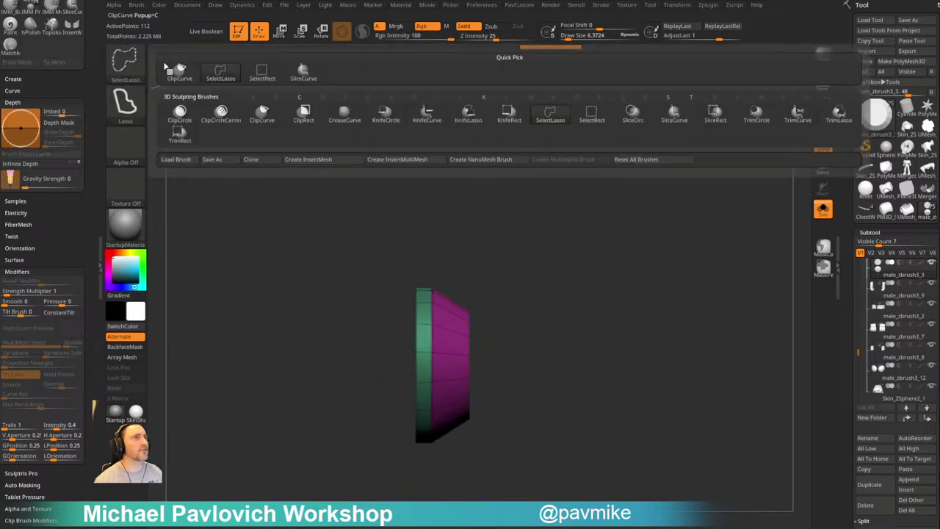
{"action": "left_click", "coordinate": [666, 118], "text": "ctrl+shift"}
{"action": "mouse_move", "coordinate": [465, 219]}
{"action": "left_mouse_down", "text": "ctrl+shift"}
{"action": "mouse_move", "coordinate": [478, 477]}
{"action": "mouse_move", "coordinate": [452, 502]}
{"action": "left_mouse_up", "text": "ctrl+shift"}
{"action": "mouse_move", "coordinate": [676, 256]}
{"action": "left_mouse_down"}
{"action": "mouse_move", "coordinate": [586, 277]}
{"action": "mouse_move", "coordinate": [637, 269]}
{"action": "left_mouse_up"}
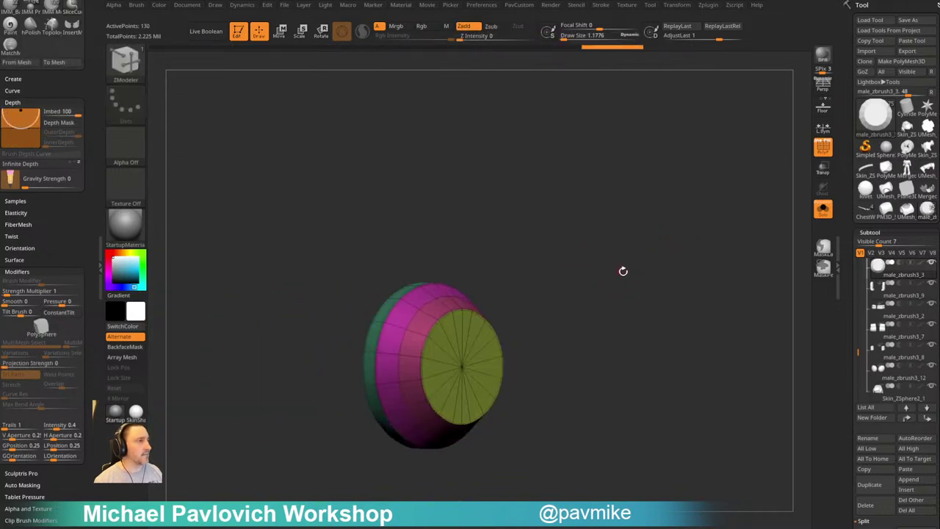
Apply the ear disc's dynamic subdivision to convert it into real subdivision levels
{"action": "key", "text": "2"}
{"action": "left_click_drag", "start_coordinate": [848, 335], "coordinate": [845, 230]}
{"action": "key", "text": "2"}
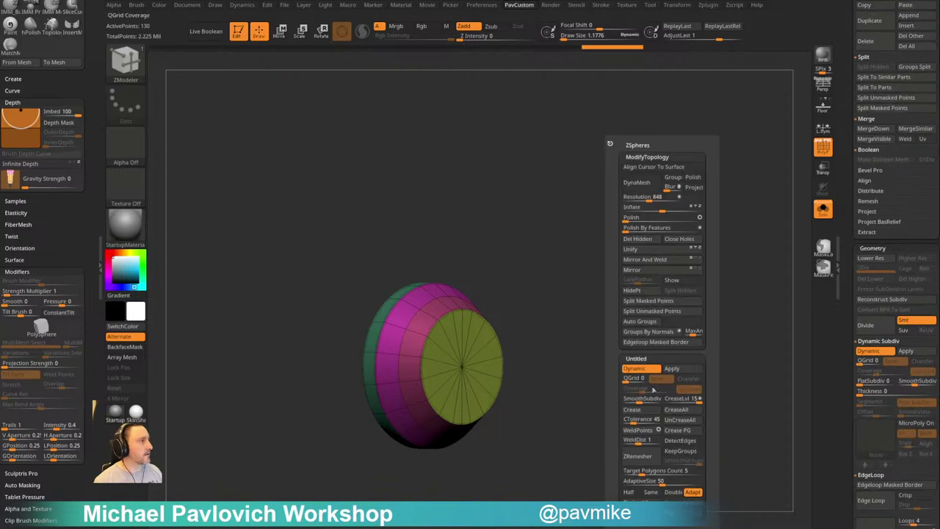
{"action": "left_click", "coordinate": [673, 369]}
{"action": "left_click_drag", "start_coordinate": [567, 342], "coordinate": [581, 340], "text": "shift"}
{"action": "left_click_drag", "start_coordinate": [615, 313], "coordinate": [622, 308]}
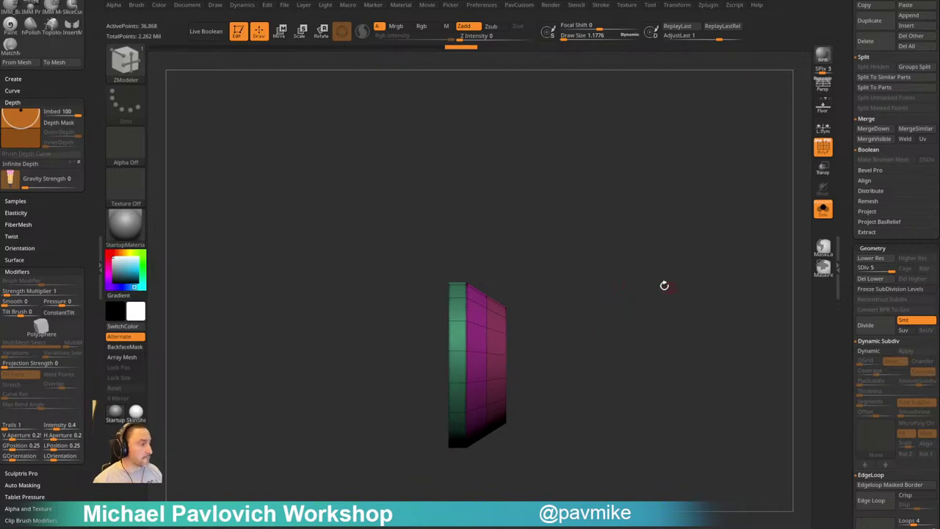
{"action": "left_click_drag", "start_coordinate": [680, 289], "coordinate": [626, 169]}
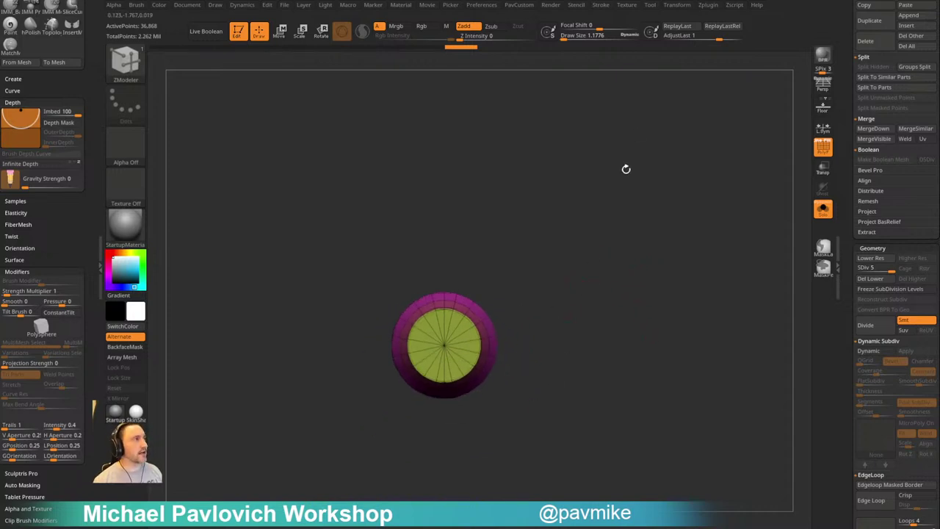
Switch the symmetry from the X axis to the Z axis and enable local symmetry for the ear disc
{"action": "left_click", "coordinate": [679, 6]}
{"action": "key", "text": "x"}
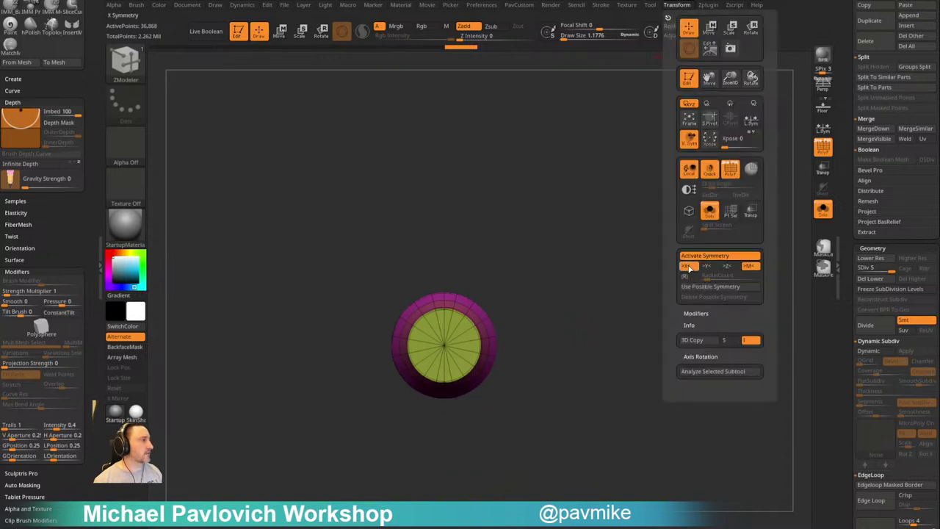
{"action": "left_click", "coordinate": [727, 269]}
{"action": "left_click", "coordinate": [823, 134]}
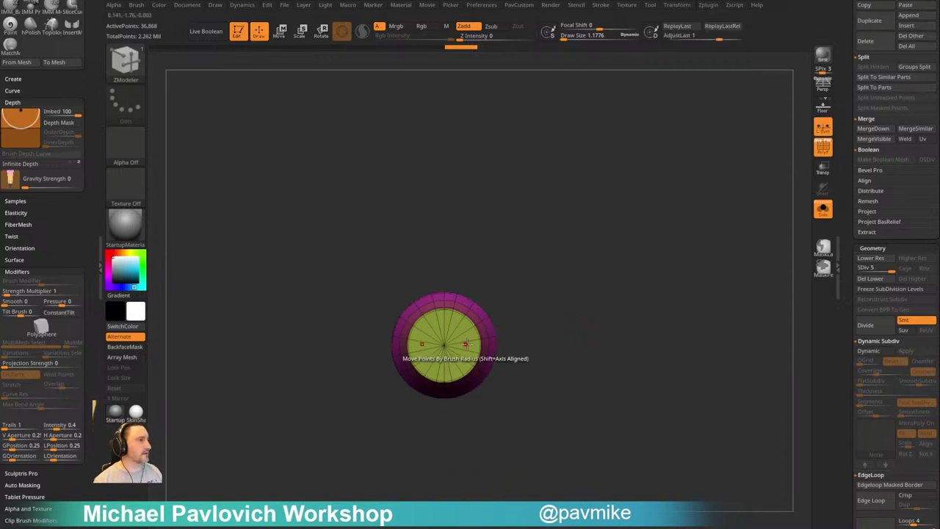
Delete the ear disc's lower subdivision levels and insert a mirrored pair of IMM cubes on its face
{"action": "left_click_drag", "start_coordinate": [563, 296], "coordinate": [576, 323], "text": "alt"}
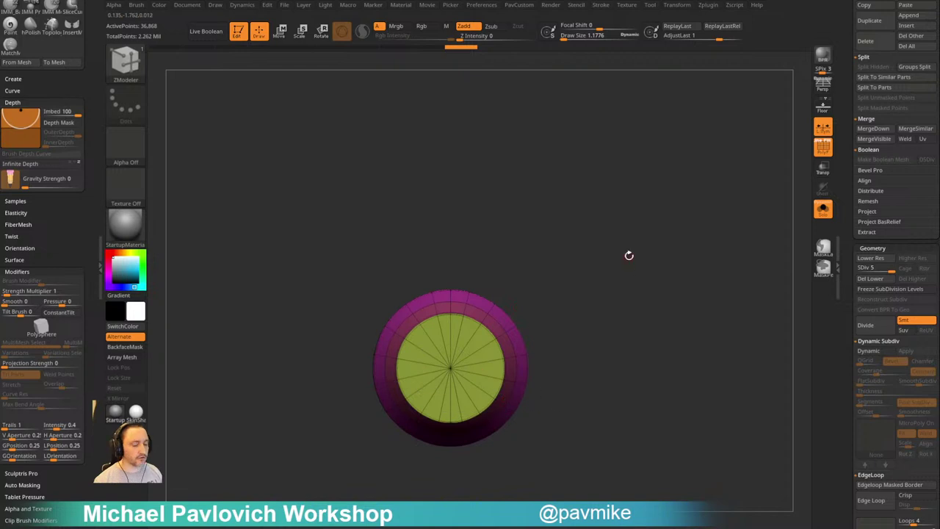
{"action": "key", "text": "5"}
{"action": "key", "text": "m"}
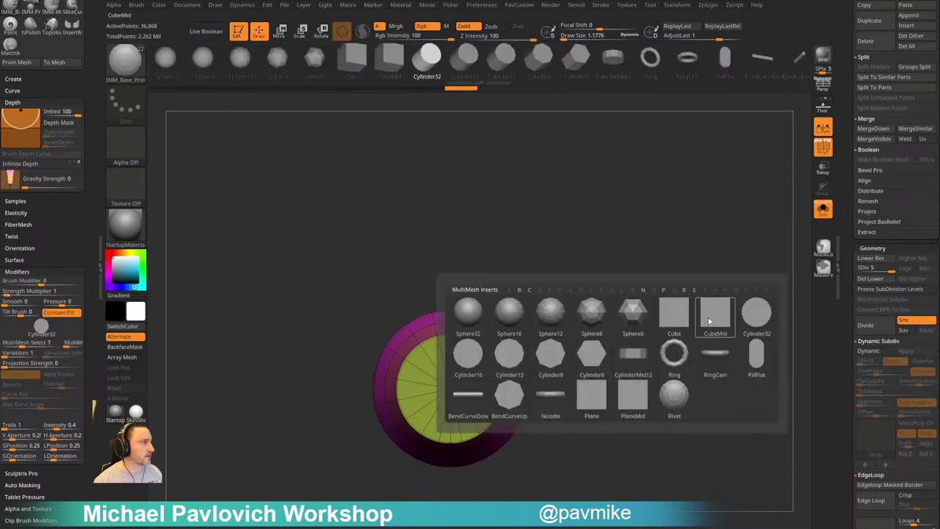
{"action": "left_click", "coordinate": [673, 313]}
{"action": "left_click", "coordinate": [498, 383]}
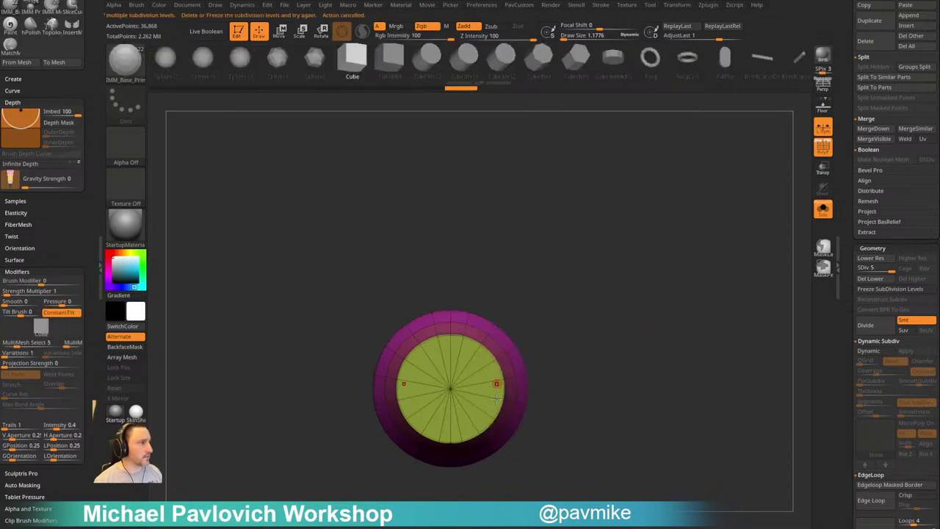
{"action": "left_click", "coordinate": [875, 289]}
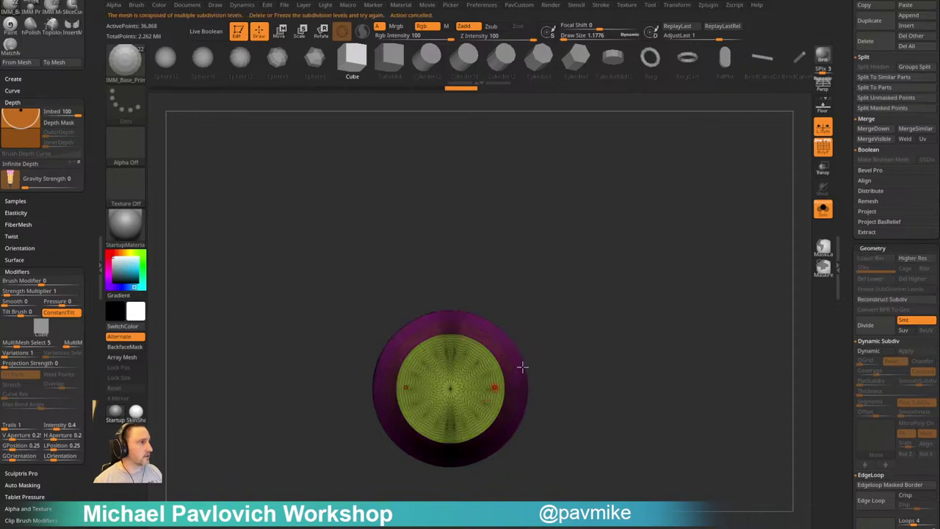
{"action": "left_click", "coordinate": [820, 142]}
{"action": "left_click_drag", "start_coordinate": [490, 388], "coordinate": [491, 413]}
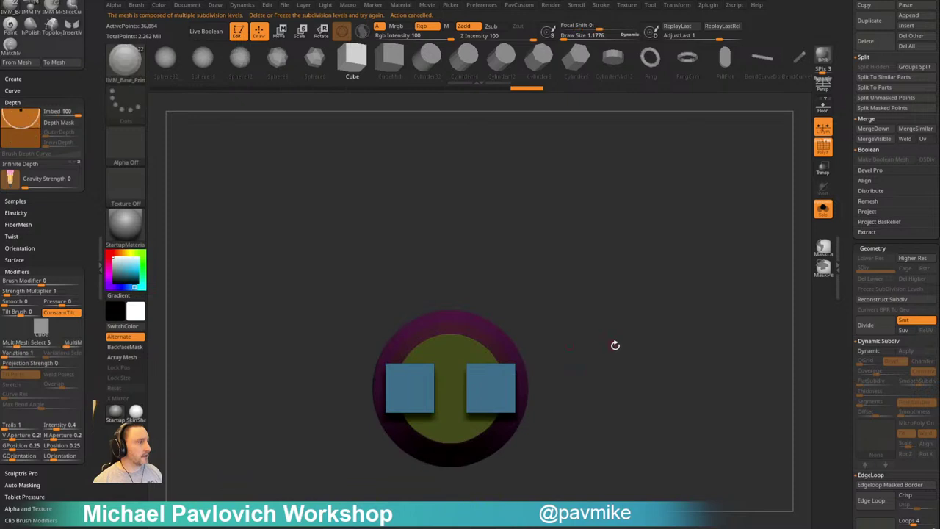
Adjust the two cubes' sideways position and sink them partway into the ear disc's face
{"action": "left_click_drag", "start_coordinate": [616, 346], "coordinate": [601, 342], "text": "alt"}
{"action": "key", "text": "w"}
{"action": "left_click_drag", "start_coordinate": [390, 383], "coordinate": [397, 383]}
{"action": "key", "text": "q"}
{"action": "left_click_drag", "start_coordinate": [625, 312], "coordinate": [544, 317], "text": "shift"}
{"action": "key", "text": "w"}
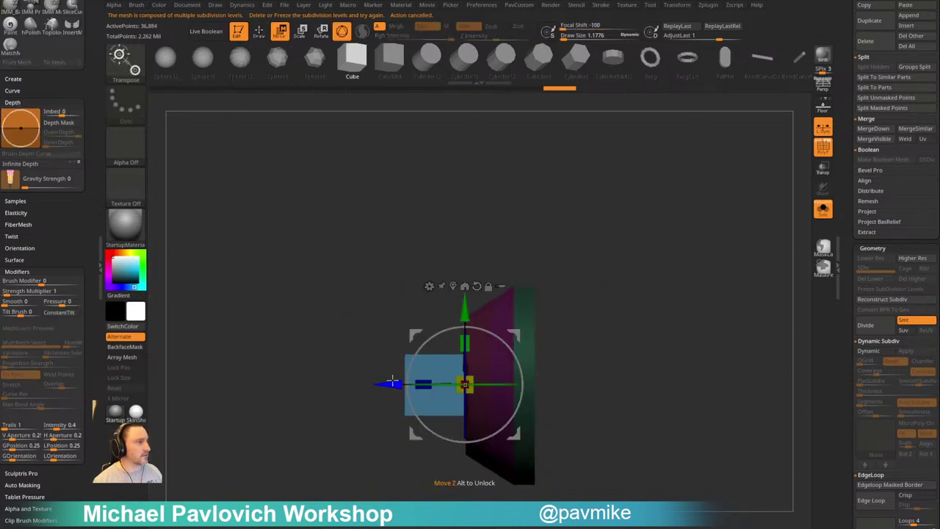
{"action": "left_click_drag", "start_coordinate": [394, 384], "coordinate": [416, 387]}
{"action": "key", "text": "q"}
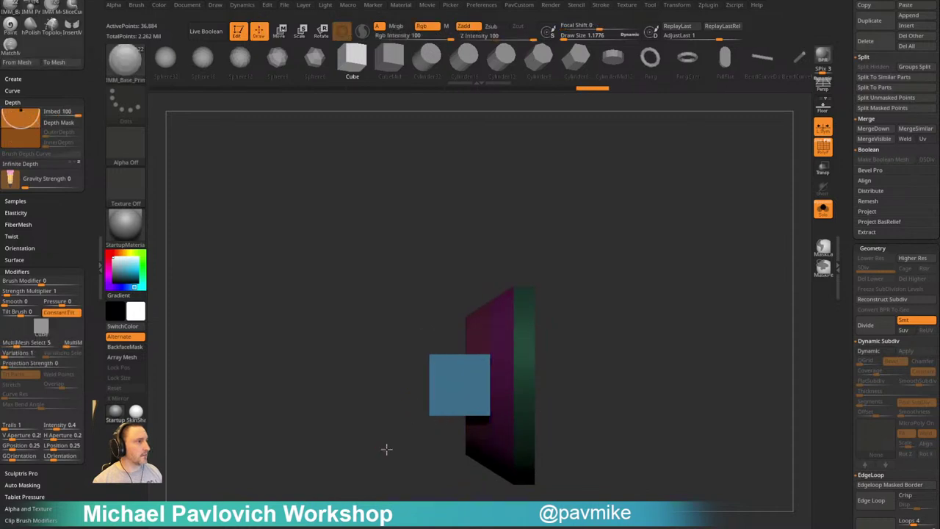
Mask the cubes' inner ends, scale their outer ends taller to form wedges, and clear the mask
{"action": "left_click_drag", "start_coordinate": [387, 450], "coordinate": [432, 424], "text": "shift"}
{"action": "mouse_move", "coordinate": [630, 316]}
{"action": "left_mouse_down", "text": "alt"}
{"action": "mouse_move", "coordinate": [590, 312]}
{"action": "mouse_move", "coordinate": [576, 335]}
{"action": "left_mouse_up", "text": "alt"}
{"action": "mouse_move", "coordinate": [437, 257]}
{"action": "left_mouse_down", "text": "ctrl"}
{"action": "mouse_move", "coordinate": [430, 336]}
{"action": "mouse_move", "coordinate": [392, 450]}
{"action": "left_mouse_up", "text": "ctrl"}
{"action": "key", "text": "w"}
{"action": "left_click_drag", "start_coordinate": [451, 341], "coordinate": [450, 302]}
{"action": "left_click_drag", "start_coordinate": [544, 289], "coordinate": [590, 298], "text": "ctrl"}
{"action": "key", "text": "q"}
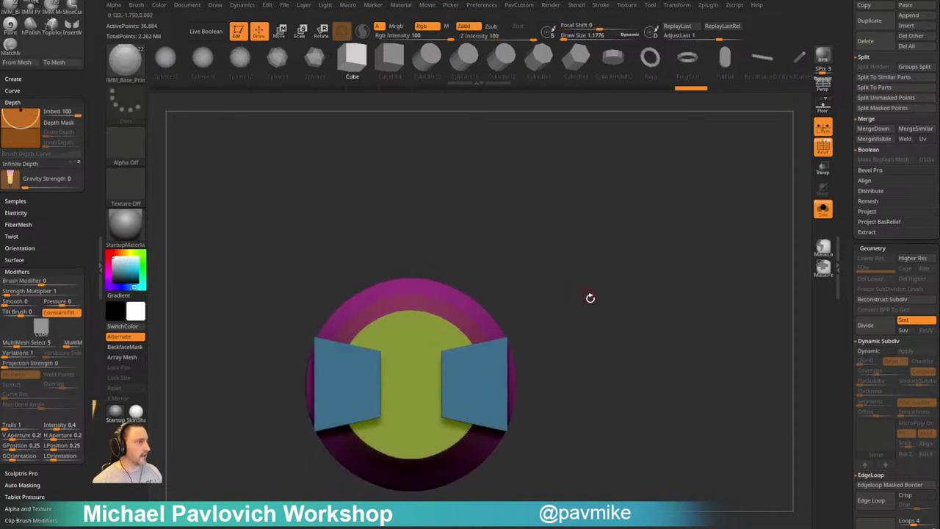
Isolate the two wedges by their polygroup and split them off the ear disc into their own subtool
{"action": "mouse_move", "coordinate": [645, 229]}
{"action": "left_mouse_down"}
{"action": "mouse_move", "coordinate": [605, 308]}
{"action": "mouse_move", "coordinate": [623, 307]}
{"action": "mouse_move", "coordinate": [649, 270]}
{"action": "left_mouse_up"}
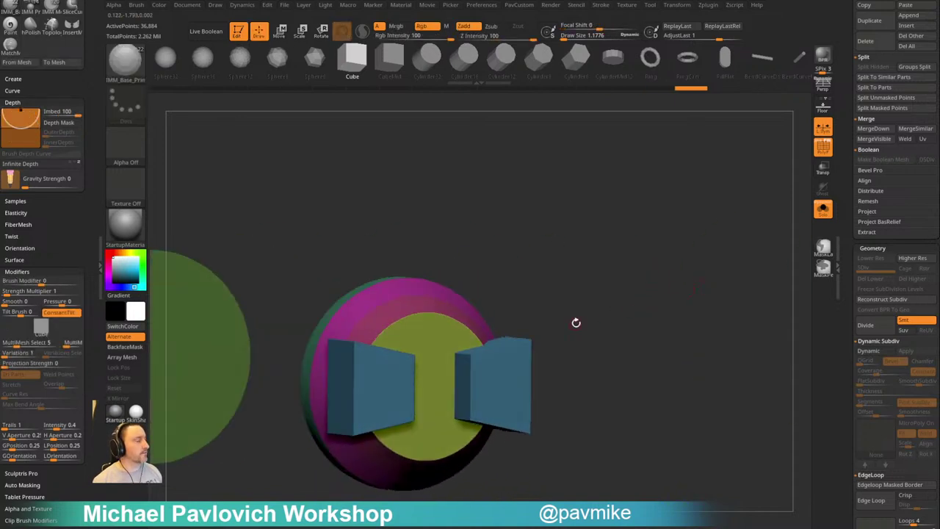
{"action": "left_click", "coordinate": [527, 344], "text": "ctrl+shift"}
{"action": "key", "text": "2"}
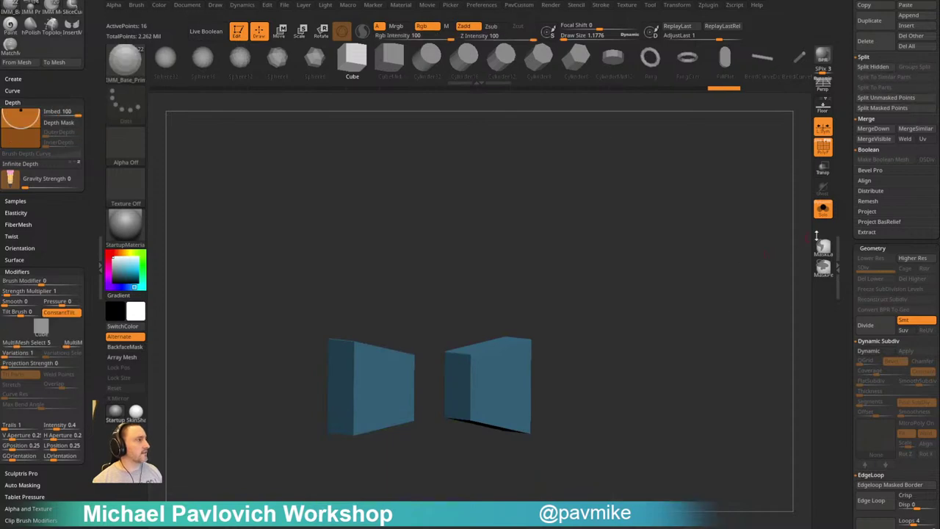
{"action": "left_click", "coordinate": [806, 232], "text": "ctrl+shift"}
{"action": "left_click_drag", "start_coordinate": [847, 222], "coordinate": [849, 321]}
{"action": "left_click", "coordinate": [923, 394], "text": "shift"}
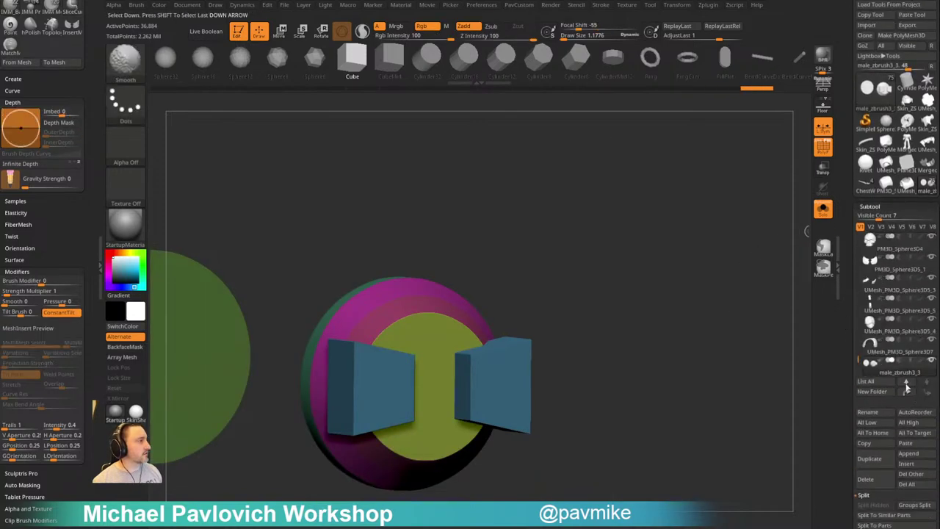
{"action": "left_click_drag", "start_coordinate": [691, 371], "coordinate": [674, 340], "text": "alt"}
{"action": "left_click", "coordinate": [511, 315], "text": "ctrl+shift"}
{"action": "key", "text": "2"}
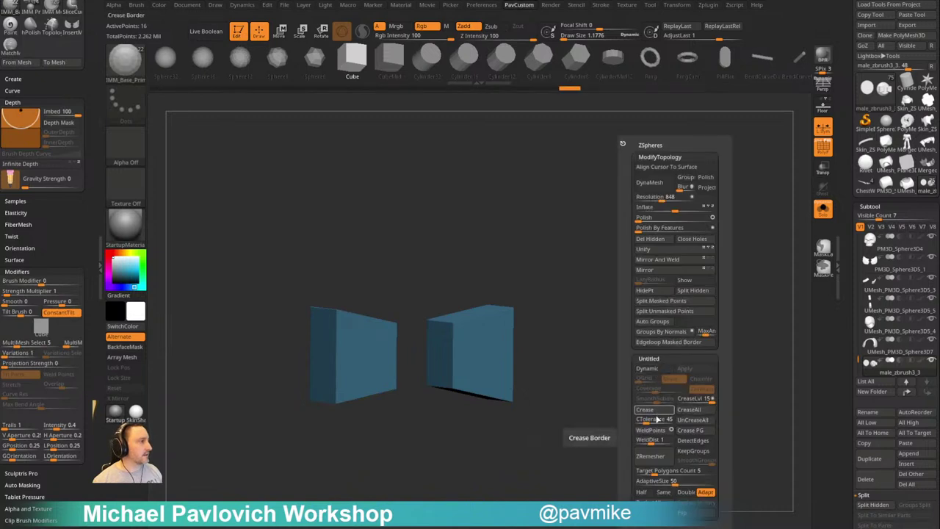
{"action": "left_click", "coordinate": [690, 291]}
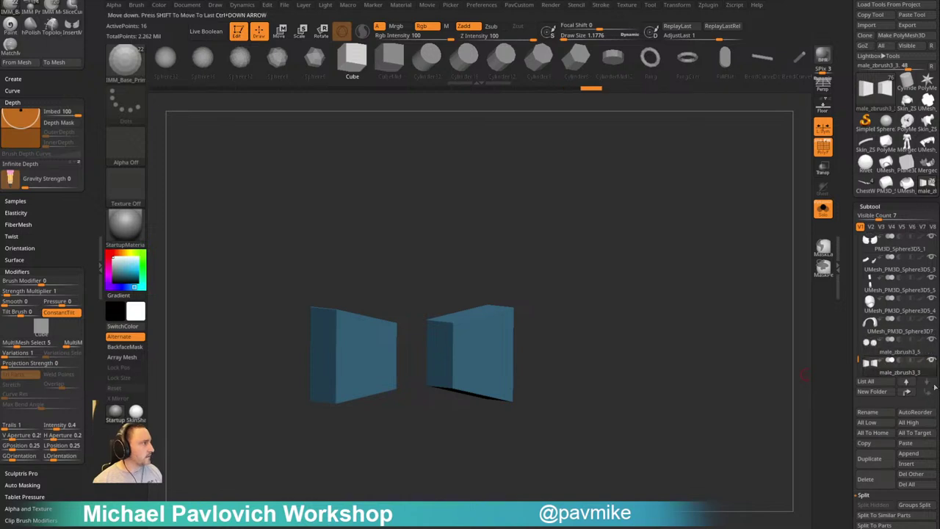
Set the wedge subtool to subtract, exit solo view, and preview the cut with Live Boolean and the wireframe hidden
{"action": "left_click", "coordinate": [925, 383]}
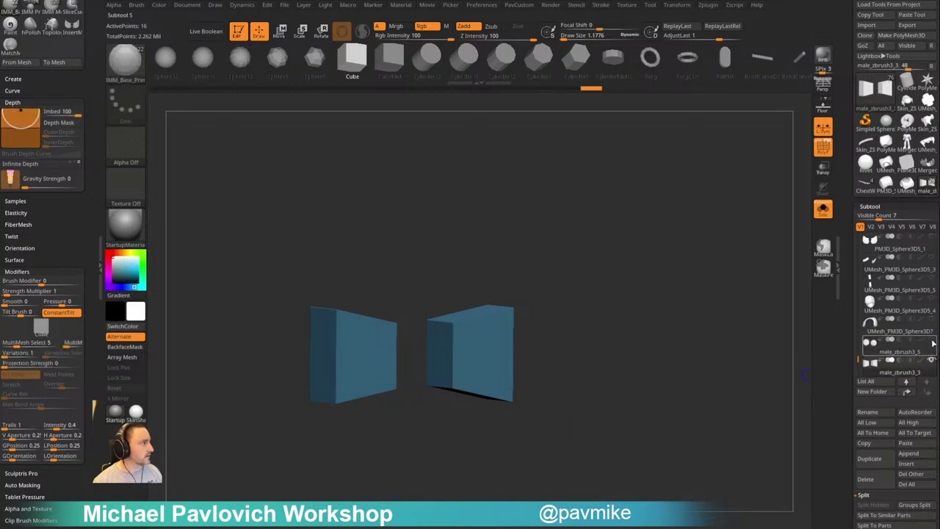
{"action": "left_click", "coordinate": [869, 288]}
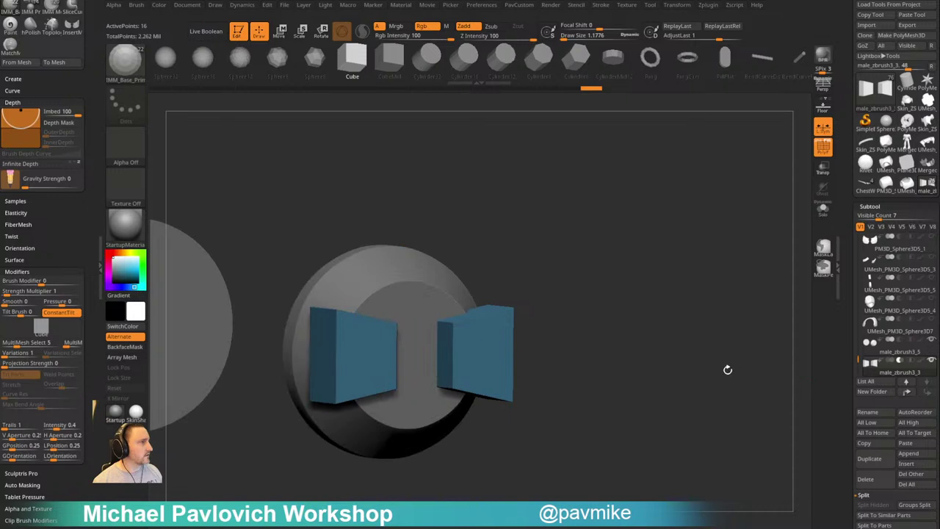
{"action": "left_click_drag", "start_coordinate": [727, 369], "coordinate": [713, 349]}
{"action": "left_click", "coordinate": [206, 31]}
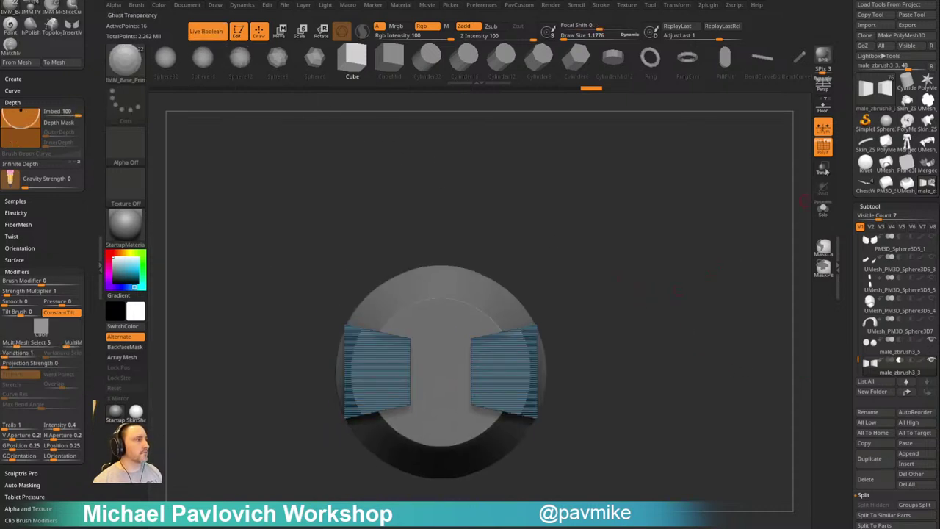
{"action": "left_click", "coordinate": [823, 147]}
{"action": "left_click_drag", "start_coordinate": [653, 307], "coordinate": [628, 296]}
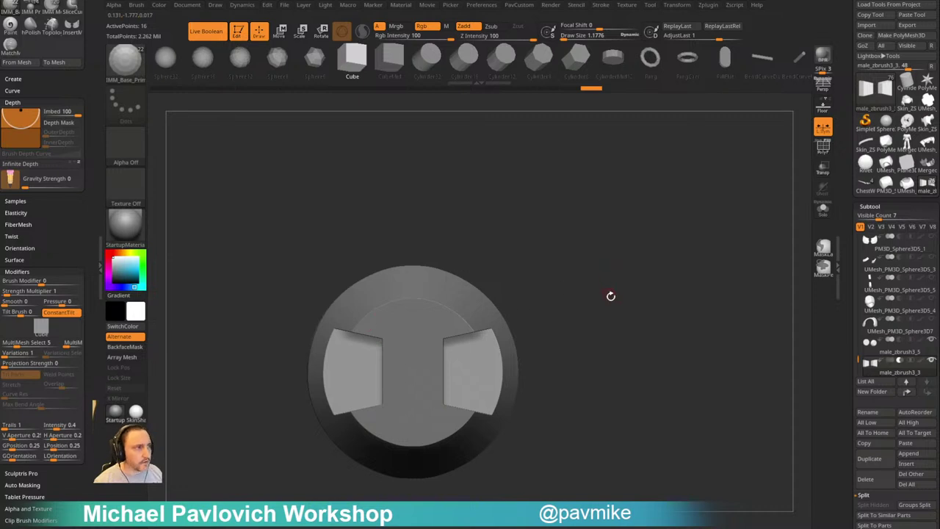
Nudge the subtractive wedges' position slightly to refine the notches they cut in the ear disc
{"action": "mouse_move", "coordinate": [611, 296]}
{"action": "left_mouse_down"}
{"action": "mouse_move", "coordinate": [655, 293]}
{"action": "mouse_move", "coordinate": [664, 306]}
{"action": "mouse_move", "coordinate": [630, 296]}
{"action": "mouse_move", "coordinate": [644, 304]}
{"action": "mouse_move", "coordinate": [617, 308]}
{"action": "mouse_move", "coordinate": [619, 294]}
{"action": "left_mouse_up"}
{"action": "key", "text": "w"}
{"action": "left_click_drag", "start_coordinate": [375, 379], "coordinate": [378, 379]}
{"action": "key", "text": "q"}
{"action": "mouse_move", "coordinate": [547, 295]}
{"action": "left_mouse_down"}
{"action": "mouse_move", "coordinate": [571, 308]}
{"action": "mouse_move", "coordinate": [603, 302]}
{"action": "mouse_move", "coordinate": [596, 306]}
{"action": "mouse_move", "coordinate": [657, 257]}
{"action": "mouse_move", "coordinate": [638, 294]}
{"action": "left_mouse_up"}
Regroup the wedges' faces by normals, then mirror and weld them across the Z axis
{"action": "left_click", "coordinate": [822, 149]}
{"action": "key", "text": "2"}
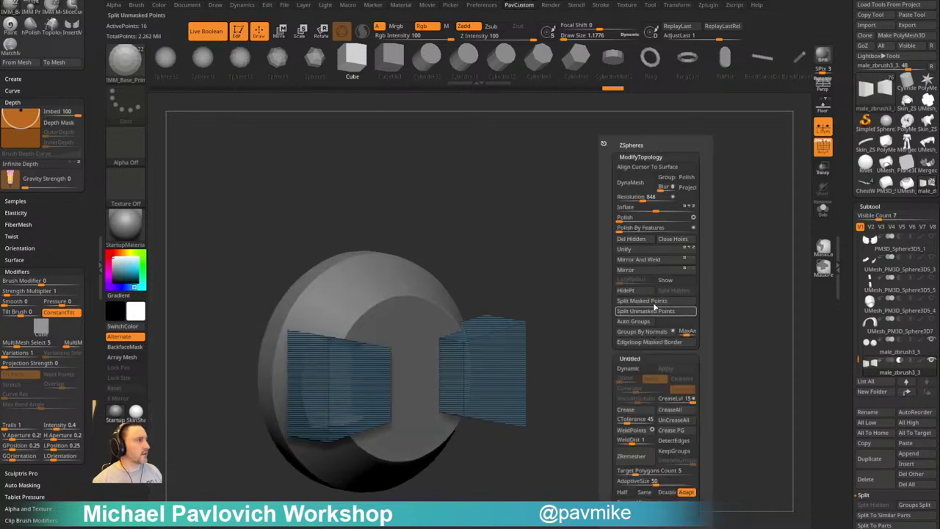
{"action": "left_click", "coordinate": [644, 332]}
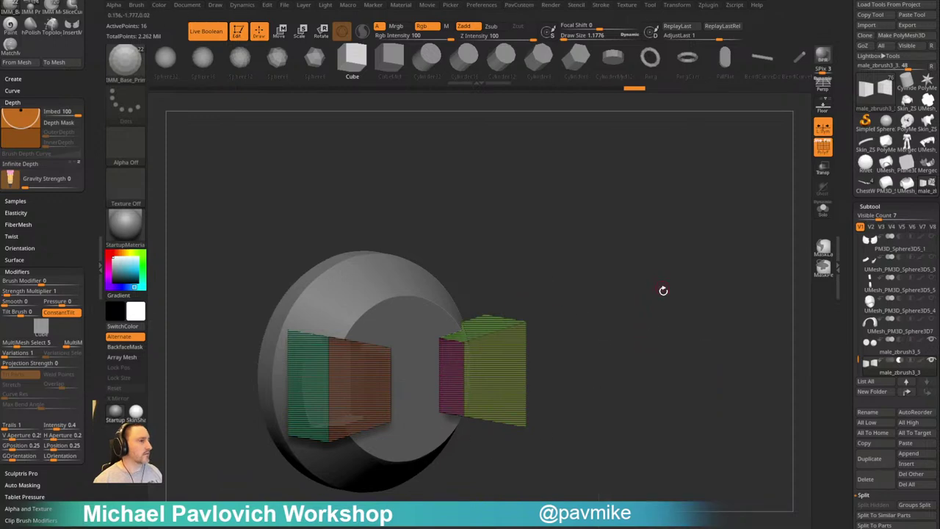
{"action": "key", "text": "space"}
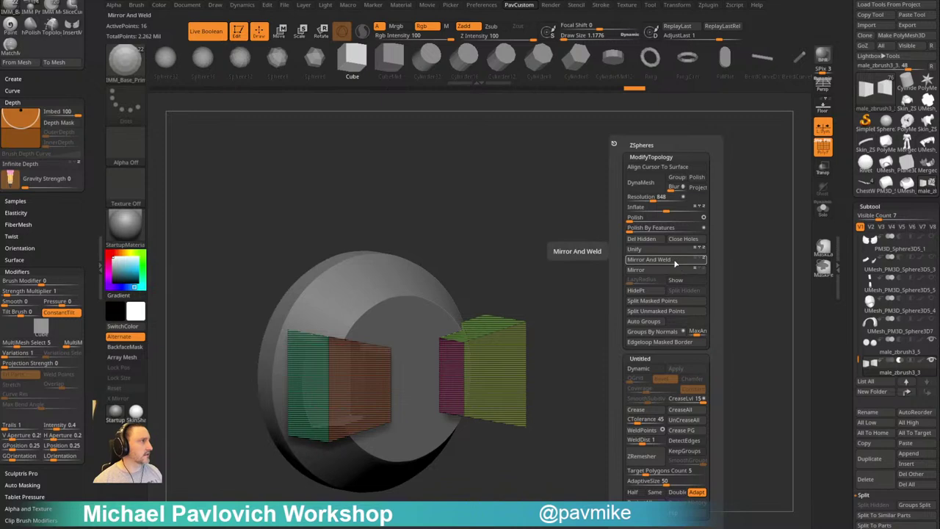
{"action": "left_click", "coordinate": [675, 263]}
Crease all the wedges' edges and turn on dynamic subdivision for them
{"action": "left_click_drag", "start_coordinate": [623, 292], "coordinate": [478, 401], "text": "shift"}
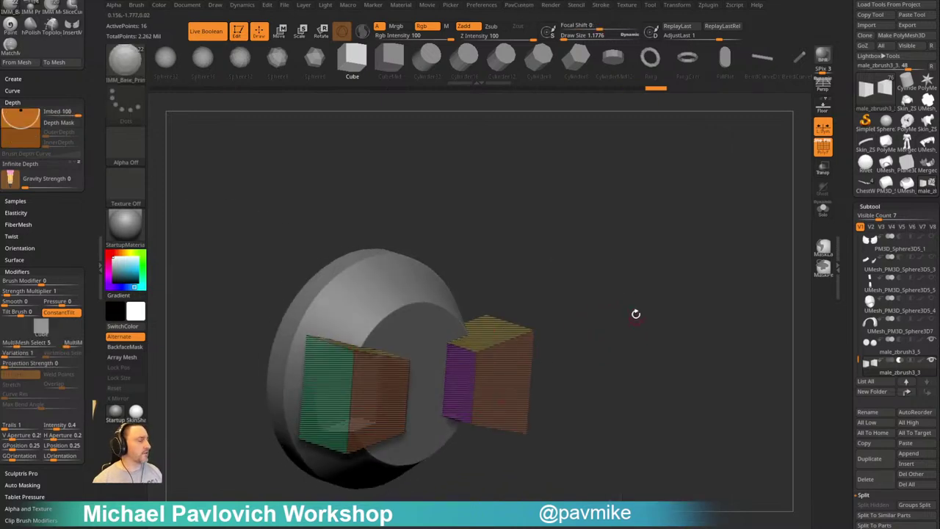
{"action": "key", "text": "3"}
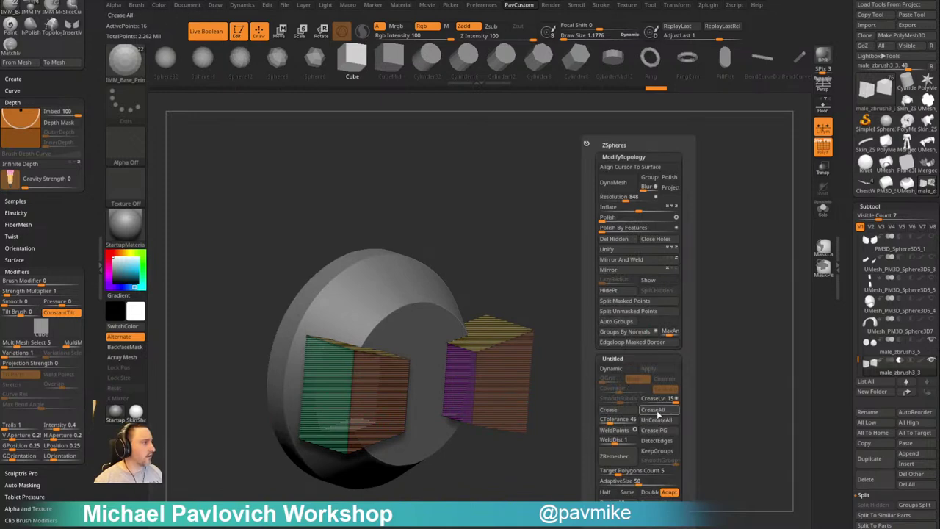
{"action": "left_click", "coordinate": [619, 370]}
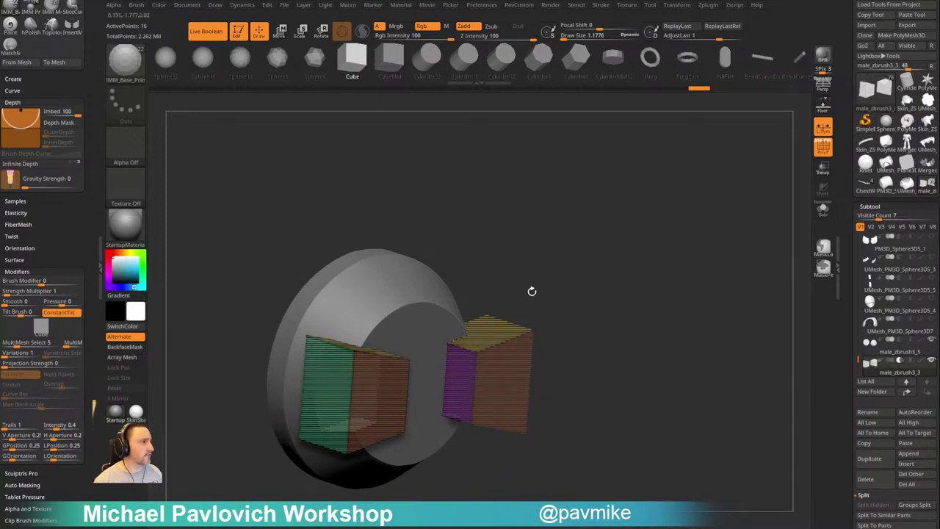
Set the draw size to about 3.18 and hide the wireframe to inspect the notches' shape
{"action": "right_click_drag", "start_coordinate": [498, 349], "coordinate": [409, 289], "text": "shift"}
{"action": "key", "text": "s"}
{"action": "left_click_drag", "start_coordinate": [570, 297], "coordinate": [554, 297]}
{"action": "key", "text": "s"}
{"action": "left_click_drag", "start_coordinate": [509, 281], "coordinate": [585, 270]}
{"action": "left_click", "coordinate": [824, 148]}
{"action": "left_click_drag", "start_coordinate": [722, 225], "coordinate": [618, 249]}
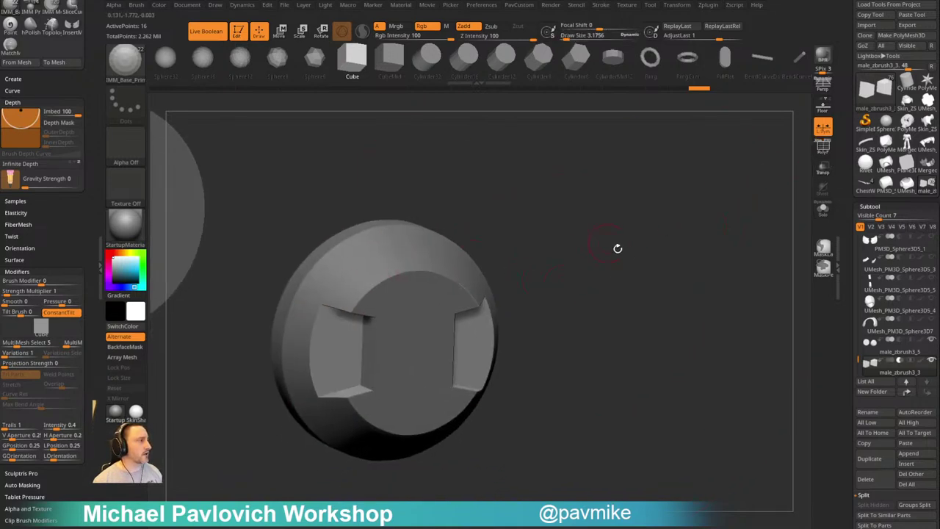
Make a boolean mesh from the disc and wedges with DSDiv enabled, and append it as a subtool
{"action": "left_click_drag", "start_coordinate": [850, 390], "coordinate": [851, 310]}
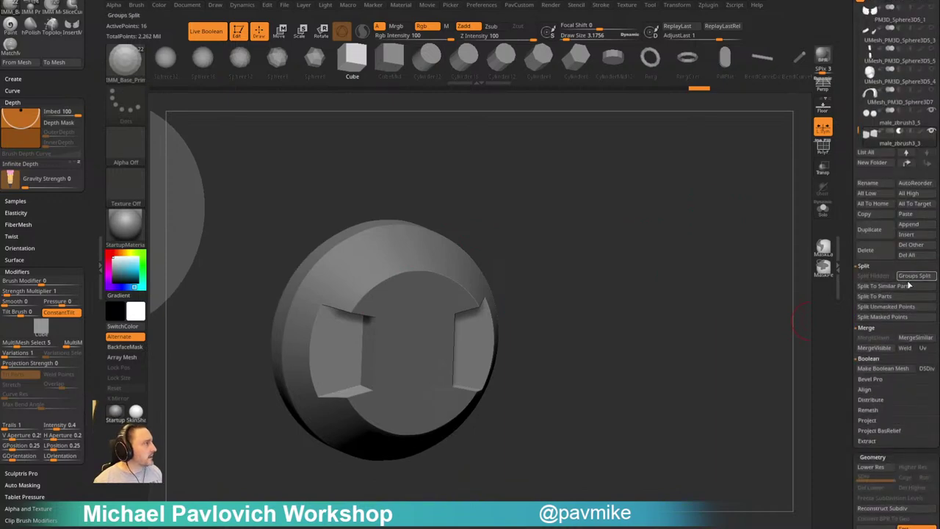
{"action": "left_click", "coordinate": [883, 368]}
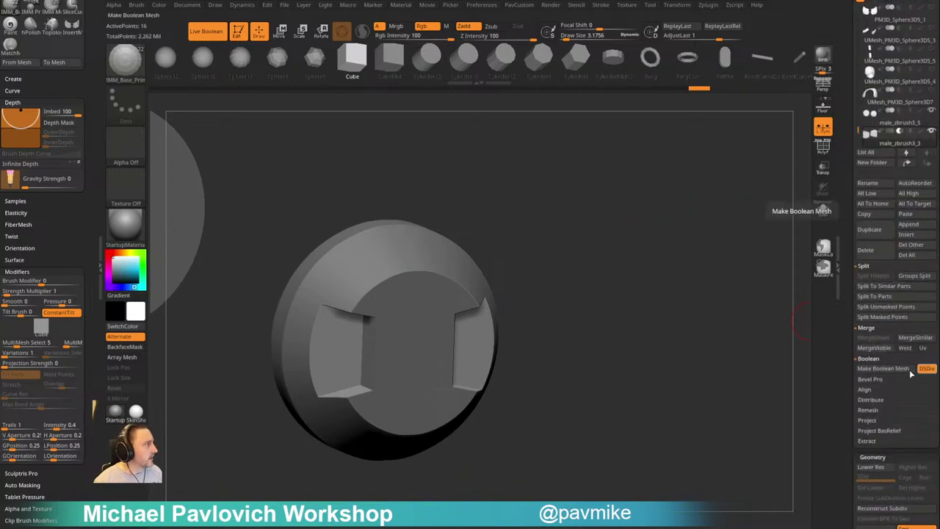
{"action": "left_click", "coordinate": [909, 246]}
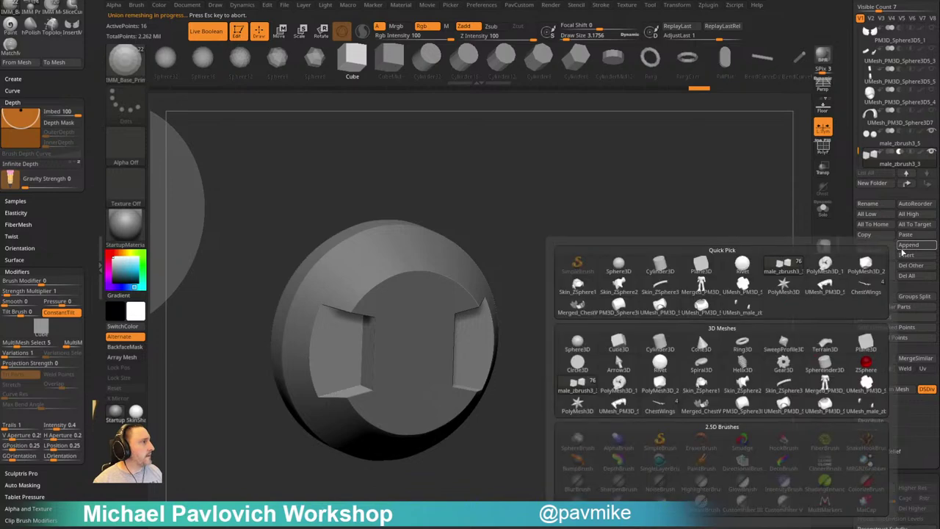
{"action": "left_click", "coordinate": [742, 311]}
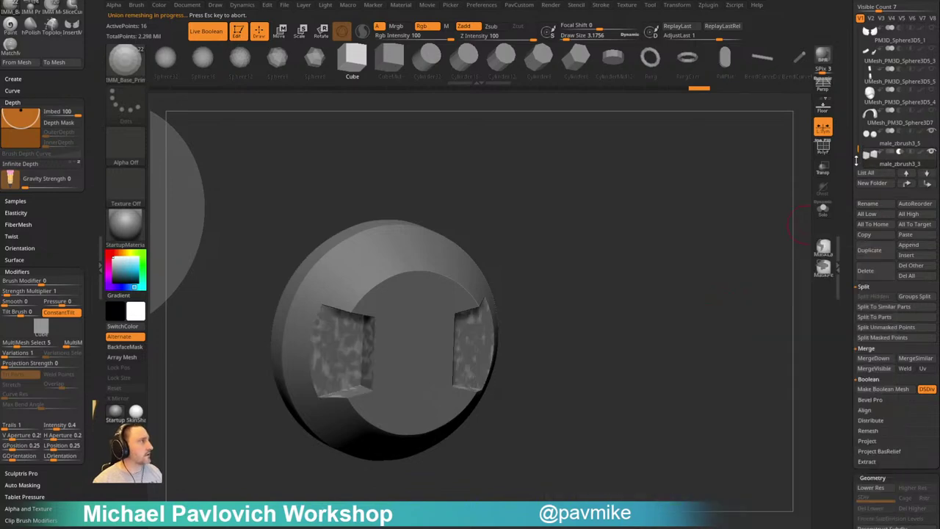
Select the appended boolean mesh and isolate it in solo view with its polygroup wireframe displayed
{"action": "left_click_drag", "start_coordinate": [858, 150], "coordinate": [858, 153]}
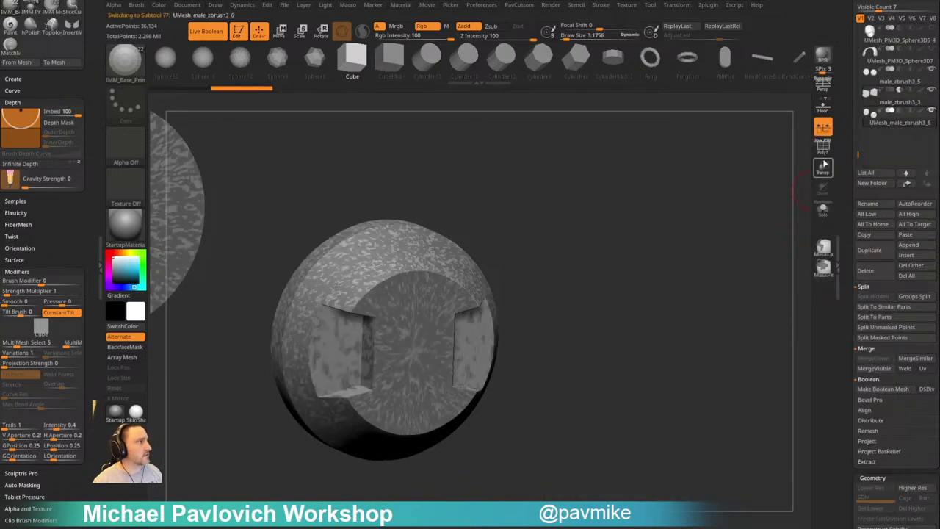
{"action": "left_click", "coordinate": [823, 150]}
{"action": "left_click", "coordinate": [824, 212]}
Isolate the disc's two sloped rim bands, merge them into one polygroup, and unhide the whole mesh
{"action": "key", "text": "5"}
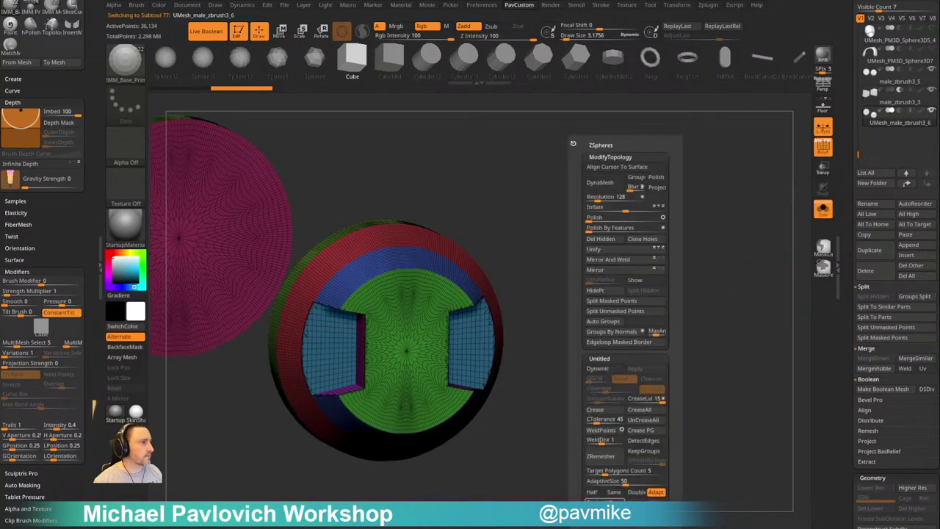
{"action": "left_click_drag", "start_coordinate": [545, 455], "coordinate": [597, 399]}
{"action": "left_click", "coordinate": [377, 236], "text": "ctrl+shift"}
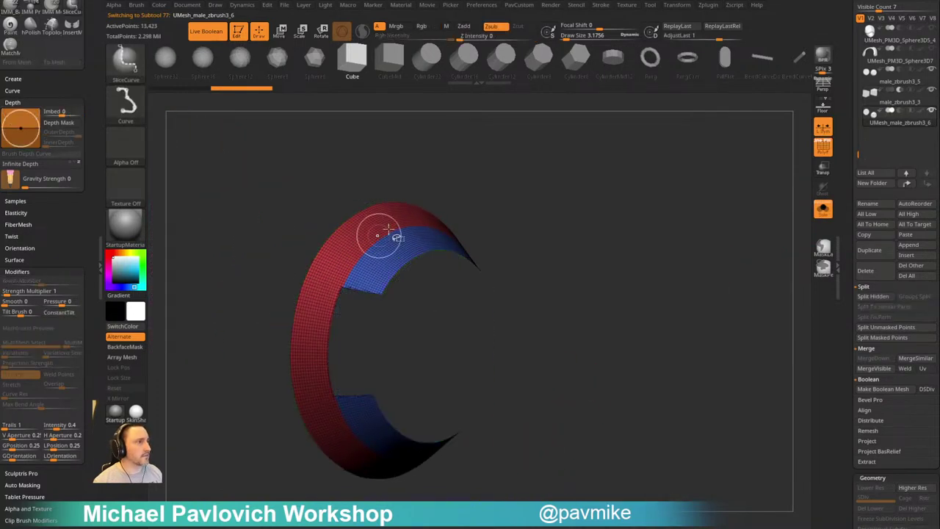
{"action": "key", "text": "ctrl+w"}
{"action": "left_click", "coordinate": [626, 227], "text": "ctrl+shift"}
{"action": "left_click_drag", "start_coordinate": [628, 225], "coordinate": [645, 177]}
Isolate a matching pair of notch wall faces, assign them one polygroup, unhide everything, and mirror the mesh
{"action": "left_click", "coordinate": [394, 263], "text": "ctrl+shift"}
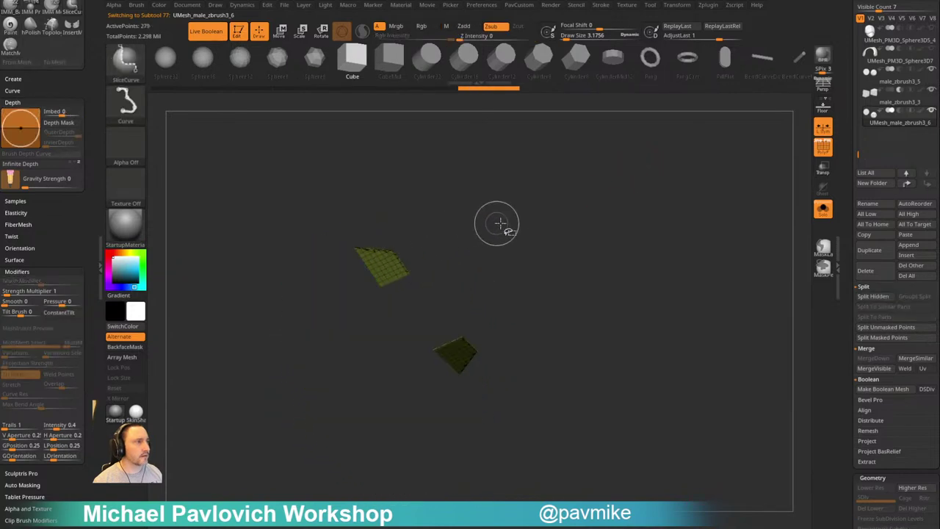
{"action": "left_click", "coordinate": [532, 225], "text": "ctrl+shift"}
{"action": "left_click", "coordinate": [393, 263], "text": "ctrl+shift"}
{"action": "key", "text": "ctrl+w"}
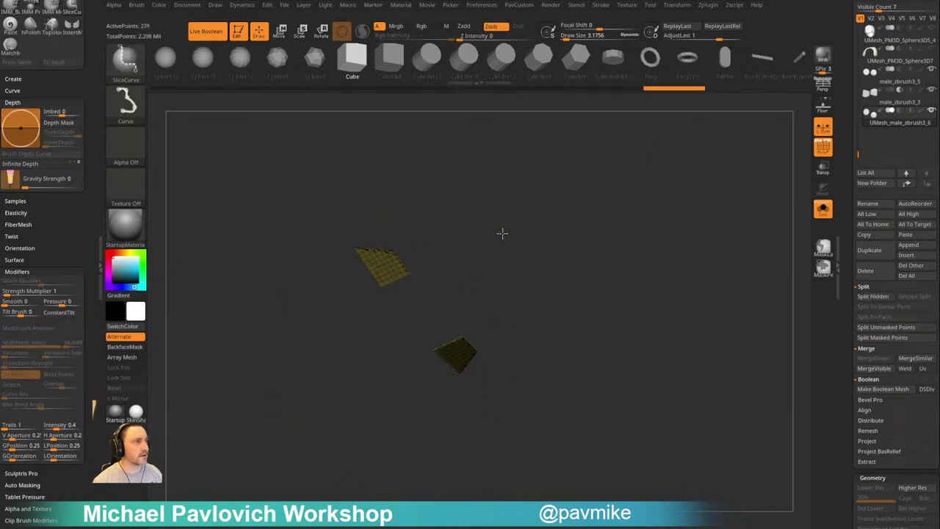
{"action": "left_click", "coordinate": [508, 230], "text": "ctrl+shift"}
{"action": "mouse_move", "coordinate": [549, 206]}
{"action": "left_mouse_down"}
{"action": "mouse_move", "coordinate": [542, 273]}
{"action": "mouse_move", "coordinate": [529, 289]}
{"action": "mouse_move", "coordinate": [540, 287]}
{"action": "left_mouse_up"}
{"action": "mouse_move", "coordinate": [645, 267]}
{"action": "left_mouse_down"}
{"action": "mouse_move", "coordinate": [597, 302]}
{"action": "mouse_move", "coordinate": [630, 250]}
{"action": "left_mouse_up"}
{"action": "key", "text": "3"}
{"action": "left_click", "coordinate": [640, 271]}
Hide the opposite ear disc and delete its hidden geometry, keeping only the notched disc
{"action": "left_click_drag", "start_coordinate": [558, 227], "coordinate": [565, 185], "text": "alt"}
{"action": "left_click_drag", "start_coordinate": [565, 185], "coordinate": [536, 234]}
{"action": "left_click_drag", "start_coordinate": [537, 234], "coordinate": [619, 251], "text": "alt"}
{"action": "left_click_drag", "start_coordinate": [619, 251], "coordinate": [520, 302]}
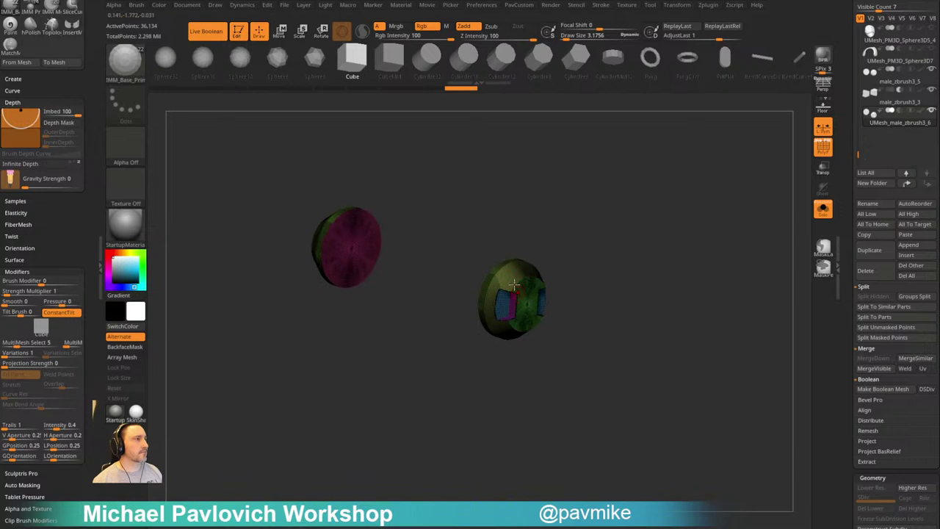
{"action": "left_click_drag", "start_coordinate": [592, 246], "coordinate": [595, 308], "text": "alt"}
{"action": "left_click", "coordinate": [682, 8]}
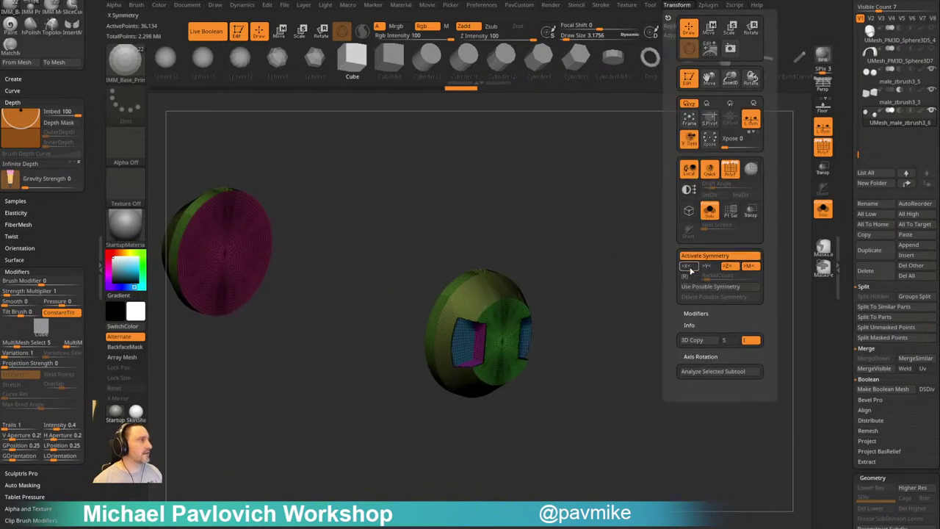
{"action": "left_click_drag", "start_coordinate": [598, 282], "coordinate": [620, 252], "text": "alt"}
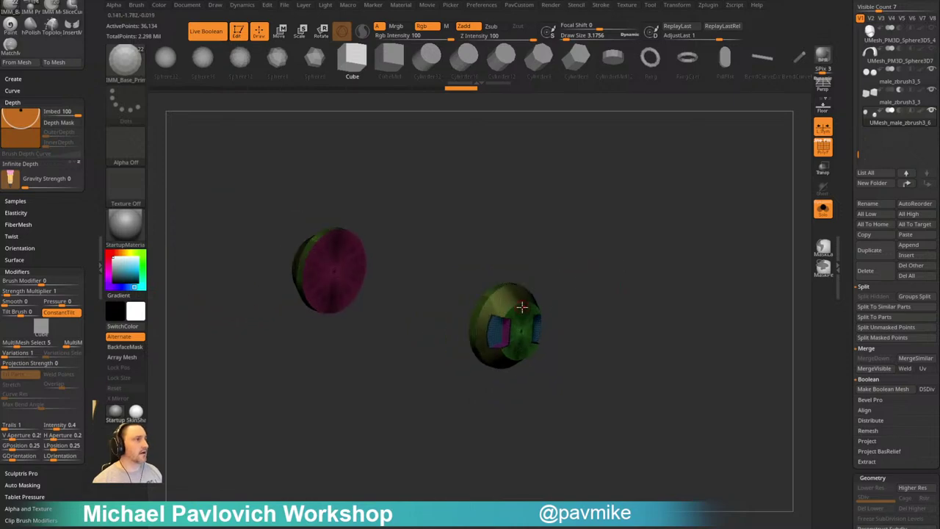
{"action": "left_click_drag", "start_coordinate": [408, 172], "coordinate": [265, 385], "text": "ctrl+shift"}
{"action": "key", "text": "grave"}
{"action": "left_click", "coordinate": [632, 241]}
{"action": "left_click_drag", "start_coordinate": [573, 283], "coordinate": [664, 285], "text": "shift"}
{"action": "left_click_drag", "start_coordinate": [586, 277], "coordinate": [625, 261]}
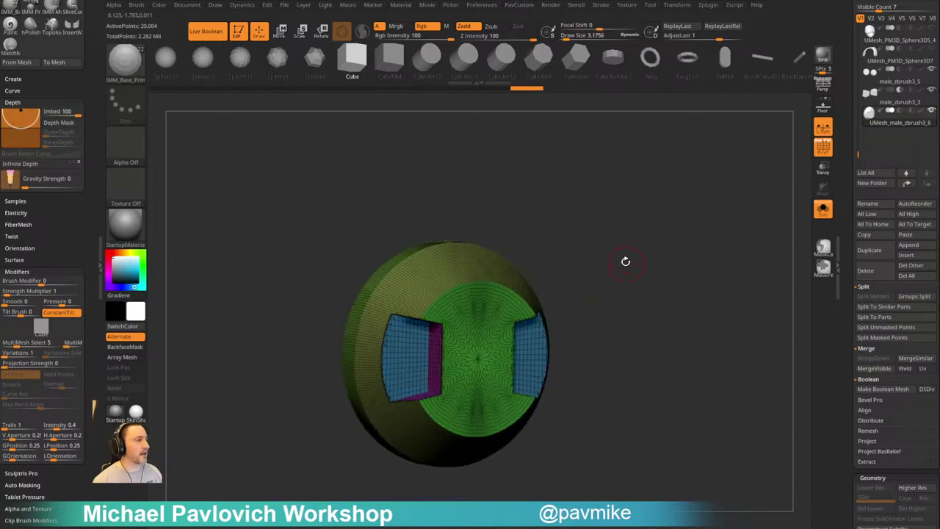
ZRemesh the notched disc repeatedly at Half density with KeepGroups on, AdaptiveSize 0, and SmoothGroups lowered
{"action": "key", "text": "grave"}
{"action": "left_click", "coordinate": [642, 452]}
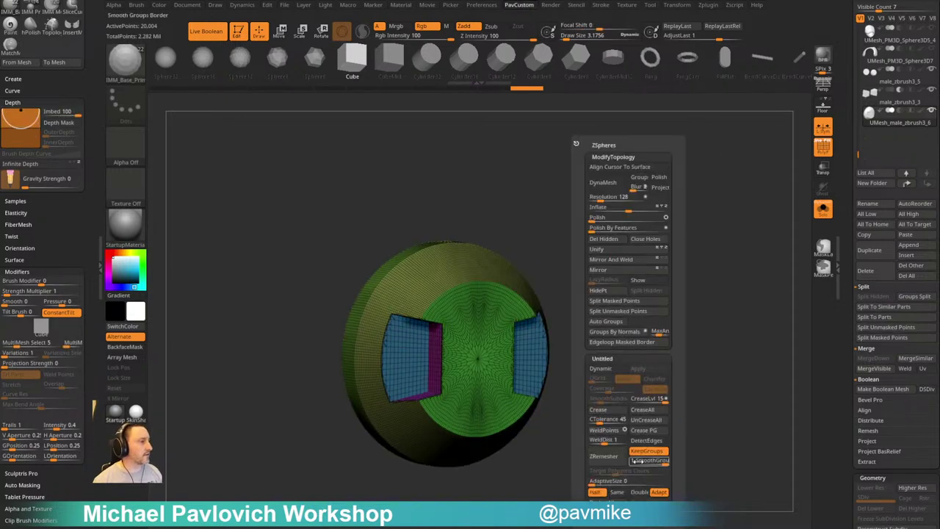
{"action": "left_click_drag", "start_coordinate": [643, 462], "coordinate": [629, 462]}
{"action": "left_click", "coordinate": [614, 460]}
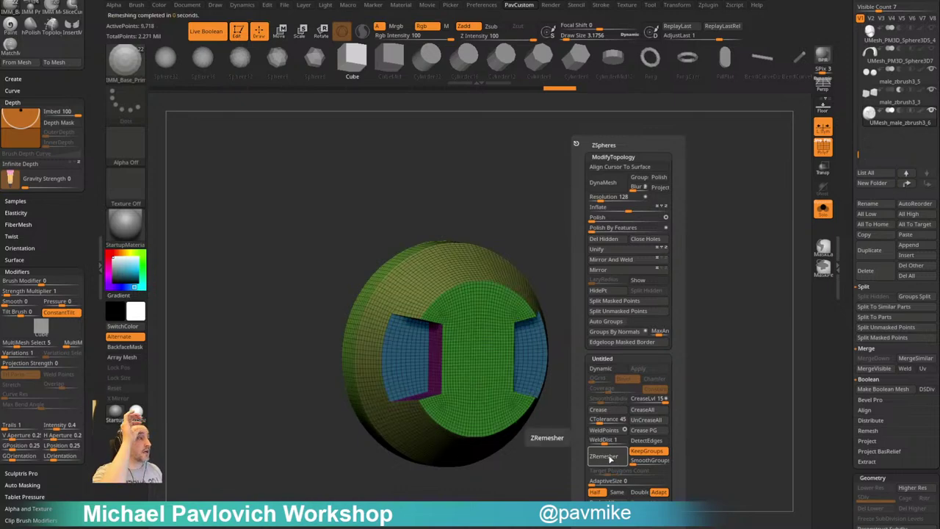
{"action": "left_click", "coordinate": [611, 460]}
{"action": "left_click", "coordinate": [611, 460]}
{"action": "left_click", "coordinate": [614, 461]}
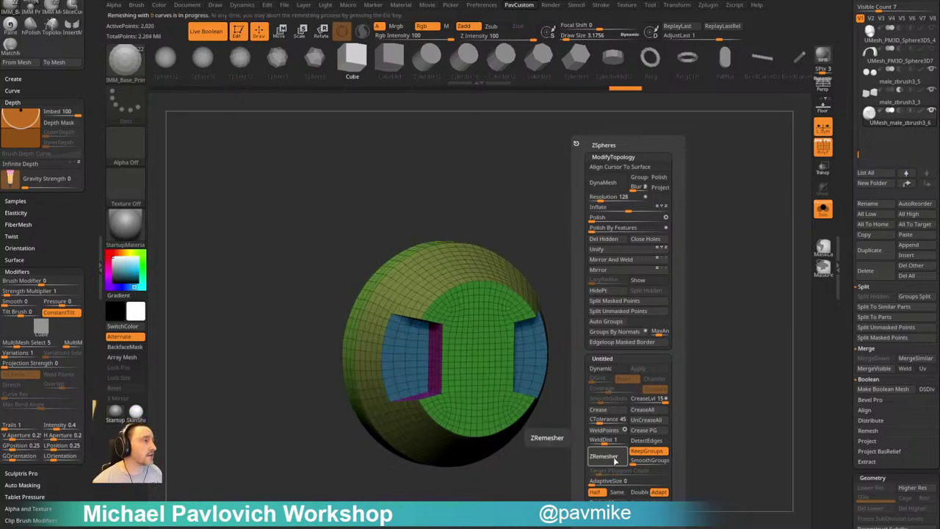
{"action": "left_click", "coordinate": [617, 462]}
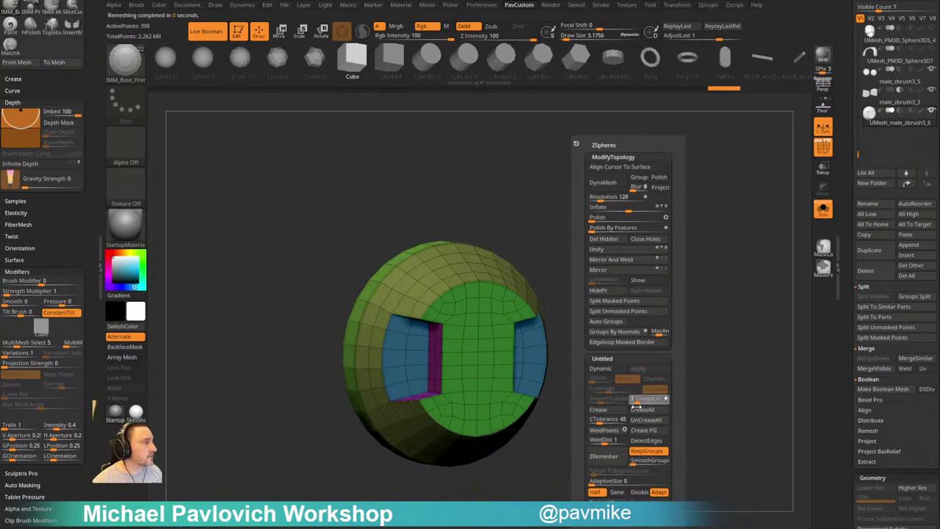
Lower the crease level and turn on dynamic subdivision for the remeshed disc, viewing it from the front
{"action": "left_click", "coordinate": [609, 368]}
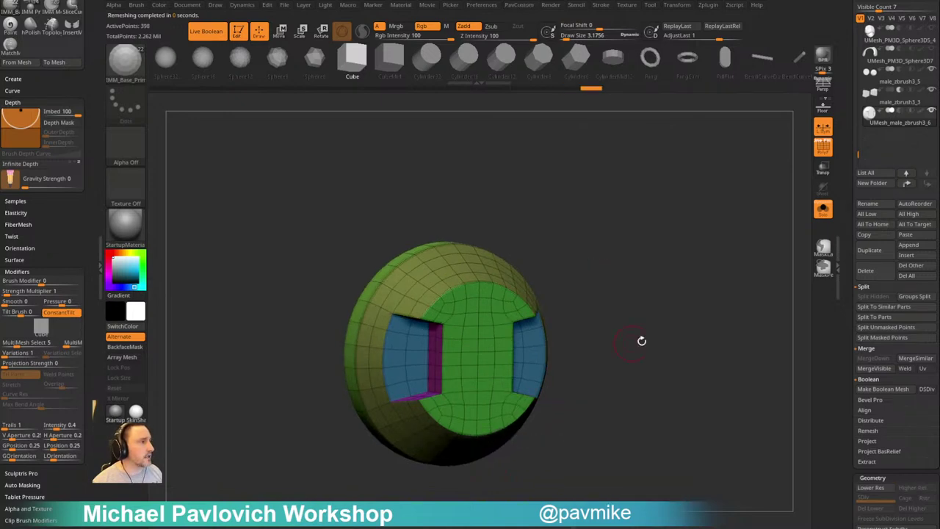
{"action": "left_click_drag", "start_coordinate": [641, 340], "coordinate": [608, 308], "text": "shift"}
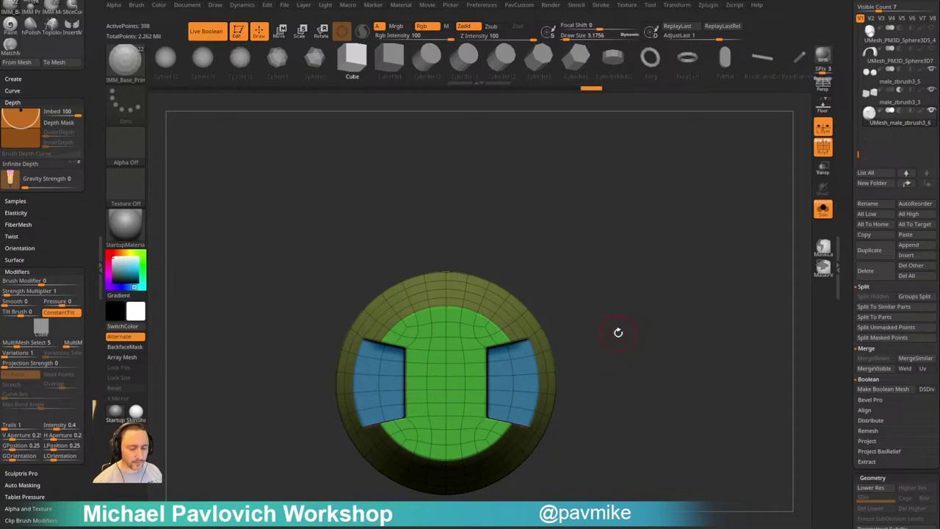
Insert Cylinder12 meshes symmetrically into the disc's two notches and split the masked disc off as a separate subtool
{"action": "key", "text": "m"}
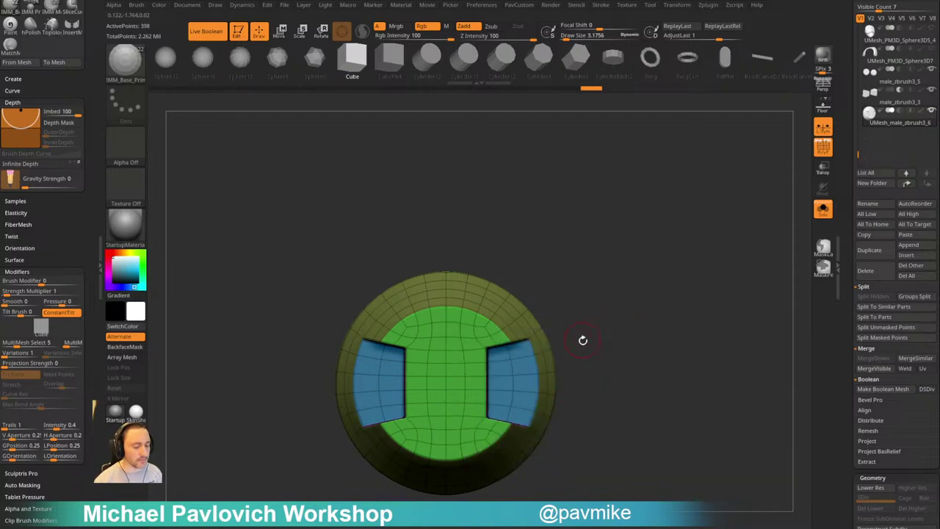
{"action": "key", "text": "m"}
{"action": "left_click", "coordinate": [479, 428]}
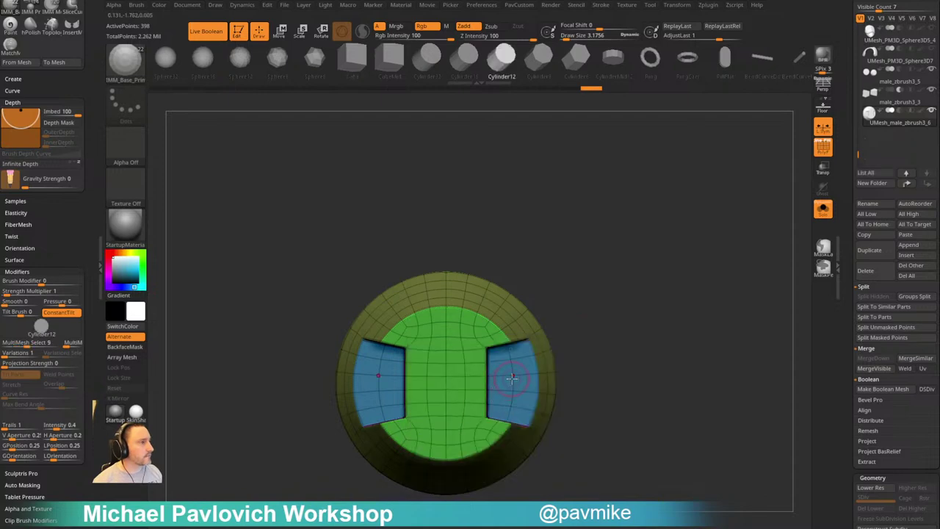
{"action": "left_click_drag", "start_coordinate": [512, 385], "coordinate": [512, 410]}
{"action": "key", "text": "space"}
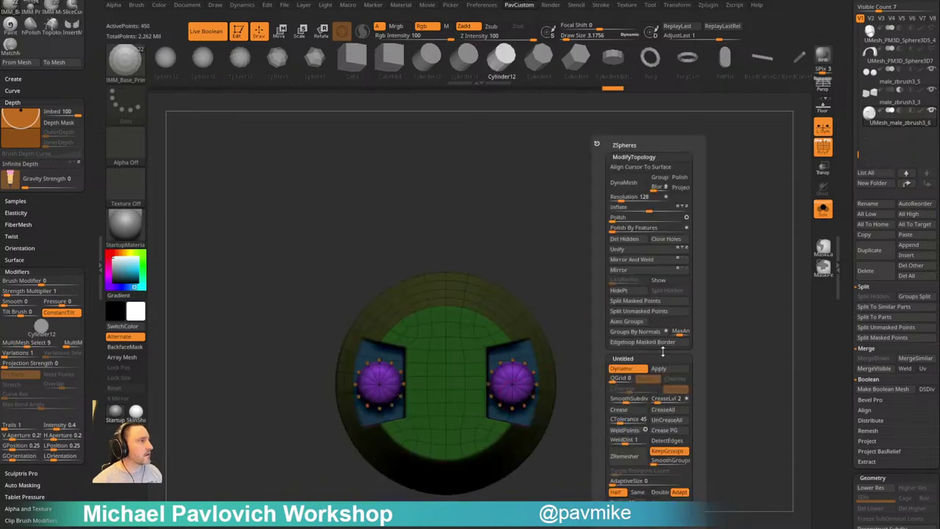
{"action": "left_click", "coordinate": [649, 302]}
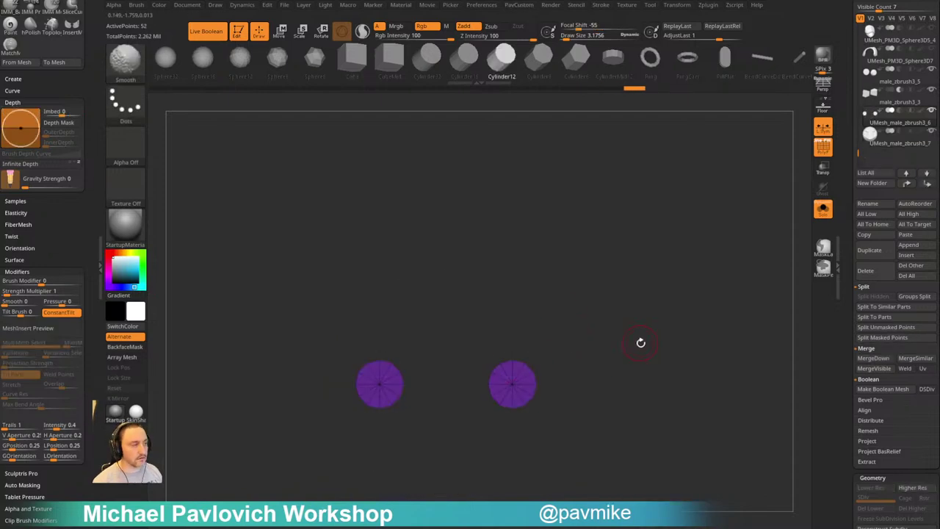
Turn on dynamic subdivision for the two cylinders, leave Solo mode, then shorten them in depth and seat them in the notches
{"action": "key", "text": "F2"}
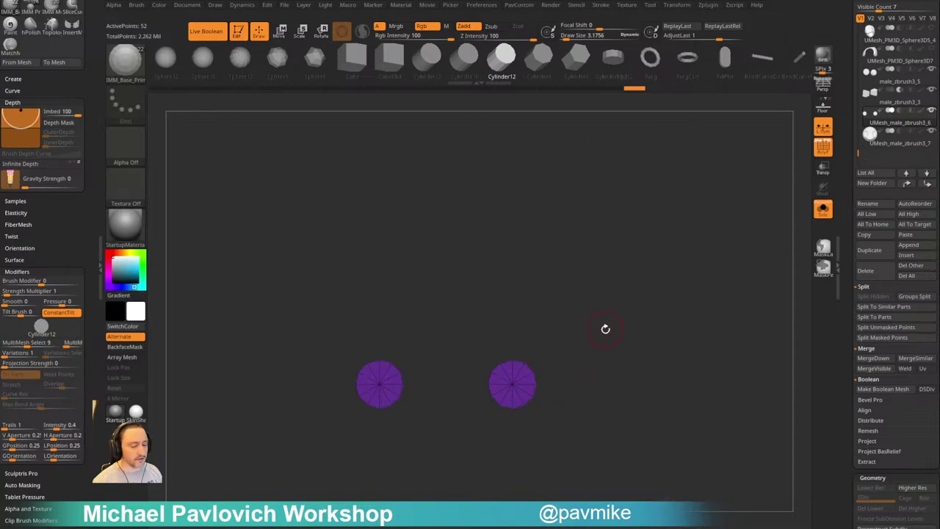
{"action": "key", "text": "d"}
{"action": "key", "text": "F2"}
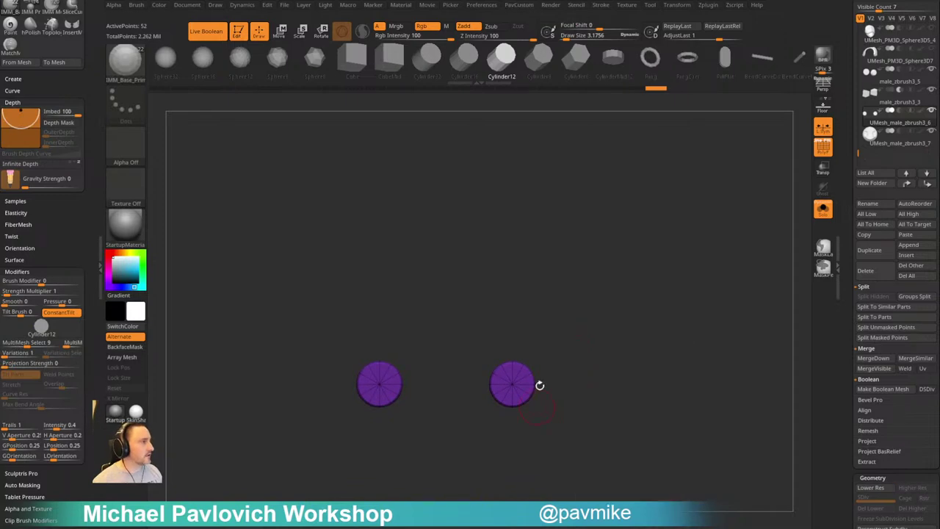
{"action": "left_click_drag", "start_coordinate": [541, 384], "coordinate": [625, 350]}
{"action": "left_click", "coordinate": [824, 213]}
{"action": "left_click_drag", "start_coordinate": [695, 287], "coordinate": [633, 307]}
{"action": "key", "text": "w"}
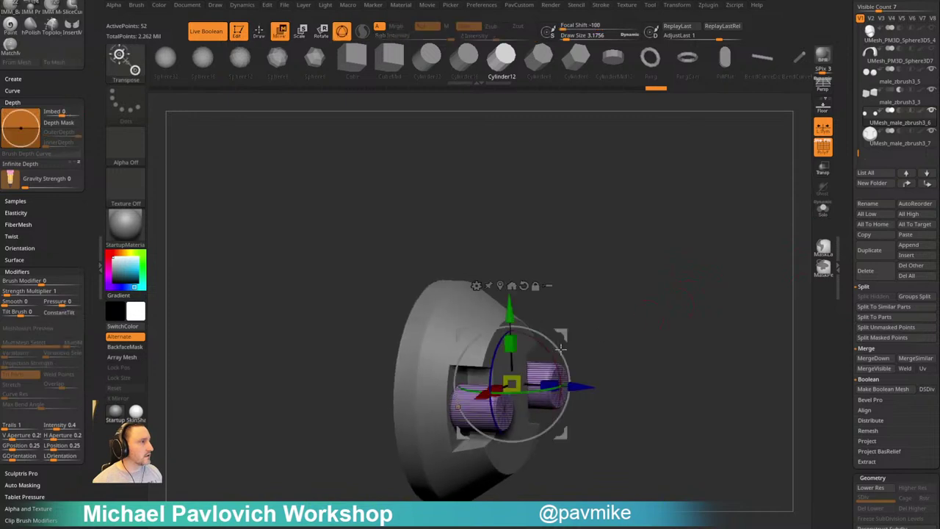
{"action": "left_click_drag", "start_coordinate": [548, 385], "coordinate": [499, 375]}
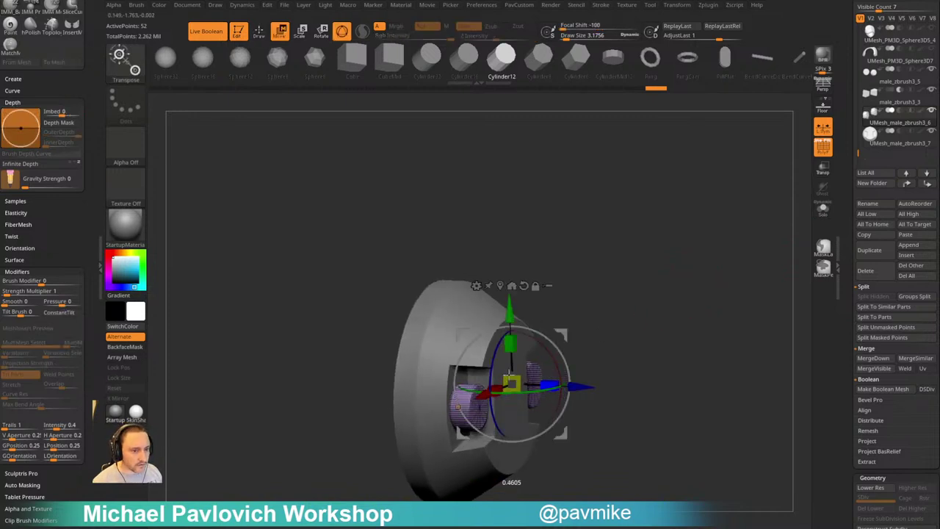
{"action": "left_click_drag", "start_coordinate": [515, 392], "coordinate": [510, 392]}
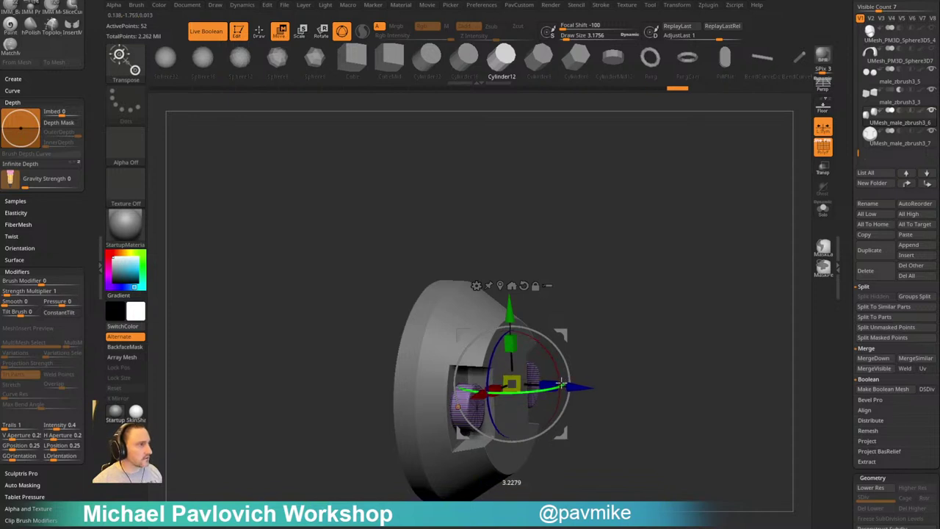
{"action": "left_click_drag", "start_coordinate": [577, 387], "coordinate": [576, 386]}
{"action": "key", "text": "q"}
Turn off Live Boolean and delete the old disc subtool male_zbrush3_5 and the notch cutter subtool male_zbrush3_3
{"action": "left_click_drag", "start_coordinate": [644, 345], "coordinate": [690, 332]}
{"action": "mouse_move", "coordinate": [691, 332]}
{"action": "left_mouse_down", "text": "alt"}
{"action": "mouse_move", "coordinate": [668, 319]}
{"action": "mouse_move", "coordinate": [588, 336]}
{"action": "mouse_move", "coordinate": [739, 246]}
{"action": "left_mouse_up", "text": "alt"}
{"action": "key", "text": "s"}
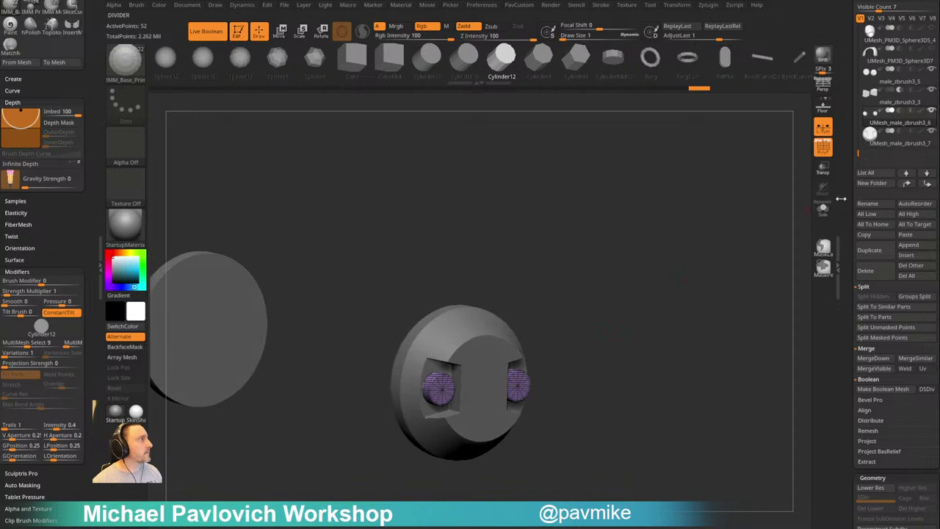
{"action": "left_click_drag", "start_coordinate": [849, 194], "coordinate": [840, 270]}
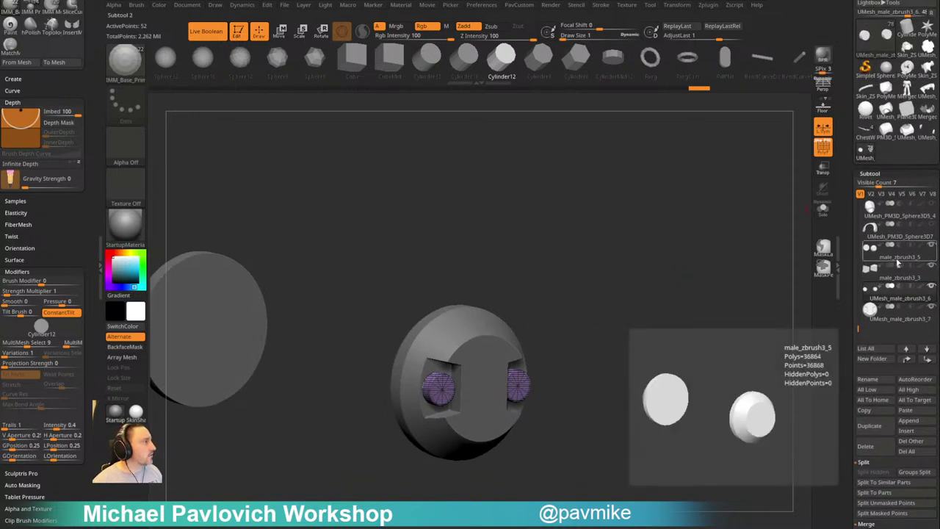
{"action": "left_click", "coordinate": [206, 31]}
{"action": "left_click", "coordinate": [861, 250]}
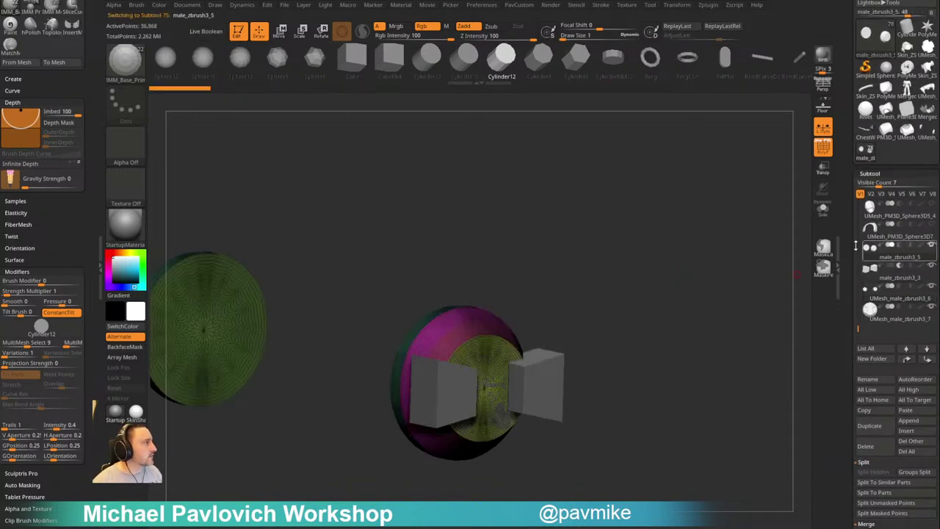
{"action": "left_click", "coordinate": [865, 446]}
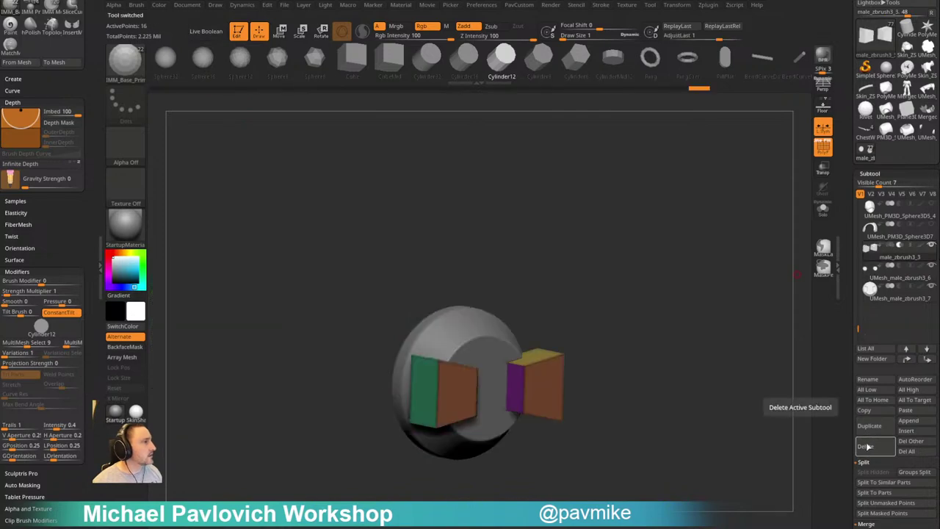
{"action": "left_click", "coordinate": [865, 446]}
Show all the helmet and armour subtools again and turn off the polygroup wireframe display
{"action": "left_click_drag", "start_coordinate": [680, 315], "coordinate": [677, 309], "text": "shift"}
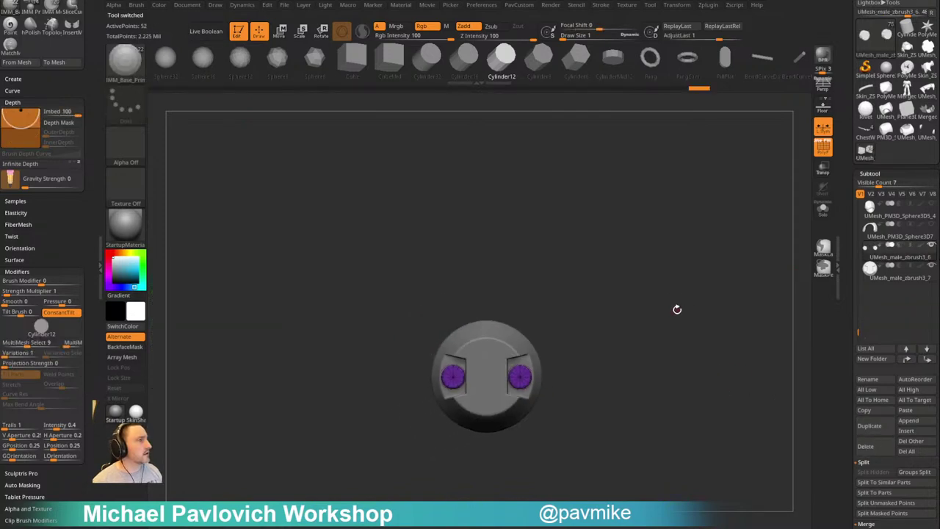
{"action": "left_click", "coordinate": [933, 246]}
{"action": "left_click", "coordinate": [932, 245]}
{"action": "key", "text": "shift+f"}
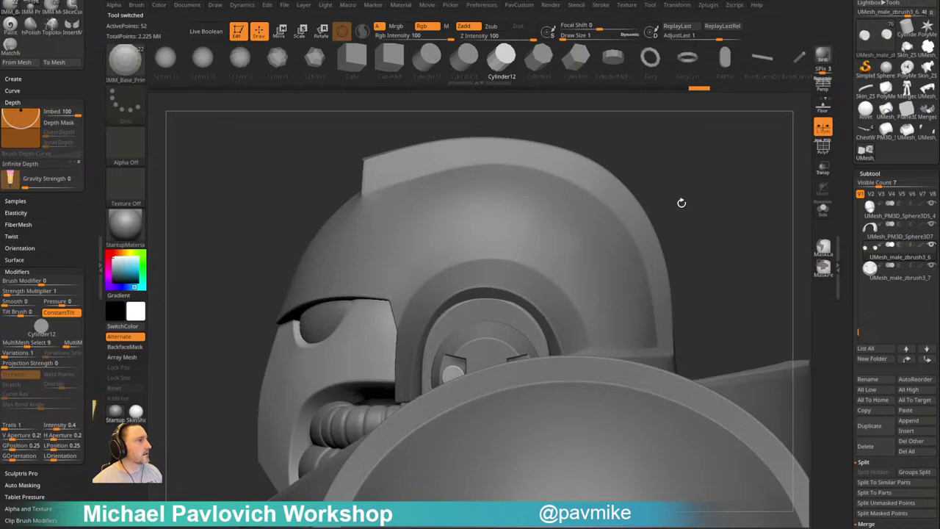
{"action": "left_click_drag", "start_coordinate": [683, 203], "coordinate": [657, 197], "text": "alt"}
{"action": "mouse_move", "coordinate": [657, 197]}
{"action": "left_mouse_down"}
{"action": "mouse_move", "coordinate": [690, 208]}
{"action": "mouse_move", "coordinate": [656, 235]}
{"action": "mouse_move", "coordinate": [678, 197]}
{"action": "mouse_move", "coordinate": [682, 203]}
{"action": "mouse_move", "coordinate": [626, 243]}
{"action": "mouse_move", "coordinate": [651, 210]}
{"action": "left_mouse_up"}
Switch to the Standard brush and make the helmet shell the active subtool
{"action": "key", "text": "s"}
{"action": "key", "text": "s"}
{"action": "key", "text": "b"}
{"action": "key", "text": "s"}
{"action": "key", "text": "t"}
{"action": "left_click", "coordinate": [523, 265], "text": "alt"}
Switch to the IMM Primitives brush, choose its Rivet mesh, and set the draw size to 5.44
{"action": "key", "text": "b"}
{"action": "key", "text": "i"}
{"action": "key", "text": "p"}
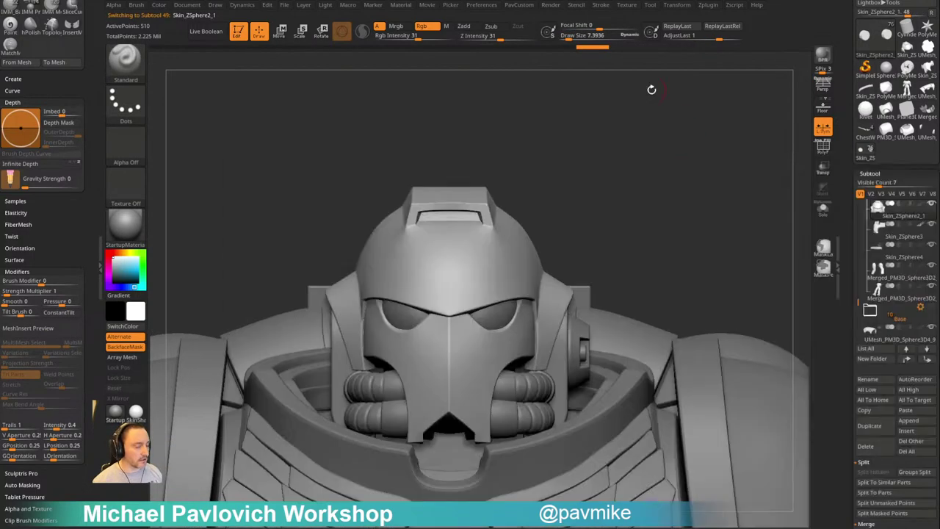
{"action": "key", "text": "m"}
{"action": "left_click", "coordinate": [724, 280]}
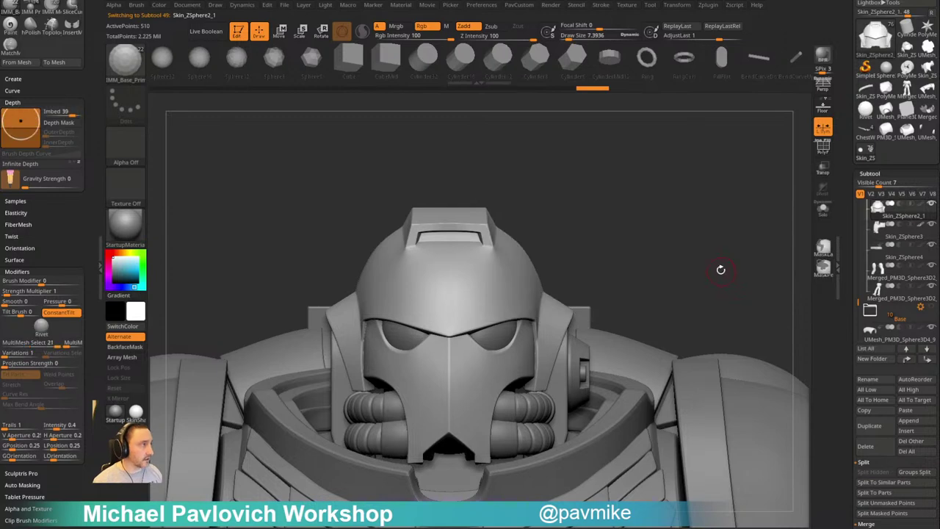
{"action": "left_click_drag", "start_coordinate": [585, 242], "coordinate": [607, 235], "text": "alt"}
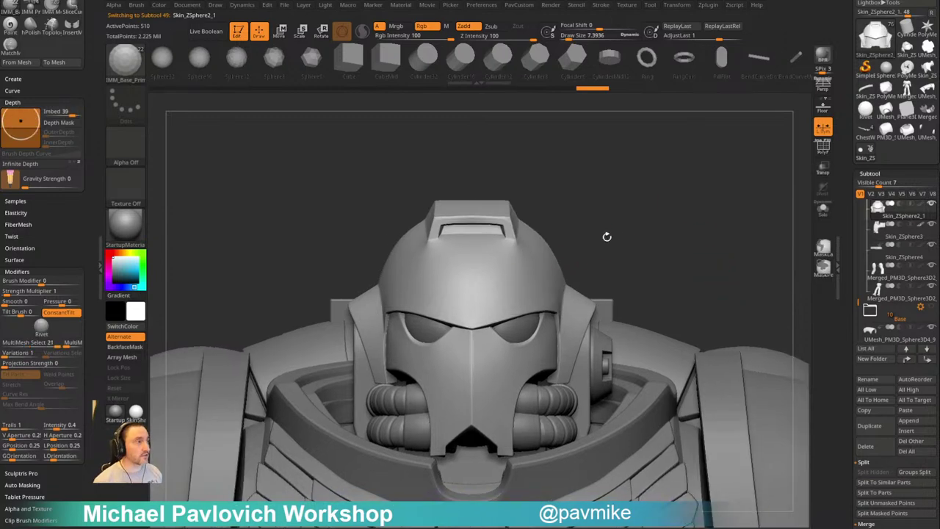
{"action": "key", "text": "s"}
{"action": "left_click", "coordinate": [484, 306]}
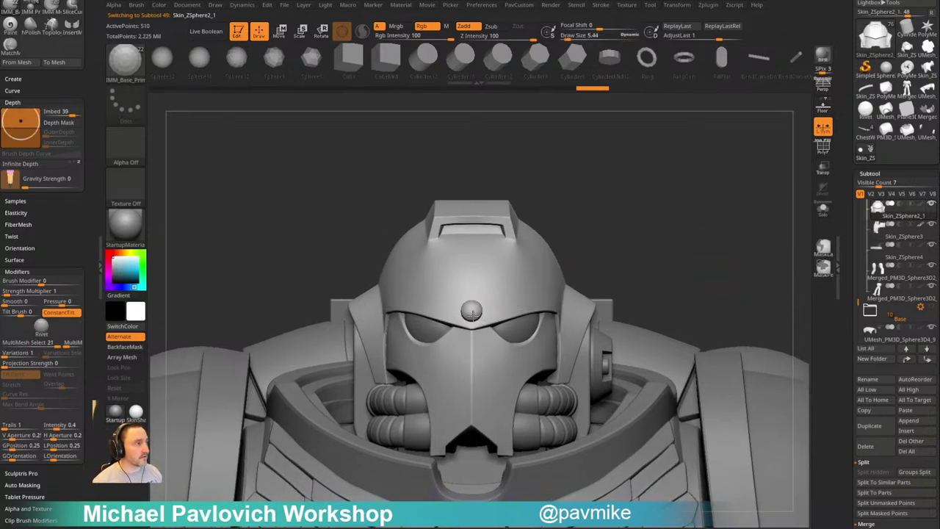
Try inserting a rivet at the centre of the brow and mirrored rivets along the helmet's sides
{"action": "left_click", "coordinate": [472, 313]}
{"action": "left_click_drag", "start_coordinate": [680, 238], "coordinate": [661, 246], "text": "alt"}
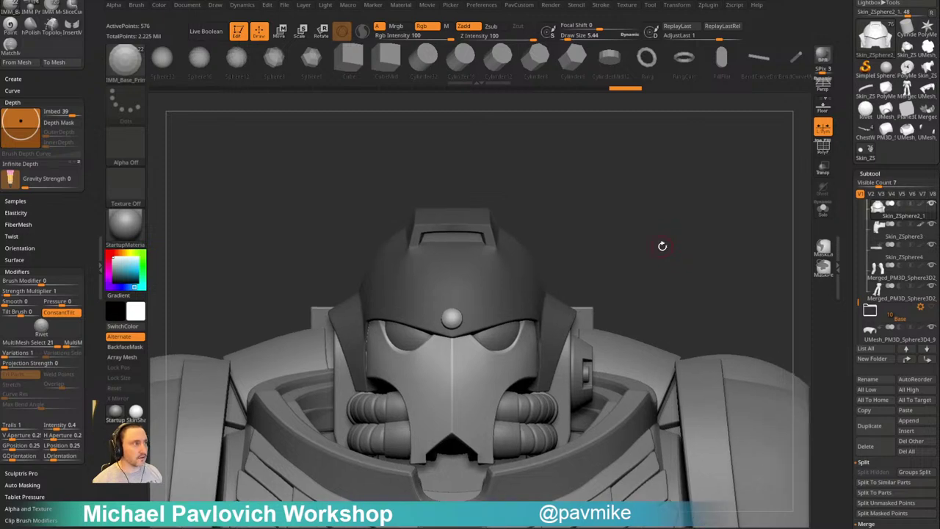
{"action": "key", "text": "ctrl+z"}
{"action": "left_click_drag", "start_coordinate": [453, 314], "coordinate": [466, 302]}
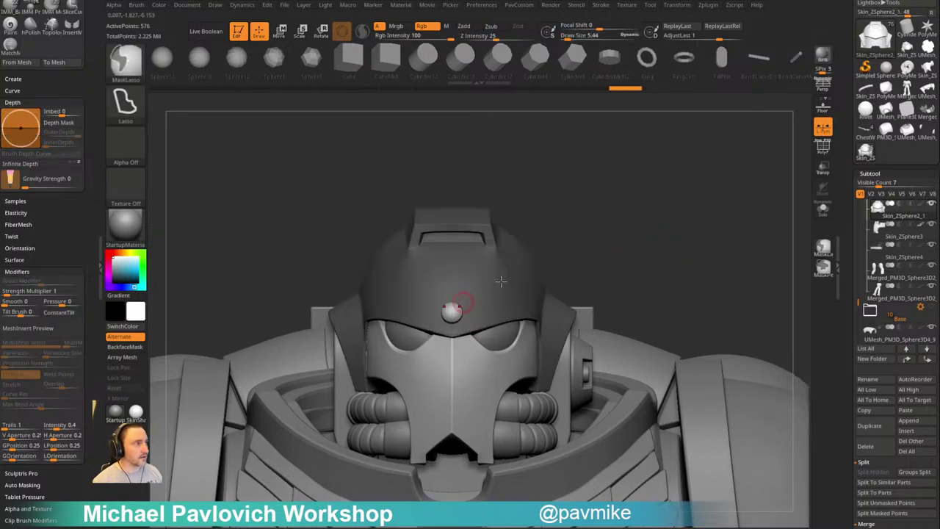
{"action": "left_click_drag", "start_coordinate": [645, 255], "coordinate": [523, 275], "text": "alt"}
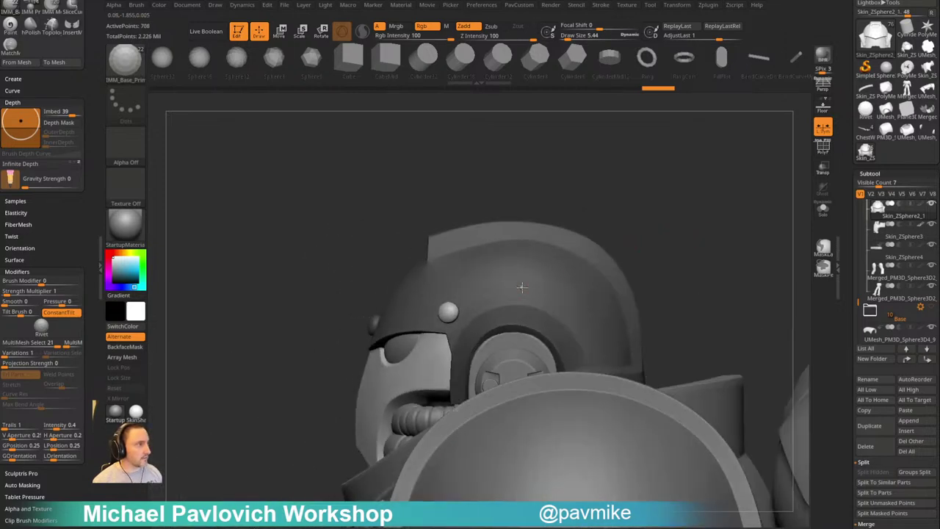
{"action": "left_click", "coordinate": [522, 287]}
{"action": "left_click_drag", "start_coordinate": [681, 243], "coordinate": [658, 254]}
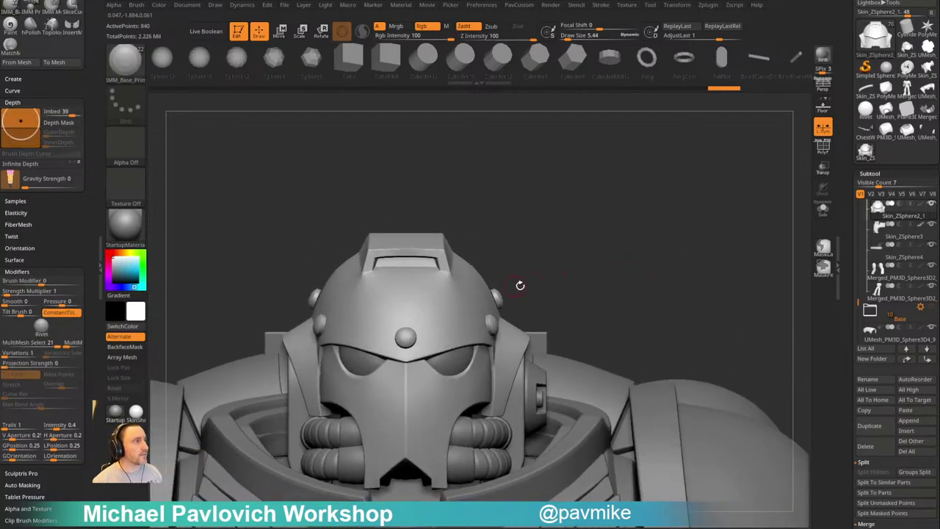
Undo the rivet insertions back to the bare helmet shell
{"action": "mouse_move", "coordinate": [570, 264]}
{"action": "left_mouse_down", "text": "alt"}
{"action": "mouse_move", "coordinate": [586, 257]}
{"action": "mouse_move", "coordinate": [571, 263]}
{"action": "left_mouse_up", "text": "alt"}
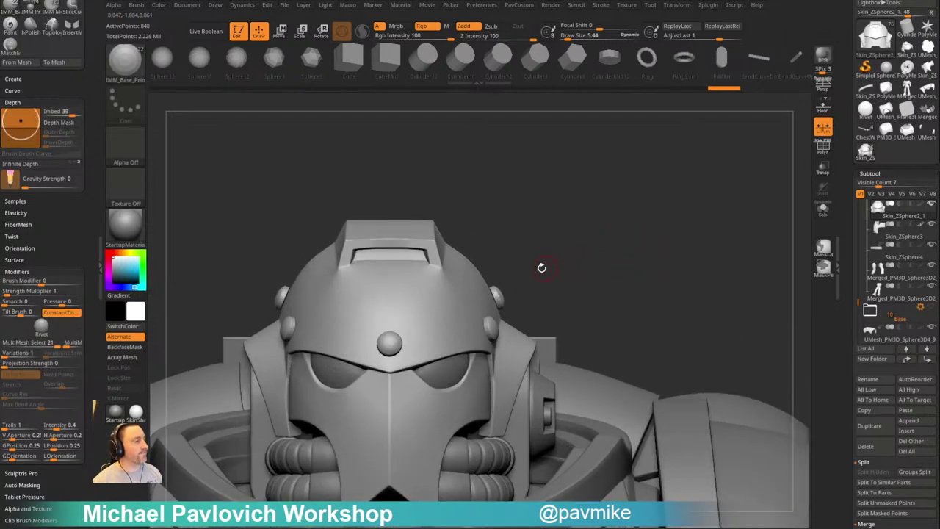
{"action": "key", "text": "ctrl+z"}
{"action": "key", "text": "ctrl+z"}
{"action": "key", "text": "ctrl+z"}
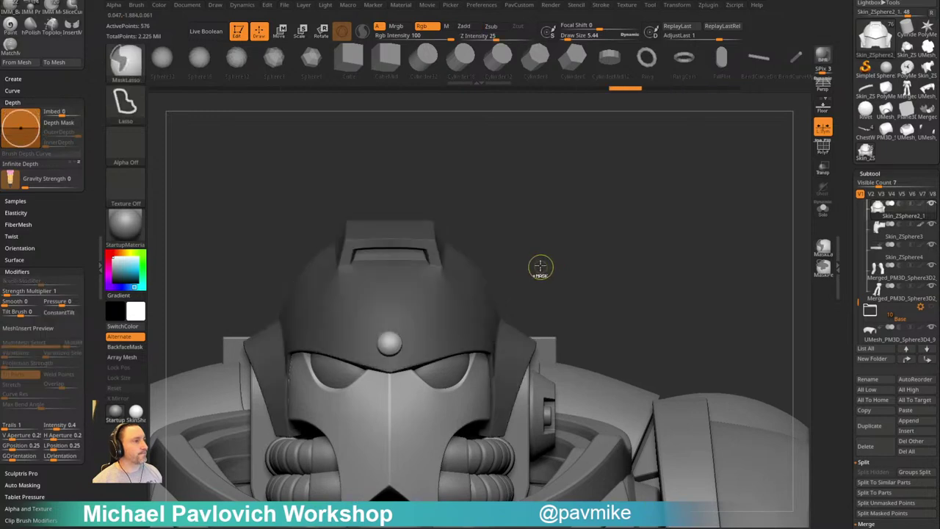
{"action": "key", "text": "ctrl+z"}
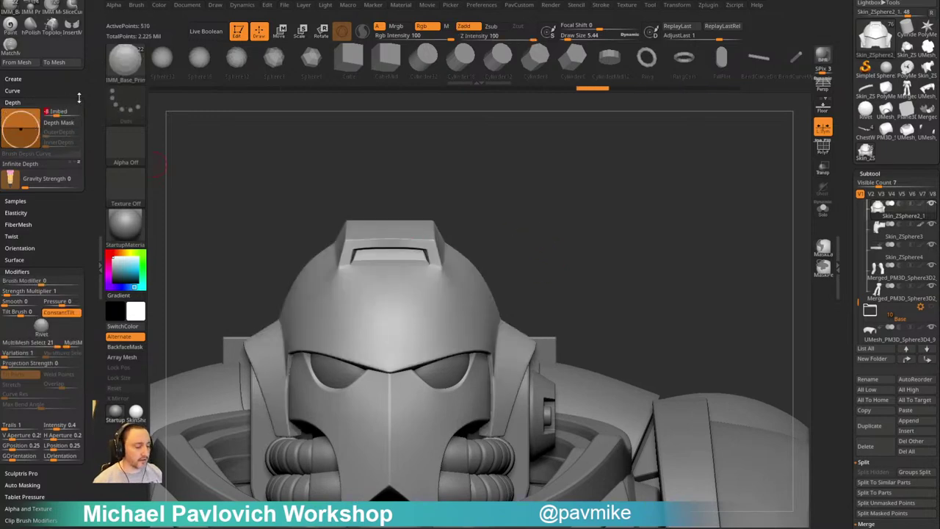
Insert a test rivet at the brow centre with a lower Imbed, inspect its depth from the side, and undo it
{"action": "left_click_drag", "start_coordinate": [549, 239], "coordinate": [569, 215], "text": "alt"}
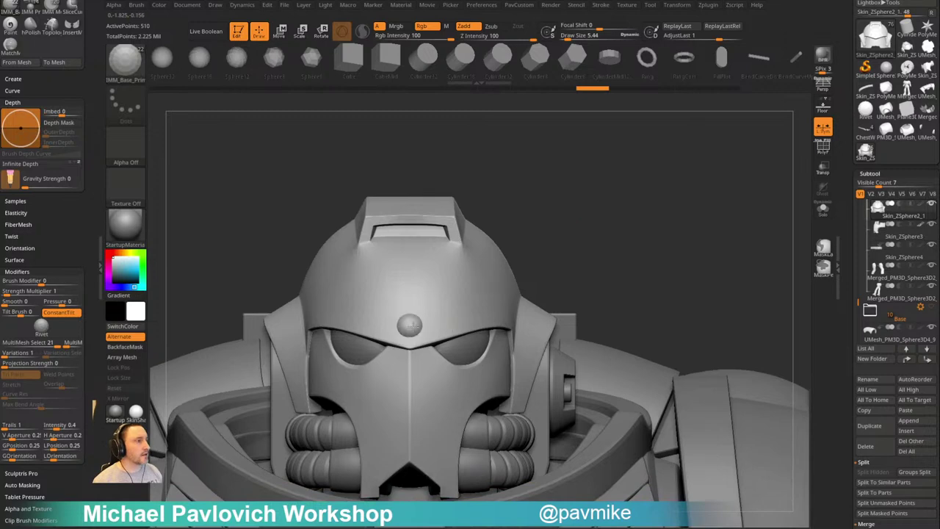
{"action": "left_click_drag", "start_coordinate": [412, 328], "coordinate": [413, 328], "text": "ctrl"}
{"action": "mouse_move", "coordinate": [596, 248]}
{"action": "left_mouse_down"}
{"action": "mouse_move", "coordinate": [571, 235]}
{"action": "mouse_move", "coordinate": [636, 223]}
{"action": "left_mouse_up"}
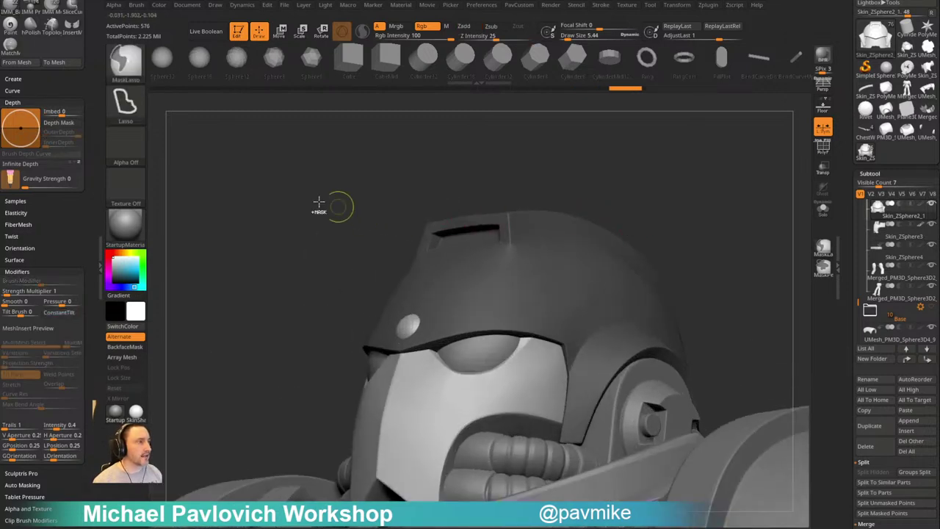
{"action": "key", "text": "ctrl+z"}
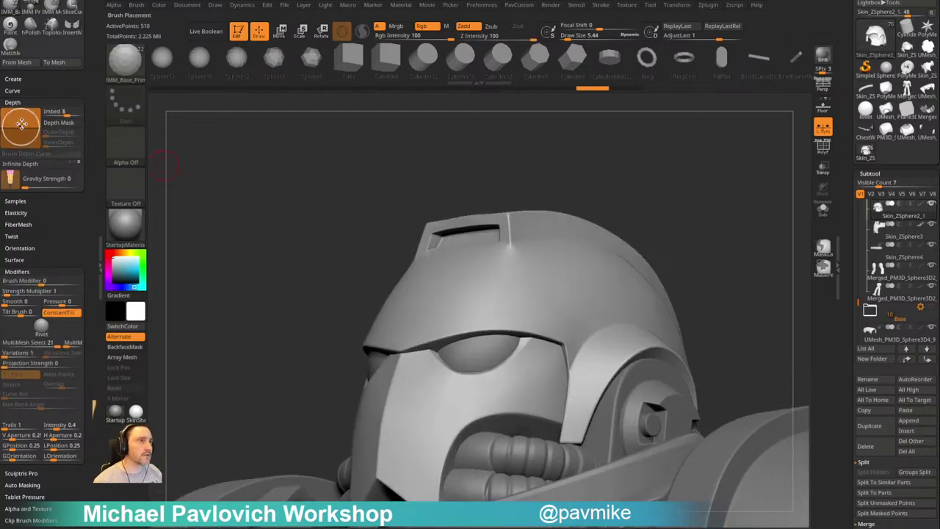
Set the brush Imbed to 4, insert another test rivet above the brow, and undo it
{"action": "left_click", "coordinate": [69, 109]}
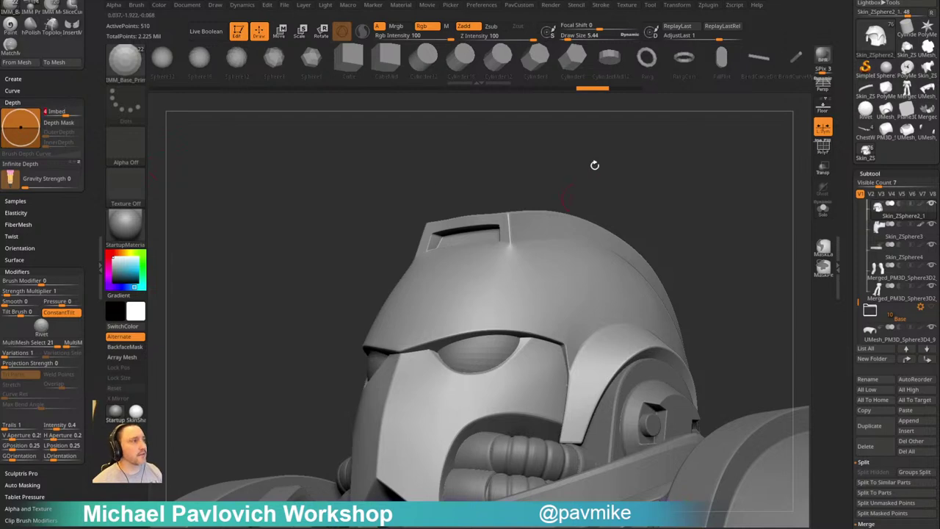
{"action": "left_click_drag", "start_coordinate": [637, 149], "coordinate": [632, 145], "text": "shift"}
{"action": "left_click_drag", "start_coordinate": [408, 334], "coordinate": [414, 329], "text": "ctrl"}
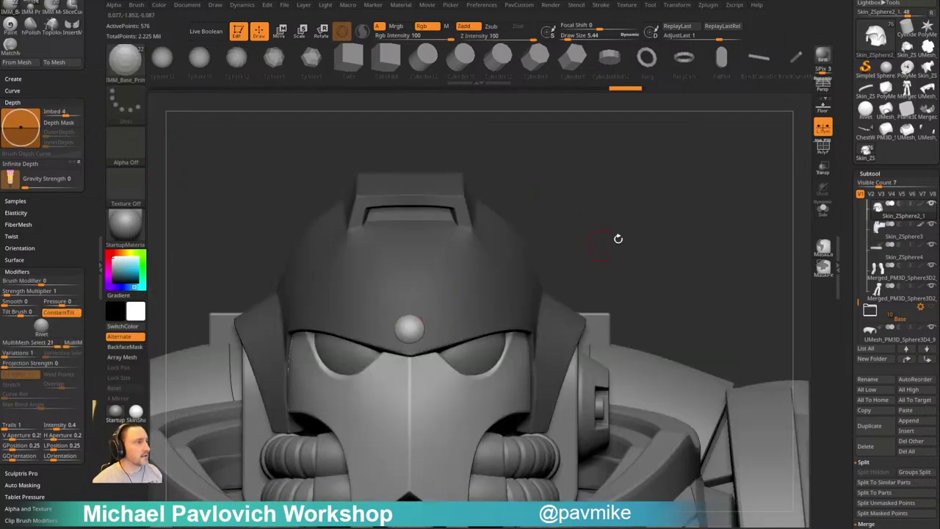
{"action": "left_click_drag", "start_coordinate": [619, 239], "coordinate": [583, 231]}
{"action": "key", "text": "ctrl+z"}
Set the brush Imbed to 7, test a rivet at the brow centre, and undo the insertion
{"action": "left_click", "coordinate": [61, 113]}
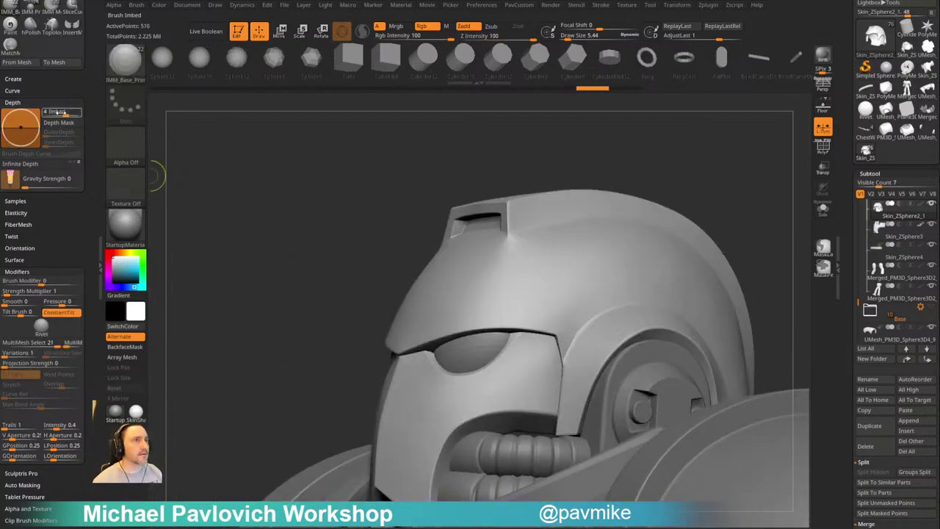
{"action": "left_click", "coordinate": [61, 113]}
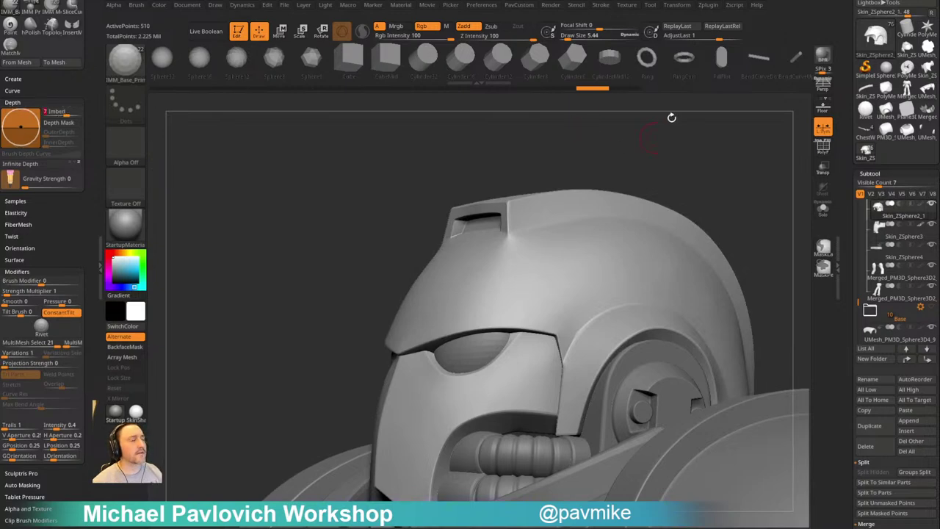
{"action": "left_click_drag", "start_coordinate": [671, 117], "coordinate": [592, 177], "text": "shift"}
{"action": "left_click_drag", "start_coordinate": [410, 323], "coordinate": [420, 314]}
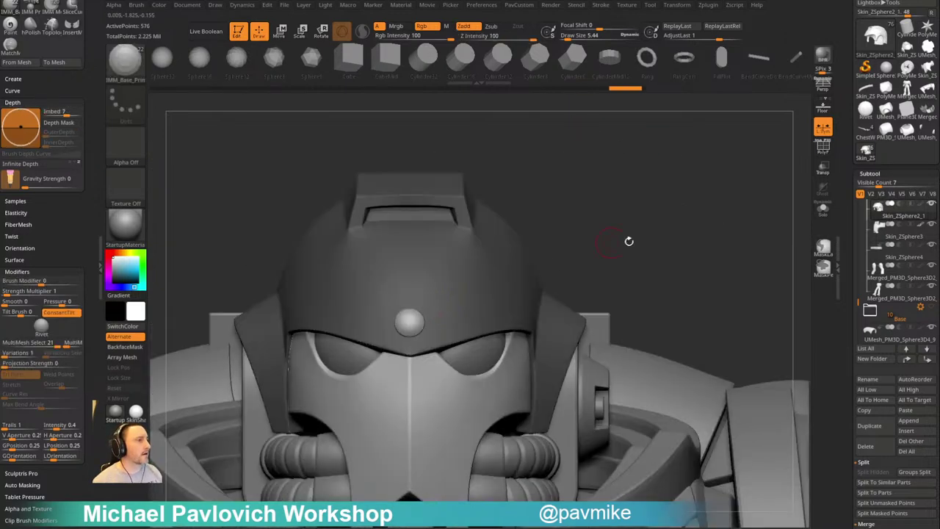
{"action": "left_click_drag", "start_coordinate": [628, 241], "coordinate": [602, 216]}
{"action": "key", "text": "ctrl+z"}
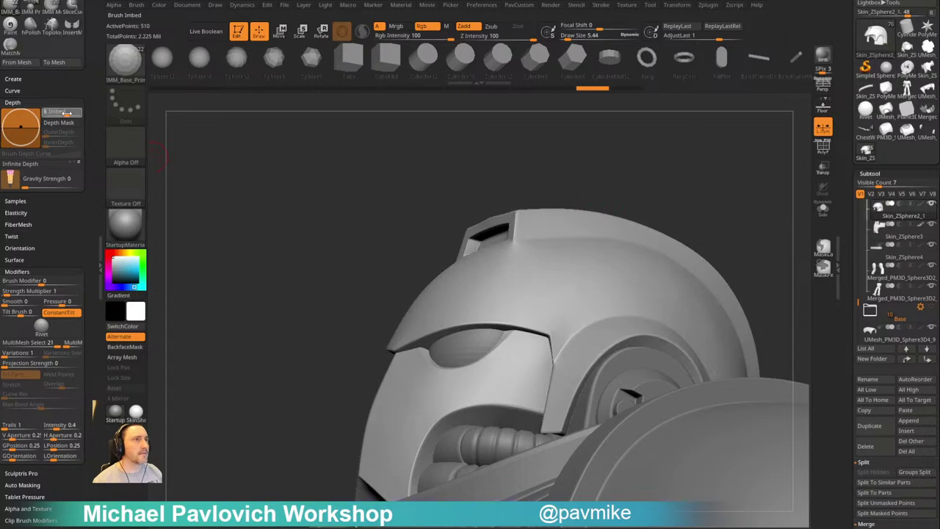
Insert a test rivet at the brow centre with Imbed 8, inspect its depth from the side, and undo it
{"action": "left_click_drag", "start_coordinate": [448, 144], "coordinate": [488, 191], "text": "shift"}
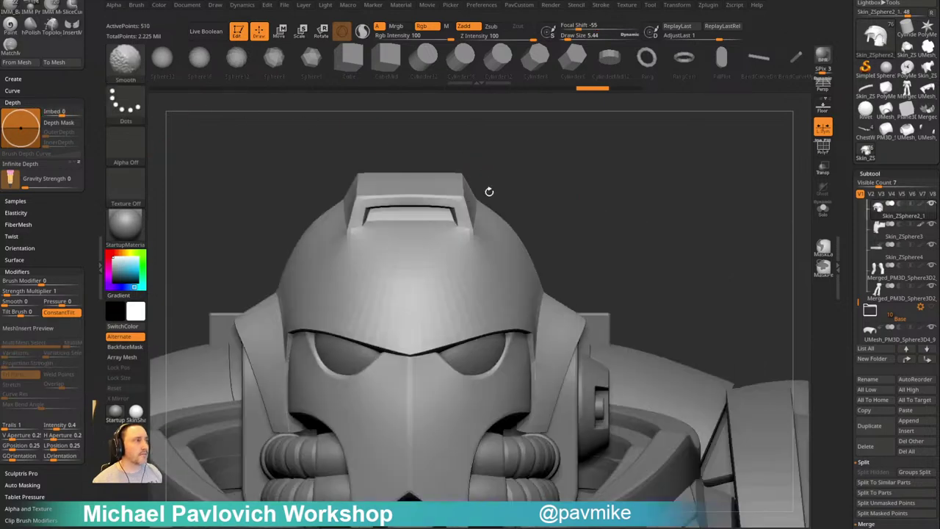
{"action": "left_click", "coordinate": [410, 328]}
{"action": "left_click_drag", "start_coordinate": [604, 260], "coordinate": [607, 219]}
{"action": "left_click_drag", "start_coordinate": [627, 178], "coordinate": [651, 192]}
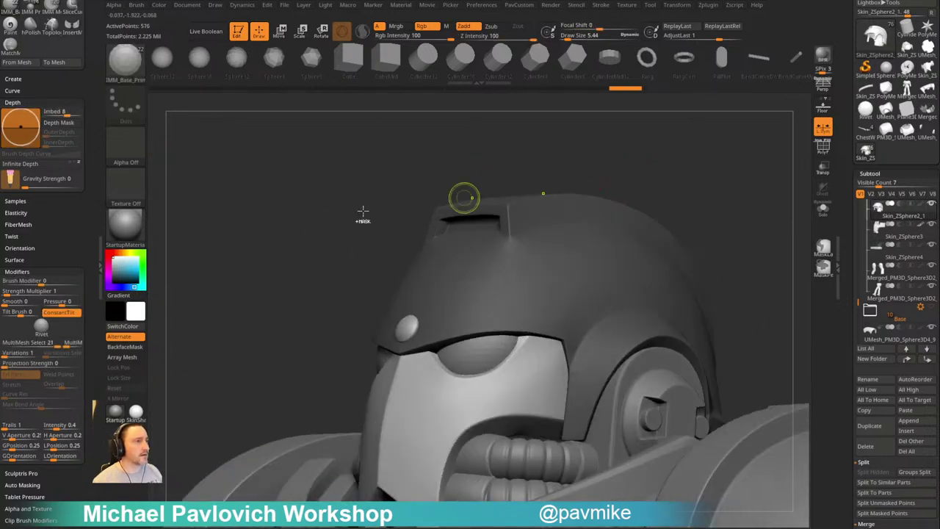
{"action": "key", "text": "ctrl+z"}
Set the brush Imbed to 13 and insert rivets at the brow centre and symmetrically around the helmet shell's lower edge
{"action": "left_click_drag", "start_coordinate": [21, 127], "coordinate": [21, 125]}
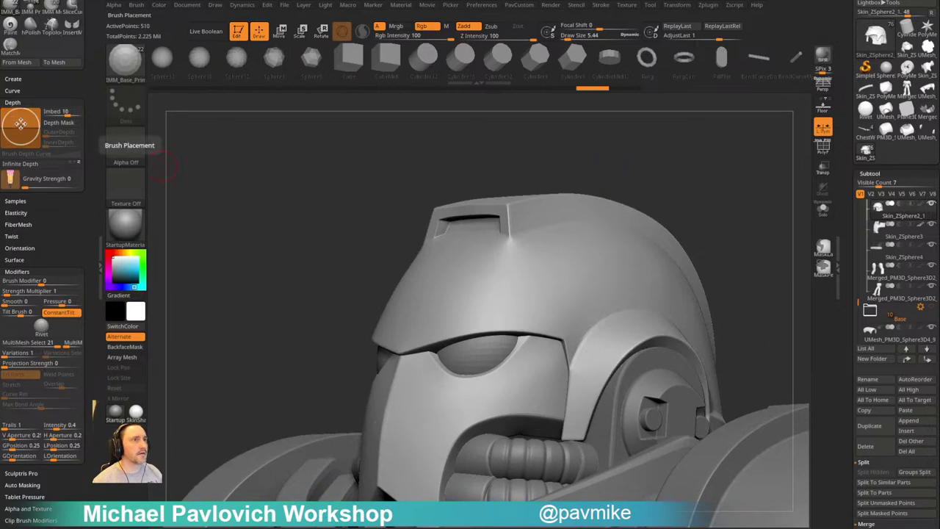
{"action": "left_click_drag", "start_coordinate": [214, 123], "coordinate": [282, 151], "text": "shift"}
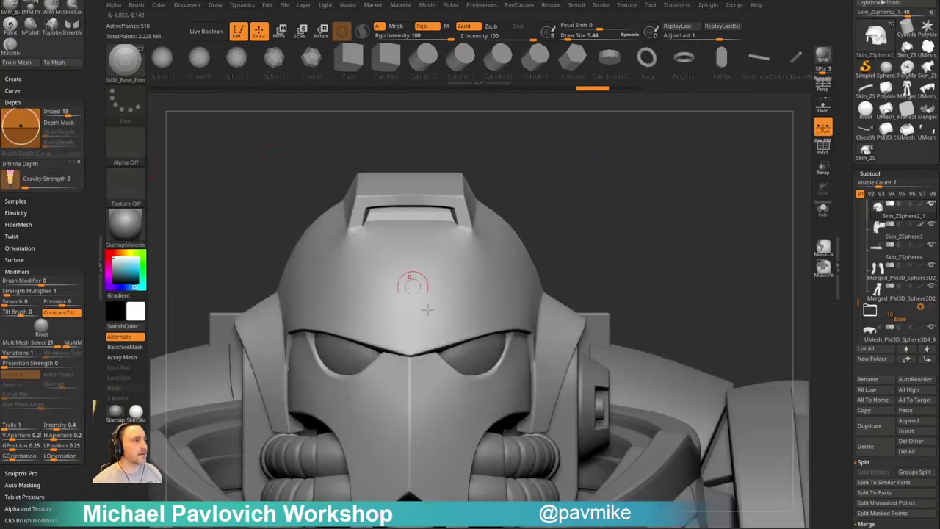
{"action": "left_click_drag", "start_coordinate": [680, 232], "coordinate": [613, 224]}
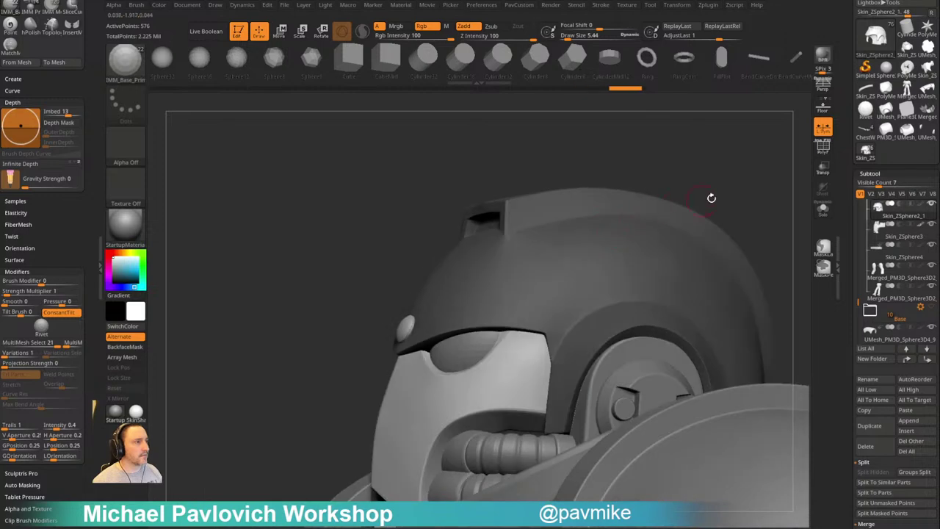
{"action": "left_click_drag", "start_coordinate": [733, 191], "coordinate": [526, 298], "text": "alt"}
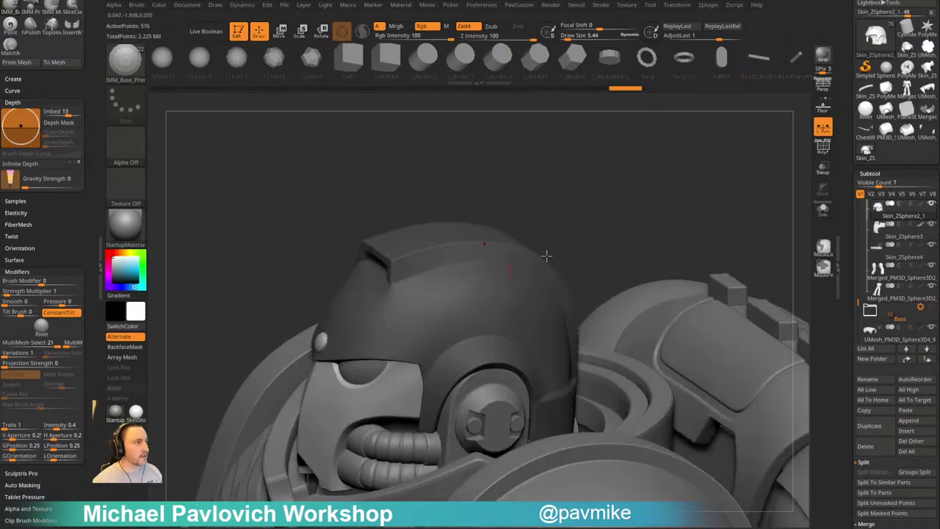
{"action": "left_click_drag", "start_coordinate": [621, 221], "coordinate": [585, 229]}
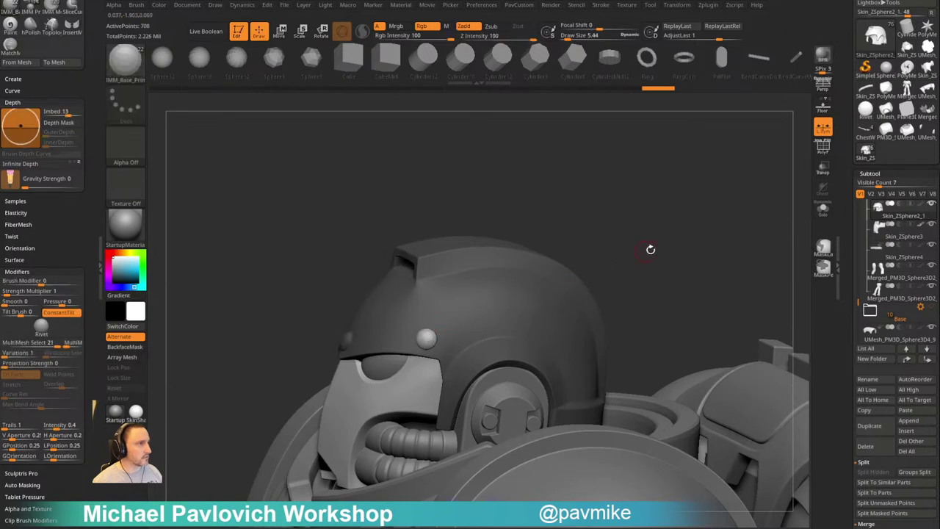
{"action": "left_click_drag", "start_coordinate": [651, 249], "coordinate": [577, 258]}
Isolate the helmet shell from its rivets and split the hidden rivets off into their own subtool
{"action": "left_click_drag", "start_coordinate": [504, 249], "coordinate": [469, 277], "text": "ctrl+shift"}
{"action": "key", "text": "3"}
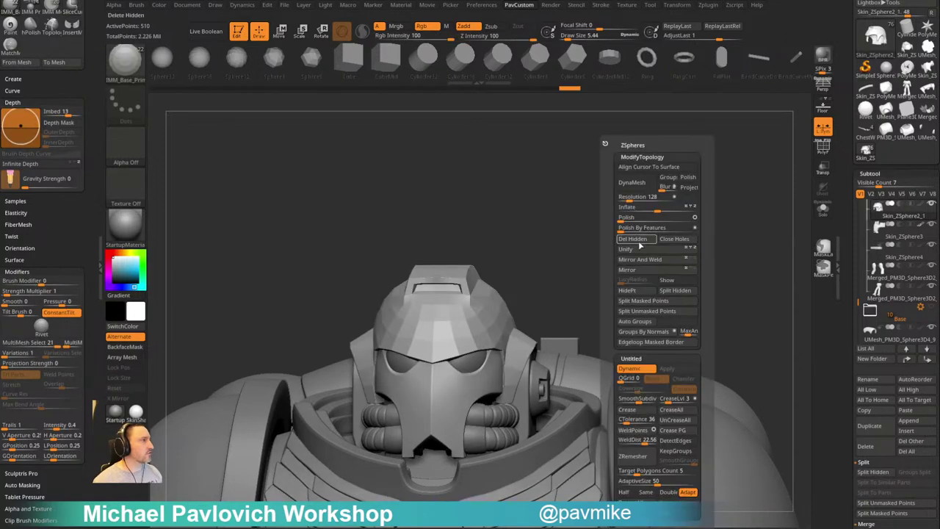
{"action": "left_click", "coordinate": [675, 292]}
{"action": "left_click_drag", "start_coordinate": [602, 256], "coordinate": [597, 236]}
{"action": "mouse_move", "coordinate": [682, 218]}
{"action": "left_mouse_down"}
{"action": "mouse_move", "coordinate": [654, 210]}
{"action": "mouse_move", "coordinate": [690, 222]}
{"action": "mouse_move", "coordinate": [705, 199]}
{"action": "mouse_move", "coordinate": [680, 212]}
{"action": "mouse_move", "coordinate": [675, 191]}
{"action": "mouse_move", "coordinate": [604, 201]}
{"action": "mouse_move", "coordinate": [656, 210]}
{"action": "mouse_move", "coordinate": [665, 246]}
{"action": "left_mouse_up"}
Switch to the Standard brush, adjust its draw size, and make the helmet's faceplate the active subtool
{"action": "key", "text": "s"}
{"action": "key", "text": "b"}
{"action": "key", "text": "s"}
{"action": "key", "text": "t"}
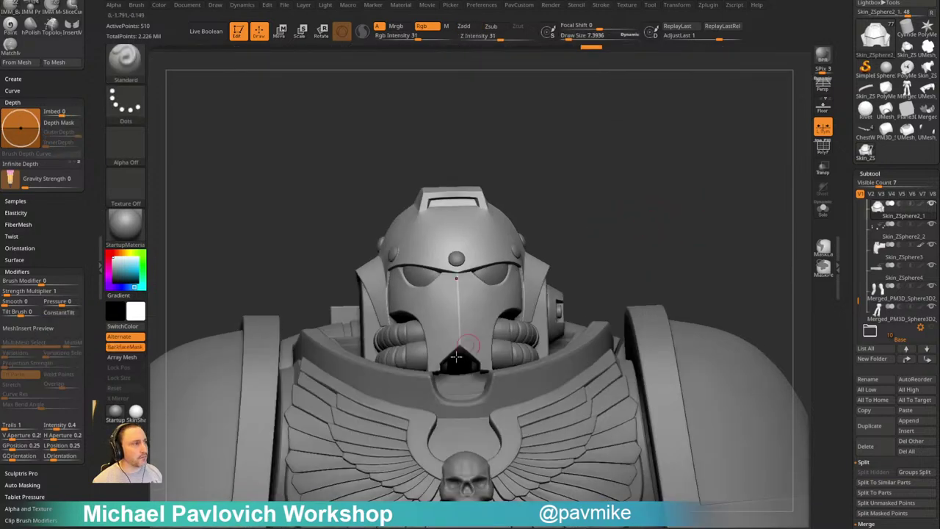
{"action": "mouse_move", "coordinate": [643, 211]}
{"action": "left_mouse_down"}
{"action": "mouse_move", "coordinate": [613, 223]}
{"action": "mouse_move", "coordinate": [640, 211]}
{"action": "left_mouse_up"}
{"action": "key", "text": "s"}
{"action": "key", "text": "s"}
{"action": "left_click_drag", "start_coordinate": [483, 325], "coordinate": [481, 325]}
{"action": "left_click", "coordinate": [508, 277], "text": "alt"}
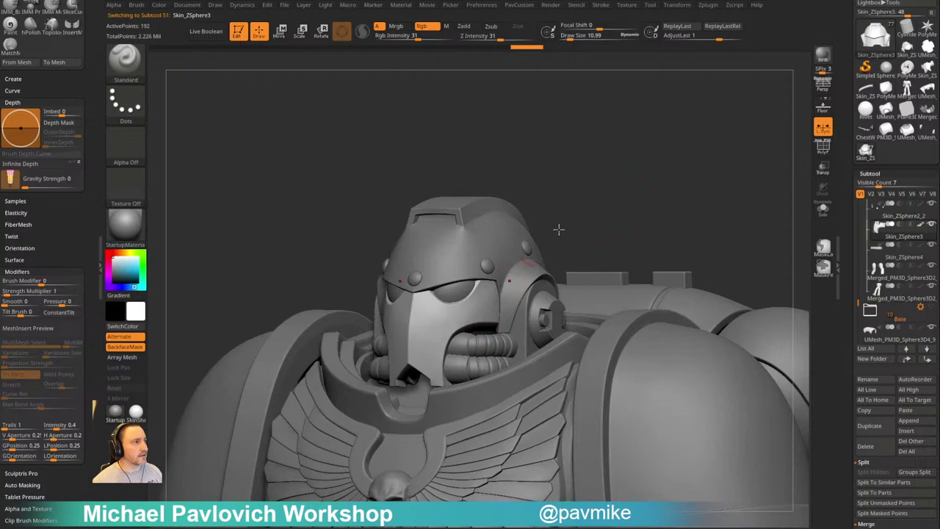
Apply the faceplate's dynamic subdivision and divide the mesh further, up to subdivision level 6
{"action": "left_click_drag", "start_coordinate": [653, 215], "coordinate": [663, 215]}
{"action": "key", "text": "grave"}
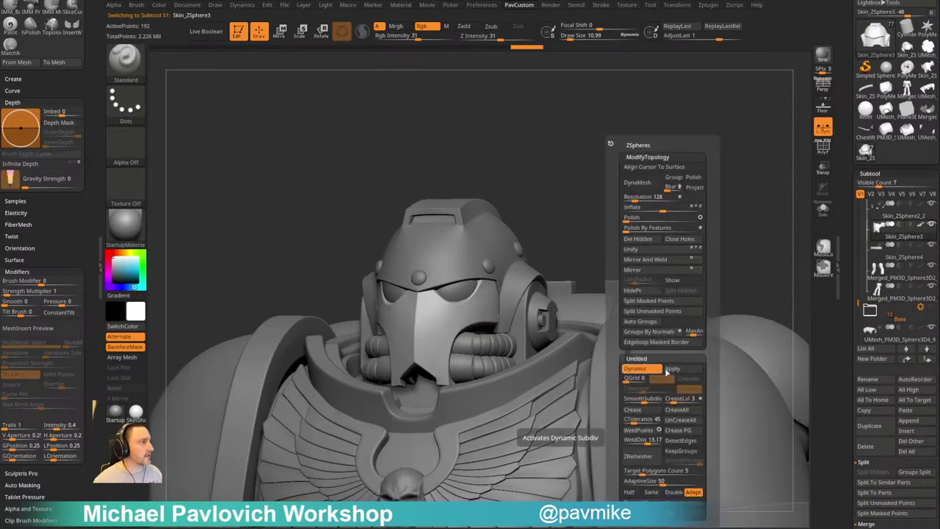
{"action": "left_click", "coordinate": [669, 370]}
{"action": "mouse_move", "coordinate": [692, 174]}
{"action": "left_mouse_down"}
{"action": "mouse_move", "coordinate": [710, 178]}
{"action": "mouse_move", "coordinate": [667, 191]}
{"action": "mouse_move", "coordinate": [670, 211]}
{"action": "mouse_move", "coordinate": [648, 230]}
{"action": "left_mouse_up"}
{"action": "key", "text": "ctrl+d"}
{"action": "left_click_drag", "start_coordinate": [653, 213], "coordinate": [659, 246], "text": "alt"}
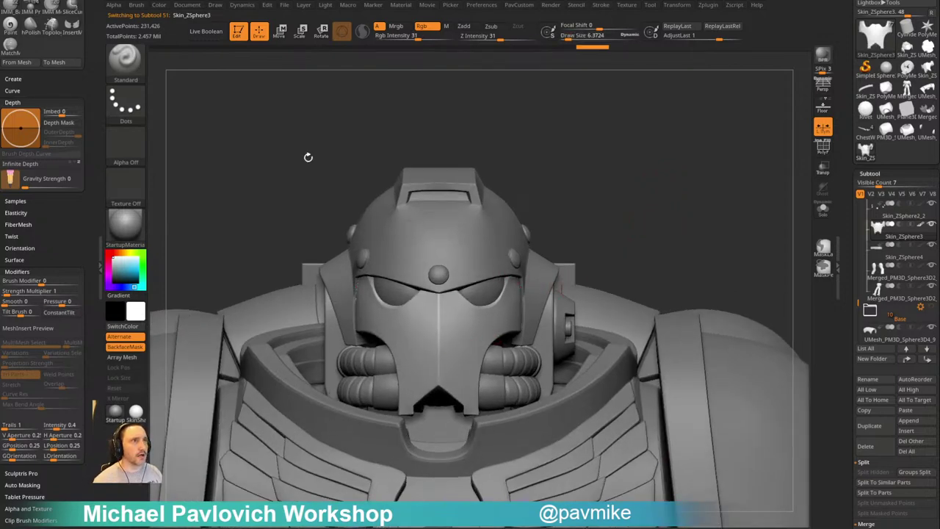
Clone the Standard brush and load the MediumPill001 alpha from the Military alphas into the copy
{"action": "left_click", "coordinate": [136, 69]}
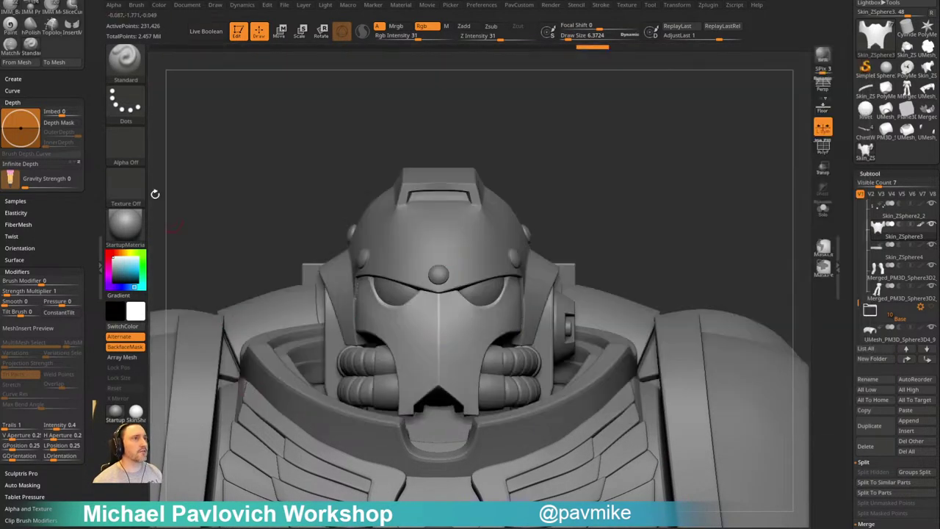
{"action": "left_click", "coordinate": [125, 147]}
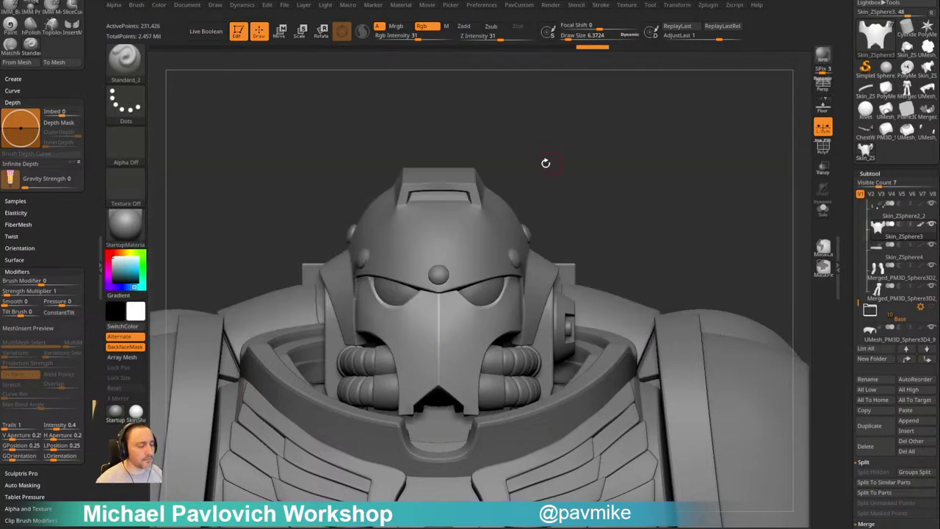
{"action": "key", "text": "comma"}
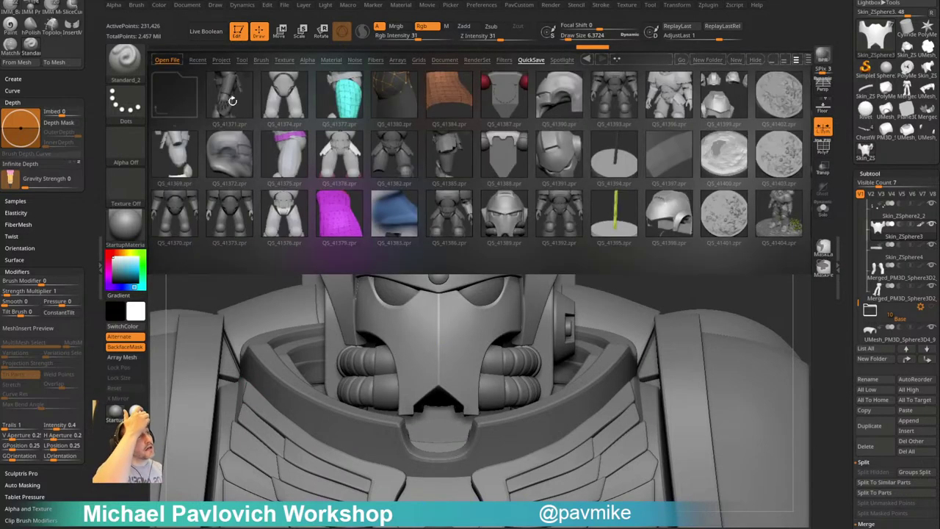
{"action": "left_click", "coordinate": [307, 60]}
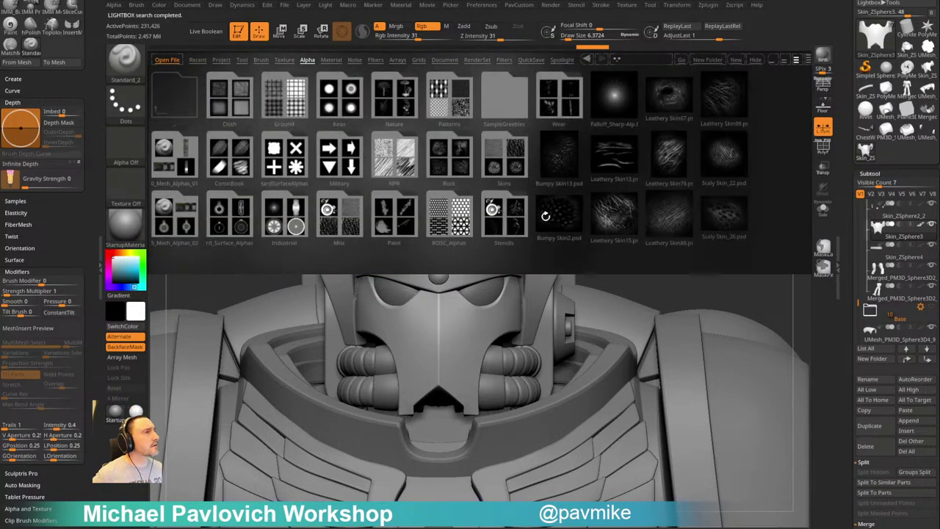
{"action": "left_click", "coordinate": [332, 166]}
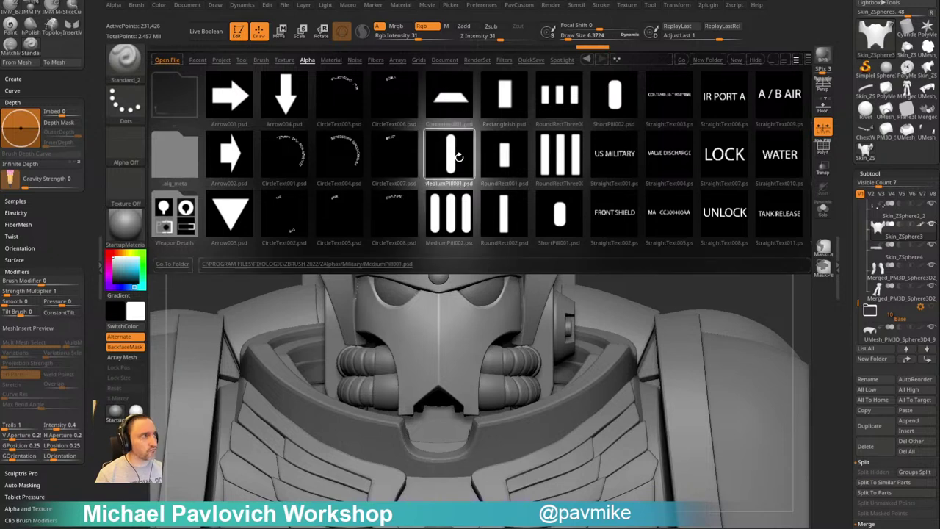
{"action": "key", "text": "comma"}
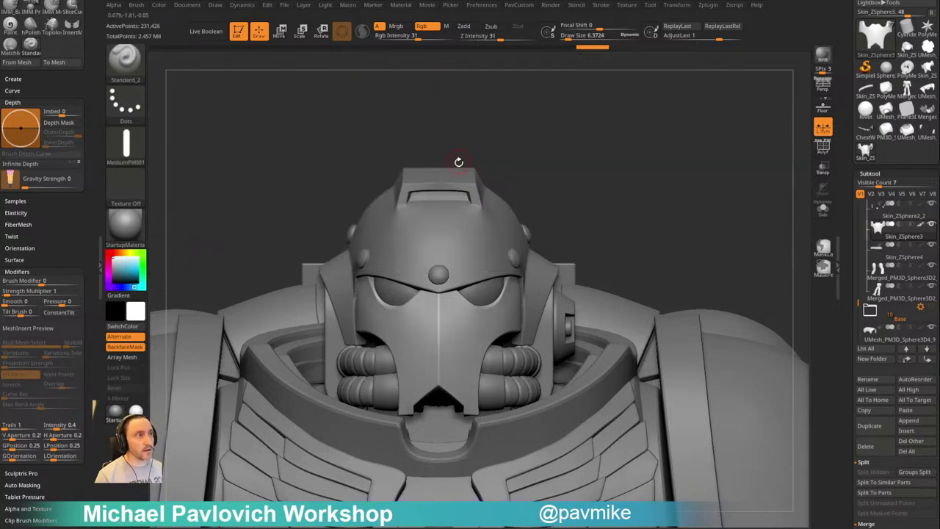
Set the Standard_2 brush to the DragRect stroke with a Focal Shift of -100
{"action": "left_click", "coordinate": [127, 103]}
{"action": "left_click", "coordinate": [220, 114]}
{"action": "mouse_move", "coordinate": [548, 178]}
{"action": "left_mouse_down", "text": "alt"}
{"action": "mouse_move", "coordinate": [581, 140]}
{"action": "mouse_move", "coordinate": [529, 231]}
{"action": "left_mouse_up", "text": "alt"}
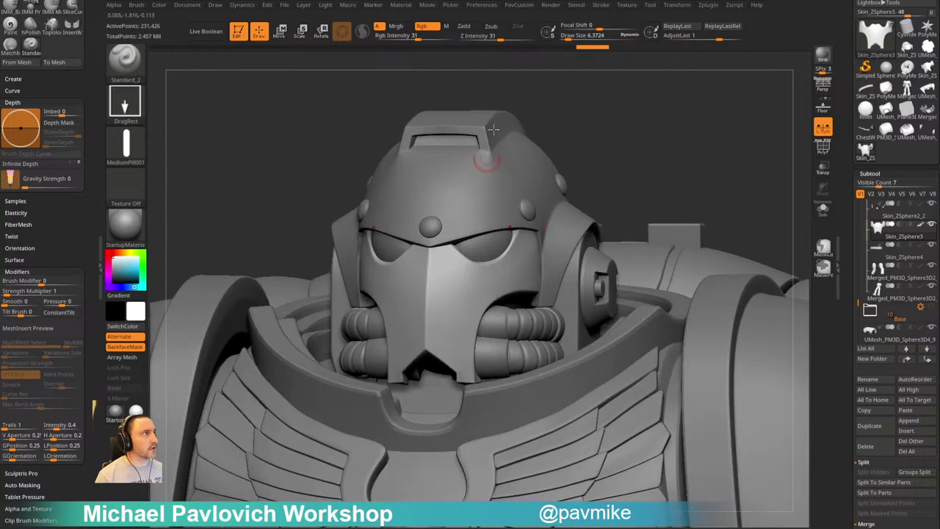
{"action": "left_click_drag", "start_coordinate": [586, 27], "coordinate": [555, 30]}
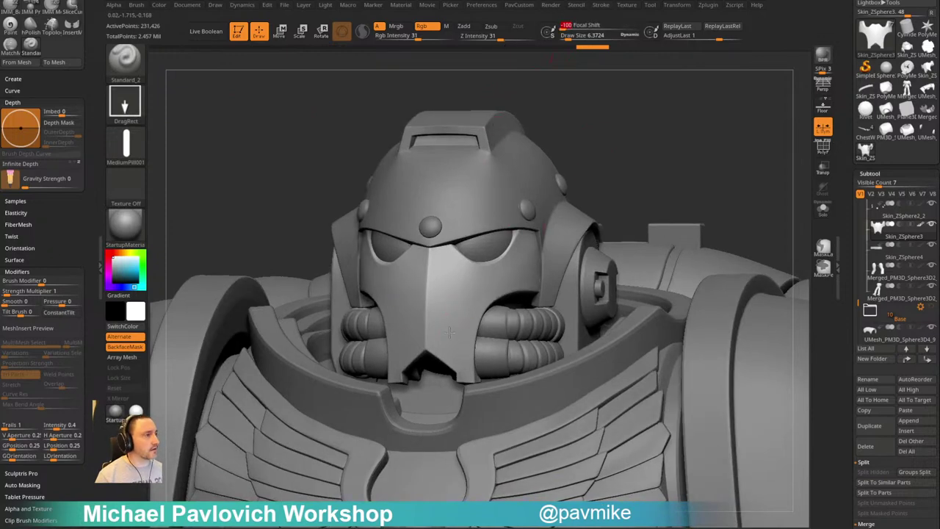
Isolate the faceplate, try stamping the pill alpha on it, and check its subdivision levels
{"action": "left_click", "coordinate": [464, 309]}
{"action": "left_click", "coordinate": [822, 206]}
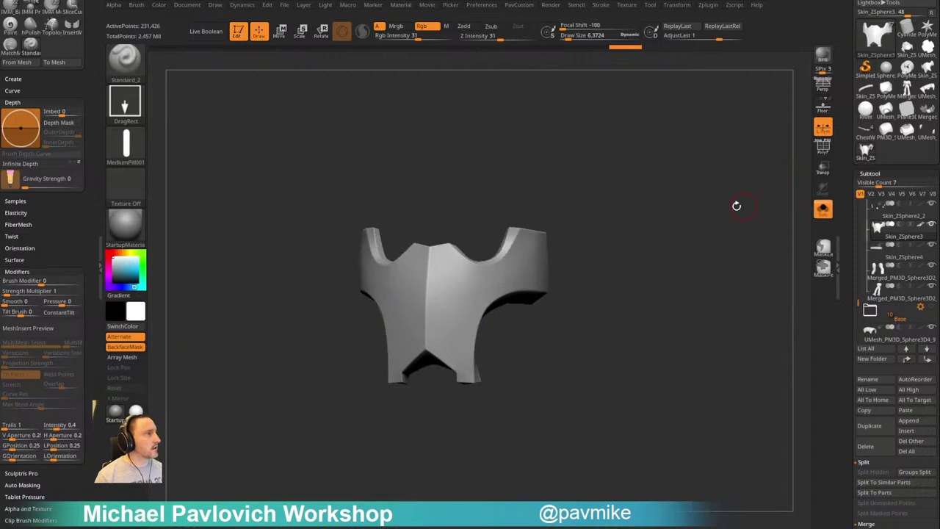
{"action": "left_click_drag", "start_coordinate": [735, 207], "coordinate": [724, 207]}
{"action": "left_click", "coordinate": [472, 300]}
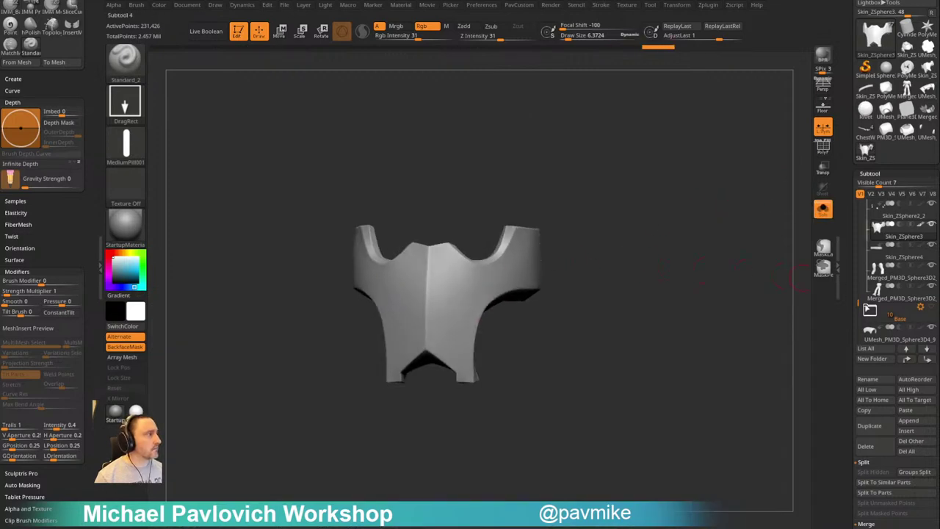
{"action": "mouse_move", "coordinate": [851, 323]}
{"action": "left_mouse_down"}
{"action": "mouse_move", "coordinate": [846, 185]}
{"action": "mouse_move", "coordinate": [840, 193]}
{"action": "left_mouse_up"}
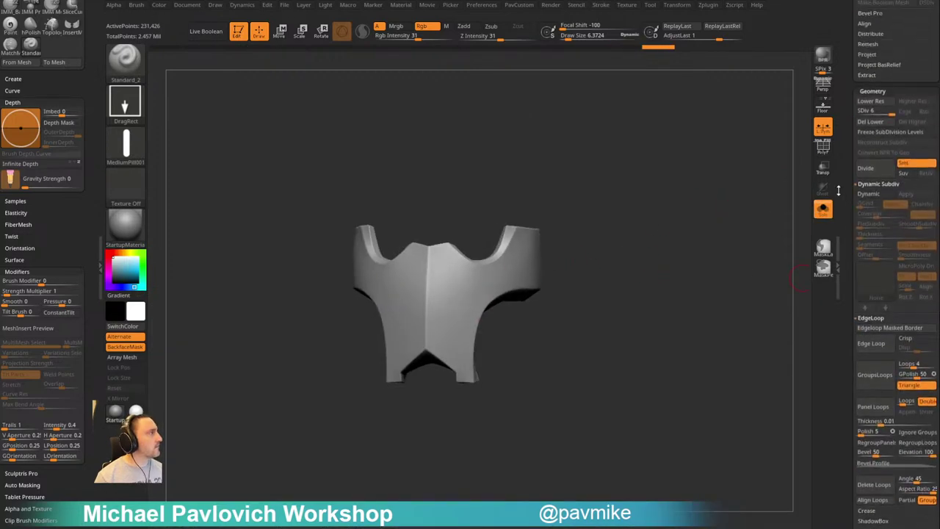
{"action": "key", "text": "ctrl"}
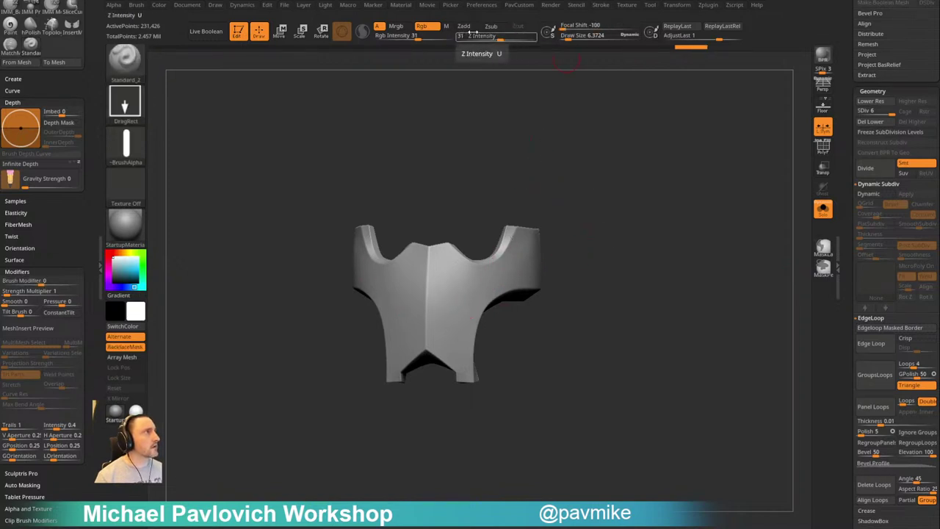
Switch the pill brush from RGB painting to Zadd sculpting and face the faceplate from the front
{"action": "left_click", "coordinate": [441, 28]}
{"action": "left_click", "coordinate": [466, 27]}
{"action": "left_click_drag", "start_coordinate": [611, 191], "coordinate": [632, 143]}
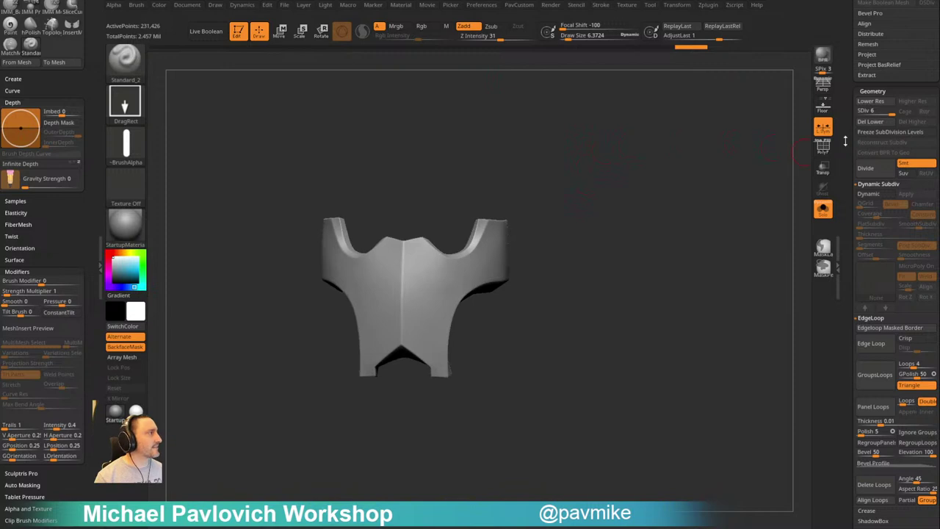
{"action": "left_click_drag", "start_coordinate": [846, 141], "coordinate": [846, 376]}
{"action": "key", "text": "shift"}
{"action": "mouse_move", "coordinate": [738, 224]}
{"action": "left_mouse_down"}
{"action": "mouse_move", "coordinate": [606, 243]}
{"action": "mouse_move", "coordinate": [639, 255]}
{"action": "mouse_move", "coordinate": [646, 244]}
{"action": "left_mouse_up"}
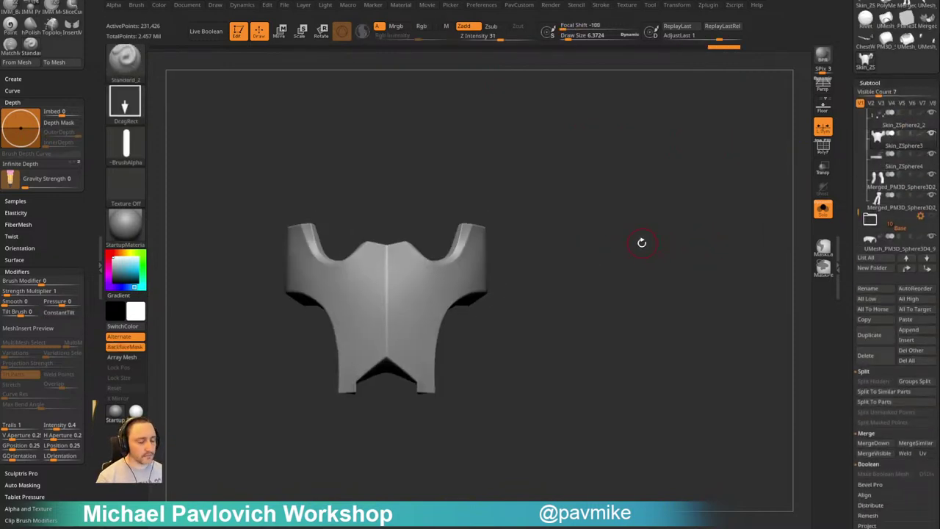
Show the Spotlight reference, align the faceplate behind its helmet, and ready the Standard brush with Draw Size about 26.57 and RGB Intensity 100
{"action": "key", "text": "shift+z"}
{"action": "left_click_drag", "start_coordinate": [583, 300], "coordinate": [584, 200], "text": "alt"}
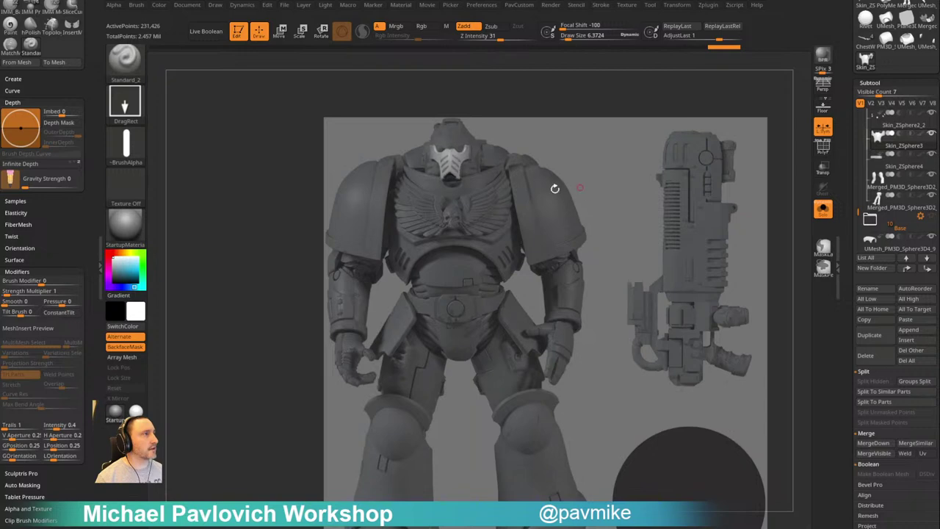
{"action": "key", "text": "s"}
{"action": "mouse_move", "coordinate": [507, 172]}
{"action": "left_mouse_down"}
{"action": "mouse_move", "coordinate": [525, 170]}
{"action": "mouse_move", "coordinate": [512, 170]}
{"action": "left_mouse_up"}
{"action": "key", "text": "b"}
{"action": "key", "text": "s"}
{"action": "key", "text": "t"}
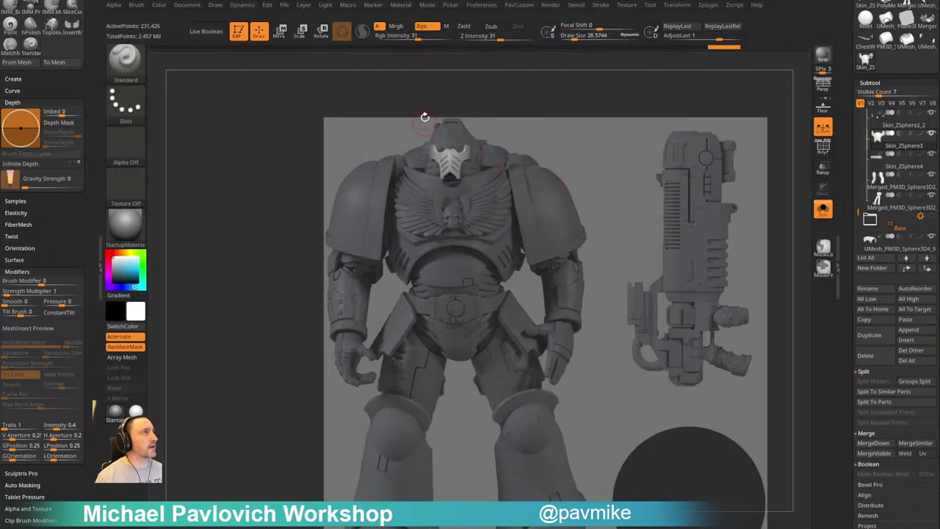
{"action": "left_click_drag", "start_coordinate": [422, 36], "coordinate": [457, 34]}
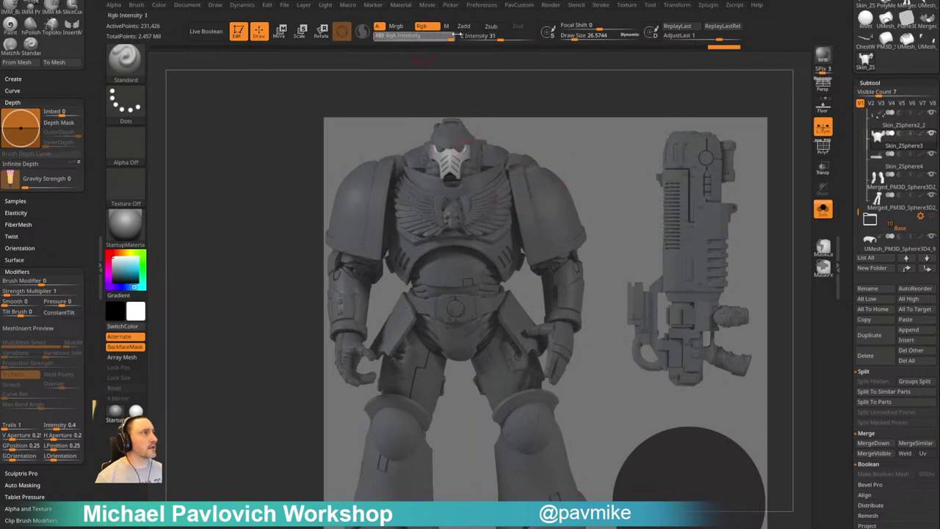
With the brush's Spotlight Projection on, paint the reference's slanted mouth slots onto the faceplate and hide the reference
{"action": "left_click", "coordinate": [25, 224], "text": "shift"}
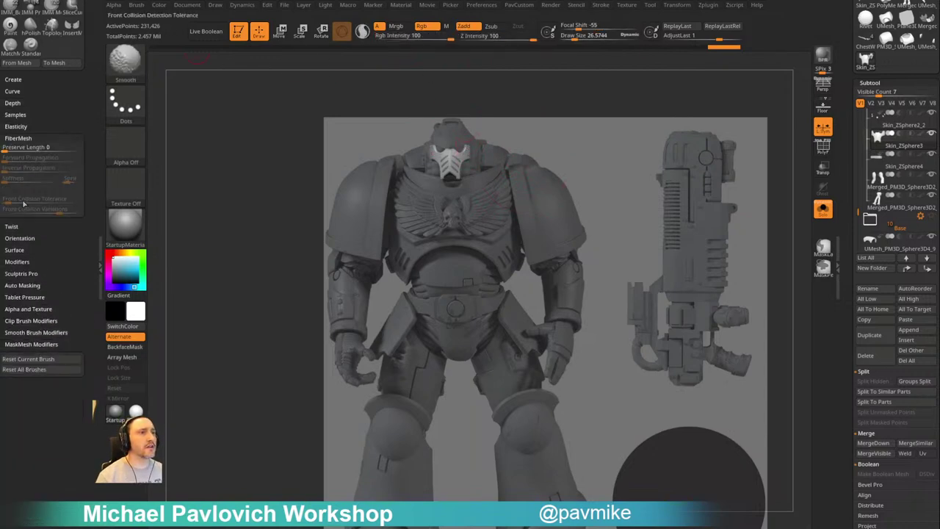
{"action": "left_click", "coordinate": [29, 136], "text": "shift"}
{"action": "left_click", "coordinate": [20, 114], "text": "shift"}
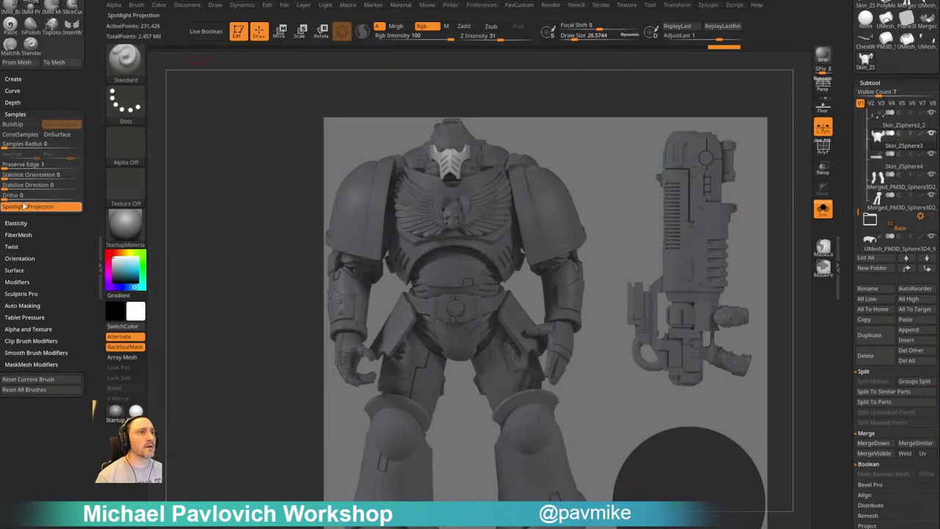
{"action": "left_click_drag", "start_coordinate": [453, 156], "coordinate": [460, 173]}
{"action": "key", "text": "shift+z"}
{"action": "left_click_drag", "start_coordinate": [581, 158], "coordinate": [636, 305], "text": "alt"}
{"action": "left_click_drag", "start_coordinate": [601, 264], "coordinate": [598, 281], "text": "alt"}
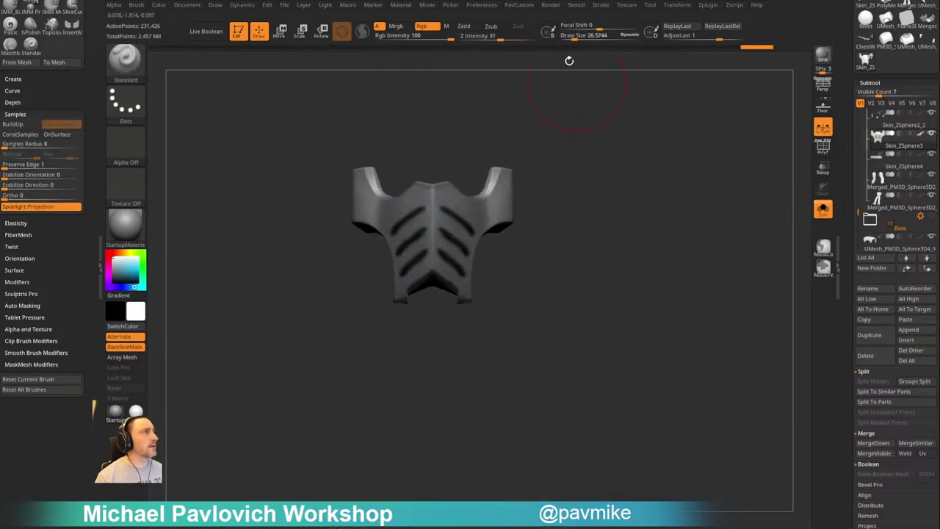
Stamp three recessed pill slots over the painted guides with the Standard_2 brush at Draw Size about 15.39
{"action": "left_click", "coordinate": [552, 6]}
{"action": "left_click_drag", "start_coordinate": [566, 105], "coordinate": [583, 105]}
{"action": "left_click_drag", "start_coordinate": [547, 231], "coordinate": [529, 240]}
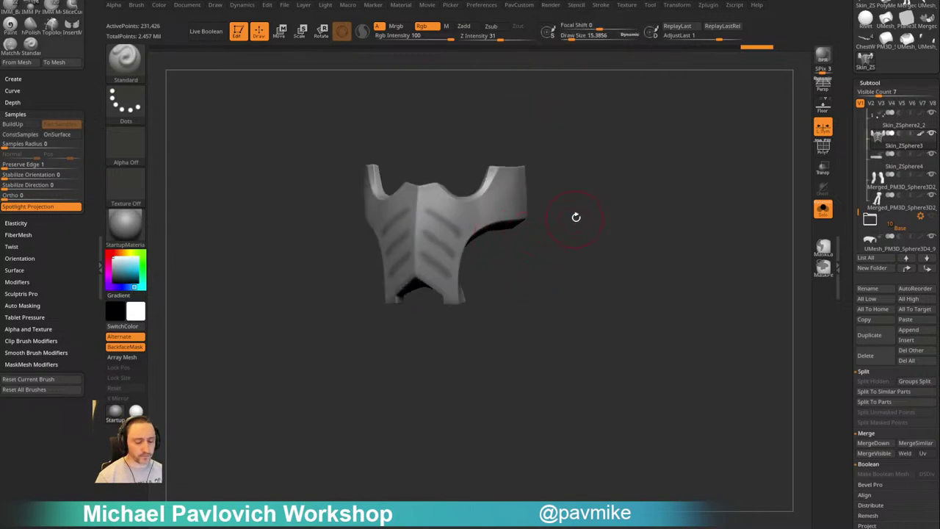
{"action": "key", "text": "b"}
{"action": "left_click", "coordinate": [612, 488]}
{"action": "left_click_drag", "start_coordinate": [614, 299], "coordinate": [591, 344], "text": "alt"}
{"action": "key", "text": "ctrl+z"}
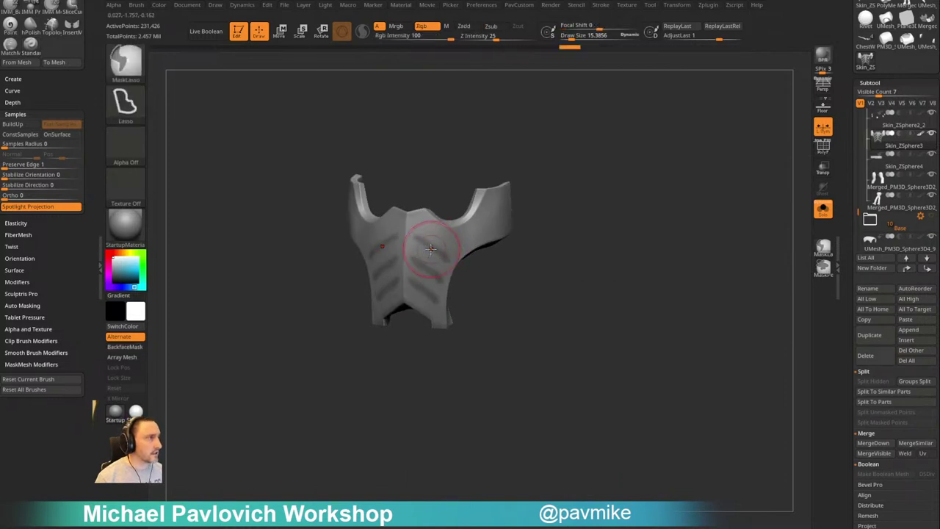
{"action": "key", "text": "ctrl+z"}
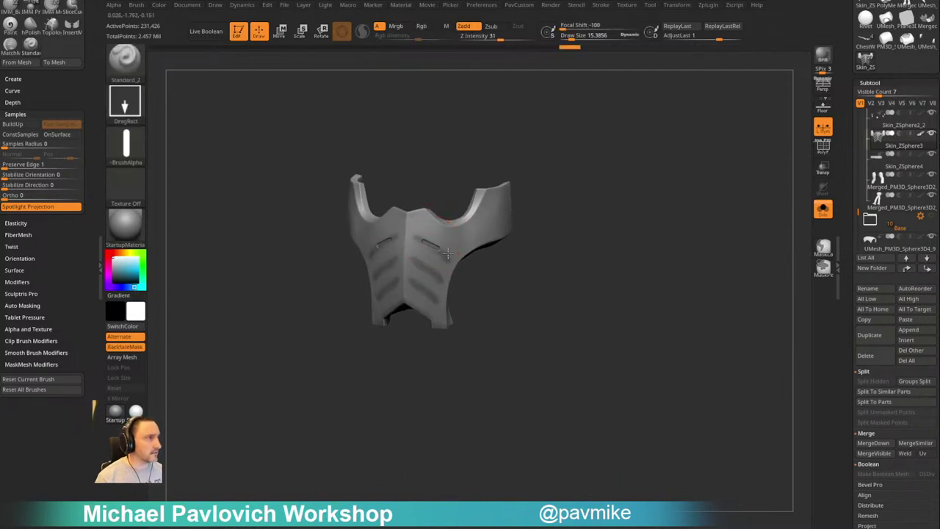
{"action": "left_click_drag", "start_coordinate": [453, 262], "coordinate": [446, 257]}
{"action": "key", "text": "ctrl+z"}
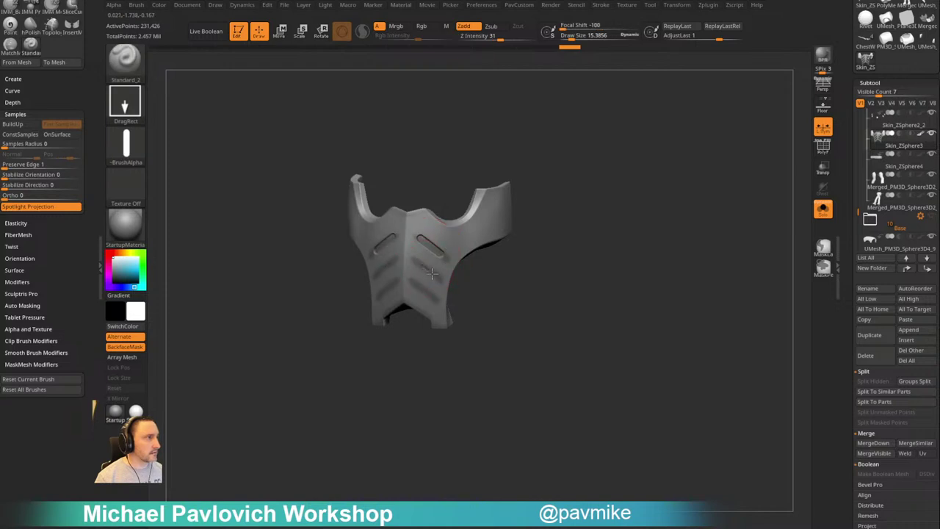
{"action": "left_click_drag", "start_coordinate": [444, 282], "coordinate": [446, 283]}
{"action": "key", "text": "ctrl+z"}
Mark the faceplate's undo history state from before the slot stamps and return to the latest state
{"action": "left_click_drag", "start_coordinate": [622, 274], "coordinate": [629, 248]}
{"action": "left_click", "coordinate": [575, 48]}
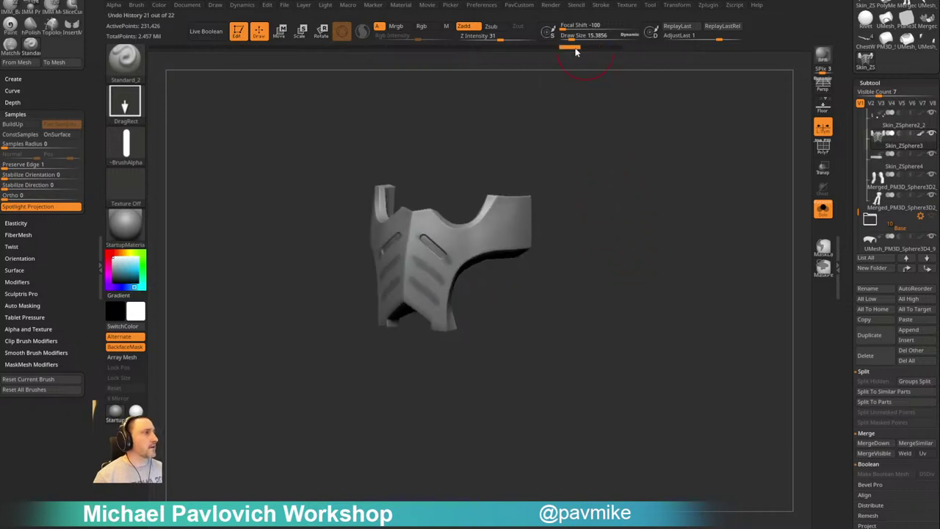
{"action": "left_click", "coordinate": [556, 49]}
{"action": "left_click", "coordinate": [550, 48], "text": "ctrl"}
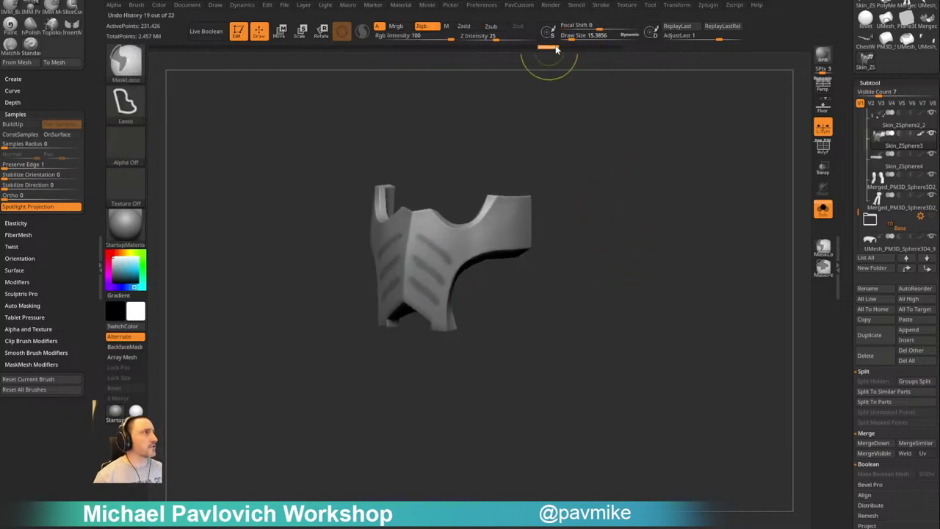
{"action": "left_click", "coordinate": [613, 48]}
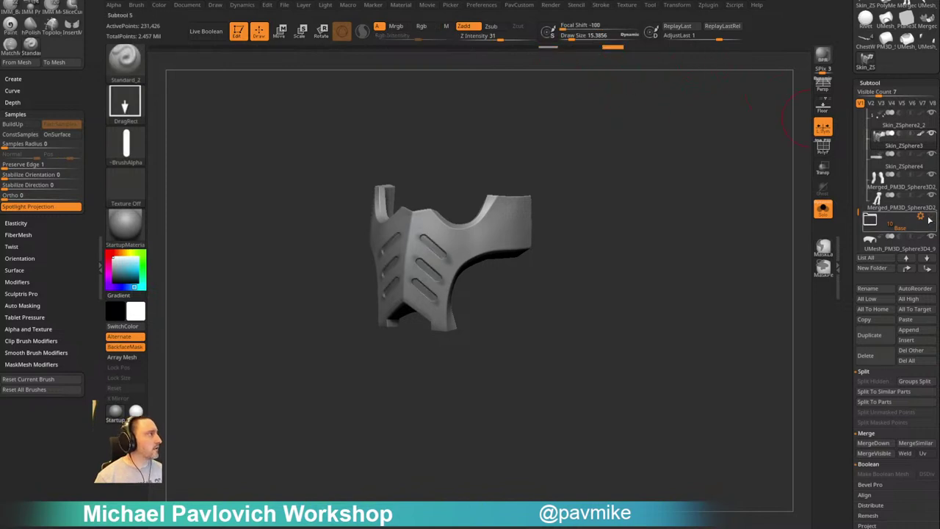
Turn off the faceplate's polypaint and deepen the stamped mouth slots with AdjustLast
{"action": "left_click", "coordinate": [921, 135]}
{"action": "mouse_move", "coordinate": [711, 200]}
{"action": "left_mouse_down", "text": "alt"}
{"action": "mouse_move", "coordinate": [722, 232]}
{"action": "mouse_move", "coordinate": [726, 225]}
{"action": "left_mouse_up", "text": "alt"}
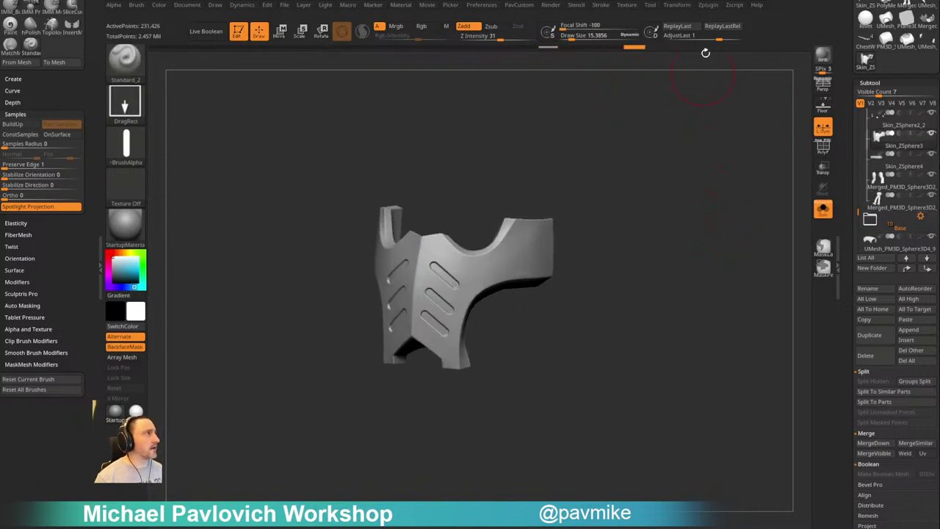
{"action": "mouse_move", "coordinate": [723, 39]}
{"action": "left_mouse_down"}
{"action": "mouse_move", "coordinate": [673, 42]}
{"action": "mouse_move", "coordinate": [736, 49]}
{"action": "left_mouse_up"}
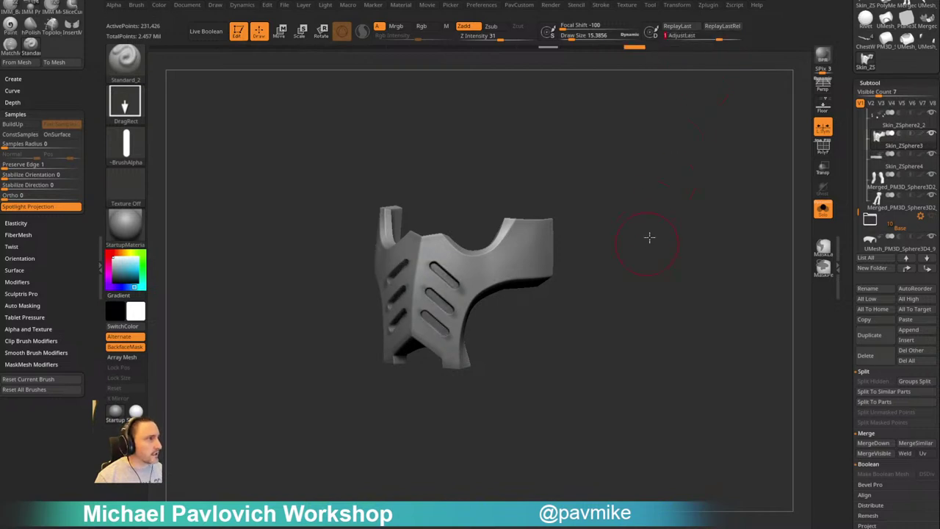
{"action": "left_click_drag", "start_coordinate": [649, 237], "coordinate": [669, 226]}
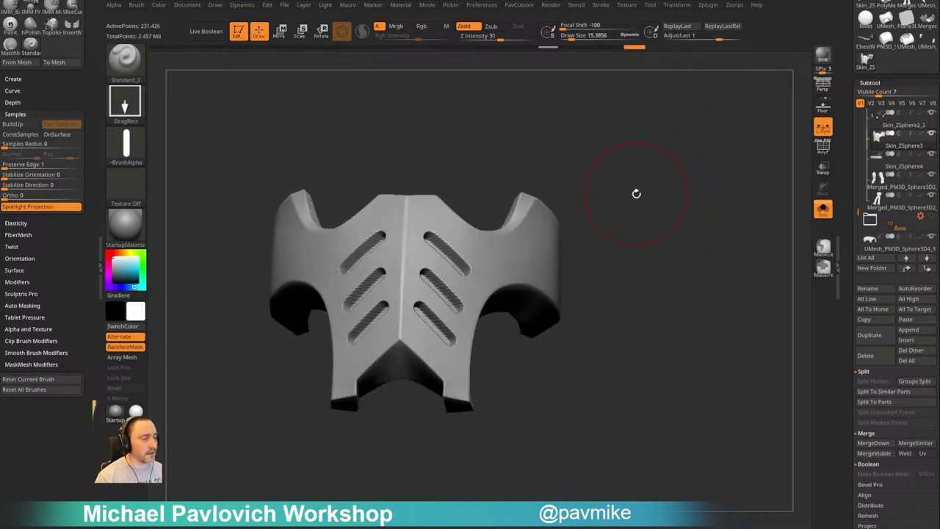
{"action": "left_click_drag", "start_coordinate": [637, 194], "coordinate": [662, 207]}
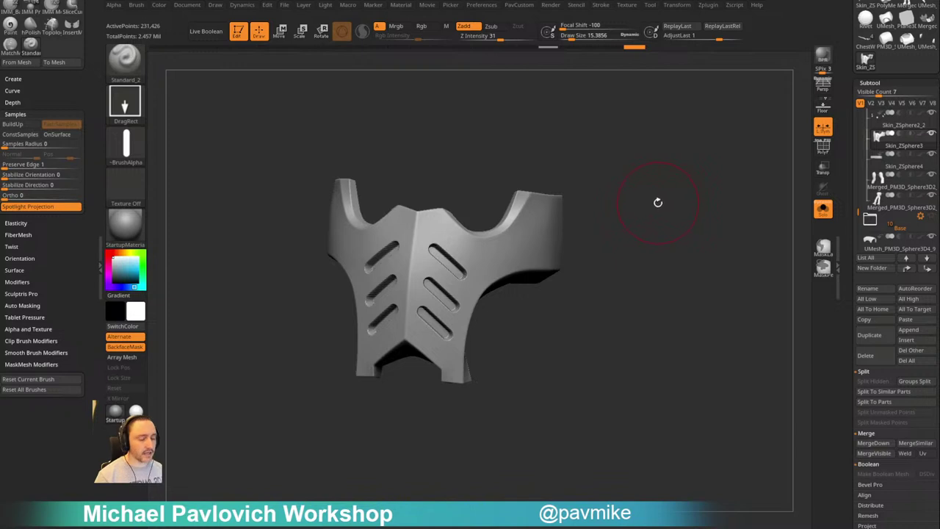
Try out Transpose move lines starting at the mouth slots and extending across the faceplate's cheek
{"action": "key", "text": "w"}
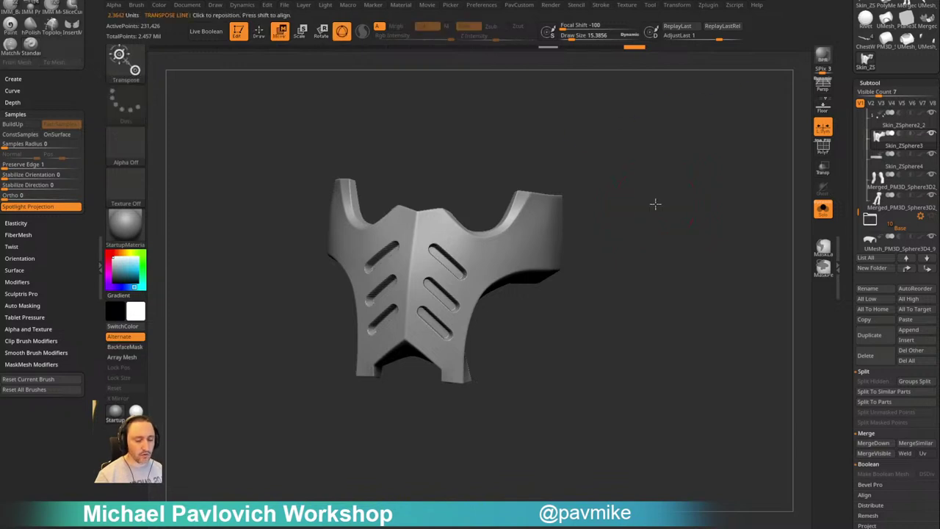
{"action": "key", "text": "y"}
{"action": "left_click_drag", "start_coordinate": [646, 191], "coordinate": [678, 184]}
{"action": "left_click", "coordinate": [437, 245]}
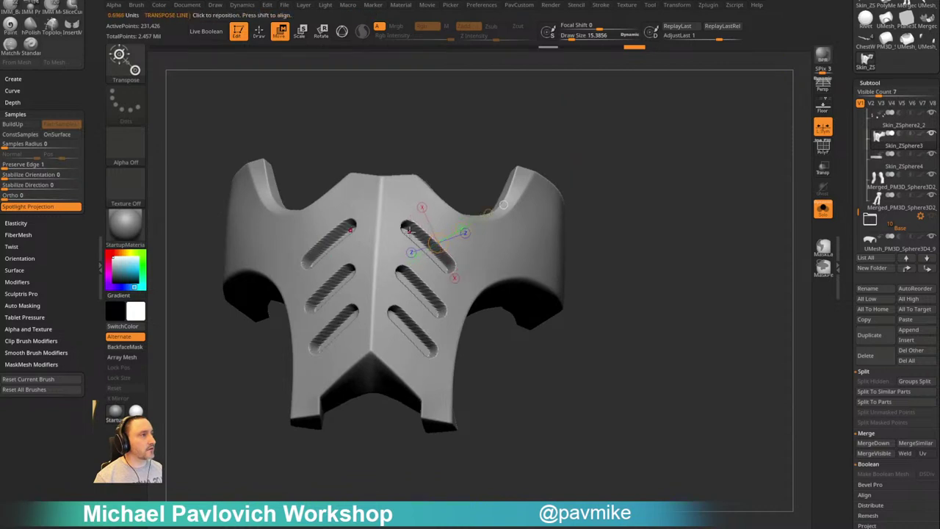
{"action": "left_click_drag", "start_coordinate": [410, 232], "coordinate": [487, 153]}
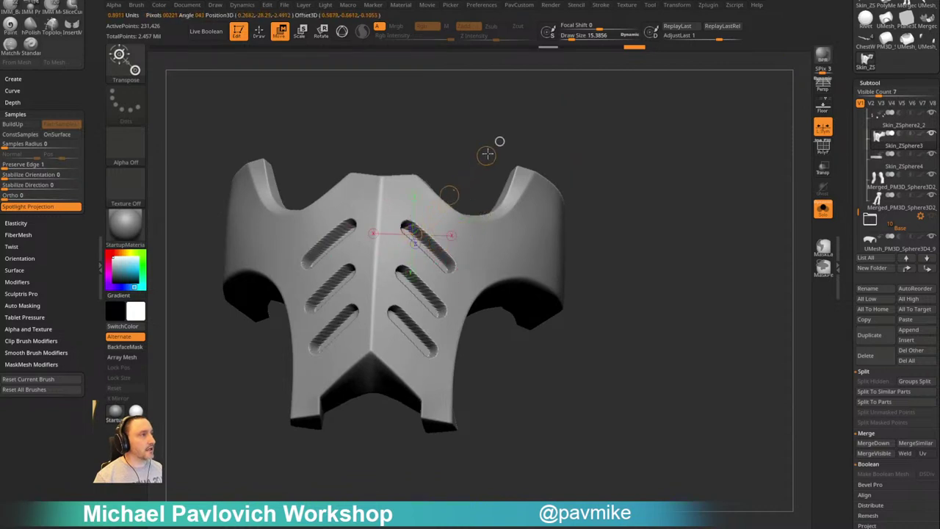
{"action": "left_click_drag", "start_coordinate": [638, 146], "coordinate": [440, 272]}
{"action": "left_click_drag", "start_coordinate": [661, 174], "coordinate": [675, 176]}
{"action": "mouse_move", "coordinate": [473, 283]}
{"action": "left_mouse_down"}
{"action": "mouse_move", "coordinate": [623, 213]}
{"action": "mouse_move", "coordinate": [612, 185]}
{"action": "left_mouse_up"}
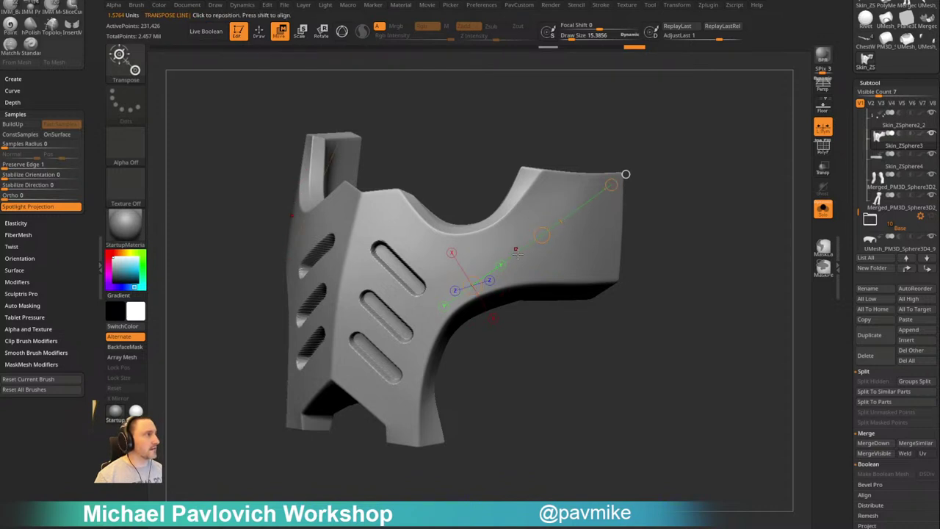
Return to Draw mode, show the full figure, and examine the slotted faceplate on the helmet
{"action": "mouse_move", "coordinate": [665, 235]}
{"action": "left_mouse_down", "text": "alt"}
{"action": "mouse_move", "coordinate": [640, 207]}
{"action": "mouse_move", "coordinate": [643, 245]}
{"action": "mouse_move", "coordinate": [651, 244]}
{"action": "mouse_move", "coordinate": [627, 248]}
{"action": "mouse_move", "coordinate": [623, 220]}
{"action": "left_mouse_up", "text": "alt"}
{"action": "key", "text": "q"}
{"action": "left_click", "coordinate": [824, 211]}
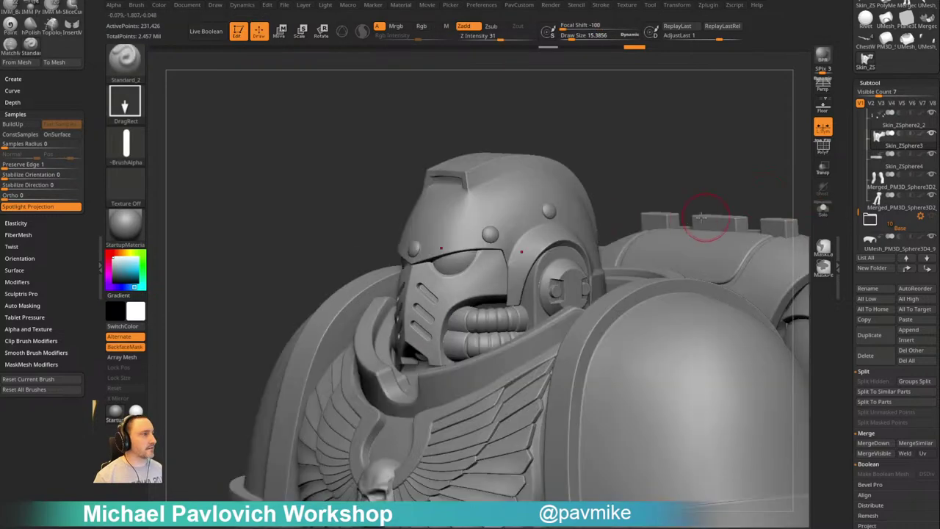
{"action": "left_click_drag", "start_coordinate": [684, 158], "coordinate": [662, 172], "text": "alt"}
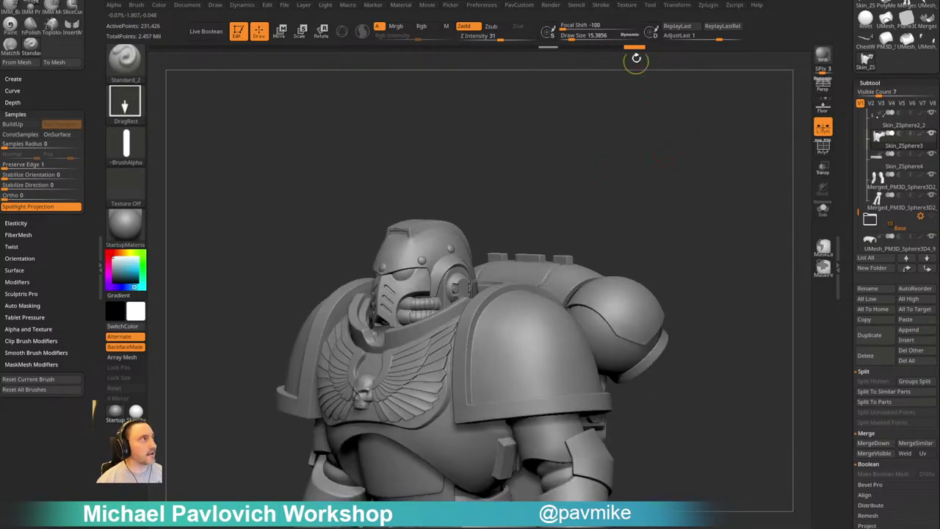
{"action": "key", "text": "ctrl"}
{"action": "mouse_move", "coordinate": [713, 196]}
{"action": "left_mouse_down"}
{"action": "mouse_move", "coordinate": [657, 204]}
{"action": "mouse_move", "coordinate": [496, 186]}
{"action": "left_mouse_up"}
{"action": "left_click_drag", "start_coordinate": [560, 170], "coordinate": [562, 224], "text": "alt"}
{"action": "left_click_drag", "start_coordinate": [646, 189], "coordinate": [553, 280]}
Isolate the faceplate and polish its side surface with the hPolish brush
{"action": "left_click", "coordinate": [823, 209]}
{"action": "key", "text": "s"}
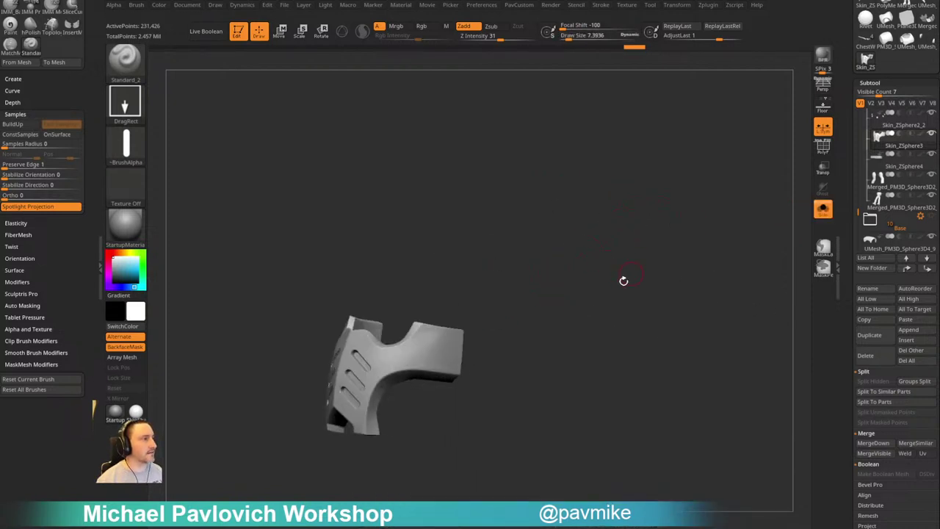
{"action": "mouse_move", "coordinate": [624, 280]}
{"action": "left_mouse_down"}
{"action": "mouse_move", "coordinate": [653, 300]}
{"action": "mouse_move", "coordinate": [635, 265]}
{"action": "mouse_move", "coordinate": [603, 268]}
{"action": "left_mouse_up"}
{"action": "key", "text": "b"}
{"action": "key", "text": "h"}
{"action": "key", "text": "p"}
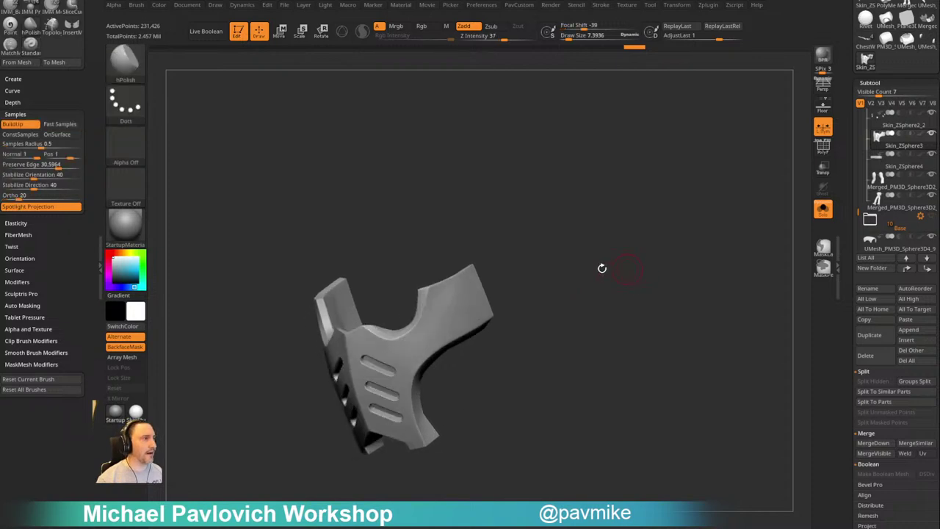
{"action": "key", "text": "s"}
{"action": "left_click_drag", "start_coordinate": [476, 307], "coordinate": [466, 307]}
{"action": "left_click_drag", "start_coordinate": [504, 284], "coordinate": [520, 284]}
Enlarge the hPolish brush to Draw Size about 17.03 and flatten the faceplate's rear cheek area
{"action": "key", "text": "s"}
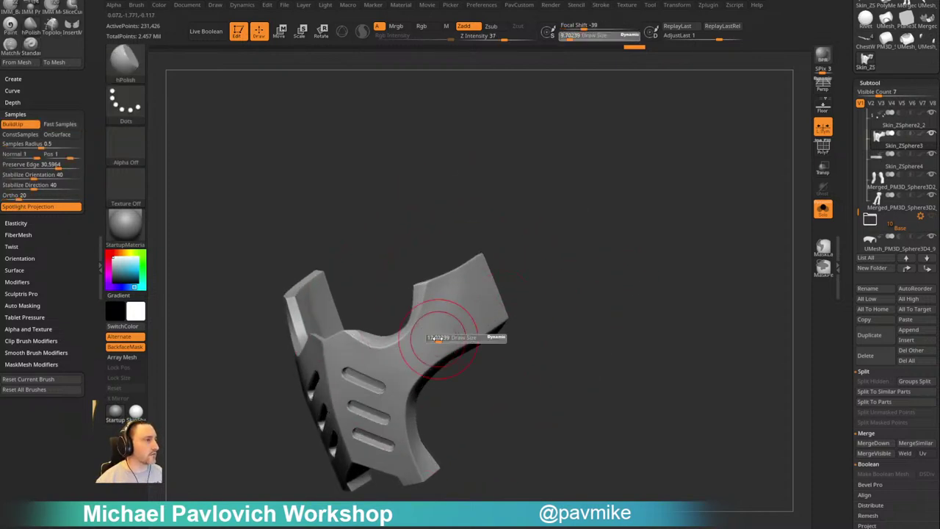
{"action": "left_click_drag", "start_coordinate": [444, 338], "coordinate": [446, 337]}
{"action": "mouse_move", "coordinate": [524, 245]}
{"action": "left_mouse_down"}
{"action": "mouse_move", "coordinate": [516, 281]}
{"action": "mouse_move", "coordinate": [506, 280]}
{"action": "left_mouse_up"}
{"action": "key", "text": "]"}
{"action": "left_click_drag", "start_coordinate": [462, 302], "coordinate": [465, 300]}
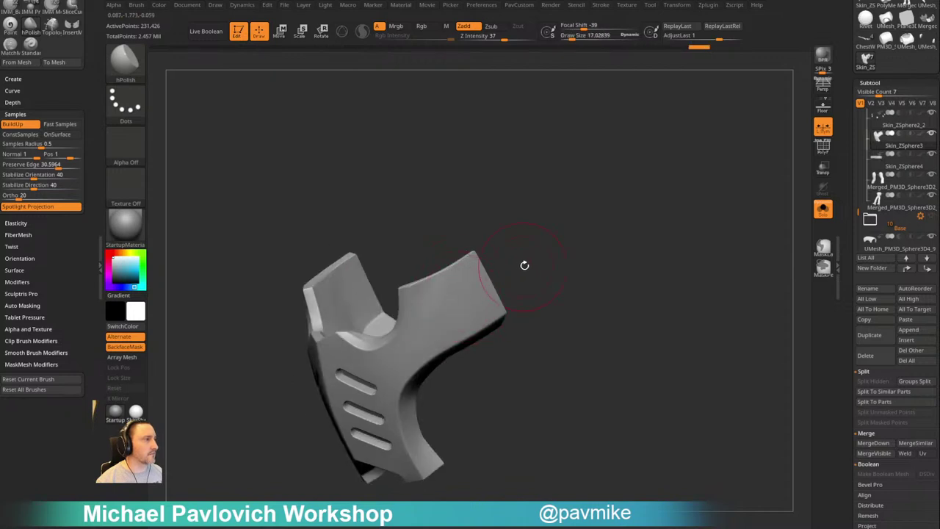
{"action": "left_click_drag", "start_coordinate": [524, 265], "coordinate": [529, 262]}
{"action": "left_click_drag", "start_coordinate": [460, 298], "coordinate": [470, 293]}
{"action": "mouse_move", "coordinate": [525, 266]}
{"action": "left_mouse_down"}
{"action": "mouse_move", "coordinate": [537, 263]}
{"action": "mouse_move", "coordinate": [517, 264]}
{"action": "mouse_move", "coordinate": [541, 273]}
{"action": "mouse_move", "coordinate": [545, 258]}
{"action": "mouse_move", "coordinate": [534, 213]}
{"action": "mouse_move", "coordinate": [514, 195]}
{"action": "mouse_move", "coordinate": [571, 302]}
{"action": "mouse_move", "coordinate": [562, 263]}
{"action": "mouse_move", "coordinate": [573, 275]}
{"action": "mouse_move", "coordinate": [562, 266]}
{"action": "left_mouse_up"}
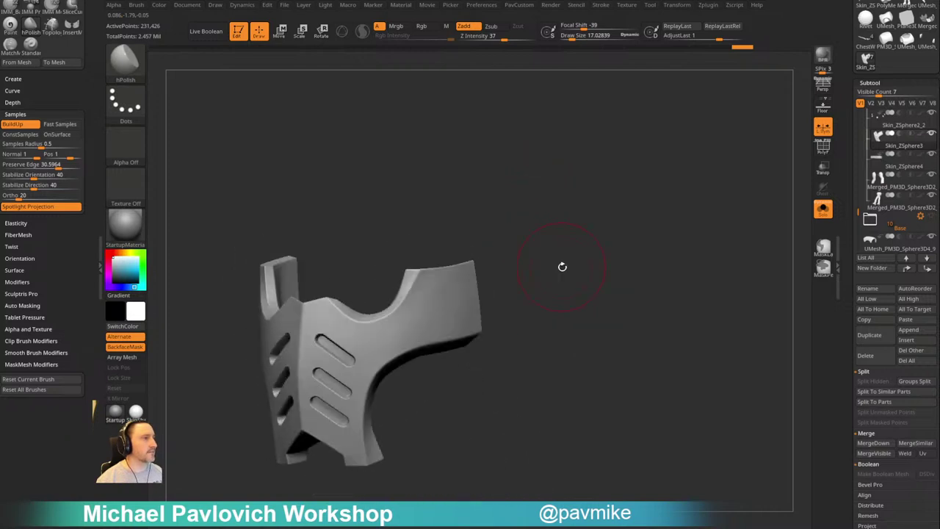
Isolate the helmet shell and apply its dynamic subdivision to the mesh
{"action": "left_click", "coordinate": [823, 210]}
{"action": "left_click", "coordinate": [462, 232], "text": "alt"}
{"action": "mouse_move", "coordinate": [664, 124]}
{"action": "left_mouse_down", "text": "shift"}
{"action": "mouse_move", "coordinate": [694, 120]}
{"action": "mouse_move", "coordinate": [678, 168]}
{"action": "mouse_move", "coordinate": [673, 152]}
{"action": "mouse_move", "coordinate": [659, 168]}
{"action": "mouse_move", "coordinate": [674, 170]}
{"action": "left_mouse_up", "text": "shift"}
{"action": "left_click_drag", "start_coordinate": [726, 192], "coordinate": [787, 223]}
{"action": "left_click", "coordinate": [822, 210]}
{"action": "left_click_drag", "start_coordinate": [723, 226], "coordinate": [660, 282], "text": "alt"}
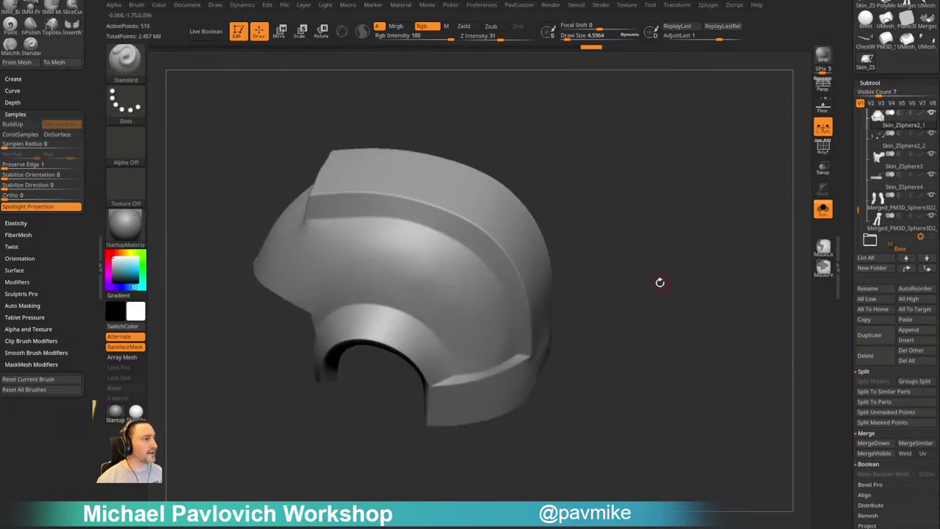
{"action": "key", "text": "space"}
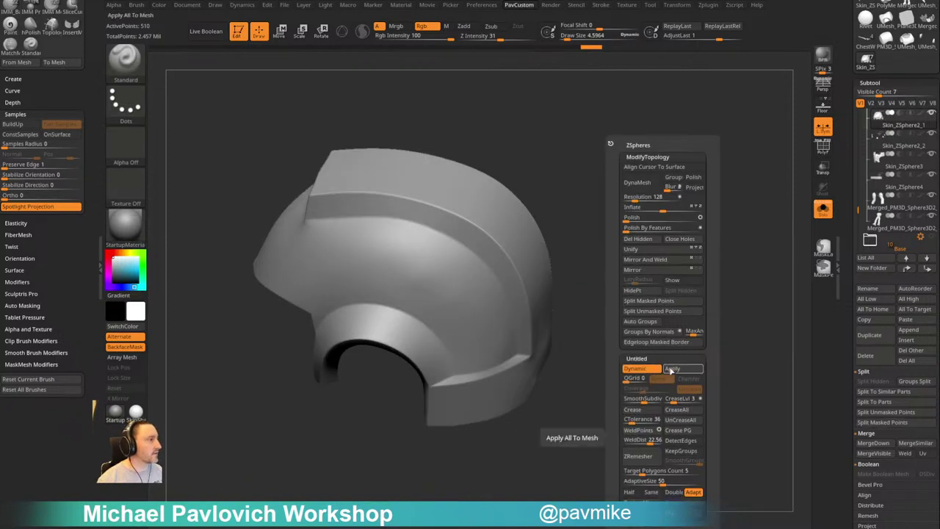
{"action": "left_click", "coordinate": [672, 369]}
{"action": "left_click_drag", "start_coordinate": [577, 415], "coordinate": [608, 378]}
Try hPolish at Draw Size about 7.39 on the shell's rear, where the central ridge meets the lower band
{"action": "mouse_move", "coordinate": [683, 353]}
{"action": "left_mouse_down", "text": "alt"}
{"action": "mouse_move", "coordinate": [645, 344]}
{"action": "mouse_move", "coordinate": [638, 354]}
{"action": "left_mouse_up", "text": "alt"}
{"action": "key", "text": "b"}
{"action": "key", "text": "h"}
{"action": "key", "text": "p"}
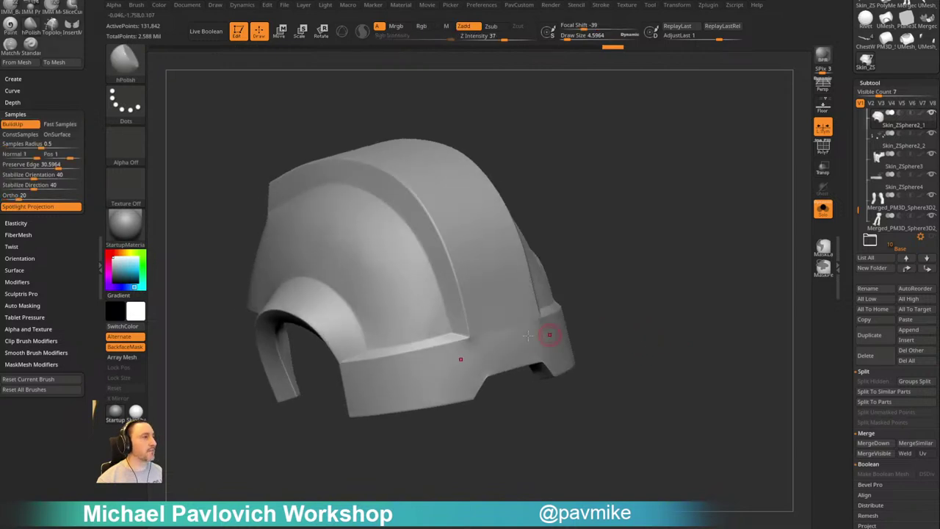
{"action": "key", "text": "s"}
{"action": "left_click_drag", "start_coordinate": [489, 343], "coordinate": [476, 345]}
{"action": "key", "text": "s"}
{"action": "left_click_drag", "start_coordinate": [488, 340], "coordinate": [482, 343]}
{"action": "key", "text": "s"}
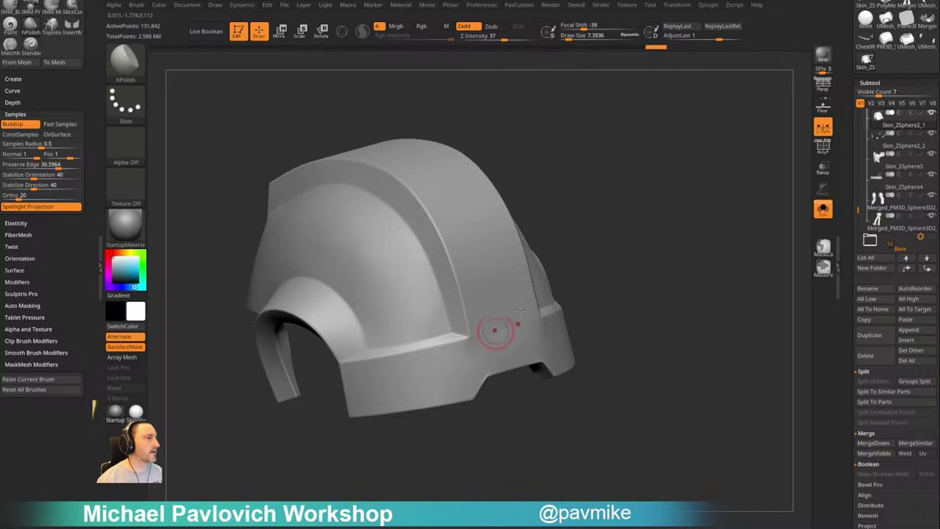
{"action": "key", "text": "ctrl+z"}
Build up the junction between the shell's central ridge and lower band with the Clay brush
{"action": "mouse_move", "coordinate": [644, 262]}
{"action": "left_mouse_down", "text": "alt"}
{"action": "mouse_move", "coordinate": [642, 273]}
{"action": "mouse_move", "coordinate": [603, 279]}
{"action": "left_mouse_up", "text": "alt"}
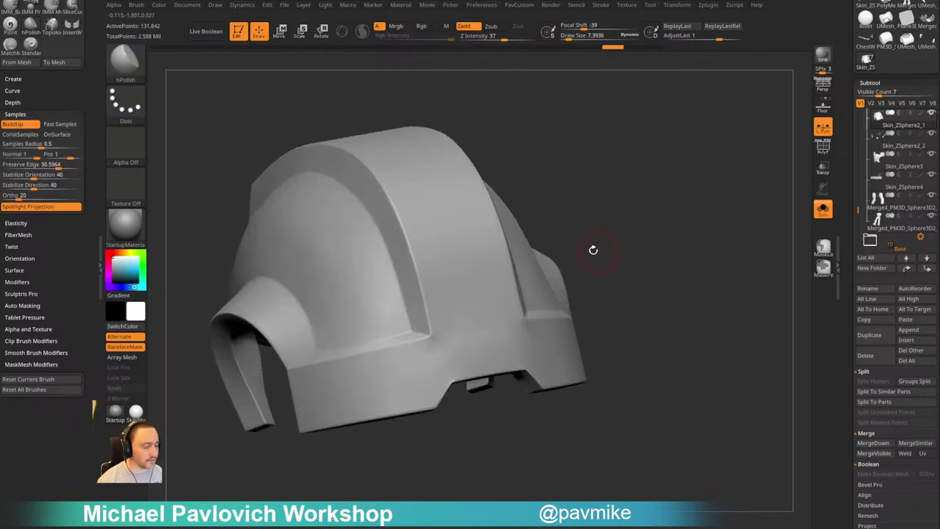
{"action": "key", "text": "b"}
{"action": "key", "text": "c"}
{"action": "key", "text": "l"}
{"action": "left_click_drag", "start_coordinate": [634, 252], "coordinate": [630, 270], "text": "alt"}
{"action": "mouse_move", "coordinate": [433, 343]}
{"action": "left_mouse_down"}
{"action": "mouse_move", "coordinate": [491, 332]}
{"action": "mouse_move", "coordinate": [462, 350]}
{"action": "left_mouse_up"}
{"action": "mouse_move", "coordinate": [601, 290]}
{"action": "left_mouse_down"}
{"action": "mouse_move", "coordinate": [639, 301]}
{"action": "mouse_move", "coordinate": [576, 293]}
{"action": "left_mouse_up"}
Polish the built-up junction at the shell's rear with hPolish at Draw Size about 9.70
{"action": "key", "text": "b"}
{"action": "key", "text": "h"}
{"action": "key", "text": "p"}
{"action": "key", "text": "bracketright"}
{"action": "mouse_move", "coordinate": [451, 340]}
{"action": "left_mouse_down"}
{"action": "mouse_move", "coordinate": [444, 352]}
{"action": "mouse_move", "coordinate": [457, 344]}
{"action": "left_mouse_up"}
{"action": "key", "text": "s"}
Hide the stepped side-wall polygroups, keeping the shell's central ridge, lower band and outer side surfaces visible
{"action": "left_click", "coordinate": [477, 313], "text": "ctrl+shift"}
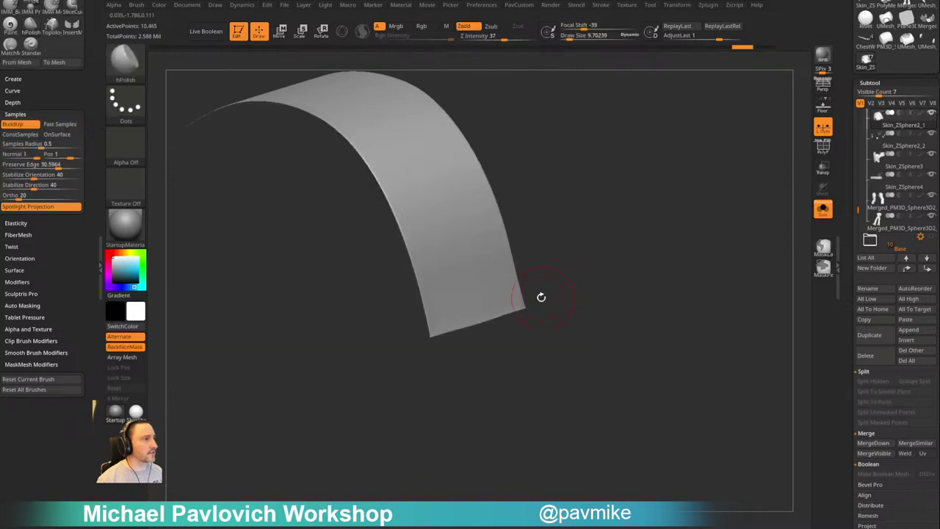
{"action": "left_click", "coordinate": [581, 273], "text": "ctrl+shift"}
{"action": "left_click", "coordinate": [518, 298], "text": "ctrl+shift"}
{"action": "left_click_drag", "start_coordinate": [610, 243], "coordinate": [660, 317], "text": "ctrl+shift"}
{"action": "left_click", "coordinate": [127, 64], "text": "ctrl+shift"}
{"action": "left_click", "coordinate": [262, 73], "text": "ctrl+shift"}
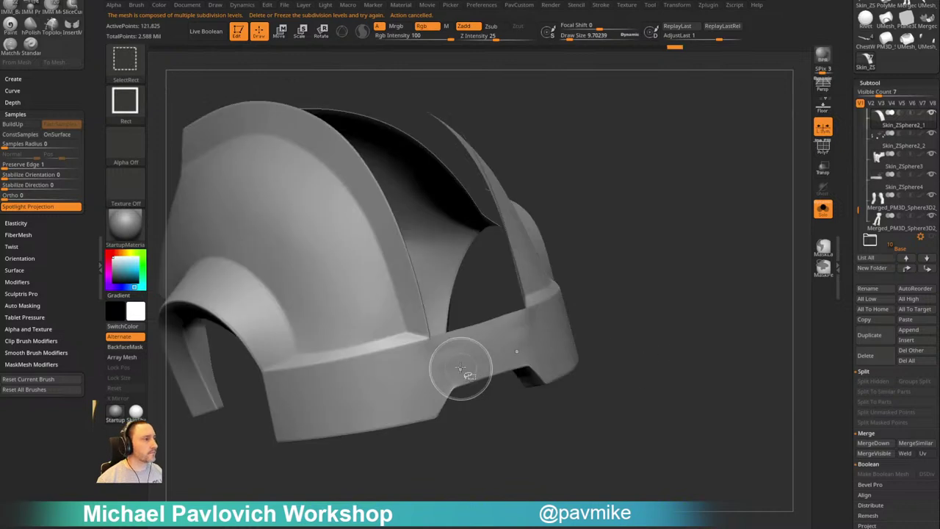
{"action": "left_click", "coordinate": [462, 369], "text": "ctrl+shift"}
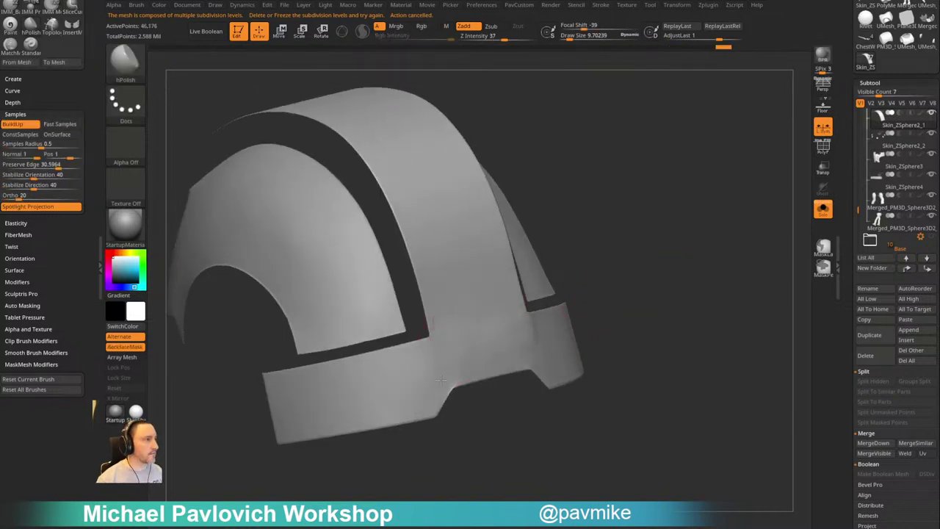
Polish the seam between the central ridge and lower band, unhide the whole shell, and smooth the step's corner
{"action": "mouse_move", "coordinate": [635, 303]}
{"action": "left_mouse_down"}
{"action": "mouse_move", "coordinate": [557, 332]}
{"action": "mouse_move", "coordinate": [529, 321]}
{"action": "left_mouse_up"}
{"action": "mouse_move", "coordinate": [609, 320]}
{"action": "left_mouse_down"}
{"action": "mouse_move", "coordinate": [546, 343]}
{"action": "mouse_move", "coordinate": [573, 353]}
{"action": "left_mouse_up"}
{"action": "left_click_drag", "start_coordinate": [638, 316], "coordinate": [588, 328]}
{"action": "left_click_drag", "start_coordinate": [495, 315], "coordinate": [540, 325]}
{"action": "left_click_drag", "start_coordinate": [643, 296], "coordinate": [684, 299]}
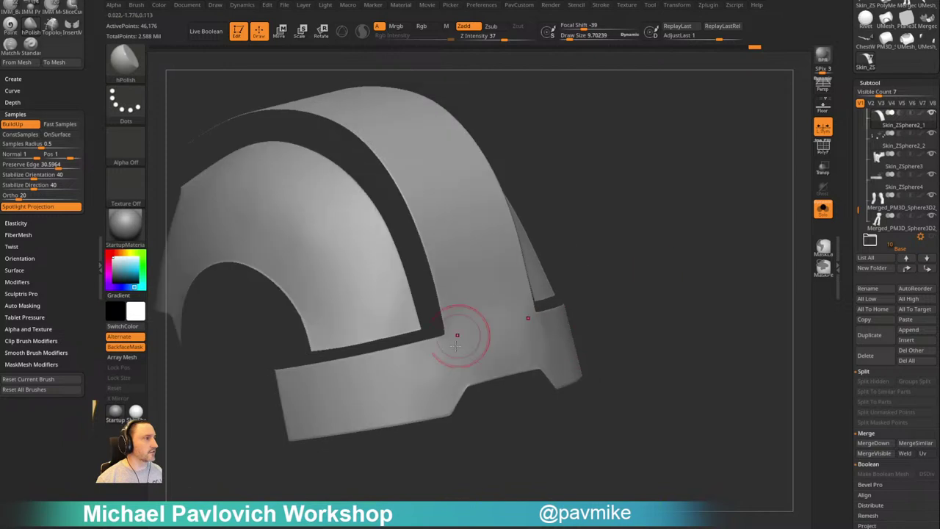
{"action": "left_click_drag", "start_coordinate": [601, 278], "coordinate": [608, 290]}
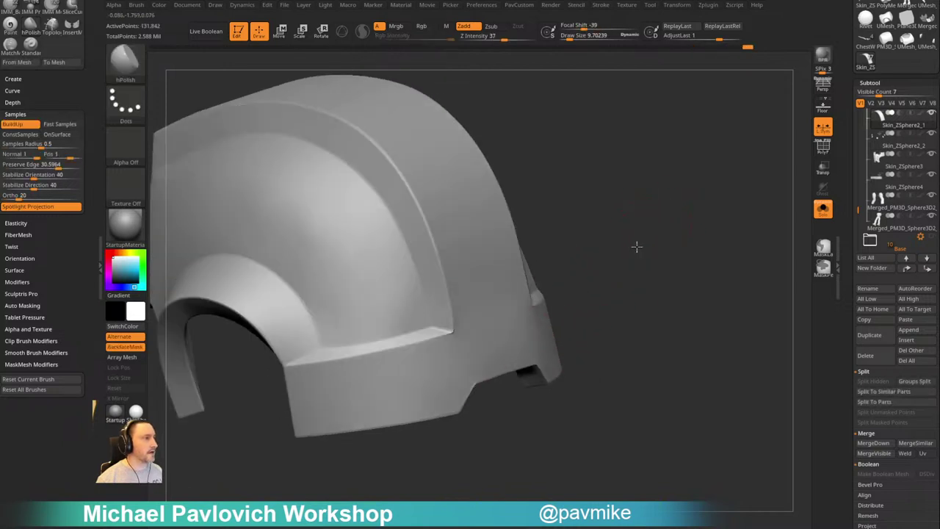
{"action": "mouse_move", "coordinate": [636, 245]}
{"action": "left_mouse_down", "text": "shift"}
{"action": "mouse_move", "coordinate": [477, 335]}
{"action": "mouse_move", "coordinate": [453, 334]}
{"action": "left_mouse_up", "text": "shift"}
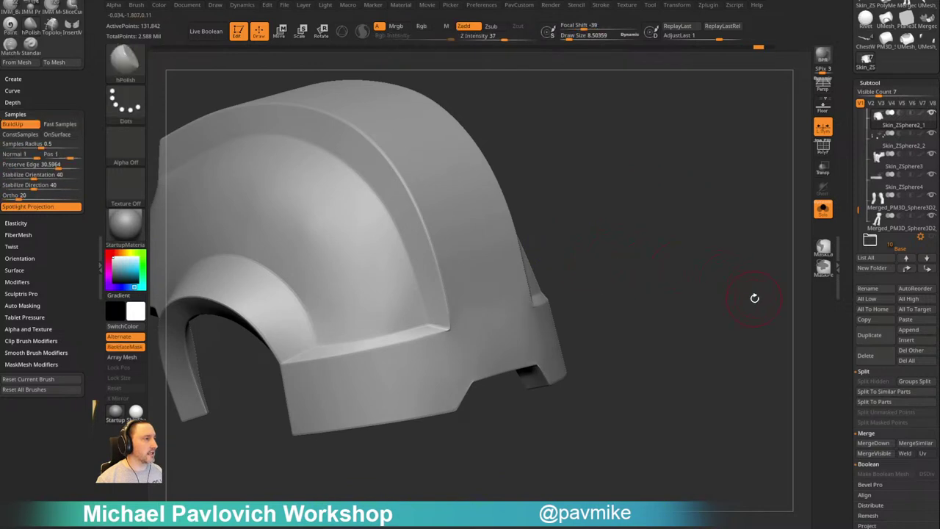
Divide the shell once more and refine its rear corner and lower band with hPolish at Draw Size about 9.70
{"action": "key", "text": "ctrl"}
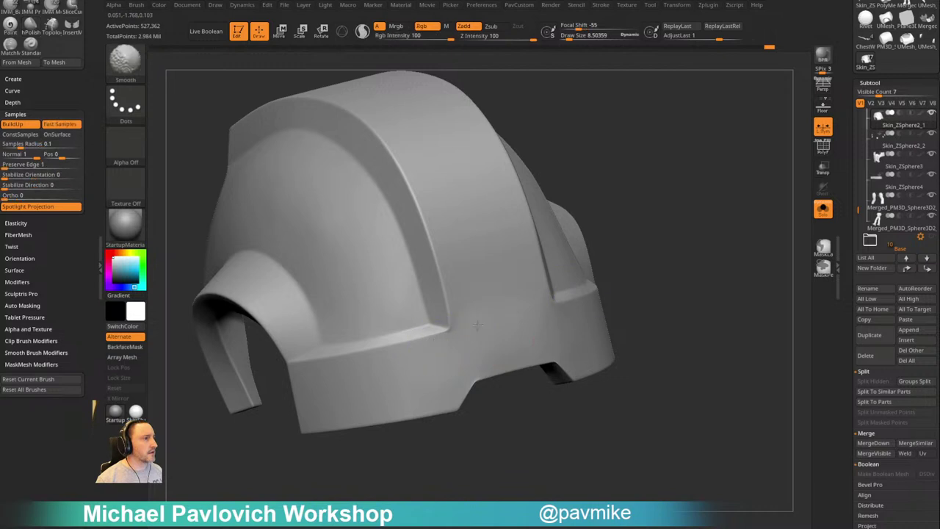
{"action": "mouse_move", "coordinate": [630, 321]}
{"action": "left_mouse_down"}
{"action": "mouse_move", "coordinate": [521, 369]}
{"action": "mouse_move", "coordinate": [747, 244]}
{"action": "mouse_move", "coordinate": [713, 296]}
{"action": "mouse_move", "coordinate": [674, 267]}
{"action": "mouse_move", "coordinate": [637, 312]}
{"action": "left_mouse_up"}
{"action": "key", "text": "s"}
{"action": "left_click_drag", "start_coordinate": [454, 325], "coordinate": [447, 325]}
{"action": "left_click_drag", "start_coordinate": [568, 299], "coordinate": [501, 326]}
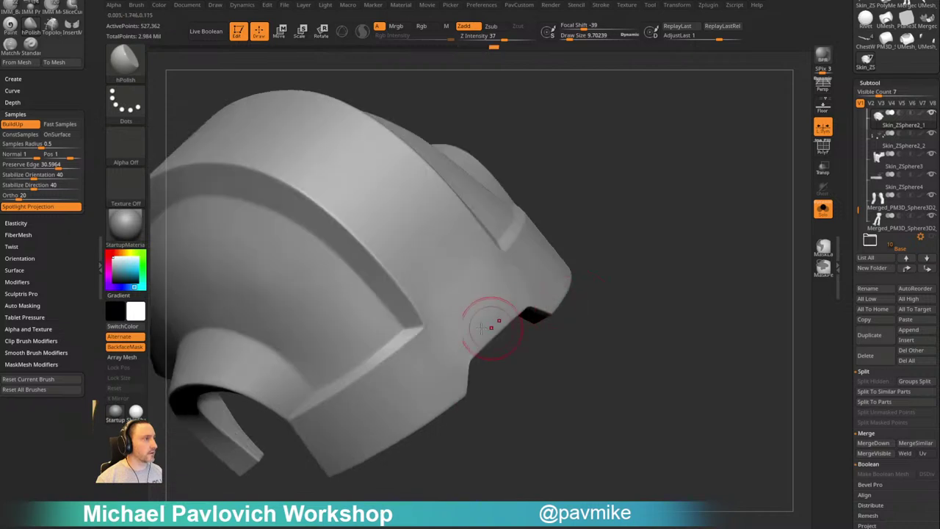
Lower the shell to subdivision level 4 and check its polygroups with the PolyFrame display
{"action": "left_click_drag", "start_coordinate": [572, 239], "coordinate": [556, 223]}
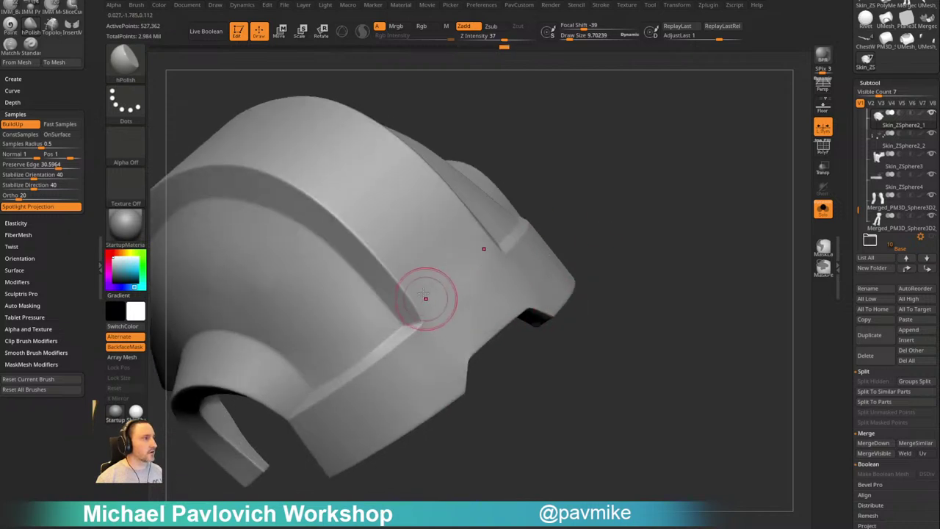
{"action": "left_click_drag", "start_coordinate": [635, 235], "coordinate": [604, 214]}
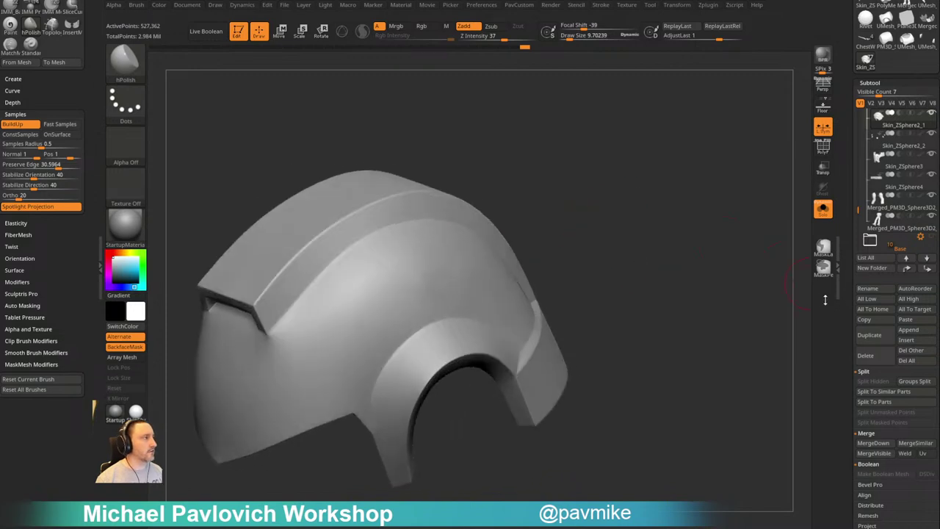
{"action": "left_click_drag", "start_coordinate": [851, 302], "coordinate": [847, 136]}
{"action": "left_click", "coordinate": [879, 222]}
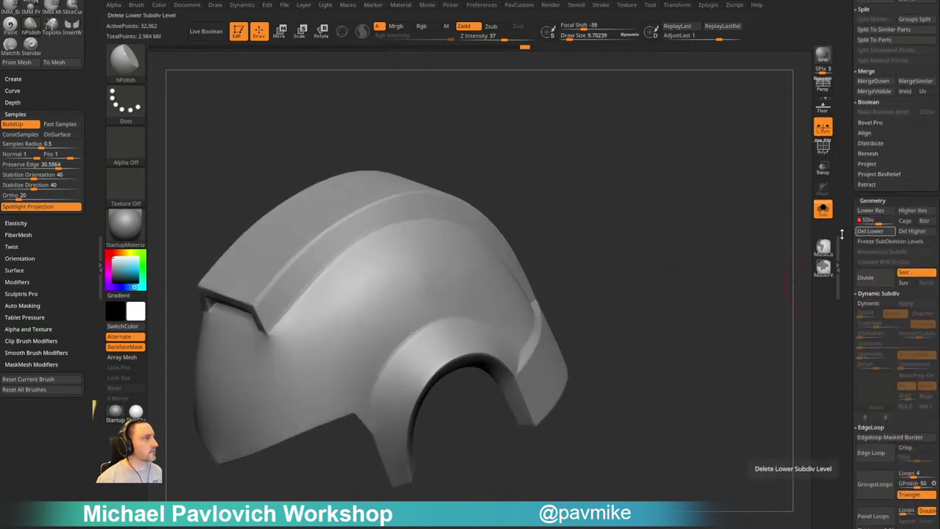
{"action": "left_click_drag", "start_coordinate": [741, 237], "coordinate": [739, 258]}
{"action": "left_click", "coordinate": [823, 146]}
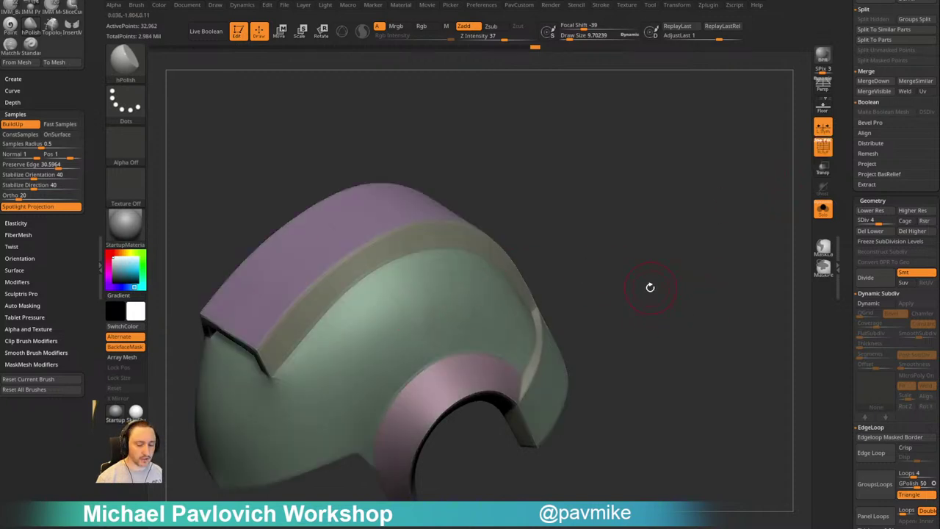
{"action": "mouse_move", "coordinate": [634, 283]}
{"action": "left_mouse_down", "text": "alt"}
{"action": "mouse_move", "coordinate": [646, 277]}
{"action": "mouse_move", "coordinate": [611, 258]}
{"action": "left_mouse_up", "text": "alt"}
{"action": "left_click", "coordinate": [823, 146]}
Smooth the shell's side surface at subdivision level 4, then return it to subdivision level 6
{"action": "left_click", "coordinate": [874, 221]}
{"action": "left_click", "coordinate": [879, 222]}
{"action": "left_click_drag", "start_coordinate": [453, 277], "coordinate": [425, 285], "text": "shift"}
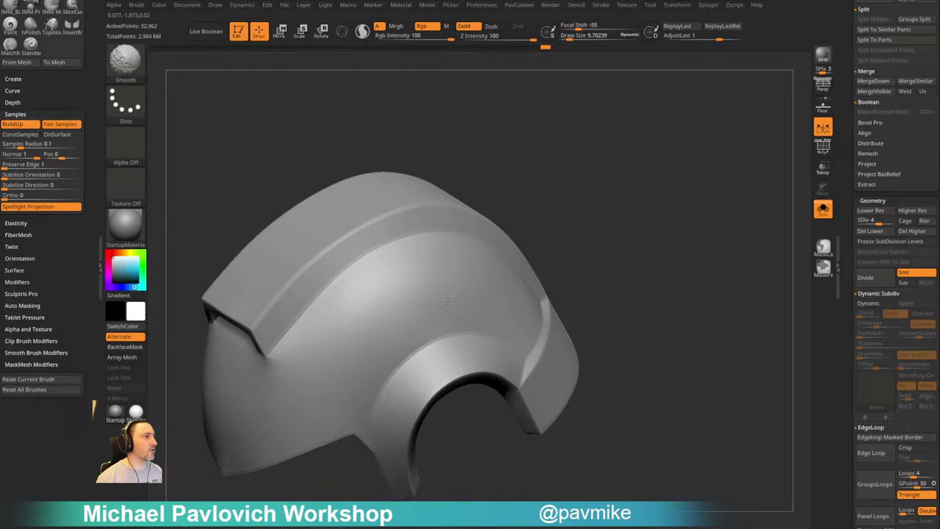
{"action": "left_click_drag", "start_coordinate": [672, 218], "coordinate": [573, 269]}
{"action": "mouse_move", "coordinate": [629, 236]}
{"action": "left_mouse_down"}
{"action": "mouse_move", "coordinate": [683, 199]}
{"action": "mouse_move", "coordinate": [641, 213]}
{"action": "left_mouse_up"}
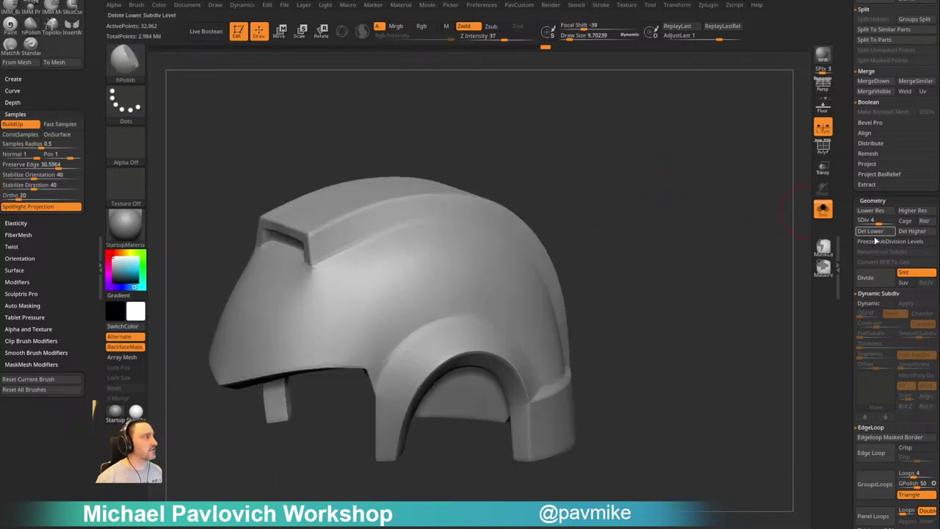
{"action": "left_click", "coordinate": [880, 220]}
{"action": "mouse_move", "coordinate": [716, 236]}
{"action": "left_mouse_down"}
{"action": "mouse_move", "coordinate": [689, 251]}
{"action": "mouse_move", "coordinate": [728, 263]}
{"action": "mouse_move", "coordinate": [714, 240]}
{"action": "mouse_move", "coordinate": [728, 230]}
{"action": "mouse_move", "coordinate": [698, 219]}
{"action": "mouse_move", "coordinate": [716, 231]}
{"action": "mouse_move", "coordinate": [702, 204]}
{"action": "mouse_move", "coordinate": [735, 214]}
{"action": "mouse_move", "coordinate": [688, 235]}
{"action": "mouse_move", "coordinate": [712, 224]}
{"action": "left_mouse_up"}
{"action": "key", "text": "d"}
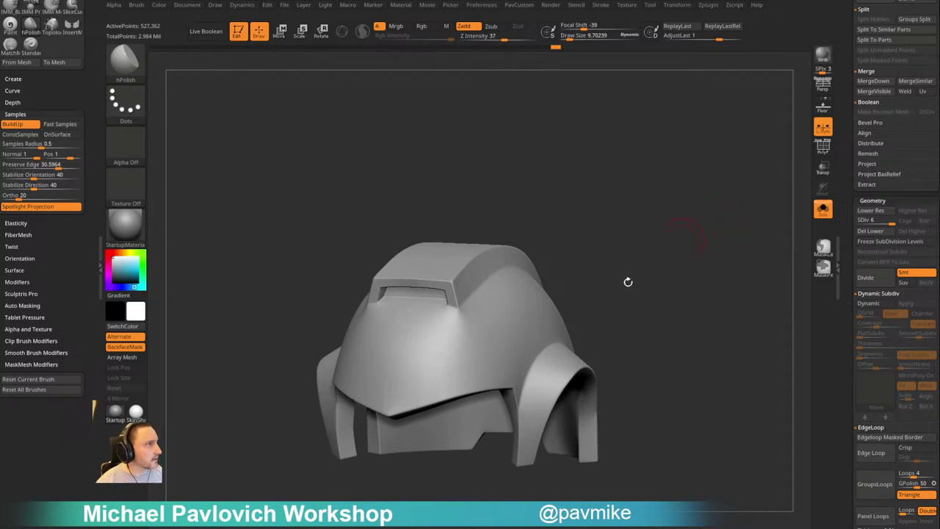
Switch to TrimDynamic at Draw Size about 8.50, try a stroke along the ridge's front side edge and undo it
{"action": "mouse_move", "coordinate": [634, 198]}
{"action": "left_mouse_down"}
{"action": "mouse_move", "coordinate": [598, 206]}
{"action": "mouse_move", "coordinate": [615, 212]}
{"action": "mouse_move", "coordinate": [626, 197]}
{"action": "left_mouse_up"}
{"action": "key", "text": "b"}
{"action": "key", "text": "t"}
{"action": "key", "text": "d"}
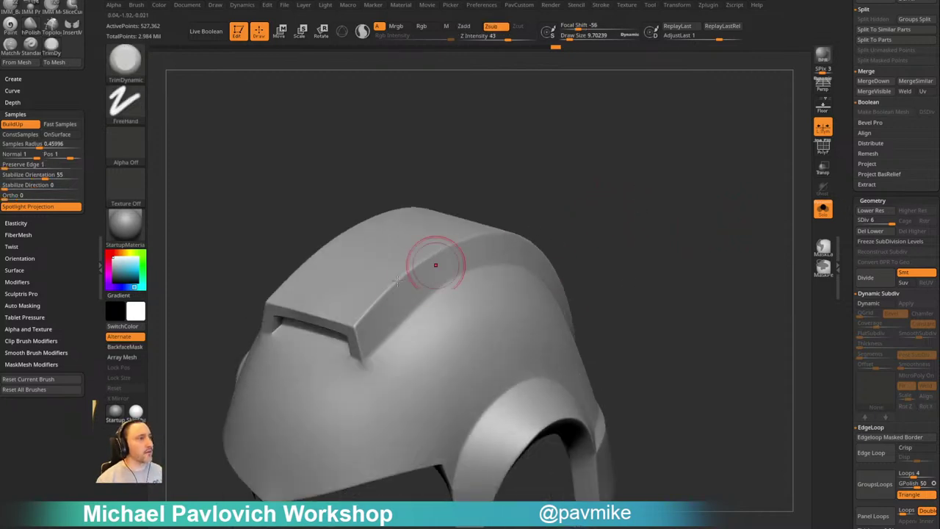
{"action": "key", "text": "["}
{"action": "left_click_drag", "start_coordinate": [356, 325], "coordinate": [436, 256]}
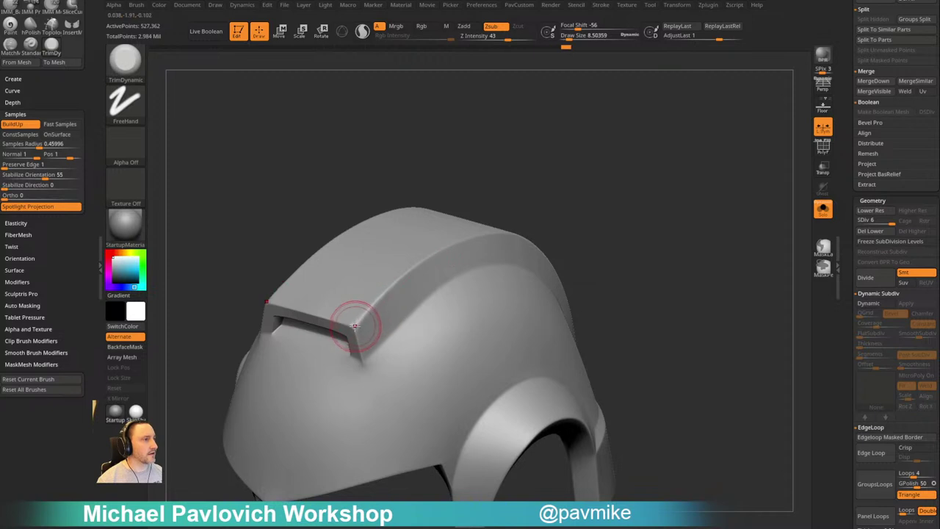
{"action": "key", "text": "ctrl+z"}
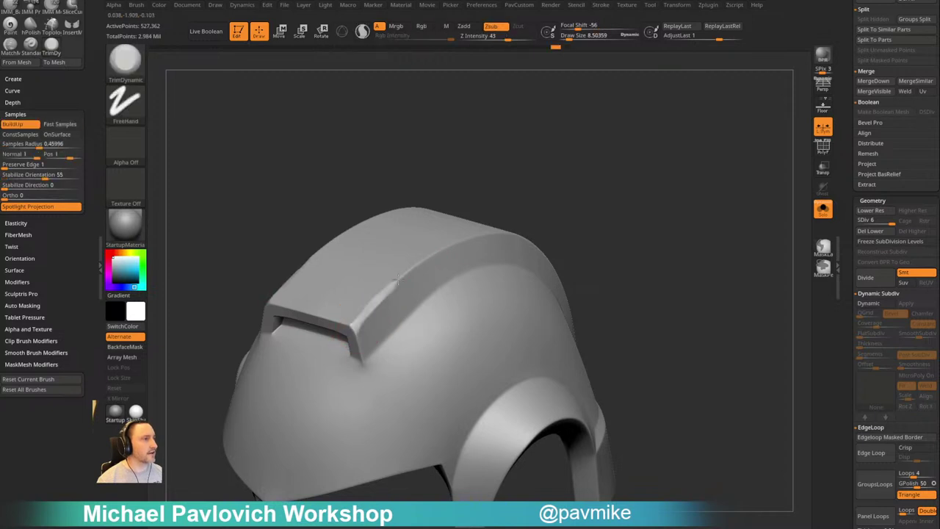
Bevel the central ridge's side edge from its front end toward the crest using TrimDynamic
{"action": "left_click_drag", "start_coordinate": [596, 190], "coordinate": [363, 275]}
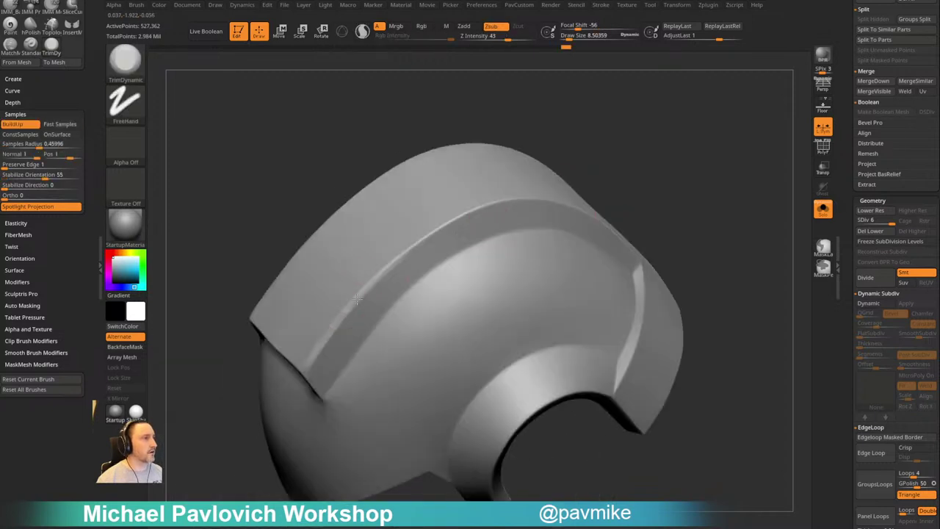
{"action": "left_click_drag", "start_coordinate": [451, 226], "coordinate": [463, 218]}
{"action": "mouse_move", "coordinate": [624, 177]}
{"action": "left_mouse_down"}
{"action": "mouse_move", "coordinate": [687, 184]}
{"action": "mouse_move", "coordinate": [638, 200]}
{"action": "left_mouse_up"}
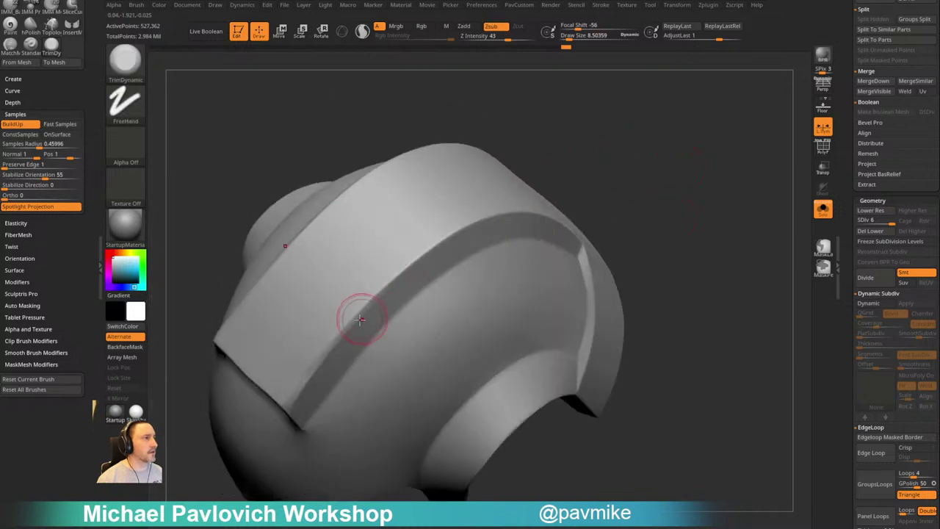
{"action": "left_click_drag", "start_coordinate": [343, 328], "coordinate": [388, 285]}
{"action": "left_click_drag", "start_coordinate": [623, 176], "coordinate": [457, 245]}
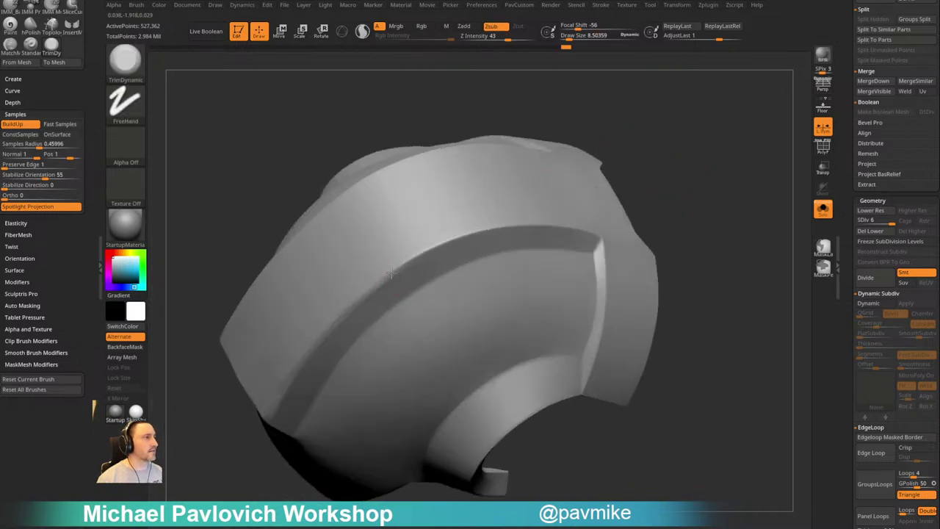
Switch to hPolish and flatten the bevel along the front half of the ridge's side edge
{"action": "mouse_move", "coordinate": [695, 204]}
{"action": "left_mouse_down"}
{"action": "mouse_move", "coordinate": [634, 210]}
{"action": "mouse_move", "coordinate": [707, 178]}
{"action": "mouse_move", "coordinate": [637, 186]}
{"action": "left_mouse_up"}
{"action": "key", "text": "b"}
{"action": "key", "text": "h"}
{"action": "key", "text": "p"}
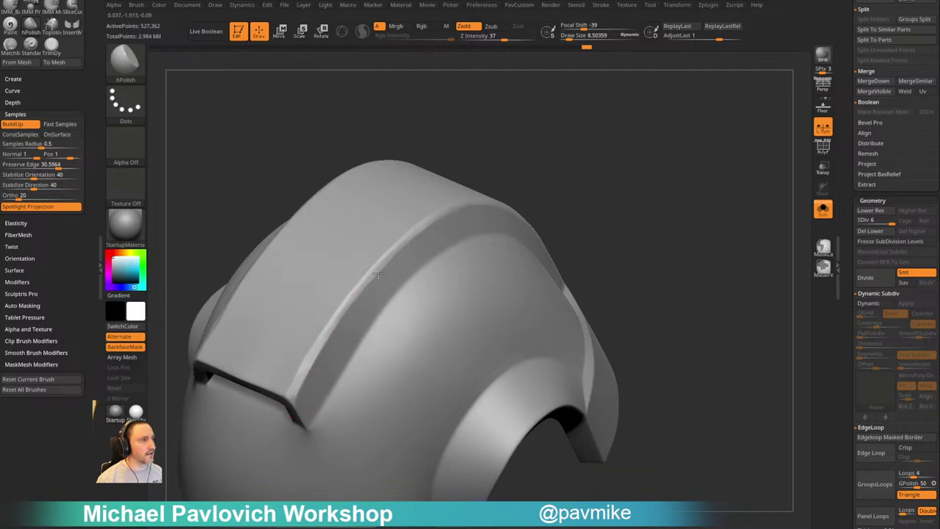
{"action": "left_click_drag", "start_coordinate": [379, 273], "coordinate": [308, 348]}
{"action": "left_click_drag", "start_coordinate": [345, 301], "coordinate": [356, 290]}
{"action": "mouse_move", "coordinate": [518, 164]}
{"action": "left_mouse_down"}
{"action": "mouse_move", "coordinate": [524, 183]}
{"action": "mouse_move", "coordinate": [514, 204]}
{"action": "left_mouse_up"}
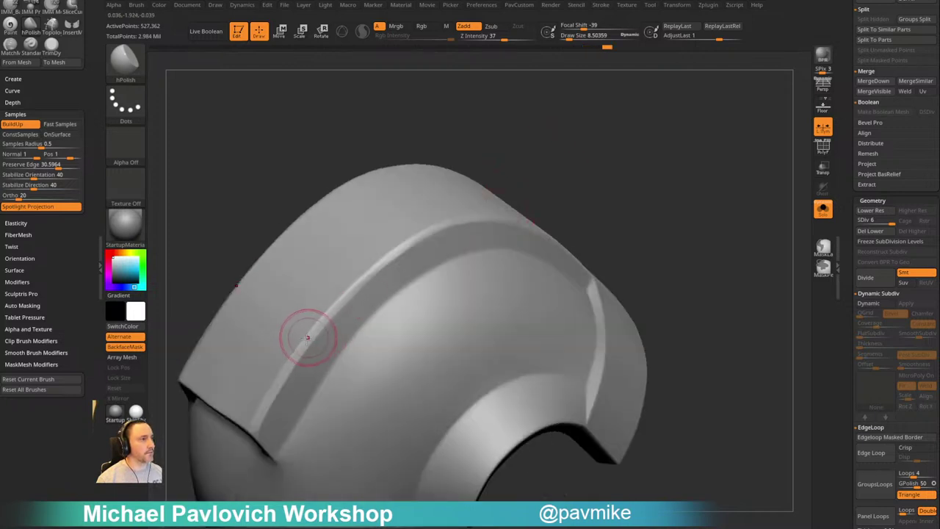
Even out the ridge's bevelled edge between its front section and crest with hPolish at Draw Size about 8.50
{"action": "left_click_drag", "start_coordinate": [401, 247], "coordinate": [338, 301]}
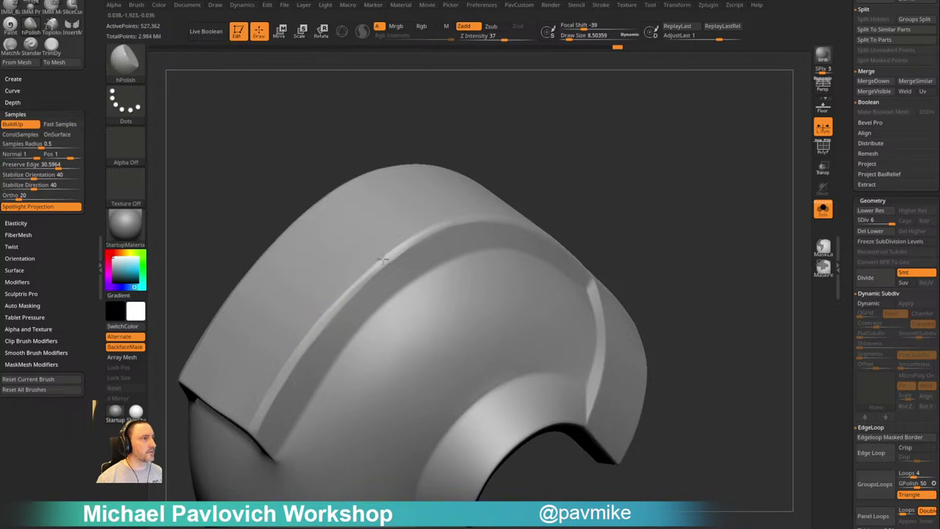
{"action": "left_click_drag", "start_coordinate": [387, 257], "coordinate": [359, 283]}
{"action": "mouse_move", "coordinate": [550, 168]}
{"action": "left_mouse_down"}
{"action": "mouse_move", "coordinate": [500, 191]}
{"action": "mouse_move", "coordinate": [514, 163]}
{"action": "left_mouse_up"}
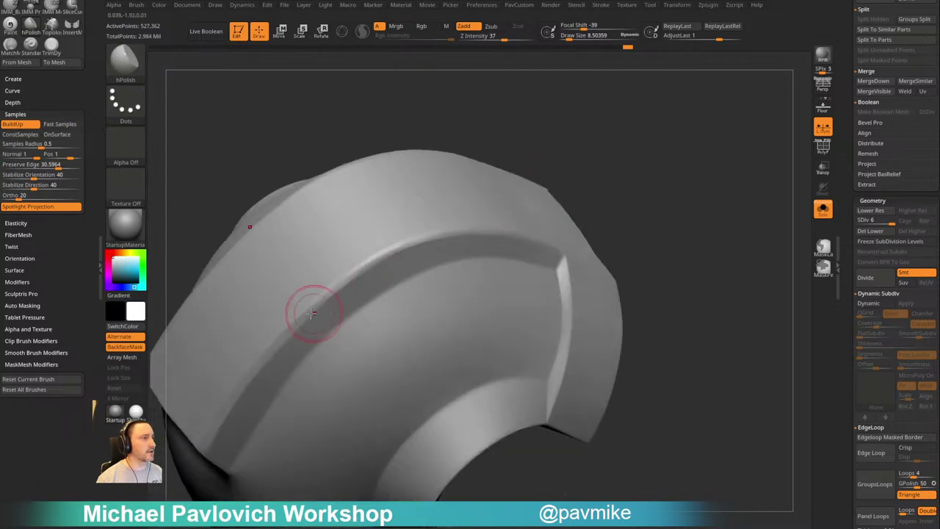
{"action": "left_click_drag", "start_coordinate": [311, 309], "coordinate": [315, 303]}
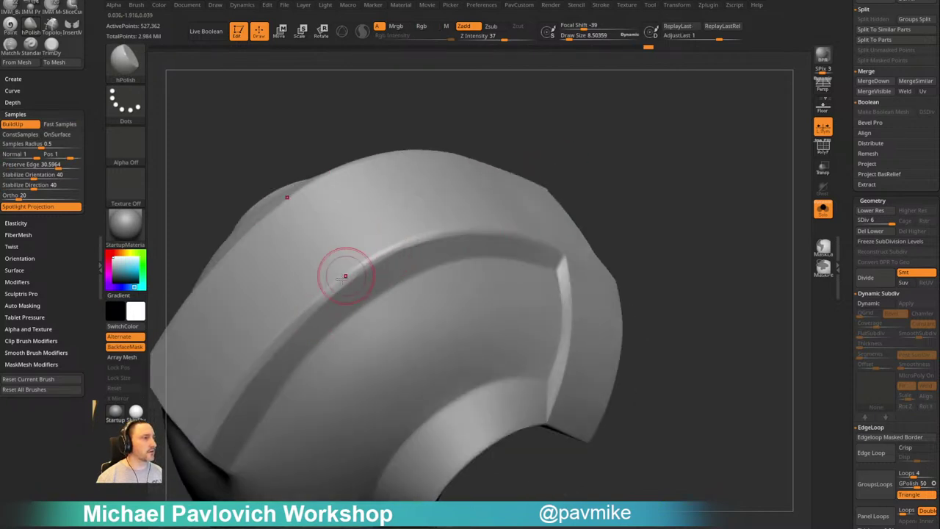
{"action": "mouse_move", "coordinate": [634, 155]}
{"action": "left_mouse_down"}
{"action": "mouse_move", "coordinate": [674, 251]}
{"action": "mouse_move", "coordinate": [695, 210]}
{"action": "mouse_move", "coordinate": [680, 227]}
{"action": "left_mouse_up"}
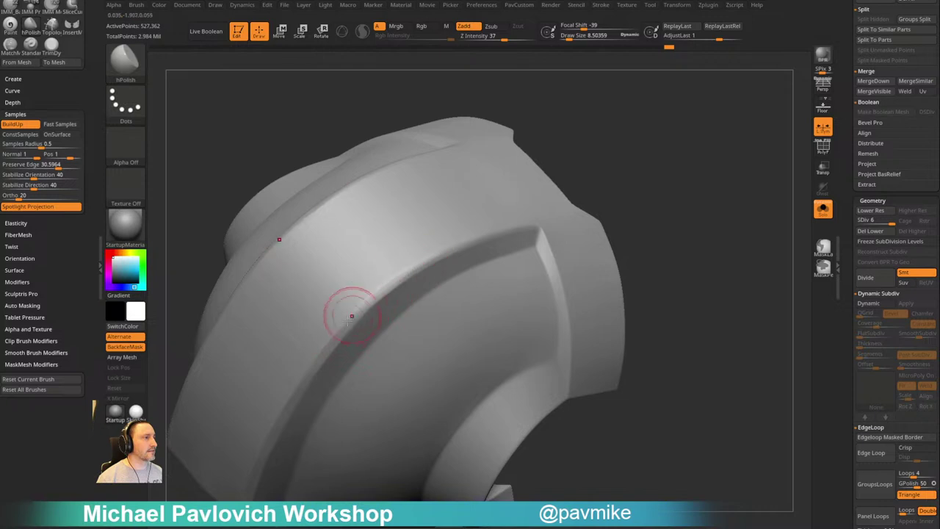
Extend the polished bevel along the ridge's edge back to the step's rear corner with hPolish
{"action": "left_click_drag", "start_coordinate": [347, 321], "coordinate": [448, 248]}
{"action": "left_click_drag", "start_coordinate": [368, 303], "coordinate": [453, 249]}
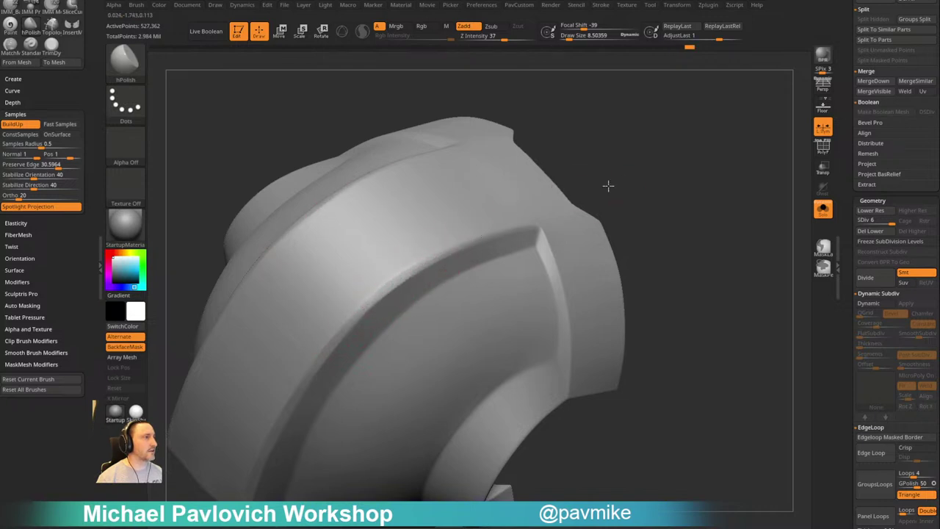
{"action": "left_click_drag", "start_coordinate": [609, 186], "coordinate": [585, 193]}
{"action": "left_click_drag", "start_coordinate": [416, 258], "coordinate": [509, 225]}
{"action": "left_click_drag", "start_coordinate": [448, 243], "coordinate": [532, 221]}
{"action": "mouse_move", "coordinate": [616, 205]}
{"action": "left_mouse_down"}
{"action": "mouse_move", "coordinate": [628, 180]}
{"action": "mouse_move", "coordinate": [596, 169]}
{"action": "left_mouse_up"}
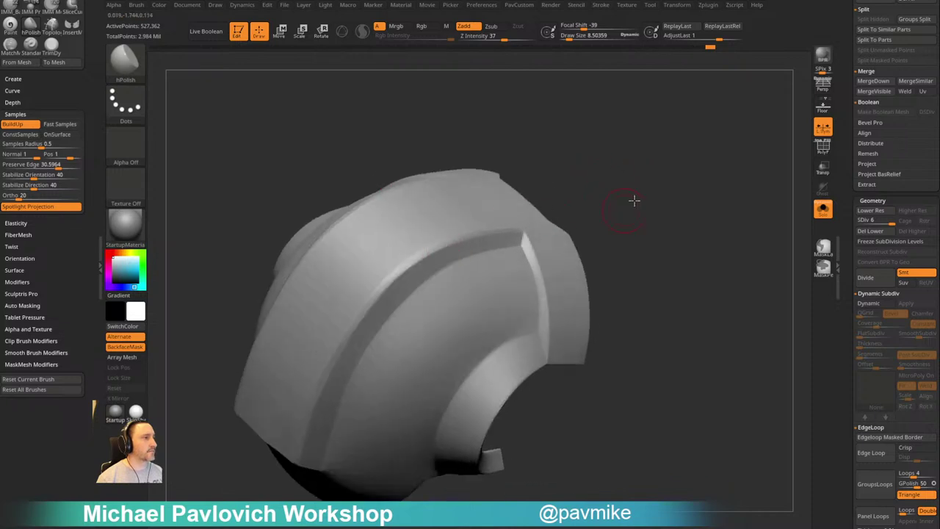
{"action": "mouse_move", "coordinate": [634, 200]}
{"action": "left_mouse_down"}
{"action": "mouse_move", "coordinate": [637, 172]}
{"action": "mouse_move", "coordinate": [605, 161]}
{"action": "left_mouse_up"}
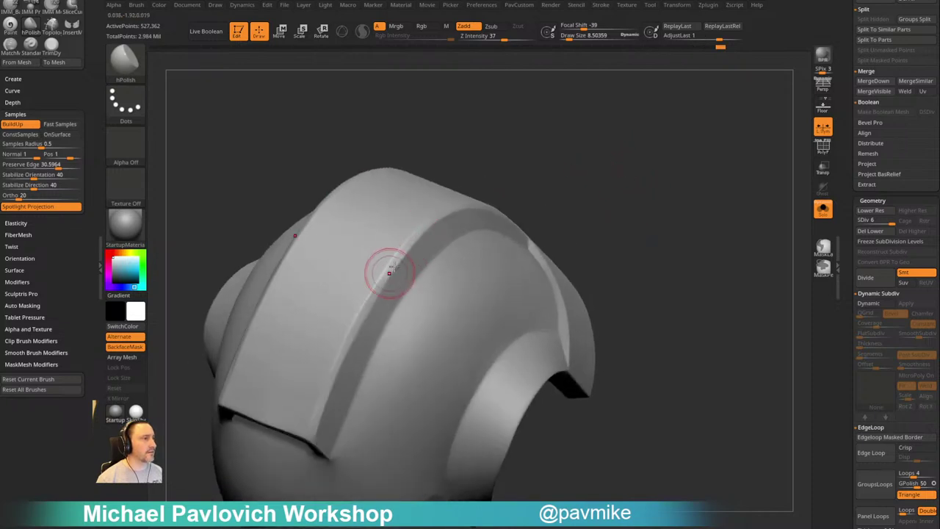
Polish the ridge's bevelled edge again from its front corner up to the crest with hPolish
{"action": "left_click_drag", "start_coordinate": [581, 202], "coordinate": [547, 183]}
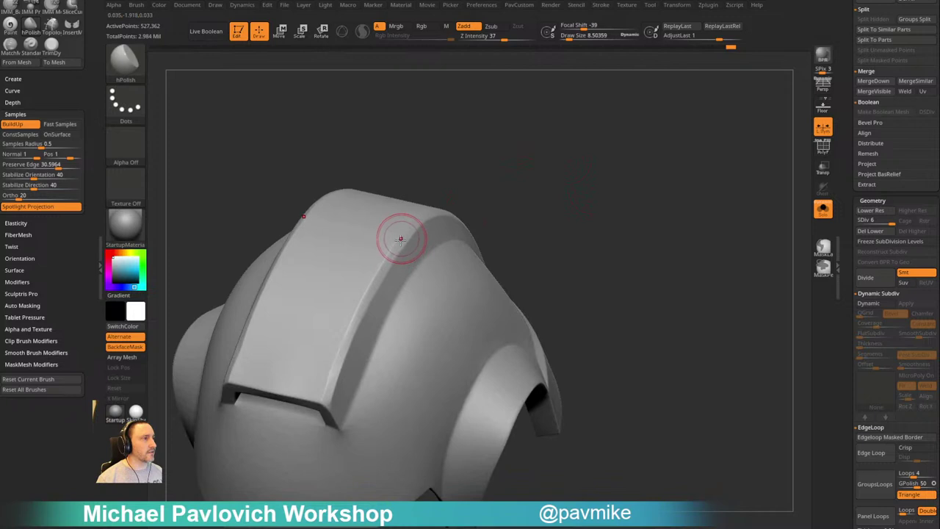
{"action": "left_click_drag", "start_coordinate": [362, 309], "coordinate": [333, 388]}
{"action": "mouse_move", "coordinate": [577, 196]}
{"action": "left_mouse_down"}
{"action": "mouse_move", "coordinate": [588, 176]}
{"action": "mouse_move", "coordinate": [594, 183]}
{"action": "left_mouse_up"}
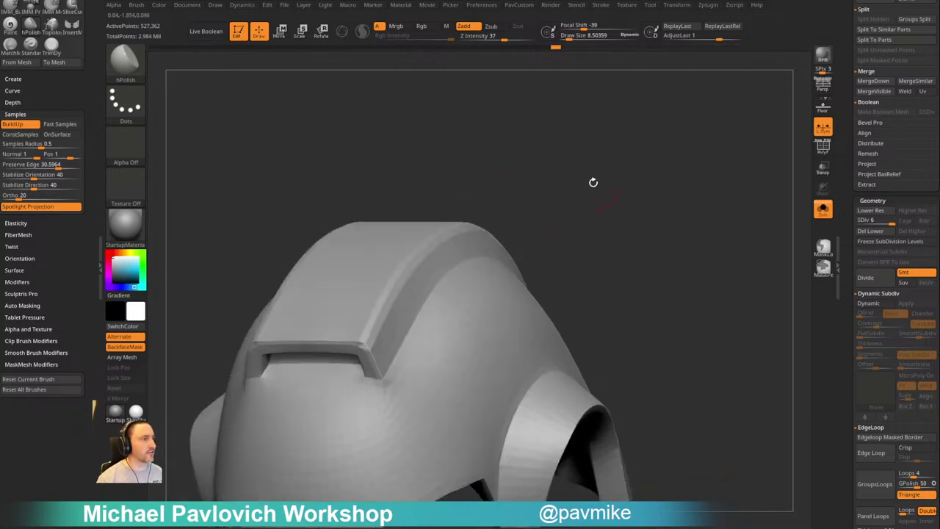
{"action": "left_click_drag", "start_coordinate": [528, 201], "coordinate": [516, 216]}
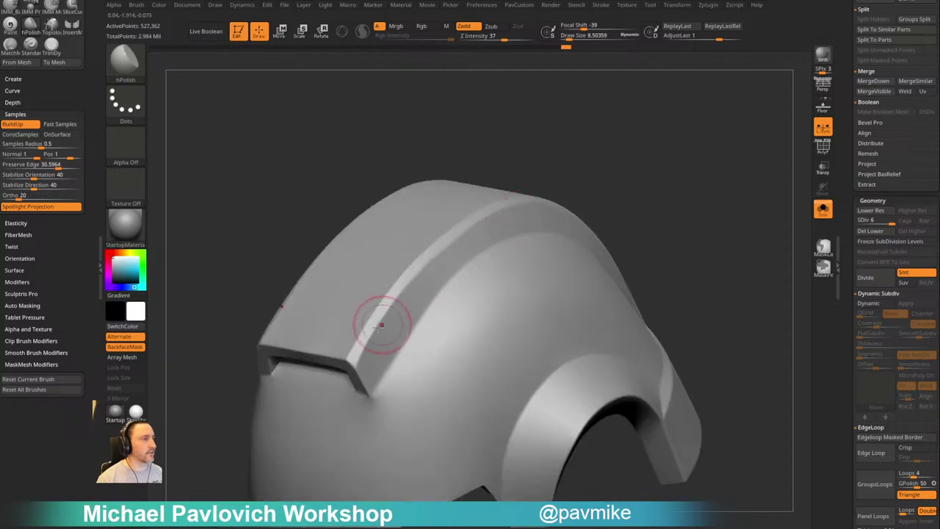
{"action": "left_click_drag", "start_coordinate": [390, 294], "coordinate": [472, 220]}
{"action": "left_click_drag", "start_coordinate": [473, 219], "coordinate": [397, 288]}
{"action": "left_click_drag", "start_coordinate": [605, 150], "coordinate": [586, 161]}
Polish the bevel over the ridge's crest and toward the rear with hPolish, undoing the last unwanted stroke
{"action": "left_click_drag", "start_coordinate": [480, 217], "coordinate": [579, 179]}
{"action": "left_click_drag", "start_coordinate": [579, 179], "coordinate": [534, 188]}
{"action": "mouse_move", "coordinate": [696, 150]}
{"action": "left_mouse_down"}
{"action": "mouse_move", "coordinate": [624, 140]}
{"action": "mouse_move", "coordinate": [635, 122]}
{"action": "left_mouse_up"}
{"action": "left_click_drag", "start_coordinate": [509, 190], "coordinate": [560, 195]}
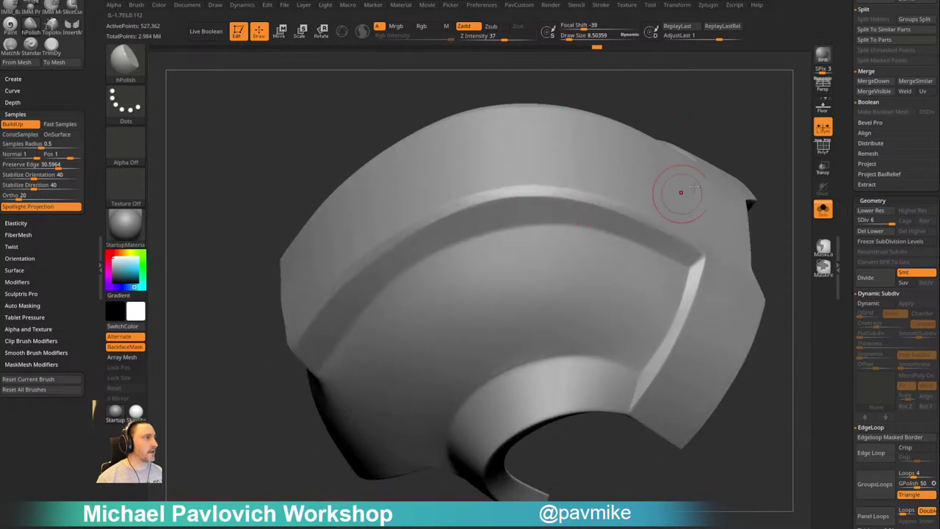
{"action": "left_click_drag", "start_coordinate": [714, 152], "coordinate": [675, 145]}
{"action": "left_click_drag", "start_coordinate": [543, 205], "coordinate": [580, 223]}
{"action": "mouse_move", "coordinate": [750, 217]}
{"action": "left_mouse_down"}
{"action": "mouse_move", "coordinate": [741, 174]}
{"action": "mouse_move", "coordinate": [647, 175]}
{"action": "mouse_move", "coordinate": [707, 126]}
{"action": "mouse_move", "coordinate": [652, 184]}
{"action": "mouse_move", "coordinate": [678, 181]}
{"action": "mouse_move", "coordinate": [679, 213]}
{"action": "left_mouse_up"}
{"action": "key", "text": "ctrl+z"}
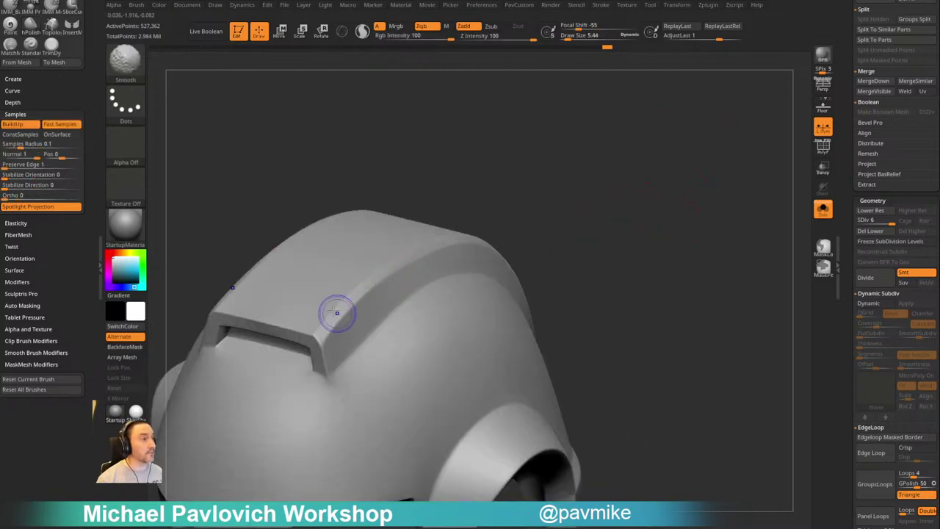
Smooth the bevel at the ridge's front corner and over its crest at Draw Size 5.44
{"action": "left_click_drag", "start_coordinate": [335, 313], "coordinate": [318, 312], "text": "shift"}
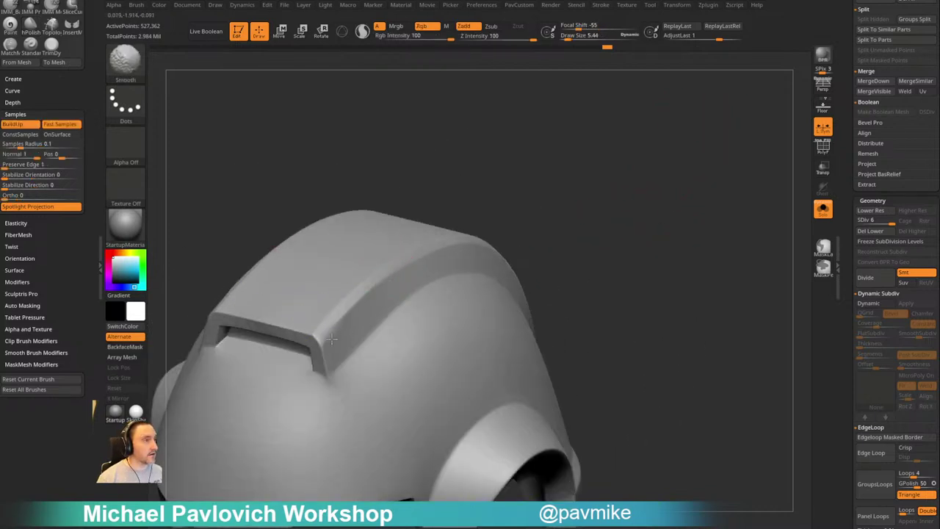
{"action": "left_click_drag", "start_coordinate": [585, 157], "coordinate": [553, 191]}
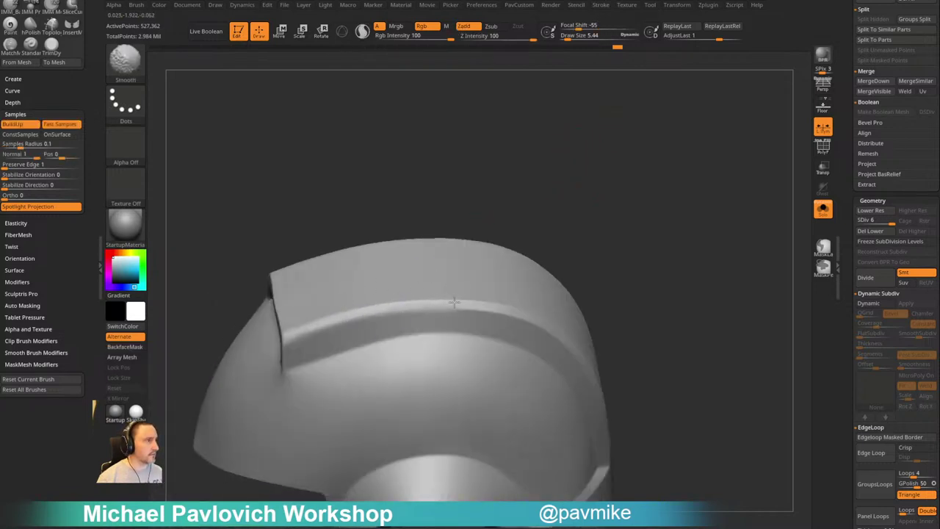
{"action": "left_click_drag", "start_coordinate": [454, 302], "coordinate": [480, 308], "text": "shift"}
{"action": "left_click_drag", "start_coordinate": [625, 240], "coordinate": [588, 236]}
{"action": "left_click_drag", "start_coordinate": [438, 305], "coordinate": [543, 329], "text": "shift"}
Smooth the ridge's bevelled edge down toward the step's rear corner, reducing Draw Size to about 4.60
{"action": "mouse_move", "coordinate": [642, 262]}
{"action": "left_mouse_down"}
{"action": "mouse_move", "coordinate": [637, 241]}
{"action": "mouse_move", "coordinate": [609, 237]}
{"action": "mouse_move", "coordinate": [630, 210]}
{"action": "left_mouse_up"}
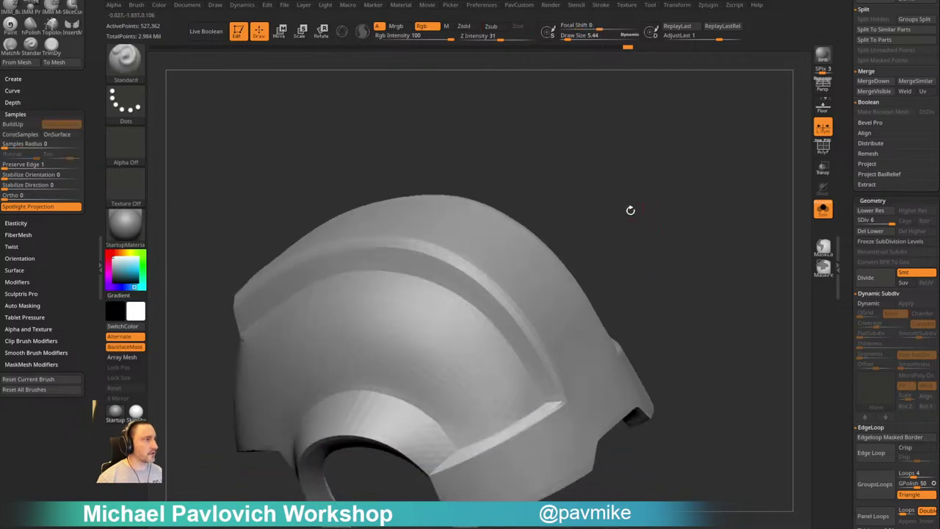
{"action": "left_click_drag", "start_coordinate": [433, 253], "coordinate": [531, 300], "text": "shift"}
{"action": "mouse_move", "coordinate": [564, 329]}
{"action": "left_mouse_down", "text": "alt"}
{"action": "mouse_move", "coordinate": [549, 299]}
{"action": "mouse_move", "coordinate": [527, 333]}
{"action": "left_mouse_up", "text": "alt"}
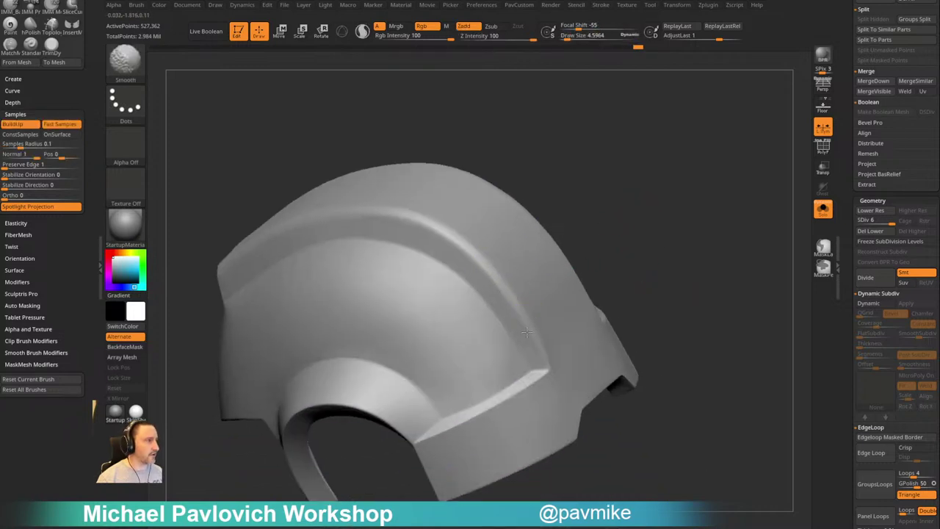
{"action": "mouse_move", "coordinate": [621, 268]}
{"action": "left_mouse_down"}
{"action": "mouse_move", "coordinate": [684, 231]}
{"action": "mouse_move", "coordinate": [648, 222]}
{"action": "left_mouse_up"}
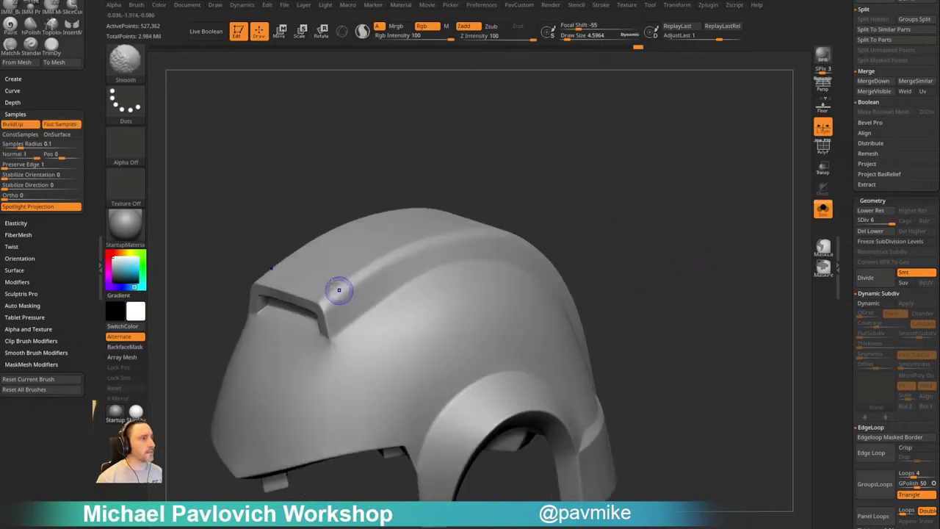
Flatten the corner of the helmet crest's front frame with the hPolish brush
{"action": "mouse_move", "coordinate": [585, 195]}
{"action": "left_mouse_down"}
{"action": "mouse_move", "coordinate": [659, 189]}
{"action": "mouse_move", "coordinate": [637, 189]}
{"action": "mouse_move", "coordinate": [623, 164]}
{"action": "mouse_move", "coordinate": [588, 198]}
{"action": "left_mouse_up"}
{"action": "key", "text": "b"}
{"action": "key", "text": "h"}
{"action": "key", "text": "p"}
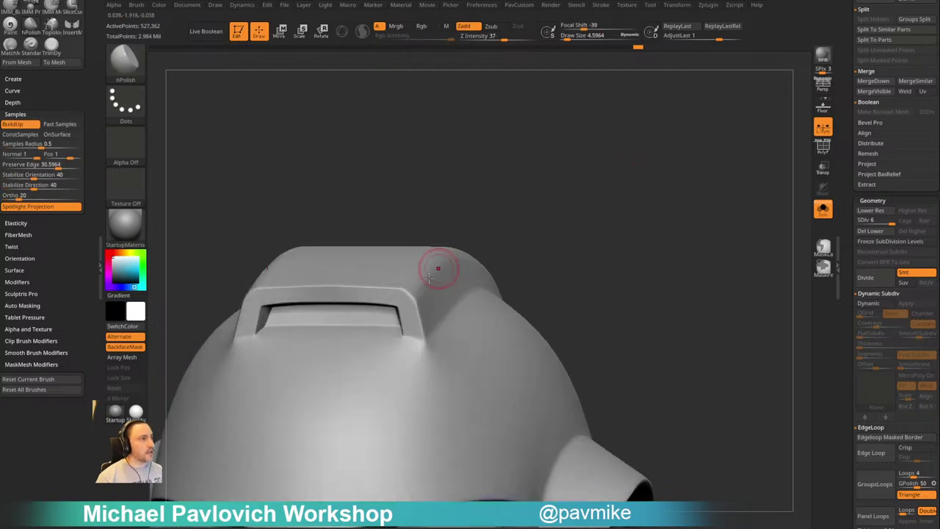
{"action": "key", "text": "s"}
{"action": "left_click_drag", "start_coordinate": [410, 285], "coordinate": [414, 290]}
{"action": "left_click_drag", "start_coordinate": [540, 218], "coordinate": [487, 215]}
{"action": "left_click_drag", "start_coordinate": [399, 286], "coordinate": [412, 302]}
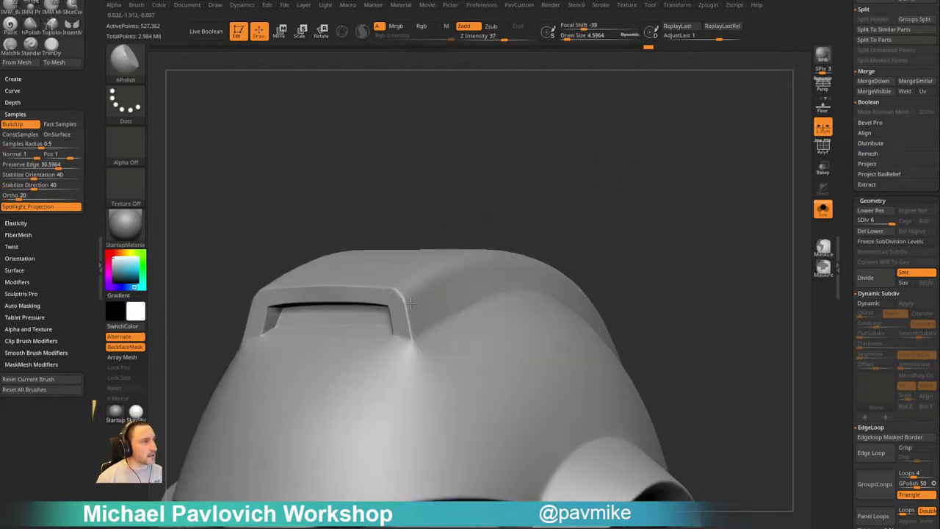
Smooth the crest's side edge from the front corner over the top towards the back of the helmet
{"action": "mouse_move", "coordinate": [553, 221]}
{"action": "left_mouse_down"}
{"action": "mouse_move", "coordinate": [534, 230]}
{"action": "mouse_move", "coordinate": [481, 228]}
{"action": "left_mouse_up"}
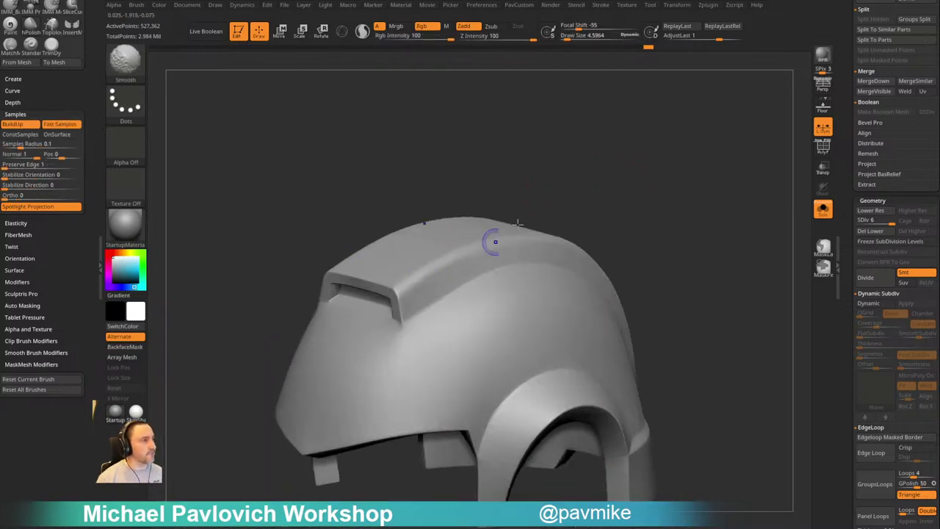
{"action": "left_click_drag", "start_coordinate": [580, 184], "coordinate": [534, 213]}
{"action": "mouse_move", "coordinate": [414, 259]}
{"action": "left_mouse_down", "text": "shift"}
{"action": "mouse_move", "coordinate": [562, 245]}
{"action": "mouse_move", "coordinate": [339, 294]}
{"action": "left_mouse_up", "text": "shift"}
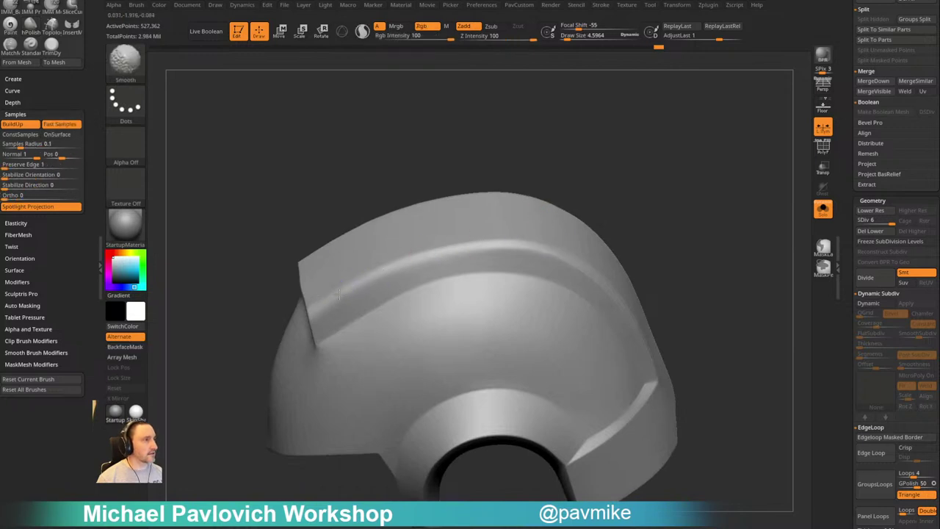
{"action": "left_click_drag", "start_coordinate": [617, 188], "coordinate": [545, 210]}
{"action": "left_click_drag", "start_coordinate": [479, 287], "coordinate": [520, 282], "text": "shift"}
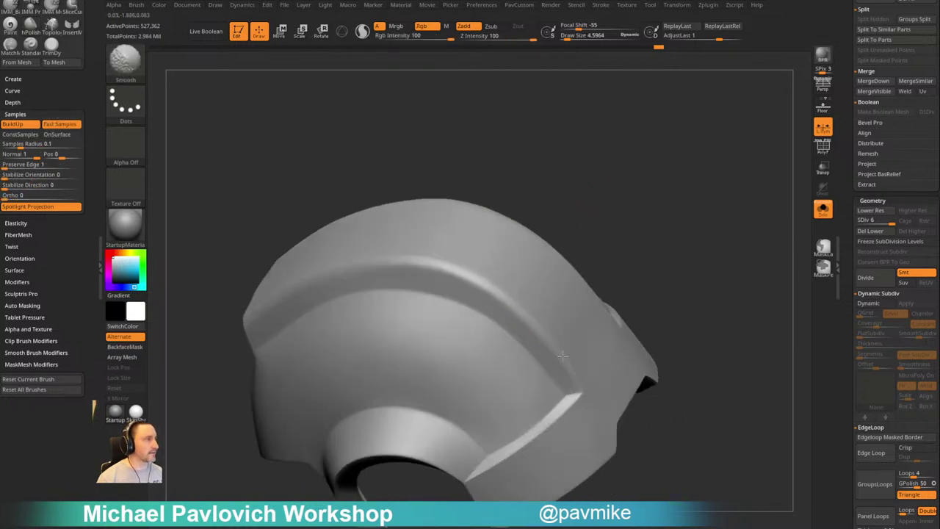
{"action": "left_click_drag", "start_coordinate": [698, 192], "coordinate": [630, 183]}
{"action": "left_click_drag", "start_coordinate": [529, 157], "coordinate": [625, 254], "text": "shift"}
{"action": "left_click_drag", "start_coordinate": [757, 330], "coordinate": [740, 255], "text": "alt"}
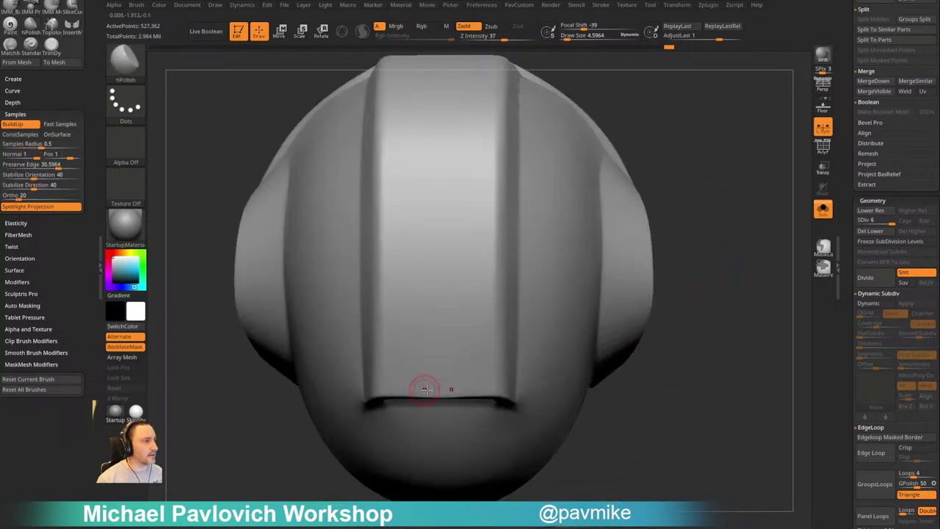
Adjust the crest's front edge with the Move brush at subdivision level 3, and return the helmet to level 6
{"action": "left_click", "coordinate": [876, 220]}
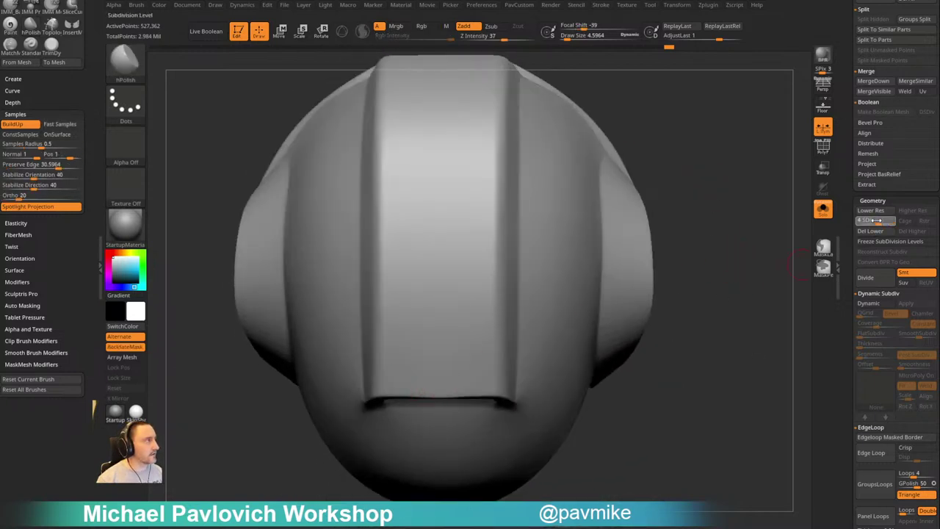
{"action": "key", "text": "s"}
{"action": "left_click", "coordinate": [441, 381]}
{"action": "key", "text": "b"}
{"action": "key", "text": "m"}
{"action": "key", "text": "v"}
{"action": "left_click_drag", "start_coordinate": [447, 371], "coordinate": [409, 386]}
{"action": "key", "text": "s"}
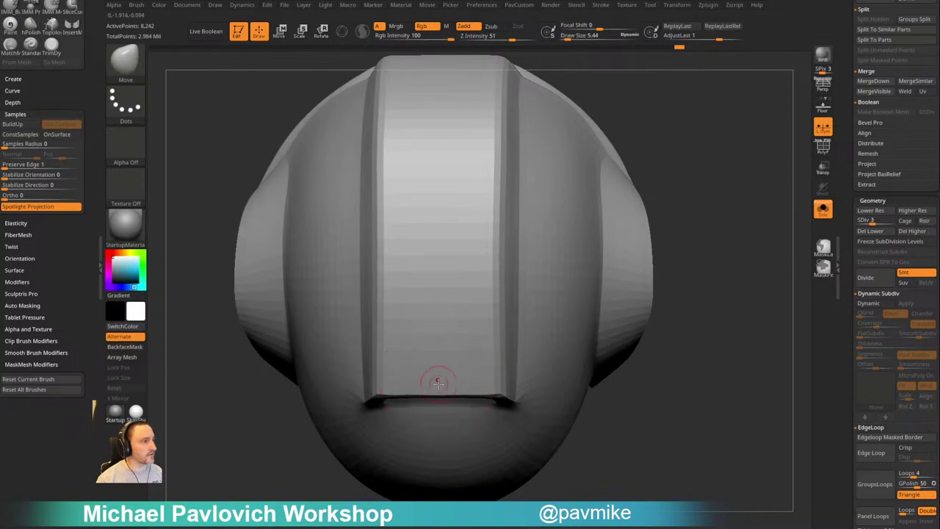
{"action": "left_click", "coordinate": [892, 222]}
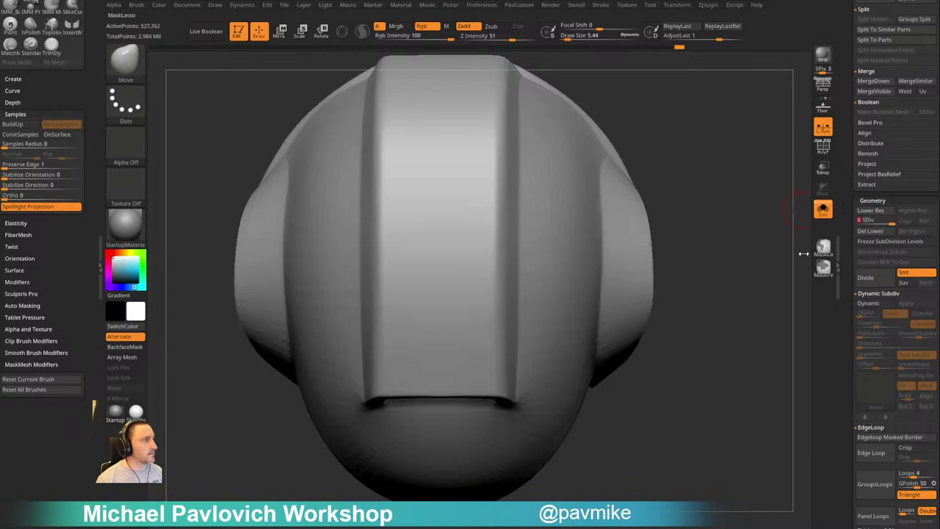
{"action": "left_click_drag", "start_coordinate": [736, 296], "coordinate": [722, 265]}
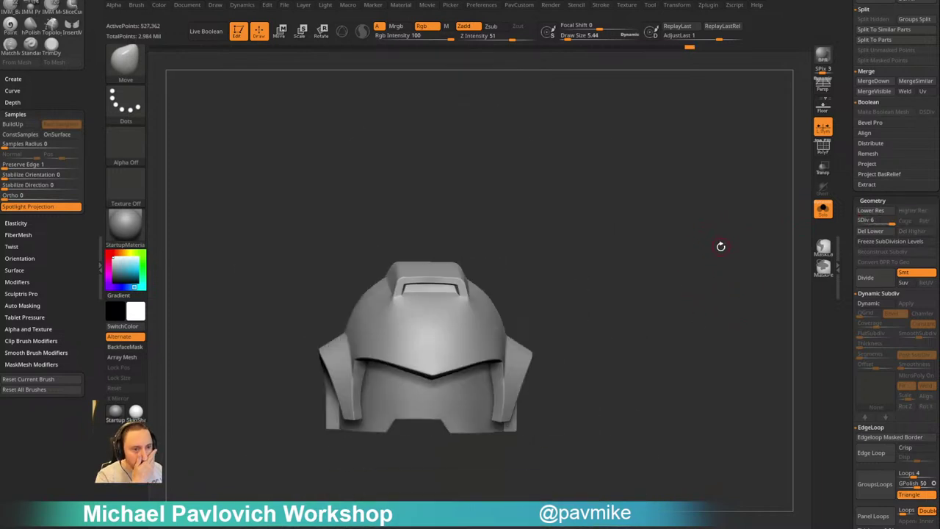
{"action": "left_click_drag", "start_coordinate": [647, 253], "coordinate": [677, 238]}
Store a morph target for the helmet
{"action": "left_click_drag", "start_coordinate": [852, 306], "coordinate": [845, 68]}
{"action": "left_click", "coordinate": [866, 283], "text": "shift"}
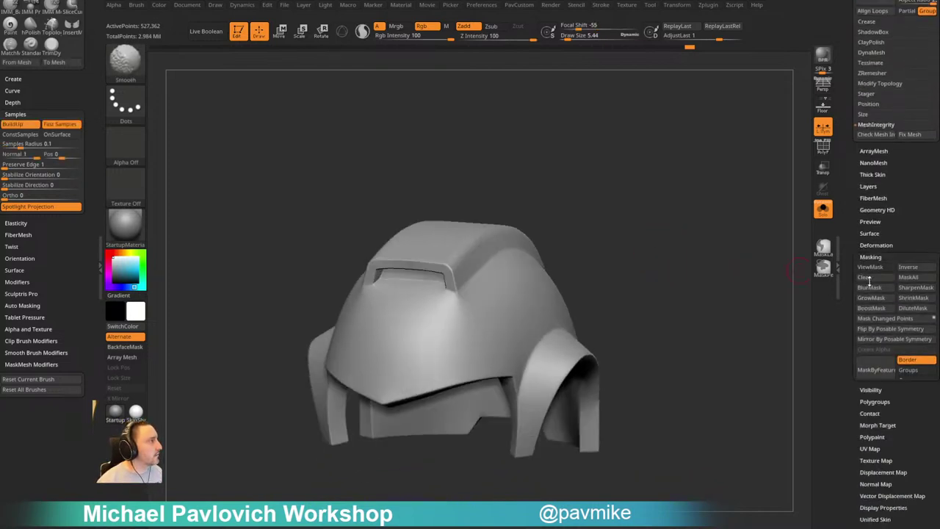
{"action": "left_click", "coordinate": [873, 306], "text": "shift"}
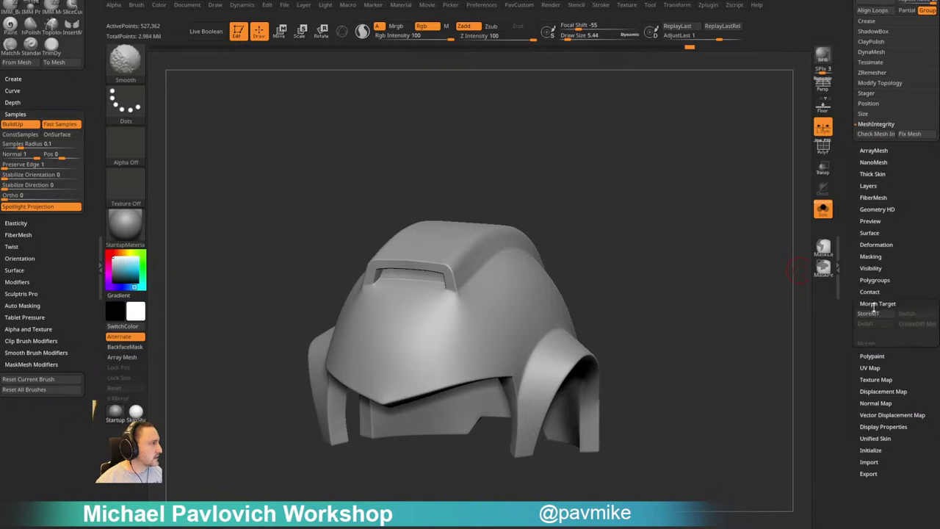
{"action": "left_click", "coordinate": [874, 317]}
Choose the Standard brush and examine the helmet's crest and brow from the side, back and front
{"action": "mouse_move", "coordinate": [698, 298]}
{"action": "left_mouse_down", "text": "alt"}
{"action": "mouse_move", "coordinate": [712, 296]}
{"action": "mouse_move", "coordinate": [697, 303]}
{"action": "left_mouse_up", "text": "alt"}
{"action": "mouse_move", "coordinate": [659, 230]}
{"action": "left_mouse_down"}
{"action": "mouse_move", "coordinate": [699, 223]}
{"action": "mouse_move", "coordinate": [672, 230]}
{"action": "mouse_move", "coordinate": [718, 201]}
{"action": "mouse_move", "coordinate": [619, 221]}
{"action": "mouse_move", "coordinate": [481, 281]}
{"action": "left_mouse_up"}
{"action": "key", "text": "b"}
{"action": "key", "text": "s"}
{"action": "key", "text": "t"}
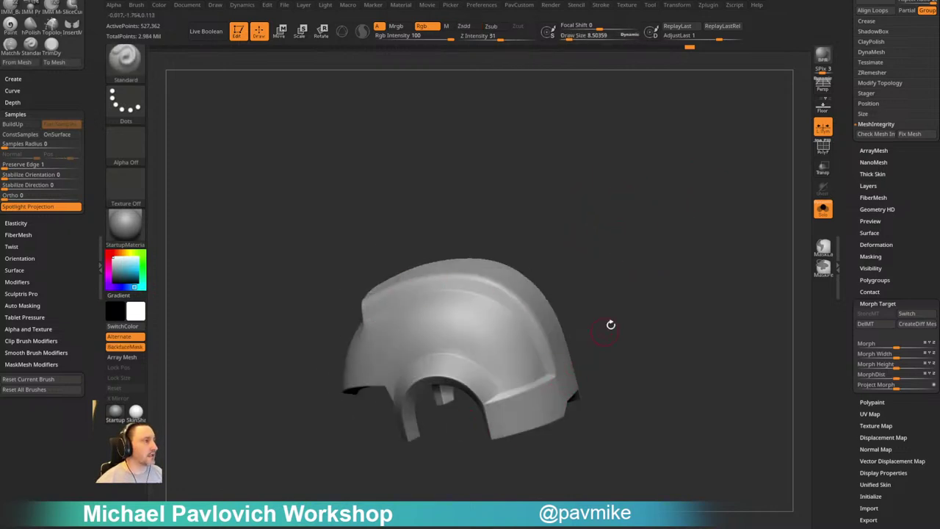
{"action": "left_click_drag", "start_coordinate": [611, 325], "coordinate": [531, 274], "text": "shift"}
{"action": "left_click_drag", "start_coordinate": [544, 345], "coordinate": [518, 314]}
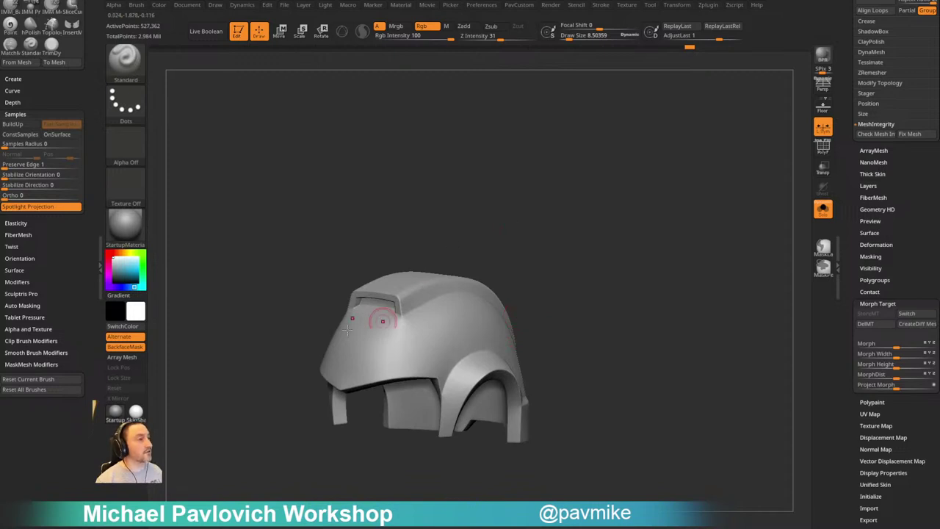
{"action": "left_click_drag", "start_coordinate": [542, 224], "coordinate": [489, 287]}
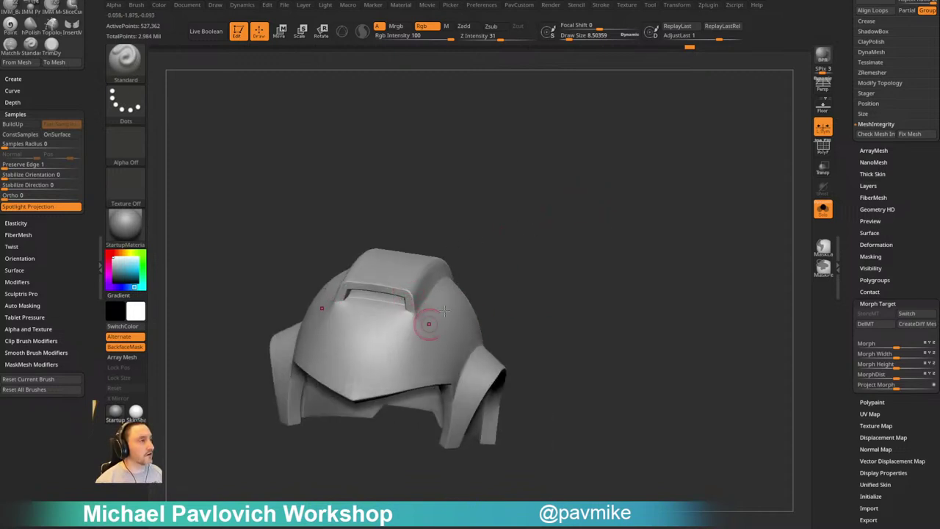
{"action": "left_click_drag", "start_coordinate": [444, 312], "coordinate": [571, 220]}
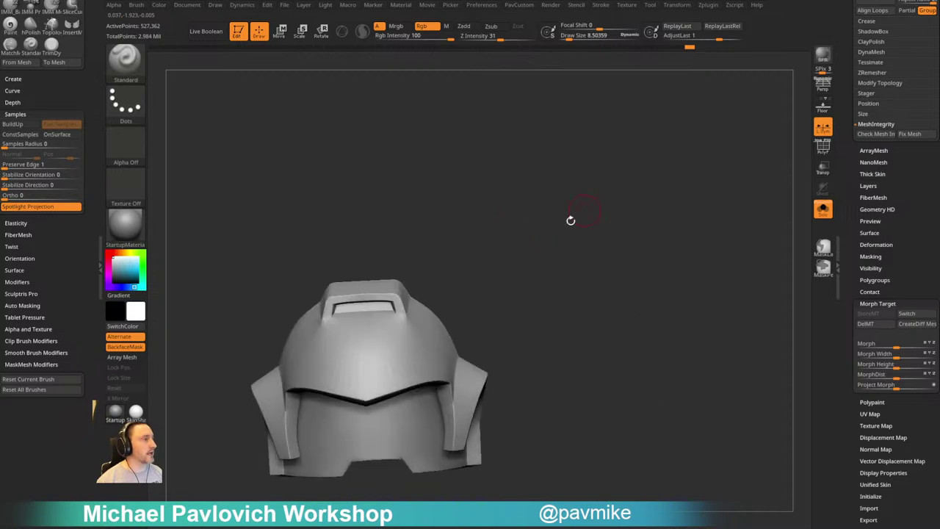
{"action": "left_click_drag", "start_coordinate": [531, 275], "coordinate": [612, 226], "text": "shift"}
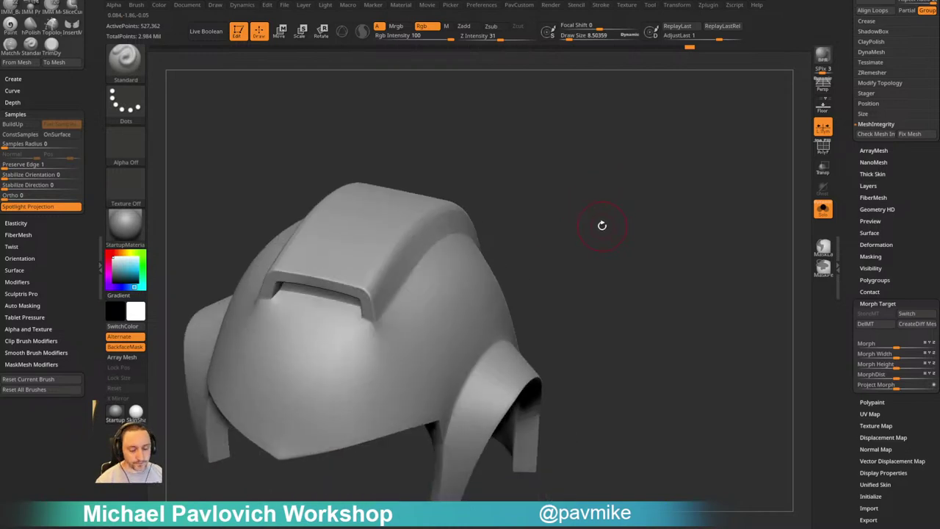
Carve the inner corner at the base of the crest's front frame with the DamStandard brush at a draw size of about 17
{"action": "key", "text": "b"}
{"action": "key", "text": "d"}
{"action": "key", "text": "s"}
{"action": "key", "text": "s"}
{"action": "left_click_drag", "start_coordinate": [362, 333], "coordinate": [363, 333]}
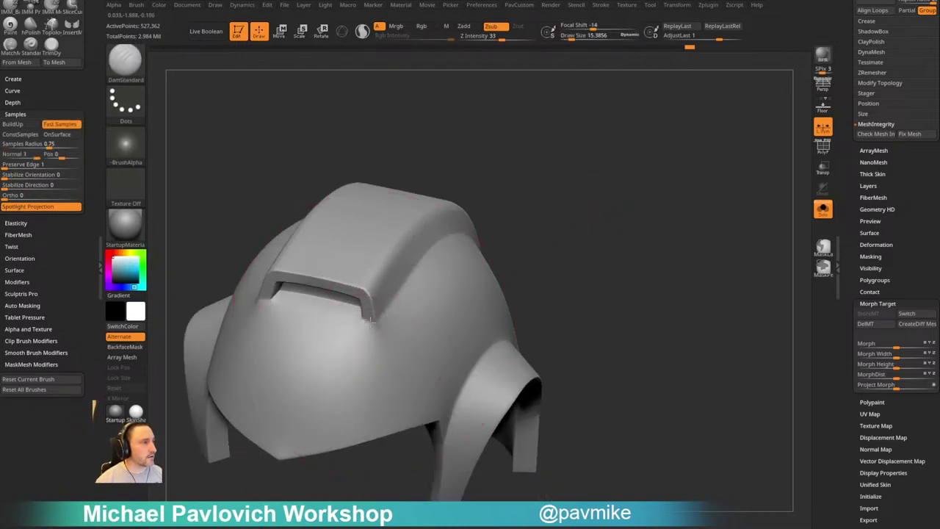
{"action": "left_click_drag", "start_coordinate": [506, 262], "coordinate": [509, 254]}
{"action": "key", "text": "s"}
{"action": "left_click_drag", "start_coordinate": [378, 333], "coordinate": [367, 320]}
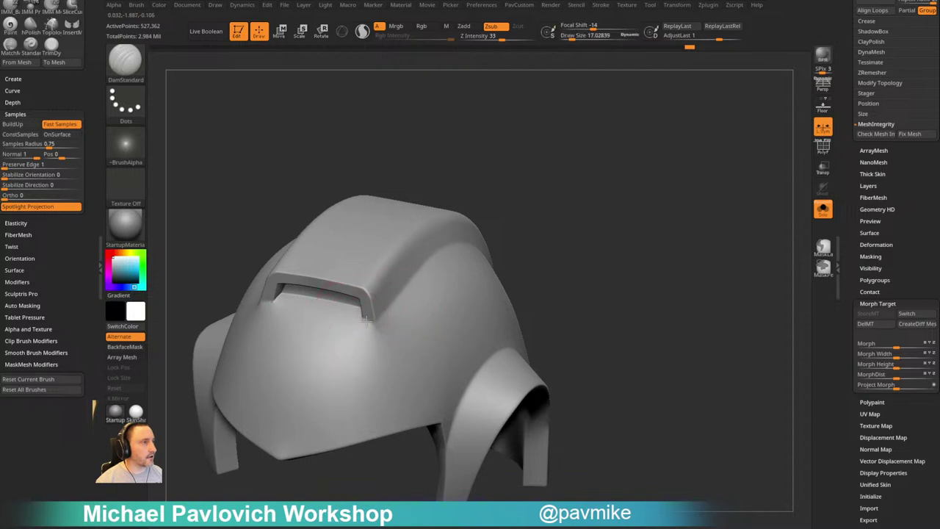
Examine the helmet's crest edges, brow and side arches from several angles
{"action": "mouse_move", "coordinate": [534, 273]}
{"action": "left_mouse_down"}
{"action": "mouse_move", "coordinate": [561, 223]}
{"action": "mouse_move", "coordinate": [590, 228]}
{"action": "mouse_move", "coordinate": [598, 243]}
{"action": "mouse_move", "coordinate": [577, 244]}
{"action": "mouse_move", "coordinate": [596, 252]}
{"action": "mouse_move", "coordinate": [590, 244]}
{"action": "left_mouse_up"}
{"action": "key", "text": "["}
{"action": "left_click_drag", "start_coordinate": [590, 245], "coordinate": [519, 258]}
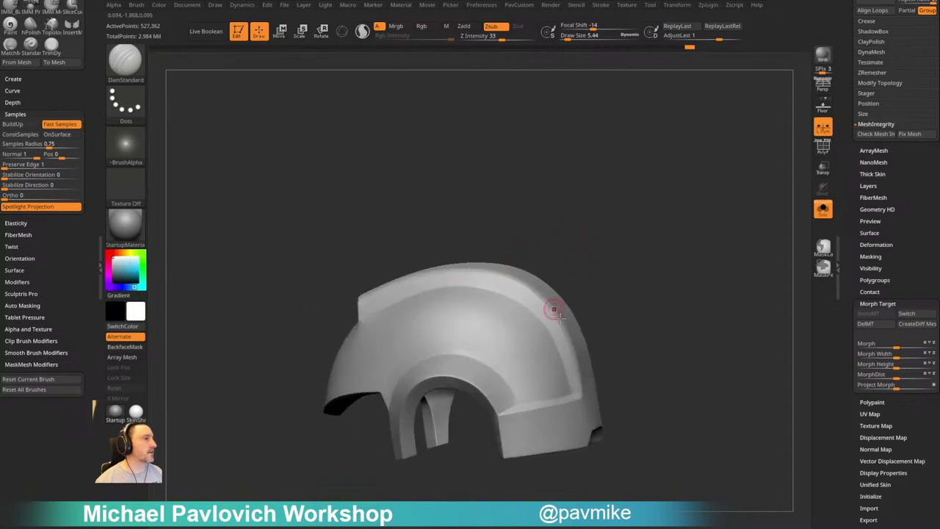
{"action": "left_click_drag", "start_coordinate": [617, 294], "coordinate": [615, 236]}
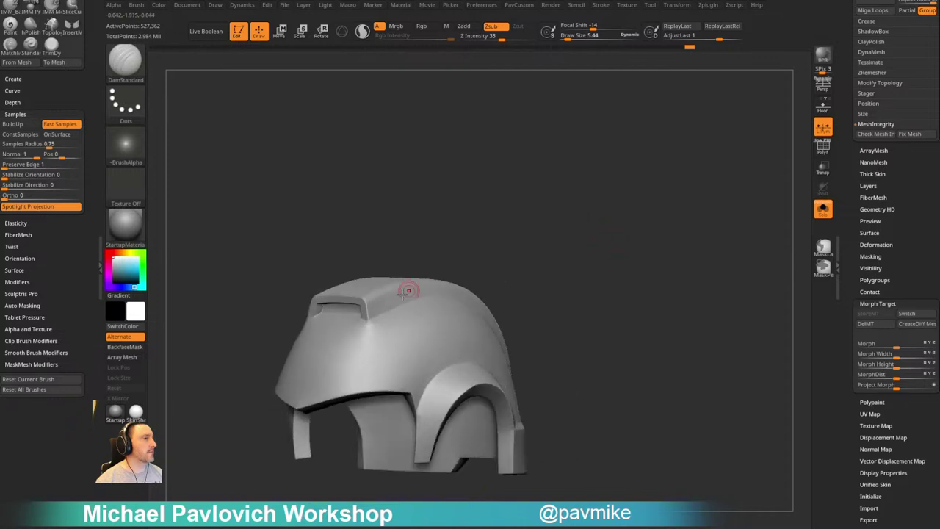
{"action": "left_click_drag", "start_coordinate": [597, 300], "coordinate": [539, 323]}
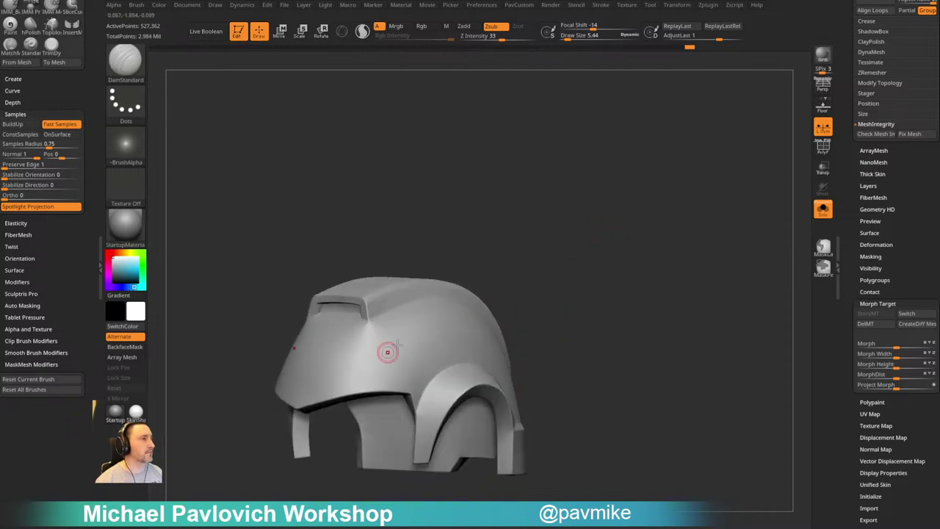
{"action": "right_click_drag", "start_coordinate": [398, 344], "coordinate": [380, 335]}
{"action": "right_click_drag", "start_coordinate": [567, 373], "coordinate": [690, 250]}
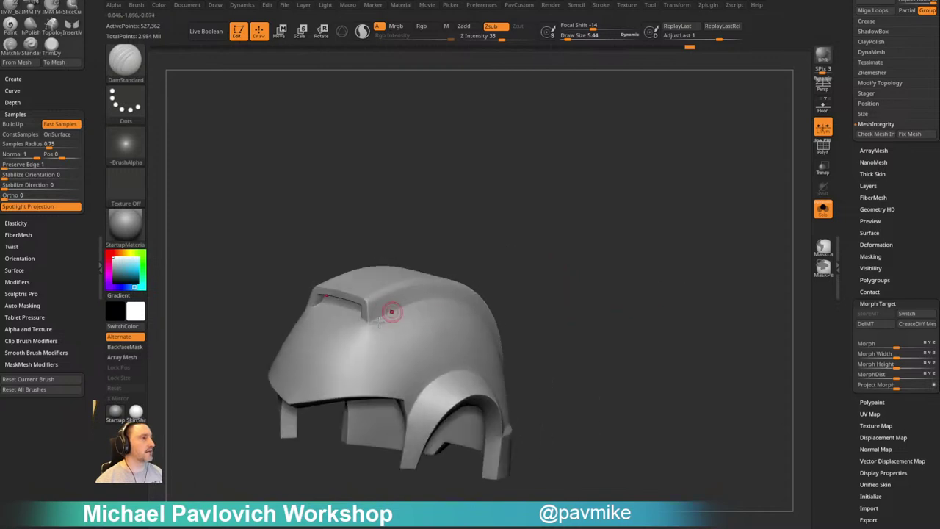
{"action": "right_click_drag", "start_coordinate": [393, 310], "coordinate": [576, 207], "text": "shift"}
{"action": "left_click_drag", "start_coordinate": [575, 208], "coordinate": [446, 320]}
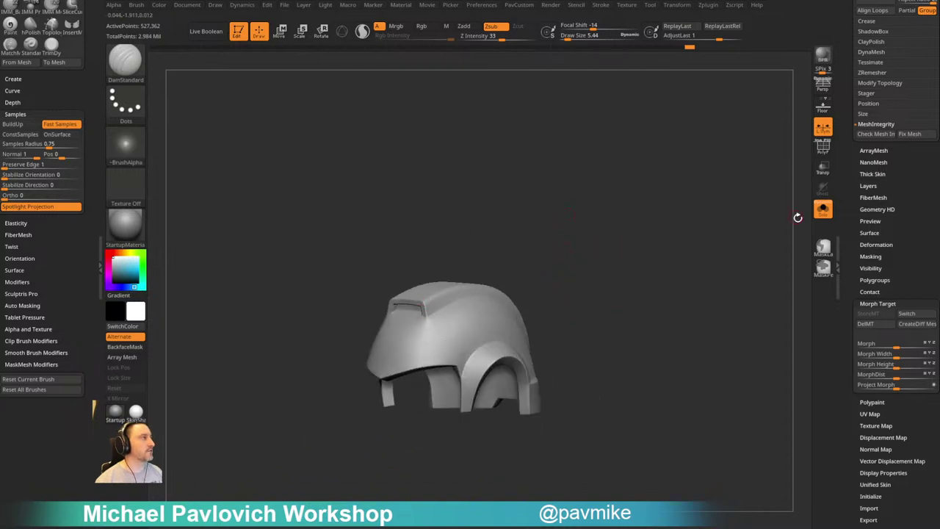
Turn off Solo mode to display the complete armored figure, and view it from the front
{"action": "left_click", "coordinate": [823, 209]}
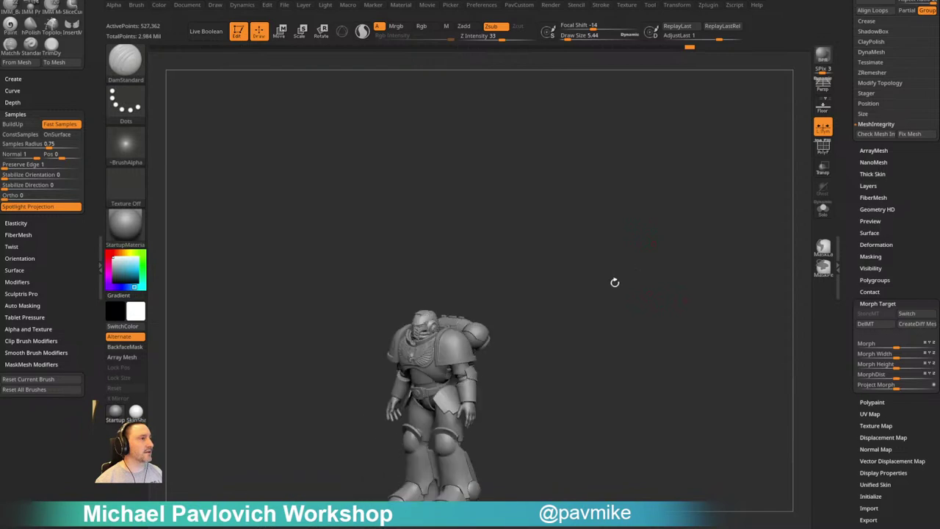
{"action": "mouse_move", "coordinate": [615, 282]}
{"action": "right_mouse_down"}
{"action": "mouse_move", "coordinate": [623, 309]}
{"action": "mouse_move", "coordinate": [646, 317]}
{"action": "mouse_move", "coordinate": [628, 258]}
{"action": "mouse_move", "coordinate": [672, 255]}
{"action": "mouse_move", "coordinate": [662, 240]}
{"action": "right_mouse_up"}
{"action": "key", "text": "s"}
{"action": "mouse_move", "coordinate": [661, 240]}
{"action": "right_mouse_down", "text": "ctrl"}
{"action": "mouse_move", "coordinate": [680, 295]}
{"action": "mouse_move", "coordinate": [630, 281]}
{"action": "right_mouse_up", "text": "ctrl"}
{"action": "left_click_drag", "start_coordinate": [622, 258], "coordinate": [632, 224]}
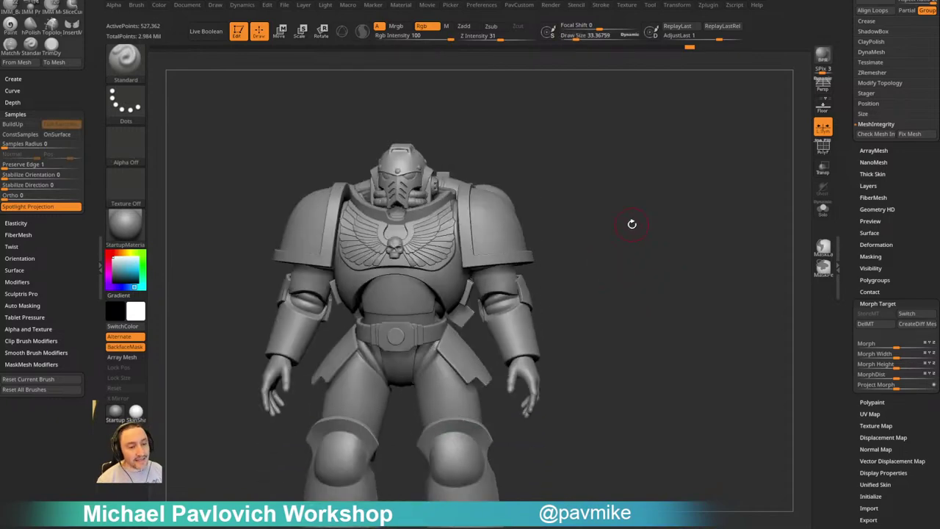
{"action": "right_click_drag", "start_coordinate": [589, 320], "coordinate": [672, 220]}
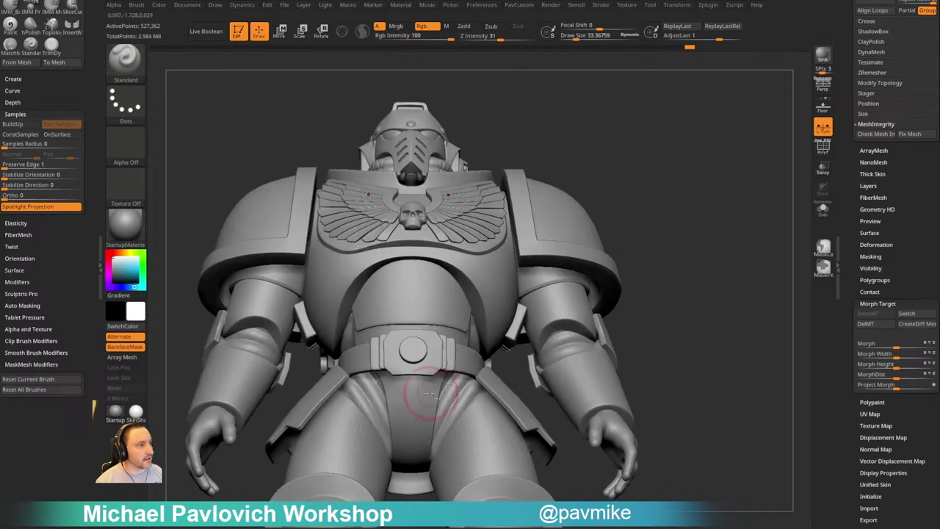
Make the pelvis piece below the belt the active subtool, choose the Standard brush, and view the armor from the side
{"action": "left_click", "coordinate": [429, 397], "text": "alt"}
{"action": "right_click_drag", "start_coordinate": [681, 298], "coordinate": [731, 199]}
{"action": "mouse_move", "coordinate": [710, 278]}
{"action": "right_mouse_down"}
{"action": "mouse_move", "coordinate": [707, 242]}
{"action": "mouse_move", "coordinate": [674, 275]}
{"action": "mouse_move", "coordinate": [657, 245]}
{"action": "right_mouse_up"}
{"action": "key", "text": "b"}
{"action": "key", "text": "m"}
{"action": "key", "text": "v"}
{"action": "key", "text": "b"}
{"action": "key", "text": "s"}
{"action": "key", "text": "t"}
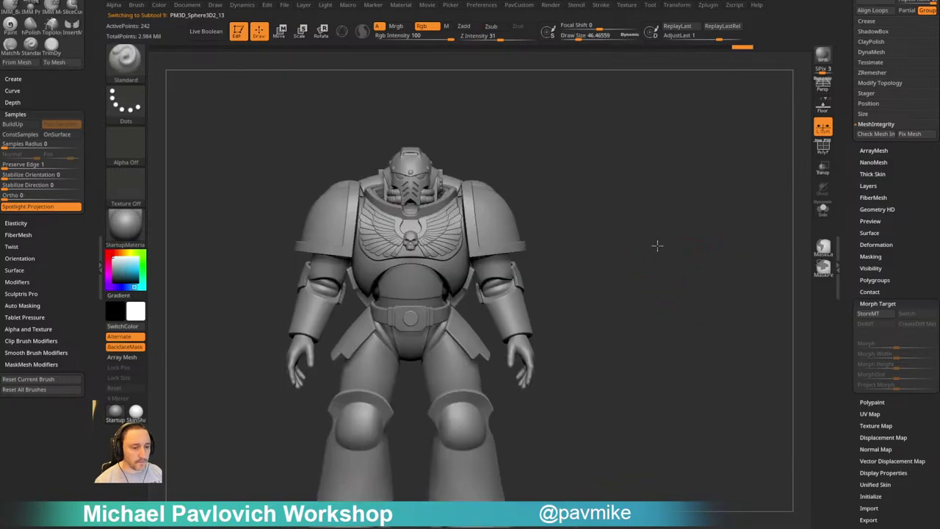
{"action": "right_click_drag", "start_coordinate": [656, 302], "coordinate": [665, 242], "text": "alt"}
{"action": "right_click_drag", "start_coordinate": [529, 374], "coordinate": [531, 339], "text": "alt"}
{"action": "right_click_drag", "start_coordinate": [601, 254], "coordinate": [613, 245], "text": "ctrl"}
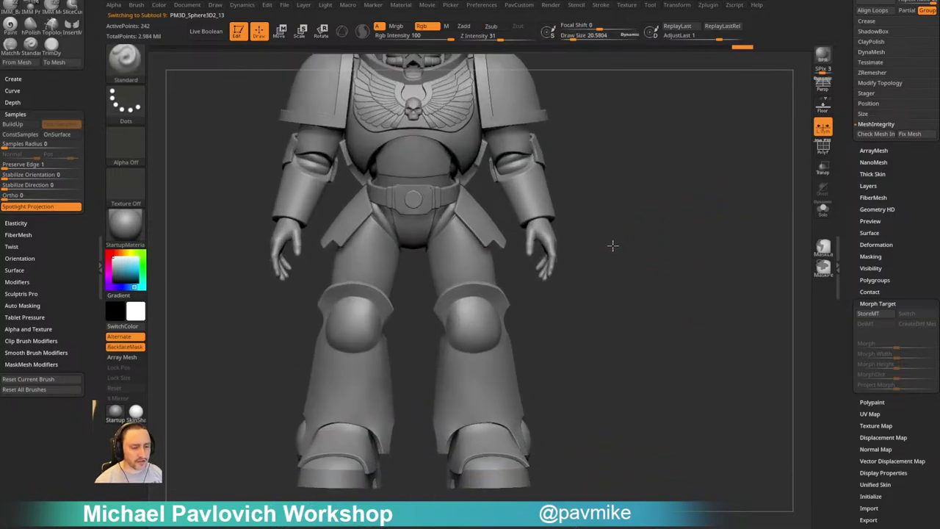
{"action": "left_click_drag", "start_coordinate": [668, 241], "coordinate": [563, 289]}
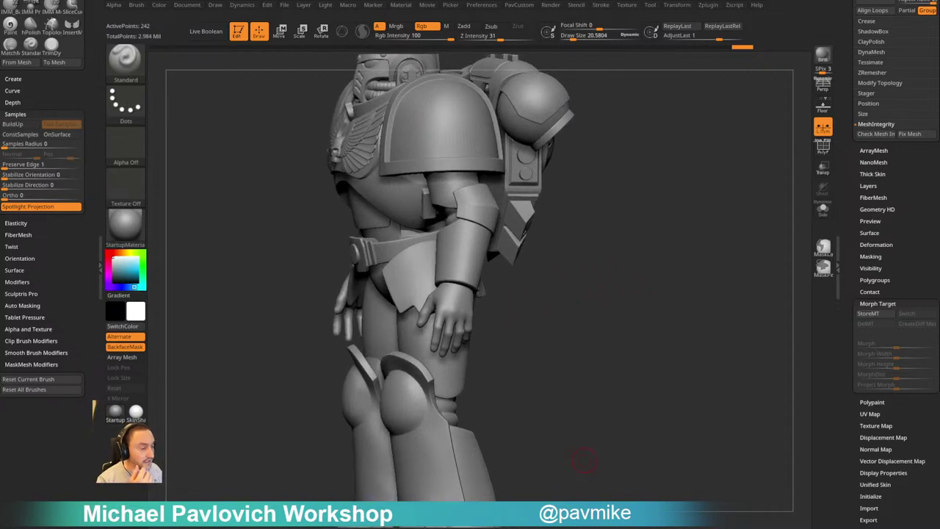
Switch to the Miro 40k board and examine the Arms and Hands references for forearm armor, chains and gloves, and return to ZBrush
{"action": "left_click_drag", "start_coordinate": [438, 527], "coordinate": [468, 8]}
{"action": "scroll", "coordinate": [351, 269], "scroll_direction": "down", "scroll_amount": 3}
{"action": "scroll", "coordinate": [376, 251], "scroll_direction": "down", "scroll_amount": 5, "text": "ctrl"}
{"action": "middle_click_drag", "start_coordinate": [487, 259], "coordinate": [204, 114]}
{"action": "scroll", "coordinate": [463, 249], "scroll_direction": "down", "scroll_amount": 3}
{"action": "middle_click_drag", "start_coordinate": [549, 330], "coordinate": [172, 109]}
{"action": "scroll", "coordinate": [473, 251], "scroll_direction": "down", "scroll_amount": 3}
{"action": "middle_click_drag", "start_coordinate": [542, 352], "coordinate": [477, 119]}
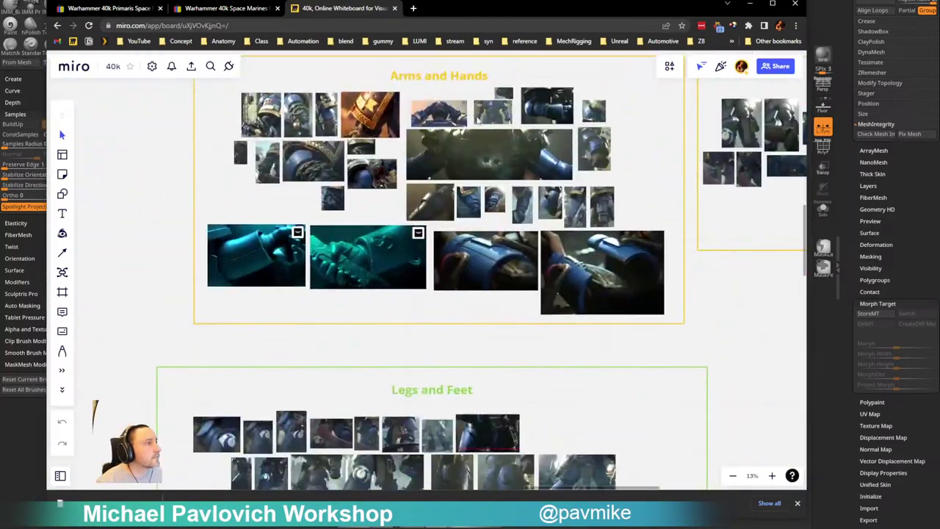
{"action": "scroll", "coordinate": [450, 215], "scroll_direction": "up", "scroll_amount": 4}
{"action": "middle_click_drag", "start_coordinate": [541, 189], "coordinate": [332, 298]}
{"action": "middle_click_drag", "start_coordinate": [359, 238], "coordinate": [319, 389]}
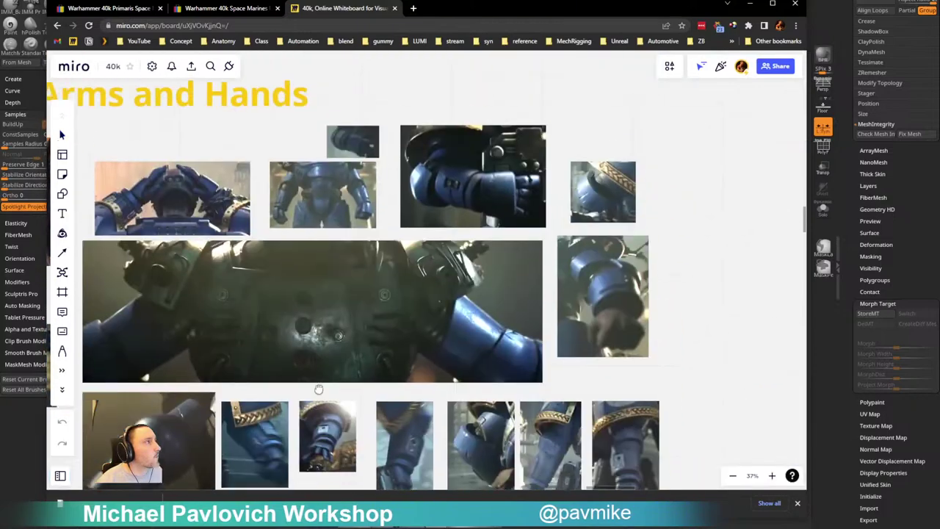
{"action": "middle_click_drag", "start_coordinate": [268, 342], "coordinate": [630, 295]}
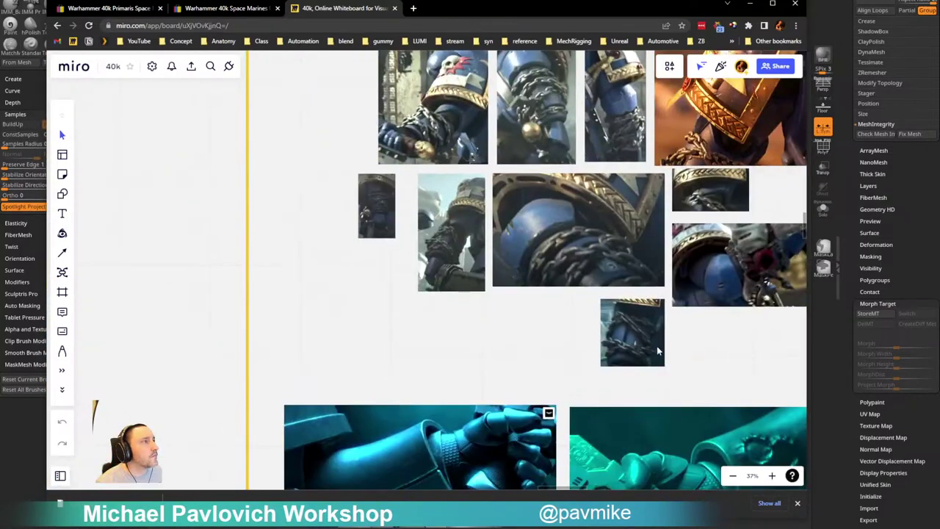
{"action": "middle_click_drag", "start_coordinate": [658, 351], "coordinate": [425, 177]}
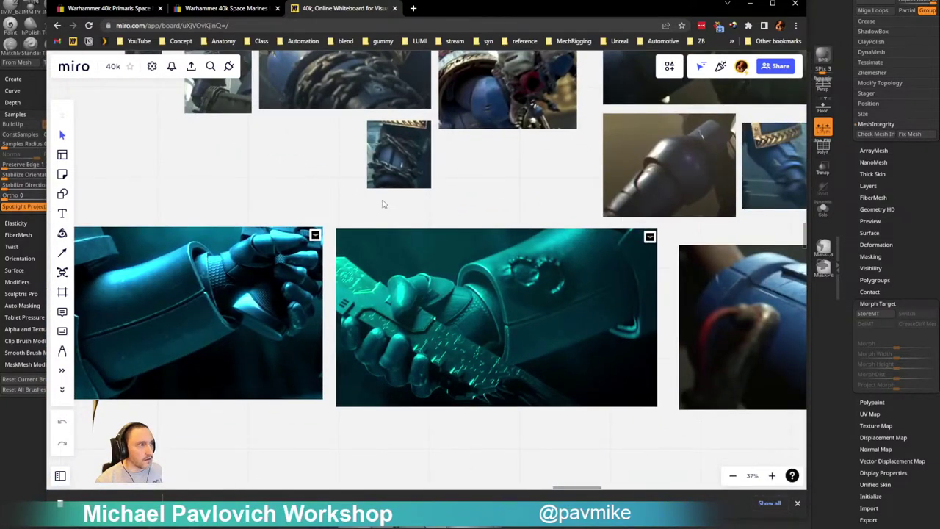
{"action": "key", "text": "alt+Tab"}
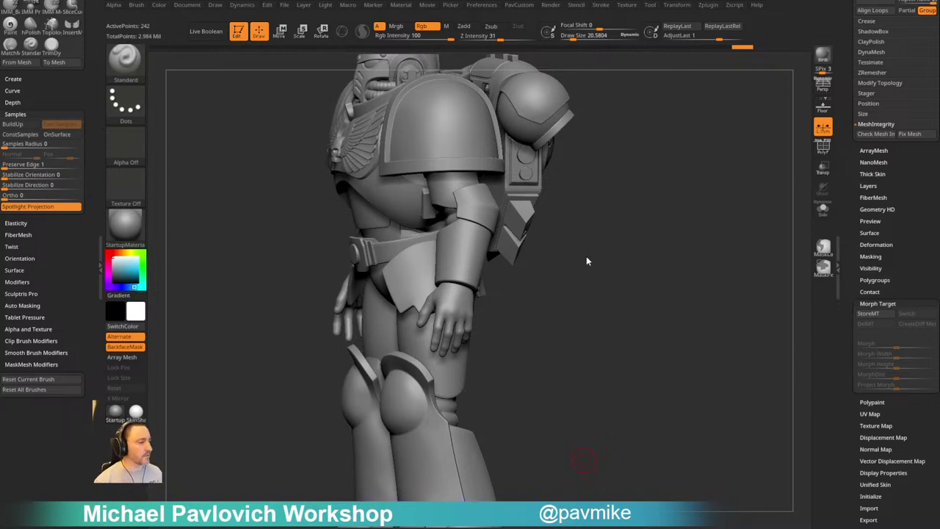
Make the hands the active subtool and reduce the brush Draw Size to about 13.8
{"action": "mouse_move", "coordinate": [616, 285]}
{"action": "left_mouse_down"}
{"action": "mouse_move", "coordinate": [653, 312]}
{"action": "mouse_move", "coordinate": [678, 296]}
{"action": "mouse_move", "coordinate": [654, 320]}
{"action": "mouse_move", "coordinate": [650, 295]}
{"action": "mouse_move", "coordinate": [674, 284]}
{"action": "mouse_move", "coordinate": [636, 294]}
{"action": "mouse_move", "coordinate": [636, 257]}
{"action": "left_mouse_up"}
{"action": "key", "text": "s"}
{"action": "left_click", "coordinate": [581, 321], "text": "alt"}
{"action": "key", "text": "s"}
{"action": "key", "text": "space"}
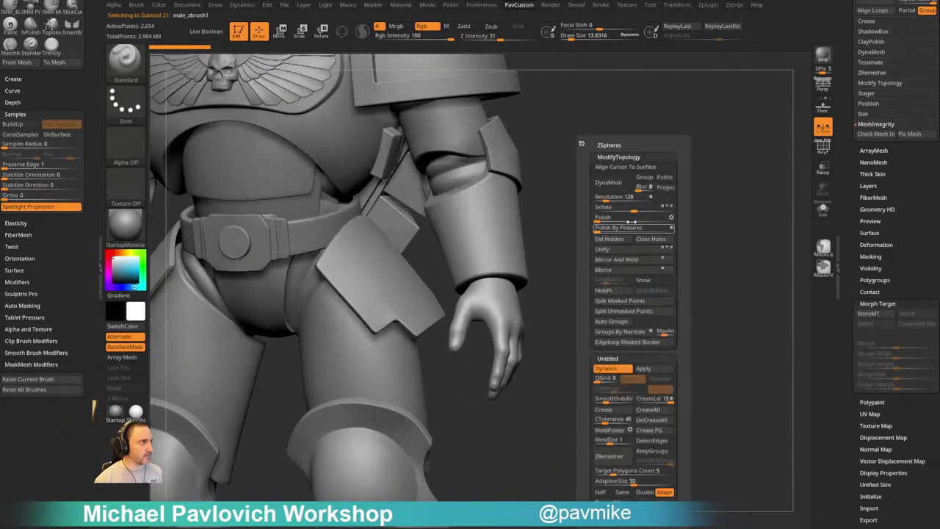
{"action": "left_click_drag", "start_coordinate": [636, 210], "coordinate": [638, 211]}
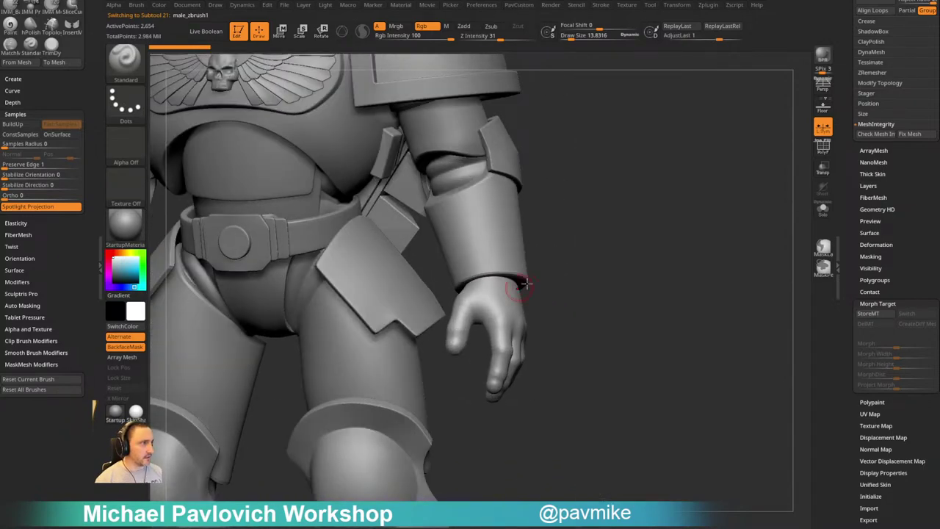
{"action": "left_click_drag", "start_coordinate": [528, 287], "coordinate": [422, 339]}
Browse the LightBox tool and project libraries as far as the Male.ZPR base figure, and close LightBox
{"action": "key", "text": "comma"}
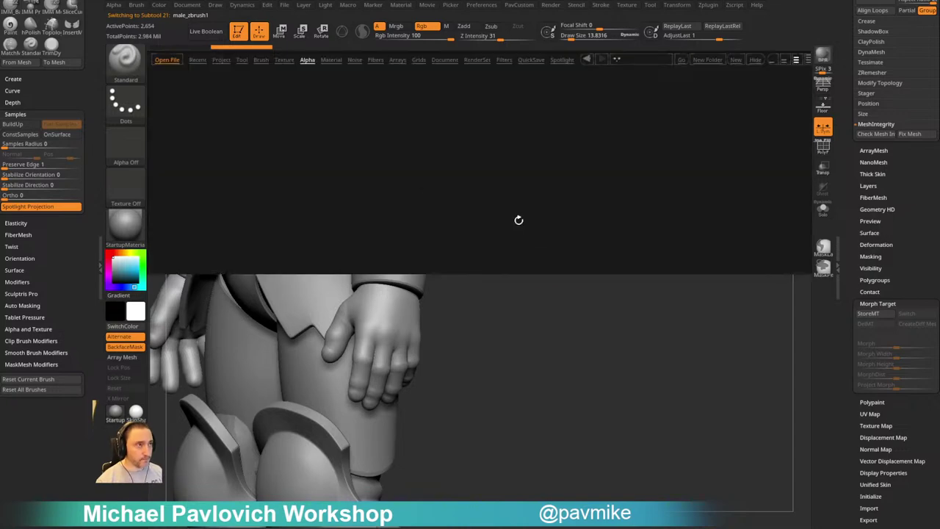
{"action": "left_click", "coordinate": [247, 60]}
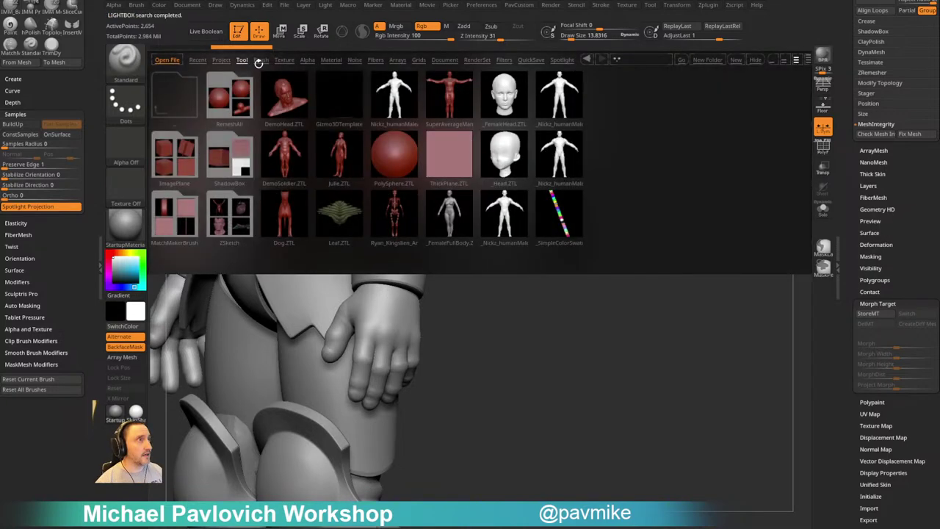
{"action": "left_click", "coordinate": [220, 60]}
{"action": "left_click", "coordinate": [571, 161]}
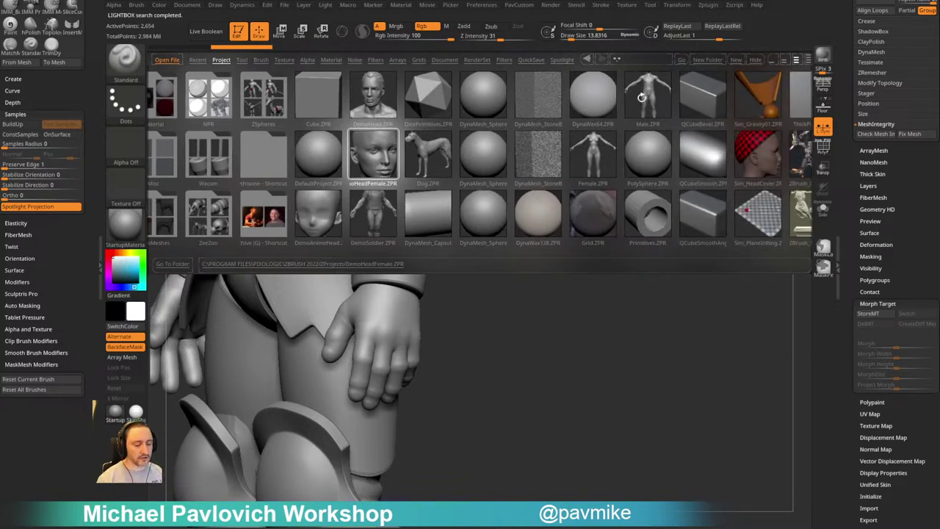
{"action": "key", "text": "comma"}
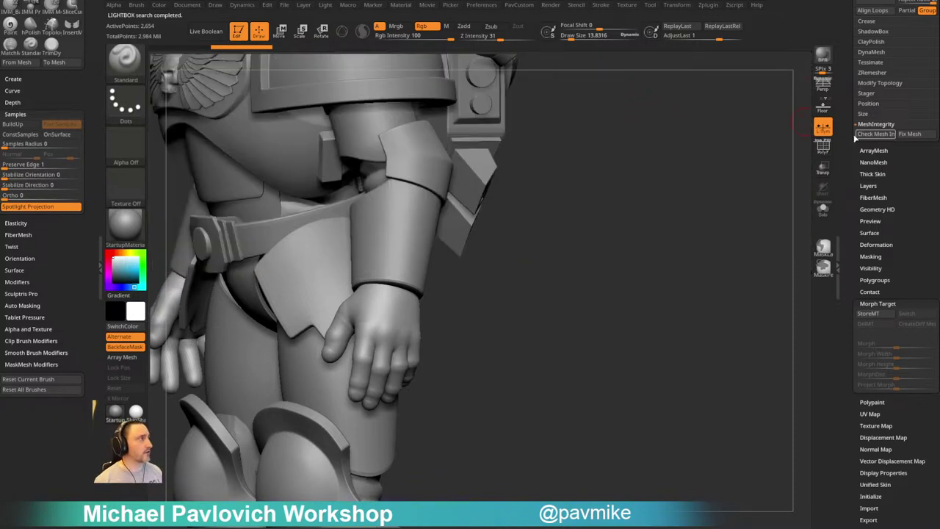
Switch to Move mode and turn off Dynamic Subdiv on the hands to show their low-poly mesh
{"action": "left_click_drag", "start_coordinate": [848, 141], "coordinate": [847, 375]}
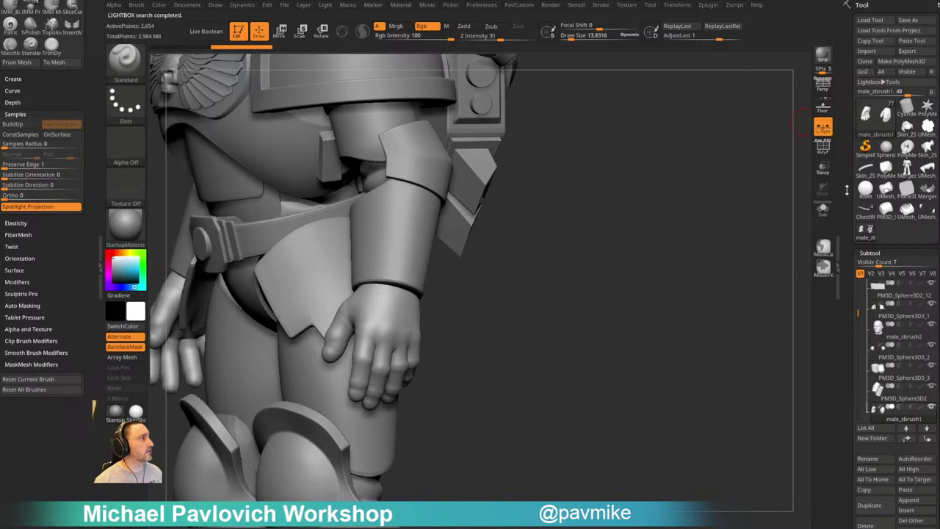
{"action": "left_click_drag", "start_coordinate": [847, 190], "coordinate": [806, 48]}
{"action": "left_click_drag", "start_coordinate": [596, 257], "coordinate": [645, 267]}
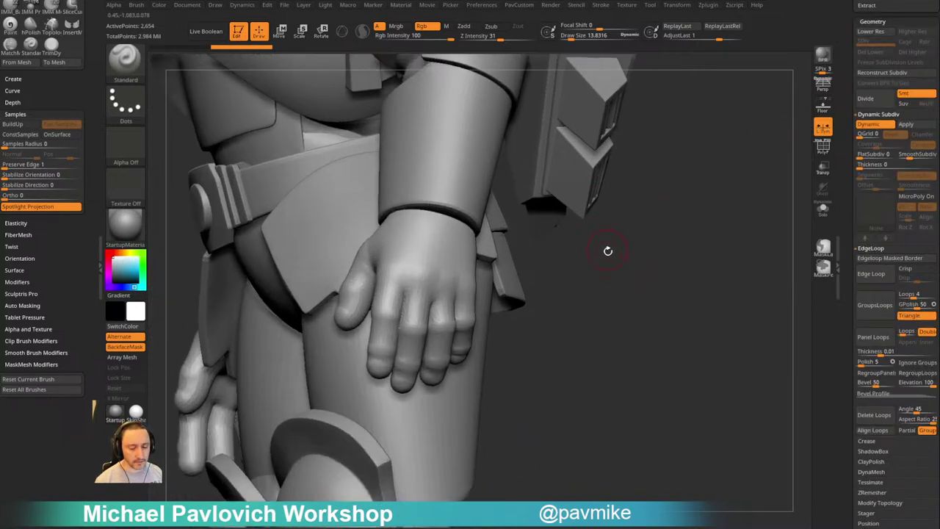
{"action": "key", "text": "w"}
{"action": "left_click_drag", "start_coordinate": [590, 274], "coordinate": [586, 295]}
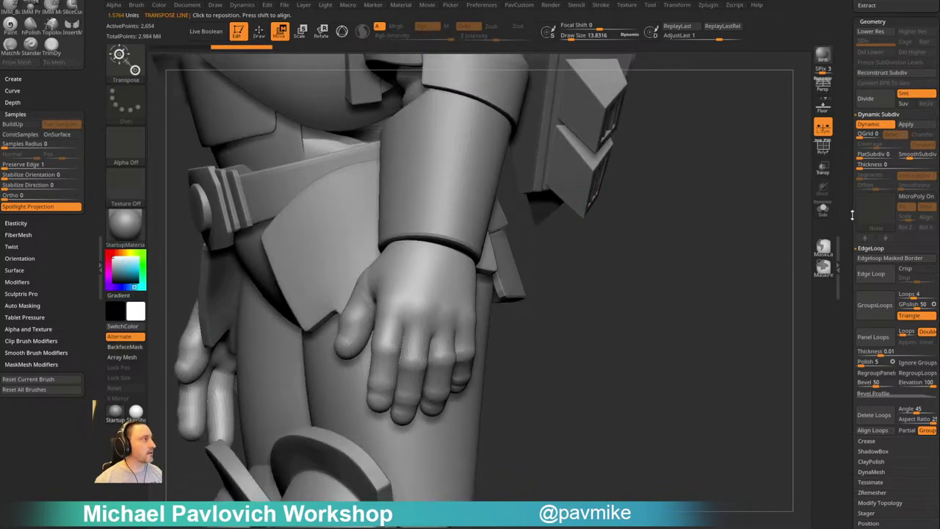
{"action": "left_click_drag", "start_coordinate": [849, 205], "coordinate": [847, 252]}
{"action": "key", "text": "shift+d"}
{"action": "left_click_drag", "start_coordinate": [642, 270], "coordinate": [648, 272]}
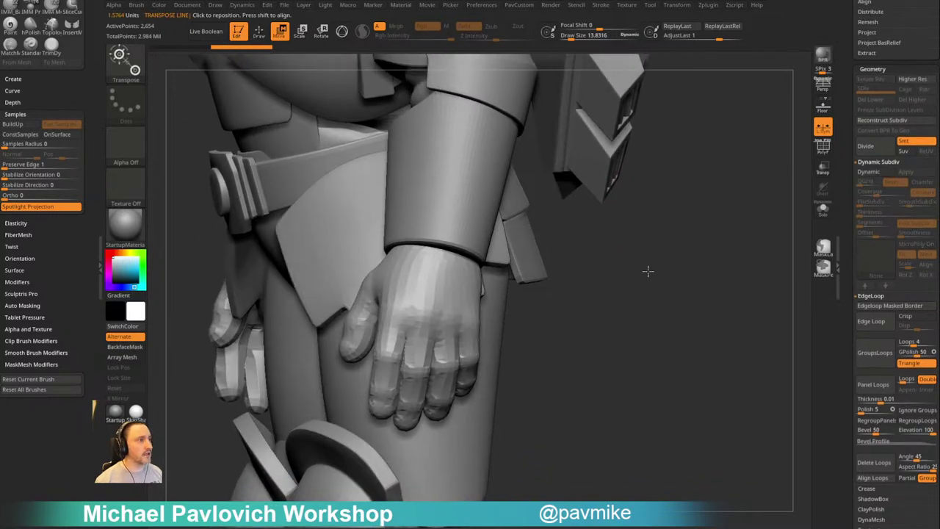
Bring up the transform gizmo and mask the whole hand except the index finger with a topological mask
{"action": "left_click_drag", "start_coordinate": [391, 310], "coordinate": [380, 354], "text": "ctrl"}
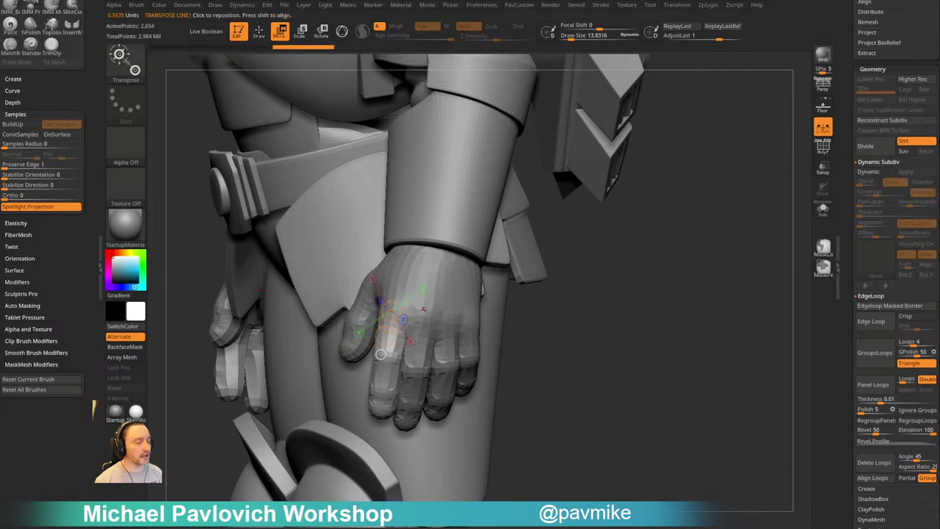
{"action": "key", "text": "y"}
{"action": "left_click_drag", "start_coordinate": [554, 280], "coordinate": [570, 292], "text": "ctrl"}
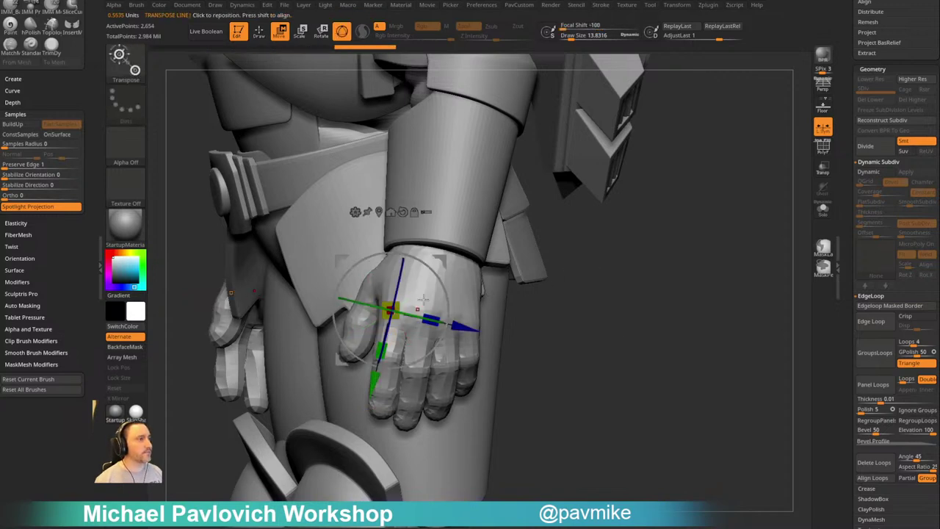
{"action": "left_click_drag", "start_coordinate": [392, 299], "coordinate": [380, 343], "text": "ctrl"}
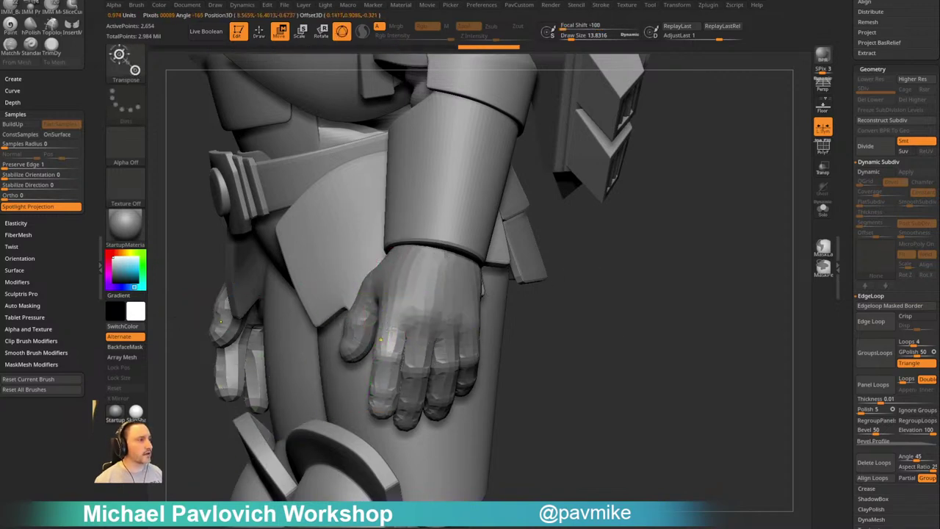
Lower the render Fade Opacity and rotate the index finger outward, away from the other fingers
{"action": "left_click", "coordinate": [553, 6]}
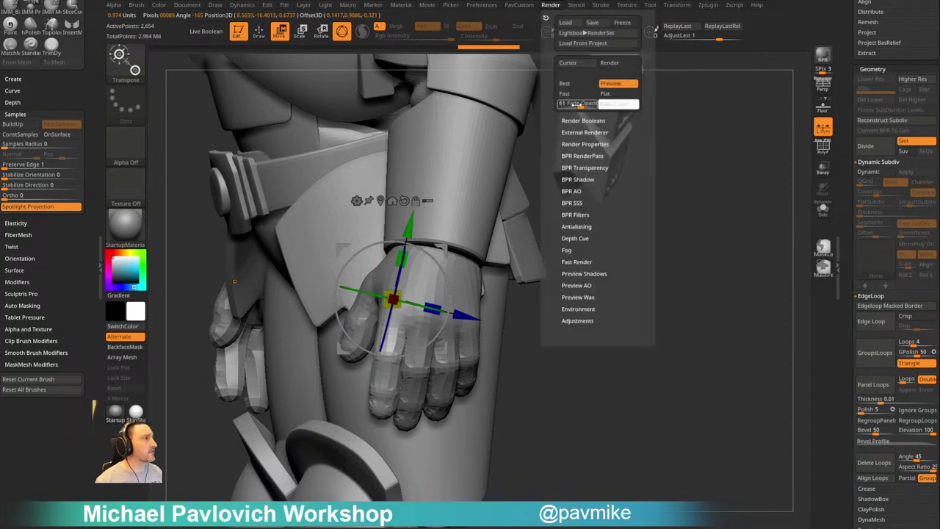
{"action": "left_click_drag", "start_coordinate": [578, 104], "coordinate": [555, 105]}
{"action": "left_click_drag", "start_coordinate": [577, 282], "coordinate": [602, 292], "text": "alt"}
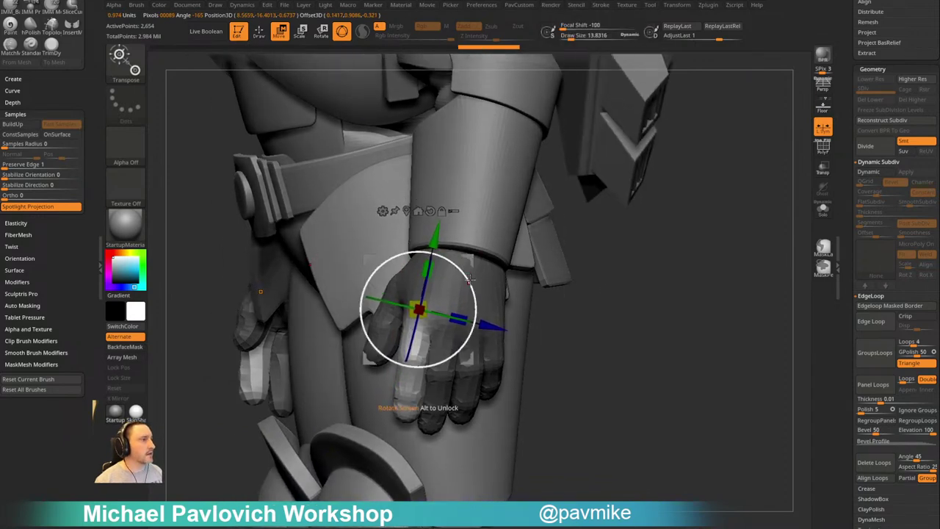
{"action": "left_click_drag", "start_coordinate": [469, 281], "coordinate": [479, 306]}
{"action": "left_click_drag", "start_coordinate": [607, 288], "coordinate": [636, 333]}
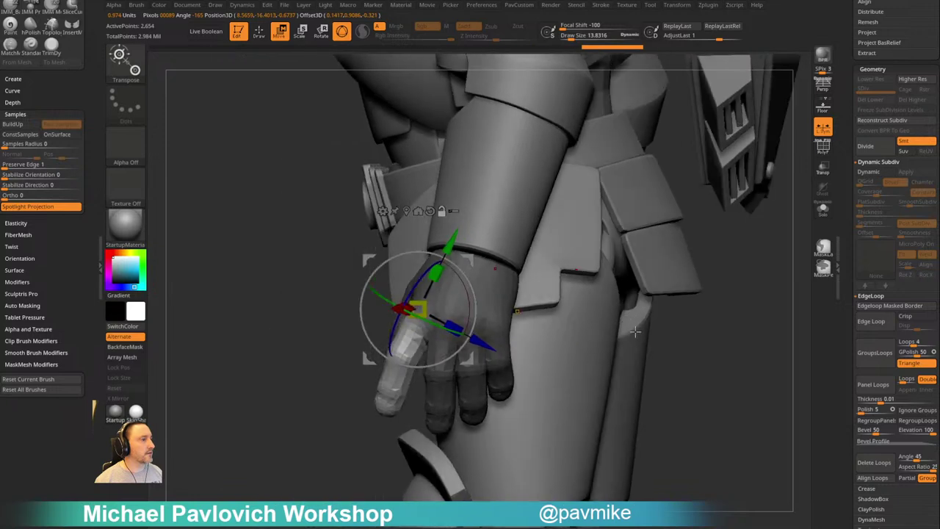
Isolate the little finger with a topological mask, re-centre the gizmo on its knuckle and rotate the finger
{"action": "left_click", "coordinate": [499, 371], "text": "ctrl"}
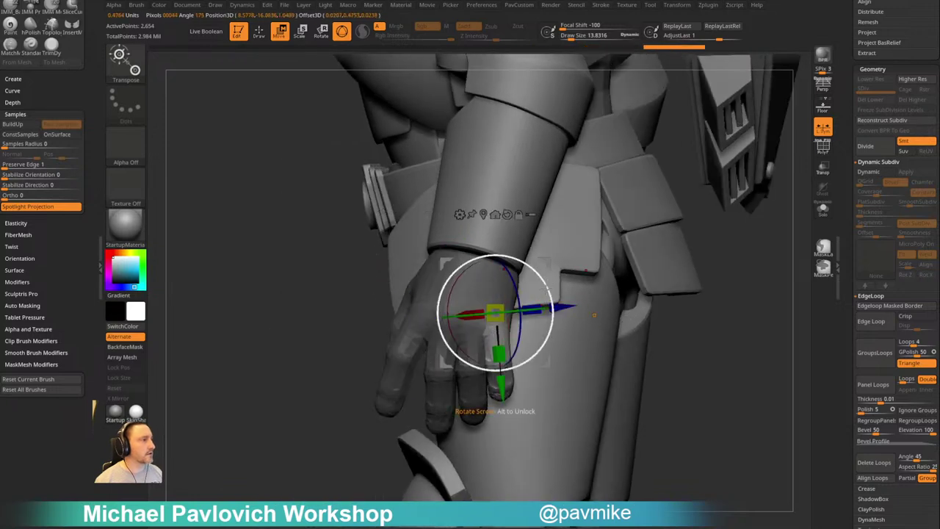
{"action": "left_click_drag", "start_coordinate": [547, 284], "coordinate": [541, 276]}
{"action": "key", "text": "ctrl+z"}
{"action": "left_click_drag", "start_coordinate": [617, 297], "coordinate": [585, 280], "text": "alt"}
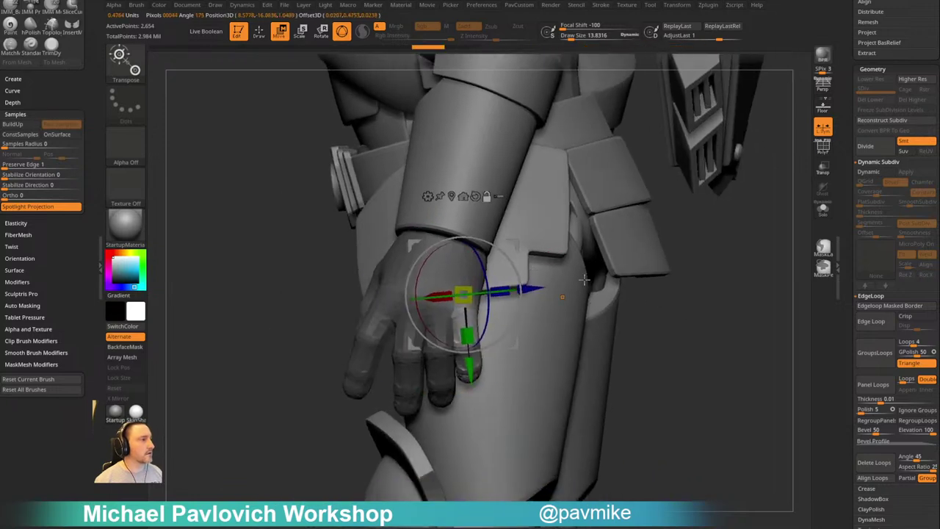
{"action": "left_click_drag", "start_coordinate": [362, 378], "coordinate": [360, 379]}
{"action": "left_click_drag", "start_coordinate": [513, 245], "coordinate": [444, 303], "text": "alt"}
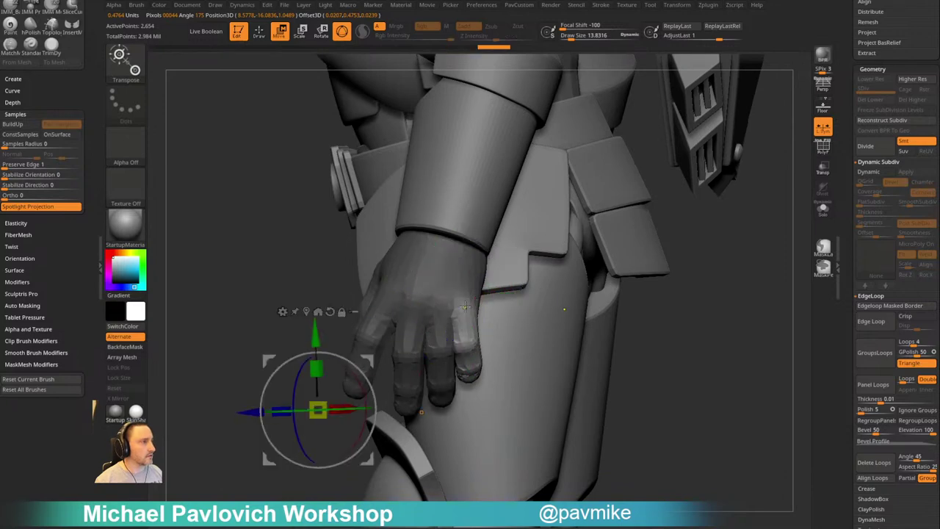
{"action": "left_click", "coordinate": [465, 307], "text": "alt"}
{"action": "left_click_drag", "start_coordinate": [509, 270], "coordinate": [512, 280]}
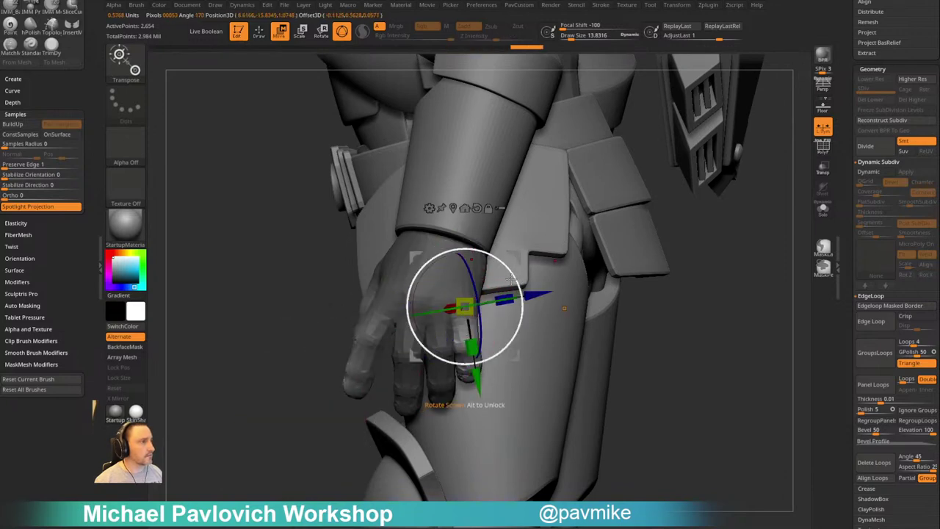
Clear the mask, isolate the little finger again from its outer side and move it closer to the ring finger
{"action": "left_click_drag", "start_coordinate": [657, 313], "coordinate": [546, 324]}
{"action": "left_click_drag", "start_coordinate": [363, 296], "coordinate": [422, 422], "text": "ctrl"}
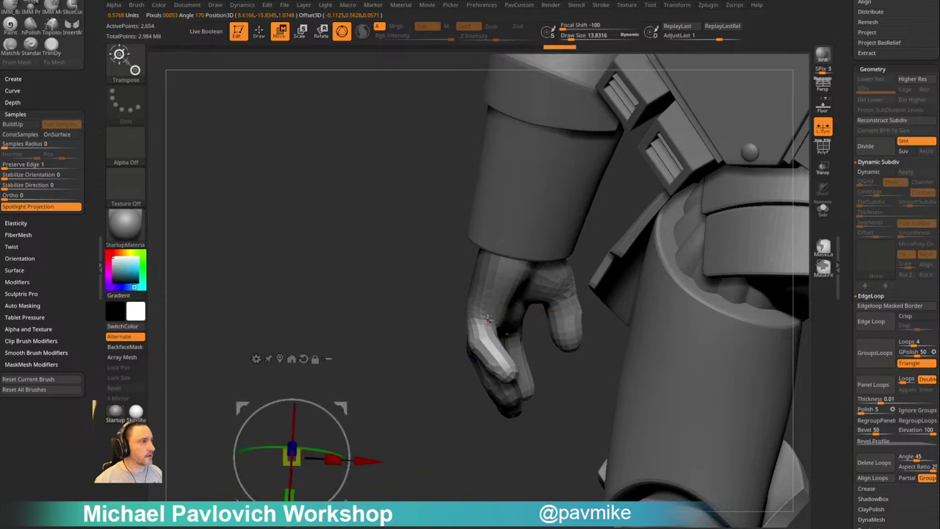
{"action": "left_click_drag", "start_coordinate": [480, 313], "coordinate": [481, 329], "text": "ctrl"}
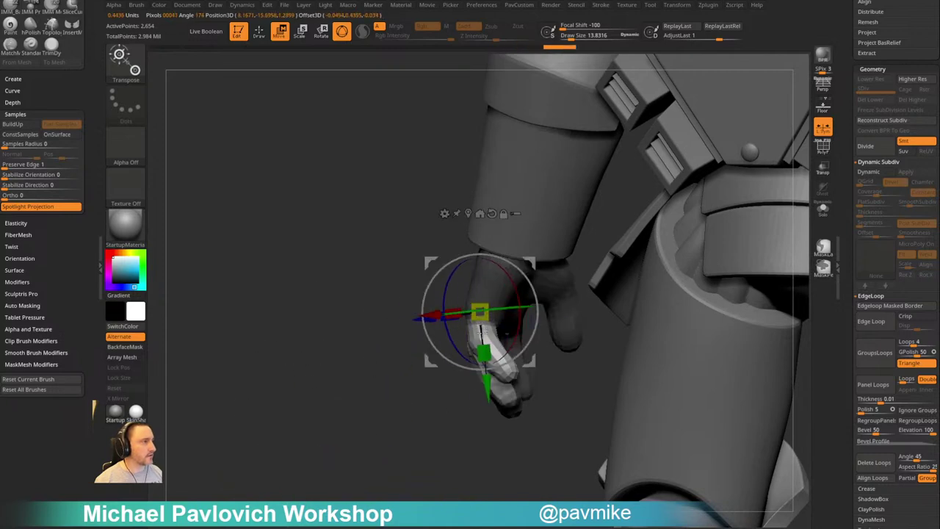
{"action": "left_click_drag", "start_coordinate": [399, 416], "coordinate": [523, 411]}
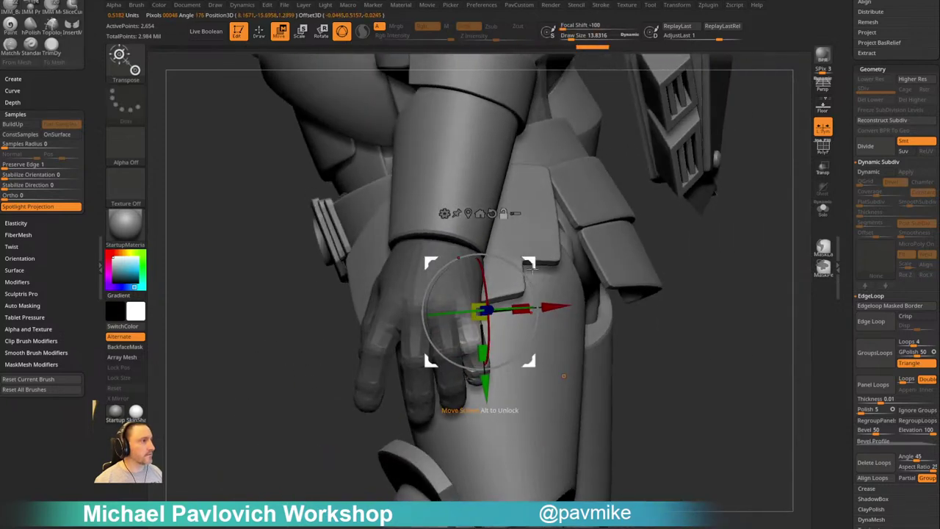
{"action": "left_click_drag", "start_coordinate": [530, 263], "coordinate": [516, 270]}
Isolate one of the middle fingers with a topological mask and rotate it at its knuckle
{"action": "right_click_drag", "start_coordinate": [644, 309], "coordinate": [654, 246], "text": "ctrl"}
{"action": "right_click_drag", "start_coordinate": [653, 246], "coordinate": [669, 300], "text": "ctrl"}
{"action": "left_click_drag", "start_coordinate": [669, 299], "coordinate": [519, 271]}
{"action": "mouse_move", "coordinate": [648, 304]}
{"action": "right_mouse_down"}
{"action": "mouse_move", "coordinate": [676, 311]}
{"action": "mouse_move", "coordinate": [661, 310]}
{"action": "right_mouse_up"}
{"action": "left_click_drag", "start_coordinate": [432, 273], "coordinate": [427, 310], "text": "ctrl"}
{"action": "mouse_move", "coordinate": [485, 220]}
{"action": "left_mouse_down", "text": "alt"}
{"action": "mouse_move", "coordinate": [458, 237]}
{"action": "mouse_move", "coordinate": [476, 236]}
{"action": "left_mouse_up", "text": "alt"}
{"action": "left_click_drag", "start_coordinate": [468, 245], "coordinate": [471, 255]}
{"action": "left_click_drag", "start_coordinate": [705, 256], "coordinate": [723, 254]}
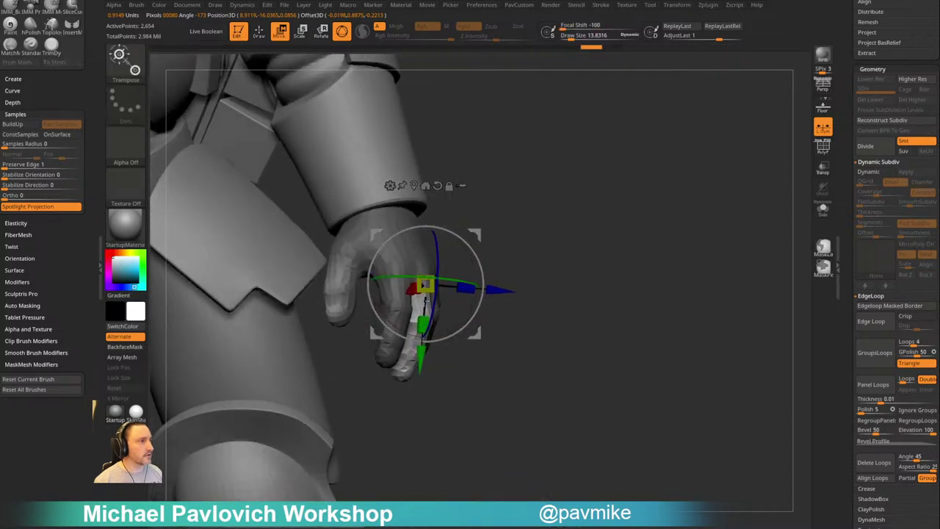
Clear the mask, return to Draw mode and inspect the finger pose from the thumb side
{"action": "mouse_move", "coordinate": [345, 369]}
{"action": "left_mouse_down", "text": "ctrl"}
{"action": "mouse_move", "coordinate": [361, 206]}
{"action": "mouse_move", "coordinate": [301, 315]}
{"action": "left_mouse_up", "text": "ctrl"}
{"action": "mouse_move", "coordinate": [647, 271]}
{"action": "left_mouse_down"}
{"action": "mouse_move", "coordinate": [504, 265]}
{"action": "mouse_move", "coordinate": [479, 273]}
{"action": "left_mouse_up"}
{"action": "key", "text": "q"}
{"action": "mouse_move", "coordinate": [643, 373]}
{"action": "left_mouse_down"}
{"action": "mouse_move", "coordinate": [605, 386]}
{"action": "mouse_move", "coordinate": [666, 361]}
{"action": "mouse_move", "coordinate": [687, 294]}
{"action": "mouse_move", "coordinate": [693, 316]}
{"action": "mouse_move", "coordinate": [565, 268]}
{"action": "left_mouse_up"}
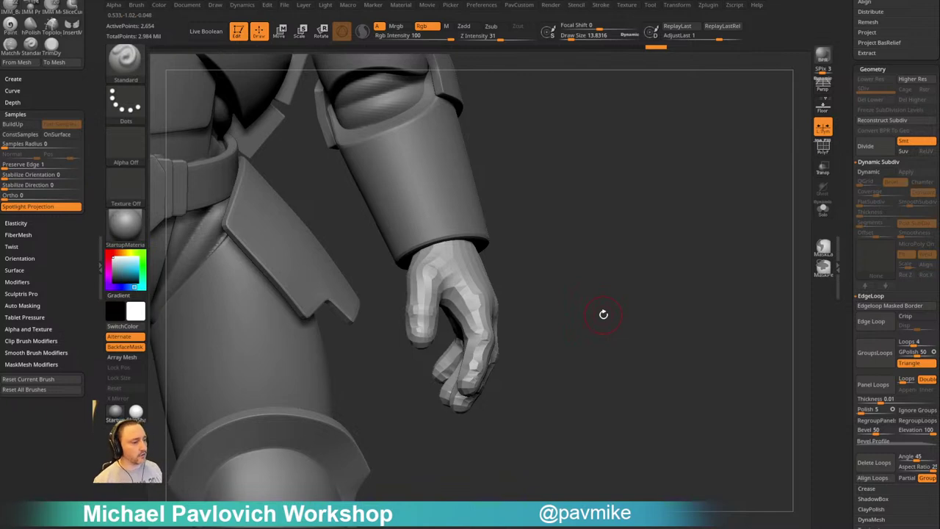
Turn Dynamic Subdiv back on for the hands and convert it to real geometry at subdivision level 3
{"action": "right_click", "coordinate": [632, 317]}
{"action": "key", "text": "d"}
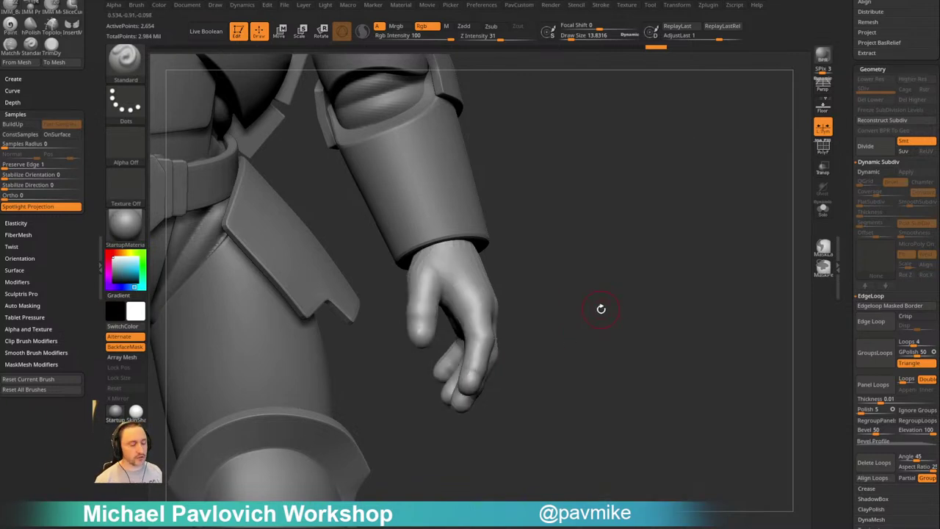
{"action": "mouse_move", "coordinate": [605, 295]}
{"action": "left_mouse_down", "text": "alt"}
{"action": "mouse_move", "coordinate": [574, 343]}
{"action": "mouse_move", "coordinate": [647, 294]}
{"action": "mouse_move", "coordinate": [608, 309]}
{"action": "mouse_move", "coordinate": [654, 307]}
{"action": "left_mouse_up", "text": "alt"}
{"action": "key", "text": "3"}
{"action": "left_click", "coordinate": [629, 368]}
Try carving the edges of a glove panel across the back of the hand with DamStandard at Draw Size 18.76
{"action": "key", "text": "b"}
{"action": "key", "text": "d"}
{"action": "key", "text": "s"}
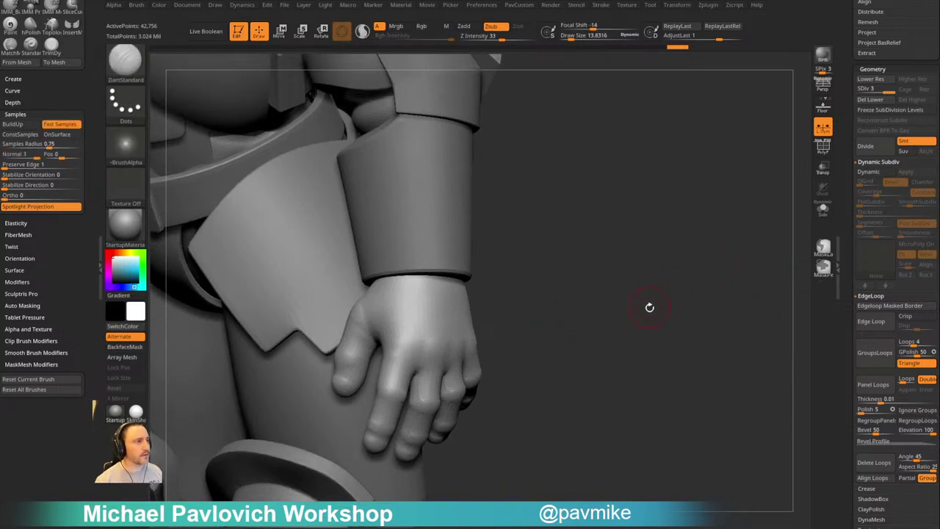
{"action": "key", "text": "s"}
{"action": "left_click_drag", "start_coordinate": [399, 331], "coordinate": [403, 331]}
{"action": "mouse_move", "coordinate": [402, 285]}
{"action": "left_mouse_down"}
{"action": "mouse_move", "coordinate": [402, 312]}
{"action": "mouse_move", "coordinate": [418, 350]}
{"action": "mouse_move", "coordinate": [472, 351]}
{"action": "left_mouse_up"}
{"action": "left_click_drag", "start_coordinate": [557, 325], "coordinate": [529, 319]}
{"action": "right_click_drag", "start_coordinate": [528, 319], "coordinate": [508, 324]}
{"action": "left_click_drag", "start_coordinate": [446, 349], "coordinate": [461, 304]}
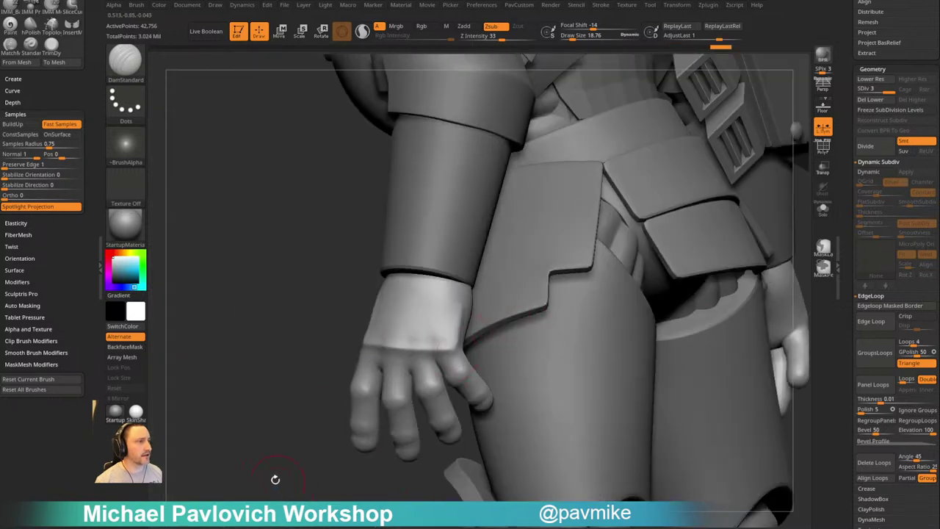
{"action": "left_click_drag", "start_coordinate": [275, 479], "coordinate": [581, 293]}
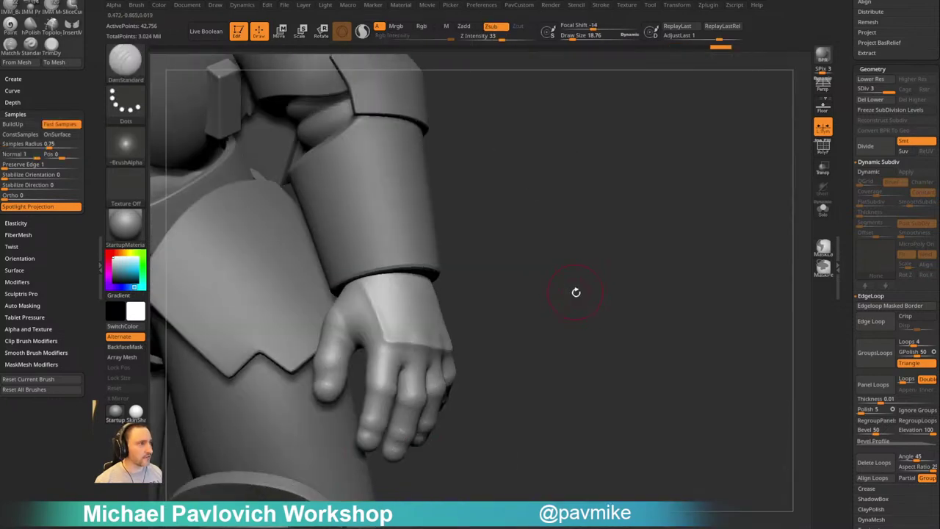
{"action": "left_click_drag", "start_coordinate": [556, 283], "coordinate": [632, 281]}
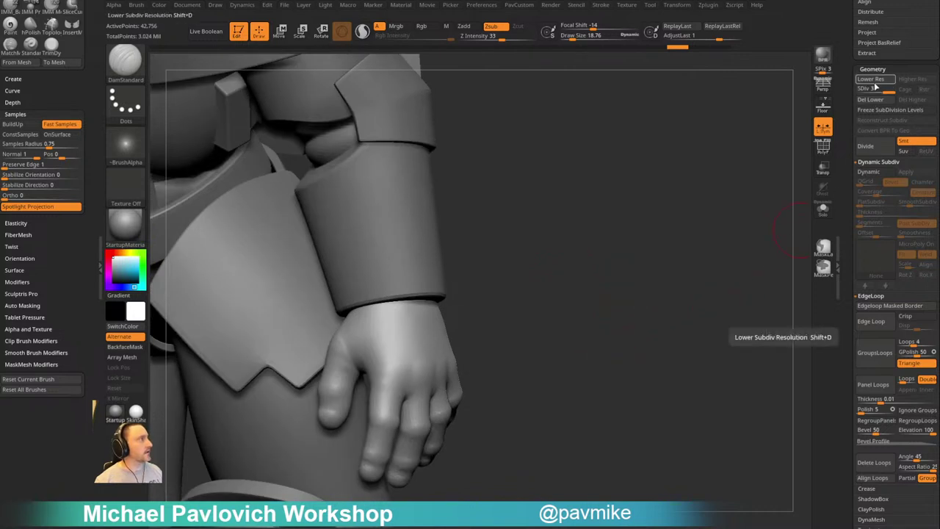
Divide the hands to subdivision level 4 and delete the lower subdivision levels
{"action": "left_click", "coordinate": [870, 149]}
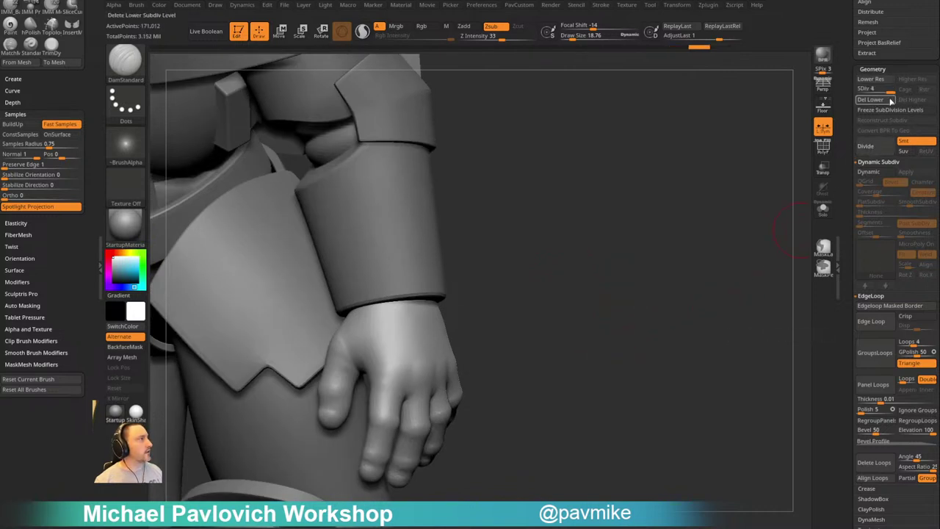
{"action": "left_click", "coordinate": [888, 100]}
{"action": "mouse_move", "coordinate": [561, 303]}
{"action": "left_mouse_down", "text": "alt"}
{"action": "mouse_move", "coordinate": [562, 288]}
{"action": "mouse_move", "coordinate": [561, 299]}
{"action": "left_mouse_up", "text": "alt"}
Choose the Standard brush and set its Draw Size to about 8.5
{"action": "key", "text": "b"}
{"action": "key", "text": "s"}
{"action": "key", "text": "t"}
{"action": "key", "text": "s"}
{"action": "left_click", "coordinate": [563, 294]}
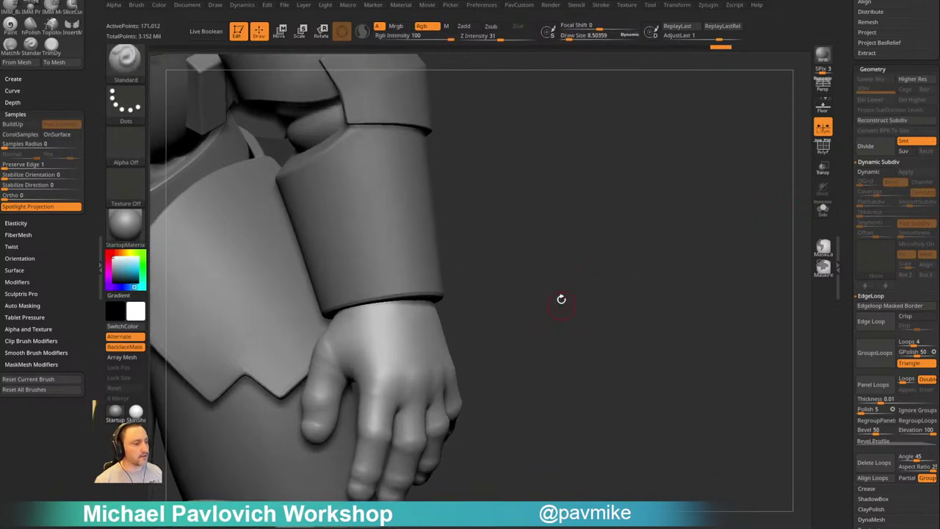
Switch the masking brush from MaskLasso to MaskPen with the FreeHand stroke and clear the mask on the back of the hand
{"action": "key", "text": "ctrl"}
{"action": "left_click_drag", "start_coordinate": [377, 374], "coordinate": [509, 328], "text": "ctrl"}
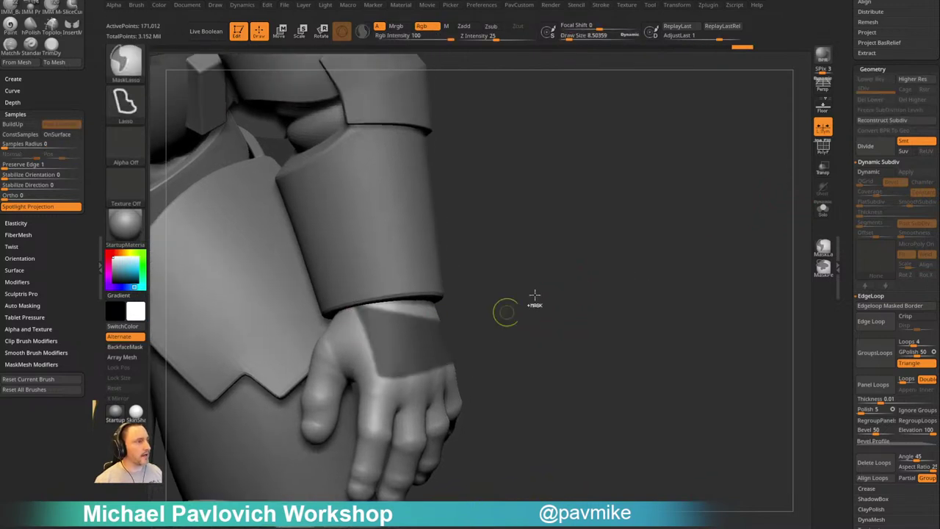
{"action": "left_click", "coordinate": [126, 64], "text": "ctrl"}
{"action": "left_click", "coordinate": [219, 73], "text": "ctrl"}
{"action": "left_click_drag", "start_coordinate": [485, 203], "coordinate": [494, 213], "text": "ctrl"}
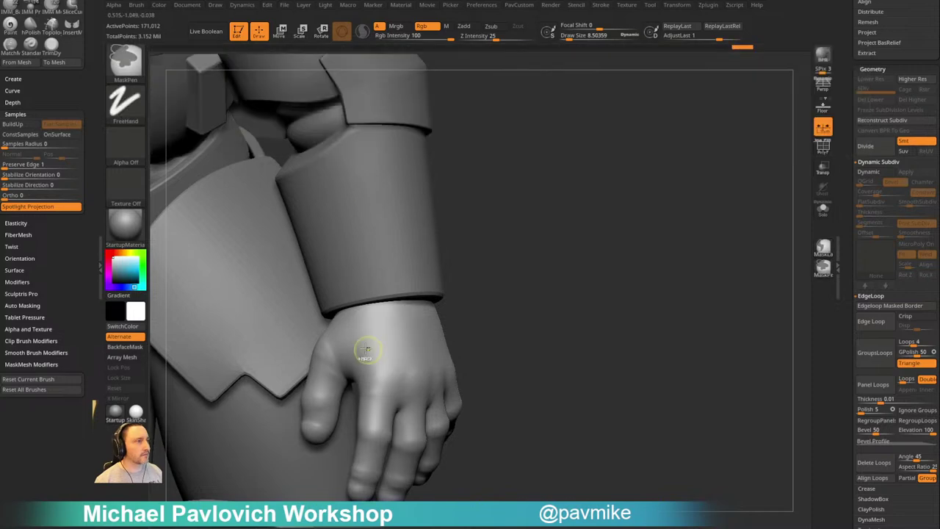
Isolate the hands with Solo and paint a filled four-sided panel mask over the back of the hand with MaskPen
{"action": "mouse_move", "coordinate": [359, 311]}
{"action": "left_mouse_down", "text": "ctrl"}
{"action": "mouse_move", "coordinate": [384, 372]}
{"action": "mouse_move", "coordinate": [446, 370]}
{"action": "left_mouse_up", "text": "ctrl"}
{"action": "left_click_drag", "start_coordinate": [566, 343], "coordinate": [419, 338]}
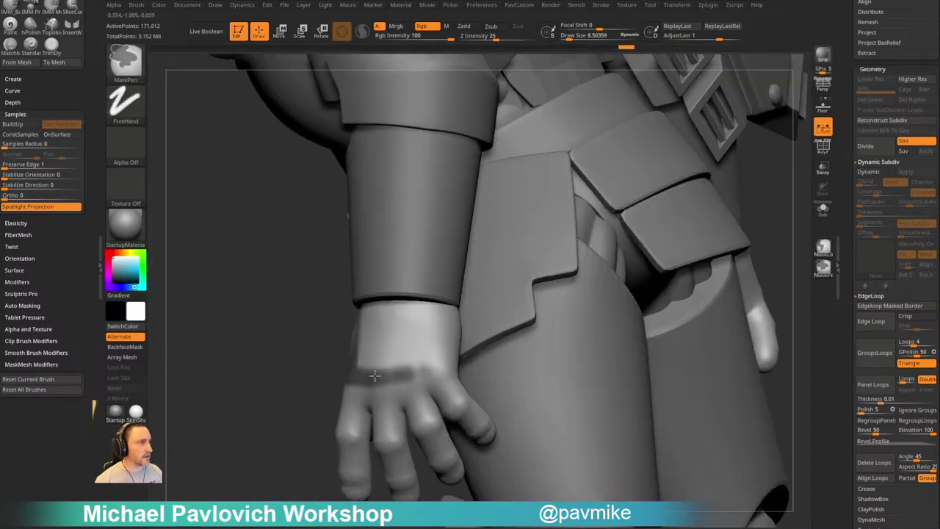
{"action": "mouse_move", "coordinate": [378, 374]}
{"action": "left_mouse_down", "text": "ctrl"}
{"action": "mouse_move", "coordinate": [443, 351]}
{"action": "mouse_move", "coordinate": [437, 297]}
{"action": "left_mouse_up", "text": "ctrl"}
{"action": "mouse_move", "coordinate": [269, 409]}
{"action": "left_mouse_down"}
{"action": "mouse_move", "coordinate": [645, 227]}
{"action": "mouse_move", "coordinate": [616, 266]}
{"action": "left_mouse_up"}
{"action": "left_click", "coordinate": [821, 210]}
{"action": "mouse_move", "coordinate": [320, 304]}
{"action": "left_mouse_down", "text": "ctrl"}
{"action": "mouse_move", "coordinate": [342, 359]}
{"action": "mouse_move", "coordinate": [343, 304]}
{"action": "mouse_move", "coordinate": [386, 290]}
{"action": "mouse_move", "coordinate": [330, 338]}
{"action": "mouse_move", "coordinate": [355, 355]}
{"action": "mouse_move", "coordinate": [363, 322]}
{"action": "left_mouse_up", "text": "ctrl"}
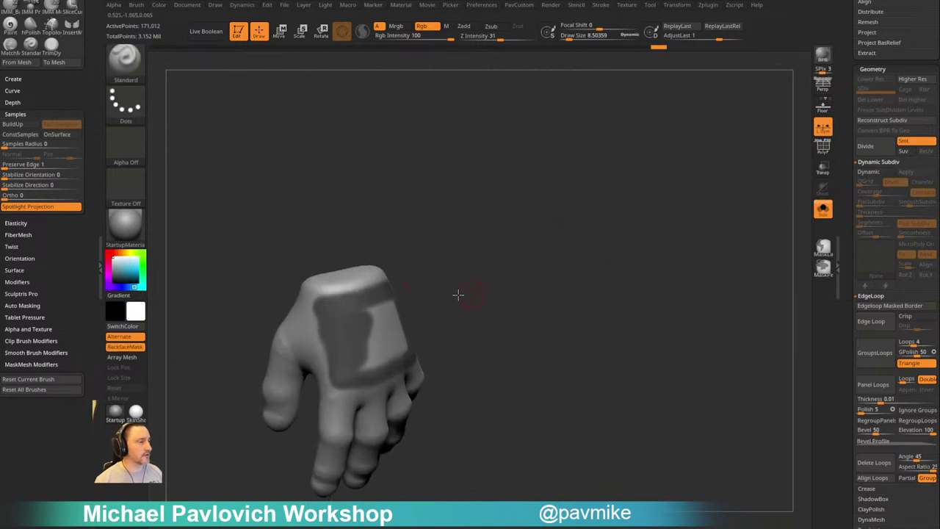
{"action": "left_click_drag", "start_coordinate": [458, 295], "coordinate": [400, 296]}
{"action": "mouse_move", "coordinate": [356, 315]}
{"action": "left_mouse_down", "text": "ctrl"}
{"action": "mouse_move", "coordinate": [368, 354]}
{"action": "mouse_move", "coordinate": [376, 334]}
{"action": "mouse_move", "coordinate": [398, 330]}
{"action": "mouse_move", "coordinate": [406, 350]}
{"action": "left_mouse_up", "text": "ctrl"}
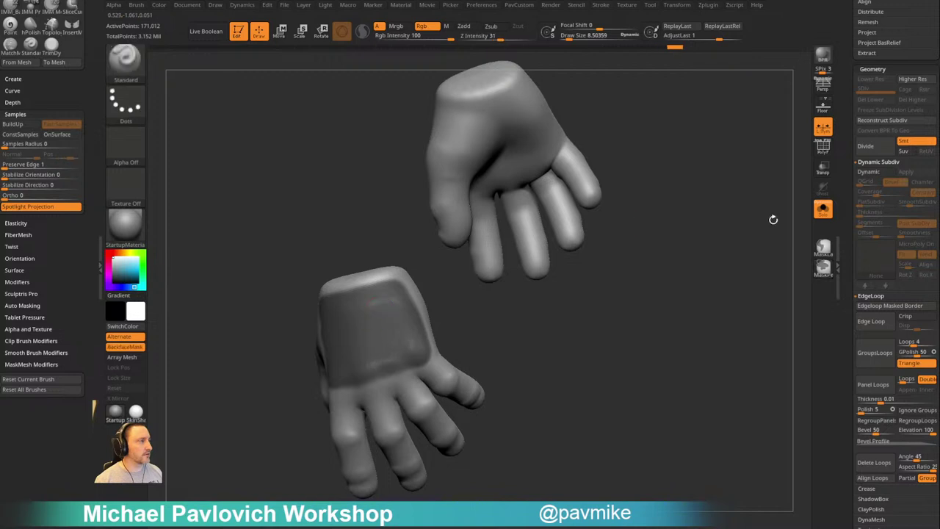
Duplicate the masked hands as a new subtool
{"action": "left_click_drag", "start_coordinate": [846, 224], "coordinate": [844, 326]}
{"action": "left_click", "coordinate": [867, 206]}
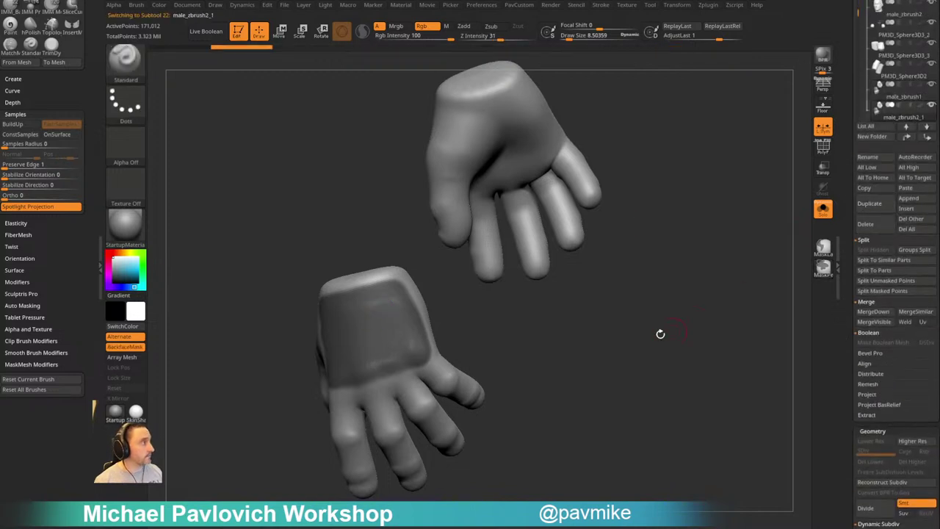
{"action": "left_click_drag", "start_coordinate": [661, 335], "coordinate": [684, 307]}
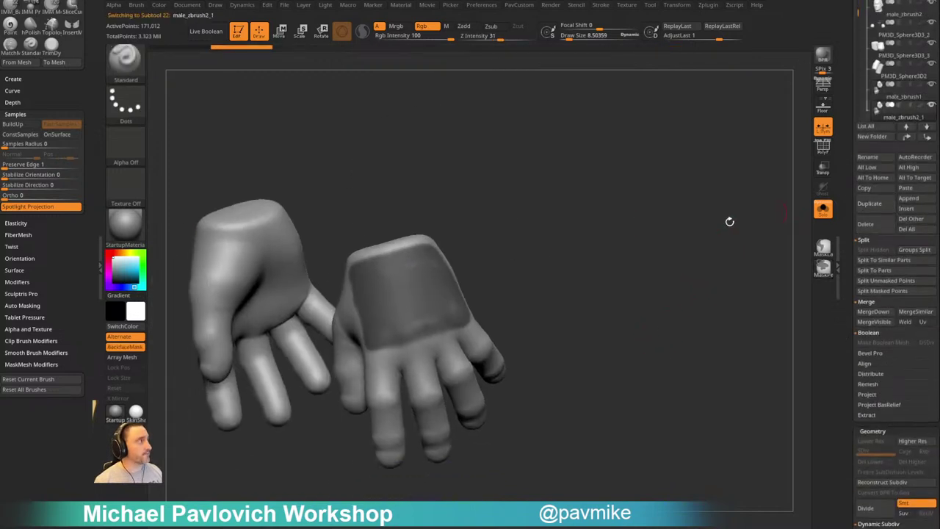
Clean up and straighten the side and wrist edges of the mask on the back of the hand
{"action": "left_click", "coordinate": [404, 271], "text": "ctrl"}
{"action": "left_click_drag", "start_coordinate": [621, 234], "coordinate": [598, 235]}
{"action": "left_click_drag", "start_coordinate": [452, 294], "coordinate": [457, 305], "text": "ctrl"}
{"action": "left_click_drag", "start_coordinate": [507, 298], "coordinate": [538, 298]}
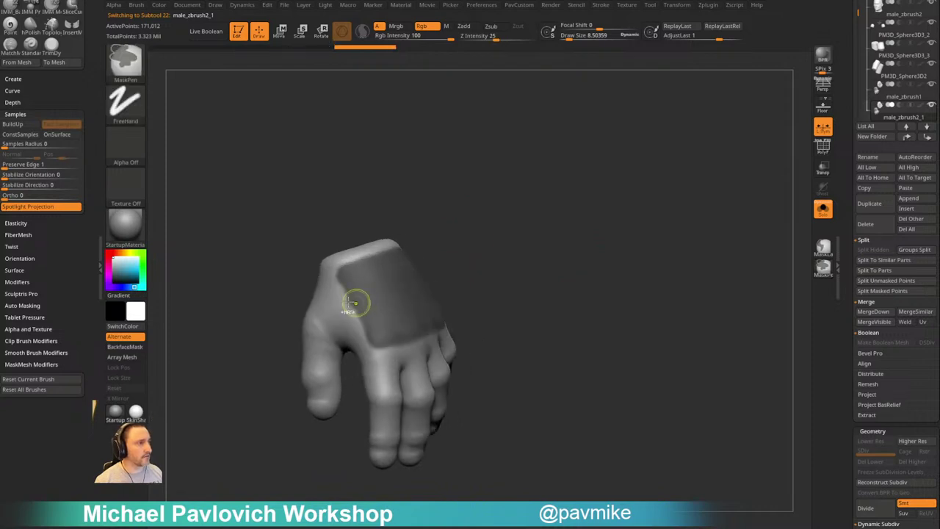
{"action": "left_click_drag", "start_coordinate": [330, 273], "coordinate": [373, 334], "text": "ctrl"}
{"action": "left_click_drag", "start_coordinate": [507, 270], "coordinate": [444, 278]}
{"action": "left_click_drag", "start_coordinate": [415, 248], "coordinate": [438, 322], "text": "ctrl"}
{"action": "left_click_drag", "start_coordinate": [442, 284], "coordinate": [492, 249]}
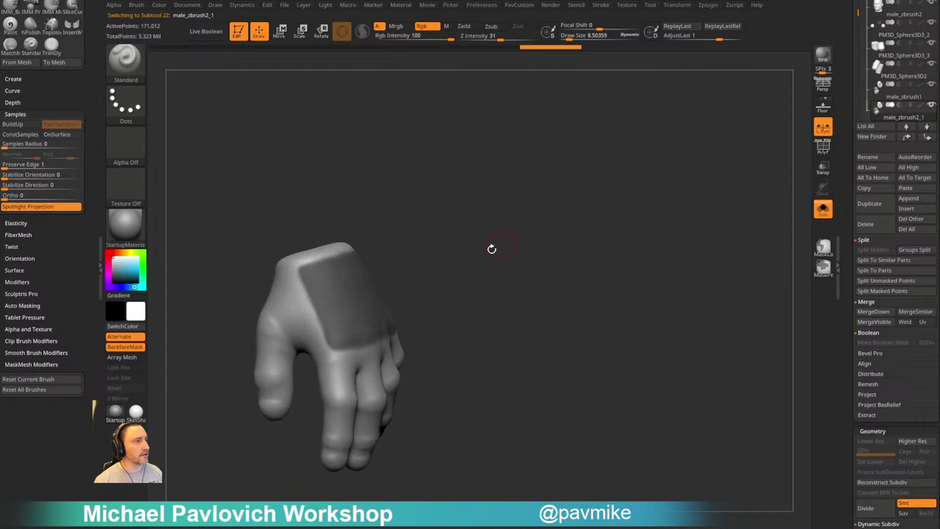
{"action": "mouse_move", "coordinate": [476, 291]}
{"action": "left_mouse_down", "text": "alt"}
{"action": "mouse_move", "coordinate": [509, 256]}
{"action": "mouse_move", "coordinate": [521, 260]}
{"action": "left_mouse_up", "text": "alt"}
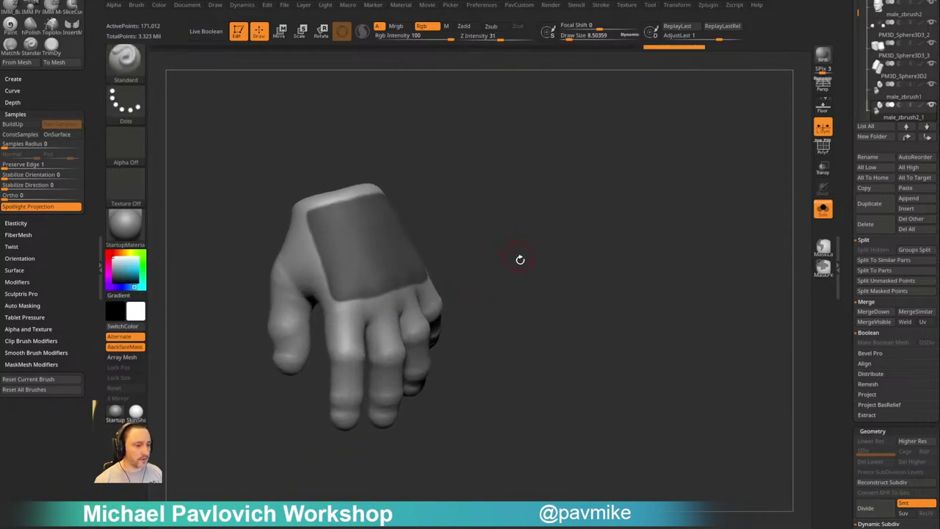
Extend the back-of-hand mask up to the knuckles and trim its front edge into a clean line
{"action": "right_click_drag", "start_coordinate": [542, 269], "coordinate": [600, 318]}
{"action": "left_click_drag", "start_coordinate": [600, 317], "coordinate": [550, 282]}
{"action": "left_click", "coordinate": [335, 355], "text": "ctrl"}
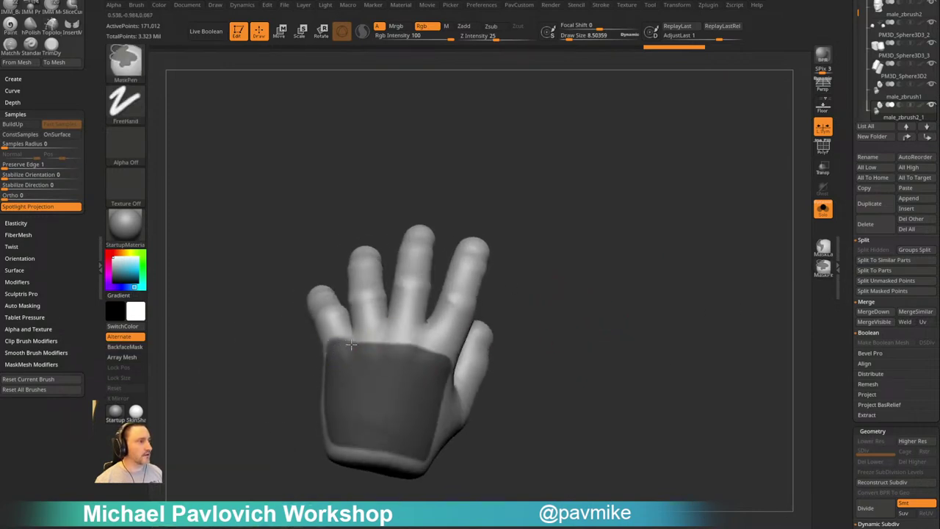
{"action": "mouse_move", "coordinate": [352, 344]}
{"action": "left_mouse_down", "text": "ctrl"}
{"action": "mouse_move", "coordinate": [413, 340]}
{"action": "mouse_move", "coordinate": [444, 351]}
{"action": "left_mouse_up", "text": "ctrl"}
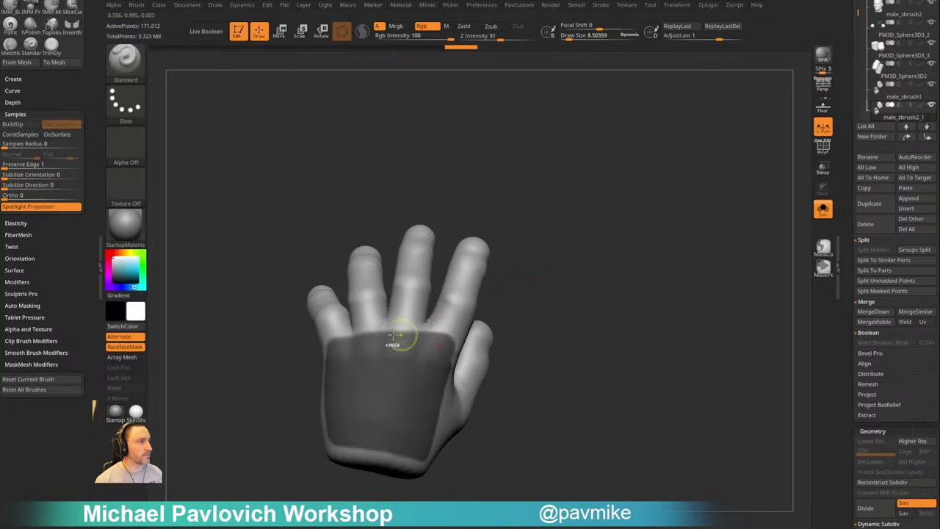
{"action": "key", "text": "ctrl"}
{"action": "mouse_move", "coordinate": [333, 336]}
{"action": "left_mouse_down", "text": "ctrl+alt"}
{"action": "mouse_move", "coordinate": [454, 340]}
{"action": "mouse_move", "coordinate": [341, 339]}
{"action": "mouse_move", "coordinate": [479, 352]}
{"action": "left_mouse_up", "text": "ctrl+alt"}
{"action": "left_click_drag", "start_coordinate": [543, 311], "coordinate": [488, 330]}
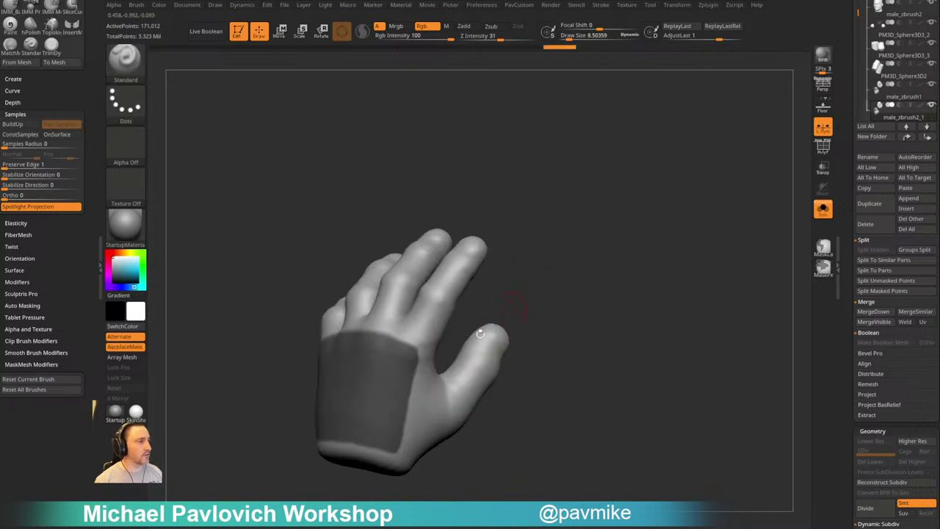
Mask three separate plates along the back of the index finger with Draw Size about 4.6, leaving gaps at the joints
{"action": "mouse_move", "coordinate": [529, 266]}
{"action": "left_mouse_down"}
{"action": "mouse_move", "coordinate": [542, 289]}
{"action": "mouse_move", "coordinate": [553, 289]}
{"action": "left_mouse_up"}
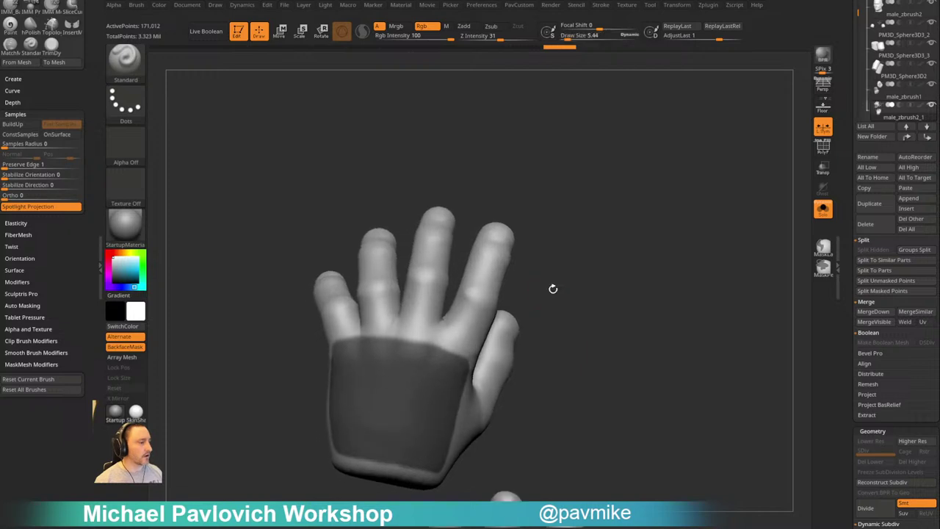
{"action": "mouse_move", "coordinate": [463, 316]}
{"action": "left_mouse_down", "text": "ctrl"}
{"action": "mouse_move", "coordinate": [455, 339]}
{"action": "mouse_move", "coordinate": [477, 342]}
{"action": "left_mouse_up", "text": "ctrl"}
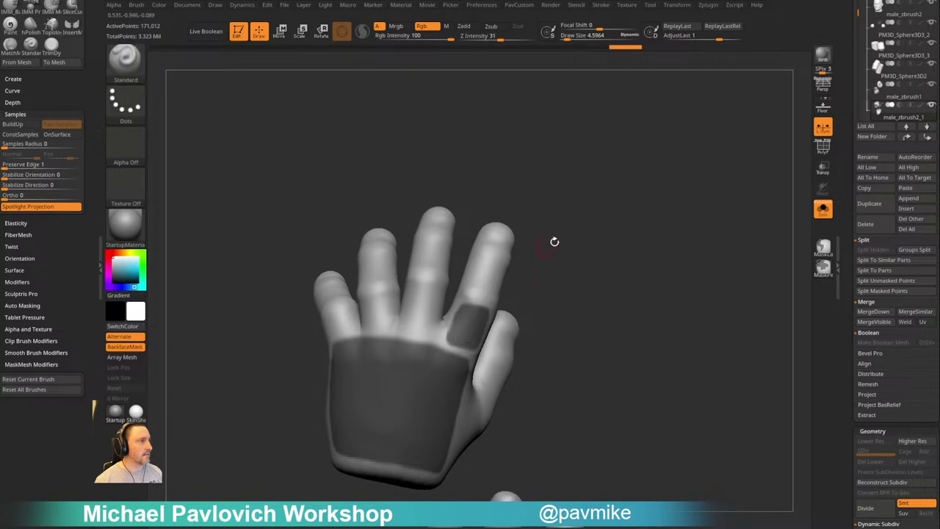
{"action": "left_click_drag", "start_coordinate": [554, 242], "coordinate": [538, 286], "text": "alt"}
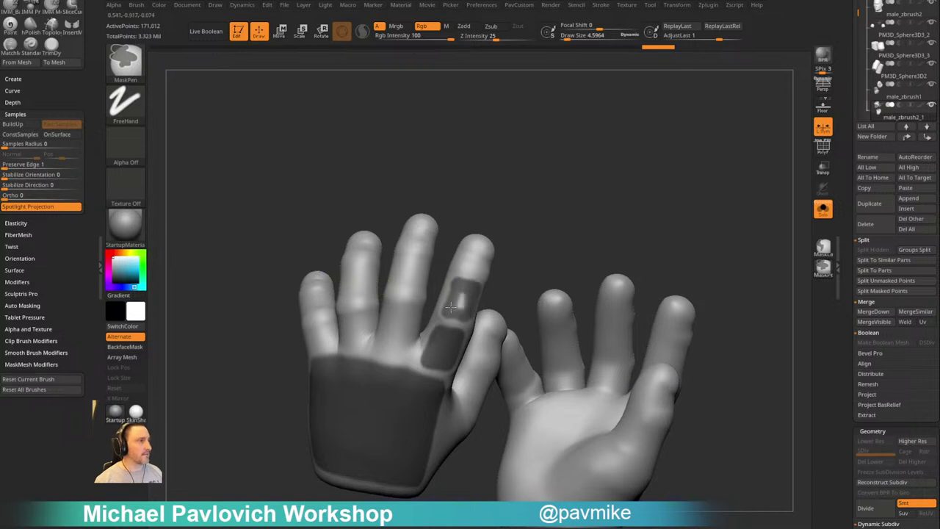
{"action": "left_click_drag", "start_coordinate": [461, 314], "coordinate": [466, 303], "text": "ctrl"}
{"action": "left_click_drag", "start_coordinate": [529, 210], "coordinate": [465, 258], "text": "alt"}
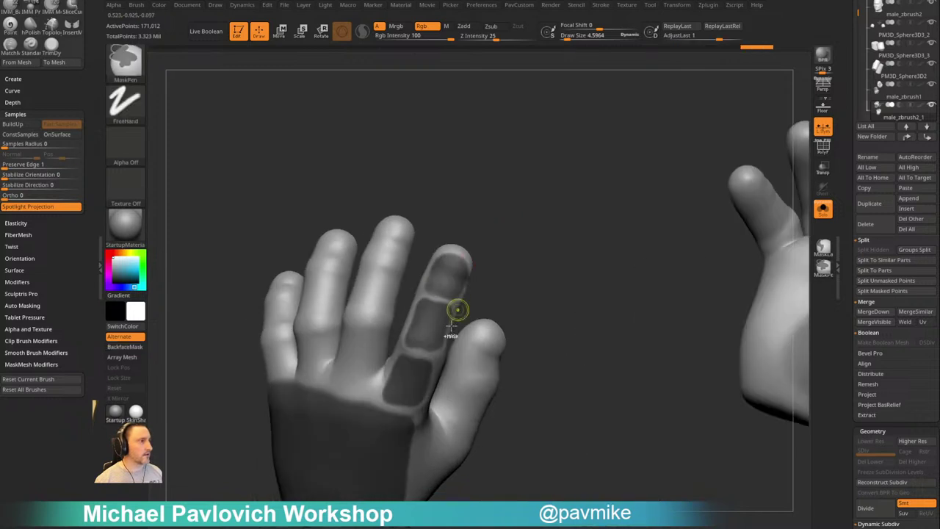
{"action": "left_click", "coordinate": [373, 401], "text": "ctrl+alt"}
Tidy the index finger plate masks at Draw Size 3.84 and widen the back-of-hand mask toward the thumb
{"action": "mouse_move", "coordinate": [516, 274]}
{"action": "left_mouse_down", "text": "alt"}
{"action": "mouse_move", "coordinate": [494, 299]}
{"action": "mouse_move", "coordinate": [478, 298]}
{"action": "left_mouse_up", "text": "alt"}
{"action": "left_click_drag", "start_coordinate": [435, 343], "coordinate": [436, 341], "text": "ctrl"}
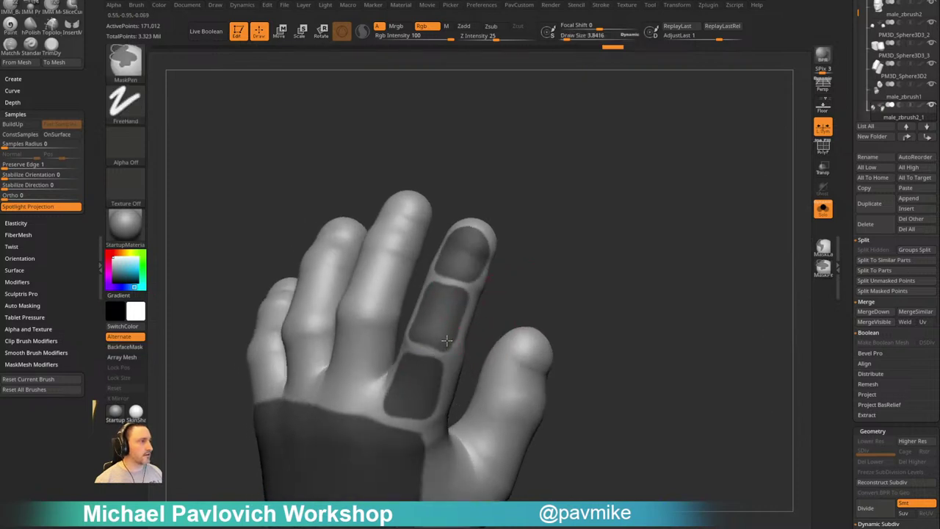
{"action": "mouse_move", "coordinate": [546, 263]}
{"action": "left_mouse_down"}
{"action": "mouse_move", "coordinate": [537, 143]}
{"action": "mouse_move", "coordinate": [563, 263]}
{"action": "mouse_move", "coordinate": [590, 227]}
{"action": "mouse_move", "coordinate": [603, 264]}
{"action": "mouse_move", "coordinate": [630, 246]}
{"action": "mouse_move", "coordinate": [612, 266]}
{"action": "mouse_move", "coordinate": [517, 273]}
{"action": "left_mouse_up"}
{"action": "mouse_move", "coordinate": [525, 314]}
{"action": "left_mouse_down"}
{"action": "mouse_move", "coordinate": [524, 326]}
{"action": "mouse_move", "coordinate": [494, 324]}
{"action": "left_mouse_up"}
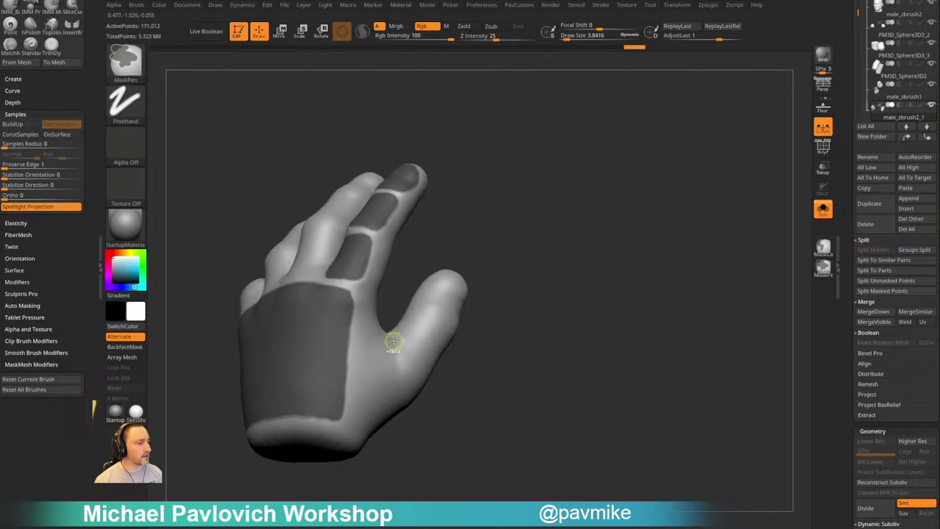
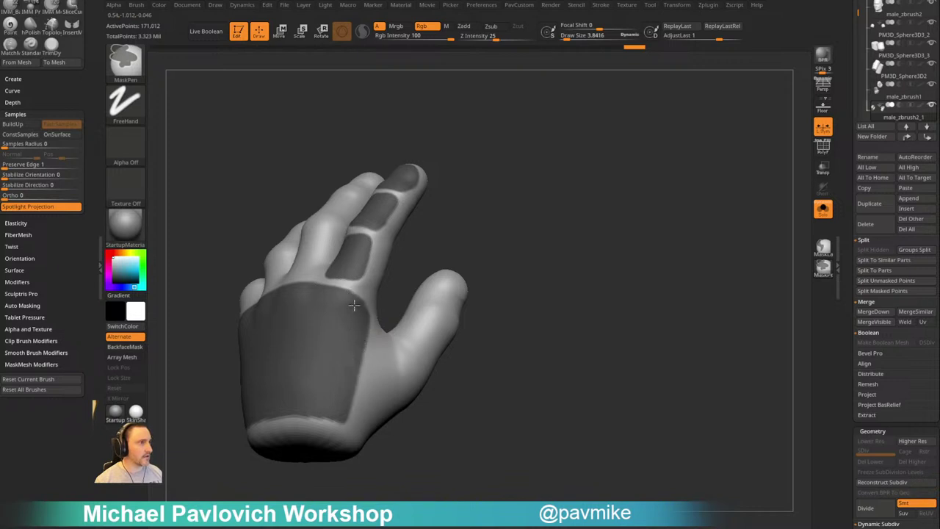
Outline a plate mask around the base of the thumb with MaskPen
{"action": "left_click_drag", "start_coordinate": [392, 359], "coordinate": [403, 400], "text": "ctrl"}
{"action": "mouse_move", "coordinate": [487, 369]}
{"action": "left_mouse_down"}
{"action": "mouse_move", "coordinate": [369, 383]}
{"action": "mouse_move", "coordinate": [406, 406]}
{"action": "left_mouse_up"}
{"action": "left_click_drag", "start_coordinate": [496, 360], "coordinate": [411, 361]}
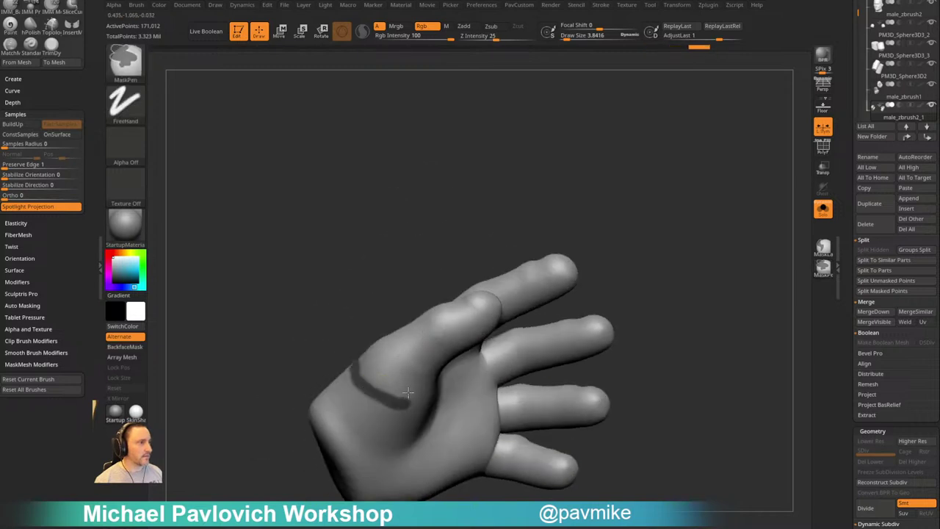
{"action": "mouse_move", "coordinate": [390, 315]}
{"action": "left_mouse_down"}
{"action": "mouse_move", "coordinate": [369, 271]}
{"action": "mouse_move", "coordinate": [441, 366]}
{"action": "mouse_move", "coordinate": [440, 323]}
{"action": "mouse_move", "coordinate": [374, 336]}
{"action": "mouse_move", "coordinate": [395, 357]}
{"action": "mouse_move", "coordinate": [379, 356]}
{"action": "left_mouse_up"}
{"action": "key", "text": "ctrl"}
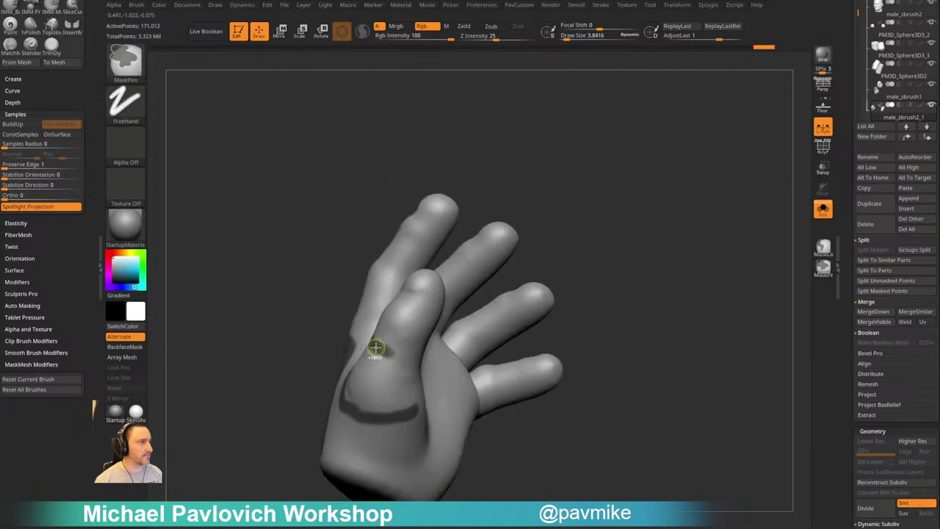
{"action": "right_click_drag", "start_coordinate": [471, 367], "coordinate": [433, 338]}
{"action": "left_click_drag", "start_coordinate": [387, 347], "coordinate": [398, 356], "text": "ctrl"}
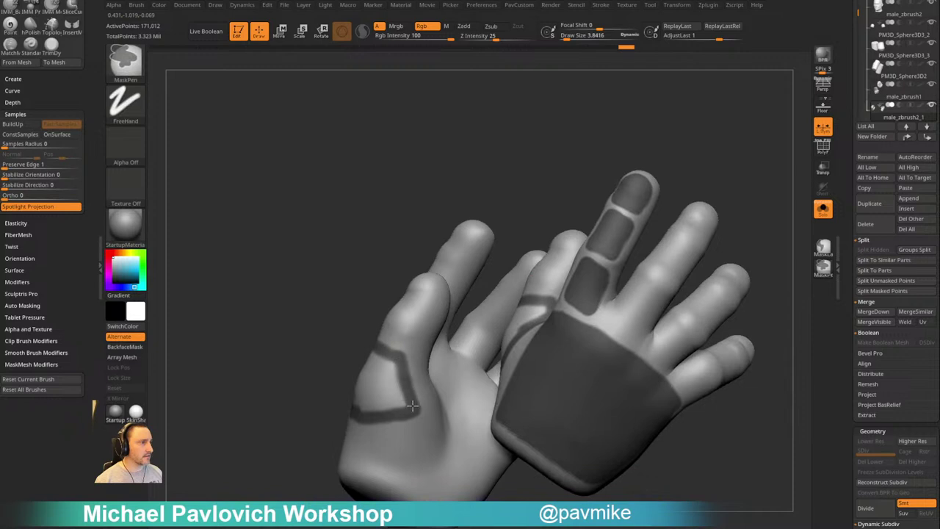
{"action": "right_click_drag", "start_coordinate": [412, 405], "coordinate": [389, 321]}
{"action": "mouse_move", "coordinate": [352, 360]}
{"action": "right_mouse_down"}
{"action": "mouse_move", "coordinate": [363, 332]}
{"action": "mouse_move", "coordinate": [363, 357]}
{"action": "right_mouse_up"}
{"action": "mouse_move", "coordinate": [350, 349]}
{"action": "left_mouse_down", "text": "ctrl"}
{"action": "mouse_move", "coordinate": [346, 368]}
{"action": "mouse_move", "coordinate": [348, 348]}
{"action": "left_mouse_up", "text": "ctrl"}
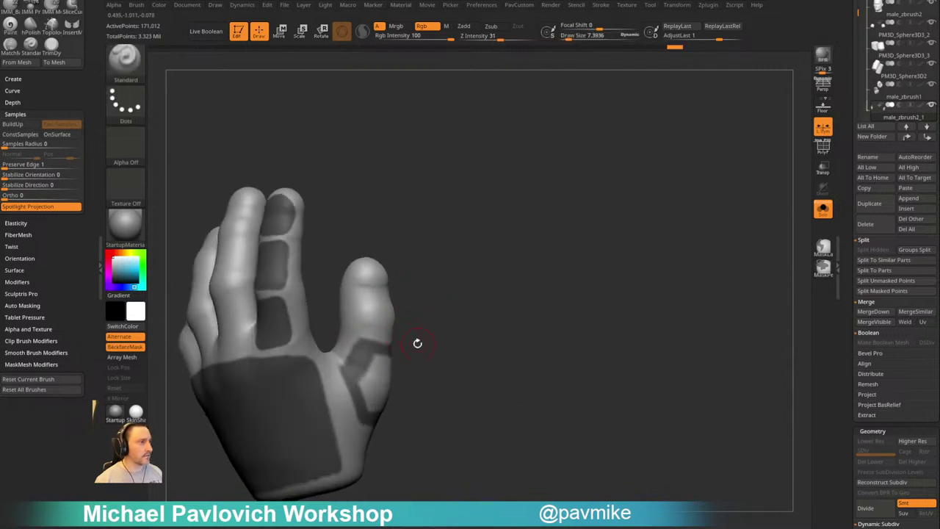
Fill in the thumb base plate mask at Draw Size about 7.4 and refine its edges at Draw Size 5.44
{"action": "right_click_drag", "start_coordinate": [417, 342], "coordinate": [376, 351]}
{"action": "mouse_move", "coordinate": [370, 397]}
{"action": "left_mouse_down", "text": "ctrl"}
{"action": "mouse_move", "coordinate": [373, 376]}
{"action": "mouse_move", "coordinate": [388, 393]}
{"action": "left_mouse_up", "text": "ctrl"}
{"action": "right_click_drag", "start_coordinate": [422, 371], "coordinate": [380, 370]}
{"action": "mouse_move", "coordinate": [386, 368]}
{"action": "left_mouse_down", "text": "ctrl"}
{"action": "mouse_move", "coordinate": [385, 397]}
{"action": "mouse_move", "coordinate": [416, 396]}
{"action": "left_mouse_up", "text": "ctrl"}
{"action": "right_click_drag", "start_coordinate": [441, 353], "coordinate": [473, 354]}
{"action": "left_click_drag", "start_coordinate": [404, 384], "coordinate": [417, 396], "text": "ctrl"}
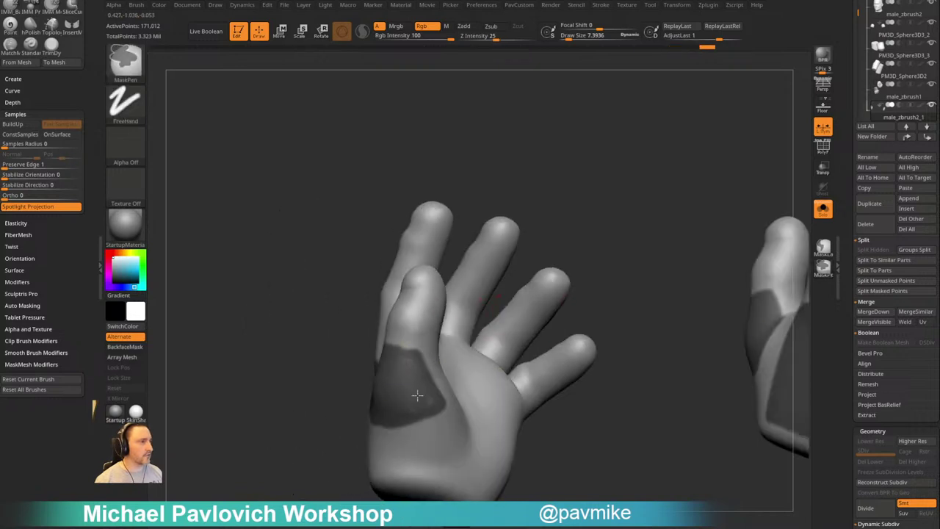
{"action": "mouse_move", "coordinate": [307, 389]}
{"action": "right_mouse_down"}
{"action": "mouse_move", "coordinate": [461, 343]}
{"action": "mouse_move", "coordinate": [444, 348]}
{"action": "mouse_move", "coordinate": [457, 365]}
{"action": "mouse_move", "coordinate": [489, 301]}
{"action": "mouse_move", "coordinate": [462, 340]}
{"action": "right_mouse_up"}
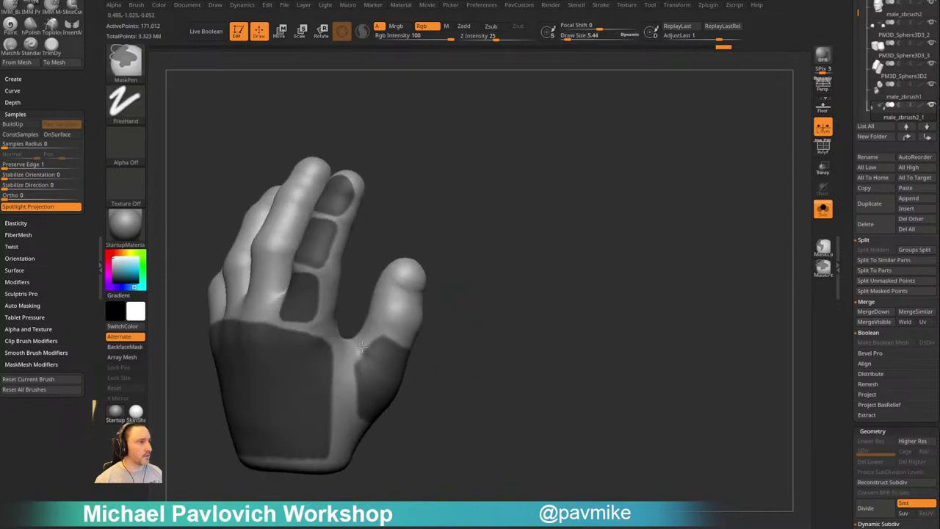
{"action": "right_click_drag", "start_coordinate": [372, 337], "coordinate": [353, 380]}
{"action": "right_click_drag", "start_coordinate": [403, 416], "coordinate": [463, 306]}
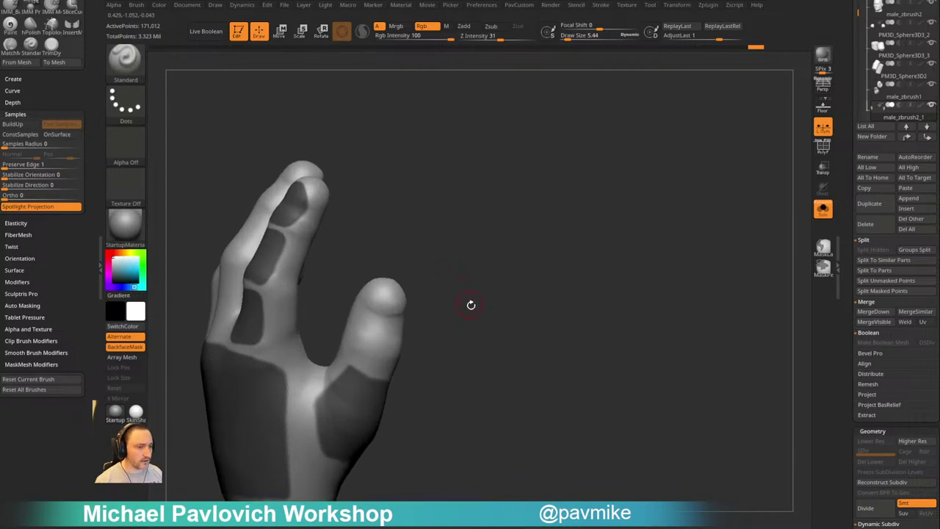
Mask a plate over the upper thumb, refining the gap at the joint and the mask edges at Draw Size about 2.6
{"action": "left_click_drag", "start_coordinate": [471, 305], "coordinate": [416, 315]}
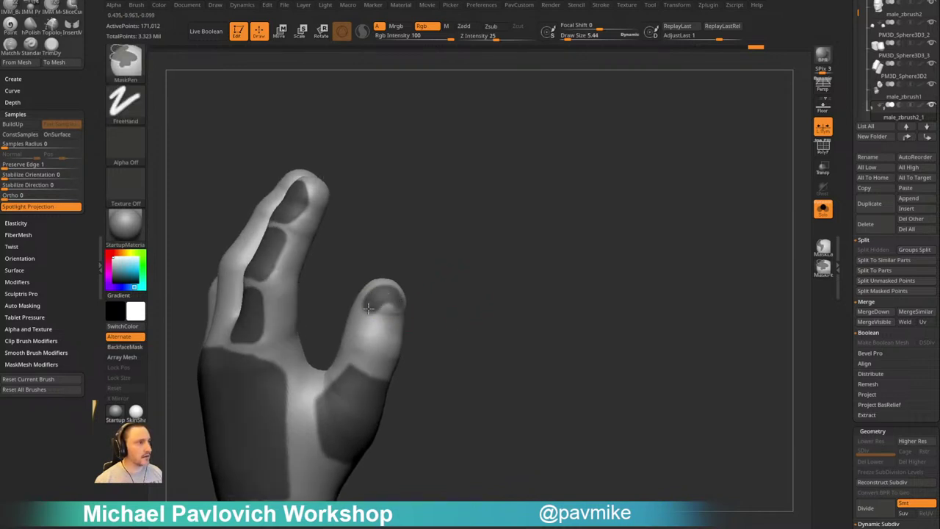
{"action": "mouse_move", "coordinate": [436, 336]}
{"action": "left_mouse_down"}
{"action": "mouse_move", "coordinate": [385, 294]}
{"action": "mouse_move", "coordinate": [398, 356]}
{"action": "mouse_move", "coordinate": [378, 302]}
{"action": "left_mouse_up"}
{"action": "right_click_drag", "start_coordinate": [360, 338], "coordinate": [399, 330]}
{"action": "key", "text": "s"}
{"action": "left_click", "coordinate": [369, 360]}
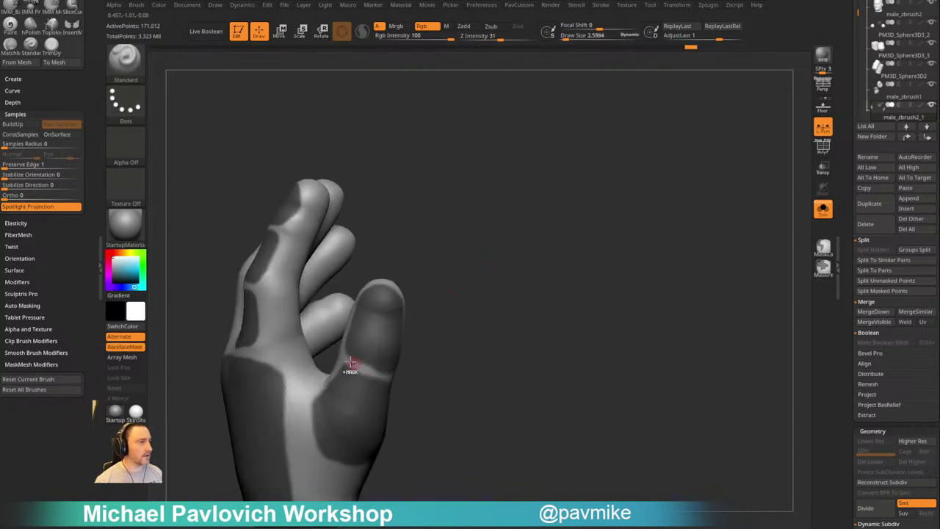
{"action": "left_click_drag", "start_coordinate": [348, 356], "coordinate": [368, 363], "text": "ctrl"}
{"action": "right_click_drag", "start_coordinate": [430, 372], "coordinate": [381, 372]}
{"action": "left_click_drag", "start_coordinate": [365, 373], "coordinate": [392, 376], "text": "ctrl+alt"}
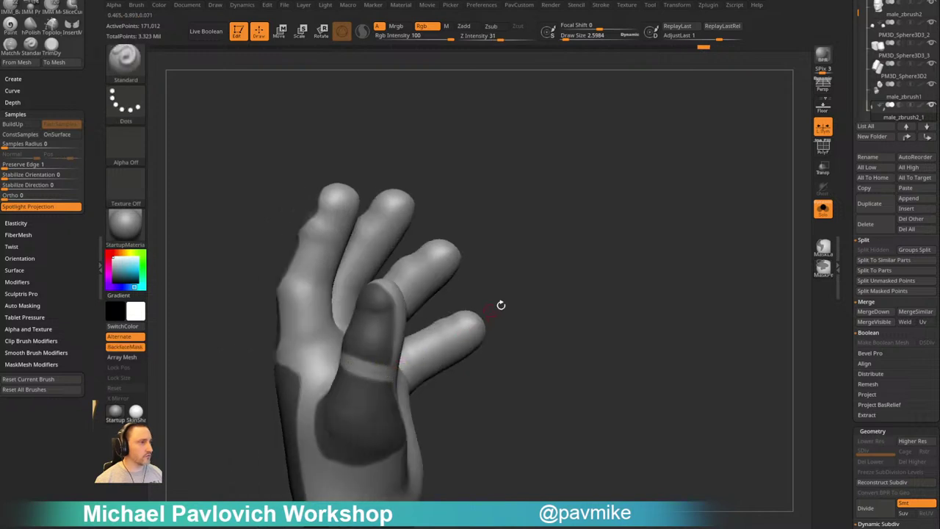
{"action": "mouse_move", "coordinate": [502, 305]}
{"action": "right_mouse_down"}
{"action": "mouse_move", "coordinate": [552, 231]}
{"action": "mouse_move", "coordinate": [511, 232]}
{"action": "mouse_move", "coordinate": [468, 301]}
{"action": "right_mouse_up"}
{"action": "left_click_drag", "start_coordinate": [309, 400], "coordinate": [296, 413], "text": "ctrl"}
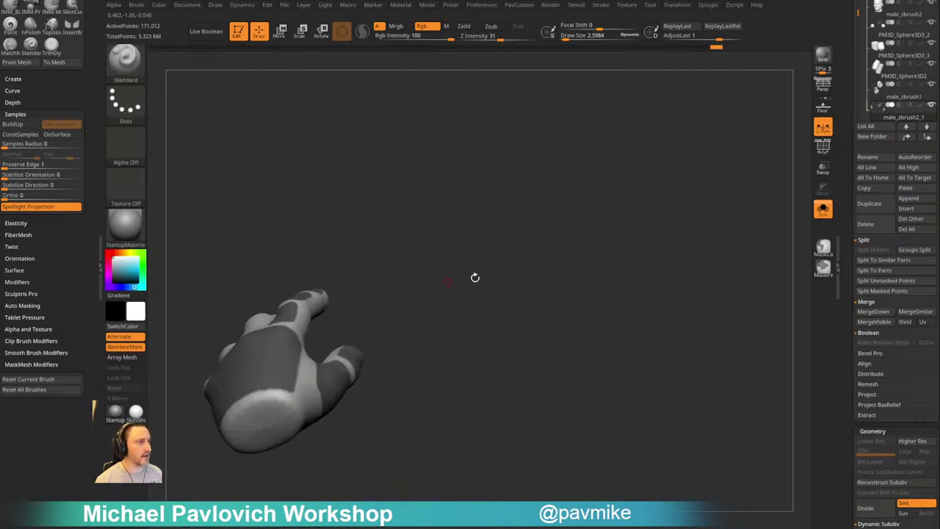
{"action": "mouse_move", "coordinate": [475, 277]}
{"action": "right_mouse_down"}
{"action": "mouse_move", "coordinate": [522, 305]}
{"action": "mouse_move", "coordinate": [534, 299]}
{"action": "mouse_move", "coordinate": [493, 255]}
{"action": "right_mouse_up"}
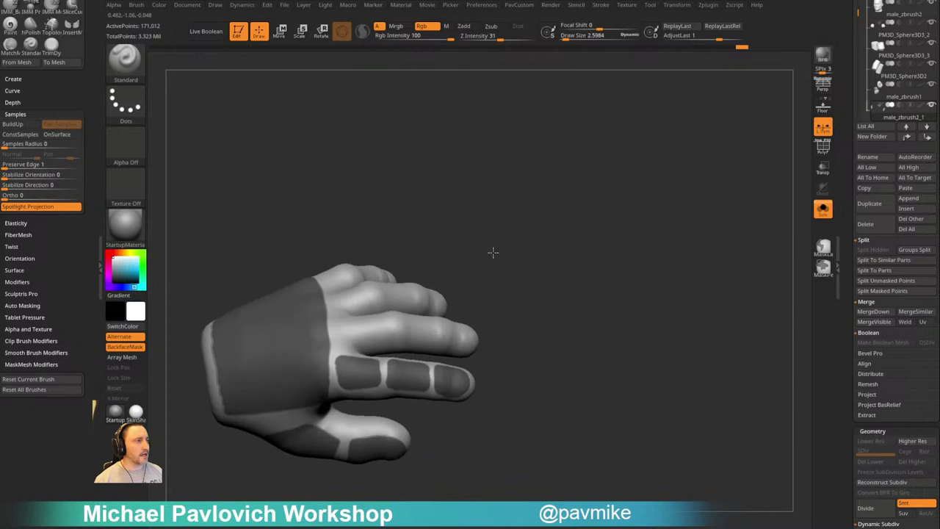
Isolate the masked glove plates, delete the hidden rest of the duplicated hands, and smooth the plates' jagged borders
{"action": "left_click_drag", "start_coordinate": [533, 271], "coordinate": [503, 286], "text": "ctrl"}
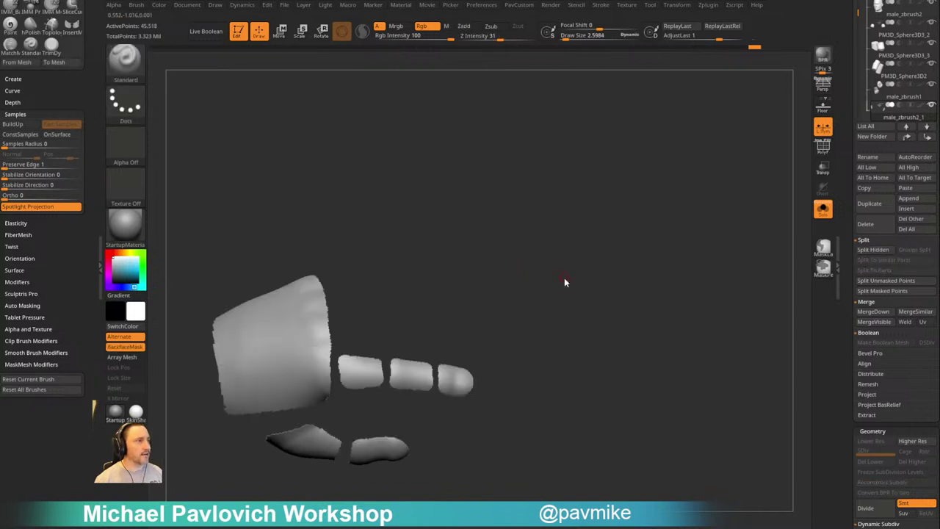
{"action": "key", "text": "space"}
{"action": "left_click", "coordinate": [551, 241]}
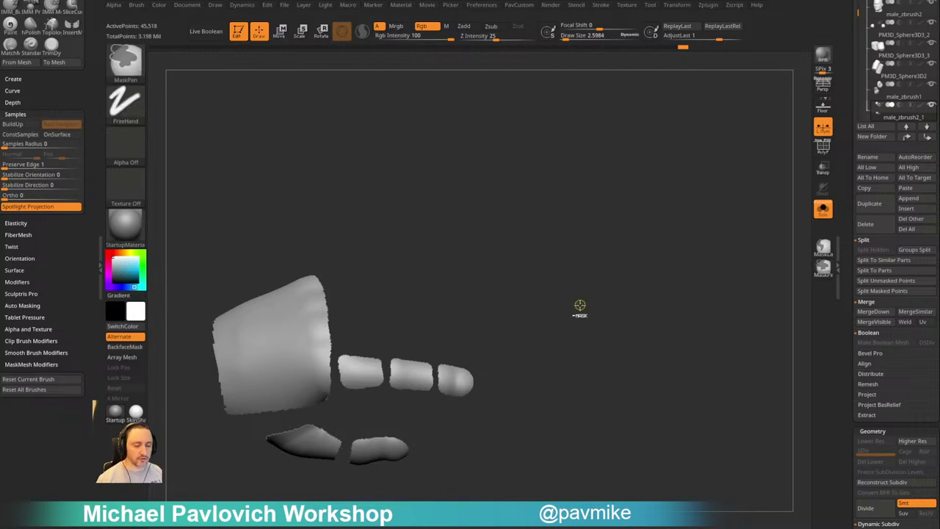
{"action": "left_click_drag", "start_coordinate": [486, 289], "coordinate": [531, 292], "text": "alt"}
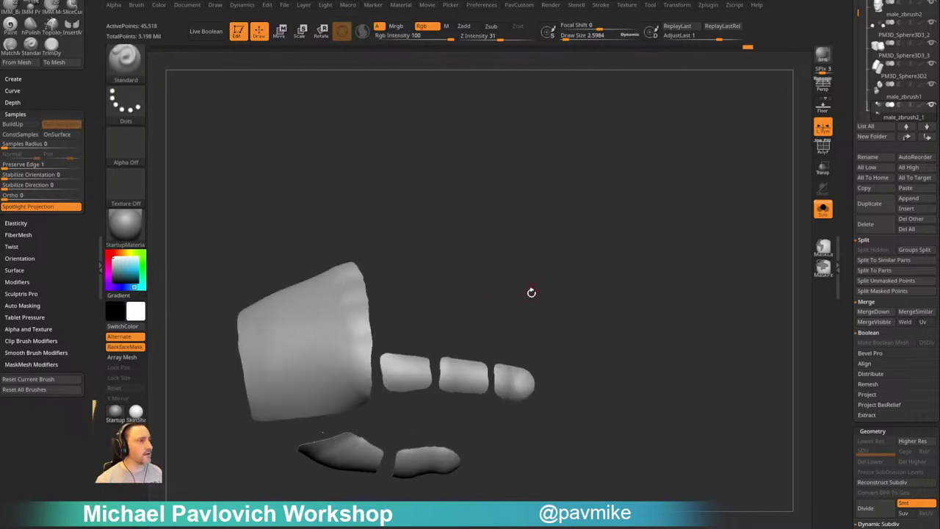
ZRemesh the extracted glove plates repeatedly at half the polygon count with AdaptiveSize 0
{"action": "key", "text": "3"}
{"action": "left_click", "coordinate": [822, 147]}
{"action": "left_click_drag", "start_coordinate": [712, 192], "coordinate": [678, 194]}
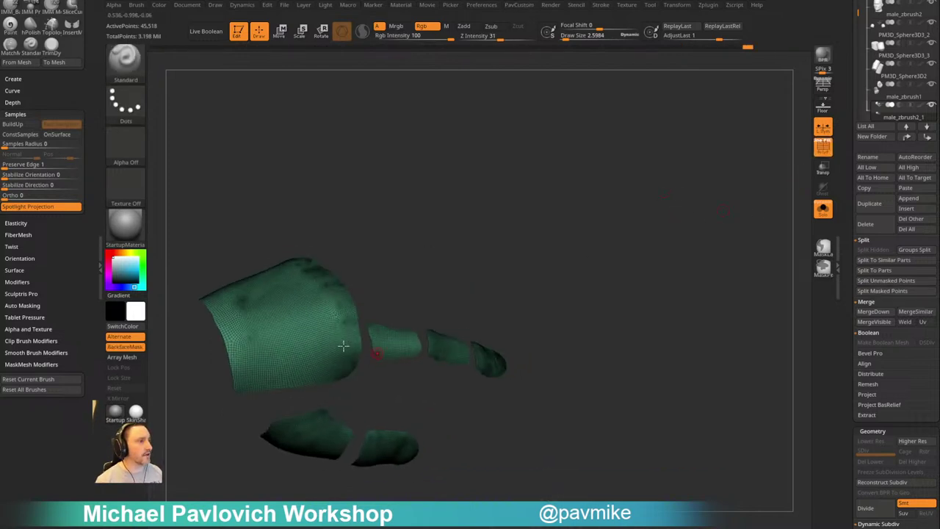
{"action": "left_click_drag", "start_coordinate": [473, 261], "coordinate": [402, 328]}
{"action": "key", "text": "2"}
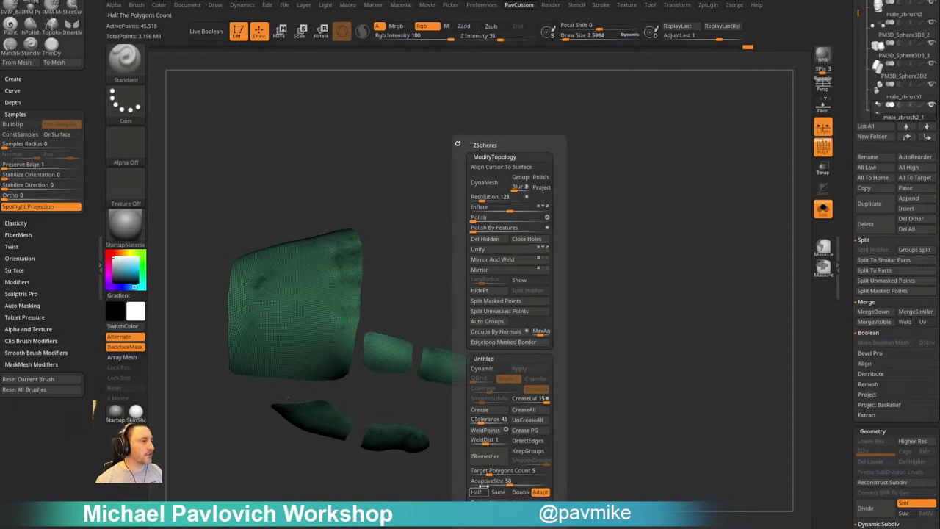
{"action": "left_click", "coordinate": [477, 492]}
{"action": "left_click_drag", "start_coordinate": [485, 483], "coordinate": [459, 482]}
{"action": "left_click", "coordinate": [488, 456]}
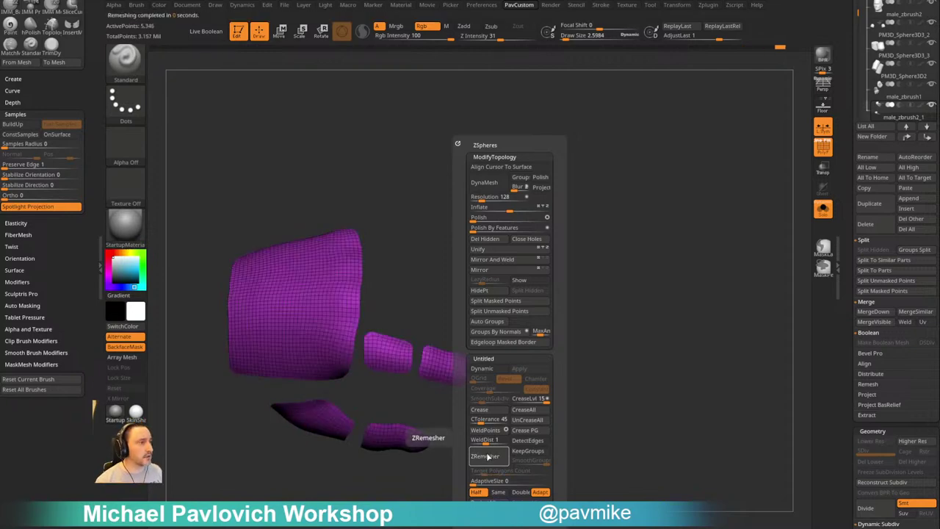
{"action": "left_click", "coordinate": [487, 459]}
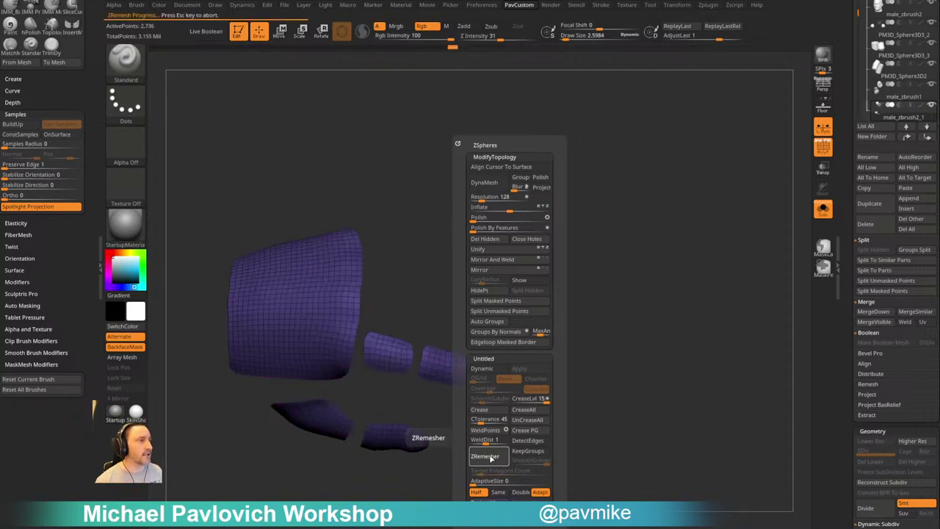
Straighten the borders of the finger and thumb plates with the MoveAccu brush, refining at Draw Size 2.11
{"action": "mouse_move", "coordinate": [517, 289]}
{"action": "left_mouse_down"}
{"action": "mouse_move", "coordinate": [535, 255]}
{"action": "mouse_move", "coordinate": [513, 252]}
{"action": "mouse_move", "coordinate": [475, 296]}
{"action": "left_mouse_up"}
{"action": "key", "text": "2"}
{"action": "mouse_move", "coordinate": [467, 261]}
{"action": "left_mouse_down"}
{"action": "mouse_move", "coordinate": [472, 239]}
{"action": "mouse_move", "coordinate": [463, 249]}
{"action": "left_mouse_up"}
{"action": "key", "text": "s"}
{"action": "left_click", "coordinate": [467, 253]}
{"action": "key", "text": "s"}
{"action": "left_click", "coordinate": [461, 253]}
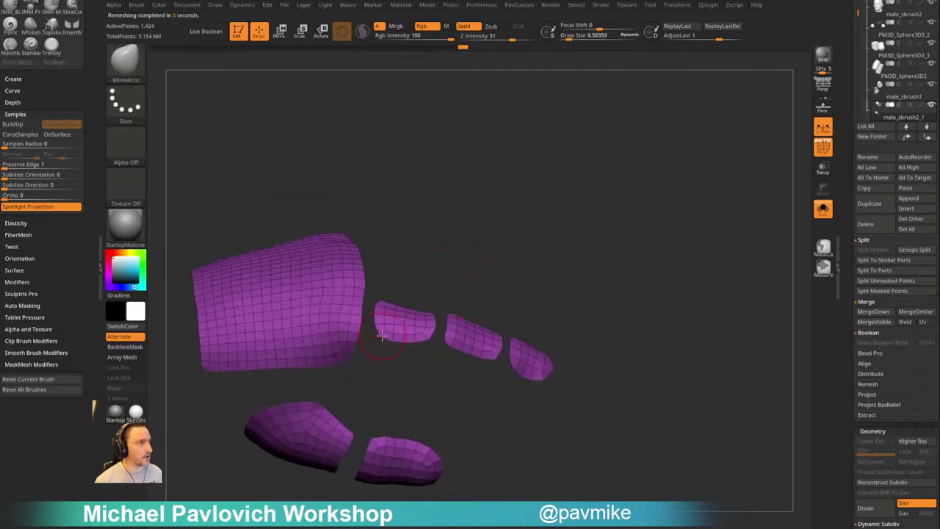
{"action": "mouse_move", "coordinate": [403, 279]}
{"action": "left_mouse_down"}
{"action": "mouse_move", "coordinate": [390, 303]}
{"action": "mouse_move", "coordinate": [438, 244]}
{"action": "left_mouse_up"}
{"action": "key", "text": "s"}
{"action": "left_click", "coordinate": [378, 297]}
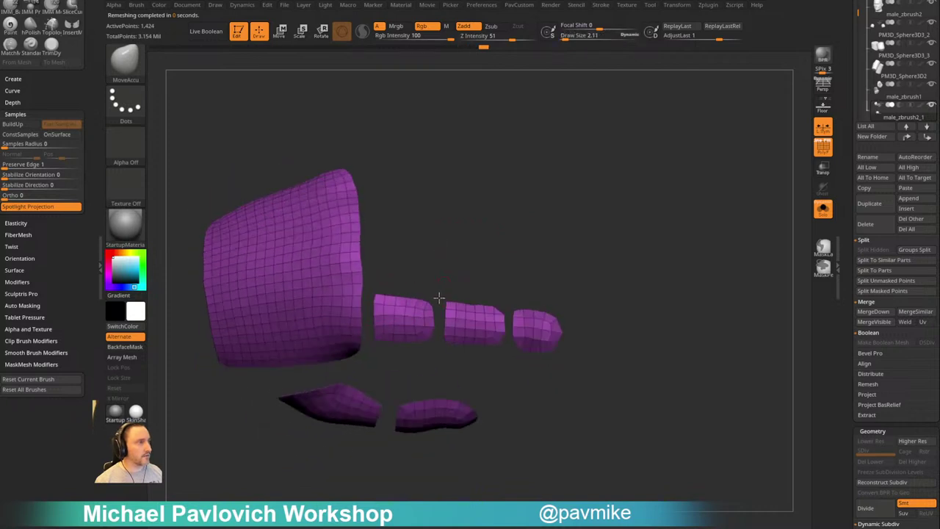
{"action": "left_click_drag", "start_coordinate": [554, 305], "coordinate": [502, 332]}
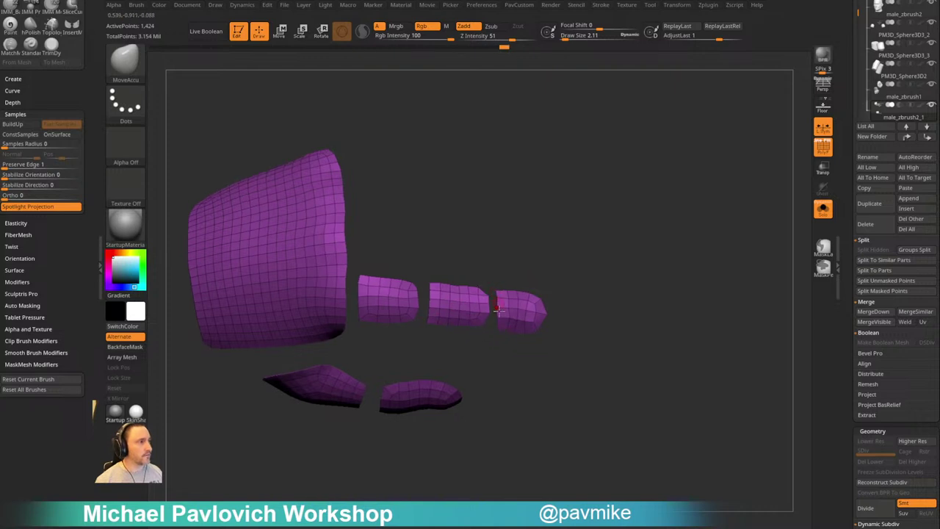
{"action": "left_click_drag", "start_coordinate": [481, 369], "coordinate": [465, 325]}
{"action": "left_click_drag", "start_coordinate": [402, 354], "coordinate": [413, 385]}
{"action": "left_click_drag", "start_coordinate": [459, 327], "coordinate": [560, 318]}
ZRemesh the adjusted plates once more at half density and show the whole figure again
{"action": "key", "text": "3"}
{"action": "left_click", "coordinate": [539, 457]}
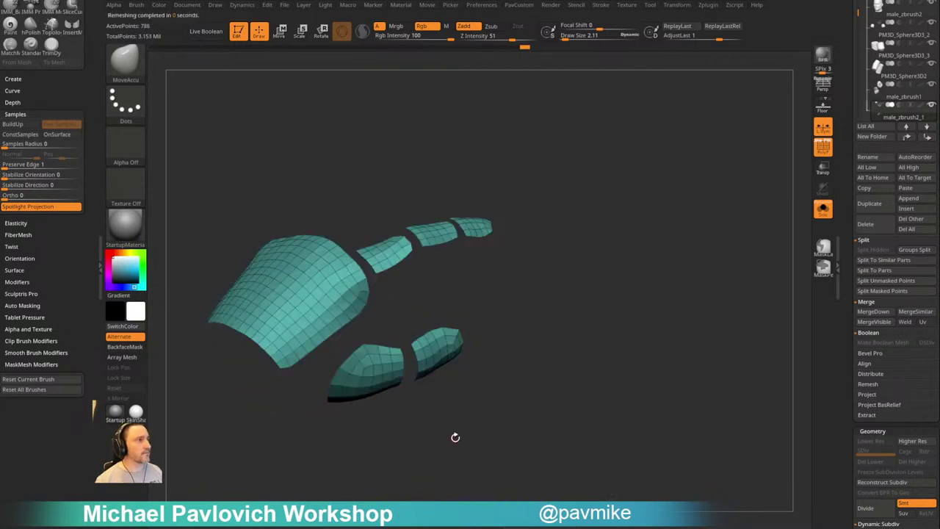
{"action": "mouse_move", "coordinate": [453, 436]}
{"action": "left_mouse_down"}
{"action": "mouse_move", "coordinate": [477, 443]}
{"action": "mouse_move", "coordinate": [544, 430]}
{"action": "mouse_move", "coordinate": [519, 390]}
{"action": "mouse_move", "coordinate": [535, 285]}
{"action": "left_mouse_up"}
{"action": "mouse_move", "coordinate": [552, 288]}
{"action": "left_mouse_down"}
{"action": "mouse_move", "coordinate": [571, 269]}
{"action": "mouse_move", "coordinate": [560, 262]}
{"action": "left_mouse_up"}
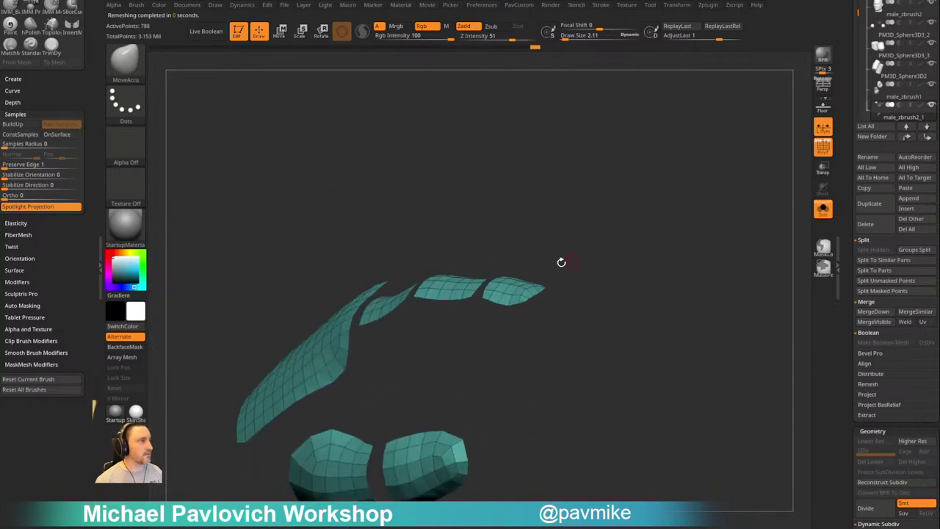
{"action": "key", "text": "s"}
{"action": "left_click_drag", "start_coordinate": [513, 299], "coordinate": [517, 300]}
{"action": "left_click_drag", "start_coordinate": [577, 283], "coordinate": [733, 231]}
{"action": "left_click", "coordinate": [822, 209]}
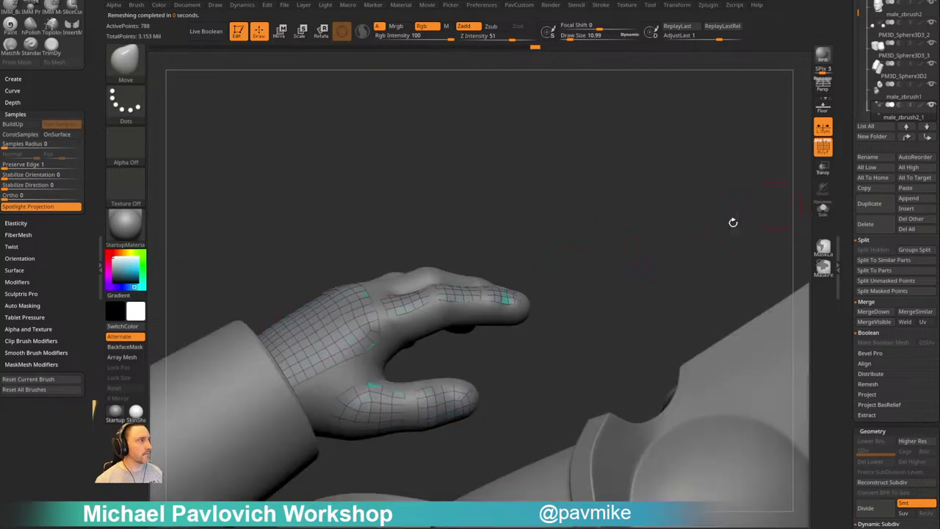
Extrude all glove plates outward from the hand with the ZModeler brush to give them thickness
{"action": "left_click_drag", "start_coordinate": [677, 267], "coordinate": [683, 203]}
{"action": "left_click_drag", "start_coordinate": [413, 252], "coordinate": [463, 279]}
{"action": "left_click_drag", "start_coordinate": [670, 202], "coordinate": [656, 223], "text": "alt"}
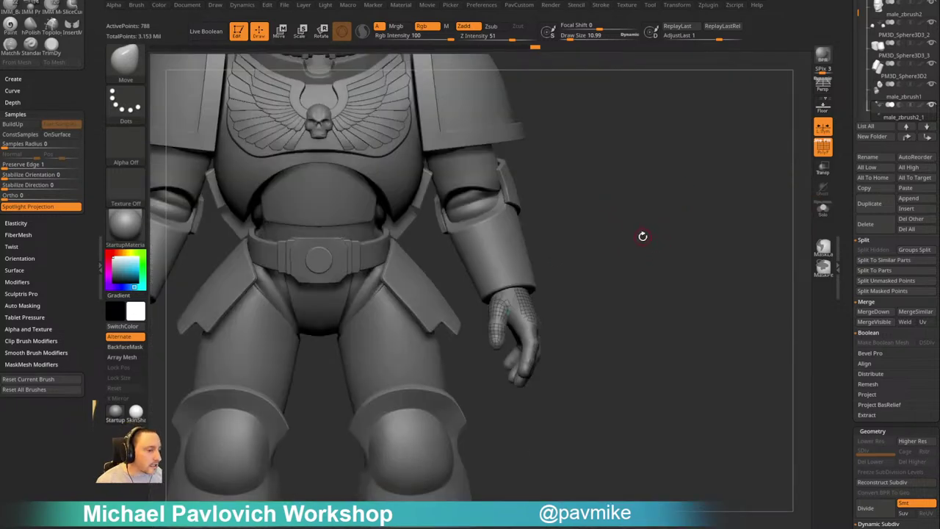
{"action": "mouse_move", "coordinate": [618, 207]}
{"action": "left_mouse_down", "text": "alt"}
{"action": "mouse_move", "coordinate": [680, 315]}
{"action": "mouse_move", "coordinate": [648, 238]}
{"action": "mouse_move", "coordinate": [651, 272]}
{"action": "left_mouse_up", "text": "alt"}
{"action": "key", "text": "b"}
{"action": "key", "text": "z"}
{"action": "key", "text": "m"}
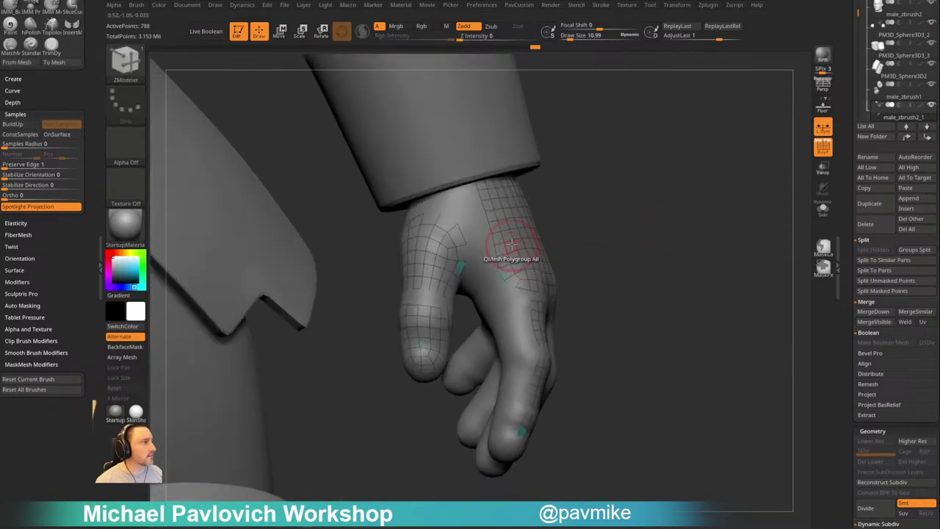
{"action": "key", "text": "space"}
{"action": "left_click", "coordinate": [415, 293]}
{"action": "left_click_drag", "start_coordinate": [523, 246], "coordinate": [531, 239]}
Isolate the thickened plates, examine their inner faces and sides, and show the whole figure again
{"action": "left_click", "coordinate": [823, 209]}
{"action": "left_click_drag", "start_coordinate": [777, 197], "coordinate": [488, 328]}
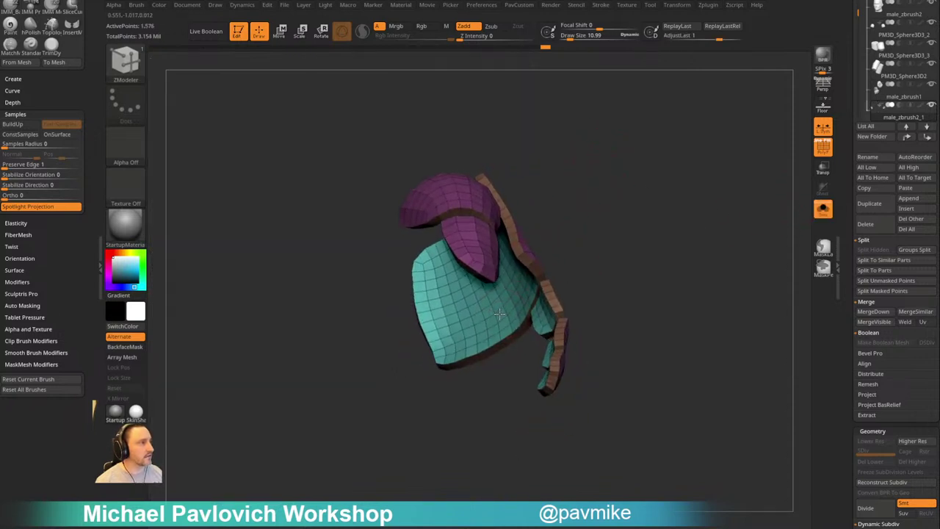
{"action": "key", "text": "space"}
{"action": "left_click", "coordinate": [580, 294]}
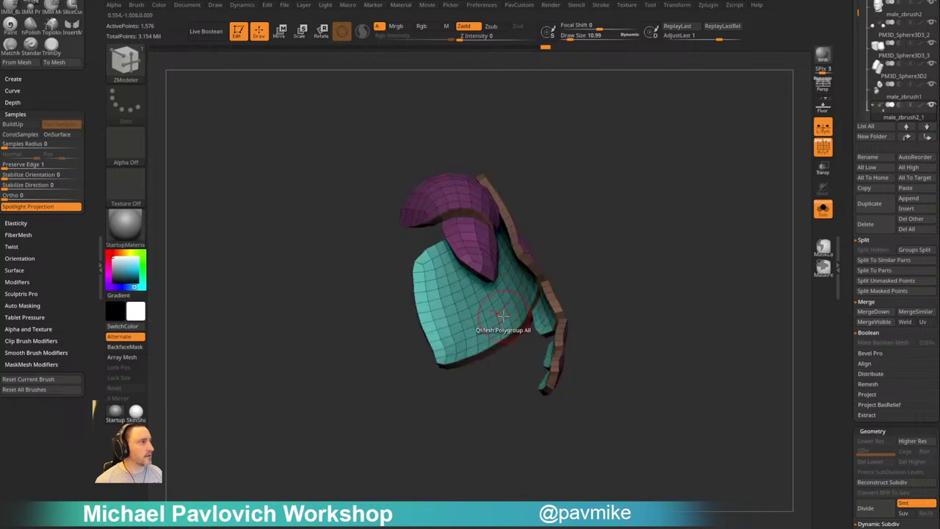
{"action": "left_click_drag", "start_coordinate": [617, 209], "coordinate": [444, 298]}
{"action": "left_click_drag", "start_coordinate": [638, 268], "coordinate": [597, 254]}
{"action": "left_click", "coordinate": [823, 209]}
{"action": "mouse_move", "coordinate": [644, 229]}
{"action": "left_mouse_down"}
{"action": "mouse_move", "coordinate": [666, 235]}
{"action": "mouse_move", "coordinate": [568, 239]}
{"action": "mouse_move", "coordinate": [648, 234]}
{"action": "mouse_move", "coordinate": [644, 267]}
{"action": "mouse_move", "coordinate": [655, 250]}
{"action": "mouse_move", "coordinate": [653, 260]}
{"action": "mouse_move", "coordinate": [663, 262]}
{"action": "left_mouse_up"}
Switch to the Move brush and enable Topological auto masking for it
{"action": "key", "text": "b"}
{"action": "key", "text": "m"}
{"action": "key", "text": "v"}
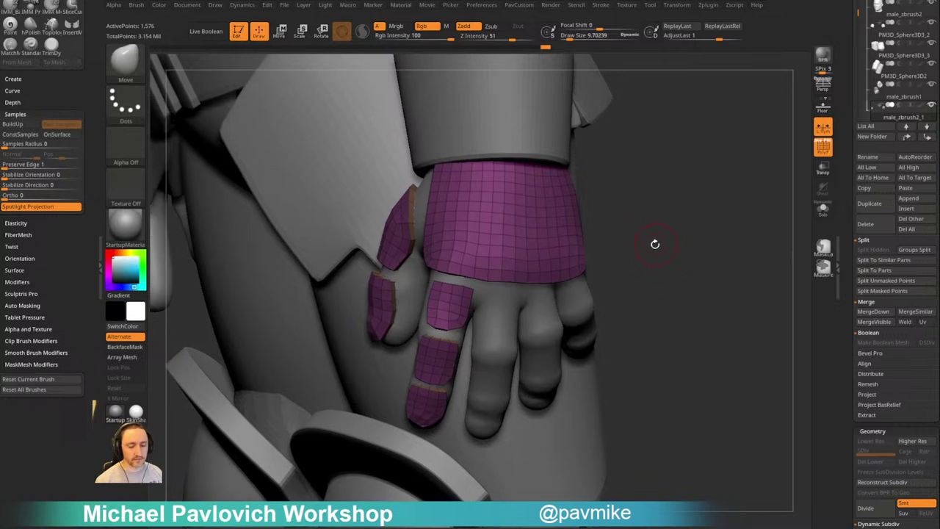
{"action": "left_click", "coordinate": [31, 308]}
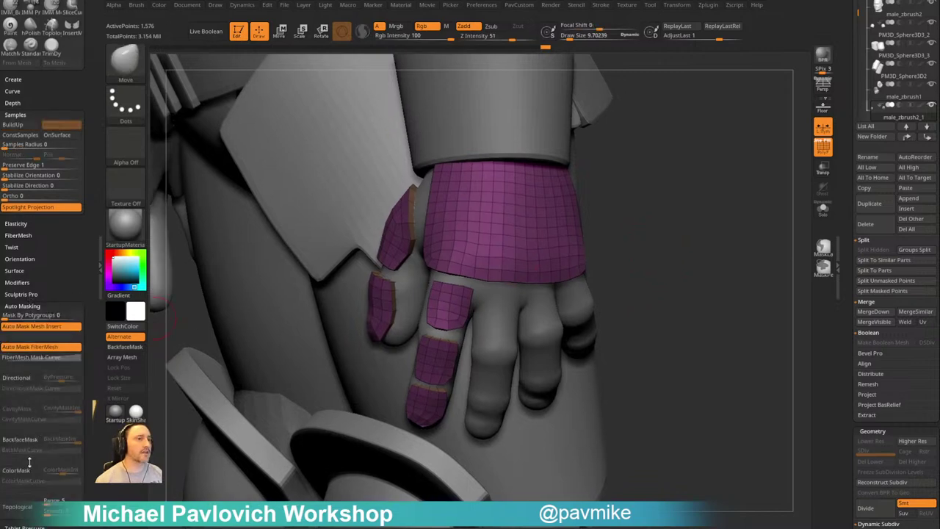
{"action": "left_click", "coordinate": [28, 507]}
{"action": "left_click_drag", "start_coordinate": [689, 294], "coordinate": [692, 266], "text": "alt"}
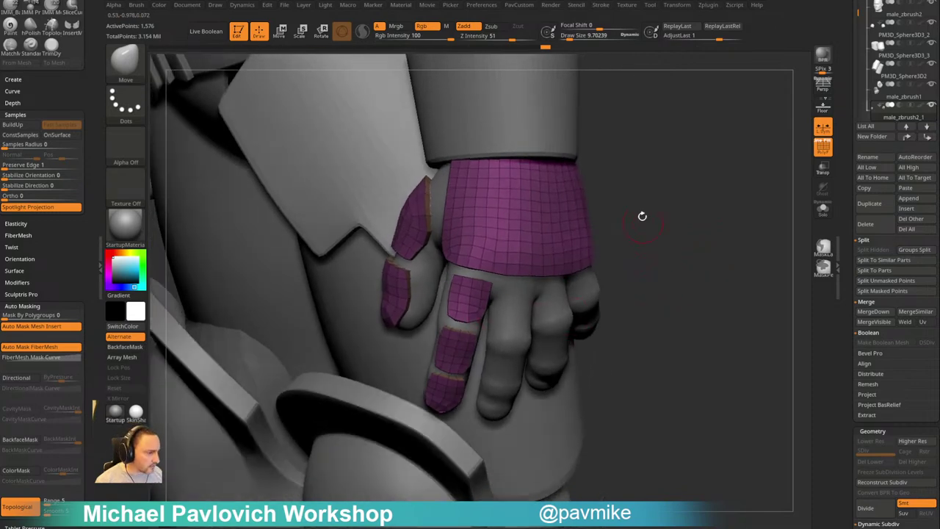
Switch to the MoveAccu brush at Draw Size about 8.5 and turn on its Topological auto masking
{"action": "key", "text": "b"}
{"action": "key", "text": "m"}
{"action": "key", "text": "a"}
{"action": "key", "text": "s"}
{"action": "left_click_drag", "start_coordinate": [444, 320], "coordinate": [480, 323]}
{"action": "key", "text": "s"}
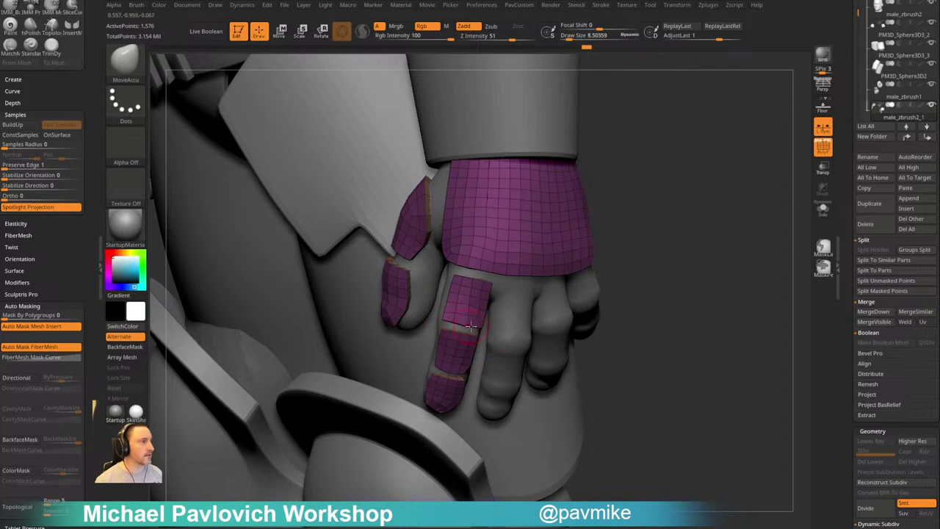
{"action": "left_click_drag", "start_coordinate": [93, 267], "coordinate": [93, 250]}
{"action": "left_click", "coordinate": [20, 491]}
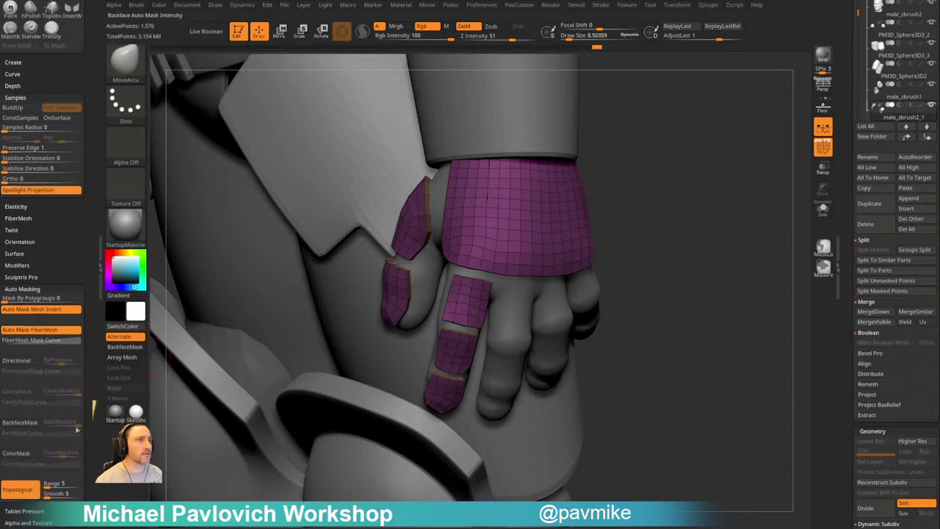
Reshape the index finger plates around the joints with MoveAccu at Draw Sizes of about 17 and 11
{"action": "left_click_drag", "start_coordinate": [643, 274], "coordinate": [604, 272]}
{"action": "key", "text": "s"}
{"action": "left_click_drag", "start_coordinate": [462, 319], "coordinate": [425, 321]}
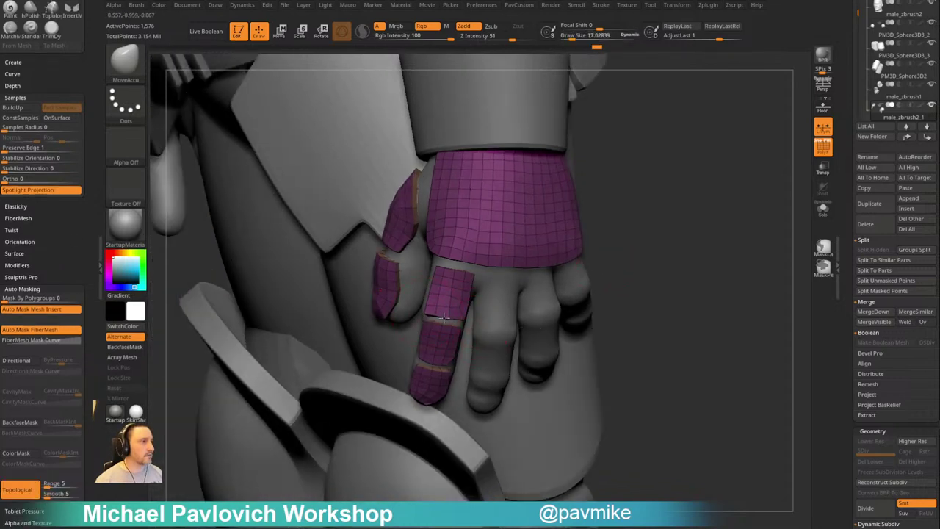
{"action": "left_click_drag", "start_coordinate": [640, 271], "coordinate": [638, 239]}
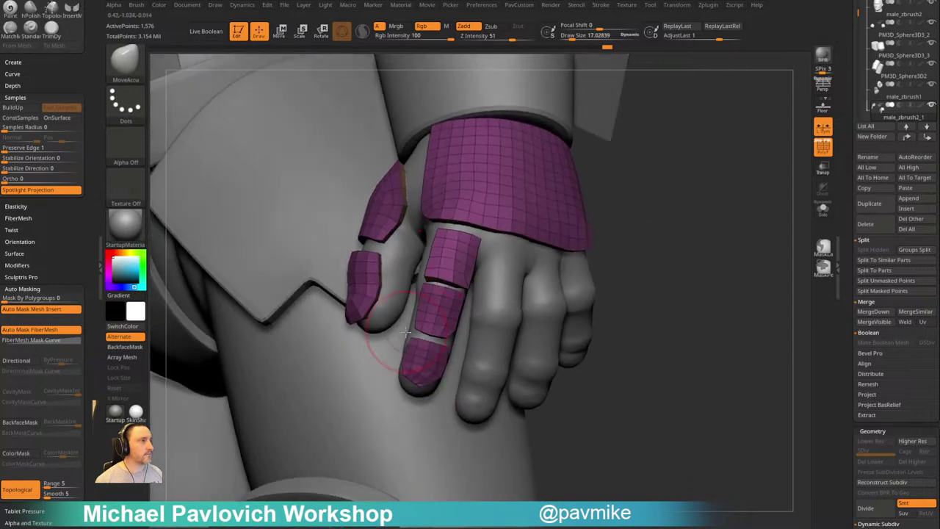
{"action": "key", "text": "s"}
{"action": "left_click_drag", "start_coordinate": [440, 338], "coordinate": [436, 338]}
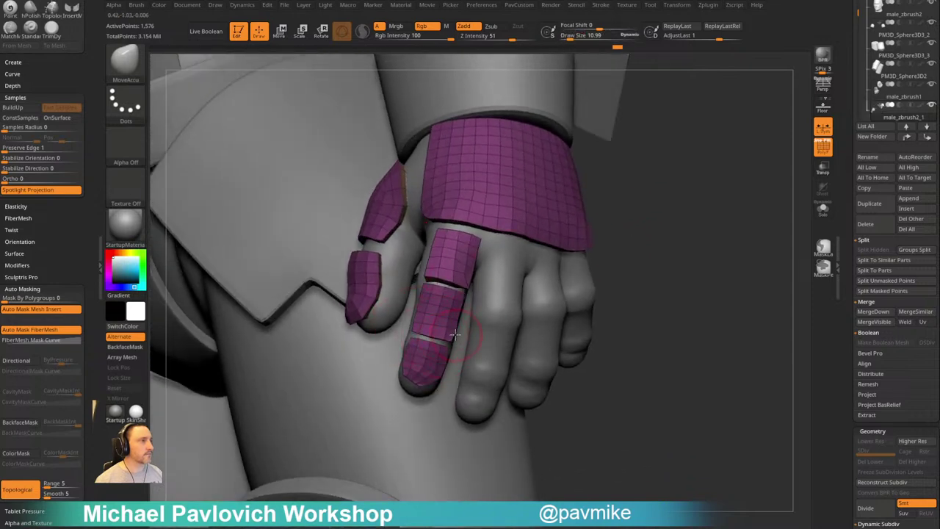
{"action": "left_click_drag", "start_coordinate": [601, 310], "coordinate": [635, 261]}
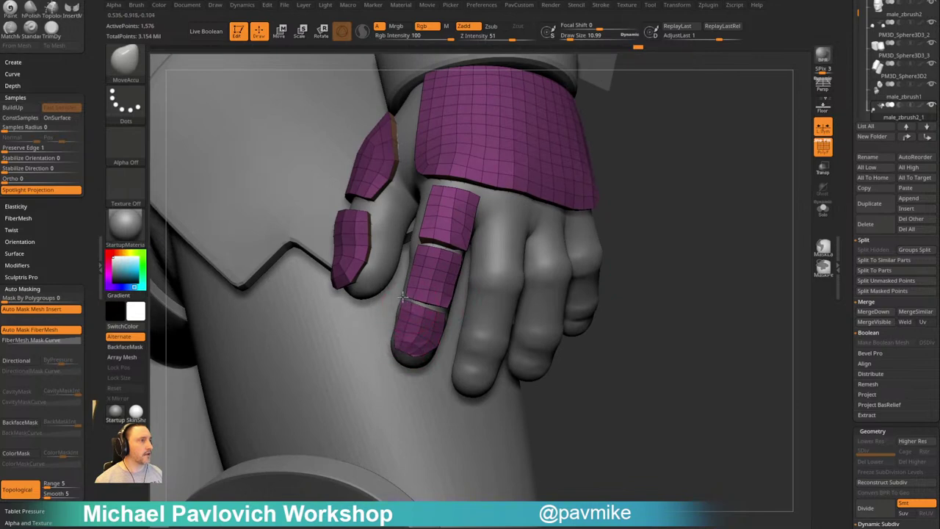
{"action": "mouse_move", "coordinate": [595, 282]}
{"action": "left_mouse_down"}
{"action": "mouse_move", "coordinate": [634, 252]}
{"action": "mouse_move", "coordinate": [640, 295]}
{"action": "left_mouse_up"}
Isolate the plates' outer surfaces, delete the hidden inner faces and sides, and ZRemesh the surfaces at the same polygon count
{"action": "key", "text": "s"}
{"action": "left_click_drag", "start_coordinate": [691, 264], "coordinate": [745, 233]}
{"action": "left_click", "coordinate": [823, 208]}
{"action": "right_click_drag", "start_coordinate": [687, 232], "coordinate": [639, 265]}
{"action": "left_click_drag", "start_coordinate": [640, 265], "coordinate": [593, 241]}
{"action": "left_click", "coordinate": [467, 277], "text": "ctrl+shift"}
{"action": "left_click_drag", "start_coordinate": [533, 247], "coordinate": [539, 296], "text": "alt"}
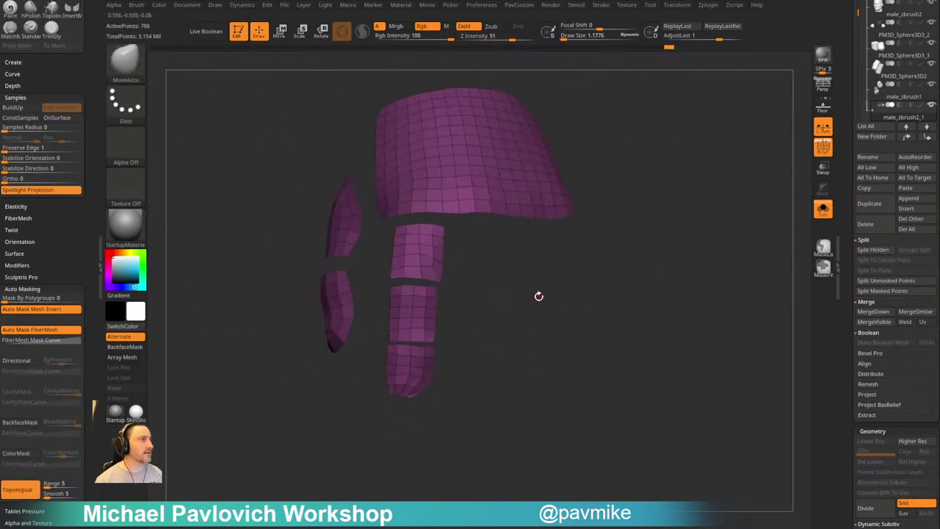
{"action": "key", "text": "3"}
{"action": "left_click", "coordinate": [534, 241]}
{"action": "left_click", "coordinate": [531, 492]}
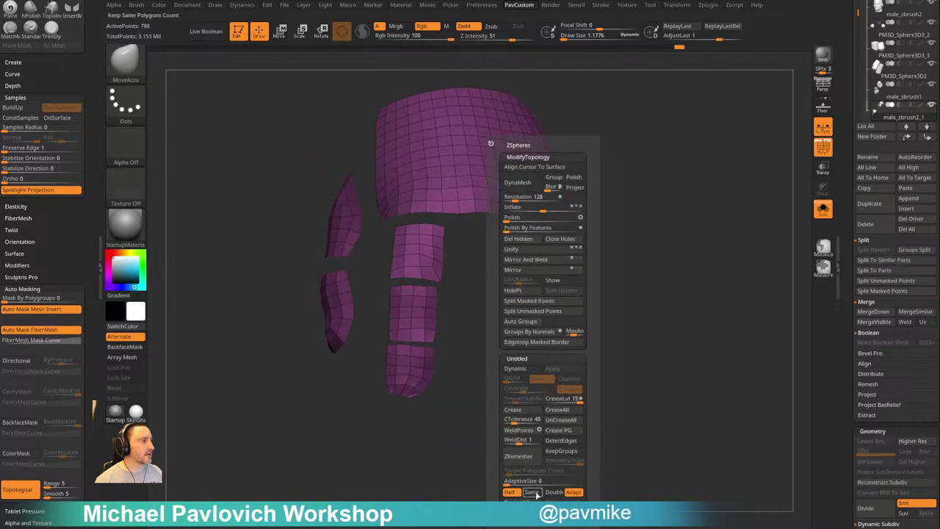
{"action": "left_click", "coordinate": [528, 457]}
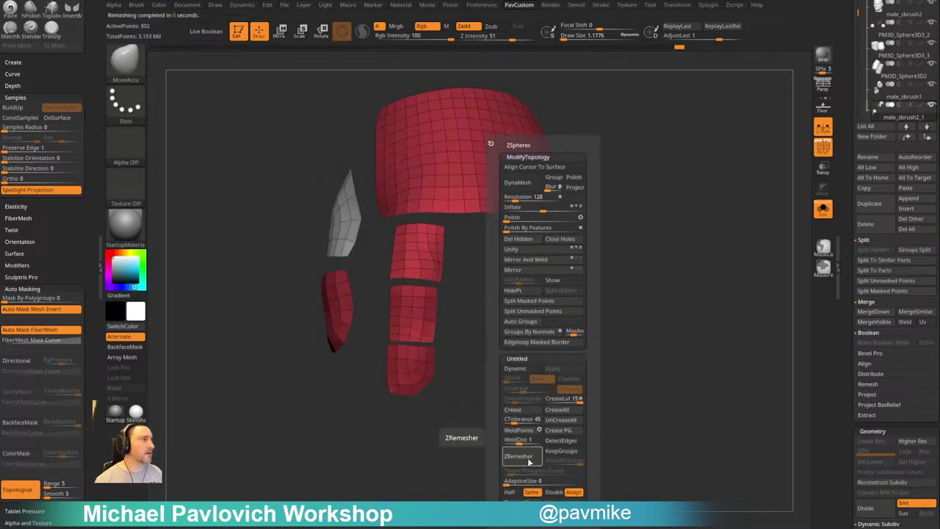
Delete an uneven edge loop from the middle finger plate with ZModeler's Insert EdgeLoop action
{"action": "mouse_move", "coordinate": [478, 458]}
{"action": "left_mouse_down", "text": "alt"}
{"action": "mouse_move", "coordinate": [512, 376]}
{"action": "mouse_move", "coordinate": [536, 375]}
{"action": "left_mouse_up", "text": "alt"}
{"action": "key", "text": "b"}
{"action": "key", "text": "z"}
{"action": "key", "text": "m"}
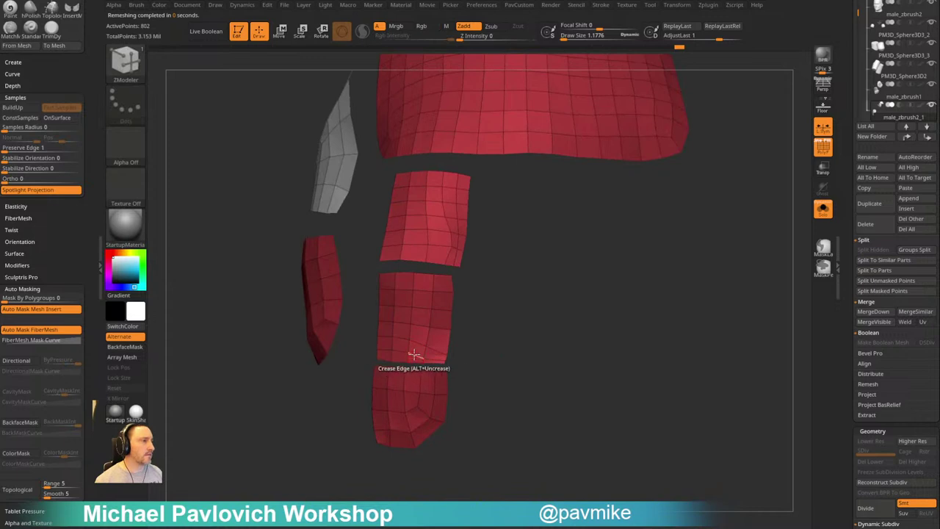
{"action": "key", "text": "space"}
{"action": "left_click", "coordinate": [394, 257]}
{"action": "left_click", "coordinate": [398, 354]}
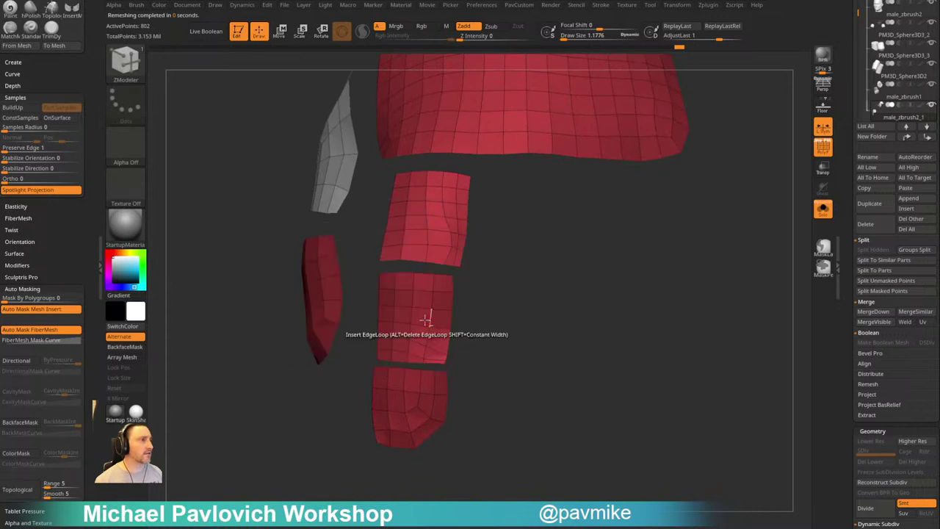
{"action": "left_click", "coordinate": [425, 321], "text": "alt"}
{"action": "left_click_drag", "start_coordinate": [456, 348], "coordinate": [443, 359]}
Remove the irregular edge loop from the finger plate nearest the knuckle with ZModeler
{"action": "key", "text": "b"}
{"action": "key", "text": "m"}
{"action": "key", "text": "t"}
{"action": "key", "text": "s"}
{"action": "left_click_drag", "start_coordinate": [475, 289], "coordinate": [470, 336], "text": "alt"}
{"action": "key", "text": "b"}
{"action": "key", "text": "z"}
{"action": "key", "text": "m"}
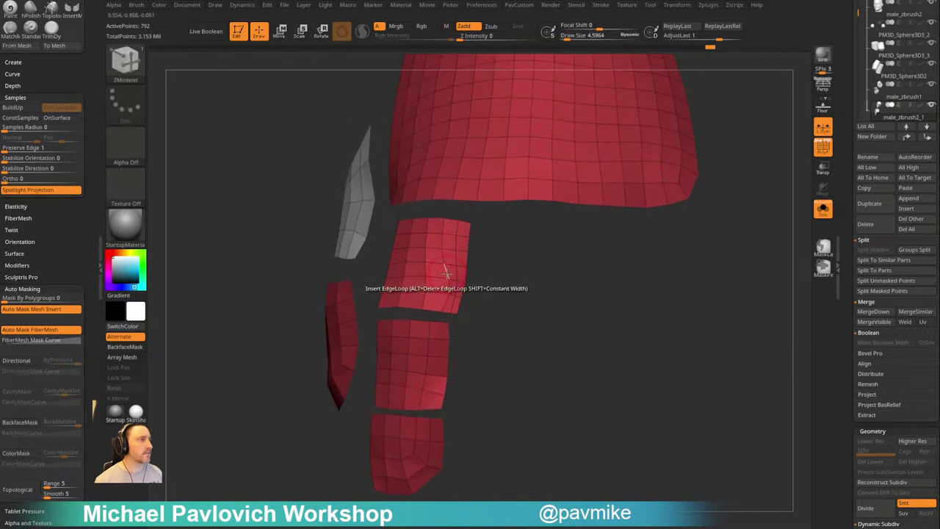
{"action": "left_click", "coordinate": [446, 273], "text": "alt"}
{"action": "left_click_drag", "start_coordinate": [478, 283], "coordinate": [481, 283]}
Set the ZModeler edge action to Slide with the EdgeLoop Complete target
{"action": "key", "text": "space"}
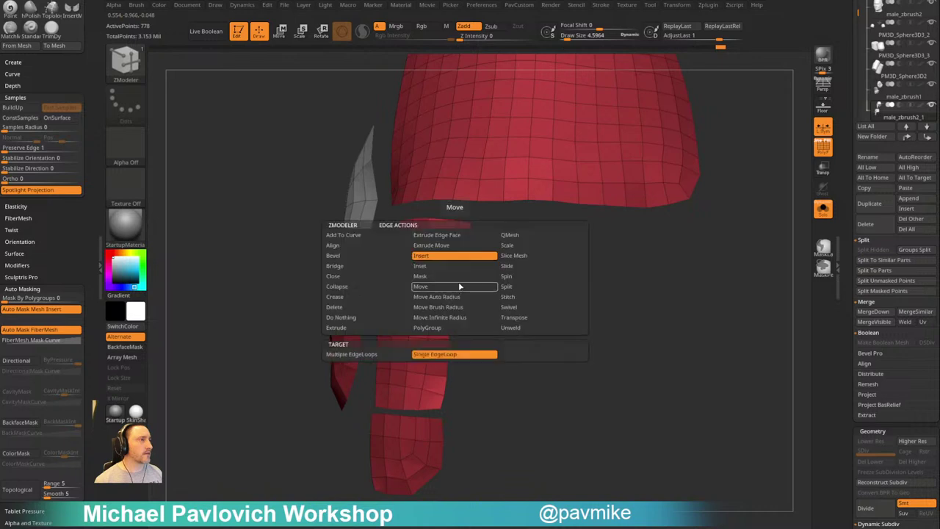
{"action": "left_click", "coordinate": [512, 266]}
{"action": "left_click", "coordinate": [440, 354]}
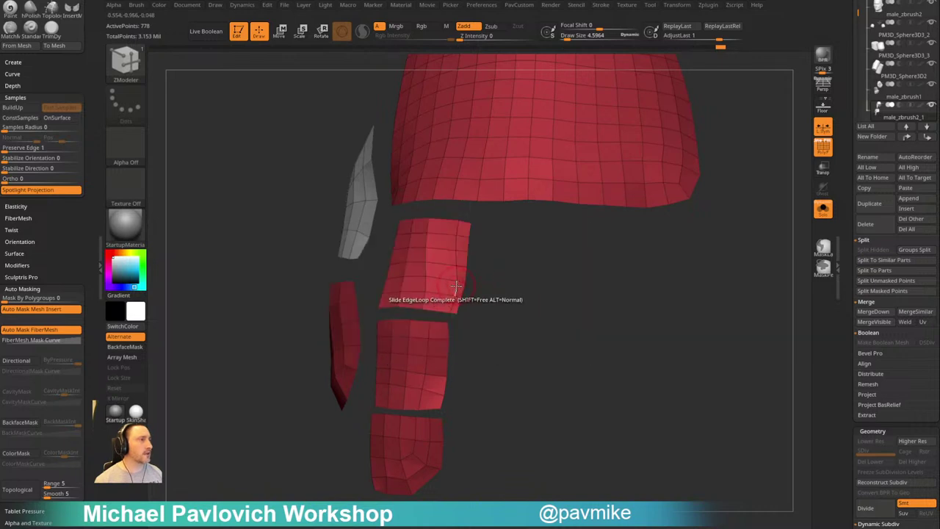
{"action": "left_click_drag", "start_coordinate": [493, 290], "coordinate": [527, 295]}
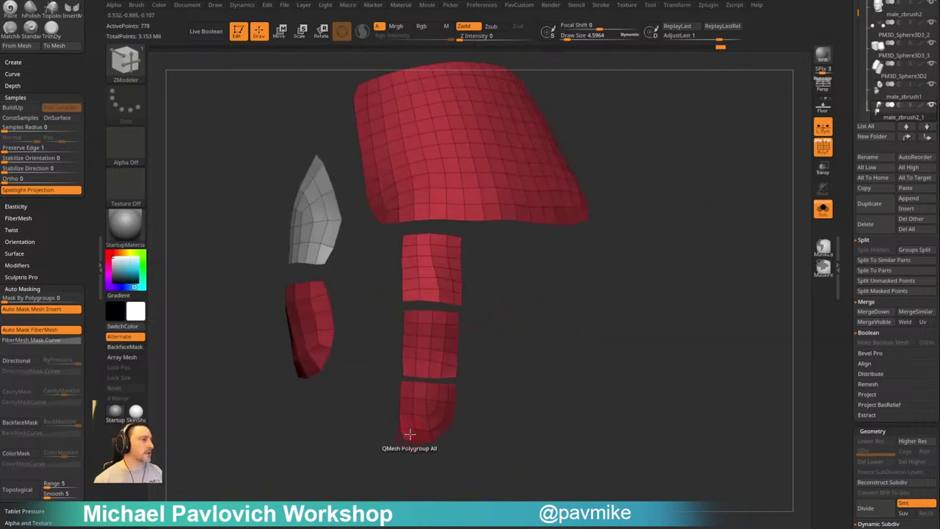
Reshape the edges of the finger plates with the Move brush, using Topological auto masking
{"action": "left_click_drag", "start_coordinate": [406, 453], "coordinate": [442, 495]}
{"action": "key", "text": "2"}
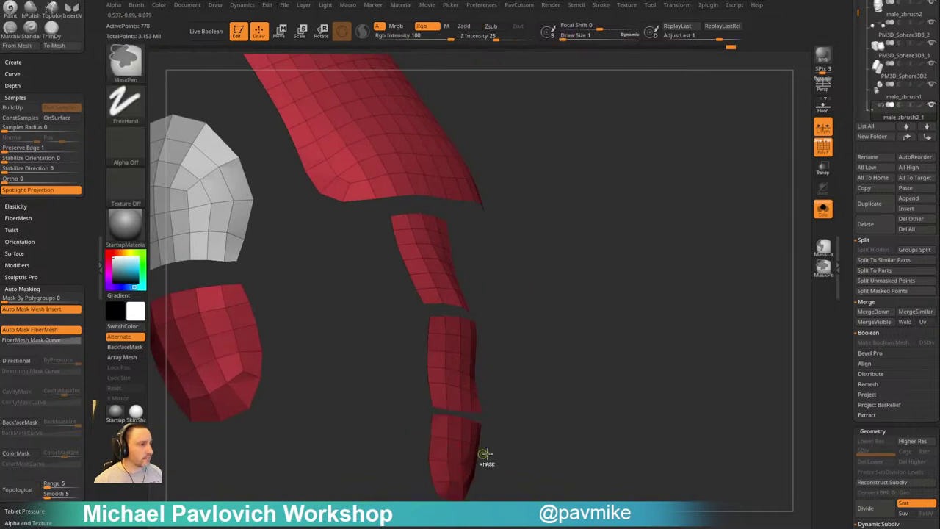
{"action": "left_click_drag", "start_coordinate": [526, 453], "coordinate": [512, 364], "text": "alt"}
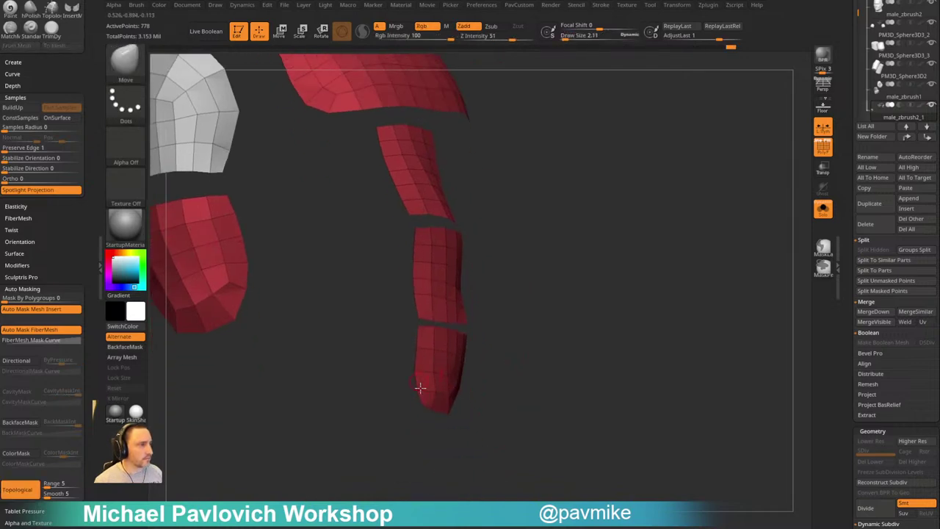
{"action": "left_click_drag", "start_coordinate": [360, 397], "coordinate": [419, 404]}
{"action": "left_click_drag", "start_coordinate": [507, 420], "coordinate": [437, 424]}
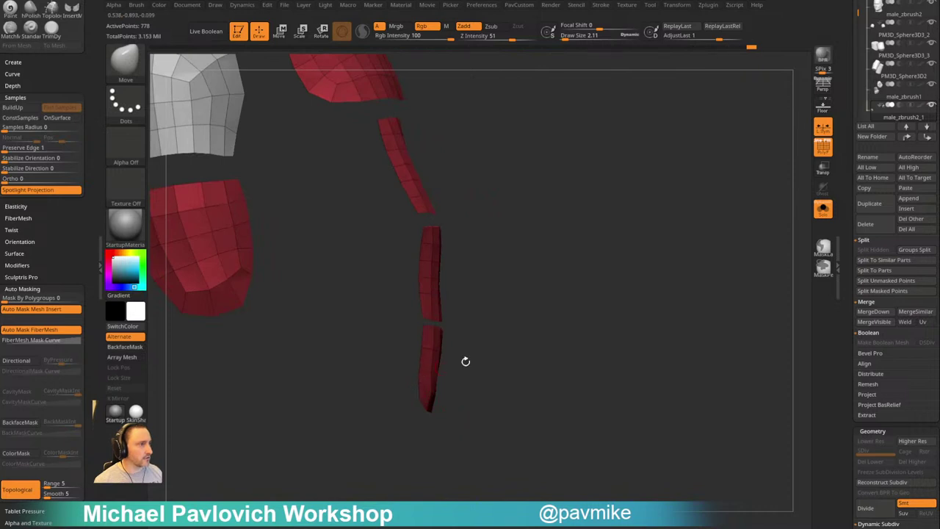
{"action": "mouse_move", "coordinate": [465, 361]}
{"action": "left_mouse_down"}
{"action": "mouse_move", "coordinate": [438, 378]}
{"action": "mouse_move", "coordinate": [458, 370]}
{"action": "mouse_move", "coordinate": [443, 409]}
{"action": "mouse_move", "coordinate": [457, 409]}
{"action": "left_mouse_up"}
{"action": "key", "text": "s"}
{"action": "key", "text": "ctrl+z"}
{"action": "mouse_move", "coordinate": [545, 340]}
{"action": "left_mouse_down"}
{"action": "mouse_move", "coordinate": [563, 353]}
{"action": "mouse_move", "coordinate": [542, 378]}
{"action": "mouse_move", "coordinate": [550, 344]}
{"action": "mouse_move", "coordinate": [546, 336]}
{"action": "mouse_move", "coordinate": [537, 350]}
{"action": "mouse_move", "coordinate": [518, 344]}
{"action": "mouse_move", "coordinate": [517, 321]}
{"action": "mouse_move", "coordinate": [535, 355]}
{"action": "mouse_move", "coordinate": [544, 349]}
{"action": "mouse_move", "coordinate": [529, 358]}
{"action": "left_mouse_up"}
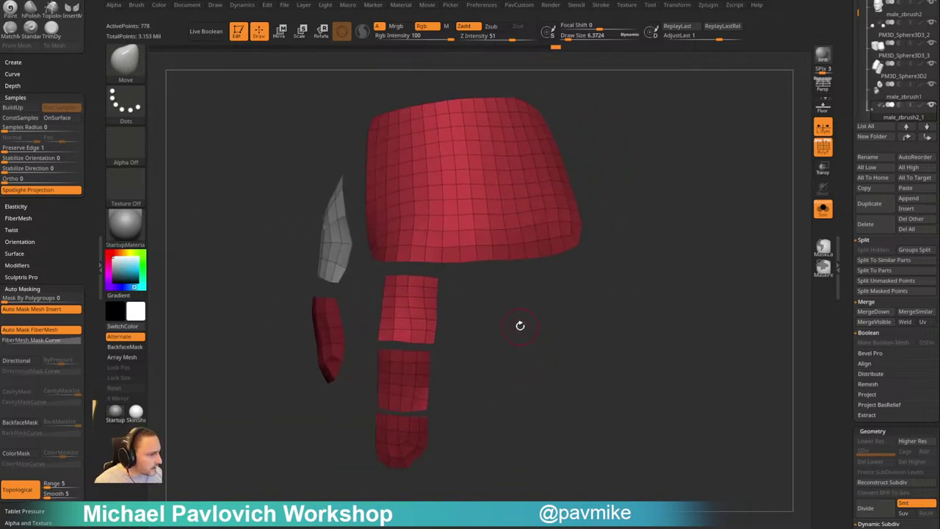
{"action": "left_click_drag", "start_coordinate": [521, 349], "coordinate": [520, 361]}
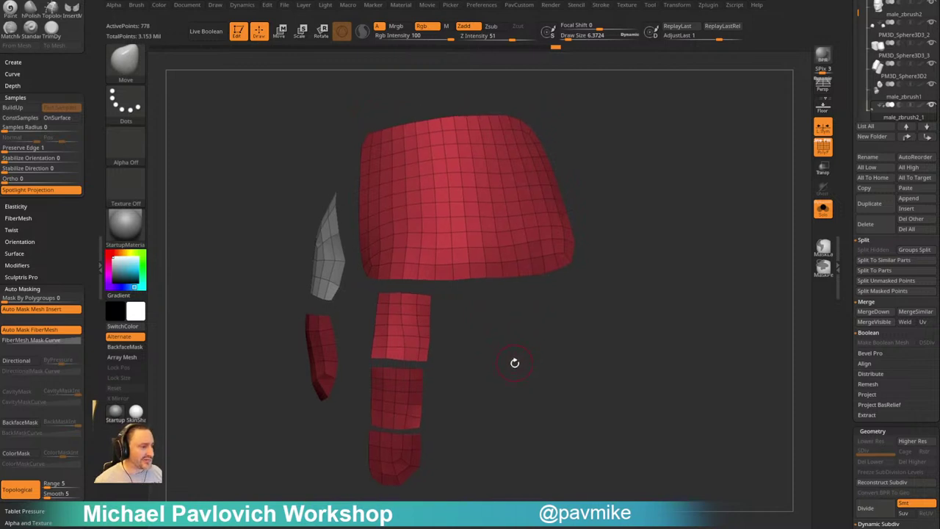
{"action": "left_click_drag", "start_coordinate": [513, 370], "coordinate": [509, 351]}
{"action": "mouse_move", "coordinate": [576, 320]}
{"action": "left_mouse_down"}
{"action": "mouse_move", "coordinate": [632, 359]}
{"action": "mouse_move", "coordinate": [587, 353]}
{"action": "mouse_move", "coordinate": [556, 376]}
{"action": "mouse_move", "coordinate": [592, 301]}
{"action": "mouse_move", "coordinate": [604, 363]}
{"action": "mouse_move", "coordinate": [556, 384]}
{"action": "mouse_move", "coordinate": [559, 359]}
{"action": "mouse_move", "coordinate": [585, 368]}
{"action": "mouse_move", "coordinate": [565, 355]}
{"action": "left_mouse_up"}
Try to thicken the plates with ZModeler's QMesh polygon action on the Polygroup All target, and undo it
{"action": "key", "text": "b"}
{"action": "key", "text": "z"}
{"action": "key", "text": "m"}
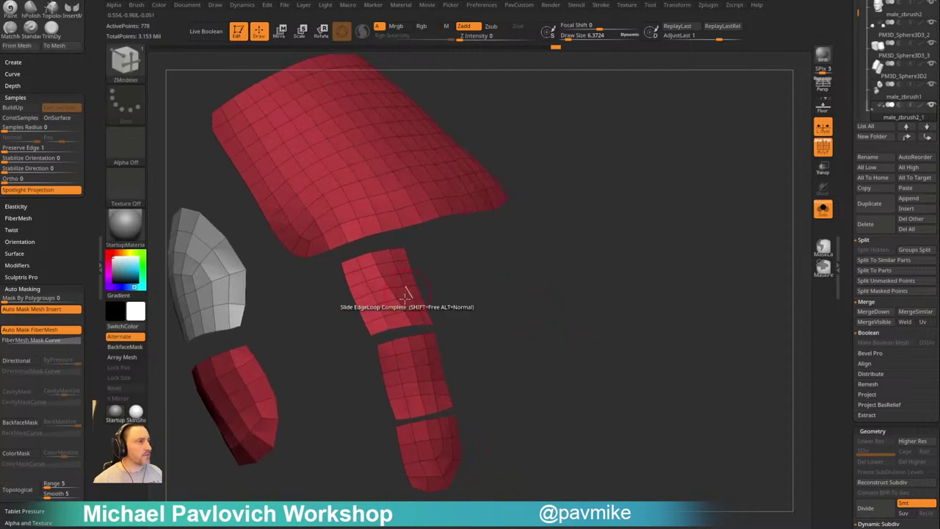
{"action": "key", "text": "space"}
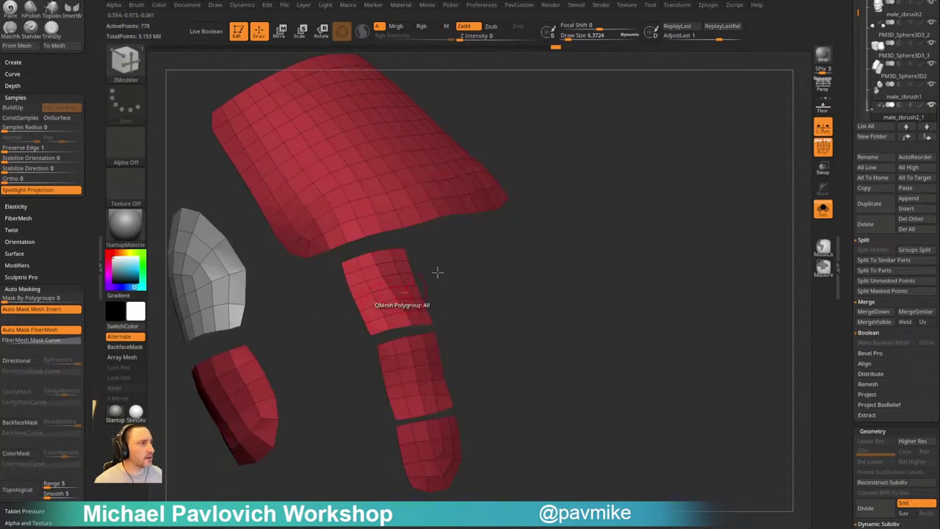
{"action": "left_click", "coordinate": [820, 213]}
{"action": "left_click_drag", "start_coordinate": [644, 247], "coordinate": [621, 259]}
{"action": "left_click_drag", "start_coordinate": [385, 313], "coordinate": [385, 311]}
{"action": "left_click", "coordinate": [823, 210]}
{"action": "left_click_drag", "start_coordinate": [672, 235], "coordinate": [360, 351]}
{"action": "key", "text": "ctrl+z"}
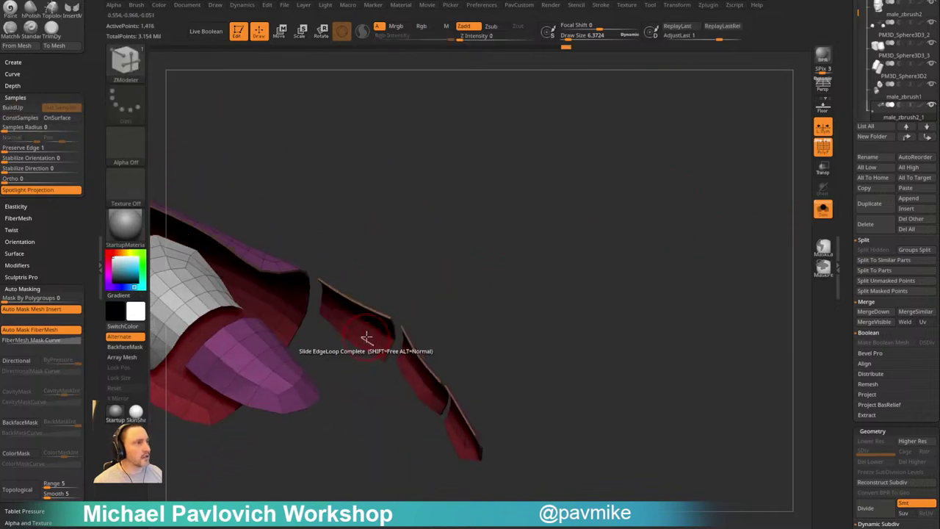
{"action": "key", "text": "space"}
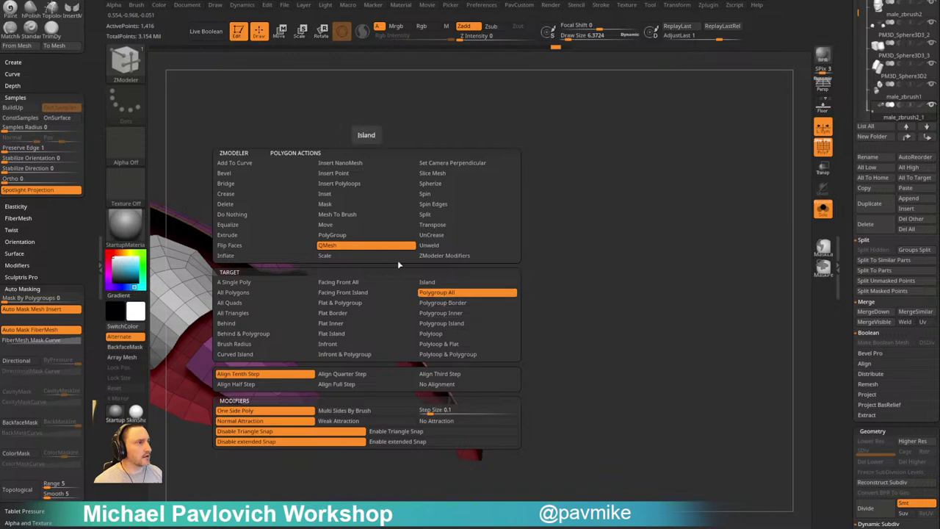
{"action": "left_click", "coordinate": [356, 373]}
{"action": "left_click_drag", "start_coordinate": [383, 327], "coordinate": [379, 333]}
{"action": "mouse_move", "coordinate": [413, 299]}
{"action": "left_mouse_down"}
{"action": "mouse_move", "coordinate": [418, 327]}
{"action": "mouse_move", "coordinate": [451, 321]}
{"action": "mouse_move", "coordinate": [466, 267]}
{"action": "mouse_move", "coordinate": [482, 269]}
{"action": "mouse_move", "coordinate": [474, 271]}
{"action": "mouse_move", "coordinate": [443, 184]}
{"action": "mouse_move", "coordinate": [418, 208]}
{"action": "mouse_move", "coordinate": [514, 236]}
{"action": "mouse_move", "coordinate": [563, 208]}
{"action": "mouse_move", "coordinate": [556, 273]}
{"action": "mouse_move", "coordinate": [567, 242]}
{"action": "mouse_move", "coordinate": [573, 275]}
{"action": "mouse_move", "coordinate": [533, 266]}
{"action": "left_mouse_up"}
{"action": "key", "text": "ctrl+z"}
Give every hand, finger and thumb plate a thin thickness with ZModeler's QMesh action on All Polygons
{"action": "key", "text": "s"}
{"action": "left_click", "coordinate": [474, 271]}
{"action": "key", "text": "space"}
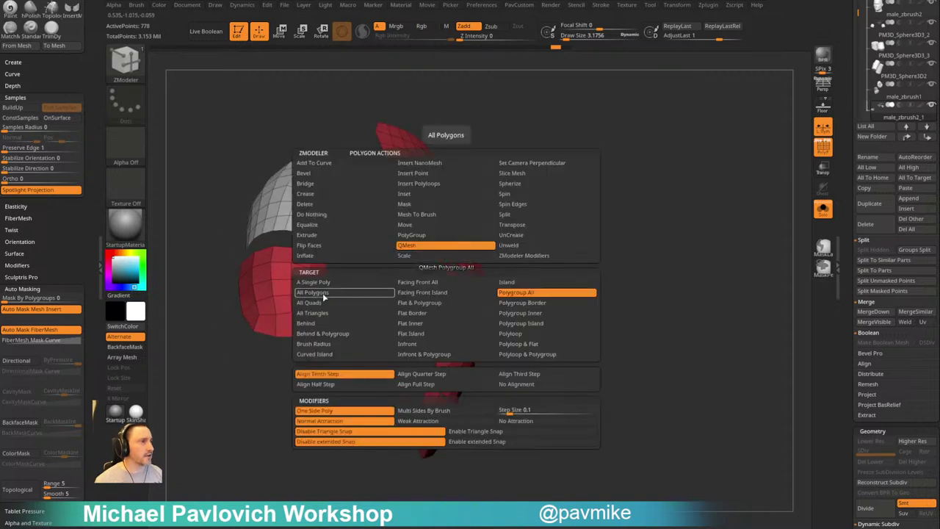
{"action": "left_click", "coordinate": [323, 293]}
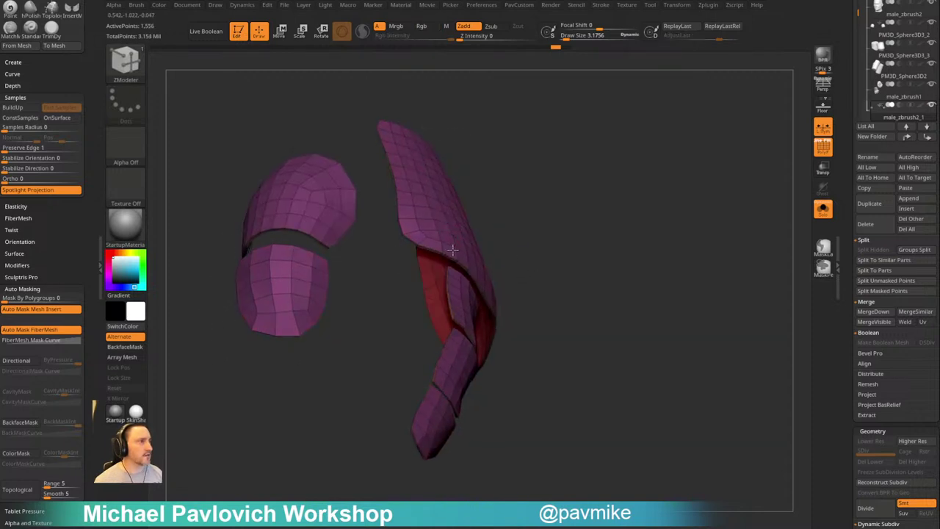
{"action": "left_click_drag", "start_coordinate": [544, 229], "coordinate": [440, 193]}
Isolate the plates' inner faces and assign them their own polygroup
{"action": "left_click", "coordinate": [298, 150], "text": "ctrl+shift"}
{"action": "left_click_drag", "start_coordinate": [364, 126], "coordinate": [390, 234], "text": "ctrl+shift"}
{"action": "left_click", "coordinate": [317, 233], "text": "ctrl+shift"}
{"action": "key", "text": "ctrl+w"}
{"action": "left_click", "coordinate": [593, 220], "text": "ctrl+shift"}
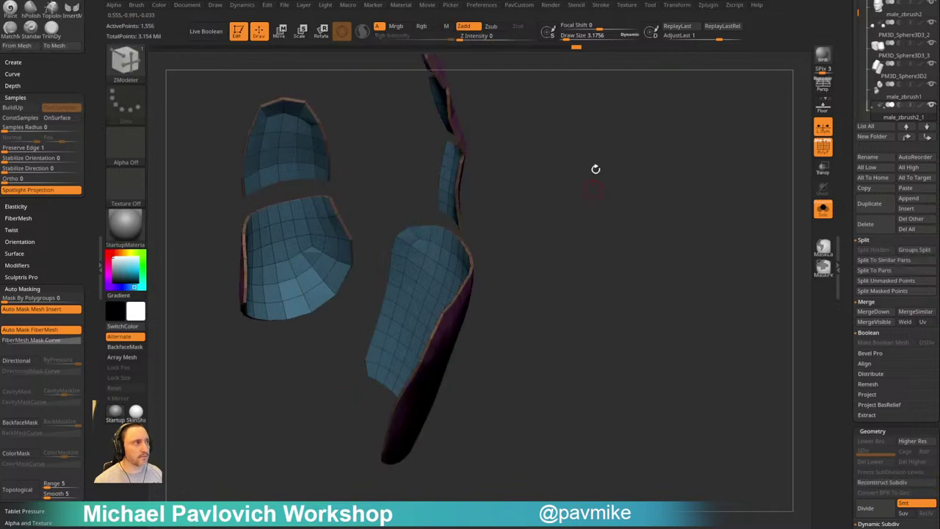
Switch the QMesh target to Polygroup All and pull the inner faces inward to thicken the plates
{"action": "left_click_drag", "start_coordinate": [596, 169], "coordinate": [557, 172]}
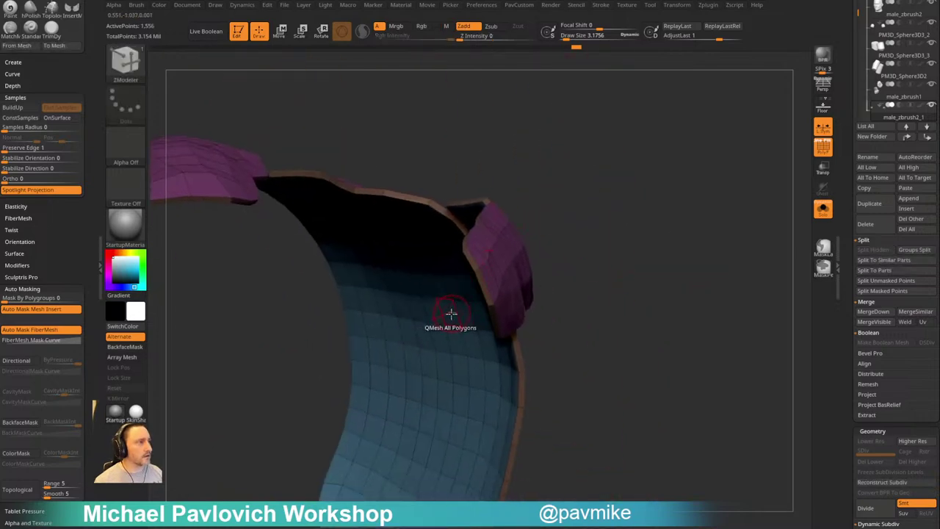
{"action": "left_click_drag", "start_coordinate": [451, 313], "coordinate": [439, 319]}
{"action": "key", "text": "ctrl+z"}
{"action": "key", "text": "space"}
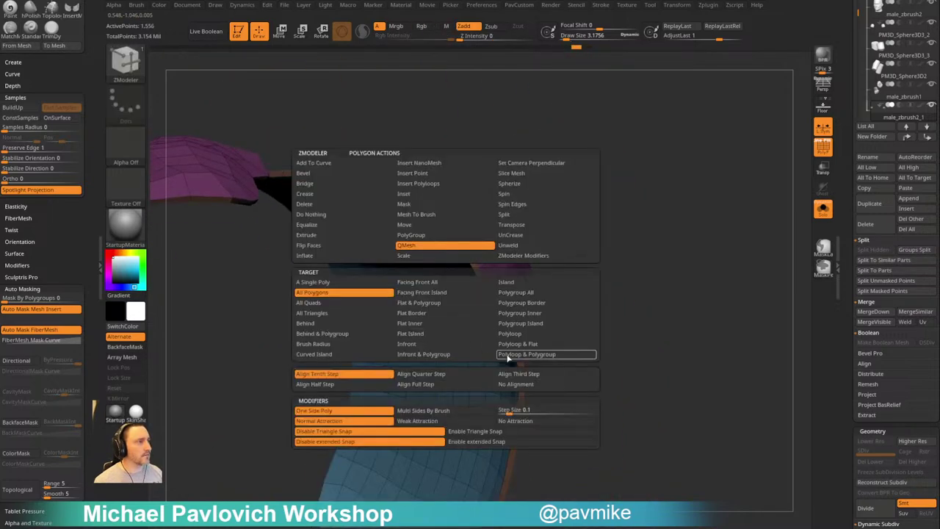
{"action": "left_click", "coordinate": [519, 303]}
{"action": "left_click_drag", "start_coordinate": [464, 314], "coordinate": [447, 324]}
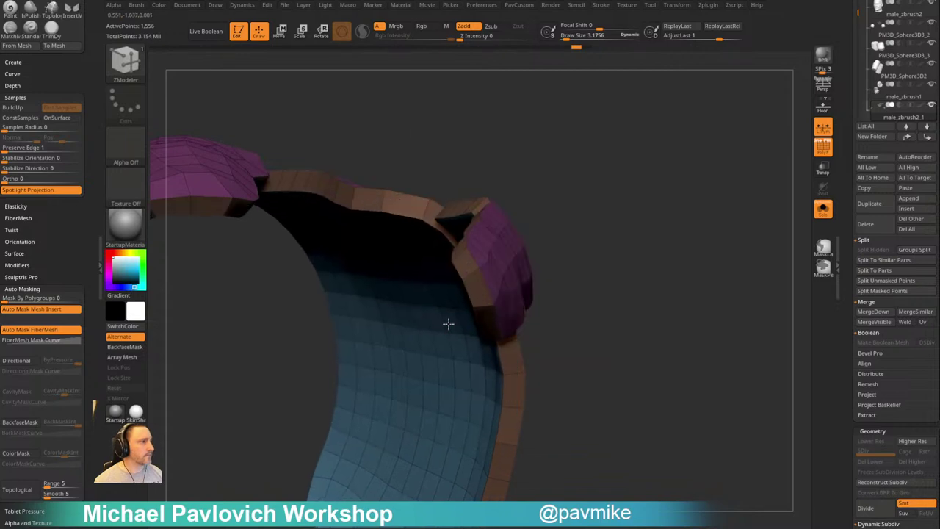
Try to extrude the plates' side faces outward against the hand with QMesh on Polygroup All
{"action": "left_click", "coordinate": [823, 209]}
{"action": "left_click_drag", "start_coordinate": [692, 211], "coordinate": [635, 230]}
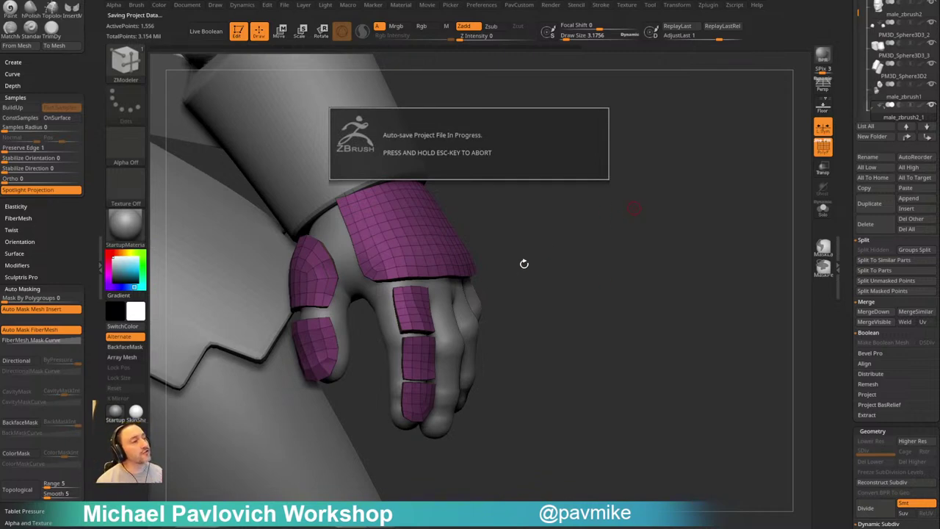
{"action": "left_click_drag", "start_coordinate": [599, 243], "coordinate": [515, 168]}
{"action": "left_click_drag", "start_coordinate": [423, 163], "coordinate": [422, 181]}
{"action": "left_click_drag", "start_coordinate": [542, 122], "coordinate": [469, 264]}
{"action": "left_click_drag", "start_coordinate": [408, 305], "coordinate": [409, 314]}
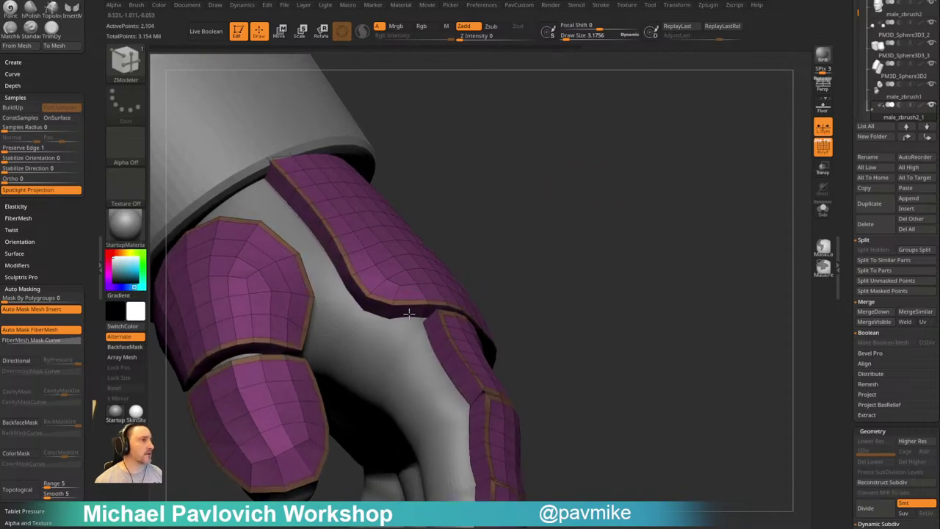
Set the ZModeler edge action to Collapse PolyLoop and collapse the hand plate's border loop into a bevel
{"action": "left_click_drag", "start_coordinate": [511, 217], "coordinate": [507, 273], "text": "alt"}
{"action": "key", "text": "space"}
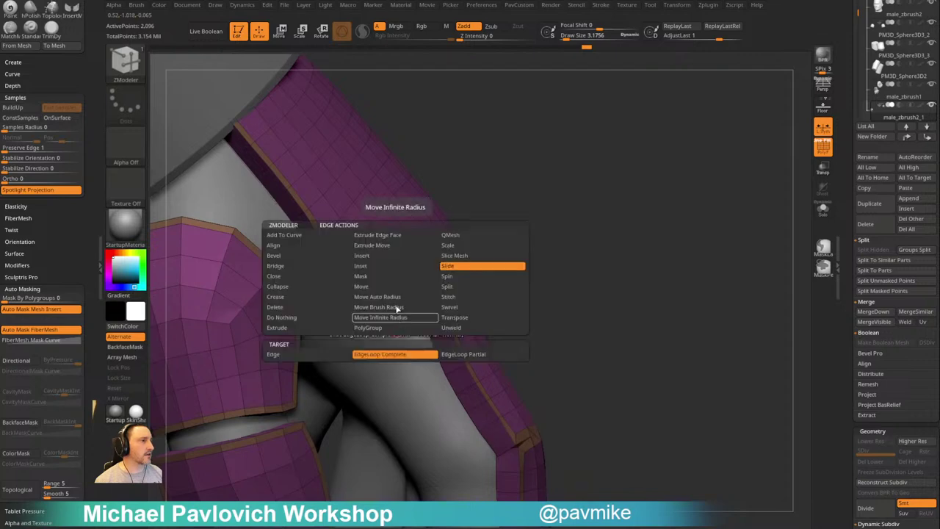
{"action": "left_click", "coordinate": [315, 286]}
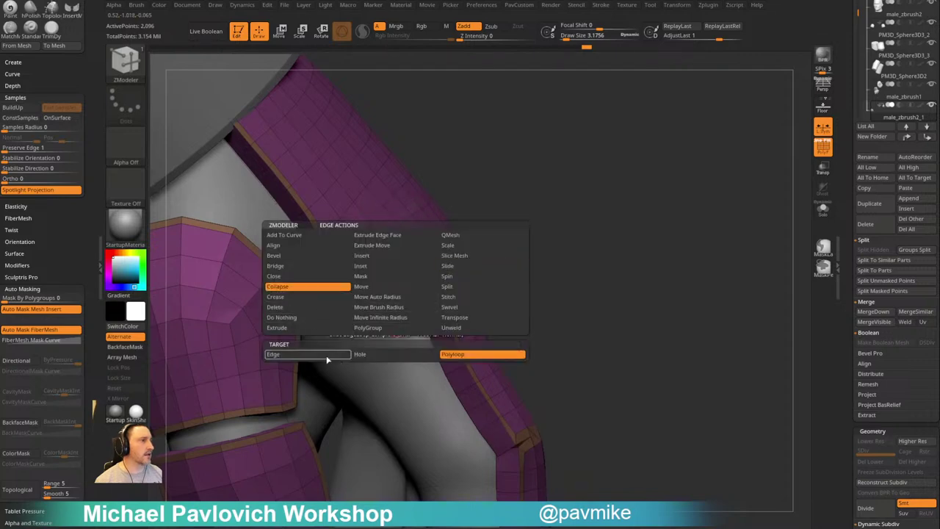
{"action": "left_click", "coordinate": [382, 356]}
{"action": "left_click", "coordinate": [396, 318]}
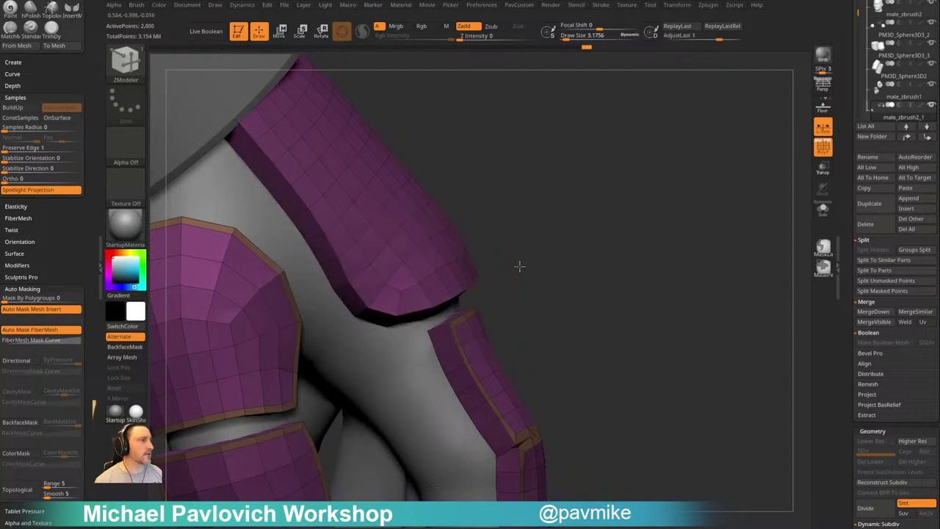
Try to collapse the border polyloop of the finger plate nearest the knuckle, and undo it
{"action": "left_click_drag", "start_coordinate": [519, 266], "coordinate": [466, 188]}
{"action": "mouse_move", "coordinate": [555, 269]}
{"action": "left_mouse_down"}
{"action": "mouse_move", "coordinate": [551, 217]}
{"action": "mouse_move", "coordinate": [549, 258]}
{"action": "left_mouse_up"}
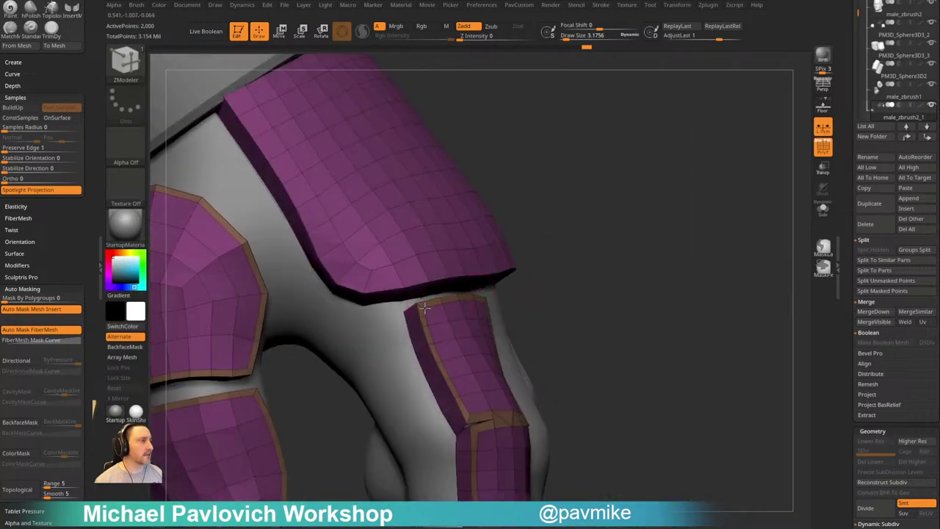
{"action": "left_click", "coordinate": [421, 307]}
{"action": "left_click_drag", "start_coordinate": [557, 255], "coordinate": [568, 214]}
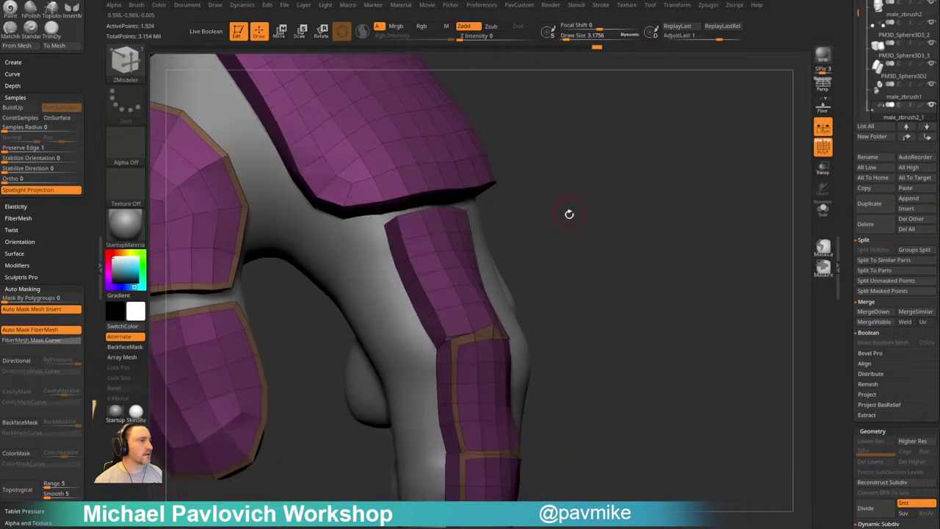
{"action": "key", "text": "ctrl+z"}
Isolate the glove plates of one hand and delete the opposite hand's plates
{"action": "mouse_move", "coordinate": [600, 245]}
{"action": "left_mouse_down", "text": "alt"}
{"action": "mouse_move", "coordinate": [492, 216]}
{"action": "mouse_move", "coordinate": [479, 181]}
{"action": "mouse_move", "coordinate": [588, 237]}
{"action": "left_mouse_up", "text": "alt"}
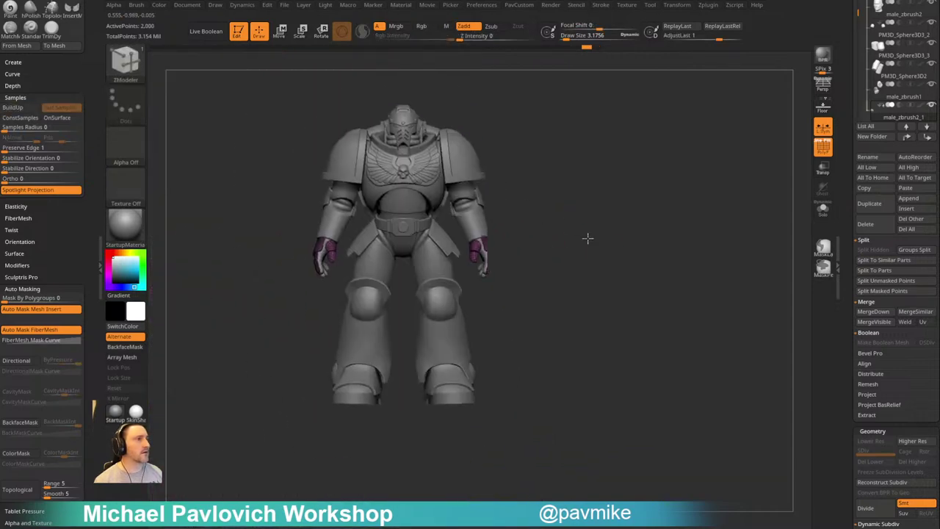
{"action": "left_click_drag", "start_coordinate": [563, 305], "coordinate": [442, 252], "text": "ctrl+shift"}
{"action": "key", "text": "2"}
{"action": "left_click", "coordinate": [600, 240]}
Retry Collapse PolyLoop on the border of the knuckle finger plate without the mirrored side, comparing it with undo
{"action": "left_click_drag", "start_coordinate": [554, 207], "coordinate": [665, 257], "text": "alt"}
{"action": "left_click", "coordinate": [419, 262]}
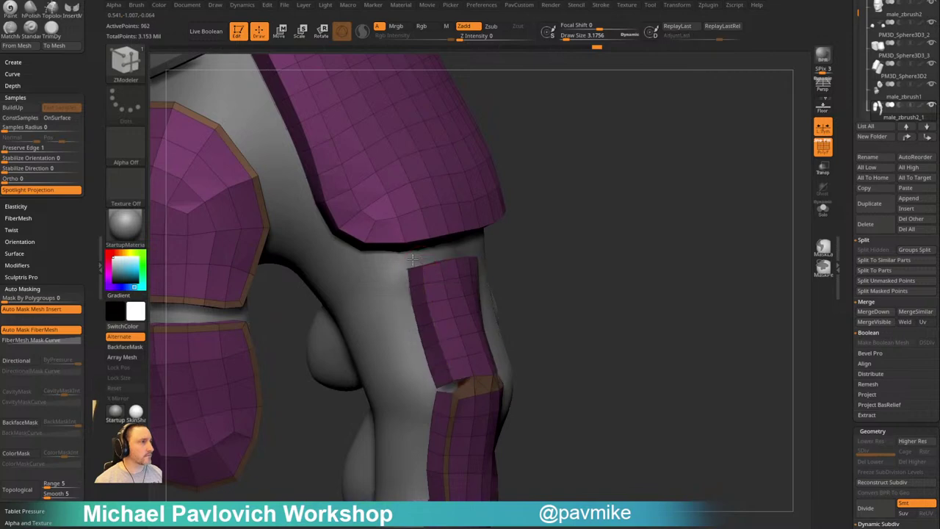
{"action": "key", "text": "ctrl+z"}
{"action": "key", "text": "space"}
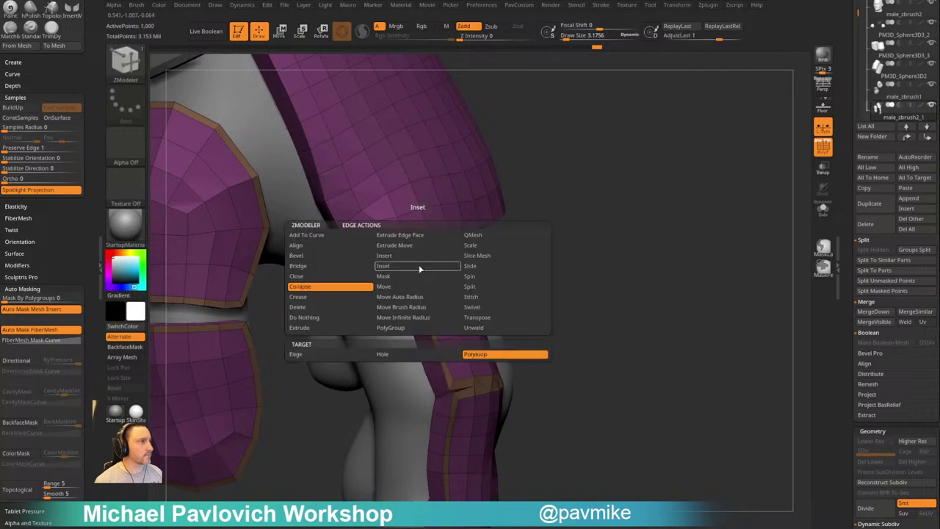
{"action": "left_click", "coordinate": [419, 355]}
{"action": "key", "text": "ctrl+z"}
{"action": "key", "text": "ctrl+shift+z"}
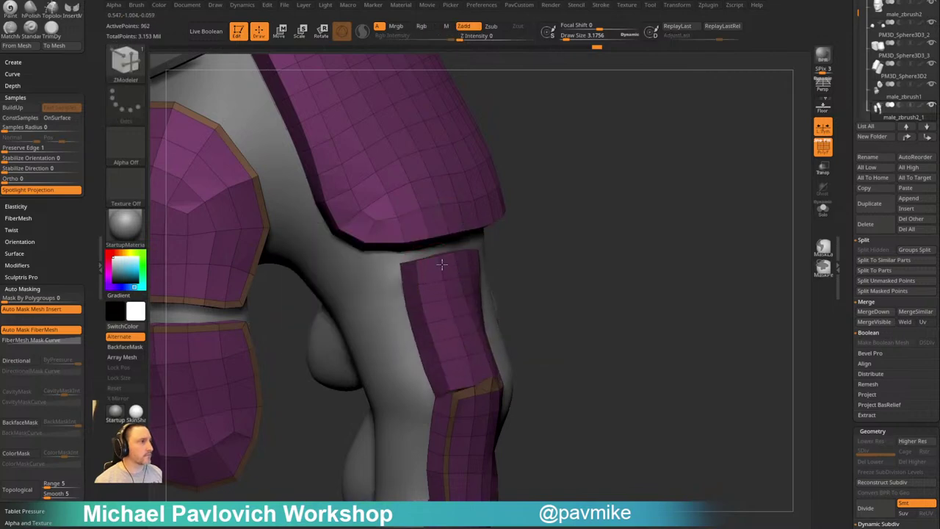
{"action": "key", "text": "ctrl+z"}
Isolate the plates from the figure and undo the border collapses and the side extrusion
{"action": "left_click", "coordinate": [821, 210]}
{"action": "left_click_drag", "start_coordinate": [676, 218], "coordinate": [654, 223]}
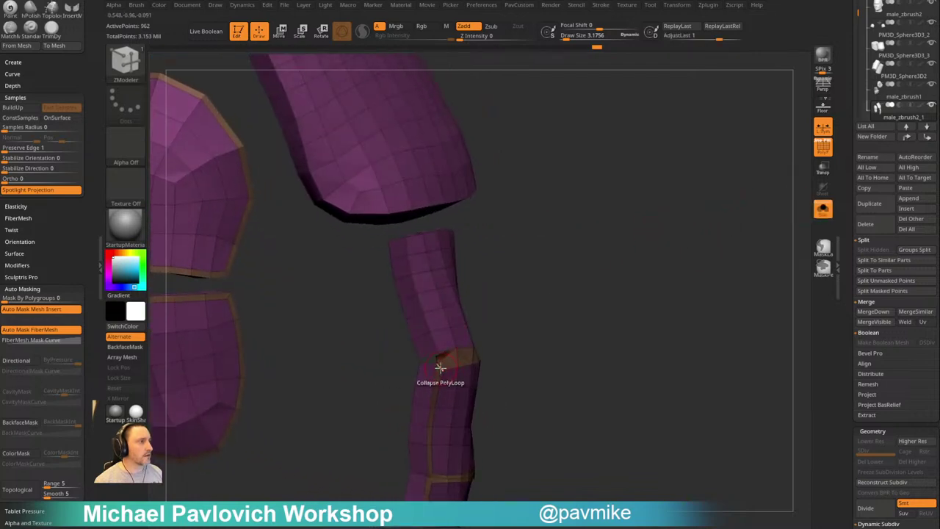
{"action": "left_click_drag", "start_coordinate": [559, 304], "coordinate": [617, 275]}
{"action": "key", "text": "ctrl+z"}
{"action": "key", "text": "ctrl+z"}
{"action": "key", "text": "ctrl+z"}
Set the ZModeler polygon action to Extrude on Polygroup All and extrude the plates' side faces outward
{"action": "key", "text": "space"}
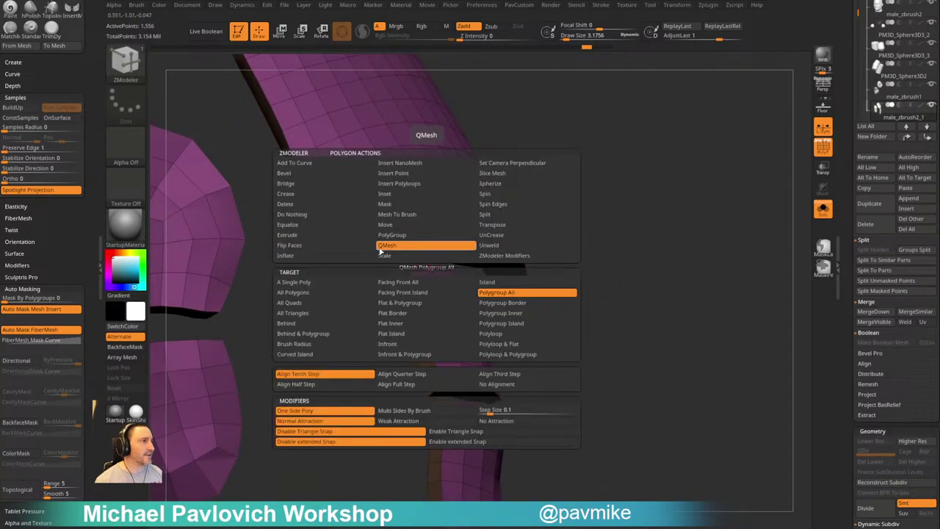
{"action": "left_click", "coordinate": [339, 235]}
{"action": "left_click_drag", "start_coordinate": [566, 290], "coordinate": [556, 284]}
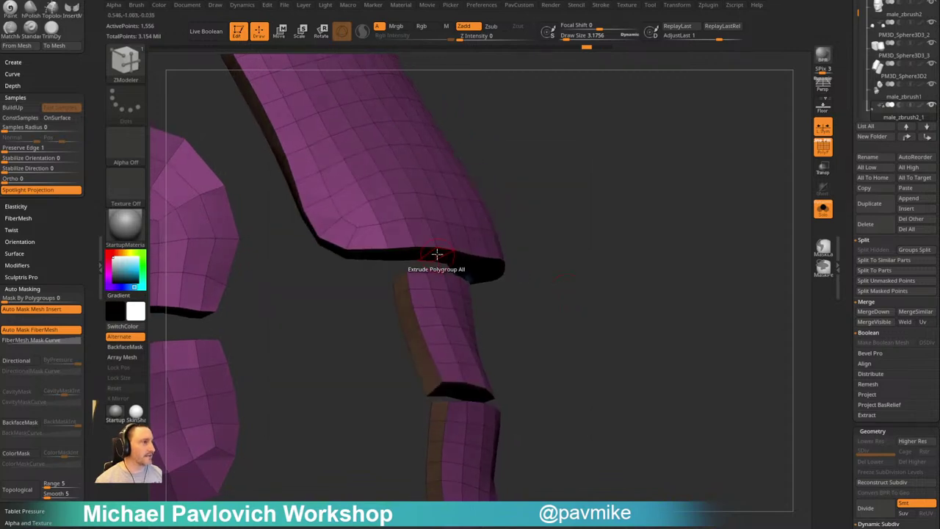
{"action": "left_click_drag", "start_coordinate": [437, 255], "coordinate": [440, 262]}
{"action": "left_click_drag", "start_coordinate": [568, 228], "coordinate": [602, 233], "text": "alt"}
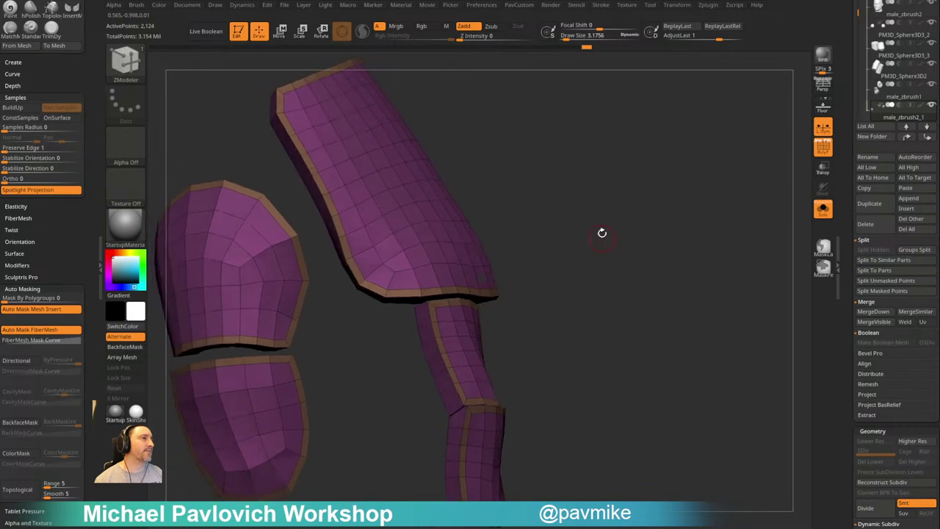
Collapse the border polyloops of the hand, finger and thumb plates to form beveled edges
{"action": "left_click", "coordinate": [422, 296]}
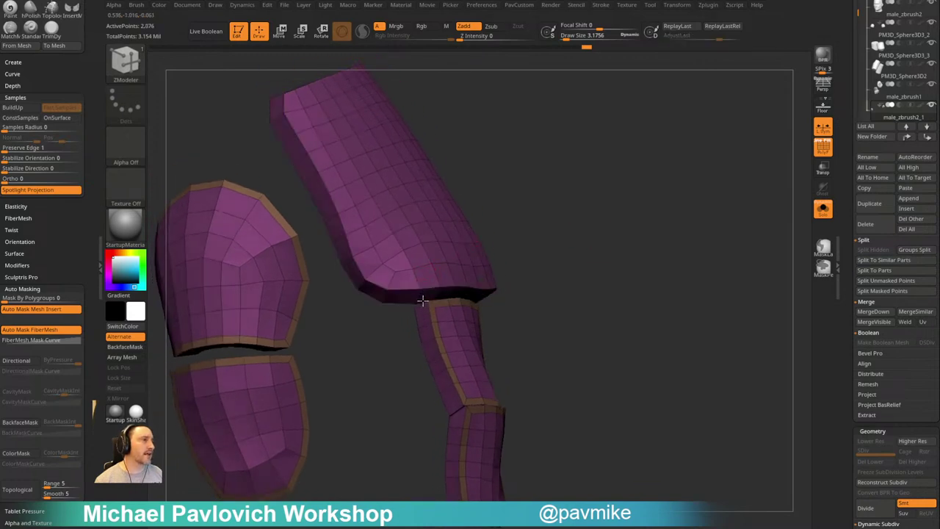
{"action": "left_click", "coordinate": [434, 321]}
{"action": "left_click_drag", "start_coordinate": [516, 267], "coordinate": [402, 296]}
{"action": "left_click", "coordinate": [436, 321]}
{"action": "left_click", "coordinate": [425, 327]}
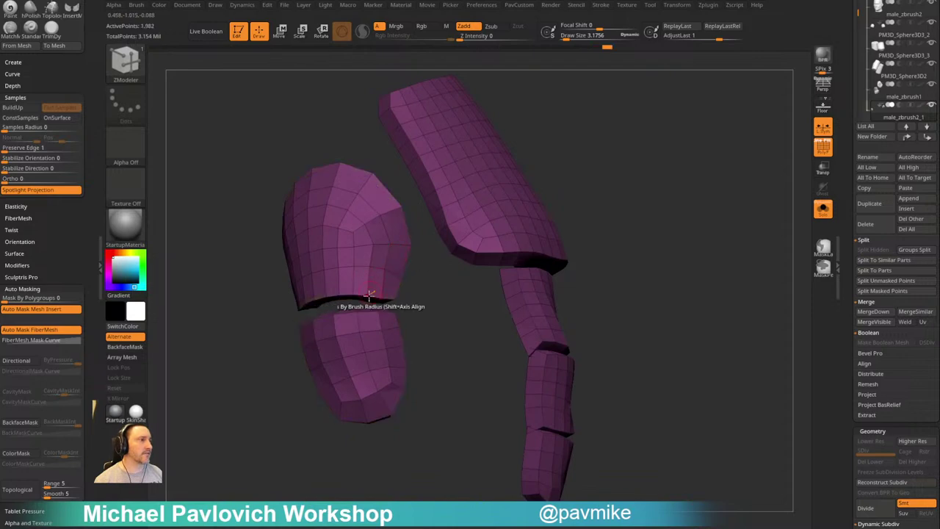
Isolate the three finger plates and mask all the other plates, leaving only the finger plates editable
{"action": "mouse_move", "coordinate": [367, 299]}
{"action": "left_mouse_down"}
{"action": "mouse_move", "coordinate": [390, 280]}
{"action": "mouse_move", "coordinate": [630, 265]}
{"action": "mouse_move", "coordinate": [605, 269]}
{"action": "mouse_move", "coordinate": [637, 276]}
{"action": "mouse_move", "coordinate": [596, 292]}
{"action": "mouse_move", "coordinate": [589, 313]}
{"action": "left_mouse_up"}
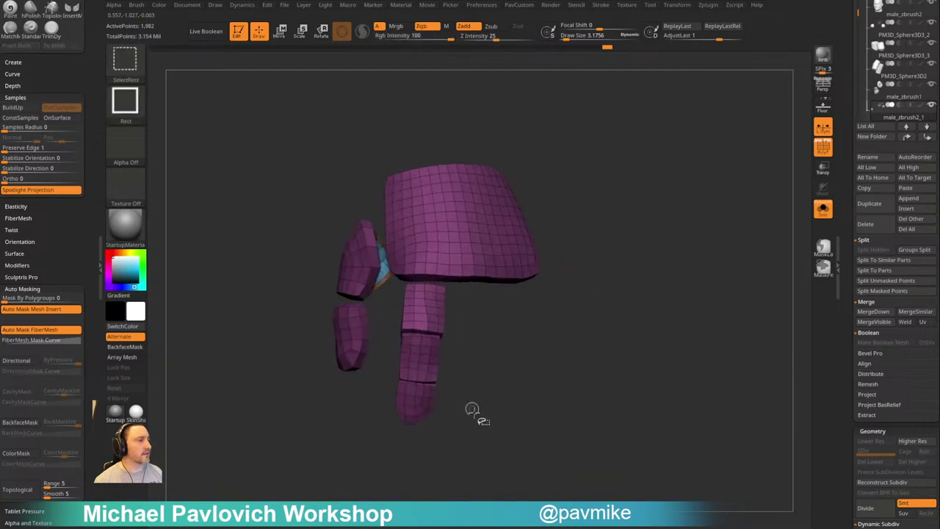
{"action": "left_click_drag", "start_coordinate": [398, 321], "coordinate": [396, 323], "text": "ctrl+shift"}
{"action": "key", "text": "ctrl+space"}
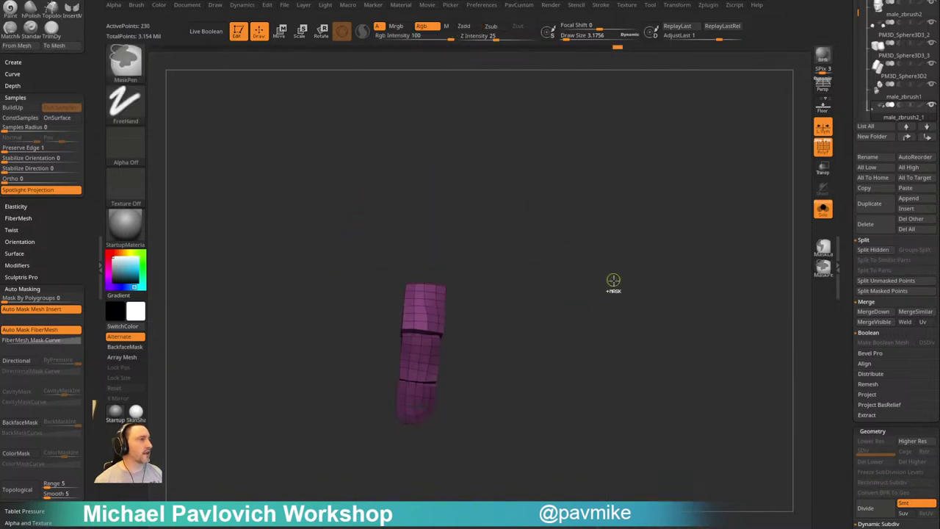
{"action": "left_click", "coordinate": [650, 213], "text": "ctrl"}
{"action": "left_click", "coordinate": [726, 238], "text": "ctrl+shift"}
{"action": "left_click", "coordinate": [762, 221], "text": "ctrl"}
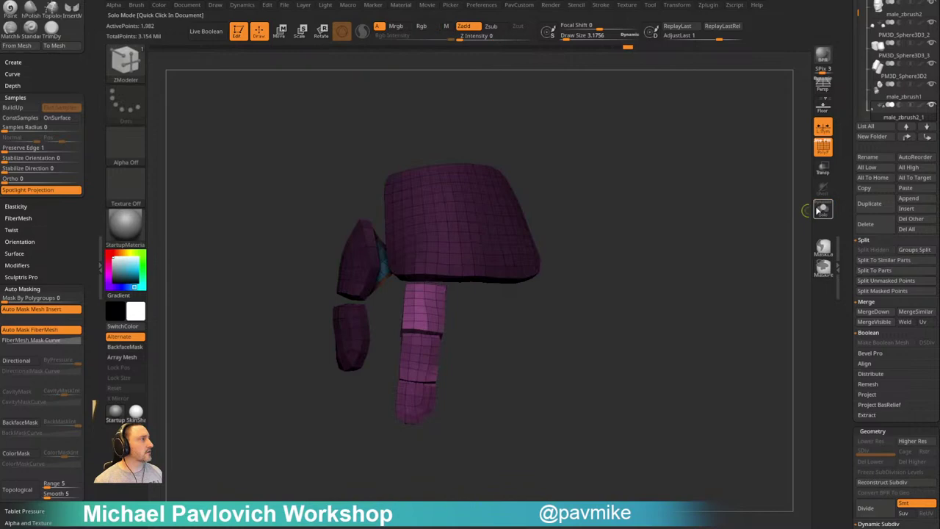
Show the whole figure again and duplicate the index finger's three plates onto the middle finger, rotating them to match it
{"action": "left_click", "coordinate": [822, 210]}
{"action": "key", "text": "w"}
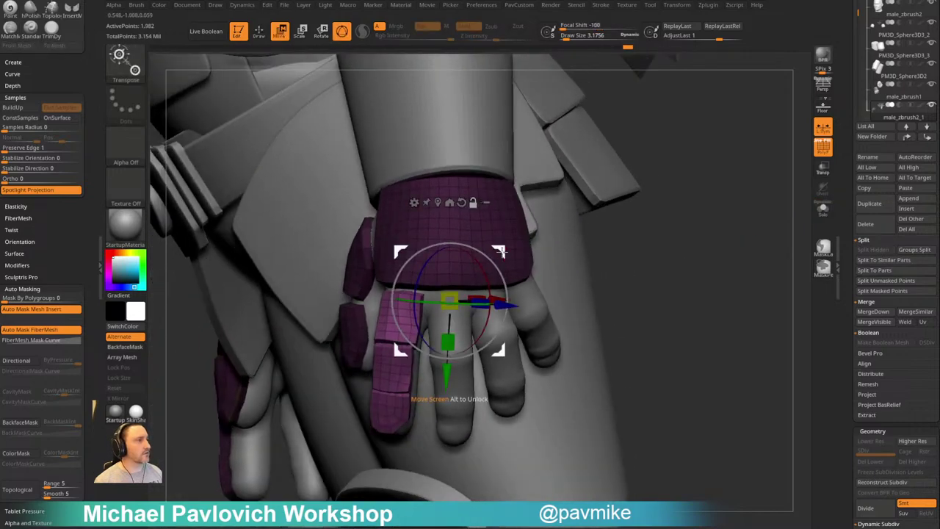
{"action": "left_click_drag", "start_coordinate": [501, 252], "coordinate": [352, 304], "text": "alt"}
{"action": "left_click", "coordinate": [397, 300], "text": "alt"}
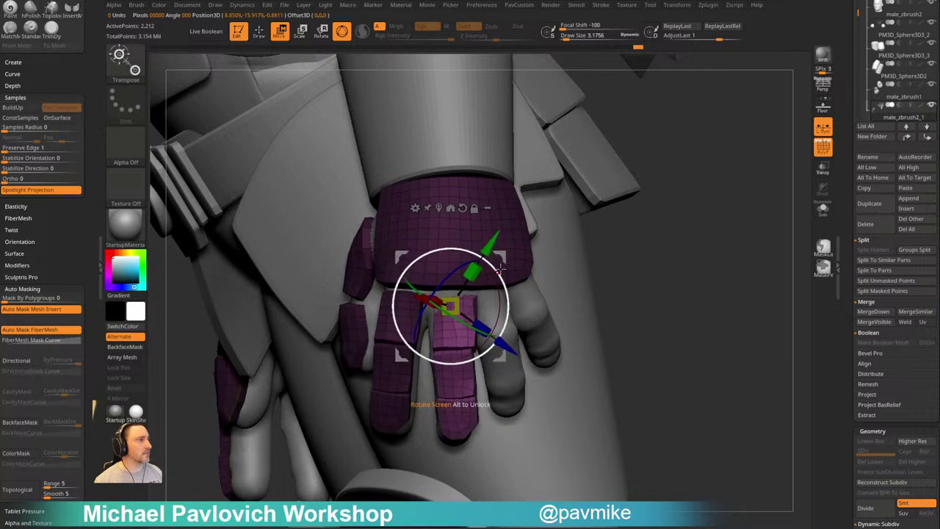
{"action": "left_click_drag", "start_coordinate": [683, 294], "coordinate": [560, 230]}
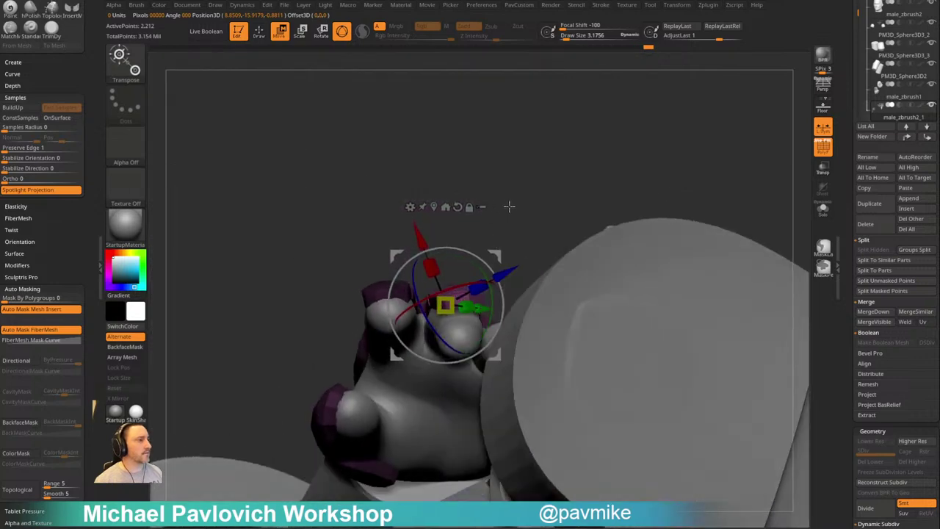
{"action": "left_click_drag", "start_coordinate": [494, 208], "coordinate": [531, 244]}
Duplicate the middle finger's plates onto the ring finger and rotate the copy to follow that finger
{"action": "left_click_drag", "start_coordinate": [462, 237], "coordinate": [477, 243], "text": "ctrl"}
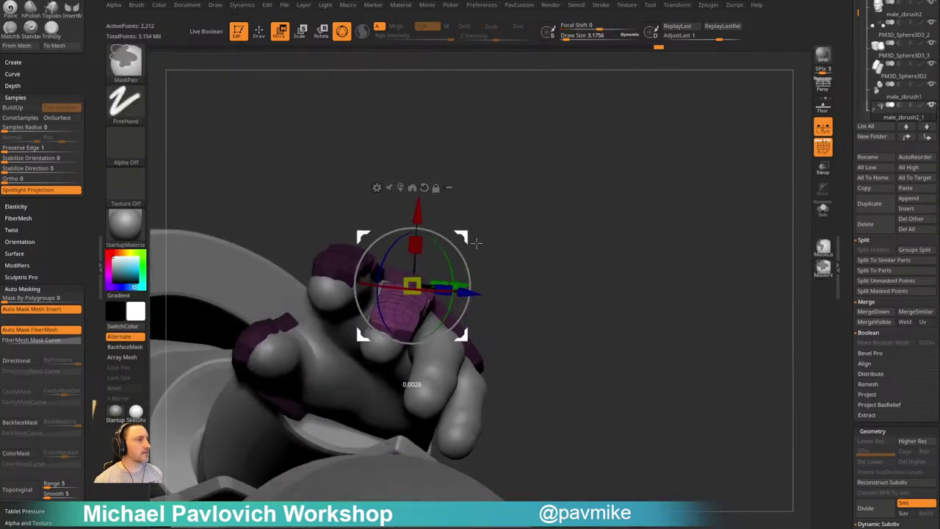
{"action": "left_click_drag", "start_coordinate": [505, 275], "coordinate": [502, 273], "text": "ctrl"}
{"action": "left_click_drag", "start_coordinate": [503, 288], "coordinate": [509, 292]}
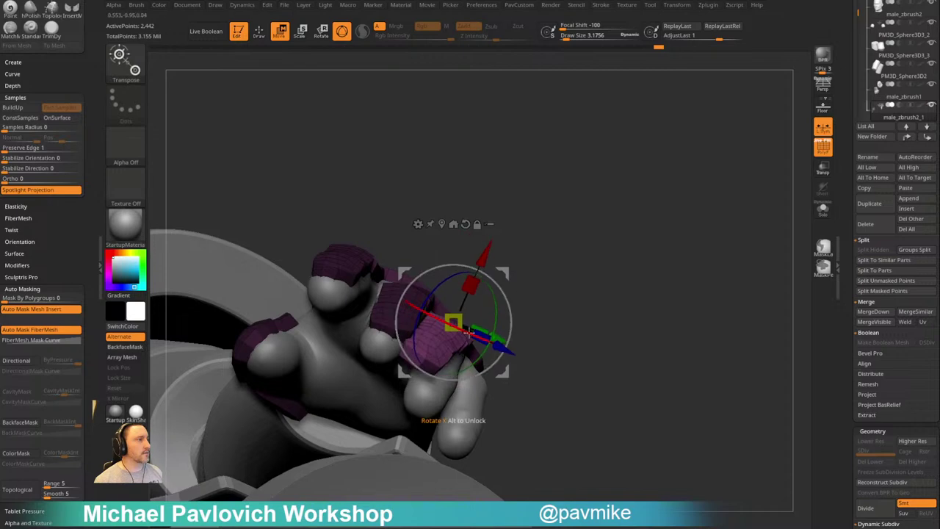
{"action": "left_click_drag", "start_coordinate": [587, 281], "coordinate": [485, 317]}
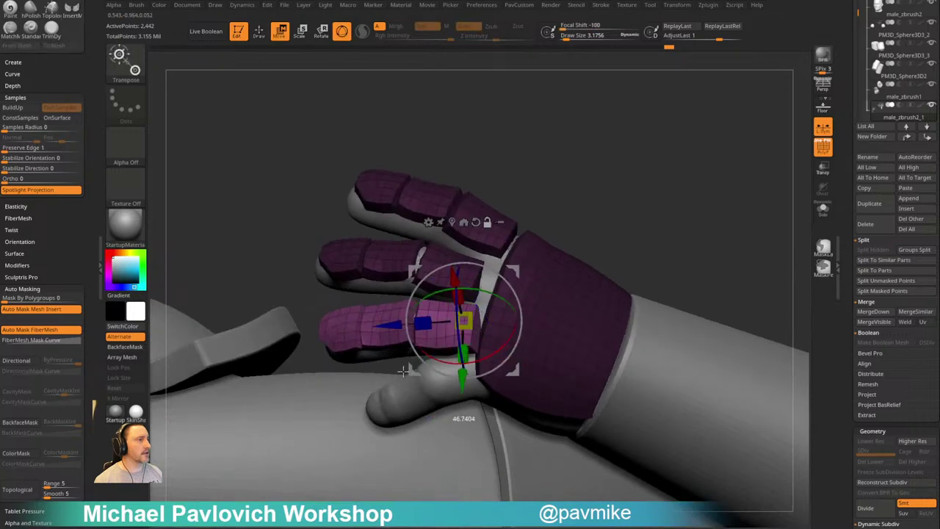
{"action": "key", "text": "q"}
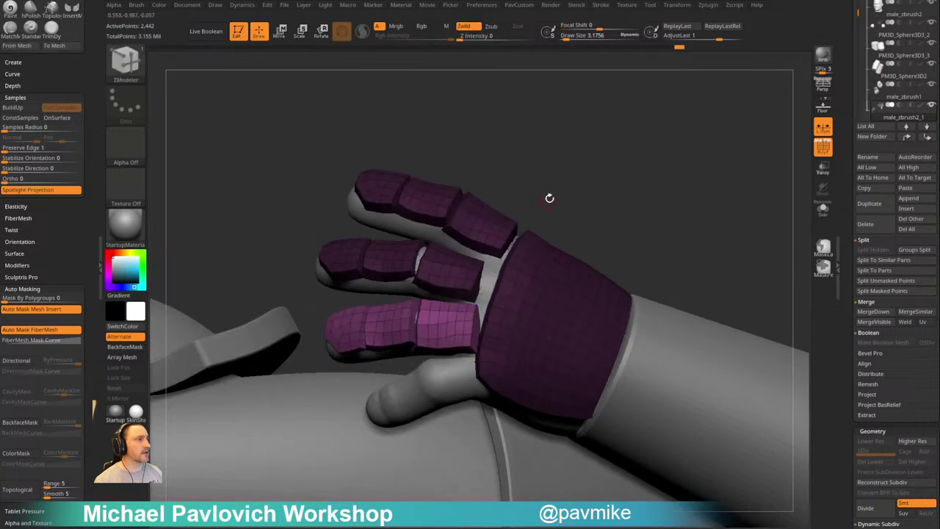
{"action": "mouse_move", "coordinate": [550, 199]}
{"action": "left_mouse_down"}
{"action": "mouse_move", "coordinate": [731, 312]}
{"action": "mouse_move", "coordinate": [595, 316]}
{"action": "left_mouse_up"}
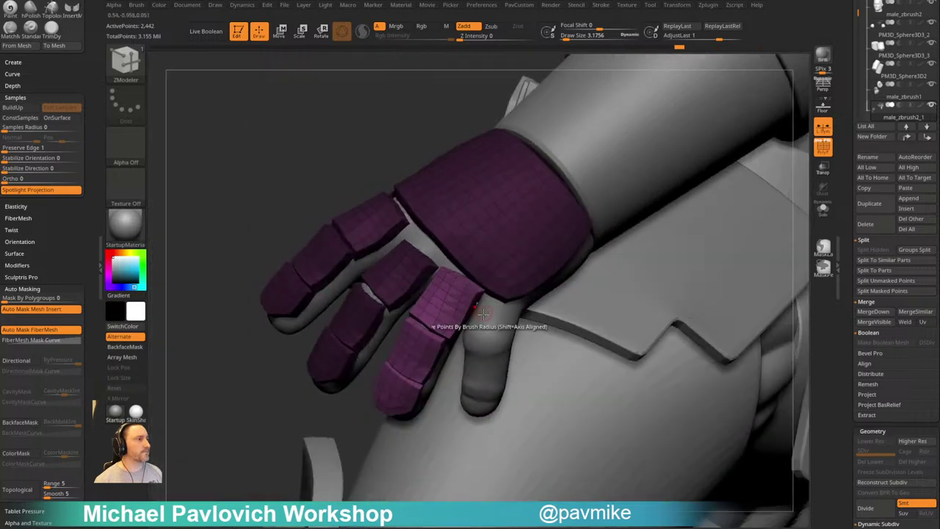
Fit the ring finger plates to the finger with the Move Topological brush and adjust their position with the gizmo
{"action": "key", "text": "s"}
{"action": "left_click_drag", "start_coordinate": [437, 322], "coordinate": [483, 311]}
{"action": "key", "text": "b"}
{"action": "key", "text": "m"}
{"action": "key", "text": "t"}
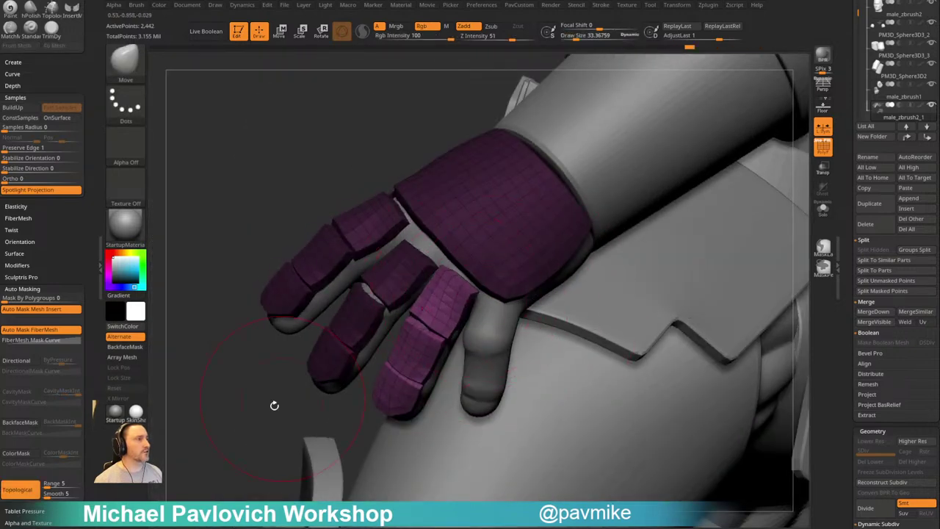
{"action": "left_click_drag", "start_coordinate": [274, 406], "coordinate": [243, 410]}
{"action": "left_click_drag", "start_coordinate": [380, 212], "coordinate": [355, 199]}
{"action": "key", "text": "s"}
{"action": "left_click_drag", "start_coordinate": [356, 198], "coordinate": [324, 191]}
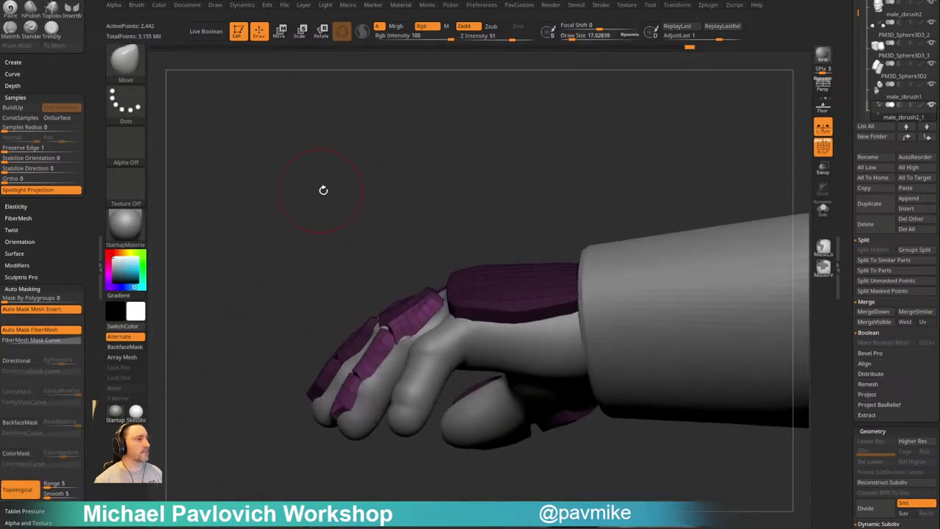
{"action": "key", "text": "w"}
{"action": "mouse_move", "coordinate": [478, 254]}
{"action": "left_mouse_down"}
{"action": "mouse_move", "coordinate": [474, 262]}
{"action": "mouse_move", "coordinate": [476, 250]}
{"action": "left_mouse_up"}
{"action": "key", "text": "q"}
{"action": "right_click_drag", "start_coordinate": [479, 249], "coordinate": [530, 240]}
Duplicate the ring finger's plates onto the little finger and rotate and shift the copy to sit on it
{"action": "key", "text": "w"}
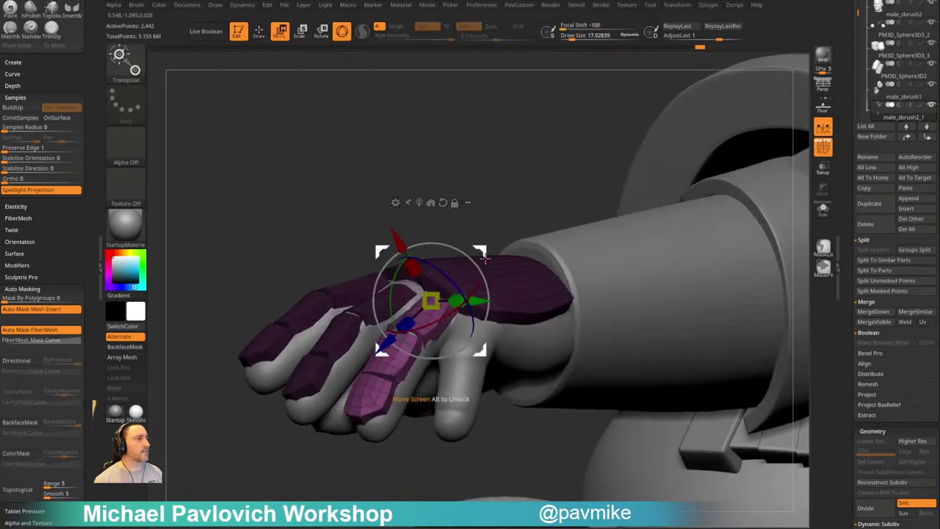
{"action": "left_click_drag", "start_coordinate": [476, 301], "coordinate": [519, 309], "text": "ctrl"}
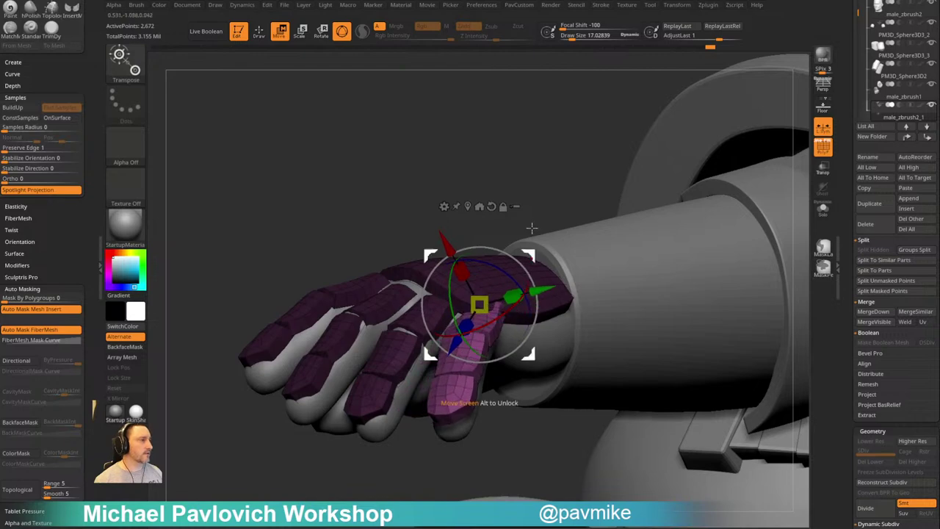
{"action": "right_click_drag", "start_coordinate": [532, 228], "coordinate": [481, 239]}
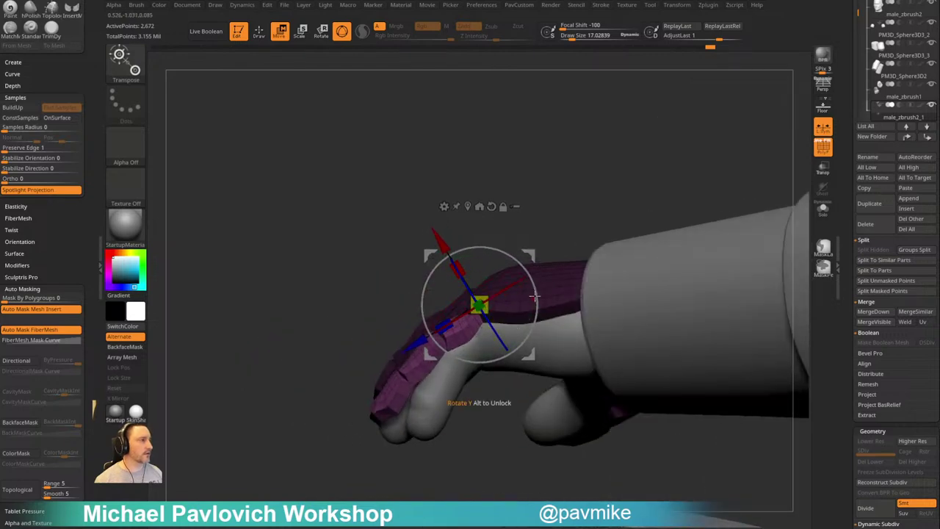
{"action": "left_click_drag", "start_coordinate": [535, 297], "coordinate": [534, 291]}
{"action": "right_click_drag", "start_coordinate": [564, 208], "coordinate": [555, 262]}
{"action": "left_click_drag", "start_coordinate": [471, 338], "coordinate": [474, 334]}
{"action": "key", "text": "q"}
{"action": "right_click_drag", "start_coordinate": [299, 412], "coordinate": [303, 346]}
Shape the little finger's plates to the finger with the topological Move brush at varying brush sizes
{"action": "key", "text": "s"}
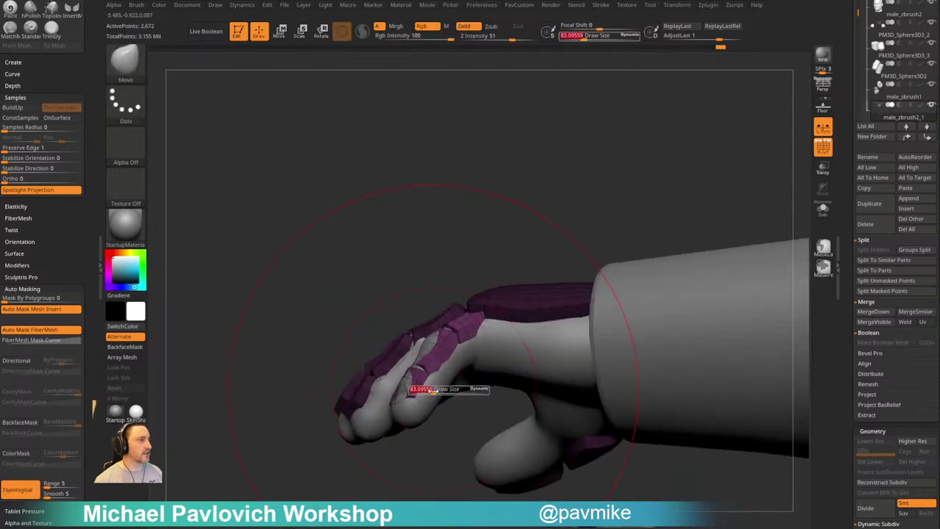
{"action": "left_click_drag", "start_coordinate": [434, 391], "coordinate": [432, 390]}
{"action": "mouse_move", "coordinate": [419, 382]}
{"action": "left_mouse_down"}
{"action": "mouse_move", "coordinate": [398, 386]}
{"action": "mouse_move", "coordinate": [421, 354]}
{"action": "mouse_move", "coordinate": [451, 340]}
{"action": "left_mouse_up"}
{"action": "key", "text": "s"}
{"action": "mouse_move", "coordinate": [433, 259]}
{"action": "right_mouse_down"}
{"action": "mouse_move", "coordinate": [427, 301]}
{"action": "mouse_move", "coordinate": [446, 331]}
{"action": "right_mouse_up"}
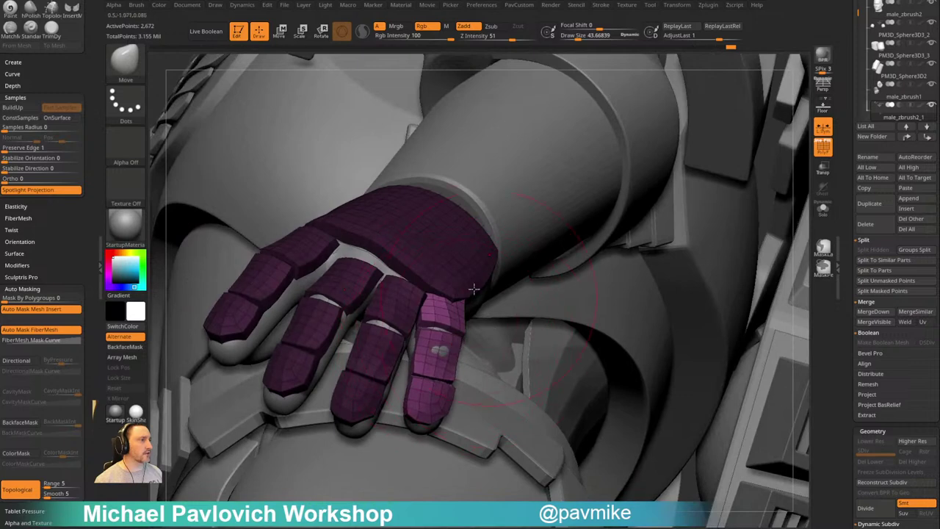
{"action": "right_click_drag", "start_coordinate": [474, 289], "coordinate": [423, 329]}
{"action": "key", "text": "s"}
{"action": "left_click_drag", "start_coordinate": [440, 349], "coordinate": [430, 349]}
{"action": "left_click_drag", "start_coordinate": [418, 356], "coordinate": [423, 356]}
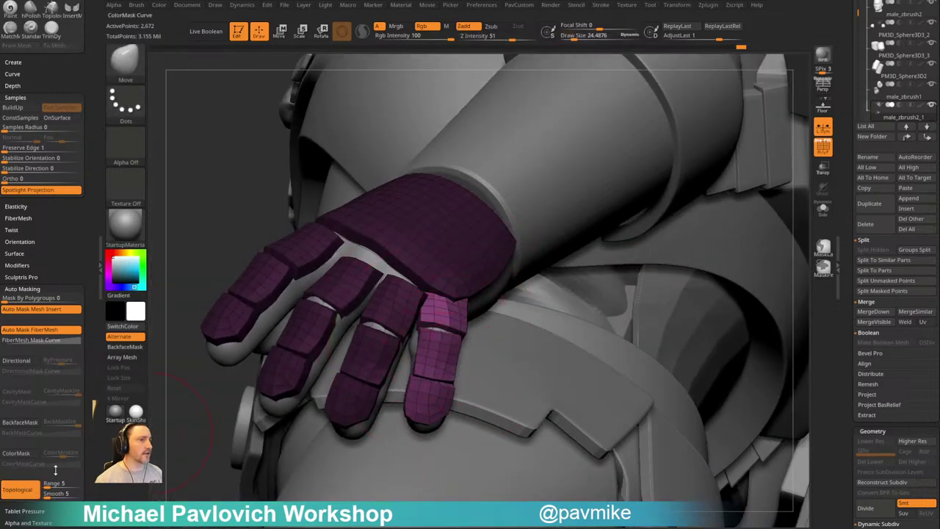
Turn off topological auto masking, clear the mask and nudge the fingertip plates into place with the Move brush
{"action": "left_click", "coordinate": [24, 490]}
{"action": "mouse_move", "coordinate": [216, 392]}
{"action": "right_mouse_down"}
{"action": "mouse_move", "coordinate": [204, 411]}
{"action": "mouse_move", "coordinate": [204, 386]}
{"action": "right_mouse_up"}
{"action": "left_click_drag", "start_coordinate": [204, 386], "coordinate": [246, 413], "text": "ctrl"}
{"action": "key", "text": "s"}
{"action": "left_click_drag", "start_coordinate": [448, 372], "coordinate": [451, 372]}
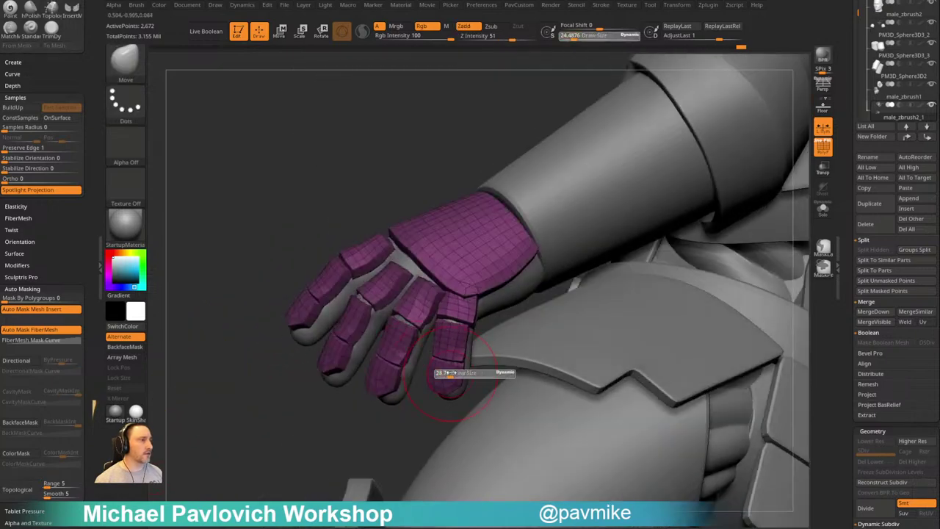
{"action": "right_click_drag", "start_coordinate": [450, 372], "coordinate": [445, 387]}
{"action": "left_click_drag", "start_coordinate": [445, 387], "coordinate": [443, 392]}
{"action": "left_click_drag", "start_coordinate": [387, 383], "coordinate": [388, 386]}
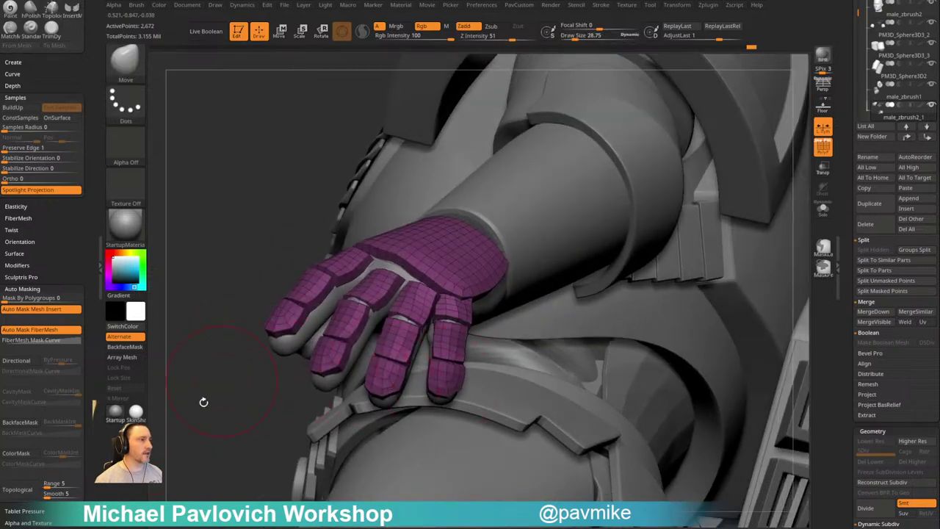
{"action": "left_click_drag", "start_coordinate": [204, 402], "coordinate": [348, 374]}
Isolate the glove plates, switch to the ZModeler brush and regroup the plates' faces into polygroups by normals
{"action": "mouse_move", "coordinate": [493, 334]}
{"action": "right_mouse_down"}
{"action": "mouse_move", "coordinate": [676, 355]}
{"action": "mouse_move", "coordinate": [621, 330]}
{"action": "mouse_move", "coordinate": [629, 280]}
{"action": "mouse_move", "coordinate": [635, 302]}
{"action": "mouse_move", "coordinate": [653, 272]}
{"action": "mouse_move", "coordinate": [653, 250]}
{"action": "mouse_move", "coordinate": [667, 295]}
{"action": "right_mouse_up"}
{"action": "key", "text": "alt+shift+s"}
{"action": "key", "text": "s"}
{"action": "key", "text": "b"}
{"action": "key", "text": "z"}
{"action": "key", "text": "m"}
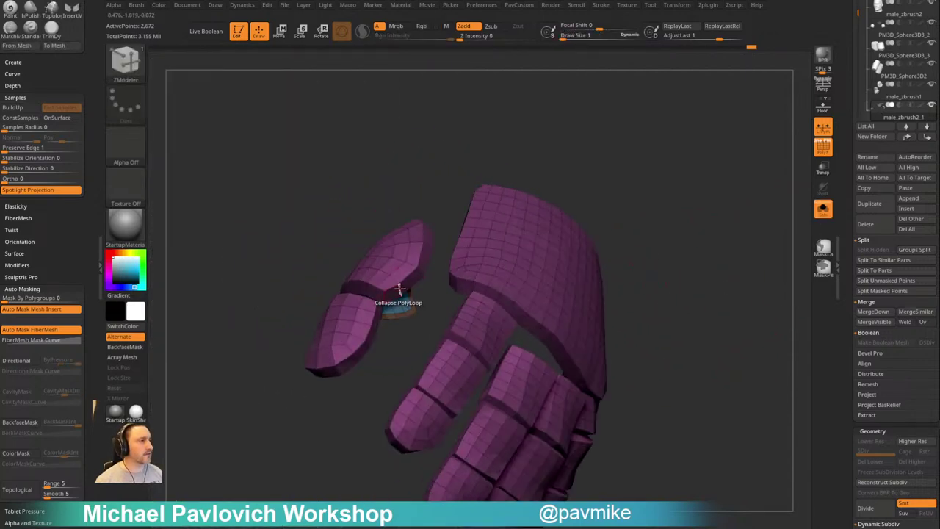
{"action": "key", "text": "space"}
{"action": "left_click", "coordinate": [400, 246]}
{"action": "key", "text": "2"}
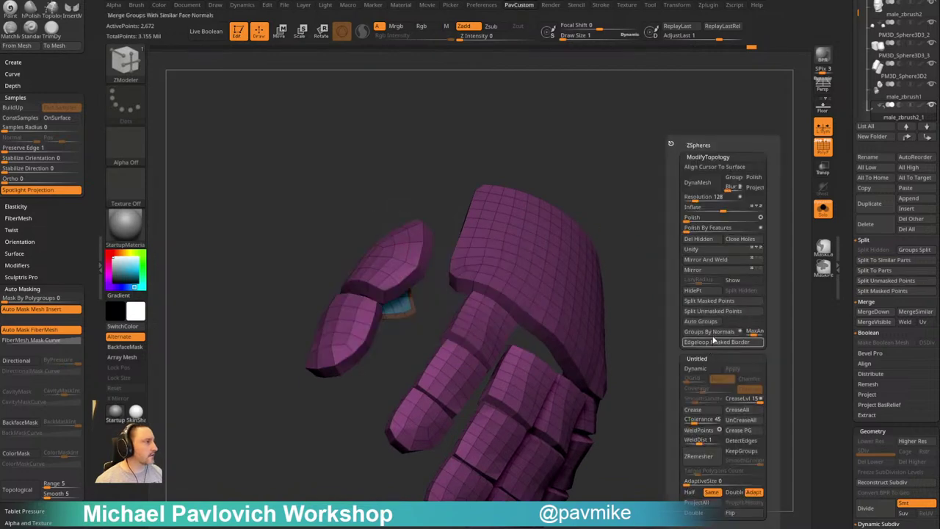
{"action": "left_click", "coordinate": [712, 333]}
{"action": "right_click_drag", "start_coordinate": [668, 355], "coordinate": [661, 281], "text": "ctrl"}
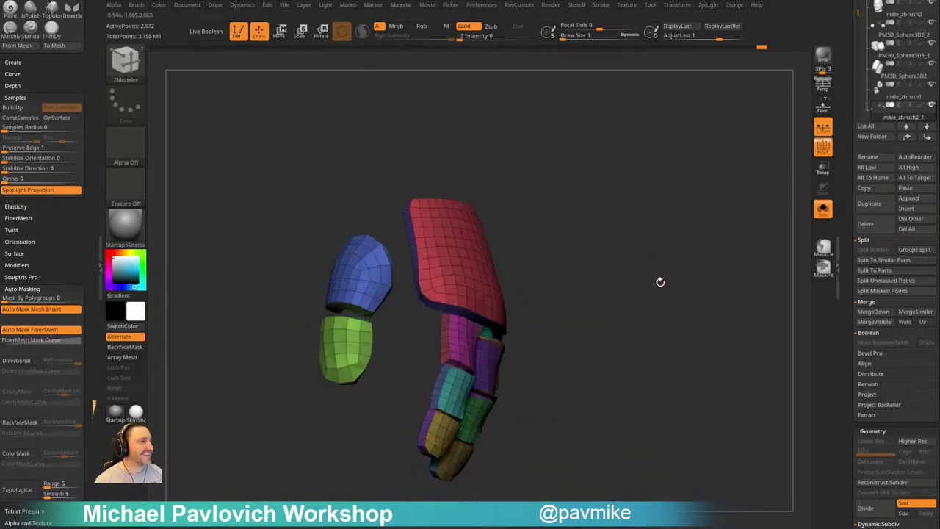
Crease the plates along their polygroups and enable Dynamic Subdivision with crease level 1 and smooth subdivision level 3
{"action": "key", "text": "2"}
{"action": "left_click", "coordinate": [664, 430]}
{"action": "left_click", "coordinate": [621, 369]}
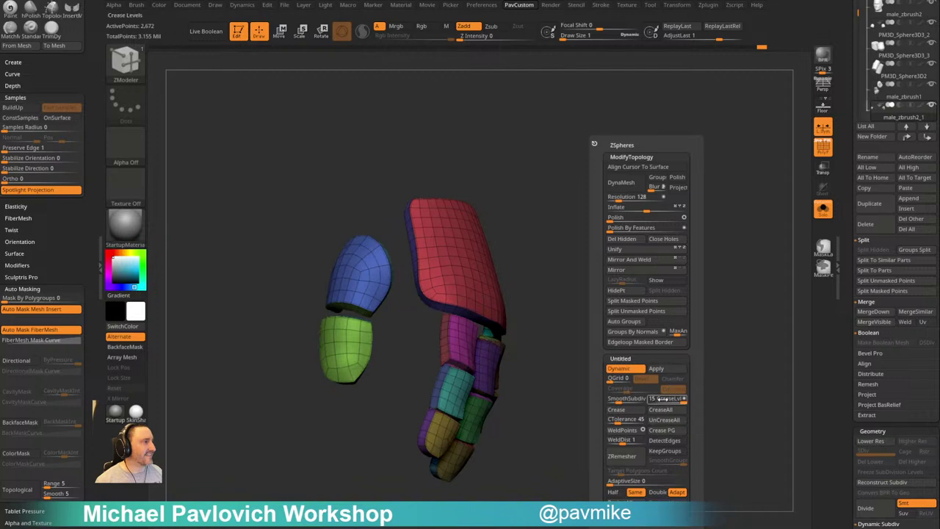
{"action": "left_click", "coordinate": [624, 401]}
{"action": "right_click_drag", "start_coordinate": [533, 416], "coordinate": [644, 303], "text": "ctrl"}
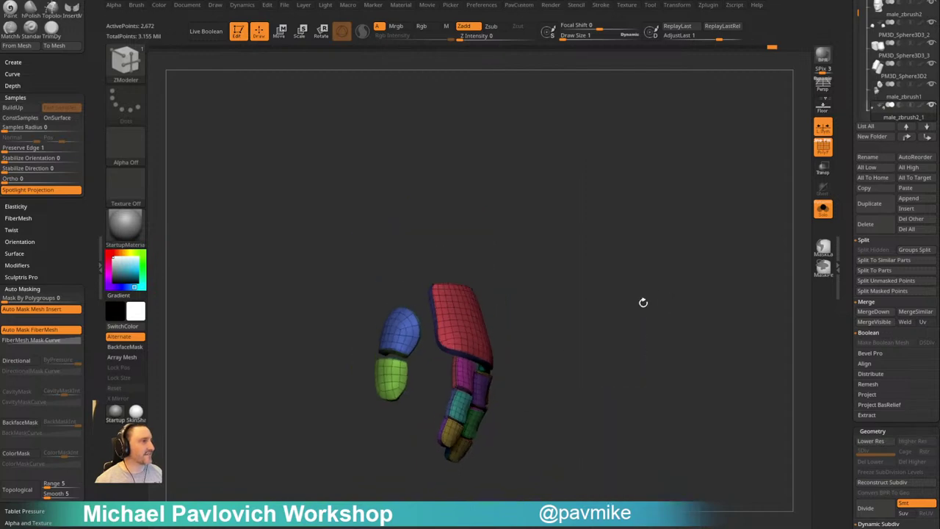
{"action": "key", "text": "2"}
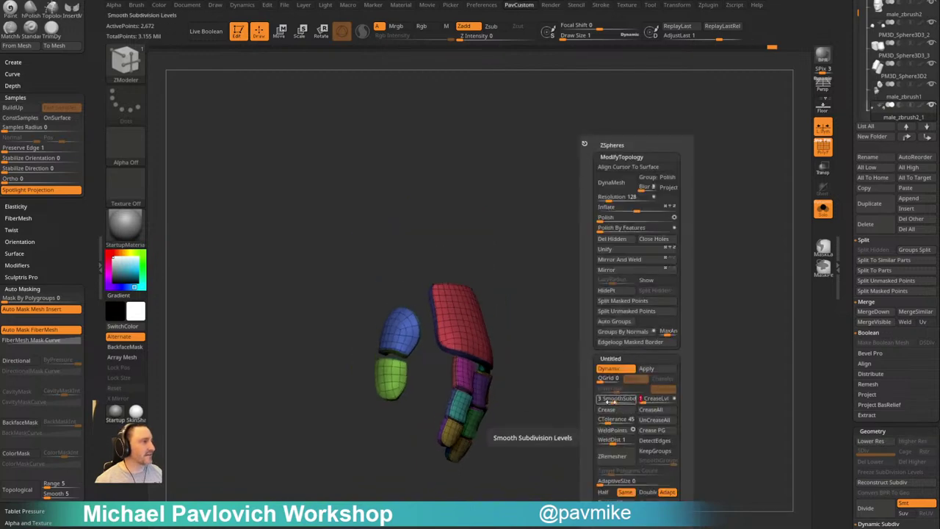
Show the whole figure without the polyframe and examine the smoothed plates on the hand
{"action": "left_click", "coordinate": [823, 210]}
{"action": "key", "text": "shift+f"}
{"action": "right_click_drag", "start_coordinate": [695, 246], "coordinate": [634, 296]}
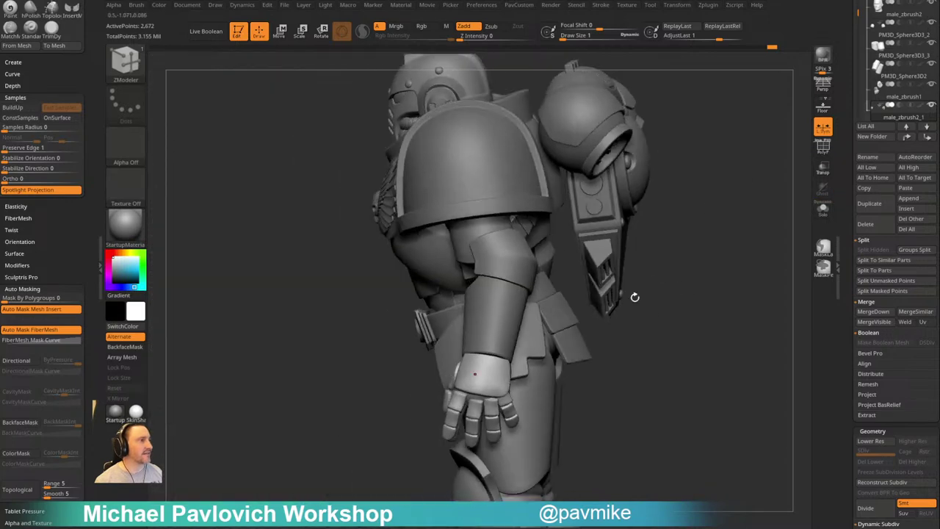
{"action": "mouse_move", "coordinate": [713, 312]}
{"action": "right_mouse_down"}
{"action": "mouse_move", "coordinate": [656, 326]}
{"action": "mouse_move", "coordinate": [683, 267]}
{"action": "mouse_move", "coordinate": [703, 313]}
{"action": "mouse_move", "coordinate": [687, 243]}
{"action": "right_mouse_up"}
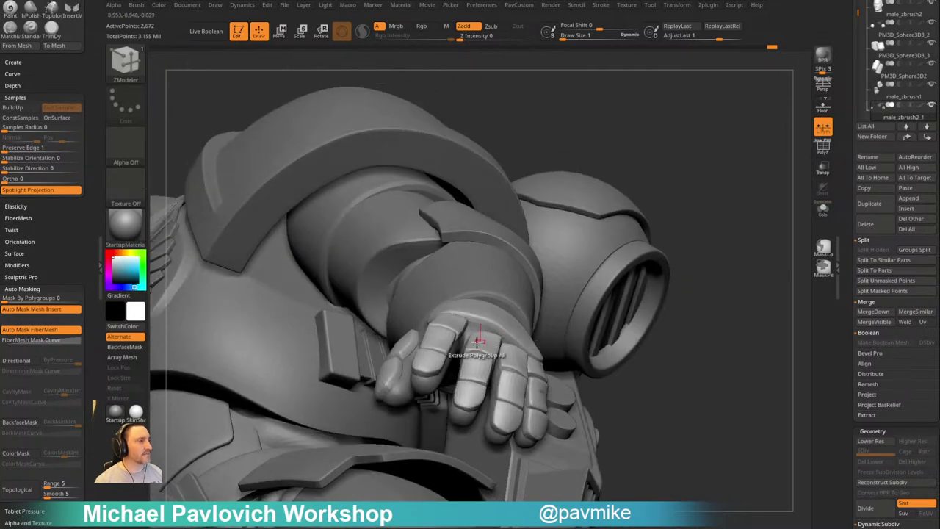
Try pulling the middle finger's knuckle plate with the Move brush, undo it and turn on topological auto masking
{"action": "key", "text": "b"}
{"action": "key", "text": "m"}
{"action": "key", "text": "v"}
{"action": "left_click_drag", "start_coordinate": [483, 334], "coordinate": [483, 320]}
{"action": "key", "text": "ctrl+z"}
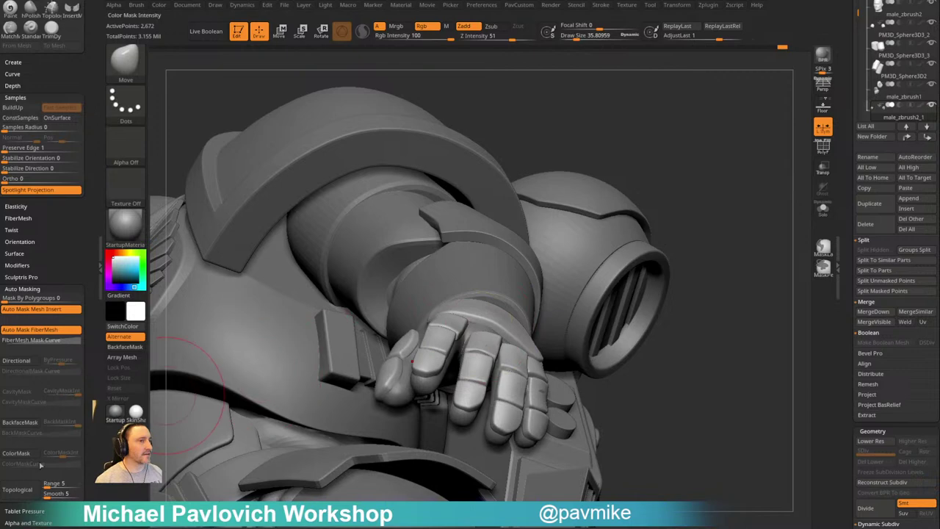
{"action": "left_click", "coordinate": [21, 489]}
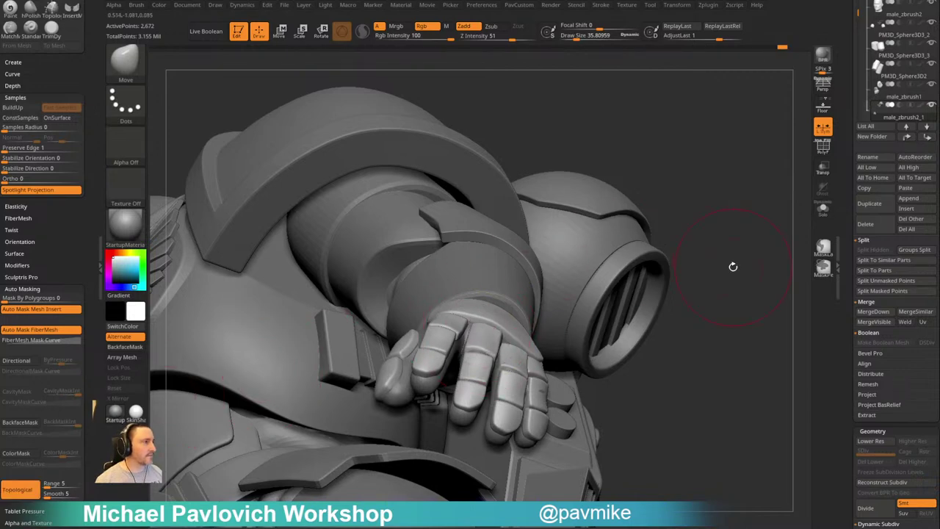
{"action": "right_click_drag", "start_coordinate": [734, 267], "coordinate": [662, 275]}
{"action": "right_click_drag", "start_coordinate": [514, 283], "coordinate": [489, 331]}
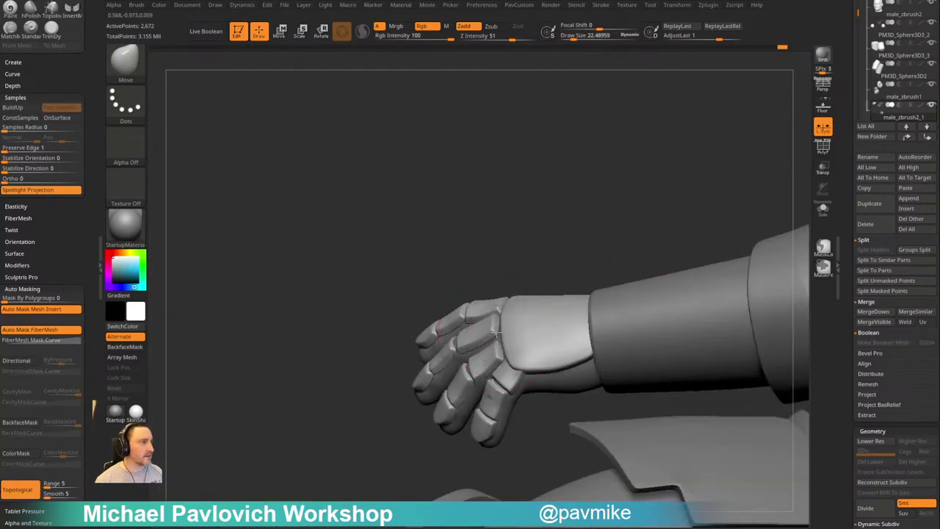
{"action": "mouse_move", "coordinate": [512, 243]}
{"action": "right_mouse_down"}
{"action": "mouse_move", "coordinate": [498, 235]}
{"action": "mouse_move", "coordinate": [578, 236]}
{"action": "mouse_move", "coordinate": [668, 259]}
{"action": "mouse_move", "coordinate": [646, 228]}
{"action": "mouse_move", "coordinate": [623, 282]}
{"action": "mouse_move", "coordinate": [489, 311]}
{"action": "right_mouse_up"}
Switch to the Standard brush and make the bare hands under the plates the active subtool
{"action": "key", "text": "b"}
{"action": "key", "text": "s"}
{"action": "key", "text": "t"}
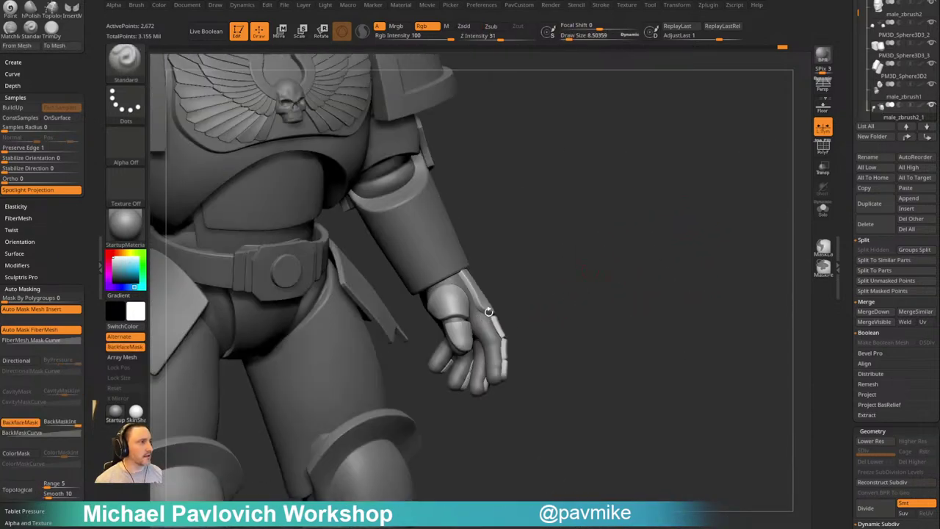
{"action": "left_click", "coordinate": [477, 324], "text": "alt"}
{"action": "mouse_move", "coordinate": [619, 289]}
{"action": "right_mouse_down"}
{"action": "mouse_move", "coordinate": [636, 308]}
{"action": "mouse_move", "coordinate": [623, 275]}
{"action": "right_mouse_up"}
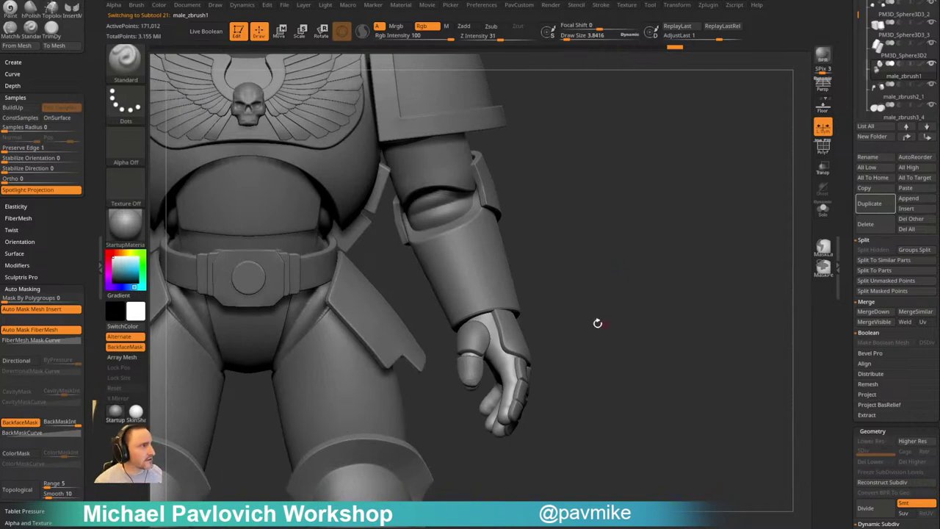
Isolate the bare hands subtool, choose the DamStandard brush at about size 7 and bring the palm and thumb into view
{"action": "right_click_drag", "start_coordinate": [597, 324], "coordinate": [511, 314]}
{"action": "right_click_drag", "start_coordinate": [448, 476], "coordinate": [424, 447], "text": "ctrl"}
{"action": "right_click_drag", "start_coordinate": [360, 444], "coordinate": [627, 273]}
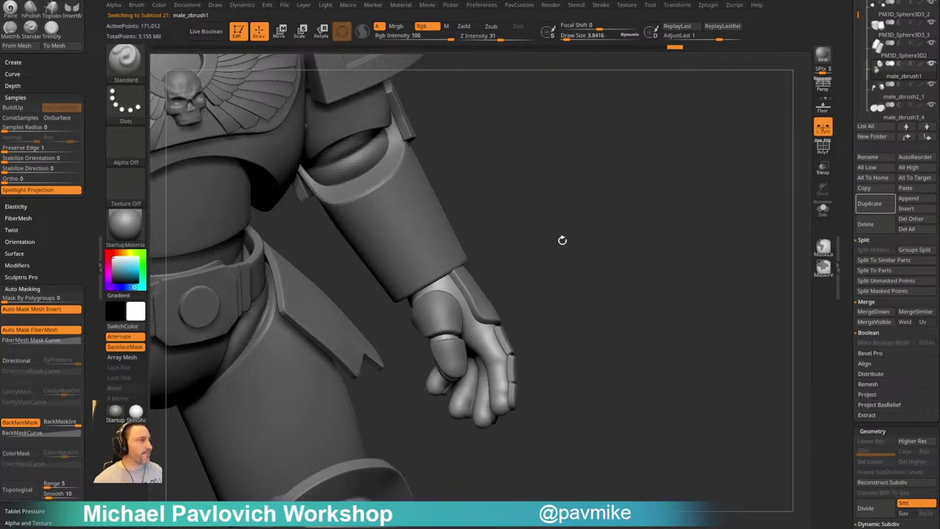
{"action": "left_click", "coordinate": [820, 210]}
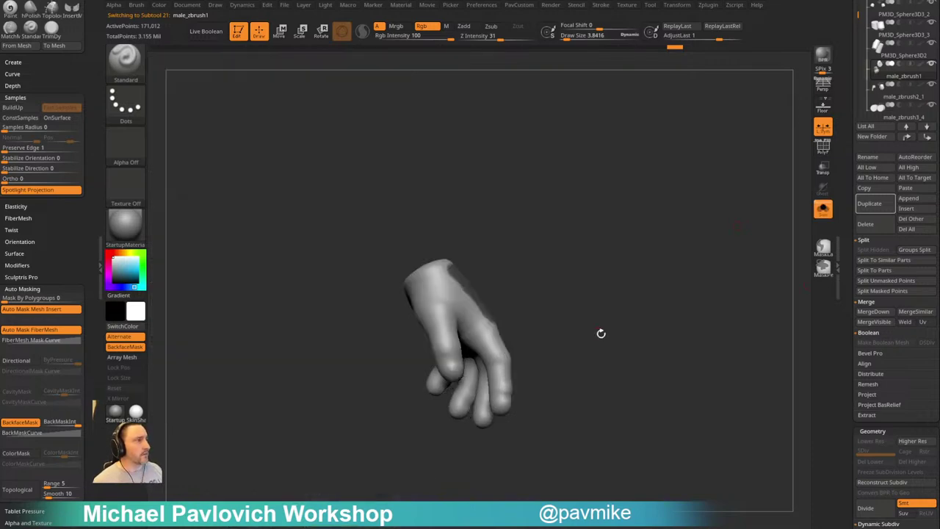
{"action": "right_click_drag", "start_coordinate": [600, 331], "coordinate": [638, 327]}
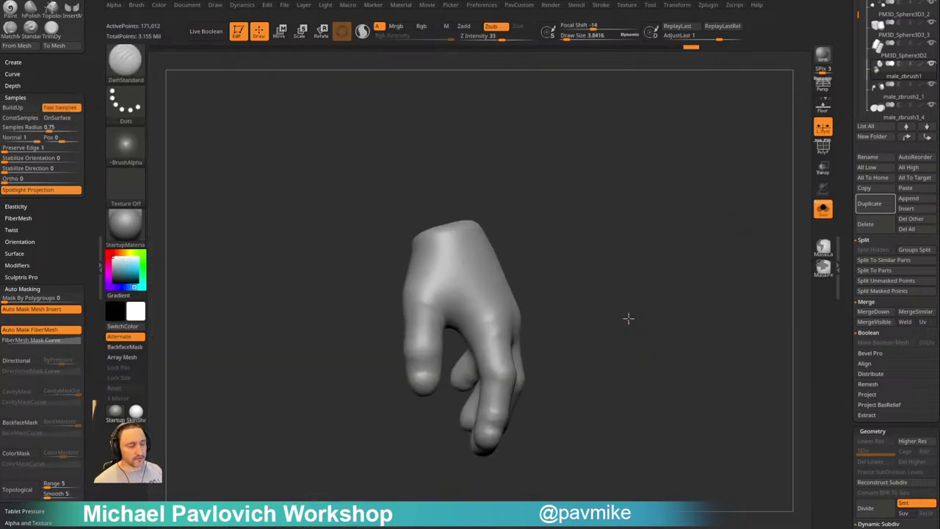
{"action": "mouse_move", "coordinate": [630, 319]}
{"action": "right_mouse_down"}
{"action": "mouse_move", "coordinate": [651, 272]}
{"action": "mouse_move", "coordinate": [473, 293]}
{"action": "right_mouse_up"}
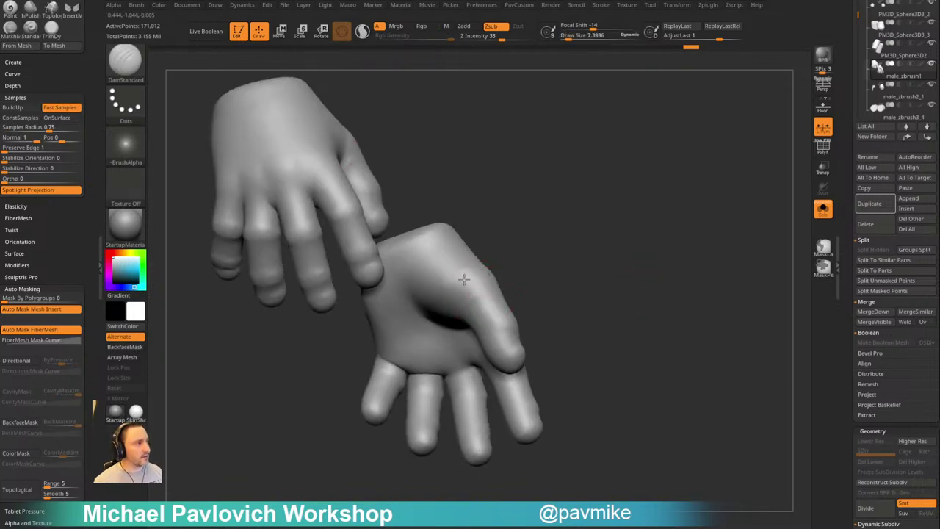
{"action": "left_click_drag", "start_coordinate": [464, 280], "coordinate": [454, 330]}
{"action": "right_click_drag", "start_coordinate": [548, 273], "coordinate": [513, 267]}
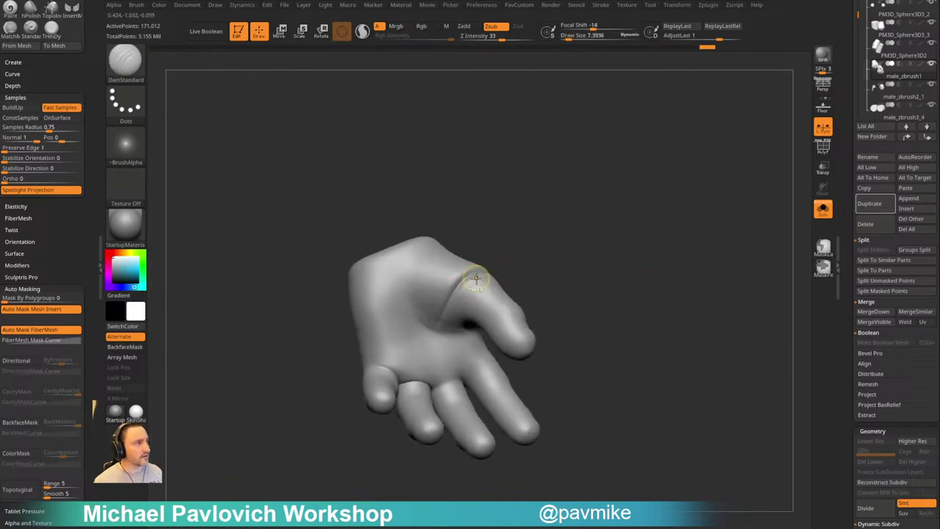
{"action": "key", "text": "ctrl+z"}
{"action": "key", "text": "ctrl+z"}
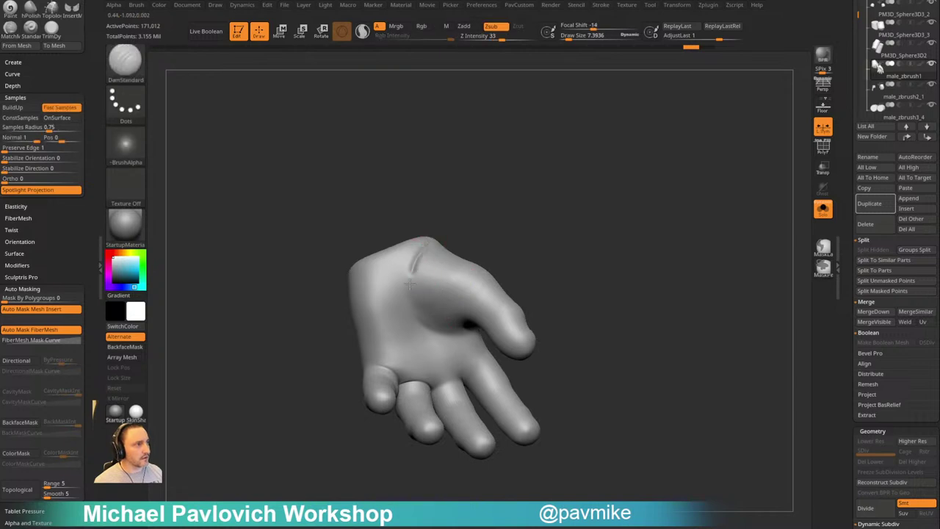
Carve a curved glove seam around the fleshy thumb base, from the palm back to the wrist, with DamStandard
{"action": "left_click_drag", "start_coordinate": [443, 332], "coordinate": [459, 333]}
{"action": "left_click_drag", "start_coordinate": [570, 274], "coordinate": [517, 246]}
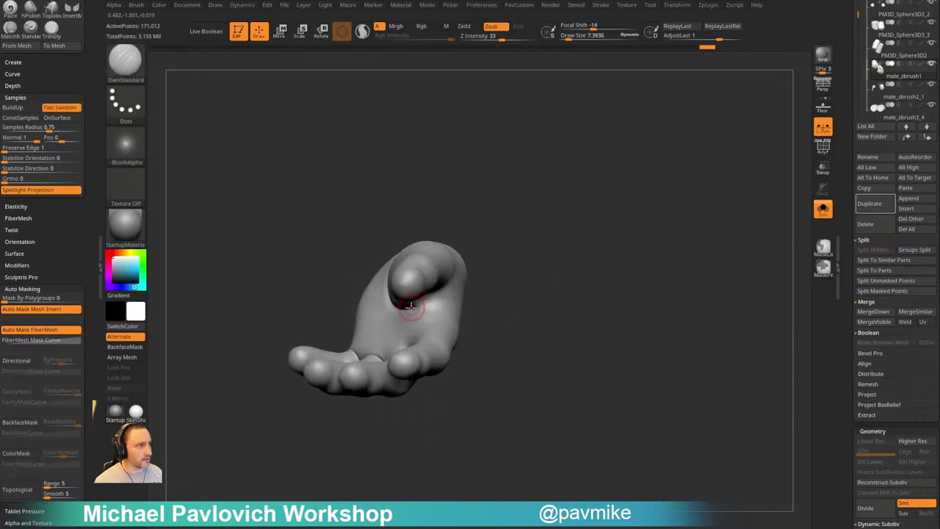
{"action": "mouse_move", "coordinate": [447, 300]}
{"action": "right_mouse_down"}
{"action": "mouse_move", "coordinate": [456, 283]}
{"action": "mouse_move", "coordinate": [419, 311]}
{"action": "right_mouse_up"}
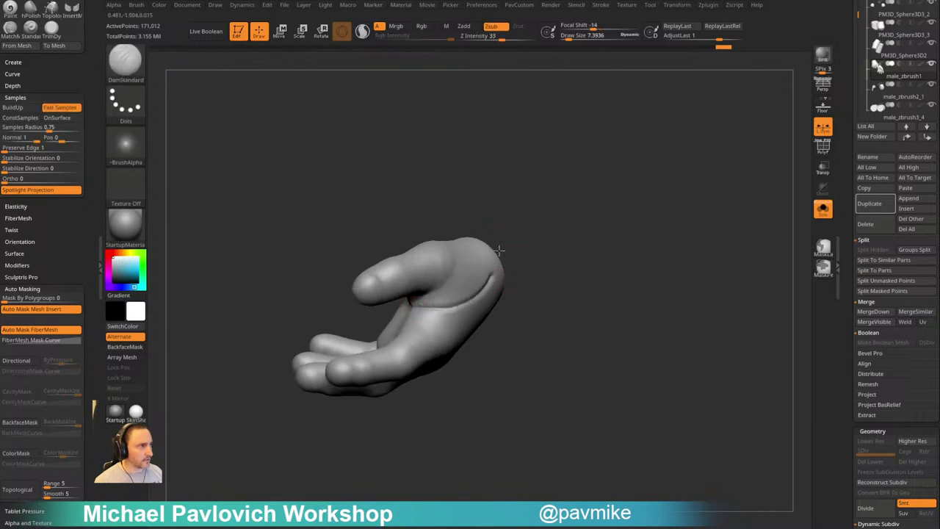
{"action": "mouse_move", "coordinate": [522, 229]}
{"action": "left_mouse_down"}
{"action": "mouse_move", "coordinate": [571, 260]}
{"action": "mouse_move", "coordinate": [559, 266]}
{"action": "mouse_move", "coordinate": [563, 289]}
{"action": "mouse_move", "coordinate": [520, 227]}
{"action": "mouse_move", "coordinate": [528, 243]}
{"action": "left_mouse_up"}
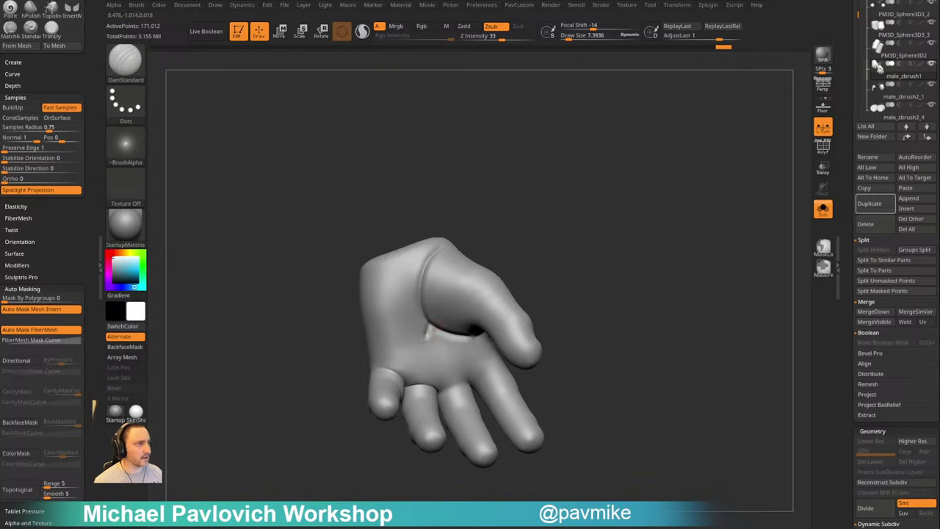
Carve a seam from the palm around the outer edge and across the back of the hand, meeting the thumb-side seam
{"action": "left_click_drag", "start_coordinate": [424, 341], "coordinate": [373, 354]}
{"action": "mouse_move", "coordinate": [315, 349]}
{"action": "left_mouse_down"}
{"action": "mouse_move", "coordinate": [397, 346]}
{"action": "mouse_move", "coordinate": [379, 353]}
{"action": "mouse_move", "coordinate": [400, 312]}
{"action": "mouse_move", "coordinate": [454, 268]}
{"action": "left_mouse_up"}
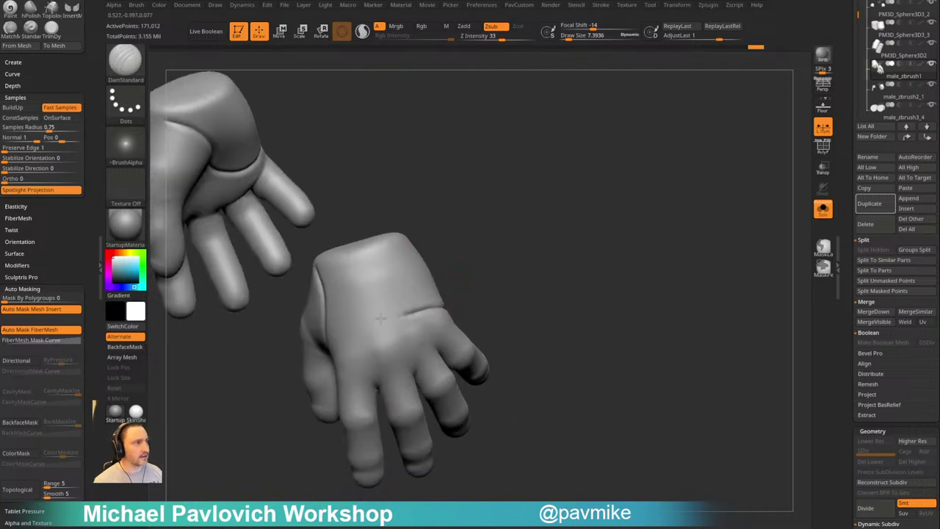
{"action": "left_click_drag", "start_coordinate": [381, 318], "coordinate": [373, 319]}
{"action": "mouse_move", "coordinate": [294, 323]}
{"action": "left_mouse_down"}
{"action": "mouse_move", "coordinate": [509, 265]}
{"action": "mouse_move", "coordinate": [459, 302]}
{"action": "left_mouse_up"}
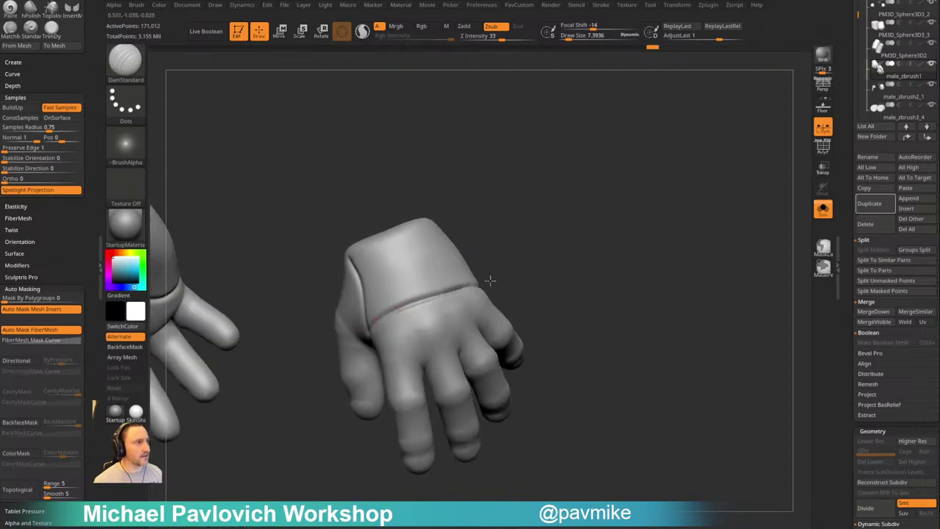
Carve a ring seam around the base of the thumb, separating it from the glove's thumb-side panel
{"action": "right_click_drag", "start_coordinate": [490, 281], "coordinate": [546, 271]}
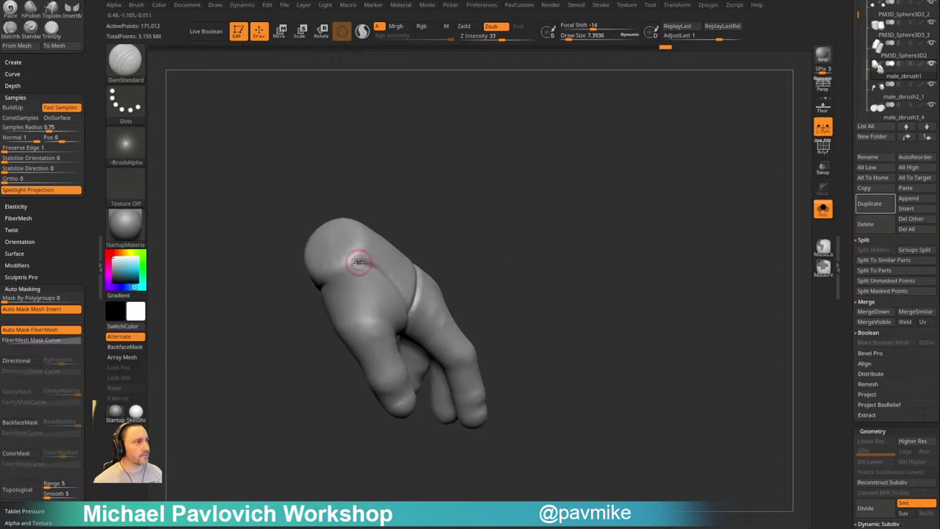
{"action": "right_click_drag", "start_coordinate": [494, 254], "coordinate": [385, 257]}
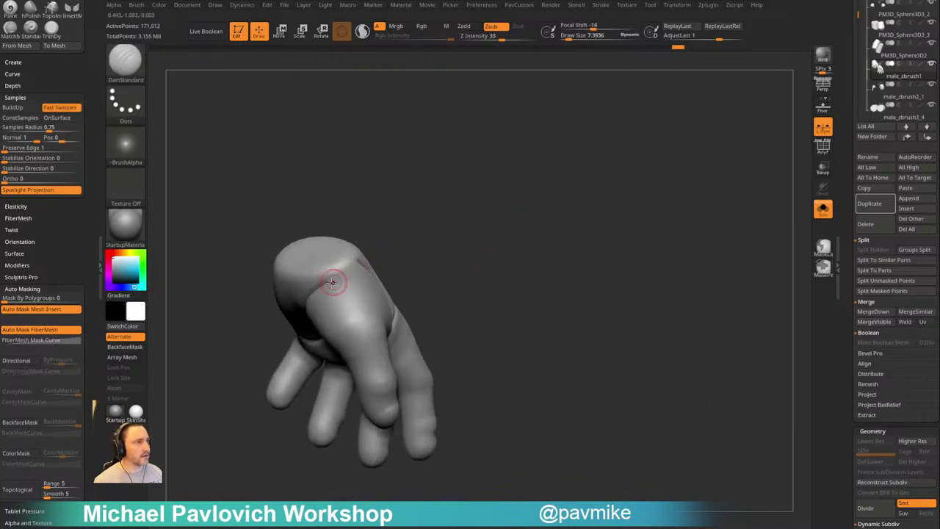
{"action": "mouse_move", "coordinate": [442, 255]}
{"action": "right_mouse_down"}
{"action": "mouse_move", "coordinate": [357, 266]}
{"action": "mouse_move", "coordinate": [524, 242]}
{"action": "mouse_move", "coordinate": [519, 279]}
{"action": "mouse_move", "coordinate": [558, 252]}
{"action": "mouse_move", "coordinate": [543, 225]}
{"action": "mouse_move", "coordinate": [422, 277]}
{"action": "right_mouse_up"}
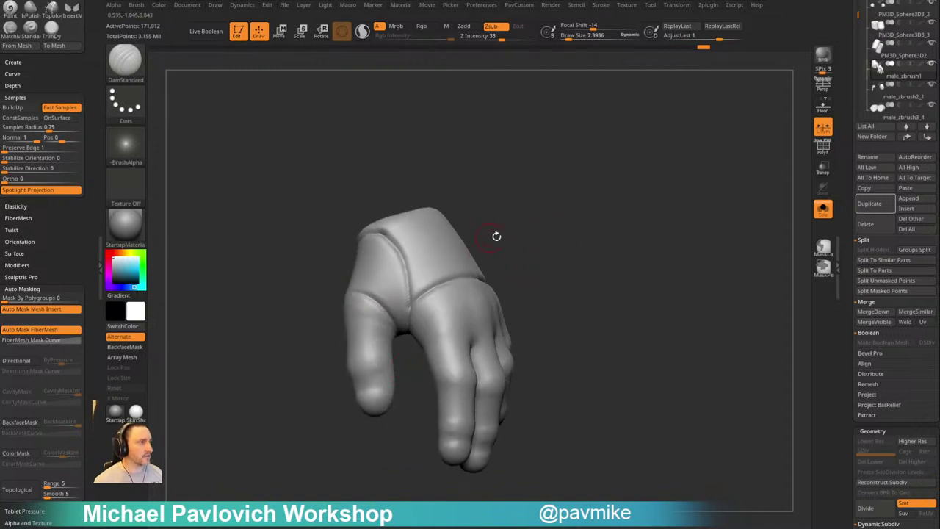
{"action": "right_click_drag", "start_coordinate": [496, 236], "coordinate": [563, 286]}
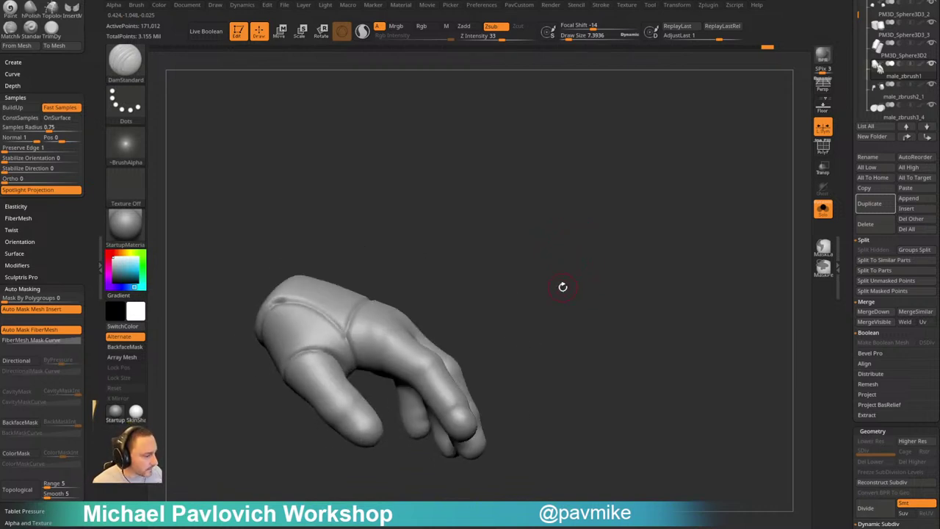
Switch to the 40k Miro board, examine the gauntlet and arm reference images, and return to ZBrush
{"action": "left_click_drag", "start_coordinate": [647, 528], "coordinate": [701, 34]}
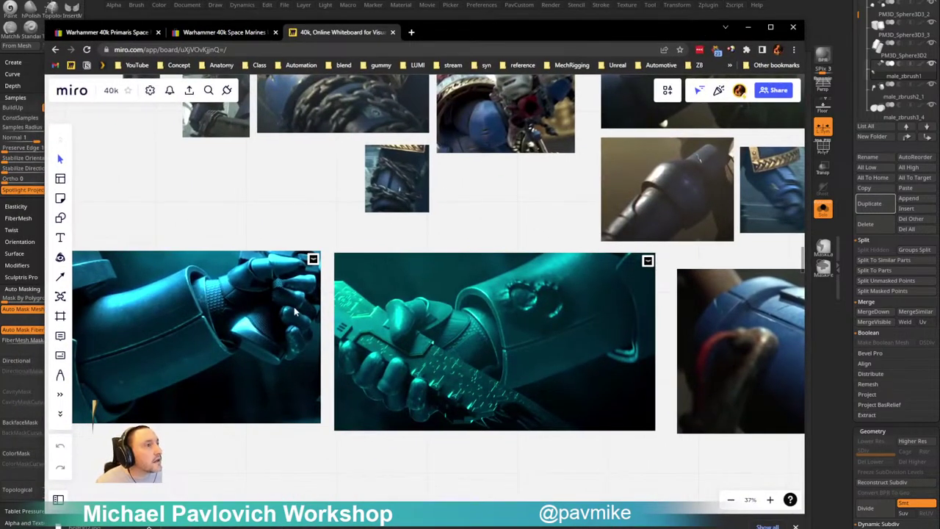
{"action": "right_click_drag", "start_coordinate": [395, 238], "coordinate": [350, 303]}
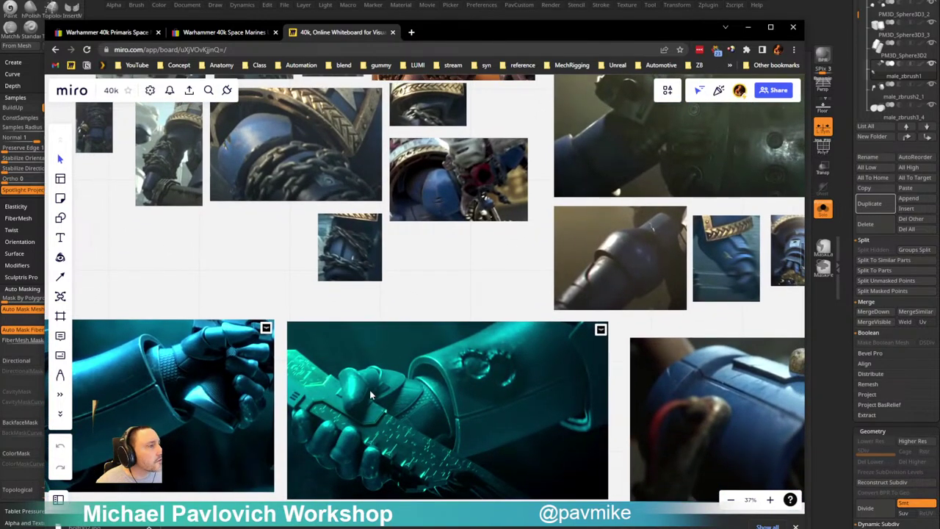
{"action": "right_click_drag", "start_coordinate": [440, 231], "coordinate": [408, 481]}
{"action": "right_click_drag", "start_coordinate": [550, 426], "coordinate": [162, 348]}
{"action": "right_click_drag", "start_coordinate": [267, 364], "coordinate": [667, 321]}
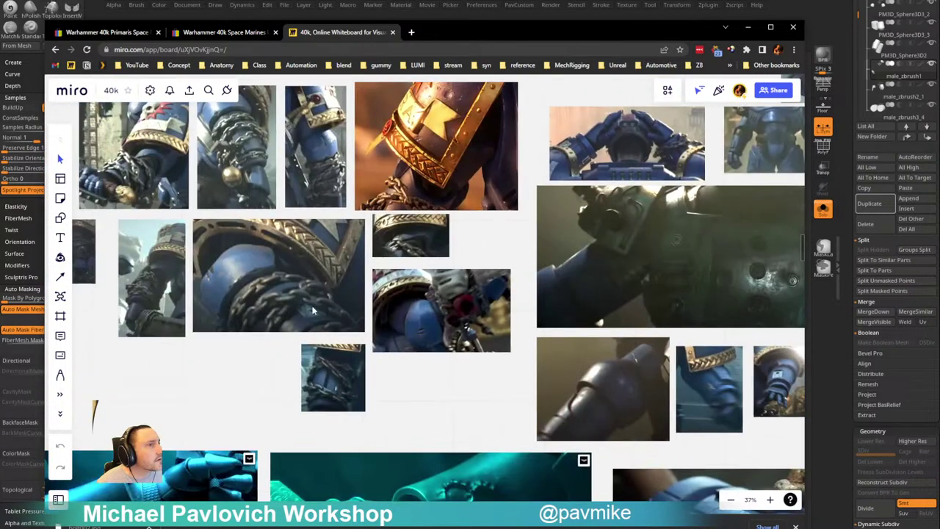
{"action": "right_click_drag", "start_coordinate": [310, 308], "coordinate": [369, 373]}
{"action": "scroll", "coordinate": [369, 372], "scroll_direction": "right", "scroll_amount": 1}
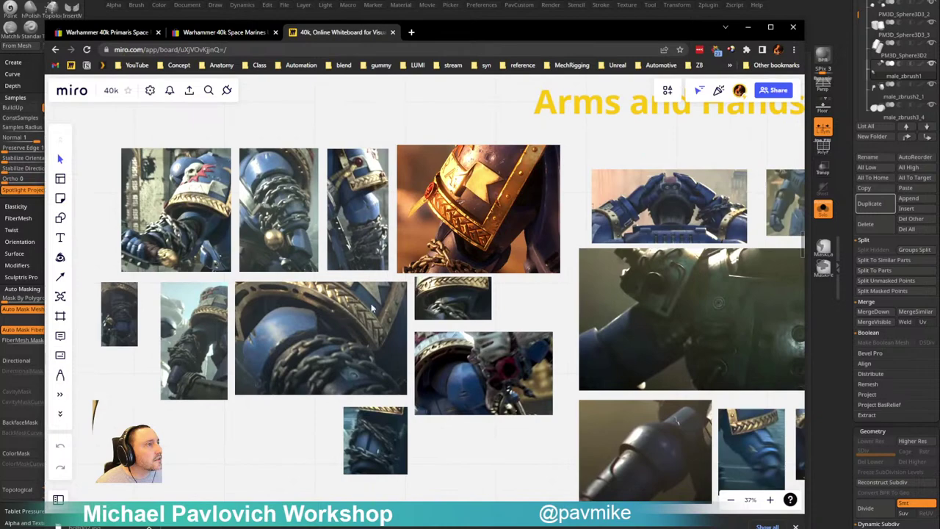
{"action": "left_click", "coordinate": [435, 5]}
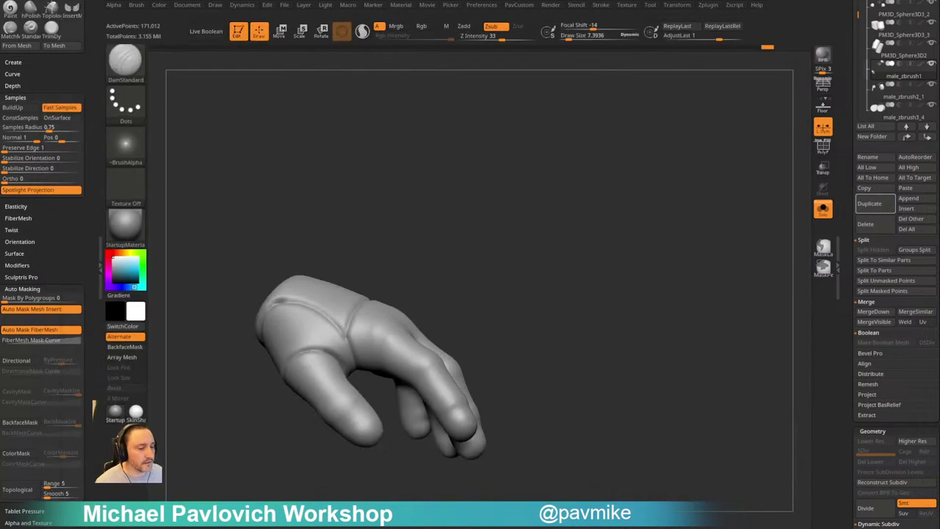
Turn Solo off to compare the carved glove with the armor plates, and isolate the bare hands again
{"action": "left_click_drag", "start_coordinate": [530, 260], "coordinate": [520, 280]}
{"action": "left_click_drag", "start_coordinate": [576, 279], "coordinate": [710, 235]}
{"action": "left_click", "coordinate": [824, 210]}
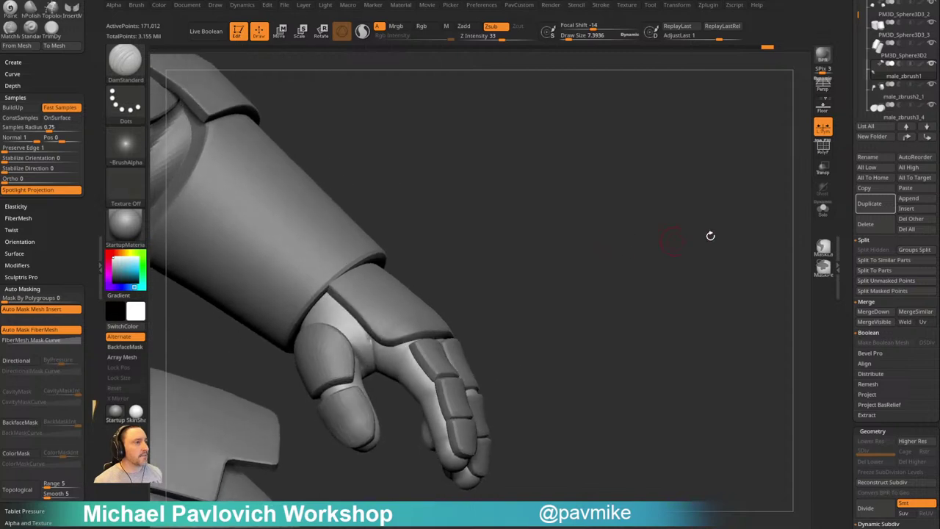
{"action": "left_click", "coordinate": [823, 210]}
Carve a series of crosswise creases along the index finger from its knuckle towards the tip
{"action": "left_click_drag", "start_coordinate": [665, 274], "coordinate": [680, 252]}
{"action": "mouse_move", "coordinate": [390, 333]}
{"action": "left_mouse_down"}
{"action": "mouse_move", "coordinate": [406, 315]}
{"action": "mouse_move", "coordinate": [406, 359]}
{"action": "mouse_move", "coordinate": [434, 362]}
{"action": "mouse_move", "coordinate": [422, 373]}
{"action": "left_mouse_up"}
{"action": "mouse_move", "coordinate": [495, 346]}
{"action": "left_mouse_down", "text": "alt"}
{"action": "mouse_move", "coordinate": [480, 304]}
{"action": "mouse_move", "coordinate": [503, 300]}
{"action": "left_mouse_up", "text": "alt"}
{"action": "mouse_move", "coordinate": [423, 355]}
{"action": "left_mouse_down"}
{"action": "mouse_move", "coordinate": [446, 342]}
{"action": "mouse_move", "coordinate": [441, 372]}
{"action": "left_mouse_up"}
{"action": "mouse_move", "coordinate": [476, 353]}
{"action": "left_mouse_down"}
{"action": "mouse_move", "coordinate": [464, 348]}
{"action": "mouse_move", "coordinate": [423, 385]}
{"action": "left_mouse_up"}
{"action": "left_click_drag", "start_coordinate": [496, 335], "coordinate": [513, 275], "text": "alt"}
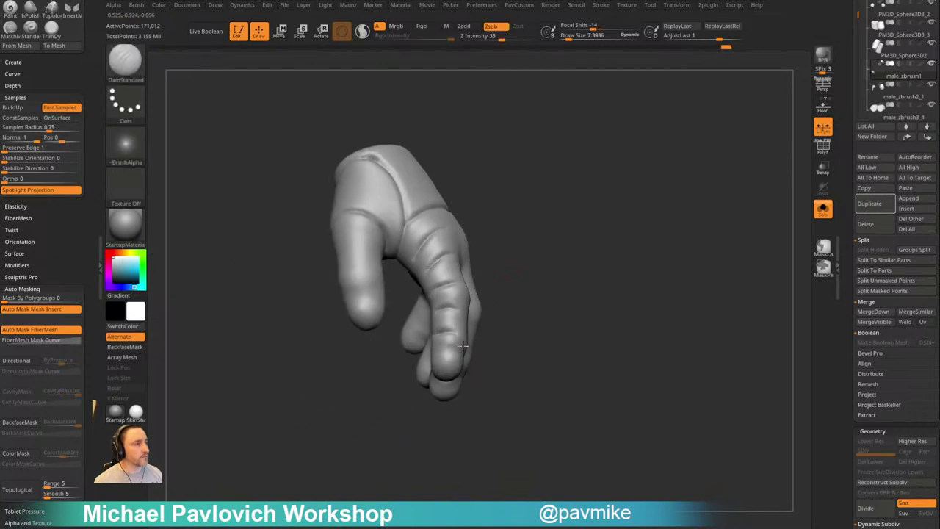
Carve fold creases across the palm below the fingers and around the inner base of the index finger
{"action": "mouse_move", "coordinate": [463, 345]}
{"action": "left_mouse_down"}
{"action": "mouse_move", "coordinate": [502, 262]}
{"action": "mouse_move", "coordinate": [438, 313]}
{"action": "mouse_move", "coordinate": [493, 258]}
{"action": "left_mouse_up"}
{"action": "mouse_move", "coordinate": [417, 313]}
{"action": "left_mouse_down"}
{"action": "mouse_move", "coordinate": [425, 314]}
{"action": "mouse_move", "coordinate": [396, 312]}
{"action": "mouse_move", "coordinate": [450, 275]}
{"action": "mouse_move", "coordinate": [325, 368]}
{"action": "left_mouse_up"}
{"action": "left_click_drag", "start_coordinate": [464, 282], "coordinate": [437, 293]}
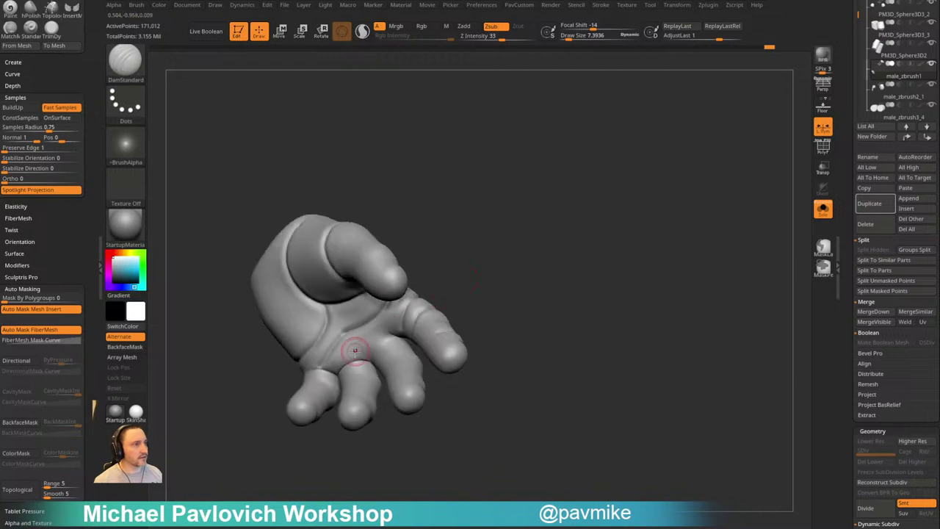
{"action": "left_click_drag", "start_coordinate": [485, 276], "coordinate": [496, 211]}
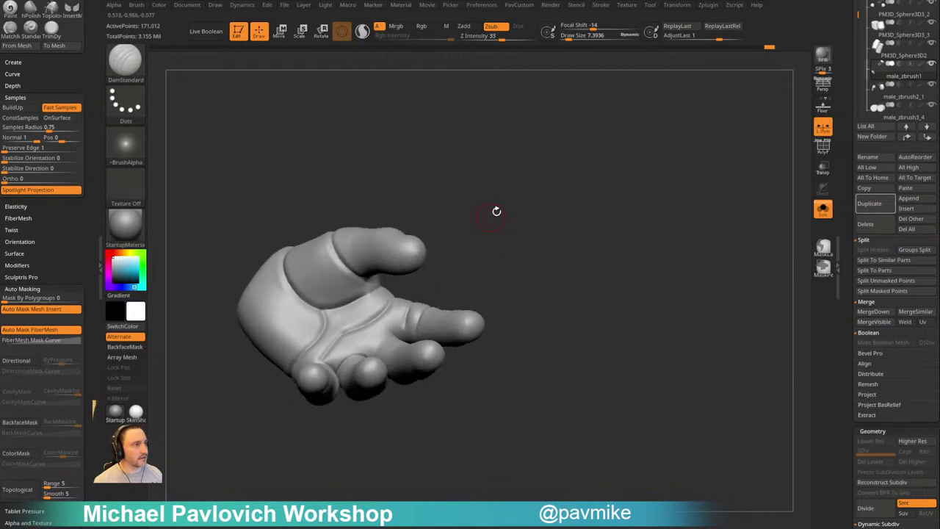
Continue the index finger's creases over its knuckle and along the side facing the middle finger
{"action": "mouse_move", "coordinate": [520, 282]}
{"action": "left_mouse_down"}
{"action": "mouse_move", "coordinate": [481, 308]}
{"action": "mouse_move", "coordinate": [457, 343]}
{"action": "left_mouse_up"}
{"action": "mouse_move", "coordinate": [516, 327]}
{"action": "left_mouse_down"}
{"action": "mouse_move", "coordinate": [507, 325]}
{"action": "mouse_move", "coordinate": [531, 273]}
{"action": "mouse_move", "coordinate": [476, 280]}
{"action": "left_mouse_up"}
{"action": "left_click_drag", "start_coordinate": [551, 290], "coordinate": [477, 275]}
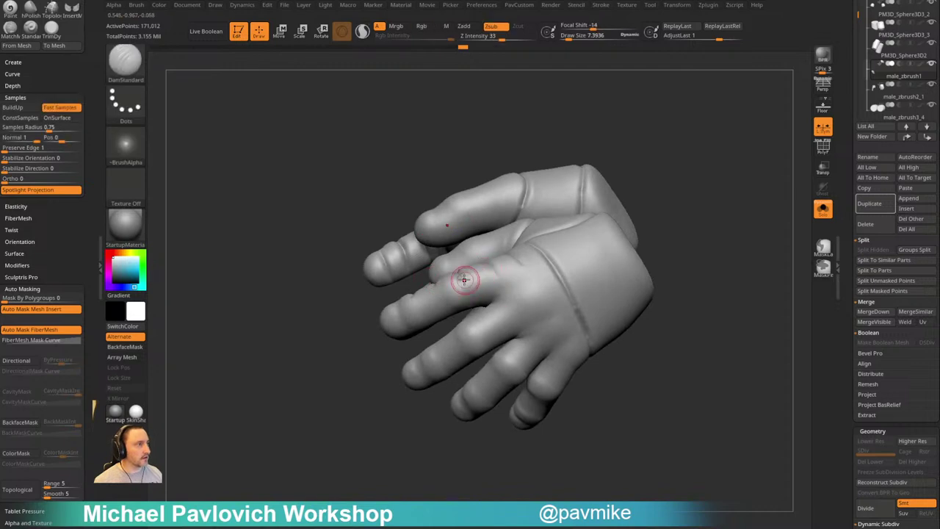
{"action": "left_click_drag", "start_coordinate": [453, 305], "coordinate": [439, 271]}
Choose the SelectLasso brush and isolate the index finger by lassoing around it
{"action": "left_click", "coordinate": [126, 64], "text": "ctrl+shift"}
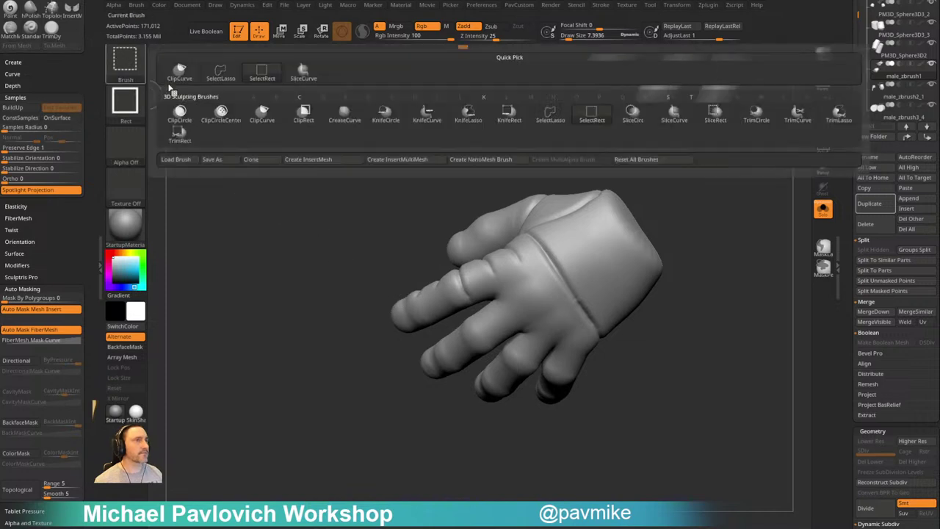
{"action": "left_click", "coordinate": [222, 78], "text": "ctrl+shift"}
{"action": "mouse_move", "coordinate": [228, 268]}
{"action": "left_mouse_down"}
{"action": "mouse_move", "coordinate": [235, 290]}
{"action": "mouse_move", "coordinate": [258, 293]}
{"action": "left_mouse_up"}
{"action": "mouse_move", "coordinate": [392, 292]}
{"action": "left_mouse_down", "text": "ctrl+shift"}
{"action": "mouse_move", "coordinate": [311, 339]}
{"action": "mouse_move", "coordinate": [372, 364]}
{"action": "mouse_move", "coordinate": [413, 324]}
{"action": "mouse_move", "coordinate": [462, 318]}
{"action": "left_mouse_up", "text": "ctrl+shift"}
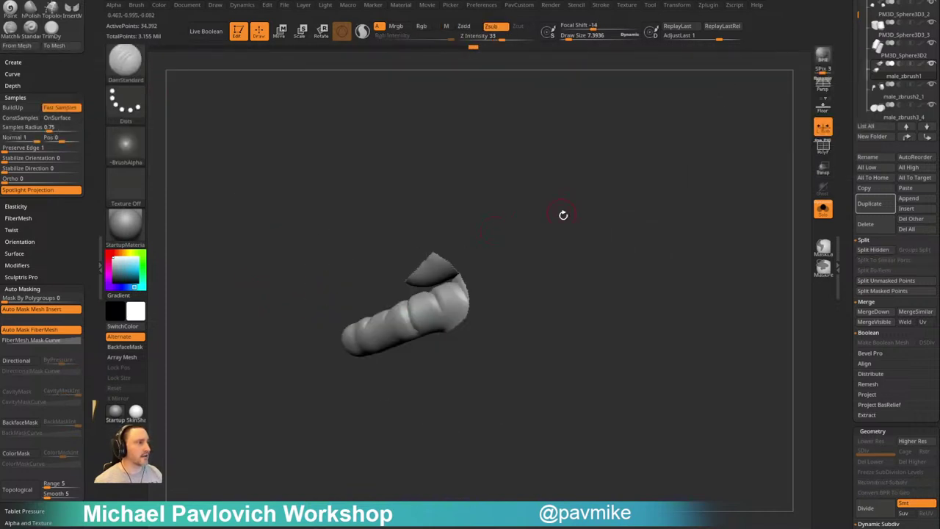
Extend the creases all the way around the isolated index finger, covering its underside and both sides
{"action": "left_click_drag", "start_coordinate": [563, 215], "coordinate": [578, 222]}
{"action": "left_click_drag", "start_coordinate": [487, 320], "coordinate": [497, 209]}
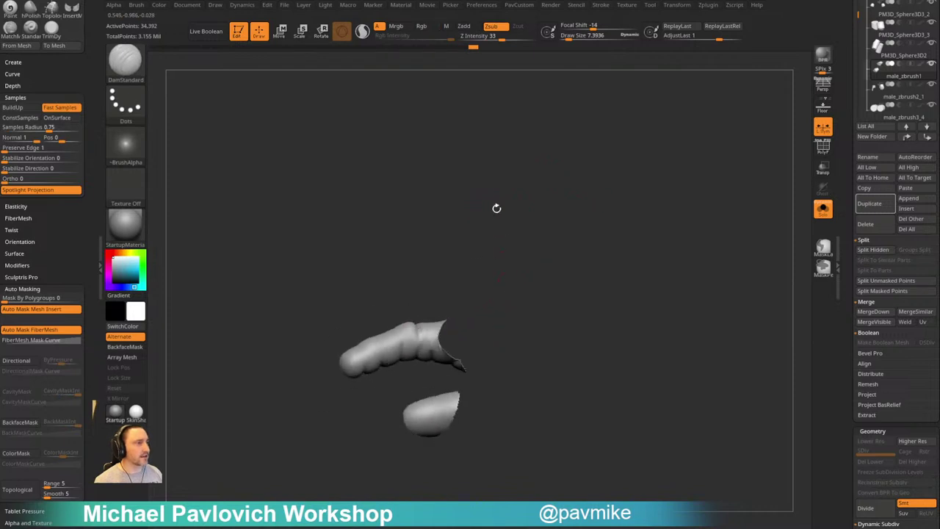
{"action": "left_click_drag", "start_coordinate": [476, 270], "coordinate": [439, 356]}
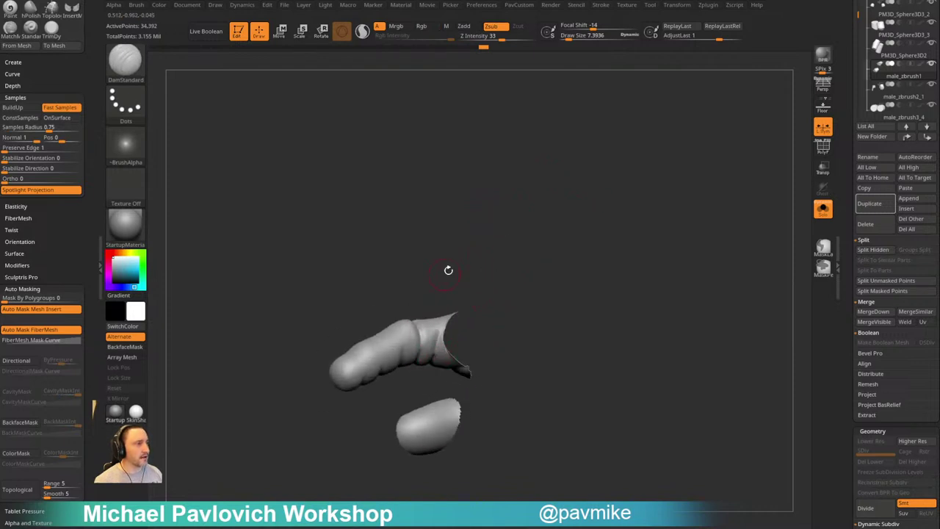
{"action": "left_click_drag", "start_coordinate": [448, 270], "coordinate": [443, 345]}
{"action": "left_click_drag", "start_coordinate": [529, 315], "coordinate": [497, 252]}
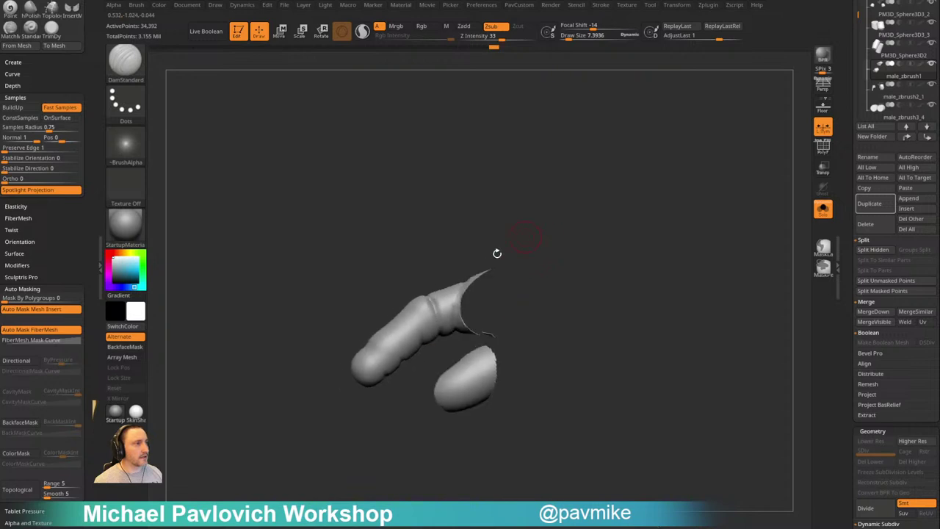
{"action": "mouse_move", "coordinate": [389, 299]}
{"action": "left_mouse_down"}
{"action": "mouse_move", "coordinate": [443, 343]}
{"action": "mouse_move", "coordinate": [483, 310]}
{"action": "mouse_move", "coordinate": [472, 345]}
{"action": "mouse_move", "coordinate": [424, 334]}
{"action": "mouse_move", "coordinate": [375, 339]}
{"action": "mouse_move", "coordinate": [403, 378]}
{"action": "mouse_move", "coordinate": [431, 355]}
{"action": "left_mouse_up"}
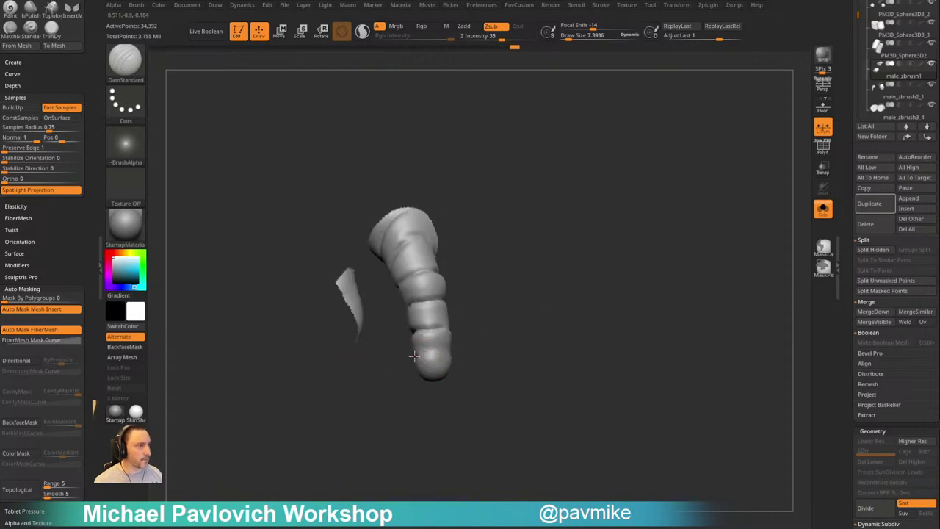
{"action": "left_click_drag", "start_coordinate": [514, 359], "coordinate": [440, 356]}
Unhide the rest of the hands and check the creased index finger against the other fingers
{"action": "left_click", "coordinate": [437, 408], "text": "ctrl+shift"}
{"action": "left_click_drag", "start_coordinate": [434, 412], "coordinate": [614, 255]}
{"action": "left_click_drag", "start_coordinate": [541, 211], "coordinate": [617, 233], "text": "alt"}
{"action": "left_click_drag", "start_coordinate": [617, 233], "coordinate": [578, 233]}
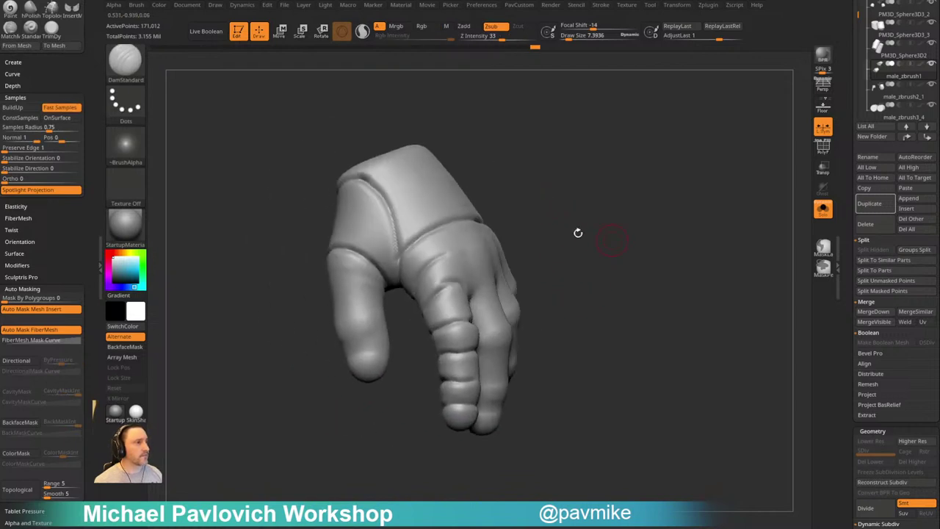
Carve folds at the thumb's inner base and isolate the thumb with a lasso selection
{"action": "mouse_move", "coordinate": [310, 324]}
{"action": "left_mouse_down"}
{"action": "mouse_move", "coordinate": [388, 295]}
{"action": "mouse_move", "coordinate": [367, 283]}
{"action": "left_mouse_up"}
{"action": "mouse_move", "coordinate": [437, 221]}
{"action": "left_mouse_down"}
{"action": "mouse_move", "coordinate": [472, 212]}
{"action": "mouse_move", "coordinate": [402, 265]}
{"action": "mouse_move", "coordinate": [468, 169]}
{"action": "left_mouse_up"}
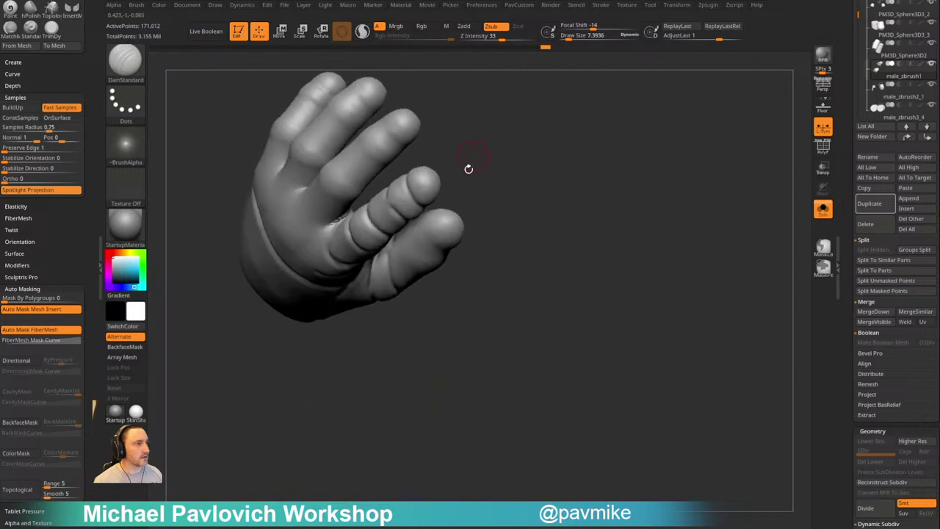
{"action": "left_click_drag", "start_coordinate": [437, 301], "coordinate": [407, 277]}
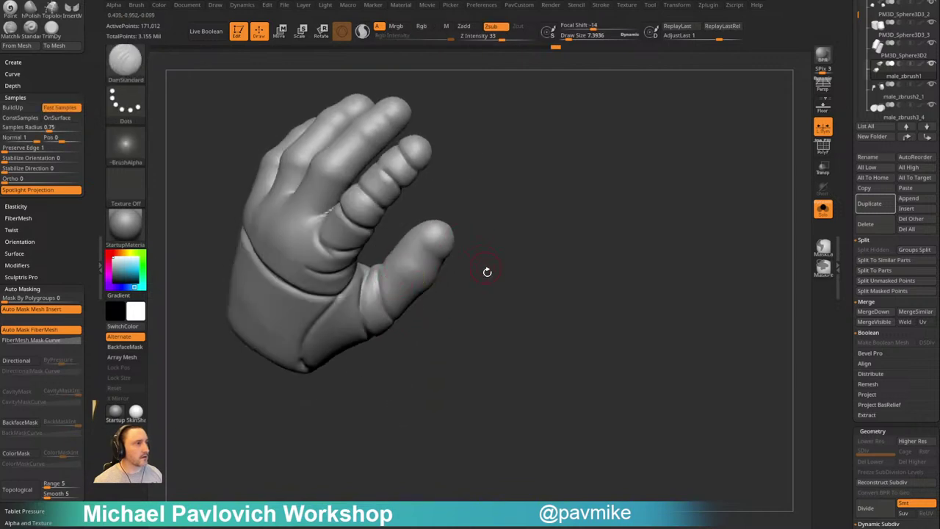
{"action": "mouse_move", "coordinate": [490, 277]}
{"action": "left_mouse_down", "text": "ctrl+shift"}
{"action": "mouse_move", "coordinate": [391, 230]}
{"action": "mouse_move", "coordinate": [441, 323]}
{"action": "mouse_move", "coordinate": [463, 293]}
{"action": "mouse_move", "coordinate": [410, 262]}
{"action": "left_mouse_up", "text": "ctrl+shift"}
Carve creases all the way around the isolated thumb, from its base to below the tip, covering both sides and underside
{"action": "left_click_drag", "start_coordinate": [429, 315], "coordinate": [392, 235]}
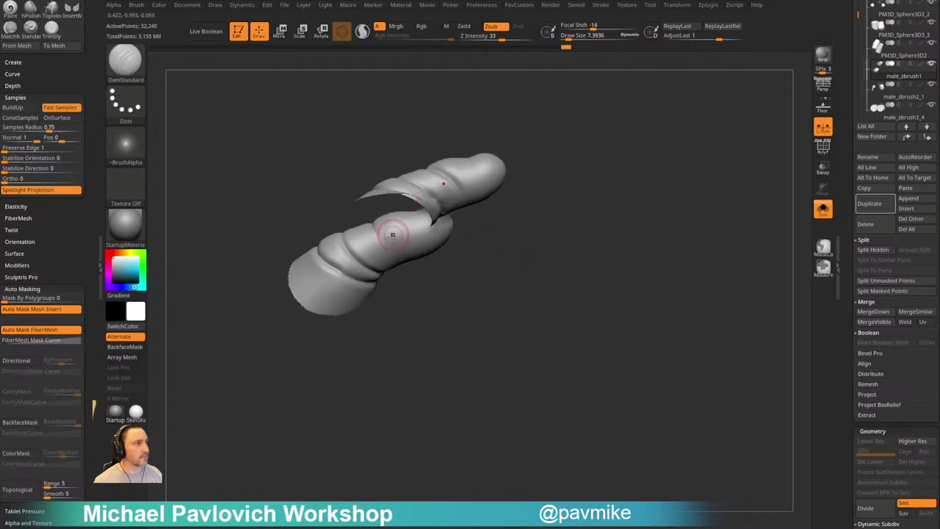
{"action": "left_click_drag", "start_coordinate": [433, 292], "coordinate": [389, 236]}
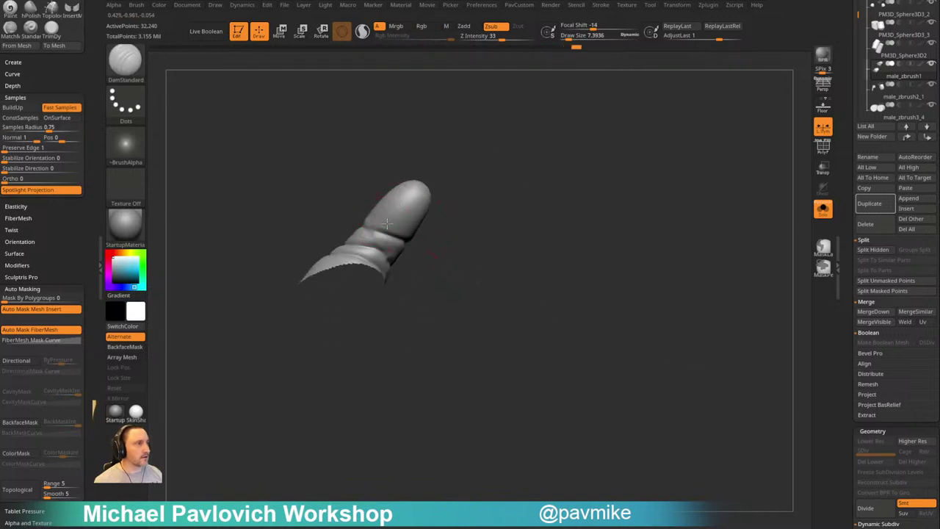
{"action": "left_click_drag", "start_coordinate": [387, 223], "coordinate": [420, 222]}
{"action": "left_click_drag", "start_coordinate": [483, 187], "coordinate": [502, 251]}
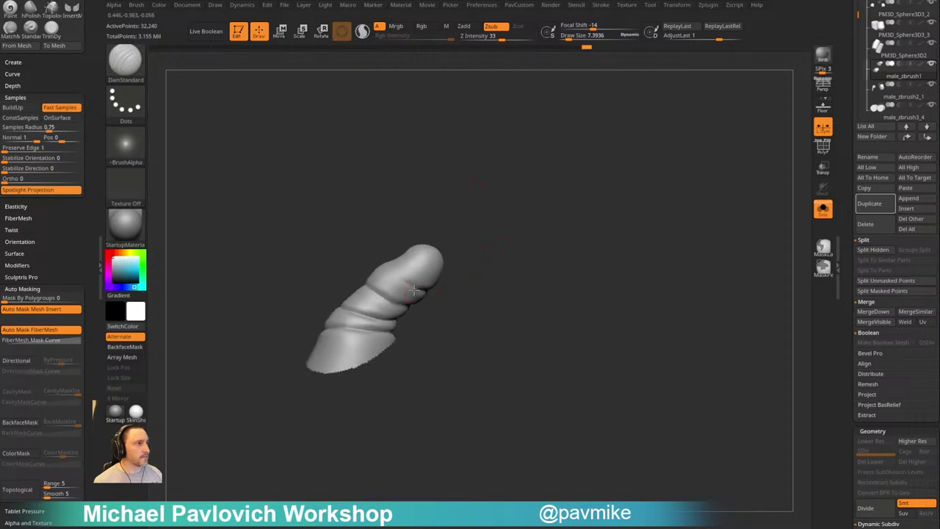
{"action": "left_click_drag", "start_coordinate": [414, 289], "coordinate": [388, 267]}
{"action": "left_click_drag", "start_coordinate": [410, 189], "coordinate": [455, 225]}
{"action": "left_click_drag", "start_coordinate": [428, 304], "coordinate": [391, 272]}
{"action": "left_click_drag", "start_coordinate": [376, 230], "coordinate": [441, 246]}
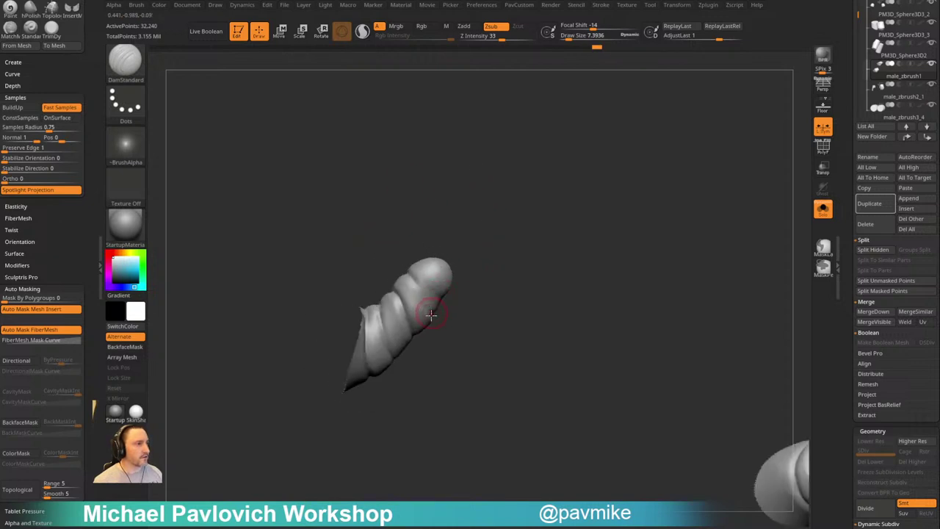
{"action": "left_click_drag", "start_coordinate": [477, 328], "coordinate": [500, 332]}
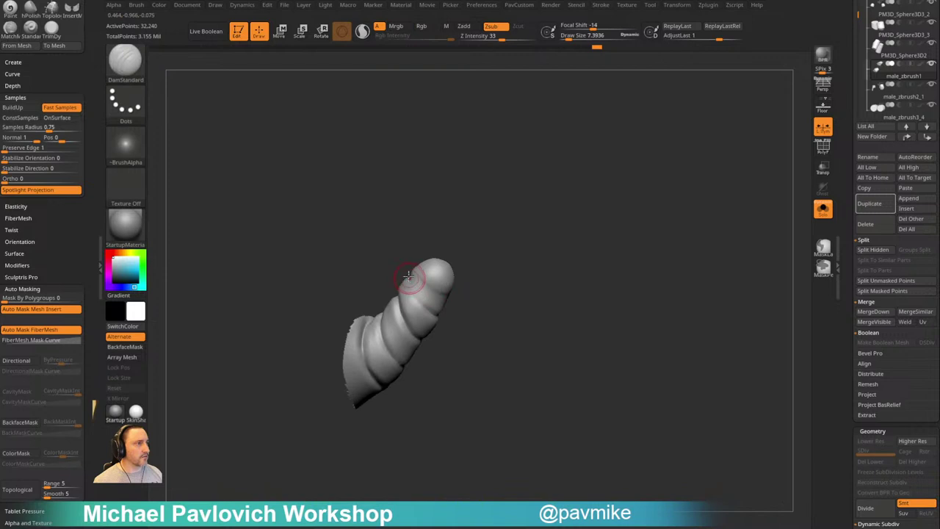
Unhide the rest of the hands and isolate the middle finger with a lasso selection
{"action": "mouse_move", "coordinate": [501, 286]}
{"action": "left_mouse_down", "text": "alt"}
{"action": "mouse_move", "coordinate": [491, 267]}
{"action": "mouse_move", "coordinate": [542, 194]}
{"action": "mouse_move", "coordinate": [520, 280]}
{"action": "left_mouse_up", "text": "alt"}
{"action": "left_click", "coordinate": [492, 267], "text": "ctrl+shift"}
{"action": "left_click_drag", "start_coordinate": [574, 219], "coordinate": [546, 220], "text": "alt"}
{"action": "mouse_move", "coordinate": [546, 220]}
{"action": "left_mouse_down"}
{"action": "mouse_move", "coordinate": [527, 301]}
{"action": "mouse_move", "coordinate": [539, 323]}
{"action": "mouse_move", "coordinate": [523, 330]}
{"action": "mouse_move", "coordinate": [435, 269]}
{"action": "left_mouse_up"}
{"action": "mouse_move", "coordinate": [393, 227]}
{"action": "left_mouse_down", "text": "ctrl+shift"}
{"action": "mouse_move", "coordinate": [393, 286]}
{"action": "mouse_move", "coordinate": [466, 383]}
{"action": "left_mouse_up", "text": "ctrl+shift"}
Carve the first creases around the base and lower segment of the isolated middle finger
{"action": "mouse_move", "coordinate": [542, 349]}
{"action": "left_mouse_down"}
{"action": "mouse_move", "coordinate": [551, 302]}
{"action": "mouse_move", "coordinate": [525, 224]}
{"action": "mouse_move", "coordinate": [534, 225]}
{"action": "left_mouse_up"}
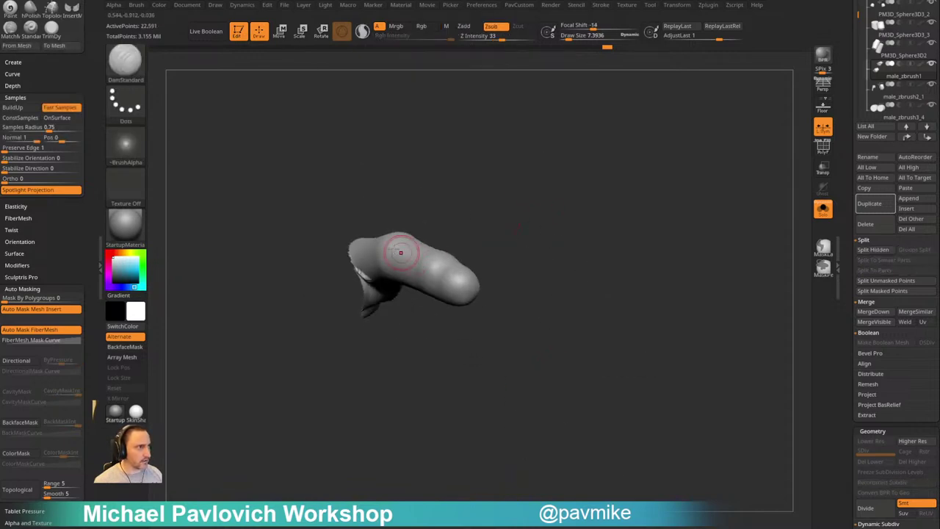
{"action": "left_click_drag", "start_coordinate": [399, 290], "coordinate": [402, 295]}
{"action": "mouse_move", "coordinate": [440, 335]}
{"action": "left_mouse_down"}
{"action": "mouse_move", "coordinate": [413, 246]}
{"action": "mouse_move", "coordinate": [401, 237]}
{"action": "left_mouse_up"}
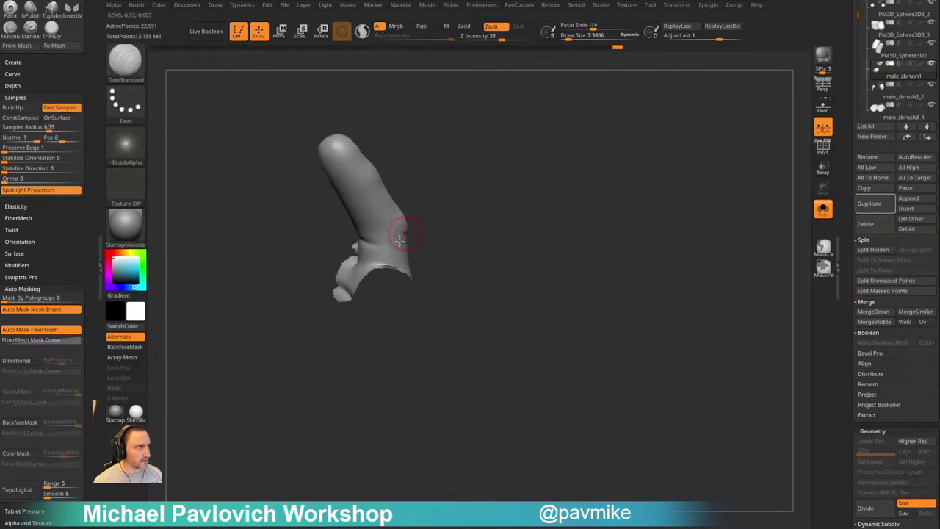
{"action": "mouse_move", "coordinate": [442, 193]}
{"action": "left_mouse_down"}
{"action": "mouse_move", "coordinate": [414, 268]}
{"action": "mouse_move", "coordinate": [412, 255]}
{"action": "mouse_move", "coordinate": [373, 264]}
{"action": "mouse_move", "coordinate": [470, 228]}
{"action": "mouse_move", "coordinate": [404, 263]}
{"action": "mouse_move", "coordinate": [426, 254]}
{"action": "left_mouse_up"}
{"action": "left_click_drag", "start_coordinate": [451, 224], "coordinate": [415, 244]}
{"action": "left_click_drag", "start_coordinate": [375, 267], "coordinate": [413, 254]}
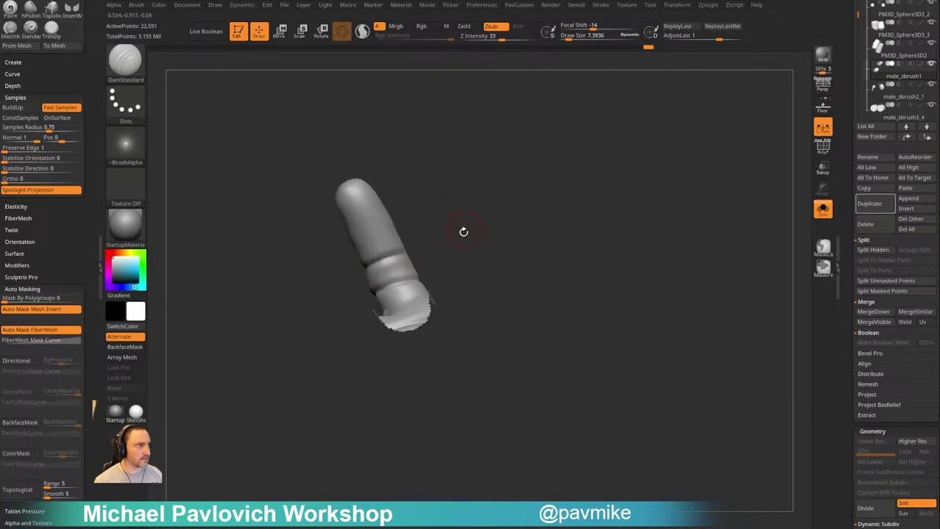
Add evenly spaced creases up the middle finger to just below its tip, wrapping them around all sides
{"action": "left_click_drag", "start_coordinate": [464, 233], "coordinate": [411, 251]}
{"action": "left_click_drag", "start_coordinate": [351, 273], "coordinate": [390, 275]}
{"action": "mouse_move", "coordinate": [463, 254]}
{"action": "left_mouse_down"}
{"action": "mouse_move", "coordinate": [408, 263]}
{"action": "mouse_move", "coordinate": [405, 272]}
{"action": "left_mouse_up"}
{"action": "mouse_move", "coordinate": [449, 254]}
{"action": "left_mouse_down"}
{"action": "mouse_move", "coordinate": [401, 262]}
{"action": "mouse_move", "coordinate": [401, 249]}
{"action": "left_mouse_up"}
{"action": "left_click_drag", "start_coordinate": [469, 238], "coordinate": [419, 240]}
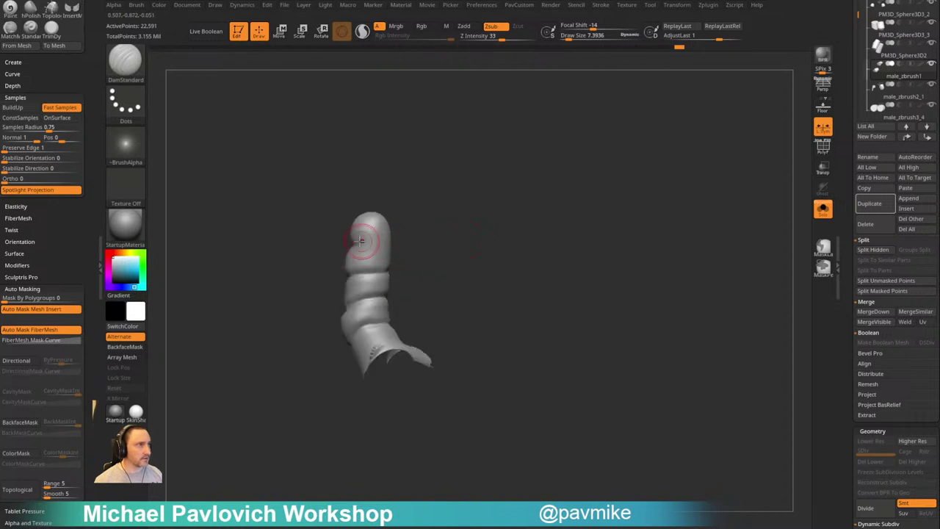
{"action": "left_click_drag", "start_coordinate": [360, 237], "coordinate": [404, 238]}
{"action": "mouse_move", "coordinate": [427, 236]}
{"action": "left_mouse_down"}
{"action": "mouse_move", "coordinate": [478, 235]}
{"action": "mouse_move", "coordinate": [400, 241]}
{"action": "left_mouse_up"}
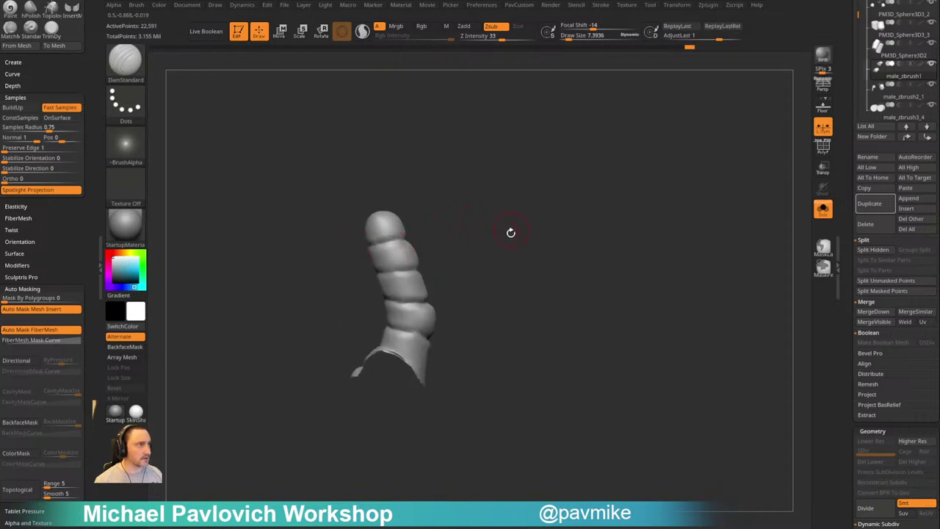
Unhide the rest of the hands, check them on the full figure, and solo the hands again
{"action": "left_click", "coordinate": [517, 211], "text": "ctrl+shift"}
{"action": "mouse_move", "coordinate": [519, 206]}
{"action": "left_mouse_down"}
{"action": "mouse_move", "coordinate": [529, 246]}
{"action": "mouse_move", "coordinate": [546, 224]}
{"action": "mouse_move", "coordinate": [540, 273]}
{"action": "mouse_move", "coordinate": [634, 230]}
{"action": "mouse_move", "coordinate": [647, 206]}
{"action": "left_mouse_up"}
{"action": "left_click", "coordinate": [823, 210]}
{"action": "mouse_move", "coordinate": [683, 235]}
{"action": "left_mouse_down", "text": "shift"}
{"action": "mouse_move", "coordinate": [703, 268]}
{"action": "mouse_move", "coordinate": [551, 233]}
{"action": "mouse_move", "coordinate": [617, 227]}
{"action": "mouse_move", "coordinate": [514, 243]}
{"action": "left_mouse_up", "text": "shift"}
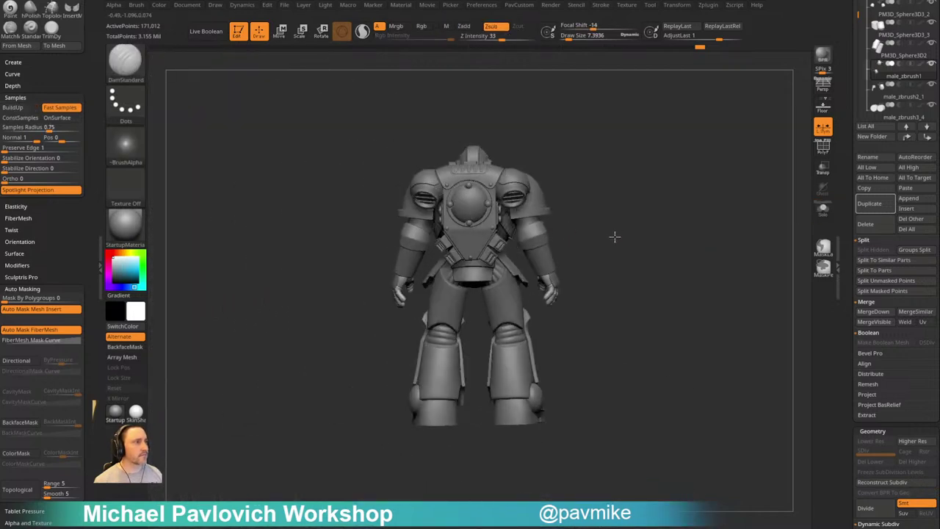
{"action": "left_click_drag", "start_coordinate": [615, 237], "coordinate": [727, 223]}
{"action": "left_click", "coordinate": [823, 210]}
Begin carving folds across the heel of the palm, starting from its outer edge
{"action": "left_click_drag", "start_coordinate": [659, 334], "coordinate": [583, 228]}
{"action": "left_click_drag", "start_coordinate": [583, 228], "coordinate": [544, 232]}
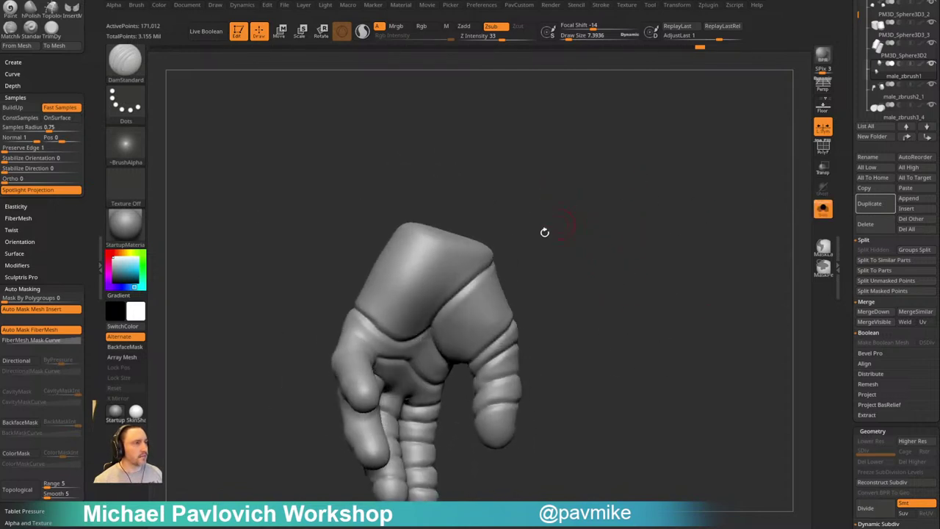
{"action": "left_click_drag", "start_coordinate": [470, 250], "coordinate": [420, 312]}
{"action": "left_click_drag", "start_coordinate": [450, 192], "coordinate": [375, 289]}
{"action": "left_click_drag", "start_coordinate": [507, 253], "coordinate": [474, 224]}
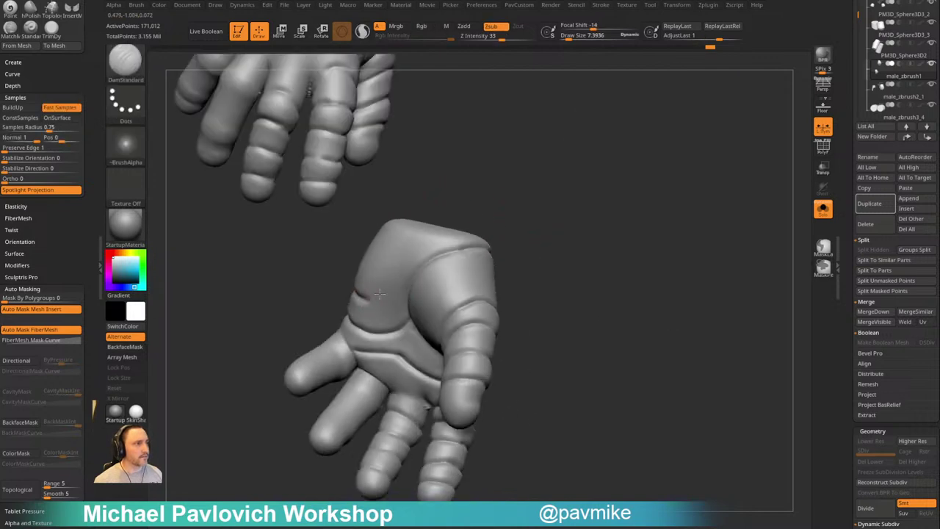
{"action": "mouse_move", "coordinate": [516, 197]}
{"action": "left_mouse_down"}
{"action": "mouse_move", "coordinate": [398, 280]}
{"action": "mouse_move", "coordinate": [472, 274]}
{"action": "left_mouse_up"}
{"action": "left_click_drag", "start_coordinate": [537, 238], "coordinate": [474, 262]}
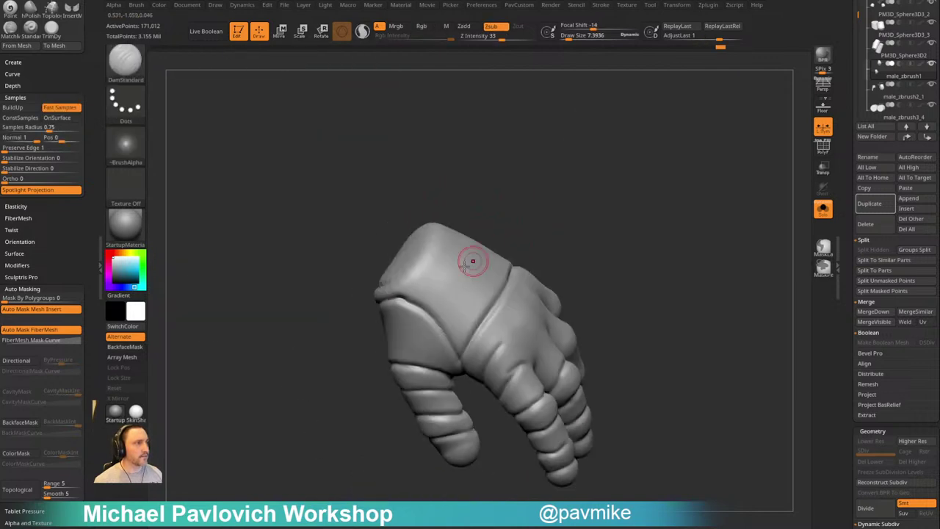
Carve a second seam parallel to the thumb-side seam and run stacked folds from it across the palm heel and wrist
{"action": "left_click_drag", "start_coordinate": [458, 309], "coordinate": [480, 321]}
{"action": "mouse_move", "coordinate": [540, 246]}
{"action": "left_mouse_down"}
{"action": "mouse_move", "coordinate": [520, 216]}
{"action": "mouse_move", "coordinate": [560, 254]}
{"action": "mouse_move", "coordinate": [553, 258]}
{"action": "left_mouse_up"}
{"action": "mouse_move", "coordinate": [403, 314]}
{"action": "left_mouse_down"}
{"action": "mouse_move", "coordinate": [430, 320]}
{"action": "mouse_move", "coordinate": [412, 310]}
{"action": "mouse_move", "coordinate": [470, 391]}
{"action": "left_mouse_up"}
{"action": "left_click_drag", "start_coordinate": [533, 332], "coordinate": [507, 300]}
{"action": "left_click_drag", "start_coordinate": [401, 281], "coordinate": [469, 375]}
{"action": "mouse_move", "coordinate": [523, 356]}
{"action": "left_mouse_down"}
{"action": "mouse_move", "coordinate": [511, 317]}
{"action": "mouse_move", "coordinate": [441, 226]}
{"action": "left_mouse_up"}
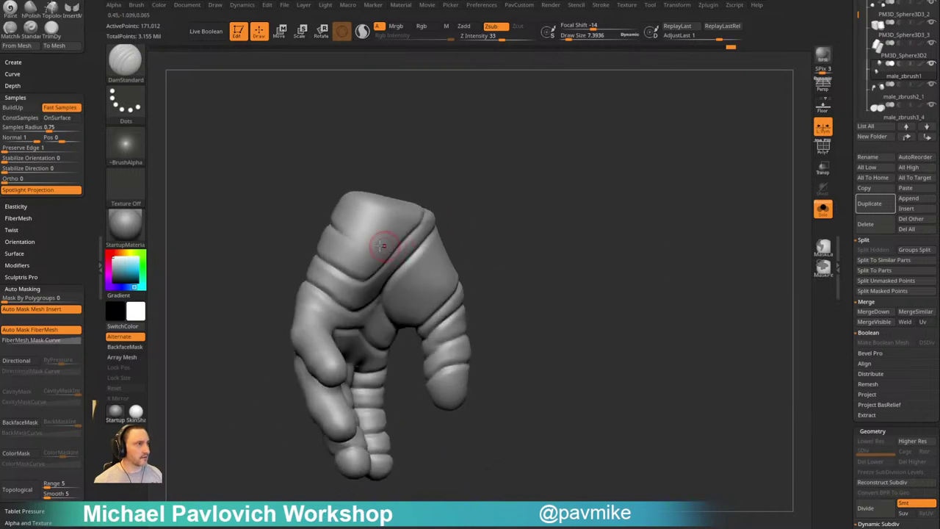
{"action": "mouse_move", "coordinate": [343, 232]}
{"action": "left_mouse_down"}
{"action": "mouse_move", "coordinate": [451, 197]}
{"action": "mouse_move", "coordinate": [388, 280]}
{"action": "left_mouse_up"}
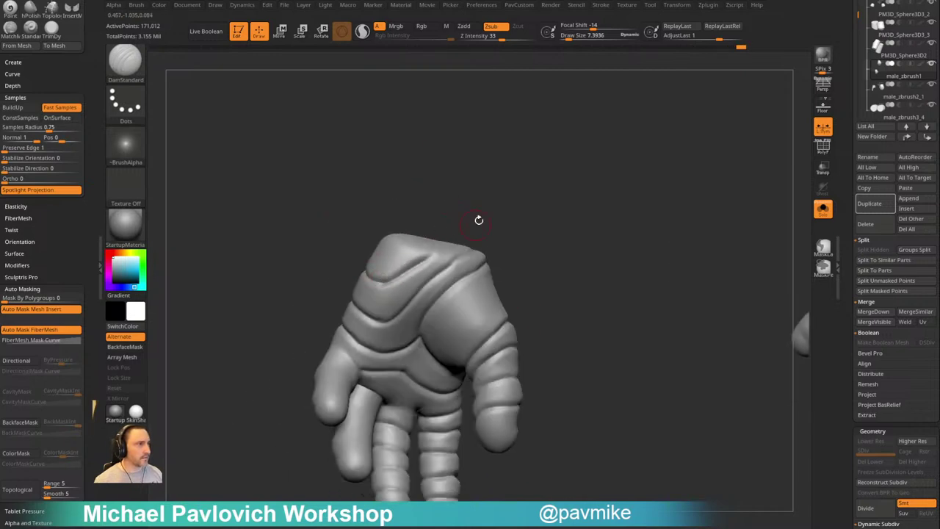
Continue the parallel folds across the back of the wrist, from the thumb-side seam around to the outer edge
{"action": "mouse_move", "coordinate": [479, 221]}
{"action": "left_mouse_down"}
{"action": "mouse_move", "coordinate": [475, 189]}
{"action": "mouse_move", "coordinate": [480, 227]}
{"action": "left_mouse_up"}
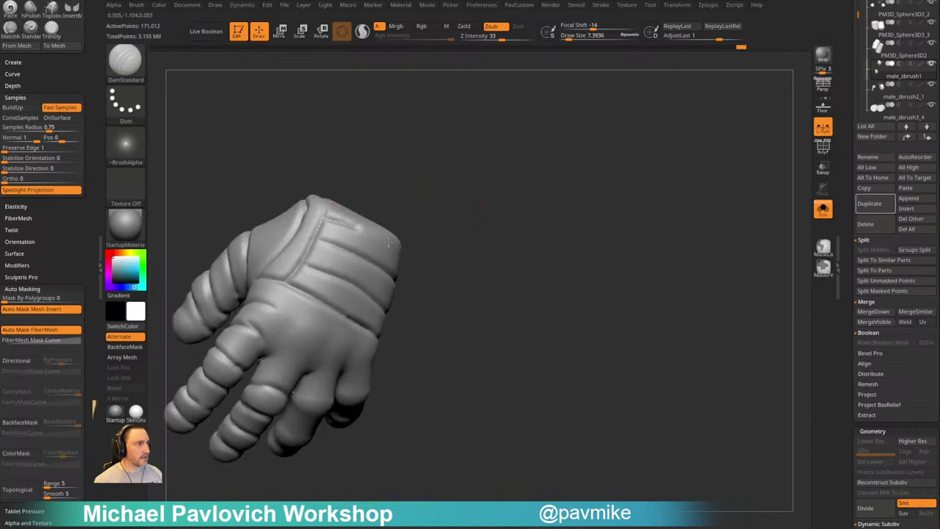
{"action": "left_click_drag", "start_coordinate": [389, 241], "coordinate": [398, 246]}
{"action": "mouse_move", "coordinate": [459, 247]}
{"action": "left_mouse_down"}
{"action": "mouse_move", "coordinate": [357, 237]}
{"action": "mouse_move", "coordinate": [384, 234]}
{"action": "left_mouse_up"}
{"action": "mouse_move", "coordinate": [462, 203]}
{"action": "left_mouse_down"}
{"action": "mouse_move", "coordinate": [483, 270]}
{"action": "mouse_move", "coordinate": [510, 212]}
{"action": "mouse_move", "coordinate": [479, 206]}
{"action": "left_mouse_up"}
{"action": "left_click_drag", "start_coordinate": [347, 293], "coordinate": [350, 275]}
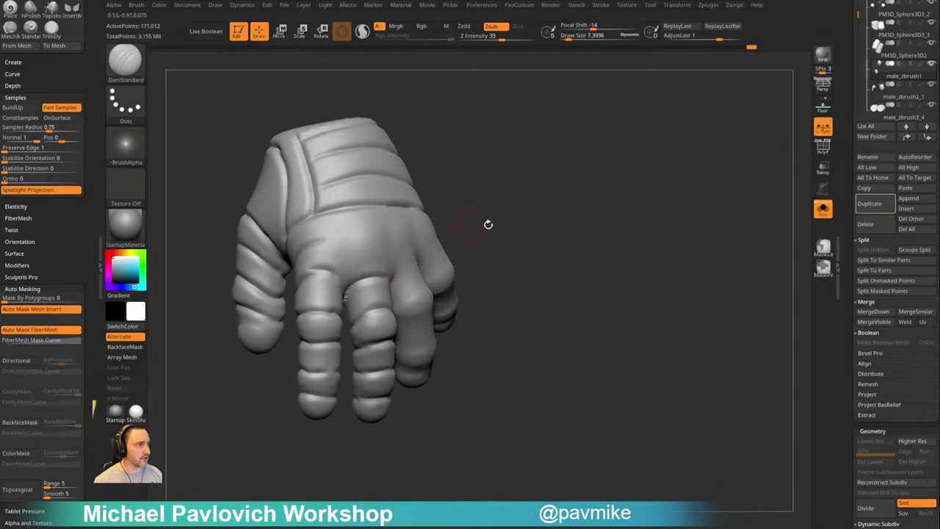
Deepen the lowest wrist fold toward the outer edge and carve creases at the bases of the ring and little fingers
{"action": "mouse_move", "coordinate": [487, 225]}
{"action": "left_mouse_down"}
{"action": "mouse_move", "coordinate": [550, 200]}
{"action": "mouse_move", "coordinate": [543, 185]}
{"action": "left_mouse_up"}
{"action": "left_click_drag", "start_coordinate": [422, 252], "coordinate": [391, 260]}
{"action": "right_click_drag", "start_coordinate": [434, 245], "coordinate": [412, 243]}
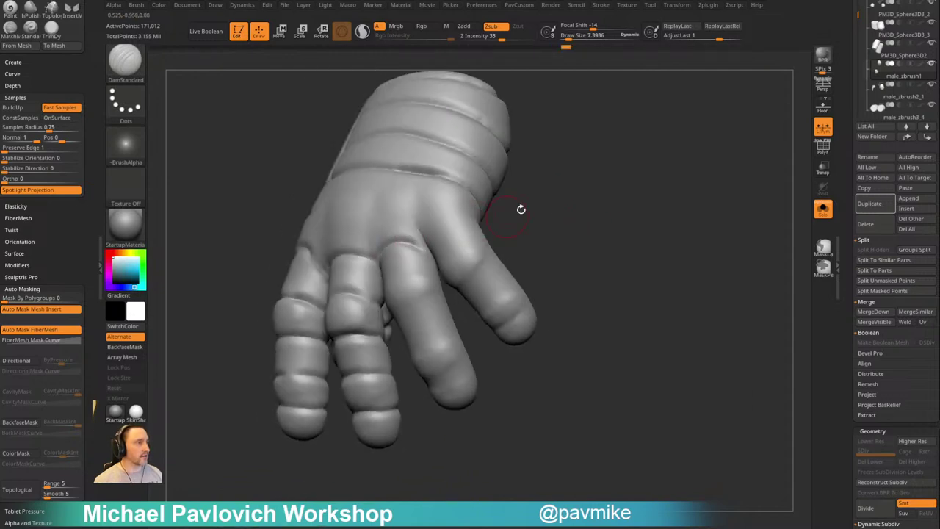
{"action": "left_click_drag", "start_coordinate": [521, 209], "coordinate": [431, 234]}
{"action": "left_click_drag", "start_coordinate": [520, 215], "coordinate": [446, 216]}
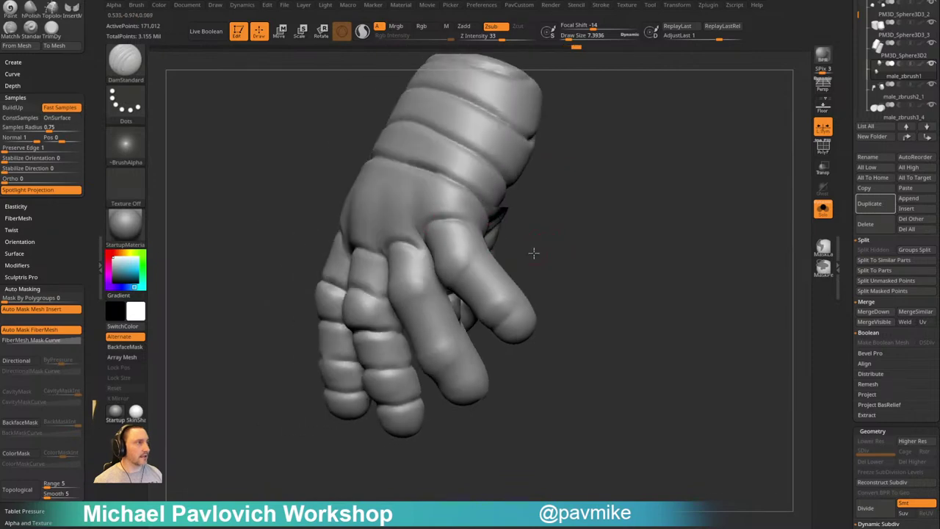
{"action": "left_click_drag", "start_coordinate": [533, 252], "coordinate": [434, 222]}
{"action": "left_click_drag", "start_coordinate": [338, 288], "coordinate": [466, 208]}
Isolate the little finger with a SelectLasso selection around it
{"action": "left_click_drag", "start_coordinate": [485, 250], "coordinate": [496, 255]}
{"action": "mouse_move", "coordinate": [493, 254]}
{"action": "left_mouse_down", "text": "ctrl+shift"}
{"action": "mouse_move", "coordinate": [447, 218]}
{"action": "mouse_move", "coordinate": [368, 219]}
{"action": "mouse_move", "coordinate": [421, 317]}
{"action": "mouse_move", "coordinate": [448, 327]}
{"action": "left_mouse_up", "text": "ctrl+shift"}
{"action": "mouse_move", "coordinate": [478, 227]}
{"action": "left_mouse_down", "text": "ctrl+shift"}
{"action": "mouse_move", "coordinate": [502, 233]}
{"action": "mouse_move", "coordinate": [417, 202]}
{"action": "left_mouse_up", "text": "ctrl+shift"}
{"action": "left_click", "coordinate": [501, 234], "text": "ctrl+shift"}
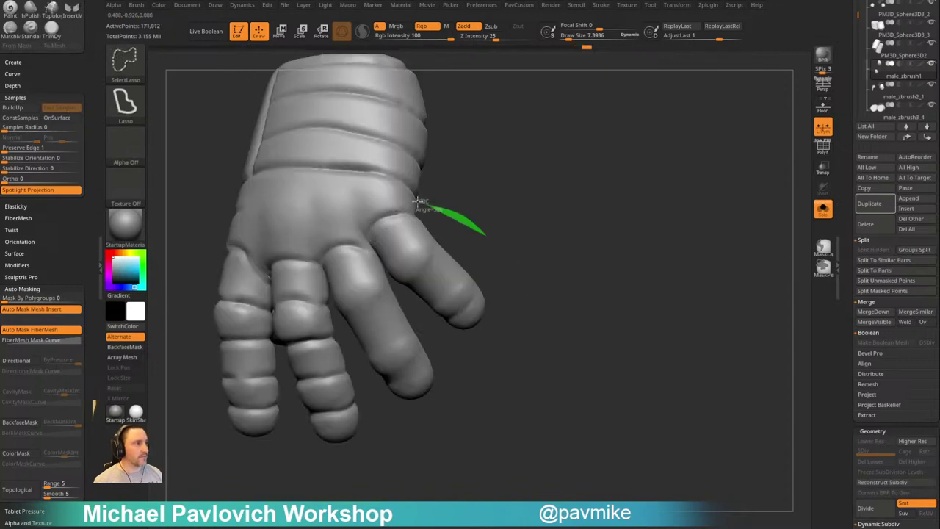
{"action": "mouse_move", "coordinate": [418, 312]}
{"action": "left_mouse_down", "text": "ctrl+shift"}
{"action": "mouse_move", "coordinate": [526, 258]}
{"action": "mouse_move", "coordinate": [522, 240]}
{"action": "mouse_move", "coordinate": [527, 251]}
{"action": "mouse_move", "coordinate": [452, 269]}
{"action": "mouse_move", "coordinate": [435, 242]}
{"action": "left_mouse_up", "text": "ctrl+shift"}
Carve creases around the isolated little finger on all sides and unhide the rest of the hands
{"action": "mouse_move", "coordinate": [503, 250]}
{"action": "left_mouse_down"}
{"action": "mouse_move", "coordinate": [397, 250]}
{"action": "mouse_move", "coordinate": [461, 272]}
{"action": "mouse_move", "coordinate": [390, 269]}
{"action": "left_mouse_up"}
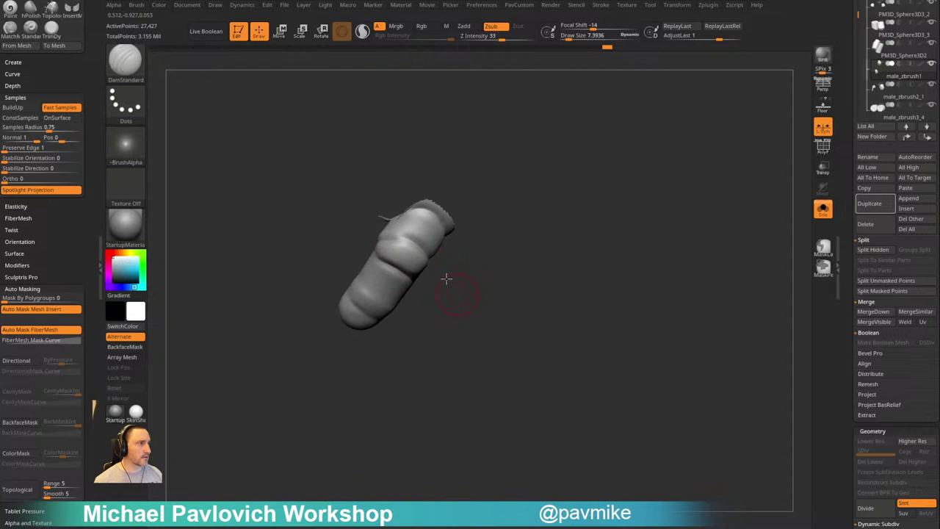
{"action": "mouse_move", "coordinate": [447, 279]}
{"action": "left_mouse_down"}
{"action": "mouse_move", "coordinate": [402, 269]}
{"action": "mouse_move", "coordinate": [426, 275]}
{"action": "mouse_move", "coordinate": [416, 263]}
{"action": "left_mouse_up"}
{"action": "left_click_drag", "start_coordinate": [360, 248], "coordinate": [393, 253]}
{"action": "mouse_move", "coordinate": [434, 266]}
{"action": "left_mouse_down"}
{"action": "mouse_move", "coordinate": [378, 261]}
{"action": "mouse_move", "coordinate": [383, 253]}
{"action": "left_mouse_up"}
{"action": "left_click_drag", "start_coordinate": [439, 270], "coordinate": [374, 272]}
{"action": "mouse_move", "coordinate": [491, 272]}
{"action": "left_mouse_down"}
{"action": "mouse_move", "coordinate": [429, 276]}
{"action": "mouse_move", "coordinate": [428, 266]}
{"action": "left_mouse_up"}
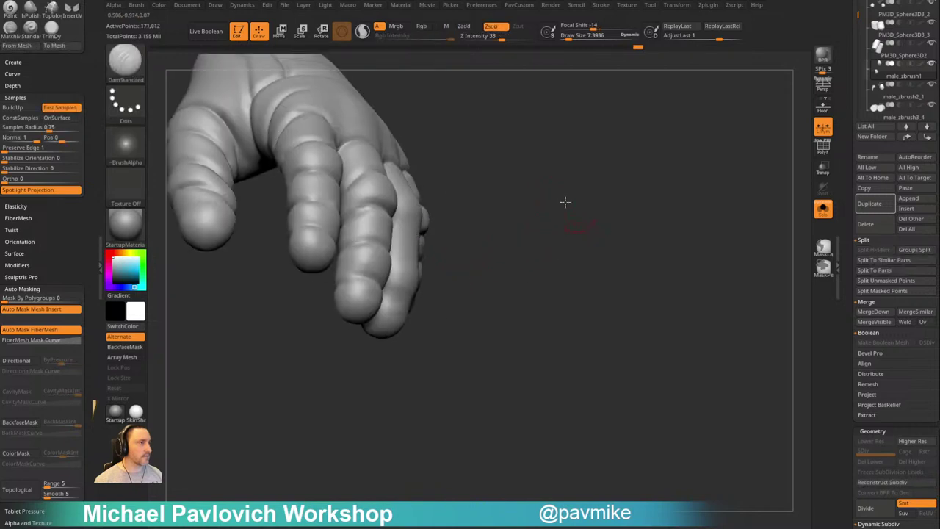
Carve folds across the back of the hand above the knuckles and connect them to the finger bases
{"action": "left_click_drag", "start_coordinate": [565, 202], "coordinate": [366, 220]}
{"action": "left_click_drag", "start_coordinate": [433, 231], "coordinate": [316, 209]}
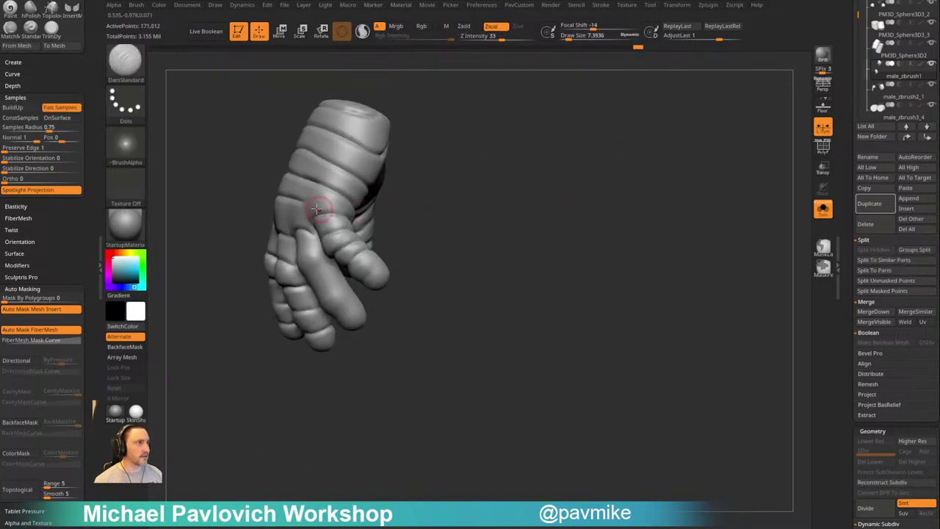
{"action": "mouse_move", "coordinate": [415, 206]}
{"action": "left_mouse_down"}
{"action": "mouse_move", "coordinate": [394, 191]}
{"action": "mouse_move", "coordinate": [313, 205]}
{"action": "mouse_move", "coordinate": [422, 203]}
{"action": "mouse_move", "coordinate": [454, 109]}
{"action": "mouse_move", "coordinate": [504, 147]}
{"action": "left_mouse_up"}
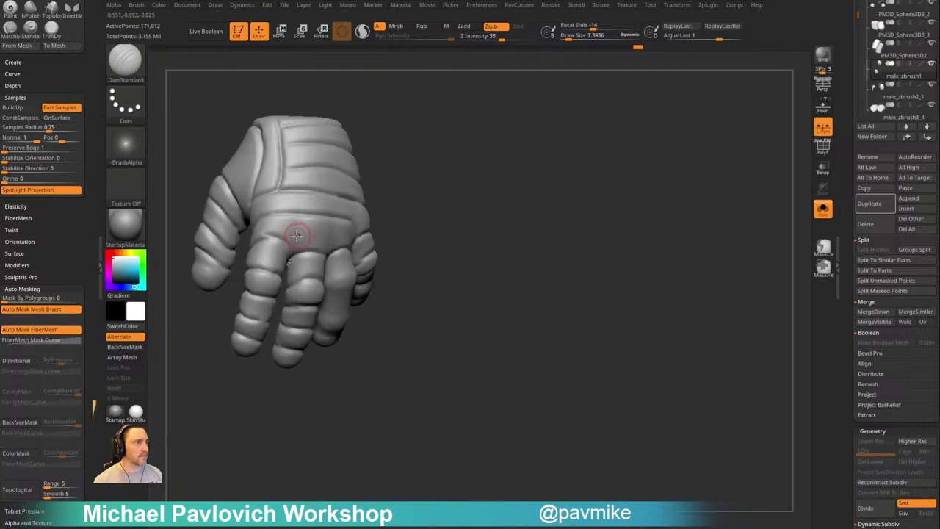
{"action": "left_click_drag", "start_coordinate": [421, 199], "coordinate": [397, 202]}
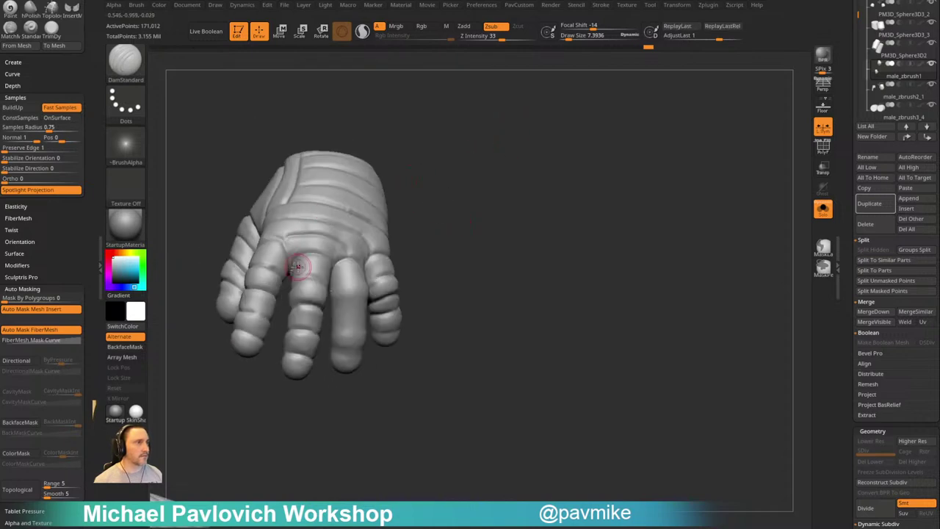
{"action": "left_click_drag", "start_coordinate": [547, 199], "coordinate": [513, 229]}
{"action": "mouse_move", "coordinate": [470, 330]}
{"action": "left_mouse_down"}
{"action": "mouse_move", "coordinate": [457, 365]}
{"action": "mouse_move", "coordinate": [449, 354]}
{"action": "left_mouse_up"}
{"action": "mouse_move", "coordinate": [443, 349]}
{"action": "left_mouse_down", "text": "ctrl+shift"}
{"action": "mouse_move", "coordinate": [411, 246]}
{"action": "mouse_move", "coordinate": [359, 301]}
{"action": "mouse_move", "coordinate": [442, 368]}
{"action": "left_mouse_up", "text": "ctrl+shift"}
{"action": "left_click", "coordinate": [471, 213], "text": "ctrl+shift"}
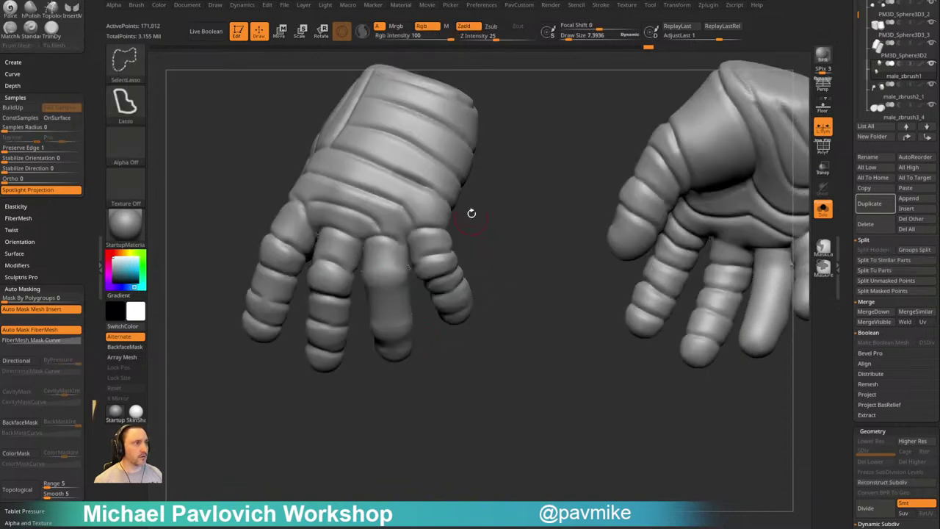
Mask everything except the ring finger with a topological Transpose mask, apply HidePt, and invert the visibility to isolate that finger
{"action": "key", "text": "w"}
{"action": "left_click_drag", "start_coordinate": [393, 270], "coordinate": [280, 396], "text": "alt"}
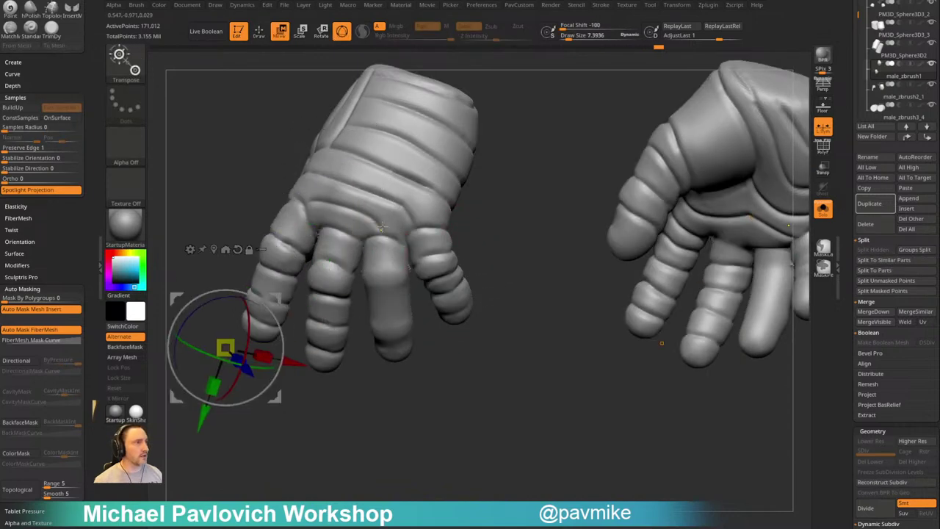
{"action": "mouse_move", "coordinate": [390, 248]}
{"action": "left_mouse_down", "text": "ctrl"}
{"action": "mouse_move", "coordinate": [367, 248]}
{"action": "mouse_move", "coordinate": [465, 203]}
{"action": "left_mouse_up", "text": "ctrl"}
{"action": "key", "text": "q"}
{"action": "key", "text": "3"}
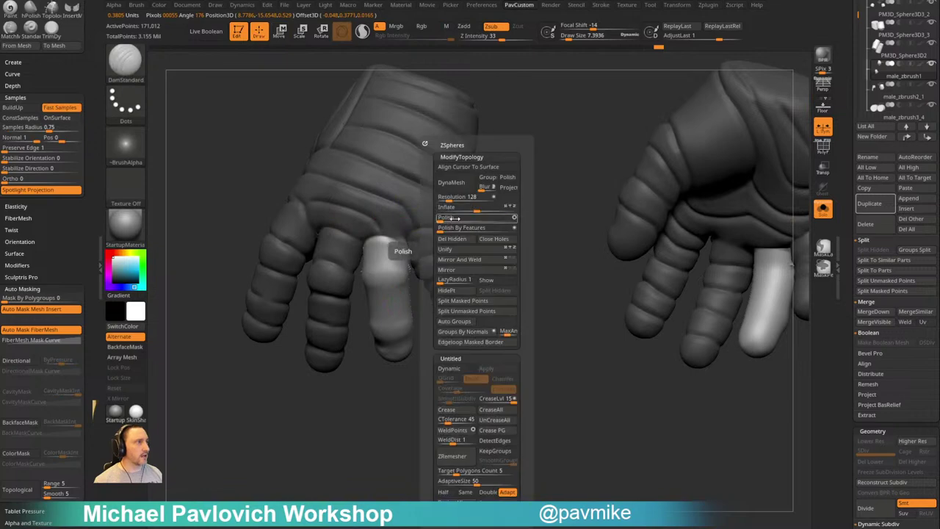
{"action": "left_click", "coordinate": [453, 295]}
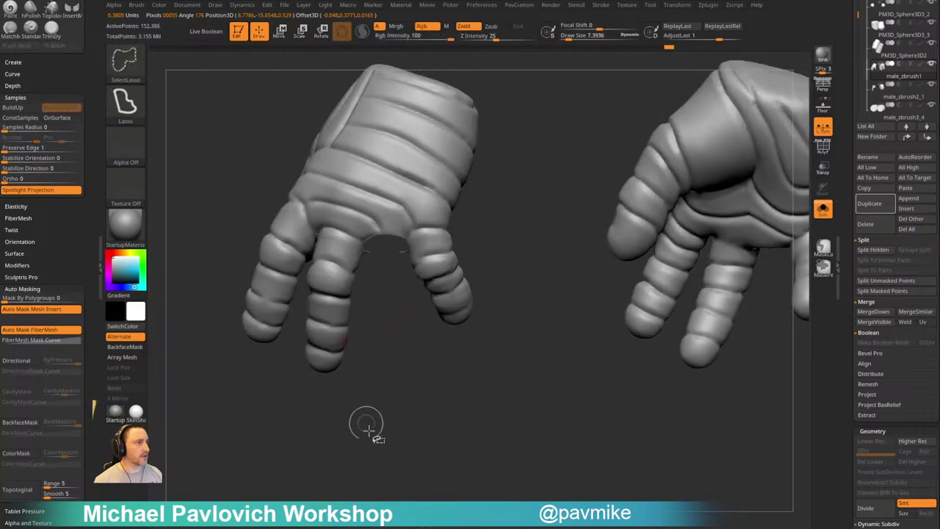
{"action": "mouse_move", "coordinate": [368, 426]}
{"action": "left_mouse_down", "text": "ctrl+shift"}
{"action": "mouse_move", "coordinate": [410, 444]}
{"action": "mouse_move", "coordinate": [479, 276]}
{"action": "mouse_move", "coordinate": [485, 307]}
{"action": "left_mouse_up", "text": "ctrl+shift"}
{"action": "key", "text": "b"}
{"action": "key", "text": "z"}
{"action": "key", "text": "m"}
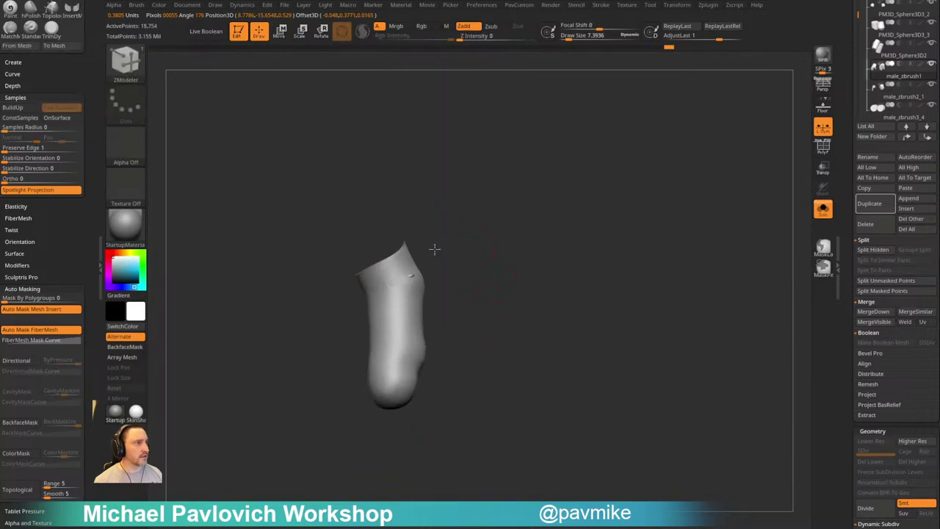
Clear the mask and carve the first creases around the base of the isolated ring finger with the DamStandard brush
{"action": "mouse_move", "coordinate": [434, 250]}
{"action": "left_mouse_down", "text": "ctrl"}
{"action": "mouse_move", "coordinate": [490, 226]}
{"action": "mouse_move", "coordinate": [478, 236]}
{"action": "left_mouse_up", "text": "ctrl"}
{"action": "key", "text": "b"}
{"action": "key", "text": "d"}
{"action": "key", "text": "s"}
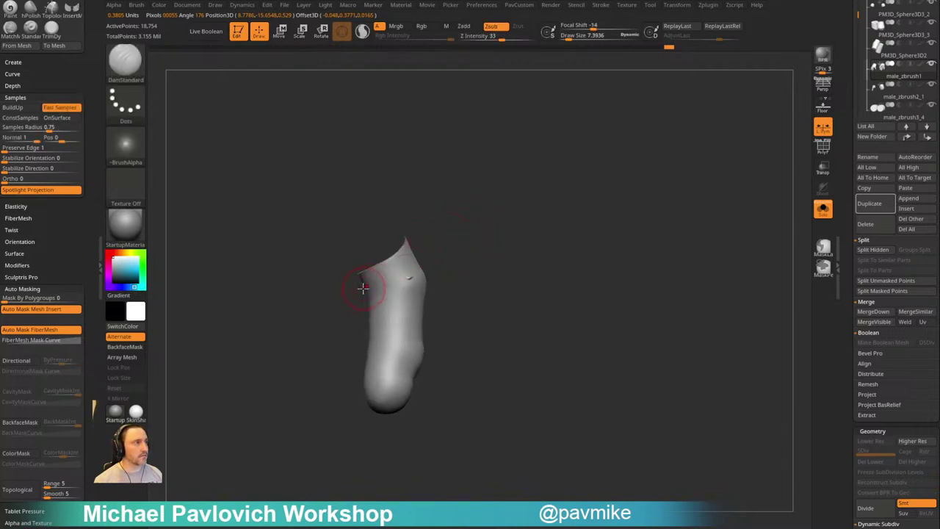
{"action": "left_click_drag", "start_coordinate": [363, 287], "coordinate": [412, 275]}
{"action": "mouse_move", "coordinate": [478, 239]}
{"action": "left_mouse_down"}
{"action": "mouse_move", "coordinate": [437, 281]}
{"action": "mouse_move", "coordinate": [365, 286]}
{"action": "left_mouse_up"}
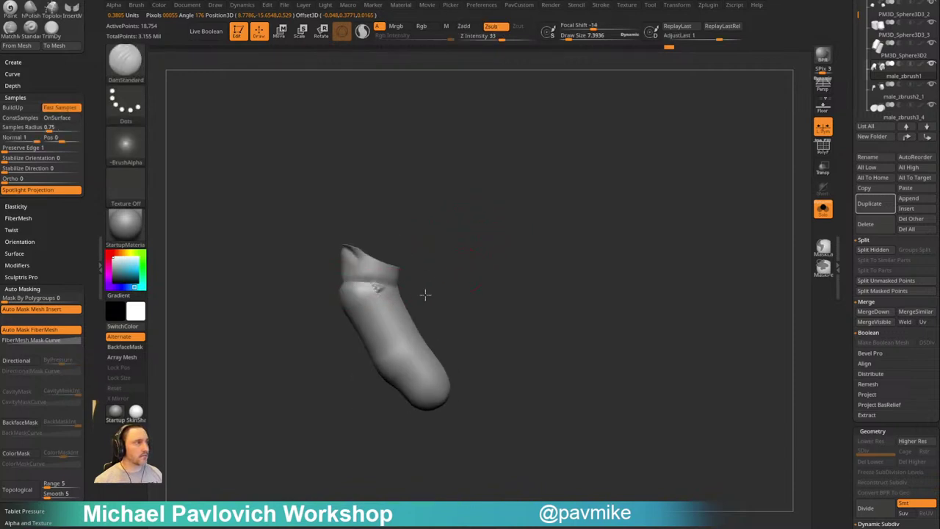
{"action": "mouse_move", "coordinate": [456, 295]}
{"action": "left_mouse_down"}
{"action": "mouse_move", "coordinate": [378, 291]}
{"action": "mouse_move", "coordinate": [430, 290]}
{"action": "left_mouse_up"}
{"action": "mouse_move", "coordinate": [459, 290]}
{"action": "left_mouse_down"}
{"action": "mouse_move", "coordinate": [378, 292]}
{"action": "mouse_move", "coordinate": [411, 288]}
{"action": "left_mouse_up"}
{"action": "left_click_drag", "start_coordinate": [438, 285], "coordinate": [378, 285]}
Continue the creases along the ring finger toward its tip, wrapping them around all sides
{"action": "left_click_drag", "start_coordinate": [319, 280], "coordinate": [400, 276]}
{"action": "mouse_move", "coordinate": [433, 271]}
{"action": "left_mouse_down"}
{"action": "mouse_move", "coordinate": [378, 297]}
{"action": "mouse_move", "coordinate": [401, 312]}
{"action": "left_mouse_up"}
{"action": "left_click_drag", "start_coordinate": [423, 310], "coordinate": [367, 312]}
{"action": "mouse_move", "coordinate": [337, 316]}
{"action": "left_mouse_down"}
{"action": "mouse_move", "coordinate": [392, 319]}
{"action": "mouse_move", "coordinate": [301, 318]}
{"action": "mouse_move", "coordinate": [451, 273]}
{"action": "mouse_move", "coordinate": [430, 315]}
{"action": "mouse_move", "coordinate": [360, 314]}
{"action": "left_mouse_up"}
{"action": "left_click_drag", "start_coordinate": [433, 312], "coordinate": [356, 314]}
{"action": "left_click_drag", "start_coordinate": [454, 303], "coordinate": [407, 247], "text": "alt"}
Unhide the rest of the hands, turn off Solo, and inspect the creased gloves on the full figure
{"action": "left_click", "coordinate": [479, 277], "text": "ctrl+shift"}
{"action": "left_click_drag", "start_coordinate": [479, 277], "coordinate": [575, 235]}
{"action": "left_click_drag", "start_coordinate": [510, 237], "coordinate": [611, 251]}
{"action": "left_click", "coordinate": [823, 208]}
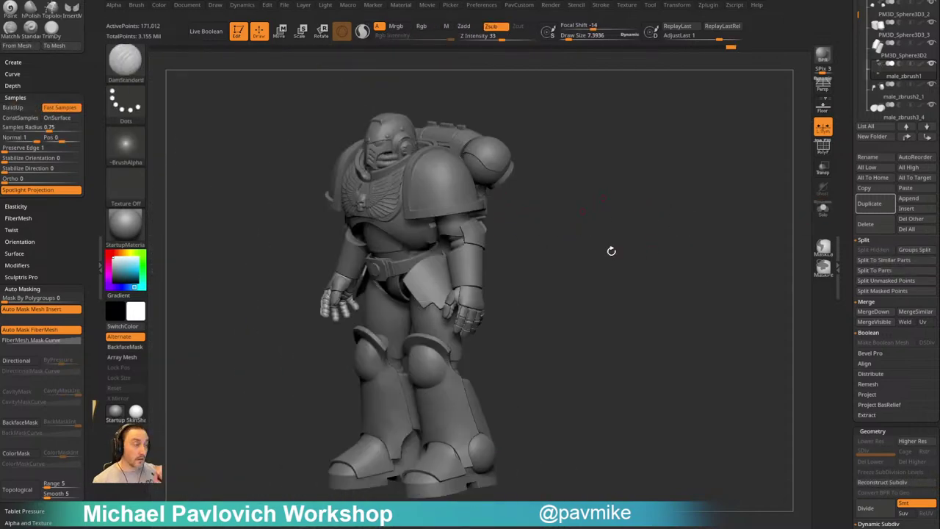
{"action": "left_click_drag", "start_coordinate": [594, 288], "coordinate": [629, 304]}
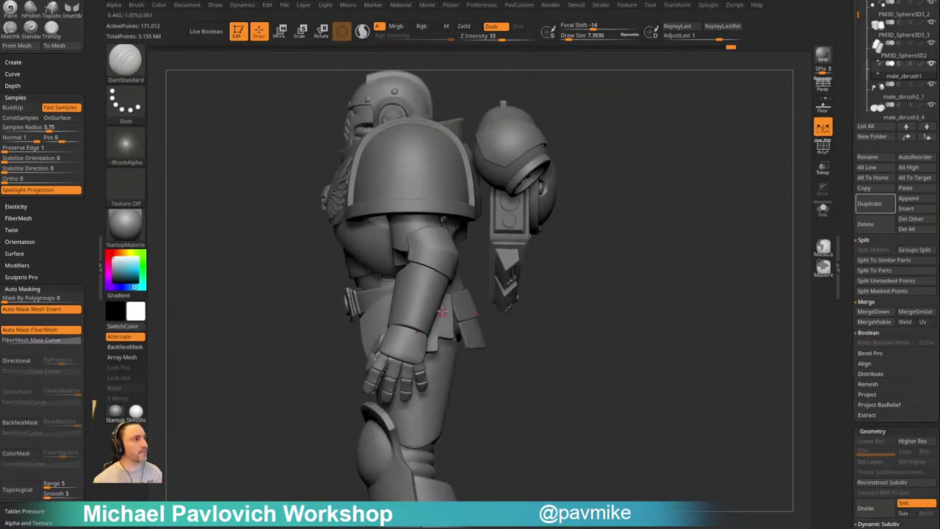
Select the forearm armor and push its front edge outward slightly with the Move brush
{"action": "left_click", "coordinate": [428, 295], "text": "alt"}
{"action": "left_click_drag", "start_coordinate": [602, 271], "coordinate": [573, 299], "text": "alt"}
{"action": "key", "text": "b"}
{"action": "key", "text": "m"}
{"action": "key", "text": "v"}
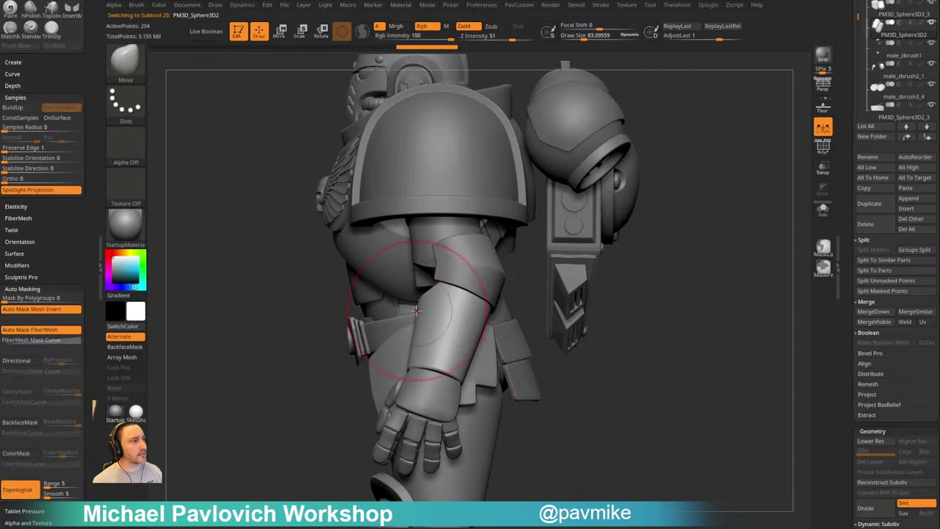
{"action": "left_click_drag", "start_coordinate": [417, 311], "coordinate": [410, 309]}
{"action": "mouse_move", "coordinate": [615, 294]}
{"action": "left_mouse_down"}
{"action": "mouse_move", "coordinate": [518, 292]}
{"action": "mouse_move", "coordinate": [591, 260]}
{"action": "mouse_move", "coordinate": [617, 272]}
{"action": "mouse_move", "coordinate": [590, 279]}
{"action": "mouse_move", "coordinate": [600, 262]}
{"action": "left_mouse_up"}
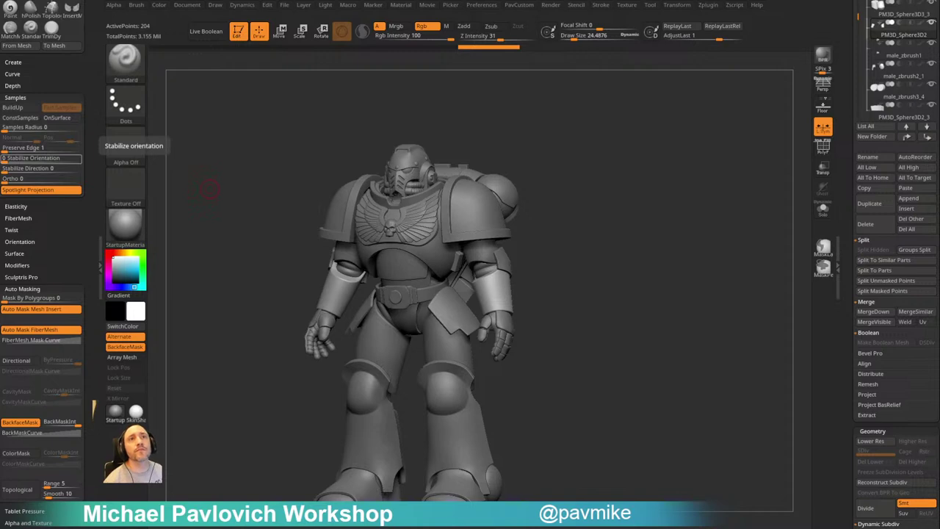
{"action": "left_click_drag", "start_coordinate": [563, 252], "coordinate": [573, 246]}
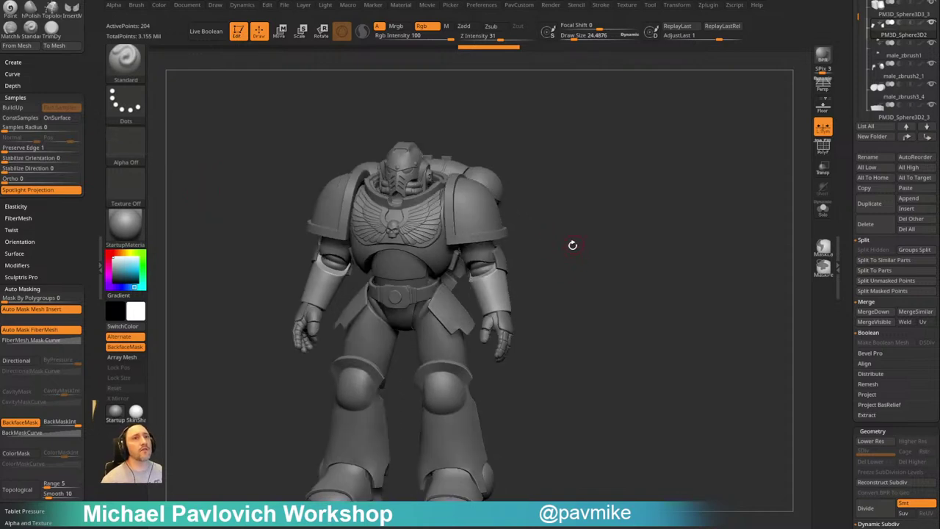
{"action": "key", "text": "1"}
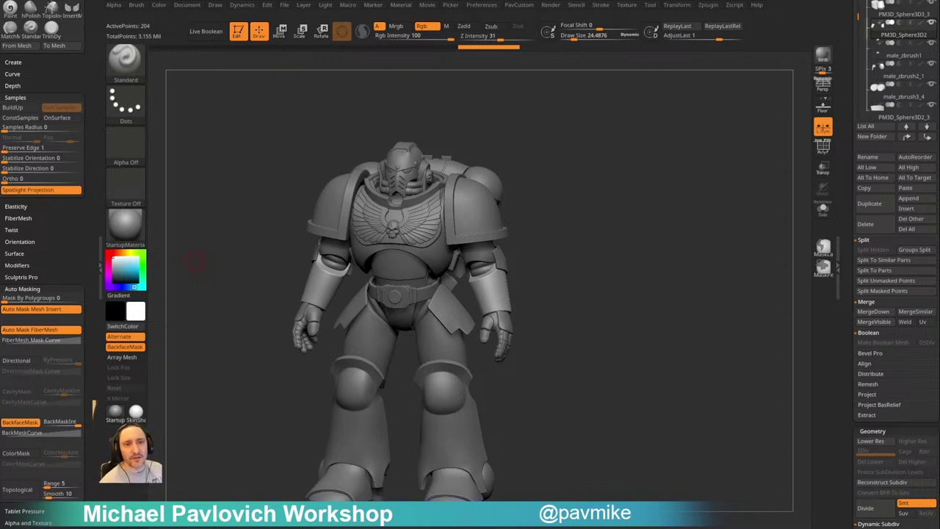
Select the elbow armor plate and adjust its lower and upper edges from behind with the Move brush
{"action": "mouse_move", "coordinate": [613, 212]}
{"action": "left_mouse_down"}
{"action": "mouse_move", "coordinate": [637, 213]}
{"action": "mouse_move", "coordinate": [657, 172]}
{"action": "mouse_move", "coordinate": [672, 231]}
{"action": "mouse_move", "coordinate": [631, 243]}
{"action": "mouse_move", "coordinate": [500, 240]}
{"action": "mouse_move", "coordinate": [478, 246]}
{"action": "mouse_move", "coordinate": [425, 302]}
{"action": "left_mouse_up"}
{"action": "left_click", "coordinate": [523, 265], "text": "alt"}
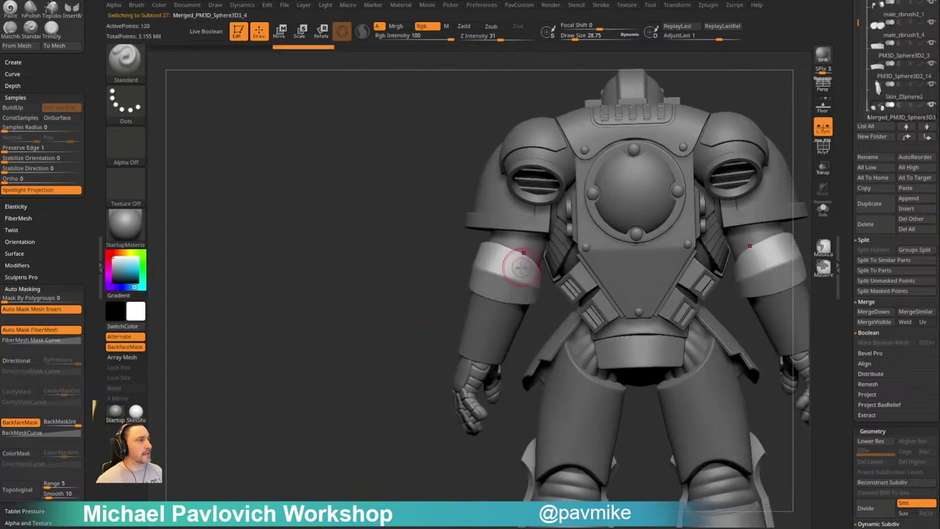
{"action": "key", "text": "b"}
{"action": "key", "text": "m"}
{"action": "key", "text": "t"}
{"action": "left_click_drag", "start_coordinate": [507, 305], "coordinate": [505, 310]}
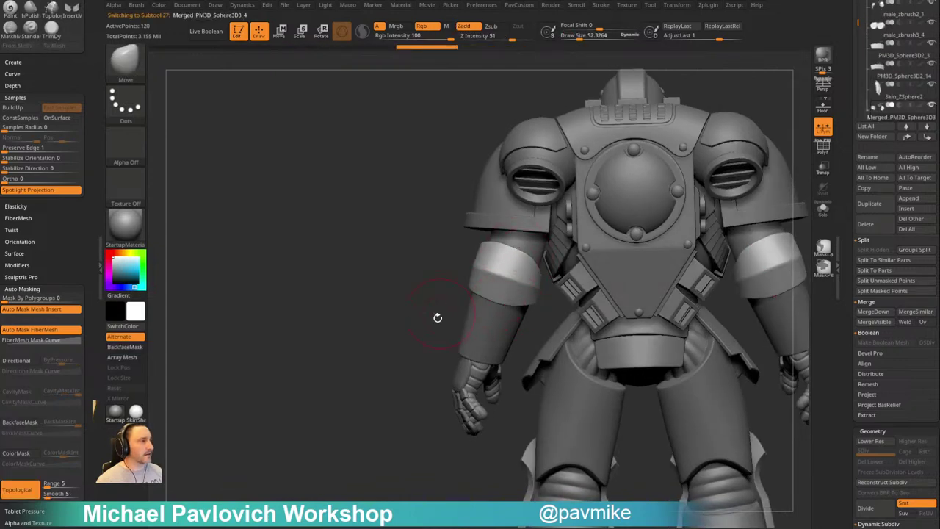
{"action": "left_click_drag", "start_coordinate": [437, 319], "coordinate": [481, 297]}
{"action": "left_click_drag", "start_coordinate": [524, 250], "coordinate": [522, 255]}
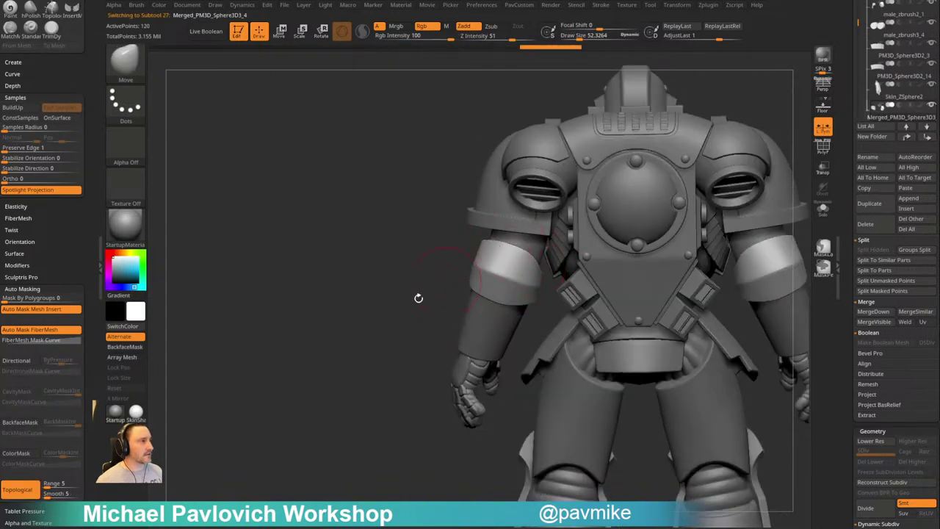
Isolate the elbow plates with Solo and reshape the corner of one plate using a smaller Move brush
{"action": "left_click_drag", "start_coordinate": [418, 298], "coordinate": [613, 312]}
{"action": "left_click", "coordinate": [824, 212]}
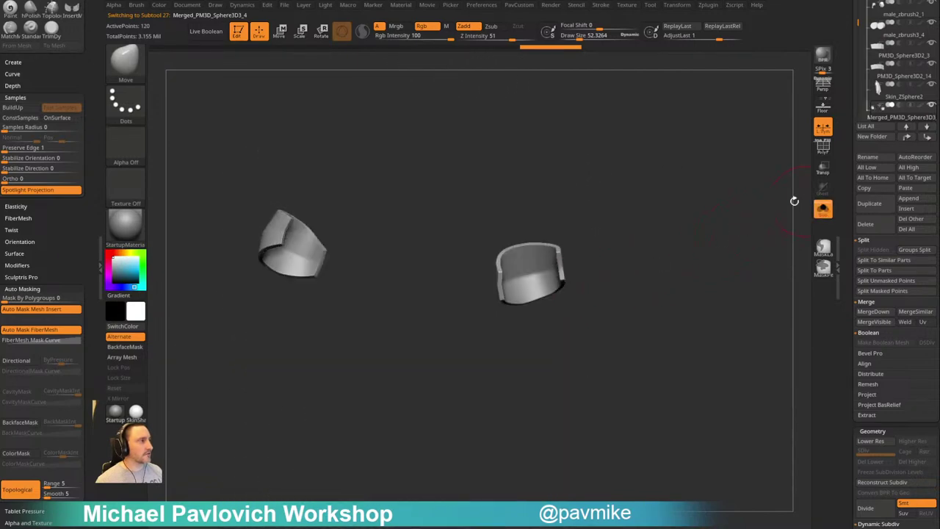
{"action": "mouse_move", "coordinate": [690, 246]}
{"action": "left_mouse_down"}
{"action": "mouse_move", "coordinate": [588, 242]}
{"action": "mouse_move", "coordinate": [585, 291]}
{"action": "mouse_move", "coordinate": [573, 297]}
{"action": "left_mouse_up"}
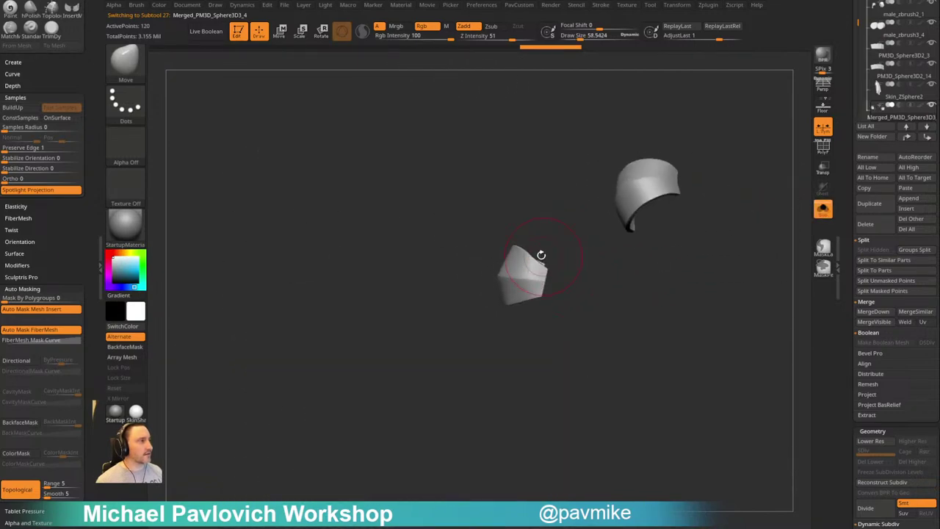
{"action": "key", "text": "s"}
{"action": "left_click_drag", "start_coordinate": [538, 255], "coordinate": [545, 266]}
{"action": "left_click_drag", "start_coordinate": [541, 259], "coordinate": [548, 249]}
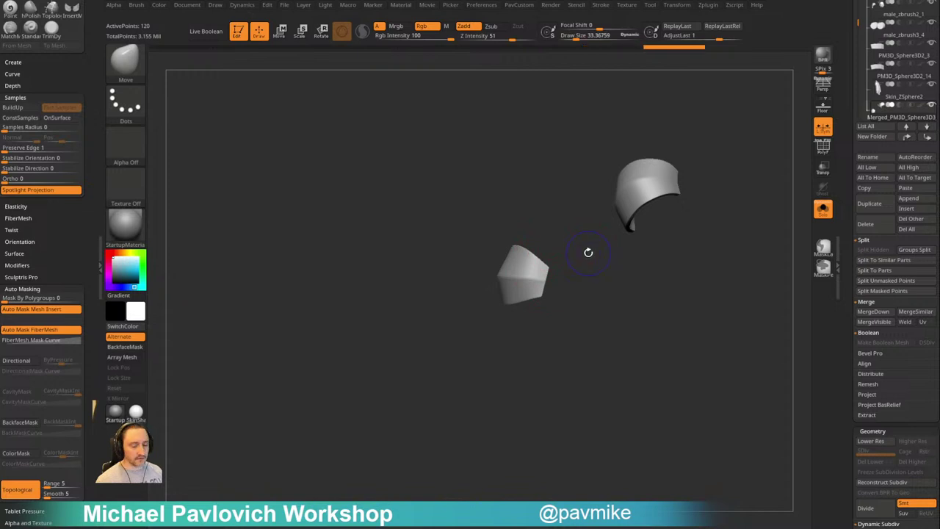
Turn off the dynamic subdivision preview and even out the elbow plate's edges and open ends with the Move brush
{"action": "key", "text": "shift+d"}
{"action": "mouse_move", "coordinate": [541, 330]}
{"action": "left_mouse_down"}
{"action": "mouse_move", "coordinate": [512, 323]}
{"action": "mouse_move", "coordinate": [526, 300]}
{"action": "mouse_move", "coordinate": [511, 331]}
{"action": "left_mouse_up"}
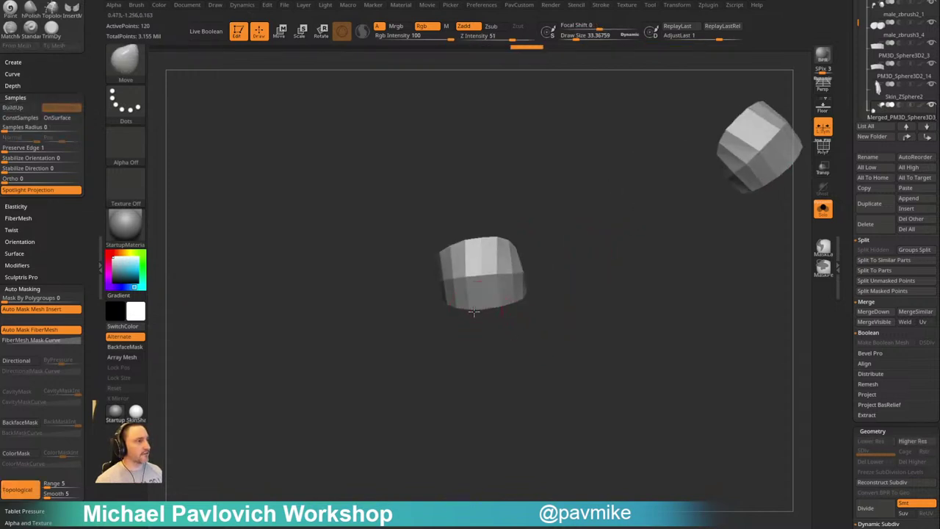
{"action": "left_click_drag", "start_coordinate": [513, 287], "coordinate": [518, 284]}
{"action": "left_click_drag", "start_coordinate": [545, 289], "coordinate": [555, 298]}
{"action": "mouse_move", "coordinate": [500, 266]}
{"action": "left_mouse_down"}
{"action": "mouse_move", "coordinate": [548, 256]}
{"action": "mouse_move", "coordinate": [521, 277]}
{"action": "left_mouse_up"}
{"action": "mouse_move", "coordinate": [586, 252]}
{"action": "left_mouse_down"}
{"action": "mouse_move", "coordinate": [520, 244]}
{"action": "mouse_move", "coordinate": [491, 263]}
{"action": "left_mouse_up"}
{"action": "left_click_drag", "start_coordinate": [533, 249], "coordinate": [450, 265]}
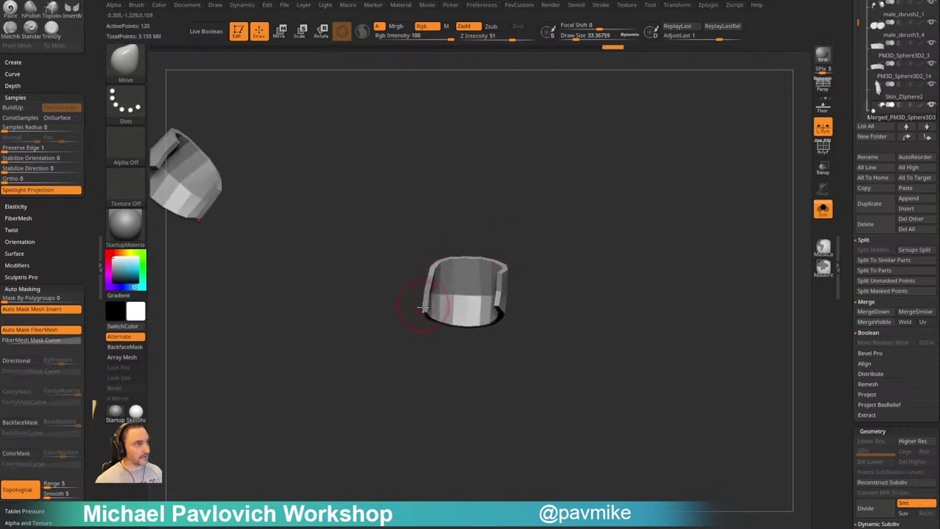
{"action": "left_click_drag", "start_coordinate": [504, 235], "coordinate": [505, 306]}
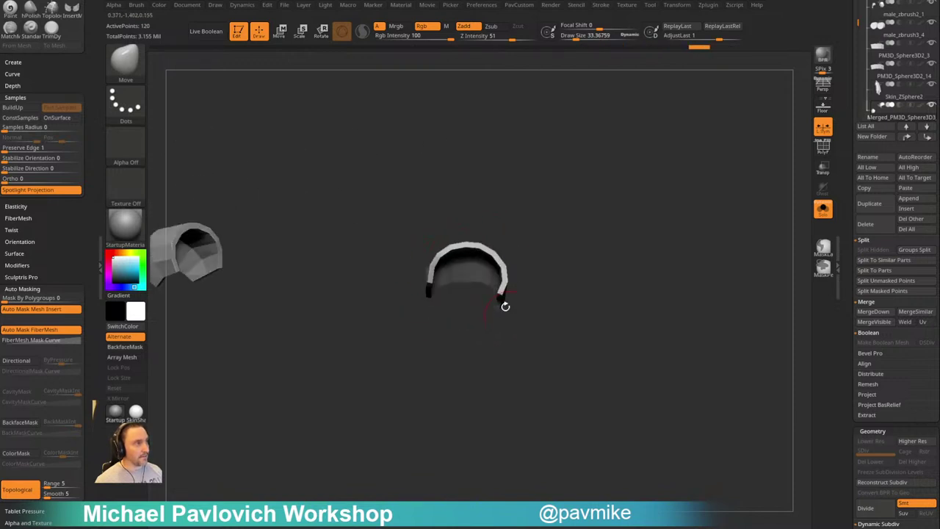
{"action": "left_click_drag", "start_coordinate": [431, 288], "coordinate": [435, 319]}
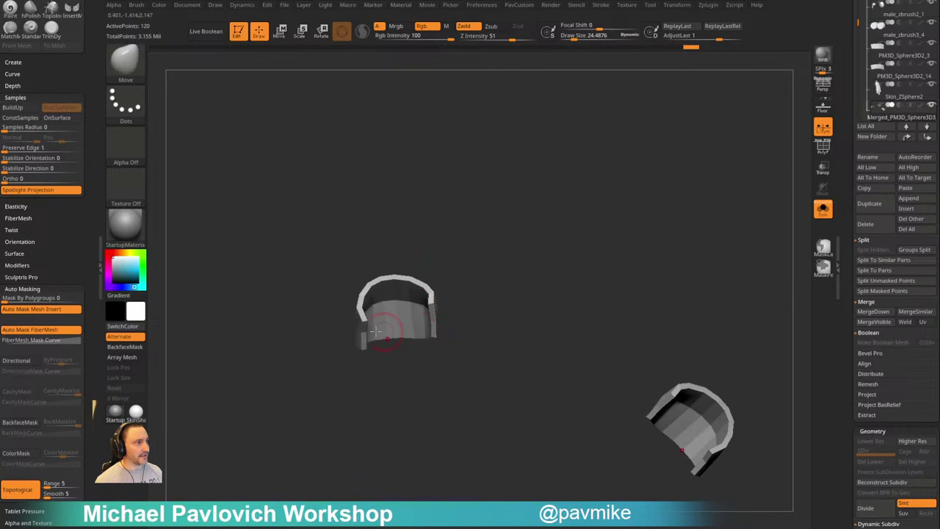
{"action": "left_click_drag", "start_coordinate": [382, 353], "coordinate": [411, 398]}
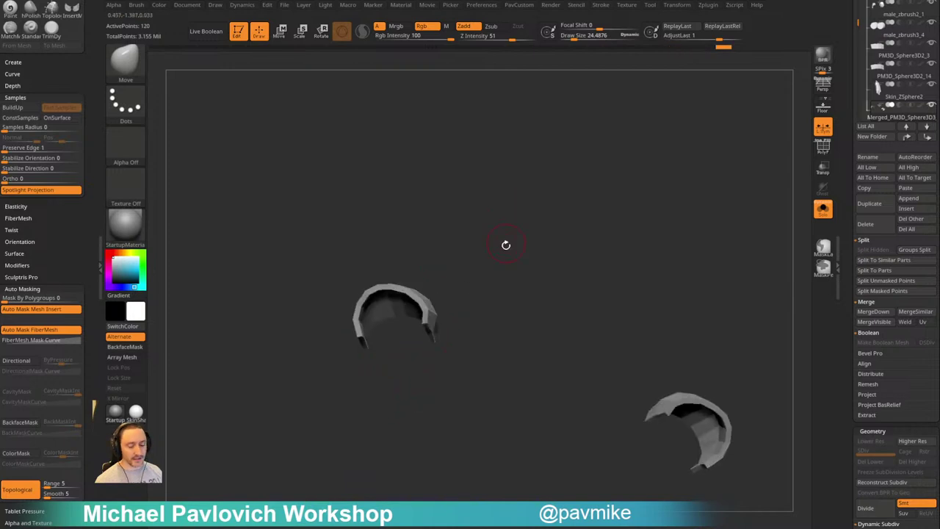
Restore the smooth subdivision preview, turn off Solo and switch to the Standard brush
{"action": "left_click_drag", "start_coordinate": [505, 245], "coordinate": [494, 280]}
{"action": "key", "text": "d"}
{"action": "left_click_drag", "start_coordinate": [513, 248], "coordinate": [591, 274]}
{"action": "left_click", "coordinate": [823, 210]}
{"action": "mouse_move", "coordinate": [650, 202]}
{"action": "left_mouse_down"}
{"action": "mouse_move", "coordinate": [680, 208]}
{"action": "mouse_move", "coordinate": [667, 177]}
{"action": "mouse_move", "coordinate": [602, 235]}
{"action": "mouse_move", "coordinate": [666, 237]}
{"action": "mouse_move", "coordinate": [698, 216]}
{"action": "mouse_move", "coordinate": [636, 275]}
{"action": "mouse_move", "coordinate": [636, 218]}
{"action": "left_mouse_up"}
{"action": "key", "text": "b"}
{"action": "key", "text": "s"}
{"action": "key", "text": "t"}
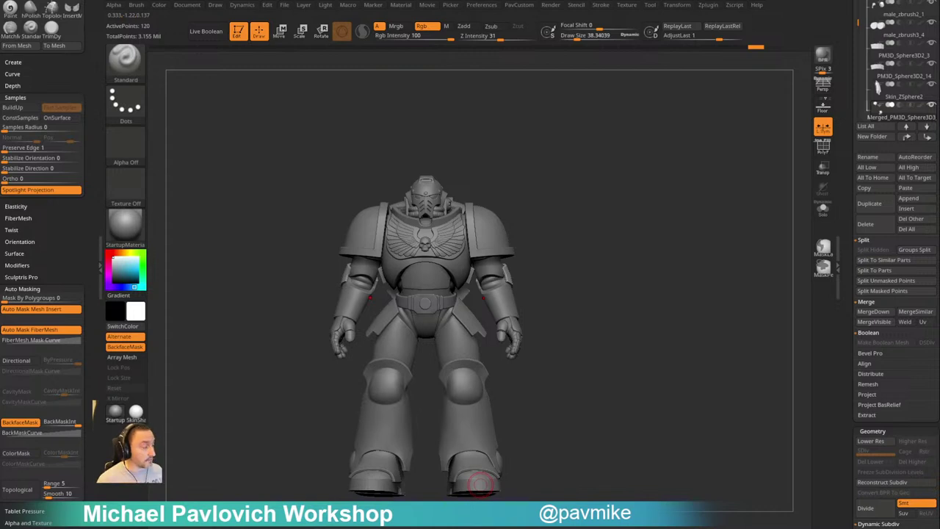
Select the chest armor and apply its dynamic subdivision as real geometry
{"action": "mouse_move", "coordinate": [602, 248]}
{"action": "left_mouse_down"}
{"action": "mouse_move", "coordinate": [588, 266]}
{"action": "mouse_move", "coordinate": [654, 261]}
{"action": "mouse_move", "coordinate": [678, 243]}
{"action": "mouse_move", "coordinate": [690, 176]}
{"action": "mouse_move", "coordinate": [678, 159]}
{"action": "mouse_move", "coordinate": [659, 243]}
{"action": "mouse_move", "coordinate": [684, 221]}
{"action": "mouse_move", "coordinate": [710, 147]}
{"action": "mouse_move", "coordinate": [736, 183]}
{"action": "mouse_move", "coordinate": [634, 193]}
{"action": "mouse_move", "coordinate": [646, 162]}
{"action": "mouse_move", "coordinate": [712, 174]}
{"action": "mouse_move", "coordinate": [630, 197]}
{"action": "mouse_move", "coordinate": [691, 197]}
{"action": "mouse_move", "coordinate": [703, 208]}
{"action": "mouse_move", "coordinate": [693, 203]}
{"action": "left_mouse_up"}
{"action": "left_click", "coordinate": [396, 231], "text": "alt"}
{"action": "key", "text": "space"}
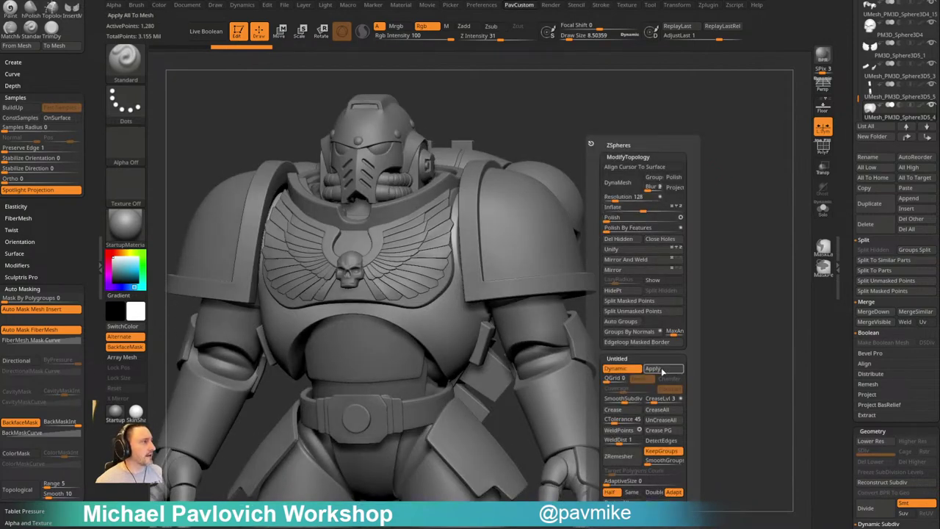
{"action": "left_click", "coordinate": [614, 368]}
{"action": "left_click_drag", "start_coordinate": [683, 349], "coordinate": [736, 298]}
Set the brush draw size to about 27 and divide the chest armor once more to subdivision level 6
{"action": "key", "text": "s"}
{"action": "mouse_move", "coordinate": [388, 329]}
{"action": "left_mouse_down"}
{"action": "mouse_move", "coordinate": [399, 325]}
{"action": "mouse_move", "coordinate": [354, 331]}
{"action": "mouse_move", "coordinate": [411, 303]}
{"action": "mouse_move", "coordinate": [481, 328]}
{"action": "left_mouse_up"}
{"action": "key", "text": "s"}
{"action": "left_click_drag", "start_coordinate": [707, 254], "coordinate": [696, 194]}
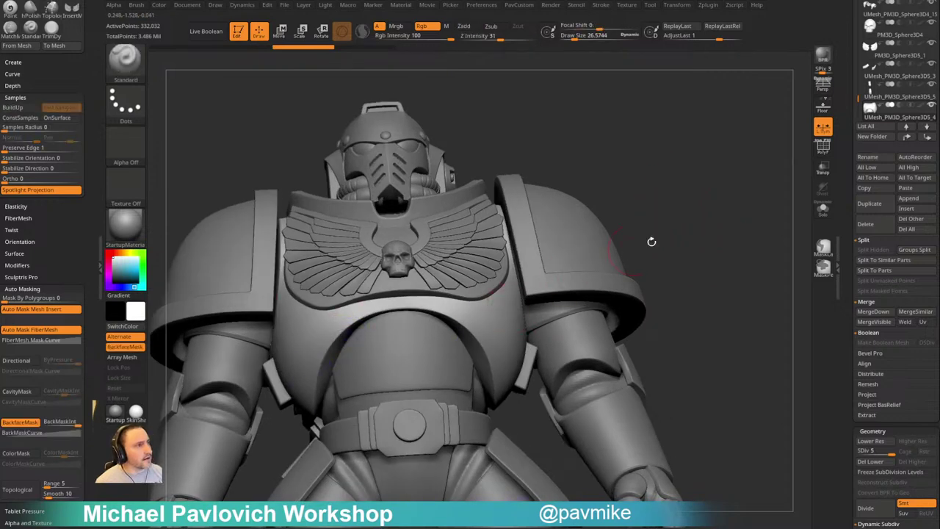
{"action": "left_click_drag", "start_coordinate": [653, 241], "coordinate": [479, 331]}
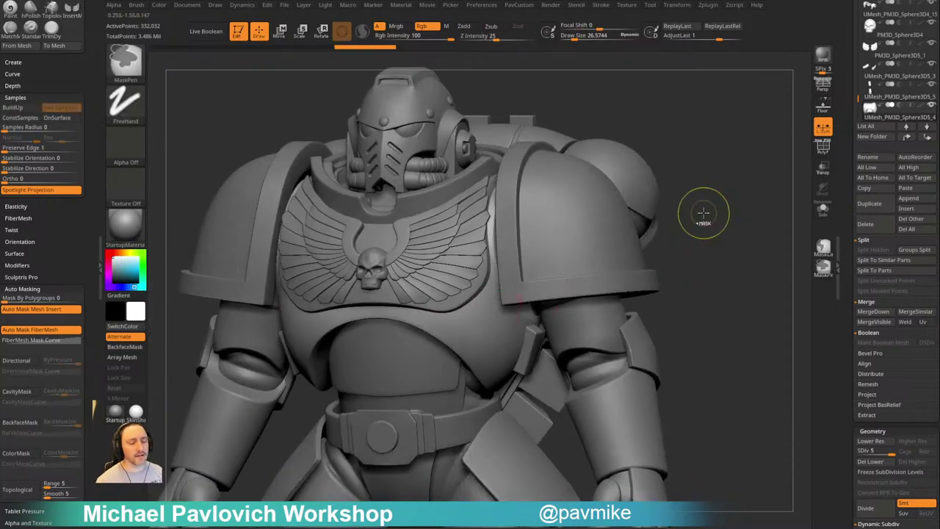
{"action": "key", "text": "ctrl+d"}
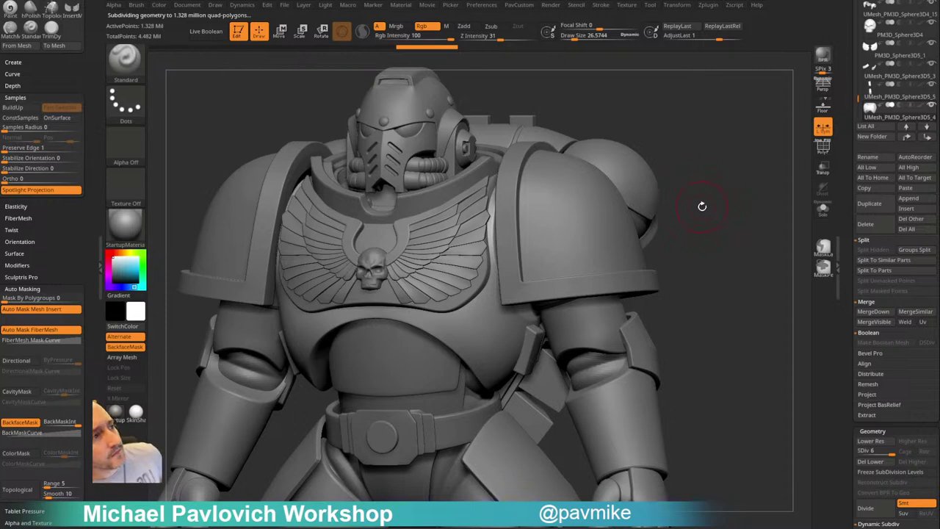
Choose the Standard_2 slot-stamping brush and overlay the Spotlight reference image on the framed figure
{"action": "key", "text": "b"}
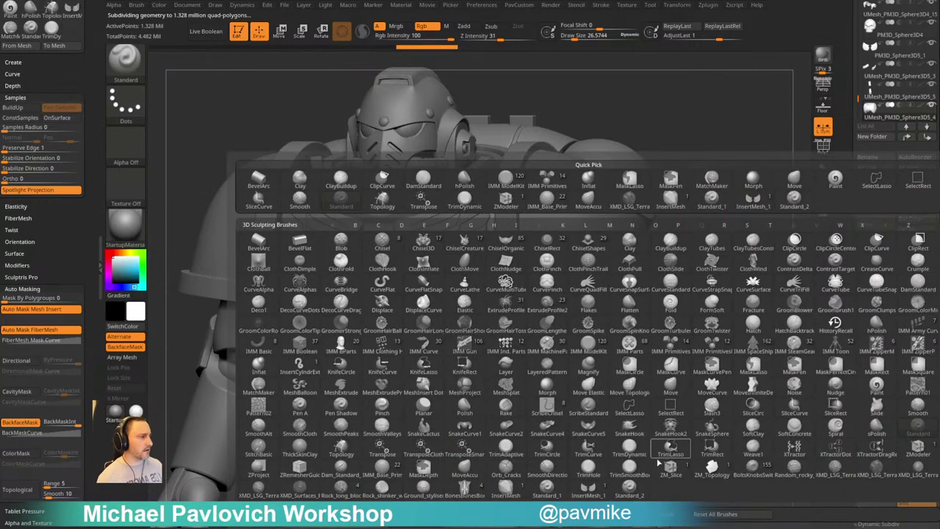
{"action": "left_click", "coordinate": [632, 493]}
{"action": "mouse_move", "coordinate": [659, 452]}
{"action": "left_mouse_down"}
{"action": "mouse_move", "coordinate": [737, 313]}
{"action": "mouse_move", "coordinate": [726, 331]}
{"action": "mouse_move", "coordinate": [700, 322]}
{"action": "mouse_move", "coordinate": [682, 328]}
{"action": "left_mouse_up"}
{"action": "key", "text": "s"}
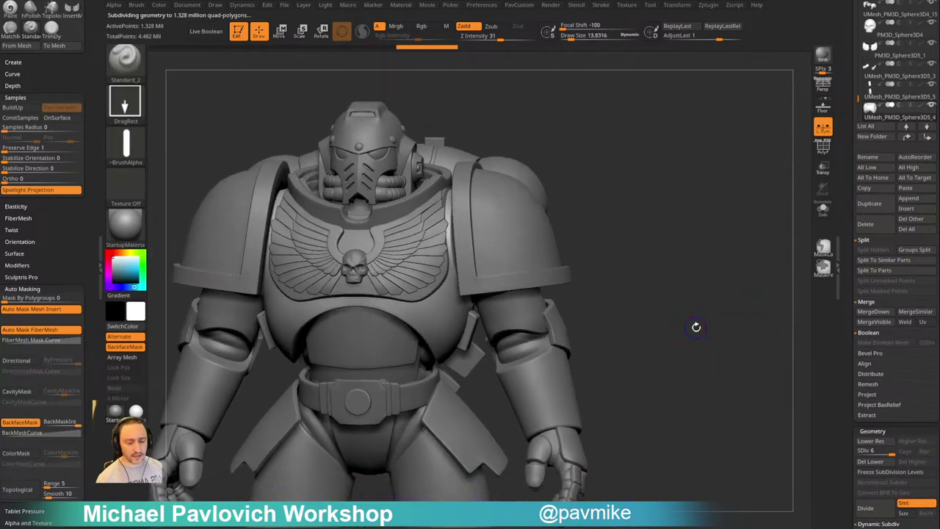
{"action": "key", "text": "shift+z"}
{"action": "key", "text": "f"}
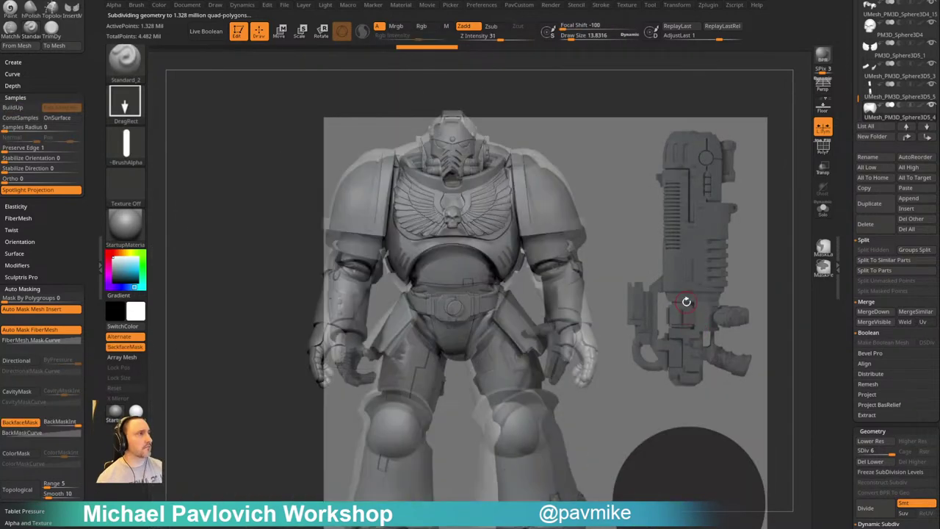
{"action": "left_click_drag", "start_coordinate": [610, 165], "coordinate": [611, 169]}
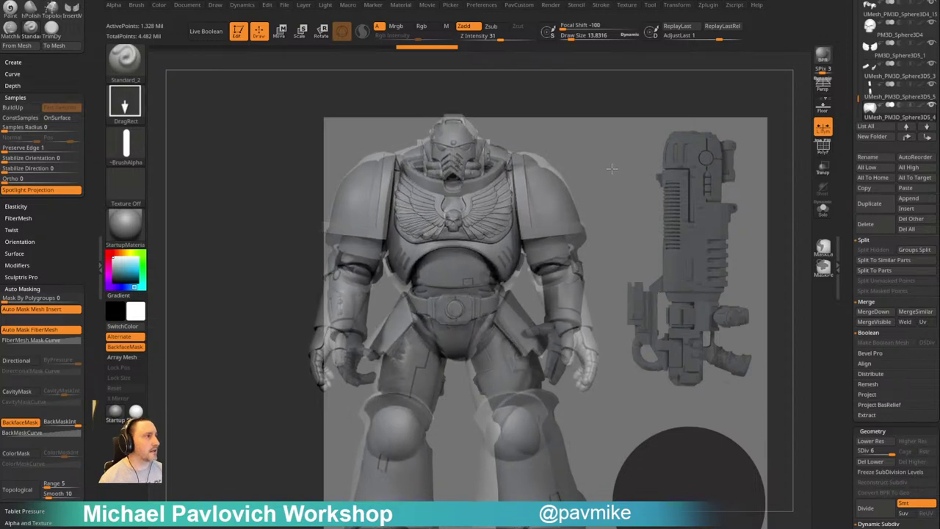
Project the reference's vent marks onto both sides of the chest armor using the Standard brush at draw size about 36, and hide the reference
{"action": "key", "text": "s"}
{"action": "left_click_drag", "start_coordinate": [494, 273], "coordinate": [501, 272]}
{"action": "key", "text": "1"}
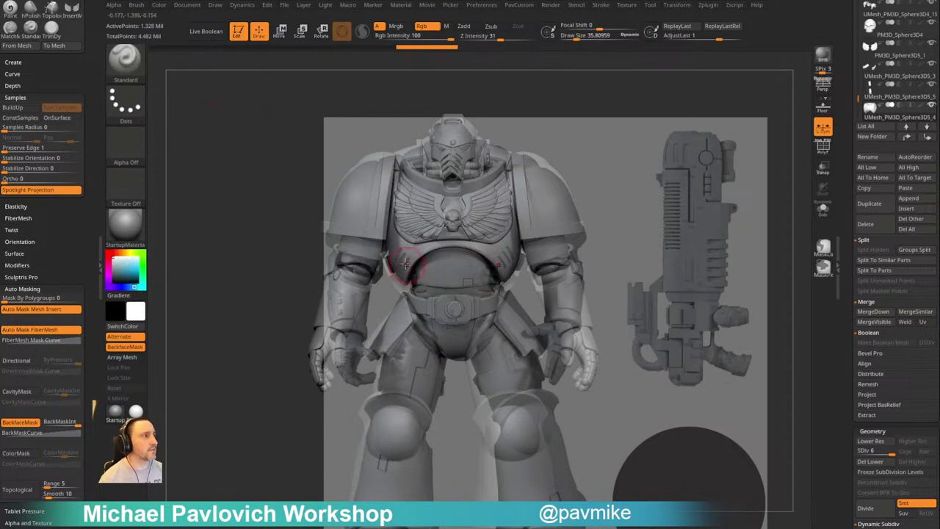
{"action": "key", "text": "shift+z"}
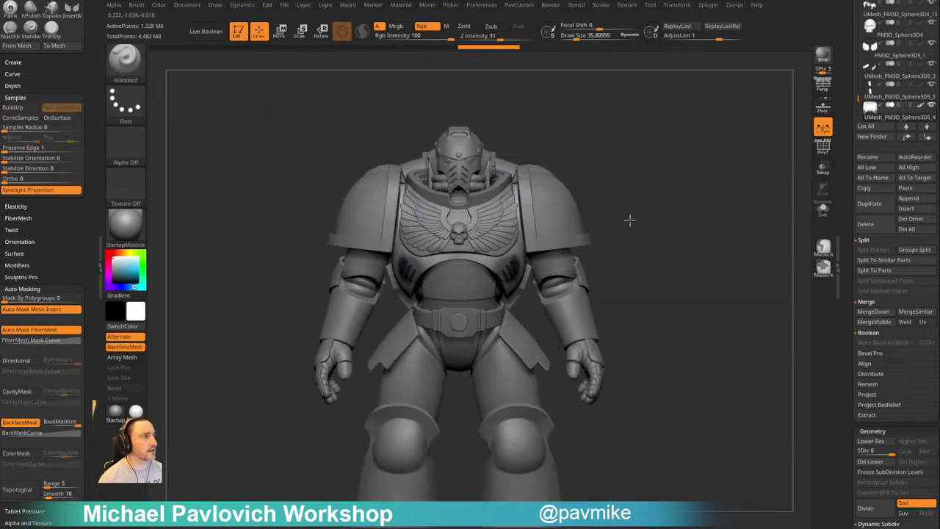
Frame the projected vent marks on the side of the chest armor and switch back to the Standard_2 brush
{"action": "left_click_drag", "start_coordinate": [630, 220], "coordinate": [679, 201], "text": "alt"}
{"action": "left_click_drag", "start_coordinate": [742, 152], "coordinate": [665, 228]}
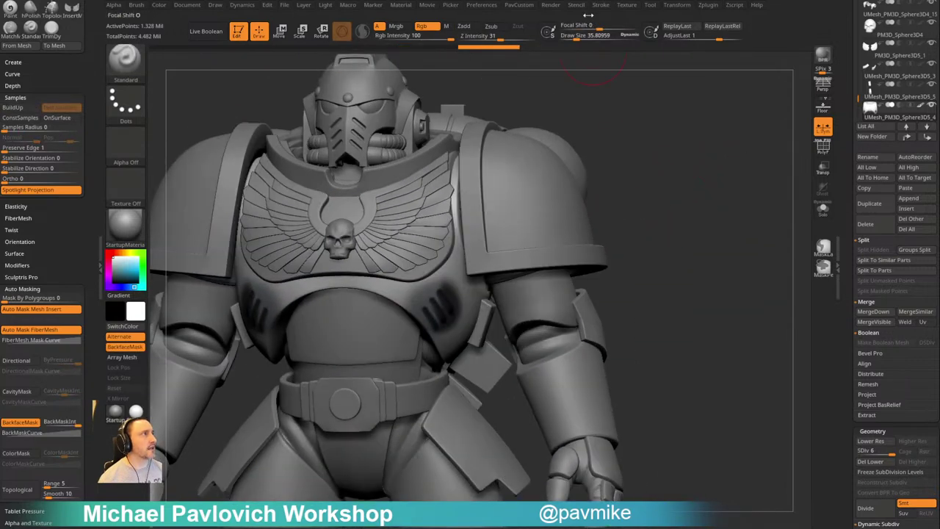
{"action": "left_click", "coordinate": [551, 5]}
{"action": "left_click_drag", "start_coordinate": [724, 153], "coordinate": [716, 197]}
{"action": "left_click_drag", "start_coordinate": [776, 199], "coordinate": [718, 210]}
{"action": "mouse_move", "coordinate": [720, 209]}
{"action": "right_mouse_down"}
{"action": "mouse_move", "coordinate": [732, 218]}
{"action": "mouse_move", "coordinate": [723, 216]}
{"action": "right_mouse_up"}
{"action": "key", "text": "b"}
{"action": "left_click", "coordinate": [631, 485]}
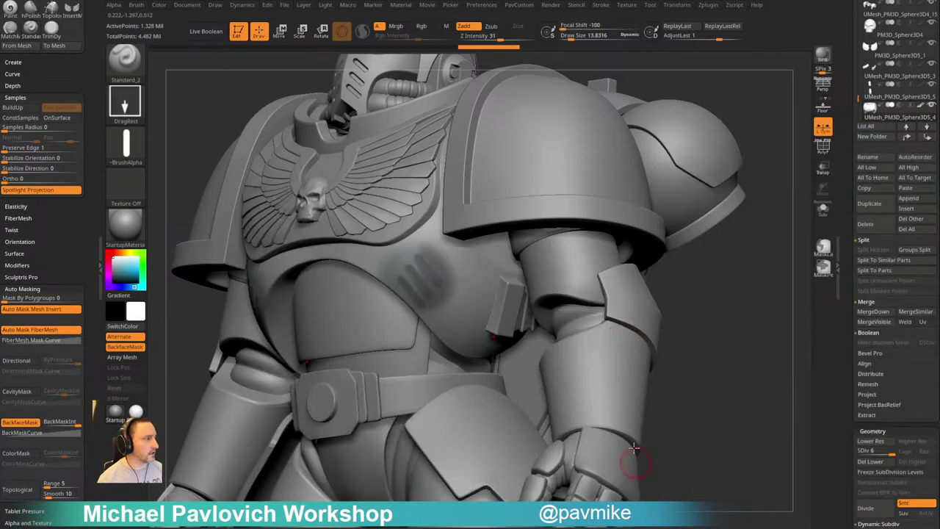
Try stamping individual vent slots over the projected marks on the chest armor, undoing misplaced stamps
{"action": "left_click_drag", "start_coordinate": [440, 256], "coordinate": [437, 259]}
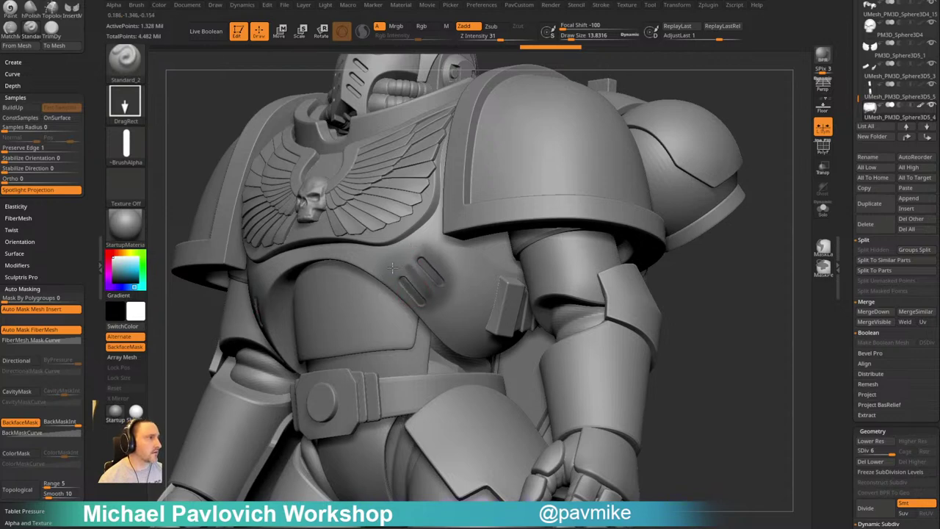
{"action": "left_click_drag", "start_coordinate": [393, 268], "coordinate": [394, 266]}
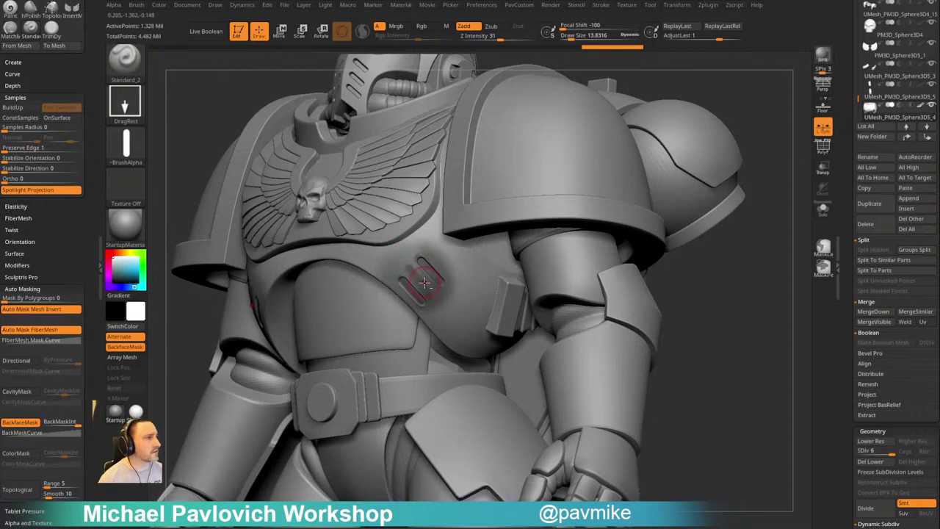
{"action": "key", "text": "ctrl+z"}
{"action": "key", "text": "ctrl+z"}
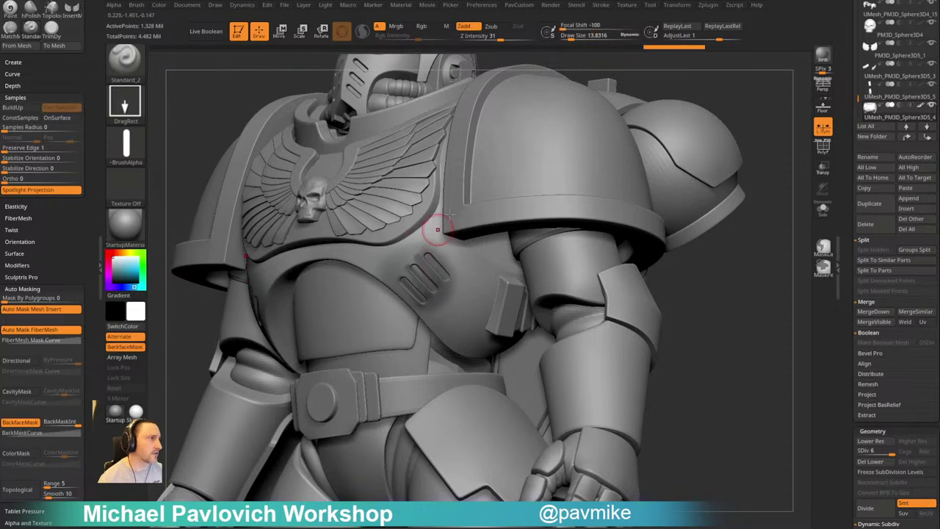
Set the brush alpha's H Tiles to 3, test the triple-slot stamp on the chest armor, and undo the test
{"action": "left_click", "coordinate": [114, 4]}
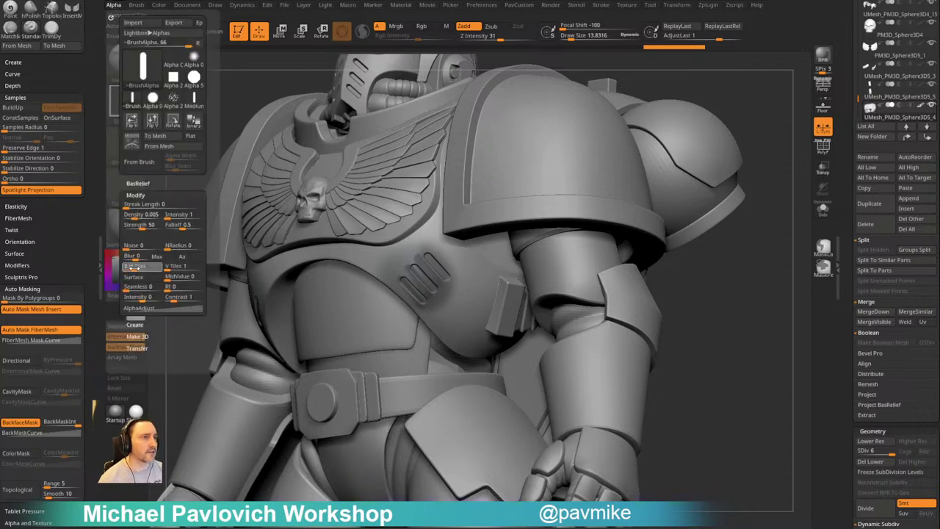
{"action": "key", "text": "Return"}
{"action": "left_click_drag", "start_coordinate": [476, 309], "coordinate": [442, 289]}
{"action": "key", "text": "ctrl+z"}
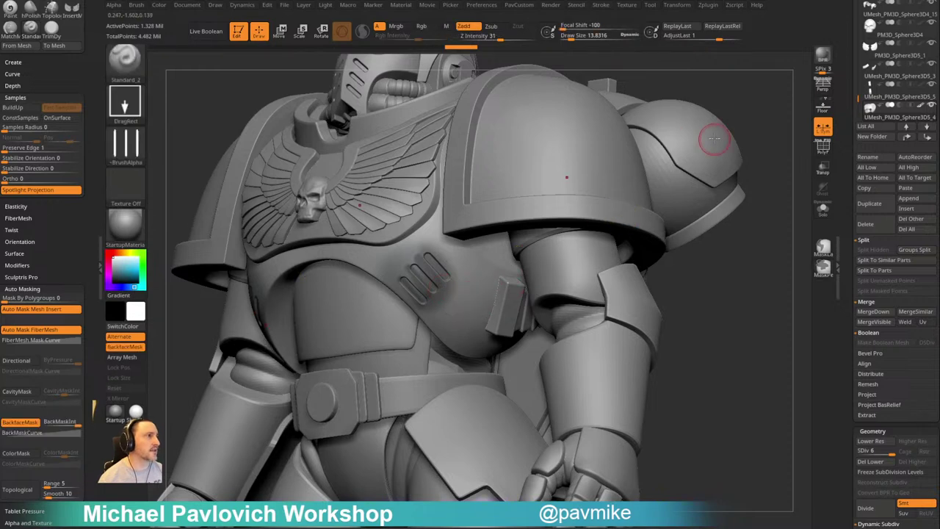
Step back through the undo history to remove the individually stamped vent slots, keeping the projected marks
{"action": "mouse_move", "coordinate": [745, 138]}
{"action": "left_mouse_down", "text": "alt"}
{"action": "mouse_move", "coordinate": [678, 160]}
{"action": "mouse_move", "coordinate": [707, 145]}
{"action": "mouse_move", "coordinate": [754, 164]}
{"action": "left_mouse_up", "text": "alt"}
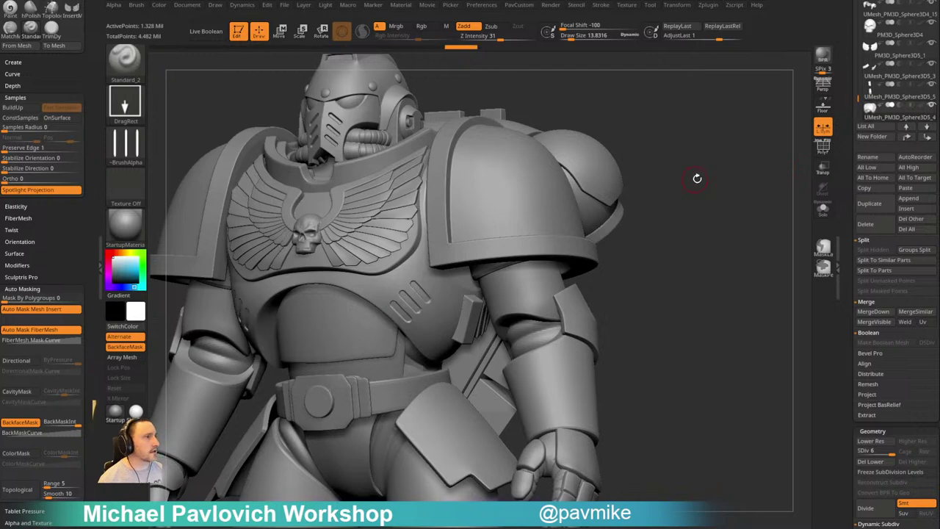
{"action": "mouse_move", "coordinate": [695, 176]}
{"action": "left_mouse_down"}
{"action": "mouse_move", "coordinate": [713, 176]}
{"action": "mouse_move", "coordinate": [725, 203]}
{"action": "mouse_move", "coordinate": [699, 180]}
{"action": "left_mouse_up"}
{"action": "left_click_drag", "start_coordinate": [447, 50], "coordinate": [344, 48]}
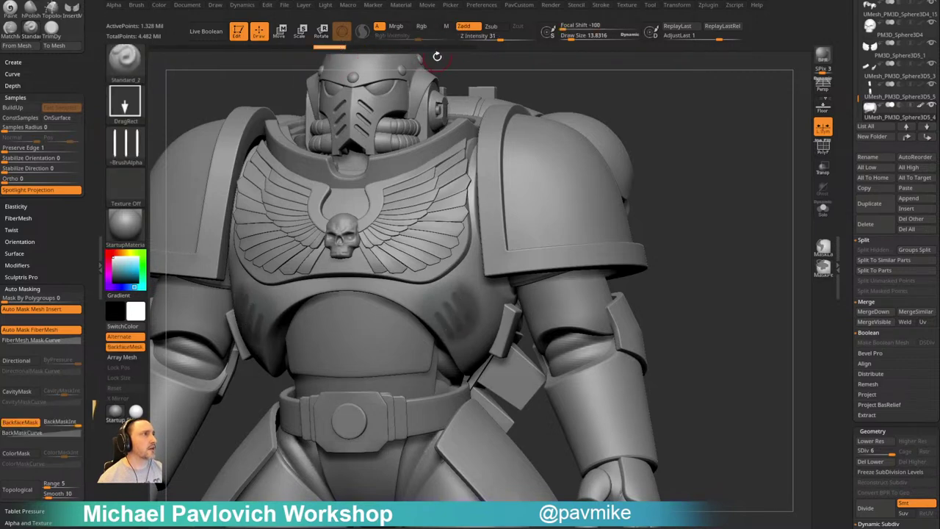
Restore the stamped triple vent slots on the chest armor from the undo history and deepen that stroke with AdjustLast
{"action": "left_click_drag", "start_coordinate": [330, 45], "coordinate": [300, 52]}
{"action": "left_click", "coordinate": [471, 49]}
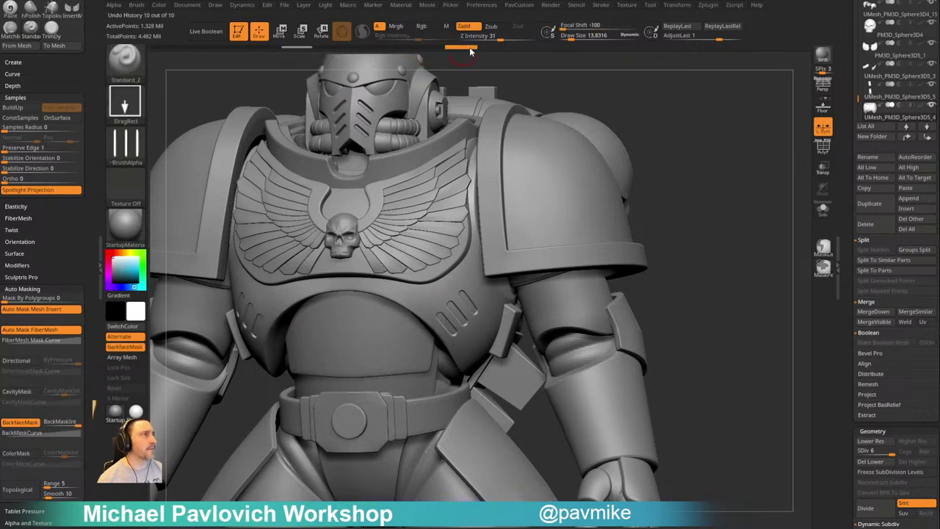
{"action": "left_click_drag", "start_coordinate": [602, 68], "coordinate": [558, 62]}
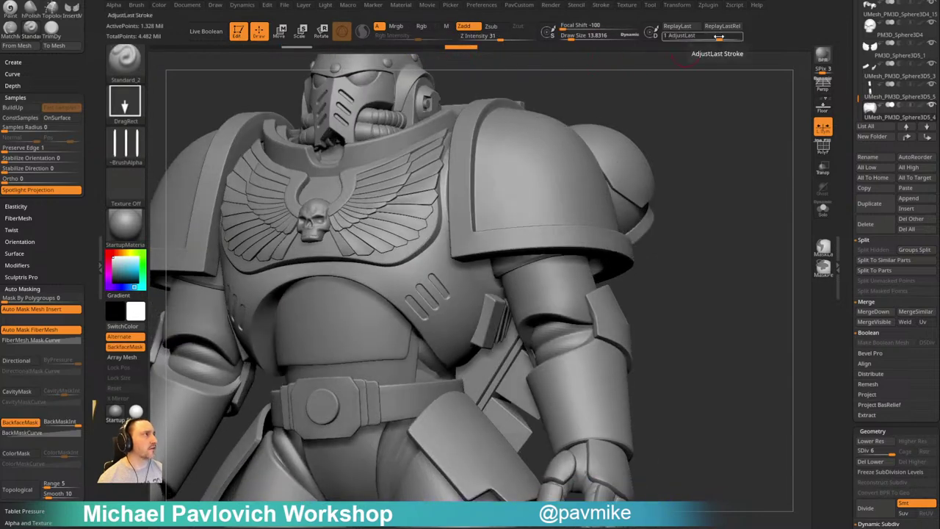
{"action": "mouse_move", "coordinate": [720, 38]}
{"action": "left_mouse_down"}
{"action": "mouse_move", "coordinate": [708, 38]}
{"action": "mouse_move", "coordinate": [747, 38]}
{"action": "mouse_move", "coordinate": [726, 39]}
{"action": "mouse_move", "coordinate": [737, 40]}
{"action": "left_mouse_up"}
{"action": "left_click_drag", "start_coordinate": [703, 88], "coordinate": [705, 113]}
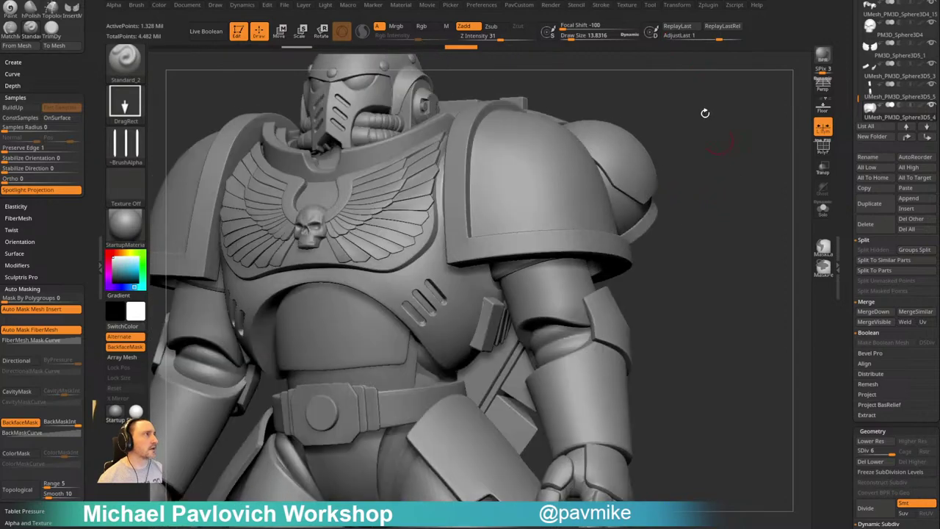
Lower the render Fade Opacity to its minimum and frame more of the figure
{"action": "left_click", "coordinate": [551, 5]}
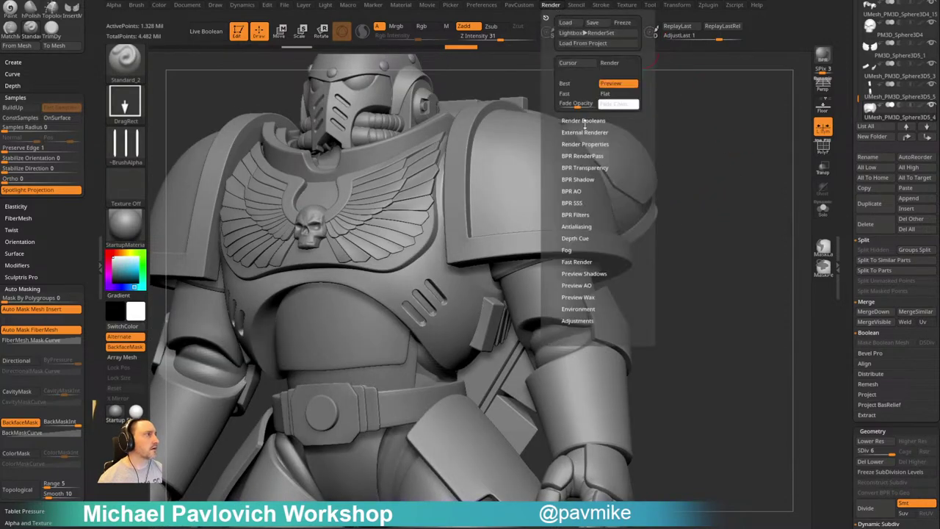
{"action": "mouse_move", "coordinate": [564, 104]}
{"action": "left_mouse_down"}
{"action": "mouse_move", "coordinate": [598, 104]}
{"action": "mouse_move", "coordinate": [549, 104]}
{"action": "left_mouse_up"}
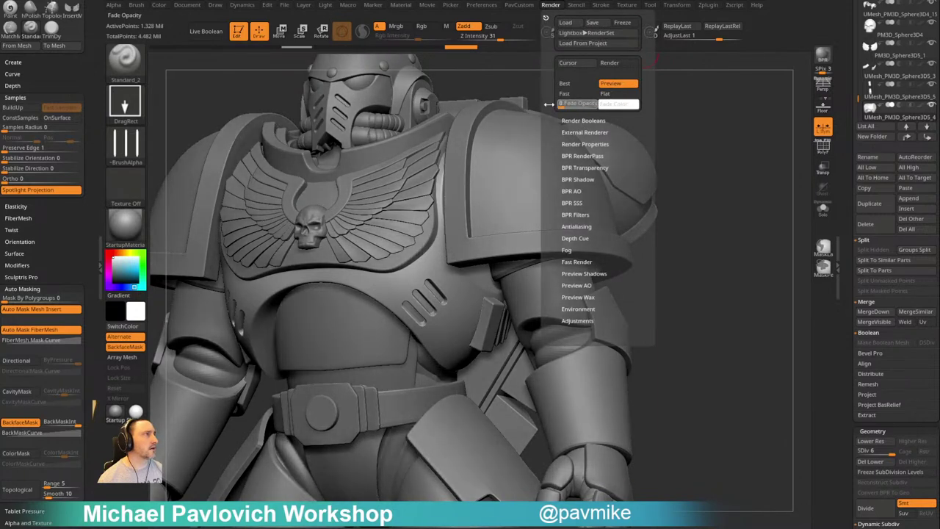
{"action": "left_click_drag", "start_coordinate": [726, 152], "coordinate": [685, 157], "text": "alt"}
{"action": "left_click", "coordinate": [554, 6]}
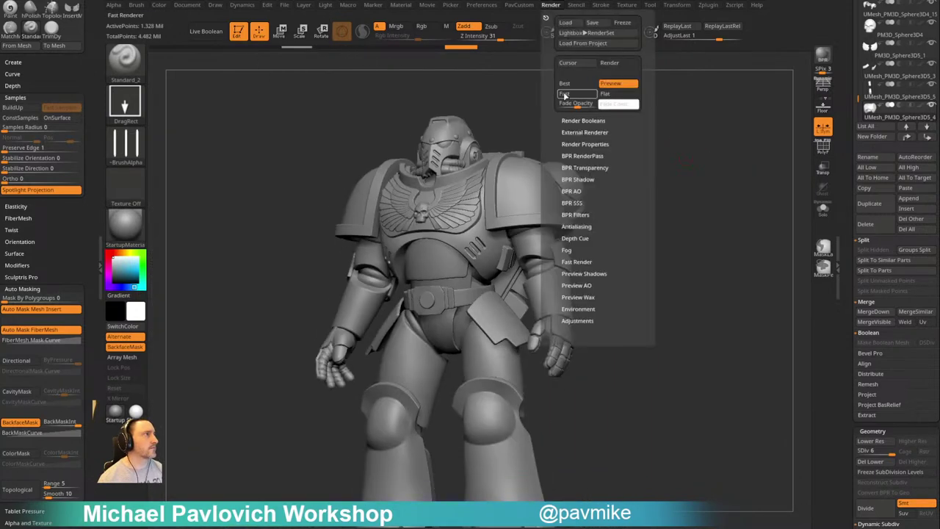
{"action": "left_click_drag", "start_coordinate": [564, 102], "coordinate": [553, 104]}
{"action": "mouse_move", "coordinate": [653, 173]}
{"action": "left_mouse_down", "text": "shift"}
{"action": "mouse_move", "coordinate": [677, 215]}
{"action": "mouse_move", "coordinate": [695, 201]}
{"action": "mouse_move", "coordinate": [670, 203]}
{"action": "mouse_move", "coordinate": [677, 194]}
{"action": "left_mouse_up", "text": "shift"}
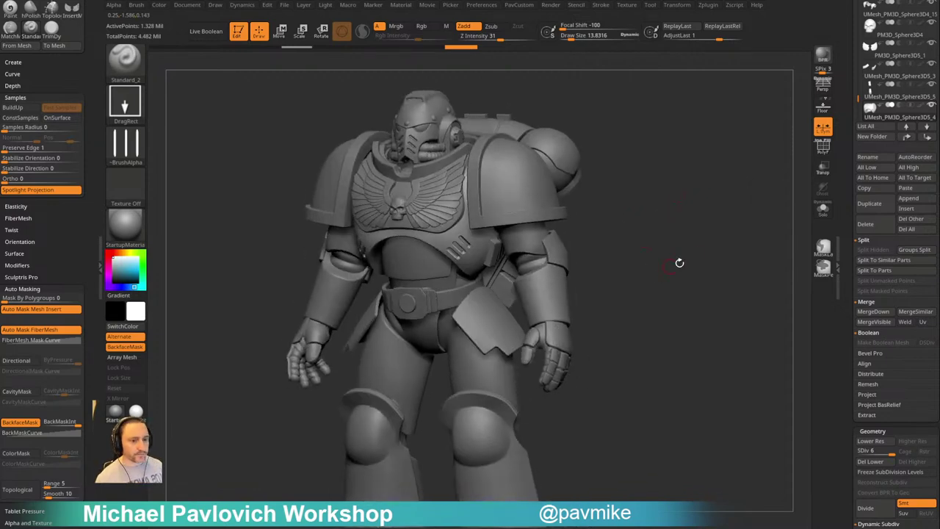
Select the hip armor plates below the belt and isolate them with their polyframe displayed
{"action": "left_click_drag", "start_coordinate": [705, 253], "coordinate": [726, 263]}
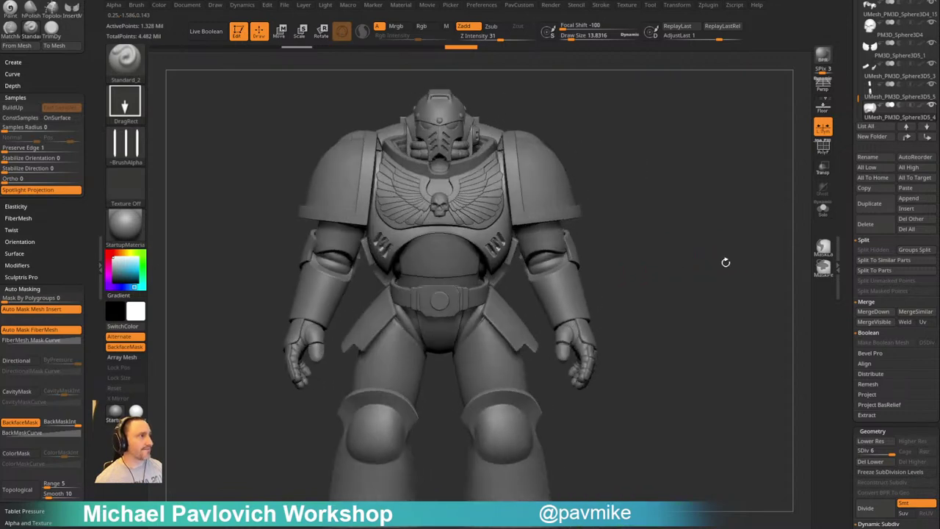
{"action": "key", "text": "s"}
{"action": "mouse_move", "coordinate": [654, 275]}
{"action": "left_mouse_down"}
{"action": "mouse_move", "coordinate": [667, 275]}
{"action": "mouse_move", "coordinate": [643, 288]}
{"action": "left_mouse_up"}
{"action": "key", "text": "s"}
{"action": "mouse_move", "coordinate": [646, 286]}
{"action": "left_mouse_down", "text": "alt"}
{"action": "mouse_move", "coordinate": [649, 270]}
{"action": "mouse_move", "coordinate": [651, 294]}
{"action": "mouse_move", "coordinate": [636, 262]}
{"action": "mouse_move", "coordinate": [519, 262]}
{"action": "left_mouse_up", "text": "alt"}
{"action": "left_click", "coordinate": [412, 260], "text": "alt"}
{"action": "left_click_drag", "start_coordinate": [599, 263], "coordinate": [648, 248]}
{"action": "left_click_drag", "start_coordinate": [648, 247], "coordinate": [668, 279]}
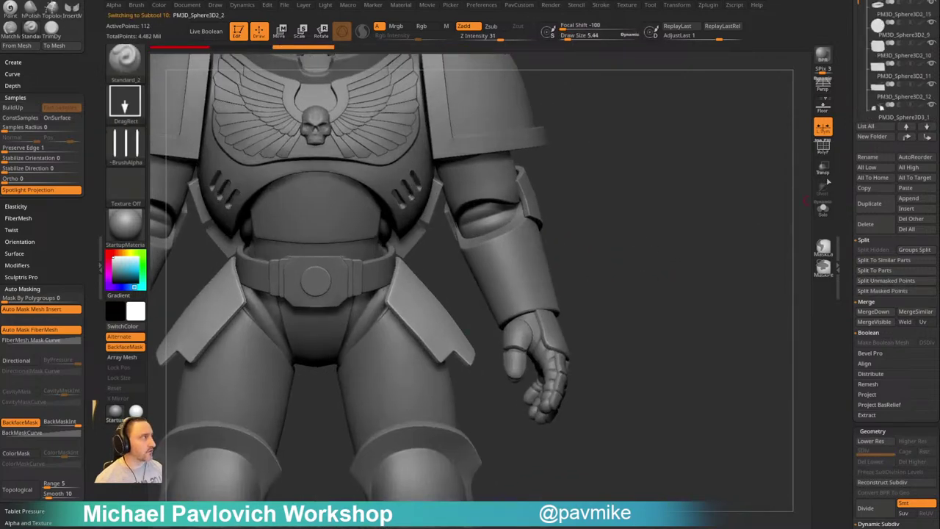
{"action": "left_click", "coordinate": [823, 149]}
{"action": "left_click", "coordinate": [823, 215]}
{"action": "left_click_drag", "start_coordinate": [724, 234], "coordinate": [635, 218]}
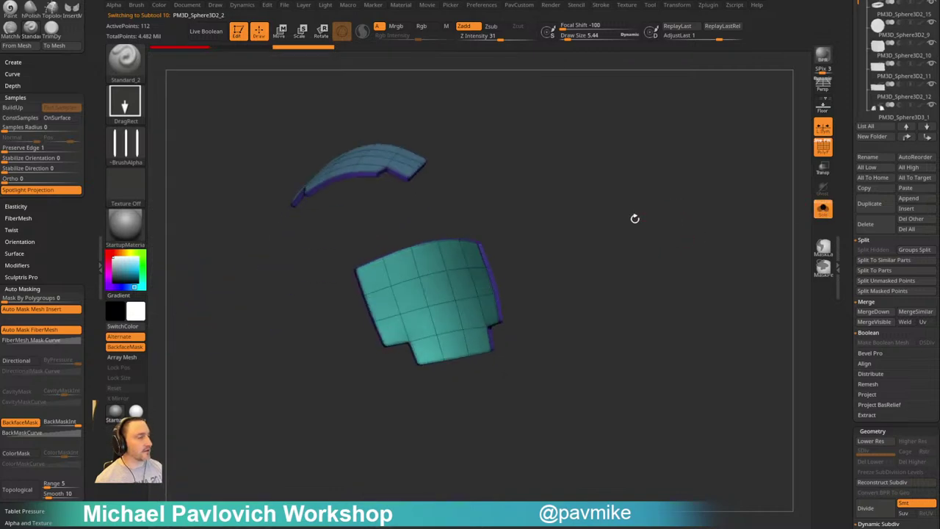
Mask off the opposite hip plate and center the transform gizmo on the remaining plate, aligned to its surface
{"action": "key", "text": "w"}
{"action": "left_click_drag", "start_coordinate": [464, 278], "coordinate": [308, 404], "text": "alt"}
{"action": "left_click", "coordinate": [425, 300], "text": "ctrl"}
{"action": "left_click_drag", "start_coordinate": [550, 243], "coordinate": [476, 260]}
{"action": "left_click", "coordinate": [440, 209], "text": "alt"}
{"action": "left_click_drag", "start_coordinate": [535, 233], "coordinate": [525, 183]}
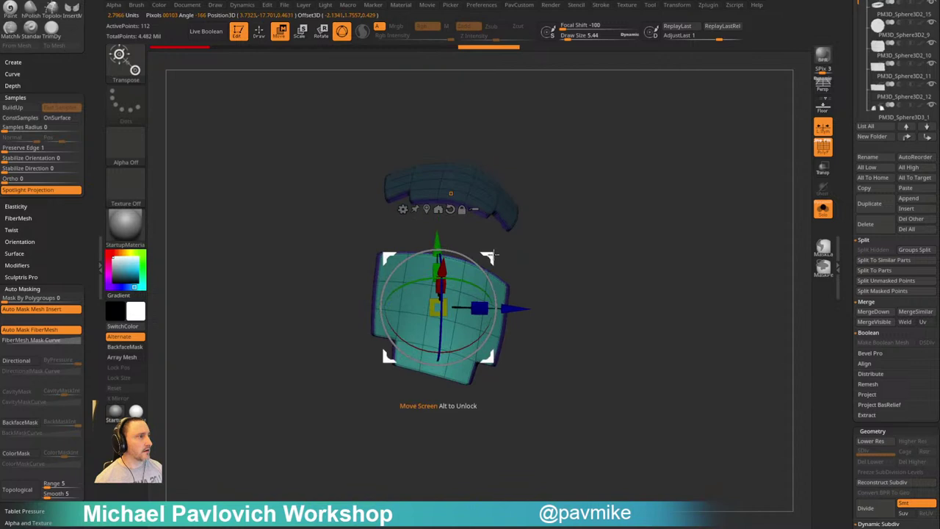
{"action": "left_click_drag", "start_coordinate": [522, 260], "coordinate": [519, 229], "text": "alt"}
{"action": "left_click_drag", "start_coordinate": [521, 231], "coordinate": [526, 201]}
{"action": "left_click_drag", "start_coordinate": [386, 229], "coordinate": [246, 323], "text": "alt"}
{"action": "left_click", "coordinate": [432, 281], "text": "alt"}
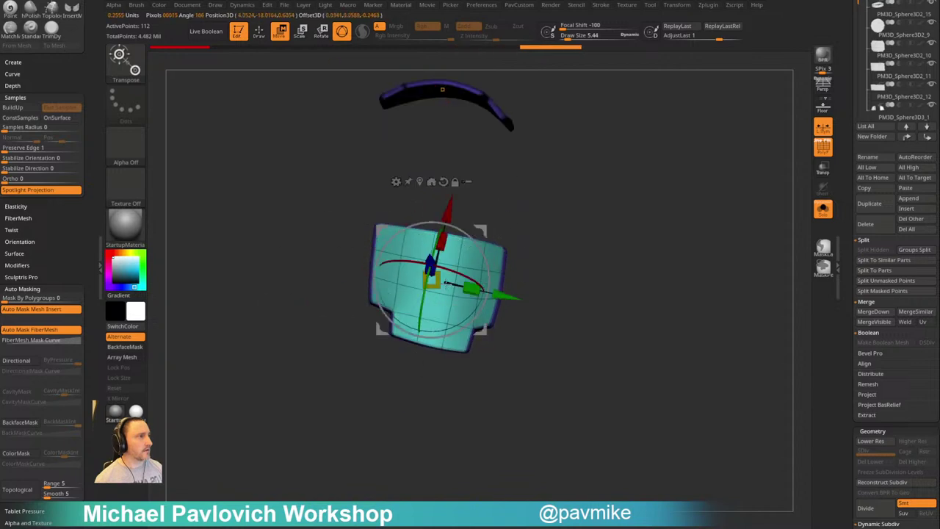
Scale the unmasked hip plate along its Y and X axes, shift it slightly along its Z axis, and clear the mask
{"action": "left_click_drag", "start_coordinate": [471, 284], "coordinate": [476, 284]}
{"action": "left_click_drag", "start_coordinate": [522, 248], "coordinate": [534, 237]}
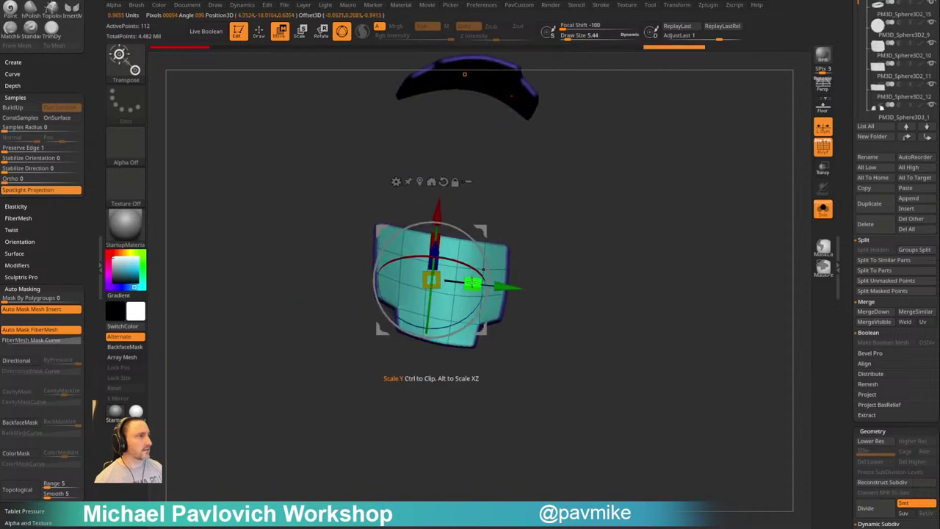
{"action": "left_click_drag", "start_coordinate": [472, 283], "coordinate": [473, 283]}
{"action": "left_click_drag", "start_coordinate": [528, 248], "coordinate": [491, 260]}
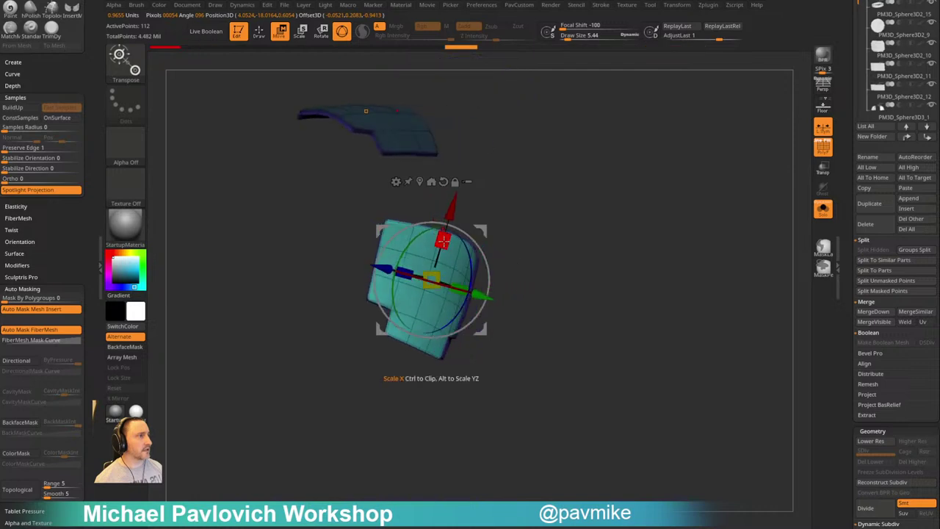
{"action": "left_click_drag", "start_coordinate": [442, 241], "coordinate": [443, 237]}
{"action": "left_click_drag", "start_coordinate": [531, 220], "coordinate": [472, 255]}
{"action": "left_click_drag", "start_coordinate": [360, 297], "coordinate": [353, 298]}
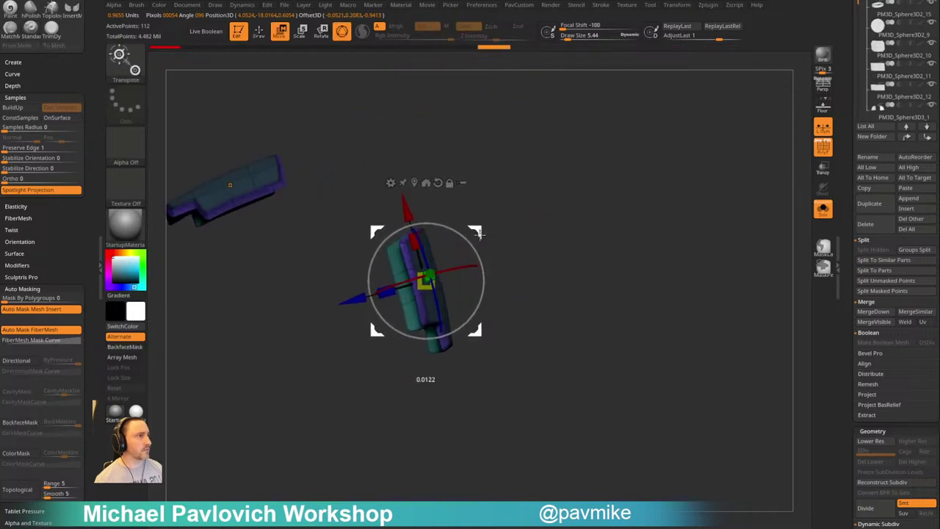
{"action": "left_click_drag", "start_coordinate": [551, 206], "coordinate": [595, 250], "text": "ctrl"}
Return to Draw mode, bring back the rest of the figure, and hide the polyframe
{"action": "key", "text": "q"}
{"action": "left_click", "coordinate": [823, 209]}
{"action": "key", "text": "shift+f"}
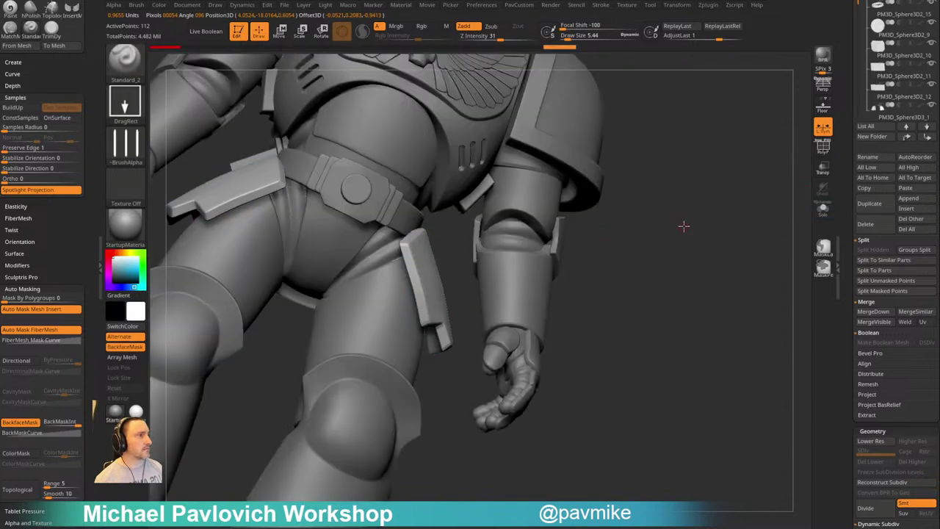
{"action": "left_click_drag", "start_coordinate": [684, 225], "coordinate": [644, 204], "text": "shift"}
{"action": "left_click_drag", "start_coordinate": [648, 229], "coordinate": [672, 217]}
Select the PM3D_Sphere3D2_13 armor piece, enlarge the draw size to about 79, and switch to the Move brush
{"action": "left_click", "coordinate": [478, 249], "text": "alt"}
{"action": "left_click", "coordinate": [485, 315], "text": "alt"}
{"action": "mouse_move", "coordinate": [645, 250]}
{"action": "left_mouse_down"}
{"action": "mouse_move", "coordinate": [559, 264]}
{"action": "mouse_move", "coordinate": [557, 290]}
{"action": "left_mouse_up"}
{"action": "key", "text": "s"}
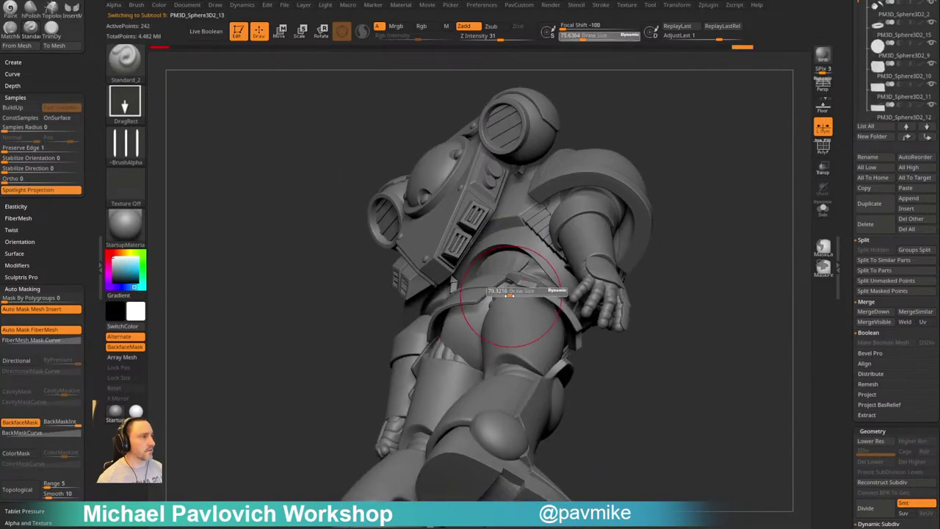
{"action": "key", "text": "b"}
{"action": "key", "text": "m"}
{"action": "key", "text": "v"}
{"action": "left_click_drag", "start_coordinate": [634, 221], "coordinate": [660, 253]}
Select the Merged_PM3D_Sphere3D2_4 subtool and switch to the Standard brush
{"action": "left_click", "coordinate": [507, 307], "text": "alt"}
{"action": "mouse_move", "coordinate": [665, 220]}
{"action": "left_mouse_down"}
{"action": "mouse_move", "coordinate": [695, 264]}
{"action": "mouse_move", "coordinate": [667, 225]}
{"action": "left_mouse_up"}
{"action": "key", "text": "b"}
{"action": "key", "text": "s"}
{"action": "key", "text": "t"}
Examine the figure's proportions, chest vents, arms and hip plates from both front three-quarter sides
{"action": "mouse_move", "coordinate": [706, 250]}
{"action": "left_mouse_down"}
{"action": "mouse_move", "coordinate": [636, 248]}
{"action": "mouse_move", "coordinate": [656, 225]}
{"action": "left_mouse_up"}
{"action": "left_click_drag", "start_coordinate": [691, 228], "coordinate": [654, 228]}
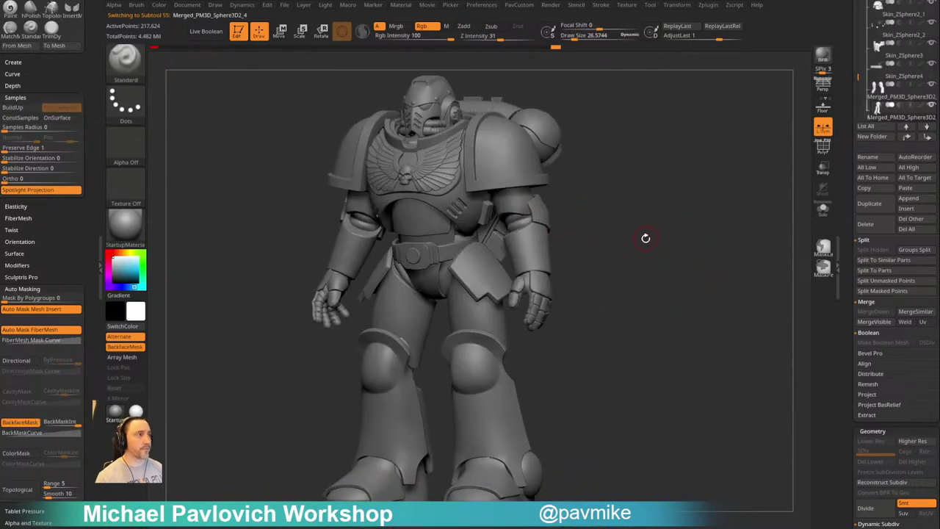
{"action": "mouse_move", "coordinate": [652, 252]}
{"action": "right_mouse_down"}
{"action": "mouse_move", "coordinate": [640, 252]}
{"action": "mouse_move", "coordinate": [649, 239]}
{"action": "right_mouse_up"}
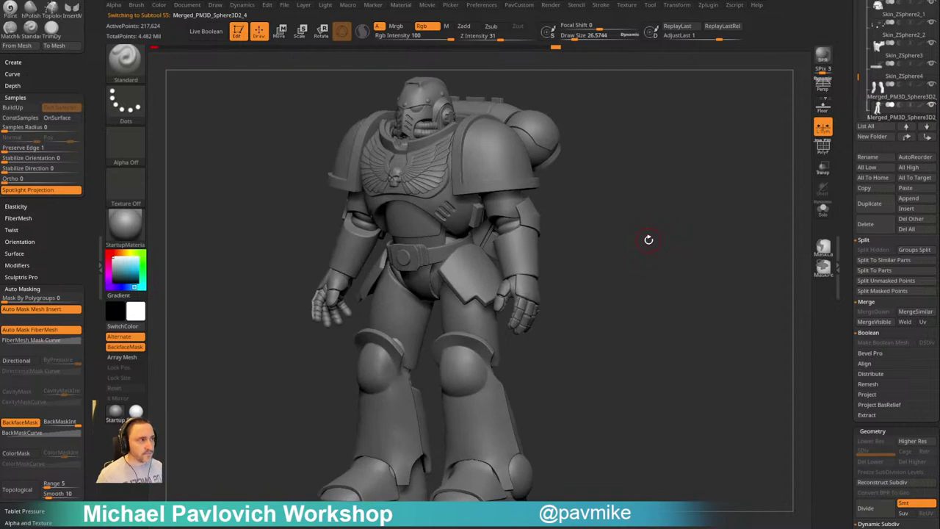
{"action": "left_click_drag", "start_coordinate": [577, 221], "coordinate": [621, 279]}
{"action": "left_click_drag", "start_coordinate": [654, 241], "coordinate": [638, 283]}
{"action": "right_click_drag", "start_coordinate": [638, 282], "coordinate": [632, 265]}
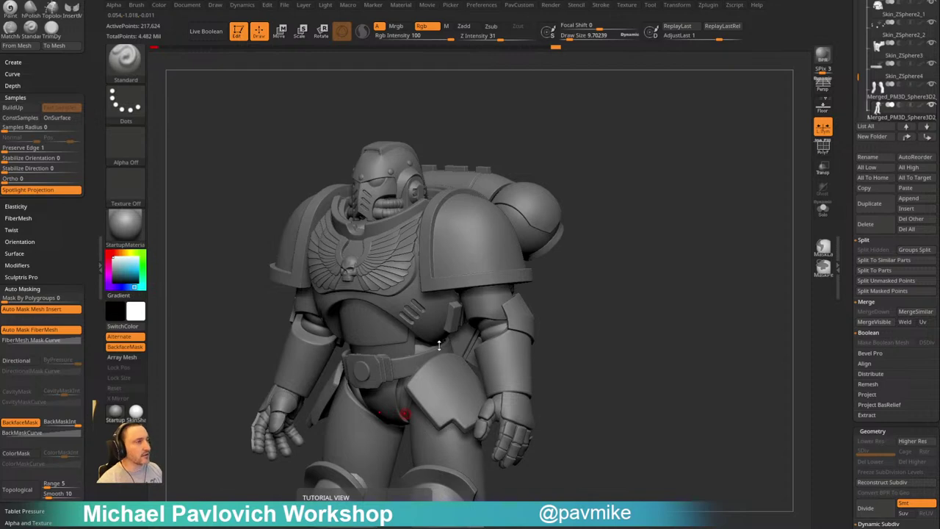
{"action": "mouse_move", "coordinate": [637, 233]}
{"action": "right_mouse_down"}
{"action": "mouse_move", "coordinate": [665, 233]}
{"action": "mouse_move", "coordinate": [432, 242]}
{"action": "right_mouse_up"}
{"action": "key", "text": "s"}
{"action": "left_click", "coordinate": [593, 242]}
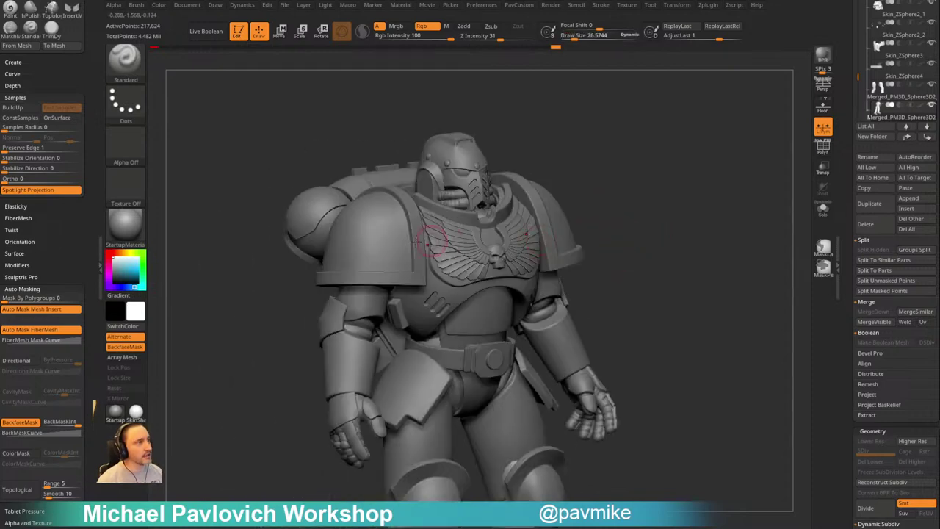
{"action": "key", "text": "s"}
{"action": "left_click", "coordinate": [393, 244]}
{"action": "mouse_move", "coordinate": [665, 202]}
{"action": "left_mouse_down", "text": "shift"}
{"action": "mouse_move", "coordinate": [644, 219]}
{"action": "mouse_move", "coordinate": [660, 197]}
{"action": "left_mouse_up", "text": "shift"}
{"action": "key", "text": "s"}
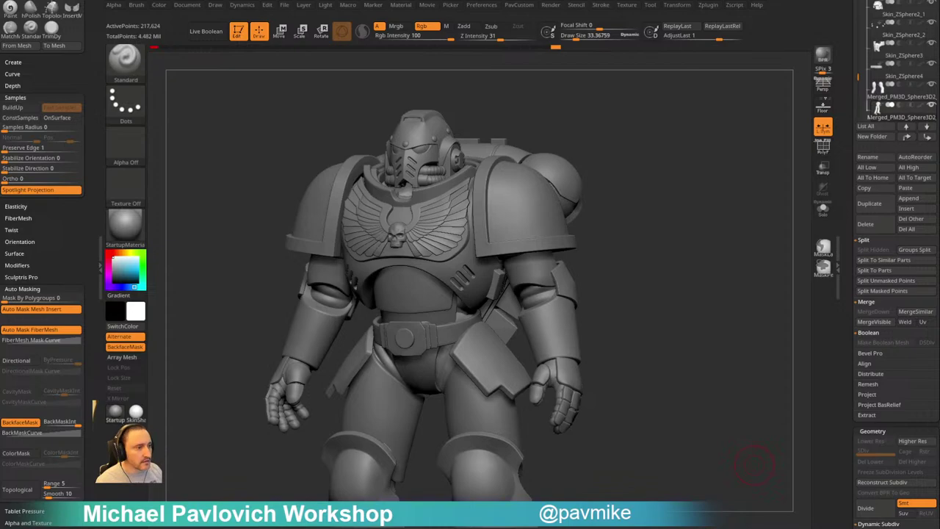
Switch to the 40k Miro board, examine the arm and forearm armor reference images, and return to ZBrush
{"action": "mouse_move", "coordinate": [561, 2]}
{"action": "left_mouse_down"}
{"action": "mouse_move", "coordinate": [559, 57]}
{"action": "mouse_move", "coordinate": [548, 13]}
{"action": "left_mouse_up"}
{"action": "scroll", "coordinate": [455, 200], "scroll_direction": "down", "scroll_amount": 3}
{"action": "scroll", "coordinate": [454, 197], "scroll_direction": "down", "scroll_amount": 5}
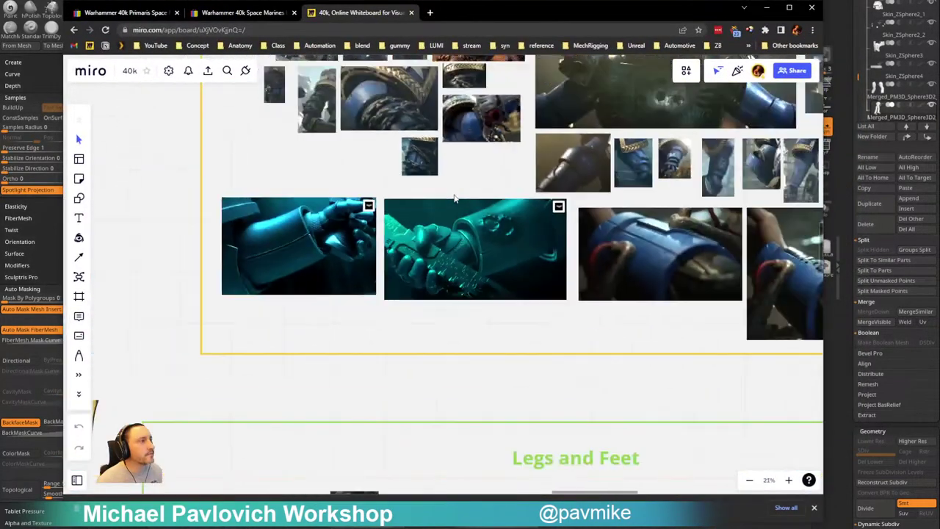
{"action": "left_click_drag", "start_coordinate": [449, 19], "coordinate": [393, 28]}
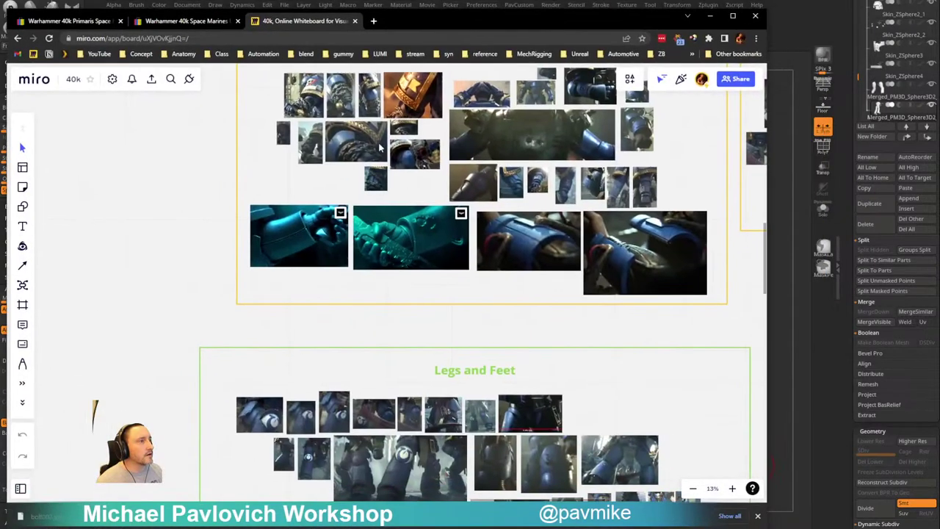
{"action": "middle_click_drag", "start_coordinate": [383, 191], "coordinate": [278, 337]}
{"action": "scroll", "coordinate": [329, 294], "scroll_direction": "up", "scroll_amount": 7}
{"action": "middle_click_drag", "start_coordinate": [544, 279], "coordinate": [33, 245]}
{"action": "middle_click_drag", "start_coordinate": [428, 247], "coordinate": [151, 293]}
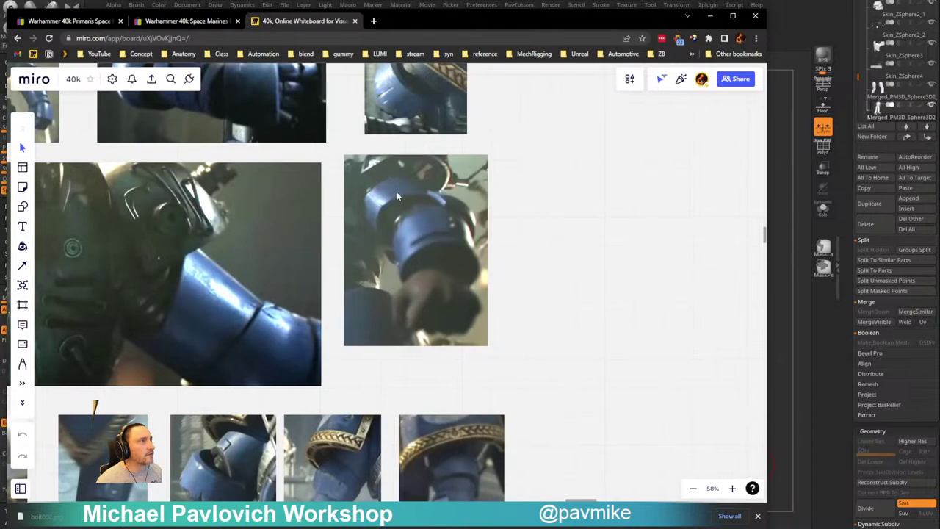
{"action": "middle_click_drag", "start_coordinate": [337, 396], "coordinate": [409, 149]}
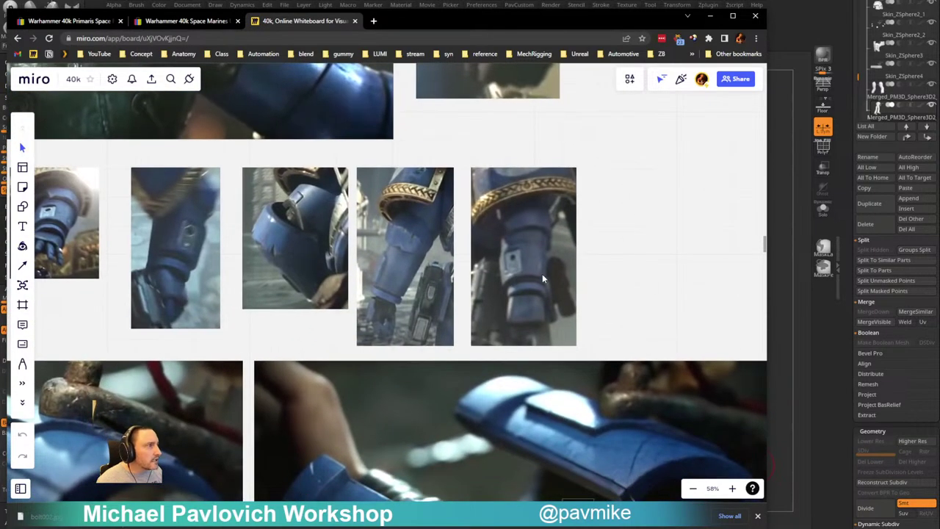
{"action": "middle_click_drag", "start_coordinate": [308, 243], "coordinate": [382, 260]}
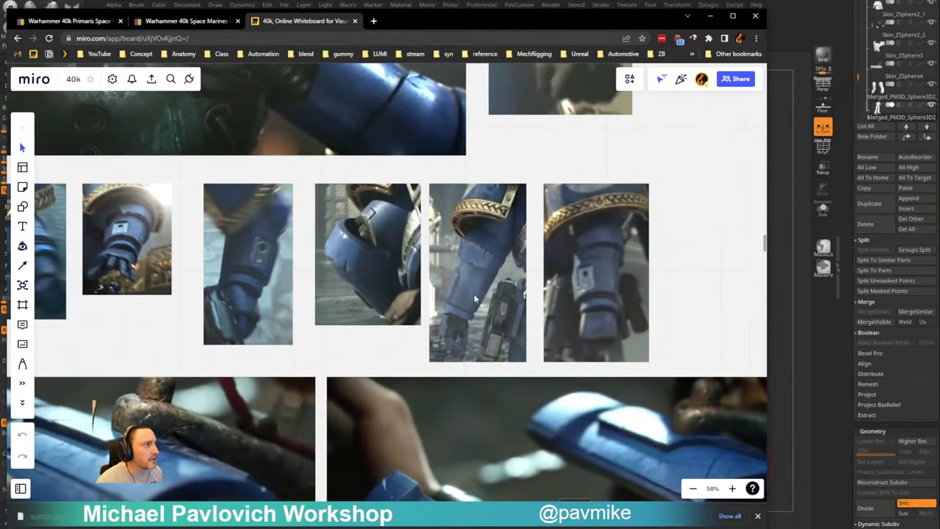
{"action": "middle_click_drag", "start_coordinate": [142, 233], "coordinate": [309, 260]}
{"action": "middle_click_drag", "start_coordinate": [177, 246], "coordinate": [458, 310]}
{"action": "left_click_drag", "start_coordinate": [444, 20], "coordinate": [445, 0]}
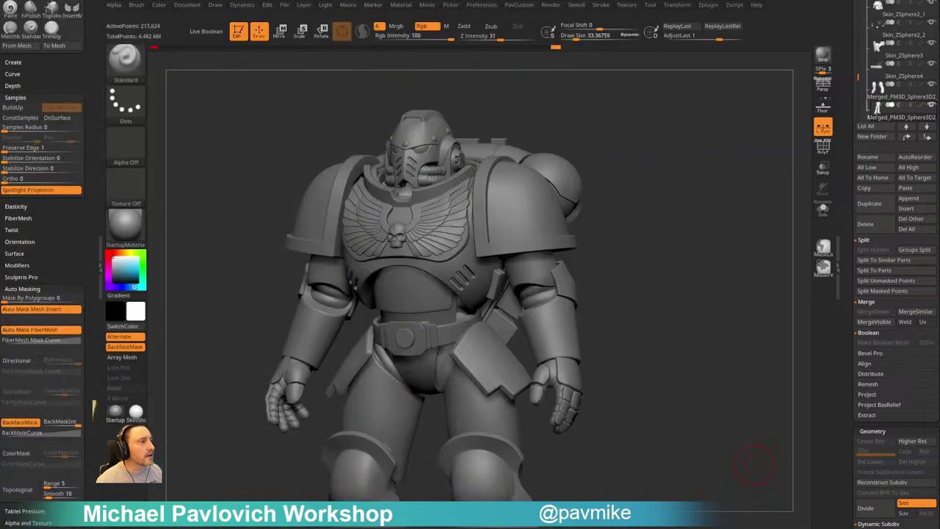
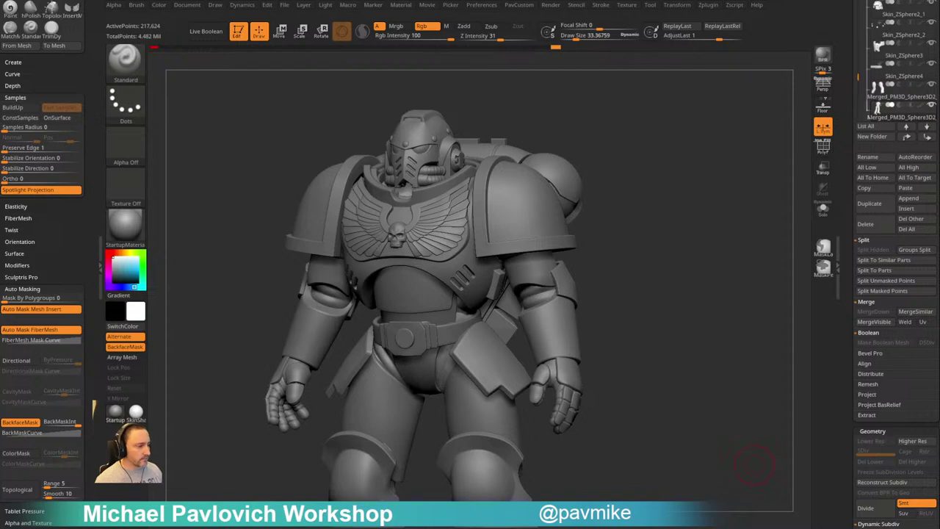
Select the forearm armor and then the finger and back-of-hand plates, and turn on the polyframe display
{"action": "left_click_drag", "start_coordinate": [660, 233], "coordinate": [683, 298]}
{"action": "key", "text": "s"}
{"action": "left_click_drag", "start_coordinate": [625, 306], "coordinate": [619, 307]}
{"action": "left_click", "coordinate": [482, 296], "text": "alt"}
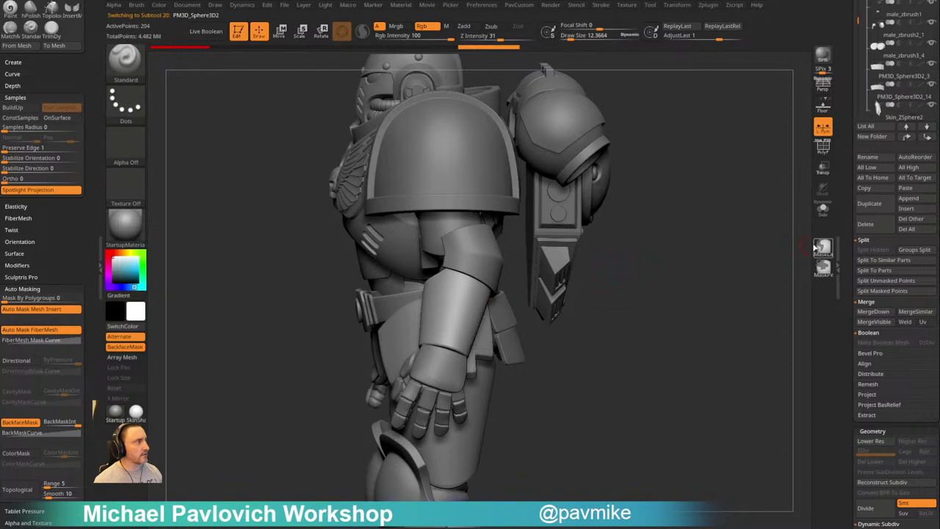
{"action": "left_click_drag", "start_coordinate": [739, 255], "coordinate": [698, 278]}
{"action": "left_click", "coordinate": [510, 232], "text": "alt"}
{"action": "mouse_move", "coordinate": [640, 218]}
{"action": "left_mouse_down"}
{"action": "mouse_move", "coordinate": [656, 275]}
{"action": "mouse_move", "coordinate": [659, 258]}
{"action": "mouse_move", "coordinate": [698, 276]}
{"action": "mouse_move", "coordinate": [682, 262]}
{"action": "mouse_move", "coordinate": [691, 260]}
{"action": "left_mouse_up"}
{"action": "left_click", "coordinate": [823, 147]}
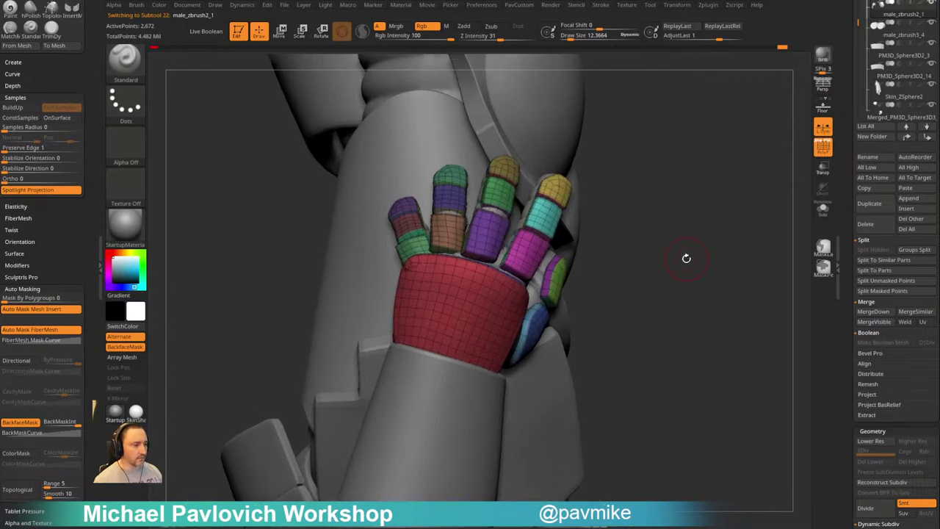
Examine the hand plates, forearm armor and elbow joint from the palm side and the outer side
{"action": "key", "text": "shift"}
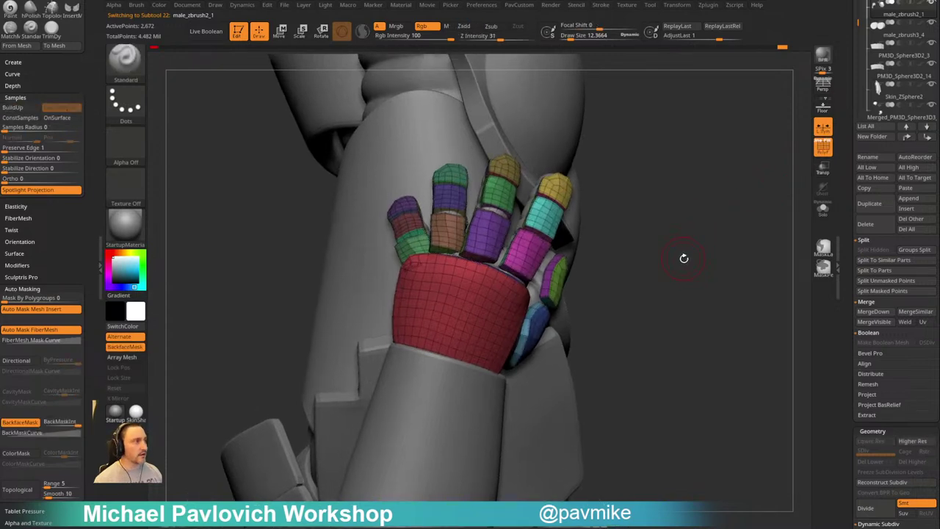
{"action": "mouse_move", "coordinate": [682, 258]}
{"action": "left_mouse_down"}
{"action": "mouse_move", "coordinate": [695, 237]}
{"action": "mouse_move", "coordinate": [694, 259]}
{"action": "left_mouse_up"}
{"action": "left_click_drag", "start_coordinate": [665, 328], "coordinate": [472, 391], "text": "alt"}
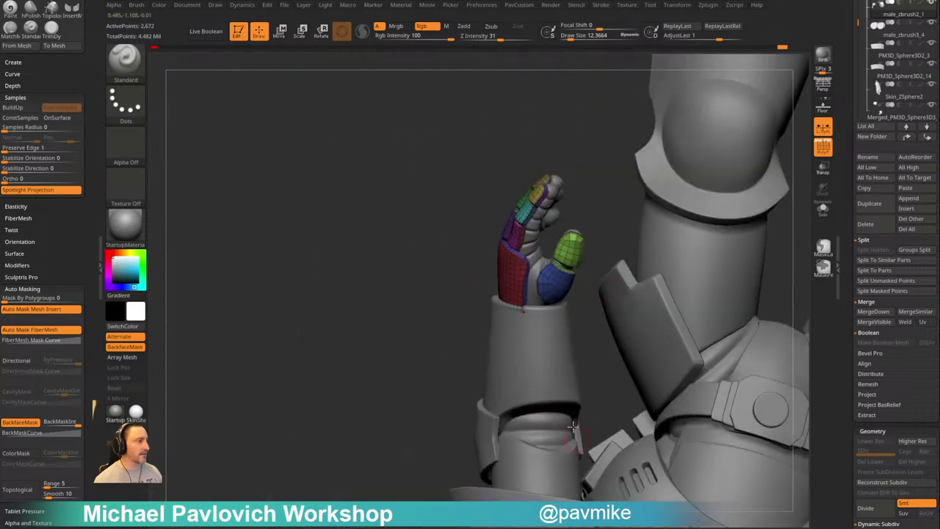
{"action": "left_click_drag", "start_coordinate": [438, 440], "coordinate": [411, 460]}
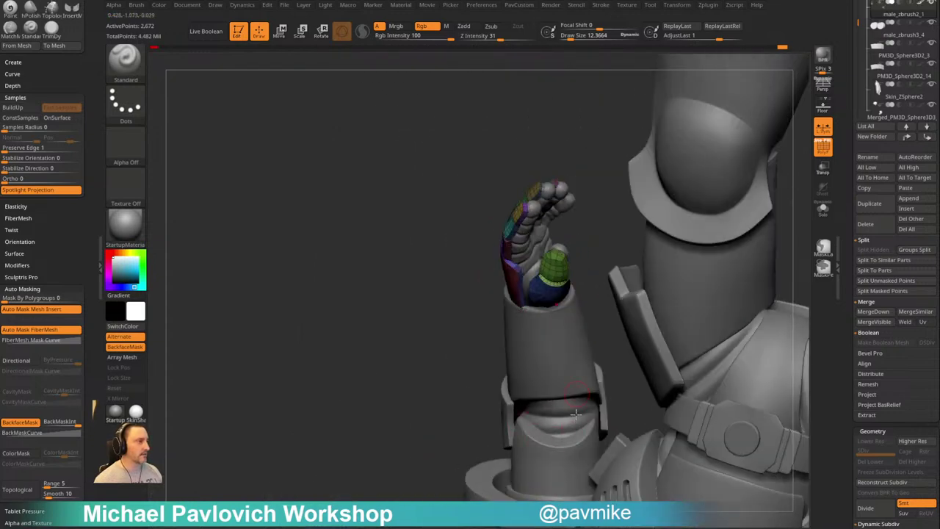
{"action": "left_click_drag", "start_coordinate": [440, 428], "coordinate": [532, 421]}
{"action": "left_click_drag", "start_coordinate": [523, 384], "coordinate": [580, 353]}
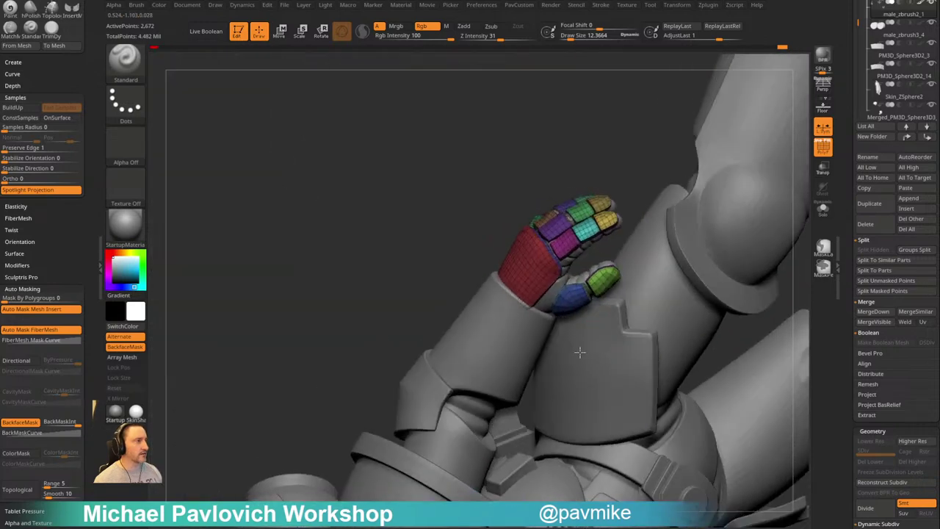
Isolate the back-of-hand plate in Solo view and split the hidden finger plates off into a separate subtool
{"action": "left_click_drag", "start_coordinate": [415, 288], "coordinate": [489, 294]}
{"action": "left_click_drag", "start_coordinate": [675, 283], "coordinate": [691, 298]}
{"action": "left_click", "coordinate": [822, 210]}
{"action": "left_click_drag", "start_coordinate": [551, 374], "coordinate": [507, 360], "text": "ctrl+shift"}
{"action": "key", "text": "ctrl+shift+a"}
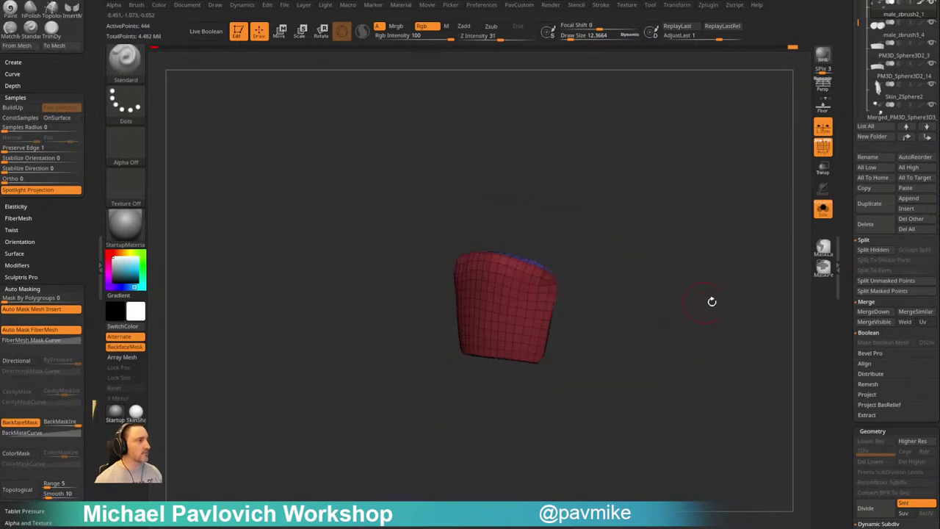
{"action": "key", "text": "4"}
{"action": "left_click", "coordinate": [703, 243]}
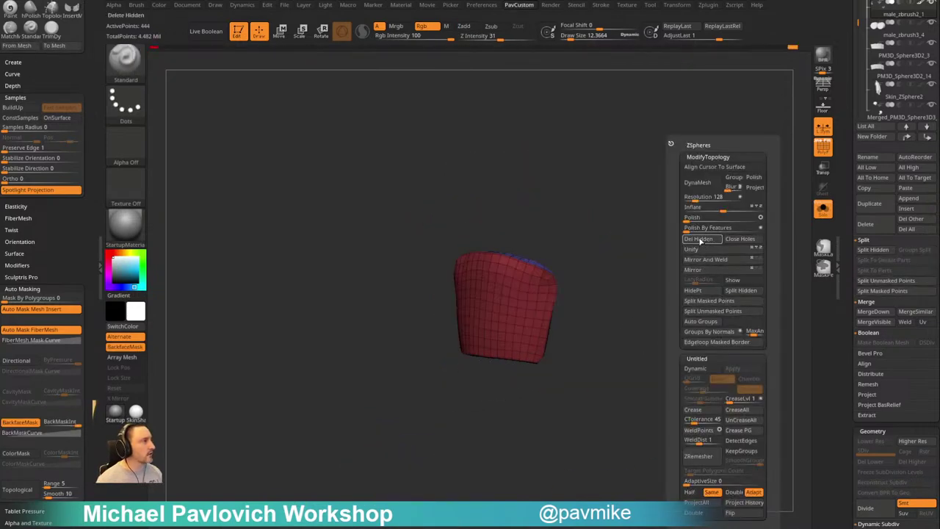
{"action": "left_click", "coordinate": [726, 290]}
Isolate the outer red polygroup of the back-of-hand plate and delete its hidden inner faces
{"action": "left_click_drag", "start_coordinate": [713, 297], "coordinate": [670, 304]}
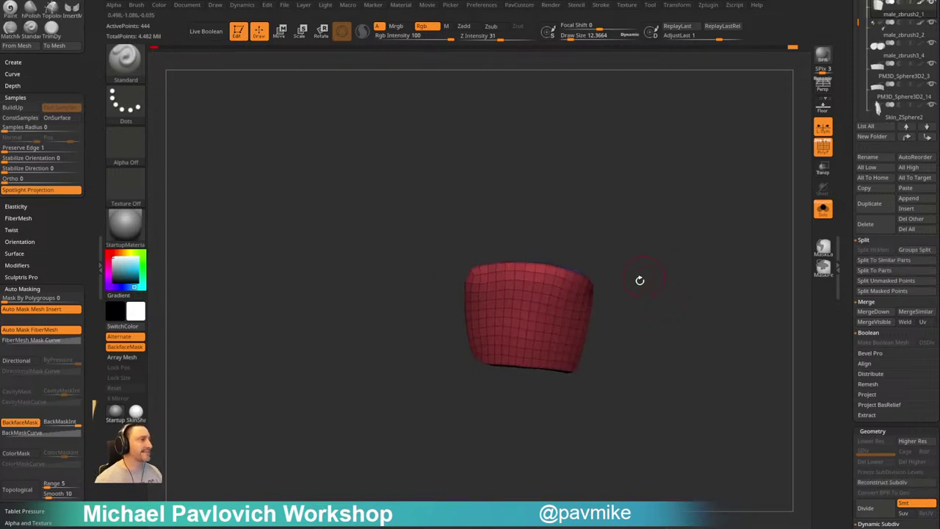
{"action": "left_click", "coordinate": [548, 316], "text": "ctrl+shift"}
{"action": "key", "text": "5"}
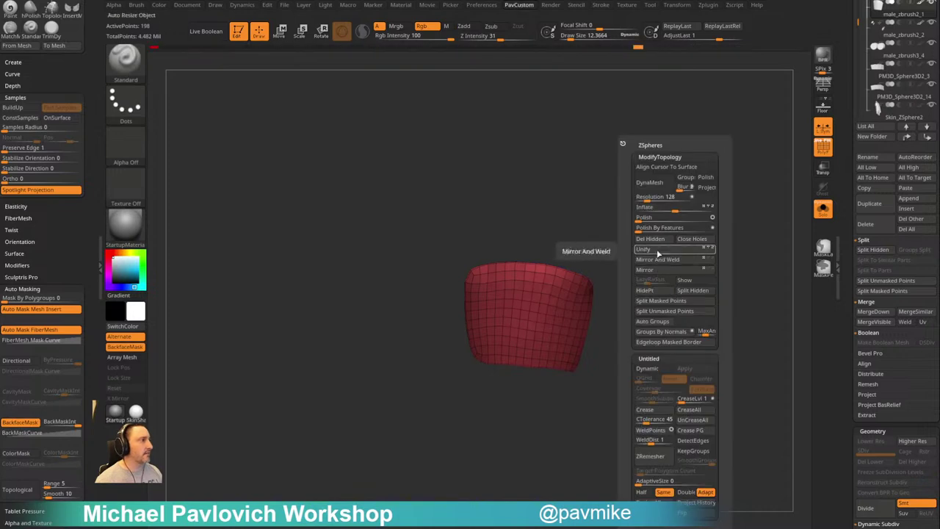
{"action": "left_click", "coordinate": [660, 241]}
Slice a semicircle into the wrist edge of the back-of-hand shell with the SliceCirc brush
{"action": "left_click", "coordinate": [126, 64], "text": "ctrl+shift"}
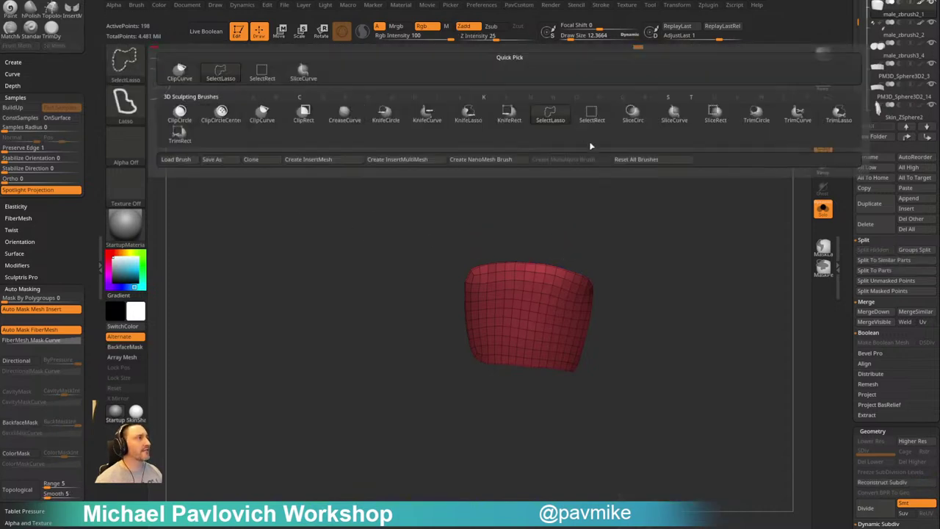
{"action": "left_click", "coordinate": [633, 118]}
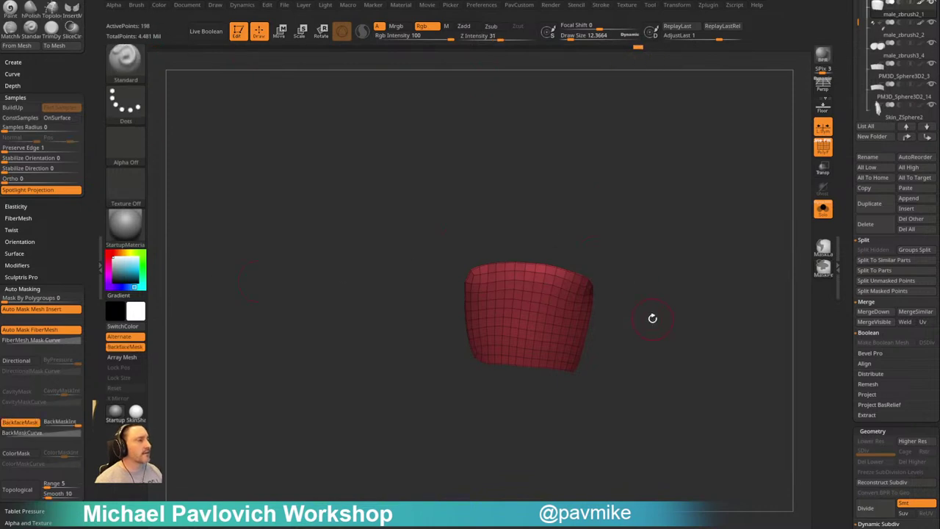
{"action": "left_click_drag", "start_coordinate": [655, 315], "coordinate": [656, 294], "text": "alt"}
{"action": "mouse_move", "coordinate": [500, 361]}
{"action": "left_mouse_down", "text": "ctrl+shift"}
{"action": "mouse_move", "coordinate": [603, 453]}
{"action": "mouse_move", "coordinate": [565, 426]}
{"action": "left_mouse_up", "text": "ctrl+shift"}
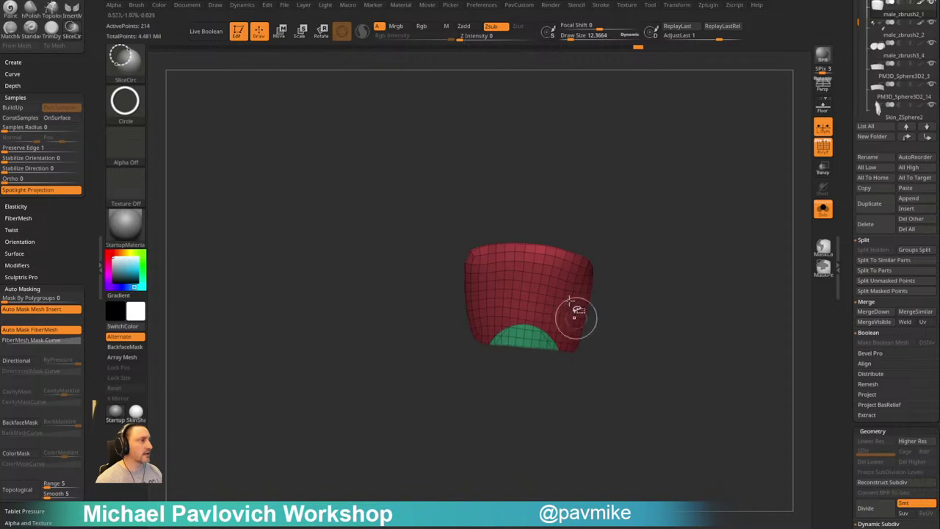
Hide and delete the sliced semicircle, and ZRemesh the remaining back-of-hand shell
{"action": "left_click", "coordinate": [577, 316], "text": "ctrl+shift"}
{"action": "key", "text": "2"}
{"action": "left_click", "coordinate": [677, 244]}
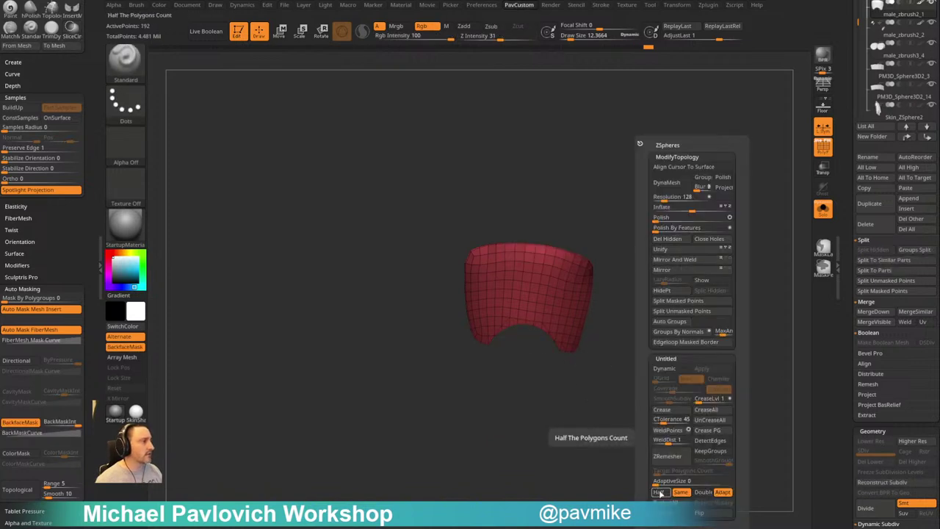
{"action": "left_click", "coordinate": [667, 456]}
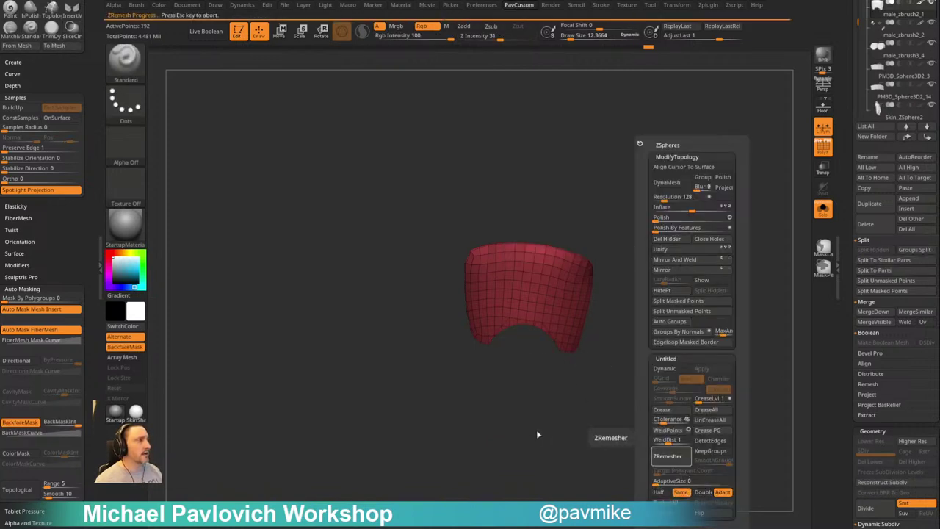
Extrude the whole shell polygroup with ZModeler to give the hand plate thickness, and flip its normals
{"action": "left_click_drag", "start_coordinate": [564, 415], "coordinate": [624, 393]}
{"action": "key", "text": "b"}
{"action": "key", "text": "z"}
{"action": "key", "text": "m"}
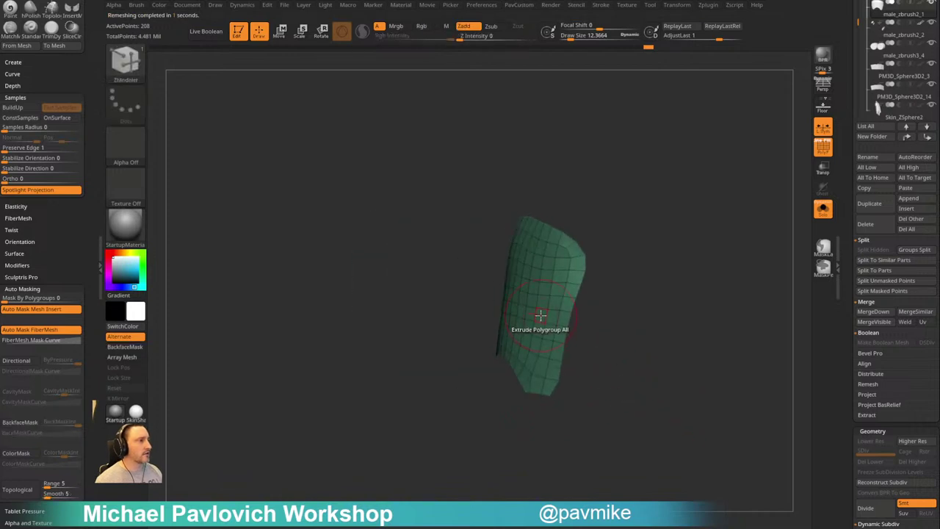
{"action": "left_click_drag", "start_coordinate": [540, 316], "coordinate": [561, 326]}
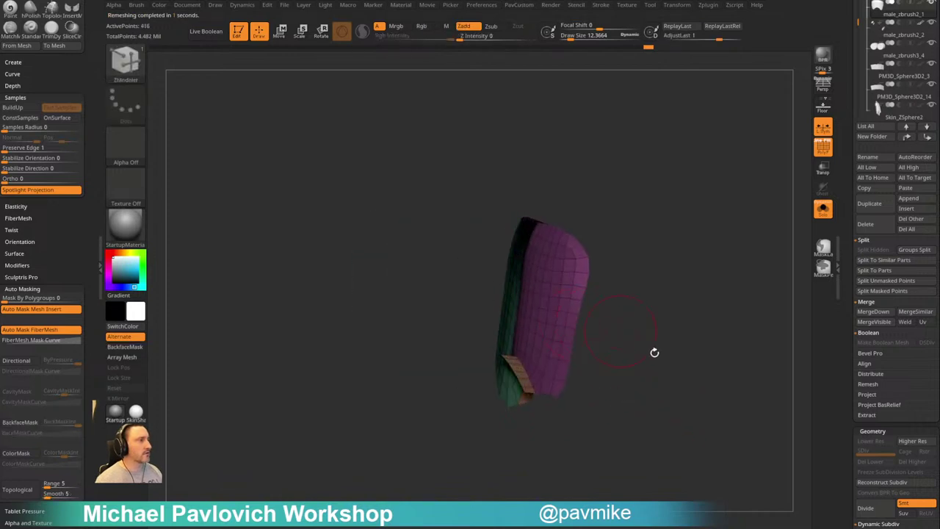
{"action": "key", "text": "3"}
{"action": "left_click", "coordinate": [685, 512]}
{"action": "left_click_drag", "start_coordinate": [553, 473], "coordinate": [453, 381]}
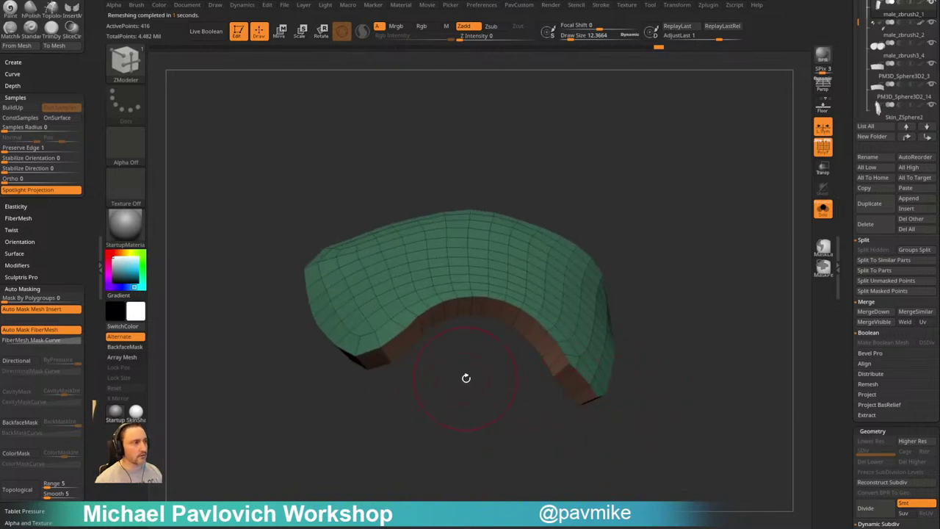
Set the ZModeler edge action to Crease for the rim of the hand plate's wrist cutout
{"action": "key", "text": "b"}
{"action": "key", "text": "c"}
{"action": "key", "text": "l"}
{"action": "key", "text": "b"}
{"action": "key", "text": "z"}
{"action": "key", "text": "m"}
{"action": "left_click_drag", "start_coordinate": [461, 384], "coordinate": [411, 357]}
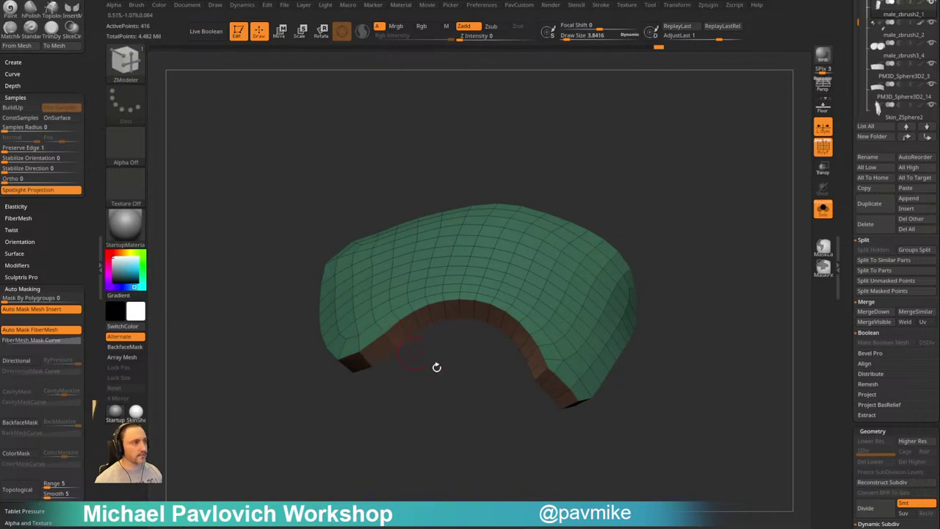
{"action": "key", "text": "2"}
{"action": "left_click", "coordinate": [478, 432]}
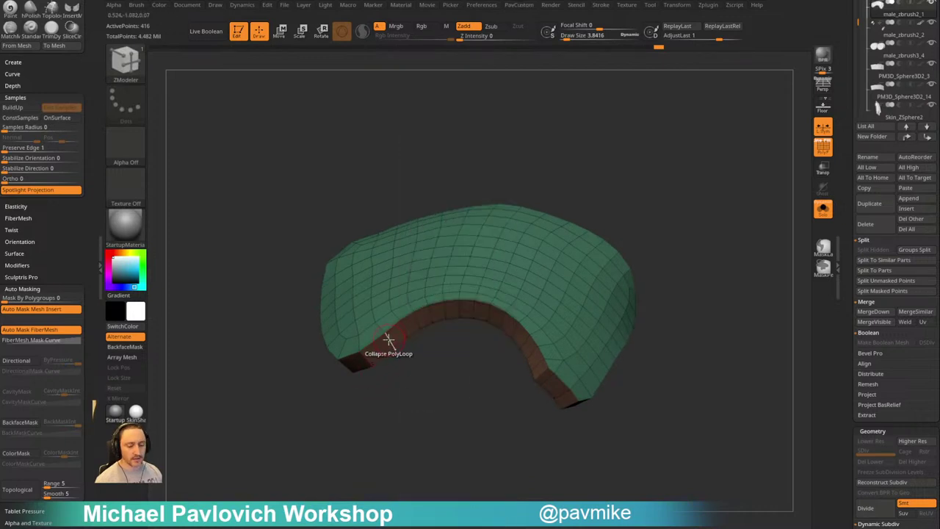
{"action": "key", "text": "2"}
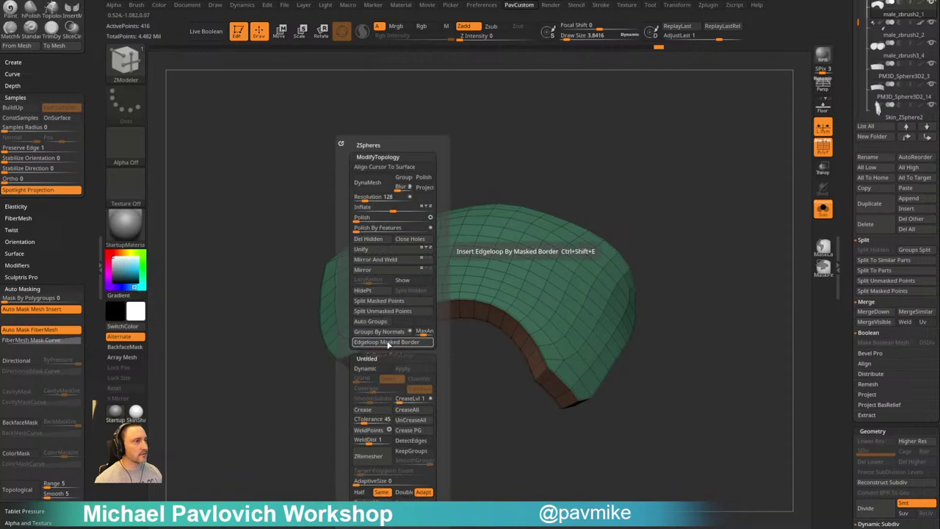
{"action": "left_click", "coordinate": [370, 269]}
{"action": "left_click_drag", "start_coordinate": [402, 372], "coordinate": [405, 370]}
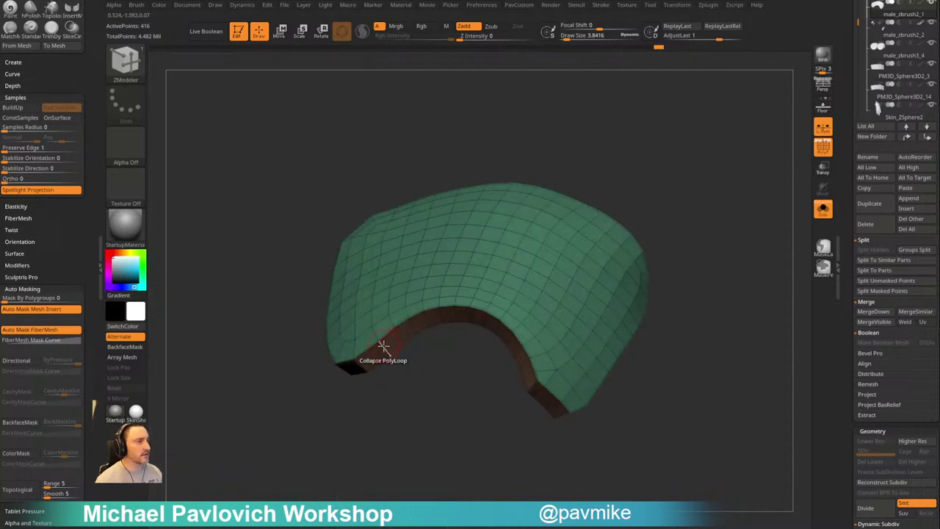
{"action": "key", "text": "space"}
{"action": "left_click", "coordinate": [288, 276]}
{"action": "left_click", "coordinate": [279, 297]}
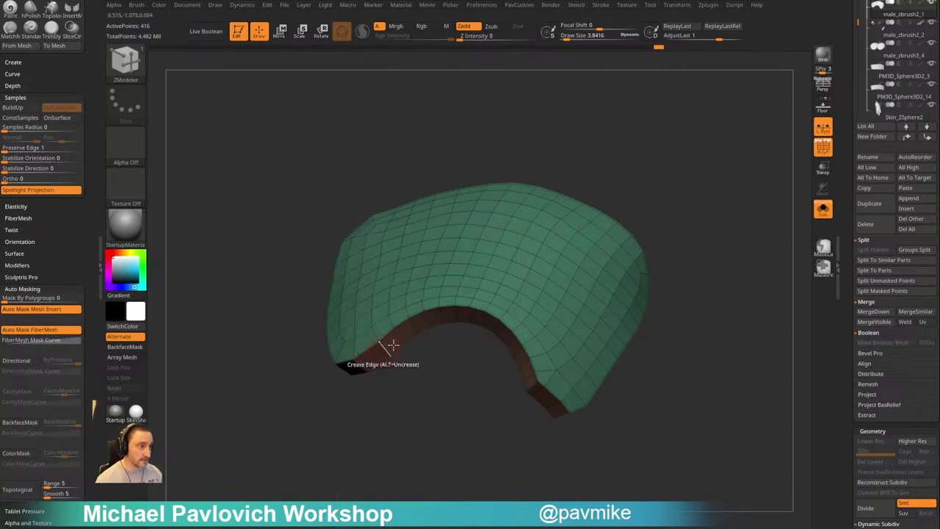
{"action": "right_click_drag", "start_coordinate": [393, 357], "coordinate": [407, 406], "text": "ctrl"}
{"action": "key", "text": "s"}
{"action": "left_click", "coordinate": [395, 384]}
Turn on dynamic subdivision for the hand plate and set its crease level to 2
{"action": "key", "text": "1"}
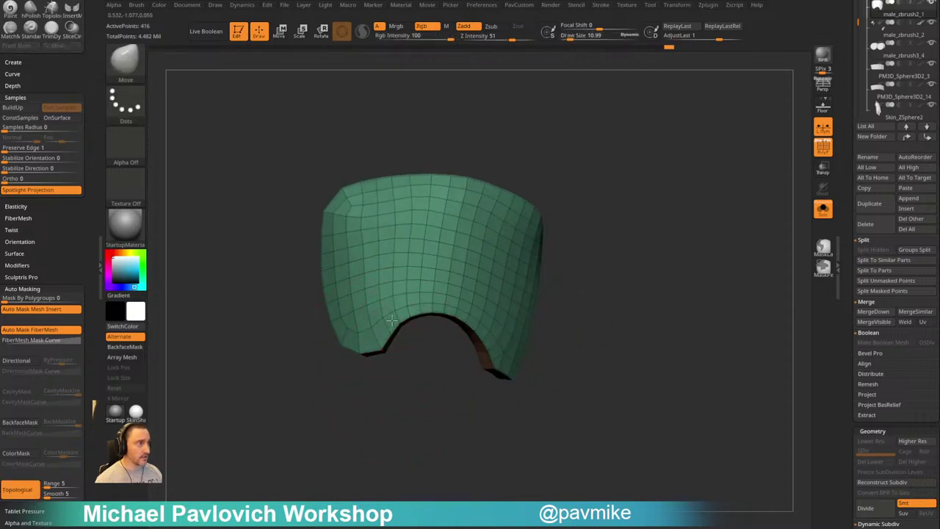
{"action": "left_click_drag", "start_coordinate": [595, 318], "coordinate": [598, 339]}
{"action": "key", "text": "d"}
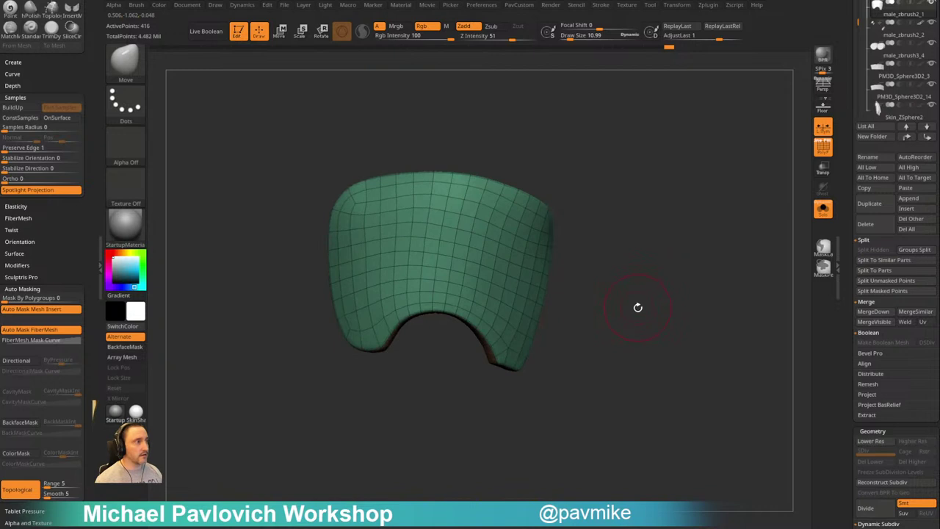
{"action": "mouse_move", "coordinate": [638, 306]}
{"action": "left_mouse_down"}
{"action": "mouse_move", "coordinate": [640, 321]}
{"action": "mouse_move", "coordinate": [631, 310]}
{"action": "left_mouse_up"}
{"action": "key", "text": "2"}
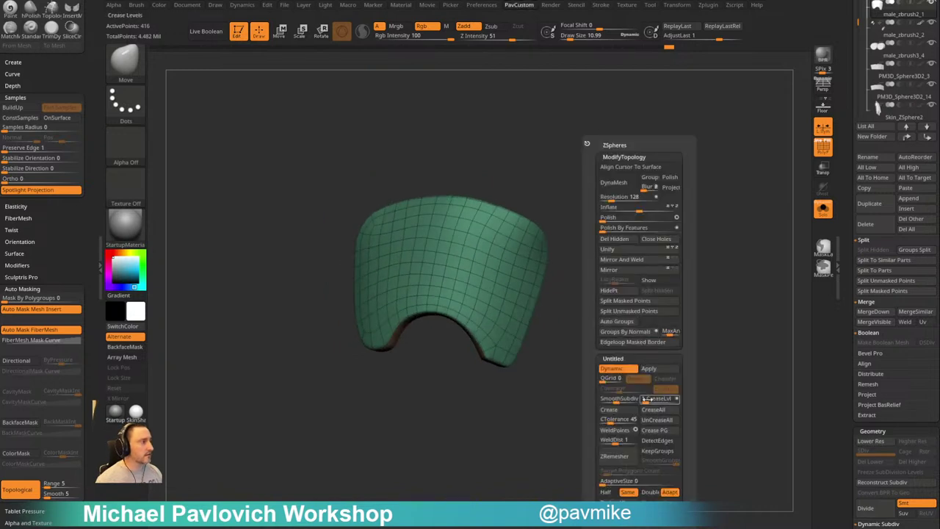
{"action": "left_click_drag", "start_coordinate": [648, 399], "coordinate": [651, 399]}
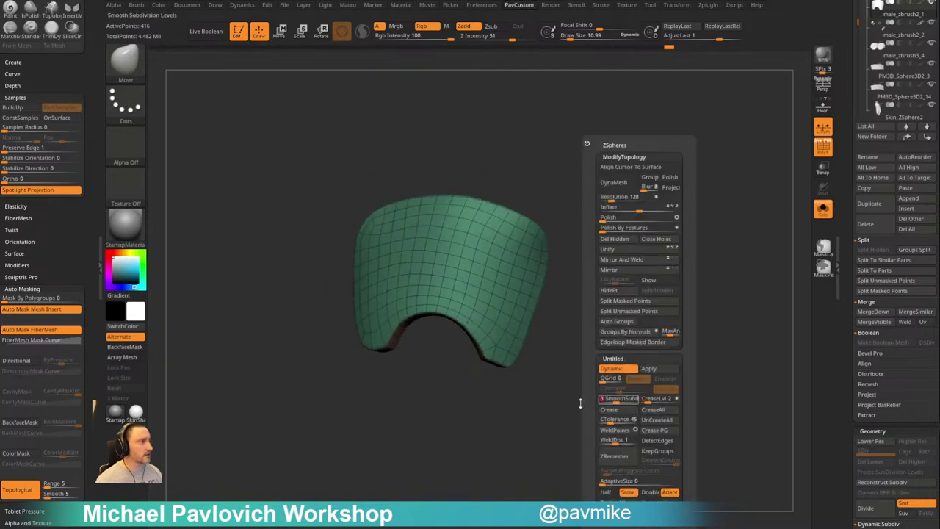
{"action": "left_click_drag", "start_coordinate": [581, 404], "coordinate": [600, 403]}
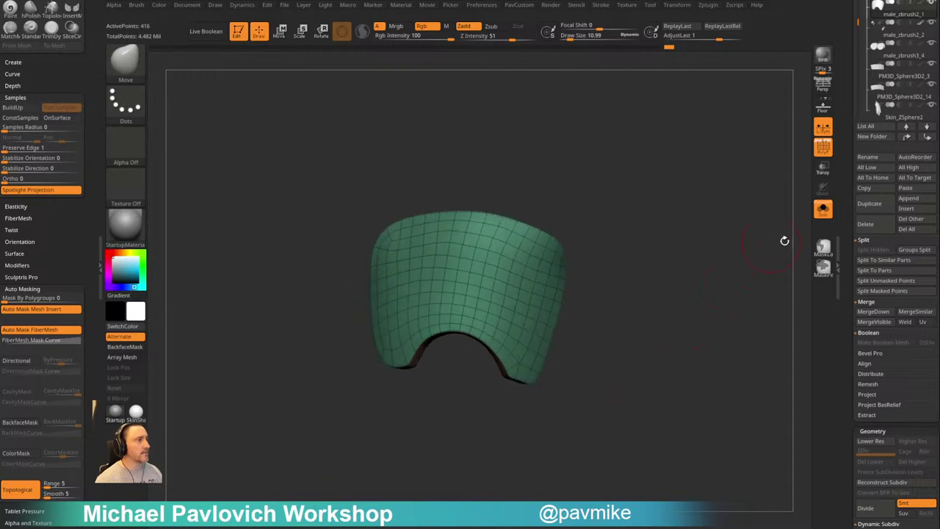
Show the full figure without polyframe and examine how the hand plate fits between the fingers and forearm armor
{"action": "left_click", "coordinate": [823, 209]}
{"action": "key", "text": "shift+f"}
{"action": "left_click_drag", "start_coordinate": [762, 208], "coordinate": [698, 221], "text": "alt"}
{"action": "key", "text": "s"}
{"action": "left_click_drag", "start_coordinate": [452, 359], "coordinate": [459, 358]}
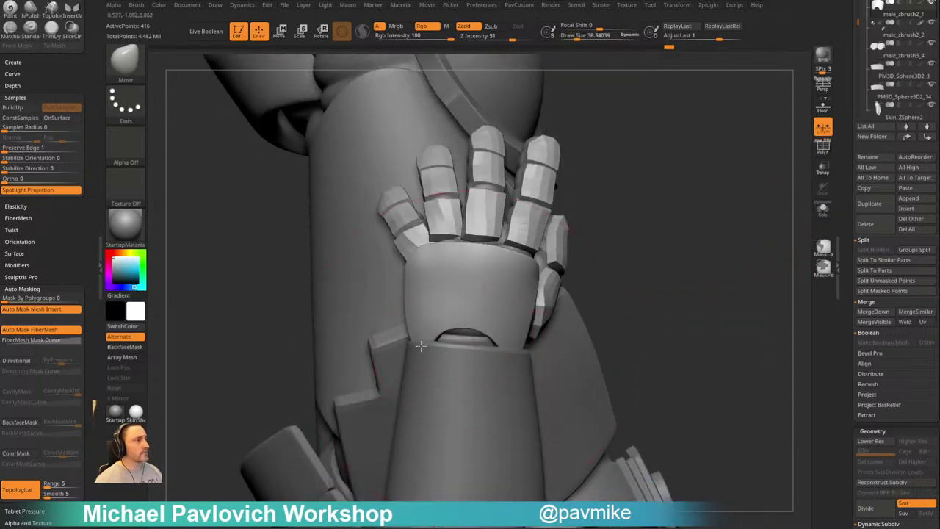
{"action": "mouse_move", "coordinate": [646, 301]}
{"action": "left_mouse_down"}
{"action": "mouse_move", "coordinate": [587, 298]}
{"action": "mouse_move", "coordinate": [544, 312]}
{"action": "left_mouse_up"}
{"action": "key", "text": "s"}
{"action": "left_click_drag", "start_coordinate": [588, 274], "coordinate": [579, 273]}
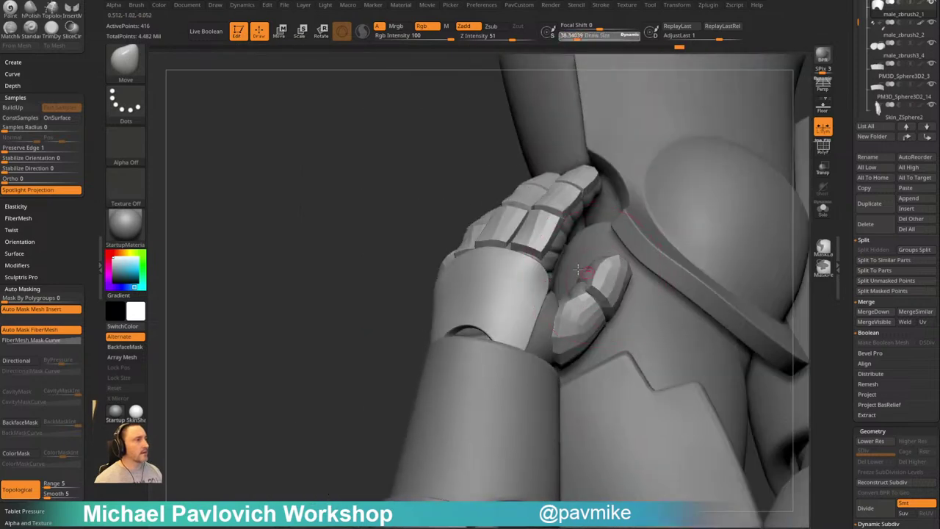
{"action": "mouse_move", "coordinate": [377, 337]}
{"action": "left_mouse_down", "text": "alt"}
{"action": "mouse_move", "coordinate": [324, 352]}
{"action": "mouse_move", "coordinate": [659, 202]}
{"action": "mouse_move", "coordinate": [507, 338]}
{"action": "left_mouse_up", "text": "alt"}
Select the finger plates and smooth them with dynamic subdivision
{"action": "left_click", "coordinate": [504, 343], "text": "alt"}
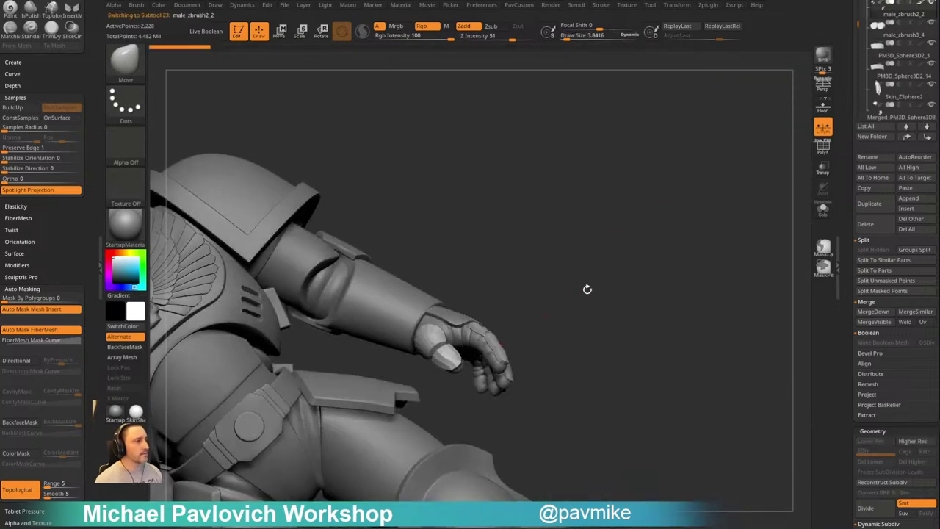
{"action": "key", "text": "d"}
{"action": "mouse_move", "coordinate": [615, 262]}
{"action": "left_mouse_down"}
{"action": "mouse_move", "coordinate": [624, 290]}
{"action": "mouse_move", "coordinate": [552, 241]}
{"action": "mouse_move", "coordinate": [591, 293]}
{"action": "left_mouse_up"}
{"action": "key", "text": "s"}
{"action": "left_click_drag", "start_coordinate": [585, 293], "coordinate": [588, 293]}
{"action": "key", "text": "s"}
Duplicate the forearm armor subtool and select the copy
{"action": "left_click", "coordinate": [532, 290], "text": "alt"}
{"action": "mouse_move", "coordinate": [610, 257]}
{"action": "left_mouse_down"}
{"action": "mouse_move", "coordinate": [647, 247]}
{"action": "mouse_move", "coordinate": [701, 269]}
{"action": "mouse_move", "coordinate": [659, 332]}
{"action": "mouse_move", "coordinate": [686, 252]}
{"action": "mouse_move", "coordinate": [732, 343]}
{"action": "mouse_move", "coordinate": [711, 308]}
{"action": "left_mouse_up"}
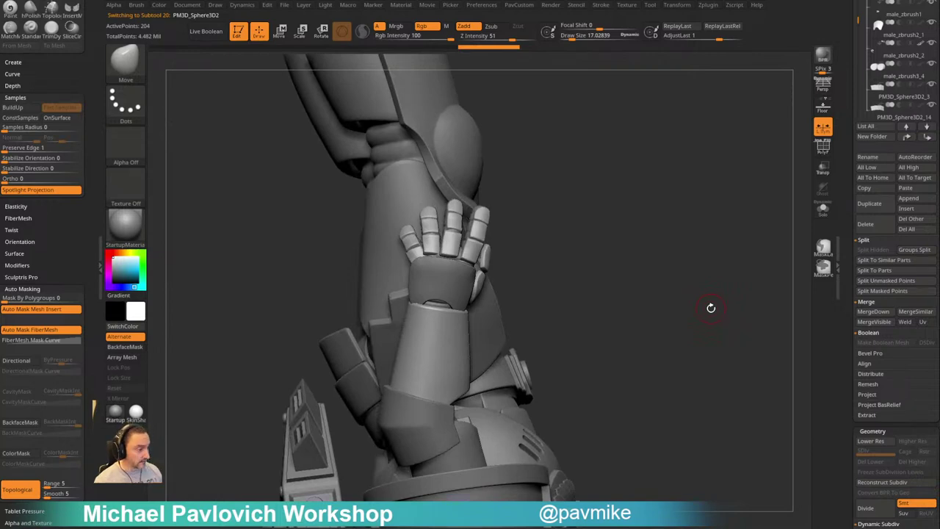
{"action": "left_click_drag", "start_coordinate": [595, 283], "coordinate": [684, 301]}
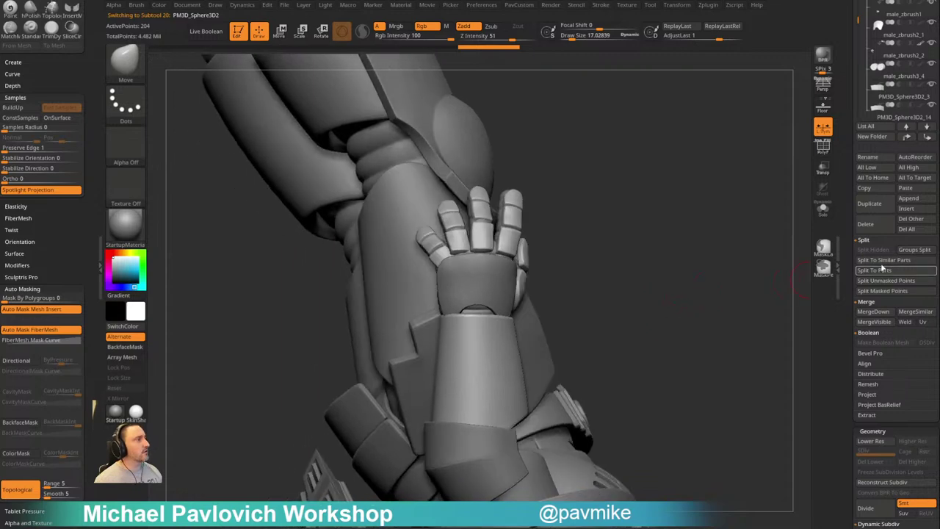
{"action": "left_click", "coordinate": [875, 211]}
{"action": "key", "text": "Down"}
Set the forearm armor copy's crease level to 15 and apply its dynamic subdivision as real geometry
{"action": "key", "text": "2"}
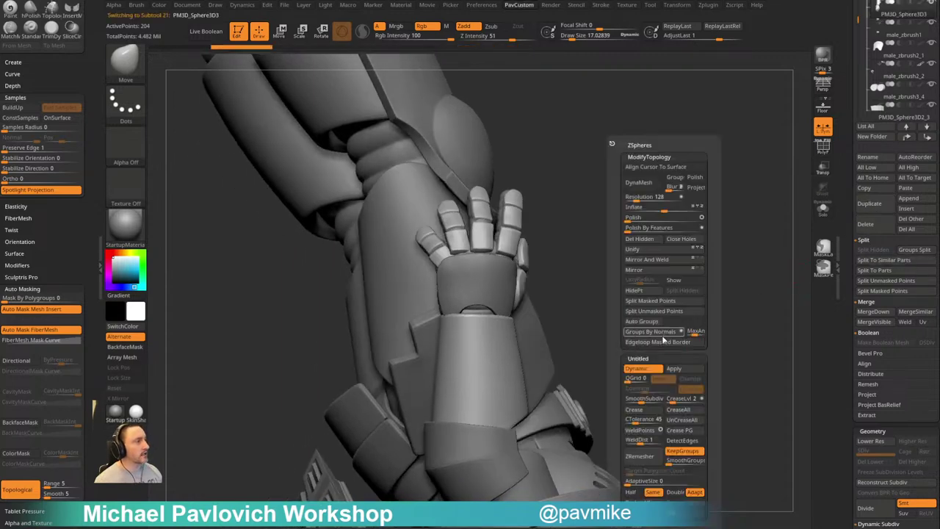
{"action": "left_click_drag", "start_coordinate": [673, 399], "coordinate": [711, 399]}
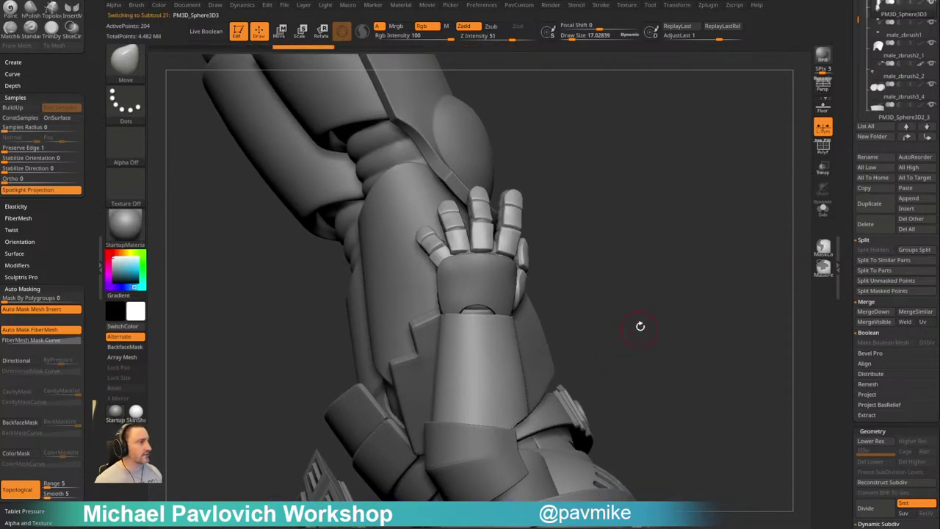
{"action": "left_click_drag", "start_coordinate": [670, 283], "coordinate": [679, 288], "text": "alt"}
{"action": "key", "text": "space"}
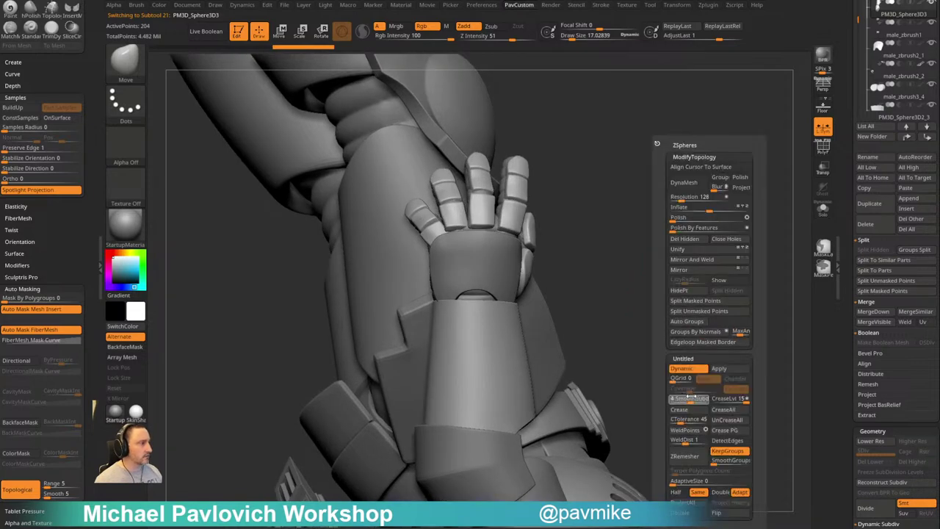
{"action": "left_click", "coordinate": [724, 369]}
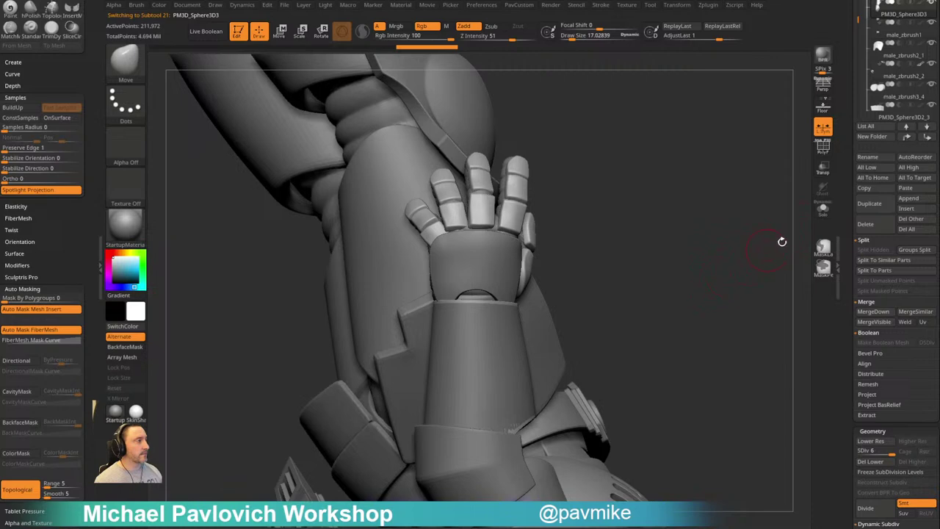
Solo the forearm armor copy and delete its lower subdivision levels
{"action": "left_click", "coordinate": [823, 210]}
{"action": "mouse_move", "coordinate": [694, 269]}
{"action": "left_mouse_down", "text": "alt"}
{"action": "mouse_move", "coordinate": [709, 260]}
{"action": "mouse_move", "coordinate": [636, 279]}
{"action": "mouse_move", "coordinate": [678, 277]}
{"action": "mouse_move", "coordinate": [669, 308]}
{"action": "mouse_move", "coordinate": [680, 287]}
{"action": "mouse_move", "coordinate": [670, 277]}
{"action": "mouse_move", "coordinate": [671, 292]}
{"action": "mouse_move", "coordinate": [680, 276]}
{"action": "left_mouse_up", "text": "alt"}
{"action": "left_click_drag", "start_coordinate": [868, 389], "coordinate": [869, 357]}
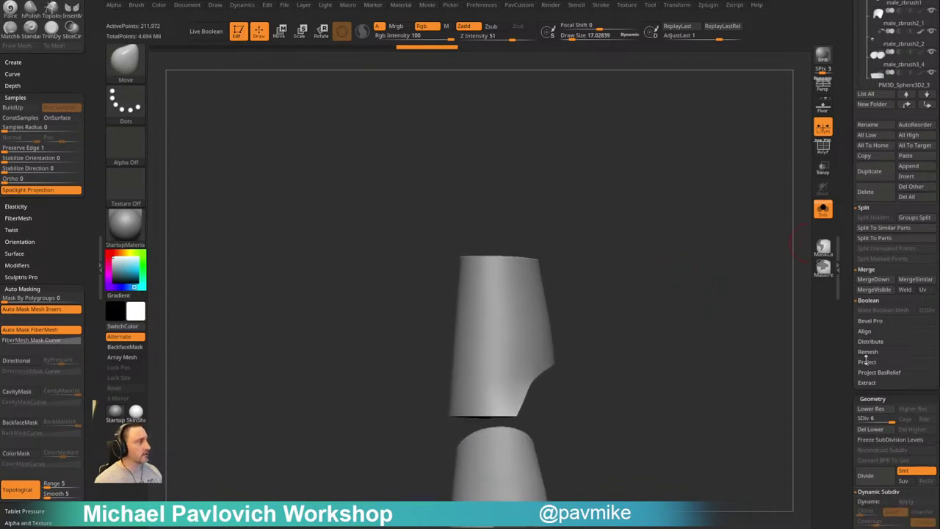
{"action": "left_click", "coordinate": [870, 434]}
{"action": "left_click_drag", "start_coordinate": [742, 381], "coordinate": [780, 257]}
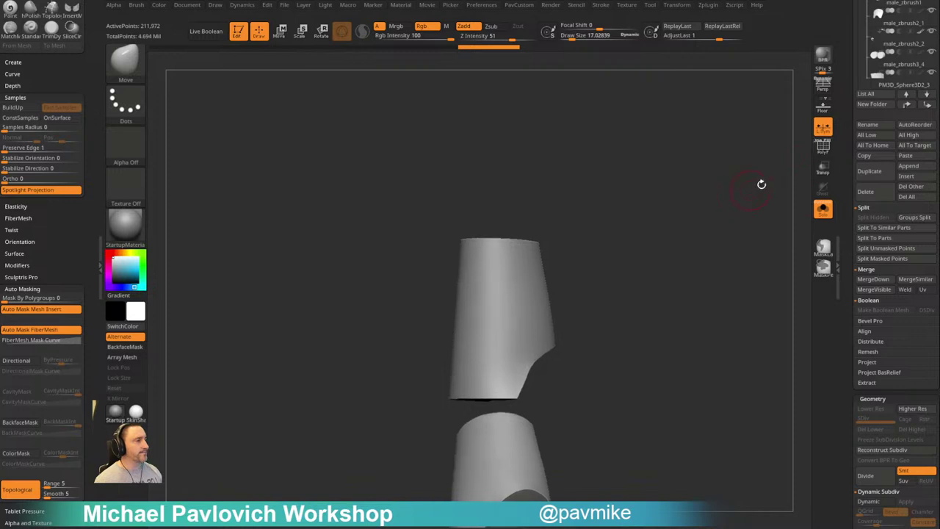
Turn on the polyframe display and isolate the red polygroup band at the forearm's wrist end with SelectRect
{"action": "left_click", "coordinate": [822, 149]}
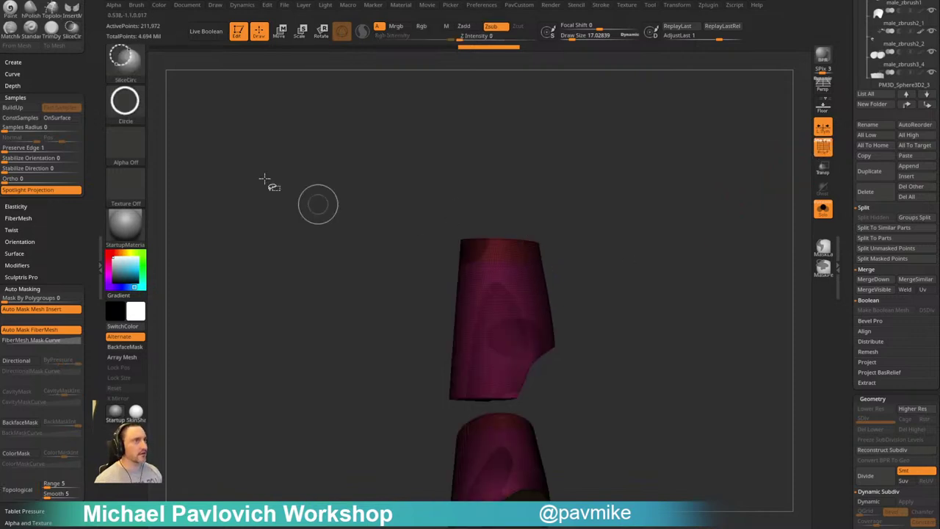
{"action": "left_click", "coordinate": [128, 63], "text": "ctrl+shift"}
{"action": "left_click", "coordinate": [266, 74], "text": "ctrl+shift"}
{"action": "left_click", "coordinate": [530, 249], "text": "ctrl+shift"}
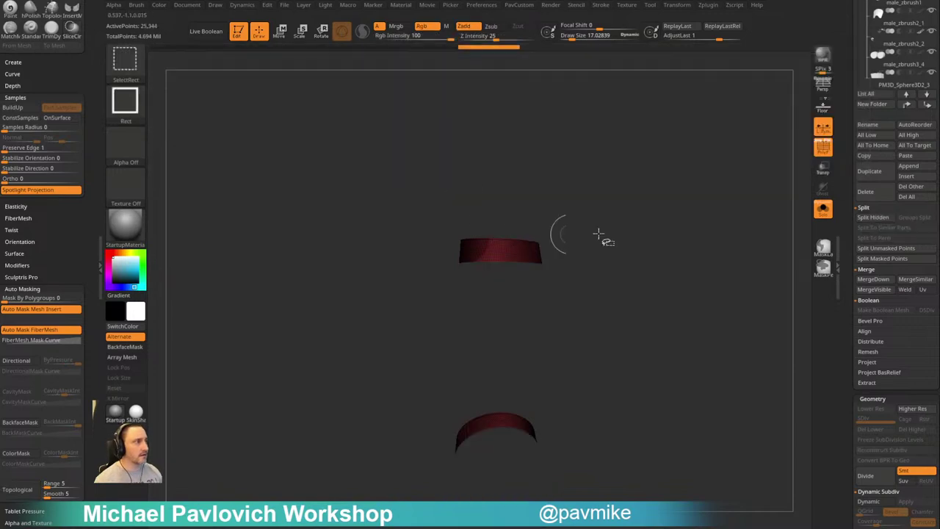
Invert the visibility to show the main forearm sleeve surface and assign it to a single polygroup
{"action": "left_click_drag", "start_coordinate": [598, 237], "coordinate": [614, 259], "text": "ctrl+shift"}
{"action": "left_click", "coordinate": [546, 296], "text": "ctrl+shift"}
{"action": "left_click", "coordinate": [698, 273], "text": "ctrl+shift"}
{"action": "key", "text": "ctrl+w"}
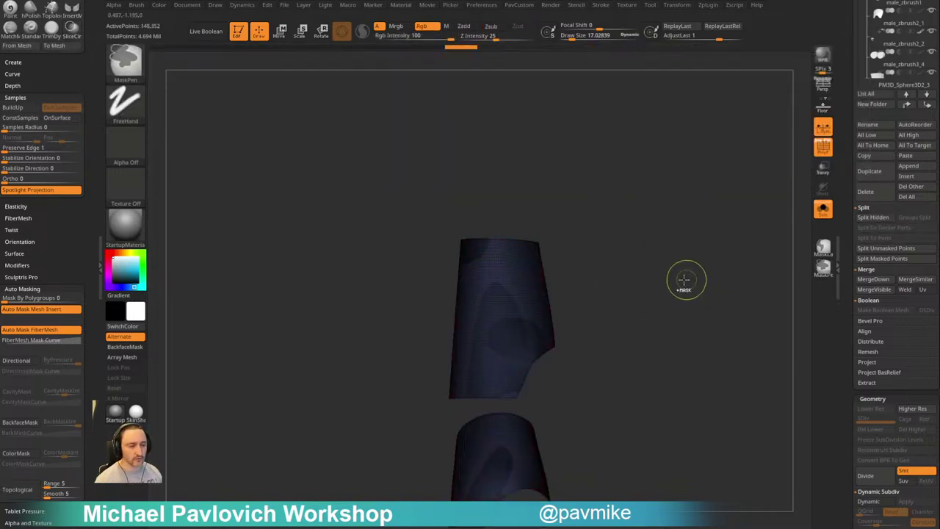
Delete the hidden geometry of the forearm sleeve and turn solo display off
{"action": "left_click", "coordinate": [542, 285], "text": "ctrl+shift"}
{"action": "key", "text": "2"}
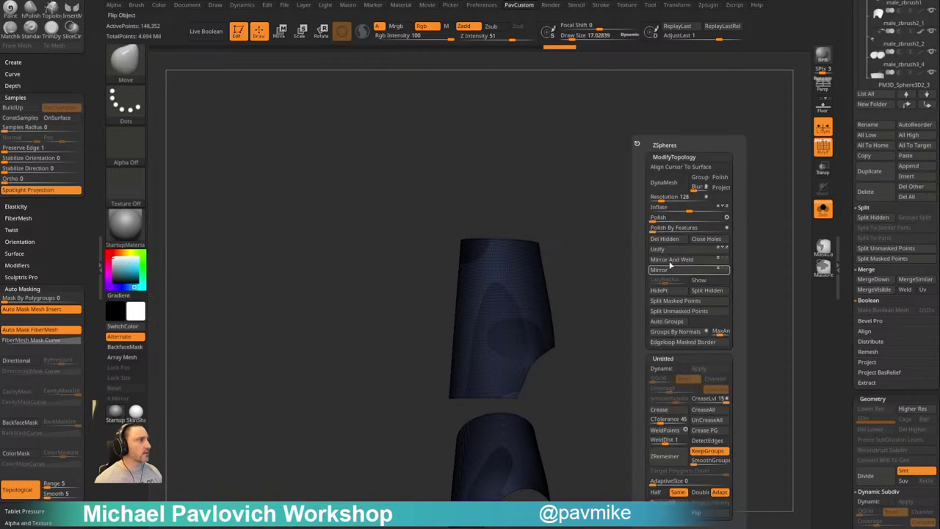
{"action": "left_click", "coordinate": [666, 239]}
{"action": "left_click_drag", "start_coordinate": [598, 270], "coordinate": [592, 288]}
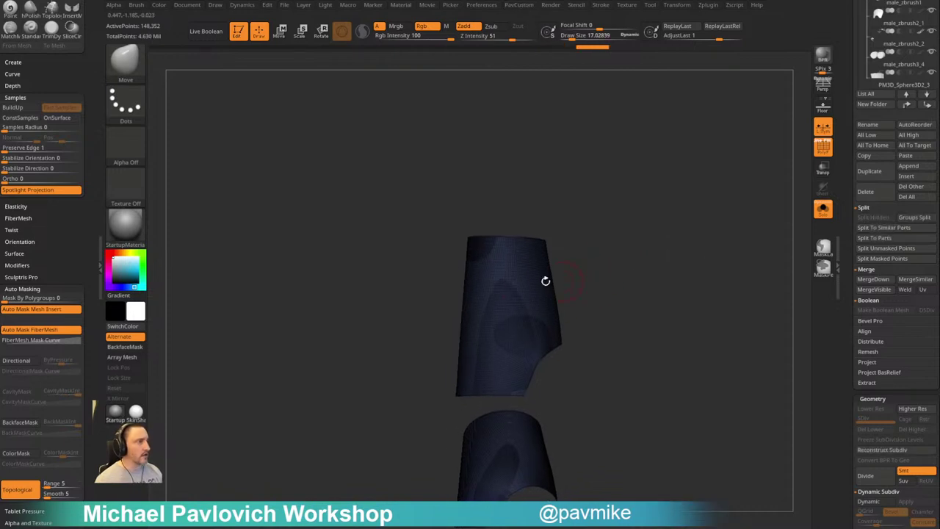
{"action": "left_click", "coordinate": [823, 209]}
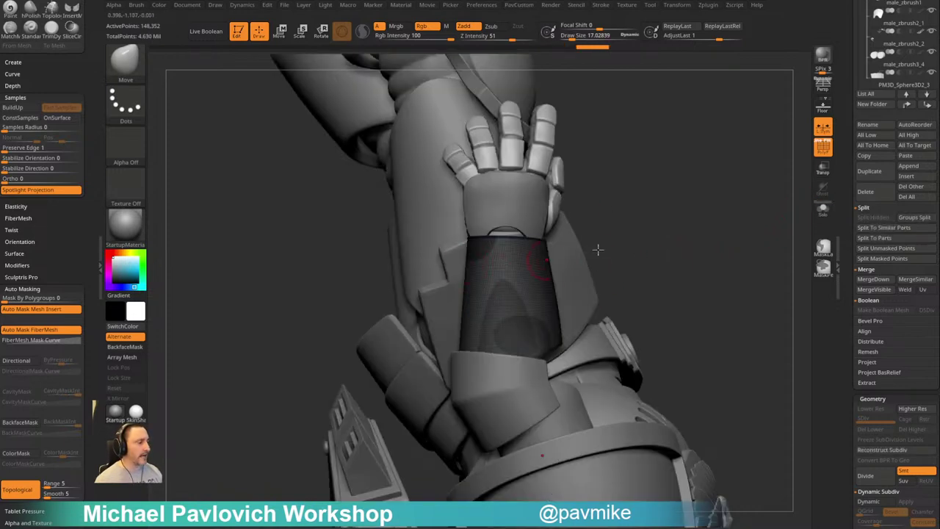
Cut across the forearm sleeve near the wrist with SliceCurve, hide the wrist strip, and delete it
{"action": "left_click_drag", "start_coordinate": [653, 234], "coordinate": [654, 232]}
{"action": "key", "text": "b"}
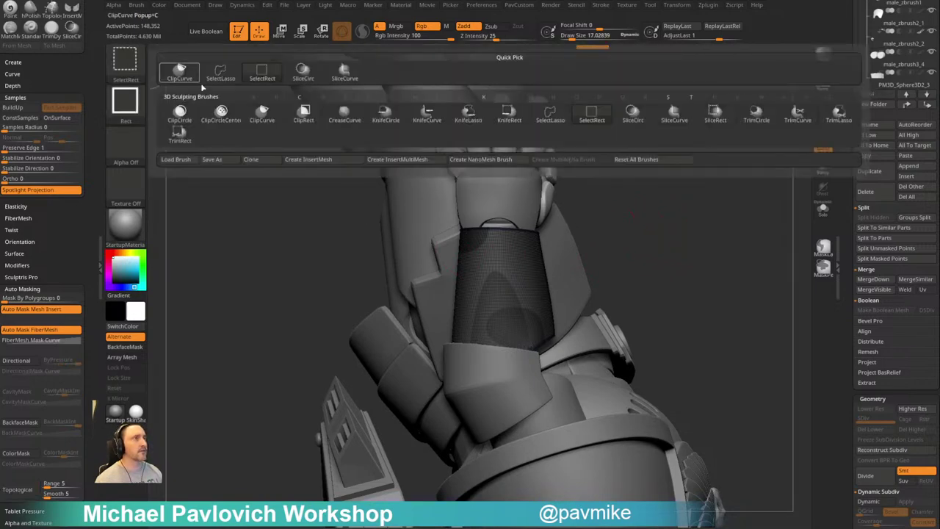
{"action": "left_click", "coordinate": [344, 72], "text": "ctrl+shift"}
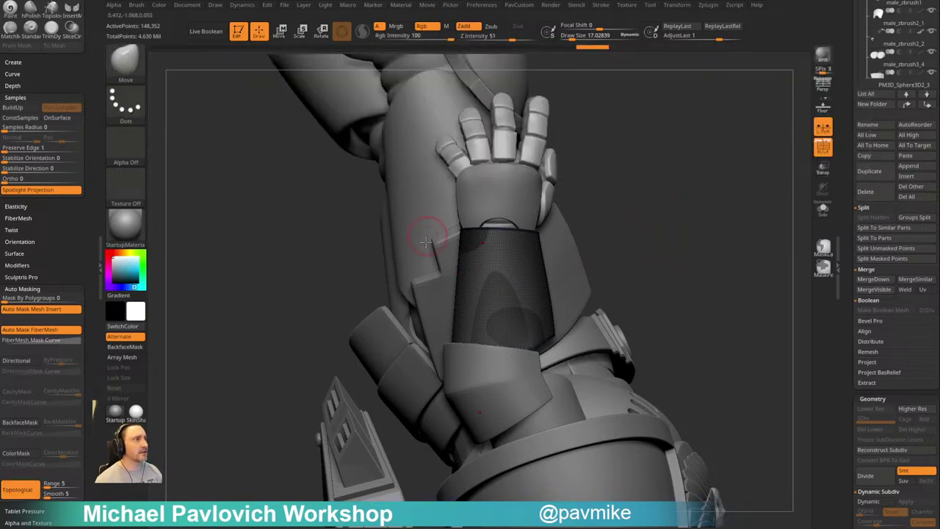
{"action": "mouse_move", "coordinate": [331, 249]}
{"action": "left_mouse_down", "text": "ctrl+shift"}
{"action": "mouse_move", "coordinate": [732, 272]}
{"action": "mouse_move", "coordinate": [746, 258]}
{"action": "left_mouse_up", "text": "ctrl+shift"}
{"action": "left_click_drag", "start_coordinate": [688, 253], "coordinate": [770, 215]}
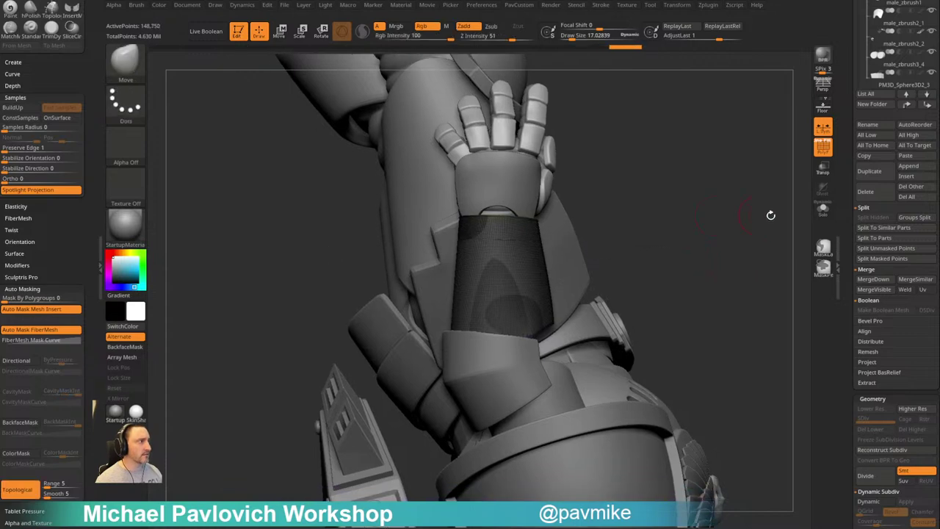
{"action": "left_click", "coordinate": [542, 272], "text": "ctrl+shift"}
{"action": "key", "text": "space"}
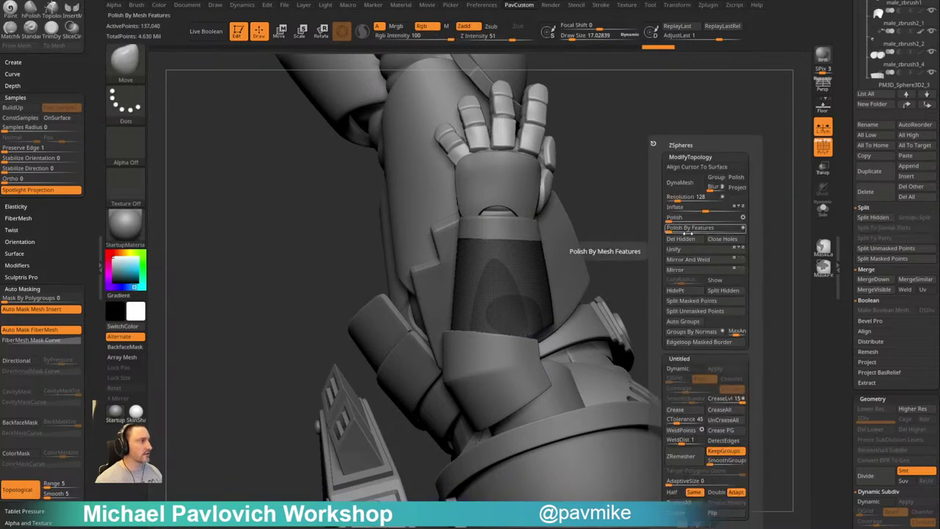
{"action": "left_click", "coordinate": [692, 238]}
{"action": "left_click_drag", "start_coordinate": [614, 252], "coordinate": [636, 233]}
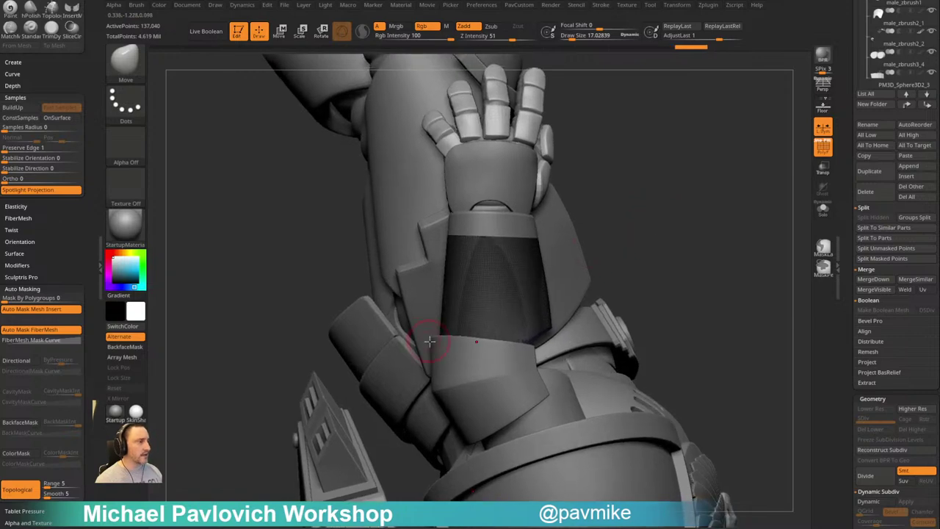
Slice a bent line across the forearm sleeve near the elbow and delete the cut-off elbow-side part
{"action": "mouse_move", "coordinate": [362, 341]}
{"action": "left_mouse_down", "text": "ctrl+shift"}
{"action": "mouse_move", "coordinate": [474, 332]}
{"action": "mouse_move", "coordinate": [477, 318]}
{"action": "mouse_move", "coordinate": [500, 325]}
{"action": "left_mouse_up", "text": "ctrl+shift"}
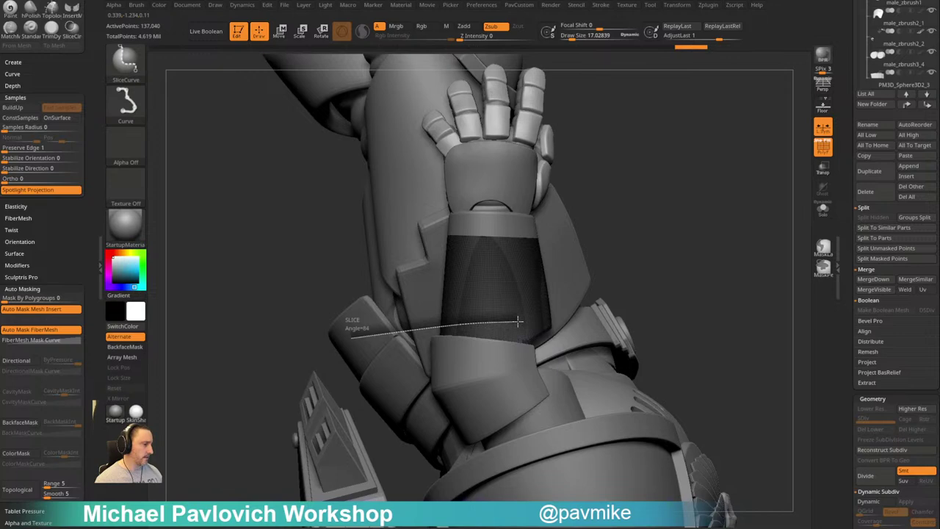
{"action": "left_click_drag", "start_coordinate": [518, 325], "coordinate": [514, 317], "text": "ctrl+shift"}
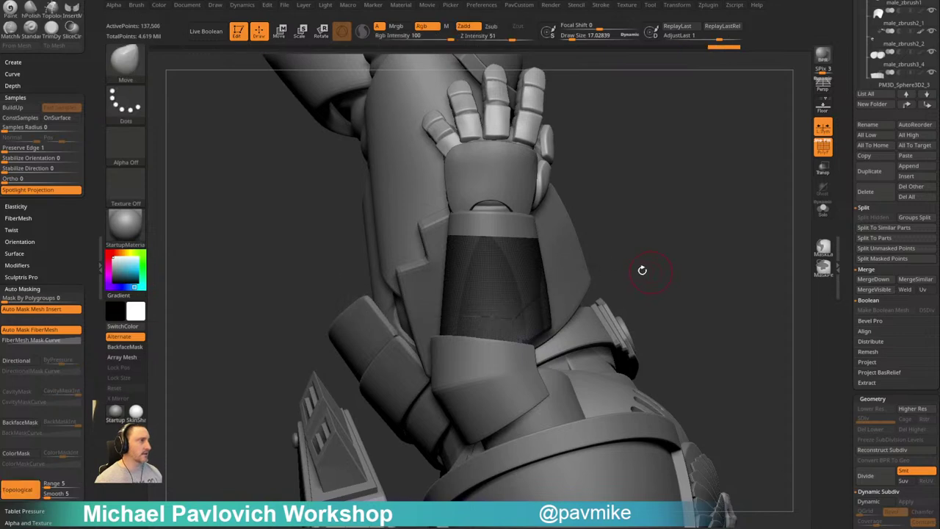
{"action": "left_click", "coordinate": [529, 267], "text": "ctrl+shift"}
{"action": "key", "text": "space"}
{"action": "left_click", "coordinate": [650, 241]}
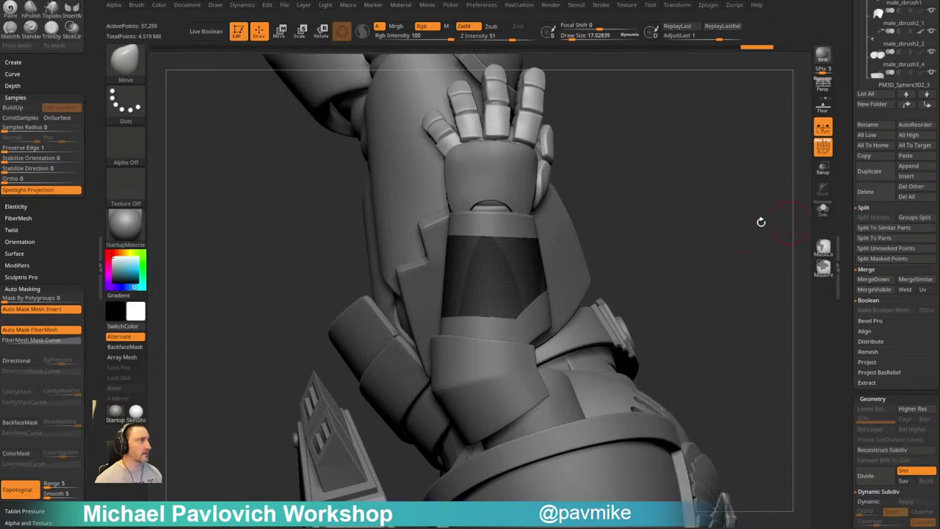
Isolate the panel piece on the forearm and delete the hidden remainder of the sleeve
{"action": "mouse_move", "coordinate": [762, 220]}
{"action": "left_mouse_down"}
{"action": "mouse_move", "coordinate": [728, 212]}
{"action": "mouse_move", "coordinate": [691, 179]}
{"action": "mouse_move", "coordinate": [695, 231]}
{"action": "mouse_move", "coordinate": [722, 240]}
{"action": "mouse_move", "coordinate": [653, 249]}
{"action": "mouse_move", "coordinate": [672, 258]}
{"action": "mouse_move", "coordinate": [654, 255]}
{"action": "mouse_move", "coordinate": [661, 250]}
{"action": "mouse_move", "coordinate": [445, 340]}
{"action": "mouse_move", "coordinate": [416, 338]}
{"action": "mouse_move", "coordinate": [424, 334]}
{"action": "mouse_move", "coordinate": [389, 478]}
{"action": "mouse_move", "coordinate": [531, 372]}
{"action": "mouse_move", "coordinate": [507, 419]}
{"action": "left_mouse_up"}
{"action": "left_click_drag", "start_coordinate": [408, 412], "coordinate": [461, 366]}
{"action": "left_click", "coordinate": [504, 327], "text": "ctrl+shift"}
{"action": "left_click_drag", "start_coordinate": [431, 397], "coordinate": [590, 321]}
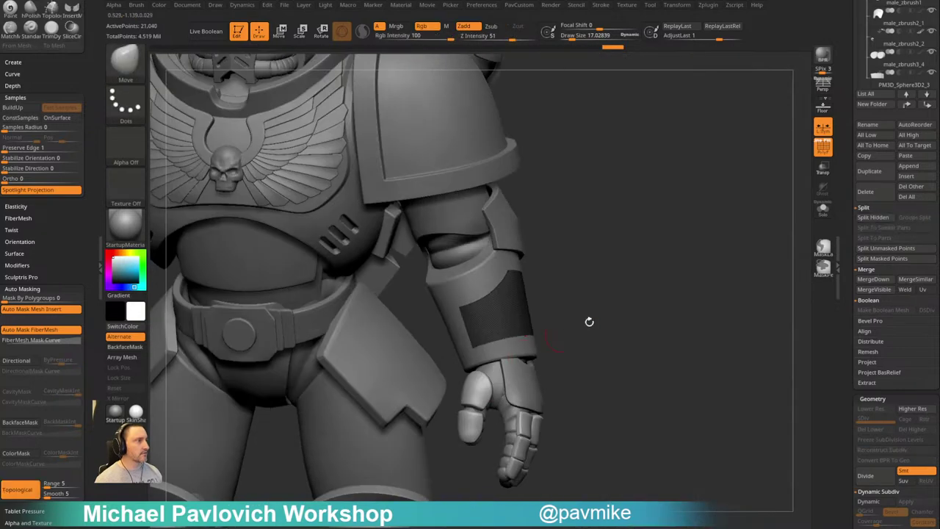
{"action": "key", "text": "space"}
{"action": "left_click", "coordinate": [605, 242]}
Set ZRemesher to Half with KeepGroups off, try remeshing the forearm panel, and undo that remesh
{"action": "key", "text": "space"}
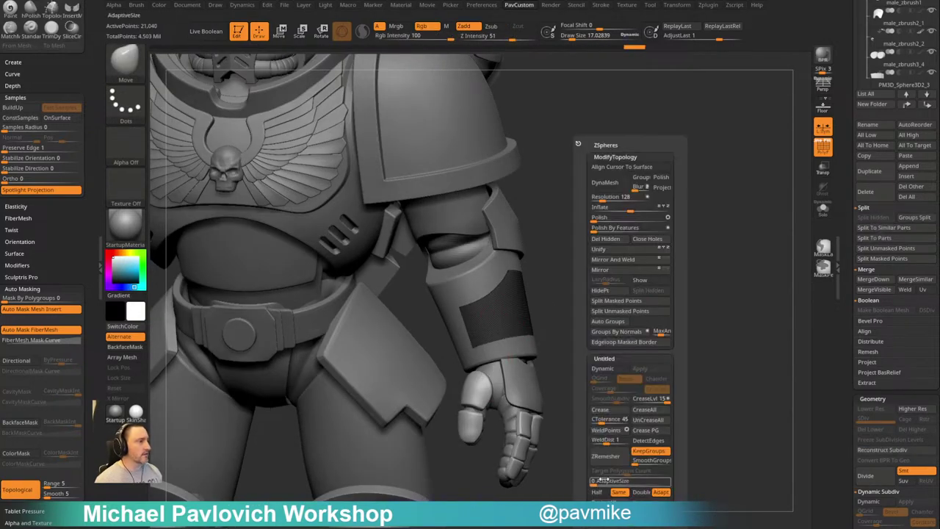
{"action": "left_click", "coordinate": [600, 492]}
{"action": "left_click", "coordinate": [612, 459]}
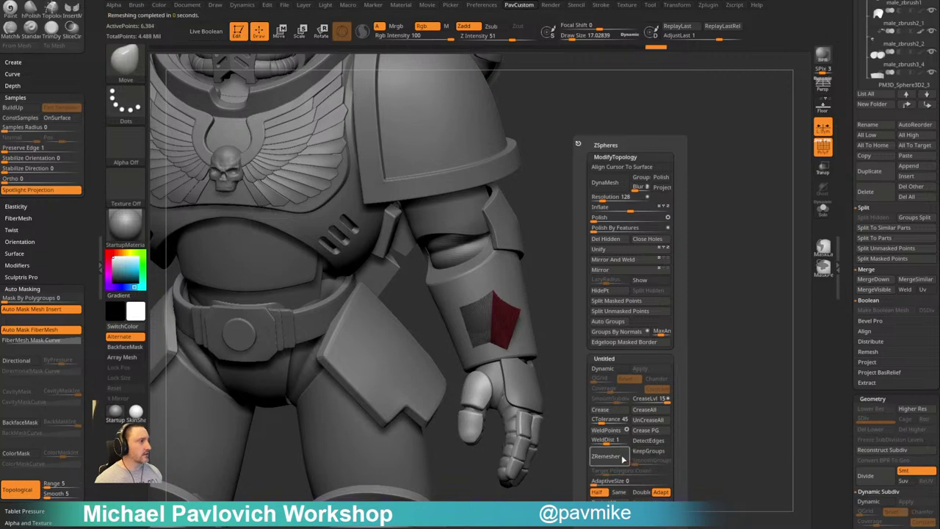
{"action": "key", "text": "ctrl+z"}
{"action": "key", "text": "space"}
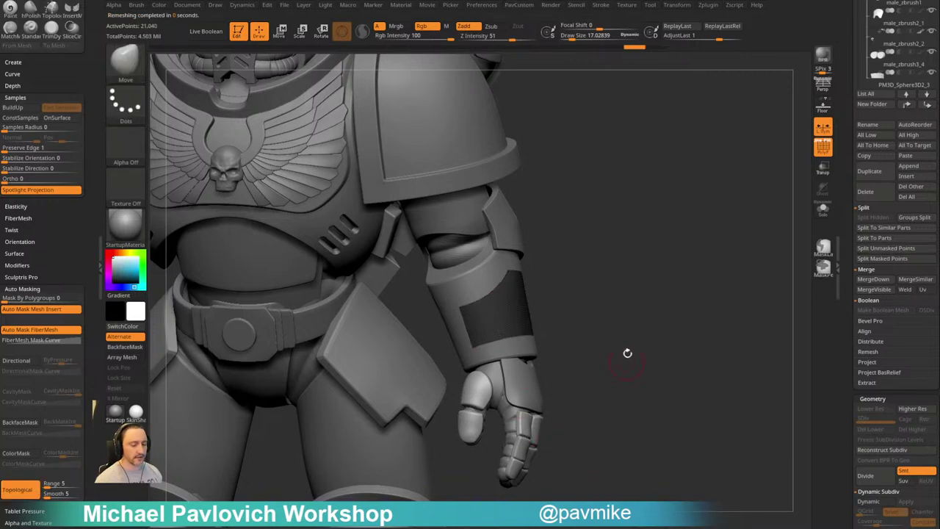
Remesh the forearm panel repeatedly with ZRemesher at Half and isolate it in solo display
{"action": "key", "text": "space"}
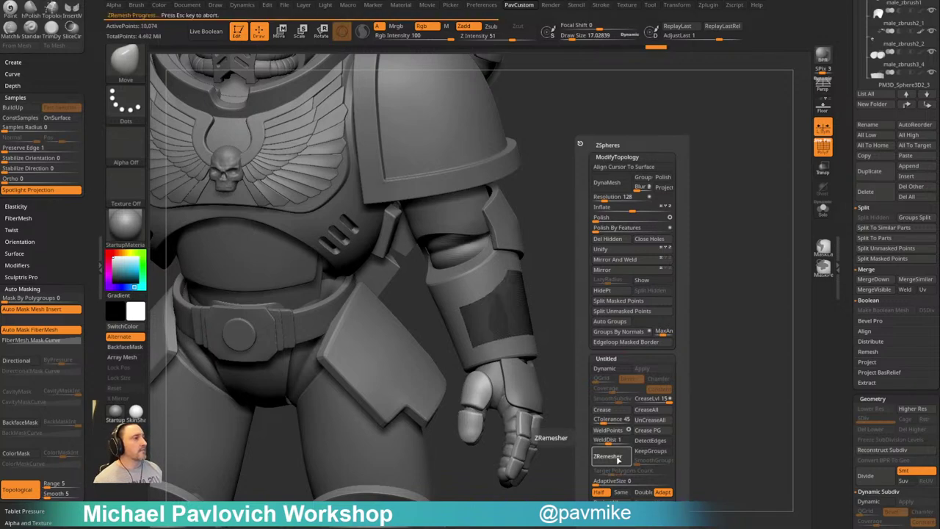
{"action": "left_click", "coordinate": [618, 460]}
{"action": "left_click", "coordinate": [620, 463]}
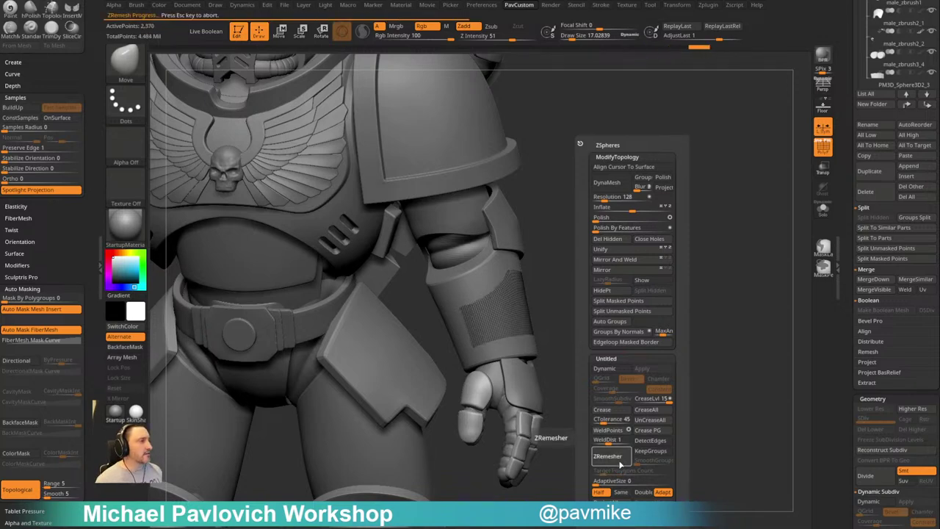
{"action": "left_click", "coordinate": [621, 465]}
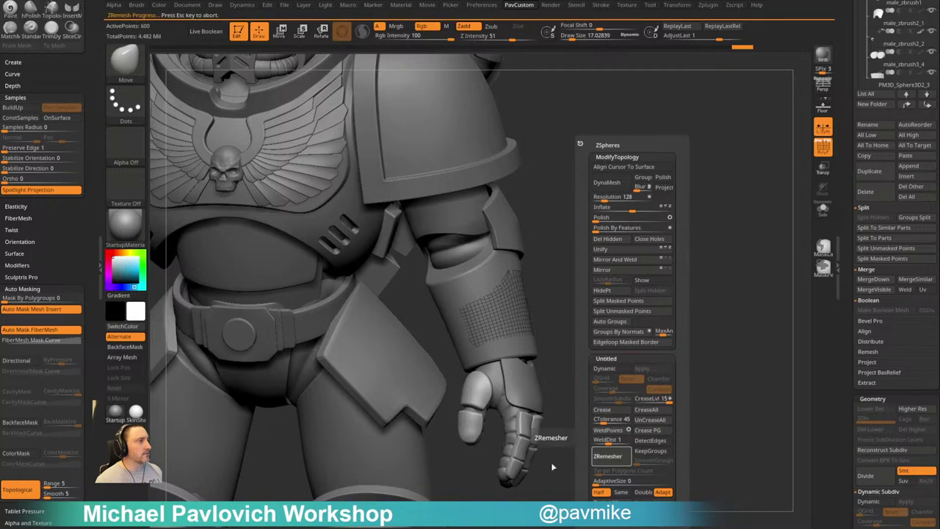
{"action": "left_click_drag", "start_coordinate": [627, 305], "coordinate": [609, 324], "text": "alt"}
{"action": "left_click", "coordinate": [828, 210]}
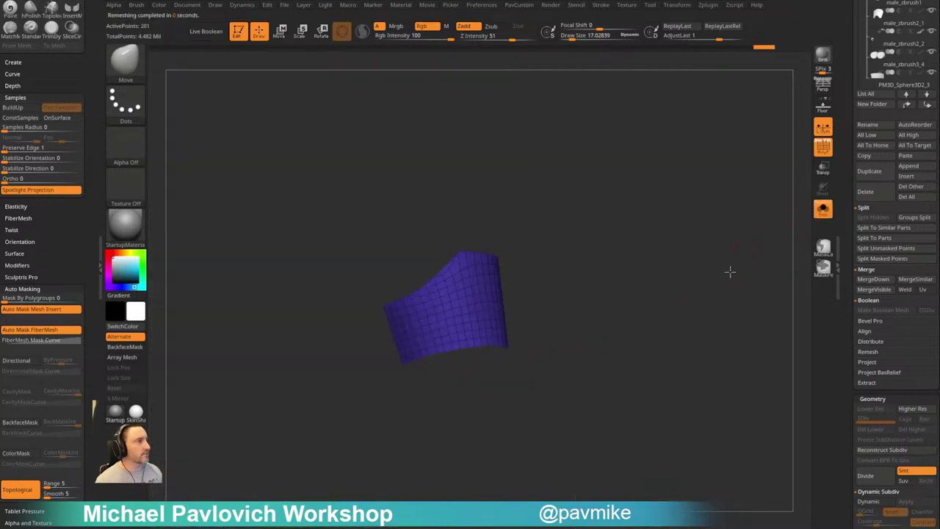
{"action": "left_click_drag", "start_coordinate": [700, 279], "coordinate": [681, 308], "text": "alt"}
Weld the panel's points, raising the weld distance to 10.44
{"action": "key", "text": "space"}
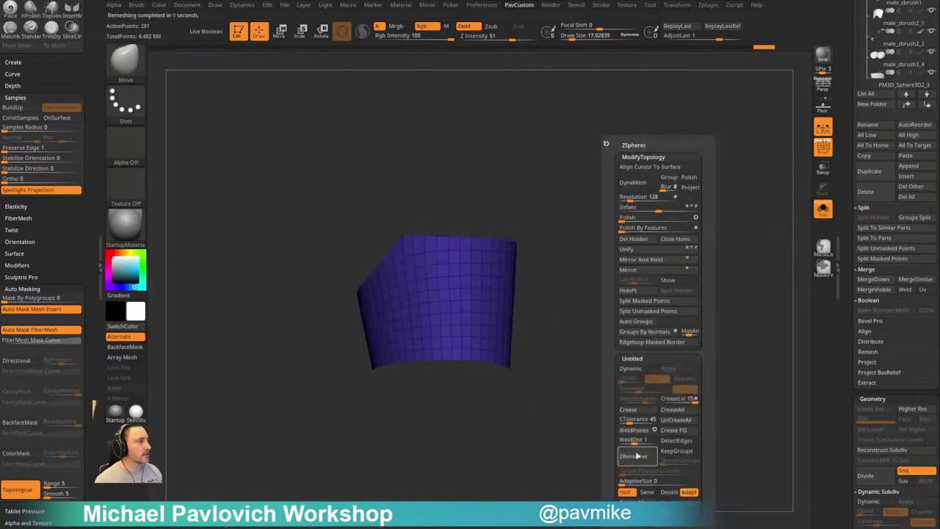
{"action": "left_click_drag", "start_coordinate": [552, 416], "coordinate": [691, 367]}
{"action": "key", "text": "space"}
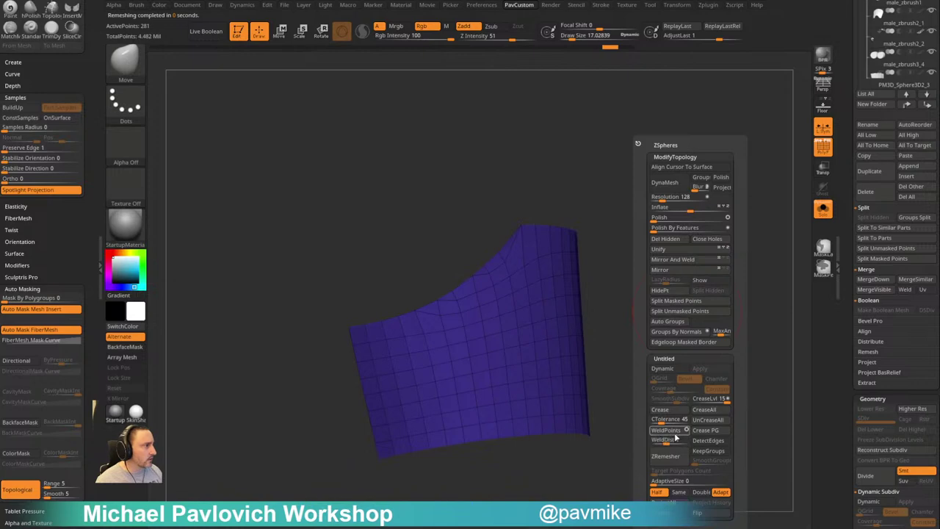
{"action": "left_click", "coordinate": [672, 439]}
{"action": "left_click", "coordinate": [676, 434]}
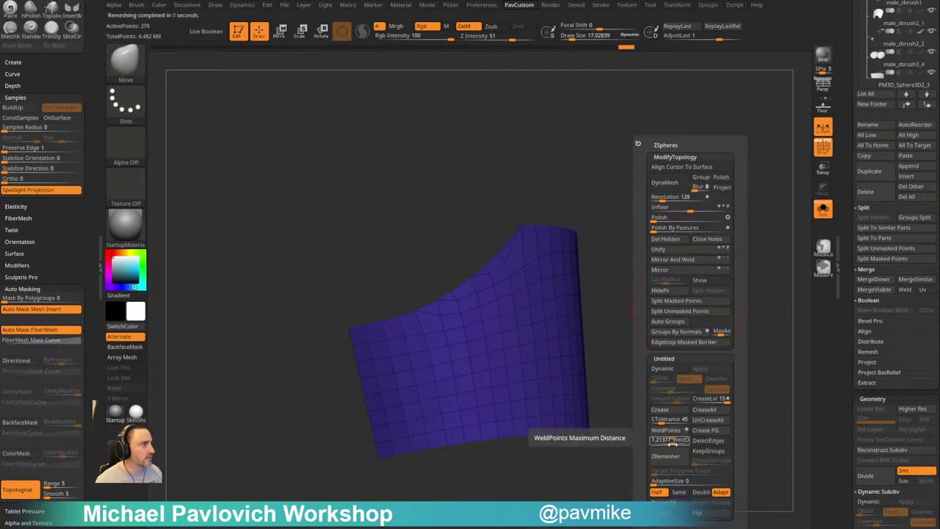
{"action": "left_click_drag", "start_coordinate": [672, 441], "coordinate": [675, 441]}
{"action": "left_click", "coordinate": [673, 433]}
Remesh the welded panel at Half, undo the extra second pass, and show the whole model again
{"action": "key", "text": "space"}
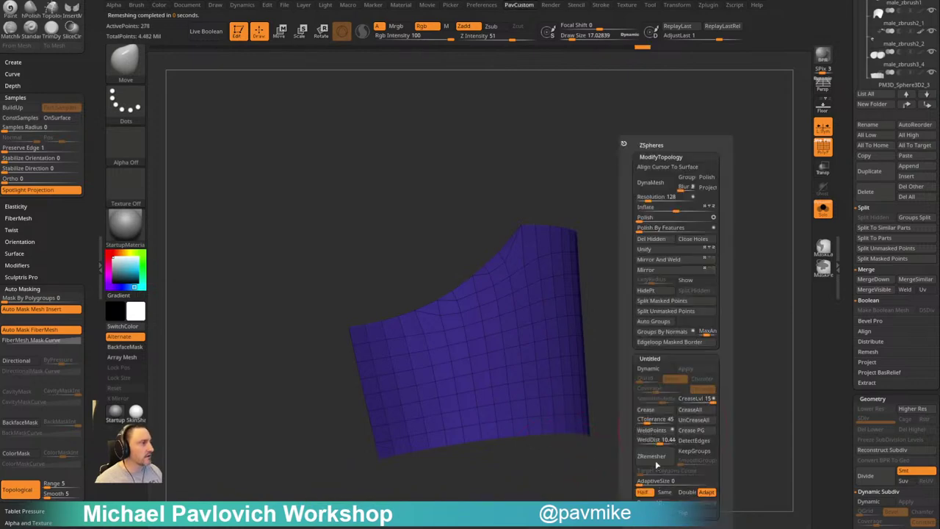
{"action": "left_click", "coordinate": [661, 457]}
{"action": "right_click_drag", "start_coordinate": [655, 434], "coordinate": [675, 388]}
{"action": "key", "text": "space"}
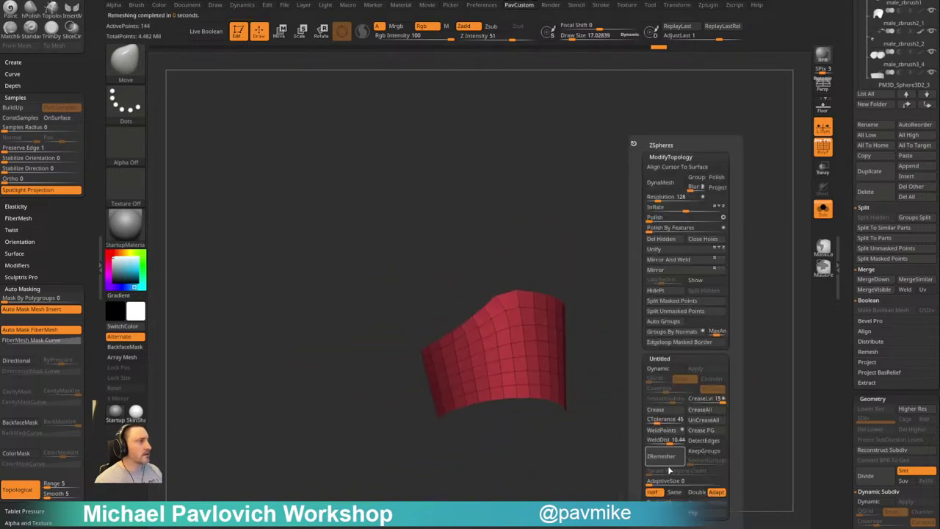
{"action": "left_click", "coordinate": [666, 462]}
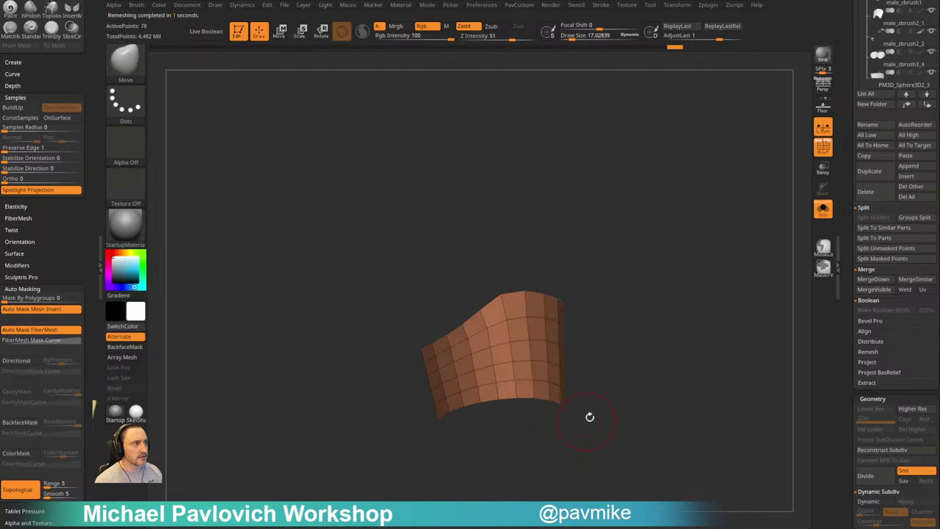
{"action": "mouse_move", "coordinate": [592, 416]}
{"action": "left_mouse_down"}
{"action": "mouse_move", "coordinate": [615, 411]}
{"action": "mouse_move", "coordinate": [775, 263]}
{"action": "left_mouse_up"}
{"action": "left_click", "coordinate": [823, 210]}
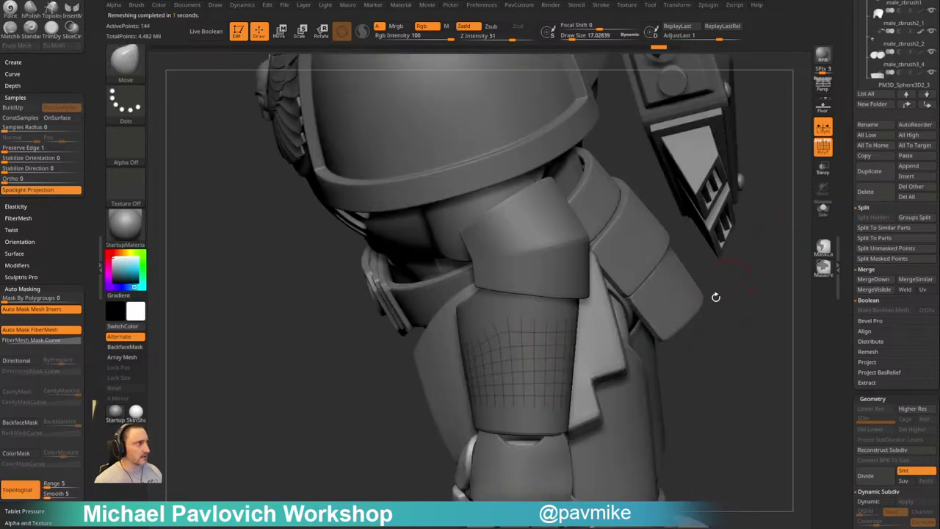
Try projecting the remeshed forearm panel onto the visible subtools and undo the projection
{"action": "left_click_drag", "start_coordinate": [712, 332], "coordinate": [642, 352]}
{"action": "key", "text": "1"}
{"action": "left_click_drag", "start_coordinate": [649, 317], "coordinate": [656, 322]}
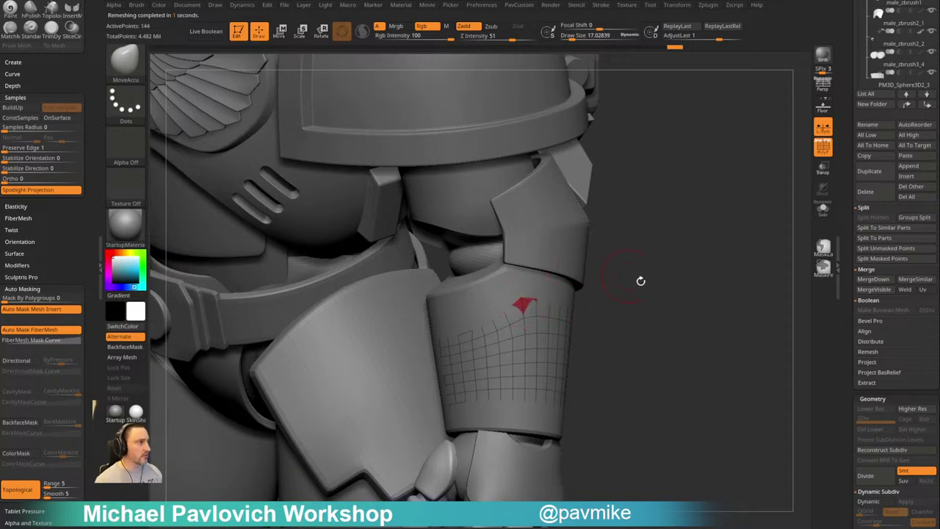
{"action": "left_click_drag", "start_coordinate": [640, 281], "coordinate": [661, 288]}
{"action": "key", "text": "space"}
{"action": "left_click", "coordinate": [643, 504]}
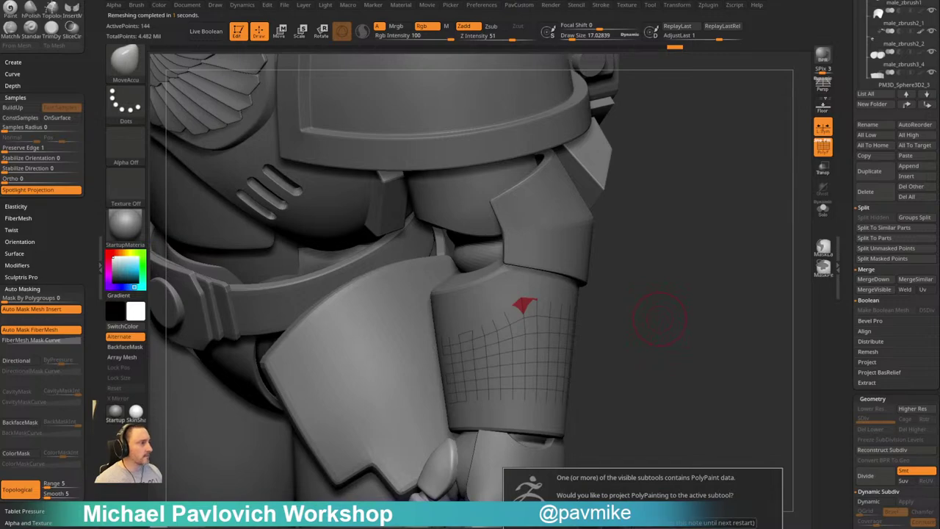
{"action": "left_click", "coordinate": [629, 522]}
{"action": "mouse_move", "coordinate": [579, 346]}
{"action": "left_mouse_down"}
{"action": "mouse_move", "coordinate": [655, 369]}
{"action": "mouse_move", "coordinate": [682, 359]}
{"action": "mouse_move", "coordinate": [659, 399]}
{"action": "mouse_move", "coordinate": [635, 378]}
{"action": "mouse_move", "coordinate": [609, 317]}
{"action": "left_mouse_up"}
{"action": "key", "text": "ctrl+z"}
Make the low-poly forearm armor the active subtool and turn off its dynamic subdivision preview
{"action": "key", "text": "b"}
{"action": "key", "text": "s"}
{"action": "key", "text": "t"}
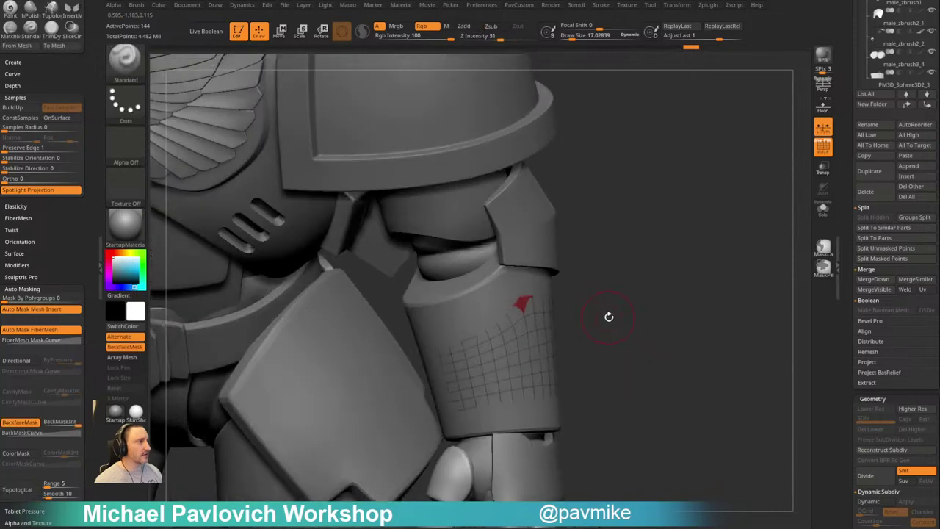
{"action": "left_click", "coordinate": [508, 285], "text": "alt"}
{"action": "left_click_drag", "start_coordinate": [601, 274], "coordinate": [575, 285]}
{"action": "left_click", "coordinate": [495, 309], "text": "alt"}
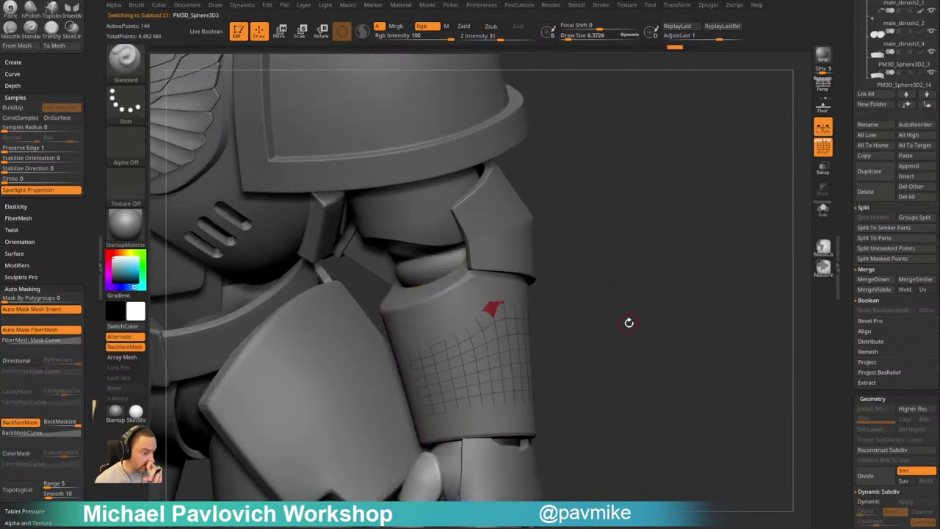
{"action": "left_click", "coordinate": [450, 297], "text": "alt"}
{"action": "left_click_drag", "start_coordinate": [612, 294], "coordinate": [679, 309]}
{"action": "key", "text": "shift"}
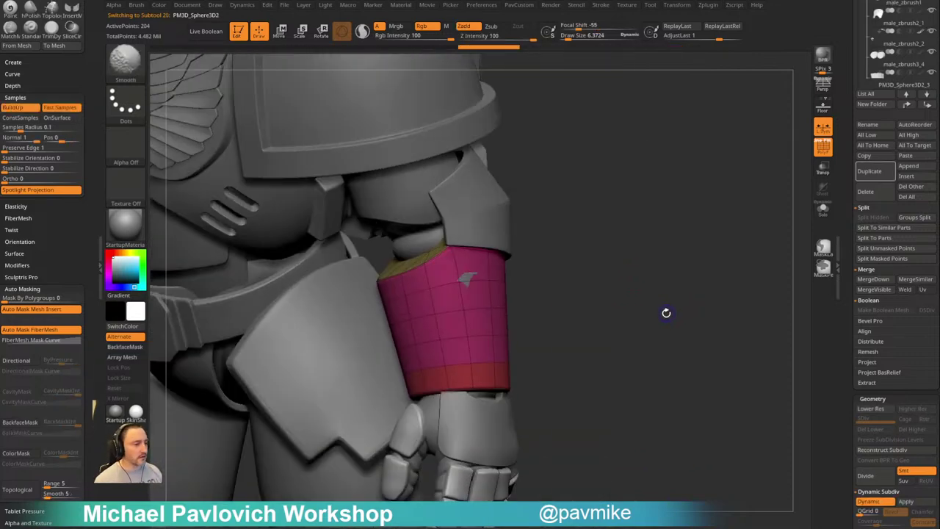
{"action": "key", "text": "shift+d"}
Inset the wrist band of the forearm armor with ZModeler, targeting Polygroup All
{"action": "left_click_drag", "start_coordinate": [567, 343], "coordinate": [610, 334]}
{"action": "key", "text": "b"}
{"action": "key", "text": "z"}
{"action": "key", "text": "m"}
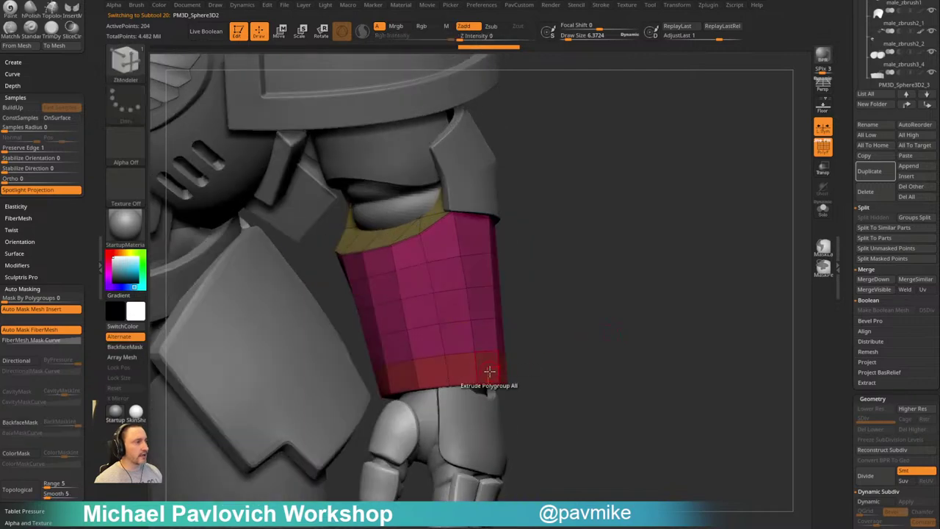
{"action": "key", "text": "space"}
{"action": "left_click", "coordinate": [463, 195]}
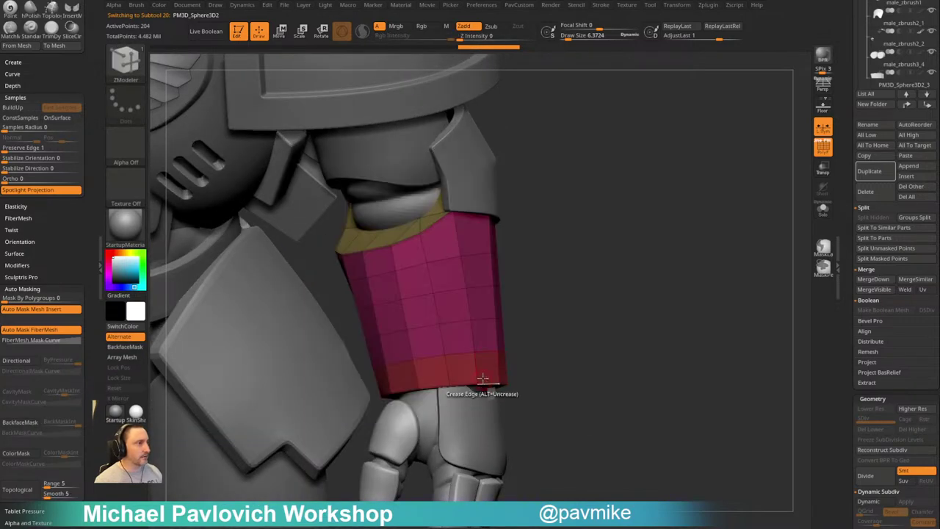
{"action": "left_click", "coordinate": [483, 378]}
Extrude the forearm armor's wrist band outward with ZModeler QMesh, targeting Polygroup All
{"action": "key", "text": "space"}
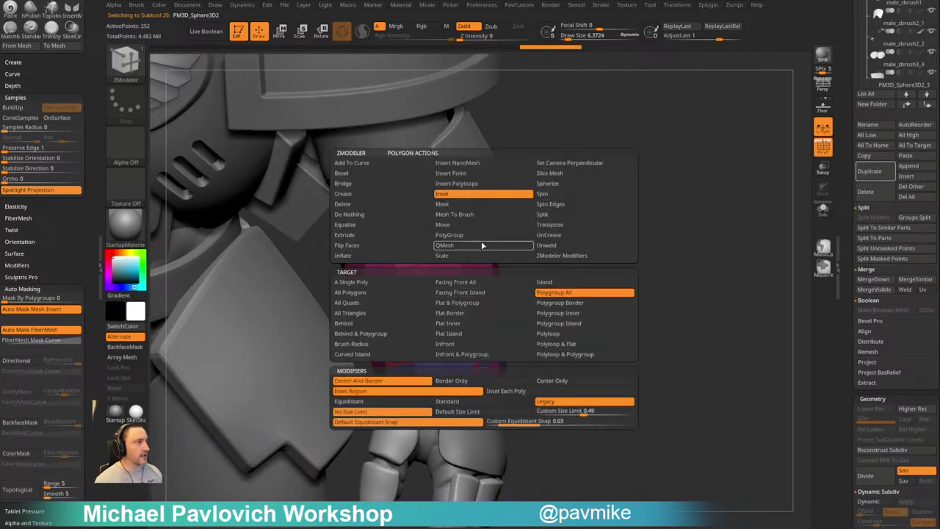
{"action": "left_click", "coordinate": [476, 246]}
{"action": "left_click_drag", "start_coordinate": [486, 380], "coordinate": [503, 373]}
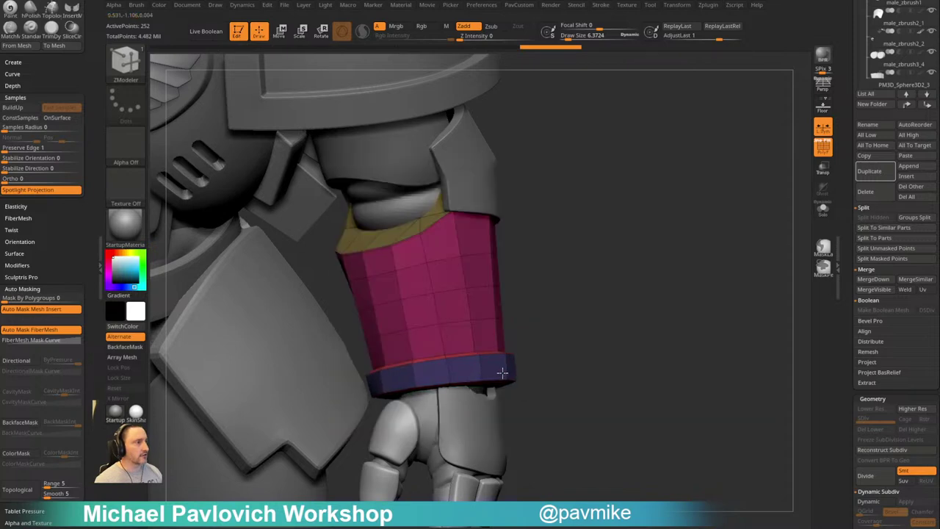
Crease the borders of the forearm armor and preview it smoothed with dynamic subdivision, without the polyframe
{"action": "key", "text": "2"}
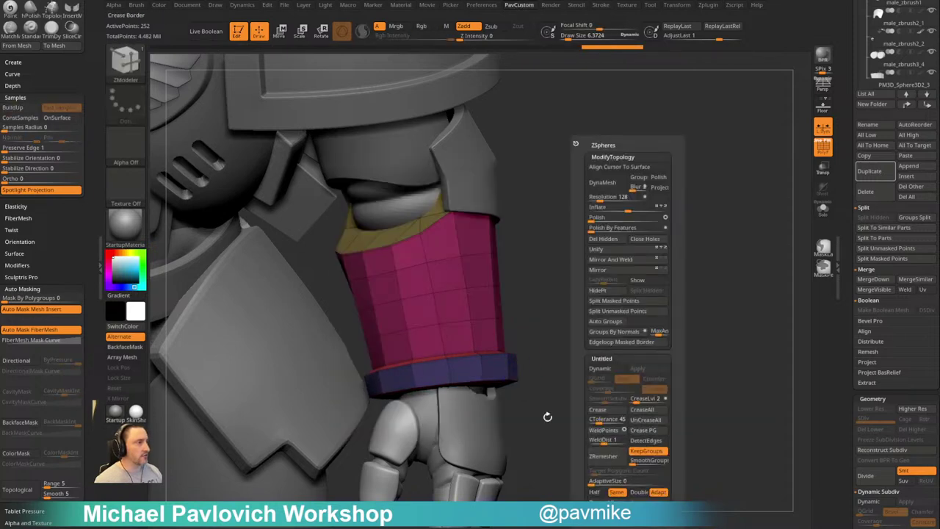
{"action": "left_click_drag", "start_coordinate": [547, 416], "coordinate": [504, 445], "text": "alt"}
{"action": "key", "text": "d"}
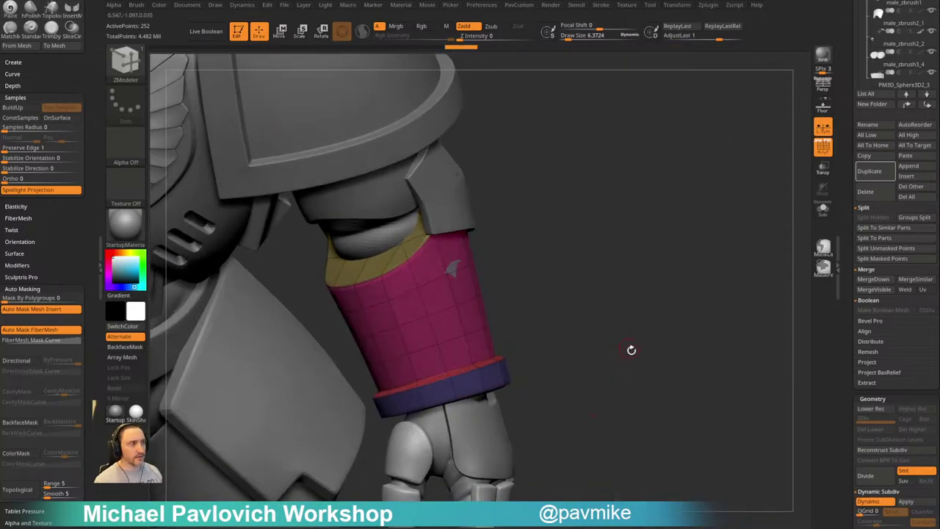
{"action": "left_click_drag", "start_coordinate": [640, 360], "coordinate": [631, 351]}
{"action": "left_click", "coordinate": [822, 152]}
{"action": "left_click_drag", "start_coordinate": [676, 323], "coordinate": [627, 321], "text": "alt"}
Switch to the Standard brush, set the forearm armor's crease level to 3 and apply its dynamic subdivision
{"action": "key", "text": "b"}
{"action": "key", "text": "s"}
{"action": "key", "text": "t"}
{"action": "key", "text": "3"}
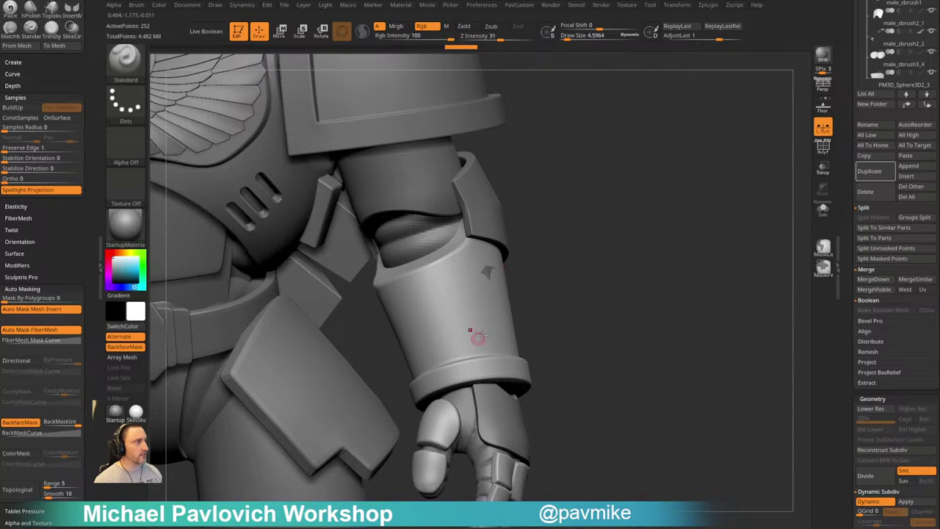
{"action": "key", "text": "3"}
{"action": "key", "text": "3"}
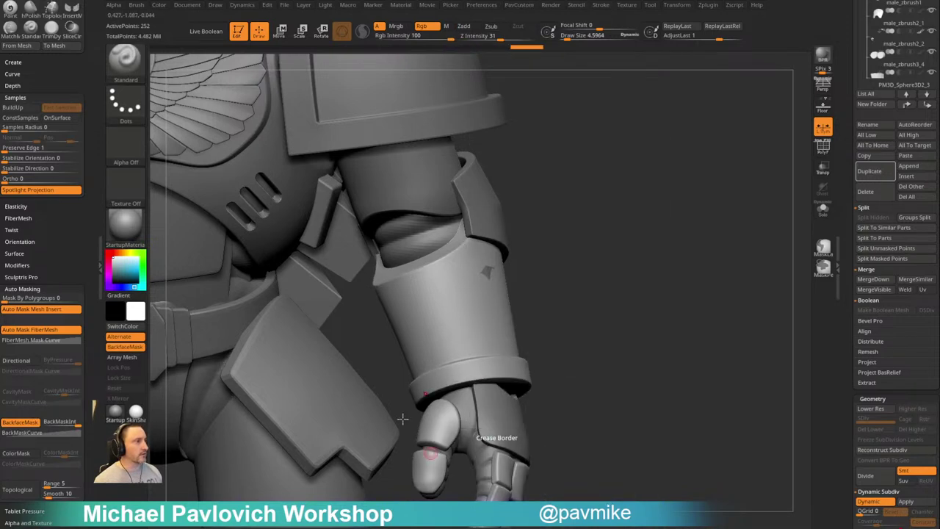
{"action": "left_click_drag", "start_coordinate": [573, 307], "coordinate": [549, 315]}
{"action": "key", "text": "space"}
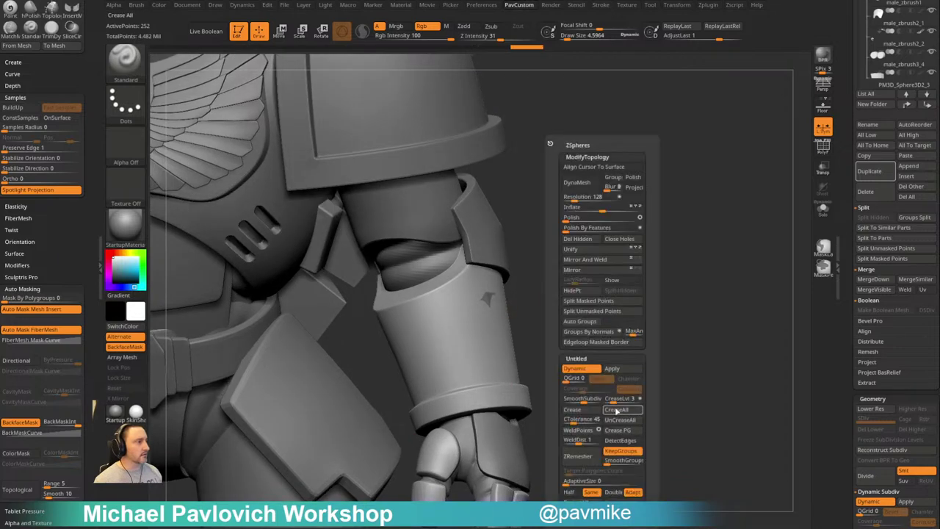
{"action": "left_click", "coordinate": [616, 370]}
Make the separate forearm panel the active subtool and remesh it with ZRemesher at Same
{"action": "left_click", "coordinate": [492, 296], "text": "alt"}
{"action": "left_click_drag", "start_coordinate": [572, 273], "coordinate": [566, 290], "text": "alt"}
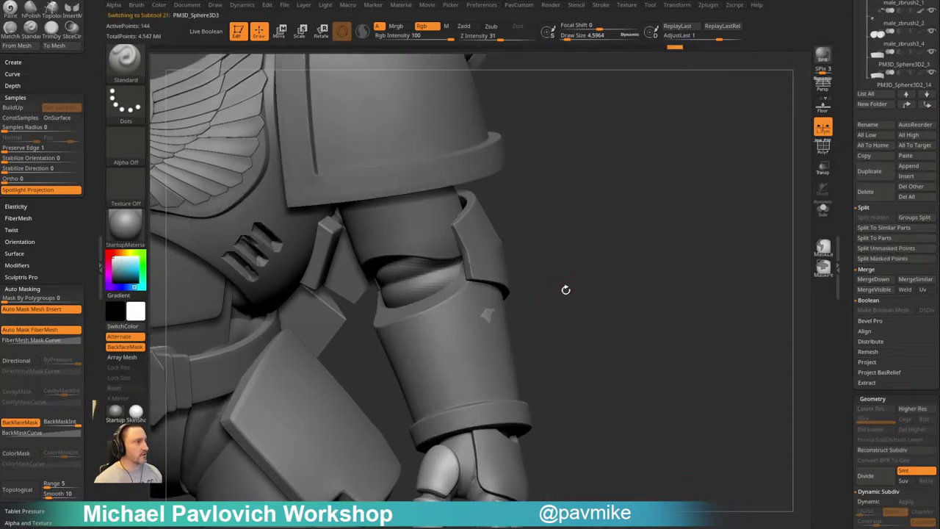
{"action": "key", "text": "w"}
{"action": "key", "text": "space"}
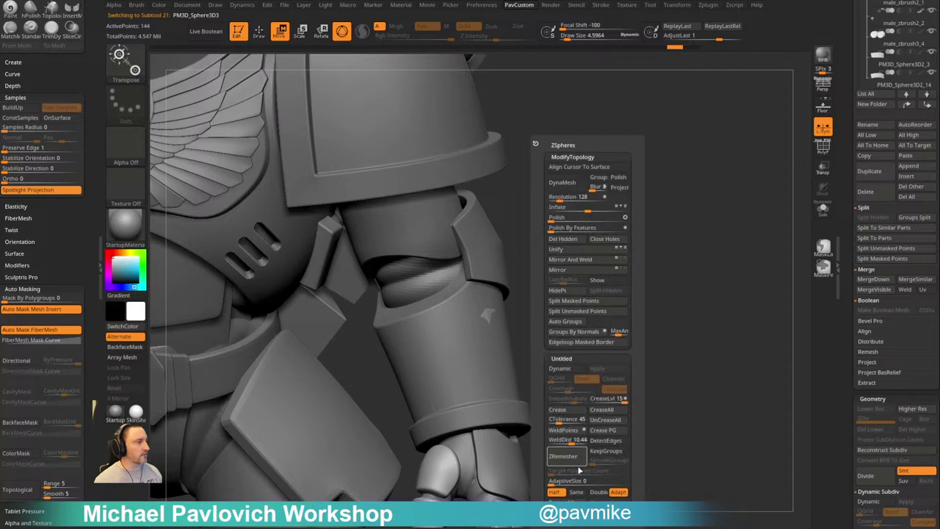
{"action": "left_click", "coordinate": [577, 492]}
{"action": "left_click", "coordinate": [581, 461]}
{"action": "key", "text": "q"}
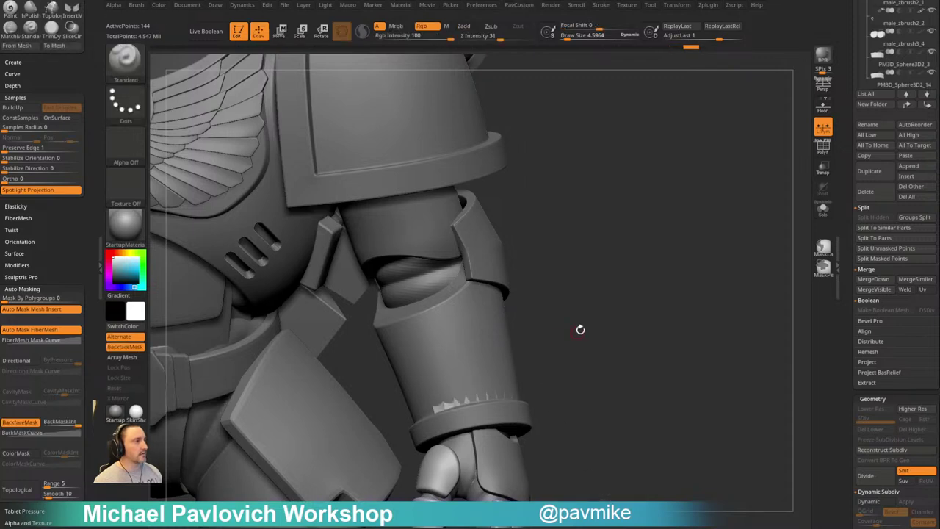
Slice the forearm panel straight across just above the wrist band and delete the cut-off strip
{"action": "mouse_move", "coordinate": [582, 330]}
{"action": "left_mouse_down"}
{"action": "mouse_move", "coordinate": [586, 357]}
{"action": "mouse_move", "coordinate": [644, 363]}
{"action": "mouse_move", "coordinate": [605, 344]}
{"action": "mouse_move", "coordinate": [548, 363]}
{"action": "mouse_move", "coordinate": [671, 314]}
{"action": "left_mouse_up"}
{"action": "left_click", "coordinate": [822, 150]}
{"action": "left_click_drag", "start_coordinate": [676, 260], "coordinate": [742, 284]}
{"action": "left_click", "coordinate": [823, 210]}
{"action": "left_click", "coordinate": [823, 211]}
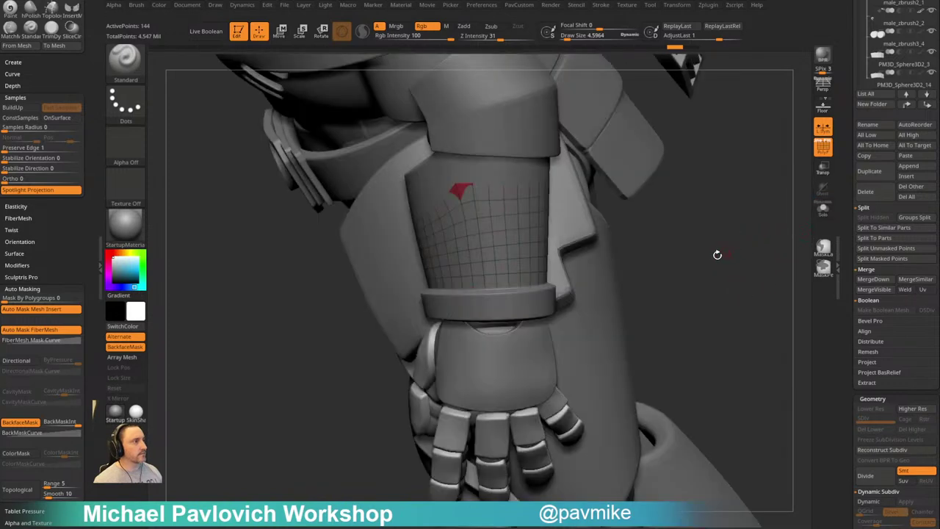
{"action": "mouse_move", "coordinate": [659, 263]}
{"action": "left_mouse_down"}
{"action": "mouse_move", "coordinate": [665, 275]}
{"action": "mouse_move", "coordinate": [720, 276]}
{"action": "left_mouse_up"}
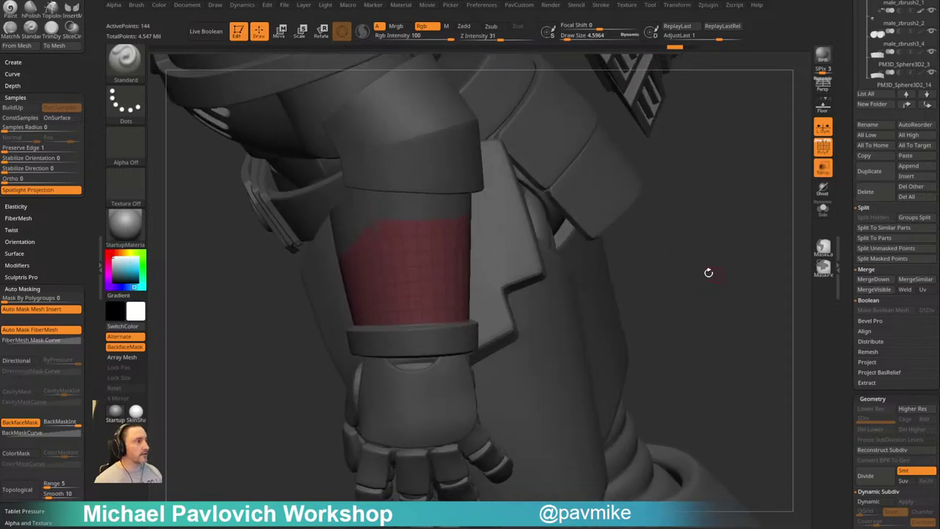
{"action": "key", "text": "ctrl+shift"}
{"action": "mouse_move", "coordinate": [665, 311]}
{"action": "left_mouse_down", "text": "ctrl+shift"}
{"action": "mouse_move", "coordinate": [269, 318]}
{"action": "mouse_move", "coordinate": [267, 327]}
{"action": "left_mouse_up", "text": "ctrl+shift"}
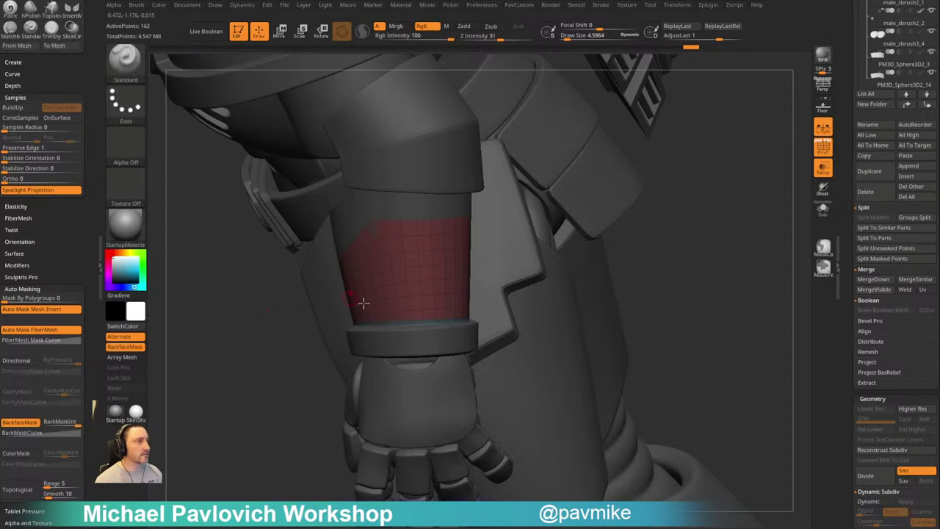
{"action": "left_click", "coordinate": [422, 289], "text": "ctrl+shift"}
{"action": "key", "text": "3"}
{"action": "left_click", "coordinate": [677, 248]}
Thicken the trimmed forearm panel with ZModeler QMesh, using transparency to see it, and turn transparency off
{"action": "left_click_drag", "start_coordinate": [623, 265], "coordinate": [713, 266]}
{"action": "key", "text": "b"}
{"action": "key", "text": "z"}
{"action": "key", "text": "m"}
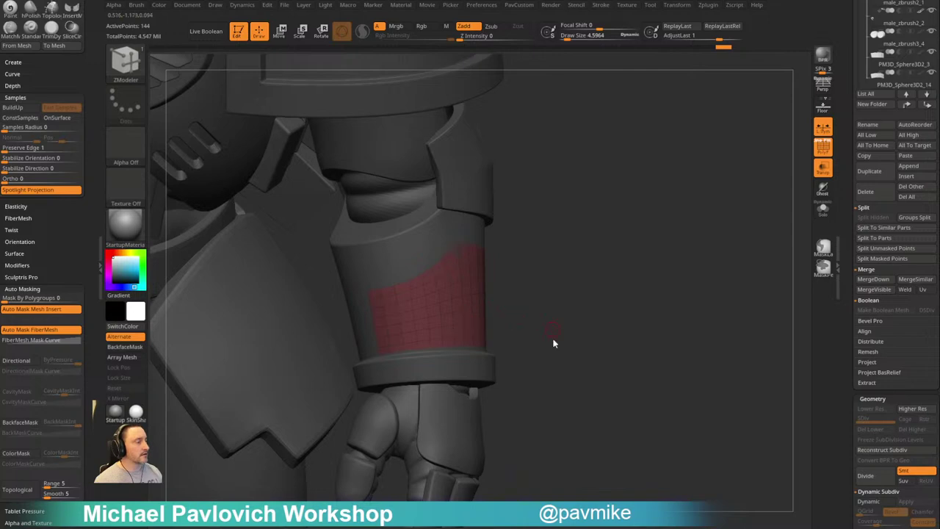
{"action": "key", "text": "3"}
{"action": "left_click", "coordinate": [533, 458]}
{"action": "left_click_drag", "start_coordinate": [540, 349], "coordinate": [467, 315]}
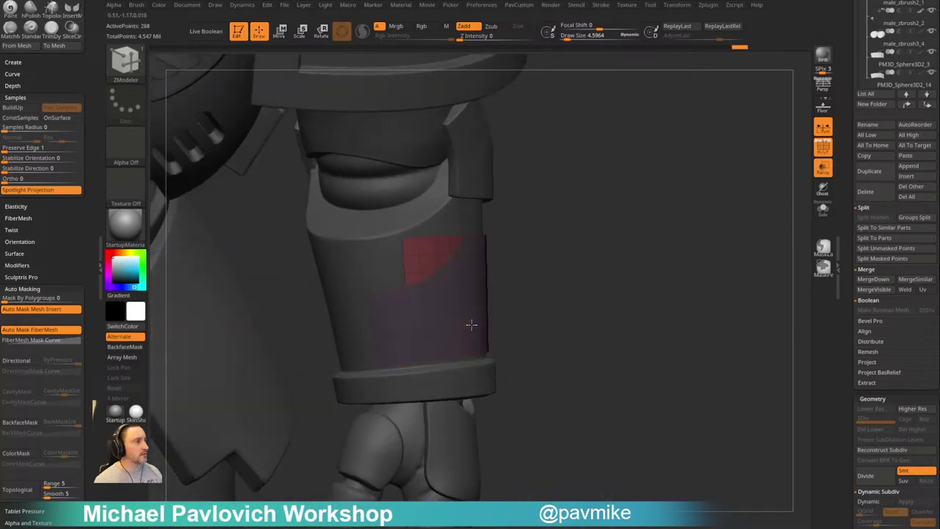
{"action": "left_click", "coordinate": [824, 169]}
Adjust the fit of the forearm panel against the wrist band with the Move brush, reducing the draw size for finer edits
{"action": "left_click_drag", "start_coordinate": [723, 246], "coordinate": [653, 279]}
{"action": "key", "text": "s"}
{"action": "key", "text": "b"}
{"action": "key", "text": "m"}
{"action": "key", "text": "v"}
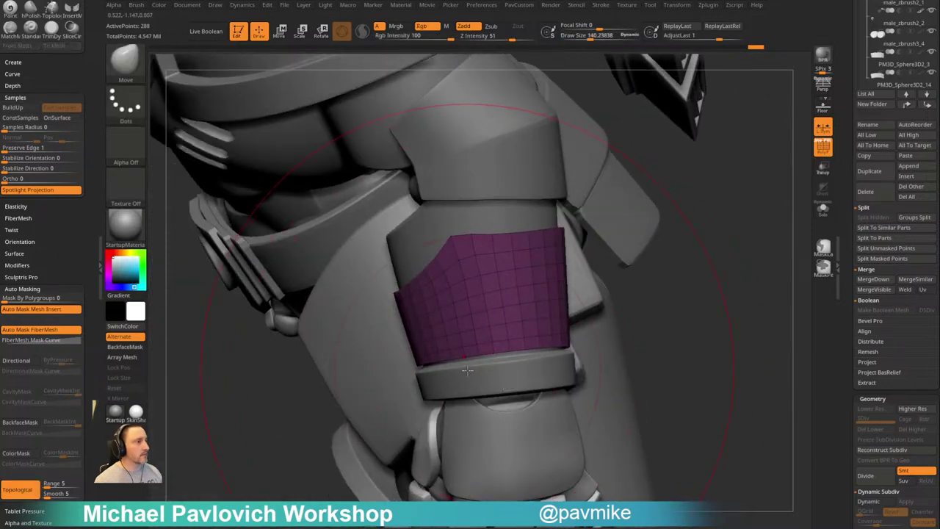
{"action": "left_click_drag", "start_coordinate": [638, 324], "coordinate": [570, 343]}
{"action": "key", "text": "s"}
{"action": "left_click_drag", "start_coordinate": [461, 387], "coordinate": [415, 401]}
{"action": "key", "text": "s"}
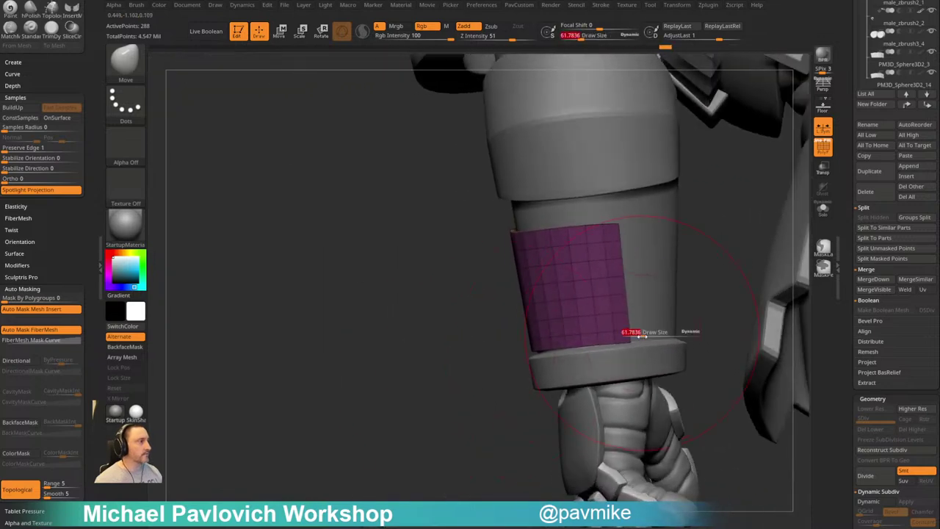
{"action": "mouse_move", "coordinate": [457, 377]}
{"action": "left_mouse_down"}
{"action": "mouse_move", "coordinate": [741, 269]}
{"action": "mouse_move", "coordinate": [607, 313]}
{"action": "left_mouse_up"}
{"action": "key", "text": "s"}
{"action": "mouse_move", "coordinate": [606, 313]}
{"action": "left_mouse_down"}
{"action": "mouse_move", "coordinate": [602, 299]}
{"action": "mouse_move", "coordinate": [637, 284]}
{"action": "left_mouse_up"}
Crease the forearm panel's border and preview it with dynamic subdivision at crease level 2
{"action": "key", "text": "2"}
{"action": "left_click_drag", "start_coordinate": [592, 259], "coordinate": [613, 330]}
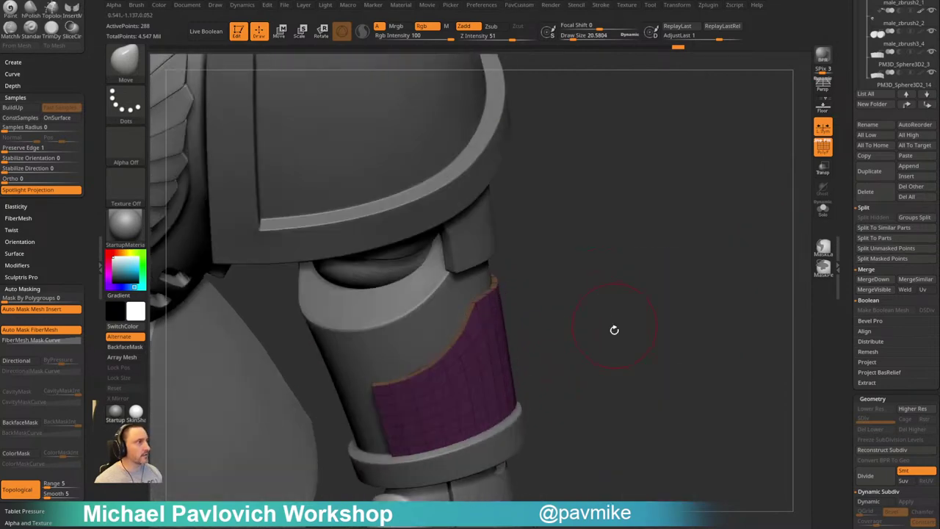
{"action": "key", "text": "2"}
{"action": "left_click", "coordinate": [604, 412]}
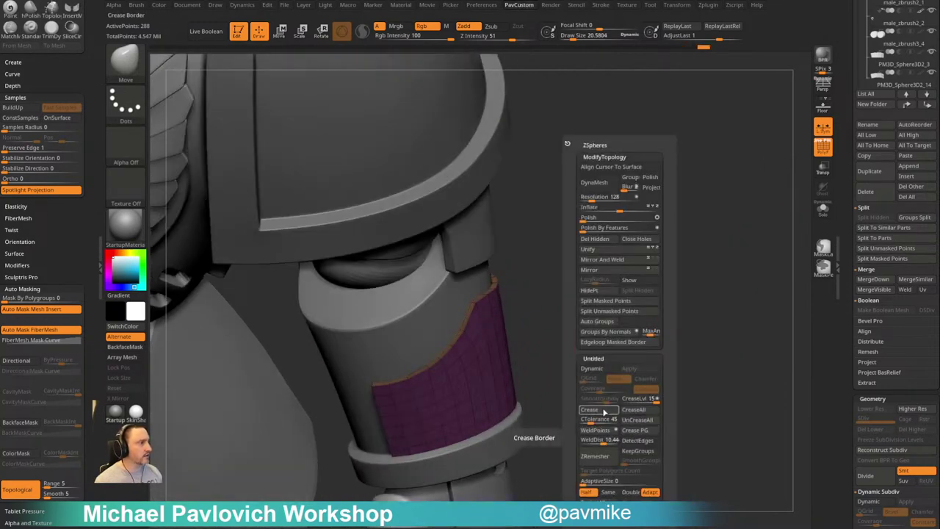
{"action": "key", "text": "d"}
{"action": "key", "text": "2"}
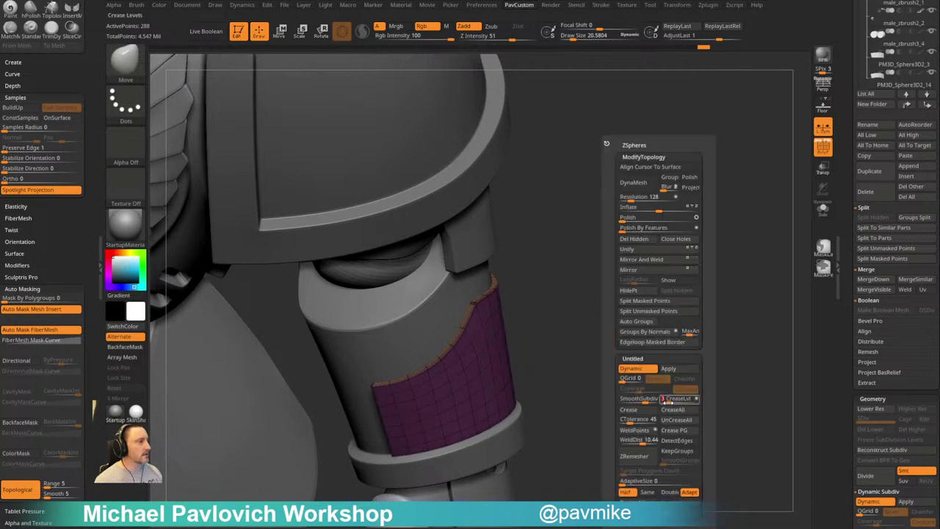
{"action": "left_click_drag", "start_coordinate": [667, 402], "coordinate": [666, 401]}
{"action": "left_click", "coordinate": [638, 401]}
Hide the polyframe and examine the forearm panel's proportions against the whole armored figure
{"action": "right_click_drag", "start_coordinate": [534, 409], "coordinate": [795, 201], "text": "ctrl"}
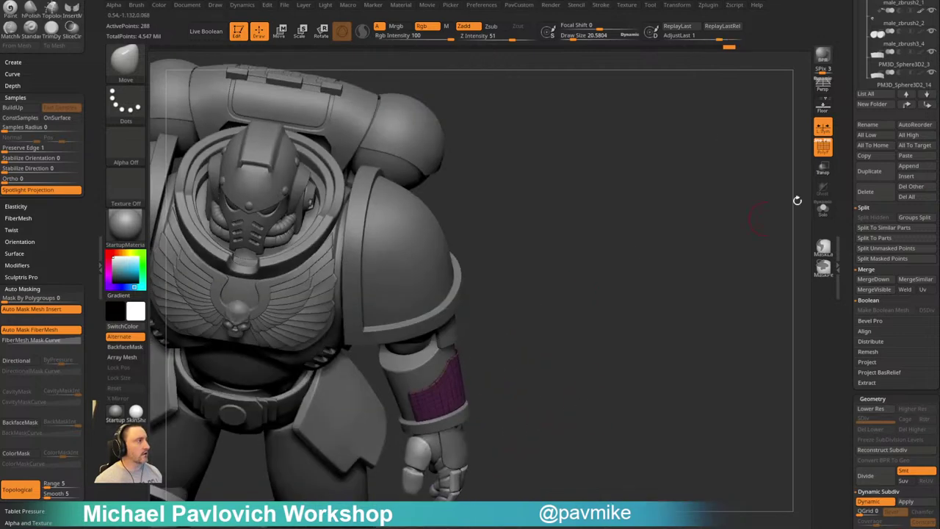
{"action": "key", "text": "shift+f"}
{"action": "mouse_move", "coordinate": [701, 255]}
{"action": "right_mouse_down"}
{"action": "mouse_move", "coordinate": [633, 288]}
{"action": "mouse_move", "coordinate": [714, 289]}
{"action": "right_mouse_up"}
{"action": "right_click_drag", "start_coordinate": [714, 289], "coordinate": [673, 299], "text": "ctrl"}
{"action": "key", "text": "s"}
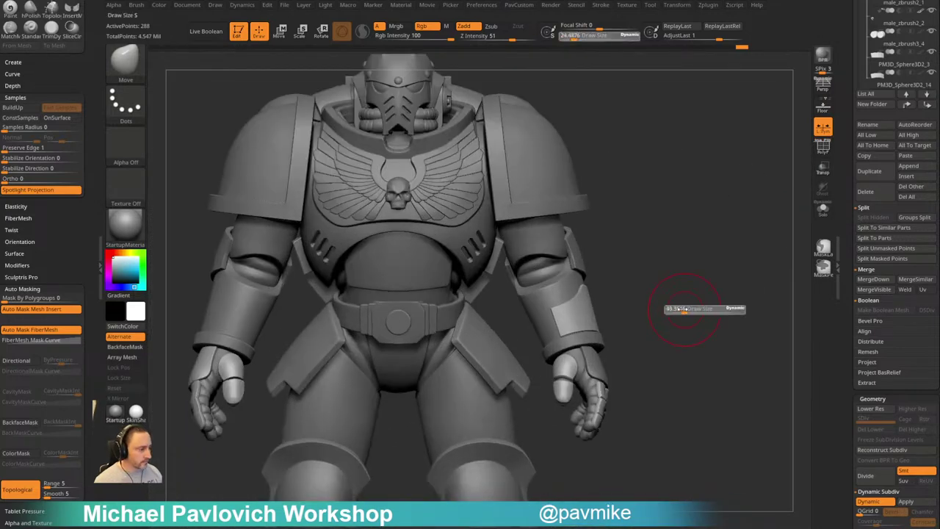
{"action": "mouse_move", "coordinate": [684, 311]}
{"action": "left_mouse_down"}
{"action": "mouse_move", "coordinate": [667, 310]}
{"action": "mouse_move", "coordinate": [689, 318]}
{"action": "left_mouse_up"}
{"action": "left_click_drag", "start_coordinate": [694, 316], "coordinate": [686, 315]}
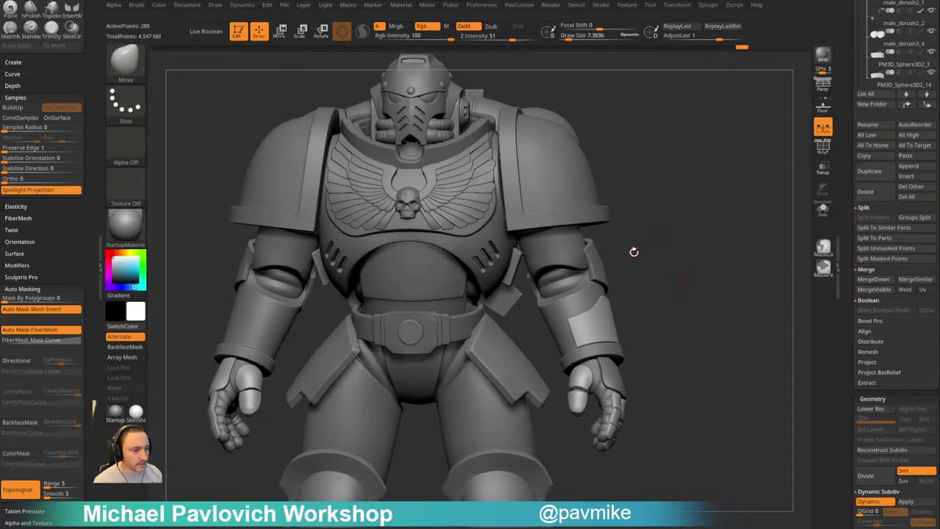
{"action": "left_click_drag", "start_coordinate": [711, 275], "coordinate": [725, 297]}
{"action": "left_click_drag", "start_coordinate": [701, 272], "coordinate": [704, 300], "text": "alt"}
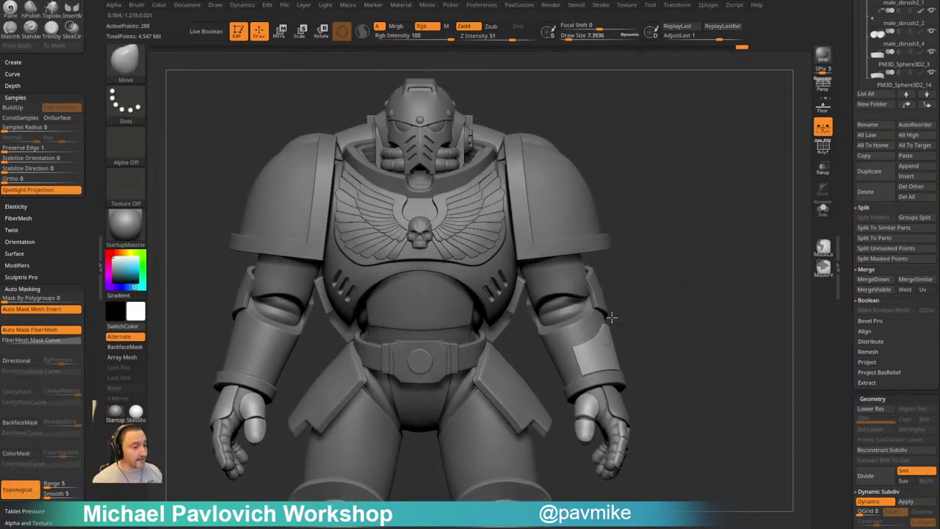
{"action": "left_click_drag", "start_coordinate": [689, 283], "coordinate": [693, 319]}
Duplicate the forearm panel, mirror the copy onto the opposite arm and turn off local symmetry
{"action": "key", "text": "space"}
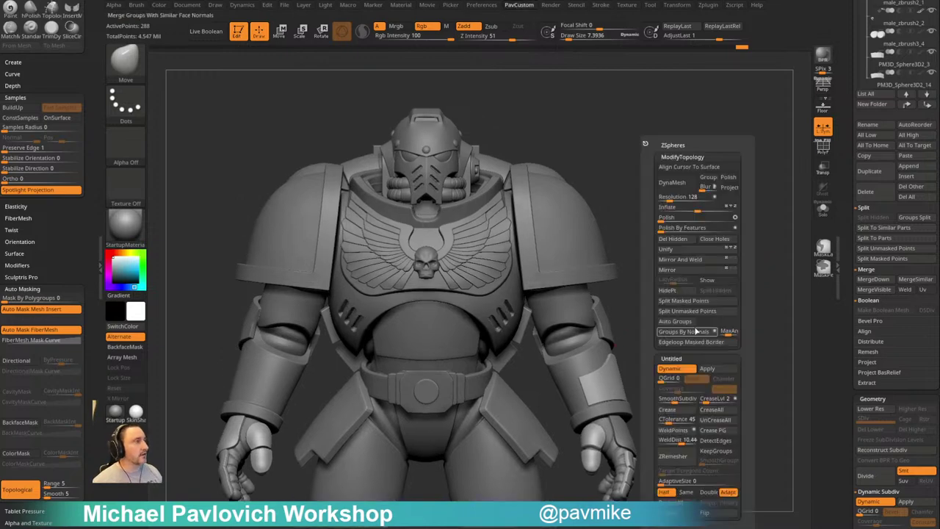
{"action": "left_click", "coordinate": [858, 175]}
{"action": "left_click_drag", "start_coordinate": [707, 324], "coordinate": [711, 298], "text": "alt"}
{"action": "key", "text": "space"}
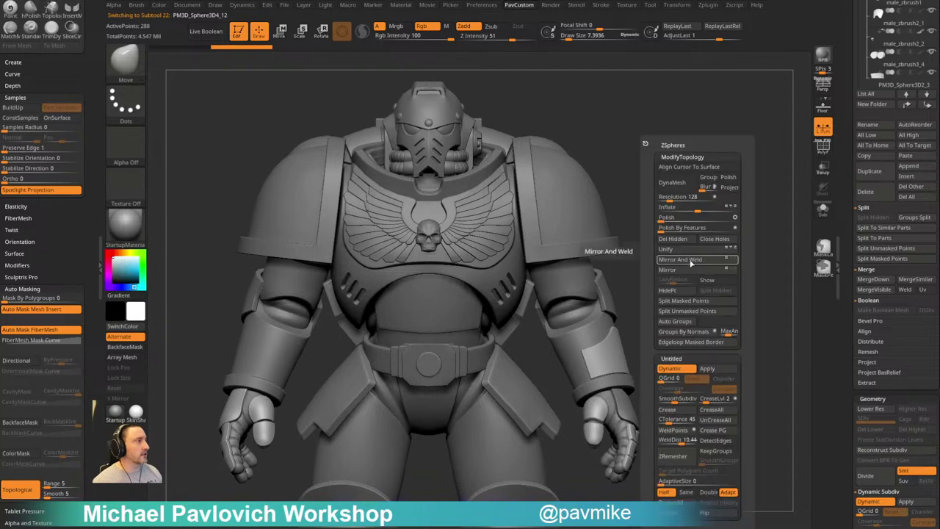
{"action": "left_click", "coordinate": [683, 272]}
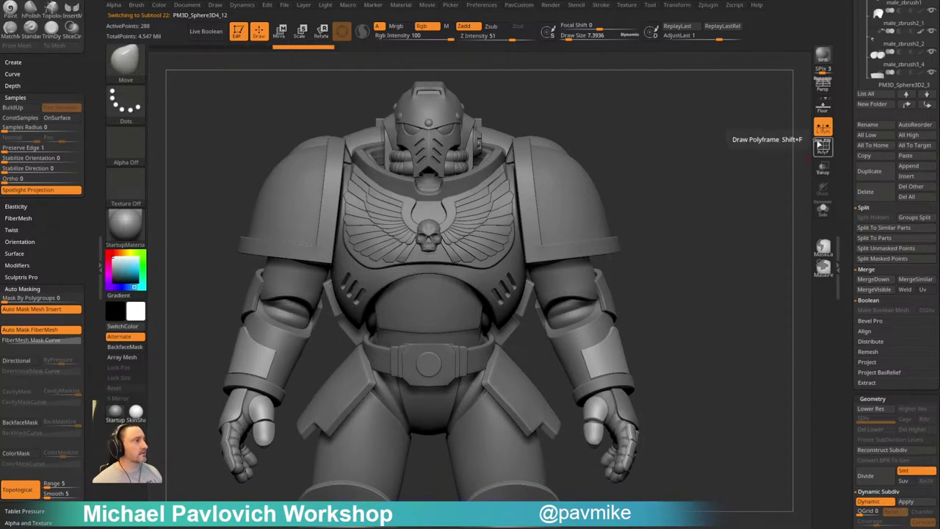
{"action": "left_click", "coordinate": [823, 126]}
Make the finger armor subtool male_zbrush2_2 active and Mirror And Weld it across to the other hand
{"action": "left_click_drag", "start_coordinate": [733, 285], "coordinate": [801, 250], "text": "alt"}
{"action": "mouse_move", "coordinate": [243, 321]}
{"action": "left_mouse_down", "text": "alt"}
{"action": "mouse_move", "coordinate": [362, 300]}
{"action": "mouse_move", "coordinate": [353, 326]}
{"action": "left_mouse_up", "text": "alt"}
{"action": "mouse_move", "coordinate": [209, 280]}
{"action": "left_mouse_down", "text": "alt"}
{"action": "mouse_move", "coordinate": [306, 329]}
{"action": "mouse_move", "coordinate": [241, 359]}
{"action": "mouse_move", "coordinate": [229, 292]}
{"action": "mouse_move", "coordinate": [240, 234]}
{"action": "left_mouse_up", "text": "alt"}
{"action": "key", "text": "1"}
{"action": "left_click_drag", "start_coordinate": [205, 360], "coordinate": [668, 248]}
{"action": "left_click", "coordinate": [406, 390], "text": "alt"}
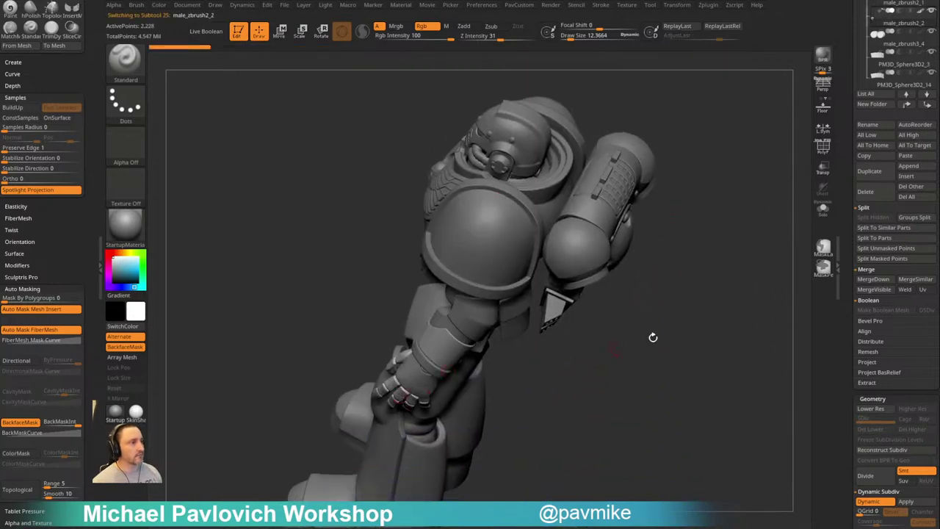
{"action": "left_click_drag", "start_coordinate": [653, 337], "coordinate": [705, 350]}
{"action": "key", "text": "3"}
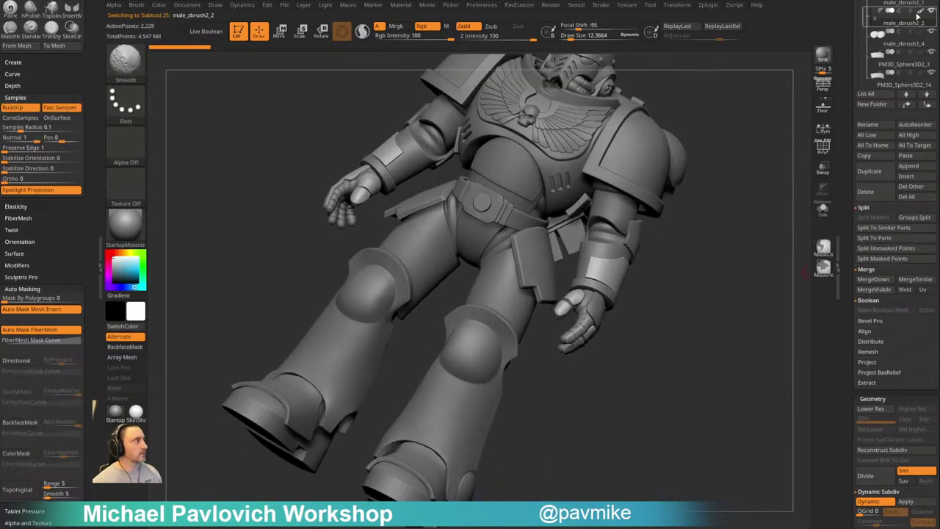
{"action": "left_click_drag", "start_coordinate": [684, 280], "coordinate": [699, 325]}
{"action": "key", "text": "space"}
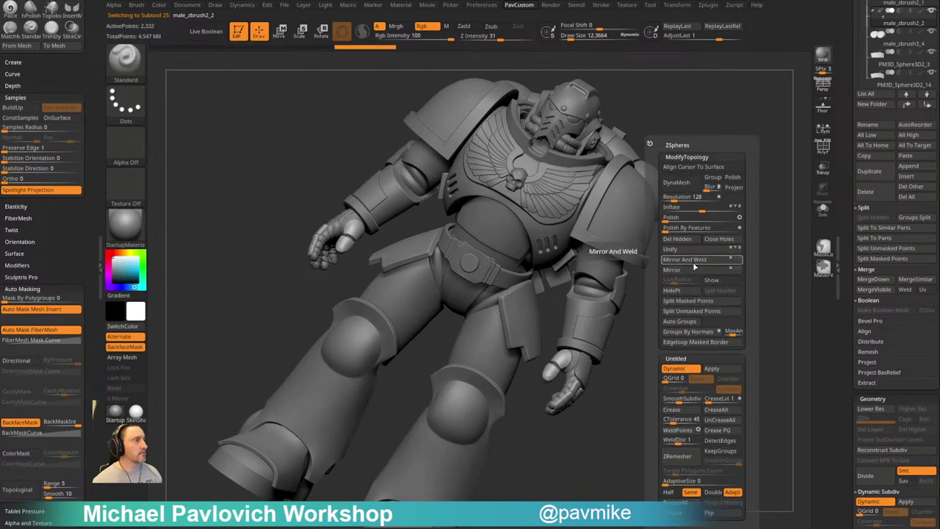
Mirror and weld the back-of-hand subtool male_zbrush2_1, and make the finger armor active again
{"action": "left_click_drag", "start_coordinate": [676, 353], "coordinate": [616, 353]}
{"action": "left_click", "coordinate": [569, 378], "text": "alt"}
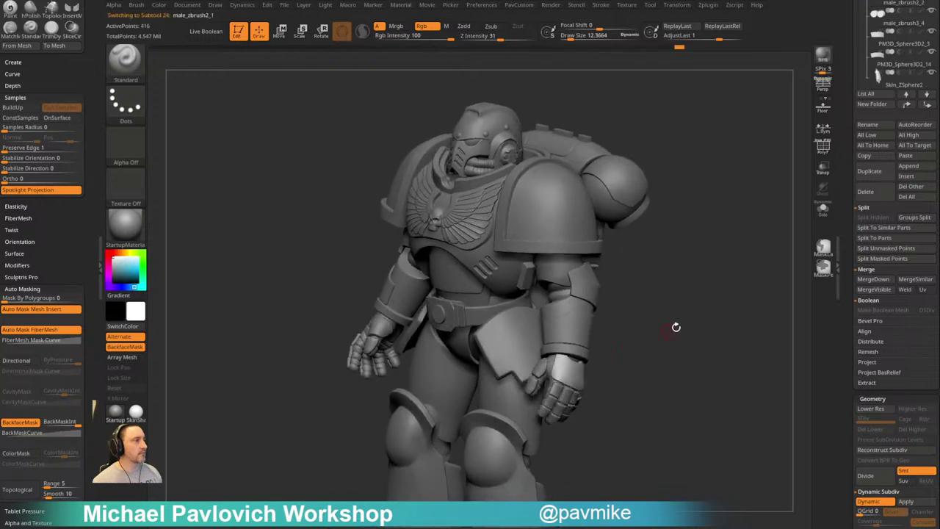
{"action": "key", "text": "space"}
{"action": "left_click", "coordinate": [564, 401], "text": "alt"}
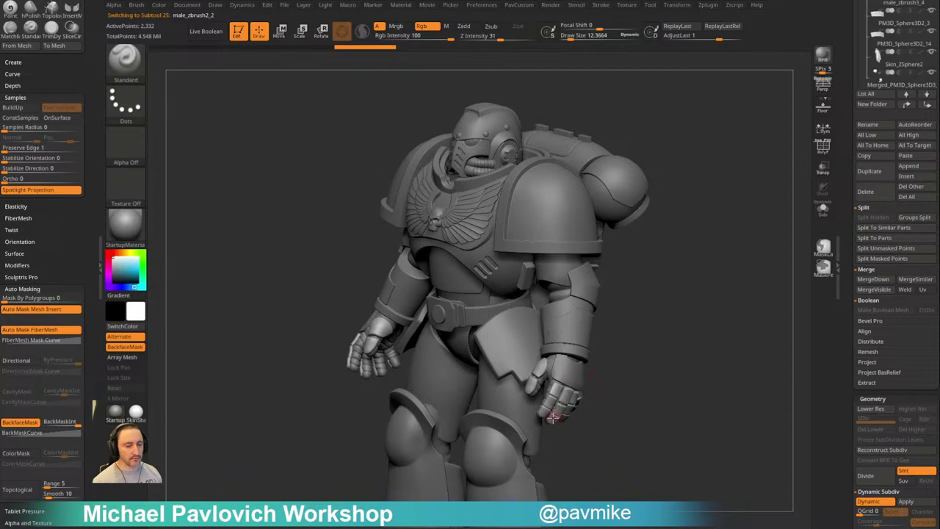
Make the forearm panel PM3D_Sphere3D4_12 active and show its polyframe
{"action": "left_click_drag", "start_coordinate": [648, 367], "coordinate": [740, 178]}
{"action": "left_click", "coordinate": [402, 262], "text": "alt"}
{"action": "mouse_move", "coordinate": [711, 307]}
{"action": "left_mouse_down"}
{"action": "mouse_move", "coordinate": [720, 283]}
{"action": "mouse_move", "coordinate": [659, 282]}
{"action": "mouse_move", "coordinate": [730, 309]}
{"action": "mouse_move", "coordinate": [695, 296]}
{"action": "mouse_move", "coordinate": [725, 258]}
{"action": "mouse_move", "coordinate": [723, 292]}
{"action": "mouse_move", "coordinate": [781, 300]}
{"action": "mouse_move", "coordinate": [745, 296]}
{"action": "mouse_move", "coordinate": [709, 351]}
{"action": "mouse_move", "coordinate": [716, 344]}
{"action": "mouse_move", "coordinate": [699, 320]}
{"action": "mouse_move", "coordinate": [724, 302]}
{"action": "left_mouse_up"}
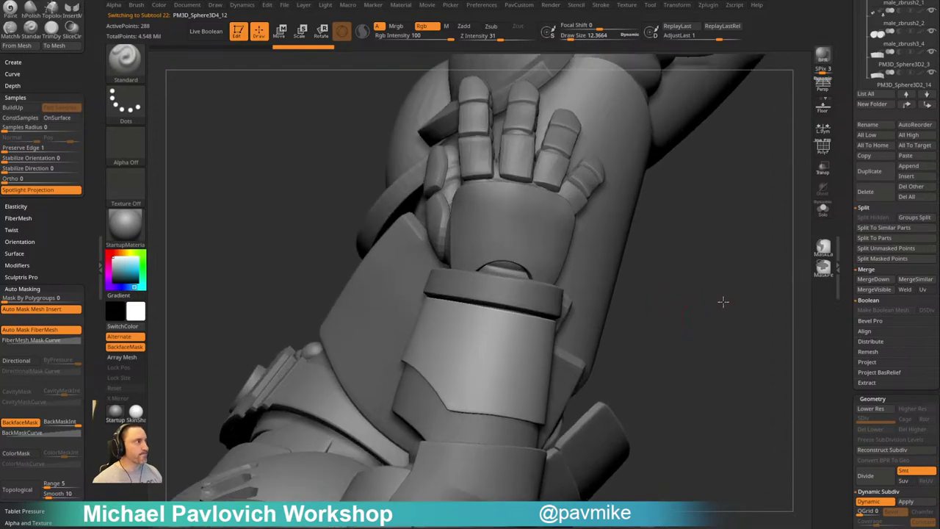
{"action": "left_click", "coordinate": [819, 149]}
{"action": "mouse_move", "coordinate": [693, 338]}
{"action": "left_mouse_down"}
{"action": "mouse_move", "coordinate": [695, 313]}
{"action": "mouse_move", "coordinate": [726, 335]}
{"action": "mouse_move", "coordinate": [721, 325]}
{"action": "left_mouse_up"}
Mark a four-by-four rectangular patch of polygons on the forearm panel's outer face with the ZModeler brush
{"action": "key", "text": "s"}
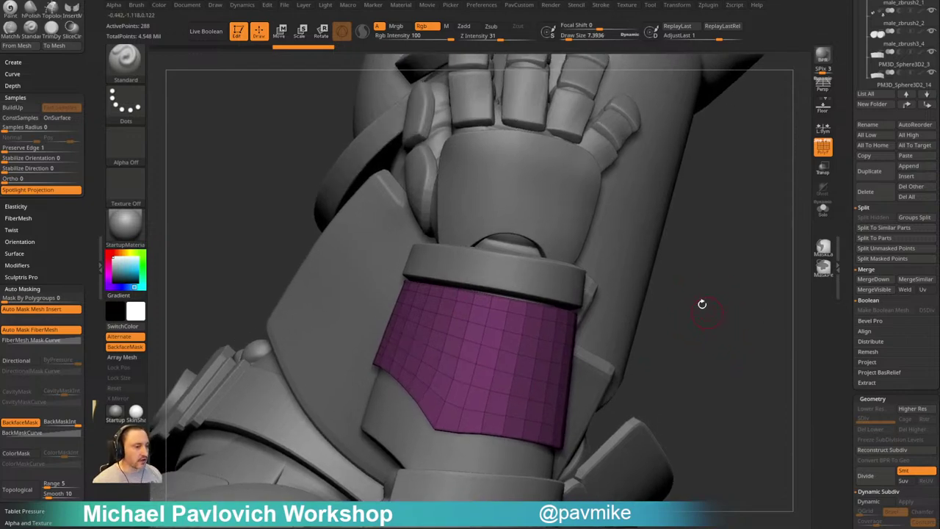
{"action": "key", "text": "b"}
{"action": "key", "text": "z"}
{"action": "key", "text": "m"}
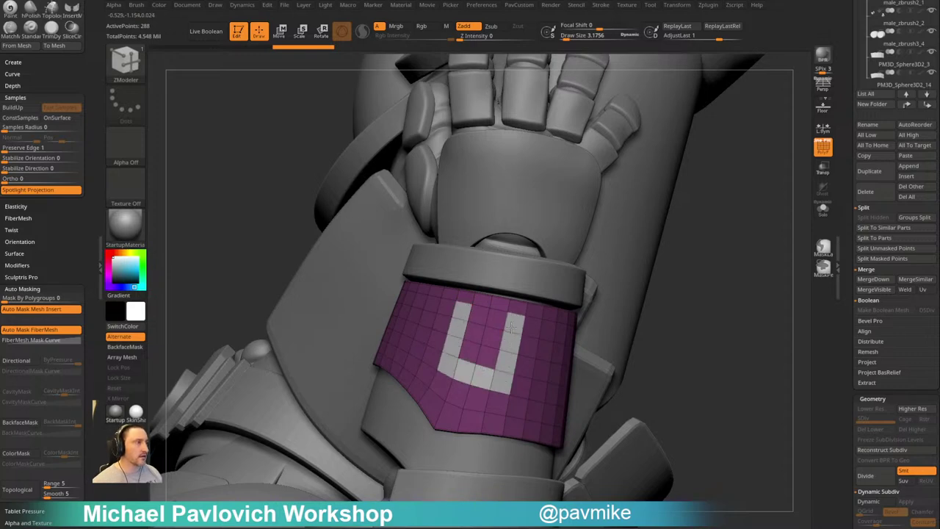
{"action": "left_click_drag", "start_coordinate": [511, 328], "coordinate": [487, 354], "text": "alt"}
Mark a second, narrower rectangular patch of polygons near the forearm panel's inner side edge
{"action": "left_click_drag", "start_coordinate": [674, 323], "coordinate": [721, 333]}
{"action": "key", "text": "space"}
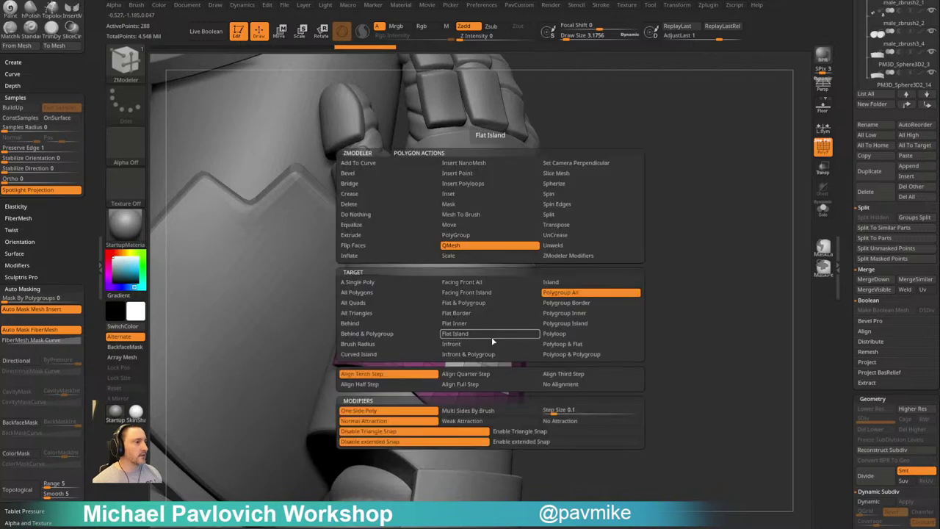
{"action": "left_click_drag", "start_coordinate": [595, 317], "coordinate": [613, 301]}
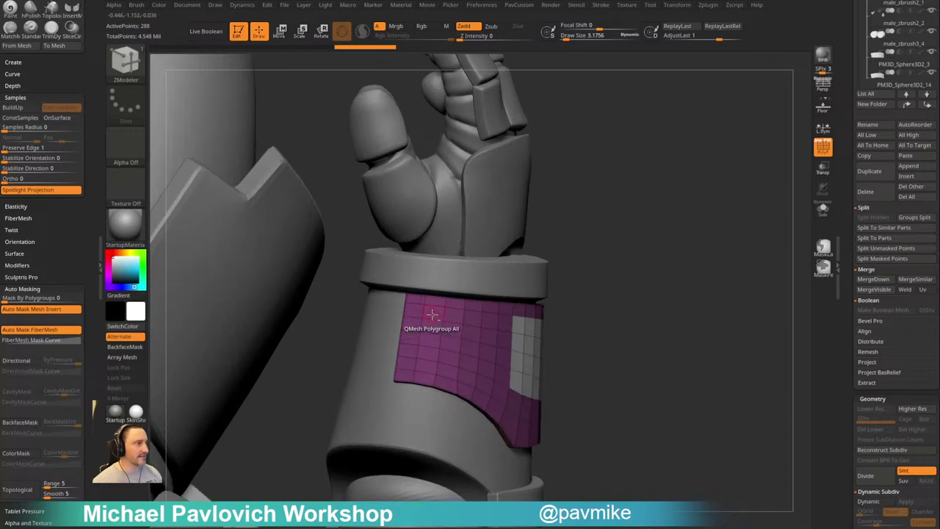
{"action": "left_click_drag", "start_coordinate": [432, 314], "coordinate": [428, 352]}
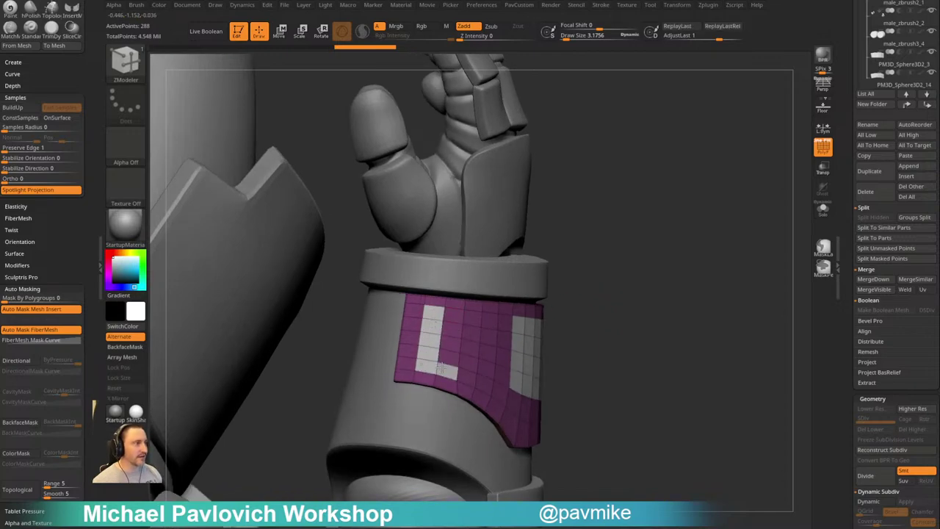
Duplicate the marked forearm panel and isolate the copy in Solo mode
{"action": "left_click_drag", "start_coordinate": [711, 308], "coordinate": [722, 272]}
{"action": "left_click", "coordinate": [872, 179]}
{"action": "left_click", "coordinate": [823, 209]}
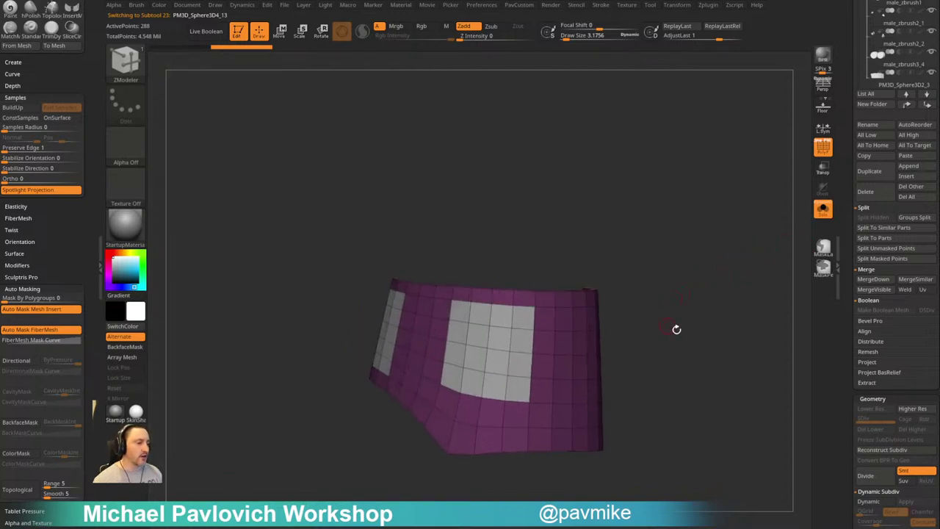
Isolate the copy's two marked patches and give each its own polygroup with Auto Groups
{"action": "left_click_drag", "start_coordinate": [647, 294], "coordinate": [652, 254]}
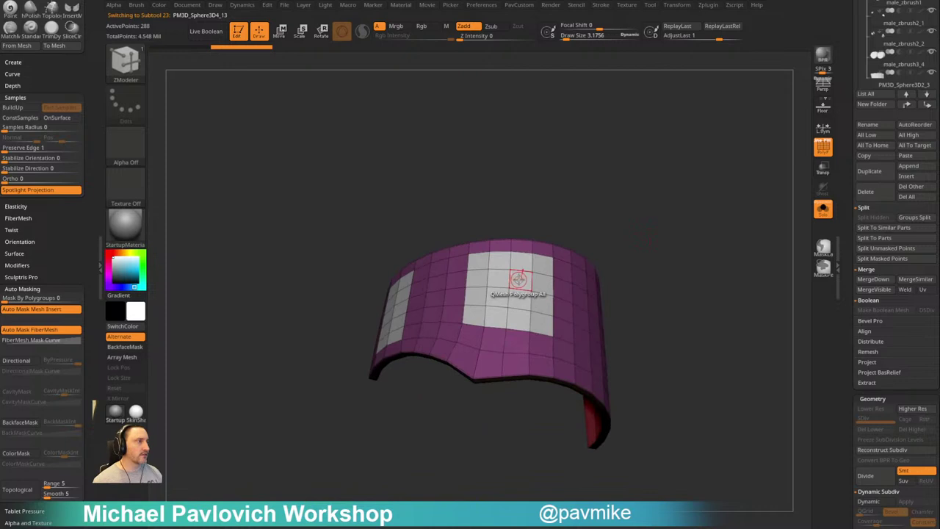
{"action": "left_click", "coordinate": [518, 276], "text": "ctrl+shift"}
{"action": "key", "text": "space"}
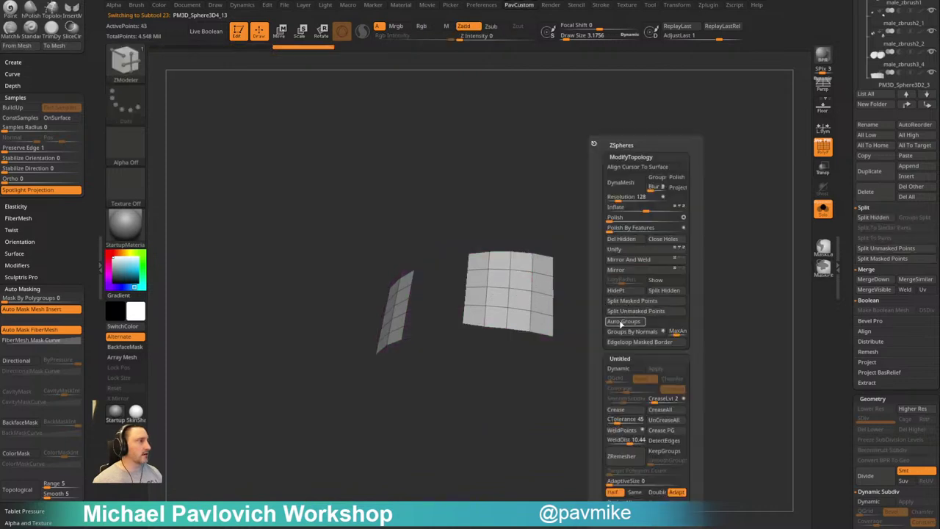
{"action": "left_click", "coordinate": [621, 323]}
Show the whole panel again and QMesh the larger patch through its thickness to cut a rectangular window
{"action": "left_click", "coordinate": [604, 258], "text": "ctrl+shift"}
{"action": "left_click_drag", "start_coordinate": [518, 280], "coordinate": [514, 297]}
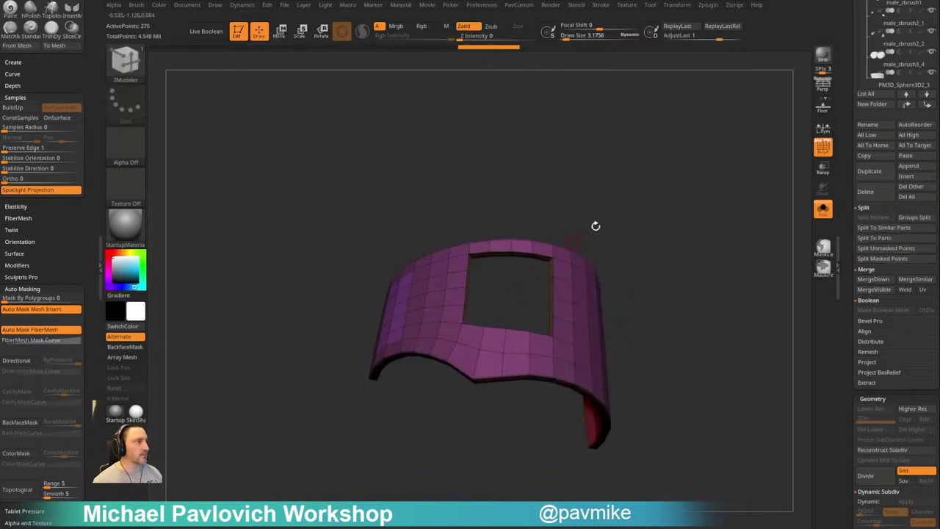
{"action": "left_click_drag", "start_coordinate": [604, 229], "coordinate": [628, 242]}
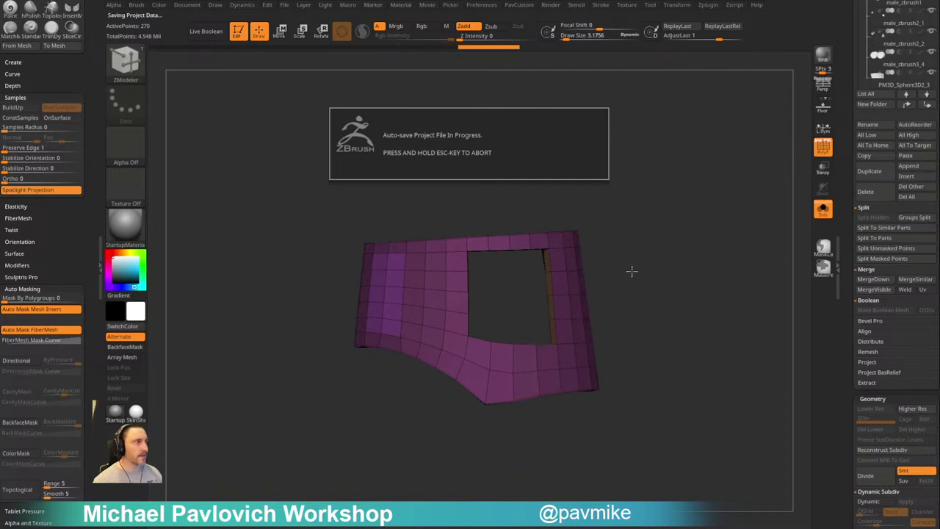
{"action": "left_click_drag", "start_coordinate": [629, 268], "coordinate": [688, 190]}
{"action": "left_click_drag", "start_coordinate": [619, 337], "coordinate": [606, 339]}
{"action": "left_click_drag", "start_coordinate": [724, 227], "coordinate": [710, 300]}
{"action": "left_click_drag", "start_coordinate": [712, 263], "coordinate": [706, 274]}
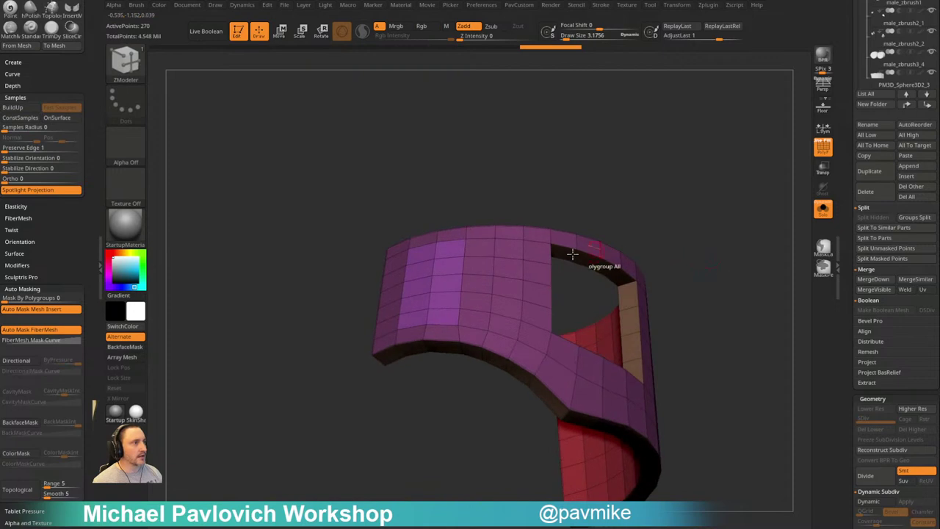
Inset the narrower patch as one region, using the Polygroup All target, to leave a thin border
{"action": "key", "text": "space"}
{"action": "left_click", "coordinate": [441, 194]}
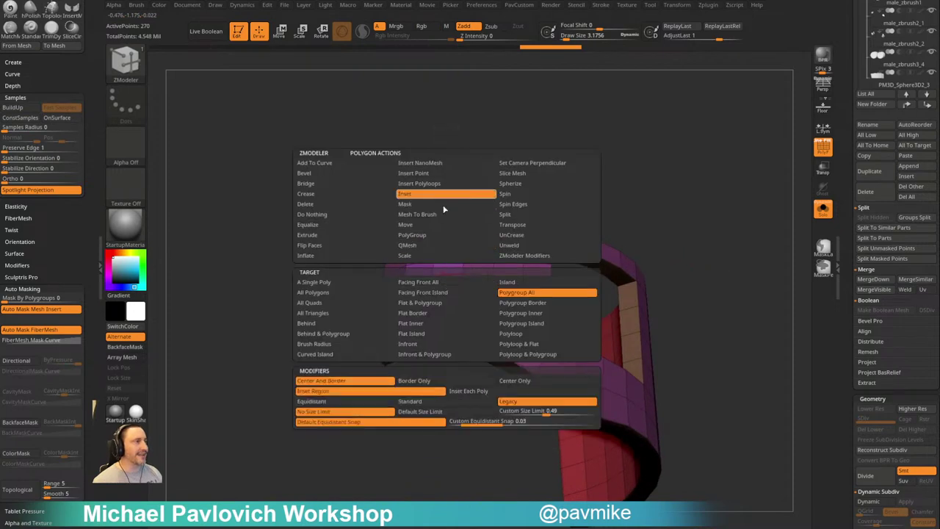
{"action": "left_click_drag", "start_coordinate": [450, 304], "coordinate": [448, 293]}
{"action": "left_click_drag", "start_coordinate": [476, 222], "coordinate": [485, 209]}
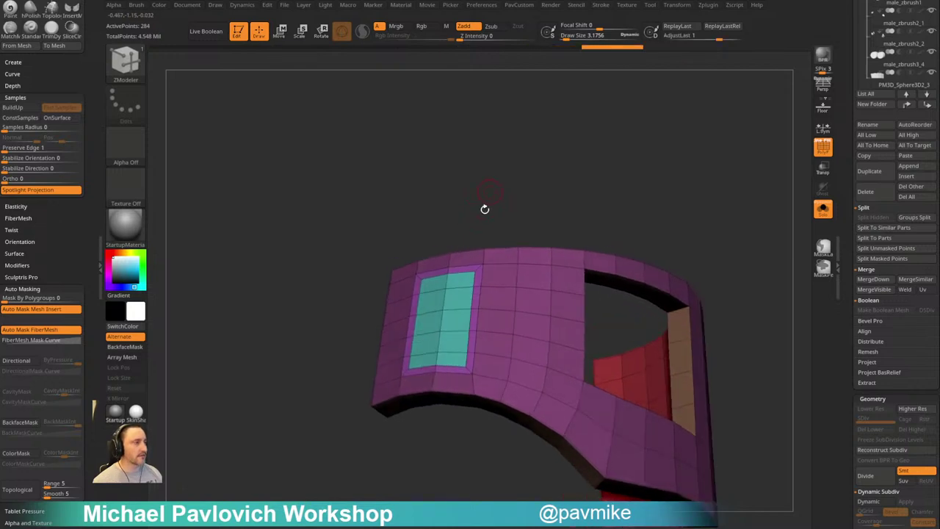
QMesh the inset patch inward to form a shallow rectangular recess in the panel
{"action": "key", "text": "space"}
{"action": "left_click", "coordinate": [434, 245]}
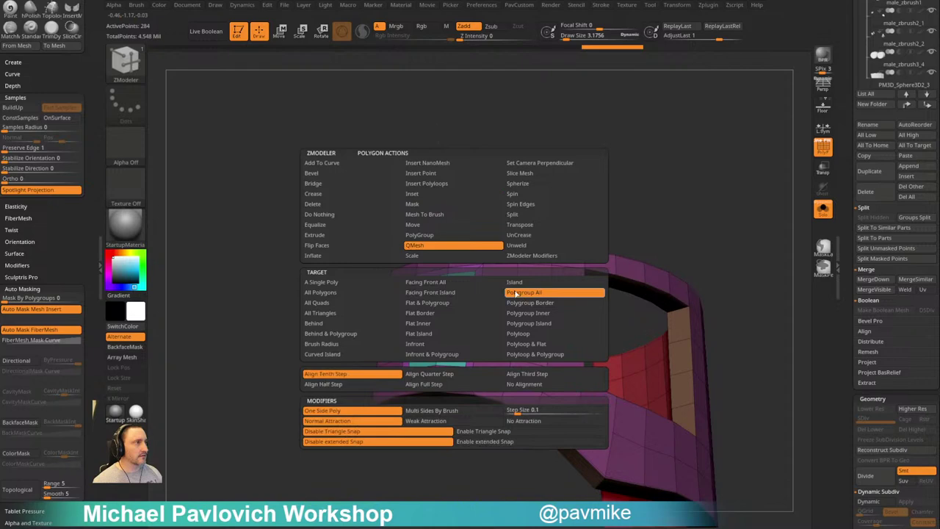
{"action": "key", "text": "space"}
{"action": "left_click", "coordinate": [455, 197]}
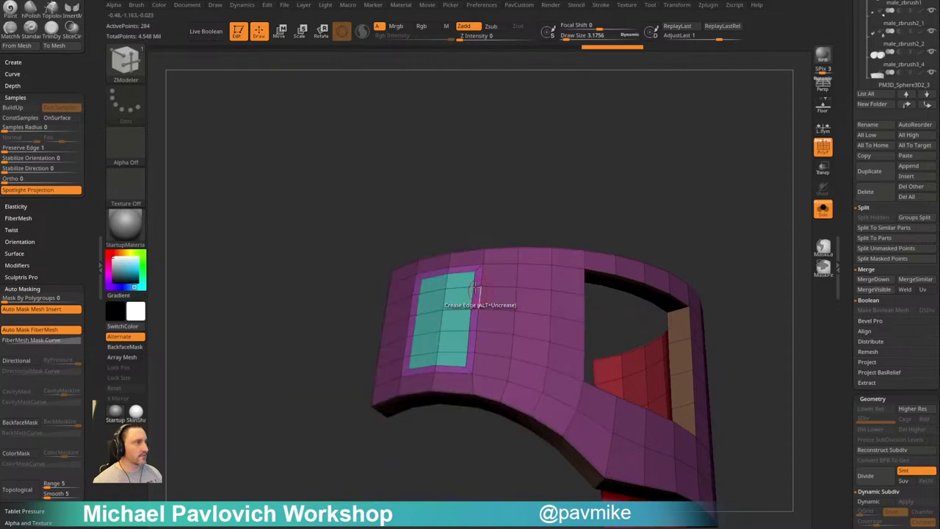
{"action": "left_click_drag", "start_coordinate": [459, 295], "coordinate": [456, 316]}
{"action": "key", "text": "space"}
{"action": "key", "text": "ctrl+z"}
{"action": "key", "text": "space"}
{"action": "left_click", "coordinate": [450, 249]}
{"action": "left_click_drag", "start_coordinate": [500, 201], "coordinate": [518, 220]}
{"action": "left_click_drag", "start_coordinate": [624, 198], "coordinate": [670, 236], "text": "alt"}
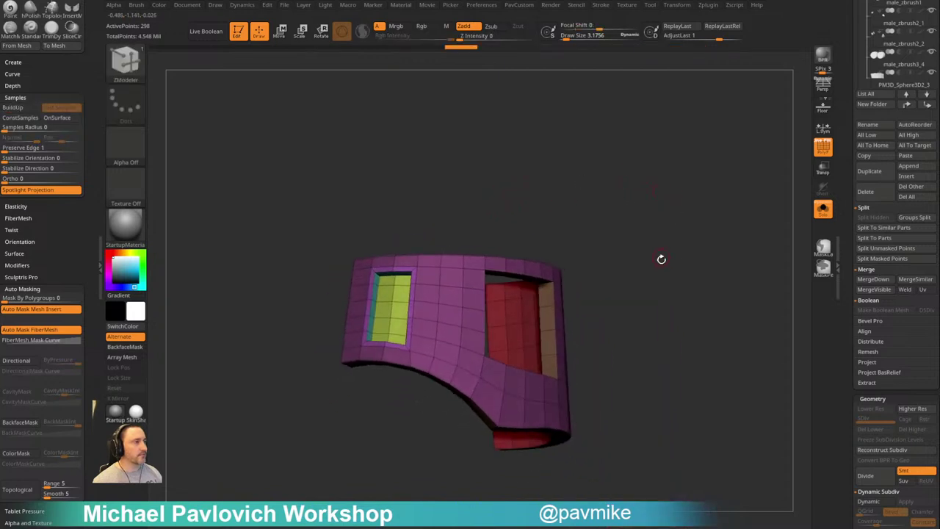
Crease the panel copy's hard edges and check the shape with the dynamic subdivision preview
{"action": "key", "text": "space"}
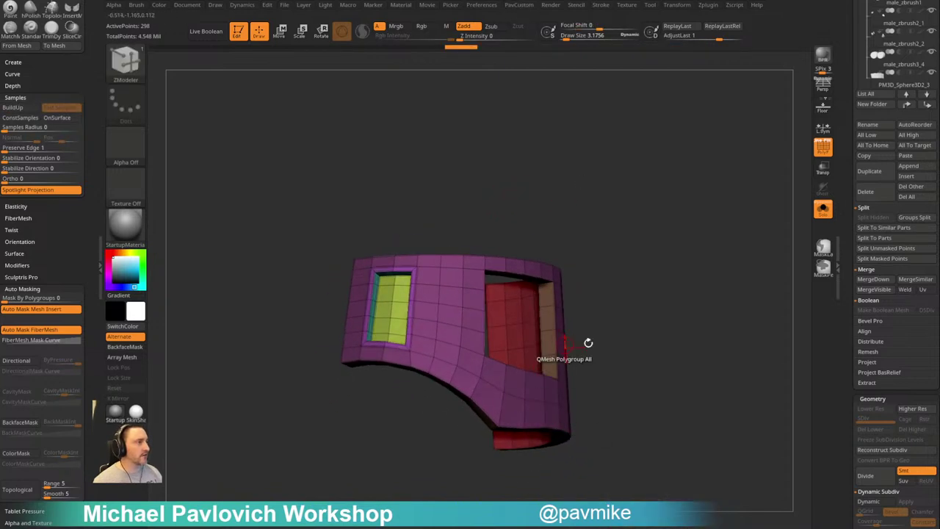
{"action": "left_click_drag", "start_coordinate": [588, 343], "coordinate": [668, 325]}
{"action": "key", "text": "space"}
{"action": "left_click", "coordinate": [653, 410]}
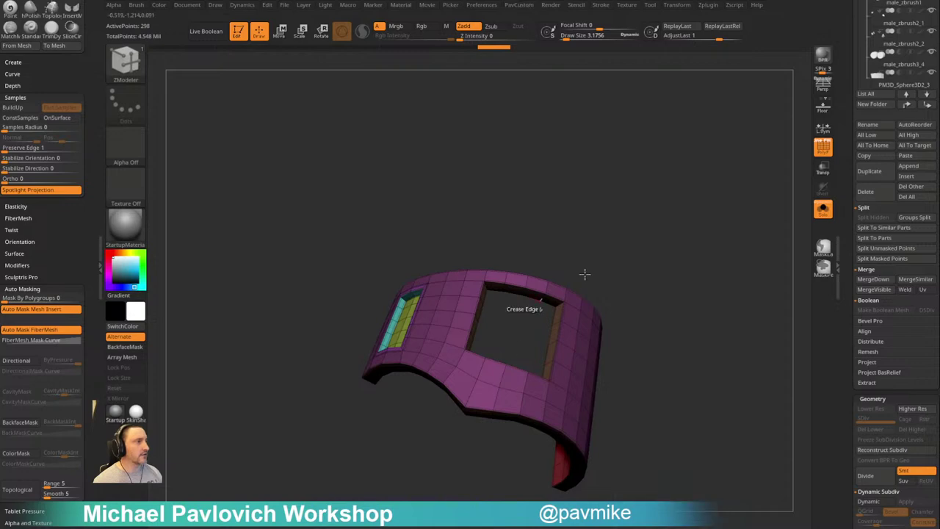
{"action": "key", "text": "d"}
{"action": "left_click_drag", "start_coordinate": [689, 274], "coordinate": [687, 233]}
{"action": "key", "text": "shift+d"}
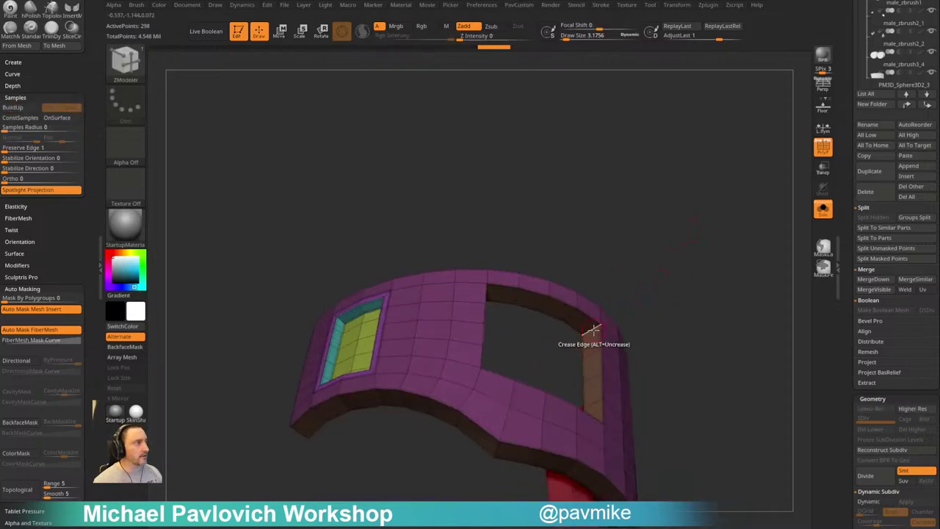
Crease the rectangular window's edges with ZModeler and preview the panel smoothed without its polyframe
{"action": "key", "text": "space"}
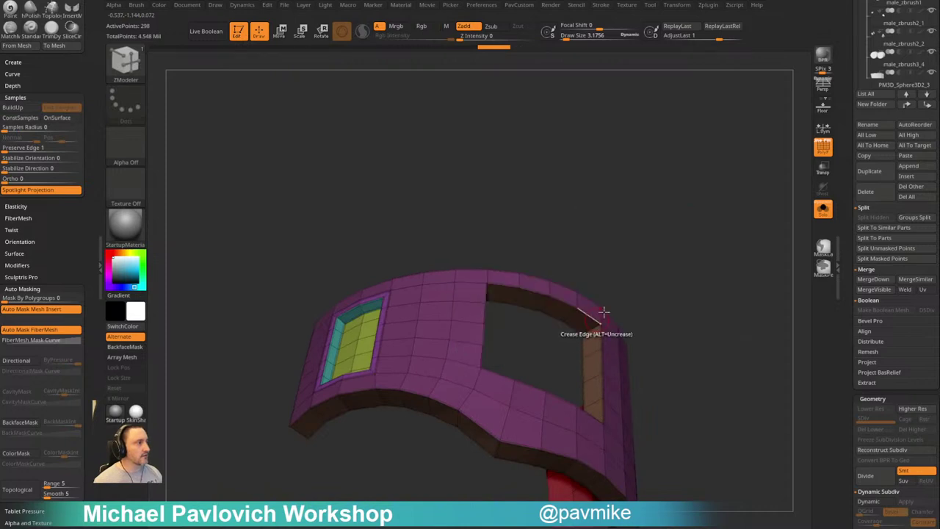
{"action": "left_click_drag", "start_coordinate": [604, 312], "coordinate": [514, 285]}
{"action": "right_click_drag", "start_coordinate": [527, 312], "coordinate": [536, 302]}
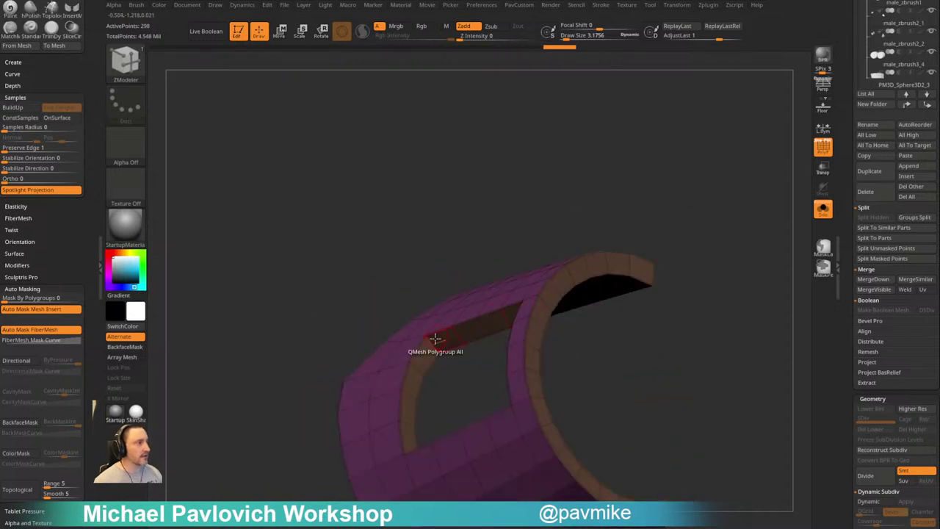
{"action": "right_click_drag", "start_coordinate": [436, 391], "coordinate": [476, 433]}
{"action": "left_click", "coordinate": [438, 403]}
{"action": "mouse_move", "coordinate": [451, 388]}
{"action": "right_mouse_down", "text": "ctrl"}
{"action": "mouse_move", "coordinate": [697, 310]}
{"action": "mouse_move", "coordinate": [705, 247]}
{"action": "mouse_move", "coordinate": [676, 293]}
{"action": "right_mouse_up", "text": "ctrl"}
{"action": "key", "text": "d"}
{"action": "left_click_drag", "start_coordinate": [585, 303], "coordinate": [713, 294]}
{"action": "left_click", "coordinate": [823, 150]}
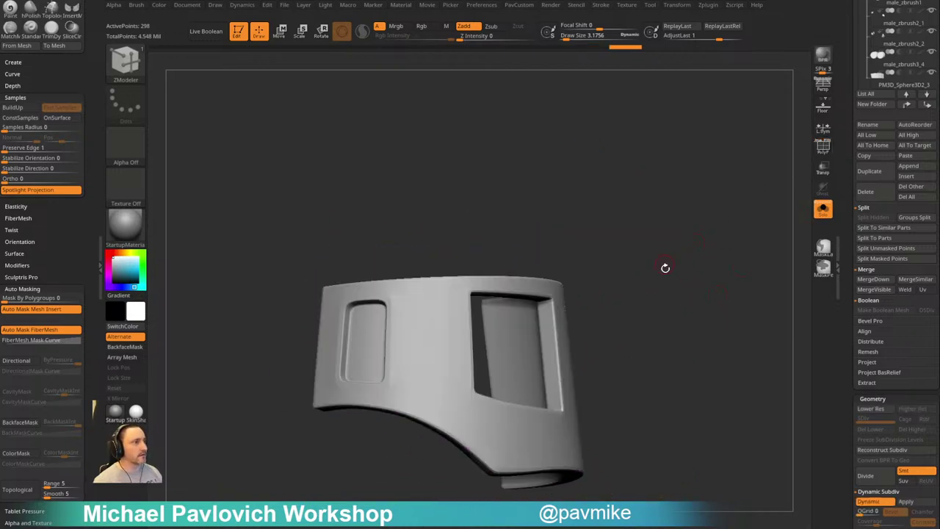
Crease the complete edge loop around the narrow recess's outer border
{"action": "mouse_move", "coordinate": [665, 269]}
{"action": "left_mouse_down"}
{"action": "mouse_move", "coordinate": [716, 273]}
{"action": "mouse_move", "coordinate": [745, 245]}
{"action": "mouse_move", "coordinate": [697, 237]}
{"action": "left_mouse_up"}
{"action": "key", "text": "shift+d"}
{"action": "left_click", "coordinate": [822, 151]}
{"action": "key", "text": "space"}
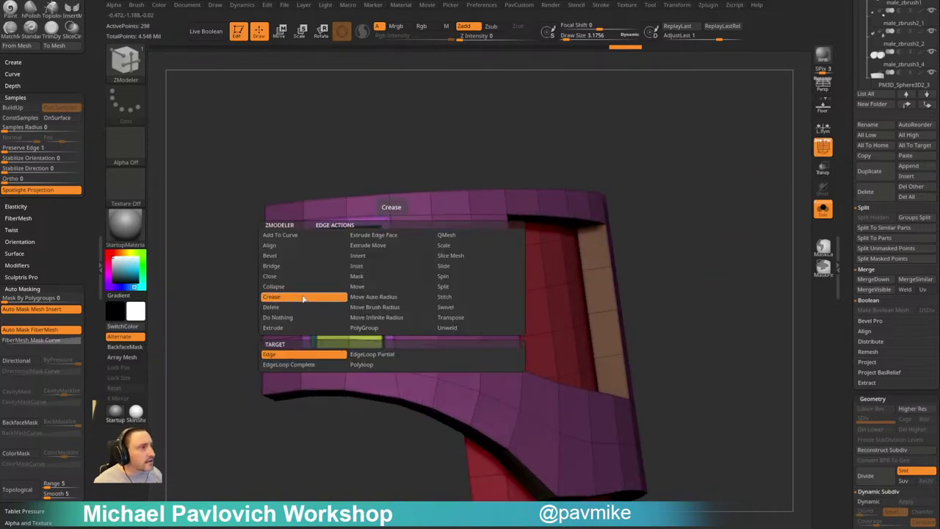
{"action": "left_click", "coordinate": [312, 365]}
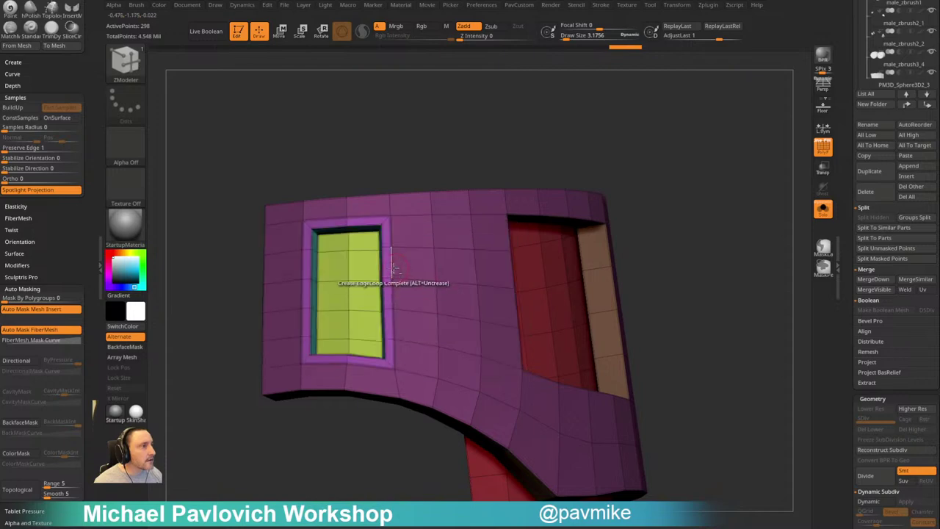
{"action": "left_click", "coordinate": [392, 266]}
Turn on the smoothed preview without polyframe and show the panel together with the rest of the armor
{"action": "left_click_drag", "start_coordinate": [679, 253], "coordinate": [709, 222], "text": "alt"}
{"action": "key", "text": "d"}
{"action": "left_click", "coordinate": [816, 156]}
{"action": "left_click_drag", "start_coordinate": [709, 222], "coordinate": [748, 233], "text": "alt"}
{"action": "left_click", "coordinate": [825, 213]}
{"action": "left_click", "coordinate": [824, 208]}
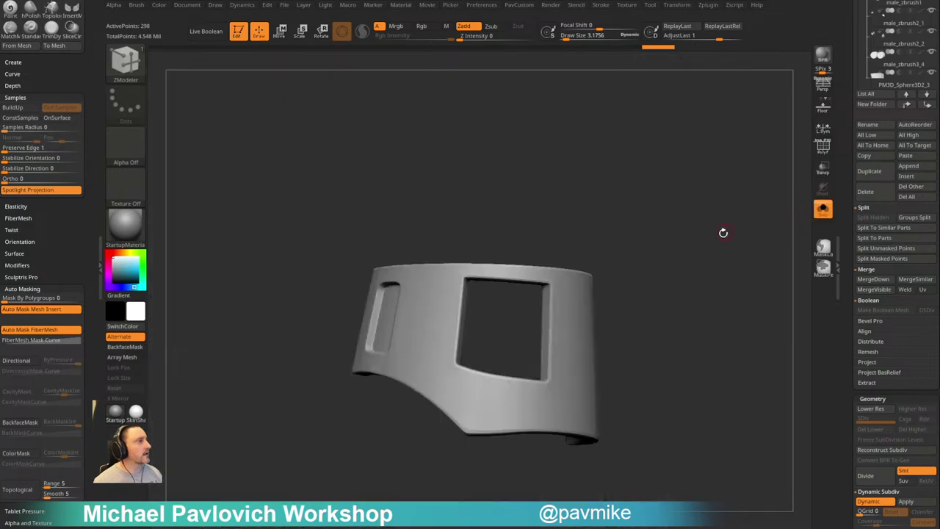
{"action": "left_click", "coordinate": [825, 215]}
Switch to the Standard brush and make the original forearm panel PM3D_Sphere3D4_12 active with its polyframe shown
{"action": "key", "text": "b"}
{"action": "key", "text": "s"}
{"action": "key", "text": "t"}
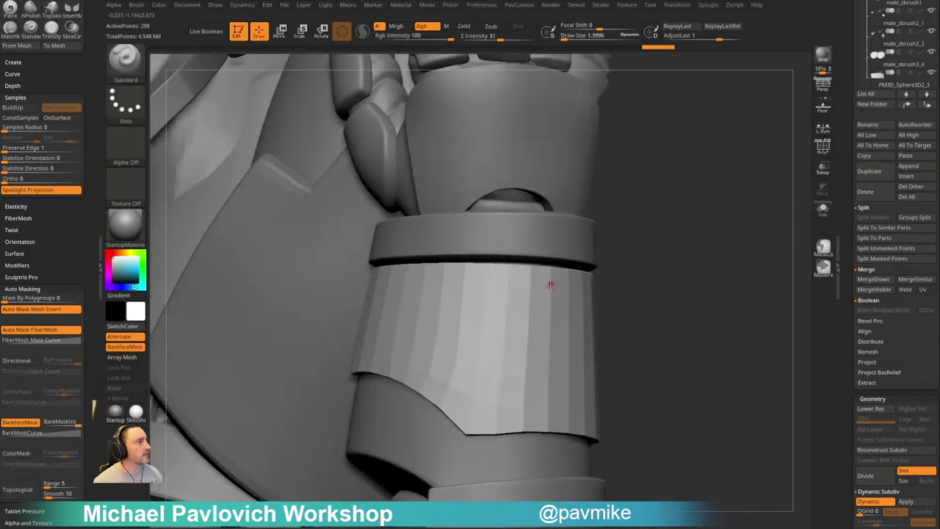
{"action": "left_click", "coordinate": [551, 285], "text": "alt"}
{"action": "left_click", "coordinate": [816, 155]}
{"action": "left_click_drag", "start_coordinate": [707, 224], "coordinate": [678, 236]}
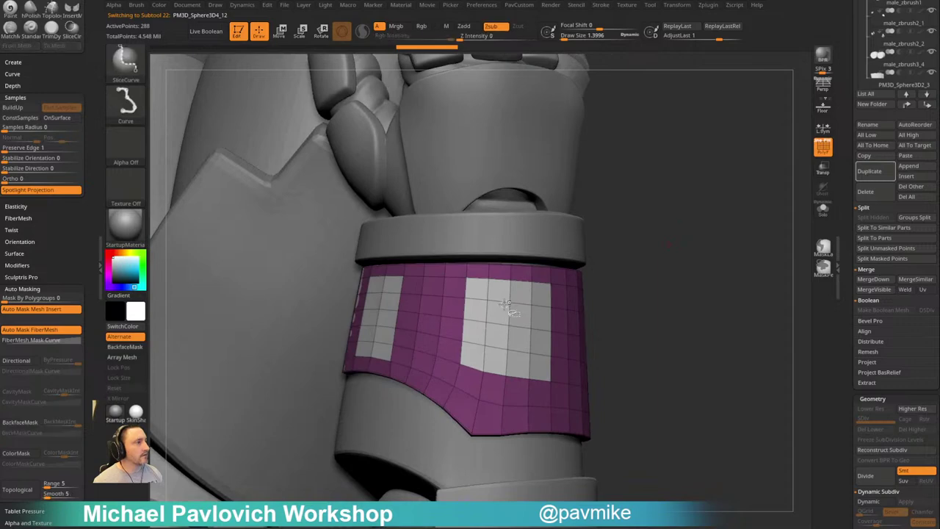
Isolate the original panel's two marked patches and separate them into polygroups with Auto Groups
{"action": "left_click", "coordinate": [507, 304], "text": "ctrl+shift"}
{"action": "key", "text": "4"}
{"action": "left_click", "coordinate": [673, 240]}
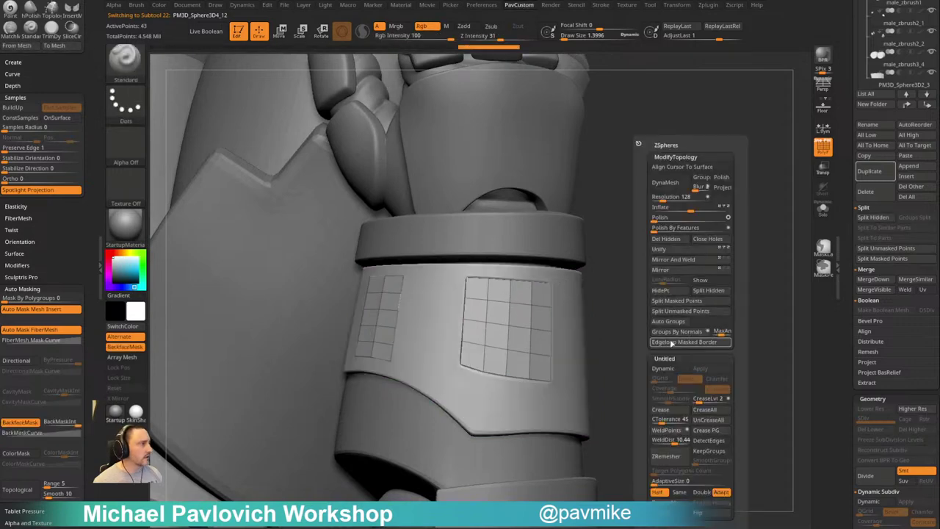
{"action": "left_click", "coordinate": [669, 322]}
Isolate the original panel's larger patch and delete all its hidden geometry
{"action": "left_click", "coordinate": [620, 309], "text": "ctrl+shift"}
{"action": "left_click", "coordinate": [514, 305], "text": "ctrl+shift"}
{"action": "key", "text": "4"}
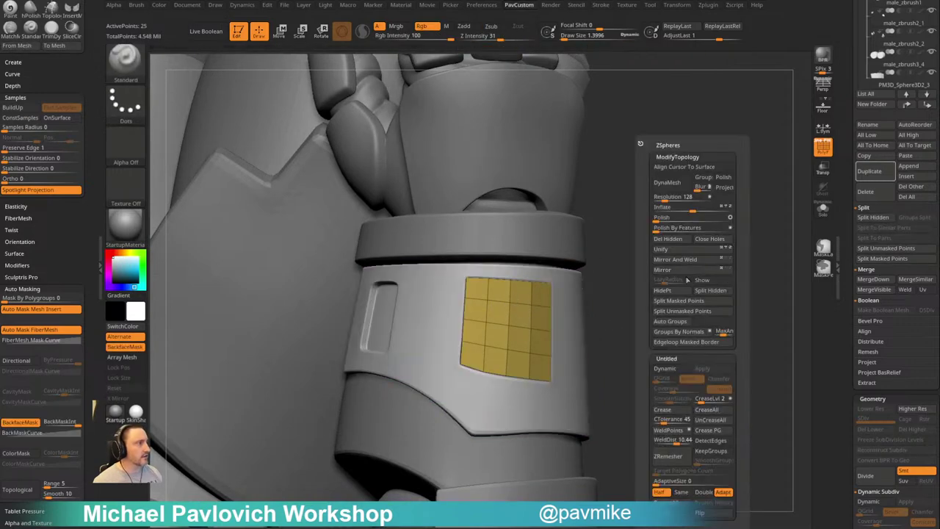
{"action": "left_click", "coordinate": [671, 241]}
QMesh the remaining rectangular patch with ZModeler to give it thickness as an insert in the window
{"action": "left_click_drag", "start_coordinate": [683, 292], "coordinate": [707, 216], "text": "alt"}
{"action": "left_click_drag", "start_coordinate": [703, 262], "coordinate": [734, 243]}
{"action": "key", "text": "b"}
{"action": "key", "text": "z"}
{"action": "key", "text": "m"}
{"action": "left_click_drag", "start_coordinate": [564, 286], "coordinate": [611, 277]}
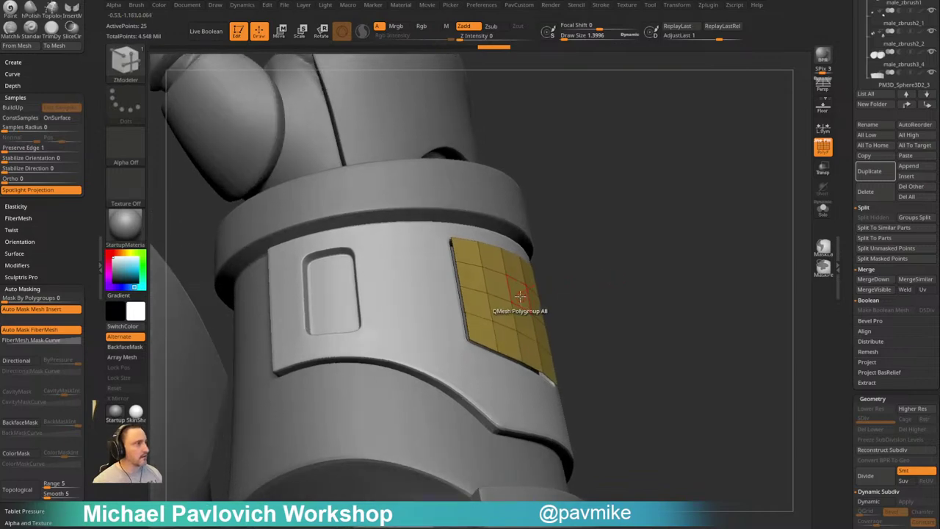
{"action": "left_click_drag", "start_coordinate": [521, 297], "coordinate": [504, 308]}
Crease the insert's edges and turn on its dynamic subdivision preview inside the forearm panel
{"action": "key", "text": "space"}
{"action": "left_click", "coordinate": [653, 512]}
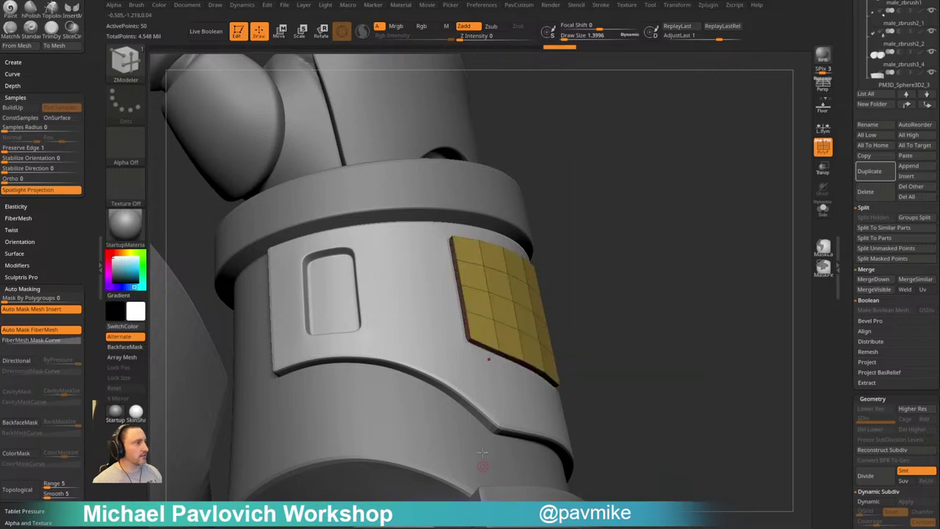
{"action": "left_click_drag", "start_coordinate": [664, 309], "coordinate": [689, 319]}
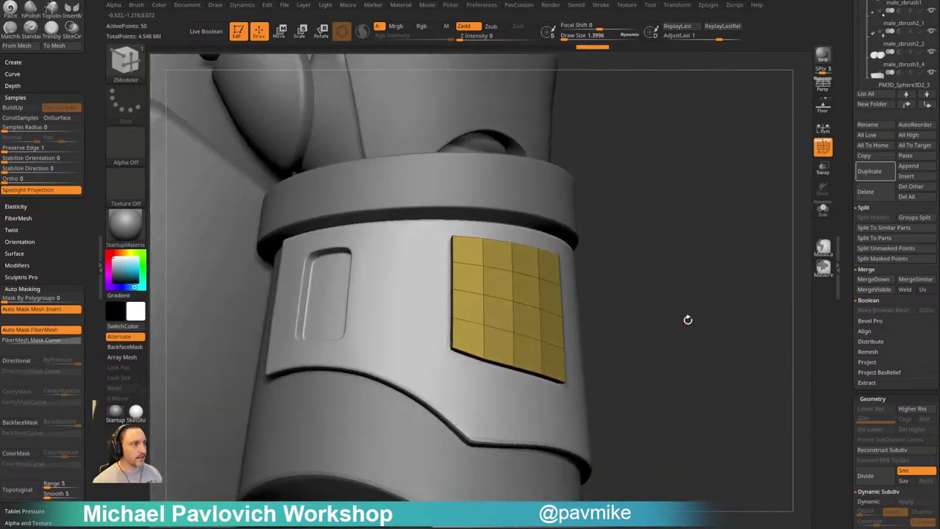
{"action": "key", "text": "space"}
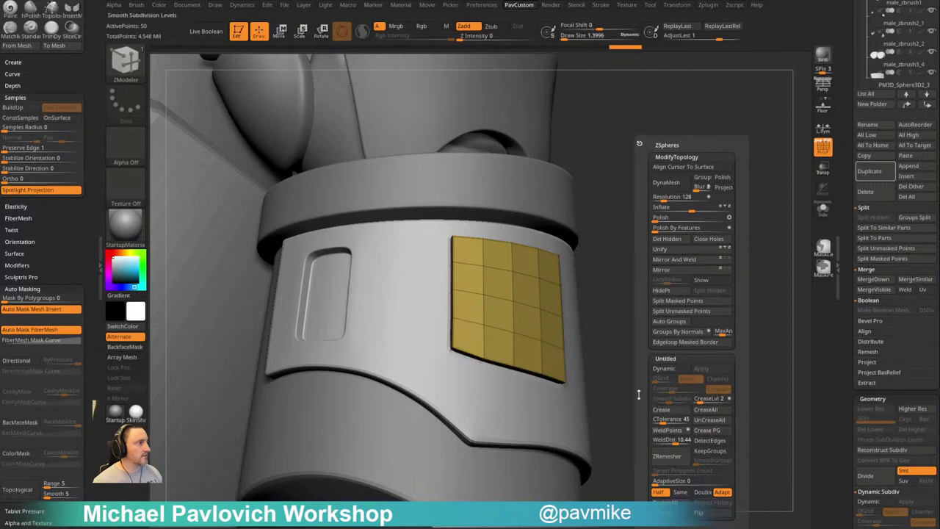
{"action": "left_click_drag", "start_coordinate": [705, 289], "coordinate": [723, 265]}
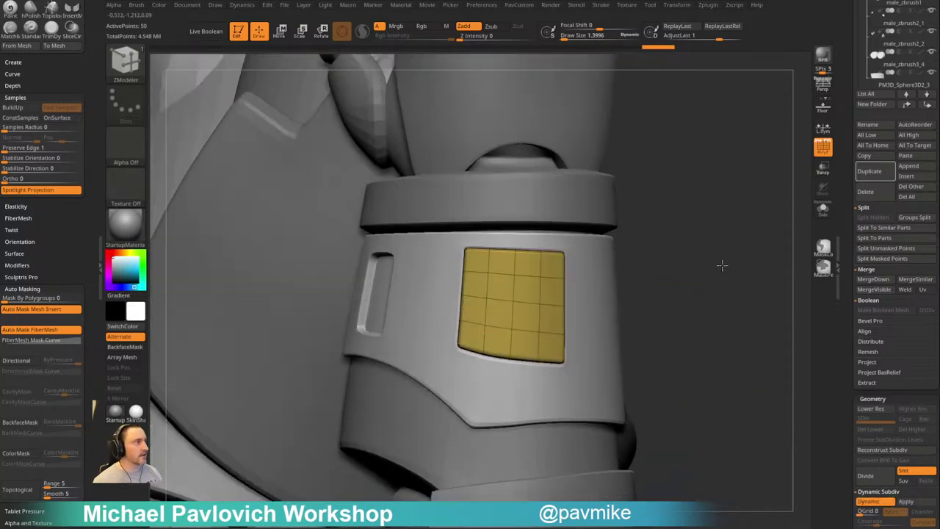
Scale the insert slightly with the transform gizmo inside the panel's window, and turn off its wireframe display
{"action": "key", "text": "w"}
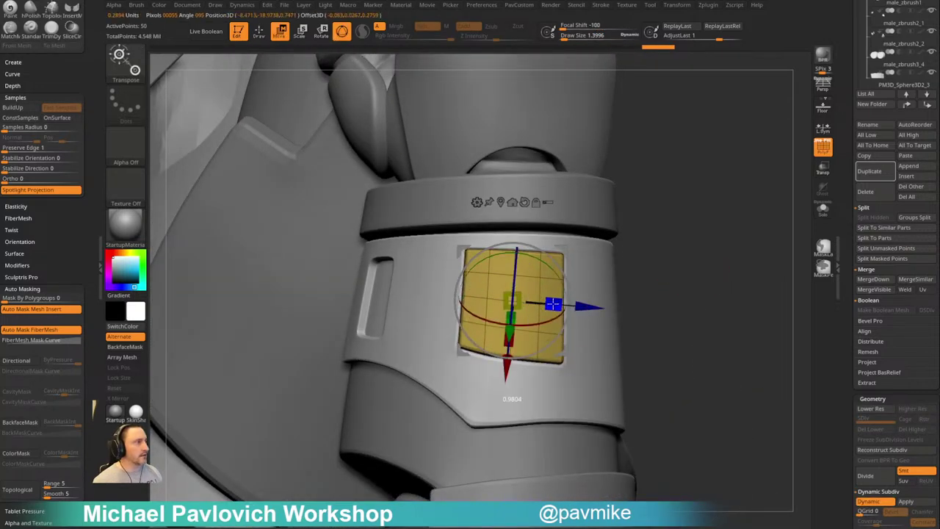
{"action": "right_click_drag", "start_coordinate": [501, 332], "coordinate": [523, 327]}
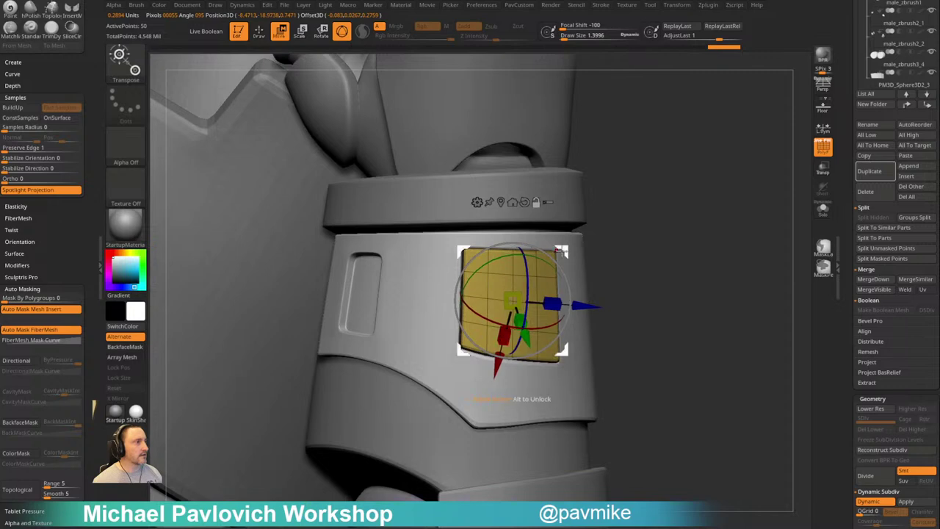
{"action": "left_click", "coordinate": [409, 377], "text": "alt"}
{"action": "left_click_drag", "start_coordinate": [514, 276], "coordinate": [513, 313], "text": "alt"}
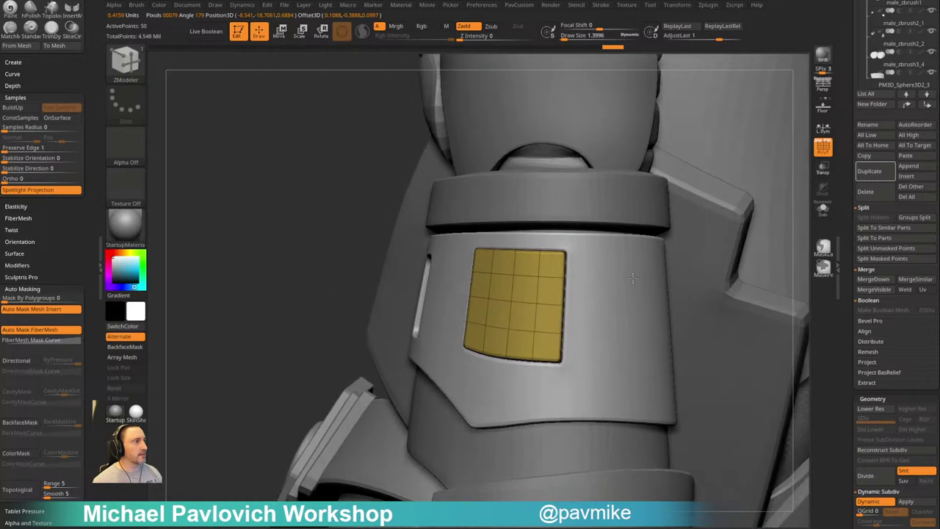
{"action": "mouse_move", "coordinate": [698, 309]}
{"action": "left_mouse_down"}
{"action": "mouse_move", "coordinate": [662, 265]}
{"action": "mouse_move", "coordinate": [693, 244]}
{"action": "left_mouse_up"}
{"action": "key", "text": "shift+f"}
{"action": "left_click_drag", "start_coordinate": [611, 248], "coordinate": [707, 258]}
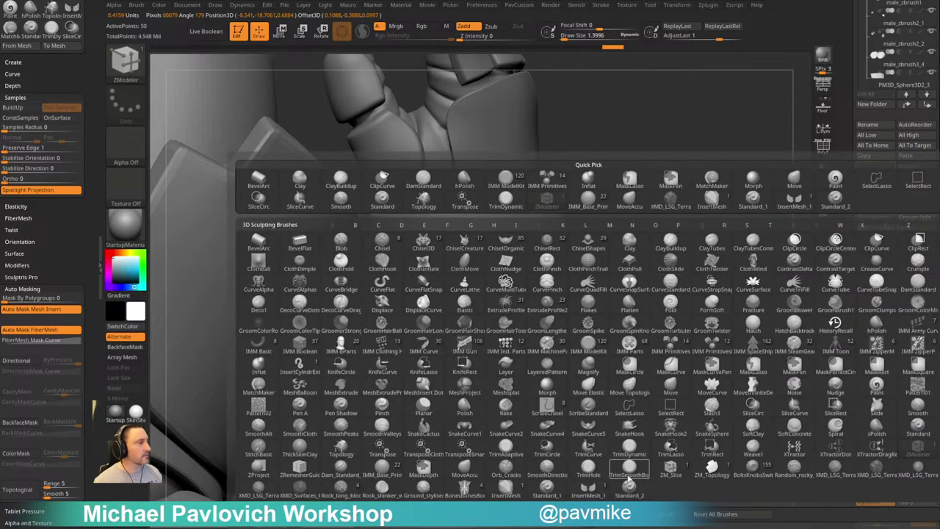
Choose the IMM_Base_Prim insert brush and its Rivet mesh for the forearm panel's recess
{"action": "left_click", "coordinate": [589, 200]}
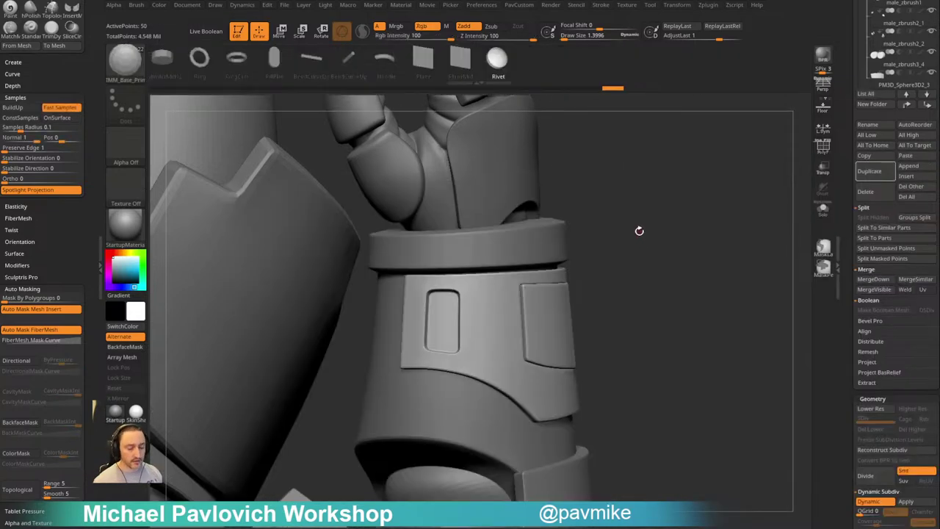
{"action": "key", "text": "m"}
{"action": "left_click", "coordinate": [705, 340]}
{"action": "left_click_drag", "start_coordinate": [714, 327], "coordinate": [718, 305], "text": "shift"}
Try inserting a rivet in the panel's recess at different freehand draw sizes
{"action": "key", "text": "s"}
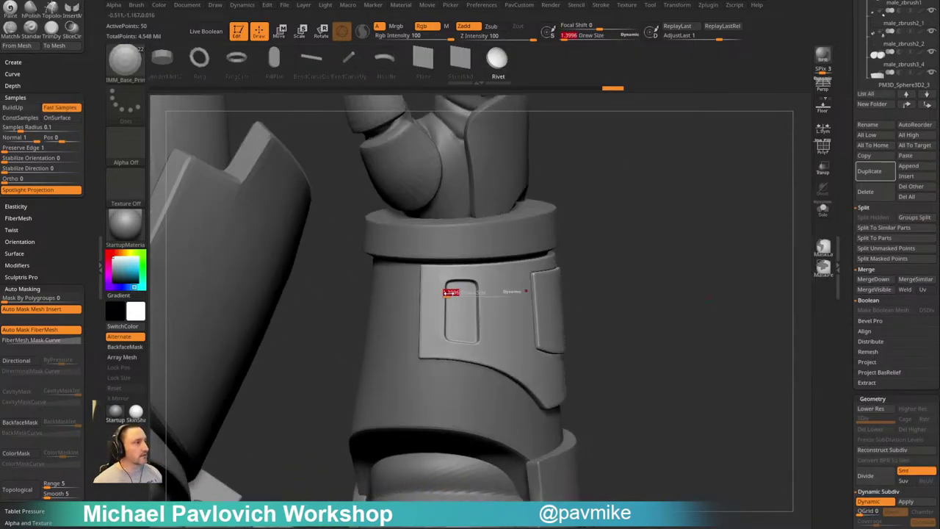
{"action": "left_click_drag", "start_coordinate": [450, 293], "coordinate": [462, 299]}
{"action": "key", "text": "s"}
{"action": "left_click_drag", "start_coordinate": [650, 265], "coordinate": [634, 255]}
{"action": "key", "text": "ctrl+z"}
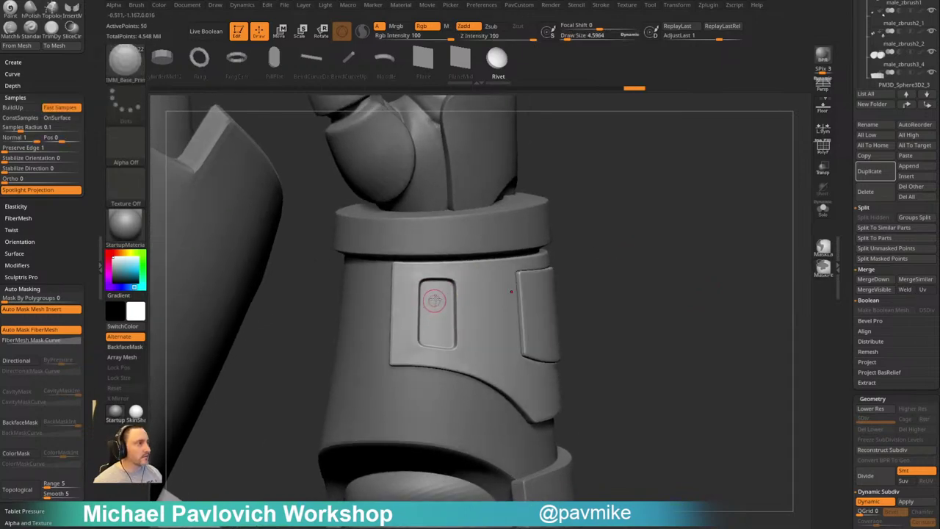
{"action": "key", "text": "s"}
{"action": "left_click_drag", "start_coordinate": [435, 301], "coordinate": [440, 301]}
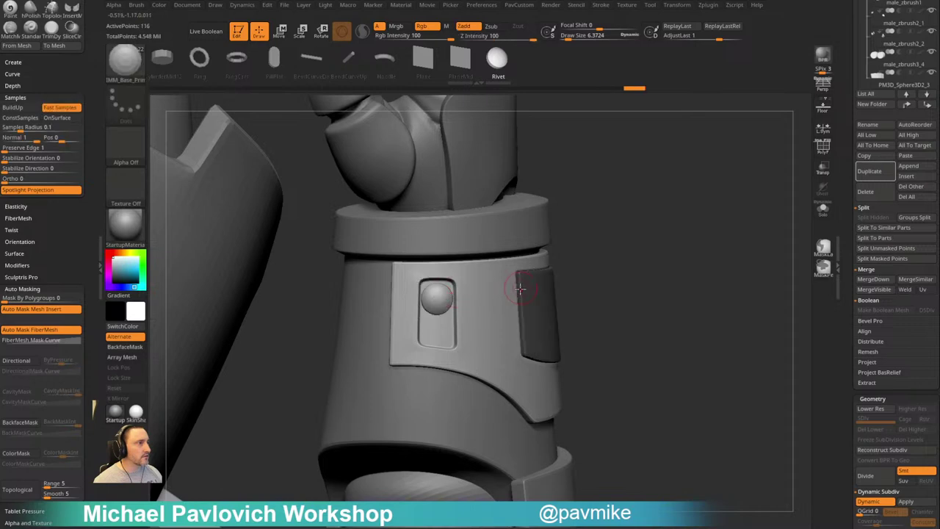
{"action": "key", "text": "ctrl+z"}
Set the draw size to 5 and insert two rivets, one above the other, in the panel's recess
{"action": "key", "text": "s"}
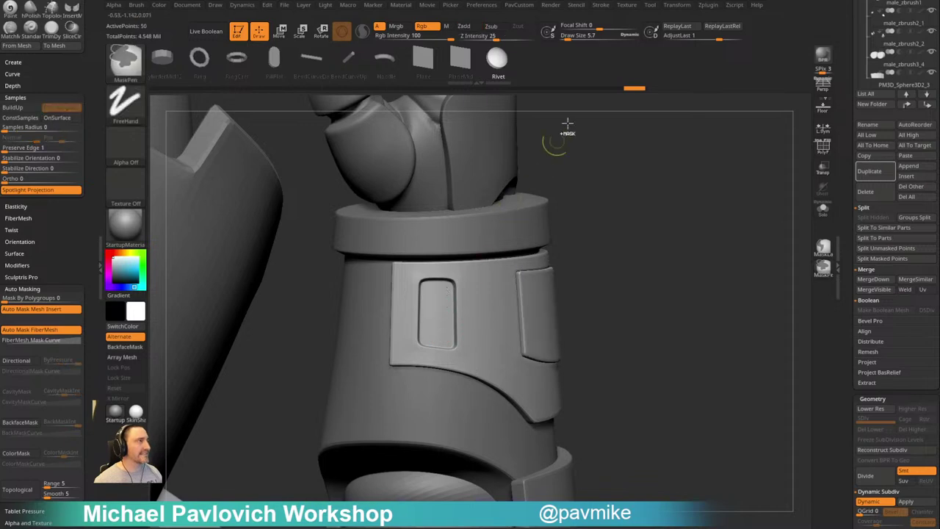
{"action": "left_click", "coordinate": [567, 36]}
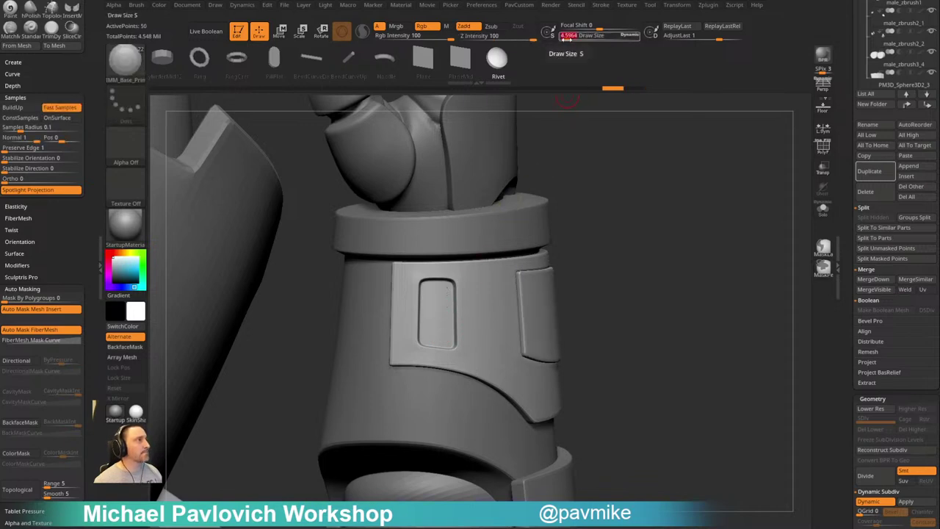
{"action": "key", "text": "Return"}
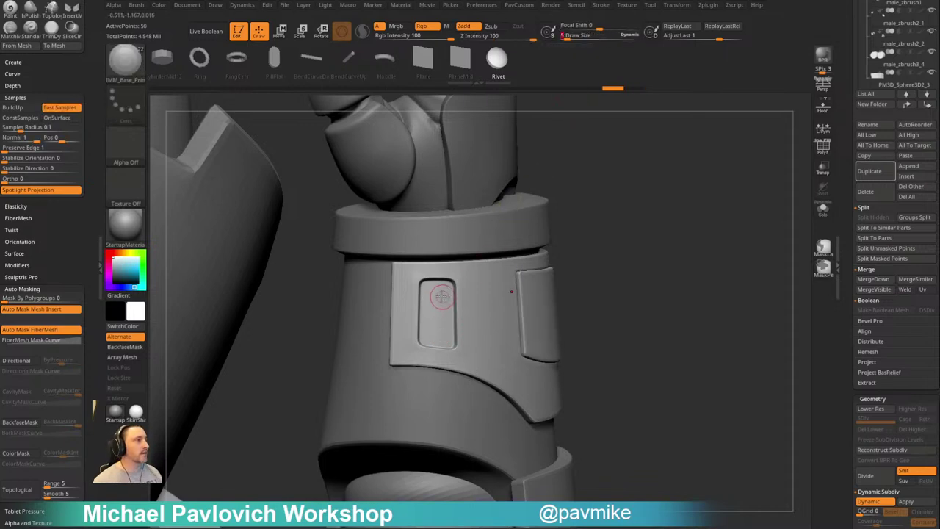
{"action": "left_click_drag", "start_coordinate": [437, 297], "coordinate": [440, 340]}
{"action": "mouse_move", "coordinate": [640, 264]}
{"action": "left_mouse_down"}
{"action": "mouse_move", "coordinate": [637, 250]}
{"action": "mouse_move", "coordinate": [660, 276]}
{"action": "left_mouse_up"}
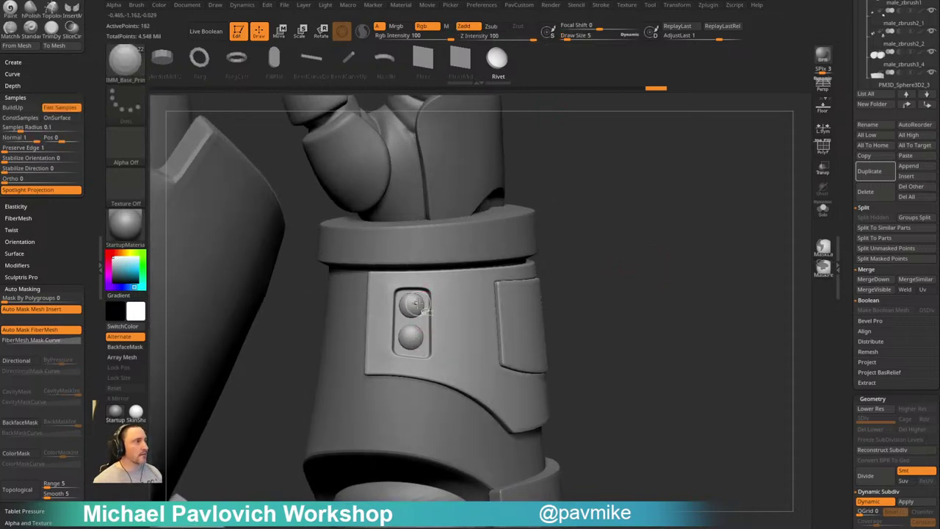
Isolate the two rivets, using SelectRect for the selection, and split them from the insert into their own subtool
{"action": "left_click", "coordinate": [417, 302], "text": "ctrl+shift"}
{"action": "left_click", "coordinate": [123, 68], "text": "ctrl+shift"}
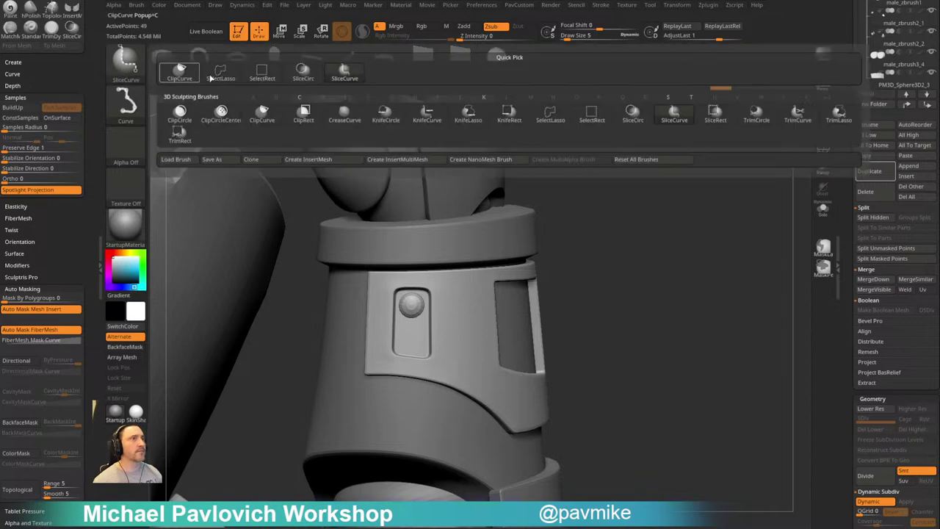
{"action": "left_click", "coordinate": [263, 73], "text": "ctrl+shift"}
{"action": "left_click_drag", "start_coordinate": [555, 221], "coordinate": [570, 303], "text": "ctrl+shift"}
{"action": "left_click", "coordinate": [421, 332], "text": "ctrl+shift"}
{"action": "left_click_drag", "start_coordinate": [624, 224], "coordinate": [678, 291], "text": "ctrl+shift"}
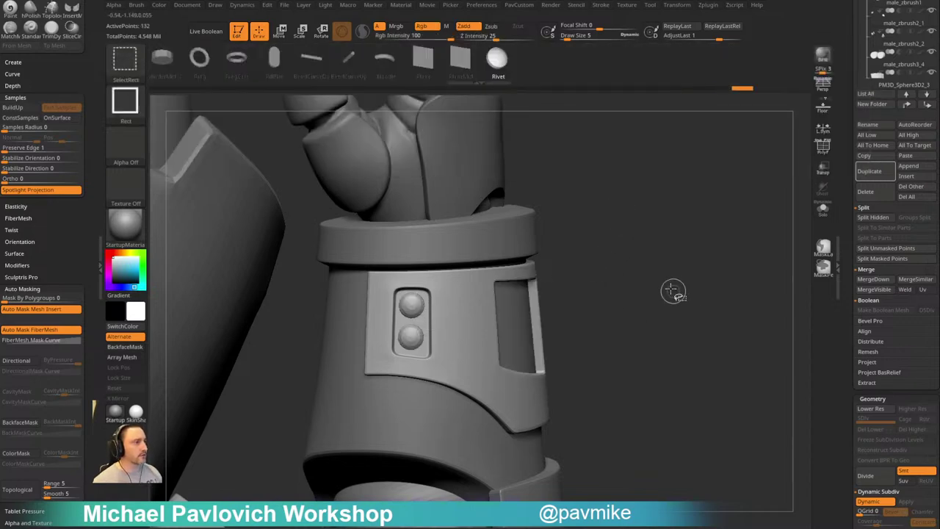
{"action": "key", "text": "space"}
{"action": "left_click", "coordinate": [703, 292]}
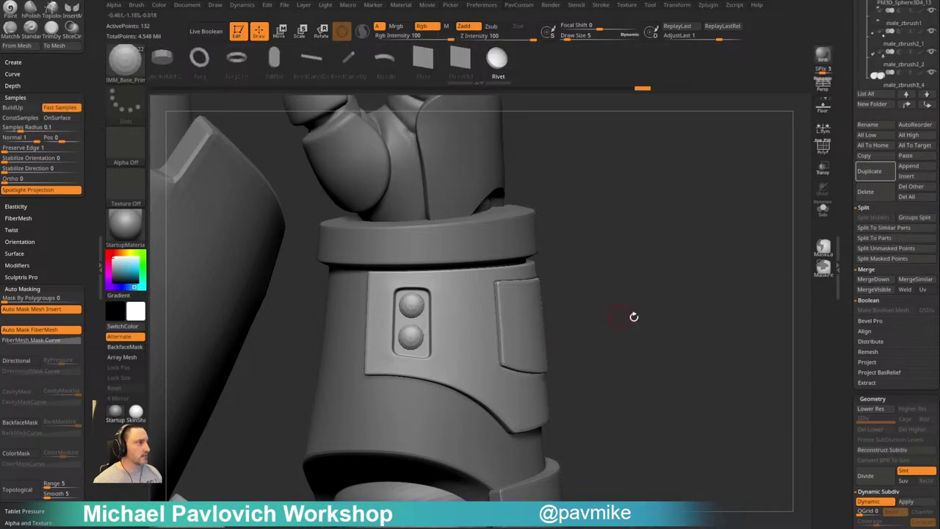
Make the insert in the panel's window the active subtool and turn on the polygroup wireframe display
{"action": "left_click_drag", "start_coordinate": [634, 317], "coordinate": [764, 389]}
{"action": "left_click_drag", "start_coordinate": [285, 337], "coordinate": [477, 339], "text": "alt"}
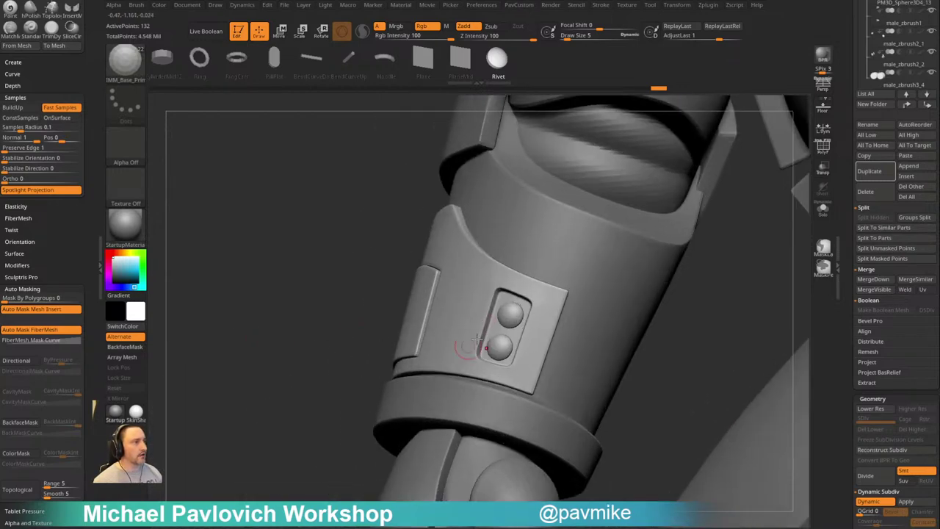
{"action": "left_click", "coordinate": [418, 304], "text": "alt"}
{"action": "left_click_drag", "start_coordinate": [341, 320], "coordinate": [393, 315]}
{"action": "left_click", "coordinate": [823, 146]}
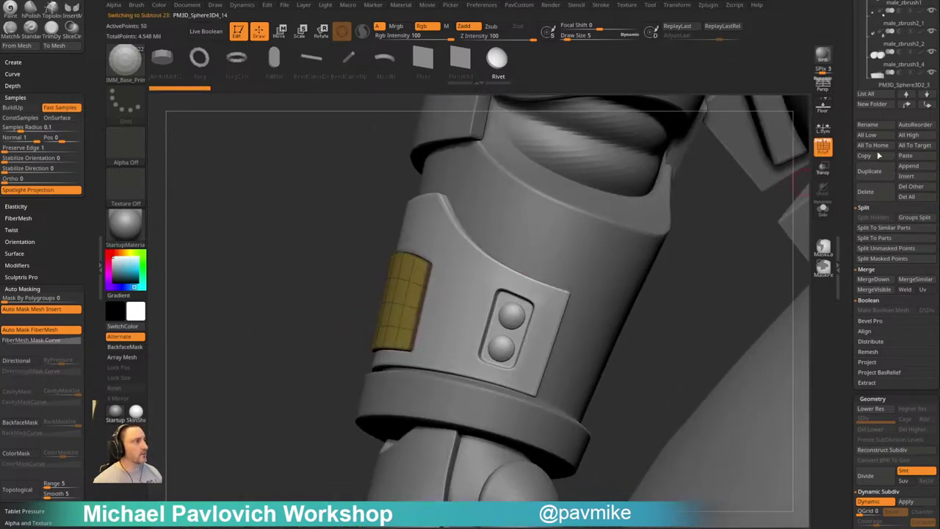
{"action": "left_click", "coordinate": [923, 79], "text": "shift"}
{"action": "left_click", "coordinate": [923, 76], "text": "shift"}
{"action": "left_click", "coordinate": [922, 76], "text": "shift"}
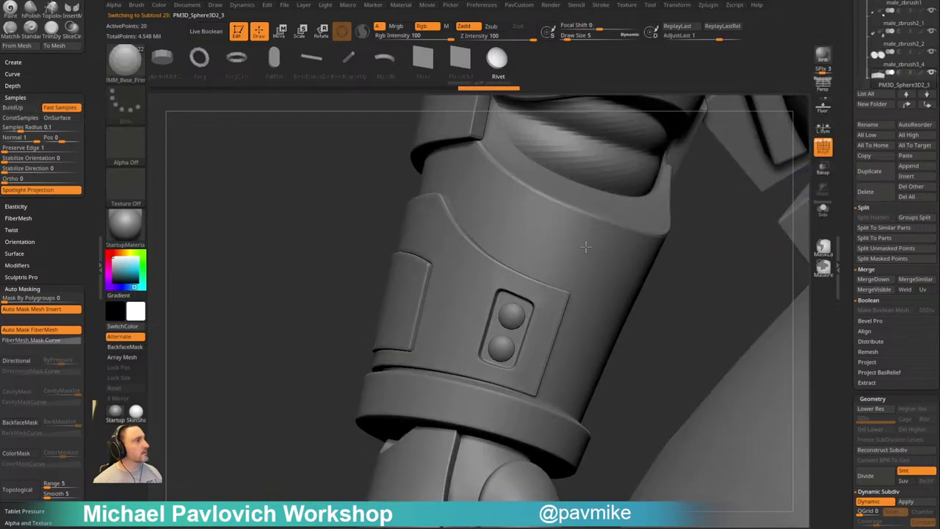
Reduce the draw size to about 1.4 and QMesh the window insert outward with ZModeler so it stands proud of the panel
{"action": "key", "text": "s"}
{"action": "left_click", "coordinate": [393, 305], "text": "alt"}
{"action": "left_click_drag", "start_coordinate": [338, 322], "coordinate": [359, 348], "text": "alt"}
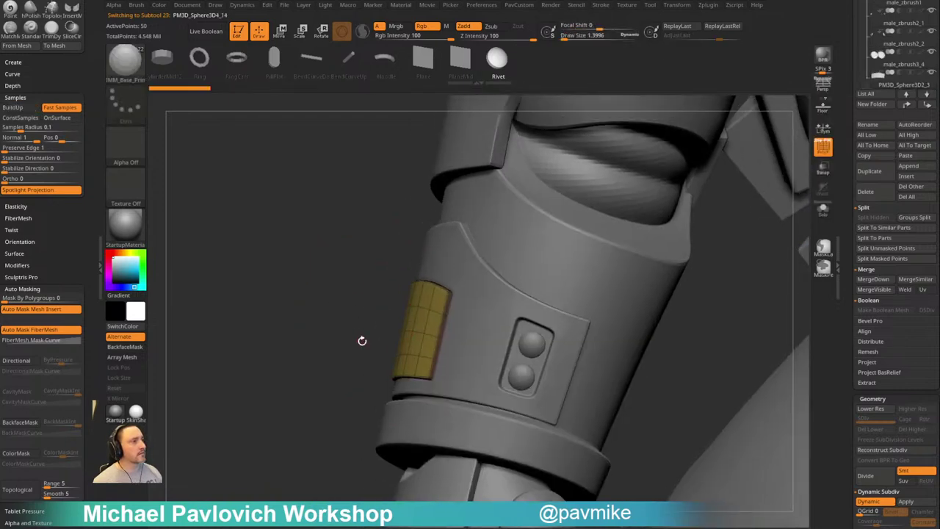
{"action": "key", "text": "b"}
{"action": "key", "text": "z"}
{"action": "key", "text": "m"}
{"action": "mouse_move", "coordinate": [417, 299]}
{"action": "left_mouse_down"}
{"action": "mouse_move", "coordinate": [296, 350]}
{"action": "mouse_move", "coordinate": [256, 340]}
{"action": "mouse_move", "coordinate": [321, 390]}
{"action": "mouse_move", "coordinate": [342, 423]}
{"action": "left_mouse_up"}
Turn off the forearm panel's dynamic subdivision preview, isolate the faces around its recess, regroup them as one polygroup and unhide the rest
{"action": "left_click", "coordinate": [470, 297], "text": "alt"}
{"action": "left_click_drag", "start_coordinate": [389, 302], "coordinate": [370, 295]}
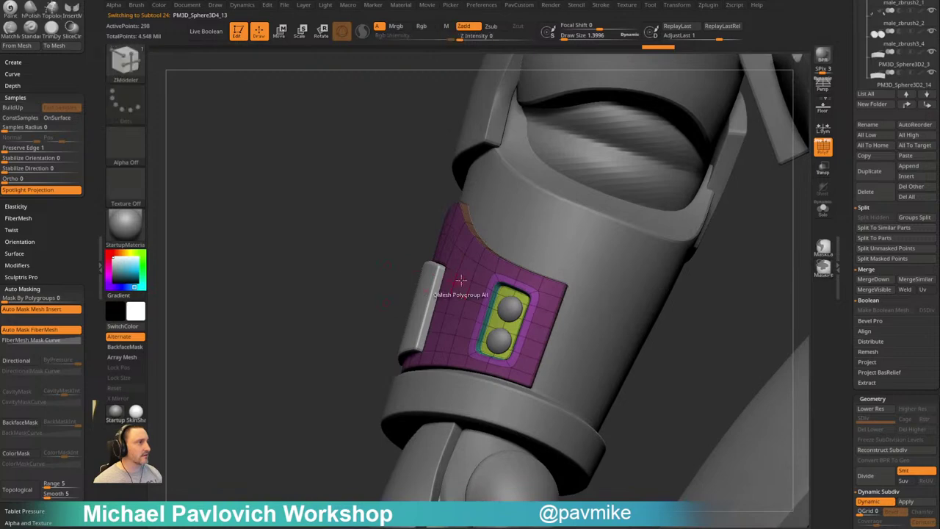
{"action": "right_click_drag", "start_coordinate": [351, 378], "coordinate": [380, 447], "text": "ctrl"}
{"action": "key", "text": "shift+d"}
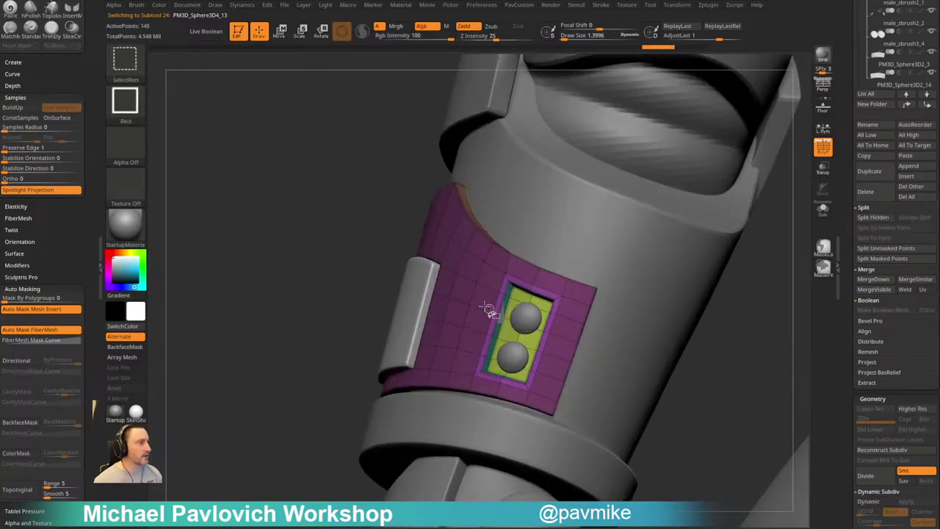
{"action": "left_click", "coordinate": [490, 310], "text": "ctrl+shift"}
{"action": "key", "text": "ctrl+w"}
{"action": "left_click", "coordinate": [312, 408], "text": "ctrl+shift"}
Hide the polygroup wireframe, reduce the draw size to about 17 and turn the panel's dynamic subdivision preview back on
{"action": "right_click_drag", "start_coordinate": [318, 390], "coordinate": [140, 392]}
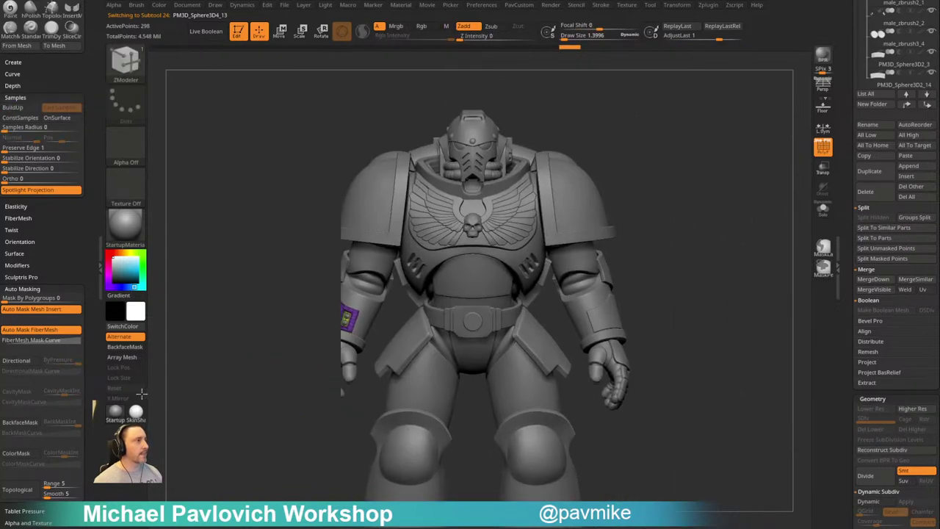
{"action": "left_click", "coordinate": [823, 147]}
{"action": "mouse_move", "coordinate": [705, 227]}
{"action": "right_mouse_down"}
{"action": "mouse_move", "coordinate": [695, 228]}
{"action": "mouse_move", "coordinate": [713, 196]}
{"action": "right_mouse_up"}
{"action": "key", "text": "s"}
{"action": "left_click", "coordinate": [703, 226]}
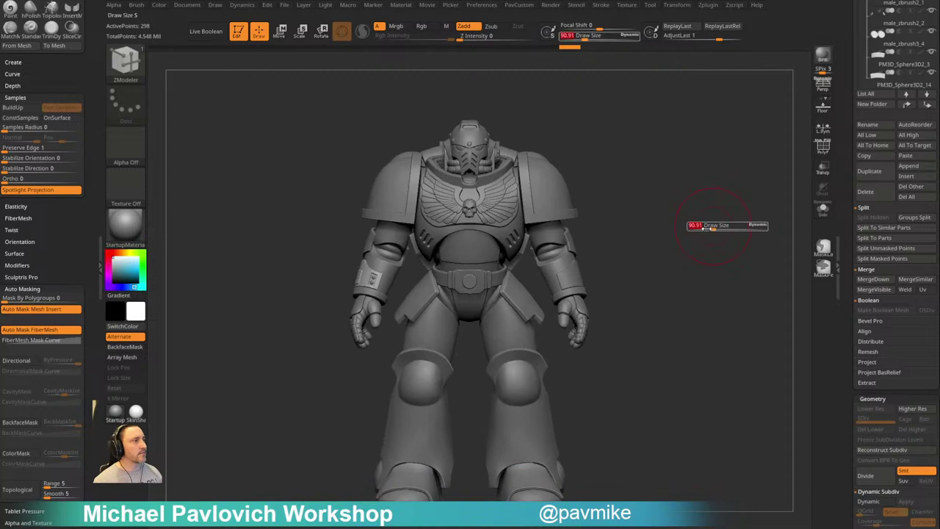
{"action": "mouse_move", "coordinate": [690, 251]}
{"action": "right_mouse_down", "text": "alt"}
{"action": "mouse_move", "coordinate": [707, 225]}
{"action": "mouse_move", "coordinate": [701, 231]}
{"action": "right_mouse_up", "text": "alt"}
{"action": "key", "text": "d"}
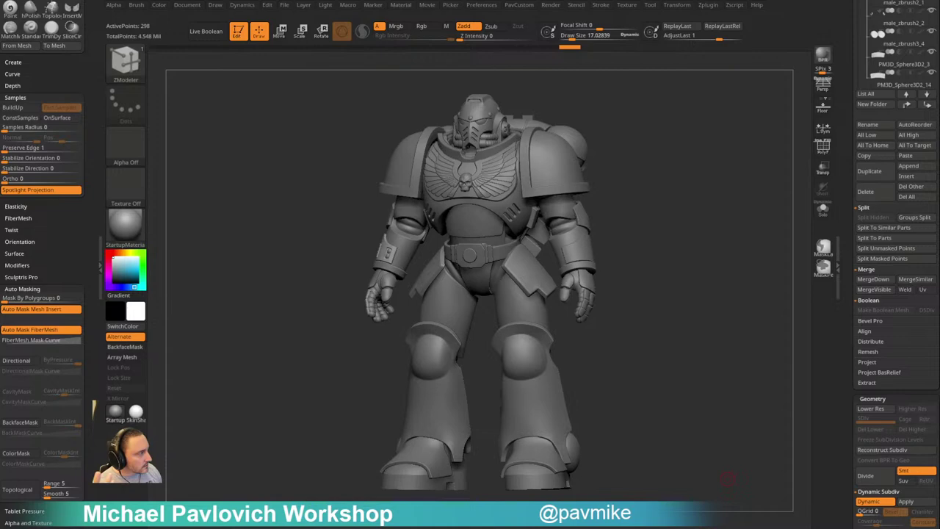
Choose the Standard brush with a draw size of about 20.6 and make the belt's buckle plate the active subtool
{"action": "mouse_move", "coordinate": [663, 198]}
{"action": "left_mouse_down"}
{"action": "mouse_move", "coordinate": [707, 237]}
{"action": "mouse_move", "coordinate": [659, 294]}
{"action": "mouse_move", "coordinate": [651, 281]}
{"action": "mouse_move", "coordinate": [670, 290]}
{"action": "left_mouse_up"}
{"action": "key", "text": "b"}
{"action": "key", "text": "s"}
{"action": "key", "text": "t"}
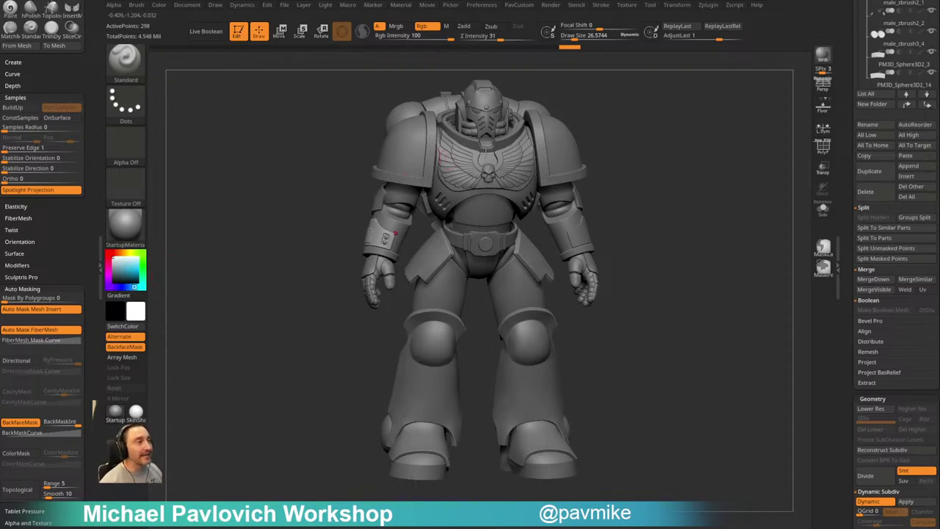
{"action": "mouse_move", "coordinate": [676, 172]}
{"action": "left_mouse_down"}
{"action": "mouse_move", "coordinate": [657, 166]}
{"action": "mouse_move", "coordinate": [615, 184]}
{"action": "mouse_move", "coordinate": [683, 180]}
{"action": "mouse_move", "coordinate": [588, 191]}
{"action": "mouse_move", "coordinate": [693, 196]}
{"action": "mouse_move", "coordinate": [662, 183]}
{"action": "mouse_move", "coordinate": [667, 191]}
{"action": "mouse_move", "coordinate": [677, 183]}
{"action": "left_mouse_up"}
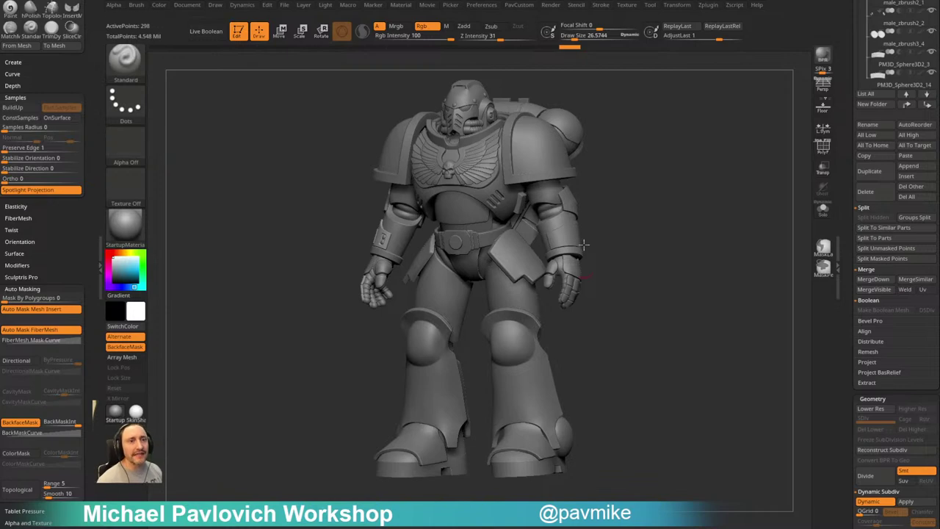
{"action": "mouse_move", "coordinate": [633, 227]}
{"action": "left_mouse_down"}
{"action": "mouse_move", "coordinate": [656, 240]}
{"action": "mouse_move", "coordinate": [659, 219]}
{"action": "mouse_move", "coordinate": [646, 254]}
{"action": "left_mouse_up"}
{"action": "key", "text": "s"}
{"action": "left_click_drag", "start_coordinate": [510, 273], "coordinate": [507, 273]}
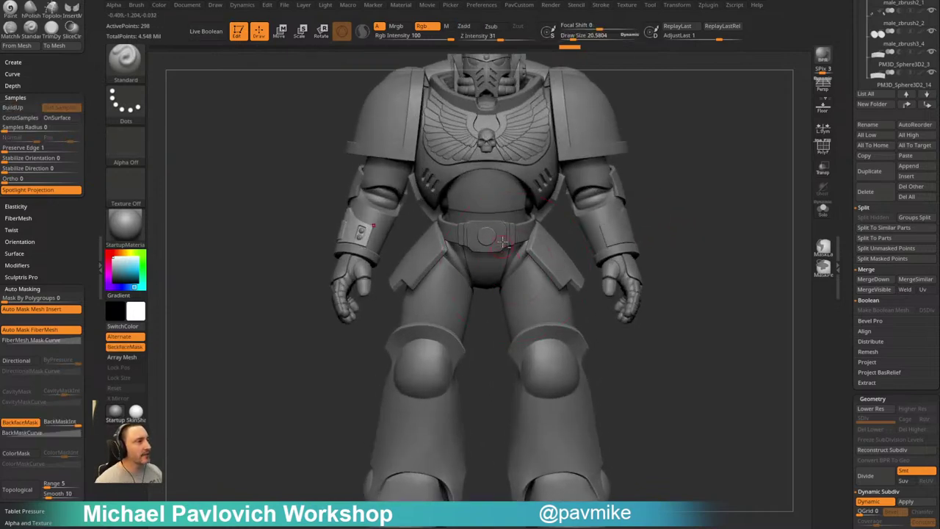
{"action": "left_click", "coordinate": [503, 241], "text": "alt"}
{"action": "mouse_move", "coordinate": [707, 239]}
{"action": "left_mouse_down", "text": "alt"}
{"action": "mouse_move", "coordinate": [687, 269]}
{"action": "mouse_move", "coordinate": [682, 257]}
{"action": "left_mouse_up", "text": "alt"}
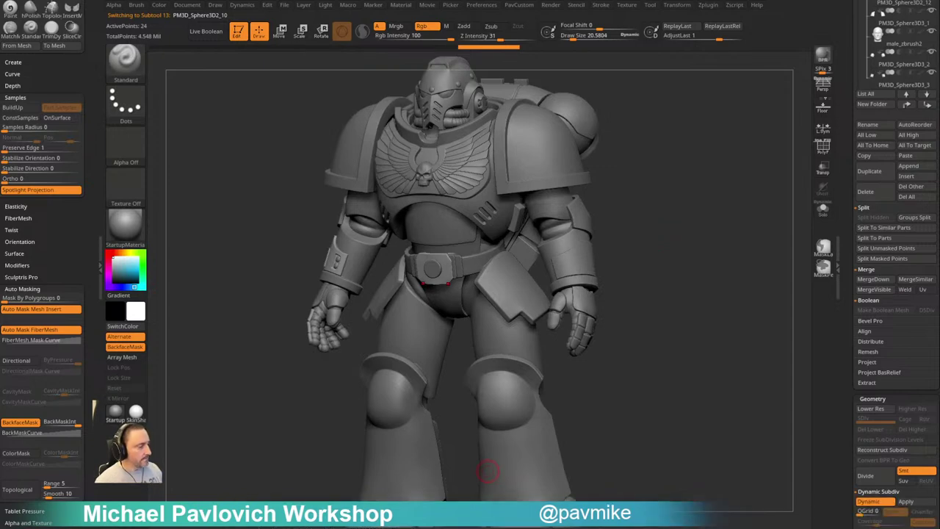
Switch to the Miro reference board in the browser and find the Waist section
{"action": "left_click_drag", "start_coordinate": [488, 471], "coordinate": [443, 23]}
{"action": "scroll", "coordinate": [376, 267], "scroll_direction": "down", "scroll_amount": 4}
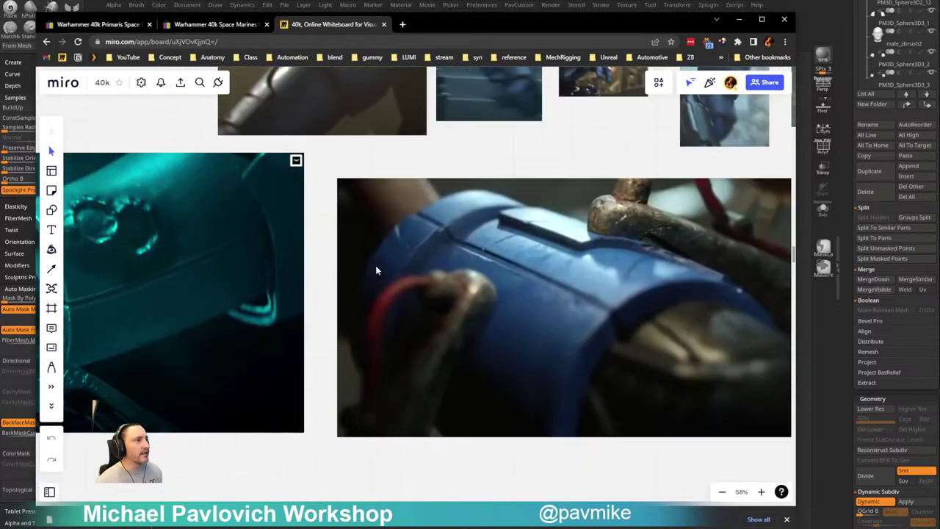
{"action": "scroll", "coordinate": [389, 257], "scroll_direction": "down", "scroll_amount": 5, "text": "ctrl"}
{"action": "scroll", "coordinate": [397, 253], "scroll_direction": "down", "scroll_amount": 1}
{"action": "middle_click_drag", "start_coordinate": [560, 230], "coordinate": [224, 307]}
{"action": "scroll", "coordinate": [391, 286], "scroll_direction": "up", "scroll_amount": 8}
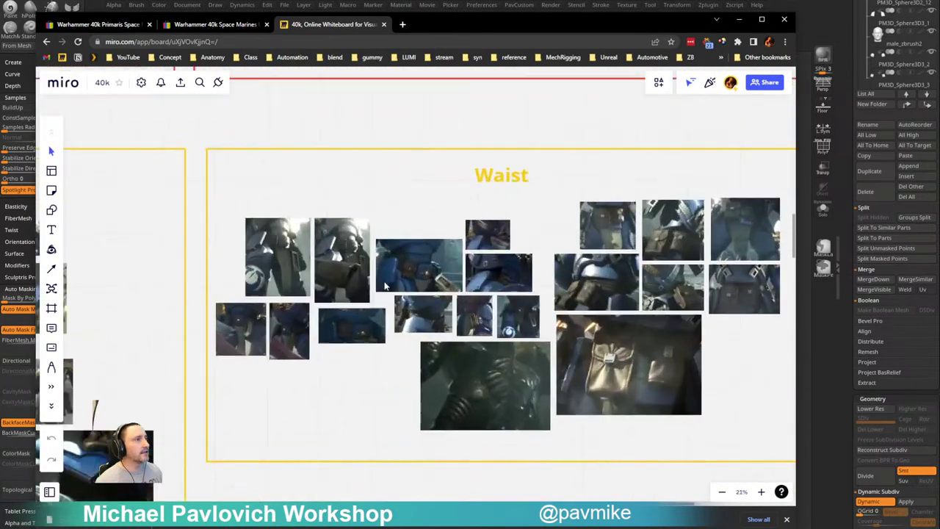
Examine the waist reference images for the shapes and placement of the belt, buckle, pouches and hanging cloth
{"action": "middle_click_drag", "start_coordinate": [488, 297], "coordinate": [541, 270]}
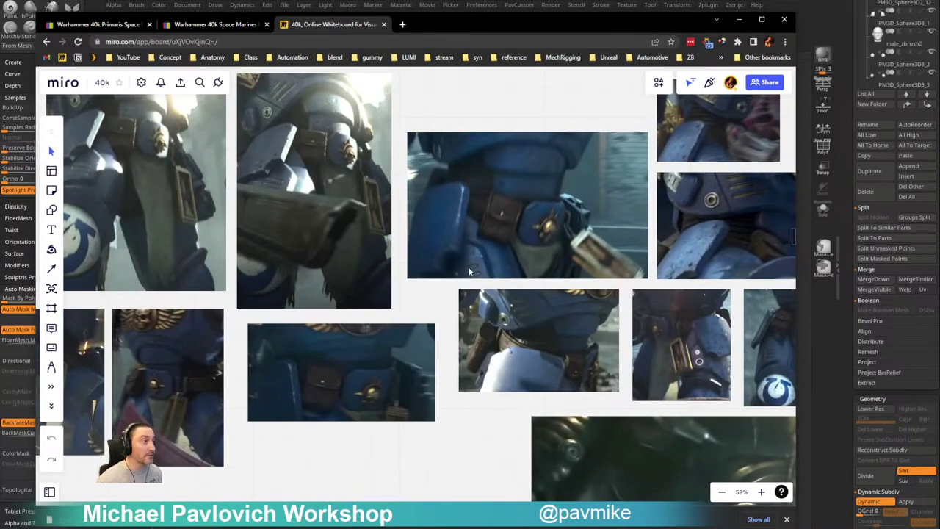
{"action": "middle_click_drag", "start_coordinate": [678, 337], "coordinate": [305, 280]}
{"action": "middle_click_drag", "start_coordinate": [513, 318], "coordinate": [315, 228]}
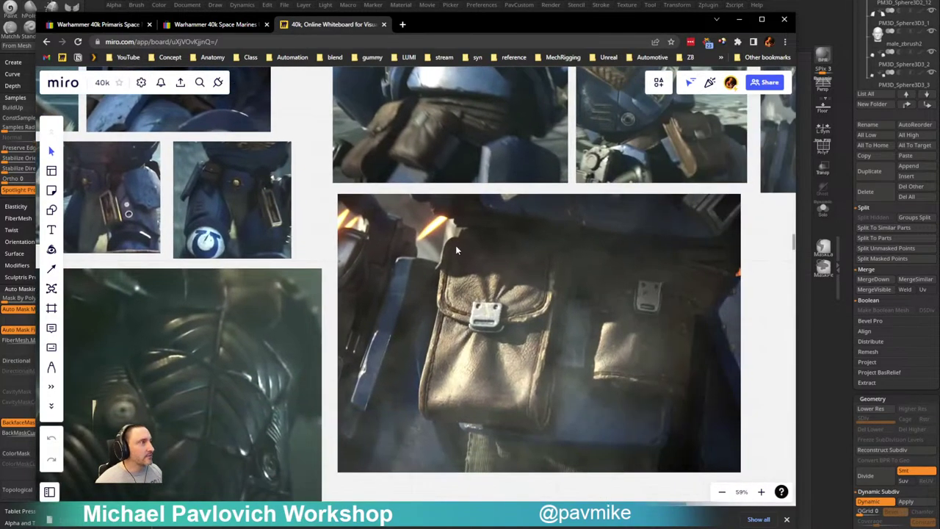
{"action": "middle_click_drag", "start_coordinate": [463, 238], "coordinate": [374, 327]}
{"action": "middle_click_drag", "start_coordinate": [505, 279], "coordinate": [349, 371]}
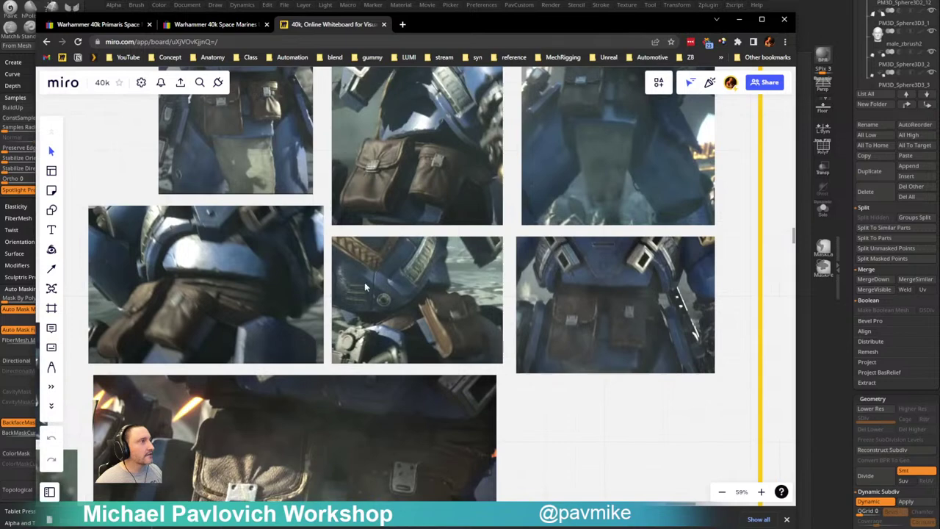
{"action": "middle_click_drag", "start_coordinate": [379, 296], "coordinate": [723, 352]}
{"action": "middle_click_drag", "start_coordinate": [254, 315], "coordinate": [706, 231]}
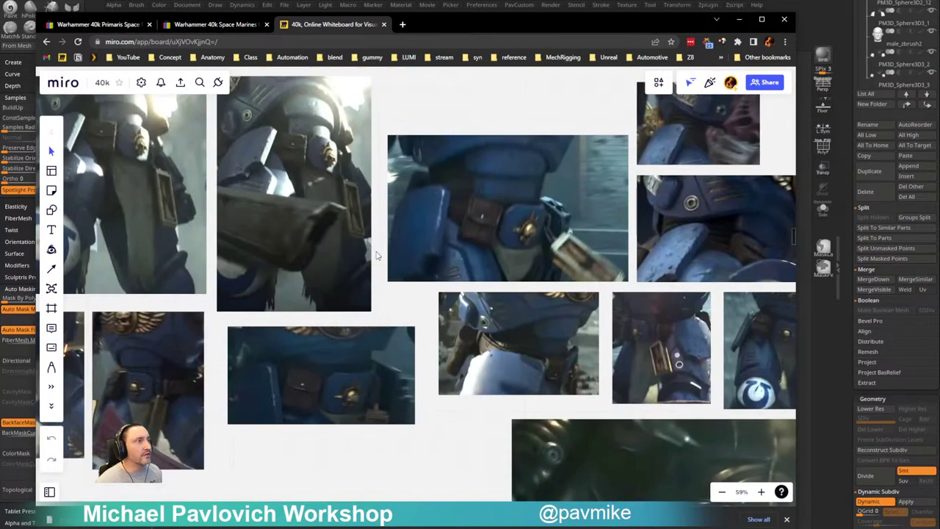
{"action": "middle_click_drag", "start_coordinate": [378, 255], "coordinate": [503, 224]}
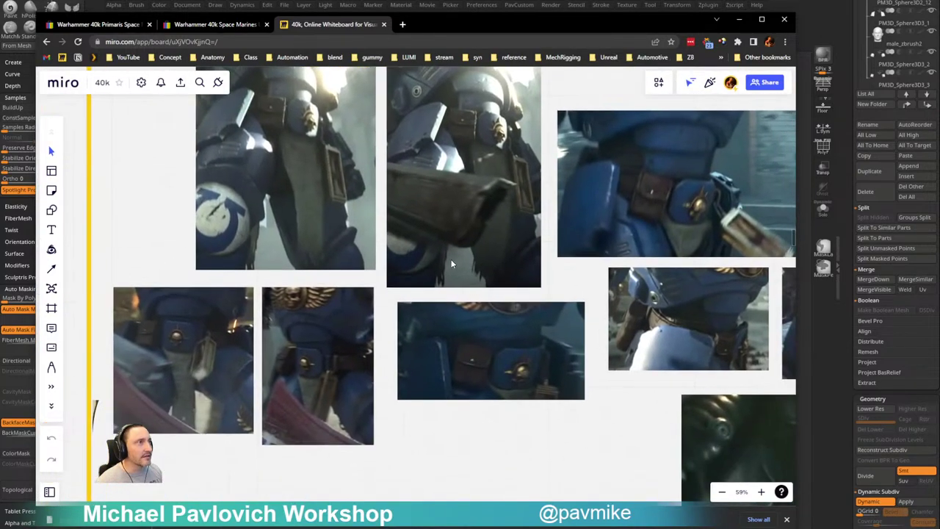
Examine the belt, buckle, pouches and hanging cloth across the waist reference images, and return to the ZBrush model
{"action": "scroll", "coordinate": [323, 308], "scroll_direction": "down", "scroll_amount": 2}
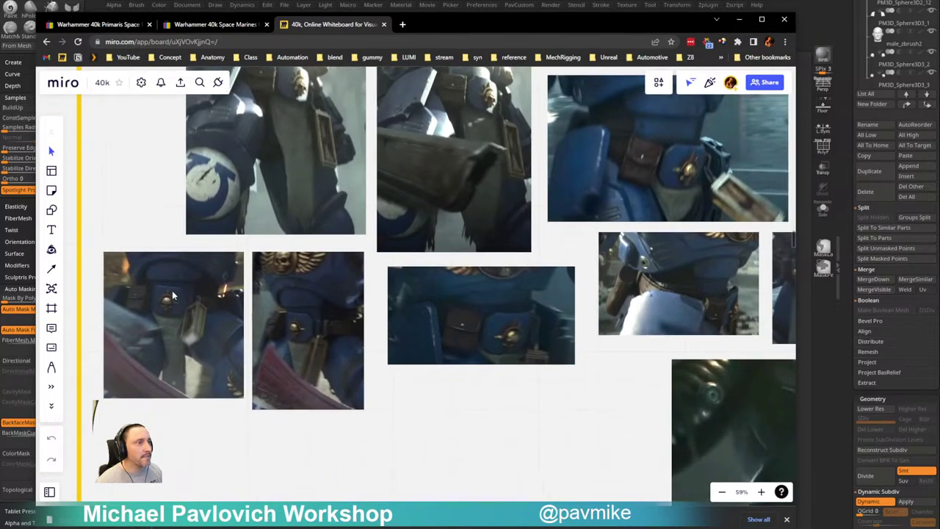
{"action": "middle_click_drag", "start_coordinate": [457, 315], "coordinate": [266, 209]}
{"action": "middle_click_drag", "start_coordinate": [548, 318], "coordinate": [411, 110]}
{"action": "middle_click_drag", "start_coordinate": [439, 180], "coordinate": [586, 373]}
{"action": "middle_click_drag", "start_coordinate": [276, 235], "coordinate": [483, 366]}
{"action": "middle_click_drag", "start_coordinate": [504, 282], "coordinate": [487, 347]}
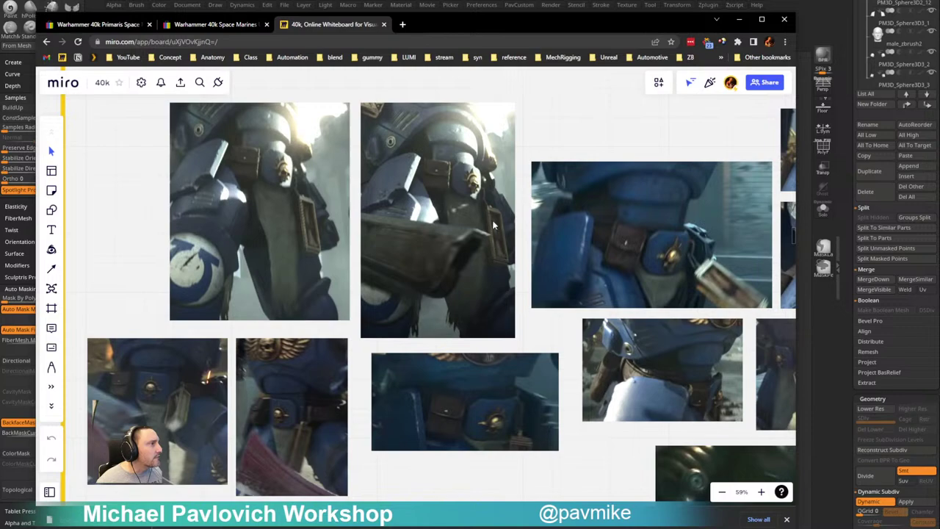
{"action": "key", "text": "alt+Tab"}
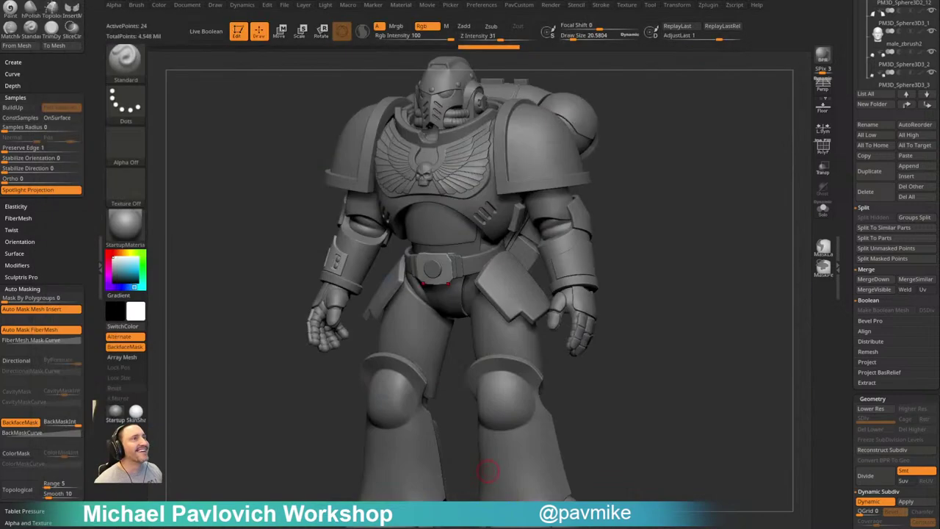
Make the abdomen plate the active subtool, show its polygroup wireframe and push its outer face outward with ZModeler's QMesh Polygroup All
{"action": "left_click_drag", "start_coordinate": [681, 218], "coordinate": [698, 239], "text": "shift"}
{"action": "left_click", "coordinate": [490, 209], "text": "alt"}
{"action": "mouse_move", "coordinate": [724, 178]}
{"action": "left_mouse_down", "text": "alt"}
{"action": "mouse_move", "coordinate": [686, 223]}
{"action": "mouse_move", "coordinate": [638, 226]}
{"action": "mouse_move", "coordinate": [684, 235]}
{"action": "mouse_move", "coordinate": [724, 214]}
{"action": "mouse_move", "coordinate": [713, 222]}
{"action": "mouse_move", "coordinate": [716, 189]}
{"action": "mouse_move", "coordinate": [711, 203]}
{"action": "left_mouse_up", "text": "alt"}
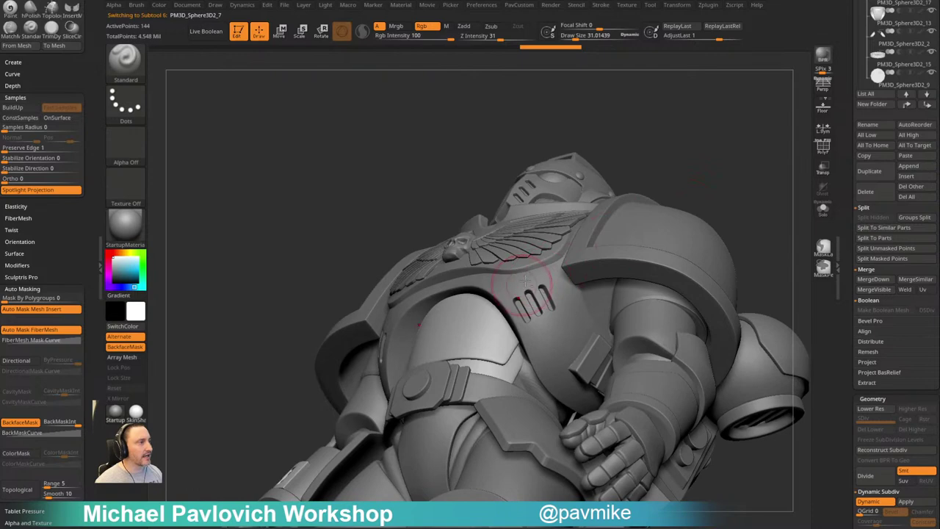
{"action": "key", "text": "b"}
{"action": "key", "text": "z"}
{"action": "key", "text": "m"}
{"action": "left_click", "coordinate": [825, 150]}
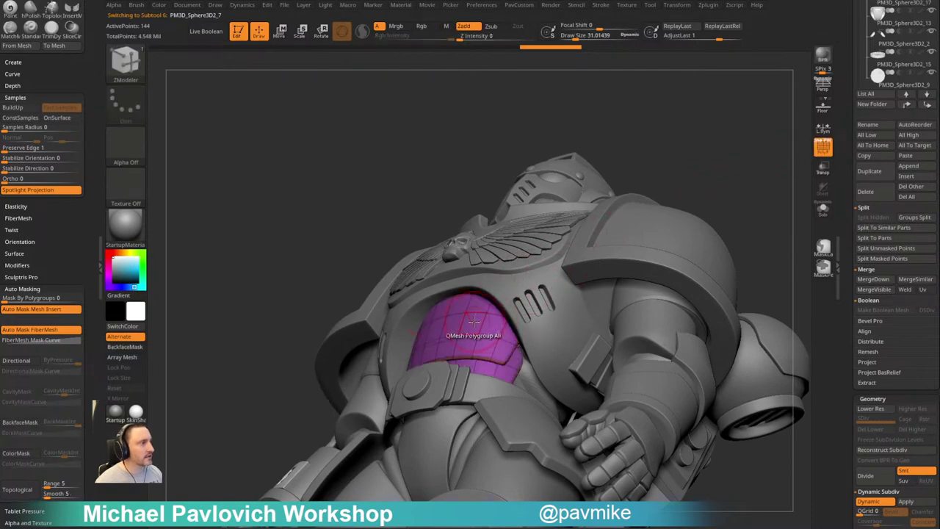
{"action": "left_click_drag", "start_coordinate": [473, 322], "coordinate": [472, 299]}
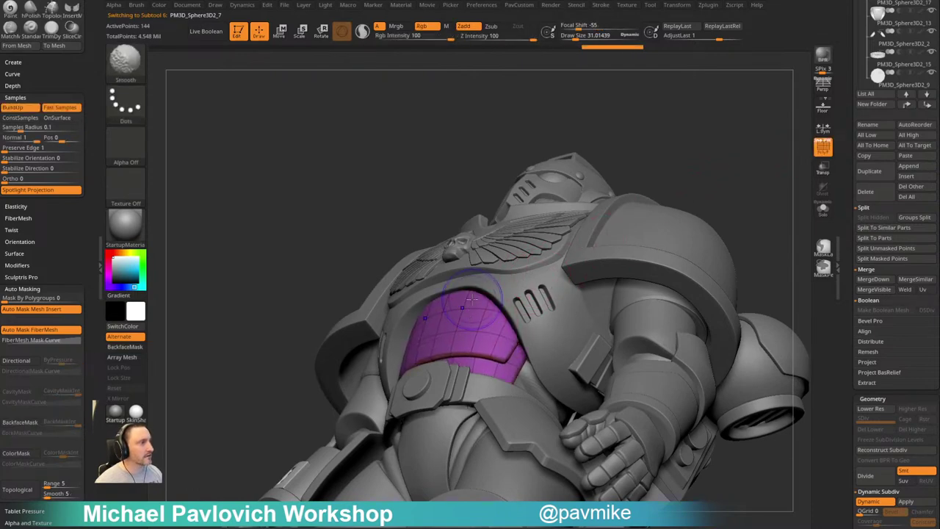
Isolate the abdomen plate, adjust its crease level, and show the full armor again without the wireframe
{"action": "left_click", "coordinate": [823, 210]}
{"action": "left_click_drag", "start_coordinate": [719, 205], "coordinate": [652, 179]}
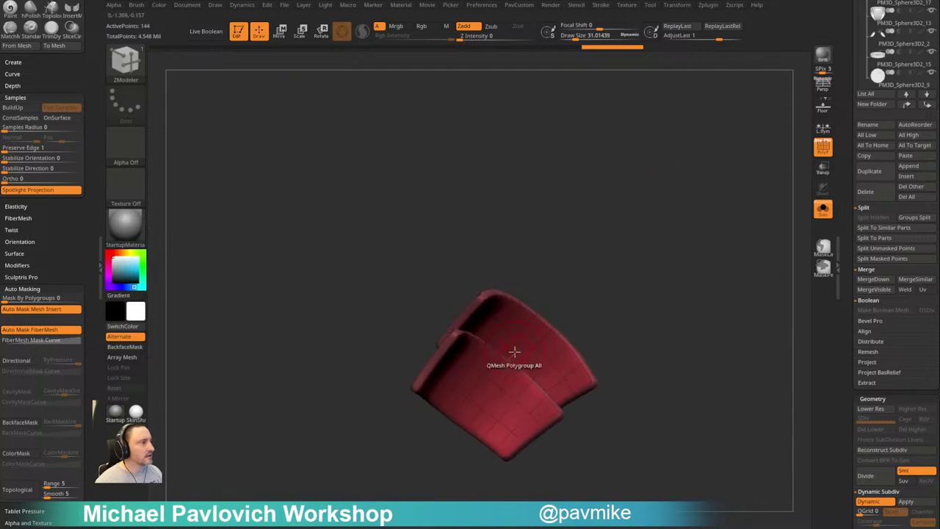
{"action": "left_click_drag", "start_coordinate": [514, 352], "coordinate": [519, 356]}
{"action": "key", "text": "3"}
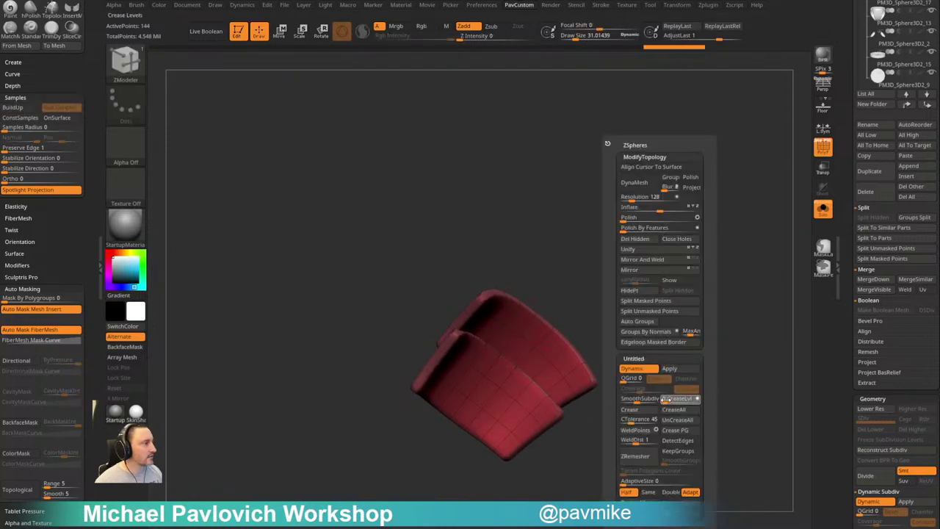
{"action": "left_click_drag", "start_coordinate": [601, 408], "coordinate": [742, 282]}
{"action": "left_click", "coordinate": [825, 208]}
{"action": "key", "text": "shift+f"}
Choose the Standard brush and make the belt band the active subtool
{"action": "mouse_move", "coordinate": [730, 237]}
{"action": "left_mouse_down"}
{"action": "mouse_move", "coordinate": [768, 267]}
{"action": "mouse_move", "coordinate": [722, 225]}
{"action": "mouse_move", "coordinate": [698, 262]}
{"action": "mouse_move", "coordinate": [707, 309]}
{"action": "mouse_move", "coordinate": [733, 294]}
{"action": "mouse_move", "coordinate": [711, 285]}
{"action": "mouse_move", "coordinate": [722, 251]}
{"action": "left_mouse_up"}
{"action": "key", "text": "b"}
{"action": "key", "text": "s"}
{"action": "key", "text": "t"}
{"action": "left_click", "coordinate": [582, 322], "text": "alt"}
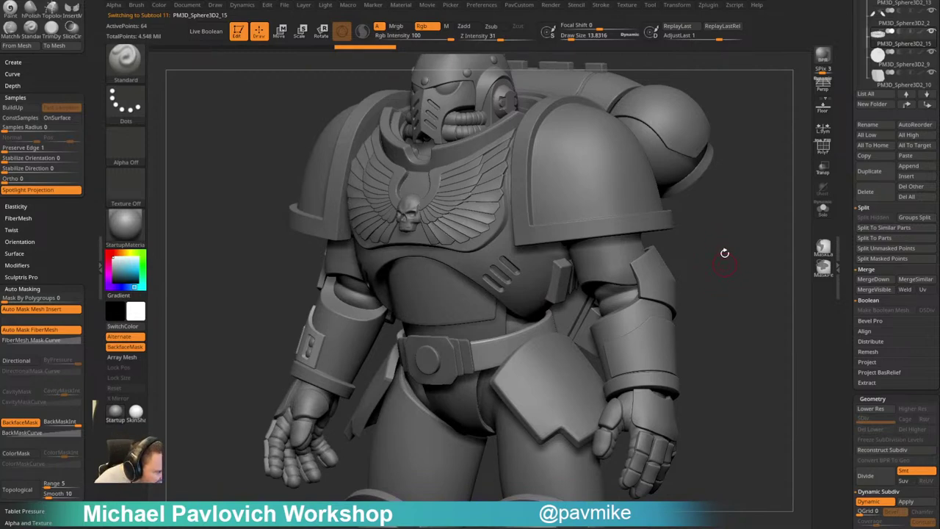
Switch to the Miro board, examine the belt band beside the buckle in the waist references, and return to ZBrush
{"action": "left_click_drag", "start_coordinate": [448, 525], "coordinate": [433, 36]}
{"action": "scroll", "coordinate": [299, 380], "scroll_direction": "up", "scroll_amount": 3}
{"action": "scroll", "coordinate": [372, 369], "scroll_direction": "up", "scroll_amount": 5}
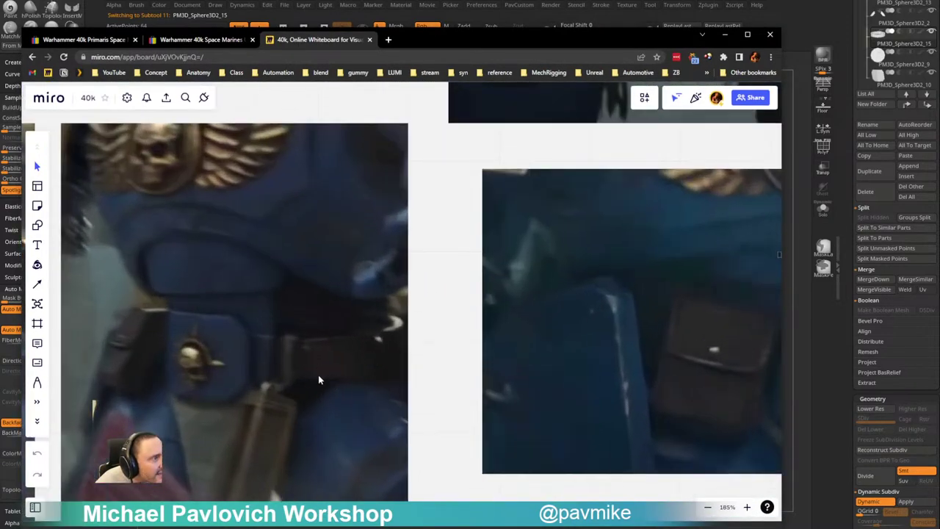
{"action": "scroll", "coordinate": [303, 364], "scroll_direction": "down", "scroll_amount": 4}
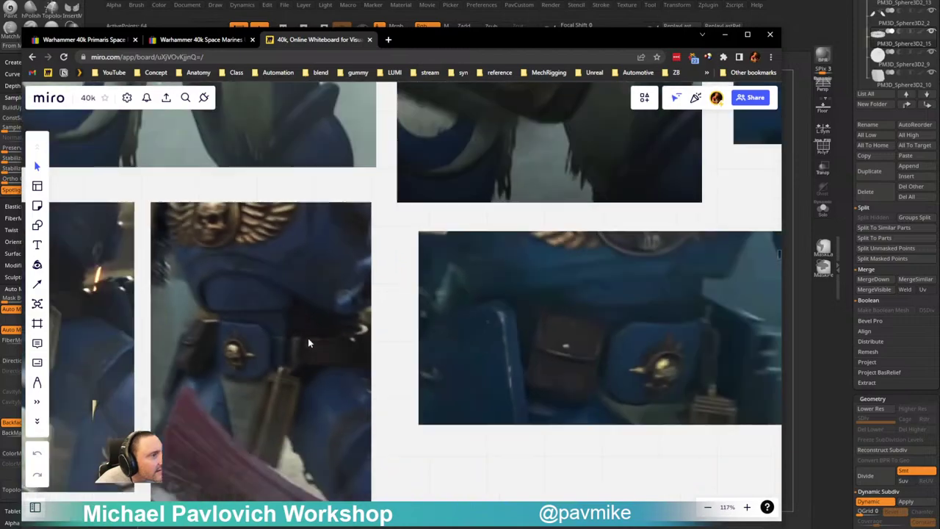
{"action": "key", "text": "alt+Tab"}
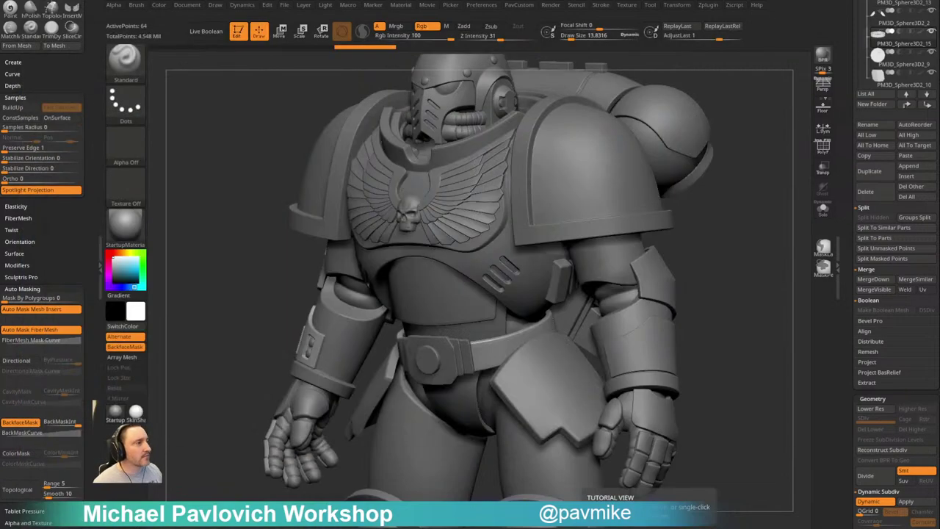
Isolate the belt band with its polygroup wireframe shown and turn off its dynamic subdivision preview
{"action": "left_click_drag", "start_coordinate": [777, 233], "coordinate": [780, 211]}
{"action": "left_click", "coordinate": [820, 151]}
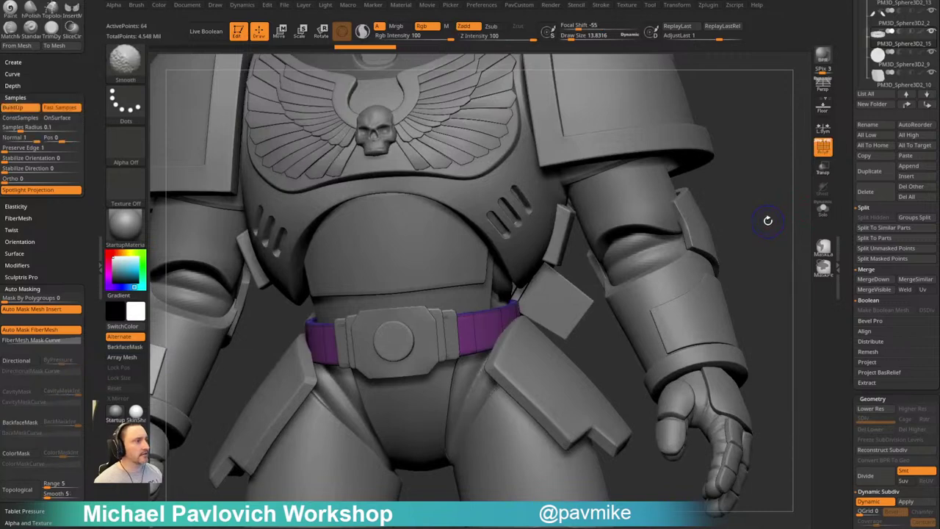
{"action": "key", "text": "shift+z"}
{"action": "key", "text": "shift+z"}
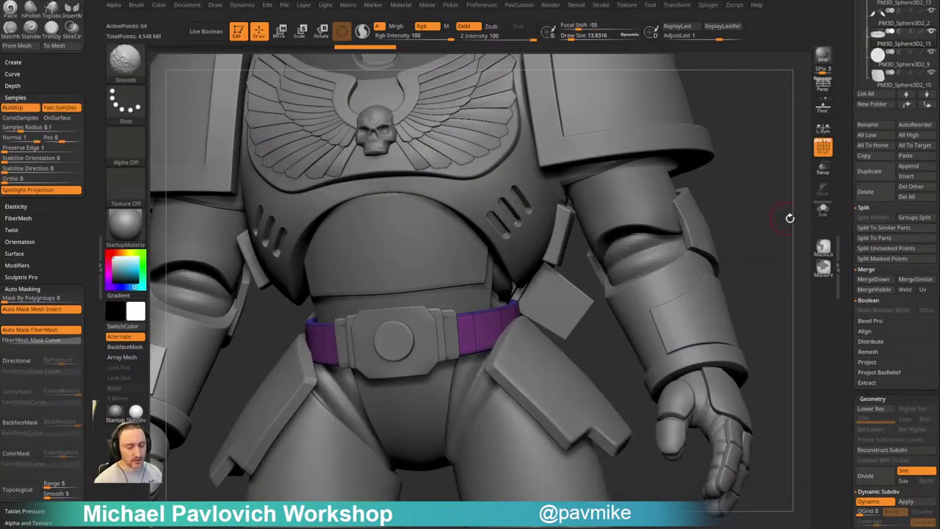
{"action": "left_click", "coordinate": [824, 211]}
{"action": "left_click_drag", "start_coordinate": [729, 241], "coordinate": [747, 258], "text": "alt"}
{"action": "key", "text": "shift+d"}
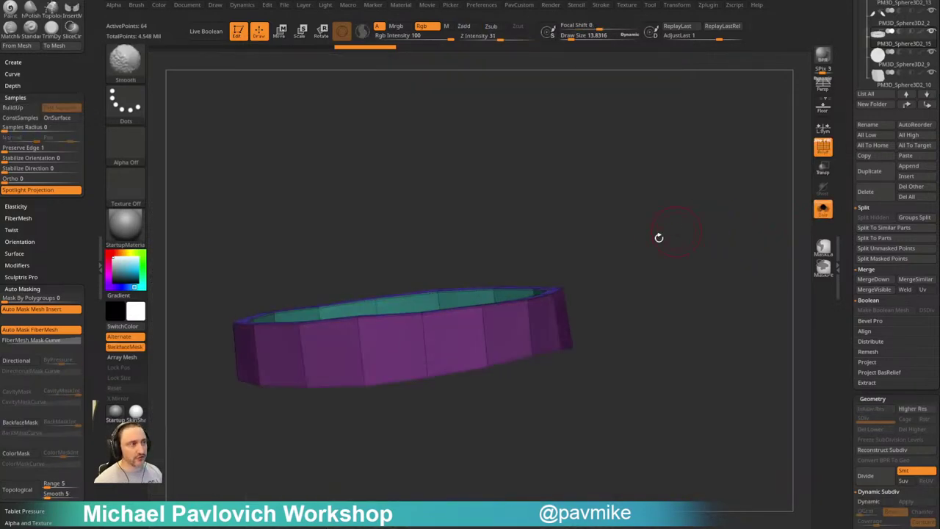
{"action": "left_click_drag", "start_coordinate": [659, 237], "coordinate": [691, 230], "text": "alt"}
Insert a ZModeler edge loop around the middle of the belt's outer face and bevel it into a central band
{"action": "key", "text": "b"}
{"action": "key", "text": "z"}
{"action": "key", "text": "m"}
{"action": "key", "text": "space"}
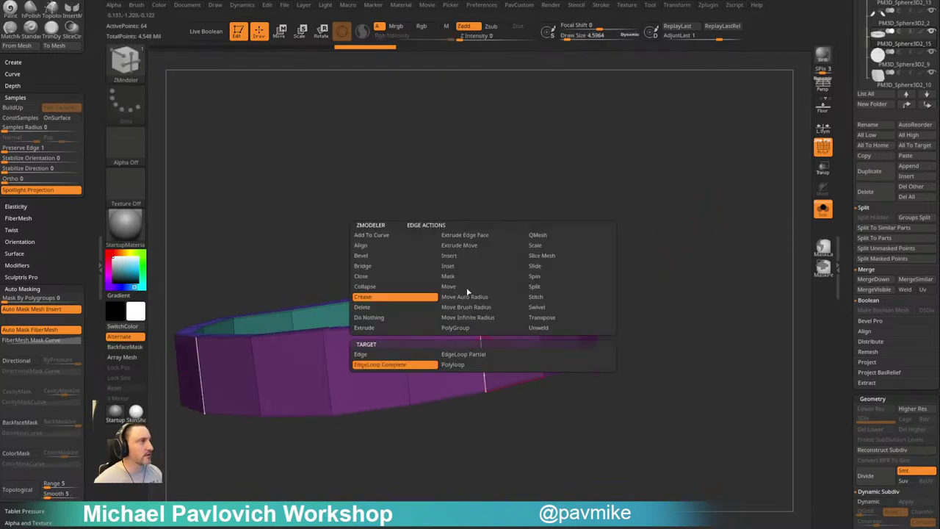
{"action": "left_click", "coordinate": [461, 256]}
{"action": "left_click", "coordinate": [424, 355]}
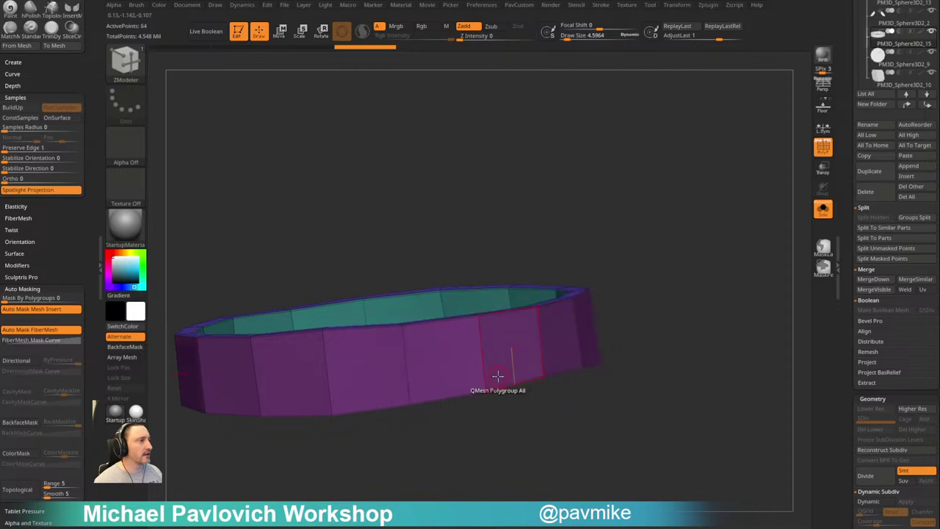
{"action": "left_click", "coordinate": [483, 363]}
{"action": "key", "text": "space"}
{"action": "left_click", "coordinate": [408, 256]}
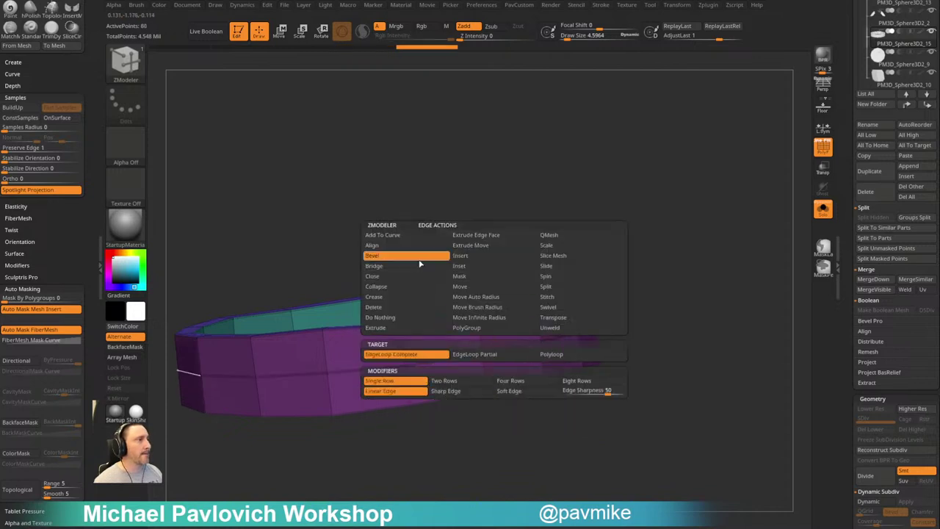
{"action": "left_click_drag", "start_coordinate": [504, 348], "coordinate": [582, 341]}
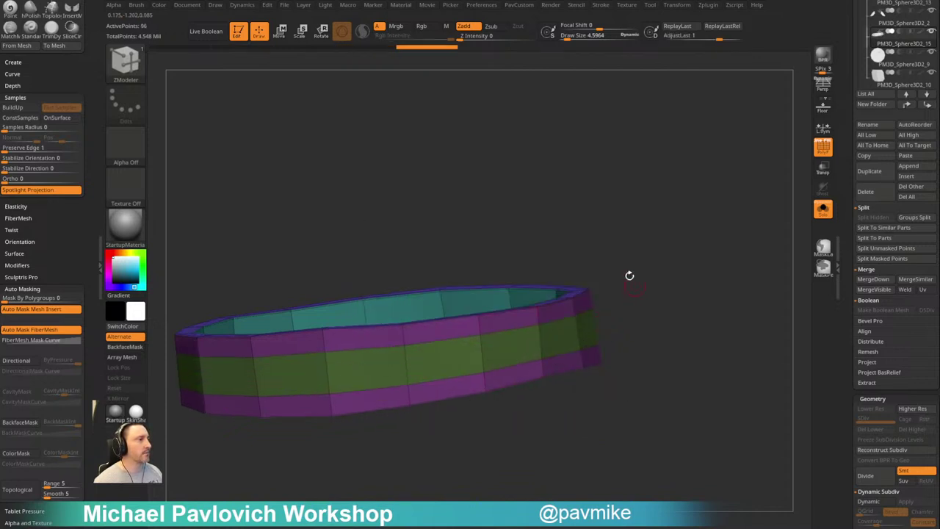
Widen the belt's central band and insert an edge loop above and below it to create two narrow strips
{"action": "left_click_drag", "start_coordinate": [637, 266], "coordinate": [629, 232]}
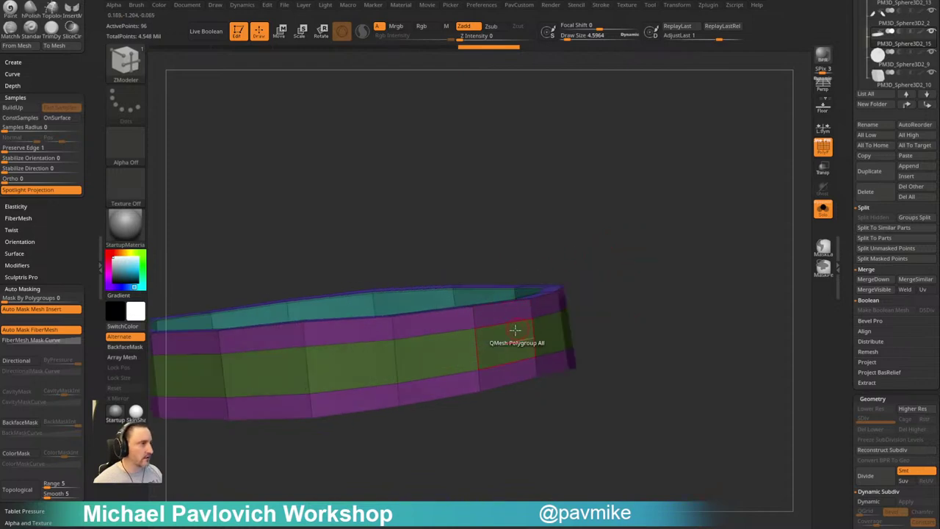
{"action": "key", "text": "space"}
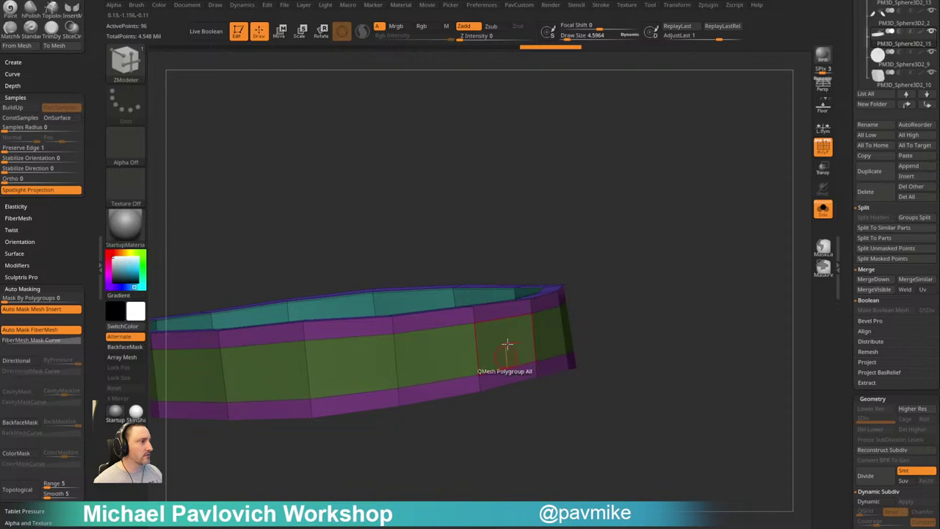
{"action": "key", "text": "space"}
{"action": "left_click", "coordinate": [420, 258]}
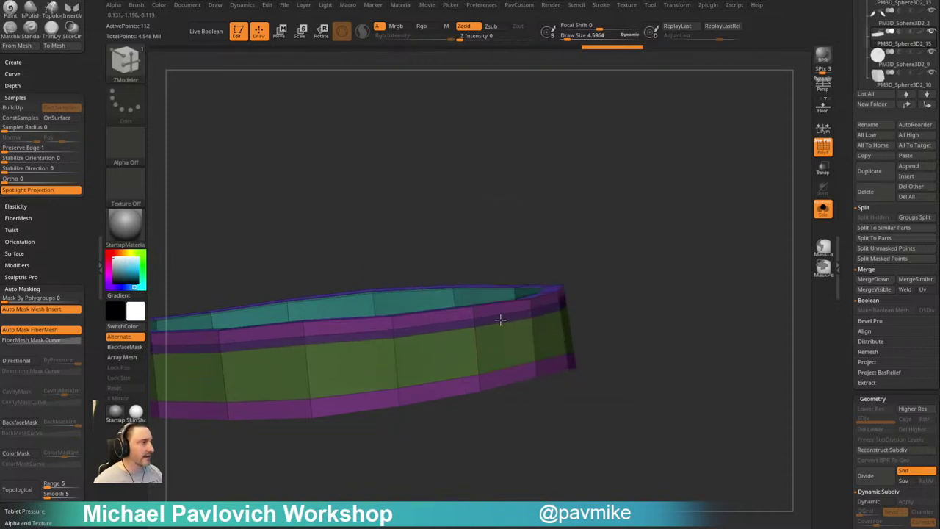
{"action": "right_click_drag", "start_coordinate": [614, 288], "coordinate": [603, 324], "text": "ctrl"}
Assign the two narrow strips beside the belt's central band their own polygroup with the PolyGroup PolyLoop action
{"action": "key", "text": "space"}
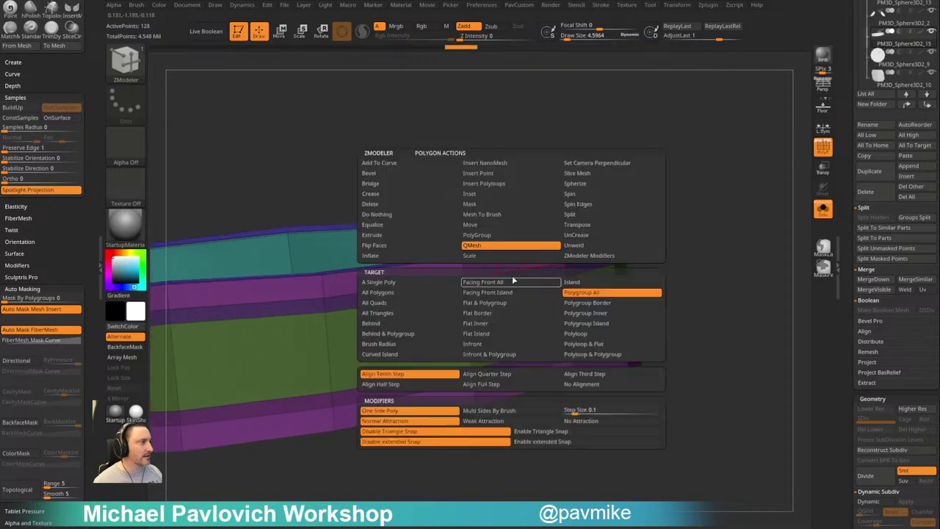
{"action": "left_click", "coordinate": [499, 194]}
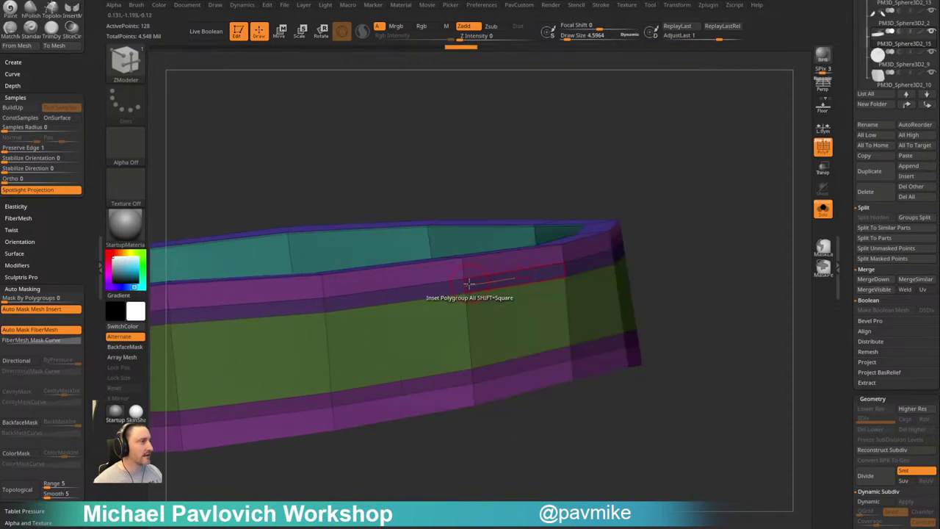
{"action": "key", "text": "space"}
{"action": "left_click", "coordinate": [439, 328]}
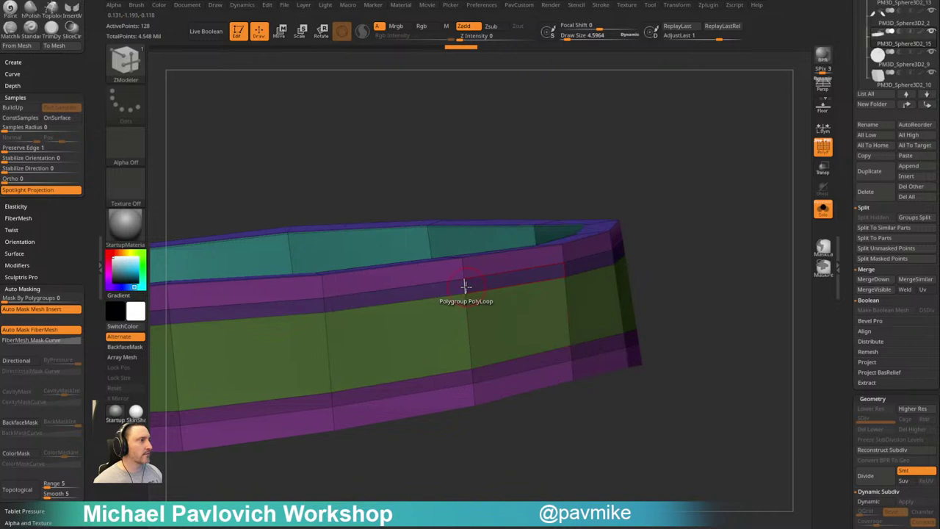
Inset the two narrow belt strips by polygroup and sink their inner faces with QMesh to form grooves
{"action": "key", "text": "space"}
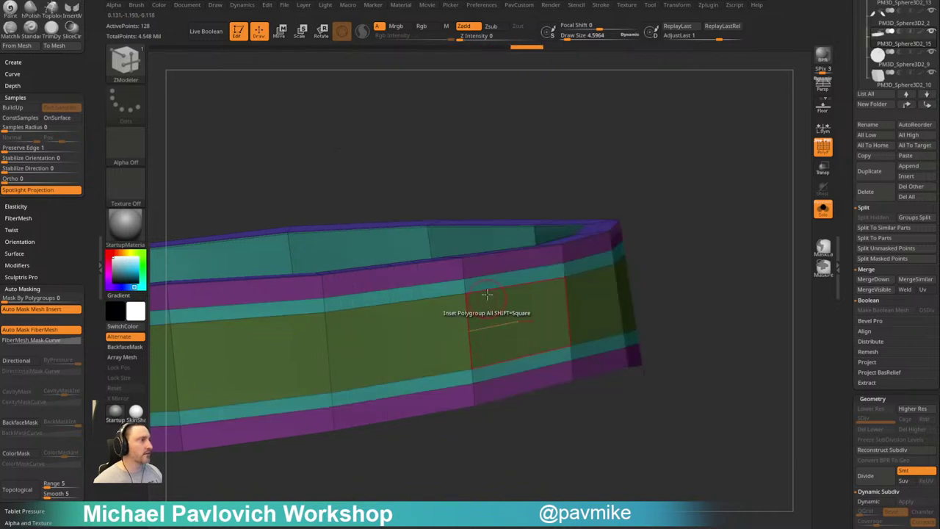
{"action": "key", "text": "space"}
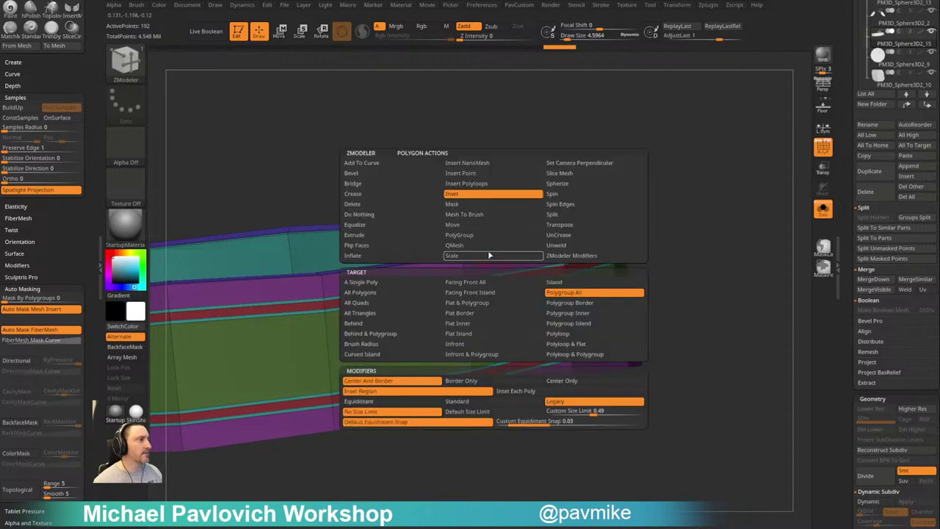
{"action": "left_click", "coordinate": [477, 248]}
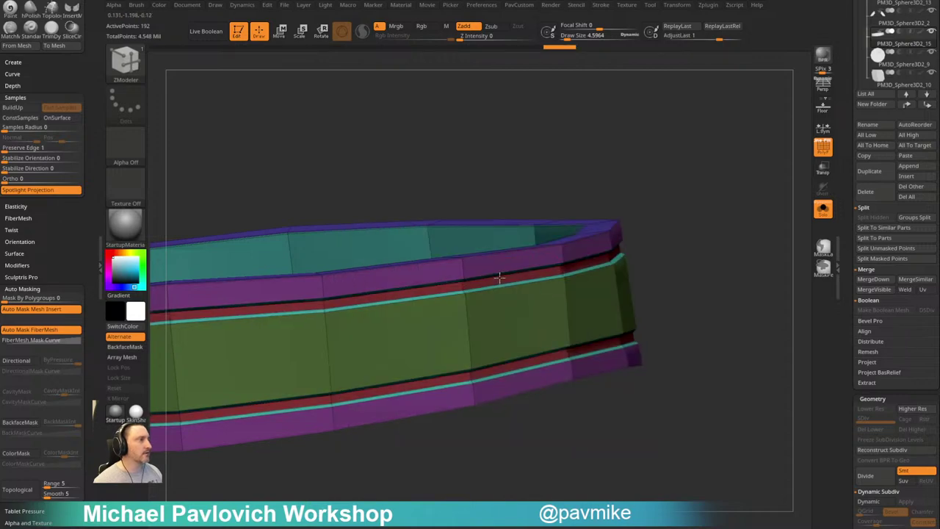
{"action": "key", "text": "4"}
{"action": "left_click", "coordinate": [706, 439]}
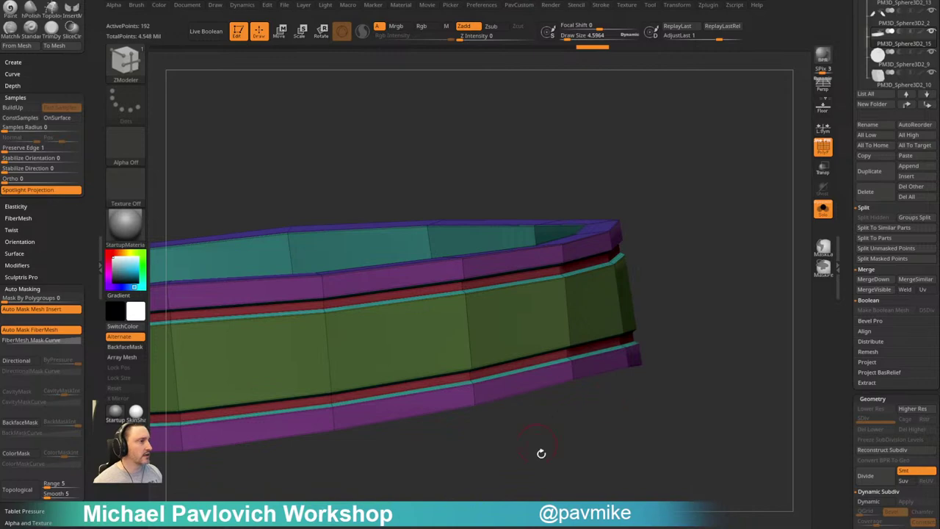
Turn the belt's dynamic subdivision preview back on, hide the wireframe and show the whole armor
{"action": "key", "text": "d"}
{"action": "left_click", "coordinate": [817, 151]}
{"action": "left_click_drag", "start_coordinate": [748, 215], "coordinate": [590, 237], "text": "shift"}
{"action": "left_click", "coordinate": [823, 209]}
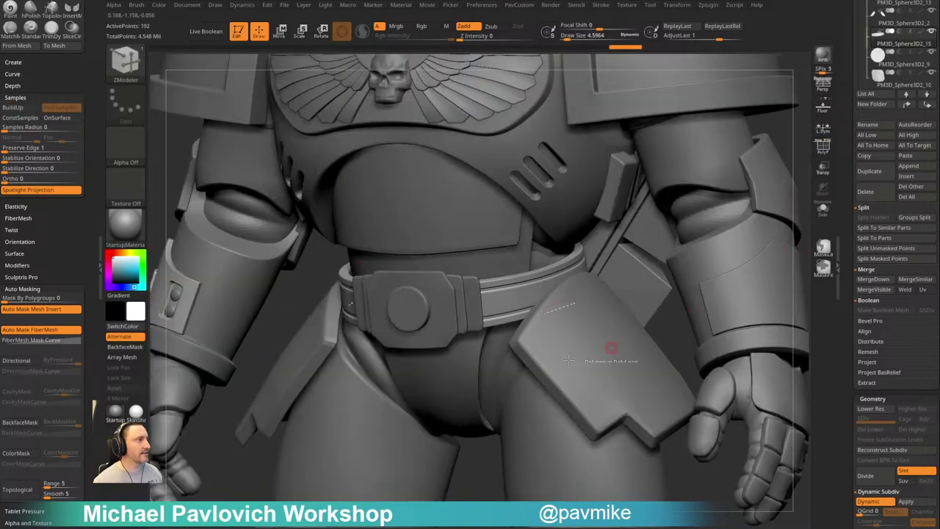
Make the hip guard plate the active subtool, reduce the draw size to about 8.5 and set the crease level to 2
{"action": "mouse_move", "coordinate": [792, 166]}
{"action": "left_mouse_down", "text": "alt"}
{"action": "mouse_move", "coordinate": [701, 225]}
{"action": "mouse_move", "coordinate": [720, 252]}
{"action": "mouse_move", "coordinate": [552, 282]}
{"action": "left_mouse_up", "text": "alt"}
{"action": "key", "text": "s"}
{"action": "left_click_drag", "start_coordinate": [773, 271], "coordinate": [737, 258]}
{"action": "key", "text": "space"}
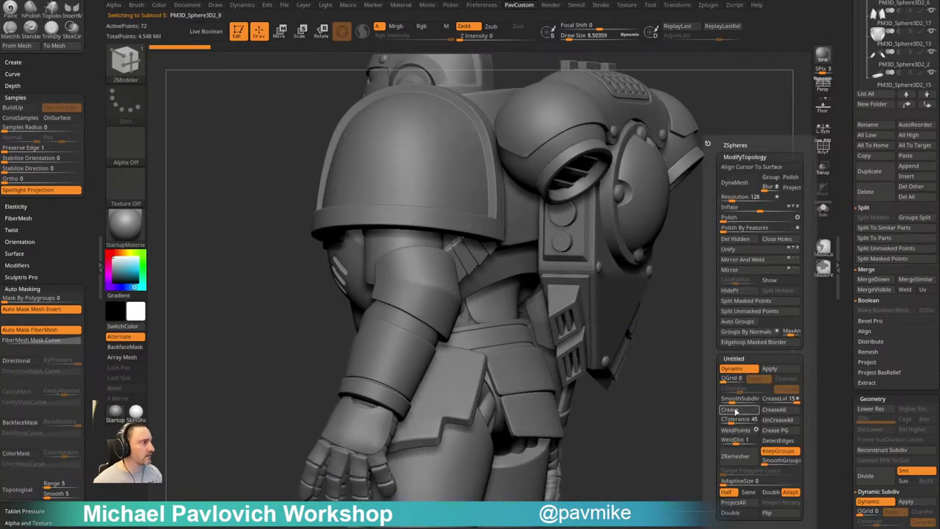
{"action": "key", "text": "space"}
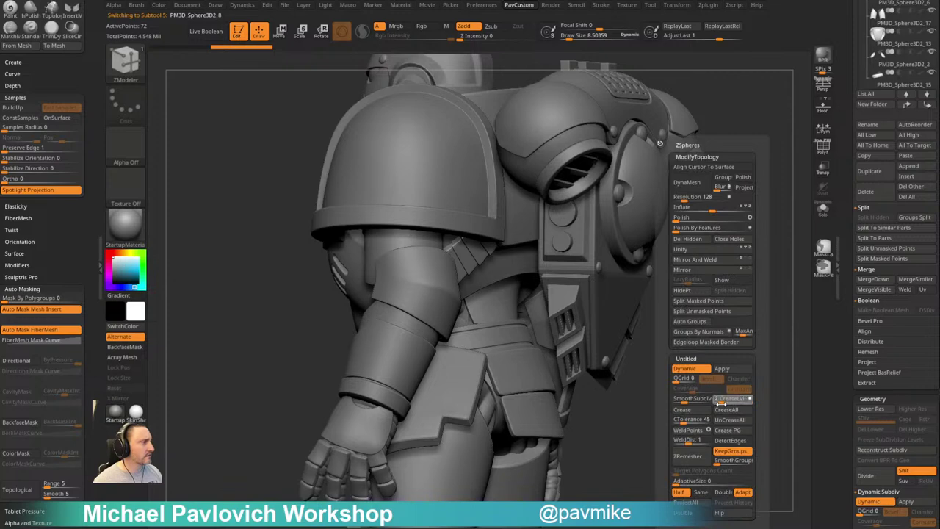
{"action": "left_click_drag", "start_coordinate": [655, 391], "coordinate": [656, 423], "text": "alt"}
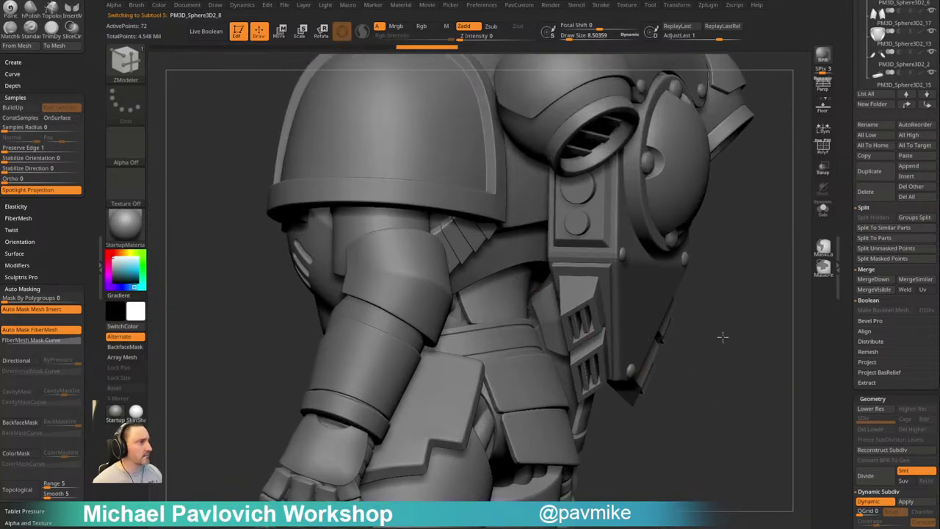
Select the waist piece at the back with the Standard brush and inspect it in isolation before showing the full armor
{"action": "left_click_drag", "start_coordinate": [723, 338], "coordinate": [714, 324], "text": "alt"}
{"action": "mouse_move", "coordinate": [714, 325]}
{"action": "left_mouse_down"}
{"action": "mouse_move", "coordinate": [690, 333]}
{"action": "mouse_move", "coordinate": [698, 336]}
{"action": "left_mouse_up"}
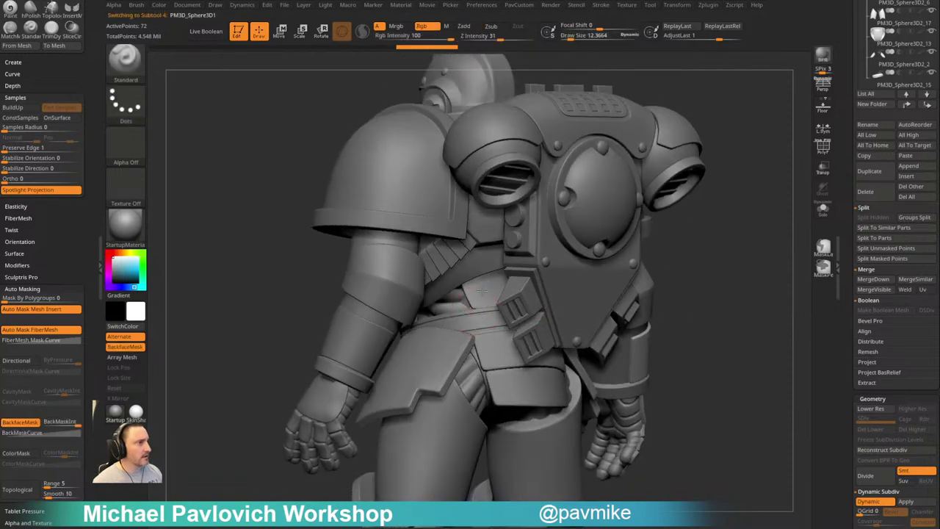
{"action": "left_click_drag", "start_coordinate": [742, 291], "coordinate": [742, 301]}
{"action": "left_click", "coordinate": [815, 214]}
{"action": "left_click_drag", "start_coordinate": [752, 254], "coordinate": [714, 274]}
{"action": "left_click", "coordinate": [819, 215]}
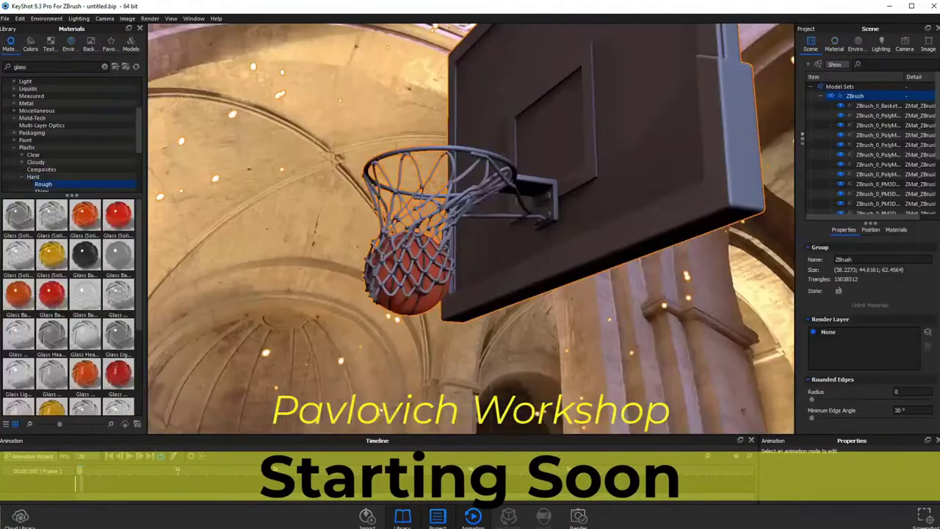
{"action": "left_click_drag", "start_coordinate": [20, 217], "coordinate": [567, 84]}
{"action": "left_click_drag", "start_coordinate": [85, 215], "coordinate": [735, 200]}
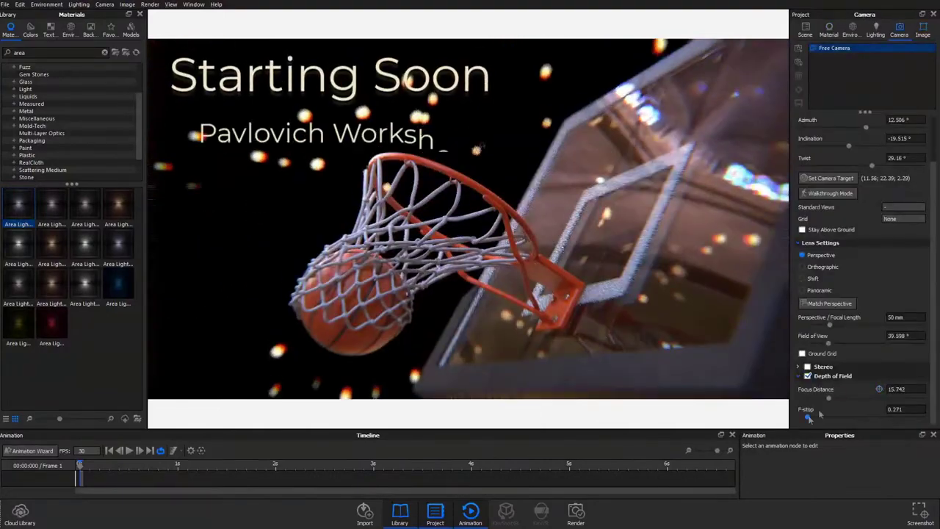
{"action": "mouse_move", "coordinate": [810, 418]}
{"action": "left_mouse_down"}
{"action": "mouse_move", "coordinate": [825, 421]}
{"action": "mouse_move", "coordinate": [816, 423]}
{"action": "left_mouse_up"}
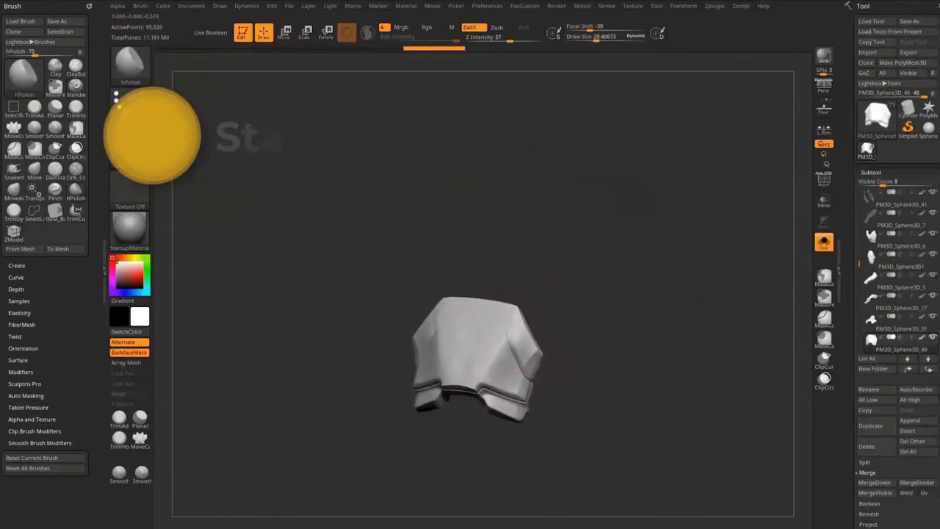
{"action": "left_click_drag", "start_coordinate": [506, 335], "coordinate": [494, 332], "text": "shift"}
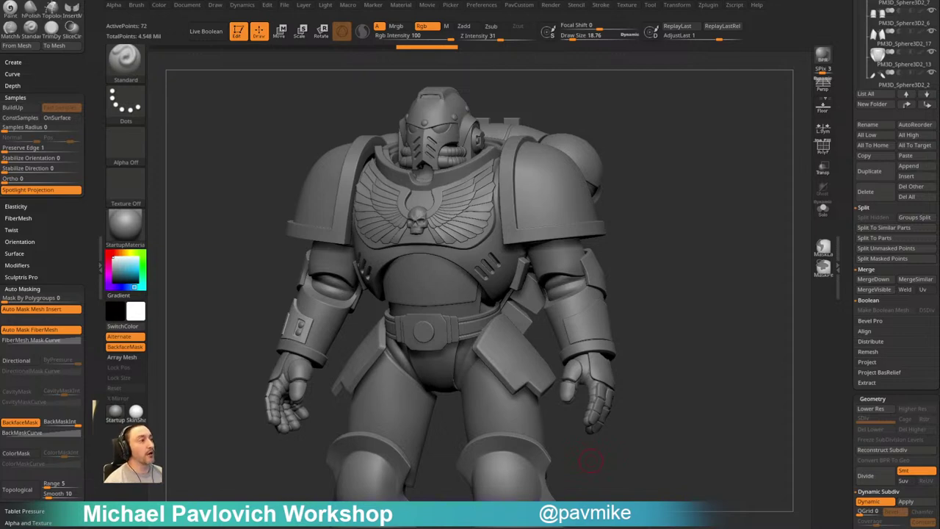
Make the shoulder pads the active subtool, isolate them with polyframe shown and turn off their dynamic subdivision preview
{"action": "mouse_move", "coordinate": [643, 190]}
{"action": "left_mouse_down"}
{"action": "mouse_move", "coordinate": [663, 189]}
{"action": "mouse_move", "coordinate": [686, 220]}
{"action": "mouse_move", "coordinate": [648, 233]}
{"action": "mouse_move", "coordinate": [688, 200]}
{"action": "mouse_move", "coordinate": [579, 200]}
{"action": "mouse_move", "coordinate": [628, 202]}
{"action": "mouse_move", "coordinate": [651, 191]}
{"action": "mouse_move", "coordinate": [601, 200]}
{"action": "mouse_move", "coordinate": [688, 183]}
{"action": "mouse_move", "coordinate": [674, 190]}
{"action": "mouse_move", "coordinate": [669, 153]}
{"action": "mouse_move", "coordinate": [683, 178]}
{"action": "mouse_move", "coordinate": [665, 194]}
{"action": "mouse_move", "coordinate": [698, 183]}
{"action": "mouse_move", "coordinate": [636, 194]}
{"action": "mouse_move", "coordinate": [684, 193]}
{"action": "mouse_move", "coordinate": [657, 183]}
{"action": "mouse_move", "coordinate": [688, 190]}
{"action": "mouse_move", "coordinate": [651, 204]}
{"action": "mouse_move", "coordinate": [676, 203]}
{"action": "mouse_move", "coordinate": [619, 214]}
{"action": "mouse_move", "coordinate": [668, 203]}
{"action": "mouse_move", "coordinate": [691, 220]}
{"action": "mouse_move", "coordinate": [689, 232]}
{"action": "left_mouse_up"}
{"action": "key", "text": "s"}
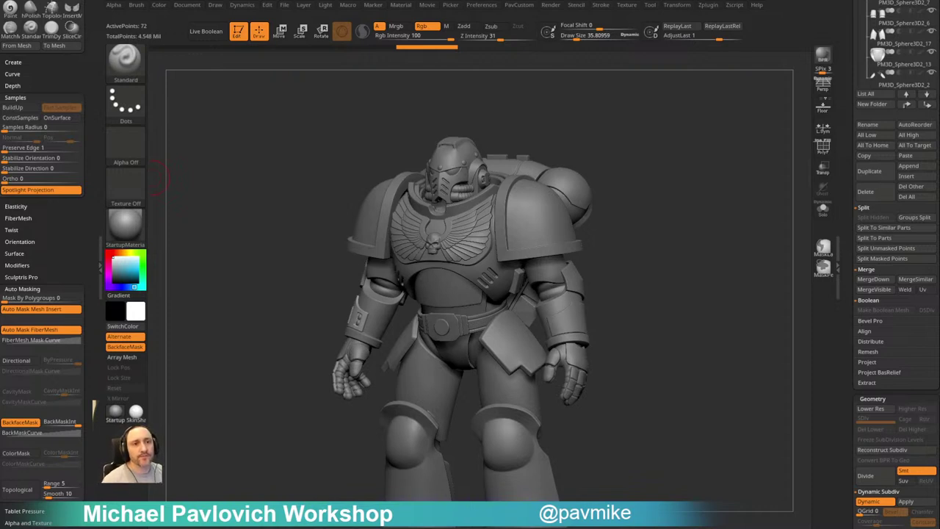
{"action": "left_click_drag", "start_coordinate": [643, 294], "coordinate": [672, 328], "text": "alt"}
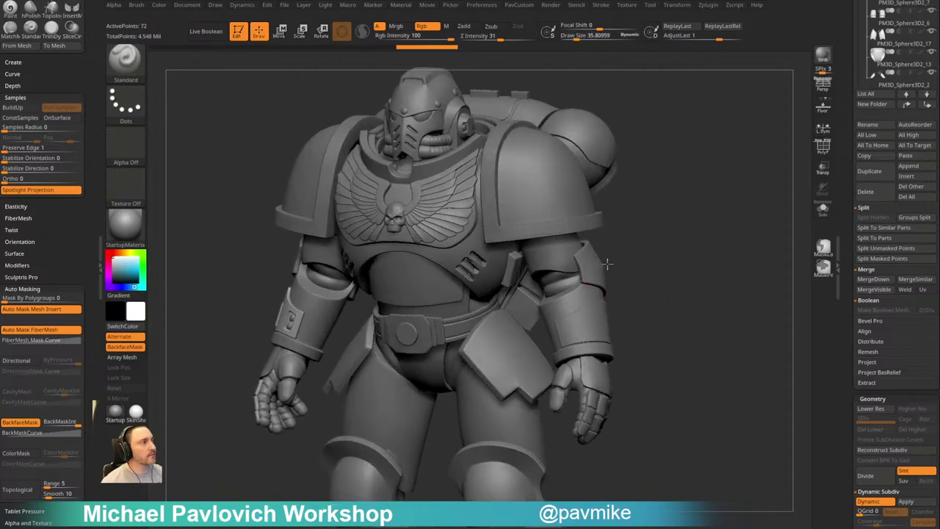
{"action": "left_click", "coordinate": [560, 183], "text": "alt"}
{"action": "mouse_move", "coordinate": [691, 185]}
{"action": "left_mouse_down", "text": "alt"}
{"action": "mouse_move", "coordinate": [680, 271]}
{"action": "mouse_move", "coordinate": [697, 280]}
{"action": "mouse_move", "coordinate": [704, 272]}
{"action": "left_mouse_up", "text": "alt"}
{"action": "key", "text": "s"}
{"action": "left_click", "coordinate": [685, 272]}
{"action": "left_click", "coordinate": [822, 153]}
{"action": "mouse_move", "coordinate": [758, 232]}
{"action": "left_mouse_down", "text": "alt"}
{"action": "mouse_move", "coordinate": [735, 246]}
{"action": "mouse_move", "coordinate": [748, 245]}
{"action": "mouse_move", "coordinate": [754, 266]}
{"action": "mouse_move", "coordinate": [723, 283]}
{"action": "left_mouse_up", "text": "alt"}
{"action": "key", "text": "shift+d"}
{"action": "left_click", "coordinate": [823, 211]}
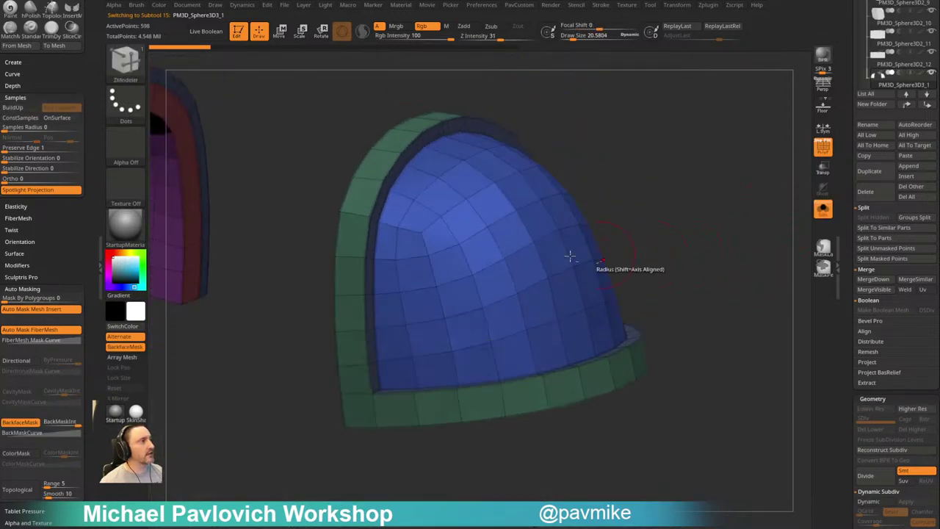
Try marking a patch of faces on the shoulder pad's dome as a temporary polygroup with the ZModeler brush
{"action": "key", "text": "b"}
{"action": "key", "text": "z"}
{"action": "key", "text": "m"}
{"action": "mouse_move", "coordinate": [482, 253]}
{"action": "left_mouse_down", "text": "alt"}
{"action": "mouse_move", "coordinate": [498, 281]}
{"action": "mouse_move", "coordinate": [514, 278]}
{"action": "mouse_move", "coordinate": [531, 255]}
{"action": "left_mouse_up", "text": "alt"}
{"action": "key", "text": "alt"}
{"action": "key", "text": "alt"}
{"action": "key", "text": "alt"}
{"action": "key", "text": "alt"}
{"action": "key", "text": "alt"}
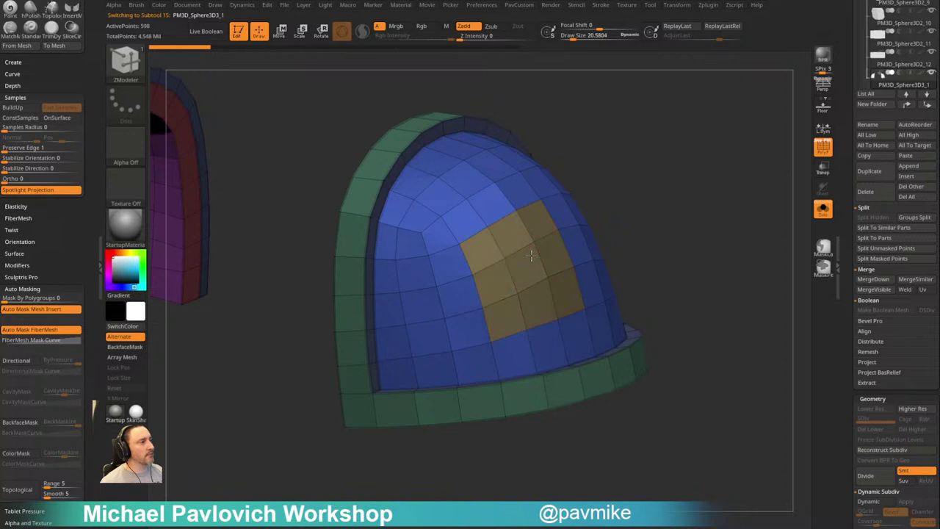
{"action": "key", "text": "alt"}
{"action": "key", "text": "ctrl+z"}
Compare the shoulder pad's smoothed and low-poly forms and try marking faces along the dome's upper edge with ZModeler
{"action": "key", "text": "d"}
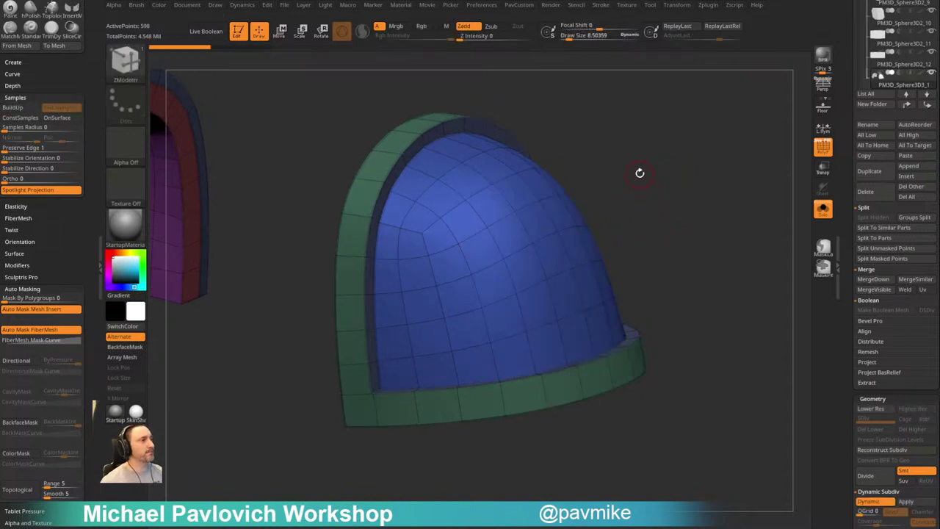
{"action": "key", "text": "shift+d"}
{"action": "left_click_drag", "start_coordinate": [638, 174], "coordinate": [701, 168], "text": "alt"}
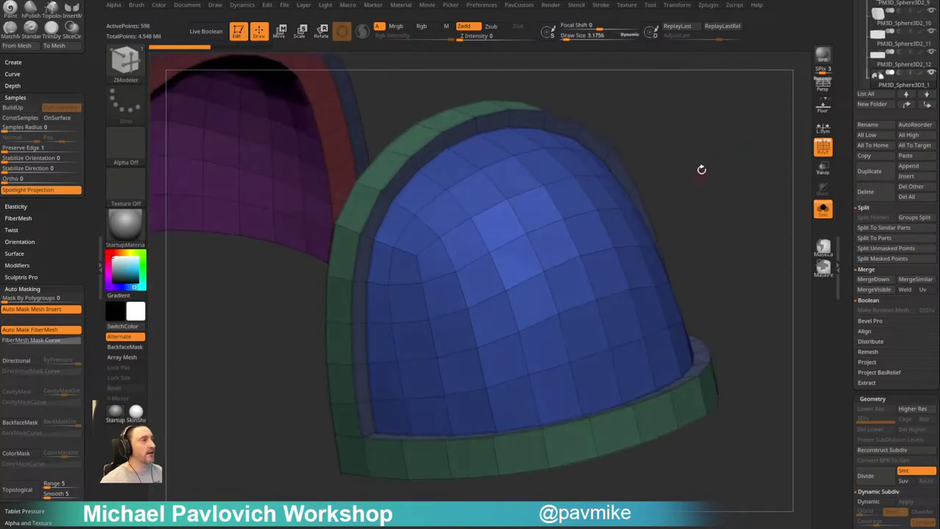
{"action": "left_click", "coordinate": [432, 152], "text": "alt"}
{"action": "left_click_drag", "start_coordinate": [427, 155], "coordinate": [400, 185], "text": "alt"}
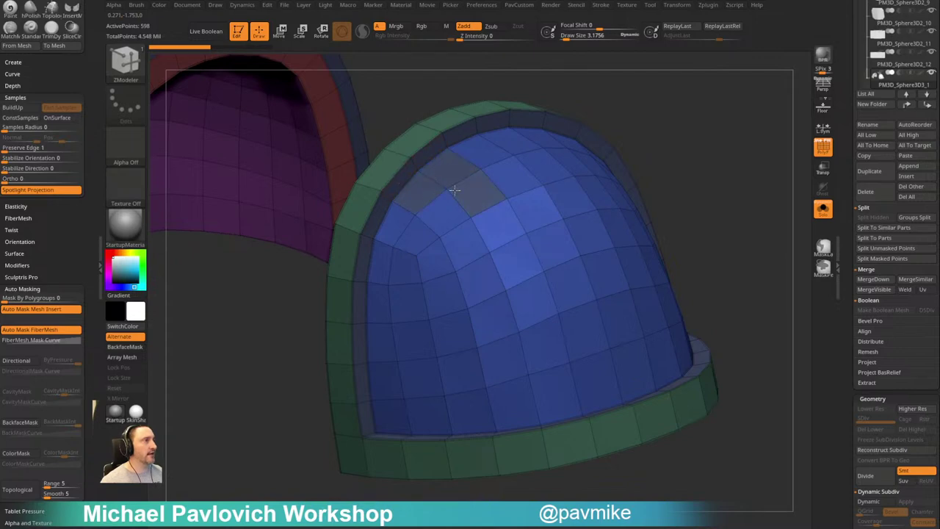
{"action": "mouse_move", "coordinate": [689, 144]}
{"action": "left_mouse_down"}
{"action": "mouse_move", "coordinate": [673, 146]}
{"action": "mouse_move", "coordinate": [695, 147]}
{"action": "left_mouse_up"}
{"action": "left_click", "coordinate": [491, 179], "text": "ctrl+shift"}
{"action": "left_click_drag", "start_coordinate": [645, 121], "coordinate": [638, 157]}
{"action": "left_click", "coordinate": [672, 133], "text": "ctrl+shift"}
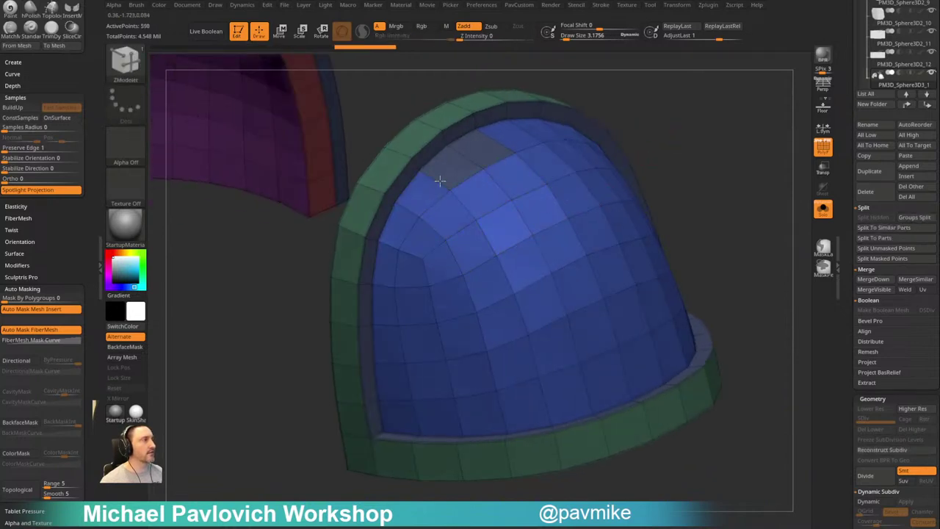
{"action": "left_click_drag", "start_coordinate": [440, 181], "coordinate": [501, 150]}
{"action": "key", "text": "f"}
{"action": "left_click_drag", "start_coordinate": [735, 141], "coordinate": [710, 169]}
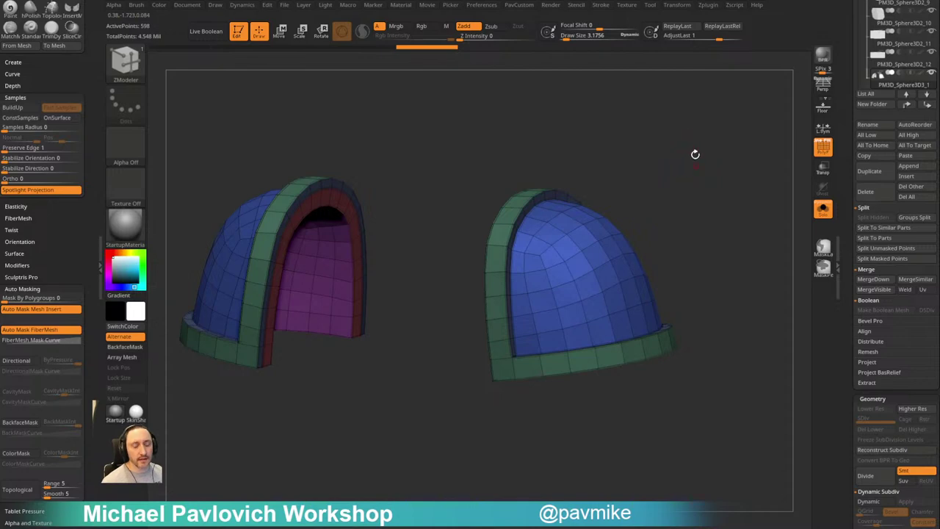
Turn the shoulder pads' dynamic subdivision preview back on, then show the whole armor without the wireframe
{"action": "key", "text": "d"}
{"action": "left_click", "coordinate": [823, 209]}
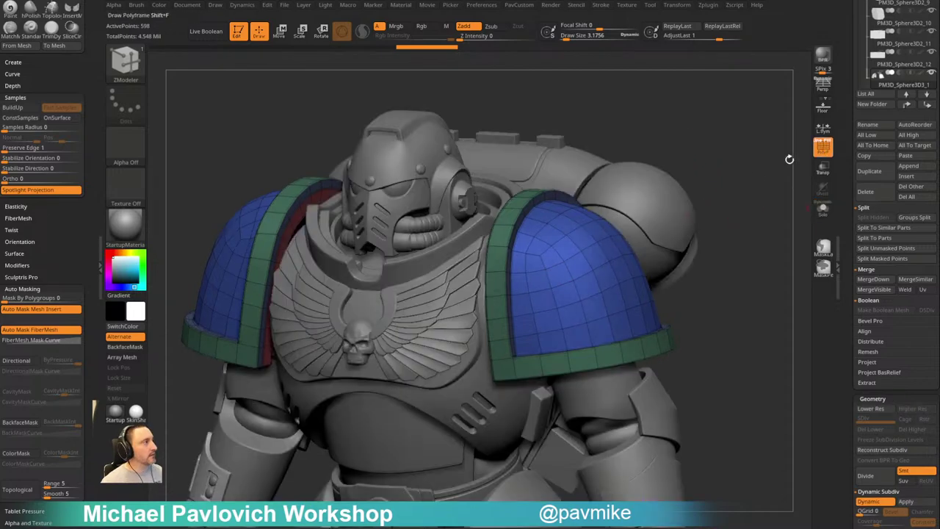
{"action": "key", "text": "shift+f"}
{"action": "mouse_move", "coordinate": [789, 160]}
{"action": "left_mouse_down", "text": "shift"}
{"action": "mouse_move", "coordinate": [764, 183]}
{"action": "mouse_move", "coordinate": [718, 191]}
{"action": "mouse_move", "coordinate": [762, 218]}
{"action": "mouse_move", "coordinate": [745, 227]}
{"action": "mouse_move", "coordinate": [751, 190]}
{"action": "left_mouse_up", "text": "shift"}
{"action": "key", "text": "s"}
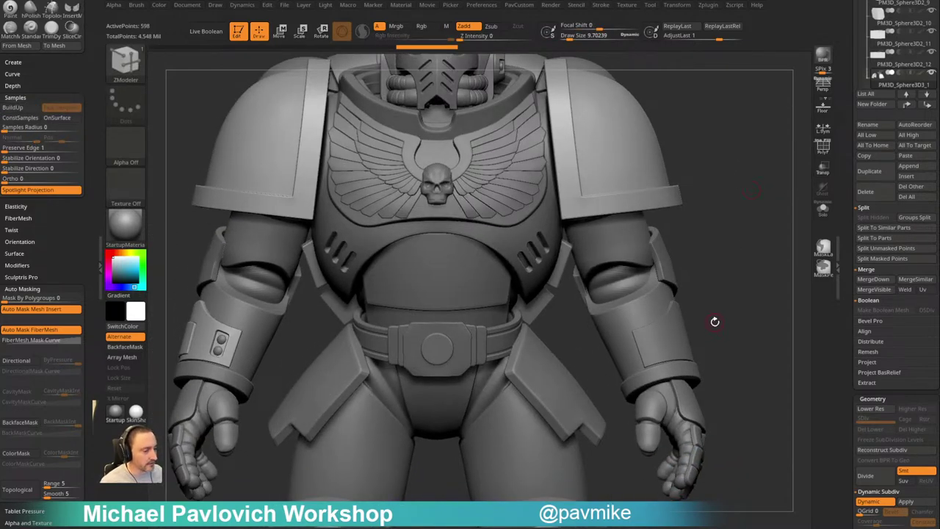
Make the chest emblem's skull the active subtool and choose the Move brush with a draw size of about 3.2
{"action": "left_click_drag", "start_coordinate": [707, 156], "coordinate": [729, 188], "text": "alt"}
{"action": "left_click", "coordinate": [464, 225], "text": "alt"}
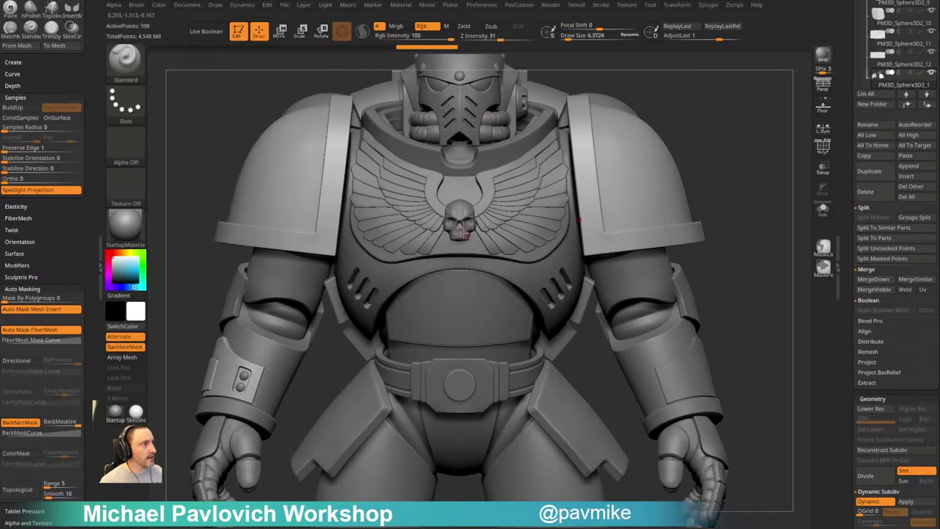
{"action": "mouse_move", "coordinate": [725, 145]}
{"action": "left_mouse_down", "text": "alt"}
{"action": "mouse_move", "coordinate": [737, 153]}
{"action": "mouse_move", "coordinate": [740, 227]}
{"action": "left_mouse_up", "text": "alt"}
{"action": "left_click_drag", "start_coordinate": [567, 294], "coordinate": [623, 330], "text": "alt"}
{"action": "key", "text": "s"}
{"action": "left_click_drag", "start_coordinate": [484, 277], "coordinate": [480, 277]}
{"action": "key", "text": "b"}
{"action": "key", "text": "m"}
{"action": "key", "text": "v"}
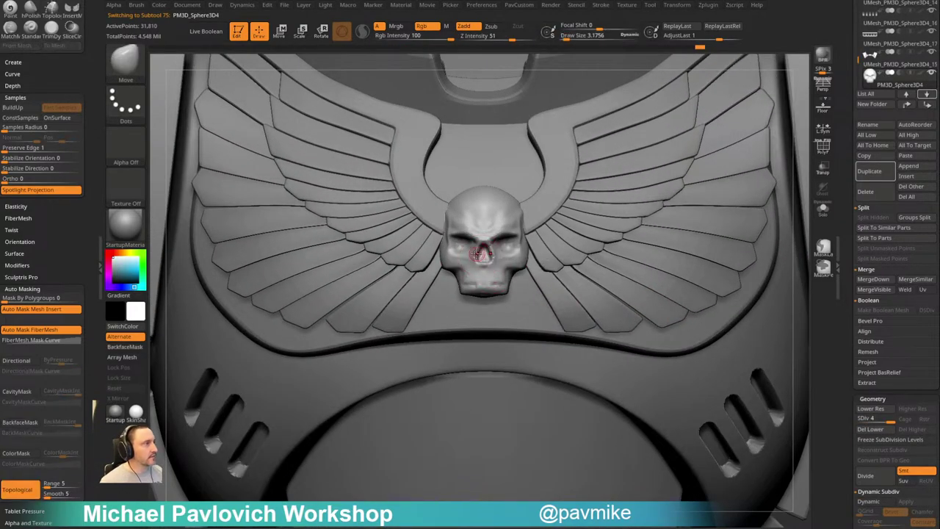
Isolate the skull and switch to the TrimDynamic brush
{"action": "mouse_move", "coordinate": [722, 177]}
{"action": "left_mouse_down", "text": "alt"}
{"action": "mouse_move", "coordinate": [747, 173]}
{"action": "mouse_move", "coordinate": [744, 136]}
{"action": "mouse_move", "coordinate": [783, 149]}
{"action": "mouse_move", "coordinate": [697, 170]}
{"action": "mouse_move", "coordinate": [757, 229]}
{"action": "mouse_move", "coordinate": [690, 225]}
{"action": "left_mouse_up", "text": "alt"}
{"action": "key", "text": "b"}
{"action": "key", "text": "t"}
{"action": "key", "text": "d"}
{"action": "left_click", "coordinate": [821, 209]}
{"action": "left_click_drag", "start_coordinate": [690, 225], "coordinate": [743, 259], "text": "alt"}
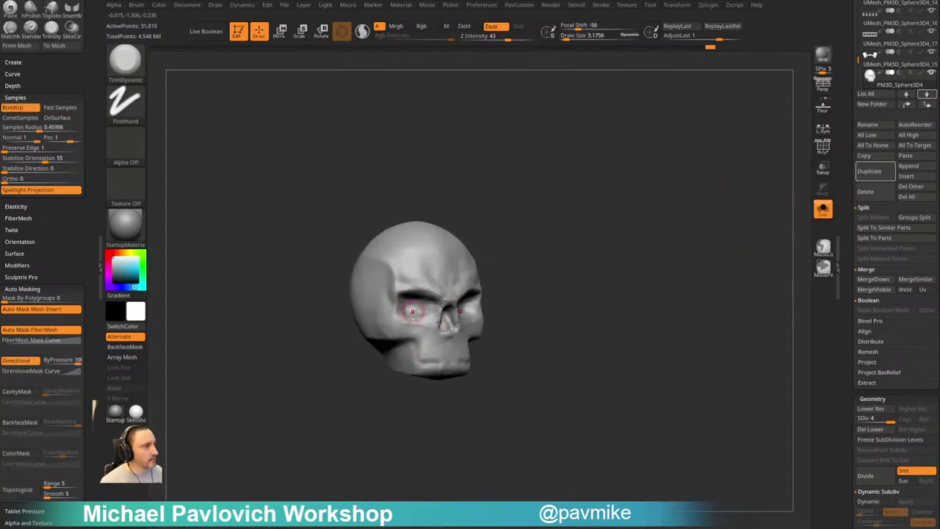
Try smoothing the whole skull with the Polish deformation
{"action": "key", "text": "3"}
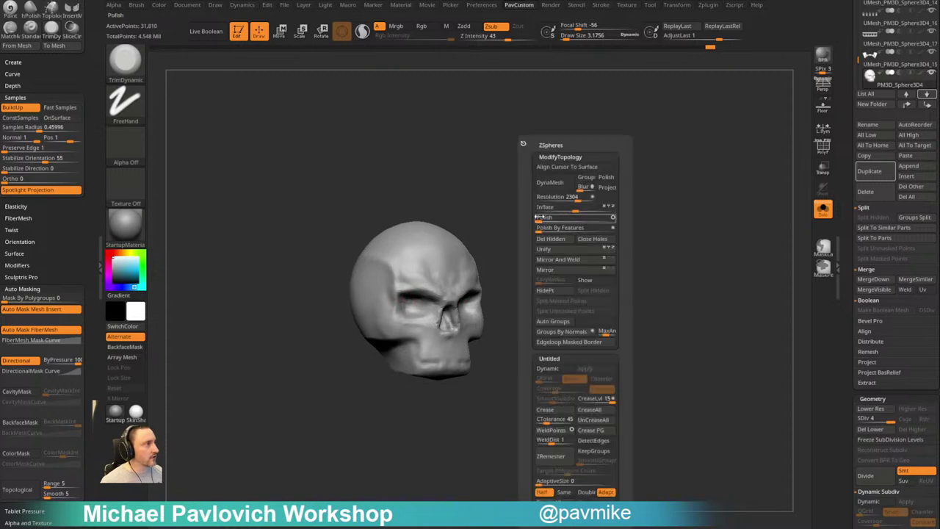
{"action": "left_click", "coordinate": [543, 217]}
{"action": "key", "text": "ctrl+z"}
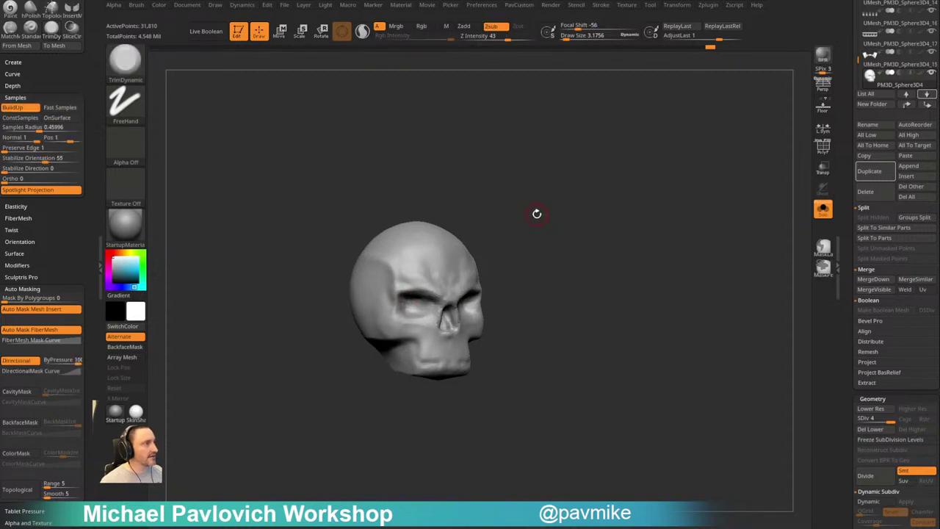
Smooth the skull's surface with the Polish By Features deformation
{"action": "key", "text": "3"}
{"action": "left_click", "coordinate": [505, 228]}
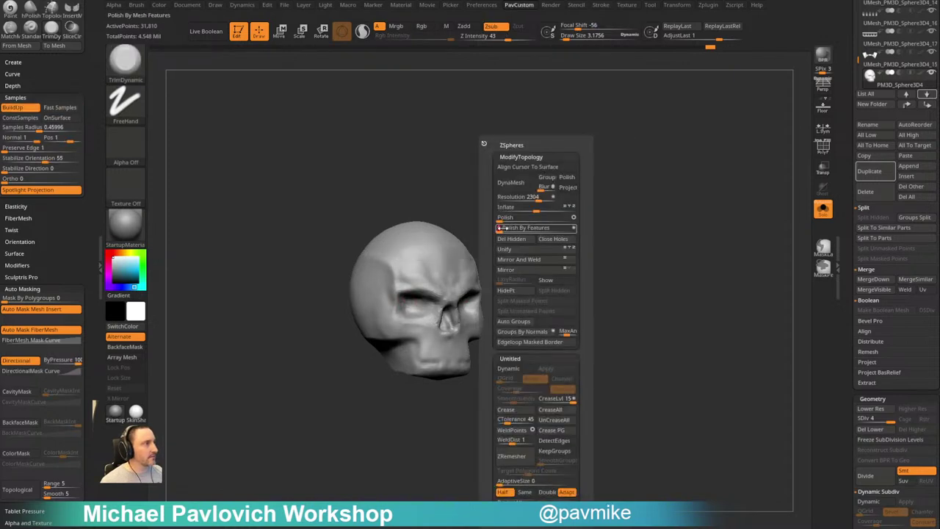
{"action": "left_click_drag", "start_coordinate": [536, 235], "coordinate": [548, 233]}
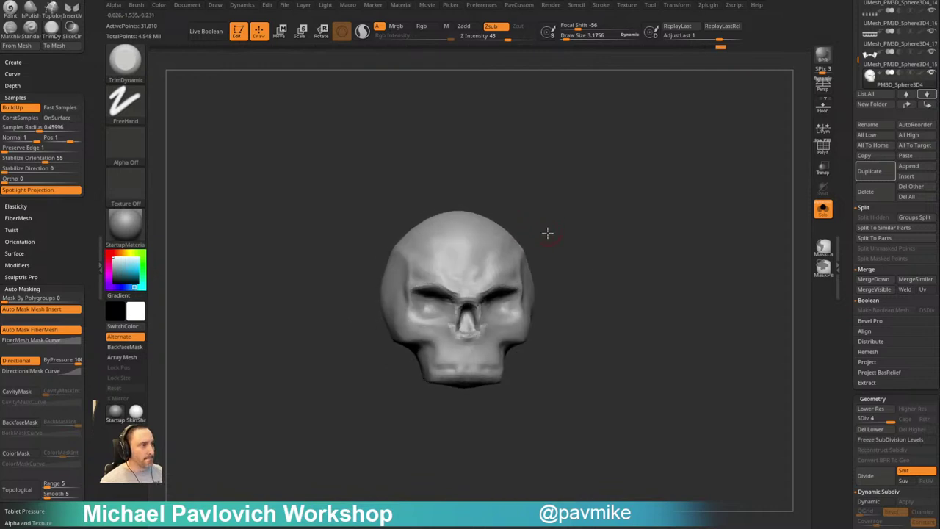
Reshape the sides of the skull with the Move brush, starting from a draw size of about 5.4
{"action": "key", "text": "b"}
{"action": "key", "text": "m"}
{"action": "key", "text": "v"}
{"action": "key", "text": "s"}
{"action": "left_click_drag", "start_coordinate": [416, 288], "coordinate": [442, 294]}
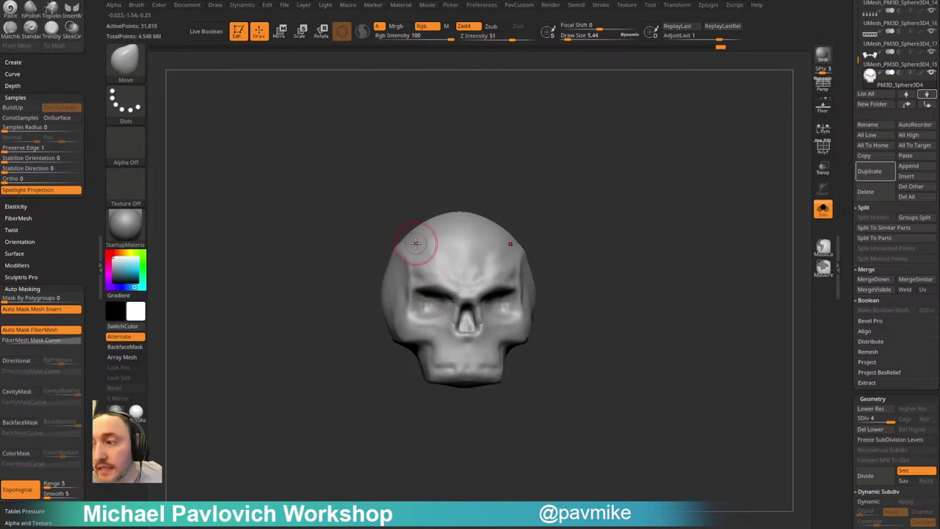
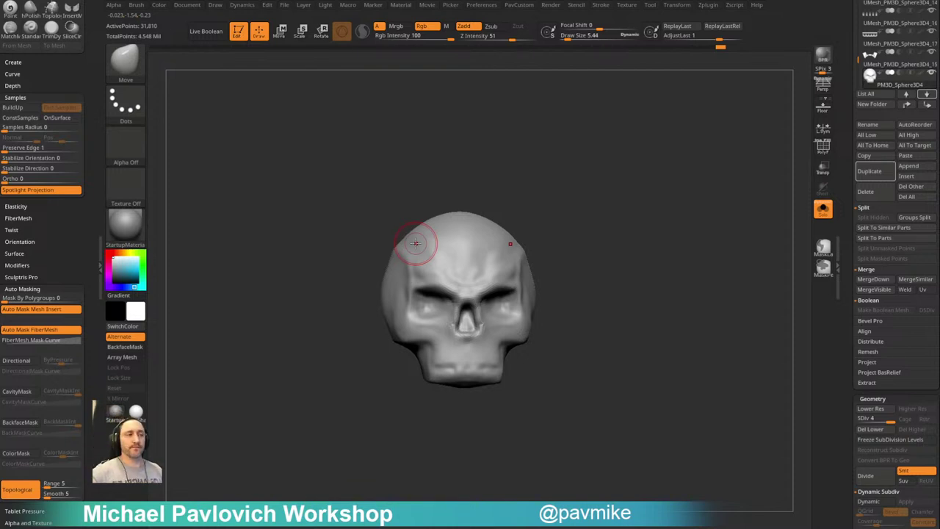
{"action": "left_click_drag", "start_coordinate": [617, 218], "coordinate": [577, 174]}
{"action": "left_click_drag", "start_coordinate": [578, 175], "coordinate": [607, 198], "text": "alt"}
{"action": "key", "text": "s"}
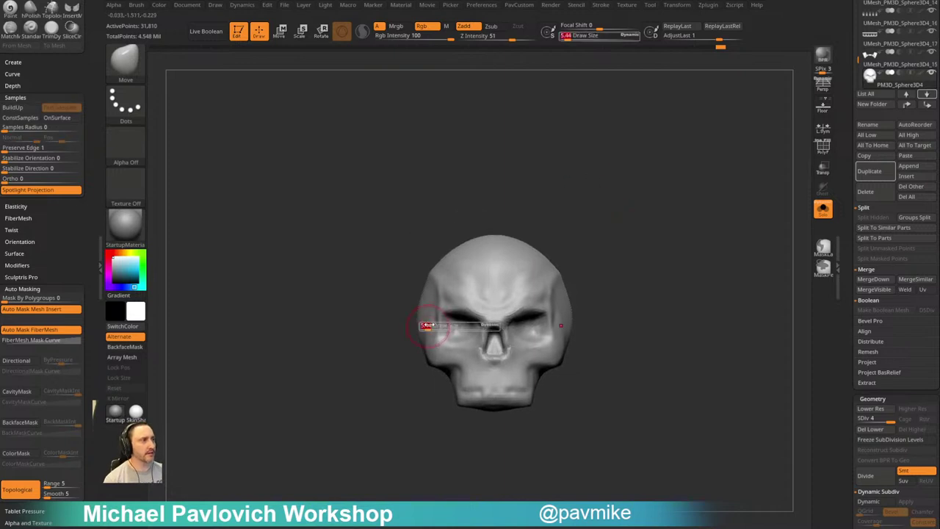
{"action": "left_click_drag", "start_coordinate": [429, 325], "coordinate": [433, 325]}
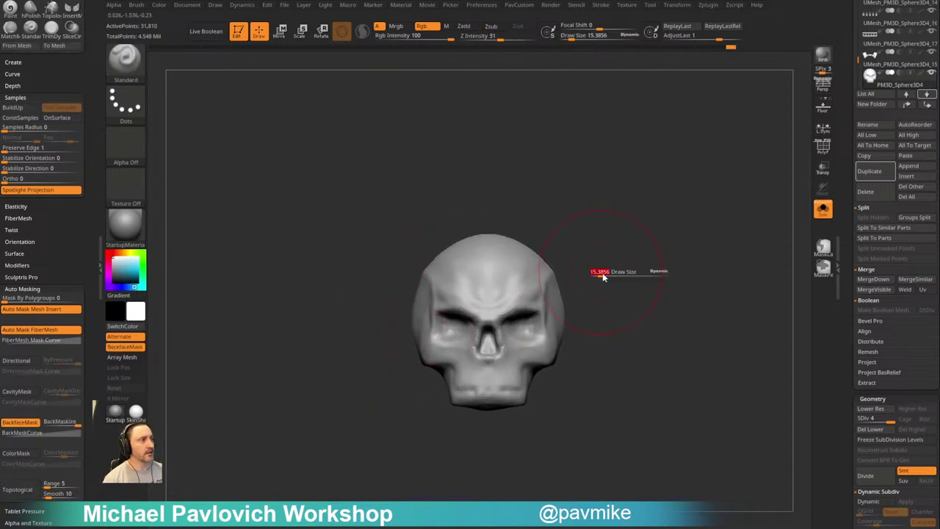
Sculpt and smooth the inner and lower eye sockets using the Standard brush at about size 2.6, with Zadd on and Rgb off
{"action": "key", "text": "s"}
{"action": "left_click_drag", "start_coordinate": [527, 326], "coordinate": [519, 328]}
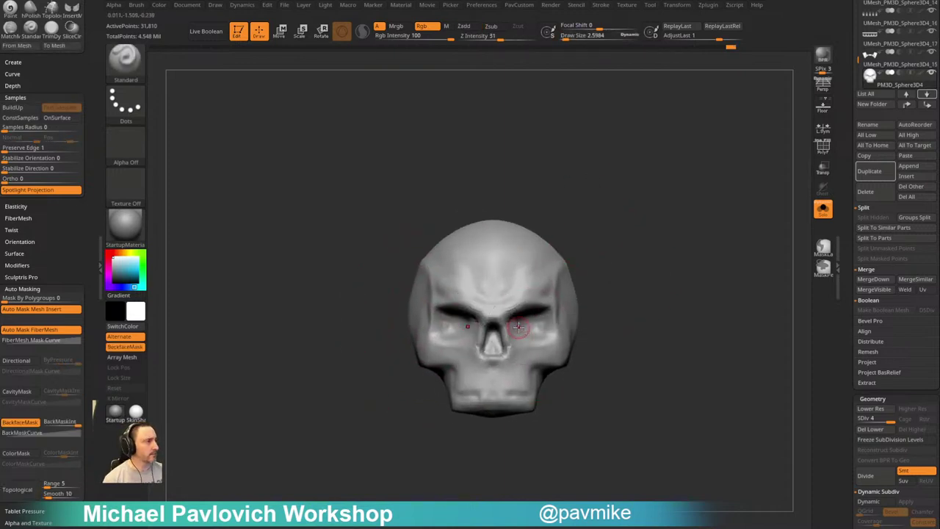
{"action": "left_click_drag", "start_coordinate": [585, 259], "coordinate": [555, 280], "text": "alt"}
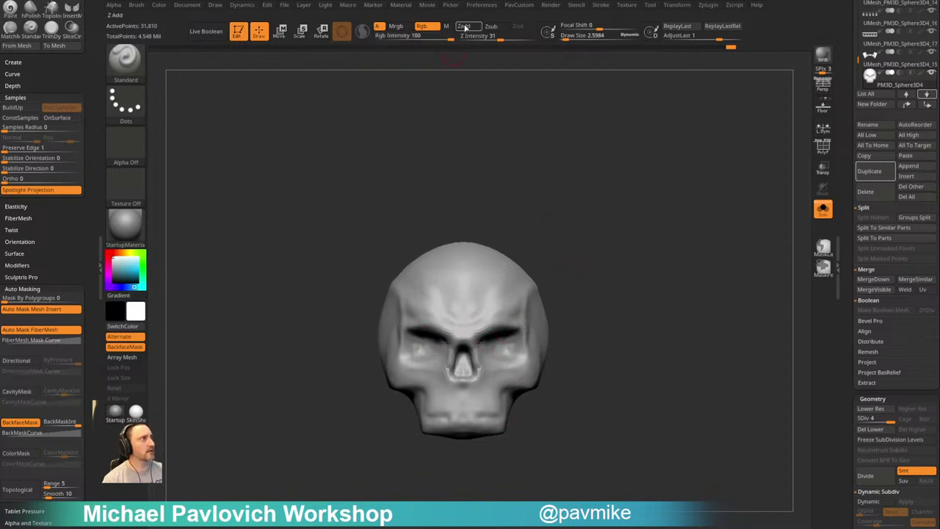
{"action": "left_click", "coordinate": [465, 26]}
{"action": "left_click", "coordinate": [424, 27]}
{"action": "left_click_drag", "start_coordinate": [548, 147], "coordinate": [498, 143], "text": "alt"}
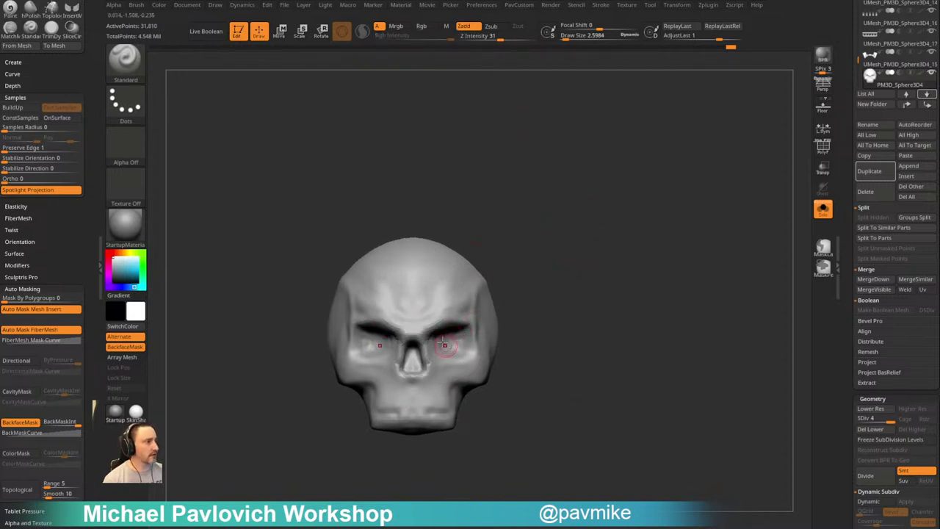
{"action": "left_click_drag", "start_coordinate": [439, 336], "coordinate": [456, 351], "text": "shift"}
{"action": "mouse_move", "coordinate": [527, 258]}
{"action": "left_mouse_down", "text": "alt"}
{"action": "mouse_move", "coordinate": [527, 290]}
{"action": "mouse_move", "coordinate": [491, 294]}
{"action": "left_mouse_up", "text": "alt"}
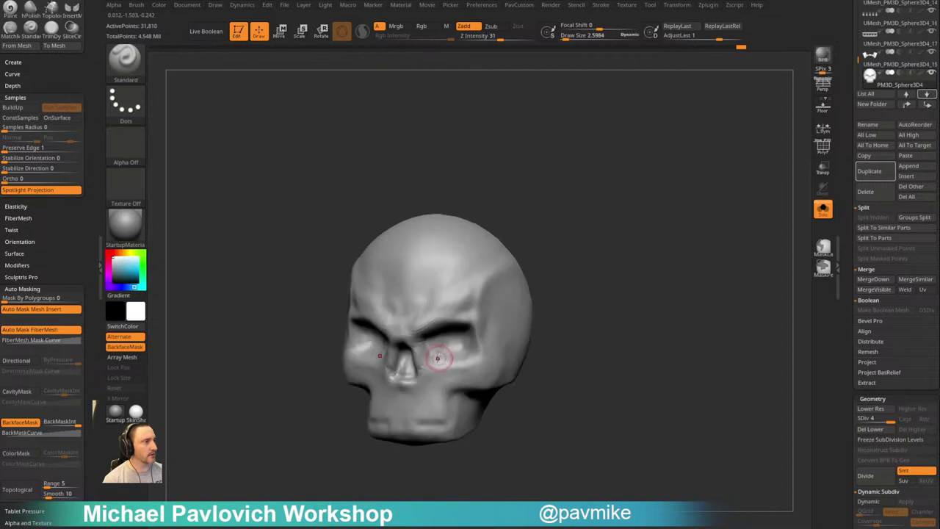
{"action": "left_click_drag", "start_coordinate": [441, 357], "coordinate": [466, 364]}
{"action": "left_click_drag", "start_coordinate": [554, 282], "coordinate": [590, 256]}
Smooth away the old tooth marks on the skull's upper jaw
{"action": "mouse_move", "coordinate": [542, 342]}
{"action": "left_mouse_down"}
{"action": "mouse_move", "coordinate": [457, 368]}
{"action": "mouse_move", "coordinate": [449, 395]}
{"action": "mouse_move", "coordinate": [440, 394]}
{"action": "left_mouse_up"}
{"action": "left_click_drag", "start_coordinate": [531, 385], "coordinate": [564, 383], "text": "shift"}
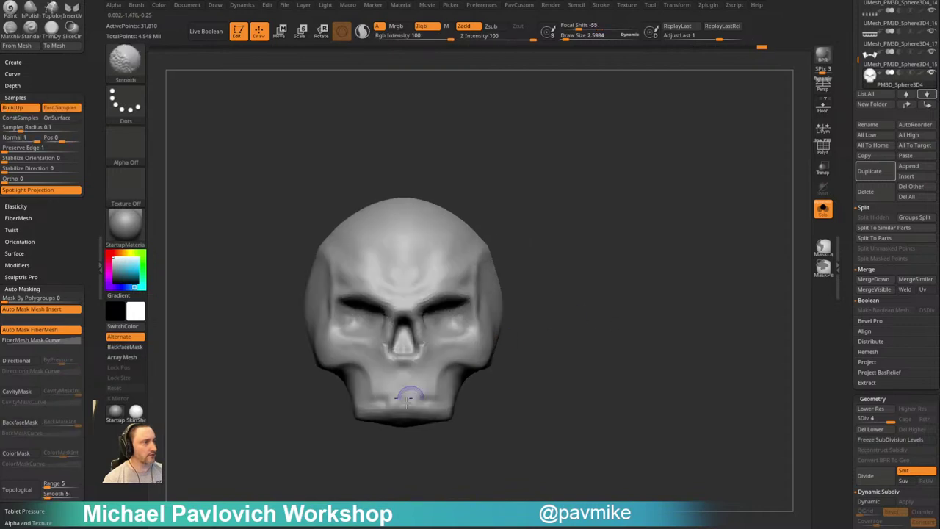
{"action": "left_click_drag", "start_coordinate": [409, 392], "coordinate": [429, 384], "text": "shift"}
{"action": "left_click_drag", "start_coordinate": [545, 359], "coordinate": [585, 352]}
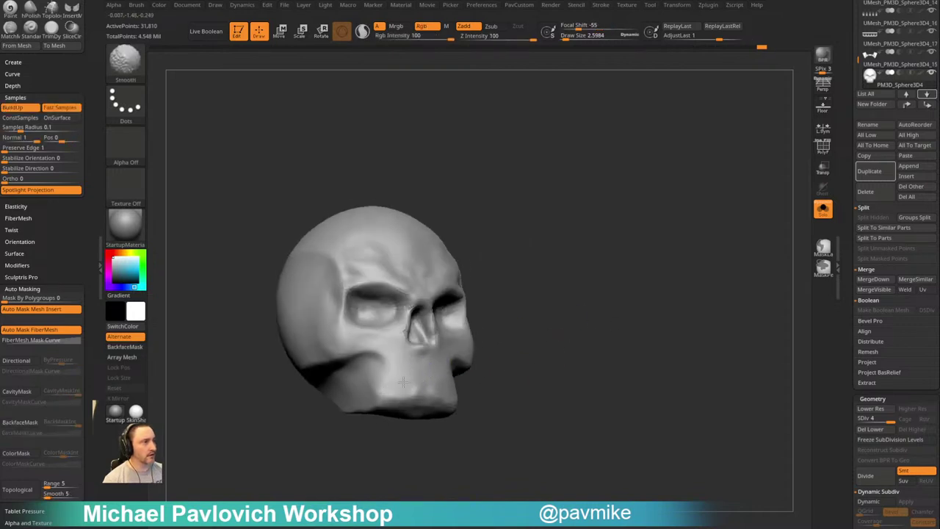
{"action": "mouse_move", "coordinate": [519, 335]}
{"action": "left_mouse_down", "text": "shift"}
{"action": "mouse_move", "coordinate": [596, 317]}
{"action": "mouse_move", "coordinate": [603, 295]}
{"action": "mouse_move", "coordinate": [626, 284]}
{"action": "left_mouse_up", "text": "shift"}
Set up the DamStandard brush, undoing a test groove on the jaw and changing its triple-stripe alpha to a single soft dot
{"action": "key", "text": "b"}
{"action": "key", "text": "d"}
{"action": "key", "text": "s"}
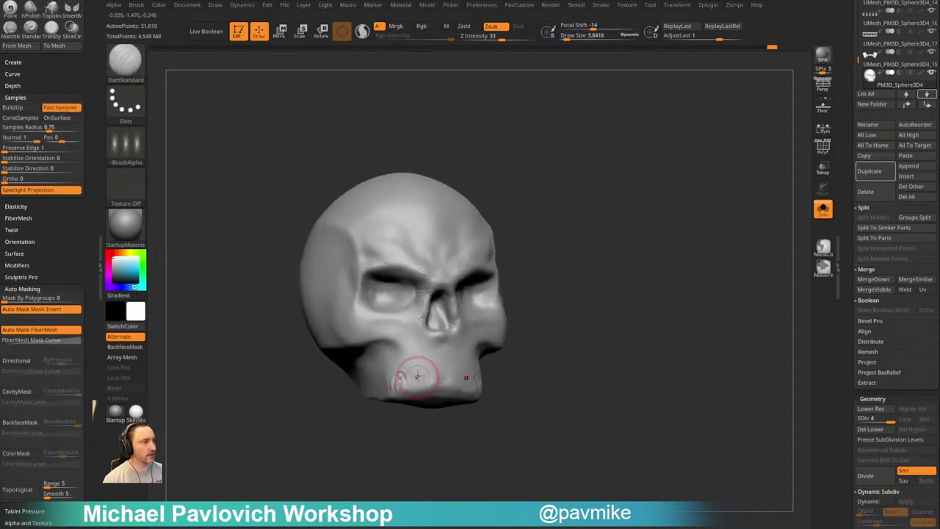
{"action": "key", "text": "ctrl+z"}
{"action": "left_click", "coordinate": [127, 145]}
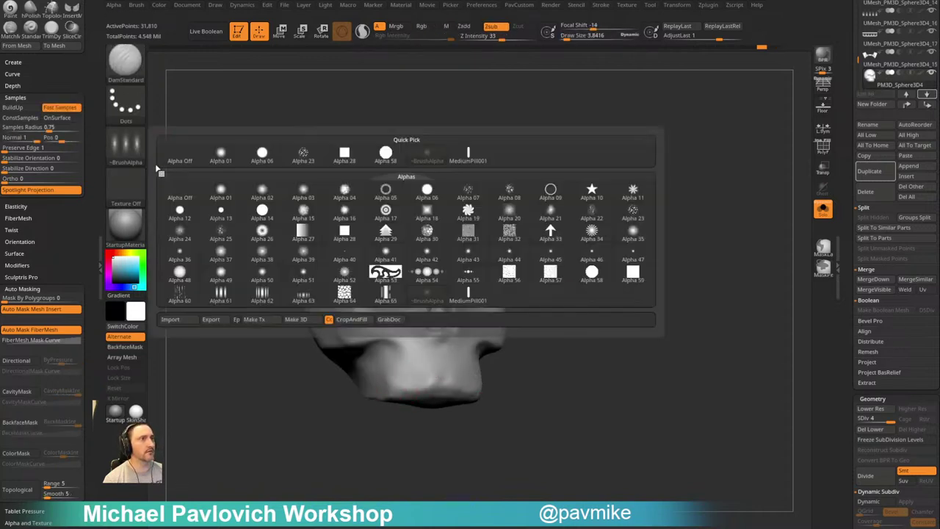
{"action": "left_click", "coordinate": [183, 197]}
{"action": "left_click", "coordinate": [114, 5]}
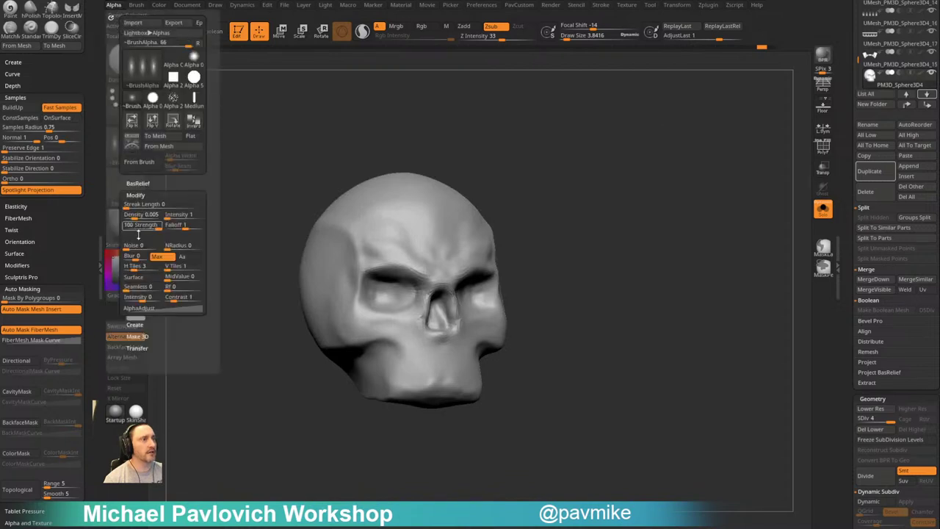
Carve tooth grooves along the skull's upper jaw with the DamStandard brush at a draw size of about 4.6
{"action": "mouse_move", "coordinate": [613, 252]}
{"action": "left_mouse_down", "text": "alt"}
{"action": "mouse_move", "coordinate": [619, 234]}
{"action": "mouse_move", "coordinate": [588, 239]}
{"action": "left_mouse_up", "text": "alt"}
{"action": "key", "text": "s"}
{"action": "left_click_drag", "start_coordinate": [428, 361], "coordinate": [424, 361]}
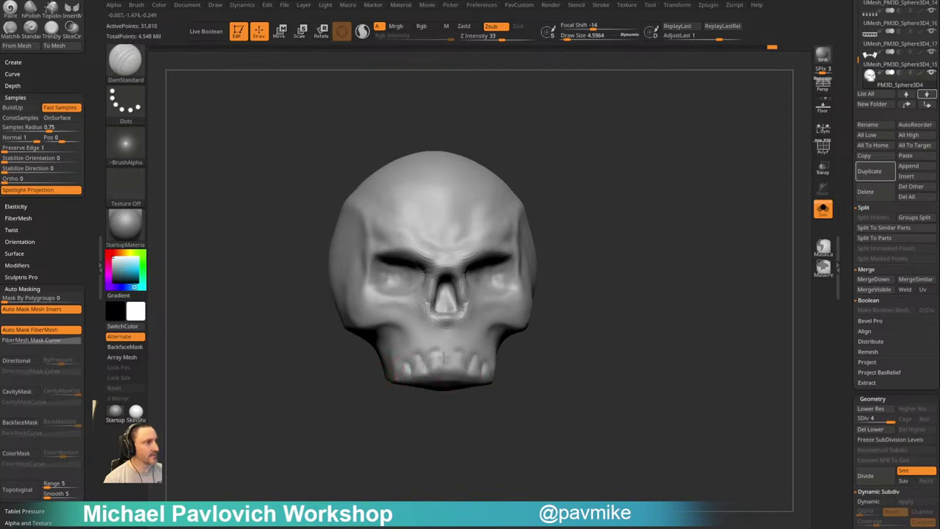
Deepen the tooth grooves along the jaw's lower edge with DamStandard at about size 3.2 and smooth the jaw's underside
{"action": "left_click_drag", "start_coordinate": [444, 357], "coordinate": [445, 354]}
{"action": "mouse_move", "coordinate": [561, 344]}
{"action": "left_mouse_down"}
{"action": "mouse_move", "coordinate": [550, 349]}
{"action": "mouse_move", "coordinate": [536, 331]}
{"action": "left_mouse_up"}
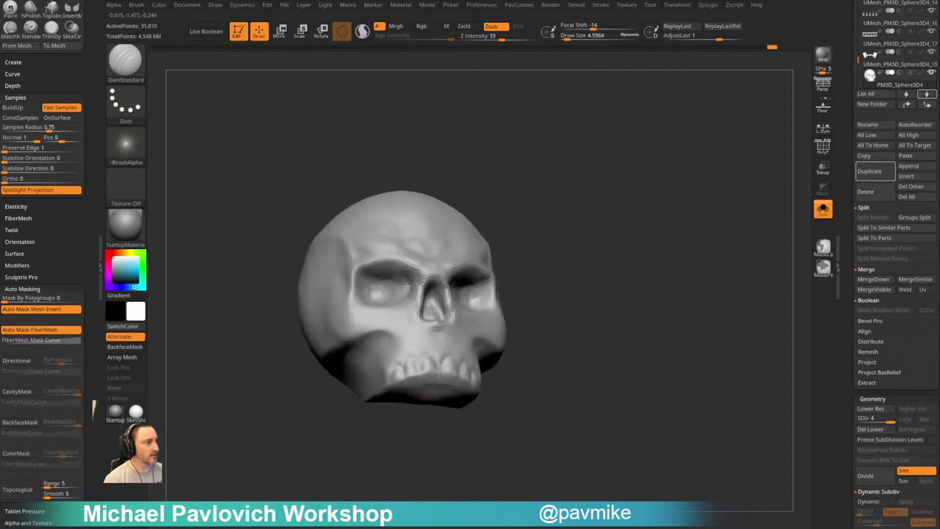
{"action": "left_click_drag", "start_coordinate": [525, 403], "coordinate": [419, 369]}
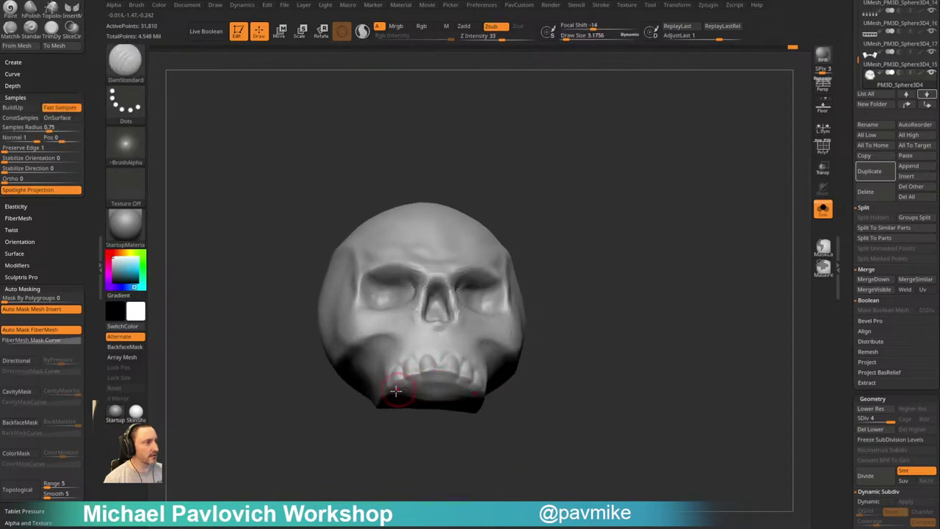
{"action": "mouse_move", "coordinate": [517, 385]}
{"action": "left_mouse_down"}
{"action": "mouse_move", "coordinate": [510, 422]}
{"action": "mouse_move", "coordinate": [494, 434]}
{"action": "mouse_move", "coordinate": [539, 405]}
{"action": "mouse_move", "coordinate": [587, 321]}
{"action": "mouse_move", "coordinate": [573, 317]}
{"action": "mouse_move", "coordinate": [606, 331]}
{"action": "mouse_move", "coordinate": [599, 324]}
{"action": "mouse_move", "coordinate": [425, 376]}
{"action": "left_mouse_up"}
{"action": "key", "text": "ctrl+1"}
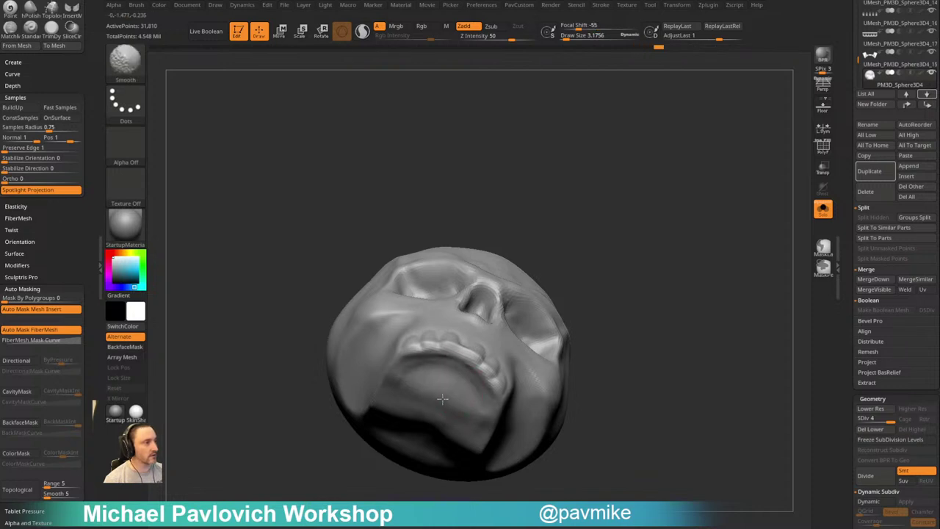
{"action": "mouse_move", "coordinate": [617, 257]}
{"action": "left_mouse_down", "text": "shift"}
{"action": "mouse_move", "coordinate": [638, 321]}
{"action": "mouse_move", "coordinate": [606, 312]}
{"action": "mouse_move", "coordinate": [634, 327]}
{"action": "mouse_move", "coordinate": [655, 292]}
{"action": "mouse_move", "coordinate": [658, 316]}
{"action": "left_mouse_up", "text": "shift"}
{"action": "left_click_drag", "start_coordinate": [556, 341], "coordinate": [586, 316]}
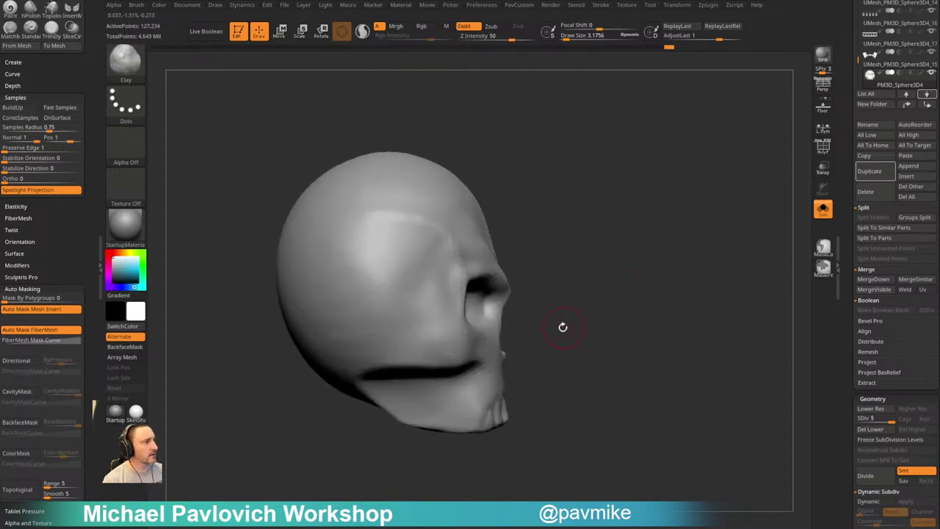
Pull the nasal spine forward with the Move brush at subdivision level 3, using a draw size of about 3.8
{"action": "left_click_drag", "start_coordinate": [523, 326], "coordinate": [514, 332], "text": "alt"}
{"action": "key", "text": "b"}
{"action": "key", "text": "m"}
{"action": "key", "text": "v"}
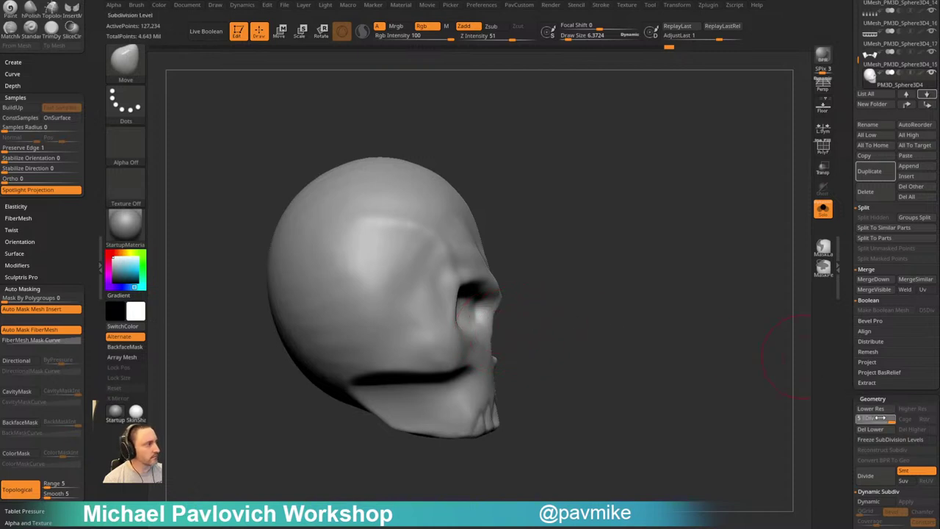
{"action": "left_click_drag", "start_coordinate": [891, 420], "coordinate": [876, 421]}
{"action": "key", "text": "s"}
{"action": "key", "text": "s"}
{"action": "left_click_drag", "start_coordinate": [510, 332], "coordinate": [508, 331]}
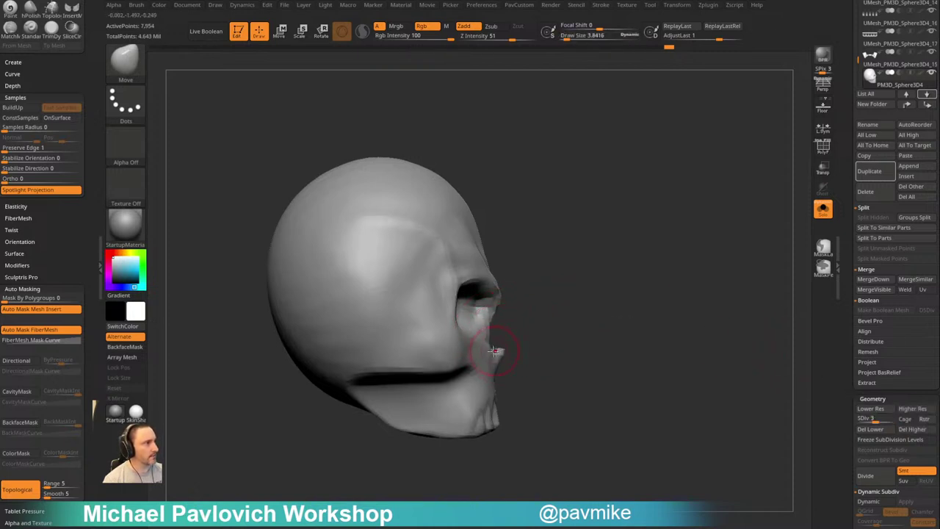
Adjust the outline of the skull's nose cavity with the Move brush, working from the front and both sides
{"action": "mouse_move", "coordinate": [510, 323]}
{"action": "left_mouse_down"}
{"action": "mouse_move", "coordinate": [426, 321]}
{"action": "mouse_move", "coordinate": [441, 323]}
{"action": "left_mouse_up"}
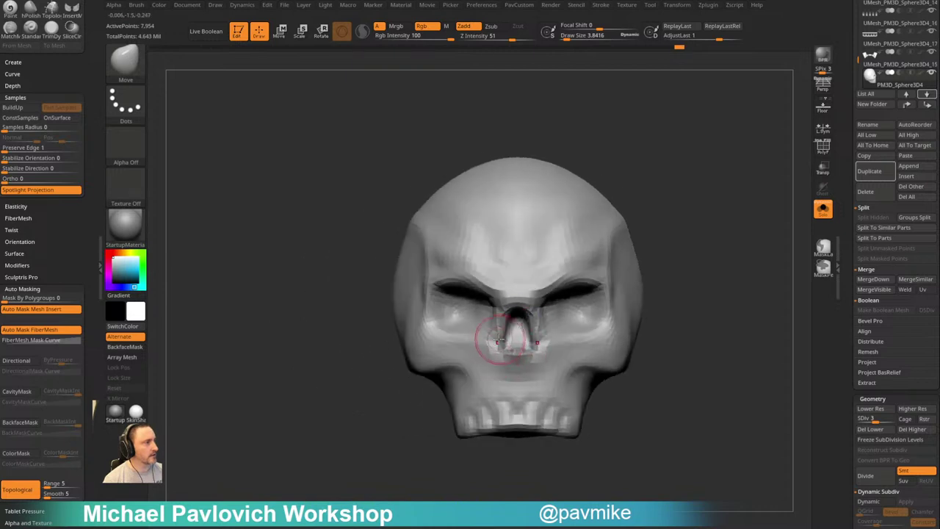
{"action": "left_click_drag", "start_coordinate": [665, 378], "coordinate": [592, 378], "text": "alt"}
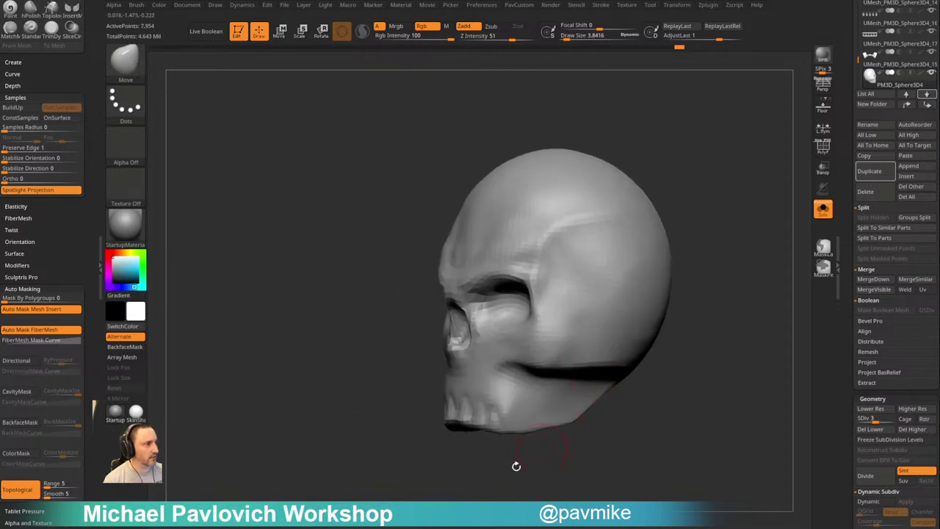
{"action": "left_click_drag", "start_coordinate": [517, 465], "coordinate": [547, 417]}
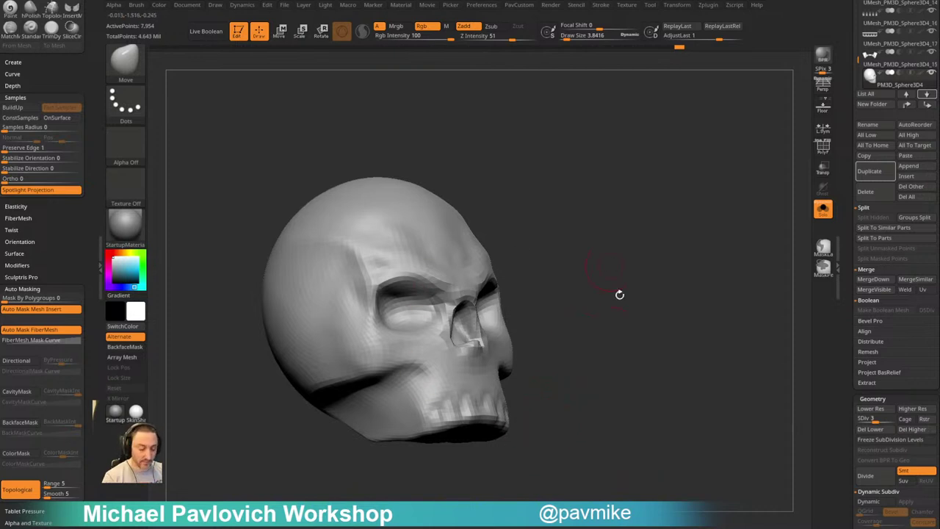
{"action": "left_click_drag", "start_coordinate": [635, 244], "coordinate": [683, 226]}
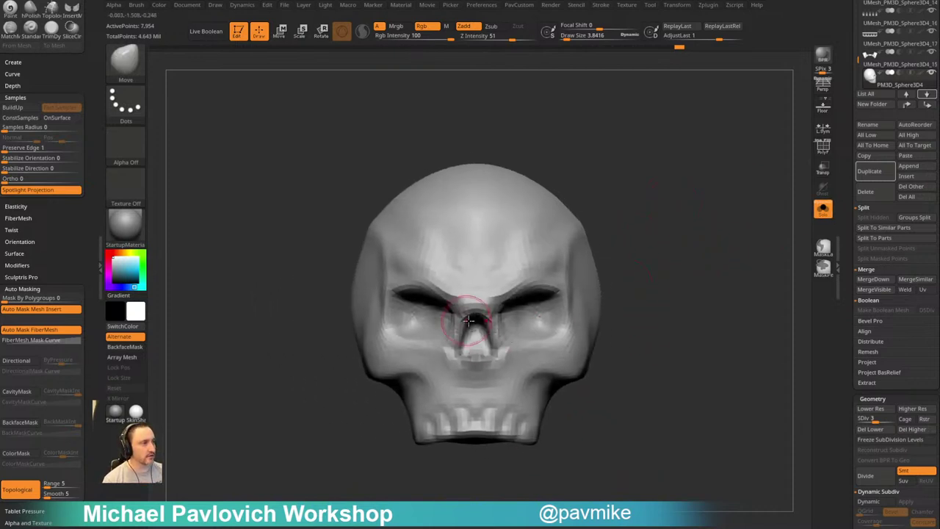
{"action": "left_click_drag", "start_coordinate": [658, 263], "coordinate": [664, 266], "text": "alt"}
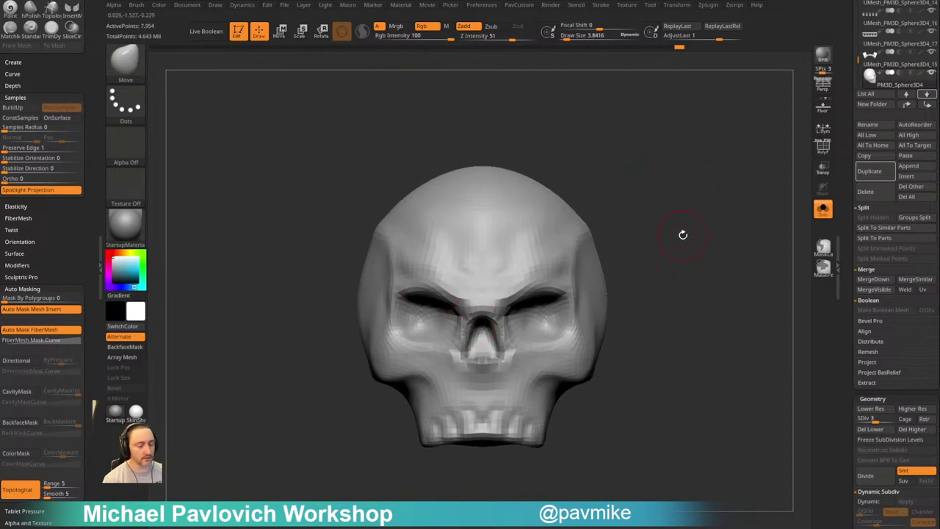
Check the skull's polygon wireframe and raise the mesh to subdivision level 4
{"action": "left_click", "coordinate": [822, 153]}
{"action": "key", "text": "d"}
{"action": "left_click_drag", "start_coordinate": [695, 275], "coordinate": [722, 268]}
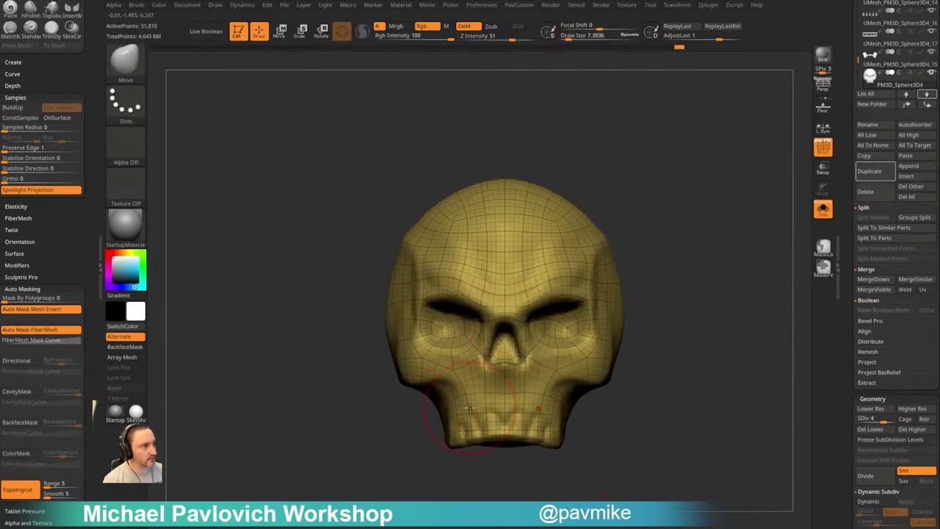
{"action": "left_click", "coordinate": [824, 152]}
Reshape the upper jaw's lower edge and back corner with the Move brush at draw sizes of about 5.4 and 7.4
{"action": "mouse_move", "coordinate": [477, 471]}
{"action": "left_mouse_down"}
{"action": "mouse_move", "coordinate": [500, 468]}
{"action": "mouse_move", "coordinate": [481, 467]}
{"action": "left_mouse_up"}
{"action": "key", "text": "s"}
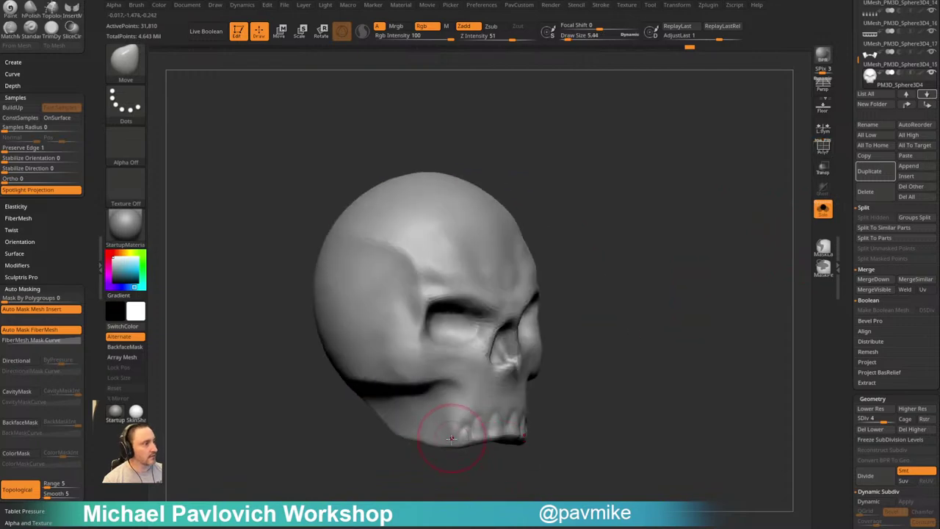
{"action": "mouse_move", "coordinate": [444, 434]}
{"action": "left_mouse_down"}
{"action": "mouse_move", "coordinate": [439, 457]}
{"action": "mouse_move", "coordinate": [421, 432]}
{"action": "left_mouse_up"}
{"action": "key", "text": "s"}
{"action": "key", "text": "s"}
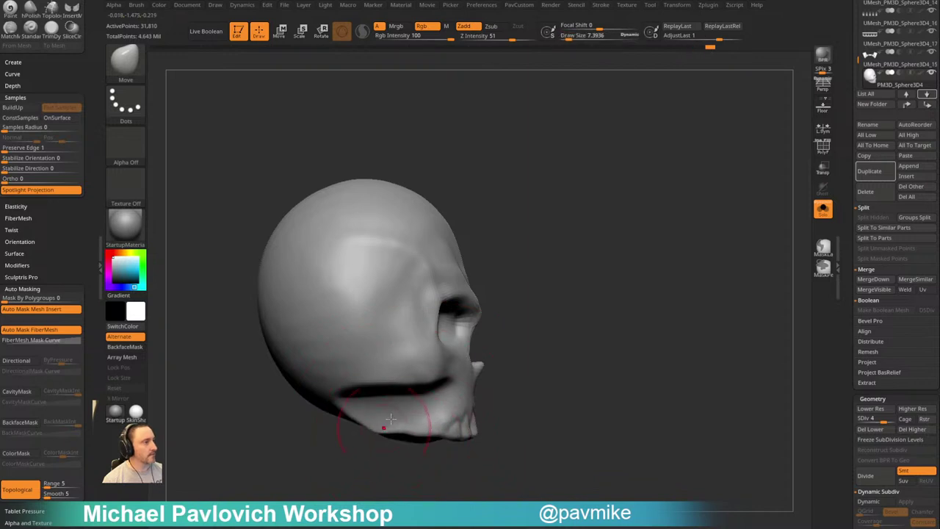
{"action": "left_click_drag", "start_coordinate": [542, 421], "coordinate": [488, 419], "text": "shift"}
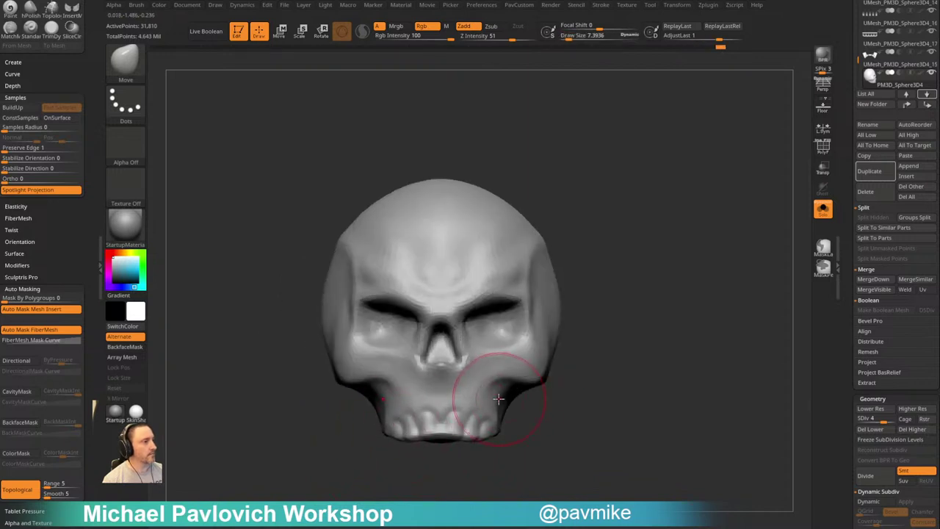
Build up the lower rims of the eye sockets with the Standard brush at a draw size of about 2.1
{"action": "key", "text": "b"}
{"action": "key", "text": "s"}
{"action": "key", "text": "t"}
{"action": "mouse_move", "coordinate": [587, 312]}
{"action": "left_mouse_down", "text": "alt"}
{"action": "mouse_move", "coordinate": [587, 333]}
{"action": "mouse_move", "coordinate": [528, 332]}
{"action": "left_mouse_up", "text": "alt"}
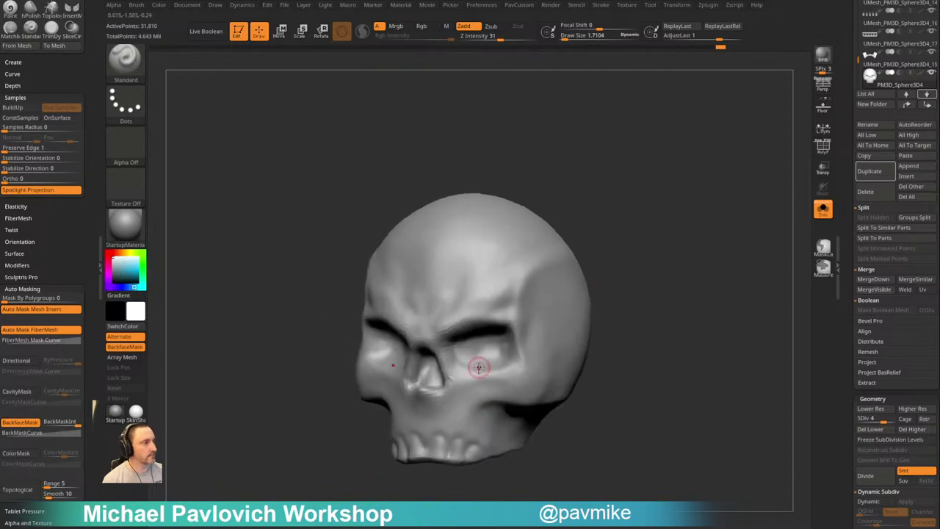
{"action": "key", "text": "s"}
{"action": "left_click_drag", "start_coordinate": [466, 368], "coordinate": [518, 372]}
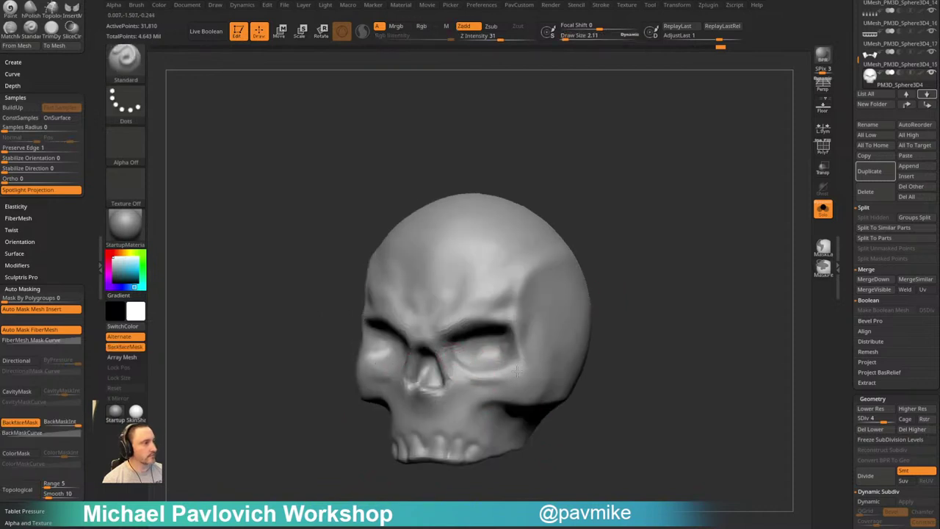
{"action": "left_click_drag", "start_coordinate": [637, 289], "coordinate": [614, 287], "text": "shift"}
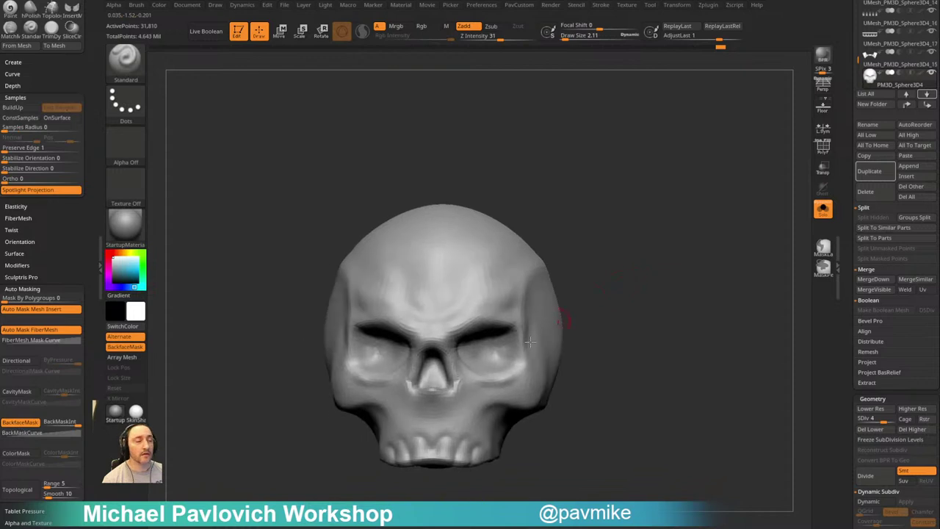
Sculpt ridges along the outer cheekbones and temples with the Standard brush, and smooth them into the skull
{"action": "left_click_drag", "start_coordinate": [601, 333], "coordinate": [521, 414], "text": "alt"}
{"action": "left_click_drag", "start_coordinate": [645, 369], "coordinate": [547, 323]}
{"action": "left_click_drag", "start_coordinate": [492, 376], "coordinate": [509, 388]}
{"action": "left_click_drag", "start_coordinate": [621, 360], "coordinate": [545, 321]}
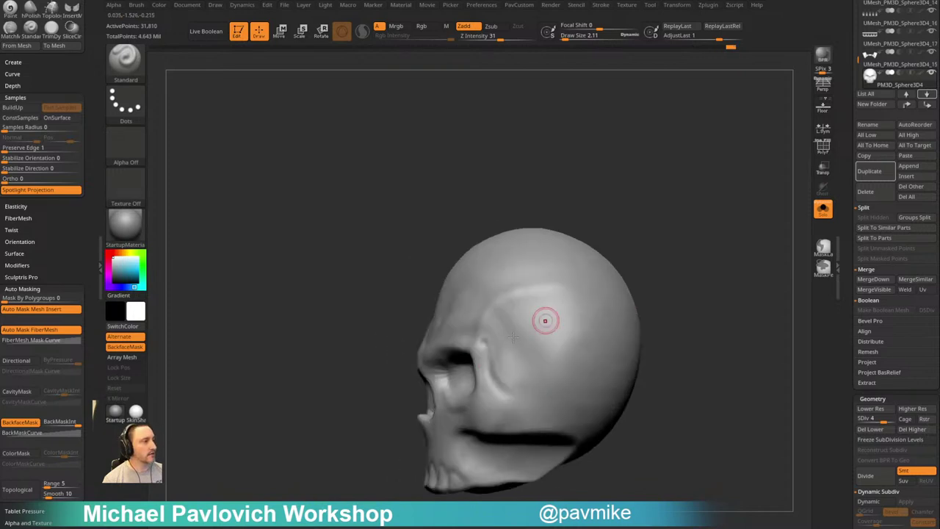
{"action": "left_click_drag", "start_coordinate": [490, 337], "coordinate": [542, 296]}
{"action": "left_click_drag", "start_coordinate": [668, 275], "coordinate": [689, 282]}
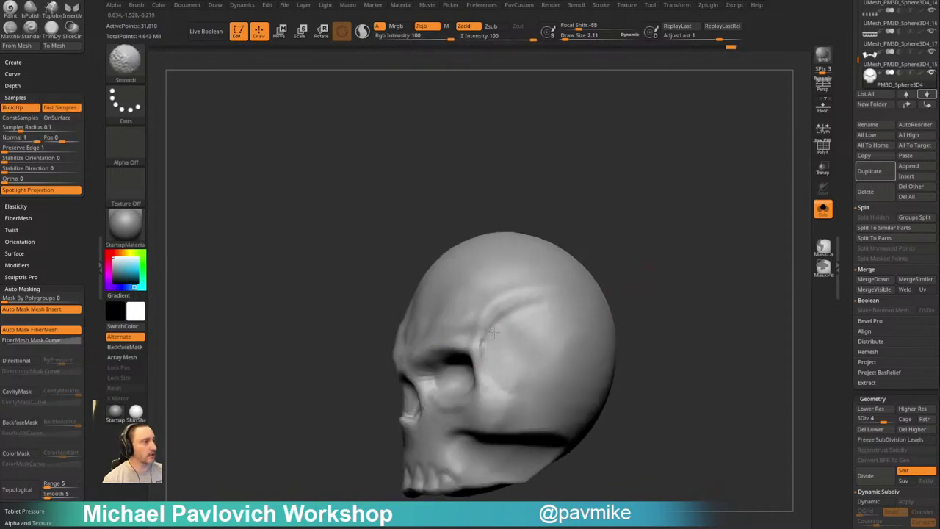
{"action": "left_click_drag", "start_coordinate": [602, 268], "coordinate": [643, 257]}
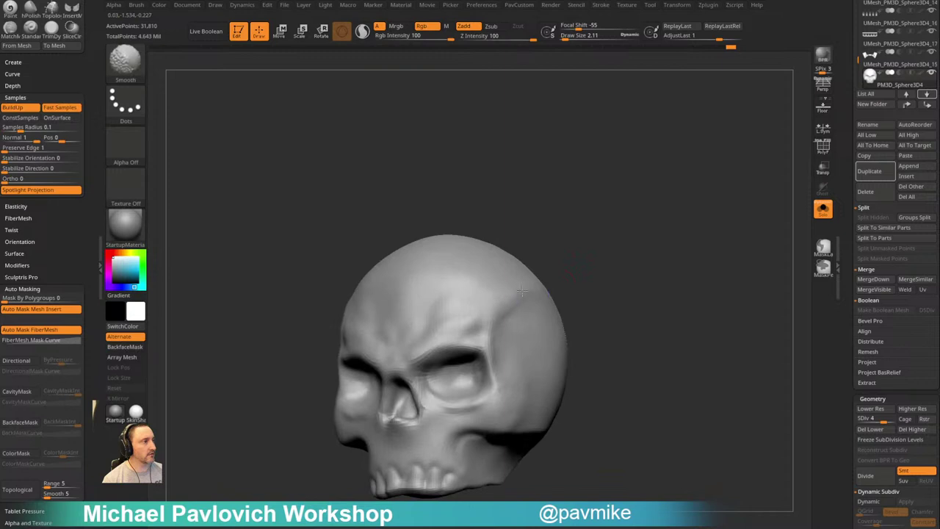
{"action": "mouse_move", "coordinate": [572, 269]}
{"action": "left_mouse_down"}
{"action": "mouse_move", "coordinate": [636, 250]}
{"action": "mouse_move", "coordinate": [630, 262]}
{"action": "mouse_move", "coordinate": [621, 254]}
{"action": "mouse_move", "coordinate": [645, 230]}
{"action": "left_mouse_up"}
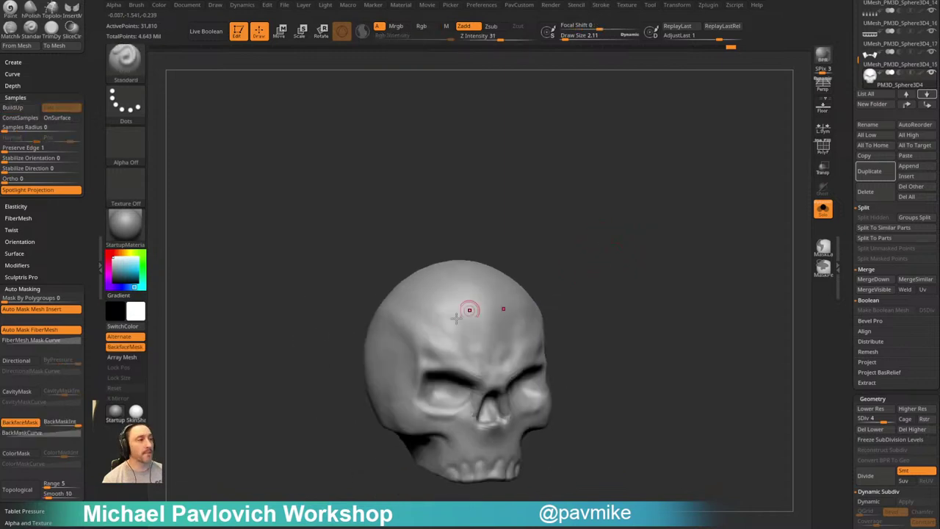
{"action": "key", "text": "s"}
{"action": "left_click_drag", "start_coordinate": [468, 321], "coordinate": [435, 321]}
{"action": "left_click_drag", "start_coordinate": [421, 302], "coordinate": [427, 297]}
{"action": "left_click_drag", "start_coordinate": [572, 237], "coordinate": [580, 268], "text": "shift"}
{"action": "key", "text": "ctrl+z"}
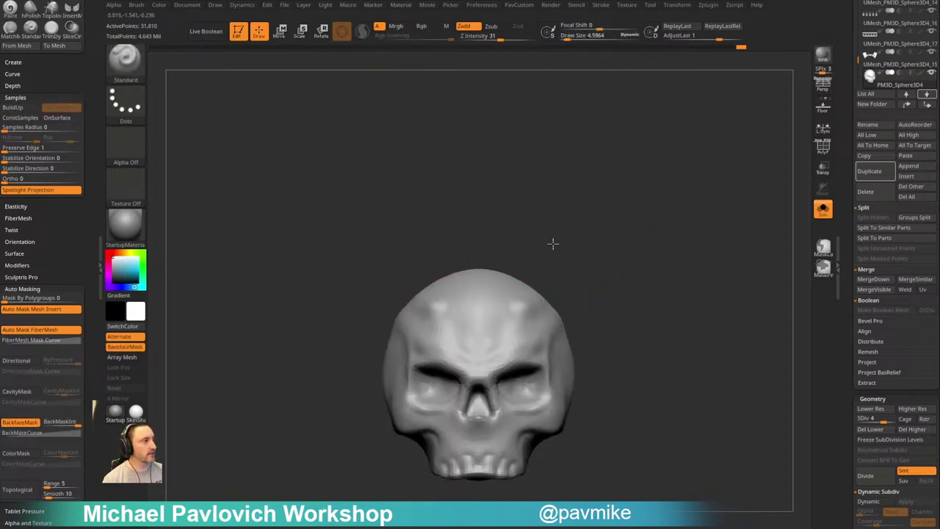
Turn off Solo to show the full armor, raise the skull to subdivision level 5 and duplicate its subtool
{"action": "left_click", "coordinate": [822, 209]}
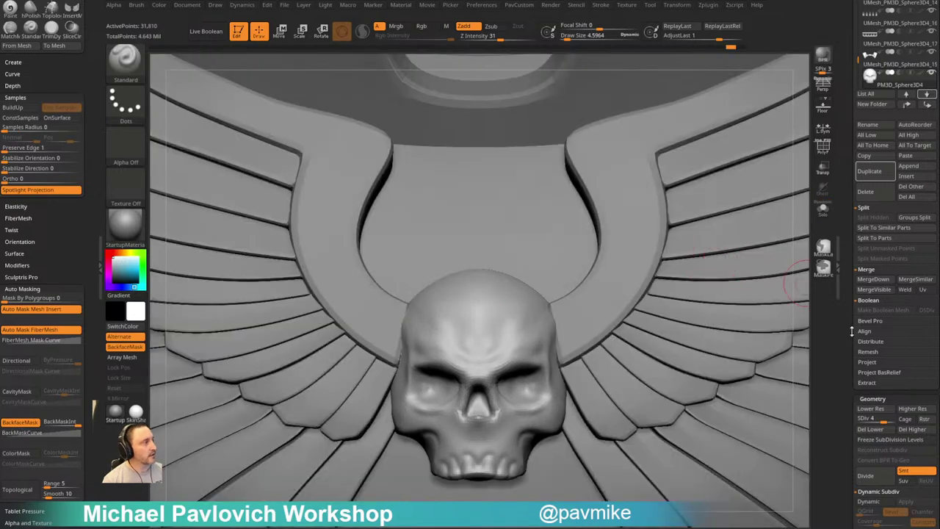
{"action": "key", "text": "d"}
{"action": "left_click_drag", "start_coordinate": [794, 184], "coordinate": [738, 165], "text": "alt"}
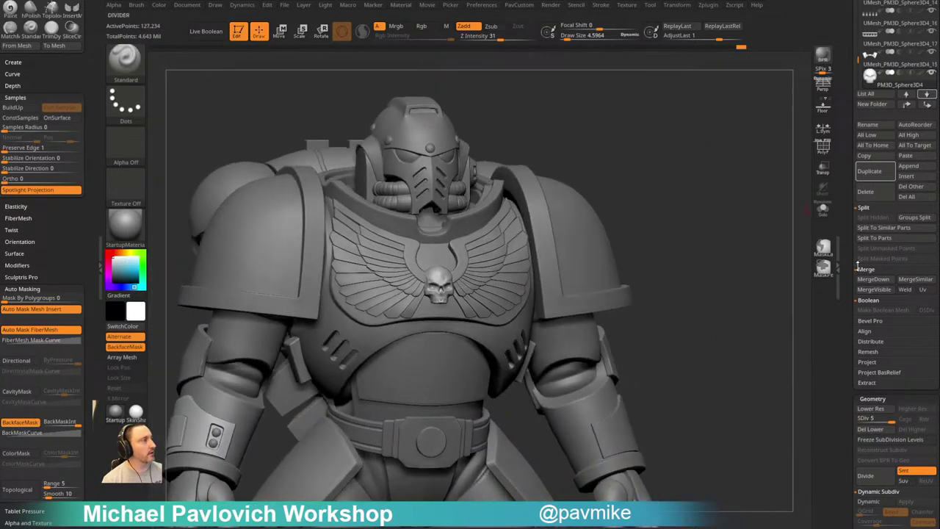
{"action": "left_click", "coordinate": [869, 174]}
{"action": "left_click_drag", "start_coordinate": [674, 169], "coordinate": [725, 172]}
{"action": "left_click_drag", "start_coordinate": [548, 253], "coordinate": [585, 233], "text": "alt"}
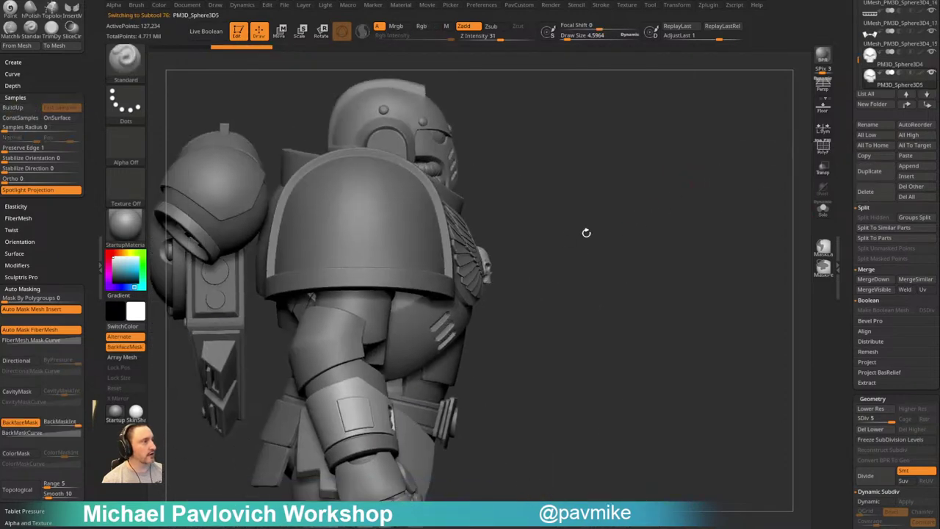
Move the duplicate skull down from the chest and place it on the front of the belt buckle
{"action": "key", "text": "w"}
{"action": "left_click_drag", "start_coordinate": [516, 210], "coordinate": [511, 403]}
{"action": "left_click_drag", "start_coordinate": [808, 305], "coordinate": [789, 242]}
{"action": "left_click_drag", "start_coordinate": [488, 357], "coordinate": [478, 355]}
{"action": "left_click_drag", "start_coordinate": [458, 312], "coordinate": [452, 303]}
{"action": "left_click_drag", "start_coordinate": [457, 293], "coordinate": [459, 291]}
{"action": "key", "text": "q"}
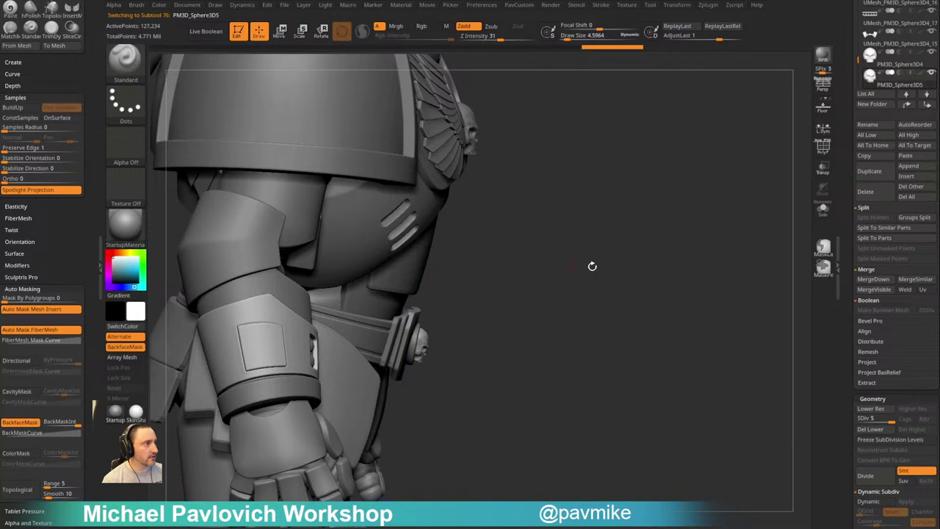
Tilt the duplicate skull by about 5.8 degrees to follow the belt buckle's face
{"action": "left_click_drag", "start_coordinate": [592, 266], "coordinate": [571, 305], "text": "shift"}
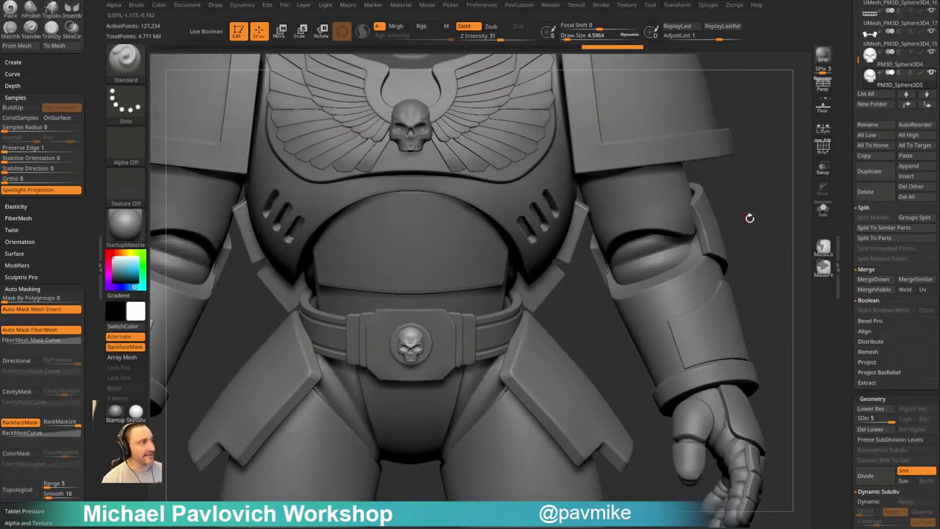
{"action": "left_click_drag", "start_coordinate": [749, 219], "coordinate": [738, 264]}
{"action": "key", "text": "w"}
{"action": "left_click_drag", "start_coordinate": [413, 330], "coordinate": [421, 323]}
{"action": "left_click_drag", "start_coordinate": [476, 339], "coordinate": [446, 332]}
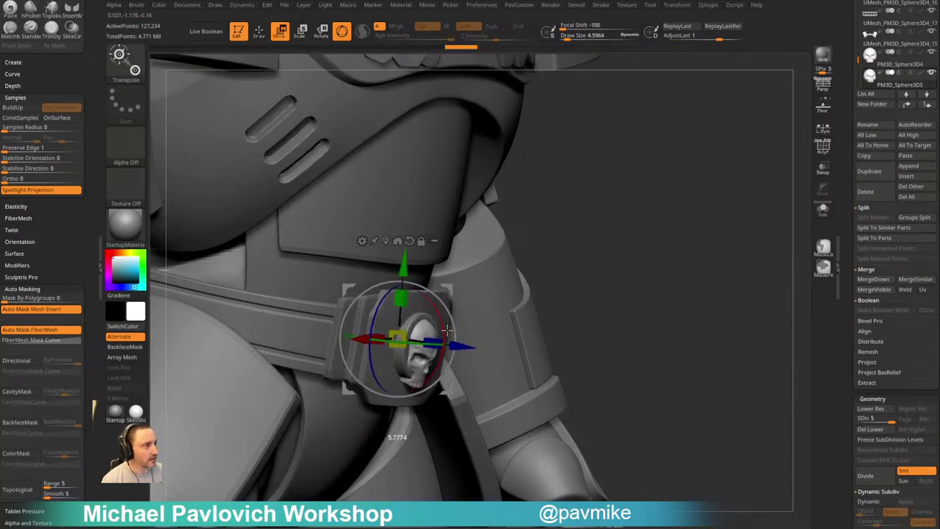
{"action": "key", "text": "q"}
{"action": "left_click_drag", "start_coordinate": [616, 266], "coordinate": [535, 277]}
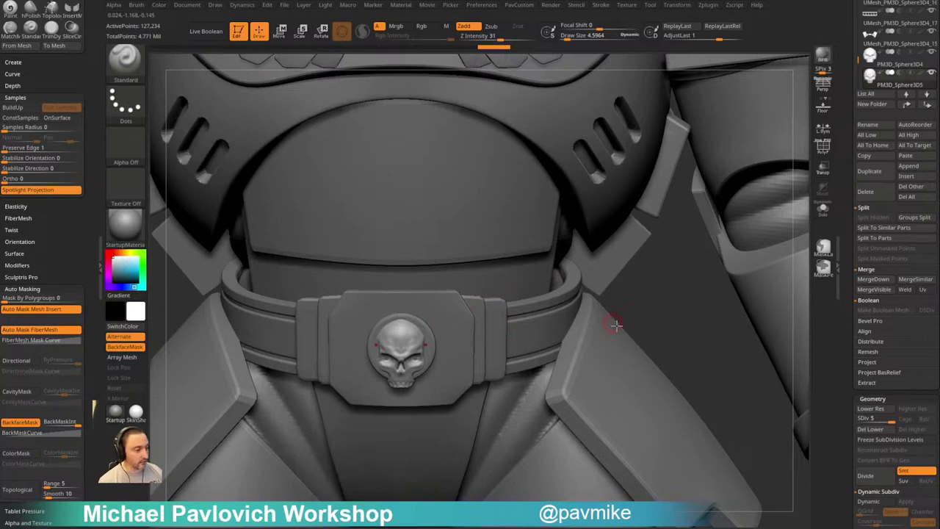
Enlarge the belt skull uniformly so it covers the buckle's round boss
{"action": "left_click_drag", "start_coordinate": [659, 317], "coordinate": [646, 315]}
{"action": "key", "text": "w"}
{"action": "left_click_drag", "start_coordinate": [400, 338], "coordinate": [428, 374]}
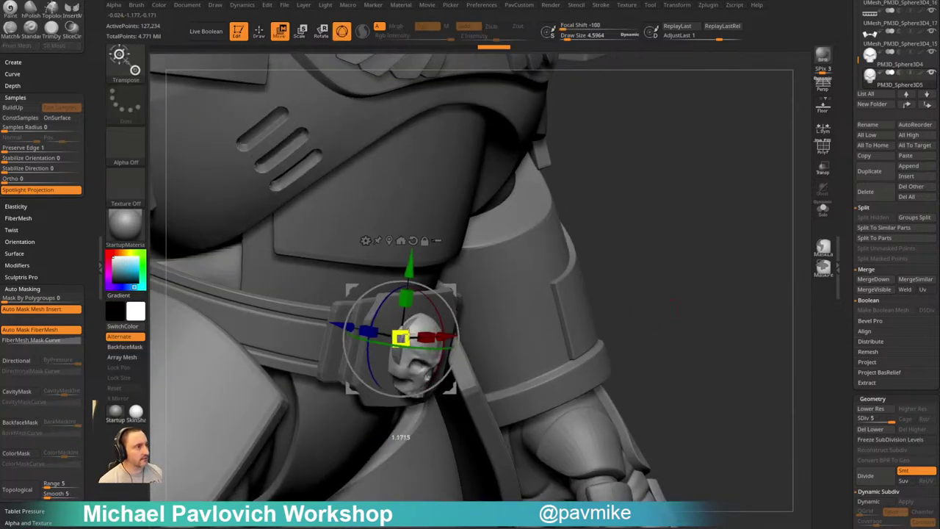
{"action": "left_click_drag", "start_coordinate": [603, 265], "coordinate": [553, 271], "text": "shift"}
{"action": "key", "text": "q"}
{"action": "left_click_drag", "start_coordinate": [633, 304], "coordinate": [667, 309]}
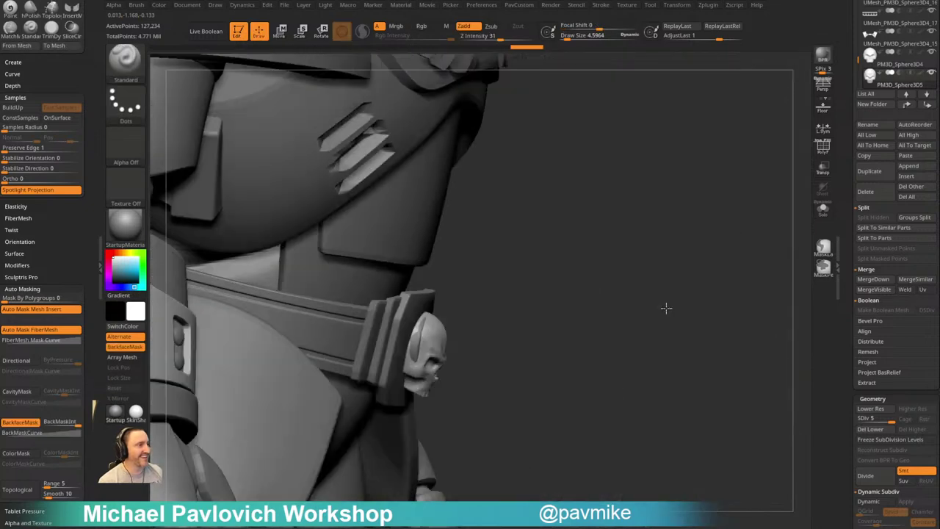
Adjust the belt skull's depth so it sits against the buckle, comparing it from the side and front
{"action": "key", "text": "w"}
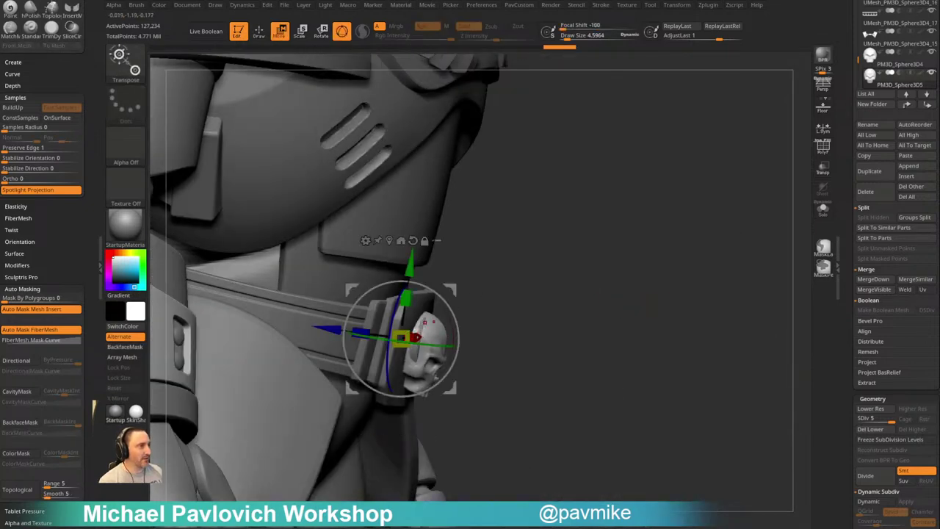
{"action": "key", "text": "q"}
{"action": "left_click_drag", "start_coordinate": [510, 279], "coordinate": [665, 302]}
{"action": "key", "text": "w"}
{"action": "mouse_move", "coordinate": [400, 338]}
{"action": "left_mouse_down"}
{"action": "mouse_move", "coordinate": [401, 323]}
{"action": "mouse_move", "coordinate": [365, 322]}
{"action": "left_mouse_up"}
{"action": "key", "text": "q"}
{"action": "left_click_drag", "start_coordinate": [551, 312], "coordinate": [512, 316], "text": "shift"}
Set the Standard brush's draw size to about 6.37 and select the round boss behind the belt skull
{"action": "key", "text": "s"}
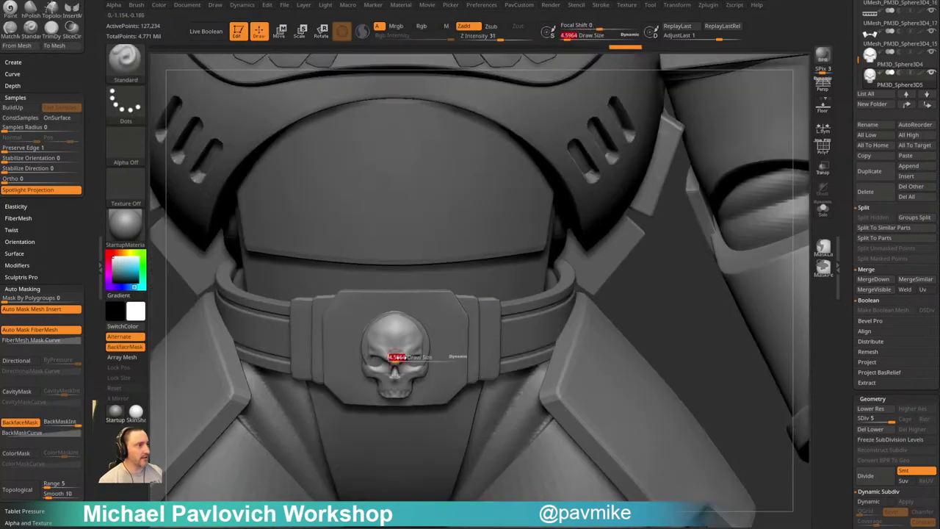
{"action": "key", "text": "s"}
{"action": "left_click_drag", "start_coordinate": [399, 347], "coordinate": [403, 347]}
{"action": "left_click_drag", "start_coordinate": [400, 349], "coordinate": [420, 340]}
{"action": "left_click_drag", "start_coordinate": [553, 336], "coordinate": [573, 322], "text": "alt"}
{"action": "key", "text": "s"}
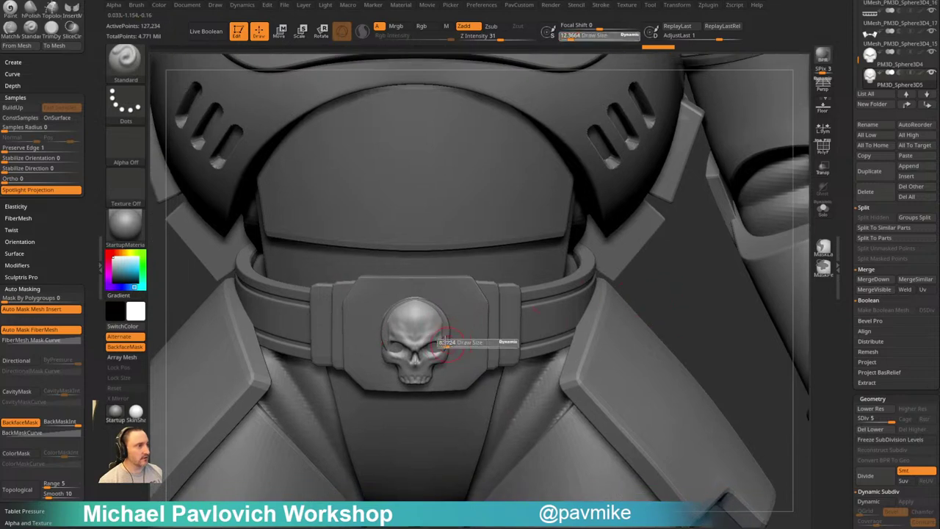
{"action": "left_click", "coordinate": [445, 342]}
{"action": "left_click_drag", "start_coordinate": [668, 293], "coordinate": [680, 320], "text": "alt"}
{"action": "left_click", "coordinate": [465, 330], "text": "alt"}
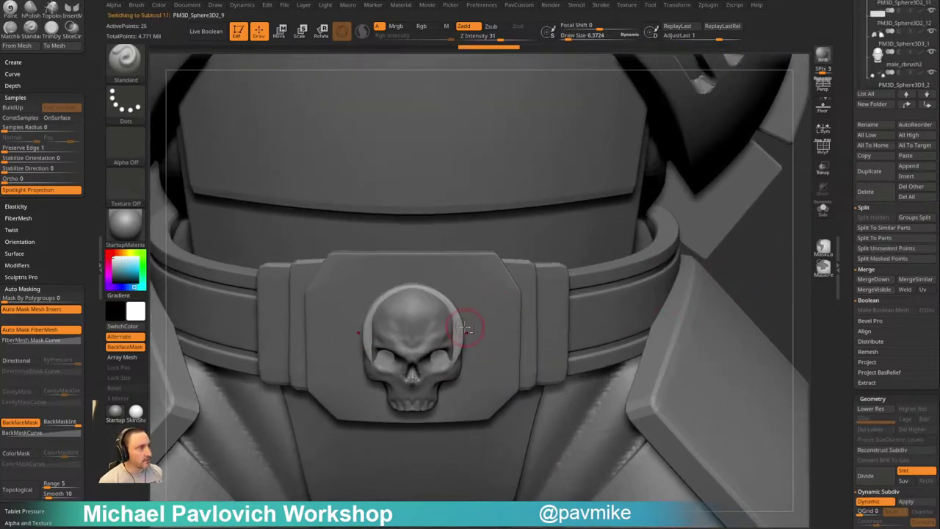
Isolate the boss with its wireframe on and dynamic subdivision off, hide its lower wedge of faces and delete them
{"action": "left_click", "coordinate": [824, 151]}
{"action": "right_click_drag", "start_coordinate": [551, 234], "coordinate": [571, 264]}
{"action": "key", "text": "shift+d"}
{"action": "right_click_drag", "start_coordinate": [570, 264], "coordinate": [558, 259], "text": "ctrl"}
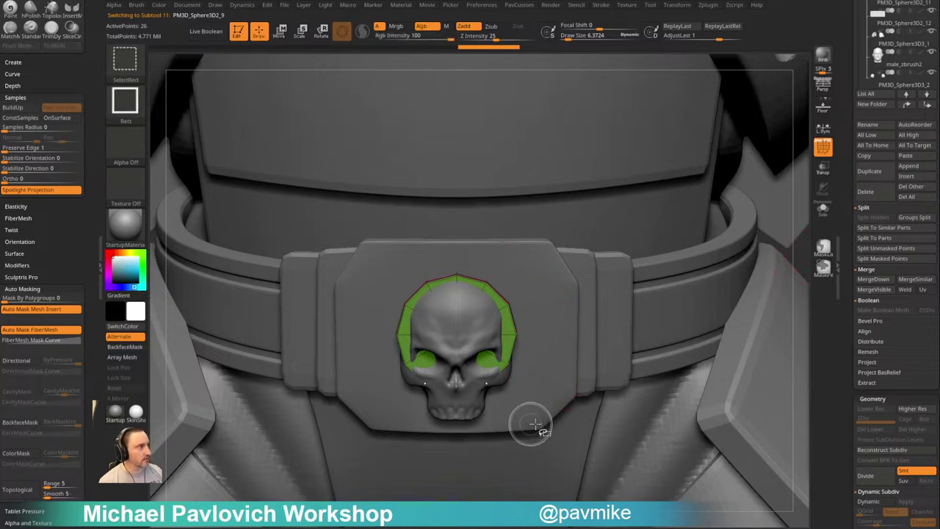
{"action": "left_click", "coordinate": [823, 211]}
{"action": "left_click_drag", "start_coordinate": [486, 371], "coordinate": [414, 376], "text": "ctrl+alt+shift"}
{"action": "key", "text": "3"}
{"action": "left_click", "coordinate": [588, 240]}
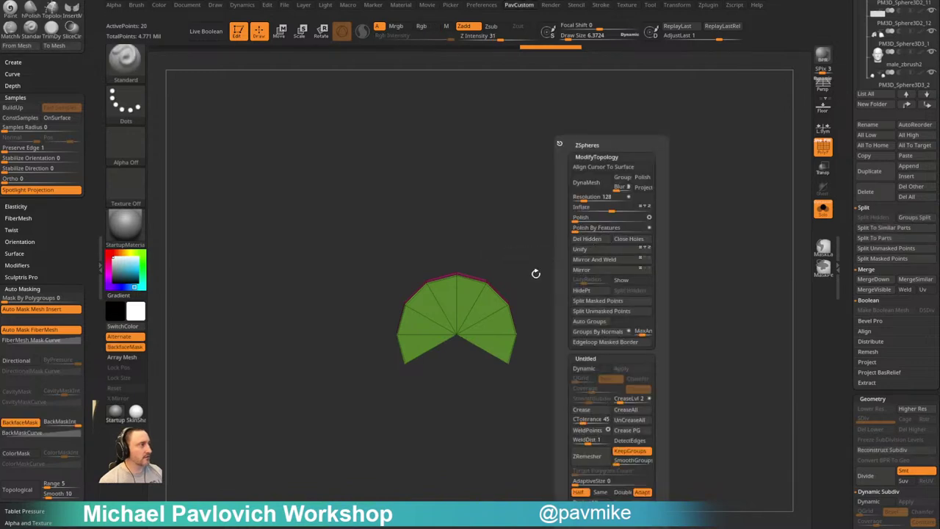
Using ZModeler, mark the boss's curved outer rim faces, isolate them and delete the rest of the mesh
{"action": "right_click_drag", "start_coordinate": [535, 273], "coordinate": [546, 308]}
{"action": "key", "text": "b"}
{"action": "key", "text": "z"}
{"action": "key", "text": "m"}
{"action": "left_click_drag", "start_coordinate": [435, 269], "coordinate": [518, 343], "text": "alt"}
{"action": "right_click_drag", "start_coordinate": [547, 294], "coordinate": [540, 286]}
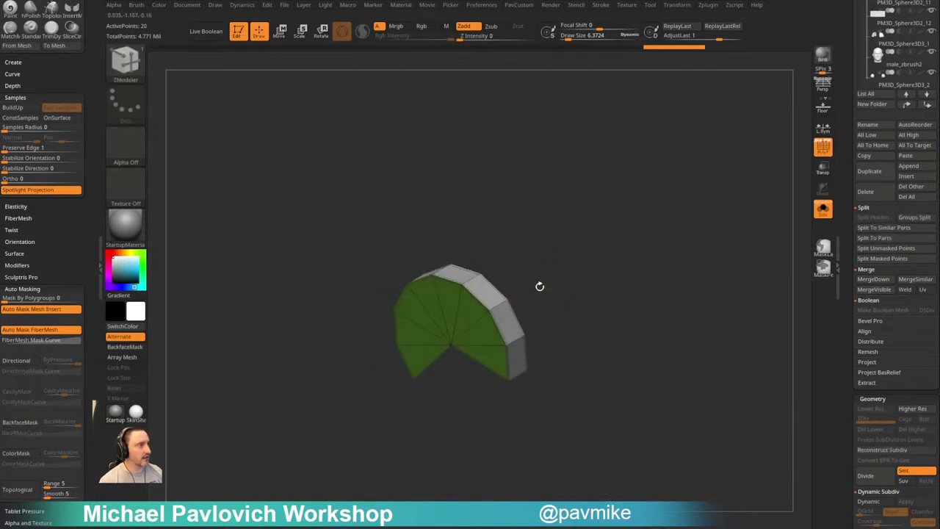
{"action": "left_click", "coordinate": [504, 314], "text": "ctrl+shift"}
{"action": "key", "text": "3"}
{"action": "left_click", "coordinate": [569, 270]}
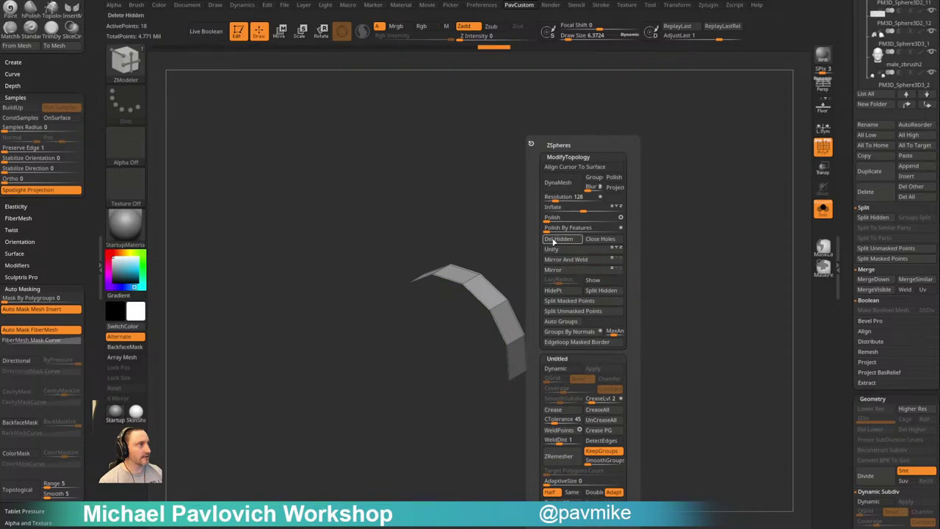
QMesh the remaining rim strip into a thin solid arch, turn on dynamic subdivision and bring back the other parts
{"action": "right_click_drag", "start_coordinate": [566, 263], "coordinate": [539, 284]}
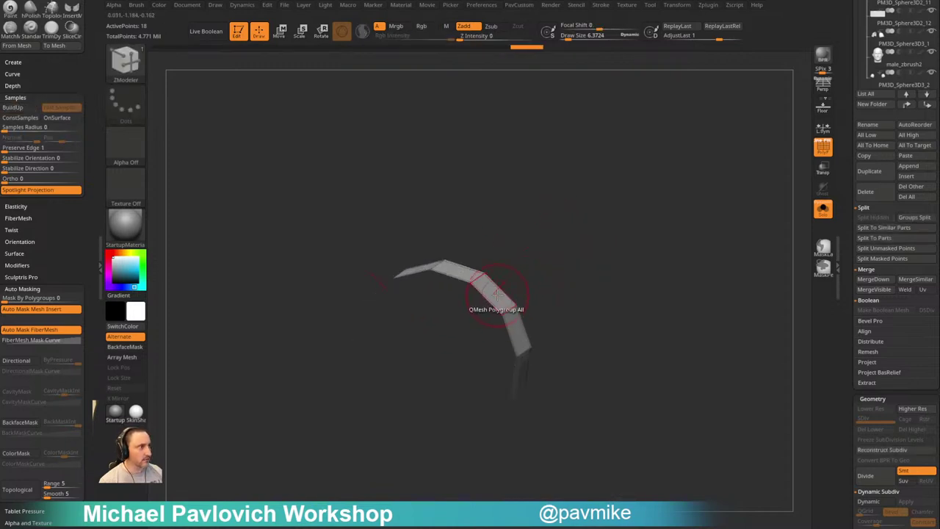
{"action": "left_click_drag", "start_coordinate": [500, 290], "coordinate": [547, 245]}
{"action": "right_click_drag", "start_coordinate": [639, 261], "coordinate": [676, 256], "text": "shift"}
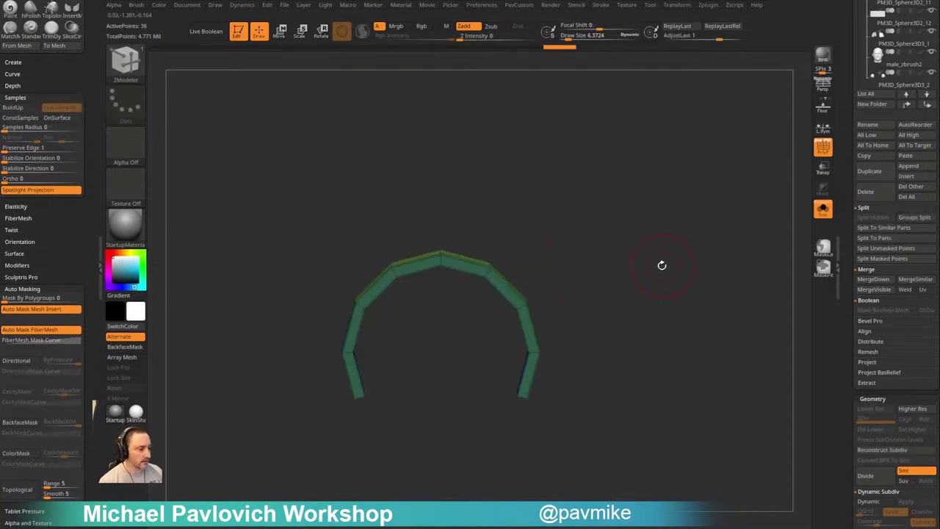
{"action": "right_click_drag", "start_coordinate": [617, 231], "coordinate": [624, 262], "text": "alt"}
{"action": "key", "text": "3"}
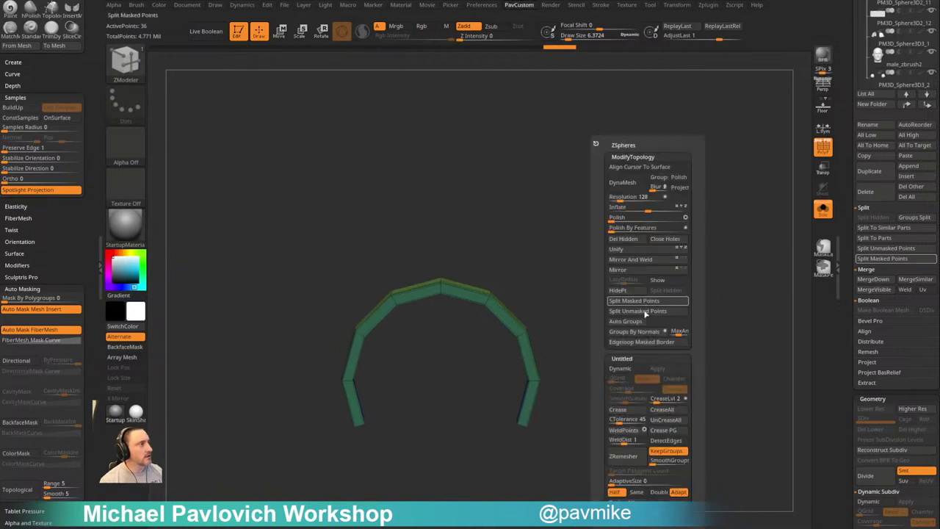
{"action": "left_click", "coordinate": [626, 371]}
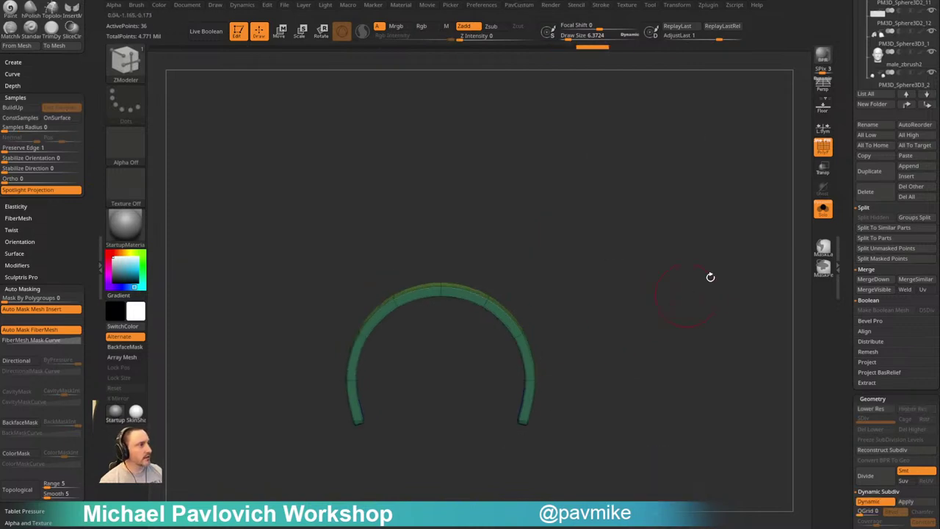
{"action": "left_click", "coordinate": [822, 209]}
Select the belt skull and undo its recent transforms back to the smaller size
{"action": "key", "text": "w"}
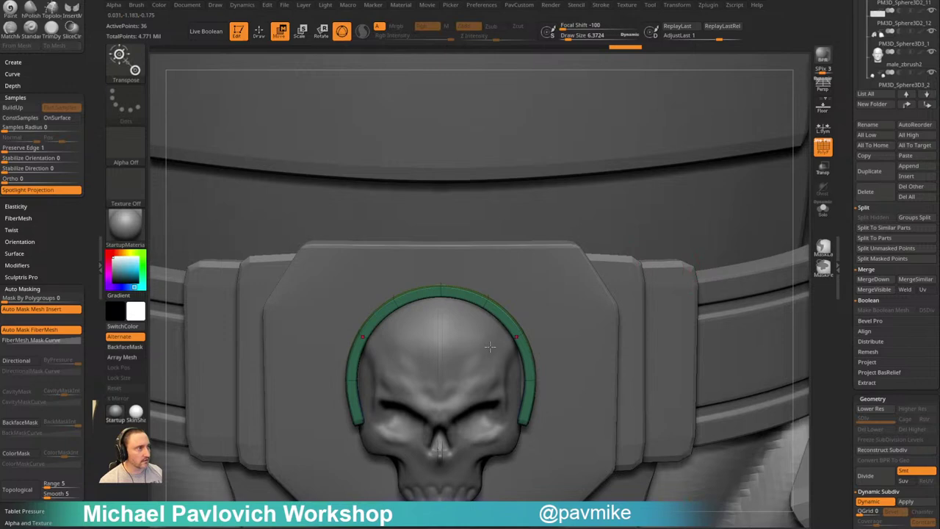
{"action": "left_click", "coordinate": [480, 373], "text": "alt"}
{"action": "key", "text": "q"}
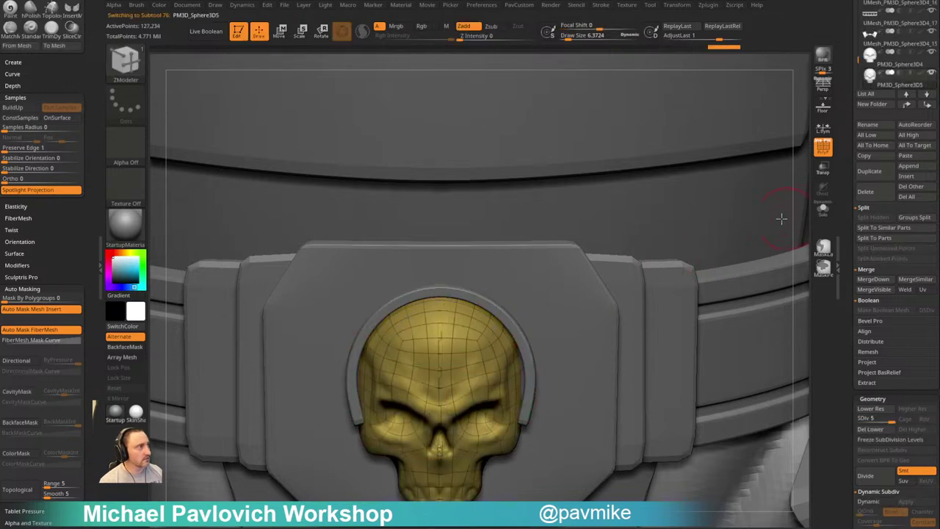
{"action": "key", "text": "ctrl+z"}
{"action": "key", "text": "ctrl+z"}
{"action": "key", "text": "ctrl+z"}
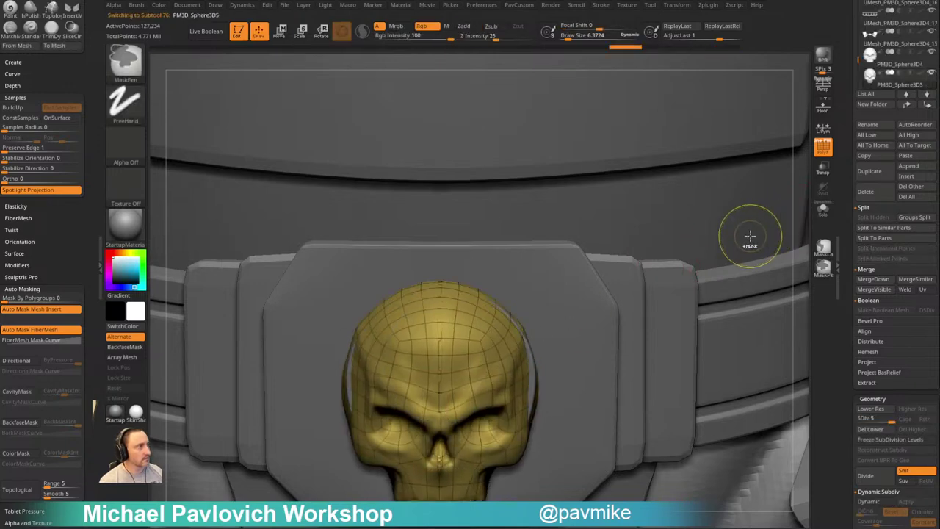
{"action": "key", "text": "ctrl+z"}
{"action": "key", "text": "ctrl+z"}
{"action": "key", "text": "ctrl+z"}
{"action": "key", "text": "ctrl+z"}
{"action": "key", "text": "ctrl+z"}
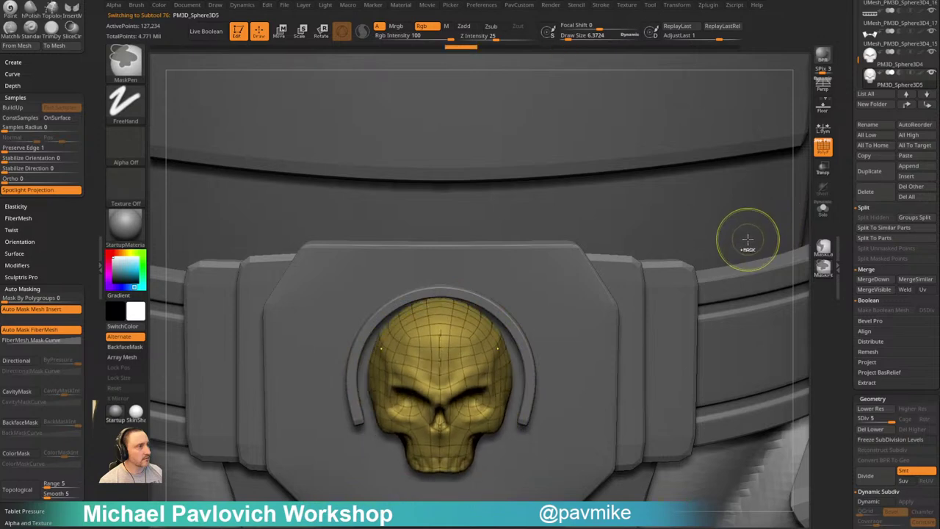
{"action": "key", "text": "ctrl+z"}
{"action": "key", "text": "ctrl+z"}
{"action": "key", "text": "ctrl+z"}
Reset the gizmo's orientation on the belt skull and enlarge the skull uniformly to fill more of the arch
{"action": "key", "text": "w"}
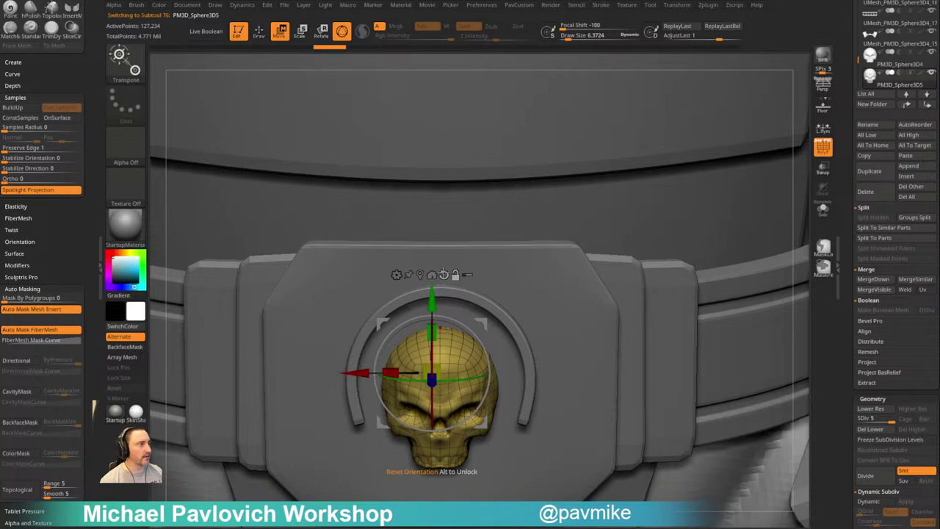
{"action": "left_click", "coordinate": [443, 274], "text": "alt"}
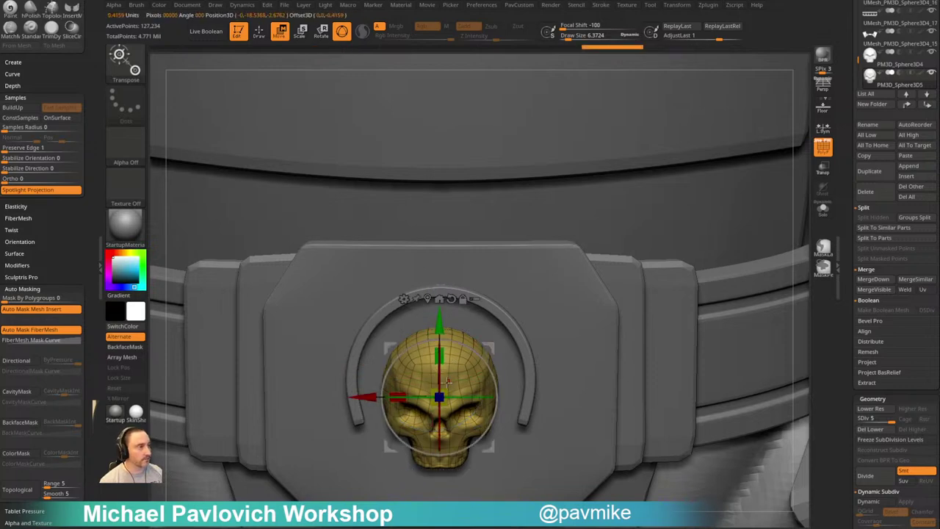
{"action": "left_click_drag", "start_coordinate": [448, 383], "coordinate": [473, 383]}
{"action": "key", "text": "q"}
Move the belt skull back toward the buckle so it nests inside the arch when viewed from the side
{"action": "mouse_move", "coordinate": [518, 294]}
{"action": "right_mouse_down", "text": "ctrl"}
{"action": "mouse_move", "coordinate": [542, 245]}
{"action": "mouse_move", "coordinate": [588, 225]}
{"action": "mouse_move", "coordinate": [583, 297]}
{"action": "right_mouse_up", "text": "ctrl"}
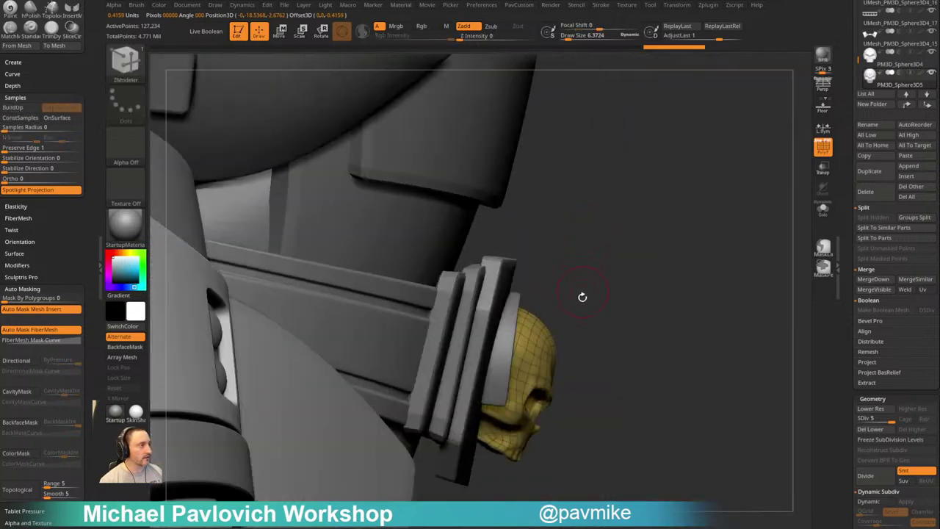
{"action": "key", "text": "w"}
{"action": "left_click_drag", "start_coordinate": [541, 344], "coordinate": [537, 327]}
{"action": "key", "text": "q"}
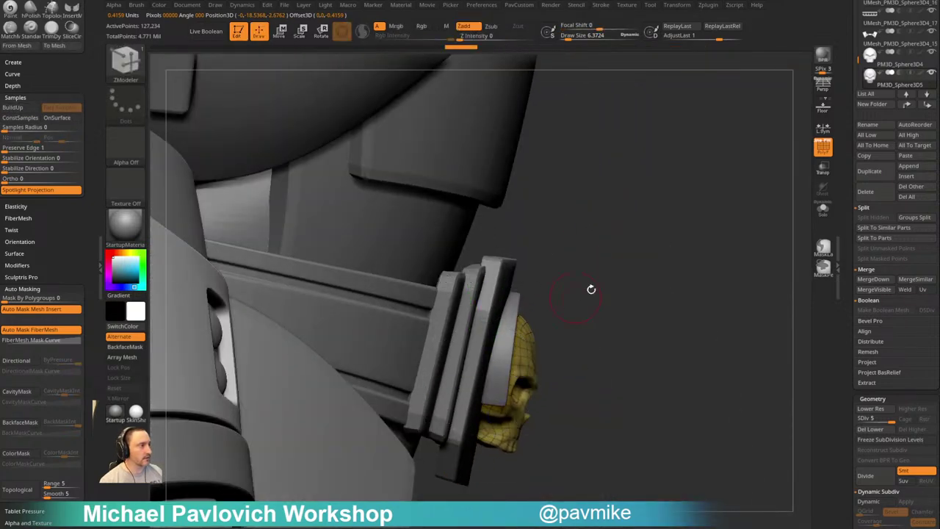
Switch to the Standard brush with a draw size of about 3.18 and select the arch around the skull
{"action": "right_click_drag", "start_coordinate": [592, 289], "coordinate": [563, 289], "text": "shift"}
{"action": "key", "text": "b"}
{"action": "key", "text": "s"}
{"action": "key", "text": "t"}
{"action": "key", "text": "s"}
{"action": "left_click_drag", "start_coordinate": [554, 324], "coordinate": [548, 325]}
{"action": "left_click", "coordinate": [549, 324], "text": "alt"}
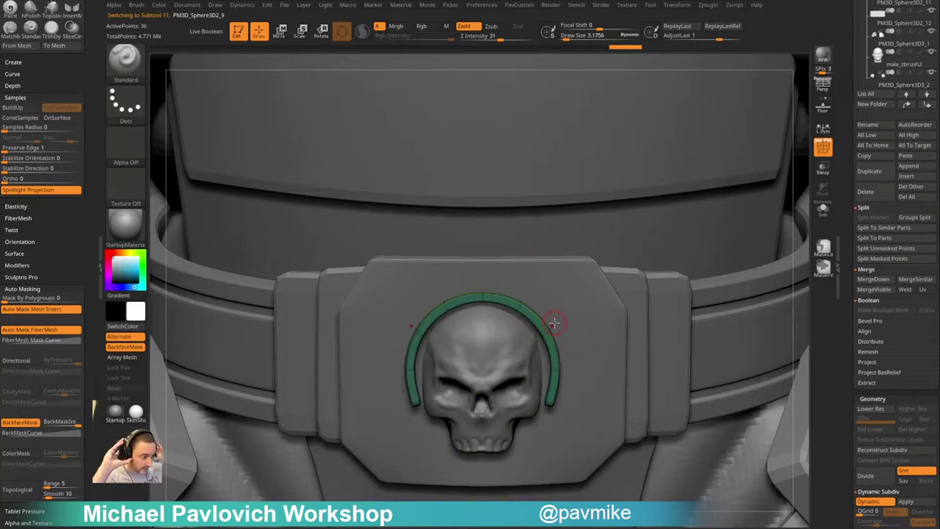
Turn off the arch's dynamic subdivision, divide it once, isolate it and delete its lower subdivision level
{"action": "right_click_drag", "start_coordinate": [556, 271], "coordinate": [619, 258], "text": "alt"}
{"action": "right_click_drag", "start_coordinate": [684, 277], "coordinate": [663, 263], "text": "alt"}
{"action": "key", "text": "shift+d"}
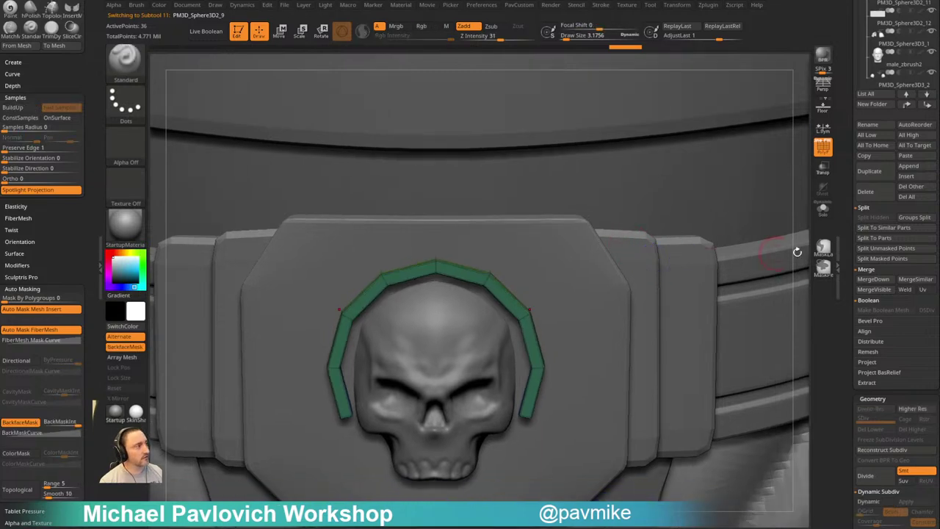
{"action": "left_click_drag", "start_coordinate": [854, 464], "coordinate": [862, 294]}
{"action": "left_click", "coordinate": [871, 307]}
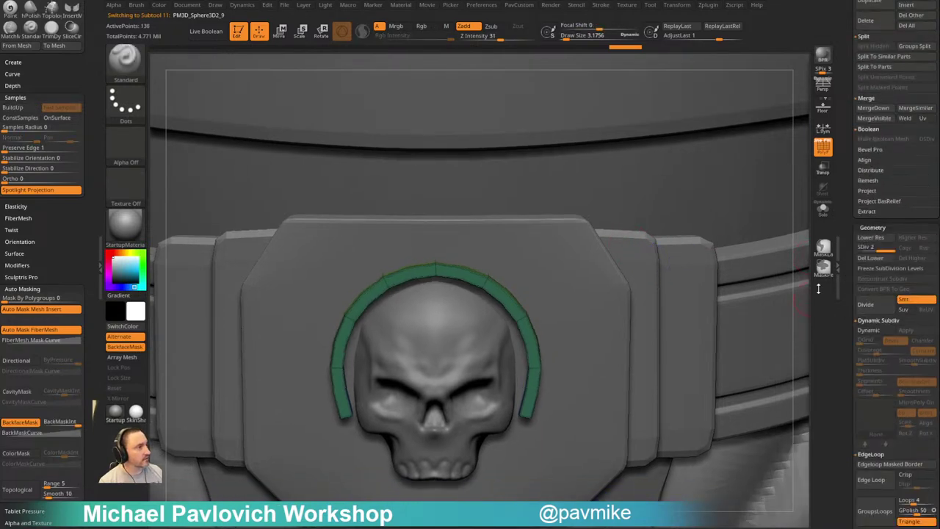
{"action": "left_click", "coordinate": [825, 214]}
{"action": "right_click_drag", "start_coordinate": [726, 277], "coordinate": [658, 273]}
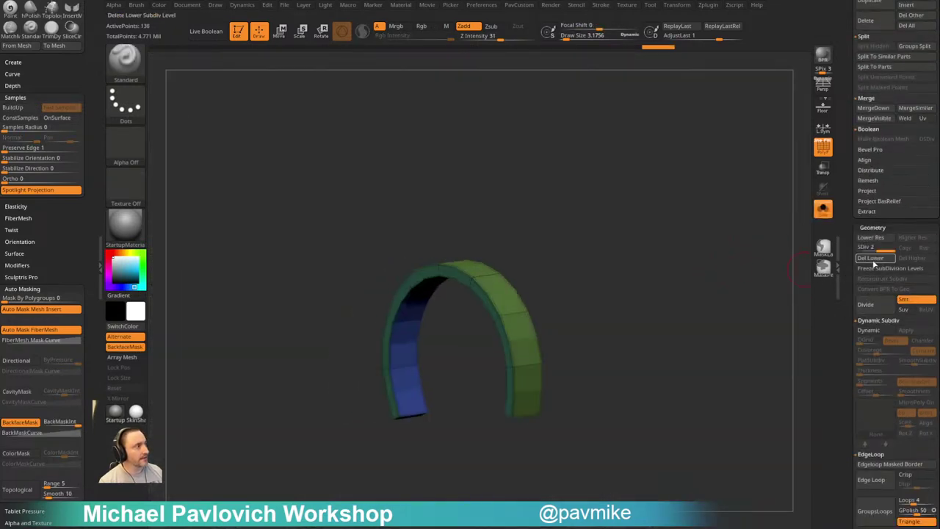
{"action": "left_click", "coordinate": [875, 263]}
Set ZModeler's edge action to Insert with Single EdgeLoop and remove the extra lengthwise middle edge loops from the arch
{"action": "right_click_drag", "start_coordinate": [714, 282], "coordinate": [663, 298]}
{"action": "key", "text": "b"}
{"action": "key", "text": "z"}
{"action": "key", "text": "m"}
{"action": "key", "text": "space"}
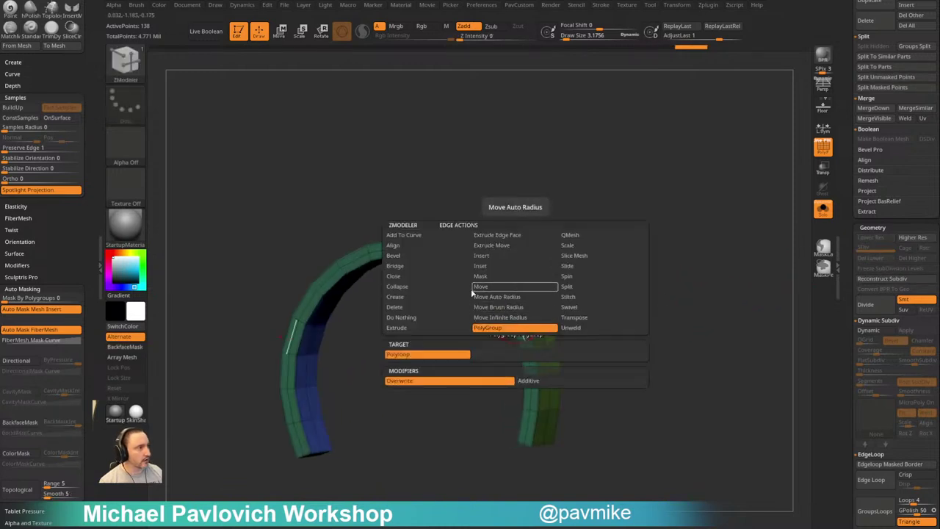
{"action": "left_click", "coordinate": [487, 256]}
{"action": "left_click", "coordinate": [518, 354]}
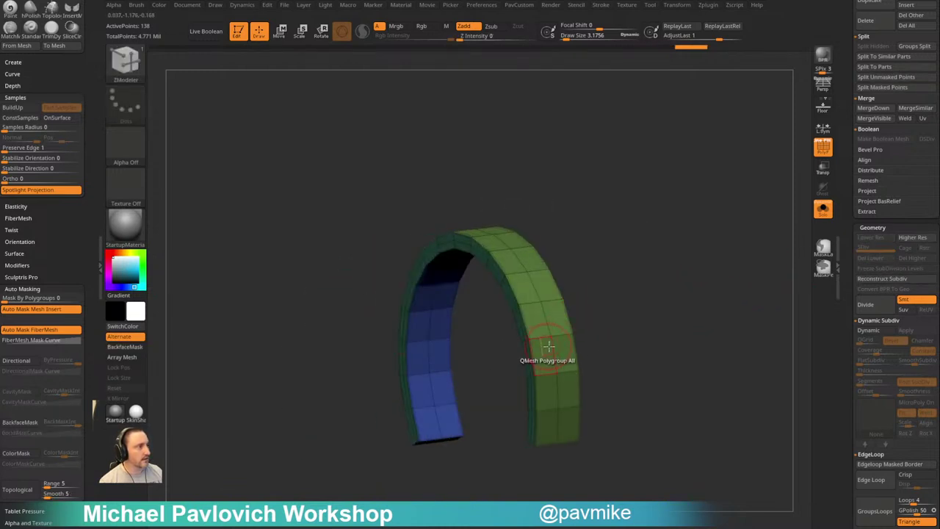
{"action": "left_click_drag", "start_coordinate": [594, 313], "coordinate": [511, 314]}
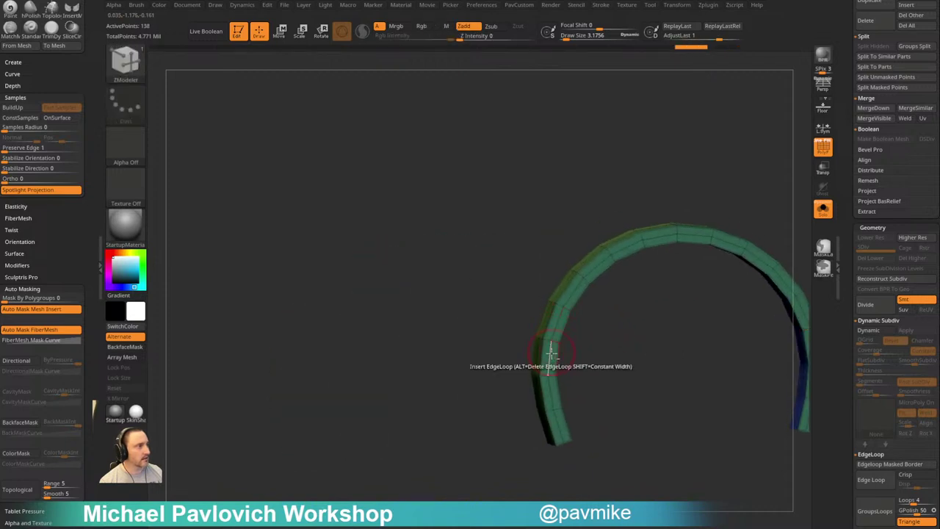
{"action": "key", "text": "2"}
{"action": "left_click", "coordinate": [636, 260]}
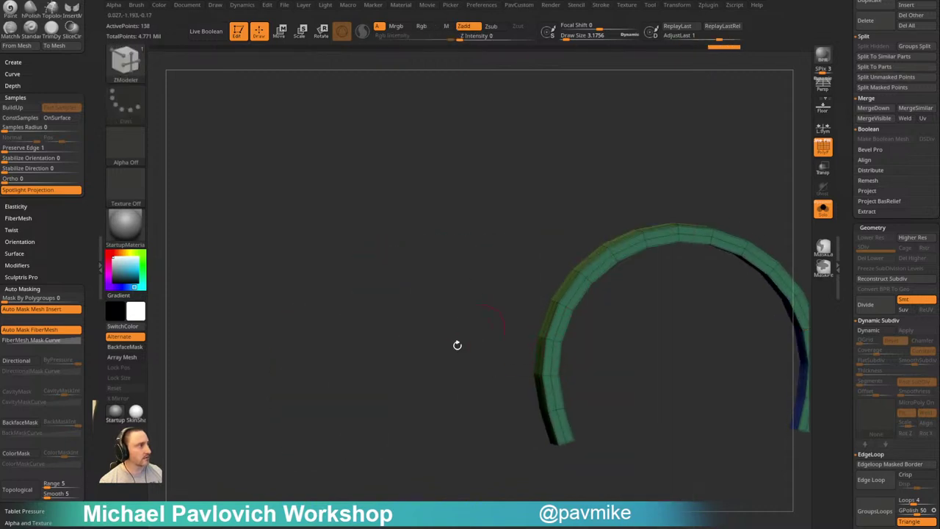
{"action": "left_click_drag", "start_coordinate": [457, 345], "coordinate": [515, 317]}
{"action": "left_click", "coordinate": [556, 321], "text": "alt"}
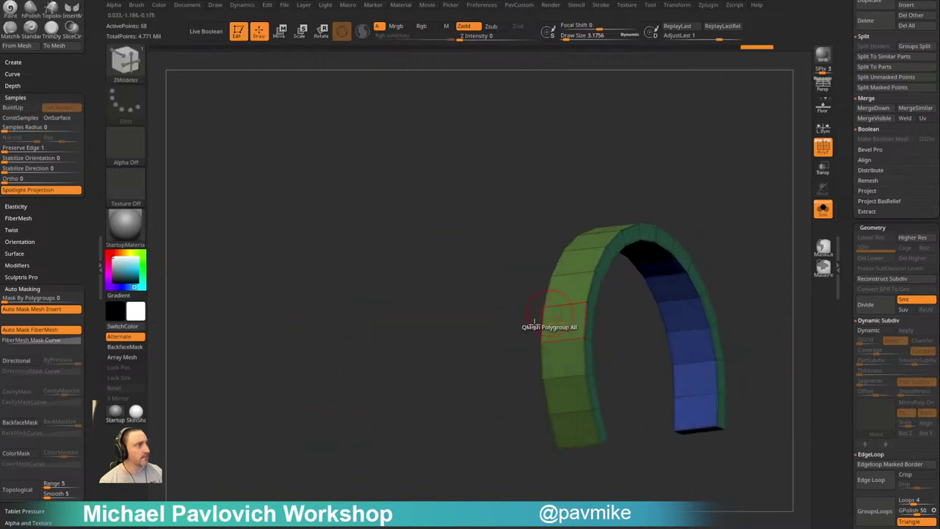
Align the gizmo to the arch's face and scale the arch down along Z to reduce its depth
{"action": "left_click_drag", "start_coordinate": [486, 363], "coordinate": [540, 345]}
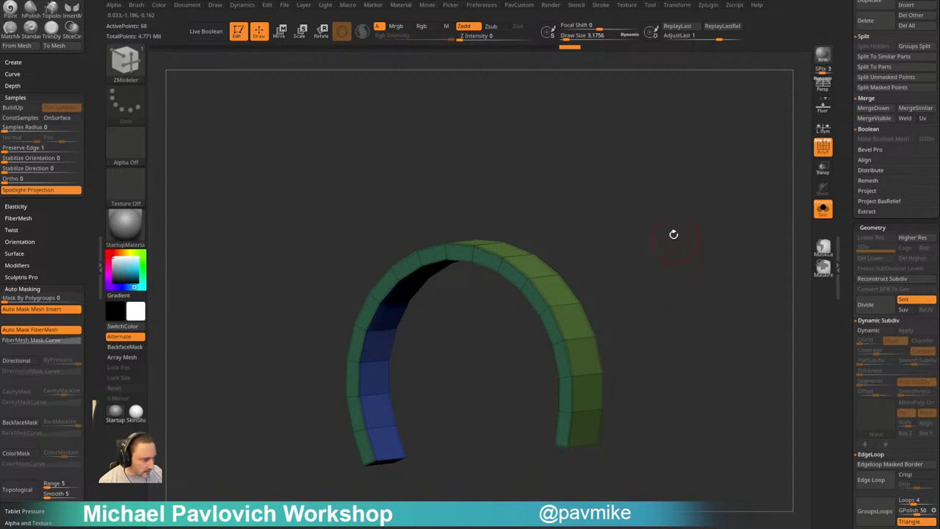
{"action": "left_click_drag", "start_coordinate": [676, 266], "coordinate": [668, 266], "text": "shift"}
{"action": "key", "text": "w"}
{"action": "left_click_drag", "start_coordinate": [571, 320], "coordinate": [629, 314]}
{"action": "left_click", "coordinate": [645, 275], "text": "alt"}
{"action": "left_click_drag", "start_coordinate": [638, 279], "coordinate": [556, 303]}
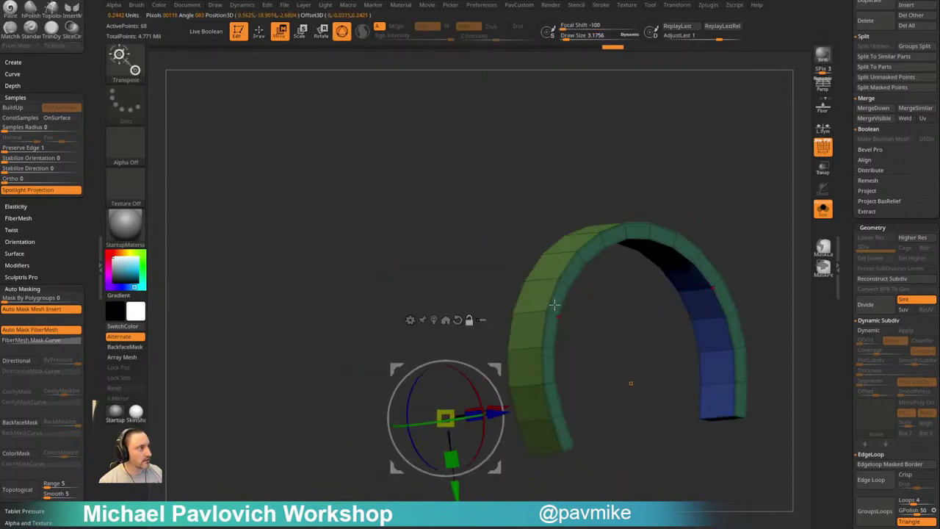
{"action": "left_click", "coordinate": [557, 305], "text": "alt"}
{"action": "left_click_drag", "start_coordinate": [645, 286], "coordinate": [698, 204], "text": "shift"}
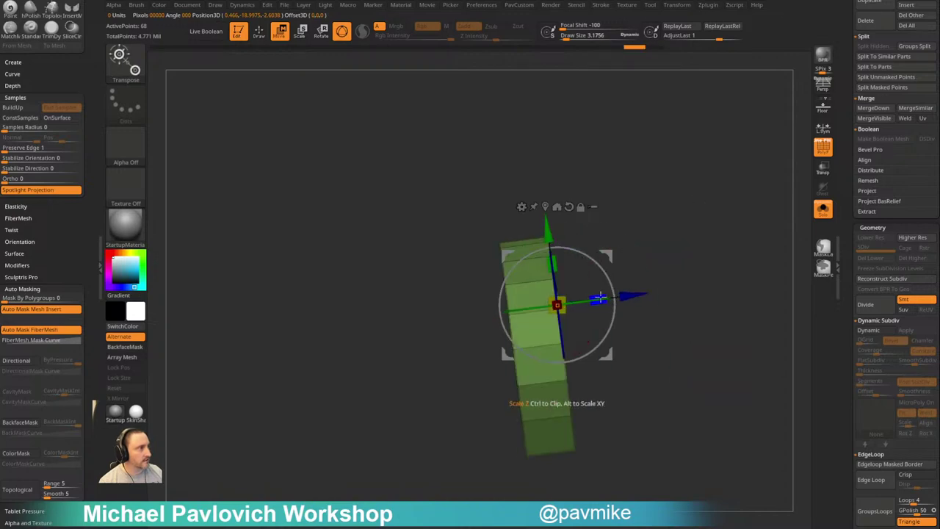
{"action": "left_click_drag", "start_coordinate": [601, 297], "coordinate": [570, 303]}
Show the other parts again and tilt the top of the arch forward to follow the buckle's face
{"action": "key", "text": "q"}
{"action": "left_click", "coordinate": [825, 211]}
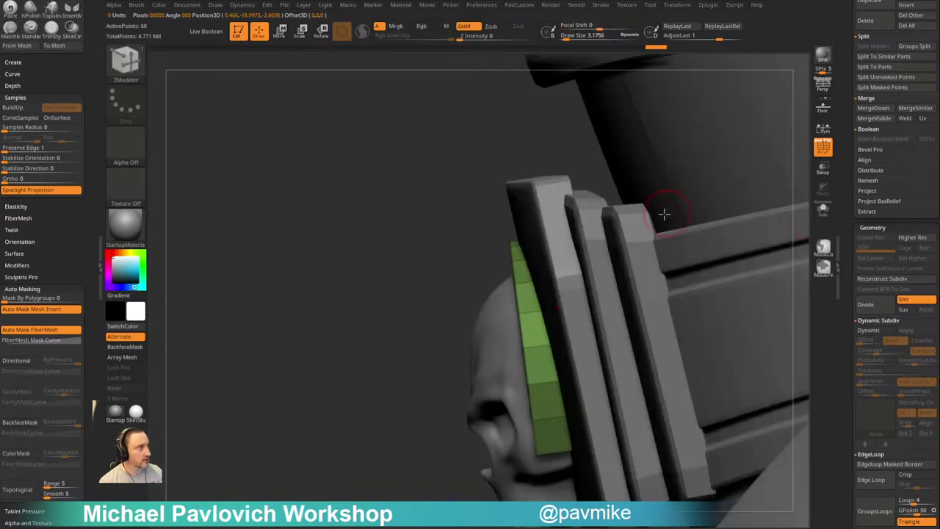
{"action": "mouse_move", "coordinate": [664, 215]}
{"action": "left_mouse_down"}
{"action": "mouse_move", "coordinate": [735, 235]}
{"action": "mouse_move", "coordinate": [633, 216]}
{"action": "left_mouse_up"}
{"action": "key", "text": "w"}
{"action": "mouse_move", "coordinate": [605, 272]}
{"action": "left_mouse_down"}
{"action": "mouse_move", "coordinate": [590, 260]}
{"action": "mouse_move", "coordinate": [586, 271]}
{"action": "mouse_move", "coordinate": [587, 259]}
{"action": "left_mouse_up"}
{"action": "key", "text": "q"}
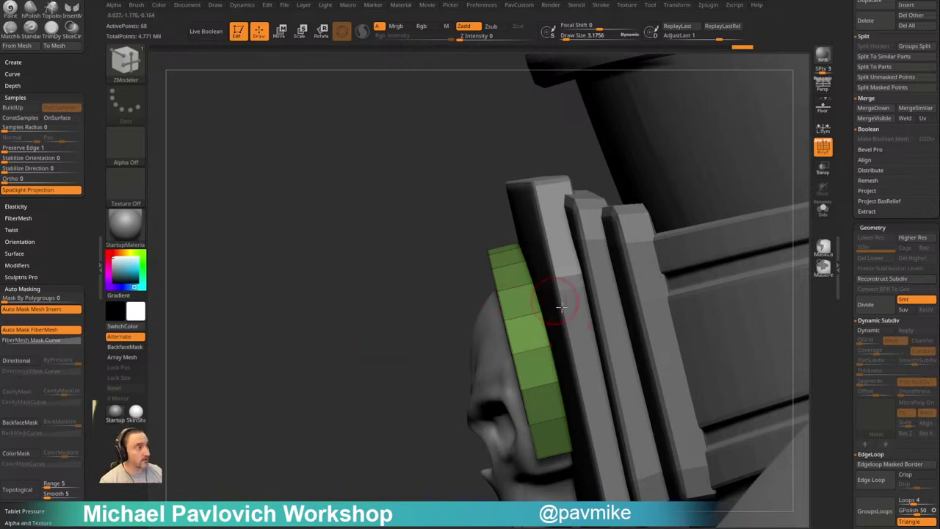
Isolate the arch and insert a lengthwise edge loop along its middle with the Insert action set to Multiple EdgeLoops
{"action": "left_click", "coordinate": [829, 213]}
{"action": "key", "text": "space"}
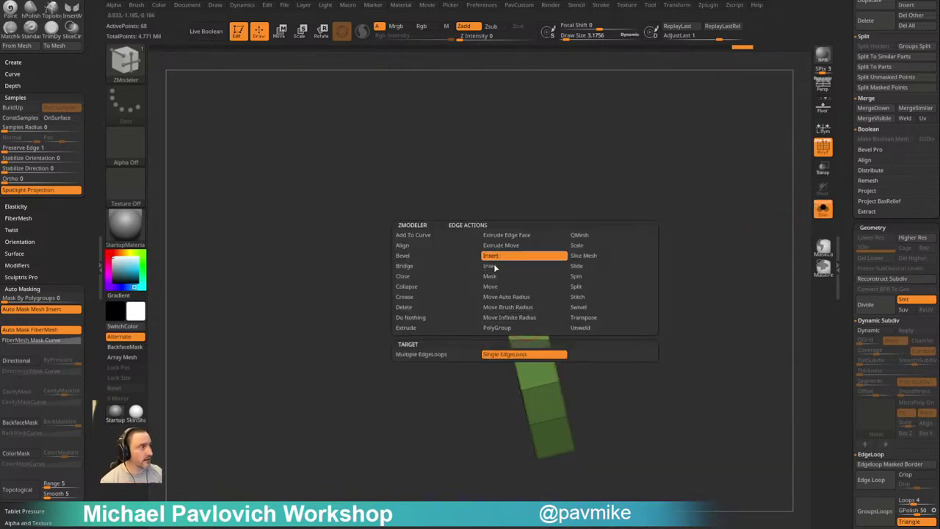
{"action": "left_click", "coordinate": [494, 260]}
{"action": "left_click", "coordinate": [457, 356]}
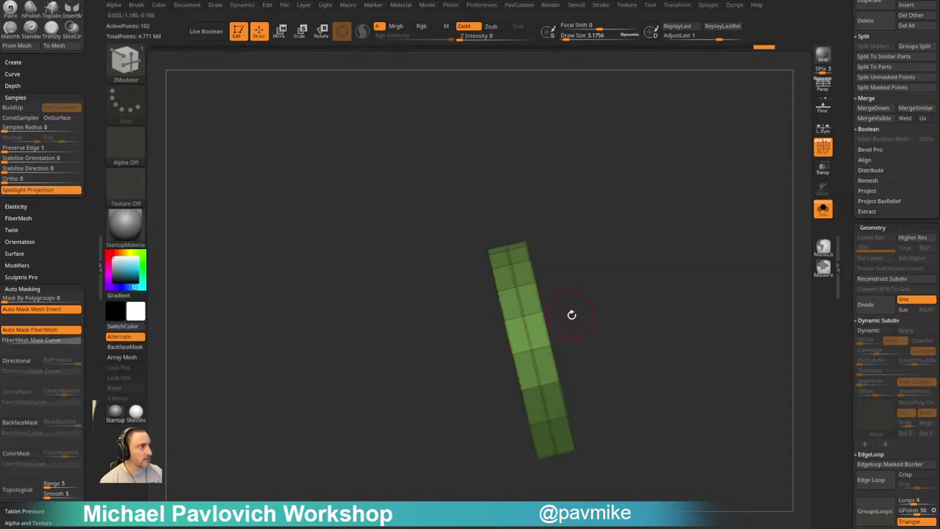
Set ZModeler's edge action to Bevel with EdgeLoop Complete and bevel the arch's lengthwise middle loop into a centre strip
{"action": "key", "text": "space"}
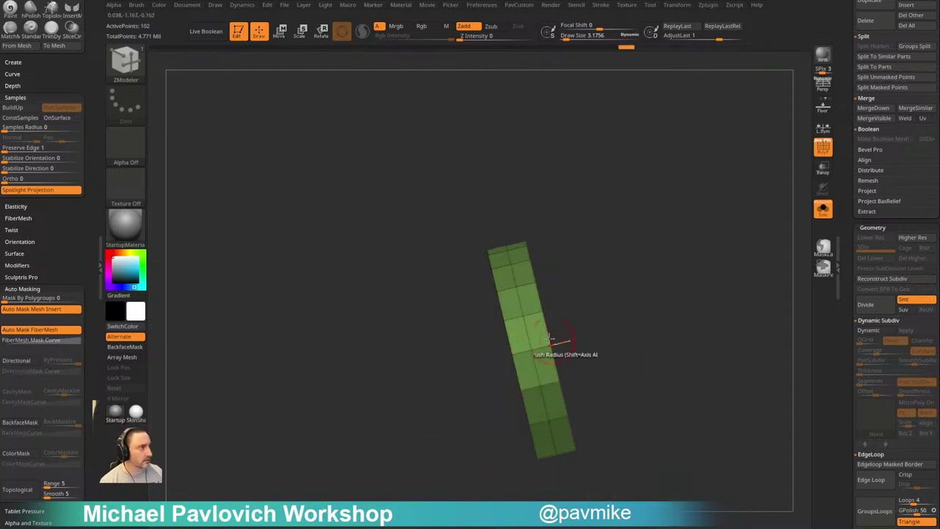
{"action": "key", "text": "space"}
{"action": "left_click", "coordinate": [432, 259]}
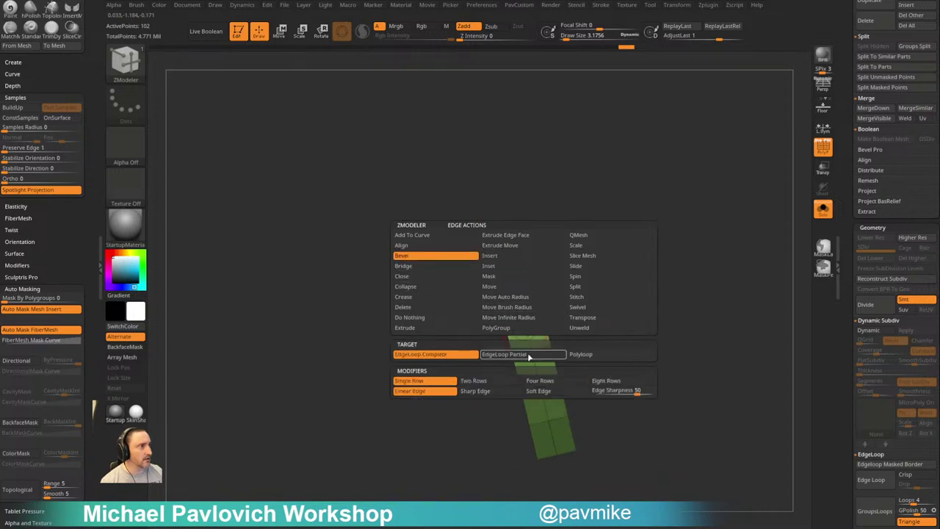
{"action": "left_click", "coordinate": [530, 341]}
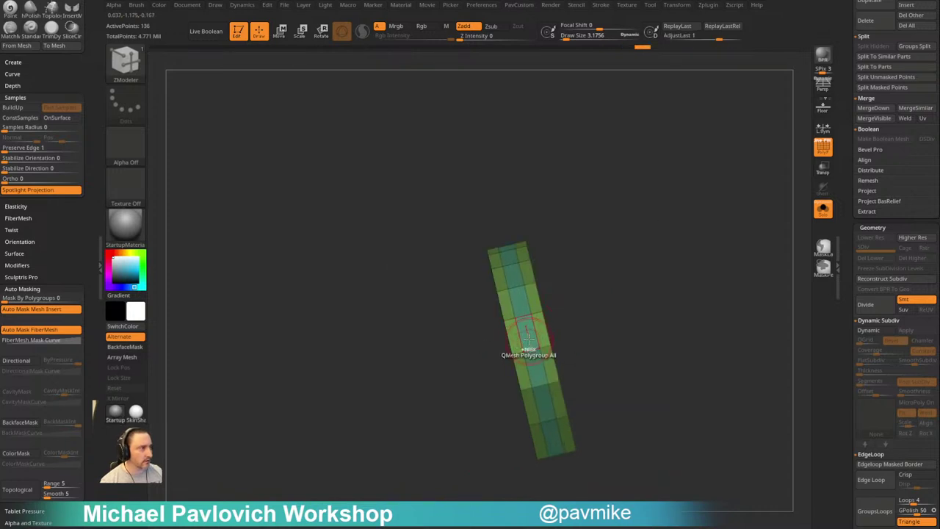
{"action": "left_click_drag", "start_coordinate": [610, 249], "coordinate": [632, 275]}
Bevel the crosswise edge loop at the arch's crown into a narrow keystone segment
{"action": "key", "text": "space"}
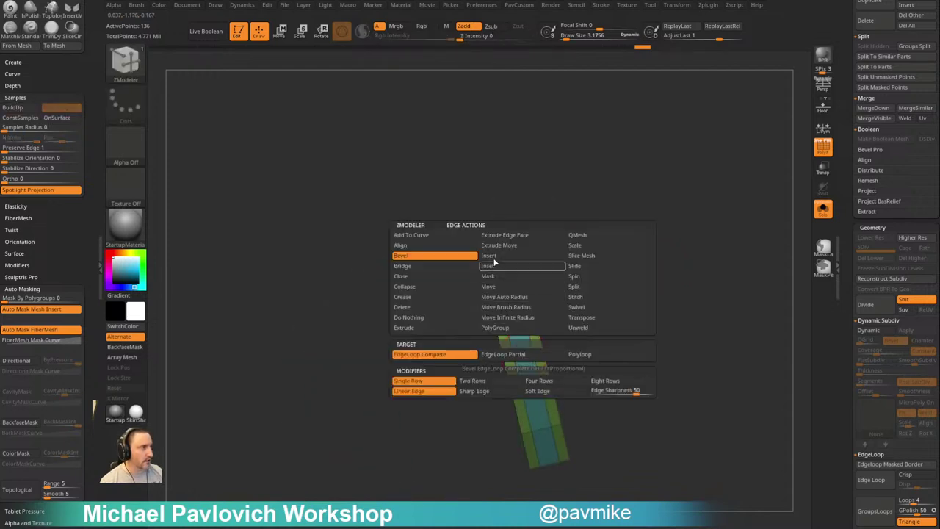
{"action": "left_click", "coordinate": [504, 334]}
{"action": "mouse_move", "coordinate": [611, 254]}
{"action": "left_mouse_down"}
{"action": "mouse_move", "coordinate": [619, 254]}
{"action": "mouse_move", "coordinate": [591, 254]}
{"action": "mouse_move", "coordinate": [609, 259]}
{"action": "left_mouse_up"}
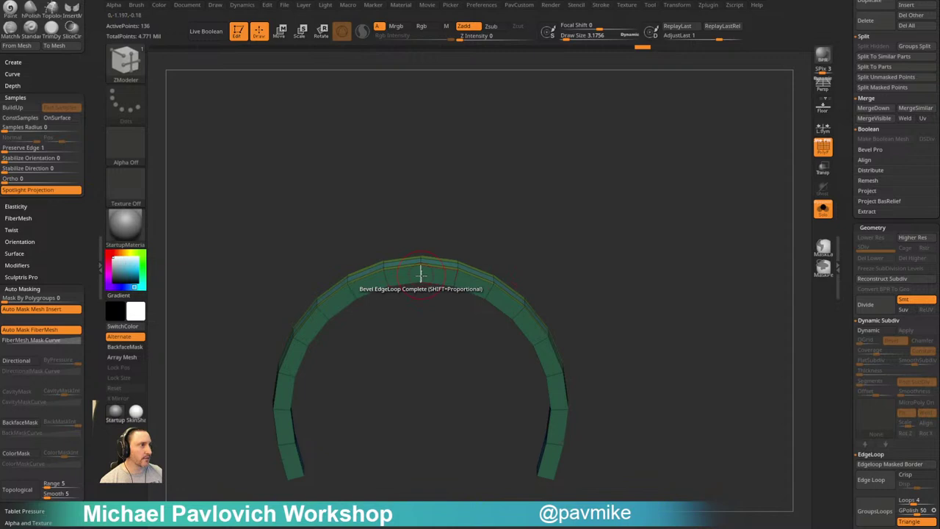
{"action": "left_click_drag", "start_coordinate": [421, 274], "coordinate": [421, 283]}
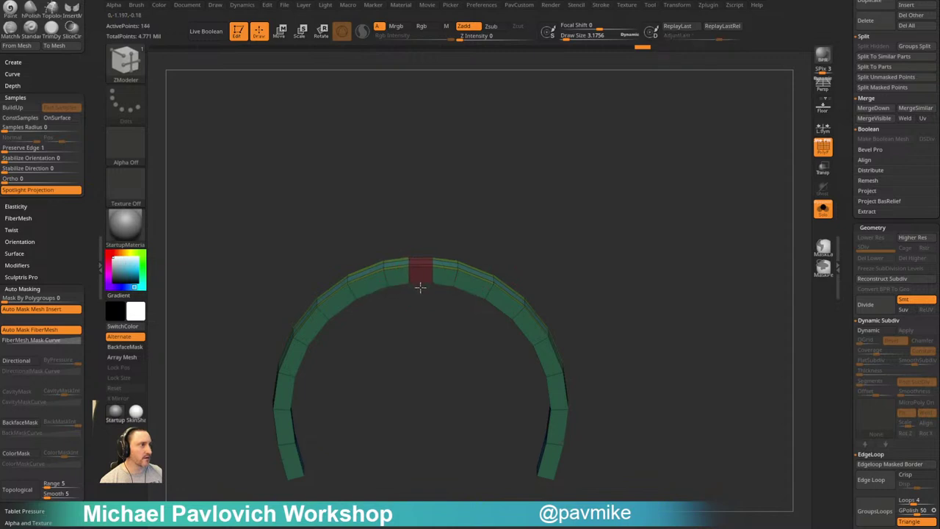
Mark the outer centre-strip faces at the crown and sides and QMesh them outward into three long prongs
{"action": "left_click_drag", "start_coordinate": [514, 218], "coordinate": [490, 231]}
{"action": "left_click", "coordinate": [433, 256], "text": "alt"}
{"action": "left_click_drag", "start_coordinate": [597, 253], "coordinate": [545, 227], "text": "alt"}
{"action": "mouse_move", "coordinate": [573, 269]}
{"action": "left_mouse_down"}
{"action": "mouse_move", "coordinate": [544, 281]}
{"action": "mouse_move", "coordinate": [577, 274]}
{"action": "left_mouse_up"}
{"action": "left_click", "coordinate": [499, 338], "text": "alt"}
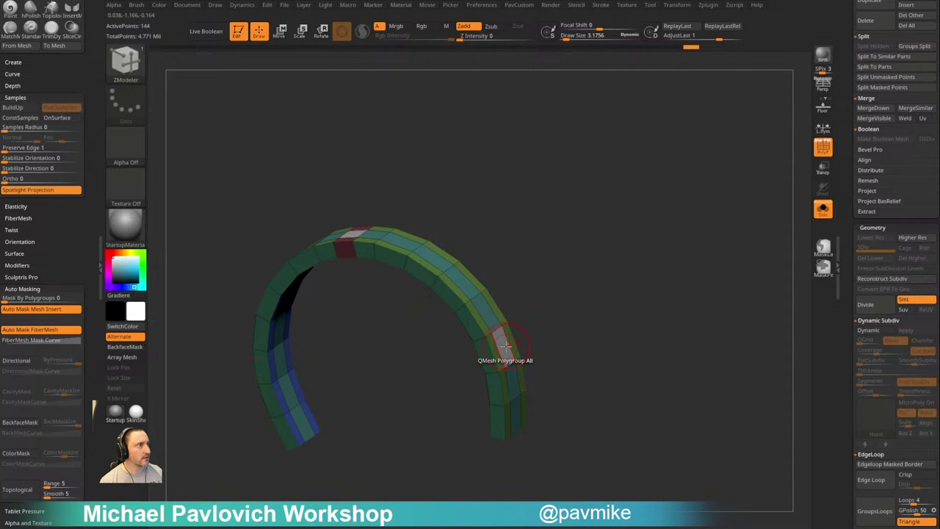
{"action": "key", "text": "space"}
{"action": "left_click_drag", "start_coordinate": [507, 346], "coordinate": [636, 273]}
Turn on Dynamic Subdivision and check the smoothed shape of the arch and its prongs
{"action": "key", "text": "space"}
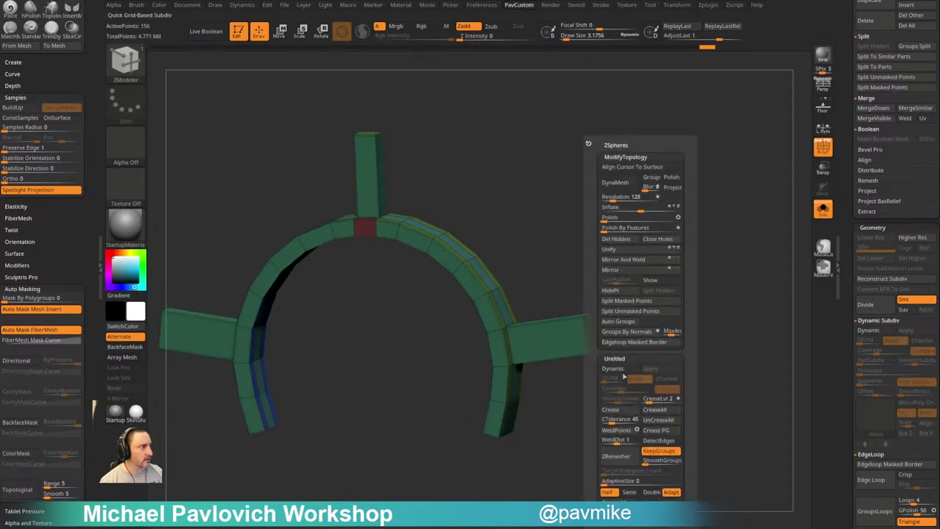
{"action": "left_click", "coordinate": [621, 369]}
{"action": "left_click_drag", "start_coordinate": [500, 453], "coordinate": [545, 363]}
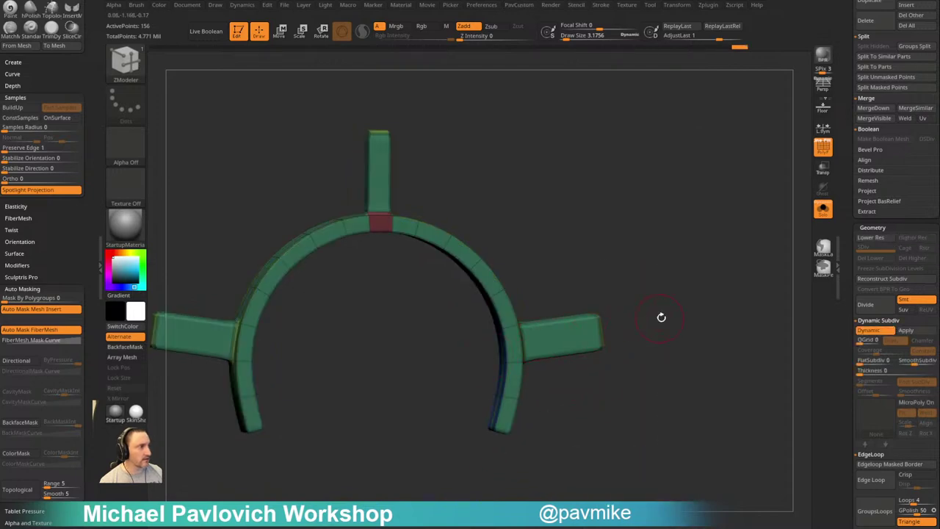
{"action": "left_click_drag", "start_coordinate": [661, 316], "coordinate": [544, 355]}
Set the edge action to Insert with Multiple EdgeLoops and add edge loops down the middle of the prongs
{"action": "key", "text": "space"}
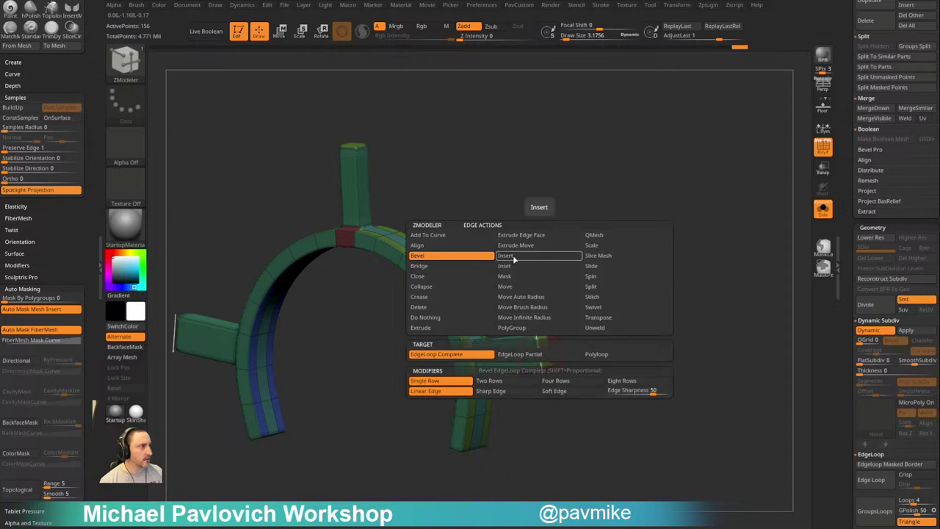
{"action": "left_click", "coordinate": [513, 255]}
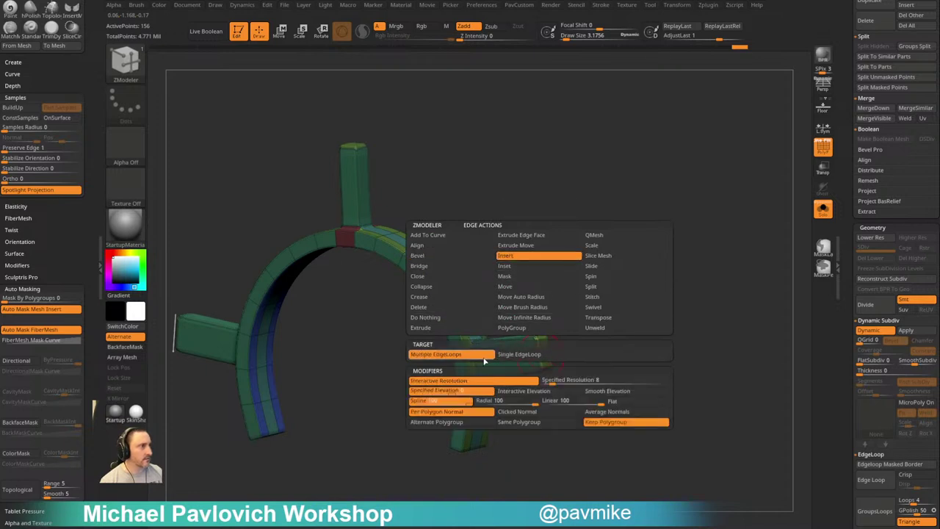
{"action": "left_click_drag", "start_coordinate": [587, 329], "coordinate": [526, 368]}
{"action": "left_click_drag", "start_coordinate": [601, 312], "coordinate": [559, 318], "text": "alt"}
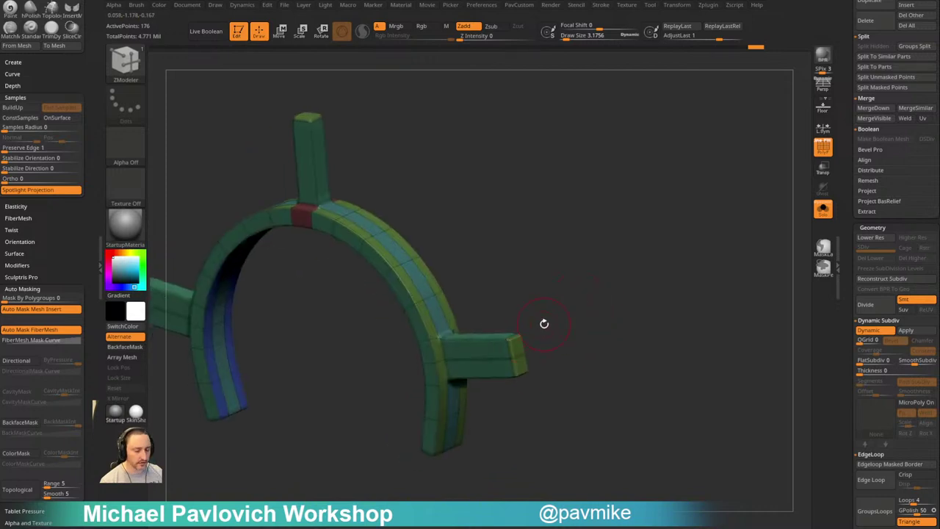
Using the Collapse edge action, collapse the side prongs' tip edges into points and pull their base corners to the centre line
{"action": "key", "text": "space"}
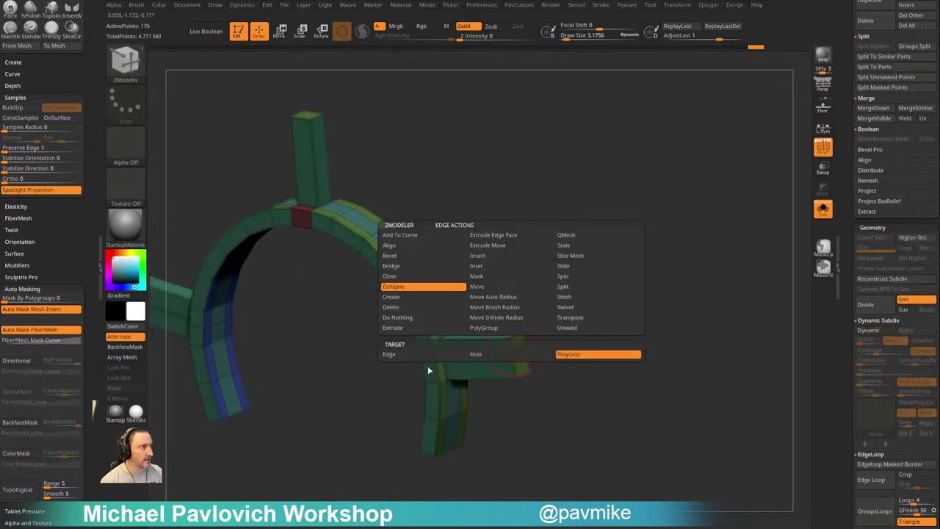
{"action": "left_click", "coordinate": [518, 366]}
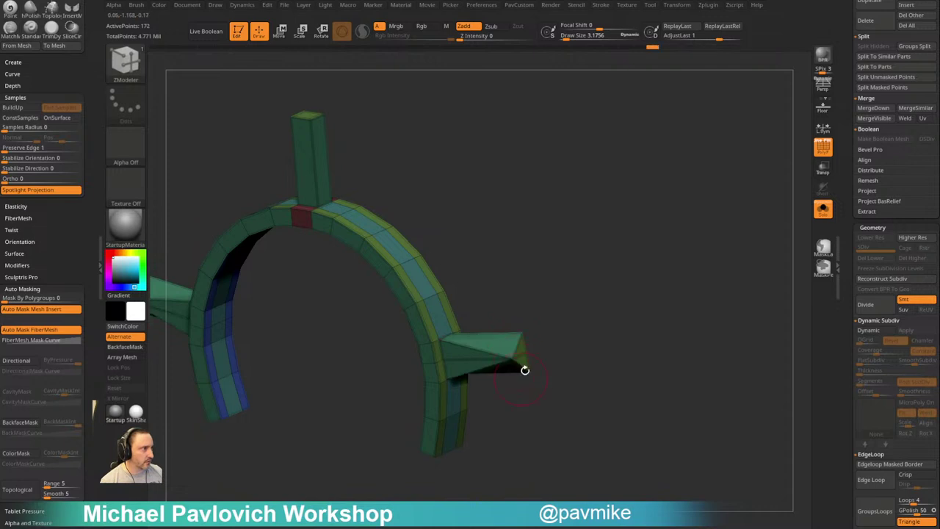
{"action": "left_click_drag", "start_coordinate": [599, 311], "coordinate": [560, 324], "text": "alt"}
{"action": "left_click", "coordinate": [497, 364]}
{"action": "left_click", "coordinate": [504, 373]}
{"action": "left_click", "coordinate": [518, 354]}
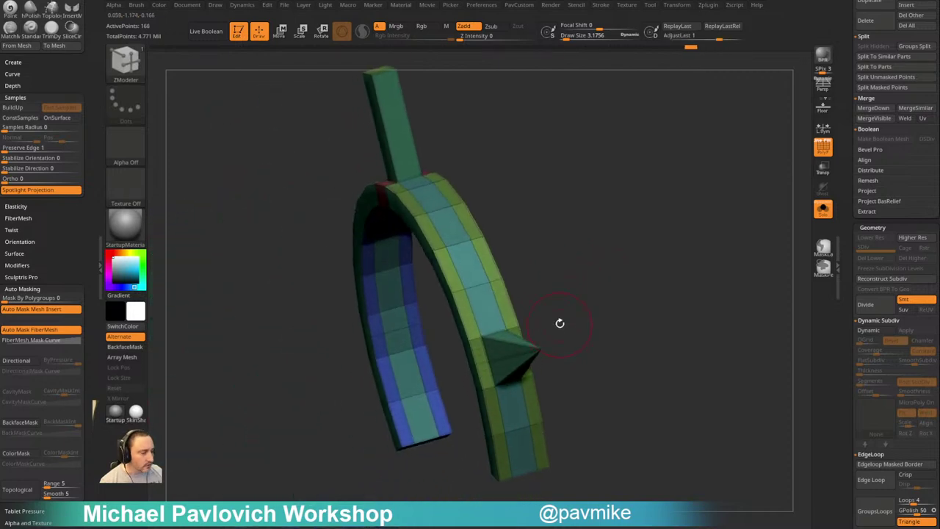
{"action": "left_click", "coordinate": [496, 331]}
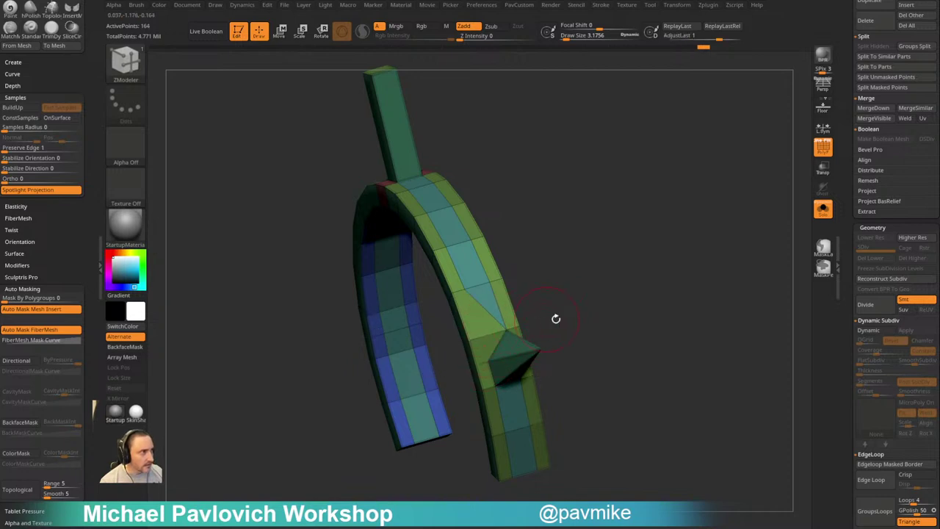
{"action": "left_click_drag", "start_coordinate": [556, 319], "coordinate": [640, 341]}
{"action": "left_click", "coordinate": [504, 381]}
Collapse the corner edges at the base and tip of the top prong toward its centre line
{"action": "key", "text": "grave"}
{"action": "left_click_drag", "start_coordinate": [525, 219], "coordinate": [538, 373], "text": "alt"}
{"action": "left_click", "coordinate": [611, 263]}
{"action": "left_click", "coordinate": [481, 271]}
{"action": "left_click", "coordinate": [535, 387]}
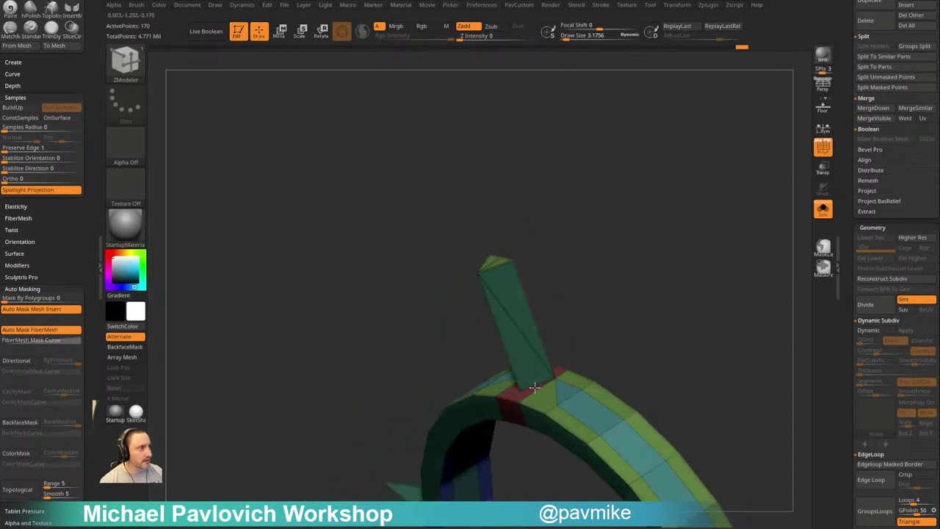
{"action": "left_click", "coordinate": [499, 263]}
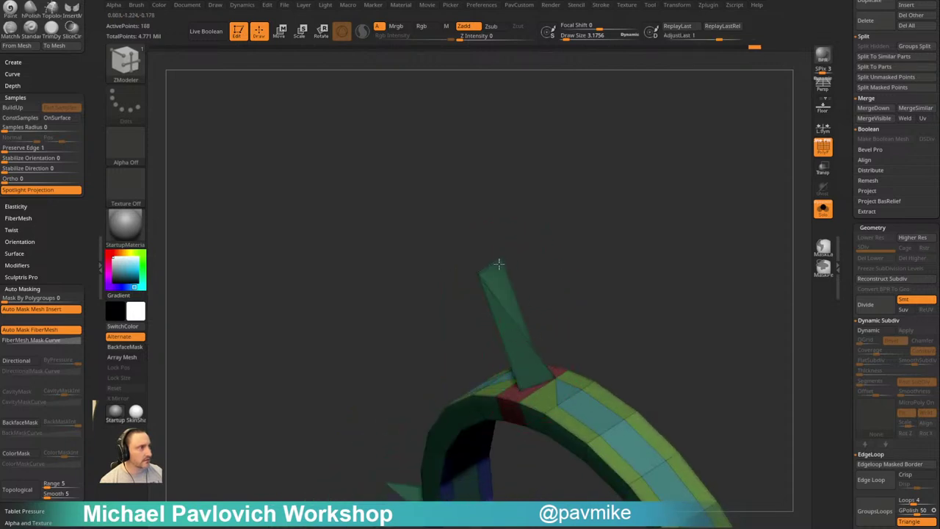
Try to collapse the remaining edges at the top prong's tip
{"action": "left_click_drag", "start_coordinate": [537, 248], "coordinate": [501, 298], "text": "shift"}
{"action": "left_click", "coordinate": [497, 265]}
{"action": "key", "text": "ctrl+z"}
{"action": "left_click", "coordinate": [497, 268]}
{"action": "key", "text": "ctrl+z"}
{"action": "left_click", "coordinate": [472, 305]}
{"action": "key", "text": "ctrl+z"}
{"action": "left_click", "coordinate": [483, 298]}
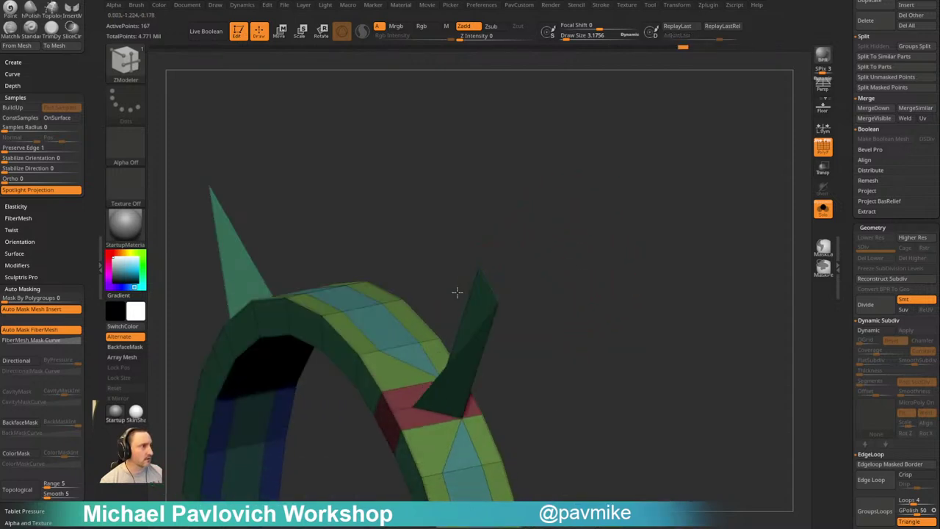
{"action": "left_click_drag", "start_coordinate": [517, 249], "coordinate": [507, 288]}
{"action": "key", "text": "ctrl+z"}
Collapse the top prong's remaining tip edges into a single point
{"action": "left_click", "coordinate": [474, 283]}
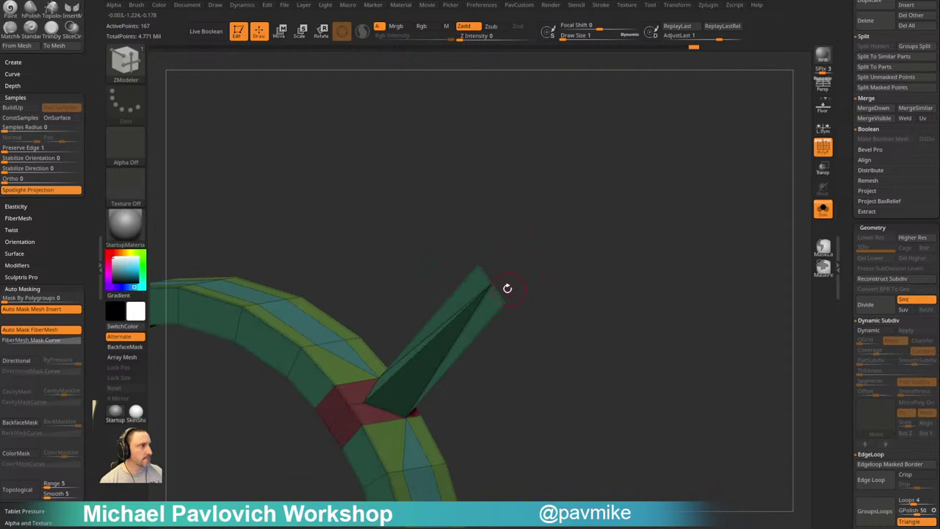
{"action": "left_click", "coordinate": [498, 294]}
{"action": "left_click", "coordinate": [481, 274]}
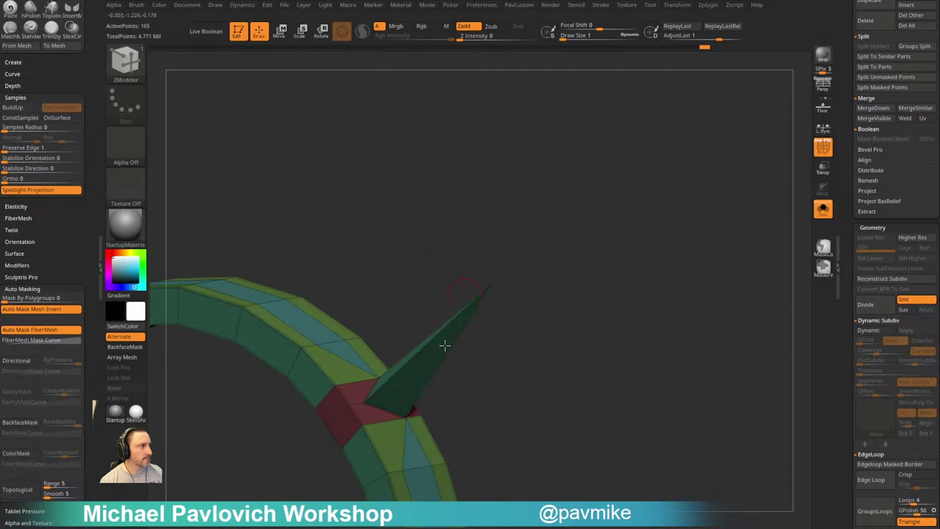
Collapse the crosswise edges of the outer face's middle strip so it merges into a single centre line
{"action": "left_click_drag", "start_coordinate": [437, 294], "coordinate": [554, 247]}
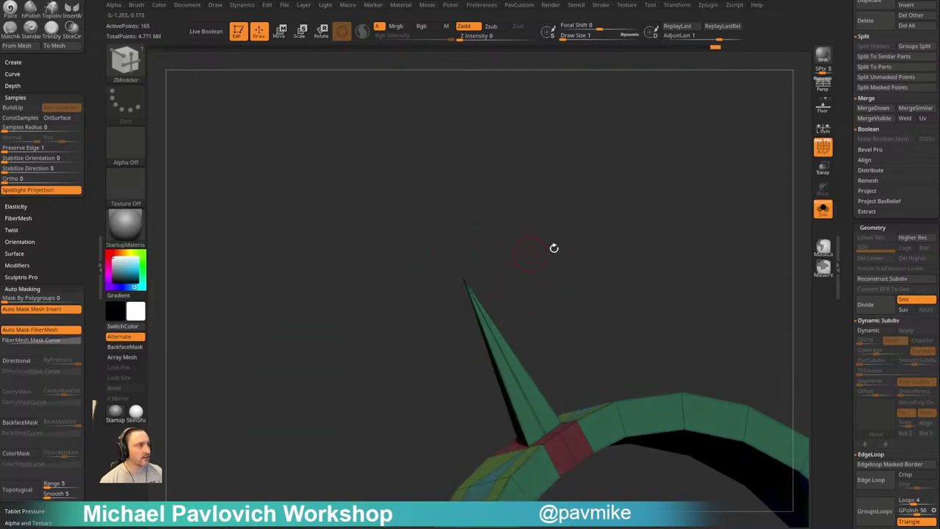
{"action": "key", "text": "space"}
{"action": "left_click", "coordinate": [586, 433]}
{"action": "mouse_move", "coordinate": [552, 308]}
{"action": "left_mouse_down", "text": "alt"}
{"action": "mouse_move", "coordinate": [535, 243]}
{"action": "mouse_move", "coordinate": [613, 254]}
{"action": "mouse_move", "coordinate": [585, 248]}
{"action": "mouse_move", "coordinate": [577, 272]}
{"action": "left_mouse_up", "text": "alt"}
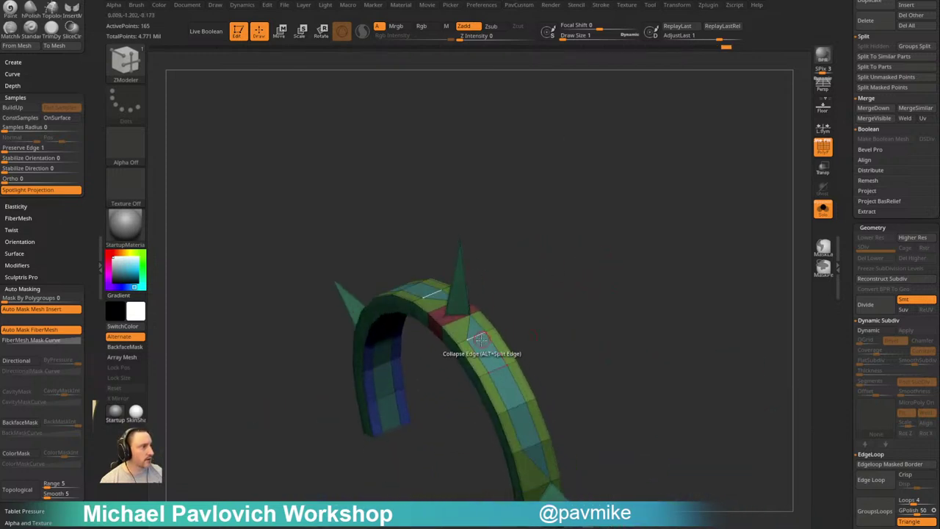
{"action": "left_click", "coordinate": [517, 405]}
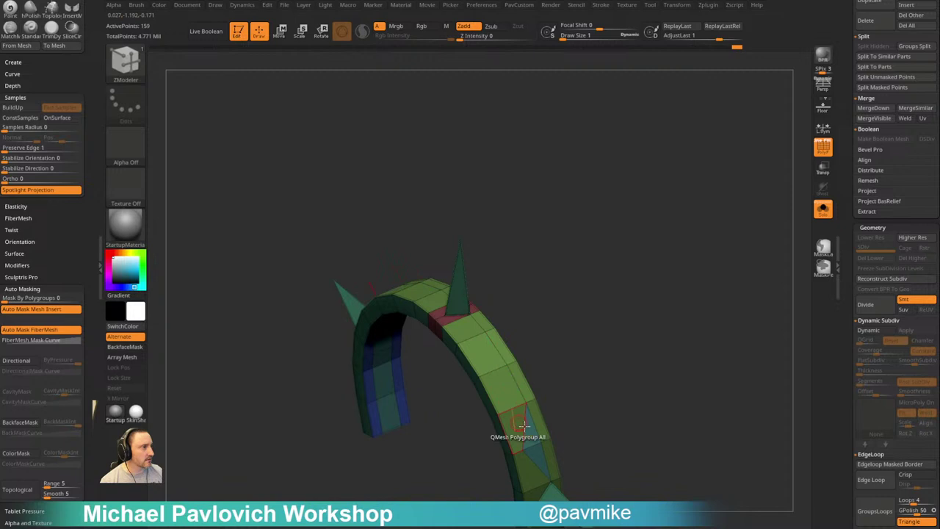
{"action": "left_click", "coordinate": [534, 444]}
{"action": "mouse_move", "coordinate": [586, 397]}
{"action": "left_mouse_down"}
{"action": "mouse_move", "coordinate": [598, 271]}
{"action": "mouse_move", "coordinate": [558, 310]}
{"action": "mouse_move", "coordinate": [603, 336]}
{"action": "mouse_move", "coordinate": [502, 430]}
{"action": "left_mouse_up"}
{"action": "left_click", "coordinate": [507, 432]}
Mask all but the top spike's base, widen the base along X by about 1.45, and clear the mask
{"action": "left_click_drag", "start_coordinate": [544, 337], "coordinate": [620, 227]}
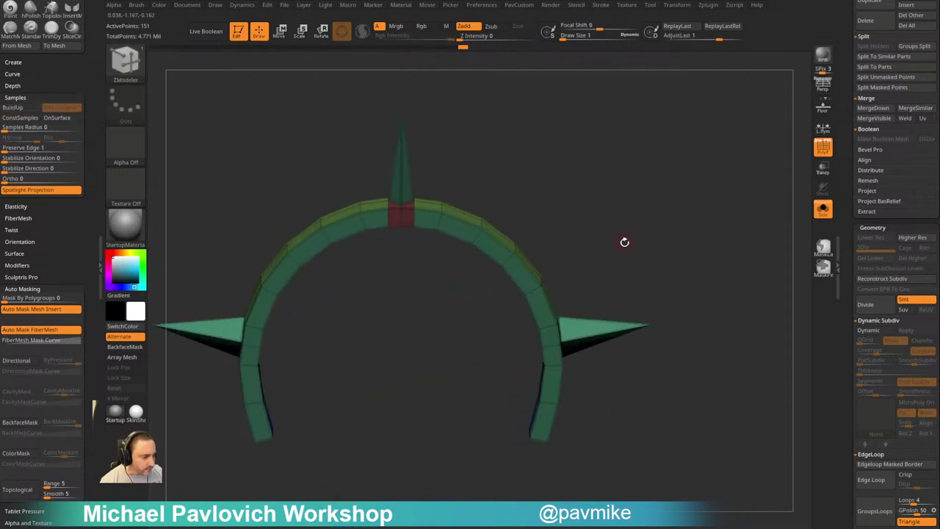
{"action": "left_click_drag", "start_coordinate": [577, 205], "coordinate": [642, 306], "text": "alt"}
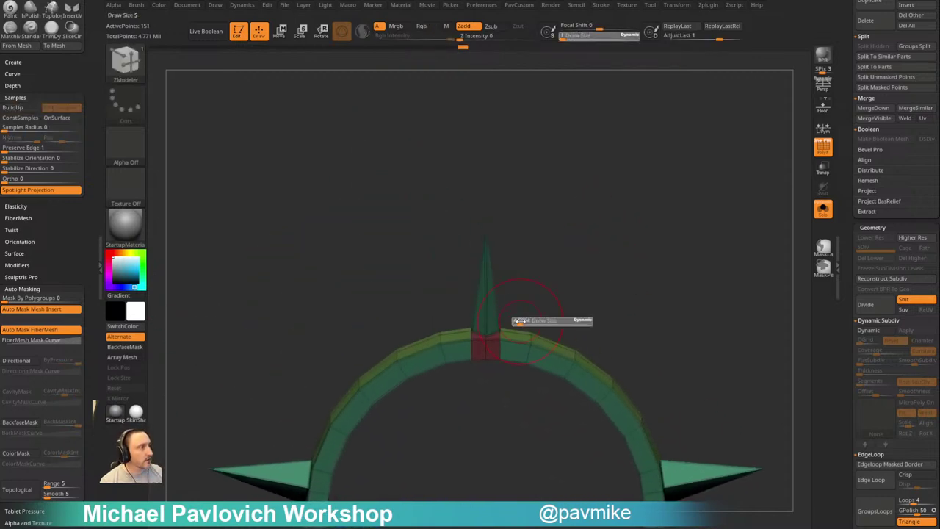
{"action": "left_click_drag", "start_coordinate": [521, 305], "coordinate": [463, 341], "text": "ctrl"}
{"action": "left_click", "coordinate": [541, 287], "text": "ctrl"}
{"action": "key", "text": "w"}
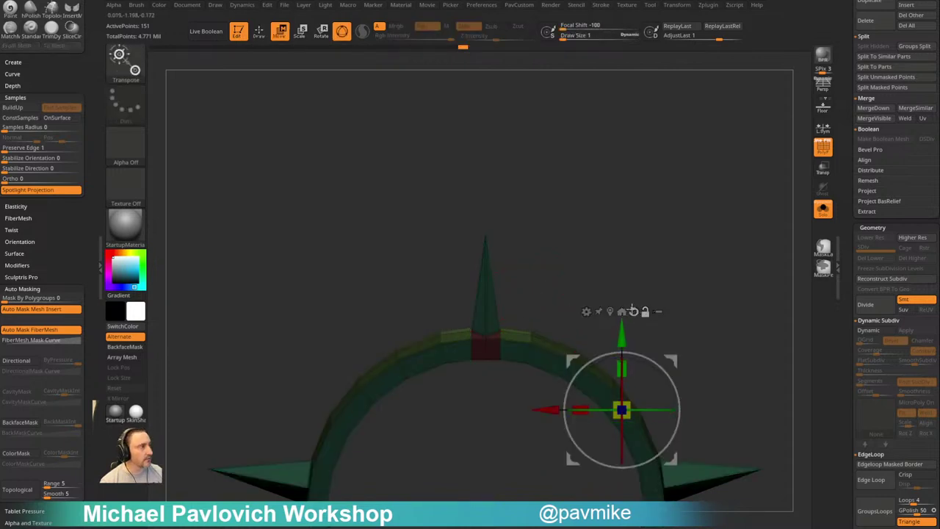
{"action": "left_click", "coordinate": [622, 312]}
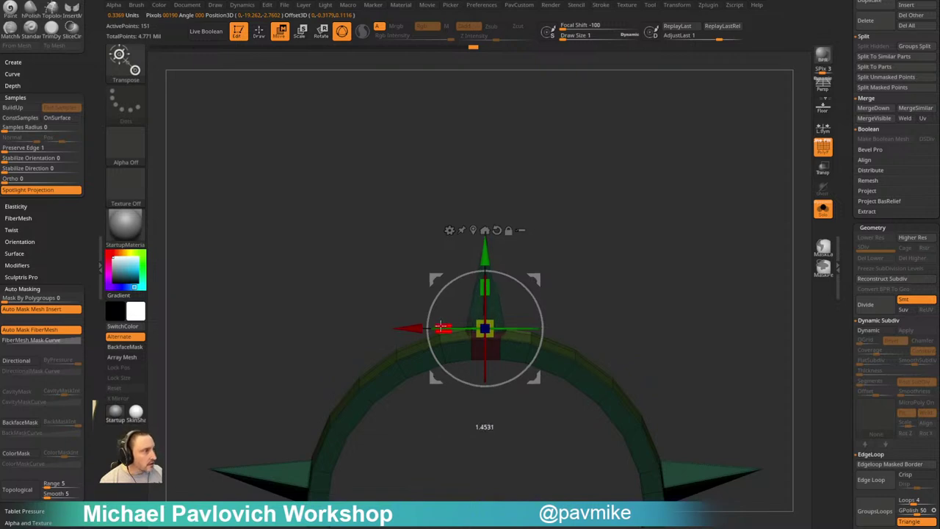
{"action": "left_click_drag", "start_coordinate": [441, 328], "coordinate": [440, 328]}
{"action": "key", "text": "q"}
{"action": "left_click_drag", "start_coordinate": [612, 254], "coordinate": [625, 266], "text": "ctrl"}
Collapse the short keystone edges below the top spike on the arch's front, back and inner faces
{"action": "mouse_move", "coordinate": [653, 269]}
{"action": "right_mouse_down", "text": "alt"}
{"action": "mouse_move", "coordinate": [648, 262]}
{"action": "mouse_move", "coordinate": [647, 281]}
{"action": "right_mouse_up", "text": "alt"}
{"action": "key", "text": "space"}
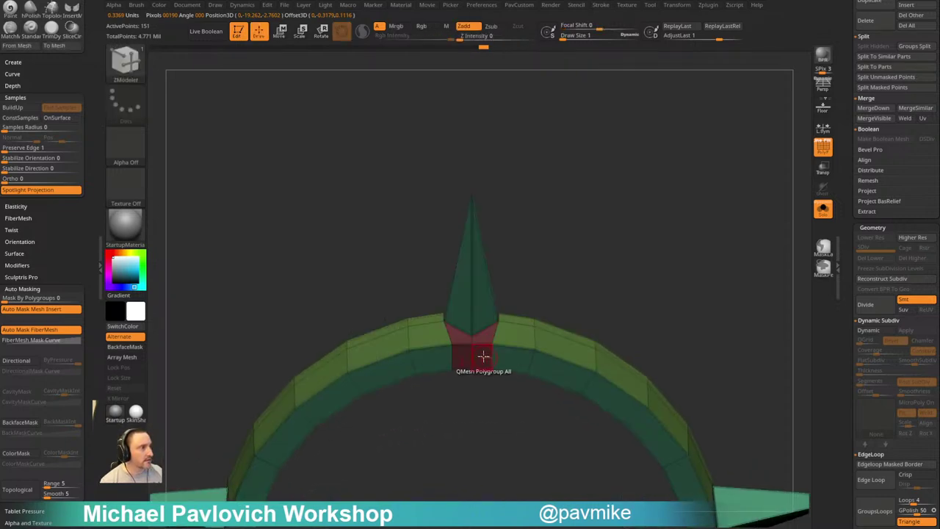
{"action": "left_click", "coordinate": [485, 346]}
{"action": "right_click_drag", "start_coordinate": [551, 294], "coordinate": [529, 272]}
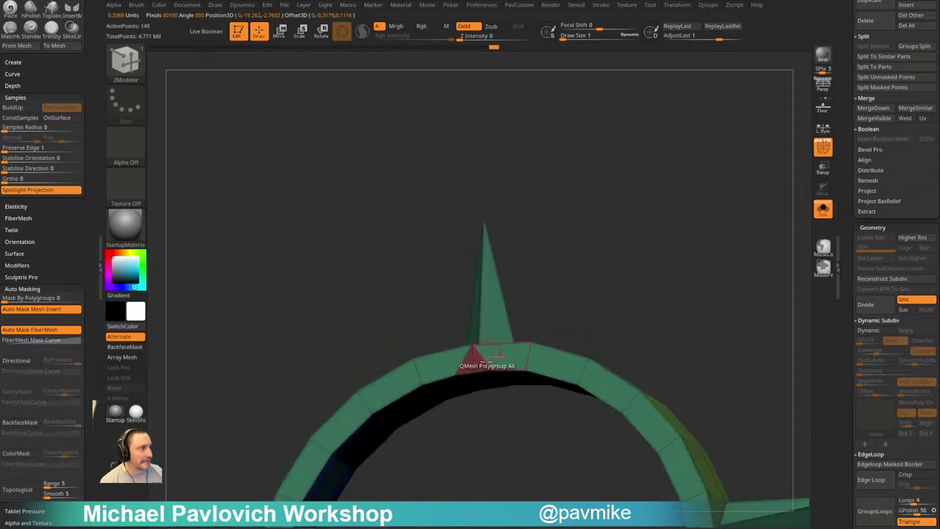
{"action": "left_click", "coordinate": [484, 369]}
{"action": "right_click_drag", "start_coordinate": [564, 297], "coordinate": [508, 359]}
{"action": "left_click", "coordinate": [496, 392]}
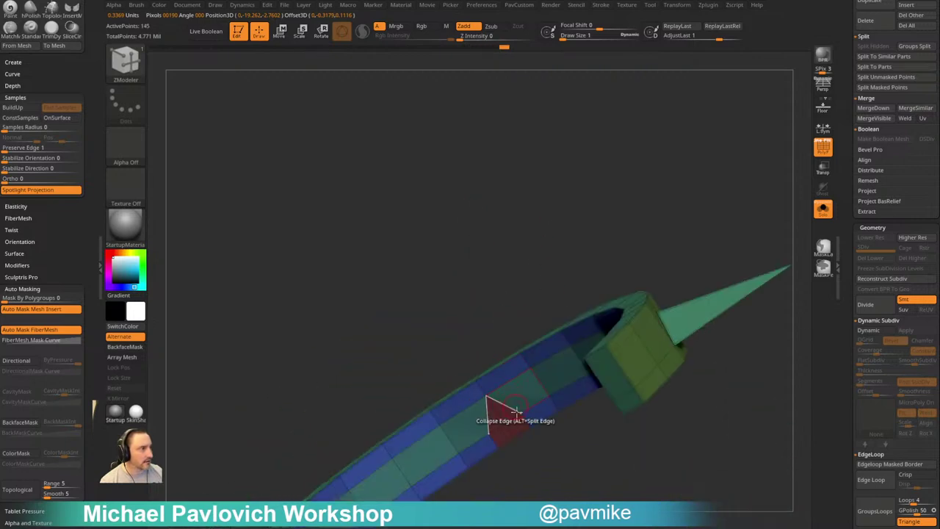
{"action": "left_click", "coordinate": [513, 429]}
Collapse the middle strip's short edges at the arch's lower ends
{"action": "right_click_drag", "start_coordinate": [535, 431], "coordinate": [494, 339]}
{"action": "left_click", "coordinate": [487, 374]}
{"action": "left_click_drag", "start_coordinate": [571, 301], "coordinate": [494, 327]}
{"action": "left_click", "coordinate": [506, 374]}
{"action": "left_click_drag", "start_coordinate": [643, 329], "coordinate": [688, 266]}
{"action": "key", "text": "space"}
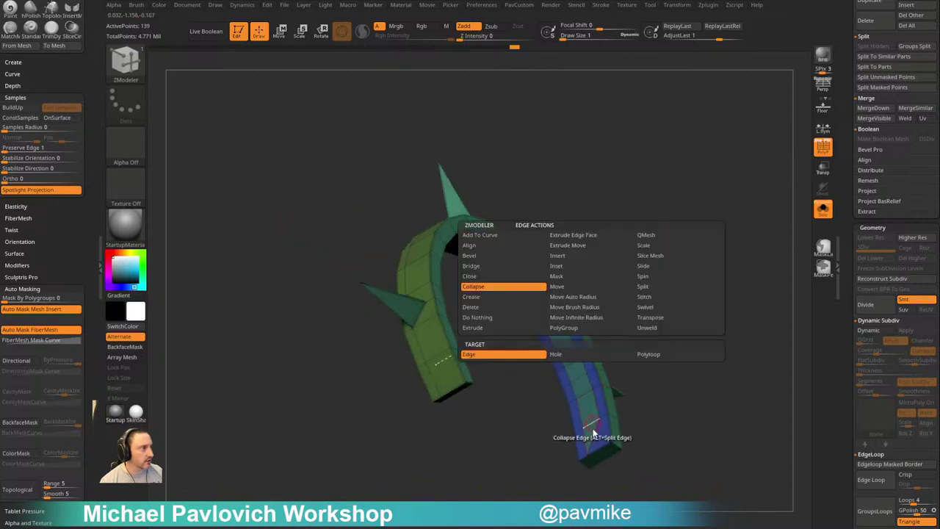
{"action": "left_click", "coordinate": [648, 355]}
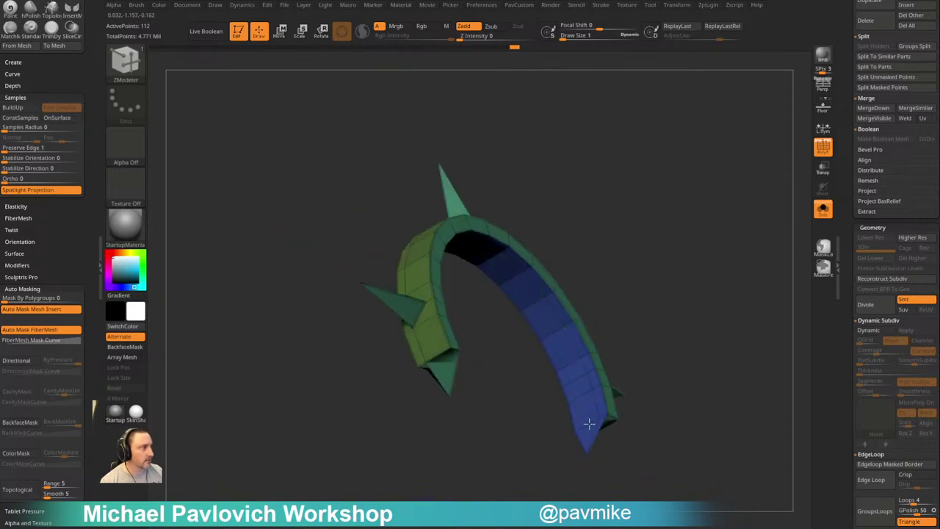
Collapse the single crosswise edges of the middle strip along the arch's inner face, merging it into one centre line
{"action": "key", "text": "space"}
{"action": "left_click", "coordinate": [468, 354]}
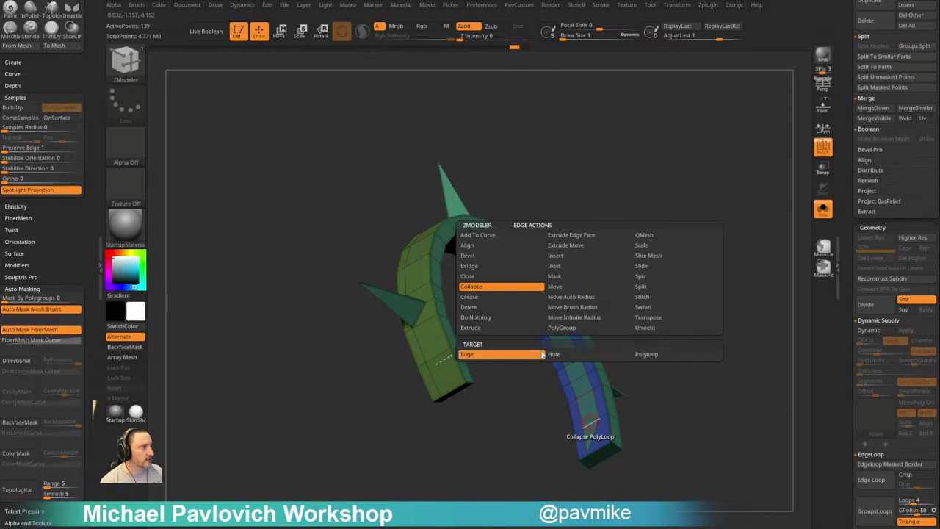
{"action": "left_click", "coordinate": [578, 379]}
{"action": "left_click", "coordinate": [573, 355]}
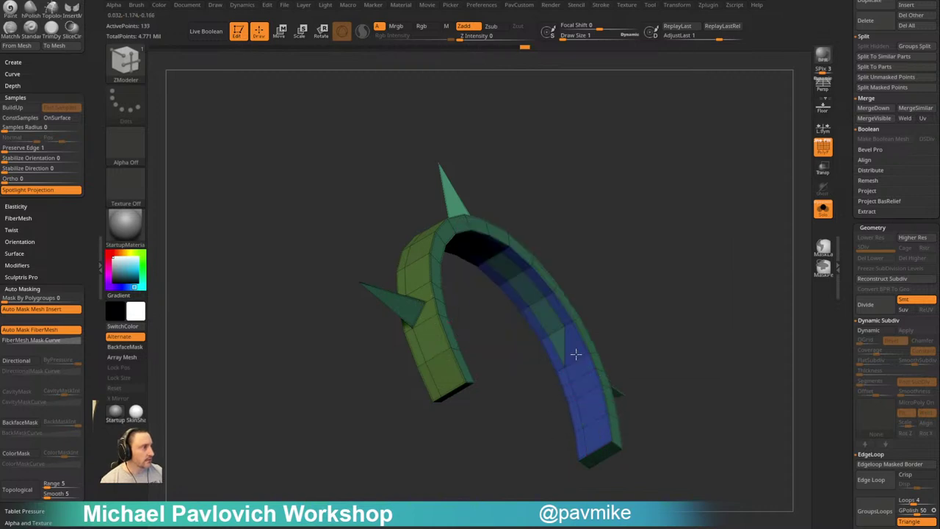
{"action": "left_click", "coordinate": [556, 331]}
{"action": "left_click", "coordinate": [540, 300]}
{"action": "left_click_drag", "start_coordinate": [592, 249], "coordinate": [691, 294]}
{"action": "left_click", "coordinate": [556, 310]}
{"action": "left_click", "coordinate": [527, 299]}
{"action": "key", "text": "ctrl+z"}
{"action": "left_click", "coordinate": [518, 282]}
Turn on Dynamic Subdivision for the arch and show it without wireframe among the other armor parts
{"action": "key", "text": "2"}
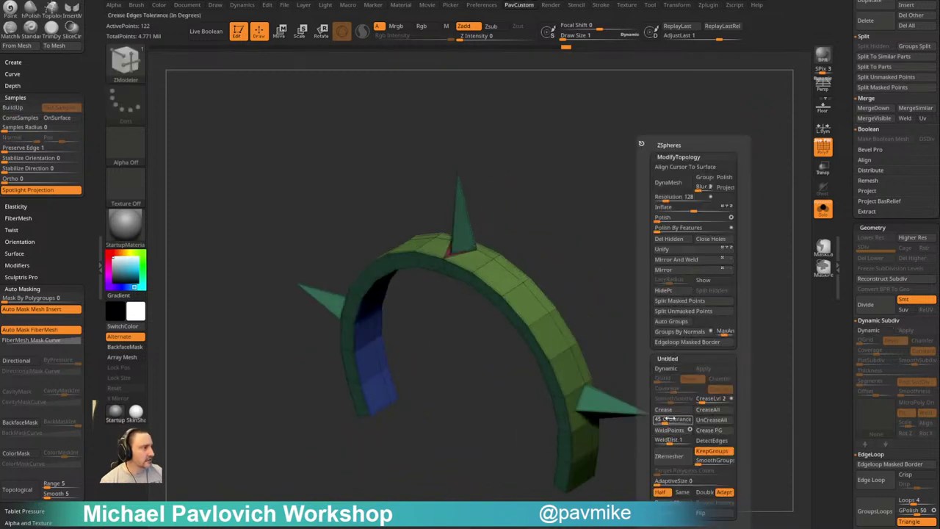
{"action": "left_click", "coordinate": [666, 368]}
{"action": "left_click_drag", "start_coordinate": [587, 343], "coordinate": [686, 302], "text": "shift"}
{"action": "key", "text": "2"}
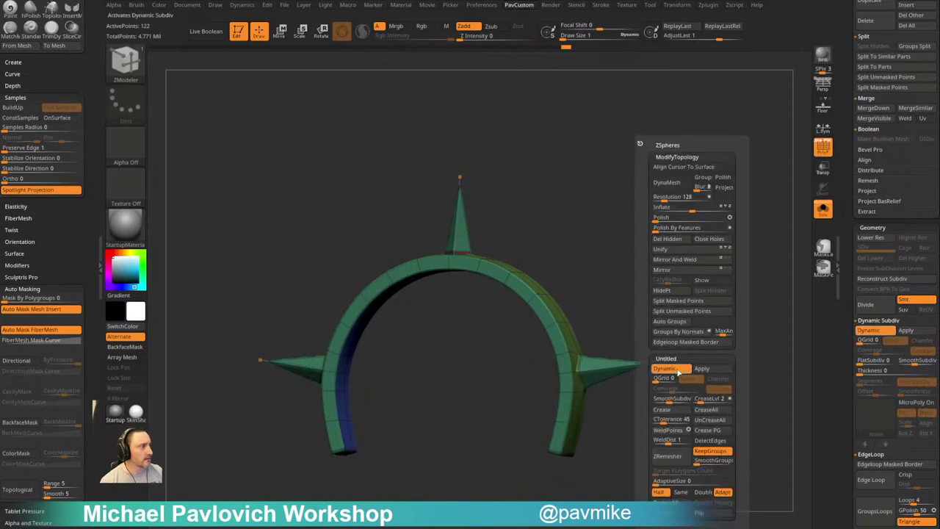
{"action": "left_click", "coordinate": [823, 148]}
{"action": "left_click_drag", "start_coordinate": [745, 231], "coordinate": [758, 234], "text": "alt"}
{"action": "left_click_drag", "start_coordinate": [758, 234], "coordinate": [771, 238], "text": "shift"}
{"action": "key", "text": "alt+s"}
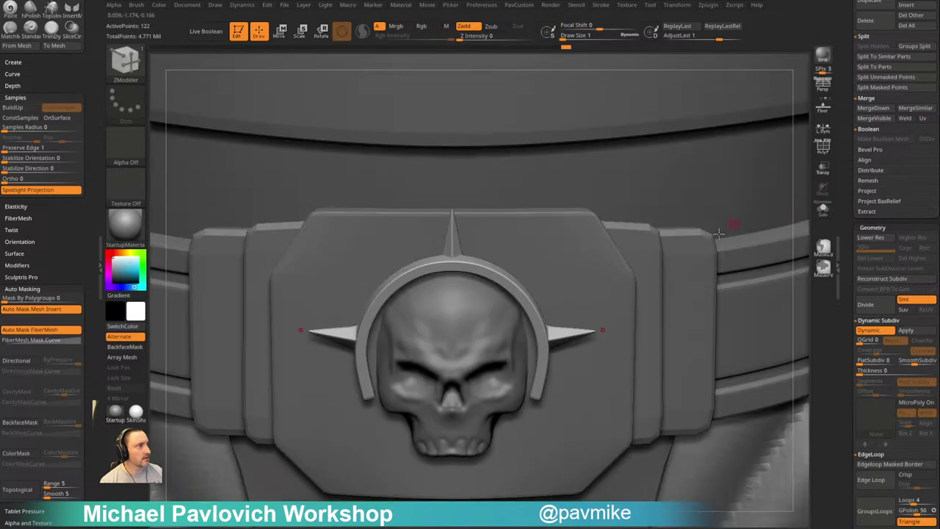
Shift the arch along Z and tilt it by about 2.1 degrees to seat it against the slanted buckle plate
{"action": "left_click_drag", "start_coordinate": [558, 244], "coordinate": [489, 246], "text": "alt"}
{"action": "left_click_drag", "start_coordinate": [752, 310], "coordinate": [763, 309]}
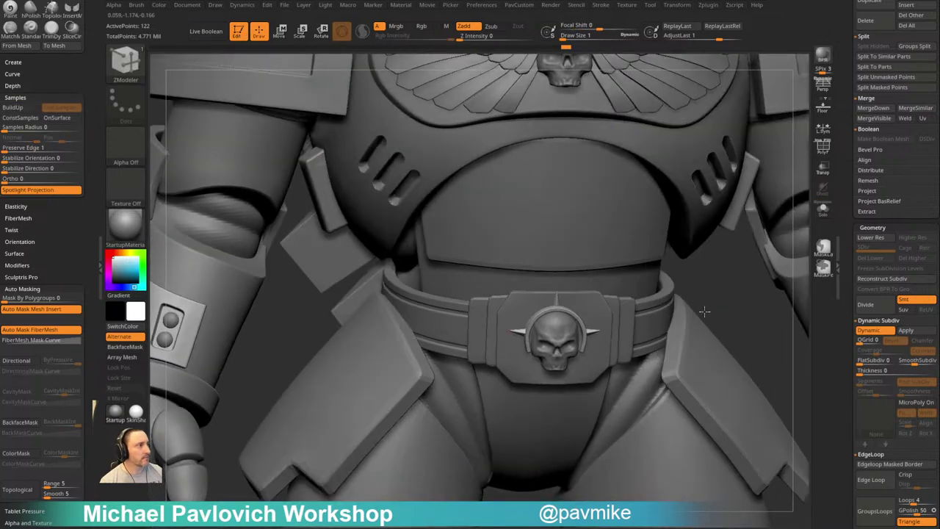
{"action": "left_click_drag", "start_coordinate": [705, 311], "coordinate": [720, 273]}
{"action": "mouse_move", "coordinate": [646, 327]}
{"action": "left_mouse_down"}
{"action": "mouse_move", "coordinate": [675, 269]}
{"action": "mouse_move", "coordinate": [711, 285]}
{"action": "left_mouse_up"}
{"action": "key", "text": "w"}
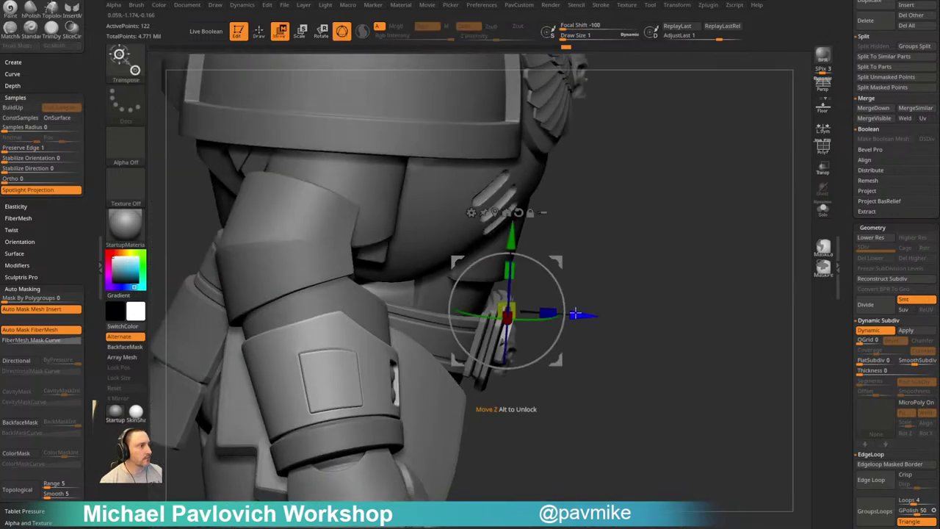
{"action": "key", "text": "q"}
{"action": "left_click_drag", "start_coordinate": [625, 270], "coordinate": [646, 327]}
{"action": "key", "text": "w"}
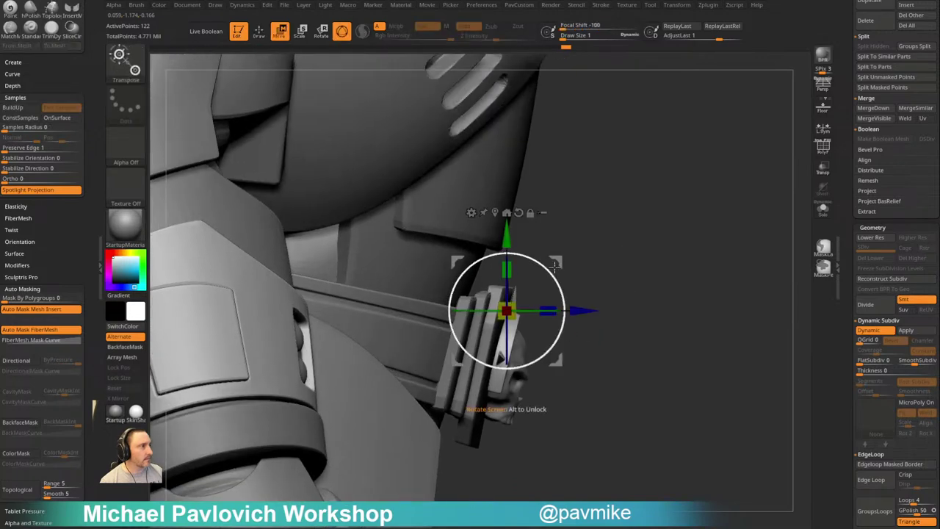
{"action": "left_click_drag", "start_coordinate": [556, 262], "coordinate": [555, 269]}
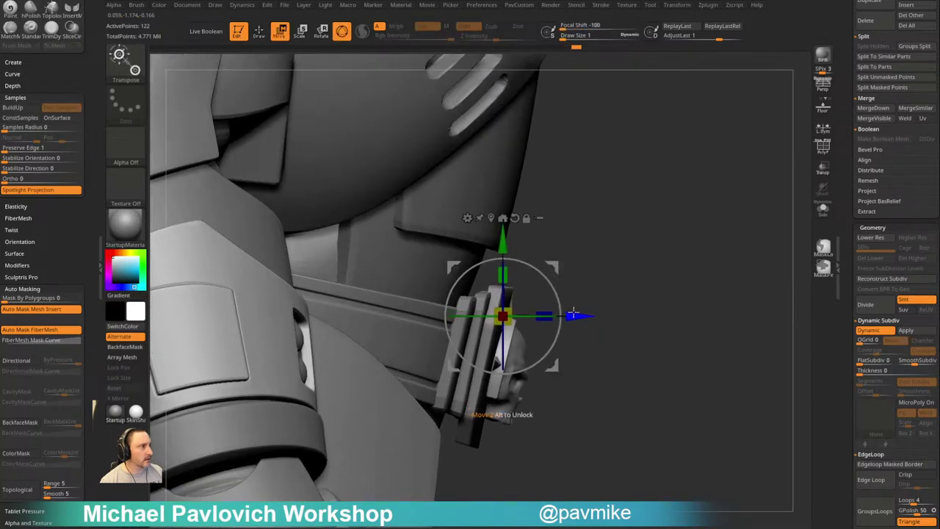
{"action": "left_click_drag", "start_coordinate": [574, 316], "coordinate": [568, 308]}
{"action": "key", "text": "q"}
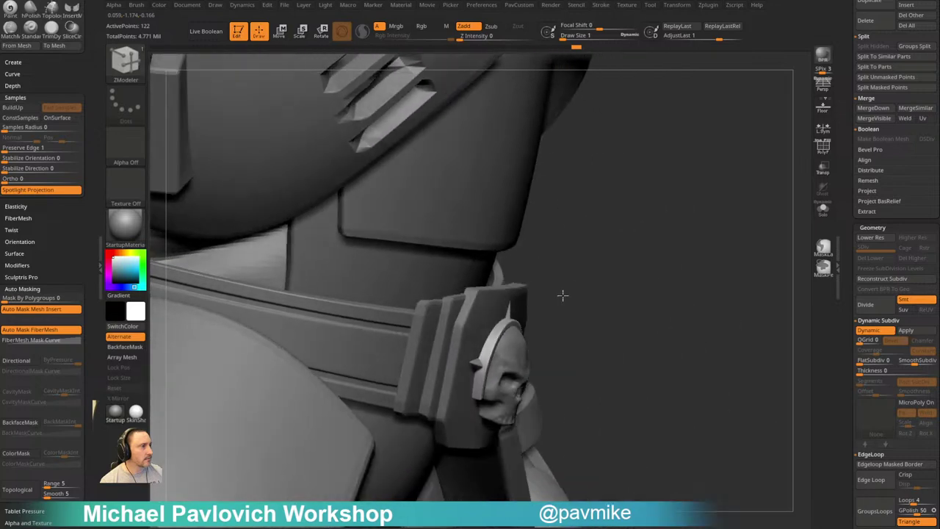
{"action": "key", "text": "w"}
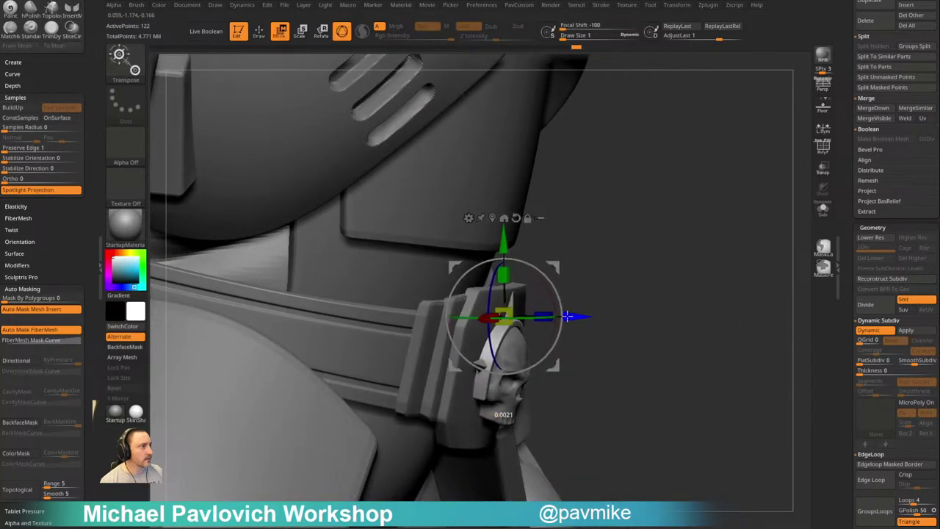
{"action": "left_click_drag", "start_coordinate": [573, 300], "coordinate": [579, 299], "text": "shift"}
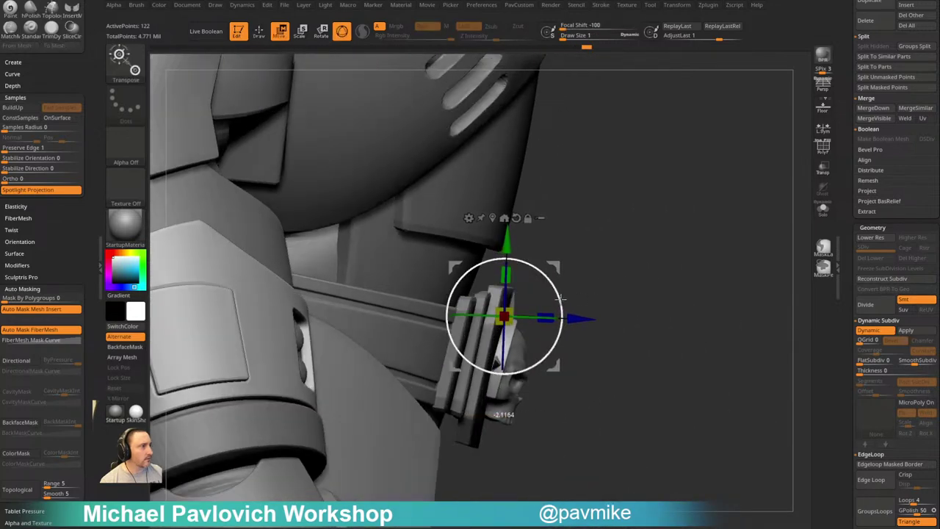
Select the Move brush at draw size about 6.4 and examine the arch's fit on the buckle from both sides
{"action": "key", "text": "q"}
{"action": "mouse_move", "coordinate": [625, 283]}
{"action": "left_mouse_down"}
{"action": "mouse_move", "coordinate": [571, 298]}
{"action": "mouse_move", "coordinate": [525, 328]}
{"action": "left_mouse_up"}
{"action": "key", "text": "b"}
{"action": "key", "text": "m"}
{"action": "key", "text": "v"}
{"action": "key", "text": "s"}
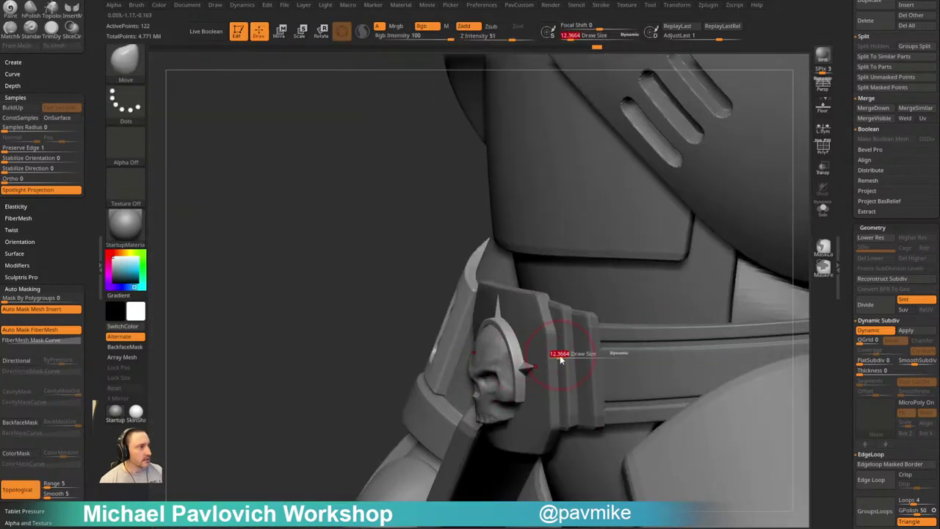
{"action": "left_click_drag", "start_coordinate": [368, 433], "coordinate": [636, 285]}
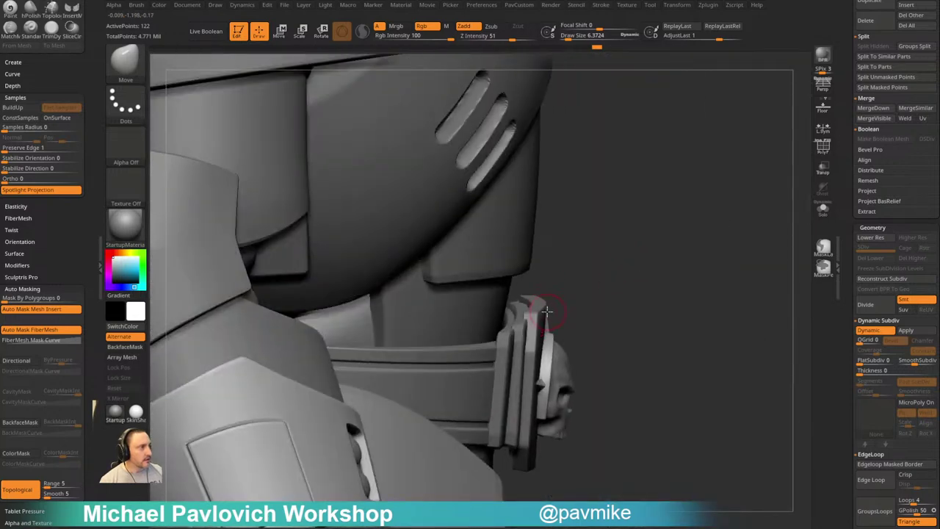
{"action": "left_click_drag", "start_coordinate": [691, 311], "coordinate": [581, 319]}
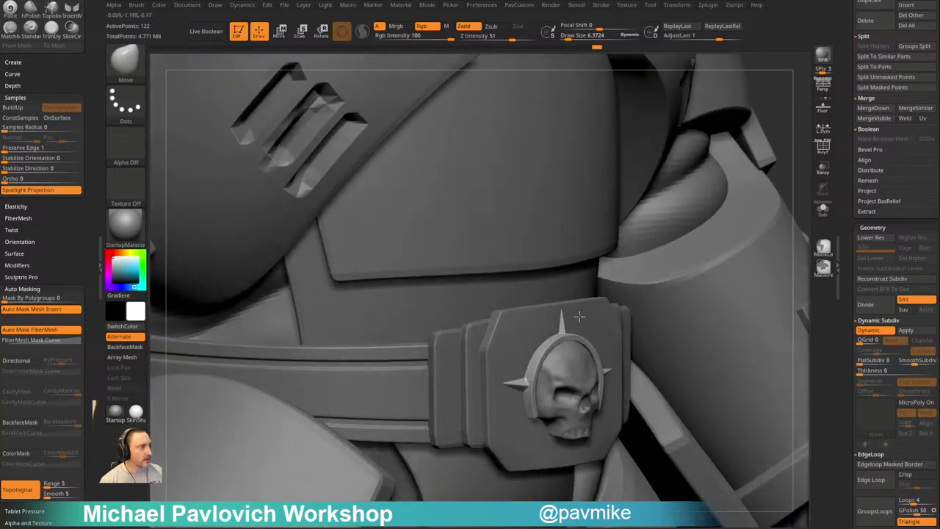
Select the buckle skull, reset its gizmo orientation, rotate the gizmo about 18.8 degrees to the plate's slope, and slide the skull slightly down
{"action": "left_click", "coordinate": [564, 347], "text": "alt"}
{"action": "left_click_drag", "start_coordinate": [766, 178], "coordinate": [747, 174]}
{"action": "key", "text": "w"}
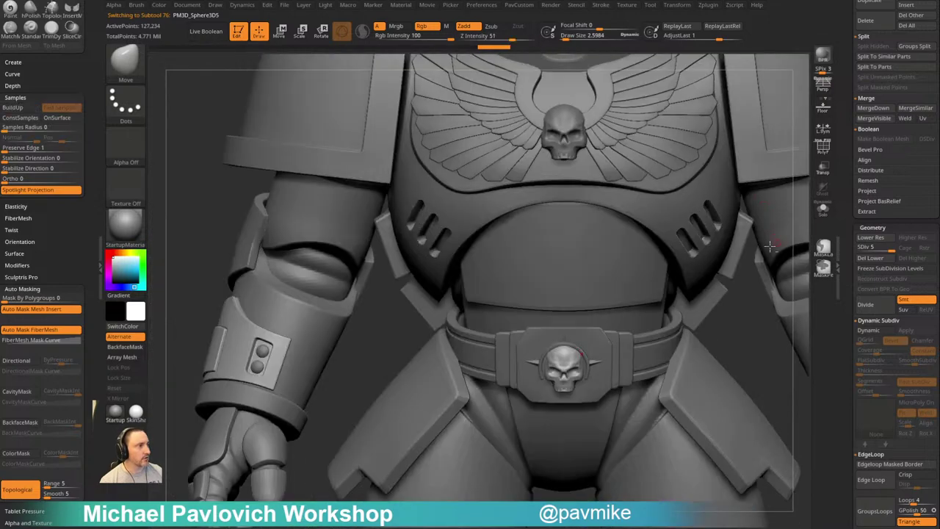
{"action": "right_click_drag", "start_coordinate": [737, 344], "coordinate": [578, 320], "text": "ctrl"}
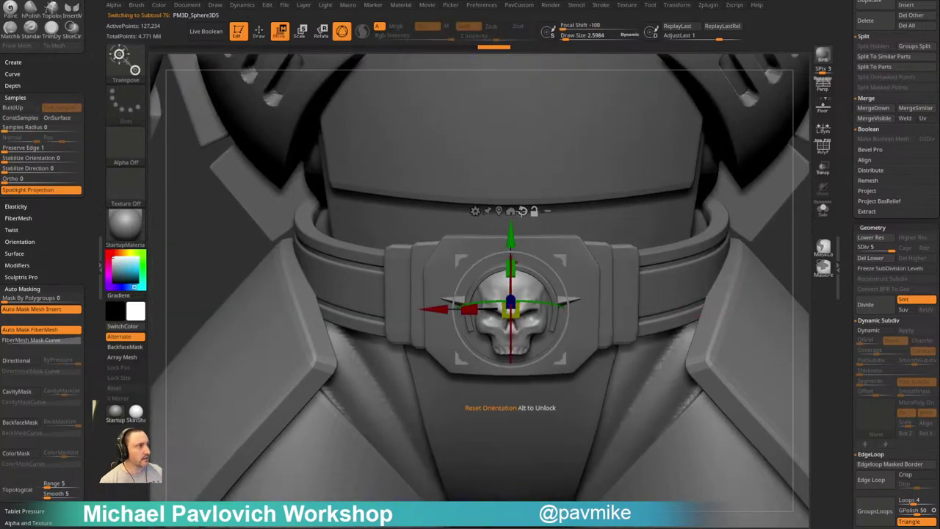
{"action": "left_click", "coordinate": [522, 211]}
{"action": "right_click_drag", "start_coordinate": [529, 233], "coordinate": [457, 266], "text": "shift"}
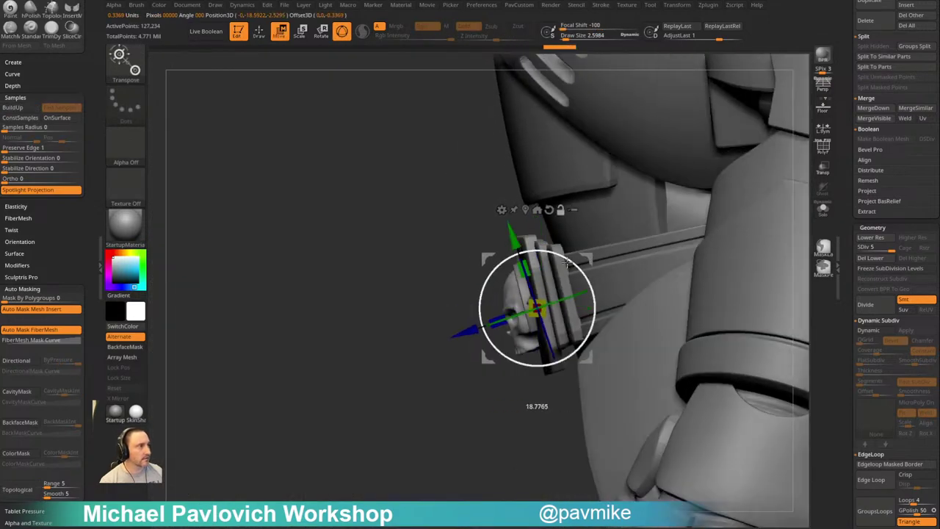
{"action": "left_click_drag", "start_coordinate": [523, 233], "coordinate": [522, 236]}
{"action": "right_click_drag", "start_coordinate": [403, 336], "coordinate": [490, 332], "text": "shift"}
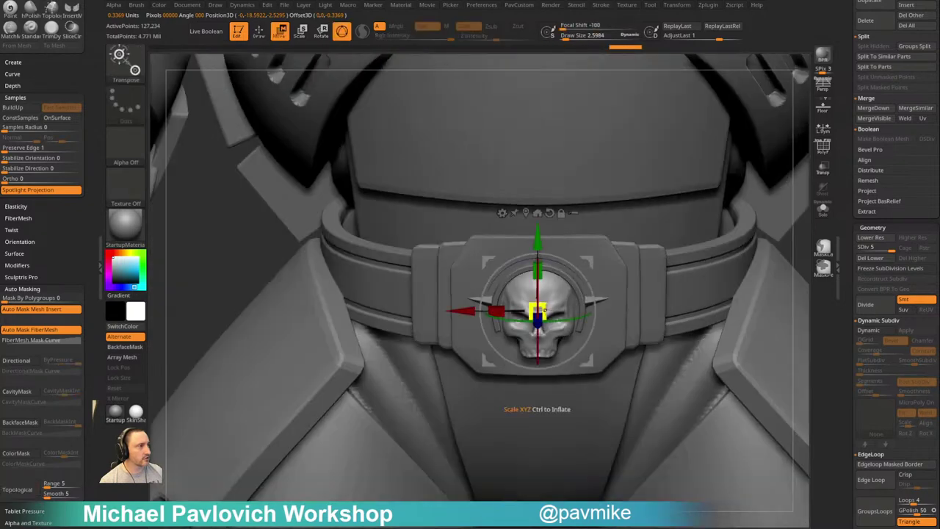
{"action": "left_click_drag", "start_coordinate": [538, 237], "coordinate": [538, 241]}
{"action": "key", "text": "q"}
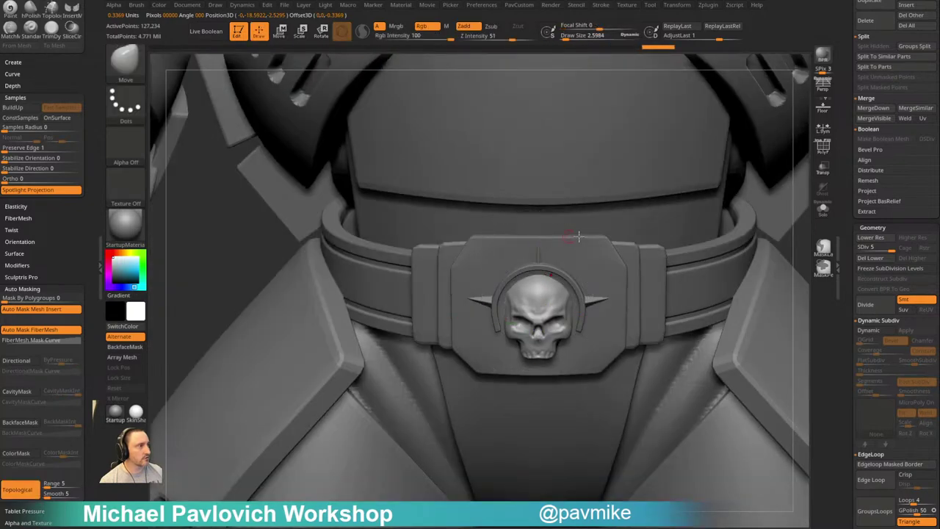
Select the spiked arch around the skull and inflate it slightly
{"action": "mouse_move", "coordinate": [578, 235]}
{"action": "right_mouse_down", "text": "ctrl"}
{"action": "mouse_move", "coordinate": [713, 192]}
{"action": "mouse_move", "coordinate": [654, 213]}
{"action": "mouse_move", "coordinate": [684, 328]}
{"action": "right_mouse_up", "text": "ctrl"}
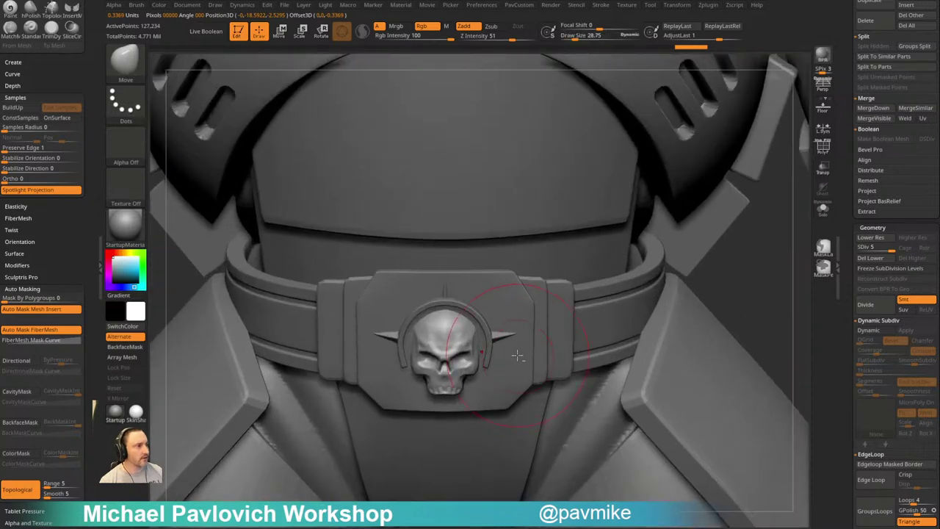
{"action": "key", "text": "2"}
{"action": "left_click", "coordinate": [481, 340], "text": "alt"}
{"action": "key", "text": "3"}
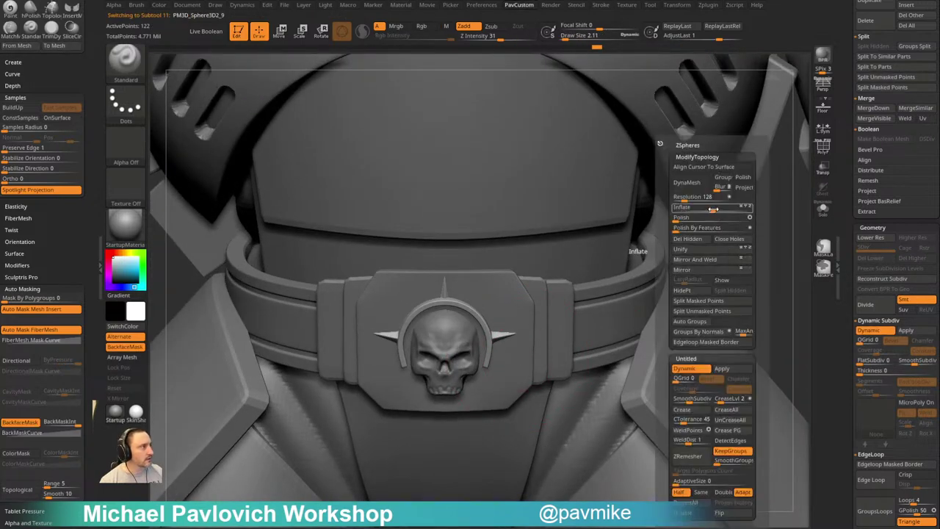
{"action": "left_click_drag", "start_coordinate": [713, 211], "coordinate": [714, 210]}
{"action": "right_click_drag", "start_coordinate": [724, 281], "coordinate": [721, 230], "text": "ctrl"}
{"action": "right_click_drag", "start_coordinate": [721, 230], "coordinate": [728, 289], "text": "ctrl"}
{"action": "key", "text": "space"}
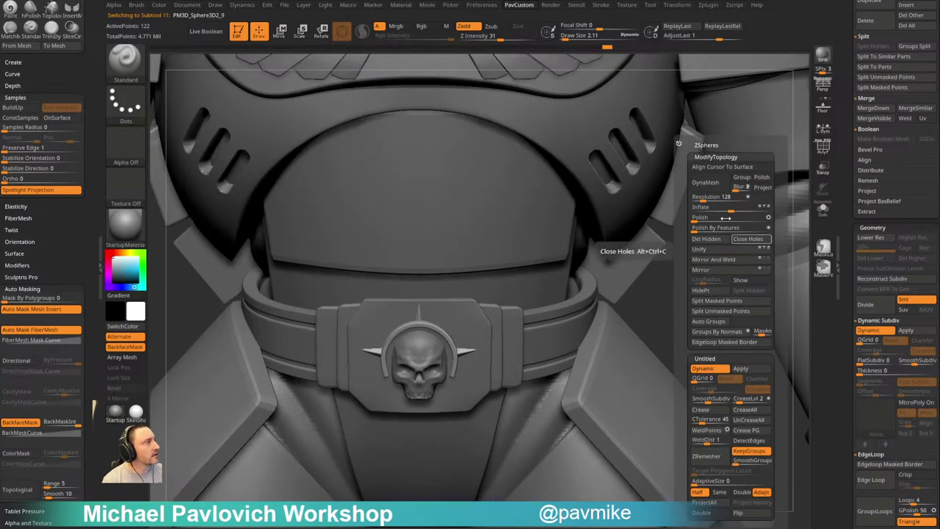
{"action": "left_click", "coordinate": [730, 211]}
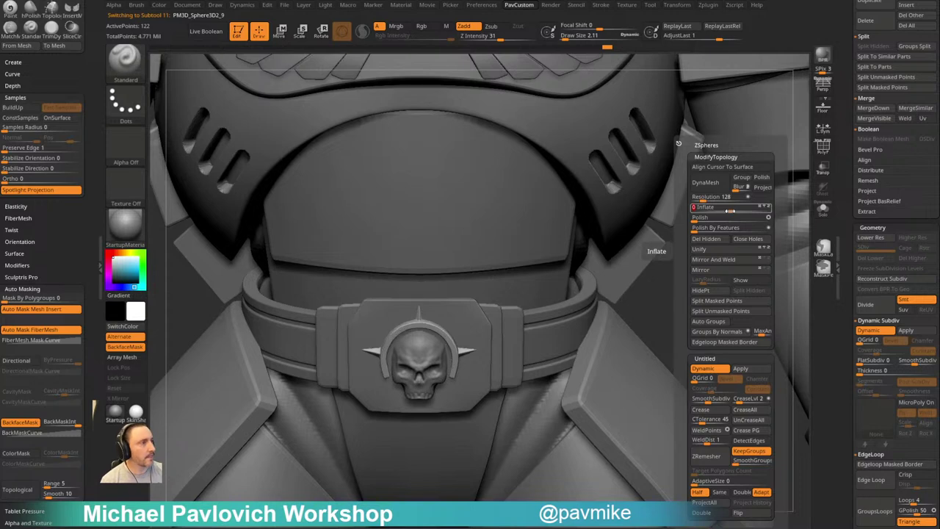
Adjust the tip of the arch's top spike with the Move brush at draw size about 9.7
{"action": "mouse_move", "coordinate": [687, 306]}
{"action": "right_mouse_down"}
{"action": "mouse_move", "coordinate": [762, 273]}
{"action": "mouse_move", "coordinate": [764, 316]}
{"action": "right_mouse_up"}
{"action": "key", "text": "s"}
{"action": "left_click_drag", "start_coordinate": [452, 294], "coordinate": [457, 291]}
{"action": "key", "text": "b"}
{"action": "key", "text": "m"}
{"action": "key", "text": "v"}
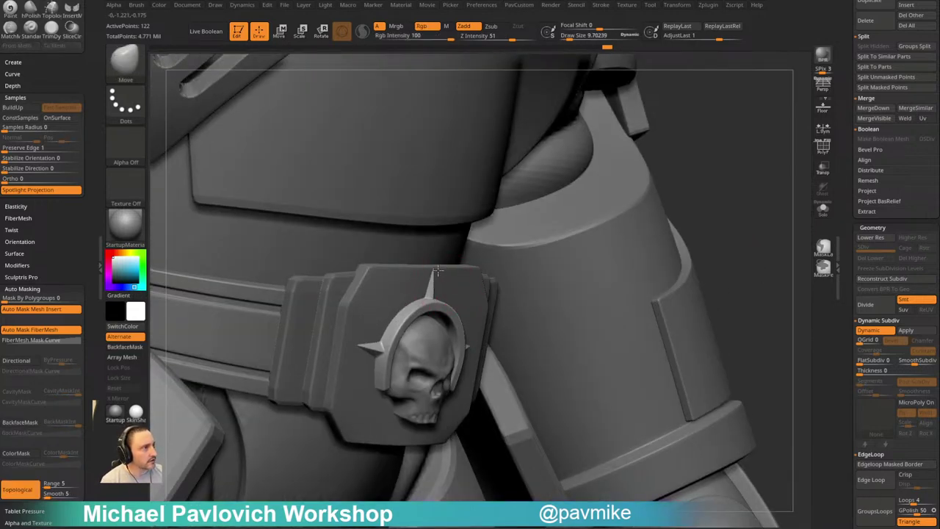
{"action": "mouse_move", "coordinate": [720, 211]}
{"action": "right_mouse_down", "text": "ctrl"}
{"action": "mouse_move", "coordinate": [645, 148]}
{"action": "mouse_move", "coordinate": [712, 179]}
{"action": "mouse_move", "coordinate": [693, 213]}
{"action": "mouse_move", "coordinate": [713, 189]}
{"action": "mouse_move", "coordinate": [710, 173]}
{"action": "right_mouse_up", "text": "ctrl"}
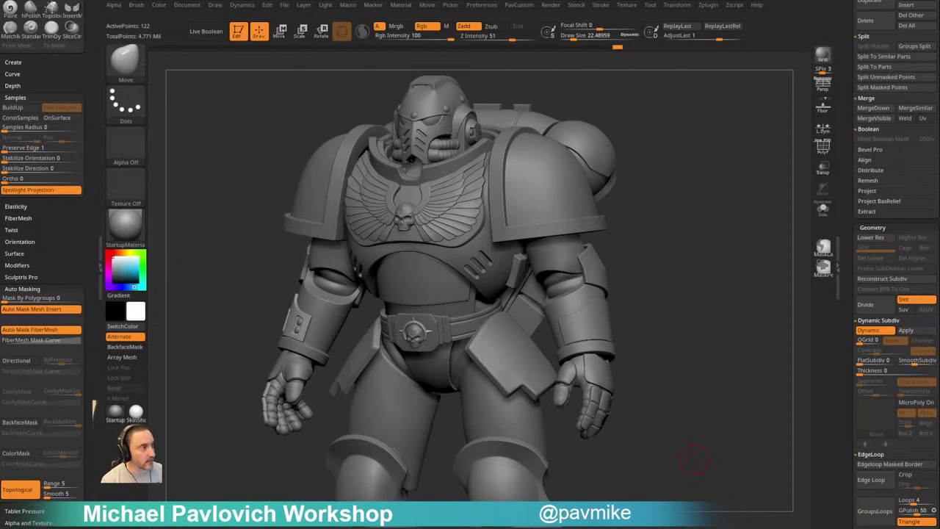
Switch to the Standard brush at draw size about 44 and review the whole armored figure
{"action": "mouse_move", "coordinate": [711, 236]}
{"action": "right_mouse_down", "text": "shift"}
{"action": "mouse_move", "coordinate": [670, 216]}
{"action": "mouse_move", "coordinate": [699, 260]}
{"action": "right_mouse_up", "text": "shift"}
{"action": "mouse_move", "coordinate": [699, 260]}
{"action": "right_mouse_down", "text": "alt"}
{"action": "mouse_move", "coordinate": [718, 230]}
{"action": "mouse_move", "coordinate": [665, 260]}
{"action": "right_mouse_up", "text": "alt"}
{"action": "key", "text": "s"}
{"action": "left_click_drag", "start_coordinate": [676, 263], "coordinate": [653, 261]}
{"action": "key", "text": "b"}
{"action": "key", "text": "s"}
{"action": "key", "text": "t"}
{"action": "right_click_drag", "start_coordinate": [647, 260], "coordinate": [686, 248], "text": "alt"}
{"action": "mouse_move", "coordinate": [686, 248]}
{"action": "right_mouse_down", "text": "ctrl"}
{"action": "mouse_move", "coordinate": [695, 269]}
{"action": "mouse_move", "coordinate": [683, 278]}
{"action": "right_mouse_up", "text": "ctrl"}
{"action": "key", "text": "s"}
{"action": "left_click_drag", "start_coordinate": [683, 277], "coordinate": [657, 276]}
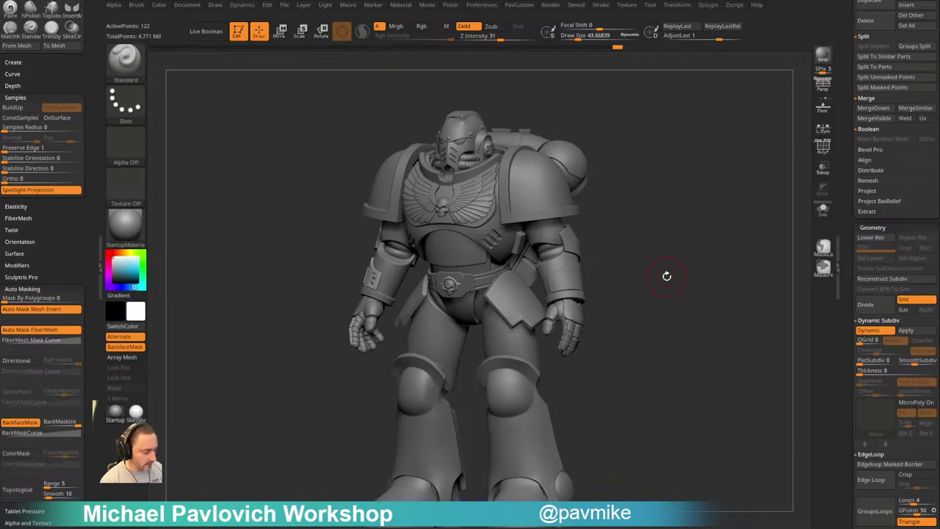
Select the thigh armor and examine the leg armor references on the Miro board in the browser
{"action": "left_click_drag", "start_coordinate": [660, 333], "coordinate": [663, 261], "text": "alt"}
{"action": "left_click", "coordinate": [513, 311], "text": "alt"}
{"action": "left_click_drag", "start_coordinate": [709, 223], "coordinate": [710, 244], "text": "alt"}
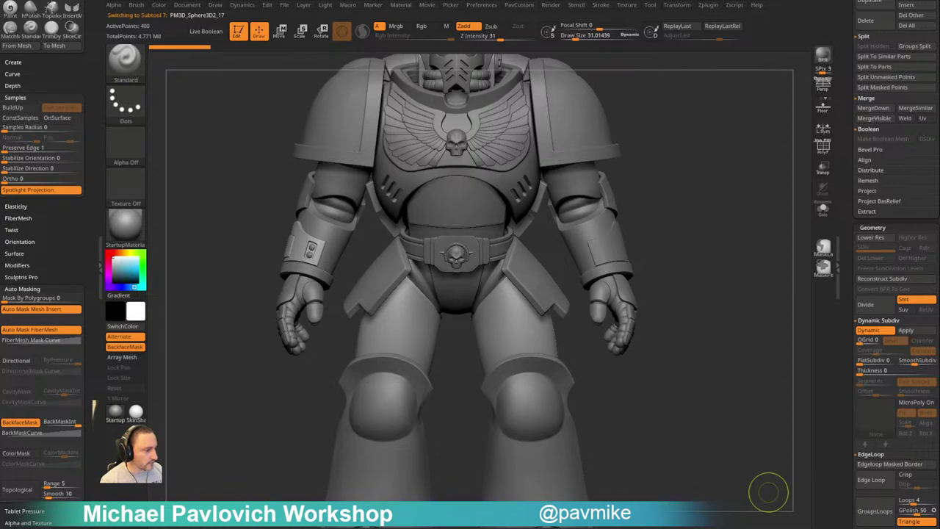
{"action": "left_click_drag", "start_coordinate": [477, 528], "coordinate": [519, 50]}
{"action": "scroll", "coordinate": [529, 263], "scroll_direction": "up", "scroll_amount": 6}
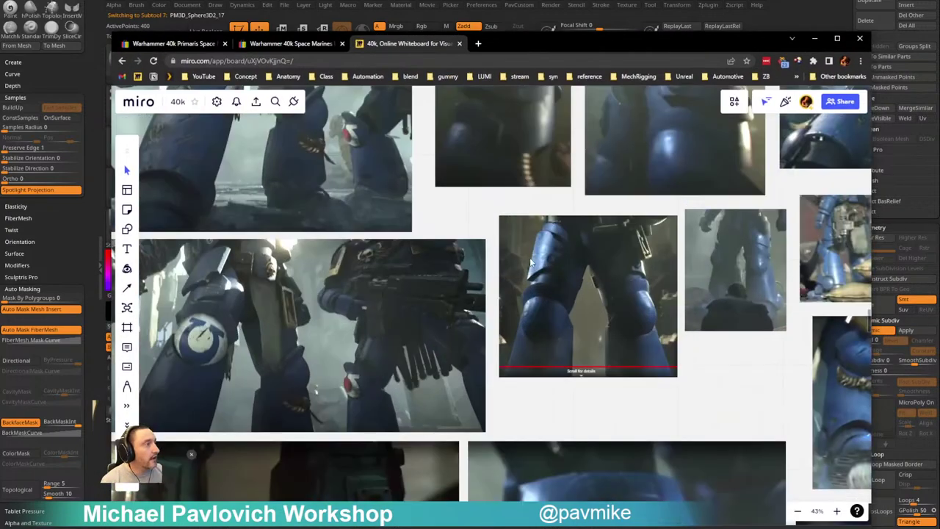
{"action": "middle_click_drag", "start_coordinate": [529, 258], "coordinate": [399, 301]}
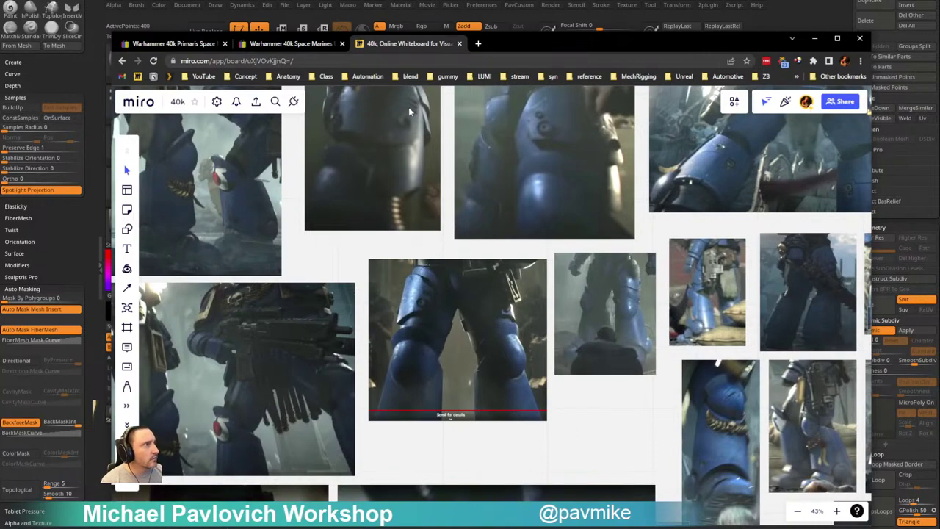
{"action": "key", "text": "alt+Tab"}
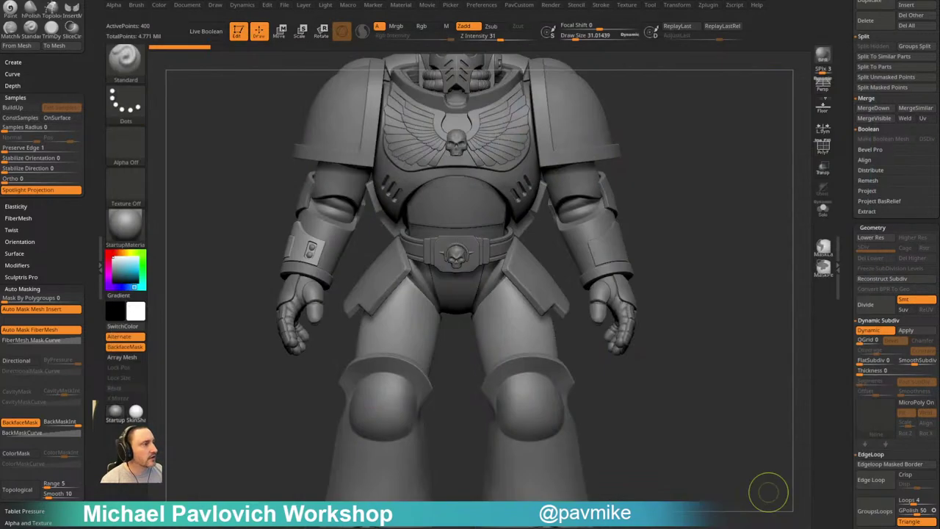
Back in ZBrush, duplicate the thigh armor subtool and set the copy's crease level to 15
{"action": "left_click_drag", "start_coordinate": [745, 191], "coordinate": [732, 213], "text": "alt"}
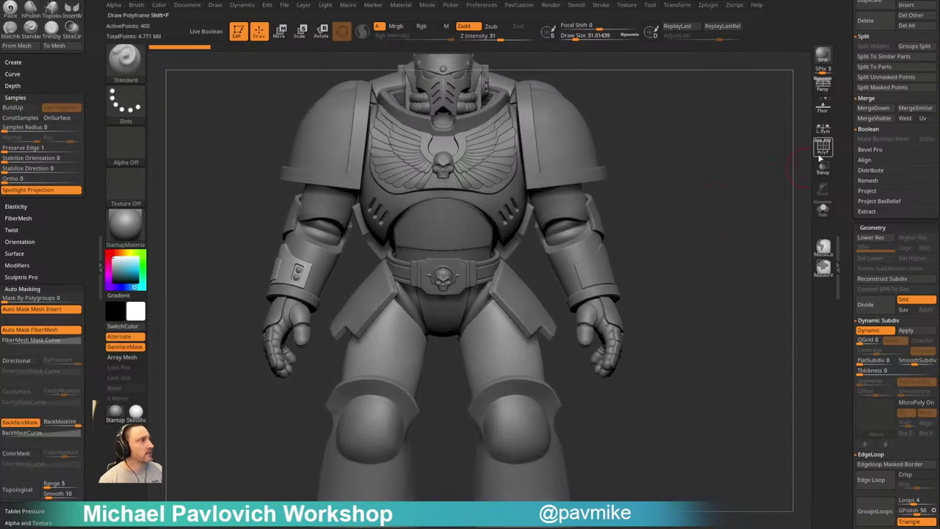
{"action": "mouse_move", "coordinate": [707, 291]}
{"action": "left_mouse_down", "text": "alt"}
{"action": "mouse_move", "coordinate": [712, 267]}
{"action": "mouse_move", "coordinate": [717, 277]}
{"action": "left_mouse_up", "text": "alt"}
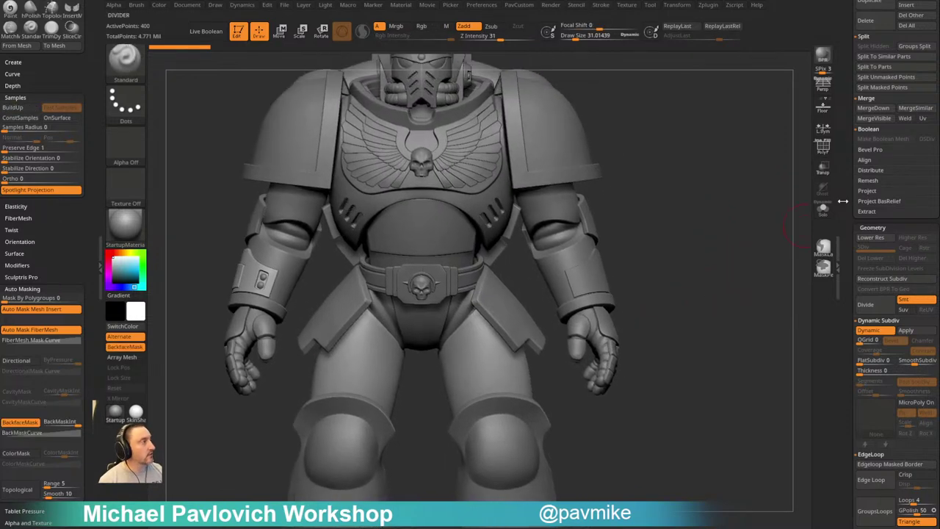
{"action": "left_click_drag", "start_coordinate": [847, 199], "coordinate": [850, 308]}
{"action": "left_click", "coordinate": [872, 289]}
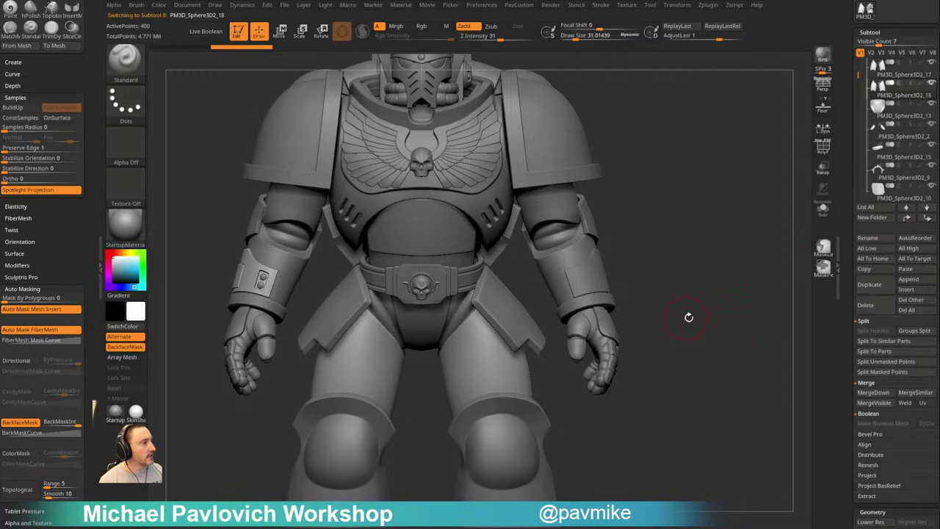
{"action": "key", "text": "4"}
{"action": "left_click_drag", "start_coordinate": [711, 399], "coordinate": [737, 398]}
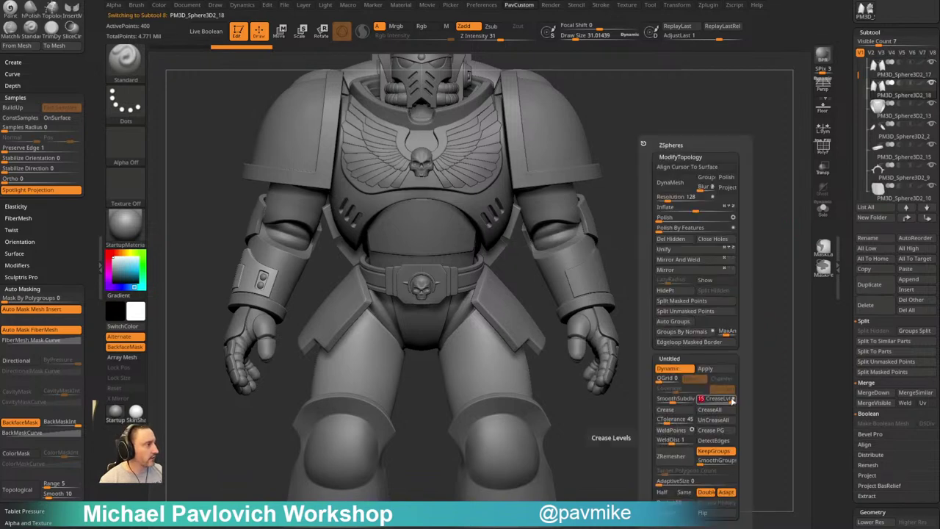
Apply the dynamic subdivision to the thigh armor copy and divide its mesh several times for a denser surface
{"action": "left_click", "coordinate": [707, 368]}
{"action": "key", "text": "ctrl+d"}
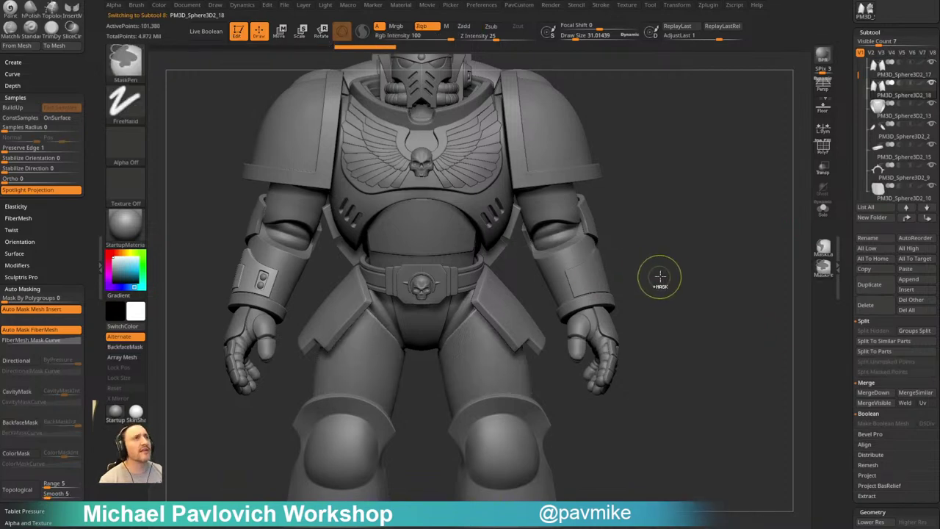
{"action": "key", "text": "ctrl+d"}
{"action": "key", "text": "ctrl+d"}
Show the front reference image over the viewport and frame the full figure to line up with it
{"action": "left_click_drag", "start_coordinate": [697, 255], "coordinate": [731, 240], "text": "alt"}
{"action": "key", "text": "s"}
{"action": "left_click", "coordinate": [703, 253]}
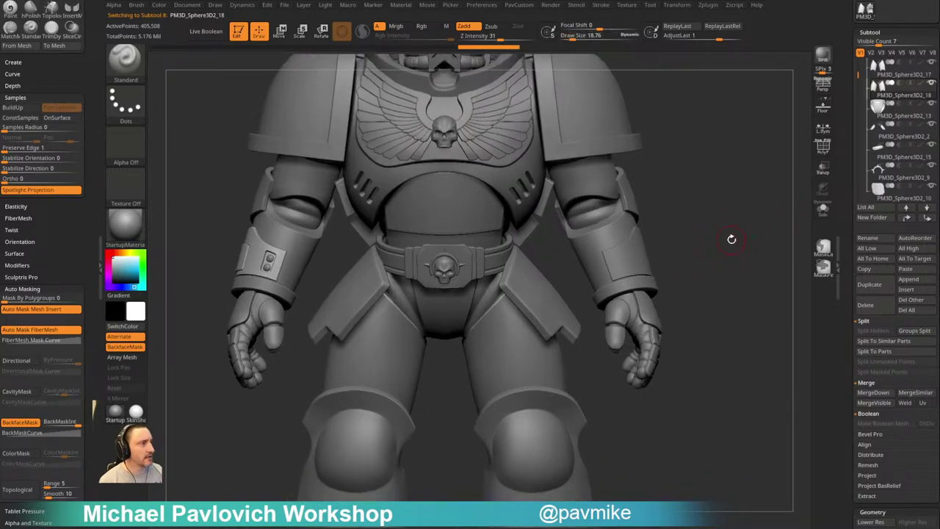
{"action": "key", "text": "shift+z"}
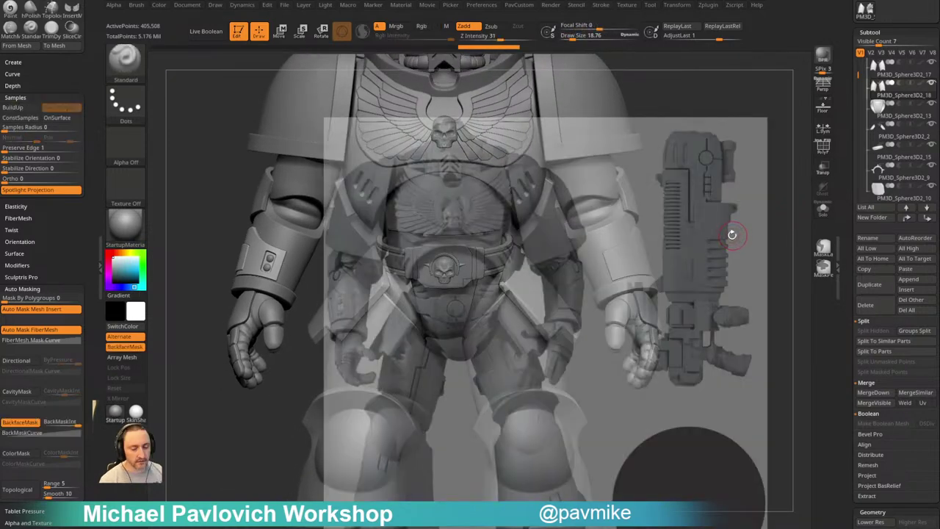
{"action": "key", "text": "f"}
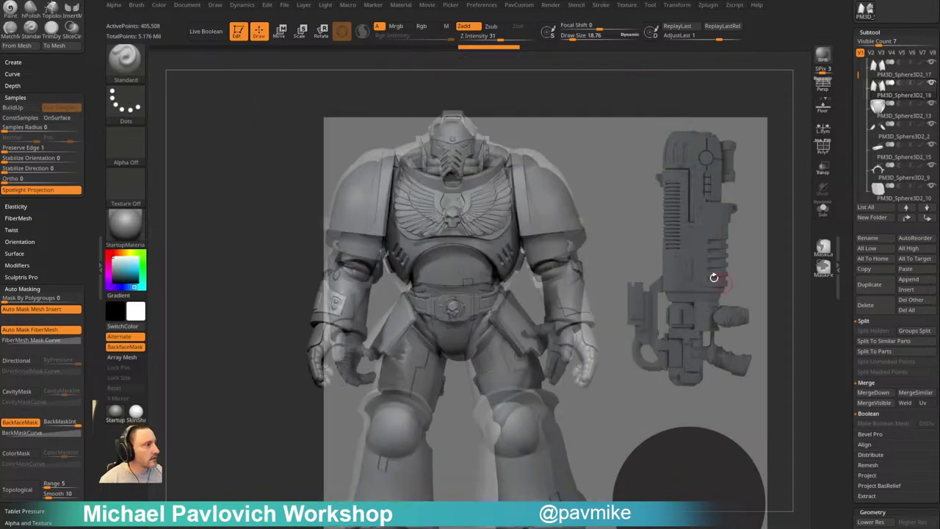
{"action": "left_click_drag", "start_coordinate": [623, 345], "coordinate": [634, 346]}
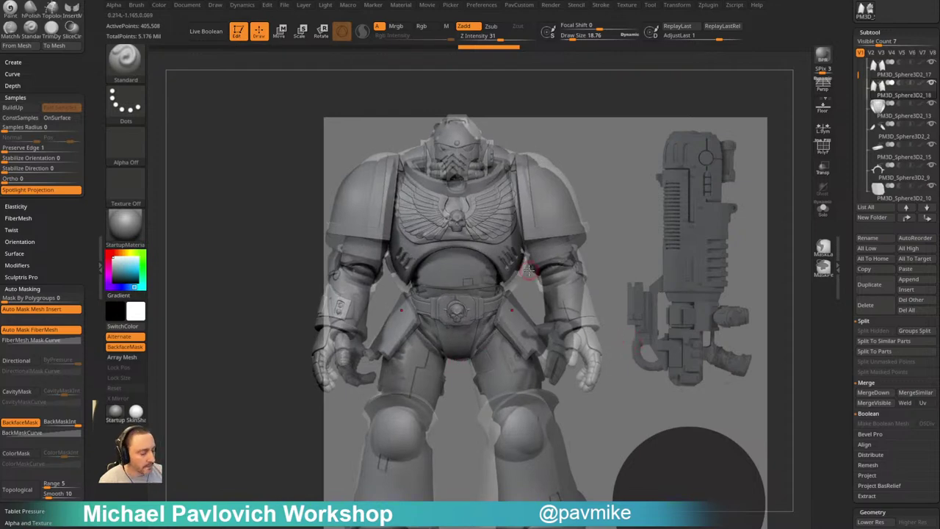
Set the Standard brush to draw size about 46 with Rgb only, undoing the trial strokes on the thigh armor
{"action": "key", "text": "s"}
{"action": "mouse_move", "coordinate": [418, 375]}
{"action": "left_mouse_down"}
{"action": "mouse_move", "coordinate": [431, 373]}
{"action": "mouse_move", "coordinate": [414, 358]}
{"action": "mouse_move", "coordinate": [407, 376]}
{"action": "left_mouse_up"}
{"action": "key", "text": "s"}
{"action": "key", "text": "ctrl+z"}
{"action": "key", "text": "ctrl+z"}
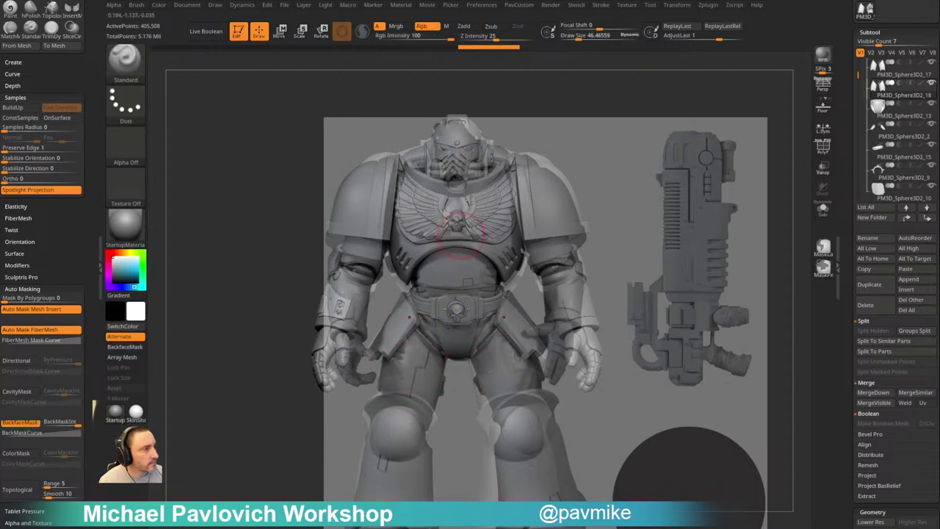
{"action": "left_click", "coordinate": [421, 26]}
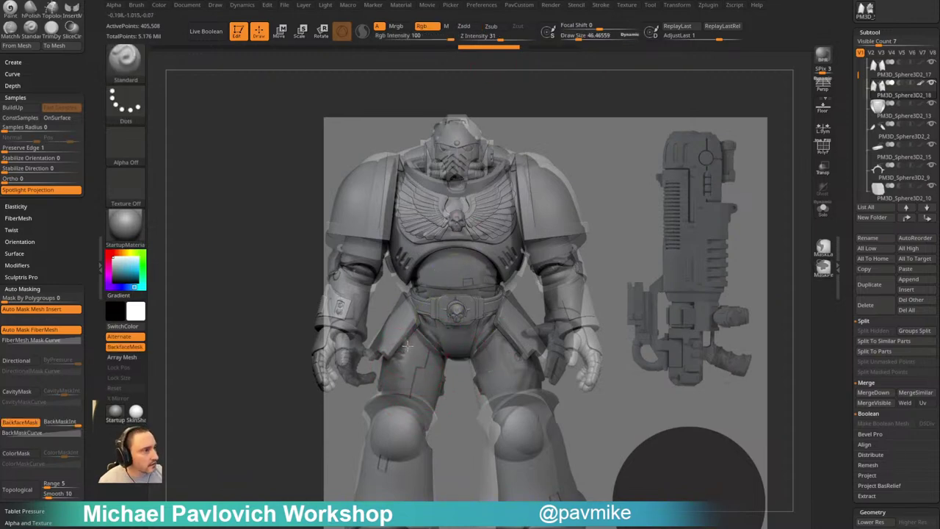
Paint the reference image's leg details onto the front and outer side of the thigh armor, isolating it in Solo mode
{"action": "left_click", "coordinate": [136, 6]}
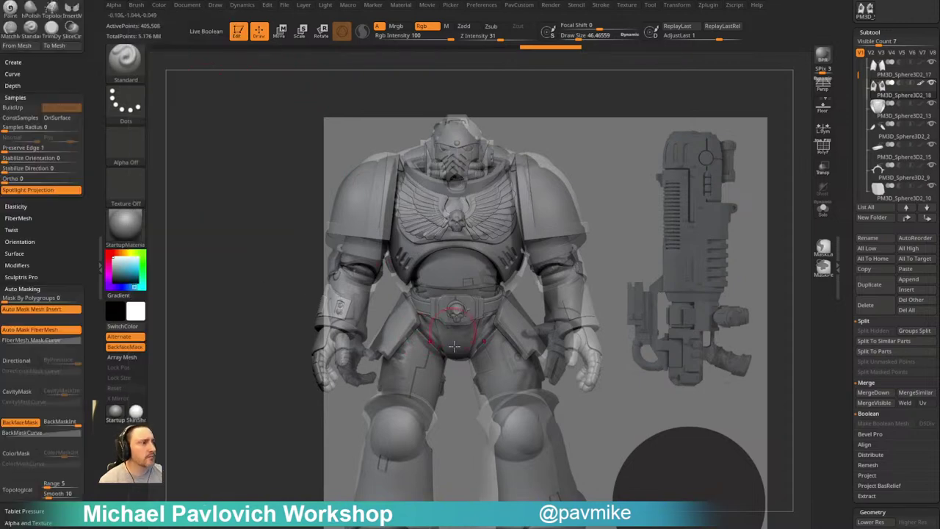
{"action": "left_click_drag", "start_coordinate": [407, 367], "coordinate": [424, 353]}
{"action": "key", "text": "shift+z"}
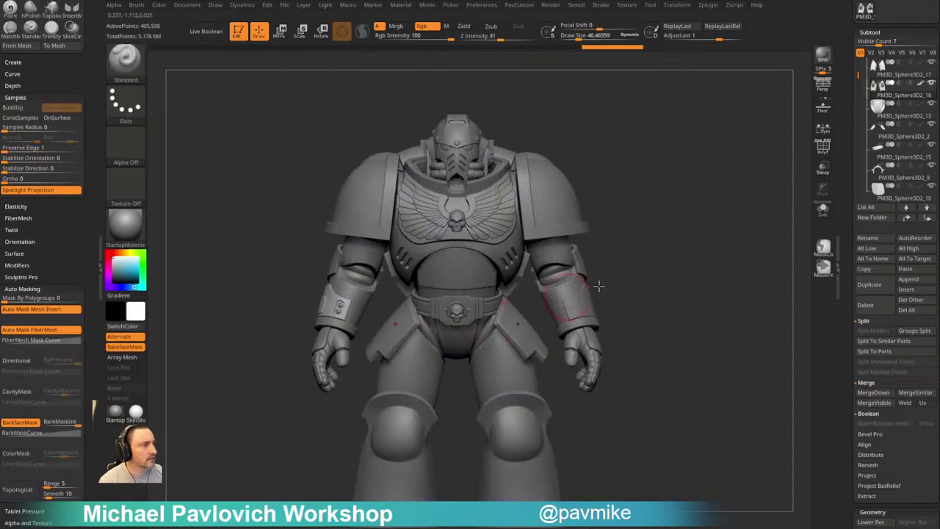
{"action": "left_click", "coordinate": [823, 209]}
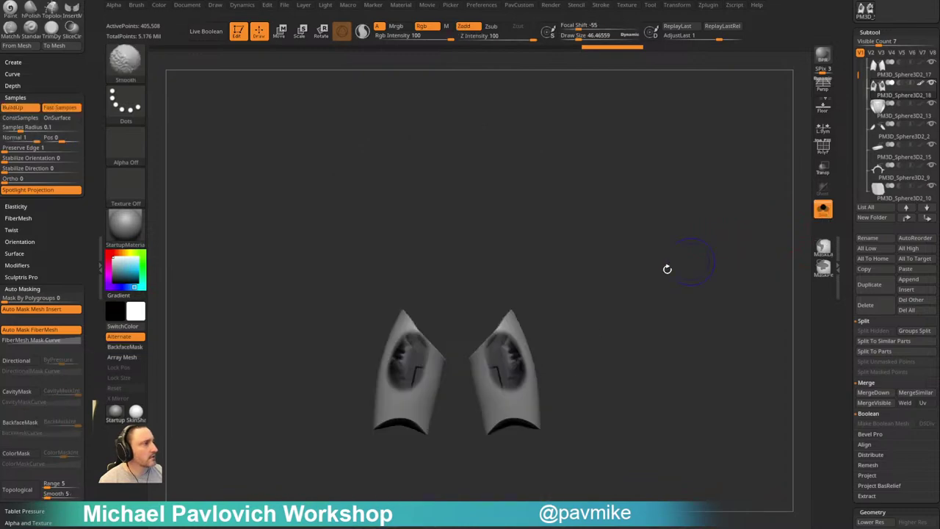
{"action": "key", "text": "shift+z"}
{"action": "left_click_drag", "start_coordinate": [405, 354], "coordinate": [381, 387]}
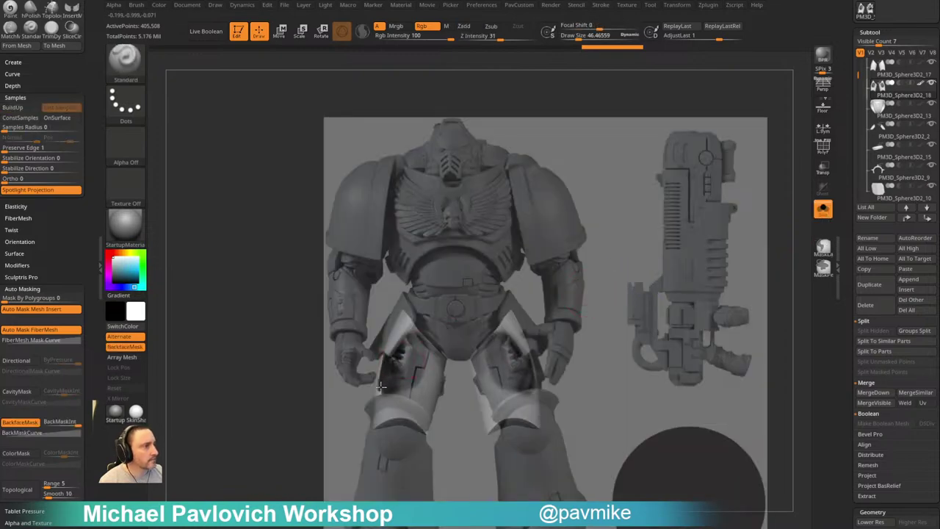
{"action": "key", "text": "shift+z"}
{"action": "left_click_drag", "start_coordinate": [599, 265], "coordinate": [706, 221]}
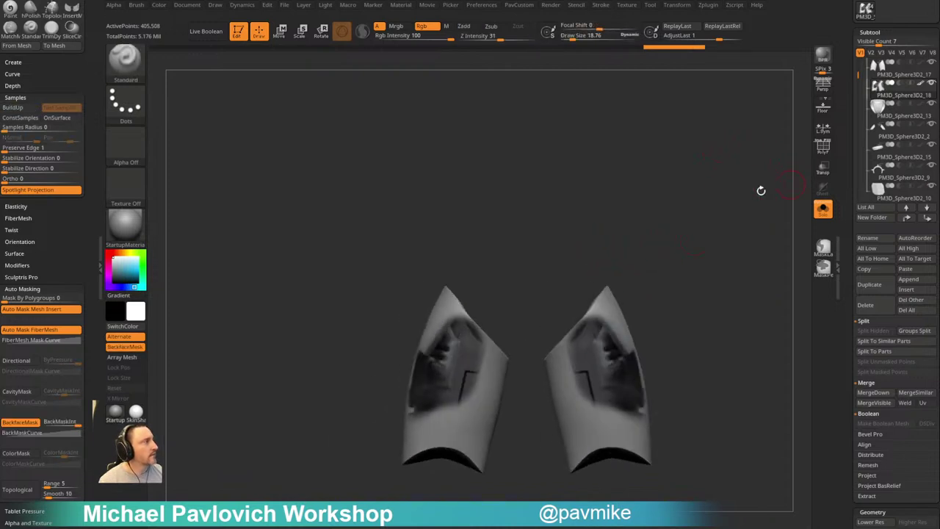
Fade the painted reference by repeatedly filling the thigh armor with white at Rgb intensity 18
{"action": "left_click", "coordinate": [393, 36]}
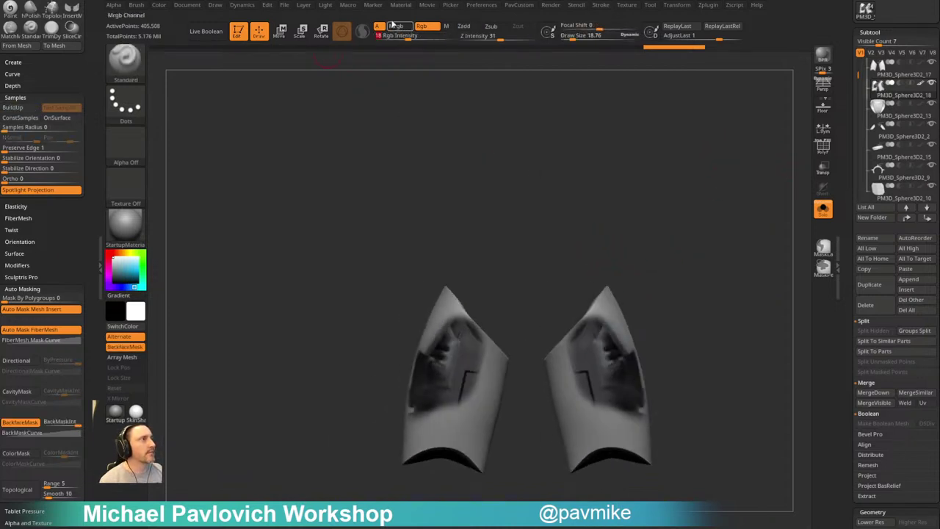
{"action": "left_click", "coordinate": [158, 5]}
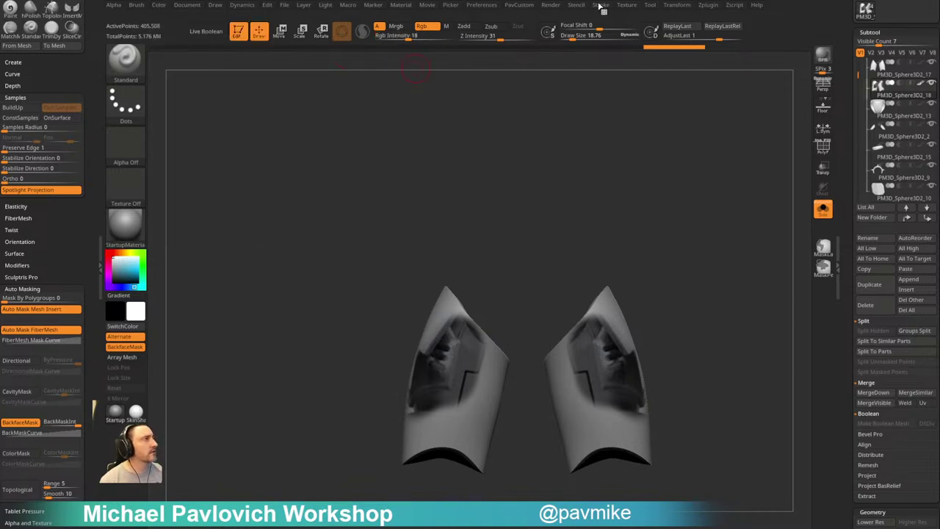
{"action": "left_click", "coordinate": [555, 5]}
{"action": "left_click", "coordinate": [138, 6]}
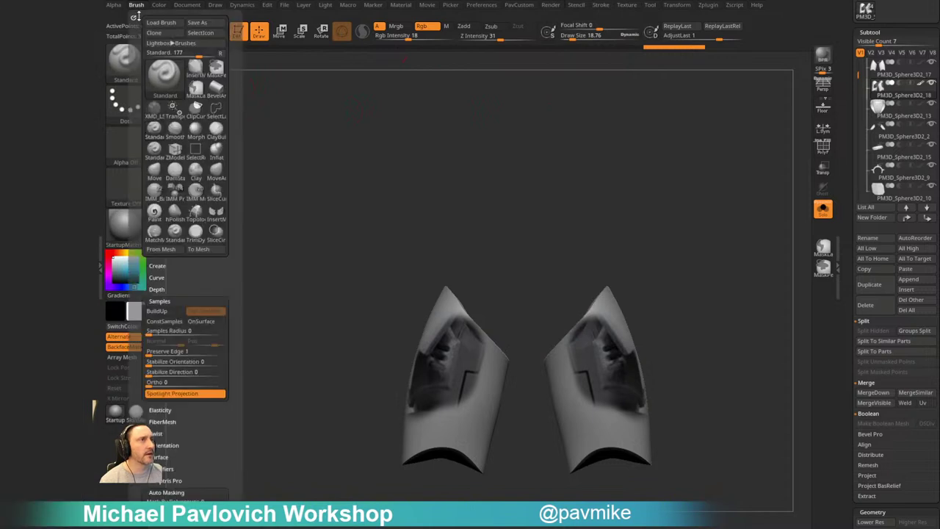
{"action": "mouse_move", "coordinate": [157, 6]}
{"action": "left_click", "coordinate": [182, 194]}
{"action": "left_click", "coordinate": [182, 194]}
{"action": "left_click", "coordinate": [182, 194]}
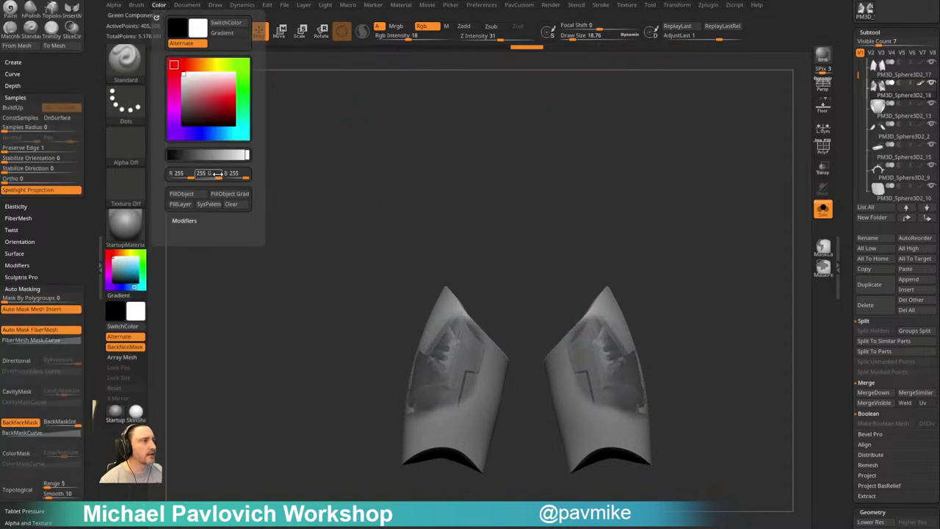
Set the Rgb intensity to 100 and reduce the brush's draw size to about 9.7
{"action": "mouse_move", "coordinate": [692, 178]}
{"action": "left_mouse_down", "text": "alt"}
{"action": "mouse_move", "coordinate": [677, 163]}
{"action": "mouse_move", "coordinate": [687, 181]}
{"action": "left_mouse_up", "text": "alt"}
{"action": "left_click_drag", "start_coordinate": [512, 182], "coordinate": [517, 145], "text": "alt"}
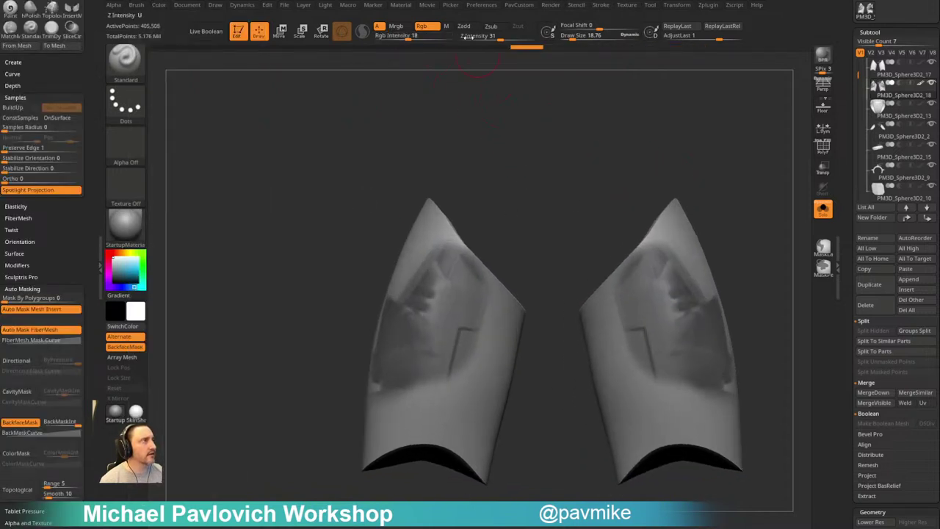
{"action": "left_click_drag", "start_coordinate": [437, 35], "coordinate": [457, 35]}
{"action": "mouse_move", "coordinate": [476, 161]}
{"action": "left_mouse_down"}
{"action": "mouse_move", "coordinate": [531, 178]}
{"action": "mouse_move", "coordinate": [523, 190]}
{"action": "left_mouse_up"}
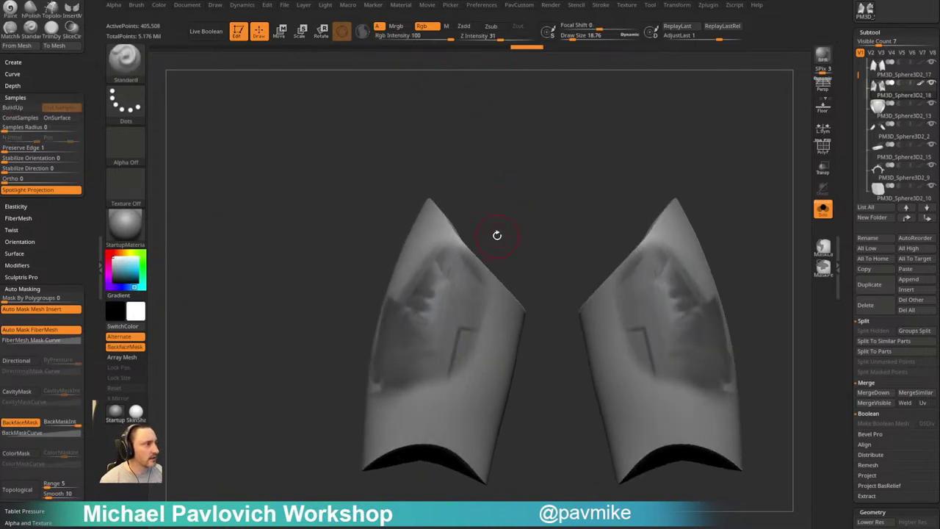
{"action": "left_click_drag", "start_coordinate": [497, 235], "coordinate": [496, 214], "text": "alt"}
{"action": "left_click_drag", "start_coordinate": [486, 270], "coordinate": [487, 275], "text": "alt"}
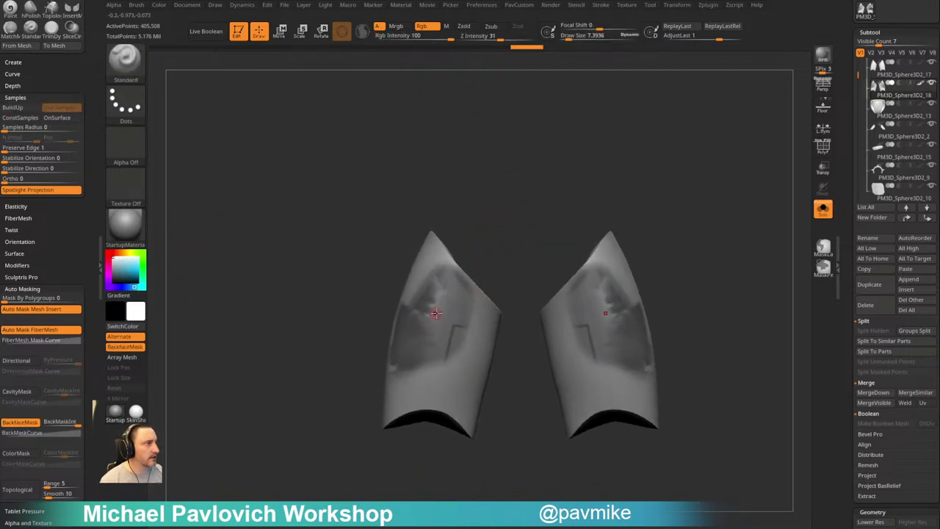
{"action": "key", "text": "s"}
{"action": "left_click_drag", "start_coordinate": [436, 305], "coordinate": [444, 301]}
{"action": "left_click_drag", "start_coordinate": [506, 224], "coordinate": [499, 235], "text": "alt"}
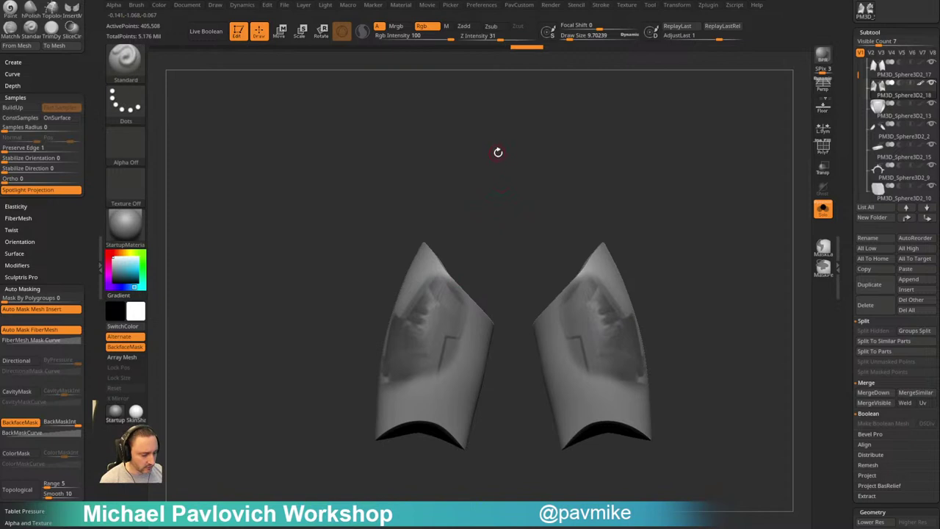
Mask the bent panel line down the front of the thigh armor with the MaskPen brush, following the painted reference
{"action": "mouse_move", "coordinate": [416, 271]}
{"action": "left_mouse_down", "text": "ctrl"}
{"action": "mouse_move", "coordinate": [435, 303]}
{"action": "mouse_move", "coordinate": [425, 356]}
{"action": "left_mouse_up", "text": "ctrl"}
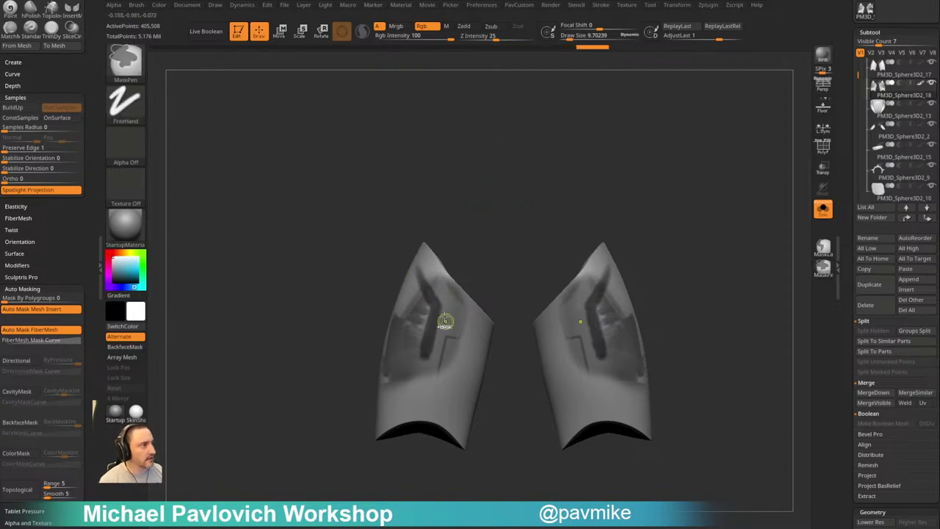
{"action": "left_click_drag", "start_coordinate": [493, 249], "coordinate": [544, 245], "text": "alt"}
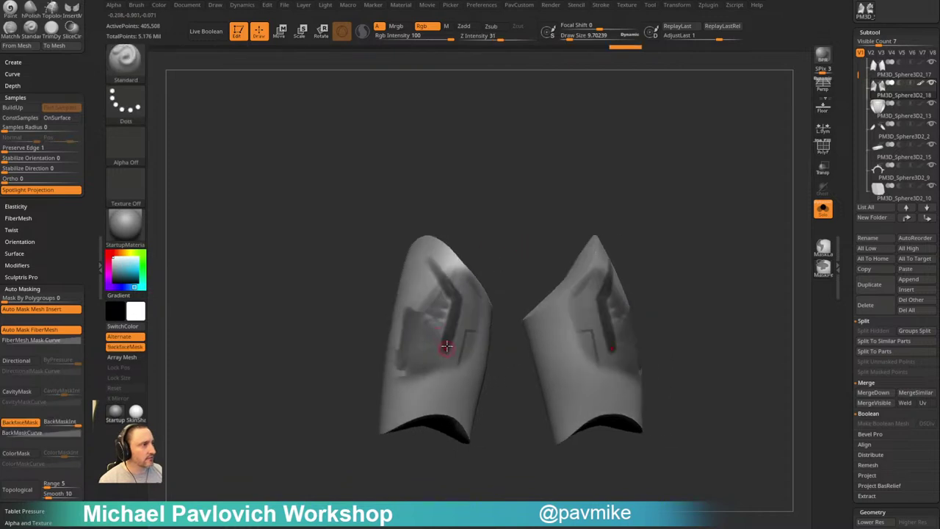
{"action": "mouse_move", "coordinate": [447, 345]}
{"action": "left_mouse_down", "text": "ctrl"}
{"action": "mouse_move", "coordinate": [418, 348]}
{"action": "mouse_move", "coordinate": [398, 368]}
{"action": "mouse_move", "coordinate": [457, 354]}
{"action": "mouse_move", "coordinate": [431, 355]}
{"action": "left_mouse_up", "text": "ctrl"}
{"action": "left_click_drag", "start_coordinate": [443, 313], "coordinate": [447, 312], "text": "ctrl+alt"}
Extend the masked panel line diagonally down and around the lower outer side of the thigh armor
{"action": "left_click_drag", "start_coordinate": [515, 222], "coordinate": [595, 216]}
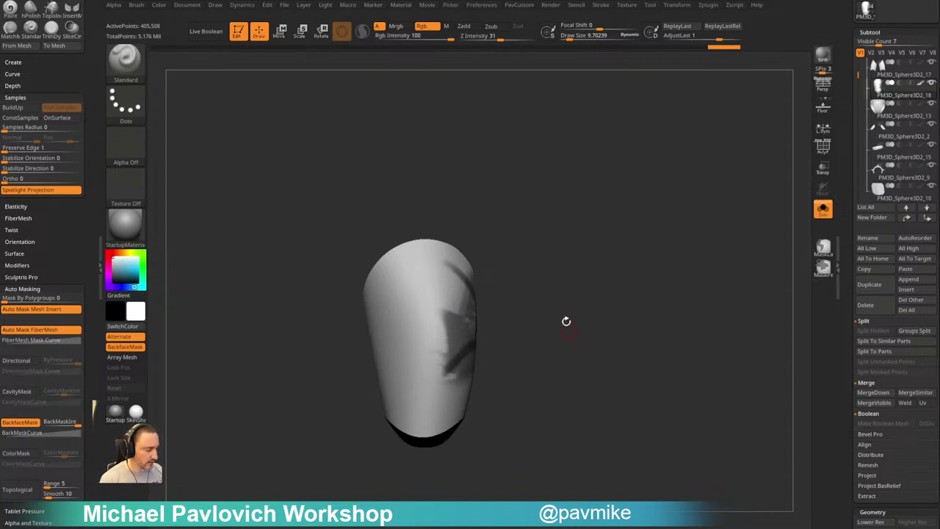
{"action": "key", "text": "ctrl"}
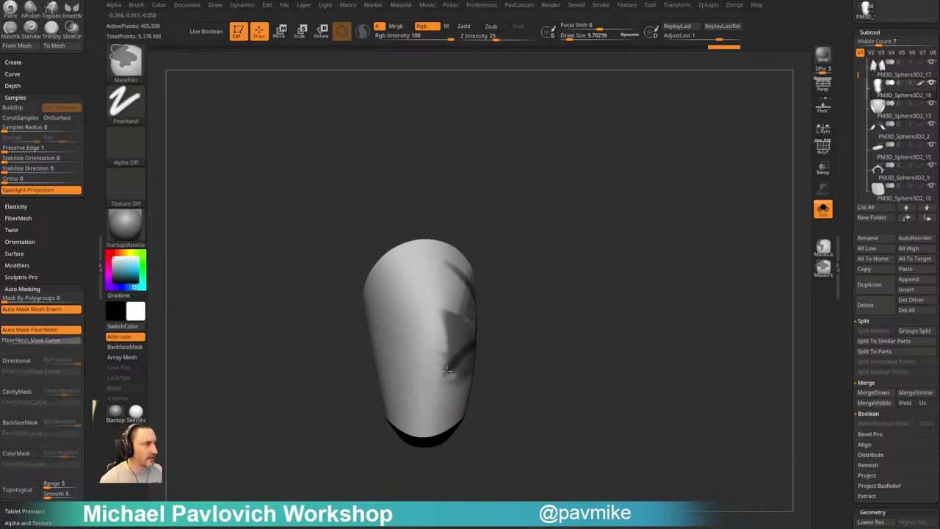
{"action": "left_click_drag", "start_coordinate": [440, 387], "coordinate": [439, 393], "text": "ctrl"}
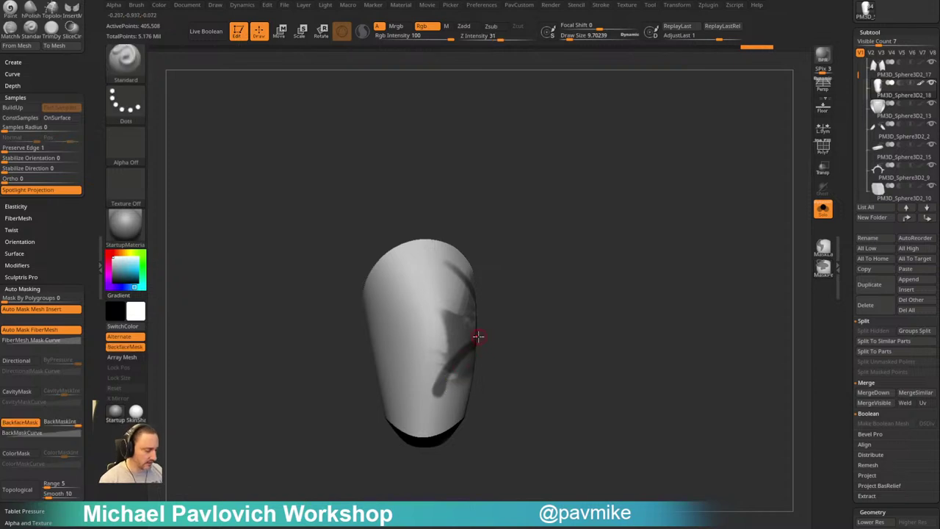
{"action": "mouse_move", "coordinate": [399, 392]}
{"action": "left_mouse_down", "text": "ctrl"}
{"action": "mouse_move", "coordinate": [459, 398]}
{"action": "mouse_move", "coordinate": [479, 370]}
{"action": "mouse_move", "coordinate": [532, 355]}
{"action": "mouse_move", "coordinate": [528, 338]}
{"action": "mouse_move", "coordinate": [479, 328]}
{"action": "left_mouse_up", "text": "ctrl"}
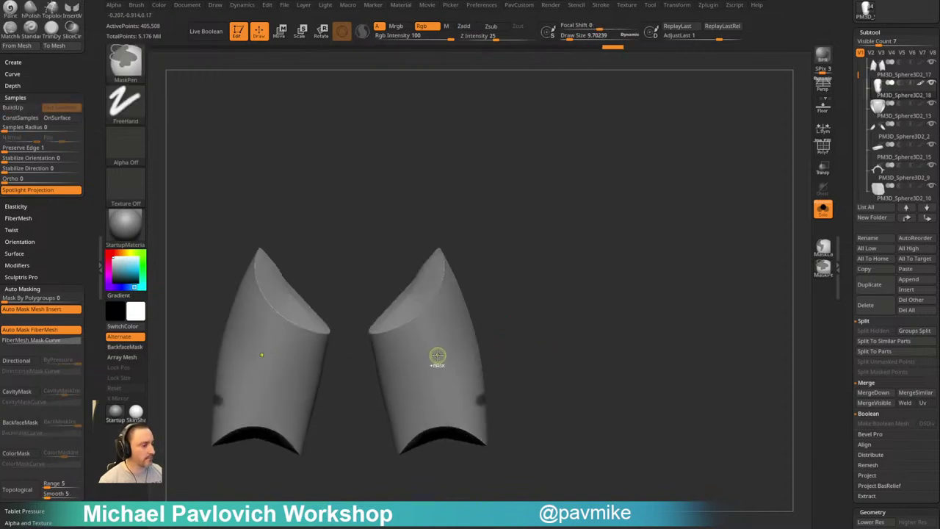
Mask the angled panel line across the back of the thigh armor, joining it to the lower outer line
{"action": "mouse_move", "coordinate": [436, 354]}
{"action": "left_mouse_down", "text": "ctrl"}
{"action": "mouse_move", "coordinate": [462, 365]}
{"action": "mouse_move", "coordinate": [477, 399]}
{"action": "left_mouse_up", "text": "ctrl"}
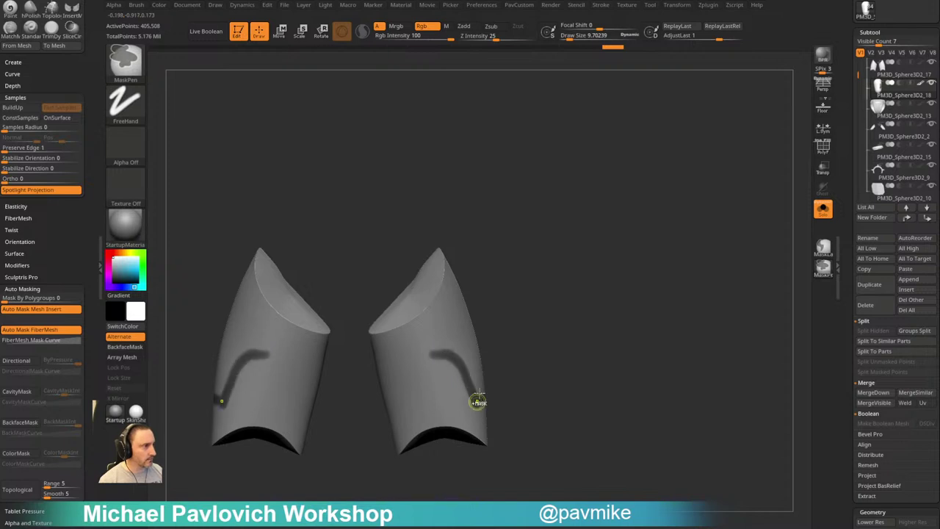
{"action": "left_click_drag", "start_coordinate": [519, 335], "coordinate": [462, 416]}
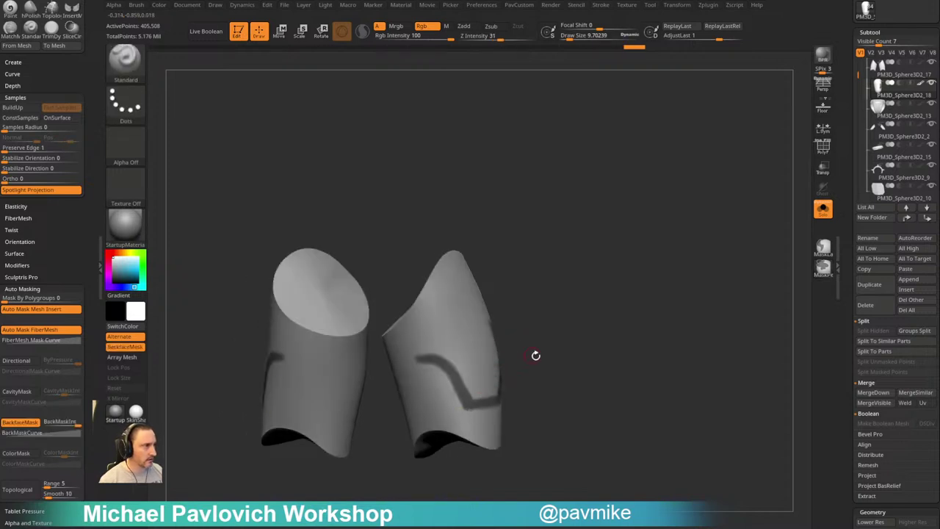
{"action": "left_click_drag", "start_coordinate": [535, 355], "coordinate": [478, 313]}
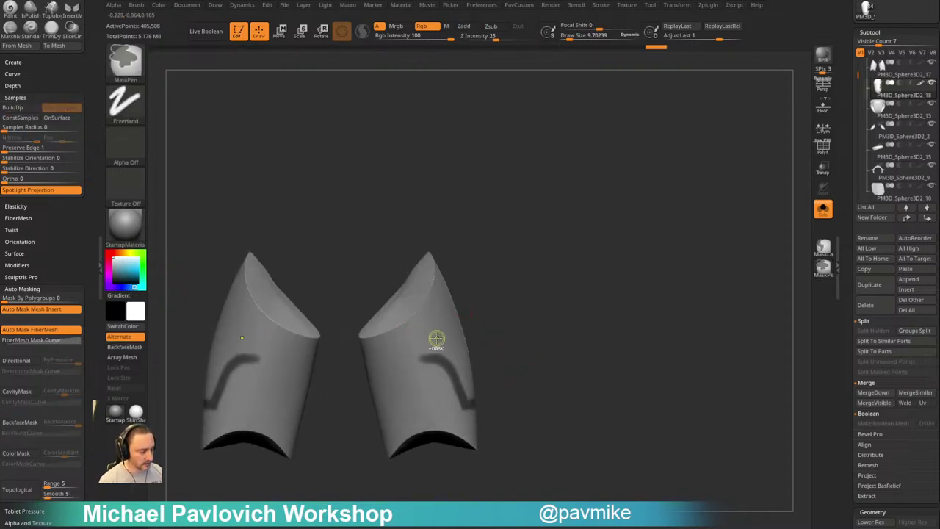
{"action": "left_click_drag", "start_coordinate": [420, 344], "coordinate": [432, 377], "text": "ctrl"}
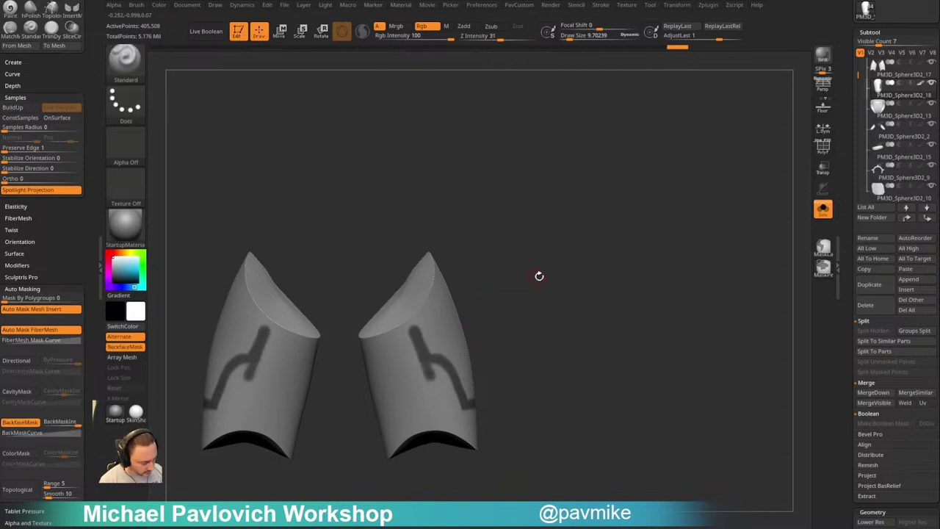
Carry the masked panel line from the back up toward the thigh armor's upper outer rim
{"action": "left_click_drag", "start_coordinate": [539, 274], "coordinate": [525, 287], "text": "alt"}
{"action": "left_click_drag", "start_coordinate": [389, 345], "coordinate": [411, 323], "text": "ctrl"}
{"action": "mouse_move", "coordinate": [524, 259]}
{"action": "left_mouse_down", "text": "alt"}
{"action": "mouse_move", "coordinate": [504, 277]}
{"action": "mouse_move", "coordinate": [522, 269]}
{"action": "mouse_move", "coordinate": [488, 274]}
{"action": "left_mouse_up", "text": "alt"}
{"action": "left_click_drag", "start_coordinate": [381, 342], "coordinate": [428, 294], "text": "ctrl"}
{"action": "left_click_drag", "start_coordinate": [521, 280], "coordinate": [457, 296]}
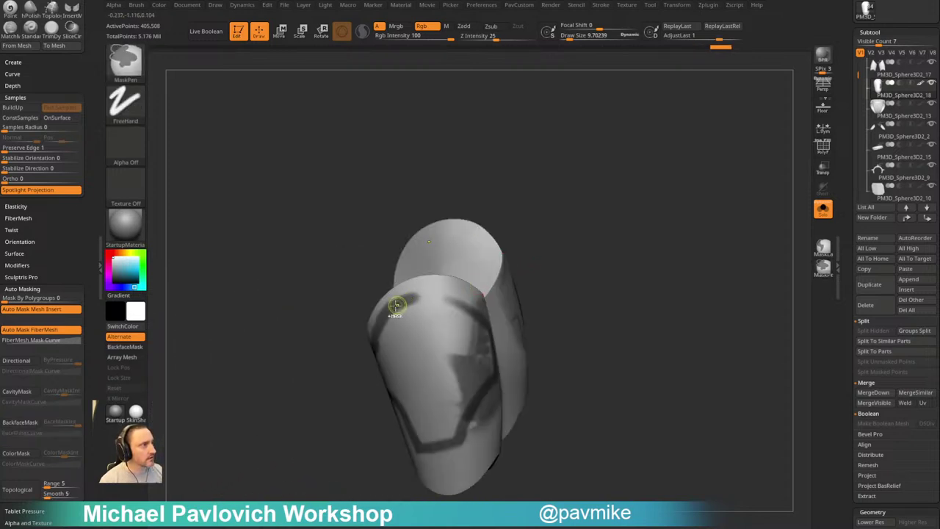
Mask the missing stretches along the upper edge and inner side of the forearm sleeve to close the panel outline
{"action": "left_click_drag", "start_coordinate": [395, 310], "coordinate": [461, 301], "text": "ctrl"}
{"action": "left_click_drag", "start_coordinate": [525, 276], "coordinate": [493, 287]}
{"action": "left_click_drag", "start_coordinate": [424, 300], "coordinate": [474, 322], "text": "ctrl"}
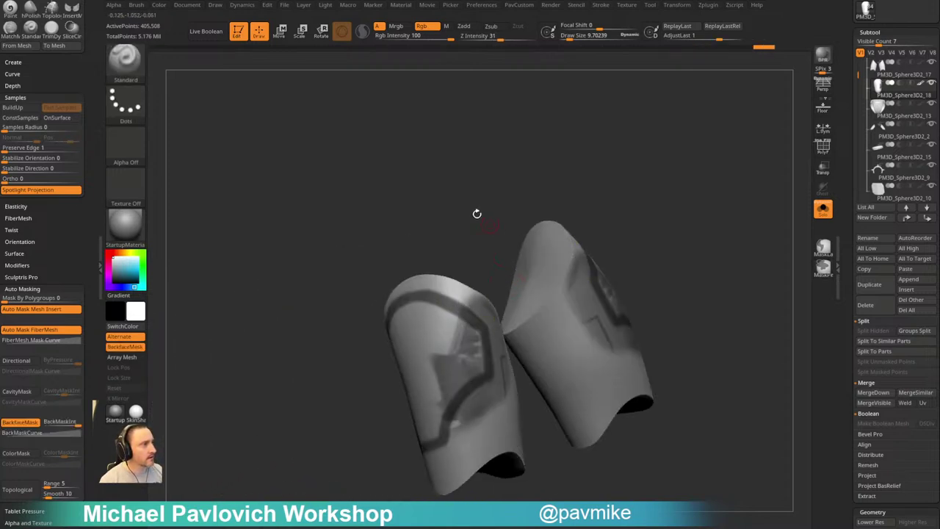
{"action": "mouse_move", "coordinate": [477, 213]}
{"action": "left_mouse_down"}
{"action": "mouse_move", "coordinate": [554, 202]}
{"action": "mouse_move", "coordinate": [537, 242]}
{"action": "mouse_move", "coordinate": [416, 358]}
{"action": "left_mouse_up"}
{"action": "key", "text": "ctrl"}
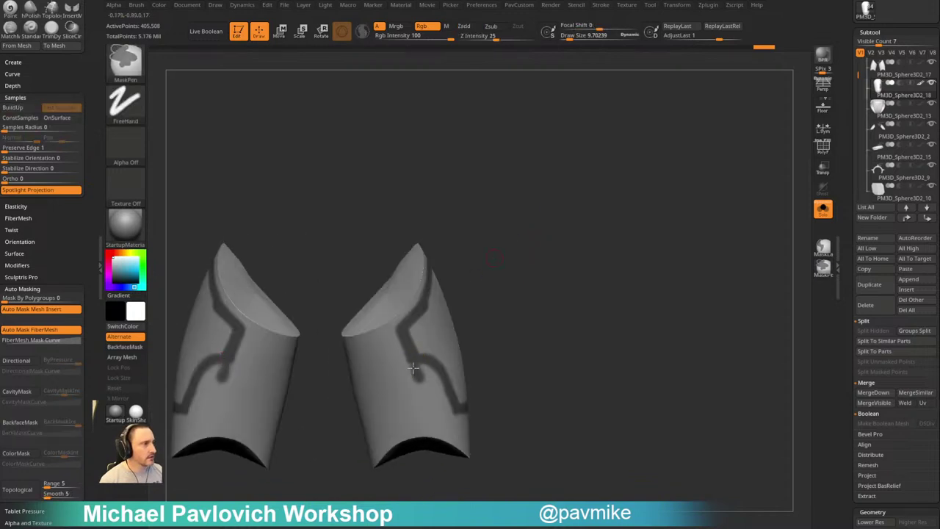
{"action": "left_click", "coordinate": [422, 375], "text": "ctrl"}
{"action": "mouse_move", "coordinate": [507, 353]}
{"action": "left_mouse_down"}
{"action": "mouse_move", "coordinate": [433, 351]}
{"action": "mouse_move", "coordinate": [446, 372]}
{"action": "left_mouse_up"}
{"action": "mouse_move", "coordinate": [548, 321]}
{"action": "left_mouse_down"}
{"action": "mouse_move", "coordinate": [493, 303]}
{"action": "mouse_move", "coordinate": [533, 281]}
{"action": "mouse_move", "coordinate": [523, 269]}
{"action": "left_mouse_up"}
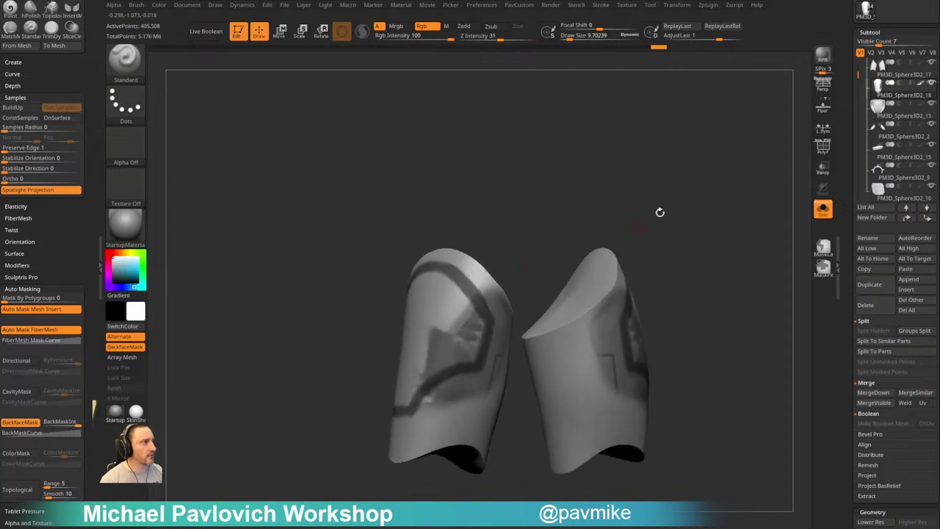
Turn off the sleeve subtool's polypaint display and convert the masked outline into its own polygroup
{"action": "left_click", "coordinate": [922, 83]}
{"action": "left_click_drag", "start_coordinate": [683, 193], "coordinate": [733, 191]}
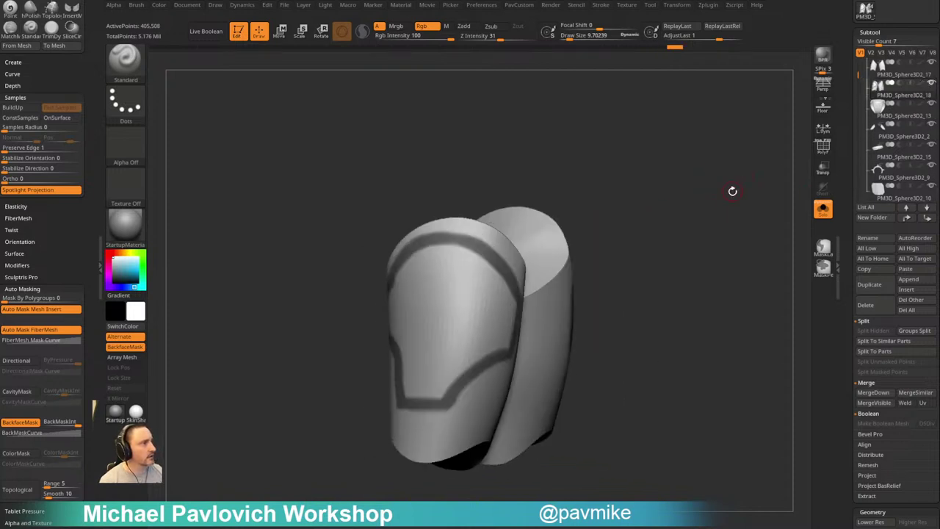
{"action": "key", "text": "ctrl+w"}
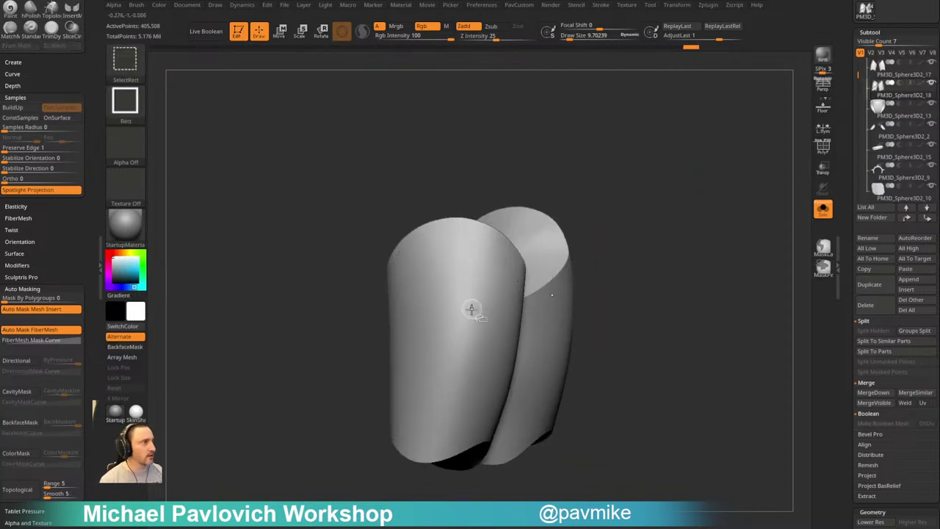
Delete the sleeve's lower subdivision levels and apply Mirror And Weld to carry the panel outline to the other sleeve
{"action": "left_click", "coordinate": [472, 311], "text": "ctrl+shift"}
{"action": "key", "text": "grave"}
{"action": "left_click", "coordinate": [640, 322]}
{"action": "left_click", "coordinate": [686, 265], "text": "ctrl+shift"}
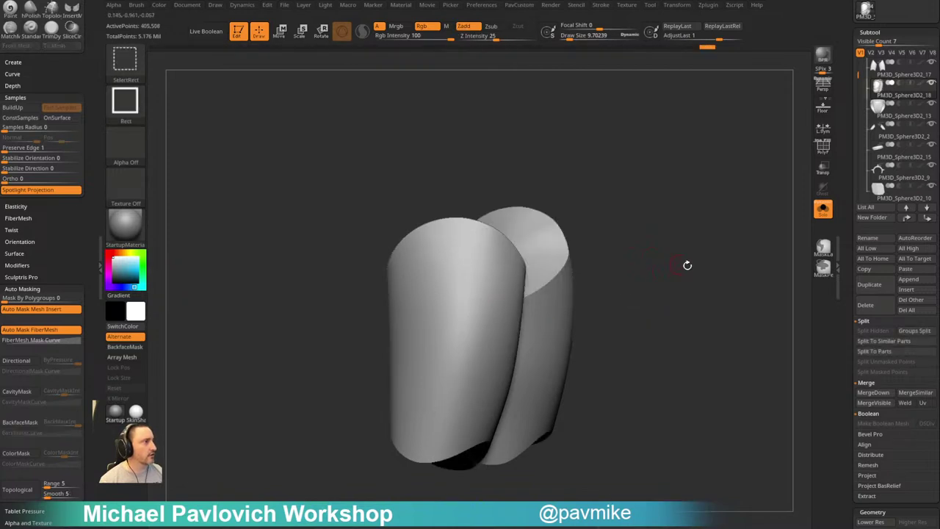
{"action": "key", "text": "grave"}
{"action": "left_click", "coordinate": [707, 258]}
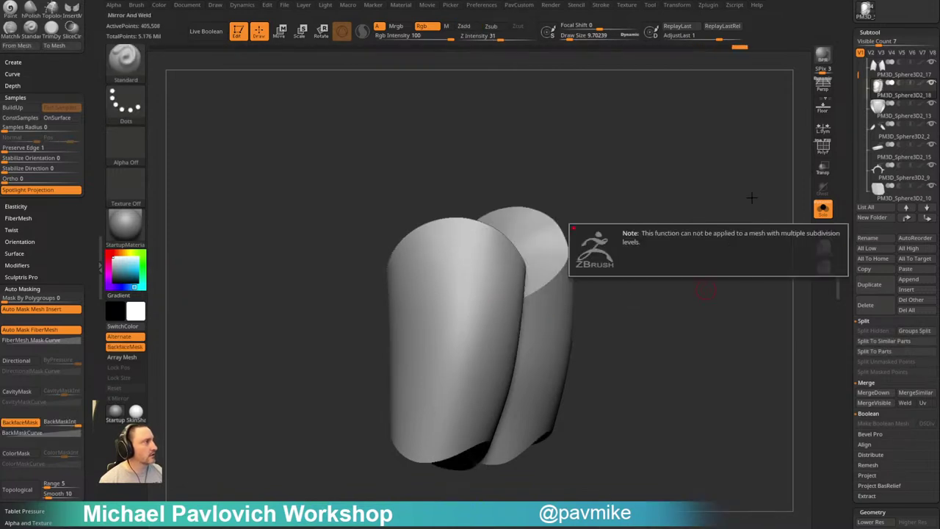
{"action": "left_click_drag", "start_coordinate": [849, 265], "coordinate": [850, 158]}
{"action": "left_click", "coordinate": [873, 220]}
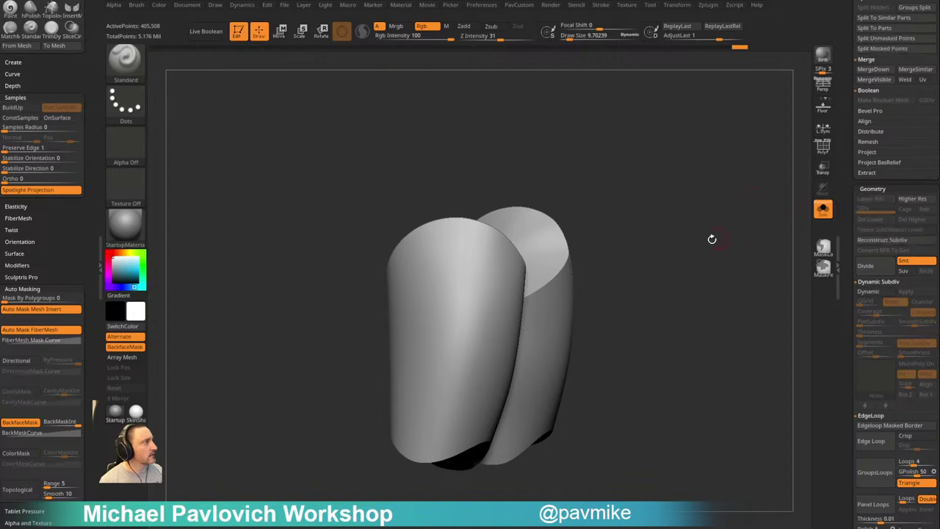
{"action": "key", "text": "space"}
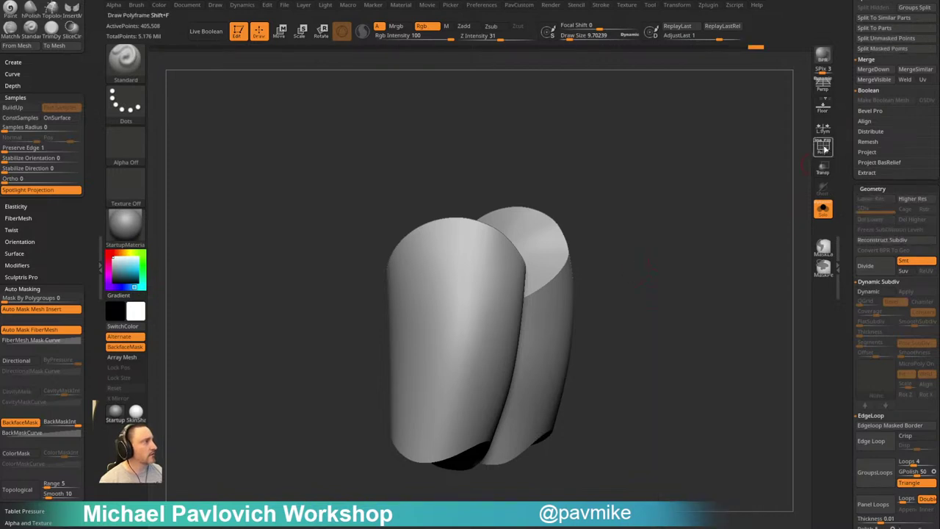
Display the polyframe and merge the inner panel area and its outline band into a single polygroup
{"action": "left_click", "coordinate": [825, 149]}
{"action": "mouse_move", "coordinate": [771, 187]}
{"action": "left_mouse_down"}
{"action": "mouse_move", "coordinate": [716, 210]}
{"action": "mouse_move", "coordinate": [657, 215]}
{"action": "left_mouse_up"}
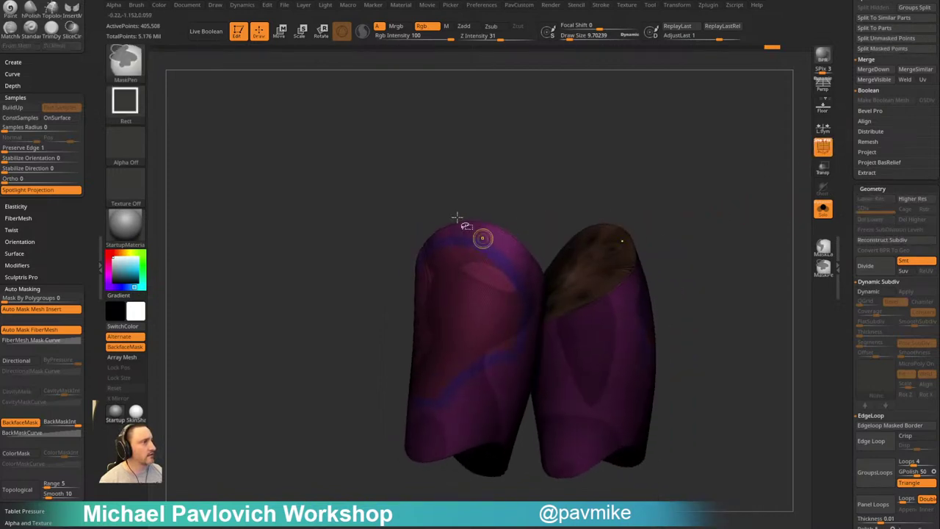
{"action": "left_click", "coordinate": [461, 261], "text": "ctrl+shift"}
{"action": "left_click_drag", "start_coordinate": [490, 144], "coordinate": [521, 223], "text": "ctrl+shift"}
{"action": "left_click", "coordinate": [482, 272], "text": "ctrl+shift"}
{"action": "left_click_drag", "start_coordinate": [500, 192], "coordinate": [511, 233], "text": "ctrl+shift"}
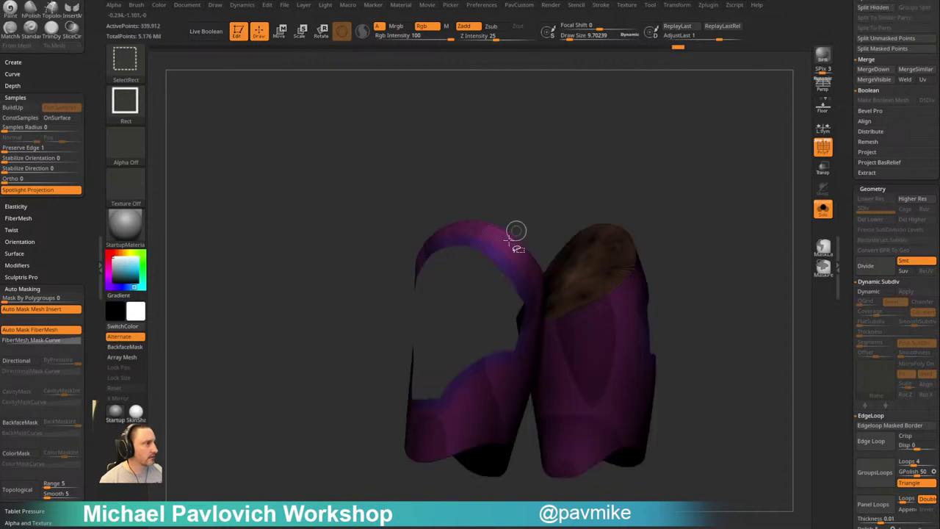
{"action": "left_click", "coordinate": [494, 255], "text": "ctrl+shift"}
{"action": "left_click_drag", "start_coordinate": [529, 144], "coordinate": [566, 193], "text": "ctrl+shift"}
{"action": "key", "text": "ctrl+w"}
{"action": "left_click", "coordinate": [687, 197], "text": "ctrl+shift"}
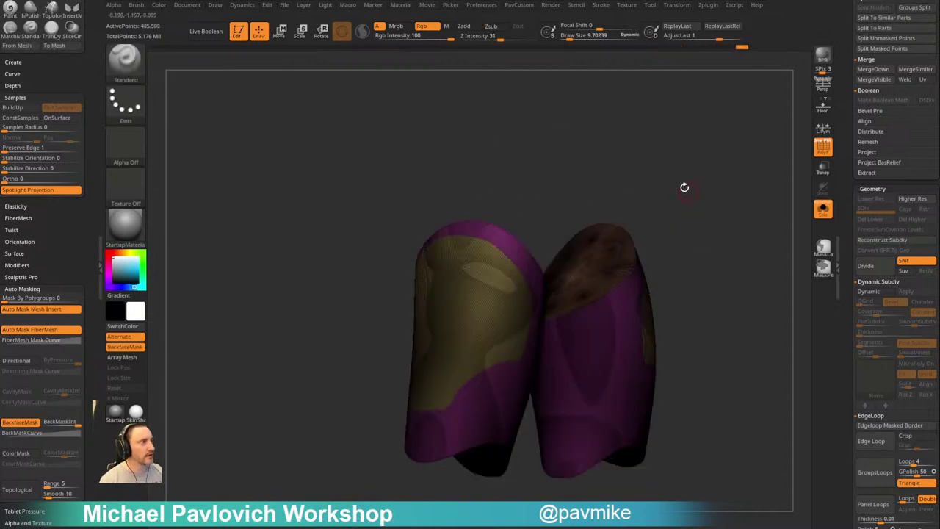
Isolate the panel polygroup, delete the hidden sleeve geometry, and run the Polish PolyGroup Border macro on the remaining panels
{"action": "left_click_drag", "start_coordinate": [684, 188], "coordinate": [711, 213]}
{"action": "left_click_drag", "start_coordinate": [711, 213], "coordinate": [631, 206]}
{"action": "right_click_drag", "start_coordinate": [536, 260], "coordinate": [520, 240], "text": "alt"}
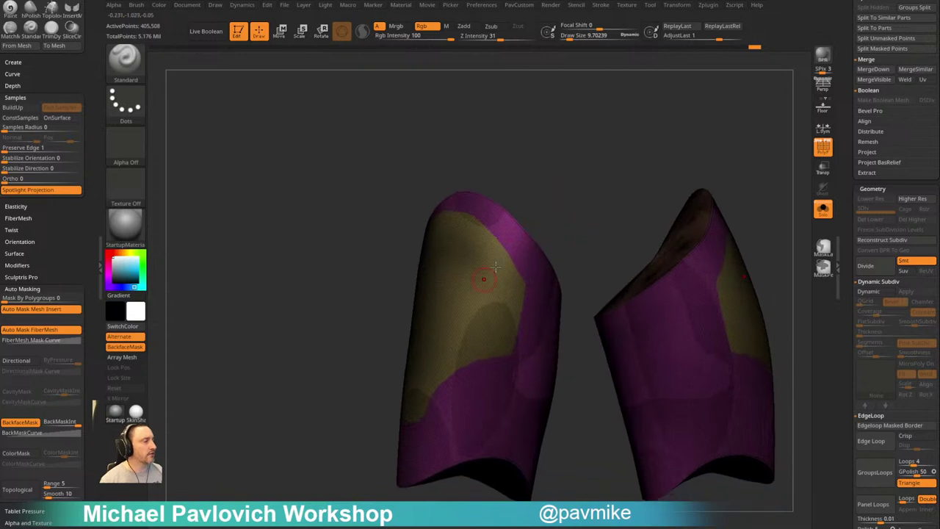
{"action": "left_click", "coordinate": [490, 272], "text": "ctrl+shift"}
{"action": "key", "text": "3"}
{"action": "left_click", "coordinate": [573, 241]}
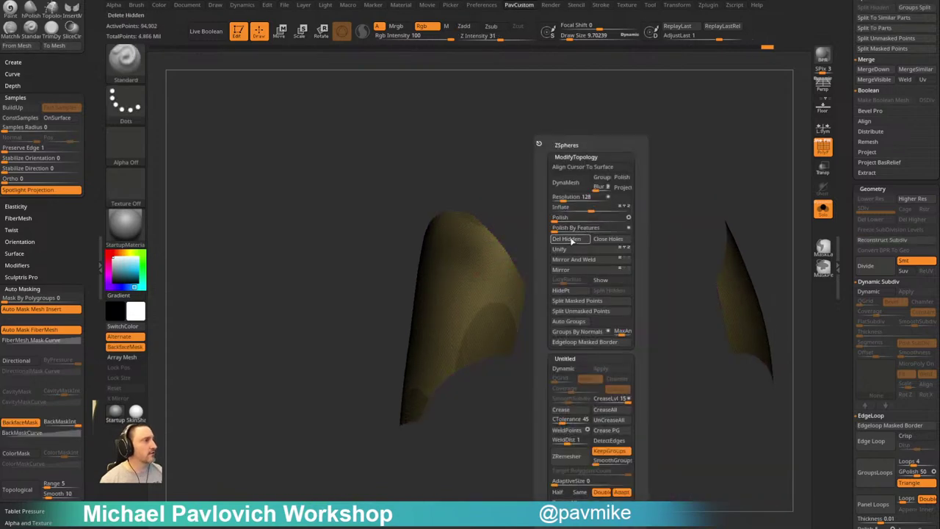
{"action": "left_click_drag", "start_coordinate": [510, 157], "coordinate": [500, 178], "text": "alt"}
{"action": "left_click", "coordinate": [350, 6]}
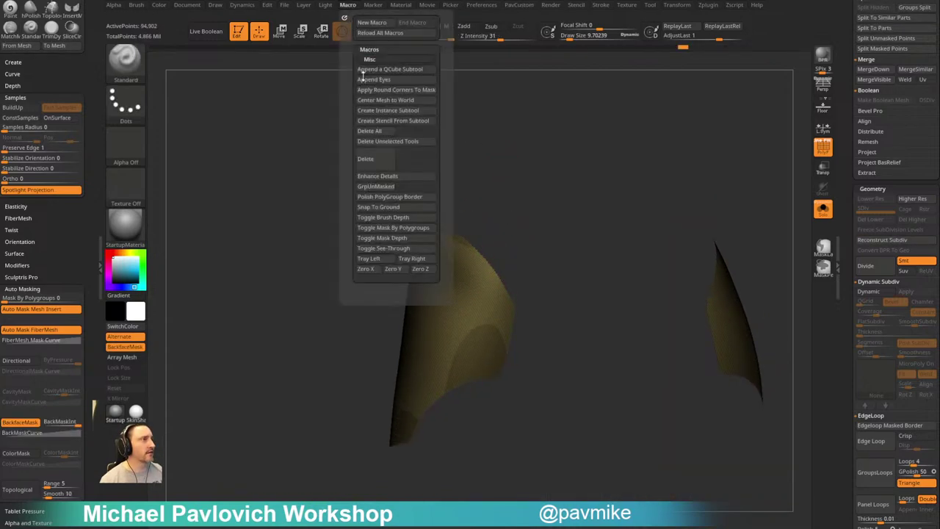
{"action": "left_click", "coordinate": [390, 208]}
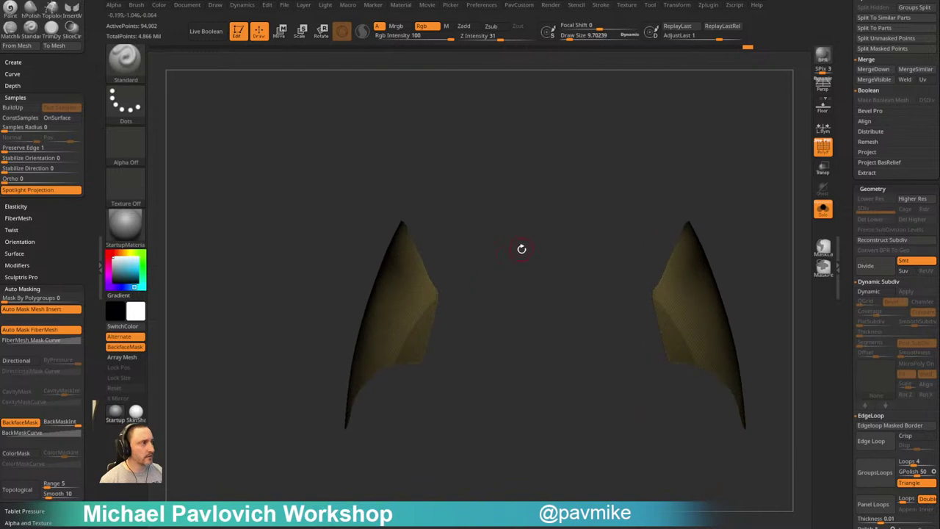
Retopologize the panels into a much lighter mesh with ZRemesher, with Half and KeepGroups turned off
{"action": "left_click_drag", "start_coordinate": [494, 236], "coordinate": [588, 242]}
{"action": "key", "text": "space"}
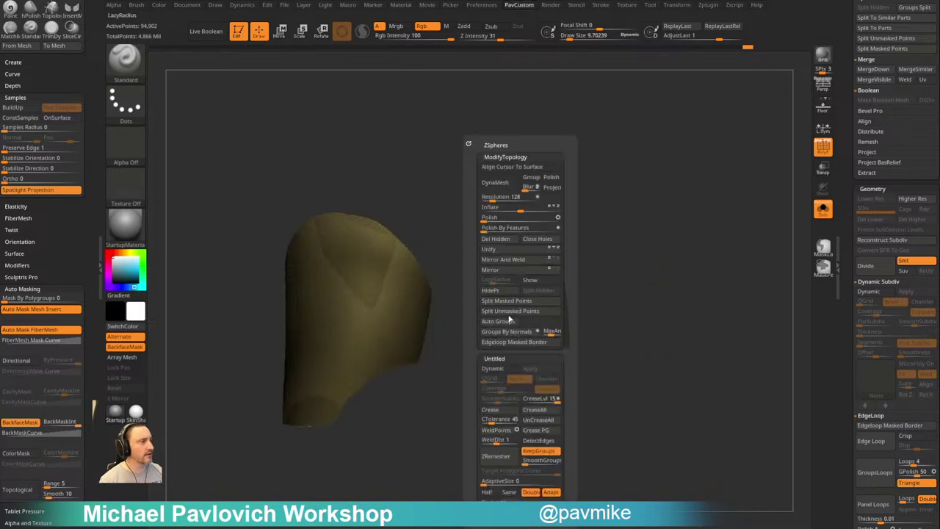
{"action": "left_click", "coordinate": [491, 495]}
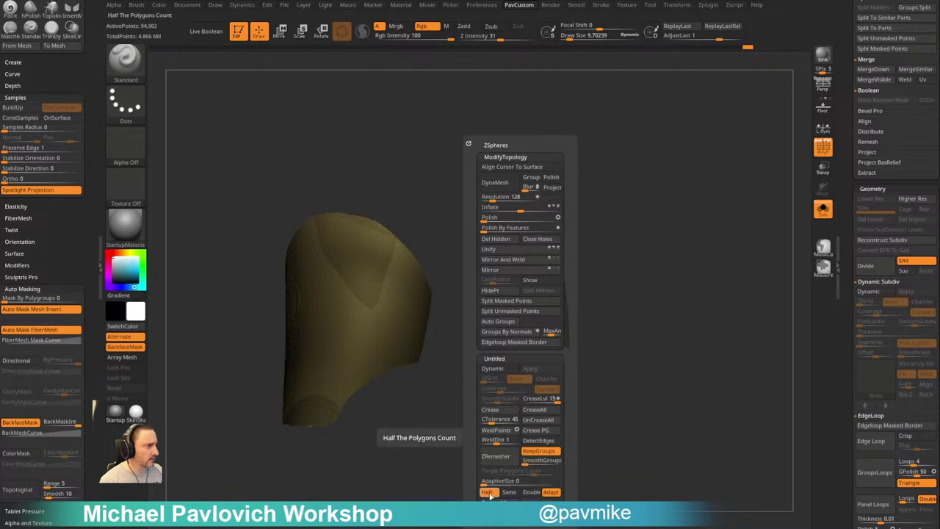
{"action": "left_click", "coordinate": [490, 496]}
{"action": "left_click", "coordinate": [512, 472]}
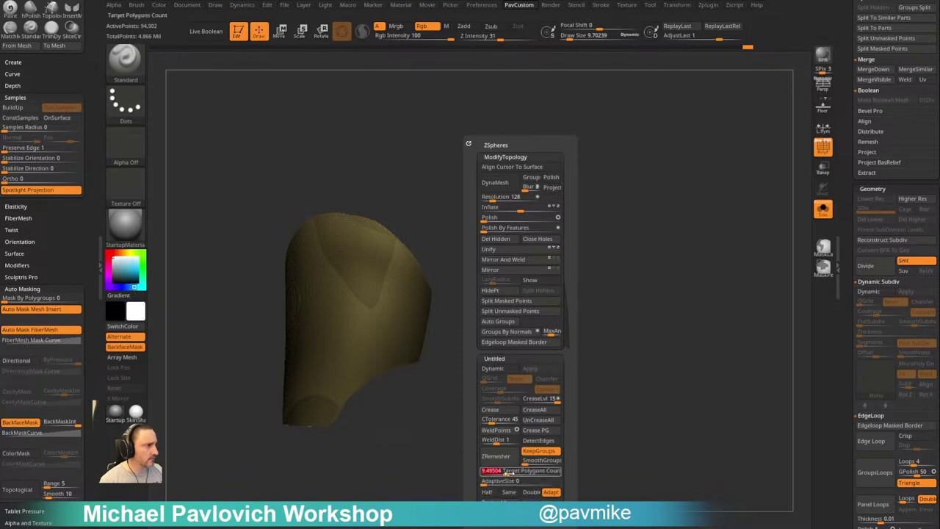
{"action": "left_click", "coordinate": [537, 453]}
{"action": "left_click", "coordinate": [507, 460]}
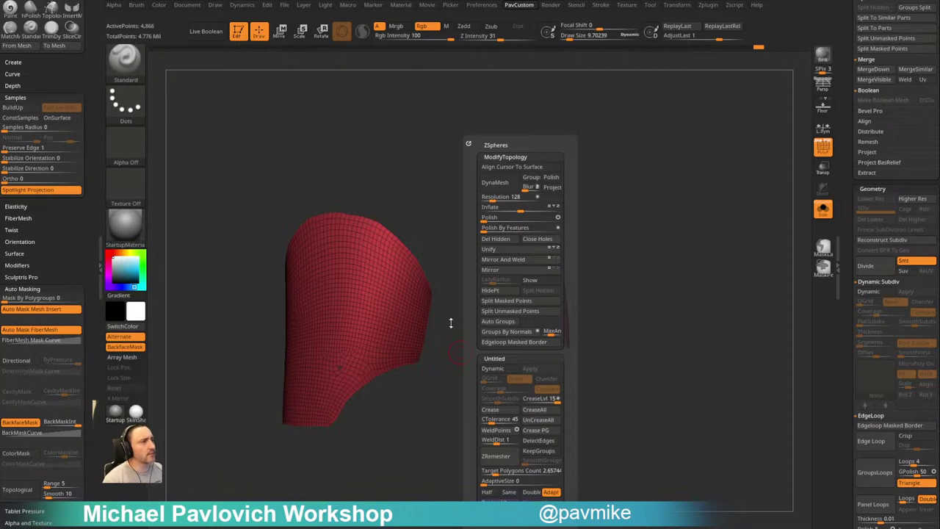
Enable the Half polygon count option and run ZRemesher on the panels again
{"action": "mouse_move", "coordinate": [445, 240]}
{"action": "right_mouse_down"}
{"action": "mouse_move", "coordinate": [450, 226]}
{"action": "mouse_move", "coordinate": [478, 264]}
{"action": "right_mouse_up"}
{"action": "right_click_drag", "start_coordinate": [478, 264], "coordinate": [458, 273]}
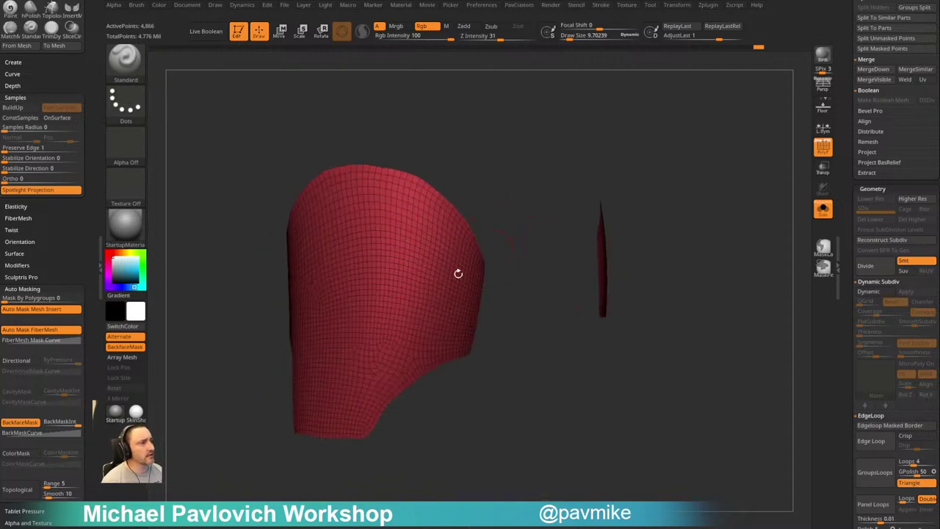
{"action": "right_click_drag", "start_coordinate": [383, 364], "coordinate": [504, 353]}
{"action": "key", "text": "space"}
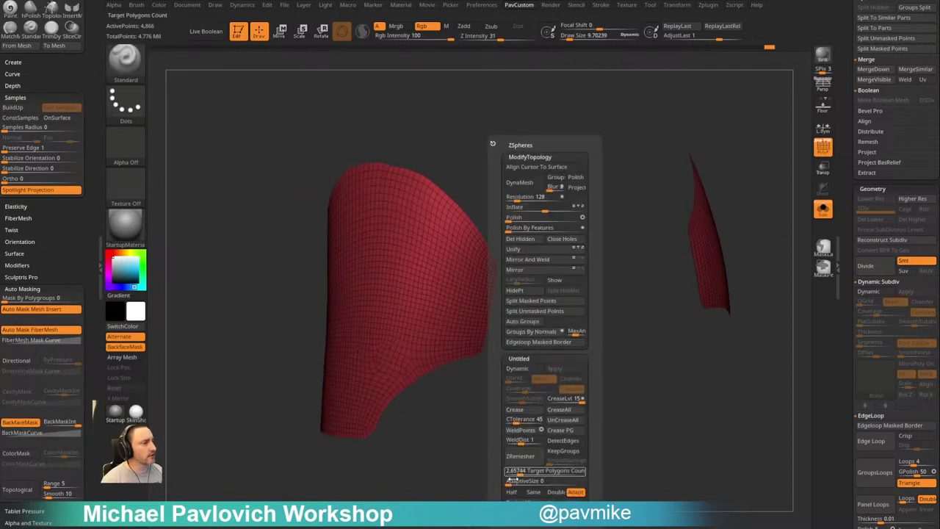
{"action": "left_click", "coordinate": [513, 492]}
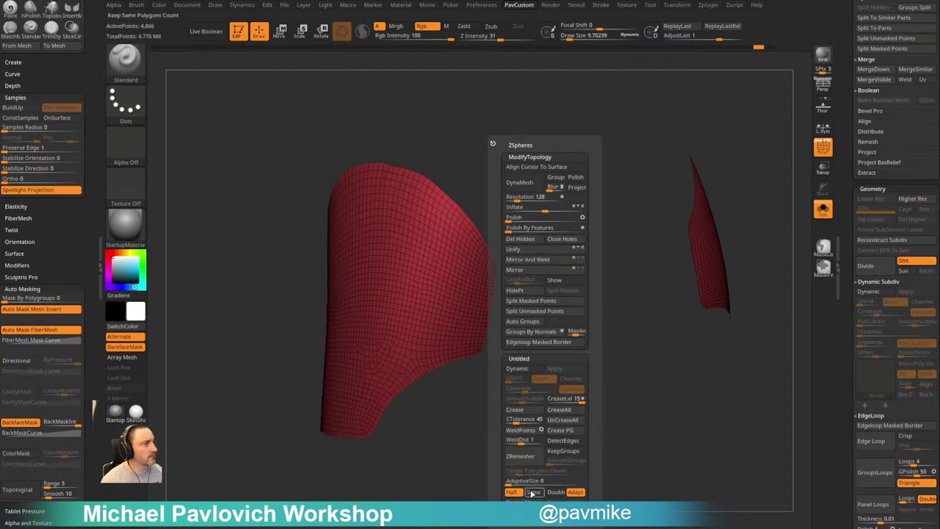
{"action": "left_click", "coordinate": [529, 463]}
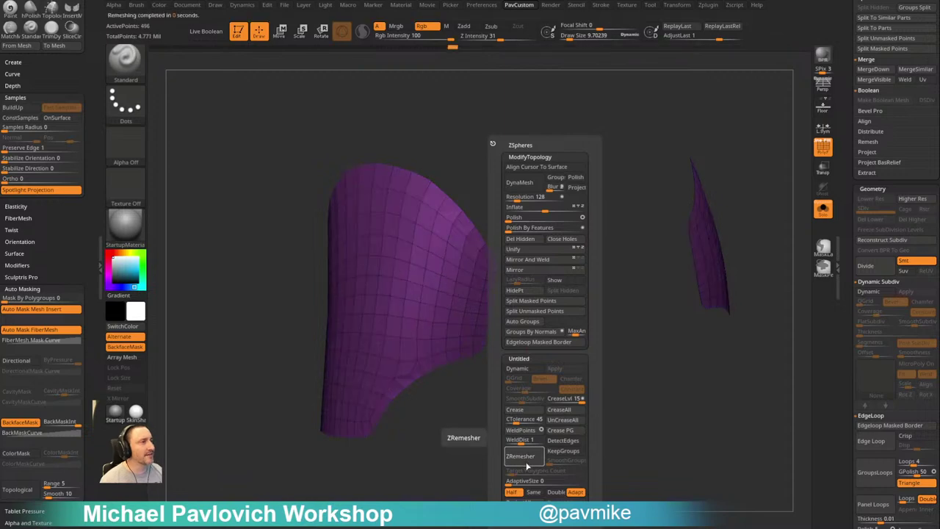
Switch to the ZModeler brush for editing the low-poly panels
{"action": "left_click_drag", "start_coordinate": [482, 483], "coordinate": [525, 457]}
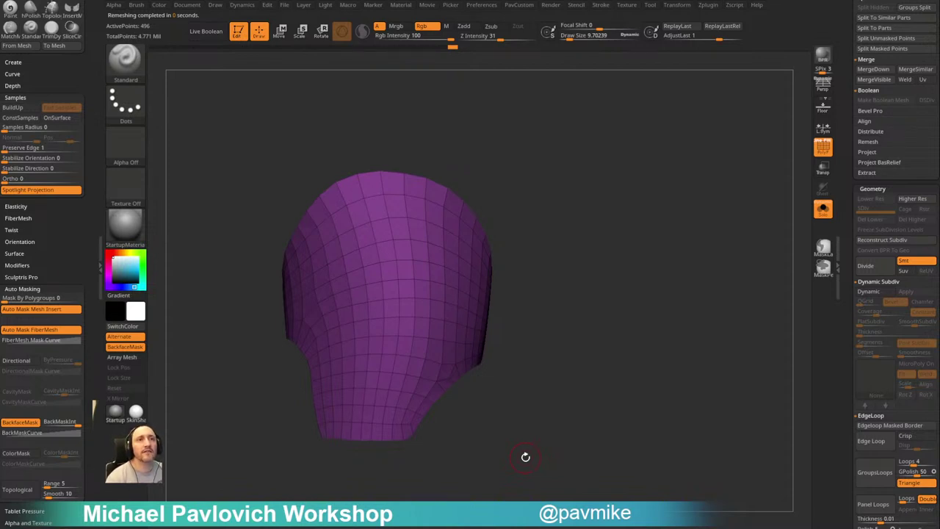
{"action": "mouse_move", "coordinate": [542, 365]}
{"action": "left_mouse_down"}
{"action": "mouse_move", "coordinate": [552, 377]}
{"action": "mouse_move", "coordinate": [577, 221]}
{"action": "left_mouse_up"}
{"action": "key", "text": "b"}
{"action": "key", "text": "z"}
{"action": "key", "text": "m"}
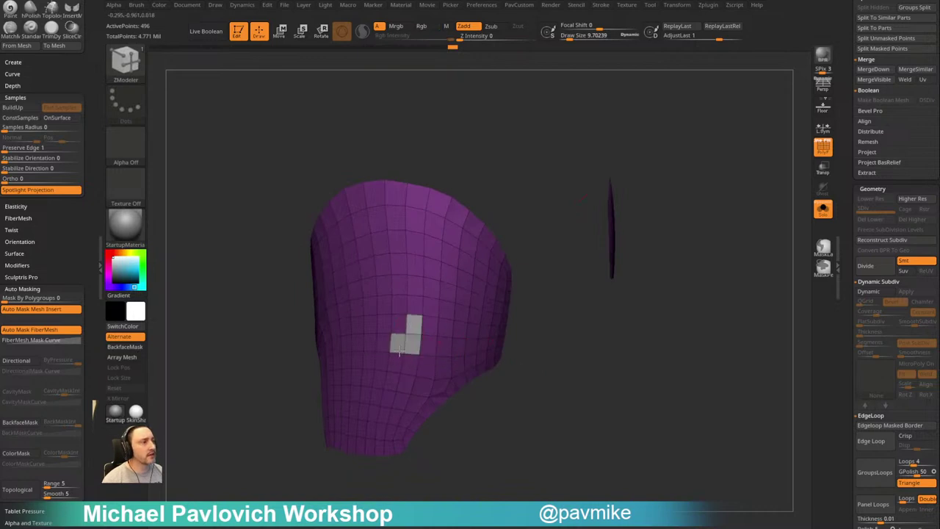
Mark a small rectangular block of faces in the panel's lower middle, and regroup the whole mesh as one polygroup
{"action": "left_click_drag", "start_coordinate": [400, 353], "coordinate": [408, 363]}
{"action": "key", "text": "alt"}
{"action": "left_click_drag", "start_coordinate": [519, 389], "coordinate": [506, 409]}
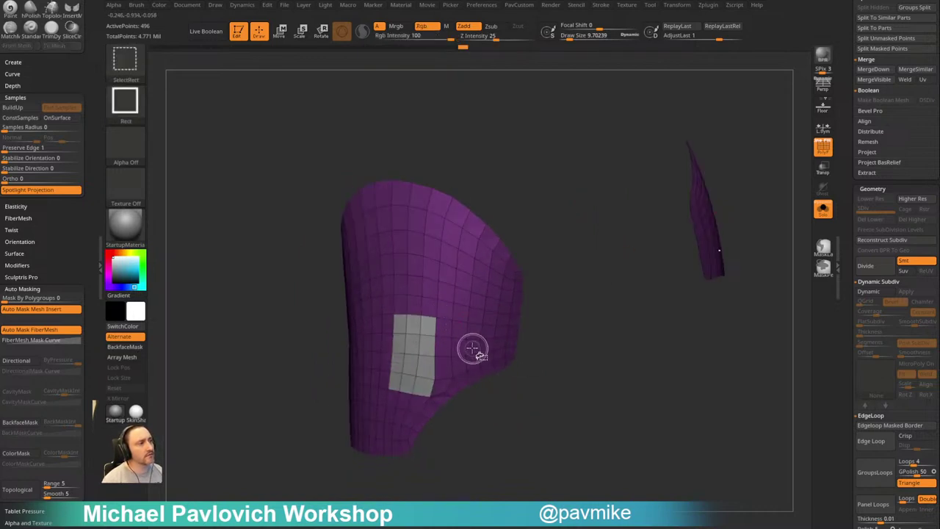
{"action": "key", "text": "ctrl+w"}
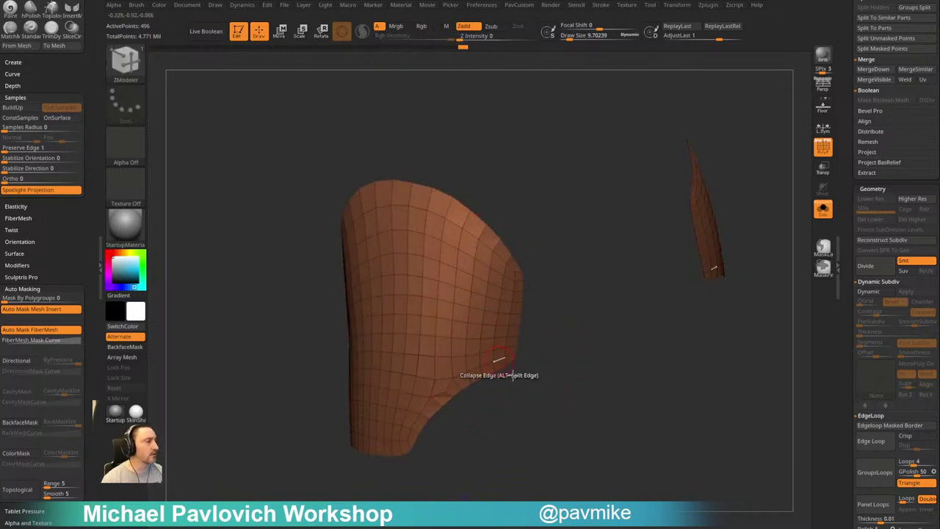
{"action": "left_click_drag", "start_coordinate": [517, 388], "coordinate": [550, 377]}
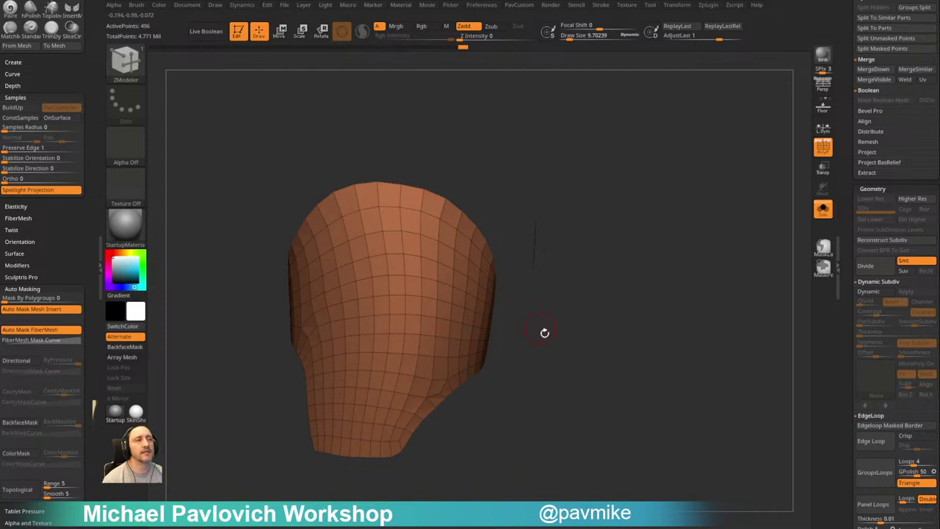
{"action": "left_click_drag", "start_coordinate": [545, 333], "coordinate": [559, 333]}
{"action": "left_click_drag", "start_coordinate": [439, 295], "coordinate": [440, 278]}
{"action": "key", "text": "ctrl+z"}
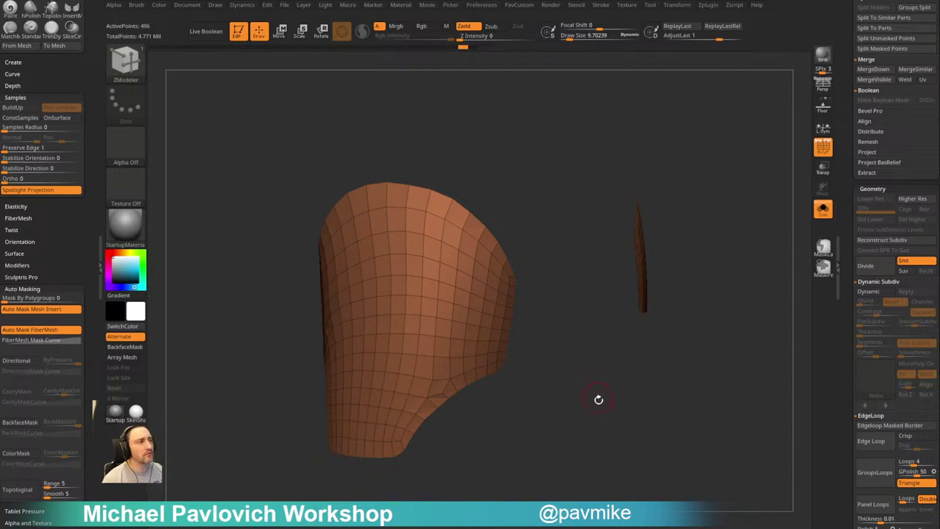
Reshape the side corners of the panel with the Move brush, using topological auto masking
{"action": "mouse_move", "coordinate": [600, 399]}
{"action": "left_mouse_down"}
{"action": "mouse_move", "coordinate": [565, 405]}
{"action": "mouse_move", "coordinate": [534, 375]}
{"action": "mouse_move", "coordinate": [505, 375]}
{"action": "mouse_move", "coordinate": [522, 372]}
{"action": "left_mouse_up"}
{"action": "key", "text": "1"}
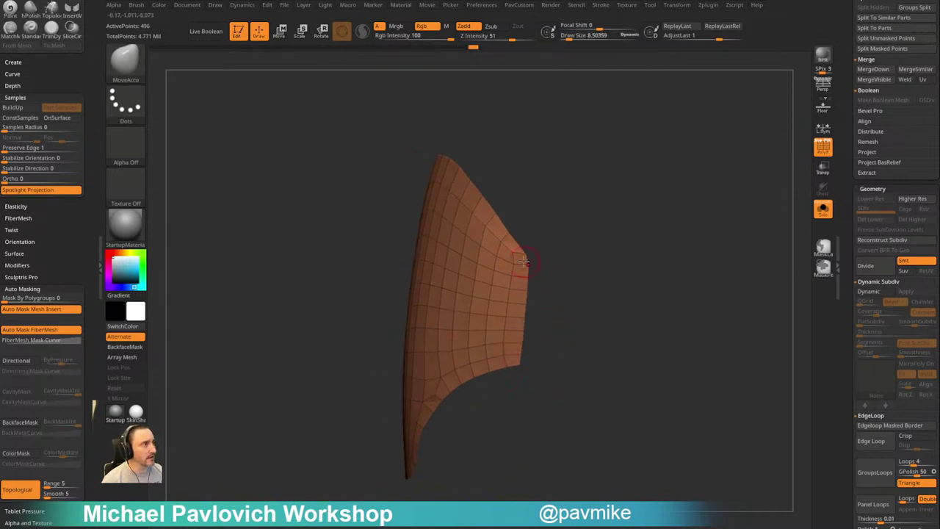
{"action": "left_click_drag", "start_coordinate": [528, 258], "coordinate": [670, 236]}
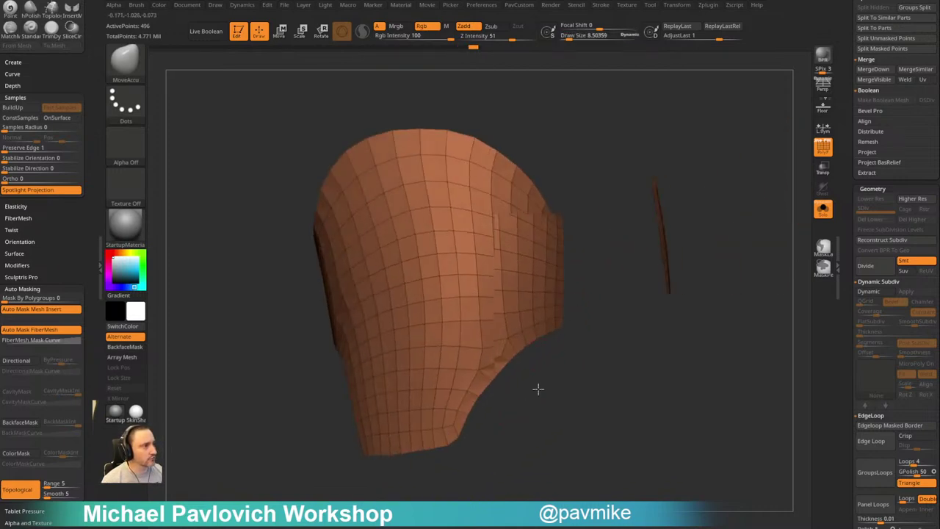
{"action": "left_click_drag", "start_coordinate": [537, 388], "coordinate": [556, 379]}
{"action": "left_click_drag", "start_coordinate": [504, 408], "coordinate": [459, 355]}
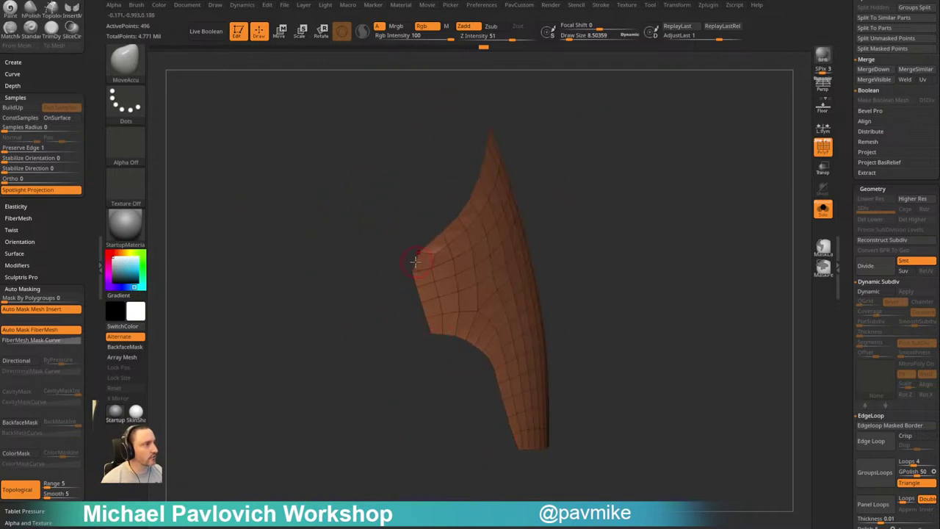
{"action": "left_click_drag", "start_coordinate": [359, 256], "coordinate": [567, 232]}
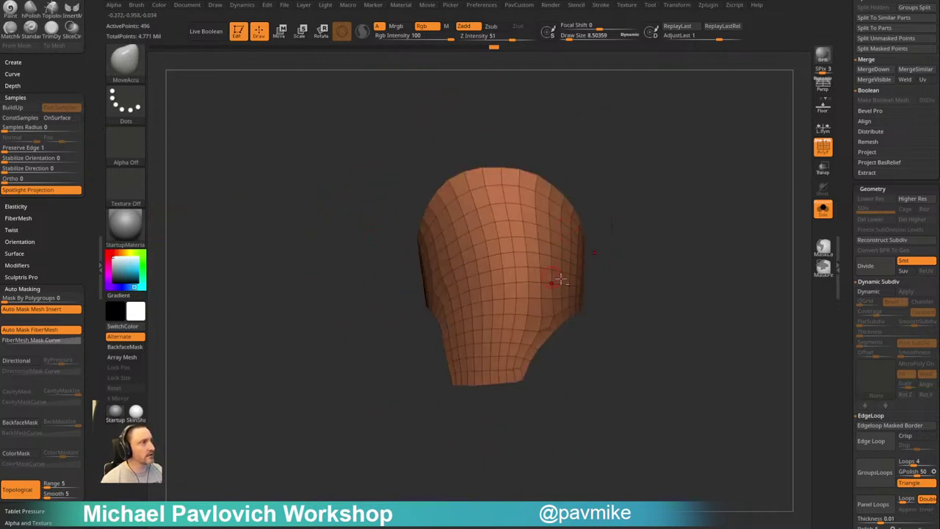
Run ZRemesher on the reshaped panels with the Half option on
{"action": "key", "text": "space"}
{"action": "left_click", "coordinate": [568, 456]}
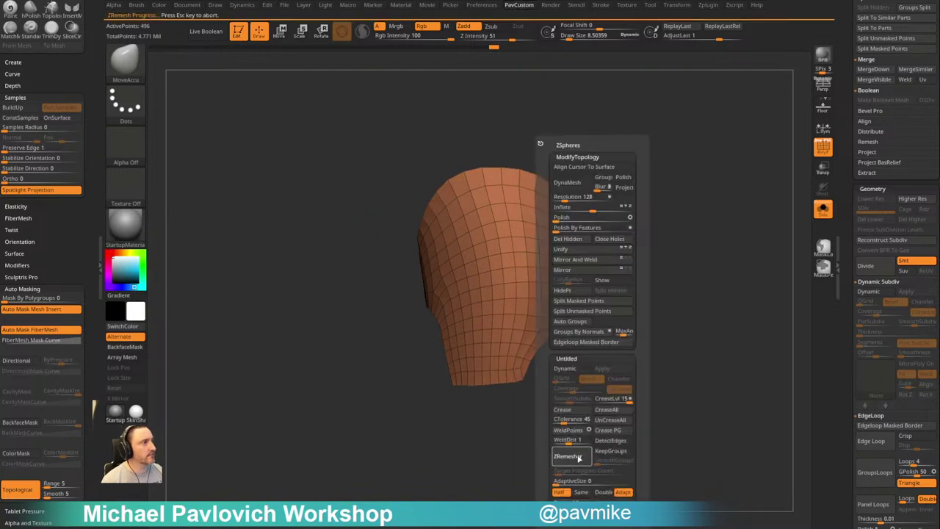
Show the rest of the armor again and thicken both thigh panels with the ZModeler QMesh Polygroup All action
{"action": "left_click_drag", "start_coordinate": [485, 472], "coordinate": [597, 370]}
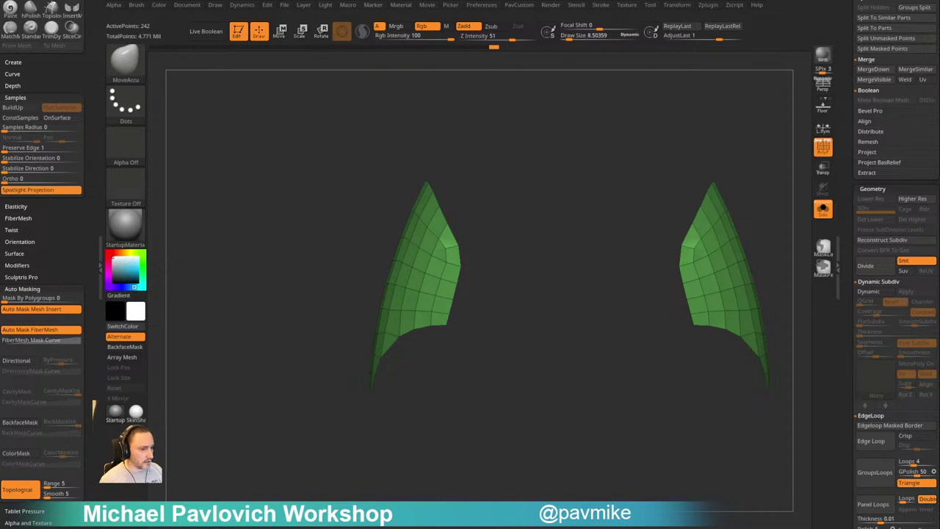
{"action": "left_click_drag", "start_coordinate": [595, 345], "coordinate": [669, 364]}
{"action": "left_click", "coordinate": [823, 210]}
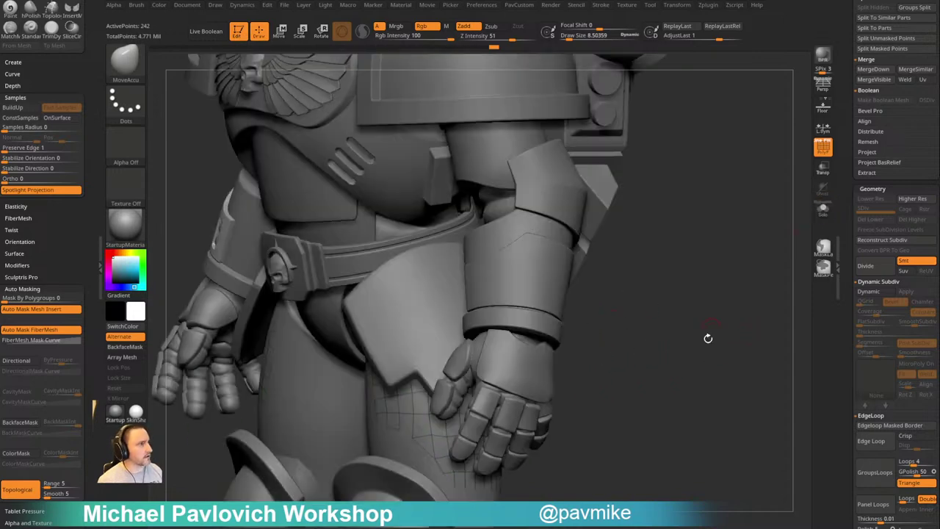
{"action": "mouse_move", "coordinate": [728, 349]}
{"action": "left_mouse_down"}
{"action": "mouse_move", "coordinate": [778, 368]}
{"action": "mouse_move", "coordinate": [634, 405]}
{"action": "mouse_move", "coordinate": [670, 393]}
{"action": "left_mouse_up"}
{"action": "key", "text": "b"}
{"action": "key", "text": "z"}
{"action": "key", "text": "m"}
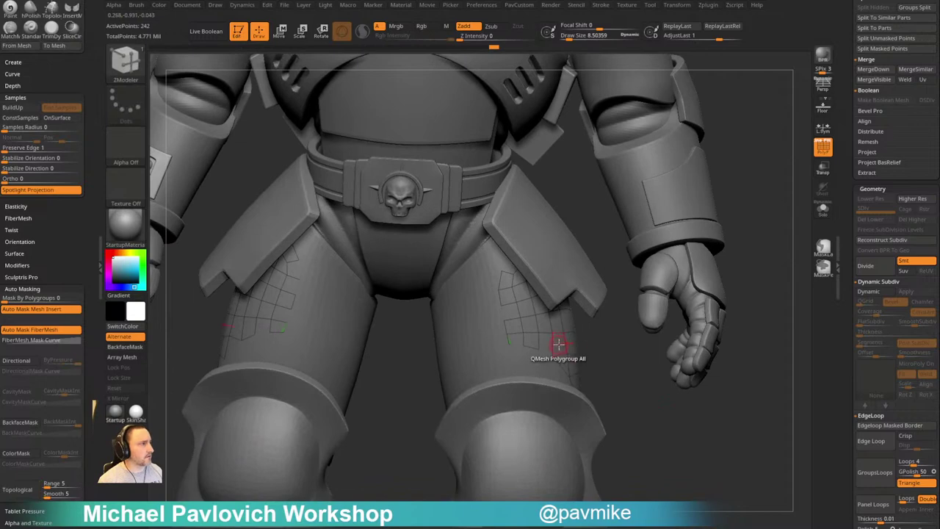
{"action": "left_click_drag", "start_coordinate": [562, 345], "coordinate": [571, 344]}
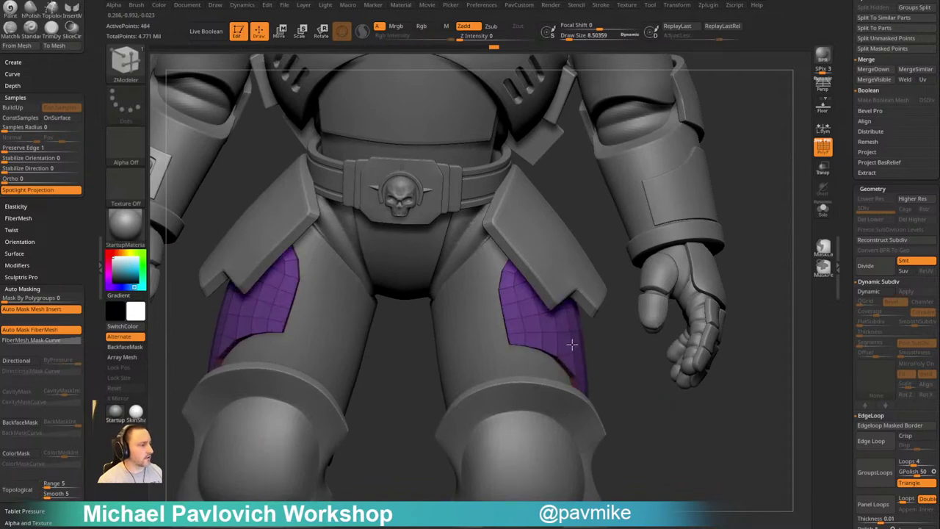
{"action": "left_click_drag", "start_coordinate": [633, 403], "coordinate": [653, 427], "text": "shift"}
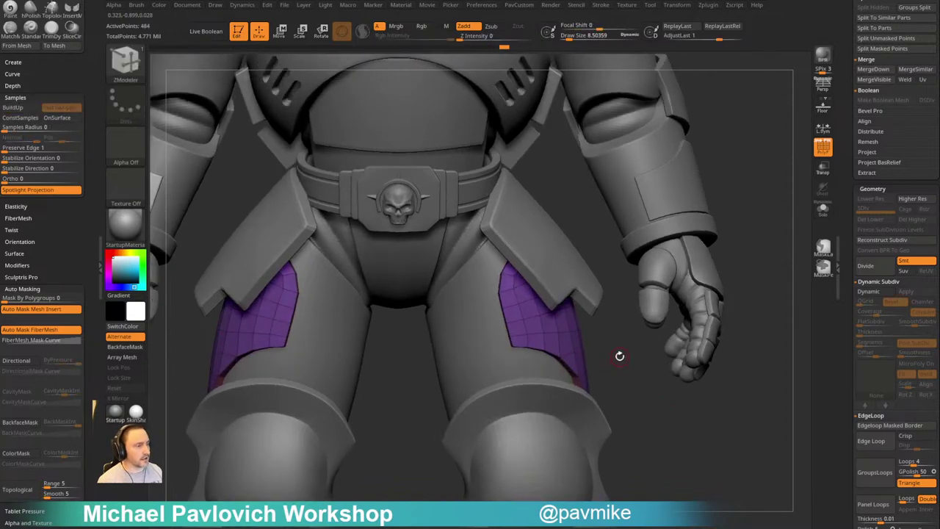
Pull the upper inner corner of the thigh panels slightly inward with the Move brush
{"action": "left_click_drag", "start_coordinate": [620, 356], "coordinate": [623, 397], "text": "alt"}
{"action": "key", "text": "b"}
{"action": "key", "text": "m"}
{"action": "key", "text": "v"}
{"action": "left_click_drag", "start_coordinate": [503, 314], "coordinate": [474, 317]}
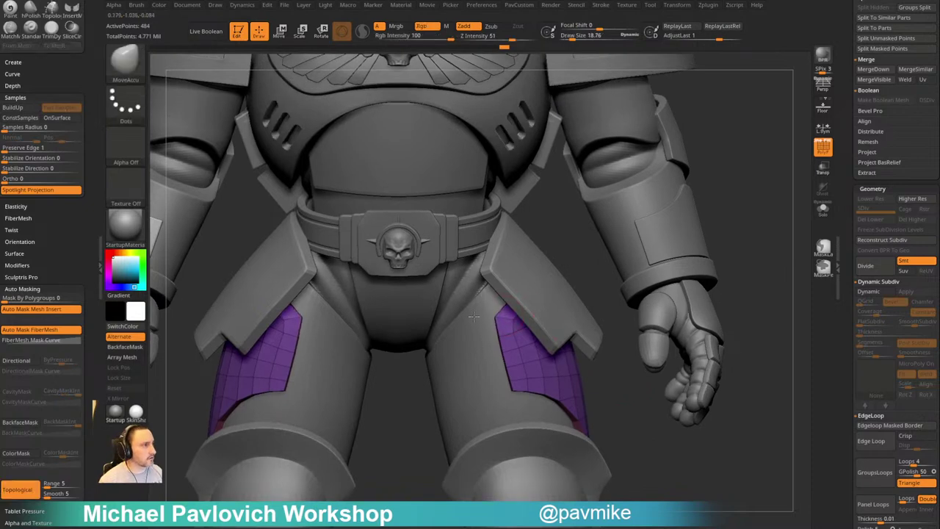
Crease the thigh panels and enable dynamic subdivision with crease level 2 and smooth subdivision level 4
{"action": "key", "text": "grave"}
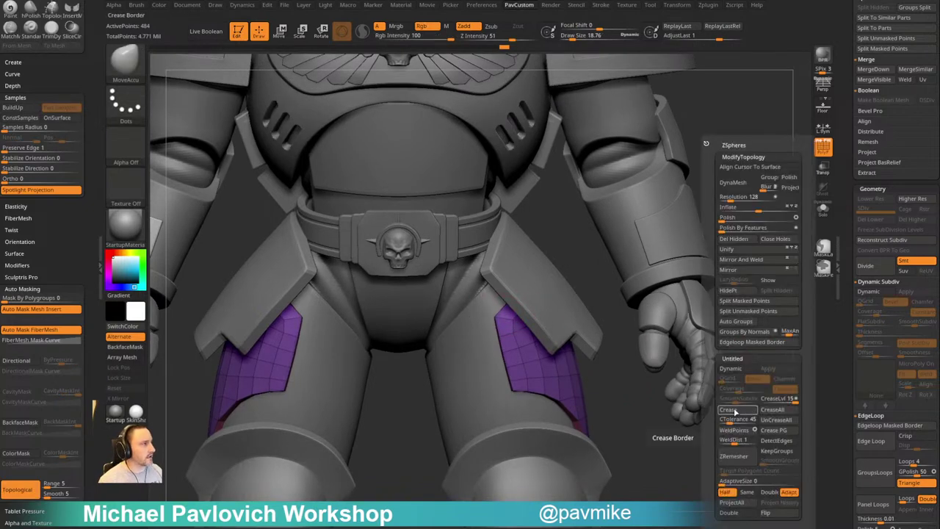
{"action": "left_click", "coordinate": [730, 371]}
{"action": "left_click_drag", "start_coordinate": [723, 412], "coordinate": [685, 387]}
{"action": "key", "text": "grave"}
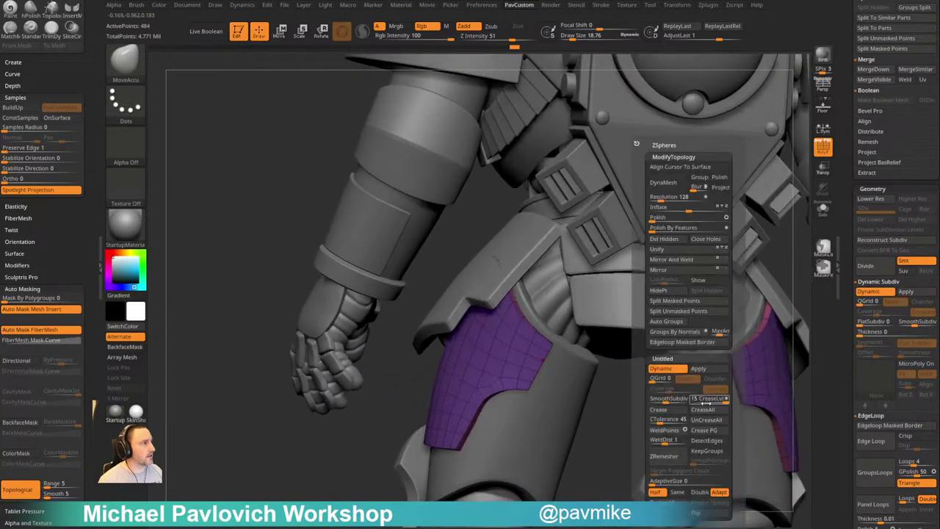
{"action": "left_click", "coordinate": [666, 400]}
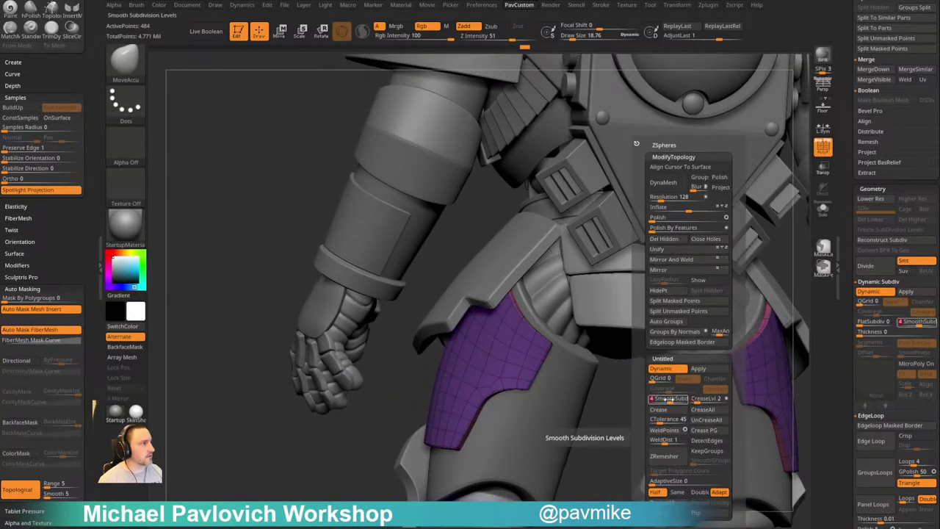
{"action": "left_click_drag", "start_coordinate": [289, 466], "coordinate": [377, 470]}
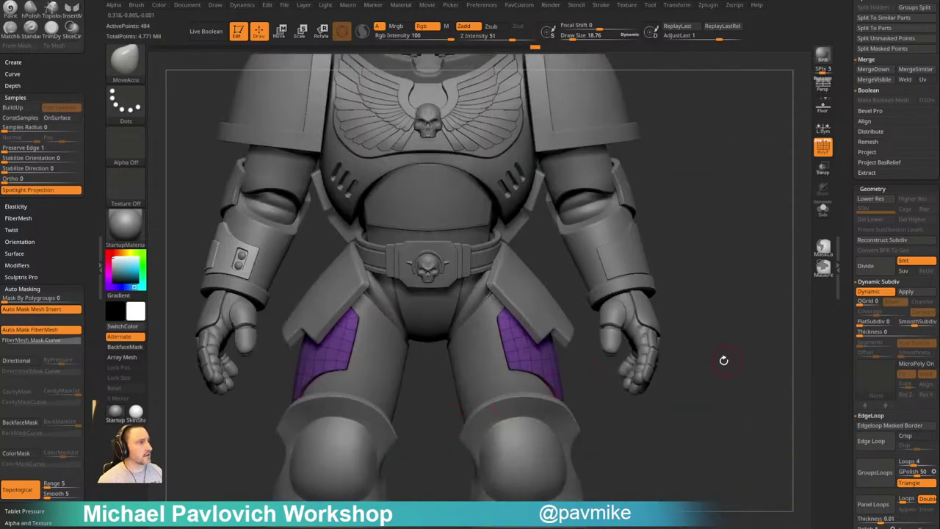
Adjust the inner edge of the thigh panels at the back of the legs with a larger Move brush
{"action": "left_click_drag", "start_coordinate": [724, 359], "coordinate": [612, 366]}
{"action": "left_click_drag", "start_coordinate": [535, 435], "coordinate": [500, 432], "text": "shift"}
{"action": "key", "text": "s"}
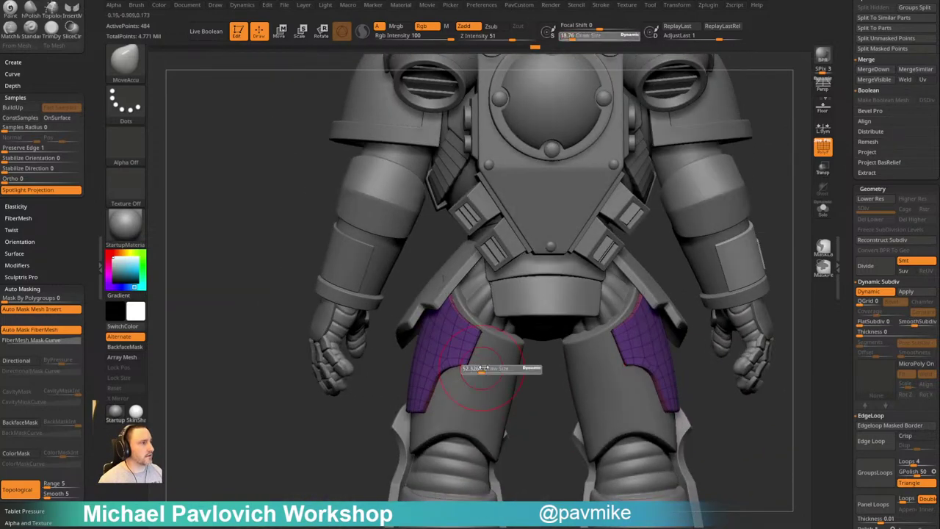
{"action": "left_click_drag", "start_coordinate": [481, 373], "coordinate": [491, 373]}
{"action": "left_click_drag", "start_coordinate": [482, 331], "coordinate": [480, 338]}
{"action": "mouse_move", "coordinate": [319, 460]}
{"action": "left_mouse_down", "text": "shift"}
{"action": "mouse_move", "coordinate": [578, 394]}
{"action": "mouse_move", "coordinate": [674, 429]}
{"action": "mouse_move", "coordinate": [671, 413]}
{"action": "left_mouse_up", "text": "shift"}
Isolate one of the two thigh panels and split the hidden one off into its own subtool
{"action": "key", "text": "s"}
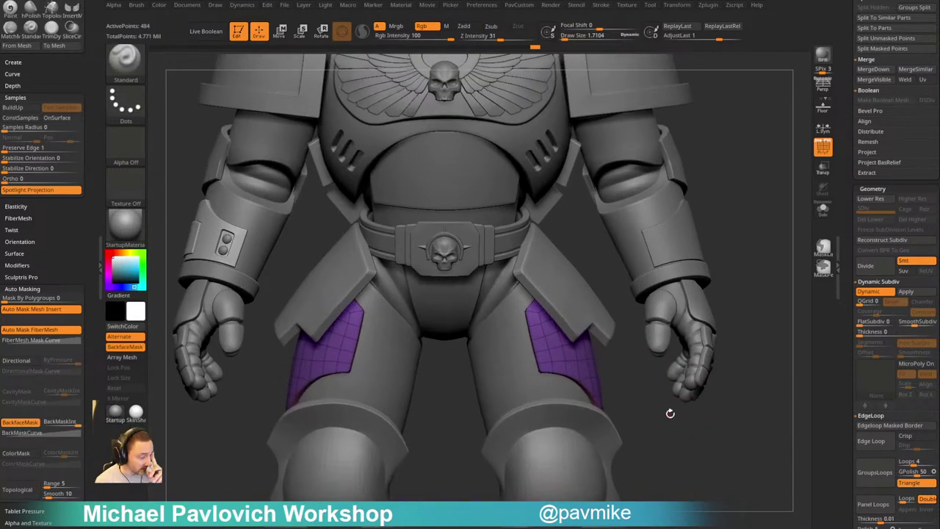
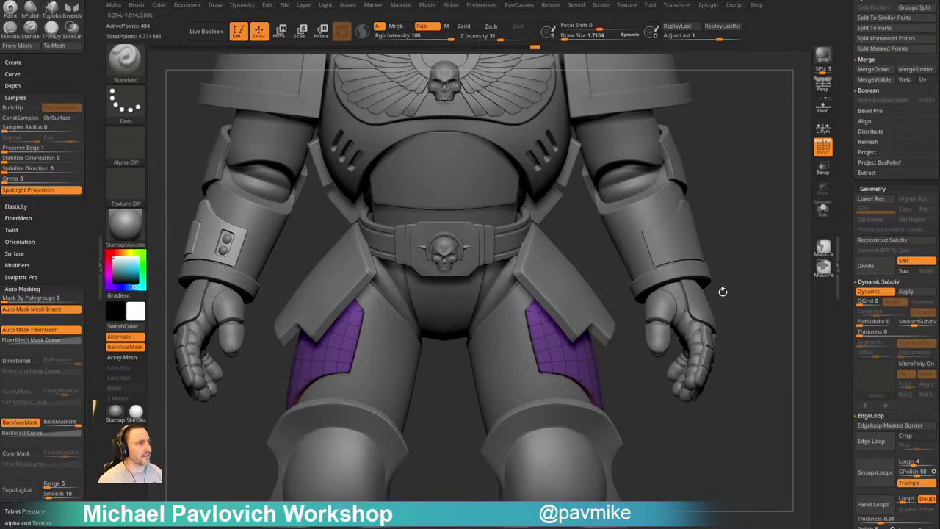
{"action": "left_click_drag", "start_coordinate": [723, 292], "coordinate": [747, 301], "text": "alt"}
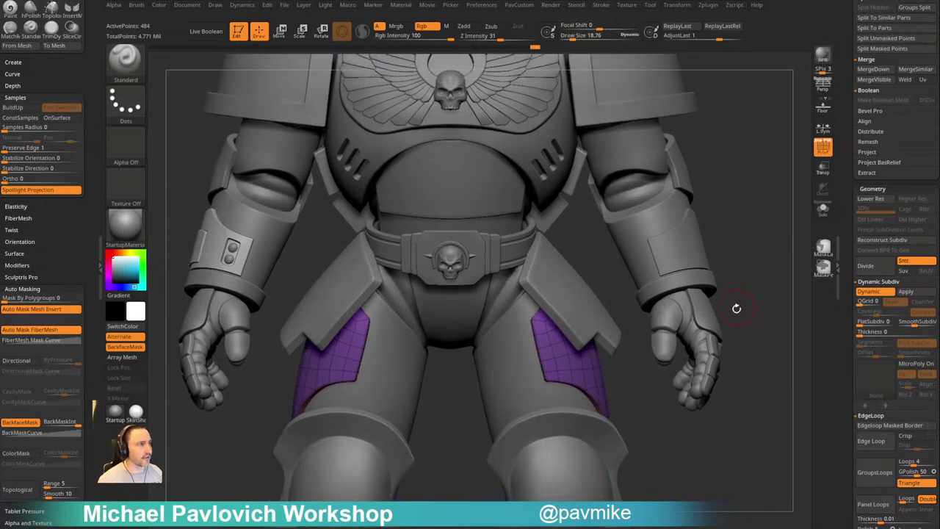
{"action": "left_click_drag", "start_coordinate": [760, 267], "coordinate": [764, 283], "text": "alt"}
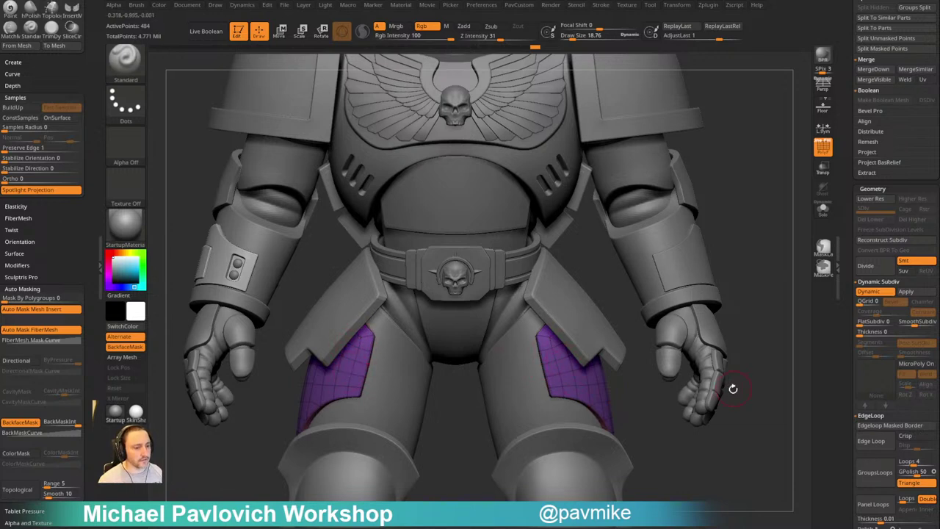
{"action": "left_click_drag", "start_coordinate": [765, 300], "coordinate": [774, 308], "text": "alt"}
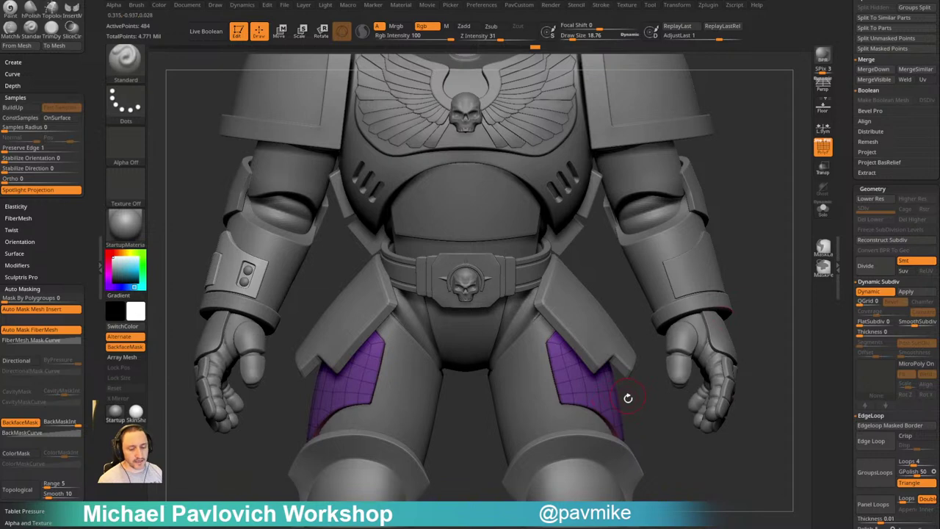
{"action": "left_click_drag", "start_coordinate": [652, 399], "coordinate": [590, 494], "text": "ctrl+shift"}
{"action": "key", "text": "space"}
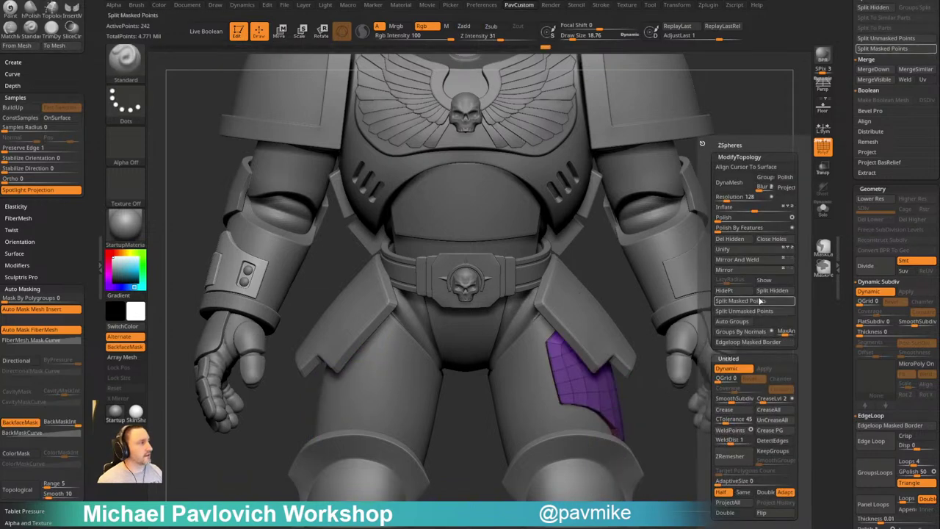
{"action": "left_click", "coordinate": [762, 293]}
Apply the dynamic subdivision to the remaining thigh panel and divide it up to subdivision level 6
{"action": "left_click_drag", "start_coordinate": [789, 356], "coordinate": [732, 346], "text": "alt"}
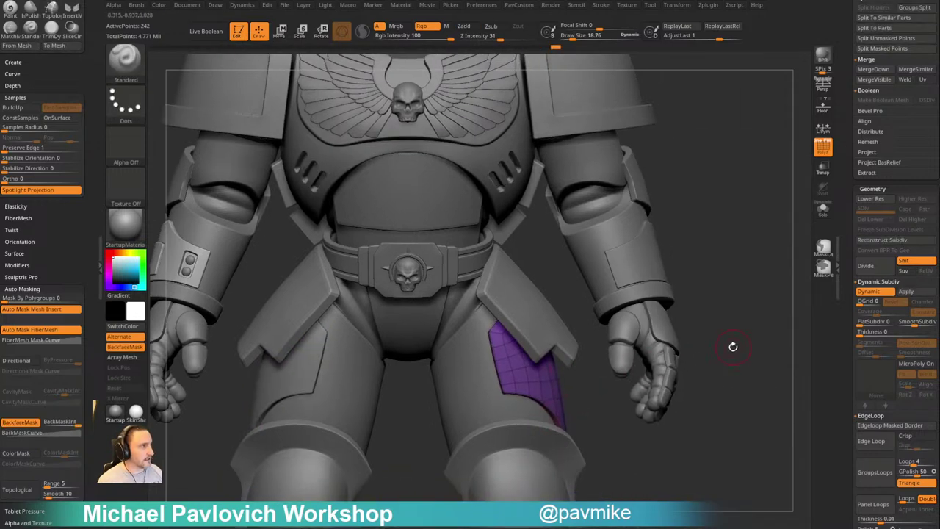
{"action": "key", "text": "space"}
{"action": "left_click", "coordinate": [752, 370]}
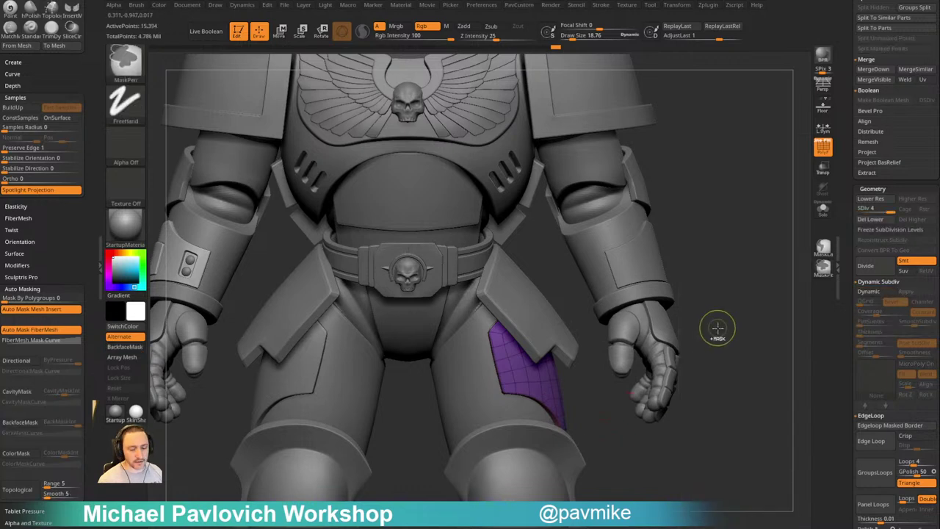
{"action": "key", "text": "ctrl+d"}
Turn off the polyframe display, switch to the Clay brush, and make the surrounding armor transparent
{"action": "left_click_drag", "start_coordinate": [756, 367], "coordinate": [733, 355], "text": "alt"}
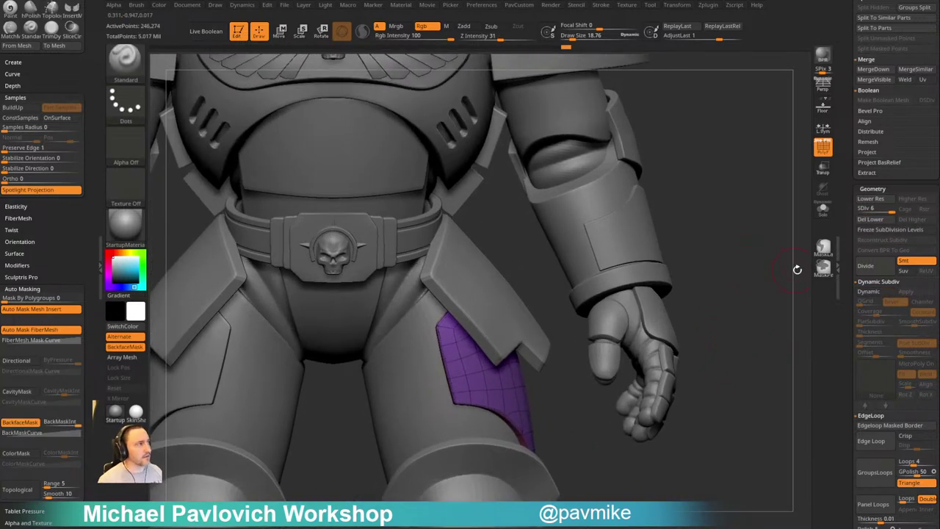
{"action": "left_click", "coordinate": [818, 213]}
{"action": "mouse_move", "coordinate": [739, 264]}
{"action": "left_mouse_down"}
{"action": "mouse_move", "coordinate": [731, 260]}
{"action": "mouse_move", "coordinate": [751, 273]}
{"action": "mouse_move", "coordinate": [724, 282]}
{"action": "mouse_move", "coordinate": [761, 260]}
{"action": "mouse_move", "coordinate": [706, 277]}
{"action": "mouse_move", "coordinate": [756, 259]}
{"action": "left_mouse_up"}
{"action": "left_click", "coordinate": [824, 150]}
{"action": "left_click", "coordinate": [817, 213]}
{"action": "key", "text": "b"}
{"action": "key", "text": "c"}
{"action": "key", "text": "l"}
{"action": "left_click", "coordinate": [823, 171]}
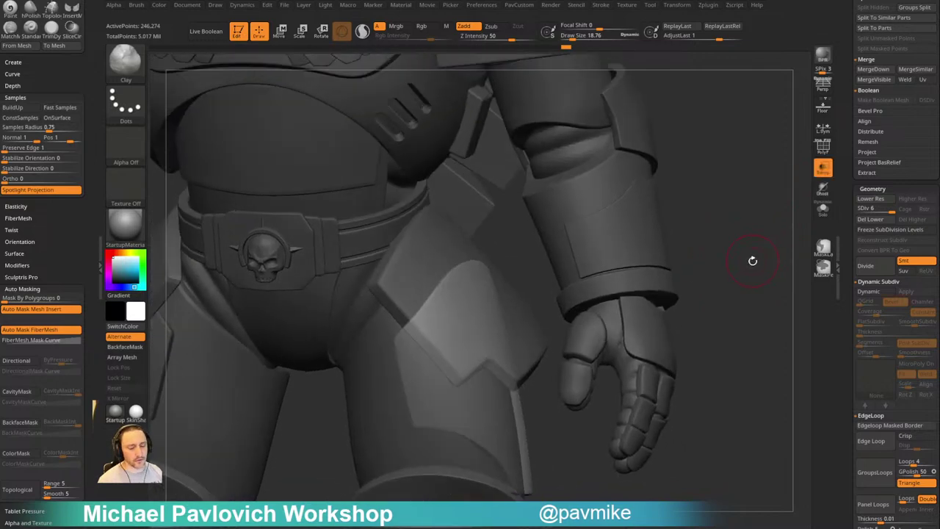
Carve a round recess near the thigh panel's upper inner corner using the Clay brush at draw size 12.37
{"action": "key", "text": "bracketleft"}
{"action": "key", "text": "bracketleft"}
{"action": "key", "text": "bracketleft"}
{"action": "key", "text": "bracketleft"}
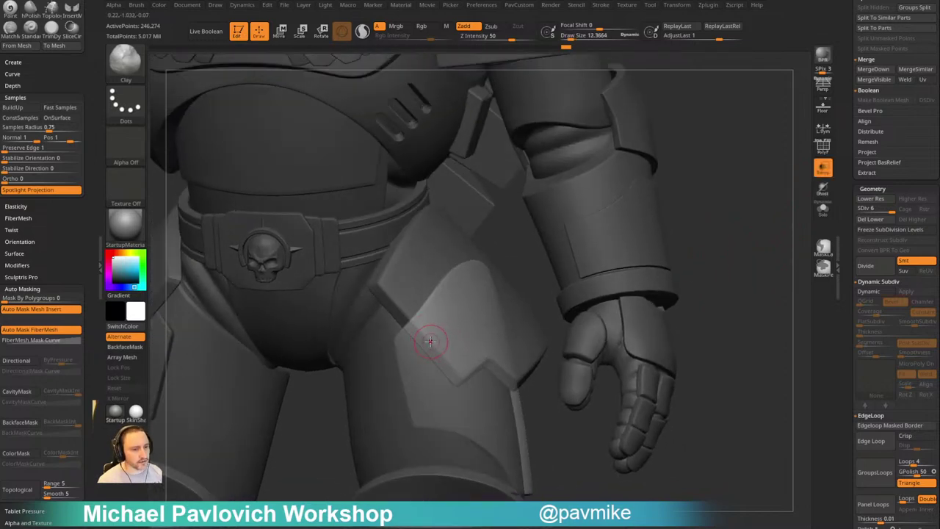
{"action": "left_click_drag", "start_coordinate": [420, 342], "coordinate": [422, 348]}
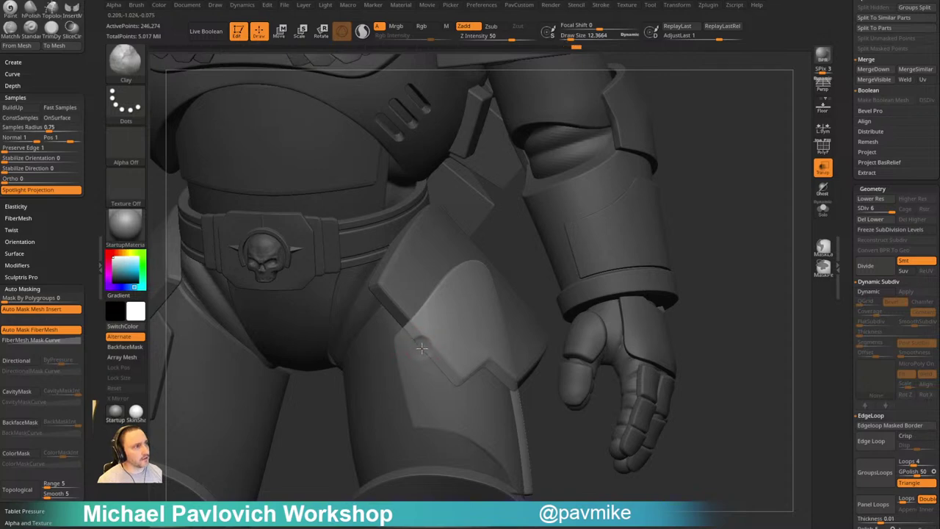
{"action": "left_click", "coordinate": [421, 348], "text": "alt"}
{"action": "left_click", "coordinate": [422, 346], "text": "alt"}
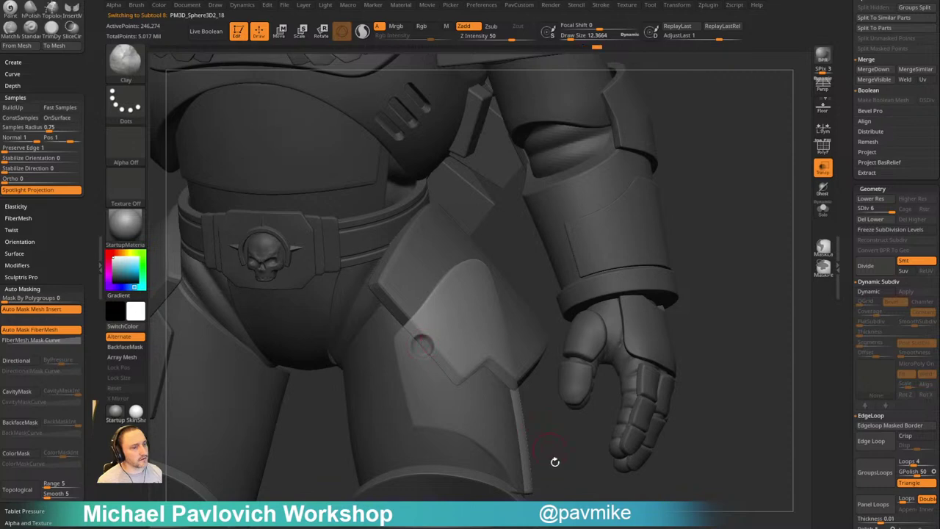
Carve a second, larger round recess below the first at draw size 13.83, and turn transparency off
{"action": "mouse_move", "coordinate": [556, 458]}
{"action": "left_mouse_down"}
{"action": "mouse_move", "coordinate": [551, 433]}
{"action": "mouse_move", "coordinate": [525, 405]}
{"action": "left_mouse_up"}
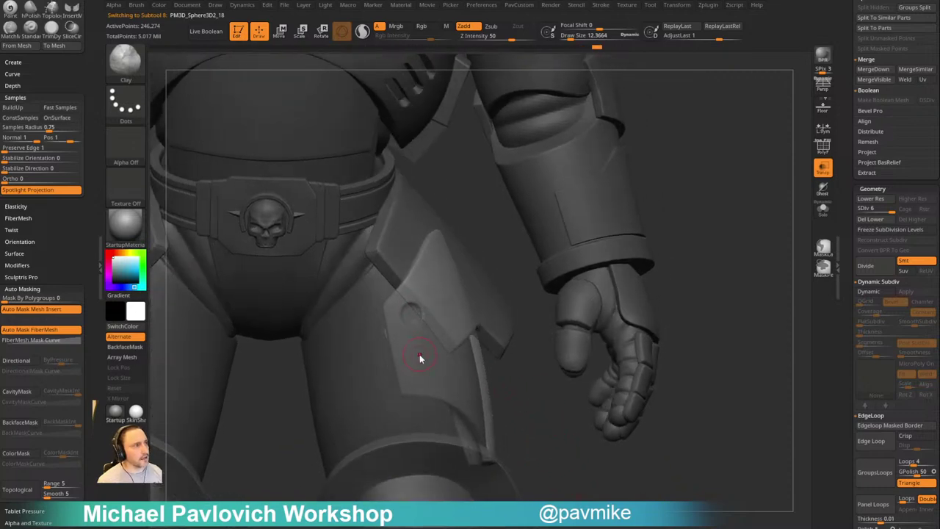
{"action": "key", "text": "s"}
{"action": "left_click_drag", "start_coordinate": [419, 354], "coordinate": [421, 354]}
{"action": "left_click", "coordinate": [823, 175]}
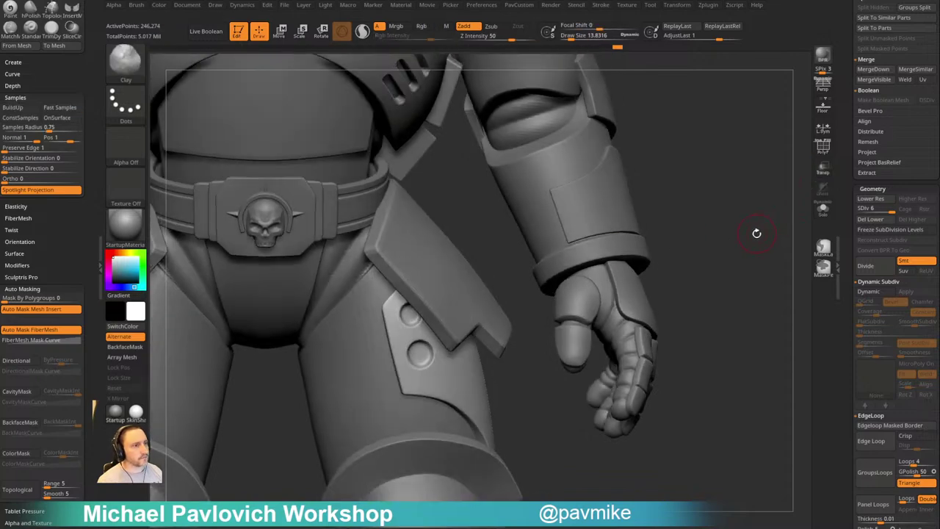
{"action": "mouse_move", "coordinate": [757, 232]}
{"action": "left_mouse_down"}
{"action": "mouse_move", "coordinate": [736, 231]}
{"action": "mouse_move", "coordinate": [752, 237]}
{"action": "left_mouse_up"}
{"action": "key", "text": "1"}
Make the hip plate the active subtool and load the IMM base primitives brush with the Rivet mesh
{"action": "key", "text": "s"}
{"action": "left_click_drag", "start_coordinate": [477, 302], "coordinate": [470, 302]}
{"action": "left_click", "coordinate": [464, 296], "text": "alt"}
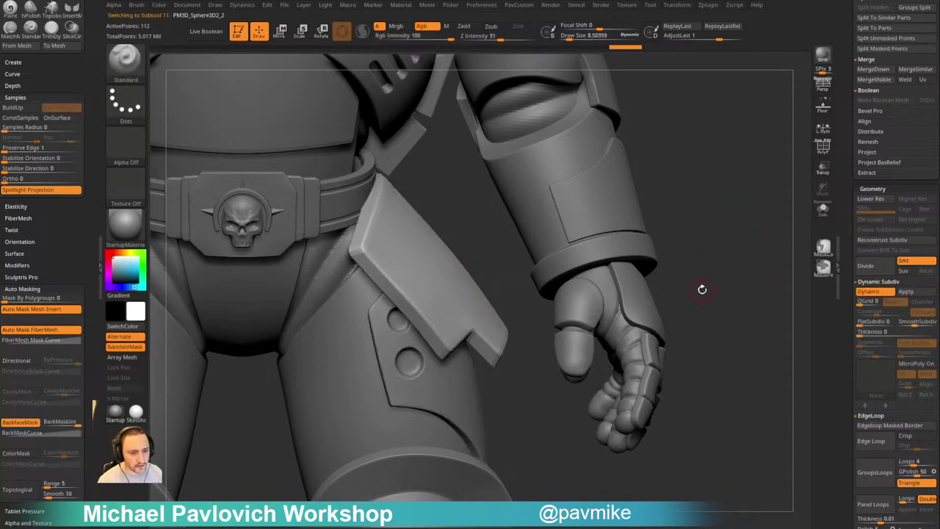
{"action": "key", "text": "b"}
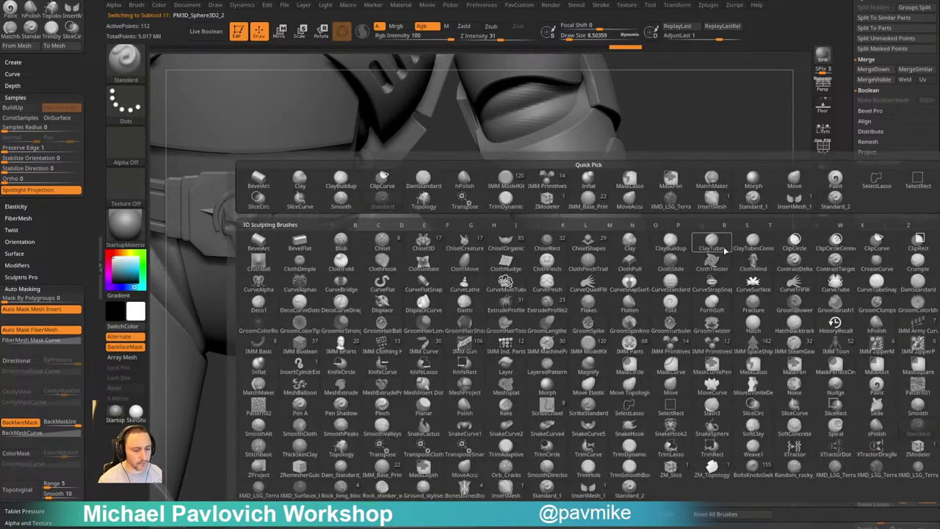
{"action": "key", "text": "b"}
{"action": "key", "text": "i"}
{"action": "key", "text": "p"}
{"action": "key", "text": "m"}
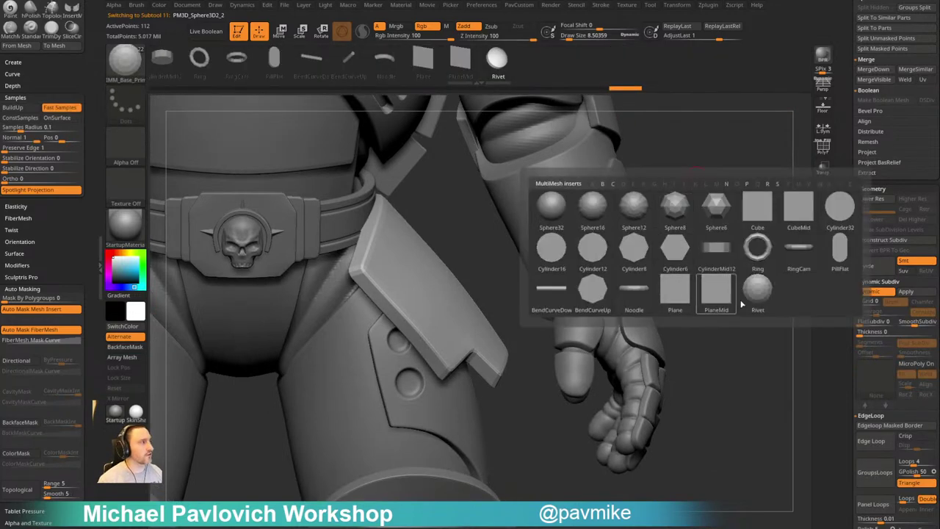
{"action": "left_click", "coordinate": [755, 297]}
Insert a rivet into the thigh panel's upper recess and nudge it into place
{"action": "right_click_drag", "start_coordinate": [756, 298], "coordinate": [811, 280], "text": "ctrl"}
{"action": "right_click_drag", "start_coordinate": [779, 241], "coordinate": [776, 248]}
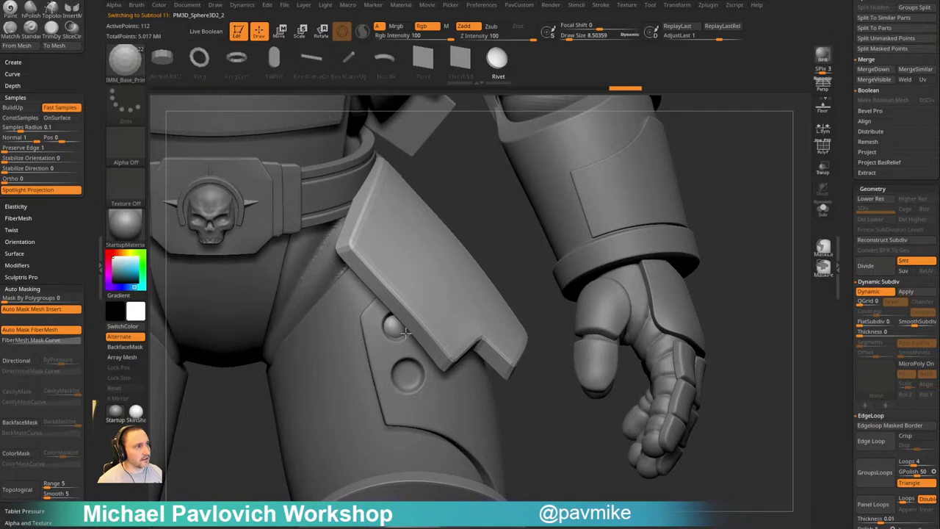
{"action": "right_click_drag", "start_coordinate": [493, 247], "coordinate": [474, 257]}
{"action": "key", "text": "w"}
{"action": "left_click_drag", "start_coordinate": [445, 282], "coordinate": [447, 280], "text": "ctrl"}
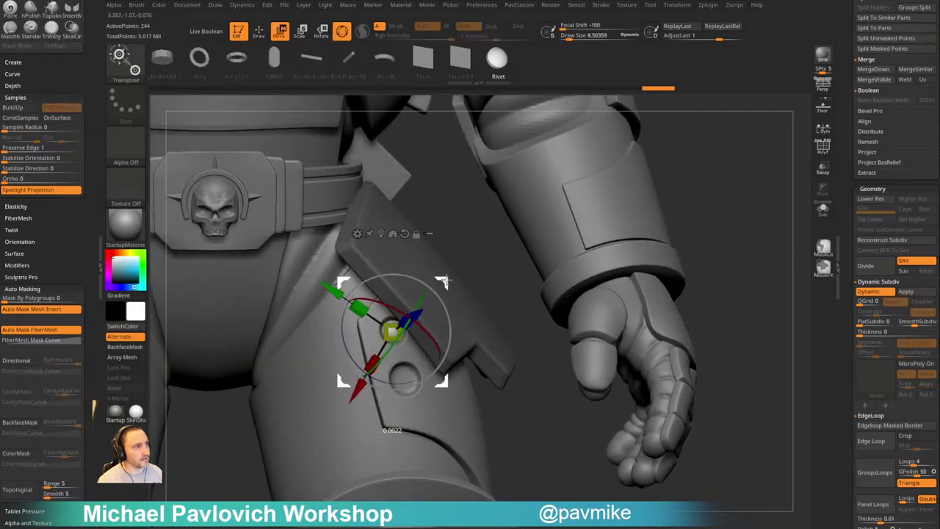
Split the inserted rivet off from the hip plate into its own subtool
{"action": "key", "text": "q"}
{"action": "key", "text": "3"}
{"action": "left_click", "coordinate": [738, 301]}
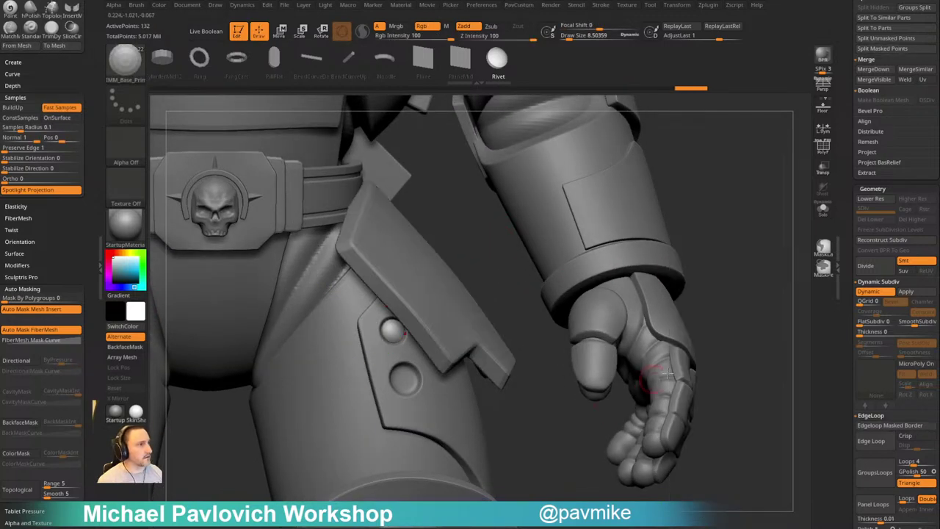
Insert a Cylinder12 mesh into the thigh panel's lower recess and split it into its own subtool
{"action": "left_click_drag", "start_coordinate": [728, 359], "coordinate": [750, 343]}
{"action": "key", "text": "m"}
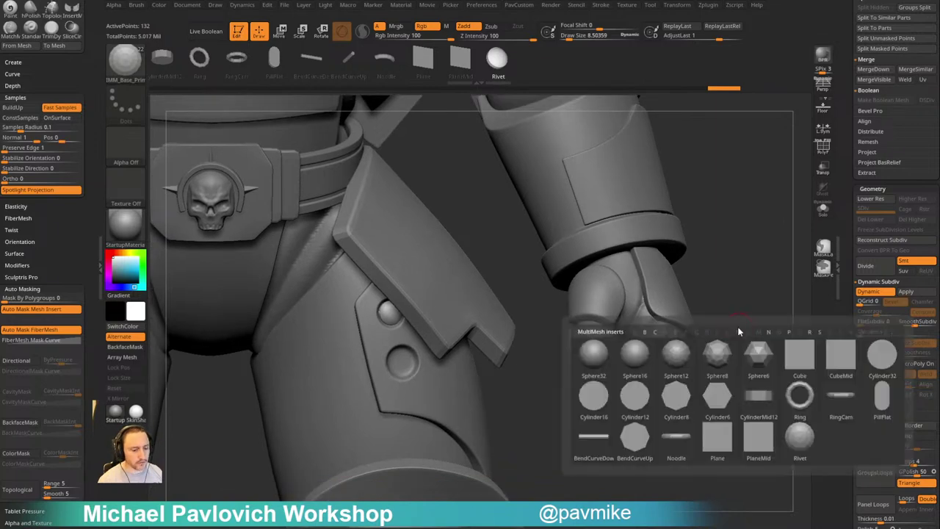
{"action": "left_click", "coordinate": [638, 401]}
{"action": "left_click_drag", "start_coordinate": [741, 314], "coordinate": [743, 340], "text": "alt"}
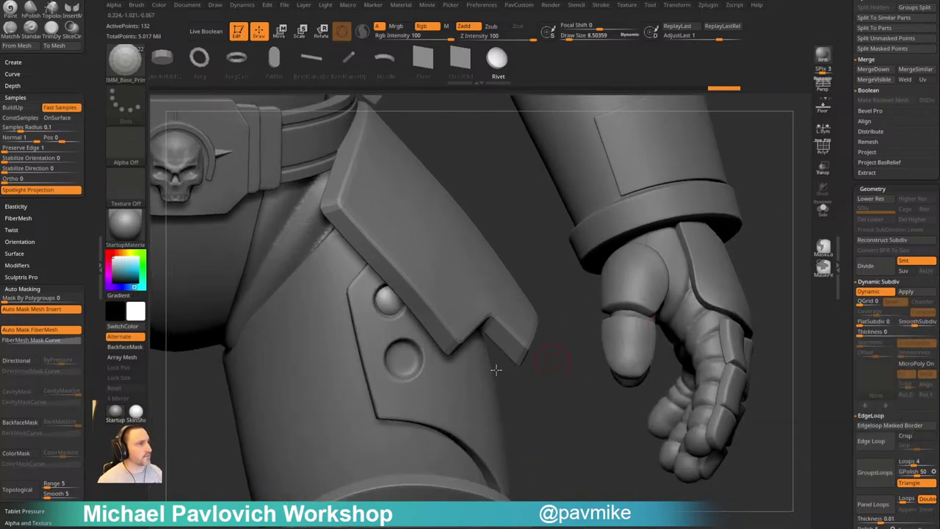
{"action": "left_click_drag", "start_coordinate": [403, 358], "coordinate": [423, 380]}
{"action": "key", "text": "grave"}
{"action": "left_click", "coordinate": [558, 303]}
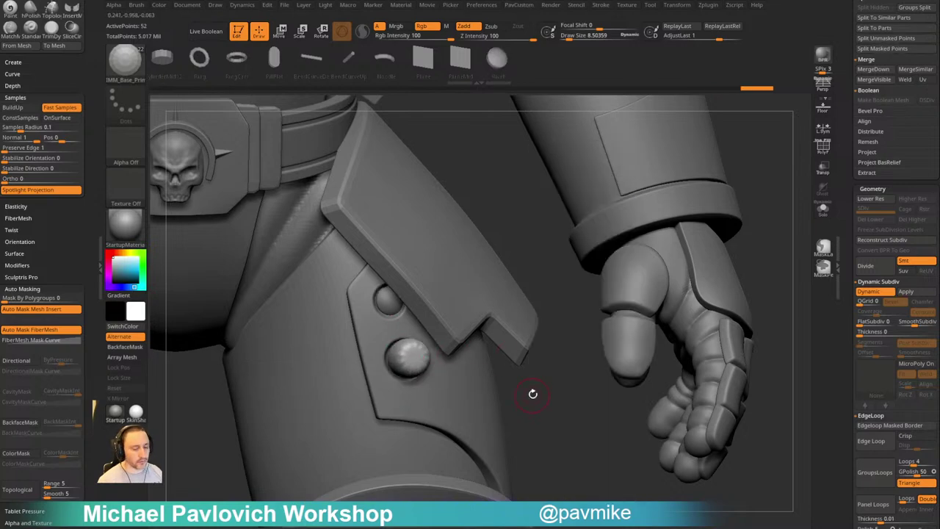
Crease the edges of the cylinder inserted in the thigh panel's lower recess
{"action": "key", "text": "grave"}
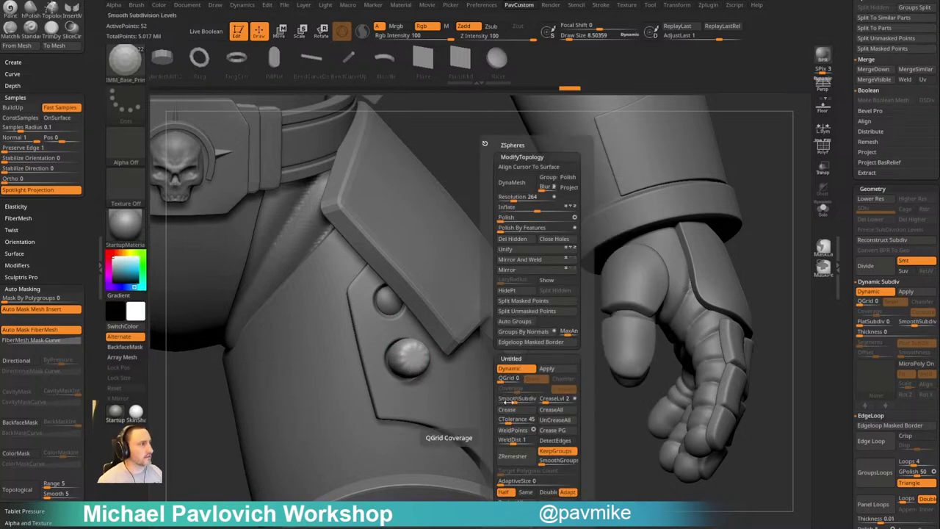
{"action": "left_click", "coordinate": [515, 410]}
{"action": "left_click_drag", "start_coordinate": [527, 395], "coordinate": [551, 384]}
Sink the cylinder into the thigh panel's lower recess along its axis with local symmetry turned on
{"action": "key", "text": "w"}
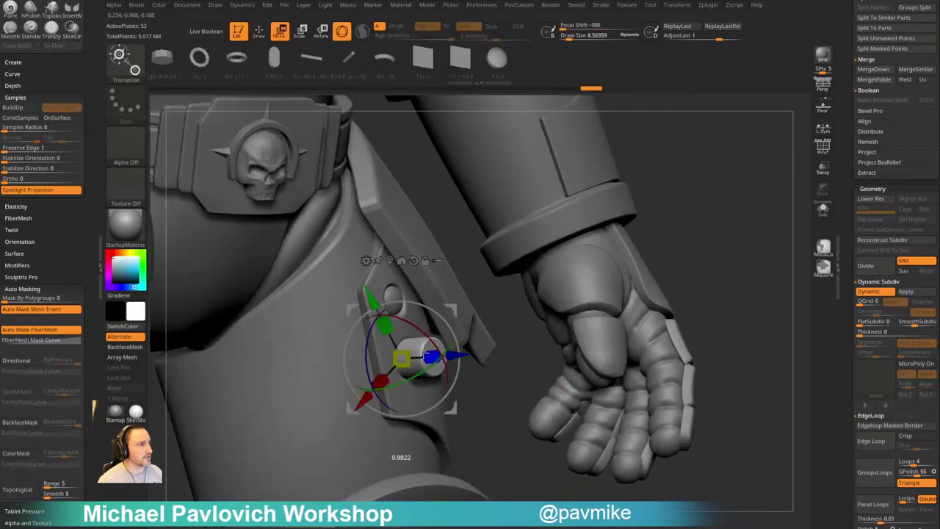
{"action": "left_click_drag", "start_coordinate": [403, 359], "coordinate": [296, 350]}
{"action": "left_click", "coordinate": [823, 129]}
{"action": "key", "text": "ctrl+z"}
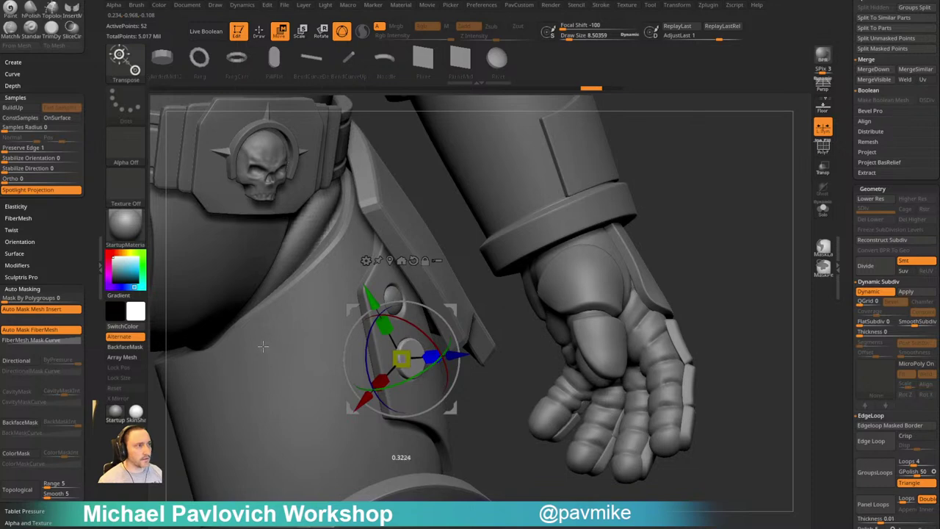
{"action": "key", "text": "q"}
{"action": "left_click_drag", "start_coordinate": [526, 442], "coordinate": [526, 411]}
{"action": "key", "text": "ctrl+z"}
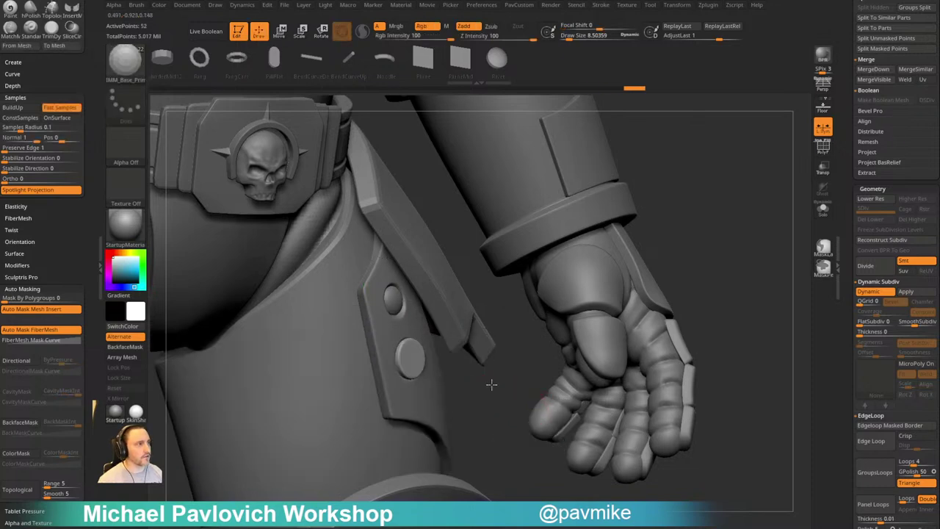
Display the cylinder's polyframe and split its faces into polygroups by normals
{"action": "mouse_move", "coordinate": [491, 384]}
{"action": "left_mouse_down", "text": "alt"}
{"action": "mouse_move", "coordinate": [543, 439]}
{"action": "mouse_move", "coordinate": [564, 391]}
{"action": "left_mouse_up", "text": "alt"}
{"action": "left_click", "coordinate": [823, 147]}
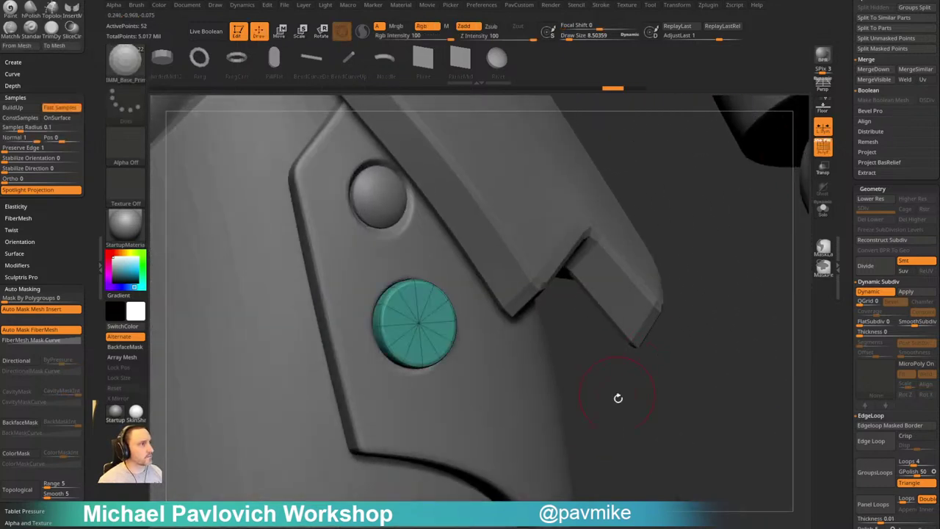
{"action": "key", "text": "space"}
{"action": "left_click", "coordinate": [632, 332]}
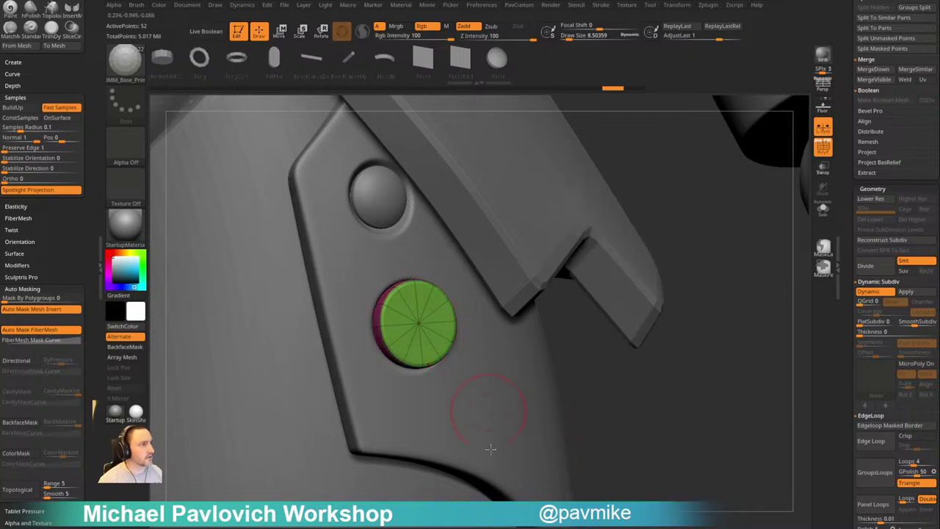
Inset the cylinder's front polygroup with ZModeler and push the centre inward with QMesh, with dynamic subdivision switched off
{"action": "key", "text": "shift+d"}
{"action": "left_click_drag", "start_coordinate": [628, 384], "coordinate": [626, 413], "text": "alt"}
{"action": "key", "text": "b"}
{"action": "key", "text": "z"}
{"action": "key", "text": "m"}
{"action": "key", "text": "space"}
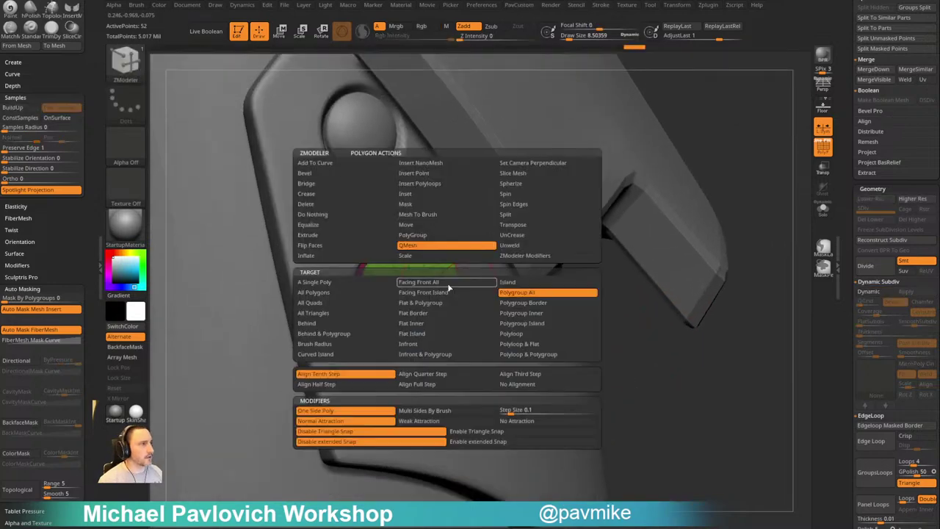
{"action": "left_click", "coordinate": [417, 195]}
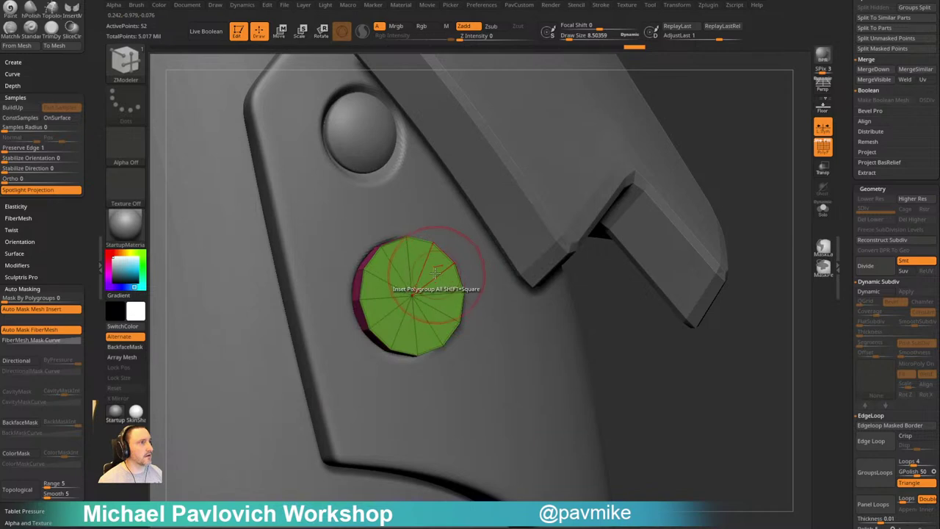
{"action": "mouse_move", "coordinate": [441, 279]}
{"action": "left_mouse_down"}
{"action": "mouse_move", "coordinate": [420, 287]}
{"action": "mouse_move", "coordinate": [427, 289]}
{"action": "left_mouse_up"}
{"action": "key", "text": "space"}
{"action": "left_click", "coordinate": [419, 247]}
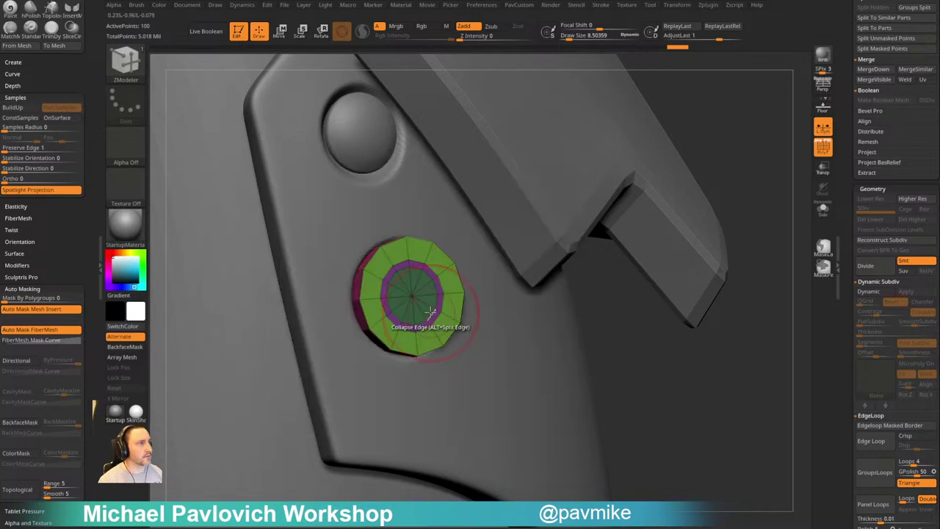
Turn on dynamic subdivision for the ring-shaped cylinder and nudge it into position inside the lower recess
{"action": "key", "text": "3"}
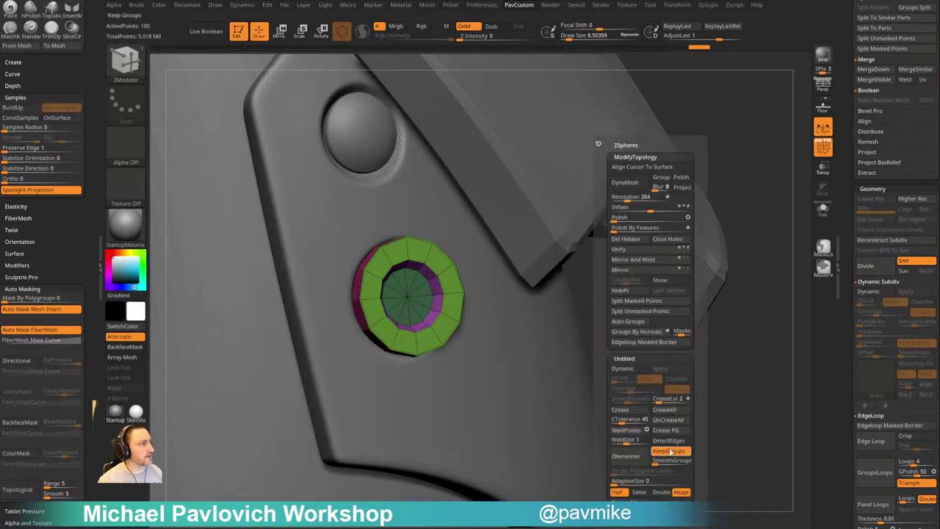
{"action": "left_click", "coordinate": [628, 370]}
{"action": "mouse_move", "coordinate": [673, 418]}
{"action": "left_mouse_down"}
{"action": "mouse_move", "coordinate": [654, 422]}
{"action": "mouse_move", "coordinate": [673, 421]}
{"action": "left_mouse_up"}
{"action": "key", "text": "w"}
{"action": "left_click_drag", "start_coordinate": [470, 295], "coordinate": [464, 295]}
{"action": "key", "text": "q"}
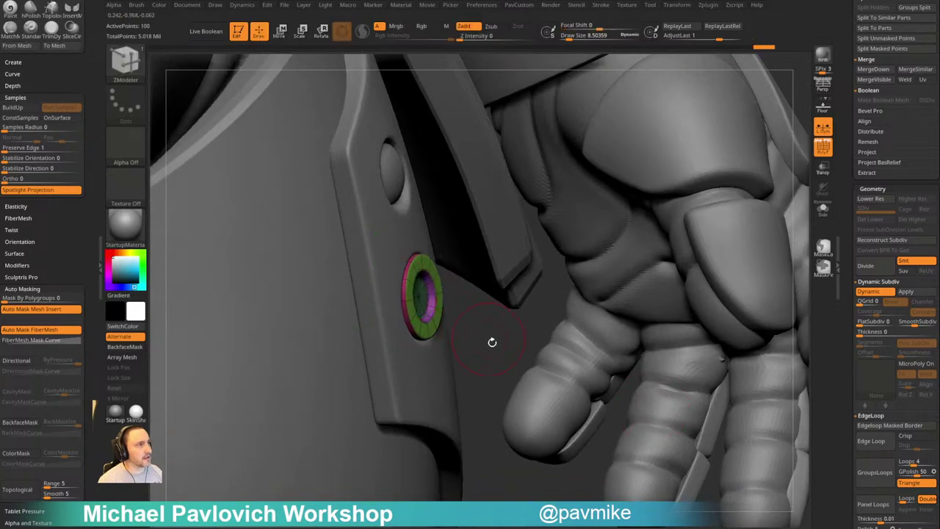
{"action": "left_click_drag", "start_coordinate": [491, 340], "coordinate": [480, 346]}
{"action": "key", "text": "w"}
{"action": "left_click_drag", "start_coordinate": [424, 293], "coordinate": [419, 293]}
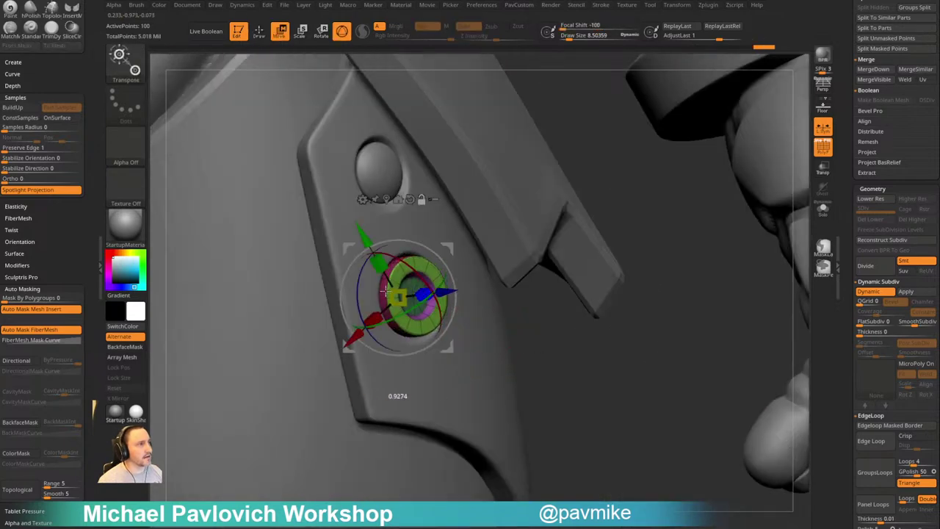
{"action": "key", "text": "q"}
Hide the mirrored copy of the cylinder on the opposite thigh and delete the hidden geometry
{"action": "left_click_drag", "start_coordinate": [597, 363], "coordinate": [559, 293], "text": "alt"}
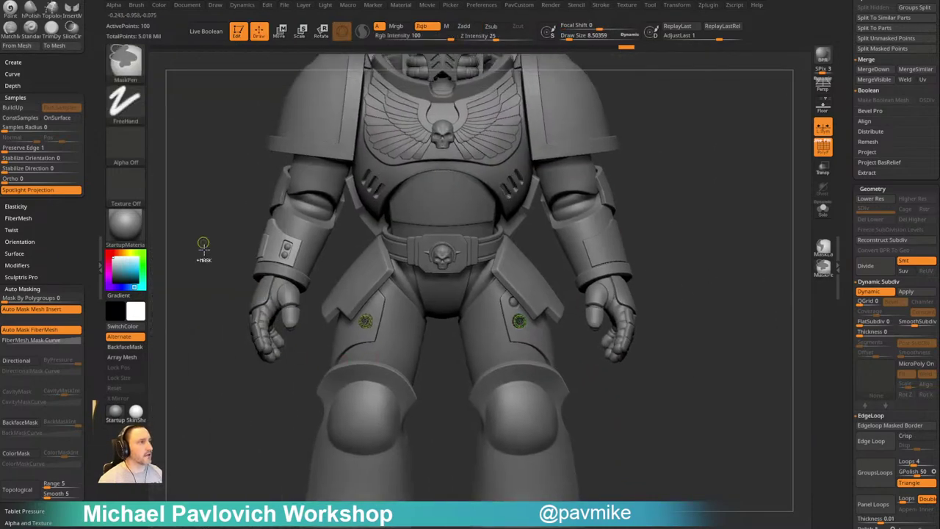
{"action": "left_click_drag", "start_coordinate": [204, 246], "coordinate": [403, 403], "text": "ctrl+alt"}
{"action": "left_click_drag", "start_coordinate": [711, 241], "coordinate": [715, 298], "text": "ctrl+alt"}
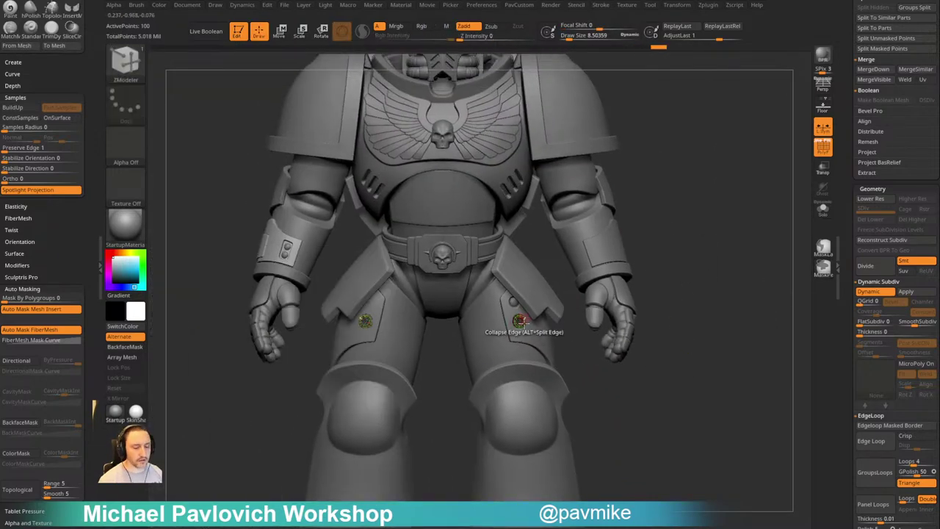
{"action": "left_click_drag", "start_coordinate": [229, 244], "coordinate": [400, 417], "text": "ctrl+alt+shift"}
{"action": "key", "text": "grave"}
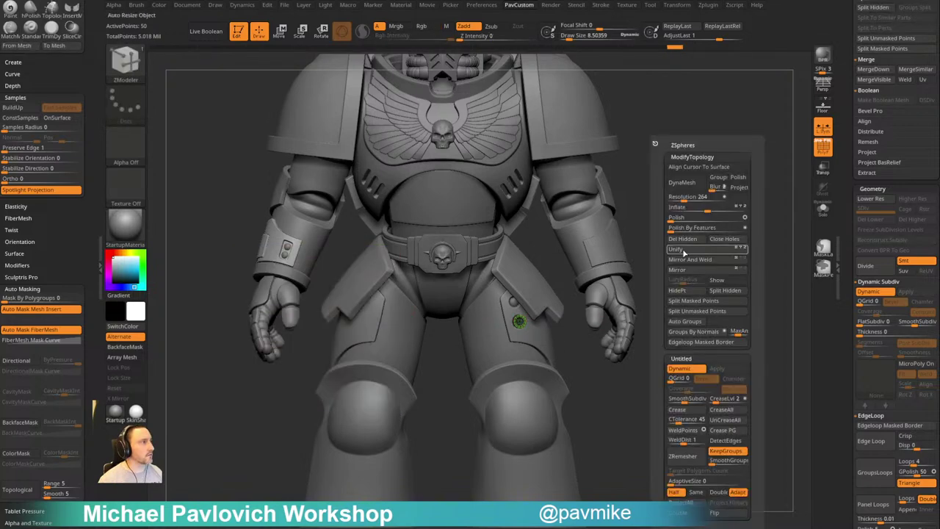
{"action": "left_click", "coordinate": [682, 252]}
Make the rivet the active subtool, delete its mirrored copy on the opposite thigh and turn off the polyframe
{"action": "left_click", "coordinate": [513, 302], "text": "alt"}
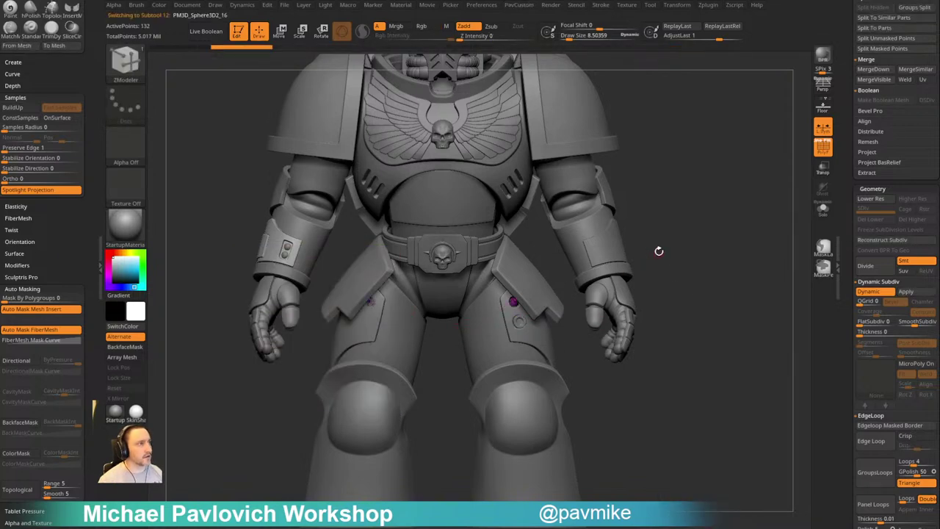
{"action": "left_click_drag", "start_coordinate": [183, 216], "coordinate": [405, 404], "text": "ctrl+alt+shift"}
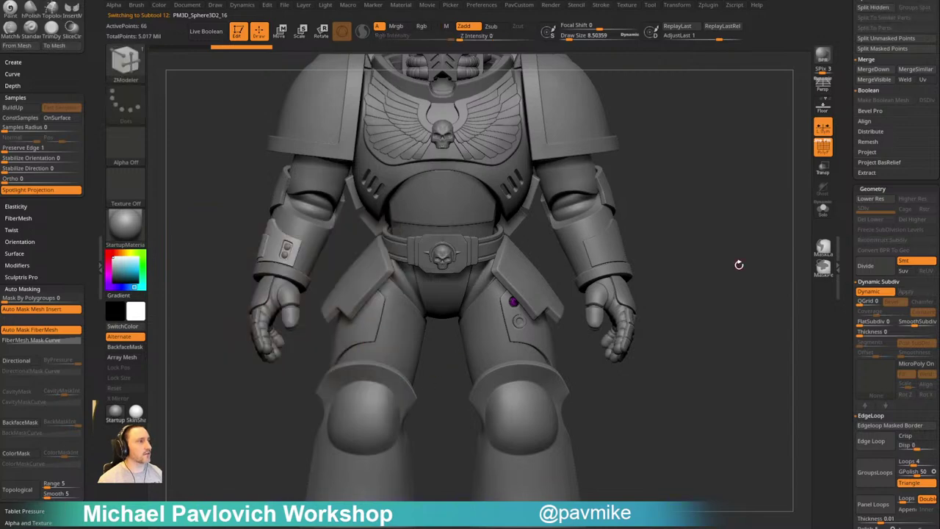
{"action": "key", "text": "grave"}
{"action": "left_click", "coordinate": [716, 239]}
{"action": "left_click_drag", "start_coordinate": [711, 255], "coordinate": [669, 263], "text": "alt"}
{"action": "left_click", "coordinate": [823, 148]}
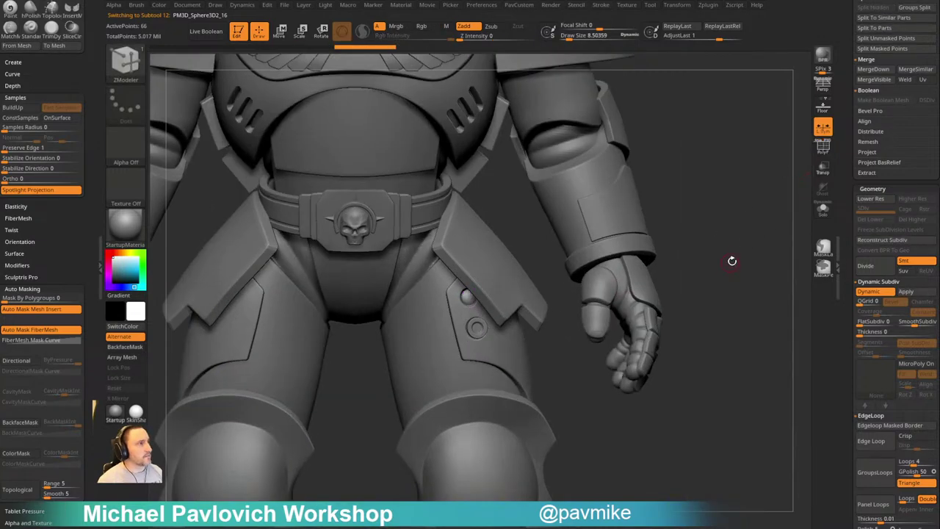
Load the Standard brush and make the opposite, undetailed thigh panel the active subtool
{"action": "left_click_drag", "start_coordinate": [730, 261], "coordinate": [736, 272], "text": "alt"}
{"action": "key", "text": "b"}
{"action": "key", "text": "s"}
{"action": "key", "text": "t"}
{"action": "left_click", "coordinate": [325, 327], "text": "alt"}
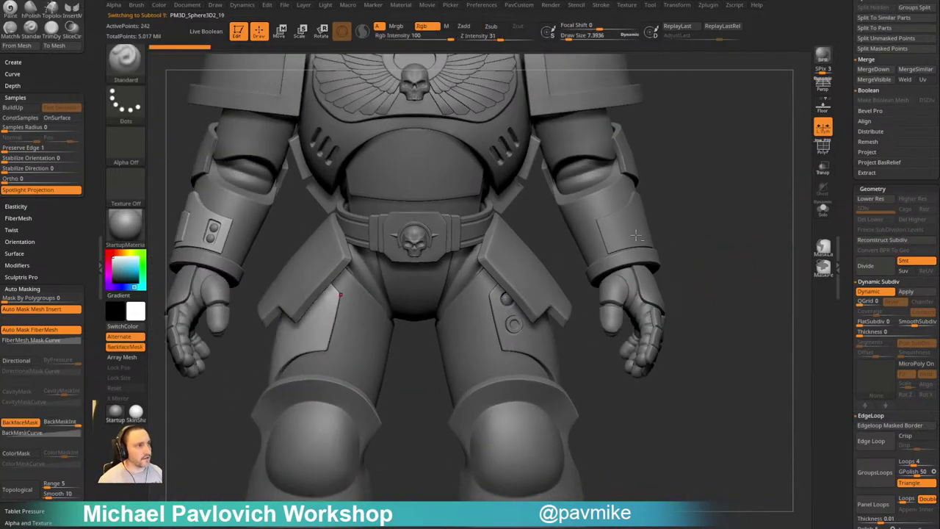
{"action": "left_click_drag", "start_coordinate": [710, 189], "coordinate": [748, 231], "text": "alt"}
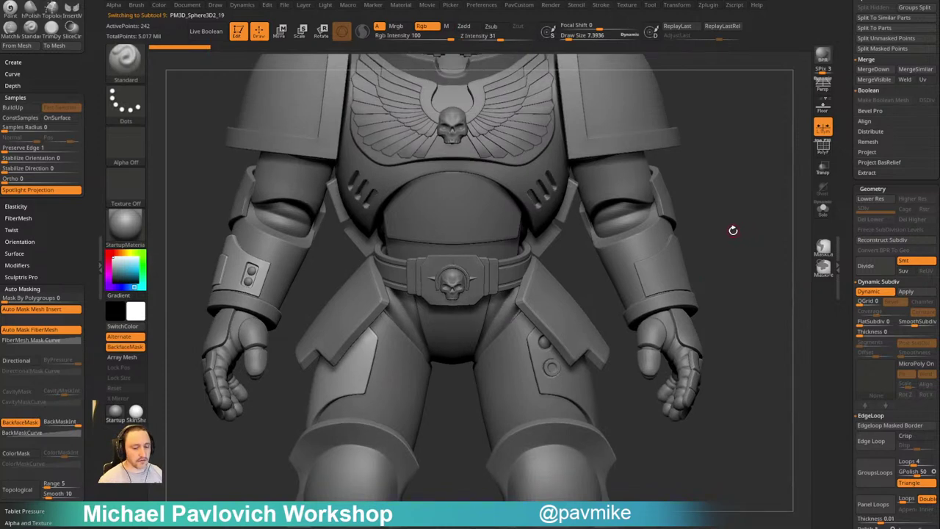
Show the Spotlight reference, line the model up with it and isolate the active thigh panel in Solo mode
{"action": "key", "text": "shift+z"}
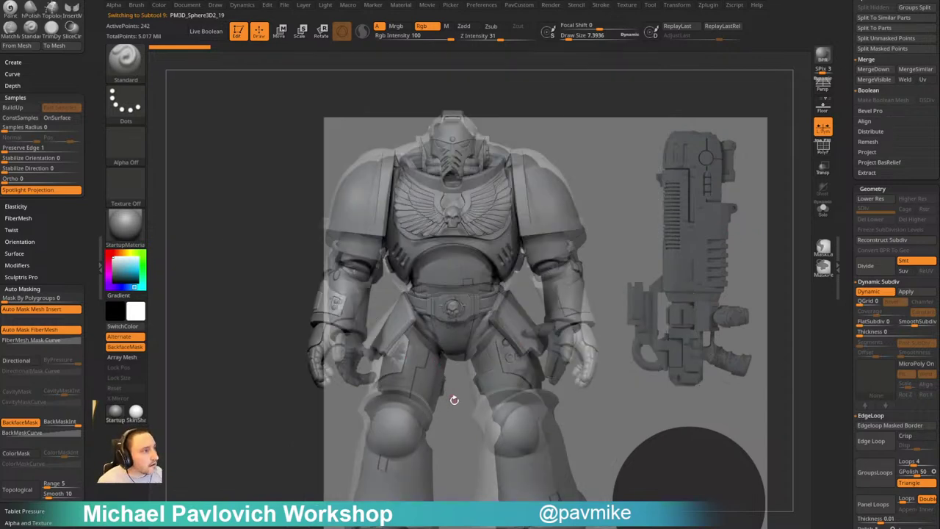
{"action": "left_click_drag", "start_coordinate": [457, 405], "coordinate": [460, 413], "text": "alt"}
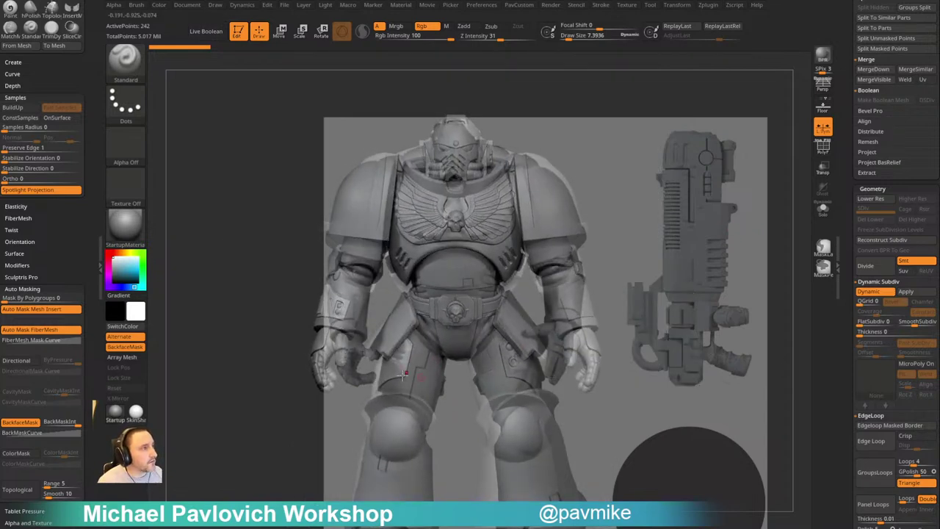
{"action": "left_click", "coordinate": [823, 210]}
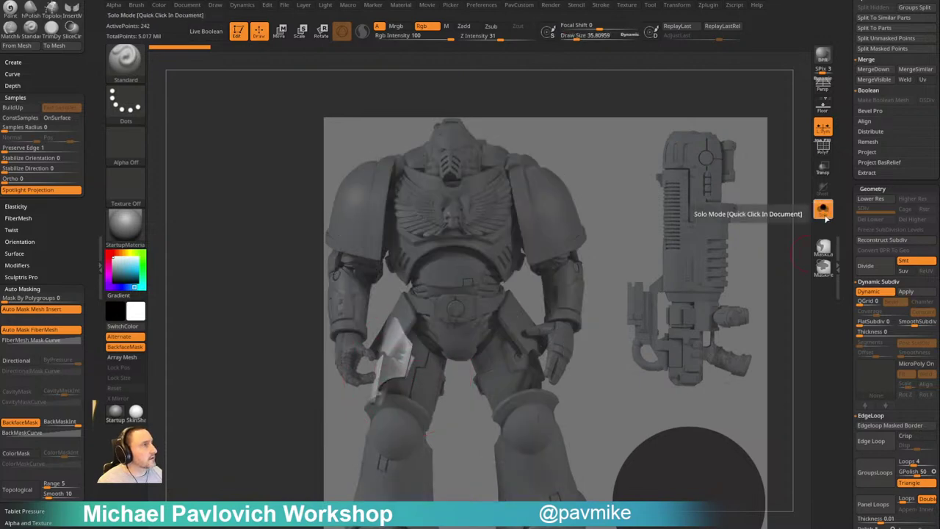
Apply the thigh panel's dynamic subdivision and divide the mesh twice more to subdivision level 6
{"action": "key", "text": "3"}
{"action": "left_click", "coordinate": [560, 369]}
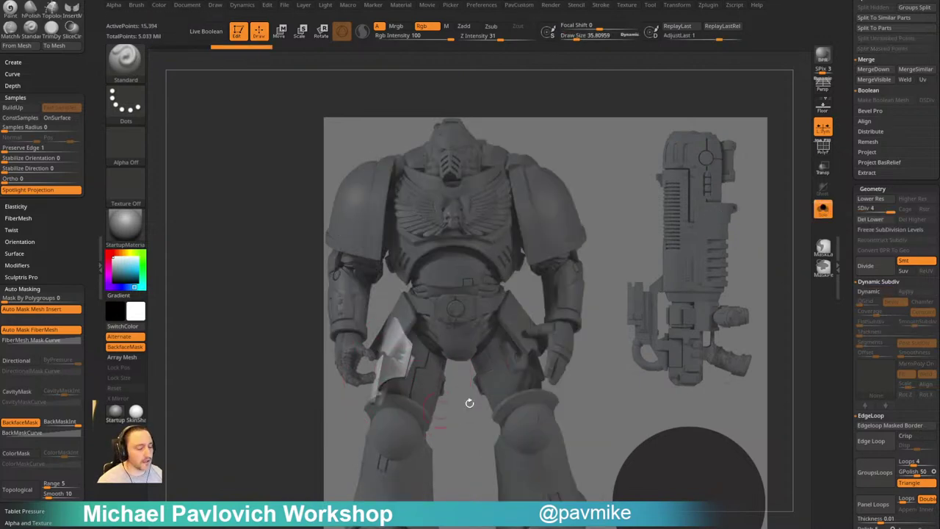
{"action": "key", "text": "ctrl+d"}
{"action": "key", "text": "ctrl+d"}
Project the reference's slot details onto the thigh panel as paint at a draw size of about 11 and hide the Spotlight image
{"action": "key", "text": "s"}
{"action": "mouse_move", "coordinate": [420, 365]}
{"action": "left_mouse_down"}
{"action": "mouse_move", "coordinate": [428, 365]}
{"action": "mouse_move", "coordinate": [403, 345]}
{"action": "left_mouse_up"}
{"action": "key", "text": "shift+z"}
{"action": "mouse_move", "coordinate": [517, 324]}
{"action": "left_mouse_down", "text": "alt"}
{"action": "mouse_move", "coordinate": [554, 340]}
{"action": "mouse_move", "coordinate": [540, 334]}
{"action": "mouse_move", "coordinate": [533, 268]}
{"action": "left_mouse_up", "text": "alt"}
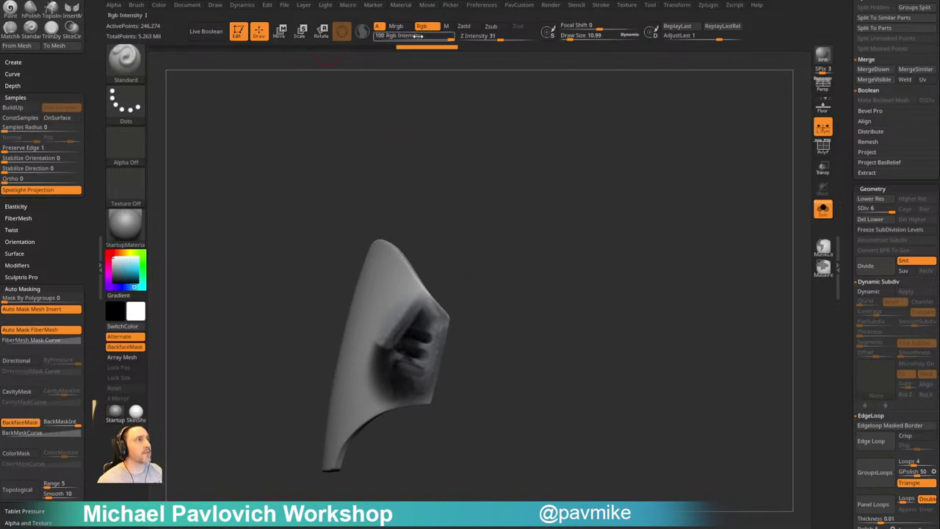
Lighten the projected paint by filling the thigh panel with white at an RGB intensity of 23
{"action": "left_click", "coordinate": [159, 5]}
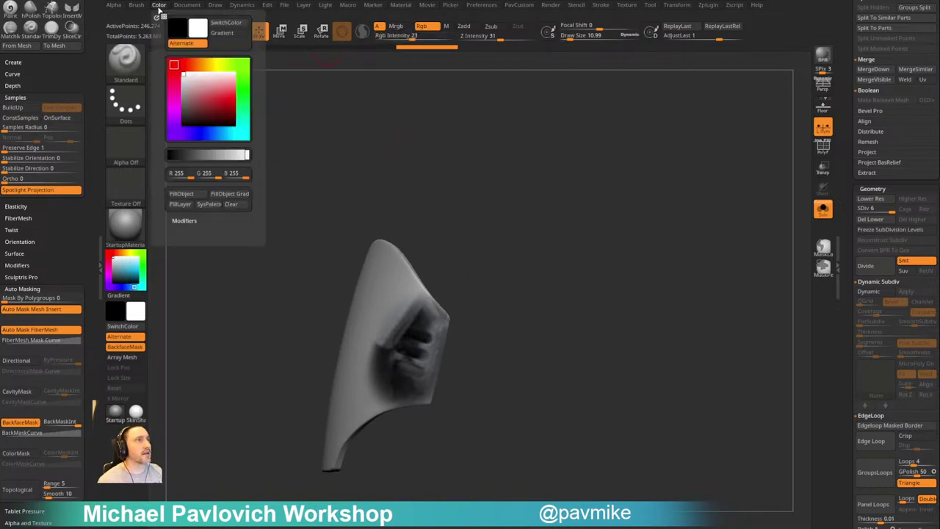
{"action": "left_click", "coordinate": [188, 194]}
{"action": "left_click", "coordinate": [188, 194]}
{"action": "left_click_drag", "start_coordinate": [493, 258], "coordinate": [530, 273]}
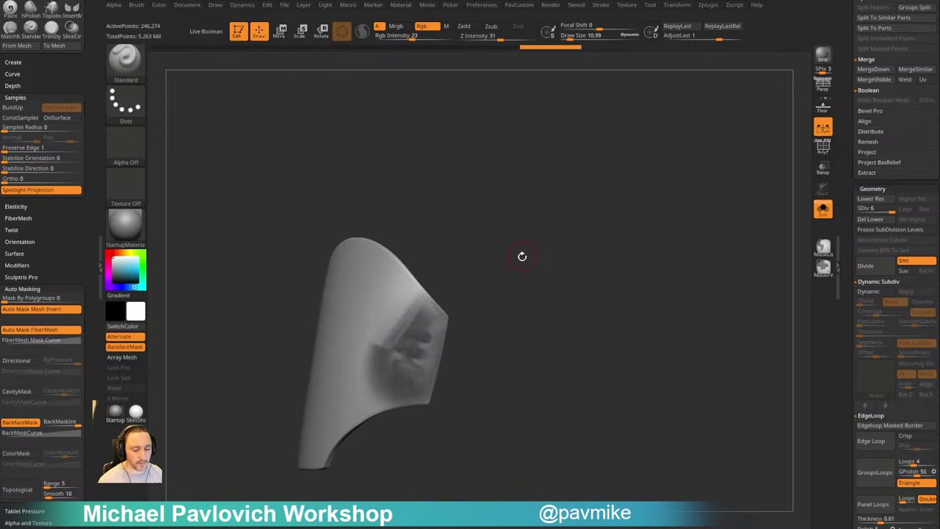
Stamp three parallel recessed slots over the painted guide with the Standard_2 DragRect slot brush, undoing misplaced stamps
{"action": "key", "text": "b"}
{"action": "left_click", "coordinate": [561, 489]}
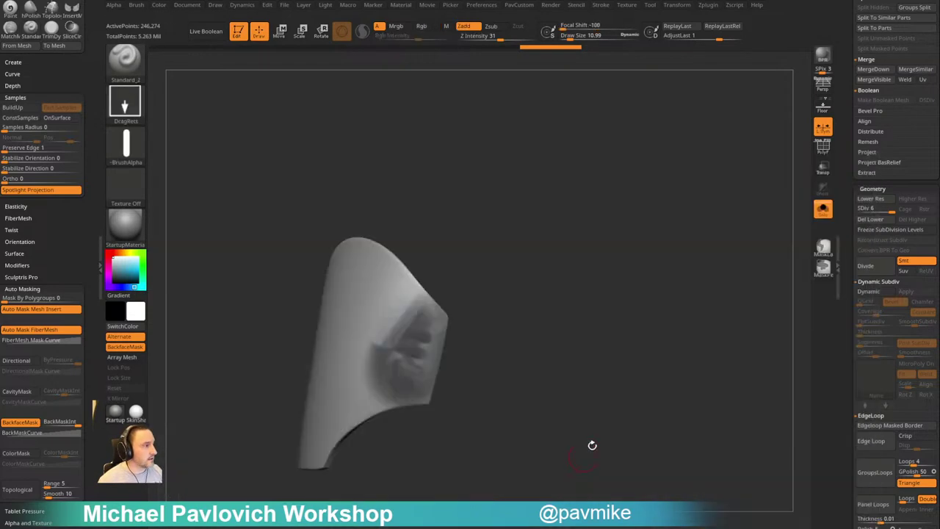
{"action": "left_click_drag", "start_coordinate": [599, 397], "coordinate": [647, 384], "text": "alt"}
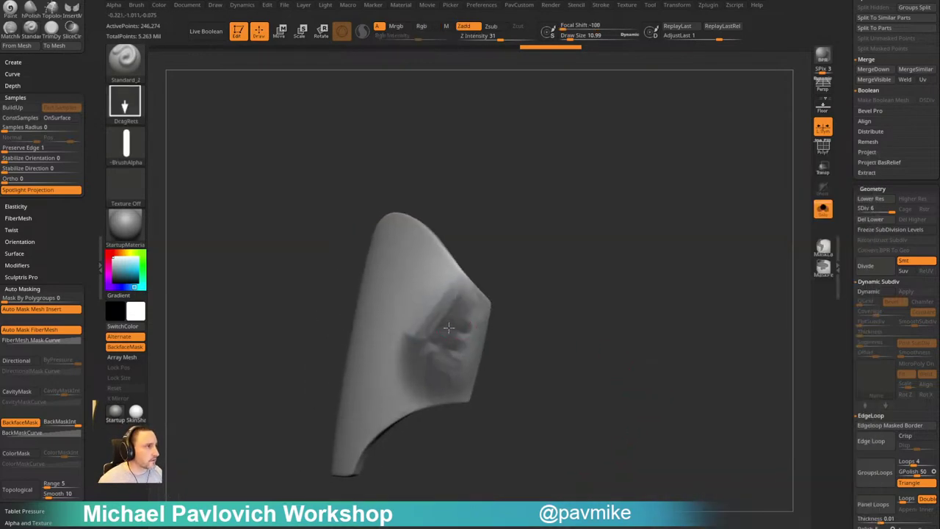
{"action": "key", "text": "ctrl+z"}
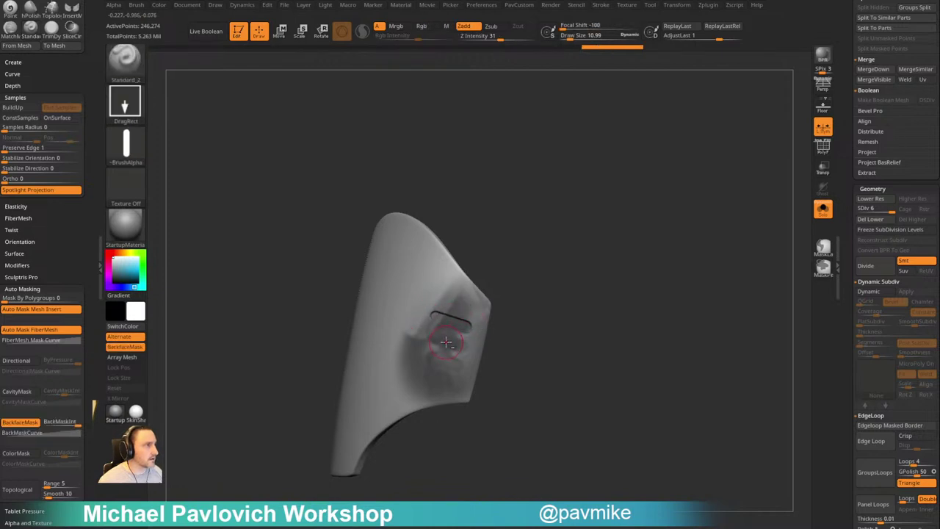
{"action": "left_click_drag", "start_coordinate": [469, 346], "coordinate": [474, 349]}
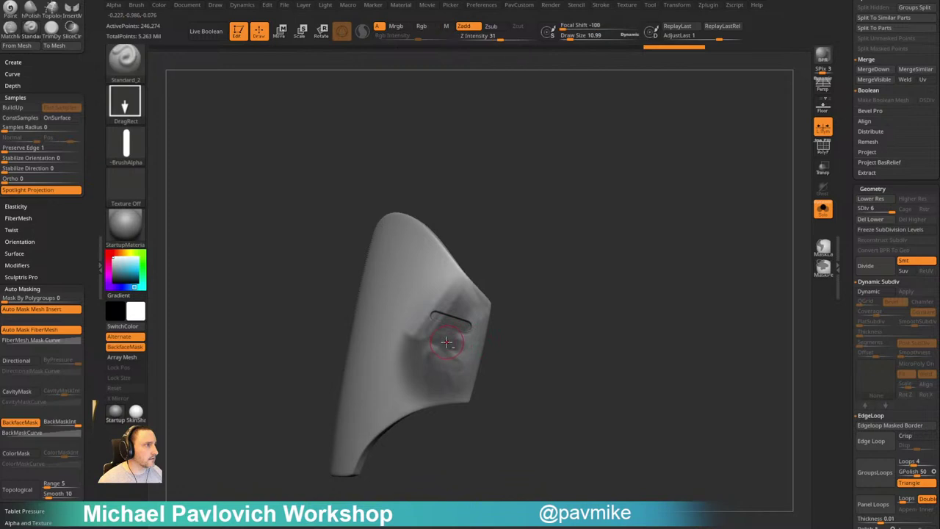
{"action": "key", "text": "ctrl+z"}
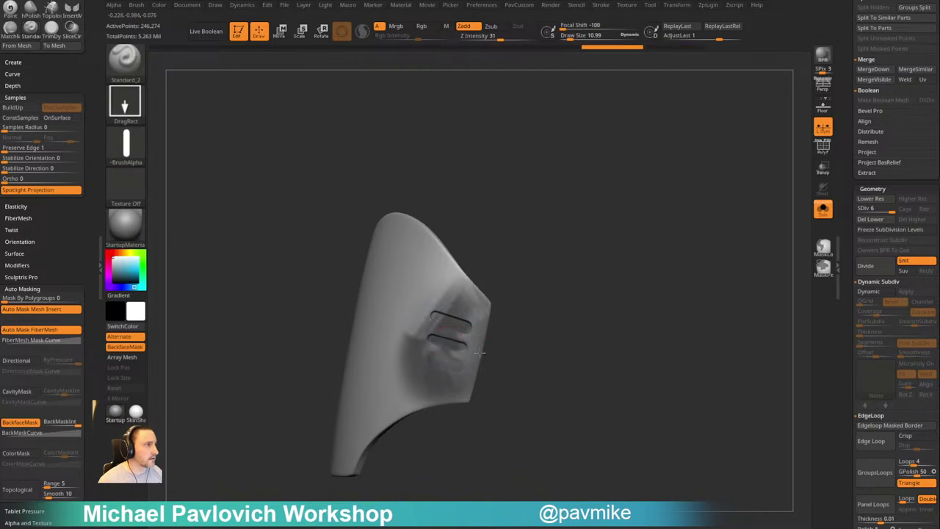
{"action": "left_click_drag", "start_coordinate": [481, 356], "coordinate": [480, 353]}
{"action": "key", "text": "ctrl+z"}
{"action": "key", "text": "ctrl+z"}
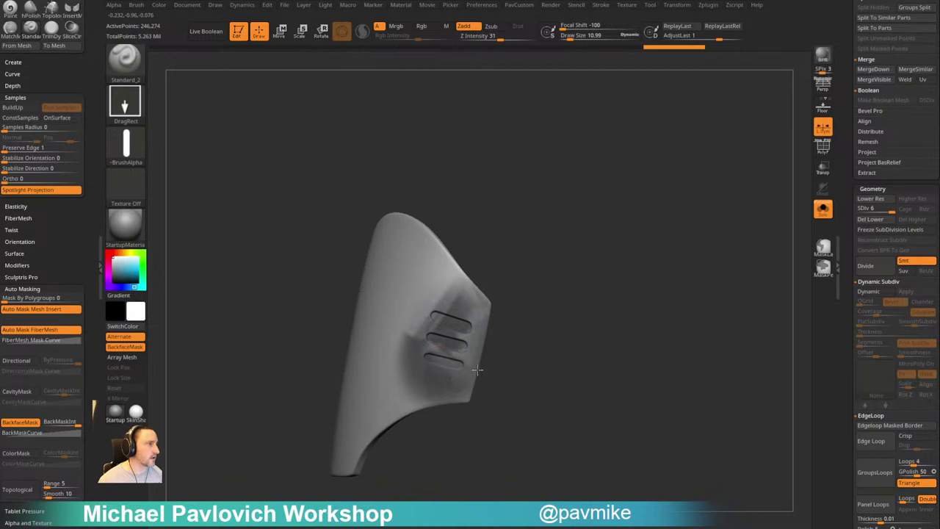
Turn off the polypaint display of the slotted thigh panel in its subtool settings
{"action": "left_click_drag", "start_coordinate": [515, 353], "coordinate": [598, 272]}
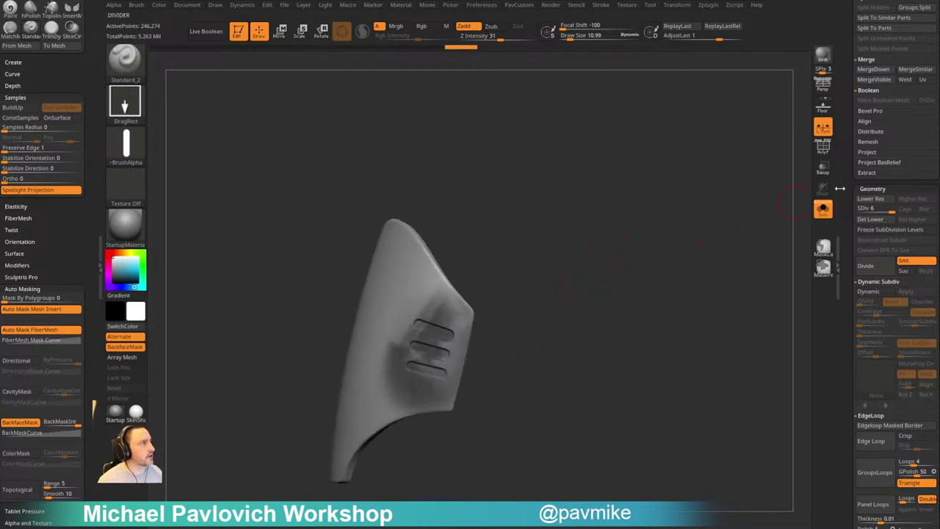
{"action": "left_click_drag", "start_coordinate": [845, 176], "coordinate": [845, 281]}
{"action": "scroll", "coordinate": [845, 281], "scroll_direction": "up", "scroll_amount": 5}
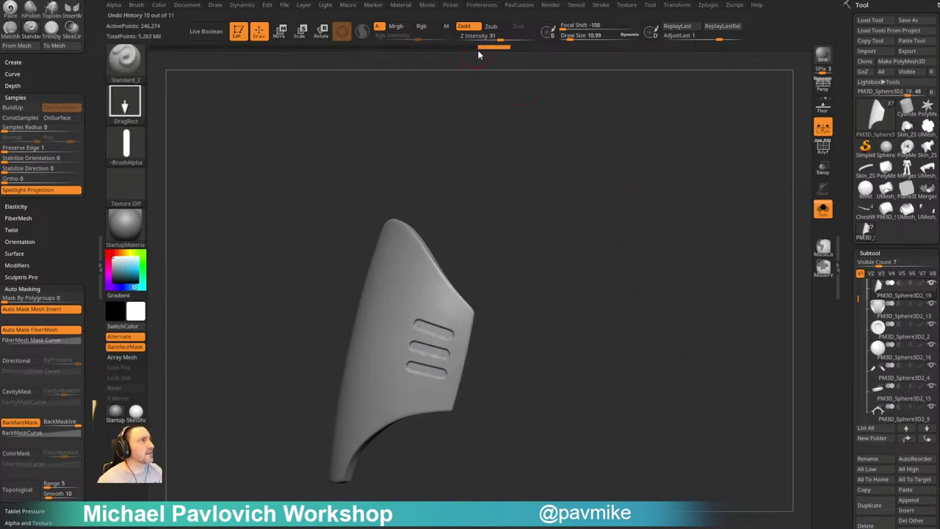
Deepen the three slots by raising AdjustLast relative to the history state before the stamps, and clear the mask
{"action": "left_click_drag", "start_coordinate": [479, 55], "coordinate": [439, 56]}
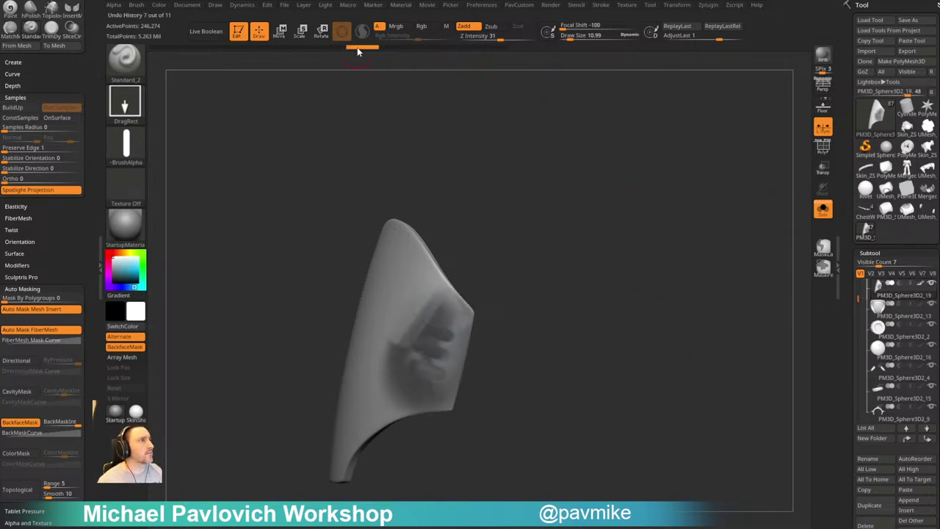
{"action": "left_click", "coordinate": [503, 50]}
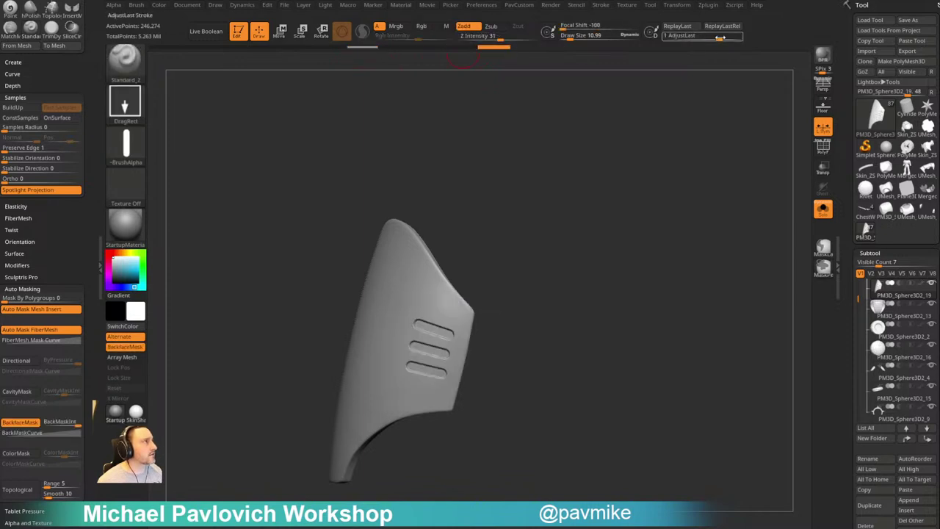
{"action": "left_click_drag", "start_coordinate": [720, 37], "coordinate": [718, 40]}
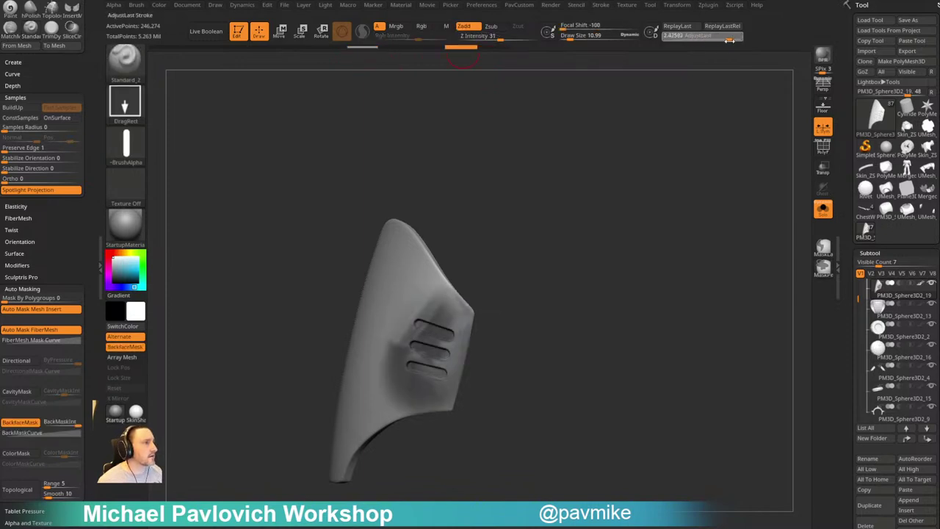
{"action": "left_click_drag", "start_coordinate": [626, 209], "coordinate": [666, 250], "text": "ctrl"}
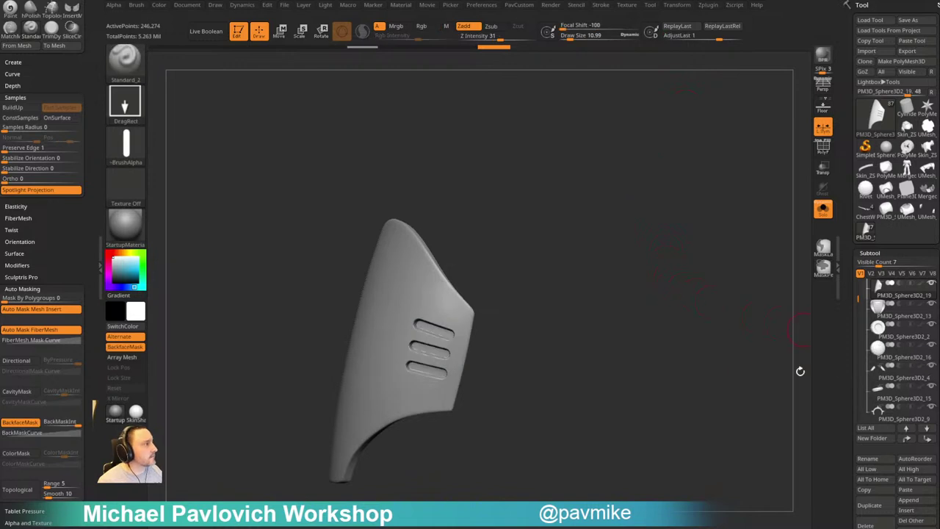
Show the whole armor again, choose the Clay brush and make the plain outer thigh panel the active subtool
{"action": "right_click_drag", "start_coordinate": [729, 394], "coordinate": [727, 310]}
{"action": "left_click", "coordinate": [822, 210]}
{"action": "mouse_move", "coordinate": [728, 310]}
{"action": "right_mouse_down", "text": "ctrl"}
{"action": "mouse_move", "coordinate": [741, 311]}
{"action": "mouse_move", "coordinate": [638, 357]}
{"action": "mouse_move", "coordinate": [712, 316]}
{"action": "right_mouse_up", "text": "ctrl"}
{"action": "mouse_move", "coordinate": [712, 316]}
{"action": "right_mouse_down", "text": "ctrl"}
{"action": "mouse_move", "coordinate": [736, 346]}
{"action": "mouse_move", "coordinate": [665, 346]}
{"action": "mouse_move", "coordinate": [751, 336]}
{"action": "mouse_move", "coordinate": [772, 360]}
{"action": "right_mouse_up", "text": "ctrl"}
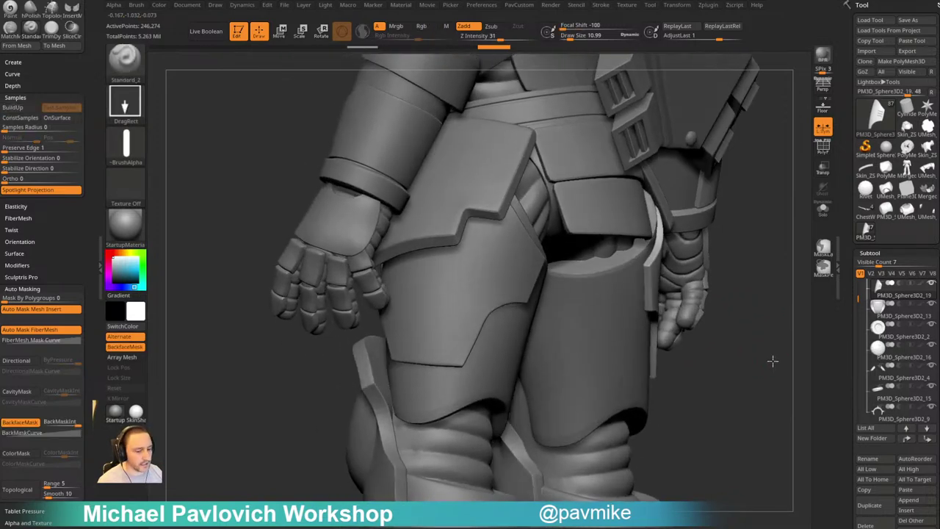
{"action": "key", "text": "b"}
{"action": "key", "text": "c"}
{"action": "key", "text": "l"}
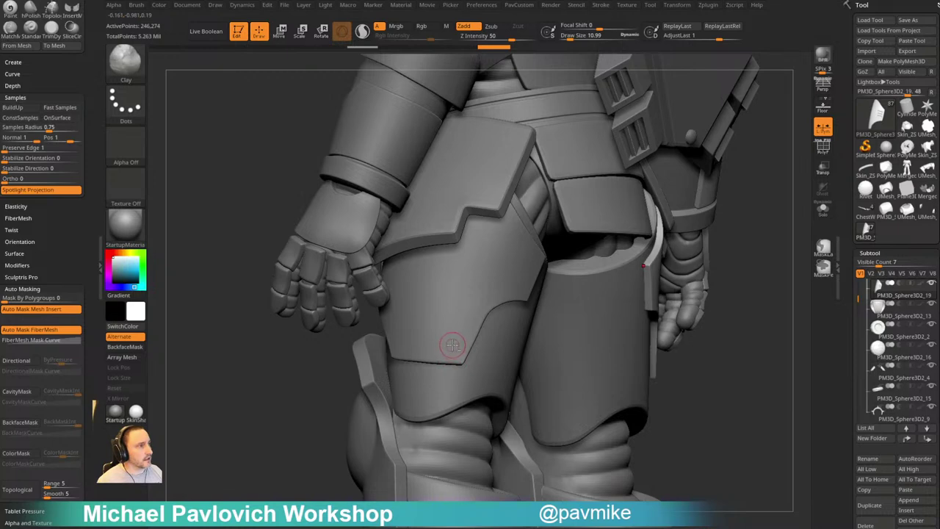
{"action": "left_click", "coordinate": [457, 344], "text": "alt"}
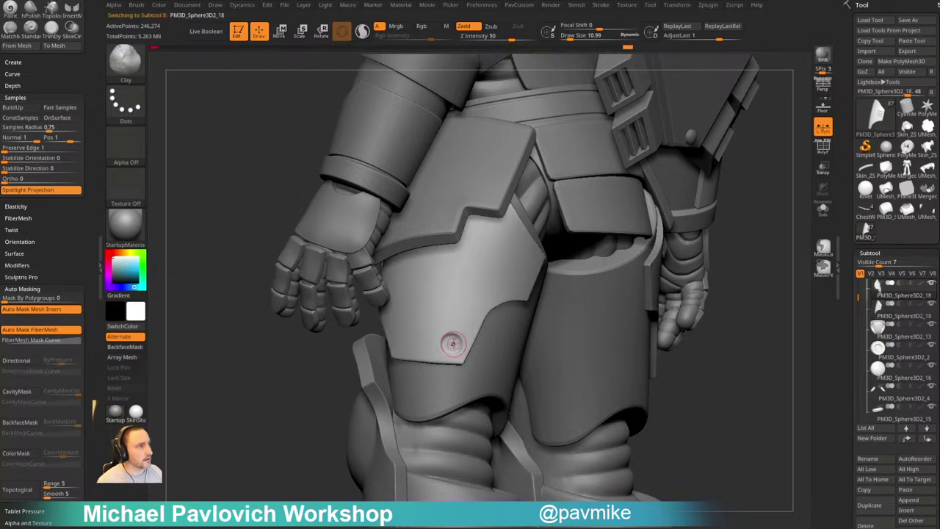
{"action": "mouse_move", "coordinate": [698, 349]}
{"action": "right_mouse_down"}
{"action": "mouse_move", "coordinate": [783, 380]}
{"action": "mouse_move", "coordinate": [684, 412]}
{"action": "mouse_move", "coordinate": [698, 413]}
{"action": "right_mouse_up"}
Switch to the Standard brush, activate the ring insert on the front of the thigh, and isolate it with its polyframe shown
{"action": "key", "text": "b"}
{"action": "key", "text": "s"}
{"action": "key", "text": "t"}
{"action": "left_click", "coordinate": [425, 285], "text": "alt"}
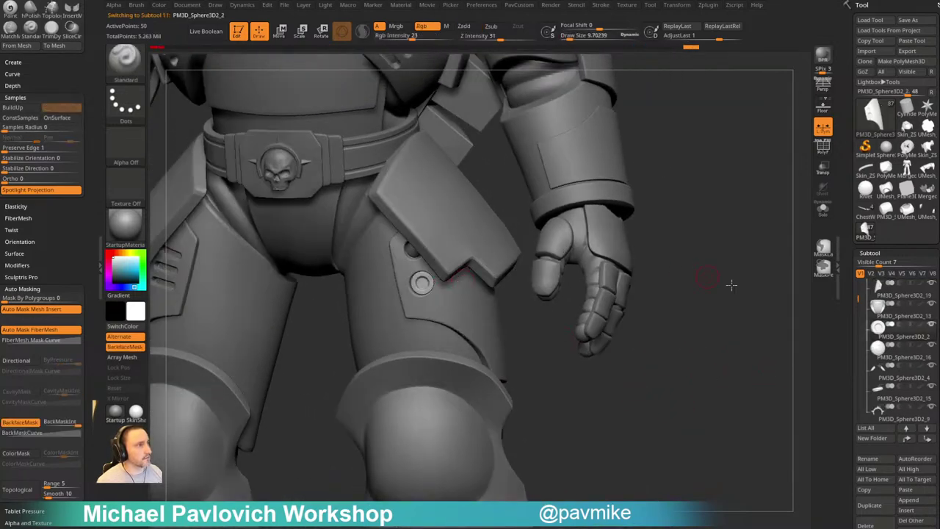
{"action": "right_click_drag", "start_coordinate": [731, 283], "coordinate": [758, 300], "text": "ctrl"}
{"action": "key", "text": "w"}
{"action": "left_click_drag", "start_coordinate": [512, 238], "coordinate": [512, 239]}
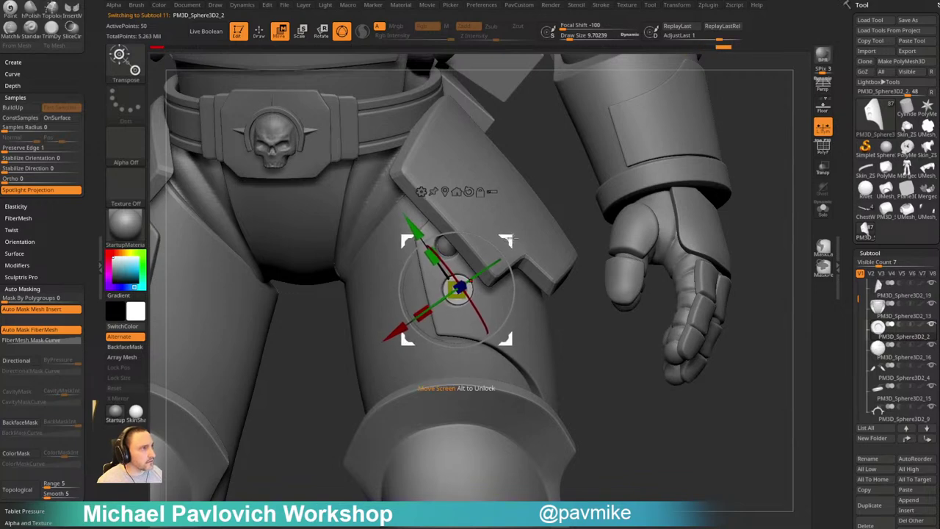
{"action": "key", "text": "q"}
{"action": "left_click", "coordinate": [823, 210]}
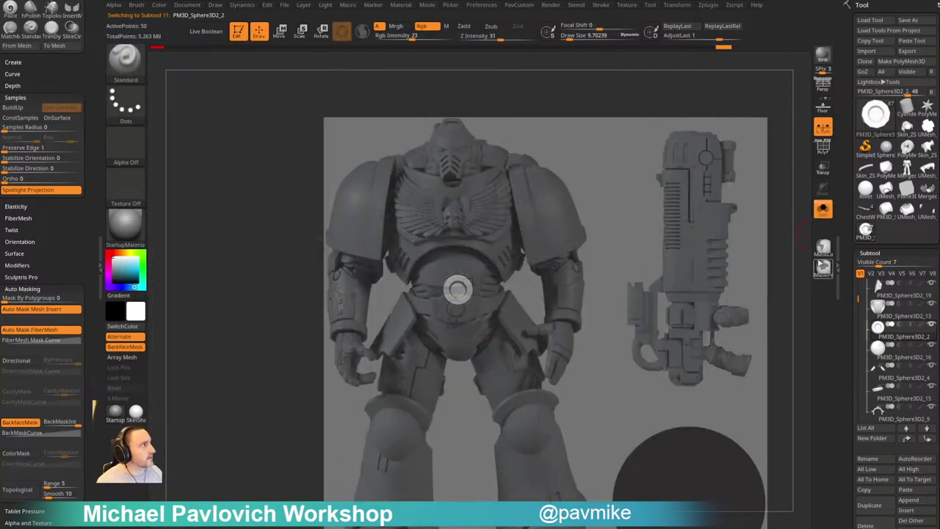
{"action": "right_click_drag", "start_coordinate": [707, 268], "coordinate": [764, 243]}
{"action": "left_click", "coordinate": [824, 149]}
{"action": "mouse_move", "coordinate": [707, 178]}
{"action": "right_mouse_down", "text": "alt"}
{"action": "mouse_move", "coordinate": [691, 262]}
{"action": "mouse_move", "coordinate": [722, 258]}
{"action": "right_mouse_up", "text": "alt"}
Turn off dynamic subdivision and insert raised multiple edge loops across the ring's front face with the ZModeler edge Insert action
{"action": "key", "text": "shift+d"}
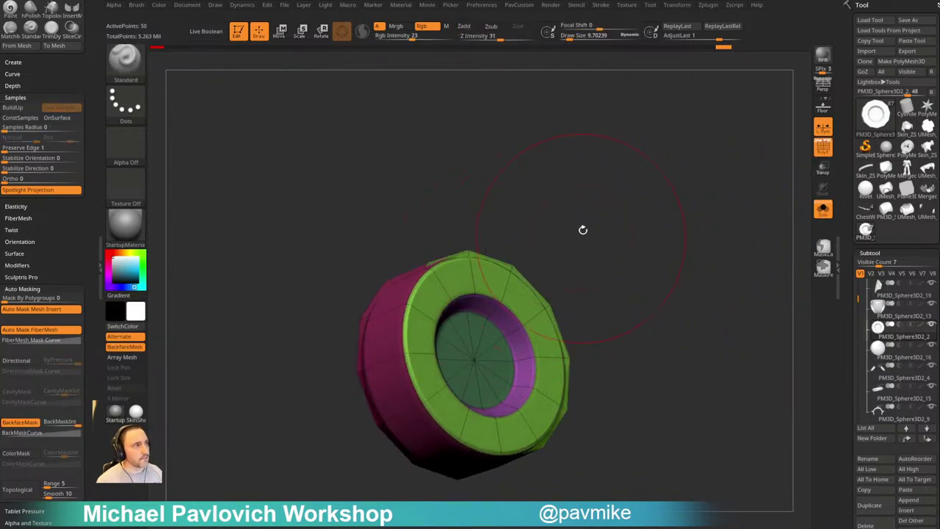
{"action": "key", "text": "shift+d"}
{"action": "key", "text": "b"}
{"action": "key", "text": "z"}
{"action": "key", "text": "m"}
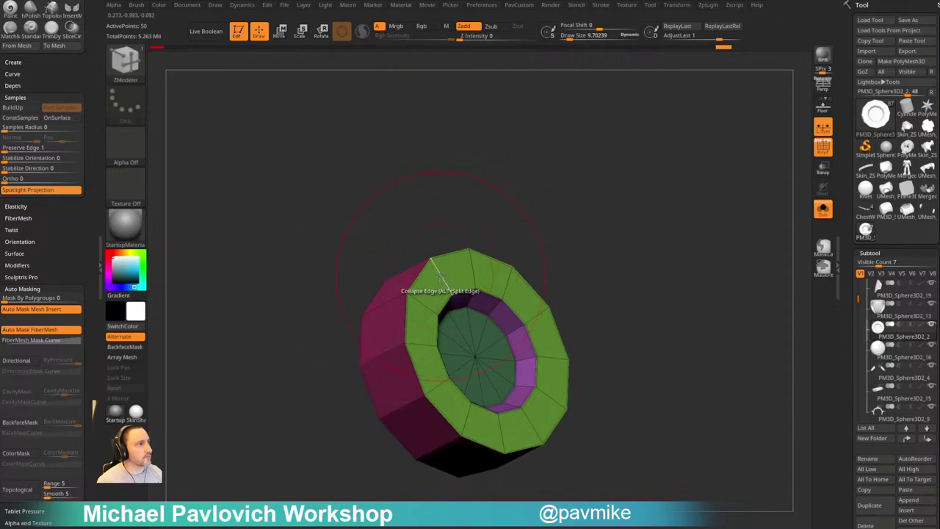
{"action": "key", "text": "space"}
{"action": "left_click", "coordinate": [420, 256]}
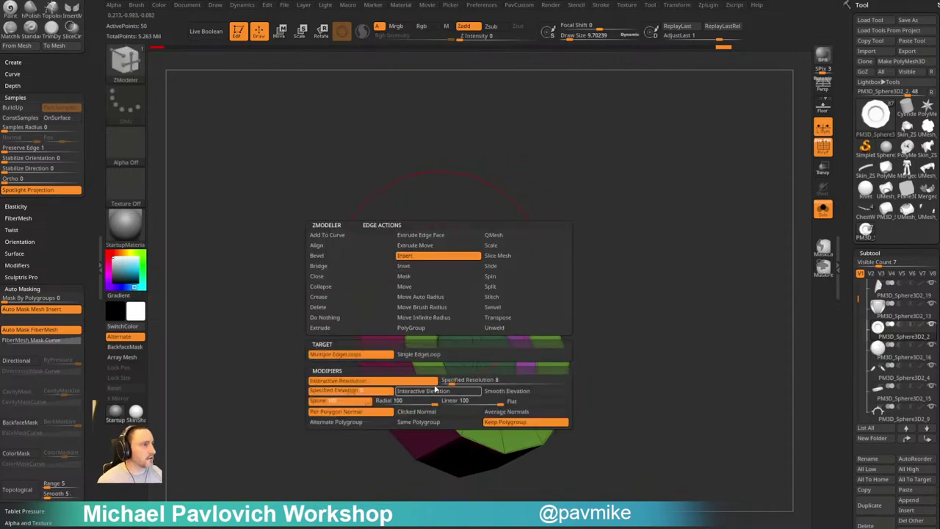
{"action": "right_click_drag", "start_coordinate": [547, 247], "coordinate": [567, 243]}
{"action": "left_click_drag", "start_coordinate": [449, 271], "coordinate": [502, 237]}
Remove all creases from the ring, crease its polygroup borders, and preview it with dynamic subdivision
{"action": "key", "text": "3"}
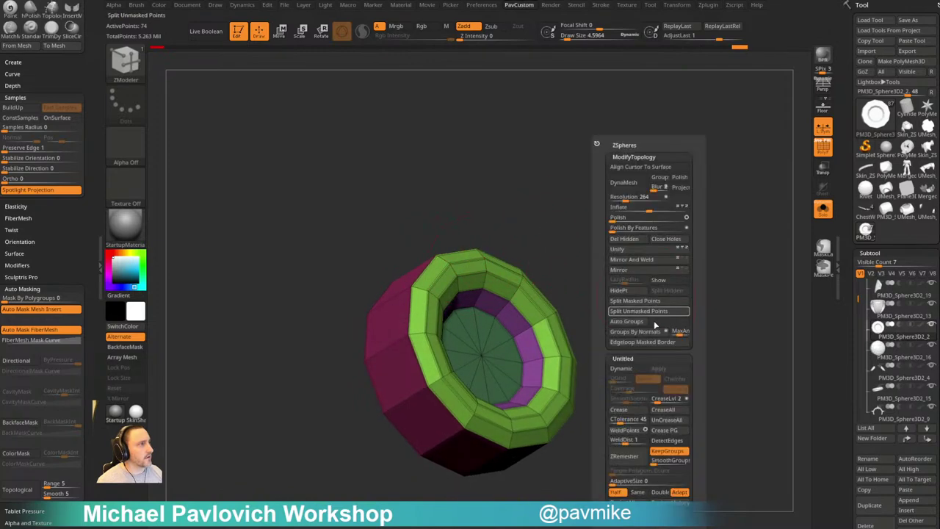
{"action": "left_click", "coordinate": [668, 437]}
{"action": "key", "text": "3"}
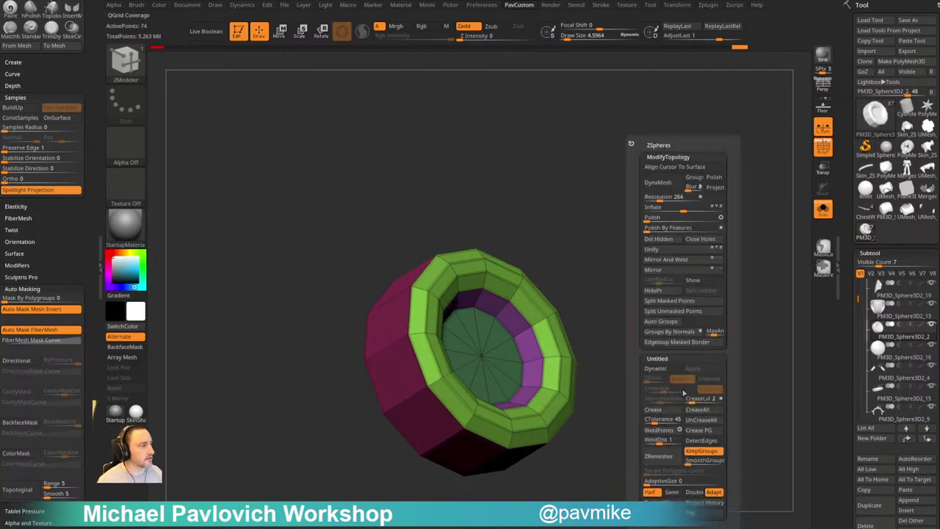
{"action": "left_click", "coordinate": [699, 422]}
{"action": "left_click", "coordinate": [701, 412]}
{"action": "left_click", "coordinate": [701, 421]}
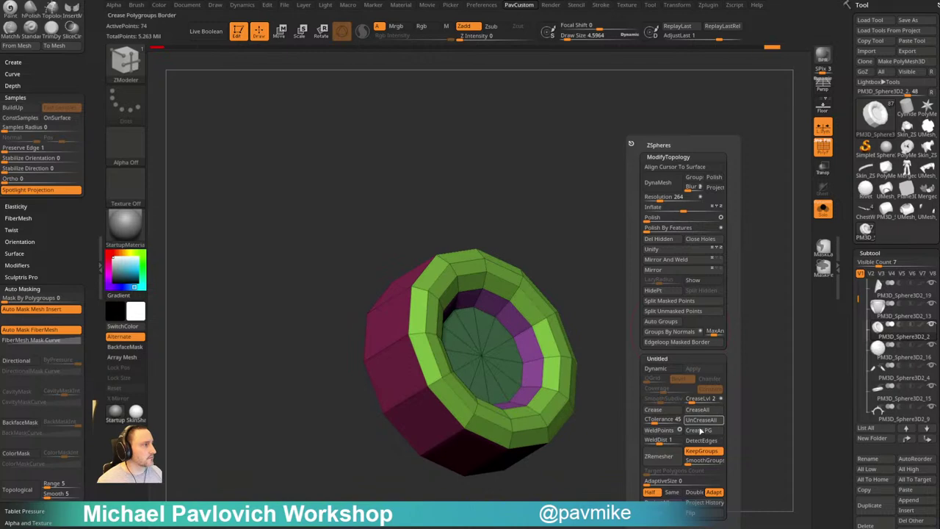
{"action": "left_click", "coordinate": [700, 431]}
{"action": "key", "text": "d"}
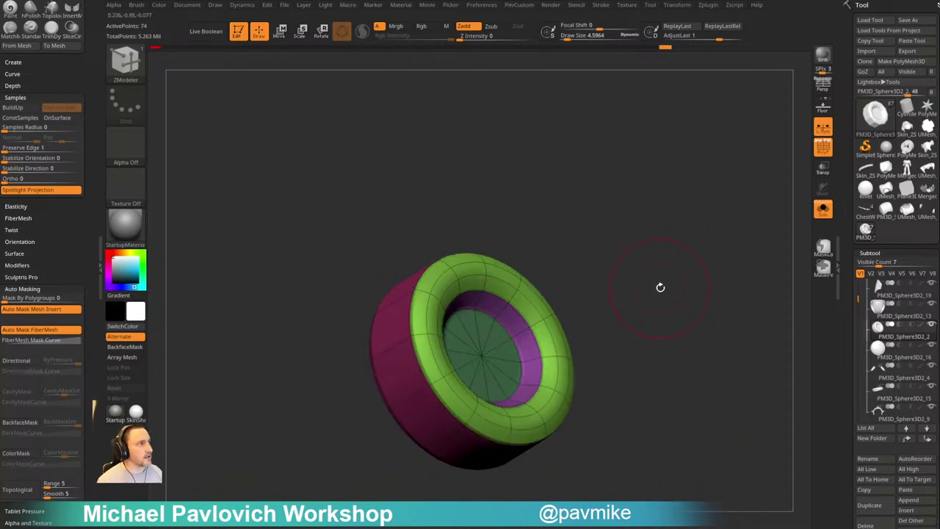
Merge the ring's rim and inner wall into one polygroup, recrease only the polygroup borders and restore dynamic subdivision
{"action": "key", "text": "shift+d"}
{"action": "left_click", "coordinate": [513, 302], "text": "ctrl+shift"}
{"action": "key", "text": "ctrl+w"}
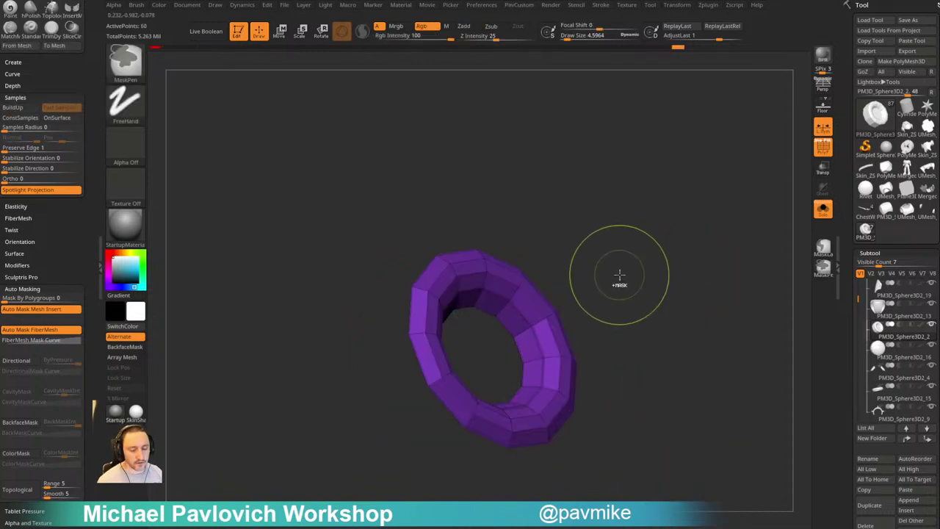
{"action": "left_click", "coordinate": [665, 323], "text": "ctrl+shift"}
{"action": "key", "text": "3"}
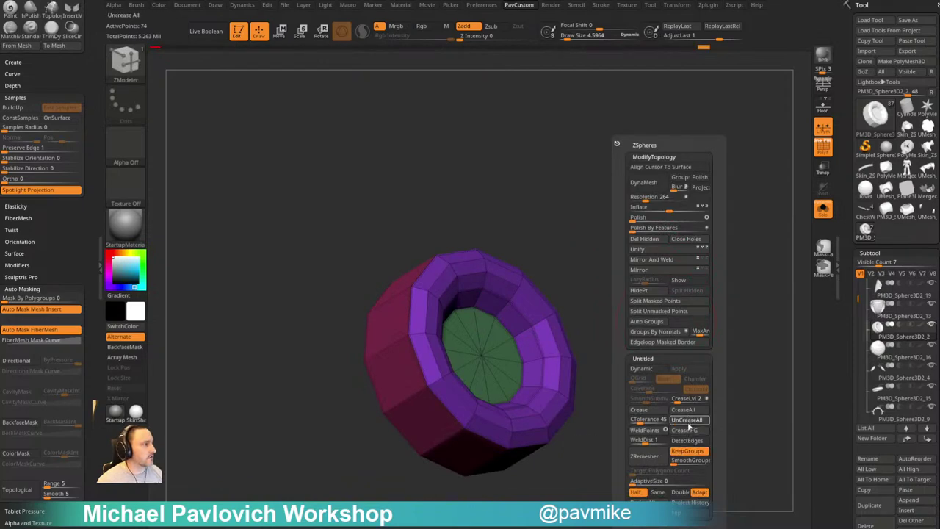
{"action": "left_click", "coordinate": [688, 431]}
{"action": "key", "text": "d"}
Face the ring front-on, create a new InsertMesh brush from it, and leave solo display
{"action": "left_click_drag", "start_coordinate": [651, 325], "coordinate": [672, 345]}
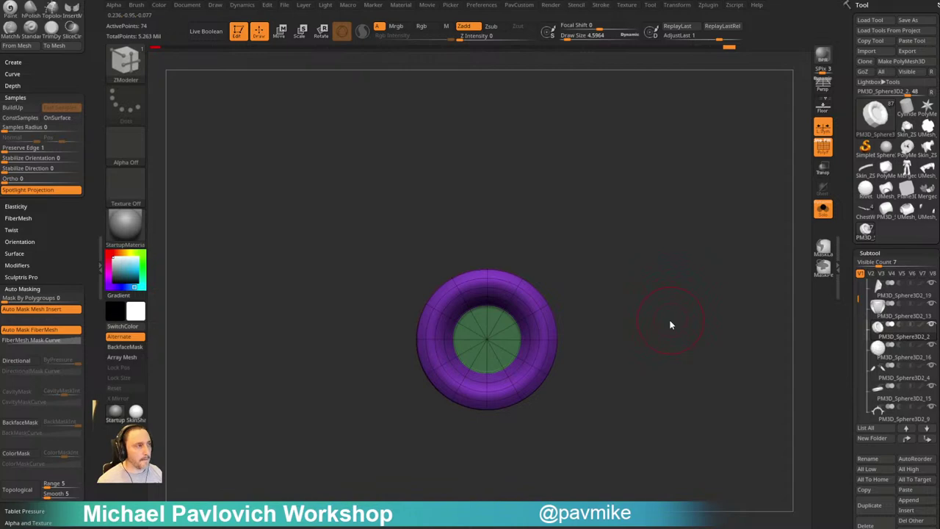
{"action": "key", "text": "b"}
{"action": "left_click", "coordinate": [473, 514]}
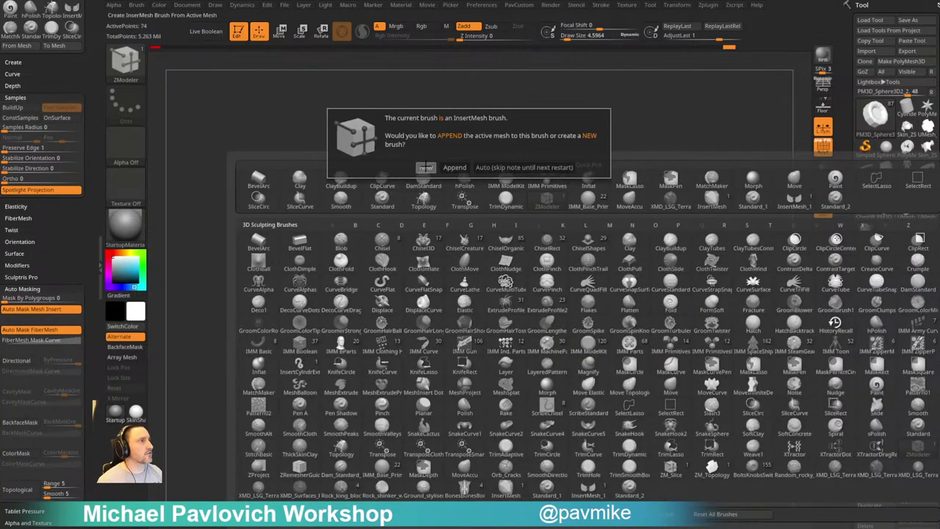
{"action": "left_click", "coordinate": [425, 168]}
{"action": "left_click", "coordinate": [823, 210]}
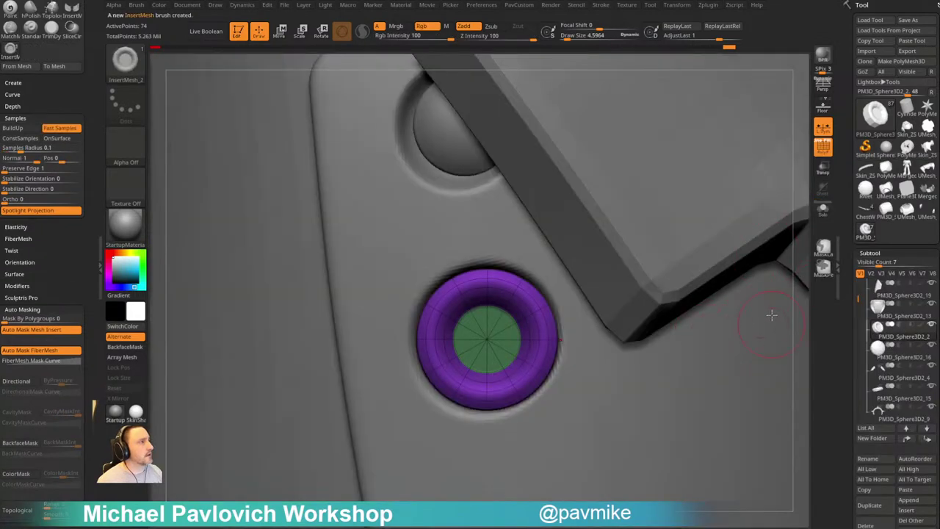
Insert a second ring at the lower corner of the outer thigh panel and sink it into the surface
{"action": "right_click_drag", "start_coordinate": [807, 329], "coordinate": [590, 239], "text": "ctrl"}
{"action": "left_click_drag", "start_coordinate": [555, 355], "coordinate": [575, 376]}
{"action": "right_click_drag", "start_coordinate": [683, 282], "coordinate": [712, 132]}
{"action": "key", "text": "w"}
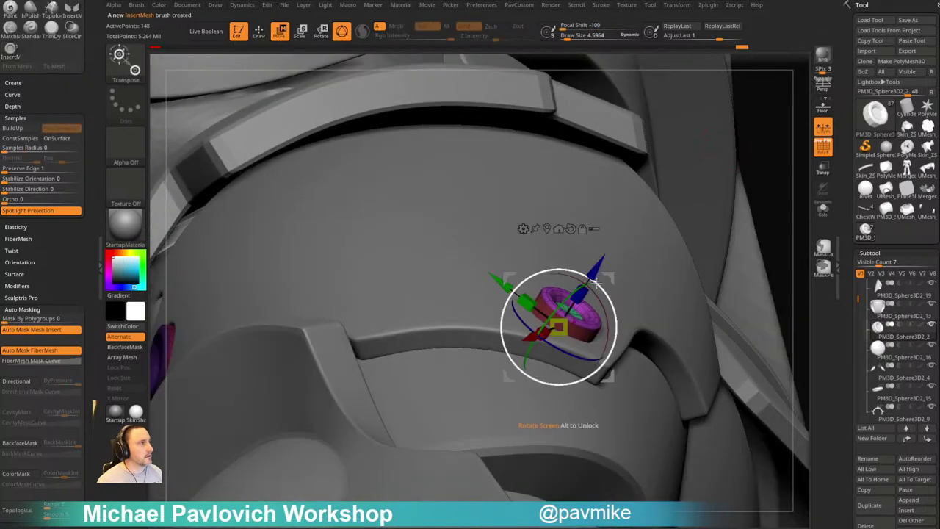
{"action": "left_click_drag", "start_coordinate": [596, 268], "coordinate": [591, 276]}
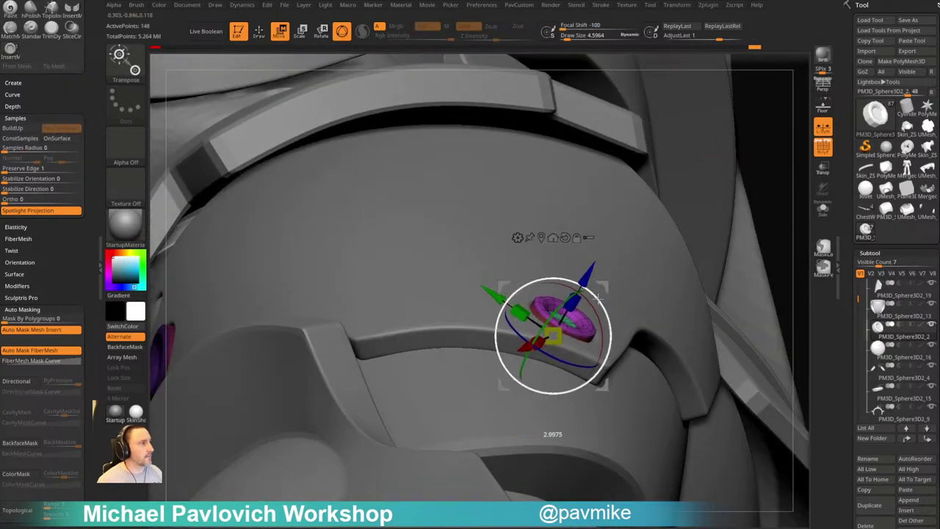
{"action": "key", "text": "q"}
Set the draw size to about 11 and switch to the Standard_2 DragRect slot brush at the back of the thigh
{"action": "right_click_drag", "start_coordinate": [657, 311], "coordinate": [350, 423], "text": "ctrl"}
{"action": "mouse_move", "coordinate": [300, 400]}
{"action": "left_mouse_down", "text": "alt"}
{"action": "mouse_move", "coordinate": [271, 449]}
{"action": "mouse_move", "coordinate": [255, 443]}
{"action": "mouse_move", "coordinate": [277, 438]}
{"action": "left_mouse_up", "text": "alt"}
{"action": "key", "text": "s"}
{"action": "mouse_move", "coordinate": [269, 439]}
{"action": "left_mouse_down"}
{"action": "mouse_move", "coordinate": [537, 366]}
{"action": "mouse_move", "coordinate": [594, 411]}
{"action": "mouse_move", "coordinate": [539, 402]}
{"action": "mouse_move", "coordinate": [521, 411]}
{"action": "mouse_move", "coordinate": [580, 449]}
{"action": "left_mouse_up"}
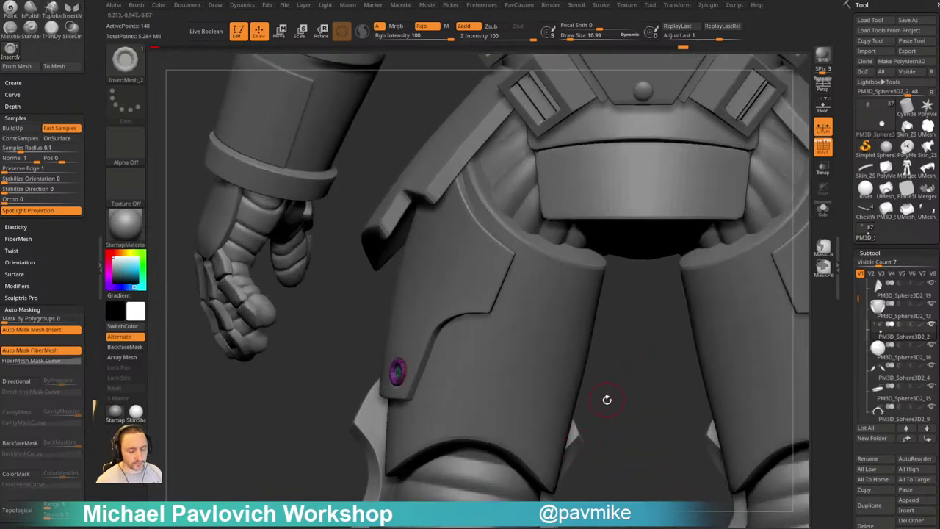
{"action": "key", "text": "b"}
{"action": "left_click", "coordinate": [632, 482]}
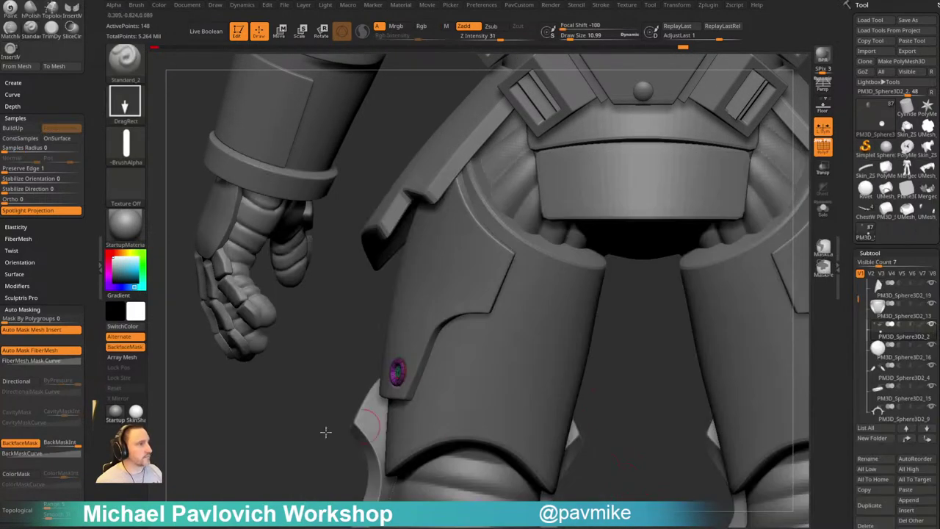
{"action": "mouse_move", "coordinate": [626, 430]}
{"action": "left_mouse_down"}
{"action": "mouse_move", "coordinate": [577, 434]}
{"action": "mouse_move", "coordinate": [621, 435]}
{"action": "left_mouse_up"}
{"action": "left_click_drag", "start_coordinate": [543, 406], "coordinate": [516, 389]}
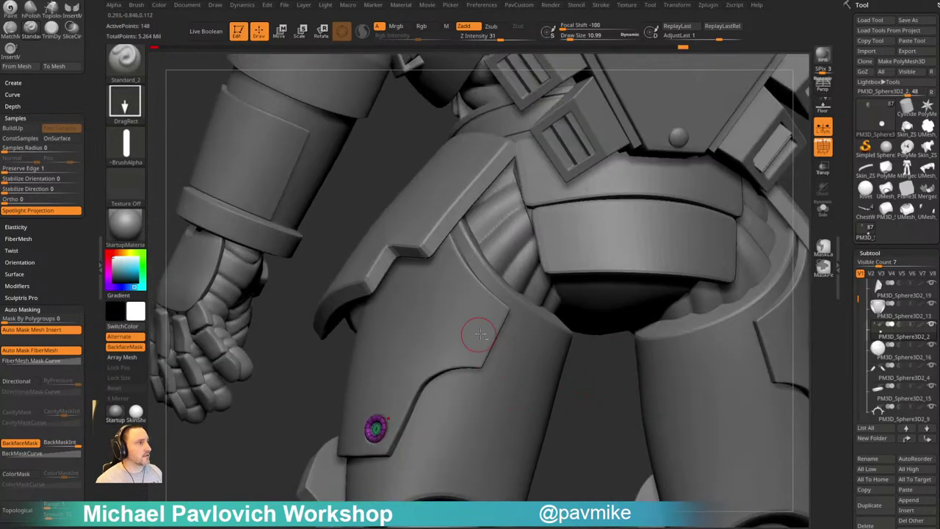
Activate the outer thigh panel, hide the polyframe, and stamp three parallel slots near its rear upper edge, undoing a misplaced stamp
{"action": "left_click", "coordinate": [480, 335], "text": "alt"}
{"action": "left_click_drag", "start_coordinate": [593, 420], "coordinate": [794, 248], "text": "alt"}
{"action": "left_click", "coordinate": [821, 150]}
{"action": "left_click_drag", "start_coordinate": [656, 397], "coordinate": [639, 413]}
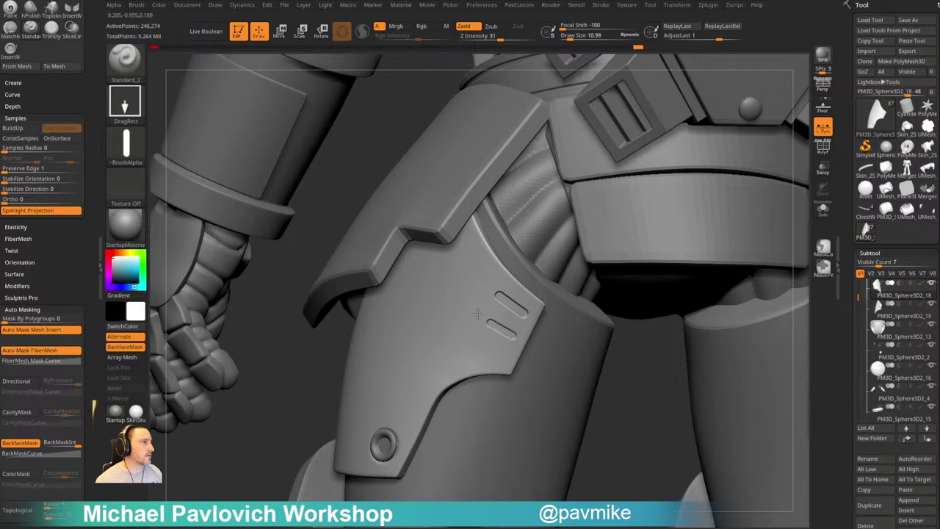
{"action": "key", "text": "ctrl+z"}
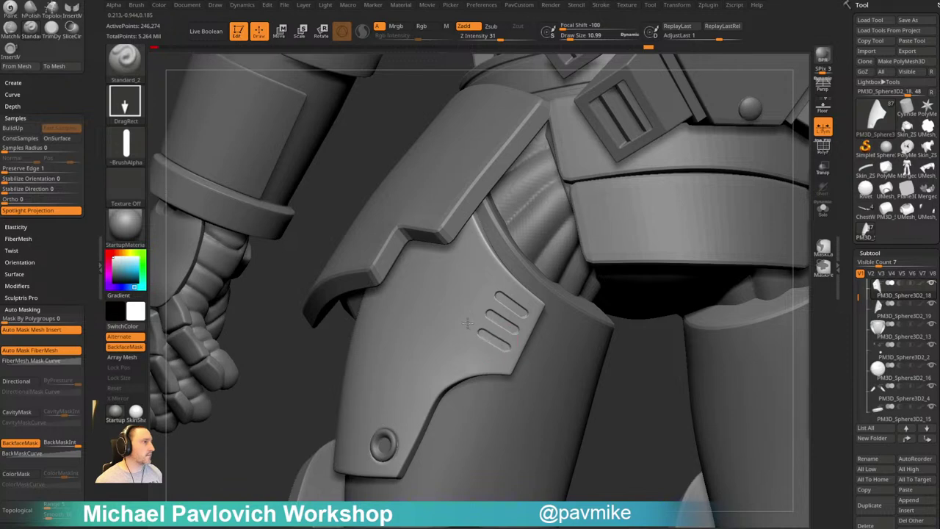
Deepen the rear panel's three slots by raising AdjustLast against an earlier history state, and reset the history marker
{"action": "mouse_move", "coordinate": [648, 48]}
{"action": "left_mouse_down"}
{"action": "mouse_move", "coordinate": [628, 49]}
{"action": "mouse_move", "coordinate": [654, 50]}
{"action": "left_mouse_up"}
{"action": "left_click", "coordinate": [628, 49], "text": "ctrl"}
{"action": "left_click_drag", "start_coordinate": [724, 37], "coordinate": [732, 36]}
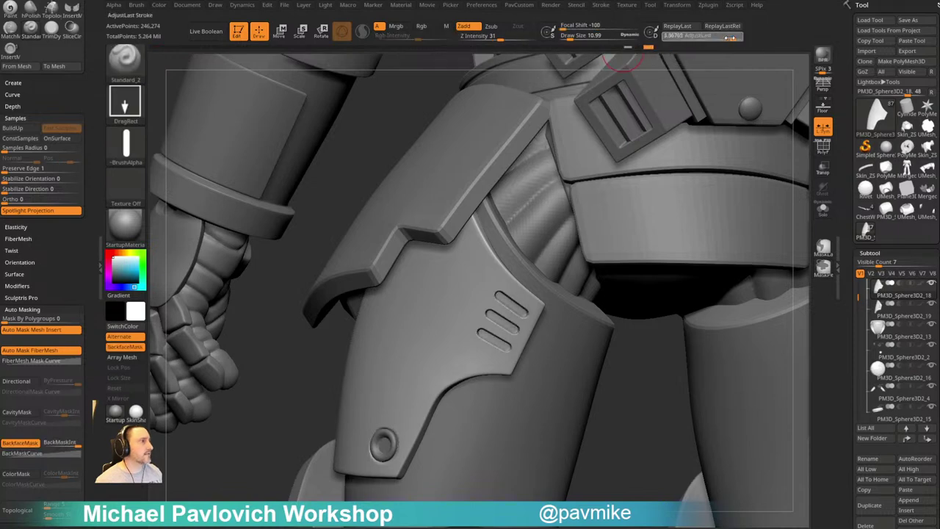
{"action": "left_click", "coordinate": [650, 50], "text": "ctrl"}
Switch to the Standard brush and make the pair of main thigh armor pieces the active subtool
{"action": "mouse_move", "coordinate": [619, 432]}
{"action": "left_mouse_down", "text": "alt"}
{"action": "mouse_move", "coordinate": [720, 311]}
{"action": "mouse_move", "coordinate": [678, 323]}
{"action": "mouse_move", "coordinate": [640, 316]}
{"action": "left_mouse_up", "text": "alt"}
{"action": "left_click_drag", "start_coordinate": [741, 341], "coordinate": [709, 341]}
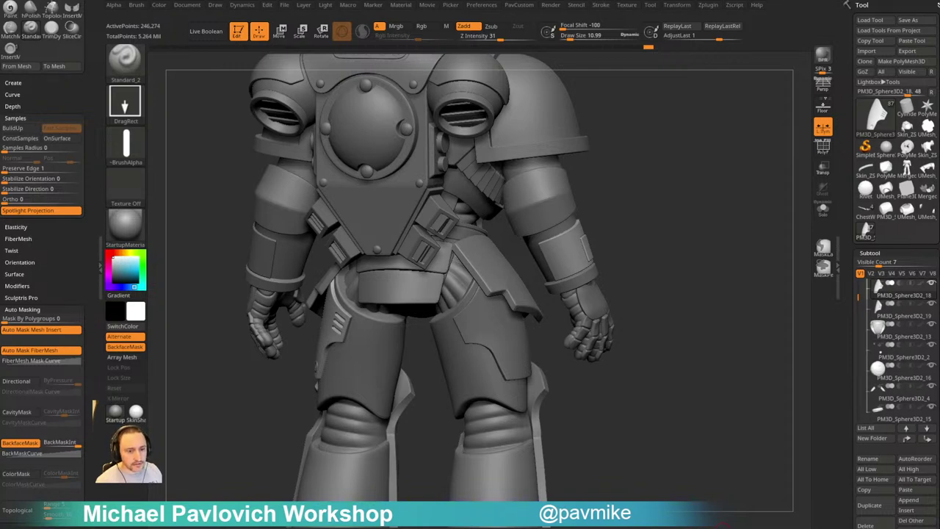
{"action": "mouse_move", "coordinate": [688, 308]}
{"action": "left_mouse_down"}
{"action": "mouse_move", "coordinate": [705, 313]}
{"action": "mouse_move", "coordinate": [651, 315]}
{"action": "mouse_move", "coordinate": [653, 304]}
{"action": "mouse_move", "coordinate": [562, 310]}
{"action": "mouse_move", "coordinate": [705, 307]}
{"action": "mouse_move", "coordinate": [682, 304]}
{"action": "mouse_move", "coordinate": [697, 346]}
{"action": "left_mouse_up"}
{"action": "key", "text": "b"}
{"action": "key", "text": "s"}
{"action": "key", "text": "t"}
{"action": "left_click", "coordinate": [542, 331], "text": "alt"}
{"action": "left_click_drag", "start_coordinate": [714, 279], "coordinate": [746, 324], "text": "alt"}
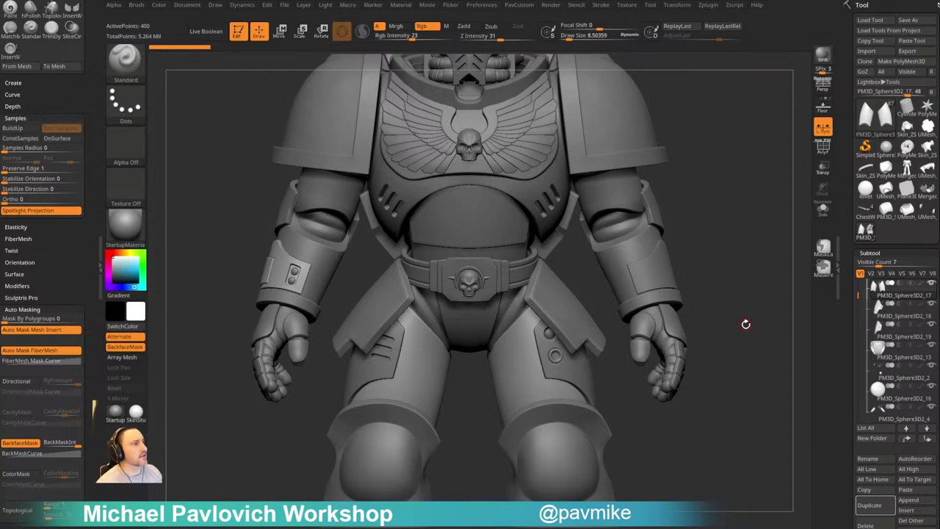
{"action": "left_click_drag", "start_coordinate": [734, 220], "coordinate": [761, 300]}
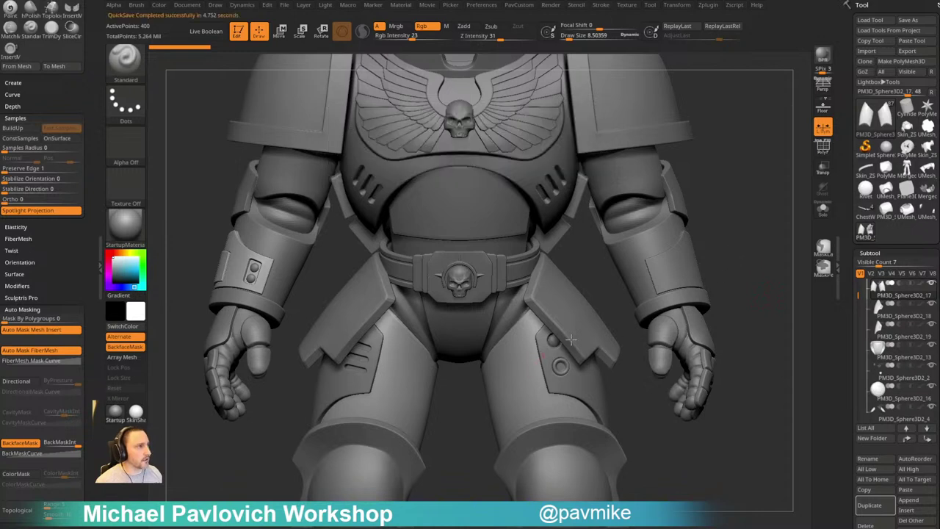
Turn on the polyframe for the main thigh armor pair and show the pair in solo mode
{"action": "key", "text": "3"}
{"action": "left_click_drag", "start_coordinate": [772, 293], "coordinate": [764, 253], "text": "alt"}
{"action": "left_click", "coordinate": [826, 149]}
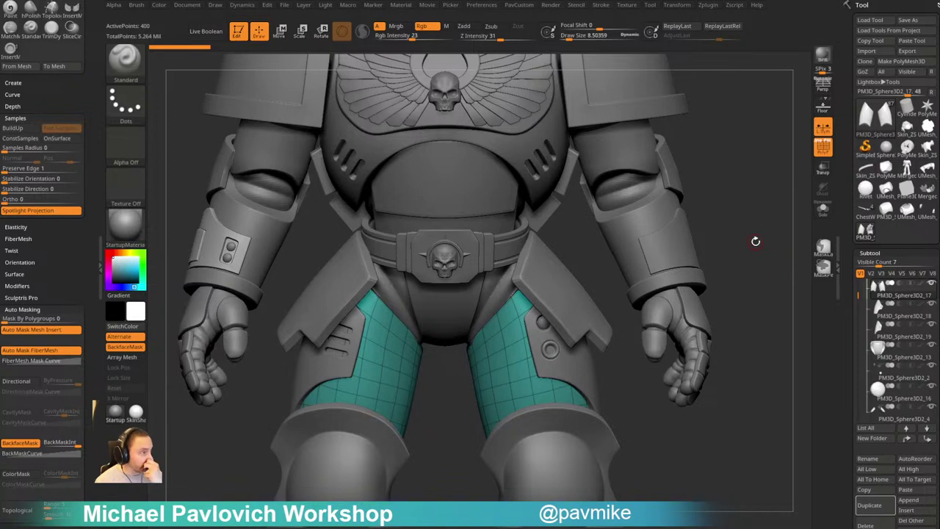
{"action": "left_click", "coordinate": [825, 209]}
Isolate one complete main thigh piece and split the hidden opposite piece into its own subtool
{"action": "left_click_drag", "start_coordinate": [651, 216], "coordinate": [537, 331], "text": "ctrl+shift"}
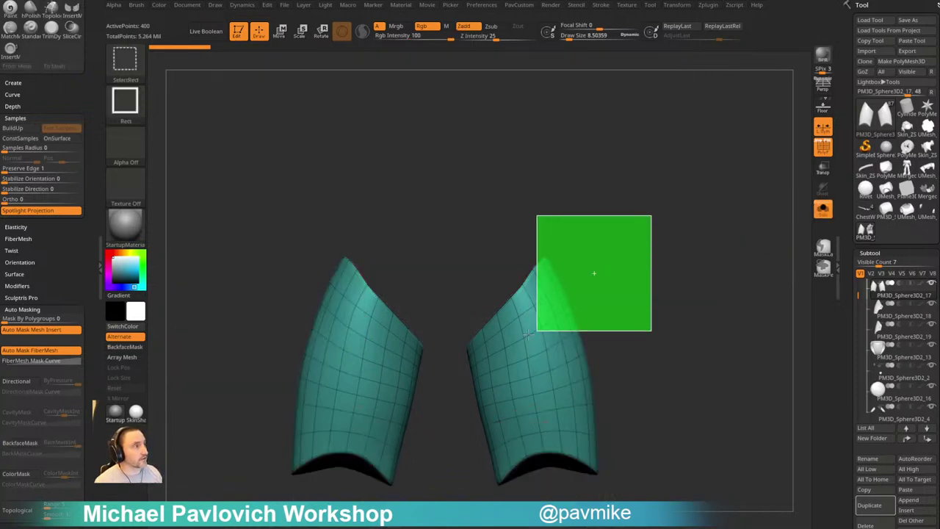
{"action": "left_click", "coordinate": [733, 271], "text": "ctrl+shift"}
{"action": "left_click_drag", "start_coordinate": [627, 240], "coordinate": [530, 308], "text": "ctrl+shift"}
{"action": "key", "text": "ctrl+shift+a"}
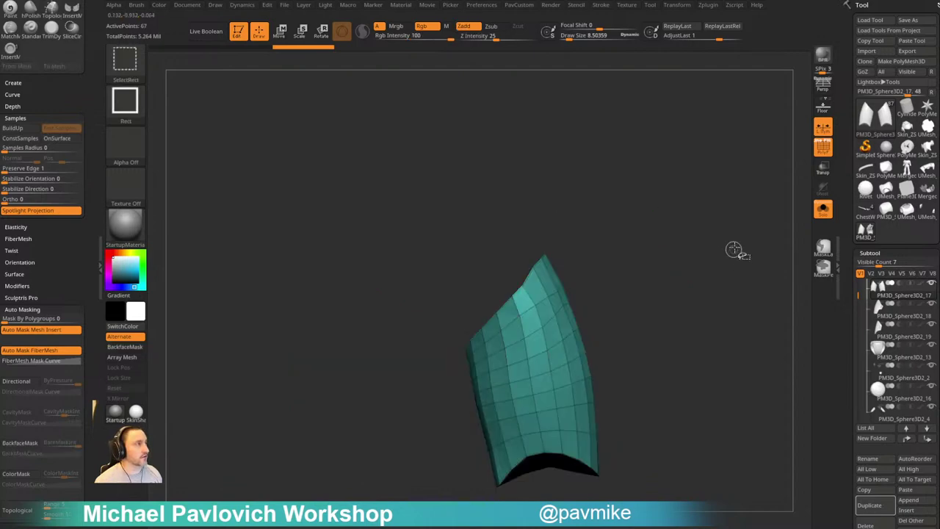
{"action": "key", "text": "space"}
{"action": "left_click", "coordinate": [750, 292]}
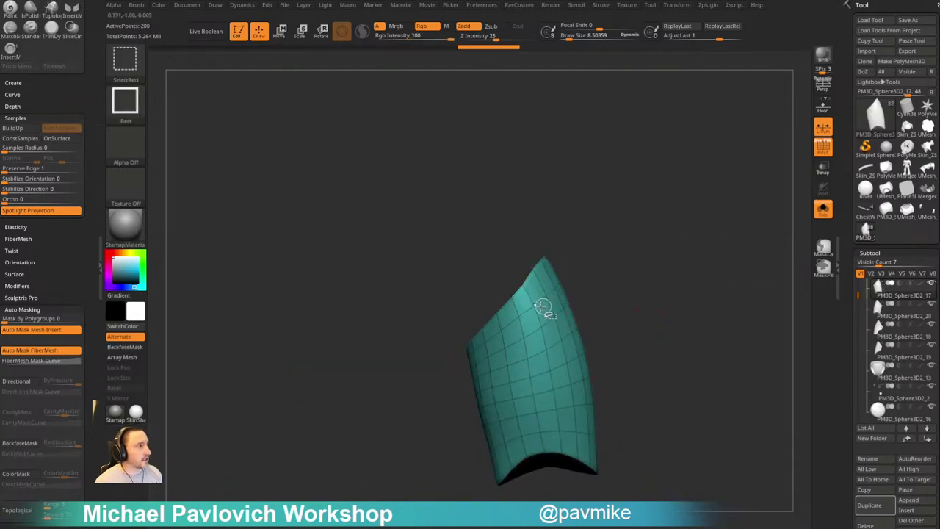
Call up the Spotlight helmet reference while the split thigh piece is isolated
{"action": "left_click_drag", "start_coordinate": [618, 301], "coordinate": [670, 275]}
{"action": "key", "text": "4"}
{"action": "left_click", "coordinate": [651, 239]}
{"action": "key", "text": "d"}
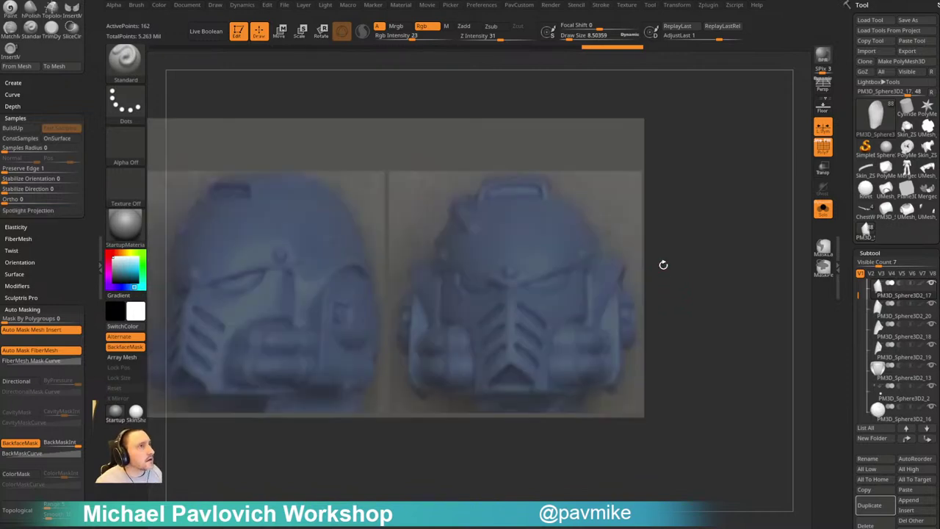
{"action": "key", "text": "ctrl"}
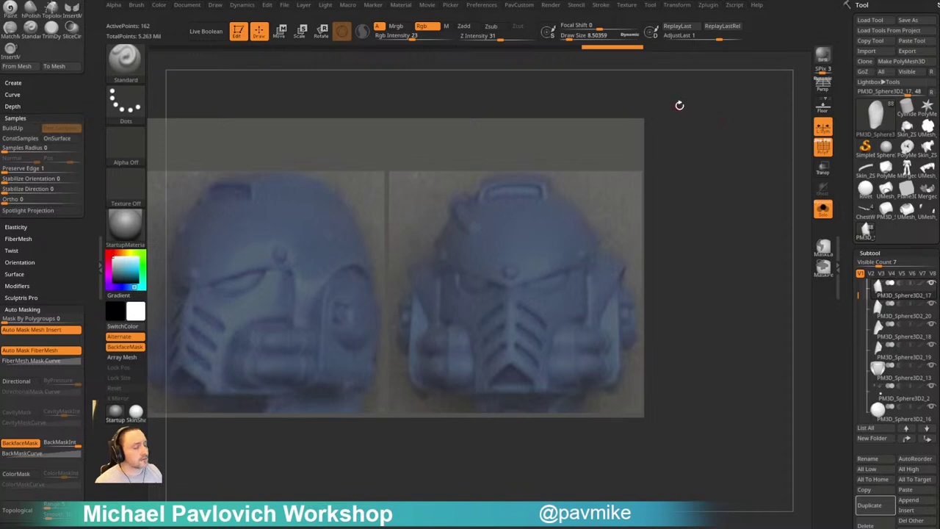
Make the newly split-off thigh piece the active subtool and hide the Spotlight helmet reference
{"action": "left_click", "coordinate": [872, 316]}
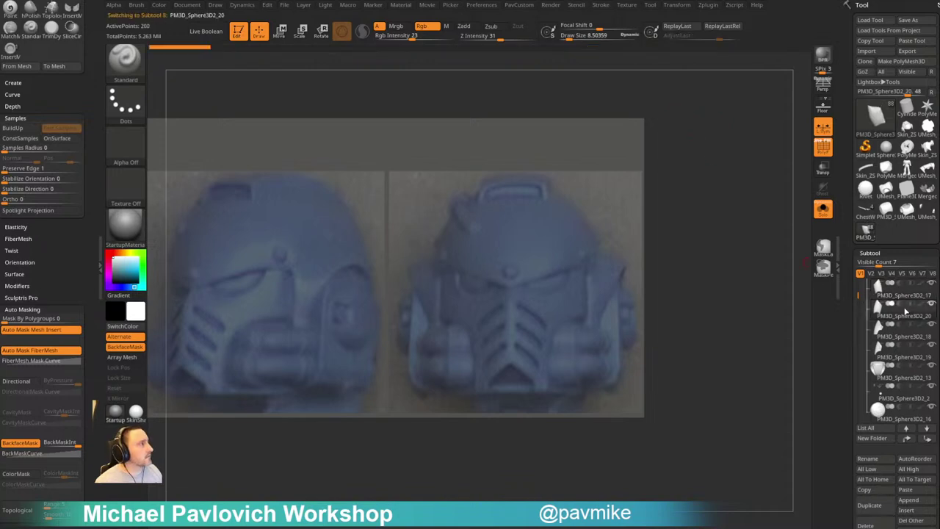
{"action": "key", "text": "shift+z"}
{"action": "key", "text": "shift+z"}
{"action": "key", "text": "shift+z"}
{"action": "key", "text": "shift+z"}
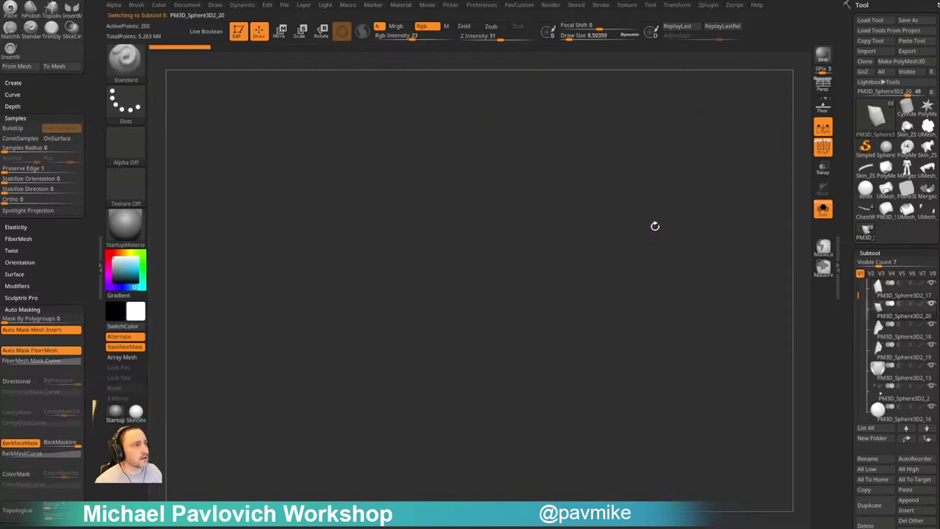
{"action": "key", "text": "z"}
{"action": "key", "text": "z"}
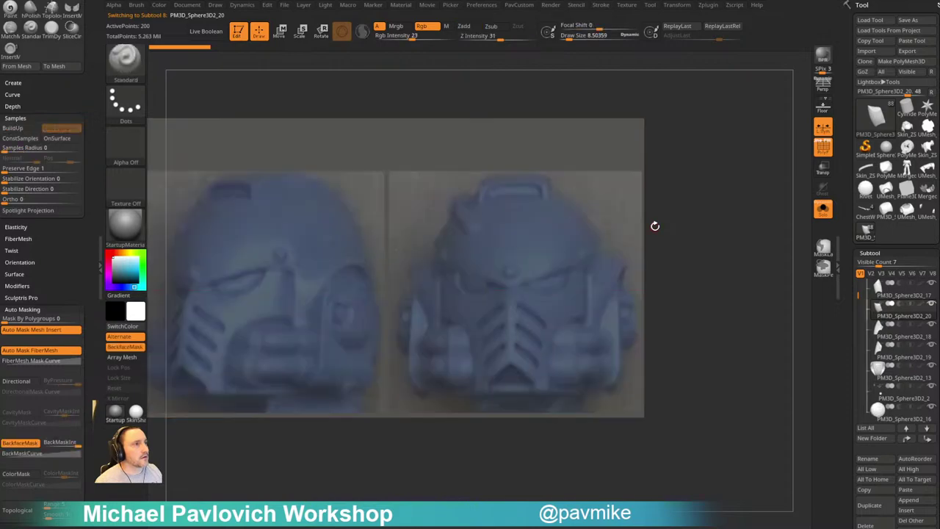
{"action": "key", "text": "shift+z"}
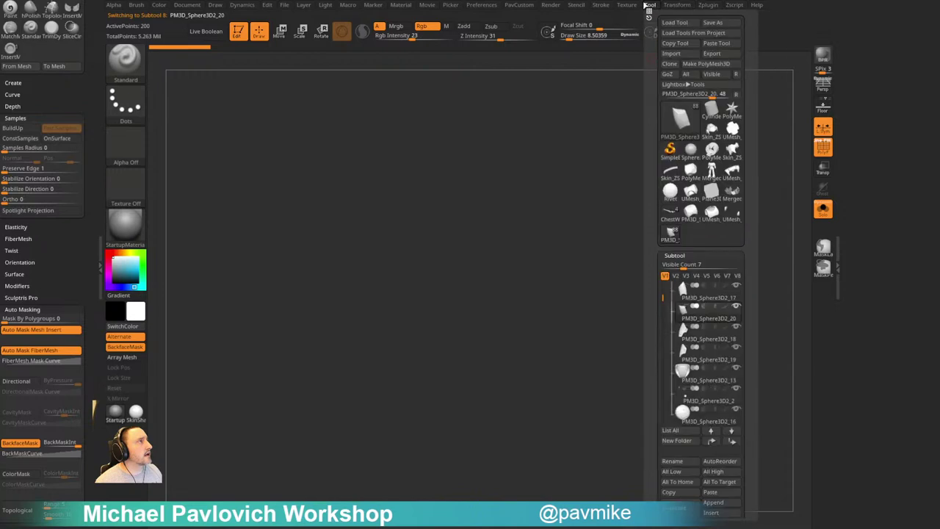
{"action": "left_click", "coordinate": [649, 16]}
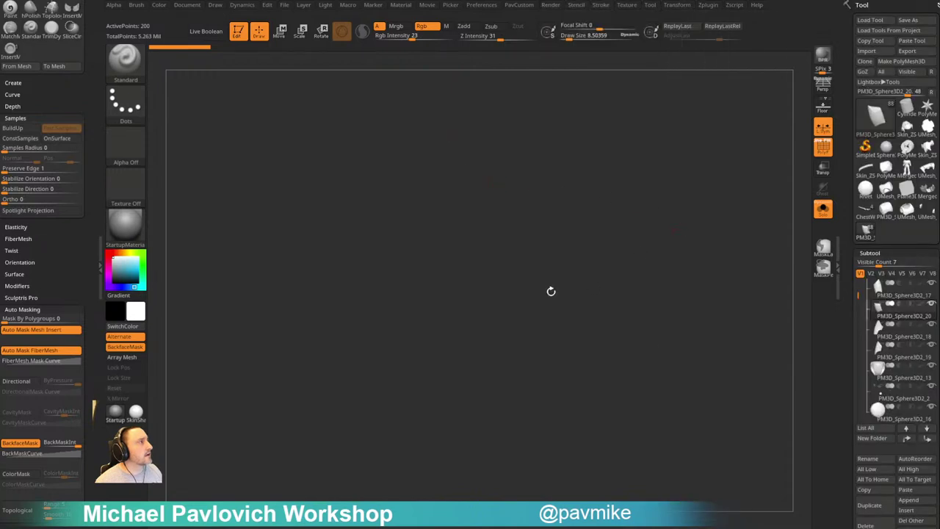
Show the whole armored figure from the front and add the full-body Warhammer armor reference image to Spotlight
{"action": "key", "text": "f"}
{"action": "left_click_drag", "start_coordinate": [578, 238], "coordinate": [820, 224]}
{"action": "left_click", "coordinate": [823, 212]}
{"action": "left_click_drag", "start_coordinate": [757, 176], "coordinate": [776, 184]}
{"action": "mouse_move", "coordinate": [635, 8]}
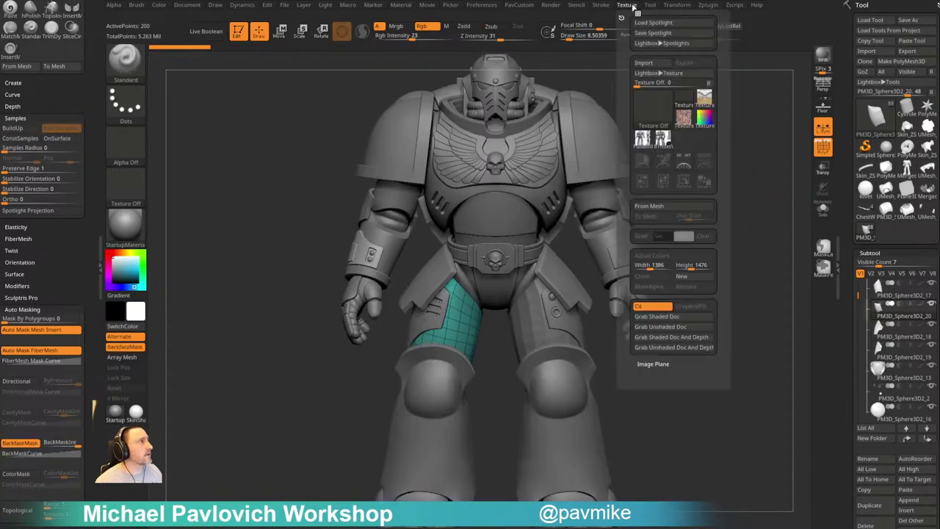
{"action": "left_click", "coordinate": [663, 145]}
{"action": "left_click", "coordinate": [707, 165]}
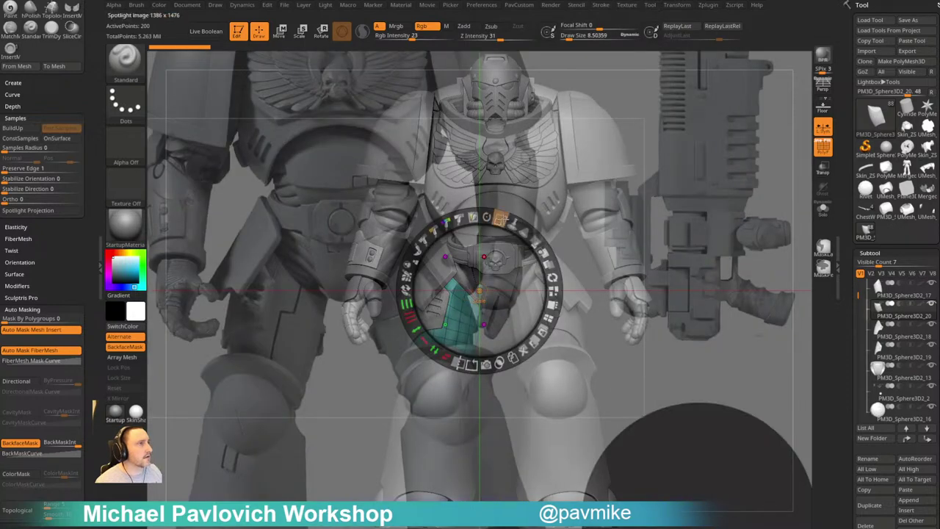
Scale down the full-body armor reference and delete the helmet reference from Spotlight
{"action": "left_click_drag", "start_coordinate": [505, 219], "coordinate": [466, 214]}
{"action": "left_click", "coordinate": [241, 214]}
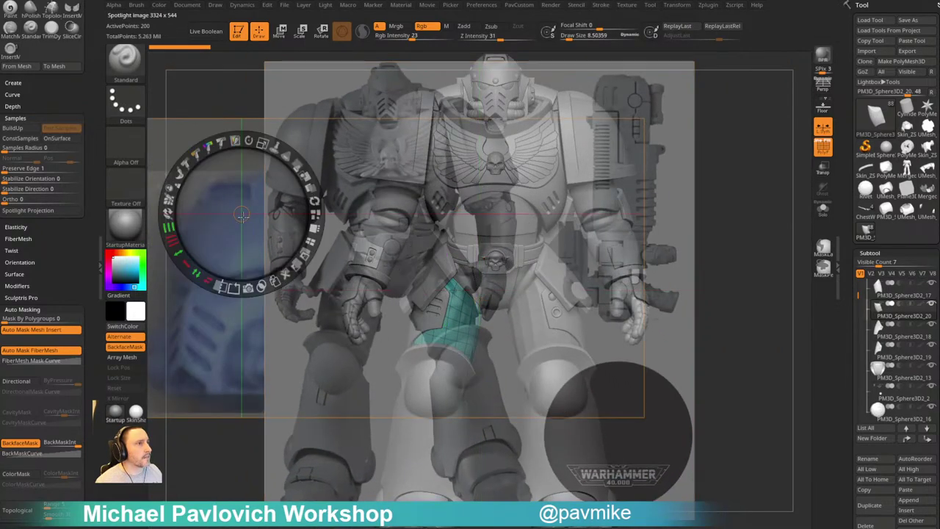
{"action": "left_click", "coordinate": [286, 274]}
Reposition the armor reference and the model so the two figures line up, and exit Spotlight editing
{"action": "left_click_drag", "start_coordinate": [418, 255], "coordinate": [474, 256]}
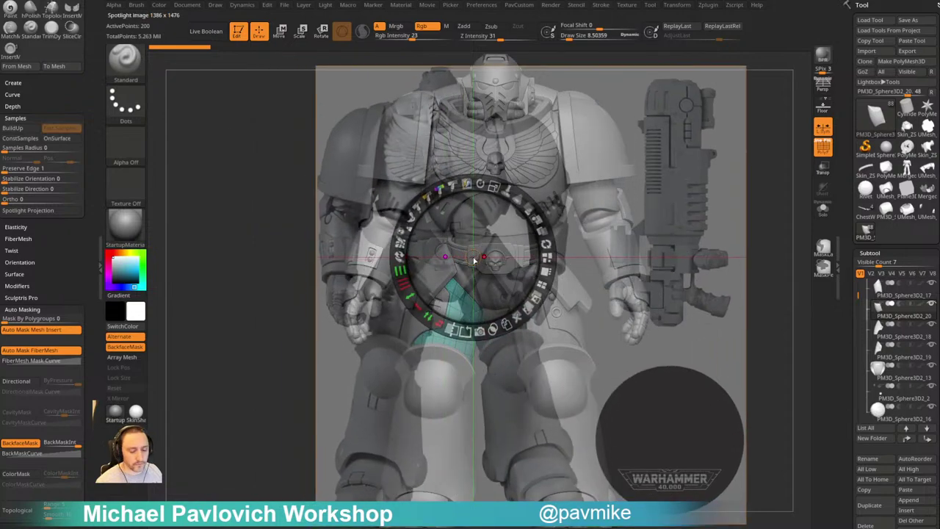
{"action": "right_click_drag", "start_coordinate": [474, 261], "coordinate": [432, 309], "text": "alt"}
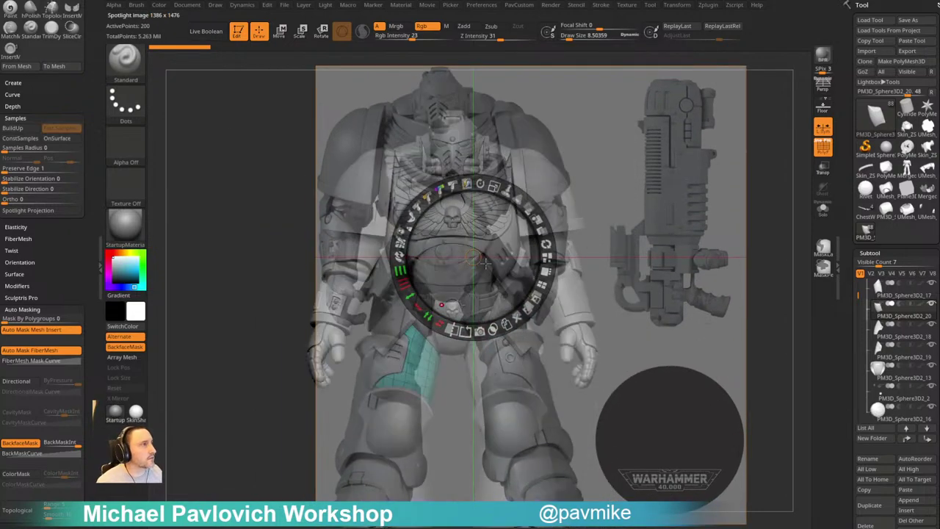
{"action": "left_click_drag", "start_coordinate": [632, 293], "coordinate": [639, 346]}
{"action": "key", "text": "z"}
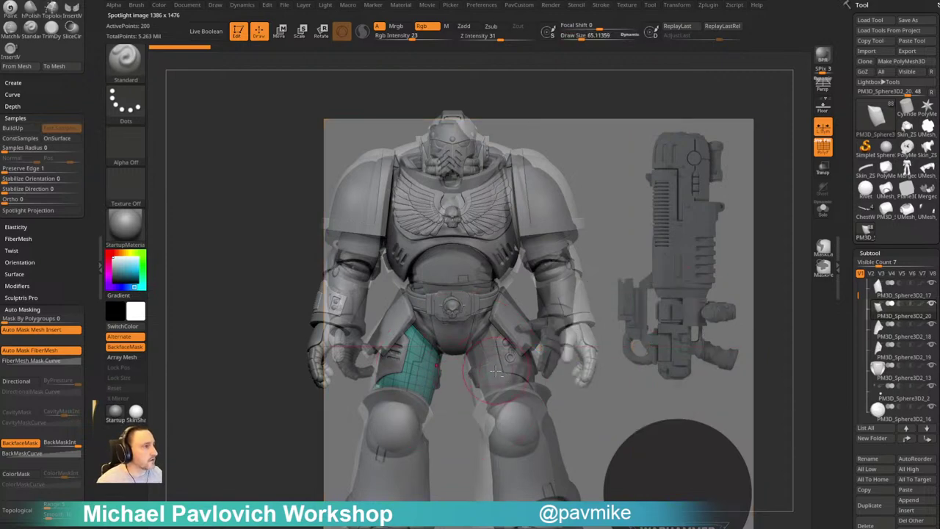
Activate the opposite main thigh piece and slide one of its complete edge loops with ZModeler
{"action": "left_click", "coordinate": [511, 360], "text": "alt"}
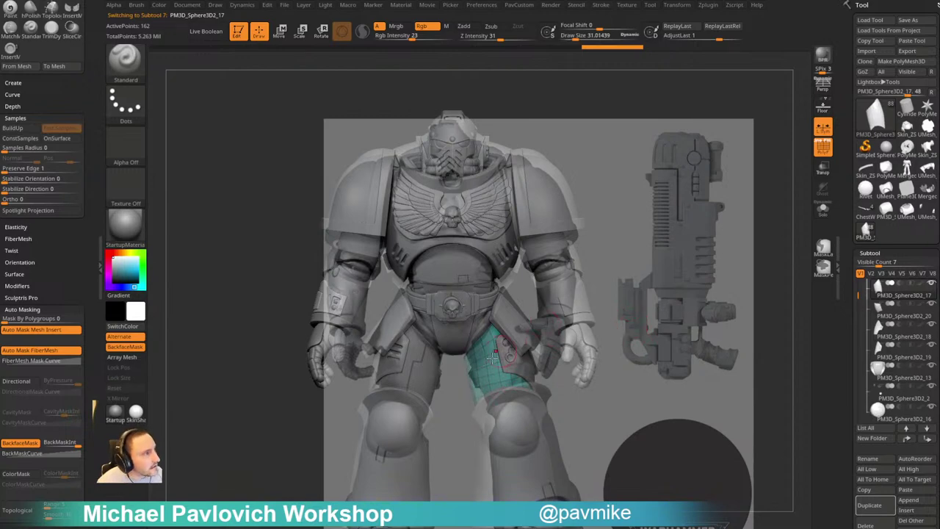
{"action": "key", "text": "b"}
{"action": "key", "text": "z"}
{"action": "key", "text": "m"}
{"action": "key", "text": "space"}
{"action": "left_click", "coordinate": [556, 267]}
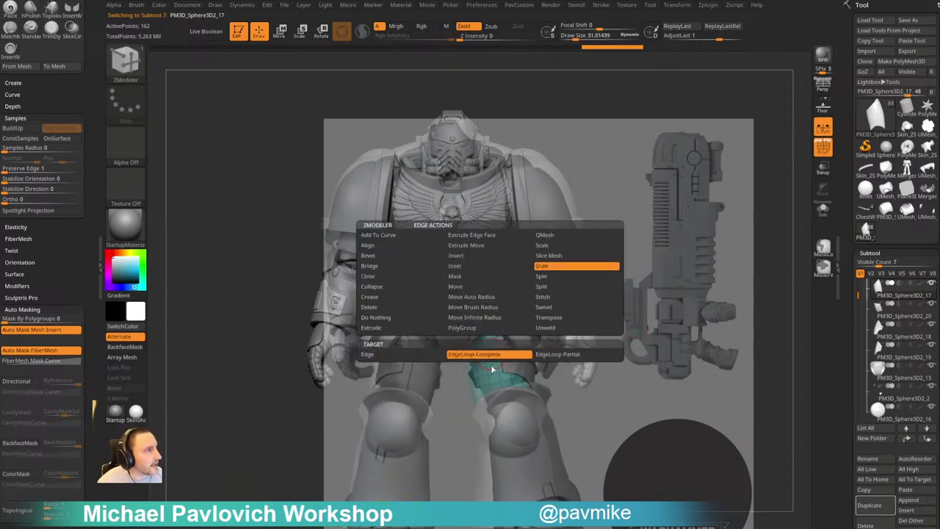
{"action": "left_click", "coordinate": [491, 355]}
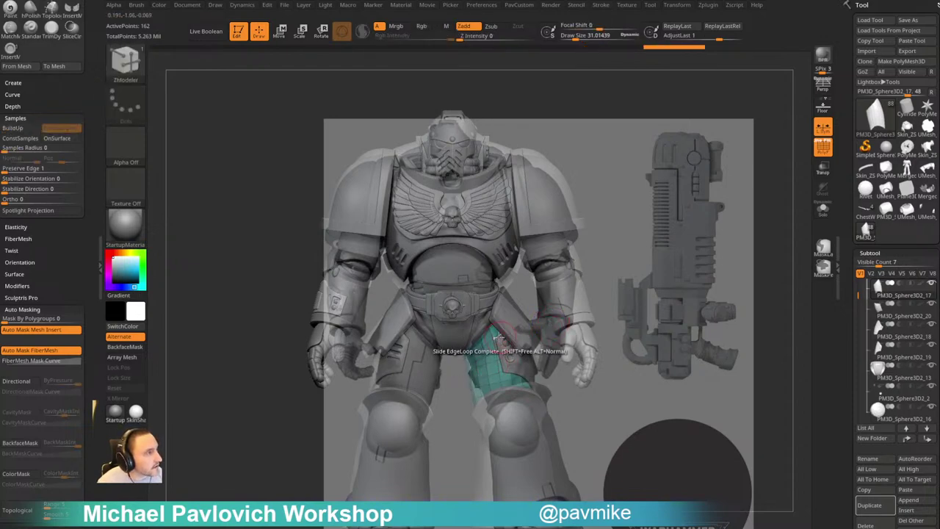
Switch to the Move brush with topological masking enabled and hide the reference overlay
{"action": "key", "text": "b"}
{"action": "key", "text": "m"}
{"action": "key", "text": "v"}
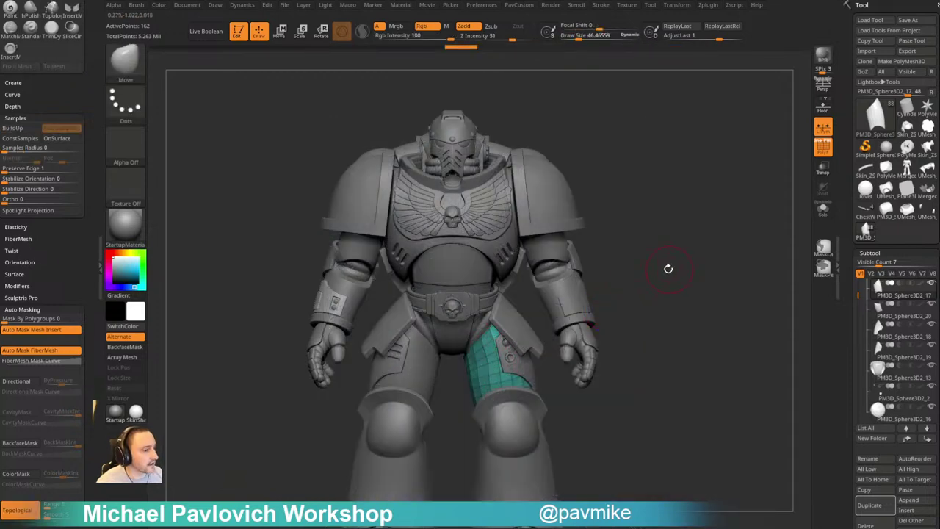
{"action": "right_click_drag", "start_coordinate": [686, 252], "coordinate": [665, 262], "text": "ctrl"}
{"action": "mouse_move", "coordinate": [665, 262]}
{"action": "right_mouse_down", "text": "ctrl"}
{"action": "mouse_move", "coordinate": [684, 284]}
{"action": "mouse_move", "coordinate": [731, 258]}
{"action": "right_mouse_up", "text": "ctrl"}
{"action": "mouse_move", "coordinate": [732, 257]}
{"action": "right_mouse_down", "text": "ctrl"}
{"action": "mouse_move", "coordinate": [742, 267]}
{"action": "mouse_move", "coordinate": [742, 248]}
{"action": "mouse_move", "coordinate": [724, 250]}
{"action": "mouse_move", "coordinate": [742, 241]}
{"action": "mouse_move", "coordinate": [710, 260]}
{"action": "right_mouse_up", "text": "ctrl"}
Adjust the thigh piece's front edge flow with the Move brush at a draw size of about 29
{"action": "key", "text": "b"}
{"action": "key", "text": "z"}
{"action": "key", "text": "m"}
{"action": "key", "text": "s"}
{"action": "left_click_drag", "start_coordinate": [480, 338], "coordinate": [486, 337]}
{"action": "key", "text": "b"}
{"action": "key", "text": "m"}
{"action": "key", "text": "v"}
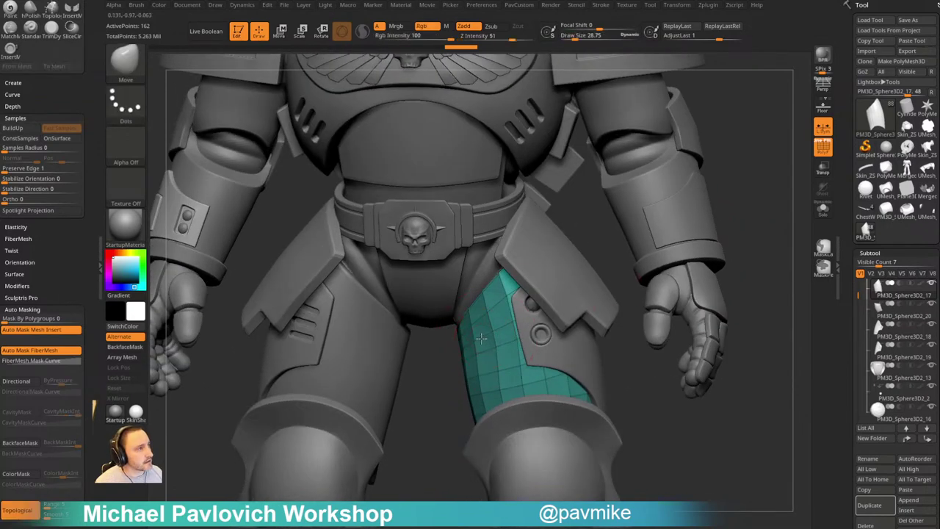
{"action": "right_click_drag", "start_coordinate": [443, 365], "coordinate": [486, 349]}
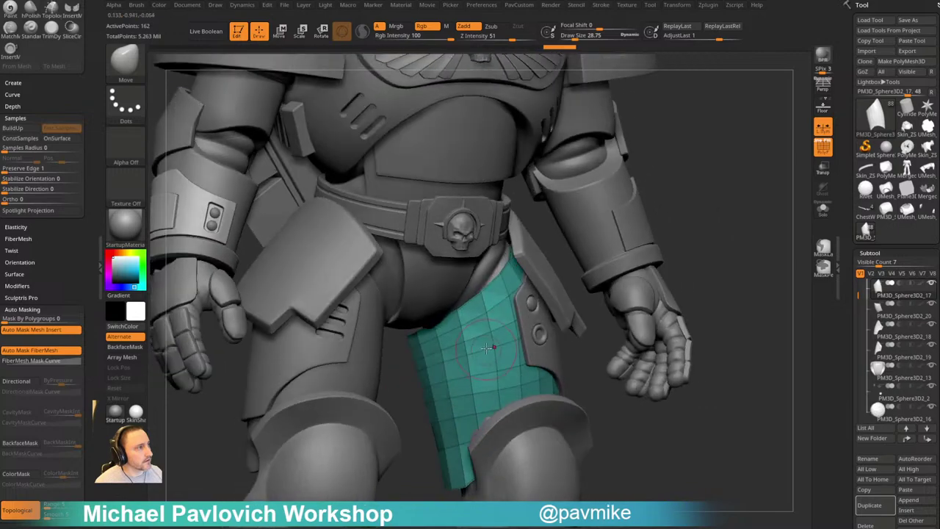
{"action": "left_click_drag", "start_coordinate": [731, 229], "coordinate": [745, 232]}
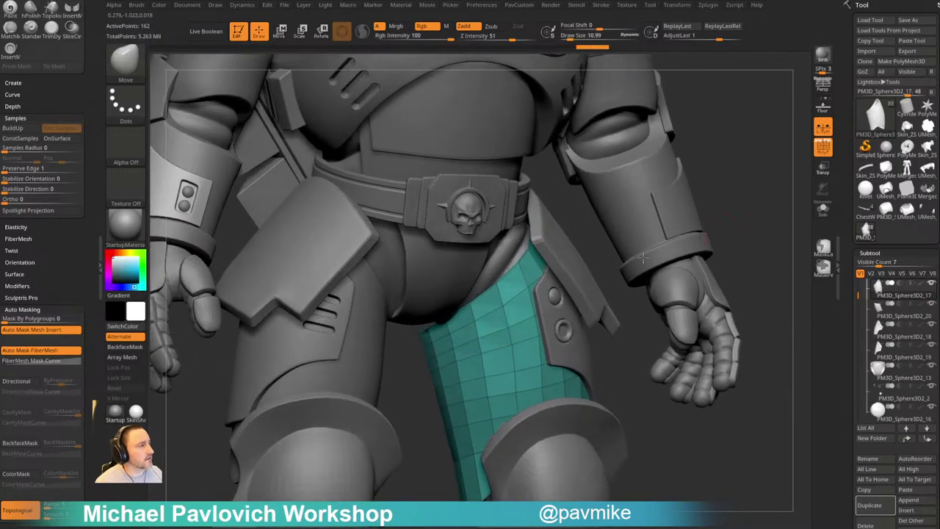
Mark a patch of polygons along the thigh piece's upper inner edge and inset it with ZModeler's Inset Polygroup All
{"action": "key", "text": "b"}
{"action": "key", "text": "z"}
{"action": "key", "text": "m"}
{"action": "mouse_move", "coordinate": [486, 305]}
{"action": "left_mouse_down", "text": "alt"}
{"action": "mouse_move", "coordinate": [469, 339]}
{"action": "mouse_move", "coordinate": [464, 321]}
{"action": "left_mouse_up", "text": "alt"}
{"action": "left_click_drag", "start_coordinate": [725, 215], "coordinate": [792, 181]}
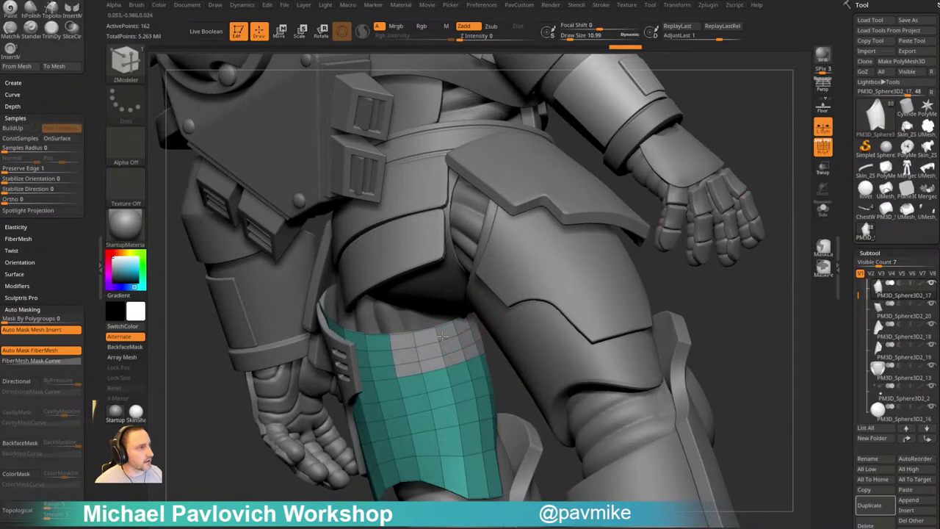
{"action": "key", "text": "space"}
{"action": "left_click", "coordinate": [408, 194]}
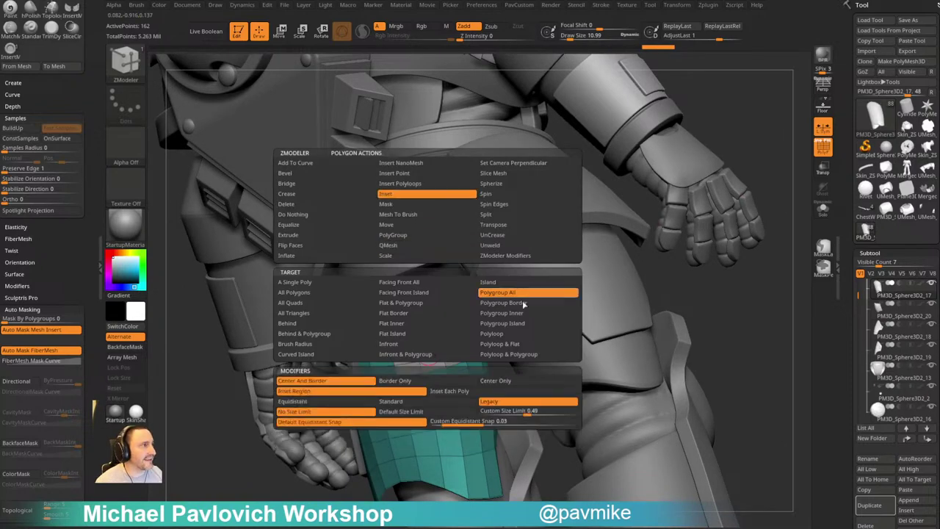
{"action": "left_click_drag", "start_coordinate": [432, 351], "coordinate": [430, 355]}
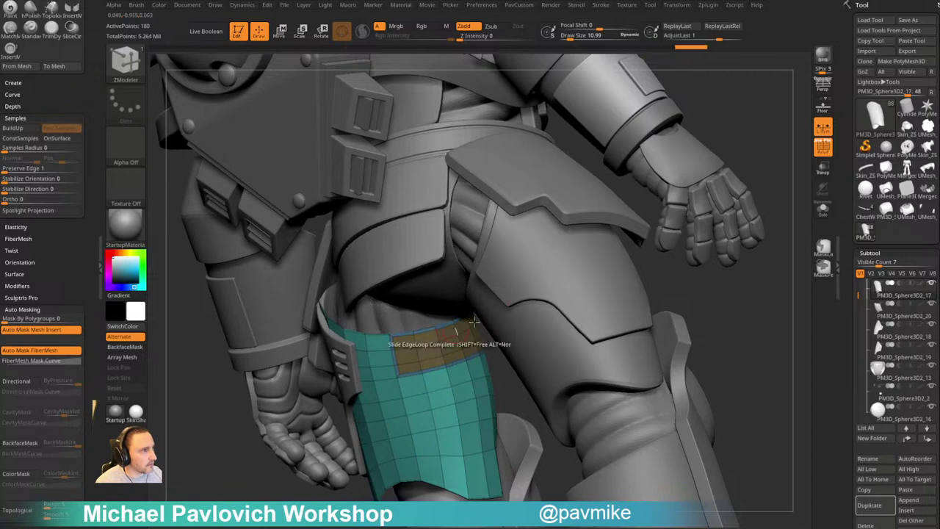
Solo the thigh piece and split the thin border edges at both upper corners of the inset patch
{"action": "left_click", "coordinate": [823, 210]}
{"action": "left_click_drag", "start_coordinate": [658, 240], "coordinate": [716, 280], "text": "alt"}
{"action": "key", "text": "space"}
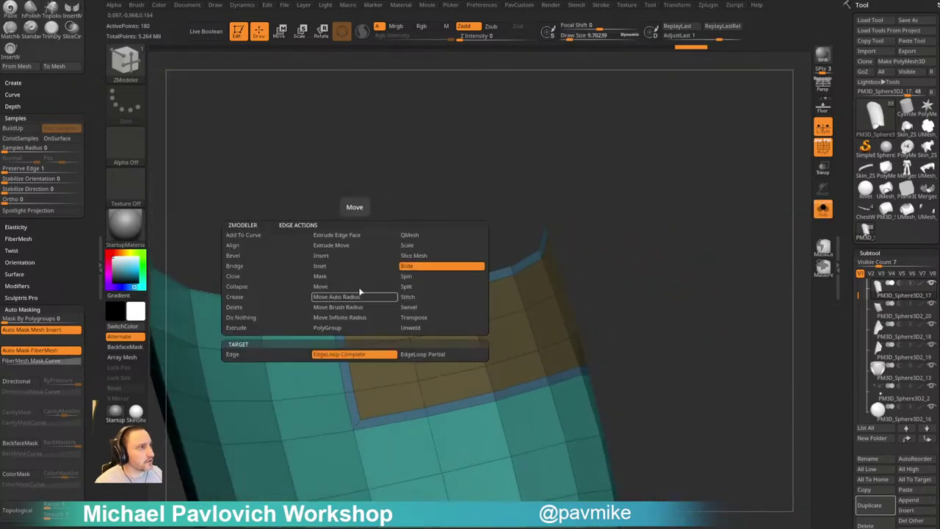
{"action": "left_click", "coordinate": [417, 286]}
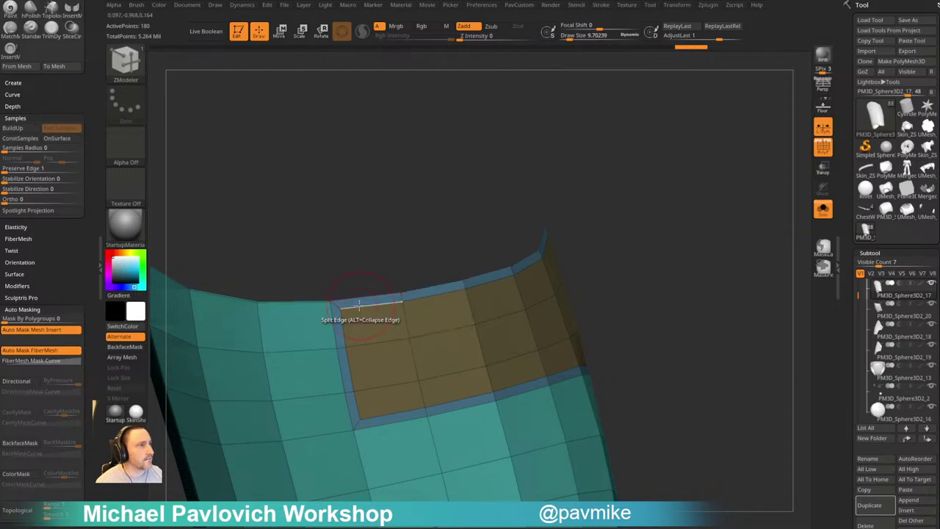
{"action": "left_click_drag", "start_coordinate": [349, 298], "coordinate": [340, 299]}
{"action": "left_click_drag", "start_coordinate": [470, 226], "coordinate": [320, 250]}
{"action": "left_click_drag", "start_coordinate": [522, 215], "coordinate": [539, 210]}
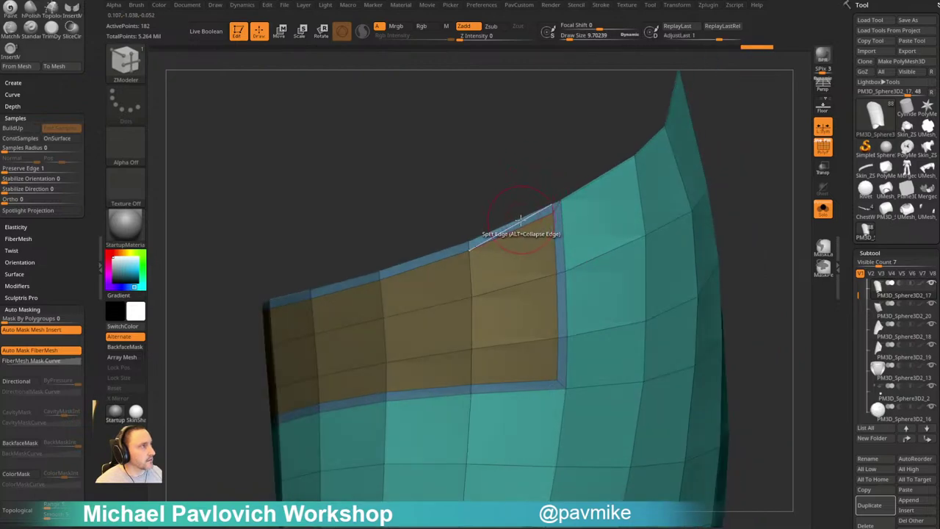
Set the ZModeler edge action to Delete on a single edge and remove the extra edge at the patch's upper corner
{"action": "key", "text": "space"}
{"action": "left_click", "coordinate": [413, 295]}
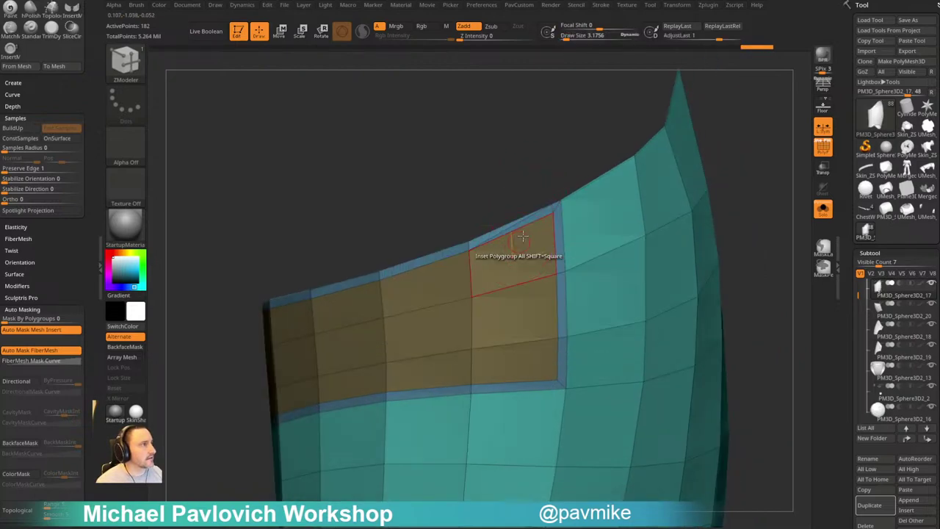
{"action": "left_click_drag", "start_coordinate": [491, 189], "coordinate": [509, 278]}
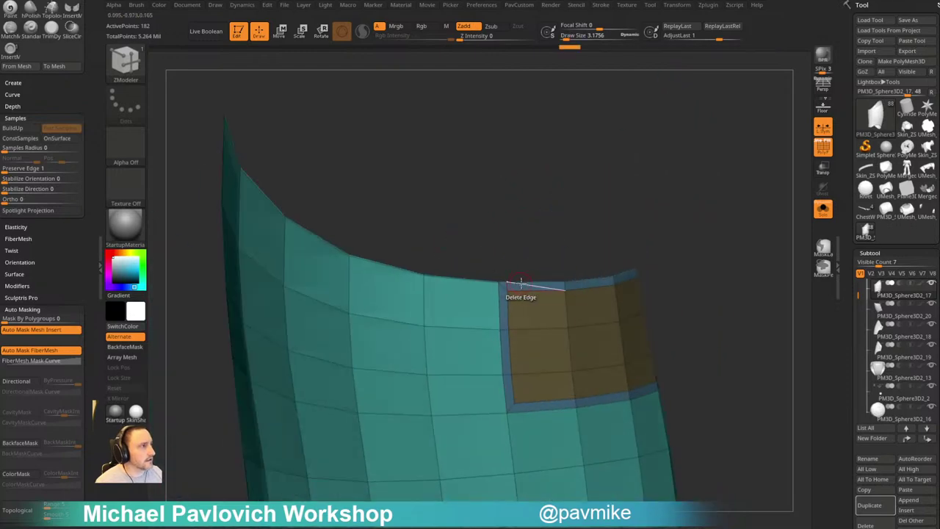
{"action": "left_click", "coordinate": [521, 284]}
{"action": "left_click_drag", "start_coordinate": [657, 219], "coordinate": [537, 206]}
Set the ZModeler edge action to Collapse and collapse the thin border edges along the patch's upper rim
{"action": "key", "text": "space"}
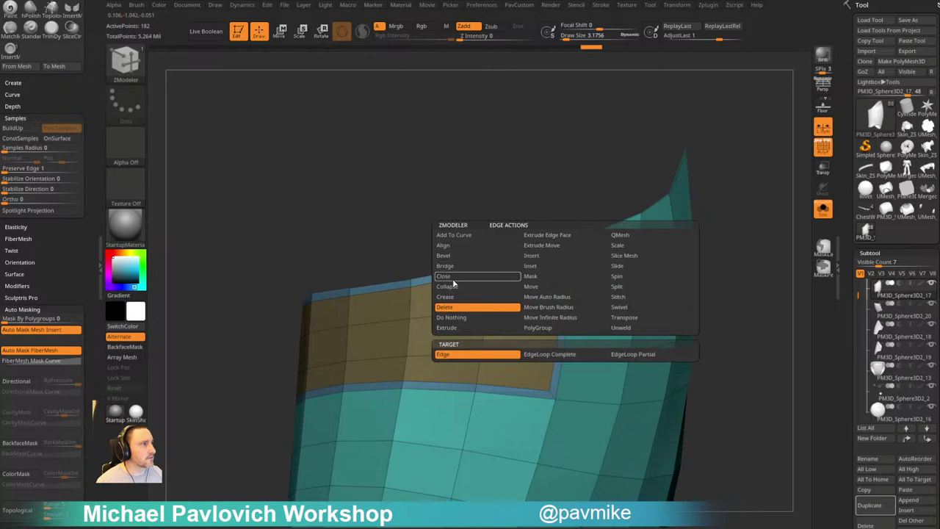
{"action": "left_click", "coordinate": [455, 284]}
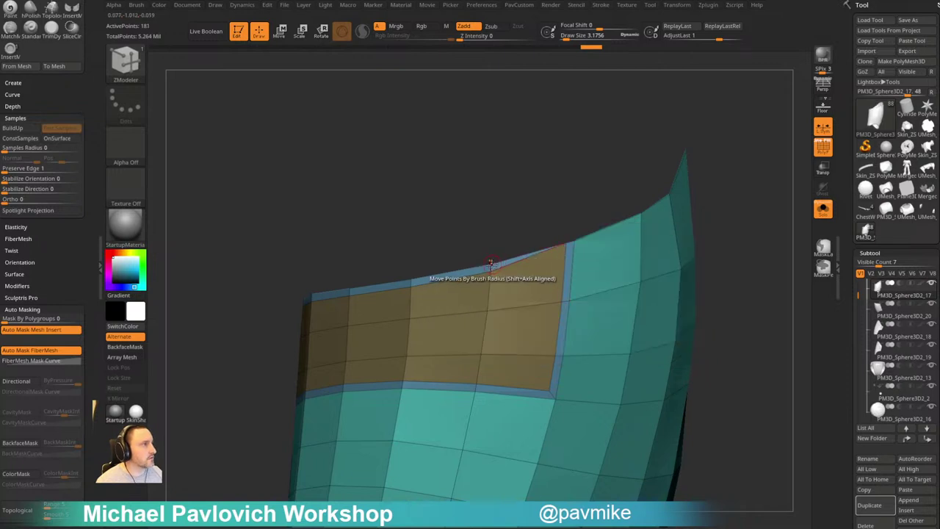
{"action": "left_click_drag", "start_coordinate": [542, 231], "coordinate": [546, 288]}
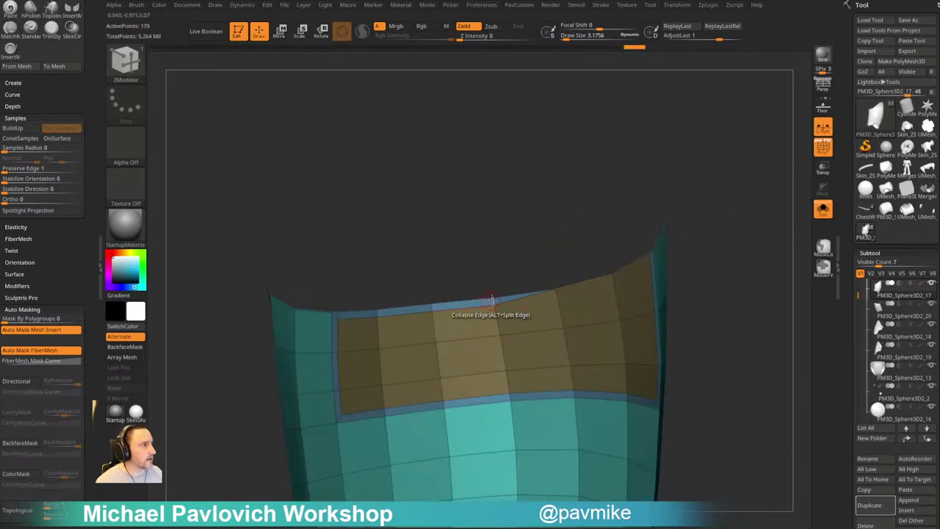
{"action": "left_click", "coordinate": [378, 314]}
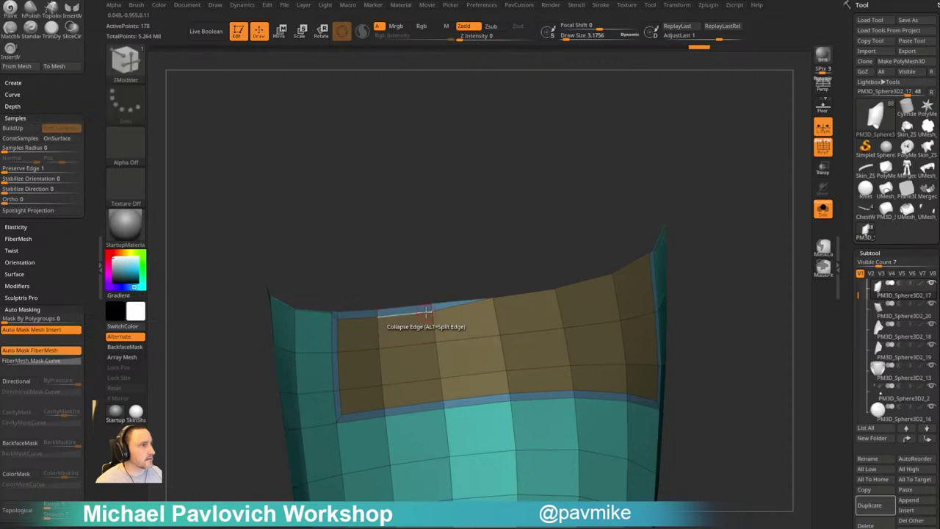
{"action": "left_click_drag", "start_coordinate": [432, 294], "coordinate": [499, 297]}
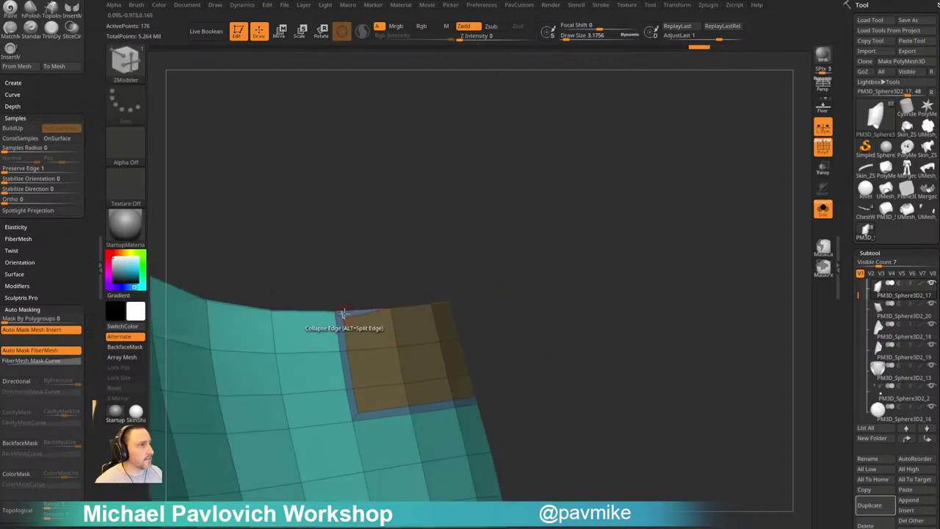
{"action": "left_click_drag", "start_coordinate": [474, 249], "coordinate": [426, 223]}
{"action": "mouse_move", "coordinate": [526, 191]}
{"action": "left_mouse_down", "text": "alt"}
{"action": "mouse_move", "coordinate": [550, 174]}
{"action": "mouse_move", "coordinate": [382, 187]}
{"action": "left_mouse_up", "text": "alt"}
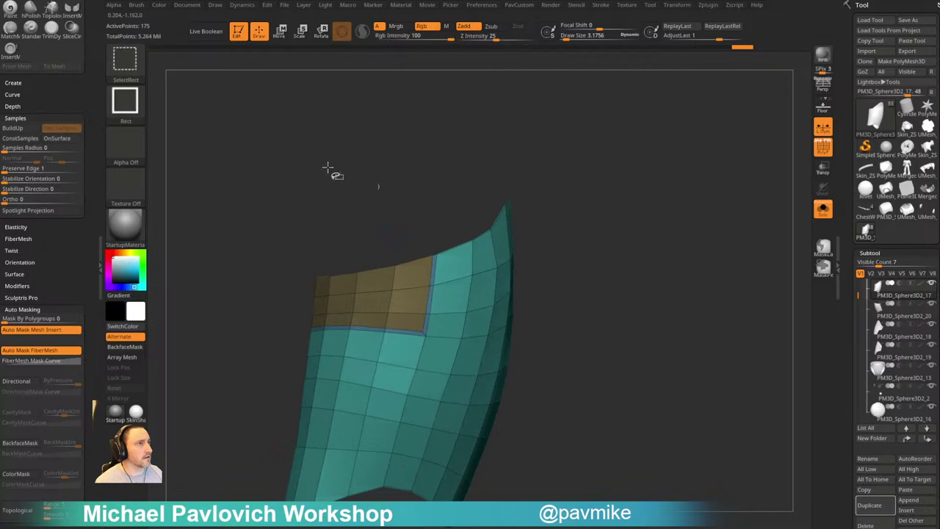
Hide the thin border strip around the inset patch and delete the hidden polygons, leaving a gap around the panel
{"action": "left_click", "coordinate": [125, 62], "text": "ctrl+shift"}
{"action": "left_click", "coordinate": [487, 284], "text": "ctrl+shift"}
{"action": "left_click", "coordinate": [488, 285], "text": "ctrl+shift"}
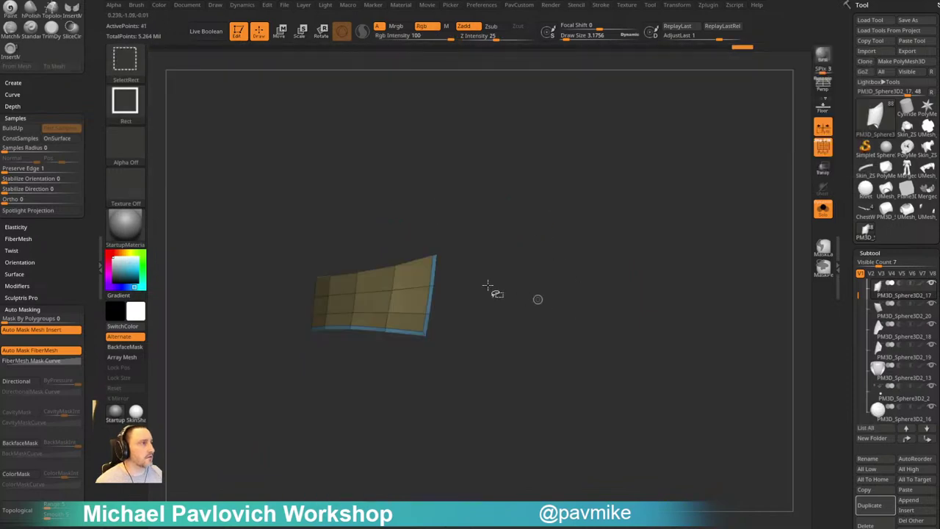
{"action": "left_click", "coordinate": [395, 288], "text": "ctrl+shift"}
{"action": "key", "text": "space"}
{"action": "left_click_drag", "start_coordinate": [643, 305], "coordinate": [698, 254], "text": "ctrl+shift"}
{"action": "left_click", "coordinate": [629, 243]}
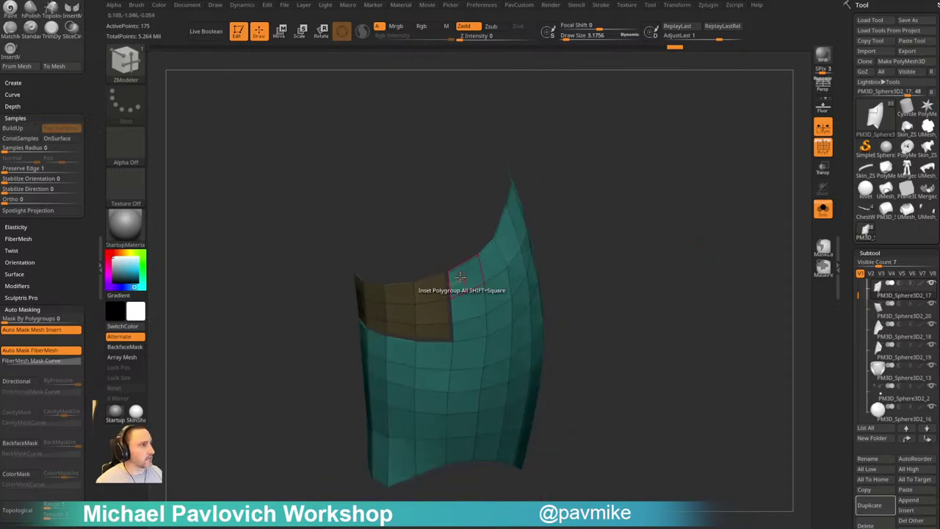
Set the ZModeler polygon action to Extrude with All Polygons as target and extrude the thigh piece into a thick shell
{"action": "key", "text": "space"}
{"action": "mouse_move", "coordinate": [592, 214]}
{"action": "left_mouse_down"}
{"action": "mouse_move", "coordinate": [604, 211]}
{"action": "mouse_move", "coordinate": [504, 223]}
{"action": "left_mouse_up"}
{"action": "key", "text": "b"}
{"action": "key", "text": "m"}
{"action": "key", "text": "v"}
{"action": "left_click_drag", "start_coordinate": [645, 188], "coordinate": [638, 200]}
{"action": "key", "text": "b"}
{"action": "key", "text": "z"}
{"action": "key", "text": "m"}
{"action": "key", "text": "space"}
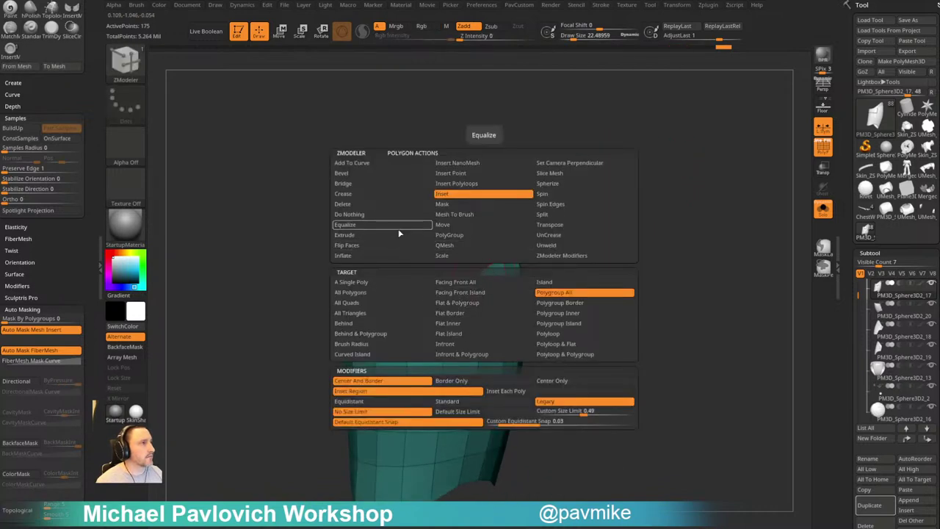
{"action": "left_click", "coordinate": [396, 235]}
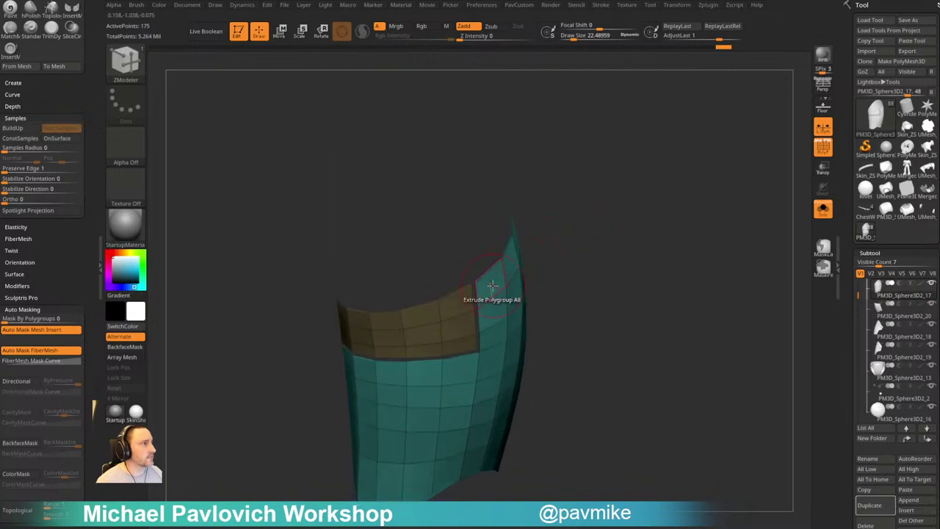
{"action": "key", "text": "space"}
{"action": "left_click", "coordinate": [394, 293]}
{"action": "left_click_drag", "start_coordinate": [504, 288], "coordinate": [475, 273]}
{"action": "key", "text": "2"}
{"action": "left_click", "coordinate": [582, 513]}
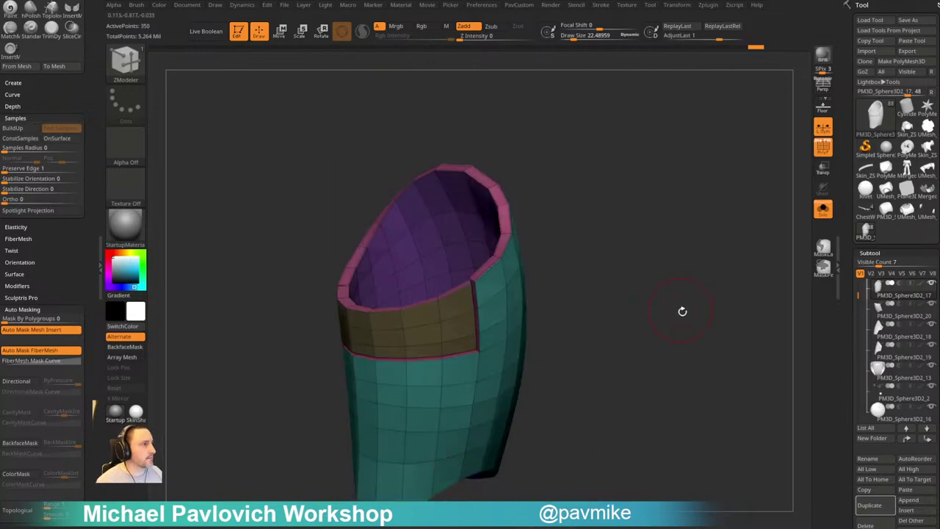
Crease the thickened thigh piece's edges and enable Dynamic Subdivision on it
{"action": "left_click_drag", "start_coordinate": [682, 311], "coordinate": [676, 291]}
{"action": "key", "text": "2"}
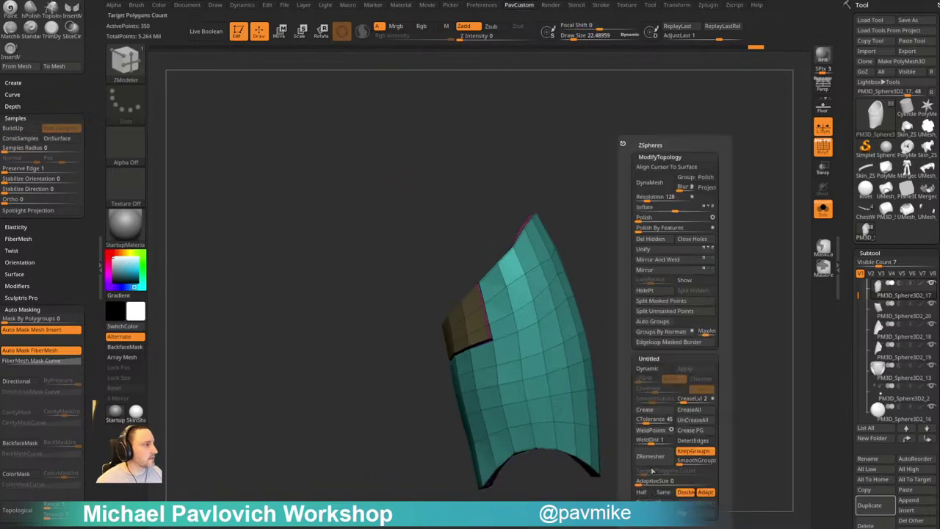
{"action": "left_click", "coordinate": [652, 409]}
{"action": "left_click", "coordinate": [660, 369]}
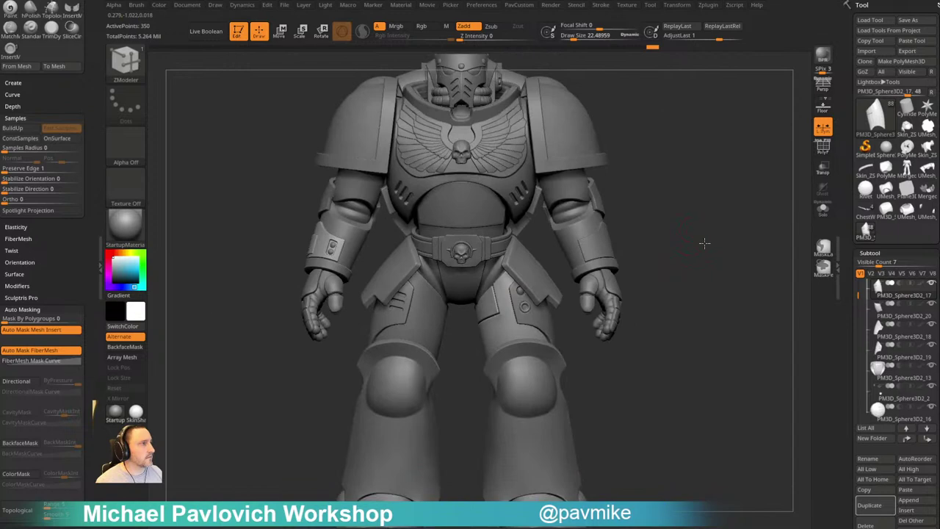
Select the main thigh piece on the opposite leg for editing and turn on its polygon wireframe display
{"action": "left_click_drag", "start_coordinate": [704, 243], "coordinate": [698, 312], "text": "alt"}
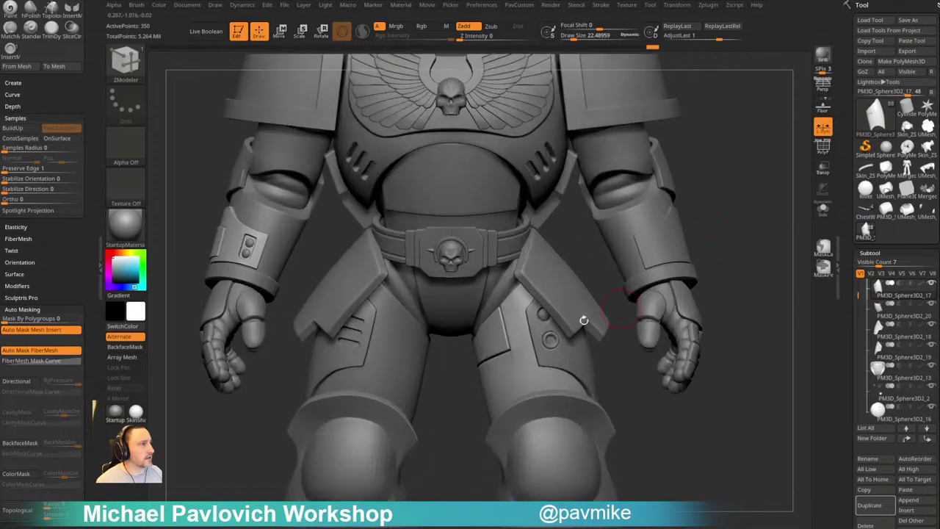
{"action": "key", "text": "s"}
{"action": "mouse_move", "coordinate": [486, 346]}
{"action": "left_mouse_down"}
{"action": "mouse_move", "coordinate": [448, 380]}
{"action": "mouse_move", "coordinate": [434, 375]}
{"action": "left_mouse_up"}
{"action": "key", "text": "b"}
{"action": "key", "text": "m"}
{"action": "key", "text": "v"}
{"action": "left_click", "coordinate": [494, 299], "text": "alt"}
{"action": "key", "text": "s"}
{"action": "key", "text": "s"}
{"action": "mouse_move", "coordinate": [749, 296]}
{"action": "left_mouse_down", "text": "alt"}
{"action": "mouse_move", "coordinate": [777, 277]}
{"action": "mouse_move", "coordinate": [781, 299]}
{"action": "left_mouse_up", "text": "alt"}
{"action": "key", "text": "b"}
{"action": "key", "text": "s"}
{"action": "key", "text": "t"}
{"action": "left_click_drag", "start_coordinate": [743, 238], "coordinate": [745, 273], "text": "alt"}
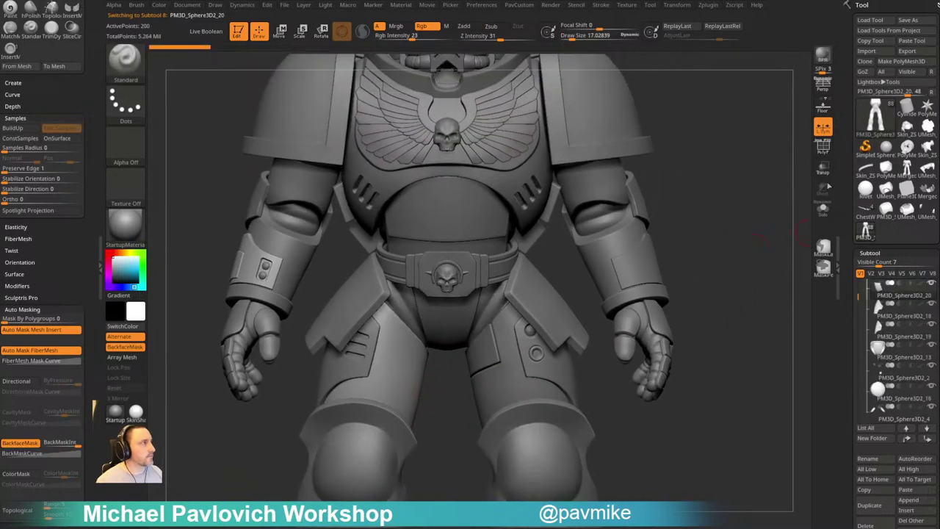
{"action": "left_click", "coordinate": [824, 147]}
{"action": "left_click_drag", "start_coordinate": [748, 219], "coordinate": [705, 239]}
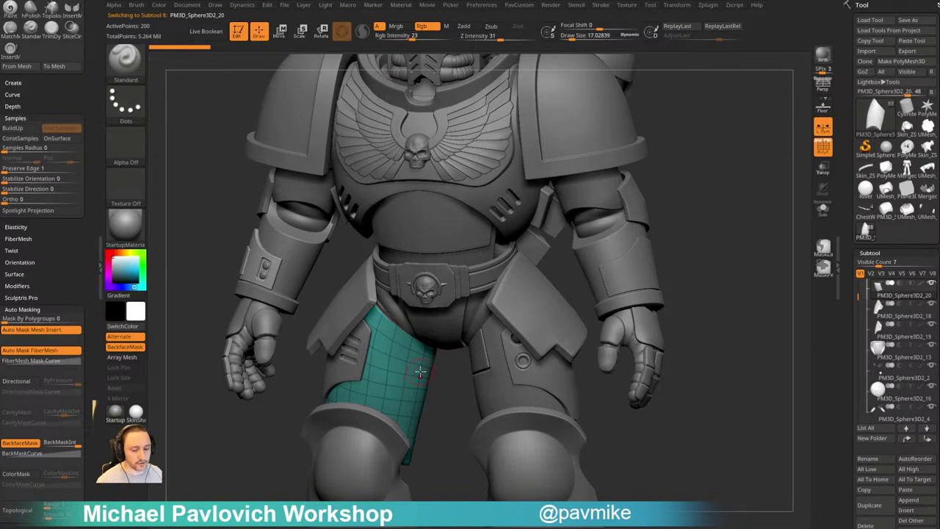
Turn off the thigh piece's dynamic smoothing, isolate its outer surface polygroup and delete the hidden polygons
{"action": "key", "text": "shift+d"}
{"action": "left_click", "coordinate": [408, 377], "text": "ctrl+shift"}
{"action": "key", "text": "2"}
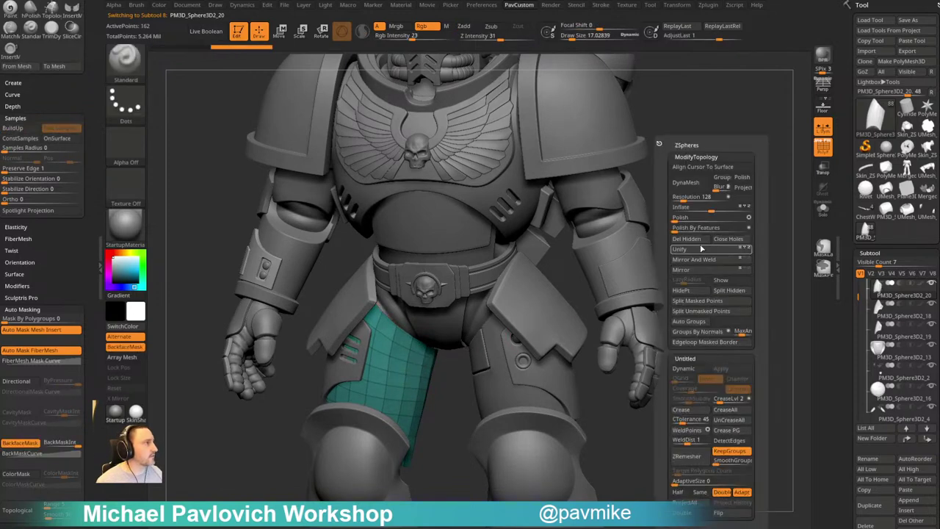
{"action": "mouse_move", "coordinate": [751, 260]}
{"action": "left_mouse_down", "text": "shift"}
{"action": "mouse_move", "coordinate": [720, 262]}
{"action": "mouse_move", "coordinate": [742, 258]}
{"action": "left_mouse_up", "text": "shift"}
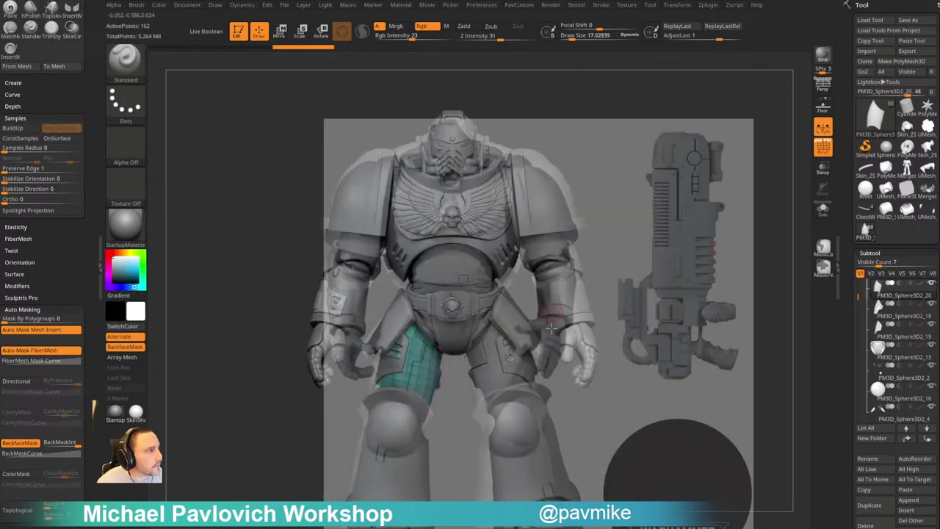
Set the ZModeler edge action to Slide on EdgeLoop Complete and slide a thigh edge loop toward the reference's panel line
{"action": "key", "text": "s"}
{"action": "left_click_drag", "start_coordinate": [447, 366], "coordinate": [450, 366]}
{"action": "key", "text": "b"}
{"action": "key", "text": "m"}
{"action": "key", "text": "v"}
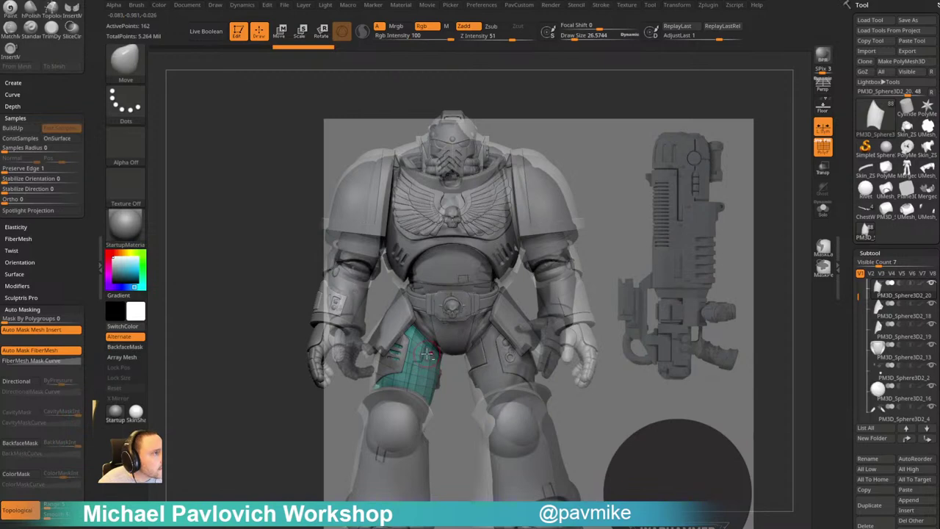
{"action": "key", "text": "b"}
{"action": "key", "text": "z"}
{"action": "key", "text": "m"}
{"action": "key", "text": "space"}
{"action": "left_click", "coordinate": [479, 267]}
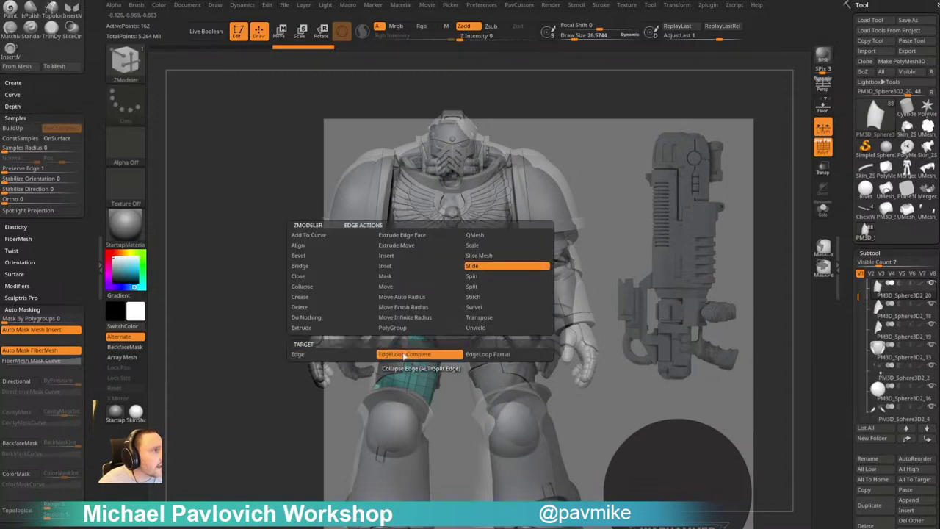
{"action": "left_click", "coordinate": [404, 355]}
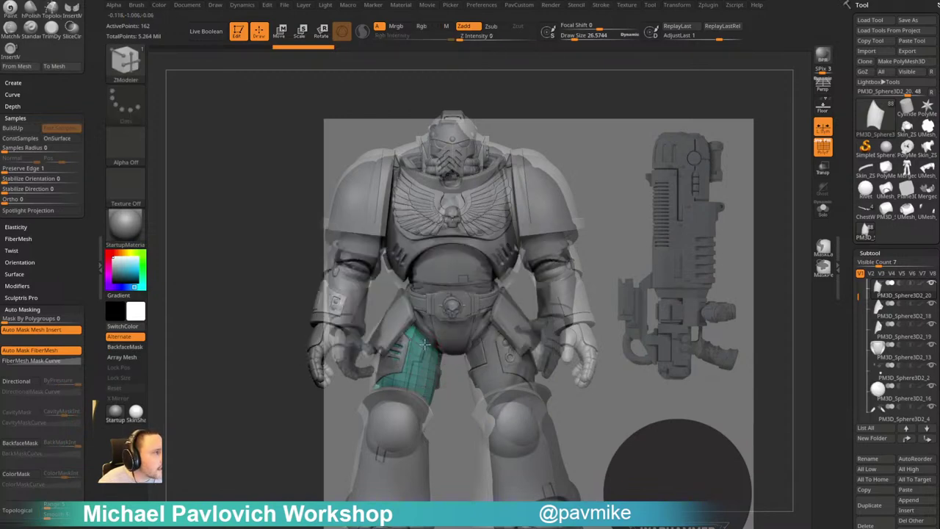
{"action": "left_click_drag", "start_coordinate": [424, 345], "coordinate": [420, 357]}
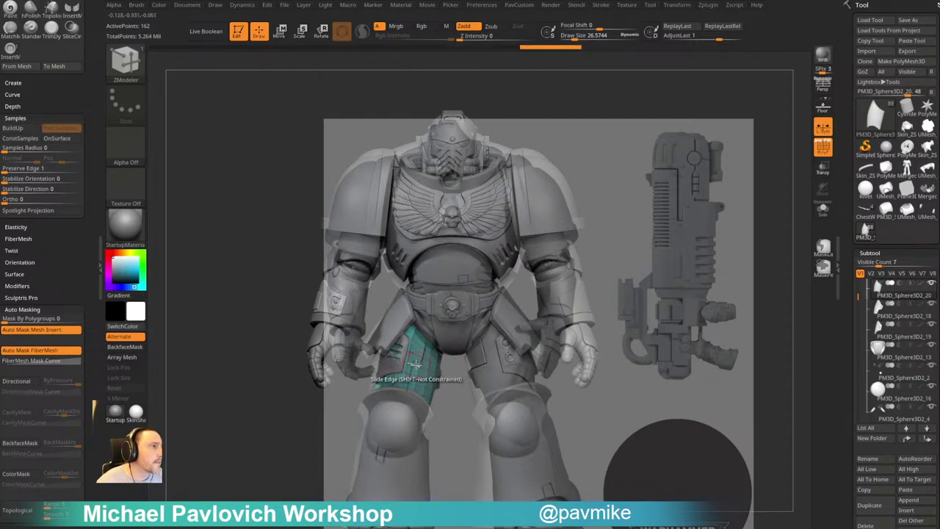
Set the ZModeler point action to Slide and slide the thigh's points and complete edge loops to fit the reference panel lines
{"action": "key", "text": "space"}
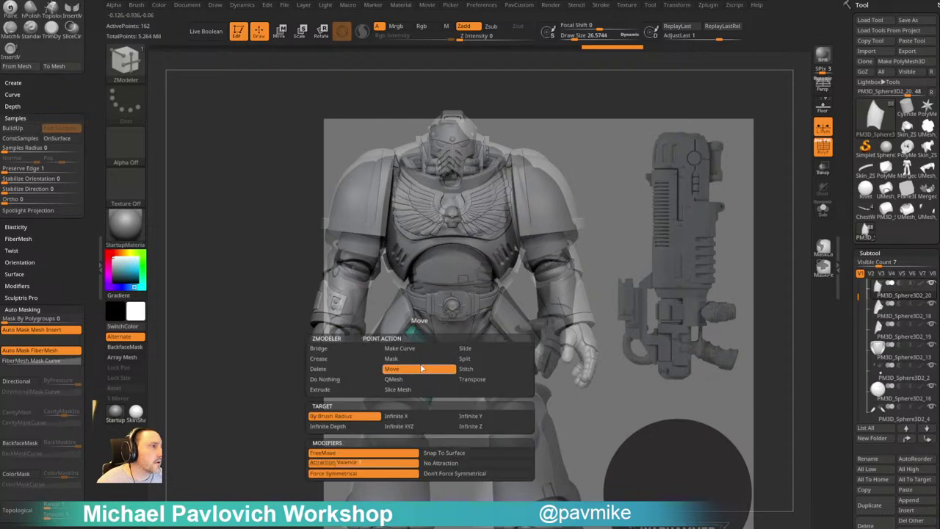
{"action": "left_click", "coordinate": [471, 349]}
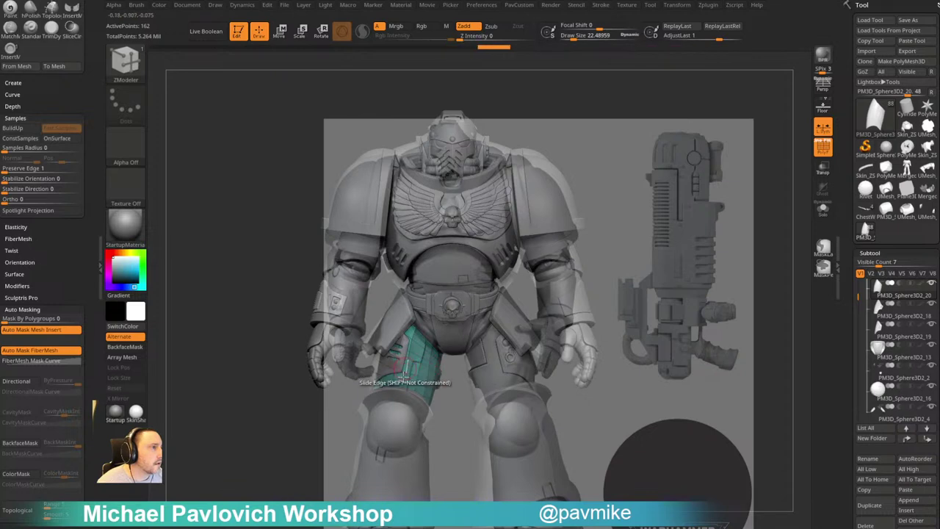
{"action": "key", "text": "space"}
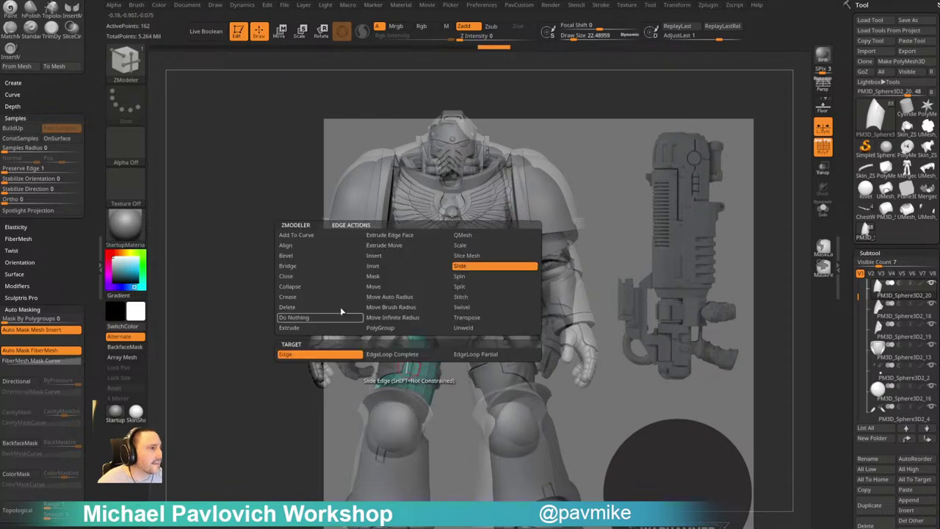
{"action": "left_click", "coordinate": [378, 357]}
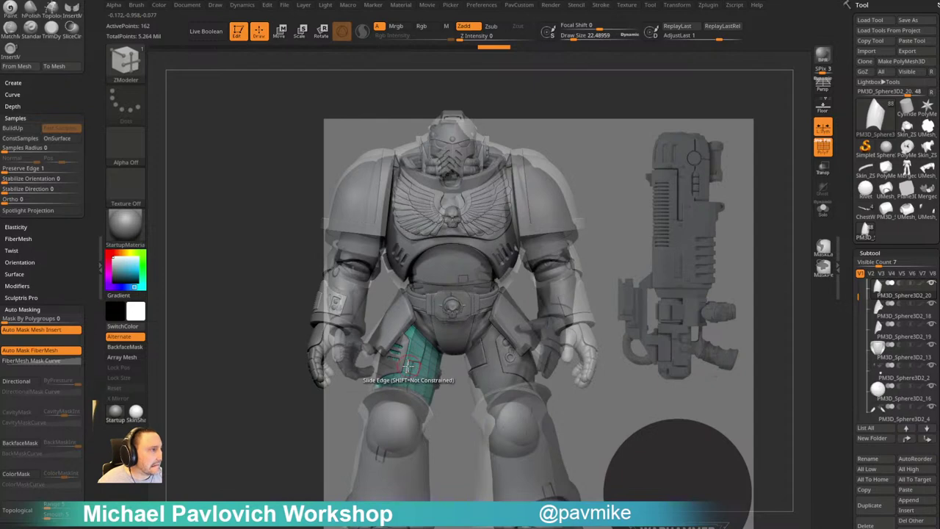
{"action": "left_click", "coordinate": [411, 366]}
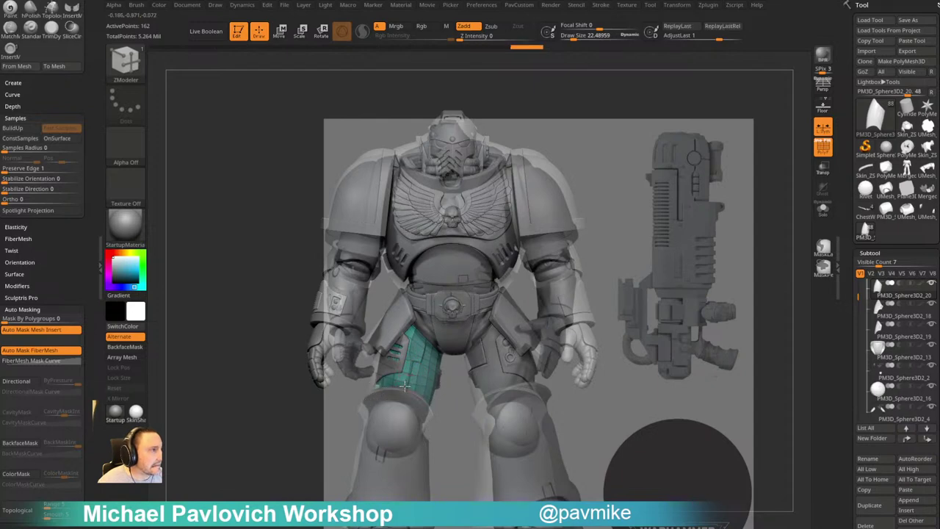
{"action": "left_click", "coordinate": [407, 387]}
Hide the reference overlay and refine the thigh piece's mesh flow with the Move brush at a draw size of about 19
{"action": "key", "text": "b"}
{"action": "key", "text": "m"}
{"action": "key", "text": "v"}
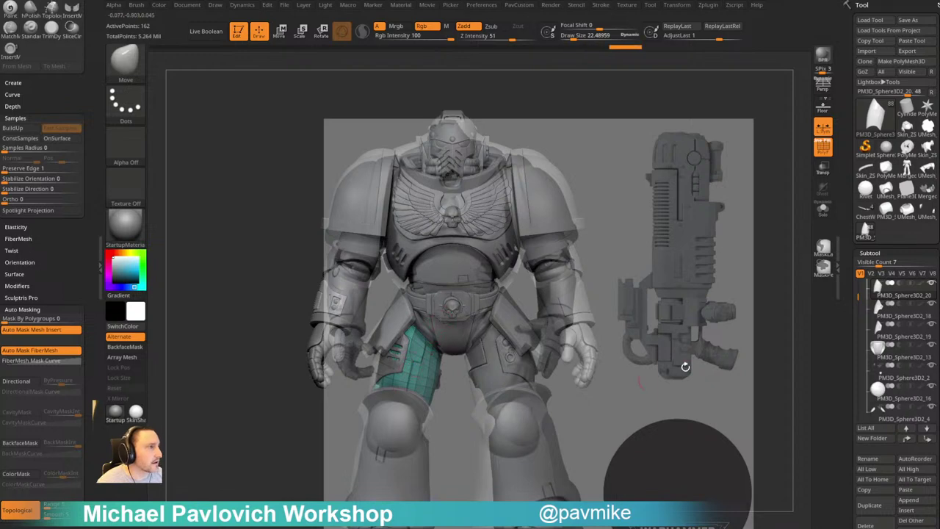
{"action": "key", "text": "shift+z"}
{"action": "left_click_drag", "start_coordinate": [681, 356], "coordinate": [676, 322]}
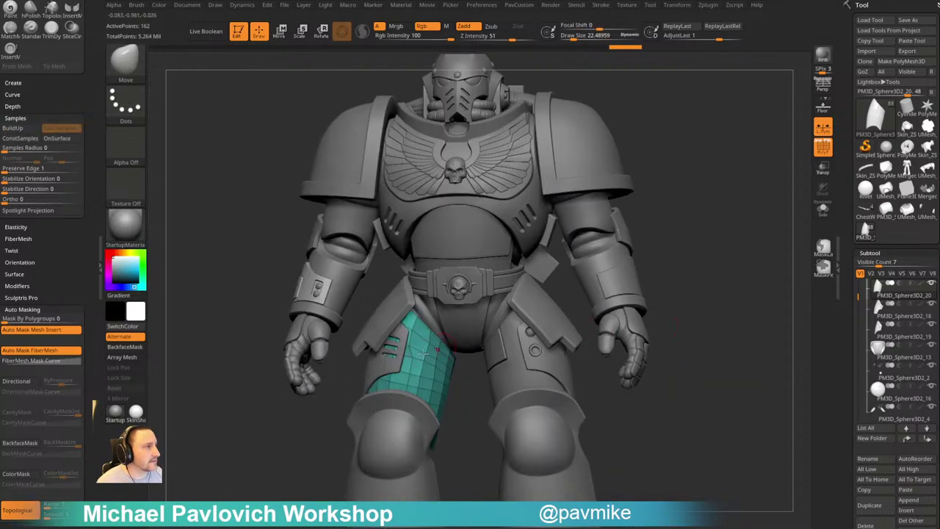
{"action": "key", "text": "s"}
{"action": "left_click_drag", "start_coordinate": [423, 354], "coordinate": [421, 355]}
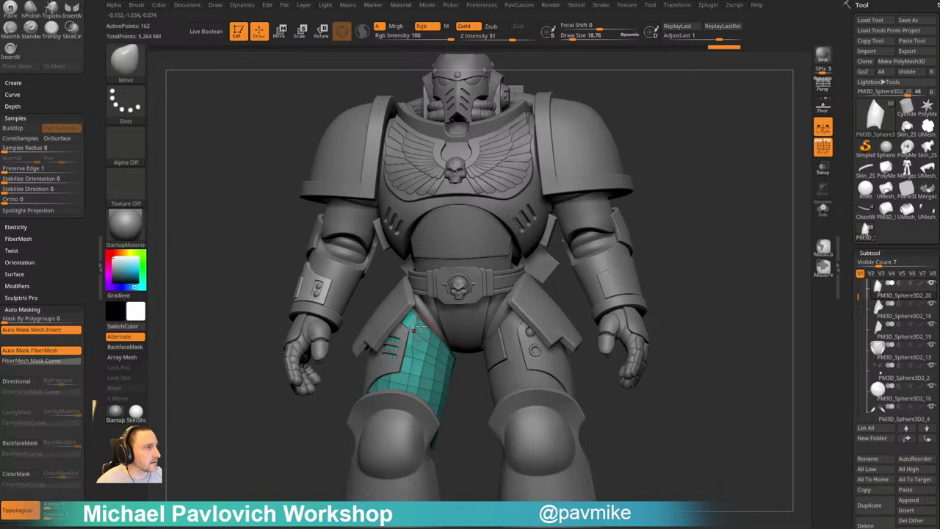
{"action": "left_click_drag", "start_coordinate": [720, 307], "coordinate": [657, 342], "text": "alt"}
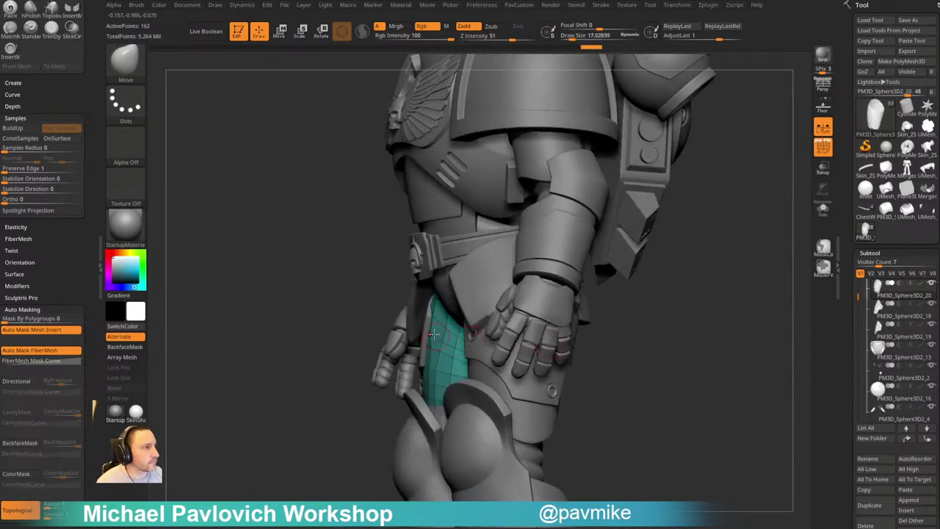
{"action": "left_click_drag", "start_coordinate": [323, 393], "coordinate": [430, 389]}
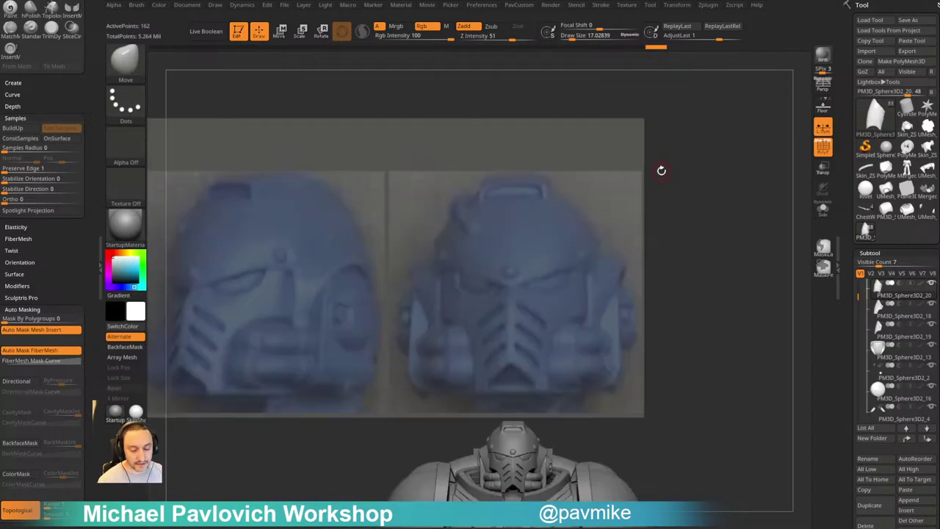
Delete the helmet reference image from Spotlight and add the full-body armor reference texture to it
{"action": "key", "text": "z"}
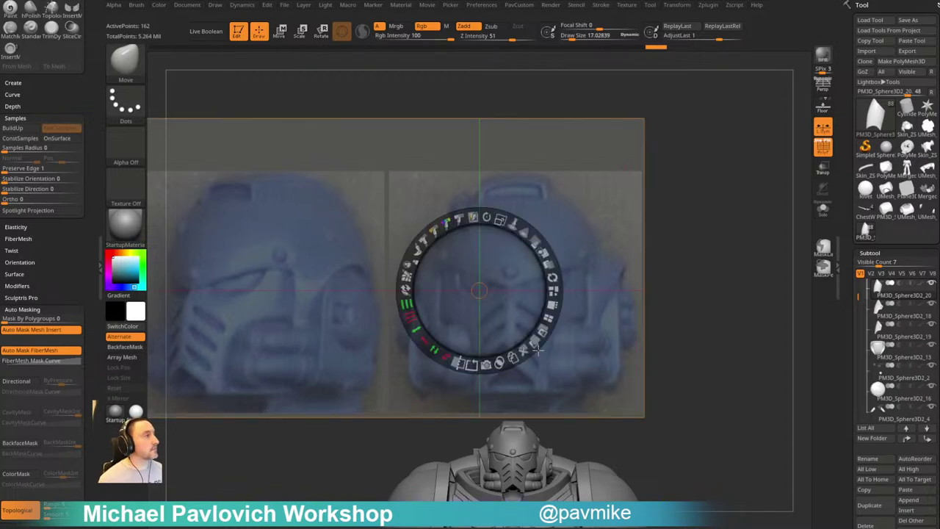
{"action": "left_click", "coordinate": [525, 353]}
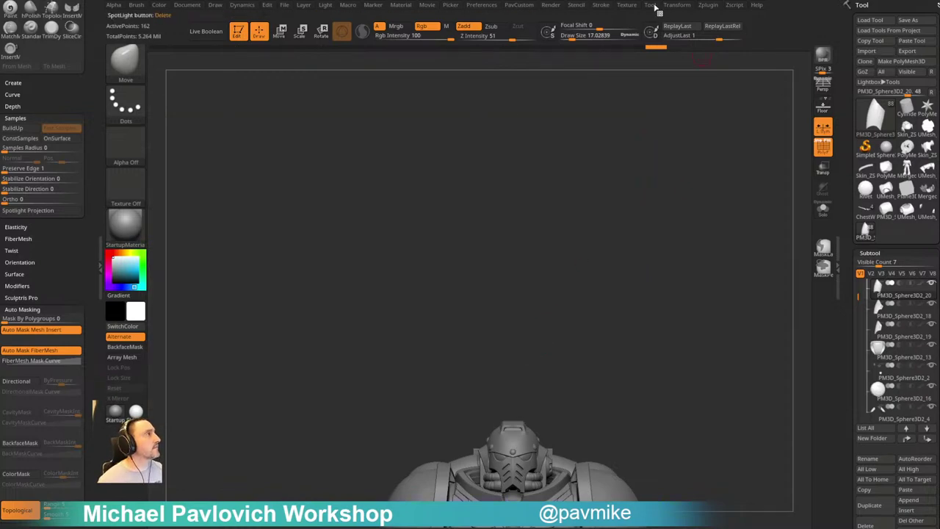
{"action": "left_click", "coordinate": [629, 5]}
{"action": "left_click", "coordinate": [662, 139]}
{"action": "left_click", "coordinate": [704, 162]}
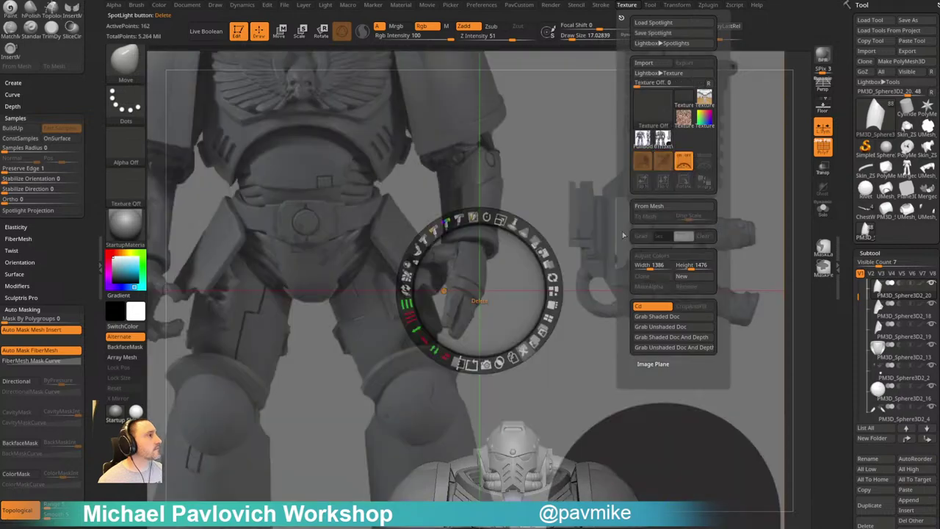
Scale down the full-body armor reference in Spotlight and position its thighs over the model
{"action": "left_click_drag", "start_coordinate": [502, 220], "coordinate": [448, 219]}
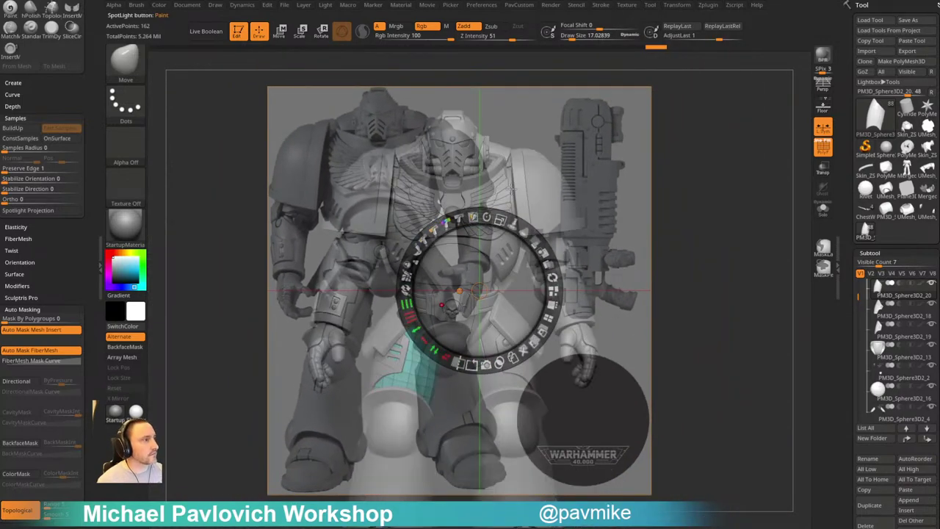
{"action": "left_click_drag", "start_coordinate": [514, 262], "coordinate": [580, 321]}
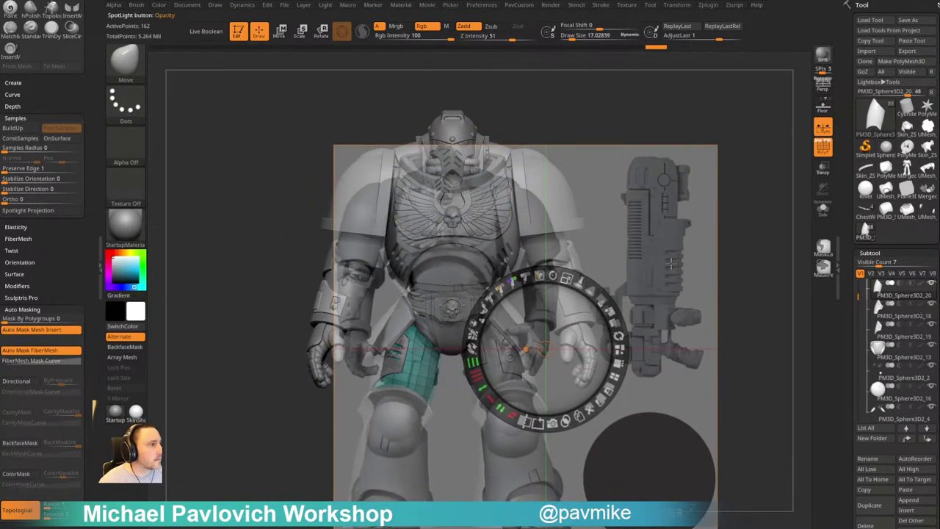
{"action": "key", "text": "z"}
{"action": "right_click_drag", "start_coordinate": [737, 235], "coordinate": [743, 238], "text": "alt"}
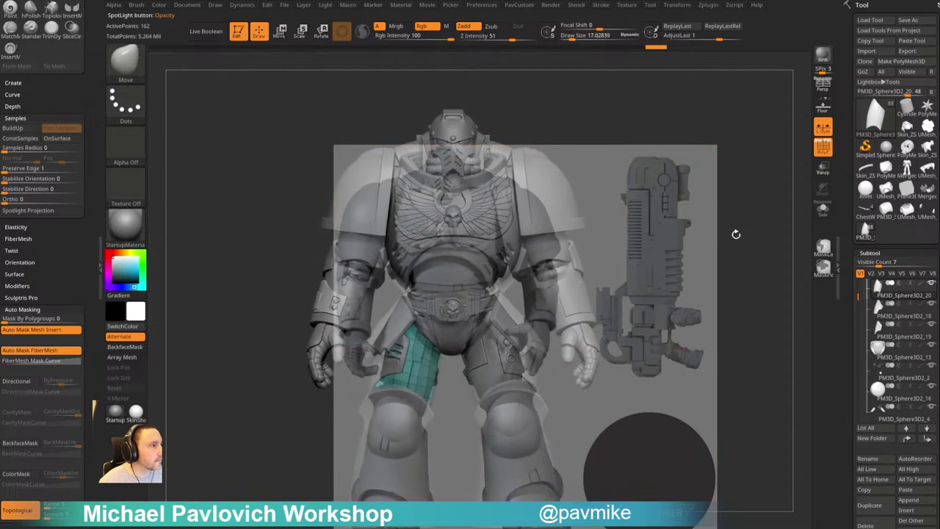
Hide the reference overlay and isolate the thigh piece with the ZModeler brush active at a draw size of about 41
{"action": "key", "text": "s"}
{"action": "left_click", "coordinate": [469, 343]}
{"action": "key", "text": "b"}
{"action": "key", "text": "z"}
{"action": "key", "text": "m"}
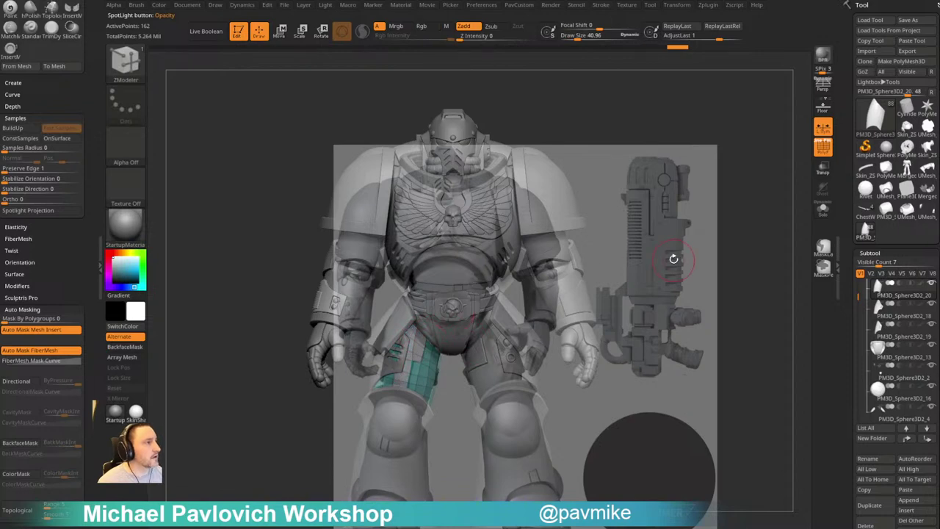
{"action": "key", "text": "shift+z"}
{"action": "right_click_drag", "start_coordinate": [676, 257], "coordinate": [690, 277], "text": "ctrl"}
{"action": "left_click", "coordinate": [822, 211]}
{"action": "right_click_drag", "start_coordinate": [764, 232], "coordinate": [732, 235]}
{"action": "right_click_drag", "start_coordinate": [600, 298], "coordinate": [602, 295]}
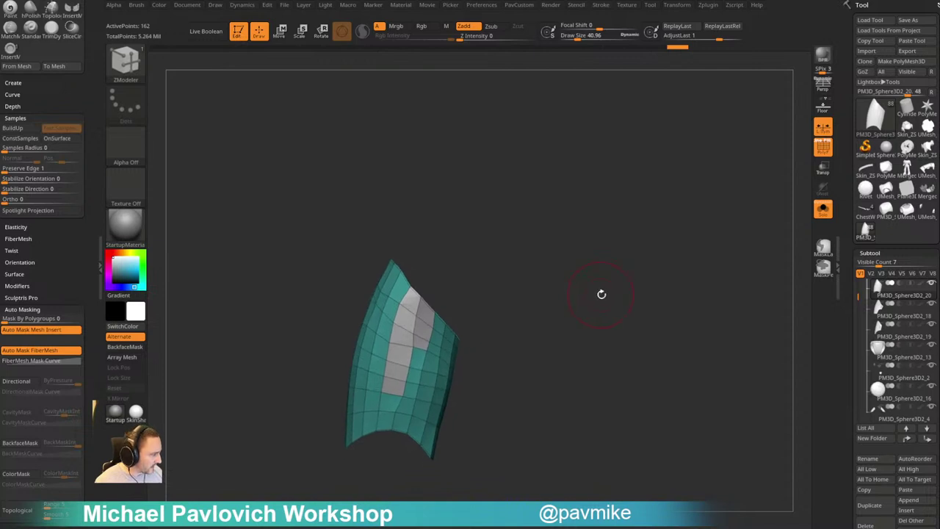
Mark the thigh polygons along the reference's stepped panel line around the leg, filling one whole side as a temporary polygroup
{"action": "left_click_drag", "start_coordinate": [602, 294], "coordinate": [636, 281]}
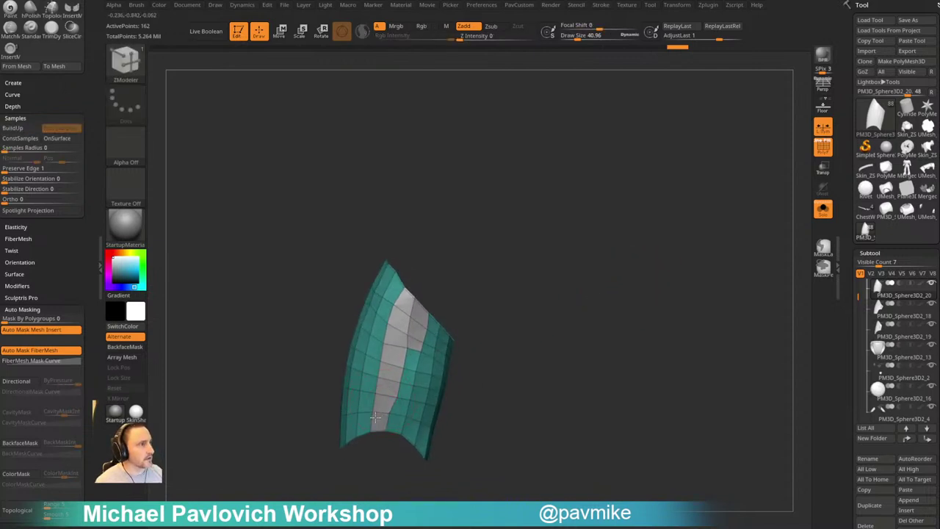
{"action": "left_click_drag", "start_coordinate": [487, 252], "coordinate": [508, 258]}
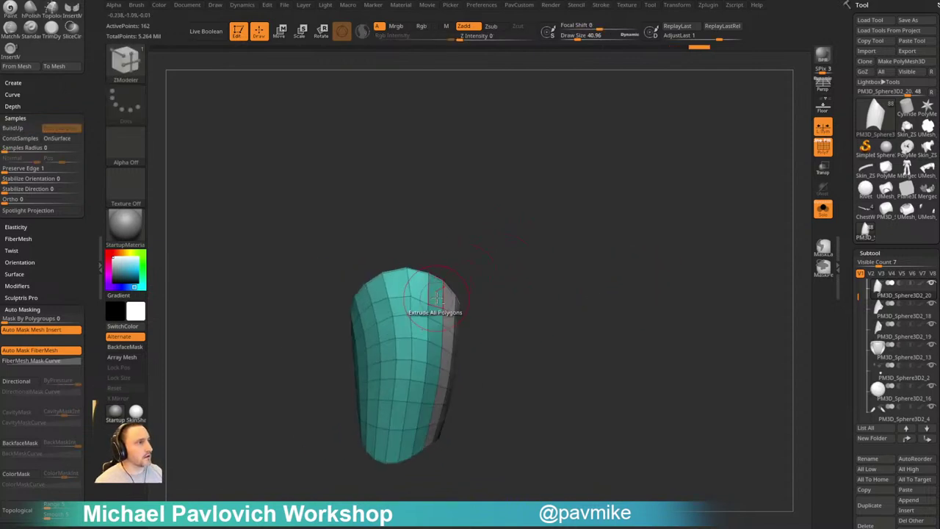
{"action": "left_click", "coordinate": [402, 411]}
{"action": "mouse_move", "coordinate": [531, 322]}
{"action": "left_mouse_down"}
{"action": "mouse_move", "coordinate": [522, 296]}
{"action": "mouse_move", "coordinate": [631, 273]}
{"action": "mouse_move", "coordinate": [573, 264]}
{"action": "left_mouse_up"}
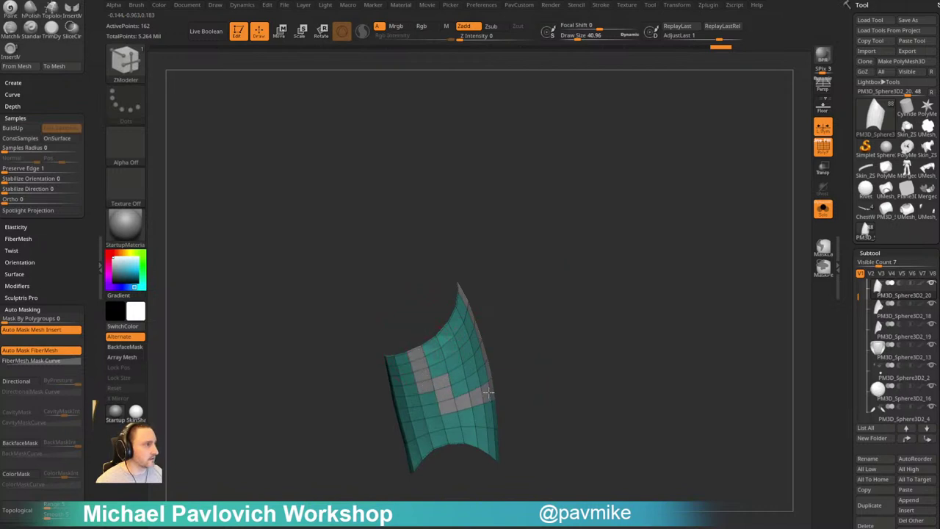
{"action": "mouse_move", "coordinate": [605, 298]}
{"action": "left_mouse_down"}
{"action": "mouse_move", "coordinate": [529, 307]}
{"action": "mouse_move", "coordinate": [598, 300]}
{"action": "left_mouse_up"}
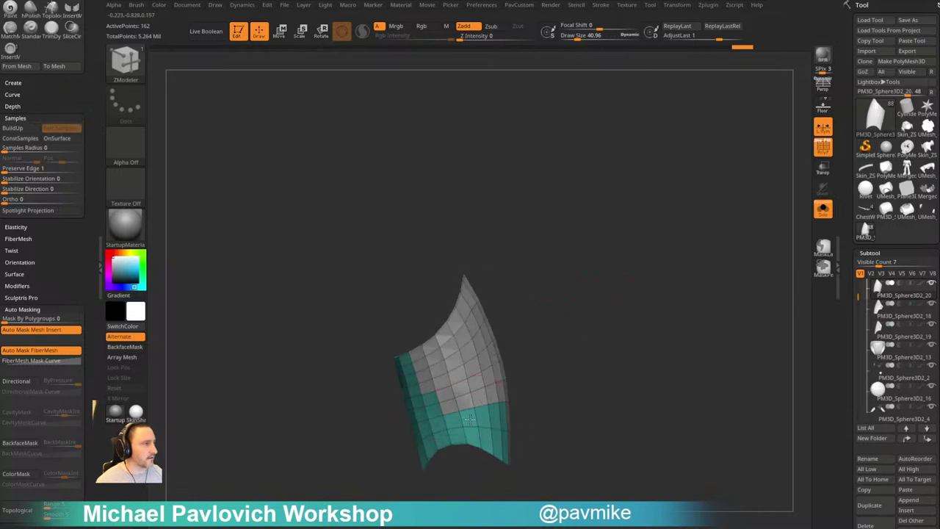
{"action": "mouse_move", "coordinate": [476, 416]}
{"action": "left_mouse_down", "text": "alt"}
{"action": "mouse_move", "coordinate": [462, 429]}
{"action": "mouse_move", "coordinate": [498, 444]}
{"action": "left_mouse_up", "text": "alt"}
{"action": "mouse_move", "coordinate": [589, 395]}
{"action": "left_mouse_down"}
{"action": "mouse_move", "coordinate": [521, 394]}
{"action": "mouse_move", "coordinate": [503, 451]}
{"action": "left_mouse_up"}
{"action": "mouse_move", "coordinate": [578, 359]}
{"action": "left_mouse_down"}
{"action": "mouse_move", "coordinate": [695, 304]}
{"action": "mouse_move", "coordinate": [563, 279]}
{"action": "left_mouse_up"}
Even out the mesh along the stepped polygroup border with the topological Move brush, reducing the draw size to about 8.5
{"action": "key", "text": "b"}
{"action": "key", "text": "m"}
{"action": "key", "text": "t"}
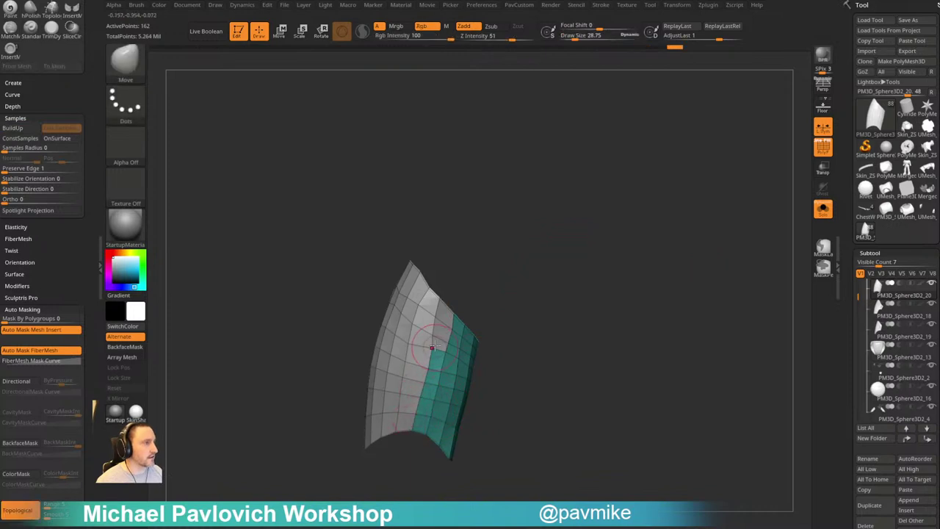
{"action": "mouse_move", "coordinate": [493, 332]}
{"action": "left_mouse_down"}
{"action": "mouse_move", "coordinate": [469, 334]}
{"action": "mouse_move", "coordinate": [493, 334]}
{"action": "left_mouse_up"}
{"action": "left_click_drag", "start_coordinate": [512, 296], "coordinate": [456, 323]}
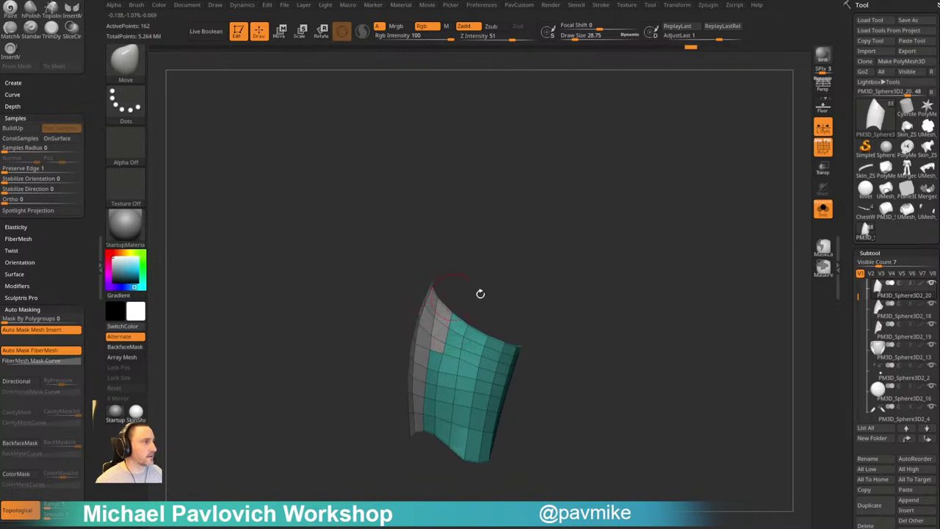
{"action": "mouse_move", "coordinate": [481, 293]}
{"action": "left_mouse_down"}
{"action": "mouse_move", "coordinate": [583, 300]}
{"action": "mouse_move", "coordinate": [520, 292]}
{"action": "left_mouse_up"}
{"action": "left_click_drag", "start_coordinate": [586, 279], "coordinate": [629, 287], "text": "alt"}
{"action": "left_click_drag", "start_coordinate": [629, 286], "coordinate": [599, 272], "text": "alt"}
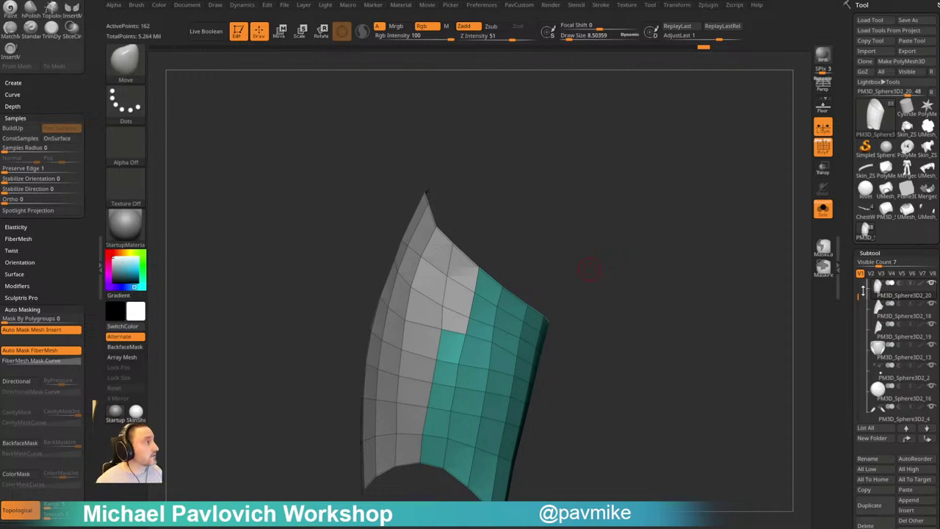
Isolate the marked thigh polygons, assign them a new polygroup, and show the whole piece again
{"action": "left_click_drag", "start_coordinate": [864, 291], "coordinate": [853, 191]}
{"action": "left_click", "coordinate": [438, 297], "text": "ctrl+shift"}
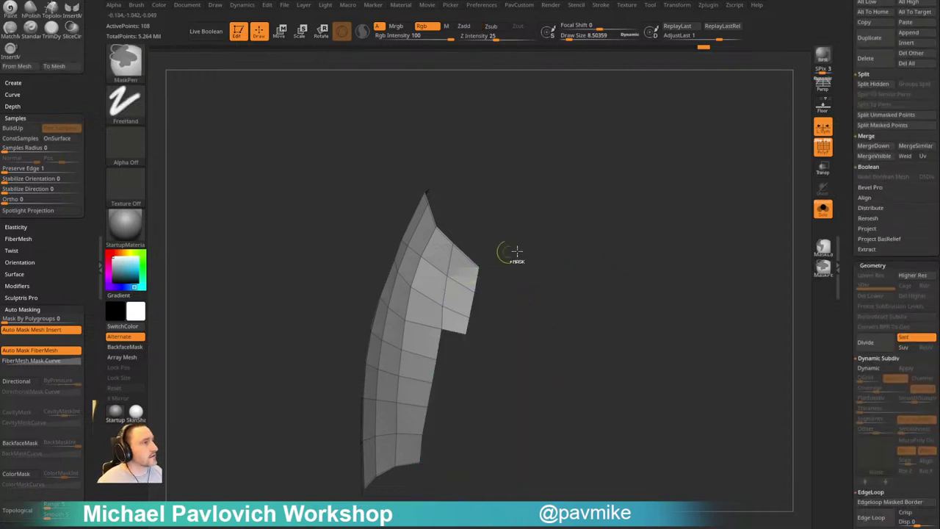
{"action": "key", "text": "ctrl+w"}
{"action": "left_click", "coordinate": [545, 255], "text": "ctrl+shift"}
Set the Panel Loops options for the thigh to Polish 0 with Double turned off
{"action": "left_click_drag", "start_coordinate": [846, 290], "coordinate": [837, 141]}
{"action": "left_click", "coordinate": [870, 348], "text": "shift"}
{"action": "left_click_drag", "start_coordinate": [857, 356], "coordinate": [857, 315]}
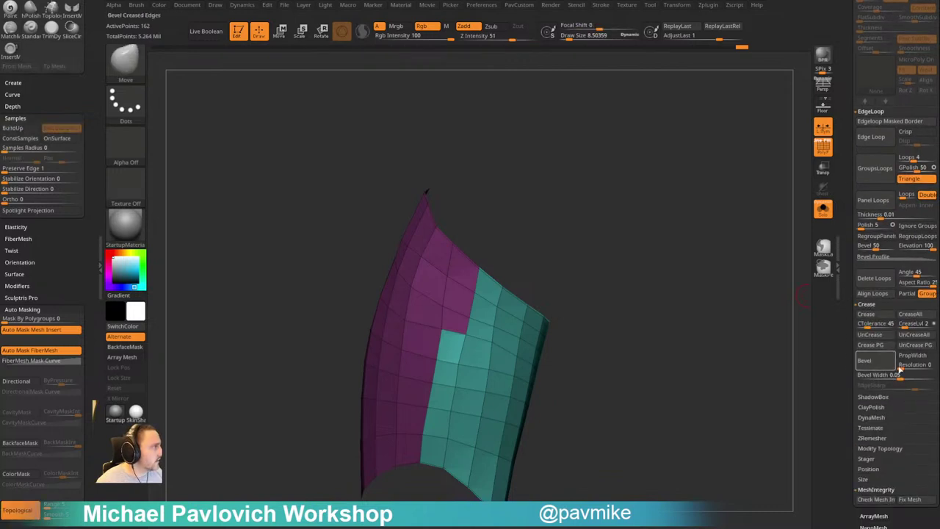
{"action": "mouse_move", "coordinate": [901, 376]}
{"action": "left_mouse_down", "text": "ctrl"}
{"action": "mouse_move", "coordinate": [911, 376]}
{"action": "mouse_move", "coordinate": [900, 374]}
{"action": "left_mouse_up", "text": "ctrl"}
{"action": "mouse_move", "coordinate": [723, 368]}
{"action": "left_mouse_down"}
{"action": "mouse_move", "coordinate": [728, 374]}
{"action": "mouse_move", "coordinate": [718, 373]}
{"action": "mouse_move", "coordinate": [726, 362]}
{"action": "left_mouse_up"}
{"action": "left_click_drag", "start_coordinate": [849, 376], "coordinate": [850, 300]}
{"action": "left_click_drag", "start_coordinate": [846, 332], "coordinate": [848, 382]}
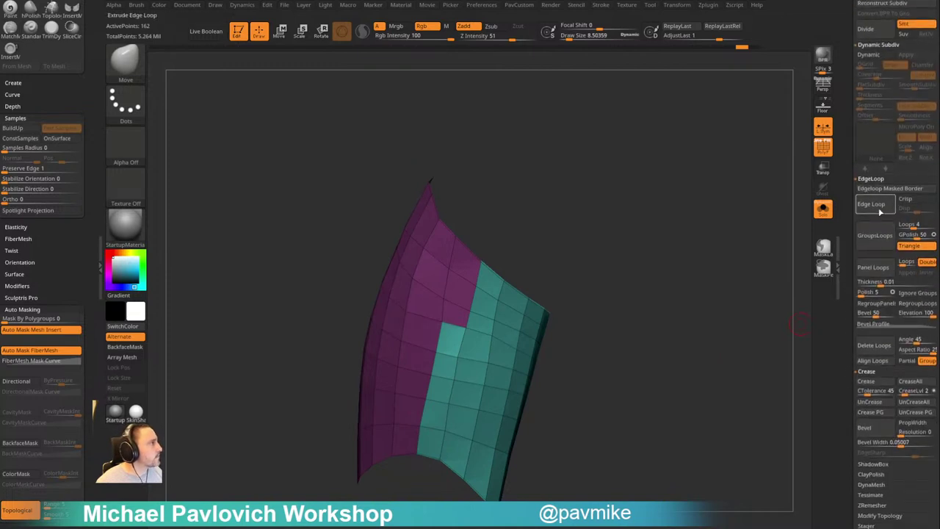
{"action": "scroll", "coordinate": [856, 360], "scroll_direction": "down", "scroll_amount": 1}
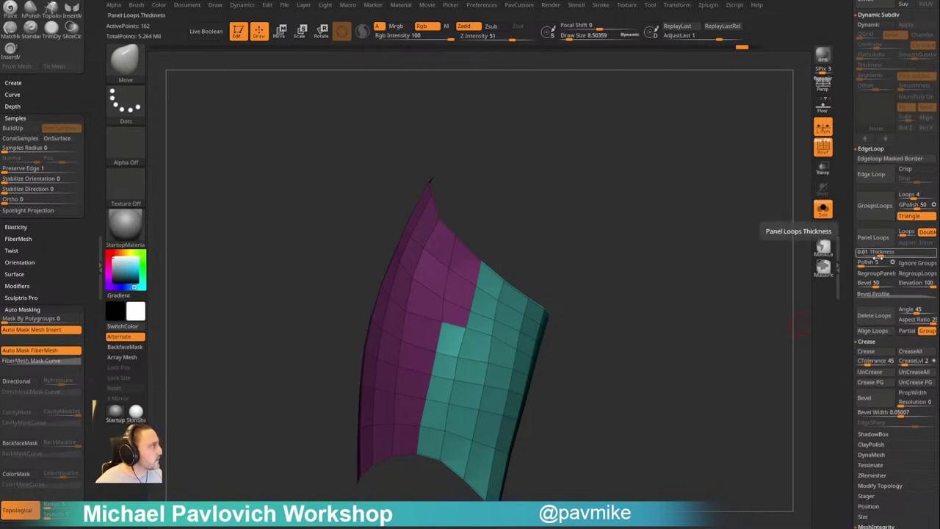
{"action": "left_click", "coordinate": [928, 234]}
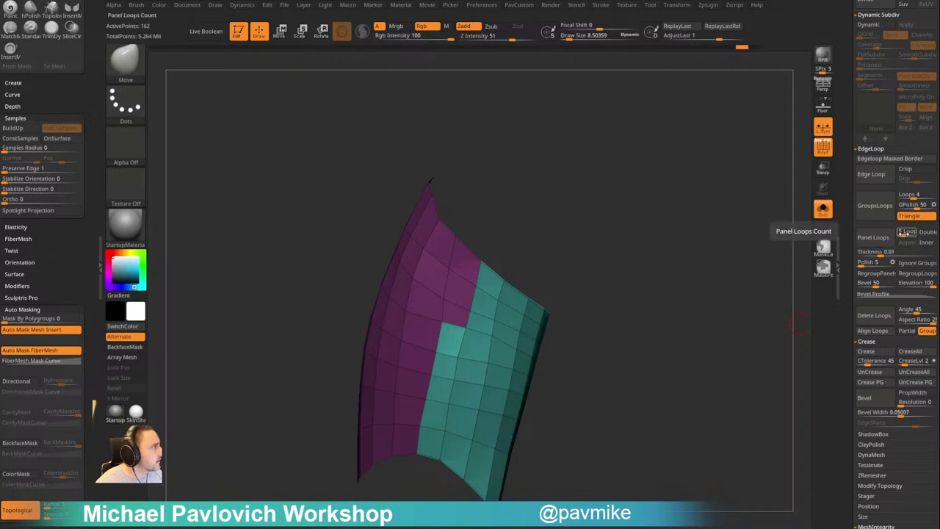
{"action": "left_click_drag", "start_coordinate": [864, 265], "coordinate": [849, 265]}
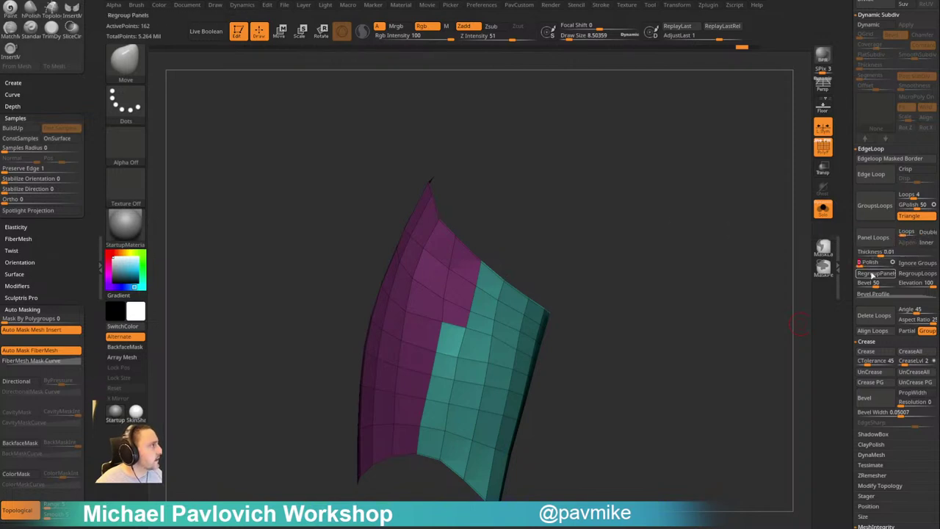
Try Panel Loops around the thigh's polygroups with Double turned off, and undo it
{"action": "left_click", "coordinate": [888, 243]}
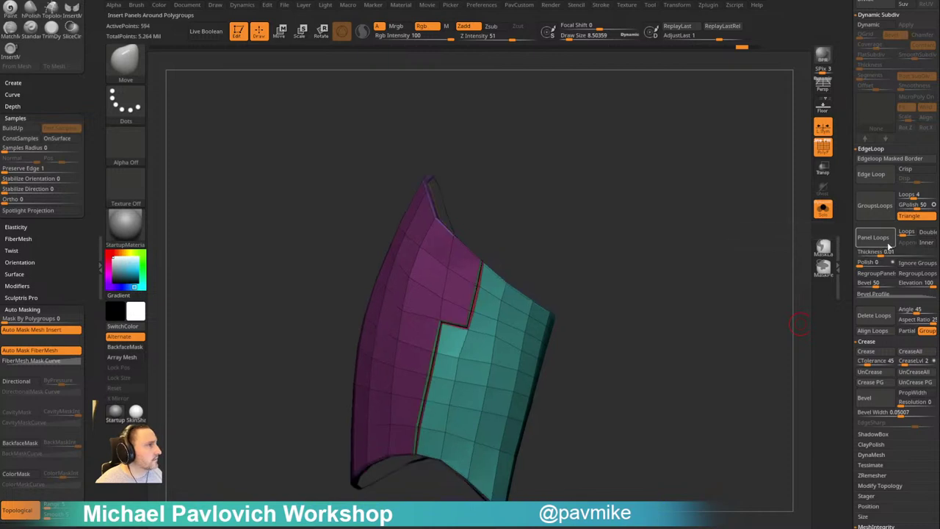
{"action": "left_click_drag", "start_coordinate": [654, 338], "coordinate": [681, 326]}
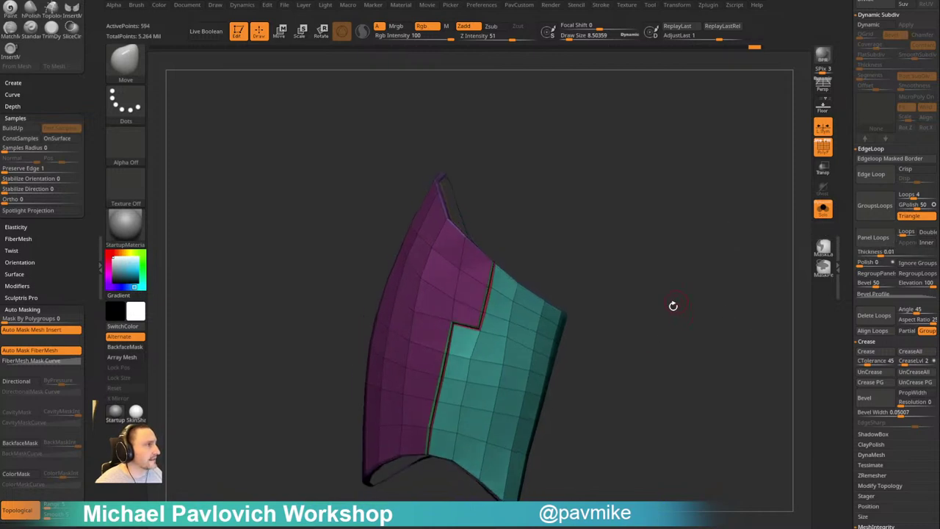
{"action": "left_click_drag", "start_coordinate": [683, 286], "coordinate": [759, 257]}
{"action": "key", "text": "ctrl+z"}
Try Panel Loops with Double on at thickness 0.01, preview it with dynamic subdivision, and undo it
{"action": "left_click", "coordinate": [927, 233]}
{"action": "left_click", "coordinate": [874, 237]}
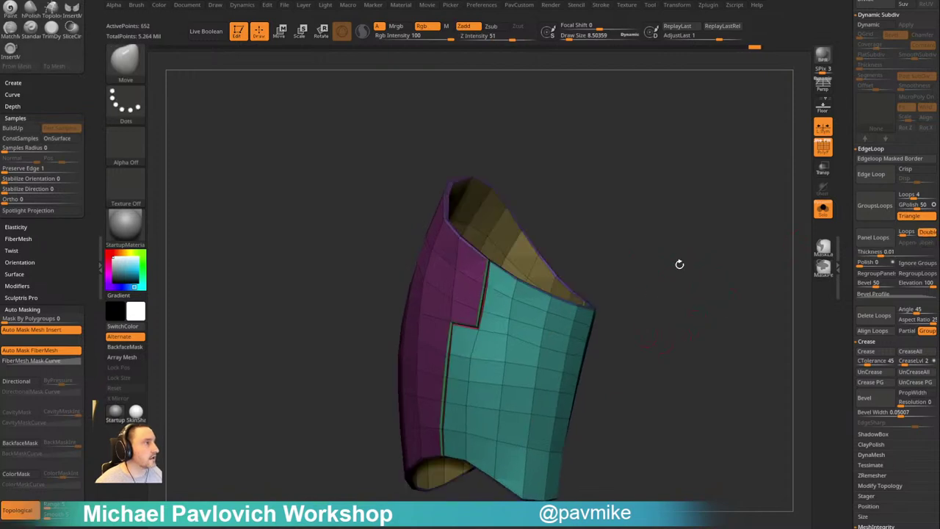
{"action": "left_click_drag", "start_coordinate": [678, 263], "coordinate": [728, 288]}
{"action": "key", "text": "space"}
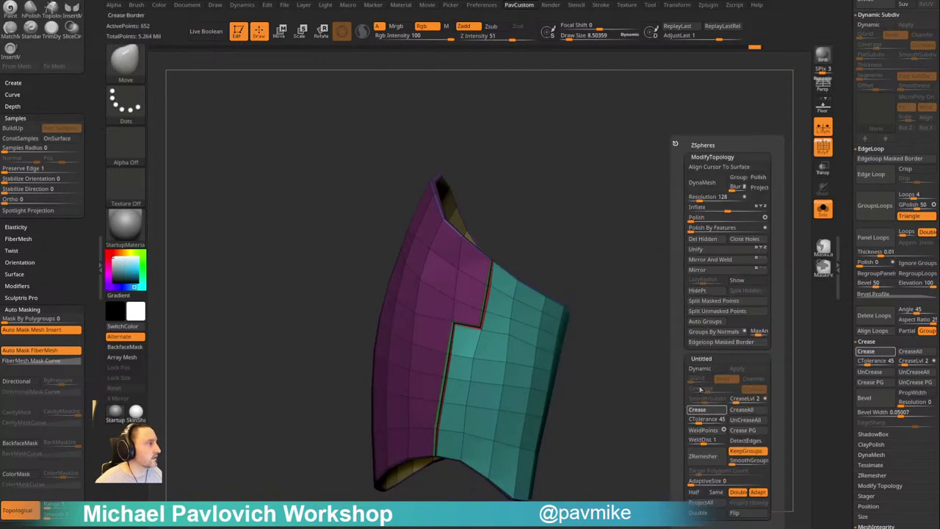
{"action": "left_click", "coordinate": [698, 368]}
{"action": "key", "text": "shift"}
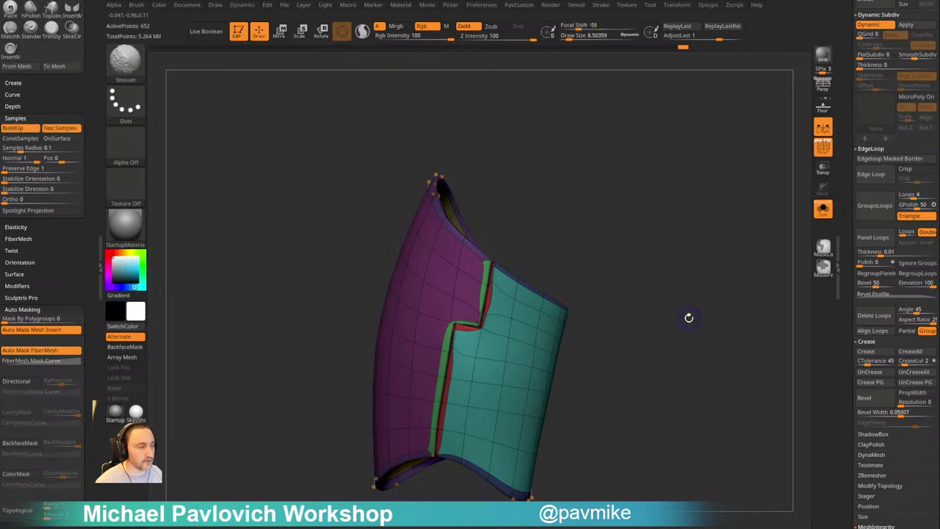
{"action": "key", "text": "ctrl+z"}
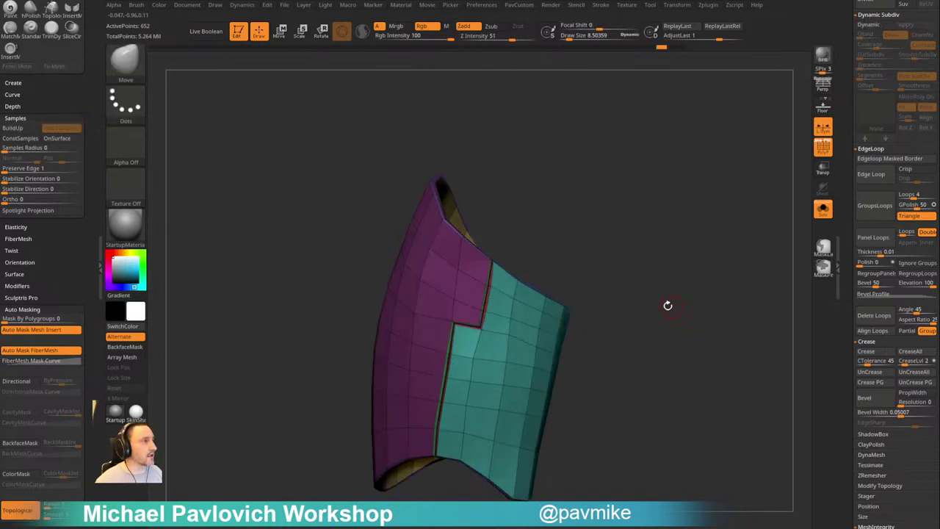
{"action": "key", "text": "ctrl+z"}
{"action": "left_click_drag", "start_coordinate": [660, 308], "coordinate": [678, 303], "text": "alt"}
{"action": "left_click", "coordinate": [877, 243]}
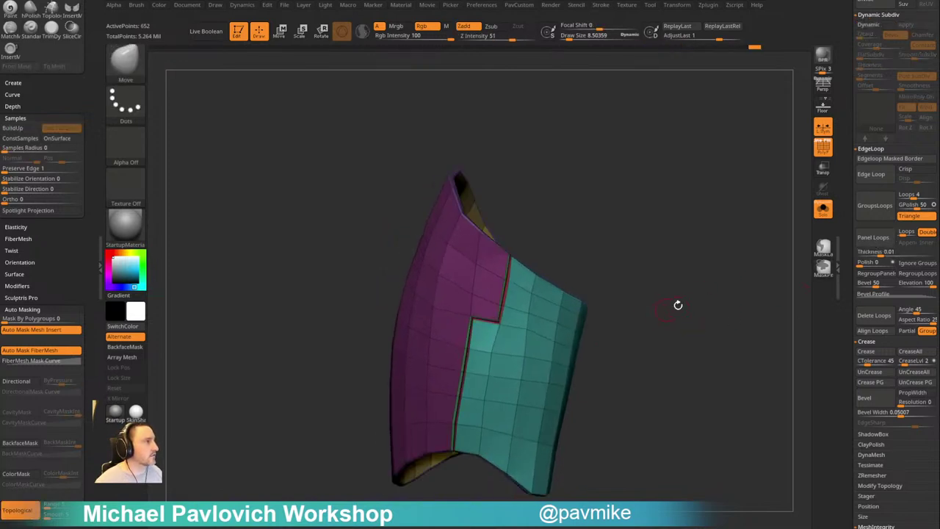
{"action": "key", "text": "ctrl+z"}
Run Panel Loops at a thickness of 0.00188 and delete everything except the two outer panel polygroups
{"action": "left_click_drag", "start_coordinate": [883, 255], "coordinate": [875, 255]}
{"action": "left_click", "coordinate": [883, 243]}
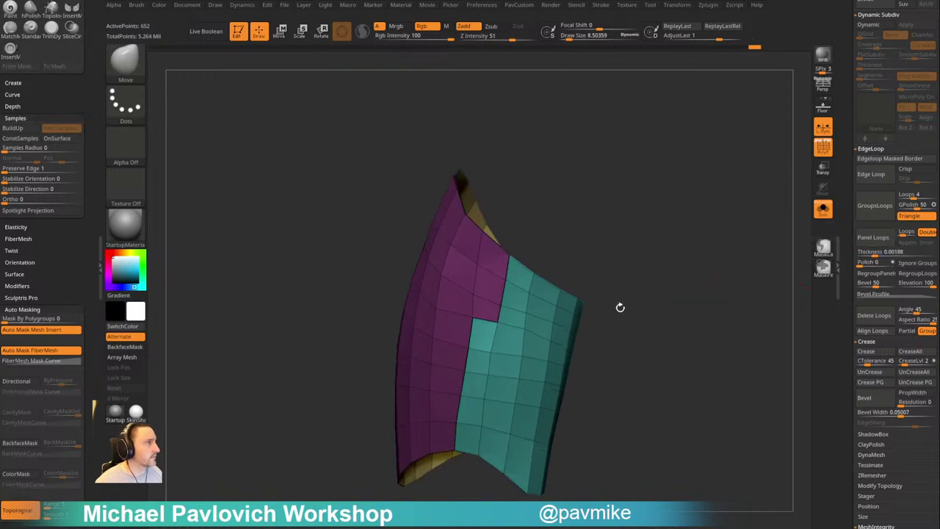
{"action": "left_click", "coordinate": [527, 313], "text": "ctrl+shift"}
{"action": "left_click_drag", "start_coordinate": [638, 225], "coordinate": [663, 302], "text": "ctrl+shift"}
{"action": "left_click", "coordinate": [466, 294], "text": "ctrl+shift"}
{"action": "left_click_drag", "start_coordinate": [695, 206], "coordinate": [735, 311], "text": "ctrl+shift"}
{"action": "key", "text": "grave"}
{"action": "left_click", "coordinate": [691, 240]}
Extrude both thigh panels into thick shells using the ZModeler Extrude action on All Polygons
{"action": "mouse_move", "coordinate": [601, 279]}
{"action": "left_mouse_down"}
{"action": "mouse_move", "coordinate": [668, 243]}
{"action": "mouse_move", "coordinate": [659, 250]}
{"action": "left_mouse_up"}
{"action": "key", "text": "b"}
{"action": "key", "text": "z"}
{"action": "key", "text": "m"}
{"action": "key", "text": "space"}
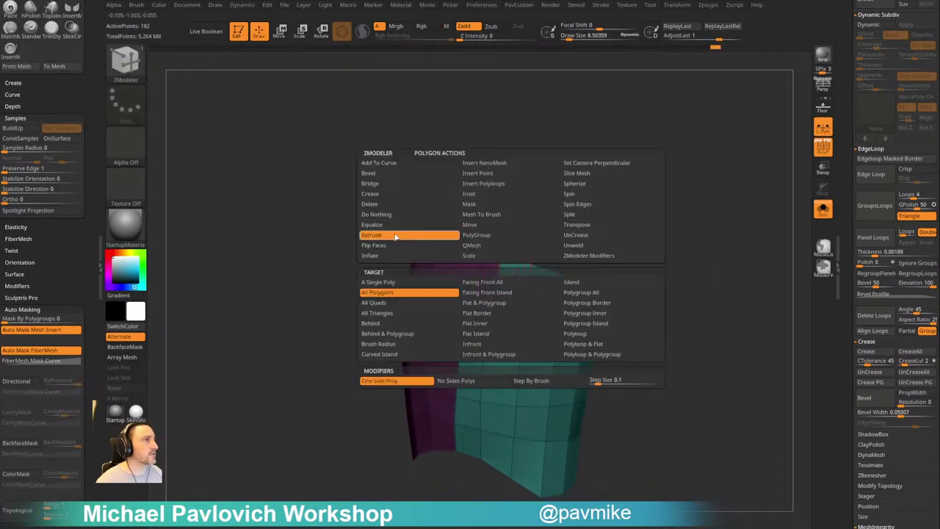
{"action": "left_click", "coordinate": [403, 293]}
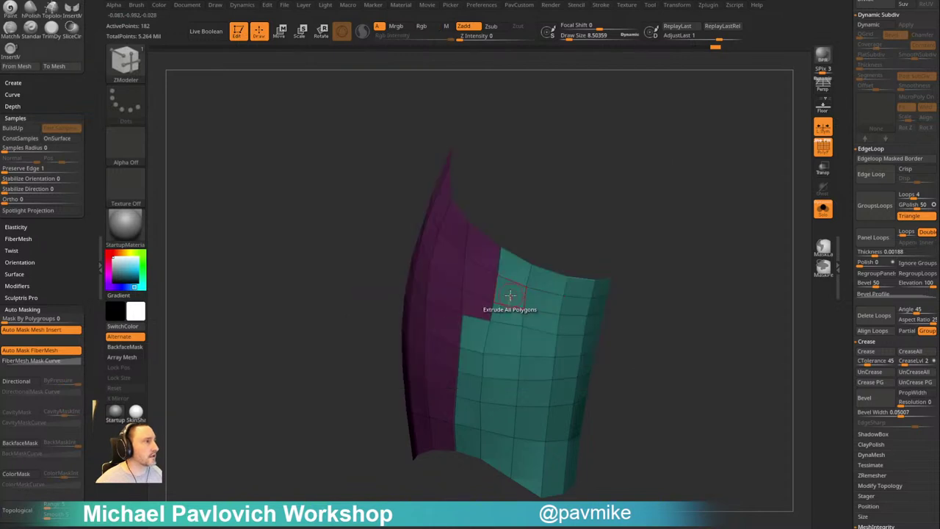
{"action": "left_click_drag", "start_coordinate": [512, 298], "coordinate": [565, 213]}
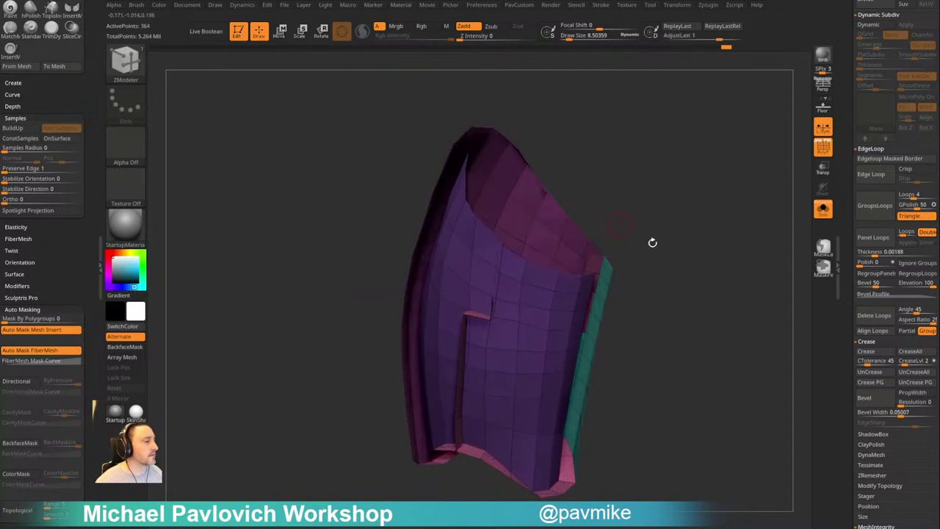
Flip the extruded thigh panels' faces and enable dynamic subdivision on the piece
{"action": "key", "text": "grave"}
{"action": "left_click", "coordinate": [710, 517]}
{"action": "key", "text": "grave"}
{"action": "left_click_drag", "start_coordinate": [621, 412], "coordinate": [743, 254]}
{"action": "left_click", "coordinate": [636, 370]}
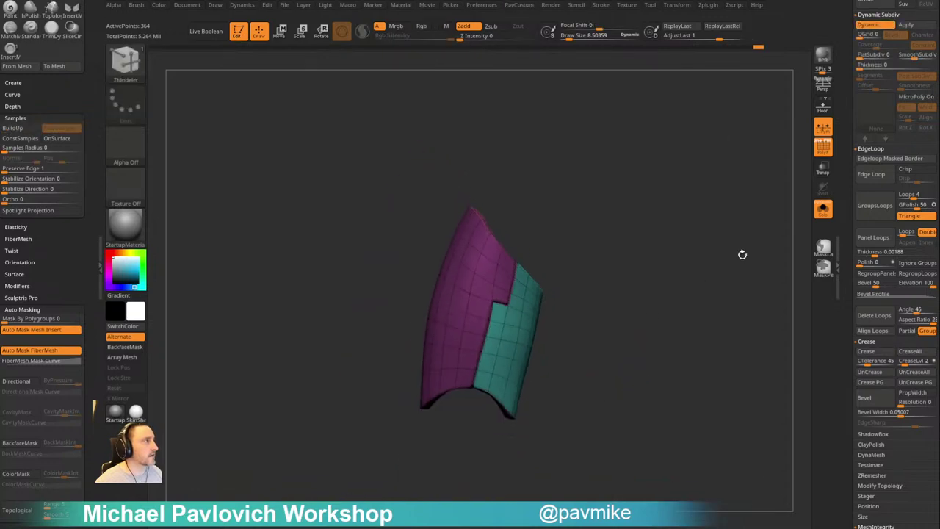
Show the complete armor again with the polygroup wireframe display turned off, framing the thighs
{"action": "left_click", "coordinate": [823, 209]}
{"action": "left_click", "coordinate": [823, 147]}
{"action": "left_click_drag", "start_coordinate": [768, 393], "coordinate": [760, 409], "text": "alt"}
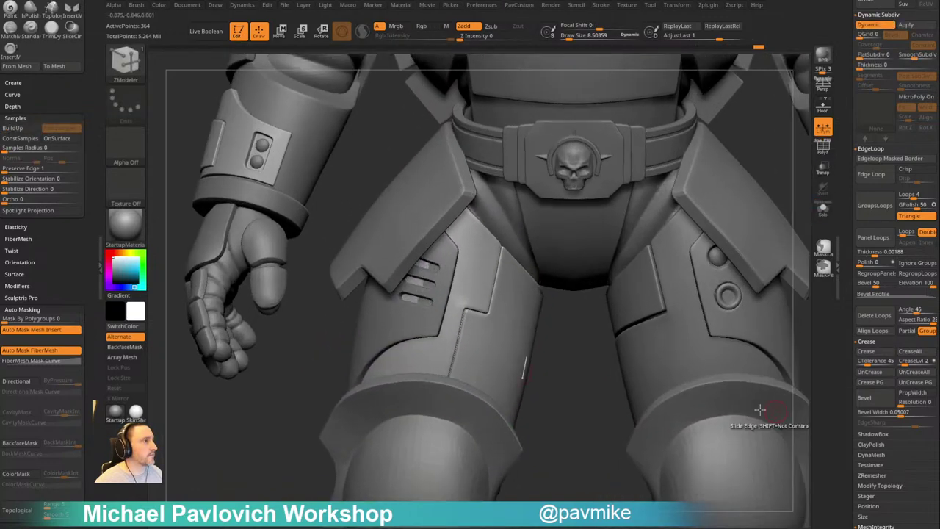
Refine the fit of the thigh panels along their seams from front and back with the Move Topological brush
{"action": "mouse_move", "coordinate": [558, 366]}
{"action": "left_mouse_down"}
{"action": "mouse_move", "coordinate": [600, 393]}
{"action": "mouse_move", "coordinate": [591, 382]}
{"action": "left_mouse_up"}
{"action": "key", "text": "b"}
{"action": "key", "text": "m"}
{"action": "key", "text": "t"}
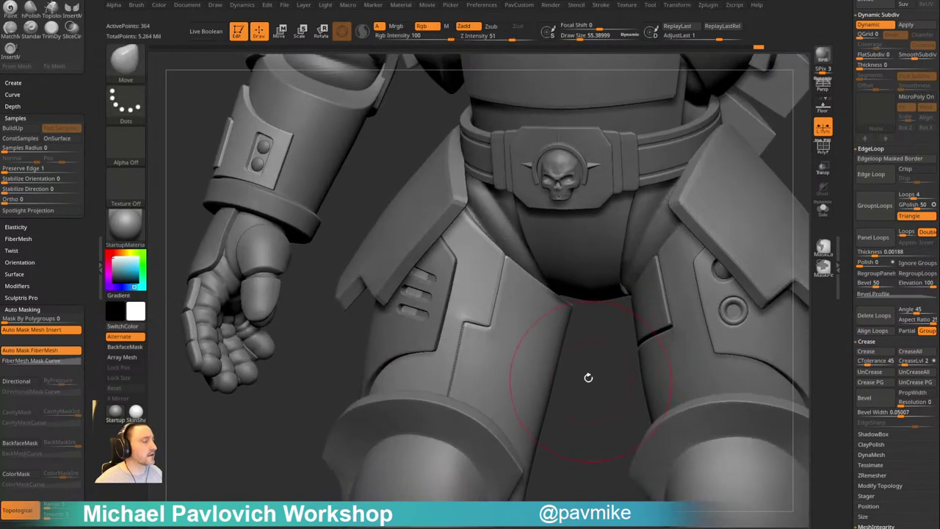
{"action": "key", "text": "bracketright"}
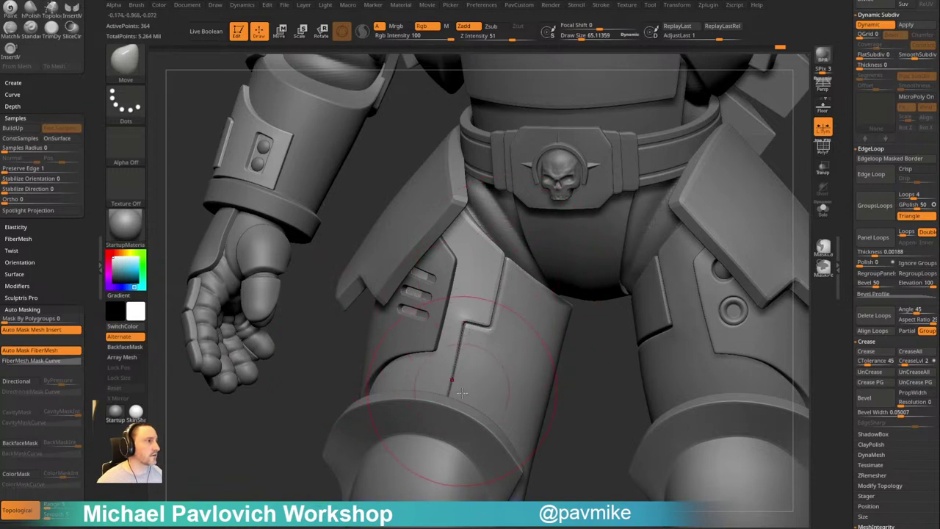
{"action": "left_click_drag", "start_coordinate": [568, 429], "coordinate": [645, 389]}
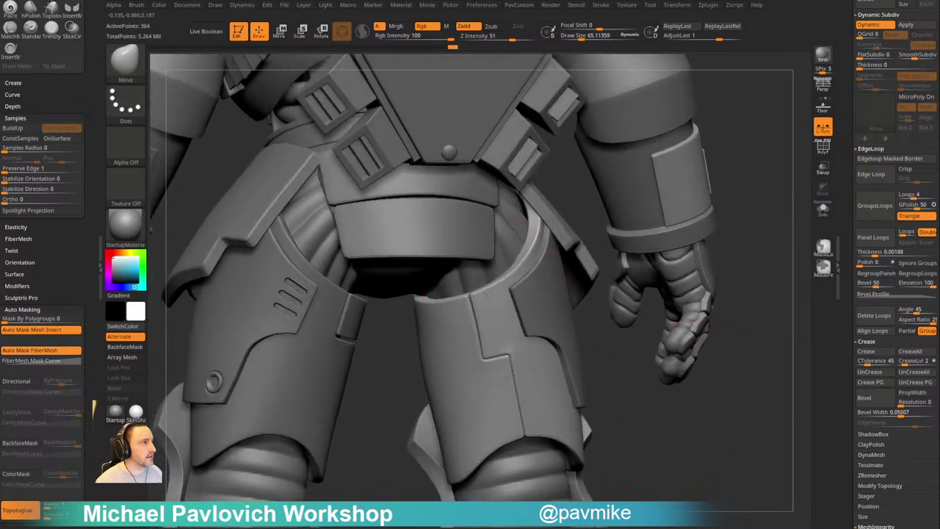
{"action": "left_click_drag", "start_coordinate": [608, 344], "coordinate": [636, 331]}
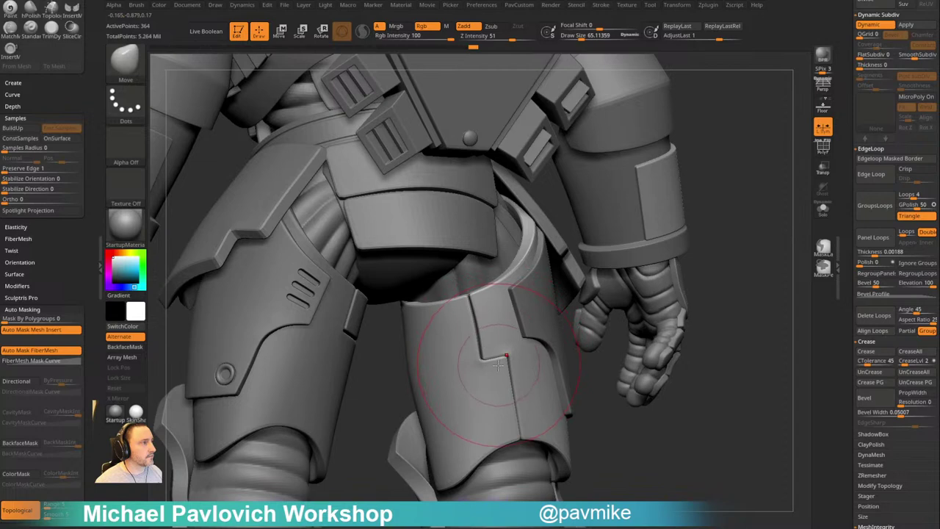
{"action": "left_click_drag", "start_coordinate": [572, 432], "coordinate": [537, 419]}
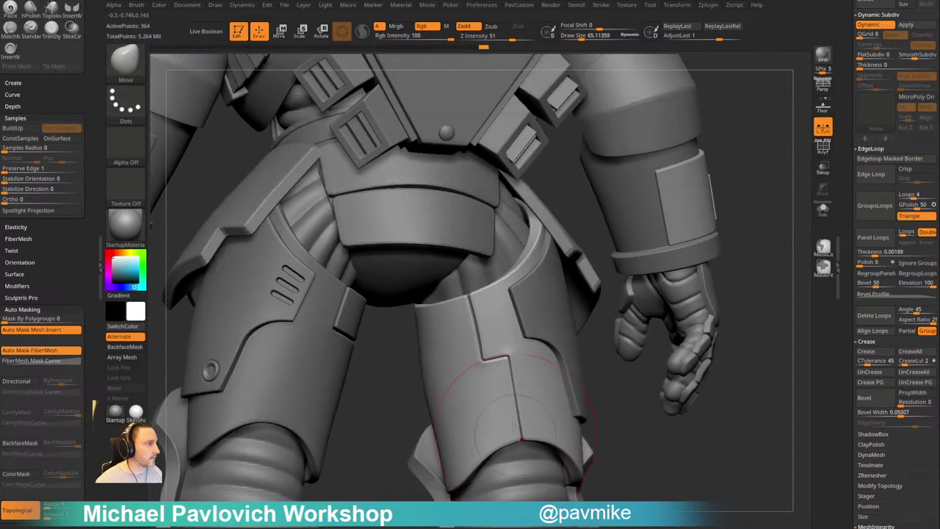
{"action": "key", "text": "s"}
{"action": "left_click_drag", "start_coordinate": [485, 339], "coordinate": [480, 339]}
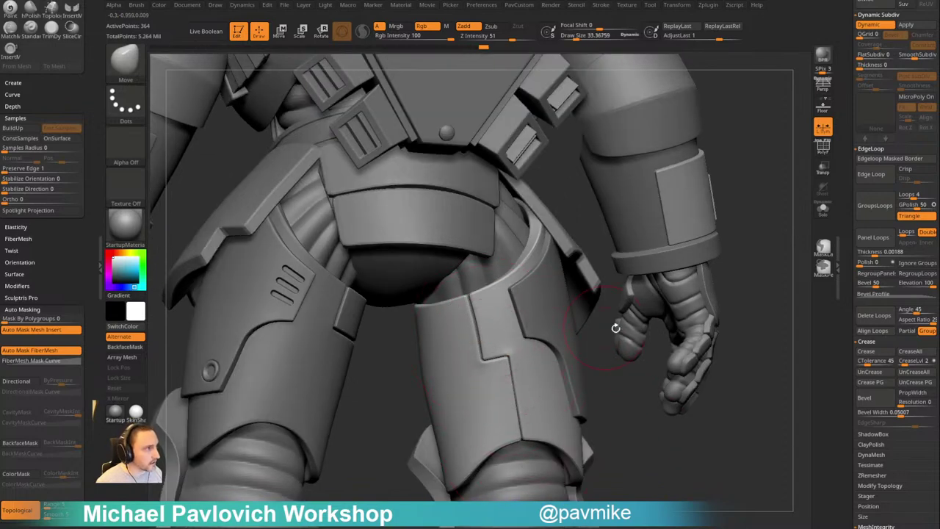
Make the rear lower-leg armor the active subtool and set its crease level to 15
{"action": "left_click_drag", "start_coordinate": [592, 320], "coordinate": [654, 331], "text": "alt"}
{"action": "mouse_move", "coordinate": [758, 348]}
{"action": "left_mouse_down"}
{"action": "mouse_move", "coordinate": [709, 353]}
{"action": "mouse_move", "coordinate": [721, 356]}
{"action": "mouse_move", "coordinate": [711, 382]}
{"action": "mouse_move", "coordinate": [714, 367]}
{"action": "mouse_move", "coordinate": [687, 374]}
{"action": "mouse_move", "coordinate": [731, 360]}
{"action": "mouse_move", "coordinate": [706, 333]}
{"action": "mouse_move", "coordinate": [647, 363]}
{"action": "left_mouse_up"}
{"action": "mouse_move", "coordinate": [653, 363]}
{"action": "left_mouse_down", "text": "alt"}
{"action": "mouse_move", "coordinate": [698, 335]}
{"action": "mouse_move", "coordinate": [567, 378]}
{"action": "mouse_move", "coordinate": [649, 331]}
{"action": "left_mouse_up", "text": "alt"}
{"action": "left_click", "coordinate": [523, 397], "text": "alt"}
{"action": "key", "text": "space"}
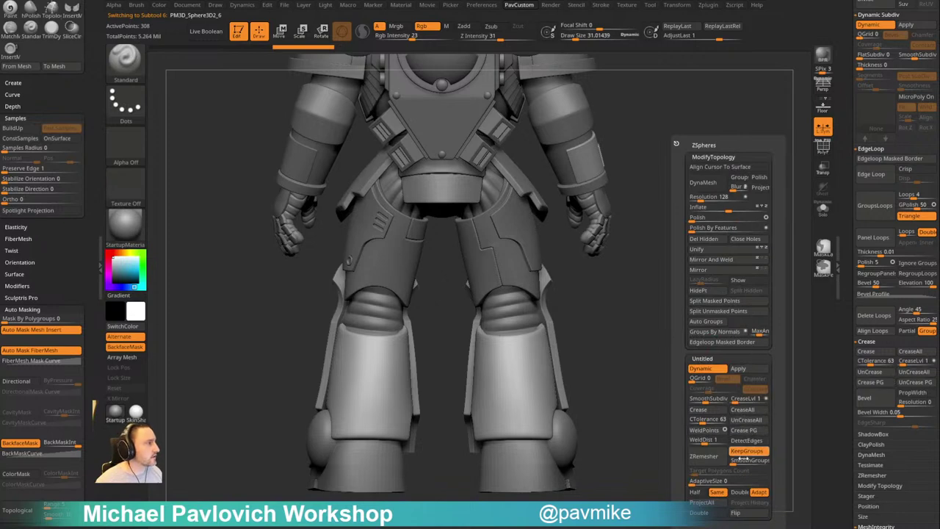
{"action": "left_click_drag", "start_coordinate": [750, 399], "coordinate": [770, 397]}
Make the front shin armor the active subtool and apply its dynamic subdivision as real geometry
{"action": "left_click_drag", "start_coordinate": [642, 371], "coordinate": [591, 340]}
{"action": "left_click_drag", "start_coordinate": [591, 340], "coordinate": [525, 382], "text": "alt"}
{"action": "left_click_drag", "start_coordinate": [724, 330], "coordinate": [728, 309], "text": "alt"}
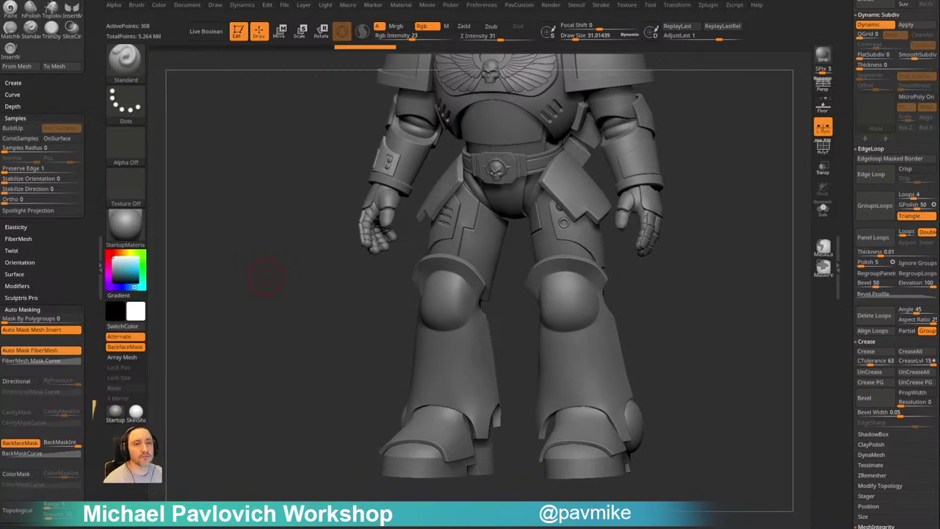
{"action": "mouse_move", "coordinate": [696, 288]}
{"action": "left_mouse_down"}
{"action": "mouse_move", "coordinate": [718, 301]}
{"action": "mouse_move", "coordinate": [707, 325]}
{"action": "left_mouse_up"}
{"action": "key", "text": "s"}
{"action": "mouse_move", "coordinate": [707, 315]}
{"action": "left_mouse_down"}
{"action": "mouse_move", "coordinate": [704, 285]}
{"action": "mouse_move", "coordinate": [681, 279]}
{"action": "mouse_move", "coordinate": [589, 305]}
{"action": "mouse_move", "coordinate": [710, 273]}
{"action": "mouse_move", "coordinate": [588, 292]}
{"action": "mouse_move", "coordinate": [649, 286]}
{"action": "mouse_move", "coordinate": [615, 317]}
{"action": "mouse_move", "coordinate": [623, 331]}
{"action": "mouse_move", "coordinate": [618, 283]}
{"action": "mouse_move", "coordinate": [683, 330]}
{"action": "mouse_move", "coordinate": [669, 303]}
{"action": "mouse_move", "coordinate": [681, 262]}
{"action": "left_mouse_up"}
{"action": "key", "text": "s"}
{"action": "left_click_drag", "start_coordinate": [676, 307], "coordinate": [676, 289], "text": "alt"}
{"action": "left_click", "coordinate": [578, 321], "text": "alt"}
{"action": "key", "text": "space"}
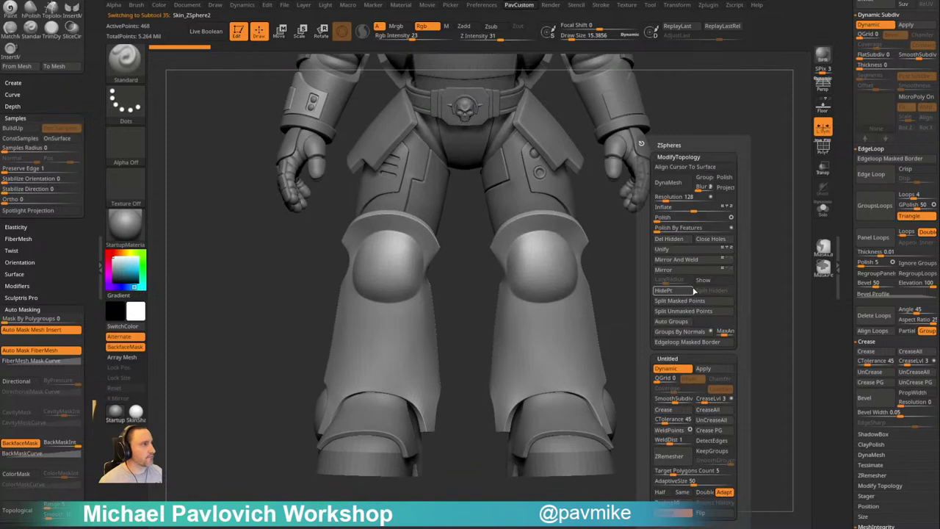
{"action": "left_click", "coordinate": [711, 373]}
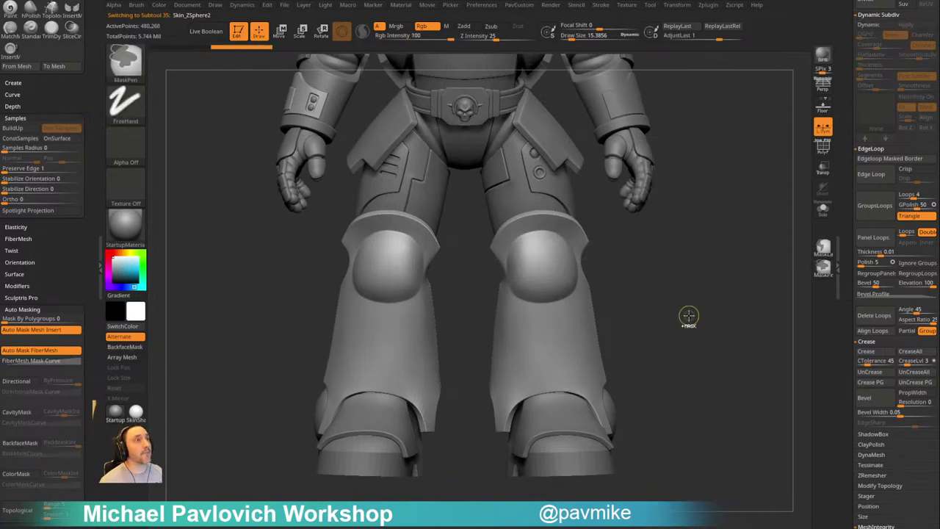
{"action": "left_click_drag", "start_coordinate": [699, 311], "coordinate": [708, 307]}
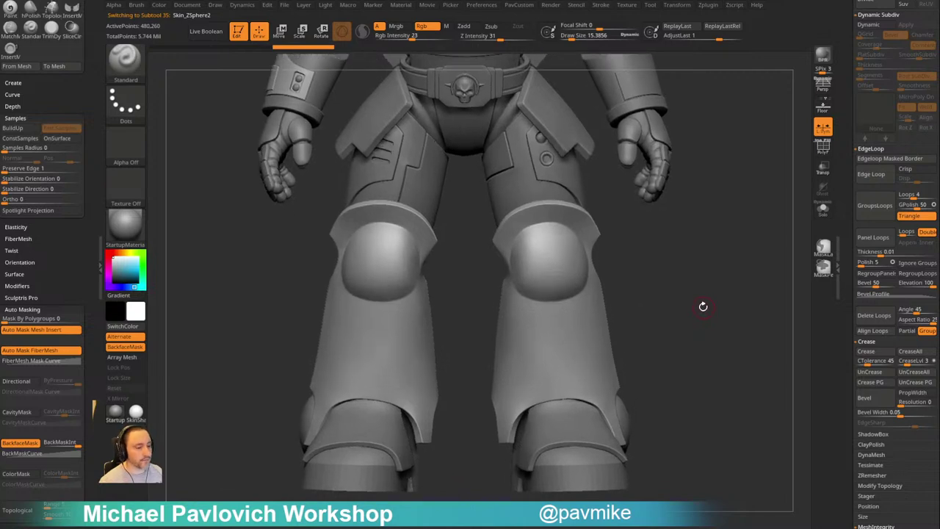
Overlay the Spotlight reference image, frame the full figure against it, and compare the shin details with the model
{"action": "key", "text": "shift+z"}
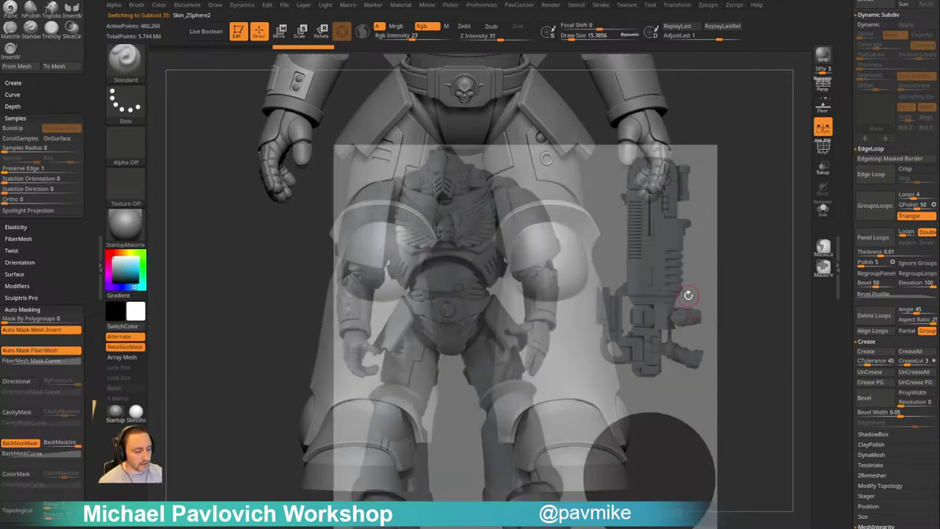
{"action": "key", "text": "f"}
{"action": "left_click_drag", "start_coordinate": [600, 398], "coordinate": [618, 382], "text": "alt"}
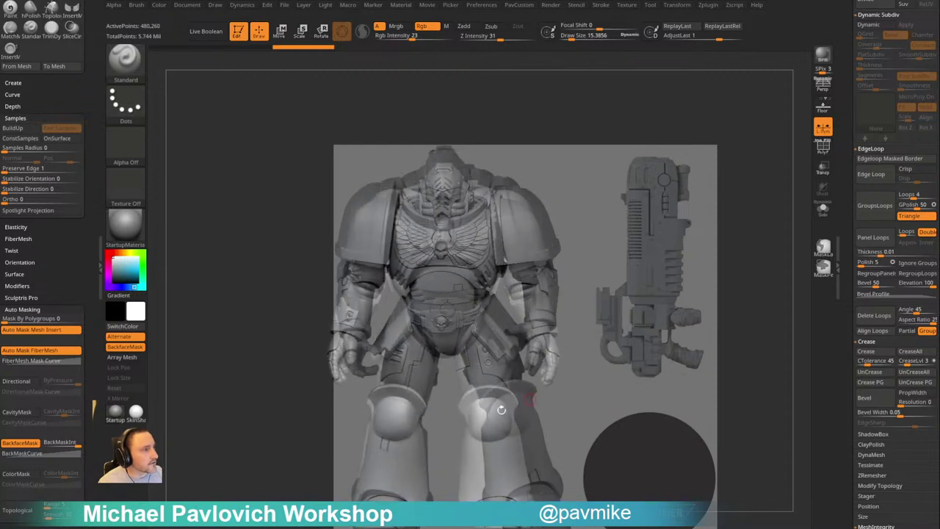
{"action": "key", "text": "s"}
{"action": "left_click_drag", "start_coordinate": [376, 459], "coordinate": [383, 457]}
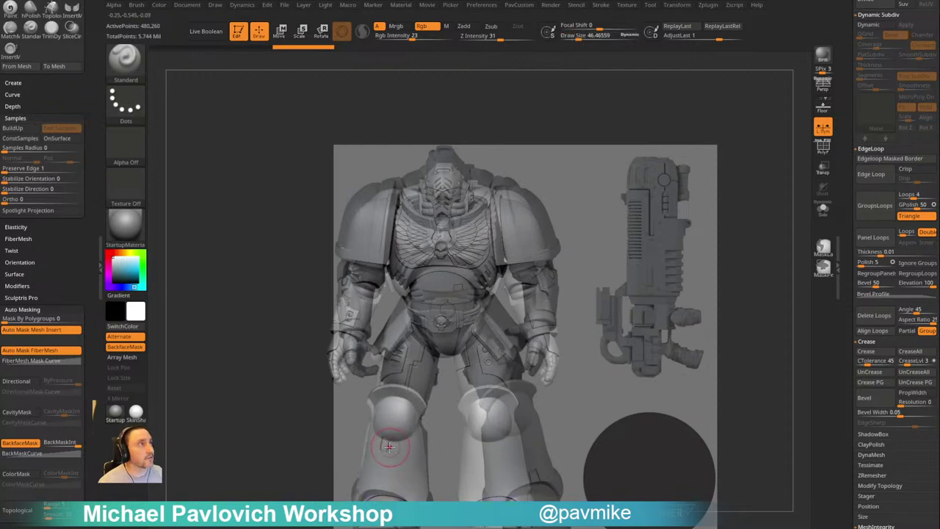
{"action": "key", "text": "bracketleft"}
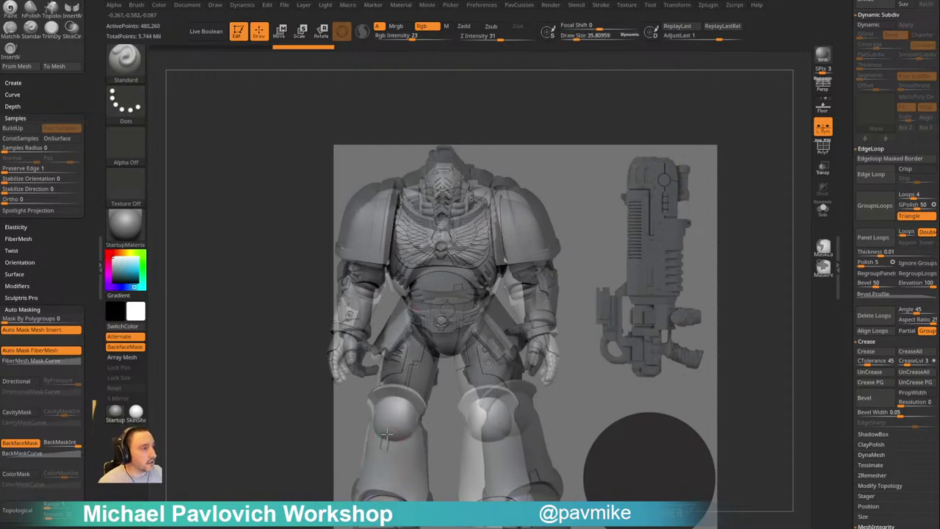
{"action": "left_click_drag", "start_coordinate": [388, 434], "coordinate": [420, 430]}
{"action": "key", "text": "shift+z"}
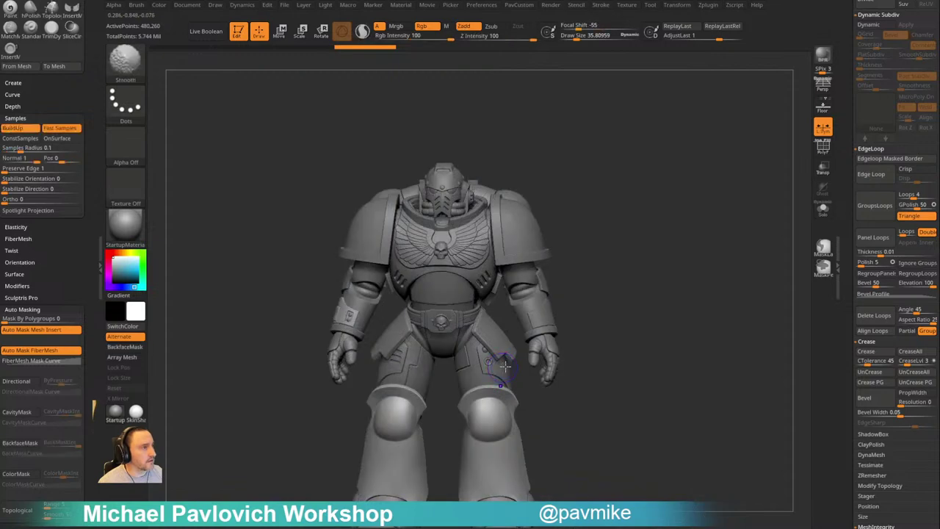
{"action": "key", "text": "shift+z"}
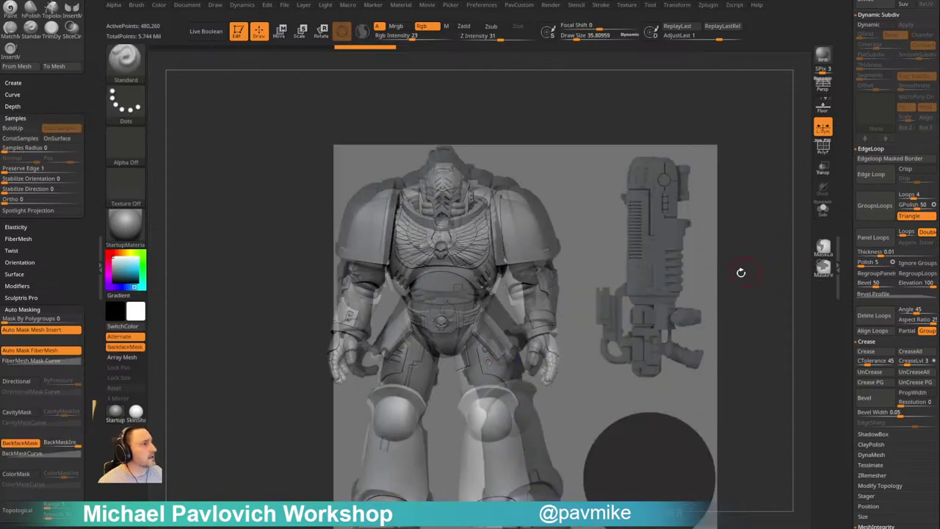
Enable Spotlight Projection for the Standard brush, paint the reference's small panel outlines onto both shins, and hide the reference
{"action": "key", "text": "3"}
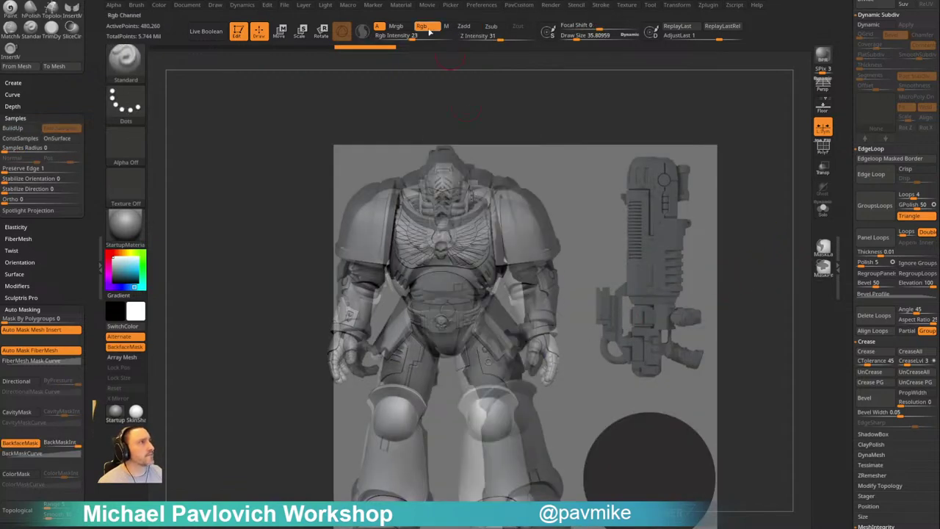
{"action": "left_click", "coordinate": [138, 6]}
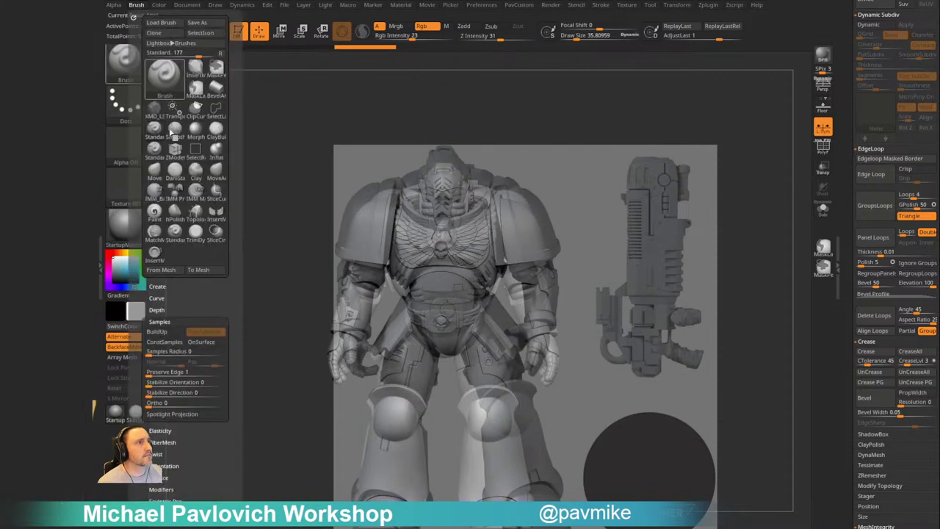
{"action": "left_click", "coordinate": [195, 415]}
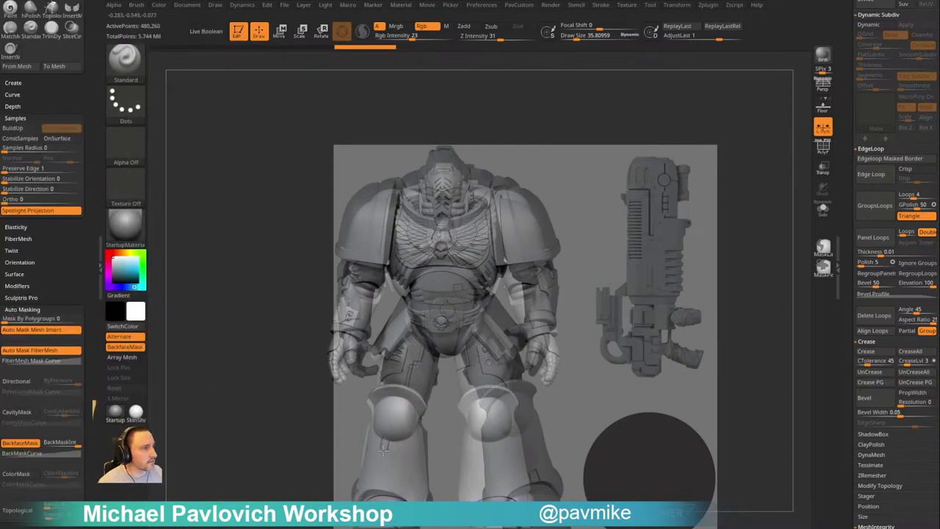
{"action": "left_click_drag", "start_coordinate": [386, 452], "coordinate": [391, 442]}
{"action": "mouse_move", "coordinate": [591, 368]}
{"action": "left_mouse_down"}
{"action": "mouse_move", "coordinate": [626, 356]}
{"action": "mouse_move", "coordinate": [634, 367]}
{"action": "mouse_move", "coordinate": [612, 376]}
{"action": "mouse_move", "coordinate": [621, 377]}
{"action": "mouse_move", "coordinate": [558, 438]}
{"action": "left_mouse_up"}
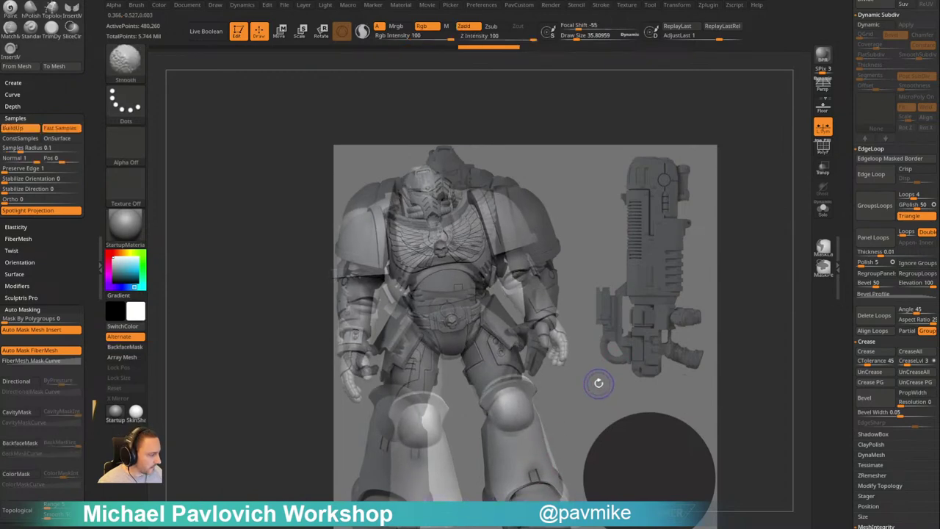
{"action": "key", "text": "shift+z"}
Store a morph target for the subdivided shin armor
{"action": "left_click_drag", "start_coordinate": [627, 377], "coordinate": [755, 302]}
{"action": "left_click_drag", "start_coordinate": [848, 317], "coordinate": [852, 239]}
{"action": "left_click", "coordinate": [872, 321]}
{"action": "left_click", "coordinate": [872, 313]}
{"action": "left_click_drag", "start_coordinate": [743, 309], "coordinate": [764, 310], "text": "alt"}
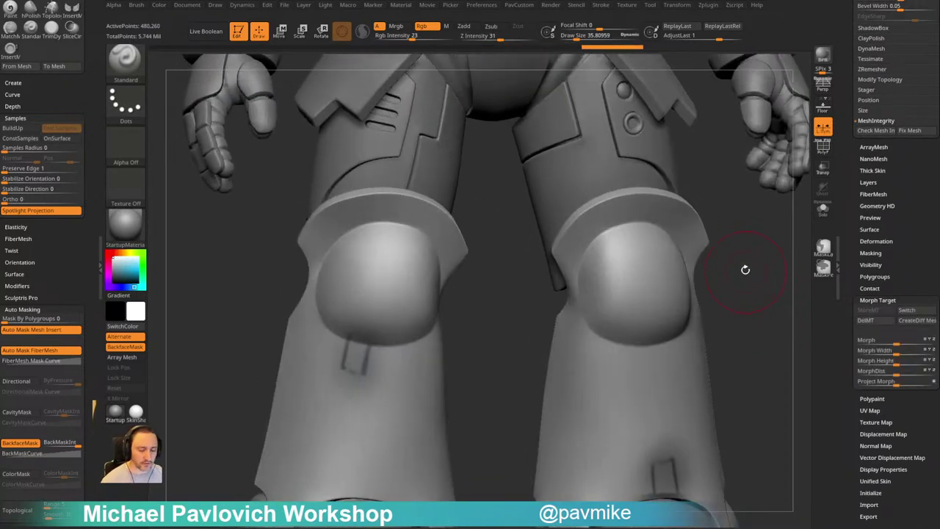
Try carving the painted panel outline below the knee with the Orb_Cracks brush at Z intensity 24
{"action": "key", "text": "3"}
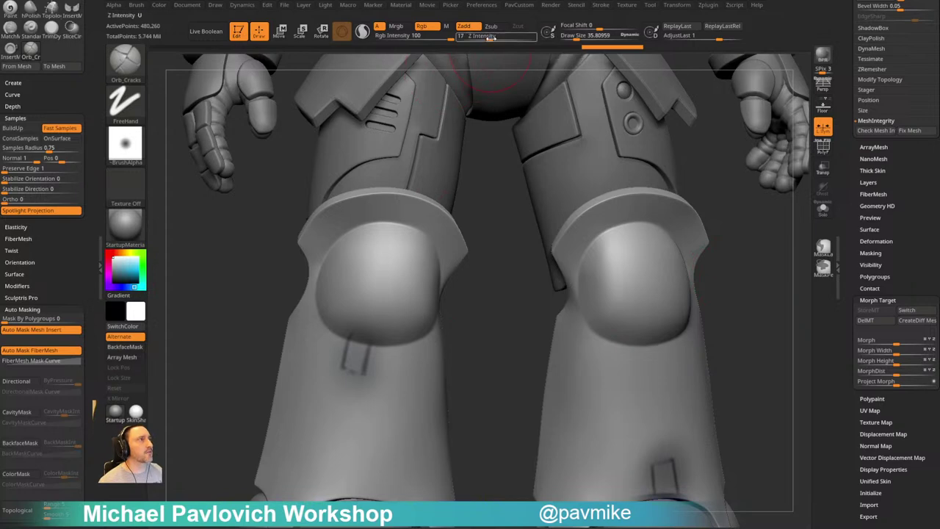
{"action": "left_click", "coordinate": [490, 39]}
{"action": "key", "text": "s"}
{"action": "left_click", "coordinate": [480, 219]}
{"action": "left_click_drag", "start_coordinate": [498, 244], "coordinate": [475, 234]}
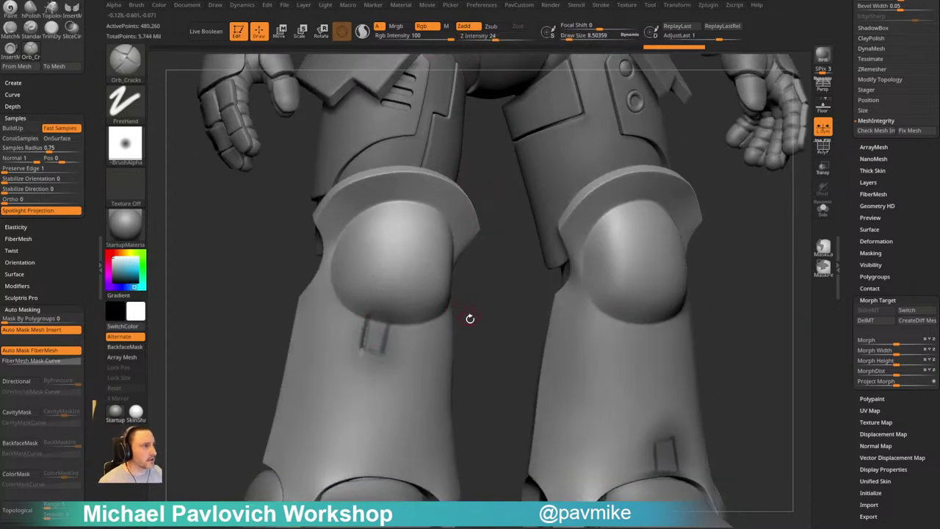
{"action": "left_click_drag", "start_coordinate": [470, 319], "coordinate": [455, 316]}
{"action": "key", "text": "ctrl+z"}
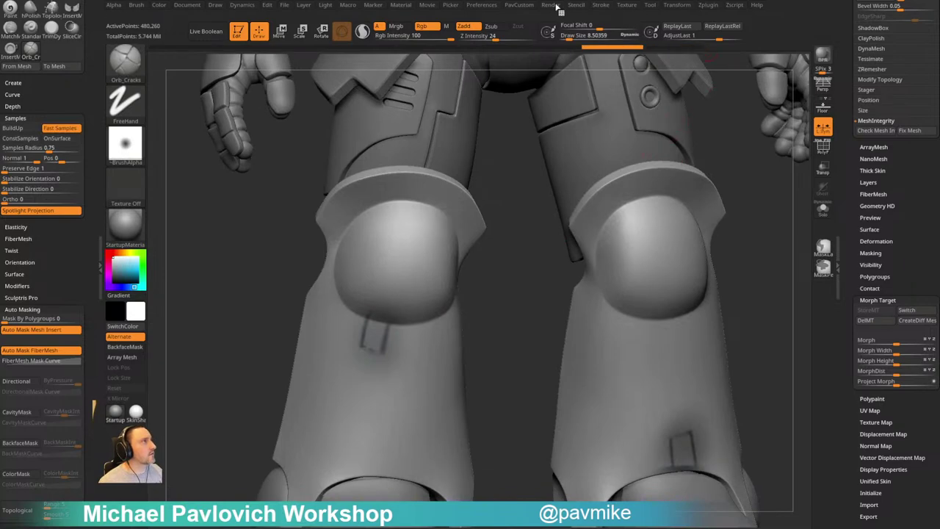
Fade the display of the painted guide marks in the render settings and try a carving stroke along the panel's side
{"action": "left_click", "coordinate": [557, 7]}
{"action": "left_click_drag", "start_coordinate": [579, 106], "coordinate": [563, 105]}
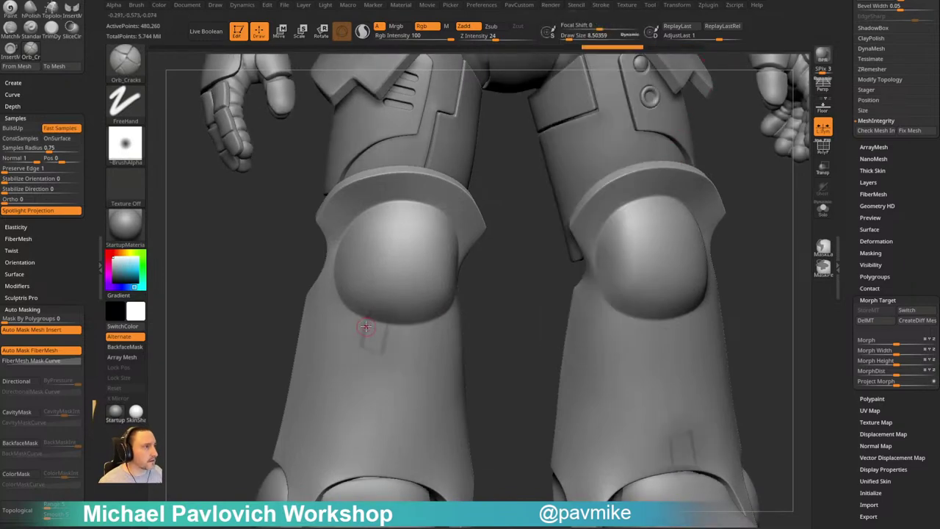
{"action": "left_click_drag", "start_coordinate": [360, 351], "coordinate": [359, 355]}
{"action": "mouse_move", "coordinate": [481, 316]}
{"action": "left_mouse_down"}
{"action": "mouse_move", "coordinate": [468, 315]}
{"action": "mouse_move", "coordinate": [478, 313]}
{"action": "left_mouse_up"}
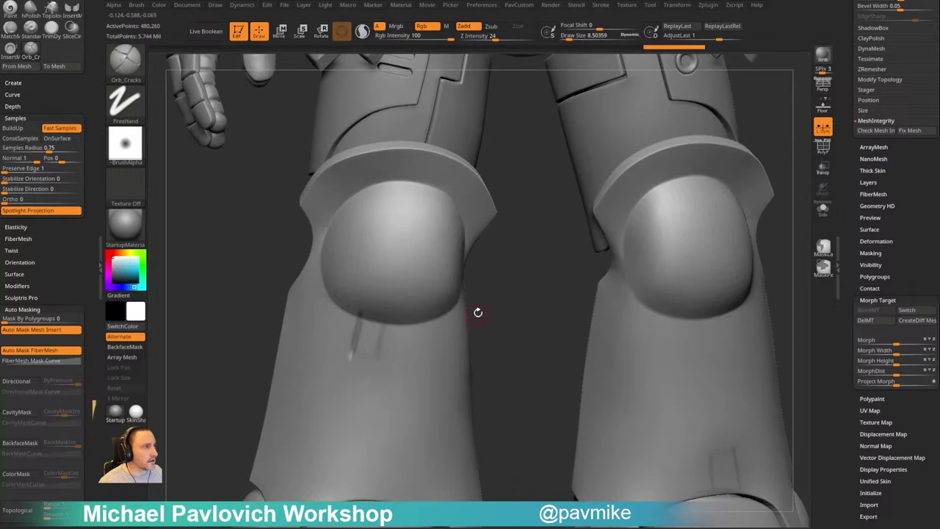
{"action": "key", "text": "ctrl+z"}
Set the Orb_Cracks brush to Z intensity 36 and draw size 5.44 and try carving the small panel's side and lower edges
{"action": "left_click_drag", "start_coordinate": [499, 36], "coordinate": [505, 36]}
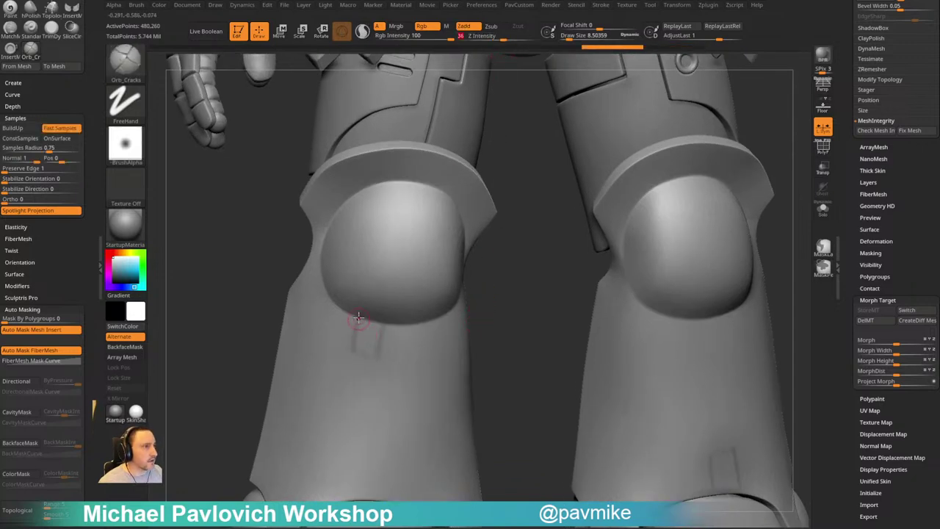
{"action": "left_click_drag", "start_coordinate": [353, 345], "coordinate": [360, 315]}
{"action": "key", "text": "ctrl+z"}
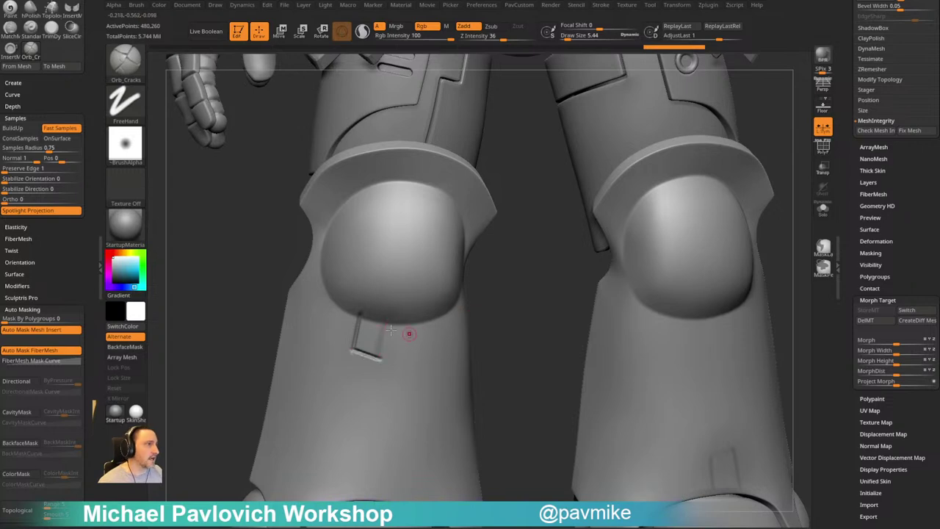
{"action": "key", "text": "ctrl+z"}
Try outlining the small panel below the knee with the Chisel brush using BrushTip 6
{"action": "key", "text": "b"}
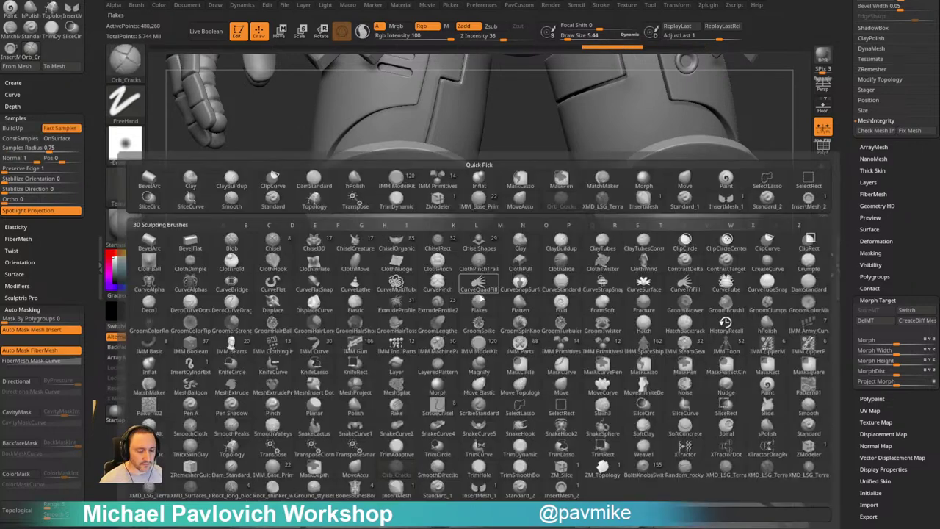
{"action": "key", "text": "c"}
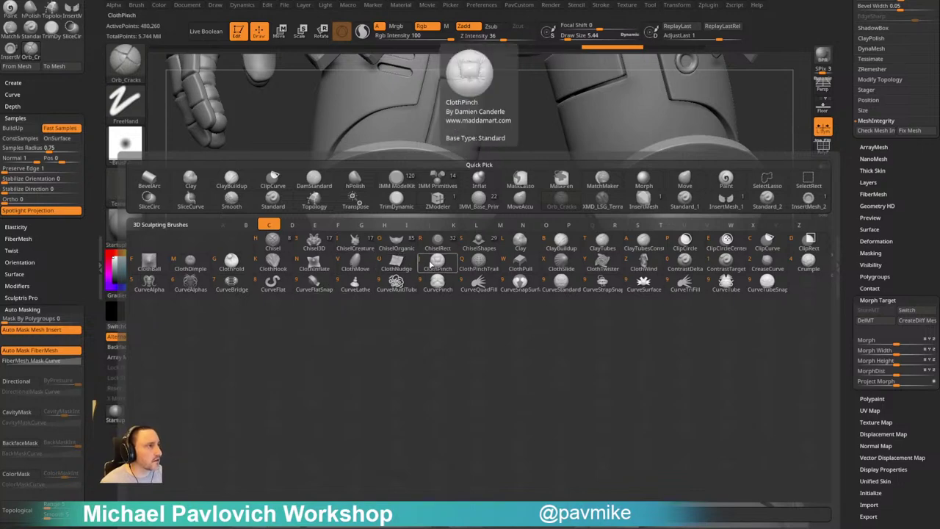
{"action": "left_click", "coordinate": [272, 241]}
{"action": "left_click_drag", "start_coordinate": [488, 321], "coordinate": [492, 310]}
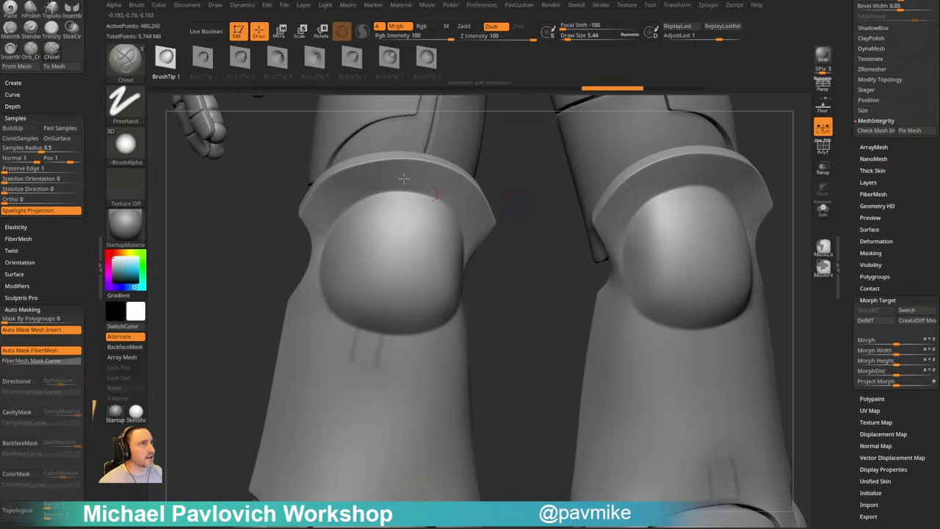
{"action": "left_click", "coordinate": [349, 58]}
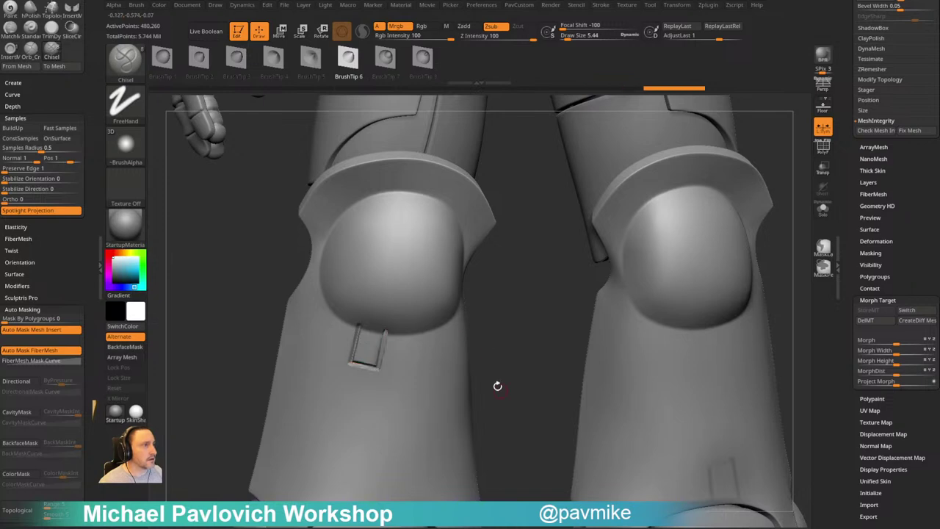
{"action": "mouse_move", "coordinate": [496, 368]}
{"action": "left_mouse_down"}
{"action": "mouse_move", "coordinate": [507, 336]}
{"action": "mouse_move", "coordinate": [483, 333]}
{"action": "mouse_move", "coordinate": [465, 378]}
{"action": "mouse_move", "coordinate": [504, 330]}
{"action": "mouse_move", "coordinate": [492, 321]}
{"action": "mouse_move", "coordinate": [504, 289]}
{"action": "mouse_move", "coordinate": [493, 288]}
{"action": "left_mouse_up"}
Try carving the small panel's side edge below the knee with the Orb_Cracks brush
{"action": "key", "text": "3"}
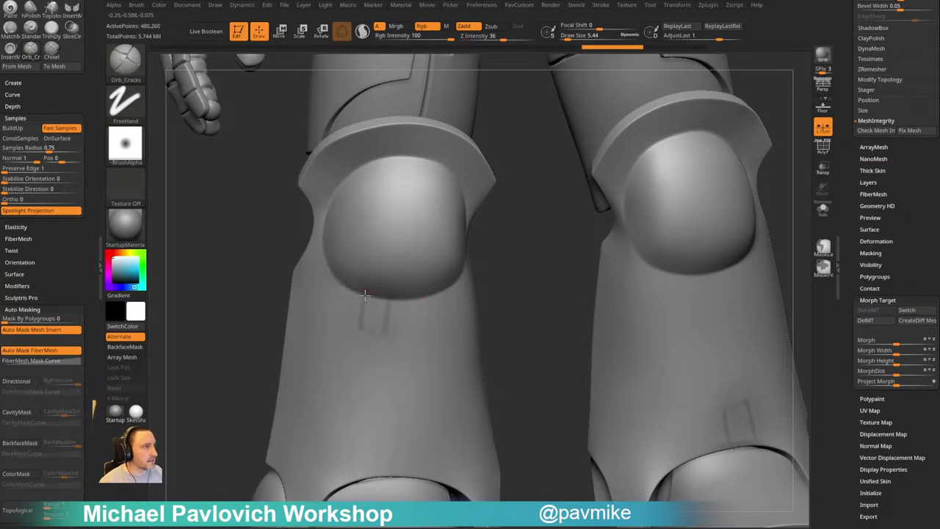
{"action": "left_click_drag", "start_coordinate": [361, 317], "coordinate": [359, 330]}
{"action": "key", "text": "ctrl+z"}
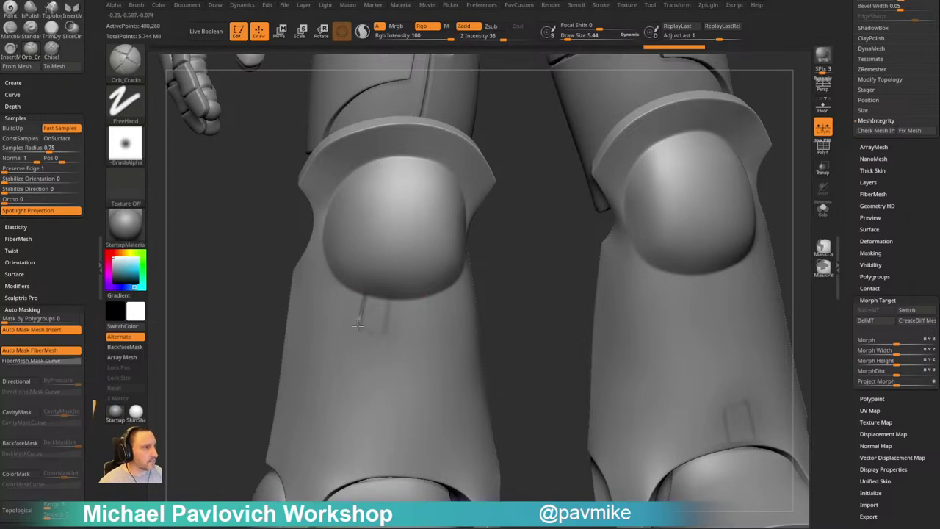
{"action": "left_click_drag", "start_coordinate": [496, 265], "coordinate": [522, 282]}
{"action": "key", "text": "ctrl+z"}
Show the shin armor's polyframe, adjust the render Fade Opacity, and drop the mesh to subdivision level 1
{"action": "left_click", "coordinate": [823, 148]}
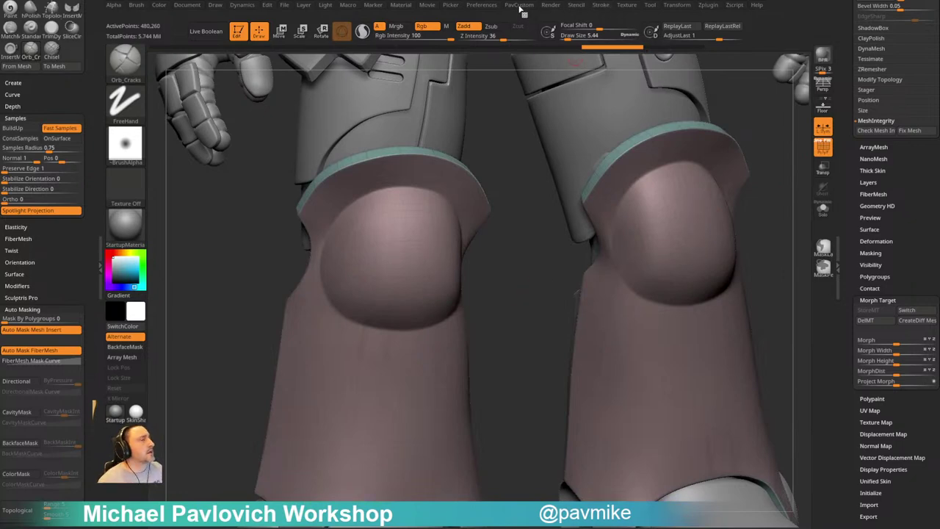
{"action": "left_click", "coordinate": [485, 6]}
{"action": "mouse_move", "coordinate": [551, 6]}
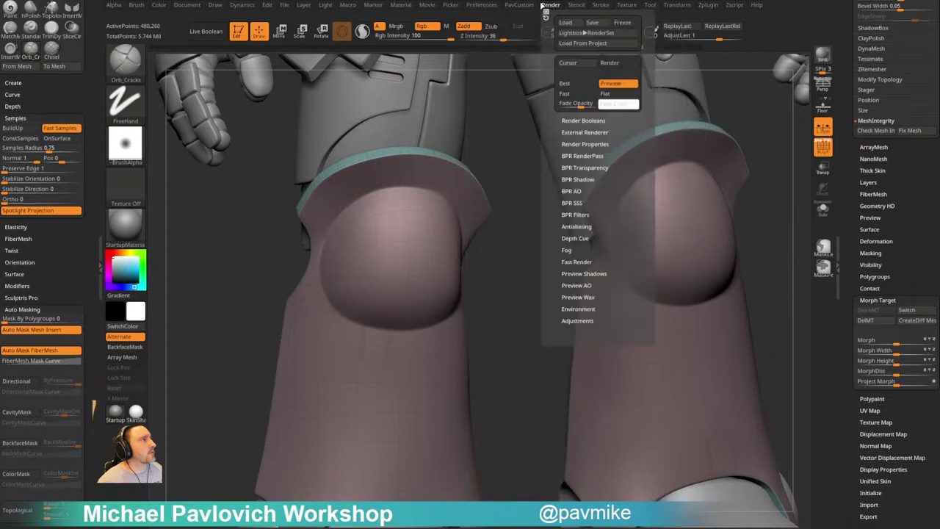
{"action": "left_click_drag", "start_coordinate": [573, 105], "coordinate": [551, 104]}
{"action": "left_click_drag", "start_coordinate": [492, 275], "coordinate": [501, 304]}
{"action": "left_click_drag", "start_coordinate": [853, 176], "coordinate": [839, 303]}
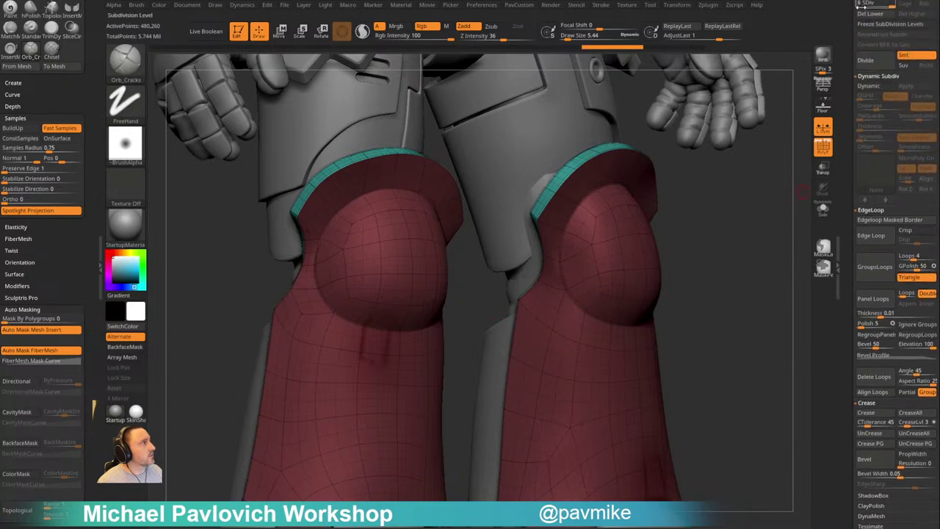
{"action": "left_click_drag", "start_coordinate": [844, 26], "coordinate": [833, 120]}
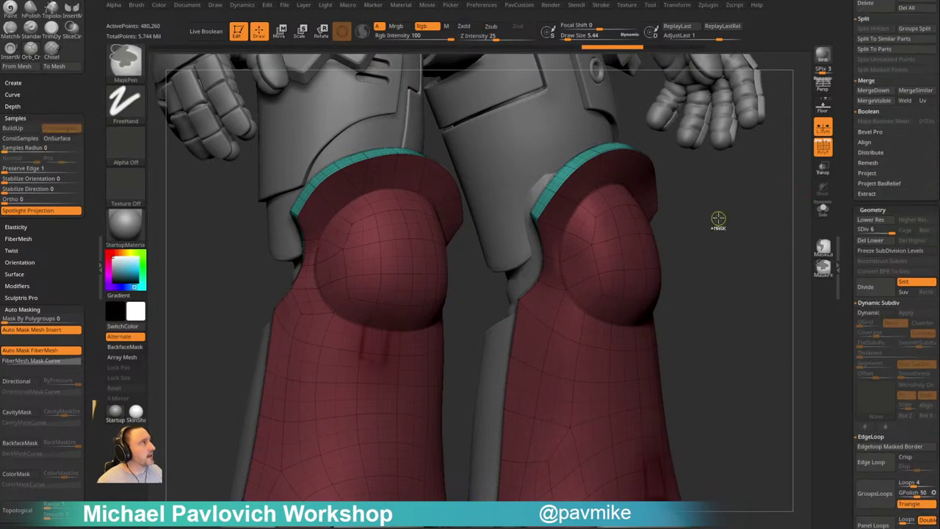
{"action": "left_click_drag", "start_coordinate": [862, 229], "coordinate": [848, 230]}
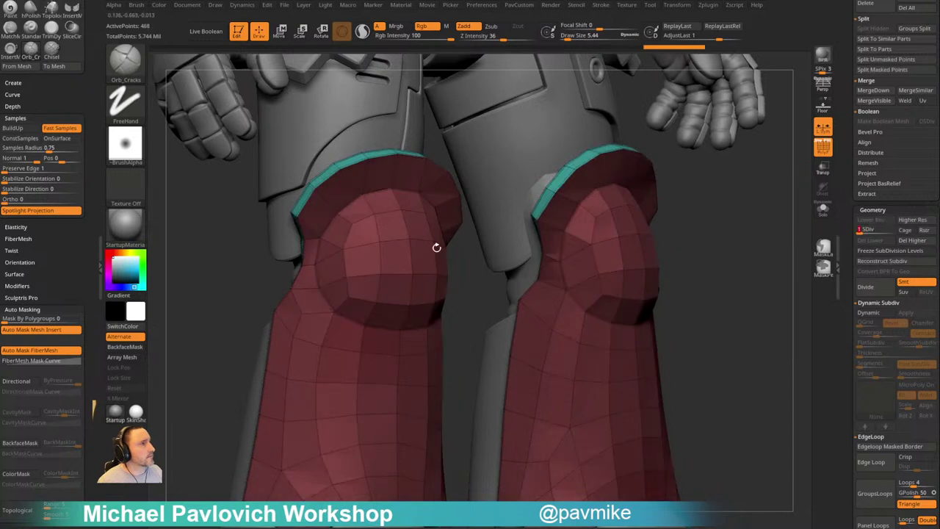
Mark all kneecap polygons on the shin armor with the ZModeler brush and assign them to a new polygroup
{"action": "key", "text": "b"}
{"action": "key", "text": "z"}
{"action": "key", "text": "m"}
{"action": "left_click", "coordinate": [337, 239], "text": "alt"}
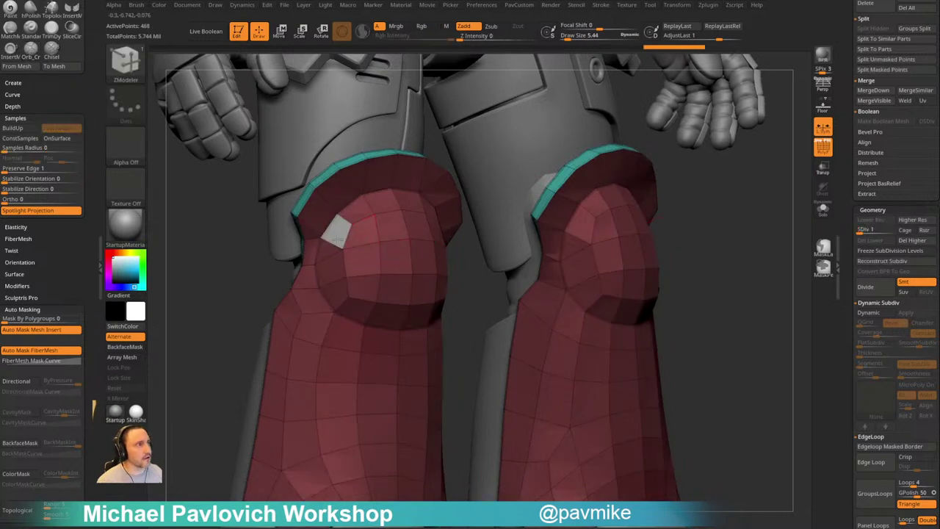
{"action": "mouse_move", "coordinate": [337, 239]}
{"action": "left_mouse_down", "text": "alt"}
{"action": "mouse_move", "coordinate": [351, 238]}
{"action": "mouse_move", "coordinate": [357, 213]}
{"action": "mouse_move", "coordinate": [393, 259]}
{"action": "mouse_move", "coordinate": [388, 291]}
{"action": "mouse_move", "coordinate": [424, 289]}
{"action": "mouse_move", "coordinate": [440, 257]}
{"action": "mouse_move", "coordinate": [419, 313]}
{"action": "left_mouse_up", "text": "alt"}
{"action": "right_click_drag", "start_coordinate": [485, 298], "coordinate": [415, 289]}
{"action": "left_click_drag", "start_coordinate": [427, 210], "coordinate": [439, 277], "text": "alt"}
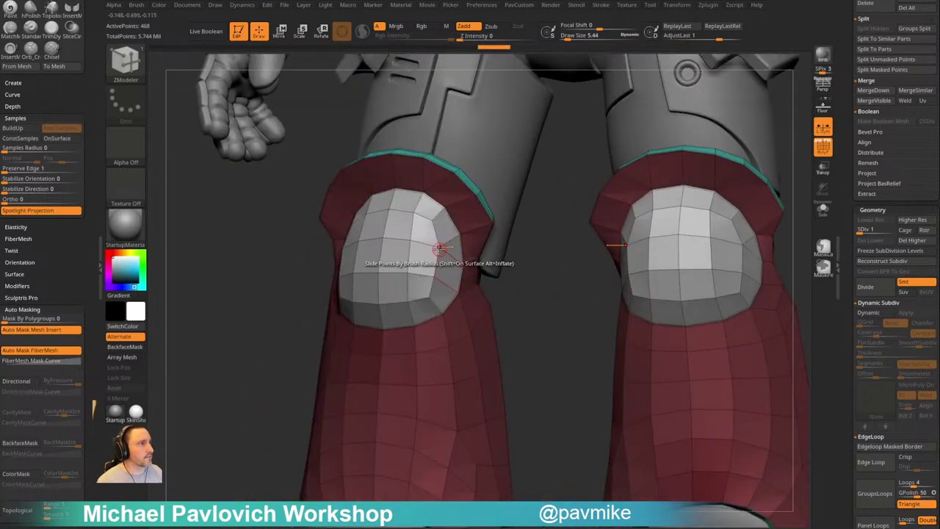
{"action": "key", "text": "ctrl+w"}
{"action": "right_click_drag", "start_coordinate": [275, 326], "coordinate": [338, 316]}
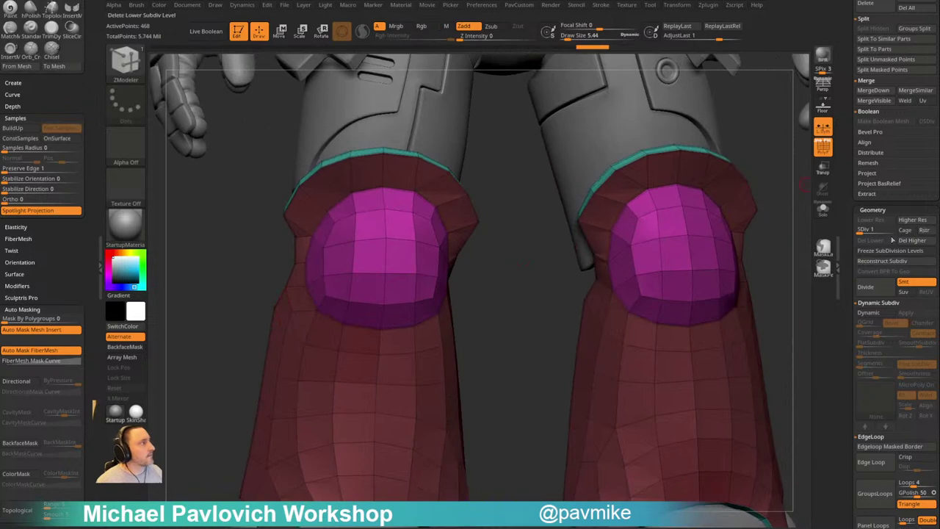
Return the shin armor to subdivision level 6 and hide its rim, leaving only the kneecap and front shell polygroups
{"action": "left_click", "coordinate": [893, 233]}
{"action": "mouse_move", "coordinate": [514, 285]}
{"action": "right_mouse_down"}
{"action": "mouse_move", "coordinate": [484, 291]}
{"action": "mouse_move", "coordinate": [507, 284]}
{"action": "right_mouse_up"}
{"action": "left_click", "coordinate": [363, 180], "text": "ctrl+shift"}
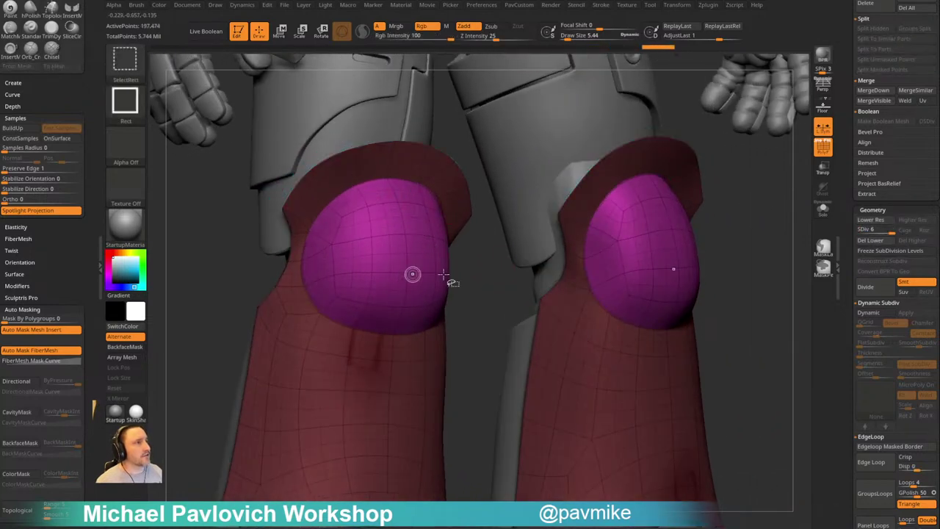
{"action": "mouse_move", "coordinate": [705, 274]}
{"action": "right_mouse_down"}
{"action": "mouse_move", "coordinate": [739, 237]}
{"action": "mouse_move", "coordinate": [735, 299]}
{"action": "mouse_move", "coordinate": [728, 276]}
{"action": "right_mouse_up"}
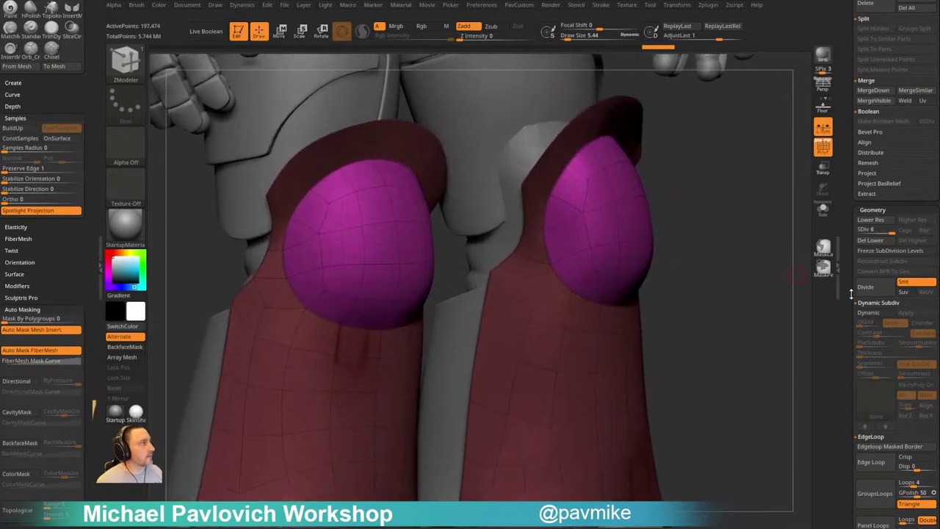
Mask by features using only Groups, invert the mask so the kneecap border is unmasked, and turn off the polyframe
{"action": "left_click_drag", "start_coordinate": [852, 294], "coordinate": [861, 121]}
{"action": "left_click", "coordinate": [872, 306], "text": "shift"}
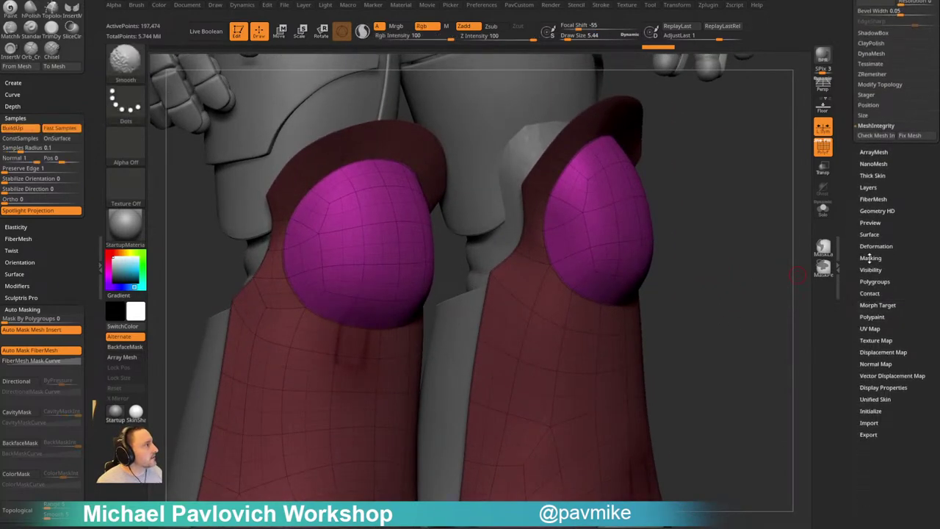
{"action": "left_click", "coordinate": [870, 258], "text": "shift"}
{"action": "left_click", "coordinate": [907, 329]}
{"action": "left_click", "coordinate": [908, 309]}
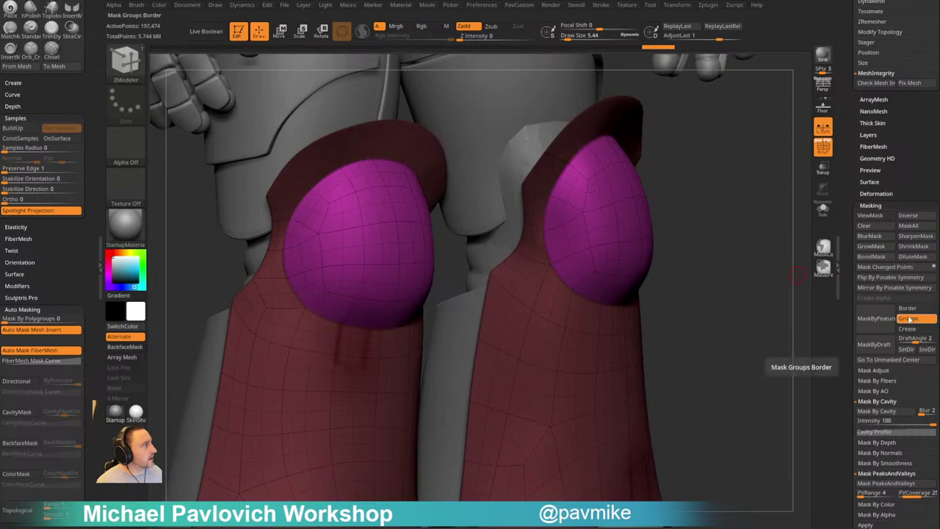
{"action": "left_click", "coordinate": [877, 321]}
{"action": "left_click", "coordinate": [732, 304], "text": "ctrl"}
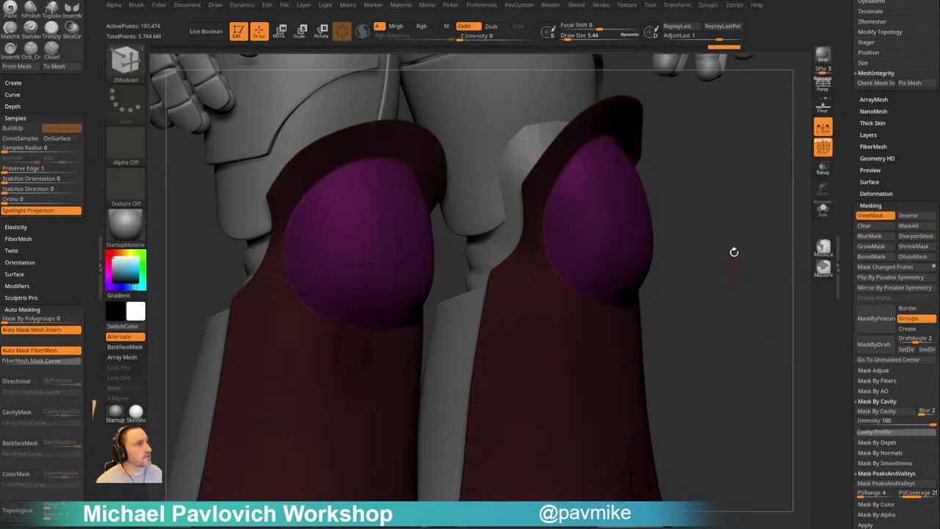
{"action": "left_click_drag", "start_coordinate": [734, 252], "coordinate": [736, 309], "text": "alt"}
{"action": "left_click", "coordinate": [823, 149]}
{"action": "key", "text": "3"}
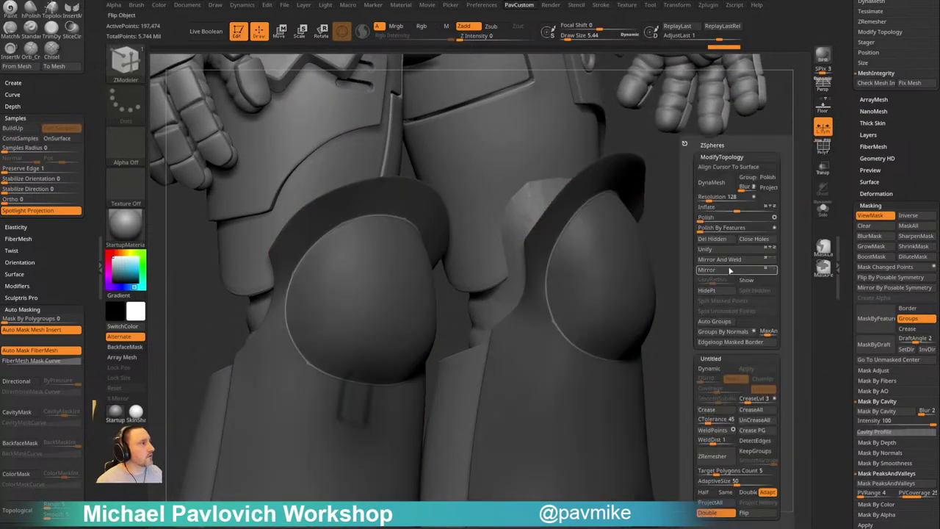
Try blurring and sharpening the mask around the kneecap border, and clear the mask
{"action": "left_click", "coordinate": [615, 277], "text": "ctrl"}
{"action": "left_click", "coordinate": [625, 277], "text": "ctrl+alt"}
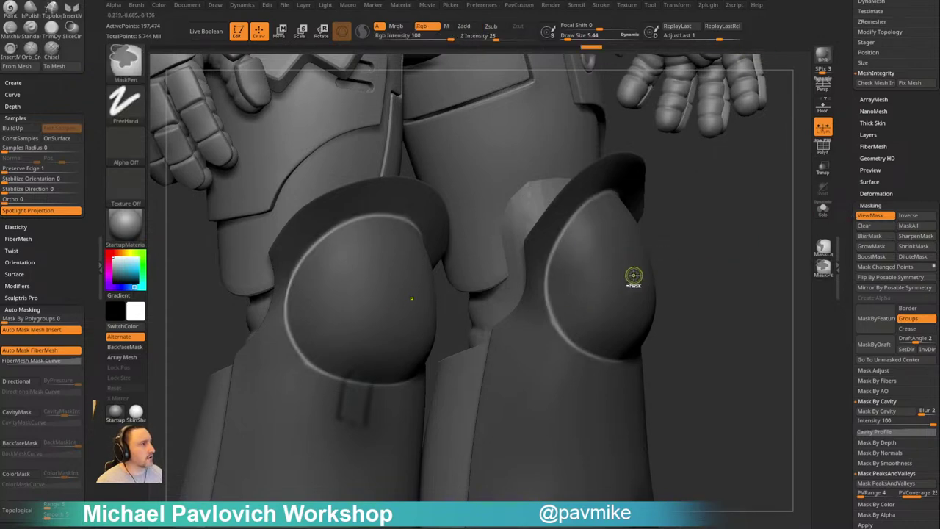
{"action": "left_click", "coordinate": [623, 281], "text": "ctrl"}
{"action": "left_click", "coordinate": [620, 280], "text": "ctrl+alt"}
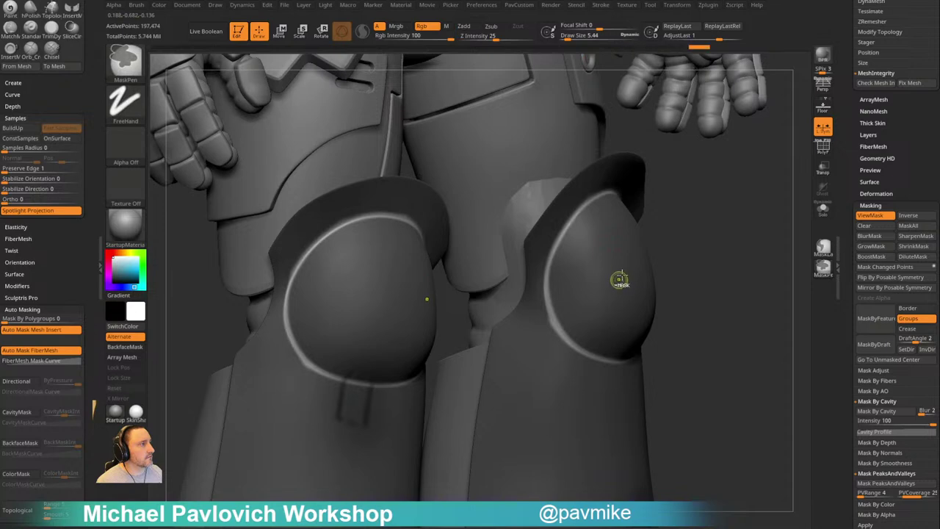
{"action": "left_click", "coordinate": [620, 280], "text": "ctrl+alt"}
{"action": "mouse_move", "coordinate": [719, 257]}
{"action": "left_mouse_down"}
{"action": "mouse_move", "coordinate": [680, 257]}
{"action": "mouse_move", "coordinate": [722, 253]}
{"action": "left_mouse_up"}
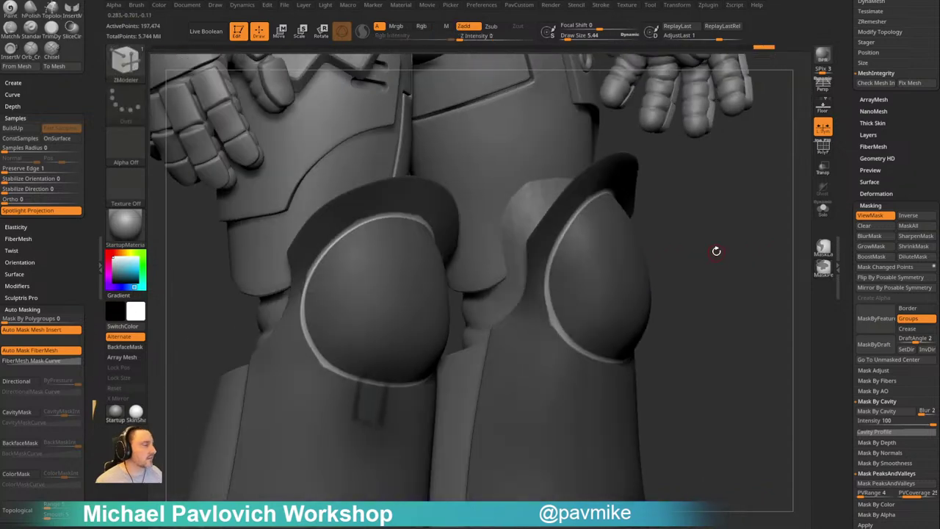
{"action": "key", "text": "ctrl"}
{"action": "left_click_drag", "start_coordinate": [706, 202], "coordinate": [712, 268], "text": "ctrl"}
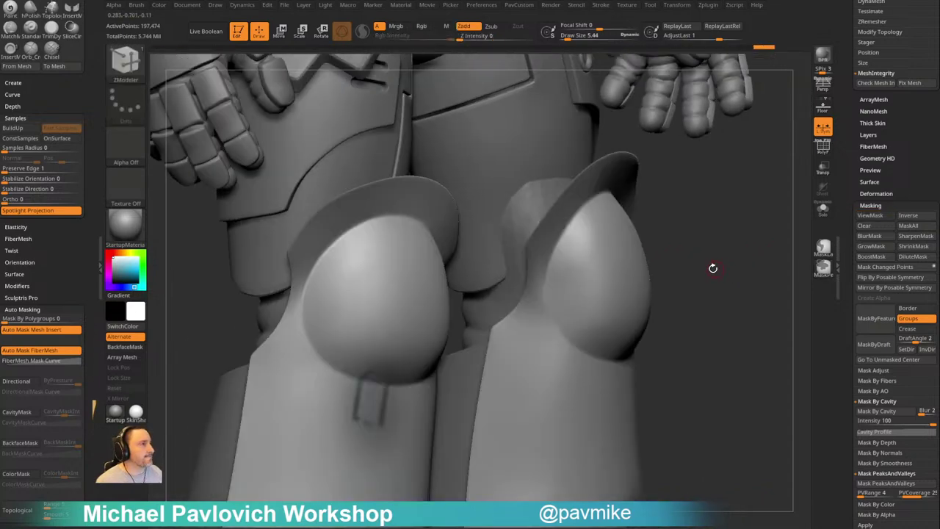
Hide the kneecap polygroup, restore all of the shin armor's parts, and clear the mask
{"action": "left_click", "coordinate": [632, 279], "text": "ctrl+shift"}
{"action": "left_click", "coordinate": [772, 246], "text": "ctrl"}
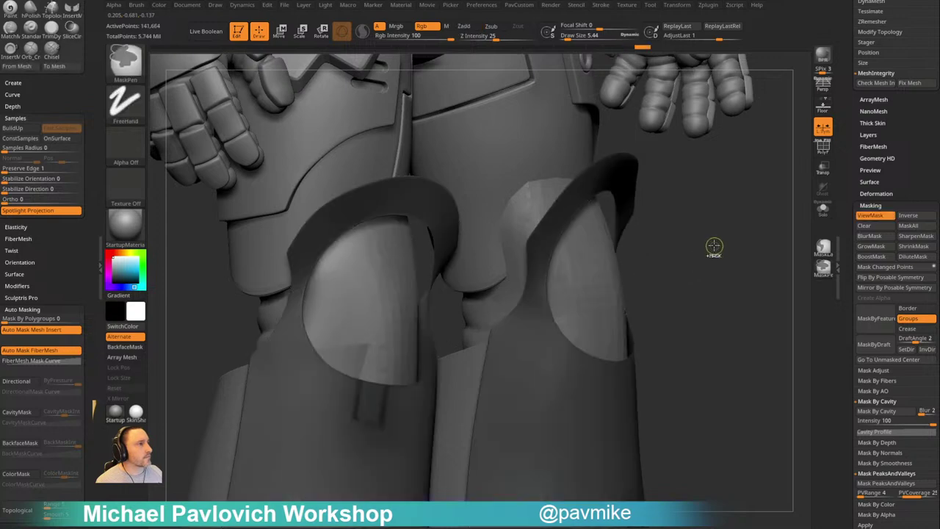
{"action": "left_click", "coordinate": [715, 232], "text": "ctrl+shift"}
{"action": "left_click_drag", "start_coordinate": [714, 231], "coordinate": [726, 252], "text": "ctrl"}
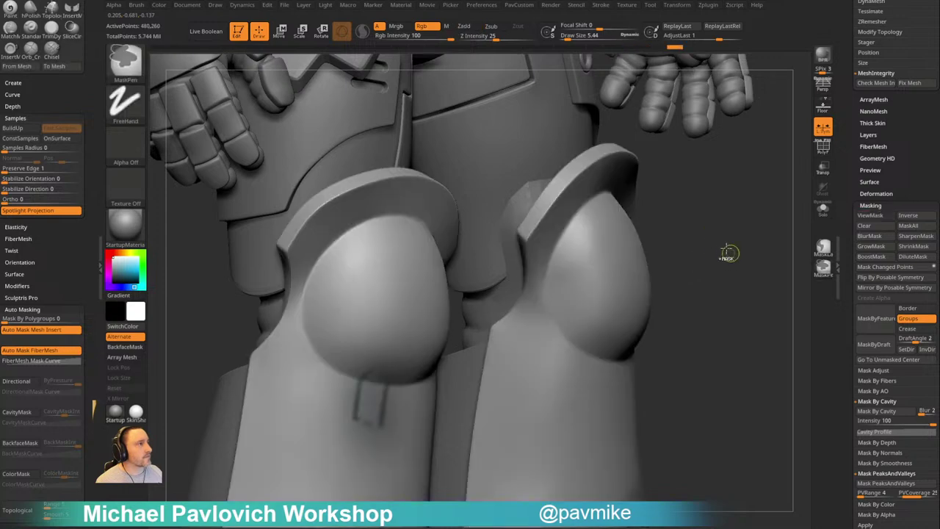
Isolate the front shell with the kneecap, mask its polygroup border by features, and invert the mask
{"action": "left_click", "coordinate": [557, 241], "text": "ctrl+shift"}
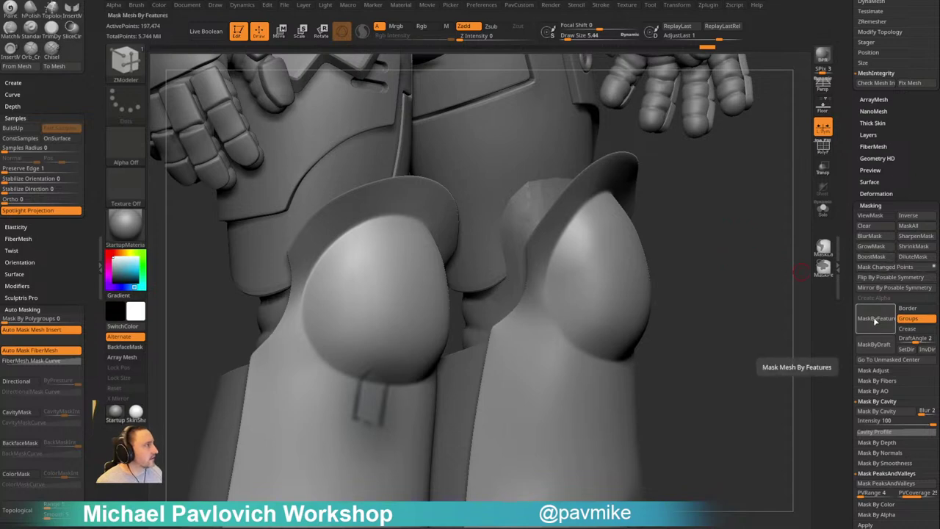
{"action": "left_click", "coordinate": [875, 321]}
{"action": "left_click", "coordinate": [740, 276], "text": "ctrl"}
Hide the mask display and apply Inflate to the unmasked kneecap border to form a seam line
{"action": "key", "text": "grave"}
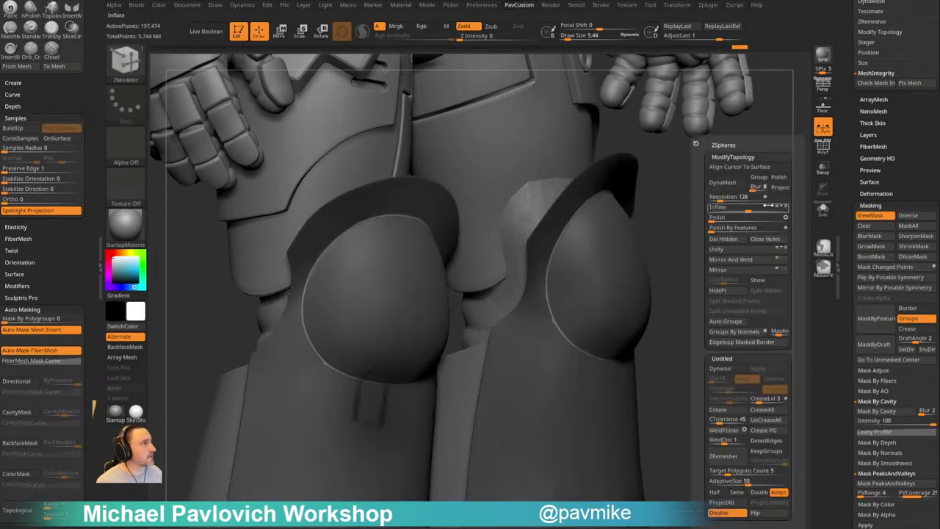
{"action": "left_click", "coordinate": [875, 217]}
{"action": "key", "text": "grave"}
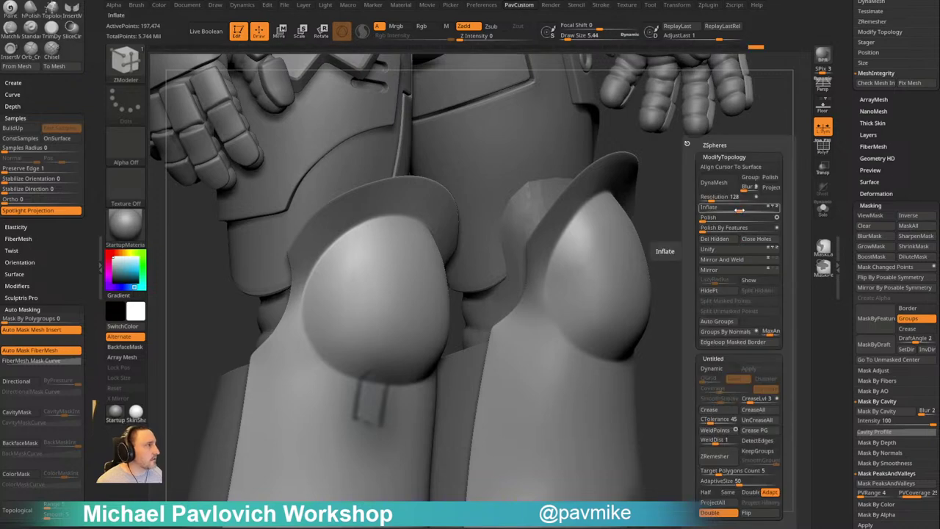
{"action": "left_click_drag", "start_coordinate": [740, 209], "coordinate": [535, 281]}
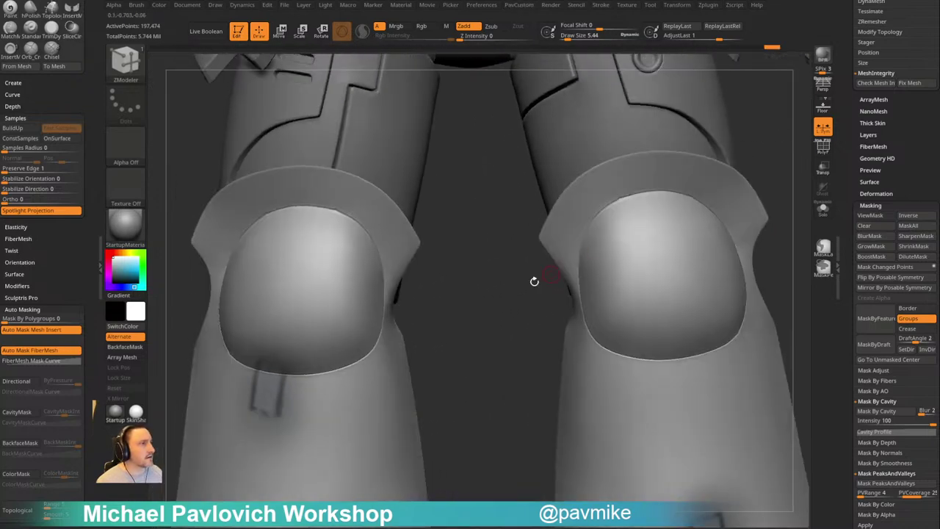
Switch to the MoveAccu brush at draw size about 3.18 and bring back the shin armor's hidden parts
{"action": "mouse_move", "coordinate": [469, 310]}
{"action": "left_mouse_down", "text": "alt"}
{"action": "mouse_move", "coordinate": [636, 302]}
{"action": "mouse_move", "coordinate": [535, 242]}
{"action": "mouse_move", "coordinate": [691, 269]}
{"action": "mouse_move", "coordinate": [668, 207]}
{"action": "mouse_move", "coordinate": [667, 227]}
{"action": "left_mouse_up", "text": "alt"}
{"action": "key", "text": "b"}
{"action": "key", "text": "m"}
{"action": "key", "text": "v"}
{"action": "key", "text": "s"}
{"action": "left_click_drag", "start_coordinate": [501, 215], "coordinate": [476, 204]}
{"action": "key", "text": "s"}
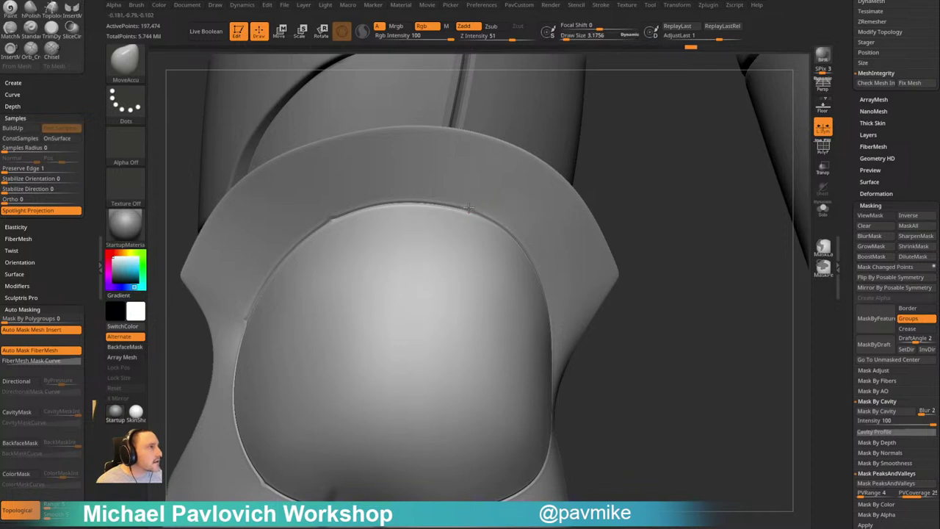
{"action": "mouse_move", "coordinate": [599, 162]}
{"action": "left_mouse_down"}
{"action": "mouse_move", "coordinate": [629, 187]}
{"action": "mouse_move", "coordinate": [656, 178]}
{"action": "mouse_move", "coordinate": [610, 158]}
{"action": "mouse_move", "coordinate": [626, 148]}
{"action": "left_mouse_up"}
{"action": "left_click", "coordinate": [357, 222], "text": "alt"}
{"action": "left_click_drag", "start_coordinate": [622, 137], "coordinate": [618, 142]}
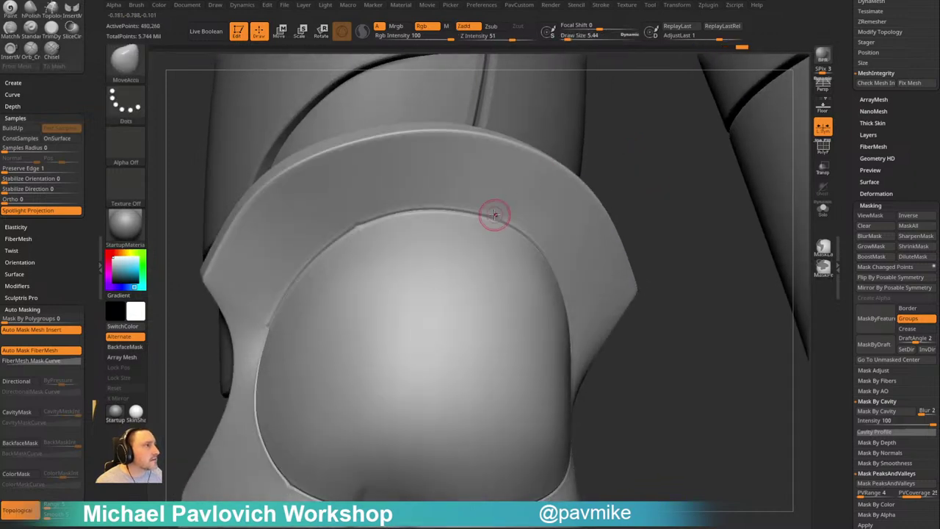
Smooth out the kinks in the seam along the kneecap's upper edge with small MoveAccu strokes
{"action": "left_click_drag", "start_coordinate": [499, 214], "coordinate": [500, 211]}
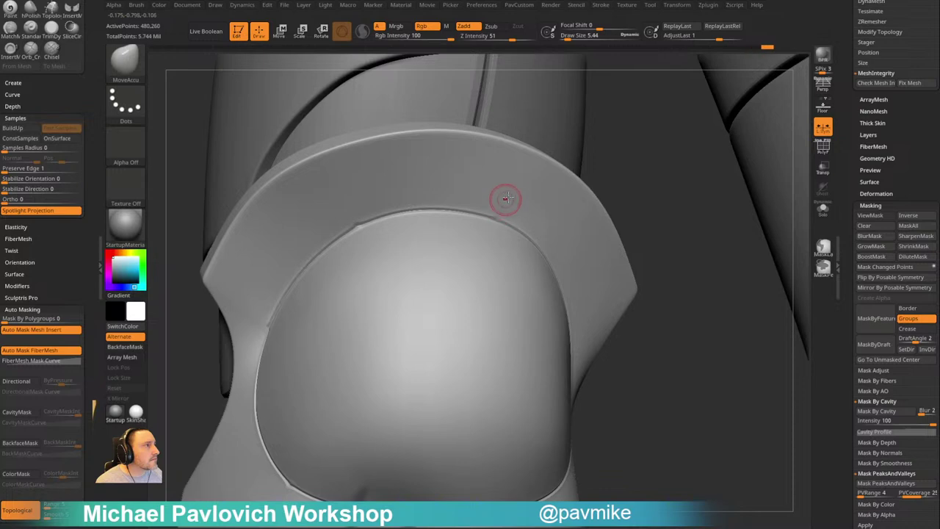
{"action": "left_click_drag", "start_coordinate": [366, 219], "coordinate": [356, 221]}
{"action": "left_click_drag", "start_coordinate": [642, 151], "coordinate": [633, 173]}
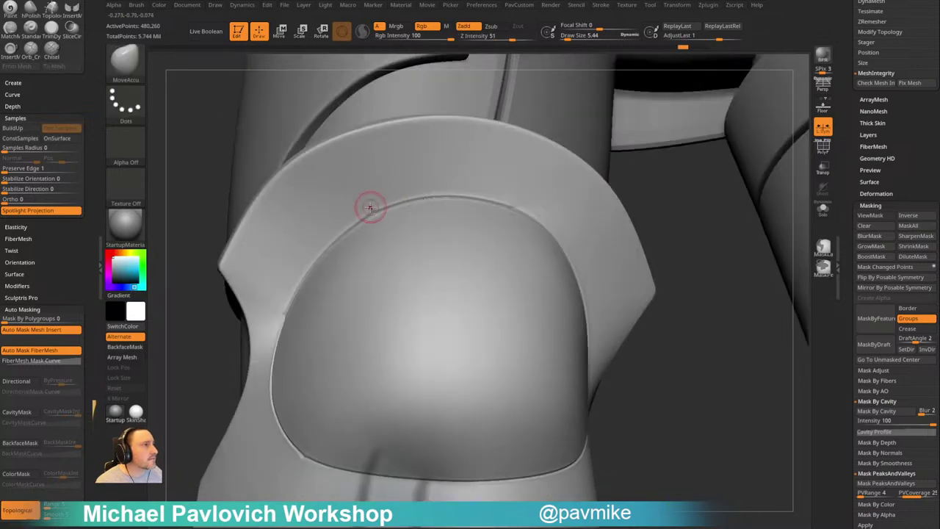
{"action": "left_click_drag", "start_coordinate": [374, 203], "coordinate": [379, 200]}
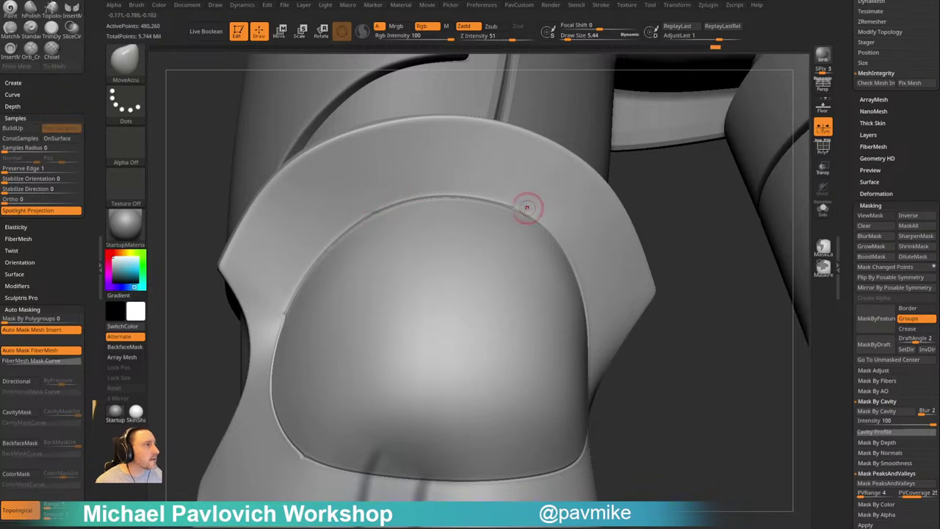
{"action": "left_click_drag", "start_coordinate": [514, 204], "coordinate": [517, 200]}
Even out the kink in the seam on the kneecap's outer side with the MoveAccu brush, reducing the draw size to about 2.6
{"action": "left_click_drag", "start_coordinate": [270, 320], "coordinate": [274, 319]}
{"action": "left_click_drag", "start_coordinate": [194, 368], "coordinate": [218, 376]}
{"action": "key", "text": "s"}
{"action": "left_click_drag", "start_coordinate": [283, 323], "coordinate": [286, 317]}
{"action": "key", "text": "s"}
{"action": "left_click_drag", "start_coordinate": [290, 318], "coordinate": [286, 318]}
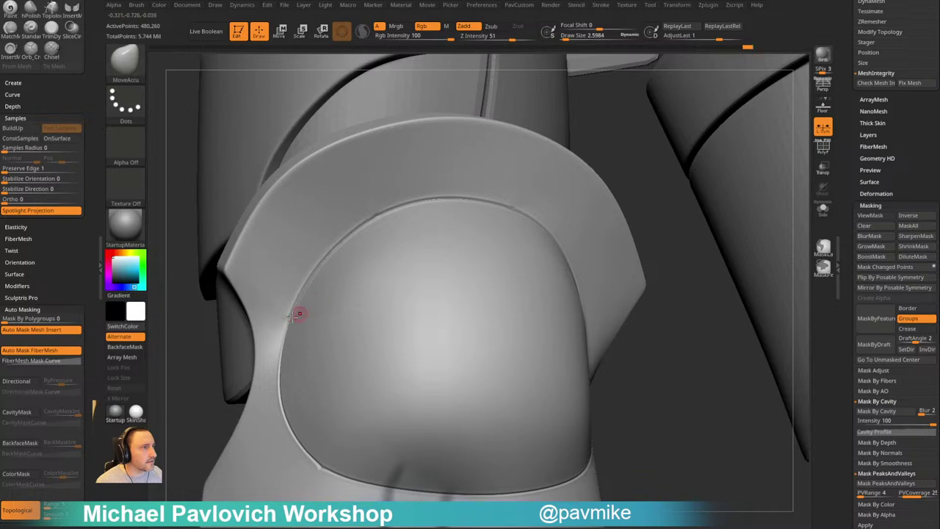
{"action": "left_click_drag", "start_coordinate": [203, 382], "coordinate": [225, 363]}
{"action": "key", "text": "ctrl+z"}
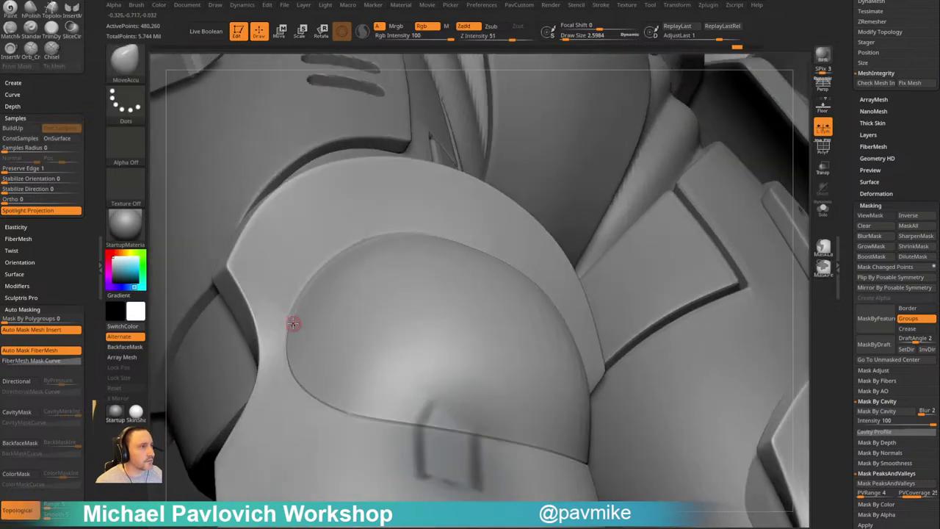
{"action": "key", "text": "s"}
{"action": "left_click_drag", "start_coordinate": [294, 323], "coordinate": [286, 318]}
Nudge the seam at the kneecap's lower outer corner using draw size 3.84, and check the kneecap's other side
{"action": "mouse_move", "coordinate": [373, 277]}
{"action": "right_mouse_down"}
{"action": "mouse_move", "coordinate": [326, 365]}
{"action": "mouse_move", "coordinate": [331, 256]}
{"action": "mouse_move", "coordinate": [282, 294]}
{"action": "right_mouse_up"}
{"action": "key", "text": "s"}
{"action": "left_click_drag", "start_coordinate": [275, 296], "coordinate": [282, 296]}
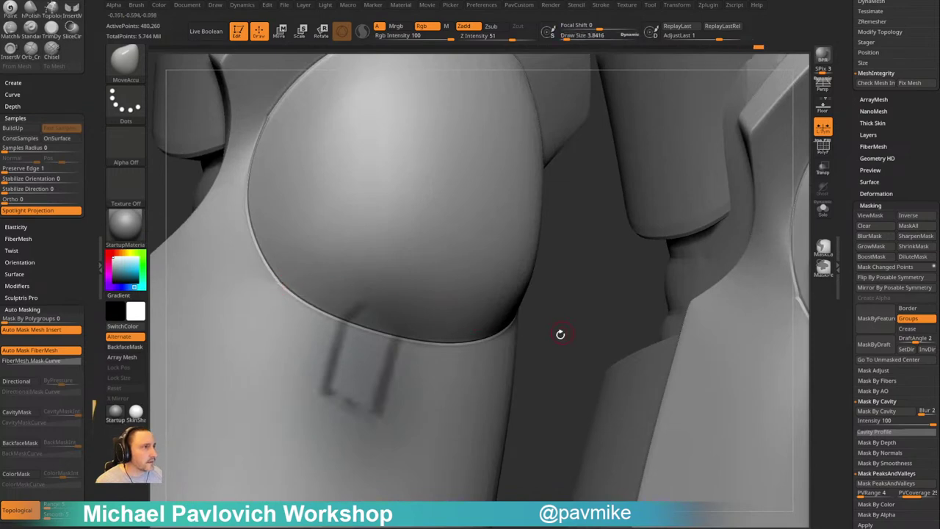
{"action": "right_click_drag", "start_coordinate": [561, 334], "coordinate": [553, 331]}
{"action": "right_click_drag", "start_coordinate": [649, 283], "coordinate": [528, 273]}
{"action": "right_click_drag", "start_coordinate": [609, 263], "coordinate": [494, 257]}
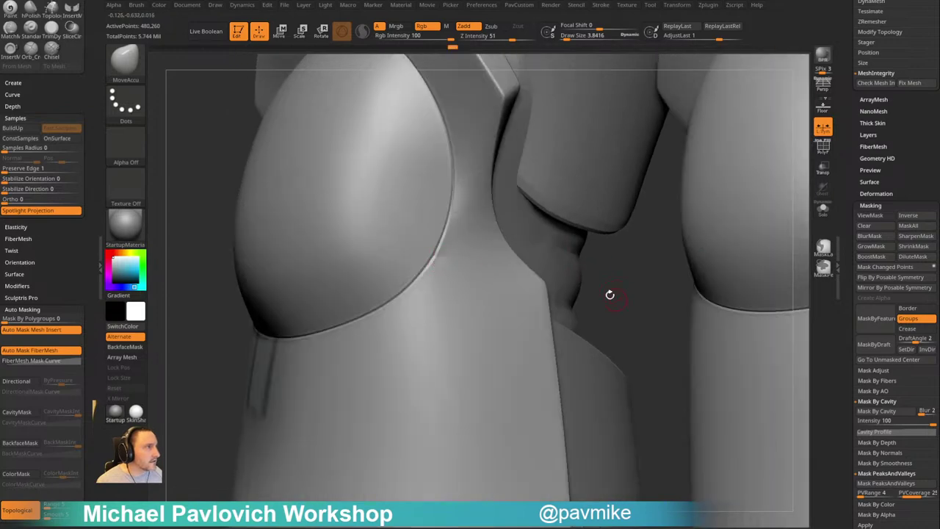
Refine the kneecap and the flange above it with light Standard brush and smoothing strokes at draw size 18.76
{"action": "key", "text": "f"}
{"action": "right_click_drag", "start_coordinate": [609, 294], "coordinate": [667, 260], "text": "shift"}
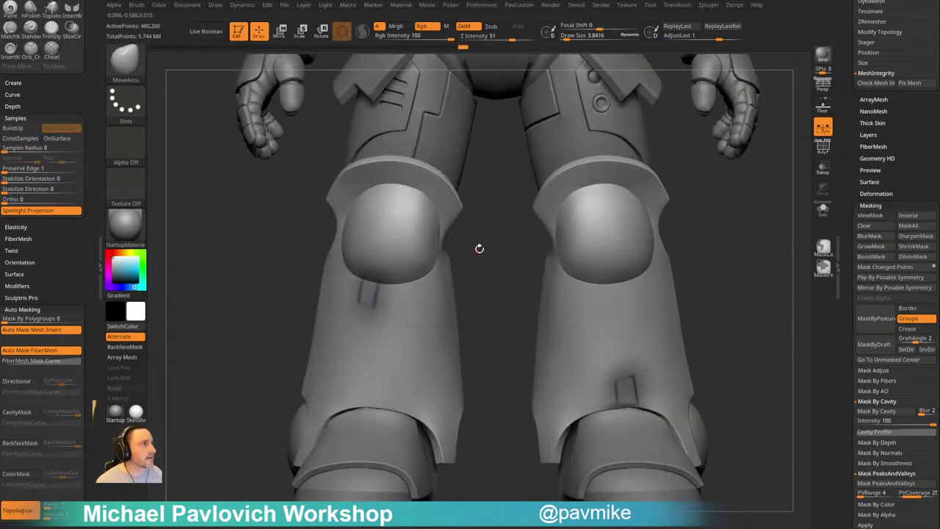
{"action": "right_click_drag", "start_coordinate": [479, 249], "coordinate": [554, 309]}
{"action": "right_click_drag", "start_coordinate": [735, 259], "coordinate": [736, 316], "text": "ctrl"}
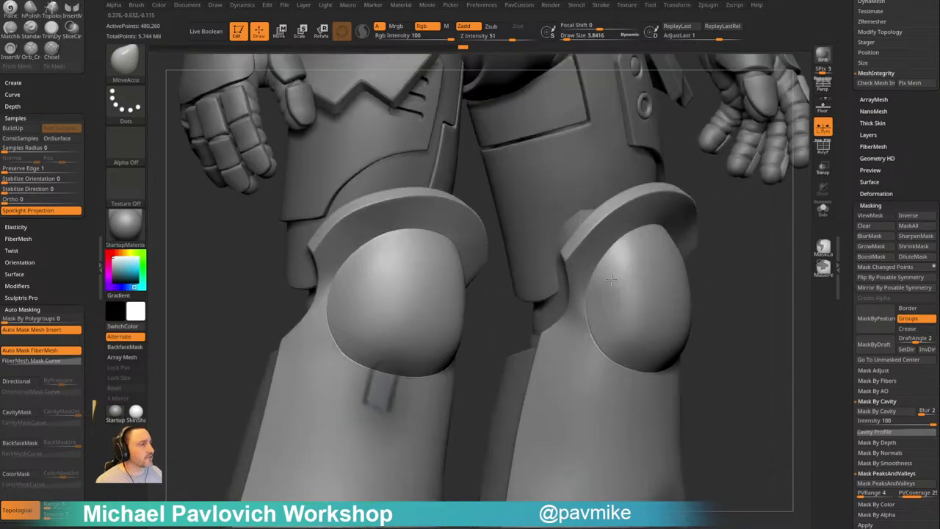
{"action": "key", "text": "s"}
{"action": "left_click_drag", "start_coordinate": [361, 266], "coordinate": [368, 265]}
{"action": "key", "text": "b"}
{"action": "key", "text": "s"}
{"action": "key", "text": "t"}
{"action": "right_click_drag", "start_coordinate": [478, 286], "coordinate": [503, 320]}
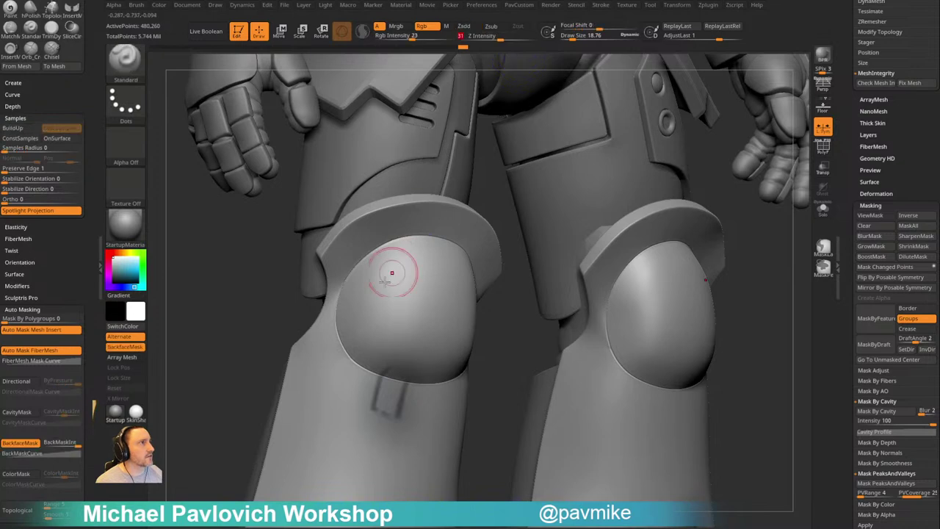
{"action": "right_click_drag", "start_coordinate": [507, 376], "coordinate": [446, 387]}
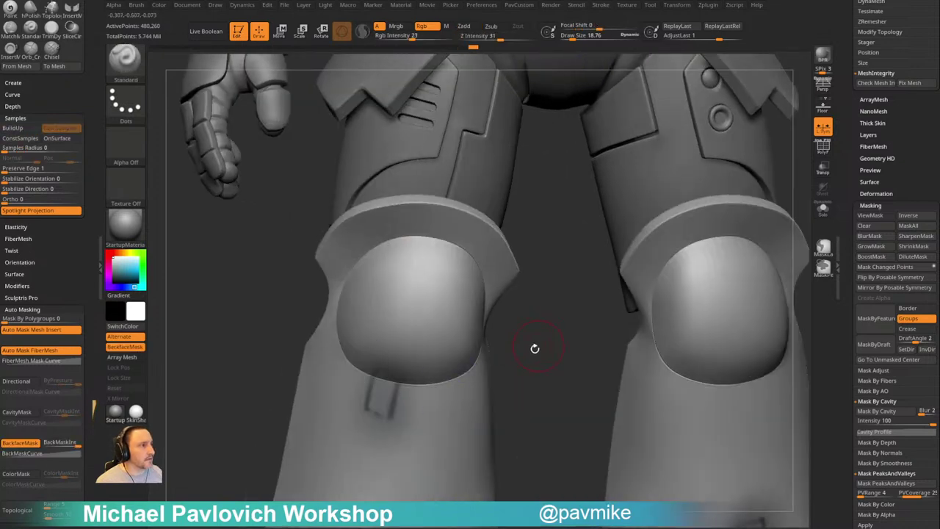
{"action": "right_click_drag", "start_coordinate": [535, 348], "coordinate": [441, 308]}
{"action": "right_click_drag", "start_coordinate": [348, 418], "coordinate": [323, 412]}
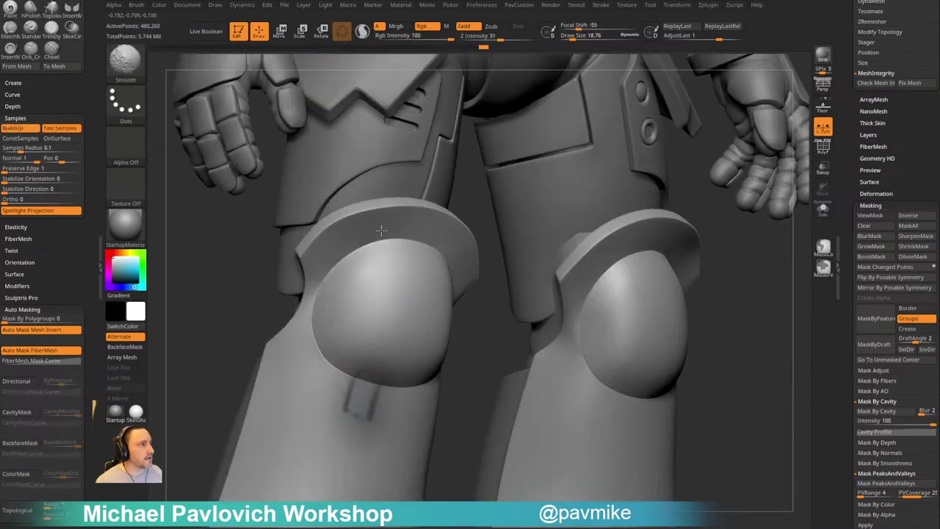
Store a morph target of the shin armor mesh
{"action": "right_click_drag", "start_coordinate": [499, 361], "coordinate": [750, 307], "text": "shift"}
{"action": "right_click_drag", "start_coordinate": [540, 360], "coordinate": [531, 345], "text": "alt"}
{"action": "left_click_drag", "start_coordinate": [846, 247], "coordinate": [846, 1]}
{"action": "left_click", "coordinate": [866, 300]}
{"action": "left_click", "coordinate": [869, 319]}
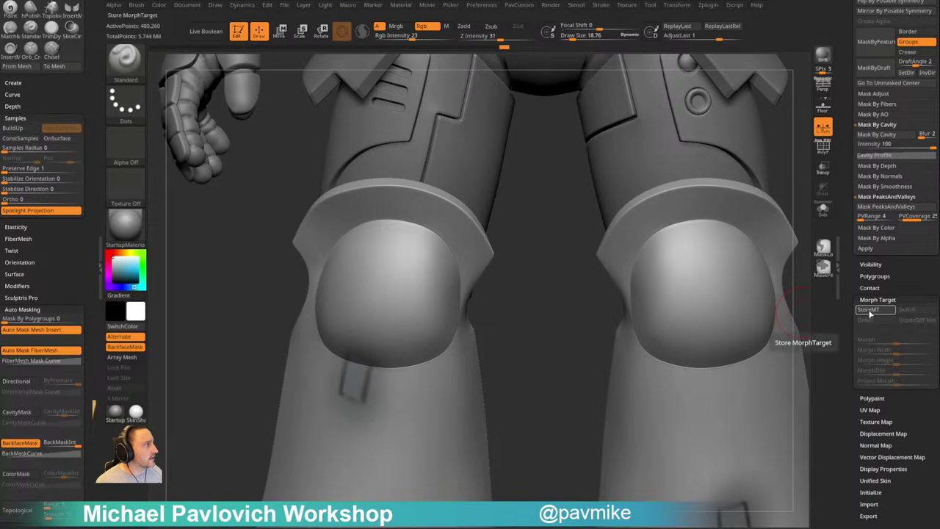
{"action": "left_click", "coordinate": [870, 311]}
Switch to the Orb_Cracks brush and reduce its draw size to about 2.6 for the small panel below the kneecap
{"action": "right_click_drag", "start_coordinate": [497, 342], "coordinate": [569, 319], "text": "alt"}
{"action": "key", "text": "s"}
{"action": "left_click_drag", "start_coordinate": [570, 320], "coordinate": [569, 320]}
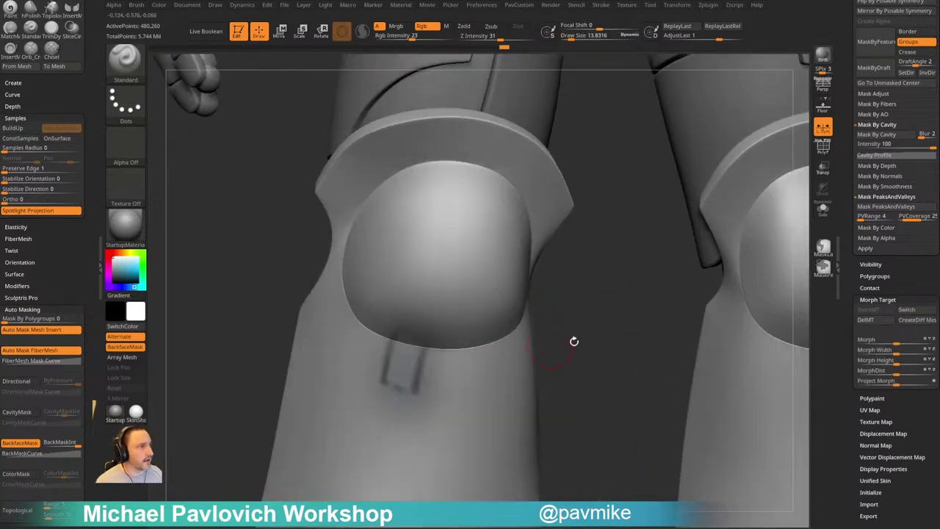
{"action": "mouse_move", "coordinate": [573, 341]}
{"action": "right_mouse_down"}
{"action": "mouse_move", "coordinate": [596, 304]}
{"action": "mouse_move", "coordinate": [573, 274]}
{"action": "right_mouse_up"}
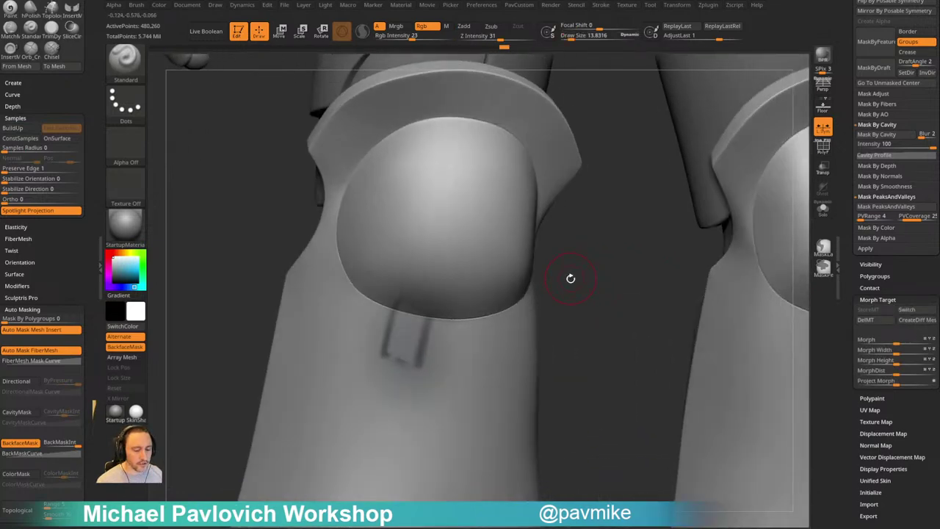
{"action": "key", "text": "3"}
{"action": "right_click_drag", "start_coordinate": [594, 307], "coordinate": [588, 281], "text": "alt"}
{"action": "key", "text": "s"}
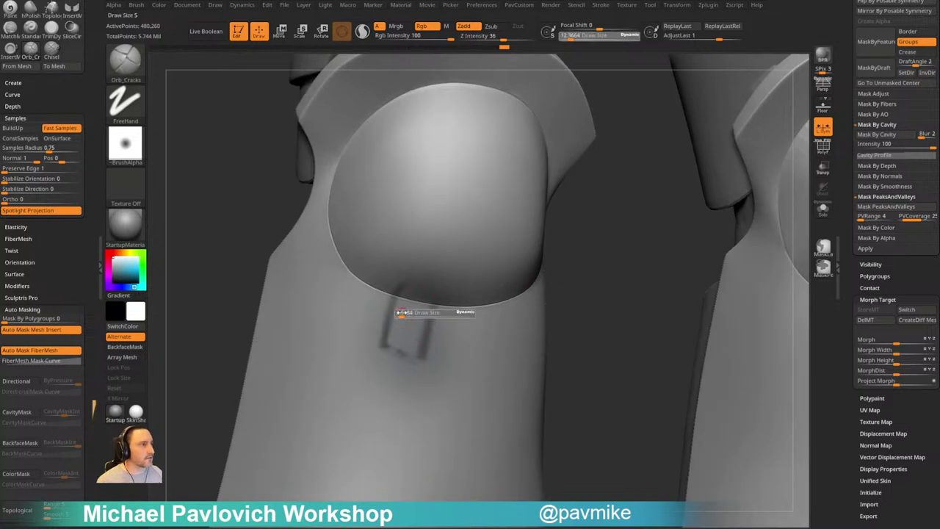
{"action": "left_click", "coordinate": [400, 313]}
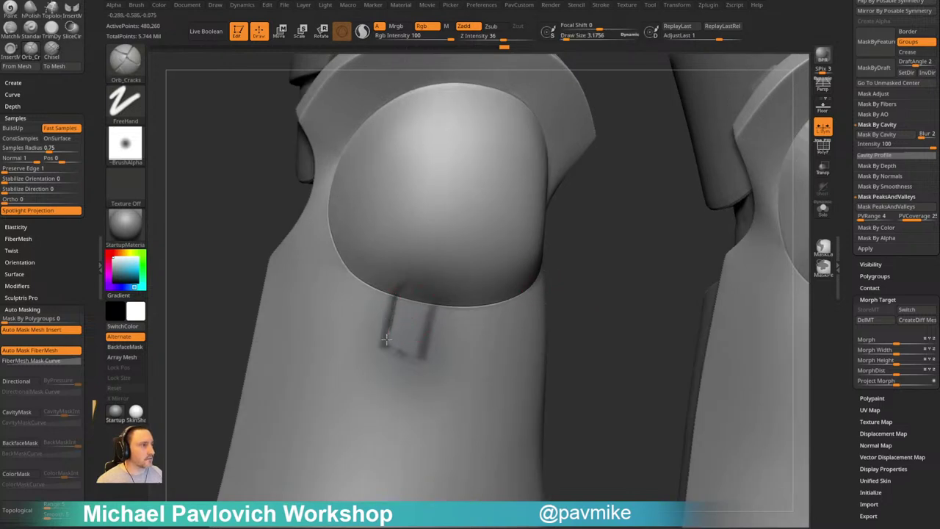
{"action": "left_click", "coordinate": [552, 6]}
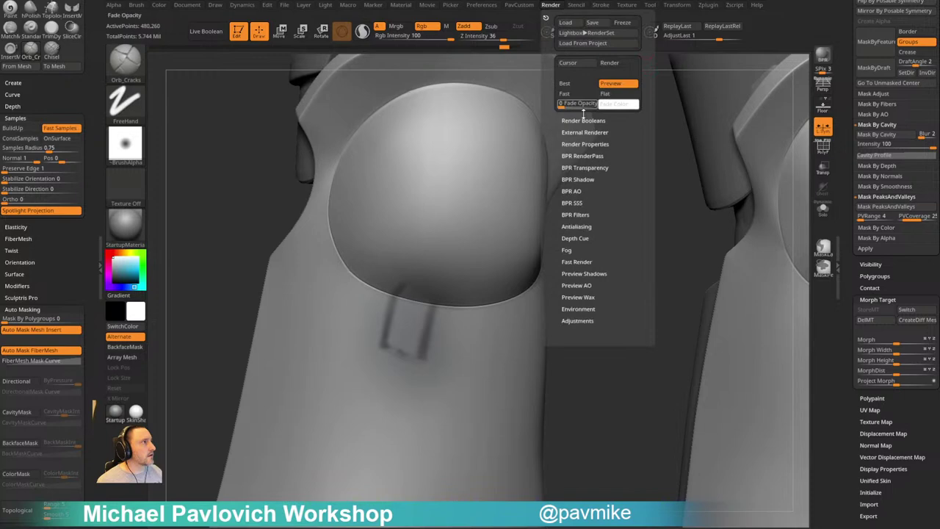
{"action": "key", "text": "s"}
{"action": "left_click", "coordinate": [393, 303]}
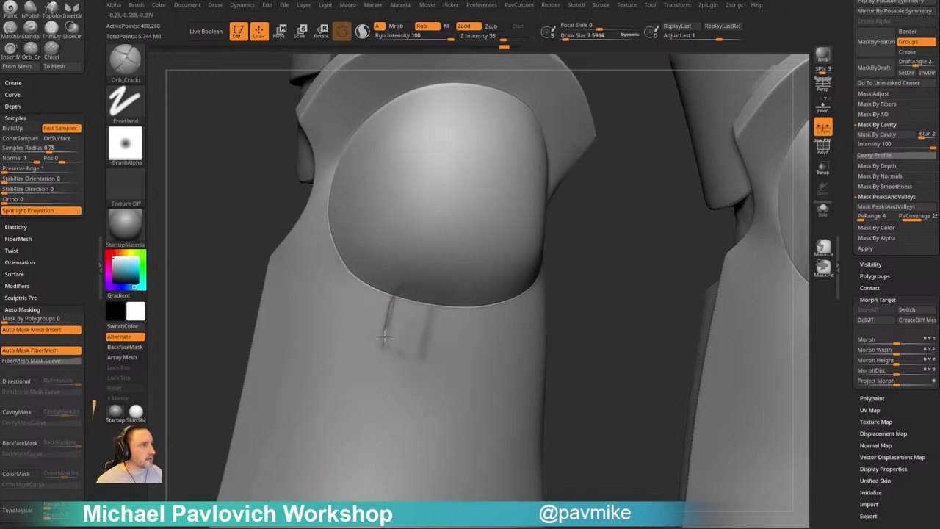
Try engraving the small panel outline below the kneecap with fine Orb_Cracks strokes, and undo them
{"action": "left_click_drag", "start_coordinate": [385, 336], "coordinate": [384, 345]}
{"action": "left_click_drag", "start_coordinate": [392, 305], "coordinate": [395, 293], "text": "shift"}
{"action": "right_click_drag", "start_coordinate": [454, 282], "coordinate": [498, 280]}
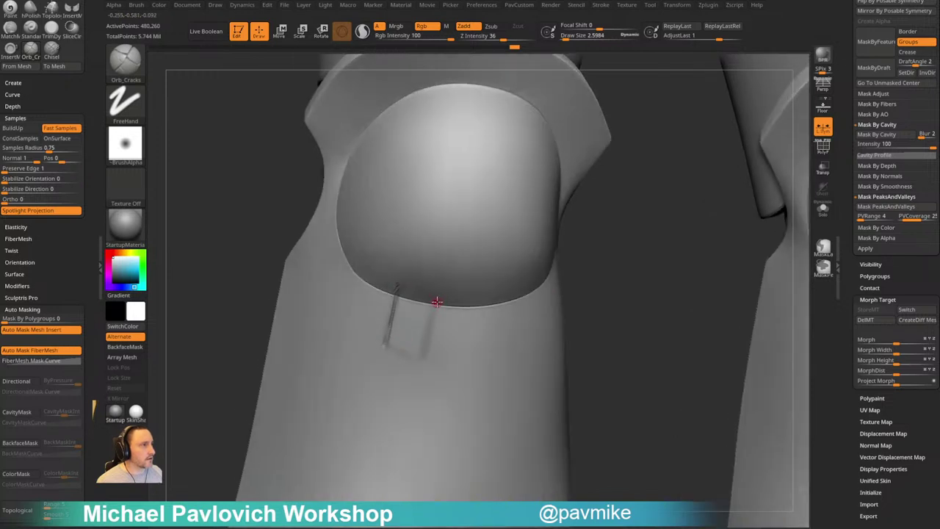
{"action": "key", "text": "ctrl+z"}
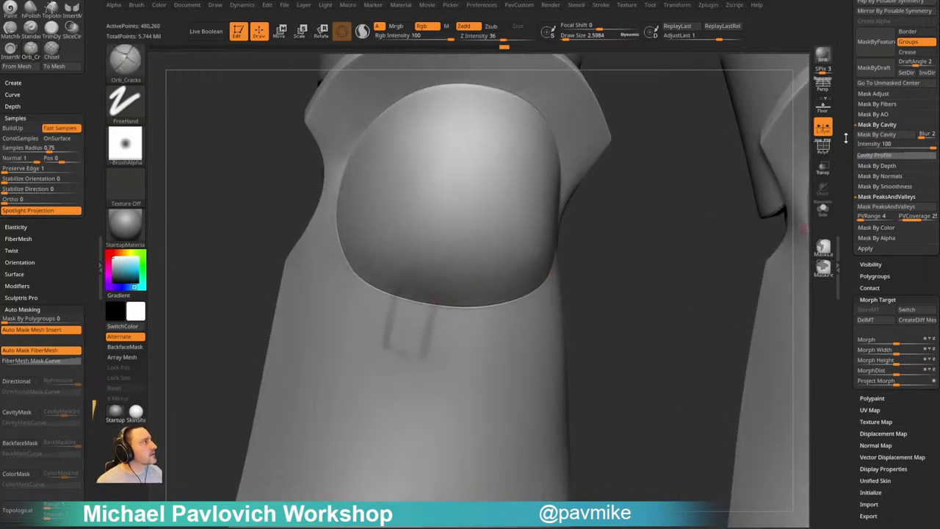
{"action": "left_click_drag", "start_coordinate": [847, 139], "coordinate": [838, 184]}
{"action": "mouse_move", "coordinate": [629, 280]}
{"action": "right_mouse_down", "text": "alt"}
{"action": "mouse_move", "coordinate": [635, 272]}
{"action": "mouse_move", "coordinate": [614, 273]}
{"action": "right_mouse_up", "text": "alt"}
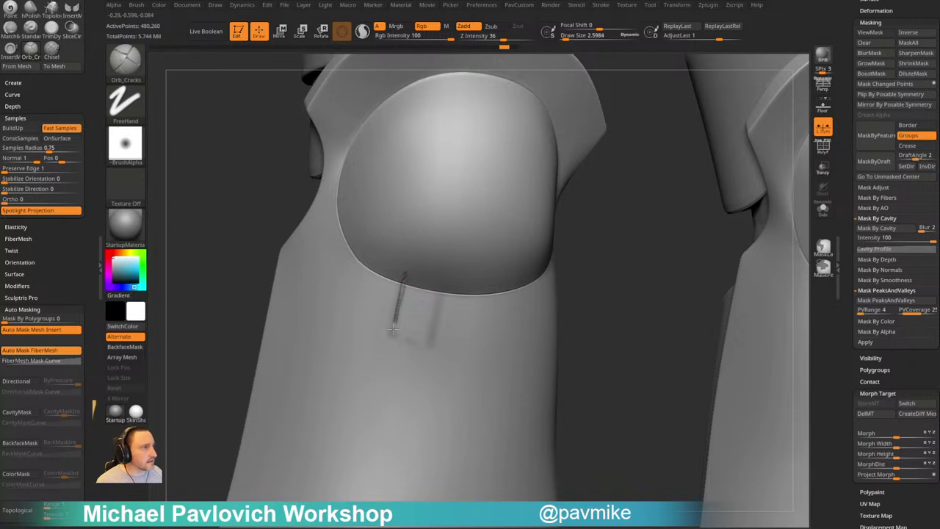
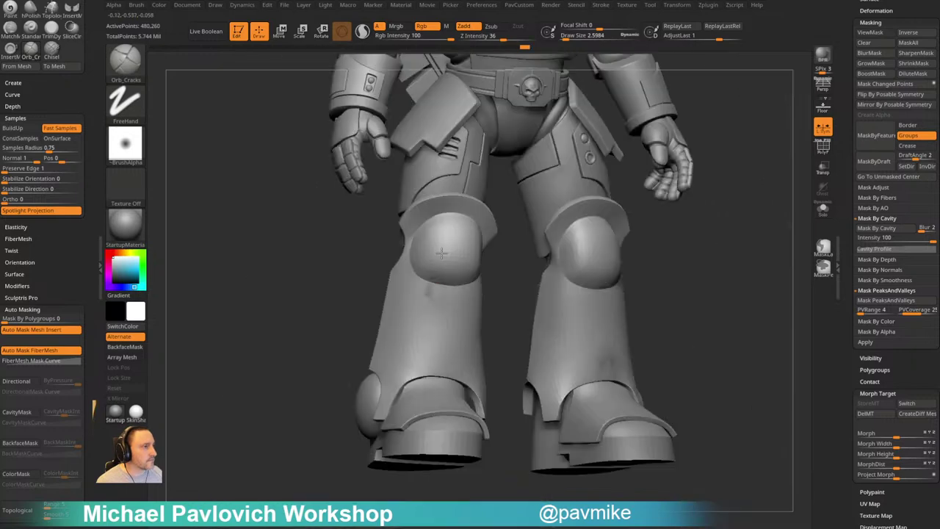
{"action": "mouse_move", "coordinate": [364, 340]}
{"action": "left_mouse_down", "text": "alt"}
{"action": "mouse_move", "coordinate": [346, 379]}
{"action": "mouse_move", "coordinate": [380, 470]}
{"action": "left_mouse_up", "text": "alt"}
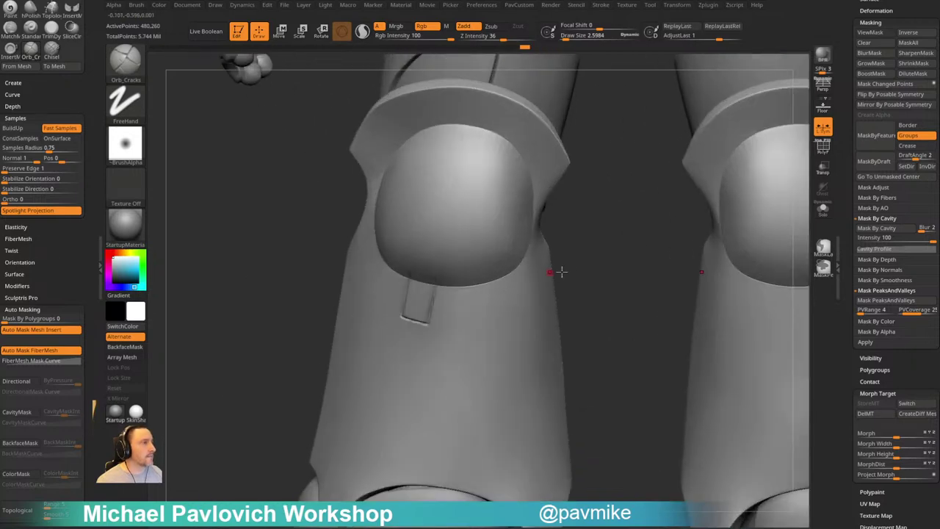
{"action": "mouse_move", "coordinate": [591, 241]}
{"action": "left_mouse_down"}
{"action": "mouse_move", "coordinate": [612, 248]}
{"action": "mouse_move", "coordinate": [594, 262]}
{"action": "left_mouse_up"}
{"action": "key", "text": "ctrl+z"}
Subdivide the shin armor once more and test the panel's outer side and lower edge with Orb_Cracks at draw size 3.84
{"action": "key", "text": "ctrl+d"}
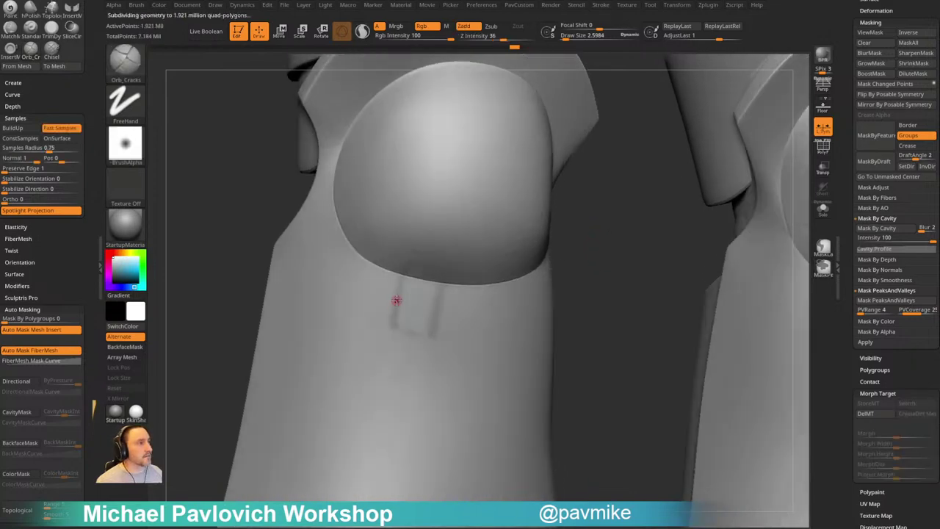
{"action": "left_click_drag", "start_coordinate": [404, 264], "coordinate": [391, 324]}
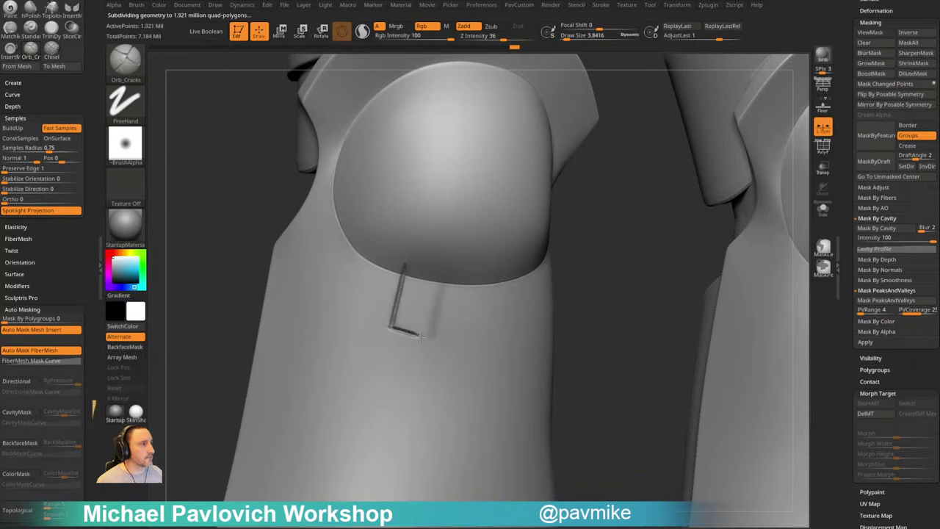
{"action": "key", "text": "ctrl+z"}
{"action": "left_click_drag", "start_coordinate": [391, 325], "coordinate": [427, 335]}
{"action": "key", "text": "ctrl+z"}
{"action": "key", "text": "ctrl+z"}
{"action": "left_click_drag", "start_coordinate": [405, 331], "coordinate": [433, 339]}
{"action": "right_click_drag", "start_coordinate": [470, 313], "coordinate": [479, 292]}
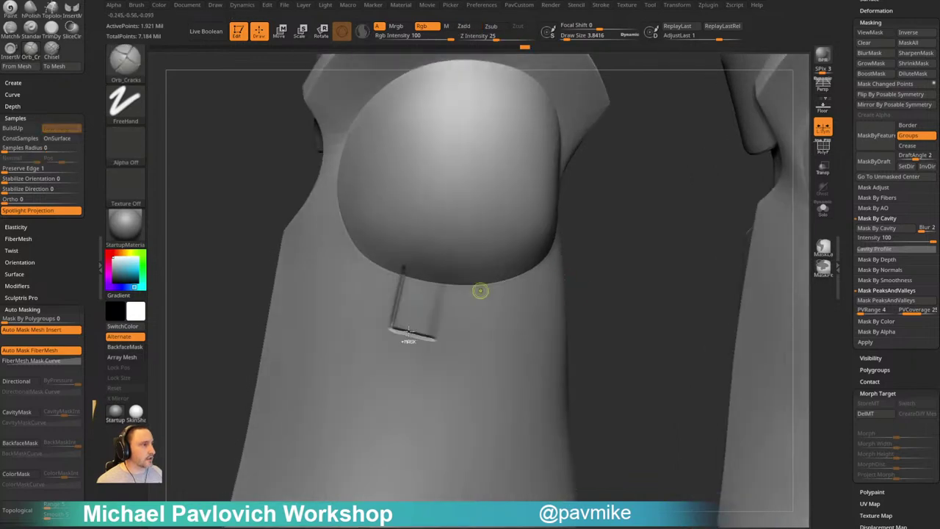
{"action": "key", "text": "ctrl+z"}
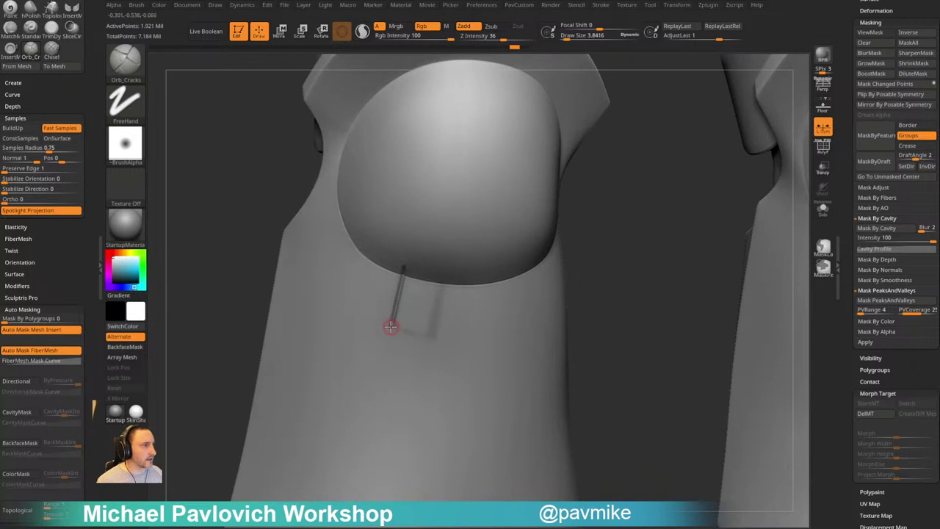
Try engraving the complete three-sided panel outline below the kneecap on the denser mesh, and undo it after checking both legs
{"action": "right_click_drag", "start_coordinate": [465, 277], "coordinate": [484, 258]}
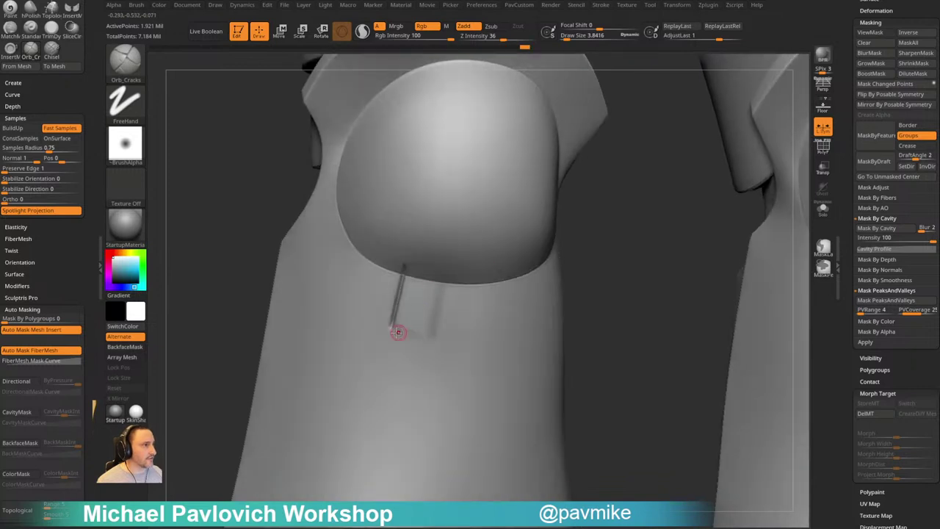
{"action": "key", "text": "2"}
{"action": "left_click", "coordinate": [393, 280]}
{"action": "mouse_move", "coordinate": [590, 287]}
{"action": "right_mouse_down"}
{"action": "mouse_move", "coordinate": [607, 275]}
{"action": "mouse_move", "coordinate": [594, 245]}
{"action": "right_mouse_up"}
{"action": "key", "text": "ctrl+z"}
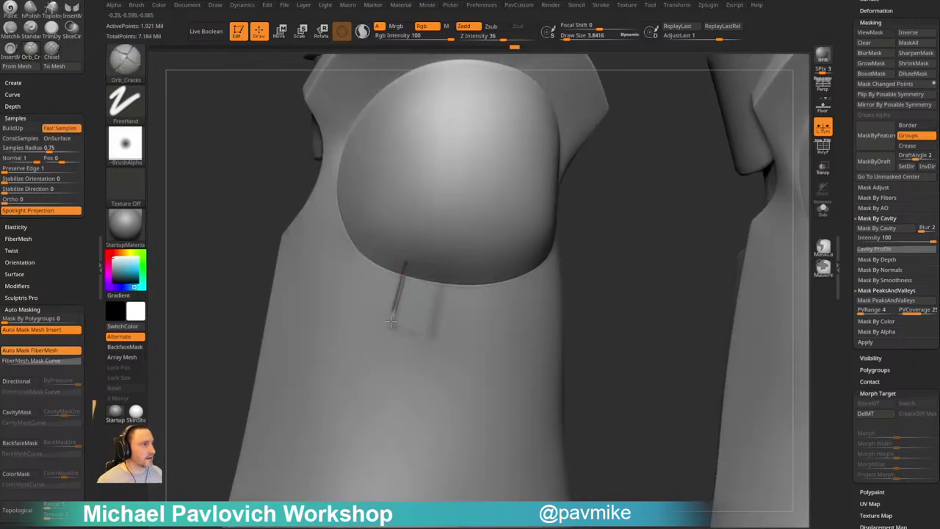
{"action": "left_click_drag", "start_coordinate": [389, 329], "coordinate": [438, 340]}
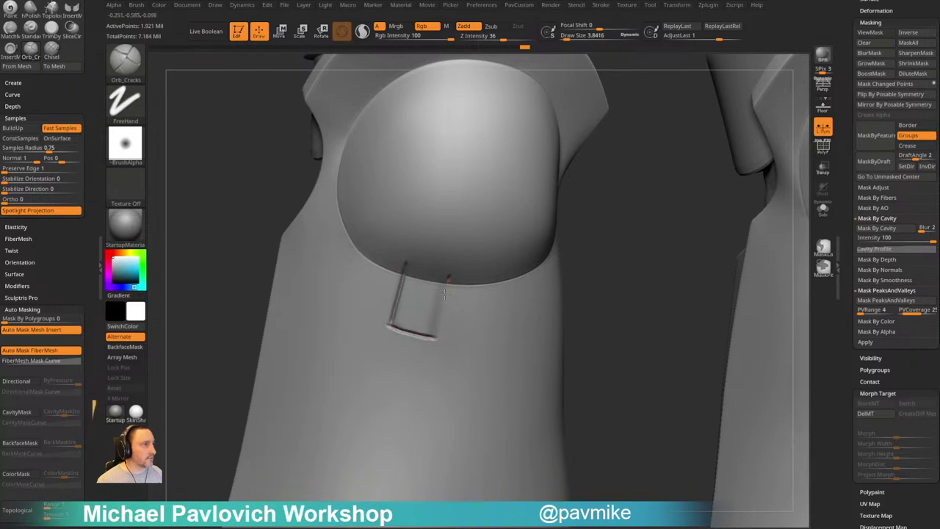
{"action": "left_click_drag", "start_coordinate": [567, 277], "coordinate": [573, 260]}
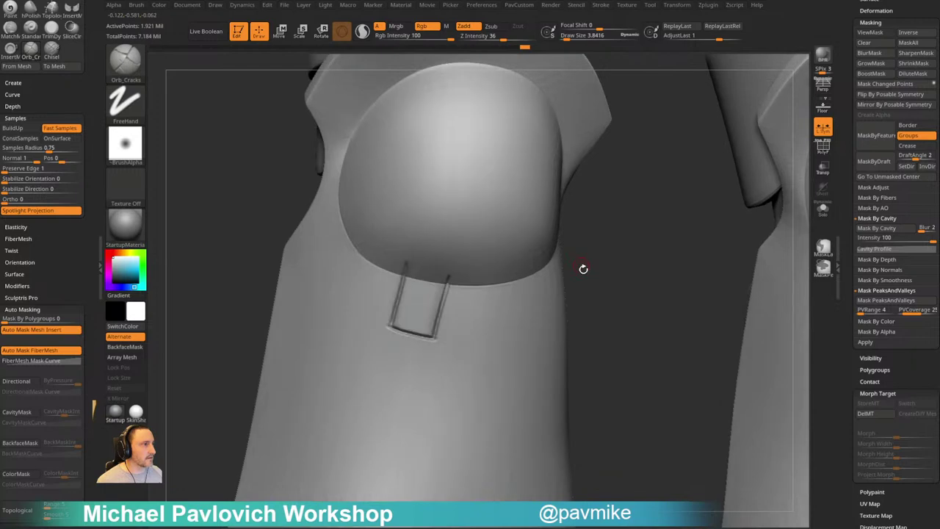
{"action": "left_click_drag", "start_coordinate": [587, 294], "coordinate": [515, 293], "text": "alt"}
{"action": "mouse_move", "coordinate": [727, 294]}
{"action": "left_mouse_down", "text": "shift"}
{"action": "mouse_move", "coordinate": [755, 285]}
{"action": "mouse_move", "coordinate": [583, 260]}
{"action": "mouse_move", "coordinate": [644, 258]}
{"action": "left_mouse_up", "text": "shift"}
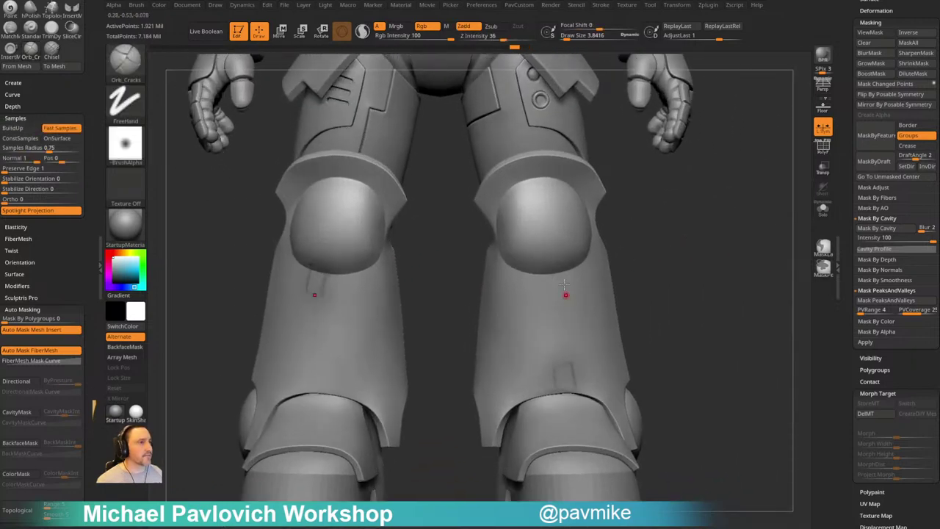
{"action": "mouse_move", "coordinate": [451, 266]}
{"action": "left_mouse_down", "text": "alt"}
{"action": "mouse_move", "coordinate": [456, 277]}
{"action": "mouse_move", "coordinate": [541, 276]}
{"action": "left_mouse_up", "text": "alt"}
{"action": "mouse_move", "coordinate": [541, 276]}
{"action": "left_mouse_down"}
{"action": "mouse_move", "coordinate": [558, 241]}
{"action": "mouse_move", "coordinate": [571, 259]}
{"action": "left_mouse_up"}
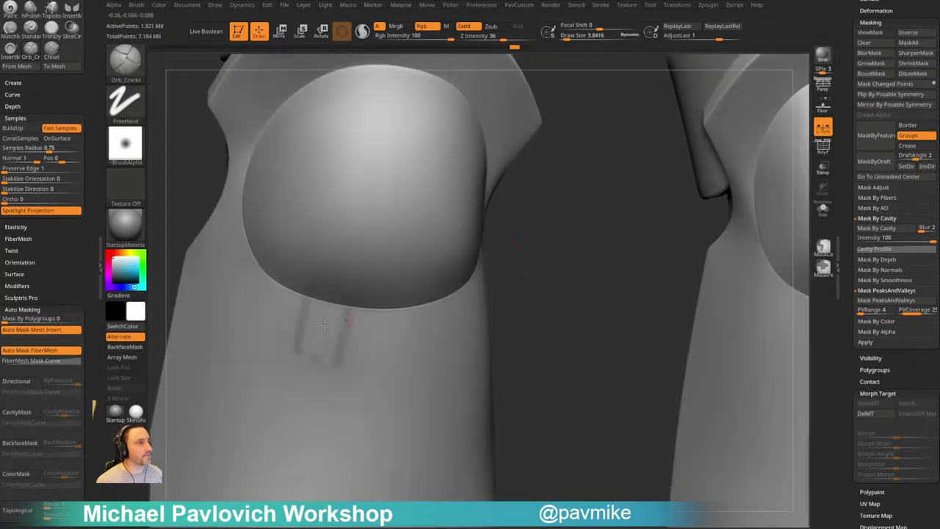
Try cutting the panel's two side lines before its lower edge, and undo all of these strokes
{"action": "left_click_drag", "start_coordinate": [311, 284], "coordinate": [302, 326]}
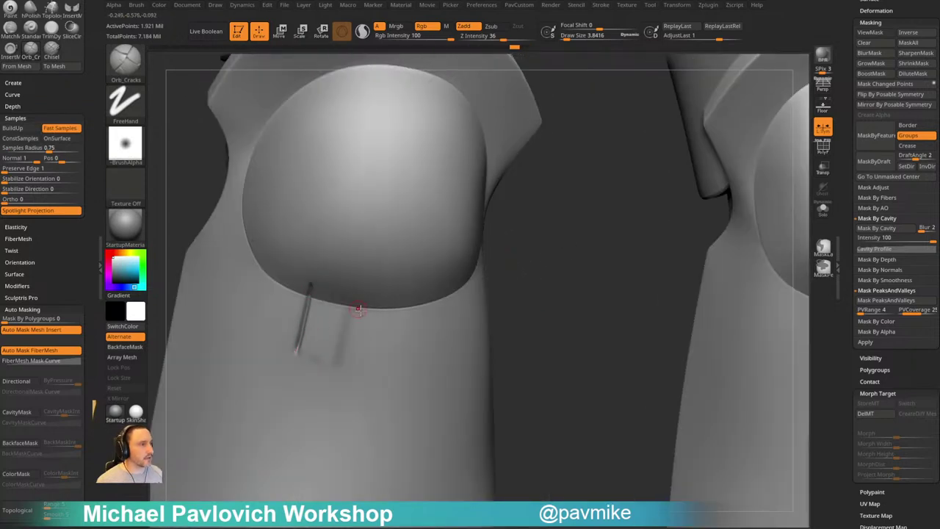
{"action": "left_click_drag", "start_coordinate": [345, 356], "coordinate": [342, 361]}
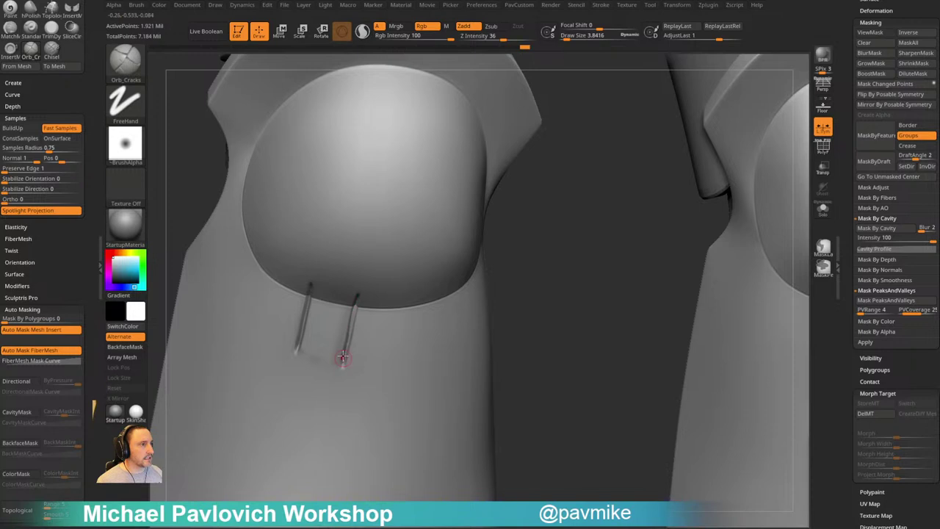
{"action": "key", "text": "ctrl+z"}
{"action": "left_click_drag", "start_coordinate": [358, 294], "coordinate": [346, 353]}
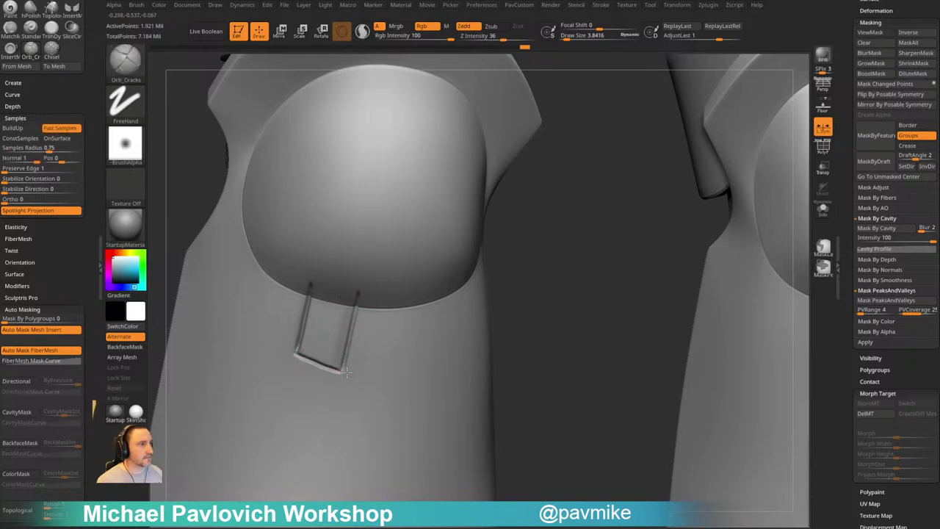
{"action": "key", "text": "ctrl+z"}
{"action": "key", "text": "ctrl+z"}
{"action": "key", "text": "ctrl+z"}
Engrave a slightly wider three-sided panel below the kneecap with Orb_Cracks, cutting the outer side, lower edge and inner side
{"action": "left_click_drag", "start_coordinate": [310, 287], "coordinate": [307, 317]}
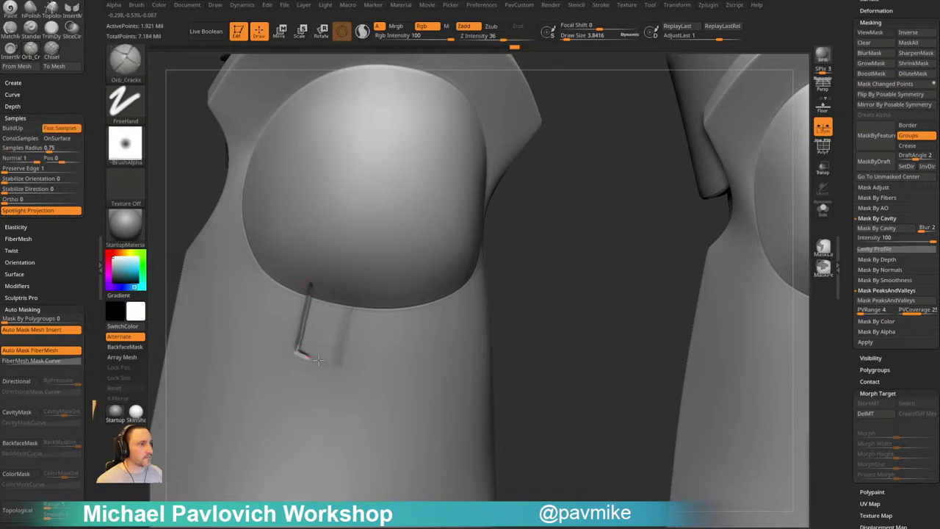
{"action": "left_click_drag", "start_coordinate": [343, 364], "coordinate": [349, 364]}
{"action": "key", "text": "ctrl+z"}
{"action": "left_click_drag", "start_coordinate": [363, 299], "coordinate": [353, 352]}
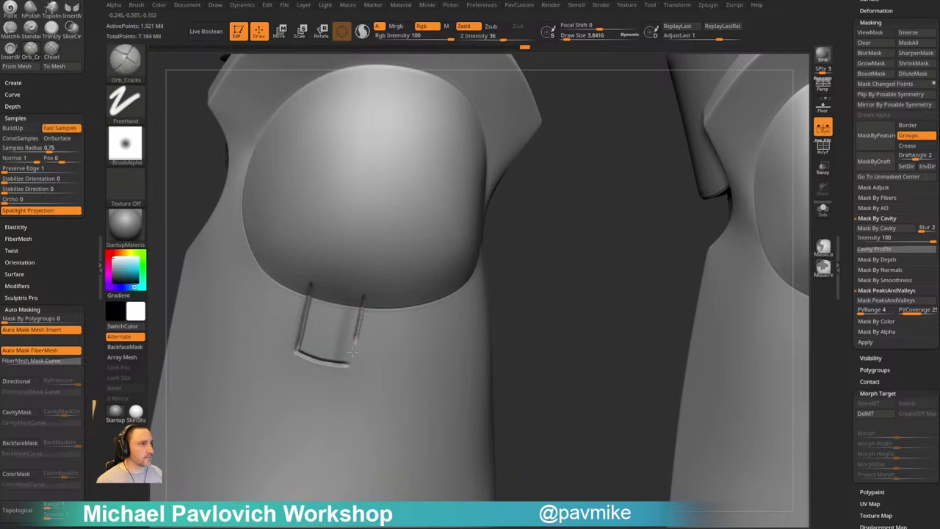
{"action": "mouse_move", "coordinate": [555, 306]}
{"action": "left_mouse_down", "text": "alt"}
{"action": "mouse_move", "coordinate": [565, 321]}
{"action": "mouse_move", "coordinate": [567, 312]}
{"action": "left_mouse_up", "text": "alt"}
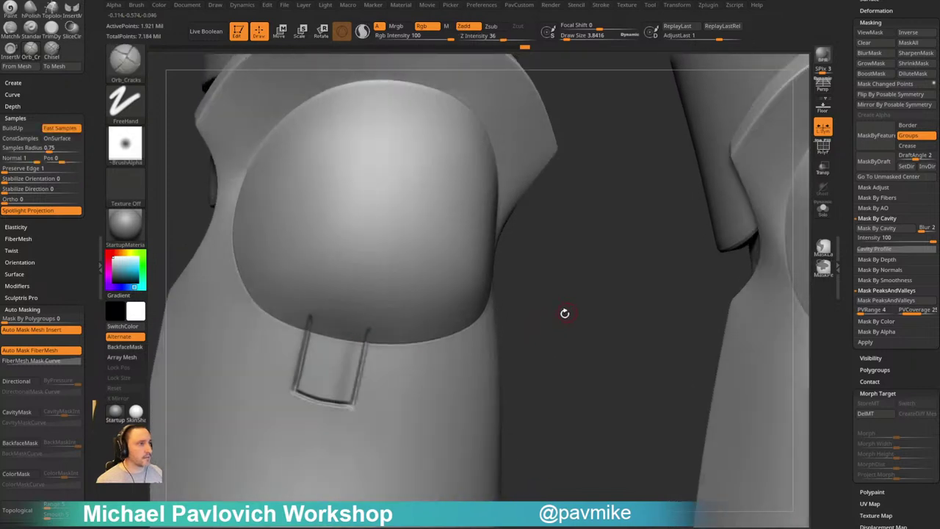
Switch to the Morph brush at draw size 3.84
{"action": "key", "text": "b"}
{"action": "key", "text": "m"}
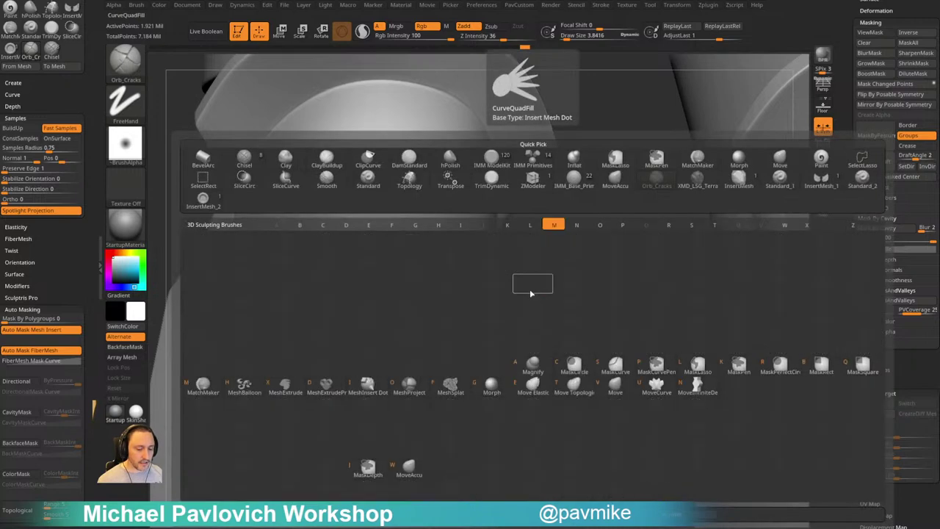
{"action": "key", "text": "o"}
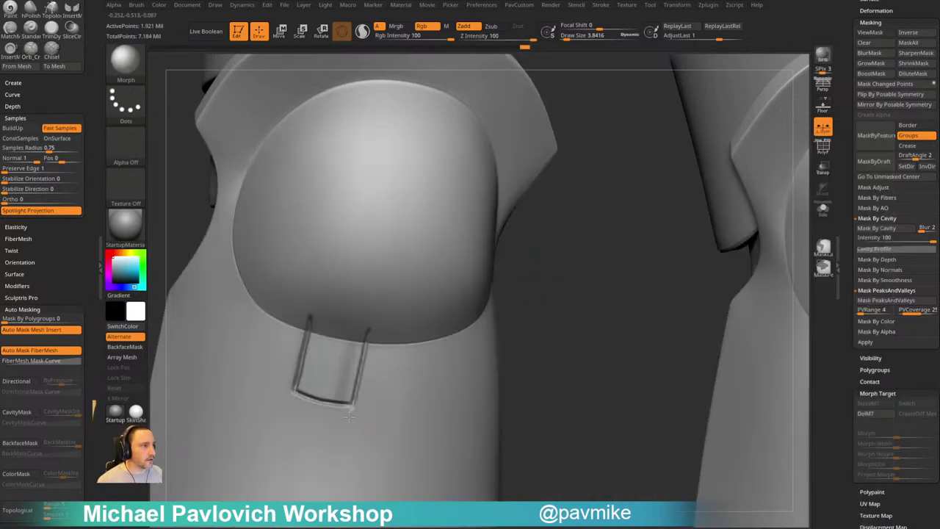
Undo the panel strokes below the kneecap, then replace the shin armor's morph target by storing the clean surface as a new one
{"action": "left_click", "coordinate": [357, 406]}
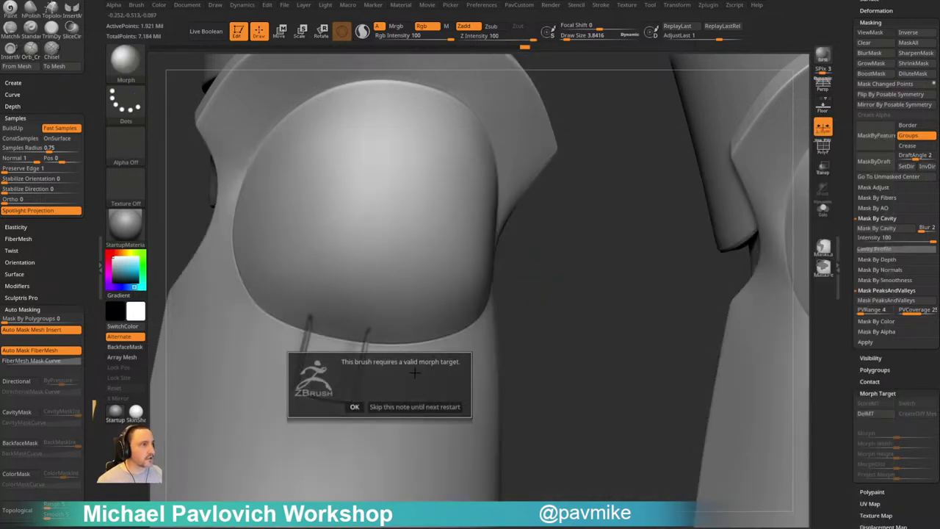
{"action": "left_click", "coordinate": [356, 408]}
{"action": "left_click_drag", "start_coordinate": [841, 354], "coordinate": [842, 299]}
{"action": "key", "text": "ctrl+z"}
{"action": "key", "text": "ctrl+z"}
{"action": "key", "text": "ctrl+z"}
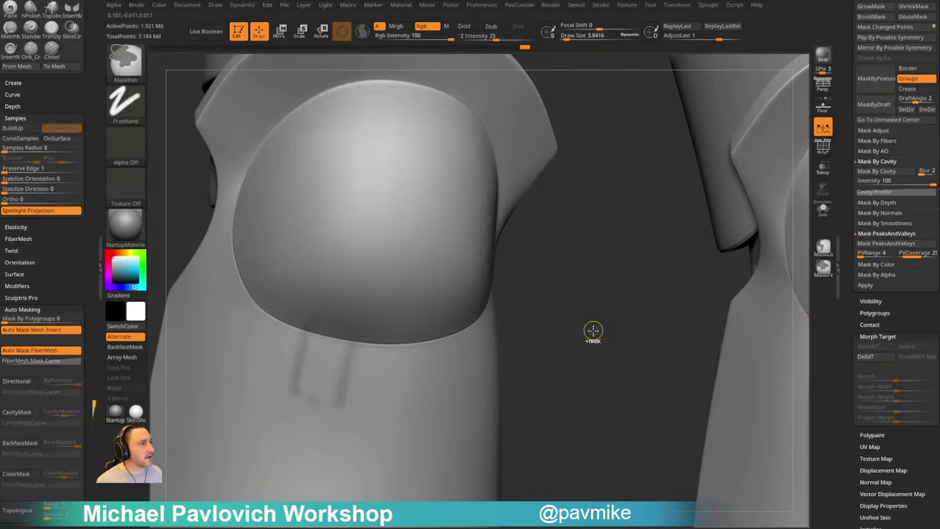
{"action": "left_click", "coordinate": [863, 357]}
{"action": "left_click", "coordinate": [866, 347]}
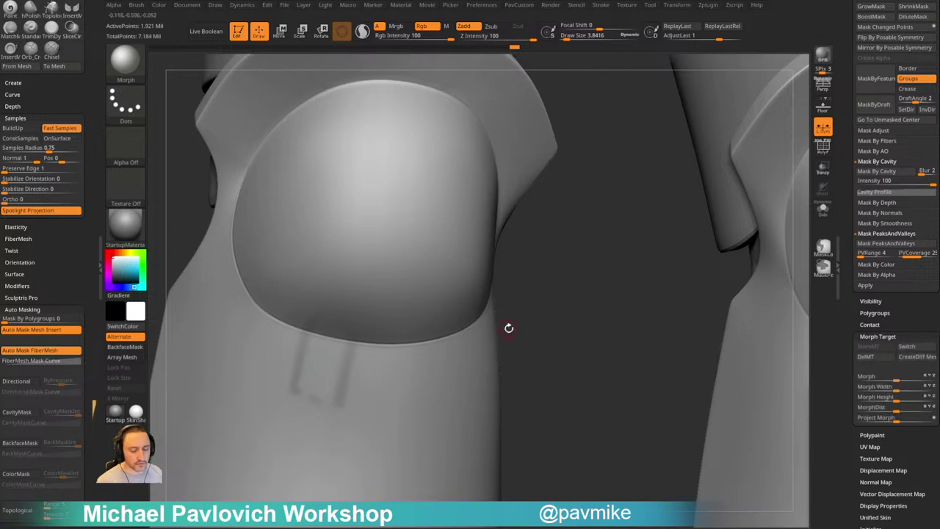
Engrave the three-sided panel below the kneecap again with Orb_Cracks, cutting the outer side, lower edge and inner side
{"action": "key", "text": "3"}
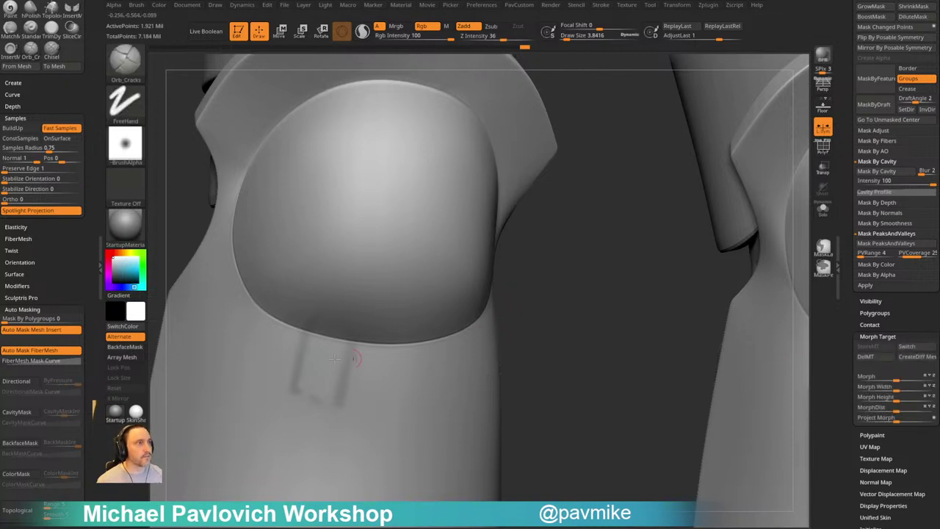
{"action": "mouse_move", "coordinate": [308, 336]}
{"action": "left_mouse_down"}
{"action": "mouse_move", "coordinate": [296, 397]}
{"action": "mouse_move", "coordinate": [344, 406]}
{"action": "left_mouse_up"}
{"action": "key", "text": "ctrl+z"}
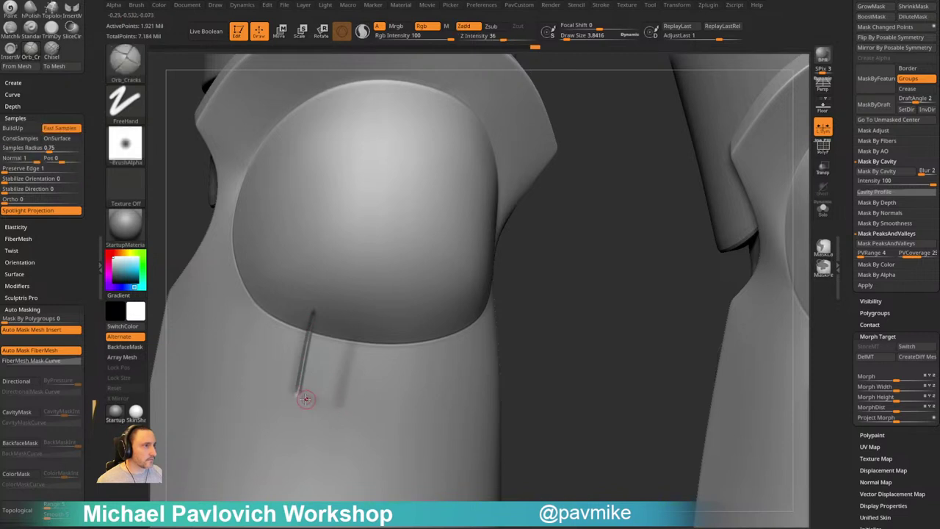
{"action": "left_click_drag", "start_coordinate": [283, 387], "coordinate": [344, 400]}
{"action": "key", "text": "ctrl+z"}
{"action": "left_click_drag", "start_coordinate": [284, 386], "coordinate": [357, 404]}
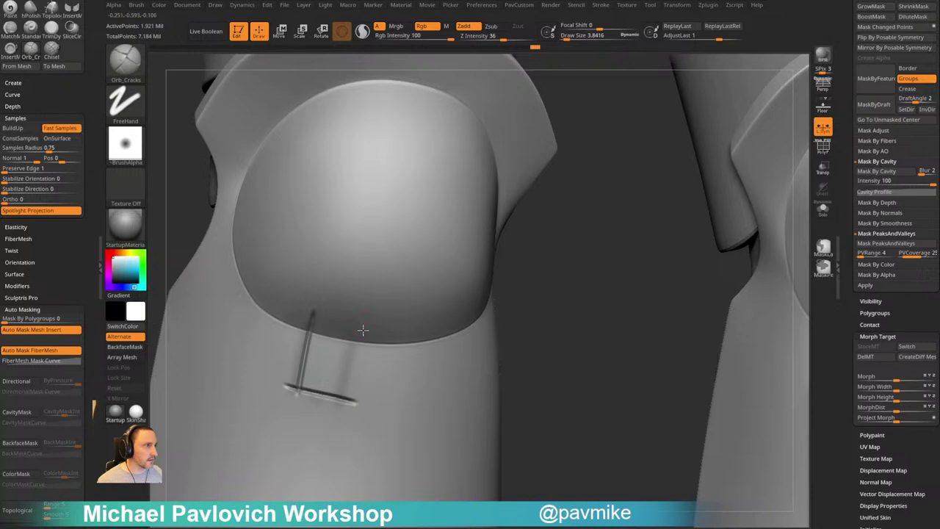
{"action": "left_click_drag", "start_coordinate": [363, 331], "coordinate": [343, 414]}
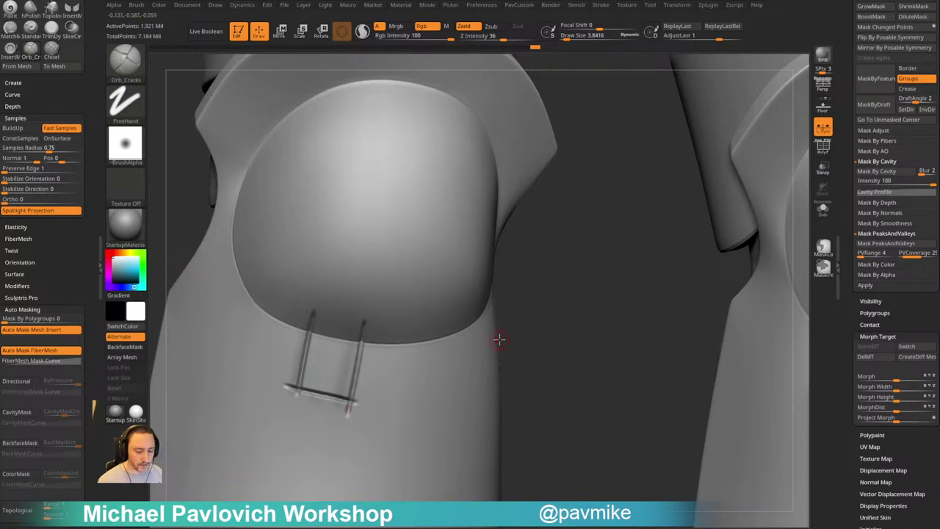
Erase the overshooting line ends around the panel's corners and over the kneecap with the Morph brush
{"action": "key", "text": "b"}
{"action": "key", "text": "m"}
{"action": "key", "text": "o"}
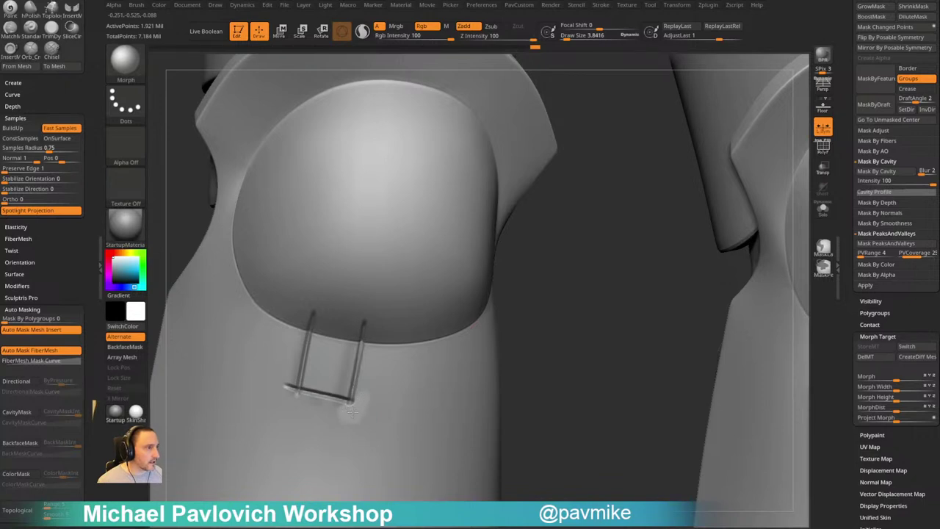
{"action": "left_click_drag", "start_coordinate": [368, 414], "coordinate": [370, 412]}
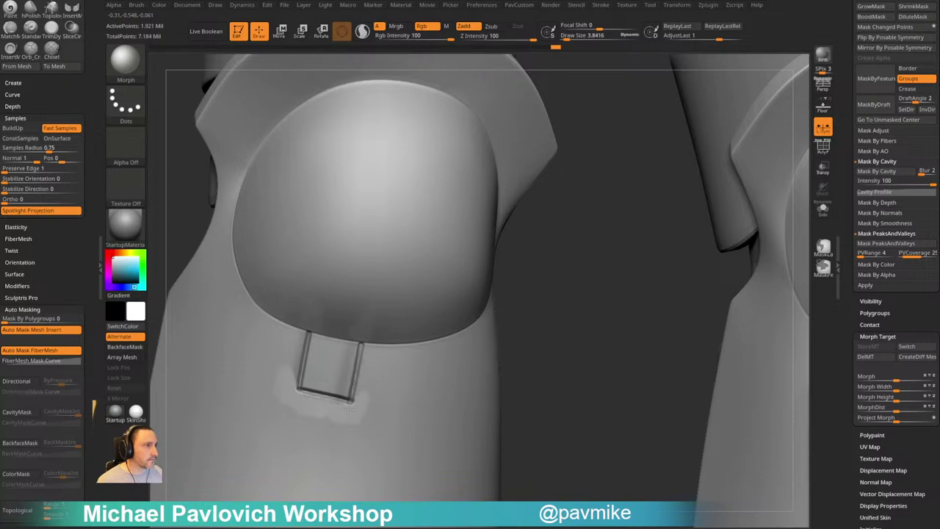
Try engraving a three-sided panel above the ankle opening of the other shin with Orb_Cracks, and undo all of its strokes
{"action": "left_click_drag", "start_coordinate": [553, 342], "coordinate": [298, 222], "text": "alt"}
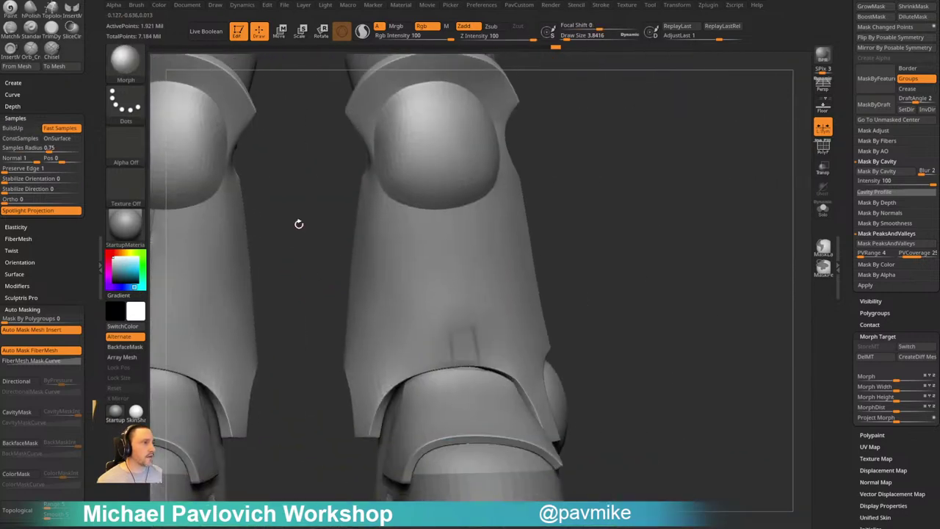
{"action": "mouse_move", "coordinate": [630, 271]}
{"action": "left_mouse_down"}
{"action": "mouse_move", "coordinate": [567, 229]}
{"action": "mouse_move", "coordinate": [710, 256]}
{"action": "mouse_move", "coordinate": [598, 205]}
{"action": "mouse_move", "coordinate": [619, 214]}
{"action": "mouse_move", "coordinate": [612, 194]}
{"action": "mouse_move", "coordinate": [603, 207]}
{"action": "left_mouse_up"}
{"action": "key", "text": "3"}
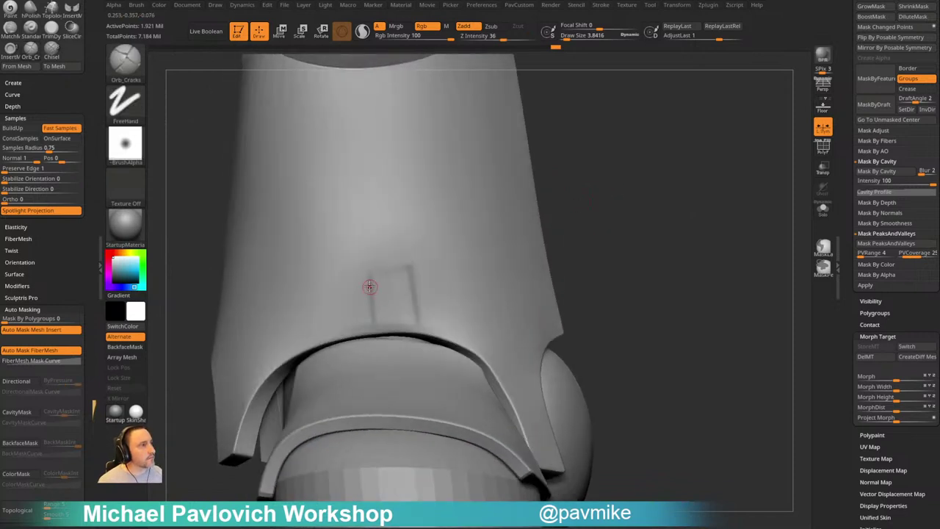
{"action": "left_click_drag", "start_coordinate": [365, 276], "coordinate": [371, 335]}
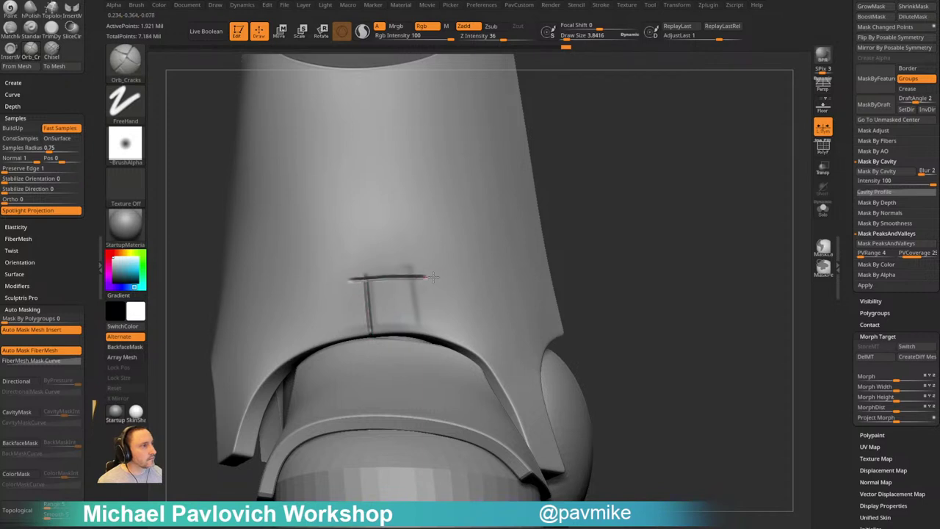
{"action": "left_click_drag", "start_coordinate": [414, 264], "coordinate": [422, 334]}
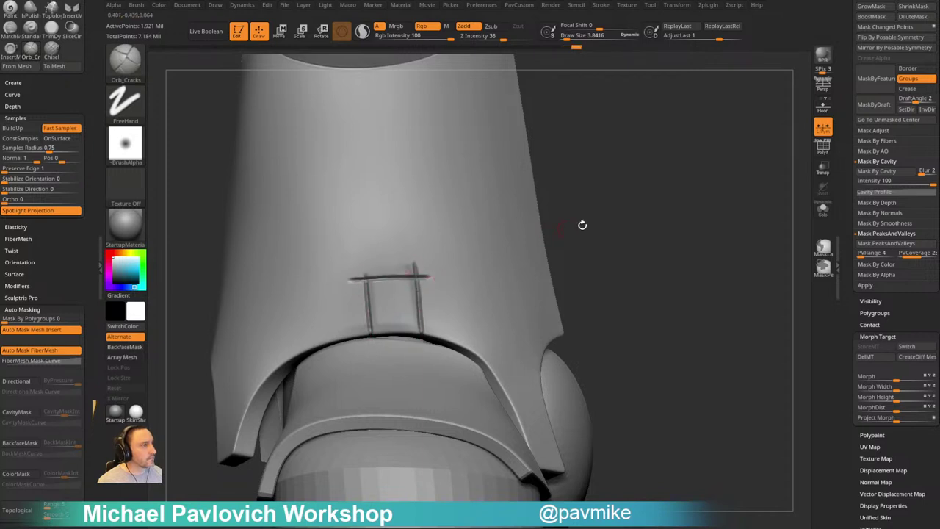
{"action": "left_click_drag", "start_coordinate": [582, 225], "coordinate": [633, 229]}
{"action": "key", "text": "ctrl+z"}
{"action": "key", "text": "ctrl+z"}
{"action": "key", "text": "ctrl+z"}
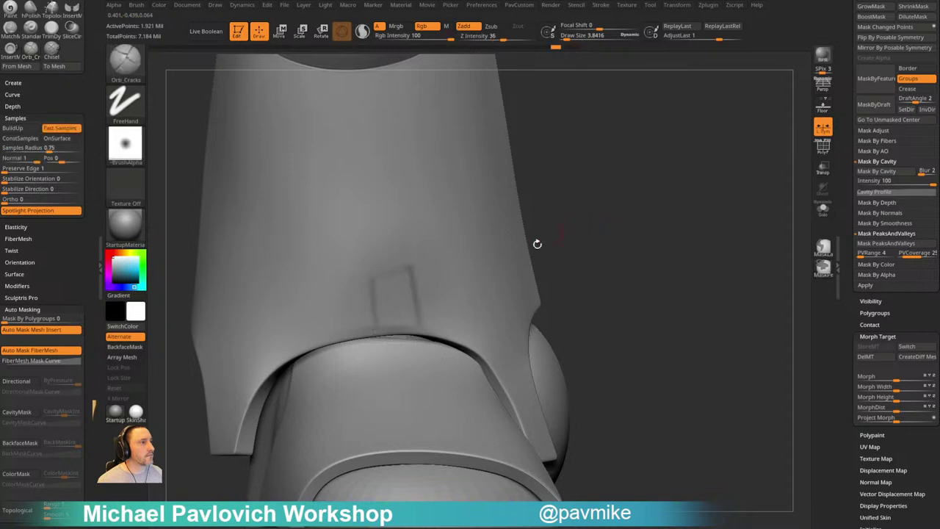
Engrave a slightly wider three-sided panel above the other shin's ankle opening, redoing strokes until both sides and the upper edge are cut
{"action": "left_click_drag", "start_coordinate": [364, 277], "coordinate": [368, 337]}
{"action": "key", "text": "ctrl+z"}
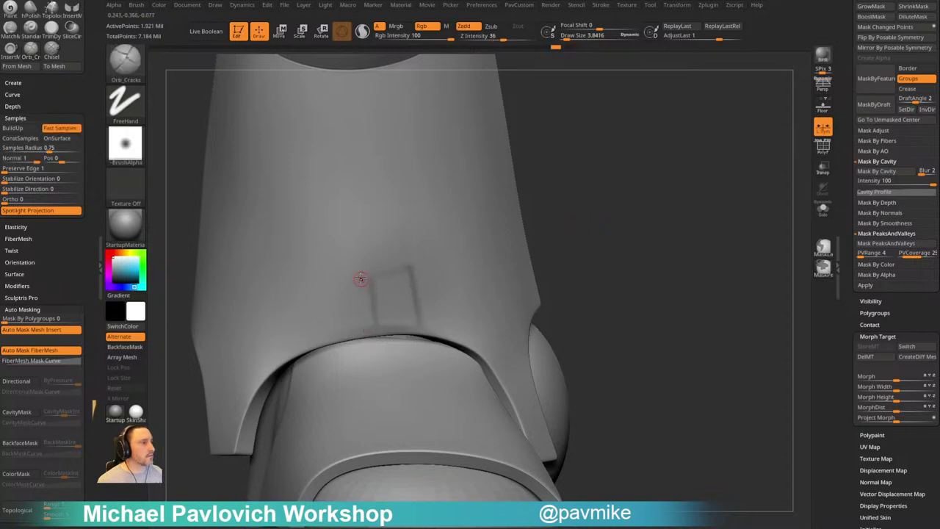
{"action": "left_click_drag", "start_coordinate": [359, 276], "coordinate": [364, 336]}
{"action": "mouse_move", "coordinate": [341, 283]}
{"action": "left_mouse_down"}
{"action": "mouse_move", "coordinate": [431, 272]}
{"action": "mouse_move", "coordinate": [361, 281]}
{"action": "mouse_move", "coordinate": [420, 277]}
{"action": "mouse_move", "coordinate": [415, 356]}
{"action": "left_mouse_up"}
{"action": "key", "text": "ctrl+z"}
{"action": "key", "text": "ctrl+z"}
Trim the overshooting line ends at the ankle panel's two upper corners with the Morph brush
{"action": "key", "text": "b"}
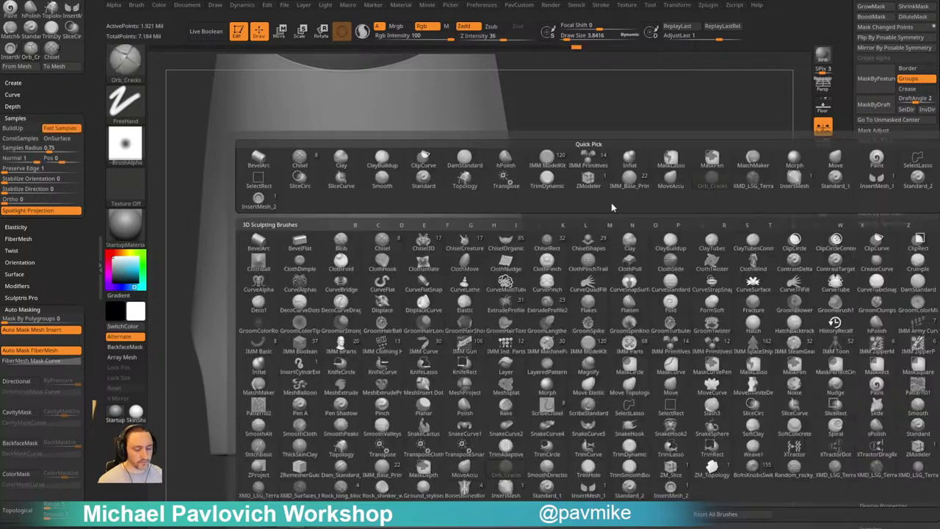
{"action": "key", "text": "m"}
{"action": "key", "text": "o"}
{"action": "mouse_move", "coordinate": [619, 177]}
{"action": "left_mouse_down", "text": "alt"}
{"action": "mouse_move", "coordinate": [638, 190]}
{"action": "mouse_move", "coordinate": [634, 166]}
{"action": "left_mouse_up", "text": "alt"}
{"action": "left_click_drag", "start_coordinate": [331, 275], "coordinate": [318, 300]}
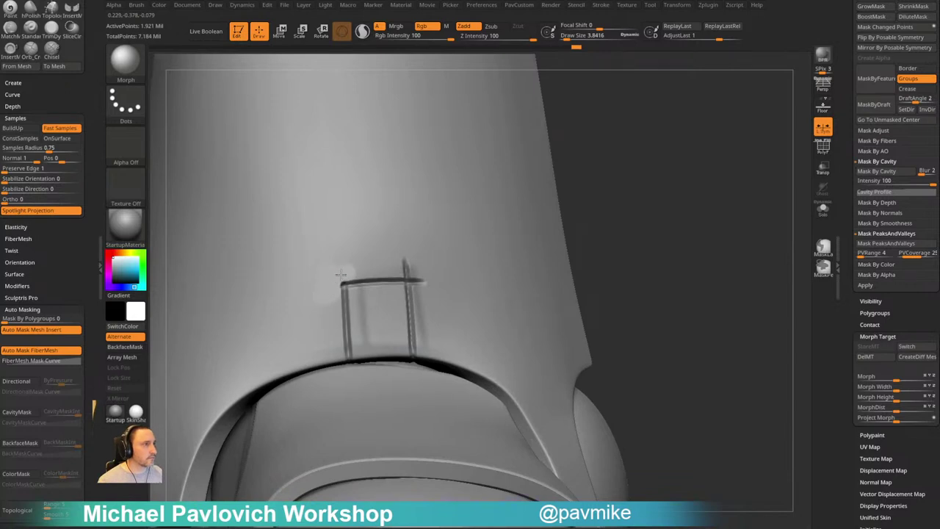
{"action": "right_click_drag", "start_coordinate": [418, 232], "coordinate": [441, 233]}
{"action": "left_click_drag", "start_coordinate": [400, 262], "coordinate": [413, 266]}
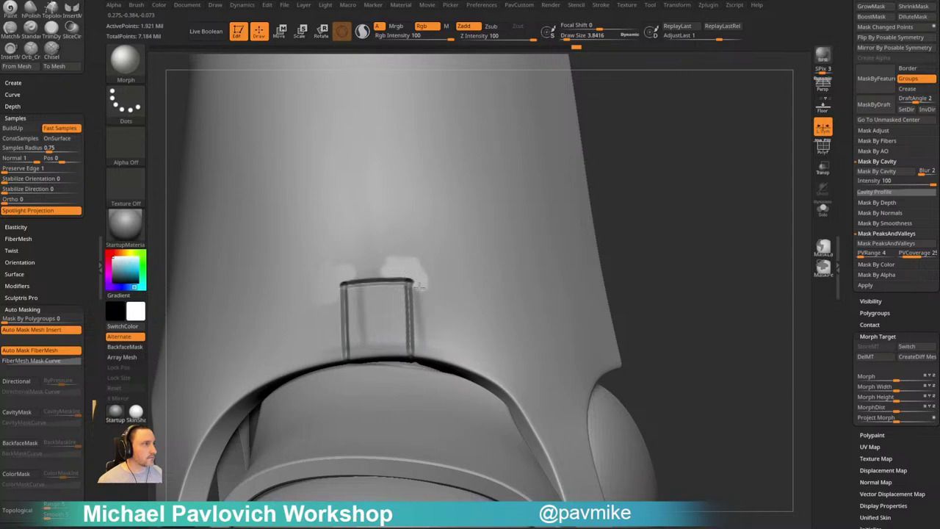
Examine the engraved shin panels on both legs in the context of the full armor
{"action": "left_click_drag", "start_coordinate": [692, 216], "coordinate": [665, 194]}
{"action": "left_click_drag", "start_coordinate": [858, 195], "coordinate": [860, 361]}
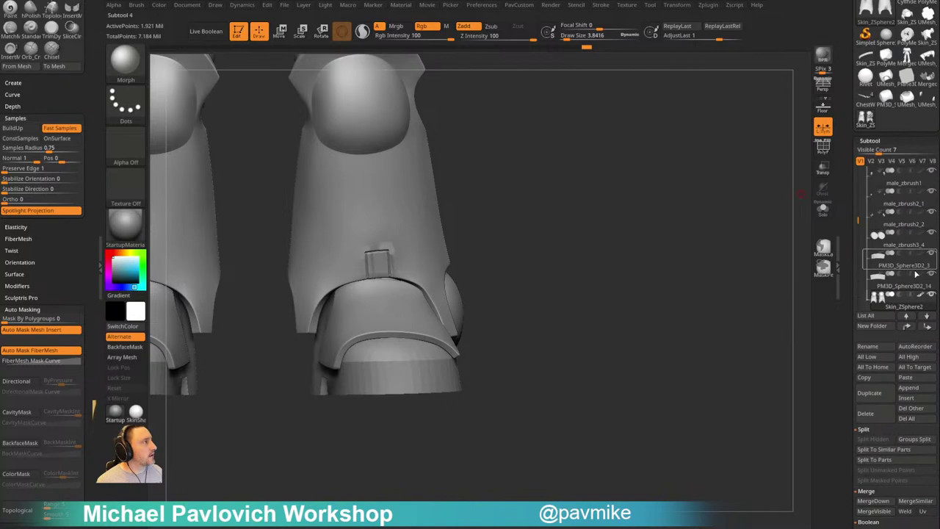
{"action": "left_click", "coordinate": [552, 6]}
{"action": "left_click", "coordinate": [578, 105]}
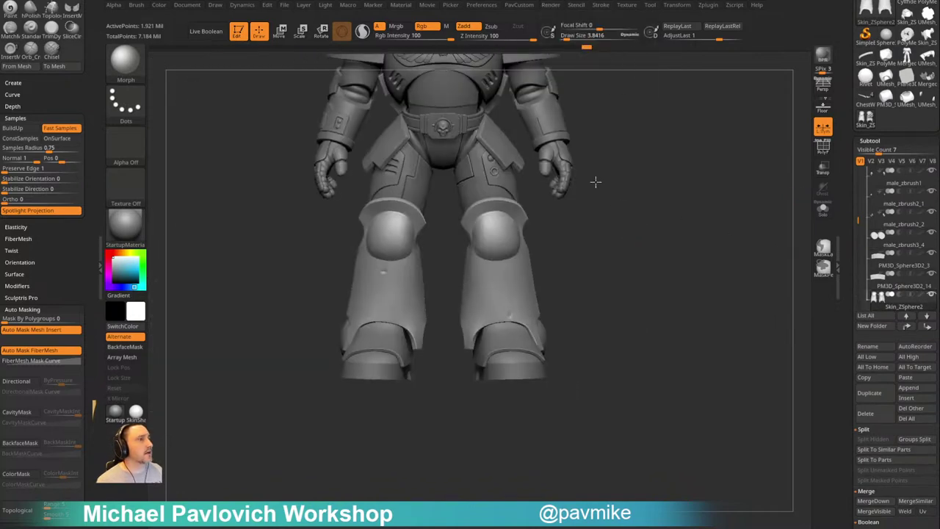
{"action": "left_click_drag", "start_coordinate": [631, 200], "coordinate": [641, 288], "text": "alt"}
{"action": "left_click_drag", "start_coordinate": [670, 351], "coordinate": [672, 319], "text": "alt"}
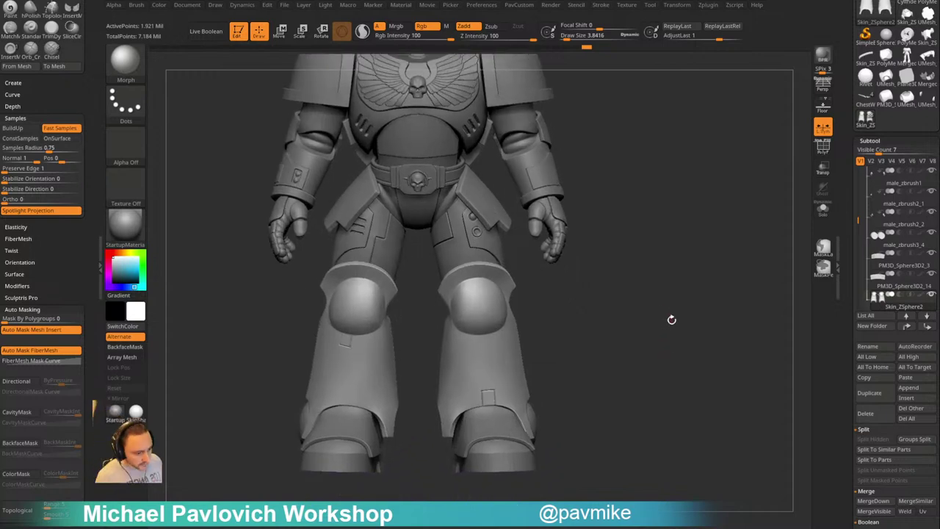
{"action": "left_click_drag", "start_coordinate": [603, 416], "coordinate": [626, 415]}
{"action": "left_click_drag", "start_coordinate": [625, 415], "coordinate": [668, 338], "text": "alt"}
Select the foot armor plates, switch to Orb_Cracks, apply their dynamic subdivision and subdivide the mesh twice more
{"action": "left_click", "coordinate": [356, 363], "text": "alt"}
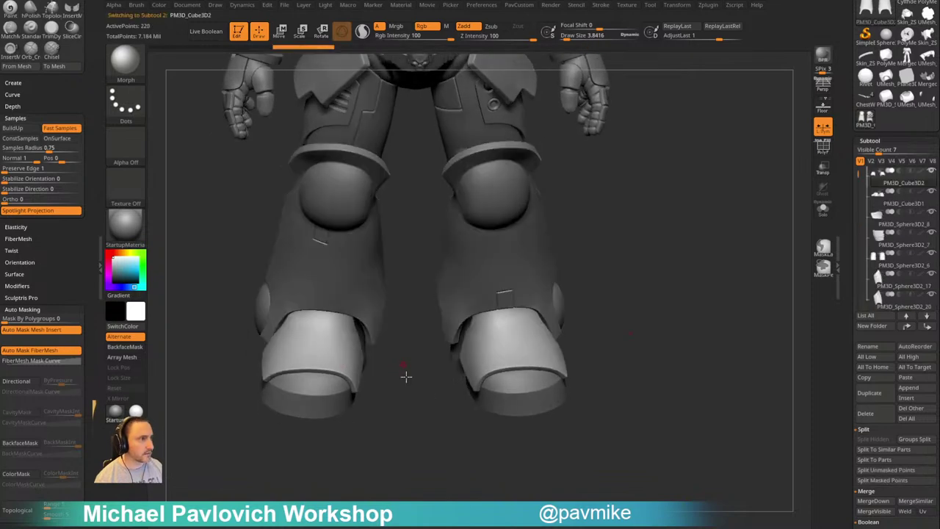
{"action": "left_click_drag", "start_coordinate": [406, 378], "coordinate": [416, 408], "text": "alt"}
{"action": "left_click", "coordinate": [389, 427]}
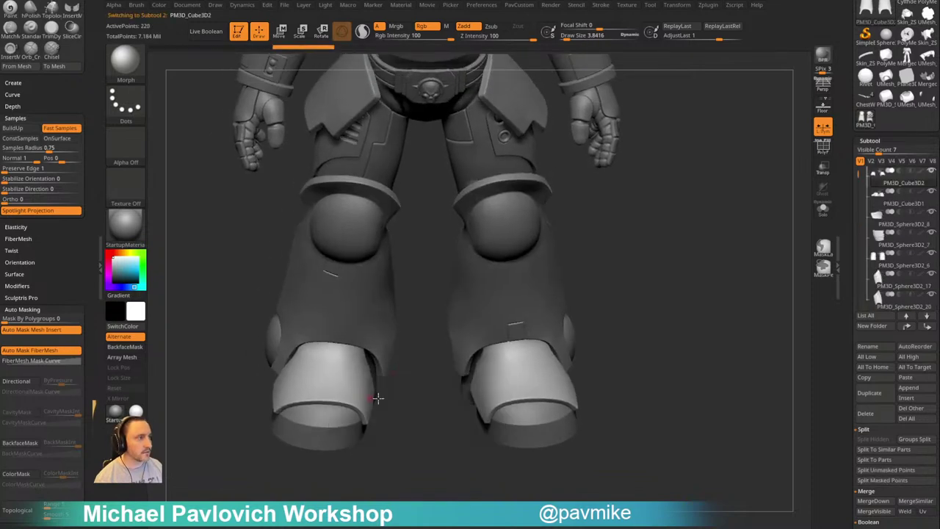
{"action": "key", "text": "3"}
{"action": "mouse_move", "coordinate": [410, 406]}
{"action": "left_mouse_down", "text": "alt"}
{"action": "mouse_move", "coordinate": [422, 387]}
{"action": "mouse_move", "coordinate": [403, 409]}
{"action": "left_mouse_up", "text": "alt"}
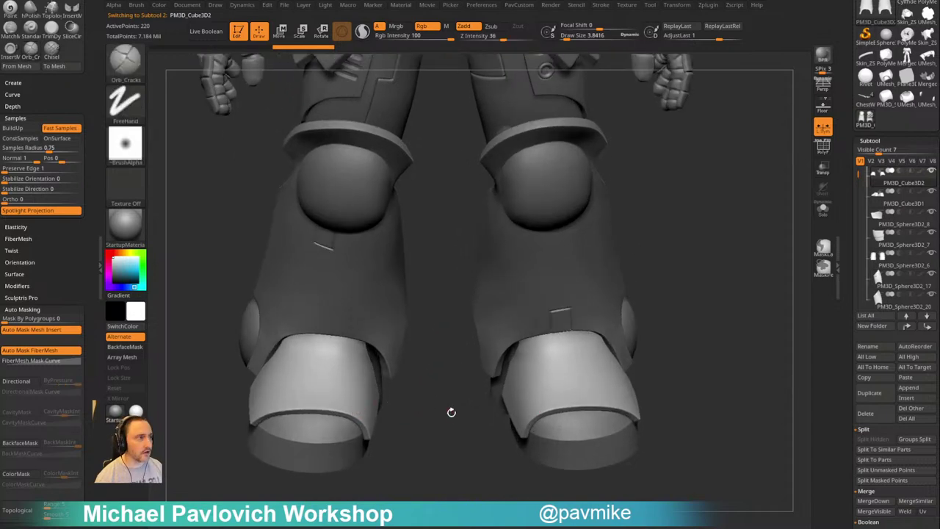
{"action": "key", "text": "space"}
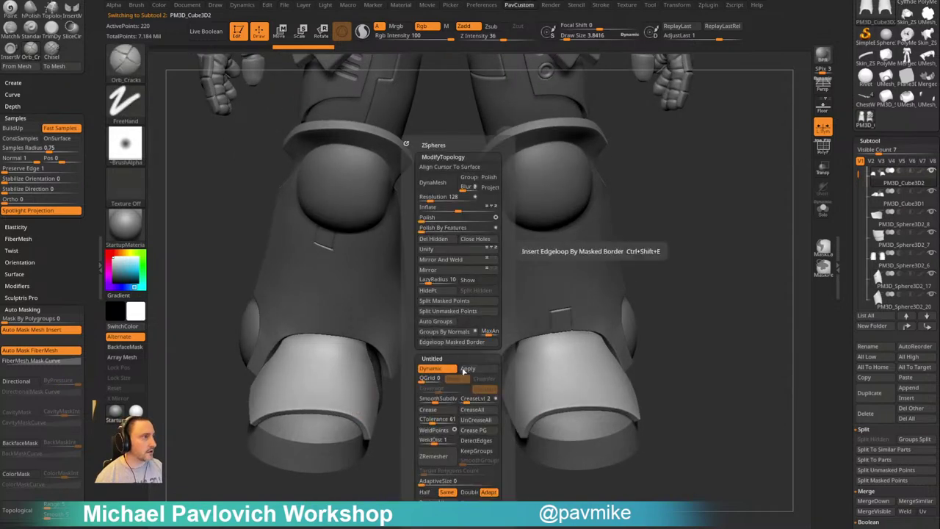
{"action": "left_click", "coordinate": [464, 370]}
{"action": "key", "text": "ctrl+d"}
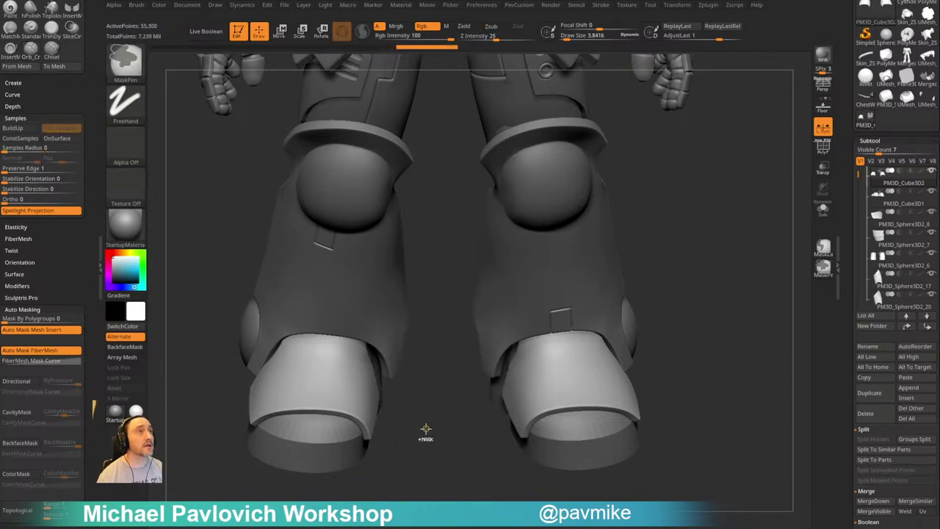
{"action": "key", "text": "ctrl+d"}
Store a morph target for the subdivided foot armor plates
{"action": "left_click_drag", "start_coordinate": [426, 429], "coordinate": [410, 373], "text": "alt"}
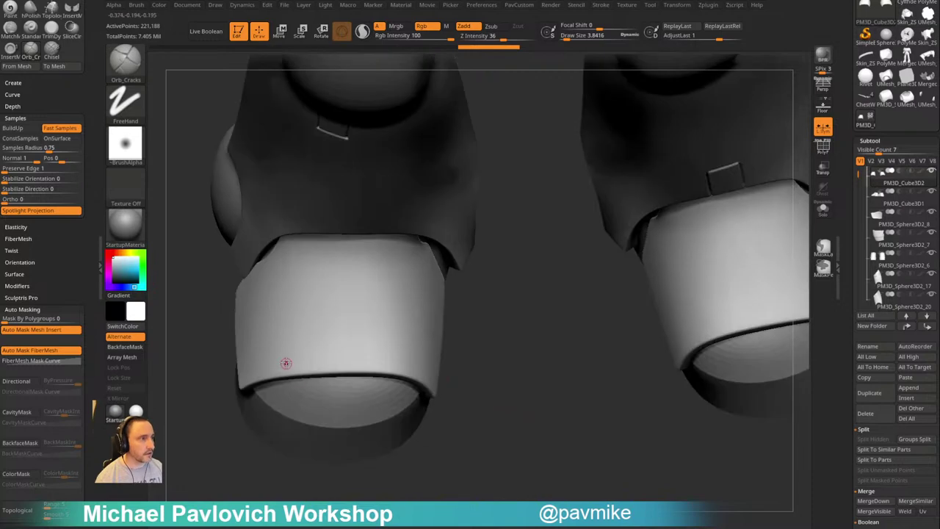
{"action": "left_click_drag", "start_coordinate": [845, 412], "coordinate": [847, 215]}
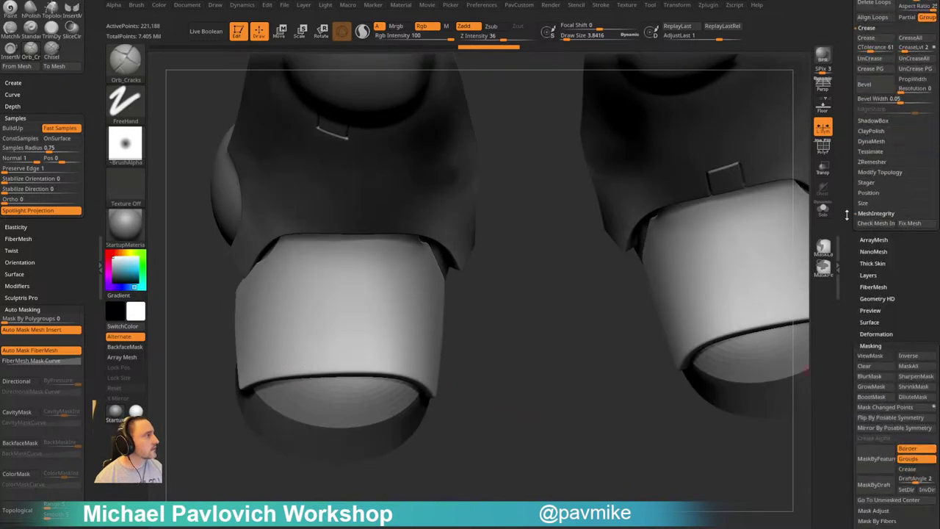
{"action": "scroll", "coordinate": [848, 367], "scroll_direction": "down", "scroll_amount": 10}
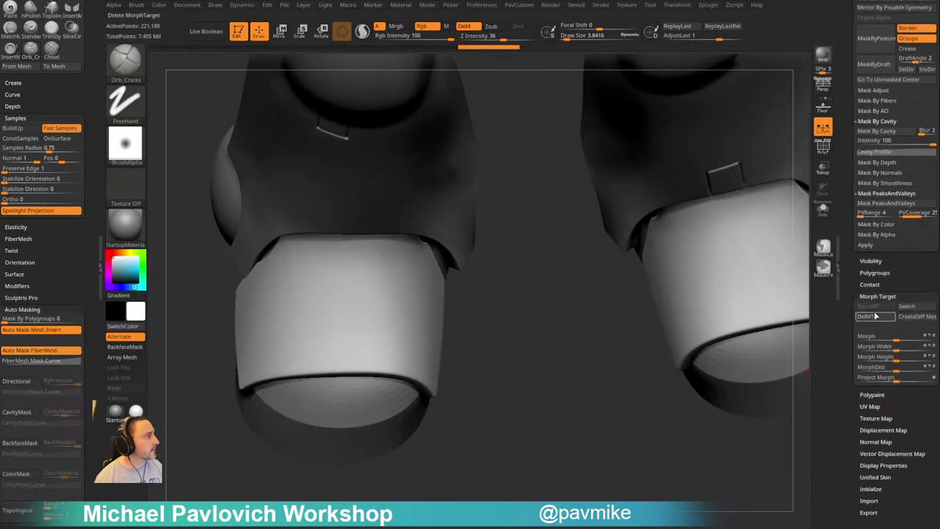
Enlarge the Orb_Cracks draw size to 6.37, testing and undoing single strokes at the foot plate's lower edge
{"action": "left_click_drag", "start_coordinate": [532, 437], "coordinate": [561, 402]}
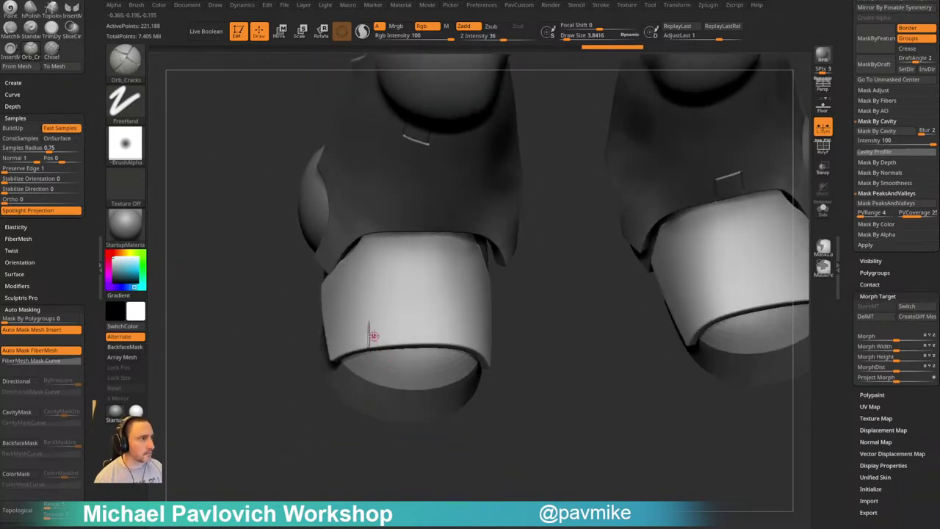
{"action": "key", "text": "ctrl+z"}
{"action": "key", "text": "s"}
{"action": "mouse_move", "coordinate": [370, 337]}
{"action": "left_mouse_down"}
{"action": "mouse_move", "coordinate": [369, 347]}
{"action": "mouse_move", "coordinate": [411, 317]}
{"action": "mouse_move", "coordinate": [401, 348]}
{"action": "left_mouse_up"}
{"action": "key", "text": "ctrl+z"}
Try engraving a three-sided panel outline at the foot plate's lower edge, and undo its three strokes
{"action": "left_click_drag", "start_coordinate": [556, 335], "coordinate": [583, 376], "text": "alt"}
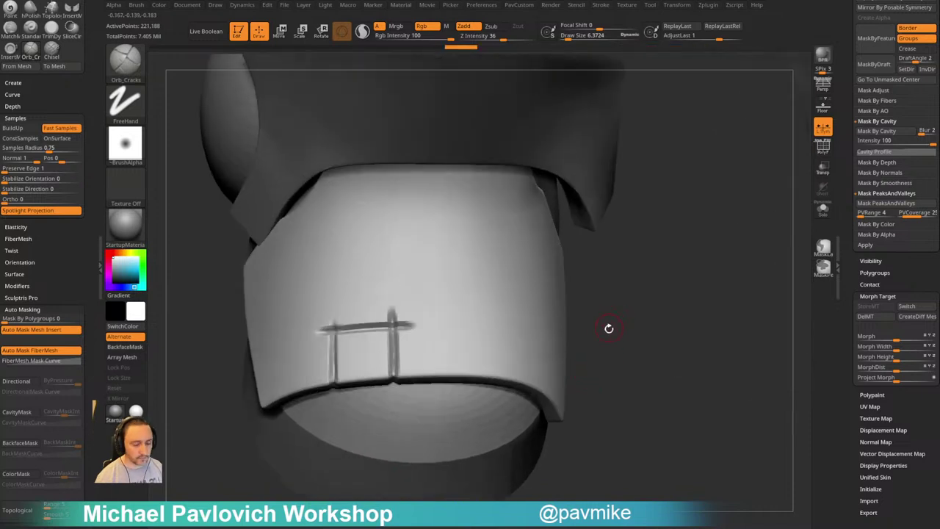
{"action": "key", "text": "ctrl+z"}
{"action": "key", "text": "ctrl+z"}
{"action": "key", "text": "ctrl+z"}
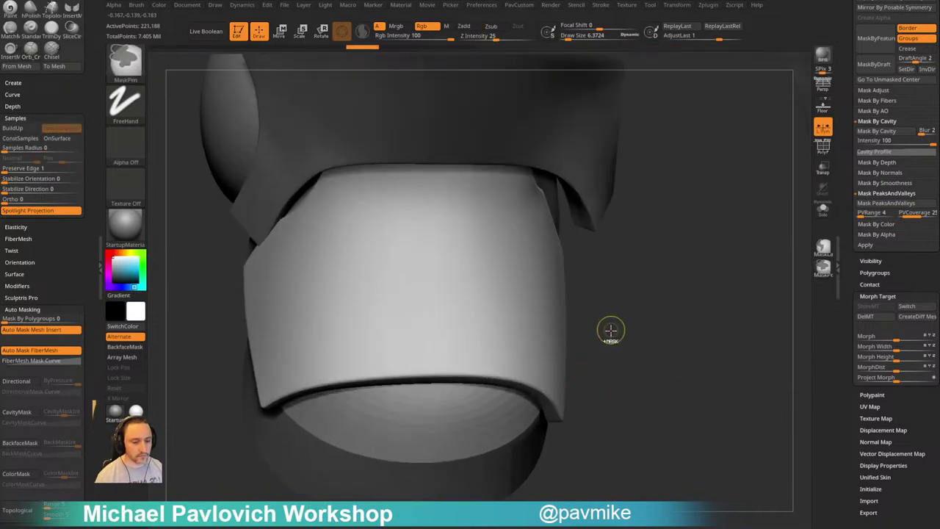
Subdivide the foot plates once more and engrave a three-sided panel at the lower edge, cutting the outer side, upper edge and inner side
{"action": "key", "text": "d"}
{"action": "mouse_move", "coordinate": [611, 329]}
{"action": "left_mouse_down", "text": "alt"}
{"action": "mouse_move", "coordinate": [626, 339]}
{"action": "mouse_move", "coordinate": [617, 339]}
{"action": "left_mouse_up", "text": "alt"}
{"action": "left_click_drag", "start_coordinate": [341, 319], "coordinate": [348, 414]}
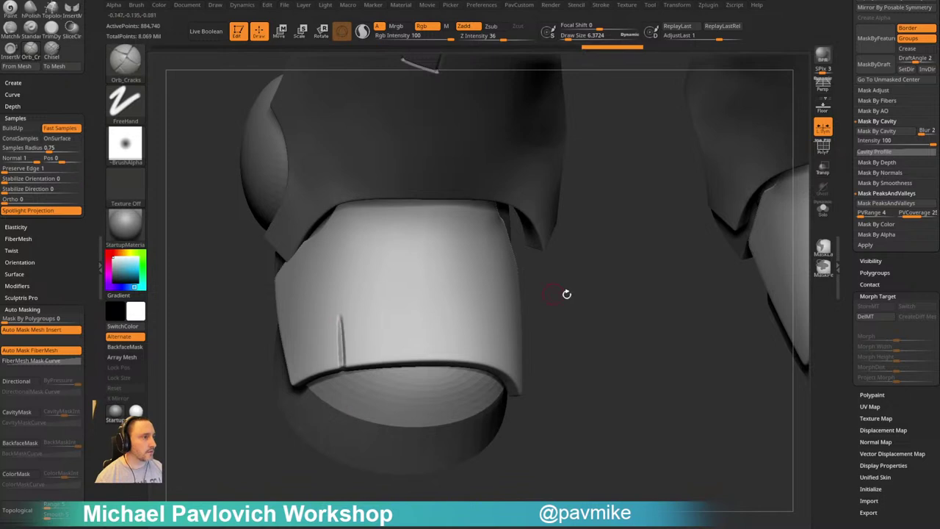
{"action": "left_click_drag", "start_coordinate": [567, 294], "coordinate": [576, 296]}
{"action": "mouse_move", "coordinate": [328, 324]}
{"action": "left_mouse_down"}
{"action": "mouse_move", "coordinate": [394, 316]}
{"action": "mouse_move", "coordinate": [381, 364]}
{"action": "left_mouse_up"}
{"action": "left_click_drag", "start_coordinate": [584, 327], "coordinate": [561, 311]}
{"action": "key", "text": "ctrl+z"}
{"action": "left_click_drag", "start_coordinate": [384, 304], "coordinate": [382, 375]}
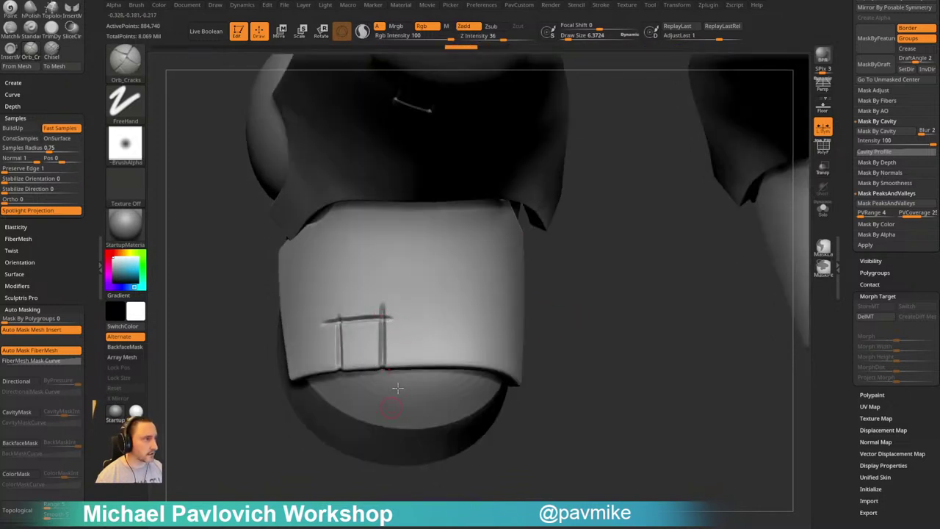
{"action": "mouse_move", "coordinate": [594, 298]}
{"action": "left_mouse_down"}
{"action": "mouse_move", "coordinate": [602, 320]}
{"action": "mouse_move", "coordinate": [609, 287]}
{"action": "left_mouse_up"}
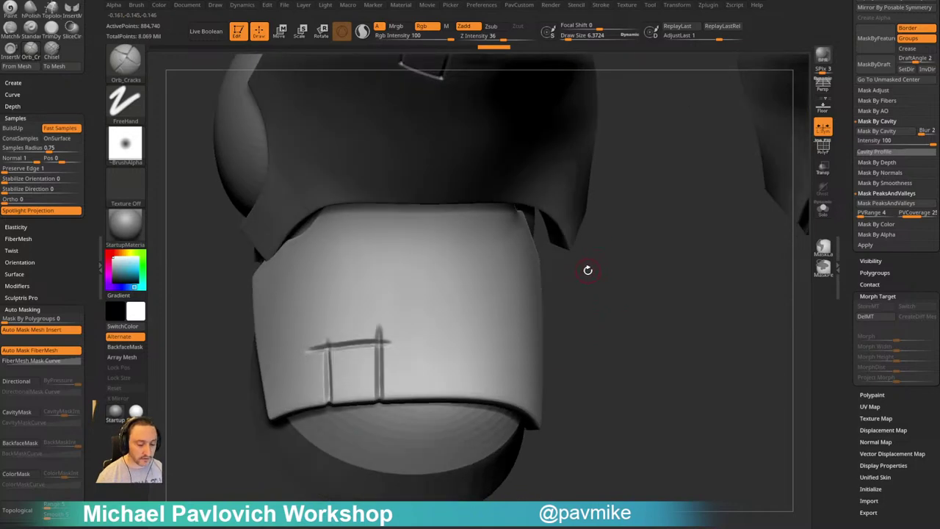
Try to erase the overshooting groove ends on the toe armour plate with the Morph brush
{"action": "key", "text": "b"}
{"action": "key", "text": "m"}
{"action": "key", "text": "o"}
{"action": "key", "text": "shift+d"}
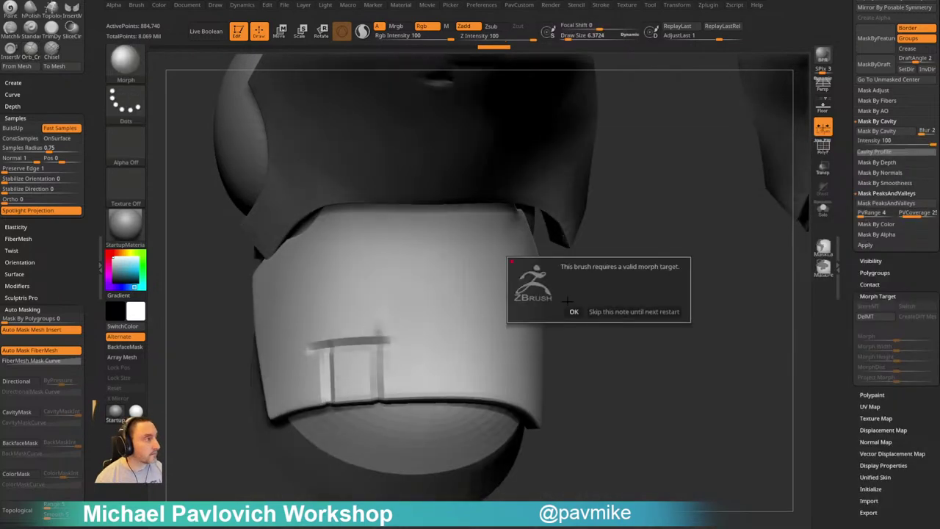
{"action": "left_click", "coordinate": [574, 312]}
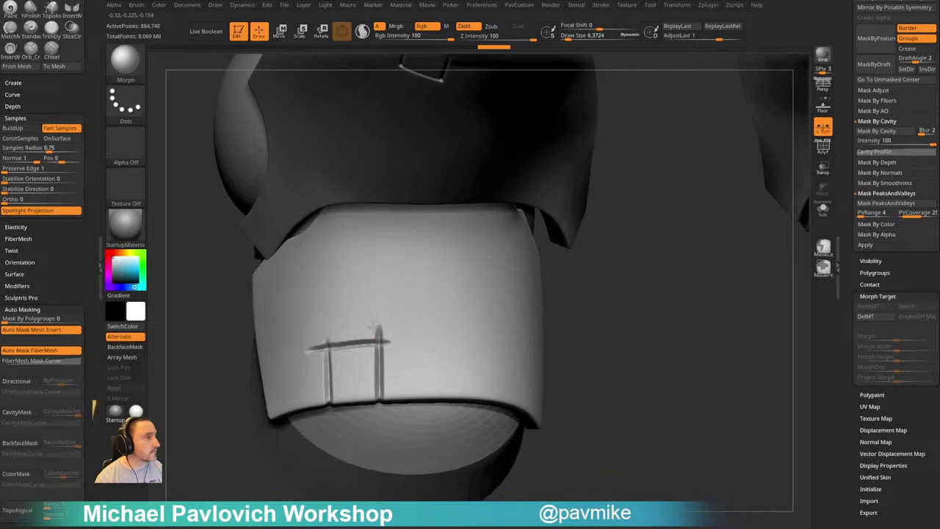
{"action": "left_click", "coordinate": [406, 327]}
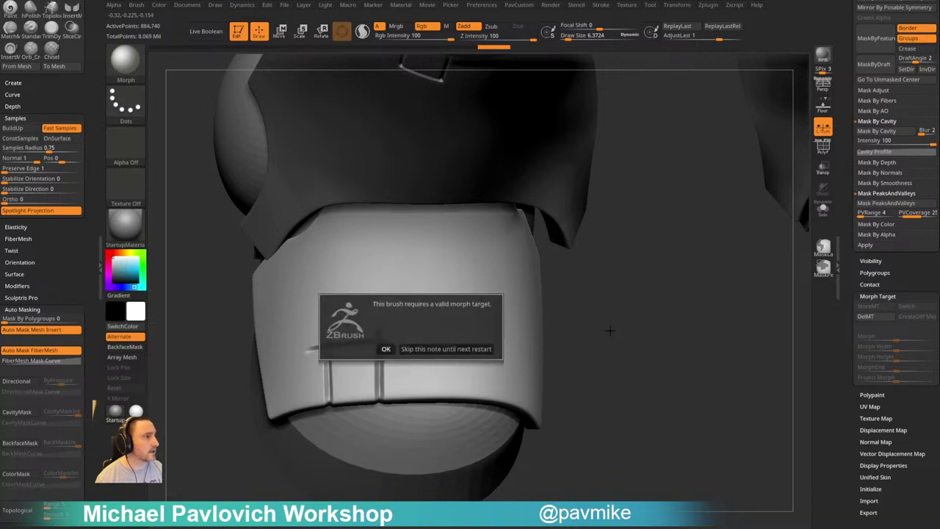
{"action": "left_click", "coordinate": [485, 349]}
Undo the panel grooves on the toe plate and store a fresh morph target of the clean surface
{"action": "key", "text": "ctrl+z"}
{"action": "key", "text": "ctrl+z"}
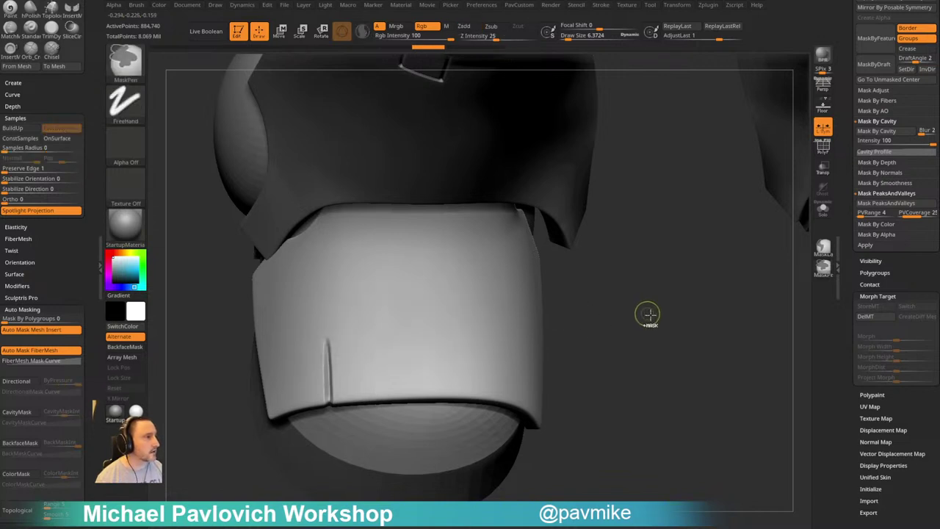
{"action": "key", "text": "ctrl+z"}
{"action": "left_click", "coordinate": [879, 316]}
{"action": "left_click", "coordinate": [877, 307]}
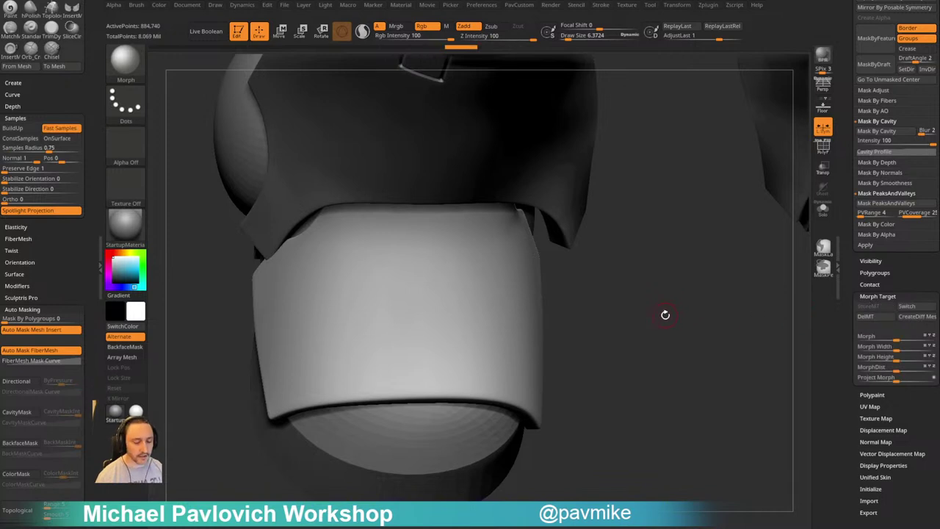
Carve a small three-sided rectangular panel at the toe plate's lower edge with the Orb_Cracks brush, letting the lines cross at the corners
{"action": "key", "text": "3"}
{"action": "left_click_drag", "start_coordinate": [329, 335], "coordinate": [335, 459]}
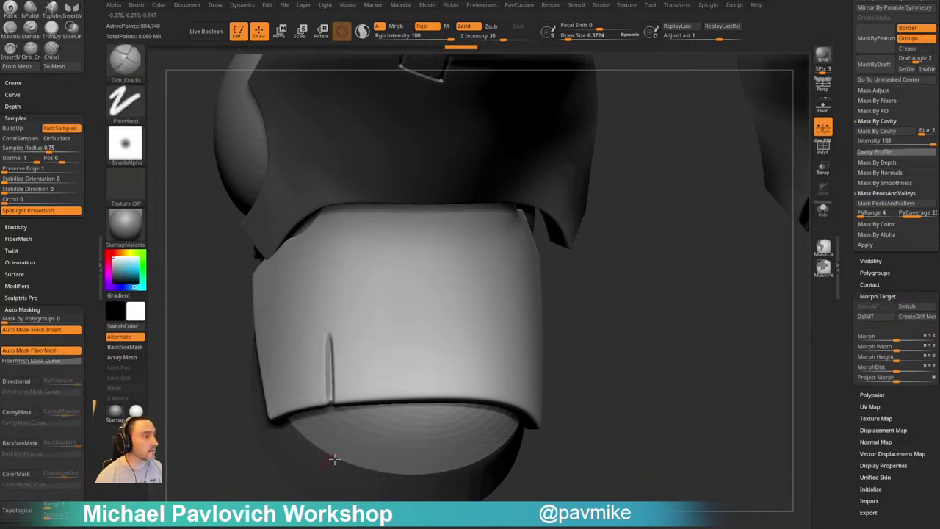
{"action": "key", "text": "ctrl+z"}
{"action": "left_click_drag", "start_coordinate": [340, 341], "coordinate": [344, 420]}
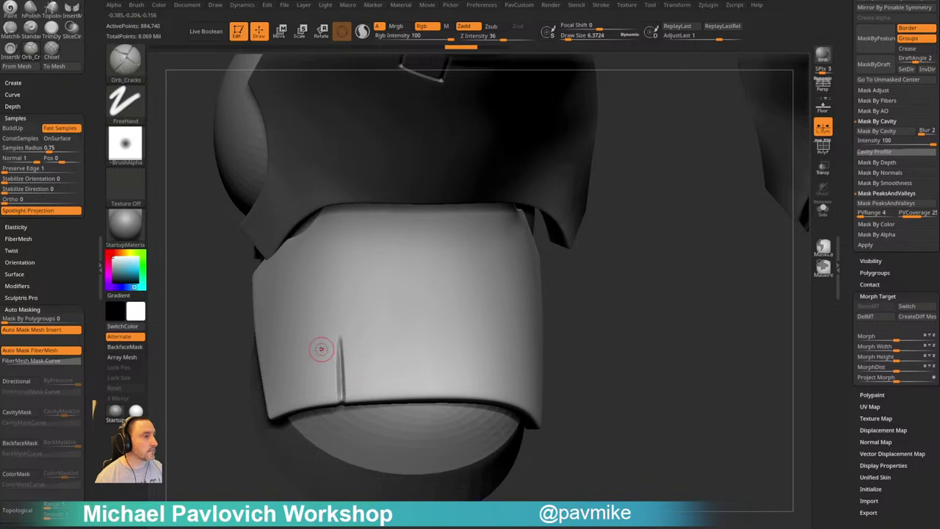
{"action": "mouse_move", "coordinate": [314, 349]}
{"action": "left_mouse_down"}
{"action": "mouse_move", "coordinate": [443, 343]}
{"action": "mouse_move", "coordinate": [407, 420]}
{"action": "left_mouse_up"}
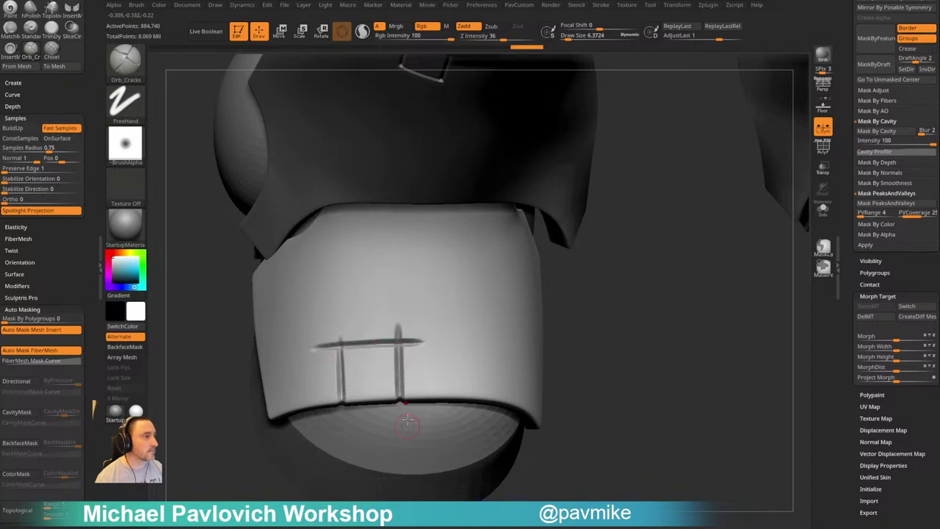
Erase the groove ends overshooting both upper corners of the toe plate's panel with the Morph brush
{"action": "key", "text": "b"}
{"action": "key", "text": "m"}
{"action": "key", "text": "o"}
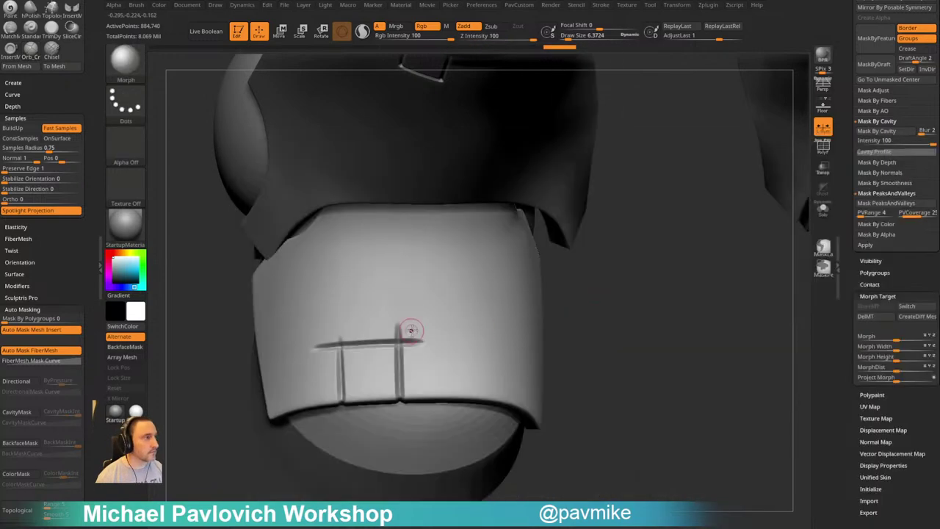
{"action": "left_click_drag", "start_coordinate": [412, 331], "coordinate": [412, 348]}
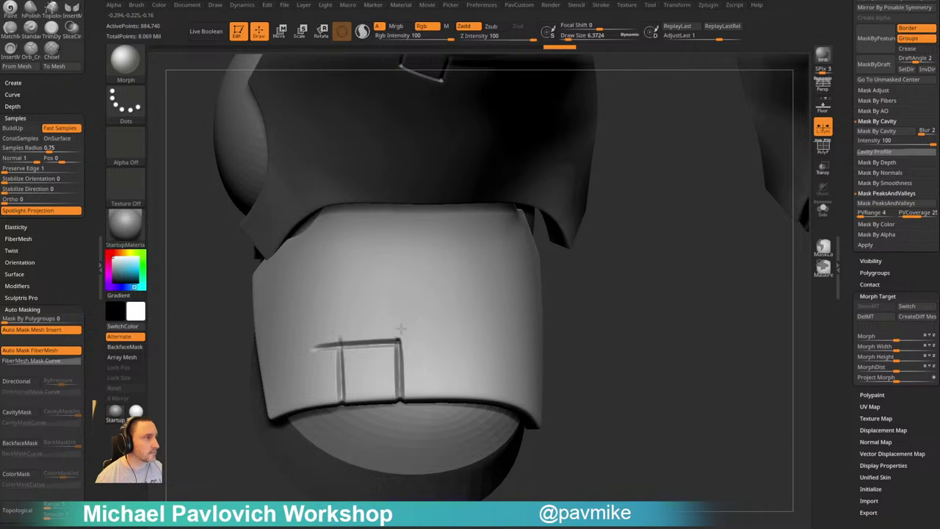
{"action": "left_click_drag", "start_coordinate": [575, 284], "coordinate": [594, 285]}
{"action": "mouse_move", "coordinate": [413, 348]}
{"action": "left_mouse_down", "text": "alt"}
{"action": "mouse_move", "coordinate": [407, 323]}
{"action": "mouse_move", "coordinate": [396, 327]}
{"action": "left_mouse_up", "text": "alt"}
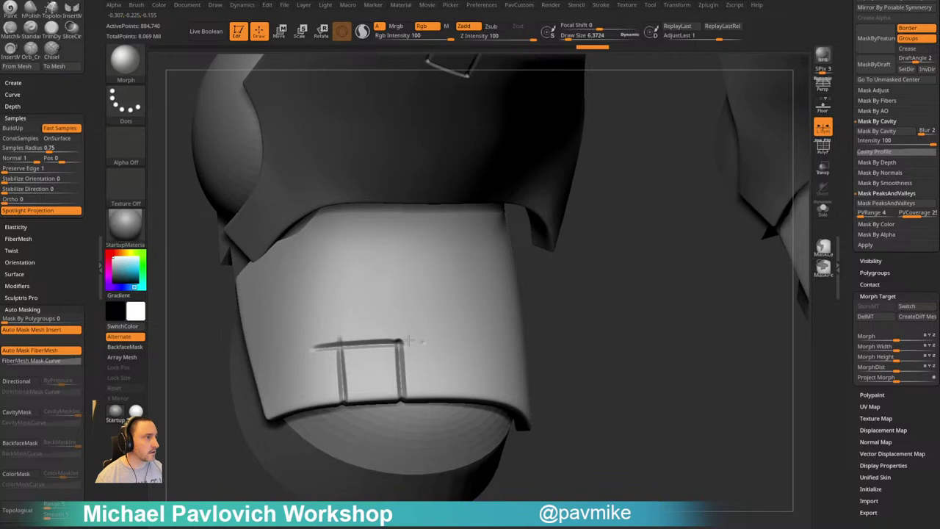
{"action": "left_click_drag", "start_coordinate": [540, 304], "coordinate": [624, 308]}
{"action": "mouse_move", "coordinate": [363, 328]}
{"action": "left_mouse_down"}
{"action": "mouse_move", "coordinate": [372, 328]}
{"action": "mouse_move", "coordinate": [358, 343]}
{"action": "left_mouse_up"}
{"action": "mouse_move", "coordinate": [569, 353]}
{"action": "left_mouse_down"}
{"action": "mouse_move", "coordinate": [613, 348]}
{"action": "mouse_move", "coordinate": [616, 334]}
{"action": "left_mouse_up"}
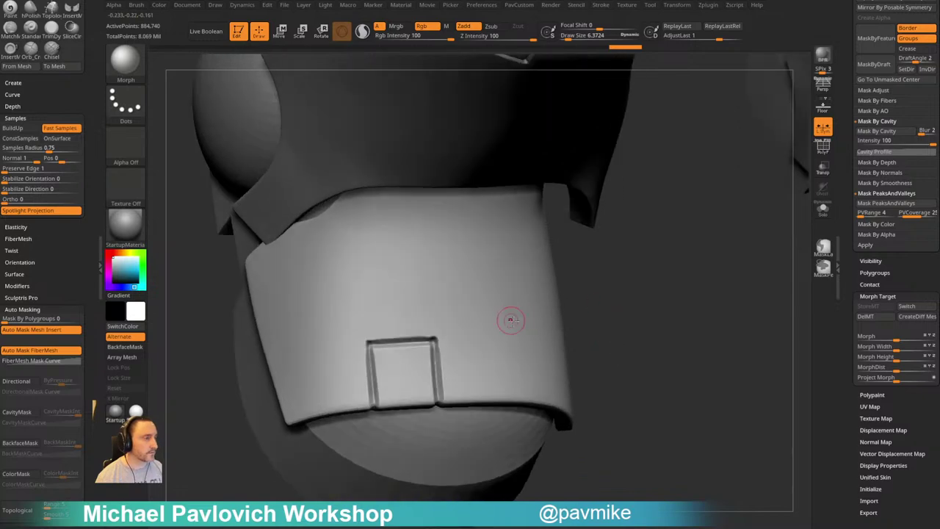
Select the round ankle disc subtool, set the draw size to about 2.6 and subdivide the mesh several times
{"action": "left_click_drag", "start_coordinate": [593, 285], "coordinate": [397, 223], "text": "alt"}
{"action": "mouse_move", "coordinate": [681, 325]}
{"action": "left_mouse_down", "text": "shift"}
{"action": "mouse_move", "coordinate": [677, 238]}
{"action": "mouse_move", "coordinate": [662, 296]}
{"action": "mouse_move", "coordinate": [676, 309]}
{"action": "mouse_move", "coordinate": [626, 313]}
{"action": "mouse_move", "coordinate": [650, 280]}
{"action": "left_mouse_up", "text": "shift"}
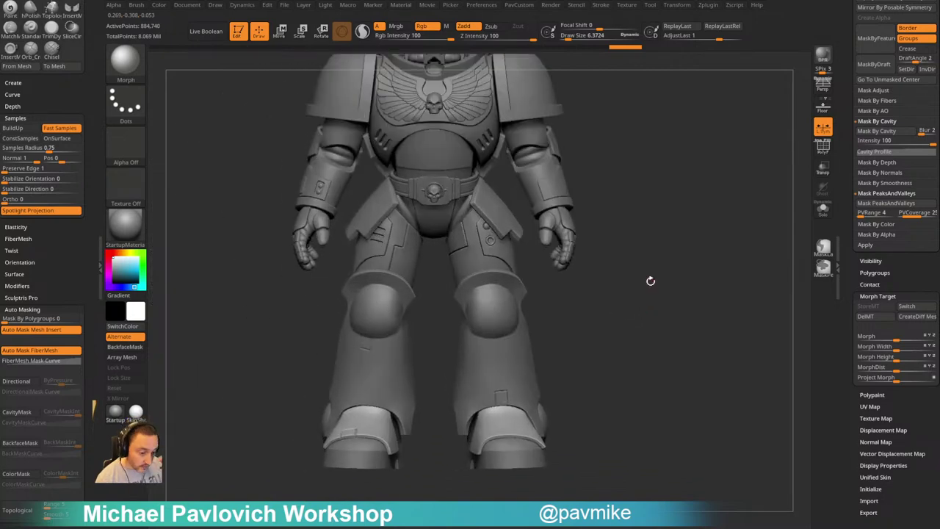
{"action": "left_click_drag", "start_coordinate": [681, 310], "coordinate": [584, 343]}
{"action": "left_click", "coordinate": [512, 409], "text": "alt"}
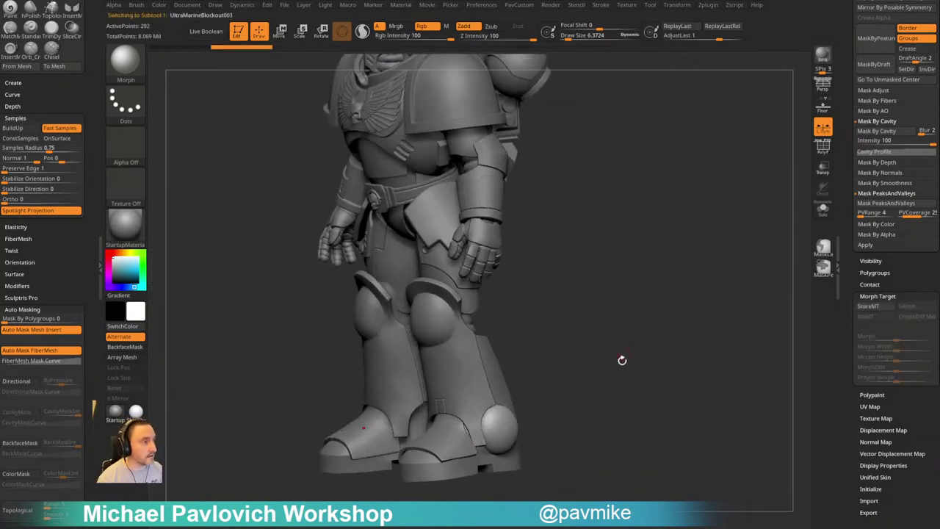
{"action": "left_click_drag", "start_coordinate": [698, 359], "coordinate": [637, 368]}
{"action": "left_click_drag", "start_coordinate": [637, 367], "coordinate": [635, 317], "text": "alt"}
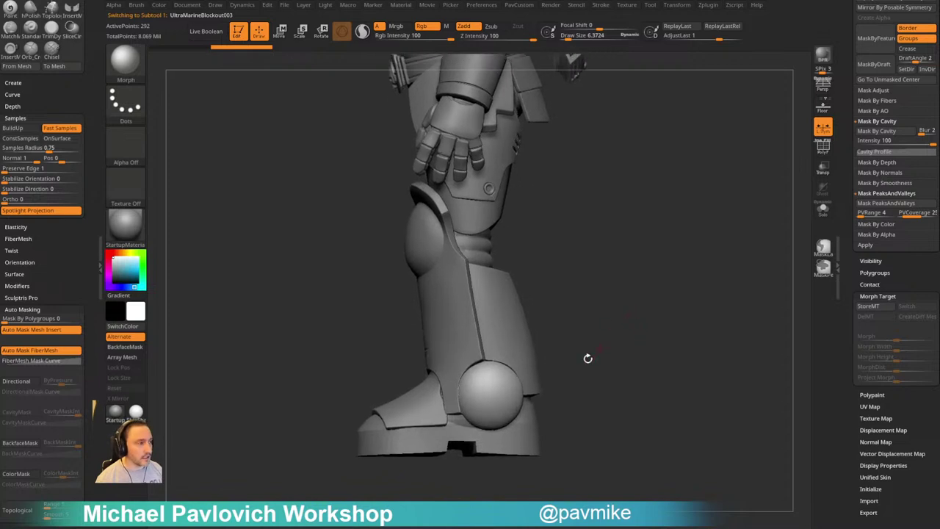
{"action": "mouse_move", "coordinate": [588, 358]}
{"action": "left_mouse_down", "text": "alt"}
{"action": "mouse_move", "coordinate": [603, 340]}
{"action": "mouse_move", "coordinate": [587, 334]}
{"action": "mouse_move", "coordinate": [606, 335]}
{"action": "left_mouse_up", "text": "alt"}
{"action": "key", "text": "s"}
{"action": "key", "text": "space"}
{"action": "left_click", "coordinate": [629, 369]}
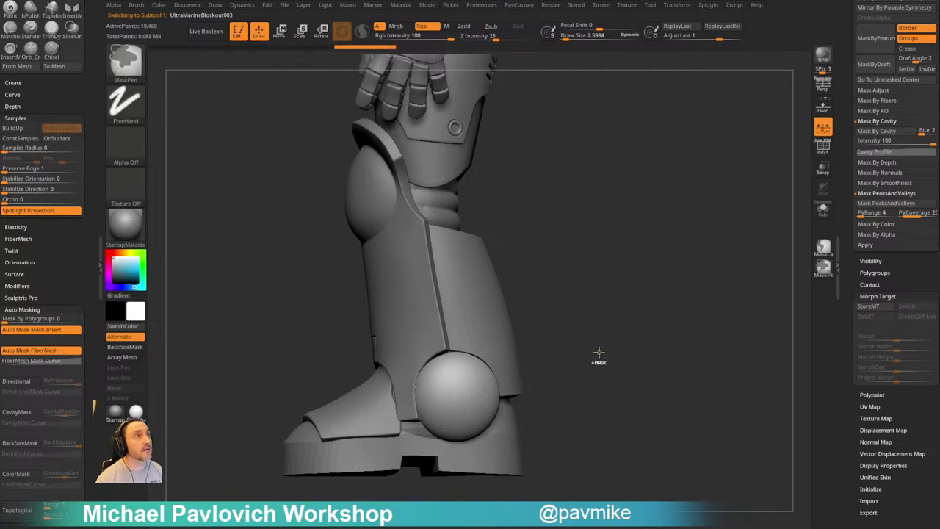
{"action": "key", "text": "ctrl+d"}
{"action": "mouse_move", "coordinate": [606, 323]}
{"action": "left_mouse_down", "text": "alt"}
{"action": "mouse_move", "coordinate": [611, 315]}
{"action": "mouse_move", "coordinate": [641, 319]}
{"action": "mouse_move", "coordinate": [632, 349]}
{"action": "mouse_move", "coordinate": [630, 327]}
{"action": "left_mouse_up", "text": "alt"}
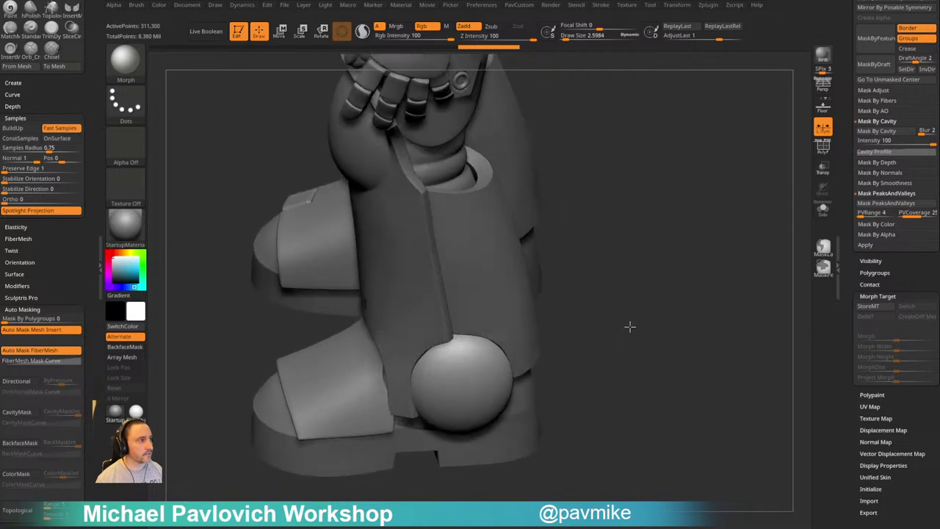
Select the Orb_Cracks brush, turn on transparency for the inactive subtools and set its Back Opacity to about 0.46
{"action": "left_click", "coordinate": [823, 210]}
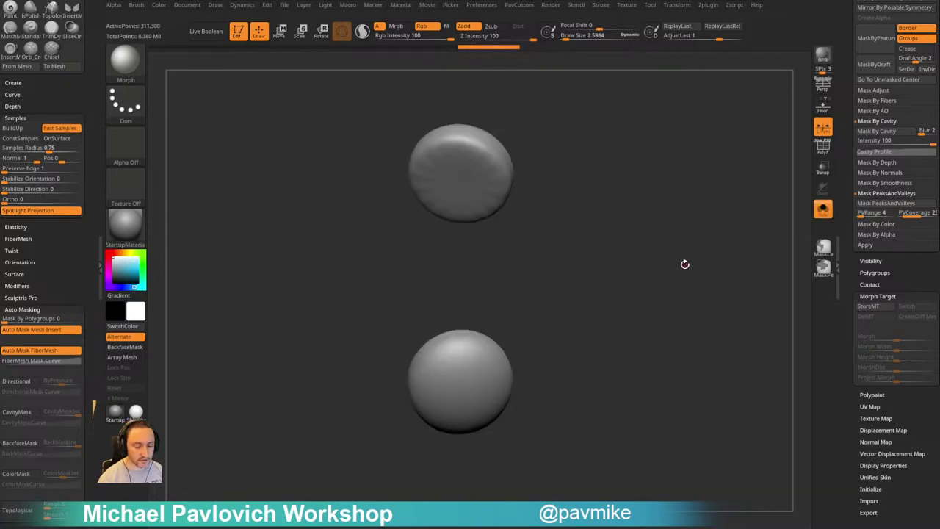
{"action": "key", "text": "3"}
{"action": "mouse_move", "coordinate": [668, 259]}
{"action": "left_mouse_down"}
{"action": "mouse_move", "coordinate": [669, 275]}
{"action": "mouse_move", "coordinate": [701, 241]}
{"action": "mouse_move", "coordinate": [704, 256]}
{"action": "mouse_move", "coordinate": [751, 263]}
{"action": "mouse_move", "coordinate": [716, 264]}
{"action": "left_mouse_up"}
{"action": "left_click", "coordinate": [824, 211]}
{"action": "left_click", "coordinate": [822, 169]}
{"action": "left_click", "coordinate": [822, 211]}
{"action": "left_click_drag", "start_coordinate": [740, 229], "coordinate": [658, 250]}
{"action": "left_click", "coordinate": [820, 210]}
{"action": "left_click", "coordinate": [482, 6]}
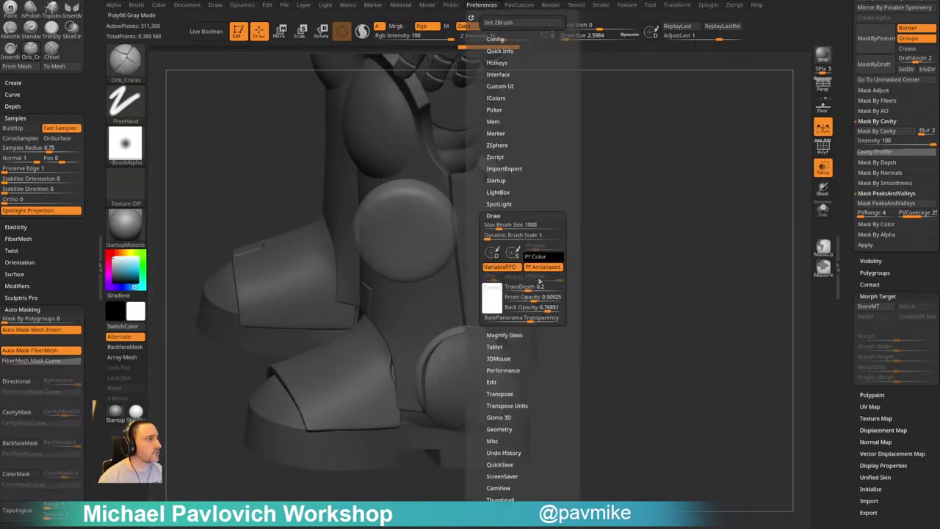
{"action": "left_click_drag", "start_coordinate": [545, 309], "coordinate": [532, 308]}
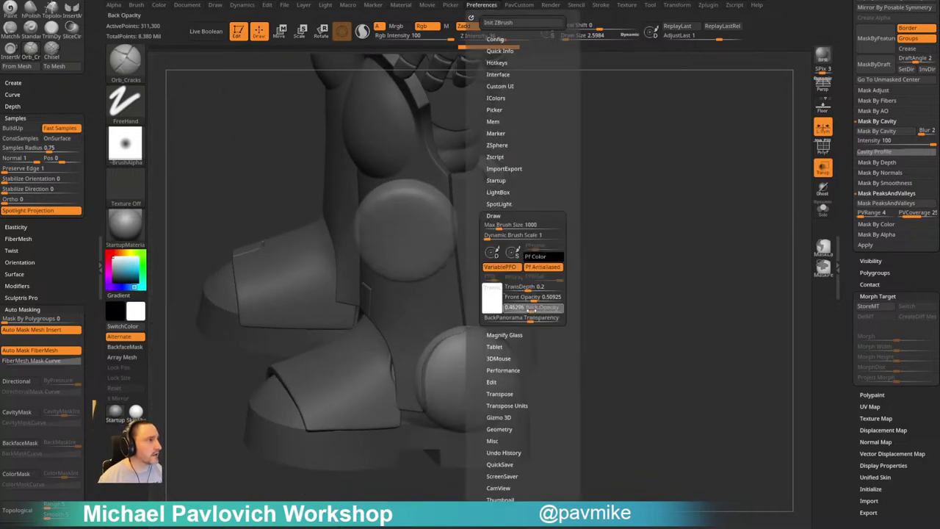
Set the Orb_Cracks draw size to 5.44 and undo the trial grooves on the ankle disc
{"action": "left_click_drag", "start_coordinate": [705, 287], "coordinate": [603, 295]}
{"action": "key", "text": "s"}
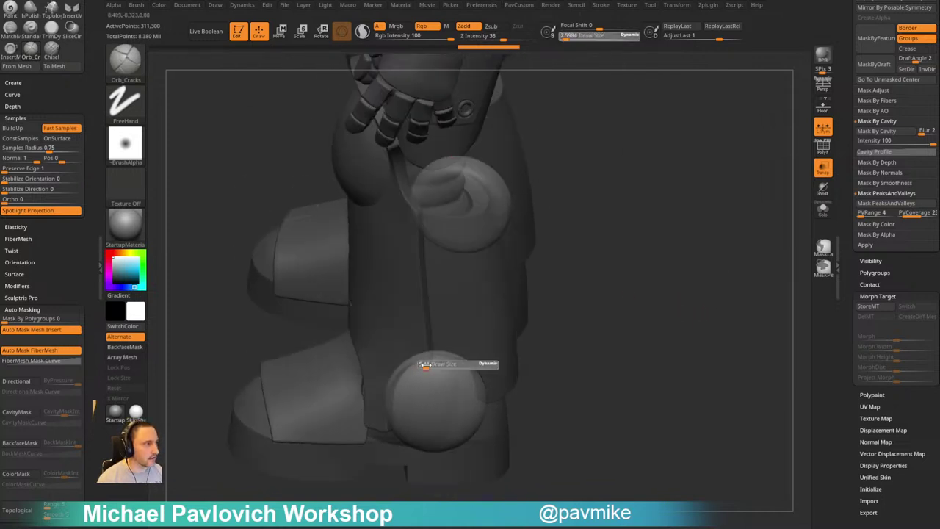
{"action": "left_click_drag", "start_coordinate": [427, 365], "coordinate": [424, 364]}
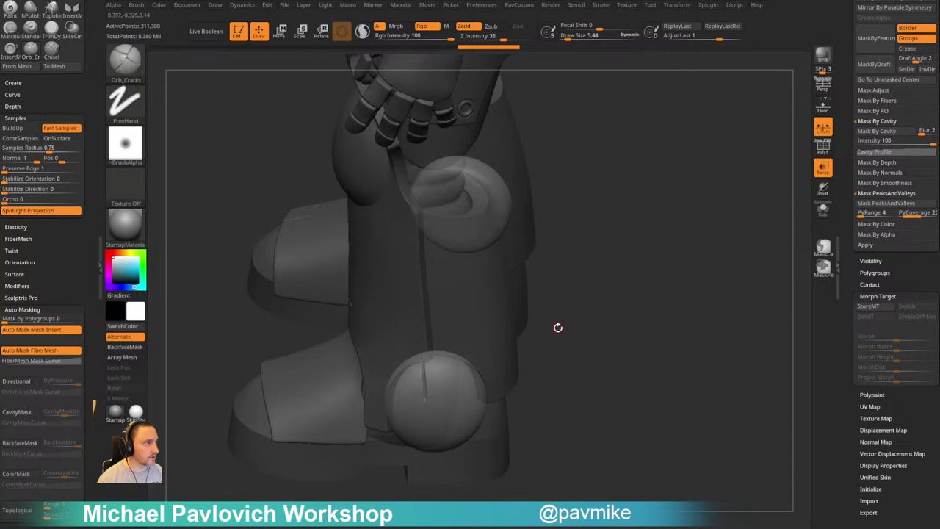
{"action": "left_click_drag", "start_coordinate": [558, 328], "coordinate": [421, 371]}
{"action": "mouse_move", "coordinate": [614, 322]}
{"action": "left_mouse_down"}
{"action": "mouse_move", "coordinate": [609, 342]}
{"action": "mouse_move", "coordinate": [593, 343]}
{"action": "mouse_move", "coordinate": [593, 331]}
{"action": "left_mouse_up"}
{"action": "key", "text": "ctrl+z"}
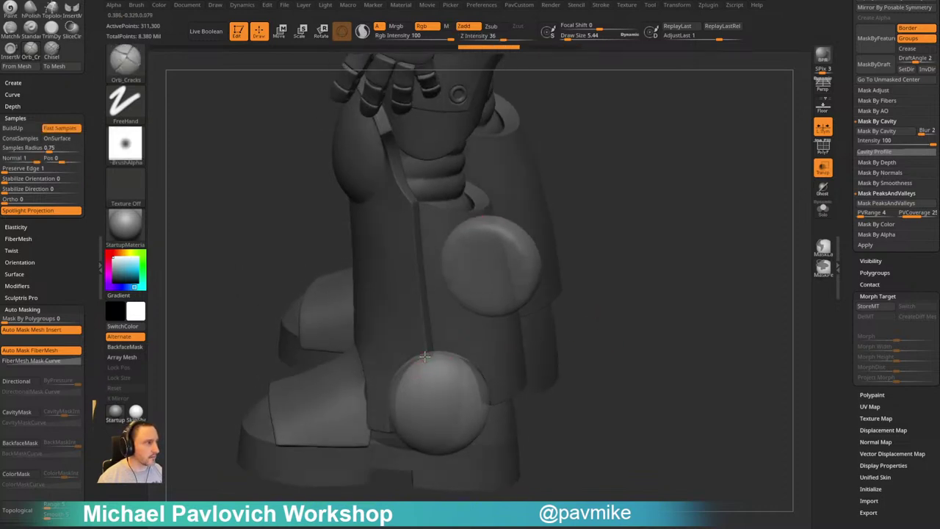
{"action": "left_click_drag", "start_coordinate": [427, 383], "coordinate": [427, 390]}
{"action": "key", "text": "ctrl+z"}
Store a morph target for the ankle disc and carve two vertical grooves crossed by two horizontal ones across its face
{"action": "left_click", "coordinate": [868, 307]}
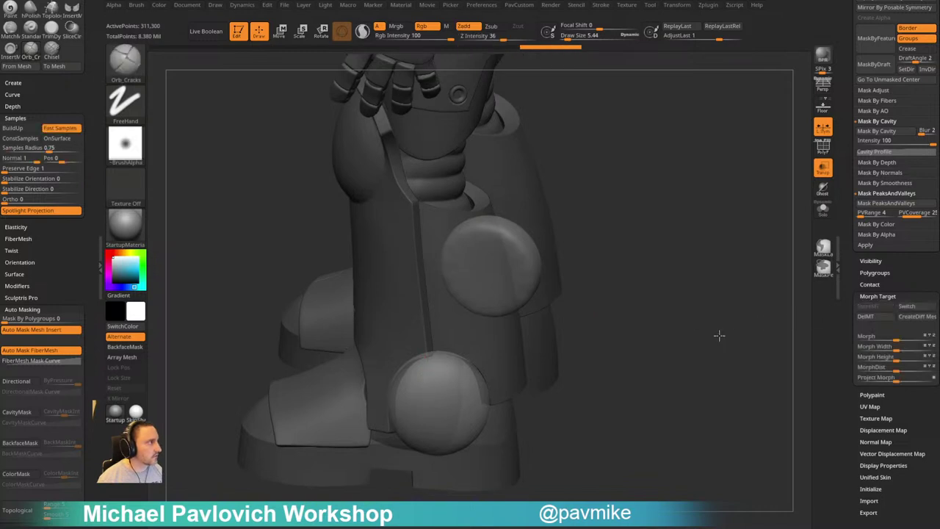
{"action": "left_click_drag", "start_coordinate": [631, 336], "coordinate": [551, 351]}
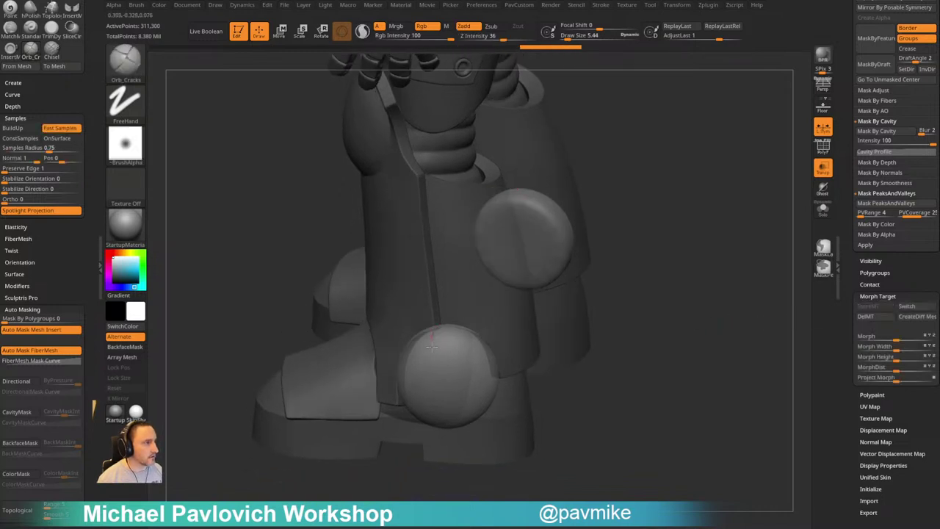
{"action": "left_click_drag", "start_coordinate": [434, 439], "coordinate": [434, 441]}
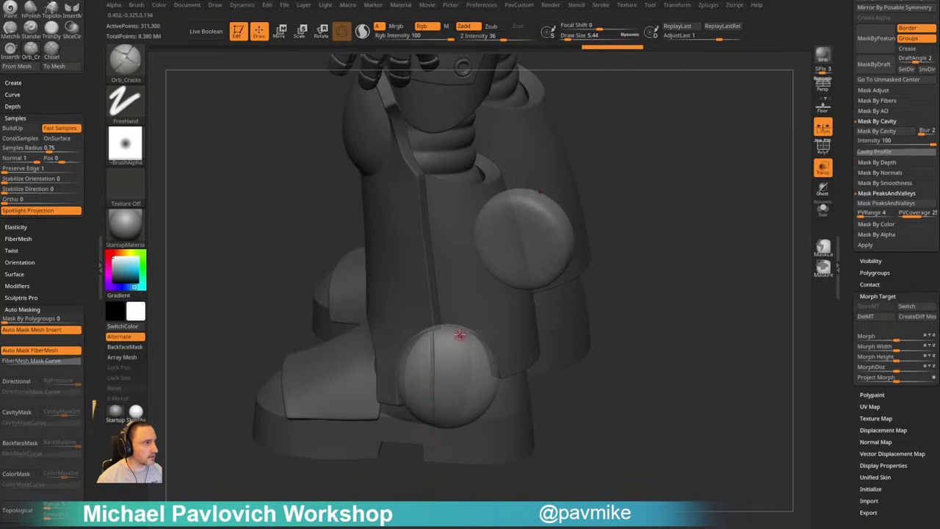
{"action": "left_click_drag", "start_coordinate": [464, 391], "coordinate": [464, 428]}
{"action": "mouse_move", "coordinate": [604, 322]}
{"action": "left_mouse_down"}
{"action": "mouse_move", "coordinate": [597, 343]}
{"action": "mouse_move", "coordinate": [540, 383]}
{"action": "left_mouse_up"}
{"action": "key", "text": "ctrl+z"}
{"action": "key", "text": "ctrl+z"}
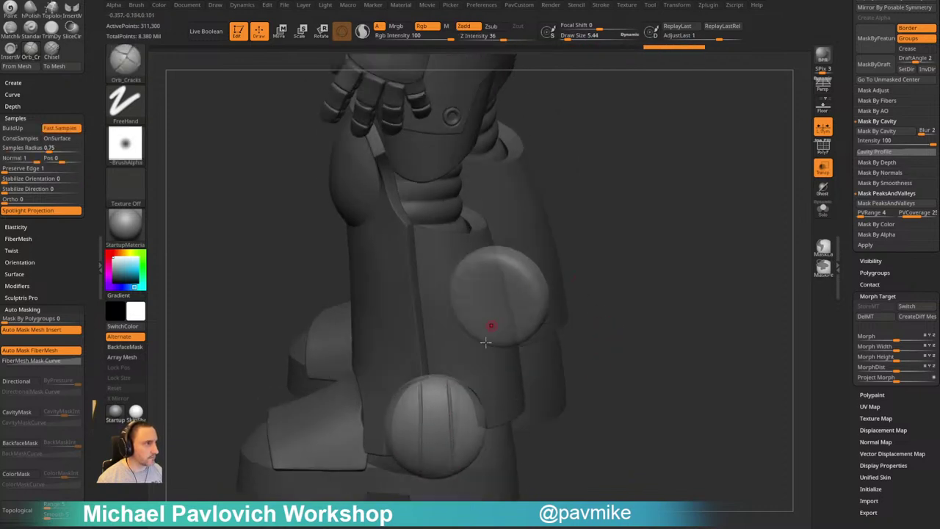
{"action": "left_click_drag", "start_coordinate": [448, 378], "coordinate": [450, 426]}
{"action": "left_click_drag", "start_coordinate": [446, 493], "coordinate": [446, 495]}
{"action": "left_click_drag", "start_coordinate": [632, 360], "coordinate": [634, 300], "text": "alt"}
{"action": "mouse_move", "coordinate": [619, 340]}
{"action": "left_mouse_down"}
{"action": "mouse_move", "coordinate": [439, 380]}
{"action": "mouse_move", "coordinate": [478, 378]}
{"action": "left_mouse_up"}
Isolate the ankle discs and switch to the Morph brush with a draw size of about 7.4
{"action": "left_click", "coordinate": [823, 210]}
{"action": "mouse_move", "coordinate": [728, 274]}
{"action": "left_mouse_down"}
{"action": "mouse_move", "coordinate": [688, 256]}
{"action": "mouse_move", "coordinate": [671, 330]}
{"action": "mouse_move", "coordinate": [678, 321]}
{"action": "mouse_move", "coordinate": [592, 290]}
{"action": "left_mouse_up"}
{"action": "key", "text": "b"}
{"action": "key", "text": "m"}
{"action": "key", "text": "o"}
{"action": "key", "text": "s"}
{"action": "left_click_drag", "start_coordinate": [493, 373], "coordinate": [493, 366]}
{"action": "key", "text": "ctrl+z"}
{"action": "key", "text": "s"}
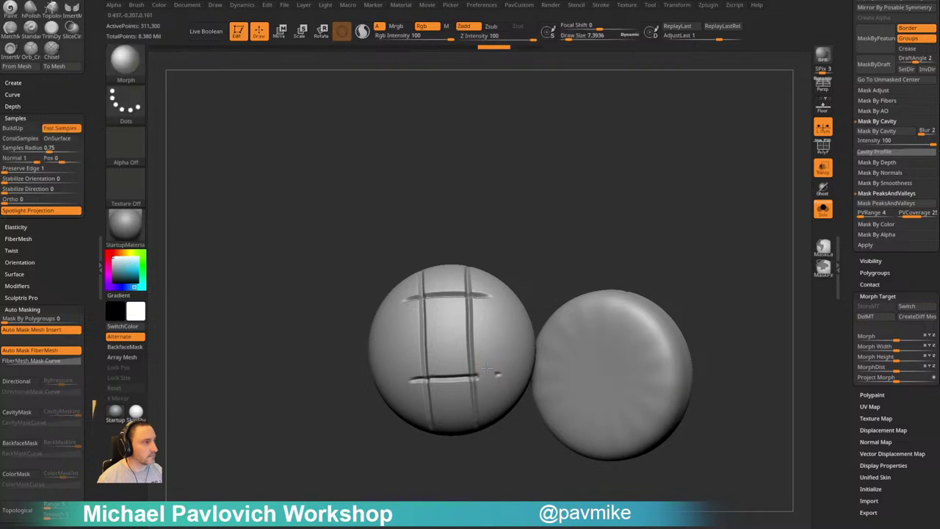
Erase the first vertical groove between the two horizontal grooves and the overshooting ends on that side of the ankle disc
{"action": "left_click_drag", "start_coordinate": [554, 276], "coordinate": [518, 270]}
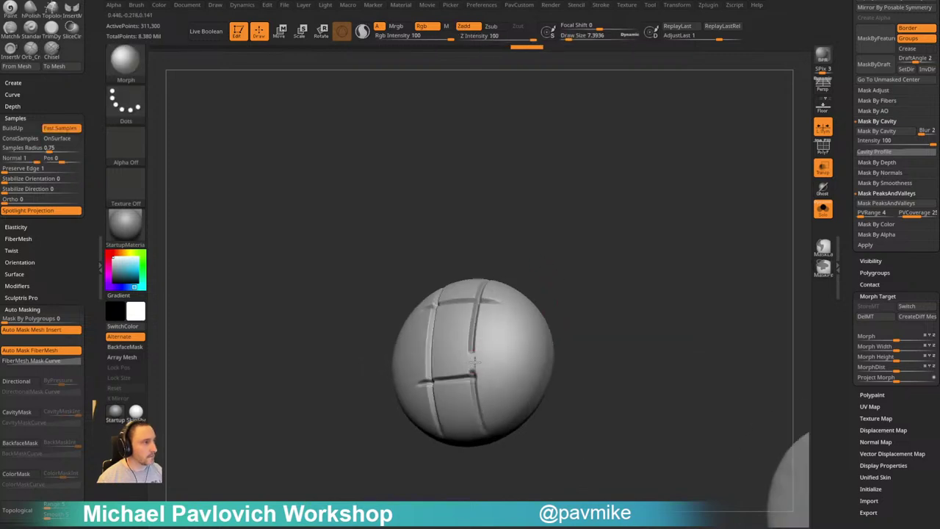
{"action": "left_click_drag", "start_coordinate": [479, 343], "coordinate": [474, 325]}
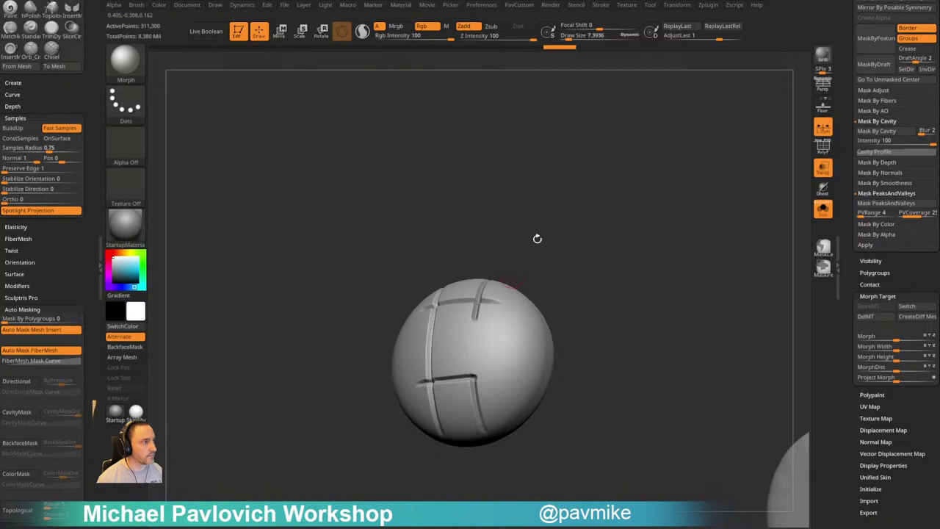
{"action": "left_click_drag", "start_coordinate": [537, 239], "coordinate": [538, 266]}
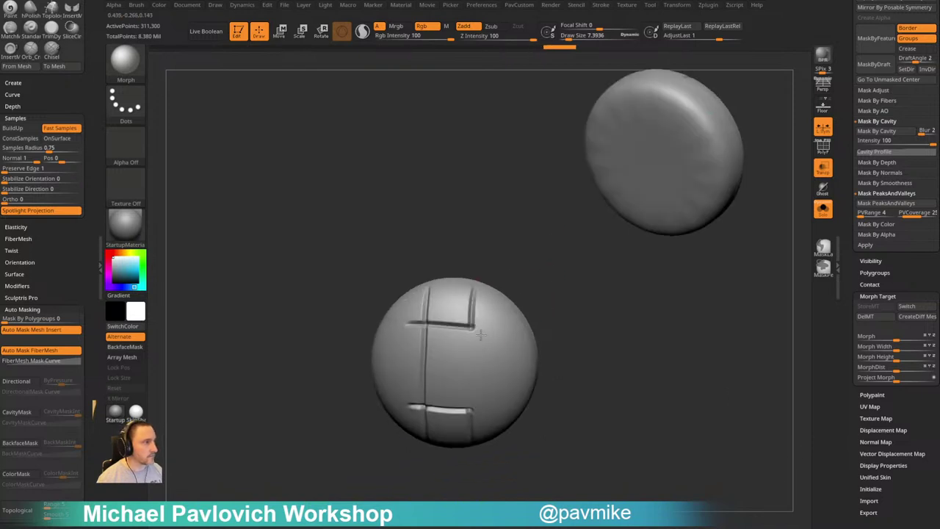
Erase the middle of the other vertical groove and the remaining overshoots, leaving a separate notch panel at each end of the ankle disc
{"action": "left_click_drag", "start_coordinate": [518, 275], "coordinate": [552, 275]}
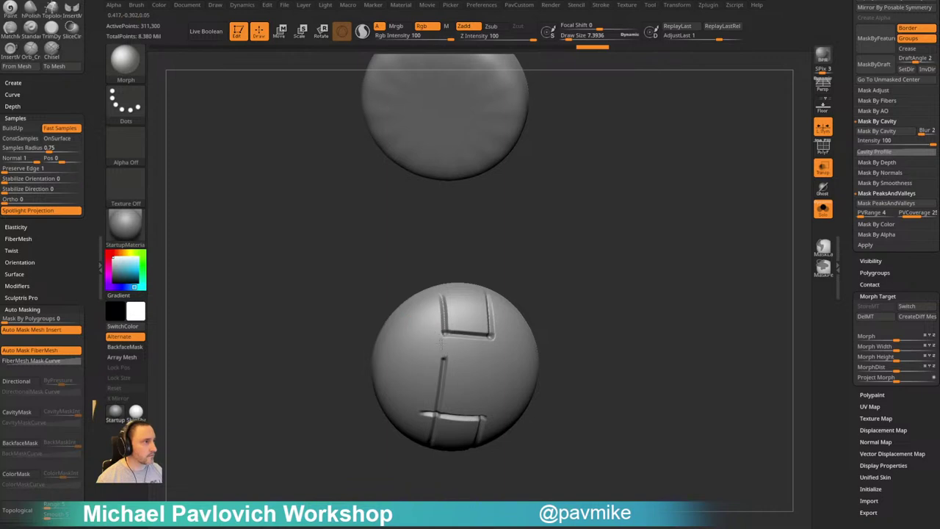
{"action": "left_click_drag", "start_coordinate": [587, 325], "coordinate": [593, 272]}
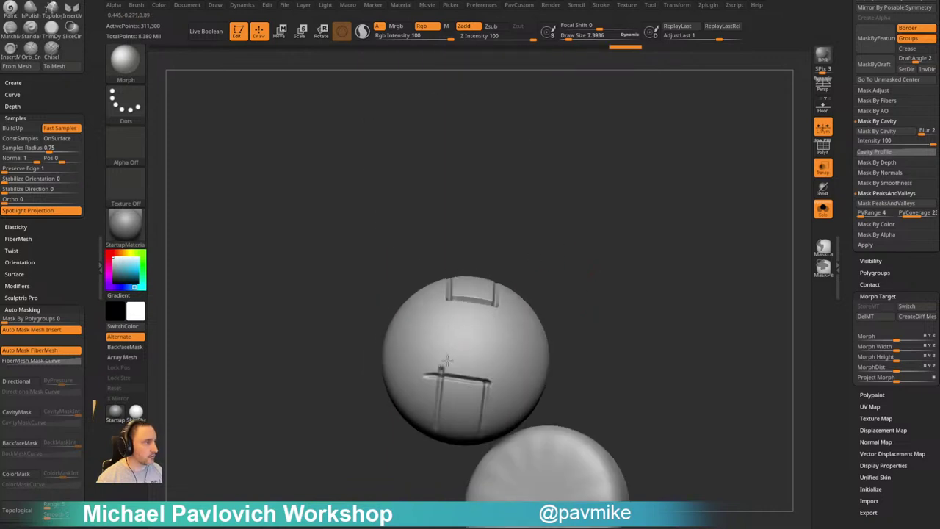
{"action": "mouse_move", "coordinate": [441, 365]}
{"action": "right_mouse_down"}
{"action": "mouse_move", "coordinate": [583, 256]}
{"action": "mouse_move", "coordinate": [428, 361]}
{"action": "right_mouse_up"}
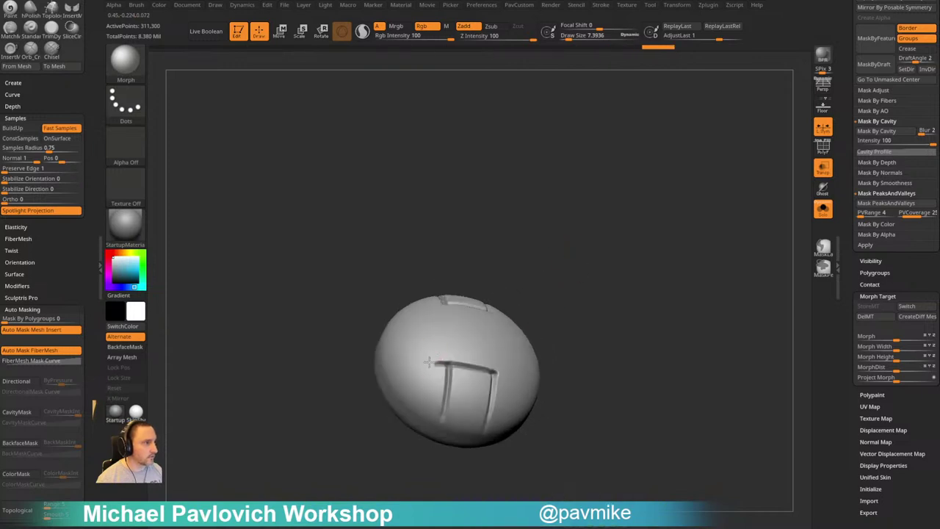
{"action": "left_click_drag", "start_coordinate": [438, 363], "coordinate": [442, 364]}
{"action": "left_click_drag", "start_coordinate": [573, 303], "coordinate": [553, 309]}
{"action": "left_click_drag", "start_coordinate": [497, 374], "coordinate": [505, 372]}
Turn off the isolation of the ankle discs to display the whole armoured figure again
{"action": "mouse_move", "coordinate": [610, 323]}
{"action": "left_mouse_down", "text": "alt"}
{"action": "mouse_move", "coordinate": [624, 287]}
{"action": "mouse_move", "coordinate": [647, 271]}
{"action": "left_mouse_up", "text": "alt"}
{"action": "left_click", "coordinate": [830, 215]}
{"action": "left_click_drag", "start_coordinate": [723, 302], "coordinate": [786, 269]}
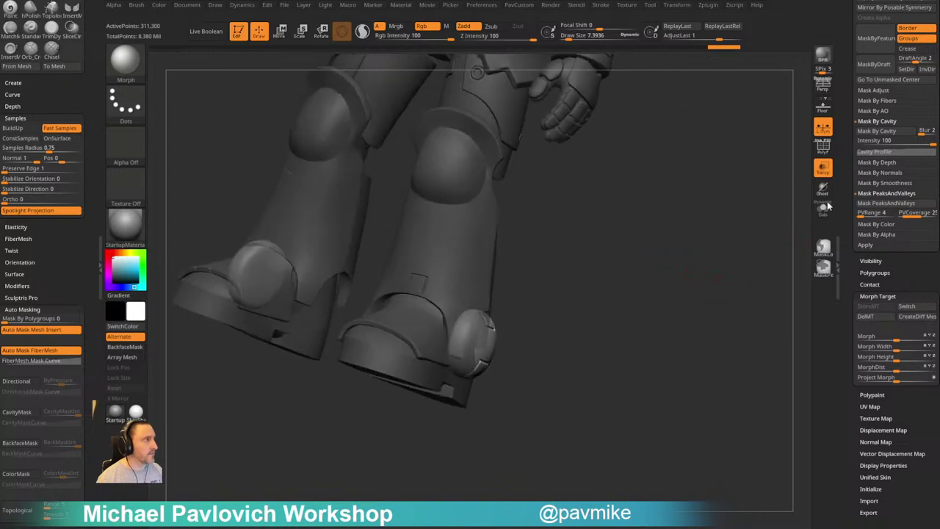
Turn off the transparent display and make the front shin armour the active subtool
{"action": "left_click", "coordinate": [825, 170]}
{"action": "mouse_move", "coordinate": [695, 279]}
{"action": "left_mouse_down", "text": "shift"}
{"action": "mouse_move", "coordinate": [674, 293]}
{"action": "mouse_move", "coordinate": [640, 282]}
{"action": "mouse_move", "coordinate": [687, 283]}
{"action": "left_mouse_up", "text": "shift"}
{"action": "mouse_move", "coordinate": [687, 283]}
{"action": "right_mouse_down"}
{"action": "mouse_move", "coordinate": [678, 252]}
{"action": "mouse_move", "coordinate": [698, 296]}
{"action": "mouse_move", "coordinate": [682, 285]}
{"action": "mouse_move", "coordinate": [641, 289]}
{"action": "mouse_move", "coordinate": [664, 290]}
{"action": "mouse_move", "coordinate": [654, 294]}
{"action": "mouse_move", "coordinate": [663, 323]}
{"action": "mouse_move", "coordinate": [713, 324]}
{"action": "mouse_move", "coordinate": [630, 352]}
{"action": "right_mouse_up"}
{"action": "key", "text": "s"}
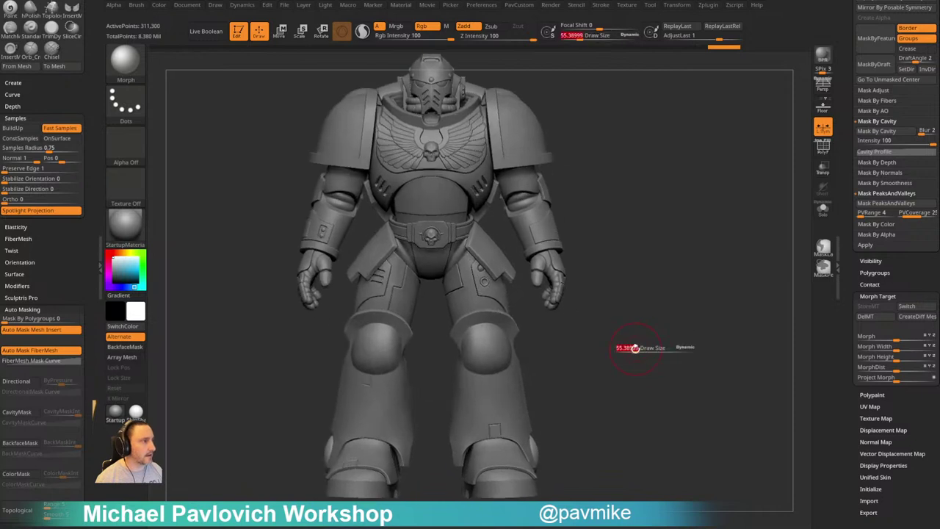
{"action": "left_click_drag", "start_coordinate": [637, 349], "coordinate": [641, 348]}
{"action": "mouse_move", "coordinate": [621, 348]}
{"action": "right_mouse_down", "text": "alt"}
{"action": "mouse_move", "coordinate": [634, 348]}
{"action": "mouse_move", "coordinate": [642, 288]}
{"action": "right_mouse_up", "text": "alt"}
{"action": "left_click", "coordinate": [538, 387], "text": "alt"}
Switch to the Move Topological brush with a draw size of about 108 for the shin armour
{"action": "right_click_drag", "start_coordinate": [641, 288], "coordinate": [572, 400], "text": "ctrl"}
{"action": "key", "text": "s"}
{"action": "left_click_drag", "start_coordinate": [489, 427], "coordinate": [497, 426]}
{"action": "key", "text": "b"}
{"action": "key", "text": "m"}
{"action": "key", "text": "t"}
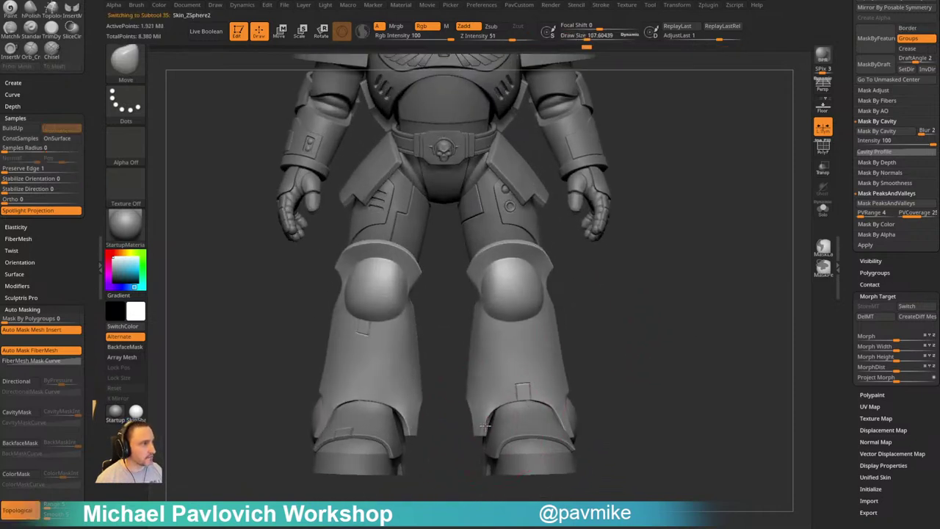
{"action": "mouse_move", "coordinate": [624, 334]}
{"action": "right_mouse_down"}
{"action": "mouse_move", "coordinate": [611, 323]}
{"action": "mouse_move", "coordinate": [507, 353]}
{"action": "right_mouse_up"}
{"action": "key", "text": "s"}
{"action": "left_click_drag", "start_coordinate": [486, 398], "coordinate": [479, 397]}
Hide all subtools except the selected shin armour and show them again
{"action": "left_click_drag", "start_coordinate": [843, 198], "coordinate": [858, 335]}
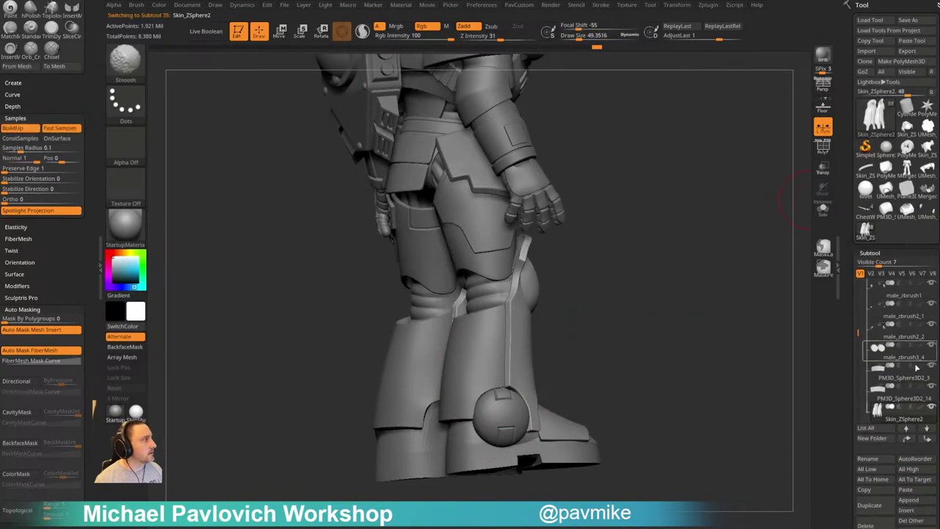
{"action": "left_click", "coordinate": [934, 409], "text": "shift"}
{"action": "left_click", "coordinate": [934, 409], "text": "shift"}
{"action": "right_click_drag", "start_coordinate": [669, 331], "coordinate": [714, 346]}
{"action": "left_click_drag", "start_coordinate": [858, 331], "coordinate": [857, 388]}
{"action": "left_click", "coordinate": [932, 366]}
Select the inner ankle discs as the active subtool and hide the Base folder
{"action": "right_click_drag", "start_coordinate": [710, 318], "coordinate": [712, 350]}
{"action": "left_click", "coordinate": [518, 409], "text": "alt"}
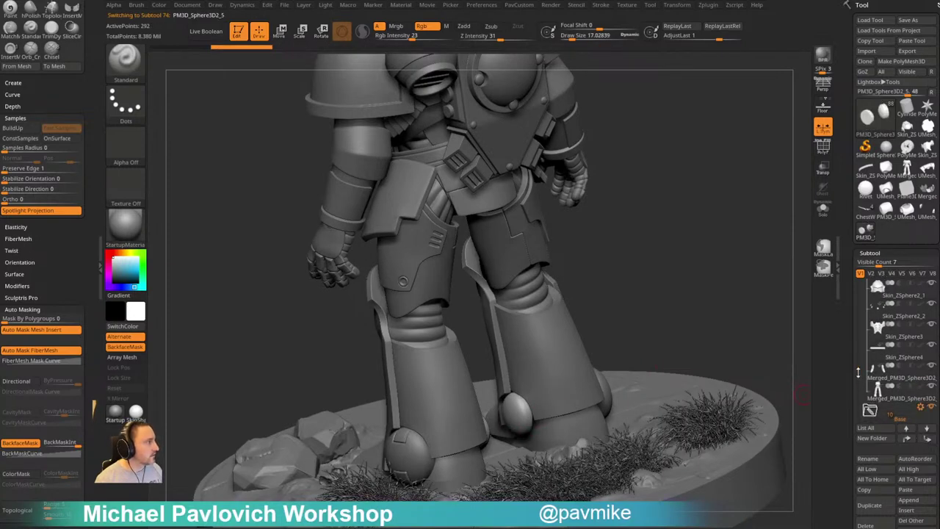
{"action": "mouse_move", "coordinate": [858, 373]}
{"action": "left_mouse_down"}
{"action": "mouse_move", "coordinate": [858, 389]}
{"action": "mouse_move", "coordinate": [860, 377]}
{"action": "left_mouse_up"}
{"action": "left_click", "coordinate": [930, 441], "text": "shift"}
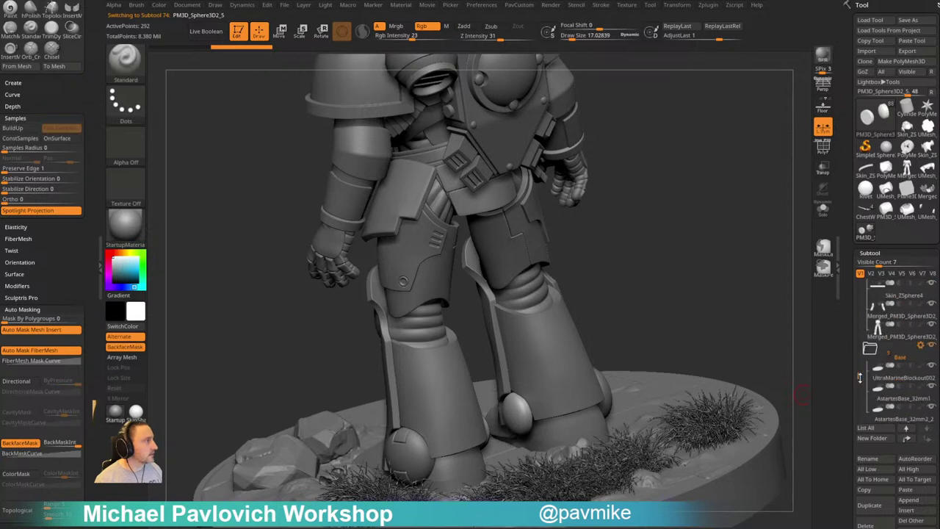
{"action": "left_click", "coordinate": [871, 350]}
{"action": "left_click", "coordinate": [932, 345]}
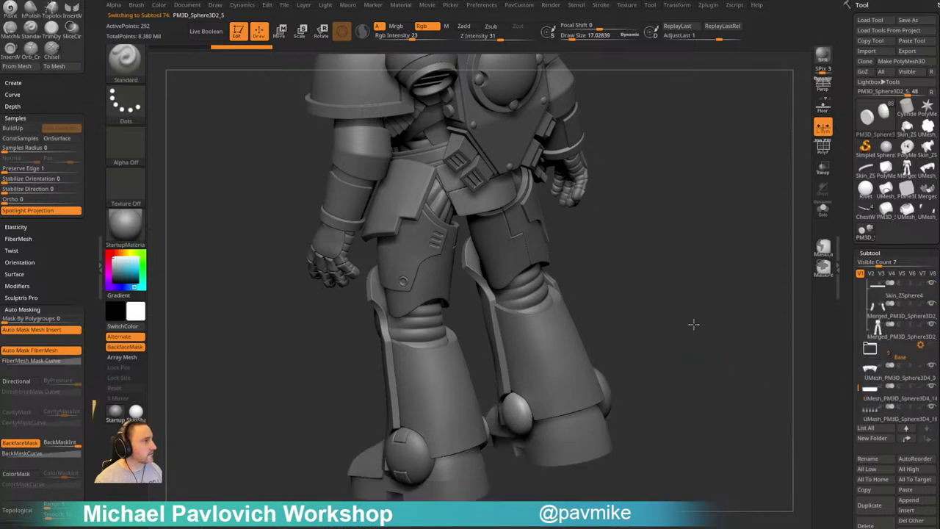
Place the transform gizmo on the inner ankle disc, nudge it towards the boot and tilt it slightly
{"action": "key", "text": "f"}
{"action": "left_click_drag", "start_coordinate": [677, 317], "coordinate": [590, 370]}
{"action": "key", "text": "w"}
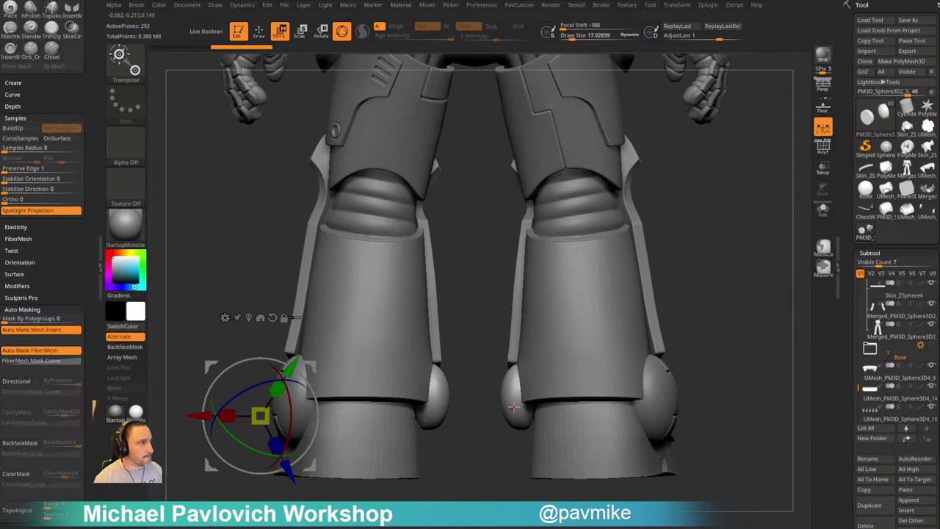
{"action": "left_click", "coordinate": [514, 407], "text": "alt"}
{"action": "key", "text": "q"}
{"action": "key", "text": "grave"}
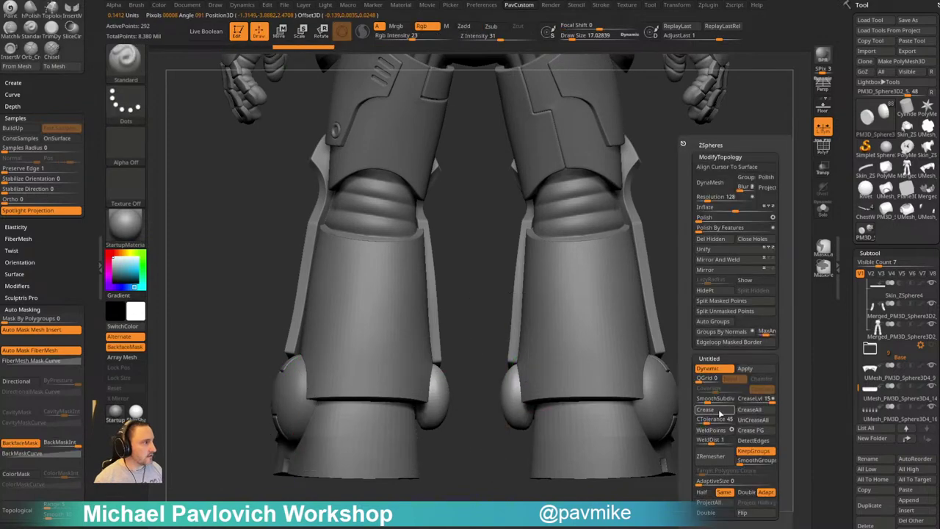
{"action": "left_click", "coordinate": [720, 412]}
{"action": "left_click_drag", "start_coordinate": [706, 340], "coordinate": [730, 297]}
{"action": "key", "text": "w"}
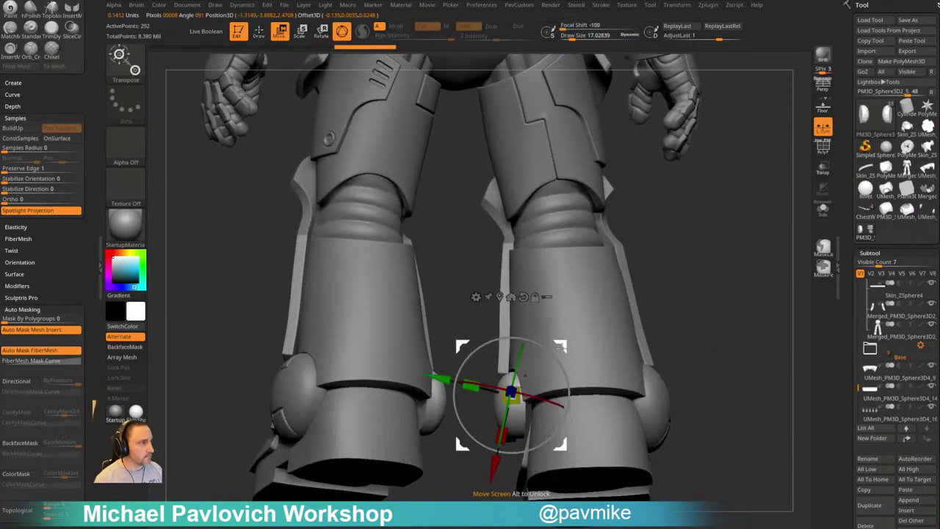
{"action": "left_click_drag", "start_coordinate": [562, 348], "coordinate": [570, 349]}
{"action": "left_click_drag", "start_coordinate": [556, 401], "coordinate": [551, 401]}
{"action": "key", "text": "q"}
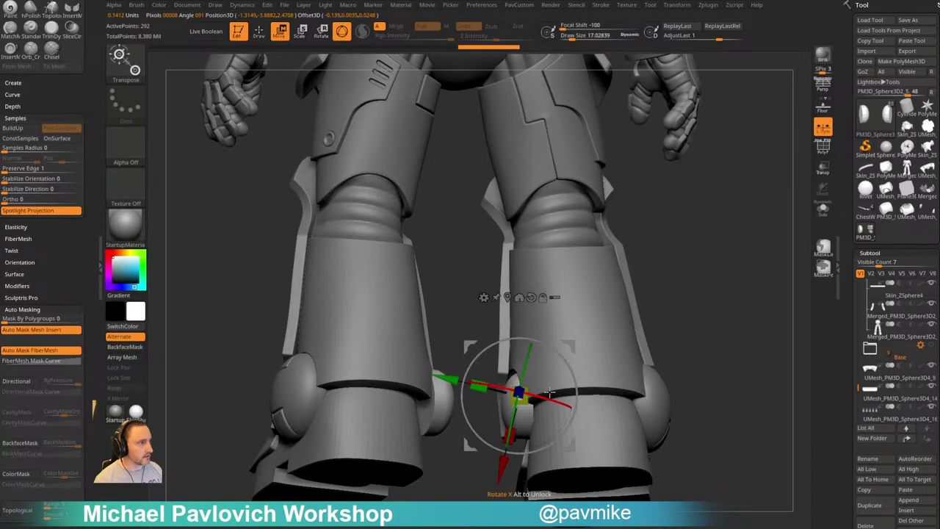
Adjust the inner ankle disc's rotation as seen from below and turn off local symmetry
{"action": "mouse_move", "coordinate": [690, 354]}
{"action": "left_mouse_down"}
{"action": "mouse_move", "coordinate": [703, 256]}
{"action": "mouse_move", "coordinate": [692, 231]}
{"action": "left_mouse_up"}
{"action": "key", "text": "w"}
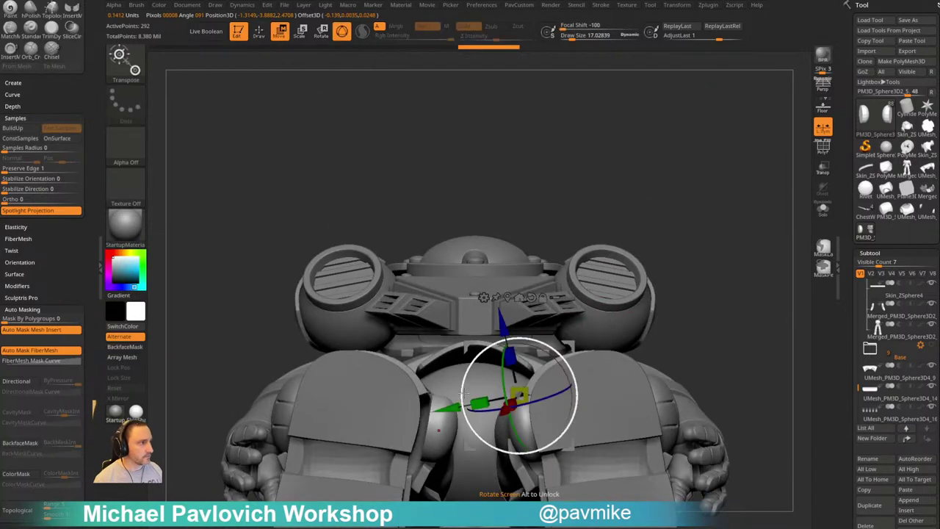
{"action": "left_click_drag", "start_coordinate": [555, 355], "coordinate": [558, 359]}
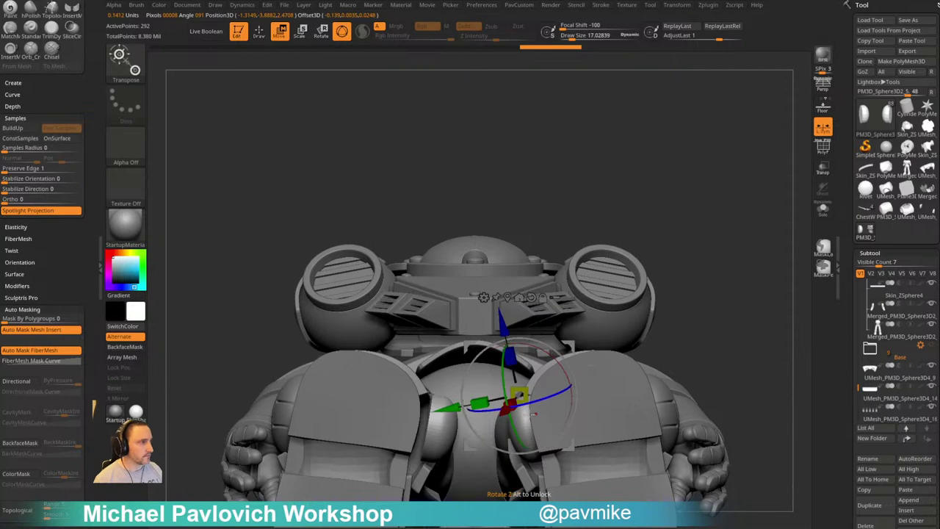
{"action": "key", "text": "q"}
{"action": "key", "text": "5"}
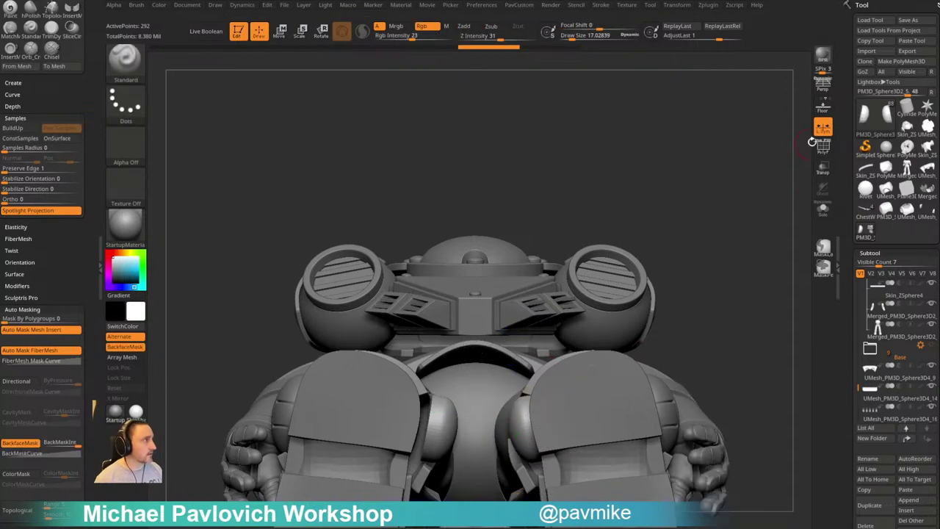
{"action": "left_click", "coordinate": [822, 131]}
{"action": "key", "text": "5"}
{"action": "left_click", "coordinate": [699, 263]}
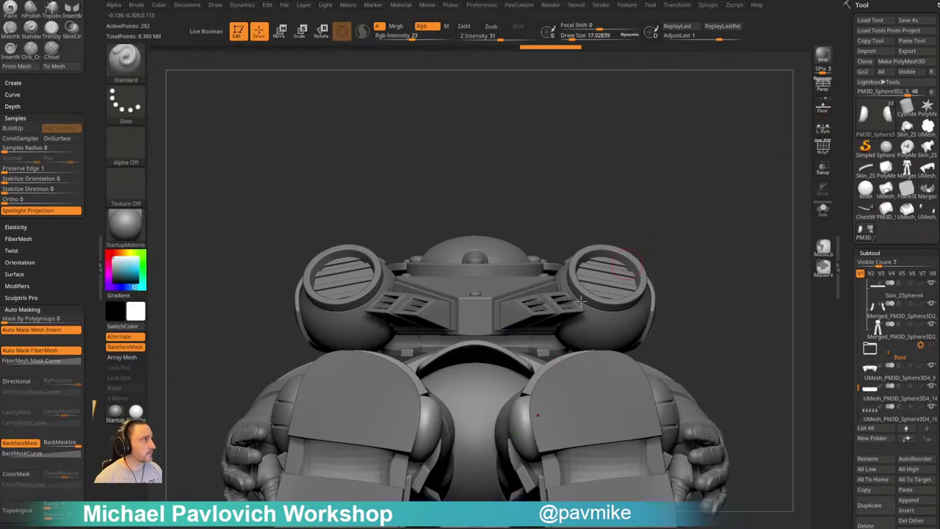
Reset the gizmo's orientation, reposition it on the inner ankle disc and seat both discs against the boots
{"action": "key", "text": "w"}
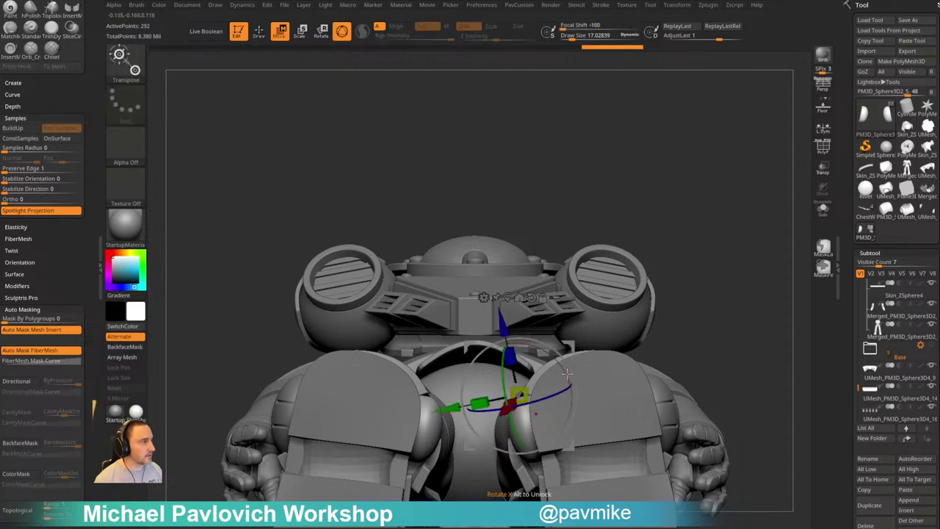
{"action": "left_click", "coordinate": [531, 297]}
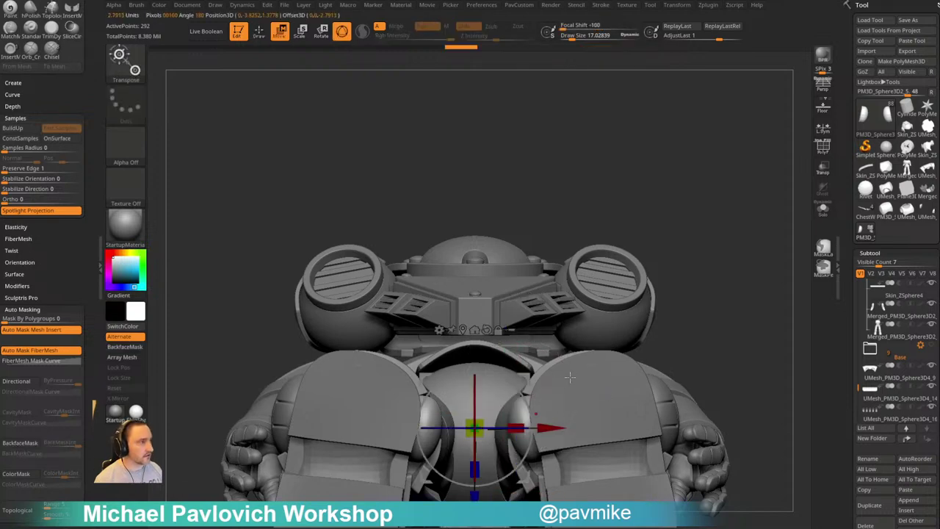
{"action": "left_click", "coordinate": [465, 331]}
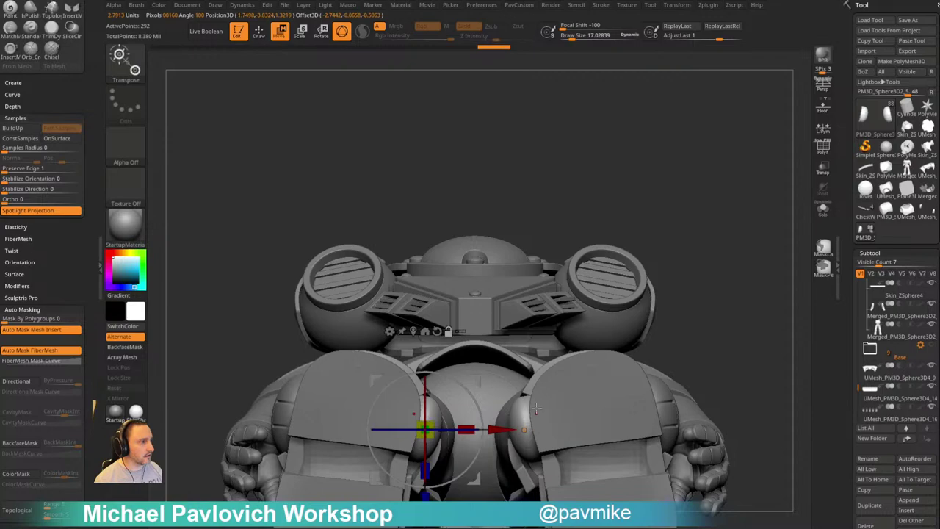
{"action": "key", "text": "q"}
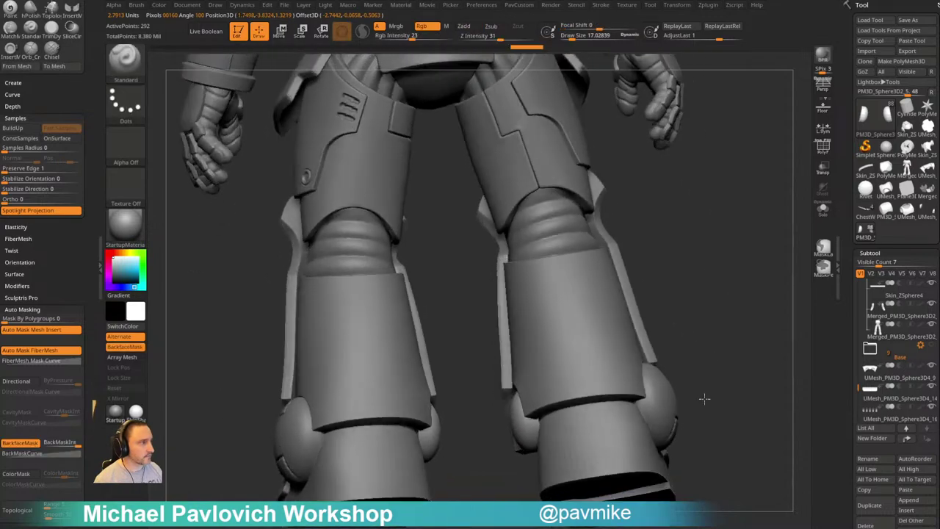
{"action": "left_click_drag", "start_coordinate": [705, 398], "coordinate": [718, 352]}
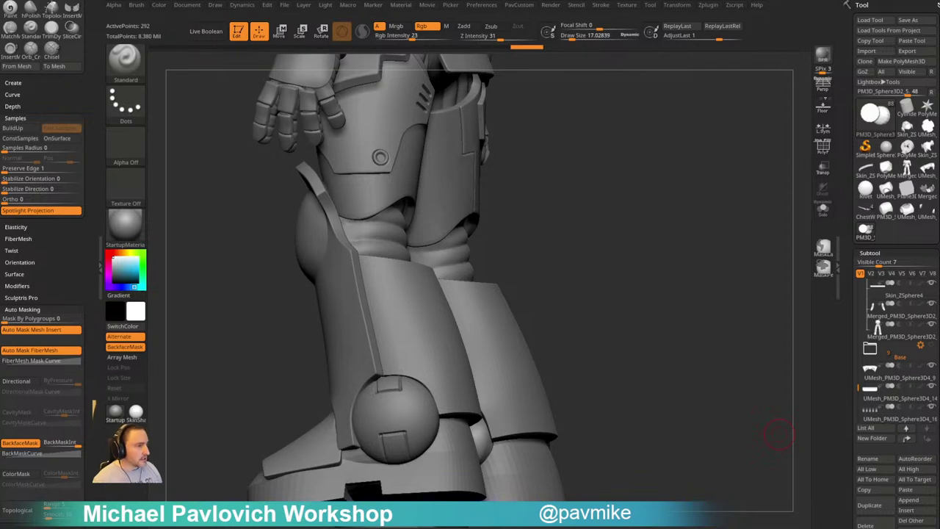
Select the calf armour, display its polyframe and turn off its dynamic subdivision smoothing
{"action": "left_click_drag", "start_coordinate": [634, 311], "coordinate": [684, 315]}
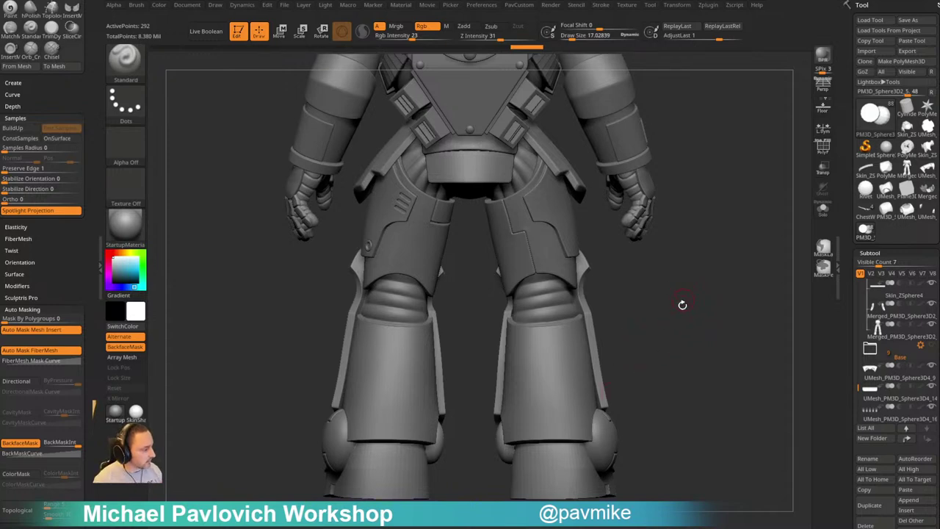
{"action": "left_click_drag", "start_coordinate": [664, 359], "coordinate": [683, 359]}
{"action": "left_click", "coordinate": [579, 387], "text": "alt"}
{"action": "left_click_drag", "start_coordinate": [737, 303], "coordinate": [760, 288]}
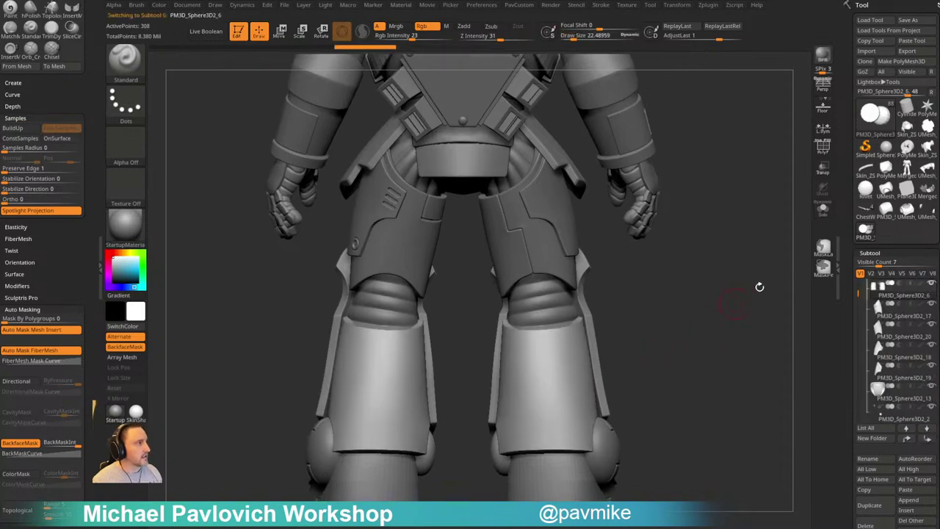
{"action": "left_click", "coordinate": [824, 153]}
{"action": "left_click_drag", "start_coordinate": [729, 251], "coordinate": [723, 257], "text": "alt"}
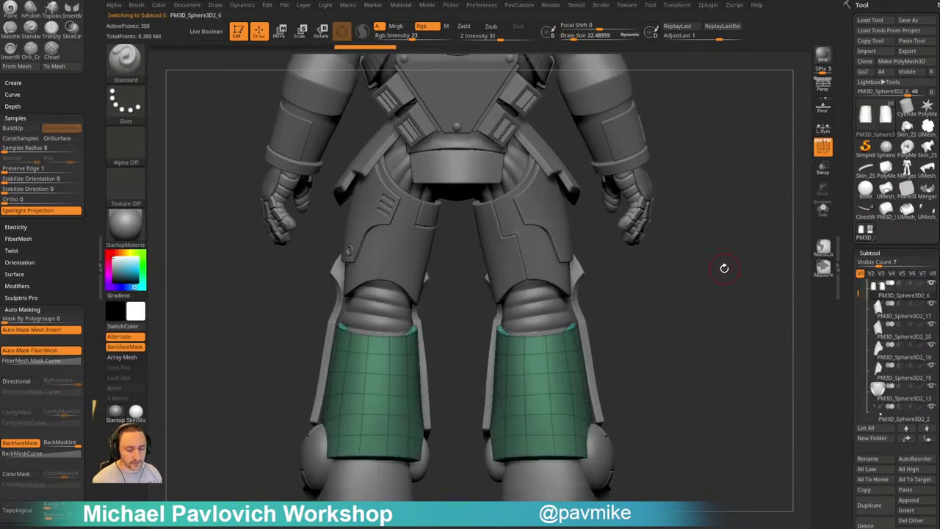
{"action": "key", "text": "shift"}
{"action": "key", "text": "shift+d"}
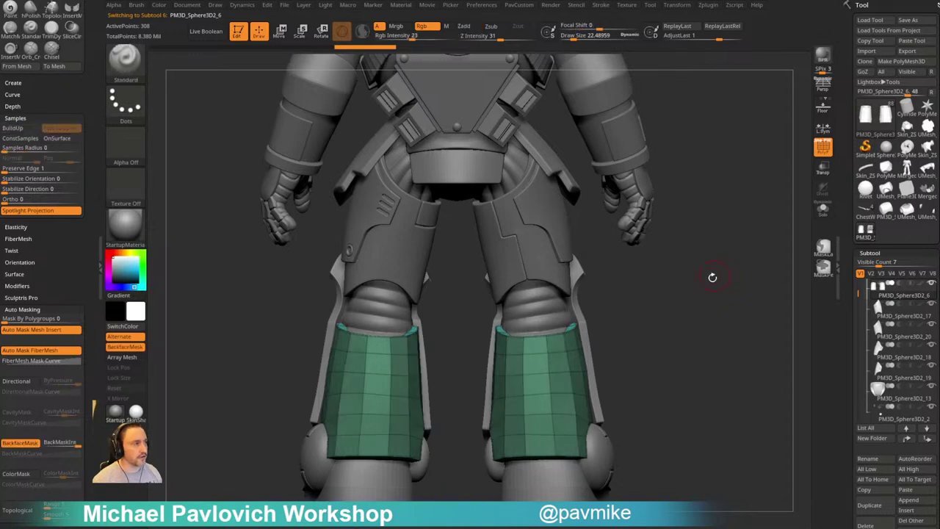
{"action": "mouse_move", "coordinate": [703, 290]}
{"action": "left_mouse_down", "text": "alt"}
{"action": "mouse_move", "coordinate": [711, 280]}
{"action": "mouse_move", "coordinate": [690, 302]}
{"action": "left_mouse_up", "text": "alt"}
Switch to the Move brush at a draw size of about 19 and spread the lower vertices at the calf armour's back
{"action": "key", "text": "bracketright"}
{"action": "key", "text": "b"}
{"action": "key", "text": "m"}
{"action": "key", "text": "v"}
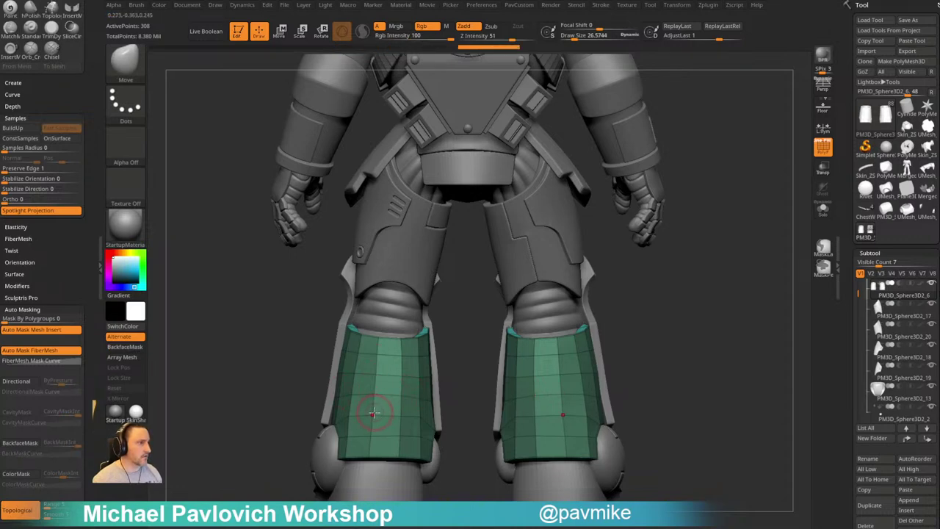
{"action": "key", "text": "bracketleft"}
{"action": "key", "text": "bracketleft"}
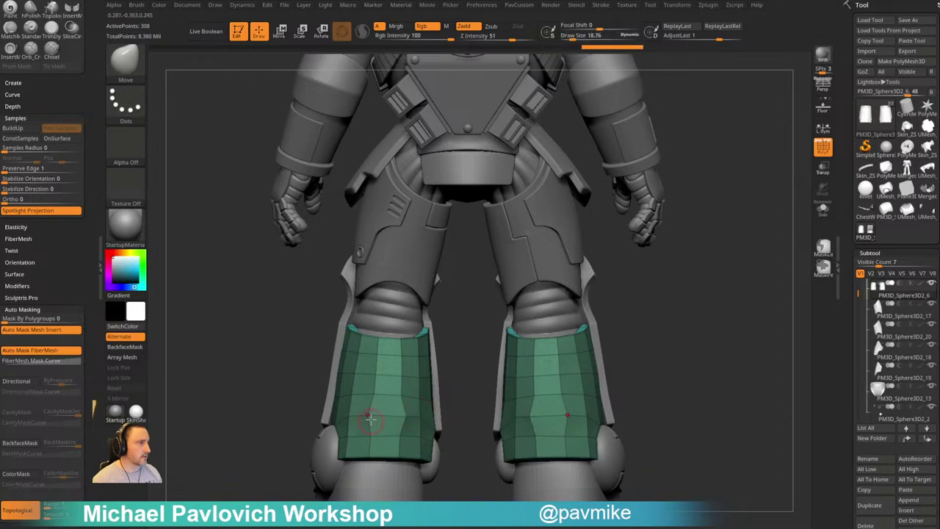
{"action": "left_click_drag", "start_coordinate": [309, 420], "coordinate": [367, 426]}
{"action": "mouse_move", "coordinate": [367, 426]}
{"action": "left_mouse_down"}
{"action": "mouse_move", "coordinate": [377, 431]}
{"action": "mouse_move", "coordinate": [383, 408]}
{"action": "left_mouse_up"}
Reshape the lower side of the calf armour with the Move brush at a draw size of about 31
{"action": "key", "text": "bracketright"}
{"action": "key", "text": "bracketright"}
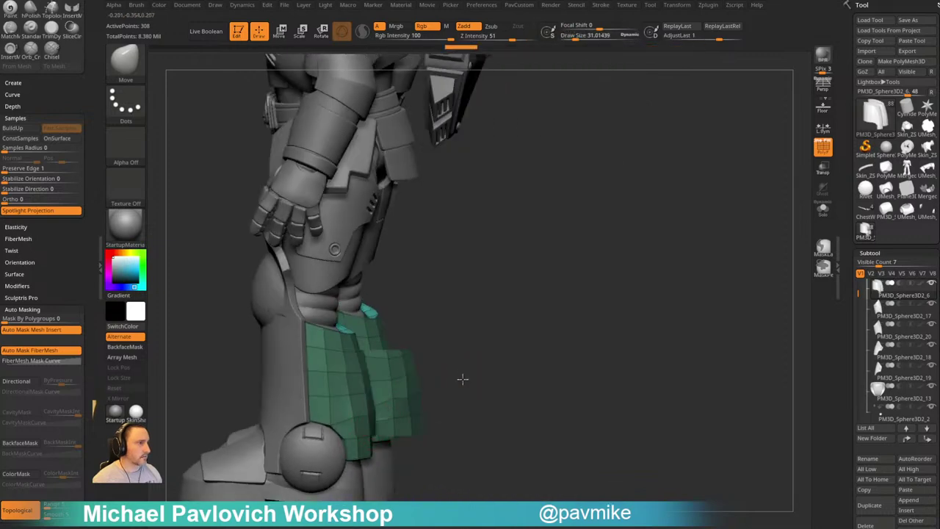
{"action": "mouse_move", "coordinate": [462, 380]}
{"action": "left_mouse_down"}
{"action": "mouse_move", "coordinate": [387, 405]}
{"action": "mouse_move", "coordinate": [374, 433]}
{"action": "mouse_move", "coordinate": [399, 432]}
{"action": "left_mouse_up"}
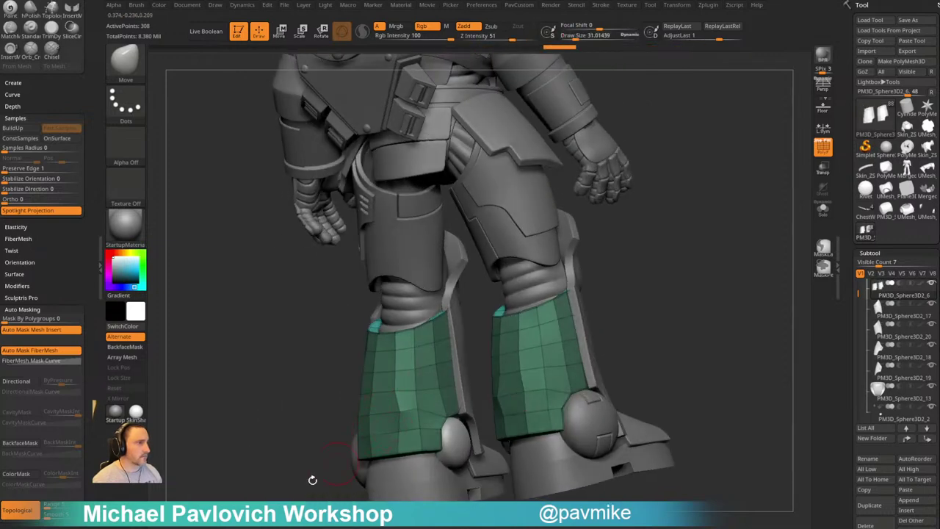
{"action": "left_click_drag", "start_coordinate": [313, 481], "coordinate": [392, 465]}
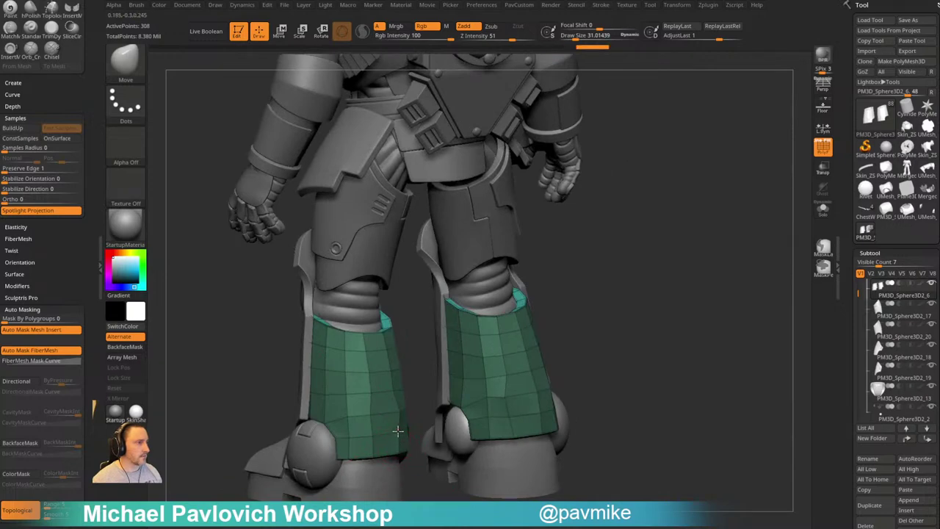
{"action": "left_click_drag", "start_coordinate": [397, 431], "coordinate": [402, 430]}
{"action": "left_click_drag", "start_coordinate": [447, 406], "coordinate": [419, 403], "text": "shift"}
Isolate the calf armour and choose the ZM_Slice brush
{"action": "mouse_move", "coordinate": [463, 370]}
{"action": "left_mouse_down"}
{"action": "mouse_move", "coordinate": [461, 379]}
{"action": "mouse_move", "coordinate": [451, 375]}
{"action": "mouse_move", "coordinate": [508, 348]}
{"action": "left_mouse_up"}
{"action": "left_click", "coordinate": [823, 210]}
{"action": "mouse_move", "coordinate": [637, 314]}
{"action": "left_mouse_down"}
{"action": "mouse_move", "coordinate": [699, 311]}
{"action": "mouse_move", "coordinate": [638, 319]}
{"action": "mouse_move", "coordinate": [654, 321]}
{"action": "mouse_move", "coordinate": [667, 319]}
{"action": "mouse_move", "coordinate": [620, 309]}
{"action": "left_mouse_up"}
{"action": "key", "text": "b"}
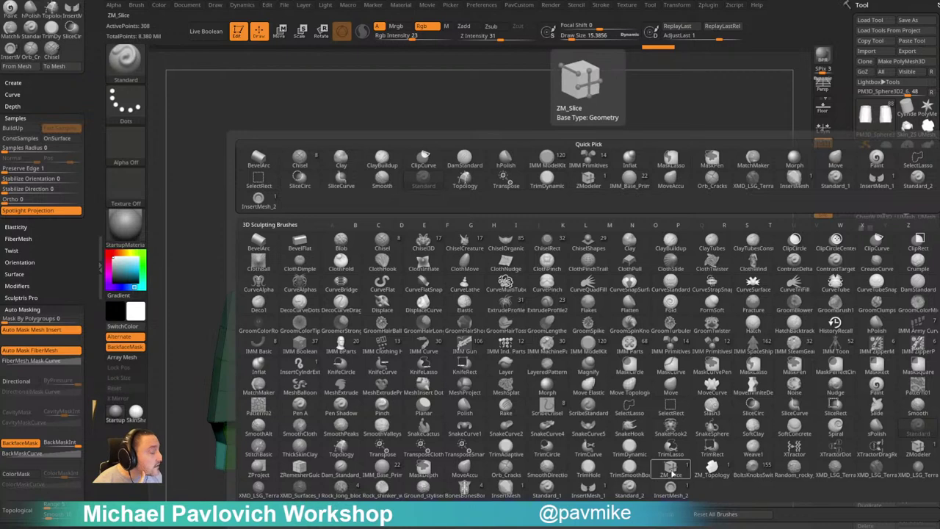
{"action": "left_click", "coordinate": [672, 473]}
Slice diagonally across the side of the calf armour and undo the last cuts
{"action": "mouse_move", "coordinate": [630, 393]}
{"action": "left_mouse_down"}
{"action": "mouse_move", "coordinate": [632, 370]}
{"action": "mouse_move", "coordinate": [599, 356]}
{"action": "mouse_move", "coordinate": [651, 352]}
{"action": "left_mouse_up"}
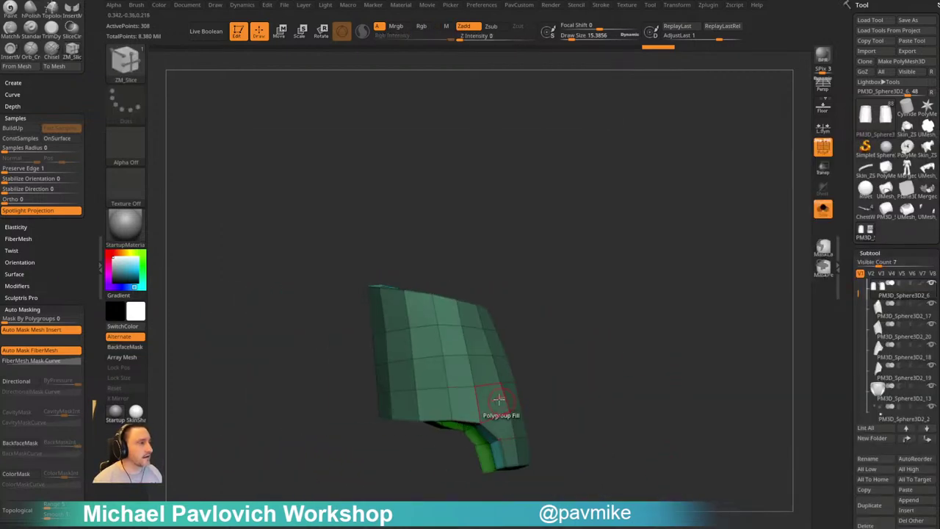
{"action": "left_click_drag", "start_coordinate": [559, 361], "coordinate": [456, 366]}
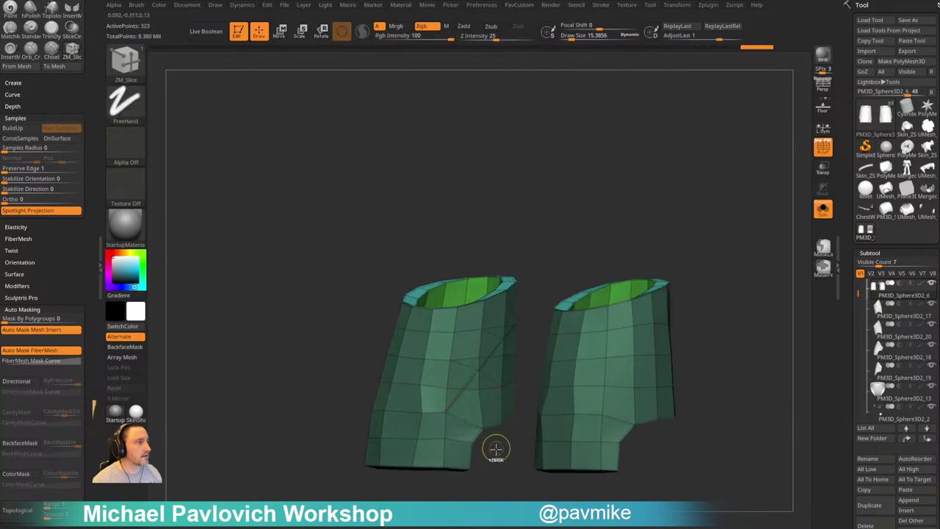
{"action": "key", "text": "ctrl+z"}
{"action": "left_click_drag", "start_coordinate": [497, 453], "coordinate": [496, 447]}
{"action": "key", "text": "ctrl+z"}
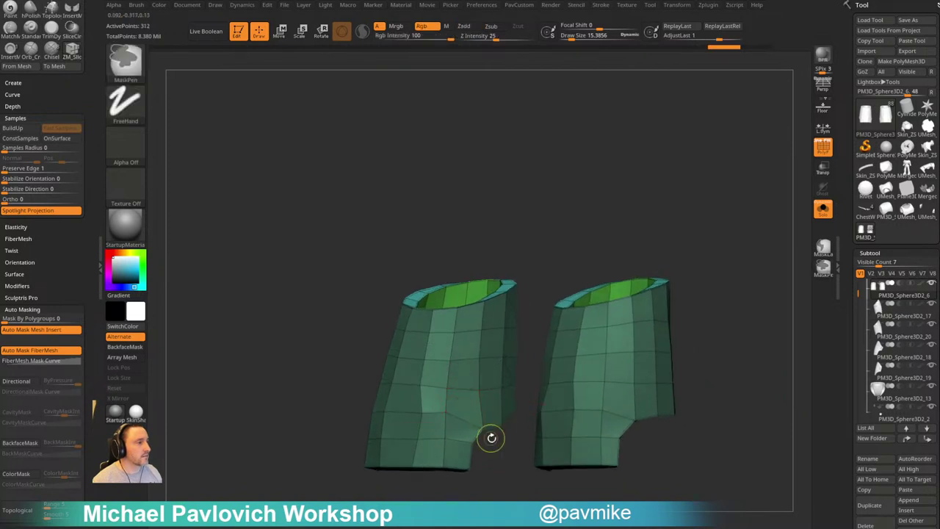
Cut extra edges into the lower side of the calf armour and set the ZModeler edge action to Delete
{"action": "key", "text": "space"}
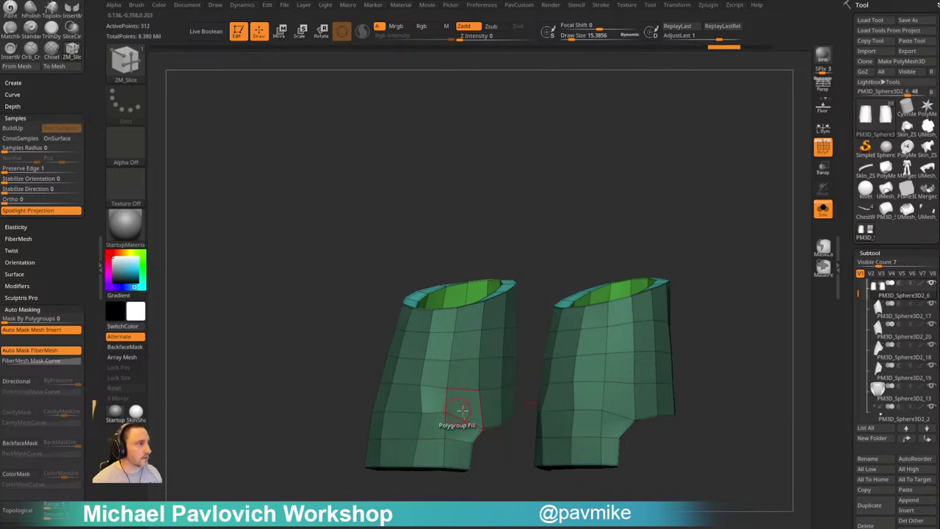
{"action": "left_click", "coordinate": [481, 409]}
{"action": "left_click_drag", "start_coordinate": [499, 453], "coordinate": [441, 456]}
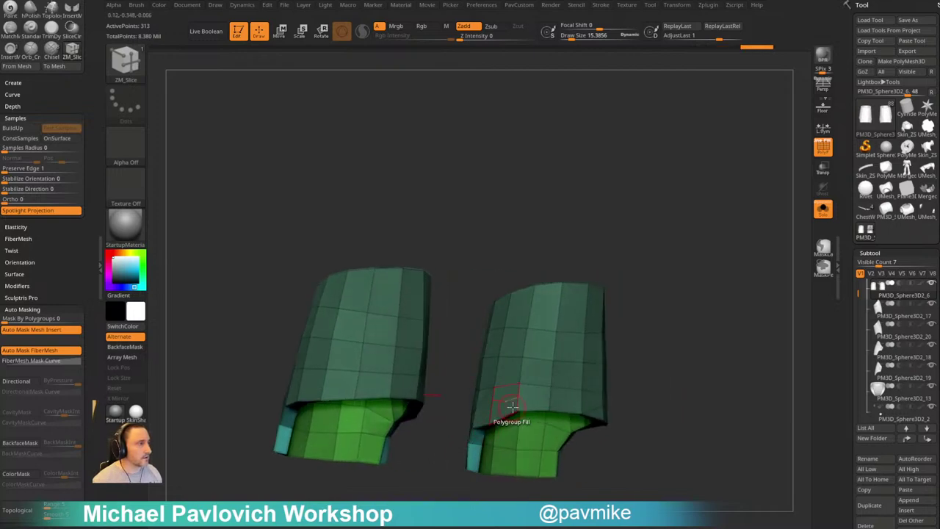
{"action": "left_click_drag", "start_coordinate": [664, 366], "coordinate": [676, 358]}
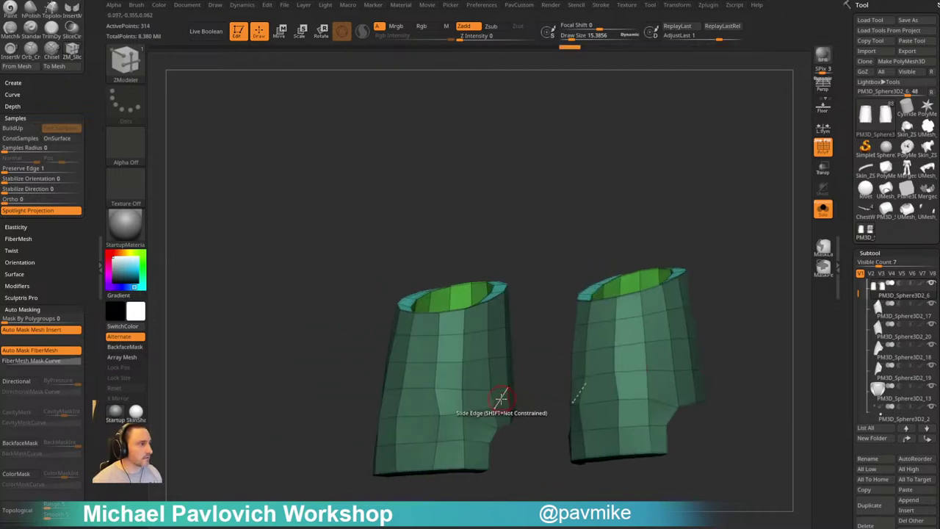
{"action": "key", "text": "space"}
{"action": "left_click", "coordinate": [382, 327]}
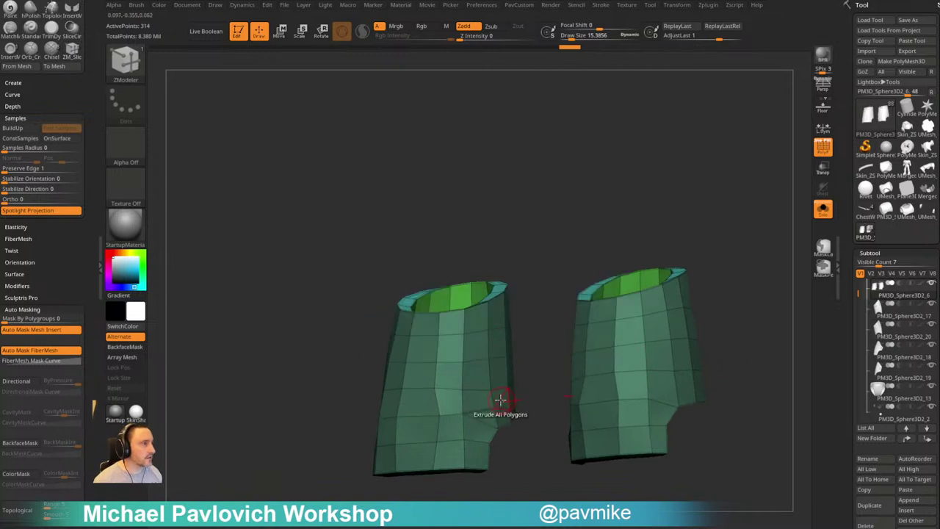
Mirror and weld the calf armour so both sides share the new topology
{"action": "left_click_drag", "start_coordinate": [502, 478], "coordinate": [526, 478]}
{"action": "key", "text": "4"}
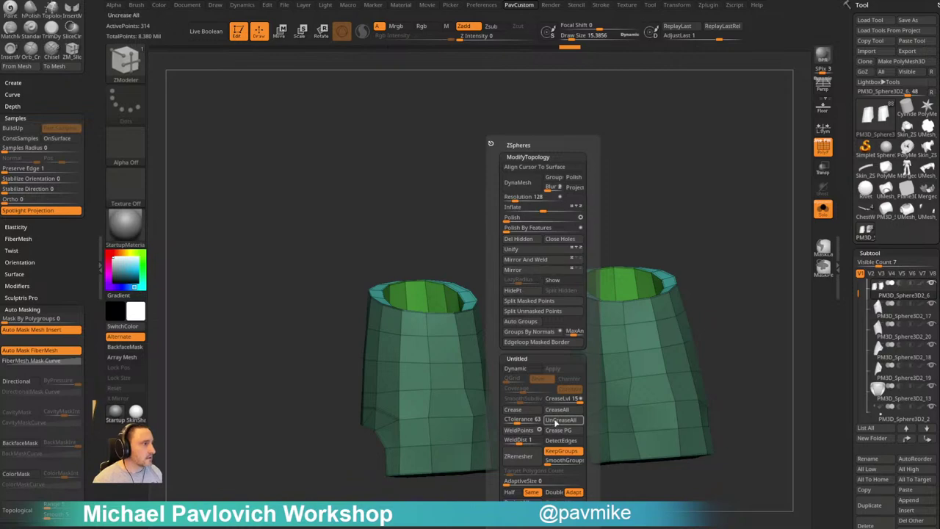
{"action": "left_click_drag", "start_coordinate": [711, 339], "coordinate": [732, 336]}
{"action": "key", "text": "4"}
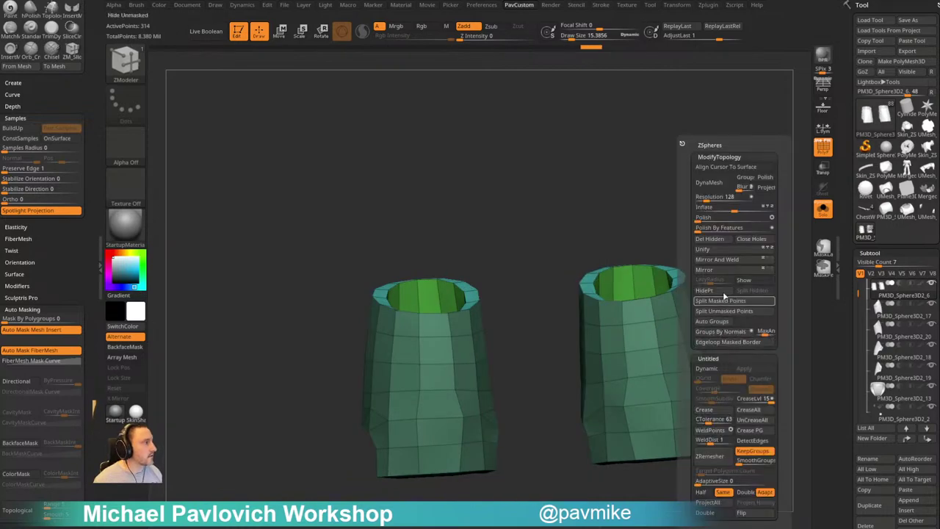
{"action": "left_click", "coordinate": [728, 268]}
{"action": "left_click", "coordinate": [728, 262]}
Try assigning a single polygroup to the whole calf armour, and undo it
{"action": "mouse_move", "coordinate": [522, 324]}
{"action": "left_mouse_down"}
{"action": "mouse_move", "coordinate": [534, 294]}
{"action": "mouse_move", "coordinate": [520, 329]}
{"action": "left_mouse_up"}
{"action": "left_click_drag", "start_coordinate": [546, 379], "coordinate": [518, 382]}
{"action": "key", "text": "space"}
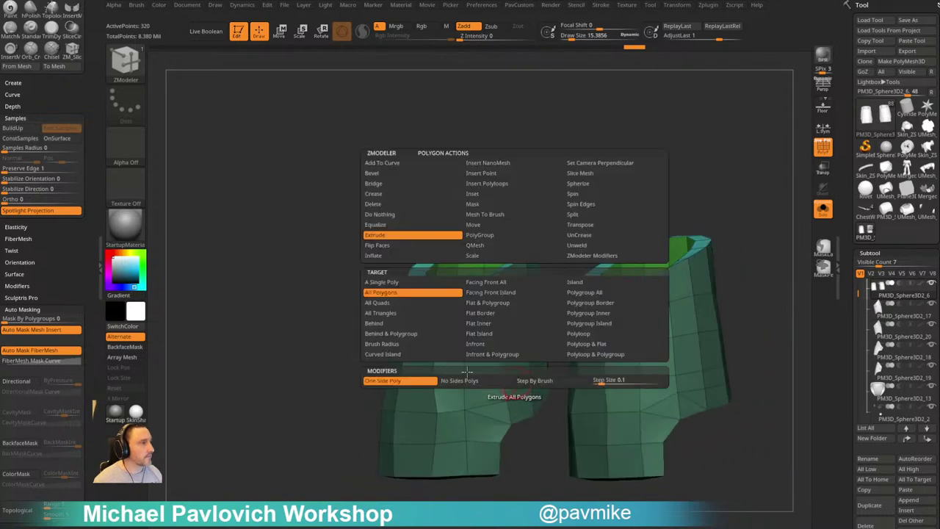
{"action": "key", "text": "space"}
{"action": "key", "text": "ctrl+w"}
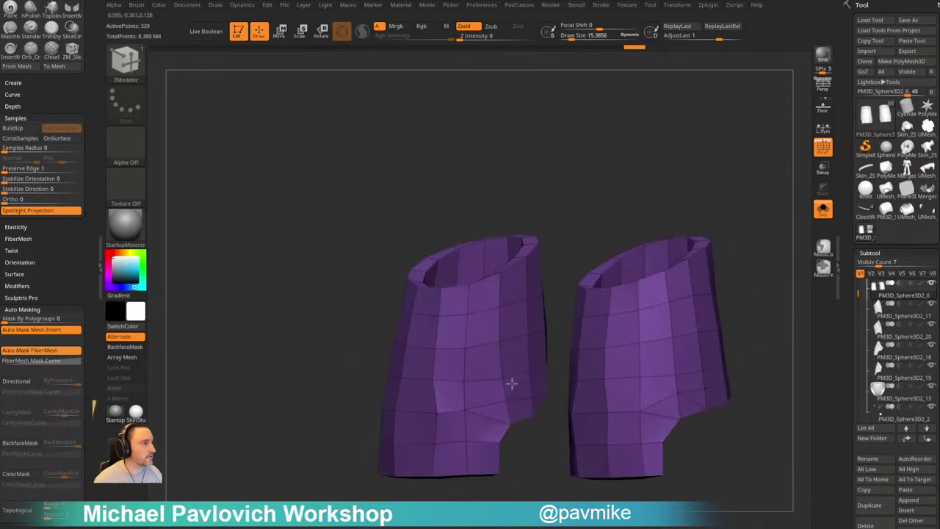
{"action": "mouse_move", "coordinate": [349, 426]}
{"action": "left_mouse_down"}
{"action": "mouse_move", "coordinate": [331, 472]}
{"action": "mouse_move", "coordinate": [334, 435]}
{"action": "left_mouse_up"}
{"action": "key", "text": "ctrl+z"}
{"action": "left_click_drag", "start_coordinate": [323, 467], "coordinate": [402, 470]}
{"action": "left_click_drag", "start_coordinate": [627, 335], "coordinate": [545, 365]}
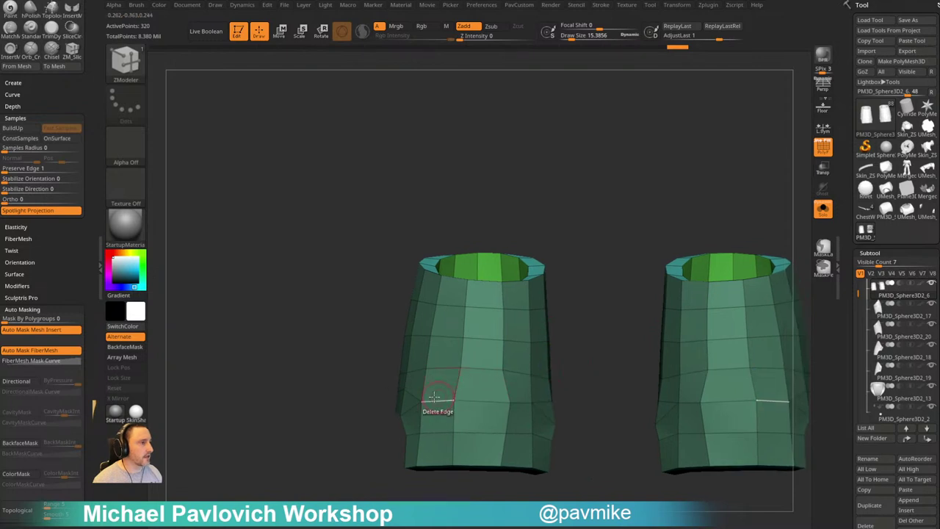
Switch to the Move brush and adjust the vertices on the lower back of the calf armour at a draw size of about 29
{"action": "key", "text": "s"}
{"action": "key", "text": "b"}
{"action": "key", "text": "m"}
{"action": "key", "text": "v"}
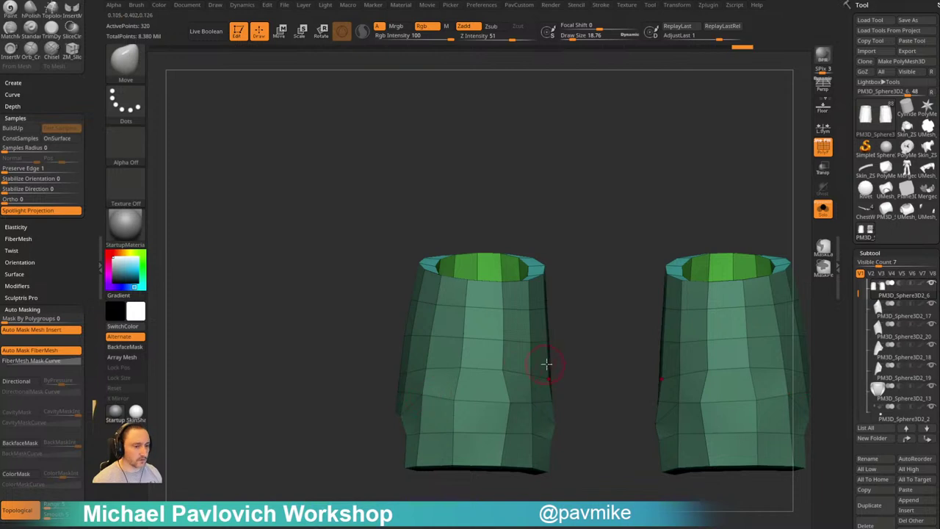
{"action": "right_click_drag", "start_coordinate": [549, 371], "coordinate": [534, 379], "text": "alt"}
{"action": "key", "text": "]"}
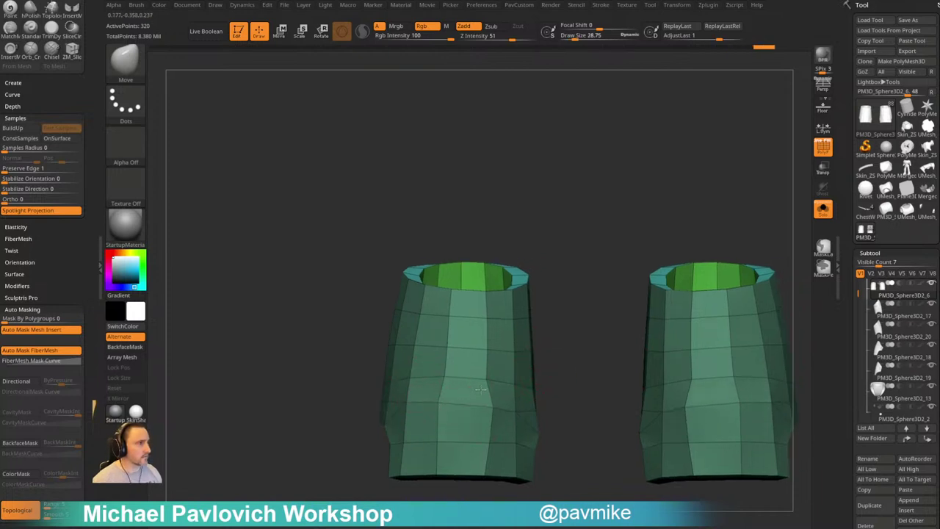
{"action": "right_click_drag", "start_coordinate": [554, 388], "coordinate": [542, 389], "text": "alt"}
{"action": "left_click_drag", "start_coordinate": [473, 404], "coordinate": [472, 405]}
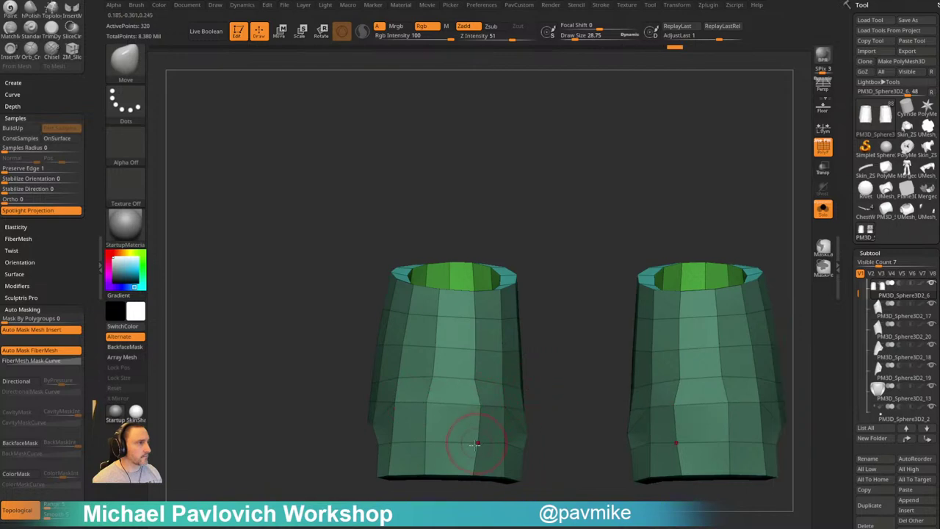
{"action": "right_click_drag", "start_coordinate": [565, 400], "coordinate": [546, 411], "text": "alt"}
{"action": "mouse_move", "coordinate": [546, 411]}
{"action": "right_mouse_down"}
{"action": "mouse_move", "coordinate": [422, 426]}
{"action": "mouse_move", "coordinate": [565, 403]}
{"action": "mouse_move", "coordinate": [586, 382]}
{"action": "right_mouse_up"}
{"action": "key", "text": "["}
{"action": "left_click_drag", "start_coordinate": [585, 381], "coordinate": [585, 378]}
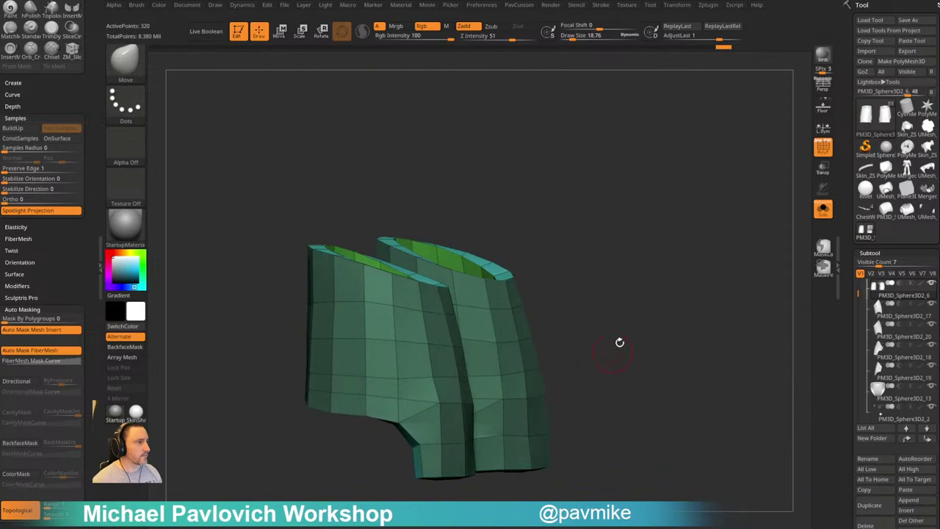
Return to the ZModeler brush and mark the lower band of polygons and the raised centre polygon above it as a temporary polygroup
{"action": "right_click_drag", "start_coordinate": [620, 342], "coordinate": [582, 355]}
{"action": "key", "text": "b"}
{"action": "key", "text": "z"}
{"action": "key", "text": "m"}
{"action": "mouse_move", "coordinate": [466, 404]}
{"action": "left_mouse_down", "text": "alt"}
{"action": "mouse_move", "coordinate": [411, 456]}
{"action": "mouse_move", "coordinate": [404, 436]}
{"action": "left_mouse_up", "text": "alt"}
{"action": "left_click_drag", "start_coordinate": [429, 470], "coordinate": [467, 471], "text": "alt"}
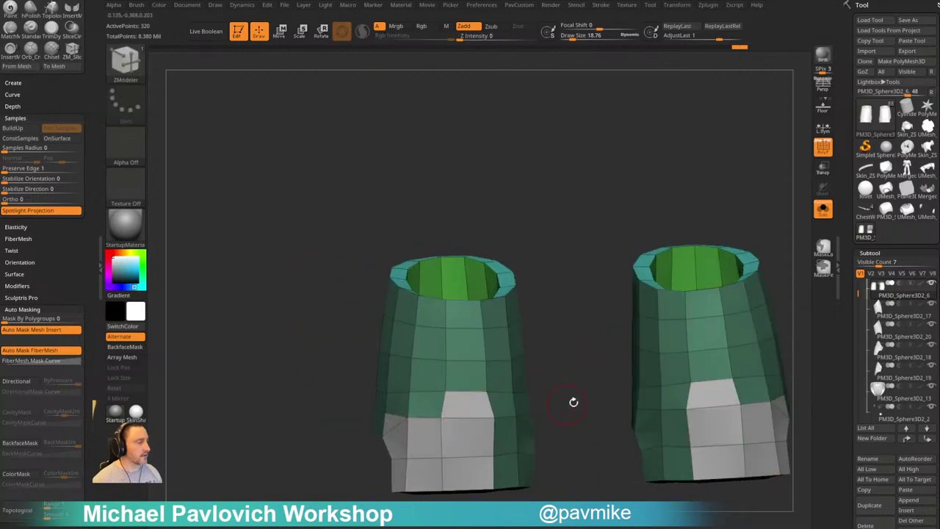
{"action": "left_click_drag", "start_coordinate": [573, 401], "coordinate": [518, 408]}
{"action": "left_click_drag", "start_coordinate": [470, 429], "coordinate": [501, 428]}
{"action": "key", "text": "ctrl+z"}
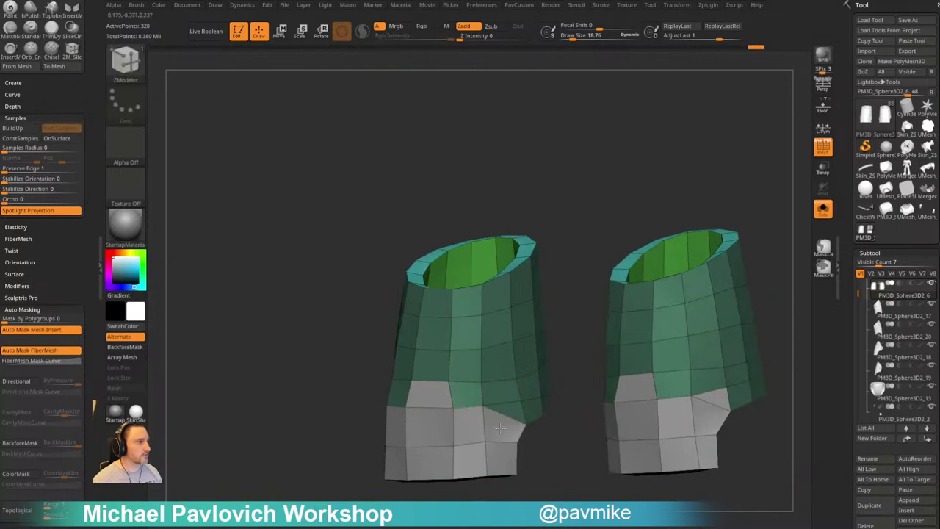
Check the marked calf armour against the full figure, isolate its outer shell, and delete the hidden inner and rim polygons
{"action": "left_click_drag", "start_coordinate": [560, 439], "coordinate": [709, 294]}
{"action": "left_click", "coordinate": [822, 210]}
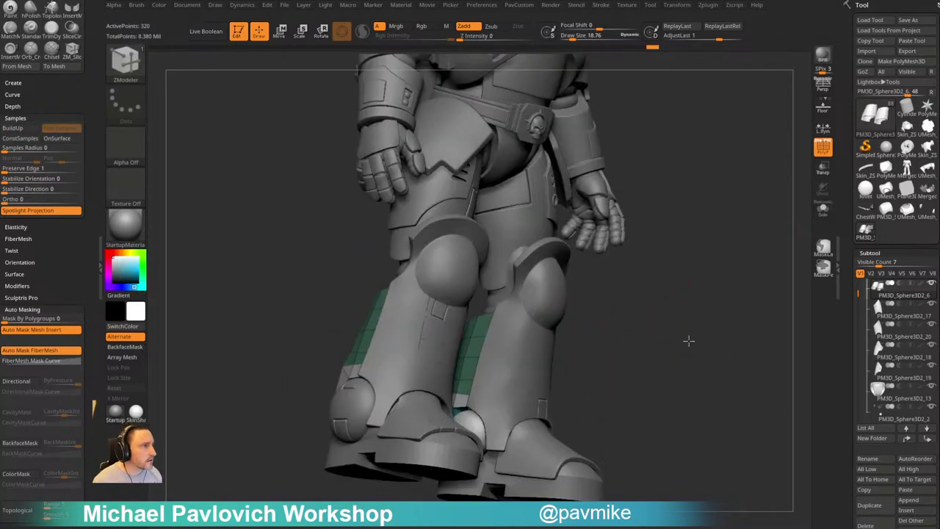
{"action": "left_click_drag", "start_coordinate": [689, 340], "coordinate": [735, 328]}
{"action": "left_click", "coordinate": [822, 210]}
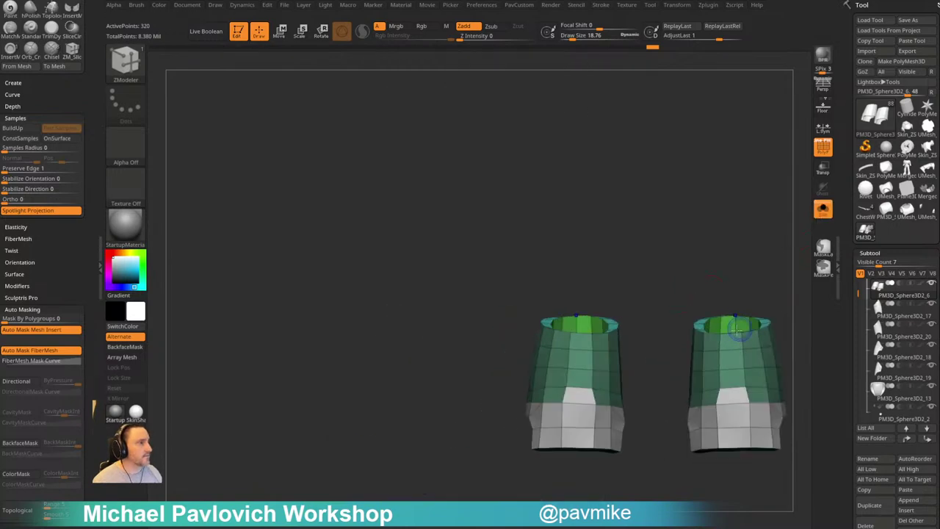
{"action": "left_click_drag", "start_coordinate": [678, 289], "coordinate": [599, 283], "text": "alt"}
{"action": "left_click", "coordinate": [508, 393], "text": "ctrl+shift"}
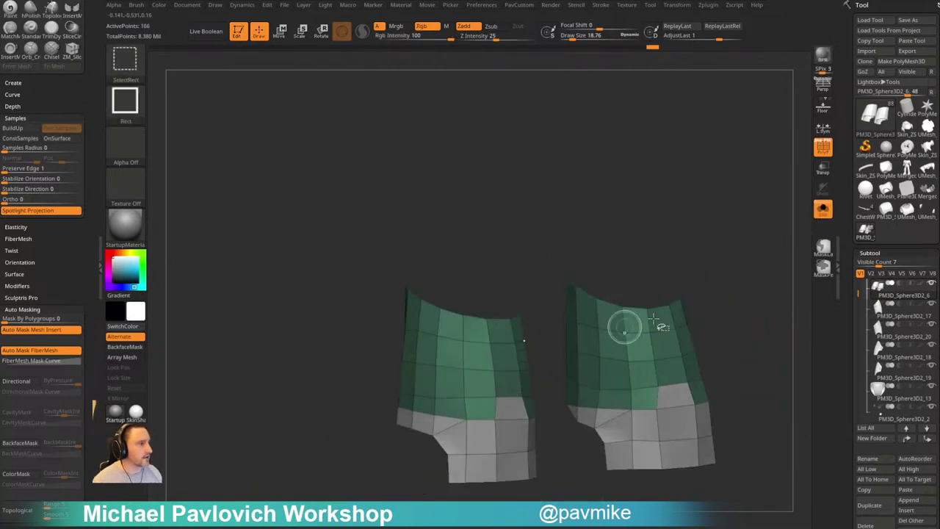
{"action": "key", "text": "space"}
{"action": "left_click", "coordinate": [728, 240]}
{"action": "left_click_drag", "start_coordinate": [760, 269], "coordinate": [737, 270], "text": "alt"}
Assign the marked lower polygons of the calf shell their own polygroup and show the whole shell again
{"action": "left_click", "coordinate": [496, 444], "text": "ctrl+shift"}
{"action": "key", "text": "ctrl+w"}
{"action": "left_click", "coordinate": [516, 499], "text": "ctrl+shift"}
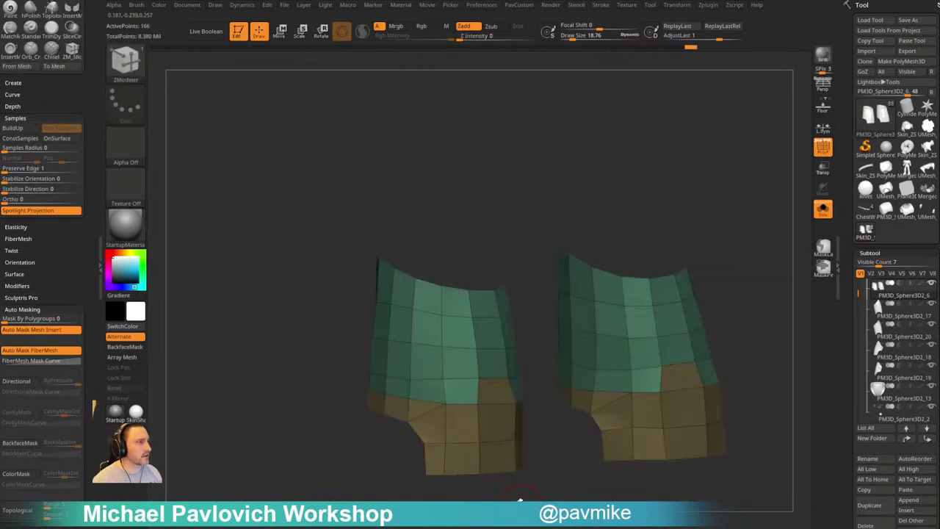
{"action": "left_click_drag", "start_coordinate": [520, 501], "coordinate": [540, 477]}
Try Panel Loops on the calf shell with Thickness 0.00299 and Polish 0, and undo it
{"action": "left_click_drag", "start_coordinate": [853, 347], "coordinate": [850, 229]}
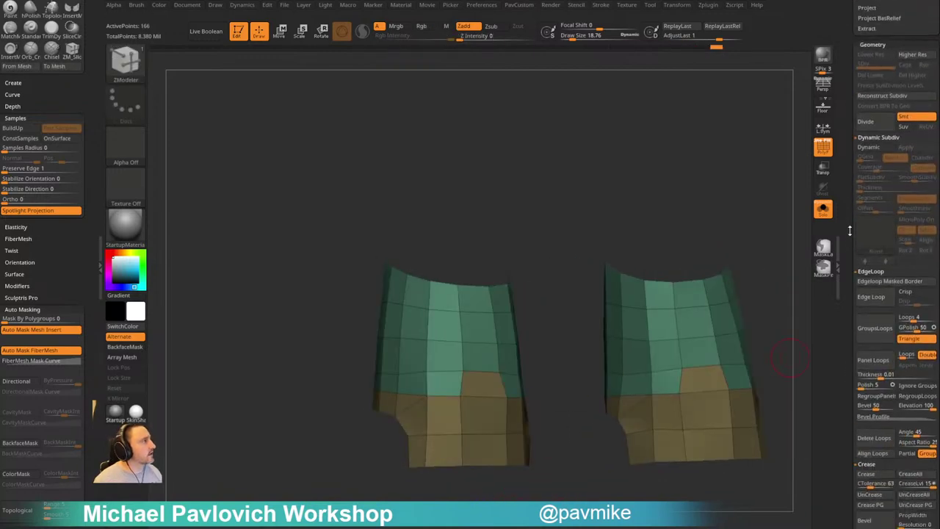
{"action": "left_click_drag", "start_coordinate": [851, 311], "coordinate": [876, 260]}
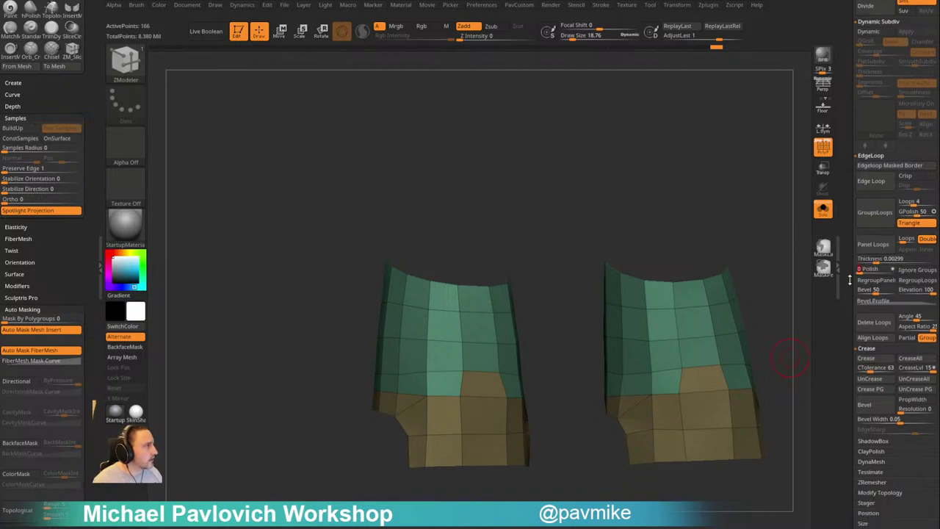
{"action": "left_click", "coordinate": [882, 251]}
{"action": "key", "text": "ctrl+z"}
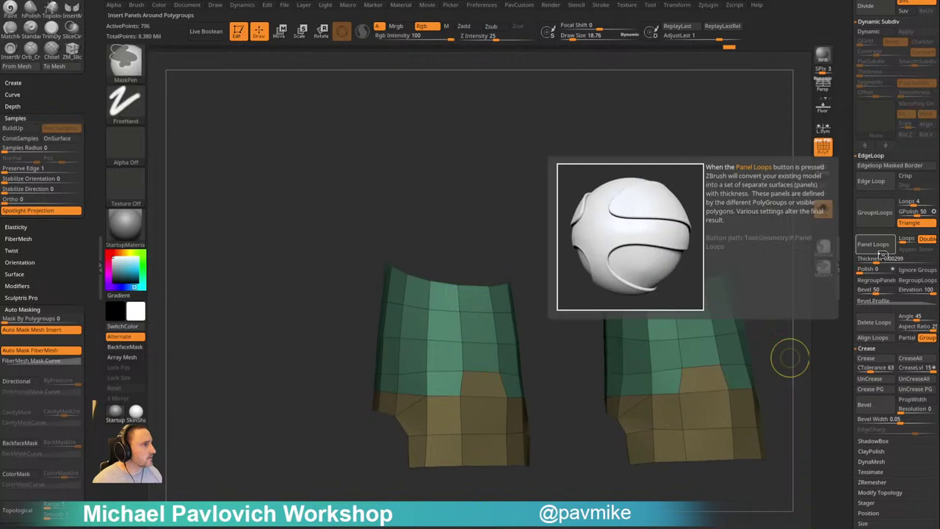
Set the ZModeler polygon action to Inset with the target Polygroup All, try it on the lower polygroup, and undo it
{"action": "left_click_drag", "start_coordinate": [583, 377], "coordinate": [596, 332]}
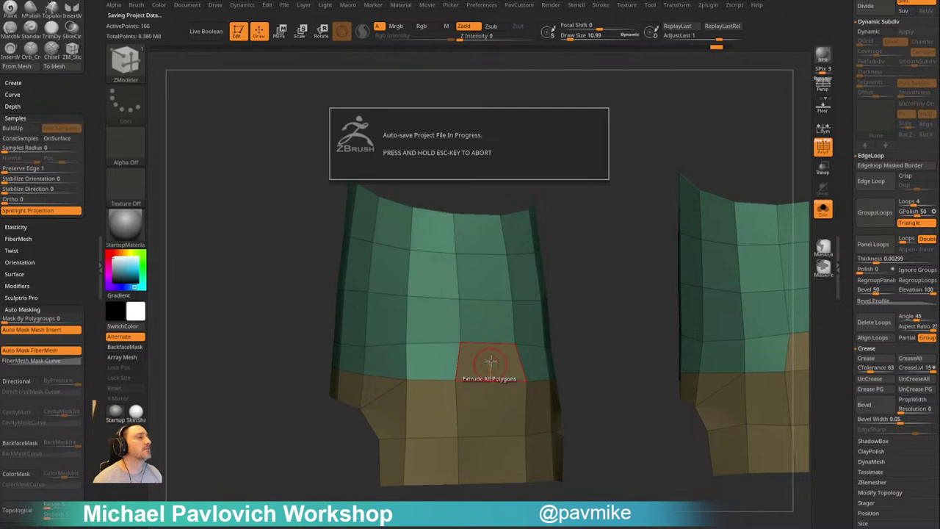
{"action": "key", "text": "space"}
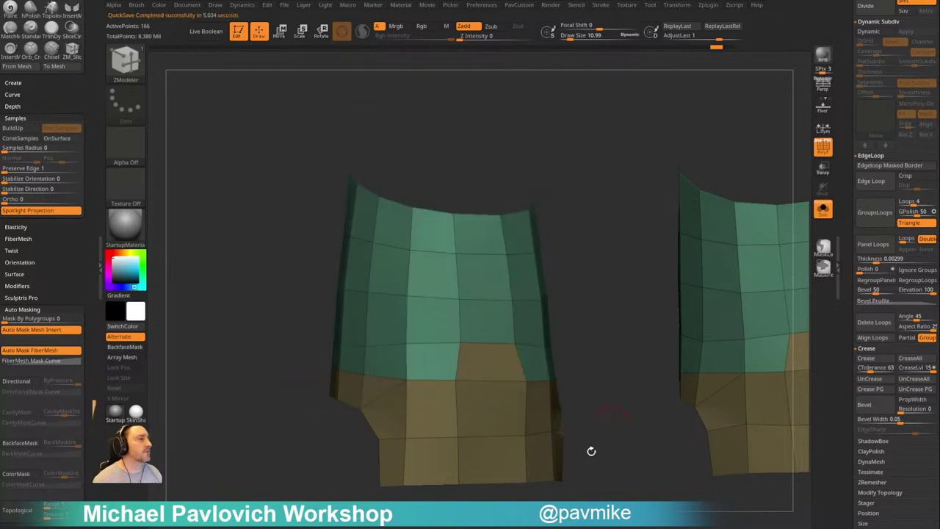
{"action": "key", "text": "space"}
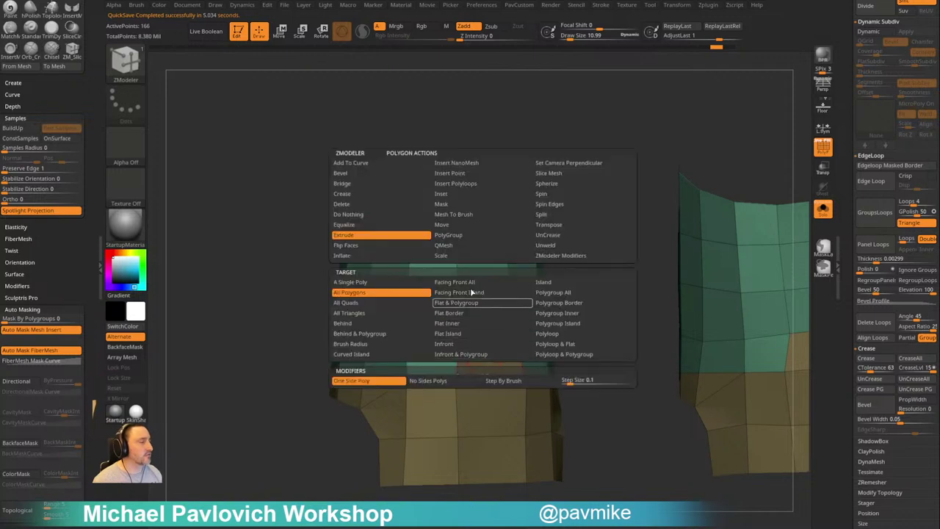
{"action": "left_click", "coordinate": [478, 193]}
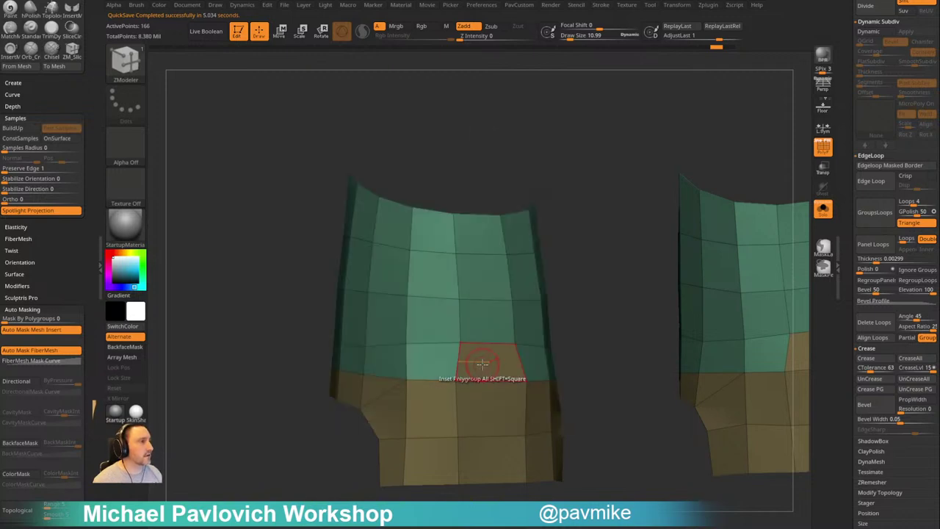
{"action": "left_click", "coordinate": [481, 366]}
{"action": "key", "text": "ctrl+z"}
Use the Inset Region modifier, undo a trial inset on the lower polygroup, and inset the upper polygroup to form a thin border strip
{"action": "key", "text": "space"}
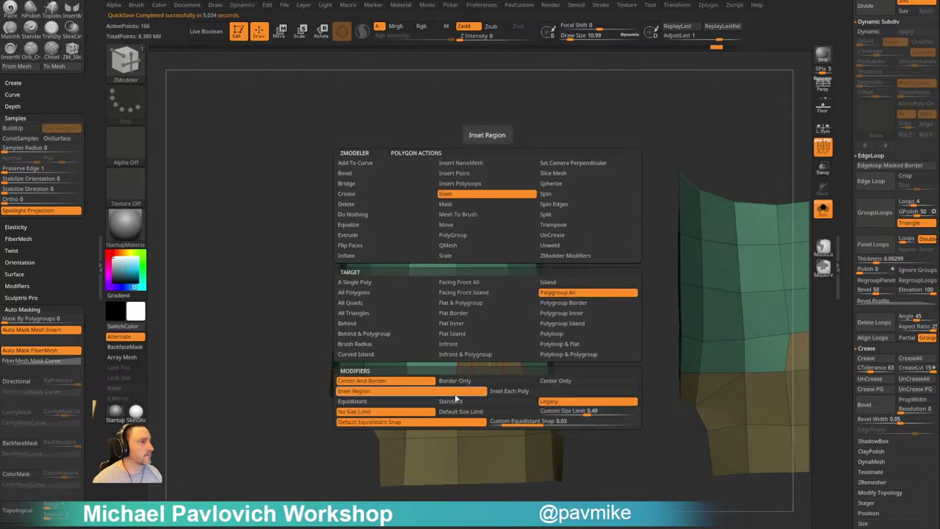
{"action": "left_click", "coordinate": [478, 393]}
{"action": "left_click", "coordinate": [490, 371]}
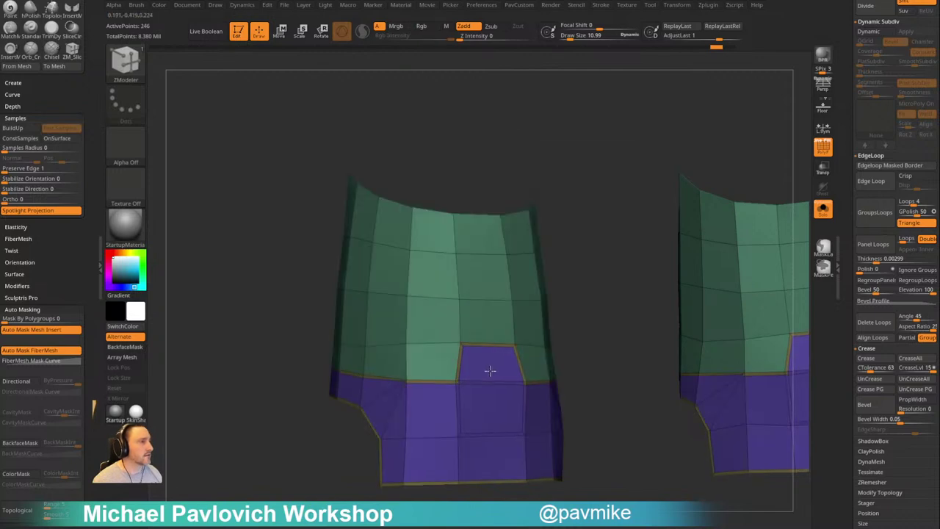
{"action": "key", "text": "ctrl+z"}
{"action": "left_click", "coordinate": [488, 327]}
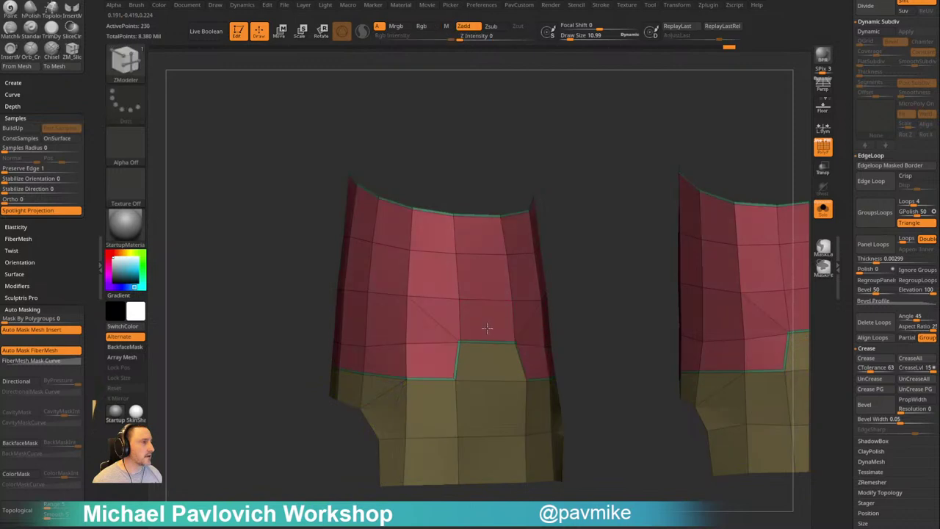
Isolate the thin border strip around the upper polygroup, invert the visibility, and delete the hidden strip to leave a gap between the panels
{"action": "left_click_drag", "start_coordinate": [558, 313], "coordinate": [594, 323]}
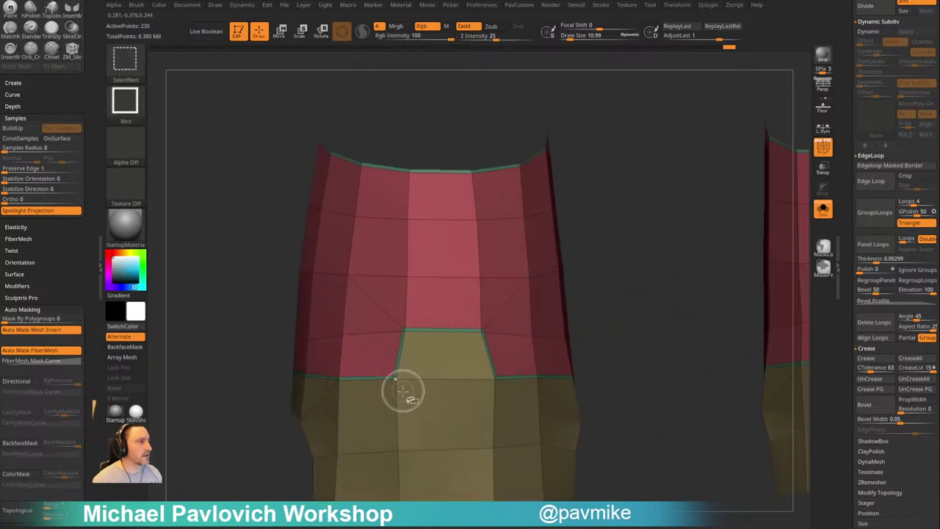
{"action": "left_click", "coordinate": [406, 430], "text": "ctrl+shift"}
{"action": "left_click_drag", "start_coordinate": [631, 297], "coordinate": [631, 338], "text": "ctrl+shift"}
{"action": "left_click", "coordinate": [482, 282], "text": "ctrl+shift"}
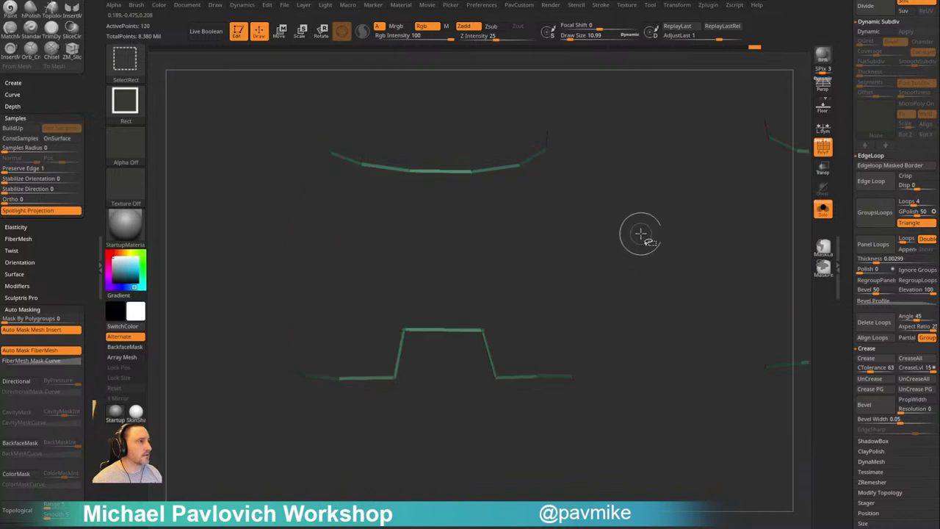
{"action": "left_click_drag", "start_coordinate": [641, 236], "coordinate": [661, 287], "text": "ctrl+shift"}
{"action": "key", "text": "space"}
{"action": "left_click", "coordinate": [631, 240]}
Set the ZModeler edge action to Collapse and collapse the short edge at the upper corner of the notch between the panels
{"action": "key", "text": "space"}
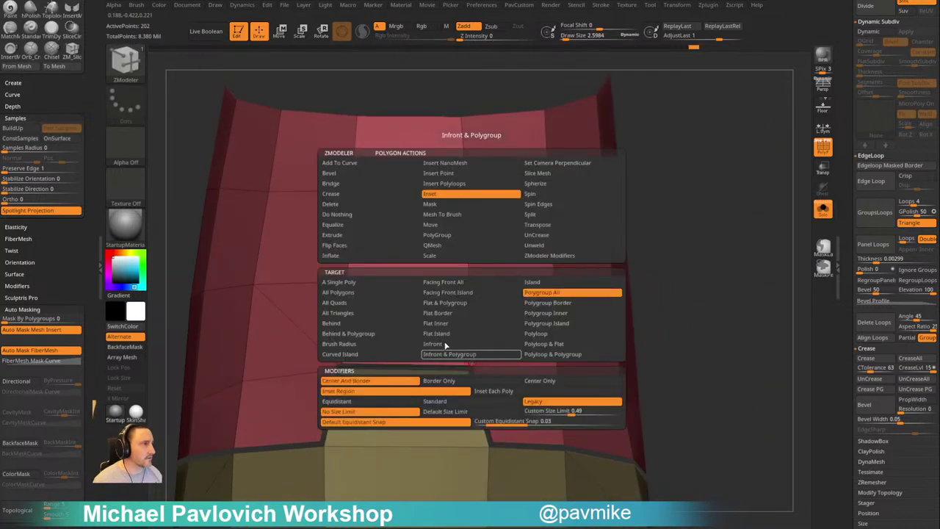
{"action": "key", "text": "space"}
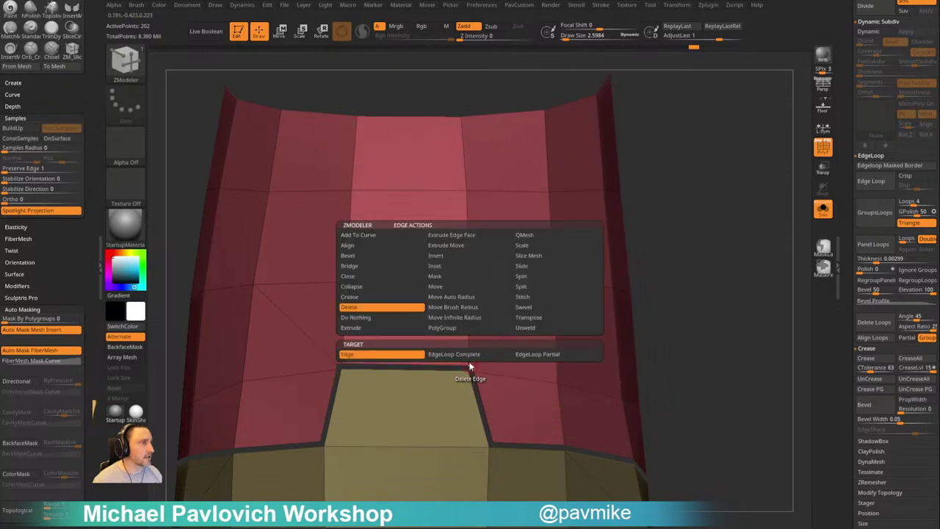
{"action": "left_click", "coordinate": [375, 287]}
{"action": "left_click_drag", "start_coordinate": [650, 275], "coordinate": [630, 276]}
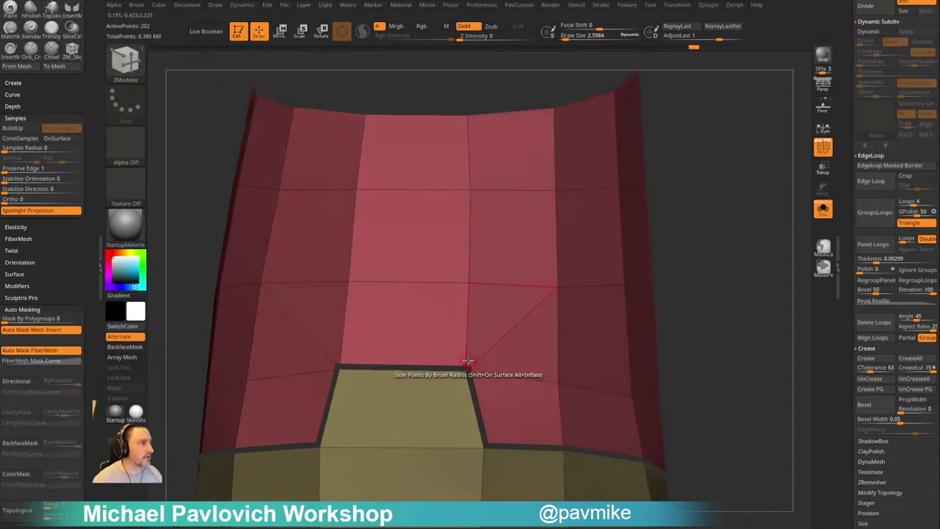
{"action": "left_click", "coordinate": [469, 365]}
{"action": "right_click_drag", "start_coordinate": [594, 298], "coordinate": [619, 293], "text": "alt"}
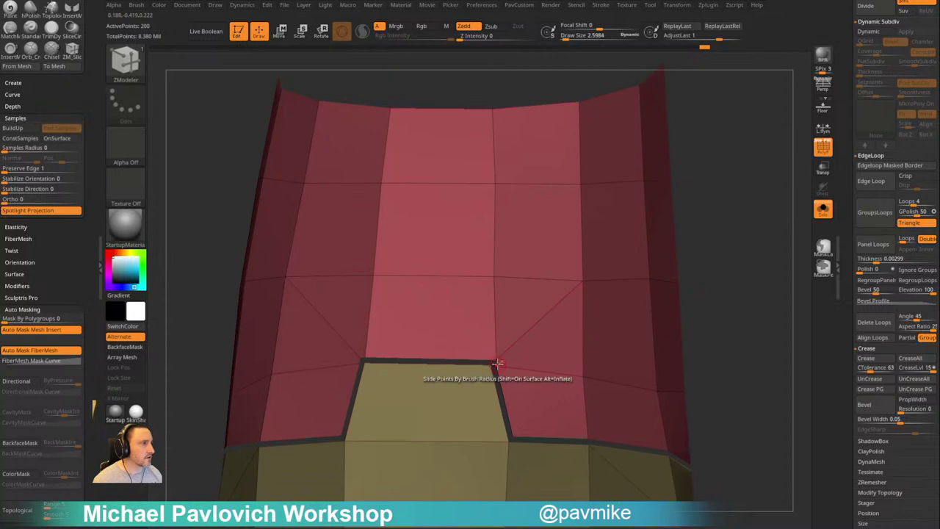
Collapse the short edge at the other upper corner of the notch, then delete the diagonal edge beside it
{"action": "left_click_drag", "start_coordinate": [728, 282], "coordinate": [757, 282]}
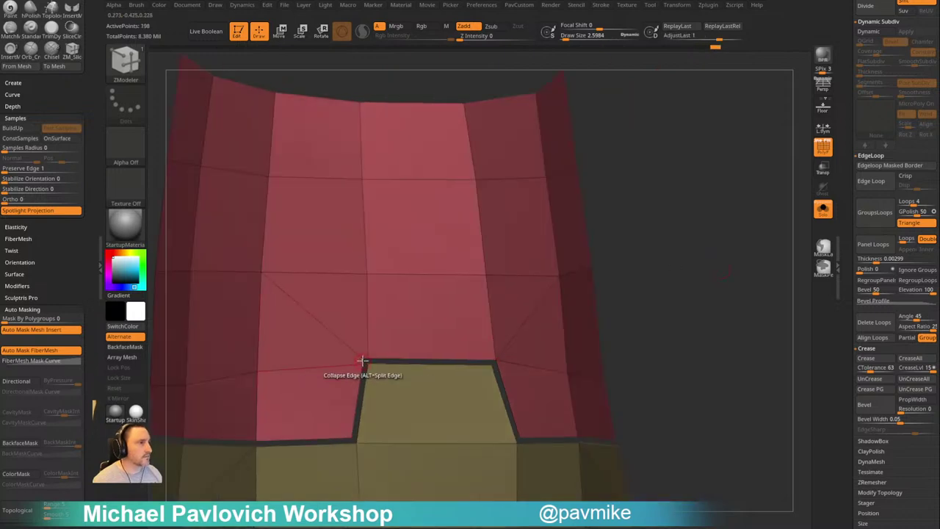
{"action": "left_click", "coordinate": [363, 360]}
{"action": "key", "text": "space"}
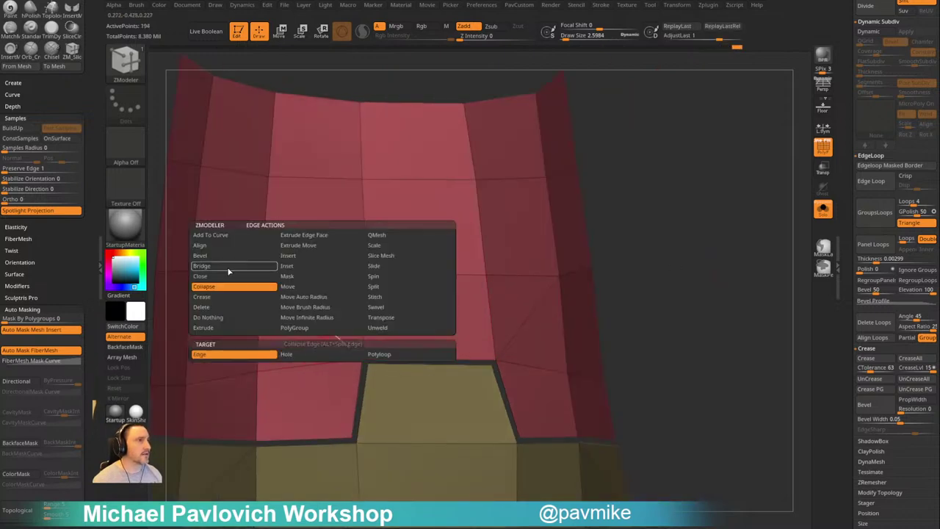
{"action": "left_click", "coordinate": [213, 307]}
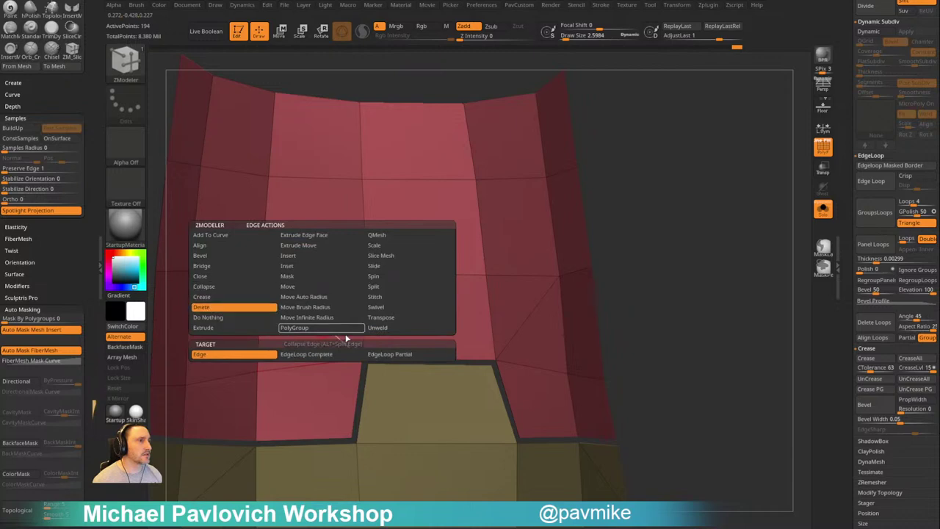
{"action": "left_click", "coordinate": [529, 316]}
Set the ZModeler polygon action to Extrude with target All Polygons and extrude the calf panels to give them thickness
{"action": "mouse_move", "coordinate": [632, 294]}
{"action": "left_mouse_down", "text": "alt"}
{"action": "mouse_move", "coordinate": [609, 250]}
{"action": "mouse_move", "coordinate": [643, 283]}
{"action": "mouse_move", "coordinate": [722, 283]}
{"action": "mouse_move", "coordinate": [623, 296]}
{"action": "mouse_move", "coordinate": [634, 297]}
{"action": "left_mouse_up", "text": "alt"}
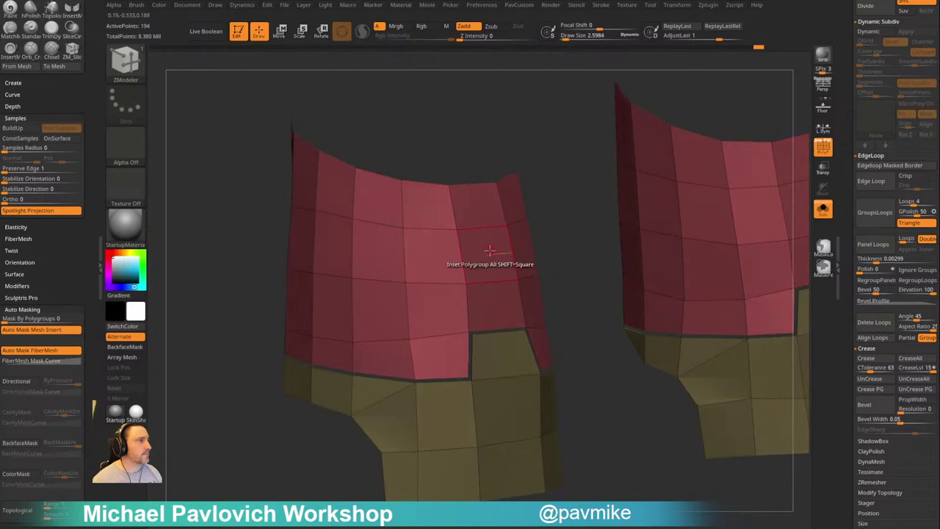
{"action": "key", "text": "space"}
{"action": "left_click", "coordinate": [375, 235]}
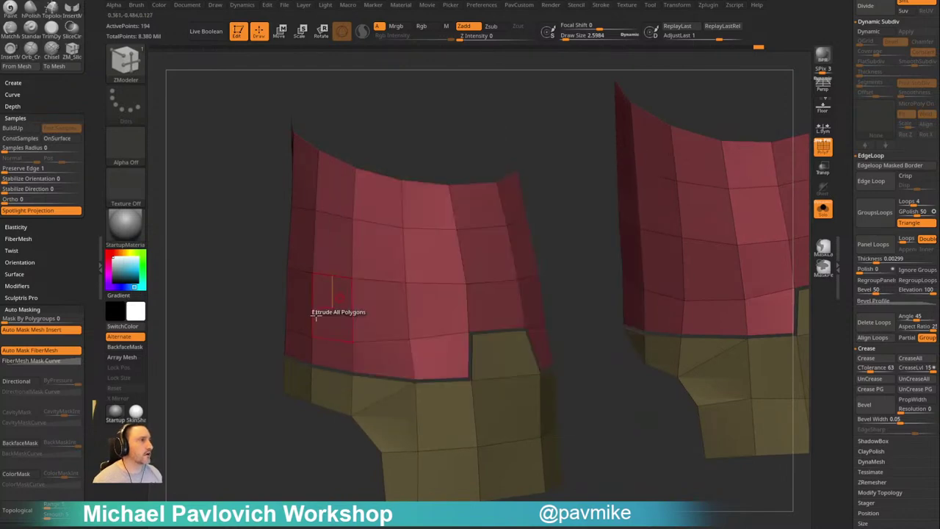
{"action": "left_click_drag", "start_coordinate": [248, 406], "coordinate": [268, 445]}
{"action": "left_click", "coordinate": [827, 215]}
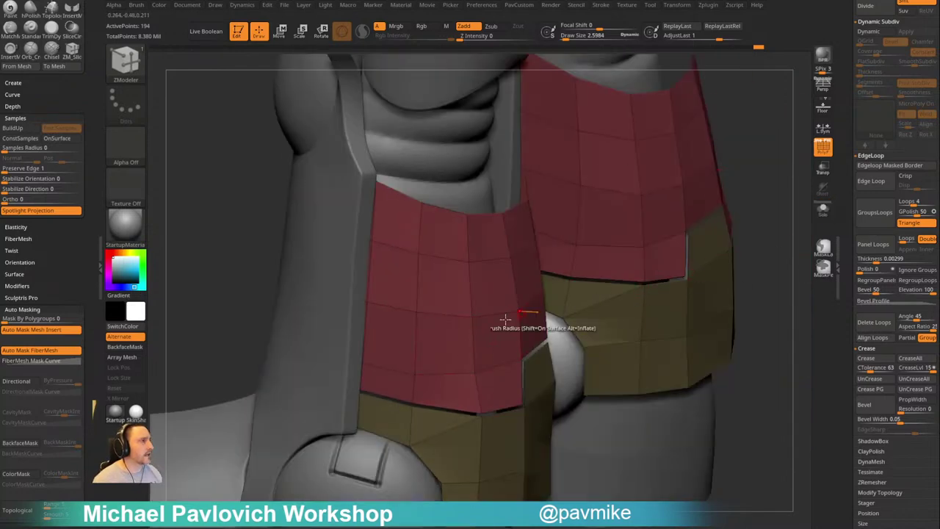
{"action": "left_click_drag", "start_coordinate": [494, 337], "coordinate": [448, 311]}
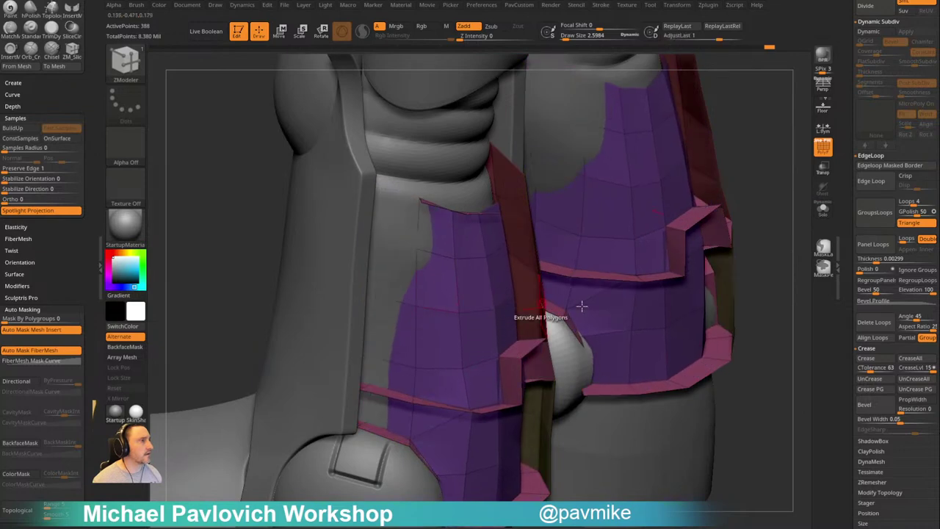
Flip the normals of the thickened calf panels and turn on Dynamic Subdiv
{"action": "key", "text": "grave"}
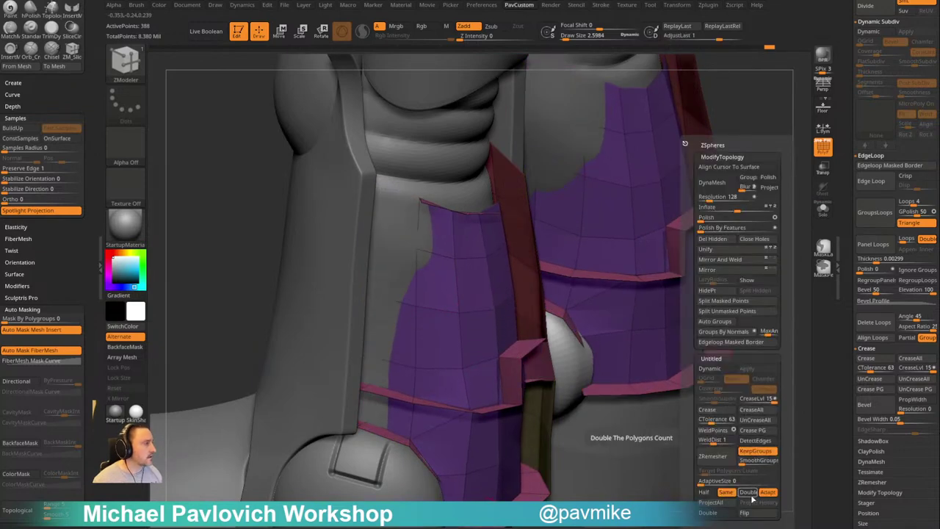
{"action": "left_click", "coordinate": [752, 513]}
{"action": "left_click", "coordinate": [720, 370]}
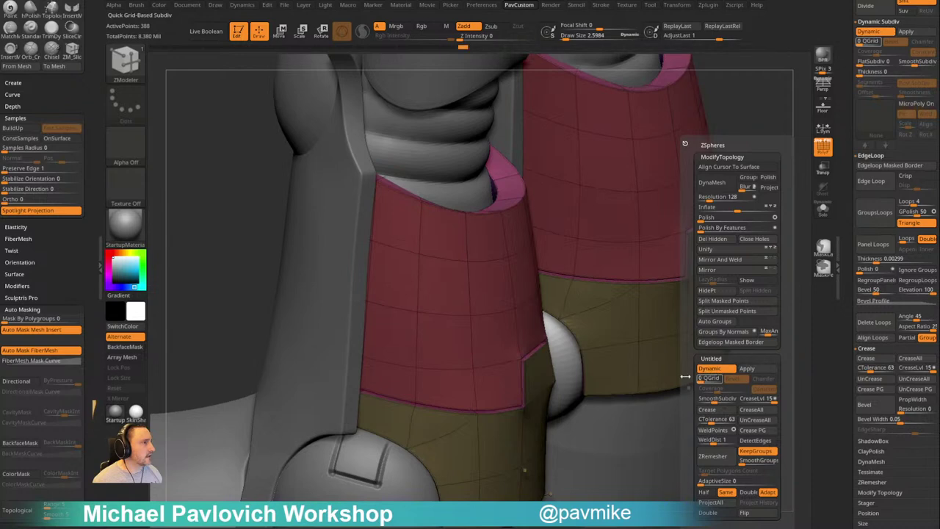
Set the calf panels' crease level to 2 and hide the polyframe to show the softened panel edges
{"action": "right_click_drag", "start_coordinate": [766, 395], "coordinate": [662, 302], "text": "ctrl"}
{"action": "key", "text": "grave"}
{"action": "left_click_drag", "start_coordinate": [685, 401], "coordinate": [674, 401]}
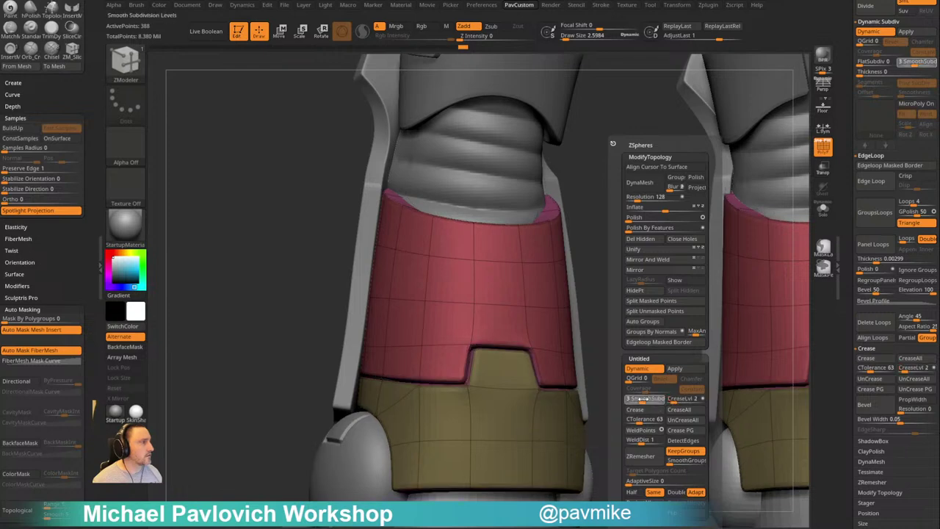
{"action": "right_click_drag", "start_coordinate": [616, 335], "coordinate": [585, 308], "text": "alt"}
{"action": "key", "text": "shift+f"}
{"action": "key", "text": "f"}
{"action": "right_click_drag", "start_coordinate": [737, 334], "coordinate": [786, 326]}
{"action": "left_click_drag", "start_coordinate": [786, 325], "coordinate": [799, 329]}
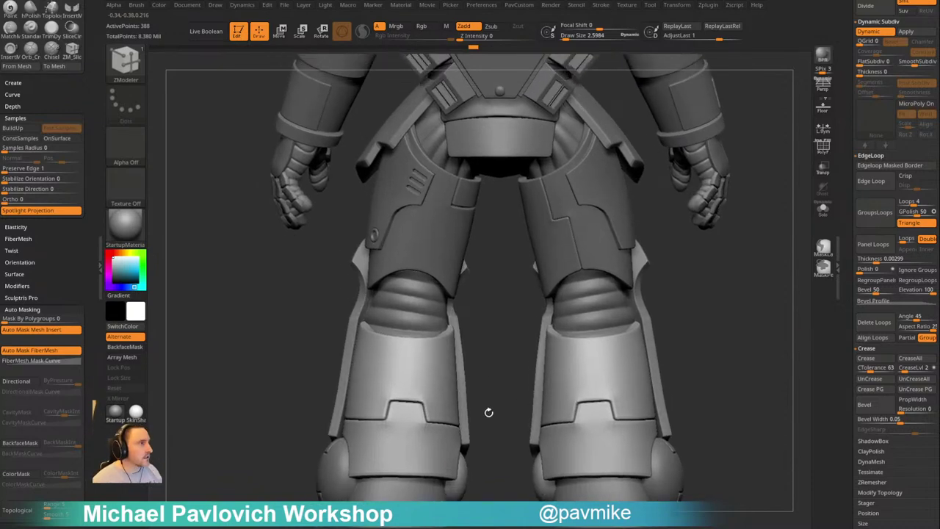
Isolate the upper calf panels and split the lower panels off into a separate subtool
{"action": "mouse_move", "coordinate": [734, 314]}
{"action": "left_mouse_down"}
{"action": "mouse_move", "coordinate": [716, 333]}
{"action": "mouse_move", "coordinate": [683, 312]}
{"action": "mouse_move", "coordinate": [618, 342]}
{"action": "left_mouse_up"}
{"action": "key", "text": "a"}
{"action": "key", "text": "ctrl+shift+a"}
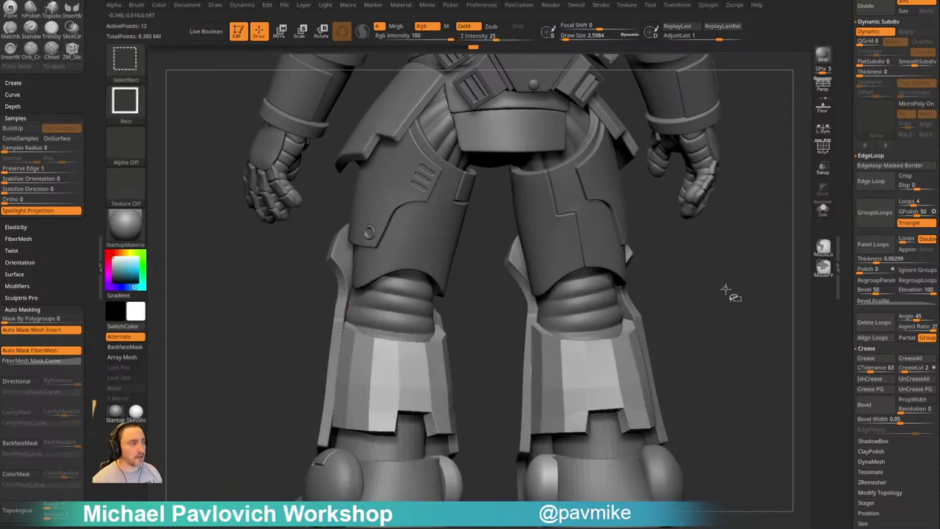
{"action": "key", "text": "a"}
{"action": "left_click", "coordinate": [749, 292]}
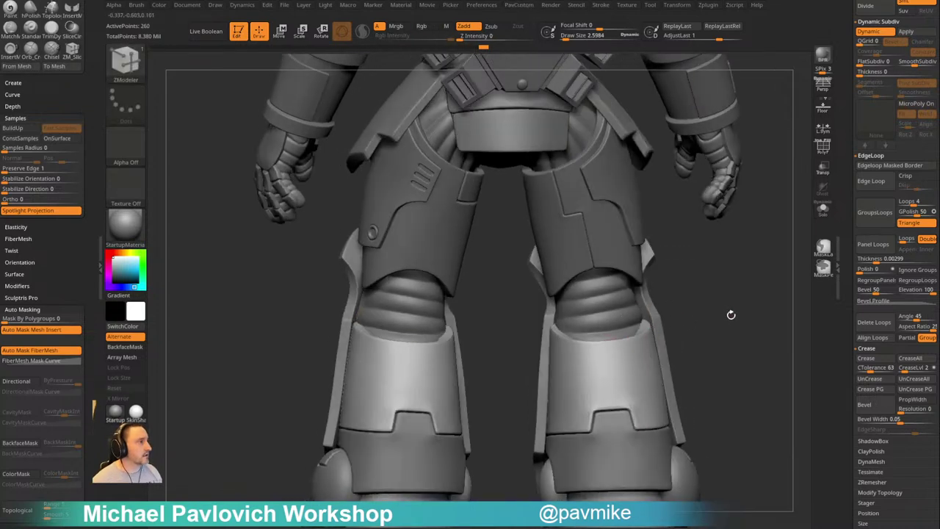
Set the upper calf panels' crease level to 3 and apply the dynamic subdivision at smooth level 3
{"action": "key", "text": "v"}
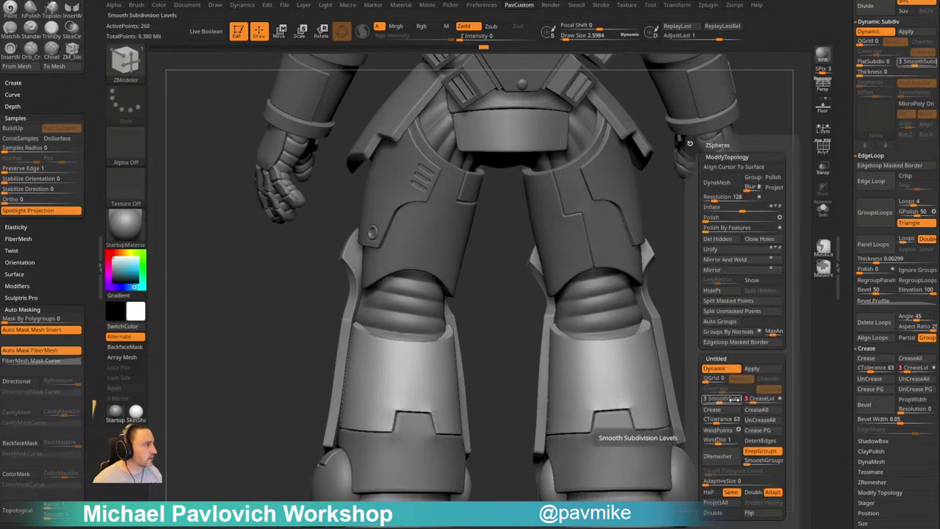
{"action": "left_click", "coordinate": [724, 400]}
{"action": "left_click", "coordinate": [757, 368]}
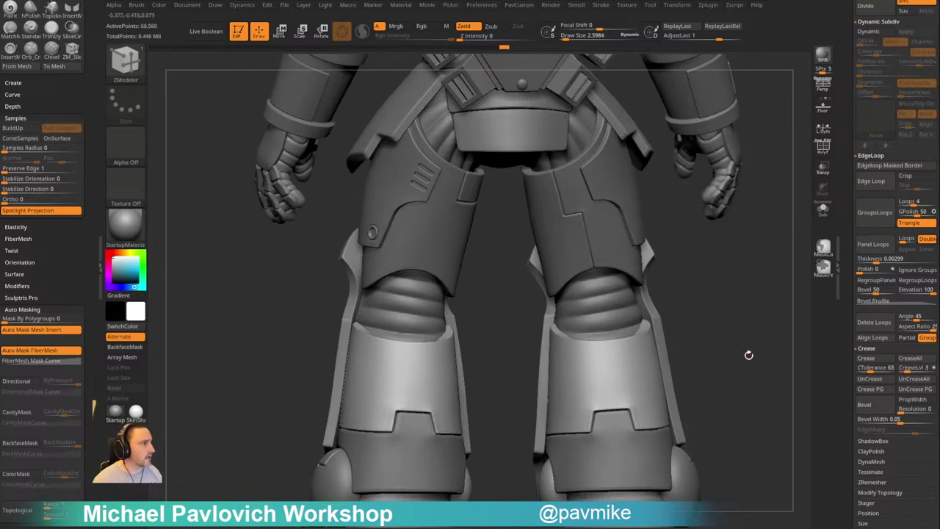
Polish the upper calf panels around the notch with an enlarged hPolish brush
{"action": "mouse_move", "coordinate": [748, 340]}
{"action": "left_mouse_down"}
{"action": "mouse_move", "coordinate": [715, 315]}
{"action": "mouse_move", "coordinate": [738, 296]}
{"action": "mouse_move", "coordinate": [653, 326]}
{"action": "left_mouse_up"}
{"action": "key", "text": "b"}
{"action": "key", "text": "h"}
{"action": "key", "text": "p"}
{"action": "key", "text": "s"}
{"action": "left_click_drag", "start_coordinate": [717, 349], "coordinate": [672, 347], "text": "alt"}
{"action": "key", "text": "]"}
{"action": "left_click_drag", "start_coordinate": [571, 374], "coordinate": [591, 388]}
{"action": "left_click_drag", "start_coordinate": [720, 348], "coordinate": [565, 388]}
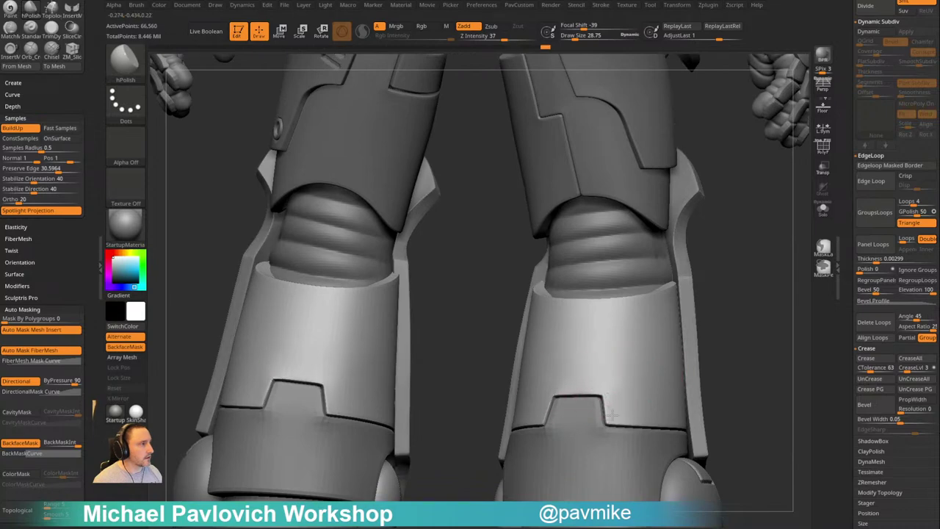
{"action": "mouse_move", "coordinate": [760, 321]}
{"action": "left_mouse_down"}
{"action": "mouse_move", "coordinate": [762, 332]}
{"action": "mouse_move", "coordinate": [604, 336]}
{"action": "left_mouse_up"}
{"action": "mouse_move", "coordinate": [665, 328]}
{"action": "left_mouse_down", "text": "alt"}
{"action": "mouse_move", "coordinate": [638, 321]}
{"action": "mouse_move", "coordinate": [650, 332]}
{"action": "mouse_move", "coordinate": [703, 321]}
{"action": "left_mouse_up", "text": "alt"}
Switch to the Standard brush and make the lower calf panels the active subtool
{"action": "key", "text": "b"}
{"action": "key", "text": "s"}
{"action": "key", "text": "t"}
{"action": "left_click", "coordinate": [593, 389], "text": "alt"}
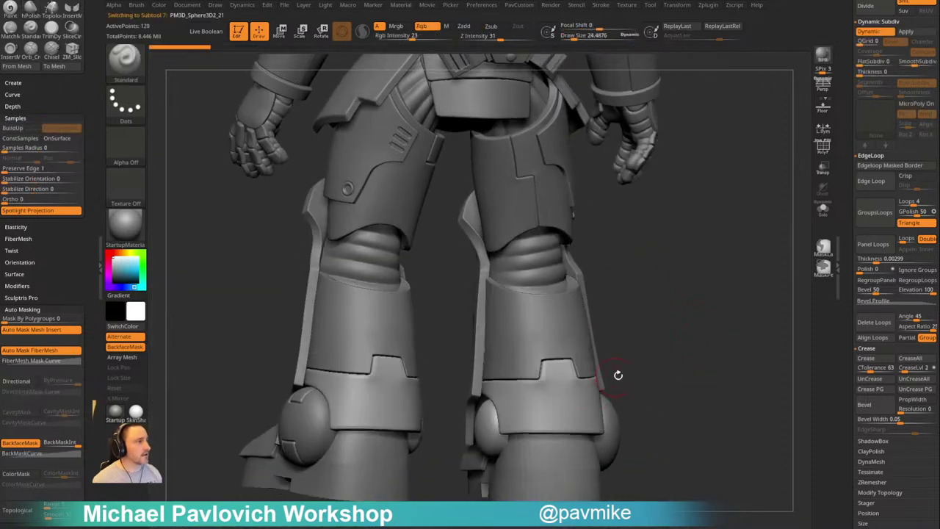
{"action": "left_click_drag", "start_coordinate": [657, 367], "coordinate": [681, 353], "text": "alt"}
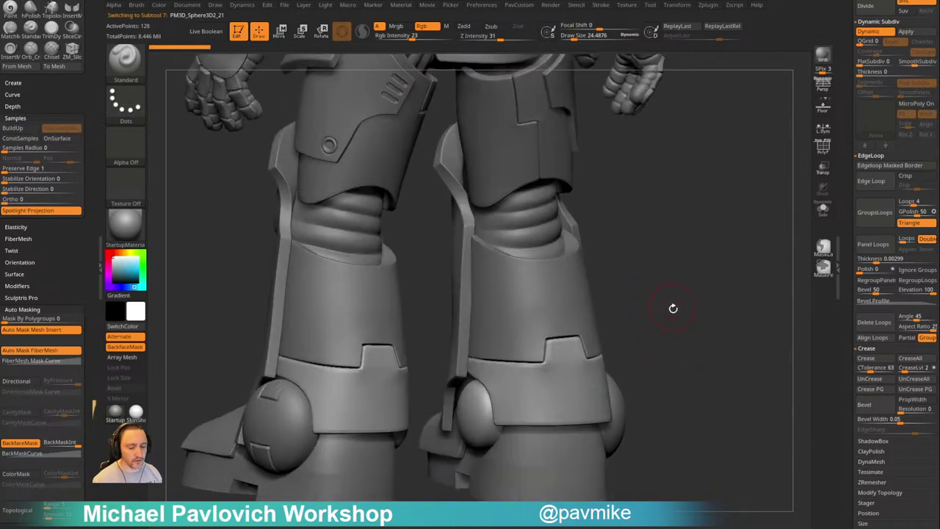
Toggle Dynamic Subdiv on the lower calf panels and polish below their upper rim with the hPolish brush
{"action": "mouse_move", "coordinate": [673, 308]}
{"action": "left_mouse_down", "text": "alt"}
{"action": "mouse_move", "coordinate": [684, 311]}
{"action": "mouse_move", "coordinate": [680, 324]}
{"action": "mouse_move", "coordinate": [683, 302]}
{"action": "left_mouse_up", "text": "alt"}
{"action": "key", "text": "b"}
{"action": "key", "text": "h"}
{"action": "key", "text": "p"}
{"action": "key", "text": "shift+d"}
{"action": "key", "text": "d"}
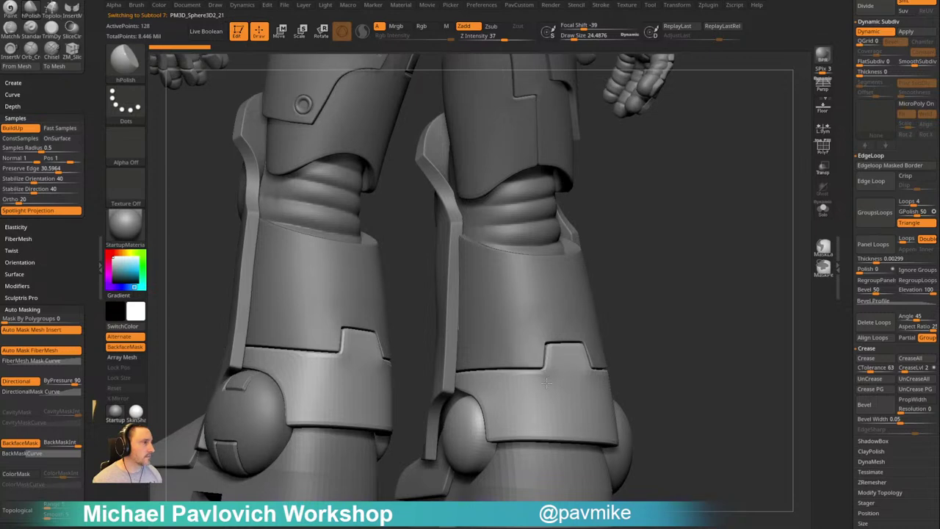
{"action": "left_click_drag", "start_coordinate": [547, 382], "coordinate": [477, 385]}
{"action": "left_click_drag", "start_coordinate": [691, 323], "coordinate": [625, 325]}
{"action": "left_click_drag", "start_coordinate": [693, 305], "coordinate": [733, 317]}
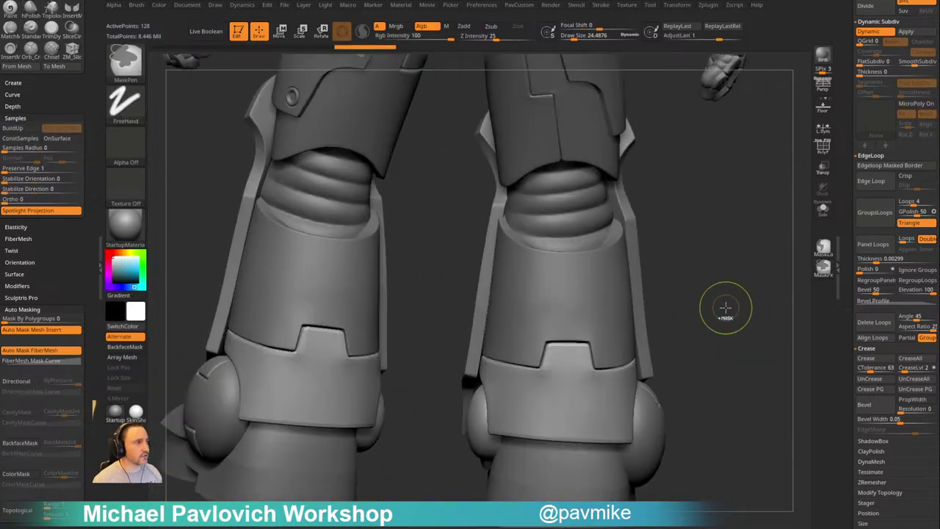
Divide the lower calf panels to subdivision level 2, show the polyframe, and delete the lower subdivision level
{"action": "key", "text": "ctrl+d"}
{"action": "left_click_drag", "start_coordinate": [846, 246], "coordinate": [851, 339]}
{"action": "key", "text": "shift+d"}
{"action": "left_click", "coordinate": [869, 334]}
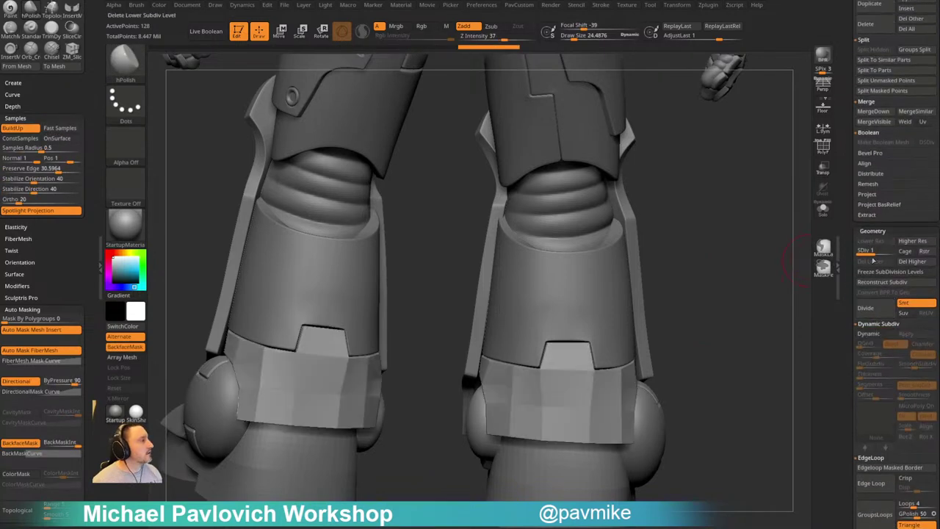
{"action": "left_click", "coordinate": [881, 250]}
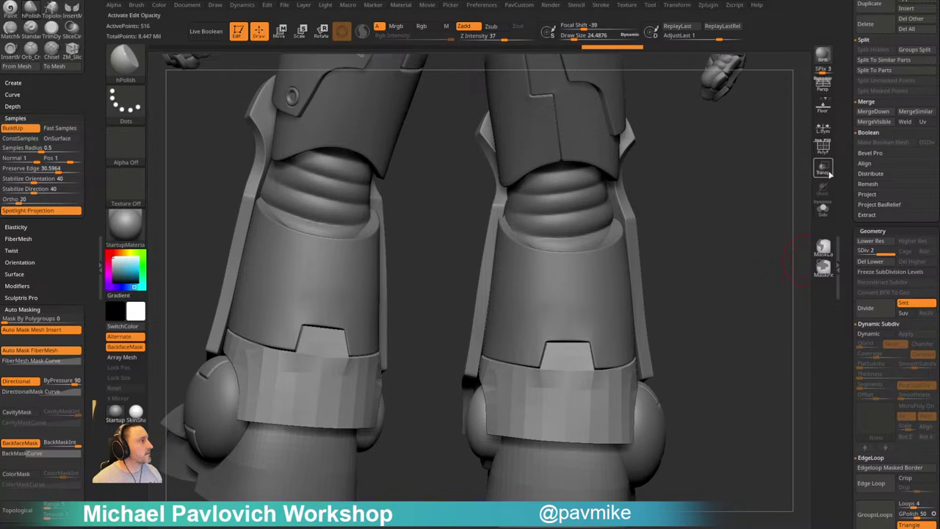
{"action": "left_click", "coordinate": [824, 150]}
{"action": "left_click", "coordinate": [873, 262]}
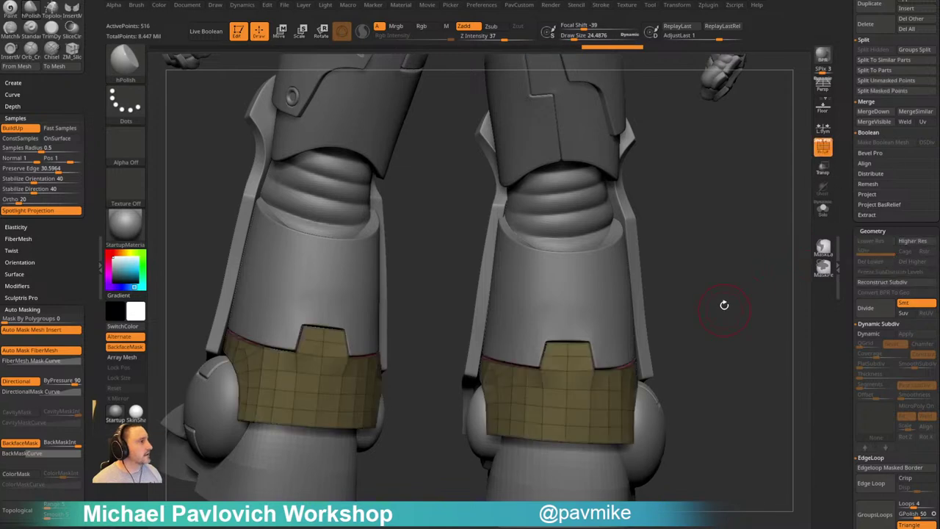
Solo the lower calf panels, set the ZModeler edge action to Insert EdgeLoop, and delete the edge loop along the middle of the rim
{"action": "left_click", "coordinate": [823, 213]}
{"action": "mouse_move", "coordinate": [742, 269]}
{"action": "left_mouse_down"}
{"action": "mouse_move", "coordinate": [737, 298]}
{"action": "mouse_move", "coordinate": [748, 321]}
{"action": "mouse_move", "coordinate": [711, 330]}
{"action": "left_mouse_up"}
{"action": "key", "text": "b"}
{"action": "key", "text": "z"}
{"action": "key", "text": "m"}
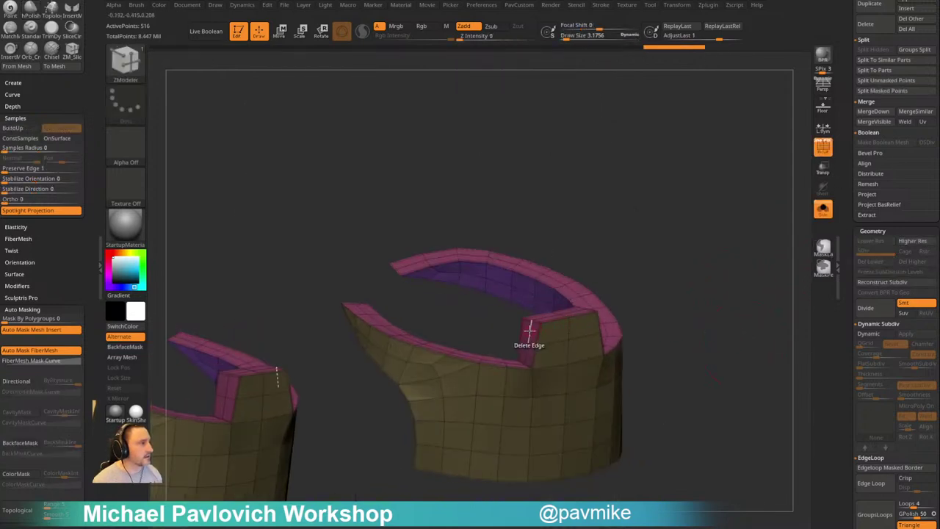
{"action": "key", "text": "space"}
{"action": "left_click", "coordinate": [527, 255]}
{"action": "left_click", "coordinate": [514, 358]}
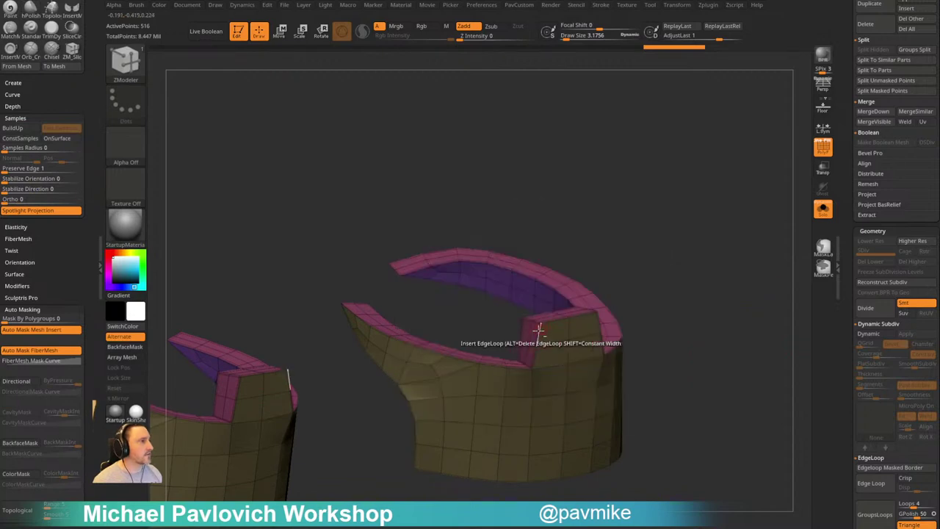
{"action": "key", "text": "ctrl+z"}
Touch up the lower calf panels around the raised tab with the Move brush
{"action": "mouse_move", "coordinate": [651, 290]}
{"action": "left_mouse_down"}
{"action": "mouse_move", "coordinate": [687, 205]}
{"action": "mouse_move", "coordinate": [682, 260]}
{"action": "mouse_move", "coordinate": [698, 286]}
{"action": "mouse_move", "coordinate": [684, 308]}
{"action": "left_mouse_up"}
{"action": "key", "text": "b"}
{"action": "key", "text": "m"}
{"action": "key", "text": "v"}
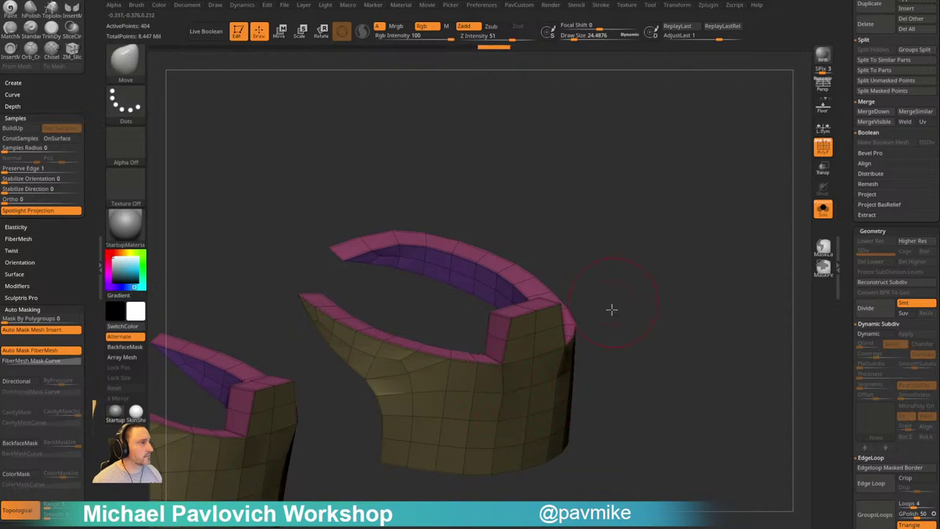
{"action": "mouse_move", "coordinate": [612, 309]}
{"action": "left_mouse_down"}
{"action": "mouse_move", "coordinate": [537, 385]}
{"action": "mouse_move", "coordinate": [587, 362]}
{"action": "mouse_move", "coordinate": [562, 360]}
{"action": "left_mouse_up"}
{"action": "left_click_drag", "start_coordinate": [681, 321], "coordinate": [712, 321]}
{"action": "left_click_drag", "start_coordinate": [599, 343], "coordinate": [519, 393]}
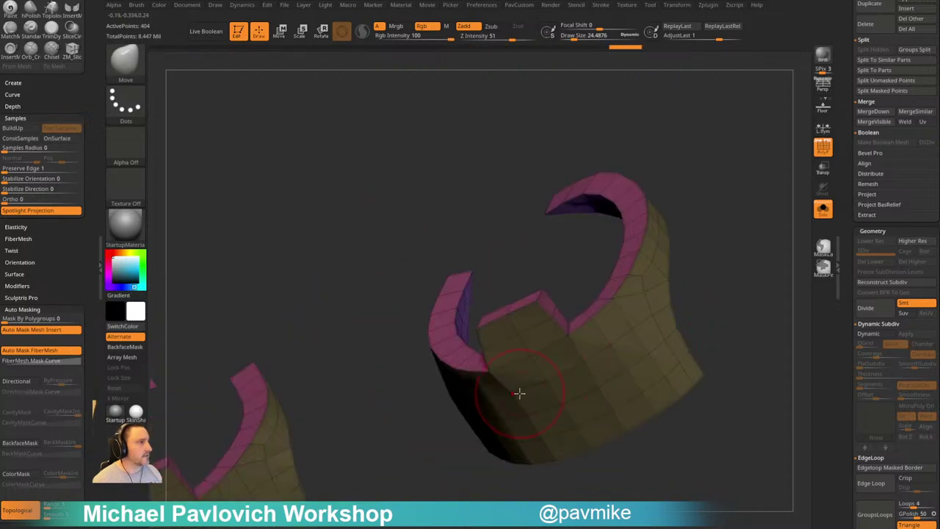
{"action": "left_click_drag", "start_coordinate": [565, 452], "coordinate": [636, 380]}
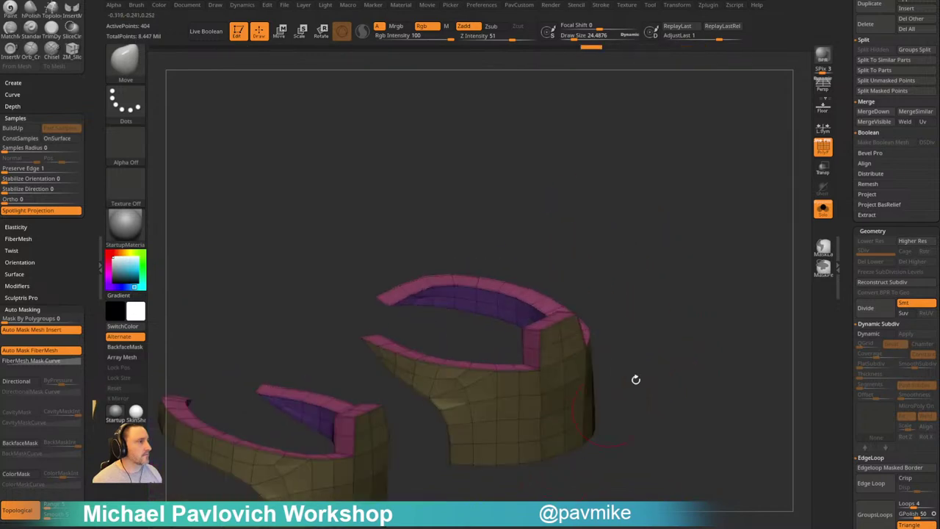
Turn on Dynamic Subdiv for the lower calf panels and hide the polyframe
{"action": "key", "text": "d"}
{"action": "left_click_drag", "start_coordinate": [684, 328], "coordinate": [706, 329], "text": "shift"}
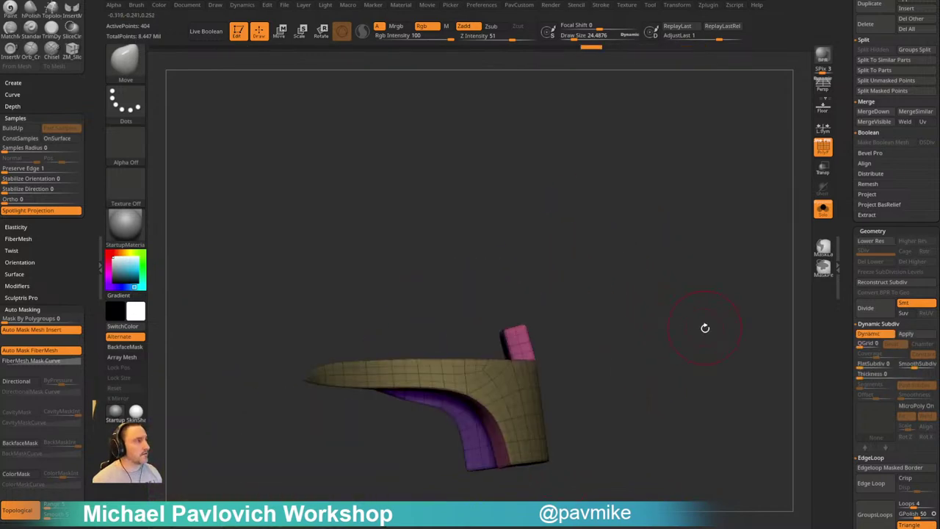
{"action": "left_click", "coordinate": [824, 152]}
{"action": "mouse_move", "coordinate": [777, 218]}
{"action": "left_mouse_down"}
{"action": "mouse_move", "coordinate": [697, 238]}
{"action": "mouse_move", "coordinate": [749, 266]}
{"action": "mouse_move", "coordinate": [708, 282]}
{"action": "left_mouse_up"}
Polish the surface of the lower calf panels around the base of the tab with the hPolish brush
{"action": "key", "text": "b"}
{"action": "key", "text": "h"}
{"action": "key", "text": "p"}
{"action": "right_click_drag", "start_coordinate": [497, 370], "coordinate": [571, 379]}
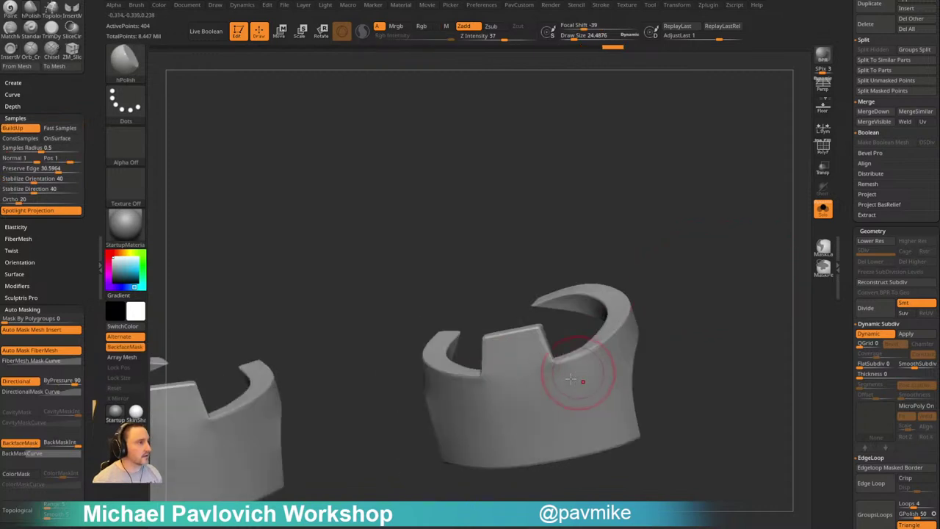
{"action": "left_click_drag", "start_coordinate": [552, 378], "coordinate": [518, 356]}
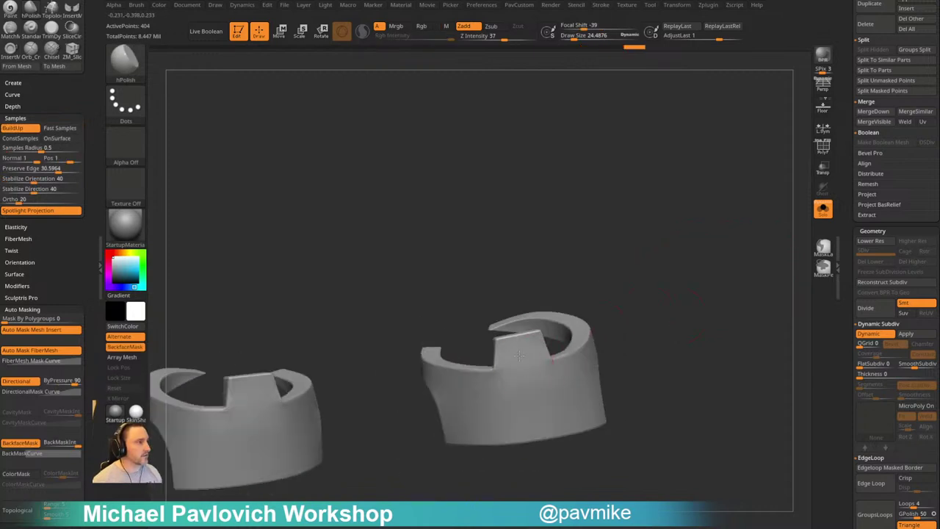
{"action": "left_click_drag", "start_coordinate": [589, 354], "coordinate": [703, 330]}
Apply the dynamic subdivision to the lower calf panels and polish the surface around the tab
{"action": "key", "text": "2"}
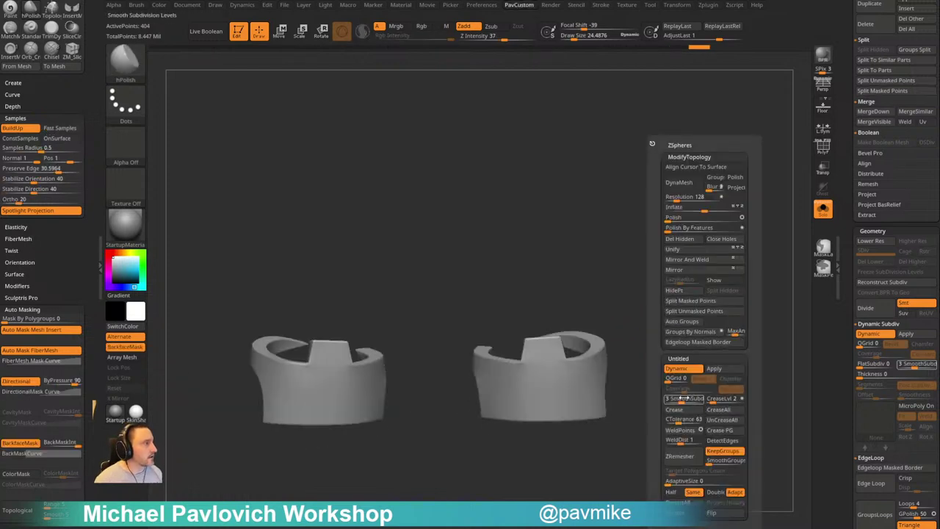
{"action": "left_click", "coordinate": [720, 373]}
{"action": "left_click_drag", "start_coordinate": [667, 311], "coordinate": [701, 302], "text": "alt"}
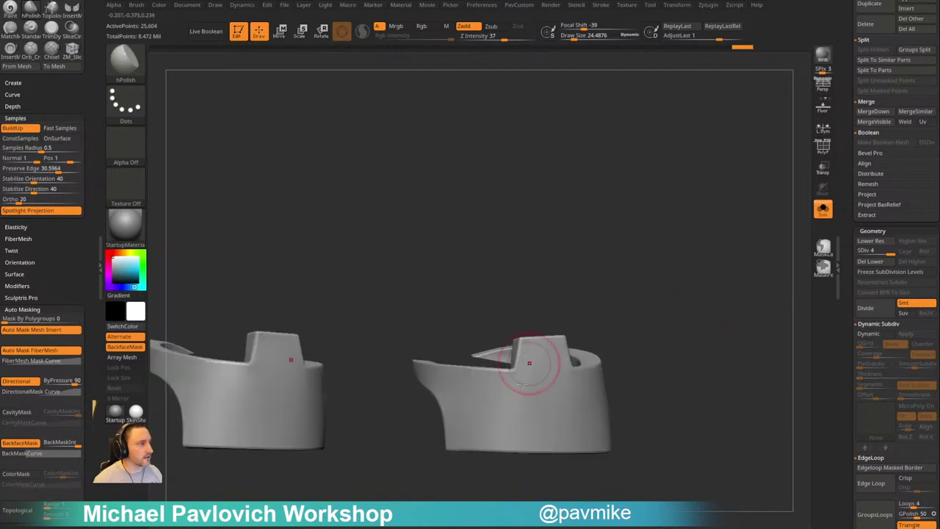
{"action": "left_click_drag", "start_coordinate": [650, 336], "coordinate": [545, 380]}
{"action": "left_click_drag", "start_coordinate": [633, 361], "coordinate": [578, 374]}
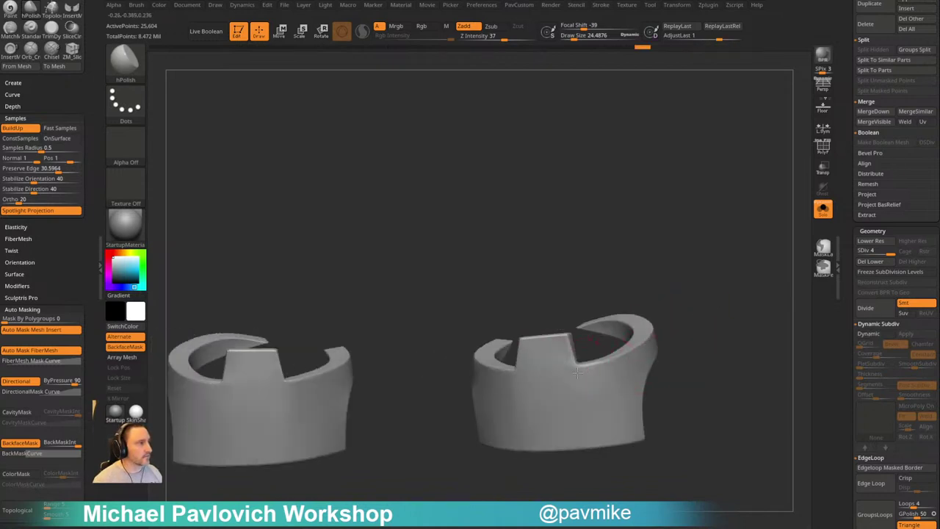
Show the whole figure again and polish the lower calf panels below the tab and upper rim
{"action": "mouse_move", "coordinate": [665, 352]}
{"action": "left_mouse_down"}
{"action": "mouse_move", "coordinate": [723, 305]}
{"action": "mouse_move", "coordinate": [706, 316]}
{"action": "mouse_move", "coordinate": [735, 317]}
{"action": "left_mouse_up"}
{"action": "left_click", "coordinate": [821, 213]}
{"action": "left_click_drag", "start_coordinate": [577, 382], "coordinate": [582, 379]}
{"action": "left_click_drag", "start_coordinate": [661, 335], "coordinate": [611, 356]}
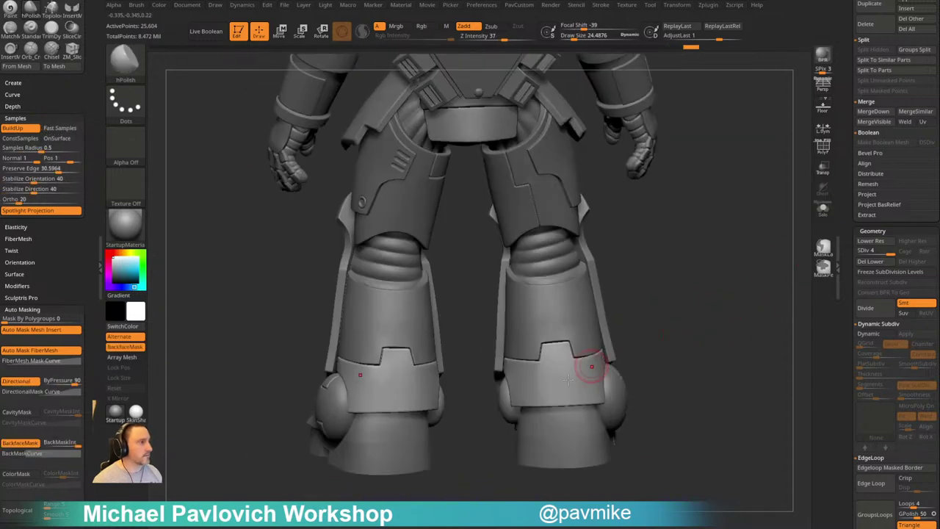
Polish the lower calf panels below the tab with the hPolish brush at a draw size of about 44
{"action": "right_click_drag", "start_coordinate": [586, 377], "coordinate": [561, 377]}
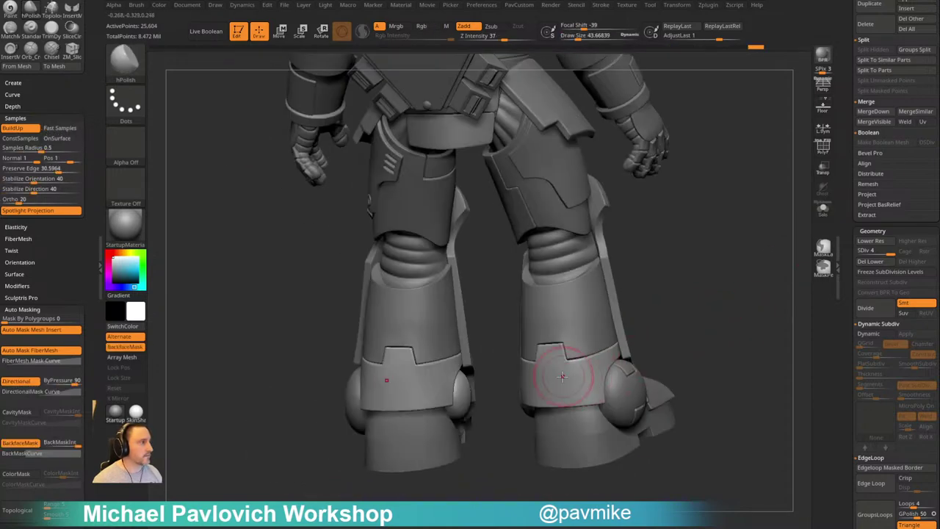
{"action": "right_click_drag", "start_coordinate": [671, 348], "coordinate": [559, 378]}
{"action": "mouse_move", "coordinate": [711, 322]}
{"action": "left_mouse_down"}
{"action": "mouse_move", "coordinate": [720, 360]}
{"action": "mouse_move", "coordinate": [598, 385]}
{"action": "left_mouse_up"}
{"action": "left_click_drag", "start_coordinate": [536, 390], "coordinate": [562, 382]}
{"action": "left_click_drag", "start_coordinate": [662, 327], "coordinate": [599, 358]}
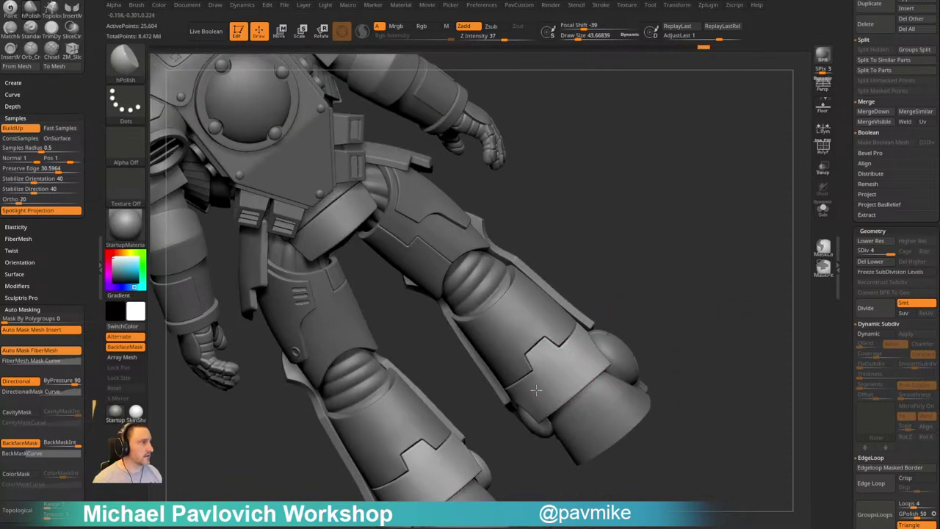
Reduce the brush size to about 33 and subdivide the lower calf panels to level 6
{"action": "mouse_move", "coordinate": [696, 322]}
{"action": "left_mouse_down", "text": "alt"}
{"action": "mouse_move", "coordinate": [711, 300]}
{"action": "mouse_move", "coordinate": [685, 349]}
{"action": "left_mouse_up", "text": "alt"}
{"action": "key", "text": "s"}
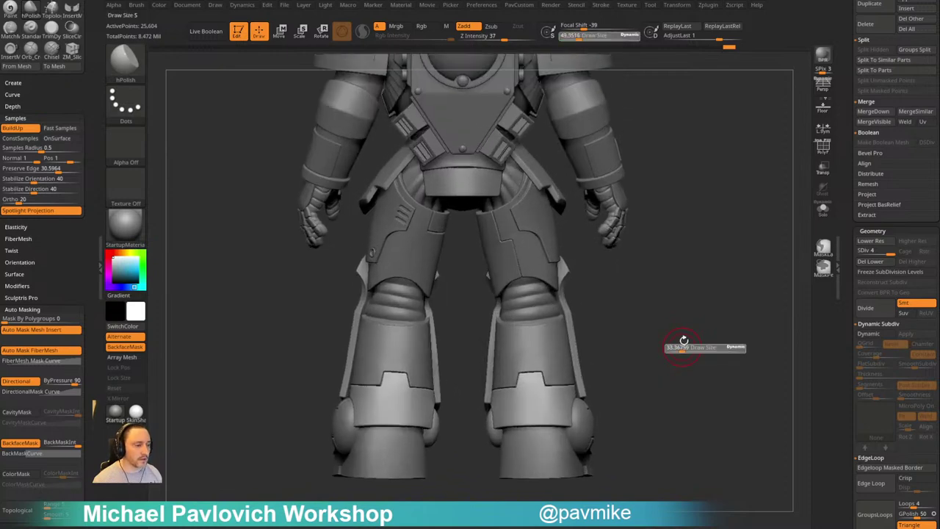
{"action": "right_click_drag", "start_coordinate": [683, 340], "coordinate": [690, 324]}
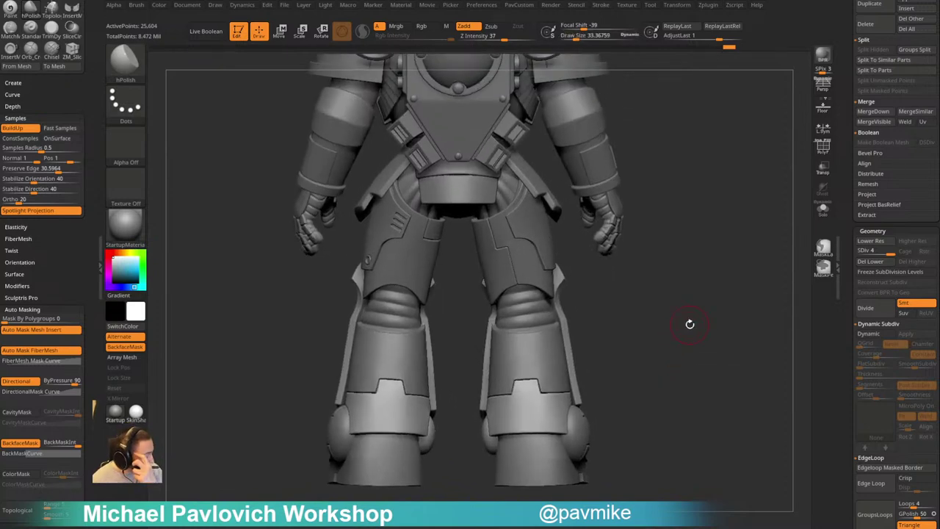
{"action": "mouse_move", "coordinate": [635, 352]}
{"action": "left_mouse_down", "text": "alt"}
{"action": "mouse_move", "coordinate": [630, 335]}
{"action": "mouse_move", "coordinate": [638, 351]}
{"action": "left_mouse_up", "text": "alt"}
{"action": "key", "text": "grave"}
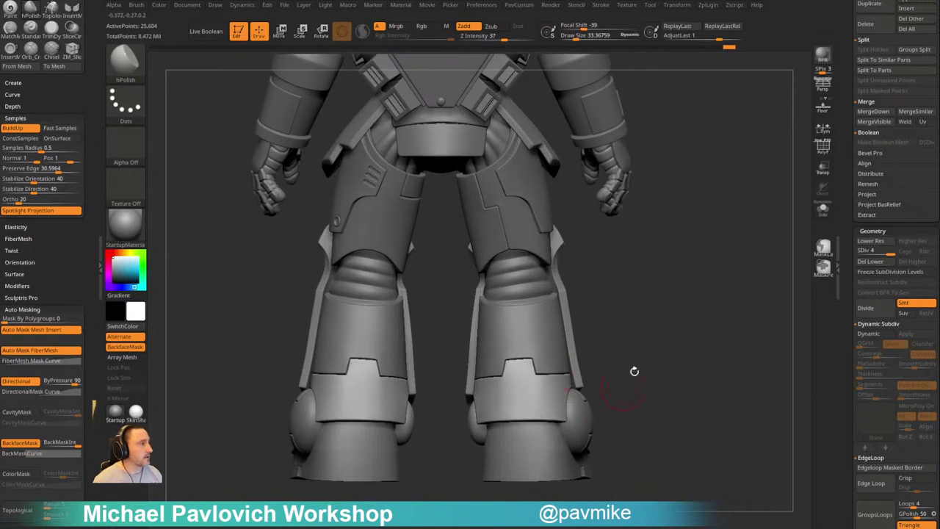
{"action": "key", "text": "ctrl"}
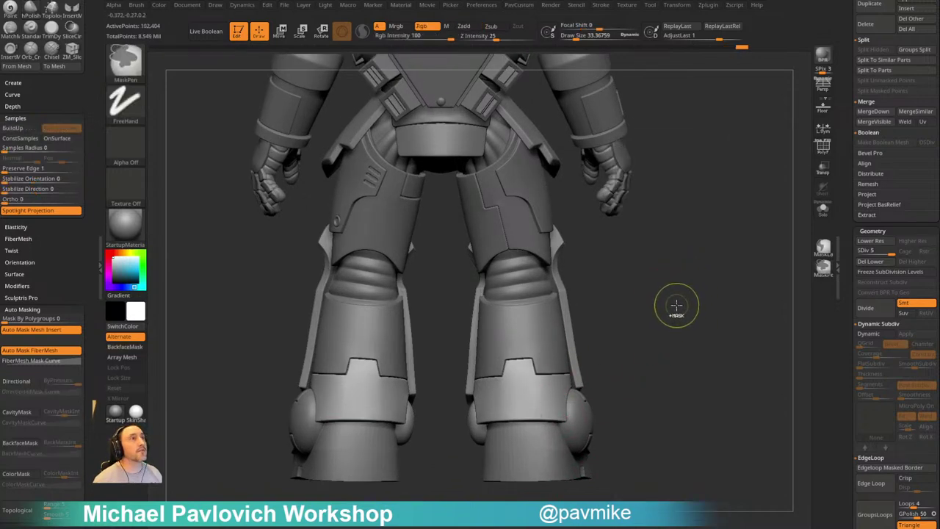
{"action": "mouse_move", "coordinate": [669, 340]}
{"action": "left_mouse_down", "text": "alt"}
{"action": "mouse_move", "coordinate": [752, 308]}
{"action": "mouse_move", "coordinate": [722, 322]}
{"action": "left_mouse_up", "text": "alt"}
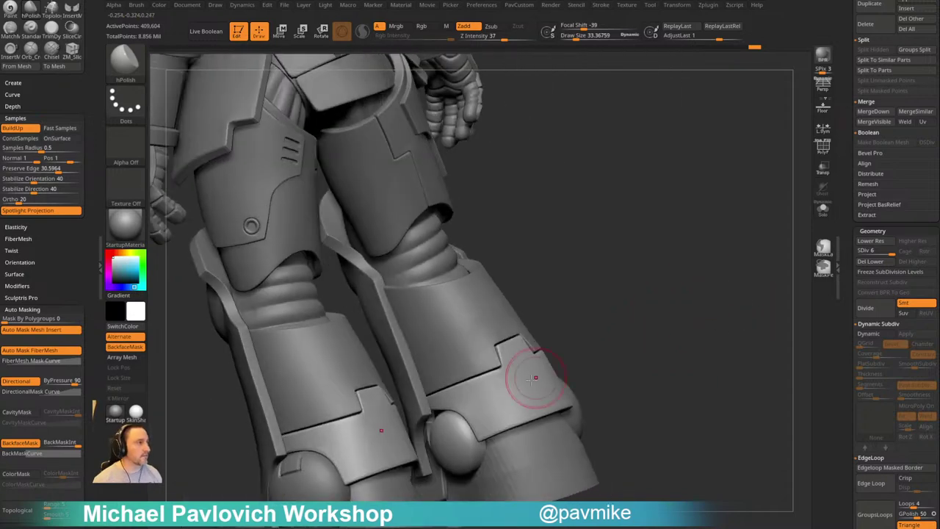
Mask a tall rectangle in the middle of the lower calf panels, starting just below the tab
{"action": "mouse_move", "coordinate": [626, 347]}
{"action": "left_mouse_down"}
{"action": "mouse_move", "coordinate": [652, 321]}
{"action": "mouse_move", "coordinate": [690, 341]}
{"action": "mouse_move", "coordinate": [574, 410]}
{"action": "mouse_move", "coordinate": [549, 410]}
{"action": "mouse_move", "coordinate": [562, 413]}
{"action": "left_mouse_up"}
{"action": "key", "text": "1"}
{"action": "key", "text": "s"}
{"action": "left_click", "coordinate": [557, 387], "text": "alt"}
{"action": "left_click_drag", "start_coordinate": [670, 318], "coordinate": [680, 329], "text": "ctrl"}
{"action": "left_click_drag", "start_coordinate": [684, 331], "coordinate": [736, 369]}
{"action": "left_click_drag", "start_coordinate": [736, 368], "coordinate": [396, 380], "text": "alt"}
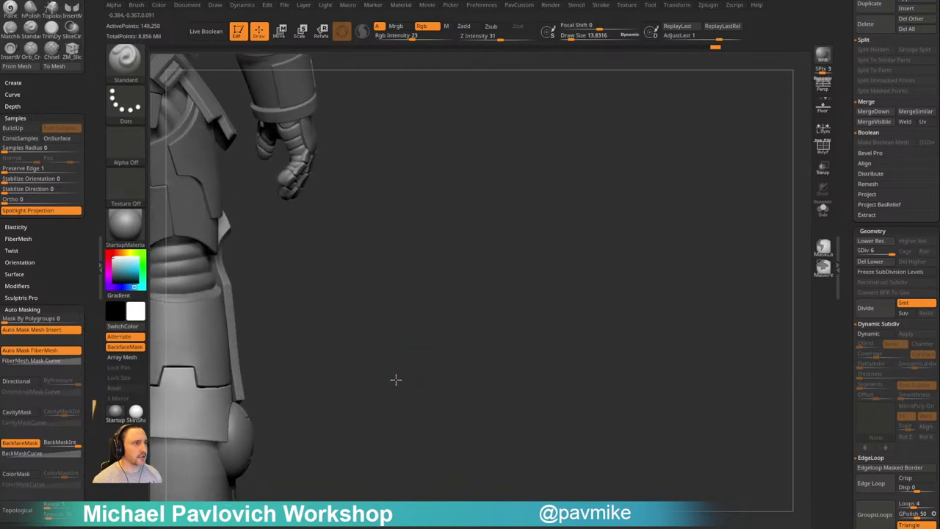
{"action": "right_click_drag", "start_coordinate": [395, 380], "coordinate": [388, 382]}
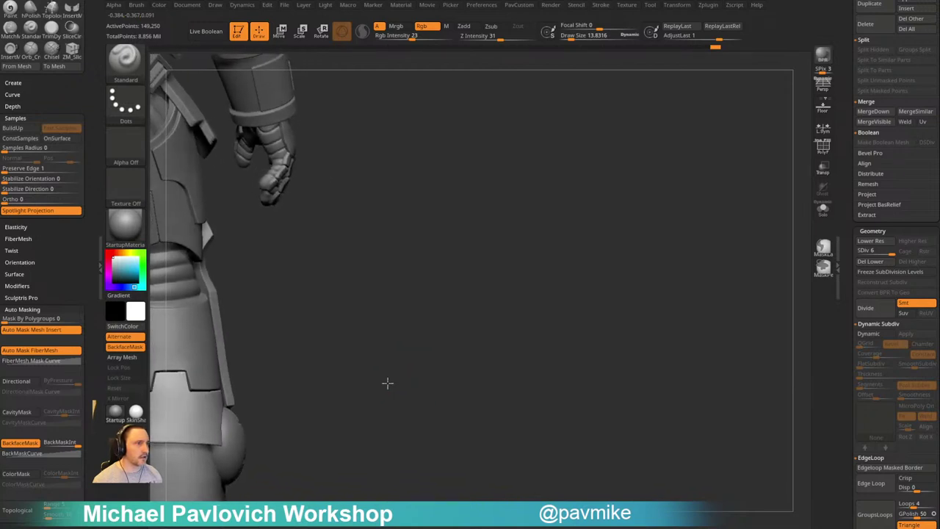
{"action": "left_click_drag", "start_coordinate": [387, 383], "coordinate": [531, 382]}
{"action": "left_click_drag", "start_coordinate": [434, 380], "coordinate": [335, 432]}
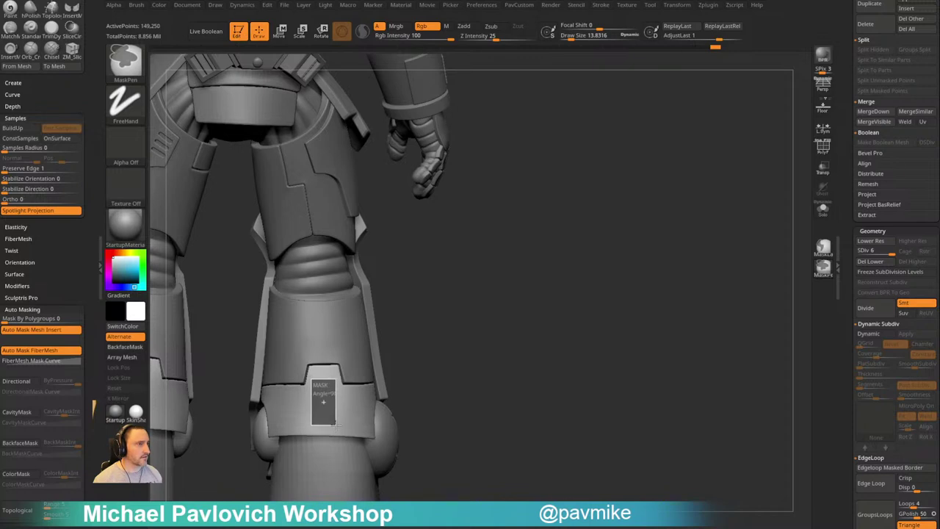
{"action": "left_click_drag", "start_coordinate": [333, 423], "coordinate": [335, 424], "text": "ctrl"}
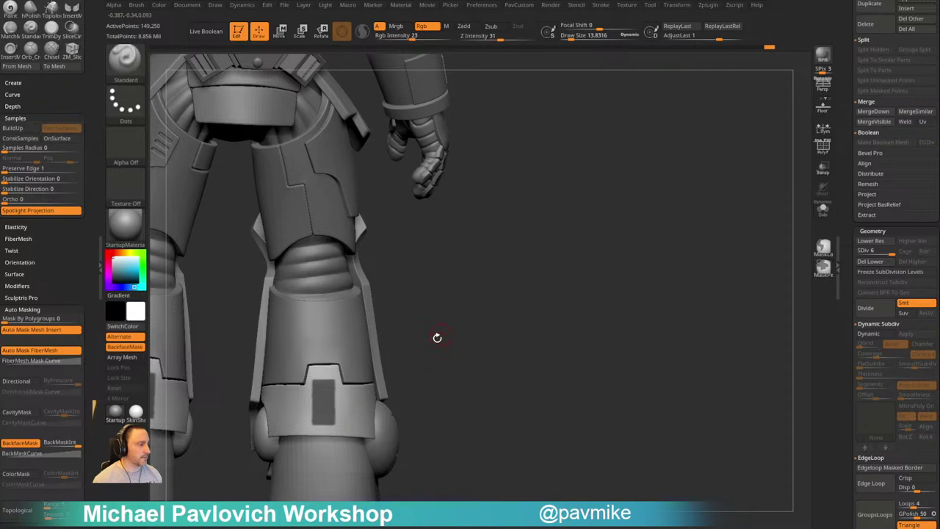
Isolate the lower calf panels in Solo mode and invert the rectangular mask
{"action": "left_click_drag", "start_coordinate": [468, 345], "coordinate": [583, 348], "text": "alt"}
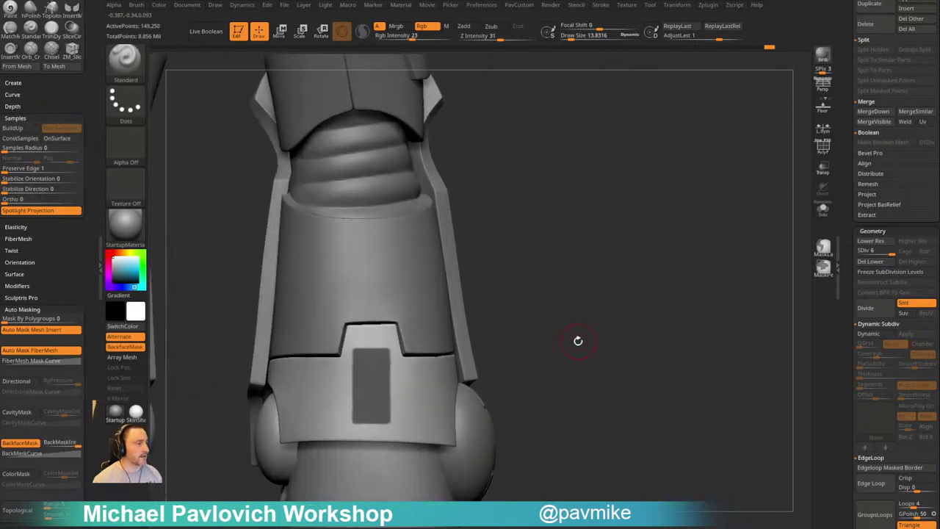
{"action": "left_click", "coordinate": [581, 334], "text": "ctrl+shift"}
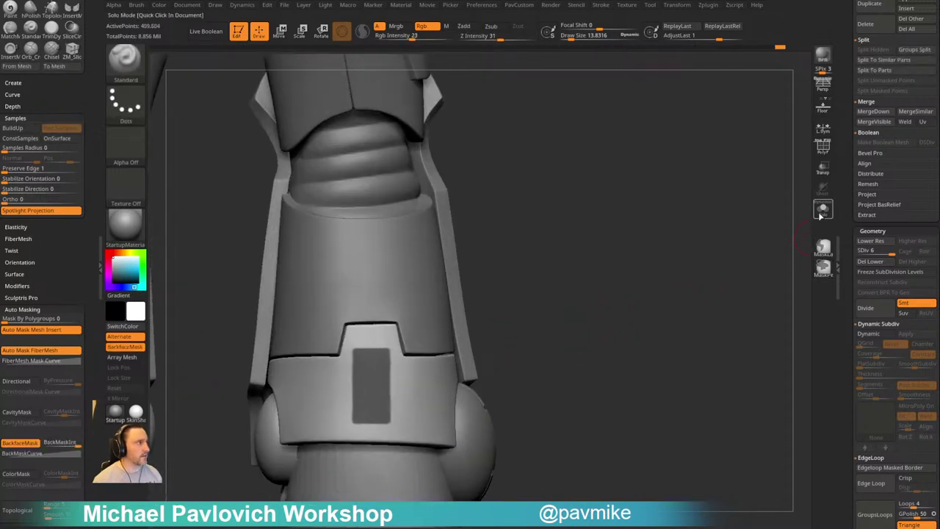
{"action": "left_click", "coordinate": [820, 215]}
{"action": "mouse_move", "coordinate": [646, 345]}
{"action": "left_mouse_down"}
{"action": "mouse_move", "coordinate": [669, 202]}
{"action": "mouse_move", "coordinate": [636, 311]}
{"action": "mouse_move", "coordinate": [643, 375]}
{"action": "mouse_move", "coordinate": [624, 319]}
{"action": "mouse_move", "coordinate": [642, 300]}
{"action": "left_mouse_up"}
{"action": "left_click", "coordinate": [633, 338], "text": "ctrl"}
Try to recess the unmasked rectangle by moving it inward with the gizmo
{"action": "key", "text": "w"}
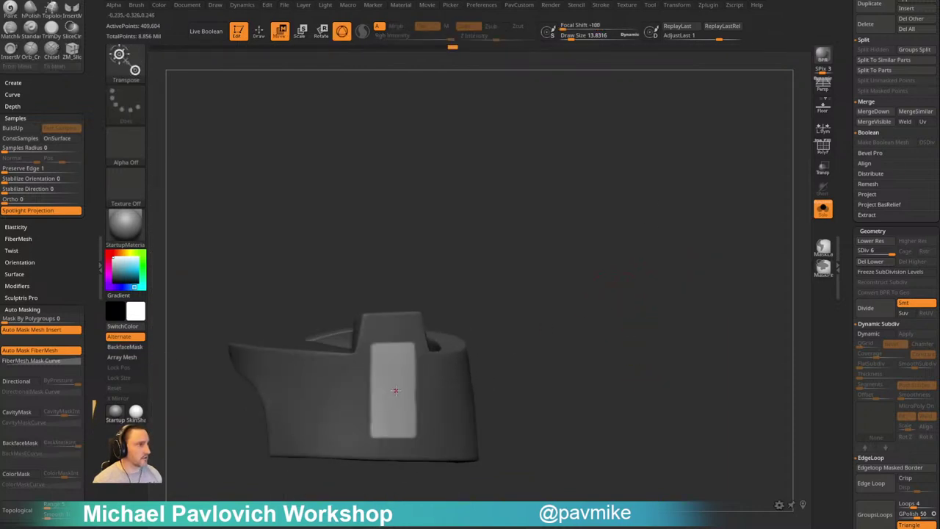
{"action": "left_click", "coordinate": [396, 391], "text": "alt"}
{"action": "left_click_drag", "start_coordinate": [457, 327], "coordinate": [484, 348]}
{"action": "left_click_drag", "start_coordinate": [440, 397], "coordinate": [433, 393]}
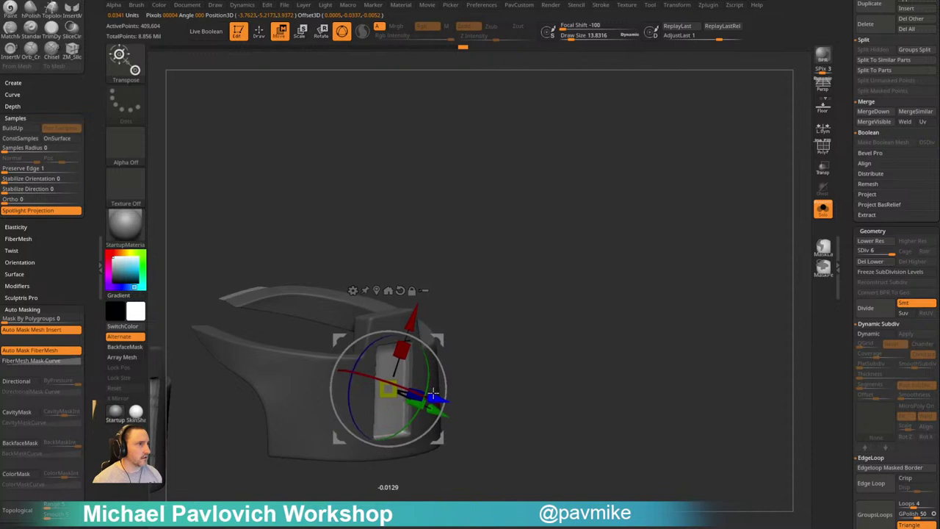
{"action": "left_click_drag", "start_coordinate": [508, 312], "coordinate": [389, 300]}
{"action": "mouse_move", "coordinate": [581, 316]}
{"action": "left_mouse_down"}
{"action": "mouse_move", "coordinate": [607, 304]}
{"action": "mouse_move", "coordinate": [585, 319]}
{"action": "left_mouse_up"}
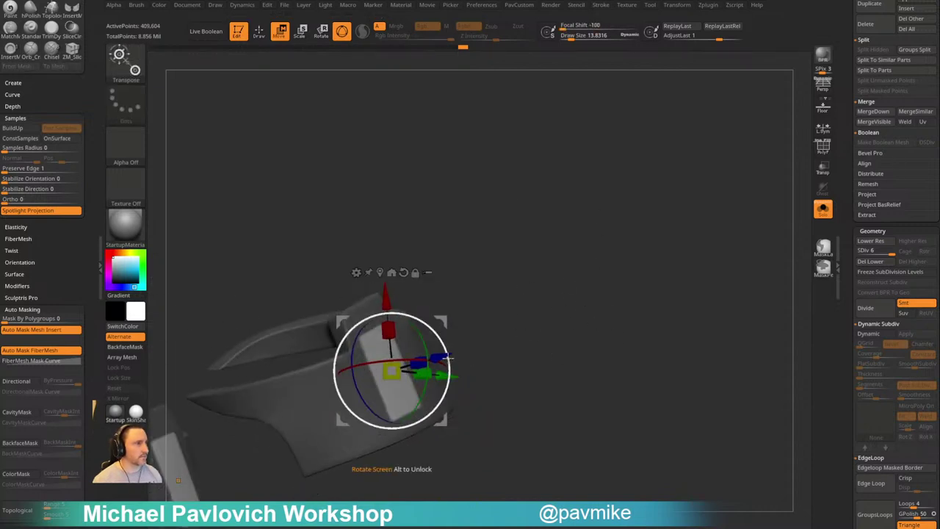
{"action": "left_click_drag", "start_coordinate": [448, 357], "coordinate": [443, 359]}
{"action": "mouse_move", "coordinate": [546, 334]}
{"action": "left_mouse_down"}
{"action": "mouse_move", "coordinate": [531, 334]}
{"action": "mouse_move", "coordinate": [562, 333]}
{"action": "mouse_move", "coordinate": [563, 298]}
{"action": "mouse_move", "coordinate": [610, 279]}
{"action": "mouse_move", "coordinate": [626, 300]}
{"action": "left_mouse_up"}
Check the recess's edges with the polyframe on, and undo the recess
{"action": "key", "text": "q"}
{"action": "left_click", "coordinate": [823, 148]}
{"action": "mouse_move", "coordinate": [742, 195]}
{"action": "left_mouse_down"}
{"action": "mouse_move", "coordinate": [712, 214]}
{"action": "mouse_move", "coordinate": [700, 246]}
{"action": "mouse_move", "coordinate": [689, 224]}
{"action": "mouse_move", "coordinate": [720, 269]}
{"action": "mouse_move", "coordinate": [699, 250]}
{"action": "left_mouse_up"}
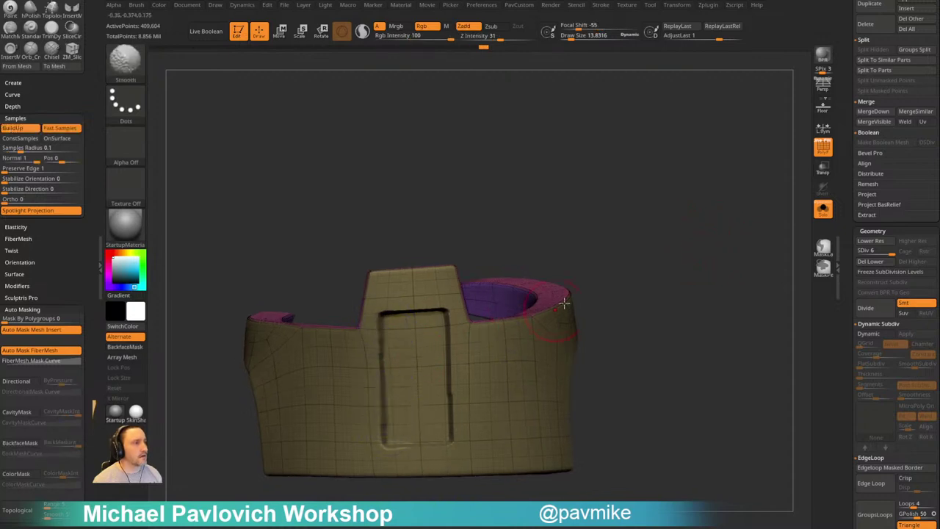
{"action": "mouse_move", "coordinate": [588, 300]}
{"action": "left_mouse_down"}
{"action": "mouse_move", "coordinate": [633, 309]}
{"action": "mouse_move", "coordinate": [595, 321]}
{"action": "mouse_move", "coordinate": [593, 312]}
{"action": "left_mouse_up"}
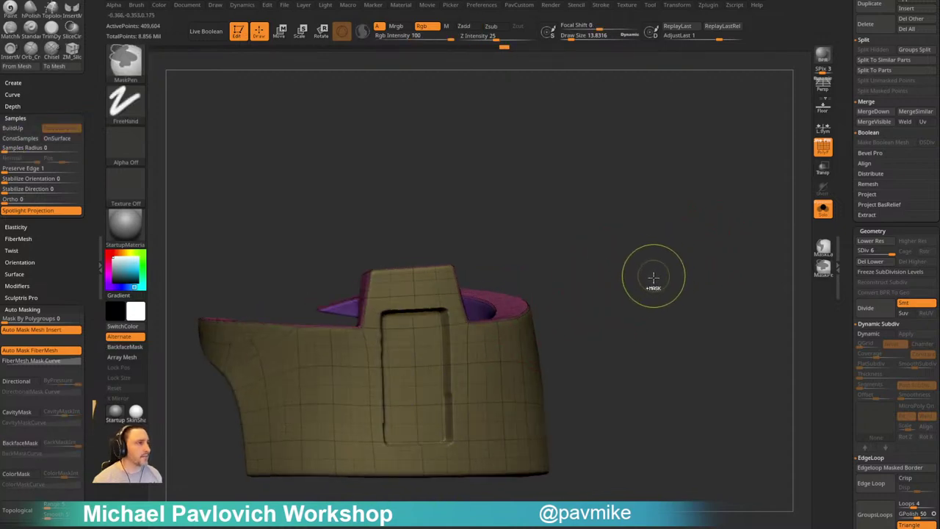
{"action": "key", "text": "ctrl+z"}
{"action": "key", "text": "ctrl+z"}
Subdivide the lower calf panels to level 7 and hide the polyframe
{"action": "mouse_move", "coordinate": [664, 234]}
{"action": "left_mouse_down", "text": "ctrl"}
{"action": "mouse_move", "coordinate": [692, 327]}
{"action": "mouse_move", "coordinate": [671, 281]}
{"action": "mouse_move", "coordinate": [690, 302]}
{"action": "mouse_move", "coordinate": [465, 306]}
{"action": "mouse_move", "coordinate": [502, 342]}
{"action": "mouse_move", "coordinate": [464, 332]}
{"action": "mouse_move", "coordinate": [479, 325]}
{"action": "mouse_move", "coordinate": [476, 334]}
{"action": "left_mouse_up", "text": "ctrl"}
{"action": "key", "text": "ctrl+d"}
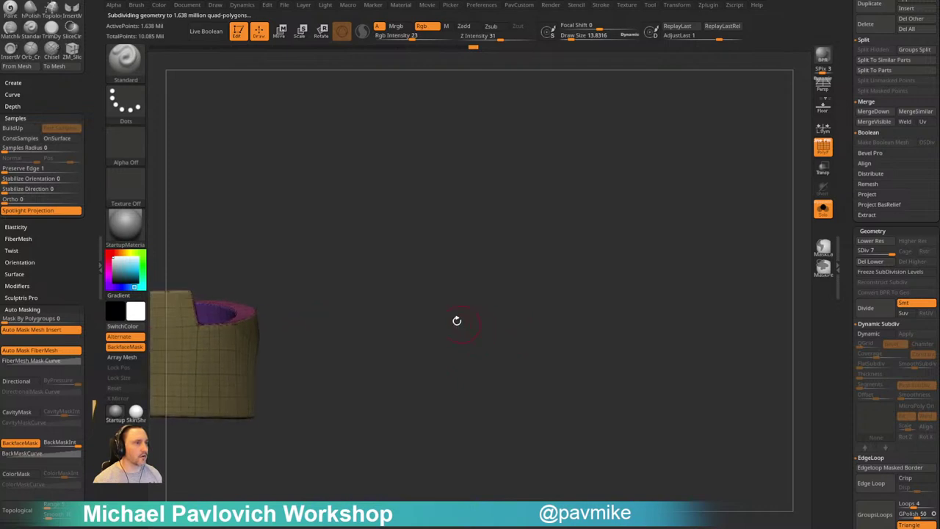
{"action": "left_click_drag", "start_coordinate": [416, 305], "coordinate": [636, 300], "text": "alt"}
{"action": "left_click", "coordinate": [823, 152]}
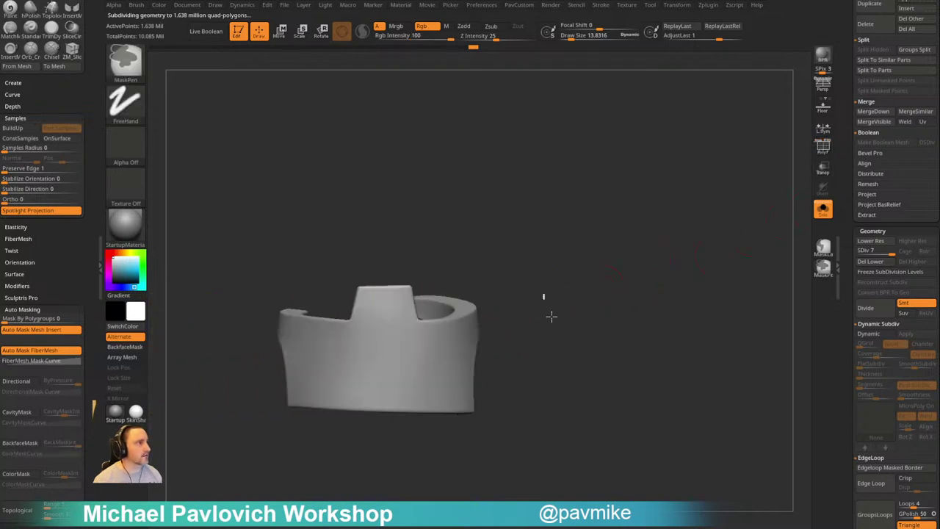
Mask a new tall rectangle centred below the tab on the isolated calf panel
{"action": "mouse_move", "coordinate": [519, 308]}
{"action": "left_mouse_down", "text": "ctrl"}
{"action": "mouse_move", "coordinate": [402, 360]}
{"action": "mouse_move", "coordinate": [398, 353]}
{"action": "mouse_move", "coordinate": [407, 398]}
{"action": "left_mouse_up", "text": "ctrl"}
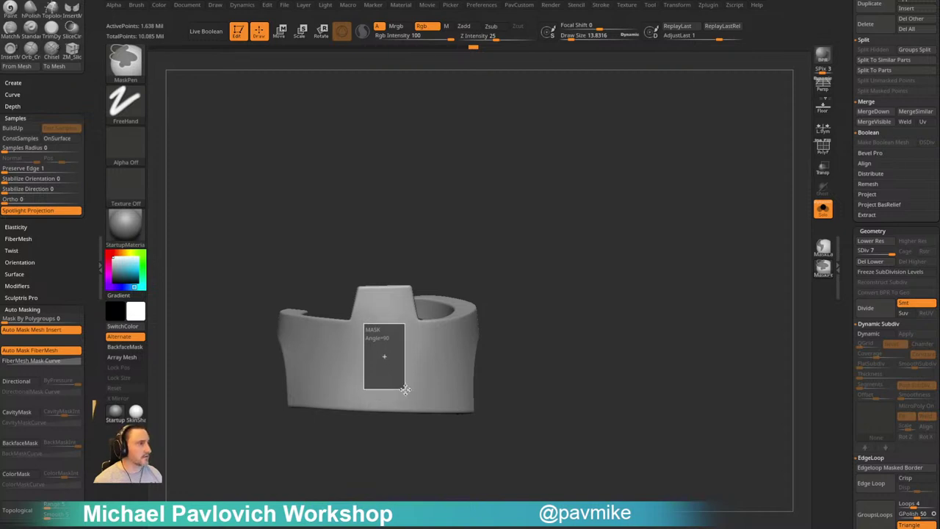
{"action": "left_click_drag", "start_coordinate": [406, 389], "coordinate": [404, 385], "text": "ctrl"}
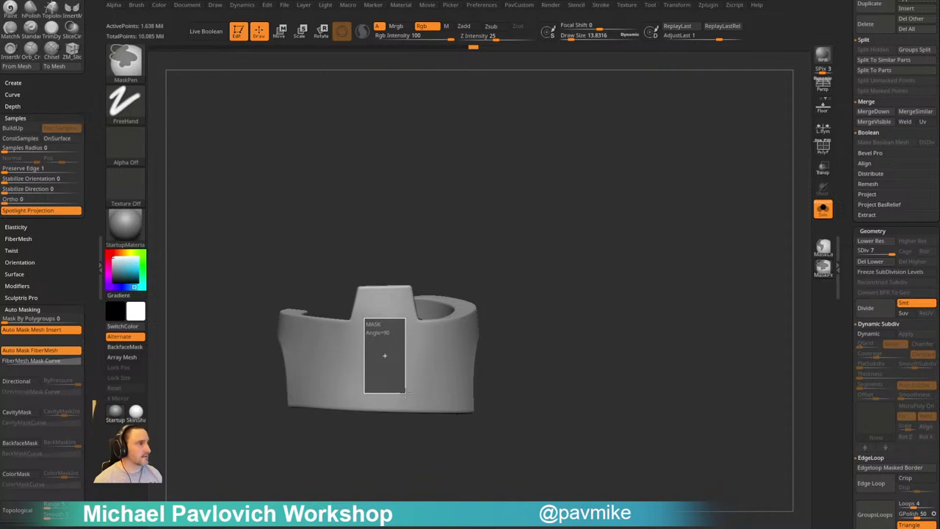
{"action": "left_click_drag", "start_coordinate": [406, 392], "coordinate": [405, 392], "text": "ctrl"}
{"action": "left_click", "coordinate": [385, 369], "text": "ctrl"}
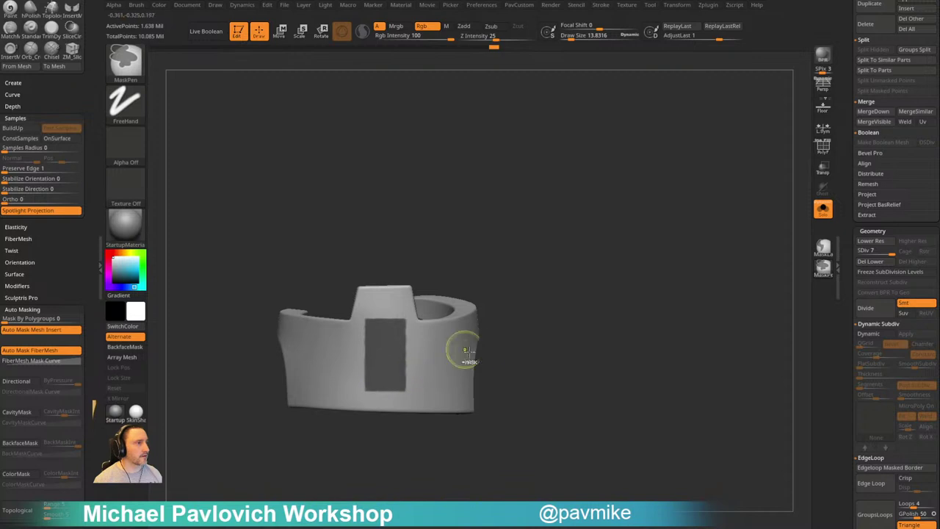
{"action": "left_click", "coordinate": [418, 356], "text": "ctrl"}
Invert the mask and move the unmasked rectangle inward with the gizmo to form a recess
{"action": "left_click_drag", "start_coordinate": [516, 330], "coordinate": [535, 291]}
{"action": "key", "text": "w"}
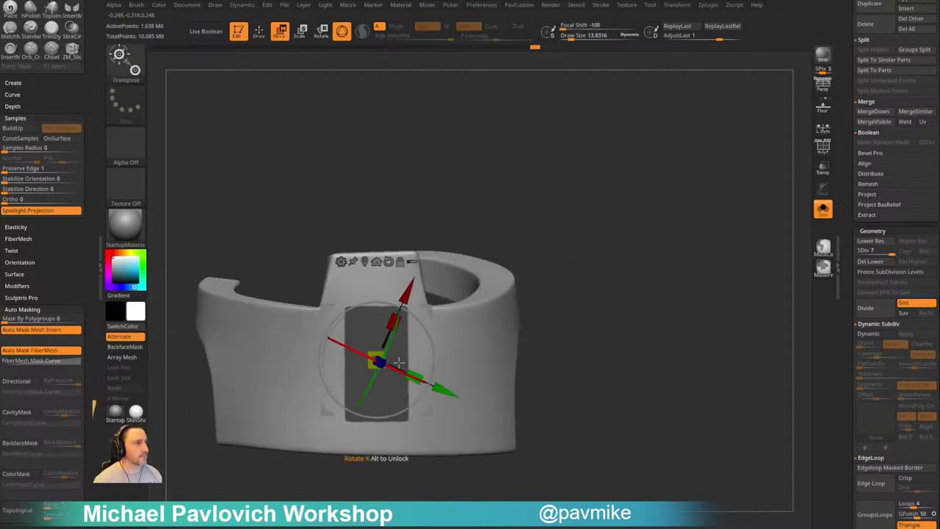
{"action": "left_click", "coordinate": [365, 261]}
{"action": "left_click", "coordinate": [550, 298], "text": "ctrl"}
{"action": "left_click", "coordinate": [382, 364], "text": "alt"}
{"action": "key", "text": "q"}
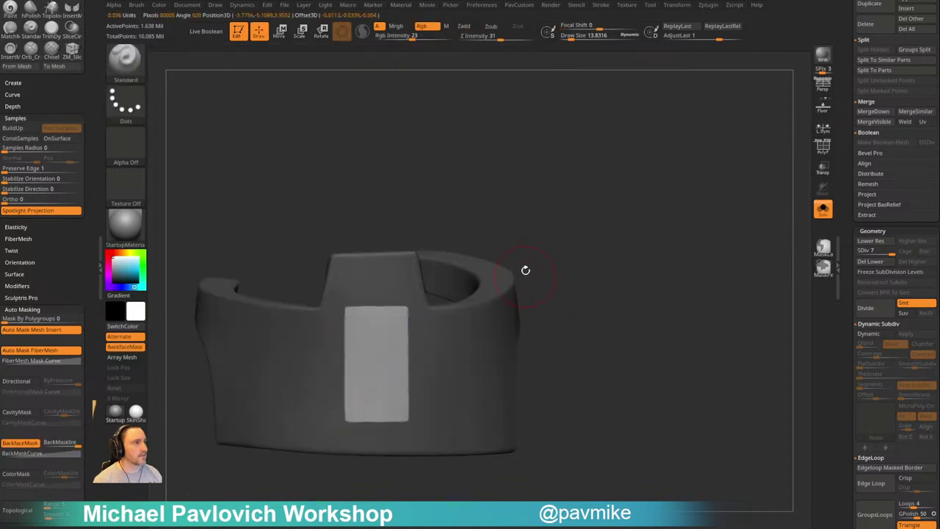
{"action": "left_click_drag", "start_coordinate": [525, 269], "coordinate": [588, 270]}
{"action": "key", "text": "w"}
{"action": "left_click_drag", "start_coordinate": [423, 375], "coordinate": [412, 373]}
{"action": "key", "text": "q"}
{"action": "left_click_drag", "start_coordinate": [543, 329], "coordinate": [481, 317]}
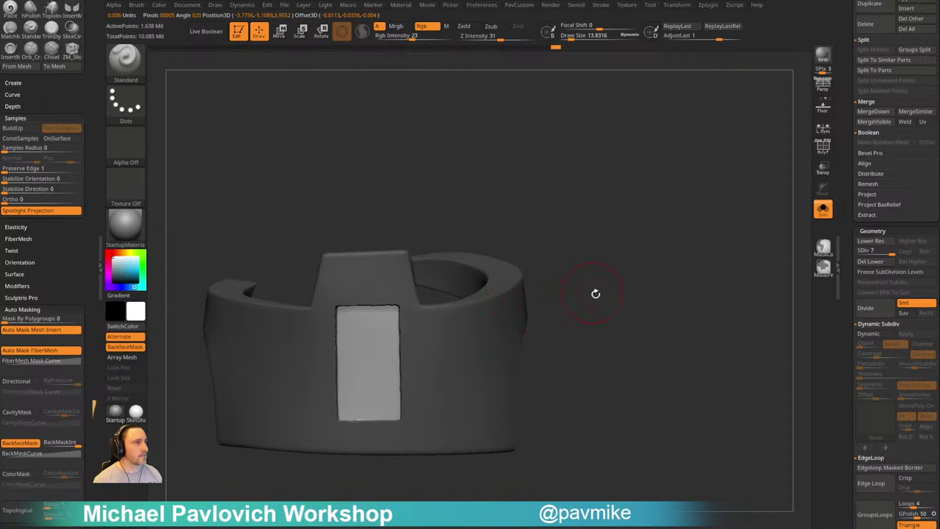
Clear the mask, choose the hPolish brush at a draw size of about 6, and smooth the recess's side walls
{"action": "mouse_move", "coordinate": [595, 294]}
{"action": "left_mouse_down"}
{"action": "mouse_move", "coordinate": [588, 255]}
{"action": "mouse_move", "coordinate": [599, 275]}
{"action": "left_mouse_up"}
{"action": "mouse_move", "coordinate": [597, 277]}
{"action": "left_mouse_down"}
{"action": "mouse_move", "coordinate": [417, 342]}
{"action": "mouse_move", "coordinate": [426, 350]}
{"action": "left_mouse_up"}
{"action": "key", "text": "b"}
{"action": "key", "text": "h"}
{"action": "key", "text": "p"}
{"action": "left_click_drag", "start_coordinate": [400, 295], "coordinate": [404, 426], "text": "shift"}
{"action": "mouse_move", "coordinate": [534, 331]}
{"action": "left_mouse_down"}
{"action": "mouse_move", "coordinate": [522, 298]}
{"action": "mouse_move", "coordinate": [375, 323]}
{"action": "mouse_move", "coordinate": [345, 421]}
{"action": "left_mouse_up"}
{"action": "right_click_drag", "start_coordinate": [401, 270], "coordinate": [373, 309]}
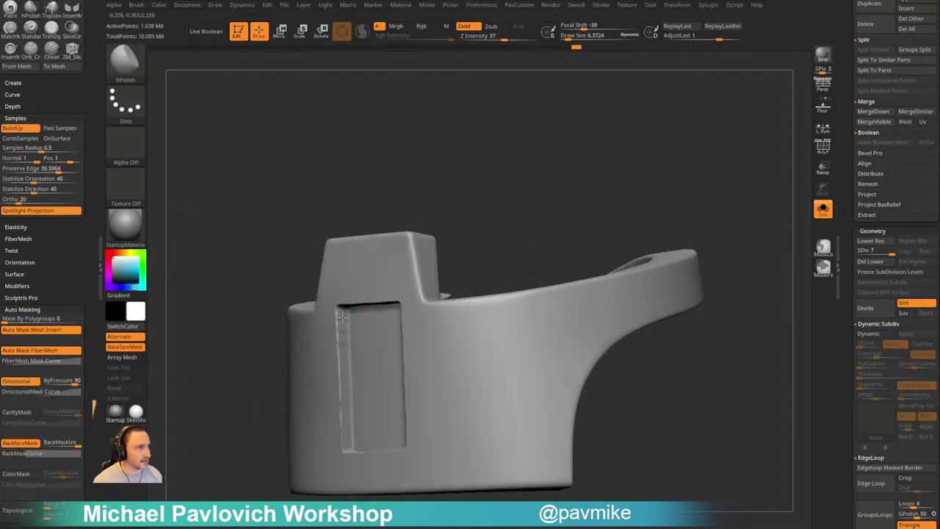
{"action": "left_click_drag", "start_coordinate": [341, 385], "coordinate": [340, 319], "text": "shift"}
Smooth the recess's upper edge, outer side wall and lower edge
{"action": "left_click_drag", "start_coordinate": [468, 212], "coordinate": [540, 221]}
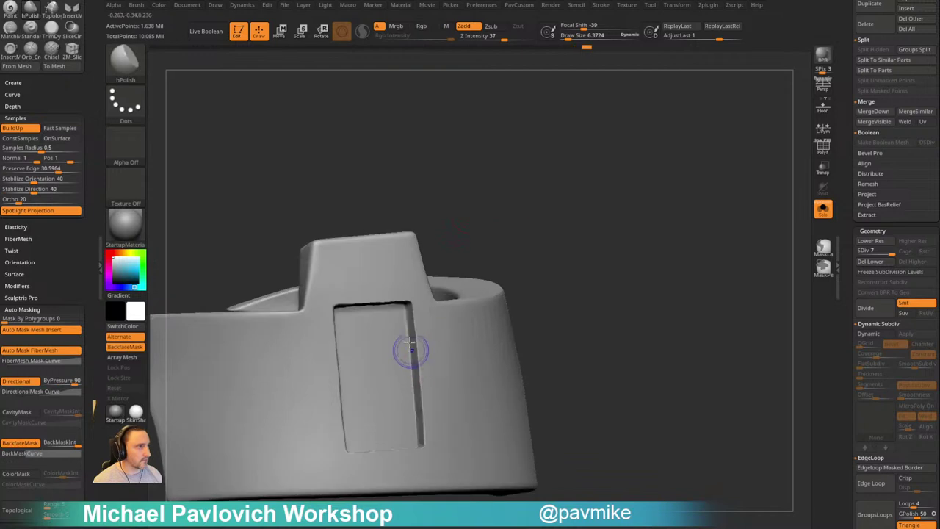
{"action": "left_click_drag", "start_coordinate": [412, 353], "coordinate": [416, 401], "text": "shift"}
{"action": "mouse_move", "coordinate": [507, 301]}
{"action": "left_mouse_down"}
{"action": "mouse_move", "coordinate": [526, 264]}
{"action": "mouse_move", "coordinate": [507, 220]}
{"action": "left_mouse_up"}
{"action": "left_click_drag", "start_coordinate": [366, 301], "coordinate": [408, 300], "text": "shift"}
{"action": "left_click_drag", "start_coordinate": [496, 239], "coordinate": [477, 306]}
{"action": "left_click_drag", "start_coordinate": [416, 316], "coordinate": [426, 426], "text": "shift"}
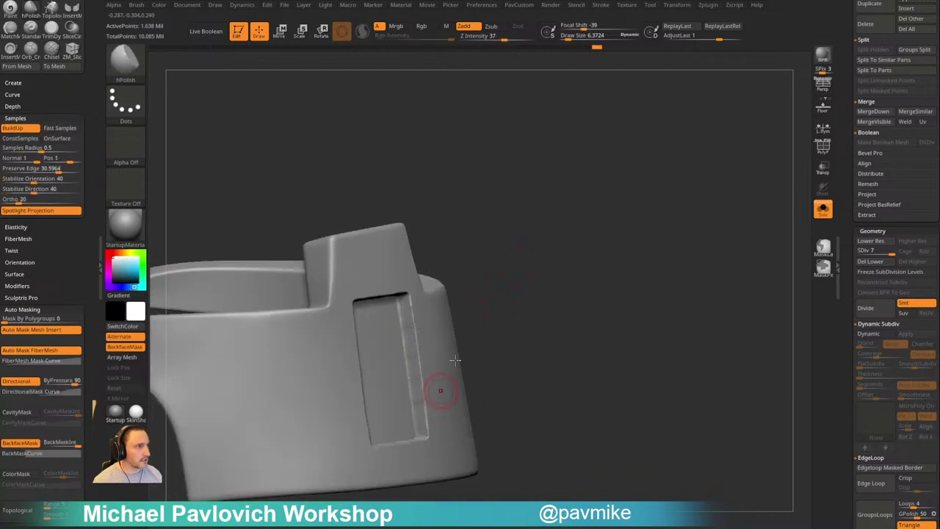
{"action": "mouse_move", "coordinate": [517, 253]}
{"action": "left_mouse_down"}
{"action": "mouse_move", "coordinate": [489, 294]}
{"action": "mouse_move", "coordinate": [494, 341]}
{"action": "left_mouse_up"}
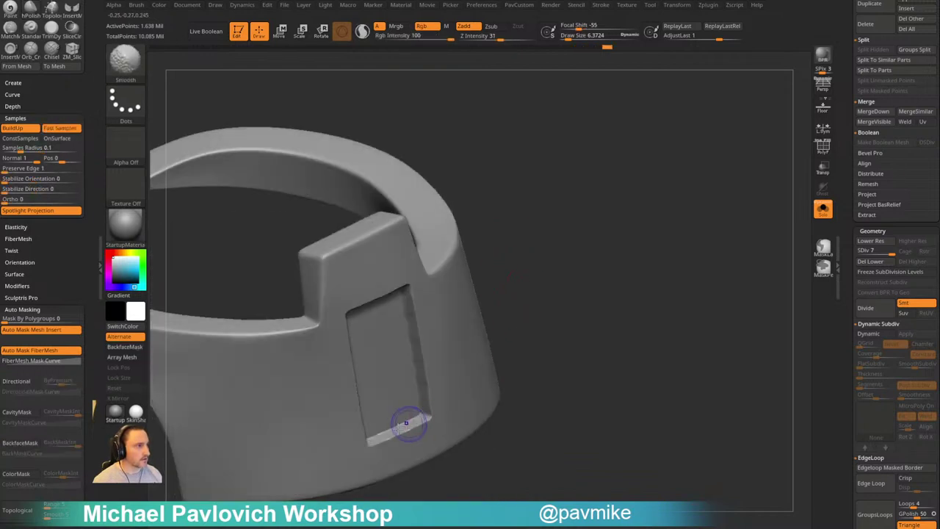
{"action": "left_click_drag", "start_coordinate": [410, 426], "coordinate": [430, 418], "text": "shift"}
Show the whole figure again and select the PM3D_Cube3D1 subtool
{"action": "mouse_move", "coordinate": [533, 283]}
{"action": "left_mouse_down"}
{"action": "mouse_move", "coordinate": [568, 317]}
{"action": "mouse_move", "coordinate": [592, 288]}
{"action": "mouse_move", "coordinate": [708, 288]}
{"action": "mouse_move", "coordinate": [602, 289]}
{"action": "mouse_move", "coordinate": [588, 300]}
{"action": "left_mouse_up"}
{"action": "left_click", "coordinate": [823, 209]}
{"action": "key", "text": "s"}
{"action": "left_click_drag", "start_coordinate": [588, 312], "coordinate": [619, 266], "text": "alt"}
{"action": "left_click", "coordinate": [445, 443], "text": "alt"}
{"action": "mouse_move", "coordinate": [626, 305]}
{"action": "left_mouse_down", "text": "alt"}
{"action": "mouse_move", "coordinate": [649, 349]}
{"action": "mouse_move", "coordinate": [608, 299]}
{"action": "mouse_move", "coordinate": [674, 401]}
{"action": "mouse_move", "coordinate": [697, 340]}
{"action": "mouse_move", "coordinate": [692, 353]}
{"action": "left_mouse_up", "text": "alt"}
Insert a round rivet with the InsertMesh_2 brush near the top of the recess and push it toward the panel
{"action": "key", "text": "b"}
{"action": "left_click", "coordinate": [677, 498]}
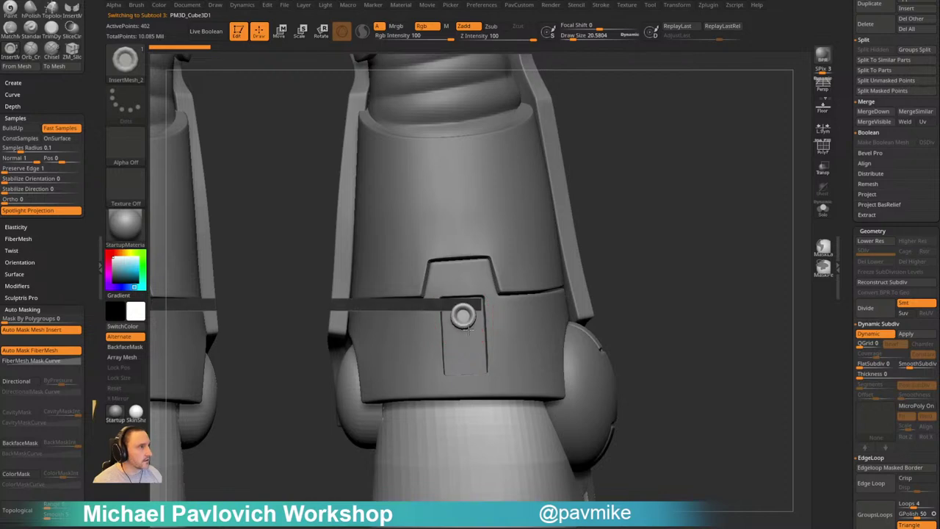
{"action": "left_click_drag", "start_coordinate": [470, 332], "coordinate": [471, 334]}
{"action": "left_click_drag", "start_coordinate": [684, 246], "coordinate": [735, 277]}
{"action": "key", "text": "w"}
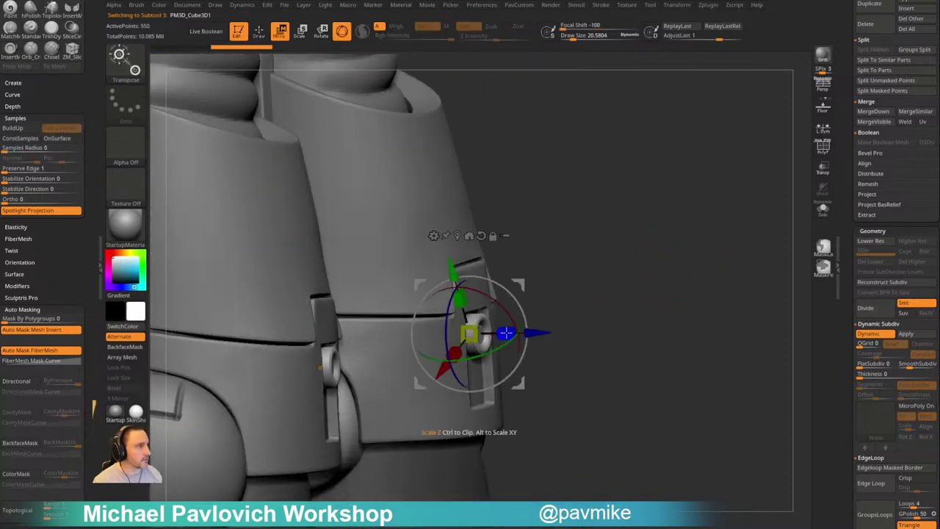
{"action": "left_click_drag", "start_coordinate": [534, 333], "coordinate": [529, 332]}
{"action": "key", "text": "q"}
{"action": "left_click_drag", "start_coordinate": [604, 309], "coordinate": [567, 309]}
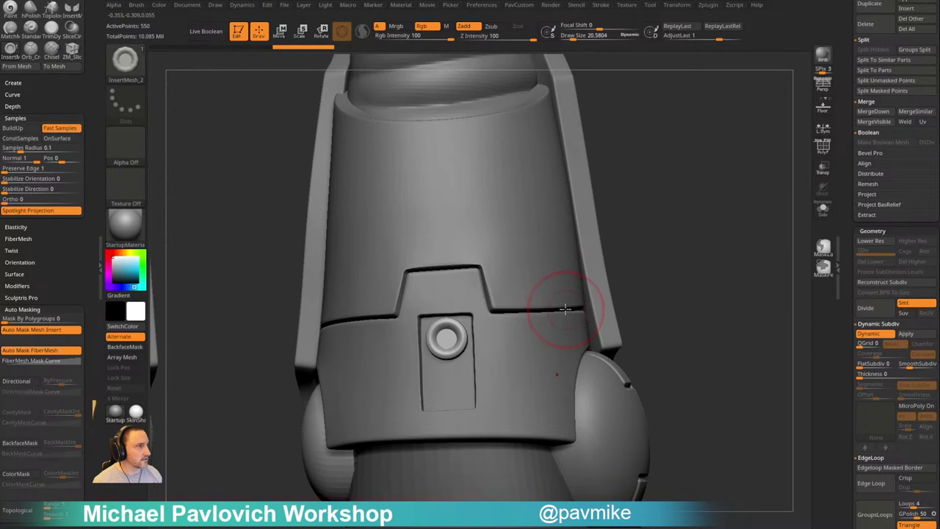
Scale the rivet up slightly with local symmetry on and sink it a little deeper into the recess
{"action": "key", "text": "w"}
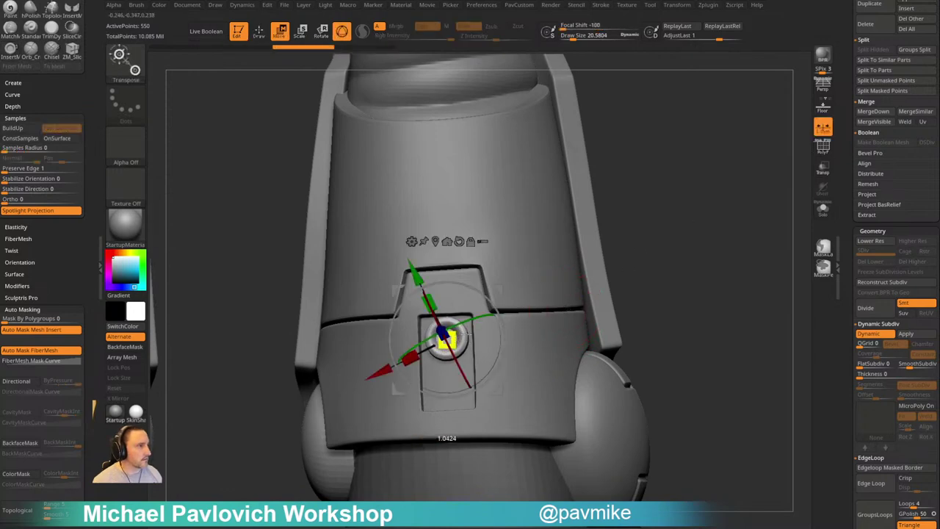
{"action": "right_click_drag", "start_coordinate": [673, 240], "coordinate": [653, 268]}
{"action": "left_click_drag", "start_coordinate": [495, 358], "coordinate": [492, 358]}
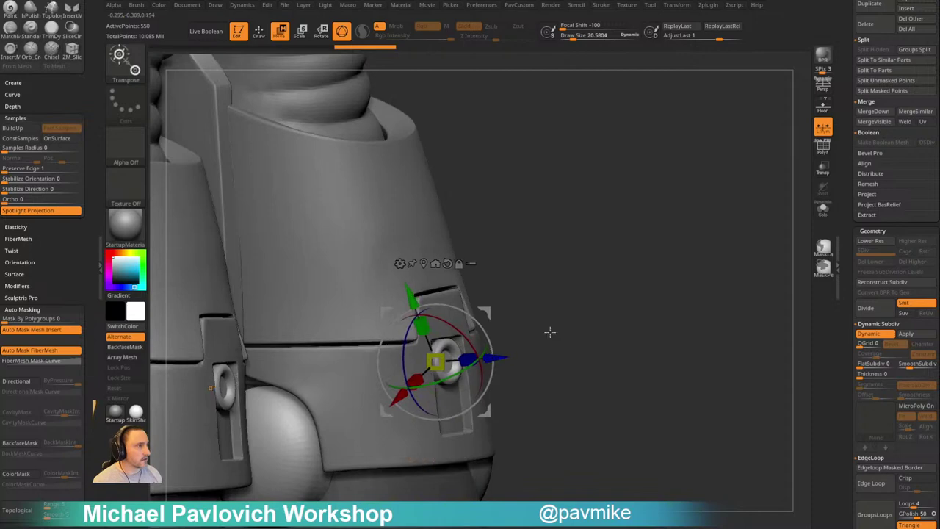
Duplicate the rivet directly below the first one inside the recess, fine-tune its depth and clear the mask
{"action": "left_click_drag", "start_coordinate": [551, 331], "coordinate": [481, 327]}
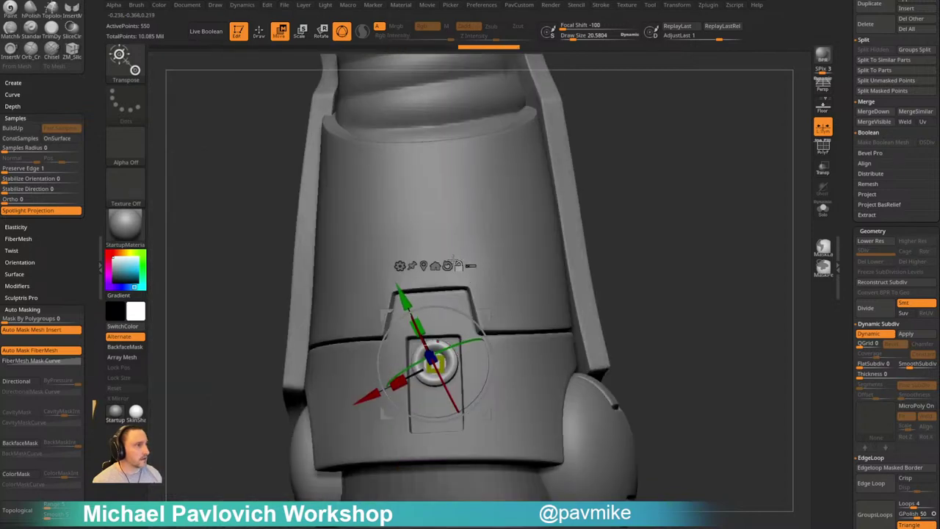
{"action": "left_click", "coordinate": [448, 266], "text": "alt"}
{"action": "left_click_drag", "start_coordinate": [441, 289], "coordinate": [441, 336], "text": "ctrl"}
{"action": "right_click_drag", "start_coordinate": [692, 294], "coordinate": [672, 296]}
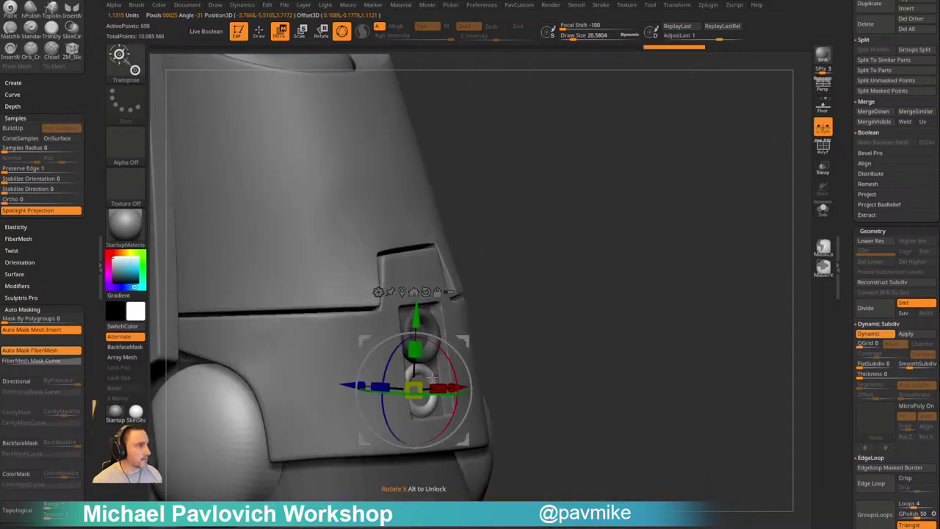
{"action": "left_click_drag", "start_coordinate": [349, 385], "coordinate": [351, 384]}
{"action": "left_click_drag", "start_coordinate": [356, 384], "coordinate": [358, 384]}
{"action": "left_click_drag", "start_coordinate": [524, 375], "coordinate": [529, 311], "text": "shift"}
{"action": "left_click_drag", "start_coordinate": [648, 244], "coordinate": [681, 279], "text": "ctrl"}
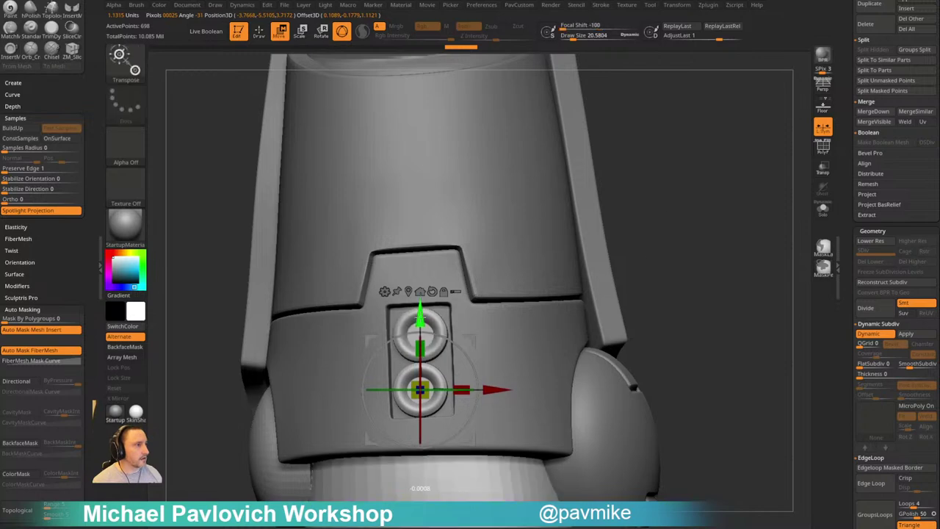
Isolate the two rivets on both legs and split them off the boot mesh into their own subtool
{"action": "key", "text": "q"}
{"action": "key", "text": "space"}
{"action": "left_click", "coordinate": [823, 209]}
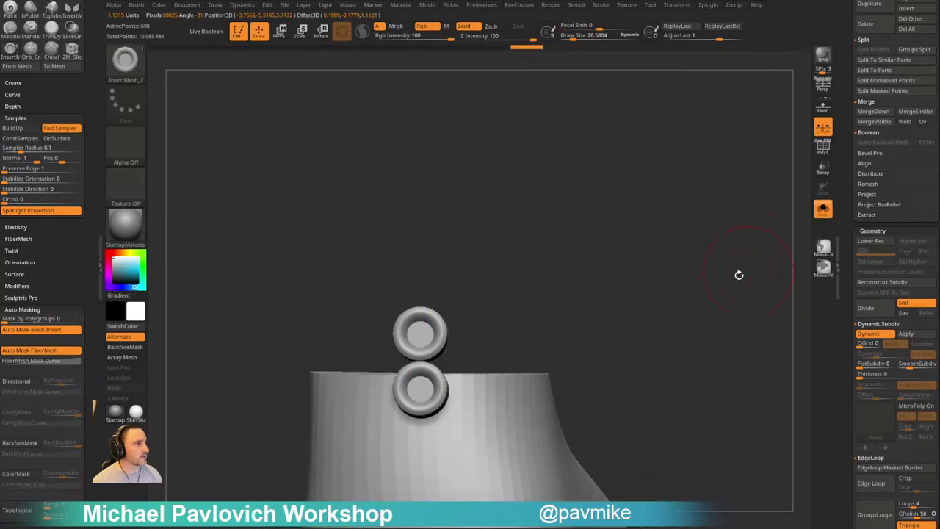
{"action": "left_click_drag", "start_coordinate": [739, 275], "coordinate": [536, 318]}
{"action": "left_click_drag", "start_coordinate": [480, 304], "coordinate": [409, 376], "text": "ctrl+shift"}
{"action": "key", "text": "space"}
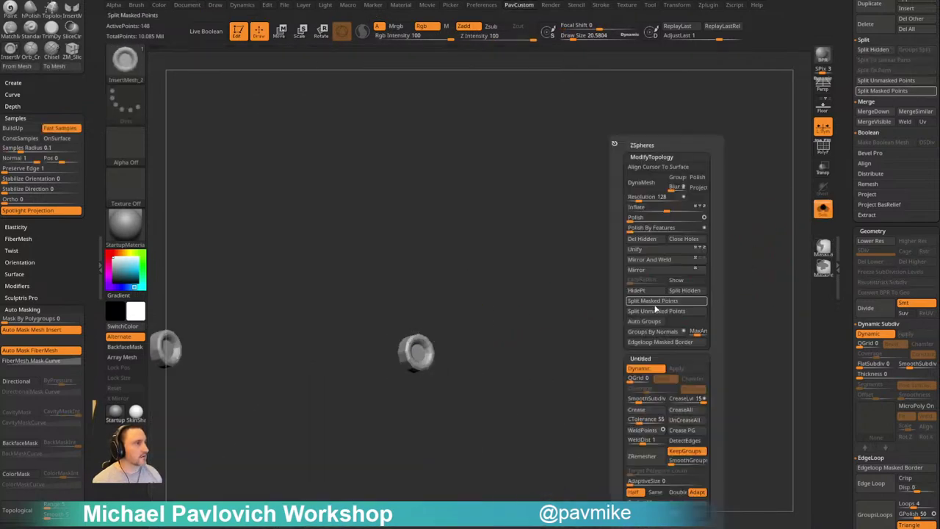
{"action": "left_click_drag", "start_coordinate": [622, 318], "coordinate": [584, 351], "text": "ctrl+shift"}
{"action": "left_click_drag", "start_coordinate": [492, 322], "coordinate": [412, 373], "text": "ctrl+alt+shift"}
{"action": "key", "text": "ctrl+shift+a"}
{"action": "left_click_drag", "start_coordinate": [667, 255], "coordinate": [701, 324], "text": "ctrl+shift"}
{"action": "key", "text": "space"}
{"action": "left_click", "coordinate": [718, 291]}
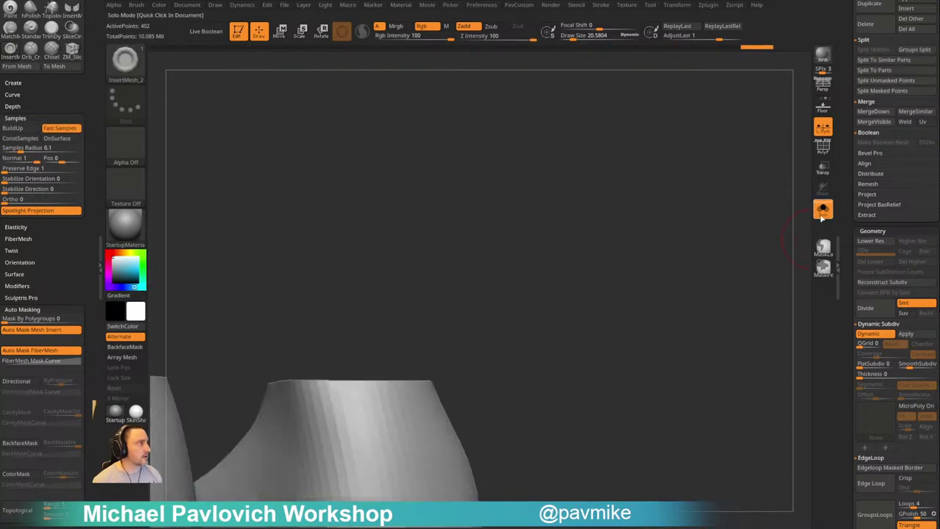
Show the whole figure again and select the new rivet subtool PM3D_Cube3D2_1
{"action": "left_click", "coordinate": [823, 210]}
{"action": "left_click_drag", "start_coordinate": [705, 265], "coordinate": [632, 297]}
{"action": "key", "text": "1"}
{"action": "key", "text": "s"}
{"action": "left_click_drag", "start_coordinate": [447, 377], "coordinate": [444, 377]}
{"action": "left_click", "coordinate": [432, 382], "text": "alt"}
{"action": "left_click_drag", "start_coordinate": [663, 264], "coordinate": [680, 313], "text": "alt"}
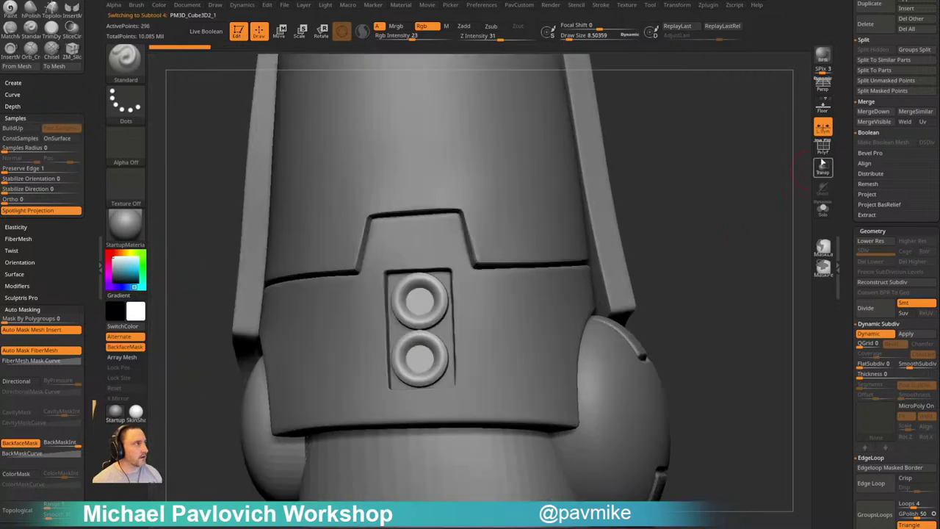
Display the rivets' polyframe without dynamic subdivision and switch to the ZModeler brush
{"action": "left_click", "coordinate": [822, 147]}
{"action": "key", "text": "shift+d"}
{"action": "mouse_move", "coordinate": [681, 255]}
{"action": "left_mouse_down"}
{"action": "mouse_move", "coordinate": [712, 272]}
{"action": "mouse_move", "coordinate": [699, 263]}
{"action": "mouse_move", "coordinate": [701, 239]}
{"action": "left_mouse_up"}
{"action": "key", "text": "b"}
{"action": "key", "text": "z"}
{"action": "key", "text": "m"}
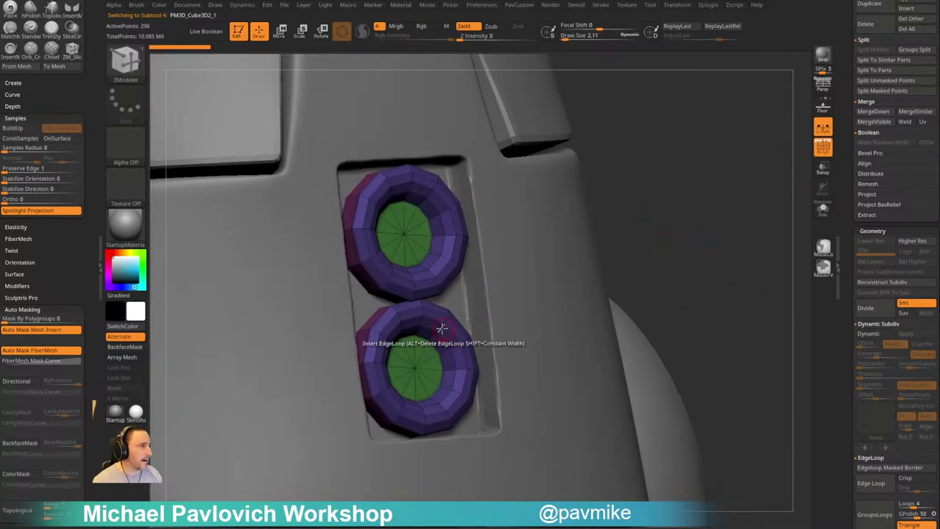
Solo the rivet subtool and isolate its polygroups to check which ones the upper and lower rivets share
{"action": "mouse_move", "coordinate": [676, 272]}
{"action": "left_mouse_down"}
{"action": "mouse_move", "coordinate": [664, 227]}
{"action": "mouse_move", "coordinate": [686, 275]}
{"action": "left_mouse_up"}
{"action": "left_click", "coordinate": [820, 212]}
{"action": "left_click_drag", "start_coordinate": [590, 327], "coordinate": [443, 458]}
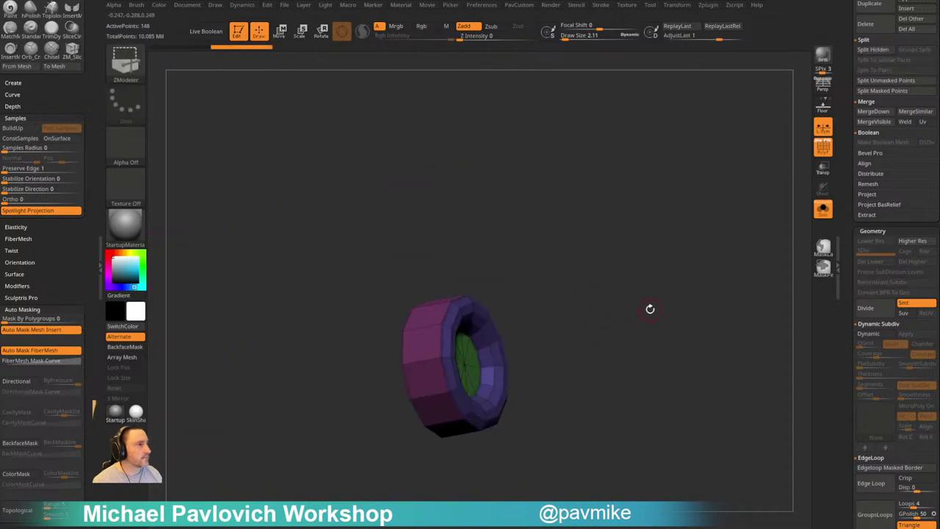
{"action": "key", "text": "space"}
{"action": "left_click", "coordinate": [654, 304]}
{"action": "left_click_drag", "start_coordinate": [554, 316], "coordinate": [614, 286]}
{"action": "left_click", "coordinate": [614, 285], "text": "ctrl+shift"}
{"action": "left_click", "coordinate": [457, 319], "text": "ctrl+shift"}
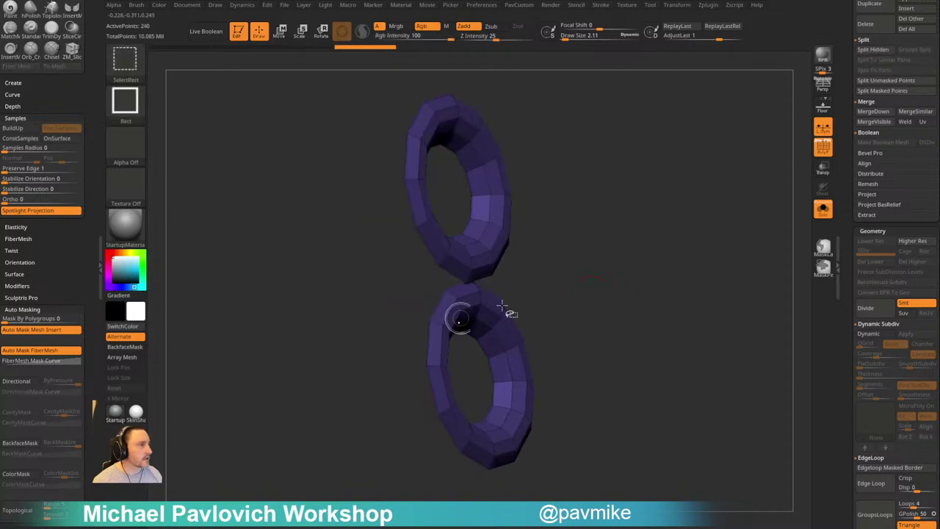
{"action": "left_click_drag", "start_coordinate": [618, 244], "coordinate": [631, 328], "text": "ctrl+shift"}
{"action": "left_click", "coordinate": [452, 363], "text": "ctrl+shift"}
{"action": "left_click_drag", "start_coordinate": [649, 254], "coordinate": [688, 322], "text": "ctrl+shift"}
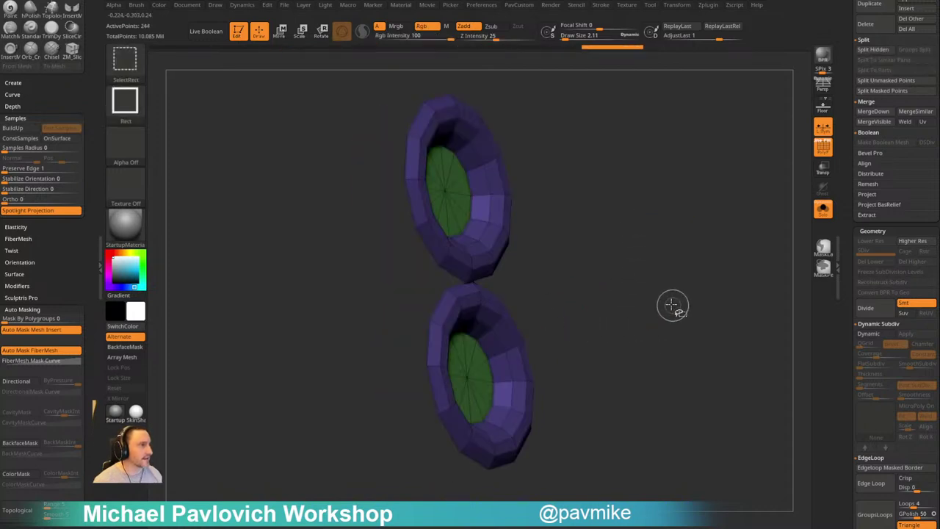
Isolate the lower rivet and give it separate polygroups with ReGroupVisible
{"action": "left_click", "coordinate": [612, 299], "text": "ctrl+shift"}
{"action": "left_click_drag", "start_coordinate": [619, 327], "coordinate": [391, 480], "text": "ctrl+shift"}
{"action": "left_click_drag", "start_coordinate": [850, 333], "coordinate": [845, 146]}
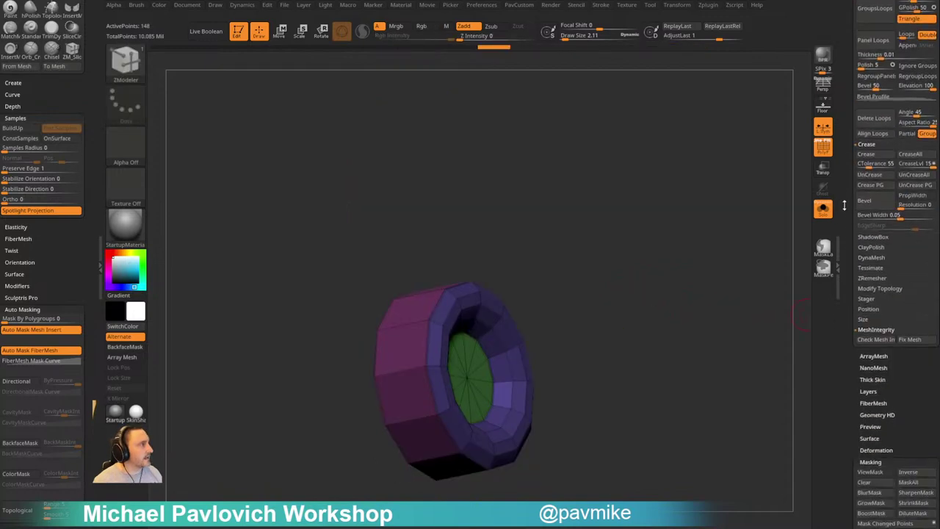
{"action": "left_click_drag", "start_coordinate": [849, 507], "coordinate": [851, 215]}
{"action": "left_click", "coordinate": [874, 166], "text": "shift"}
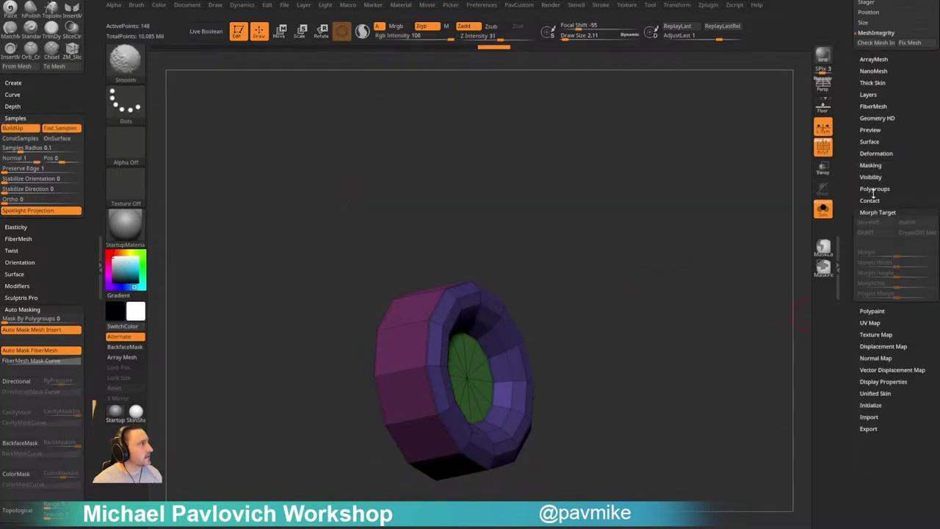
{"action": "left_click", "coordinate": [874, 189], "text": "shift"}
{"action": "left_click", "coordinate": [877, 316]}
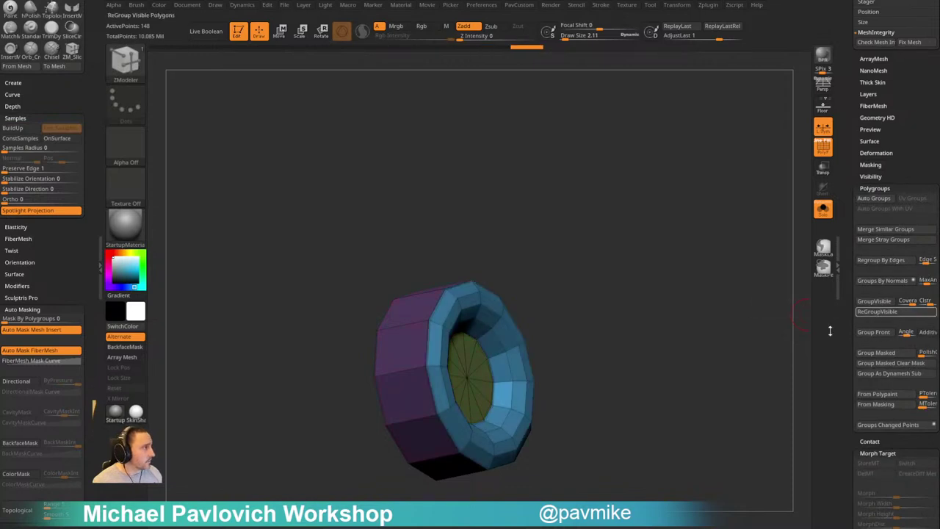
Hide the lower rivet's front ring and centre disc so only its outer side wall remains beside the upper rivet
{"action": "left_click", "coordinate": [640, 314], "text": "ctrl+shift"}
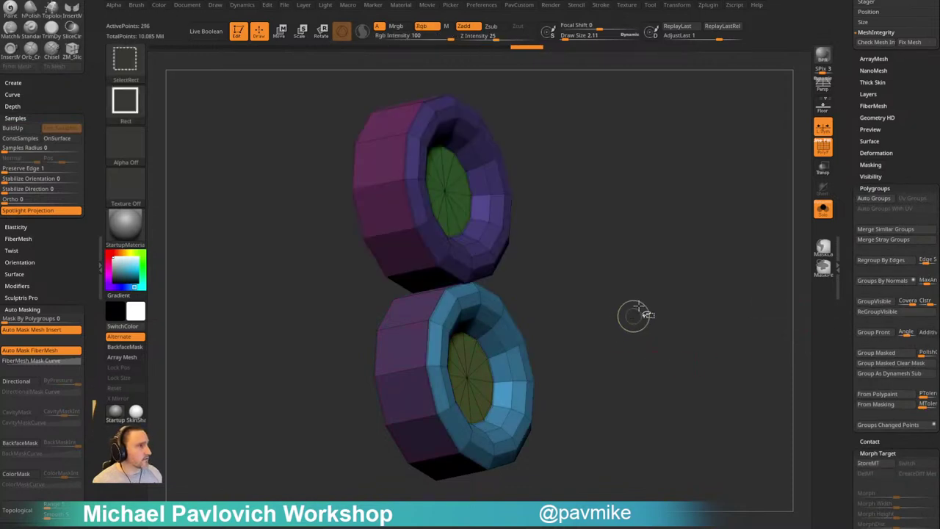
{"action": "left_click", "coordinate": [446, 330], "text": "ctrl+shift"}
{"action": "left_click_drag", "start_coordinate": [556, 263], "coordinate": [590, 344], "text": "ctrl+shift"}
{"action": "left_click", "coordinate": [474, 369], "text": "ctrl+shift"}
{"action": "left_click_drag", "start_coordinate": [622, 284], "coordinate": [654, 330], "text": "ctrl+shift"}
{"action": "left_click_drag", "start_coordinate": [668, 301], "coordinate": [702, 343], "text": "ctrl+shift"}
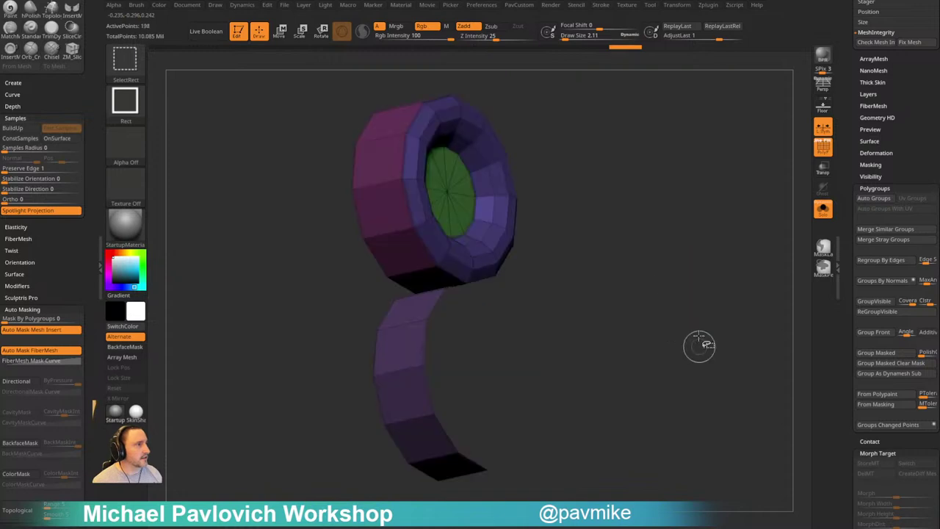
Cap the lower rivet's open rim with ZModeler's Close Convex Hole and put the cap in a single polygroup
{"action": "key", "text": "4"}
{"action": "left_click", "coordinate": [665, 240]}
{"action": "key", "text": "space"}
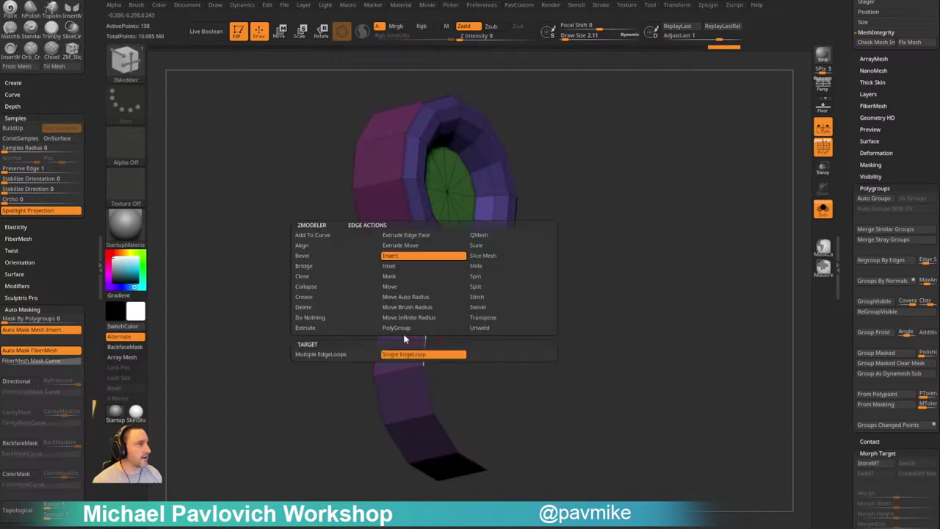
{"action": "left_click", "coordinate": [333, 279]}
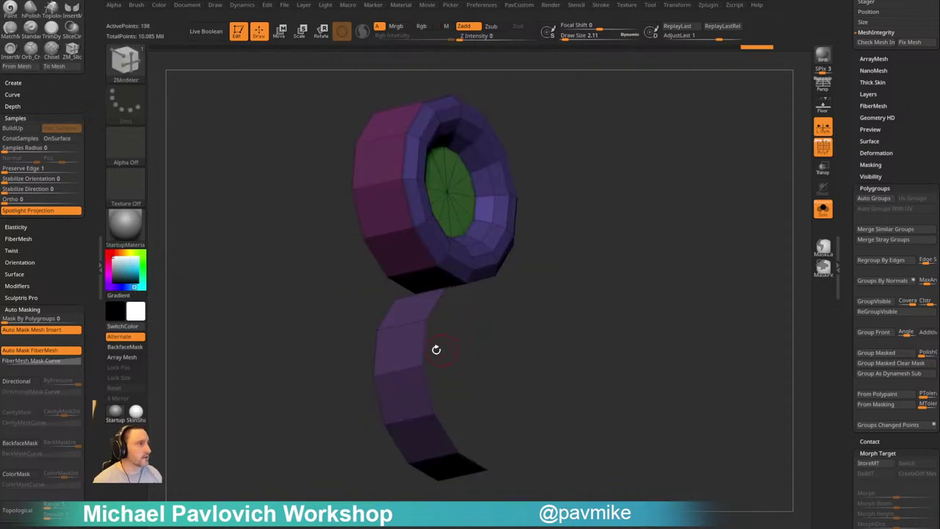
{"action": "left_click", "coordinate": [428, 340]}
{"action": "left_click_drag", "start_coordinate": [547, 320], "coordinate": [513, 325], "text": "alt"}
{"action": "left_click", "coordinate": [470, 363], "text": "ctrl+shift"}
{"action": "key", "text": "ctrl+w"}
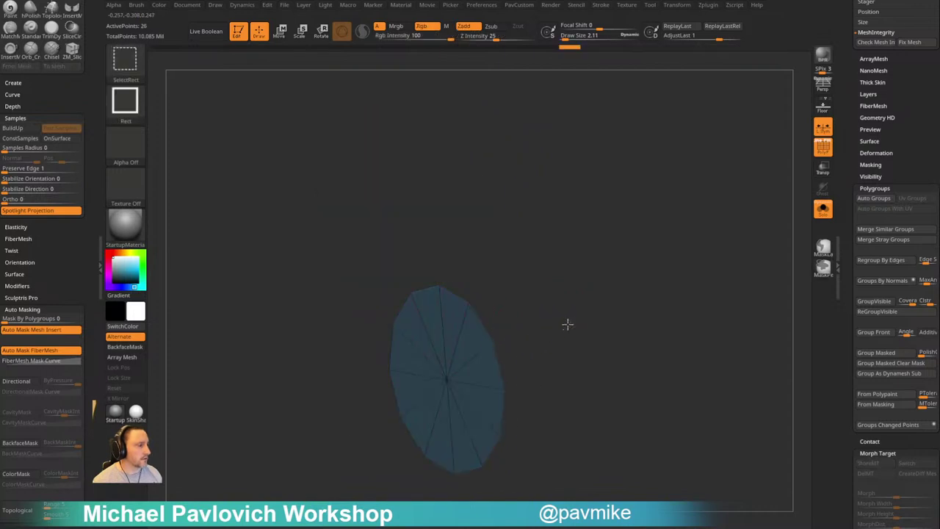
Show both rivets and bevel the edge loop around the lower rivet's cap with ZModeler
{"action": "left_click", "coordinate": [566, 323], "text": "ctrl+shift"}
{"action": "left_click_drag", "start_coordinate": [573, 319], "coordinate": [649, 302], "text": "alt"}
{"action": "key", "text": "space"}
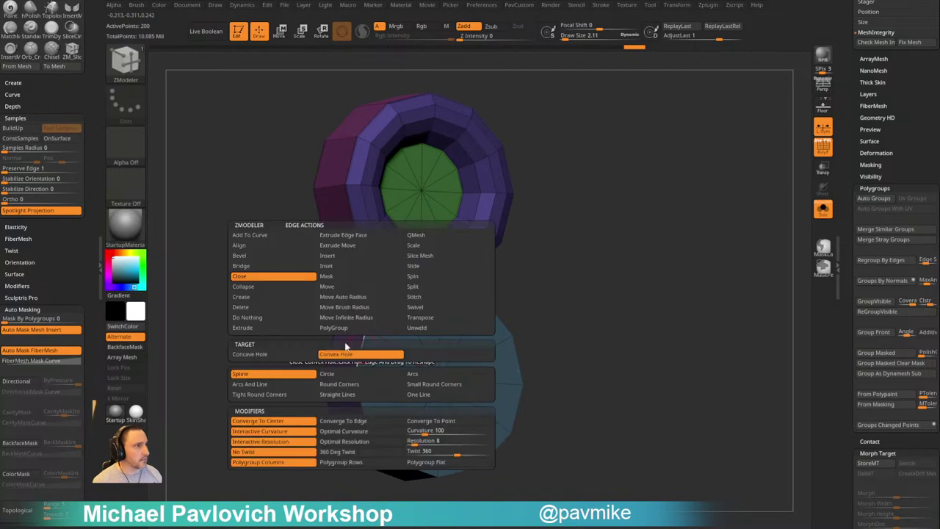
{"action": "left_click", "coordinate": [282, 257]}
{"action": "left_click_drag", "start_coordinate": [361, 349], "coordinate": [358, 354]}
{"action": "key", "text": "grave"}
{"action": "left_click", "coordinate": [627, 432]}
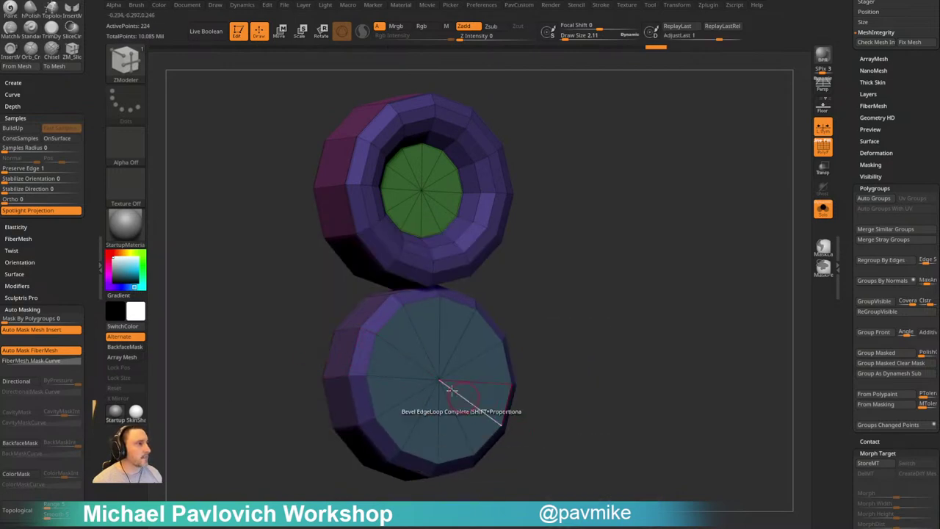
Finish the isolated lower rivet, preview both rivets with dynamic subdivision and show the whole figure without polyframe
{"action": "left_click_drag", "start_coordinate": [556, 348], "coordinate": [348, 483], "text": "ctrl+shift"}
{"action": "key", "text": "ctrl+shift+a"}
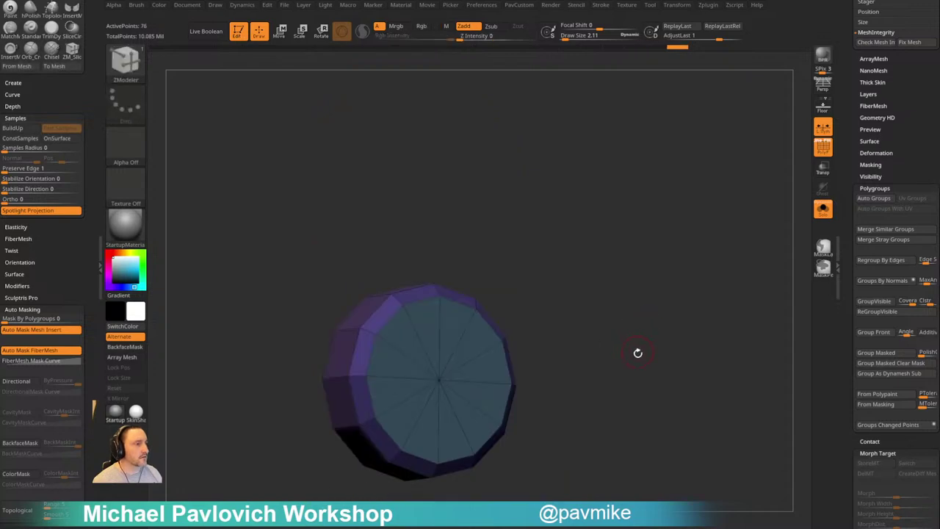
{"action": "key", "text": "grave"}
{"action": "left_click", "coordinate": [654, 432]}
{"action": "left_click", "coordinate": [565, 405], "text": "ctrl+shift"}
{"action": "left_click_drag", "start_coordinate": [613, 386], "coordinate": [701, 275]}
{"action": "key", "text": "d"}
{"action": "left_click", "coordinate": [823, 209]}
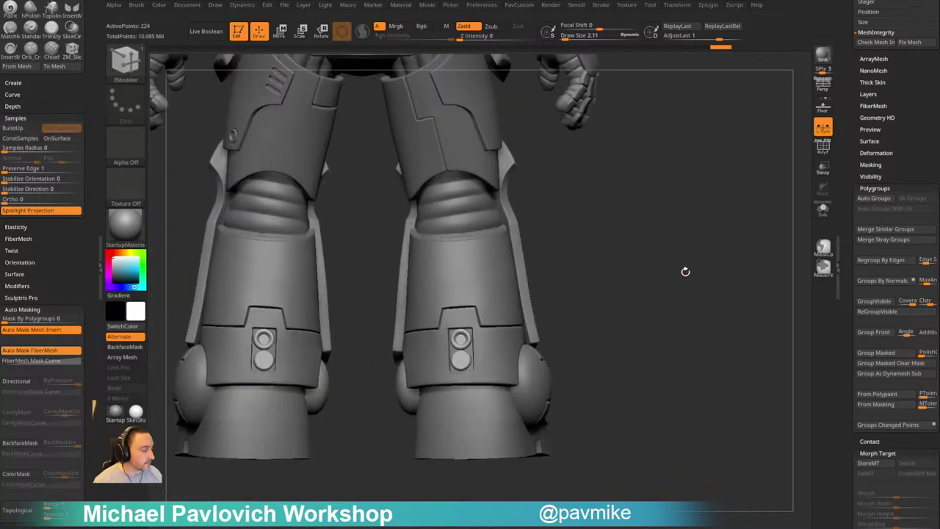
Stamp two horizontal rounded slots beside the rivets on the lower calf panel with the Standard_2 brush at draw size 10.99
{"action": "left_click_drag", "start_coordinate": [653, 289], "coordinate": [600, 313], "text": "alt"}
{"action": "key", "text": "b"}
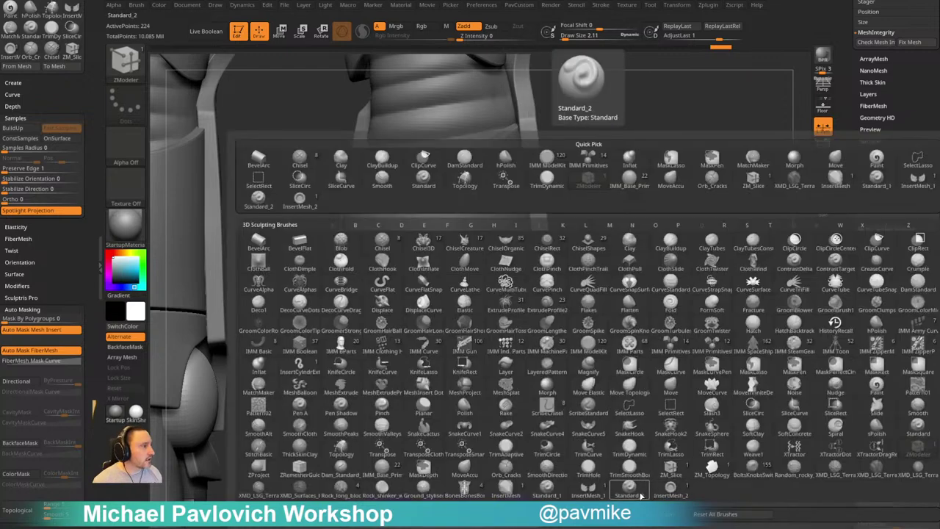
{"action": "left_click", "coordinate": [638, 493]}
{"action": "left_click_drag", "start_coordinate": [683, 368], "coordinate": [653, 343]}
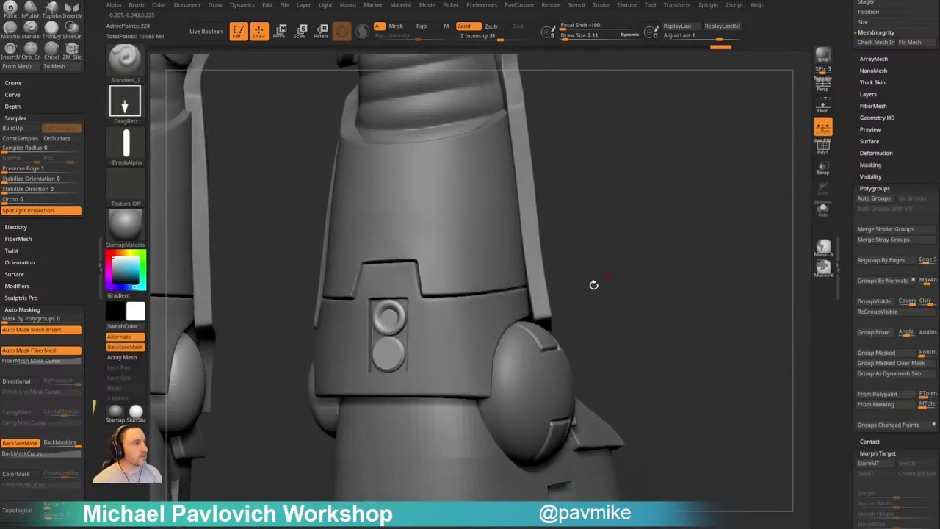
{"action": "key", "text": "s"}
{"action": "mouse_move", "coordinate": [591, 287]}
{"action": "left_mouse_down"}
{"action": "mouse_move", "coordinate": [646, 282]}
{"action": "mouse_move", "coordinate": [635, 284]}
{"action": "left_mouse_up"}
{"action": "left_click", "coordinate": [505, 316], "text": "alt"}
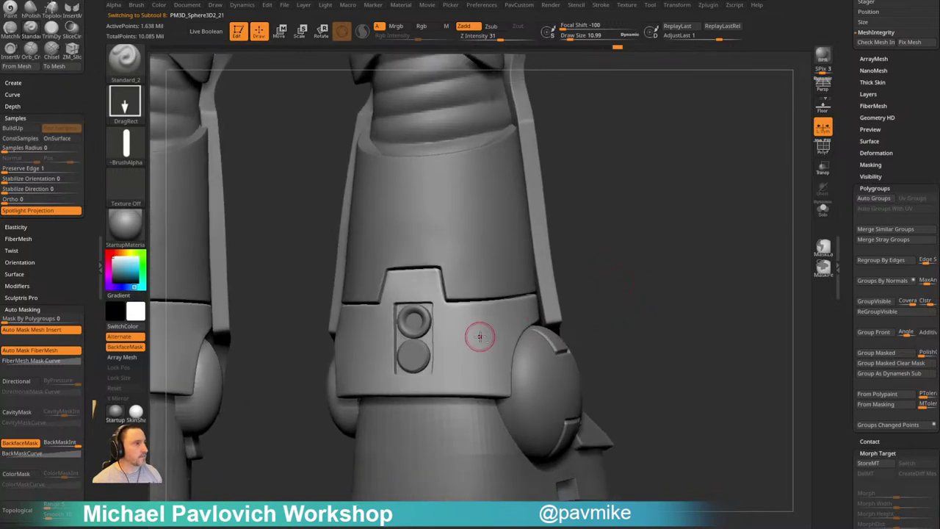
{"action": "key", "text": "ctrl+z"}
{"action": "left_click_drag", "start_coordinate": [480, 359], "coordinate": [490, 338]}
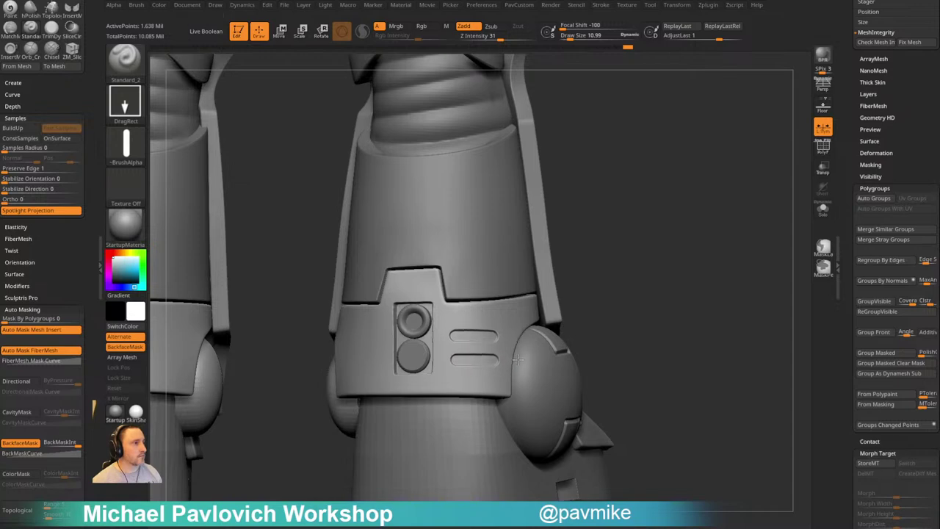
Mark the undo history state before the slots and deepen them with AdjustLast
{"action": "left_click_drag", "start_coordinate": [604, 324], "coordinate": [640, 319]}
{"action": "key", "text": "f"}
{"action": "key", "text": "f"}
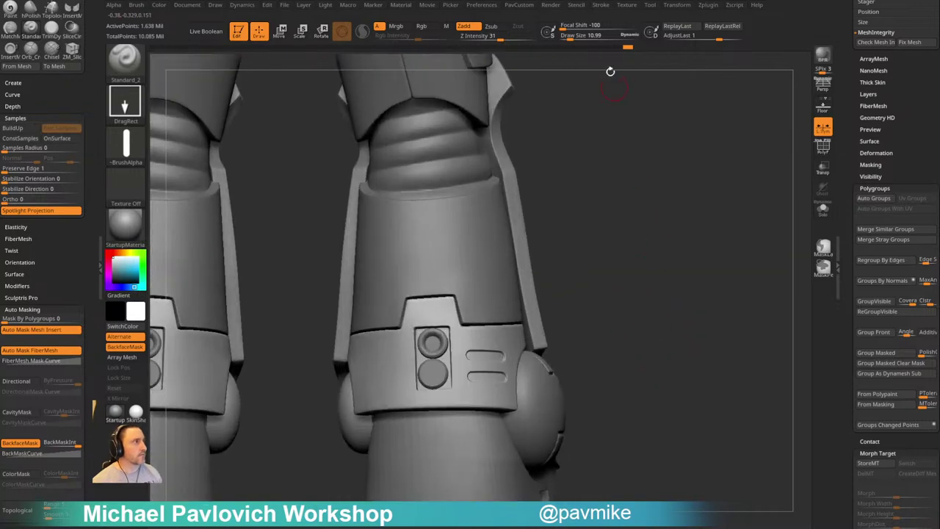
{"action": "left_click", "coordinate": [609, 48], "text": "ctrl"}
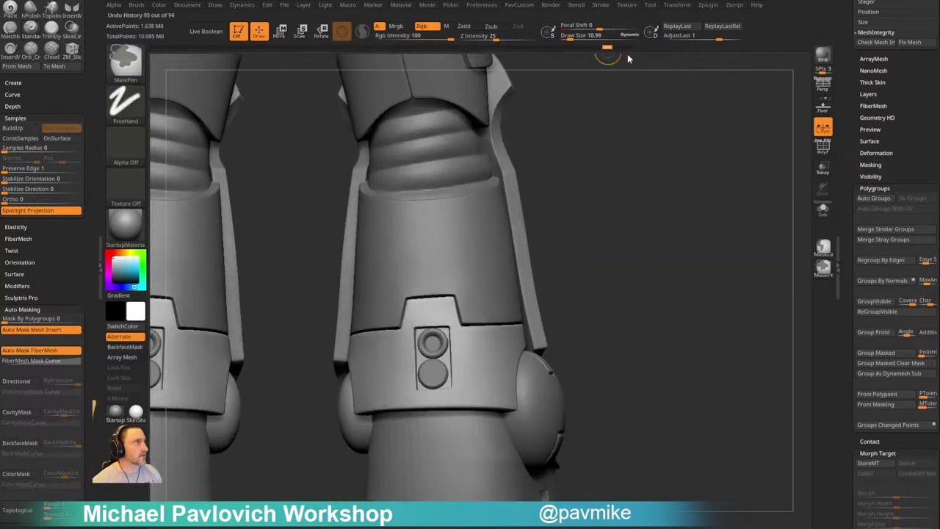
{"action": "left_click", "coordinate": [629, 48]}
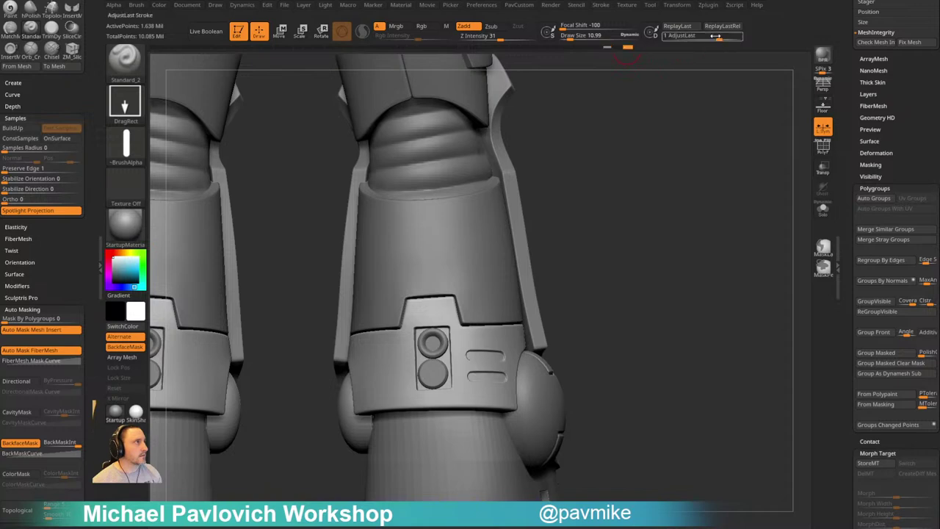
{"action": "left_click", "coordinate": [629, 48], "text": "ctrl"}
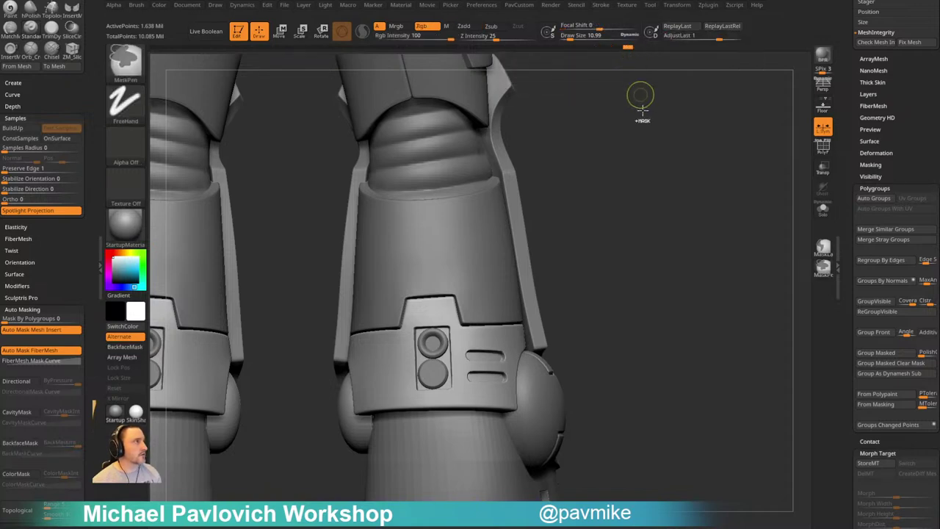
Switch to the Standard brush and select the boot subtool PM3D_Cube3D1
{"action": "key", "text": "f"}
{"action": "mouse_move", "coordinate": [650, 241]}
{"action": "left_mouse_down", "text": "alt"}
{"action": "mouse_move", "coordinate": [671, 232]}
{"action": "mouse_move", "coordinate": [600, 243]}
{"action": "mouse_move", "coordinate": [658, 268]}
{"action": "mouse_move", "coordinate": [636, 336]}
{"action": "mouse_move", "coordinate": [663, 297]}
{"action": "mouse_move", "coordinate": [667, 260]}
{"action": "mouse_move", "coordinate": [664, 301]}
{"action": "mouse_move", "coordinate": [651, 304]}
{"action": "mouse_move", "coordinate": [674, 306]}
{"action": "mouse_move", "coordinate": [566, 311]}
{"action": "mouse_move", "coordinate": [641, 300]}
{"action": "mouse_move", "coordinate": [622, 309]}
{"action": "mouse_move", "coordinate": [642, 292]}
{"action": "mouse_move", "coordinate": [613, 319]}
{"action": "mouse_move", "coordinate": [624, 316]}
{"action": "mouse_move", "coordinate": [598, 321]}
{"action": "mouse_move", "coordinate": [649, 357]}
{"action": "left_mouse_up", "text": "alt"}
{"action": "key", "text": "b"}
{"action": "key", "text": "s"}
{"action": "key", "text": "t"}
{"action": "key", "text": "s"}
{"action": "key", "text": "s"}
{"action": "key", "text": "s"}
{"action": "left_click", "coordinate": [502, 377], "text": "alt"}
{"action": "left_click_drag", "start_coordinate": [708, 304], "coordinate": [638, 292], "text": "alt"}
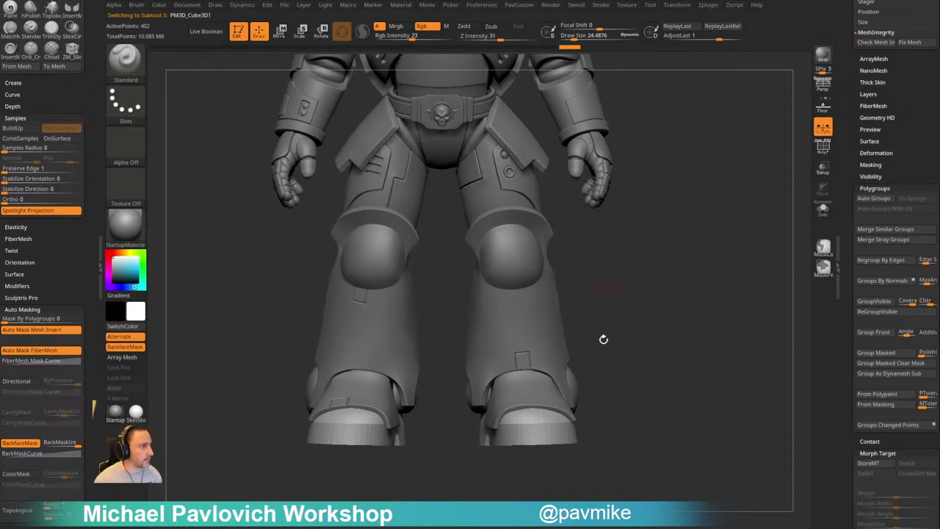
Set the boots' crease level to 3 and their smooth subdivision to 4 for dynamic subdivision
{"action": "left_click_drag", "start_coordinate": [660, 340], "coordinate": [684, 291], "text": "alt"}
{"action": "key", "text": "space"}
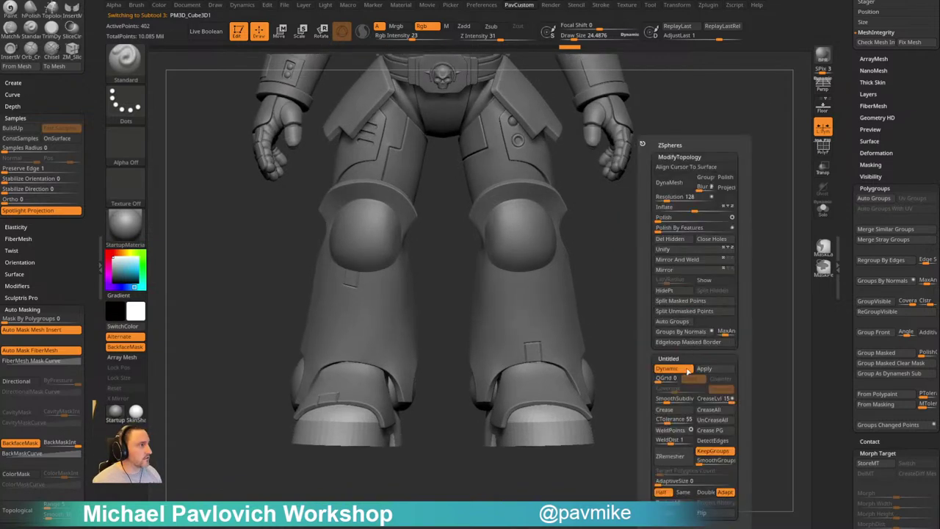
{"action": "left_click_drag", "start_coordinate": [665, 390], "coordinate": [551, 392]}
{"action": "left_click_drag", "start_coordinate": [695, 359], "coordinate": [679, 380], "text": "shift"}
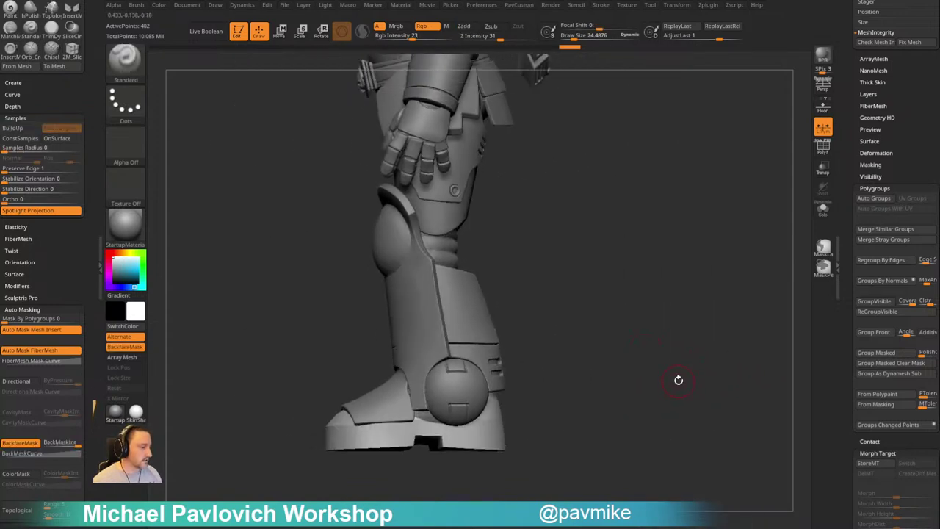
{"action": "key", "text": "space"}
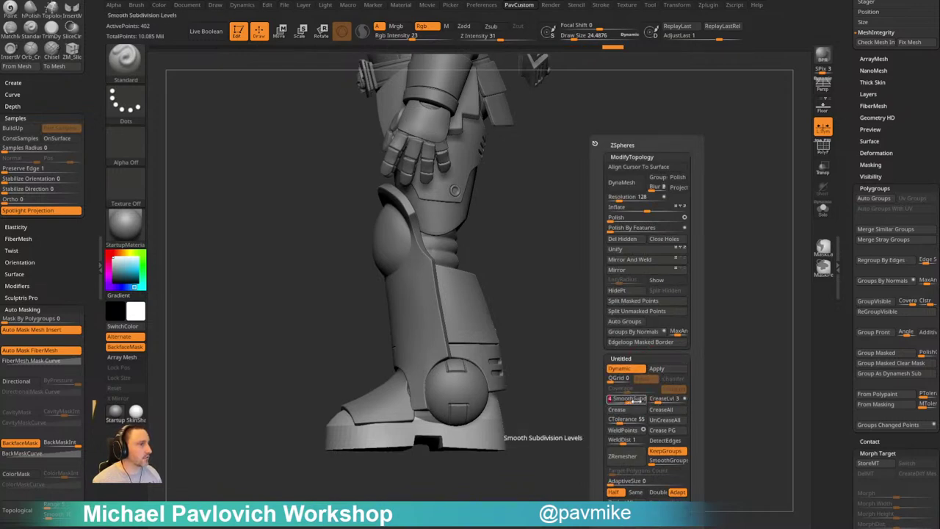
Apply the dynamic subdivision to the boots as real geometry and set the draw size to 13.8316
{"action": "left_click", "coordinate": [674, 369]}
{"action": "left_click_drag", "start_coordinate": [640, 351], "coordinate": [739, 340]}
{"action": "left_click_drag", "start_coordinate": [641, 413], "coordinate": [567, 395]}
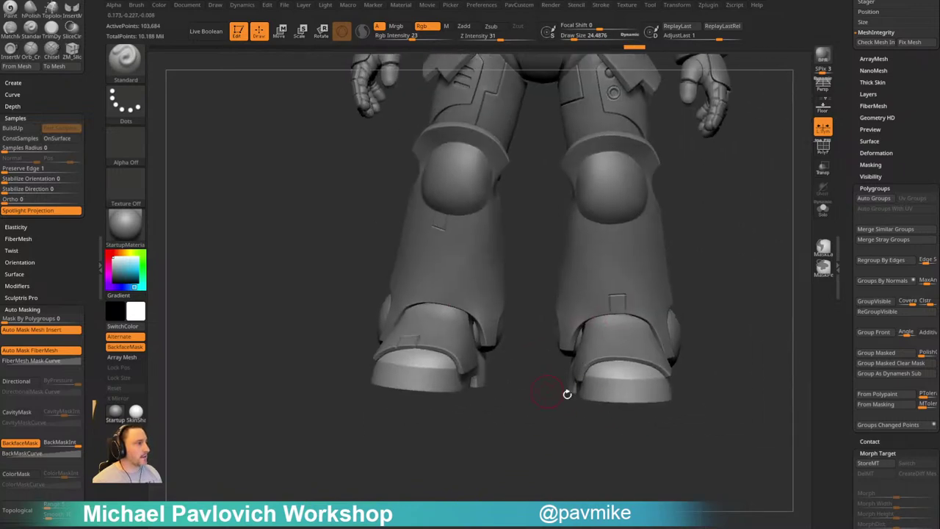
{"action": "key", "text": "s"}
{"action": "left_click", "coordinate": [614, 398]}
{"action": "mouse_move", "coordinate": [740, 382]}
{"action": "left_mouse_down", "text": "shift"}
{"action": "mouse_move", "coordinate": [643, 384]}
{"action": "mouse_move", "coordinate": [645, 397]}
{"action": "mouse_move", "coordinate": [614, 400]}
{"action": "mouse_move", "coordinate": [680, 445]}
{"action": "mouse_move", "coordinate": [629, 436]}
{"action": "mouse_move", "coordinate": [613, 462]}
{"action": "mouse_move", "coordinate": [594, 456]}
{"action": "left_mouse_up", "text": "shift"}
Cut a row of notches into the front underside of the boots' soles with the ClipRect brush
{"action": "left_click", "coordinate": [133, 64], "text": "ctrl+shift"}
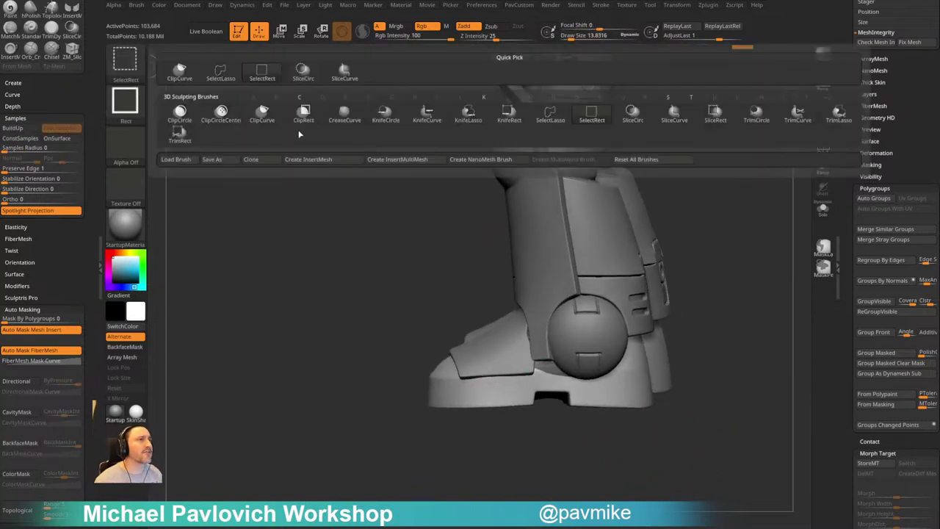
{"action": "left_click_drag", "start_coordinate": [294, 283], "coordinate": [373, 288]}
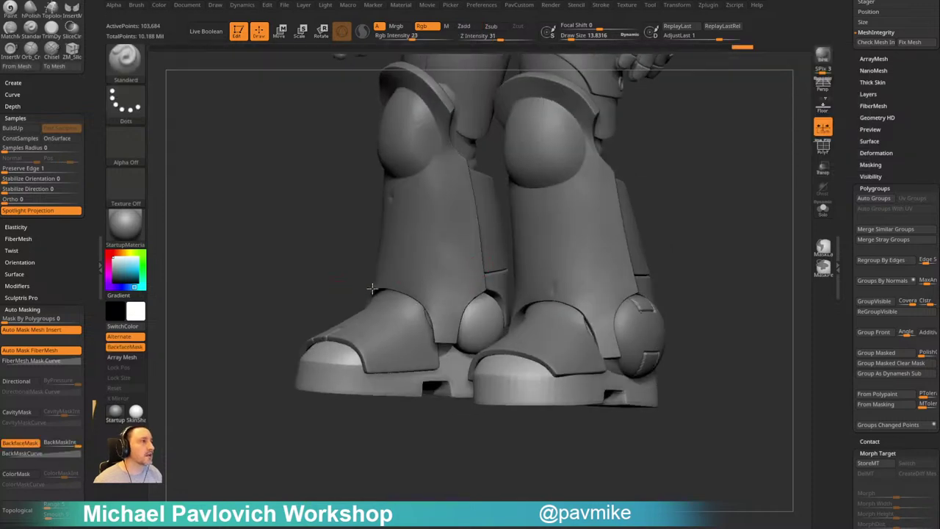
{"action": "mouse_move", "coordinate": [738, 360]}
{"action": "left_mouse_down"}
{"action": "mouse_move", "coordinate": [761, 289]}
{"action": "mouse_move", "coordinate": [770, 373]}
{"action": "mouse_move", "coordinate": [777, 371]}
{"action": "mouse_move", "coordinate": [764, 369]}
{"action": "left_mouse_up"}
{"action": "left_click", "coordinate": [134, 68], "text": "ctrl+shift"}
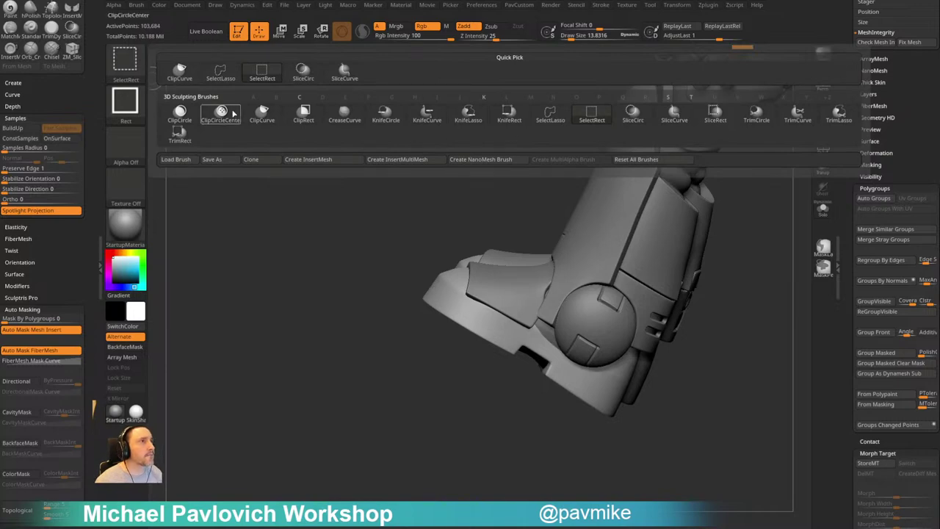
{"action": "left_click", "coordinate": [302, 114]}
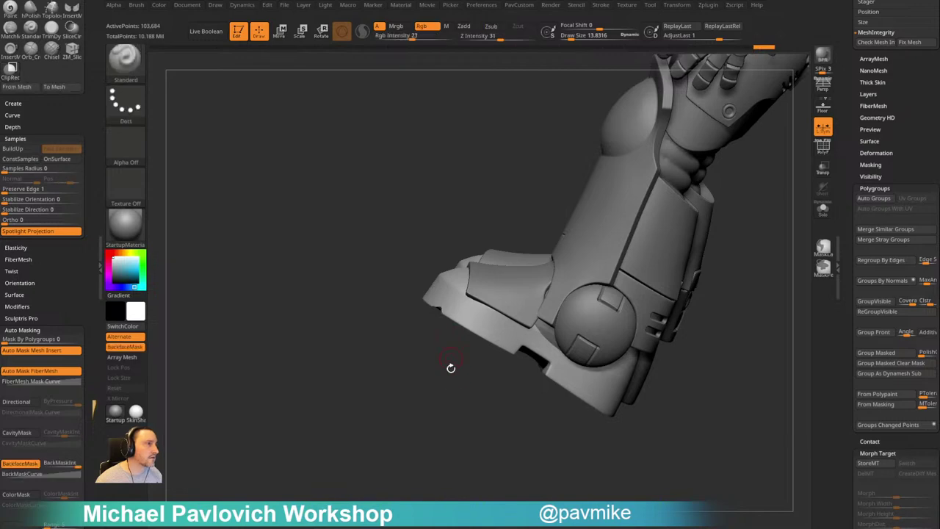
{"action": "mouse_move", "coordinate": [449, 367]}
{"action": "left_mouse_down"}
{"action": "mouse_move", "coordinate": [683, 315]}
{"action": "mouse_move", "coordinate": [706, 277]}
{"action": "mouse_move", "coordinate": [686, 332]}
{"action": "mouse_move", "coordinate": [701, 334]}
{"action": "left_mouse_up"}
{"action": "mouse_move", "coordinate": [410, 437]}
{"action": "left_mouse_down", "text": "ctrl+shift"}
{"action": "mouse_move", "coordinate": [458, 459]}
{"action": "mouse_move", "coordinate": [702, 367]}
{"action": "mouse_move", "coordinate": [693, 426]}
{"action": "mouse_move", "coordinate": [685, 412]}
{"action": "left_mouse_up", "text": "ctrl+shift"}
{"action": "mouse_move", "coordinate": [394, 281]}
{"action": "left_mouse_down", "text": "ctrl+shift"}
{"action": "mouse_move", "coordinate": [435, 303]}
{"action": "mouse_move", "coordinate": [462, 341]}
{"action": "left_mouse_up", "text": "ctrl+shift"}
{"action": "mouse_move", "coordinate": [455, 341]}
{"action": "left_mouse_down", "text": "ctrl+shift"}
{"action": "mouse_move", "coordinate": [468, 361]}
{"action": "mouse_move", "coordinate": [474, 351]}
{"action": "left_mouse_up", "text": "ctrl+shift"}
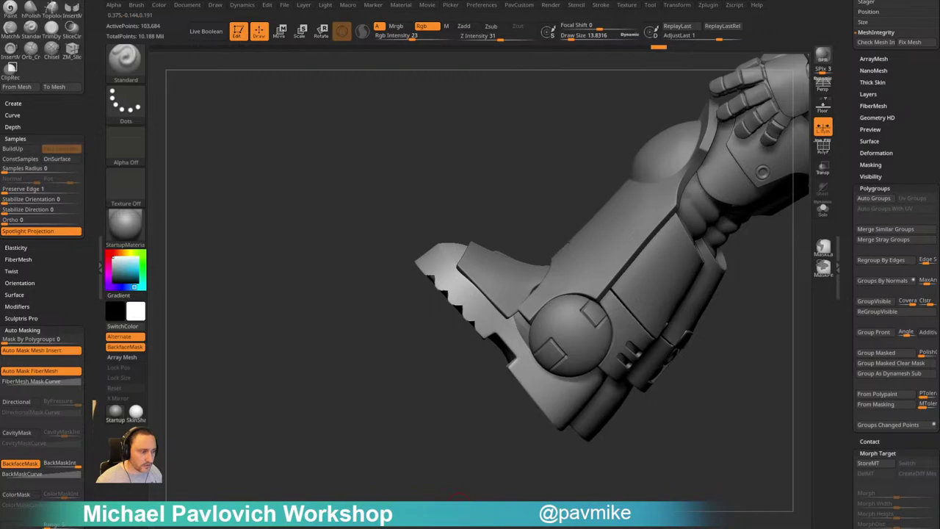
Switch to the web browser, look through the ArtStation portfolio and the YouTube channel's playlists page, and return to ZBrush
{"action": "left_click_drag", "start_coordinate": [419, 528], "coordinate": [423, 48]}
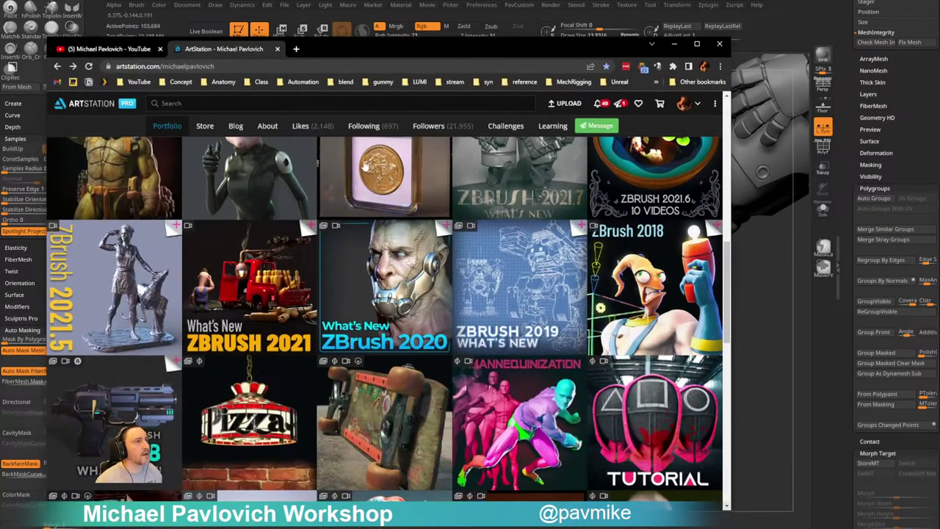
{"action": "scroll", "coordinate": [334, 229], "scroll_direction": "up", "scroll_amount": 3}
{"action": "scroll", "coordinate": [333, 232], "scroll_direction": "down", "scroll_amount": 5}
{"action": "scroll", "coordinate": [330, 231], "scroll_direction": "down", "scroll_amount": 12}
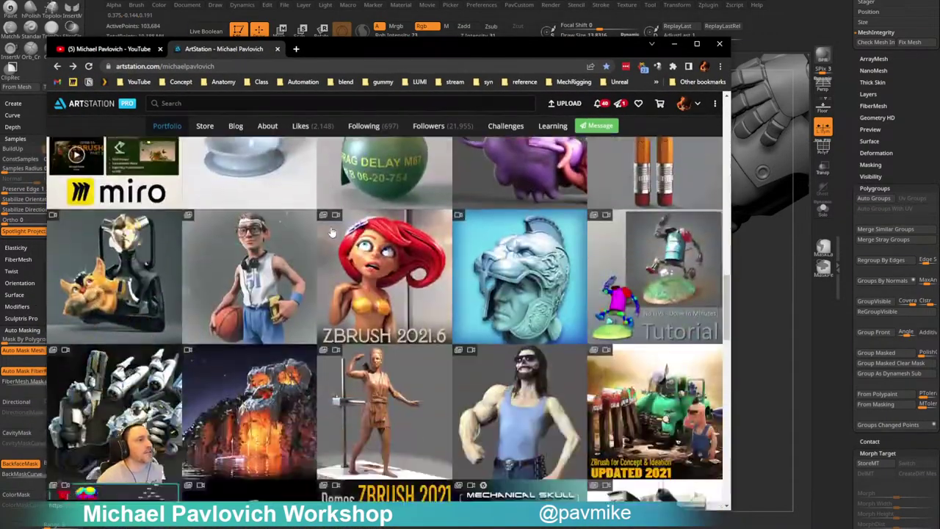
{"action": "scroll", "coordinate": [330, 231], "scroll_direction": "down", "scroll_amount": 3}
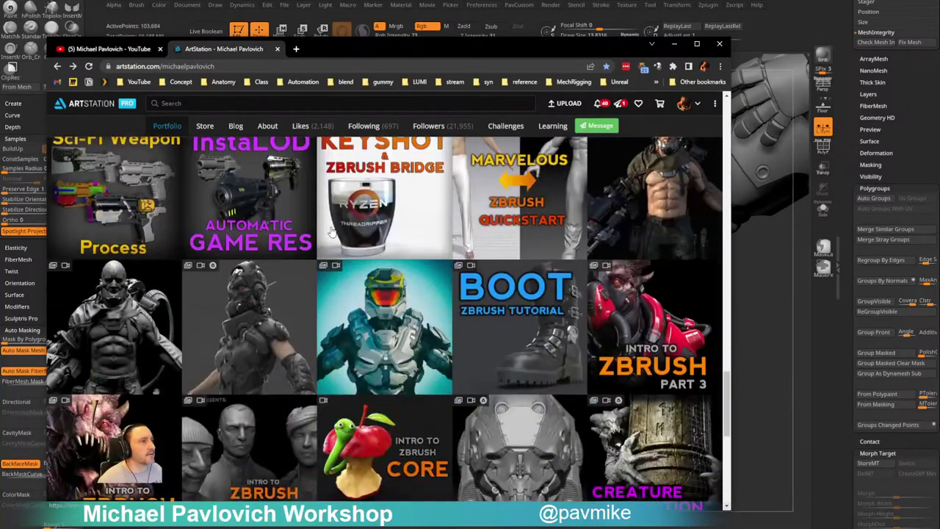
{"action": "left_click", "coordinate": [455, 66]}
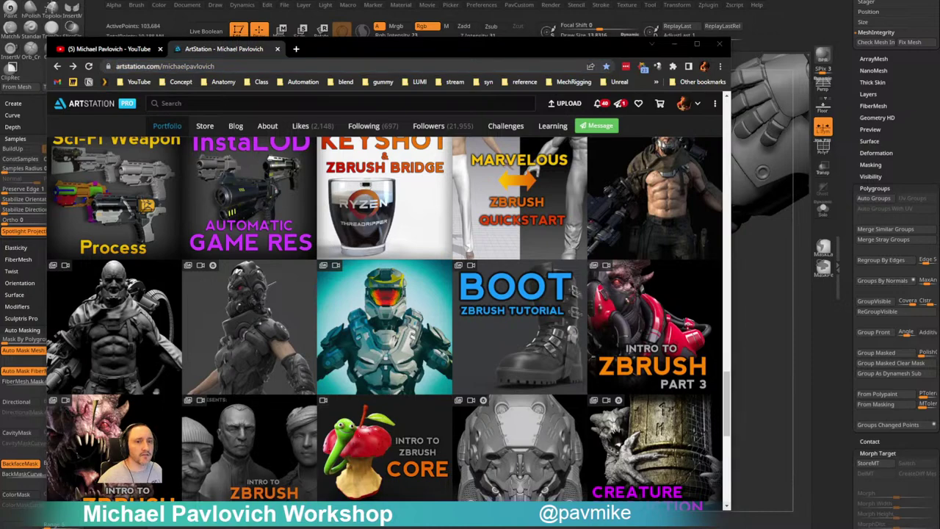
{"action": "left_click", "coordinate": [110, 50]}
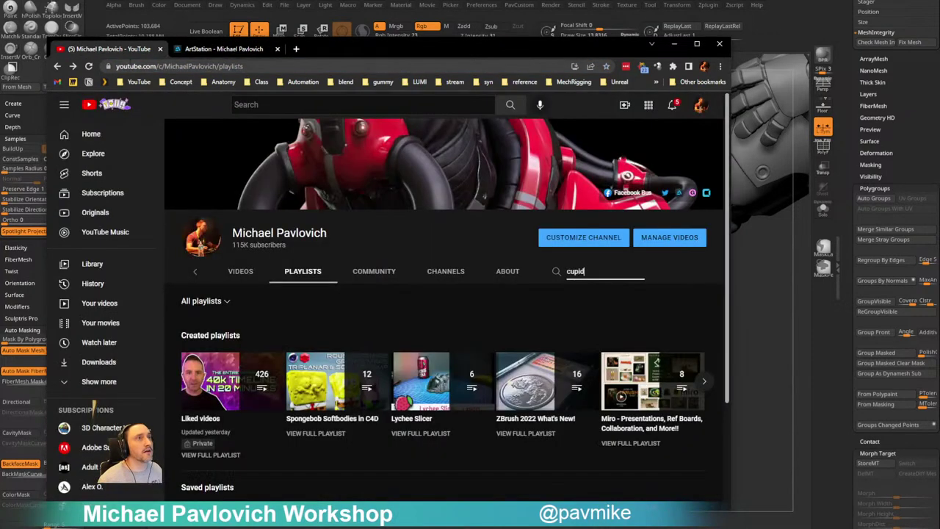
{"action": "left_click", "coordinate": [188, 66]}
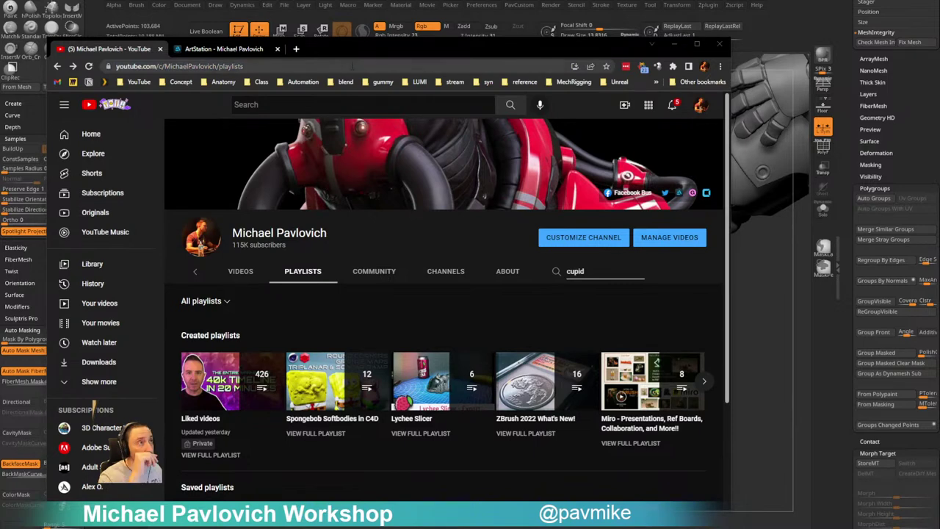
{"action": "left_click_drag", "start_coordinate": [342, 54], "coordinate": [345, 527]}
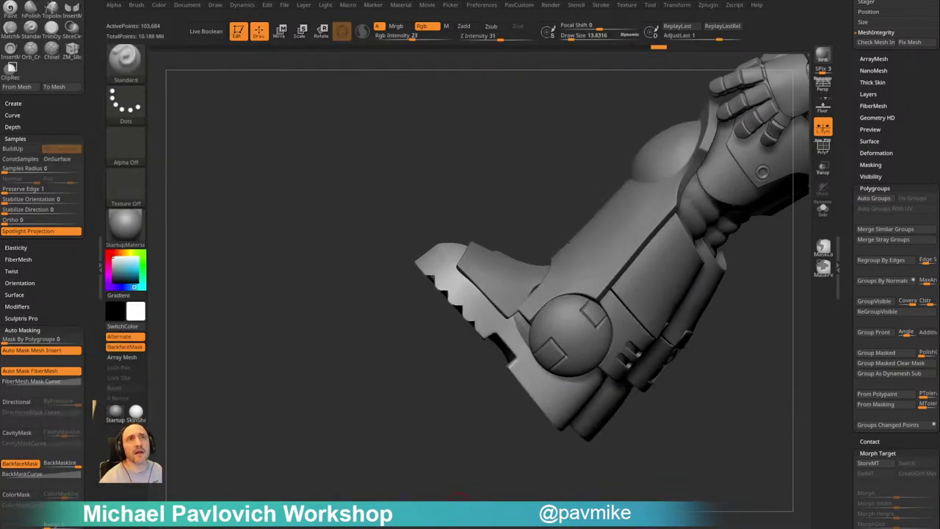
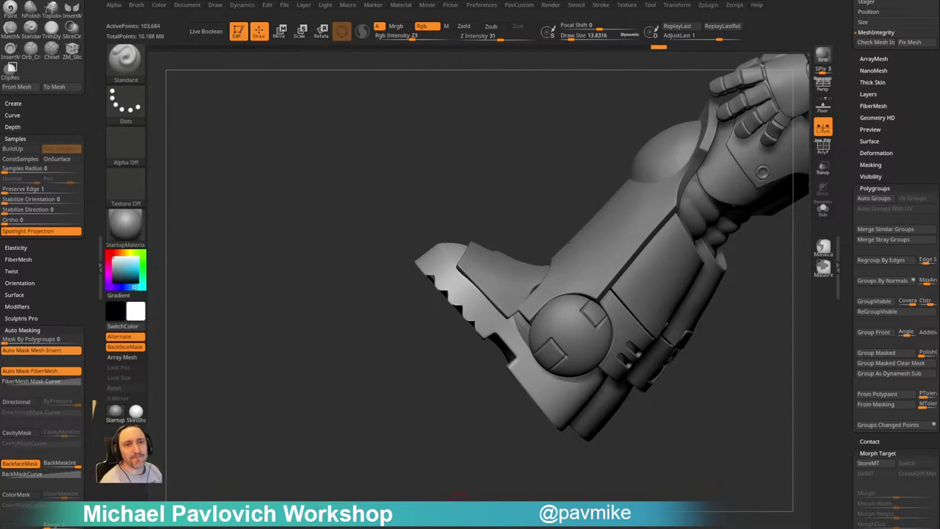
Soften the tread notches along the boots' soles with the Smooth brush
{"action": "left_click_drag", "start_coordinate": [497, 456], "coordinate": [644, 356]}
{"action": "key", "text": "shift"}
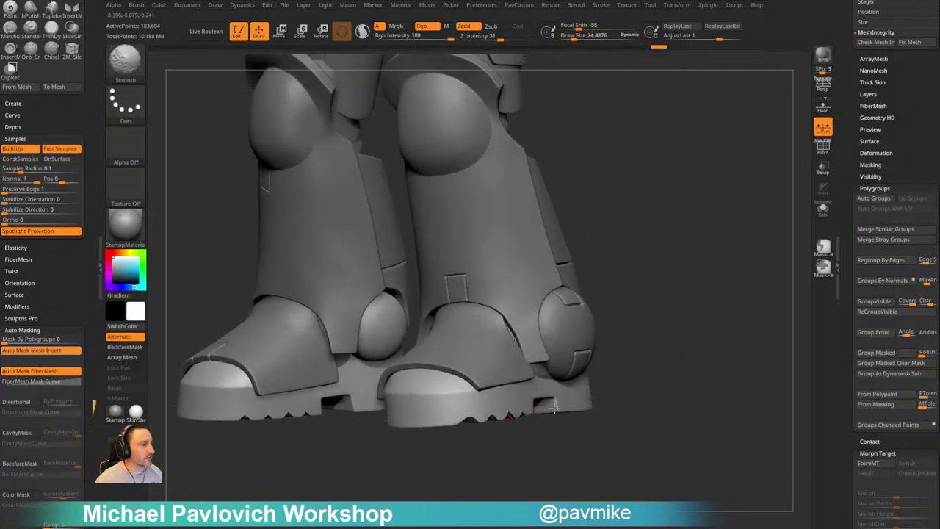
{"action": "left_click_drag", "start_coordinate": [559, 410], "coordinate": [542, 411], "text": "shift"}
{"action": "left_click_drag", "start_coordinate": [569, 449], "coordinate": [530, 441]}
{"action": "mouse_move", "coordinate": [544, 395]}
{"action": "left_mouse_down", "text": "shift"}
{"action": "mouse_move", "coordinate": [604, 390]}
{"action": "mouse_move", "coordinate": [552, 387]}
{"action": "left_mouse_up", "text": "shift"}
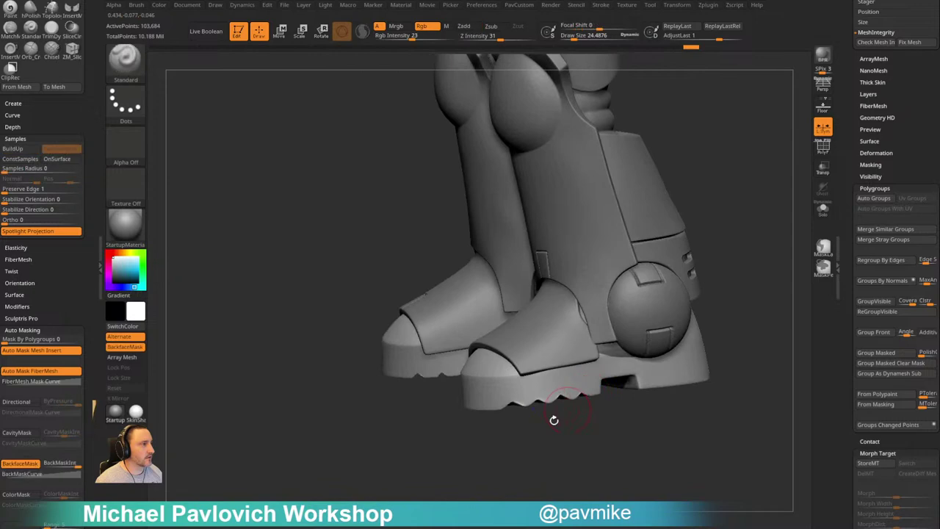
{"action": "mouse_move", "coordinate": [554, 420]}
{"action": "left_mouse_down"}
{"action": "mouse_move", "coordinate": [619, 417]}
{"action": "mouse_move", "coordinate": [596, 402]}
{"action": "left_mouse_up"}
{"action": "key", "text": "shift"}
{"action": "left_click_drag", "start_coordinate": [488, 374], "coordinate": [547, 379], "text": "shift"}
{"action": "left_click_drag", "start_coordinate": [642, 388], "coordinate": [583, 390]}
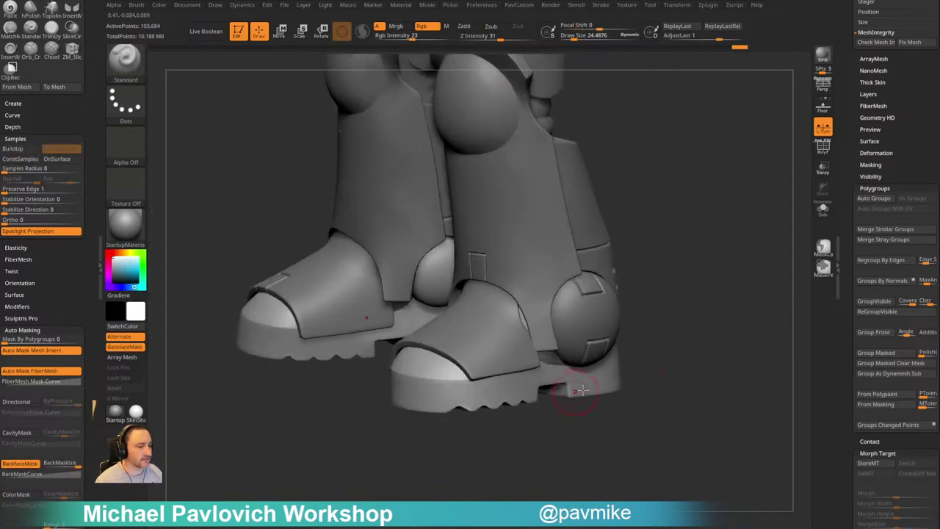
Paint a mask outline for a panel around the back and sides of the boots' heels using MaskPen at draw size 15.3856
{"action": "mouse_move", "coordinate": [722, 413]}
{"action": "left_mouse_down"}
{"action": "mouse_move", "coordinate": [699, 405]}
{"action": "mouse_move", "coordinate": [705, 354]}
{"action": "mouse_move", "coordinate": [688, 348]}
{"action": "mouse_move", "coordinate": [695, 357]}
{"action": "mouse_move", "coordinate": [720, 341]}
{"action": "mouse_move", "coordinate": [750, 350]}
{"action": "mouse_move", "coordinate": [743, 359]}
{"action": "left_mouse_up"}
{"action": "key", "text": "bracketleft"}
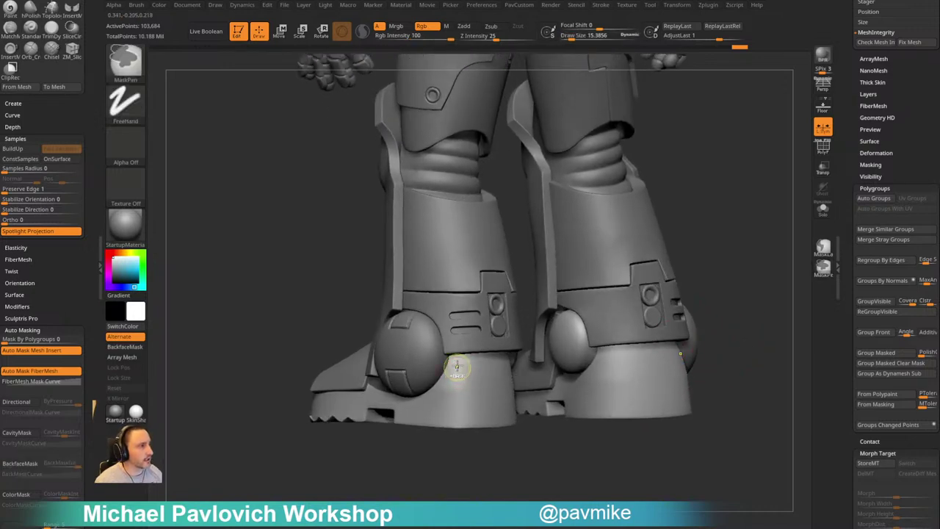
{"action": "mouse_move", "coordinate": [461, 361]}
{"action": "left_mouse_down", "text": "ctrl"}
{"action": "mouse_move", "coordinate": [441, 398]}
{"action": "mouse_move", "coordinate": [482, 415]}
{"action": "mouse_move", "coordinate": [448, 430]}
{"action": "left_mouse_up", "text": "ctrl"}
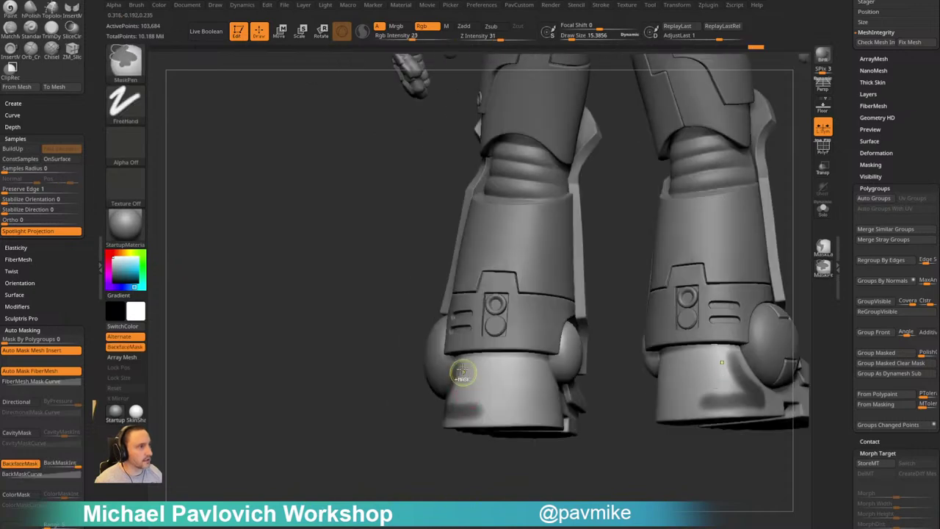
{"action": "mouse_move", "coordinate": [459, 377]}
{"action": "left_mouse_down", "text": "ctrl"}
{"action": "mouse_move", "coordinate": [497, 363]}
{"action": "mouse_move", "coordinate": [535, 367]}
{"action": "left_mouse_up", "text": "ctrl"}
{"action": "left_click_drag", "start_coordinate": [543, 442], "coordinate": [491, 436]}
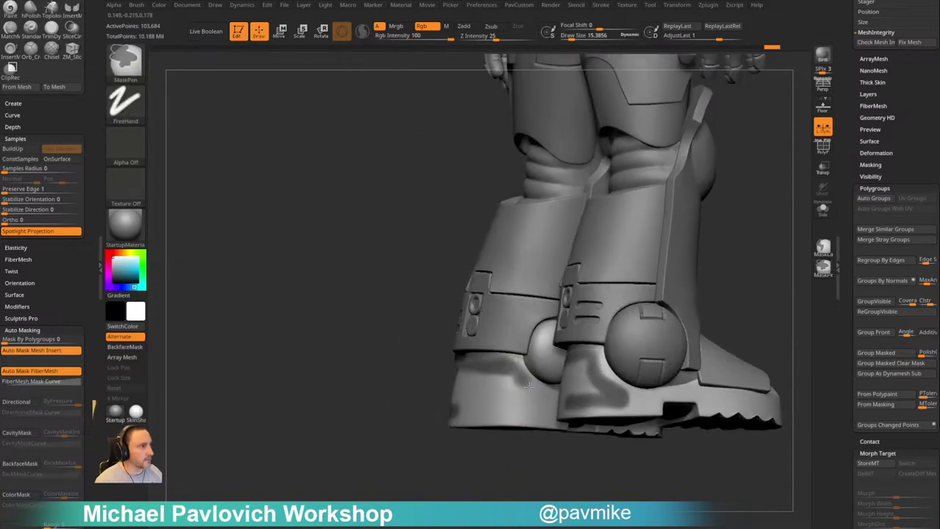
{"action": "left_click_drag", "start_coordinate": [529, 386], "coordinate": [542, 395], "text": "ctrl"}
{"action": "mouse_move", "coordinate": [494, 436]}
{"action": "left_mouse_down"}
{"action": "mouse_move", "coordinate": [551, 413]}
{"action": "mouse_move", "coordinate": [534, 401]}
{"action": "mouse_move", "coordinate": [444, 389]}
{"action": "left_mouse_up"}
Duplicate the boots subtool and isolate the copy in Solo mode
{"action": "left_click_drag", "start_coordinate": [850, 209], "coordinate": [837, 374]}
{"action": "left_click", "coordinate": [873, 357]}
{"action": "left_click_drag", "start_coordinate": [740, 470], "coordinate": [648, 479]}
{"action": "left_click", "coordinate": [823, 210]}
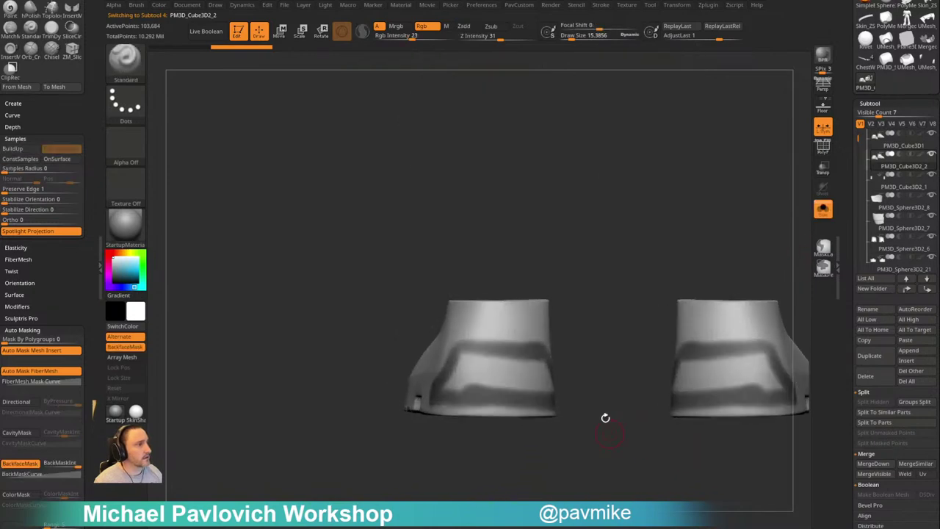
Add a mask stroke across the copy's heel and convert the masked area into its own polygroup, clearing the mask
{"action": "key", "text": "ctrl"}
{"action": "mouse_move", "coordinate": [455, 385]}
{"action": "left_mouse_down", "text": "ctrl"}
{"action": "mouse_move", "coordinate": [481, 373]}
{"action": "mouse_move", "coordinate": [519, 379]}
{"action": "left_mouse_up", "text": "ctrl"}
{"action": "left_click_drag", "start_coordinate": [634, 353], "coordinate": [582, 335]}
{"action": "key", "text": "ctrl+w"}
{"action": "left_click_drag", "start_coordinate": [624, 295], "coordinate": [609, 265]}
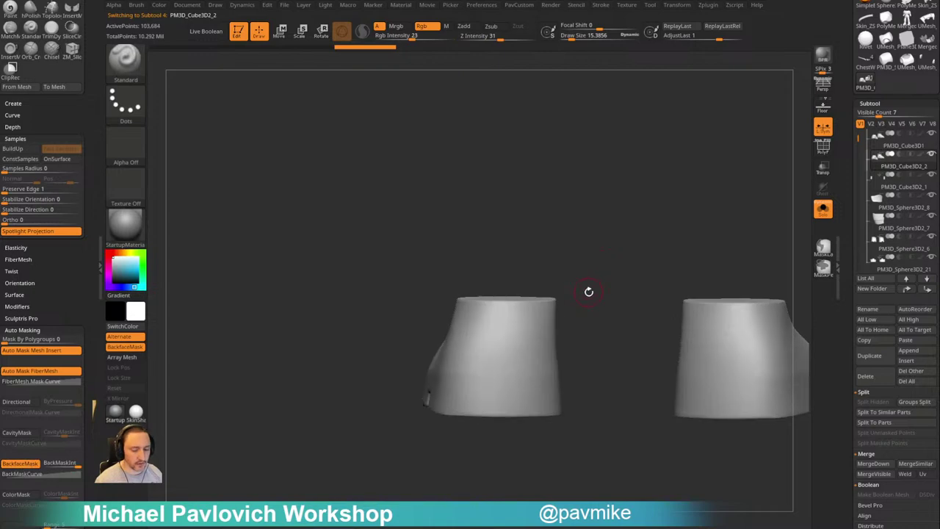
Choose the Topology brush and delete the boot copy's lower subdivision levels
{"action": "key", "text": "b"}
{"action": "key", "text": "t"}
{"action": "key", "text": "o"}
{"action": "left_click_drag", "start_coordinate": [848, 341], "coordinate": [851, 184]}
{"action": "left_click", "coordinate": [871, 299]}
Outline the heel panel on the boot copy with Topology curves along its upper edge, stepped front sides and lower edge
{"action": "mouse_move", "coordinate": [460, 357]}
{"action": "left_mouse_down"}
{"action": "mouse_move", "coordinate": [568, 355]}
{"action": "mouse_move", "coordinate": [557, 359]}
{"action": "left_mouse_up"}
{"action": "mouse_move", "coordinate": [499, 439]}
{"action": "left_mouse_down"}
{"action": "mouse_move", "coordinate": [530, 446]}
{"action": "mouse_move", "coordinate": [547, 424]}
{"action": "left_mouse_up"}
{"action": "left_click_drag", "start_coordinate": [562, 348], "coordinate": [559, 387]}
{"action": "mouse_move", "coordinate": [506, 424]}
{"action": "left_mouse_down"}
{"action": "mouse_move", "coordinate": [492, 455]}
{"action": "mouse_move", "coordinate": [530, 455]}
{"action": "mouse_move", "coordinate": [499, 468]}
{"action": "mouse_move", "coordinate": [476, 460]}
{"action": "mouse_move", "coordinate": [528, 444]}
{"action": "mouse_move", "coordinate": [491, 432]}
{"action": "left_mouse_up"}
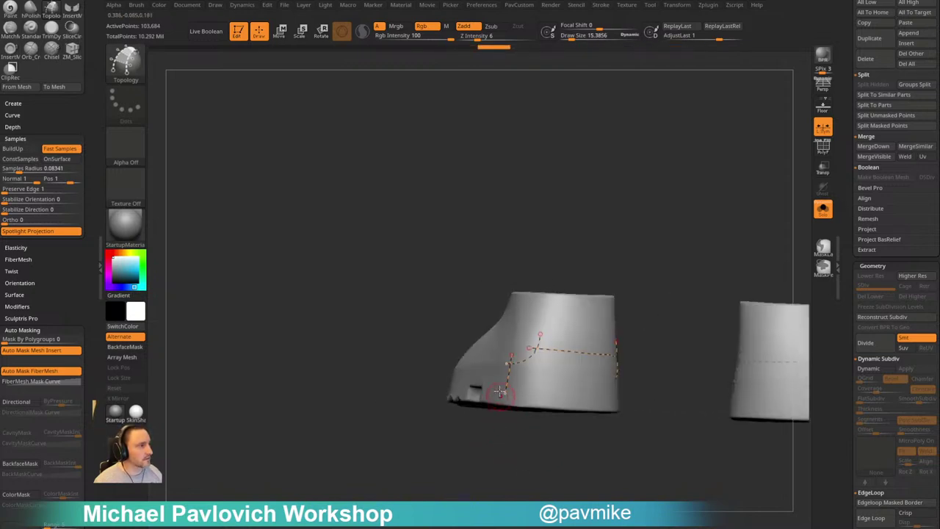
{"action": "right_click_drag", "start_coordinate": [602, 419], "coordinate": [589, 402]}
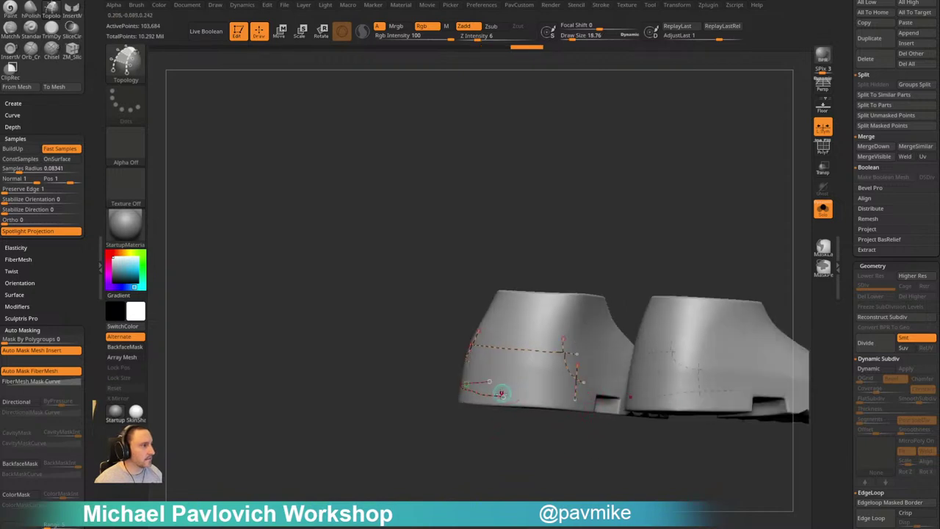
{"action": "left_click_drag", "start_coordinate": [563, 400], "coordinate": [595, 404]}
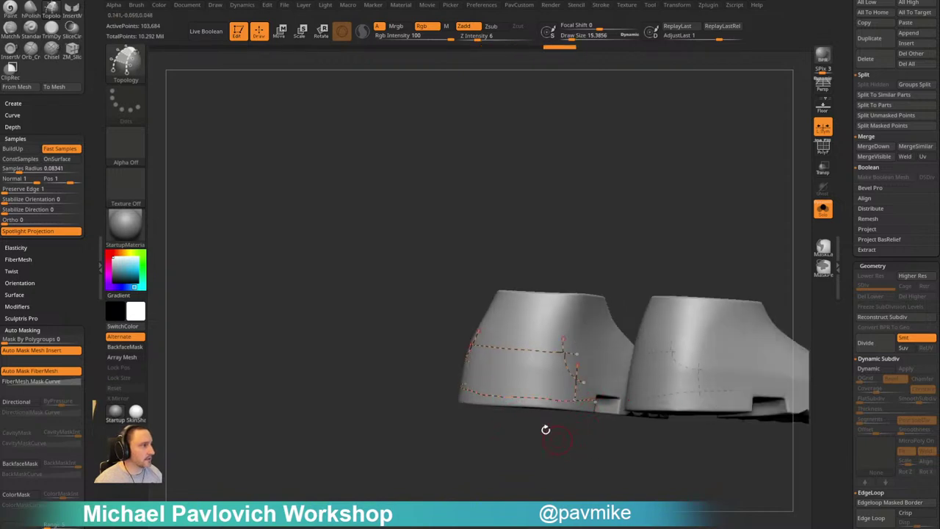
{"action": "key", "text": "ctrl+z"}
{"action": "left_click_drag", "start_coordinate": [465, 386], "coordinate": [511, 397]}
{"action": "left_click_drag", "start_coordinate": [588, 398], "coordinate": [593, 398]}
{"action": "left_click_drag", "start_coordinate": [528, 456], "coordinate": [549, 462]}
Divide the heel outline into quads with vertical curves and a horizontal middle curve, and generate the low-poly panel mesh
{"action": "mouse_move", "coordinate": [543, 341]}
{"action": "left_mouse_down"}
{"action": "mouse_move", "coordinate": [530, 426]}
{"action": "mouse_move", "coordinate": [520, 449]}
{"action": "mouse_move", "coordinate": [504, 437]}
{"action": "left_mouse_up"}
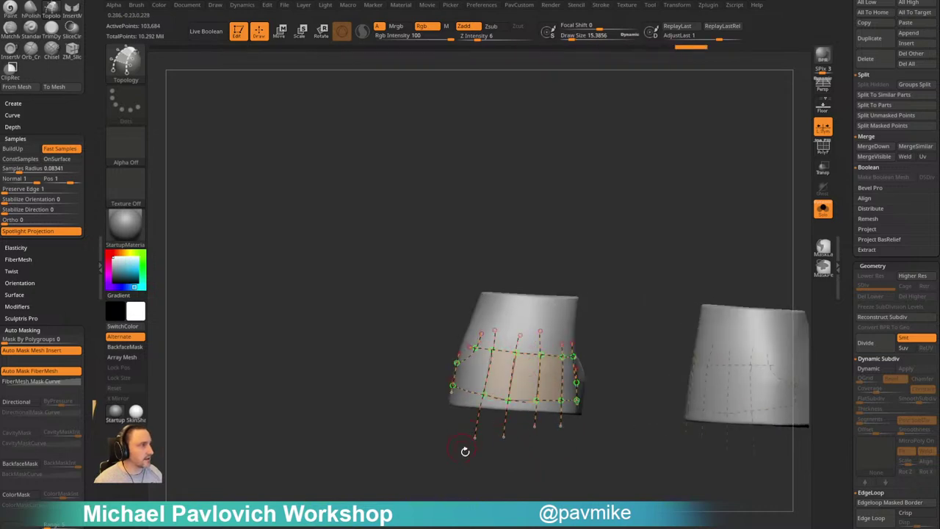
{"action": "right_click_drag", "start_coordinate": [465, 452], "coordinate": [470, 387]}
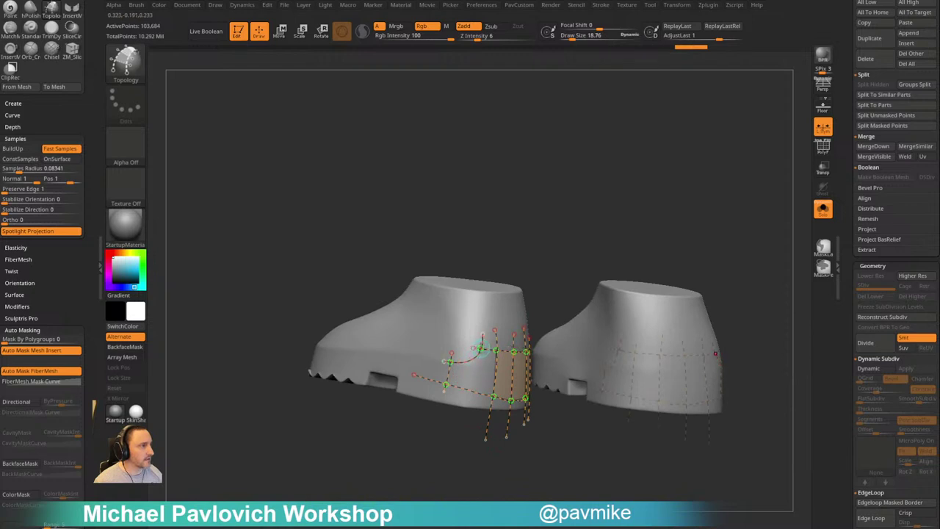
{"action": "right_click_drag", "start_coordinate": [458, 445], "coordinate": [443, 418]}
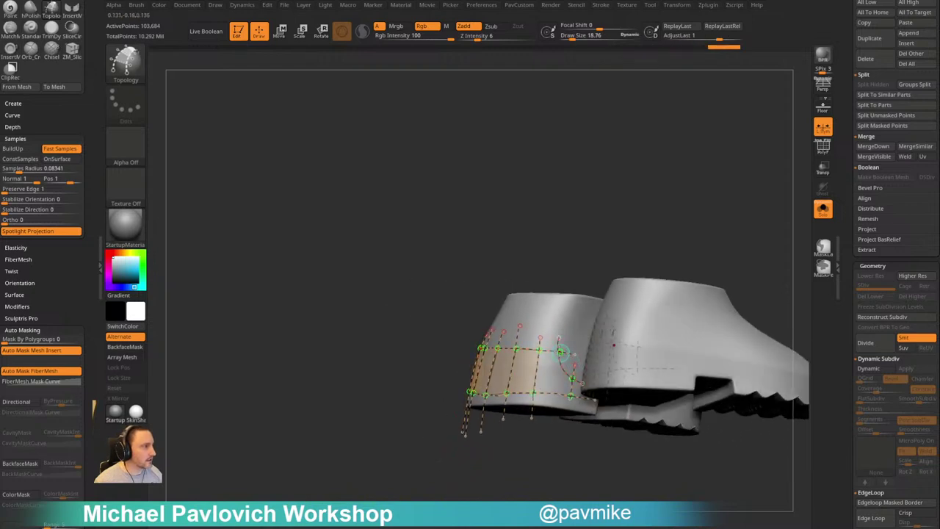
{"action": "mouse_move", "coordinate": [536, 459]}
{"action": "right_mouse_down"}
{"action": "mouse_move", "coordinate": [529, 479]}
{"action": "mouse_move", "coordinate": [537, 473]}
{"action": "right_mouse_up"}
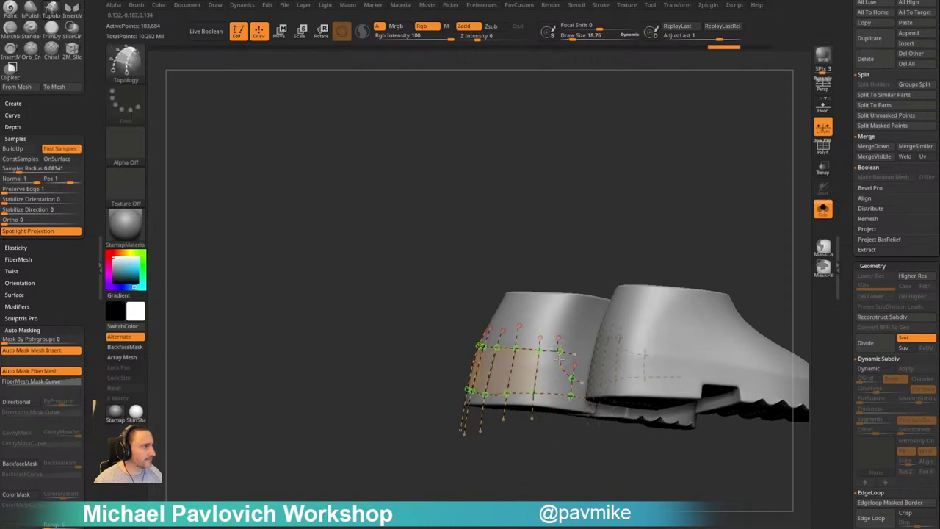
{"action": "right_click_drag", "start_coordinate": [460, 476], "coordinate": [517, 483]}
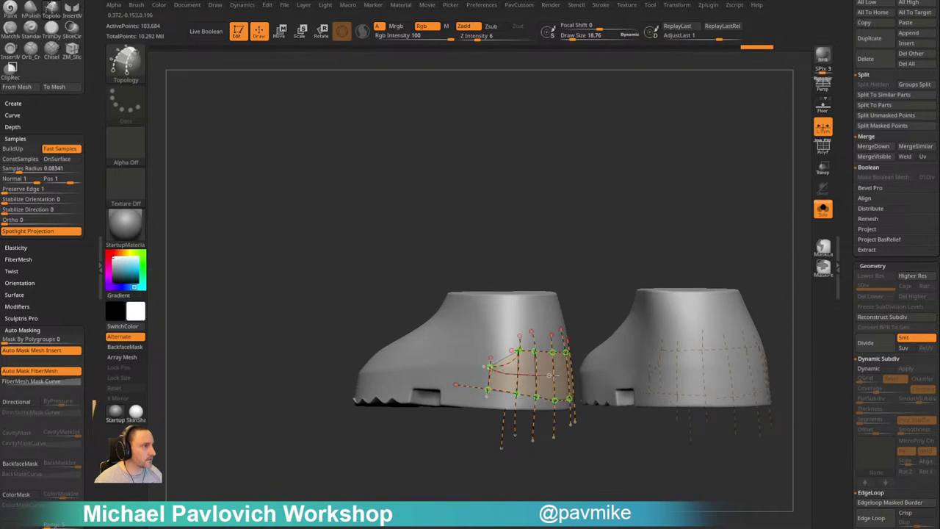
{"action": "right_click_drag", "start_coordinate": [531, 441], "coordinate": [504, 461]}
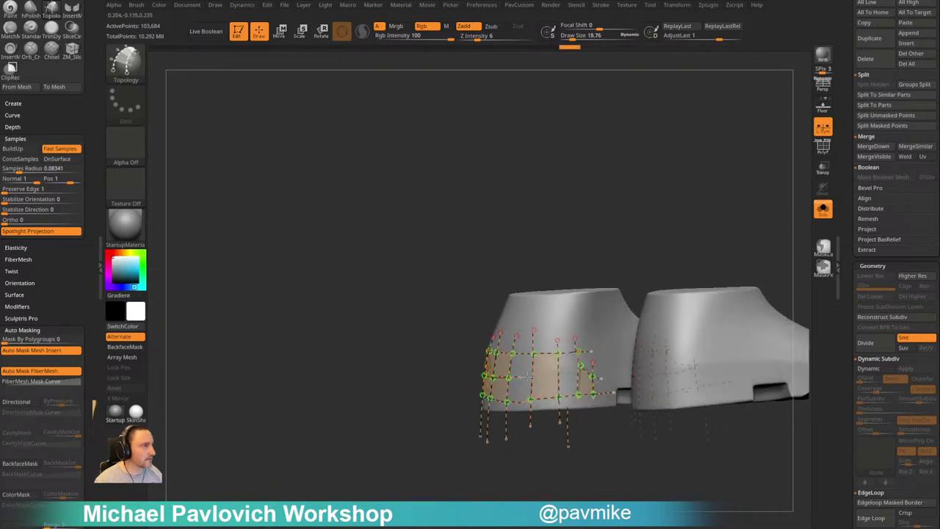
{"action": "left_click_drag", "start_coordinate": [583, 366], "coordinate": [585, 365]}
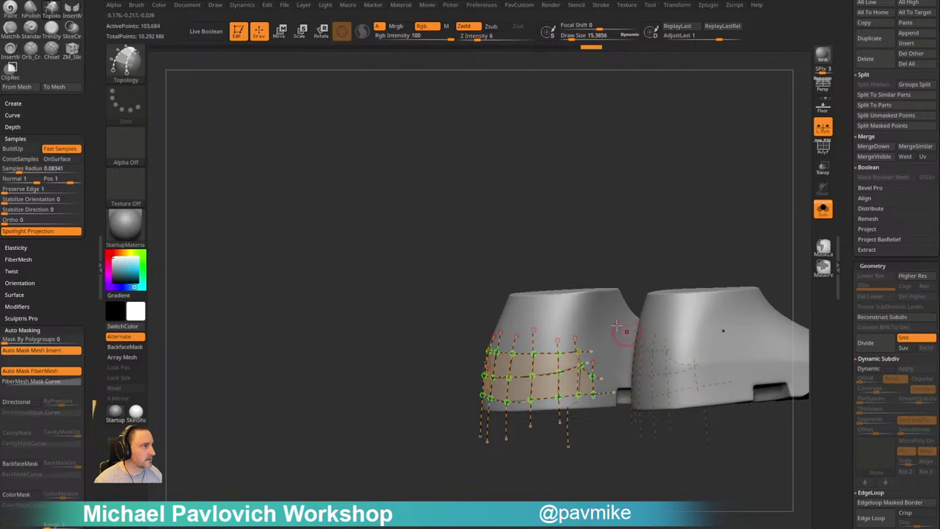
{"action": "left_click", "coordinate": [610, 314]}
Separate the new low-poly heel panels from the duplicated boots and select the original boots subtool PM3D_Cube3D1
{"action": "right_click_drag", "start_coordinate": [603, 382], "coordinate": [680, 305]}
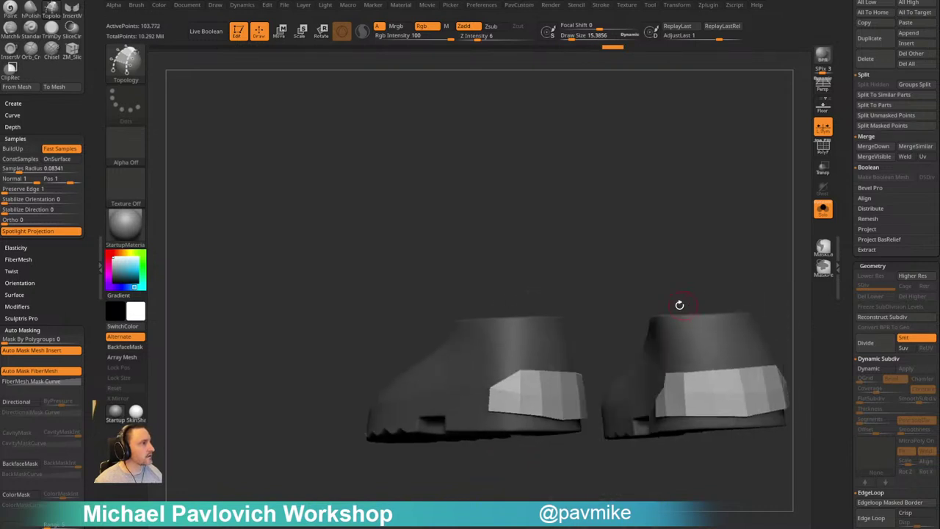
{"action": "key", "text": "2"}
{"action": "left_click", "coordinate": [612, 301]}
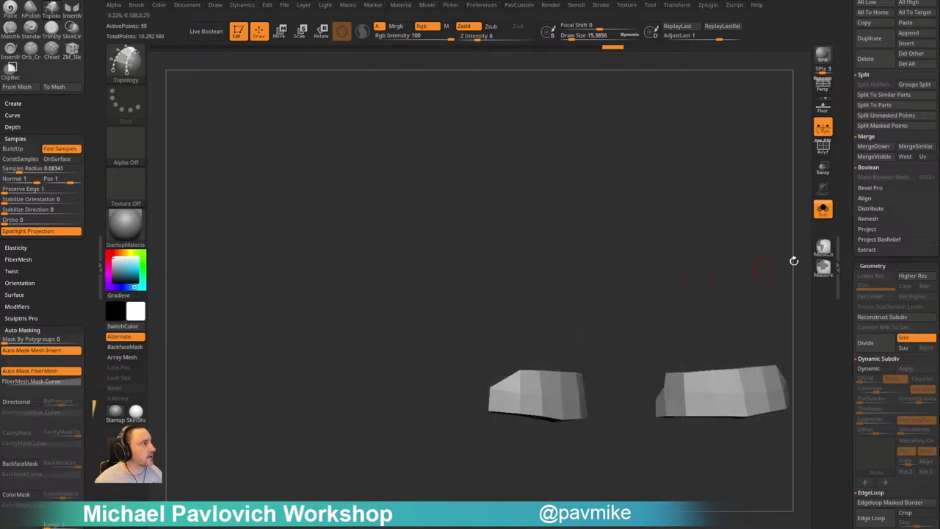
{"action": "key", "text": "Down"}
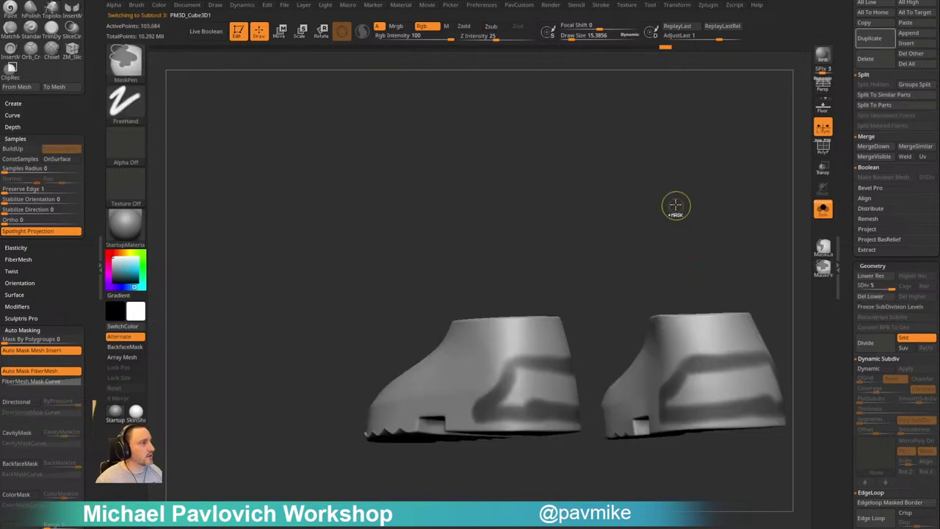
Clear the mask on the original boots, delete the boot copy PM3D_Cube3D2_3 and select the heel panels
{"action": "left_click_drag", "start_coordinate": [676, 207], "coordinate": [726, 246], "text": "ctrl"}
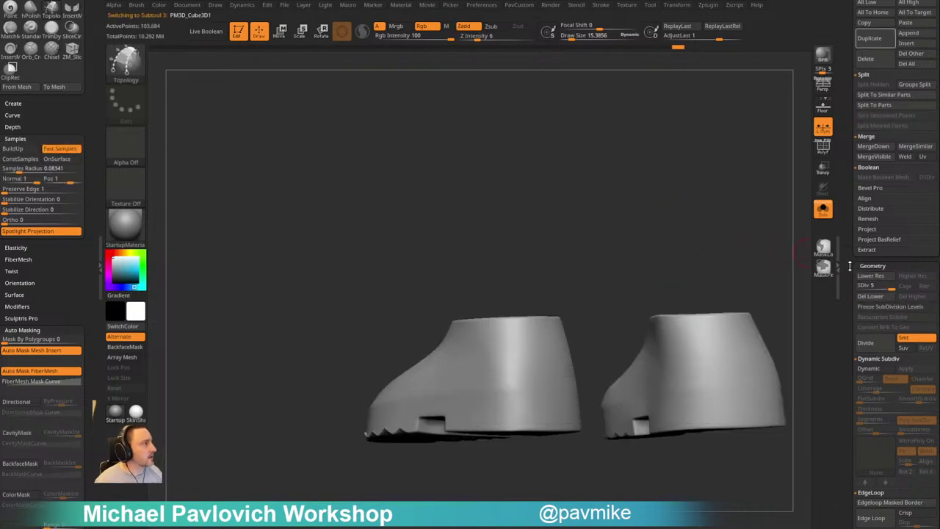
{"action": "left_click_drag", "start_coordinate": [850, 266], "coordinate": [850, 352]}
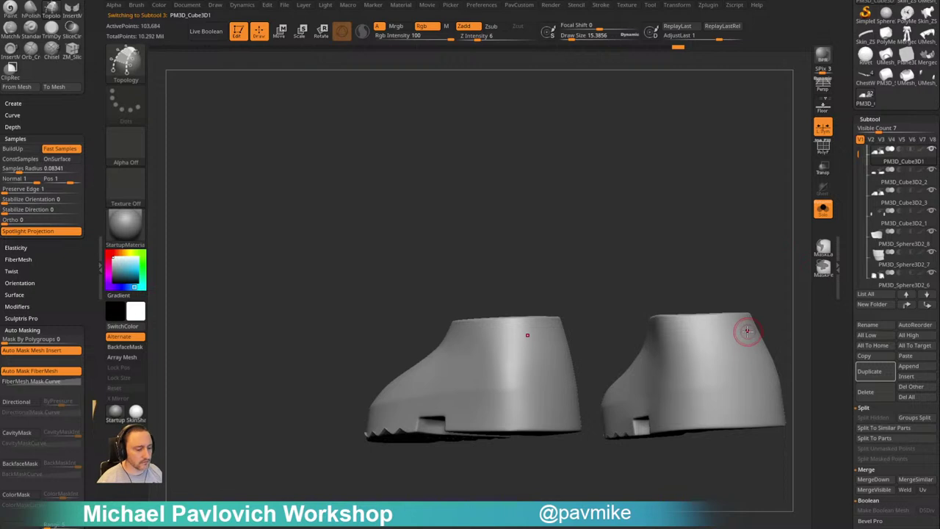
{"action": "key", "text": "Down"}
{"action": "key", "text": "Down"}
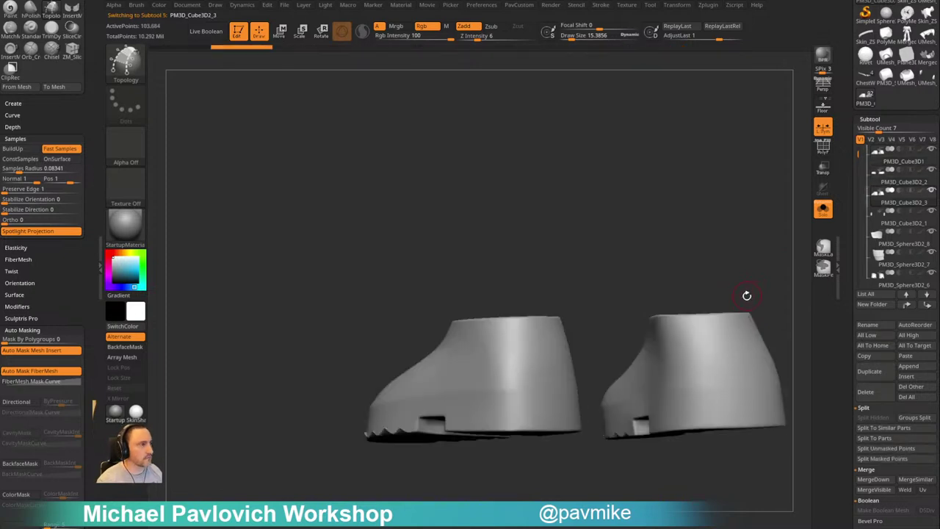
{"action": "left_click_drag", "start_coordinate": [852, 365], "coordinate": [853, 284]}
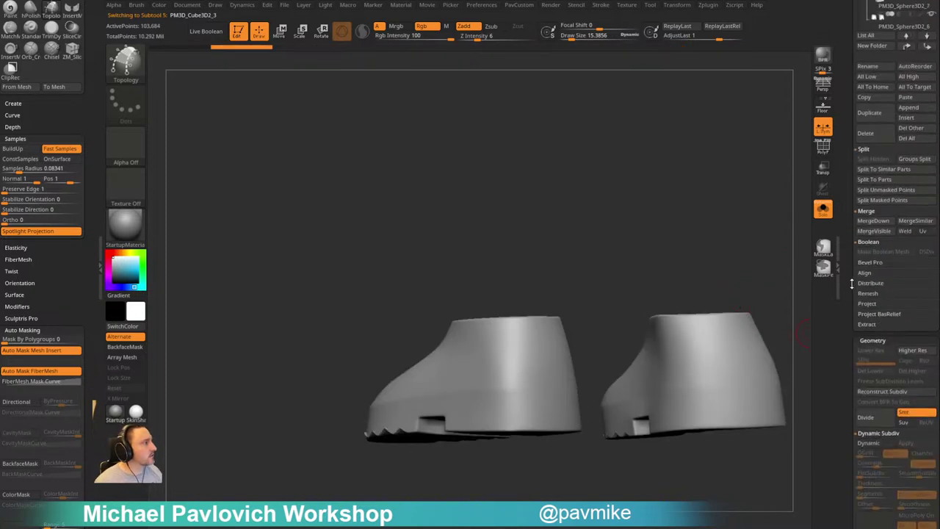
{"action": "left_click", "coordinate": [874, 180]}
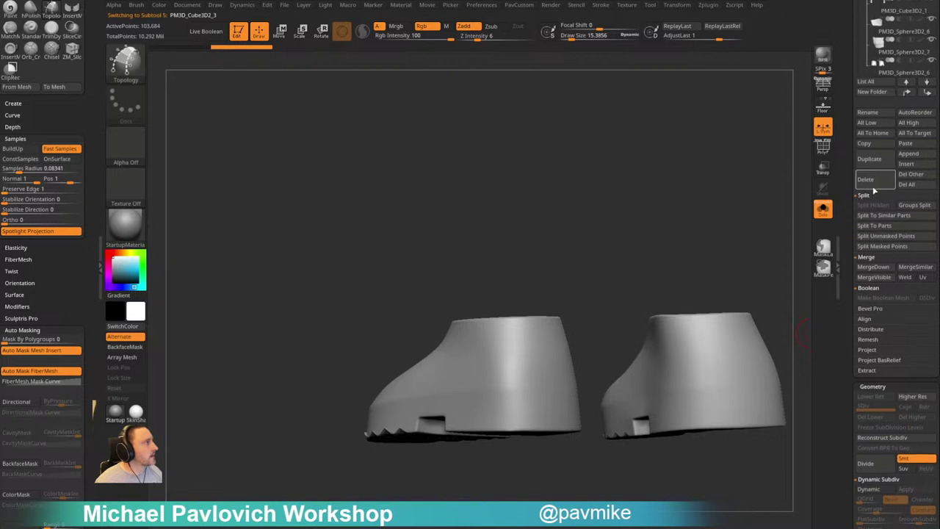
{"action": "key", "text": "Up"}
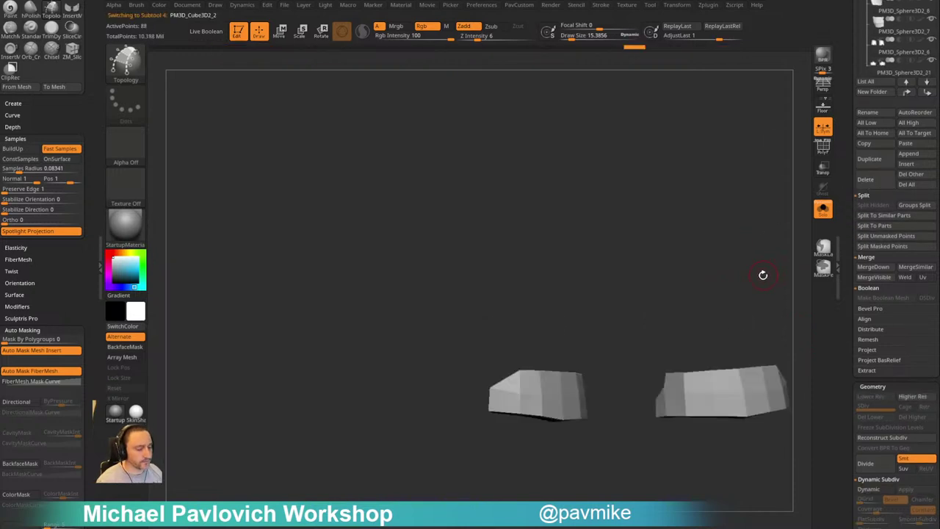
Switch to the Move brush at a larger draw size and turn on dynamic subdivision for the heel panels
{"action": "left_click_drag", "start_coordinate": [727, 259], "coordinate": [652, 290]}
{"action": "left_click_drag", "start_coordinate": [589, 340], "coordinate": [653, 303], "text": "alt"}
{"action": "key", "text": "s"}
{"action": "mouse_move", "coordinate": [497, 396]}
{"action": "left_mouse_down"}
{"action": "mouse_move", "coordinate": [508, 396]}
{"action": "mouse_move", "coordinate": [463, 397]}
{"action": "left_mouse_up"}
{"action": "key", "text": "b"}
{"action": "key", "text": "m"}
{"action": "key", "text": "v"}
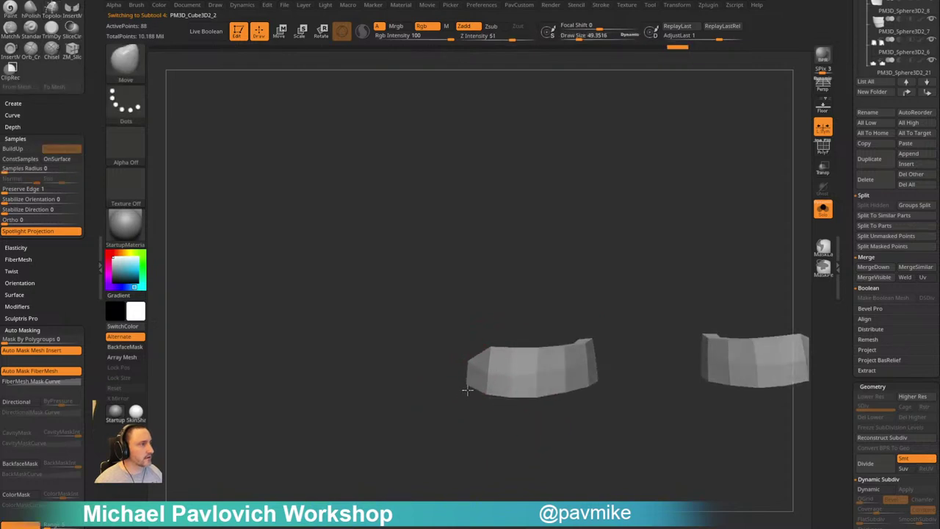
{"action": "key", "text": "space"}
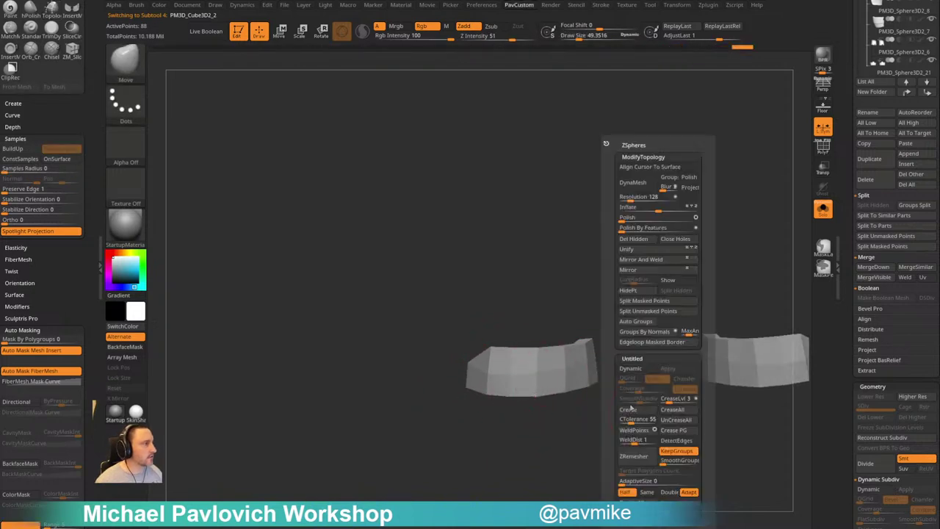
{"action": "left_click", "coordinate": [635, 369]}
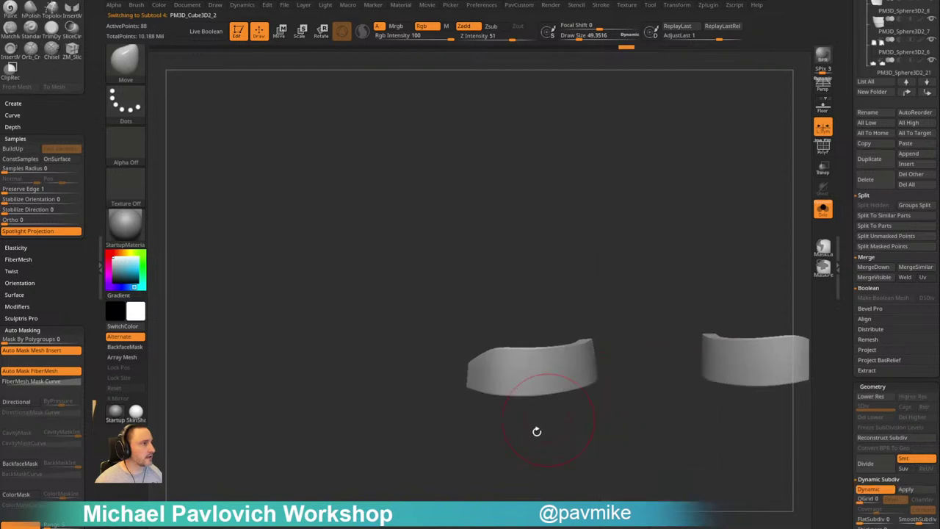
Crease the heel panel's complete border edge loops with the ZModeler brush
{"action": "mouse_move", "coordinate": [537, 432]}
{"action": "left_mouse_down"}
{"action": "mouse_move", "coordinate": [566, 457]}
{"action": "mouse_move", "coordinate": [556, 498]}
{"action": "left_mouse_up"}
{"action": "key", "text": "b"}
{"action": "key", "text": "z"}
{"action": "key", "text": "m"}
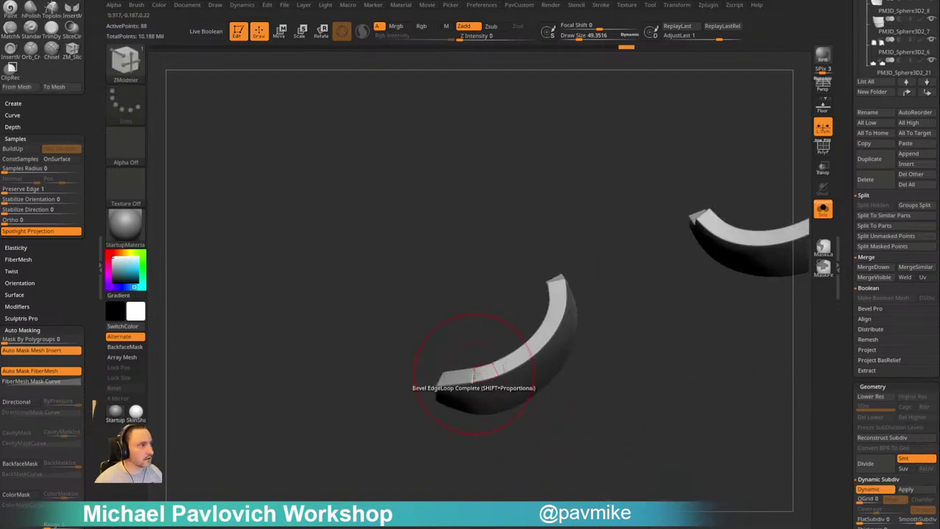
{"action": "key", "text": "space"}
{"action": "left_click", "coordinate": [368, 297]}
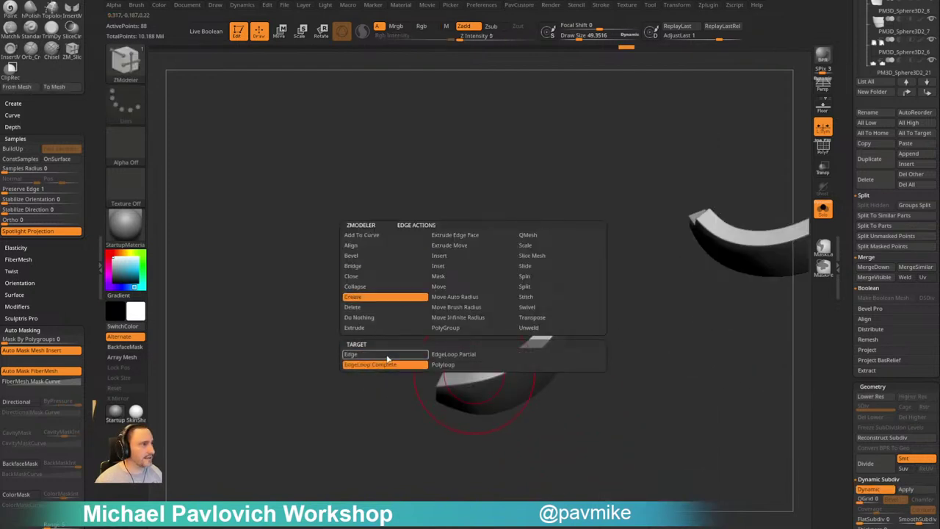
{"action": "left_click_drag", "start_coordinate": [543, 409], "coordinate": [710, 245]}
{"action": "left_click", "coordinate": [542, 410]}
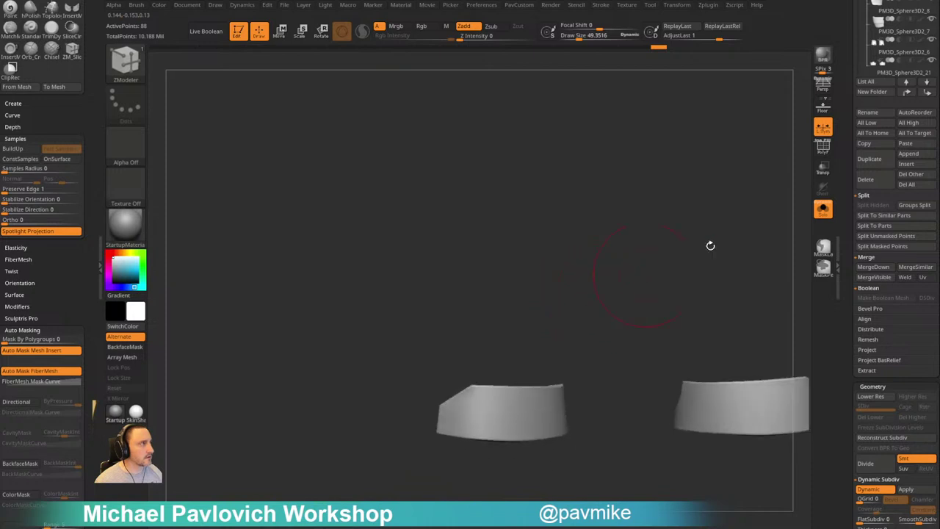
Display the wireframe and reshape the heel panel's lower corners and bottom edge with the Move brush at draw size about 83
{"action": "left_click", "coordinate": [822, 151]}
{"action": "mouse_move", "coordinate": [648, 258]}
{"action": "left_mouse_down"}
{"action": "mouse_move", "coordinate": [631, 278]}
{"action": "mouse_move", "coordinate": [649, 292]}
{"action": "mouse_move", "coordinate": [613, 301]}
{"action": "mouse_move", "coordinate": [637, 291]}
{"action": "mouse_move", "coordinate": [603, 357]}
{"action": "left_mouse_up"}
{"action": "key", "text": "s"}
{"action": "left_click_drag", "start_coordinate": [501, 420], "coordinate": [508, 421]}
{"action": "key", "text": "b"}
{"action": "key", "text": "m"}
{"action": "key", "text": "v"}
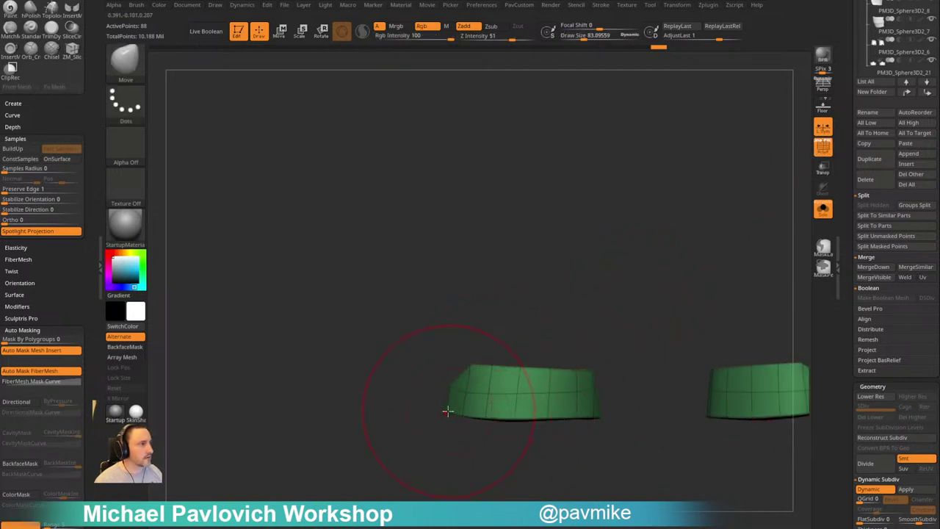
{"action": "left_click_drag", "start_coordinate": [447, 409], "coordinate": [448, 427]}
{"action": "left_click_drag", "start_coordinate": [507, 416], "coordinate": [508, 419]}
{"action": "left_click_drag", "start_coordinate": [580, 418], "coordinate": [613, 420]}
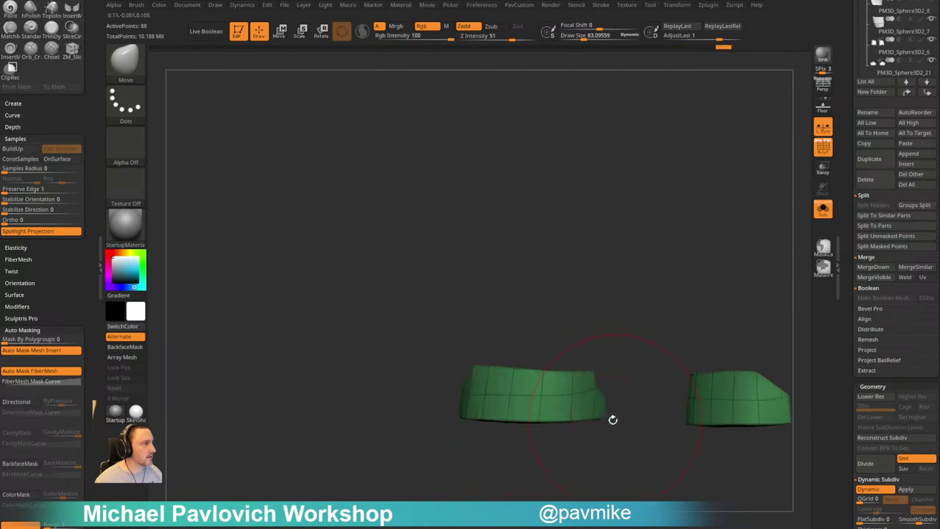
Hide the wireframe, show the whole figure and adjust the heel panel's bottom edge against the boot sole
{"action": "left_click", "coordinate": [820, 154]}
{"action": "left_click", "coordinate": [823, 210]}
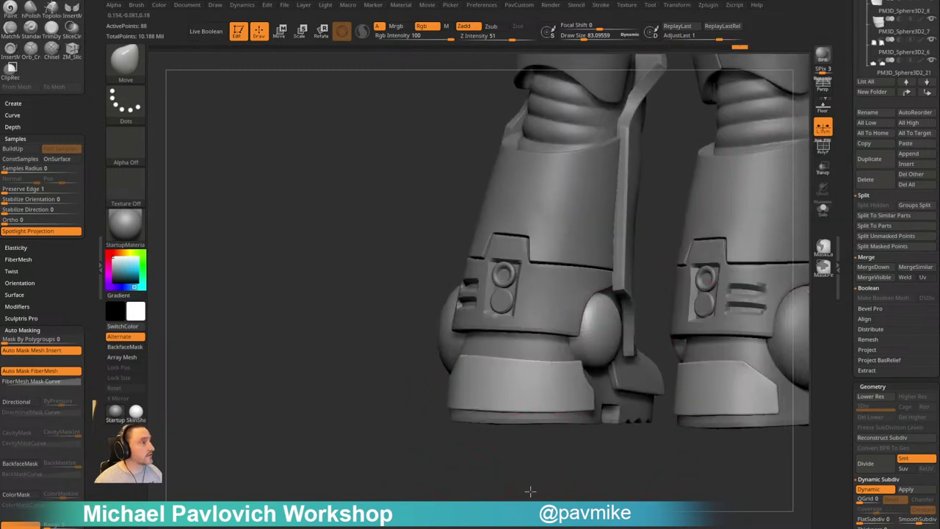
{"action": "left_click_drag", "start_coordinate": [529, 491], "coordinate": [576, 458]}
{"action": "left_click_drag", "start_coordinate": [523, 421], "coordinate": [524, 425]}
{"action": "mouse_move", "coordinate": [511, 472]}
{"action": "left_mouse_down"}
{"action": "mouse_move", "coordinate": [531, 468]}
{"action": "mouse_move", "coordinate": [590, 380]}
{"action": "mouse_move", "coordinate": [613, 396]}
{"action": "mouse_move", "coordinate": [480, 487]}
{"action": "left_mouse_up"}
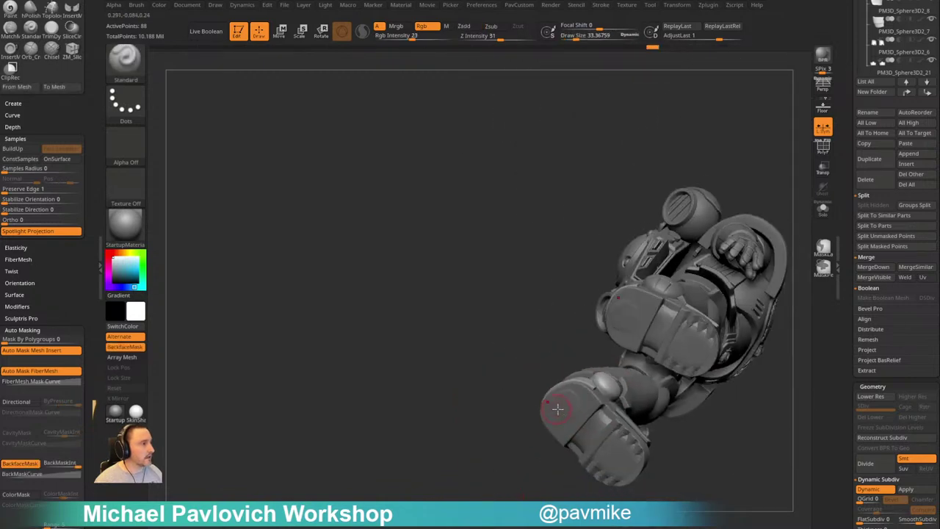
Select the undersuit subtool Merged_PM3D_Sphere3D2_4 and clip its feet flat along the boot soles with ClipCurve
{"action": "left_click_drag", "start_coordinate": [507, 454], "coordinate": [555, 481]}
{"action": "left_click", "coordinate": [824, 210]}
{"action": "key", "text": "f"}
{"action": "mouse_move", "coordinate": [753, 292]}
{"action": "left_mouse_down"}
{"action": "mouse_move", "coordinate": [697, 306]}
{"action": "mouse_move", "coordinate": [760, 284]}
{"action": "mouse_move", "coordinate": [748, 278]}
{"action": "left_mouse_up"}
{"action": "left_click", "coordinate": [827, 212]}
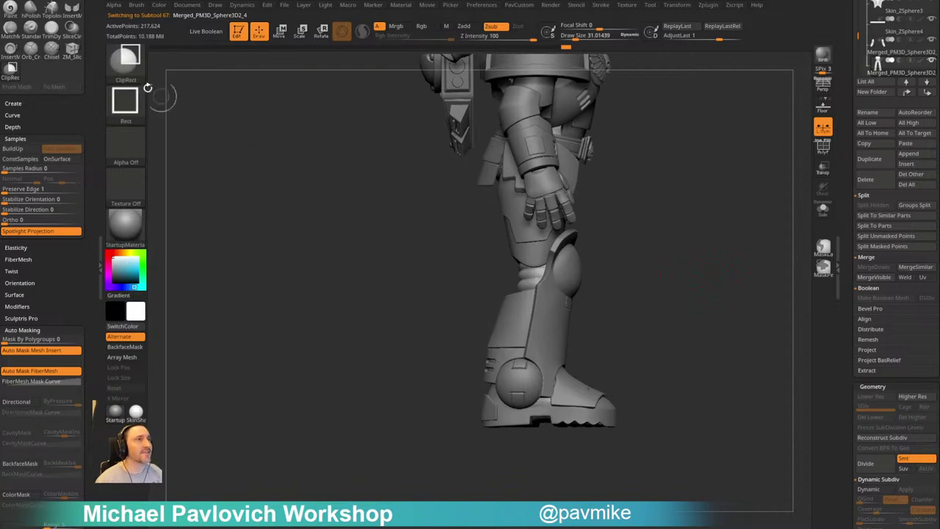
{"action": "left_click", "coordinate": [130, 67], "text": "ctrl+shift"}
{"action": "left_click", "coordinate": [131, 69], "text": "ctrl+shift"}
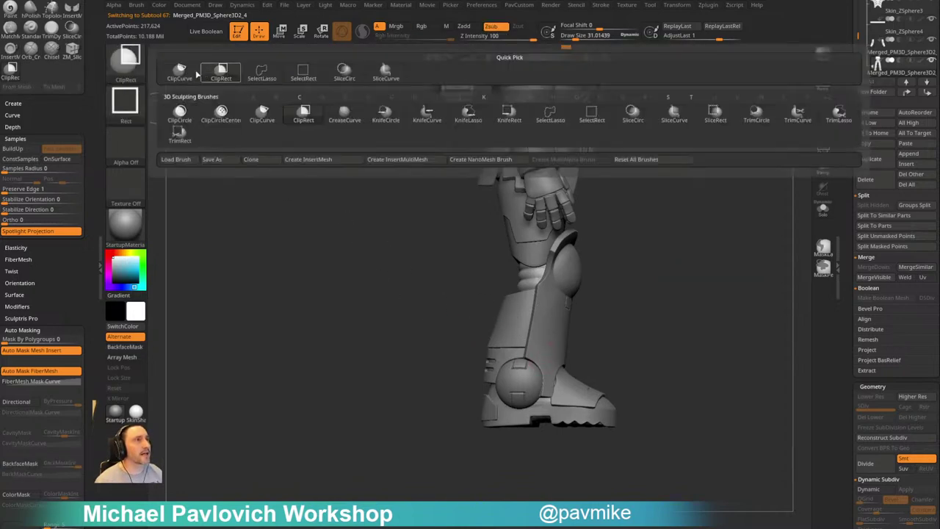
{"action": "left_click", "coordinate": [186, 73], "text": "ctrl+shift"}
{"action": "mouse_move", "coordinate": [709, 423]}
{"action": "left_mouse_down", "text": "ctrl+shift"}
{"action": "mouse_move", "coordinate": [426, 419]}
{"action": "mouse_move", "coordinate": [437, 401]}
{"action": "left_mouse_up", "text": "ctrl+shift"}
{"action": "key", "text": "space"}
Set the undersuit's colour to magenta so it stands out from the armour
{"action": "mouse_move", "coordinate": [639, 356]}
{"action": "left_mouse_down"}
{"action": "mouse_move", "coordinate": [625, 349]}
{"action": "mouse_move", "coordinate": [616, 369]}
{"action": "left_mouse_up"}
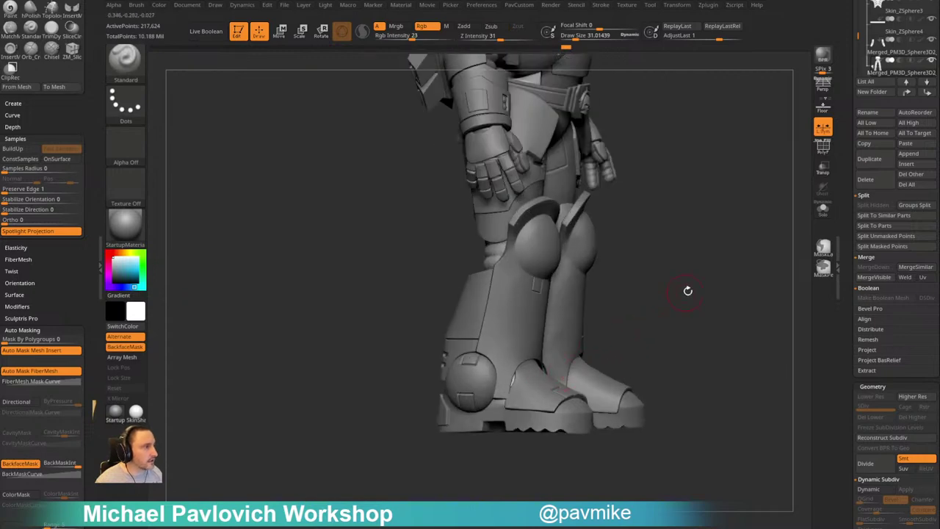
{"action": "left_click_drag", "start_coordinate": [688, 291], "coordinate": [692, 331], "text": "alt"}
{"action": "left_click", "coordinate": [109, 272]}
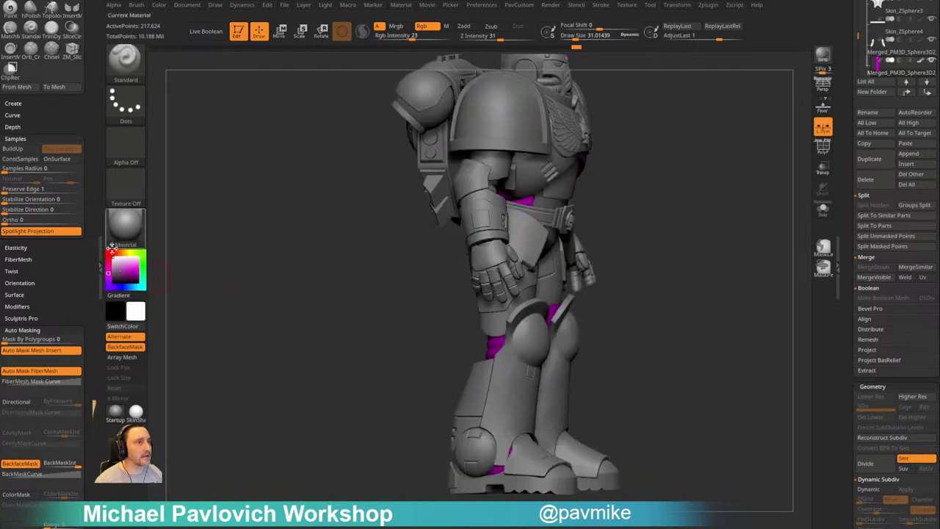
Push the undersuit's feet inside the boots with the Move brush so they do not poke through the sole gaps
{"action": "mouse_move", "coordinate": [676, 281]}
{"action": "left_mouse_down"}
{"action": "mouse_move", "coordinate": [680, 297]}
{"action": "mouse_move", "coordinate": [726, 269]}
{"action": "mouse_move", "coordinate": [730, 213]}
{"action": "mouse_move", "coordinate": [741, 214]}
{"action": "left_mouse_up"}
{"action": "key", "text": "s"}
{"action": "mouse_move", "coordinate": [500, 273]}
{"action": "left_mouse_down"}
{"action": "mouse_move", "coordinate": [514, 270]}
{"action": "mouse_move", "coordinate": [499, 277]}
{"action": "left_mouse_up"}
{"action": "key", "text": "s"}
{"action": "key", "text": "b"}
{"action": "key", "text": "m"}
{"action": "key", "text": "v"}
{"action": "right_click_drag", "start_coordinate": [506, 273], "coordinate": [507, 309]}
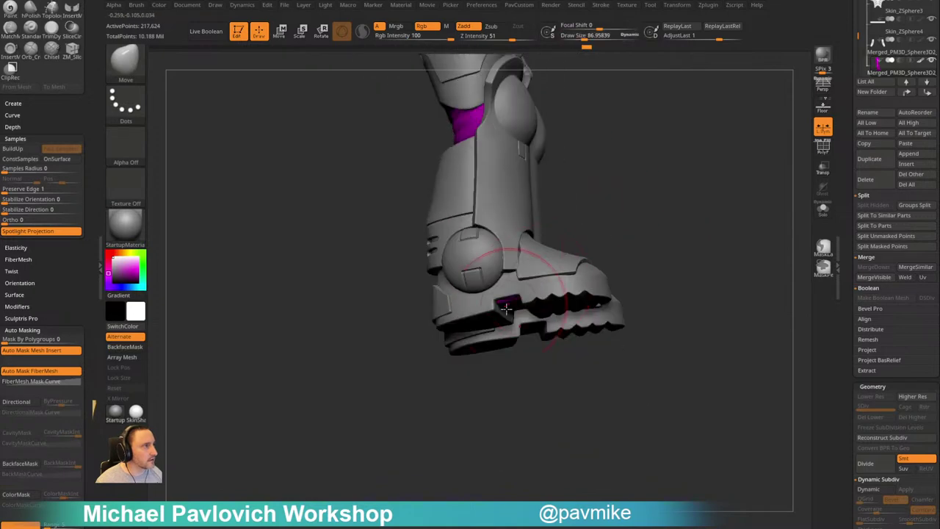
{"action": "mouse_move", "coordinate": [673, 237]}
{"action": "right_mouse_down"}
{"action": "mouse_move", "coordinate": [615, 245]}
{"action": "mouse_move", "coordinate": [710, 261]}
{"action": "mouse_move", "coordinate": [726, 224]}
{"action": "mouse_move", "coordinate": [645, 302]}
{"action": "mouse_move", "coordinate": [675, 198]}
{"action": "mouse_move", "coordinate": [667, 241]}
{"action": "right_mouse_up"}
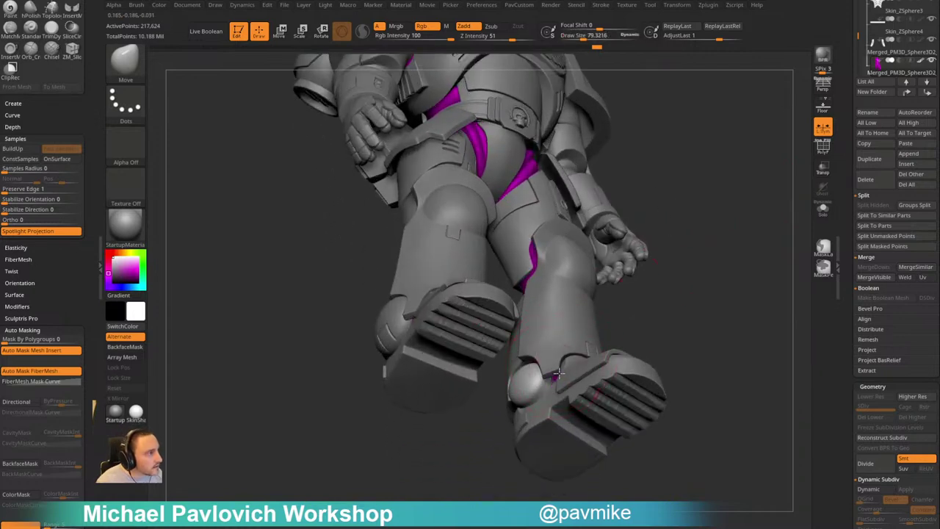
{"action": "right_click_drag", "start_coordinate": [677, 324], "coordinate": [705, 336]}
{"action": "mouse_move", "coordinate": [610, 316]}
{"action": "right_mouse_down"}
{"action": "mouse_move", "coordinate": [551, 338]}
{"action": "mouse_move", "coordinate": [638, 317]}
{"action": "mouse_move", "coordinate": [709, 316]}
{"action": "mouse_move", "coordinate": [667, 309]}
{"action": "mouse_move", "coordinate": [667, 334]}
{"action": "mouse_move", "coordinate": [617, 337]}
{"action": "right_mouse_up"}
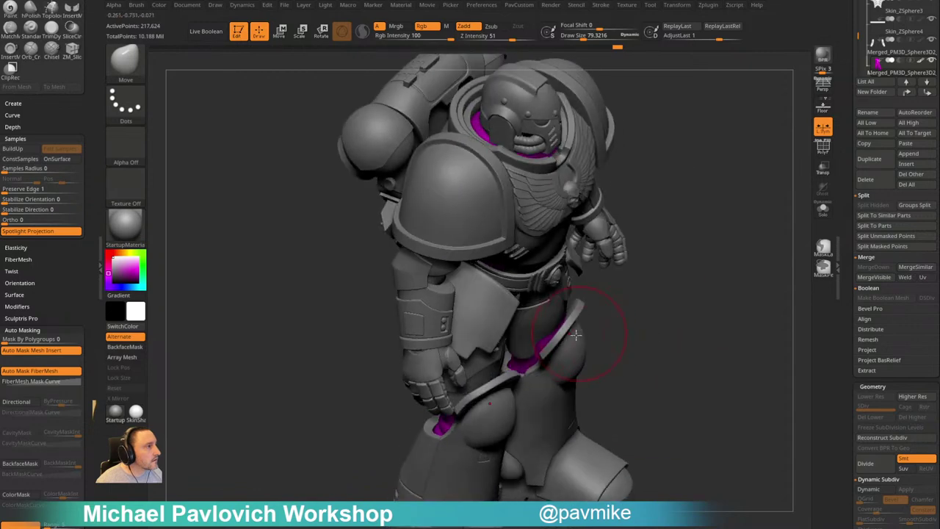
Switch to the Standard brush and turn off its Rgb colour channel
{"action": "key", "text": "b"}
{"action": "key", "text": "s"}
{"action": "key", "text": "t"}
{"action": "left_click_drag", "start_coordinate": [579, 318], "coordinate": [584, 312]}
{"action": "mouse_move", "coordinate": [624, 293]}
{"action": "right_mouse_down", "text": "alt"}
{"action": "mouse_move", "coordinate": [595, 325]}
{"action": "mouse_move", "coordinate": [592, 344]}
{"action": "right_mouse_up", "text": "alt"}
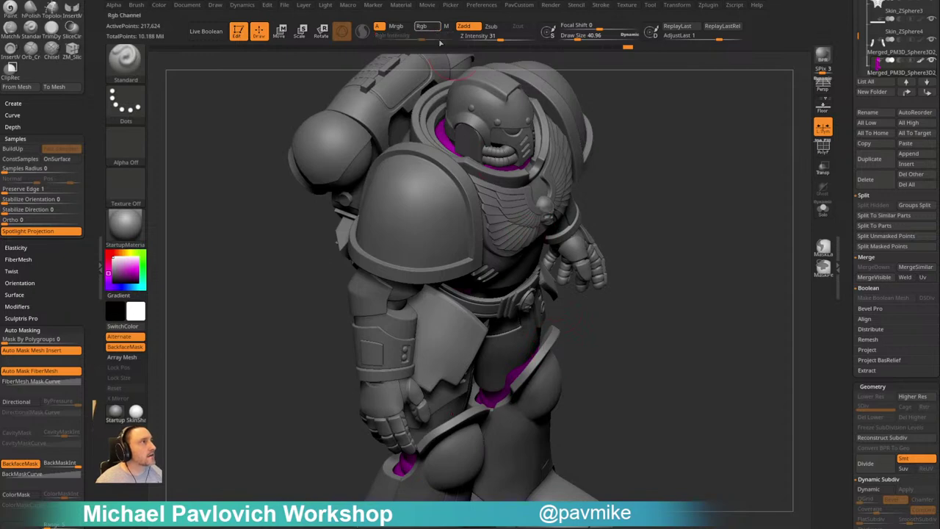
Inspect the undersuit gaps around the torso and neck, and isolate the undersuit at its neck
{"action": "right_click_drag", "start_coordinate": [533, 354], "coordinate": [729, 308]}
{"action": "key", "text": "f"}
{"action": "right_click_drag", "start_coordinate": [724, 215], "coordinate": [747, 372], "text": "ctrl"}
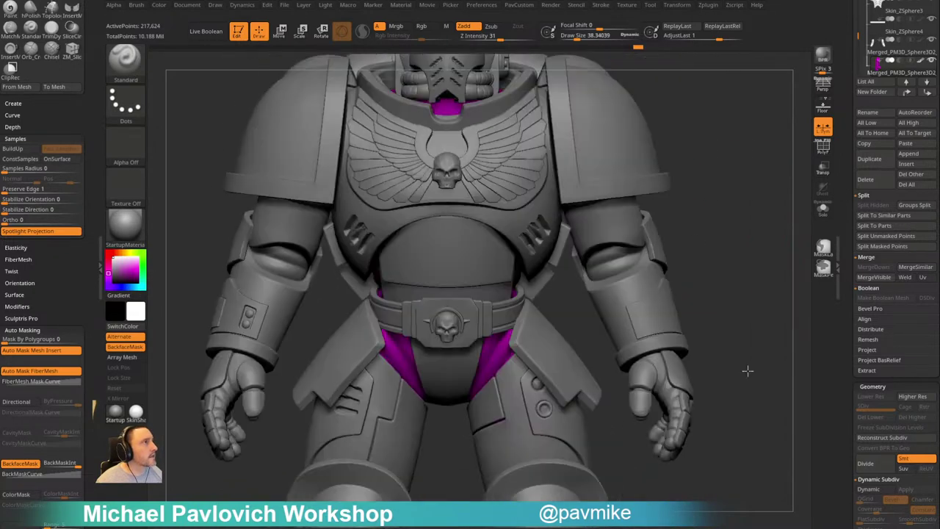
{"action": "mouse_move", "coordinate": [747, 155]}
{"action": "right_mouse_down", "text": "alt"}
{"action": "mouse_move", "coordinate": [747, 319]}
{"action": "mouse_move", "coordinate": [728, 312]}
{"action": "mouse_move", "coordinate": [772, 294]}
{"action": "right_mouse_up", "text": "alt"}
{"action": "key", "text": "s"}
{"action": "left_click", "coordinate": [727, 312]}
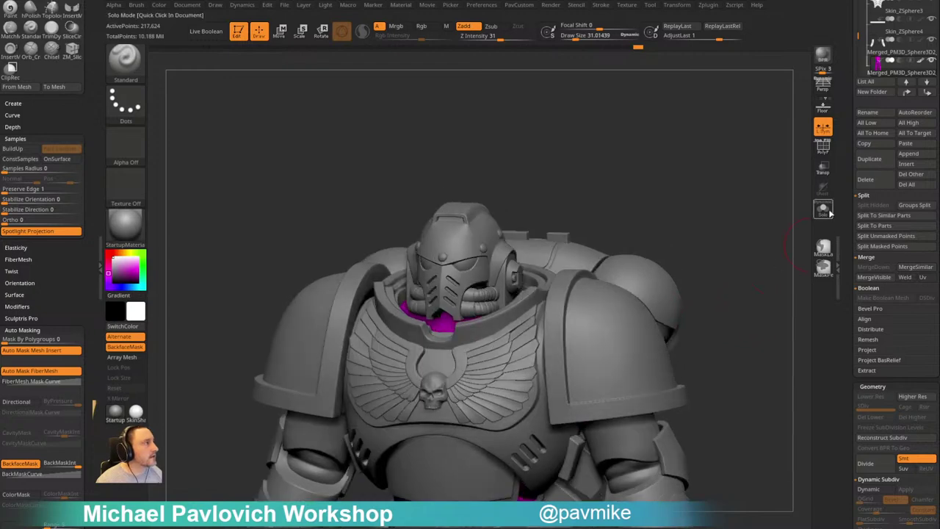
{"action": "left_click", "coordinate": [824, 210]}
{"action": "mouse_move", "coordinate": [726, 243]}
{"action": "right_mouse_down"}
{"action": "mouse_move", "coordinate": [733, 230]}
{"action": "mouse_move", "coordinate": [709, 235]}
{"action": "right_mouse_up"}
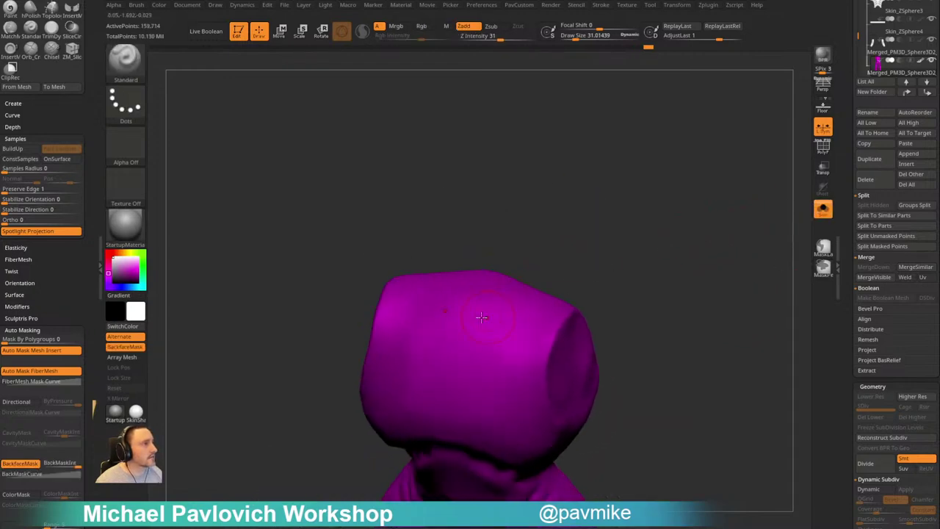
Mask a round patch on top of the undersuit's neck stump and invert the mask
{"action": "key", "text": "g"}
{"action": "left_click", "coordinate": [480, 180]}
{"action": "left_click_drag", "start_coordinate": [470, 312], "coordinate": [458, 359], "text": "ctrl"}
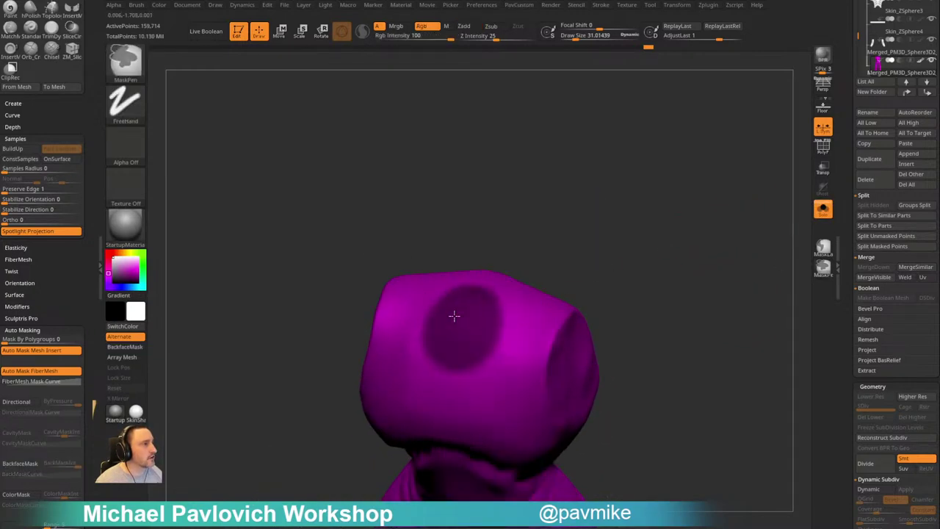
{"action": "left_click", "coordinate": [563, 230], "text": "ctrl"}
Pull the unmasked neck patch outward along its normal with the gizmo, clear the mask and remesh with DynaMesh
{"action": "key", "text": "w"}
{"action": "left_click", "coordinate": [464, 322], "text": "alt"}
{"action": "right_click_drag", "start_coordinate": [595, 261], "coordinate": [606, 243], "text": "shift"}
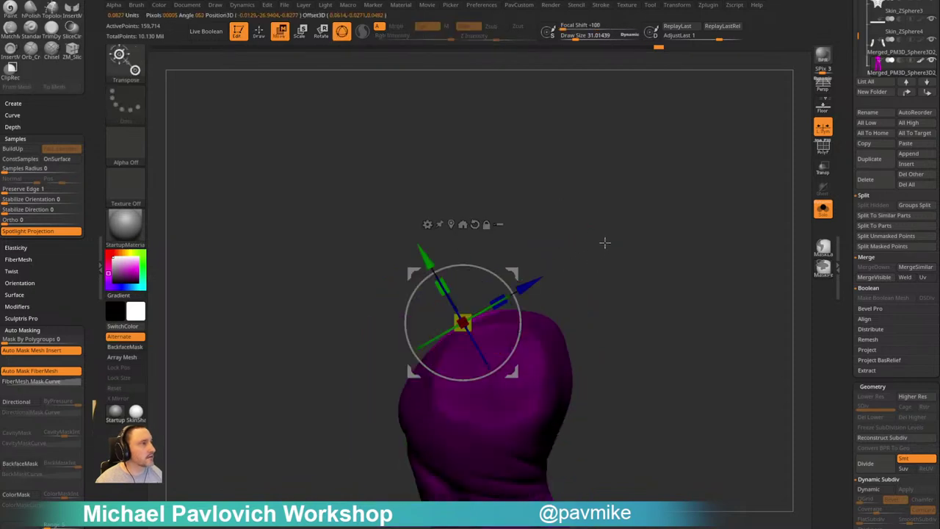
{"action": "left_click_drag", "start_coordinate": [427, 257], "coordinate": [401, 213]}
{"action": "left_click_drag", "start_coordinate": [573, 212], "coordinate": [603, 246], "text": "ctrl"}
{"action": "left_click_drag", "start_coordinate": [631, 221], "coordinate": [668, 284], "text": "ctrl"}
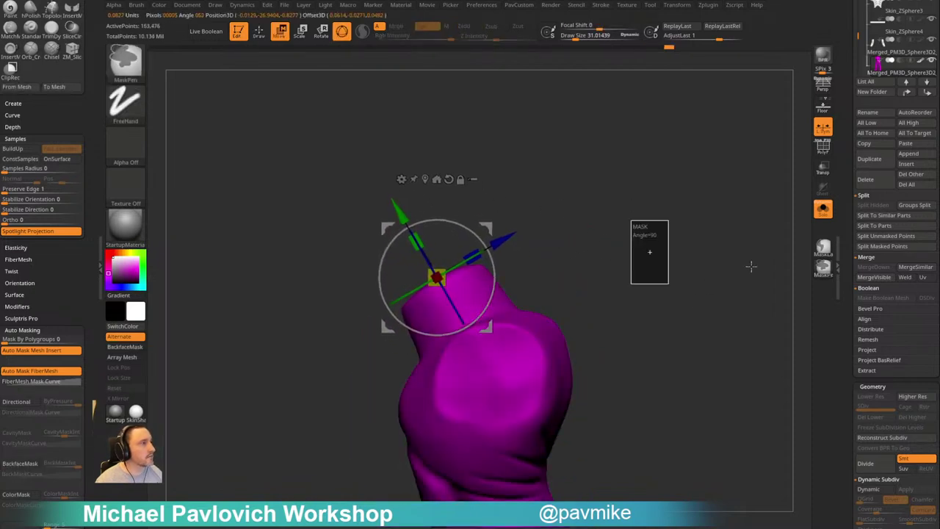
Show all the armour and push the extended neck back inside the helmet with the Move brush at draw size about 65
{"action": "key", "text": "q"}
{"action": "left_click", "coordinate": [825, 211]}
{"action": "mouse_move", "coordinate": [734, 213]}
{"action": "right_mouse_down"}
{"action": "mouse_move", "coordinate": [717, 219]}
{"action": "mouse_move", "coordinate": [723, 262]}
{"action": "right_mouse_up"}
{"action": "key", "text": "bracketleft"}
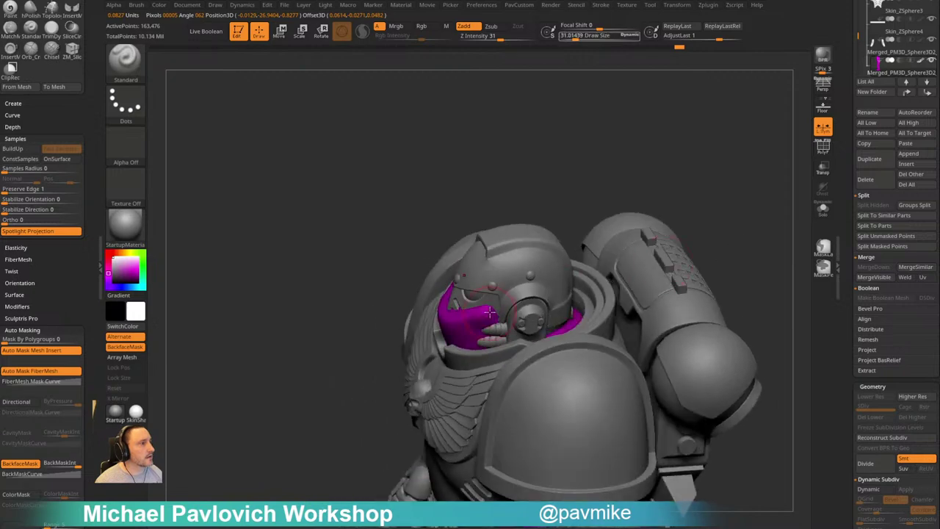
{"action": "key", "text": "b"}
{"action": "key", "text": "m"}
{"action": "key", "text": "v"}
{"action": "key", "text": "s"}
{"action": "left_click_drag", "start_coordinate": [483, 312], "coordinate": [495, 310]}
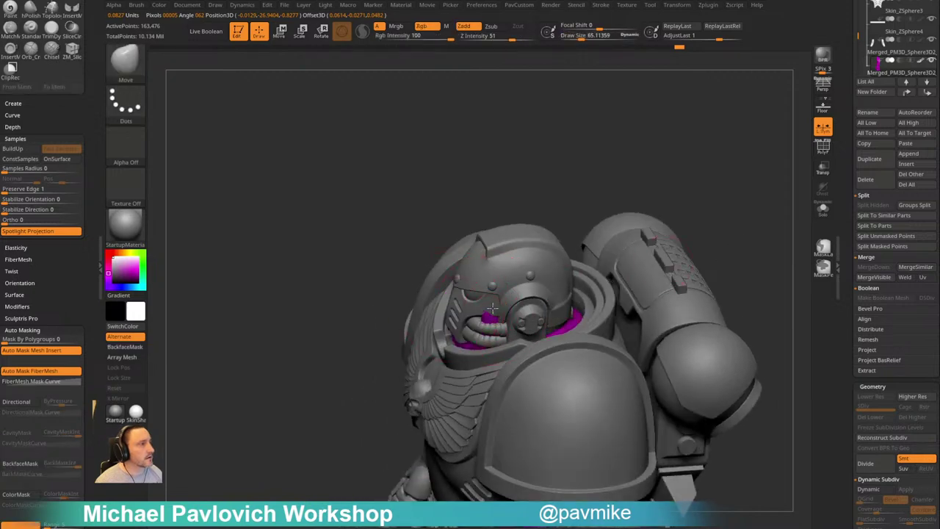
Smooth the neck of the isolated undersuit at draw size about 59 and remesh it with DynaMesh
{"action": "left_click_drag", "start_coordinate": [585, 164], "coordinate": [448, 261]}
{"action": "left_click", "coordinate": [825, 169]}
{"action": "left_click", "coordinate": [822, 210]}
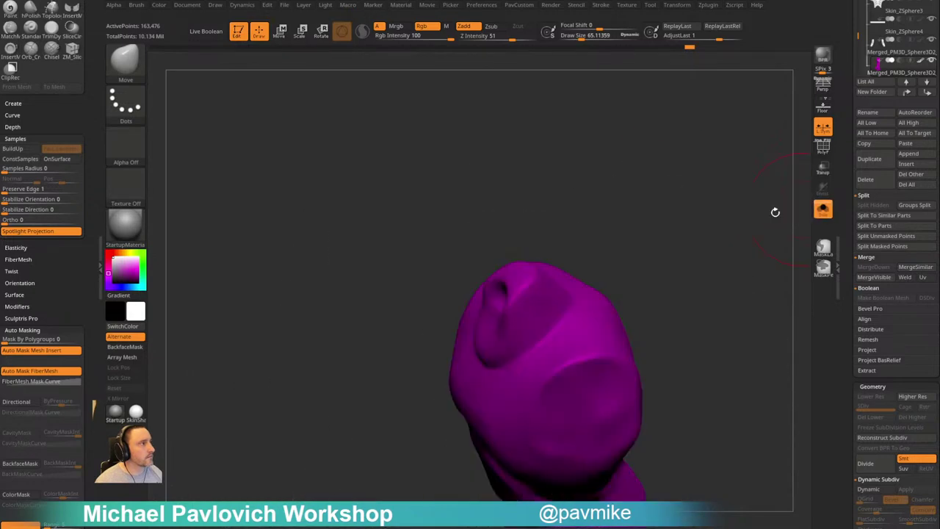
{"action": "left_click_drag", "start_coordinate": [774, 213], "coordinate": [751, 235]}
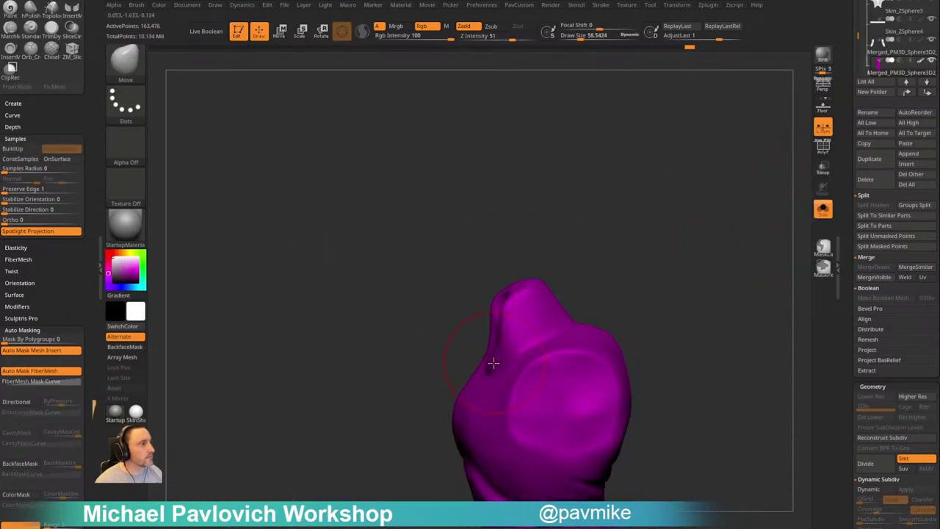
{"action": "key", "text": "shift"}
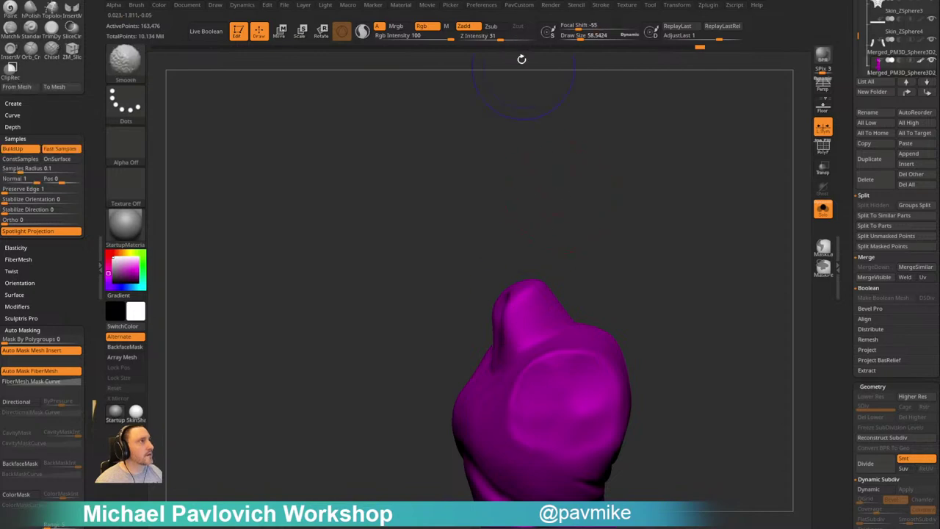
{"action": "left_click", "coordinate": [535, 37], "text": "shift"}
{"action": "left_click_drag", "start_coordinate": [535, 191], "coordinate": [626, 224]}
{"action": "left_click_drag", "start_coordinate": [481, 297], "coordinate": [493, 323], "text": "shift"}
{"action": "left_click_drag", "start_coordinate": [615, 218], "coordinate": [647, 280], "text": "ctrl"}
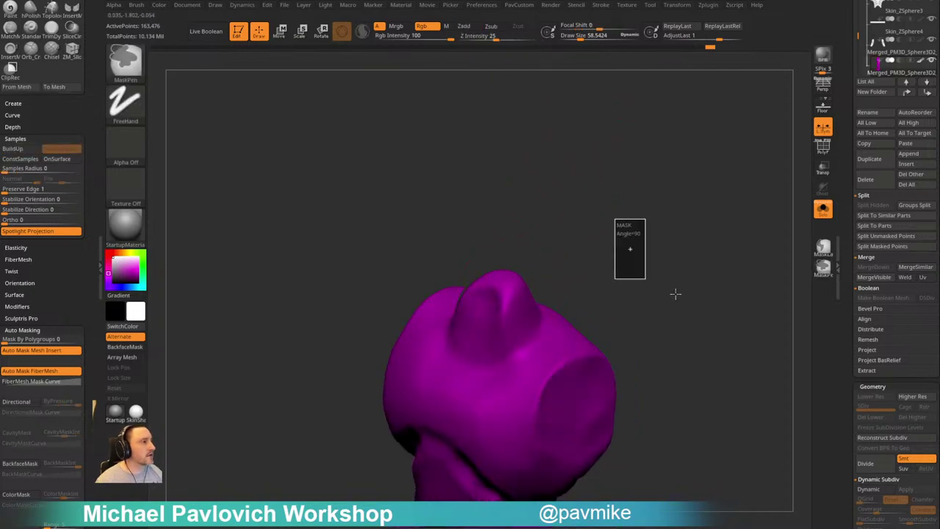
Show all the armour and check how the undersuit's neck fits between the helmet and the collar
{"action": "left_click", "coordinate": [823, 209]}
{"action": "mouse_move", "coordinate": [760, 220]}
{"action": "left_mouse_down"}
{"action": "mouse_move", "coordinate": [735, 240]}
{"action": "mouse_move", "coordinate": [564, 294]}
{"action": "left_mouse_up"}
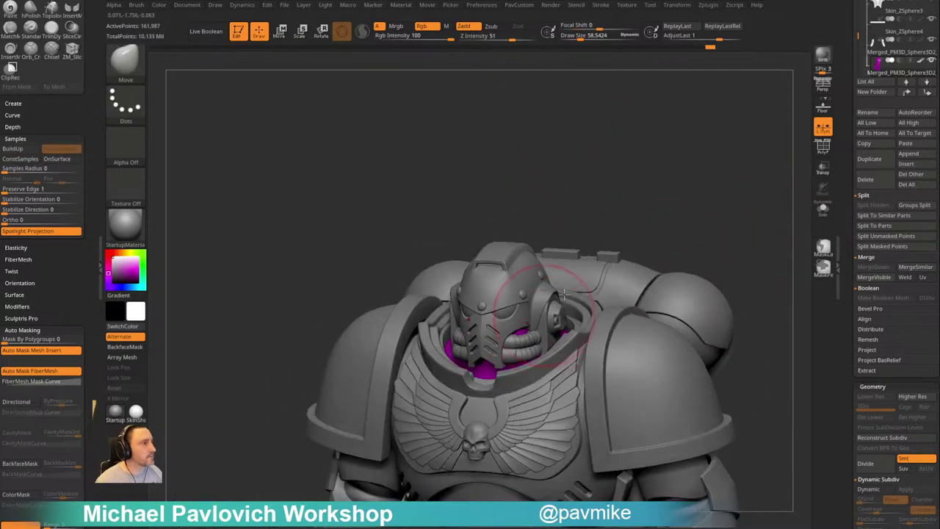
{"action": "left_click_drag", "start_coordinate": [686, 183], "coordinate": [644, 225]}
{"action": "key", "text": "bracketleft"}
{"action": "key", "text": "bracketleft"}
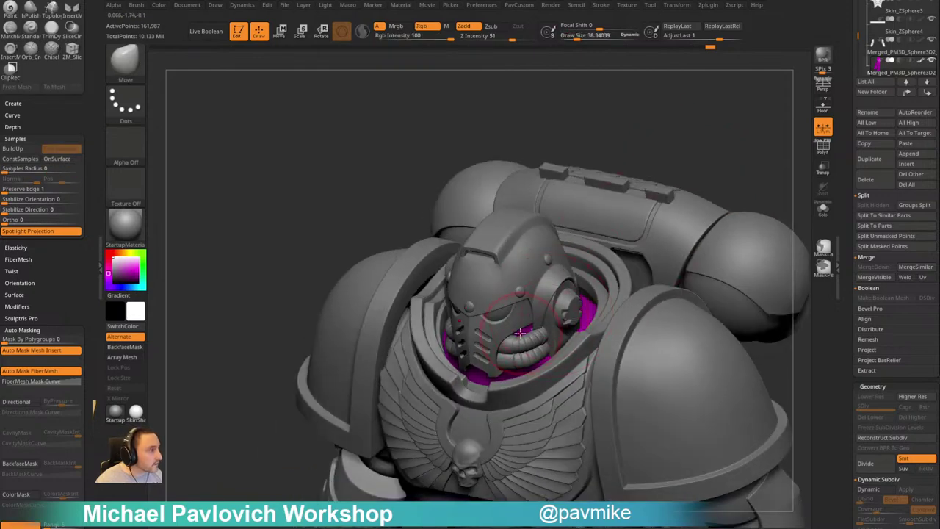
{"action": "left_click_drag", "start_coordinate": [694, 175], "coordinate": [639, 144]}
{"action": "left_click_drag", "start_coordinate": [592, 215], "coordinate": [623, 181]}
{"action": "left_click_drag", "start_coordinate": [742, 257], "coordinate": [671, 244]}
Isolate the undersuit and fill the hollow at the front of its neck with the Clay brush, smoothing and remeshing the result
{"action": "left_click", "coordinate": [827, 211]}
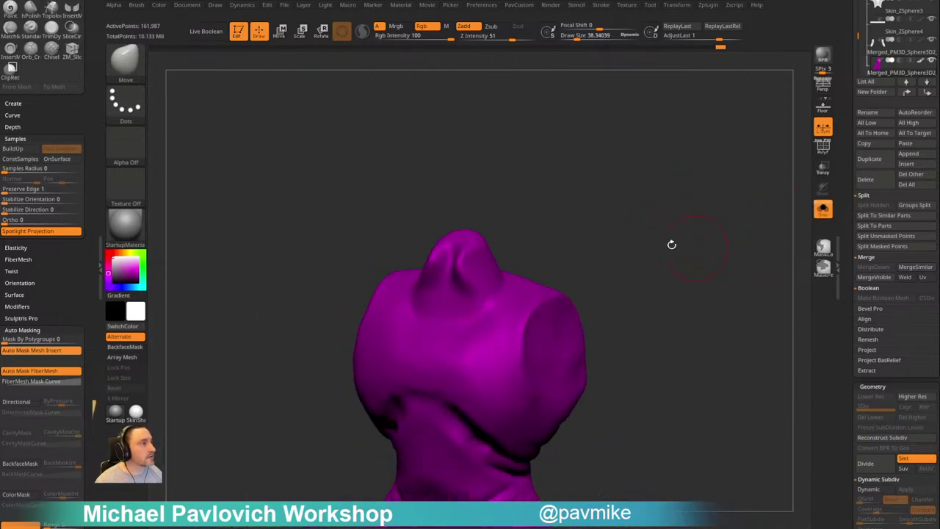
{"action": "mouse_move", "coordinate": [534, 221]}
{"action": "left_mouse_down"}
{"action": "mouse_move", "coordinate": [565, 202]}
{"action": "mouse_move", "coordinate": [576, 215]}
{"action": "left_mouse_up"}
{"action": "key", "text": "2"}
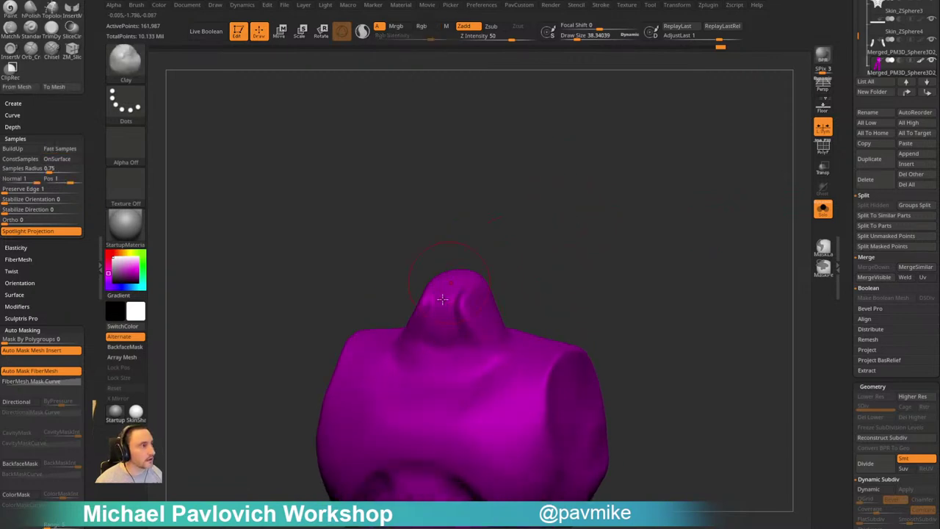
{"action": "left_click_drag", "start_coordinate": [449, 294], "coordinate": [453, 323]}
{"action": "mouse_move", "coordinate": [453, 324]}
{"action": "left_mouse_down", "text": "shift"}
{"action": "mouse_move", "coordinate": [455, 351]}
{"action": "mouse_move", "coordinate": [471, 345]}
{"action": "left_mouse_up", "text": "shift"}
{"action": "mouse_move", "coordinate": [658, 286]}
{"action": "left_mouse_down"}
{"action": "mouse_move", "coordinate": [630, 292]}
{"action": "mouse_move", "coordinate": [562, 249]}
{"action": "left_mouse_up"}
Carve horizontal creases around the undersuit's neck with the DamStandard brush at draw size about 27
{"action": "key", "text": "3"}
{"action": "left_click_drag", "start_coordinate": [544, 285], "coordinate": [484, 304]}
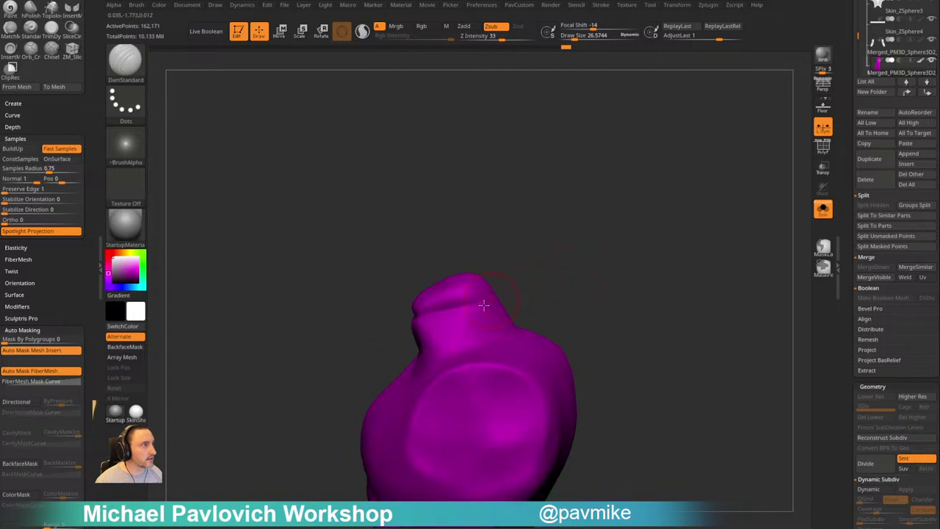
{"action": "left_click_drag", "start_coordinate": [558, 243], "coordinate": [463, 317]}
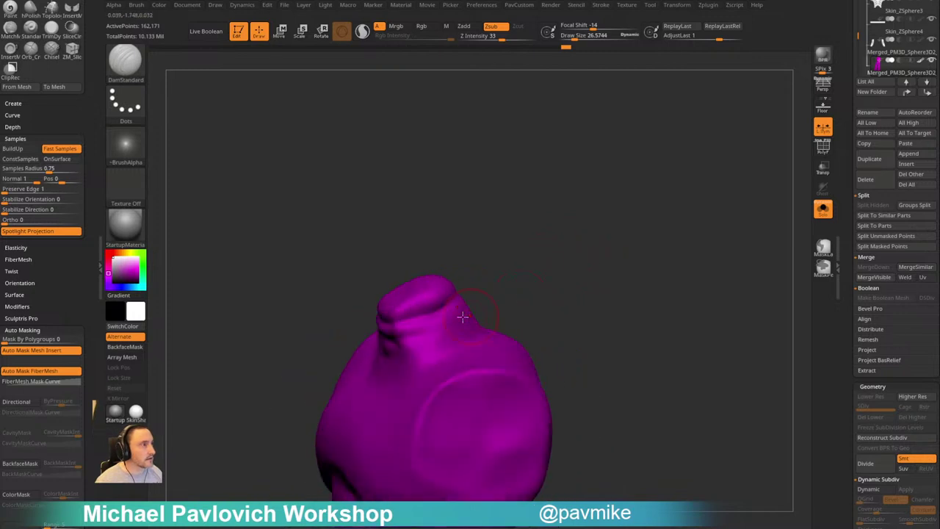
{"action": "left_click_drag", "start_coordinate": [517, 289], "coordinate": [384, 341]}
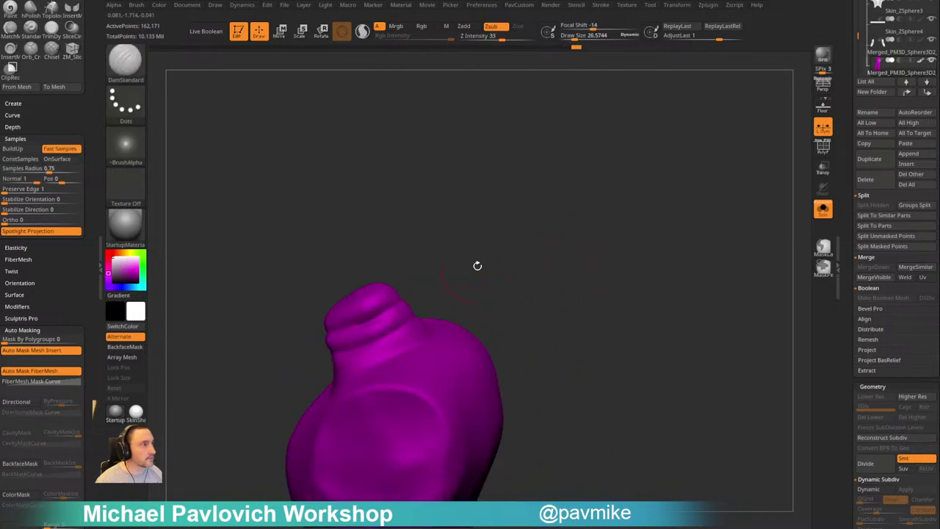
{"action": "left_click_drag", "start_coordinate": [478, 265], "coordinate": [599, 251]}
{"action": "left_click_drag", "start_coordinate": [487, 305], "coordinate": [386, 352]}
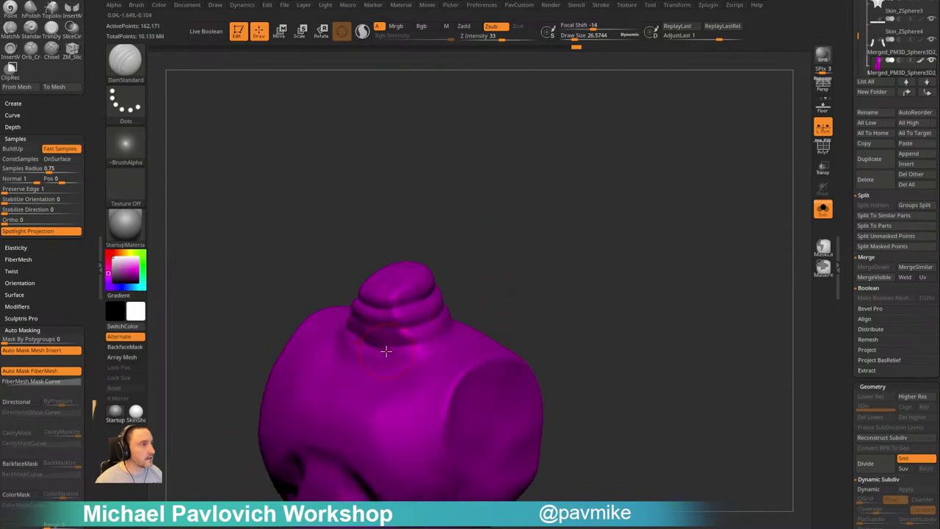
{"action": "left_click_drag", "start_coordinate": [512, 285], "coordinate": [388, 345]}
With the whole figure shown, turn off local symmetry and the undersuit's magenta polypaint
{"action": "mouse_move", "coordinate": [600, 236]}
{"action": "left_mouse_down", "text": "alt"}
{"action": "mouse_move", "coordinate": [624, 229]}
{"action": "mouse_move", "coordinate": [693, 245]}
{"action": "mouse_move", "coordinate": [640, 258]}
{"action": "mouse_move", "coordinate": [695, 252]}
{"action": "mouse_move", "coordinate": [684, 331]}
{"action": "mouse_move", "coordinate": [684, 277]}
{"action": "mouse_move", "coordinate": [697, 247]}
{"action": "left_mouse_up", "text": "alt"}
{"action": "left_click", "coordinate": [822, 209]}
{"action": "left_click", "coordinate": [822, 127]}
{"action": "left_click_drag", "start_coordinate": [736, 218], "coordinate": [771, 188], "text": "shift"}
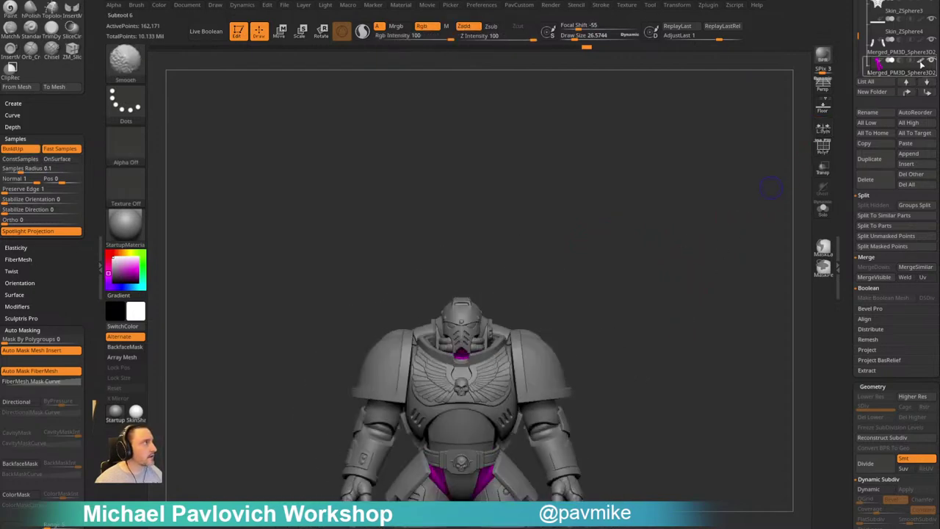
{"action": "left_click", "coordinate": [921, 63]}
{"action": "mouse_move", "coordinate": [680, 271]}
{"action": "left_mouse_down", "text": "alt"}
{"action": "mouse_move", "coordinate": [674, 233]}
{"action": "mouse_move", "coordinate": [699, 178]}
{"action": "left_mouse_up", "text": "alt"}
{"action": "mouse_move", "coordinate": [699, 220]}
{"action": "left_mouse_down"}
{"action": "mouse_move", "coordinate": [642, 237]}
{"action": "mouse_move", "coordinate": [715, 223]}
{"action": "mouse_move", "coordinate": [731, 237]}
{"action": "mouse_move", "coordinate": [706, 250]}
{"action": "left_mouse_up"}
{"action": "key", "text": "s"}
{"action": "left_click_drag", "start_coordinate": [706, 250], "coordinate": [696, 251], "text": "alt"}
Make the shin armour the active subtool and view the figure straight from the front
{"action": "left_click_drag", "start_coordinate": [845, 174], "coordinate": [844, 411]}
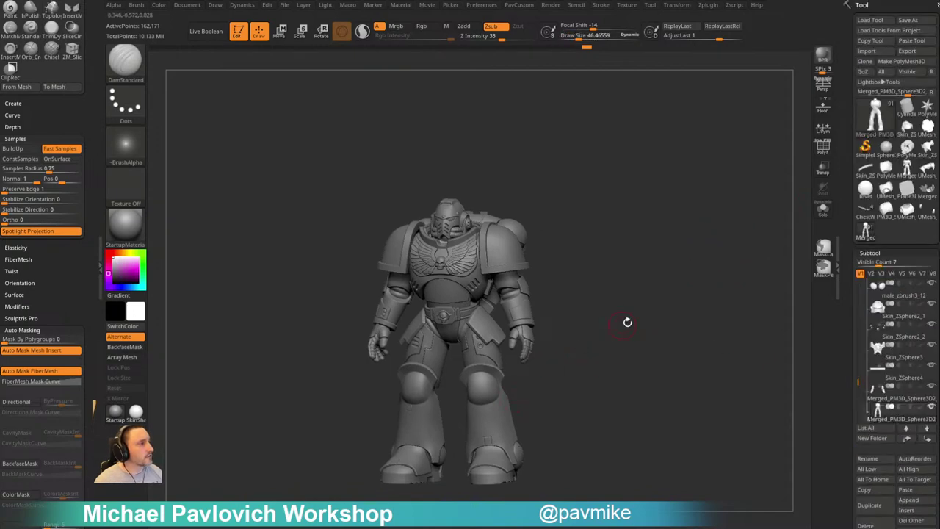
{"action": "key", "text": "1"}
{"action": "left_click", "coordinate": [507, 404], "text": "alt"}
{"action": "key", "text": "2"}
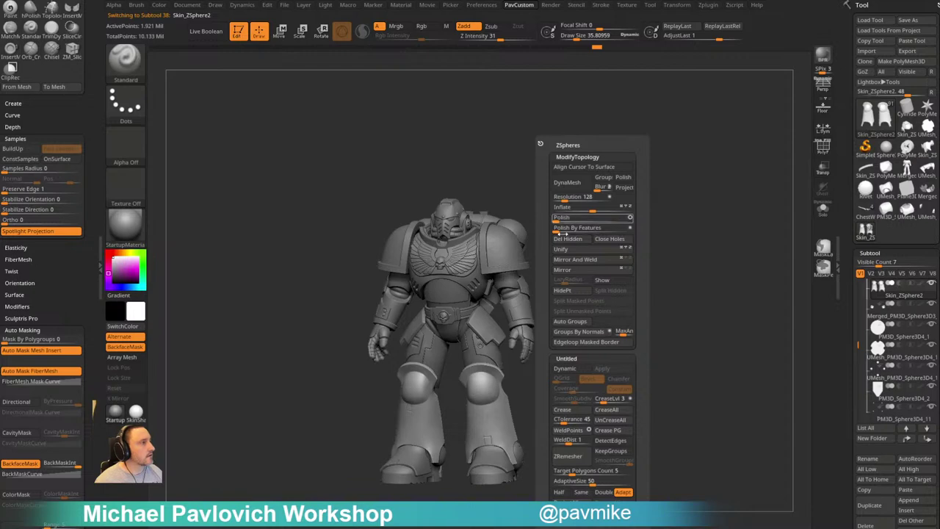
{"action": "mouse_move", "coordinate": [850, 265]}
{"action": "left_mouse_down"}
{"action": "mouse_move", "coordinate": [844, 143]}
{"action": "mouse_move", "coordinate": [846, 251]}
{"action": "left_mouse_up"}
{"action": "left_click_drag", "start_coordinate": [724, 260], "coordinate": [740, 245], "text": "shift"}
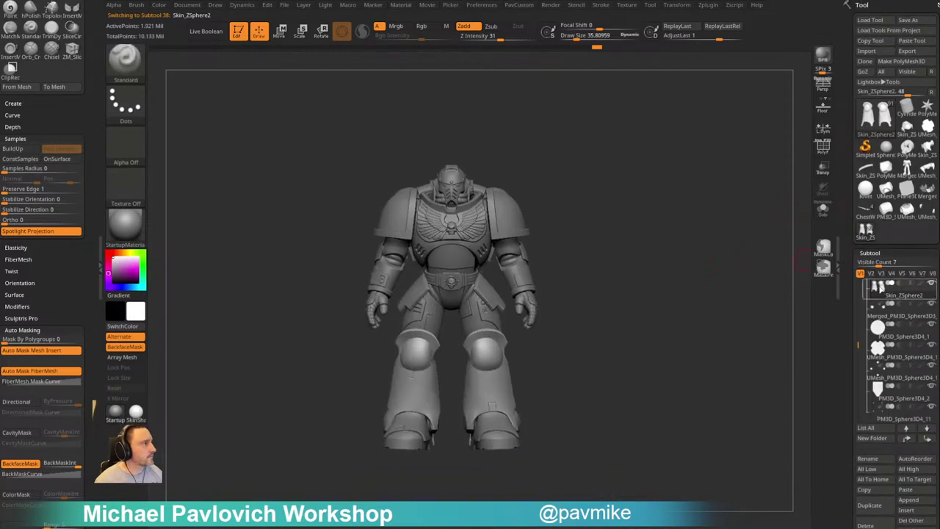
{"action": "left_click", "coordinate": [932, 285], "text": "shift"}
{"action": "left_click", "coordinate": [933, 284], "text": "shift"}
{"action": "left_click_drag", "start_coordinate": [858, 345], "coordinate": [858, 388]}
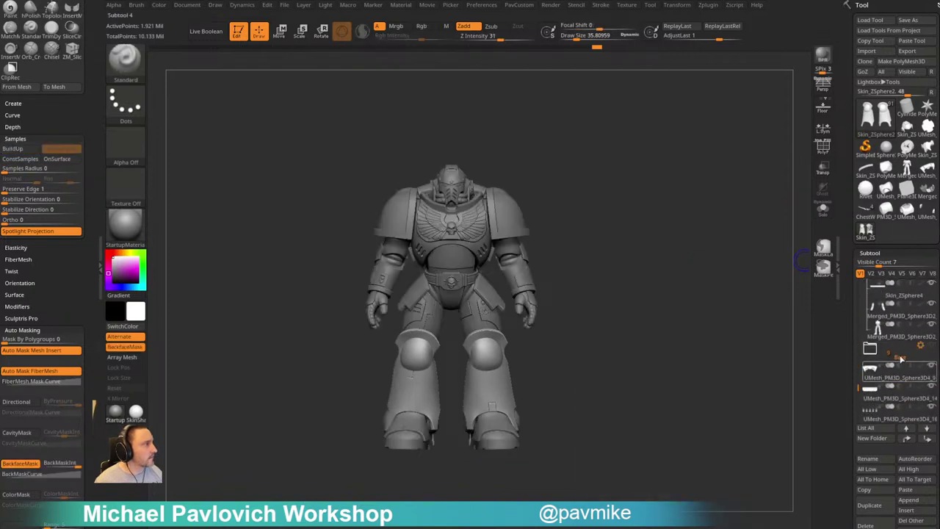
Show the Base folder and look over the figure standing on its round scenic base
{"action": "left_click", "coordinate": [932, 345]}
{"action": "mouse_move", "coordinate": [695, 311]}
{"action": "left_mouse_down", "text": "alt"}
{"action": "mouse_move", "coordinate": [729, 312]}
{"action": "mouse_move", "coordinate": [684, 316]}
{"action": "mouse_move", "coordinate": [712, 323]}
{"action": "mouse_move", "coordinate": [685, 294]}
{"action": "left_mouse_up", "text": "alt"}
{"action": "key", "text": "s"}
{"action": "key", "text": "s"}
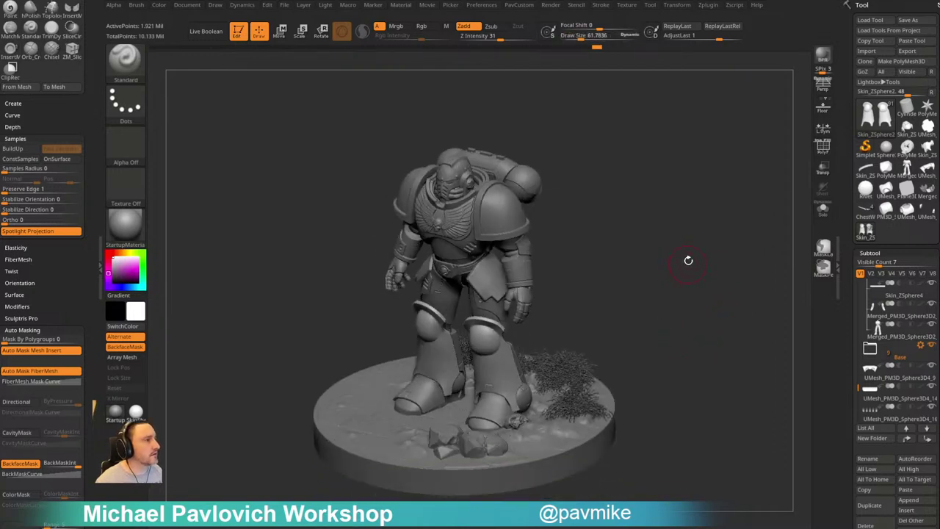
{"action": "left_click_drag", "start_coordinate": [704, 238], "coordinate": [720, 210]}
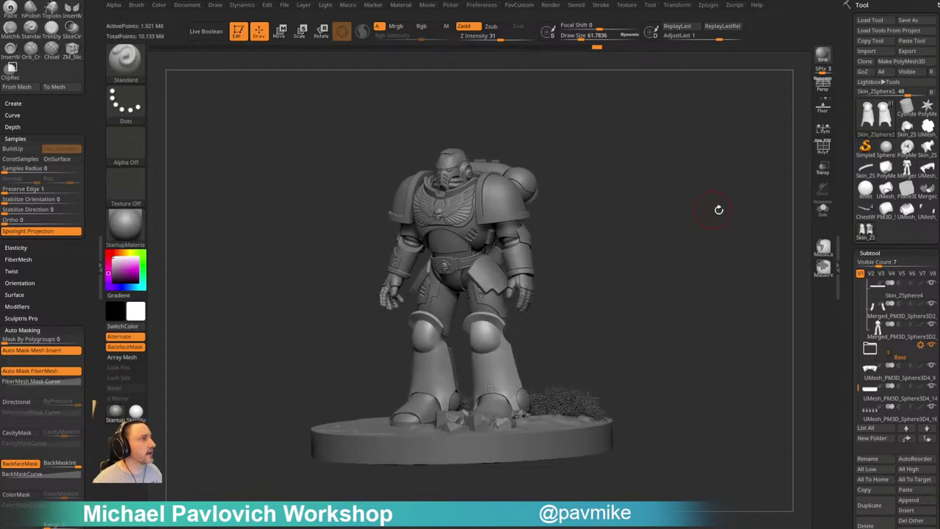
Save the tool to disk with the figure and its base visible
{"action": "left_click", "coordinate": [852, 303]}
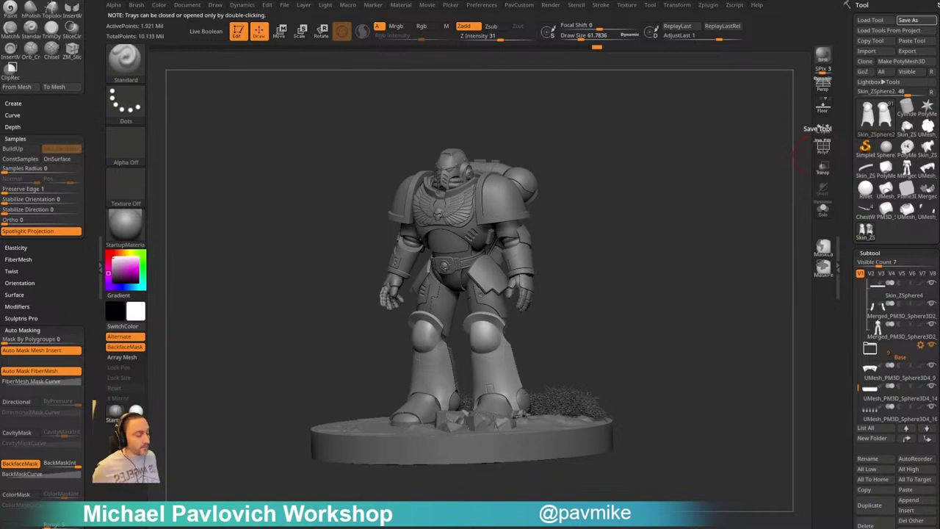
{"action": "mouse_move", "coordinate": [600, 248]}
{"action": "left_mouse_down"}
{"action": "mouse_move", "coordinate": [624, 213]}
{"action": "mouse_move", "coordinate": [649, 228]}
{"action": "mouse_move", "coordinate": [716, 208]}
{"action": "mouse_move", "coordinate": [684, 223]}
{"action": "mouse_move", "coordinate": [678, 210]}
{"action": "mouse_move", "coordinate": [673, 243]}
{"action": "mouse_move", "coordinate": [682, 243]}
{"action": "mouse_move", "coordinate": [678, 233]}
{"action": "left_mouse_up"}
{"action": "key", "text": "s"}
{"action": "left_click", "coordinate": [671, 238]}
{"action": "key", "text": "s"}
{"action": "left_click_drag", "start_coordinate": [673, 232], "coordinate": [670, 232]}
{"action": "mouse_move", "coordinate": [671, 232]}
{"action": "left_mouse_down"}
{"action": "mouse_move", "coordinate": [678, 223]}
{"action": "mouse_move", "coordinate": [676, 233]}
{"action": "left_mouse_up"}
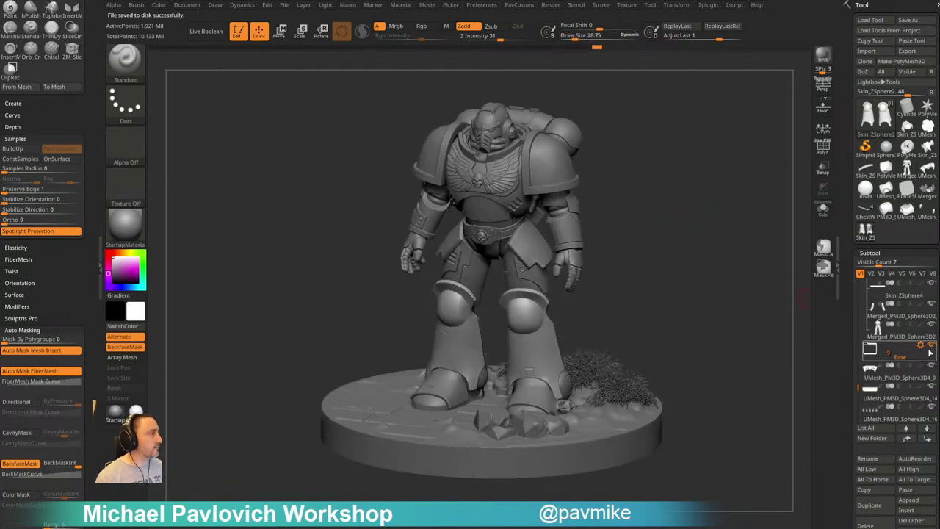
Hide the Base folder so only the armoured figure is shown
{"action": "left_click", "coordinate": [931, 347]}
{"action": "mouse_move", "coordinate": [679, 317]}
{"action": "left_mouse_down"}
{"action": "mouse_move", "coordinate": [655, 248]}
{"action": "mouse_move", "coordinate": [656, 261]}
{"action": "mouse_move", "coordinate": [705, 255]}
{"action": "left_mouse_up"}
{"action": "key", "text": "s"}
{"action": "left_click", "coordinate": [657, 263]}
{"action": "left_click_drag", "start_coordinate": [625, 331], "coordinate": [626, 371]}
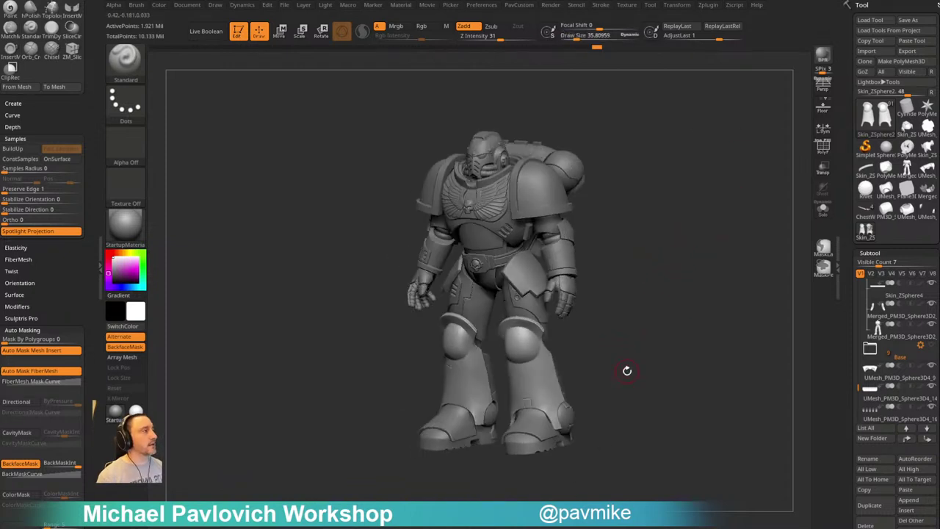
{"action": "left_click_drag", "start_coordinate": [636, 247], "coordinate": [669, 192]}
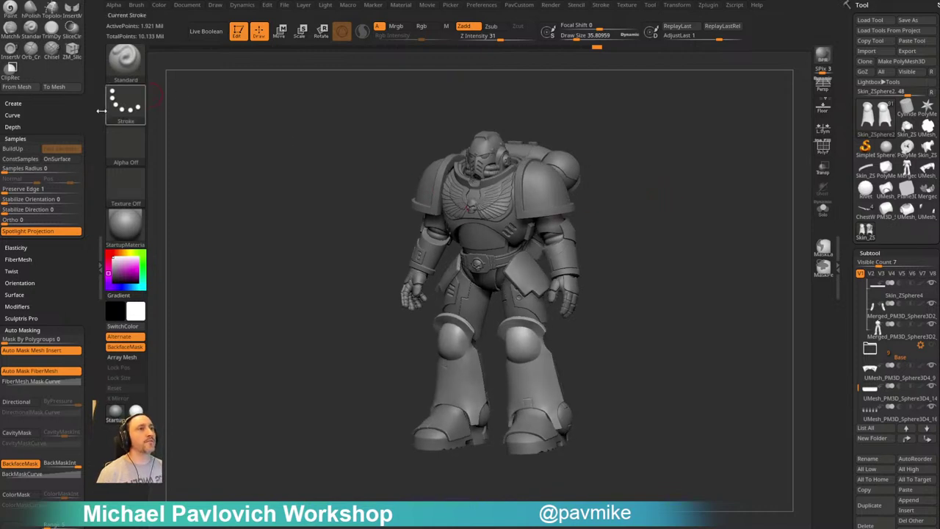
Collapse the brush's Samples and Auto Masking settings
{"action": "left_click_drag", "start_coordinate": [66, 137], "coordinate": [68, 135]}
{"action": "left_click", "coordinate": [66, 137]}
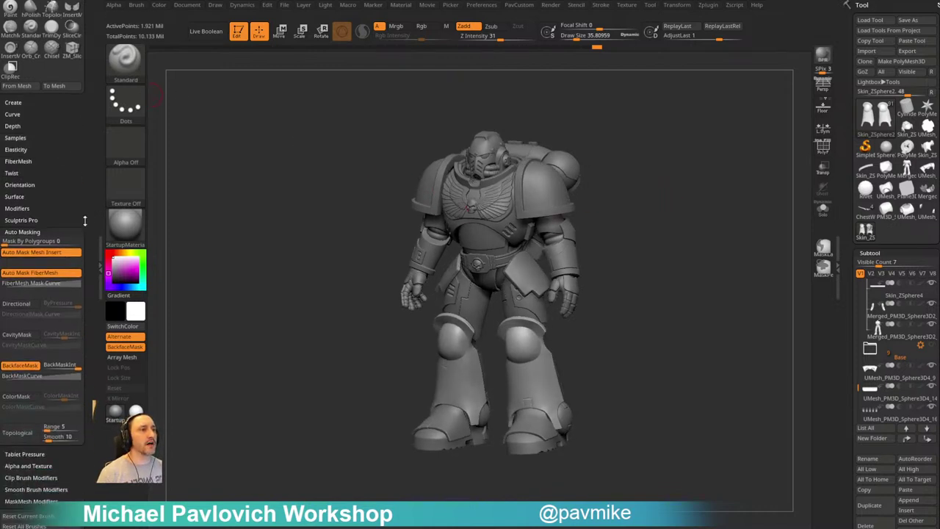
{"action": "left_click", "coordinate": [70, 233]}
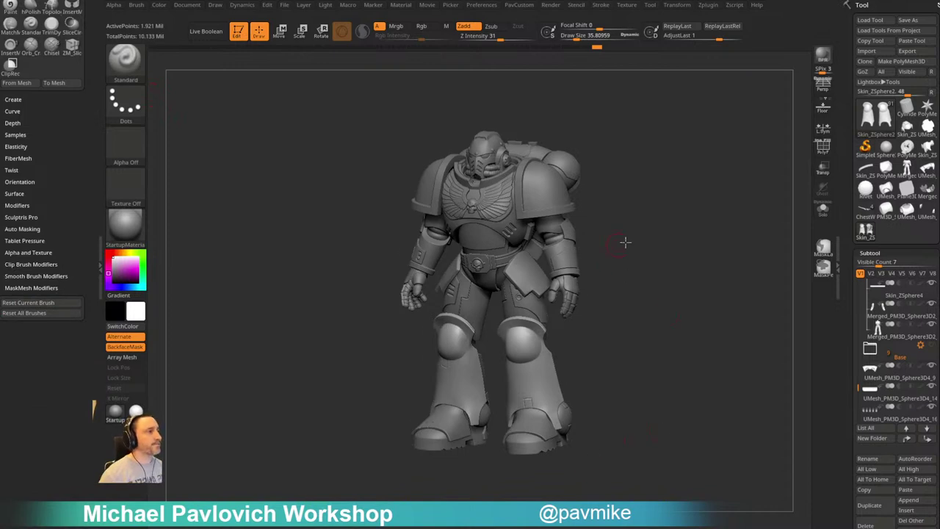
{"action": "mouse_move", "coordinate": [625, 242]}
{"action": "left_mouse_down"}
{"action": "mouse_move", "coordinate": [655, 223]}
{"action": "mouse_move", "coordinate": [636, 223]}
{"action": "left_mouse_up"}
{"action": "key", "text": "s"}
{"action": "left_click_drag", "start_coordinate": [637, 222], "coordinate": [659, 228]}
{"action": "key", "text": "s"}
{"action": "left_click_drag", "start_coordinate": [659, 227], "coordinate": [648, 225]}
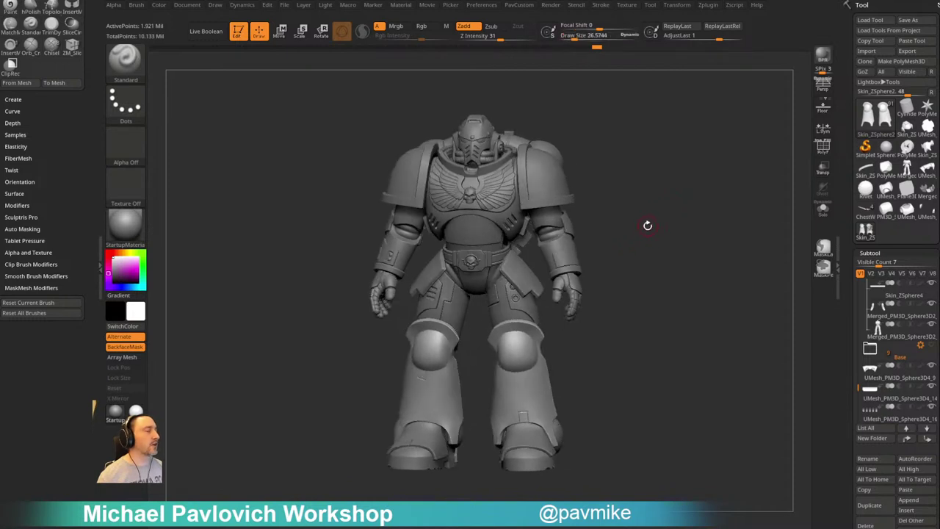
Try switching the gizmo to transpose all selected subtools together, with the figure in front view
{"action": "left_click_drag", "start_coordinate": [567, 234], "coordinate": [638, 231], "text": "shift"}
{"action": "key", "text": "w"}
{"action": "mouse_move", "coordinate": [562, 149]}
{"action": "left_mouse_down", "text": "alt"}
{"action": "mouse_move", "coordinate": [561, 225]}
{"action": "mouse_move", "coordinate": [541, 244]}
{"action": "left_mouse_up", "text": "alt"}
{"action": "left_click", "coordinate": [490, 83]}
{"action": "left_click_drag", "start_coordinate": [583, 191], "coordinate": [578, 181], "text": "alt"}
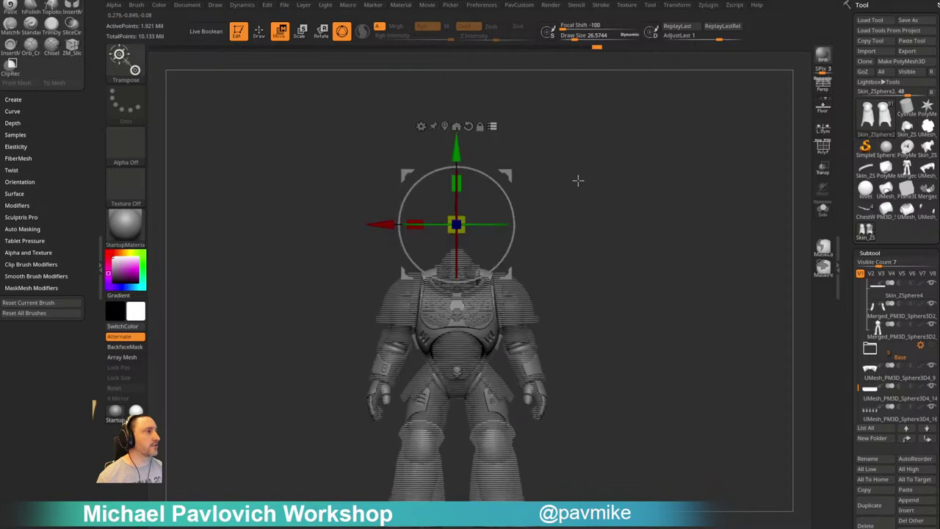
{"action": "left_click", "coordinate": [493, 129]}
{"action": "left_click_drag", "start_coordinate": [596, 220], "coordinate": [584, 130], "text": "alt"}
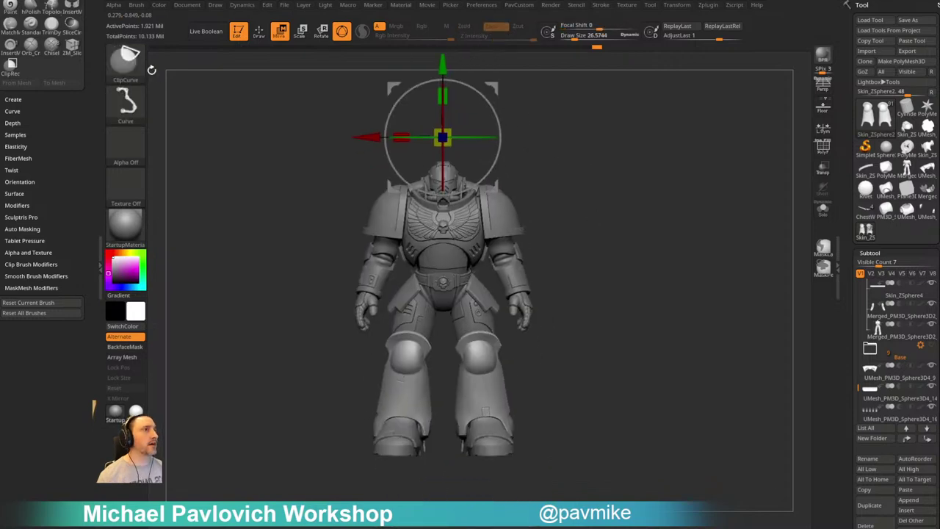
Try selecting only the leg armour pieces for the gizmo to transpose together, using another selection brush instead of ClipCurve
{"action": "left_click", "coordinate": [134, 67], "text": "ctrl+shift"}
{"action": "left_click", "coordinate": [299, 74], "text": "ctrl+shift"}
{"action": "left_click_drag", "start_coordinate": [550, 217], "coordinate": [554, 243], "text": "alt"}
{"action": "mouse_move", "coordinate": [560, 202]}
{"action": "left_mouse_down", "text": "ctrl+shift"}
{"action": "mouse_move", "coordinate": [524, 384]}
{"action": "mouse_move", "coordinate": [485, 434]}
{"action": "mouse_move", "coordinate": [471, 501]}
{"action": "left_mouse_up", "text": "ctrl+shift"}
{"action": "key", "text": "space"}
{"action": "left_click_drag", "start_coordinate": [594, 373], "coordinate": [492, 374]}
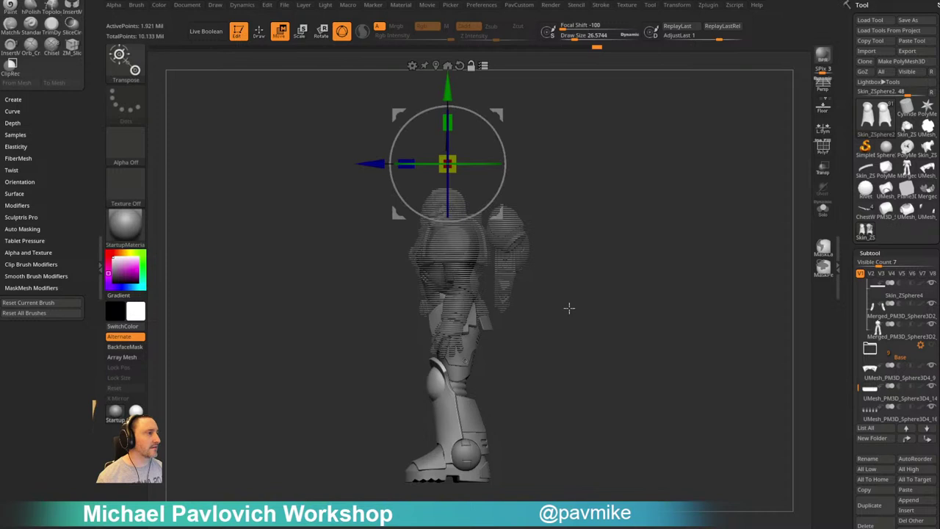
{"action": "left_click_drag", "start_coordinate": [569, 309], "coordinate": [610, 311], "text": "shift"}
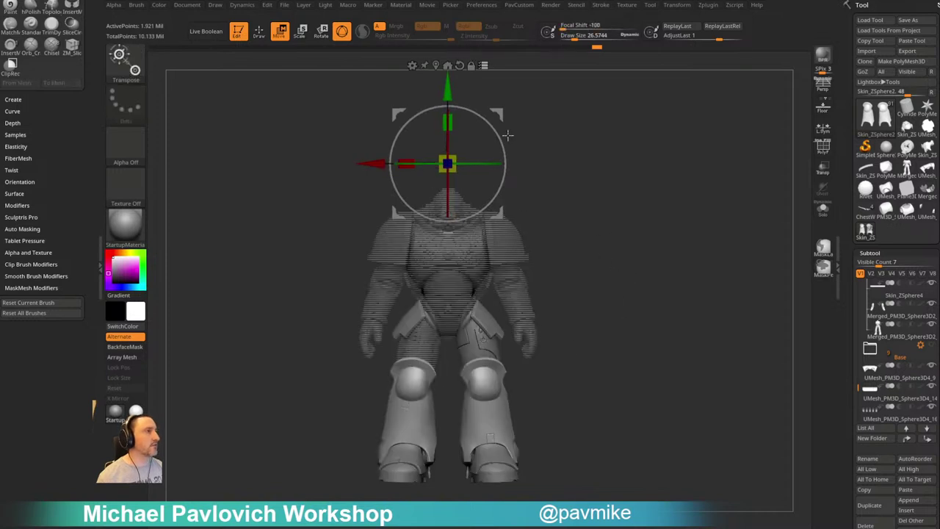
{"action": "left_click", "coordinate": [488, 65]}
{"action": "key", "text": "q"}
Look over the whole armoured figure from the back and the front
{"action": "mouse_move", "coordinate": [615, 225]}
{"action": "left_mouse_down", "text": "alt"}
{"action": "mouse_move", "coordinate": [624, 237]}
{"action": "mouse_move", "coordinate": [624, 225]}
{"action": "mouse_move", "coordinate": [608, 223]}
{"action": "left_mouse_up", "text": "alt"}
{"action": "key", "text": "s"}
{"action": "mouse_move", "coordinate": [608, 223]}
{"action": "left_mouse_down", "text": "alt"}
{"action": "mouse_move", "coordinate": [611, 201]}
{"action": "mouse_move", "coordinate": [609, 228]}
{"action": "left_mouse_up", "text": "alt"}
{"action": "key", "text": "s"}
{"action": "key", "text": "s"}
{"action": "left_click_drag", "start_coordinate": [629, 223], "coordinate": [542, 237]}
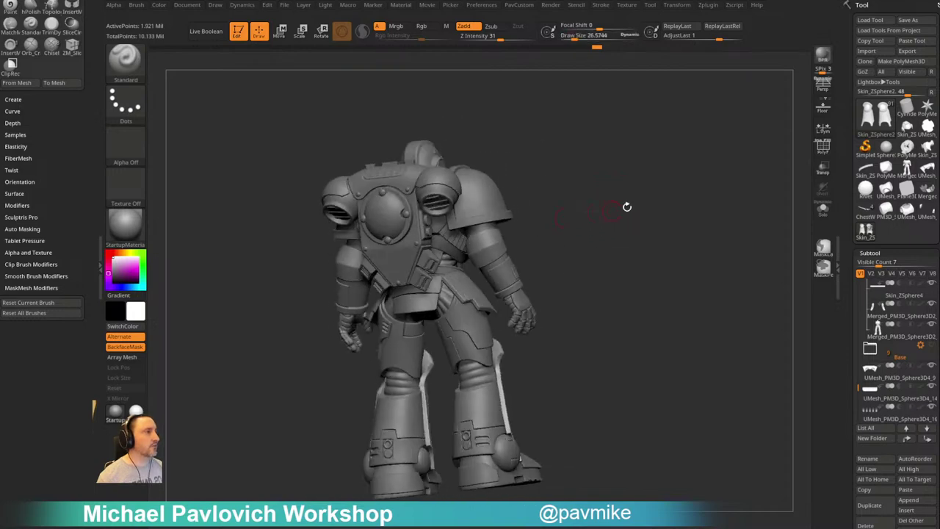
{"action": "mouse_move", "coordinate": [654, 209]}
{"action": "left_mouse_down"}
{"action": "mouse_move", "coordinate": [626, 218]}
{"action": "mouse_move", "coordinate": [623, 209]}
{"action": "left_mouse_up"}
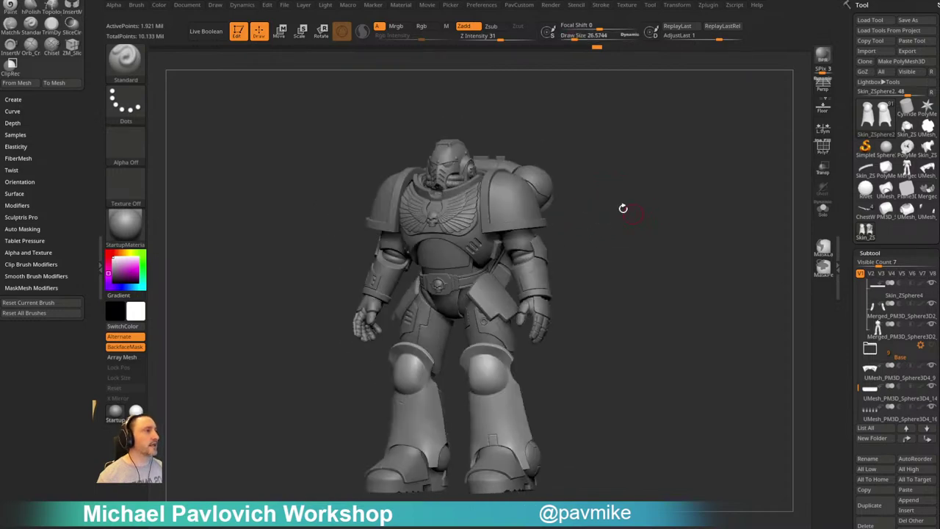
Expand the Transpose Master plugin's options
{"action": "left_click_drag", "start_coordinate": [68, 115], "coordinate": [71, 193]}
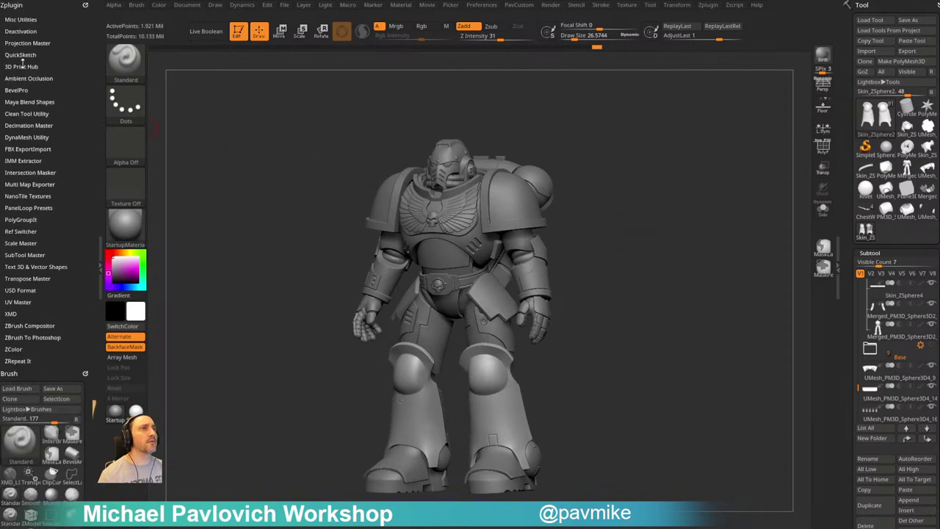
{"action": "key", "text": "shift"}
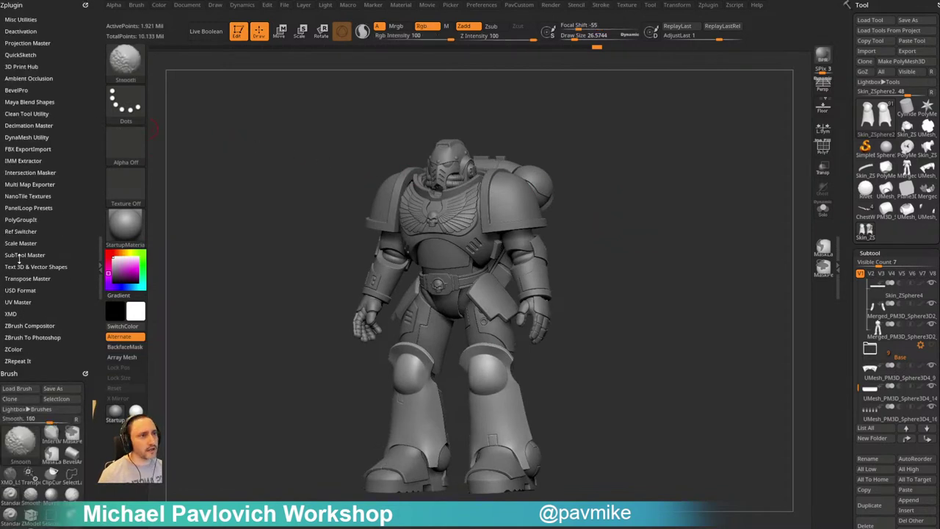
{"action": "left_click", "coordinate": [22, 278]}
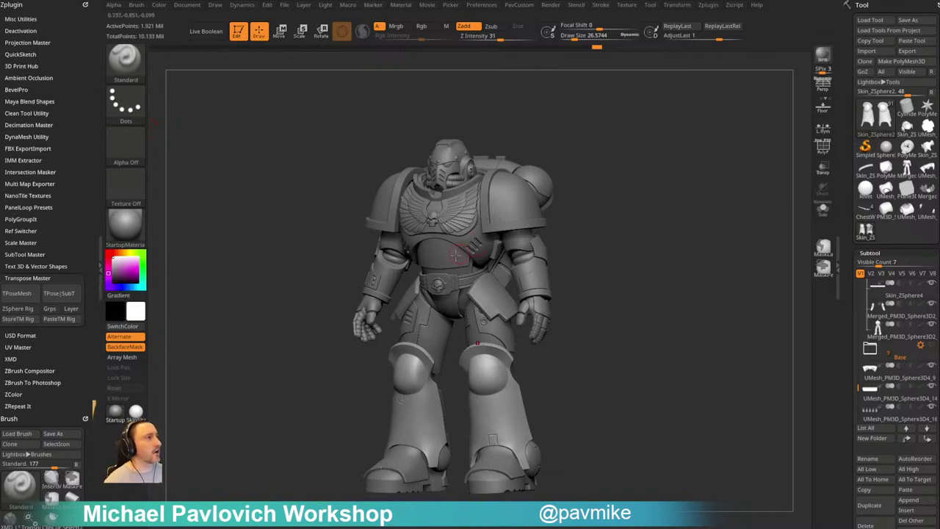
Look over the whole armoured figure from the front and round to its side
{"action": "mouse_move", "coordinate": [607, 206]}
{"action": "left_mouse_down"}
{"action": "mouse_move", "coordinate": [610, 227]}
{"action": "mouse_move", "coordinate": [624, 231]}
{"action": "left_mouse_up"}
{"action": "key", "text": "s"}
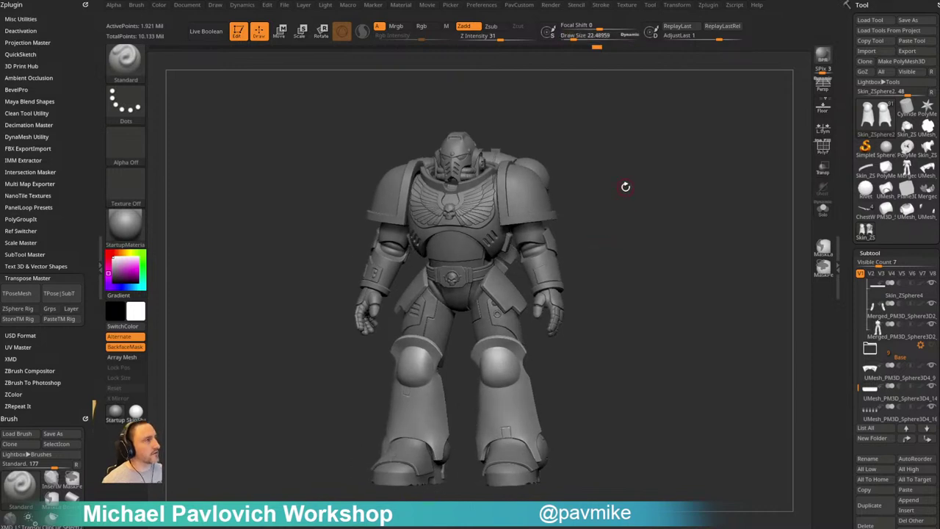
{"action": "mouse_move", "coordinate": [611, 161]}
{"action": "left_mouse_down", "text": "shift"}
{"action": "mouse_move", "coordinate": [636, 187]}
{"action": "mouse_move", "coordinate": [620, 198]}
{"action": "mouse_move", "coordinate": [577, 199]}
{"action": "left_mouse_up", "text": "shift"}
{"action": "key", "text": "s"}
{"action": "left_click", "coordinate": [624, 196]}
{"action": "key", "text": "s"}
{"action": "left_click", "coordinate": [538, 178]}
Try picking out and hiding the backpack pieces one at a time from the side view
{"action": "left_click", "coordinate": [536, 178], "text": "alt"}
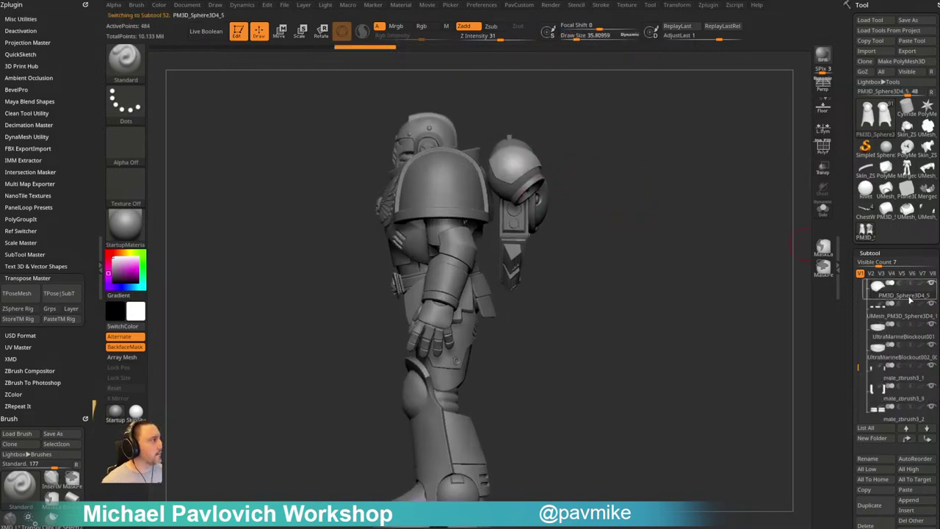
{"action": "left_click", "coordinate": [535, 180], "text": "alt"}
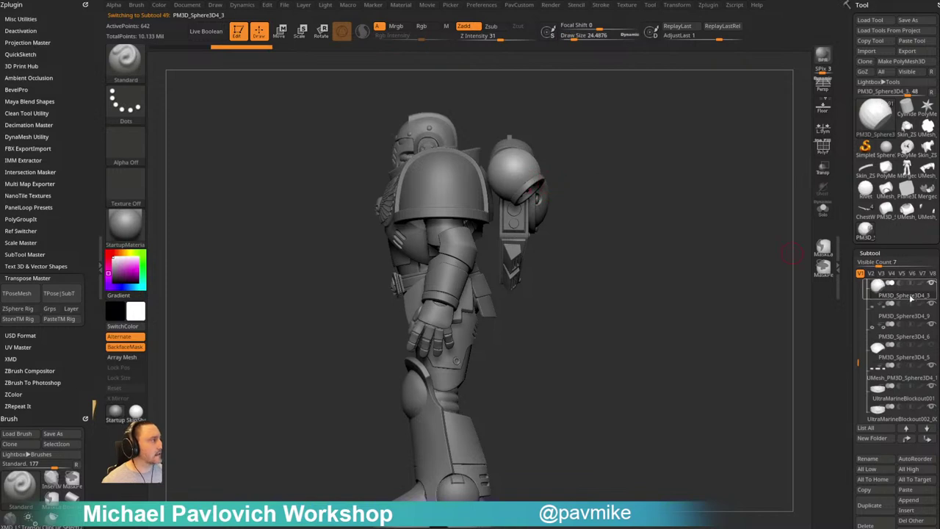
{"action": "left_click", "coordinate": [540, 201], "text": "alt"}
{"action": "right_click_drag", "start_coordinate": [771, 269], "coordinate": [725, 265]}
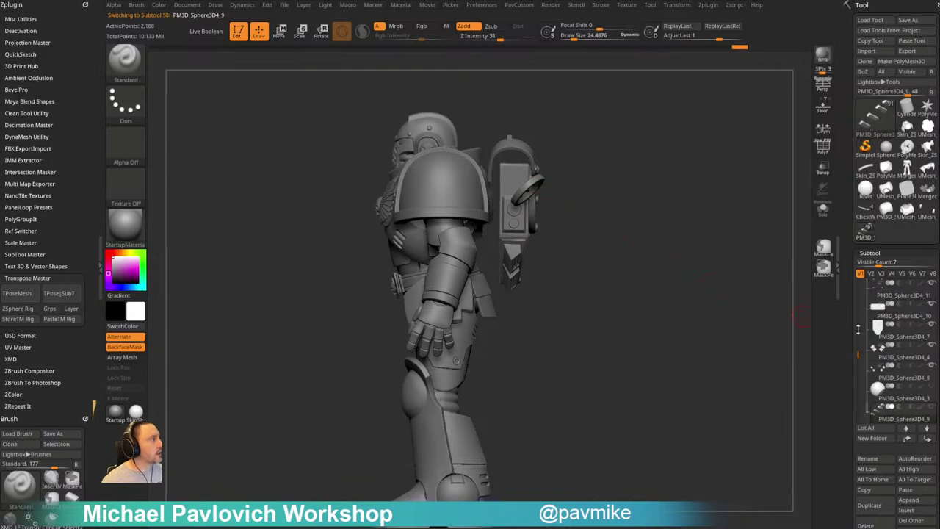
{"action": "left_click_drag", "start_coordinate": [858, 352], "coordinate": [858, 306]}
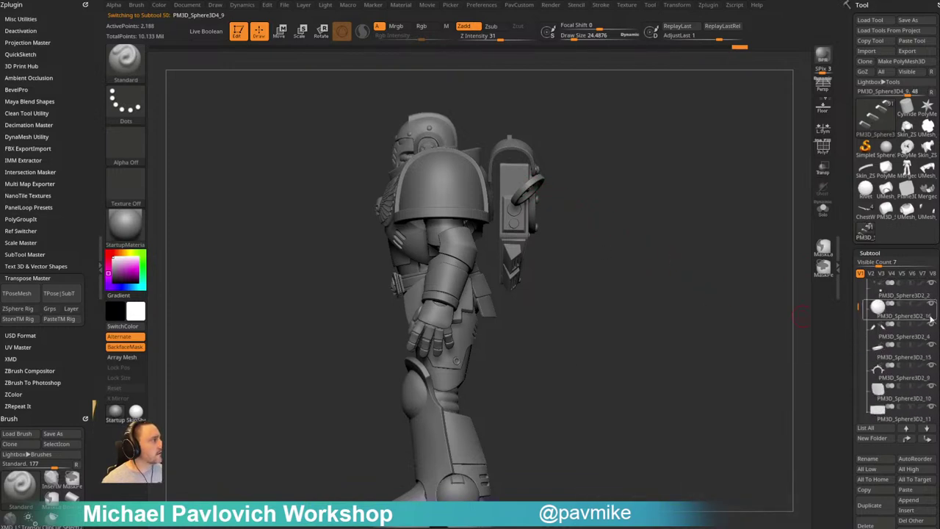
{"action": "left_click", "coordinate": [932, 305], "text": "shift"}
{"action": "left_click", "coordinate": [932, 305], "text": "shift"}
{"action": "right_click_drag", "start_coordinate": [616, 140], "coordinate": [619, 162], "text": "alt"}
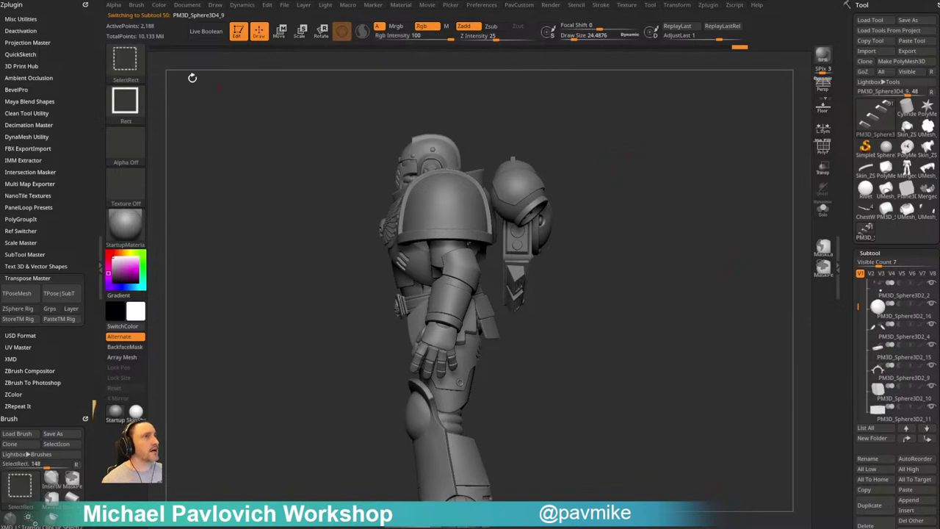
Set the gizmo to transpose all selected subtools and select only the backpack pieces with the SelectRect brush
{"action": "left_click", "coordinate": [137, 64]}
{"action": "key", "text": "w"}
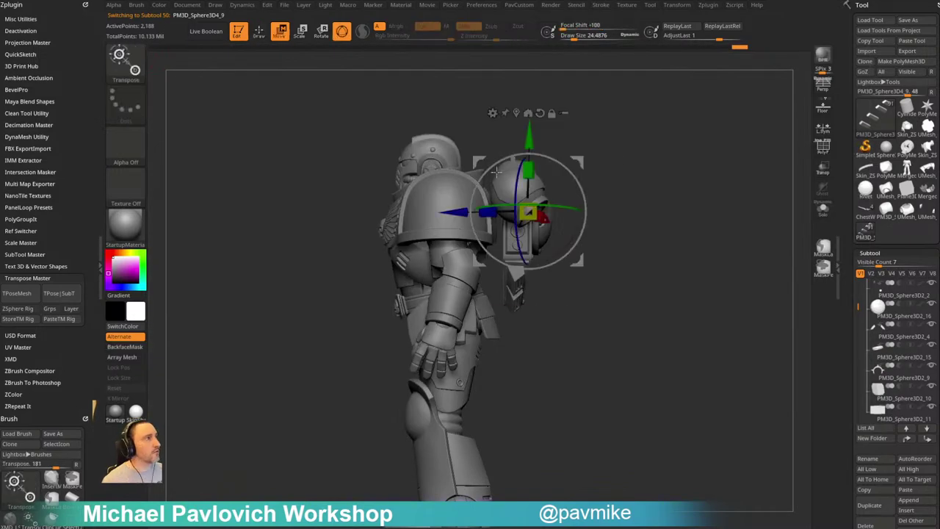
{"action": "left_click", "coordinate": [566, 113]}
{"action": "left_click_drag", "start_coordinate": [685, 123], "coordinate": [654, 199], "text": "ctrl+shift"}
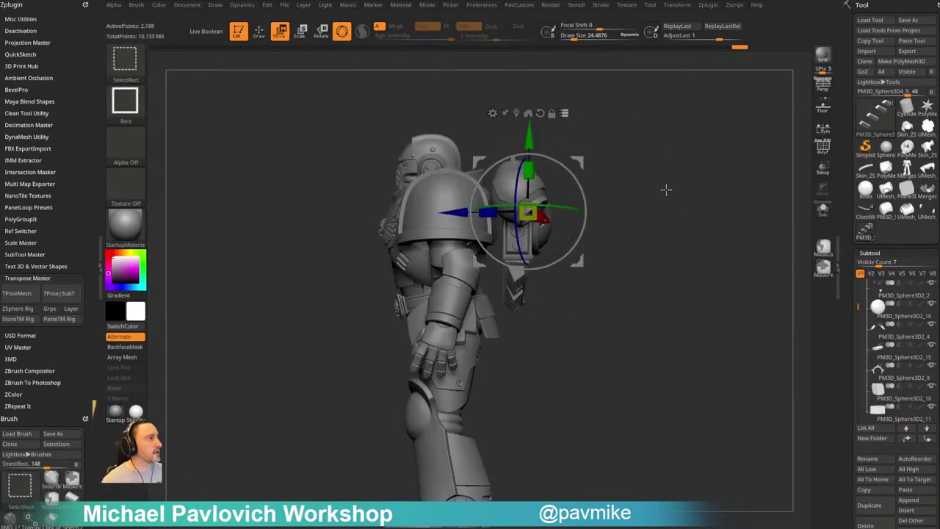
{"action": "mouse_move", "coordinate": [671, 104]}
{"action": "left_mouse_down", "text": "ctrl+shift"}
{"action": "mouse_move", "coordinate": [595, 234]}
{"action": "mouse_move", "coordinate": [507, 328]}
{"action": "mouse_move", "coordinate": [503, 318]}
{"action": "left_mouse_up", "text": "ctrl+shift"}
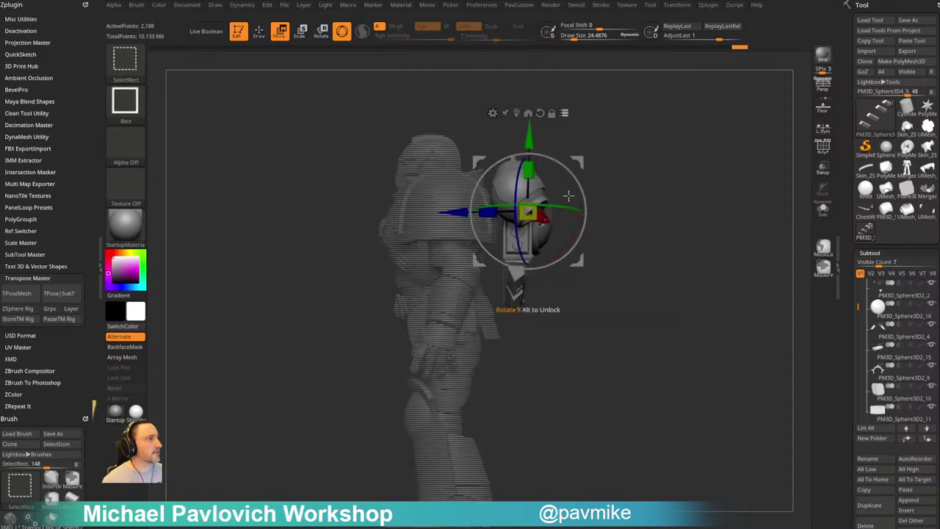
{"action": "right_click_drag", "start_coordinate": [629, 221], "coordinate": [720, 208]}
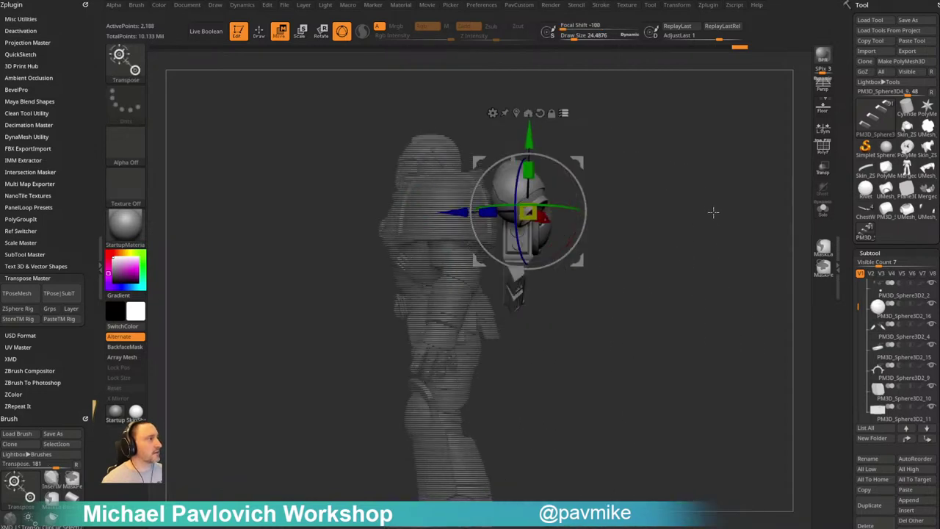
Group the selected backpack pieces into a new subtool folder named Backpack and hide the folder
{"action": "key", "text": "ctrl+f"}
{"action": "type", "text": "B"}
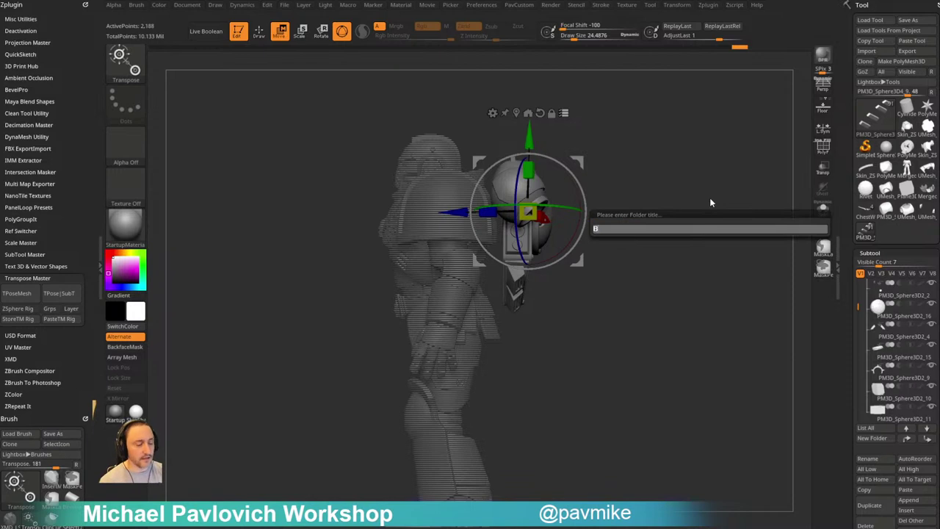
{"action": "type", "text": "ackpack"}
{"action": "key", "text": "Return"}
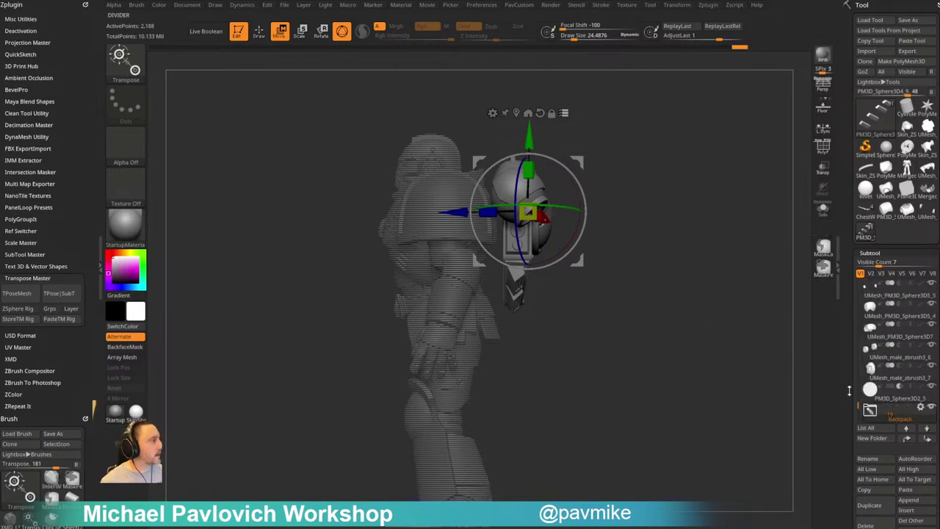
{"action": "left_click", "coordinate": [932, 409]}
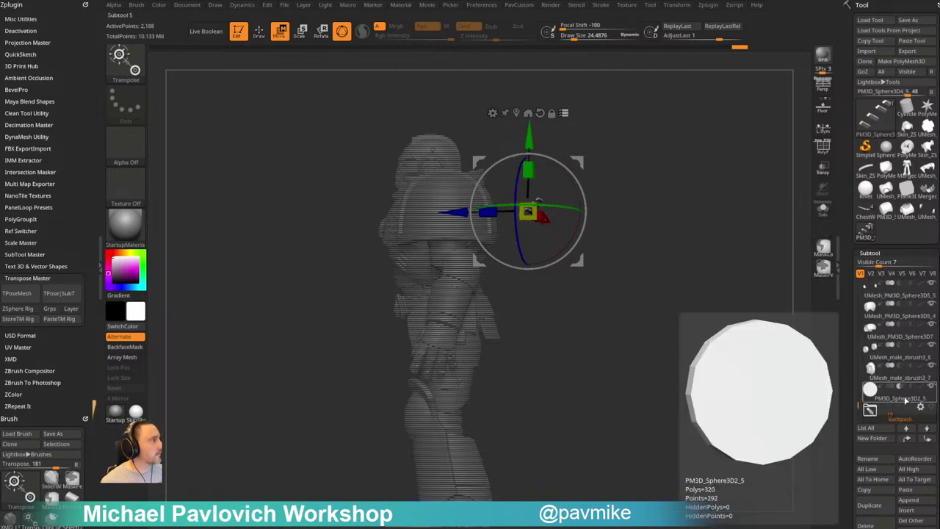
Make the PM3D_Sphere3D2_5 subtool active and turn off transposing of all selected subtools
{"action": "left_click", "coordinate": [907, 400]}
{"action": "left_click_drag", "start_coordinate": [685, 320], "coordinate": [539, 359]}
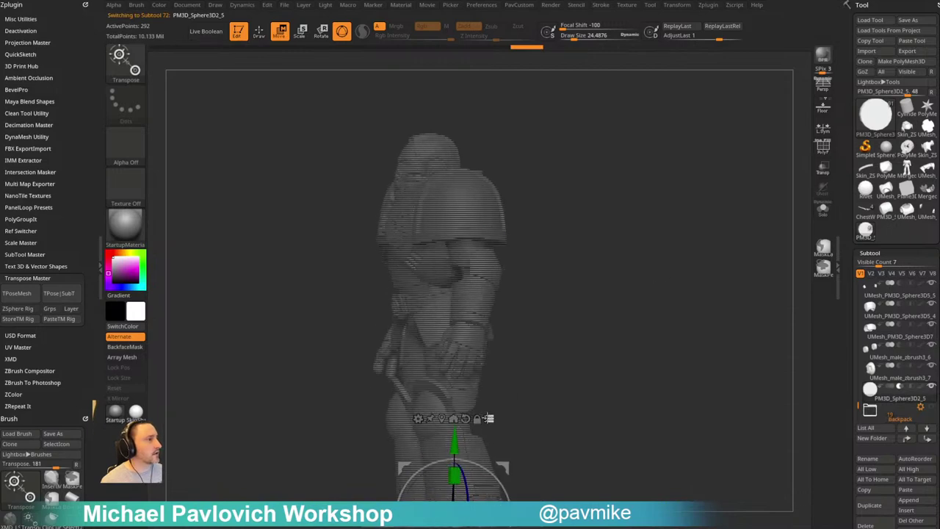
{"action": "left_click", "coordinate": [487, 418]}
{"action": "mouse_move", "coordinate": [687, 332]}
{"action": "left_mouse_down", "text": "alt"}
{"action": "mouse_move", "coordinate": [699, 249]}
{"action": "mouse_move", "coordinate": [653, 273]}
{"action": "mouse_move", "coordinate": [665, 262]}
{"action": "mouse_move", "coordinate": [676, 283]}
{"action": "left_mouse_up", "text": "alt"}
Return to Draw mode and generate the combined posing mesh with Transpose Master's TPoseMesh
{"action": "key", "text": "q"}
{"action": "key", "text": "s"}
{"action": "mouse_move", "coordinate": [674, 283]}
{"action": "left_mouse_down"}
{"action": "mouse_move", "coordinate": [637, 288]}
{"action": "mouse_move", "coordinate": [663, 309]}
{"action": "mouse_move", "coordinate": [640, 336]}
{"action": "mouse_move", "coordinate": [499, 233]}
{"action": "mouse_move", "coordinate": [638, 196]}
{"action": "mouse_move", "coordinate": [651, 221]}
{"action": "mouse_move", "coordinate": [672, 206]}
{"action": "mouse_move", "coordinate": [655, 204]}
{"action": "mouse_move", "coordinate": [679, 223]}
{"action": "mouse_move", "coordinate": [664, 237]}
{"action": "left_mouse_up"}
{"action": "key", "text": "s"}
{"action": "left_click", "coordinate": [663, 233]}
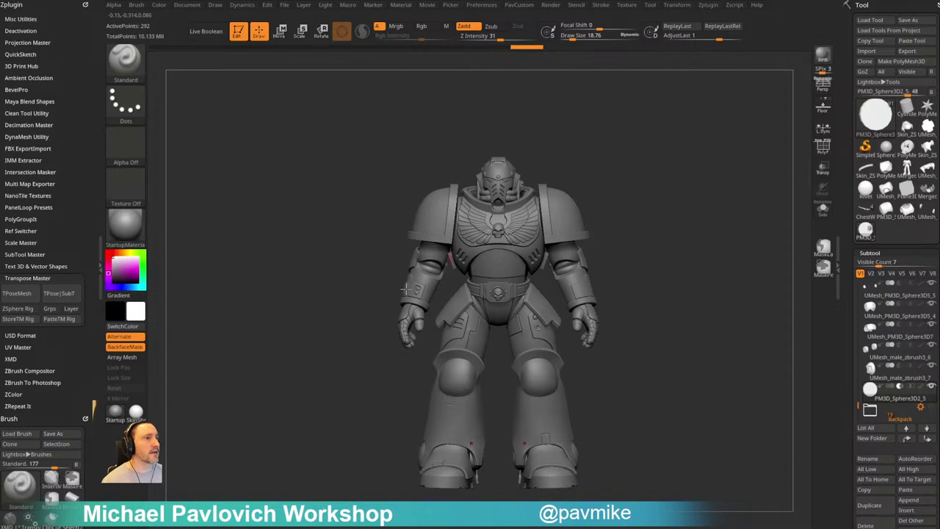
{"action": "left_click", "coordinate": [24, 295]}
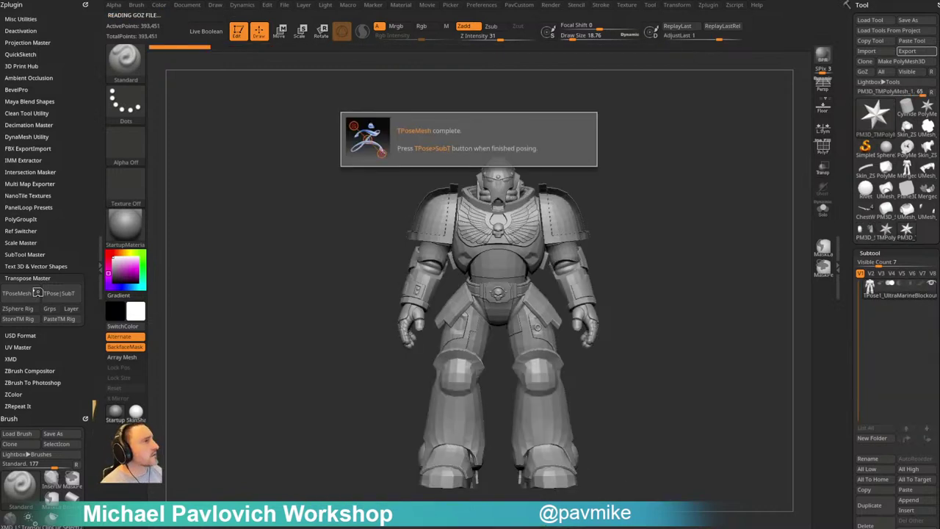
Frame the combined posing mesh and turn on its polyframe display
{"action": "mouse_move", "coordinate": [623, 180]}
{"action": "left_mouse_down"}
{"action": "mouse_move", "coordinate": [654, 193]}
{"action": "mouse_move", "coordinate": [650, 205]}
{"action": "mouse_move", "coordinate": [580, 208]}
{"action": "mouse_move", "coordinate": [610, 195]}
{"action": "mouse_move", "coordinate": [621, 171]}
{"action": "mouse_move", "coordinate": [633, 184]}
{"action": "left_mouse_up"}
{"action": "key", "text": "f"}
{"action": "mouse_move", "coordinate": [648, 170]}
{"action": "left_mouse_down", "text": "alt"}
{"action": "mouse_move", "coordinate": [635, 191]}
{"action": "mouse_move", "coordinate": [579, 195]}
{"action": "mouse_move", "coordinate": [659, 188]}
{"action": "mouse_move", "coordinate": [684, 167]}
{"action": "mouse_move", "coordinate": [716, 183]}
{"action": "mouse_move", "coordinate": [708, 179]}
{"action": "mouse_move", "coordinate": [707, 222]}
{"action": "mouse_move", "coordinate": [759, 196]}
{"action": "mouse_move", "coordinate": [716, 245]}
{"action": "left_mouse_up", "text": "alt"}
{"action": "left_click", "coordinate": [824, 152]}
{"action": "key", "text": "s"}
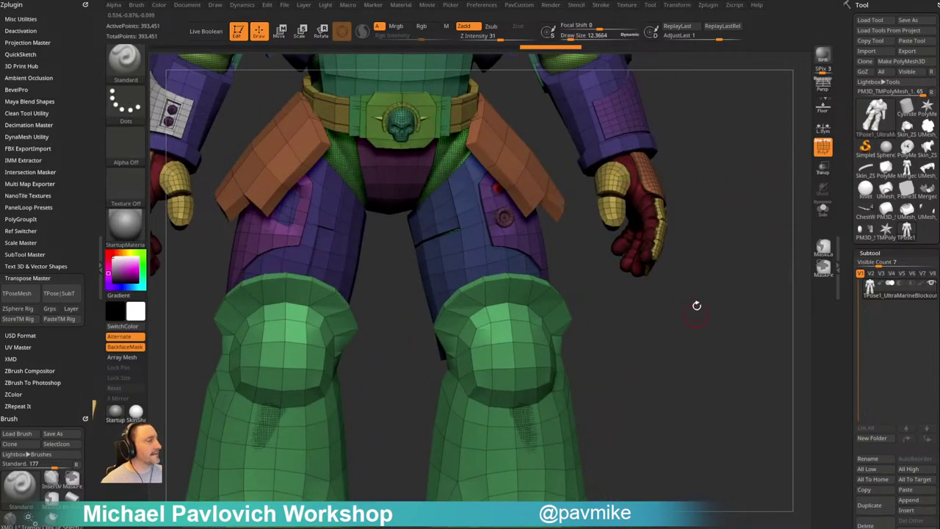
Examine the polygroups and wireframe of the combined mesh over the legs, torso and head
{"action": "left_click_drag", "start_coordinate": [697, 305], "coordinate": [695, 195]}
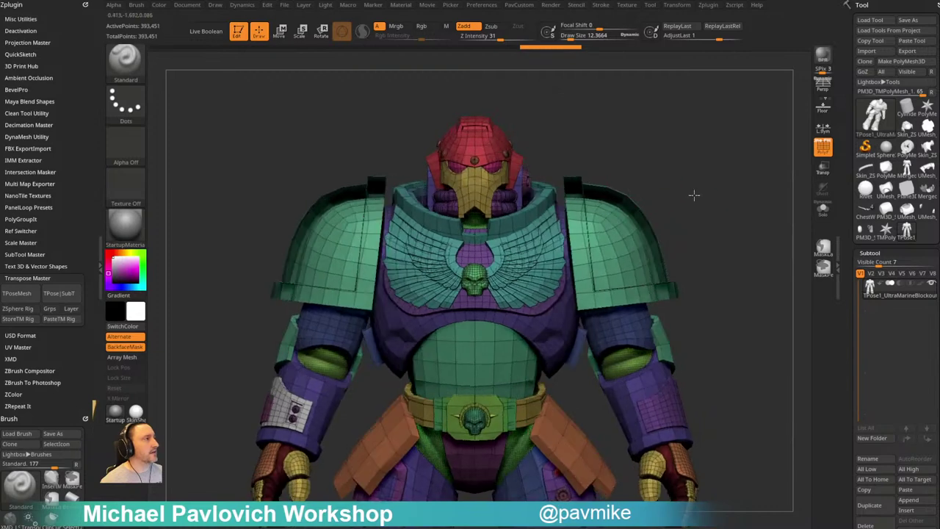
{"action": "mouse_move", "coordinate": [608, 287]}
{"action": "left_mouse_down"}
{"action": "mouse_move", "coordinate": [676, 198]}
{"action": "mouse_move", "coordinate": [603, 233]}
{"action": "mouse_move", "coordinate": [661, 160]}
{"action": "mouse_move", "coordinate": [730, 208]}
{"action": "mouse_move", "coordinate": [774, 199]}
{"action": "mouse_move", "coordinate": [650, 164]}
{"action": "mouse_move", "coordinate": [680, 204]}
{"action": "mouse_move", "coordinate": [677, 213]}
{"action": "left_mouse_up"}
{"action": "key", "text": "s"}
{"action": "left_click_drag", "start_coordinate": [654, 214], "coordinate": [661, 210]}
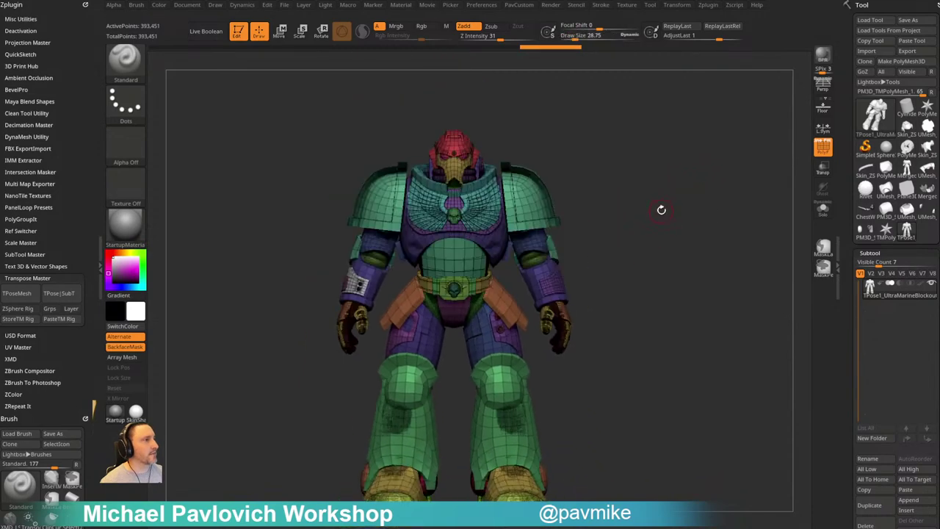
{"action": "key", "text": "s"}
{"action": "left_click_drag", "start_coordinate": [686, 239], "coordinate": [650, 223], "text": "alt"}
{"action": "left_click_drag", "start_coordinate": [638, 213], "coordinate": [619, 193]}
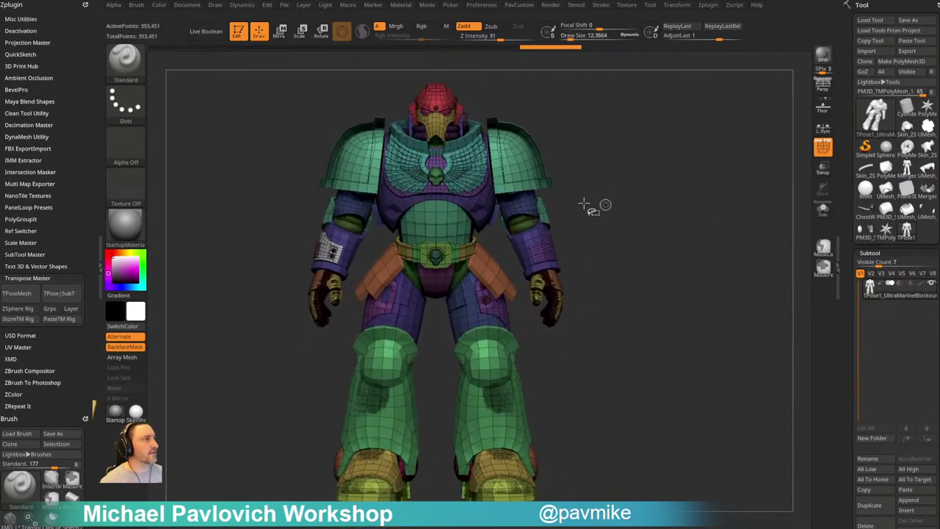
Using the SelectLasso brush, isolate the figure's left arm with its shoulder pad and mask everything except that arm
{"action": "left_click", "coordinate": [137, 73], "text": "ctrl+shift"}
{"action": "left_click", "coordinate": [259, 83], "text": "ctrl+shift"}
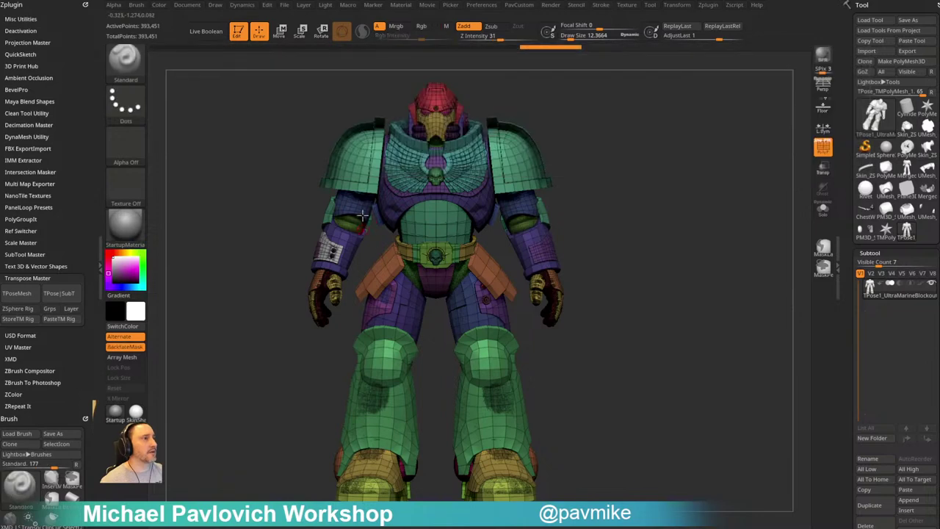
{"action": "mouse_move", "coordinate": [629, 276]}
{"action": "left_mouse_down", "text": "ctrl+shift"}
{"action": "mouse_move", "coordinate": [528, 100]}
{"action": "mouse_move", "coordinate": [503, 210]}
{"action": "mouse_move", "coordinate": [550, 352]}
{"action": "mouse_move", "coordinate": [581, 349]}
{"action": "left_mouse_up", "text": "ctrl+shift"}
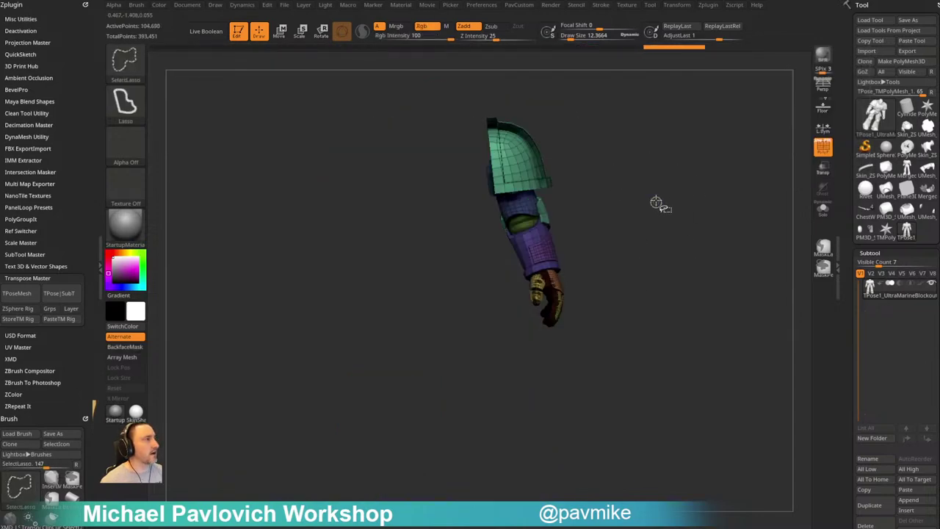
{"action": "left_click", "coordinate": [653, 177], "text": "ctrl"}
{"action": "left_click", "coordinate": [653, 175], "text": "ctrl+shift"}
{"action": "left_click", "coordinate": [655, 178], "text": "ctrl"}
Place the transform gizmo on the shoulder pad of the unmasked arm
{"action": "key", "text": "w"}
{"action": "left_click", "coordinate": [520, 156], "text": "alt"}
{"action": "left_click_drag", "start_coordinate": [654, 173], "coordinate": [577, 172]}
{"action": "left_click_drag", "start_coordinate": [586, 113], "coordinate": [638, 137], "text": "alt"}
Try posing the unmasked arm with a classic Transpose line running between the shoulder and the hand
{"action": "key", "text": "y"}
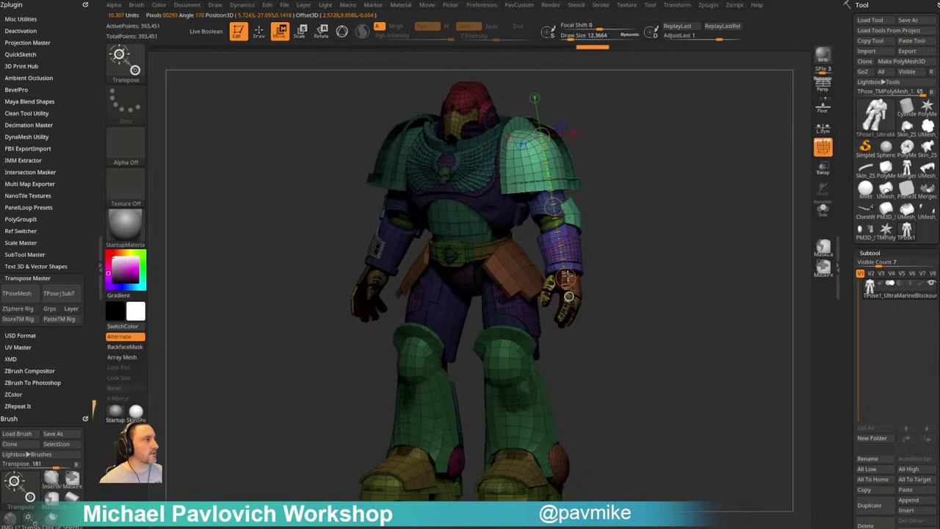
{"action": "left_click_drag", "start_coordinate": [660, 210], "coordinate": [584, 189]}
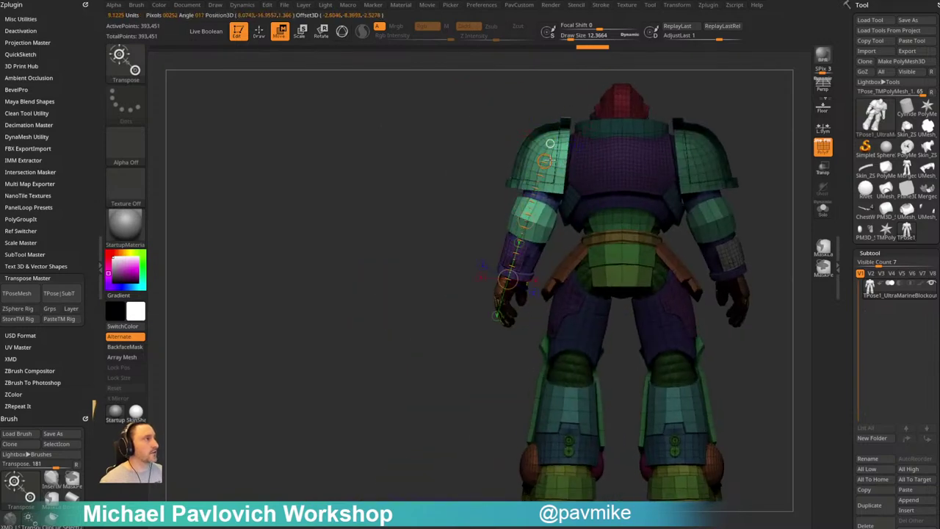
{"action": "left_click_drag", "start_coordinate": [519, 267], "coordinate": [517, 273]}
{"action": "left_click_drag", "start_coordinate": [450, 285], "coordinate": [510, 282]}
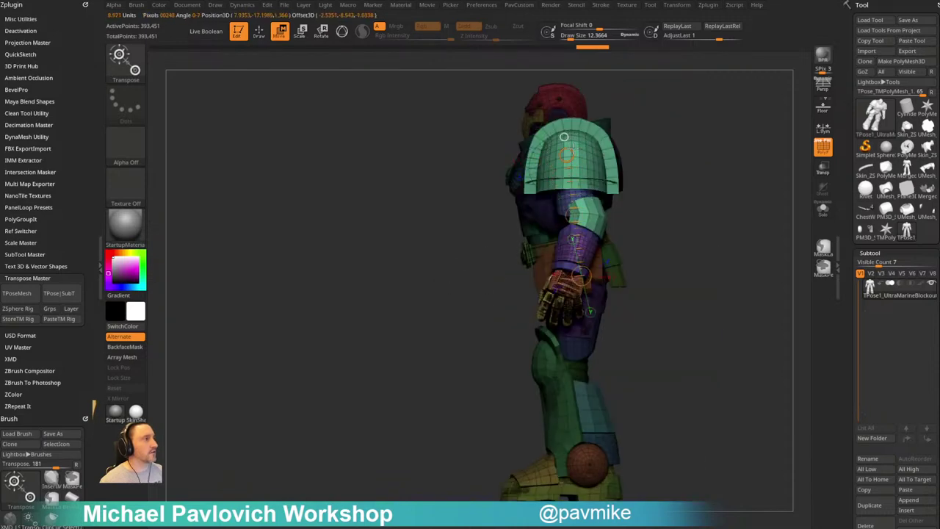
{"action": "mouse_move", "coordinate": [660, 234]}
{"action": "left_mouse_down"}
{"action": "mouse_move", "coordinate": [688, 230]}
{"action": "mouse_move", "coordinate": [675, 225]}
{"action": "left_mouse_up"}
{"action": "key", "text": "r"}
{"action": "mouse_move", "coordinate": [580, 287]}
{"action": "left_mouse_down"}
{"action": "mouse_move", "coordinate": [610, 287]}
{"action": "mouse_move", "coordinate": [570, 316]}
{"action": "mouse_move", "coordinate": [597, 293]}
{"action": "left_mouse_up"}
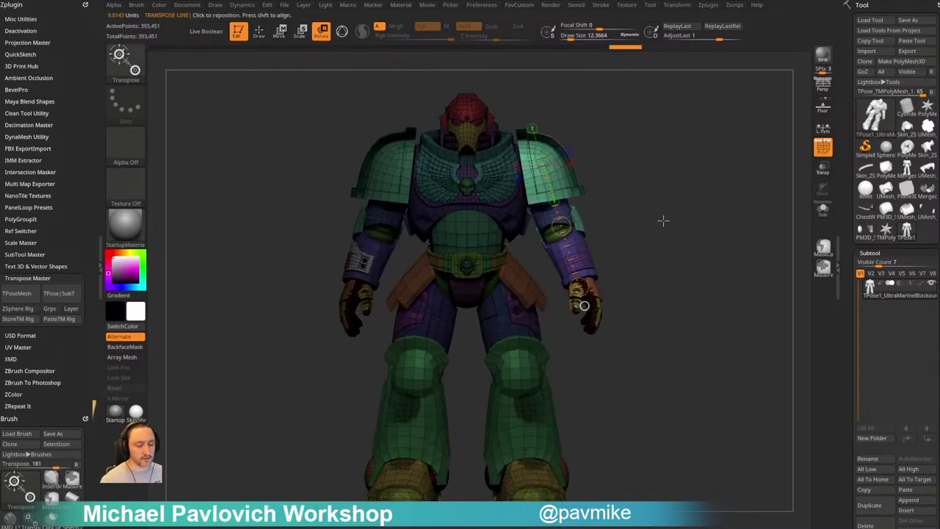
Switch back to the gizmo and rotate the unmasked arm about the shoulder so it reaches forward and slightly outward
{"action": "left_click_drag", "start_coordinate": [664, 187], "coordinate": [623, 213]}
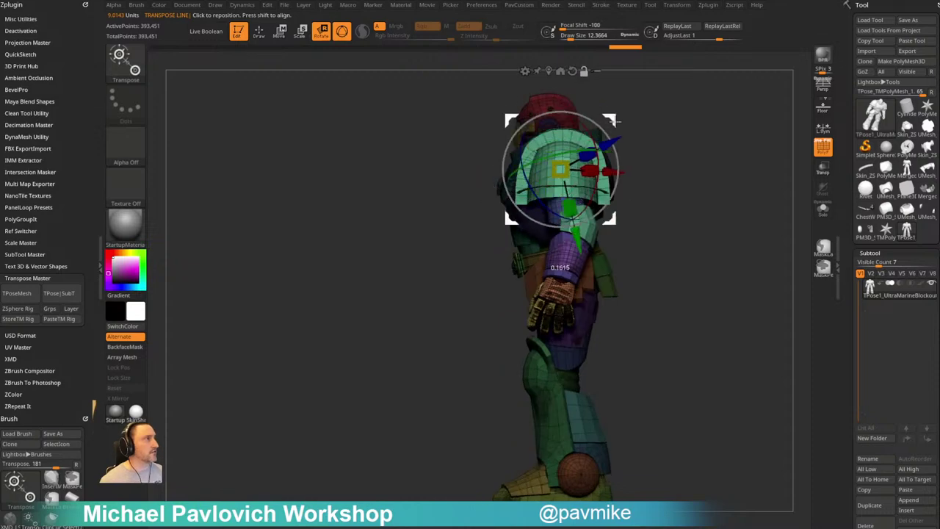
{"action": "left_click_drag", "start_coordinate": [616, 121], "coordinate": [621, 201]}
{"action": "left_click_drag", "start_coordinate": [656, 166], "coordinate": [705, 142]}
{"action": "left_click_drag", "start_coordinate": [604, 187], "coordinate": [583, 179]}
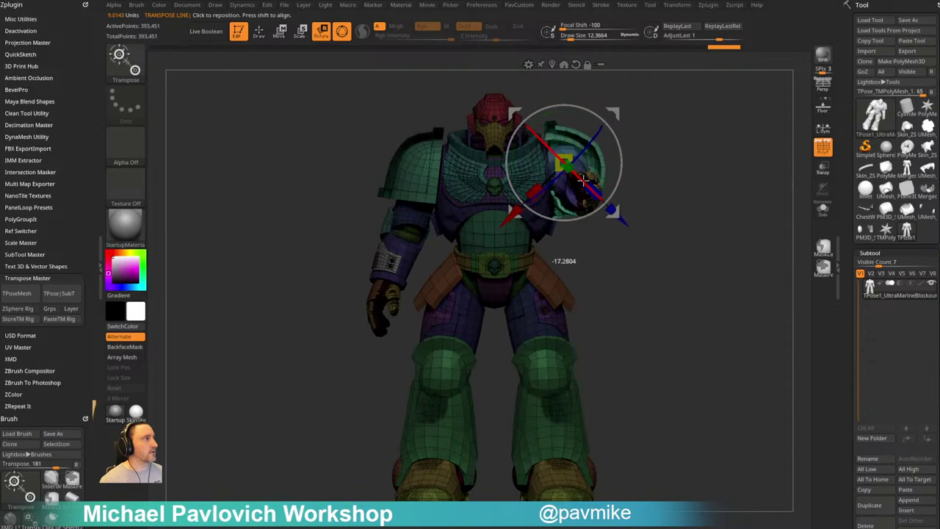
{"action": "mouse_move", "coordinate": [595, 134]}
{"action": "left_mouse_down"}
{"action": "mouse_move", "coordinate": [589, 141]}
{"action": "mouse_move", "coordinate": [627, 122]}
{"action": "left_mouse_up"}
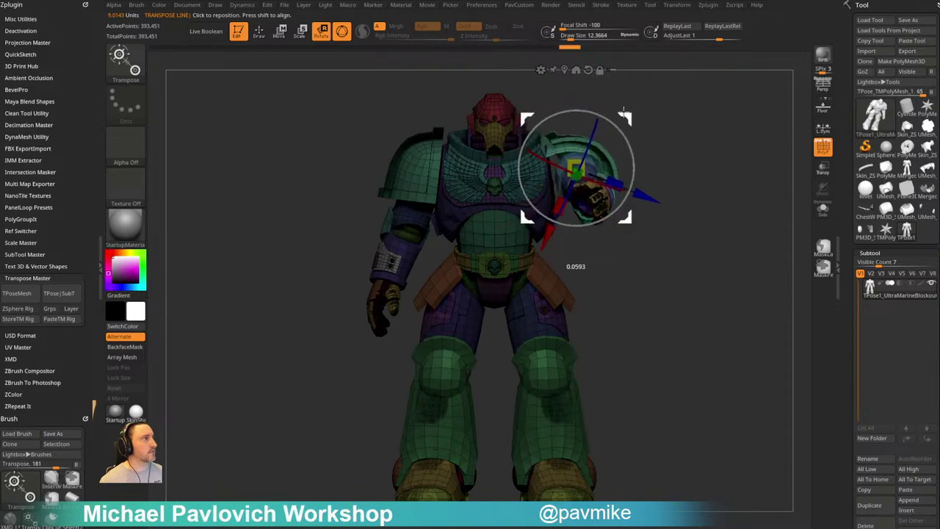
Using the MaskLasso brush, mask the raised arm's shoulder pad and upper arm, leaving the forearm and hand unmasked
{"action": "key", "text": "q"}
{"action": "left_click_drag", "start_coordinate": [692, 143], "coordinate": [613, 148]}
{"action": "left_click_drag", "start_coordinate": [680, 131], "coordinate": [661, 208]}
{"action": "left_click_drag", "start_coordinate": [636, 155], "coordinate": [641, 181]}
{"action": "mouse_move", "coordinate": [667, 238]}
{"action": "left_mouse_down", "text": "ctrl"}
{"action": "mouse_move", "coordinate": [517, 107]}
{"action": "mouse_move", "coordinate": [489, 103]}
{"action": "left_mouse_up", "text": "ctrl"}
{"action": "left_click", "coordinate": [126, 71], "text": "ctrl"}
{"action": "left_click", "coordinate": [302, 116], "text": "ctrl"}
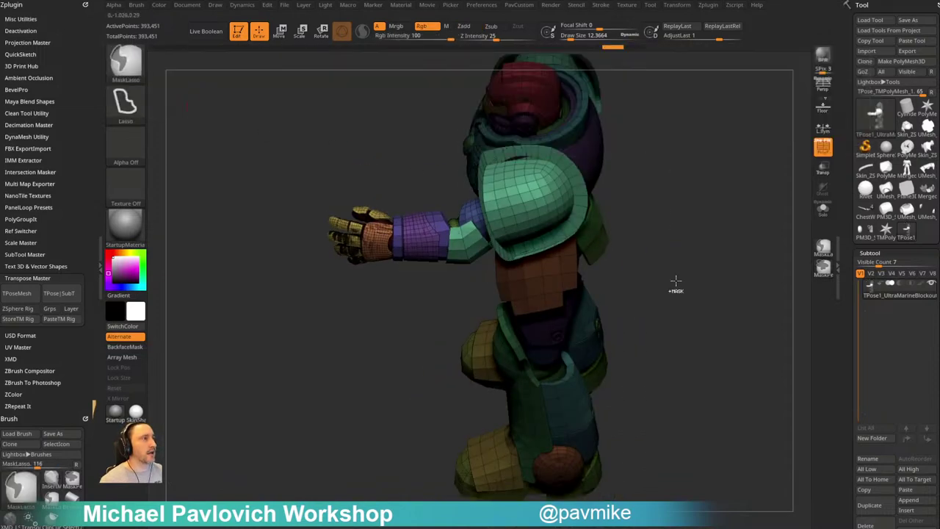
{"action": "mouse_move", "coordinate": [702, 297]}
{"action": "left_mouse_down", "text": "ctrl"}
{"action": "mouse_move", "coordinate": [454, 130]}
{"action": "mouse_move", "coordinate": [453, 202]}
{"action": "mouse_move", "coordinate": [481, 319]}
{"action": "left_mouse_up", "text": "ctrl"}
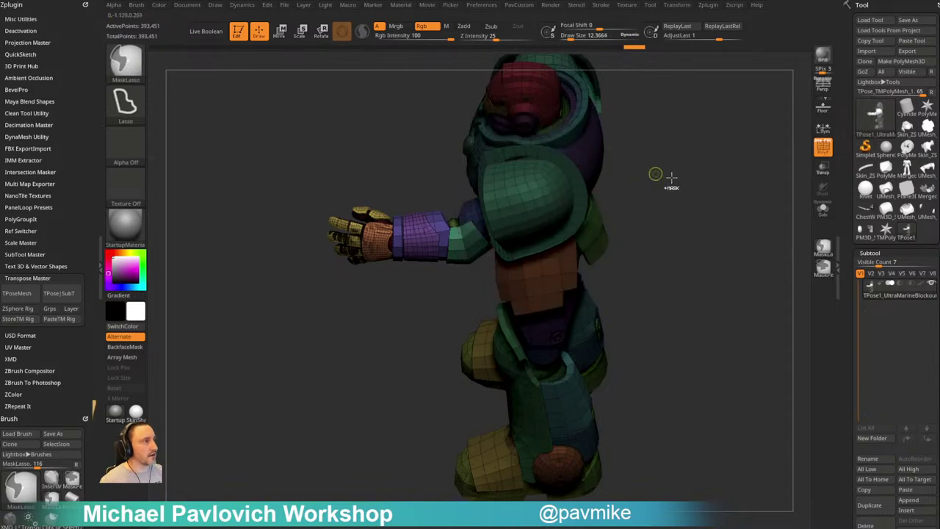
Isolate the elbow guard's polygroup, mask it completely, and show the whole figure again
{"action": "left_click_drag", "start_coordinate": [655, 187], "coordinate": [634, 177]}
{"action": "key", "text": "ctrl+shift"}
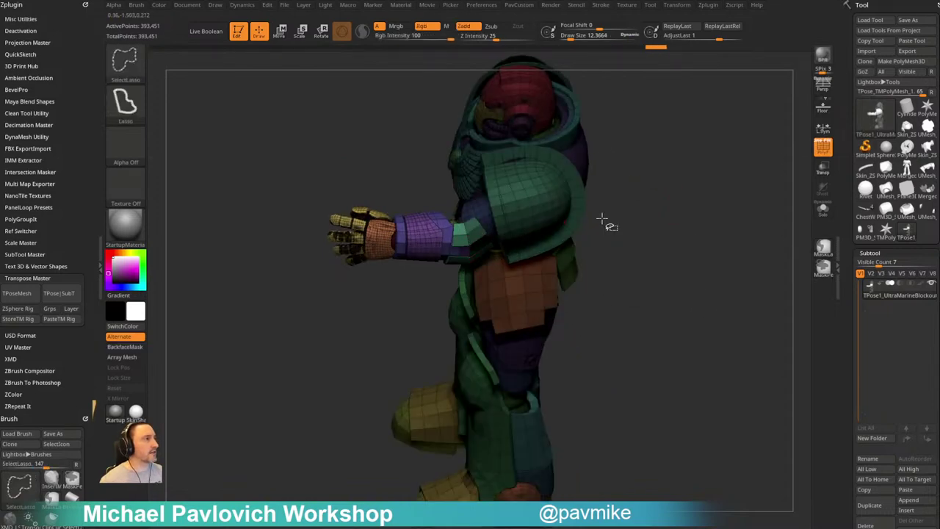
{"action": "left_click", "coordinate": [468, 244], "text": "ctrl+shift"}
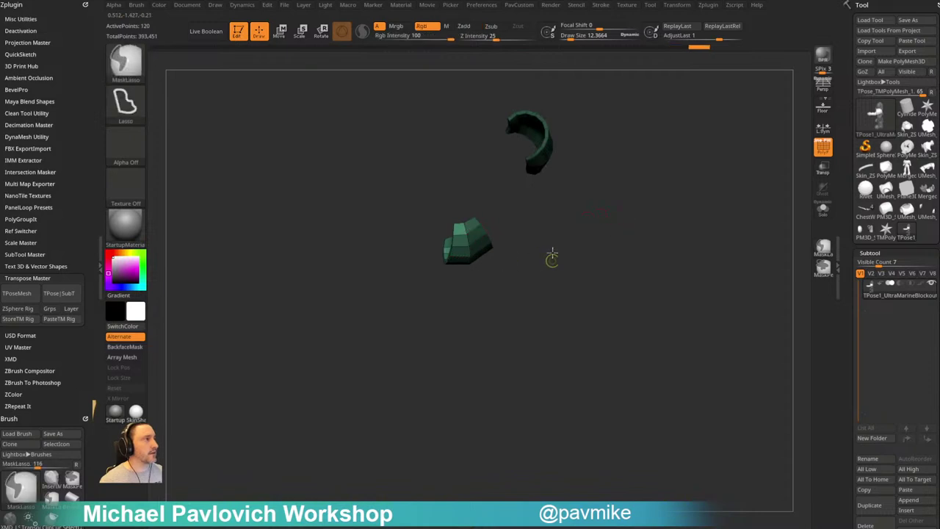
{"action": "left_click_drag", "start_coordinate": [553, 253], "coordinate": [542, 291], "text": "ctrl"}
{"action": "left_click", "coordinate": [676, 208], "text": "ctrl+shift"}
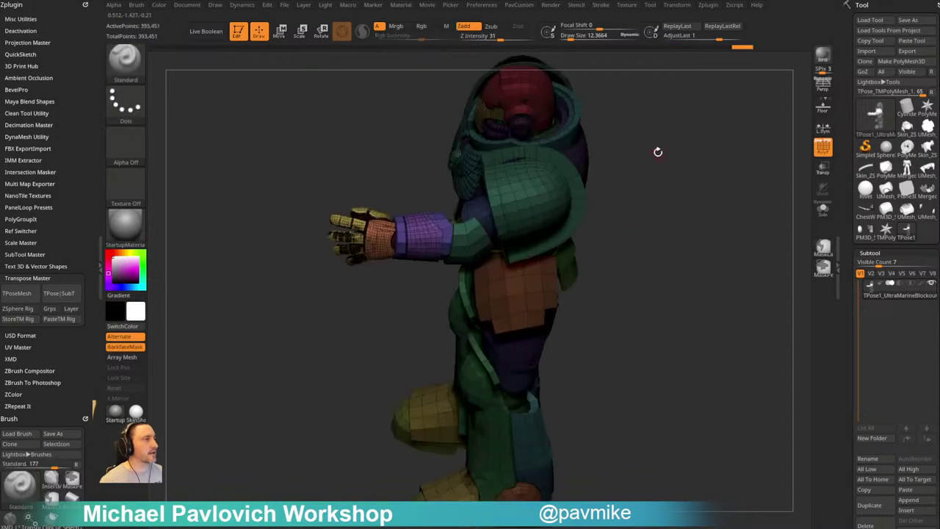
Place the gizmo at the elbow, bend the unmasked forearm upward, and clear the mask
{"action": "left_click_drag", "start_coordinate": [657, 151], "coordinate": [699, 181]}
{"action": "key", "text": "w"}
{"action": "left_click", "coordinate": [472, 250], "text": "alt"}
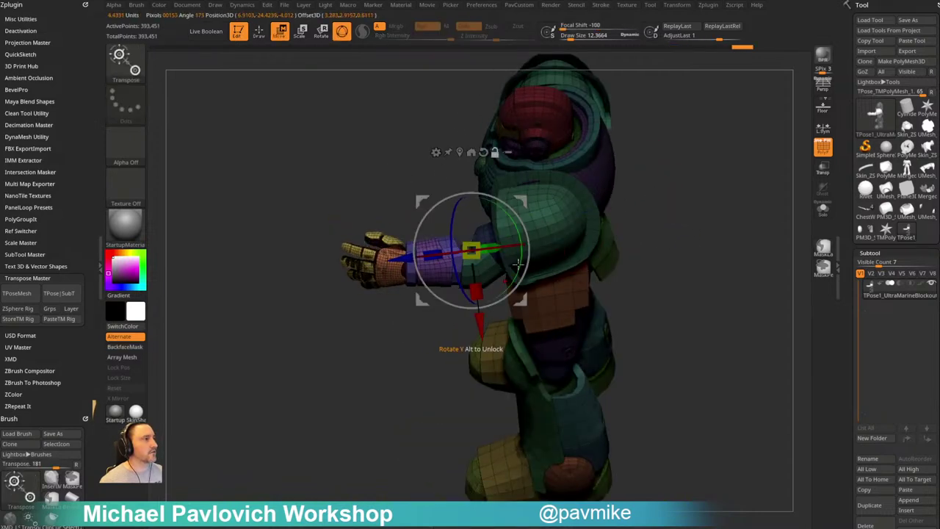
{"action": "left_click_drag", "start_coordinate": [524, 204], "coordinate": [529, 254], "text": "alt"}
{"action": "key", "text": "q"}
{"action": "mouse_move", "coordinate": [655, 199]}
{"action": "left_mouse_down"}
{"action": "mouse_move", "coordinate": [717, 166]}
{"action": "mouse_move", "coordinate": [683, 225]}
{"action": "left_mouse_up"}
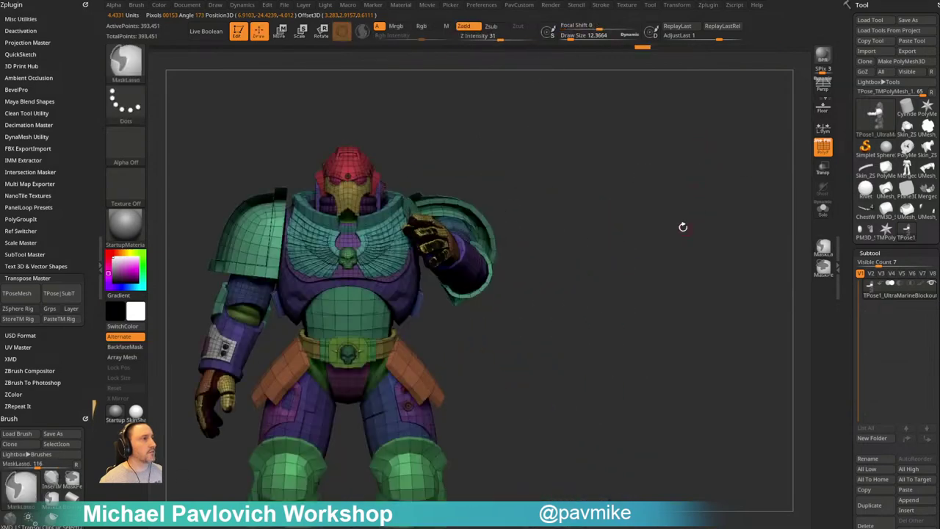
{"action": "mouse_move", "coordinate": [629, 205]}
{"action": "left_mouse_down", "text": "alt"}
{"action": "mouse_move", "coordinate": [715, 235]}
{"action": "mouse_move", "coordinate": [663, 223]}
{"action": "mouse_move", "coordinate": [569, 159]}
{"action": "mouse_move", "coordinate": [695, 144]}
{"action": "mouse_move", "coordinate": [689, 139]}
{"action": "left_mouse_up", "text": "alt"}
{"action": "left_click_drag", "start_coordinate": [588, 192], "coordinate": [541, 210]}
{"action": "mouse_move", "coordinate": [560, 240]}
{"action": "left_mouse_down", "text": "ctrl+shift"}
{"action": "mouse_move", "coordinate": [446, 216]}
{"action": "mouse_move", "coordinate": [448, 289]}
{"action": "left_mouse_up", "text": "ctrl+shift"}
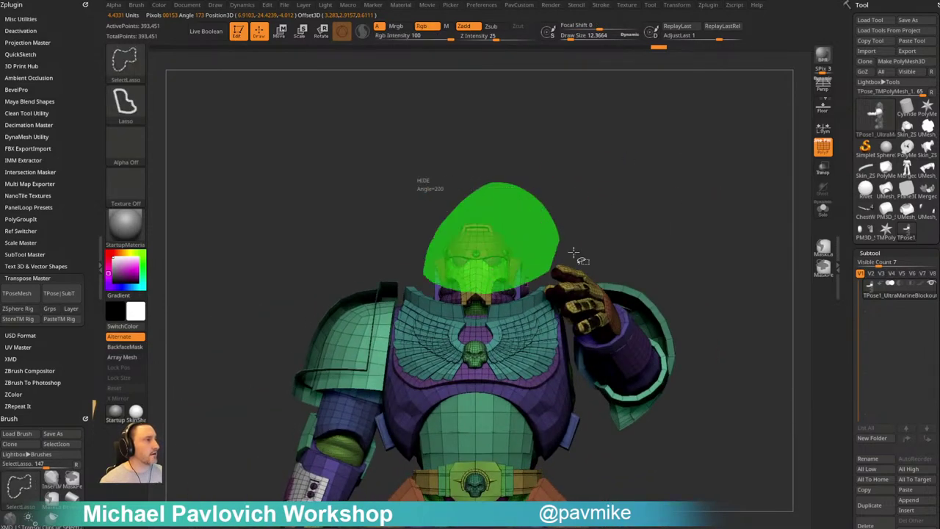
{"action": "left_click_drag", "start_coordinate": [574, 252], "coordinate": [575, 246], "text": "ctrl+shift"}
{"action": "mouse_move", "coordinate": [654, 196]}
{"action": "left_mouse_down"}
{"action": "mouse_move", "coordinate": [634, 230]}
{"action": "mouse_move", "coordinate": [611, 222]}
{"action": "left_mouse_up"}
{"action": "left_click_drag", "start_coordinate": [645, 179], "coordinate": [480, 179], "text": "alt"}
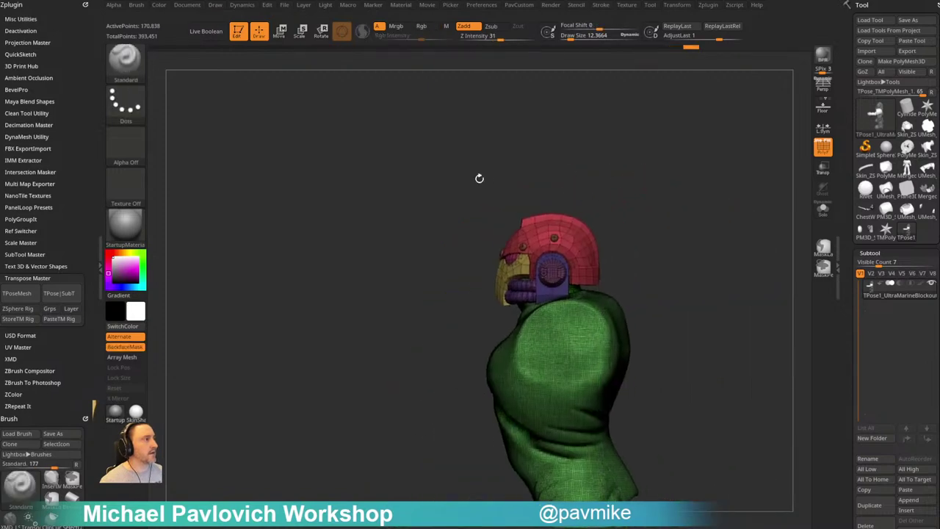
{"action": "left_click", "coordinate": [681, 210], "text": "ctrl+shift"}
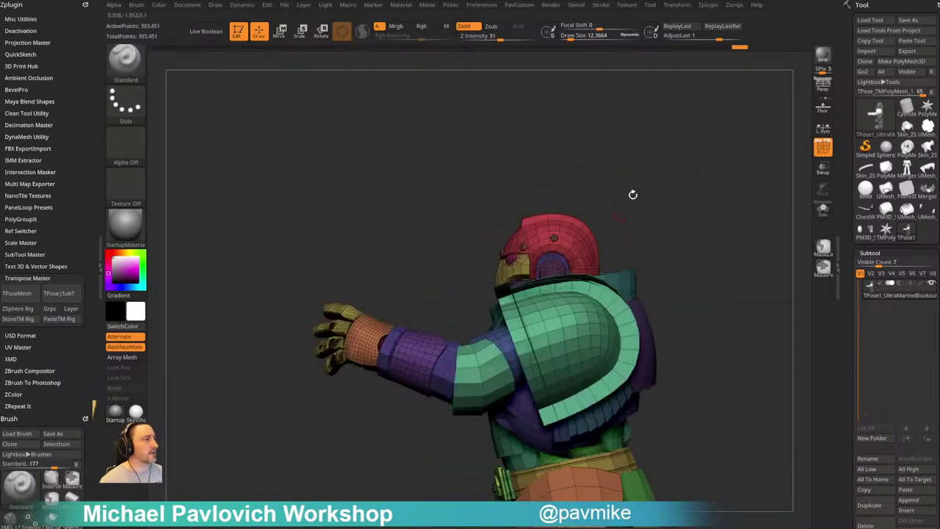
Isolate the helmet with the green undersuit, mask them both, and show the whole figure again
{"action": "left_click_drag", "start_coordinate": [631, 187], "coordinate": [683, 184]}
{"action": "mouse_move", "coordinate": [464, 210]}
{"action": "left_mouse_down"}
{"action": "mouse_move", "coordinate": [522, 191]}
{"action": "mouse_move", "coordinate": [506, 202]}
{"action": "left_mouse_up"}
{"action": "mouse_move", "coordinate": [492, 252]}
{"action": "left_mouse_down", "text": "ctrl+shift"}
{"action": "mouse_move", "coordinate": [356, 292]}
{"action": "mouse_move", "coordinate": [403, 311]}
{"action": "mouse_move", "coordinate": [468, 306]}
{"action": "left_mouse_up", "text": "ctrl+shift"}
{"action": "key", "text": "ctrl+shift+a"}
{"action": "mouse_move", "coordinate": [631, 203]}
{"action": "left_mouse_down"}
{"action": "mouse_move", "coordinate": [666, 182]}
{"action": "mouse_move", "coordinate": [592, 236]}
{"action": "mouse_move", "coordinate": [460, 228]}
{"action": "mouse_move", "coordinate": [469, 324]}
{"action": "left_mouse_up"}
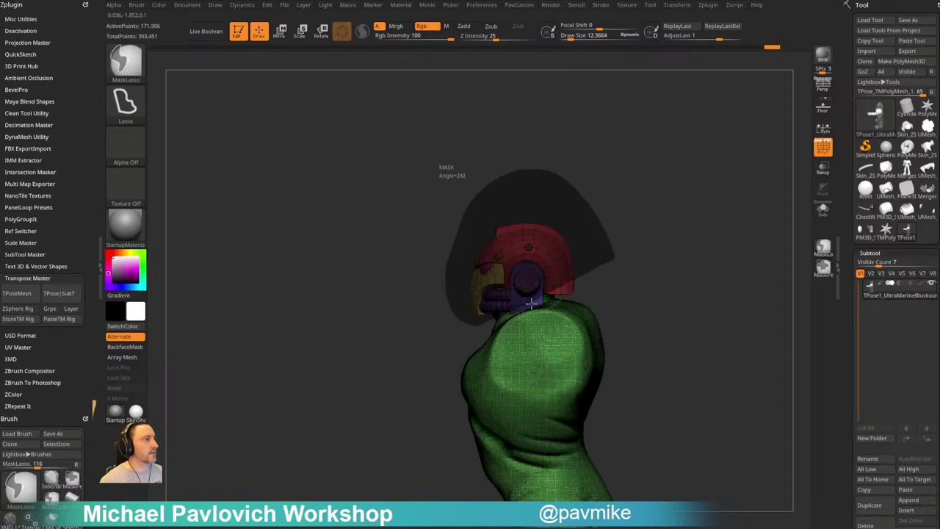
{"action": "left_click_drag", "start_coordinate": [591, 291], "coordinate": [611, 264], "text": "ctrl"}
{"action": "mouse_move", "coordinate": [644, 189]}
{"action": "left_mouse_down", "text": "alt"}
{"action": "mouse_move", "coordinate": [661, 204]}
{"action": "mouse_move", "coordinate": [641, 226]}
{"action": "left_mouse_up", "text": "alt"}
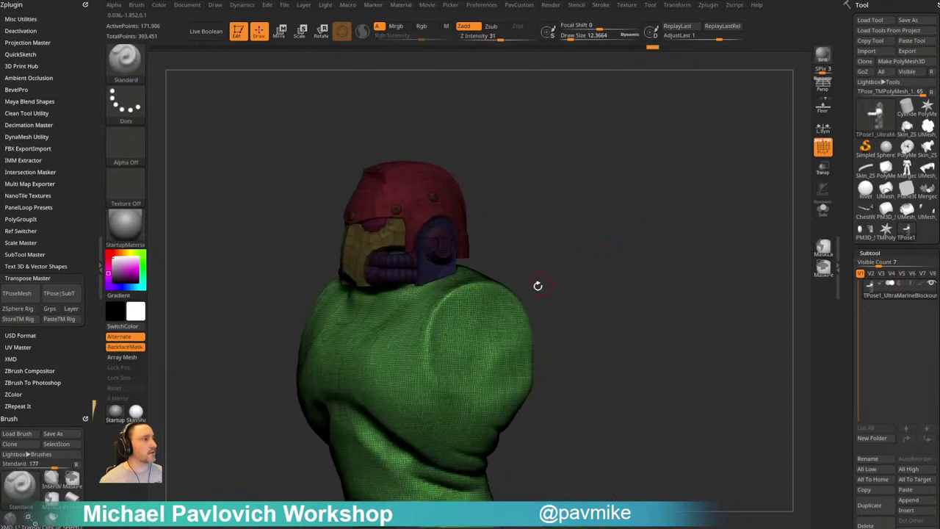
{"action": "left_click_drag", "start_coordinate": [559, 255], "coordinate": [582, 244], "text": "ctrl"}
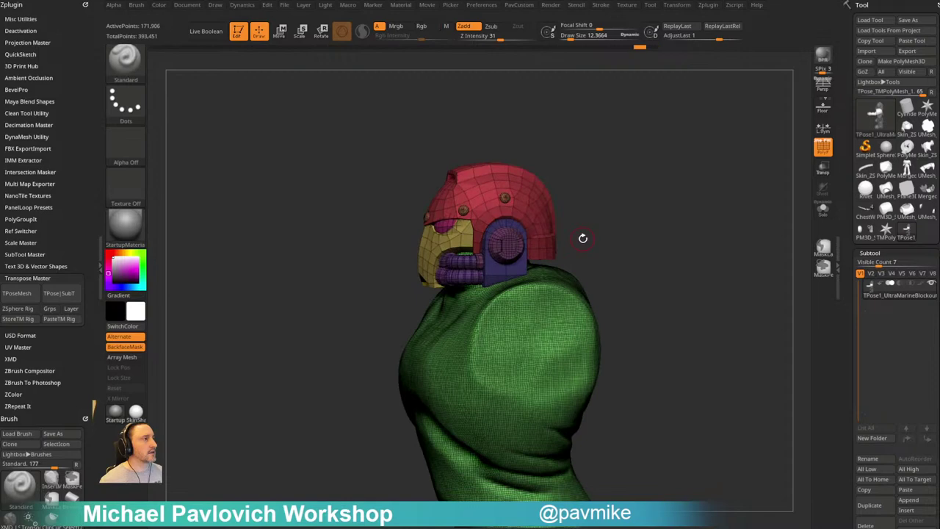
{"action": "left_click", "coordinate": [614, 230], "text": "ctrl"}
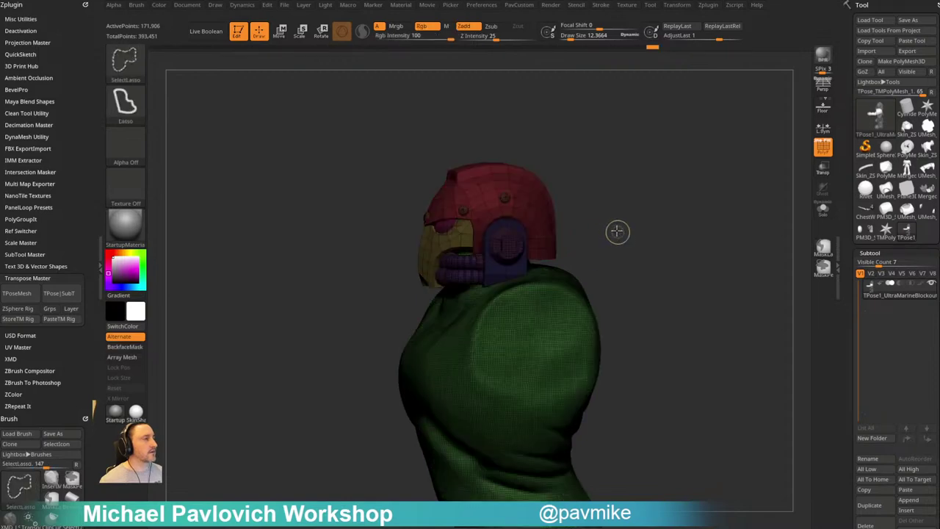
{"action": "left_click", "coordinate": [617, 232], "text": "ctrl+shift"}
{"action": "mouse_move", "coordinate": [610, 229]}
{"action": "left_mouse_down"}
{"action": "mouse_move", "coordinate": [636, 252]}
{"action": "mouse_move", "coordinate": [638, 271]}
{"action": "left_mouse_up"}
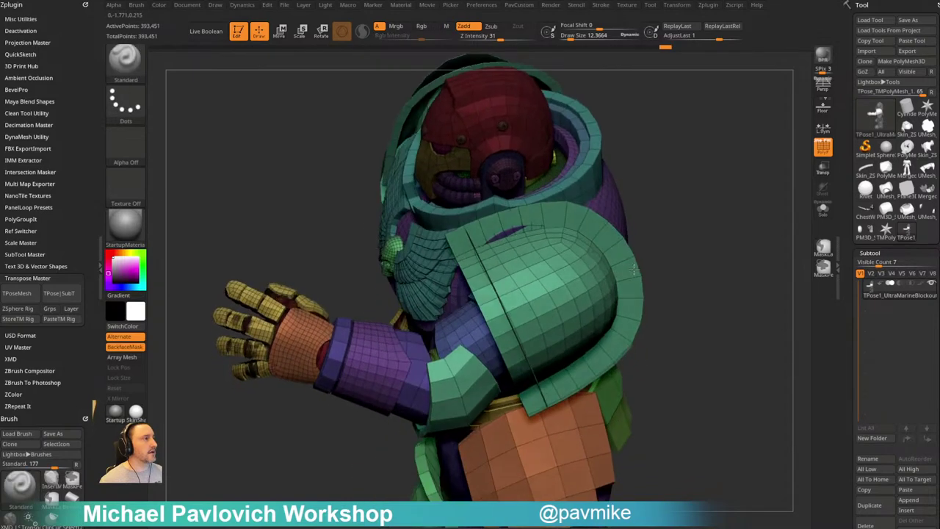
Isolate the green undersuit, separate its neck with MaskLasso, and invert masks so only the helmet and neck stay unmasked on the full figure
{"action": "left_click", "coordinate": [555, 170], "text": "ctrl+shift"}
{"action": "left_click_drag", "start_coordinate": [597, 162], "coordinate": [662, 158]}
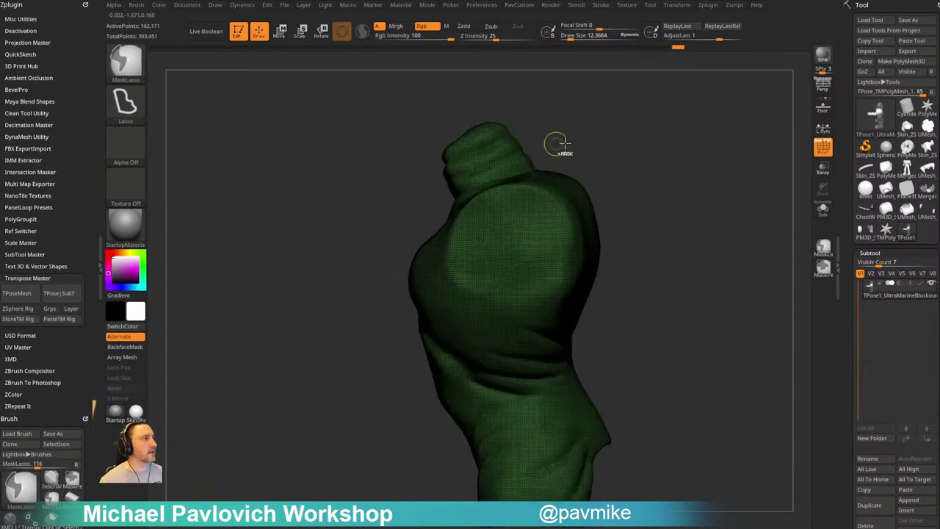
{"action": "mouse_move", "coordinate": [570, 142]}
{"action": "left_mouse_down", "text": "ctrl"}
{"action": "mouse_move", "coordinate": [426, 124]}
{"action": "mouse_move", "coordinate": [437, 209]}
{"action": "left_mouse_up", "text": "ctrl"}
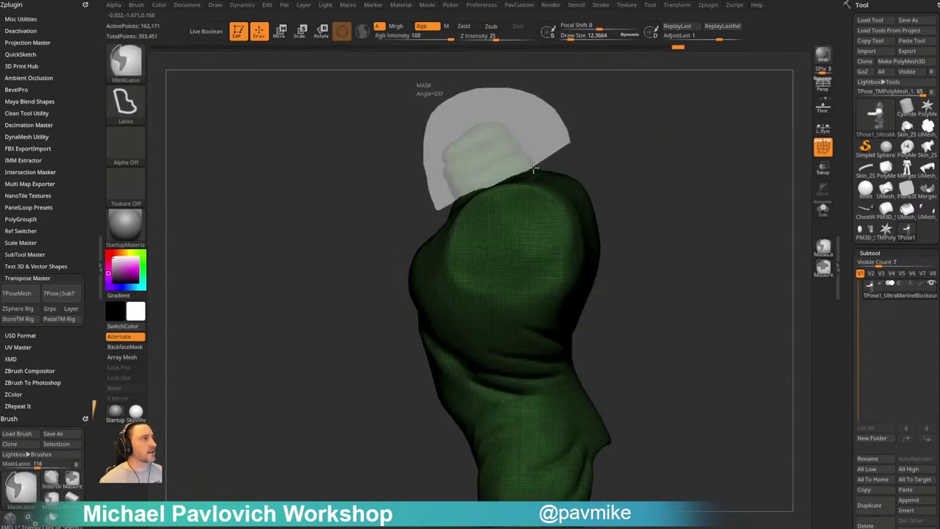
{"action": "left_click_drag", "start_coordinate": [534, 169], "coordinate": [535, 168], "text": "ctrl+alt"}
{"action": "mouse_move", "coordinate": [629, 105]}
{"action": "left_mouse_down"}
{"action": "mouse_move", "coordinate": [676, 170]}
{"action": "mouse_move", "coordinate": [667, 158]}
{"action": "mouse_move", "coordinate": [668, 189]}
{"action": "mouse_move", "coordinate": [618, 190]}
{"action": "mouse_move", "coordinate": [676, 194]}
{"action": "mouse_move", "coordinate": [611, 187]}
{"action": "mouse_move", "coordinate": [651, 181]}
{"action": "mouse_move", "coordinate": [626, 169]}
{"action": "mouse_move", "coordinate": [673, 165]}
{"action": "left_mouse_up"}
{"action": "left_click", "coordinate": [667, 158], "text": "ctrl+shift"}
{"action": "key", "text": "ctrl+shift+z"}
{"action": "left_click", "coordinate": [668, 186], "text": "ctrl"}
{"action": "left_click", "coordinate": [662, 191], "text": "ctrl+shift"}
{"action": "left_click", "coordinate": [648, 169], "text": "ctrl"}
Reposition the gizmo from the raised arm to the figure's centre line
{"action": "key", "text": "w"}
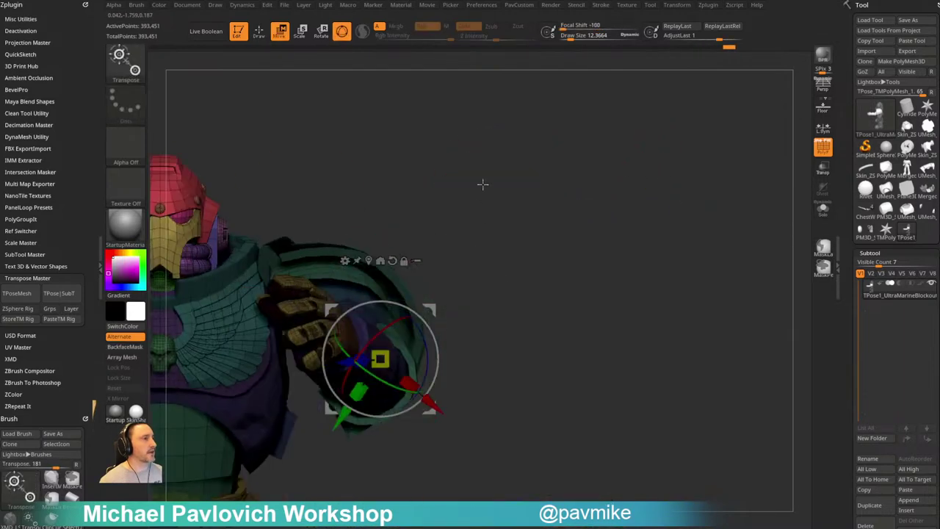
{"action": "left_click_drag", "start_coordinate": [482, 184], "coordinate": [629, 237]}
{"action": "left_click", "coordinate": [667, 255]}
{"action": "left_click", "coordinate": [643, 255]}
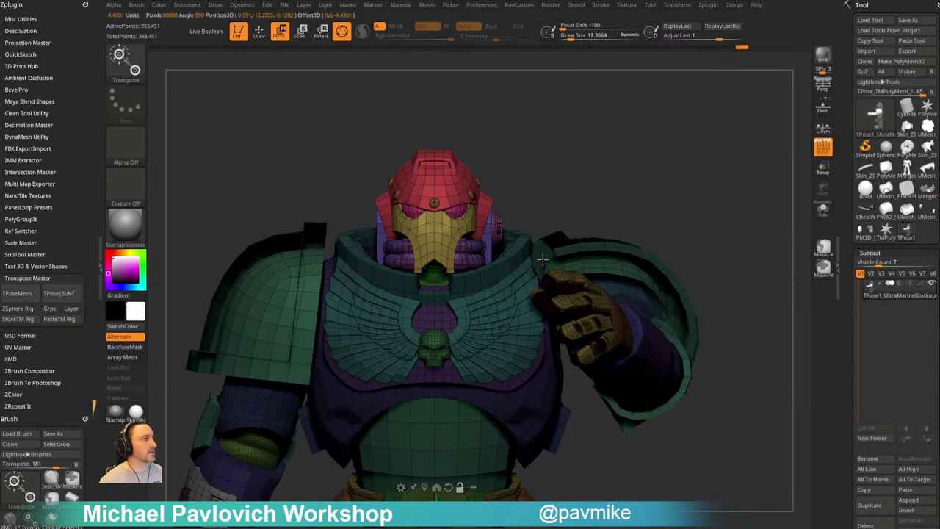
{"action": "left_click_drag", "start_coordinate": [436, 237], "coordinate": [437, 252], "text": "alt"}
{"action": "left_click_drag", "start_coordinate": [609, 242], "coordinate": [607, 91], "text": "alt"}
{"action": "key", "text": "q"}
Check the head mask by hiding the unmasked points, restoring them, and inverting the mask back and forth
{"action": "left_click_drag", "start_coordinate": [742, 210], "coordinate": [725, 221]}
{"action": "key", "text": "space"}
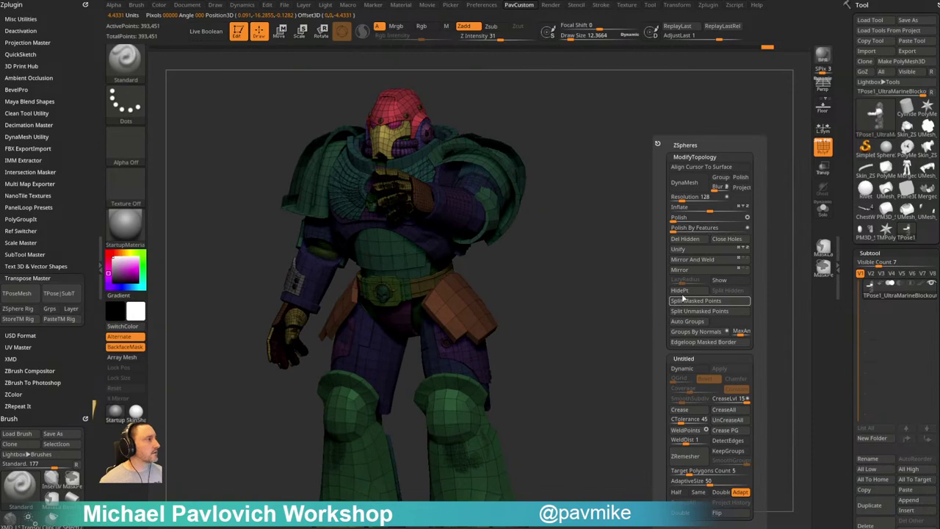
{"action": "left_click", "coordinate": [681, 291]}
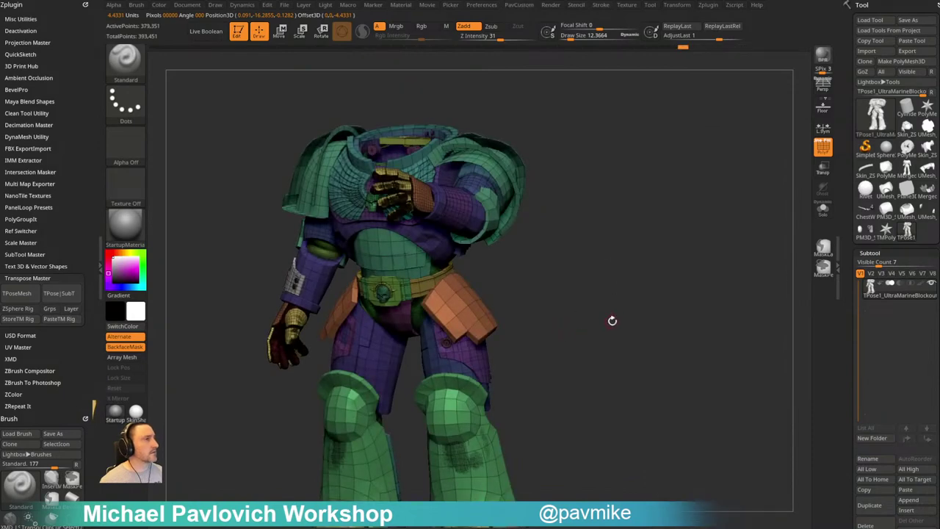
{"action": "key", "text": "ctrl+z"}
{"action": "left_click_drag", "start_coordinate": [629, 306], "coordinate": [630, 295], "text": "shift"}
{"action": "left_click", "coordinate": [632, 287], "text": "ctrl"}
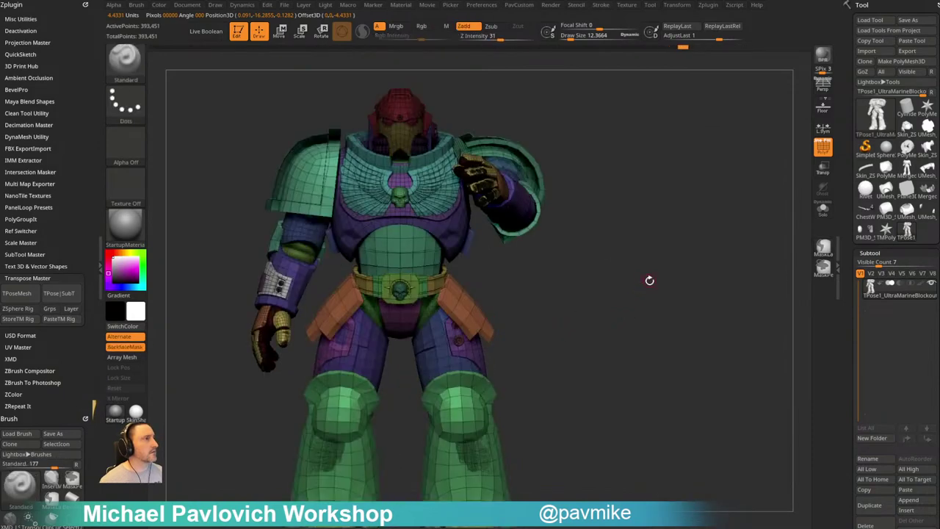
{"action": "left_click", "coordinate": [650, 280], "text": "ctrl"}
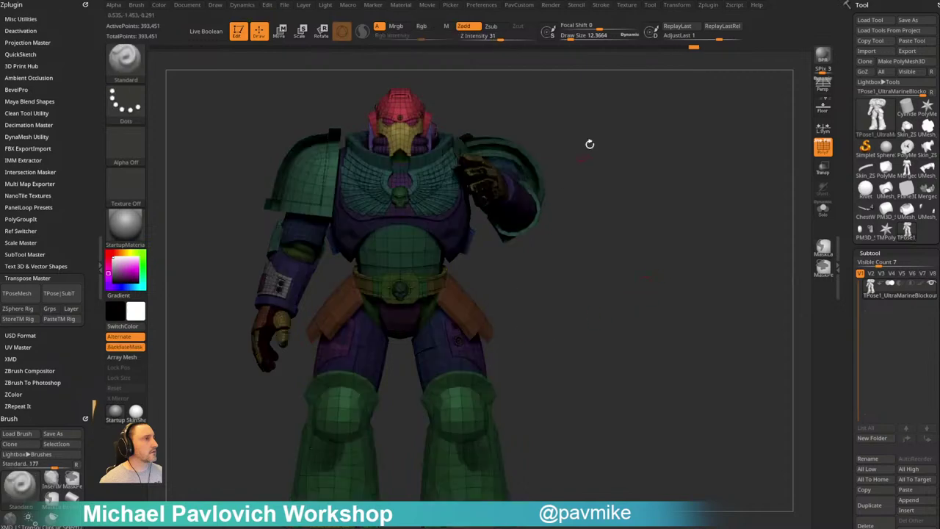
Place the gizmo at the base of the helmet with its orientation reset, and rotate the unmasked head
{"action": "left_click_drag", "start_coordinate": [590, 144], "coordinate": [621, 239], "text": "alt"}
{"action": "key", "text": "w"}
{"action": "left_click", "coordinate": [423, 129]}
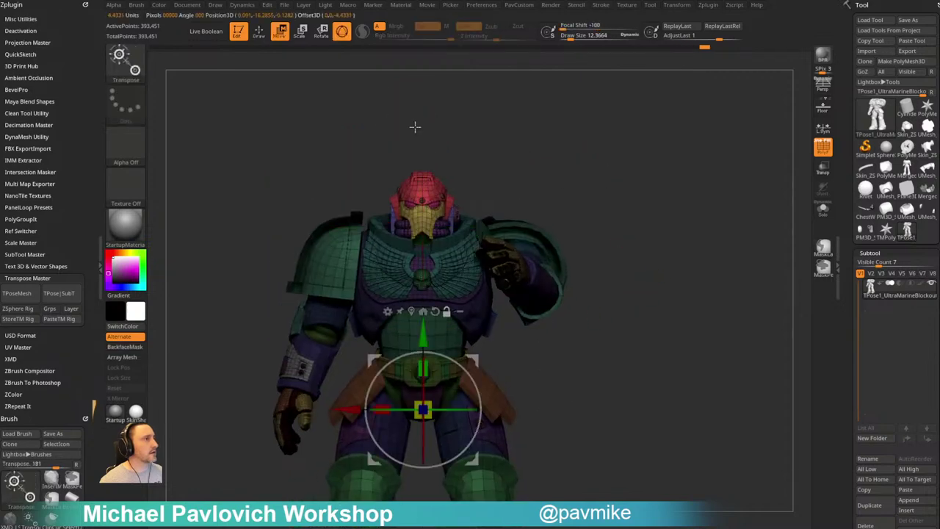
{"action": "left_click_drag", "start_coordinate": [424, 335], "coordinate": [424, 162], "text": "alt"}
{"action": "left_click_drag", "start_coordinate": [507, 163], "coordinate": [387, 103]}
{"action": "left_click_drag", "start_coordinate": [609, 173], "coordinate": [638, 233]}
{"action": "key", "text": "ctrl+z"}
{"action": "left_click_drag", "start_coordinate": [654, 210], "coordinate": [483, 255], "text": "shift"}
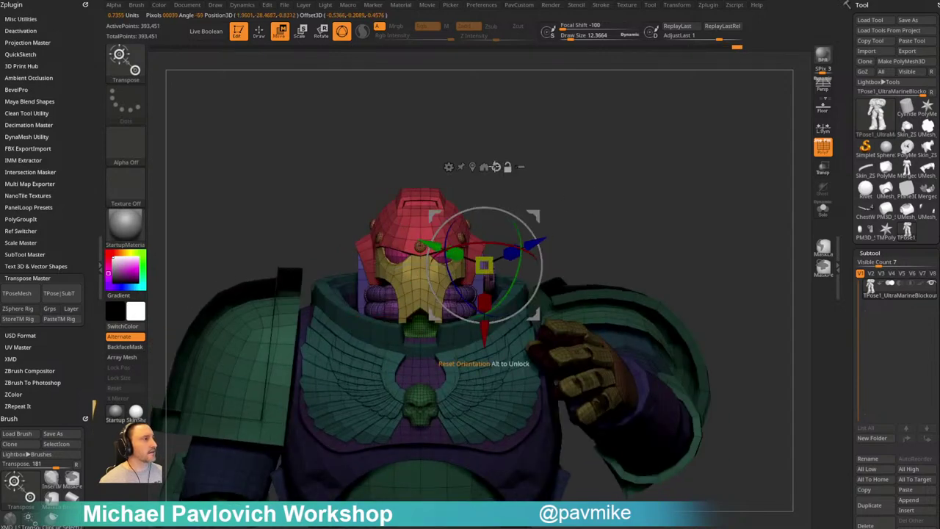
{"action": "left_click_drag", "start_coordinate": [531, 198], "coordinate": [611, 204], "text": "alt"}
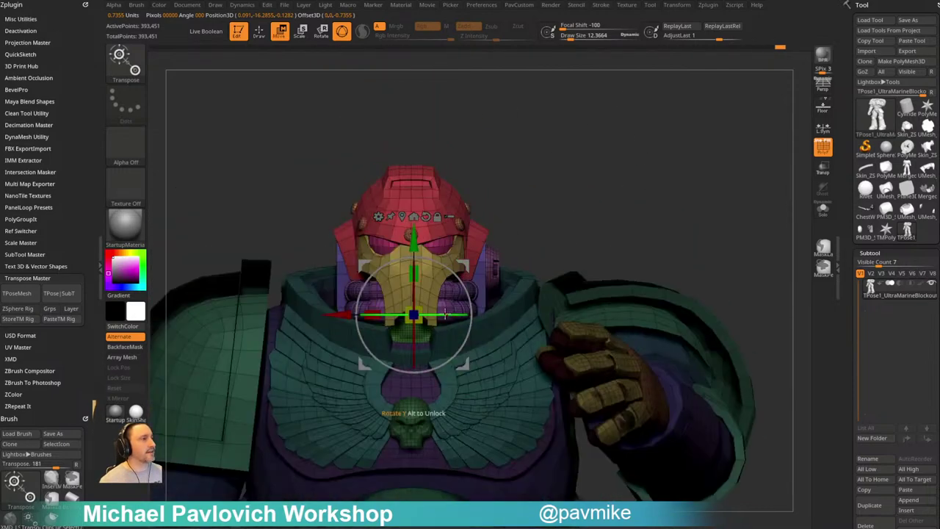
{"action": "mouse_move", "coordinate": [435, 289]}
{"action": "left_mouse_down"}
{"action": "mouse_move", "coordinate": [438, 306]}
{"action": "mouse_move", "coordinate": [442, 275]}
{"action": "left_mouse_up"}
{"action": "key", "text": "q"}
Clear the mask and transfer the finished pose back to the original subtools with Transpose Master
{"action": "mouse_move", "coordinate": [617, 193]}
{"action": "left_mouse_down", "text": "alt"}
{"action": "mouse_move", "coordinate": [610, 153]}
{"action": "mouse_move", "coordinate": [611, 173]}
{"action": "mouse_move", "coordinate": [634, 172]}
{"action": "left_mouse_up", "text": "alt"}
{"action": "left_click_drag", "start_coordinate": [668, 225], "coordinate": [630, 128], "text": "alt"}
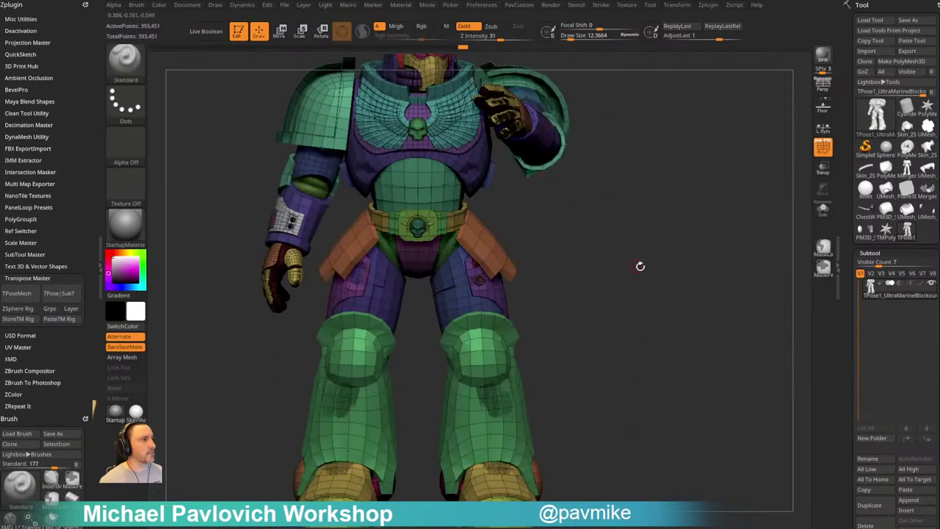
{"action": "left_click_drag", "start_coordinate": [640, 266], "coordinate": [620, 221], "text": "alt"}
{"action": "left_click_drag", "start_coordinate": [645, 250], "coordinate": [650, 268], "text": "alt"}
{"action": "mouse_move", "coordinate": [649, 268]}
{"action": "left_mouse_down"}
{"action": "mouse_move", "coordinate": [634, 269]}
{"action": "mouse_move", "coordinate": [648, 258]}
{"action": "left_mouse_up"}
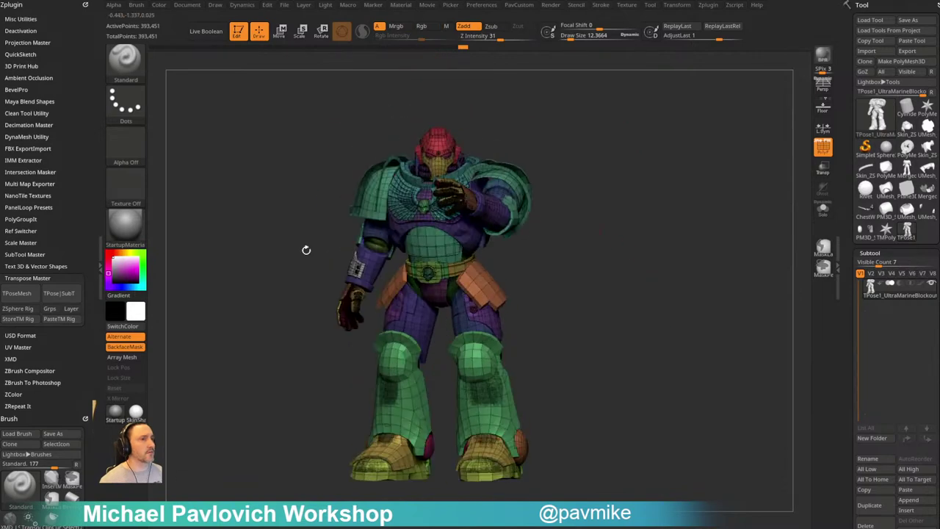
{"action": "left_click", "coordinate": [58, 294]}
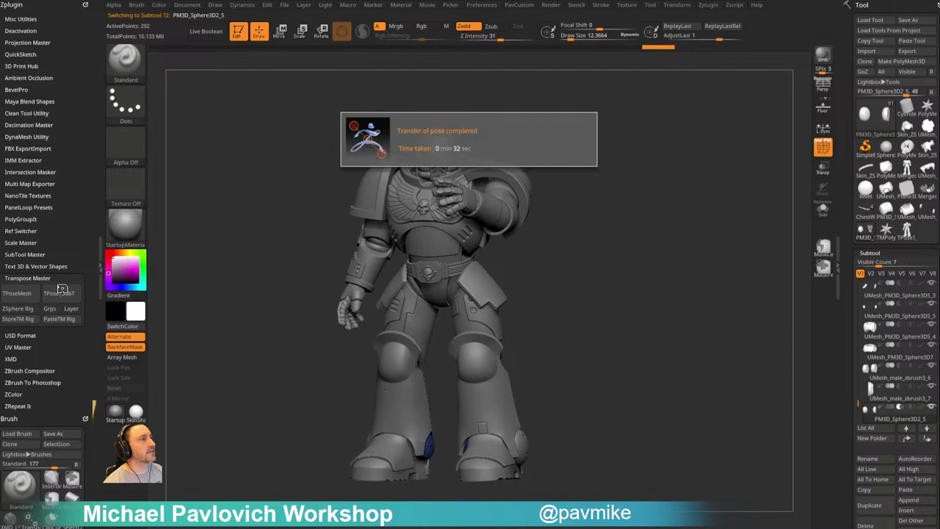
Set the brush Draw Size to about 26.57
{"action": "left_click_drag", "start_coordinate": [504, 255], "coordinate": [524, 199]}
{"action": "mouse_move", "coordinate": [625, 171]}
{"action": "left_mouse_down"}
{"action": "mouse_move", "coordinate": [708, 185]}
{"action": "mouse_move", "coordinate": [697, 218]}
{"action": "left_mouse_up"}
{"action": "key", "text": "s"}
{"action": "mouse_move", "coordinate": [654, 240]}
{"action": "left_mouse_down"}
{"action": "mouse_move", "coordinate": [675, 240]}
{"action": "mouse_move", "coordinate": [628, 245]}
{"action": "mouse_move", "coordinate": [673, 247]}
{"action": "mouse_move", "coordinate": [656, 238]}
{"action": "mouse_move", "coordinate": [670, 248]}
{"action": "mouse_move", "coordinate": [656, 251]}
{"action": "mouse_move", "coordinate": [665, 237]}
{"action": "mouse_move", "coordinate": [713, 396]}
{"action": "mouse_move", "coordinate": [742, 249]}
{"action": "left_mouse_up"}
{"action": "key", "text": "s"}
{"action": "key", "text": "s"}
{"action": "left_click", "coordinate": [655, 250]}
Turn on perspective, hide the polyframe display, and render a close view of the helmet and raised hand with BPR
{"action": "left_click", "coordinate": [823, 84]}
{"action": "left_click_drag", "start_coordinate": [681, 153], "coordinate": [701, 169]}
{"action": "left_click_drag", "start_coordinate": [748, 112], "coordinate": [739, 126]}
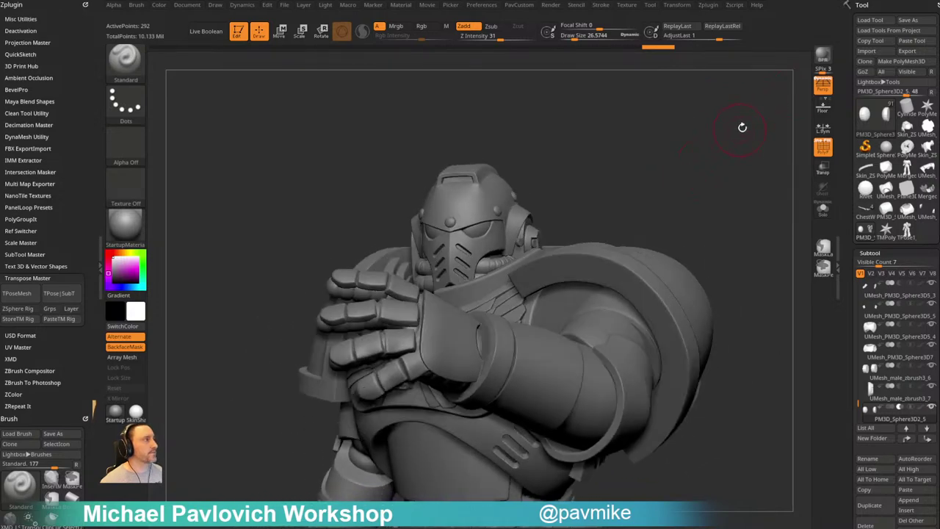
{"action": "left_click", "coordinate": [823, 59]}
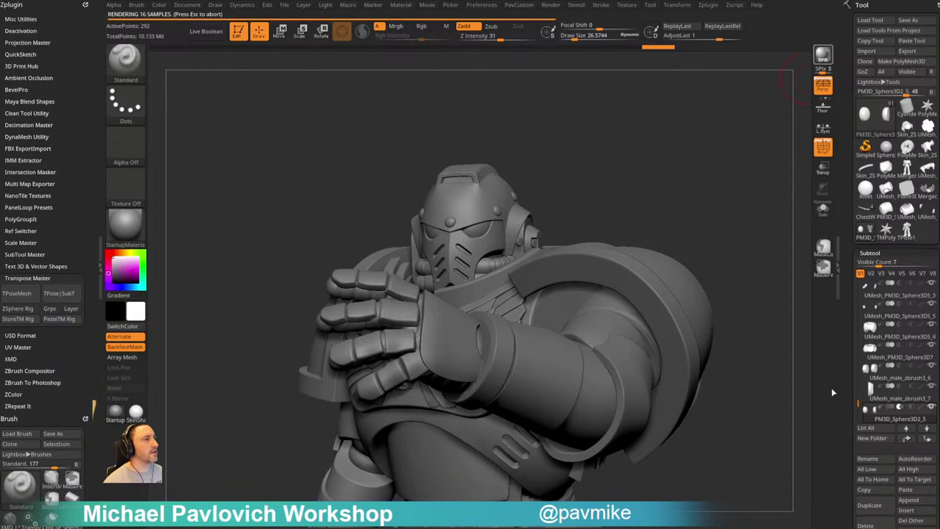
{"action": "key", "text": "shift+f"}
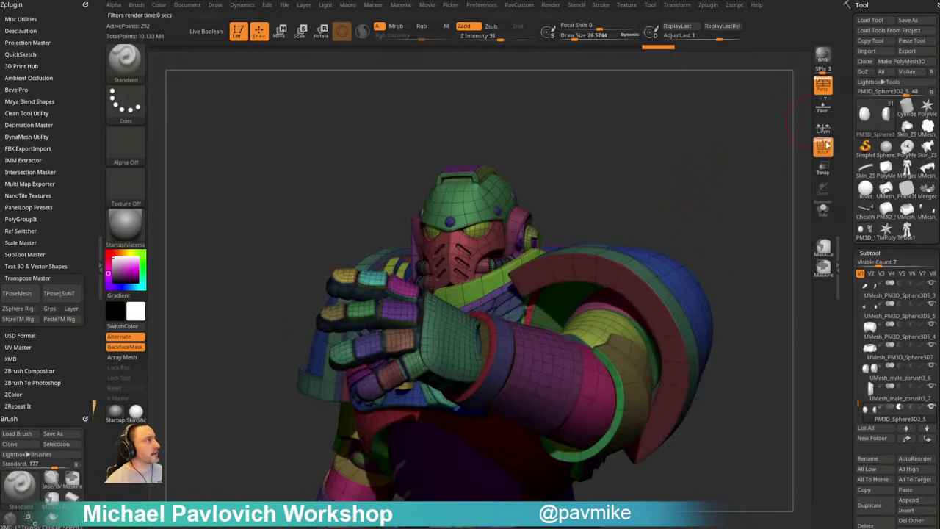
{"action": "left_click", "coordinate": [823, 147]}
{"action": "left_click", "coordinate": [823, 55]}
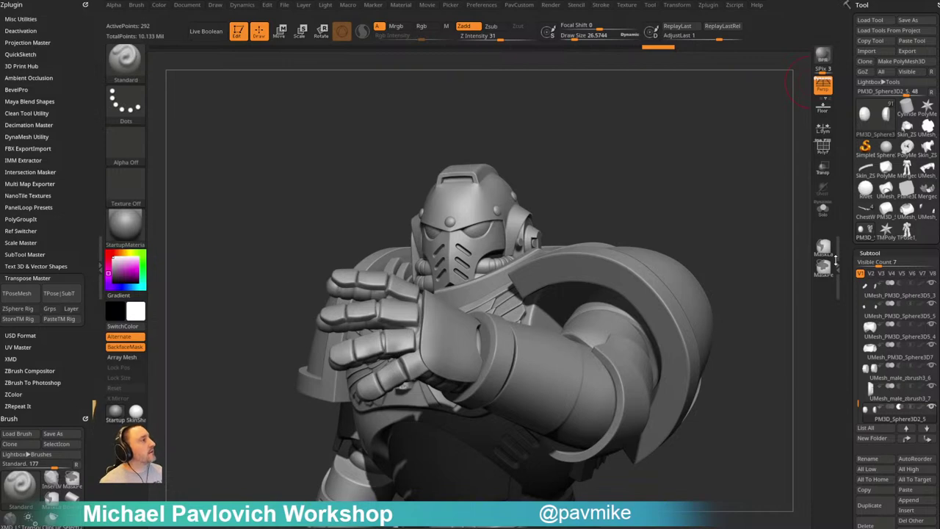
Switch back to the low-resolution TPose1 mesh and examine its pose from several angles
{"action": "left_click", "coordinate": [911, 234]}
{"action": "left_click_drag", "start_coordinate": [681, 202], "coordinate": [676, 135], "text": "alt"}
{"action": "left_click_drag", "start_coordinate": [676, 136], "coordinate": [615, 310]}
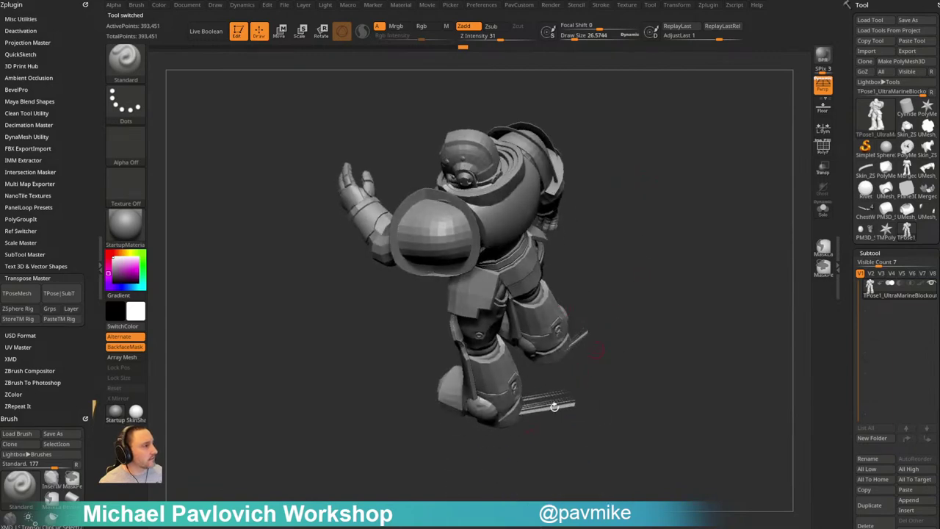
{"action": "left_click_drag", "start_coordinate": [701, 435], "coordinate": [700, 358]}
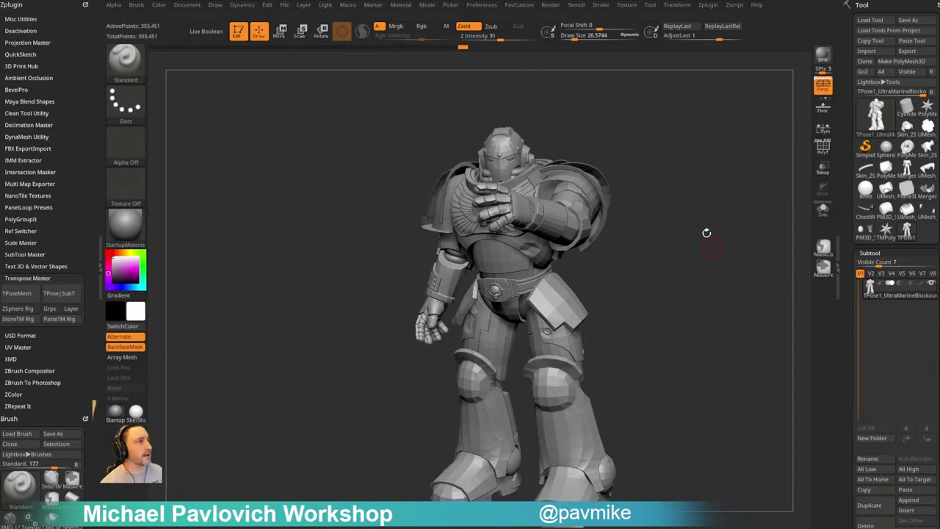
{"action": "left_click_drag", "start_coordinate": [293, 347], "coordinate": [327, 347]}
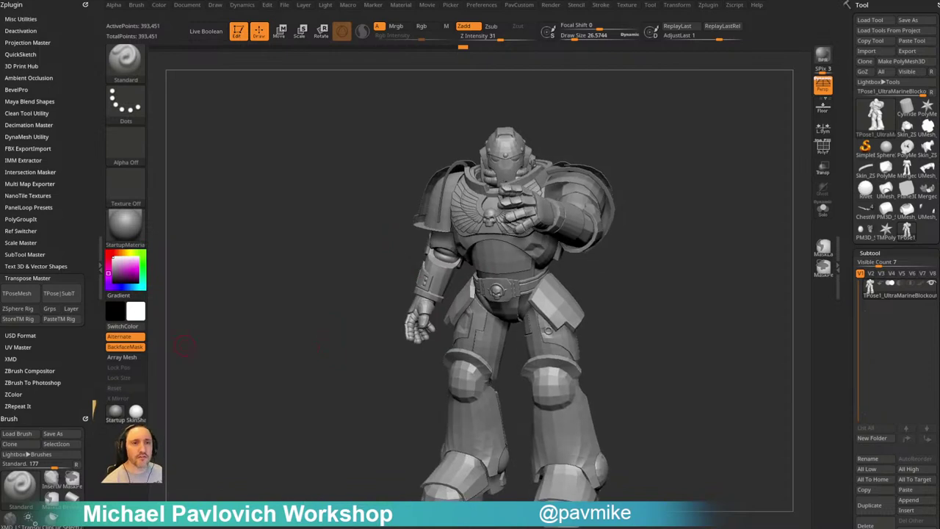